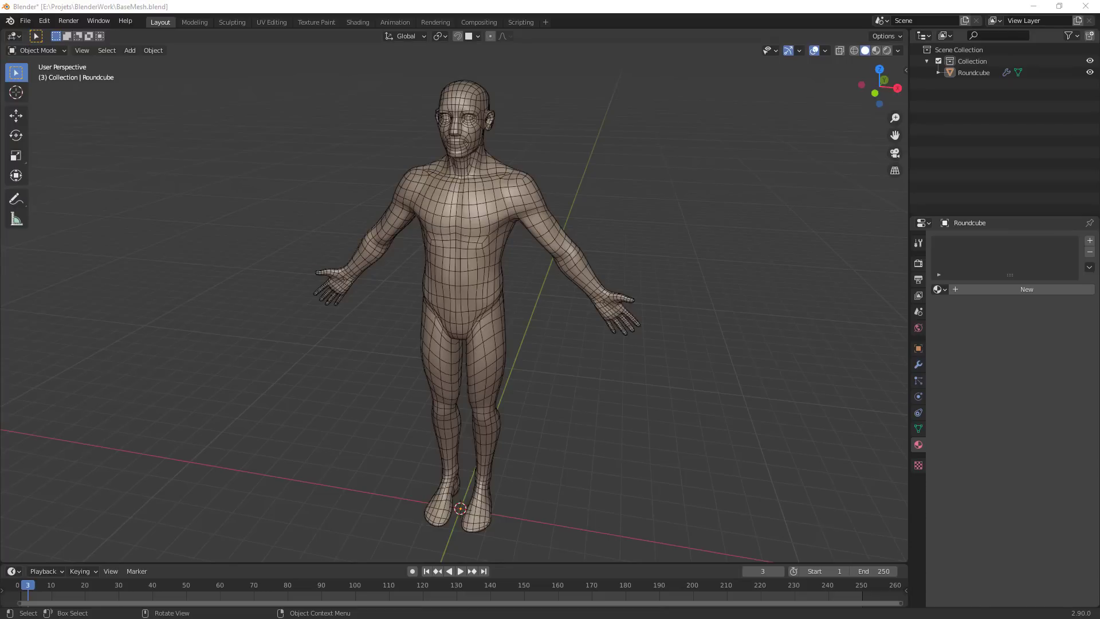
Select the human body mesh in the scene
drag(561, 259, 553, 286)
middle_drag(566, 257, 648, 321)
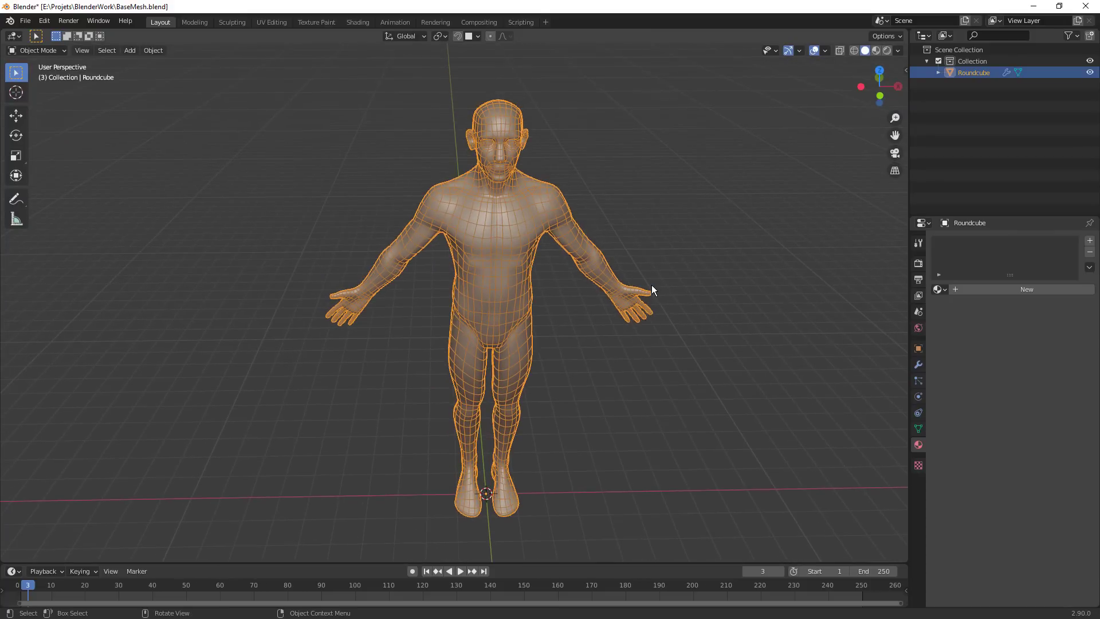
Review the Input preferences, including the Emulate 3 Button Mouse option, and close the preferences
click(25, 20)
mouse_move(71, 233)
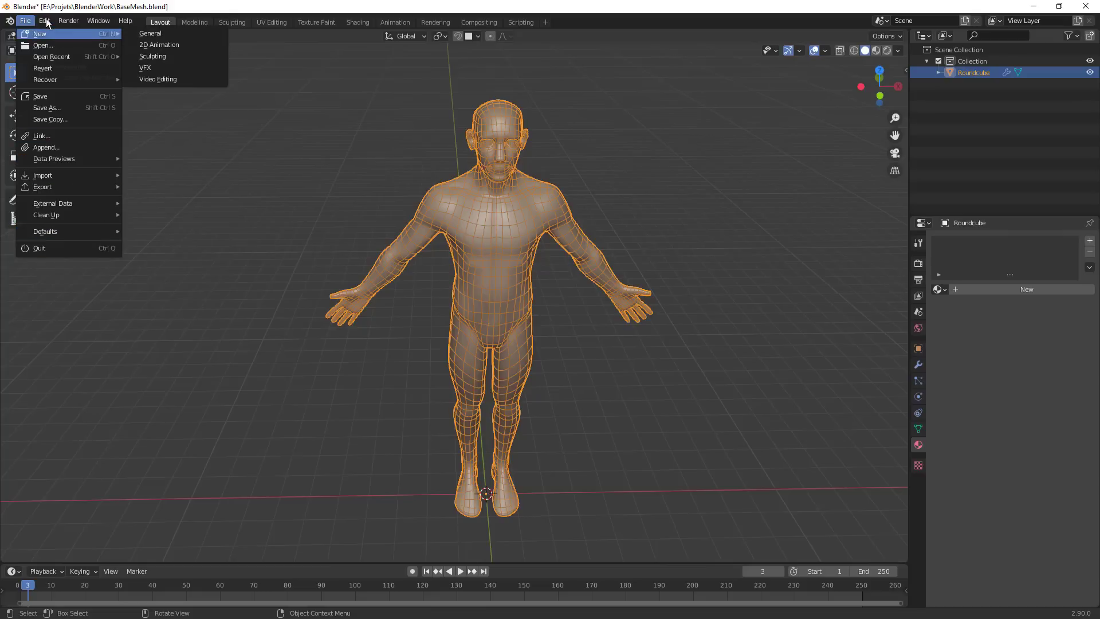
mouse_move(47, 22)
click(83, 205)
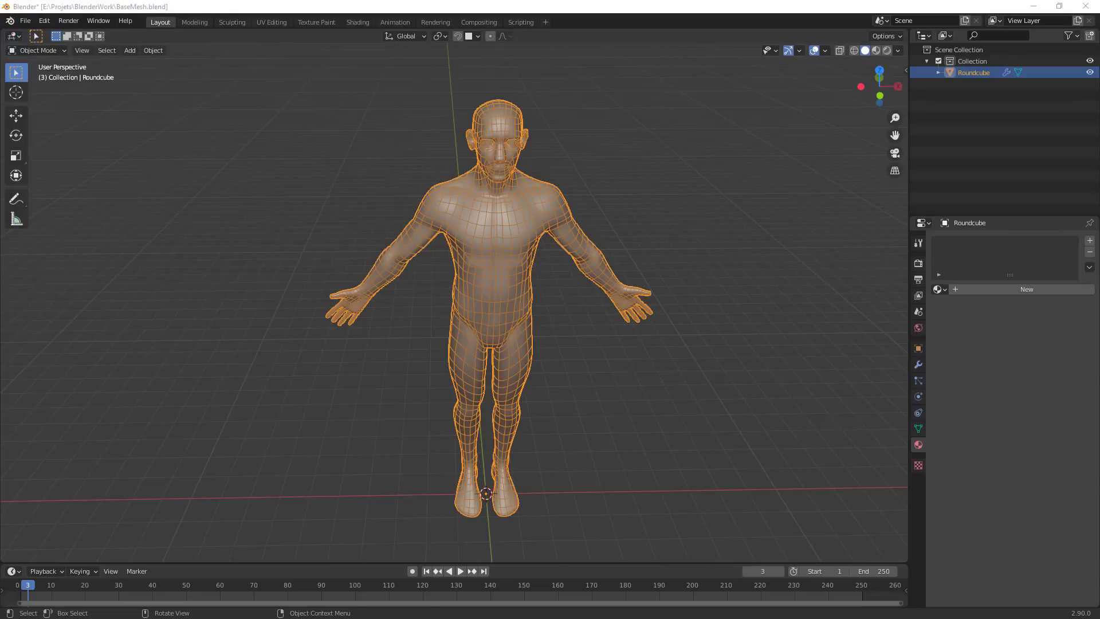
click(246, 310)
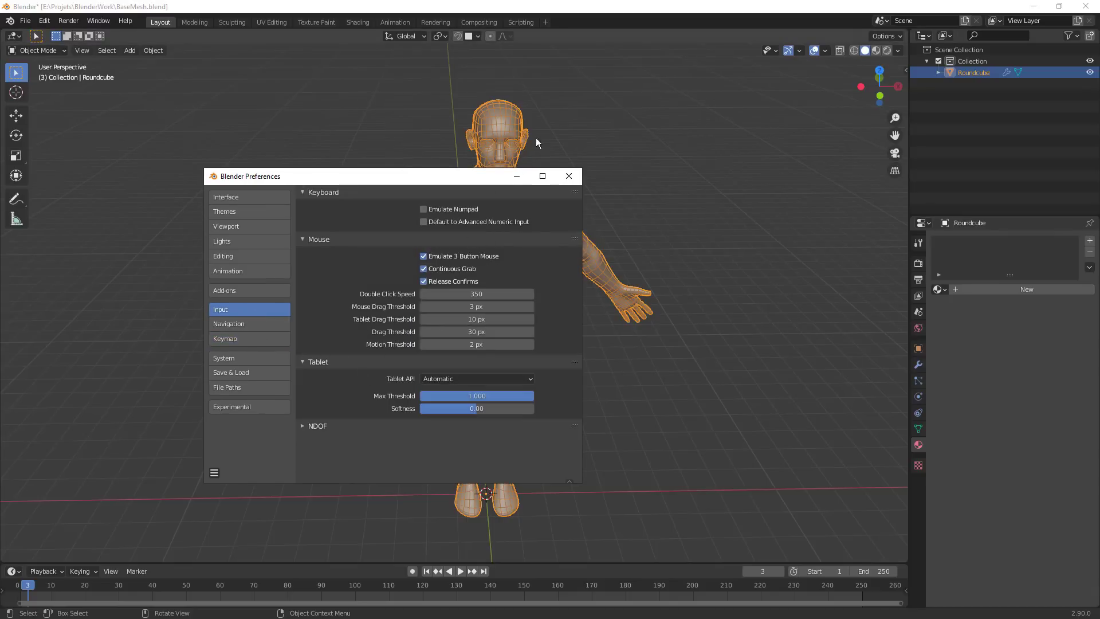
click(569, 176)
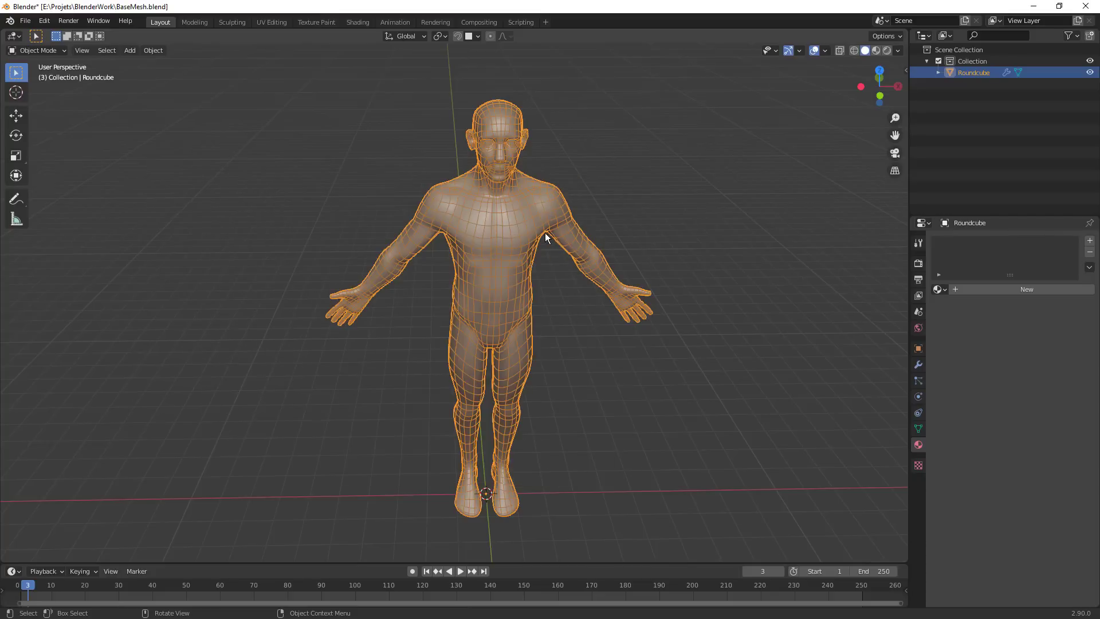
Apply Shade Smooth to the selected body mesh
middle_drag(566, 280, 609, 331)
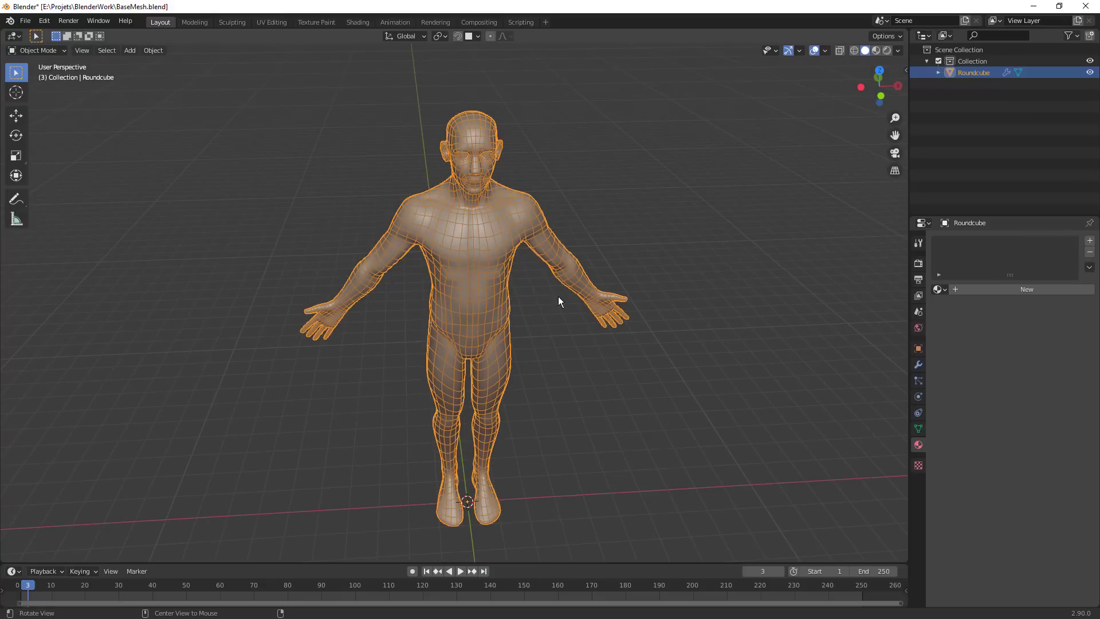
middle_drag(558, 299, 567, 267)
right_click(606, 252)
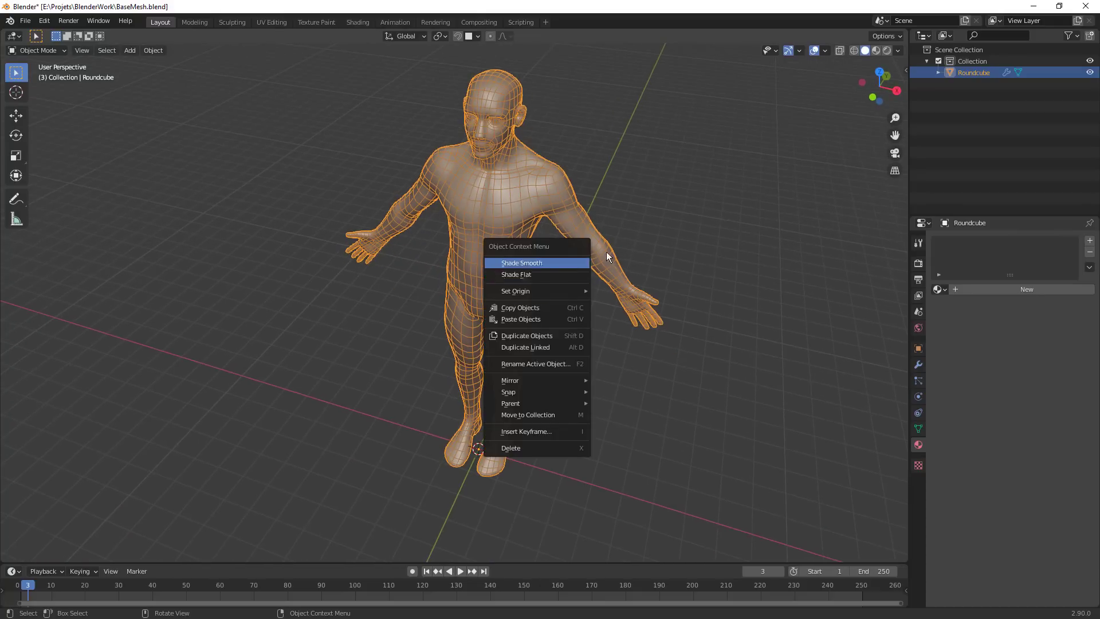
click(521, 262)
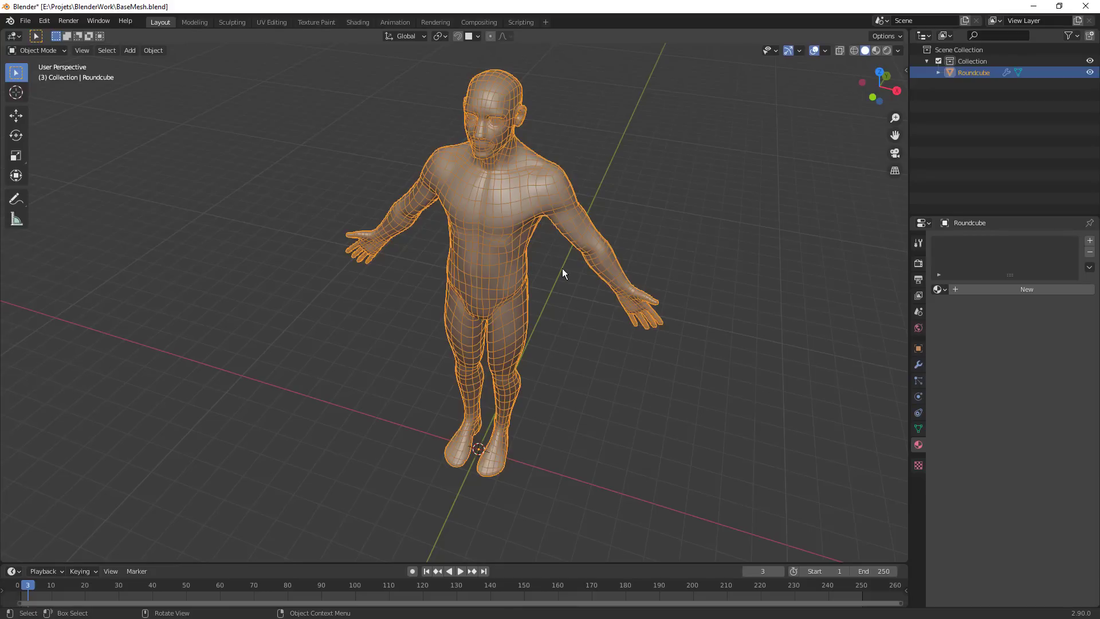
Turn off the Wireframe overlay so the body is displayed without its mesh lines
shift+middle_drag(525, 252, 582, 348)
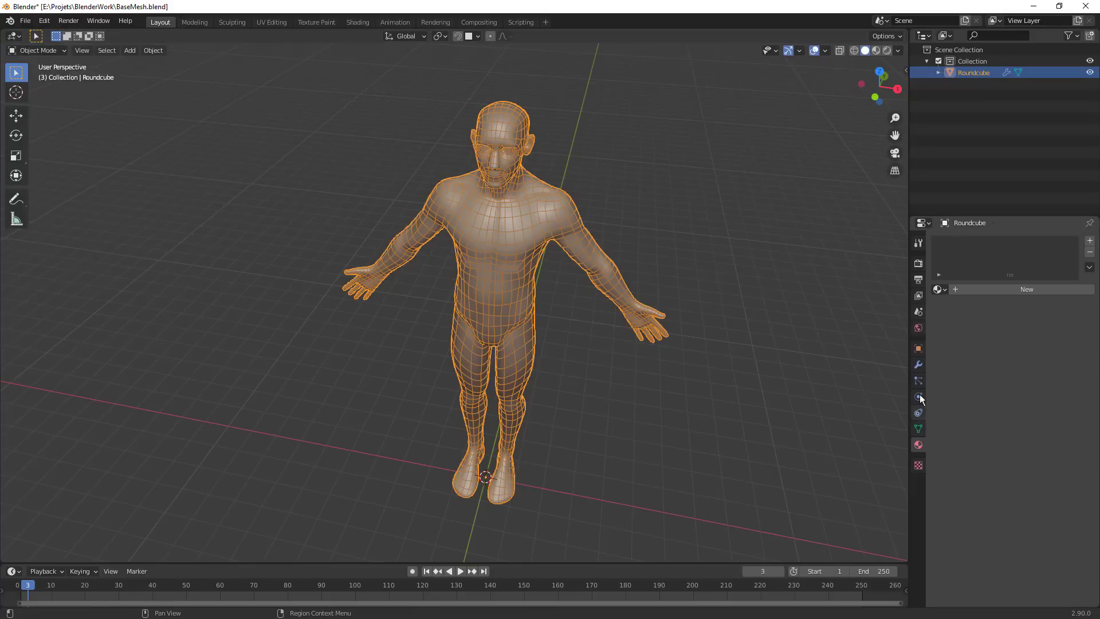
click(800, 51)
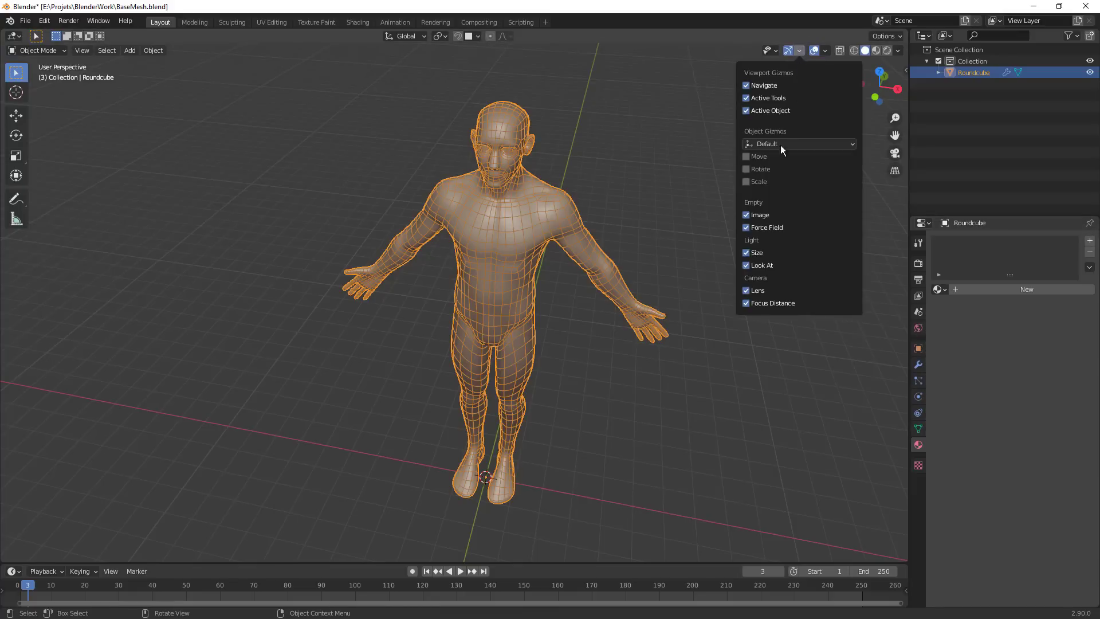
click(825, 51)
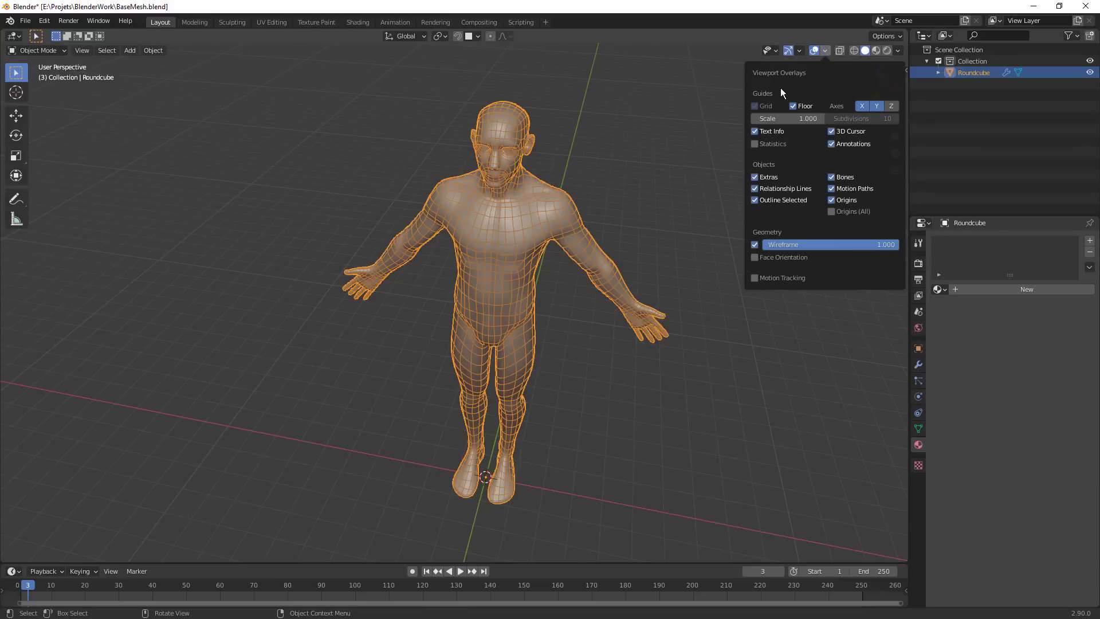
click(755, 246)
Switch to the Sculpting workspace and inspect the body from the feet up to the head
middle_drag(509, 450, 577, 374)
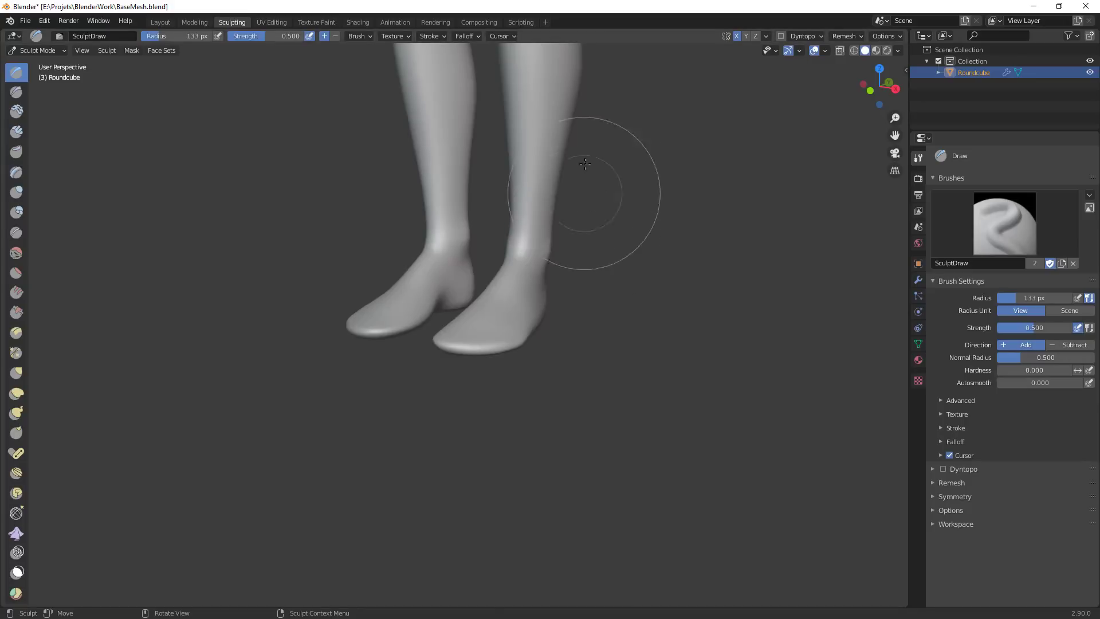
shift+middle_drag(602, 197, 628, 330)
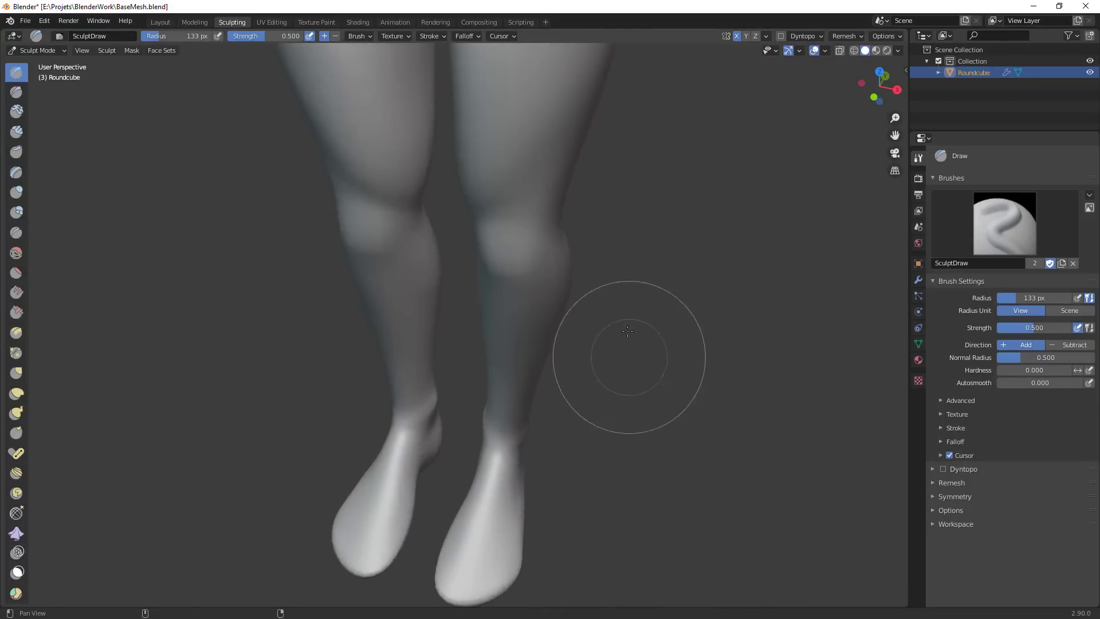
ctrl+middle_drag(641, 236, 565, 346)
shift+middle_drag(558, 127, 624, 280)
shift+middle_drag(690, 223, 558, 309)
middle_drag(558, 309, 596, 248)
shift+middle_drag(627, 172, 632, 322)
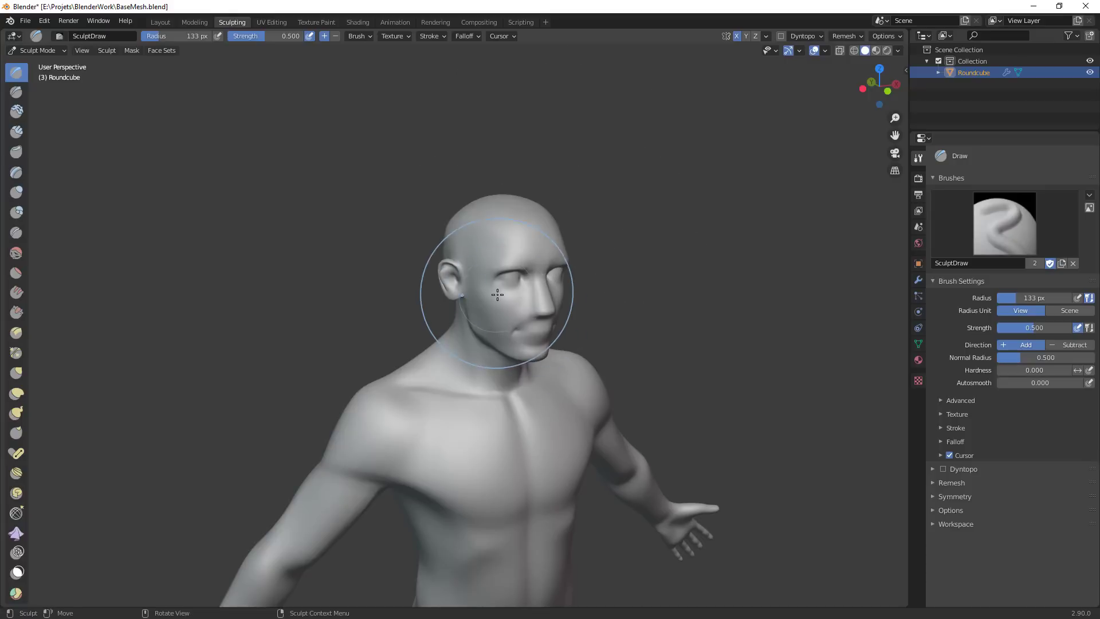
mouse_move(516, 319)
middle_down()
mouse_move(523, 282)
mouse_move(593, 264)
mouse_move(564, 246)
middle_up()
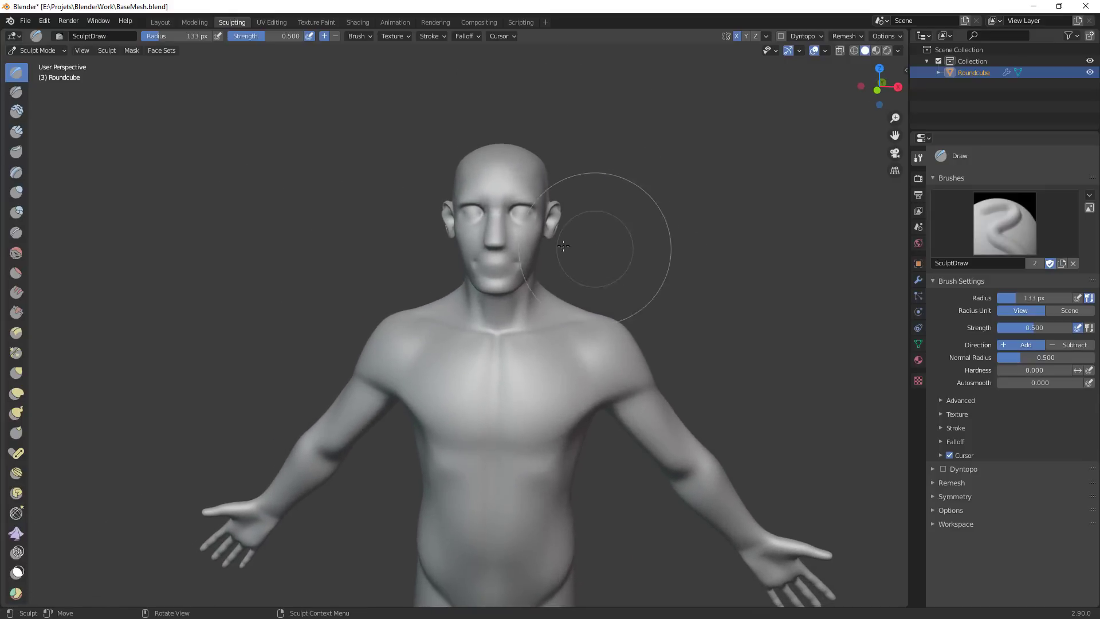
Widen the sculpting tool list to show the brush names and frame the upper body
mouse_move(29, 245)
mouse_down()
mouse_move(109, 261)
mouse_move(98, 261)
mouse_up()
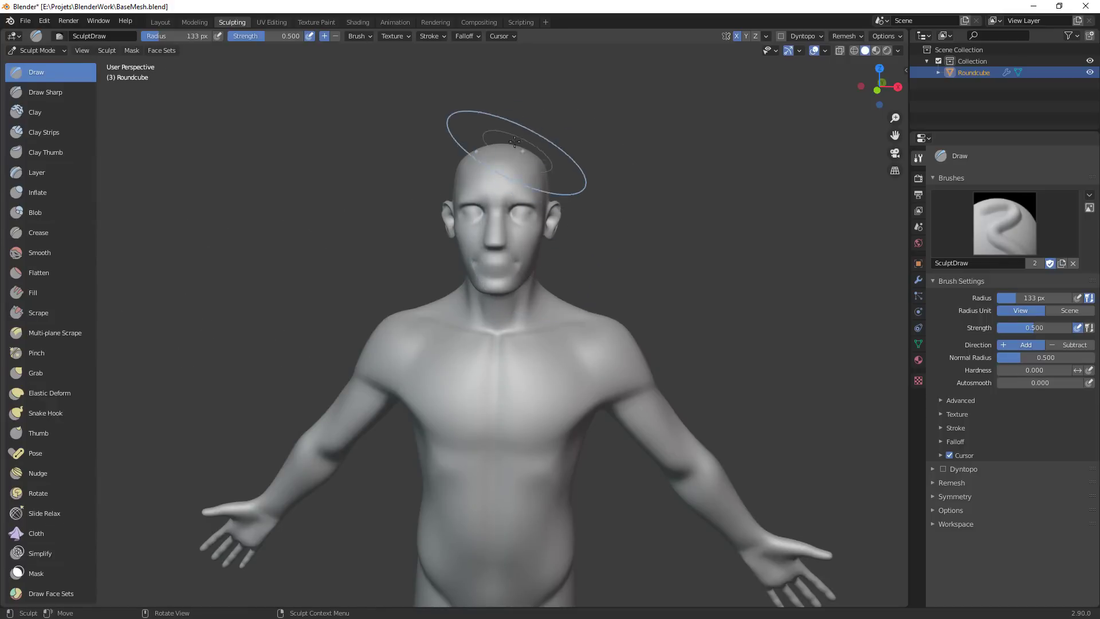
alt+shift+drag(631, 258, 619, 237)
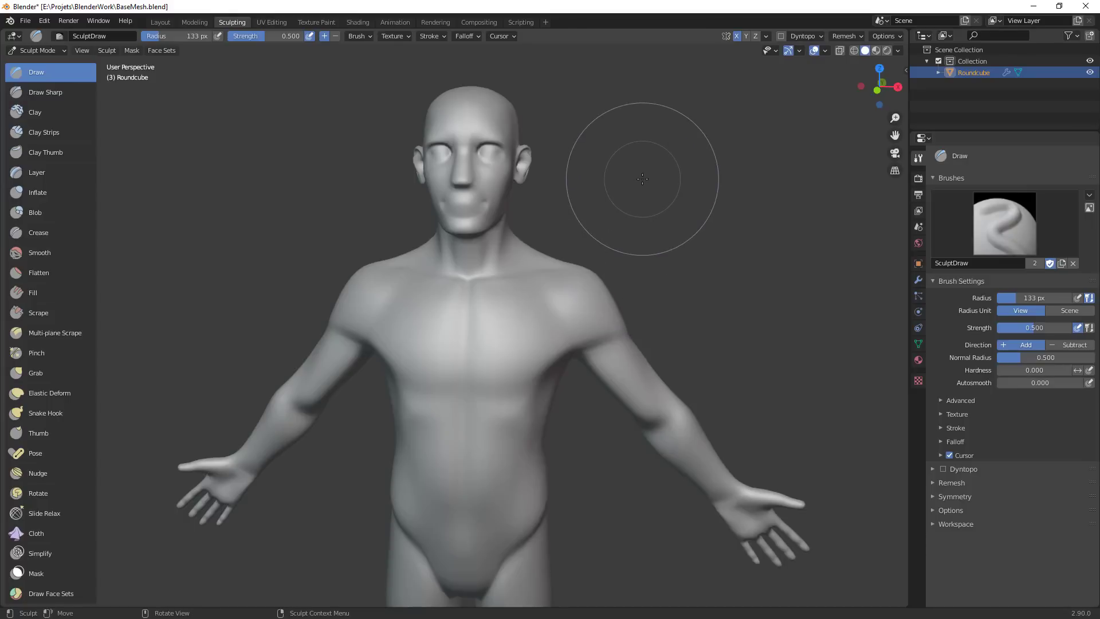
alt+shift+drag(650, 235, 658, 211)
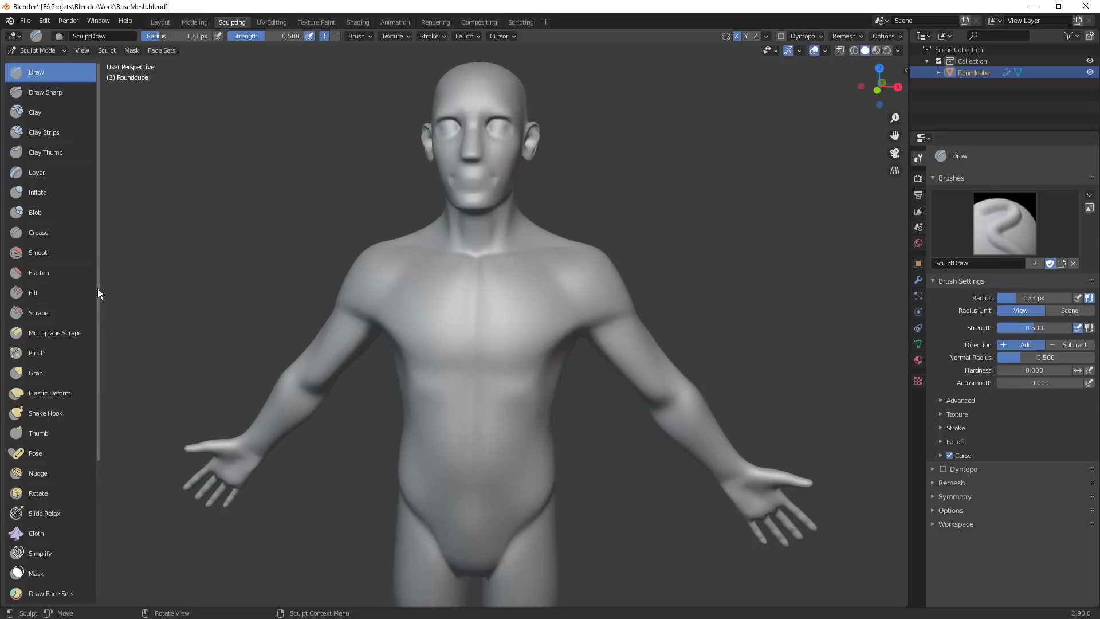
Assign G as the shortcut for the Grab brush
scroll(98, 333, down, 3)
scroll(101, 343, down, 1)
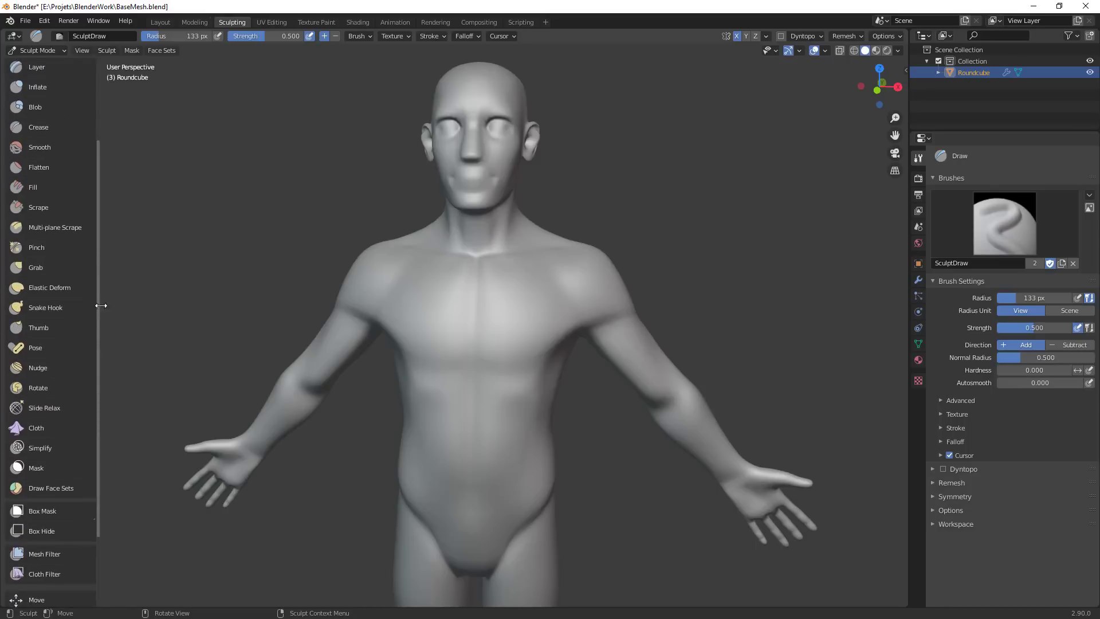
right_click(53, 267)
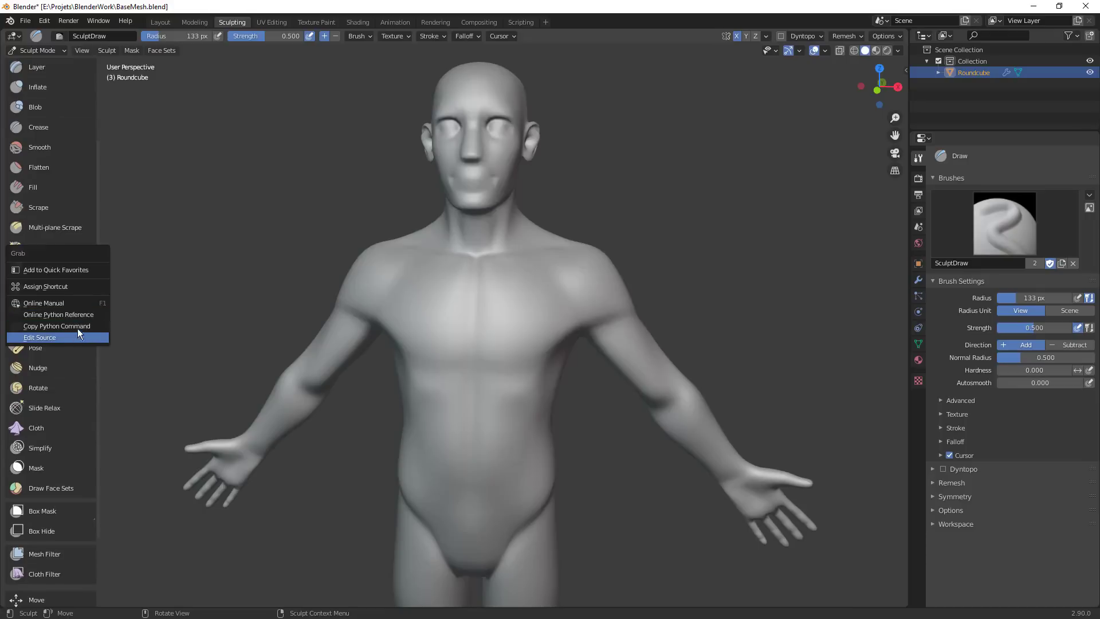
click(81, 287)
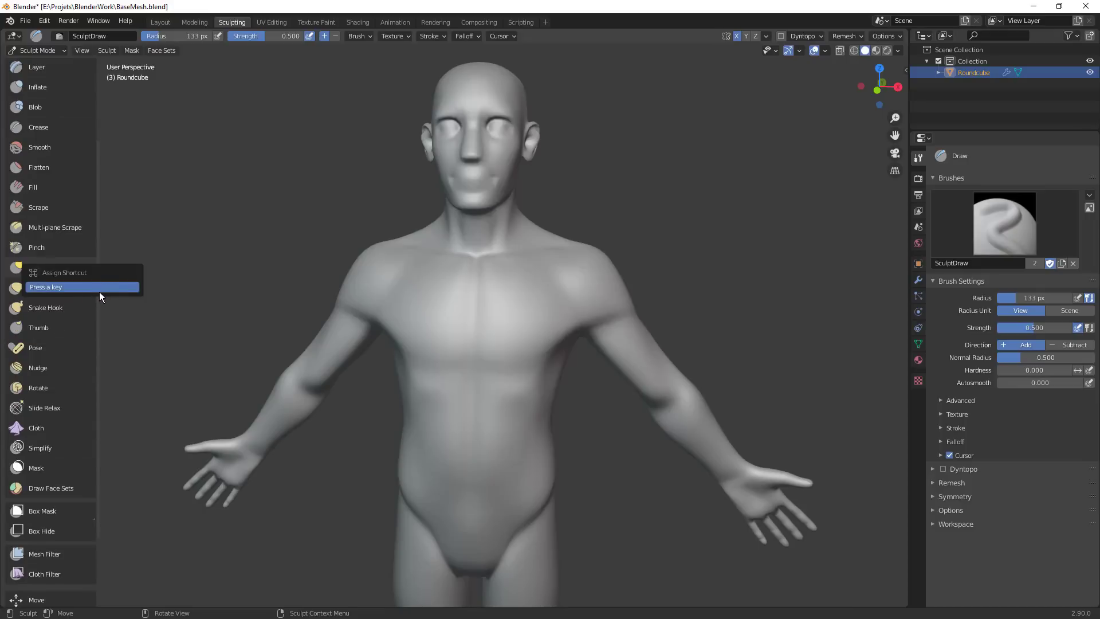
key(g)
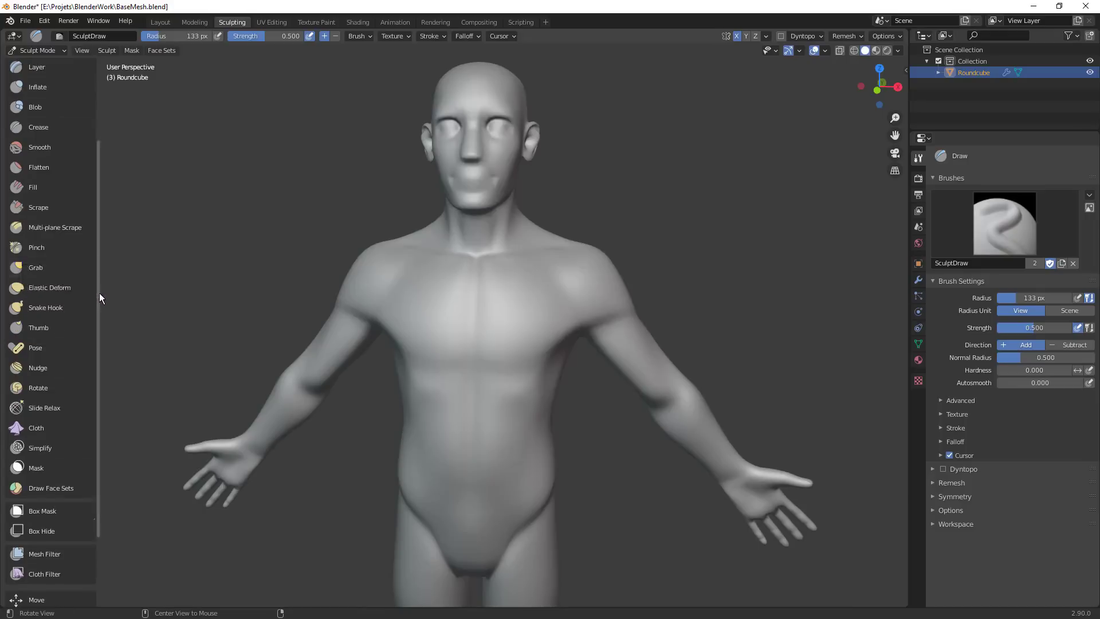
Try the Grab brush on the character's shoulder and undo the stroke
click(71, 270)
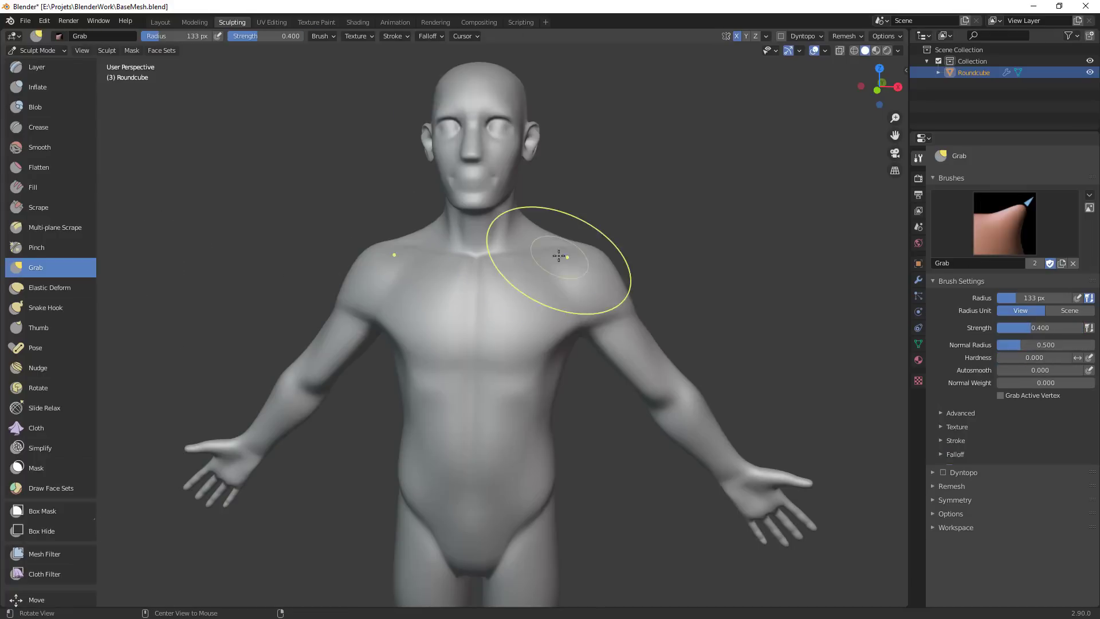
drag(586, 254, 595, 229)
key(ctrl+z)
Check the shortcut options of the Clay Strips brush and activate that brush
scroll(98, 274, up, 5)
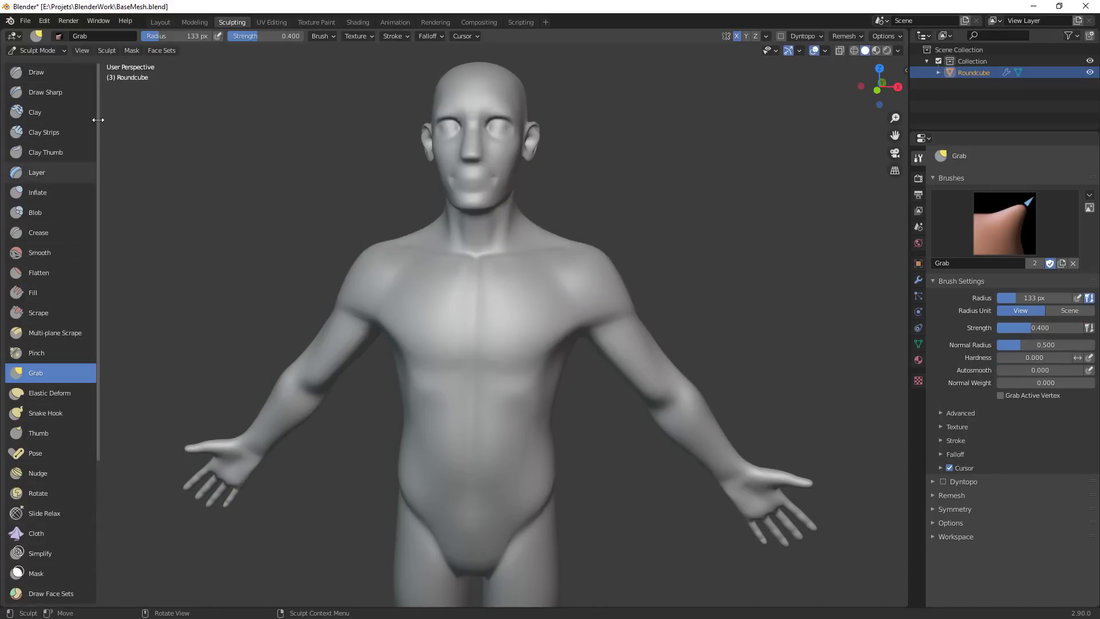
right_click(56, 134)
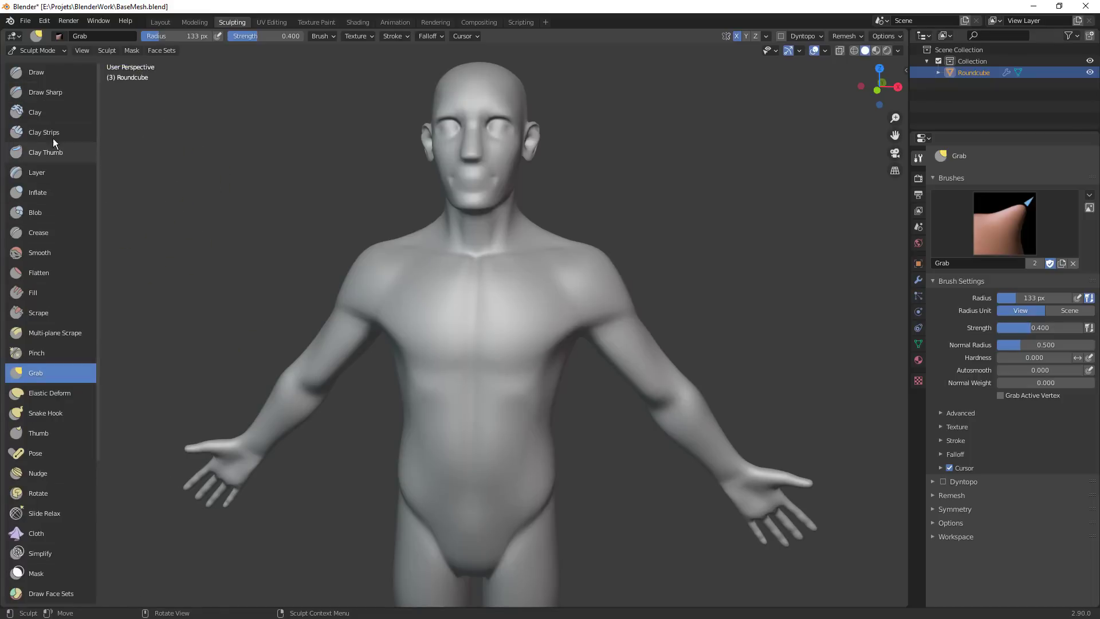
right_click(58, 136)
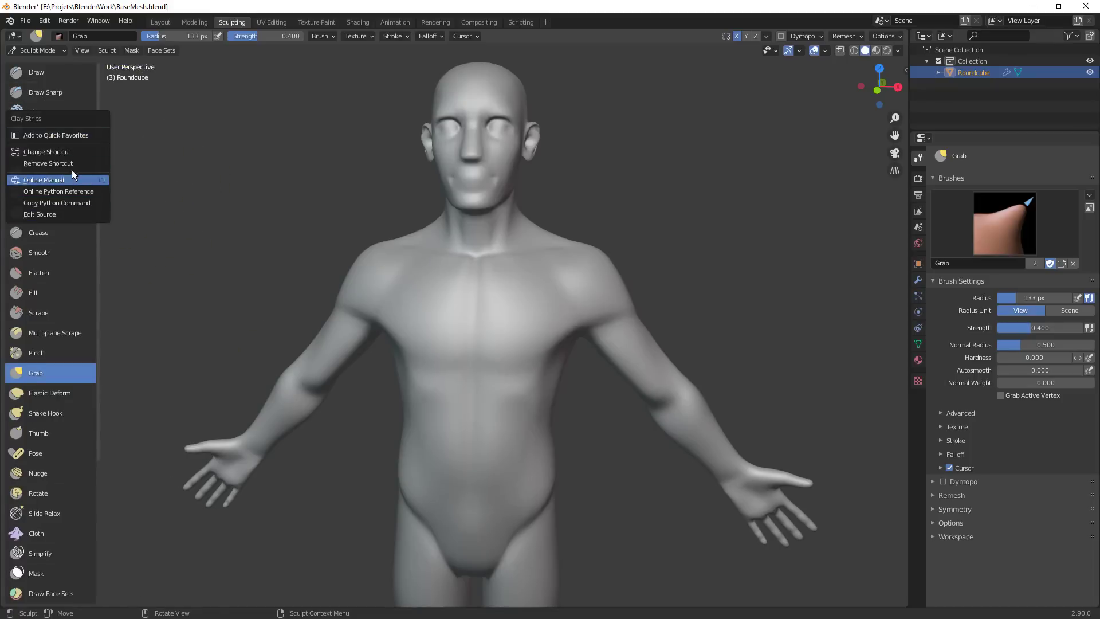
key(c)
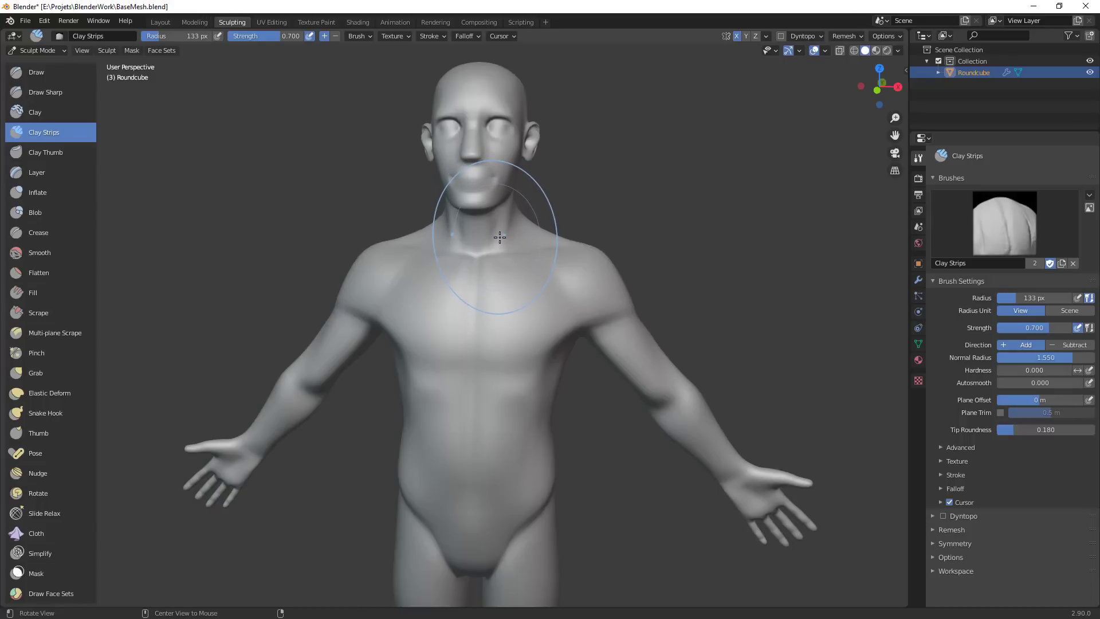
Select the Scrape brush and start assigning a shortcut to it
click(81, 312)
right_click(79, 314)
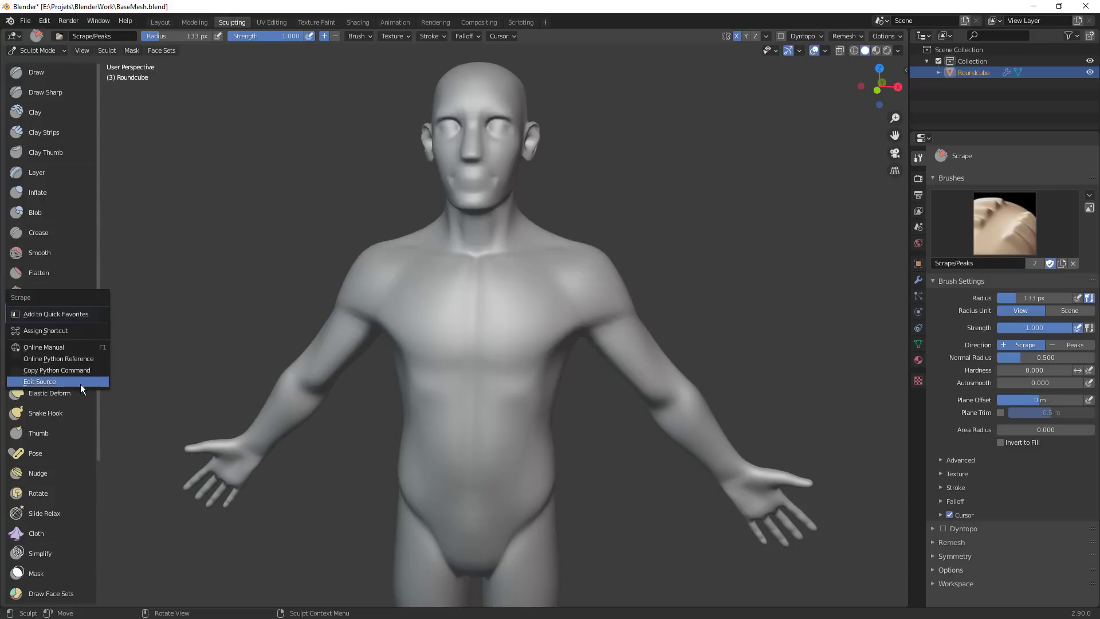
click(74, 331)
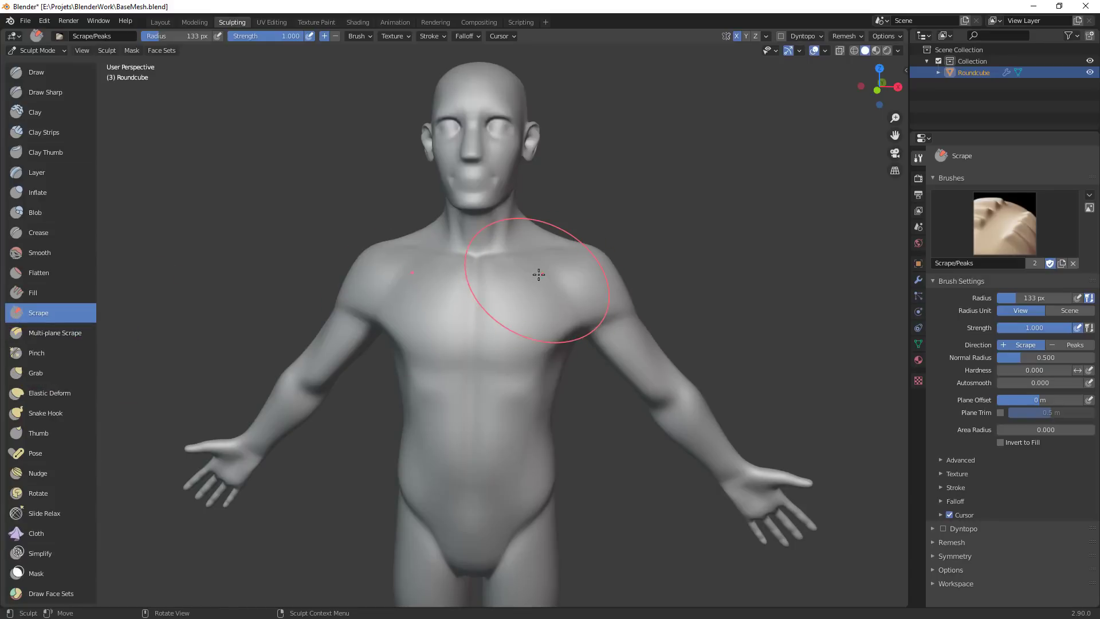
Set the Scrape brush radius to 61 px and examine the chest and shoulders
key(f)
click(496, 285)
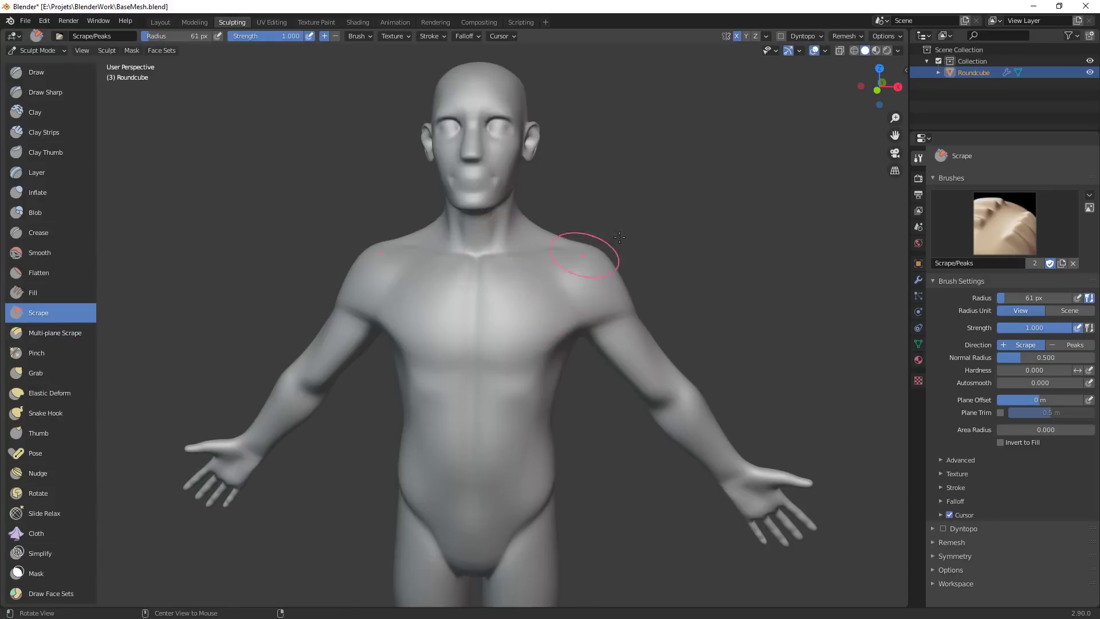
mouse_move(579, 259)
middle_down()
mouse_move(617, 225)
mouse_move(595, 184)
middle_up()
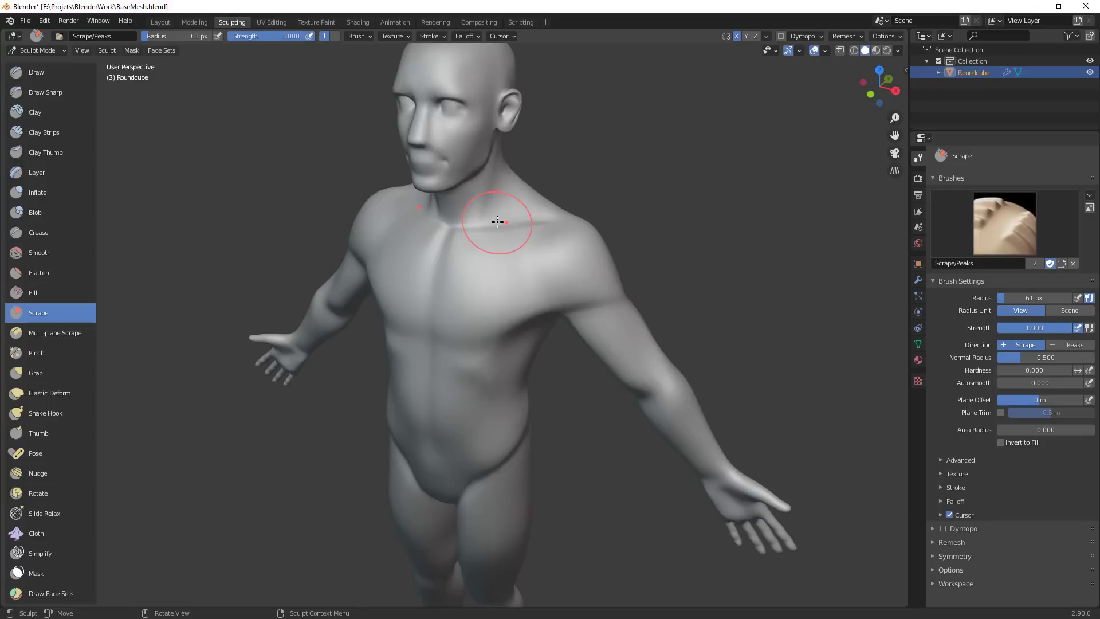
scroll(601, 198, up, 3)
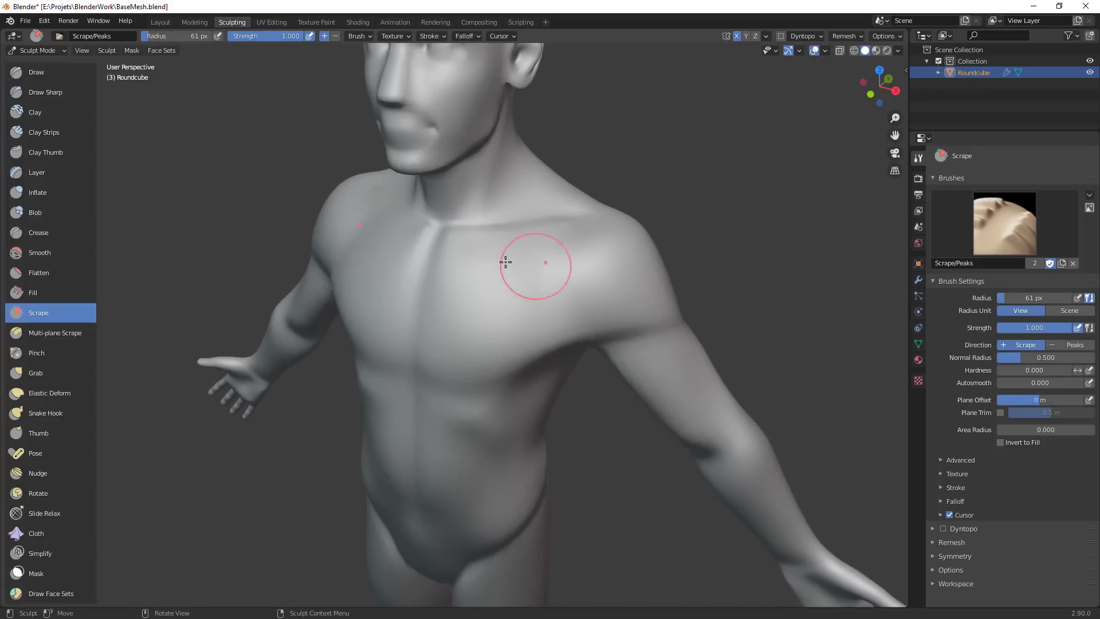
mouse_move(528, 337)
middle_down()
mouse_move(592, 319)
mouse_move(583, 249)
mouse_move(550, 252)
mouse_move(596, 265)
mouse_move(556, 311)
mouse_move(557, 297)
middle_up()
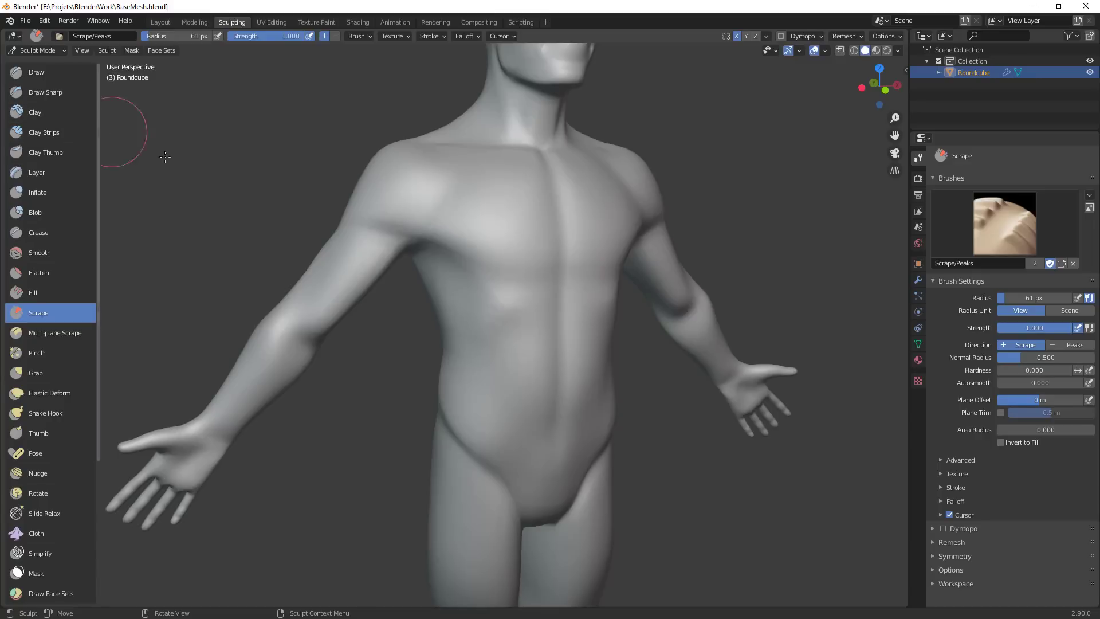
Switch to the Crease brush and set its radius to 45 px, facing the front of the torso
key(shift+c)
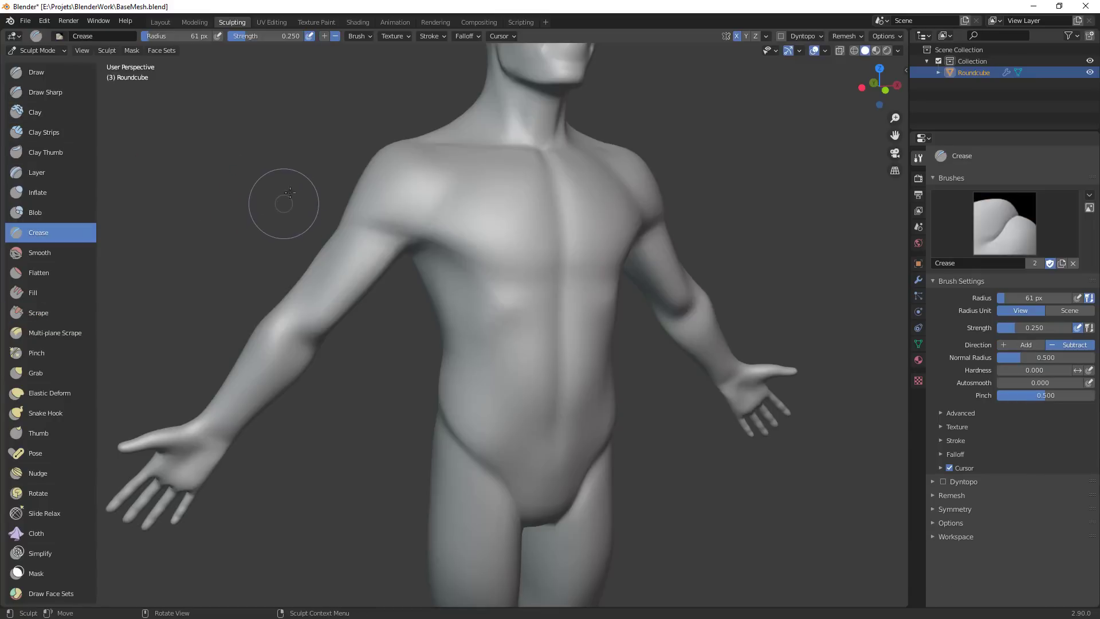
key(f)
click(450, 252)
middle_drag(560, 258, 501, 219)
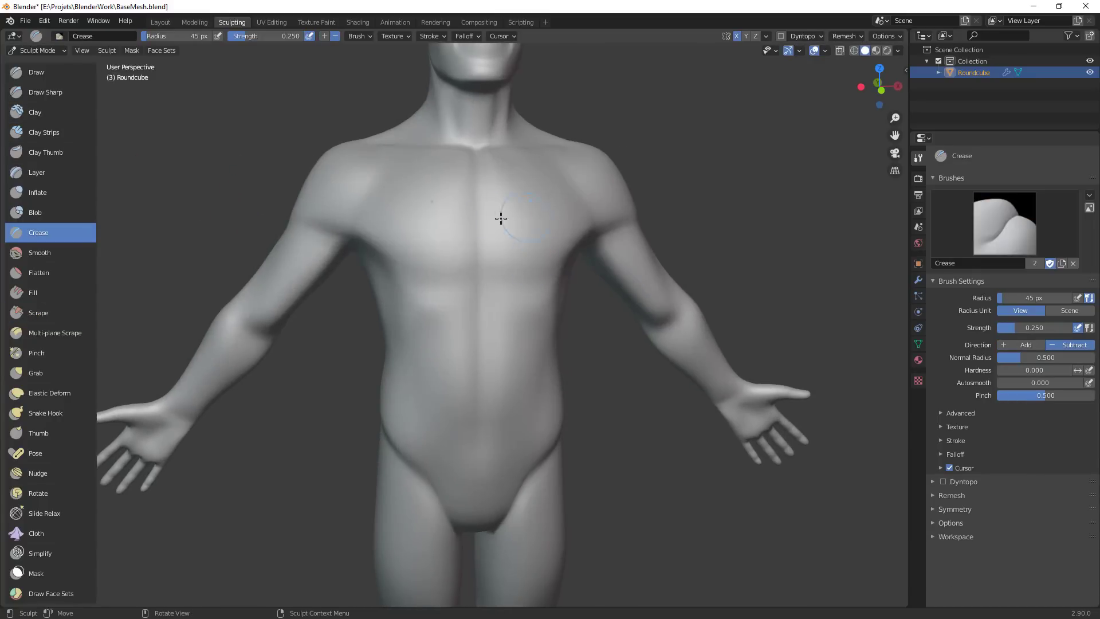
Reduce the Crease brush radius to 37 px and turn the figure to a three-quarter view
key(f)
click(474, 253)
middle_drag(599, 281, 596, 306)
shift+middle_drag(558, 303, 568, 315)
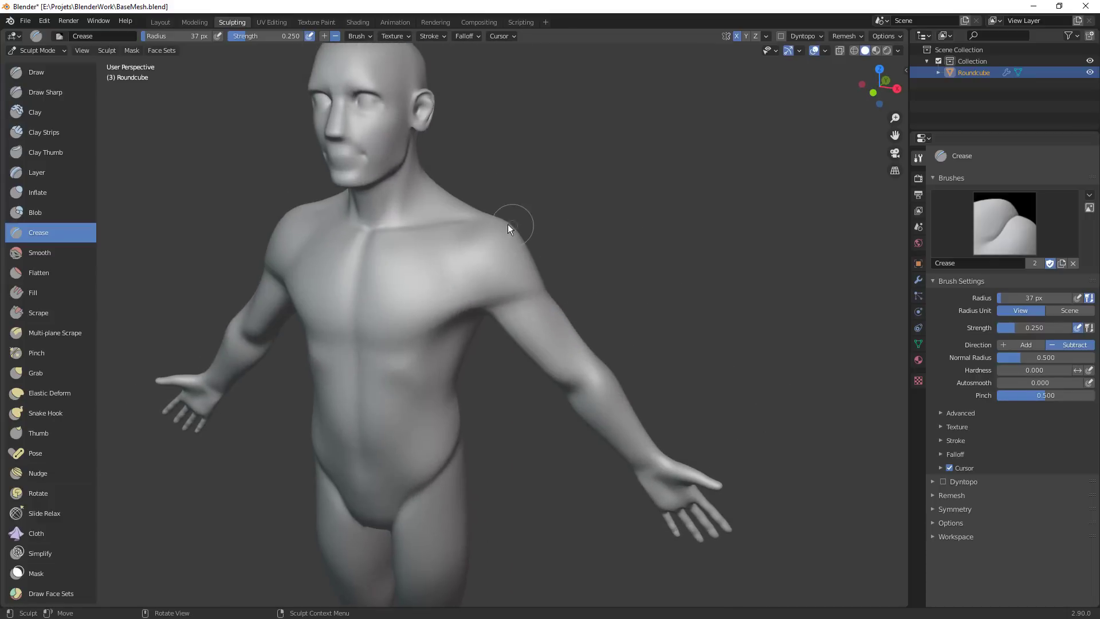
Switch to the Grab brush, set its radius to 126 px and pull the shoulder outward
key(g)
key(f)
click(585, 226)
drag(506, 246, 543, 231)
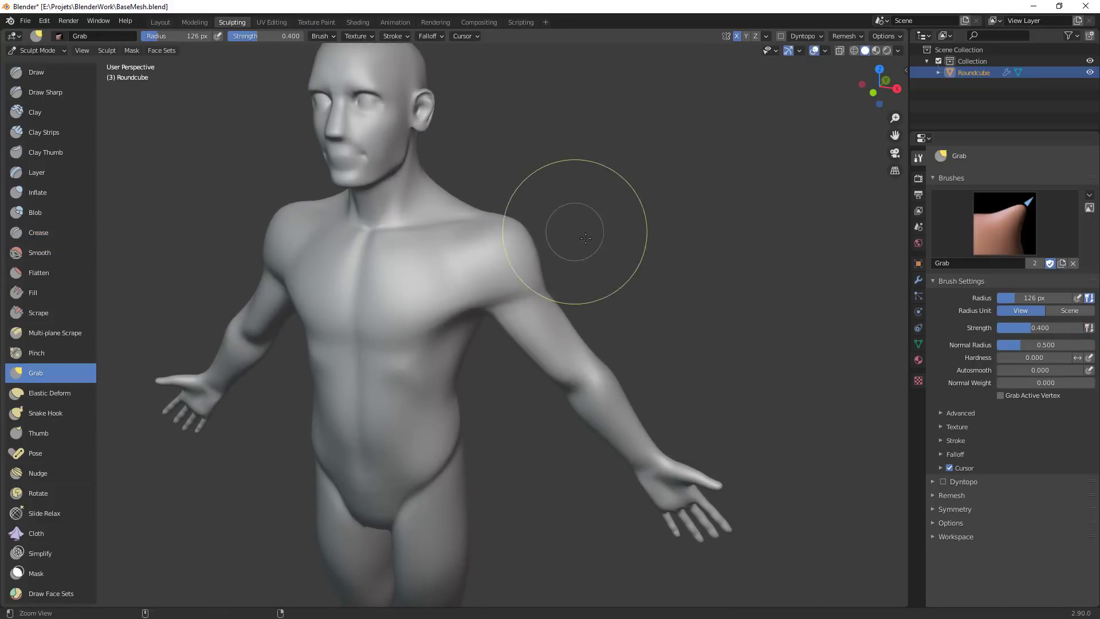
ctrl+middle_drag(574, 231, 540, 303)
mouse_move(475, 347)
middle_down()
mouse_move(506, 347)
mouse_move(561, 288)
mouse_move(516, 314)
mouse_move(531, 385)
middle_up()
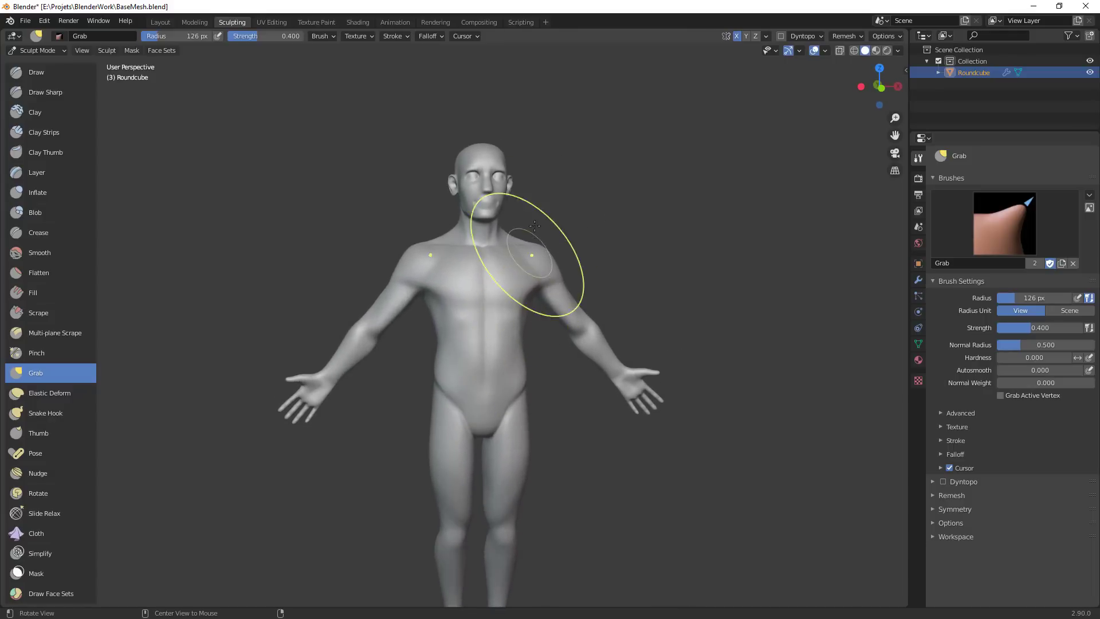
Reshape the nape and the back of the head in profile with the Grab brush, using radii of 173 px and 108 px
middle_drag(538, 210, 559, 263)
ctrl+middle_drag(558, 264, 525, 228)
scroll(544, 228, down, 2)
scroll(525, 228, up, 3)
key(f)
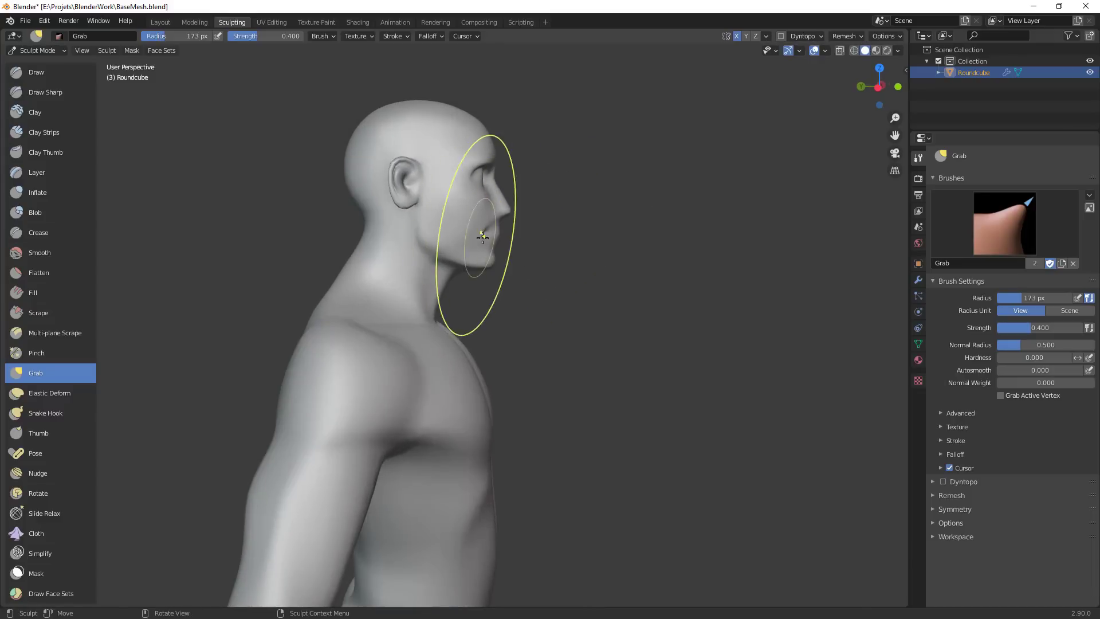
click(526, 230)
mouse_move(527, 245)
middle_down()
mouse_move(524, 267)
mouse_move(506, 216)
mouse_move(521, 258)
middle_up()
key(f)
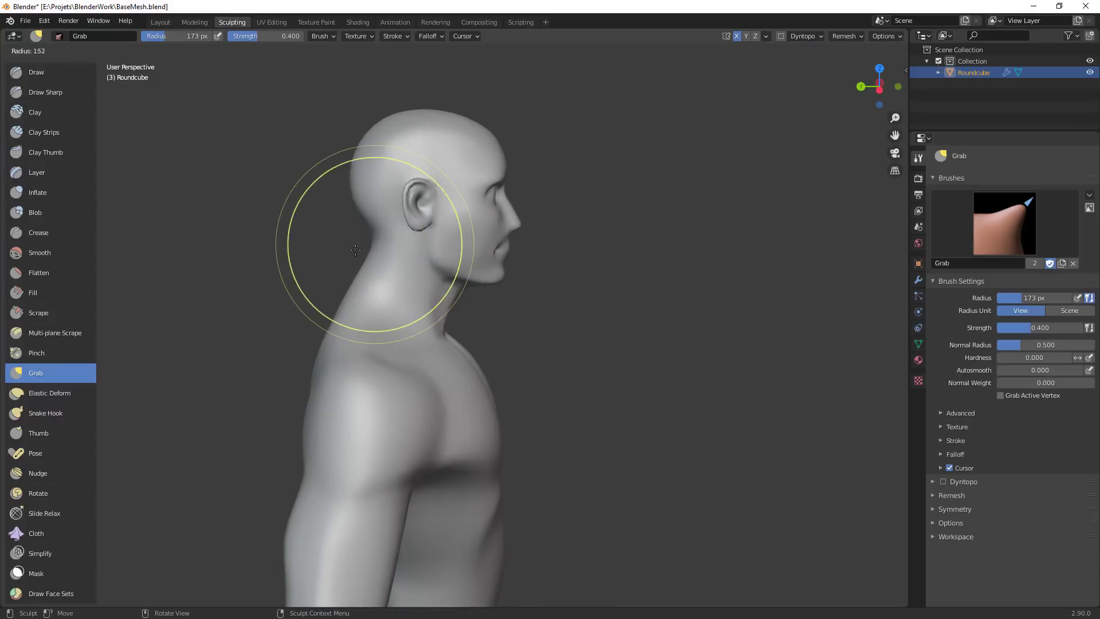
click(338, 244)
drag(372, 236, 362, 212)
drag(361, 187, 355, 194)
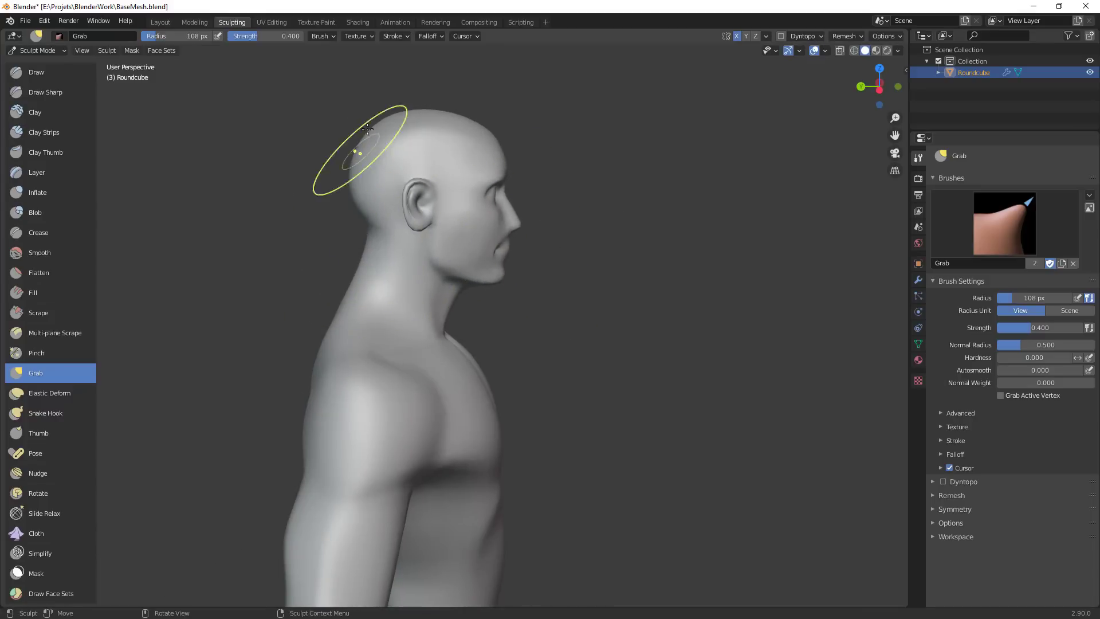
Adjust the back of the neck with the Grab brush, and reshape the trapezius and shoulder at a 79 px radius
mouse_move(510, 165)
ctrl+middle_down()
mouse_move(484, 236)
mouse_move(479, 214)
ctrl+middle_up()
drag(363, 296, 375, 304)
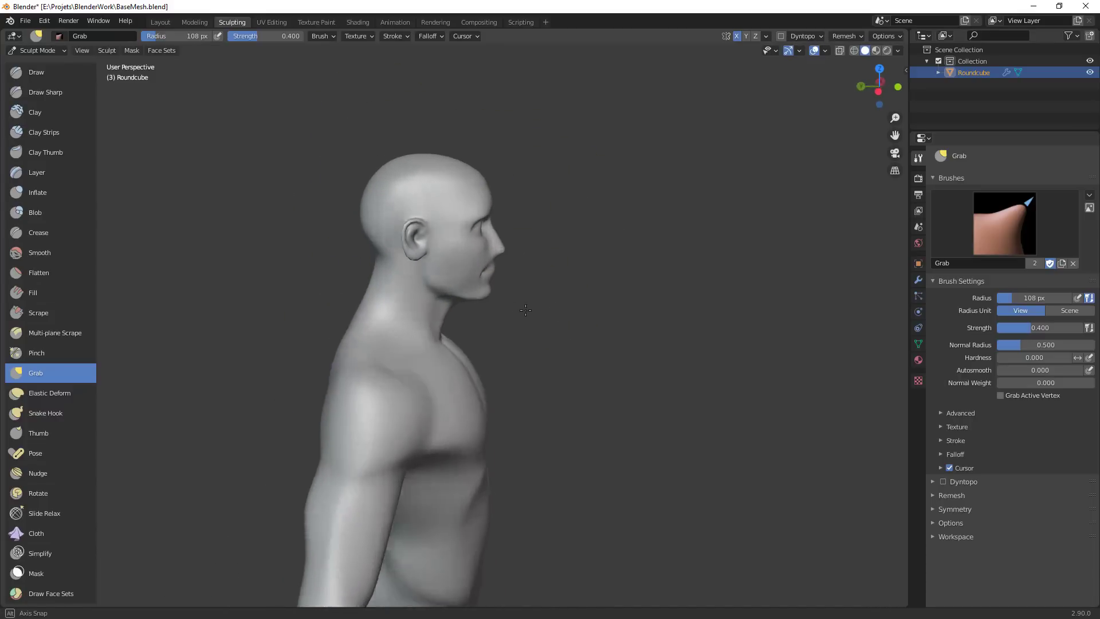
mouse_move(376, 304)
middle_down()
mouse_move(484, 294)
mouse_move(528, 270)
mouse_move(402, 233)
mouse_move(514, 249)
middle_up()
click(419, 220)
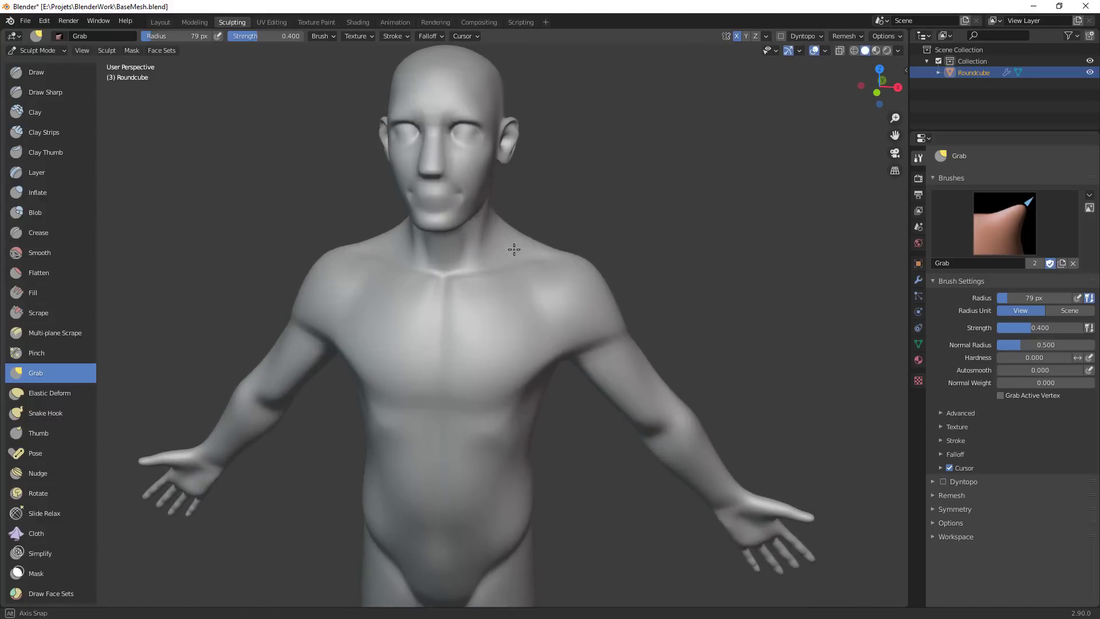
mouse_move(506, 233)
mouse_down()
mouse_move(530, 237)
mouse_move(561, 314)
mouse_move(560, 278)
mouse_up()
Switch to the Crease brush, set its radius to 41 px and carve the crease between the deltoid and the upper arm
scroll(560, 277, up, 1)
key(shift+c)
mouse_move(560, 253)
middle_down()
mouse_move(559, 224)
mouse_move(572, 226)
mouse_move(560, 229)
middle_up()
key(f)
click(533, 229)
mouse_move(560, 213)
ctrl+middle_down()
mouse_move(564, 274)
mouse_move(514, 217)
ctrl+middle_up()
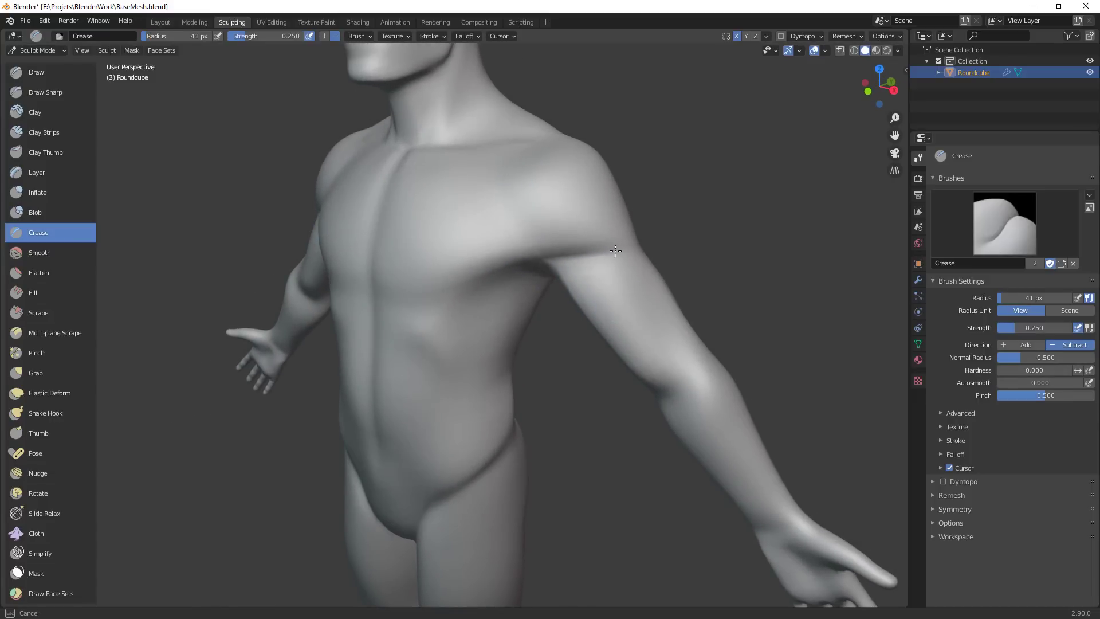
mouse_move(623, 300)
shift+middle_down()
mouse_move(628, 293)
mouse_move(605, 315)
mouse_move(617, 246)
mouse_move(548, 225)
shift+middle_up()
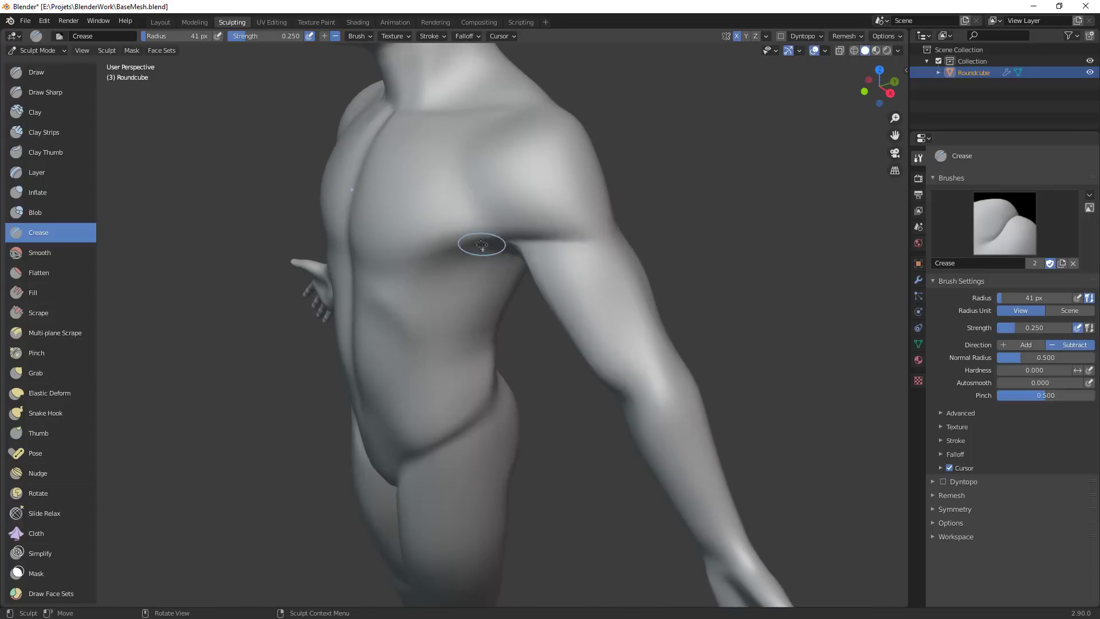
Set the Crease brush radius to 31 px and work the crease along the lower edge of the chest muscle
key(f)
click(477, 248)
middle_drag(477, 247, 516, 231)
drag(500, 220, 503, 217)
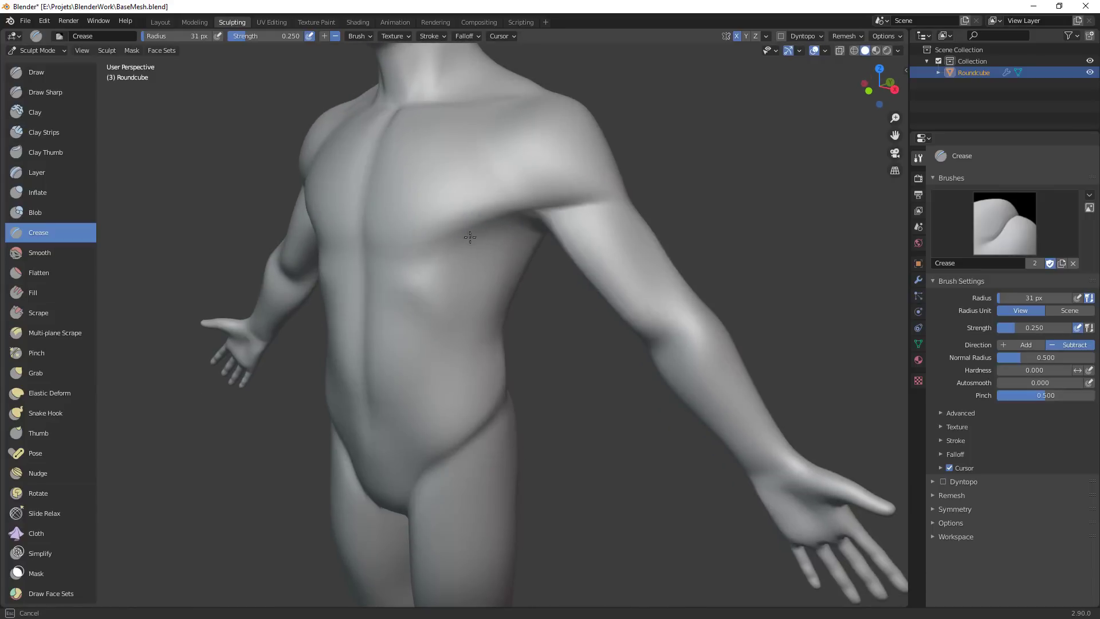
alt+drag(517, 292, 516, 310)
Apply the Mirror modifier on the body and remove the Subdivision modifier
ctrl+middle_drag(645, 215, 480, 219)
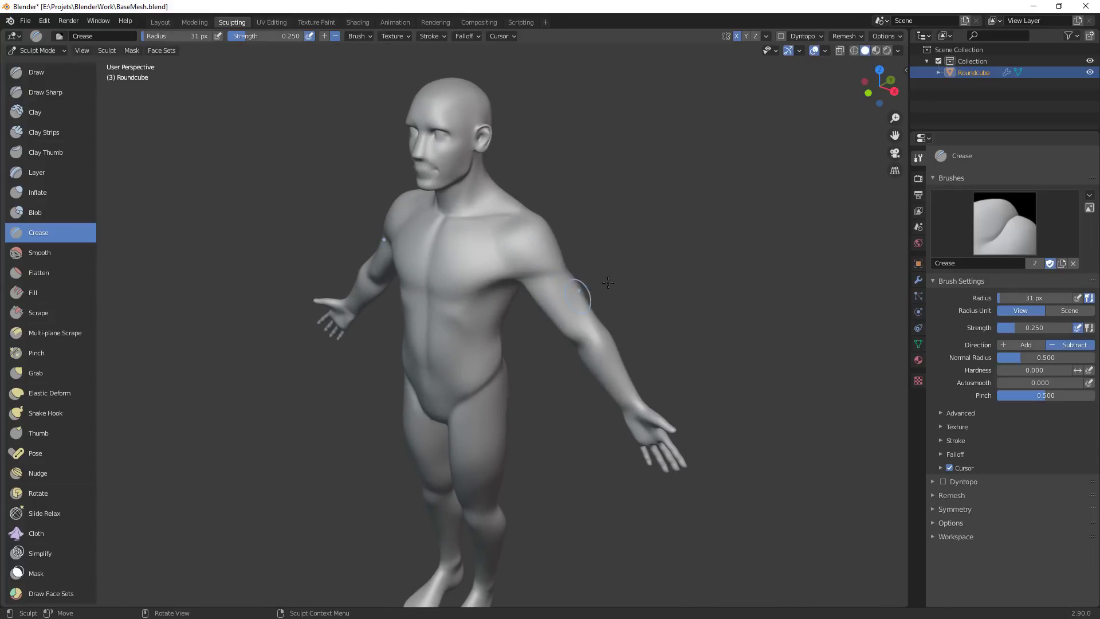
middle_drag(635, 223, 619, 277)
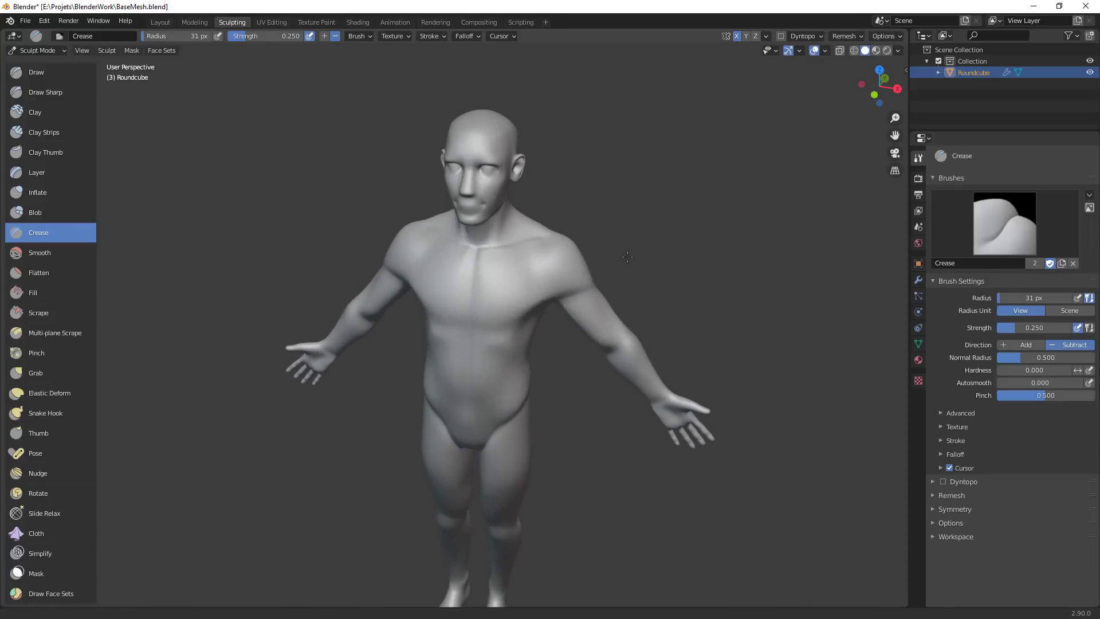
scroll(628, 256, up, 1)
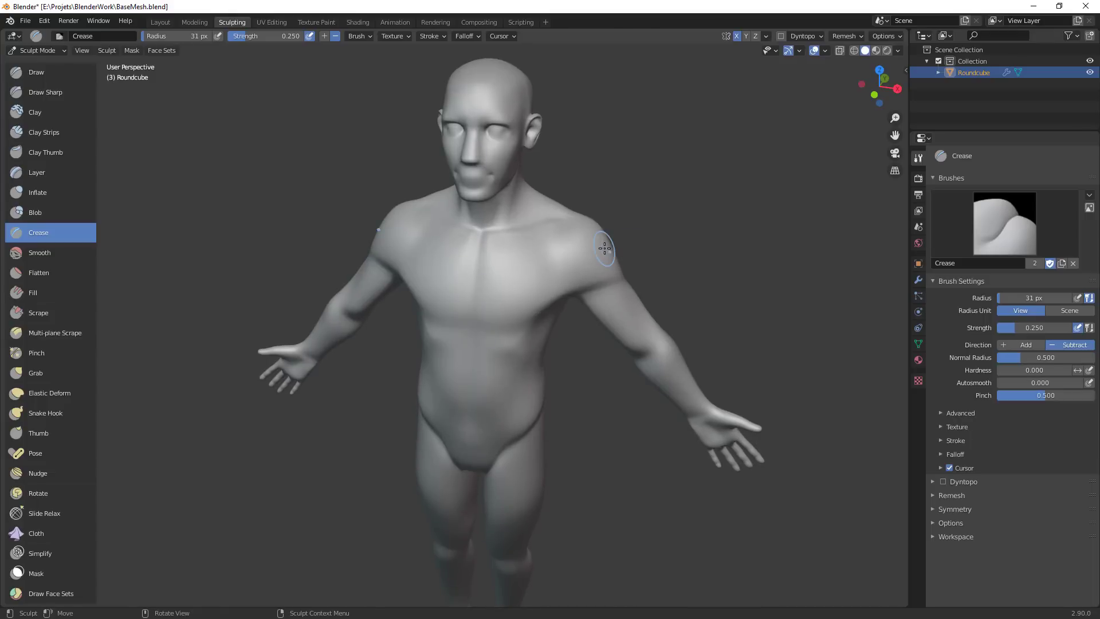
middle_drag(639, 172, 626, 209)
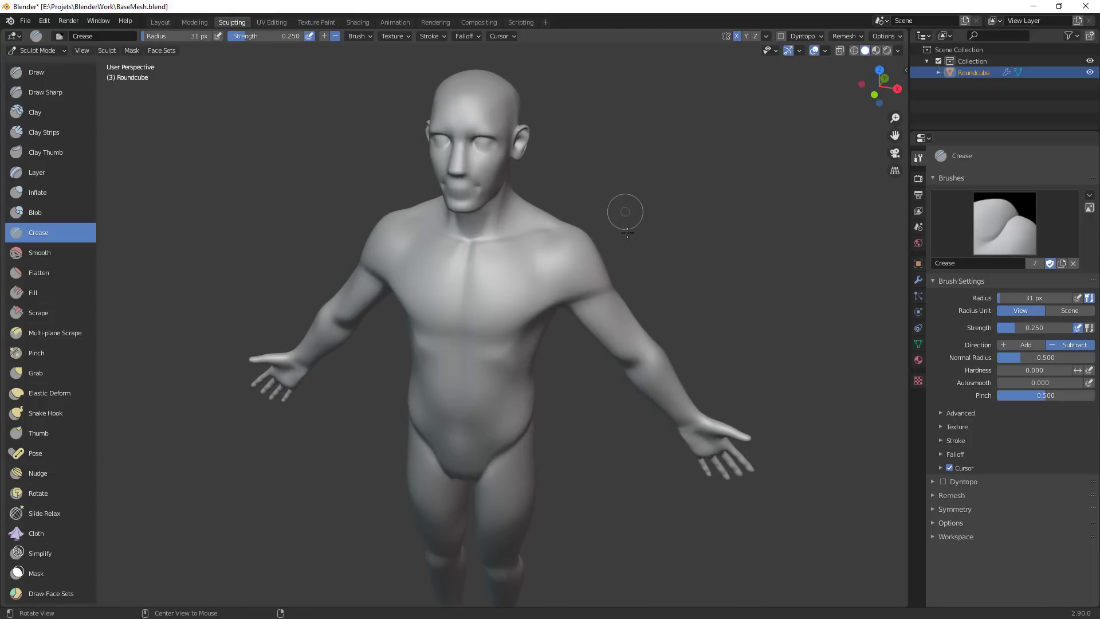
click(919, 280)
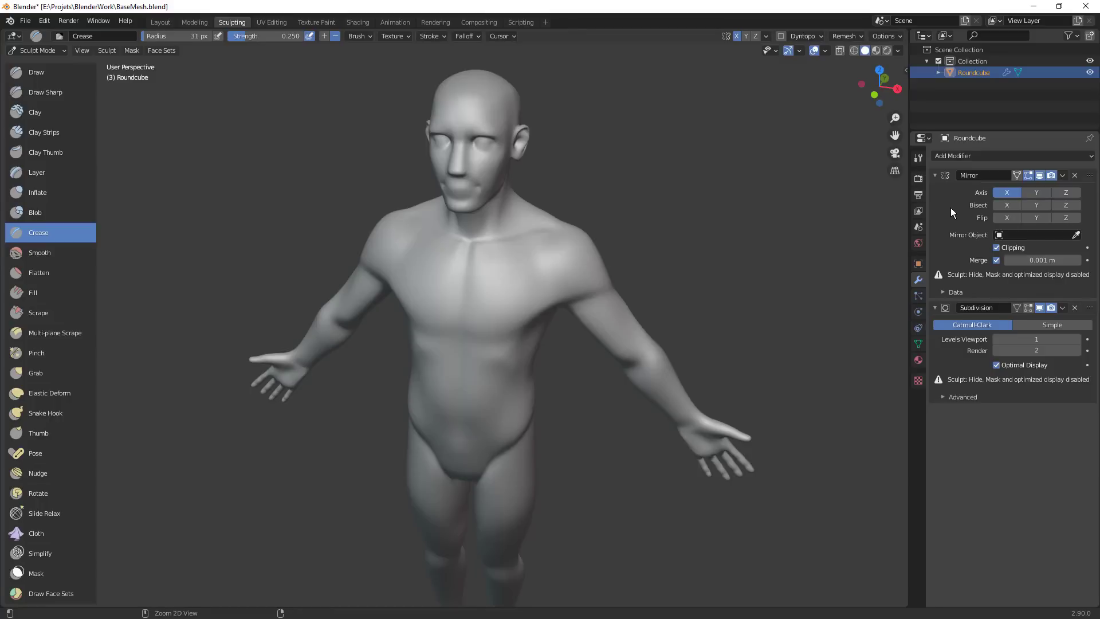
key(ctrl+a)
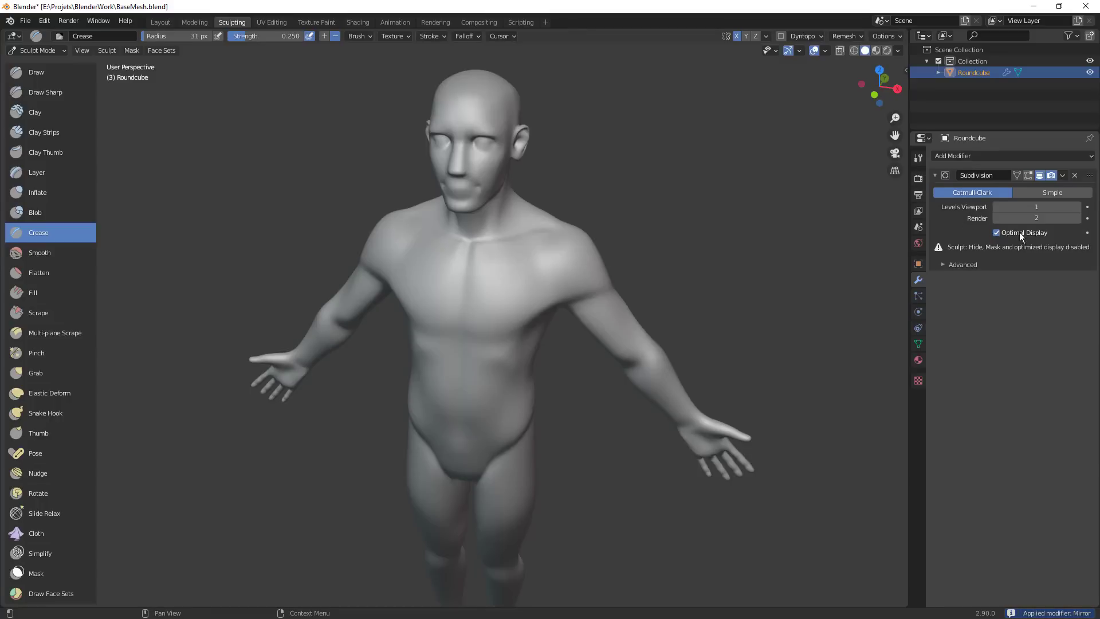
click(1075, 175)
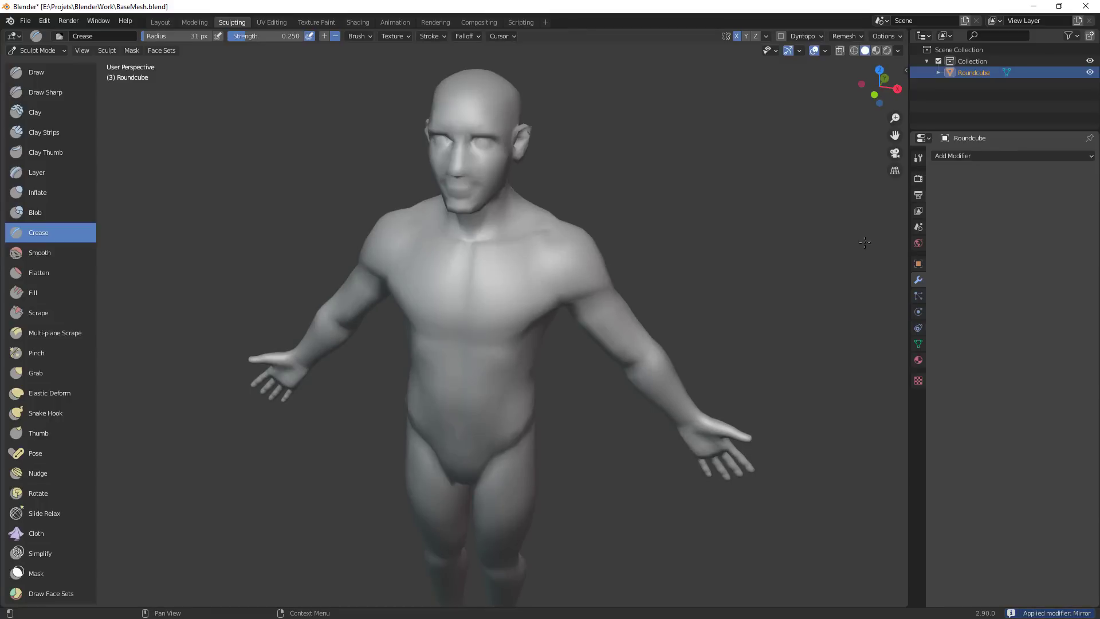
Examine the body's mesh topology in Edit Mode and return to Sculpt Mode
mouse_move(719, 282)
middle_down()
mouse_move(748, 279)
mouse_move(576, 279)
mouse_move(661, 280)
mouse_move(466, 243)
mouse_move(545, 234)
middle_up()
key(Tab)
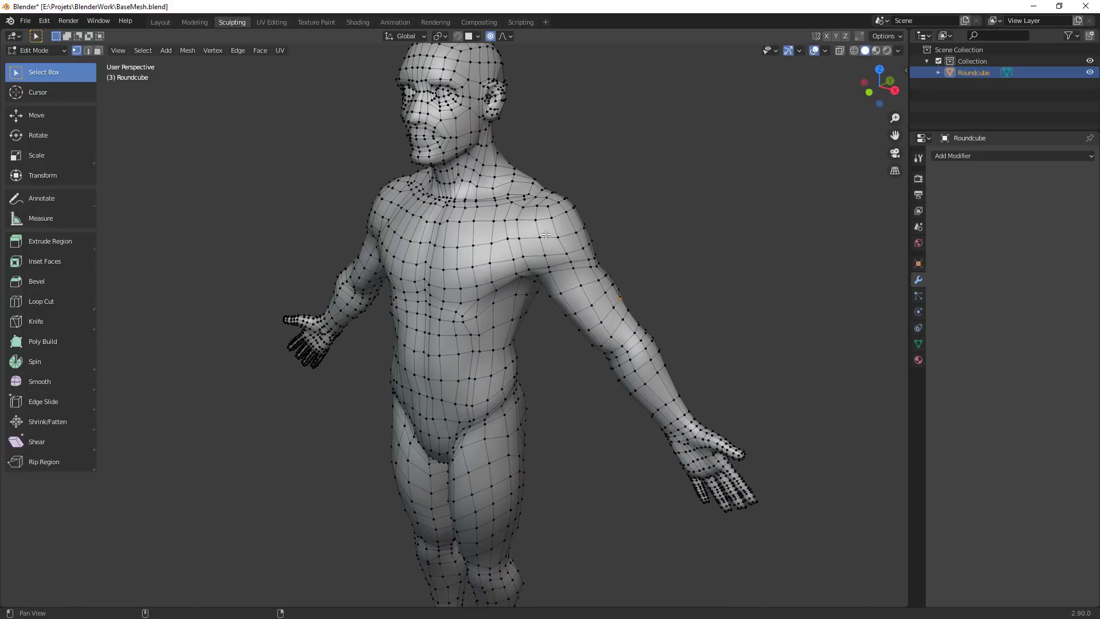
key(Tab)
Add a Multiresolution modifier to the body and subdivide it to sculpt level 2
click(991, 156)
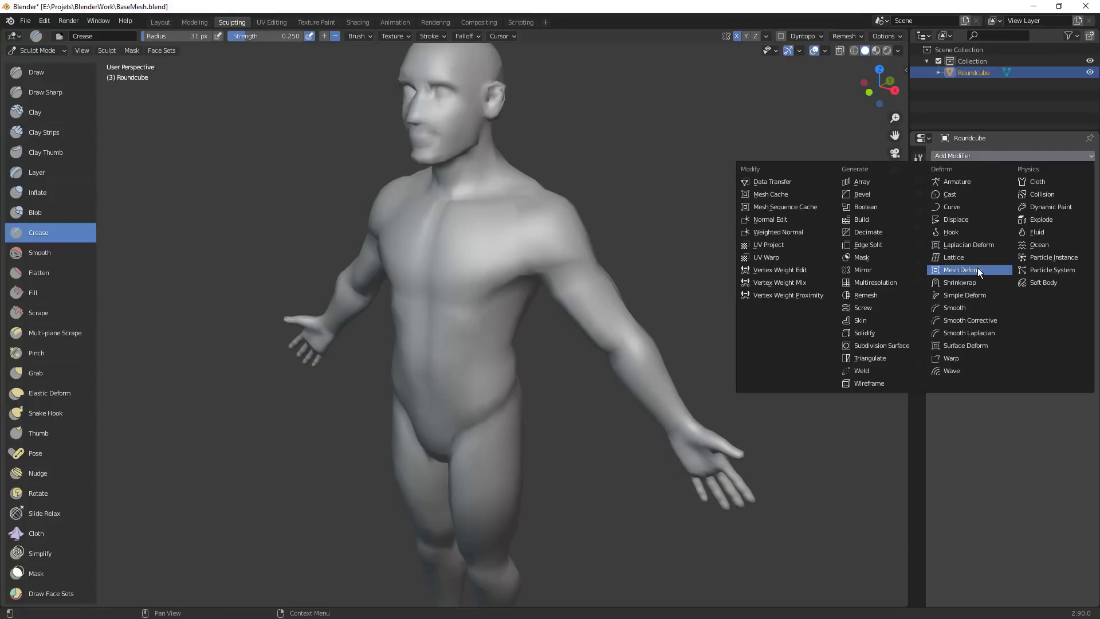
click(894, 283)
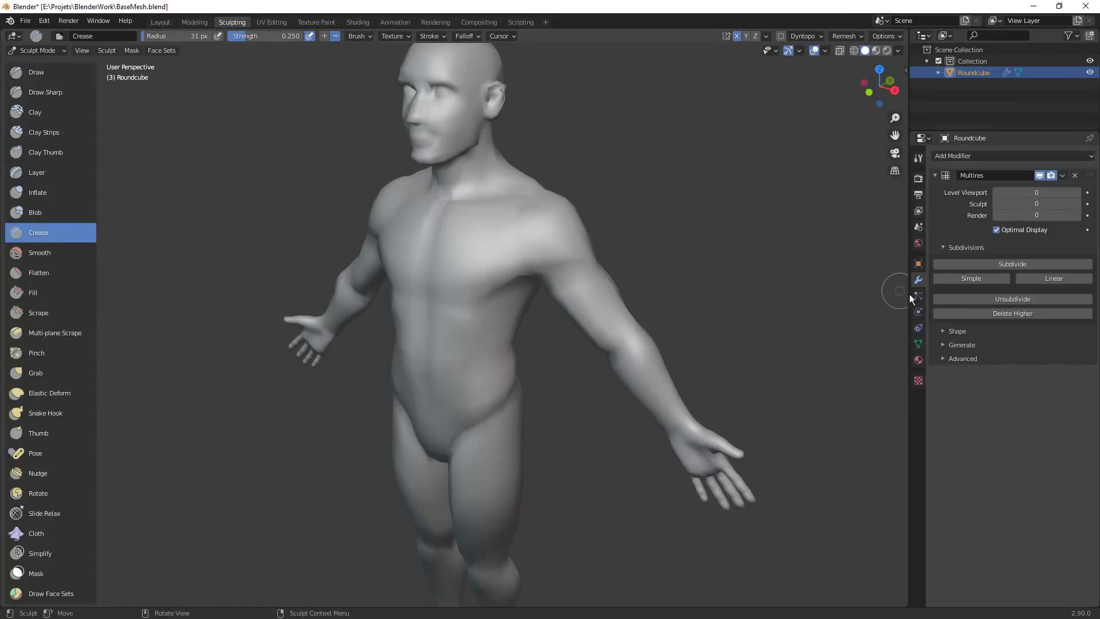
click(1017, 266)
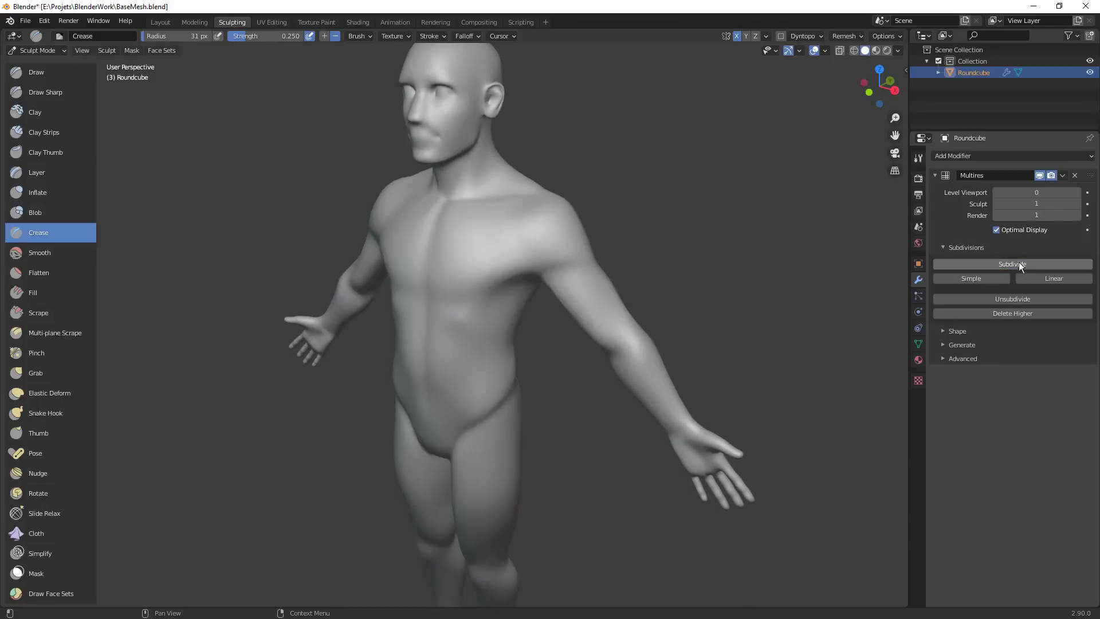
click(1013, 264)
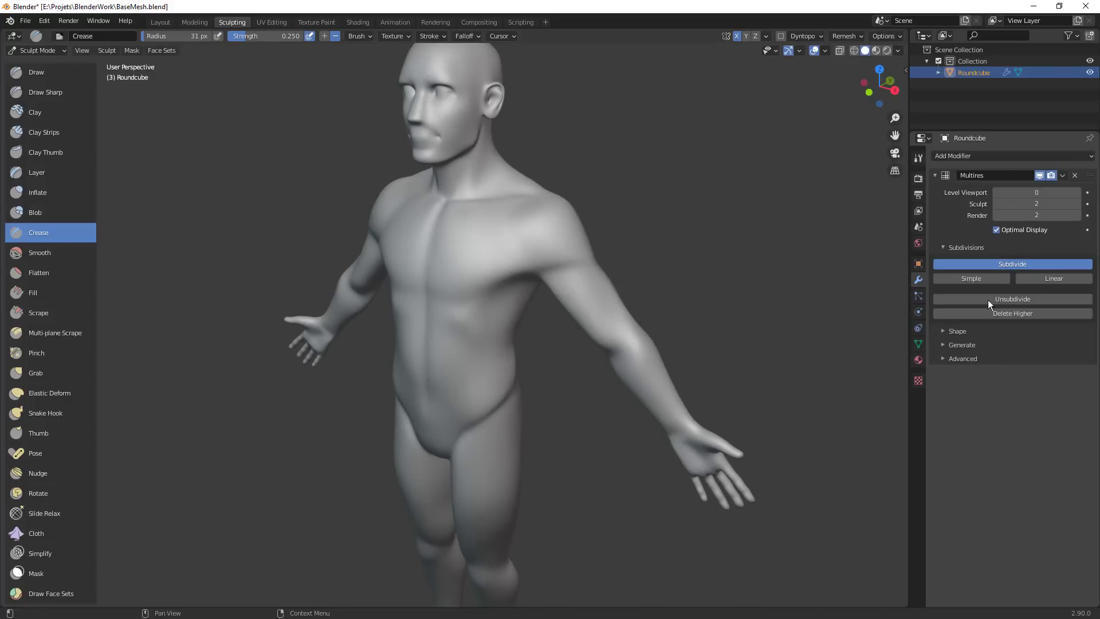
At sculpt level 3, carve the lower edge of the chest muscle with the Crease brush at a 27 px radius
middle_drag(525, 309, 572, 302)
key(f)
click(547, 303)
drag(543, 326, 507, 337)
middle_drag(540, 391, 584, 425)
middle_drag(643, 390, 573, 387)
scroll(552, 274, down, 3)
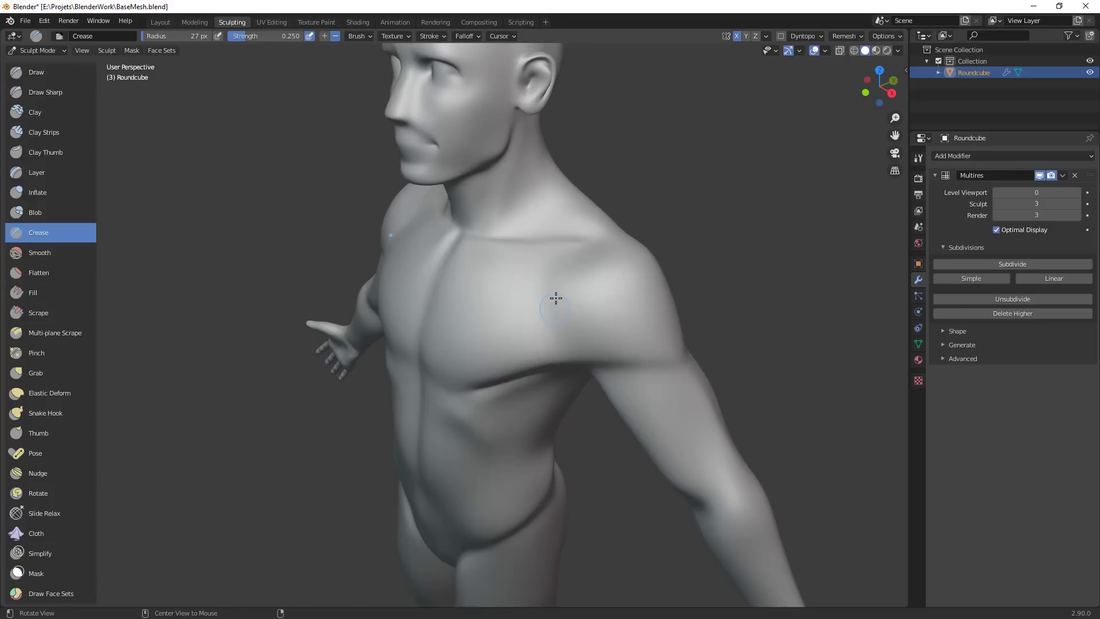
Carve the boundary between the deltoid and the chest with the Crease brush at a 27 px radius
middle_drag(555, 297, 568, 277)
scroll(585, 245, up, 3)
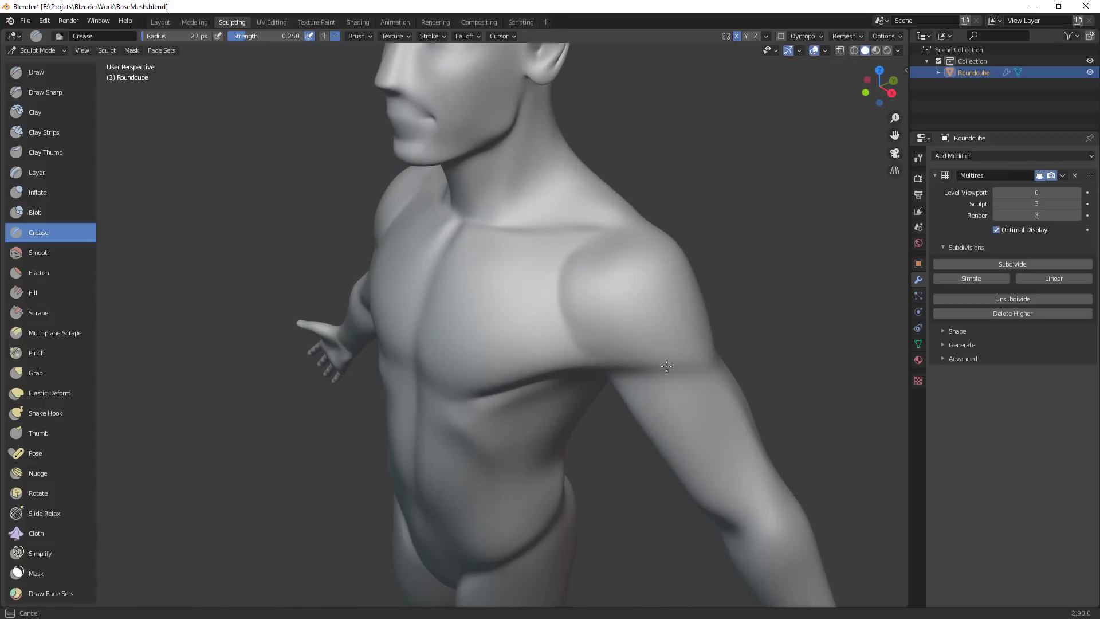
ctrl+alt+drag(745, 359, 739, 458)
ctrl+alt+drag(598, 300, 534, 289)
middle_drag(534, 289, 500, 287)
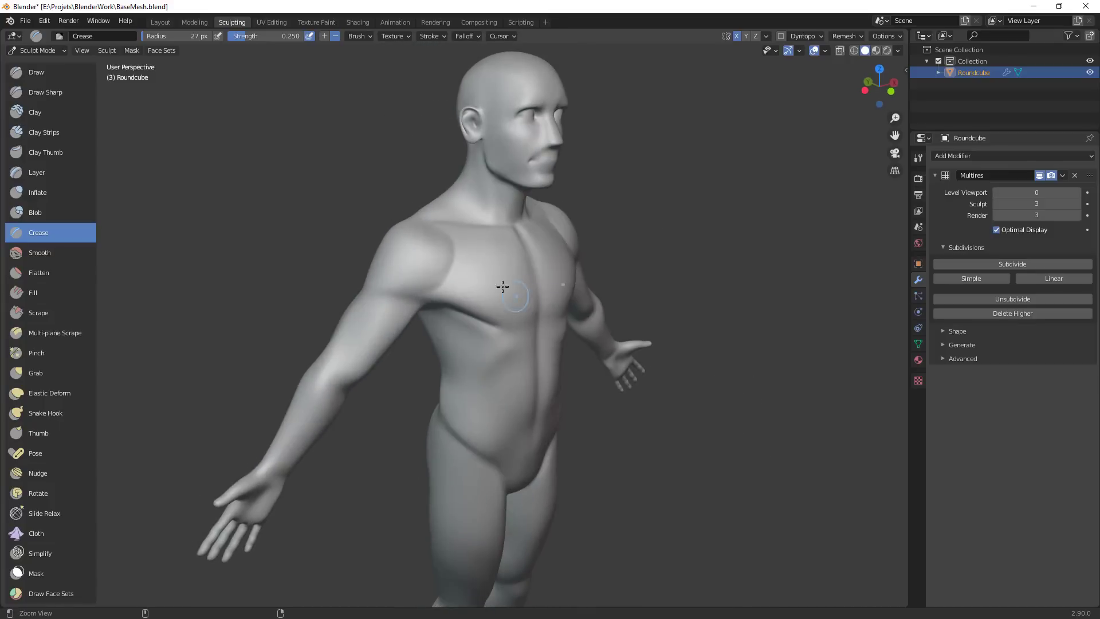
Check the creased torso from the front and side, and undo the crease strokes and the third subdivision level
scroll(456, 204, up, 3)
middle_drag(710, 244, 619, 373)
scroll(588, 287, down, 3)
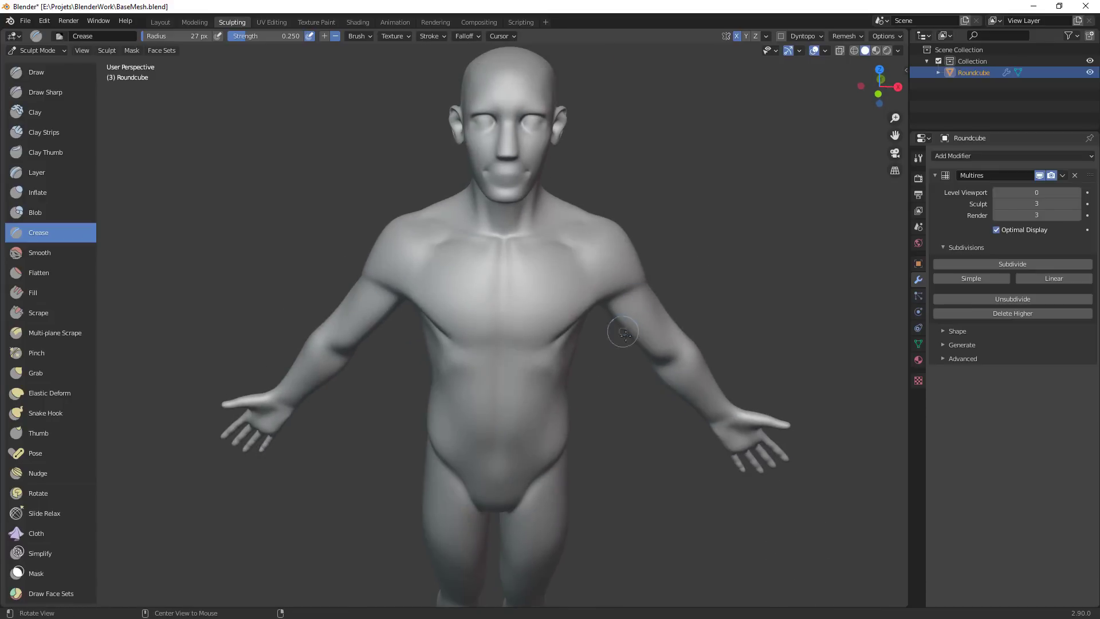
middle_drag(625, 333, 659, 314)
scroll(599, 310, up, 3)
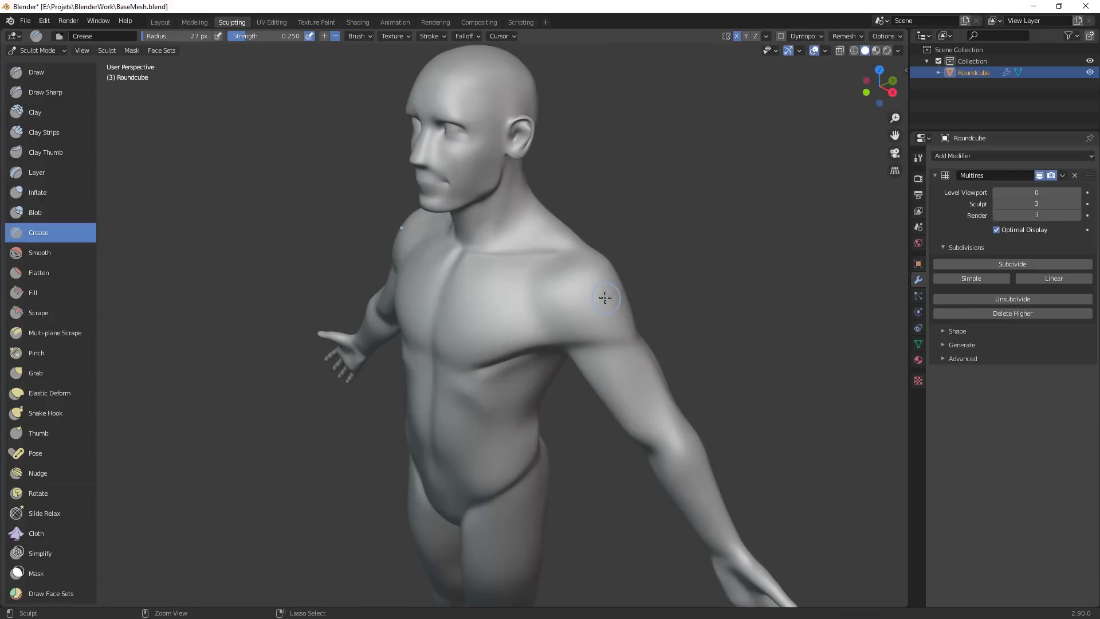
key(ctrl+z)
Switch to the Clay Strips brush, set its radius to 48 px and build up the lower edge of the chest toward the armpit
middle_drag(664, 332, 708, 288)
scroll(682, 280, up, 1)
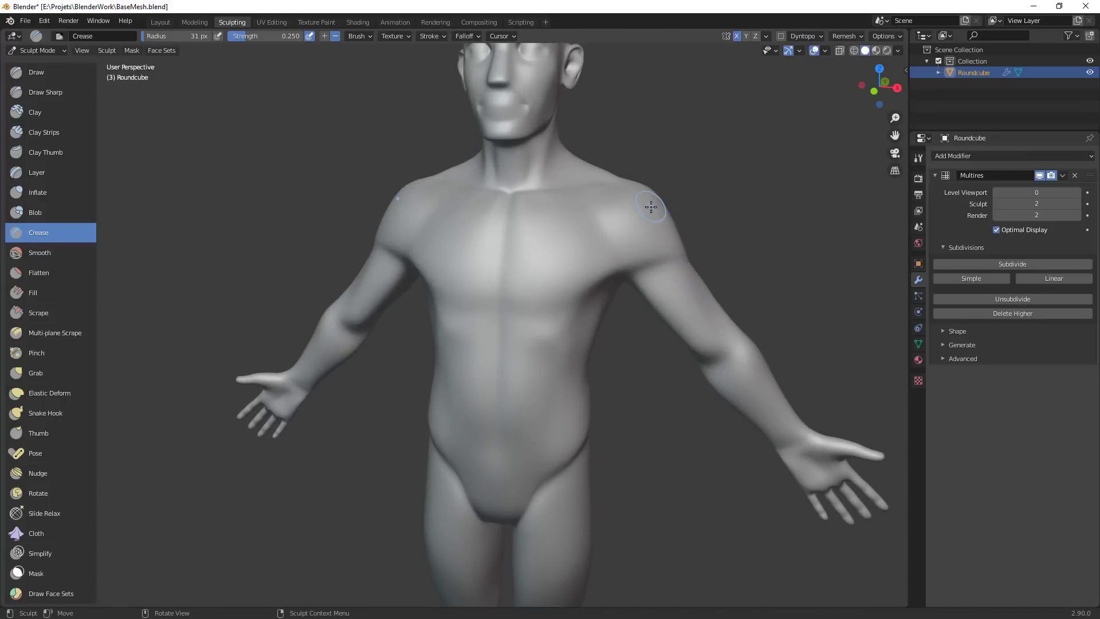
key(c)
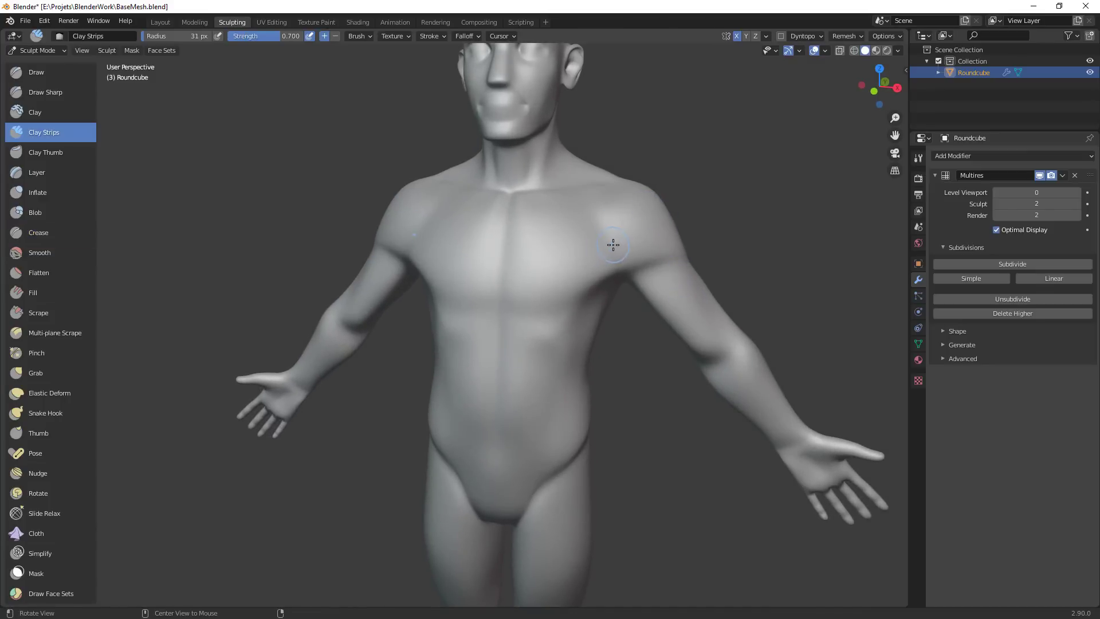
mouse_move(613, 245)
alt+mouse_down()
mouse_move(599, 257)
mouse_move(584, 246)
alt+mouse_up()
key(f)
click(585, 246)
drag(603, 304, 503, 320)
mouse_move(604, 309)
mouse_down()
mouse_move(503, 310)
mouse_move(589, 273)
mouse_move(615, 290)
mouse_up()
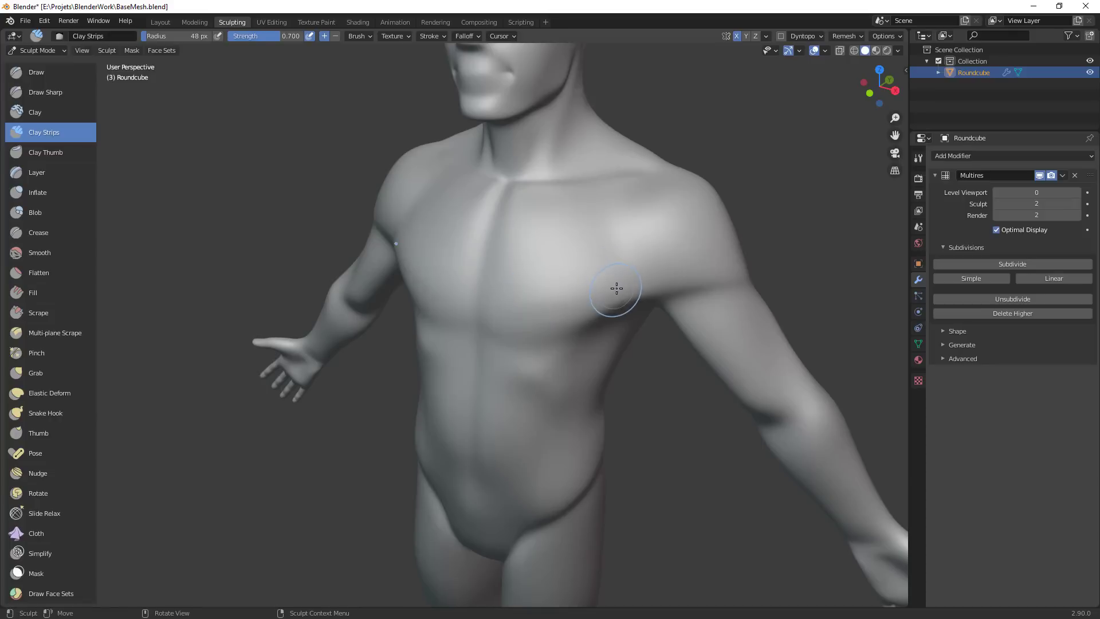
Build up the rib cage edge on the upper abdomen with Clay Strips, and set the brush radius to 61 px
mouse_move(634, 290)
middle_down()
mouse_move(621, 295)
mouse_move(621, 226)
mouse_move(576, 273)
middle_up()
mouse_move(518, 276)
mouse_down()
mouse_move(575, 324)
mouse_move(566, 312)
mouse_up()
middle_drag(566, 312, 584, 273)
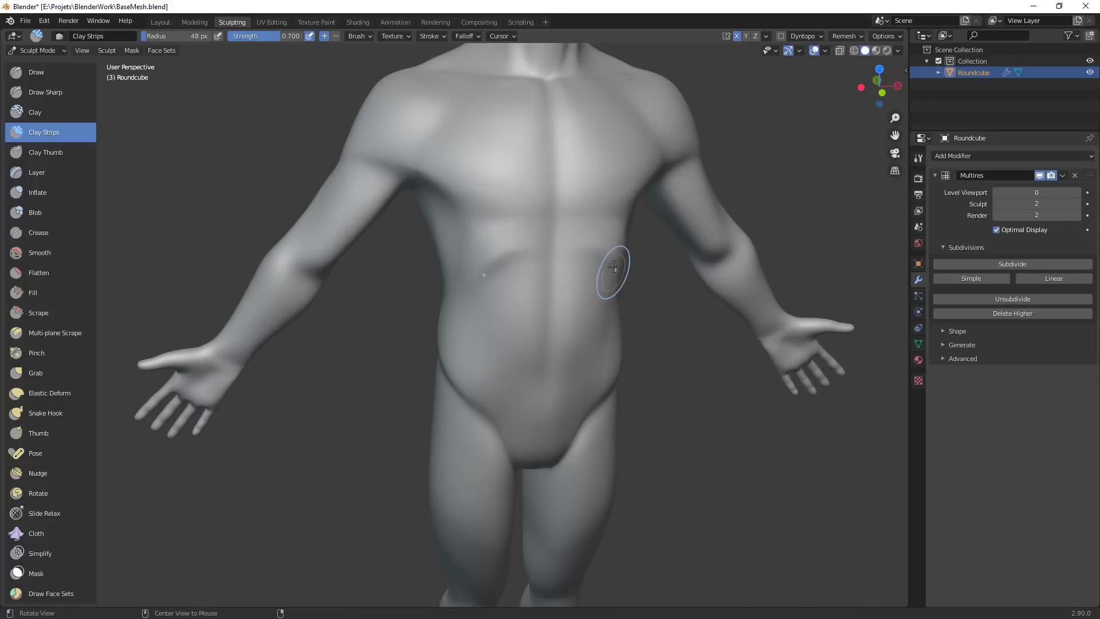
mouse_move(614, 275)
middle_down()
mouse_move(596, 284)
mouse_move(541, 248)
mouse_move(521, 216)
mouse_move(553, 230)
middle_up()
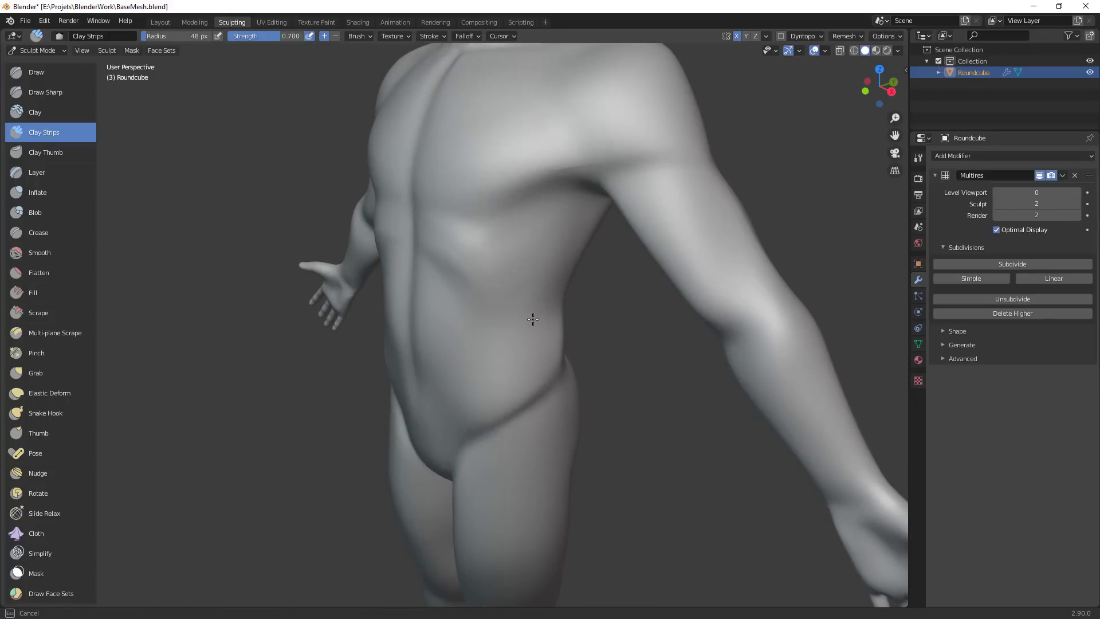
key(f)
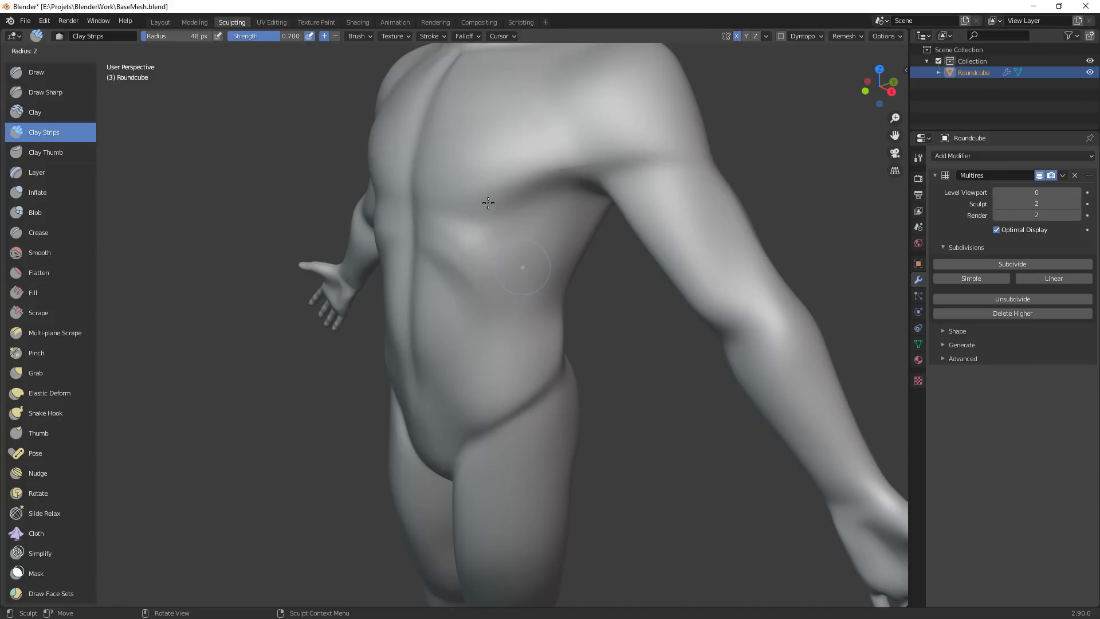
click(526, 247)
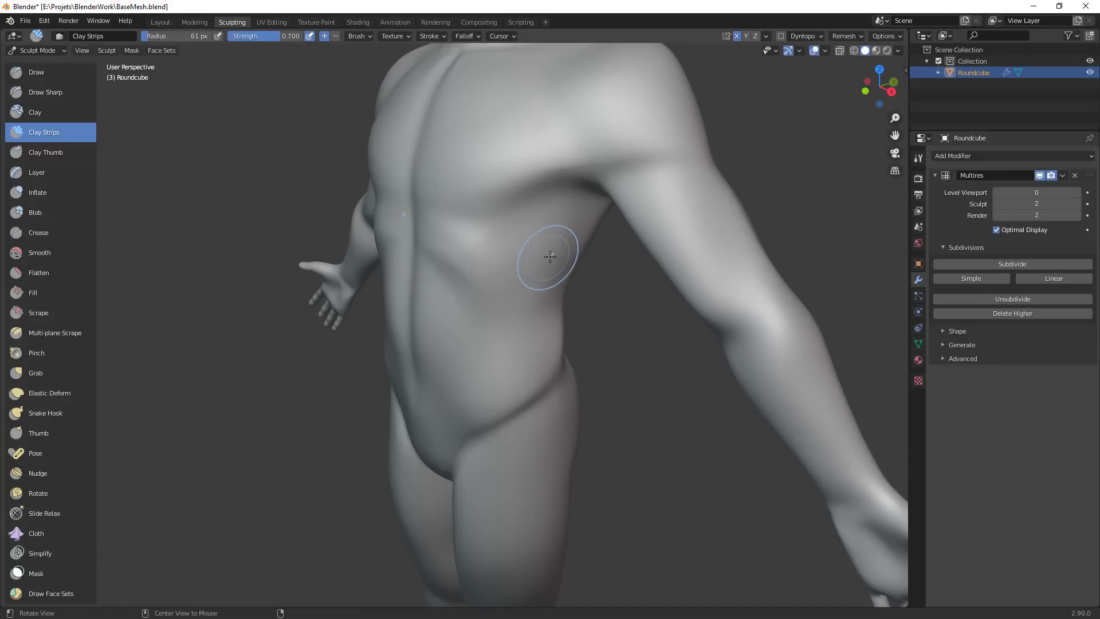
Set the Clay Strips radius to 50 px, build up the rib cage edge on the abdomen's side, and postpone the break reminder
middle_drag(545, 252, 709, 298)
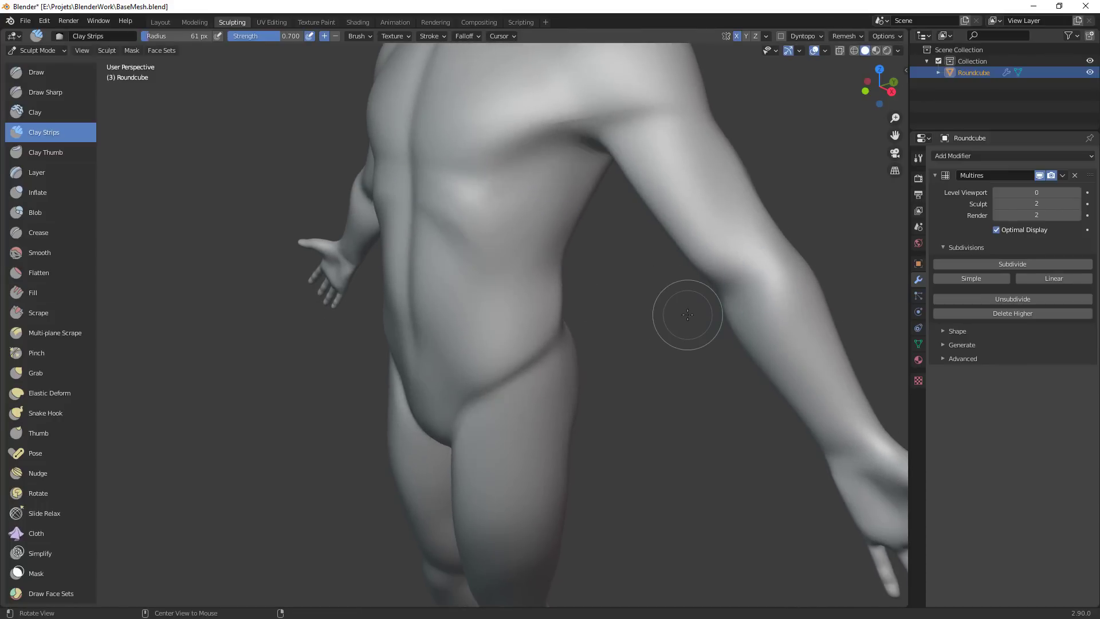
alt+shift+drag(688, 315, 715, 342)
key(f)
click(515, 270)
drag(504, 275, 532, 275)
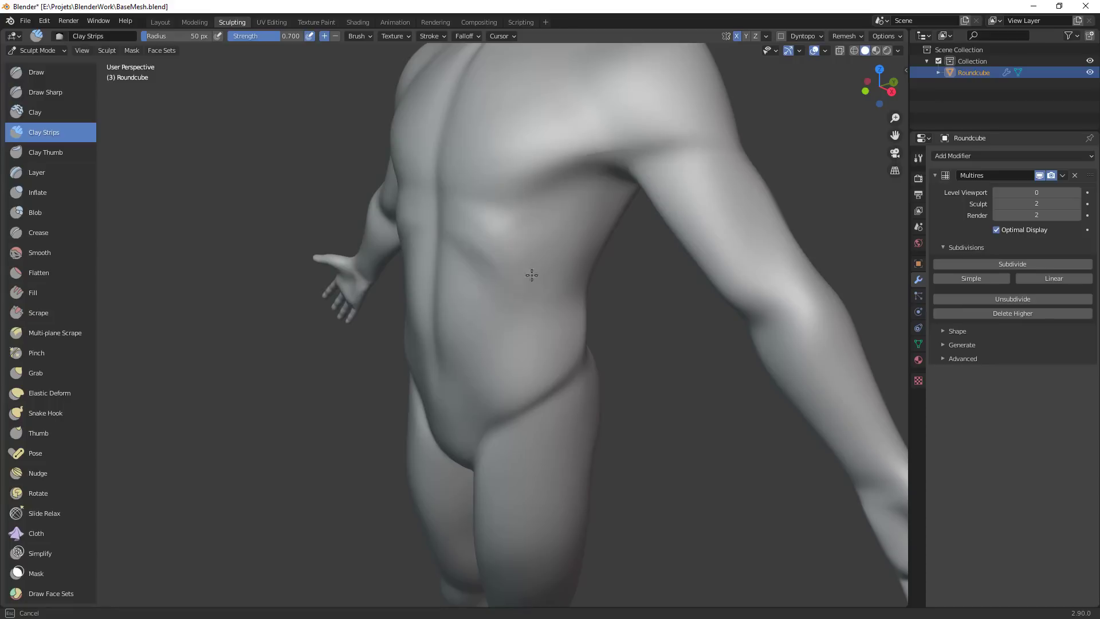
mouse_move(548, 297)
middle_down()
mouse_move(611, 300)
mouse_move(474, 259)
mouse_move(492, 266)
middle_up()
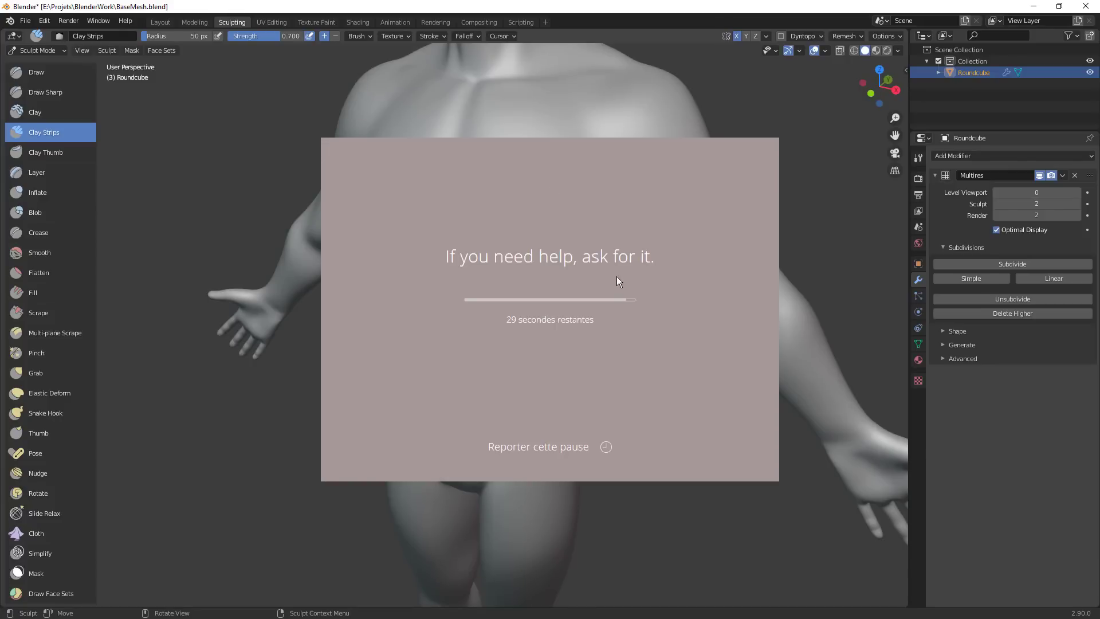
click(573, 448)
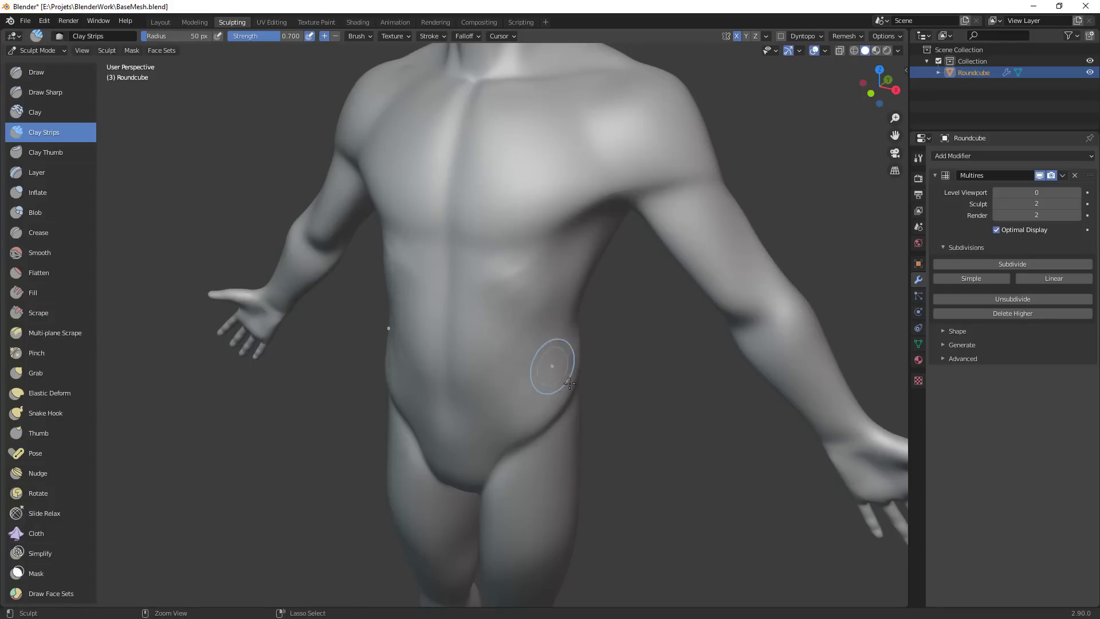
Raise the Clay Strips strength to 1.000 and sculpt the rib cage edge below the chest on the upper abdomen
middle_drag(528, 255, 521, 260)
mouse_move(560, 356)
middle_down()
mouse_move(560, 290)
mouse_move(505, 246)
mouse_move(504, 275)
mouse_move(585, 308)
mouse_move(535, 324)
middle_up()
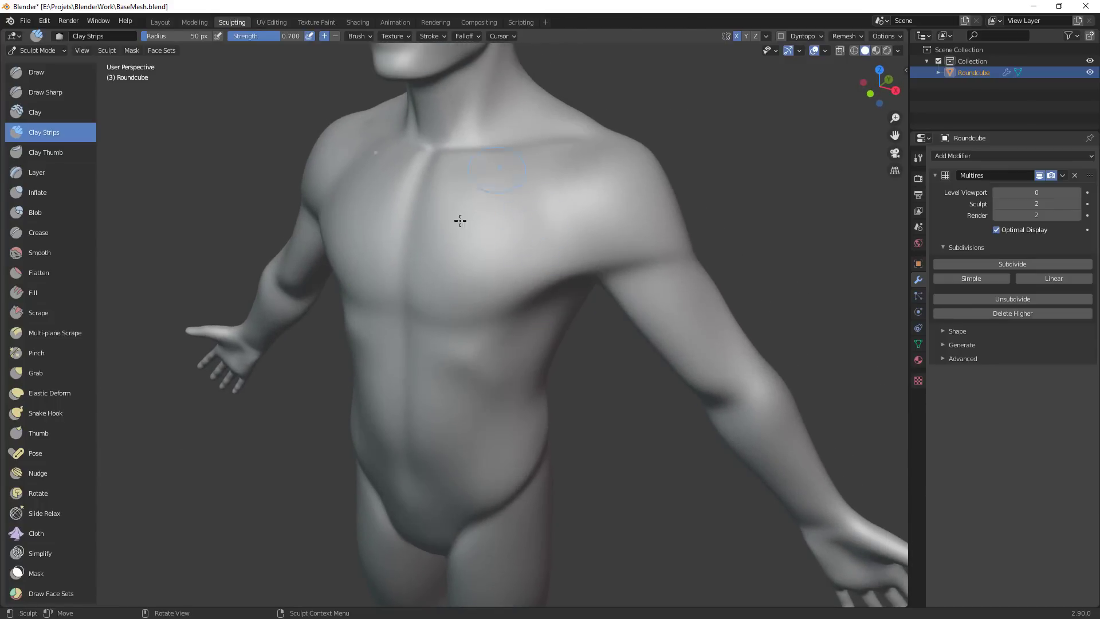
mouse_move(528, 245)
middle_down()
mouse_move(553, 343)
mouse_move(531, 258)
middle_up()
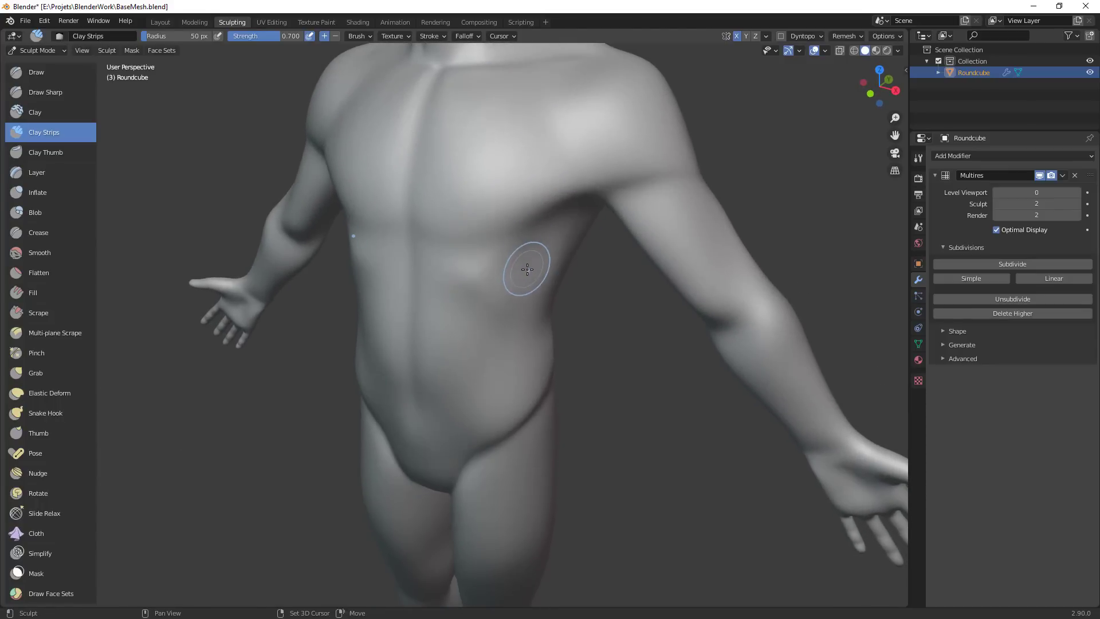
key(shift+f)
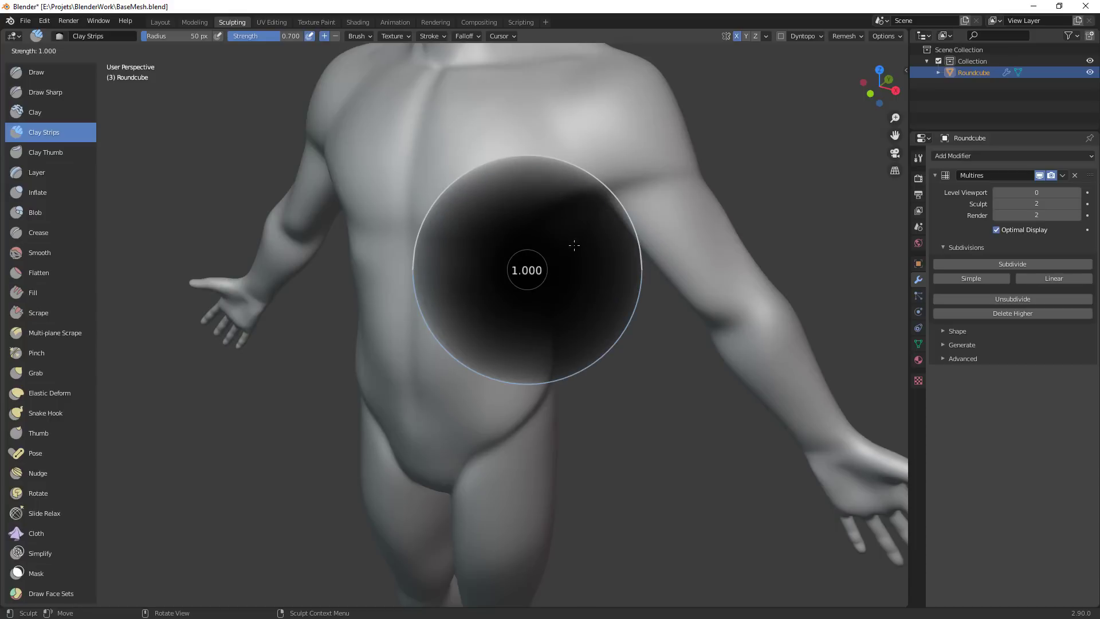
click(607, 256)
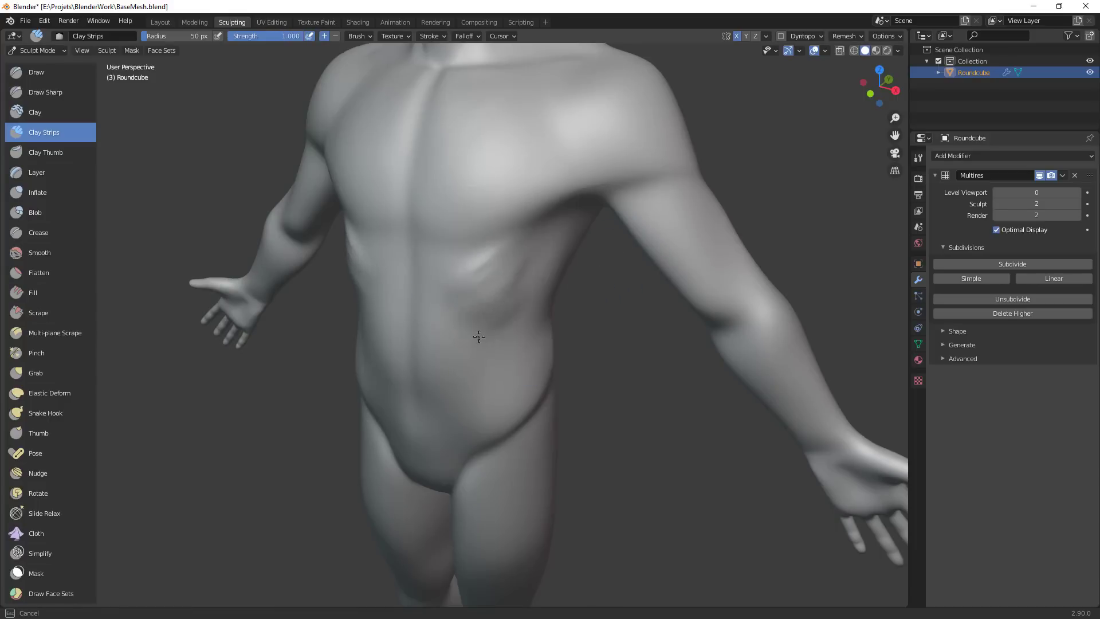
ctrl+drag(495, 276, 502, 344)
mouse_move(520, 250)
mouse_down()
mouse_move(476, 270)
mouse_move(493, 386)
mouse_up()
mouse_move(523, 344)
ctrl+middle_down()
mouse_move(501, 402)
mouse_move(570, 381)
mouse_move(524, 321)
ctrl+middle_up()
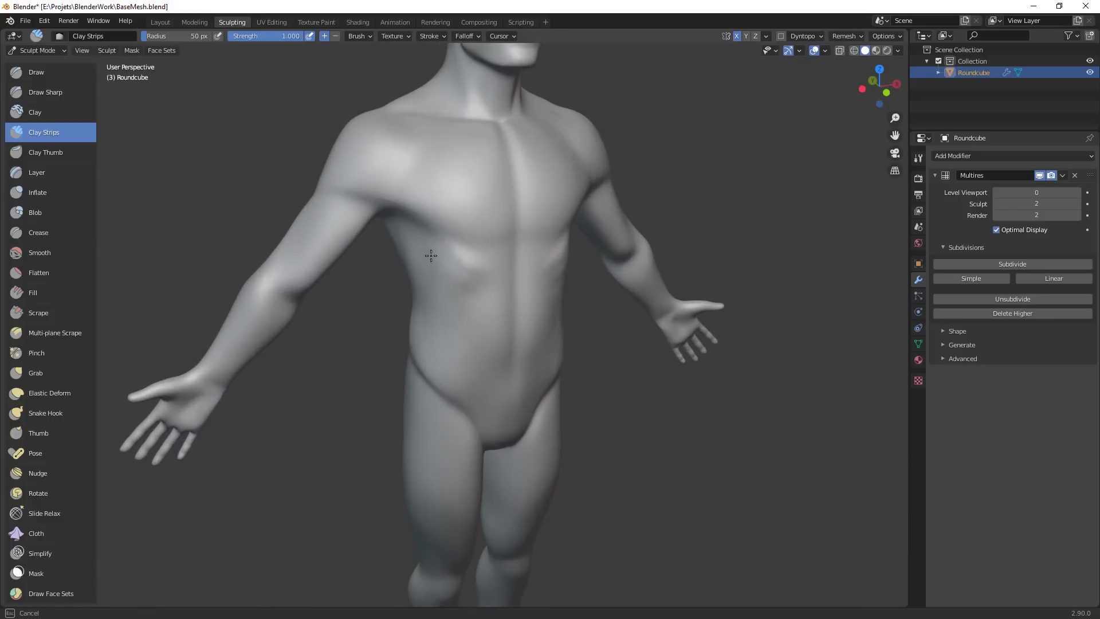
middle_drag(470, 298, 460, 243)
mouse_move(459, 242)
alt+mouse_down()
mouse_move(481, 287)
mouse_move(518, 250)
mouse_move(476, 287)
alt+mouse_up()
middle_drag(530, 261, 560, 320)
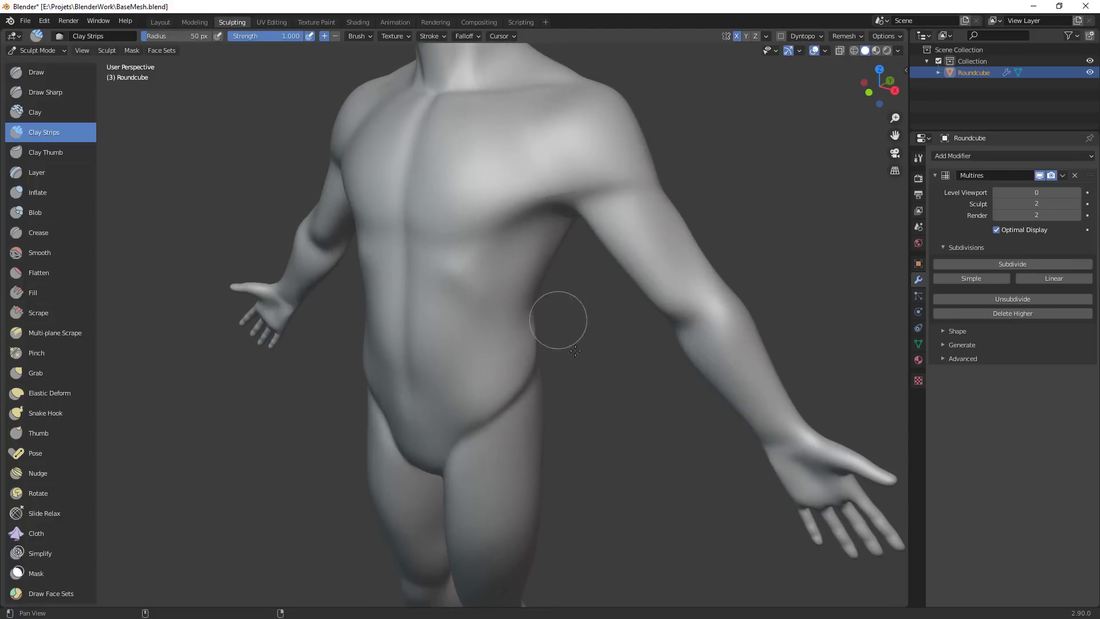
Subdivide the Multires modifier to level 3 and build up the ribs along the side of the torso with Clay Strips
click(1023, 263)
mouse_move(466, 287)
mouse_down()
mouse_move(464, 277)
mouse_move(488, 285)
mouse_move(467, 268)
mouse_move(506, 331)
mouse_move(570, 302)
mouse_up()
middle_drag(646, 359, 552, 332)
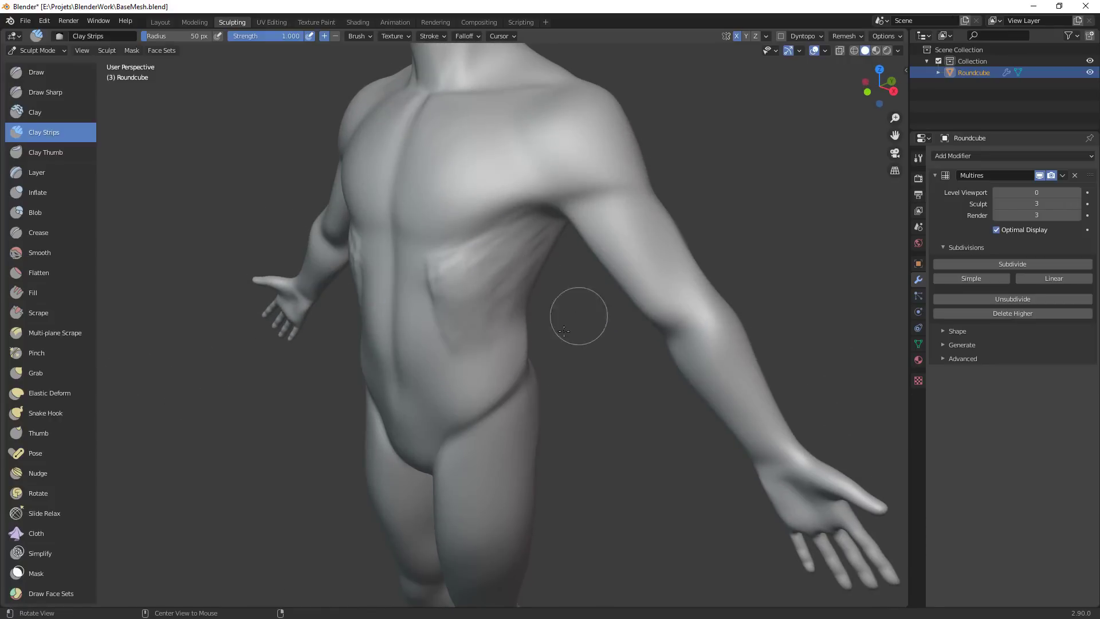
mouse_move(564, 331)
alt+mouse_down()
mouse_move(618, 320)
mouse_move(589, 336)
mouse_move(556, 323)
mouse_move(528, 344)
alt+mouse_up()
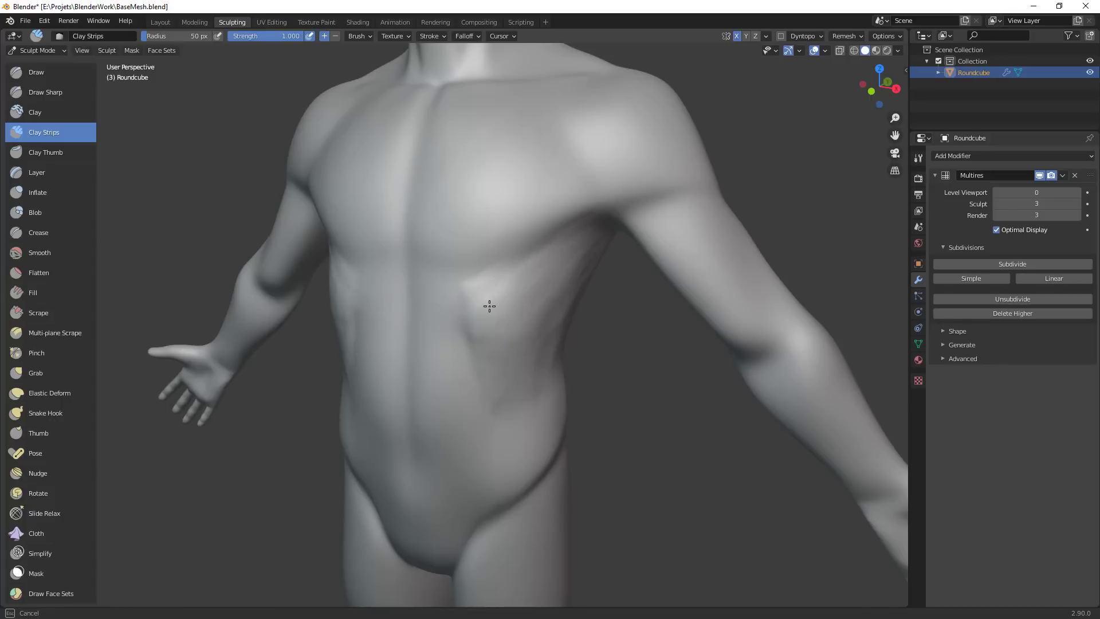
mouse_move(553, 272)
middle_down()
mouse_move(562, 307)
mouse_move(468, 309)
mouse_move(476, 264)
middle_up()
mouse_move(461, 293)
mouse_down()
mouse_move(499, 287)
mouse_move(487, 322)
mouse_move(499, 351)
mouse_up()
mouse_move(520, 259)
mouse_down()
mouse_move(513, 293)
mouse_move(528, 335)
mouse_up()
mouse_move(524, 292)
middle_down()
mouse_move(519, 301)
mouse_move(504, 261)
middle_up()
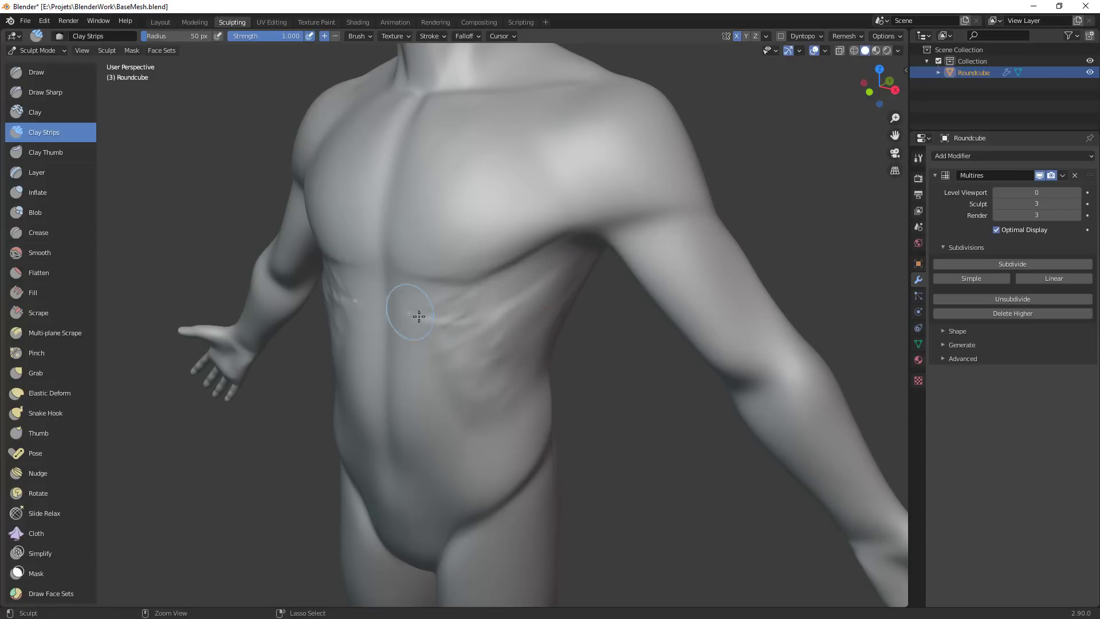
Carve the hollow under the chest with inverted Clay Strips and smooth the strokes over the chest edge and ribs
ctrl+drag(420, 315, 516, 326)
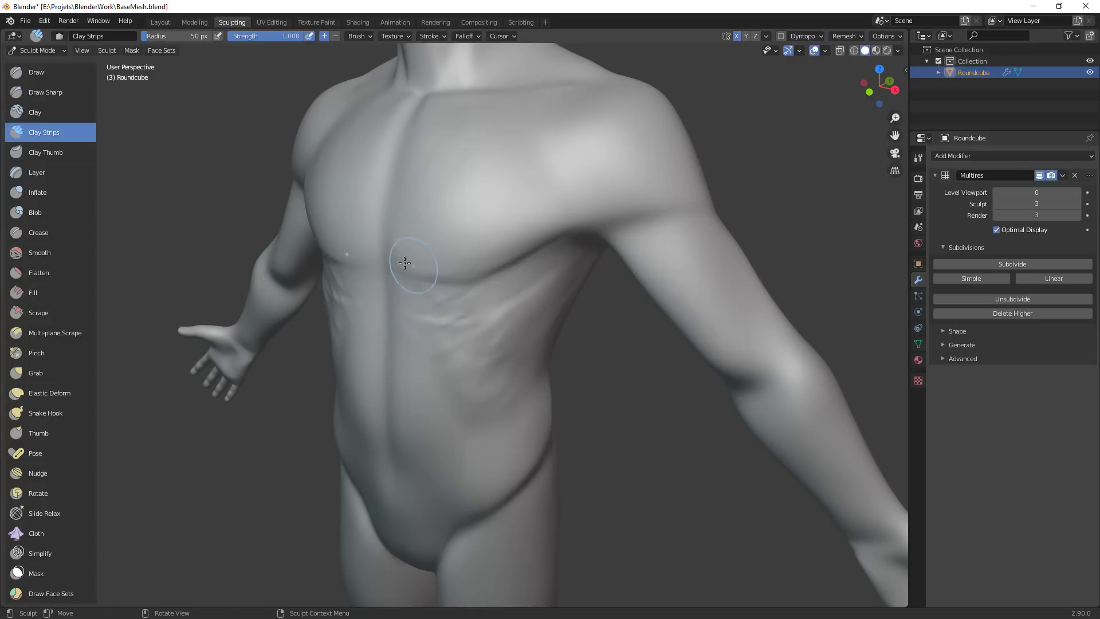
middle_drag(397, 274, 459, 277)
shift+drag(504, 262, 424, 266)
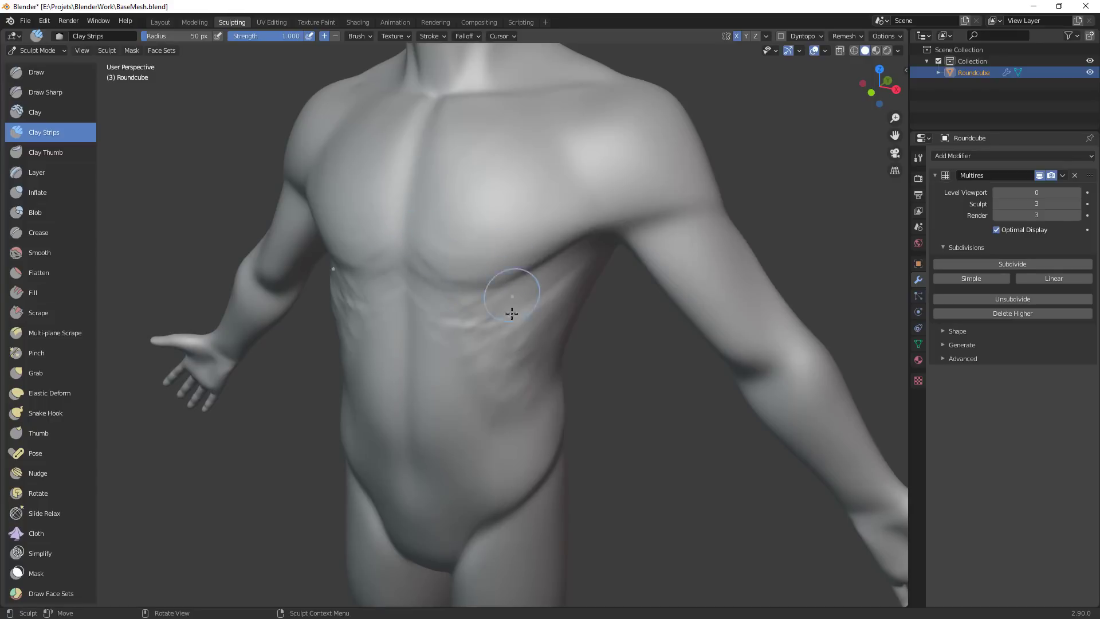
middle_click(582, 314)
middle_drag(523, 342, 594, 338)
mouse_move(550, 237)
shift+mouse_down()
mouse_move(512, 235)
mouse_move(501, 301)
mouse_move(465, 347)
mouse_move(432, 279)
mouse_move(401, 260)
mouse_move(464, 317)
mouse_move(553, 334)
mouse_move(545, 373)
shift+mouse_up()
mouse_move(545, 374)
middle_down()
mouse_move(530, 307)
mouse_move(570, 344)
mouse_move(643, 185)
middle_up()
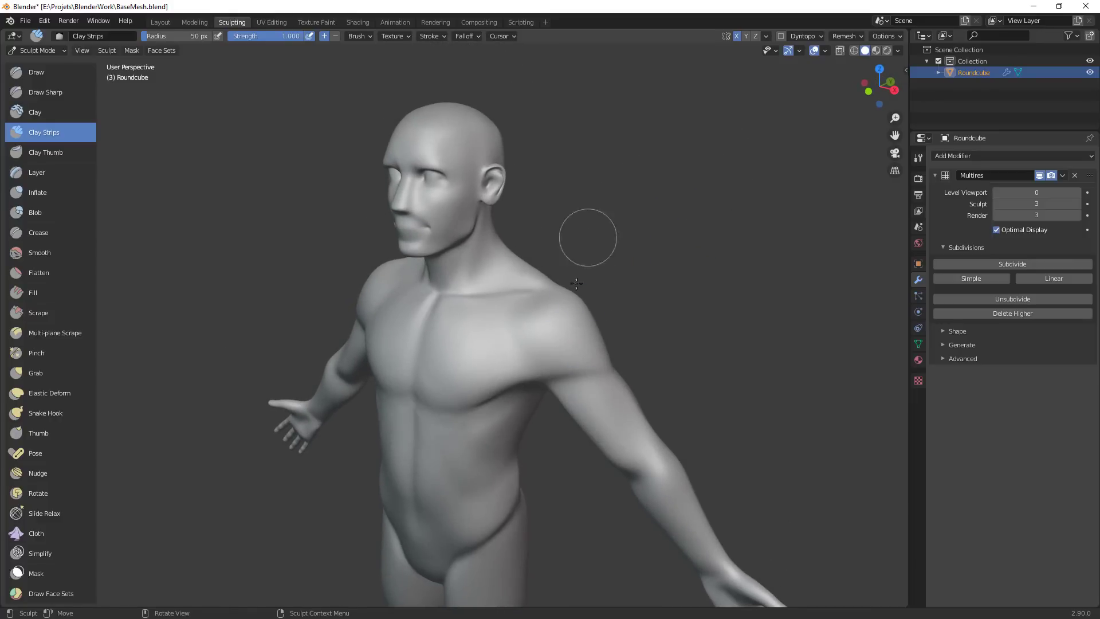
Switch to the Scrape brush, set its radius to 43 px and flatten the lower edge of the chest
scroll(596, 249, up, 2)
key(shift+t)
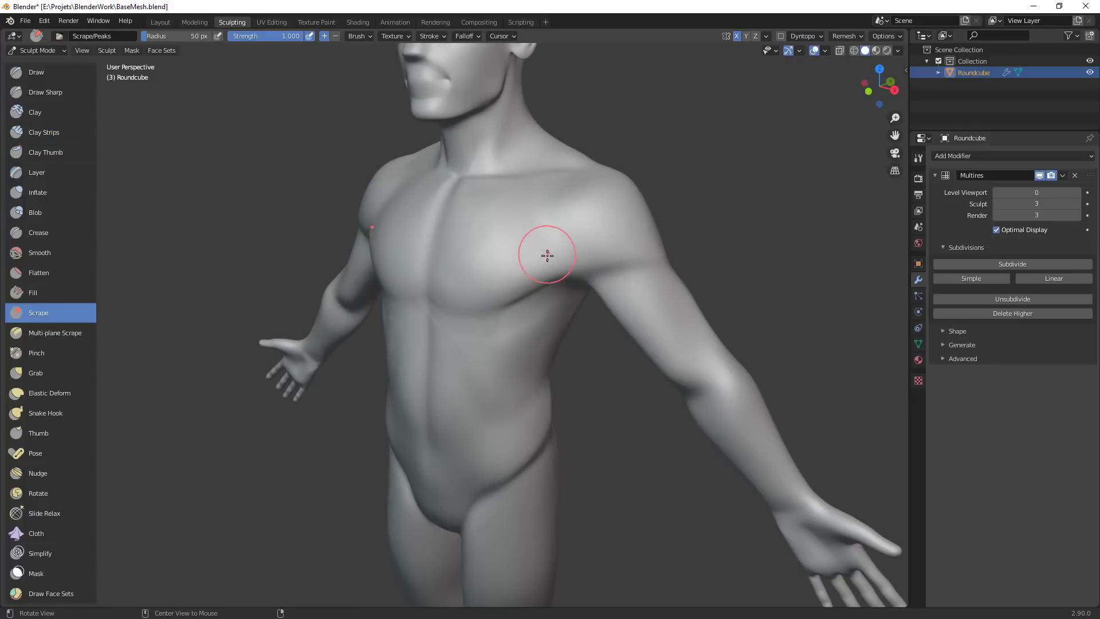
shift+middle_drag(551, 272, 578, 275)
mouse_move(533, 306)
alt+mouse_down()
mouse_move(523, 295)
mouse_move(592, 263)
alt+mouse_up()
key(f)
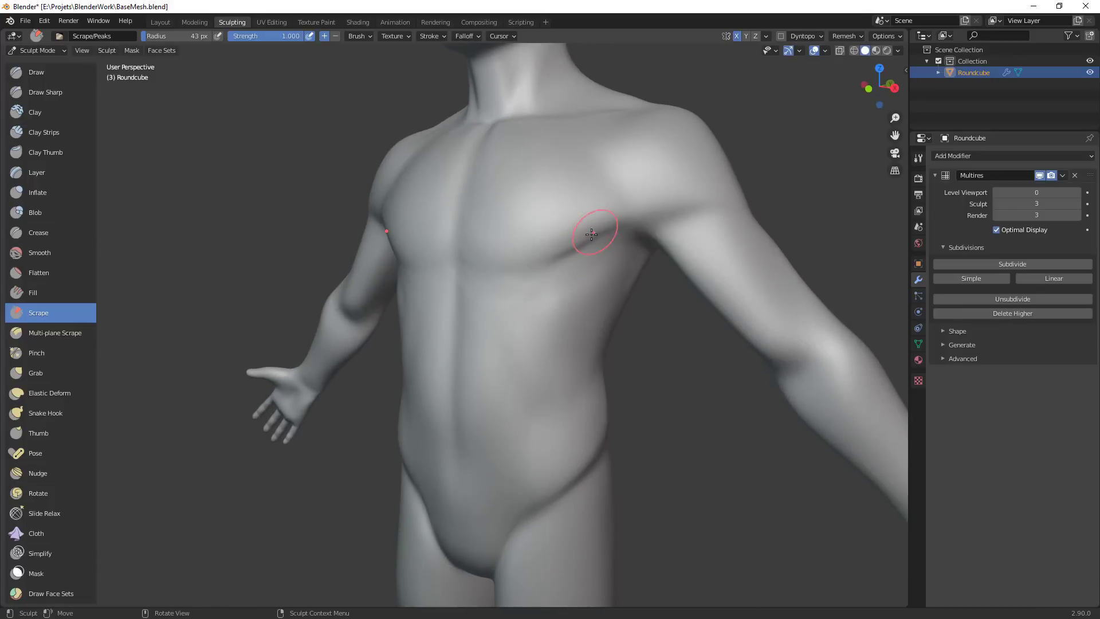
click(596, 232)
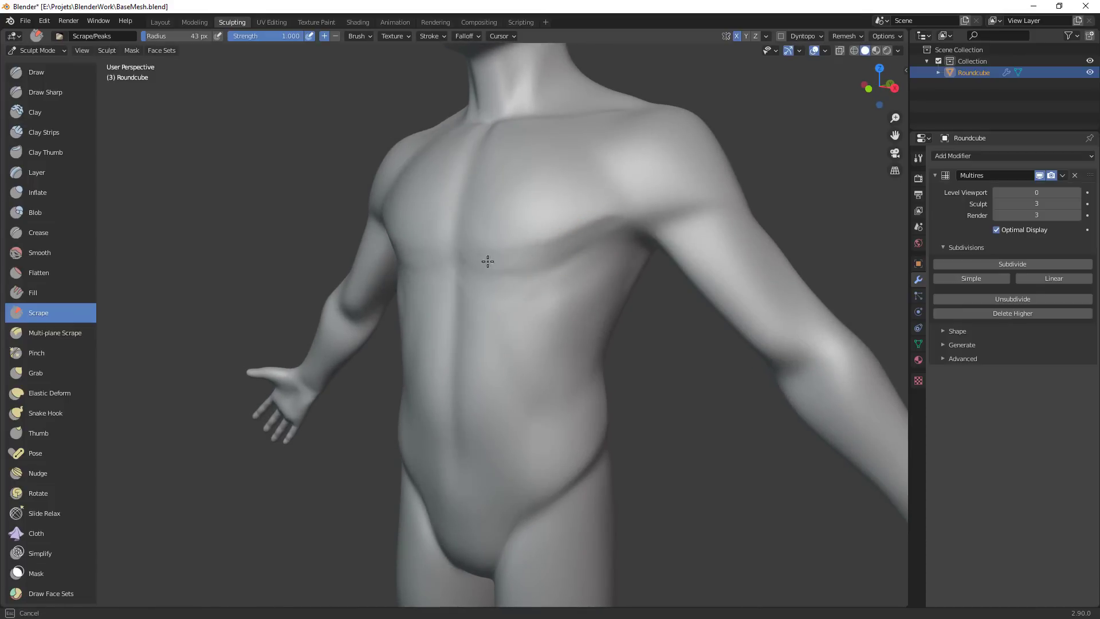
middle_drag(487, 260, 577, 299)
mouse_move(636, 266)
middle_down()
mouse_move(628, 291)
mouse_move(629, 275)
mouse_move(609, 266)
middle_up()
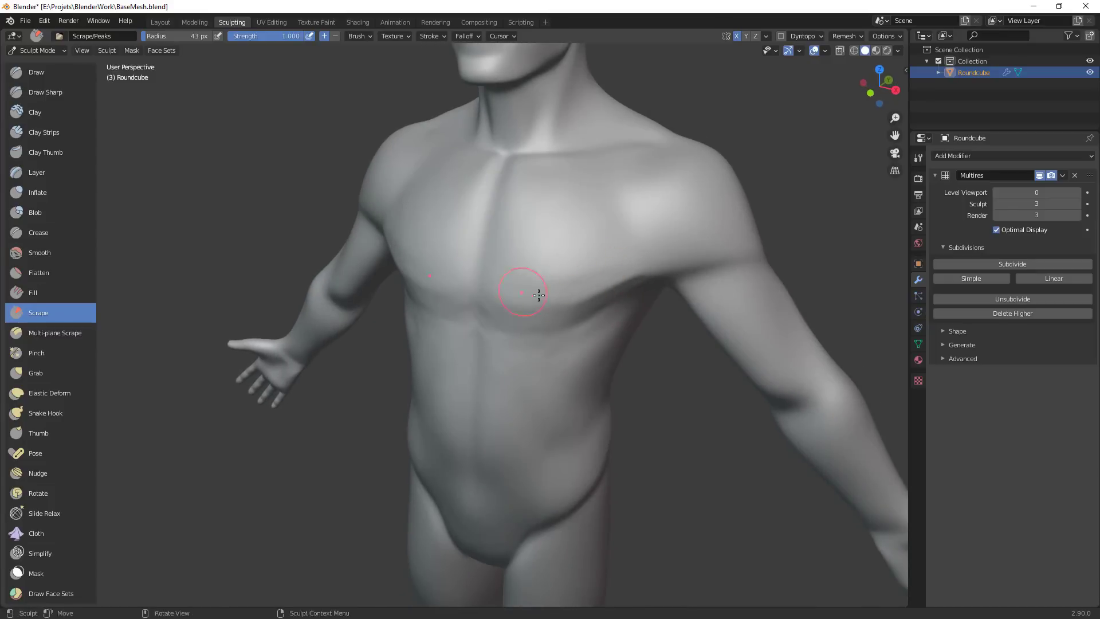
middle_drag(535, 295, 542, 295)
mouse_move(437, 216)
middle_down()
mouse_move(561, 277)
mouse_move(521, 273)
middle_up()
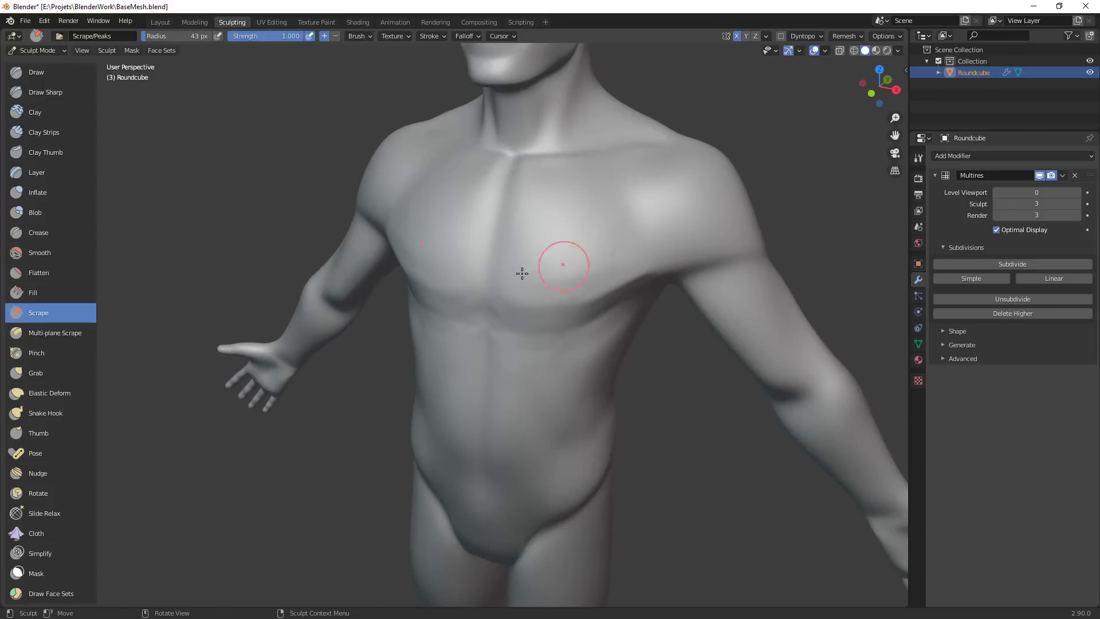
Set the Scrape radius to 52 px and flatten the temple and side of the forehead on the head
mouse_move(585, 223)
middle_down()
mouse_move(666, 331)
mouse_move(656, 394)
mouse_move(570, 265)
middle_up()
mouse_move(609, 184)
middle_down()
mouse_move(557, 278)
mouse_move(491, 238)
middle_up()
mouse_move(501, 245)
mouse_down()
mouse_move(484, 271)
mouse_move(477, 256)
mouse_move(505, 215)
mouse_up()
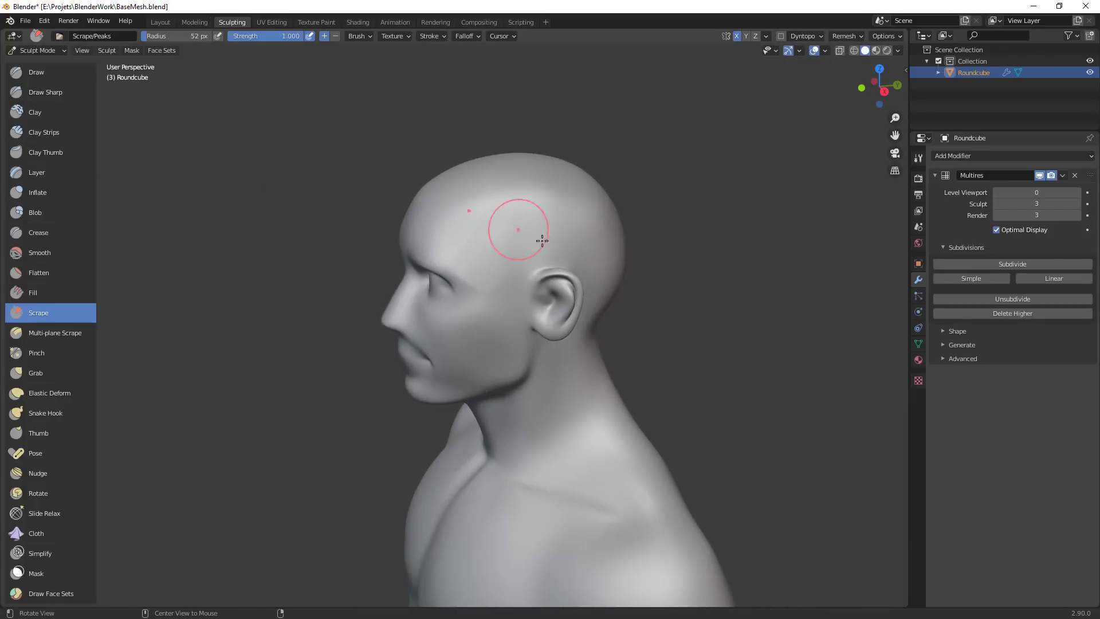
mouse_move(521, 229)
middle_down()
mouse_move(631, 263)
mouse_move(653, 248)
mouse_move(577, 238)
middle_up()
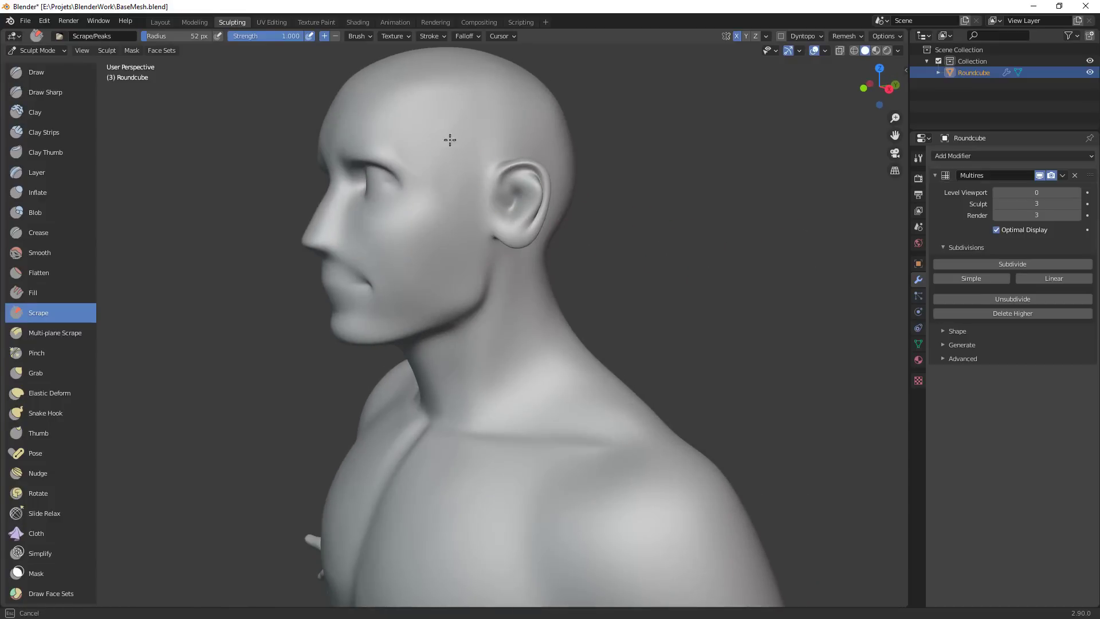
mouse_move(459, 152)
middle_down()
mouse_move(559, 258)
mouse_move(658, 221)
mouse_move(624, 252)
mouse_move(663, 234)
mouse_move(627, 226)
mouse_move(640, 235)
mouse_move(629, 245)
middle_up()
Set the Scrape radius to 36 px and define the brow ridge above the eye
key(f)
click(619, 247)
mouse_move(607, 233)
mouse_down()
mouse_move(580, 232)
mouse_move(544, 254)
mouse_move(594, 216)
mouse_up()
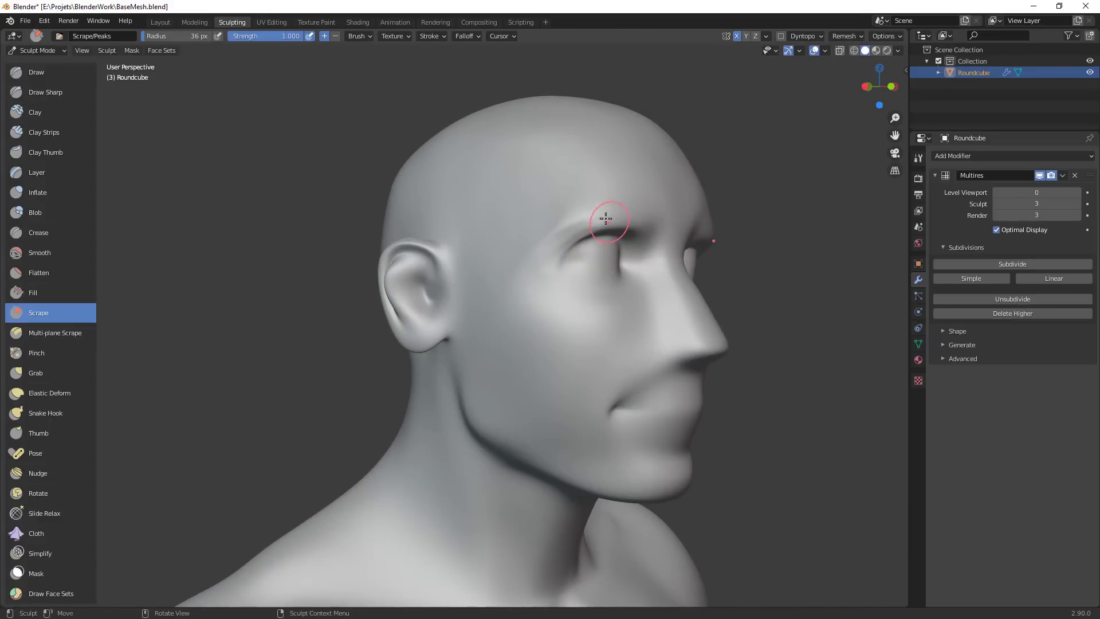
mouse_move(700, 238)
middle_down()
mouse_move(634, 233)
mouse_move(688, 238)
middle_up()
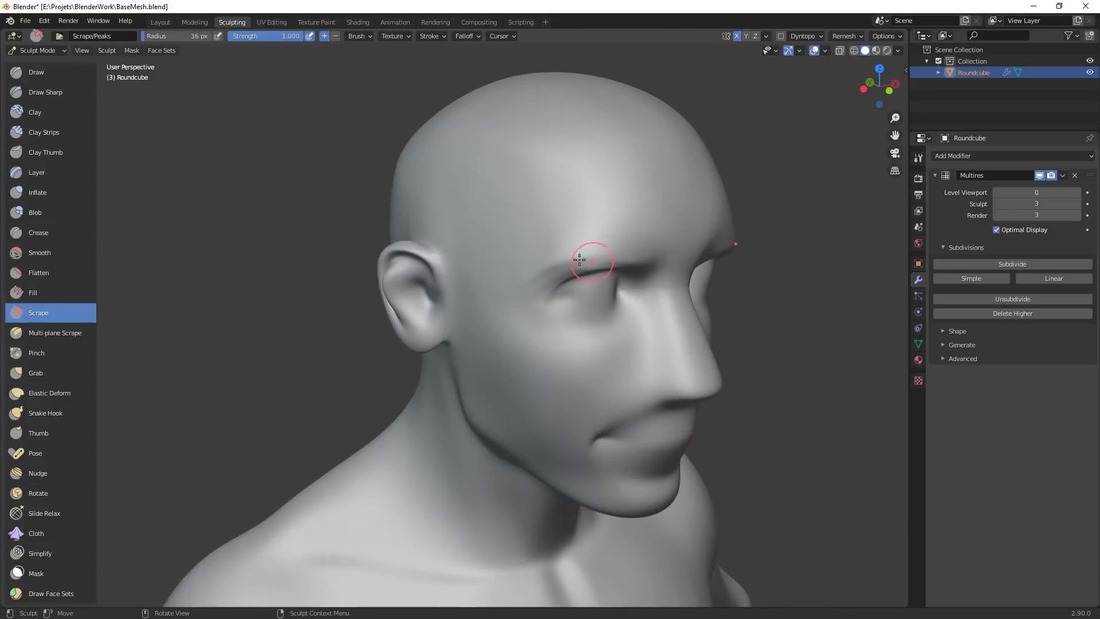
mouse_move(644, 299)
middle_down()
mouse_move(618, 236)
mouse_move(579, 252)
mouse_move(635, 215)
middle_up()
Set the Scrape radius to 52 px and flatten the planes of the face around the nose
scroll(585, 252, up, 3)
mouse_move(668, 317)
middle_down()
mouse_move(583, 318)
mouse_move(579, 302)
mouse_move(627, 319)
middle_up()
mouse_move(665, 350)
mouse_down()
mouse_move(628, 248)
mouse_move(663, 351)
mouse_move(668, 335)
mouse_up()
mouse_move(675, 315)
ctrl+alt+mouse_down()
mouse_move(658, 376)
mouse_move(593, 370)
ctrl+alt+mouse_up()
ctrl+middle_drag(594, 359, 493, 305)
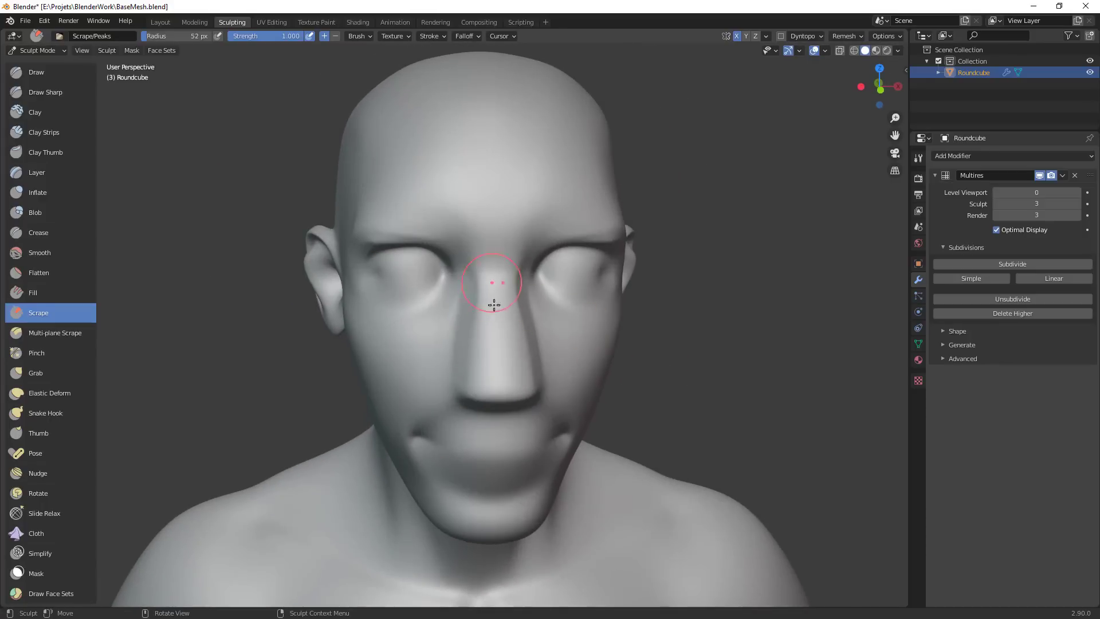
middle_drag(502, 363, 489, 322)
mouse_move(437, 257)
middle_down()
mouse_move(420, 321)
mouse_move(319, 337)
middle_up()
mouse_move(423, 344)
middle_down()
mouse_move(493, 341)
mouse_move(573, 504)
mouse_move(562, 482)
mouse_move(600, 299)
mouse_move(599, 455)
mouse_move(685, 319)
mouse_move(648, 286)
mouse_move(597, 454)
mouse_move(600, 365)
middle_up()
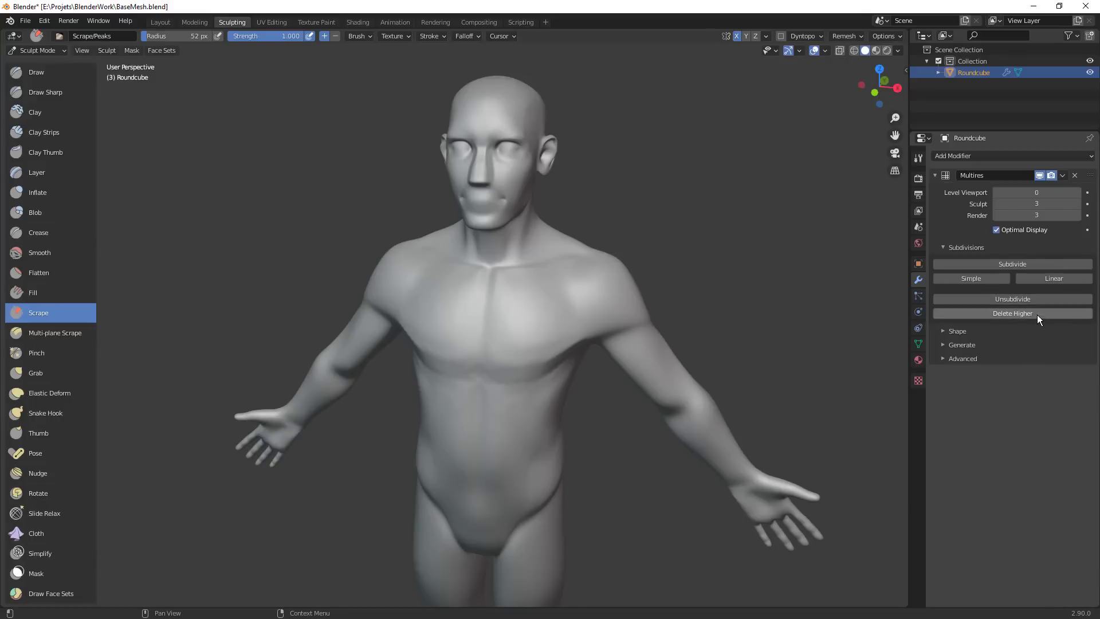
Remove the Multires modifier from the body, add a new Multiresolution modifier and subdivide it to level 2
click(1075, 176)
click(1032, 157)
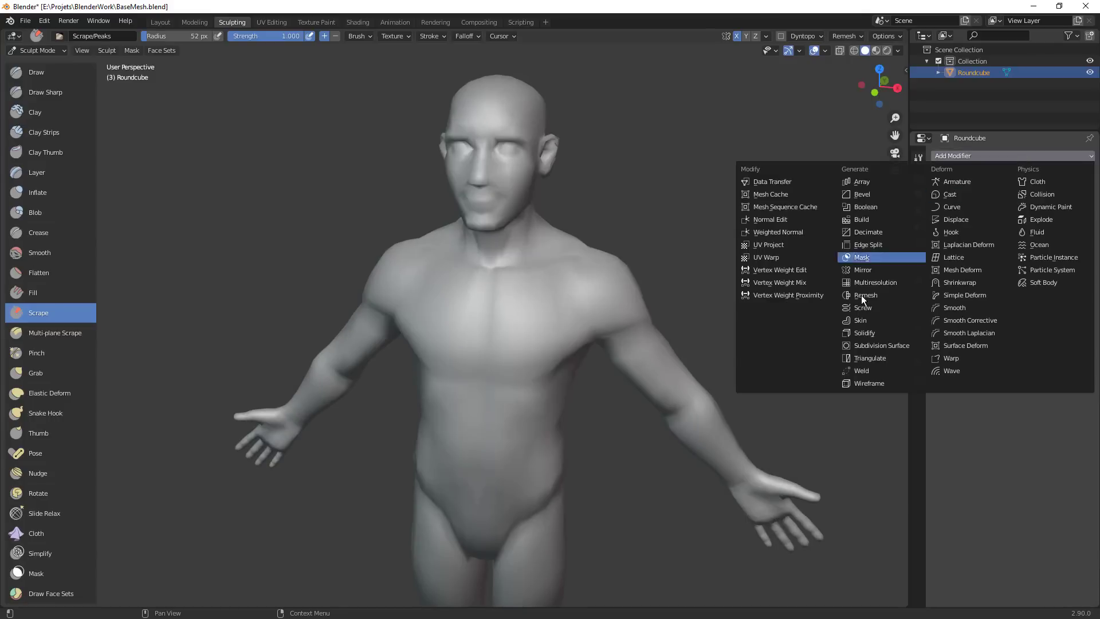
click(889, 282)
click(1020, 264)
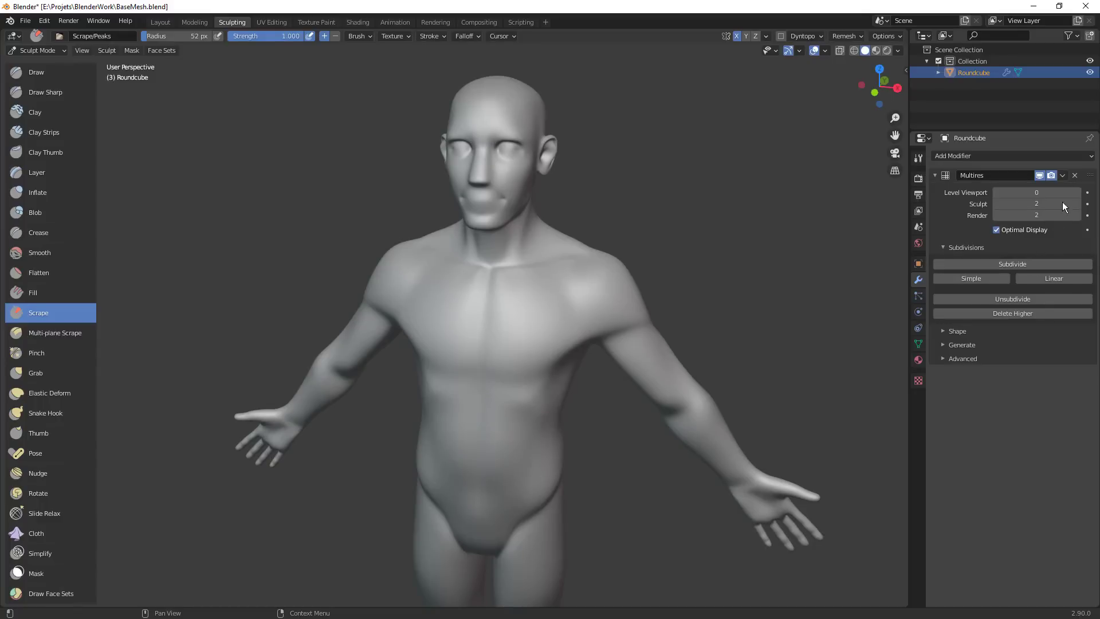
ctrl+middle_drag(726, 256, 673, 295)
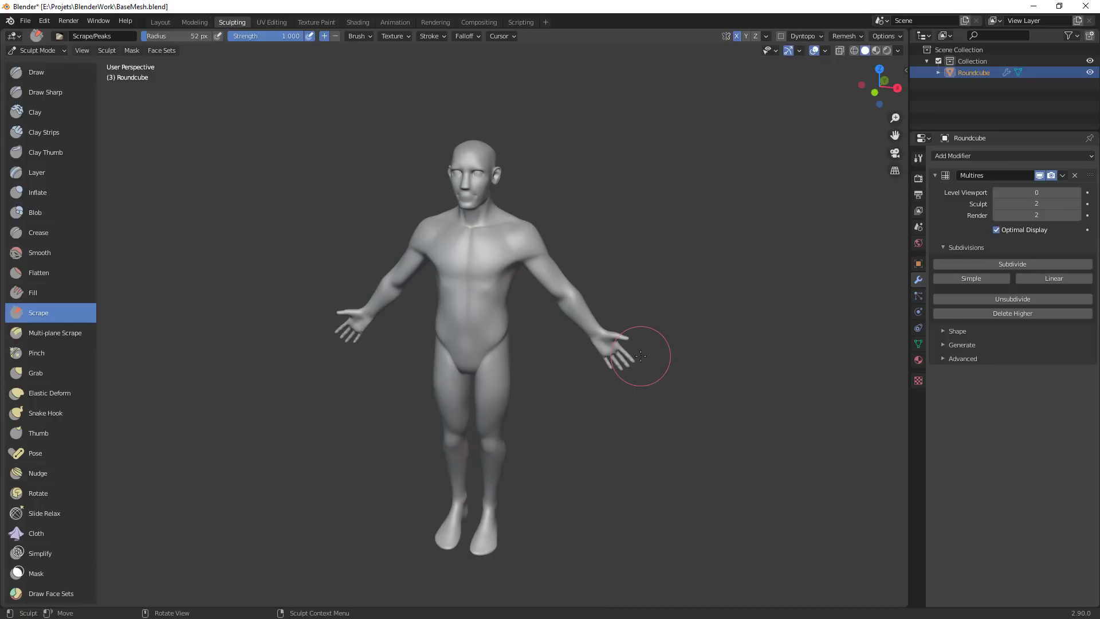
middle_drag(555, 177, 567, 196)
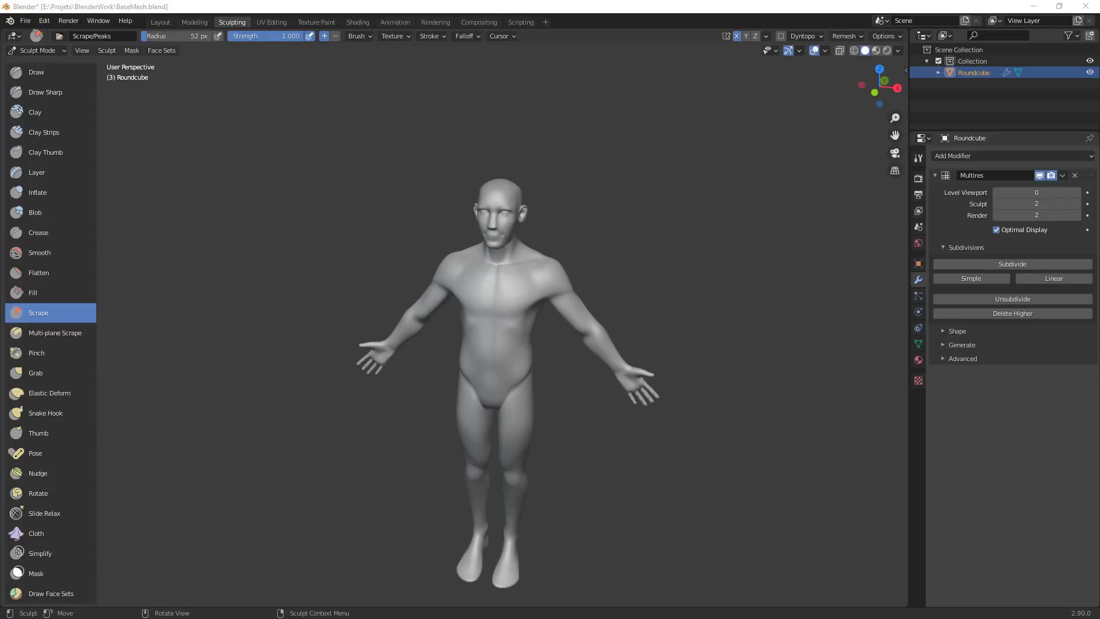
Switch to Atlas d'anatomie humaine 2019, maximize its window and examine the full-body muscles from the side and front
drag(471, 0, 392, 4)
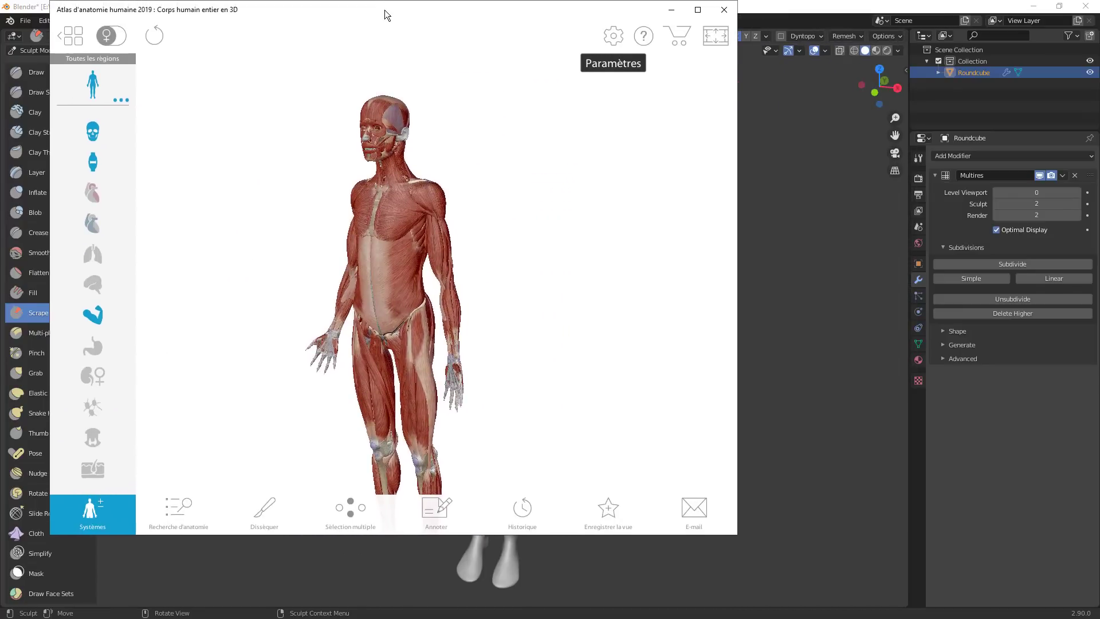
double_click(384, 10)
drag(438, 252, 634, 228)
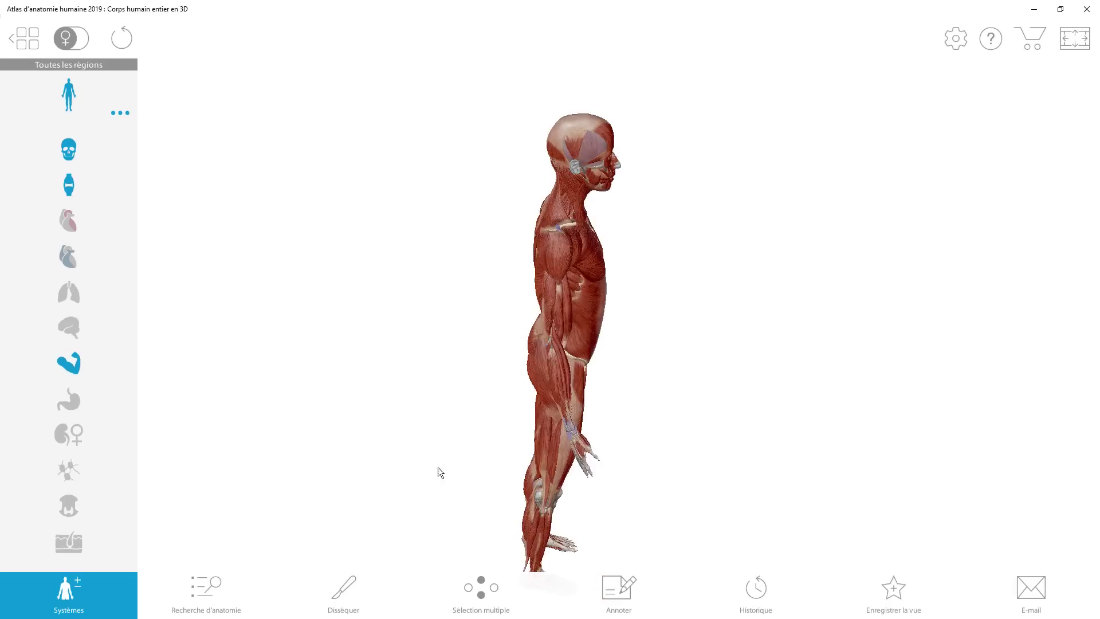
drag(683, 306, 589, 285)
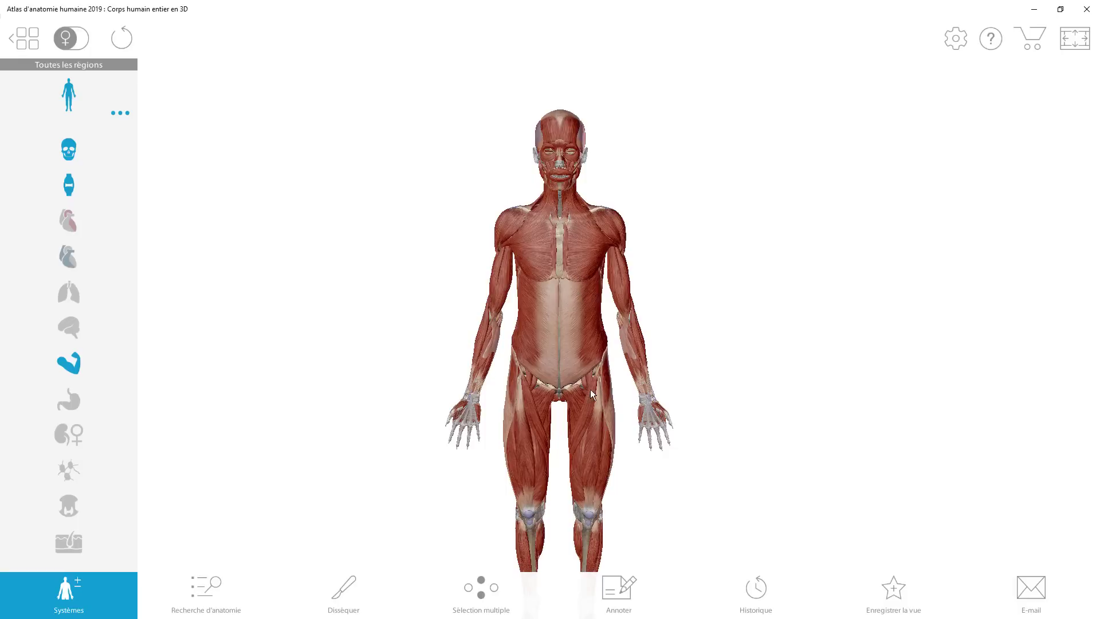
drag(590, 390, 526, 368)
drag(480, 314, 549, 290)
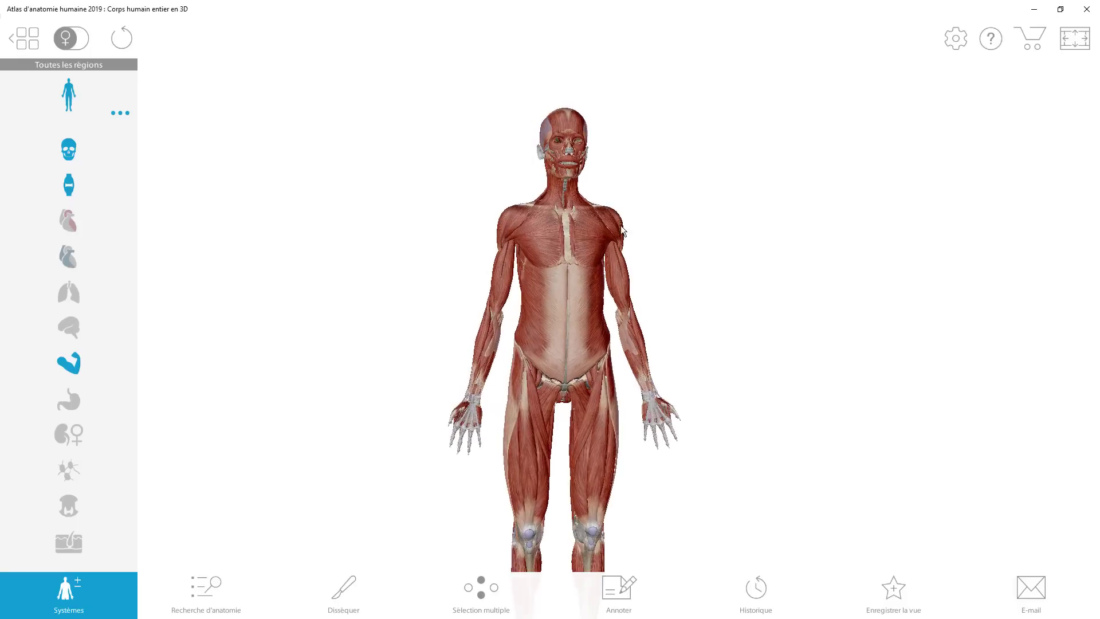
Examine the head, neck, shoulder and chest muscles of the anatomy model from the side and front
drag(620, 225, 592, 344)
scroll(349, 280, up, 5)
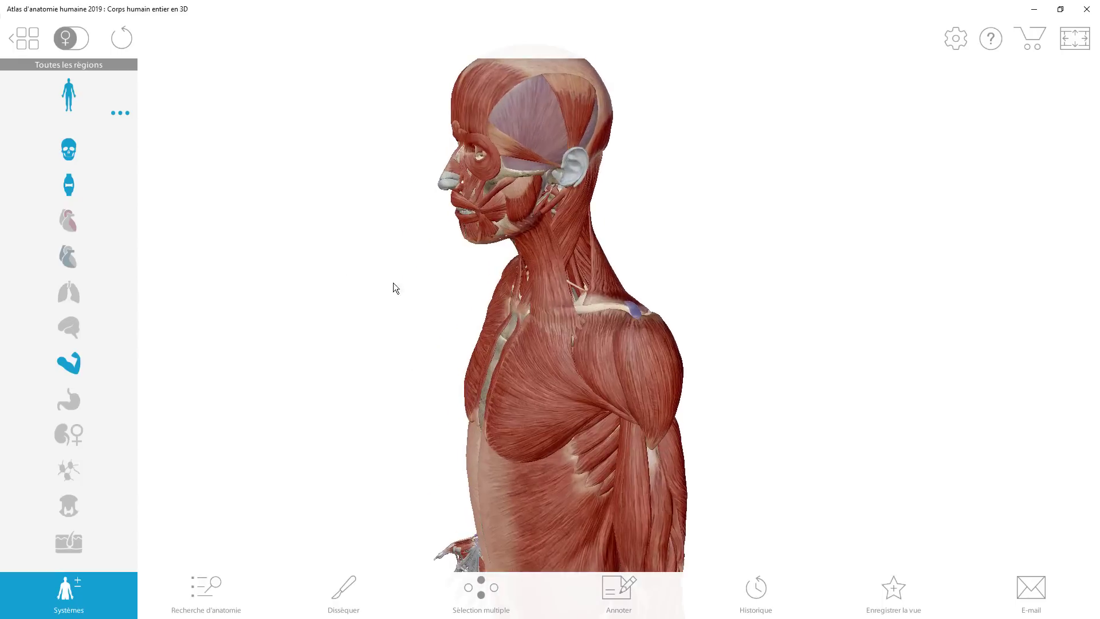
drag(393, 283, 561, 349)
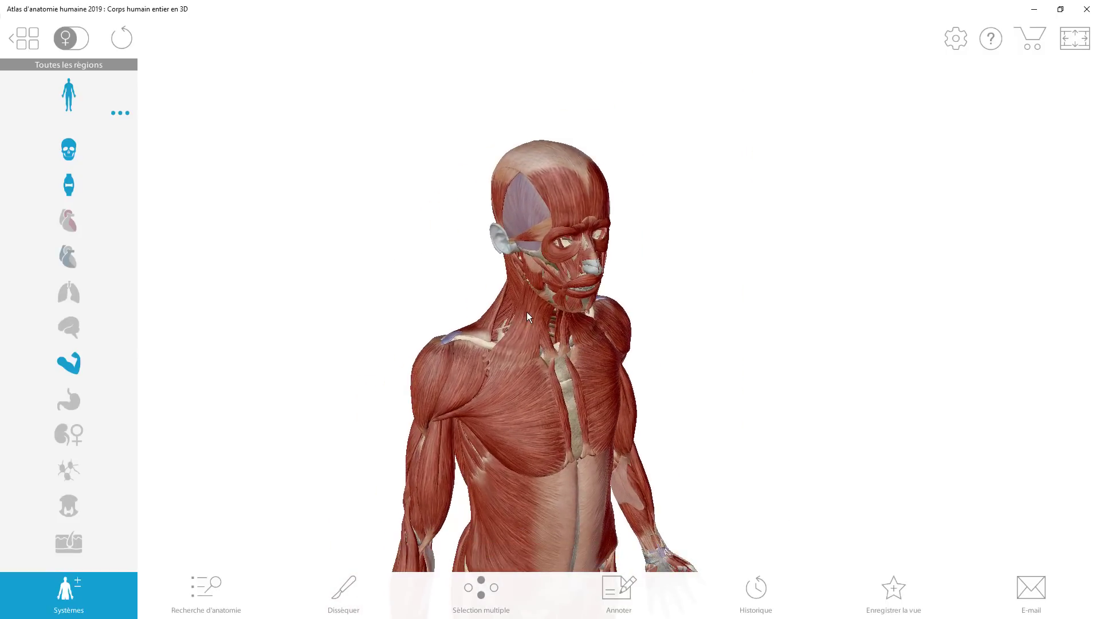
drag(541, 291, 463, 304)
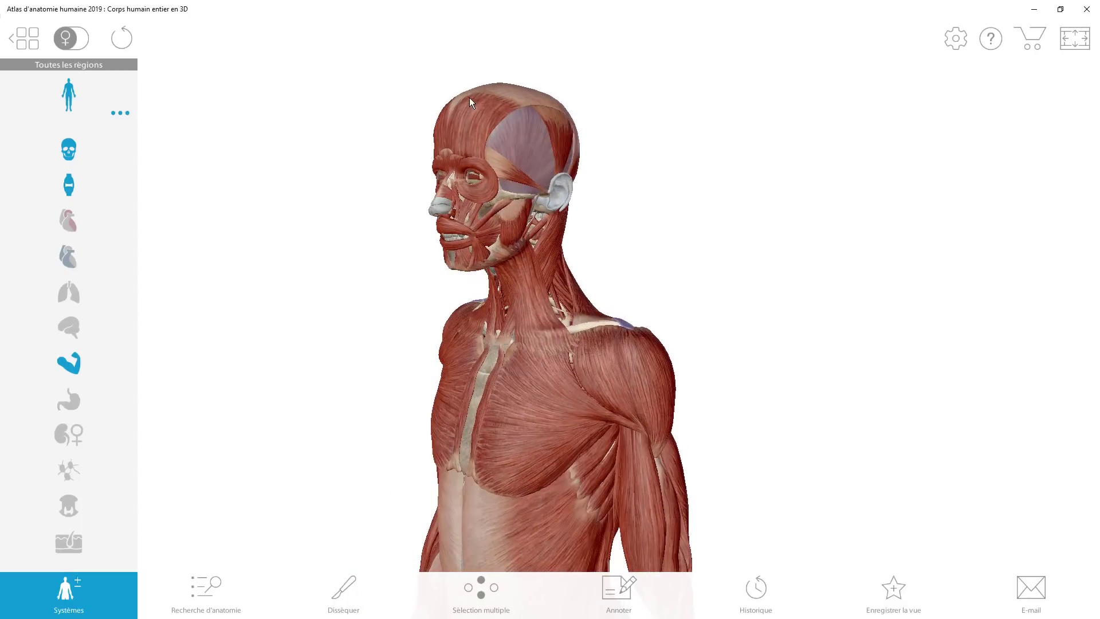
drag(392, 206, 510, 254)
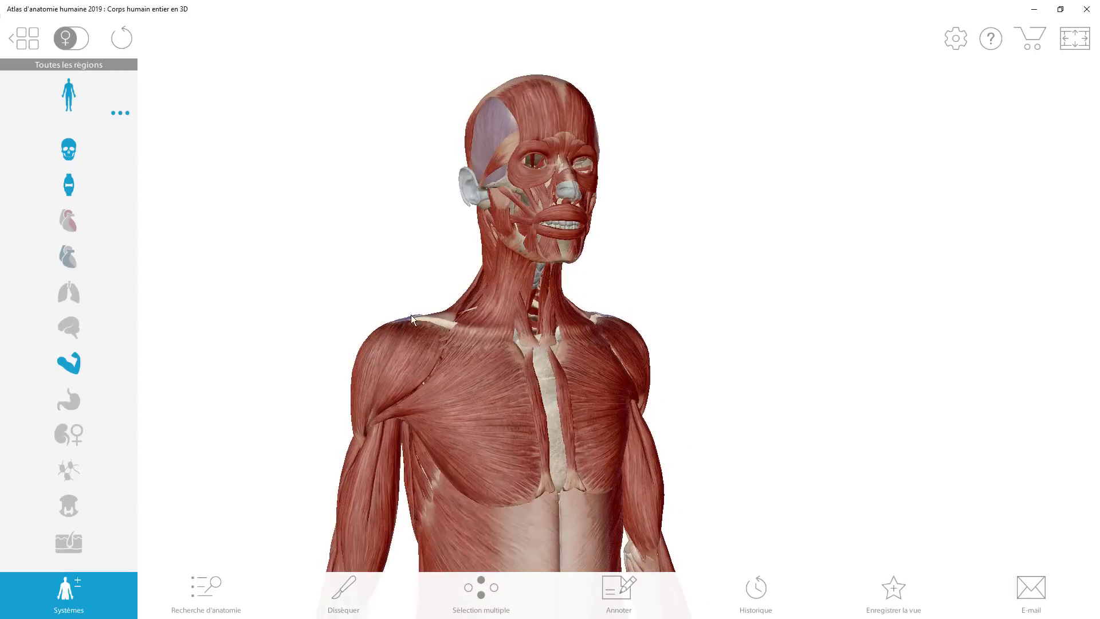
drag(411, 315, 540, 142)
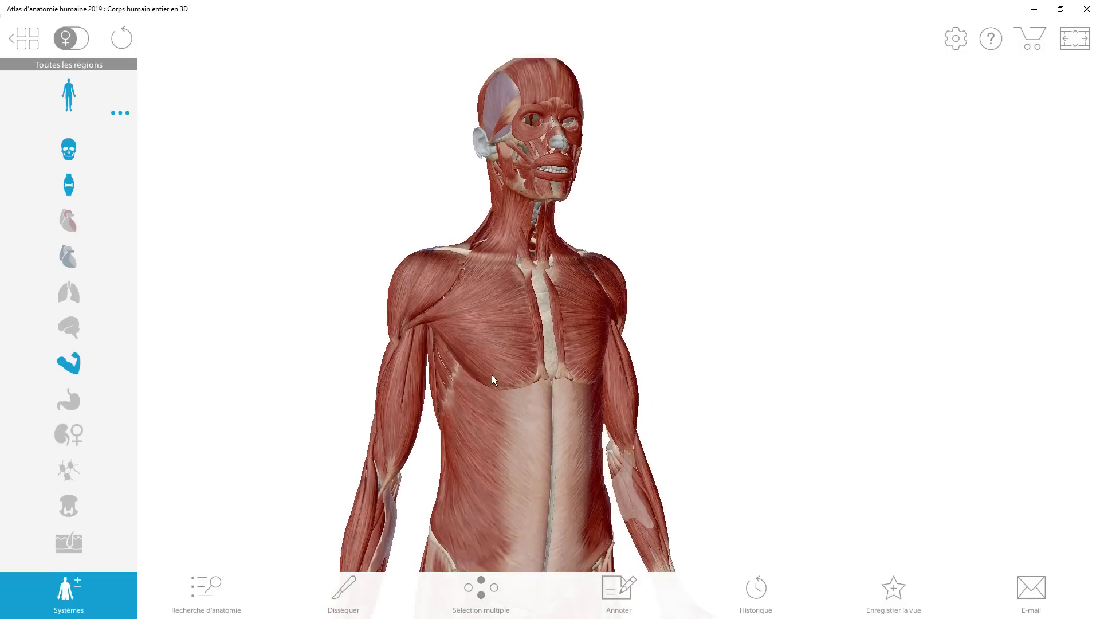
Select the Grand pectoral, D muscle, examine its attachment sites in isolation, turn off the site markers and quit the isolated view
click(491, 339)
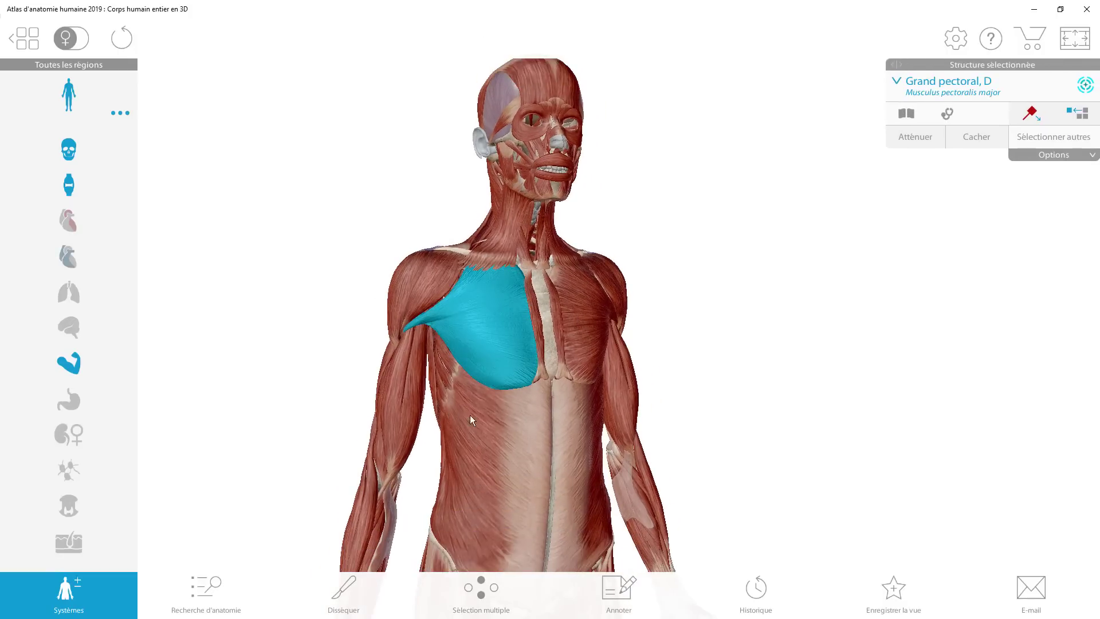
drag(470, 415, 489, 408)
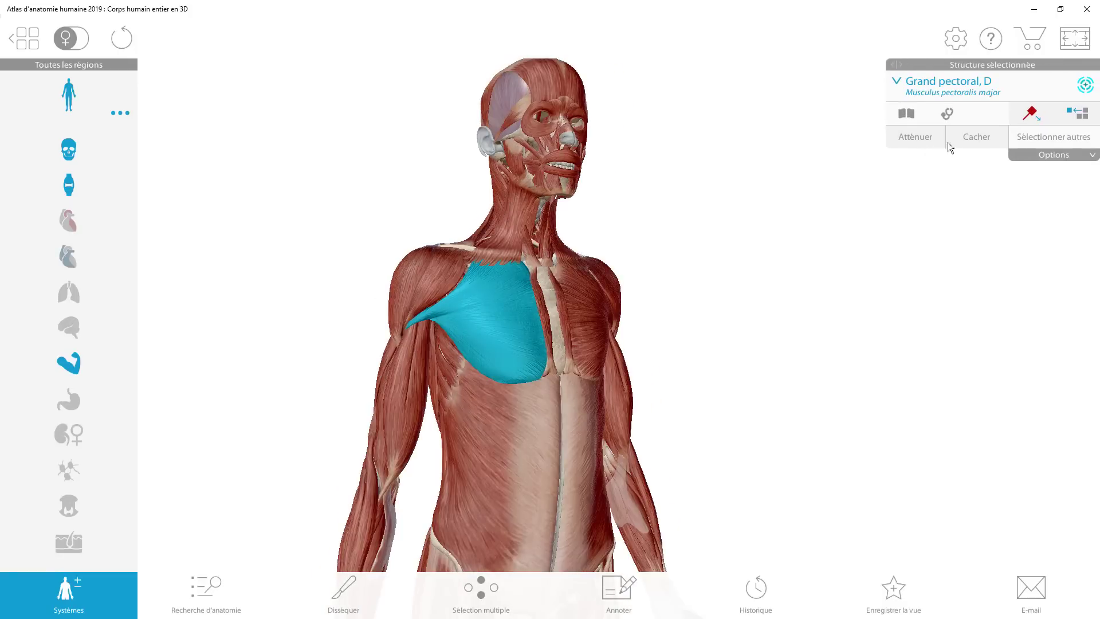
click(1036, 119)
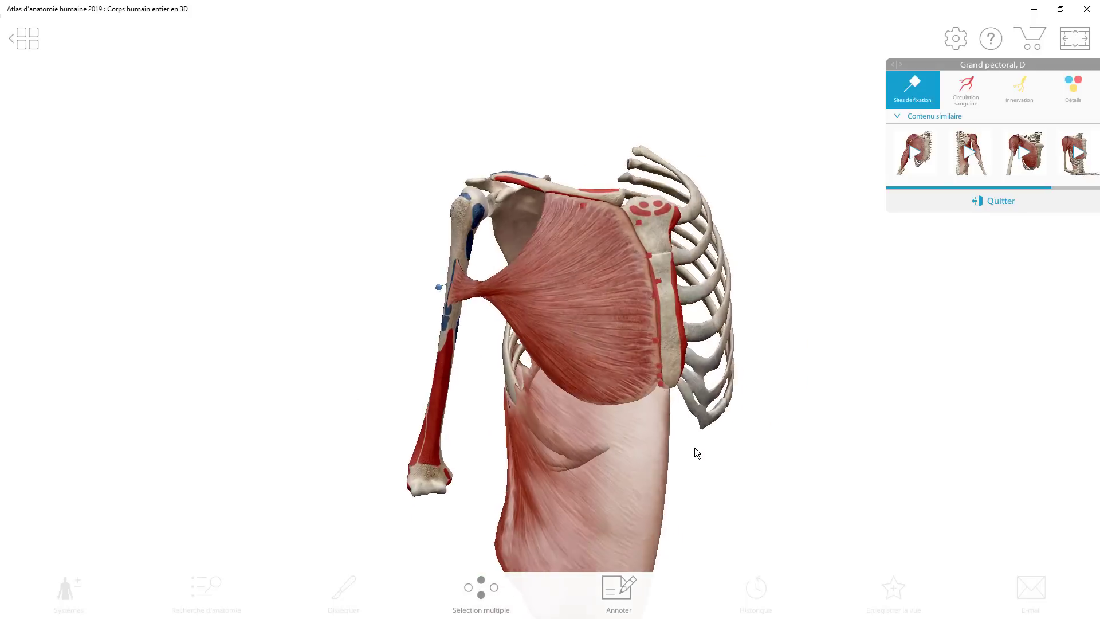
scroll(608, 370, down, 1)
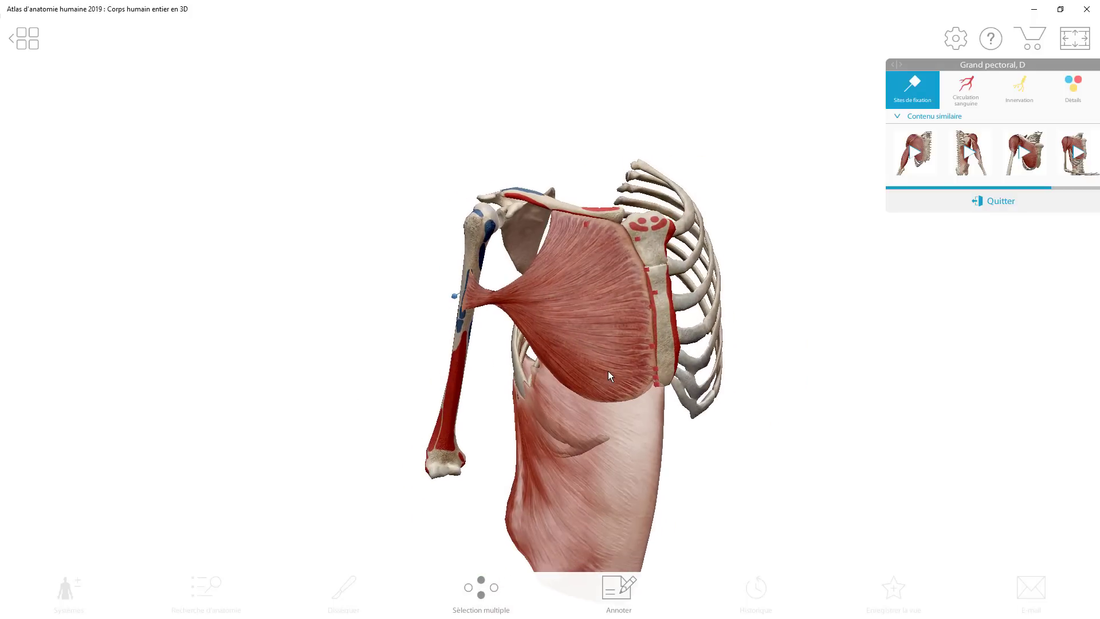
click(911, 91)
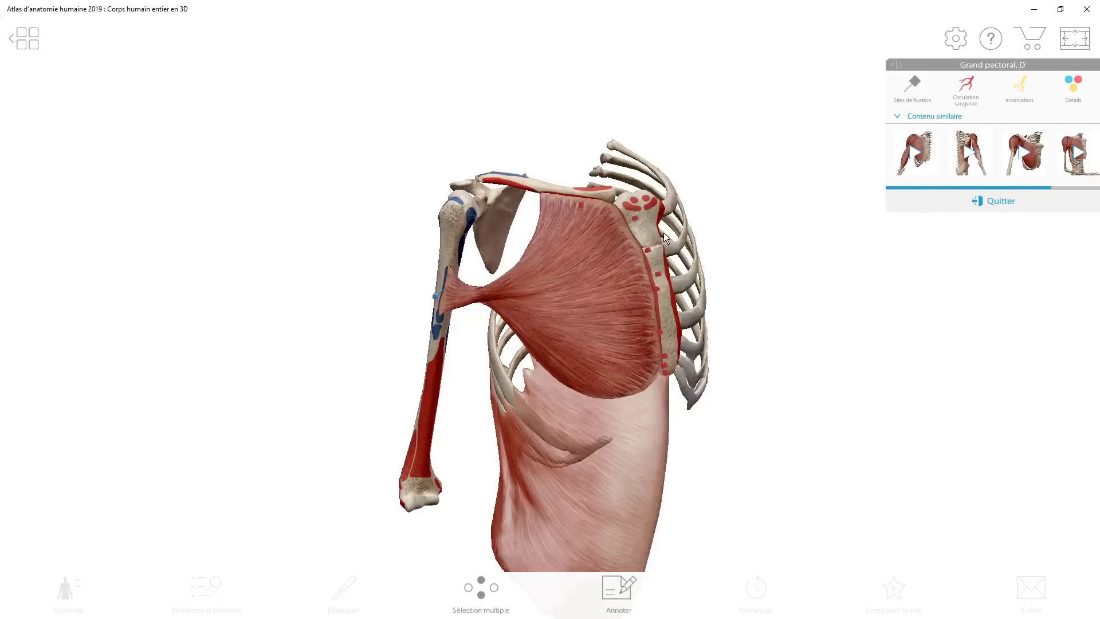
click(1006, 206)
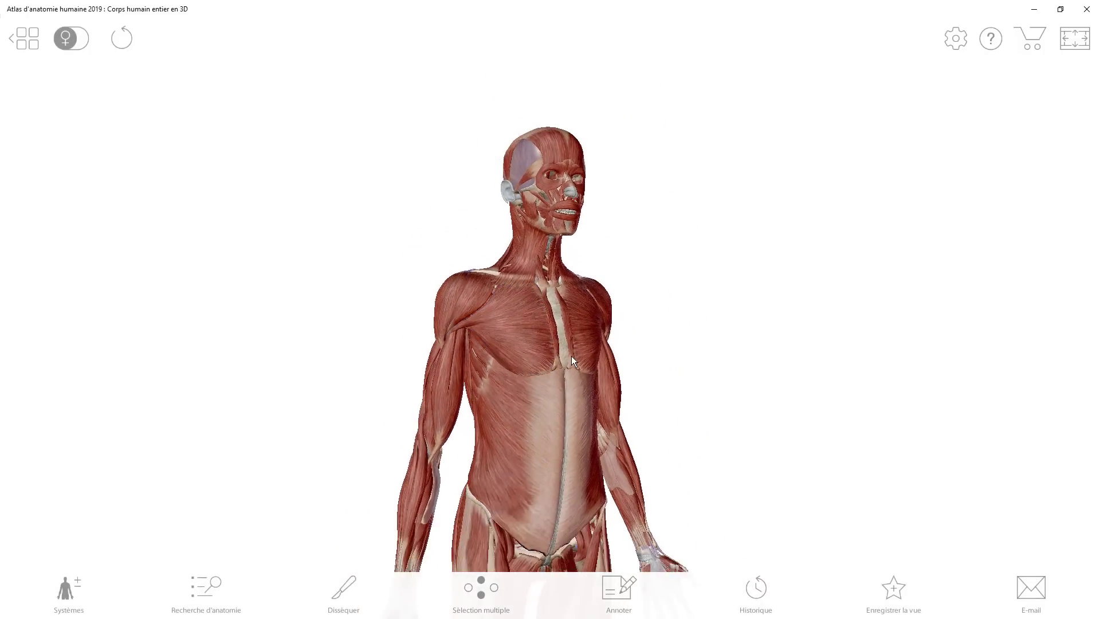
View the full body once more, restore the atlas window to its smaller size and close it to return to Blender
scroll(571, 356, down, 3)
drag(713, 410, 655, 366)
right_drag(655, 366, 669, 266)
drag(668, 266, 593, 287)
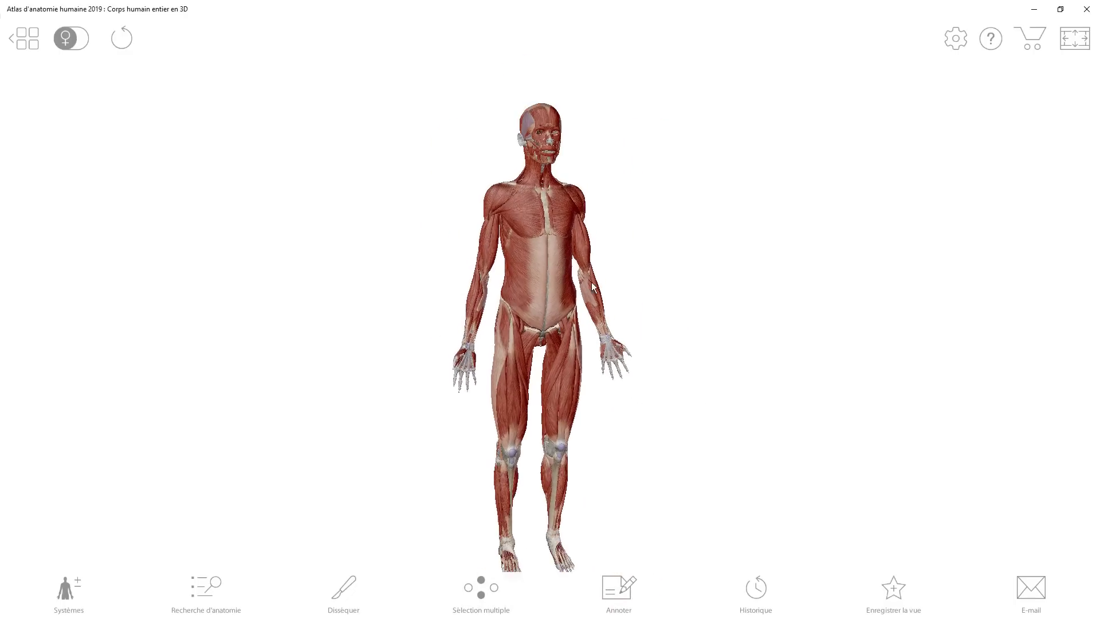
drag(594, 10, 639, 180)
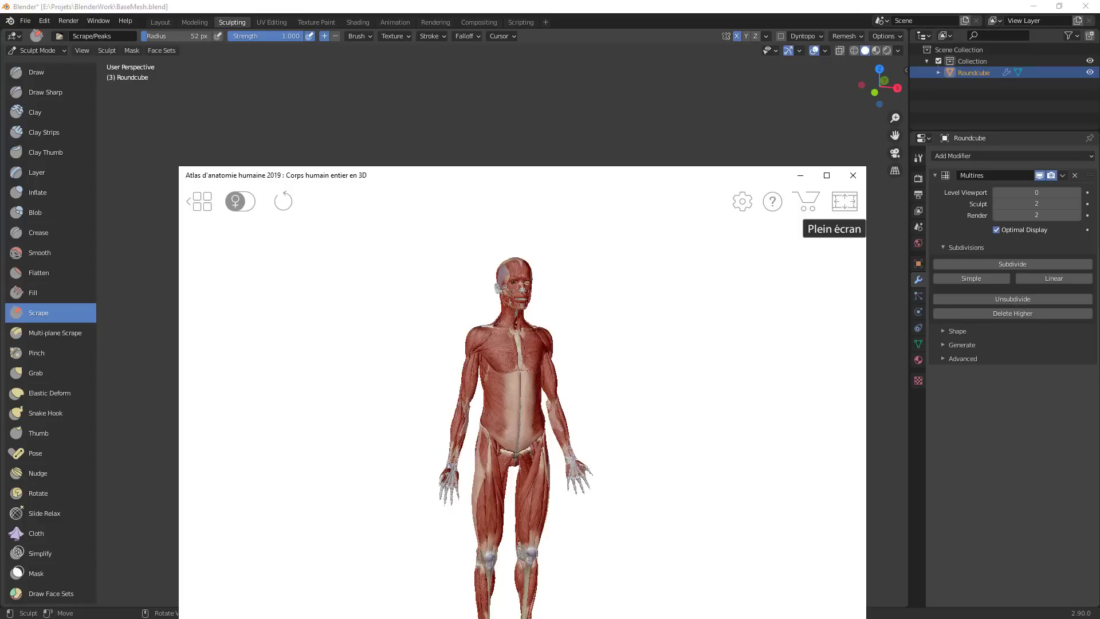
click(853, 175)
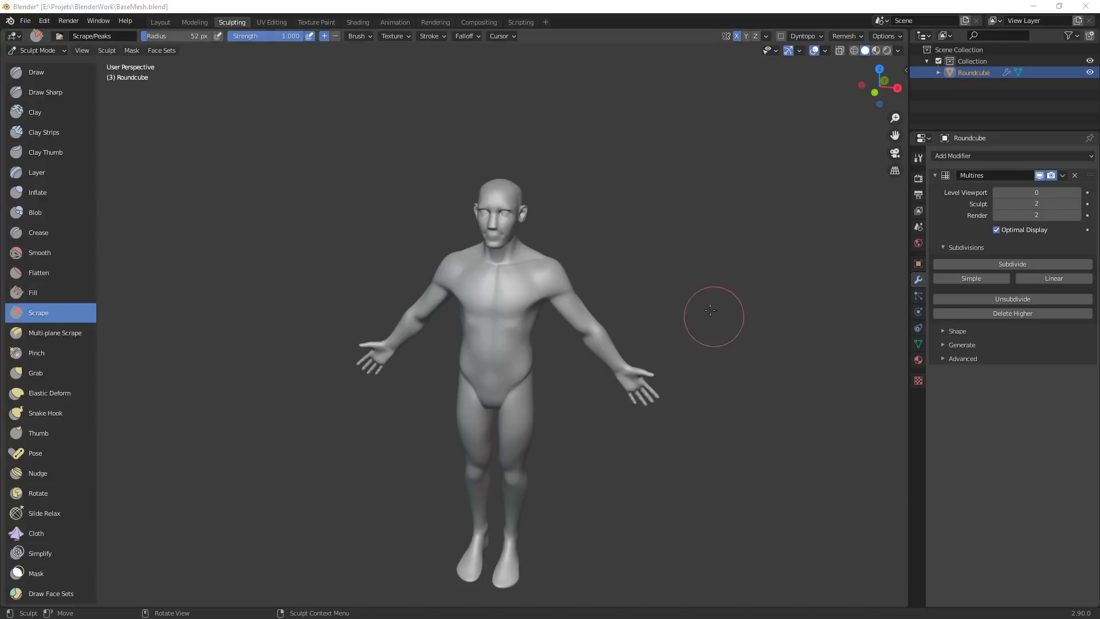
Switch to the Grab brush, set its radius to 112 px and reshape the back of the neck below the skull
middle_drag(709, 240, 664, 237)
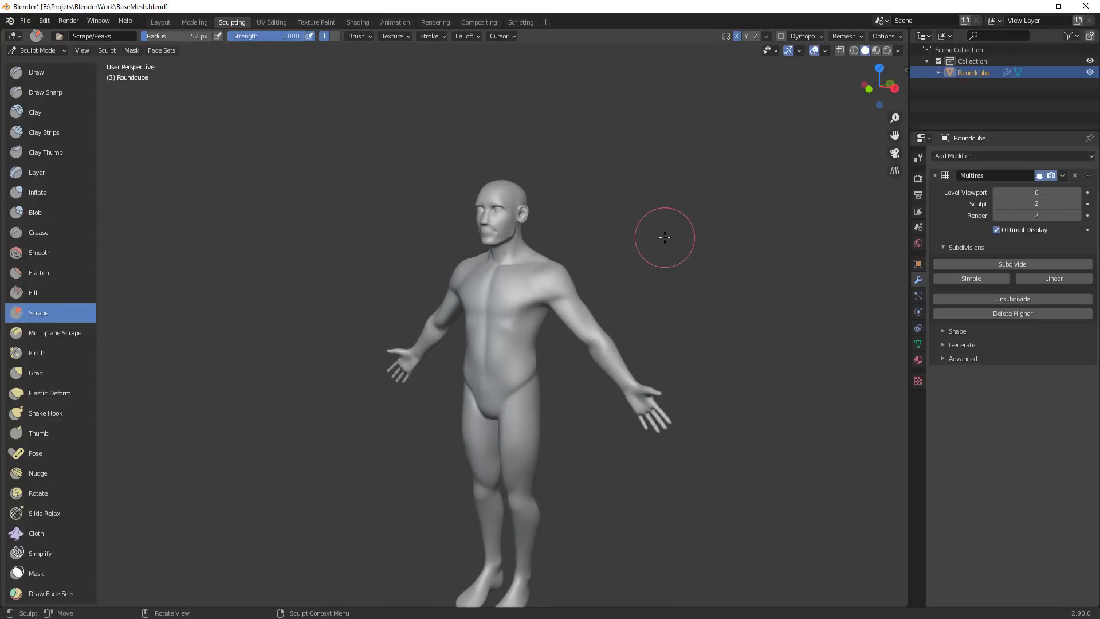
mouse_move(691, 253)
alt+shift+mouse_down()
mouse_move(678, 195)
mouse_move(734, 208)
mouse_move(695, 252)
alt+shift+mouse_up()
scroll(695, 253, up, 2)
key(g)
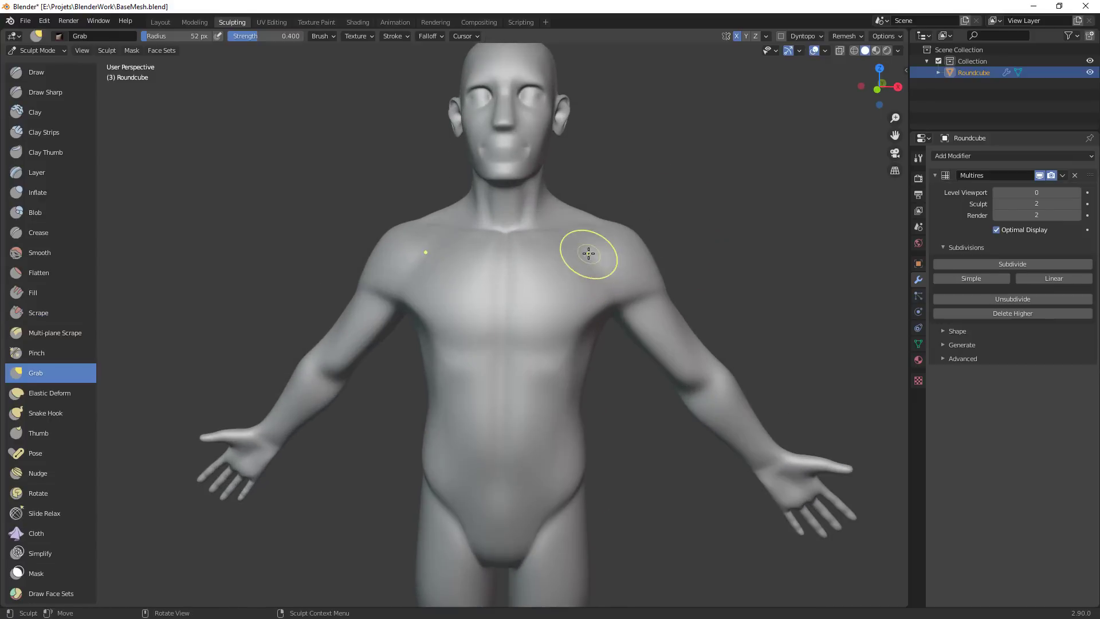
mouse_move(663, 213)
middle_down()
mouse_move(634, 297)
mouse_move(588, 372)
mouse_move(540, 319)
mouse_move(573, 361)
mouse_move(508, 344)
mouse_move(568, 311)
middle_up()
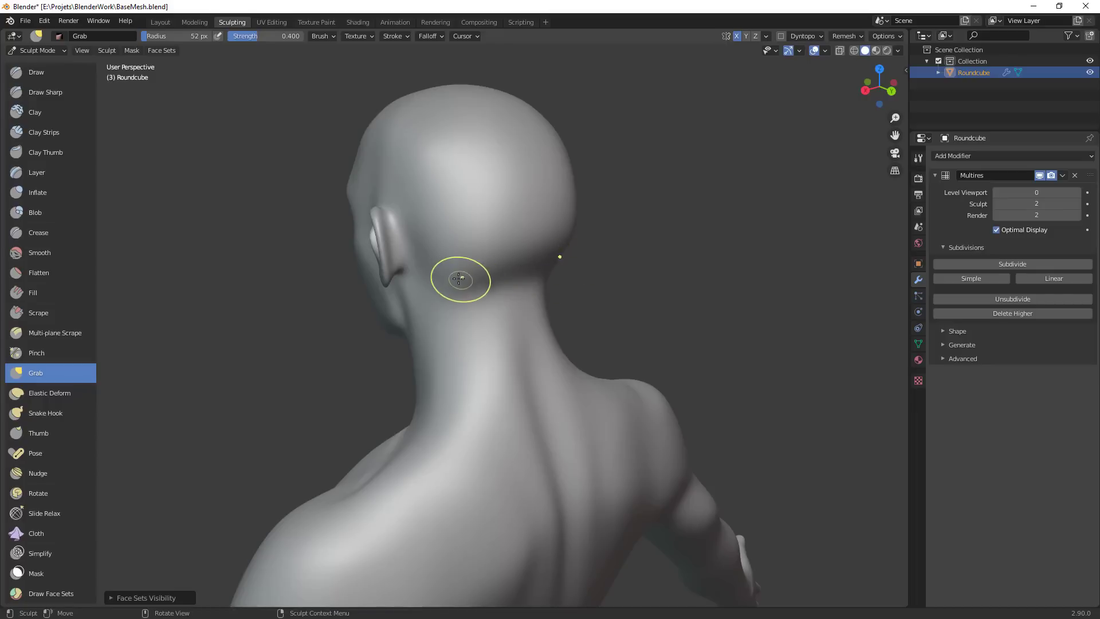
key(f)
click(540, 270)
drag(442, 283, 423, 272)
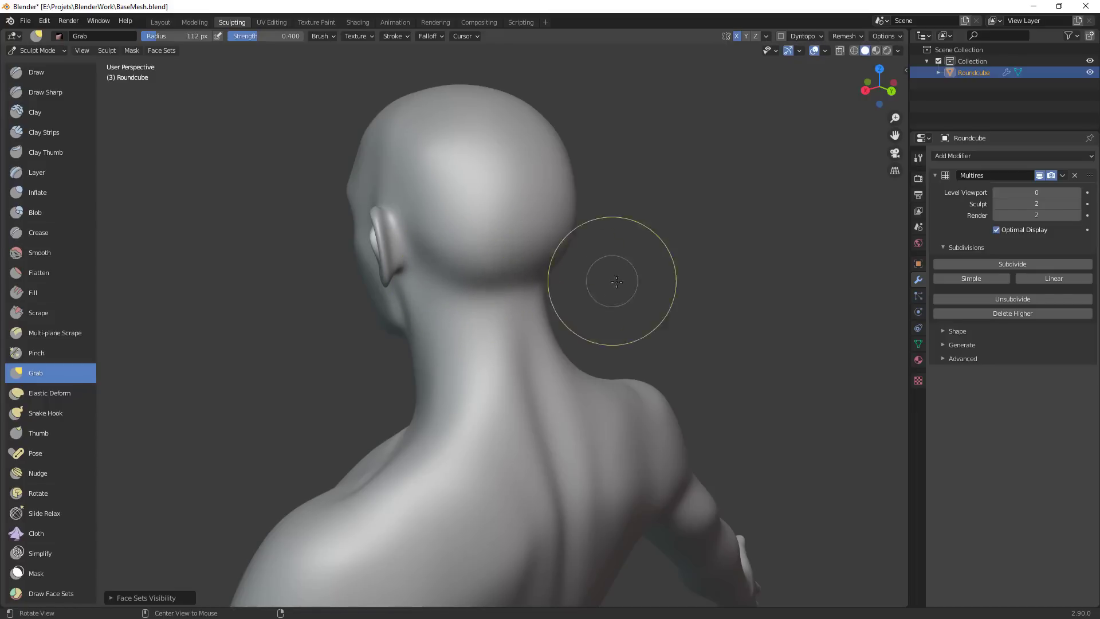
Shape the collarbone and the base of the neck with the Grab brush at 112 px
mouse_move(602, 287)
middle_down()
mouse_move(658, 260)
mouse_move(649, 276)
mouse_move(659, 274)
middle_up()
mouse_move(659, 273)
alt+mouse_down()
mouse_move(706, 235)
mouse_move(653, 299)
alt+mouse_up()
mouse_move(517, 354)
middle_down()
mouse_move(458, 401)
mouse_move(401, 396)
mouse_move(513, 305)
middle_up()
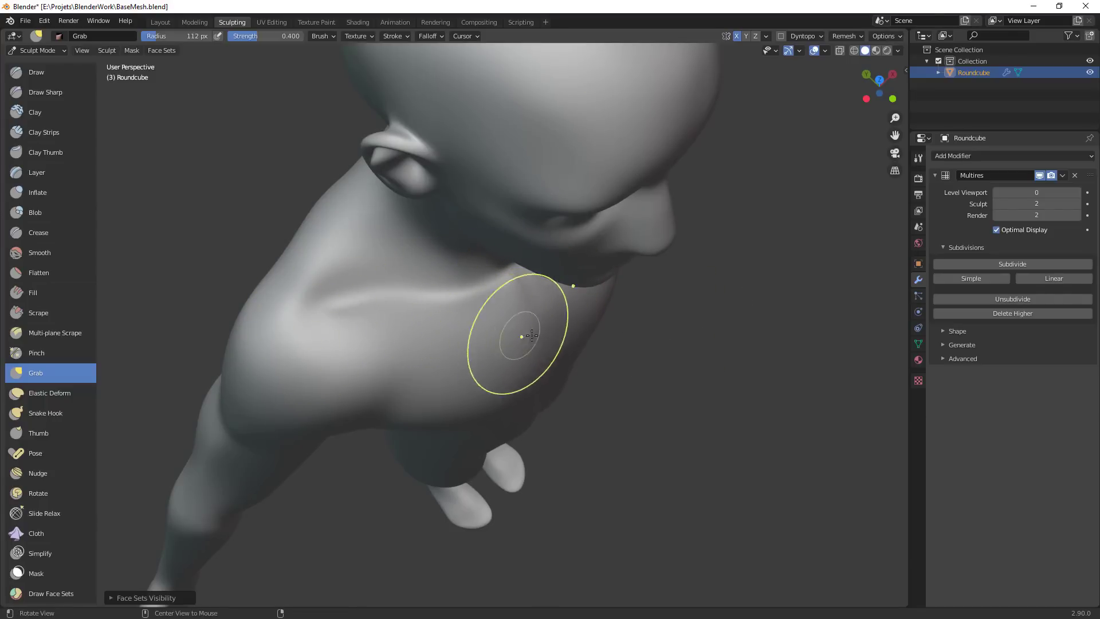
mouse_move(523, 336)
middle_down()
mouse_move(537, 276)
mouse_move(452, 304)
mouse_move(504, 331)
mouse_move(460, 295)
middle_up()
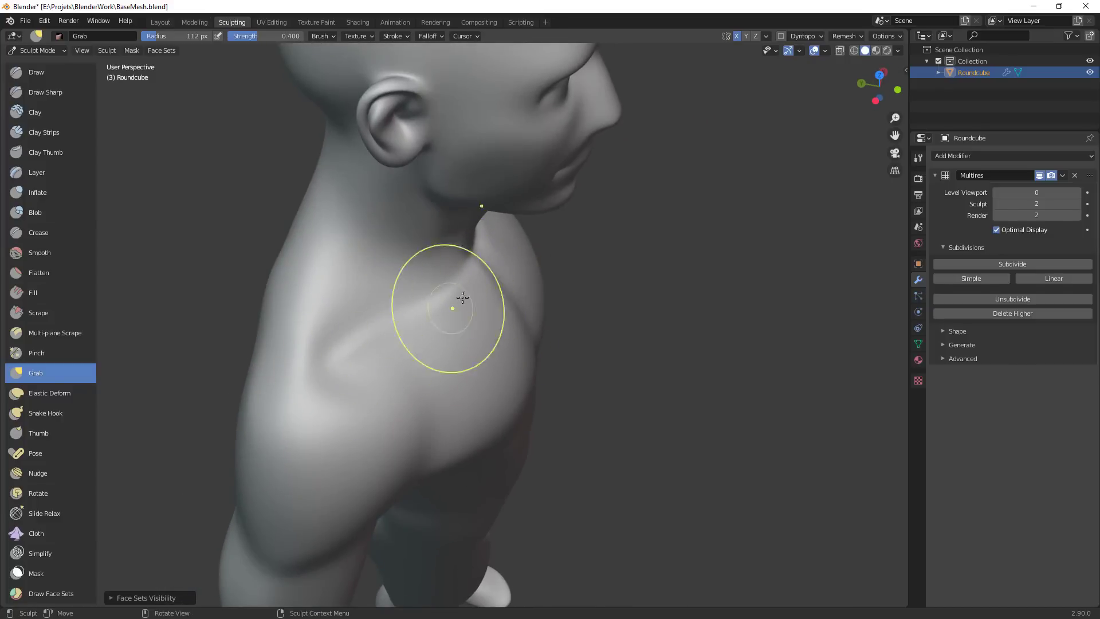
mouse_move(609, 302)
shift+middle_down()
mouse_move(644, 295)
mouse_move(369, 349)
mouse_move(411, 335)
shift+middle_up()
drag(410, 335, 433, 292)
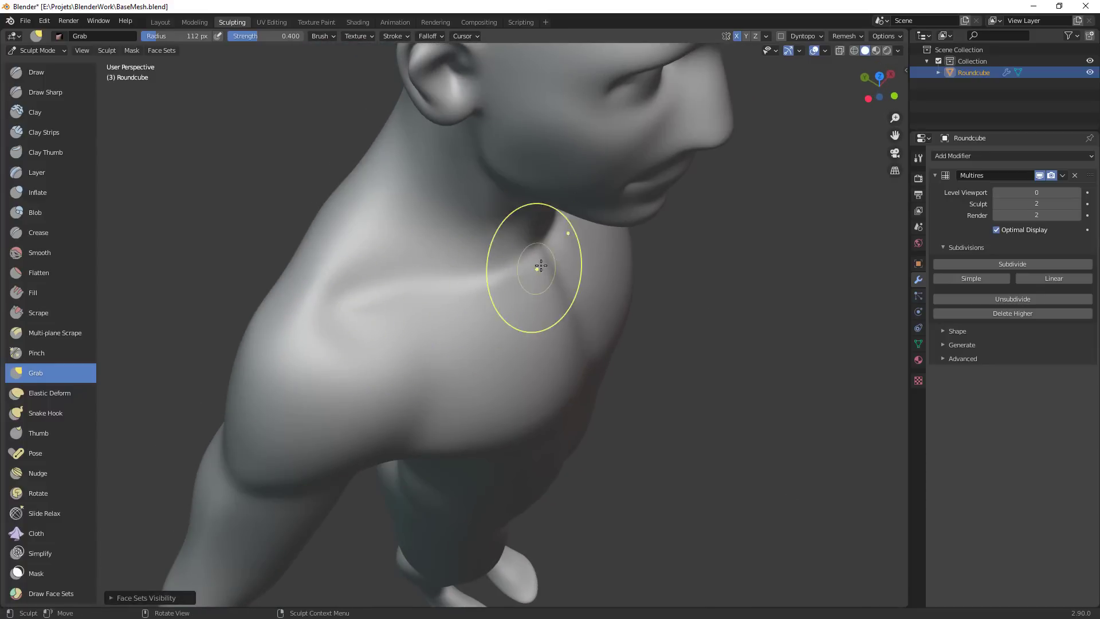
mouse_move(541, 266)
middle_down()
mouse_move(538, 304)
mouse_move(521, 267)
middle_up()
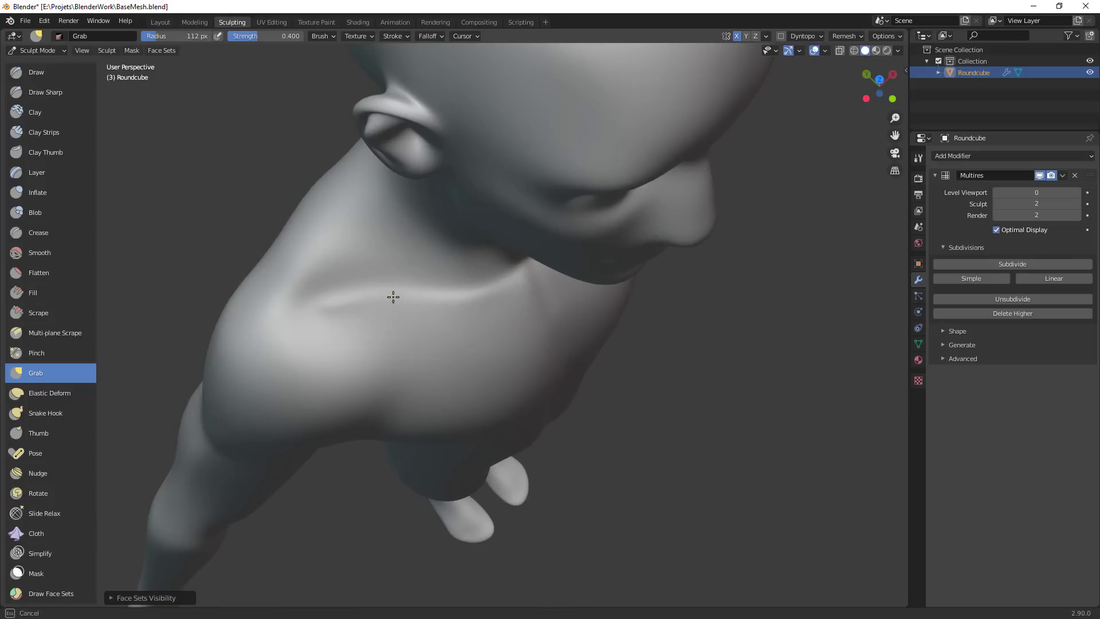
mouse_move(349, 320)
mouse_down()
mouse_move(398, 287)
mouse_move(528, 269)
mouse_up()
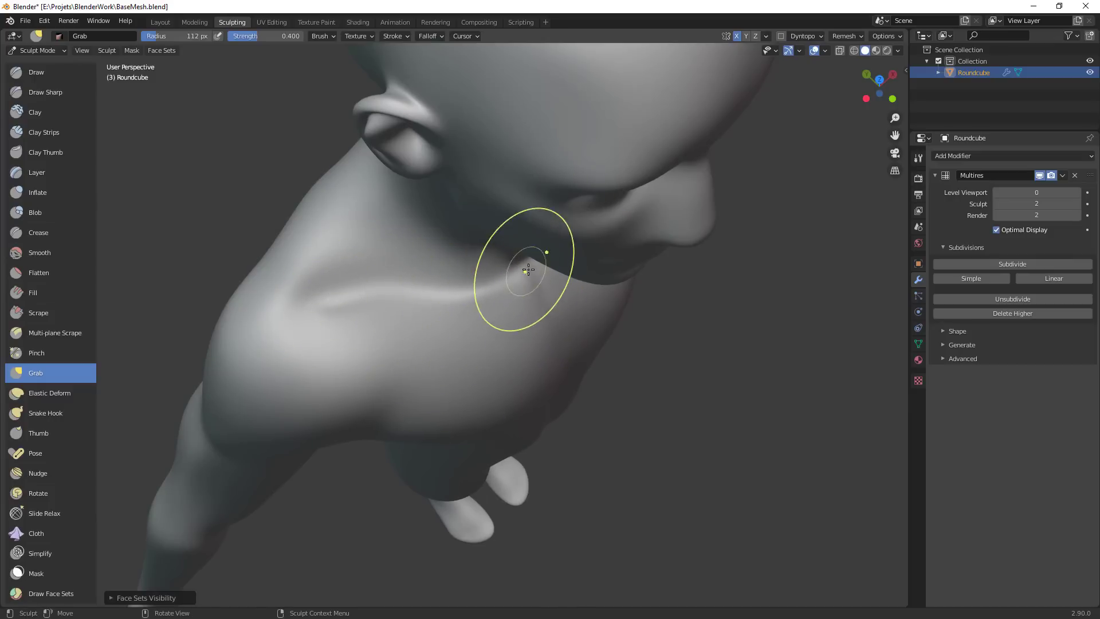
mouse_move(561, 263)
middle_down()
mouse_move(501, 261)
mouse_move(582, 256)
mouse_move(520, 213)
mouse_move(579, 276)
middle_up()
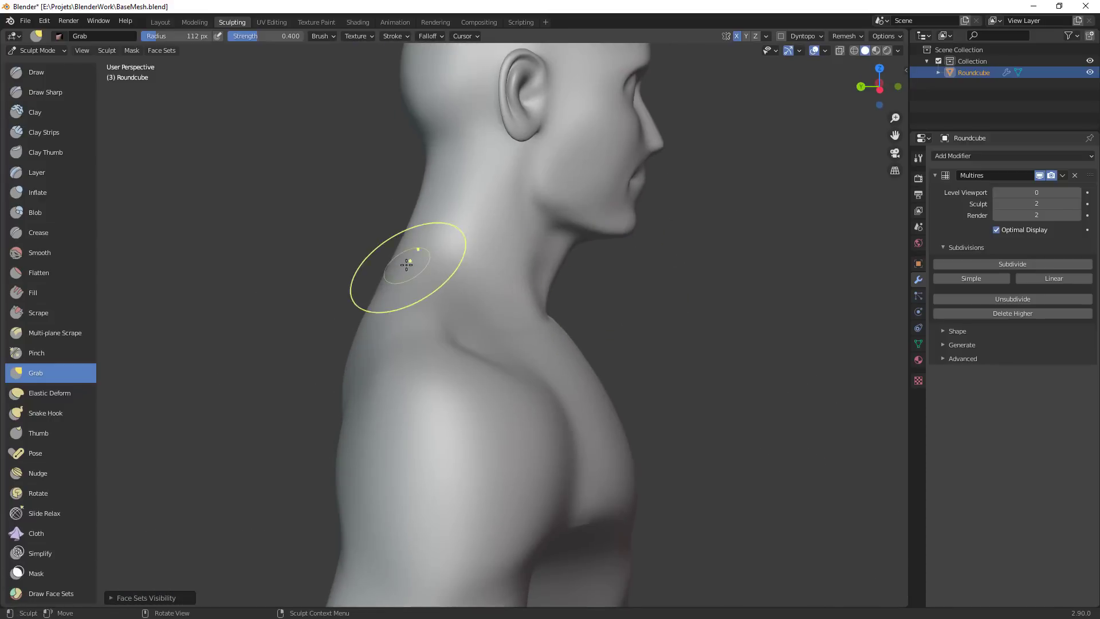
Reshape the ear and the side of the head with the Grab brush at radii of 76 px and 105 px
middle_drag(564, 222, 549, 299)
key(f)
mouse_move(536, 273)
ctrl+alt+mouse_down()
mouse_move(547, 255)
mouse_move(494, 265)
ctrl+alt+mouse_up()
click(527, 263)
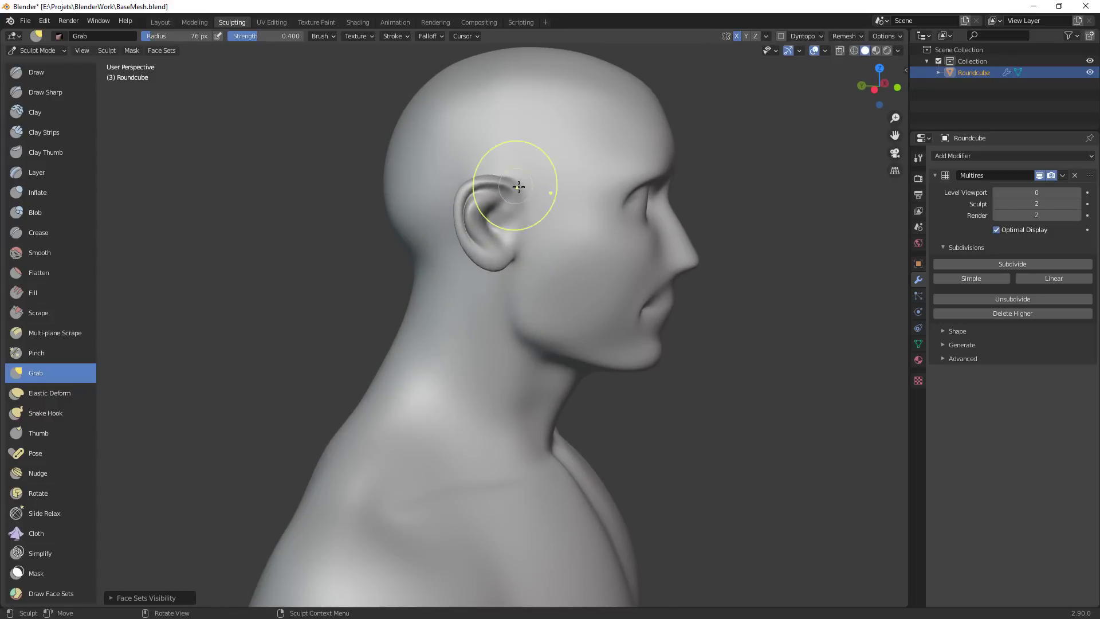
middle_drag(575, 236, 445, 226)
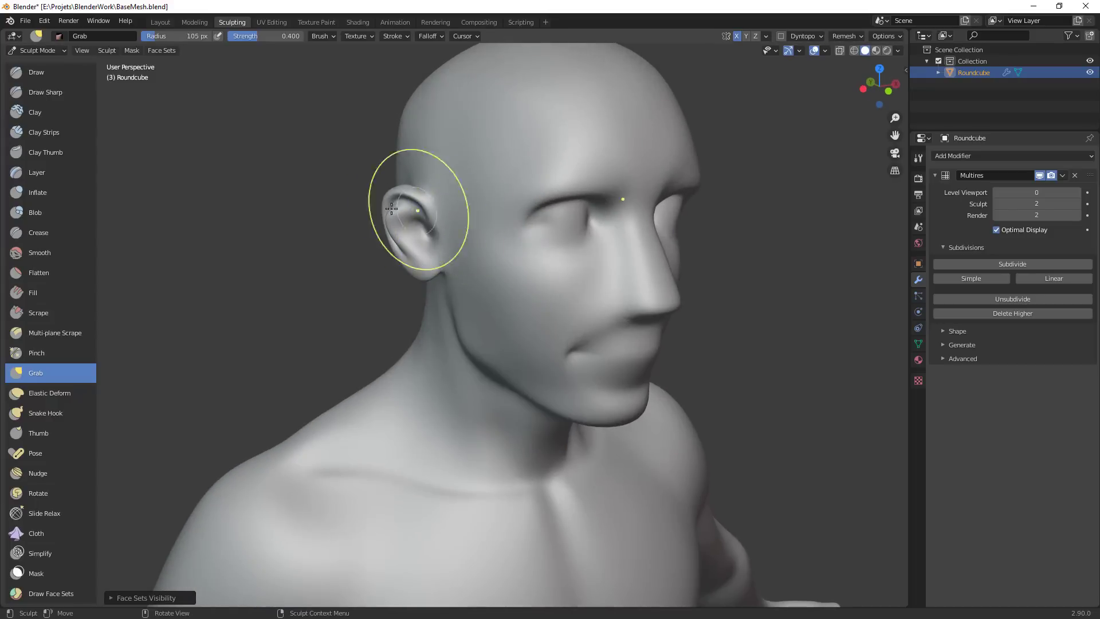
Set the Grab radius to 89 px and adjust the ear's outline and placement on the side of the head
mouse_move(475, 322)
alt+mouse_down()
mouse_move(541, 310)
mouse_move(562, 228)
mouse_move(598, 287)
mouse_move(561, 318)
mouse_move(568, 271)
alt+mouse_up()
key(f)
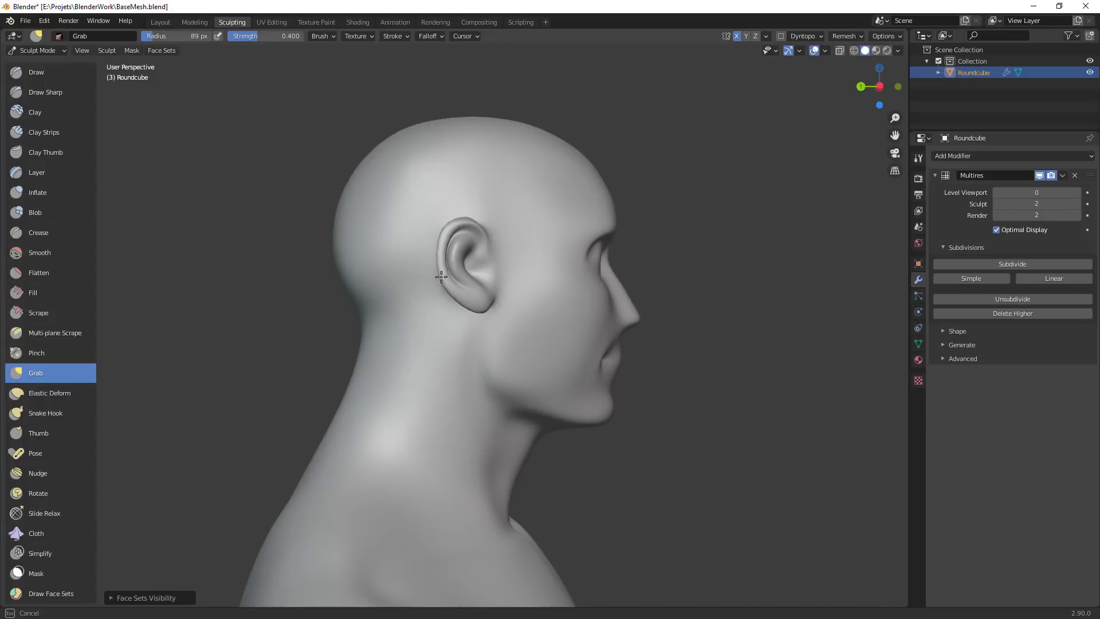
click(445, 276)
mouse_move(656, 233)
alt+mouse_down()
mouse_move(412, 281)
mouse_move(423, 243)
alt+mouse_up()
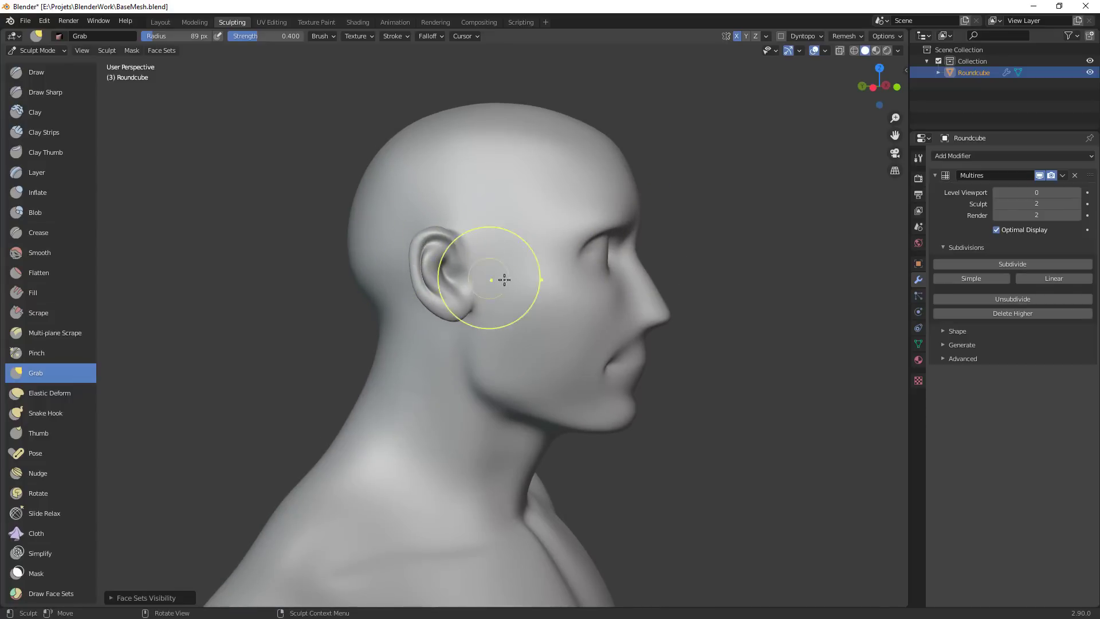
mouse_move(505, 280)
middle_down()
mouse_move(504, 337)
mouse_move(362, 273)
middle_up()
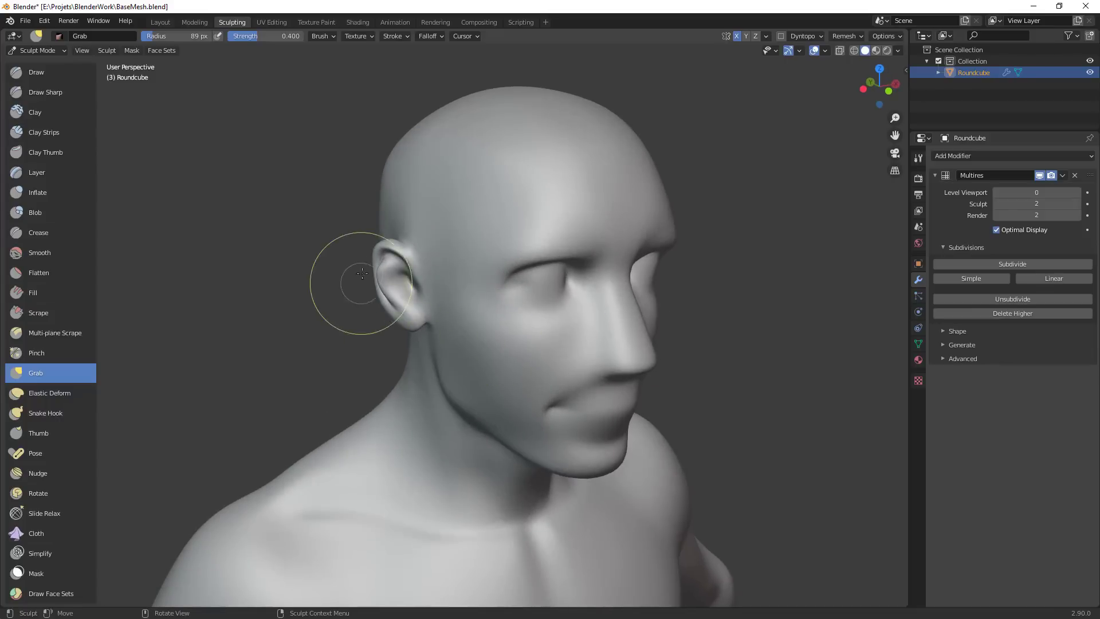
Set the Grab radius to 66 px, then 74 px, and narrow the bridge and sides of the nose
mouse_move(613, 331)
middle_down()
mouse_move(602, 270)
mouse_move(619, 280)
middle_up()
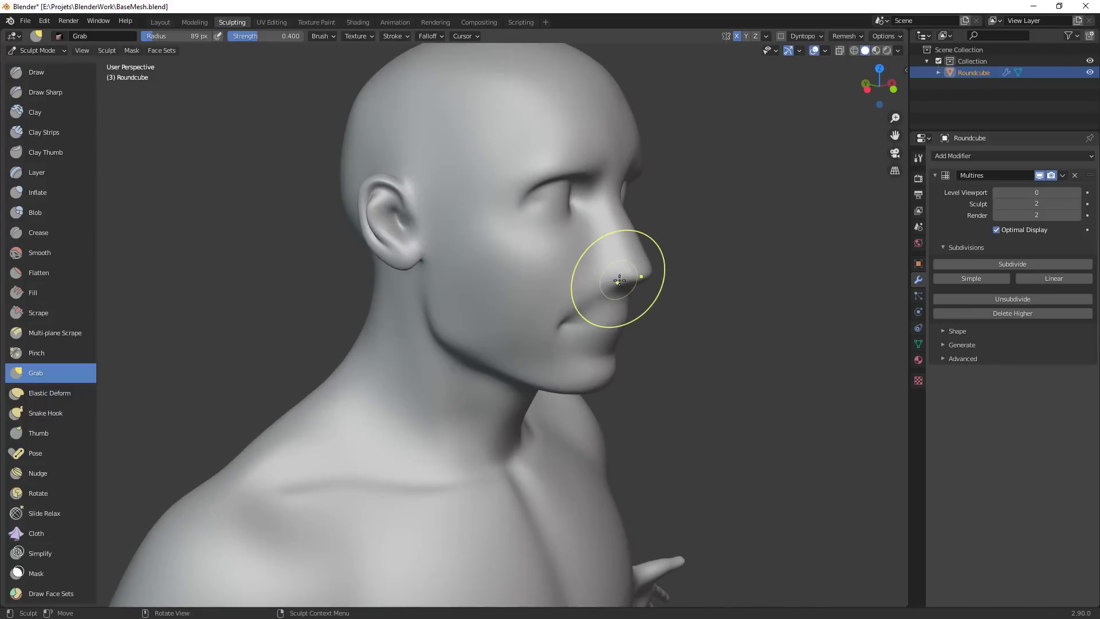
middle_drag(693, 294, 609, 290)
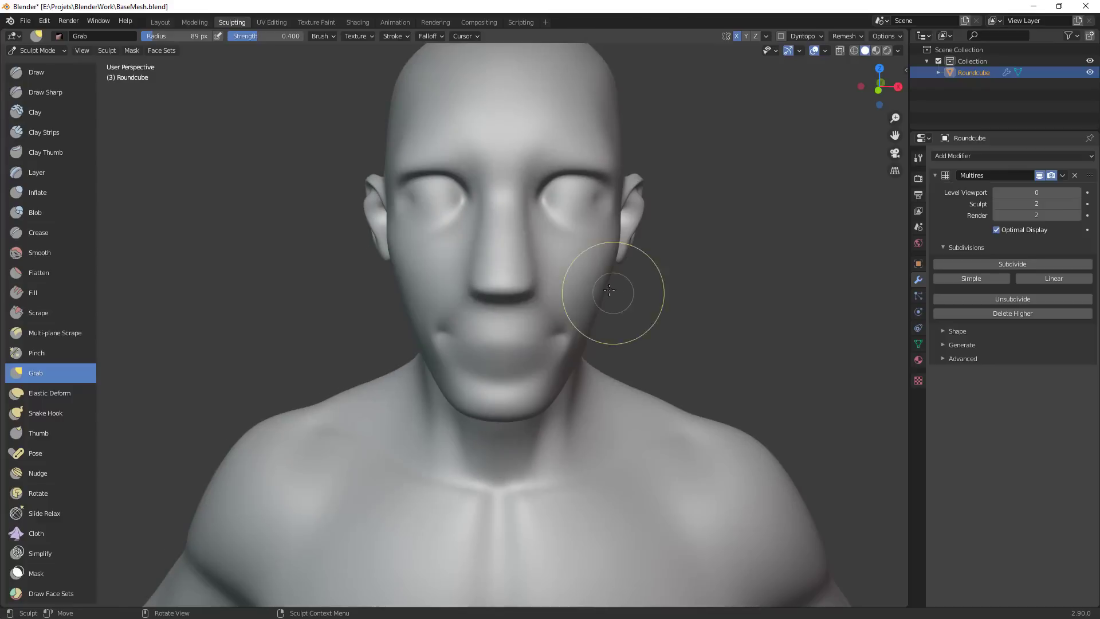
key(f)
click(508, 229)
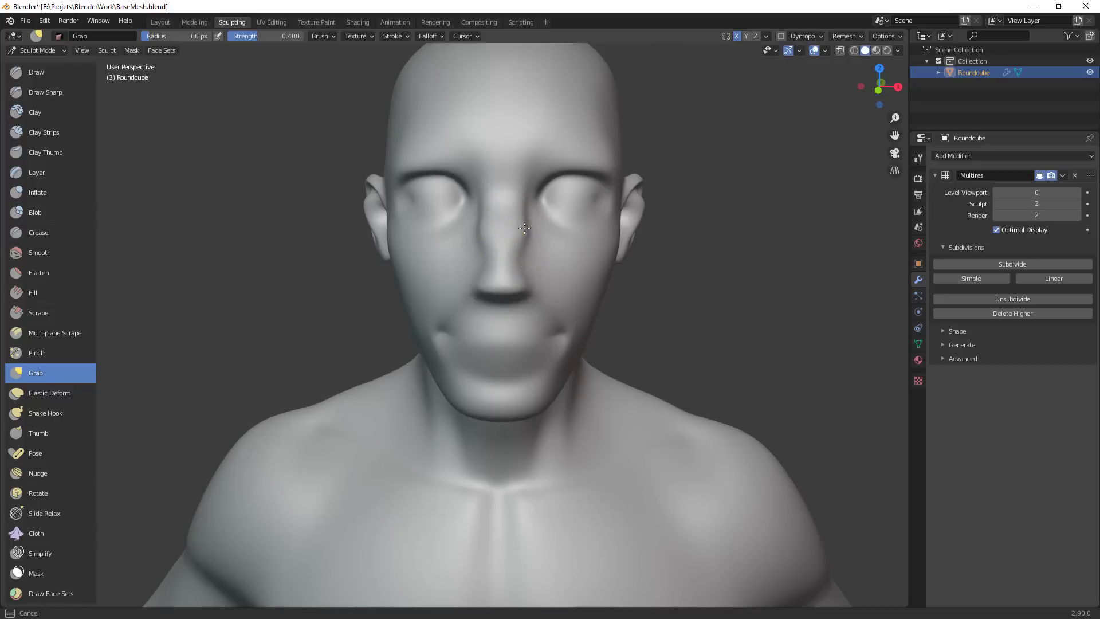
mouse_move(518, 214)
middle_down()
mouse_move(619, 223)
mouse_move(496, 253)
mouse_move(528, 245)
middle_up()
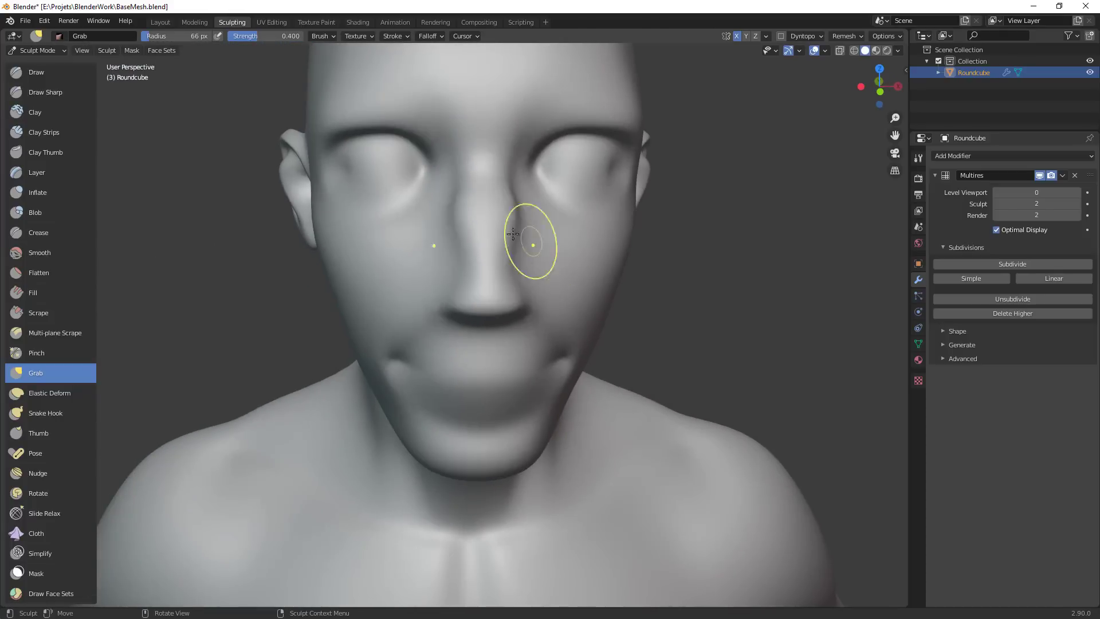
key(f)
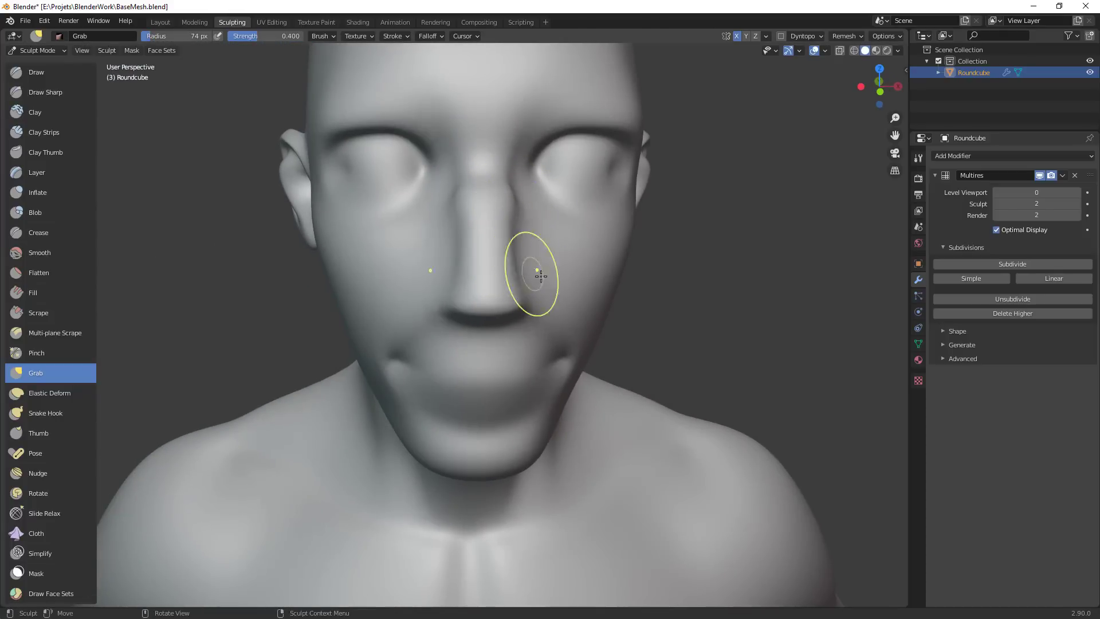
middle_drag(541, 276, 466, 242)
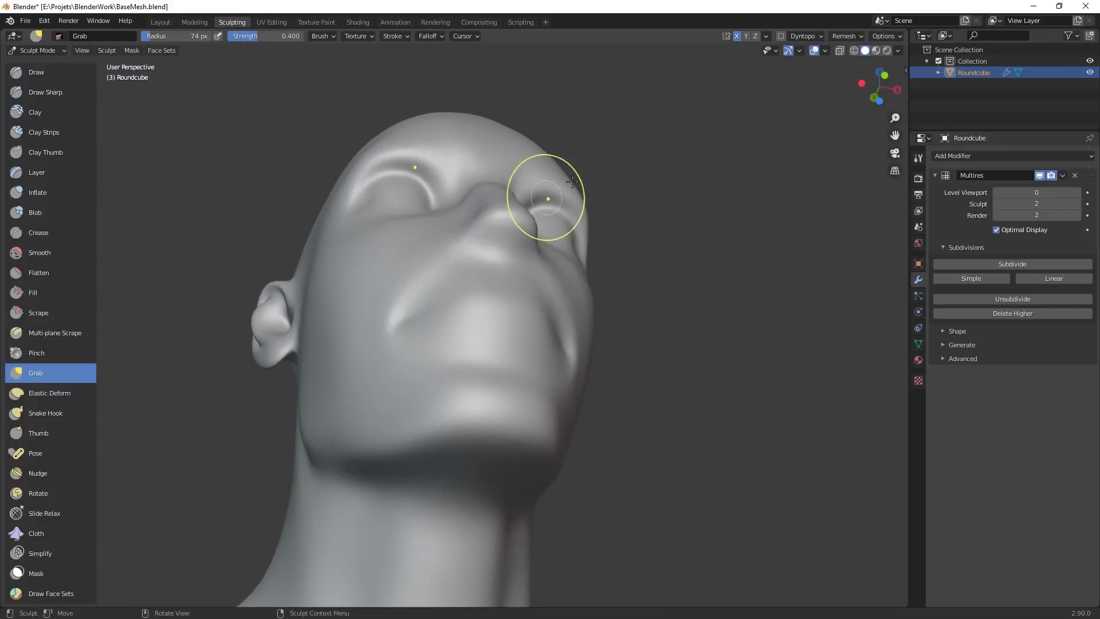
Shape the nose's underside and the sides of its tip with the Grab brush at 74 px
mouse_move(572, 182)
middle_down()
mouse_move(601, 289)
mouse_move(536, 363)
mouse_move(678, 366)
mouse_move(643, 243)
middle_up()
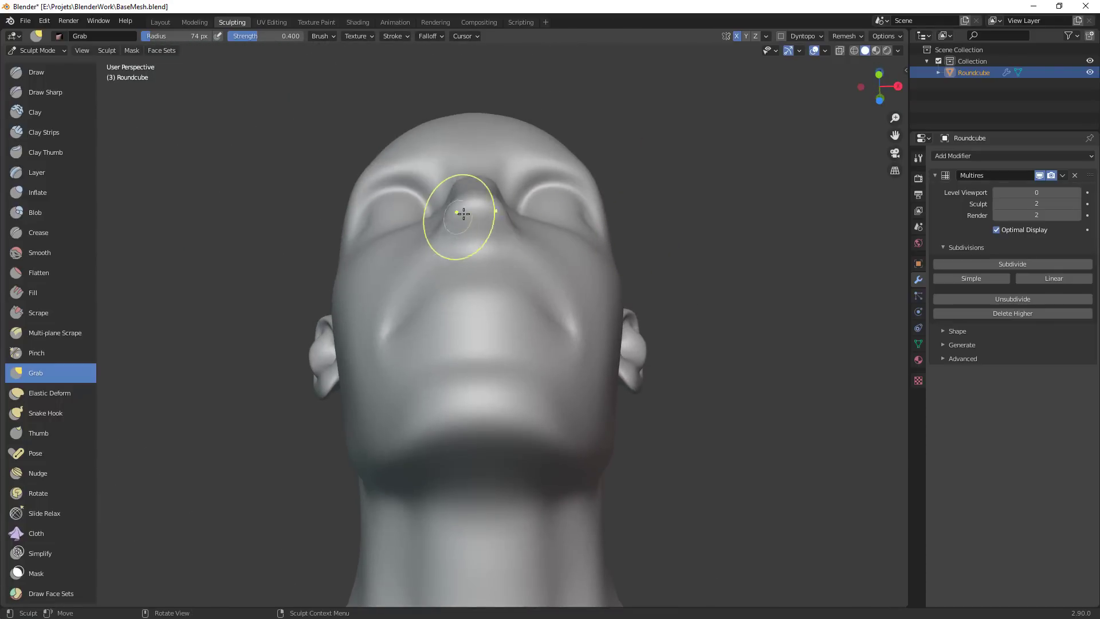
middle_drag(472, 191, 523, 319)
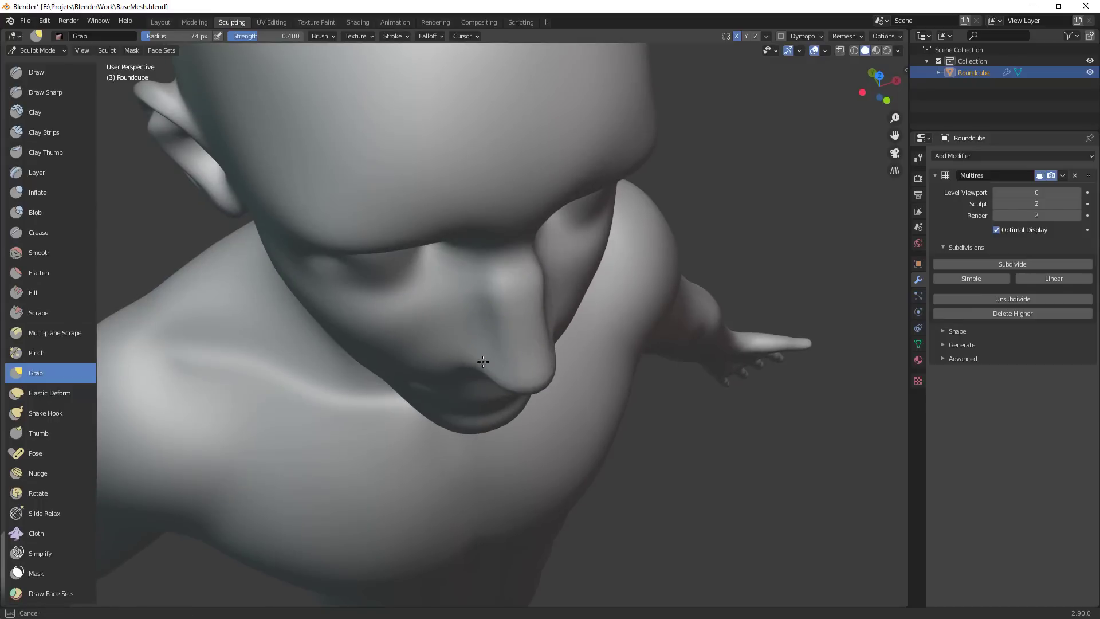
mouse_move(463, 363)
mouse_down()
mouse_move(475, 353)
mouse_move(553, 380)
mouse_up()
middle_drag(552, 379, 490, 287)
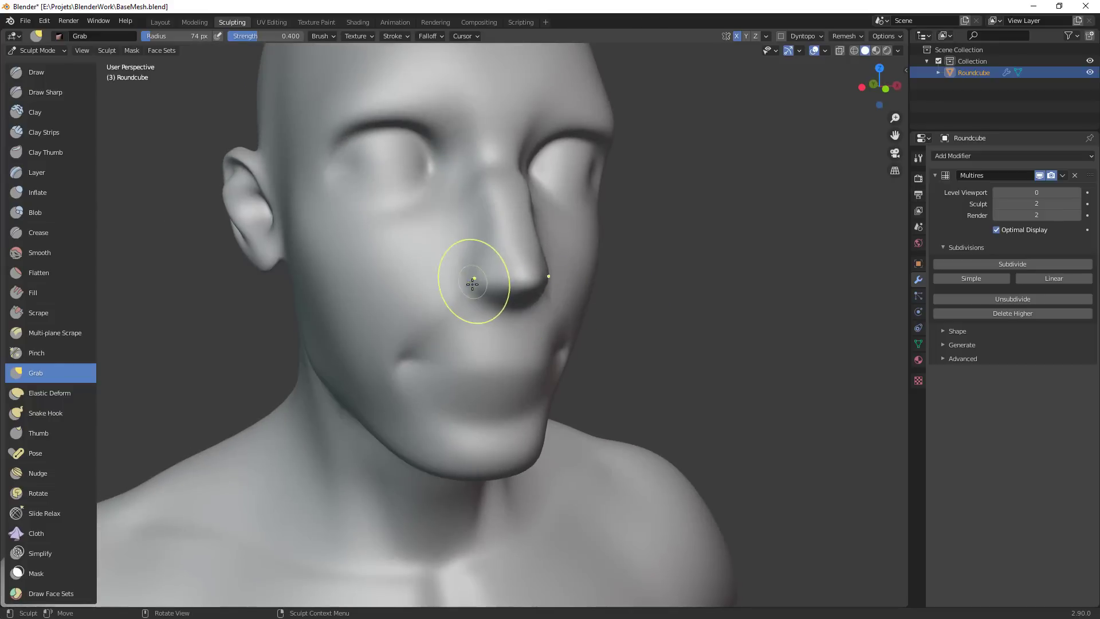
mouse_move(555, 264)
middle_down()
mouse_move(590, 344)
mouse_move(503, 319)
middle_up()
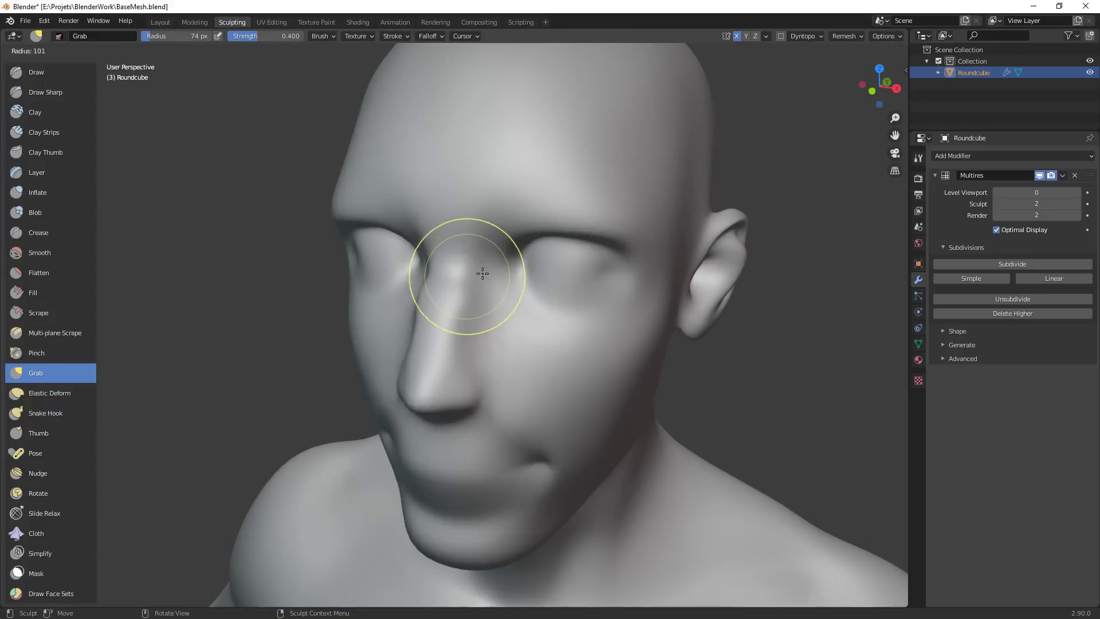
Enlarge the Grab radius to 98 px and reshape the nose bridge between the eyes and in profile
drag(453, 235, 447, 228)
key(f)
click(497, 292)
drag(442, 322, 445, 311)
key(f)
click(428, 319)
mouse_move(428, 319)
middle_down()
mouse_move(565, 324)
mouse_move(562, 307)
middle_up()
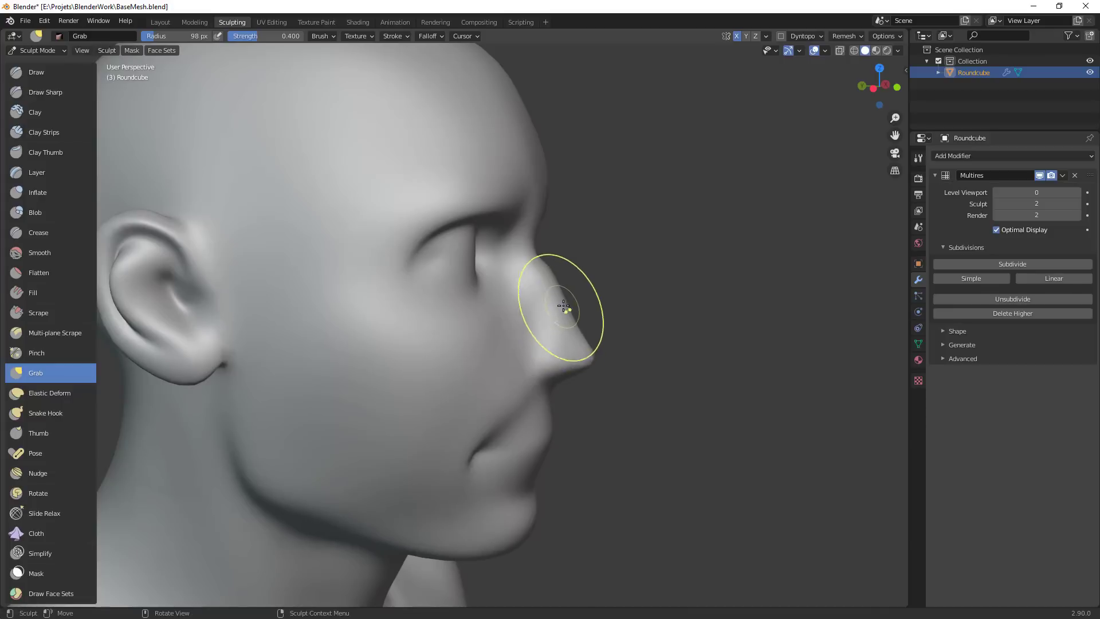
drag(563, 308, 564, 312)
drag(543, 266, 538, 268)
drag(539, 269, 542, 269)
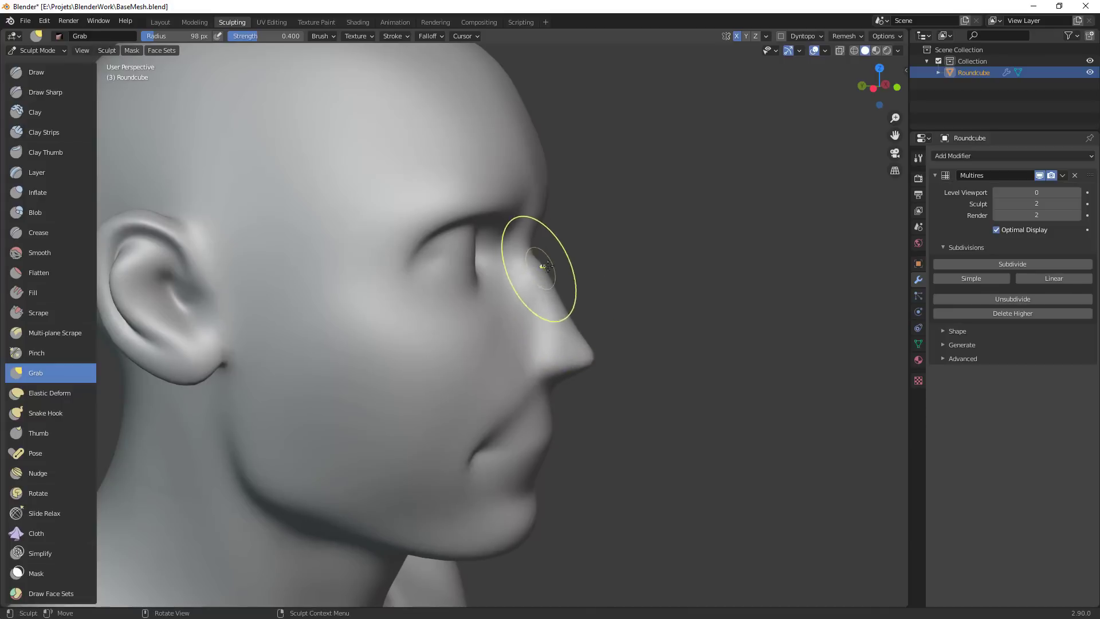
Reduce the Grab radius to 83 px, then 59 px, and reshape the tip of the nose
key(f)
click(547, 282)
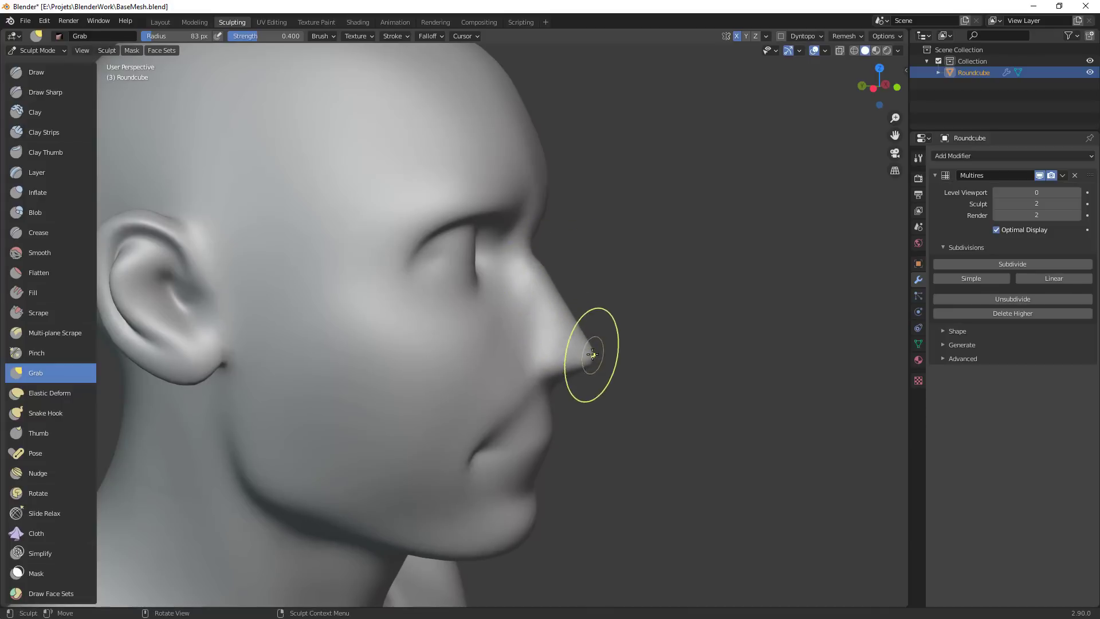
key(f)
click(584, 358)
drag(585, 358, 627, 344)
middle_drag(627, 344, 561, 390)
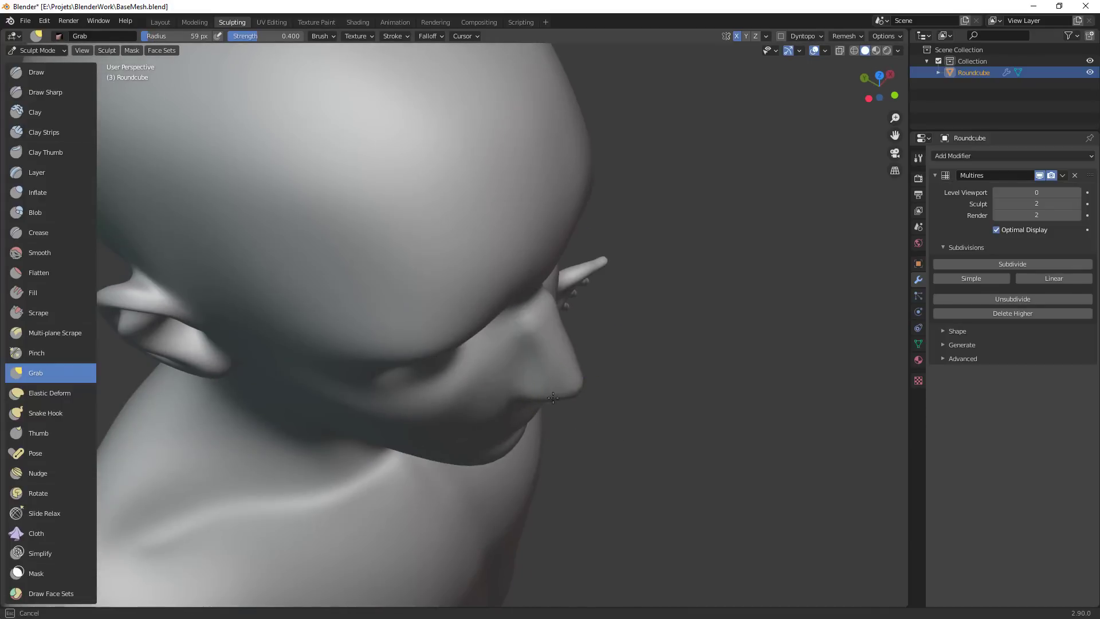
mouse_move(624, 379)
middle_down()
mouse_move(553, 370)
mouse_move(533, 423)
mouse_move(494, 387)
mouse_move(367, 374)
mouse_move(453, 321)
mouse_move(516, 262)
mouse_move(479, 333)
mouse_move(570, 346)
middle_up()
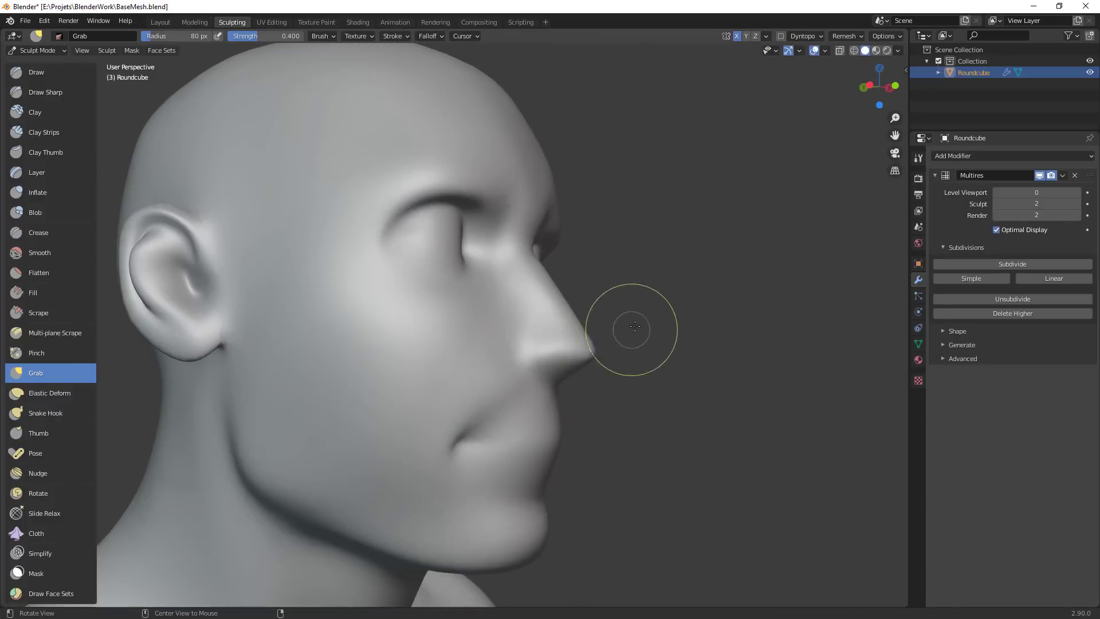
Refine the nose bridge with the Grab brush at 73 px and the nose tip at 60 px
mouse_move(634, 326)
middle_down()
mouse_move(613, 290)
mouse_move(567, 299)
middle_up()
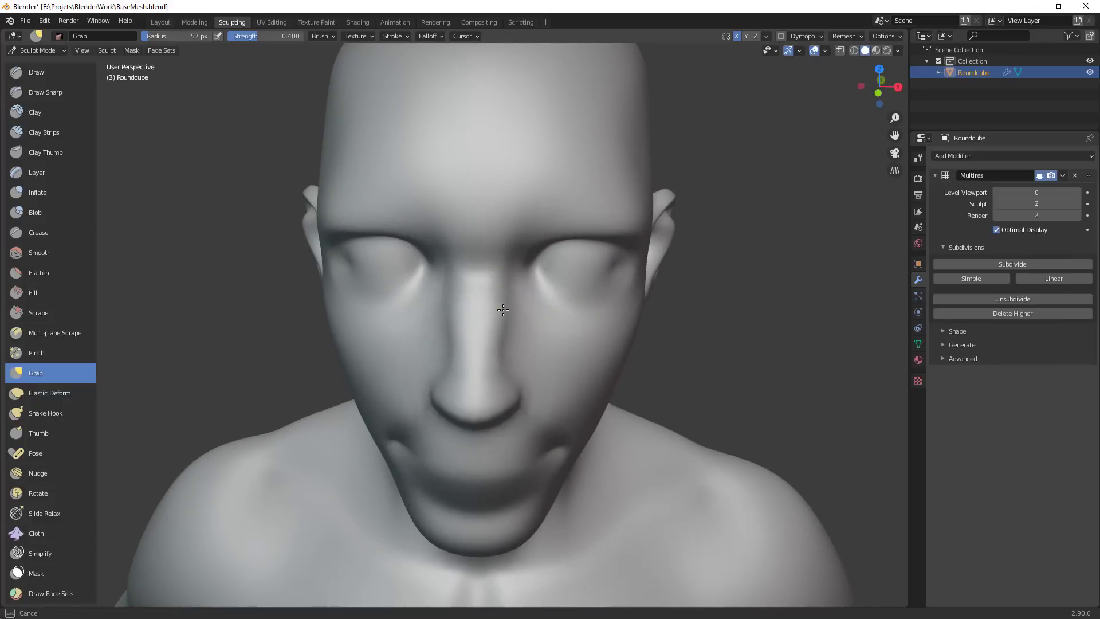
key(f)
click(503, 281)
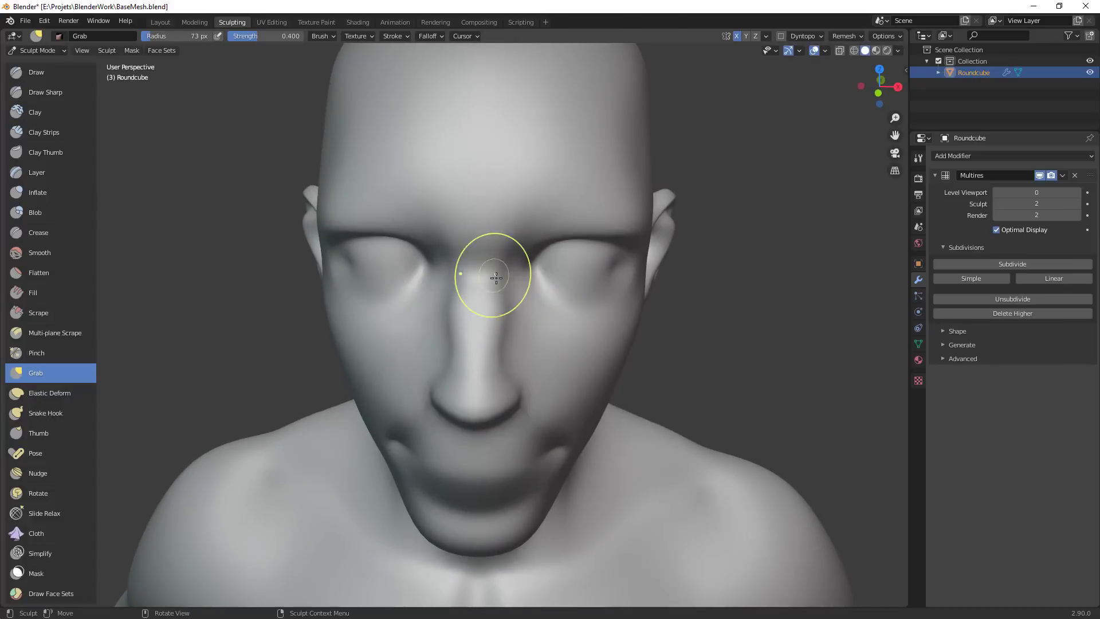
mouse_move(505, 317)
middle_down()
mouse_move(535, 307)
mouse_move(504, 301)
middle_up()
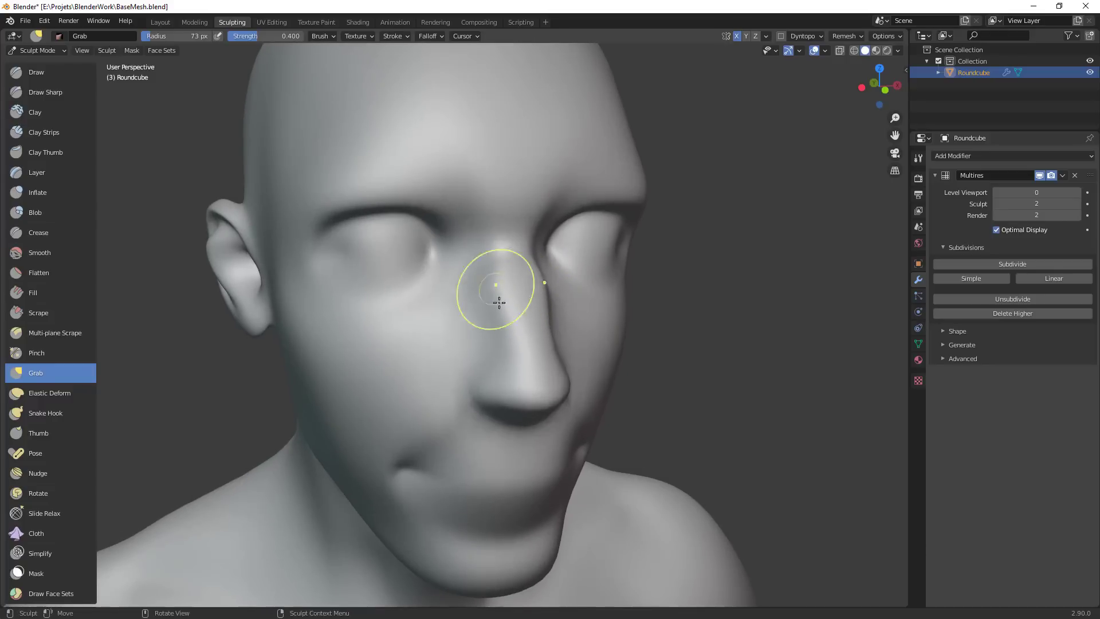
mouse_move(495, 251)
middle_down()
mouse_move(590, 315)
mouse_move(496, 310)
mouse_move(373, 327)
middle_up()
key(f)
click(324, 350)
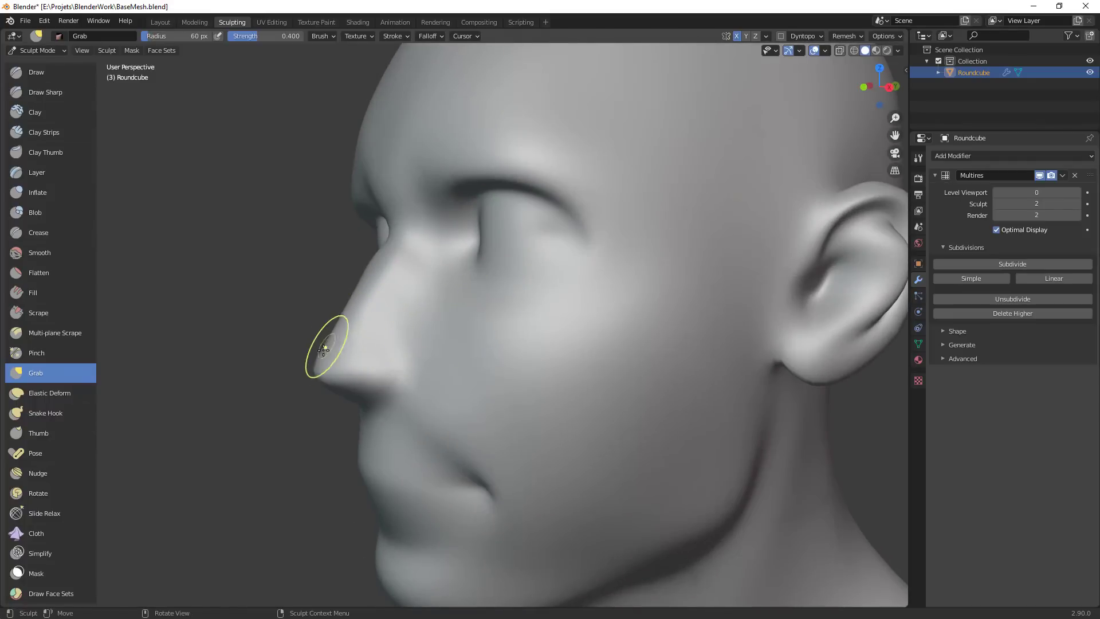
mouse_move(401, 355)
middle_down()
mouse_move(626, 361)
mouse_move(605, 347)
mouse_move(680, 366)
mouse_move(578, 342)
middle_up()
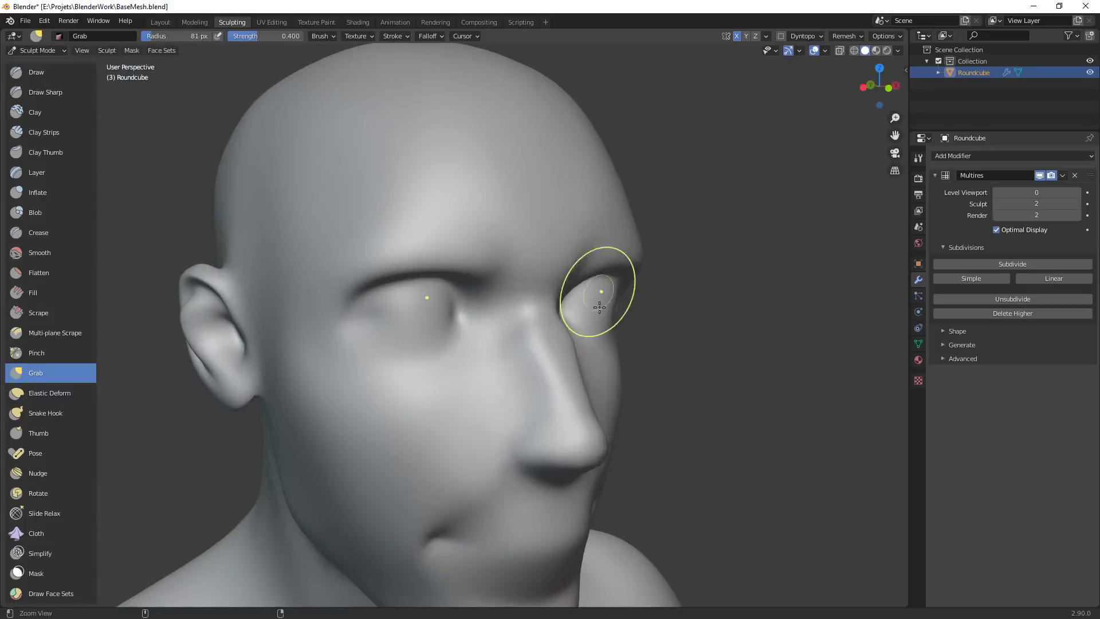
Set the Grab radius to 135 px and adjust the eye sockets and upper cheeks
ctrl+alt+drag(600, 307, 596, 372)
alt+drag(596, 373, 518, 374)
key(f)
click(539, 329)
key(f)
click(559, 333)
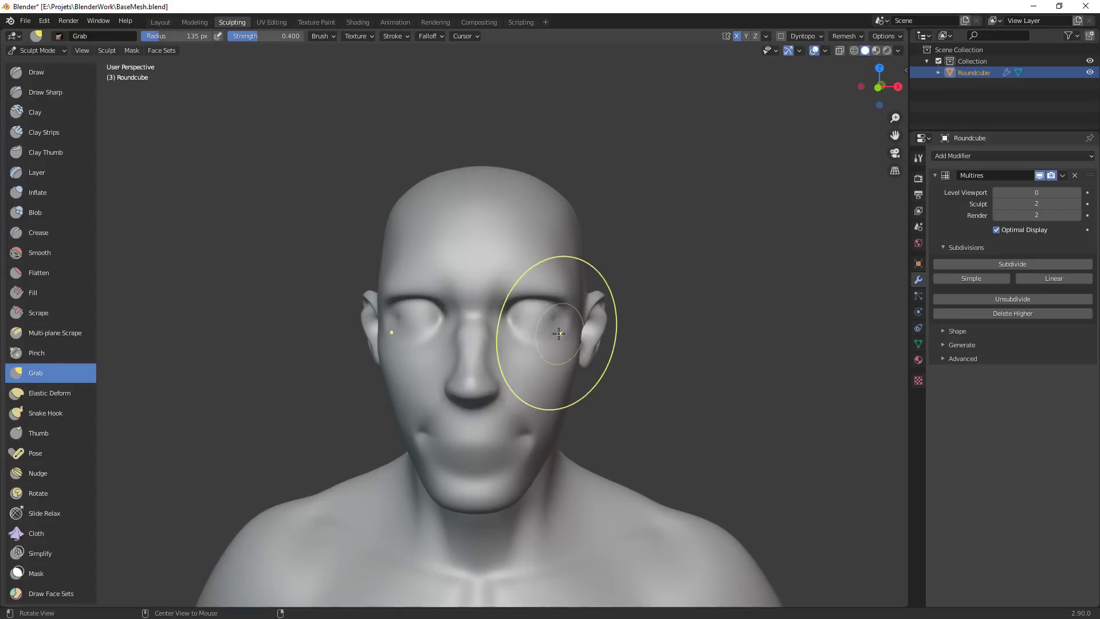
middle_drag(559, 333, 535, 316)
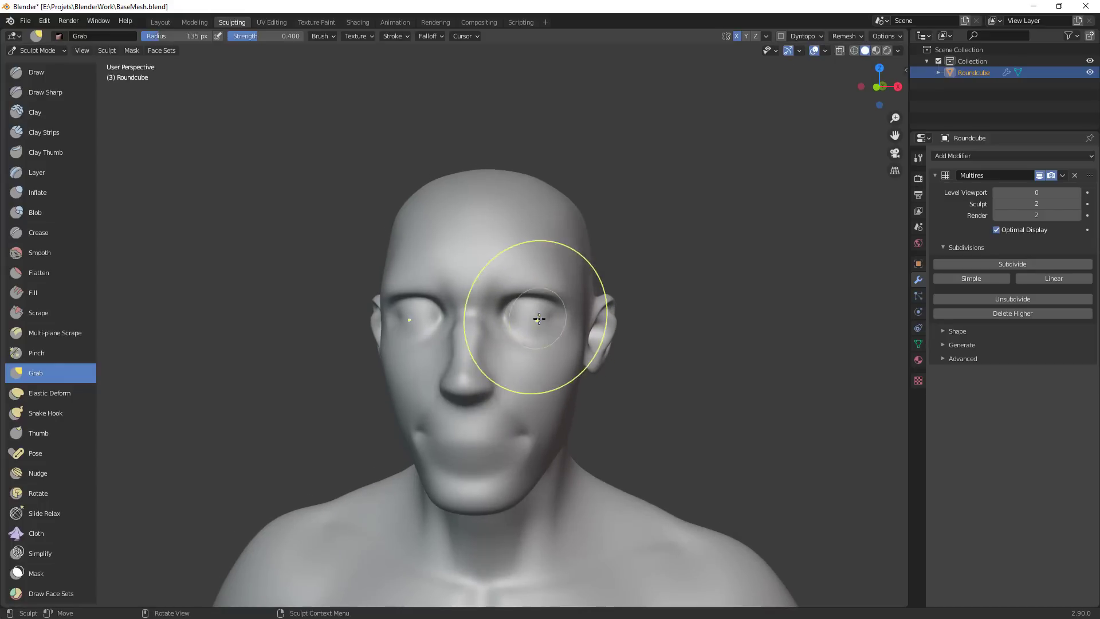
drag(539, 319, 535, 320)
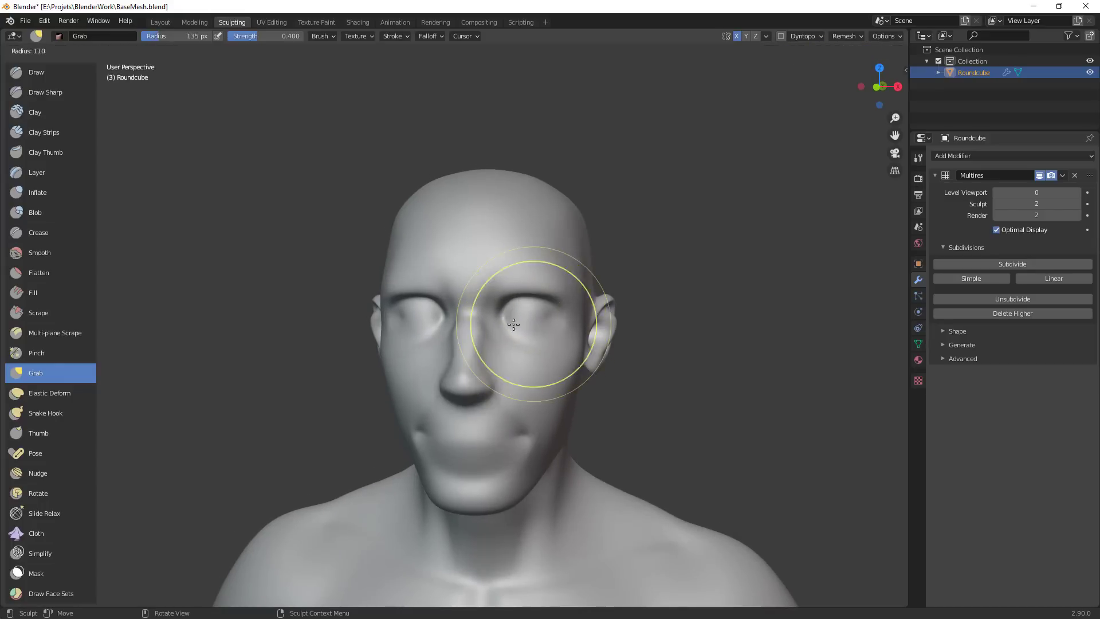
Sculpt the brow ridge and inner brows with the Grab brush at radii of 65 px, 62 px and 56 px
mouse_move(536, 336)
middle_down()
mouse_move(586, 349)
mouse_move(498, 293)
middle_up()
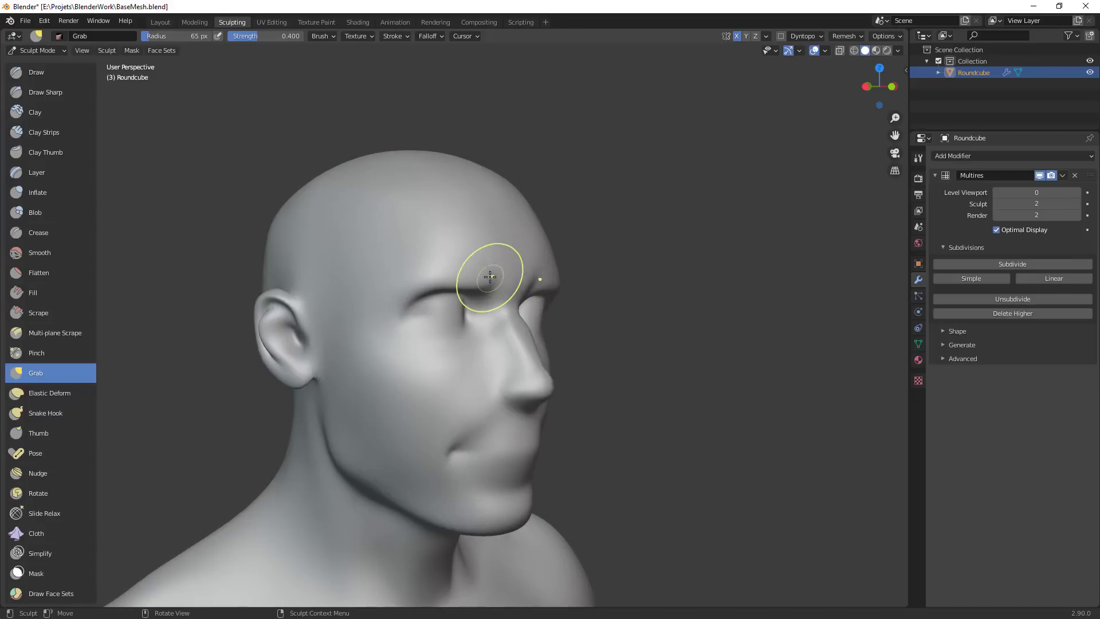
middle_drag(559, 291, 494, 310)
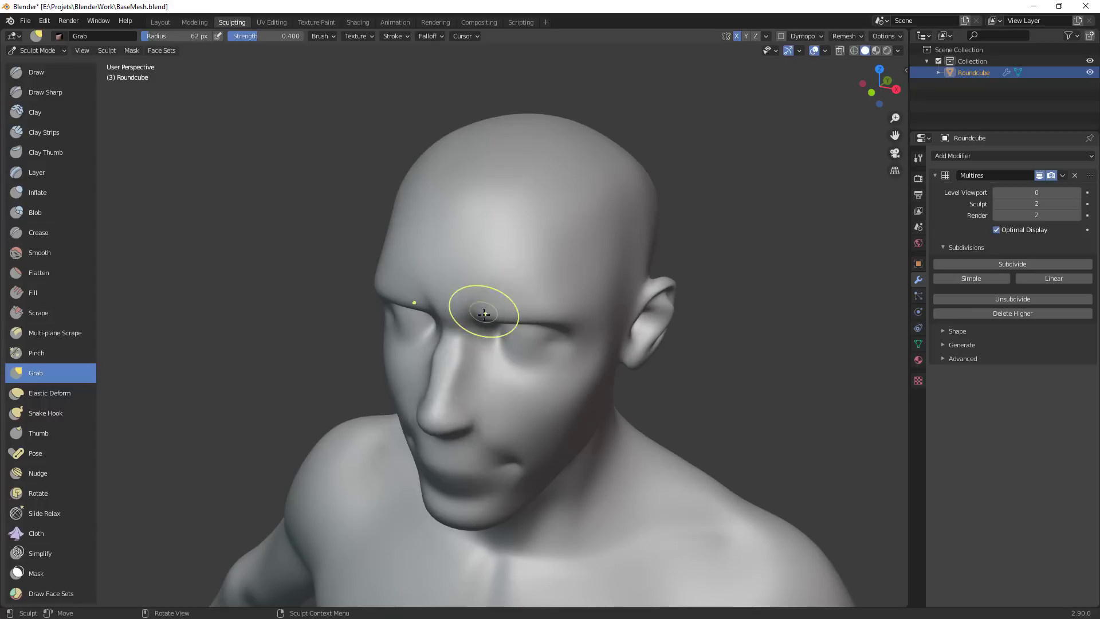
middle_drag(577, 320, 491, 314)
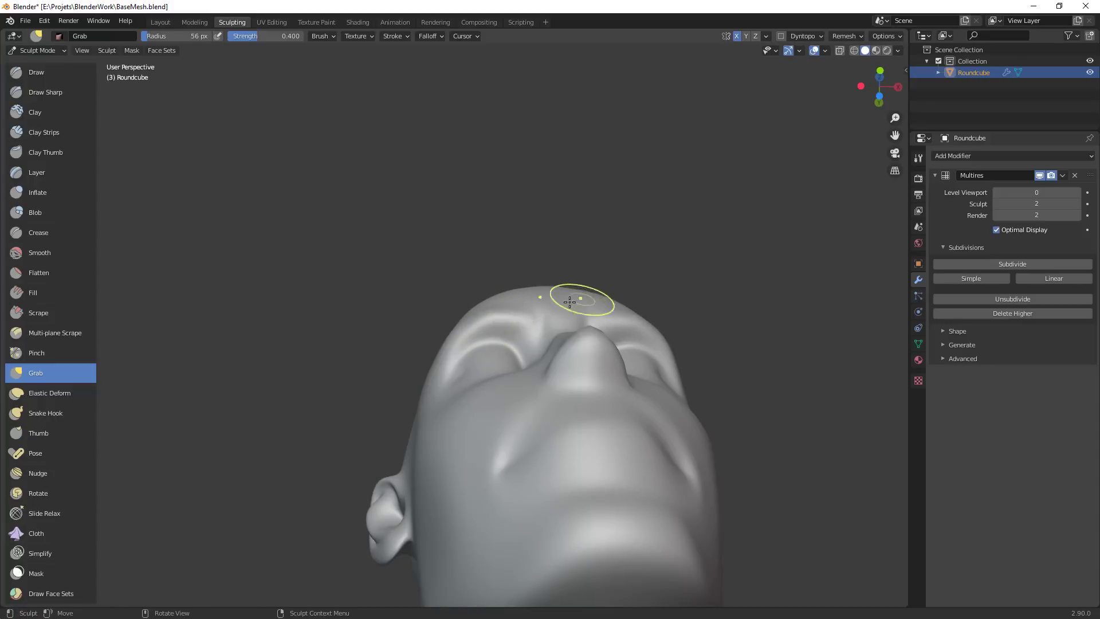
middle_drag(638, 300, 542, 286)
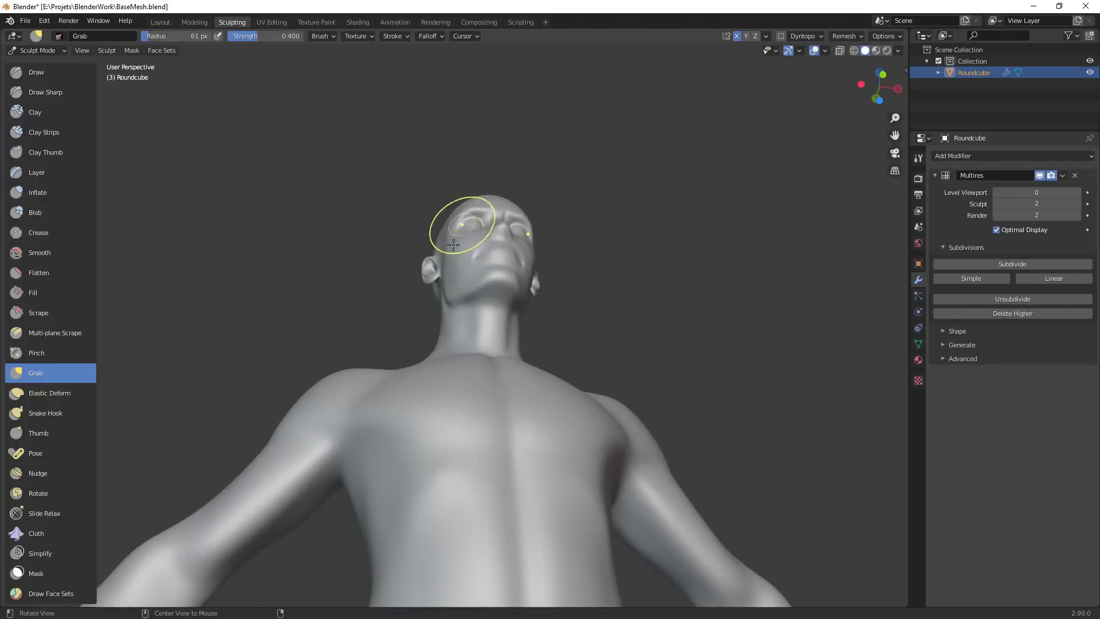
Try to pull the side of the head inward with a larger Grab brush
middle_drag(454, 245, 576, 413)
key(f)
click(618, 346)
drag(582, 258, 555, 261)
key(ctrl+z)
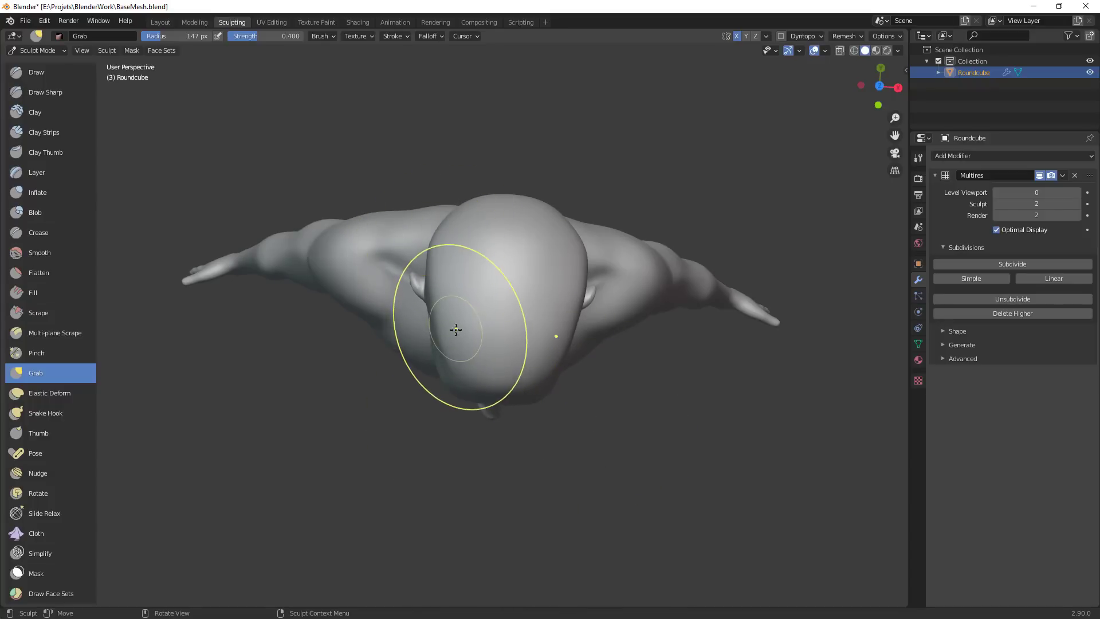
Set the Grab radius to 100 px and round out the skull's contour as seen from above
mouse_move(484, 347)
middle_down()
mouse_move(582, 361)
mouse_move(540, 393)
mouse_move(550, 344)
mouse_move(536, 333)
mouse_move(595, 450)
mouse_move(628, 455)
middle_up()
key(f)
click(530, 321)
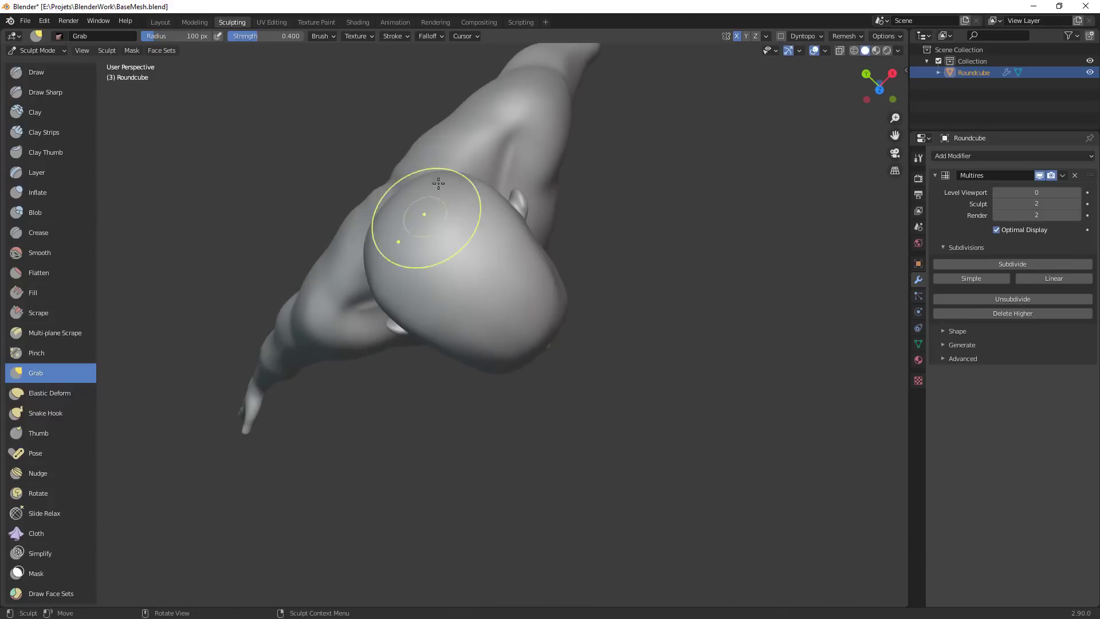
middle_drag(690, 295, 770, 285)
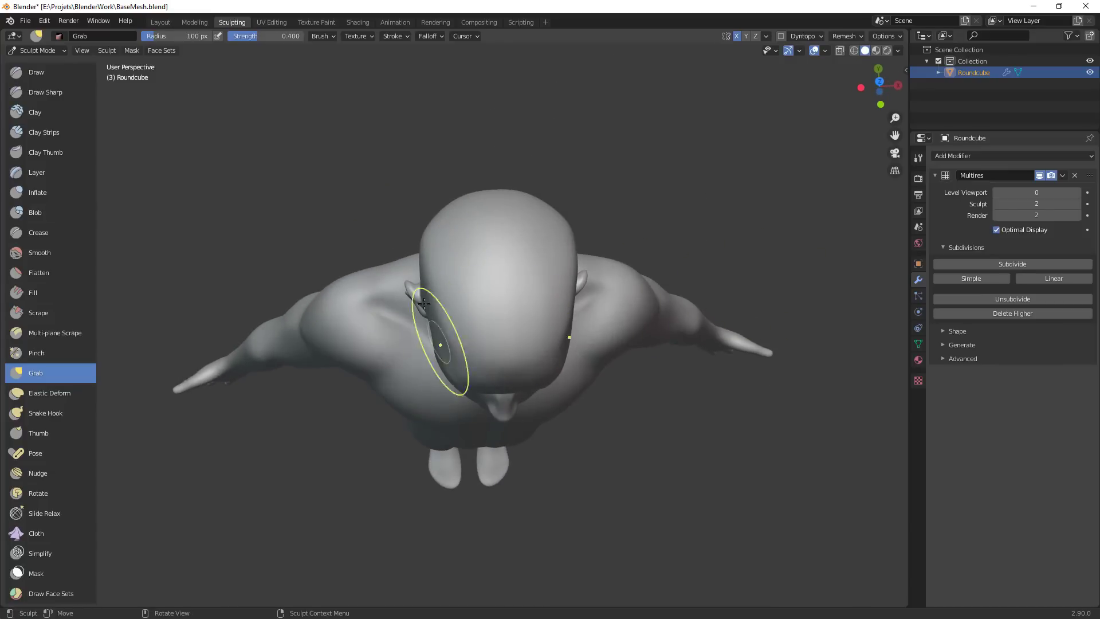
middle_drag(533, 423, 625, 325)
Set the Grab radius to 188 px and shift the ear's placement on the side of the head
mouse_move(511, 389)
alt+mouse_down()
mouse_move(574, 373)
mouse_move(602, 322)
mouse_move(624, 361)
mouse_move(626, 379)
mouse_move(378, 385)
alt+mouse_up()
key(f)
click(465, 324)
alt+shift+drag(541, 368, 541, 341)
shift+middle_drag(541, 341, 562, 320)
key(f)
click(661, 280)
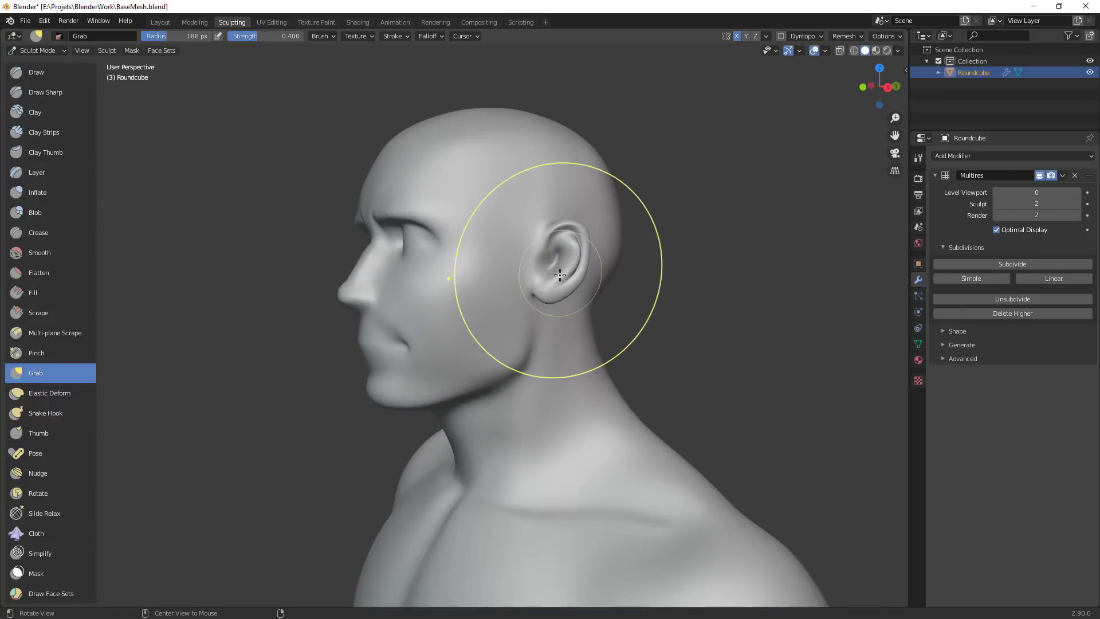
mouse_move(559, 267)
middle_down()
mouse_move(533, 312)
mouse_move(568, 272)
middle_up()
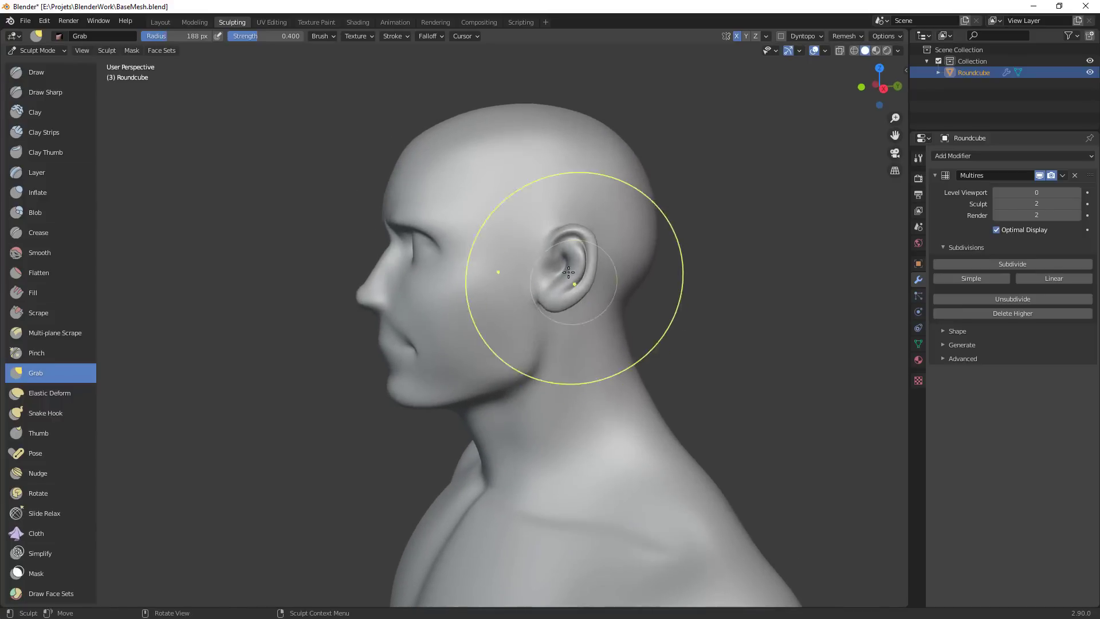
mouse_move(545, 265)
mouse_down()
mouse_move(545, 285)
mouse_move(553, 252)
mouse_up()
Refine the ear's outline with the Grab brush at radii of 58 px and 86 px
key(f)
click(531, 263)
key(f)
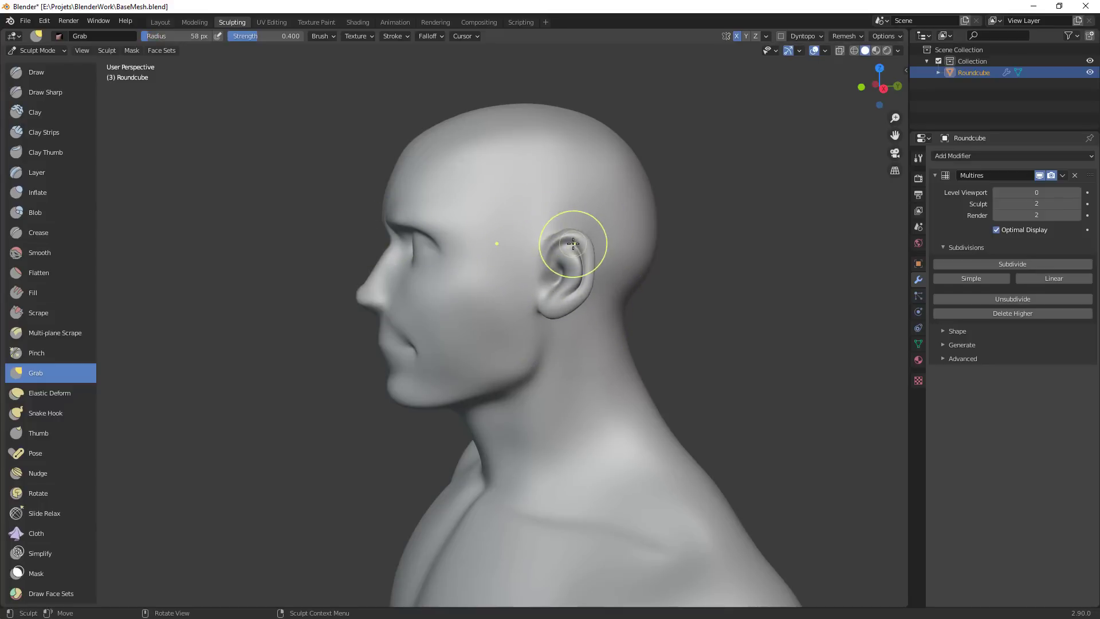
key(f)
click(621, 246)
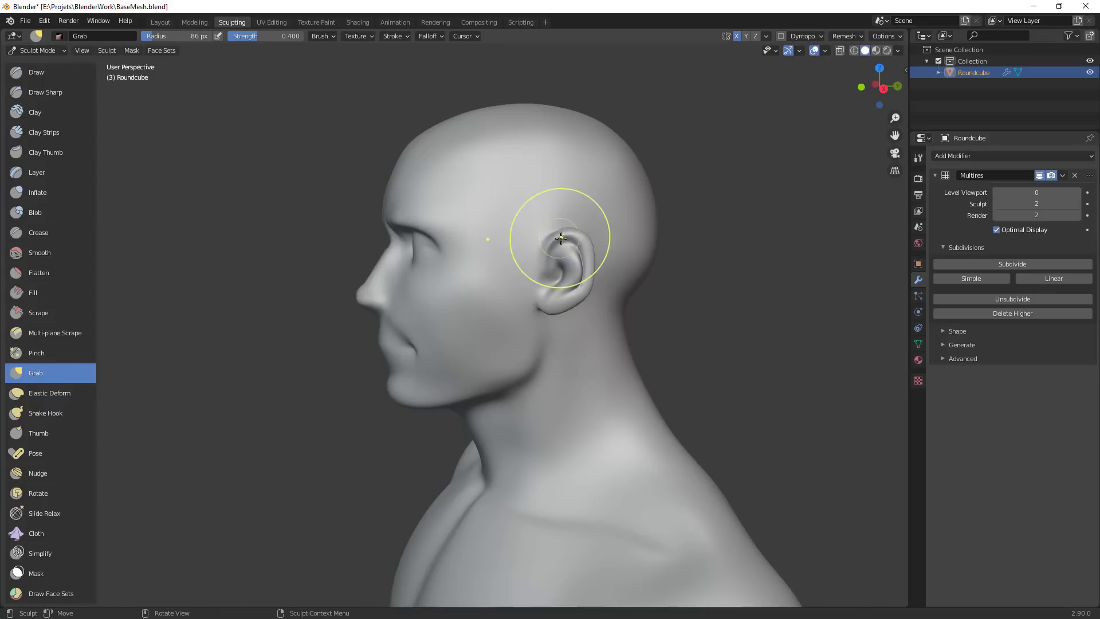
Set the Grab radius to 118 px and adjust the area where the ear meets the head
middle_drag(577, 317, 633, 258)
key(f)
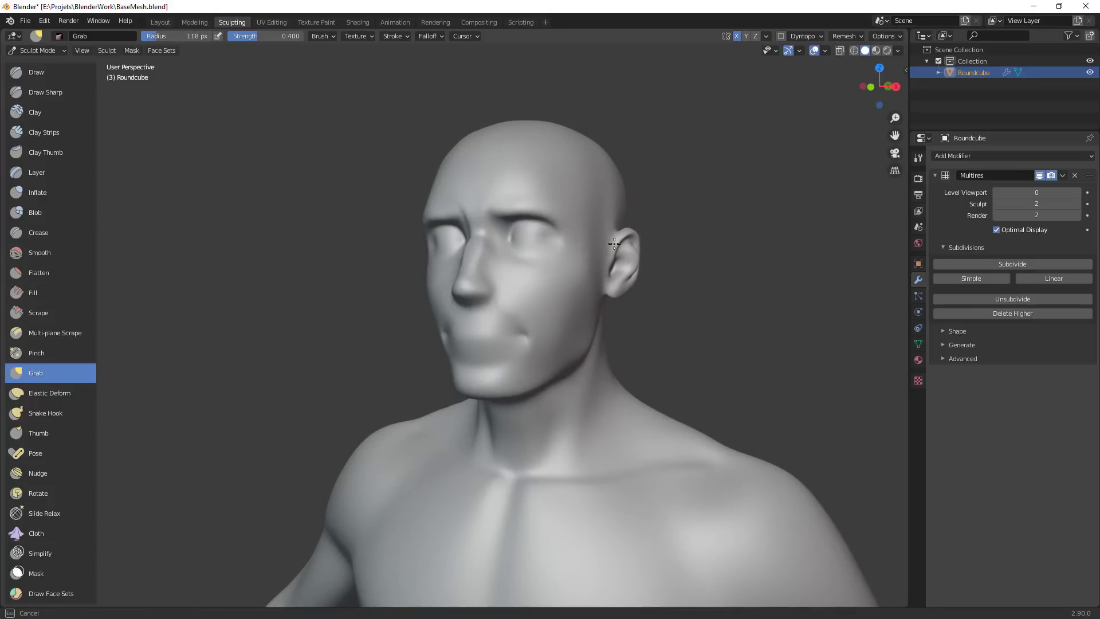
drag(615, 244, 602, 246)
Set the Grab radius to 89 px and shape the upper chest and front of the shoulders
alt+drag(644, 312, 728, 320)
mouse_move(688, 320)
ctrl+alt+mouse_down()
mouse_move(639, 369)
mouse_move(665, 342)
ctrl+alt+mouse_up()
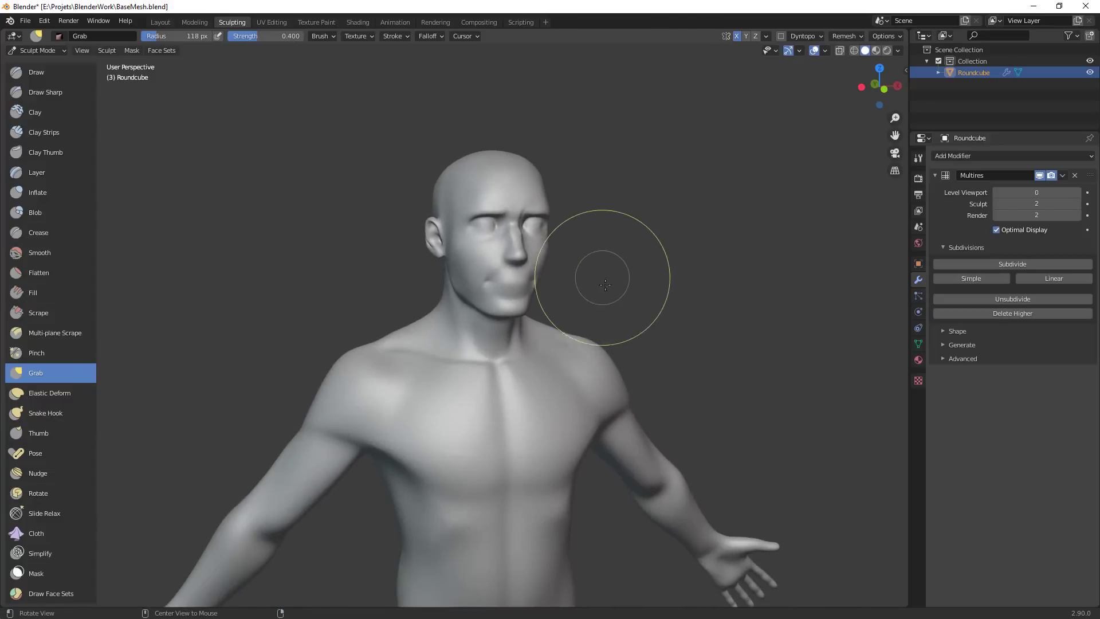
alt+drag(605, 285, 622, 269)
alt+shift+drag(573, 320, 581, 253)
ctrl+alt+drag(595, 320, 590, 376)
alt+drag(590, 376, 536, 379)
alt+shift+drag(613, 395, 611, 266)
alt+drag(596, 316, 549, 311)
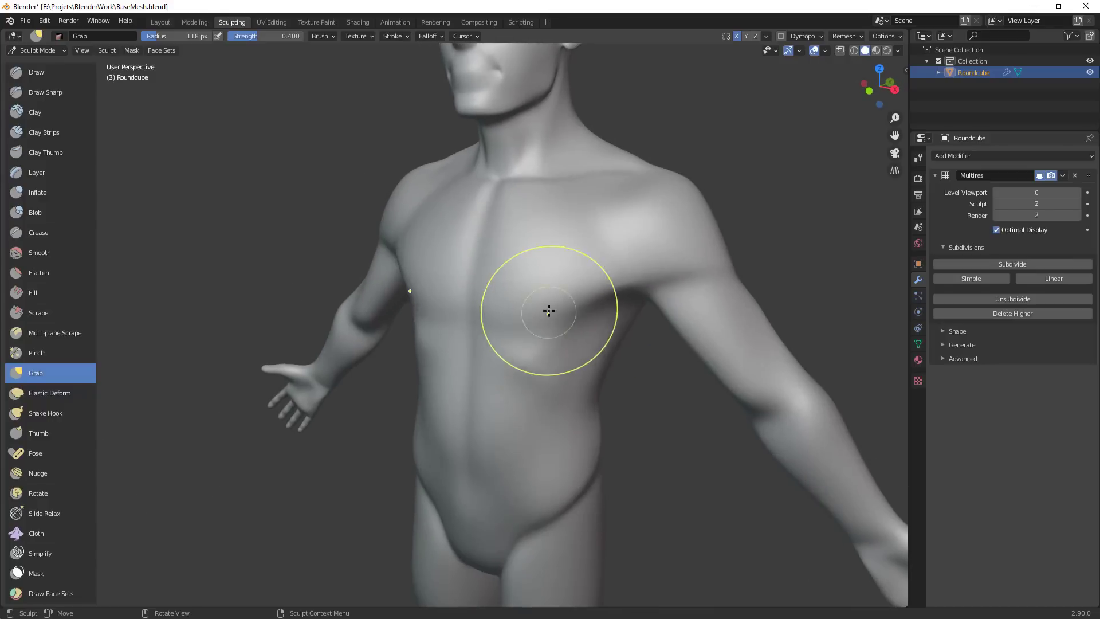
key(f)
click(532, 311)
middle_drag(580, 344, 627, 330)
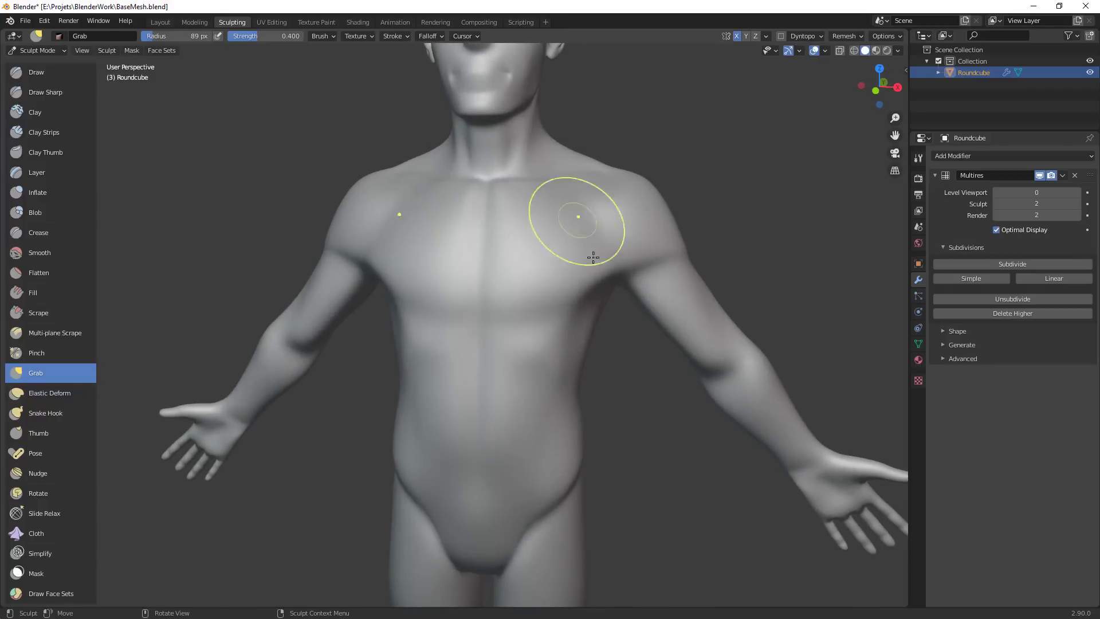
middle_drag(516, 185, 596, 210)
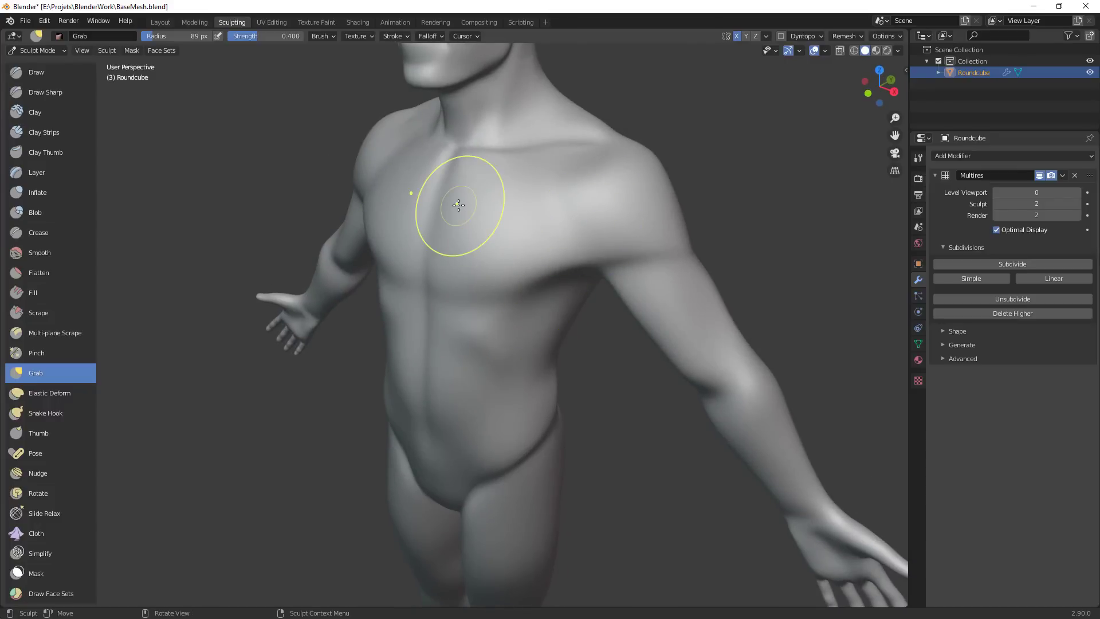
Set the Grab radius to 99 px and define the lower edges of the pectorals near the sternum
middle_drag(602, 271, 593, 241)
mouse_move(625, 321)
middle_down()
mouse_move(604, 273)
mouse_move(518, 302)
mouse_move(560, 265)
mouse_move(532, 281)
mouse_move(536, 273)
middle_up()
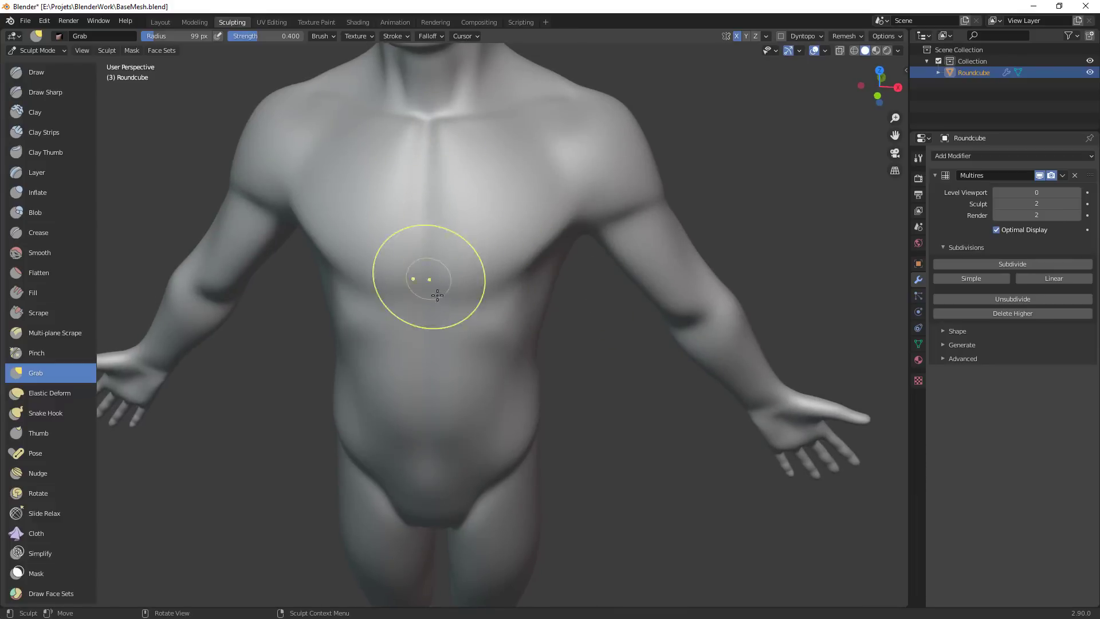
mouse_move(437, 295)
middle_down()
mouse_move(454, 356)
mouse_move(639, 305)
middle_up()
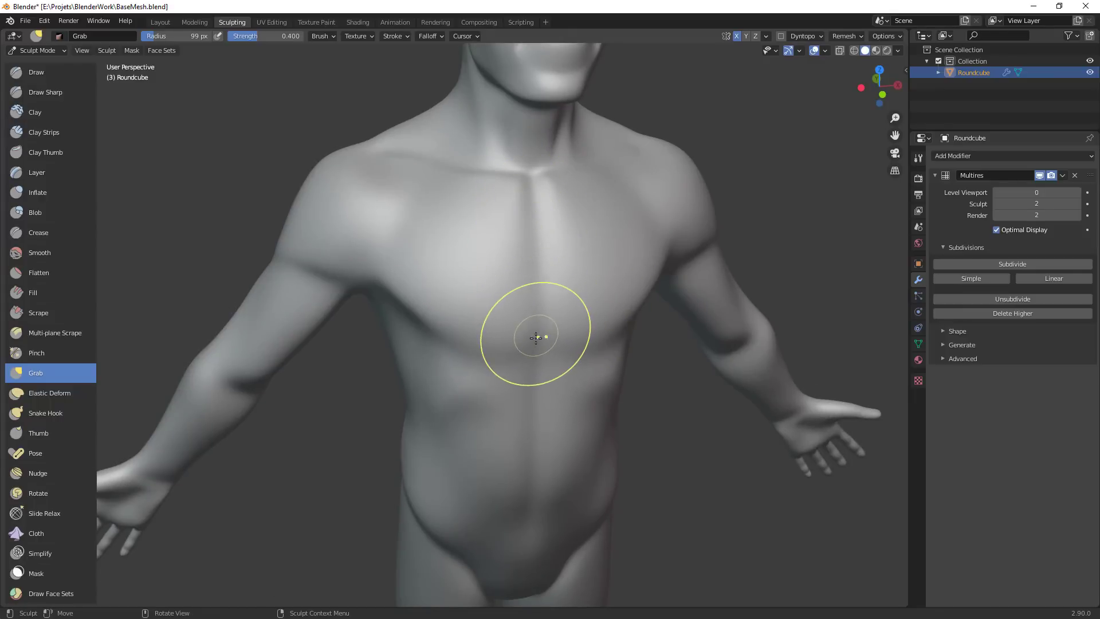
Switch to the human anatomy atlas and examine the pectoralis major and its attachment to the humerus
middle_drag(540, 328, 530, 319)
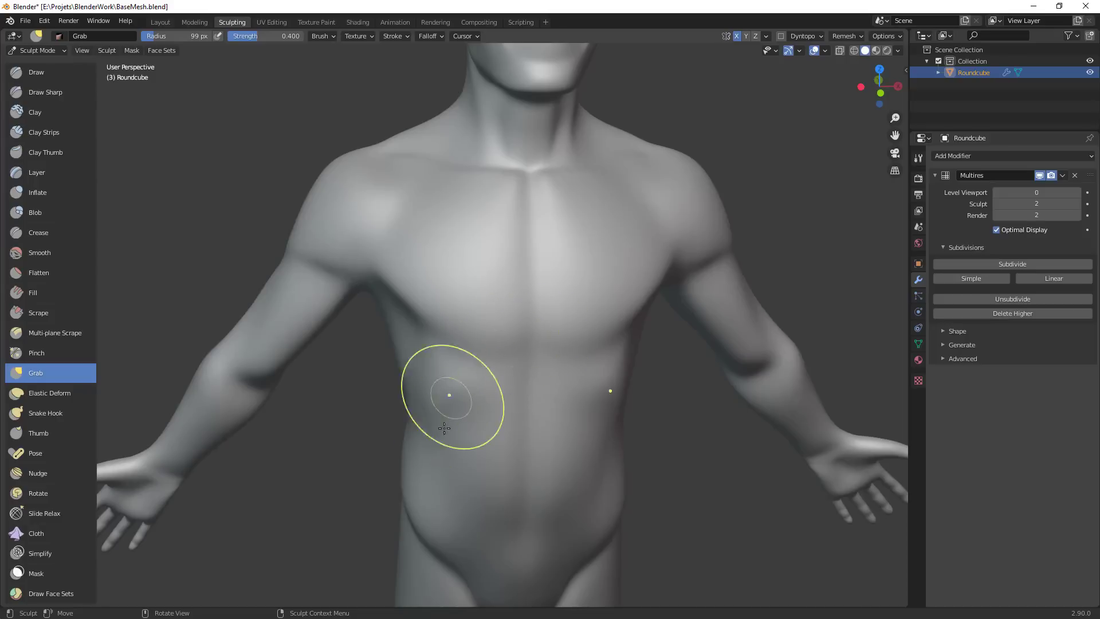
mouse_move(601, 385)
middle_down()
mouse_move(608, 344)
mouse_move(580, 339)
middle_up()
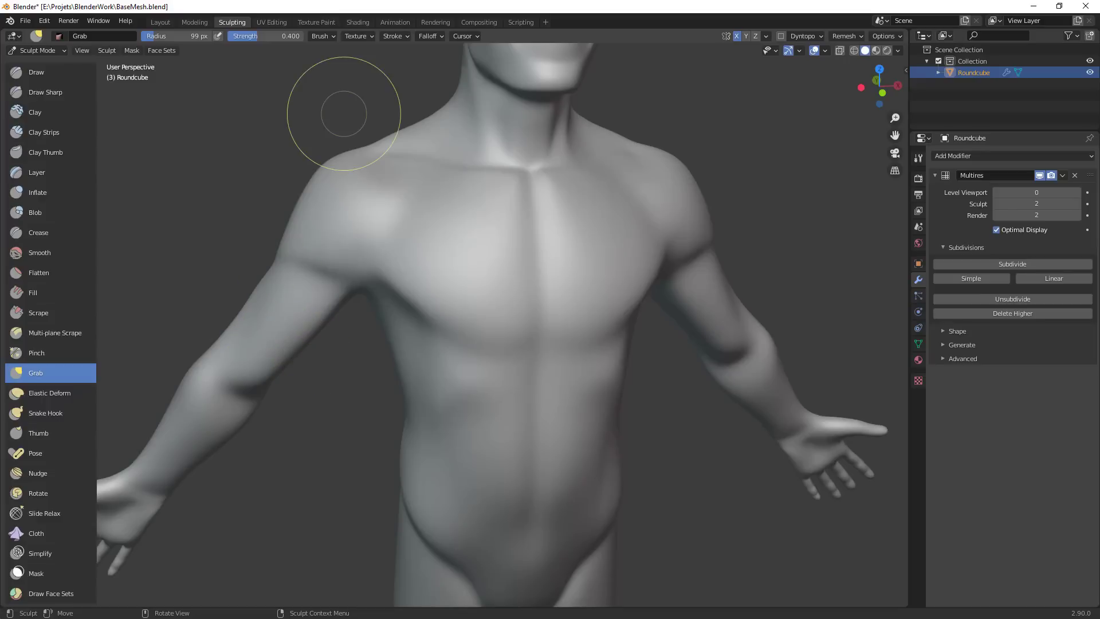
key(alt+Tab)
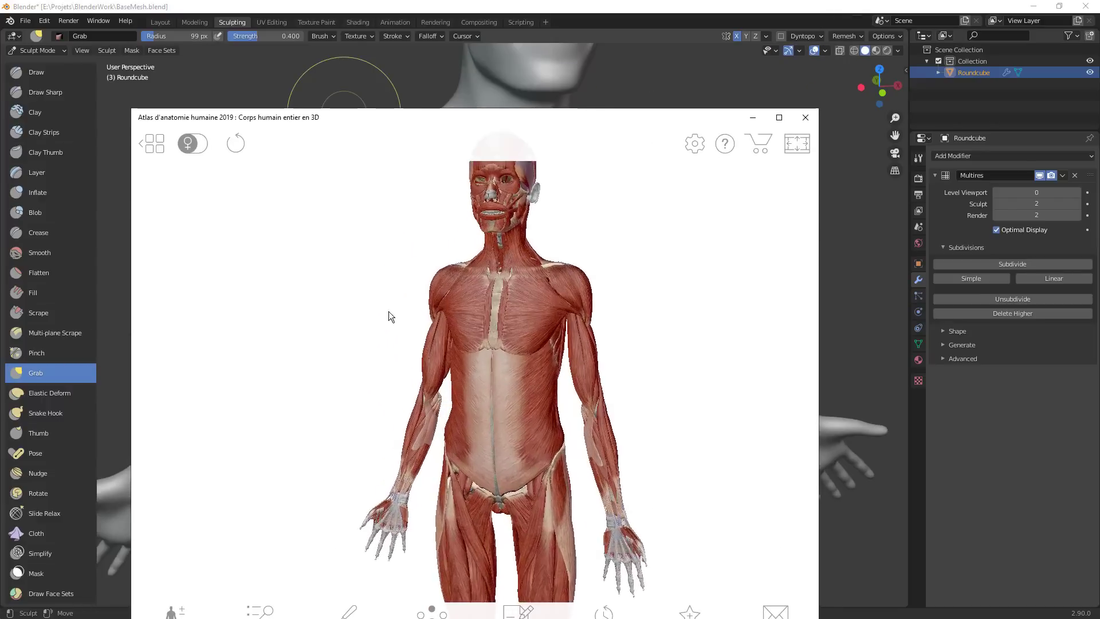
scroll(389, 311, up, 3)
mouse_move(355, 329)
mouse_down()
mouse_move(462, 360)
mouse_move(360, 325)
mouse_up()
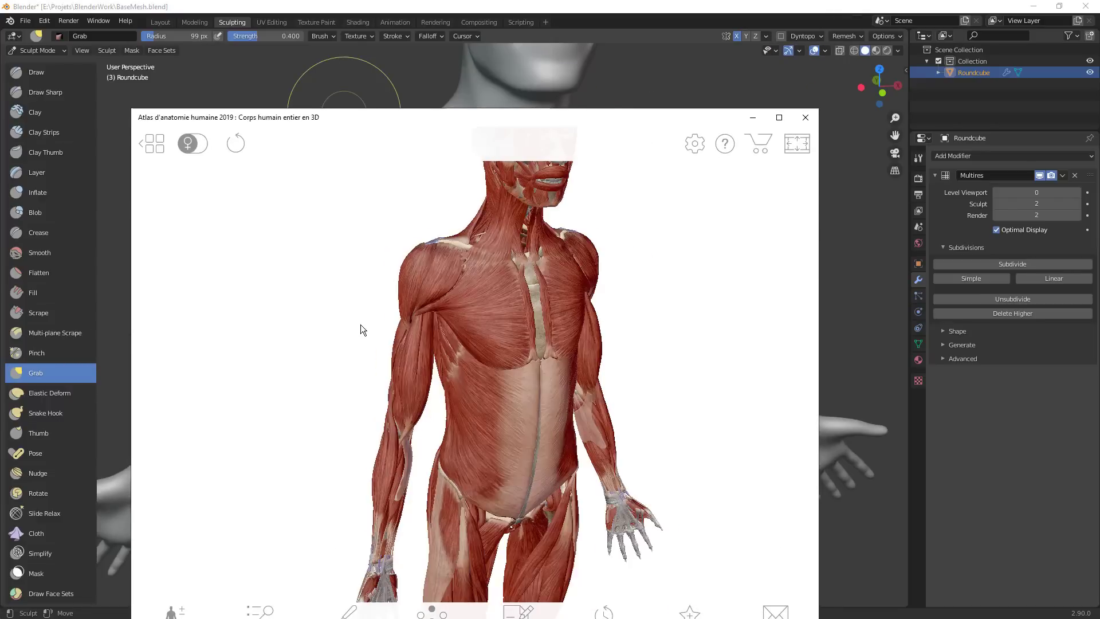
click(479, 338)
click(760, 207)
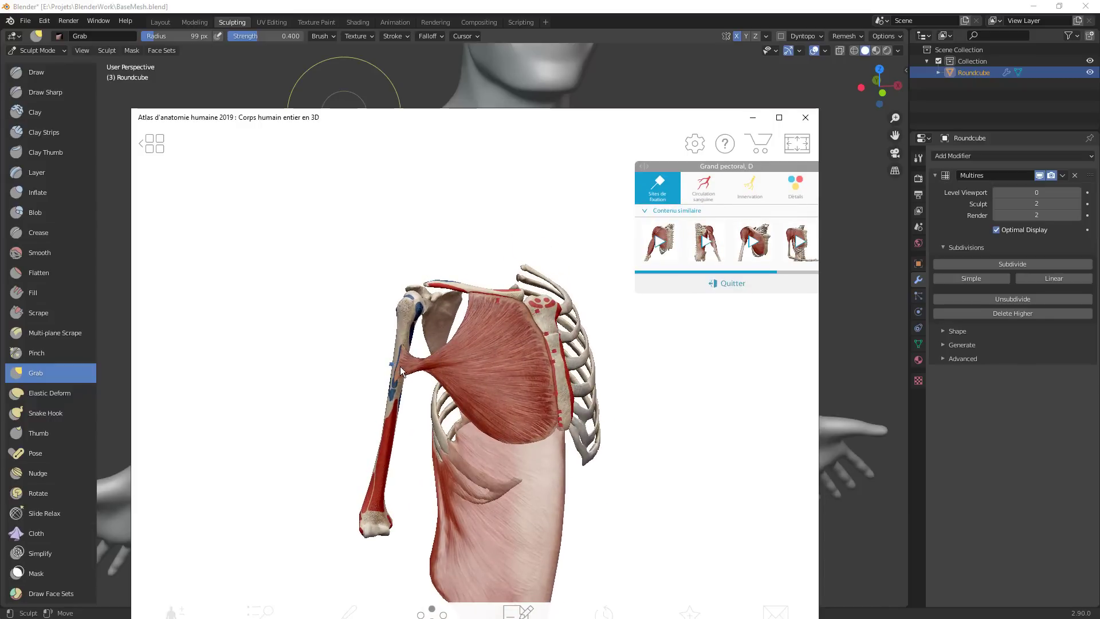
click(398, 324)
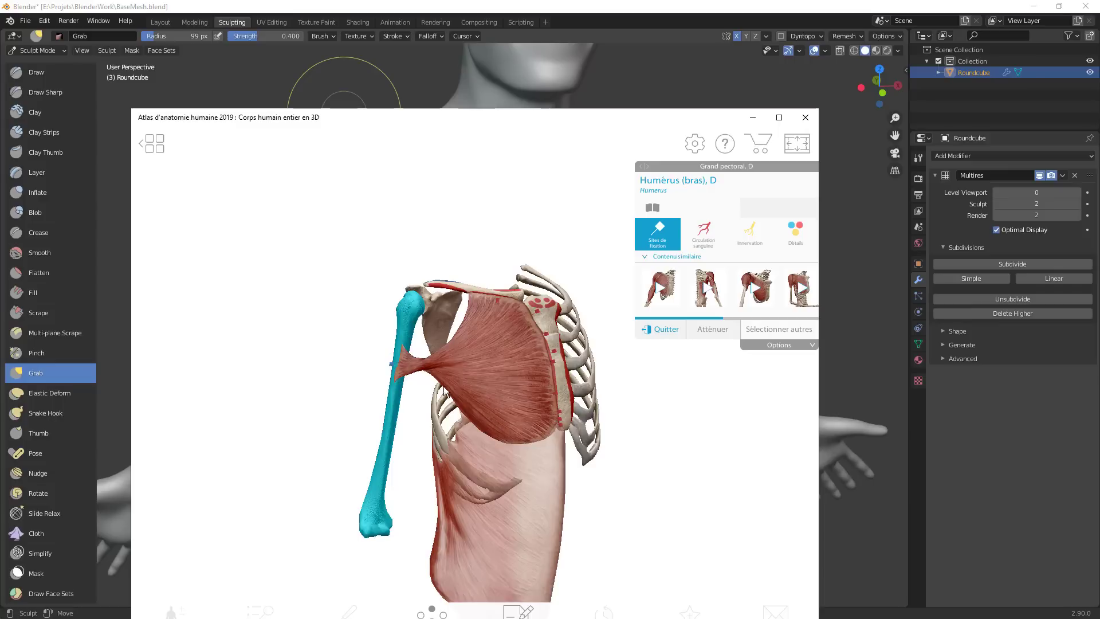
click(424, 333)
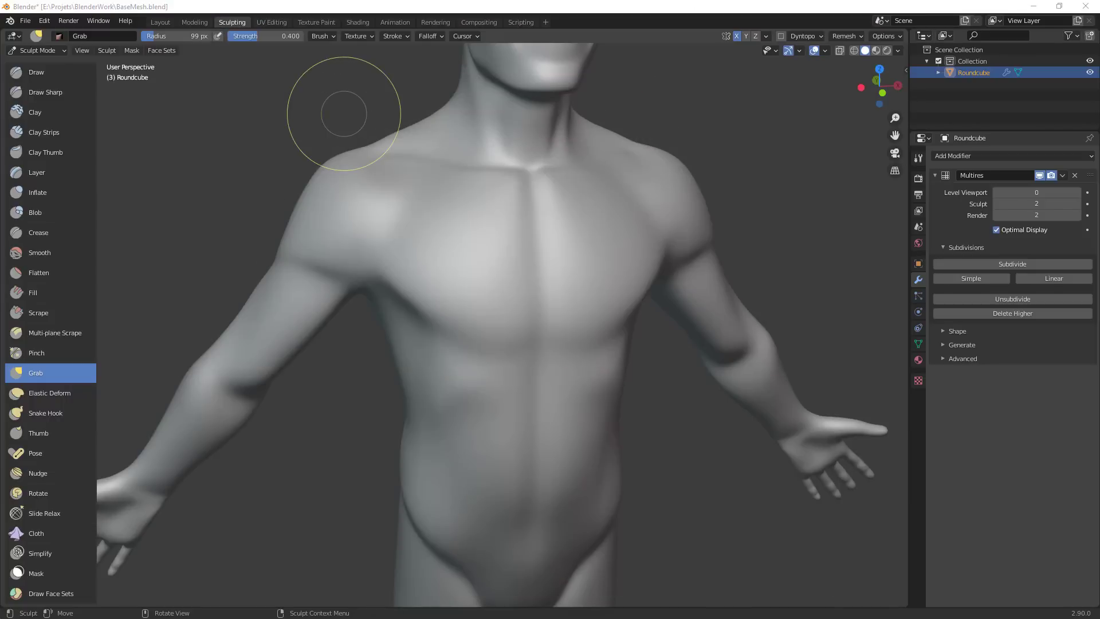
Back in Blender, set the Crease brush radius to 29 px and carve the pectoral's lower outer edge toward the armpit
middle_drag(800, 216, 676, 265)
key(f)
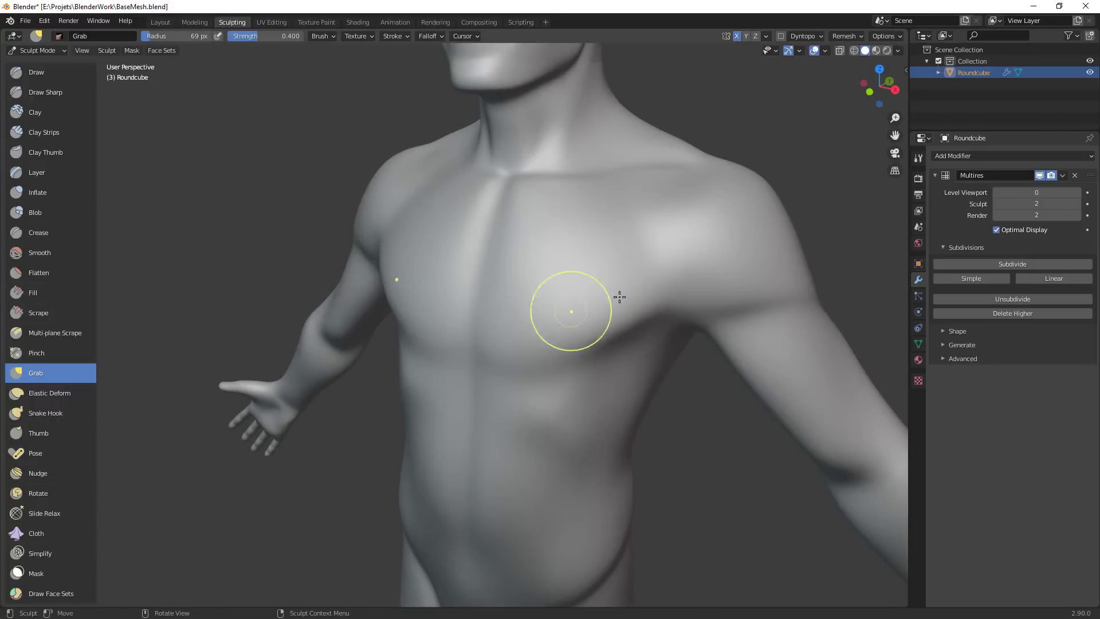
ctrl+middle_drag(645, 367, 567, 441)
mouse_move(567, 441)
middle_down()
mouse_move(671, 445)
mouse_move(666, 321)
middle_up()
scroll(668, 319, up, 6)
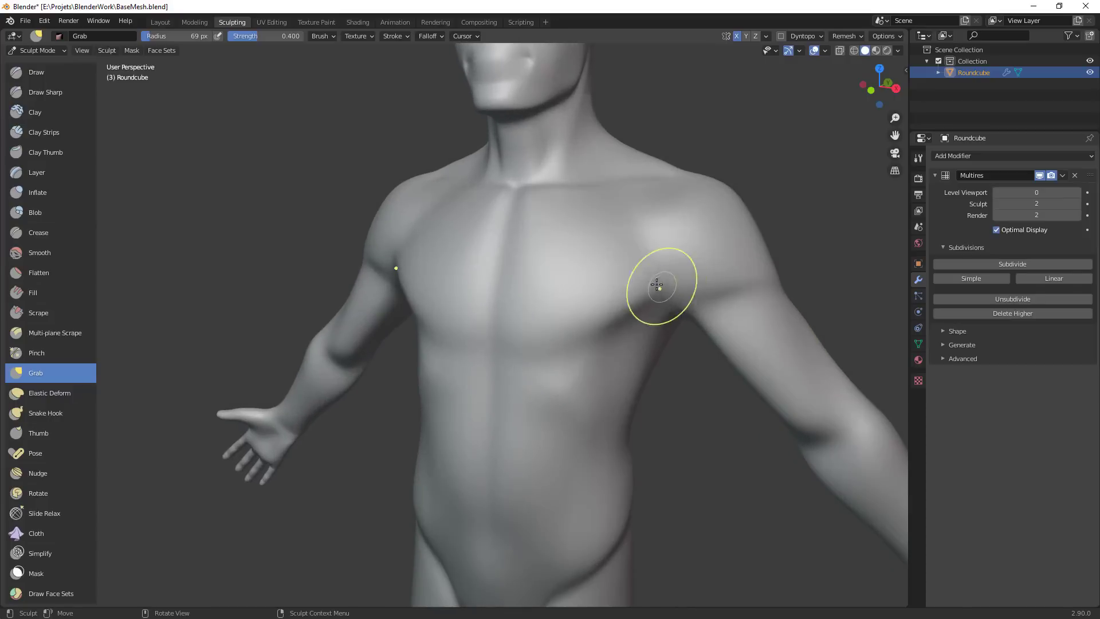
key(shift+c)
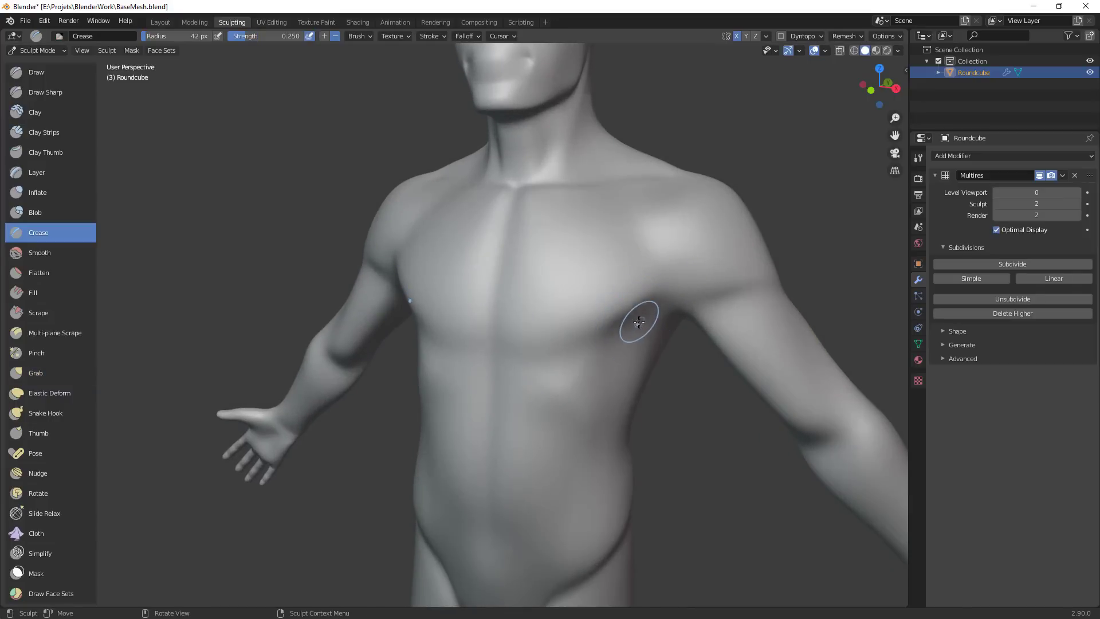
key(f)
click(630, 323)
drag(602, 335, 652, 307)
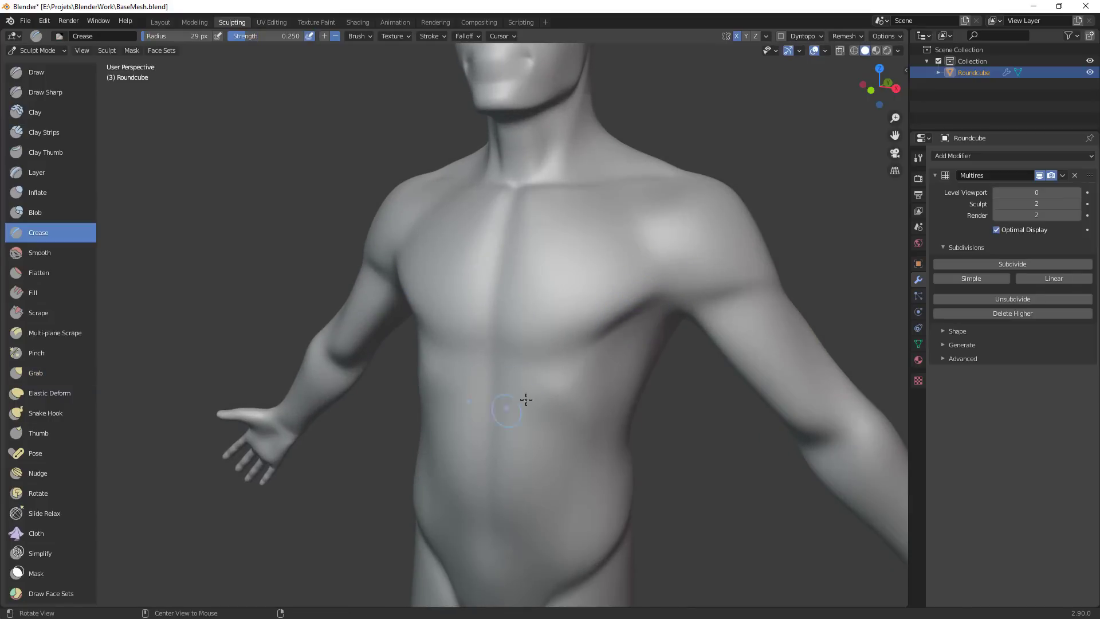
Deepen the armpit fold where the upper arm meets the side of the chest with Crease strokes
middle_drag(526, 400, 560, 279)
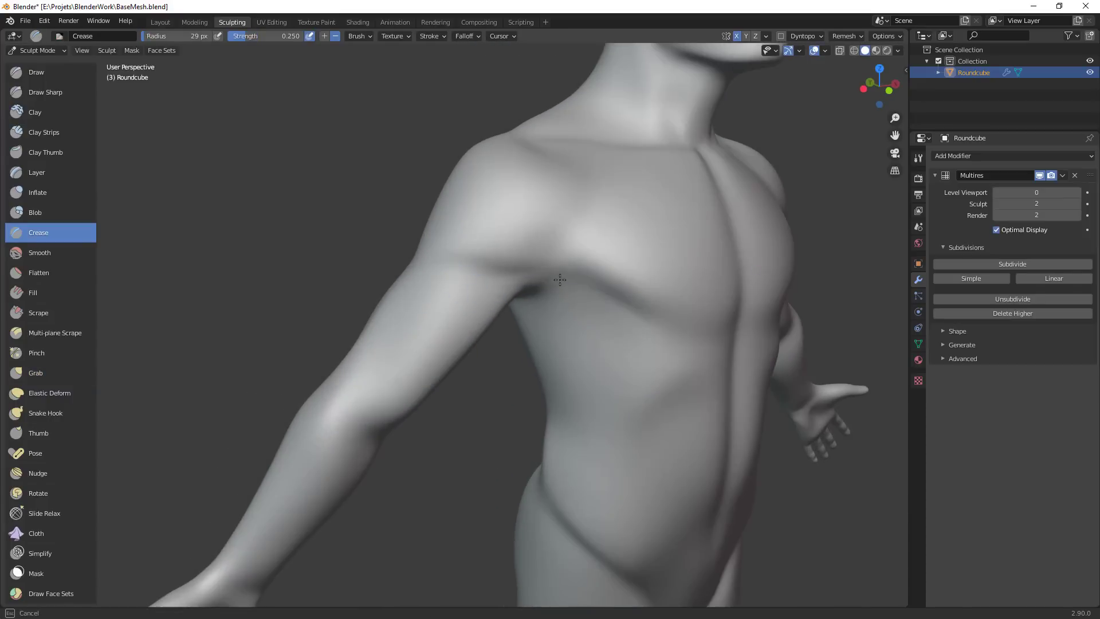
mouse_move(503, 320)
middle_down()
mouse_move(594, 331)
mouse_move(550, 310)
mouse_move(531, 281)
middle_up()
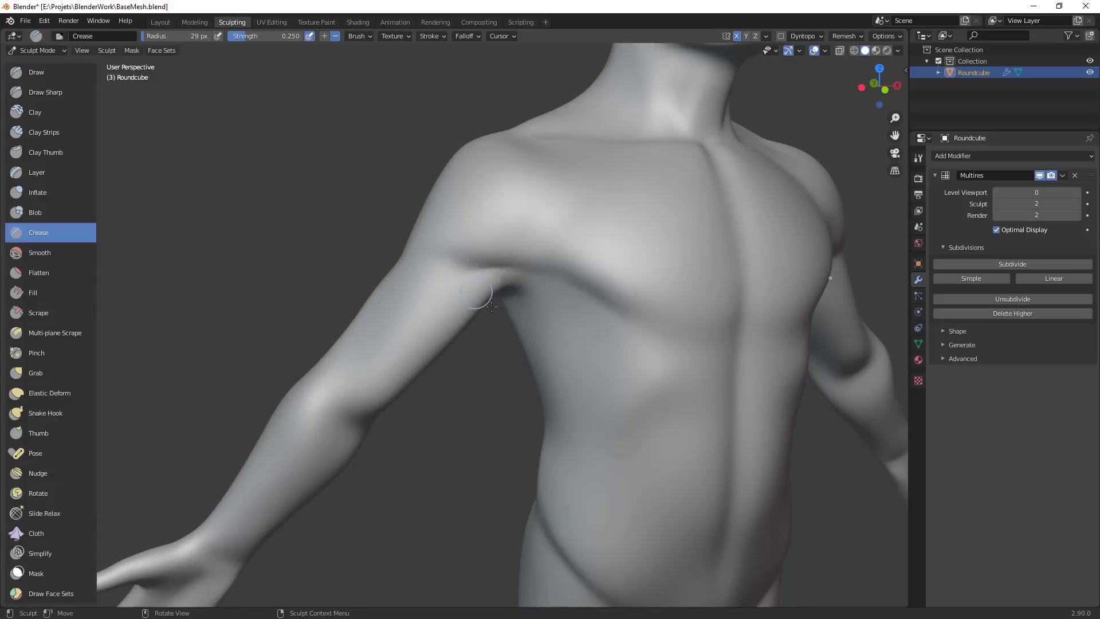
drag(513, 282, 504, 290)
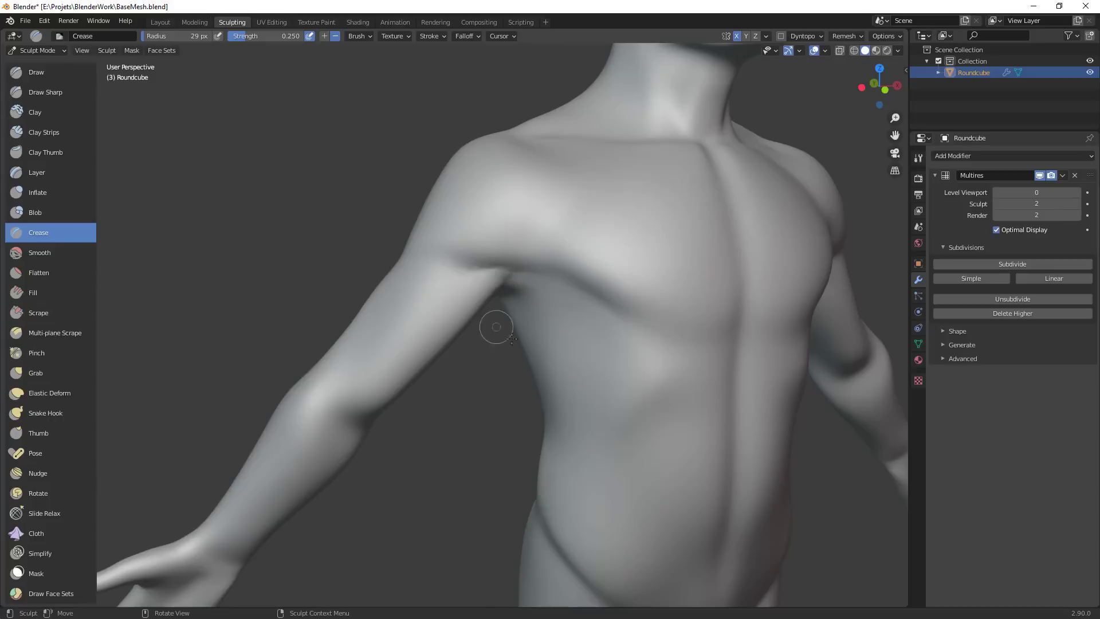
mouse_move(629, 409)
ctrl+middle_down()
mouse_move(569, 470)
mouse_move(536, 433)
mouse_move(668, 336)
ctrl+middle_up()
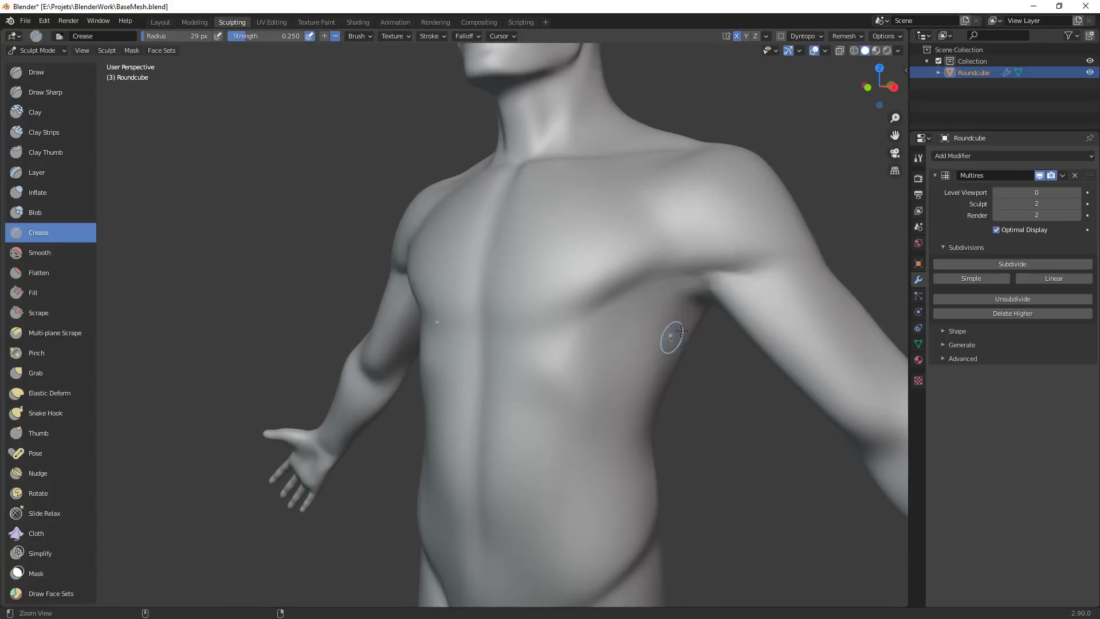
mouse_move(690, 285)
mouse_down()
mouse_move(702, 290)
mouse_move(698, 282)
mouse_up()
middle_drag(712, 361, 751, 385)
Crease the groove between the front of the deltoid and the pectoral, starting just above the armpit
middle_drag(481, 312, 520, 293)
scroll(520, 292, up, 2)
mouse_move(499, 291)
mouse_down()
mouse_move(526, 283)
mouse_move(538, 260)
mouse_move(504, 249)
mouse_move(534, 223)
mouse_up()
mouse_move(481, 255)
mouse_down()
mouse_move(545, 208)
mouse_move(510, 246)
mouse_up()
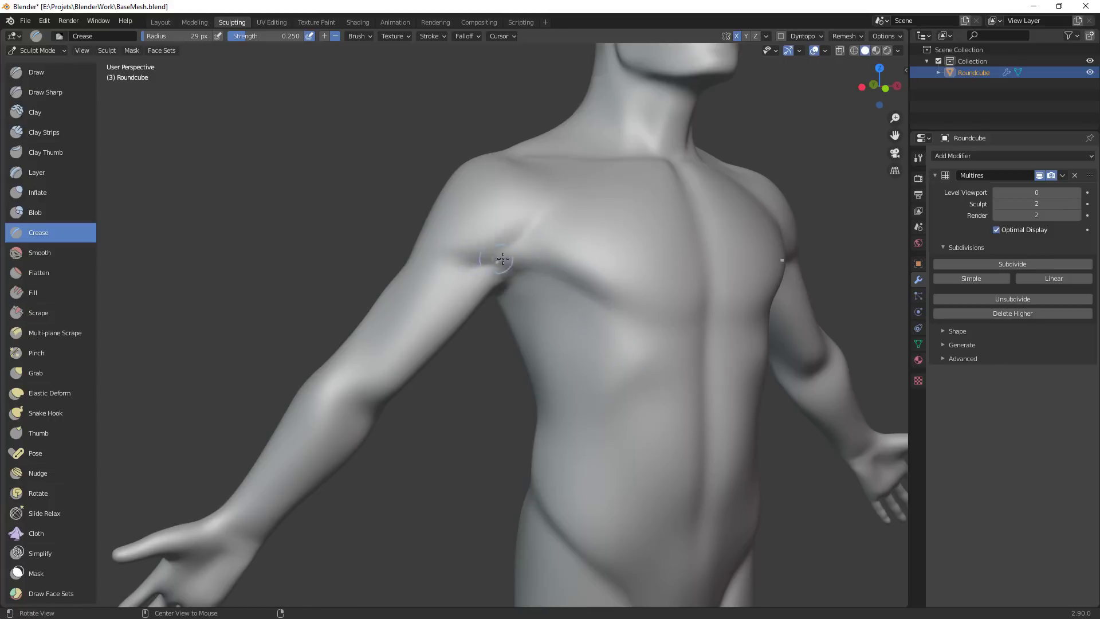
middle_drag(500, 260, 479, 276)
drag(483, 251, 462, 275)
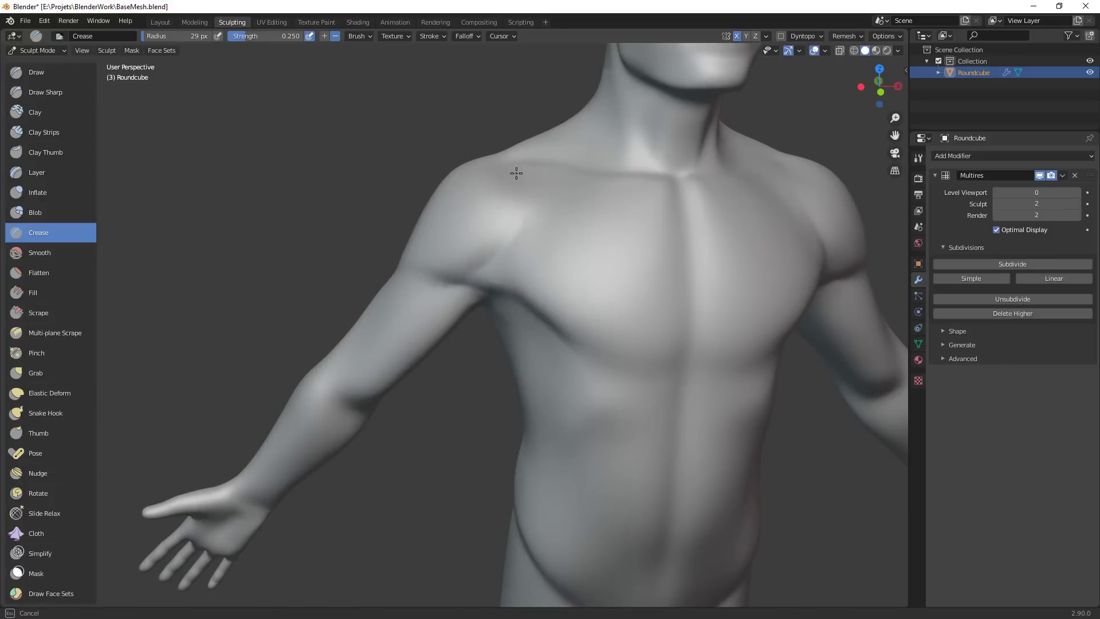
drag(516, 215, 515, 228)
Sharpen the separation between deltoid and pectoral up toward the collarbone with further Crease strokes
mouse_move(506, 277)
ctrl+alt+mouse_down()
mouse_move(599, 386)
mouse_move(562, 390)
mouse_move(632, 299)
mouse_move(595, 349)
mouse_move(601, 360)
ctrl+alt+mouse_up()
drag(540, 281, 570, 335)
drag(542, 282, 596, 363)
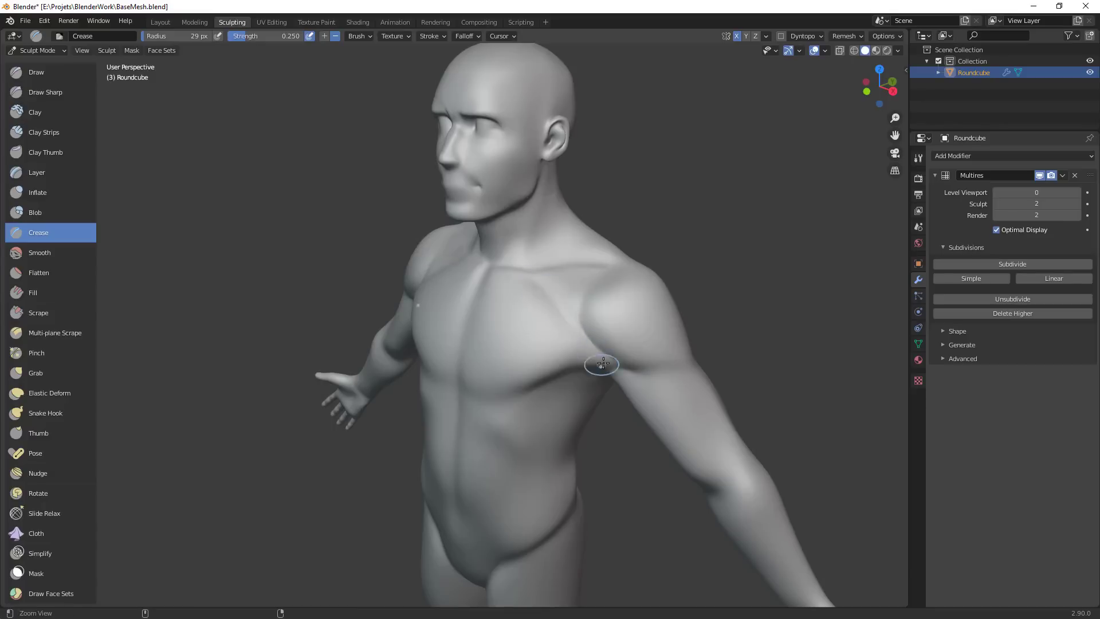
ctrl+middle_drag(597, 363, 597, 396)
middle_drag(597, 396, 664, 404)
scroll(538, 295, up, 1)
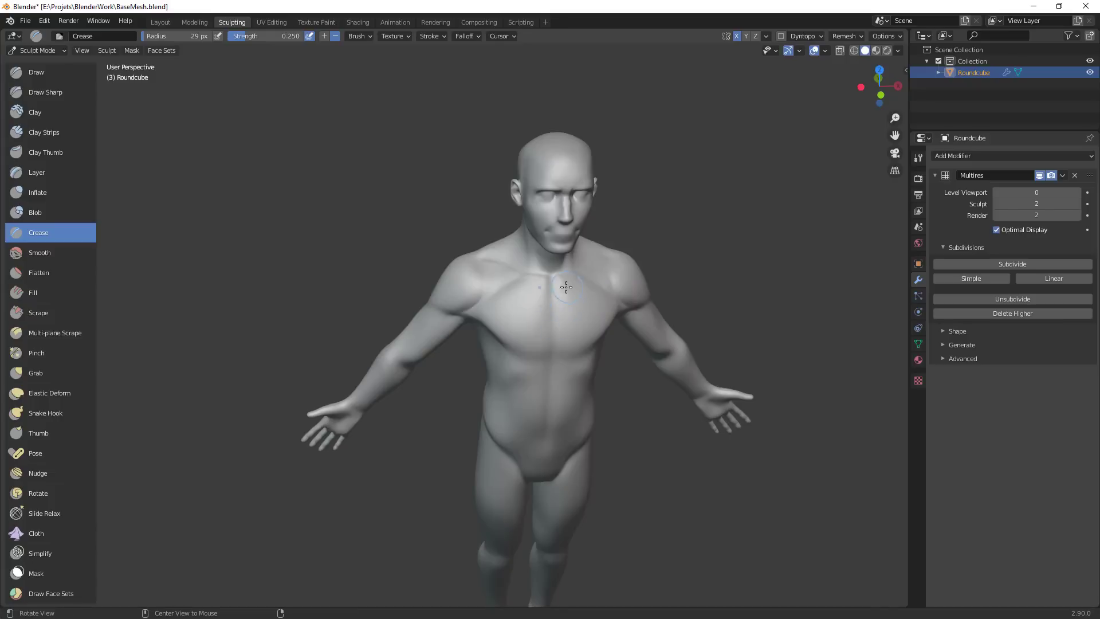
mouse_move(568, 274)
middle_down()
mouse_move(547, 285)
mouse_move(558, 246)
middle_up()
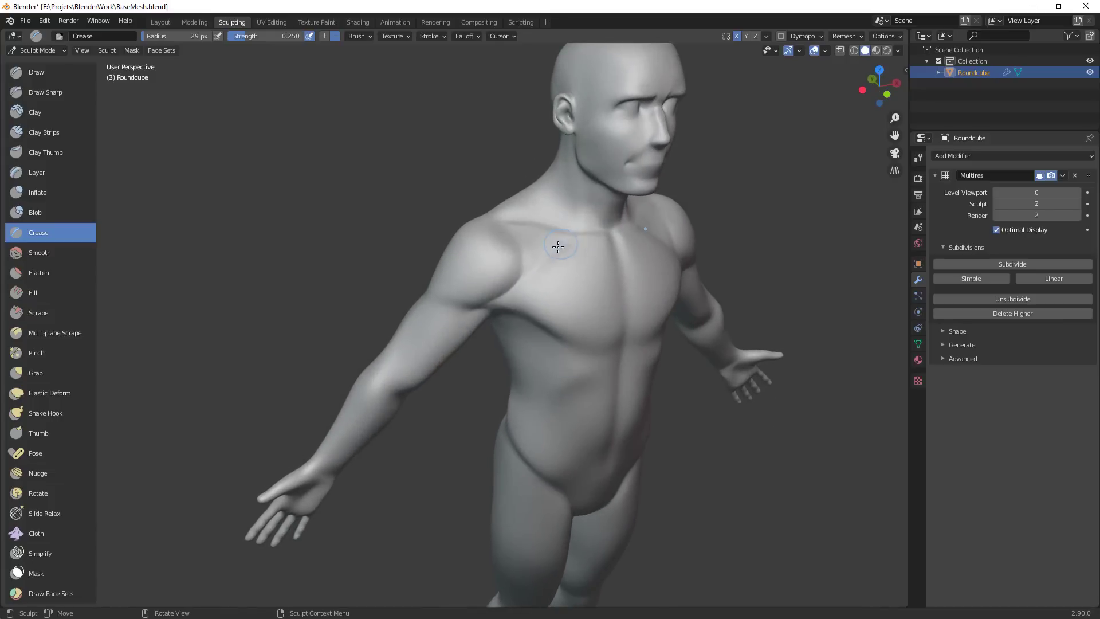
Reshape the front of the shoulder beside the pectoral with the Grab brush at radii of 79 px and 53 px
key(g)
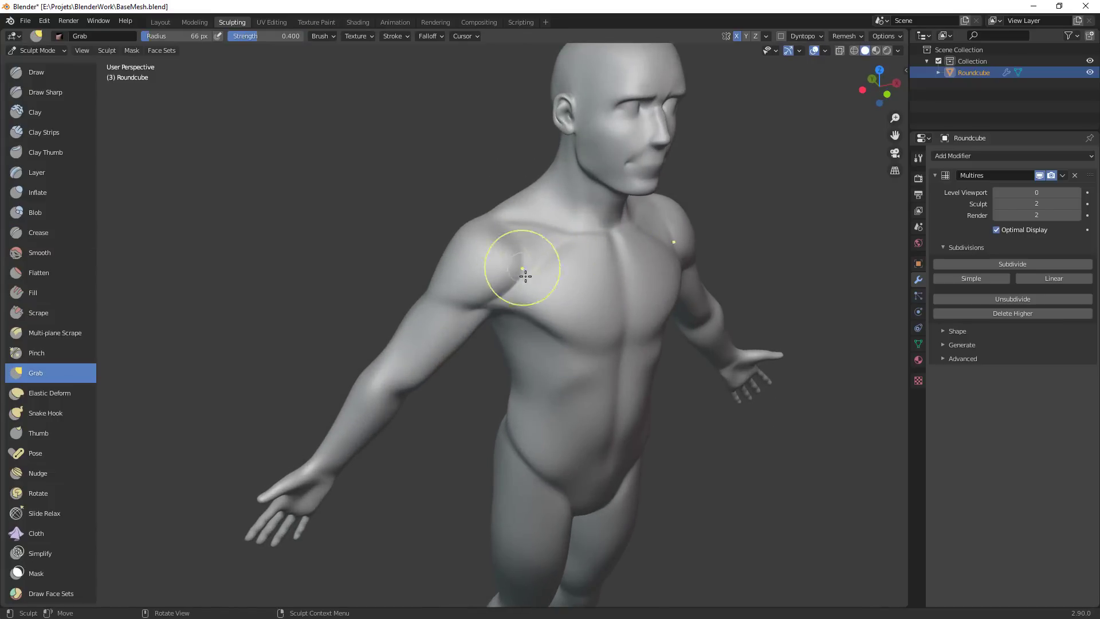
middle_drag(573, 257, 568, 276)
key(f)
click(562, 278)
mouse_move(558, 277)
mouse_down()
mouse_move(557, 263)
mouse_move(531, 290)
mouse_up()
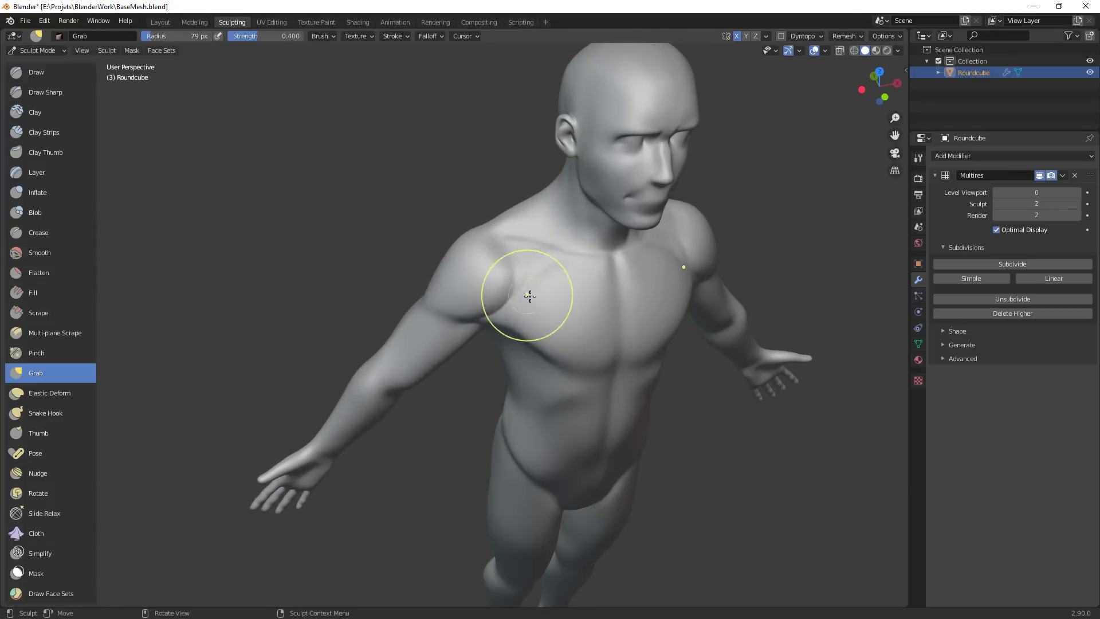
key(f)
click(503, 251)
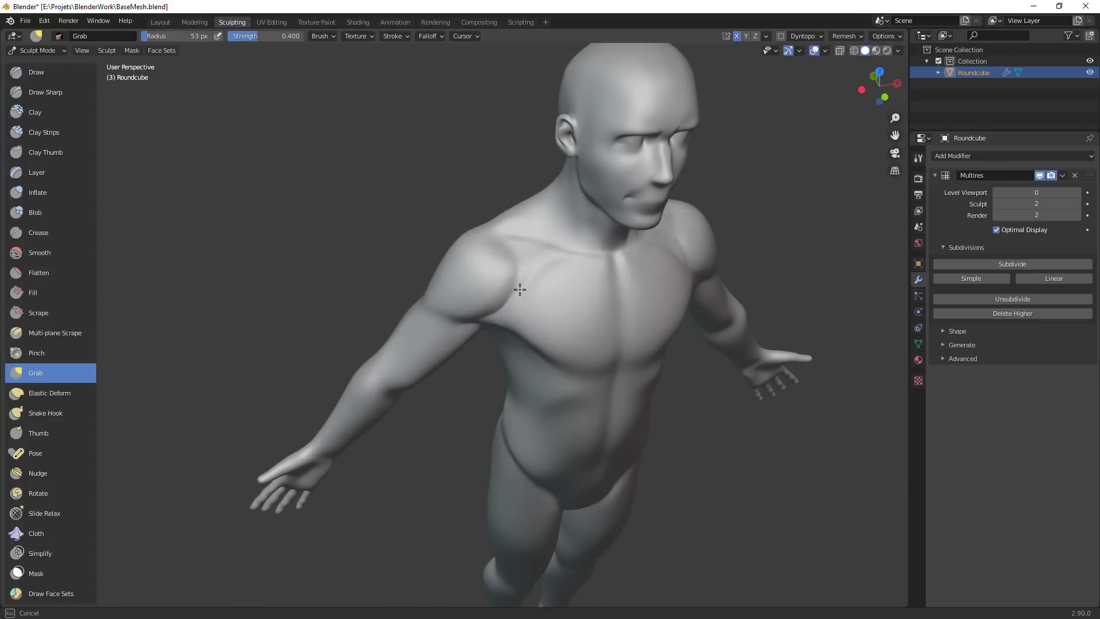
middle_drag(688, 332, 615, 318)
alt+drag(582, 335, 591, 341)
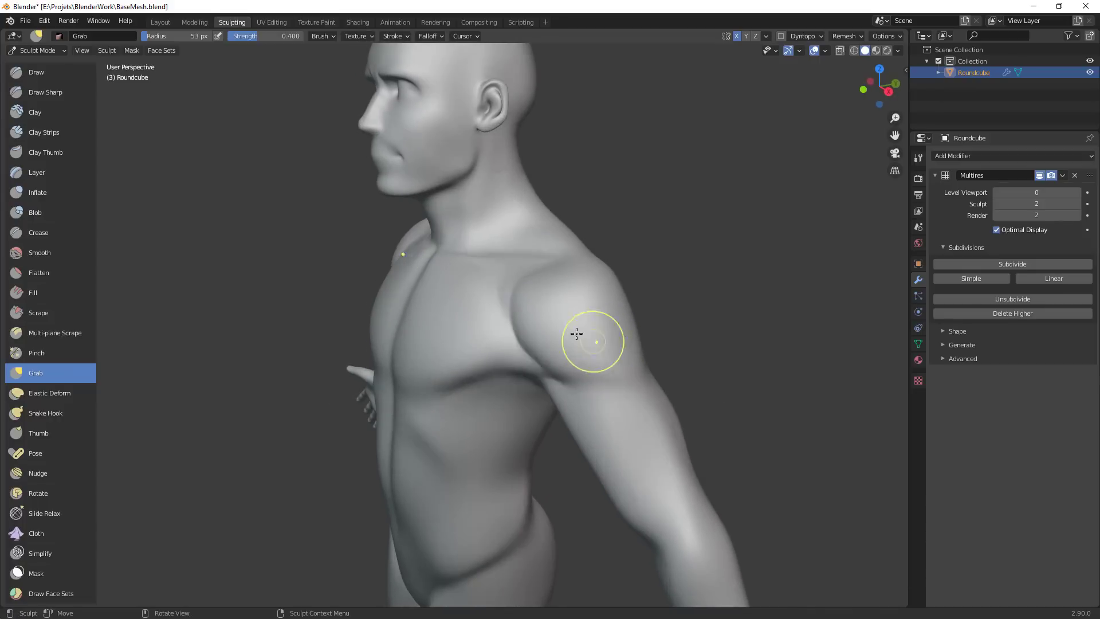
Refine the deltoid's front border below the collarbone with the Grab brush at radii of 78 px and 48 px
key(f)
click(538, 299)
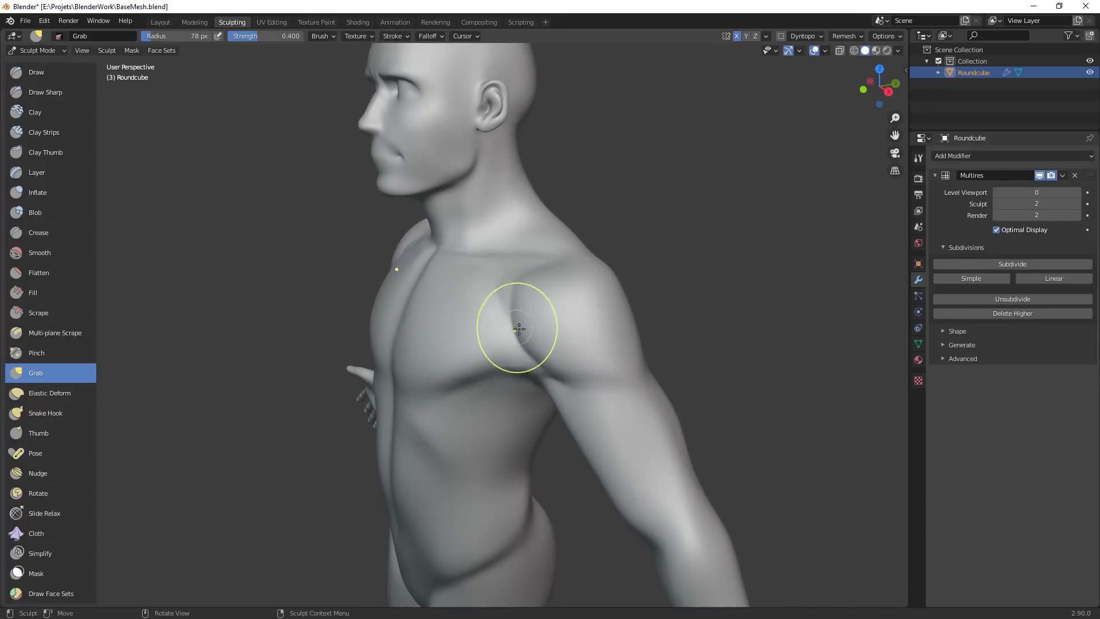
middle_drag(516, 332, 565, 253)
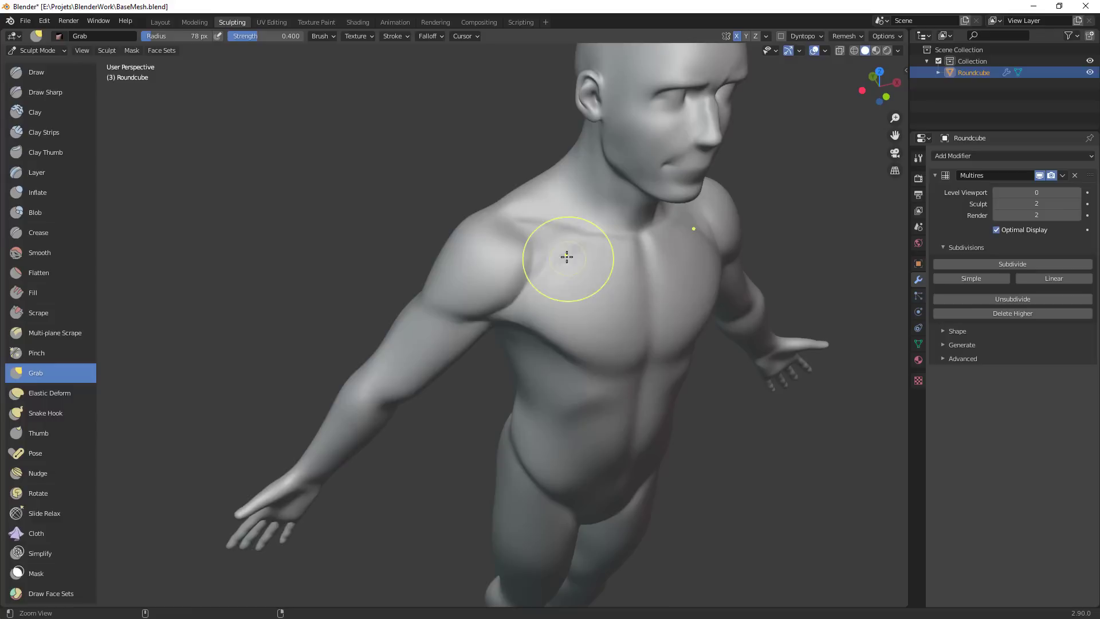
key(f)
click(562, 255)
middle_drag(629, 382, 590, 332)
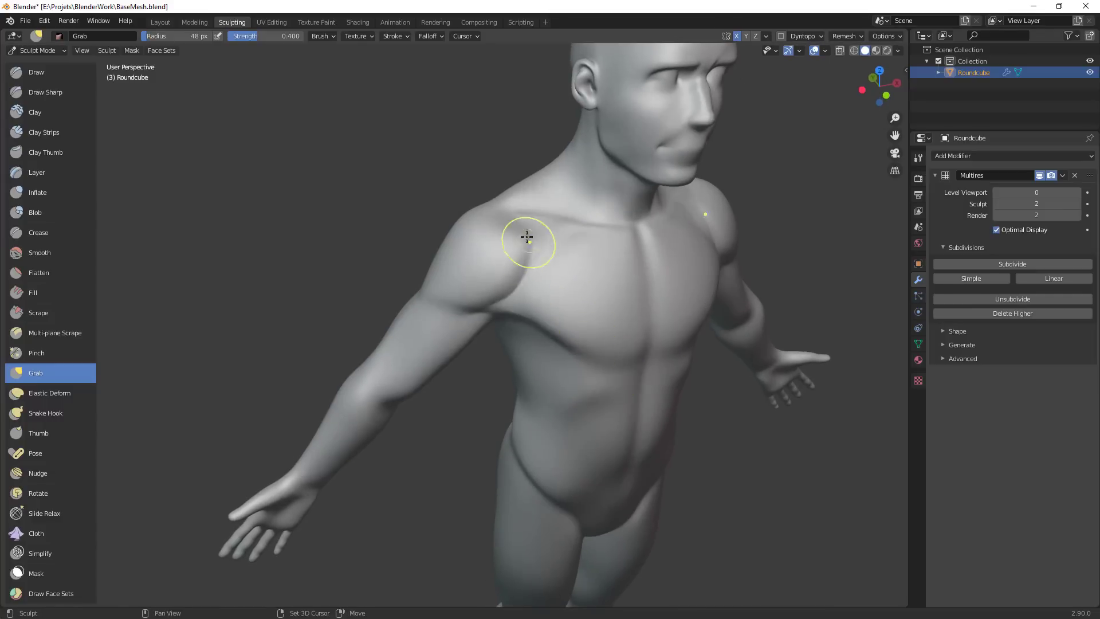
drag(509, 286, 503, 294)
mouse_move(589, 324)
ctrl+middle_down()
mouse_move(597, 407)
mouse_move(544, 373)
ctrl+middle_up()
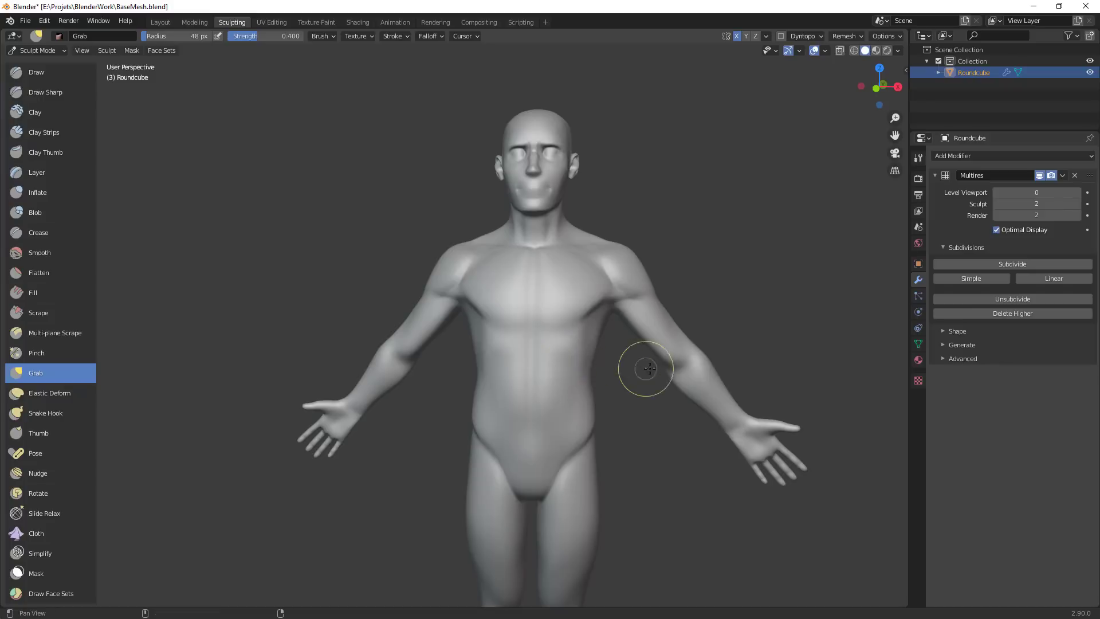
Set the Crease radius to 28 px and accentuate the junction of deltoid, pectoral and upper arm
mouse_move(644, 366)
shift+middle_down()
mouse_move(606, 329)
mouse_move(579, 253)
shift+middle_up()
key(shift+c)
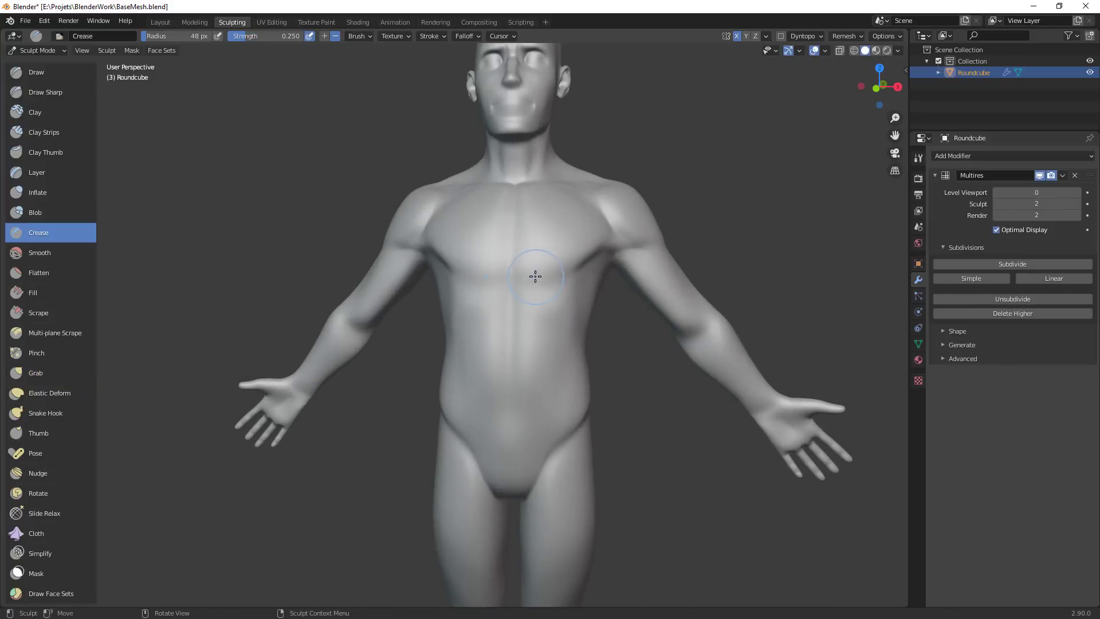
key(f)
click(521, 276)
middle_drag(527, 286, 578, 289)
ctrl+middle_drag(579, 289, 577, 270)
middle_drag(645, 274, 434, 320)
shift+middle_drag(444, 172, 499, 223)
scroll(499, 224, up, 1)
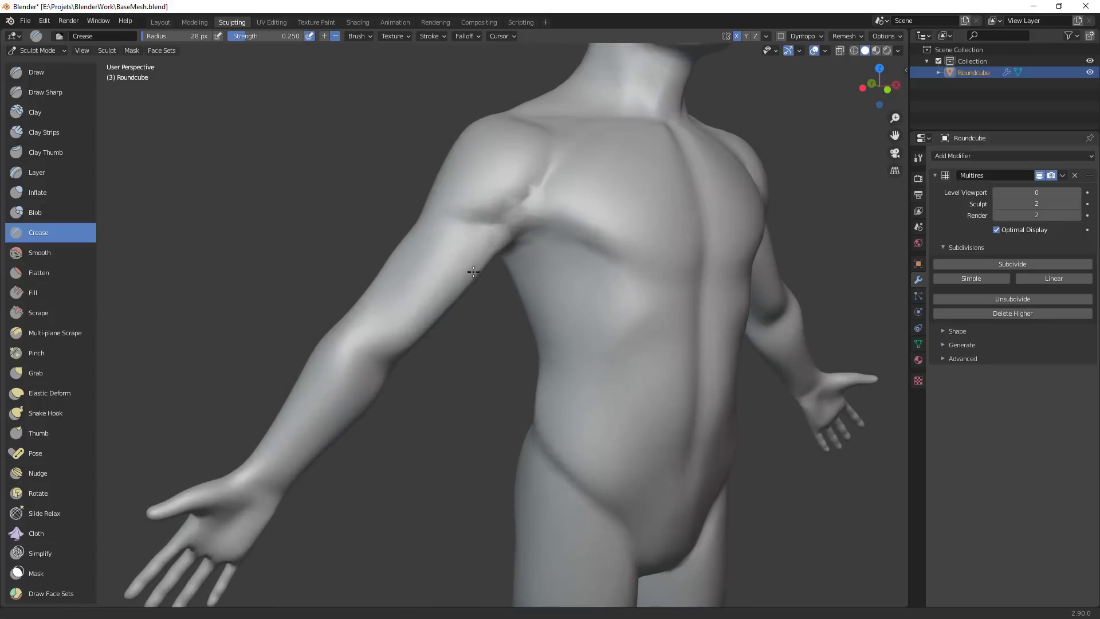
Carve a lengthwise groove along the upper arm from below the deltoid toward the elbow to outline the biceps
shift+middle_drag(466, 280, 448, 219)
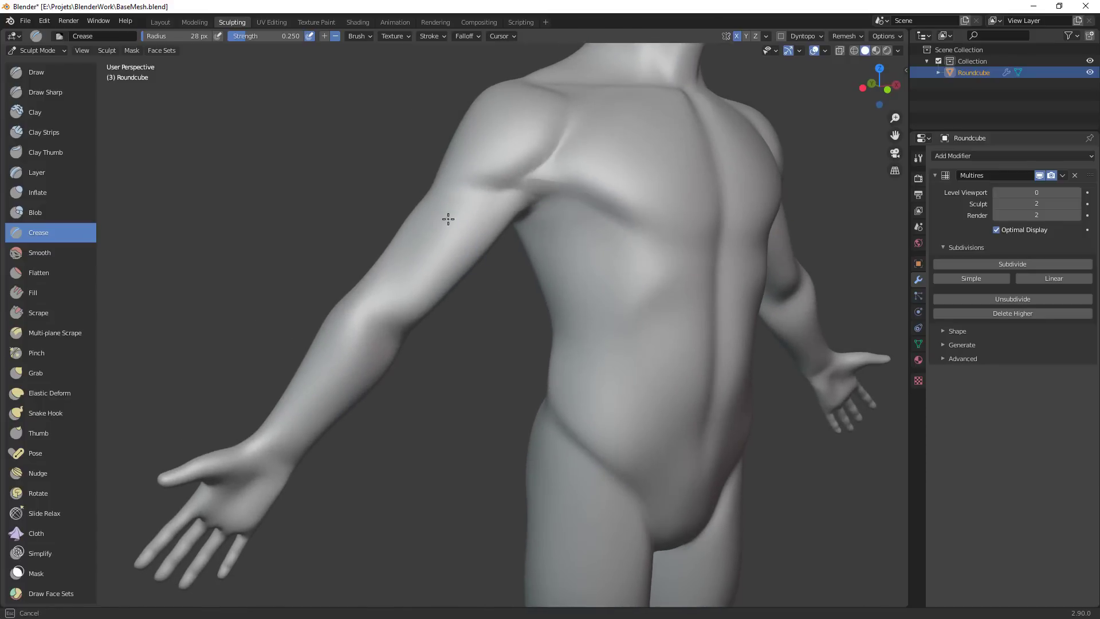
mouse_move(401, 271)
mouse_down()
mouse_move(464, 196)
mouse_move(446, 223)
mouse_up()
drag(445, 224, 401, 277)
middle_drag(393, 302, 560, 277)
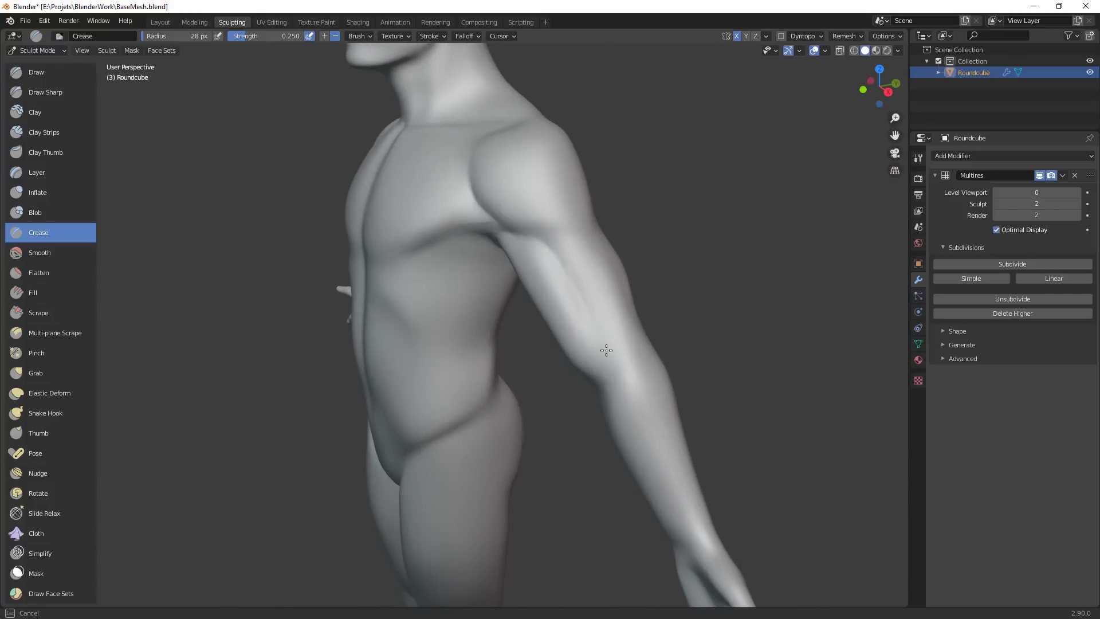
middle_drag(607, 364, 725, 233)
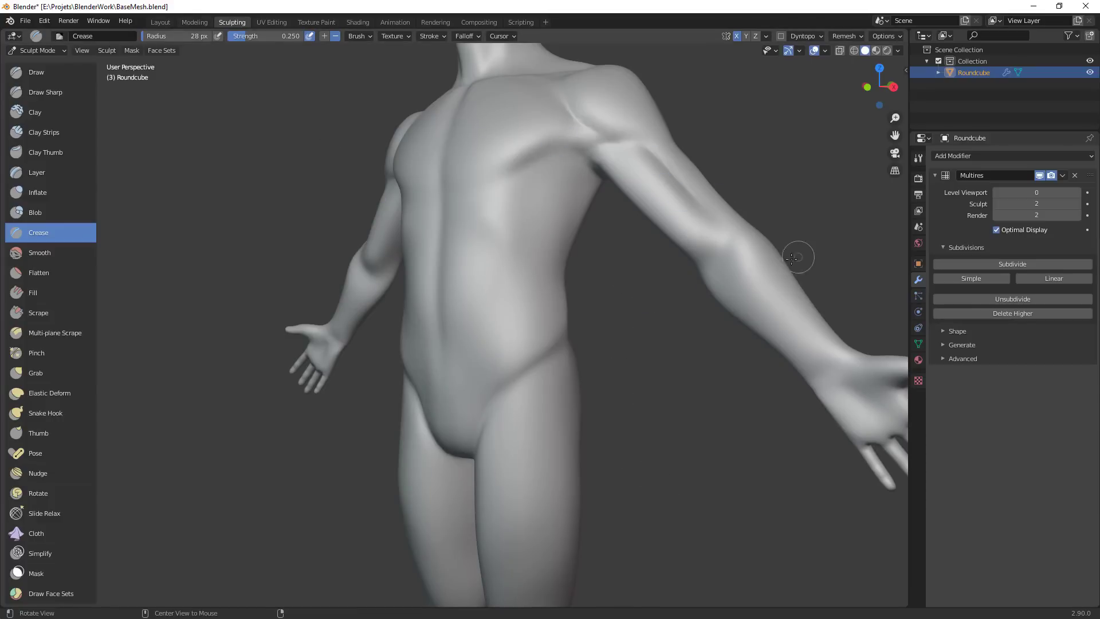
middle_drag(798, 256, 802, 224)
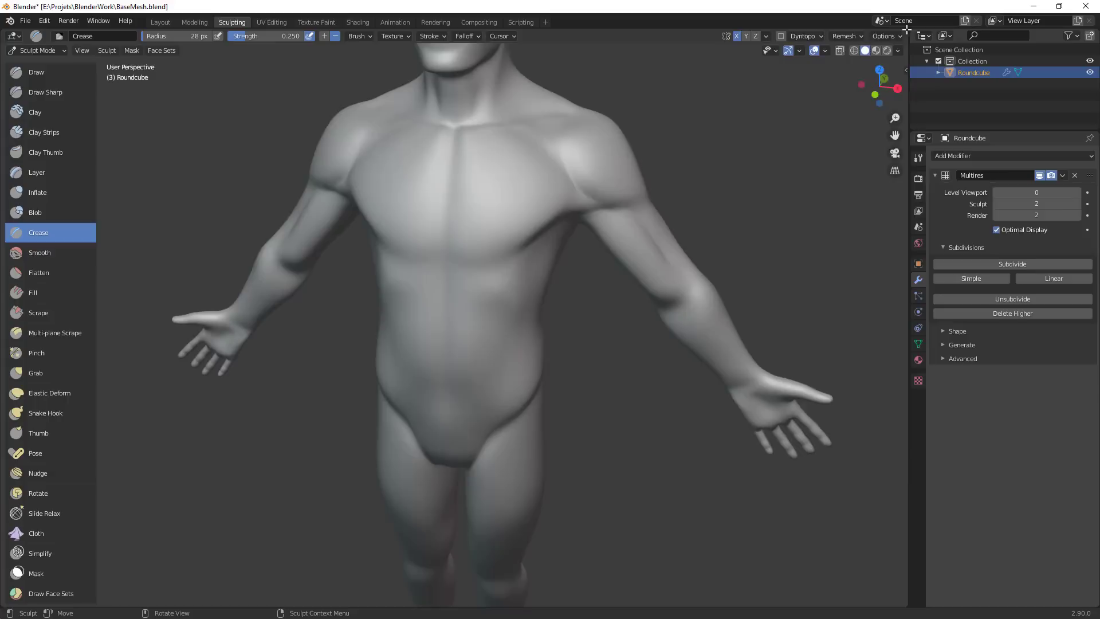
Split the 3D viewport into two areas and switch the new one to the Image Editor
drag(907, 29, 590, 92)
click(603, 36)
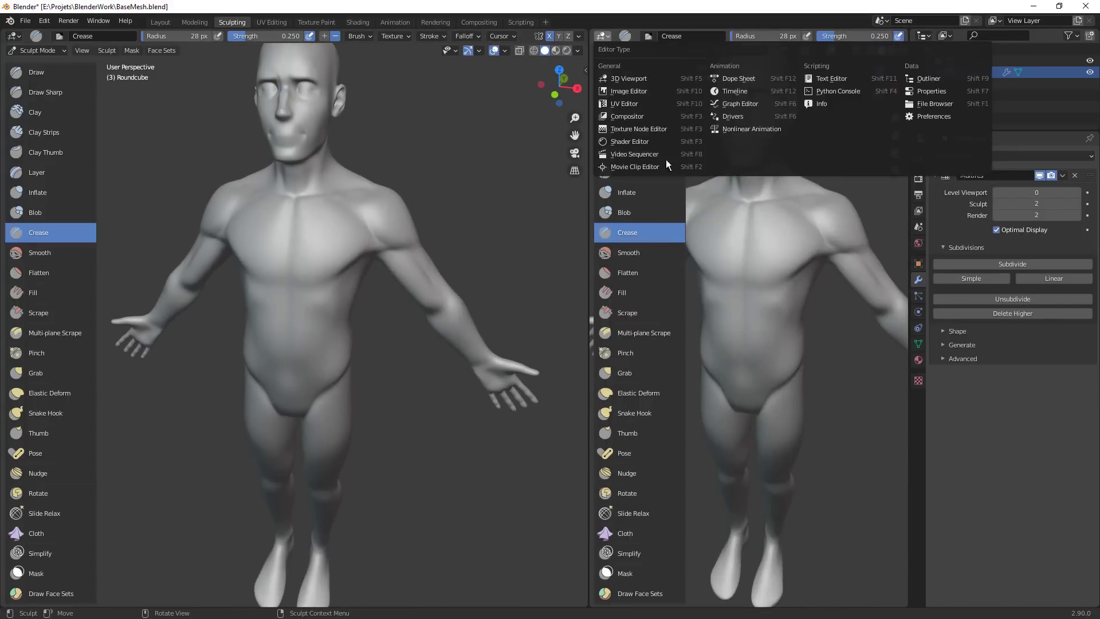
click(603, 35)
click(629, 91)
scroll(745, 241, up, 4)
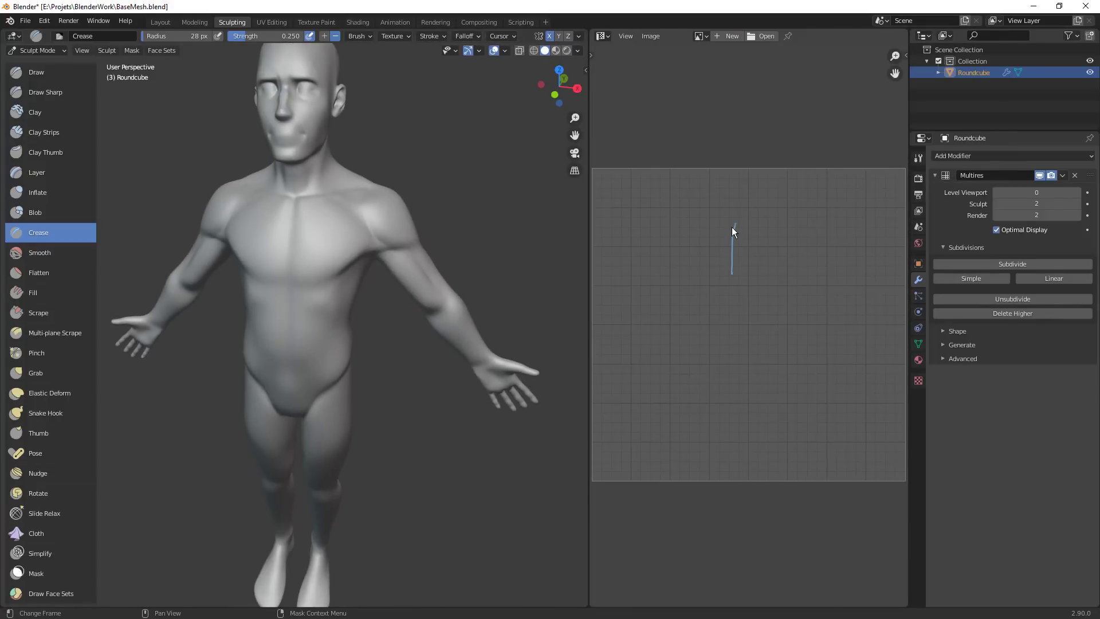
Sketch the overlapping muscle outlines of an arm as annotation strokes on the empty image grid
drag(735, 224, 733, 253)
key(ctrl+z)
key(ctrl+z)
drag(780, 227, 735, 295)
drag(807, 235, 778, 316)
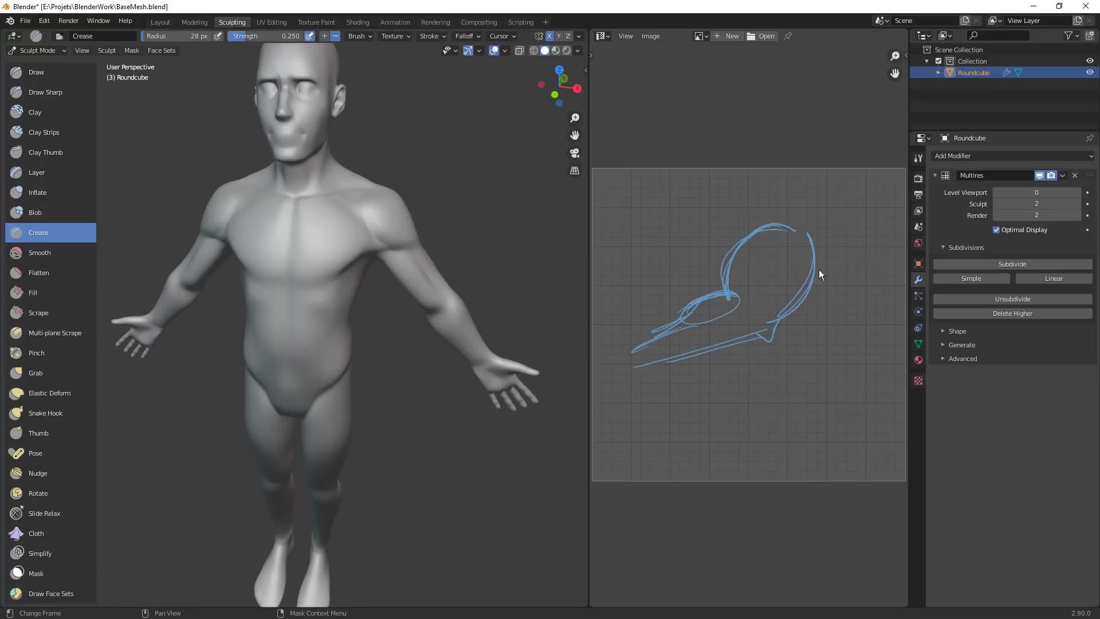
Delete the annotation layer holding the arm sketch and hide the Image Editor's sidebar
key(n)
click(903, 144)
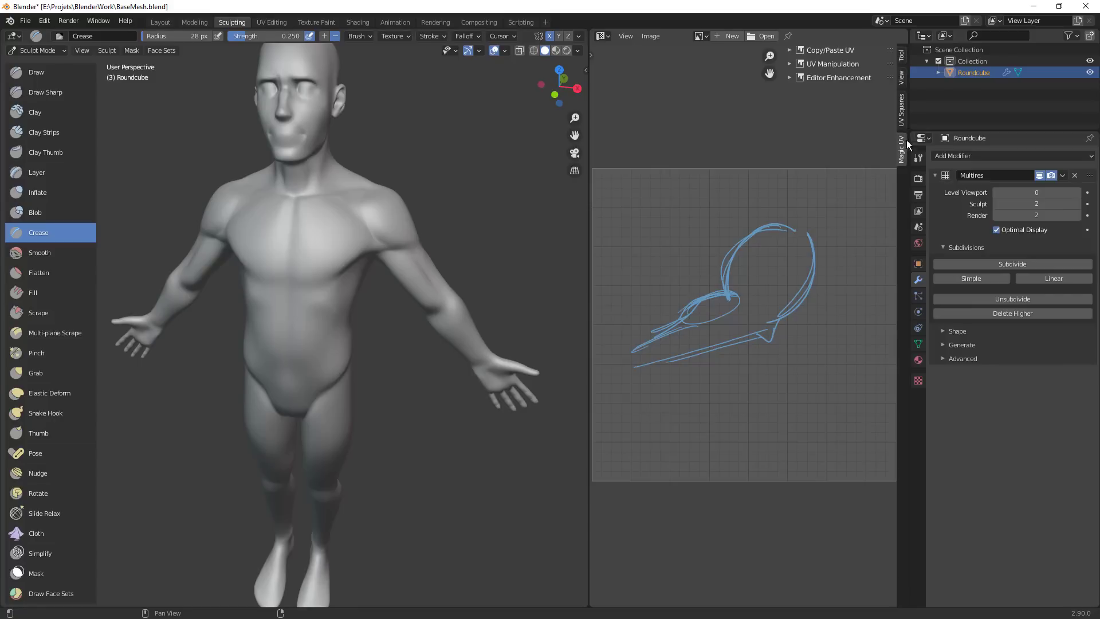
click(903, 122)
click(901, 78)
click(901, 56)
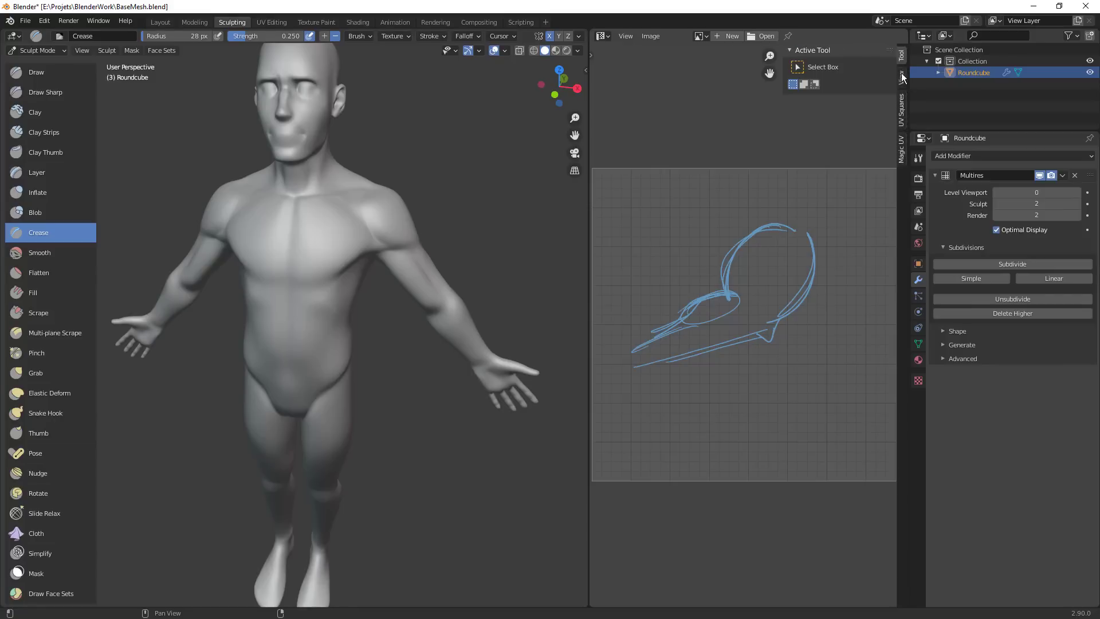
click(901, 73)
click(848, 54)
click(886, 67)
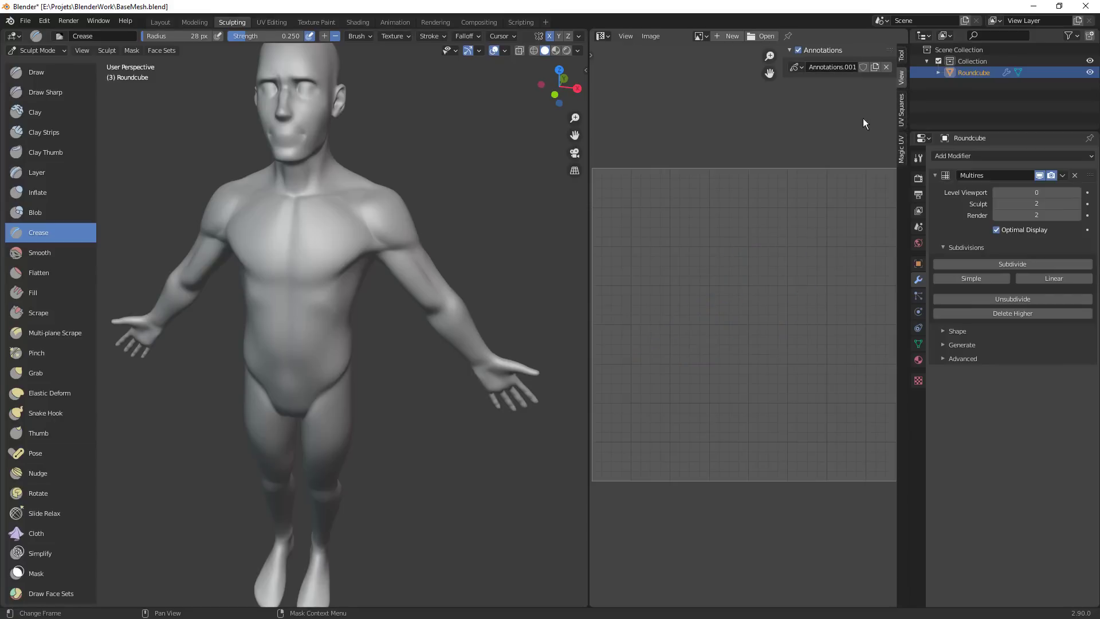
key(n)
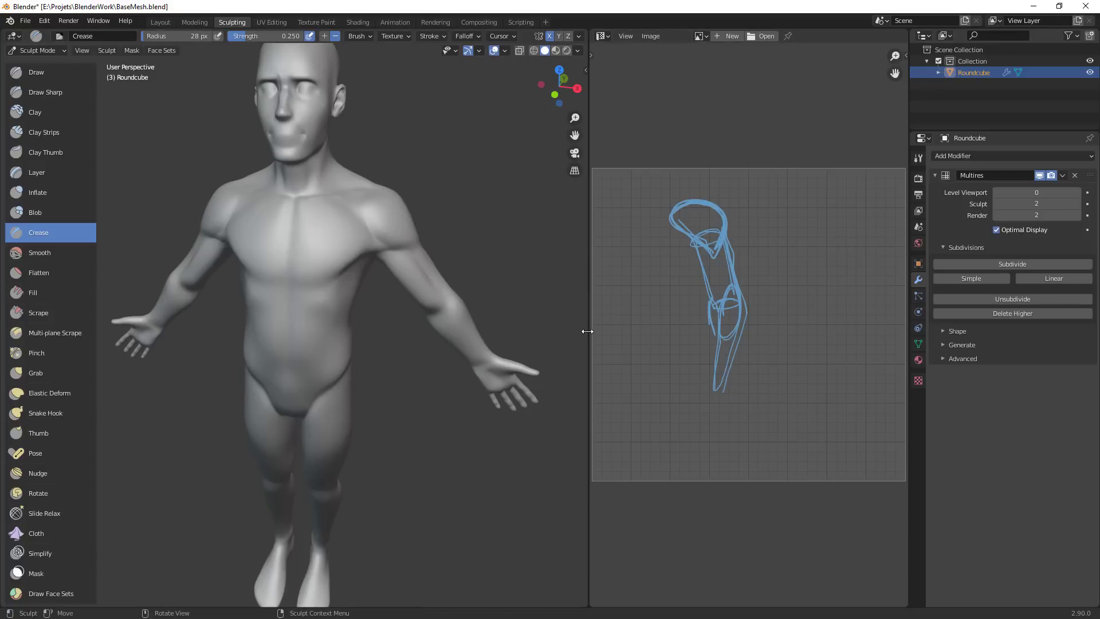
Clear the second arm sketch and merge the Image Editor area back into the 3D viewport
key(n)
click(888, 91)
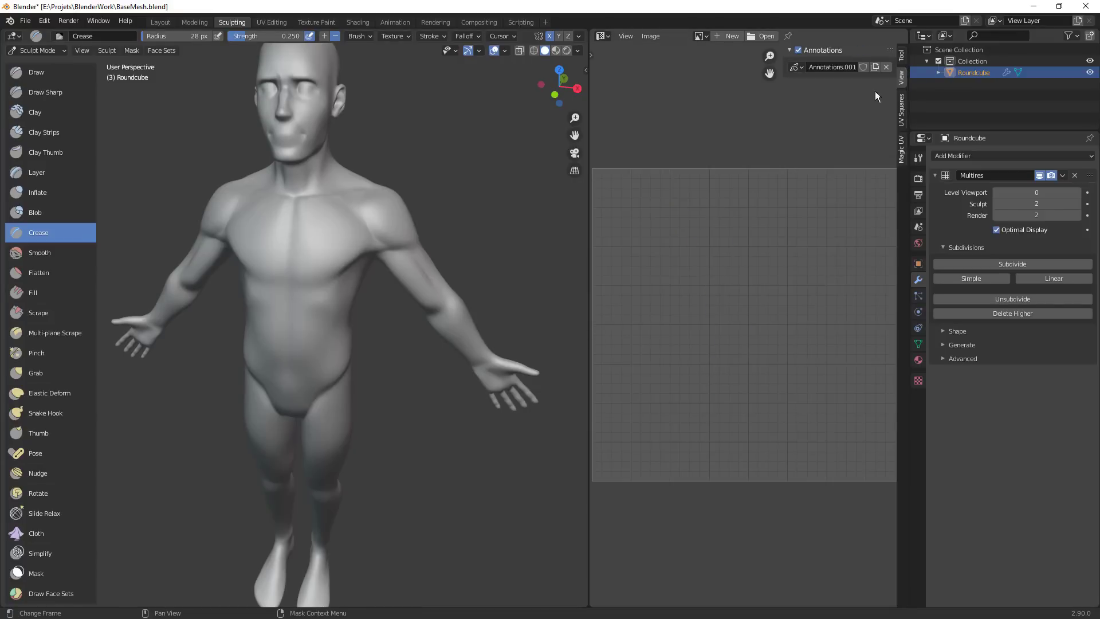
key(n)
right_click(589, 235)
click(578, 263)
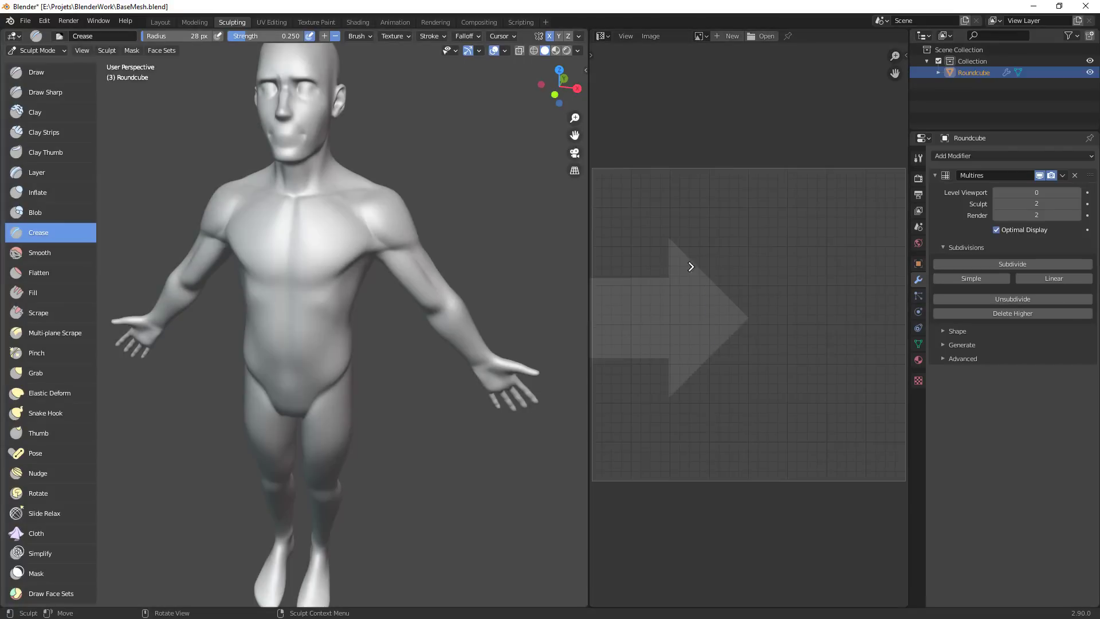
click(725, 272)
Deepen the biceps groove with the Crease brush and curve it around the muscle's lower end at the elbow
middle_drag(719, 232, 767, 212)
shift+middle_drag(606, 298, 798, 290)
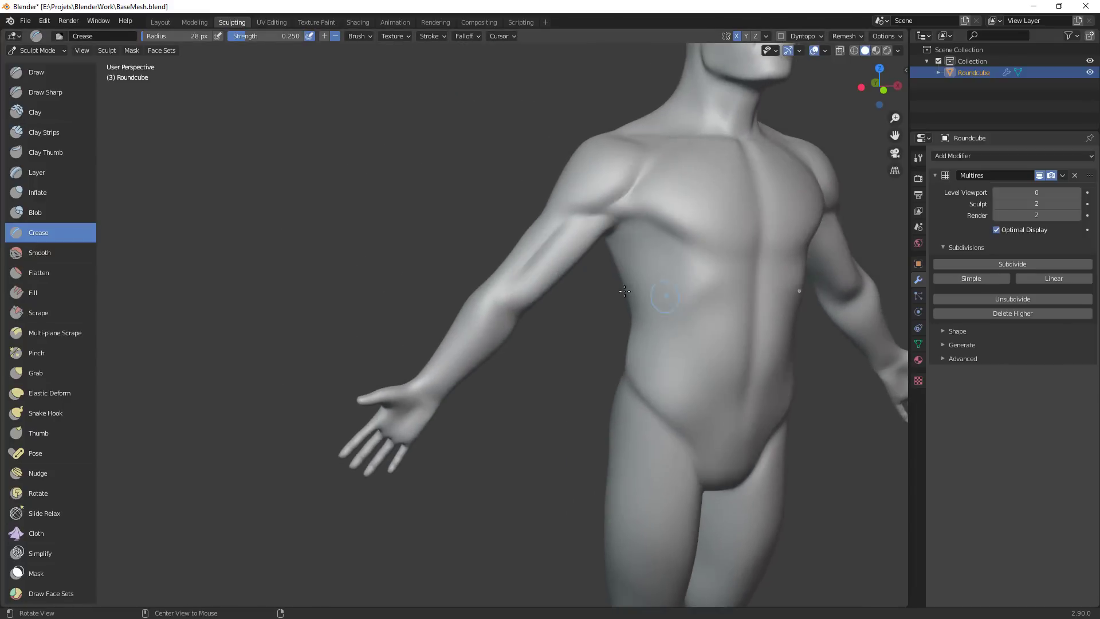
scroll(798, 290, up, 2)
drag(623, 181, 617, 180)
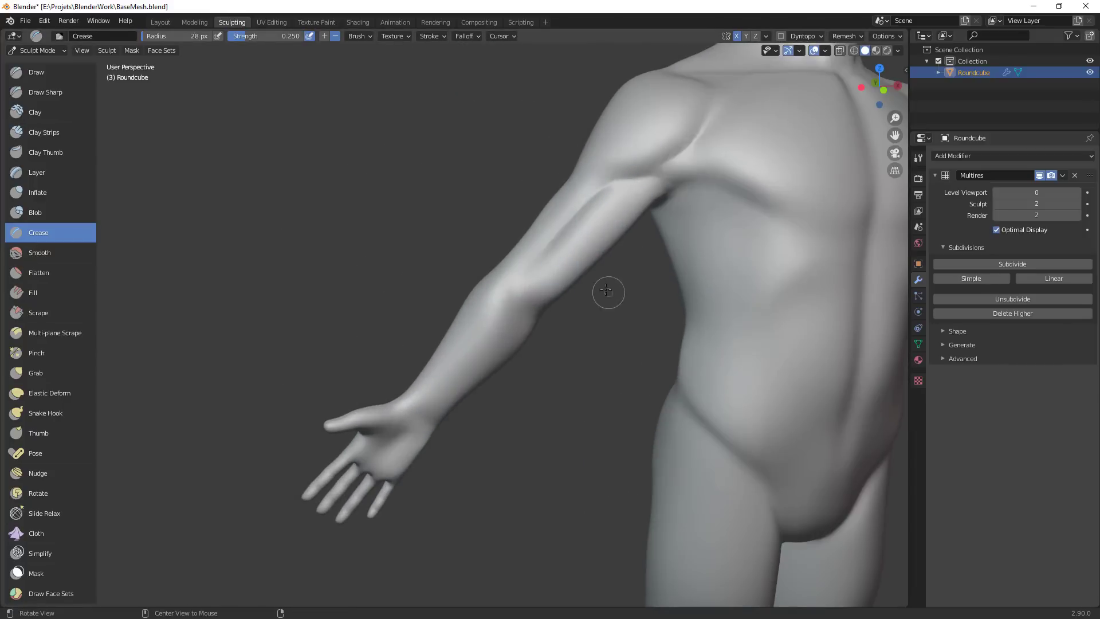
middle_drag(609, 290, 511, 245)
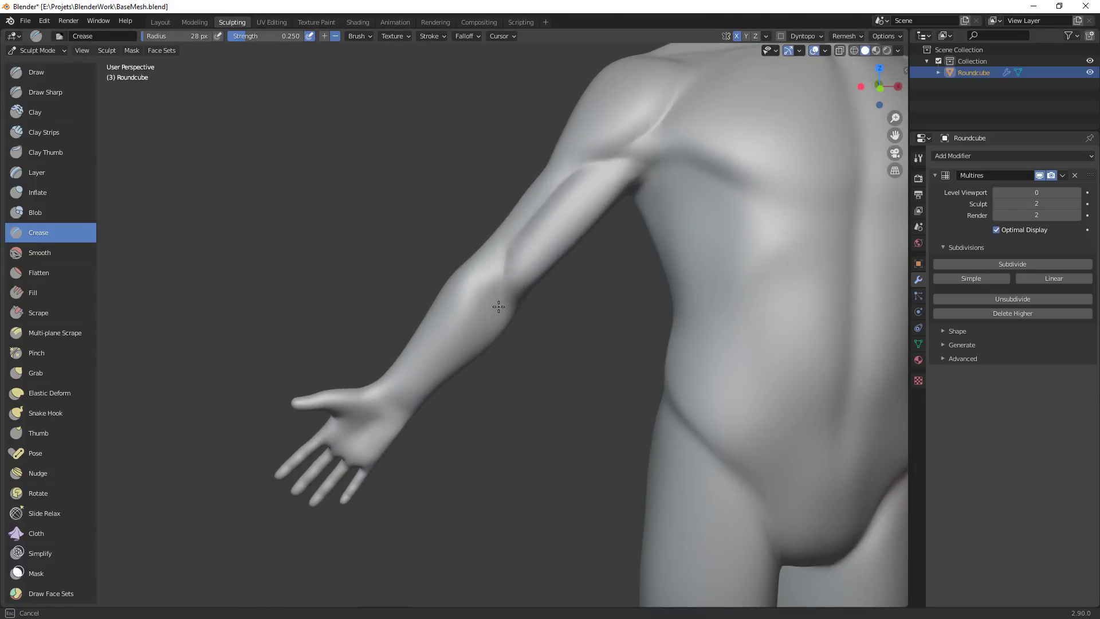
middle_drag(547, 330, 518, 261)
drag(518, 262, 468, 253)
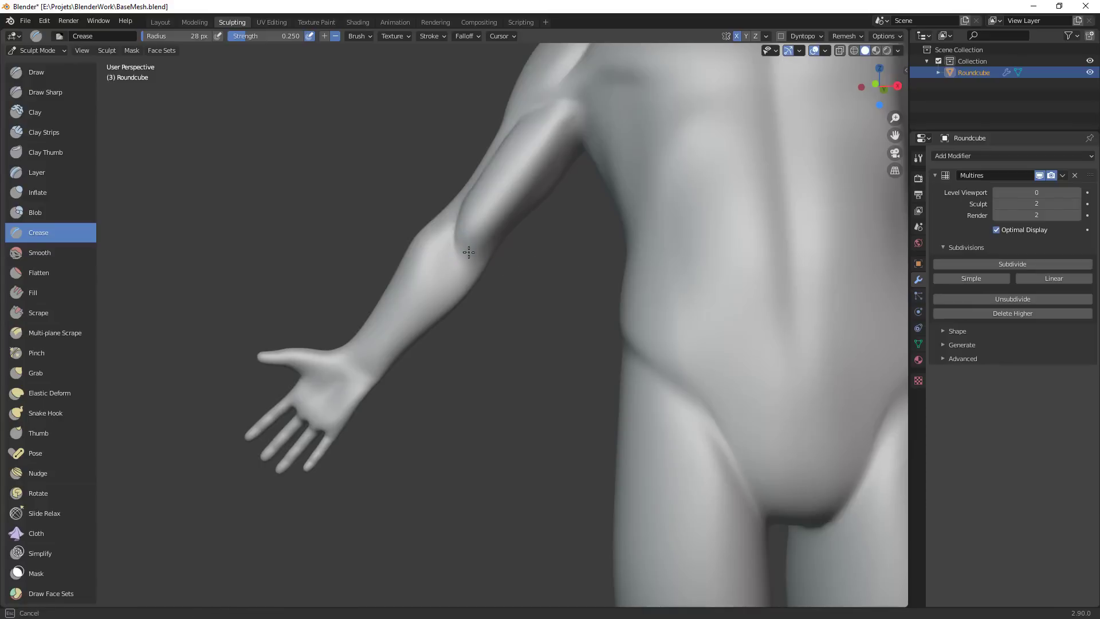
middle_drag(485, 262, 497, 240)
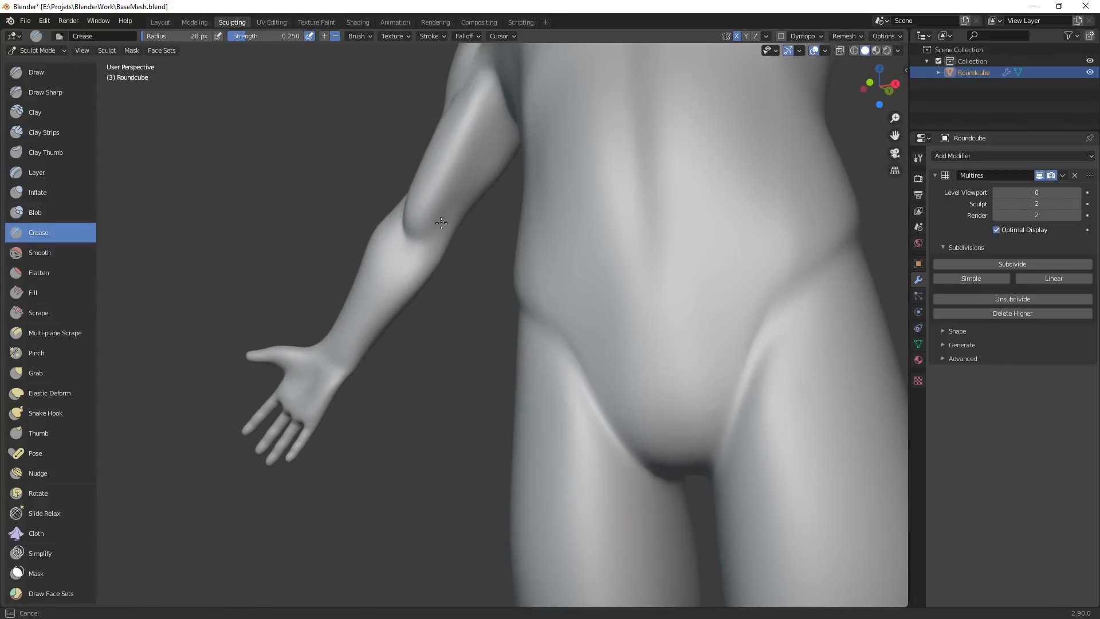
ctrl+middle_drag(615, 215, 720, 391)
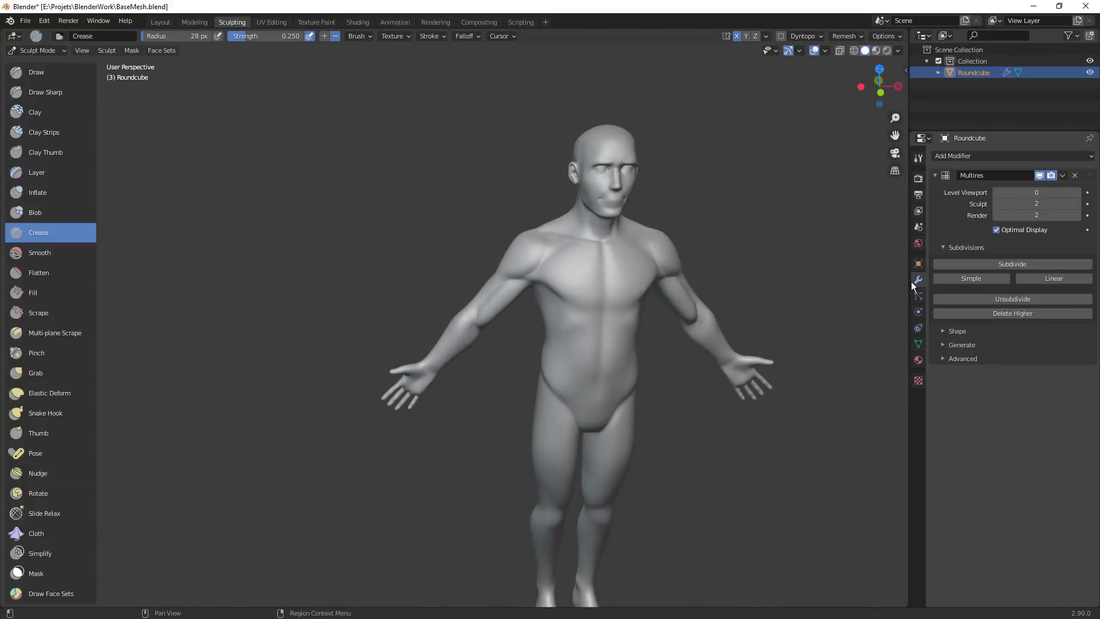
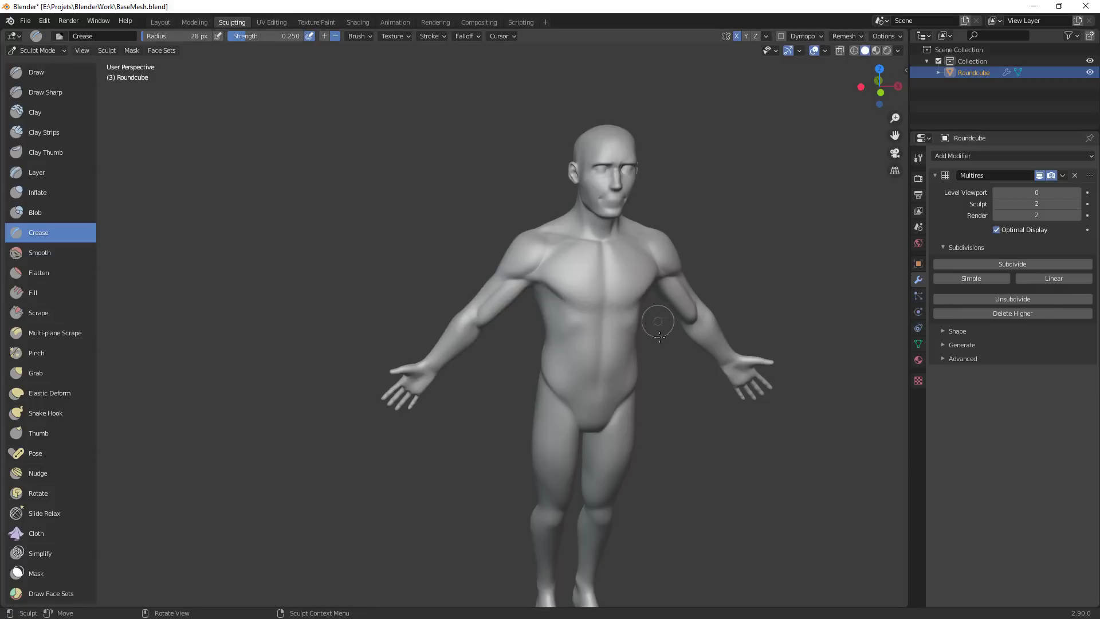
Examine the chest, shoulders, collarbones and neck from the front and both sides
scroll(656, 309, up, 5)
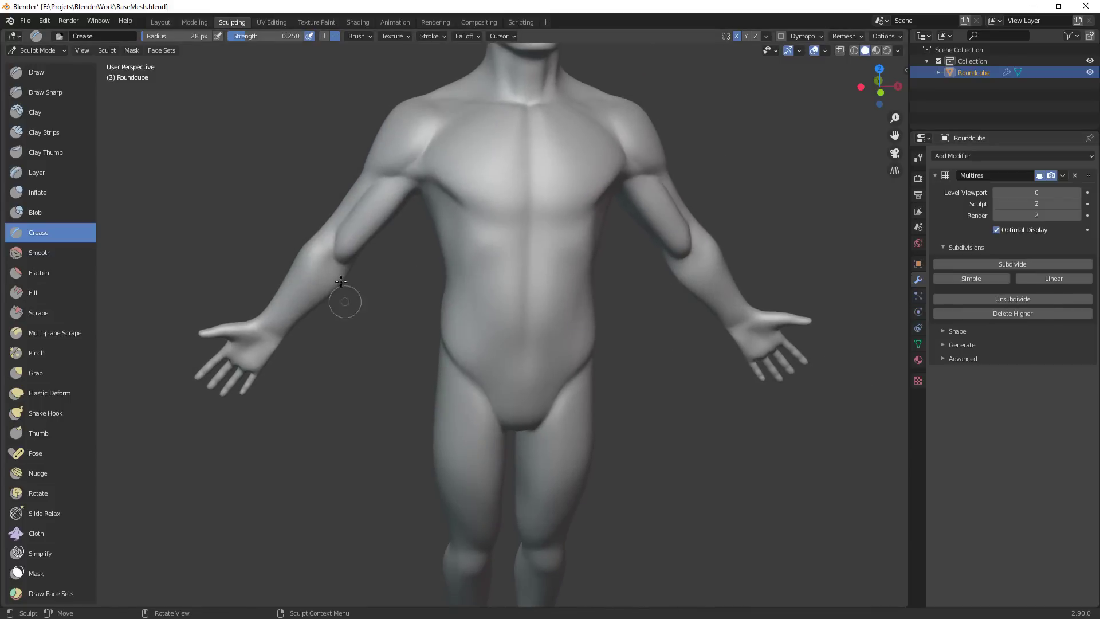
middle_drag(375, 171, 390, 254)
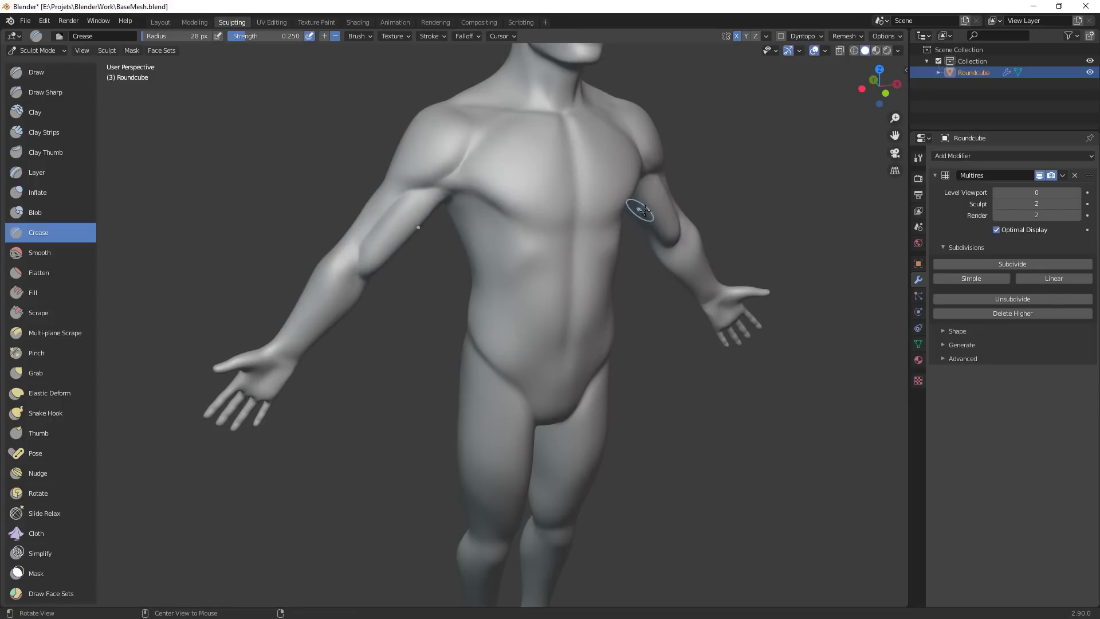
shift+middle_drag(655, 205, 658, 329)
scroll(629, 198, up, 2)
shift+middle_drag(629, 198, 641, 267)
middle_drag(641, 267, 619, 237)
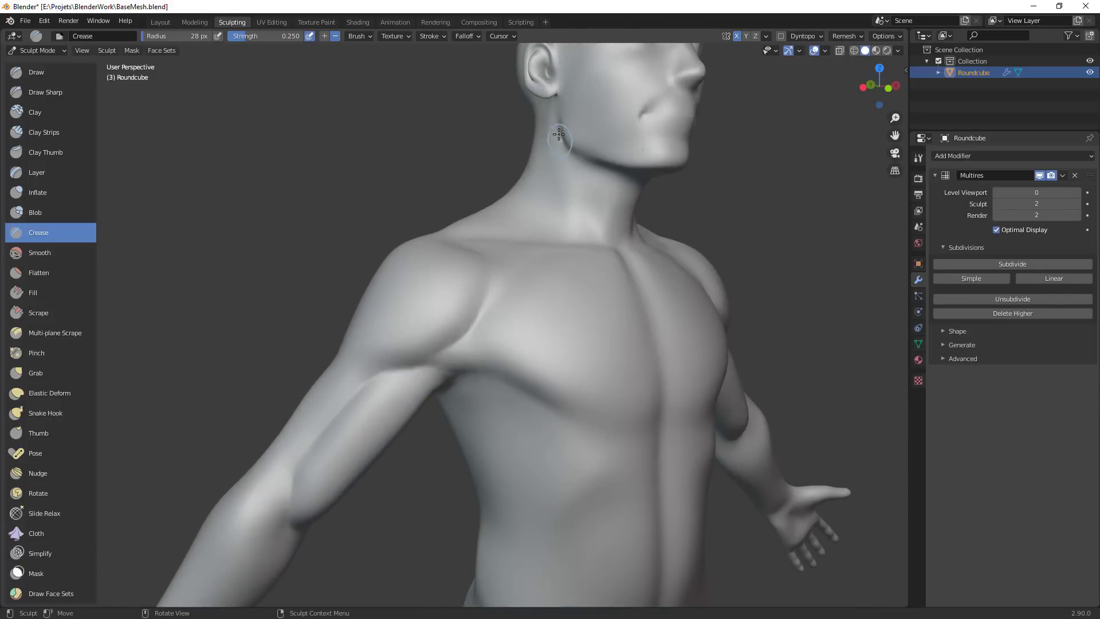
mouse_move(660, 235)
alt+mouse_down()
mouse_move(603, 207)
mouse_move(728, 292)
alt+mouse_up()
mouse_move(616, 269)
ctrl+alt+mouse_down()
mouse_move(616, 228)
mouse_move(619, 292)
ctrl+alt+mouse_up()
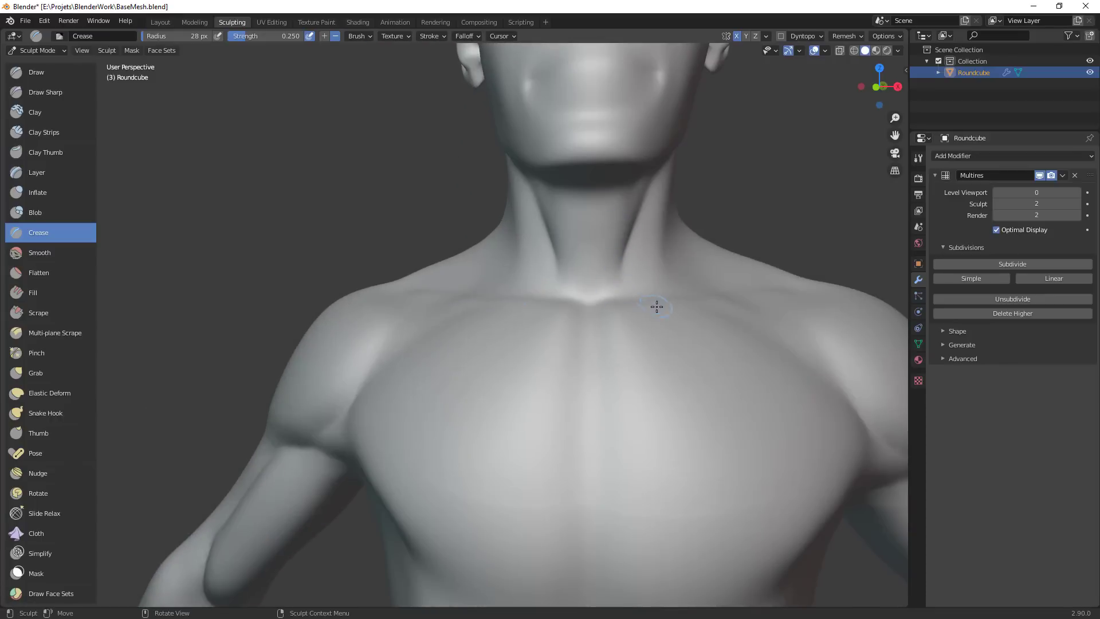
mouse_move(655, 305)
middle_down()
mouse_move(631, 326)
mouse_move(501, 207)
middle_up()
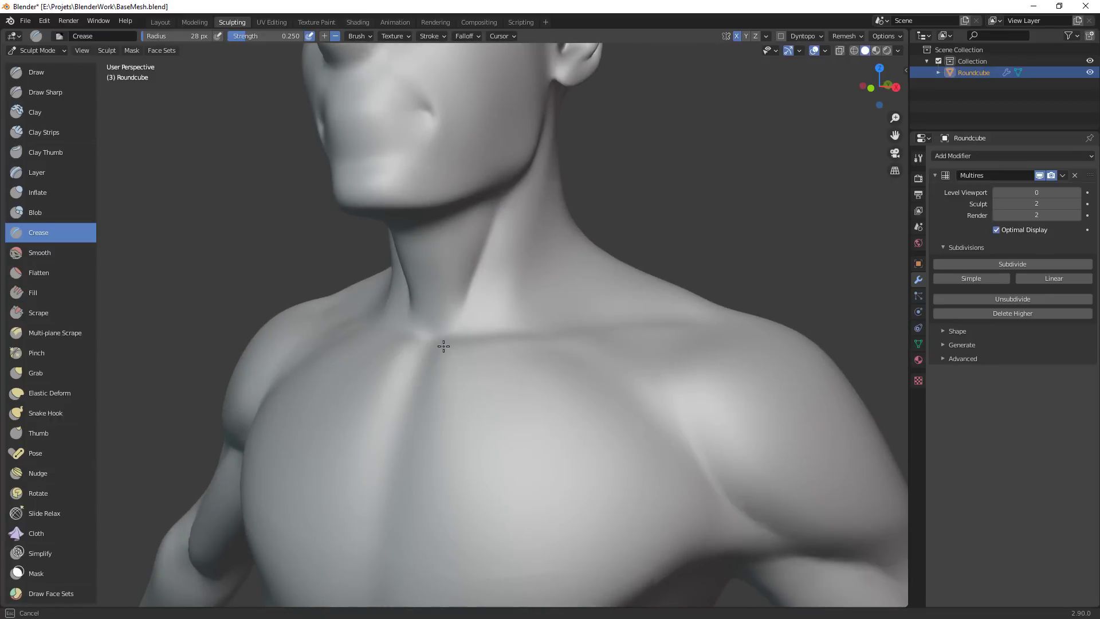
middle_drag(444, 346, 554, 305)
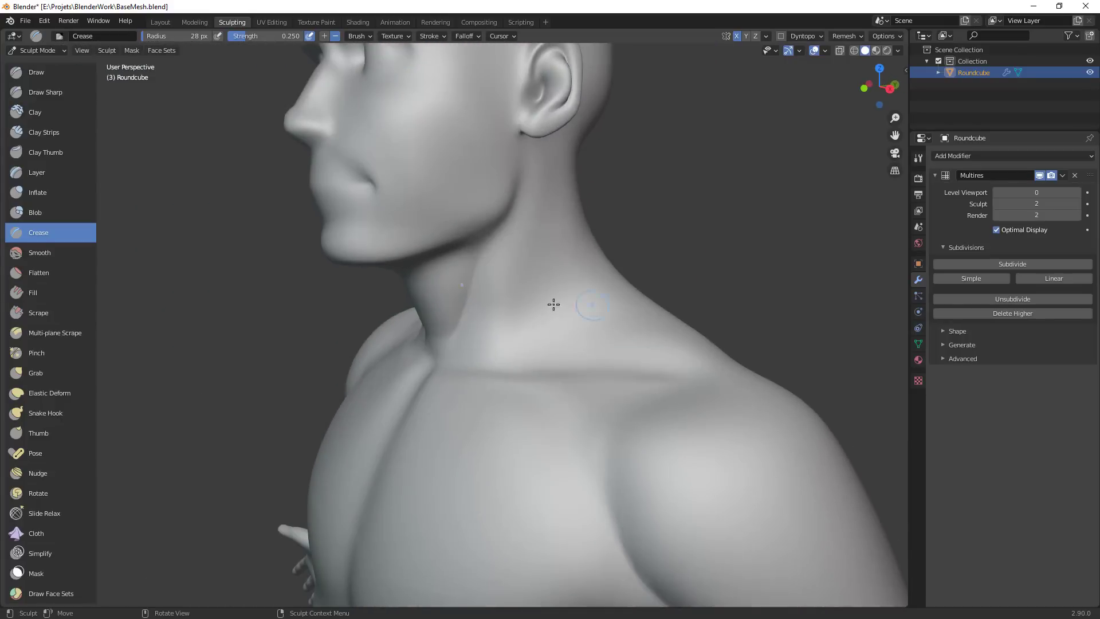
Undo a trial crease below the ear and accentuate the collarbone's inner end beside the sternal notch
mouse_move(522, 143)
mouse_down()
mouse_move(508, 218)
mouse_move(526, 146)
mouse_up()
key(ctrl+z)
middle_drag(441, 376, 520, 418)
drag(602, 442, 606, 461)
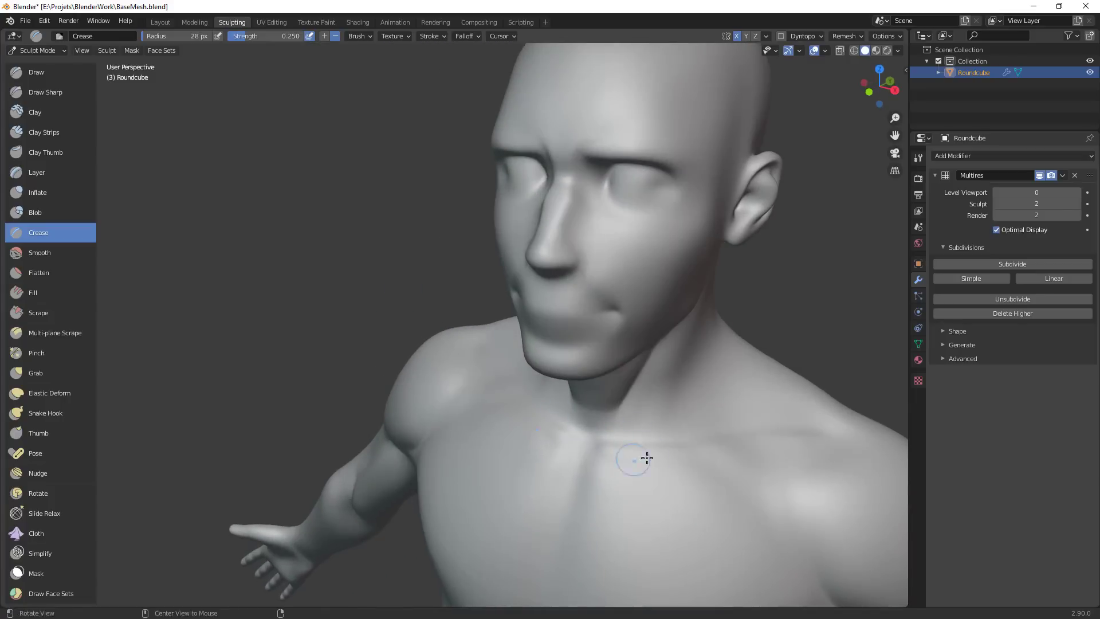
middle_drag(646, 458, 538, 214)
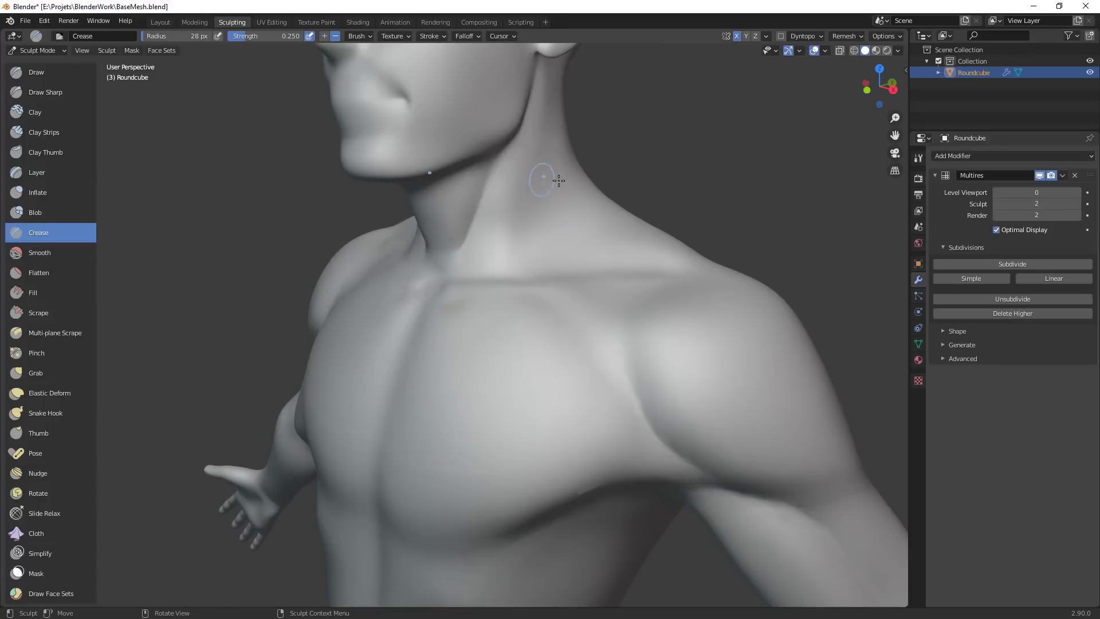
Build up the neck muscle from behind the ear to the sternal notch using Clay Strips with a 35 px radius
key(c)
middle_drag(529, 152, 567, 178)
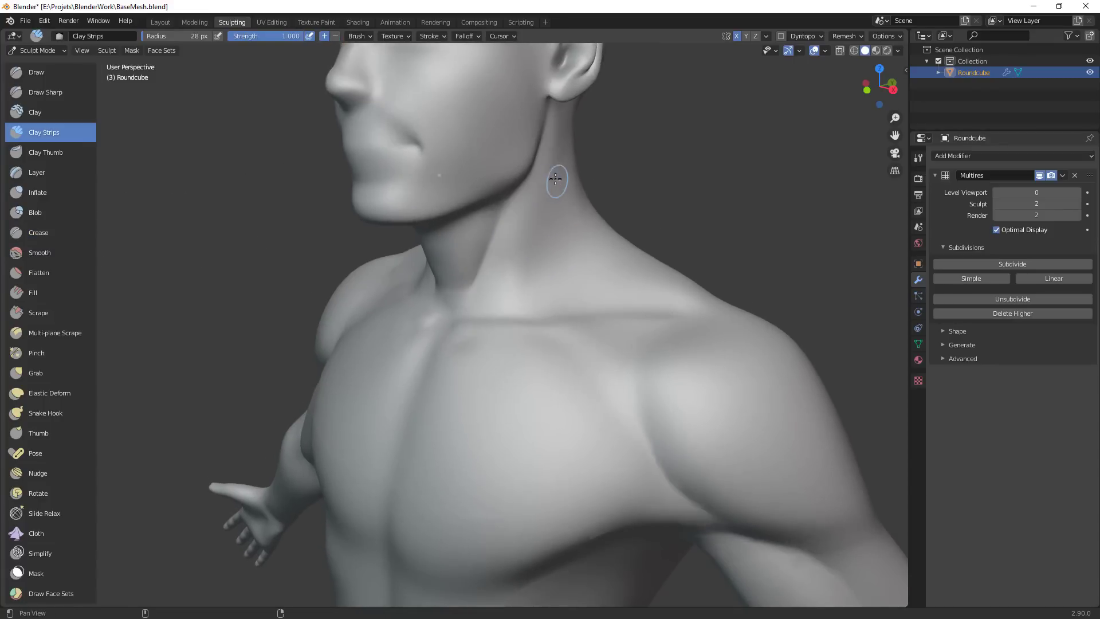
mouse_move(550, 130)
mouse_down()
mouse_move(498, 280)
mouse_move(471, 314)
mouse_up()
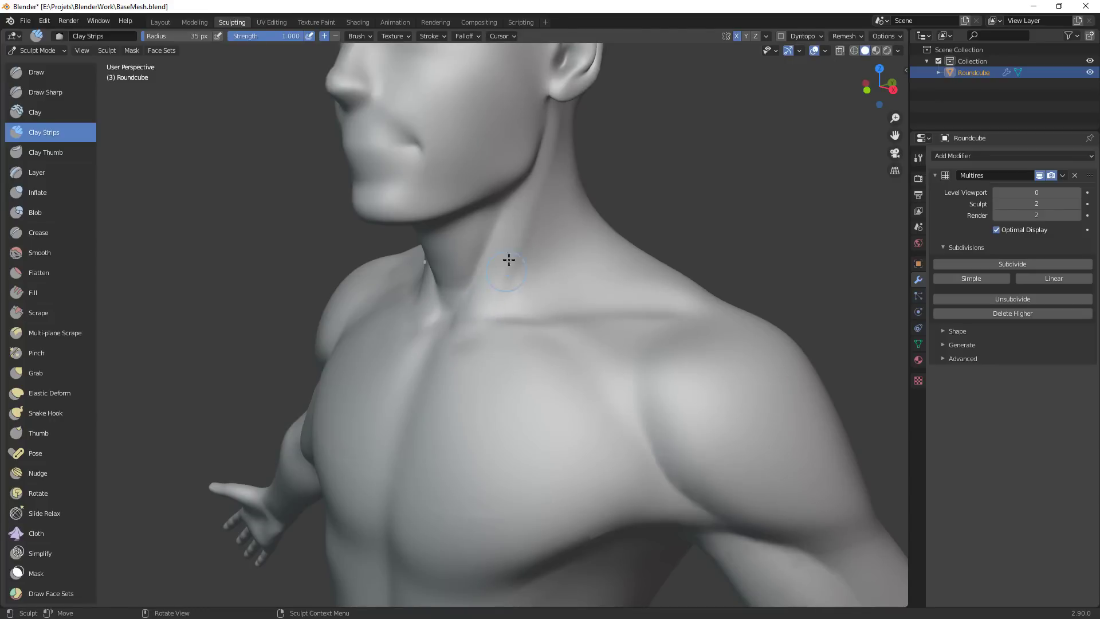
mouse_move(538, 290)
middle_down()
mouse_move(727, 261)
mouse_move(643, 255)
middle_up()
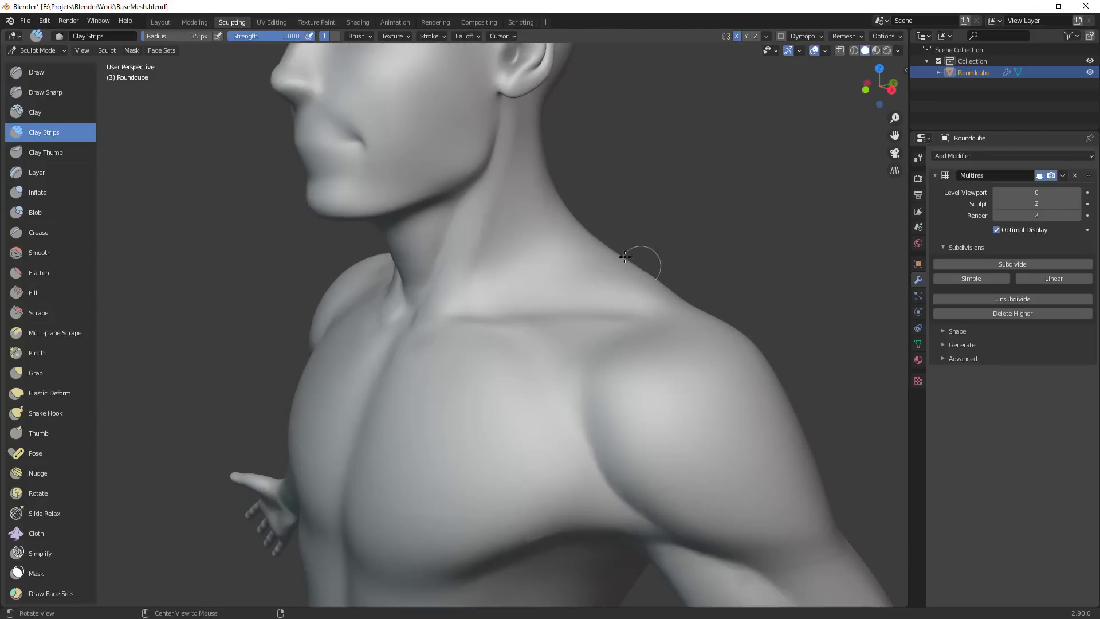
Set the Clay Strips radius to 38 px and add the neck muscle's rear strand down to the collarbone
key(f)
click(486, 268)
drag(491, 226, 496, 301)
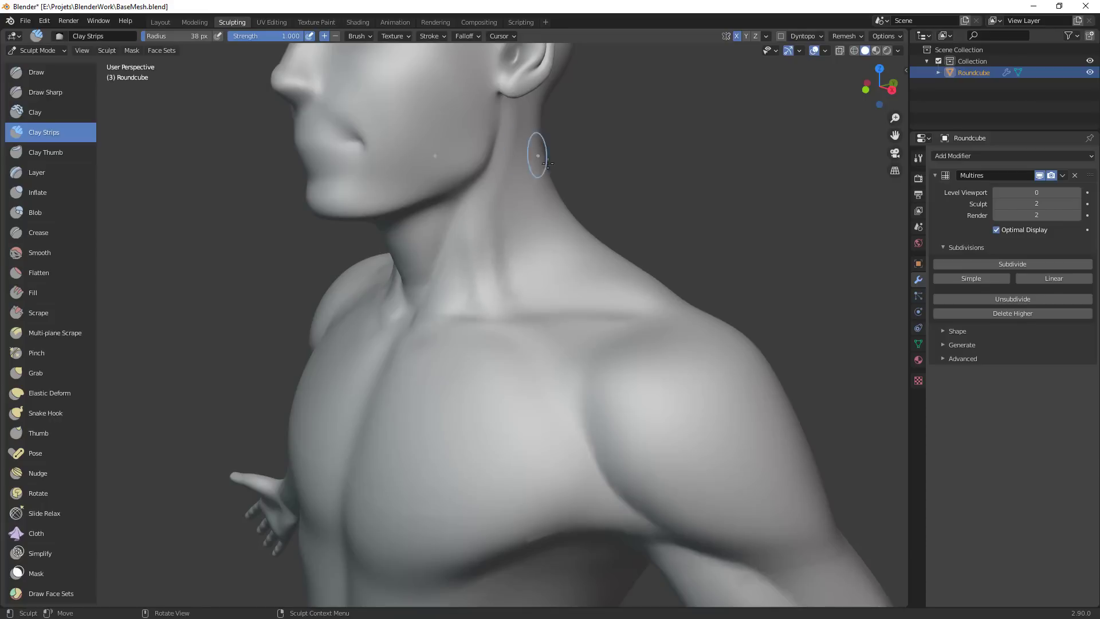
mouse_move(543, 160)
middle_down()
mouse_move(570, 238)
mouse_move(666, 252)
middle_up()
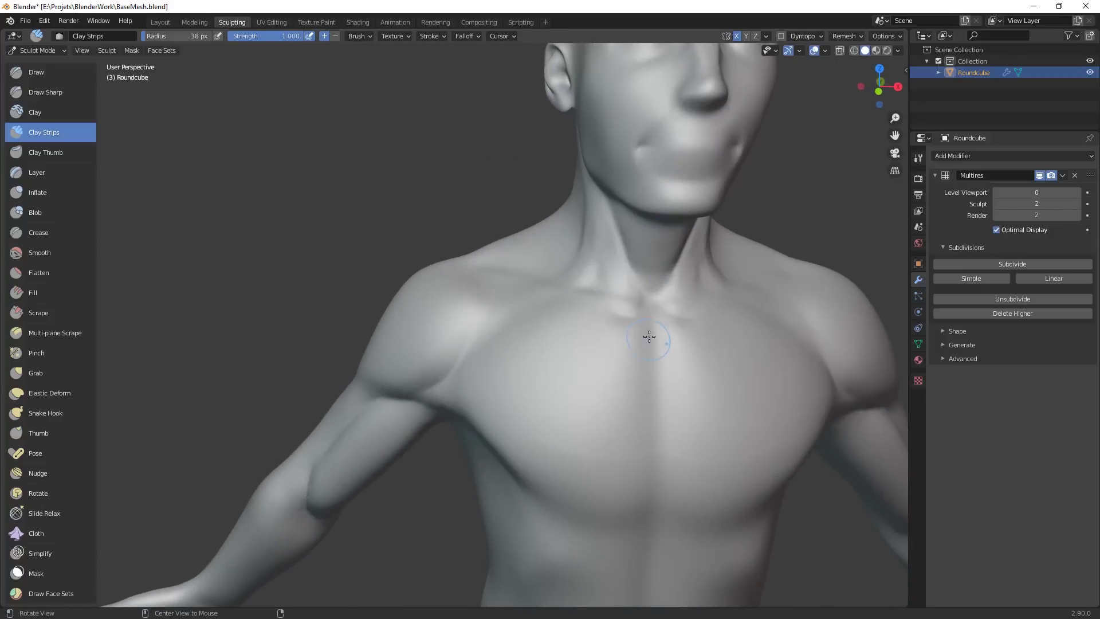
middle_drag(651, 337, 661, 292)
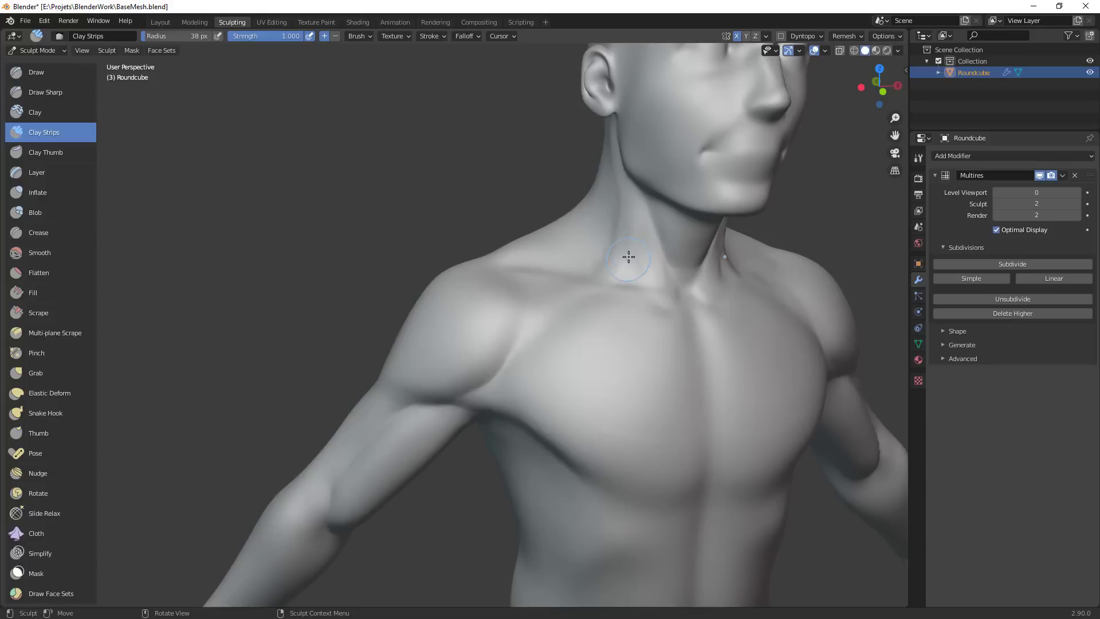
Add clay along the side of the neck to the collarbone and smooth the built-up neck muscle
mouse_move(626, 207)
mouse_down()
mouse_move(619, 267)
mouse_move(589, 290)
mouse_up()
ctrl+middle_drag(688, 308, 555, 346)
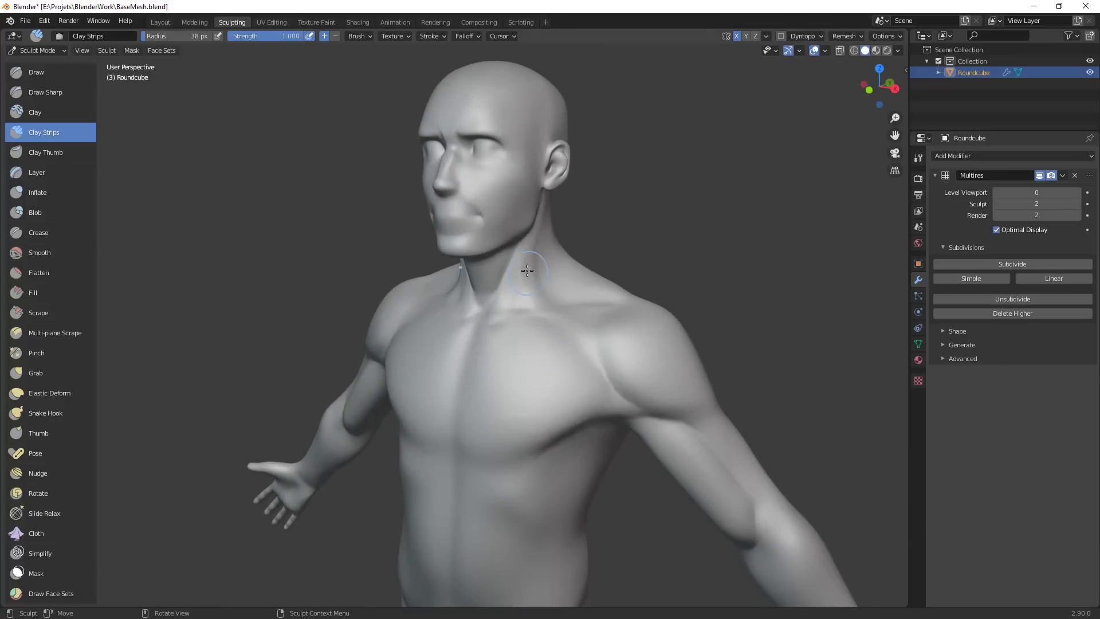
shift+drag(536, 229, 535, 294)
middle_drag(623, 296, 710, 300)
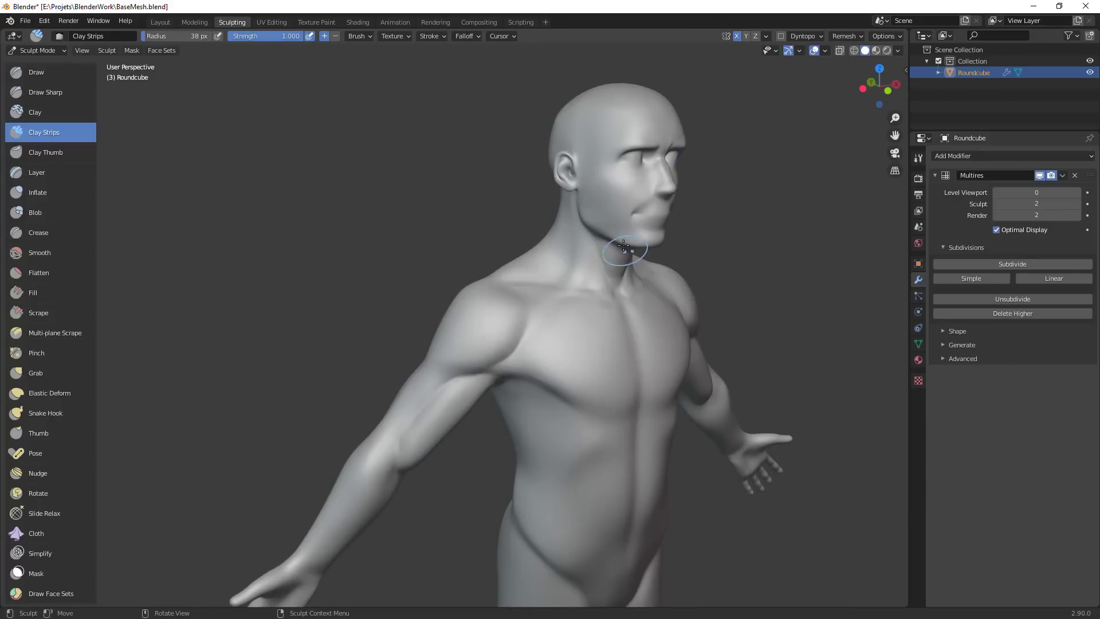
shift+middle_drag(678, 299, 678, 269)
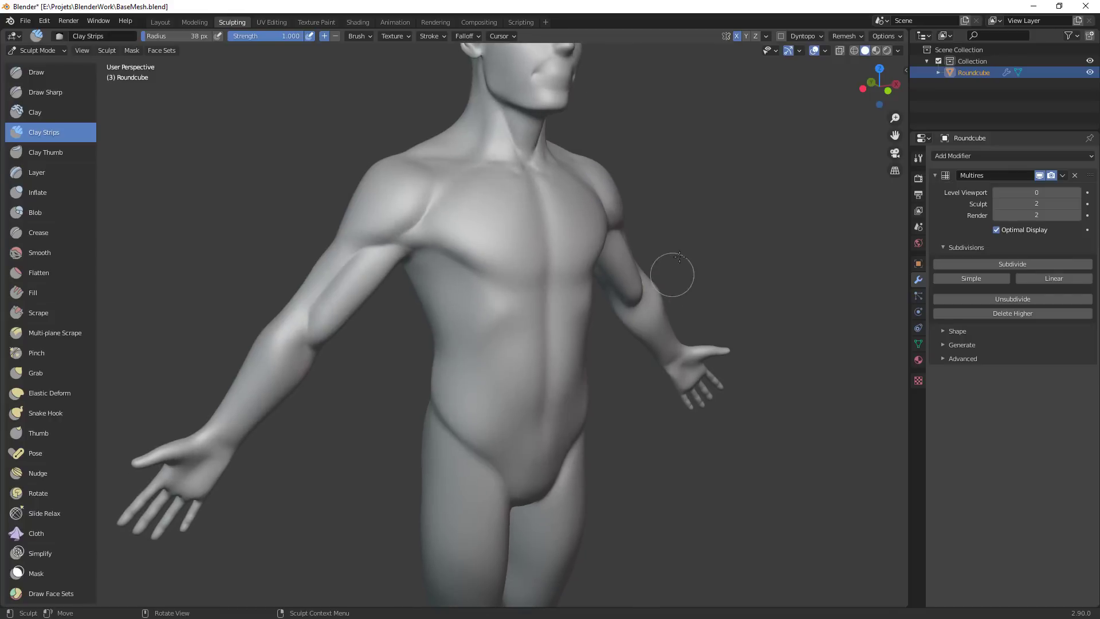
Carve the line between the lips with the Crease brush at a 43 px radius
key(shift+c)
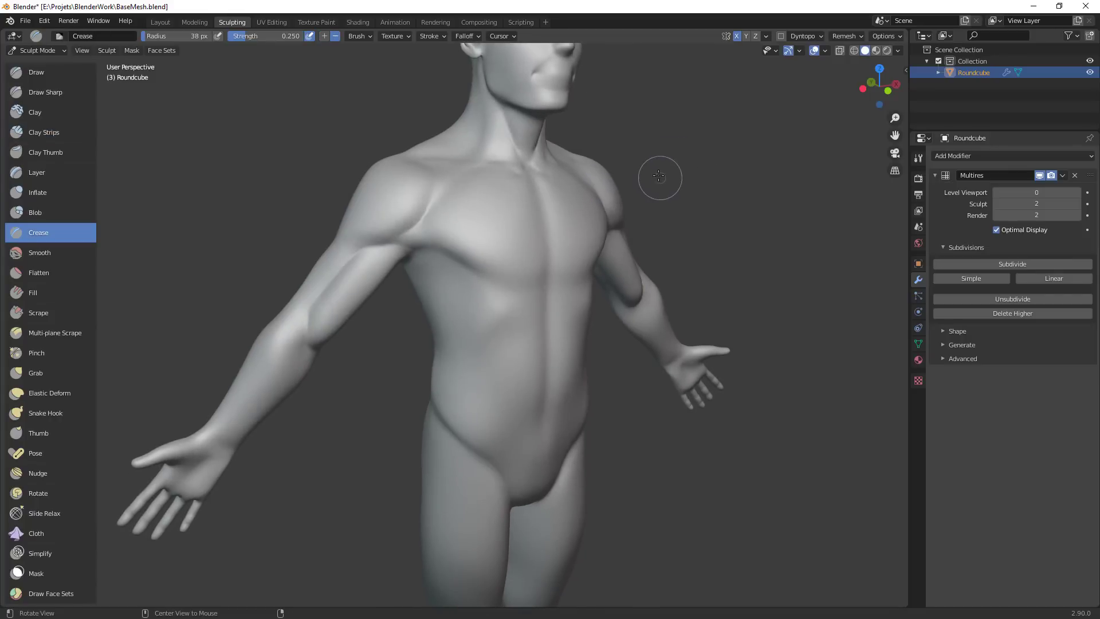
alt+shift+drag(660, 162, 606, 289)
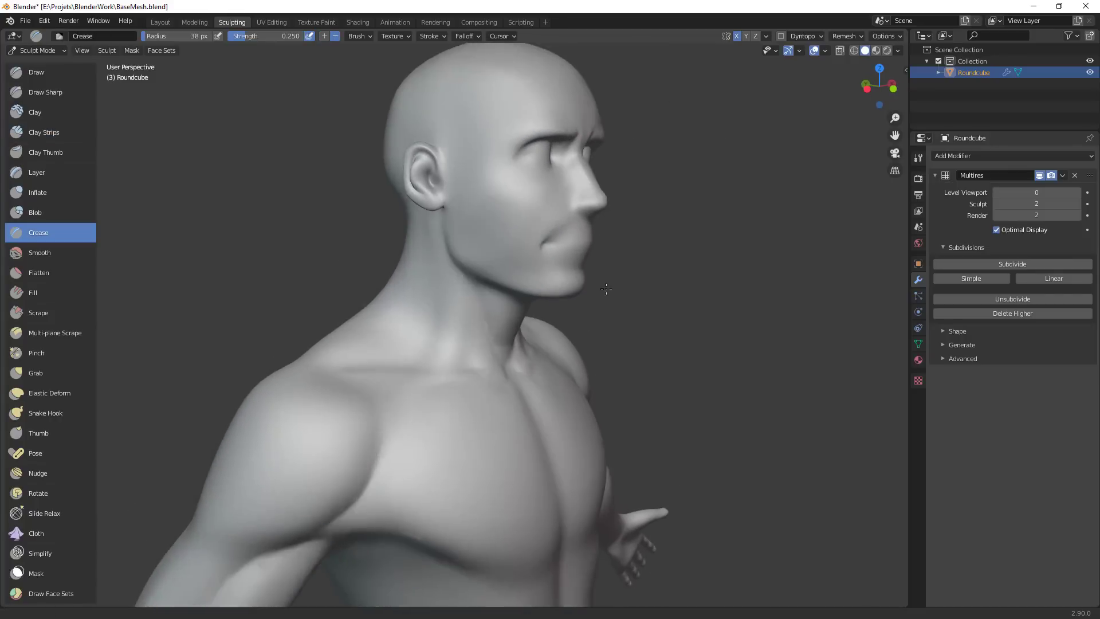
ctrl+middle_drag(607, 289, 680, 243)
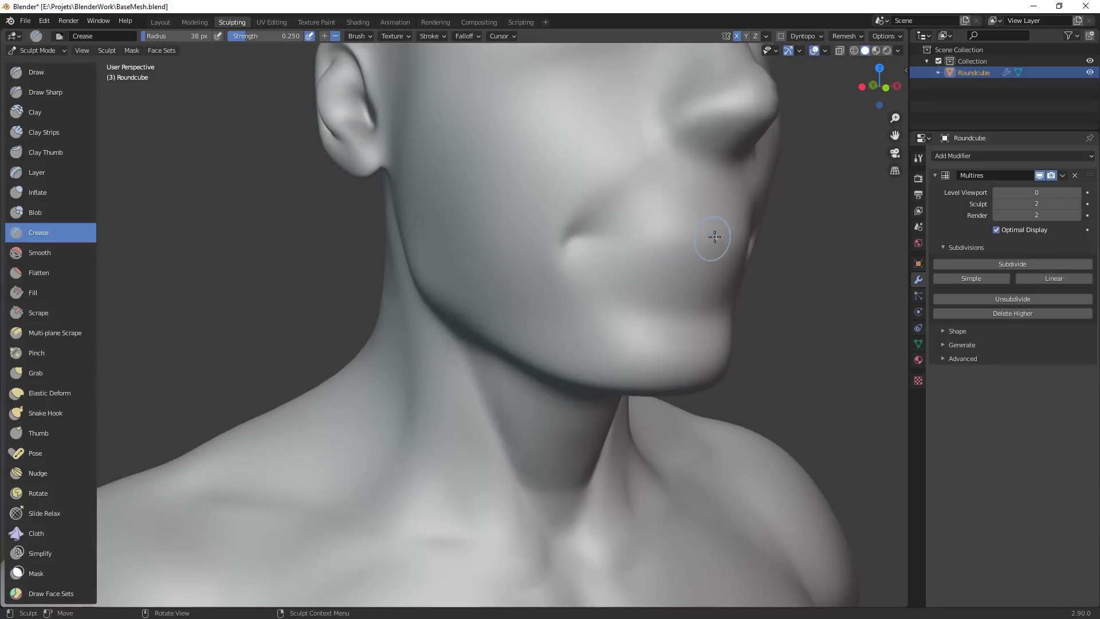
key(f)
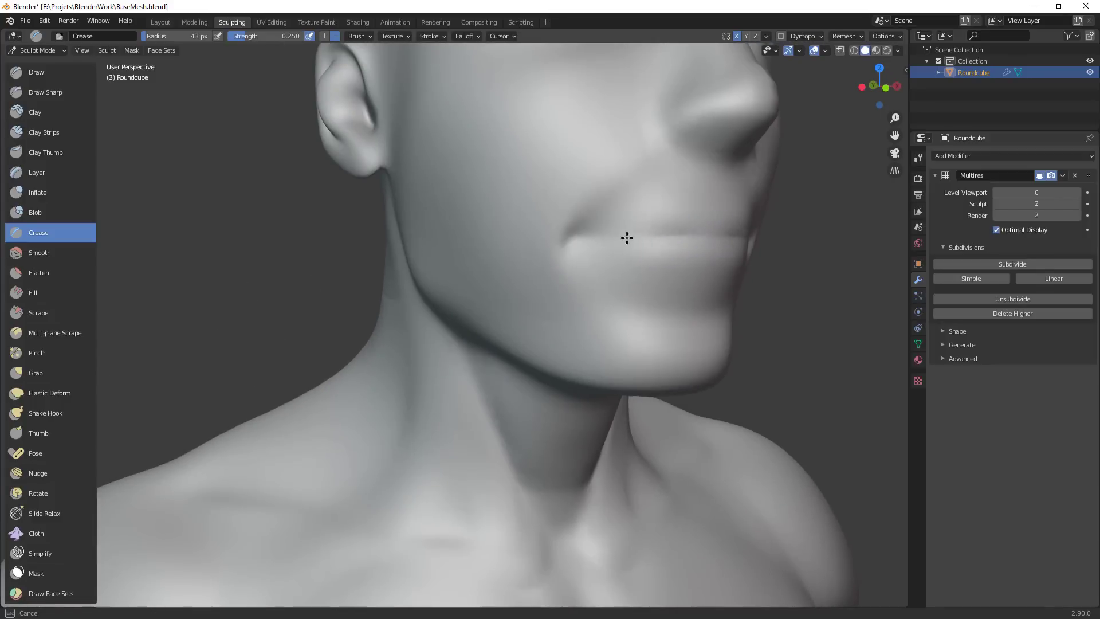
drag(627, 238, 738, 235)
drag(667, 233, 547, 233)
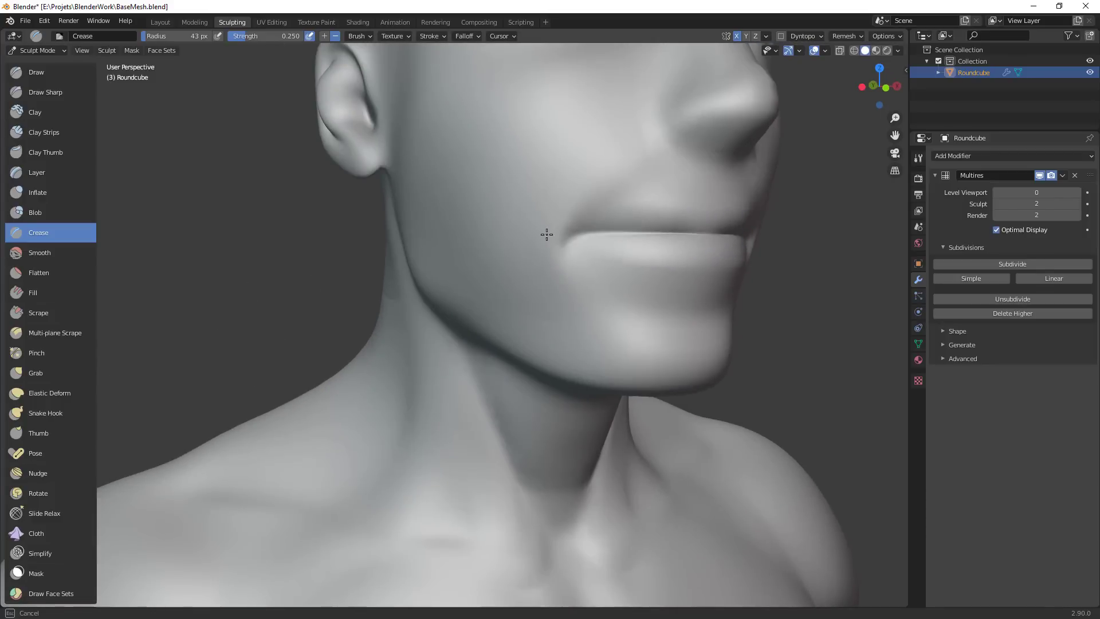
Reshape the mouth corners from beneath the chin with Grab at a 99 px radius
mouse_move(659, 258)
ctrl+alt+mouse_down()
mouse_move(676, 321)
mouse_move(577, 332)
mouse_move(653, 352)
mouse_move(656, 296)
ctrl+alt+mouse_up()
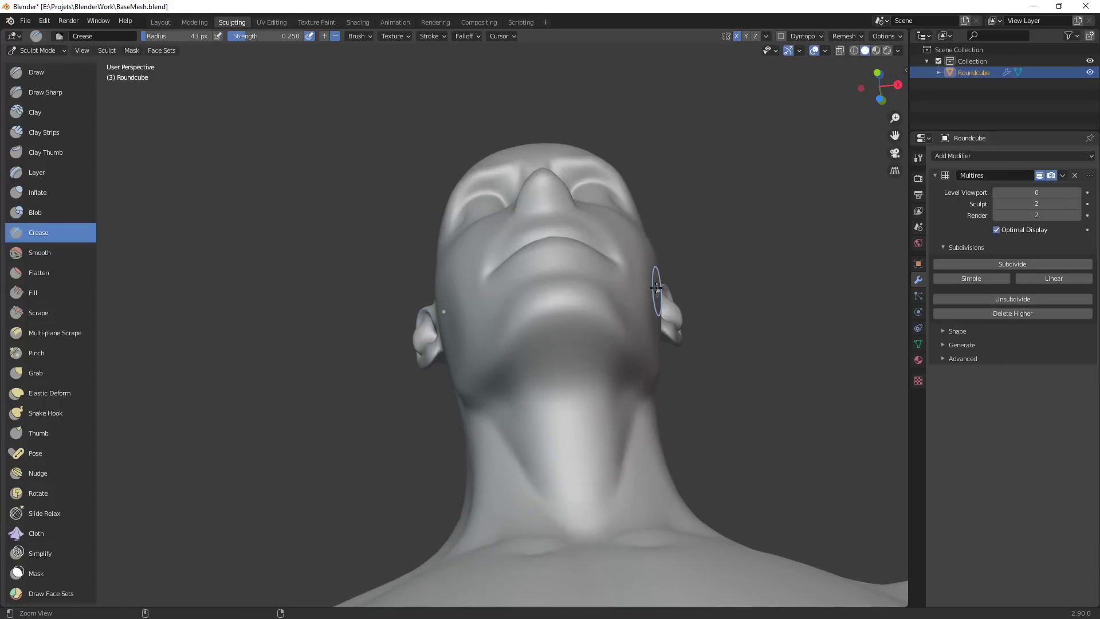
key(g)
key(c)
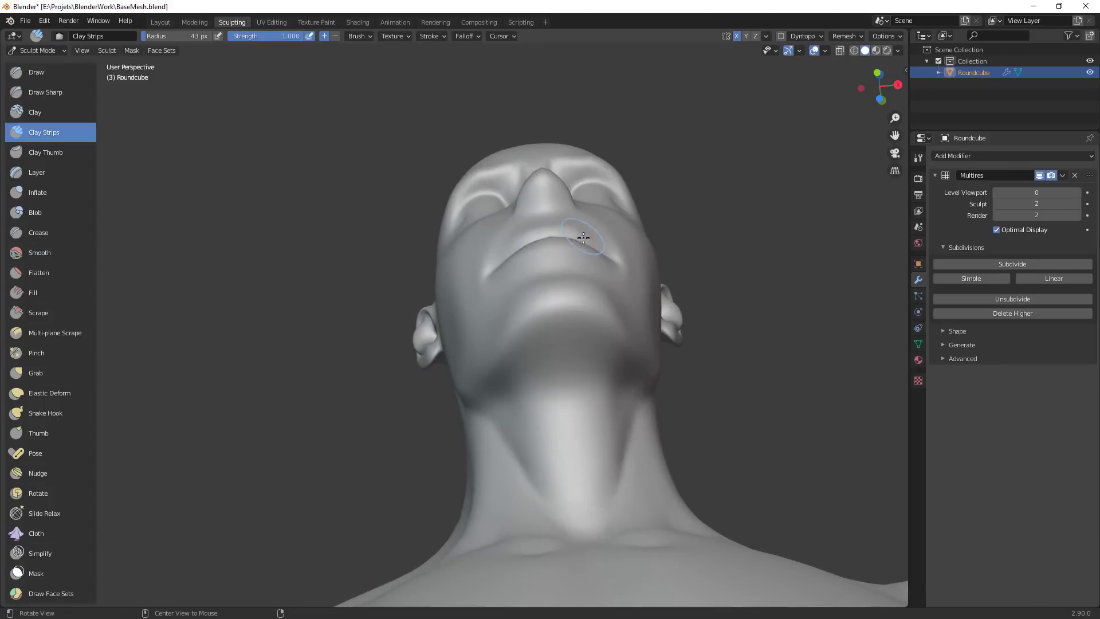
key(g)
alt+drag(602, 226, 572, 221)
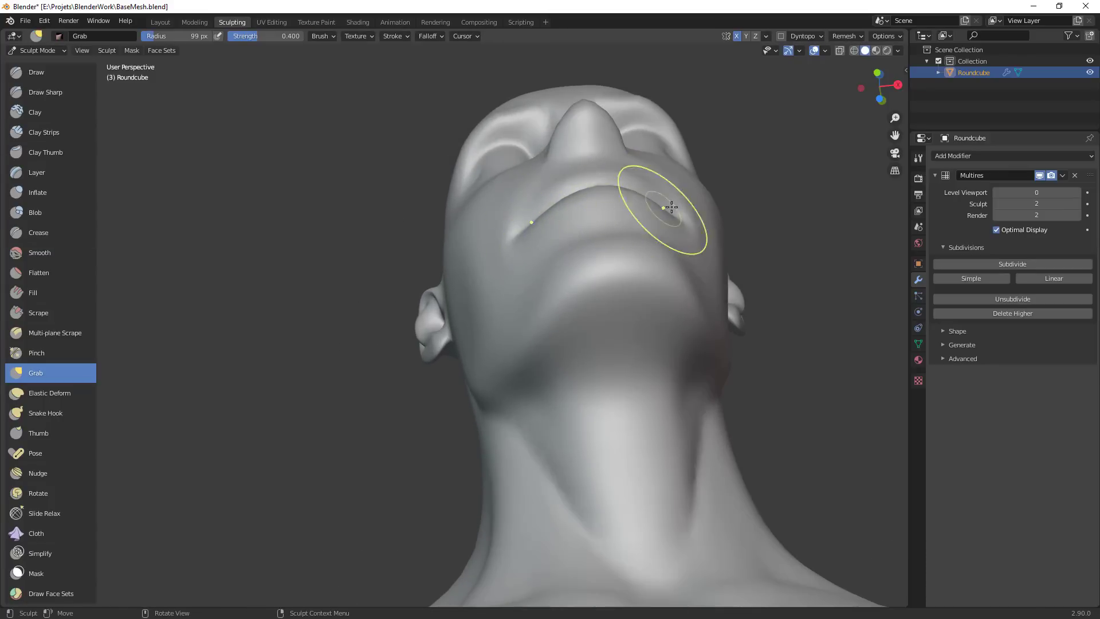
alt+drag(668, 209, 663, 201)
mouse_move(501, 245)
mouse_down()
mouse_move(491, 234)
mouse_move(489, 245)
mouse_up()
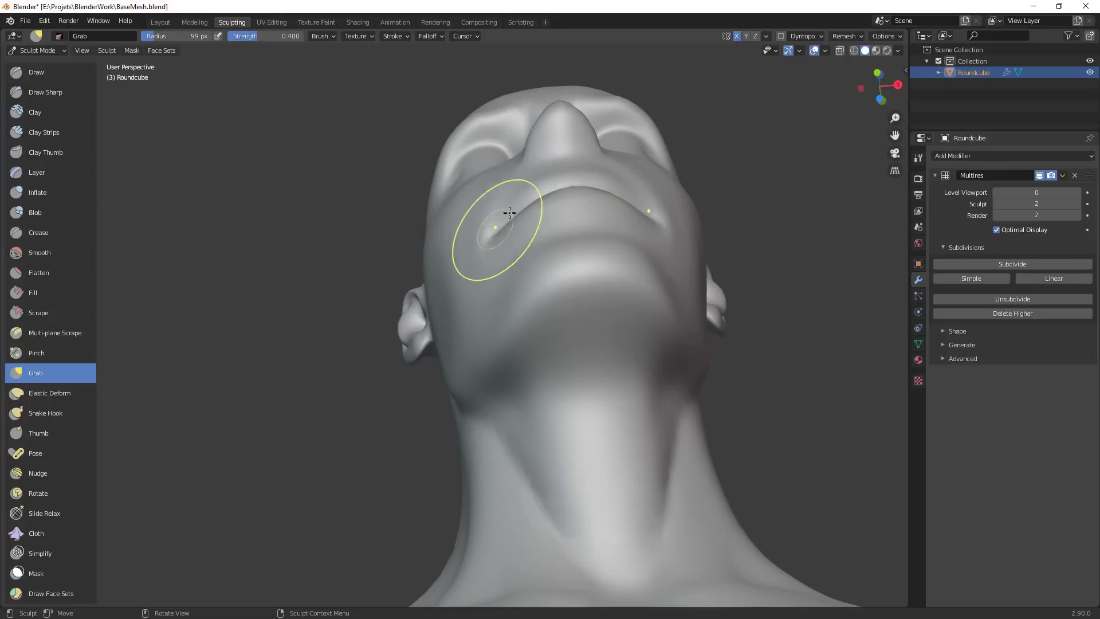
Resize the Grab brush and adjust the curve of the lips near the mouth corner
key(f)
click(656, 212)
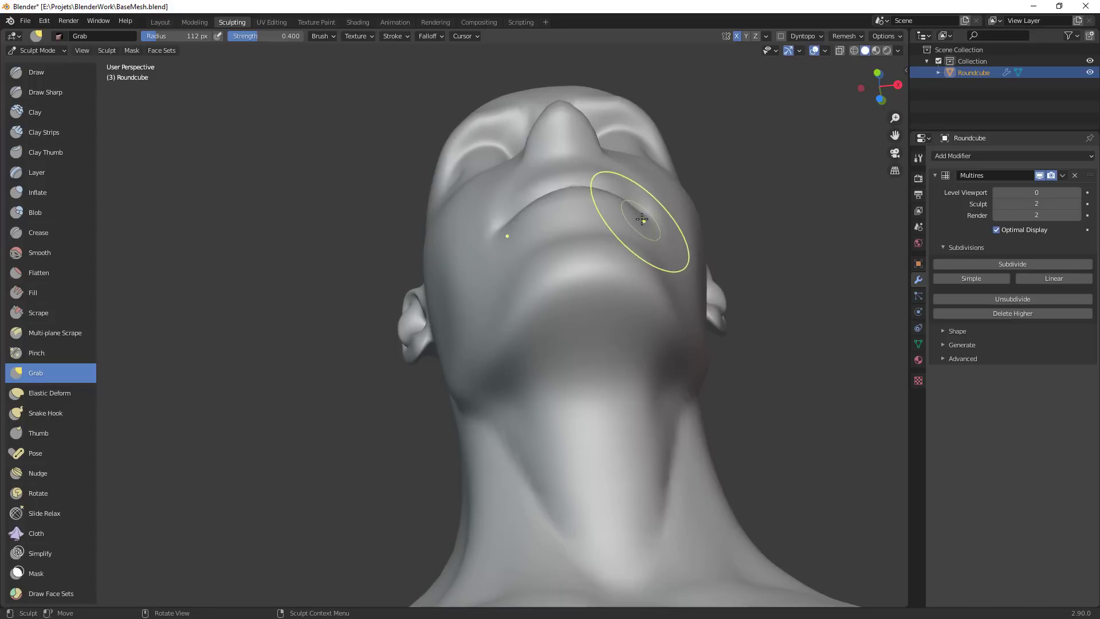
key(f)
click(624, 217)
mouse_move(624, 217)
middle_down()
mouse_move(737, 377)
mouse_move(687, 246)
middle_up()
scroll(665, 249, up, 1)
drag(534, 277, 544, 267)
Set the Grab radius to 84 px and shift the side of the mouth to refine its width
key(f)
click(706, 277)
drag(640, 273, 593, 278)
scroll(584, 285, down, 6)
mouse_move(585, 285)
middle_down()
mouse_move(412, 252)
mouse_move(378, 229)
middle_up()
scroll(379, 224, up, 6)
key(f)
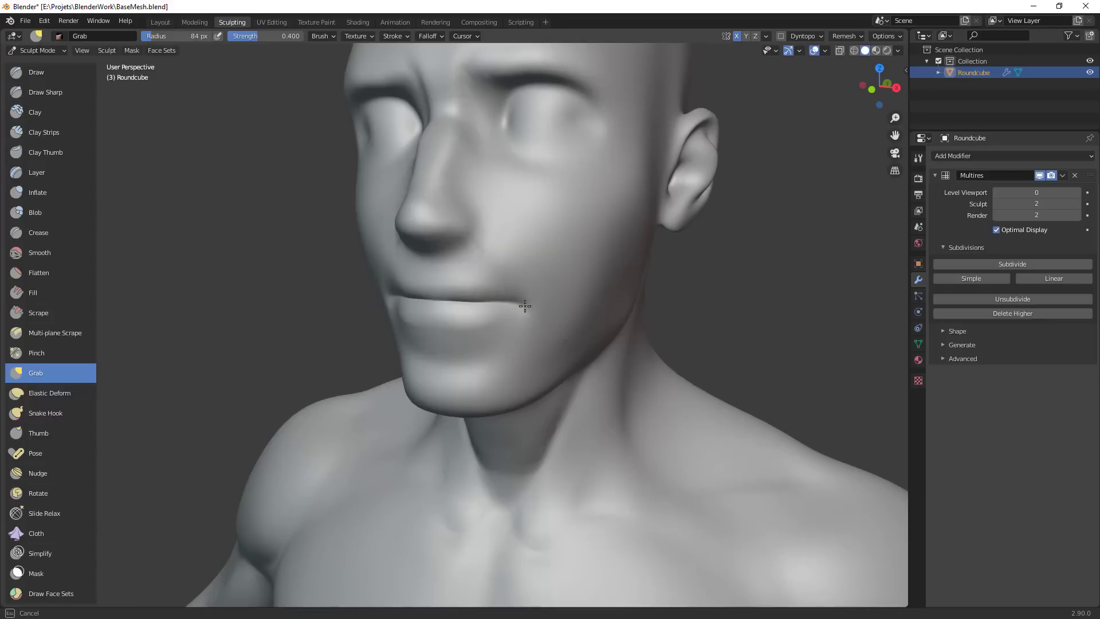
Set the Grab radius to 63 px and nudge the inner brow above the nose
scroll(572, 308, down, 4)
mouse_move(572, 308)
middle_down()
mouse_move(619, 275)
mouse_move(670, 331)
mouse_move(646, 363)
middle_up()
scroll(619, 275, up, 4)
key(f)
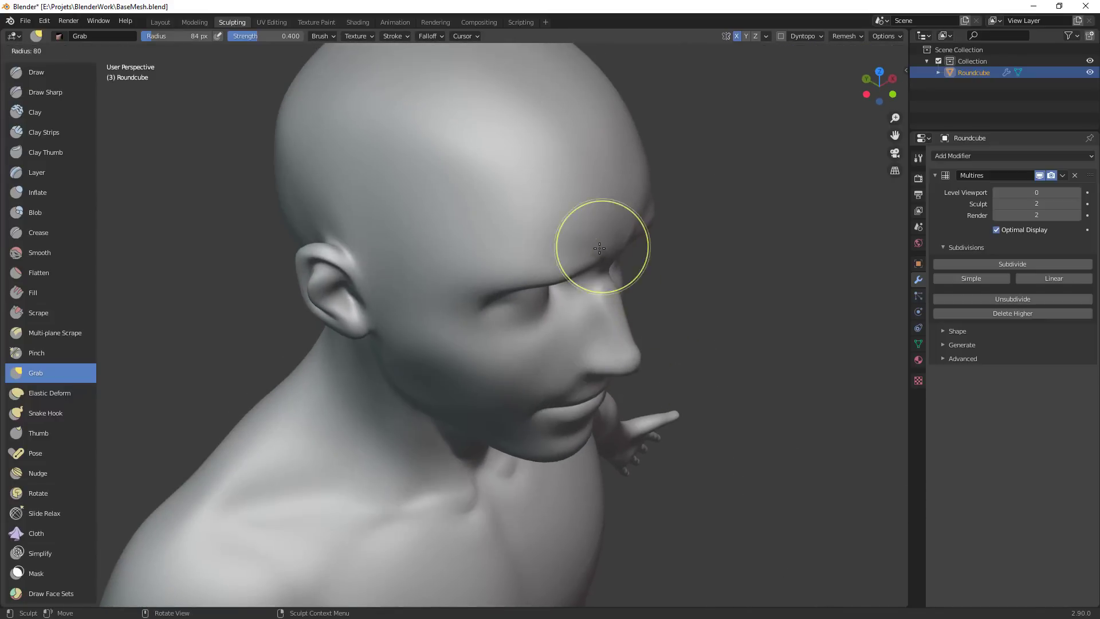
drag(593, 255, 599, 253)
middle_drag(675, 312, 628, 266)
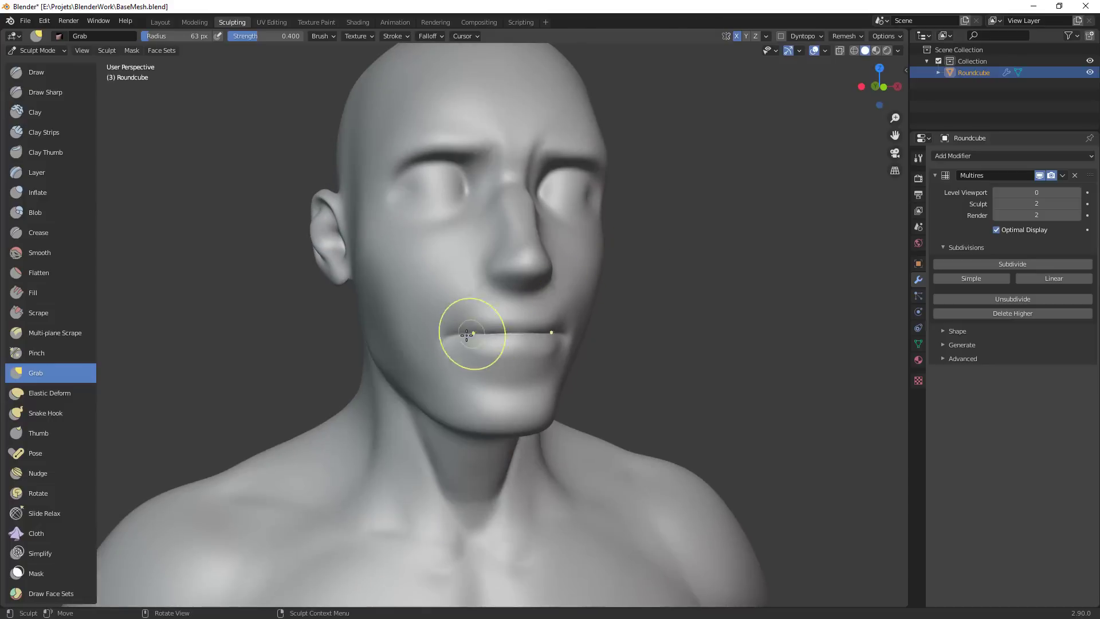
Set the Grab radius to 68 px and move the eyebrow ridge slightly toward the nose
key(f)
click(512, 338)
key(f)
click(503, 151)
drag(458, 150, 467, 148)
Set the Grab radius to 80 px, pull the area below the mouth corner down and raise the area above it
middle_drag(559, 221, 668, 300)
scroll(657, 232, up, 4)
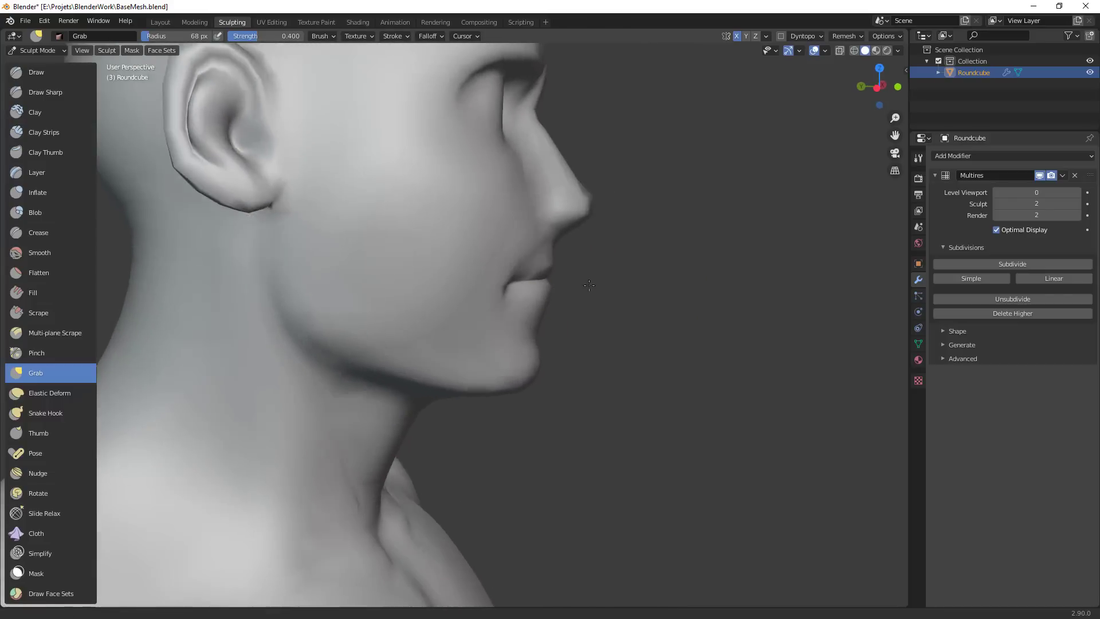
middle_drag(657, 232, 519, 259)
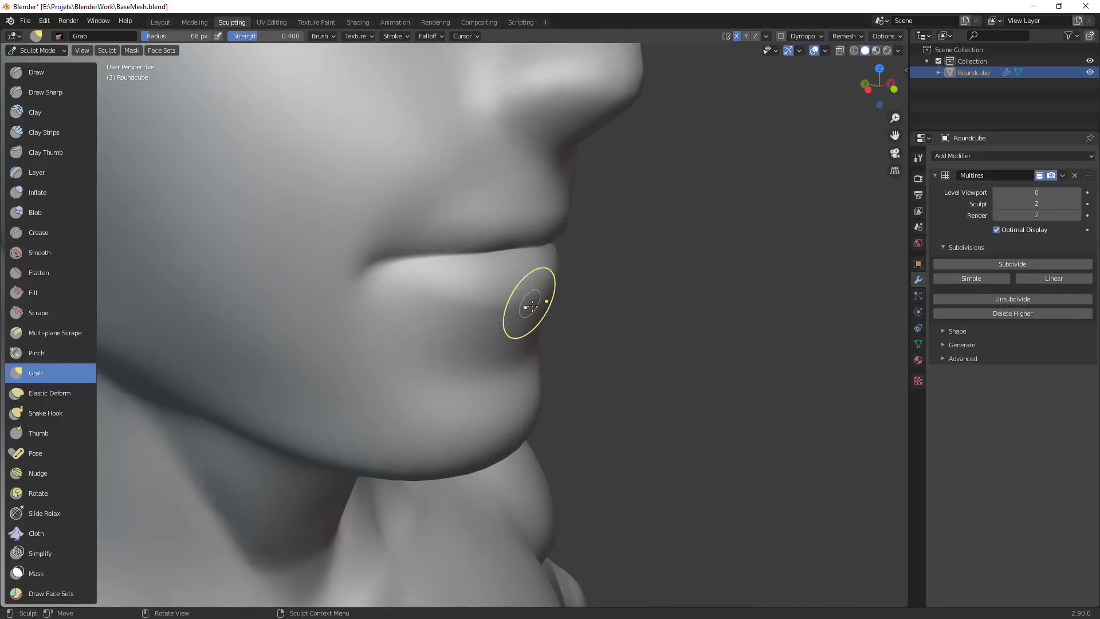
mouse_move(532, 307)
middle_down()
mouse_move(618, 267)
mouse_move(682, 336)
middle_up()
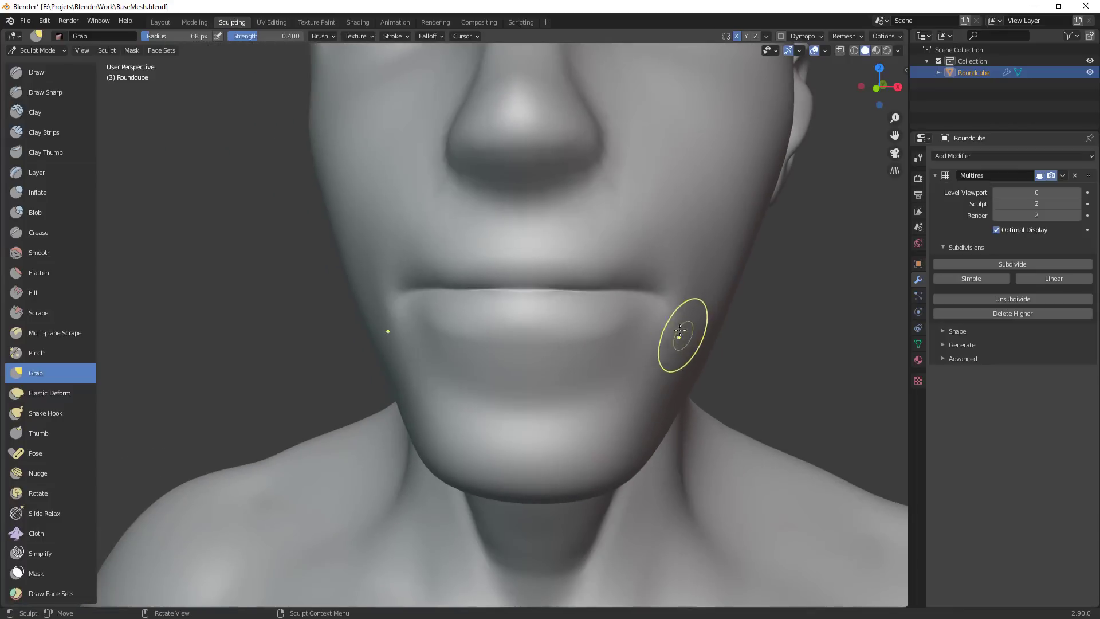
key(f)
click(646, 307)
drag(640, 317, 635, 328)
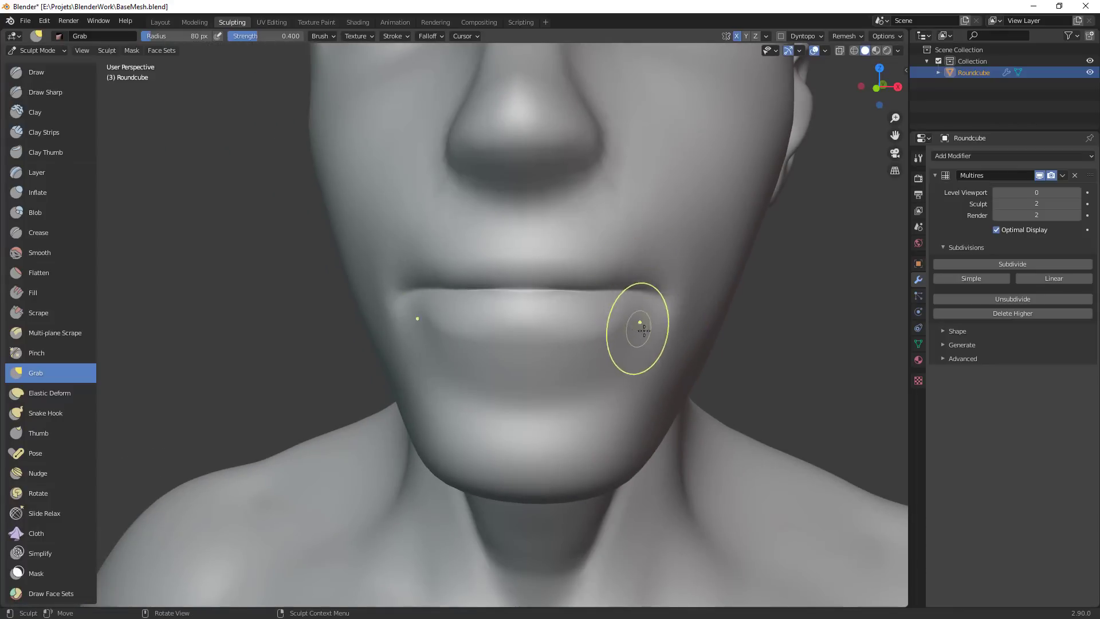
drag(653, 263, 653, 250)
Keep refining the mouth corners with Grab, using radii of 99 px, 110 px and 79 px
middle_drag(659, 267, 601, 282)
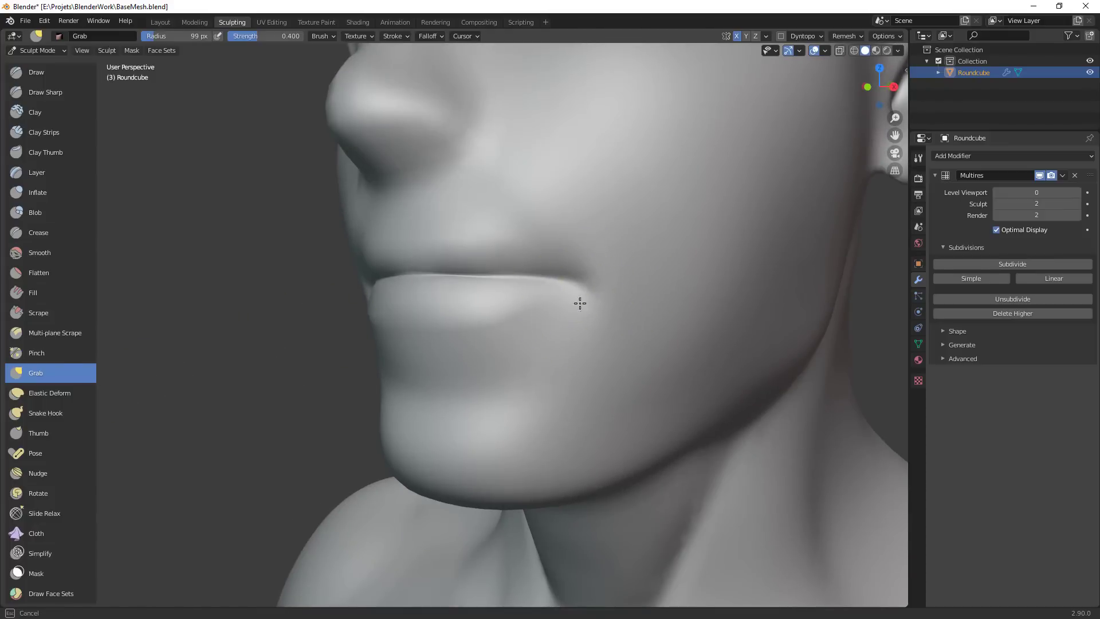
mouse_move(584, 246)
middle_down()
mouse_move(594, 346)
mouse_move(639, 288)
mouse_move(643, 320)
mouse_move(615, 347)
mouse_move(583, 319)
mouse_move(548, 318)
middle_up()
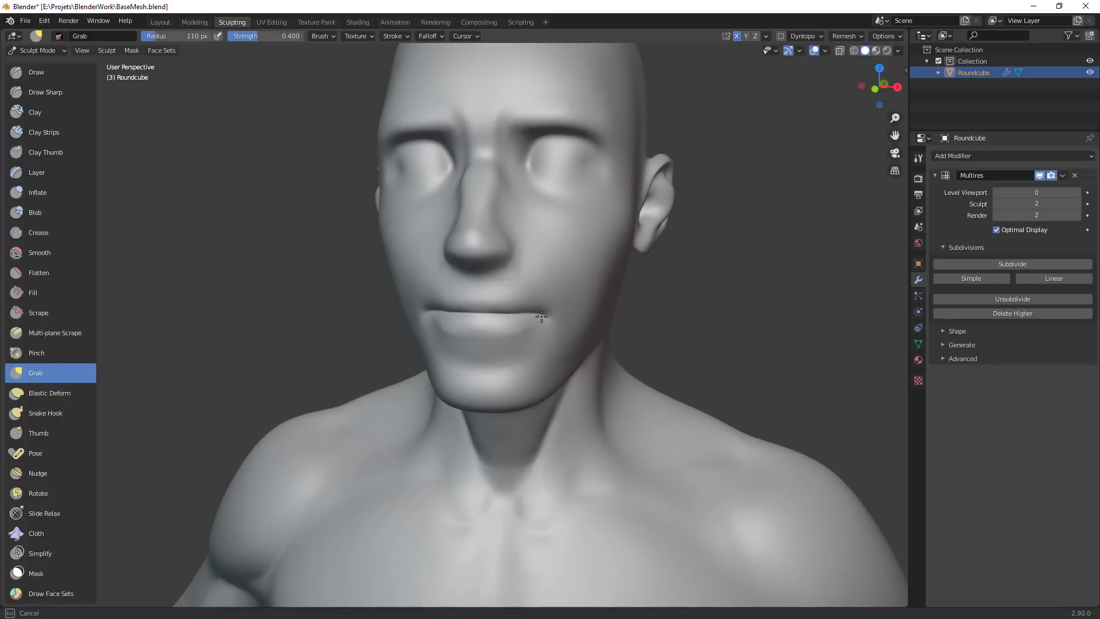
middle_drag(541, 318, 582, 344)
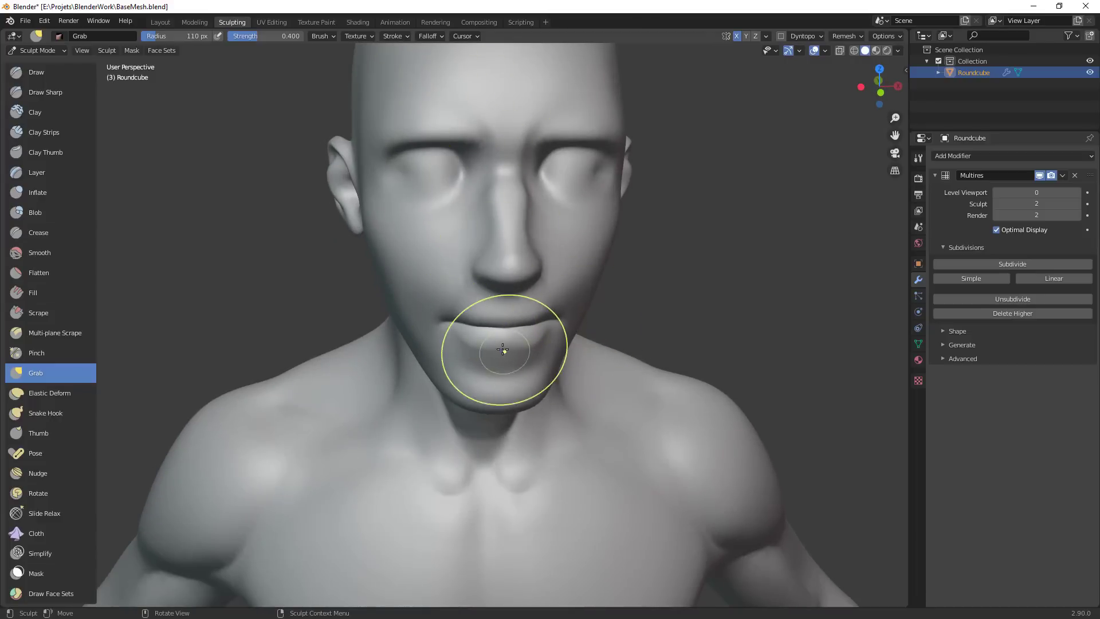
mouse_move(498, 349)
middle_down()
mouse_move(470, 347)
mouse_move(559, 347)
mouse_move(585, 334)
middle_up()
key(f)
click(450, 350)
scroll(535, 438, down, 5)
middle_drag(567, 430, 472, 442)
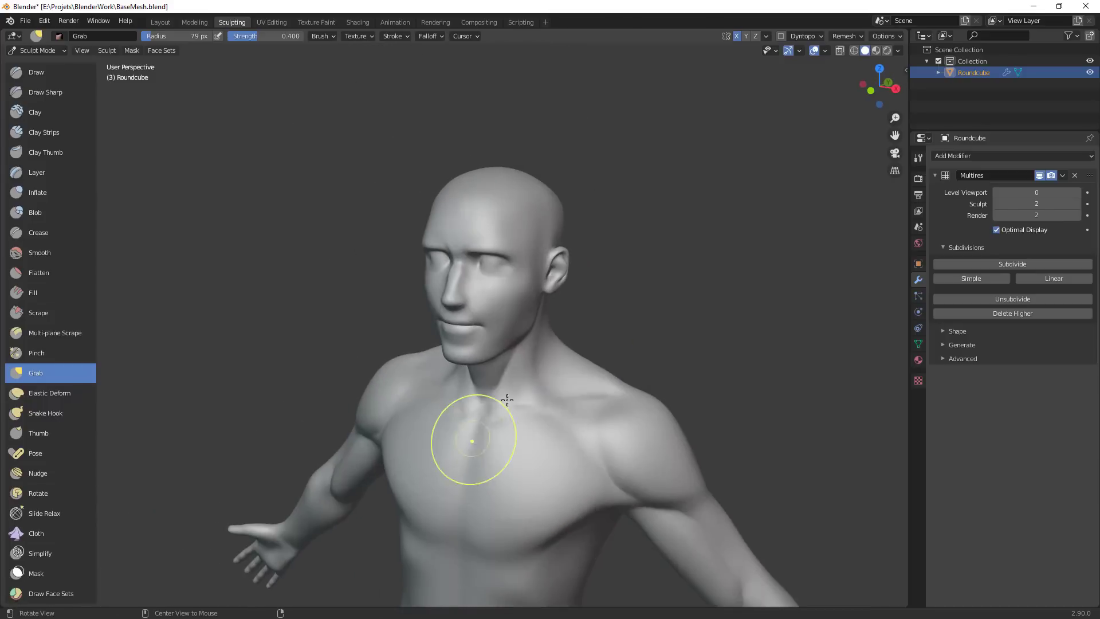
ctrl+alt+drag(512, 384, 542, 216)
alt+shift+drag(532, 282, 580, 281)
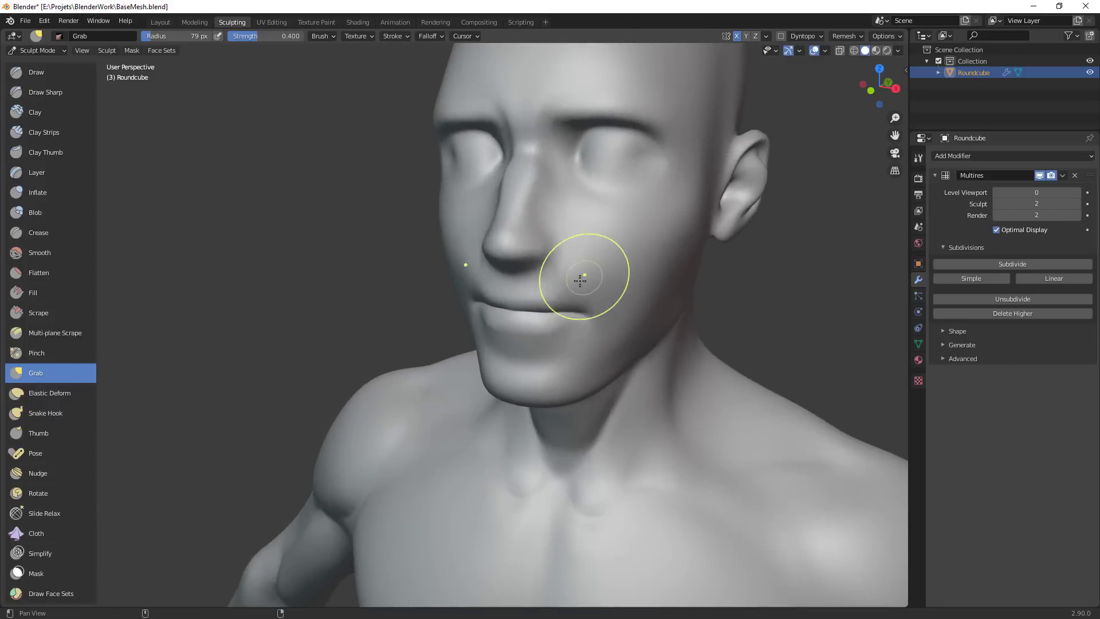
middle_drag(580, 280, 596, 282)
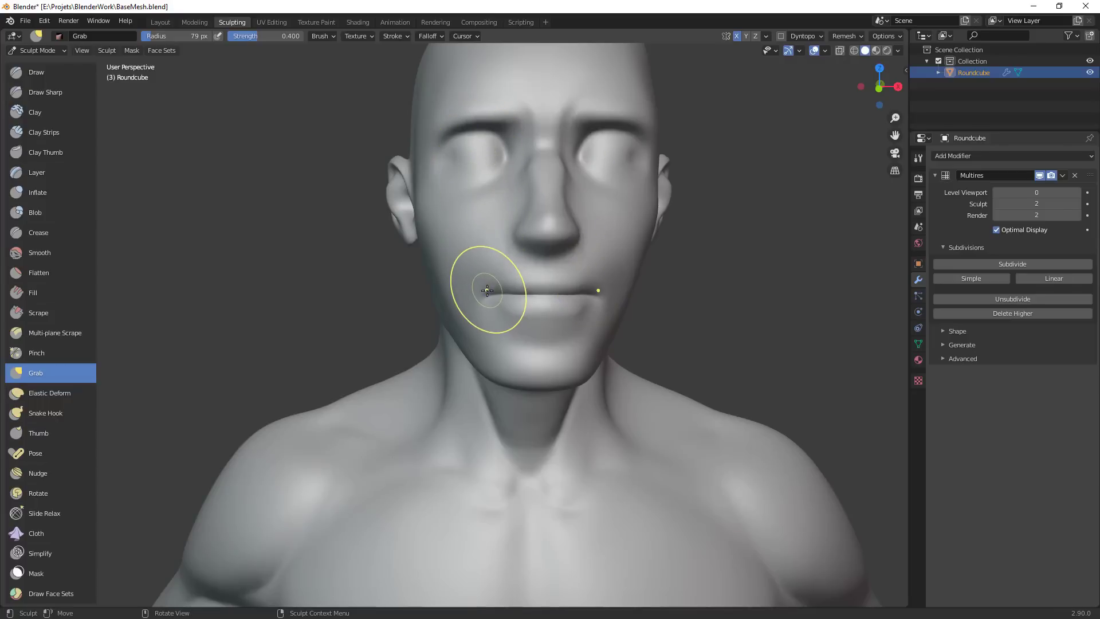
ctrl+middle_drag(582, 268, 619, 332)
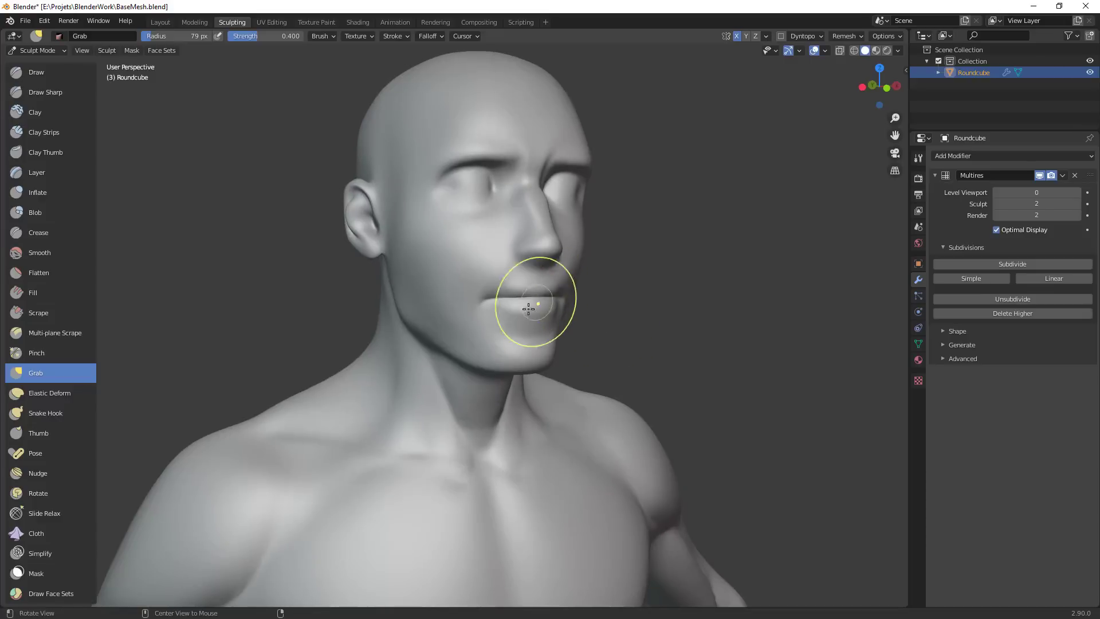
Set the Grab radius to 100 px and pull the rear of the jaw downward
middle_drag(534, 305, 576, 314)
key(f)
click(507, 326)
drag(339, 295, 355, 329)
middle_drag(388, 332, 511, 380)
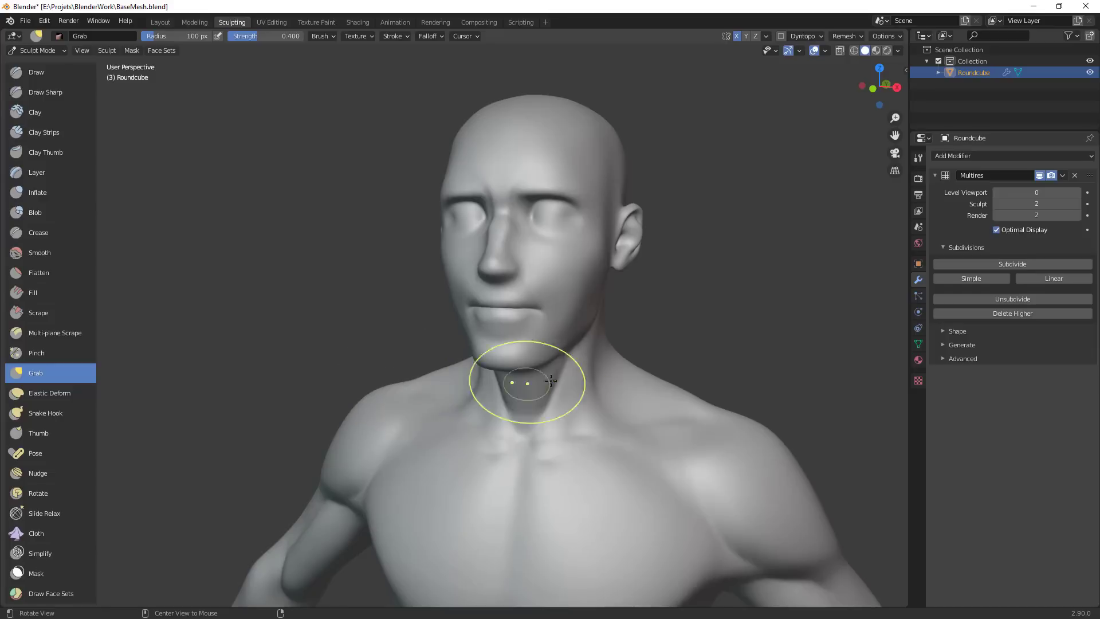
Set the Grab radius to 123 px and shift the lower cheek slightly down toward the jawline
mouse_move(611, 309)
middle_down()
mouse_move(611, 326)
mouse_move(559, 326)
mouse_move(593, 328)
mouse_move(581, 329)
middle_up()
key(f)
click(657, 327)
drag(581, 329, 585, 338)
ctrl+middle_drag(587, 338, 588, 408)
middle_drag(590, 418, 565, 412)
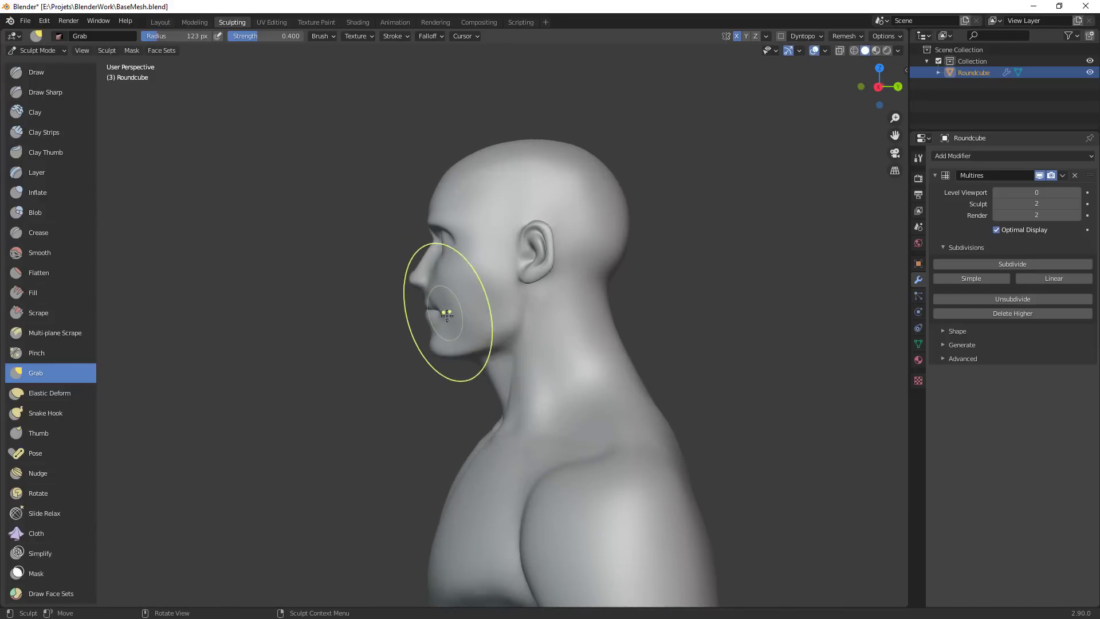
Enlarge the Grab brush and push the mouth corner inward to narrow the mouth
mouse_move(467, 402)
middle_down()
mouse_move(602, 398)
mouse_move(540, 346)
mouse_move(584, 353)
middle_up()
scroll(596, 347, up, 3)
middle_drag(681, 319, 660, 315)
key(f)
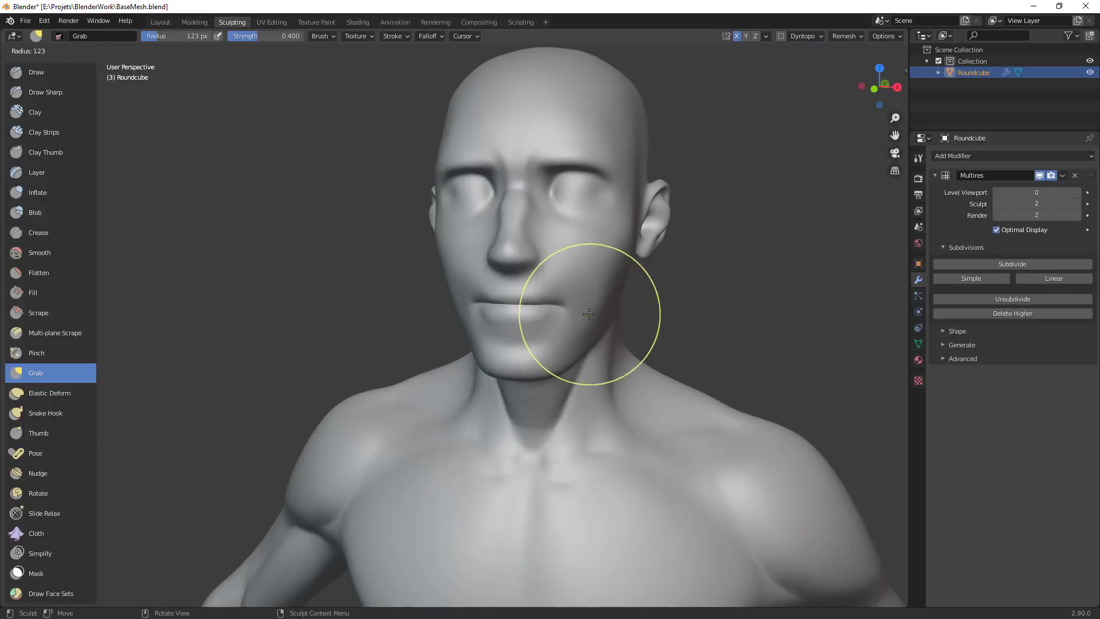
click(652, 314)
drag(552, 307, 519, 308)
Set the Grab radius to 139 px and reshape the jawline and lower cheek with several pulls
middle_drag(412, 355, 496, 366)
key(f)
click(537, 362)
drag(481, 347, 461, 358)
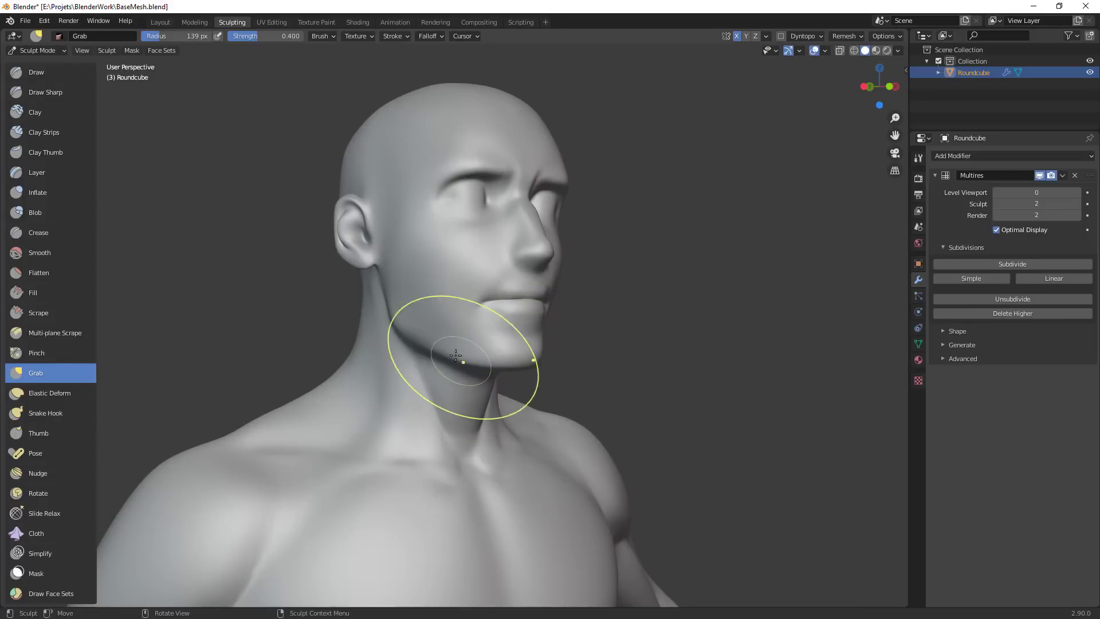
drag(429, 326, 445, 322)
drag(446, 322, 451, 326)
Flatten the side of the face in front of the ear with a smaller Scrape brush
scroll(516, 401, down, 2)
middle_drag(533, 434, 565, 440)
ctrl+middle_drag(575, 401, 499, 445)
mouse_move(565, 283)
ctrl+middle_down()
mouse_move(568, 242)
mouse_move(569, 343)
mouse_move(520, 327)
ctrl+middle_up()
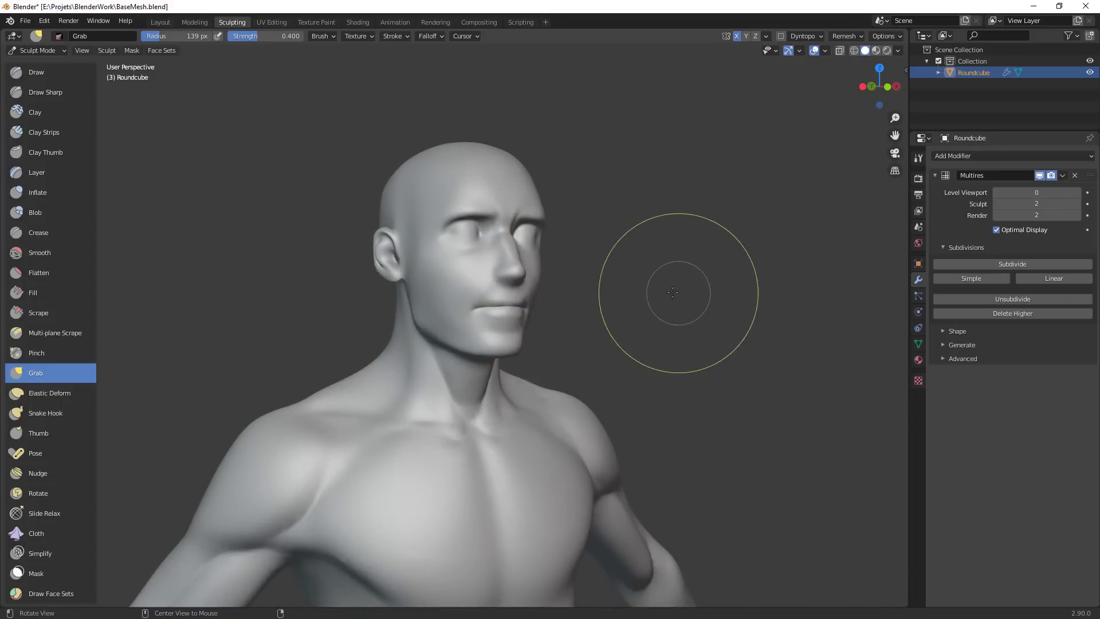
middle_drag(663, 290, 590, 290)
scroll(631, 246, up, 2)
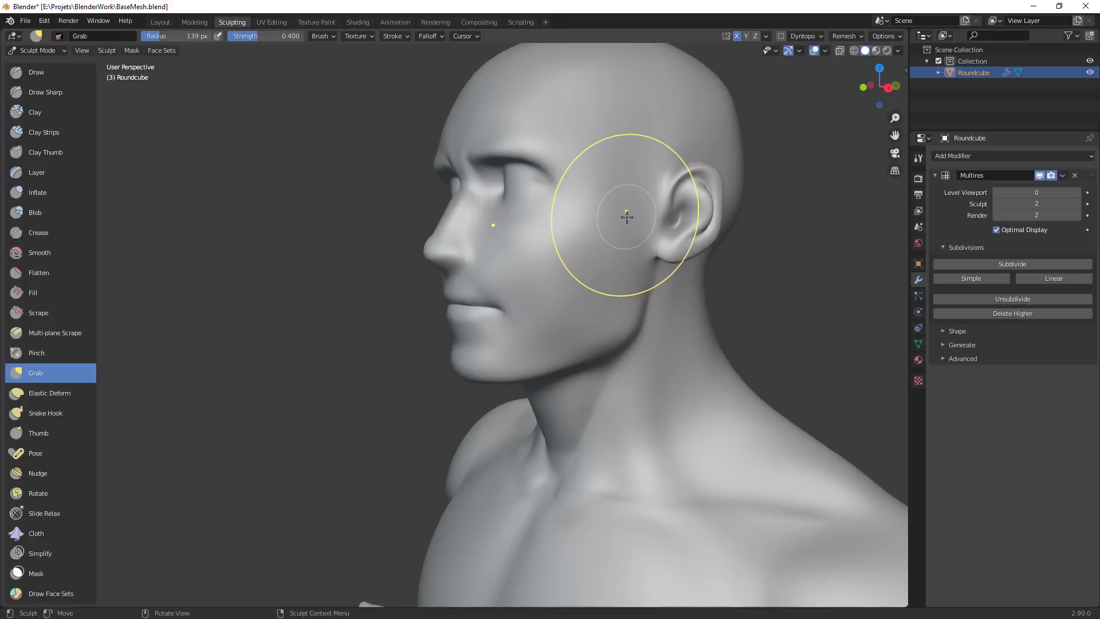
key(shift+t)
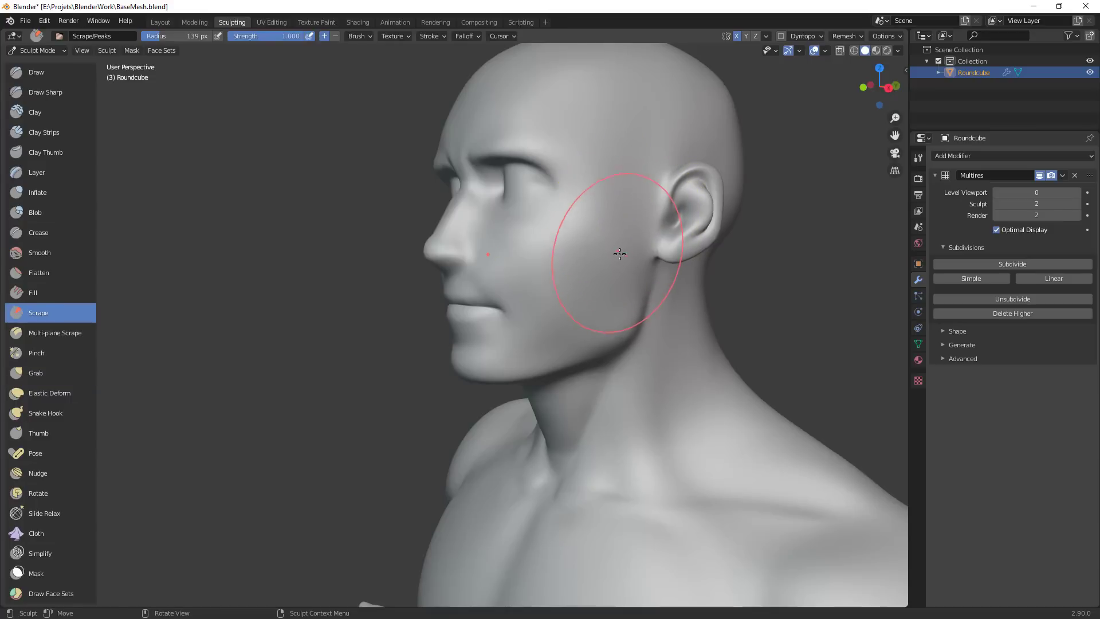
key(f)
click(597, 246)
mouse_move(622, 260)
mouse_down()
mouse_move(565, 290)
mouse_move(616, 275)
mouse_up()
Set the Scrape radius to 68 px and flatten the lower cheek above the jawline
key(f)
click(655, 277)
drag(575, 318, 592, 290)
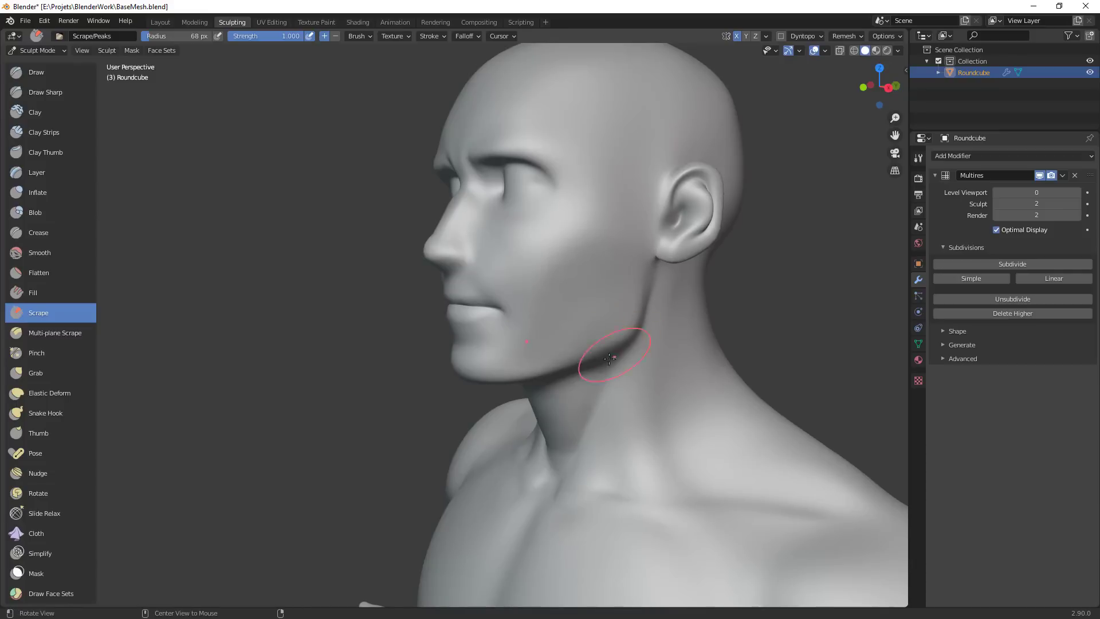
middle_drag(609, 359, 634, 302)
middle_drag(454, 344, 412, 307)
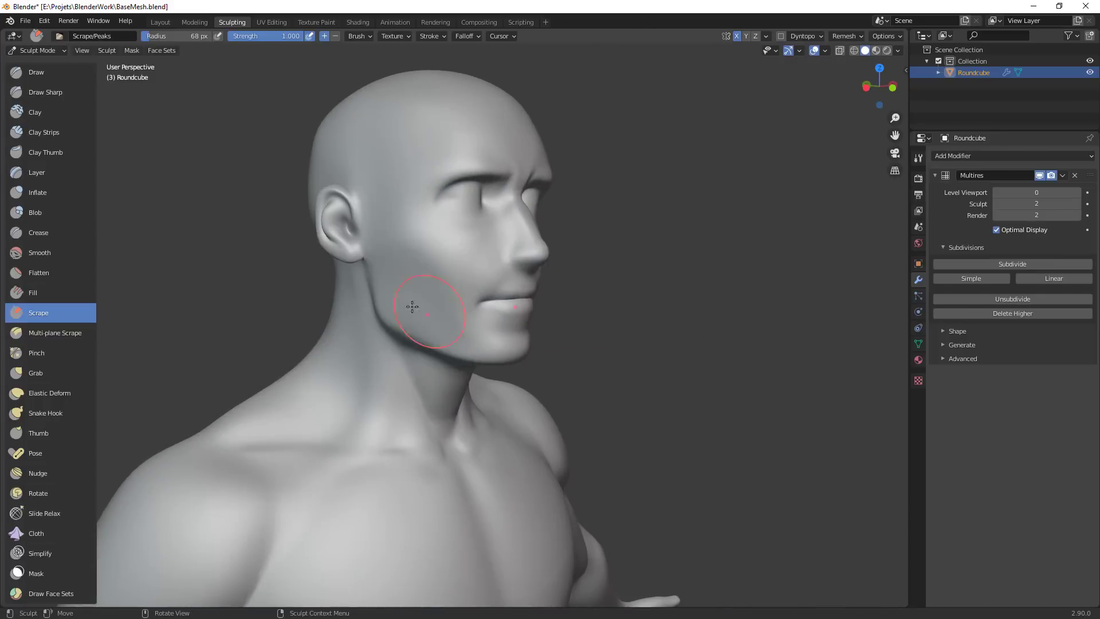
drag(412, 306, 395, 303)
Set the Scrape radius to 58 px and plane the cheek from the cheekbone down toward the jaw angle
middle_drag(483, 350, 540, 342)
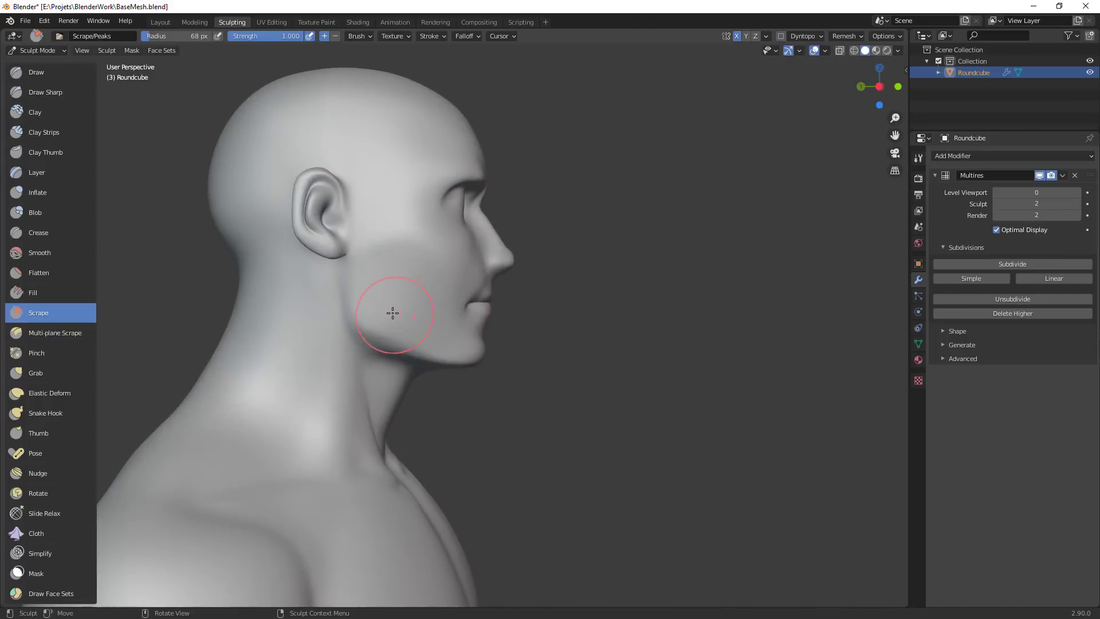
key(f)
click(382, 298)
drag(406, 257, 389, 298)
mouse_move(552, 307)
middle_down()
mouse_move(473, 282)
mouse_move(541, 288)
mouse_move(503, 266)
middle_up()
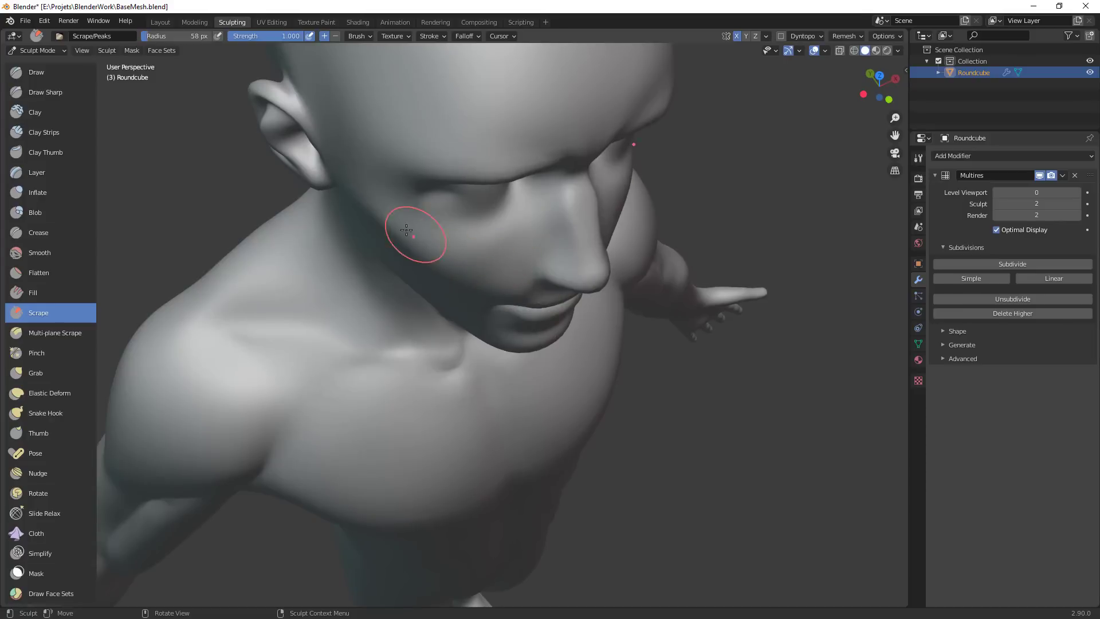
Finish planing the upper cheek and cheekbone below the eye with Scrape strokes
drag(407, 229, 422, 226)
mouse_move(495, 247)
mouse_down()
mouse_move(503, 210)
mouse_move(412, 222)
mouse_up()
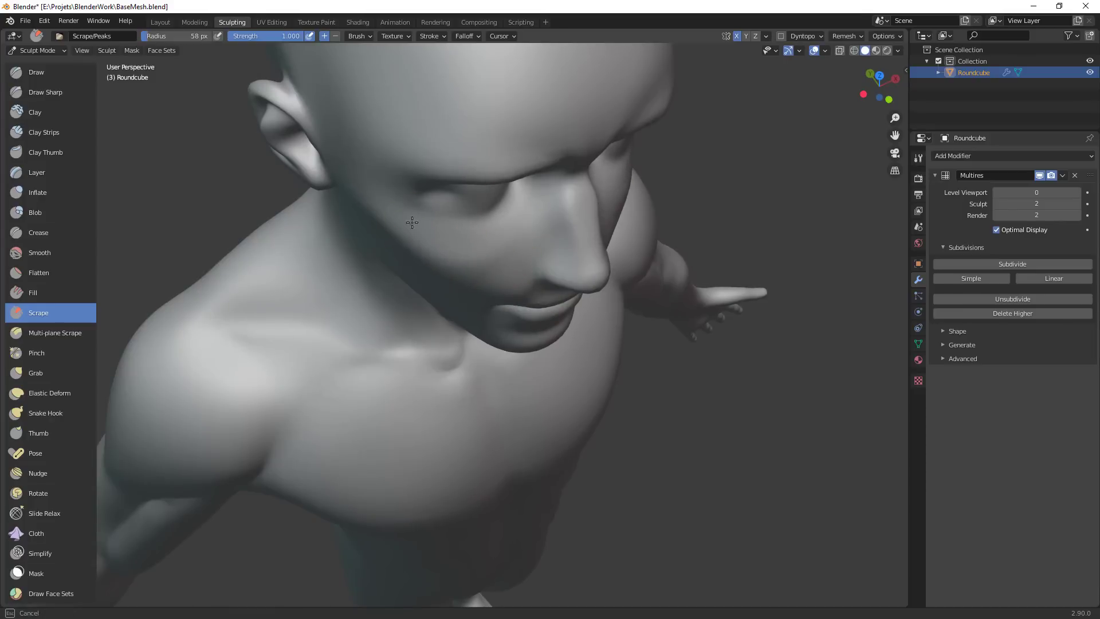
ctrl+middle_drag(581, 262, 565, 282)
middle_drag(617, 322, 539, 312)
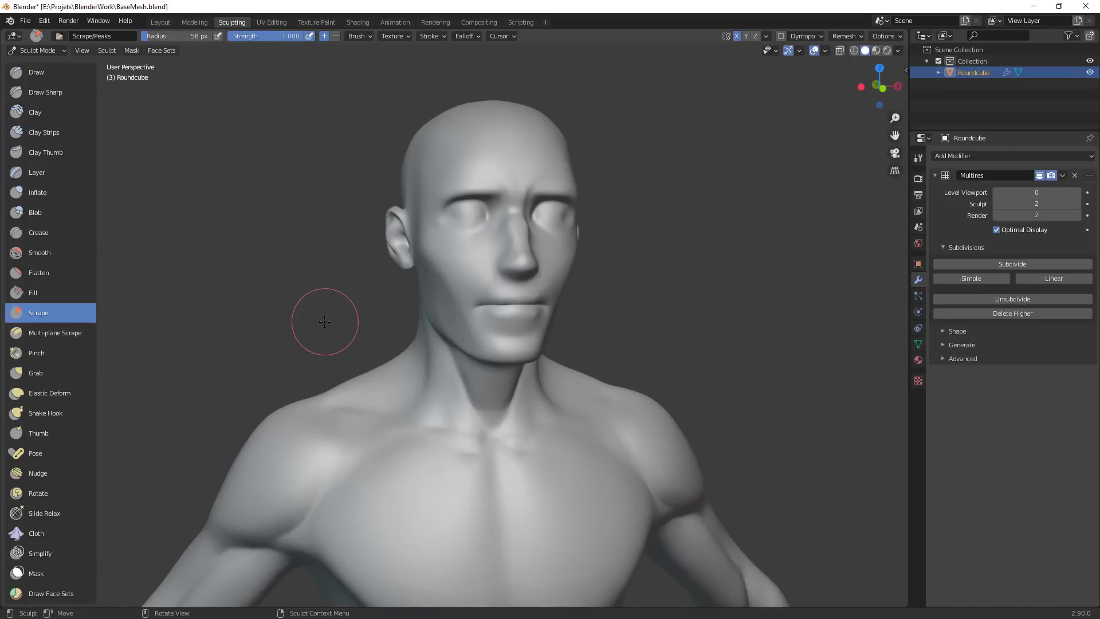
mouse_move(498, 315)
middle_down()
mouse_move(505, 245)
mouse_move(519, 241)
middle_up()
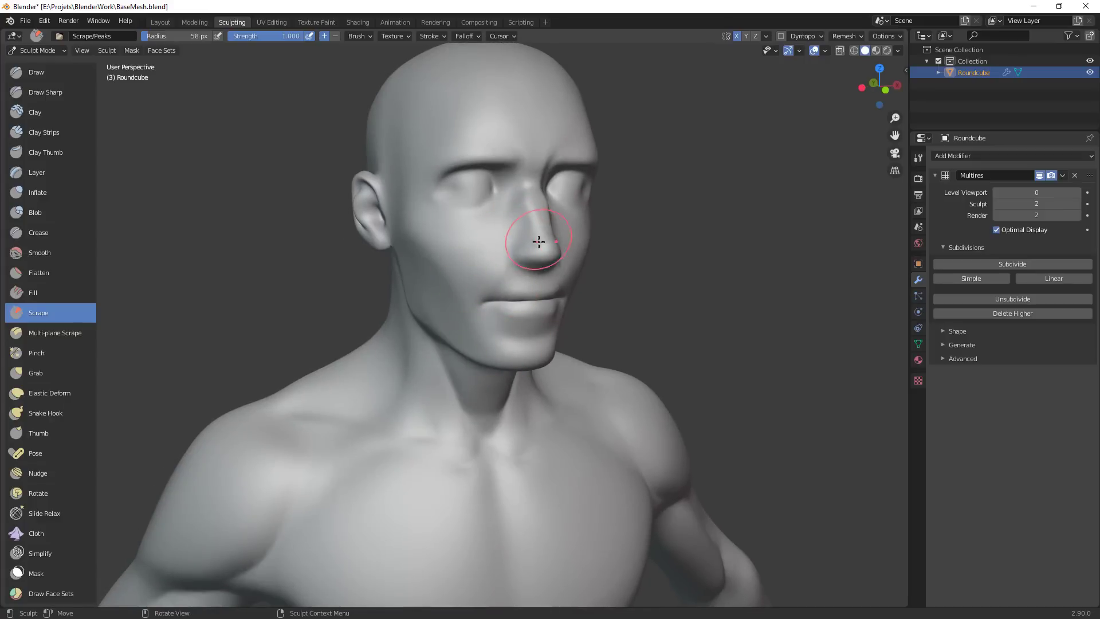
mouse_move(539, 241)
middle_down()
mouse_move(557, 362)
mouse_move(573, 362)
middle_up()
Set the Grab radius to 87 px and reshape the back of the jaw below the ear with short pulls
key(g)
key(f)
click(441, 297)
drag(373, 293, 377, 289)
drag(377, 289, 383, 295)
scroll(491, 455, down, 4)
mouse_move(491, 454)
middle_down()
mouse_move(536, 371)
mouse_move(524, 298)
middle_up()
scroll(459, 194, up, 4)
mouse_move(463, 179)
shift+middle_down()
mouse_move(476, 321)
mouse_move(502, 273)
mouse_move(458, 218)
shift+middle_up()
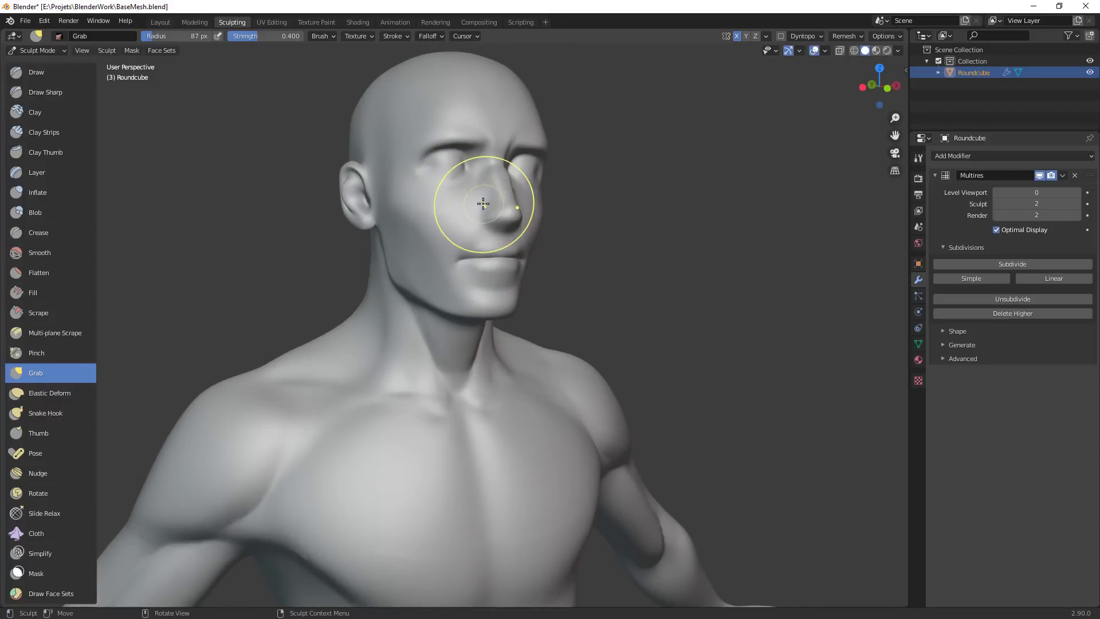
Switch to Clay Strips, set its radius to 41 px and build up the cheek beside the mouth corner
key(c)
key(f)
click(441, 217)
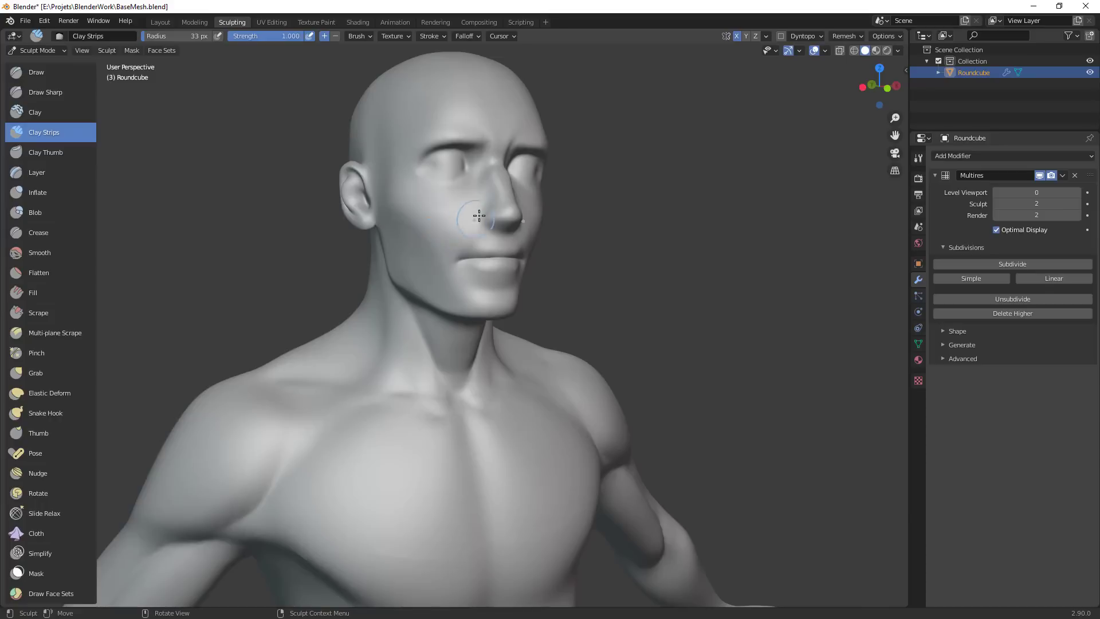
ctrl+middle_drag(486, 201, 504, 166)
middle_drag(510, 129, 525, 156)
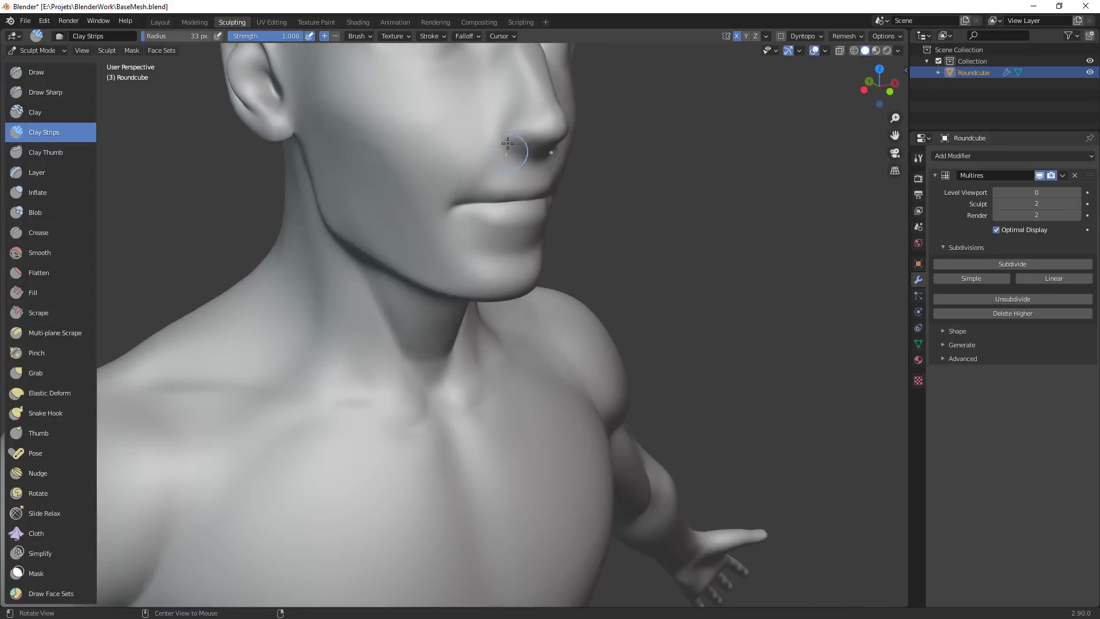
shift+middle_drag(499, 106, 513, 179)
key(f)
click(489, 178)
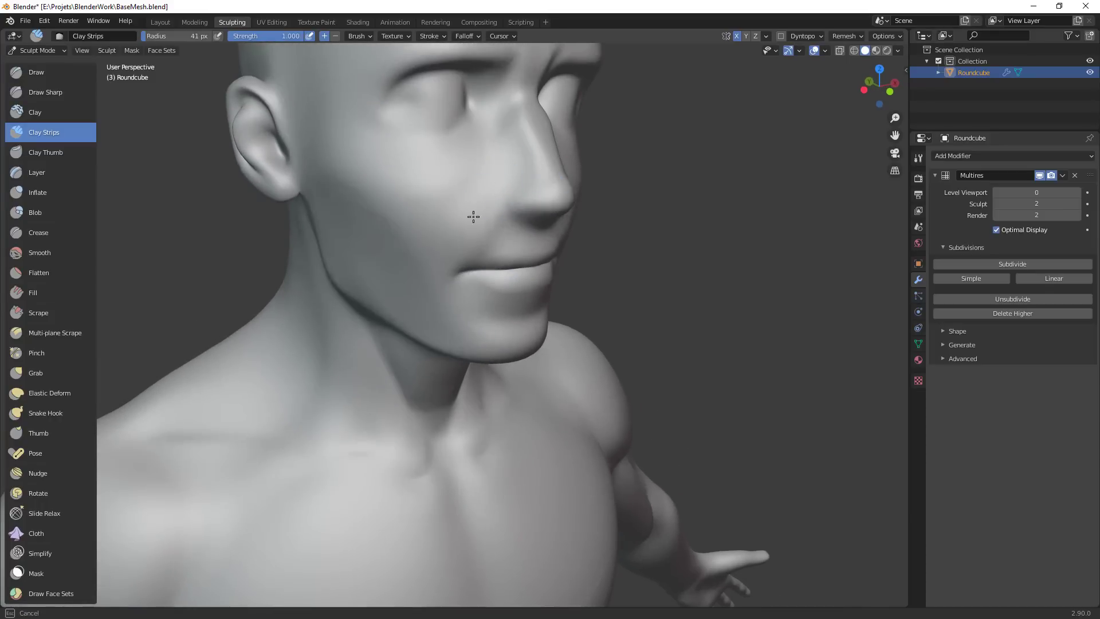
middle_drag(475, 307, 604, 287)
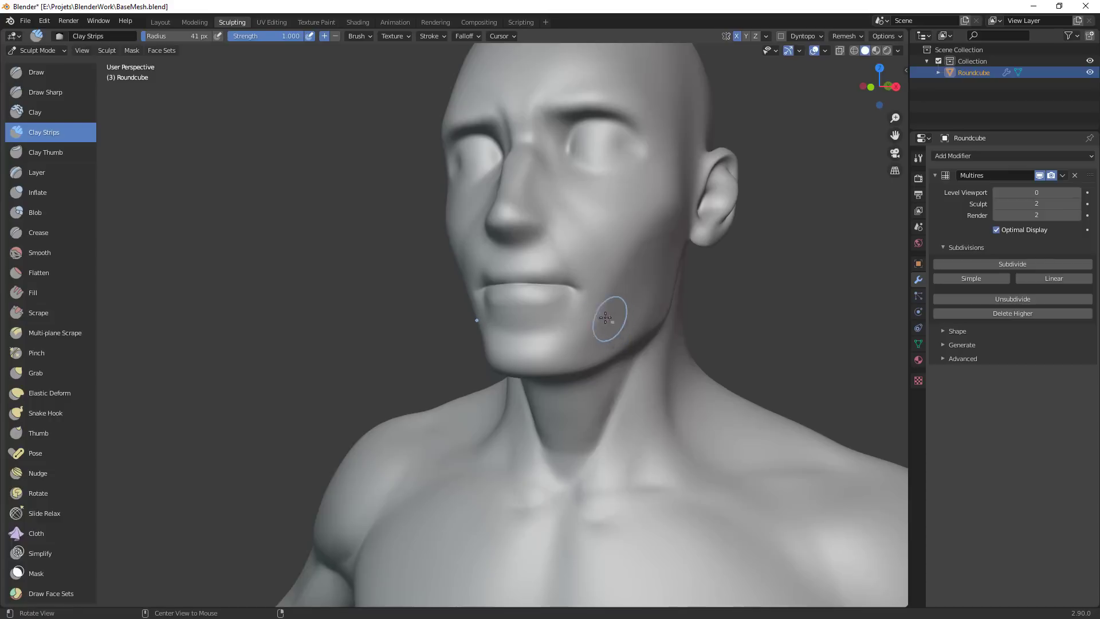
alt+drag(569, 329, 617, 322)
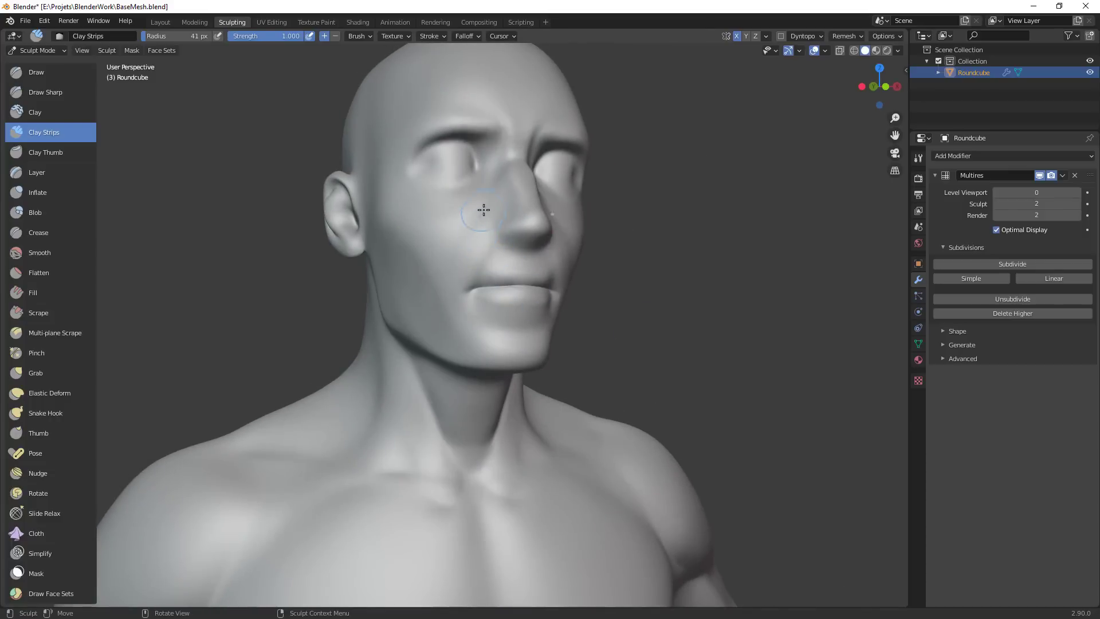
middle_drag(506, 338, 479, 218)
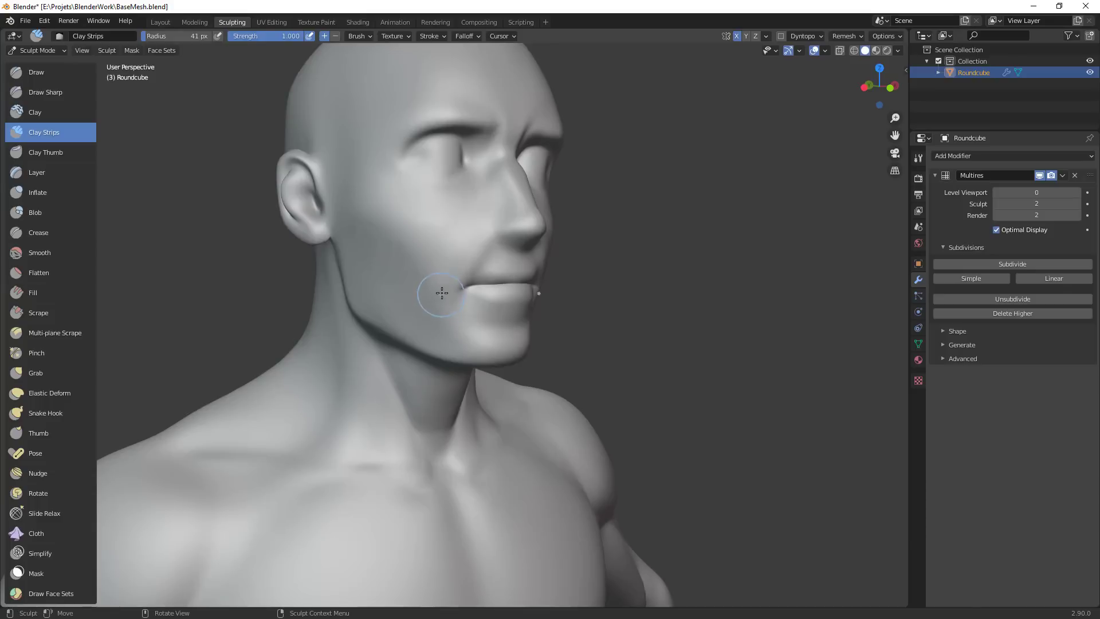
drag(450, 287, 452, 253)
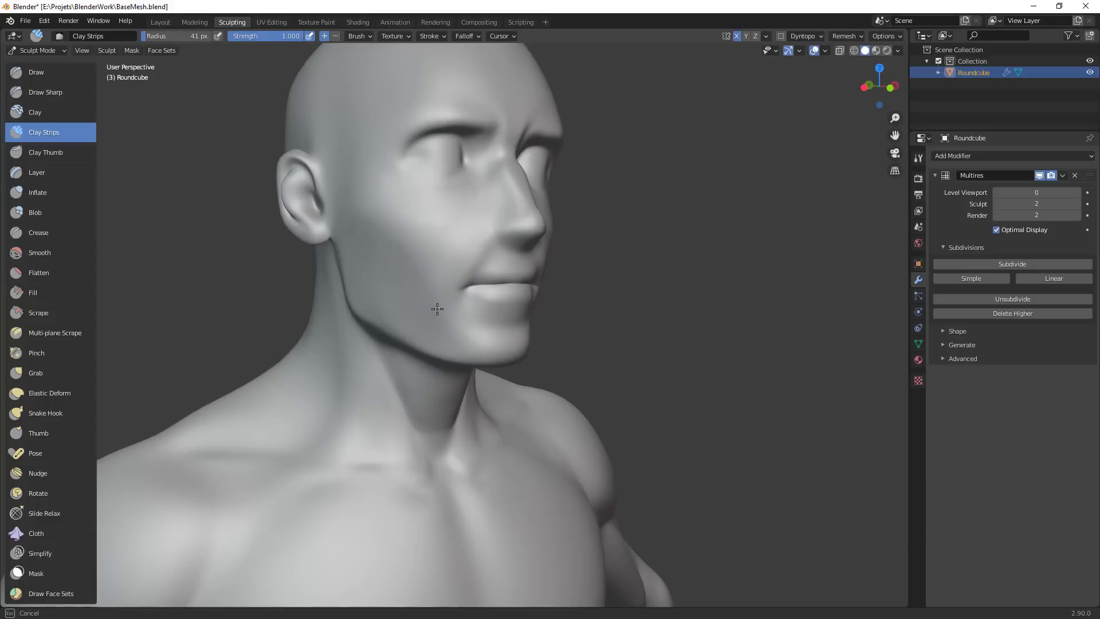
Set the Clay Strips radius to 30 px and refine the volume around the mouth corner and below the lower lip
key(f)
click(478, 304)
ctrl+alt+drag(564, 277, 559, 375)
ctrl+alt+drag(492, 365, 513, 280)
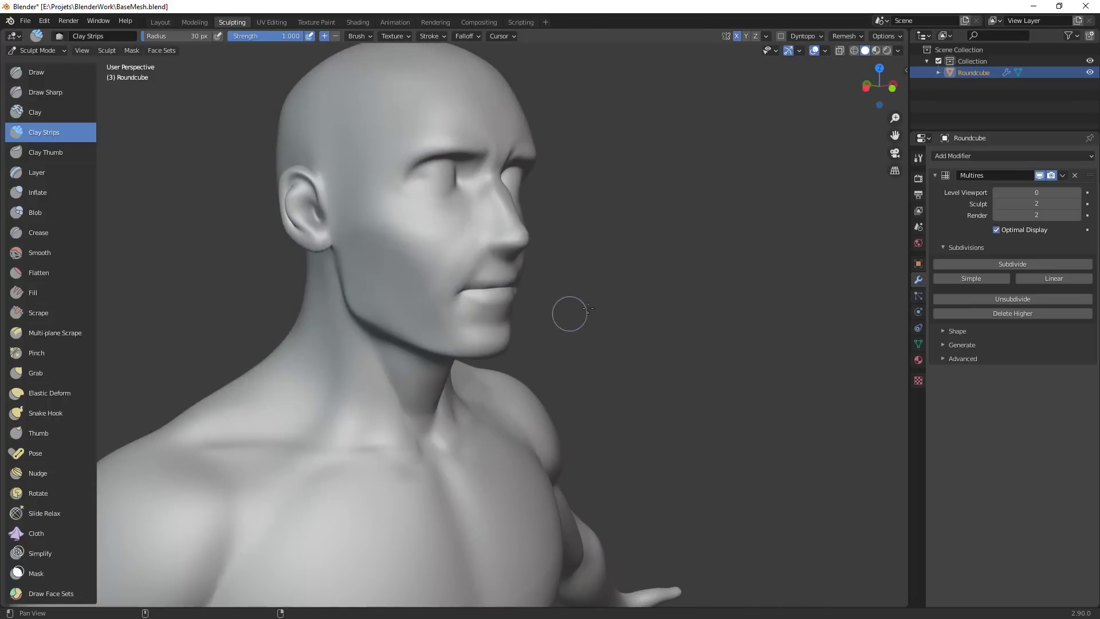
alt+drag(588, 308, 528, 325)
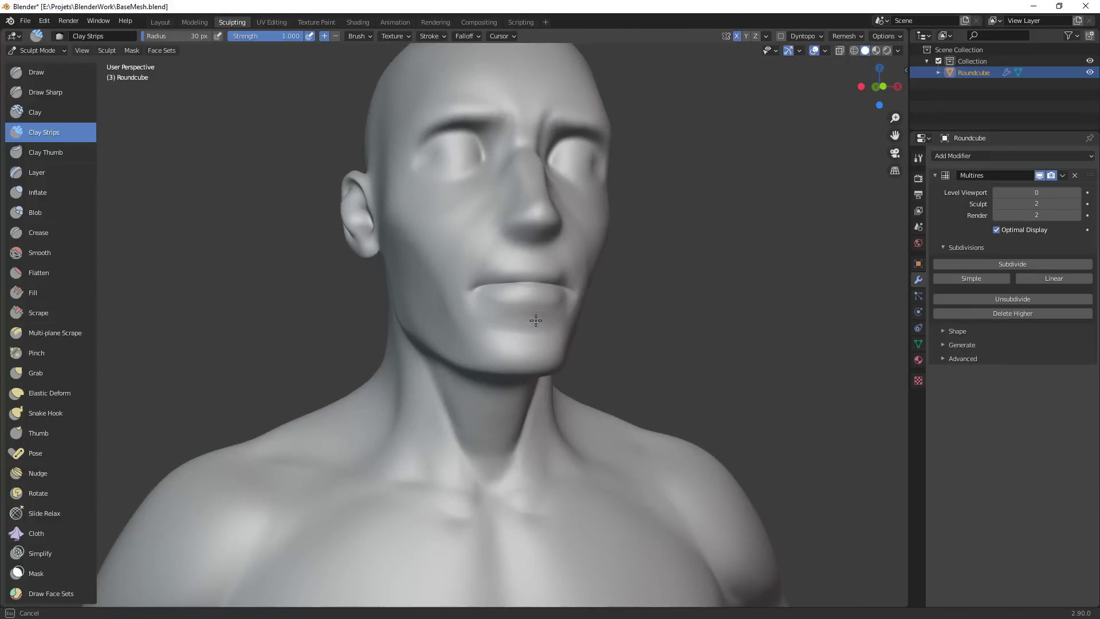
Set the Clay Strips radius to 40 px and build up the chin below the lower lip
key(f)
click(538, 325)
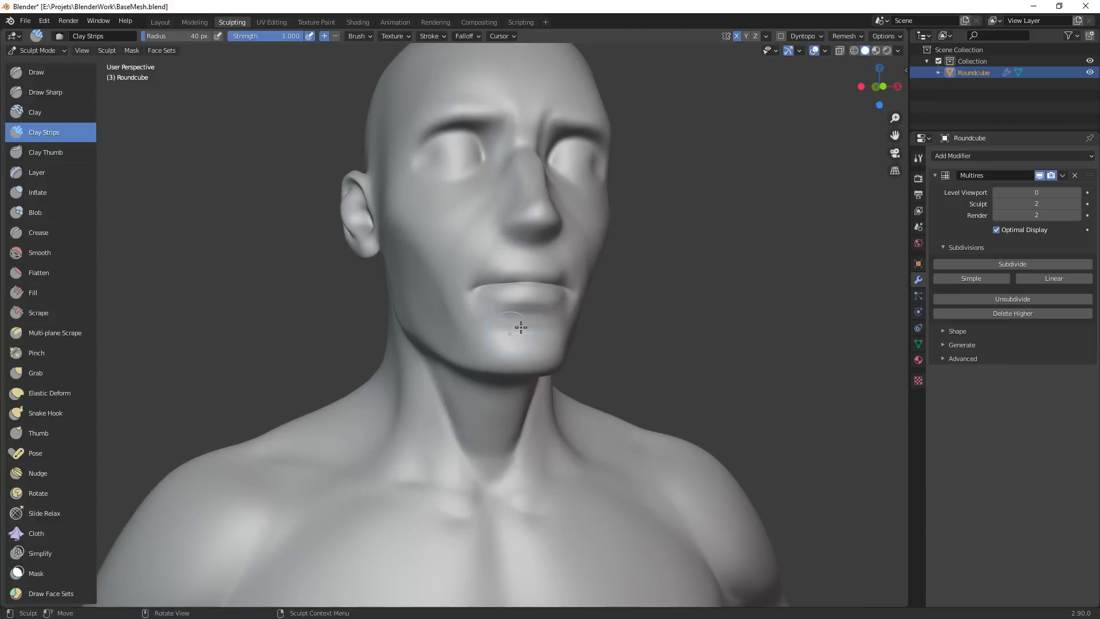
alt+drag(525, 357, 490, 346)
alt+drag(558, 347, 522, 342)
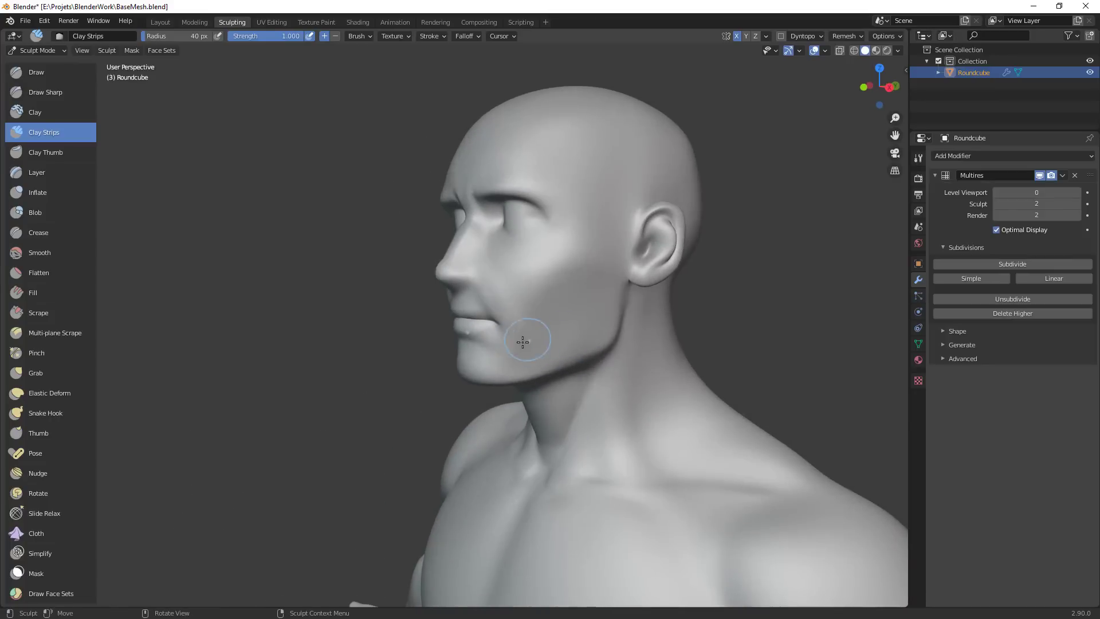
Set the Clay Strips radius to 38 px and fill out the lower cheek along the jawline
key(f)
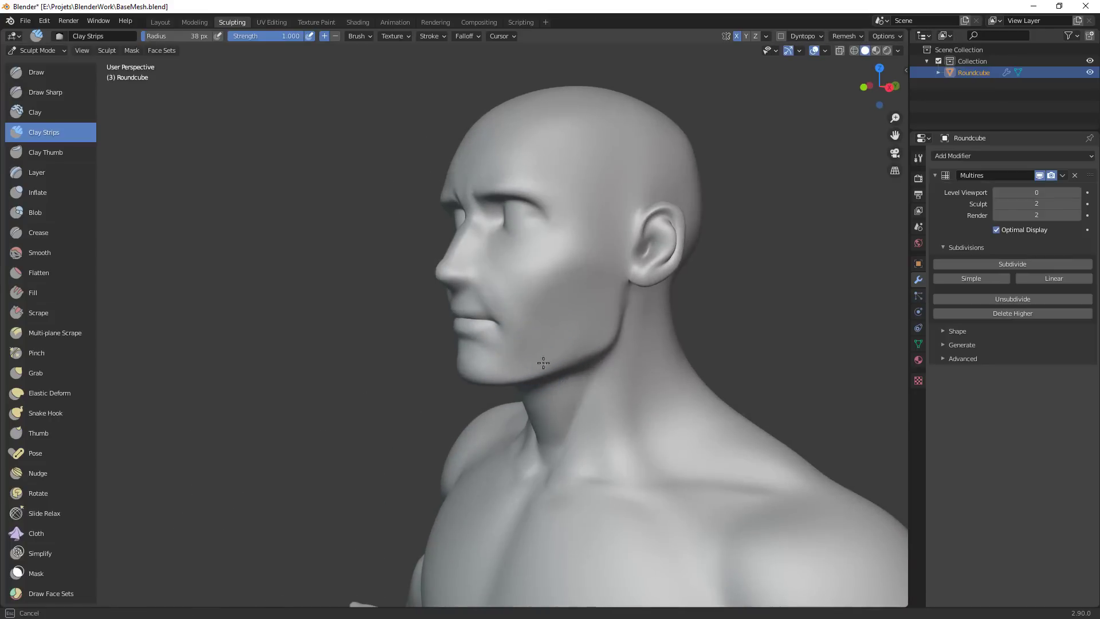
click(602, 343)
mouse_move(602, 343)
alt+mouse_down()
mouse_move(565, 413)
mouse_move(639, 388)
alt+mouse_up()
alt+drag(518, 365, 348, 298)
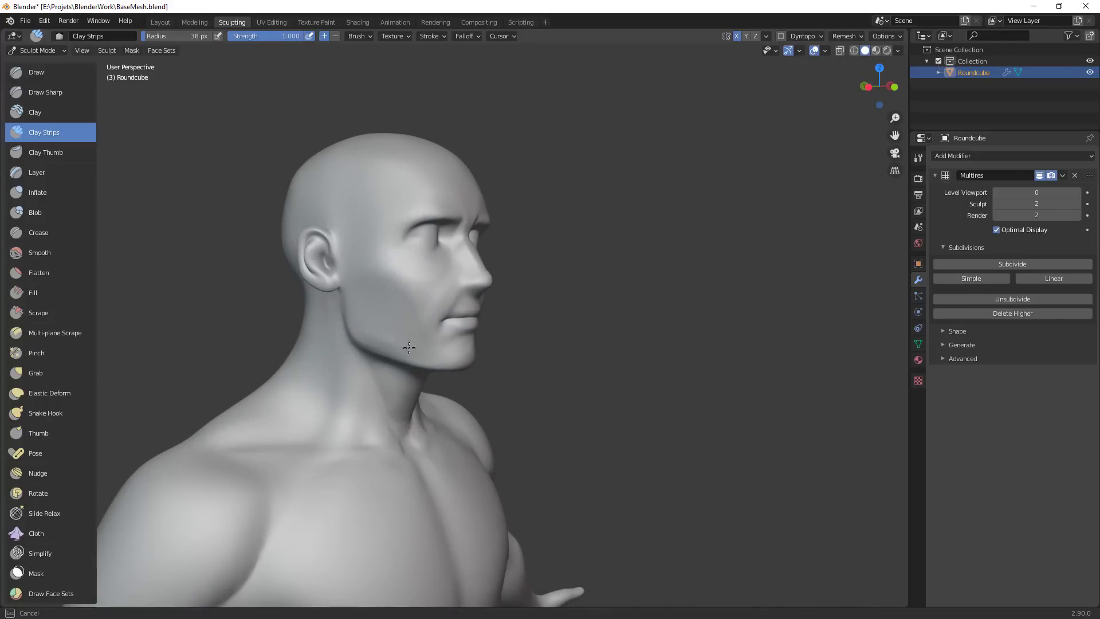
ctrl+alt+drag(487, 382, 505, 447)
alt+drag(550, 412, 404, 390)
ctrl+alt+drag(506, 385, 535, 301)
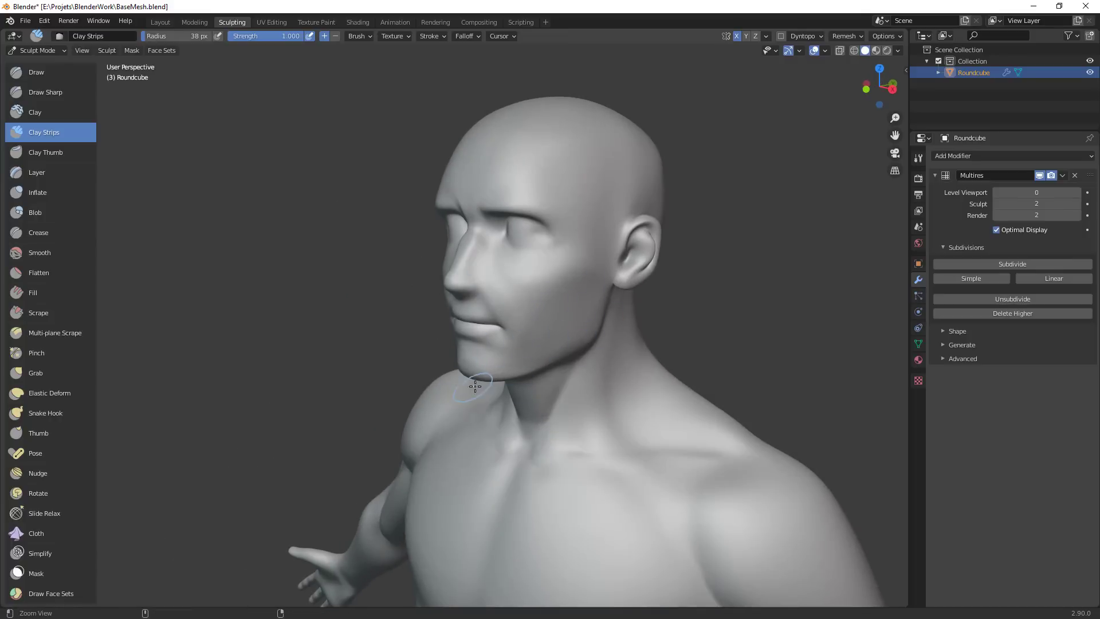
Add Clay Strips volume to the cheek beside the nose and above the mouth corner
alt+drag(490, 389, 579, 338)
ctrl+alt+drag(533, 344, 495, 254)
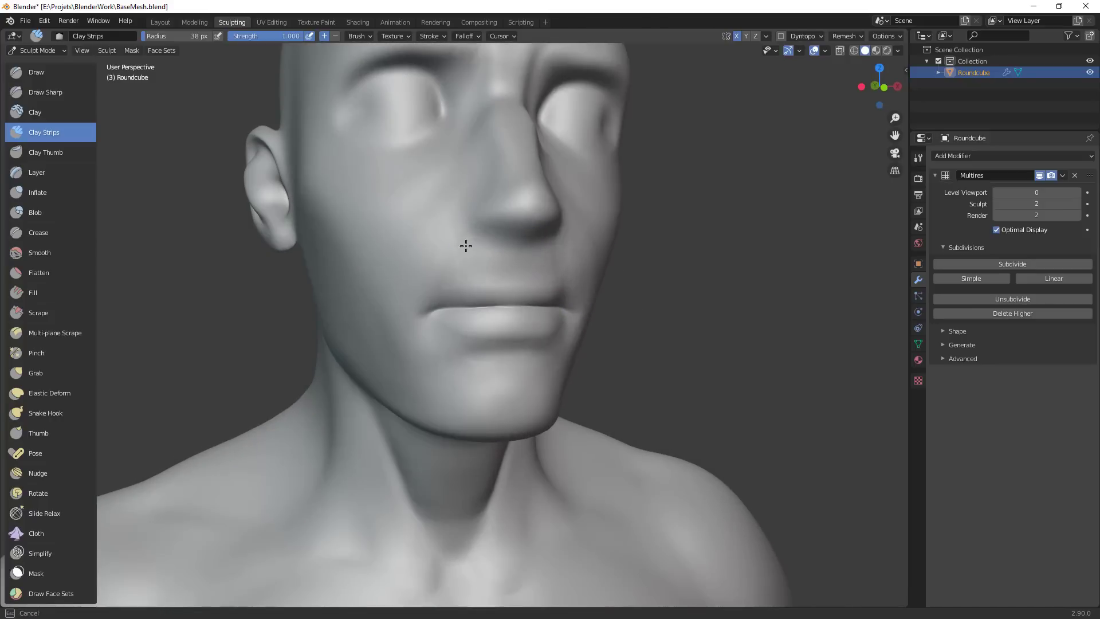
mouse_move(541, 269)
alt+mouse_down()
mouse_move(582, 268)
mouse_move(511, 255)
alt+mouse_up()
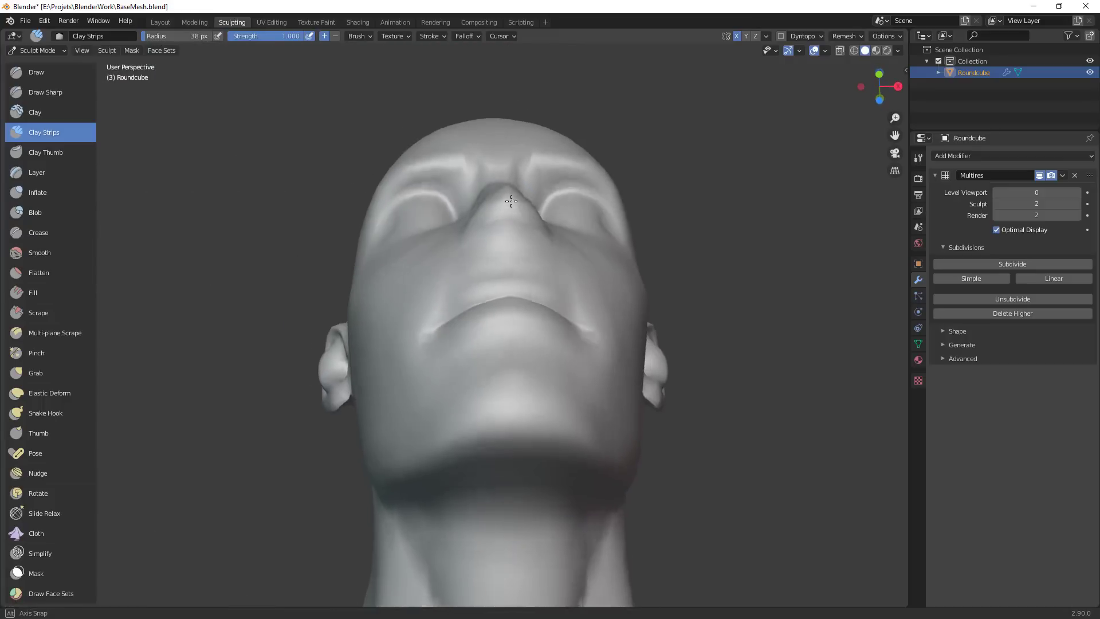
Switch to Grab, reduce its radius to 76 px and reshape the upper lip area beneath the nose from below
key(g)
key(f)
click(538, 263)
key(f)
mouse_move(544, 318)
alt+mouse_down()
mouse_move(559, 287)
mouse_move(513, 287)
alt+mouse_up()
click(570, 287)
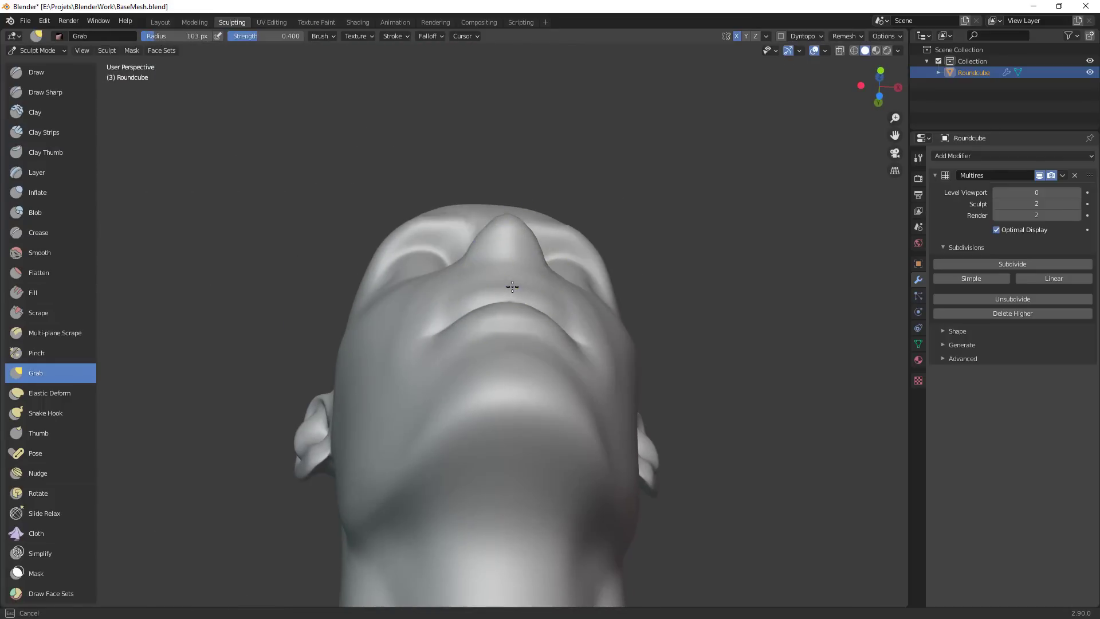
key(f)
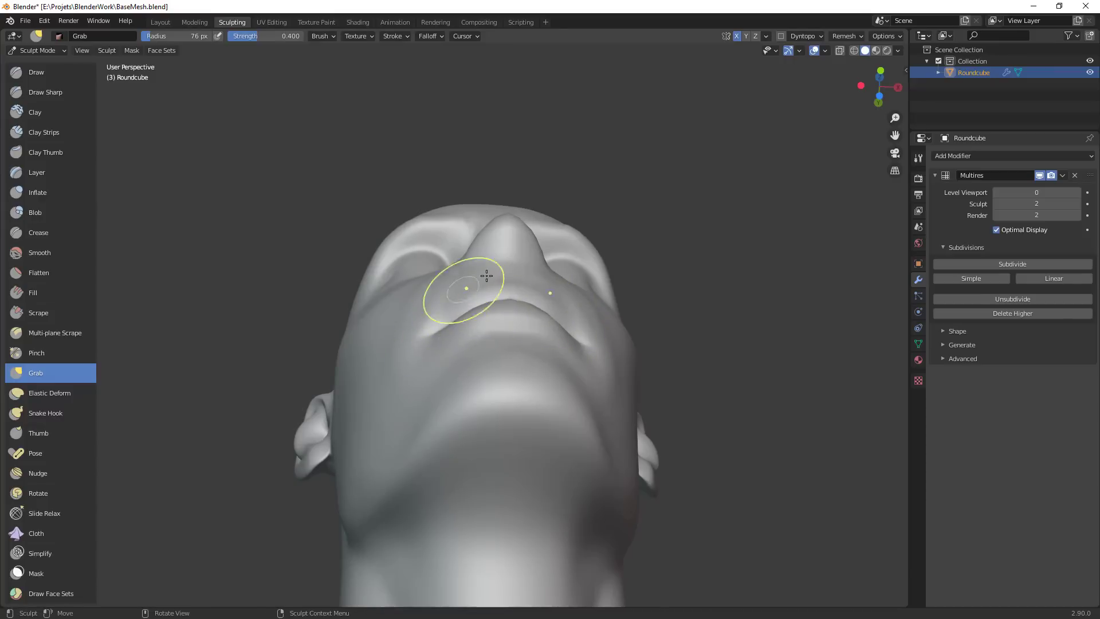
alt+drag(512, 282, 585, 378)
Examine the head, shoulders and torso from several angles to judge the overall shape
scroll(512, 304, down, 5)
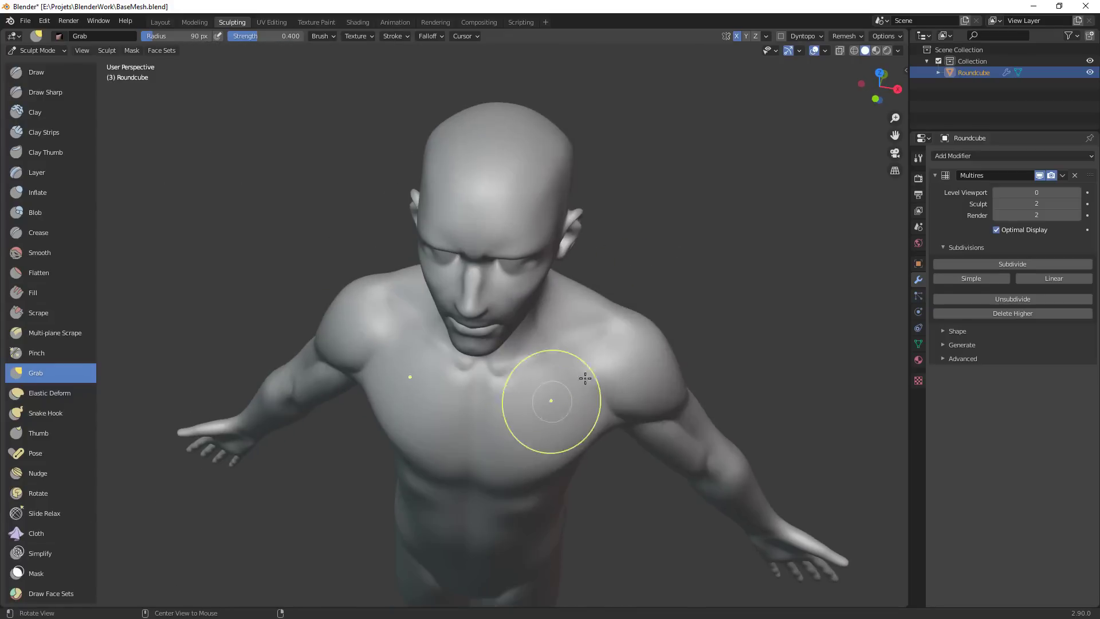
alt+drag(698, 263, 517, 156)
alt+shift+drag(612, 308, 558, 326)
alt+drag(475, 86, 527, 67)
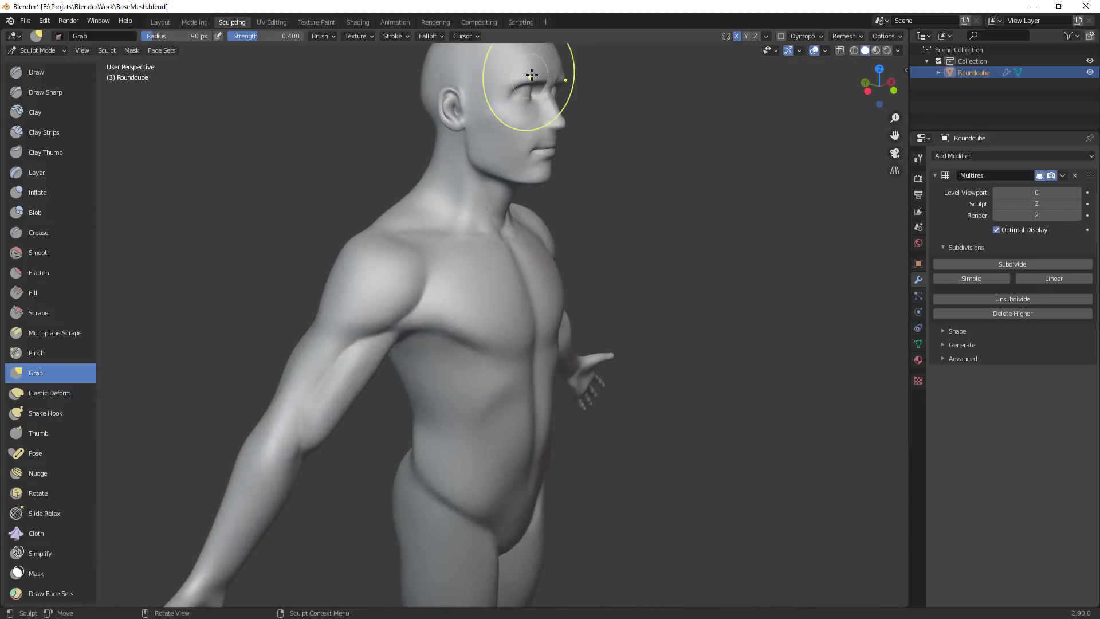
alt+drag(541, 143, 575, 299)
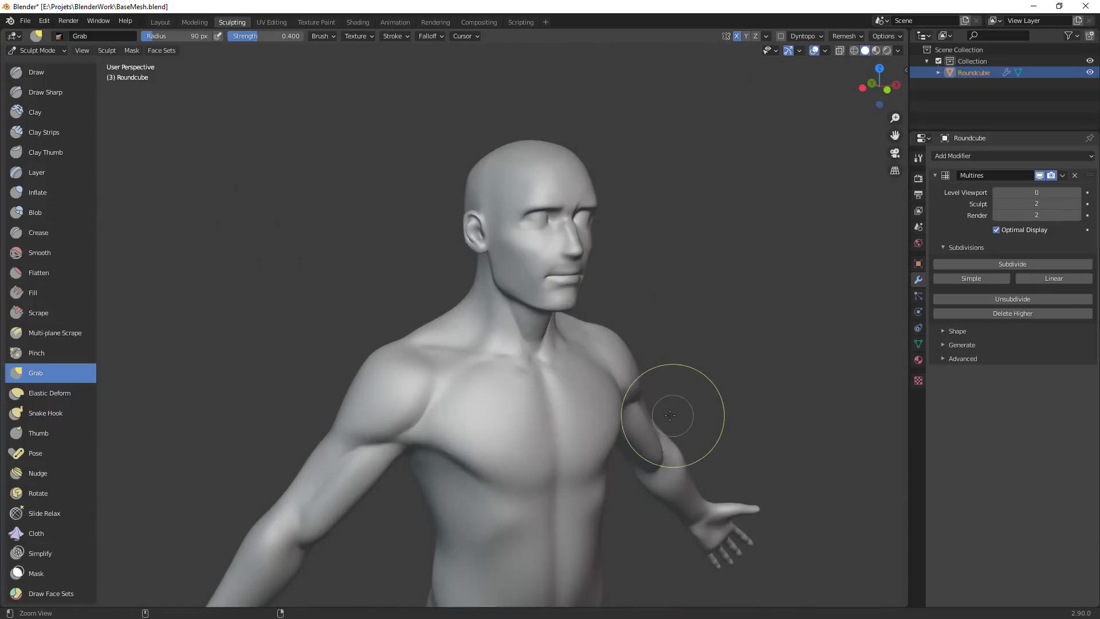
ctrl+alt+drag(673, 417, 664, 487)
alt+shift+drag(644, 567, 589, 376)
alt+middle_drag(589, 376, 549, 390)
middle_drag(530, 412, 596, 373)
Switch to the Crease brush, set its radius to 23 px and carve the rib cage arch on the upper abdomen
key(shift+c)
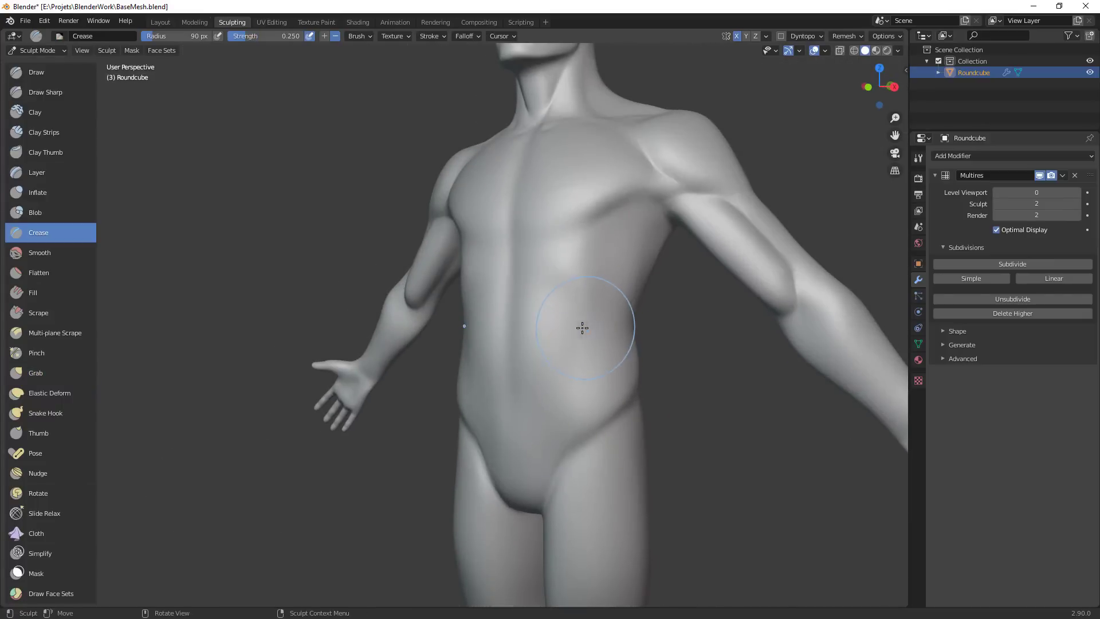
mouse_move(556, 342)
middle_down()
mouse_move(599, 294)
mouse_move(597, 269)
mouse_move(627, 276)
middle_up()
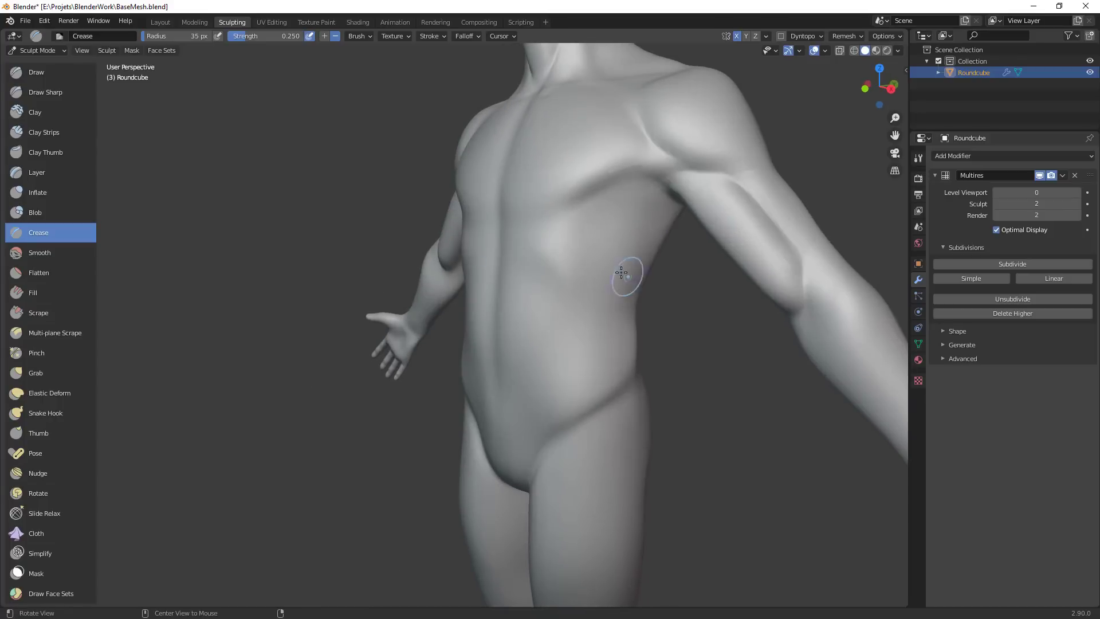
key(f)
click(587, 225)
drag(545, 246, 548, 250)
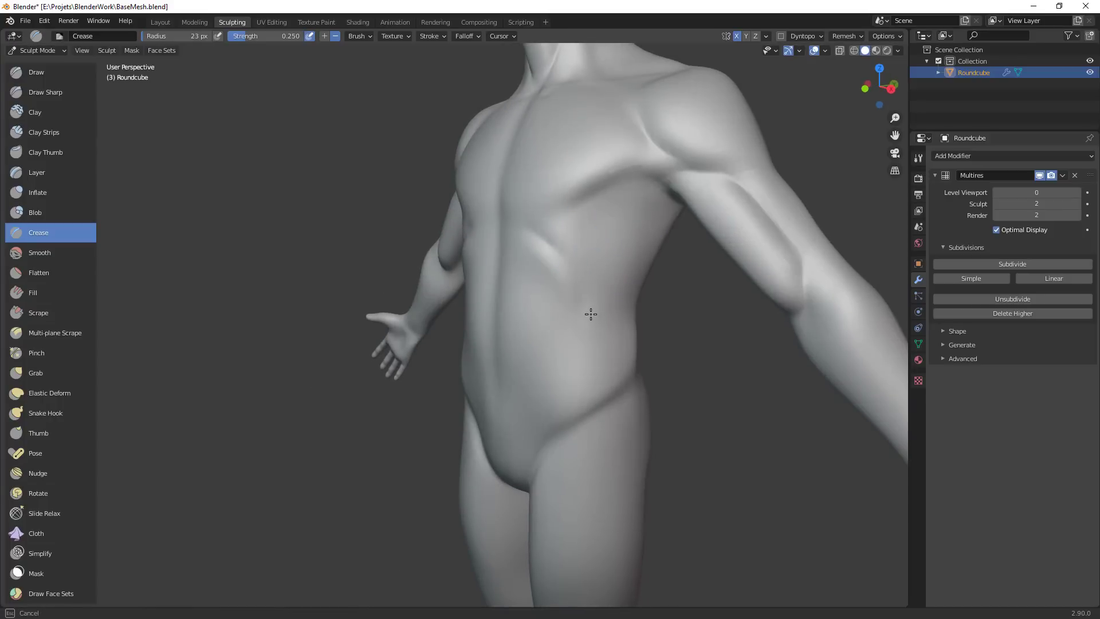
middle_drag(550, 295, 621, 275)
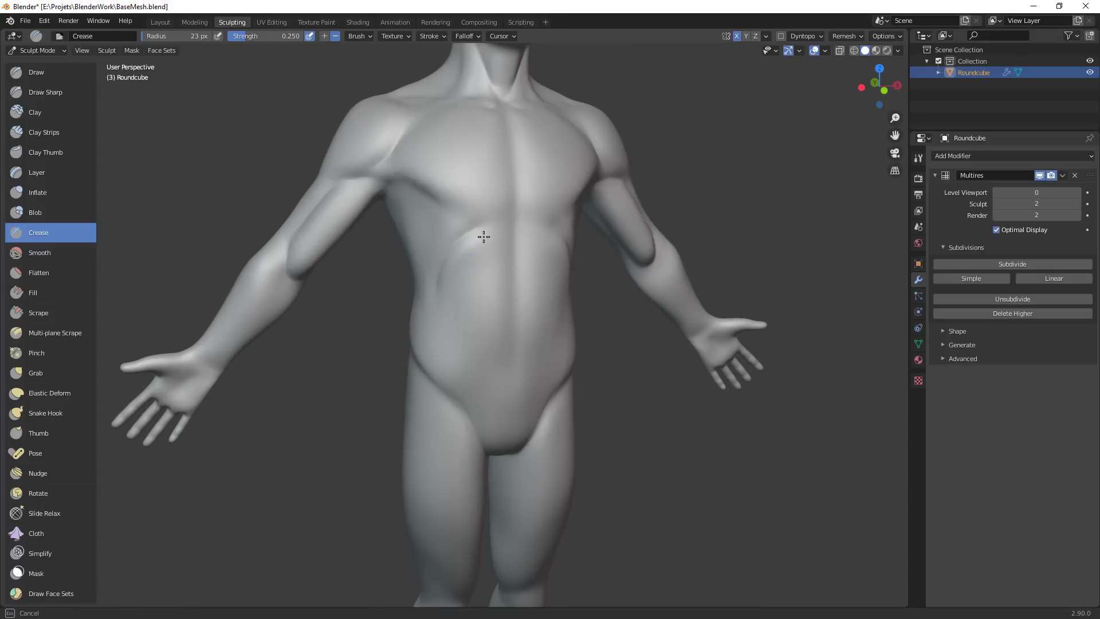
drag(441, 284, 495, 285)
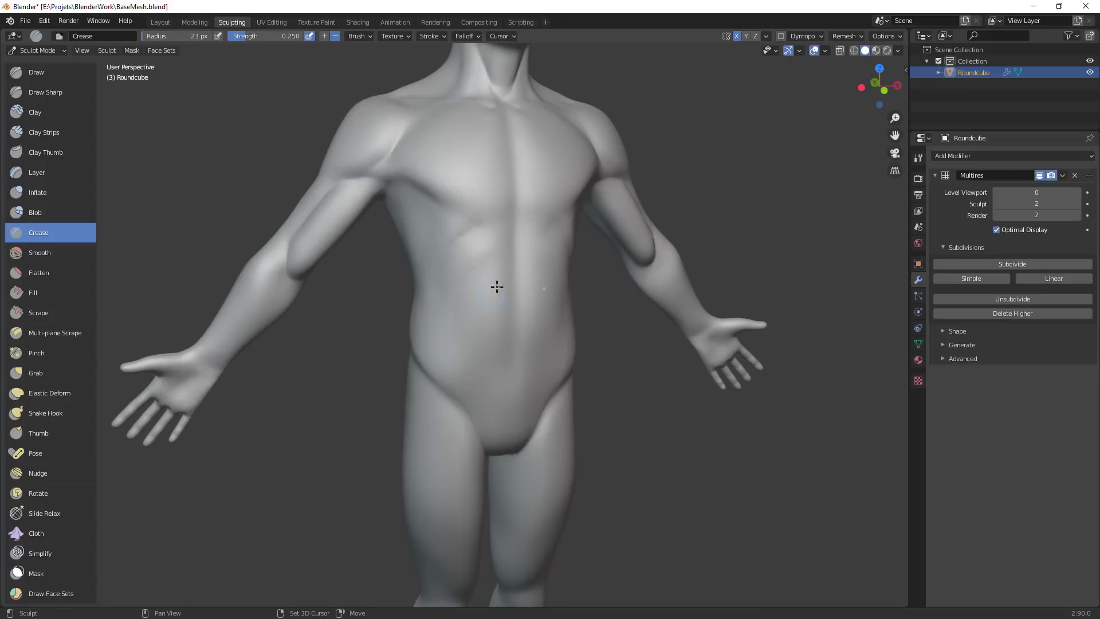
drag(447, 252, 496, 252)
Set the Crease radius to 29 px and define the lower rib cage edge and the side of the abdomen
key(f)
click(505, 236)
mouse_move(442, 283)
mouse_down()
mouse_move(508, 229)
mouse_move(479, 246)
mouse_up()
drag(463, 309, 468, 319)
mouse_move(585, 298)
middle_down()
mouse_move(558, 302)
mouse_move(530, 287)
middle_up()
drag(598, 308, 602, 361)
mouse_move(629, 310)
middle_down()
mouse_move(600, 303)
mouse_move(643, 252)
middle_up()
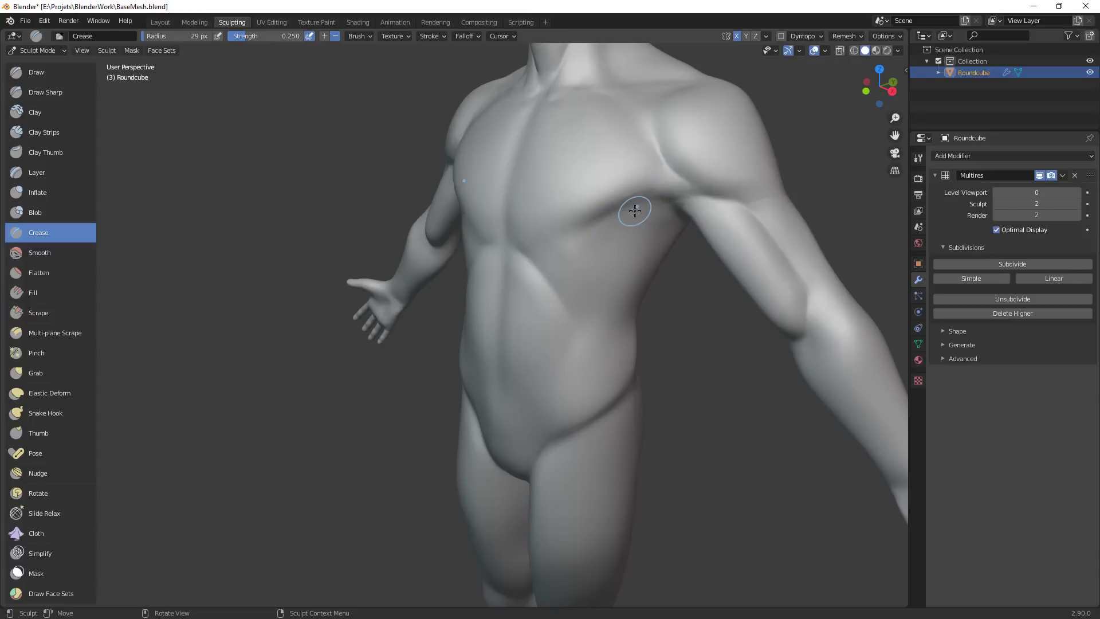
Switch to the human anatomy atlas, select the right serratus anterior and examine its attachment sites on the rib cage
drag(553, 0, 460, 8)
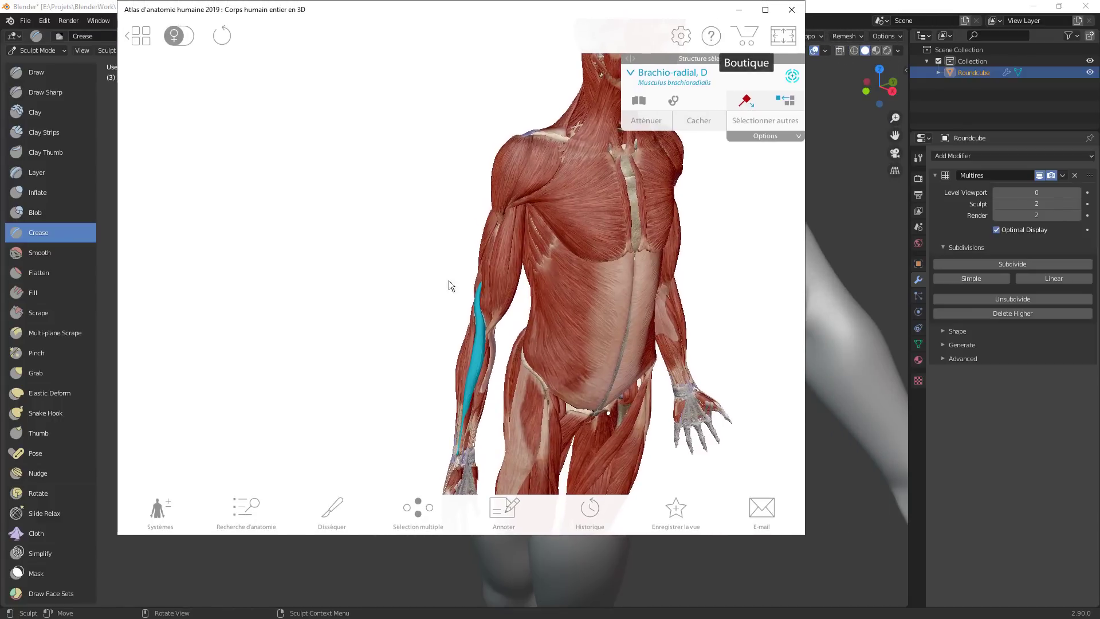
click(542, 221)
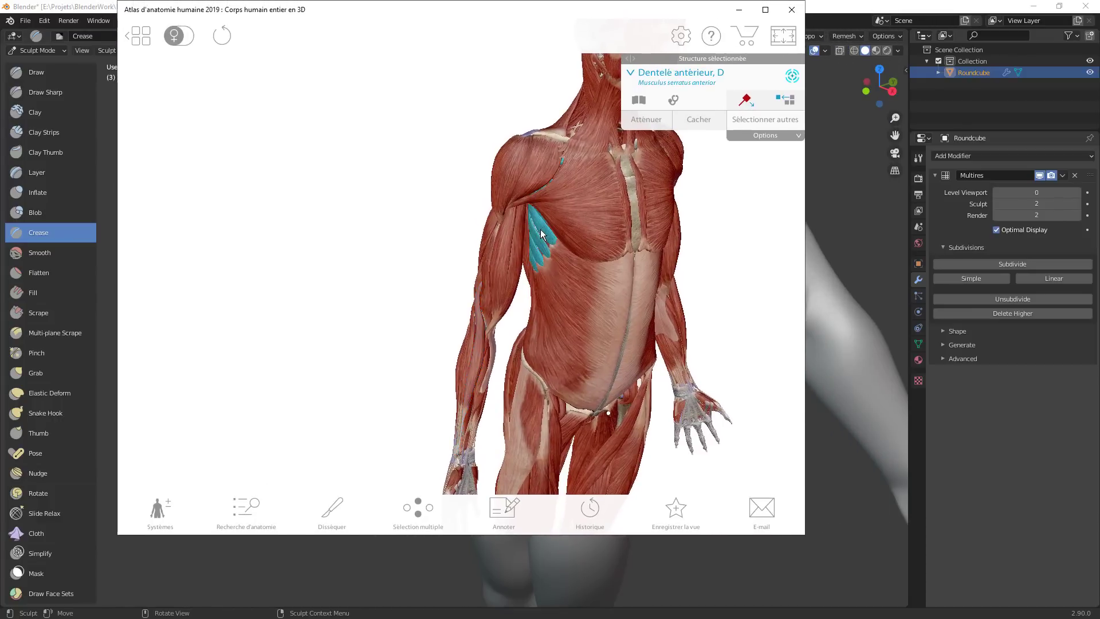
click(750, 99)
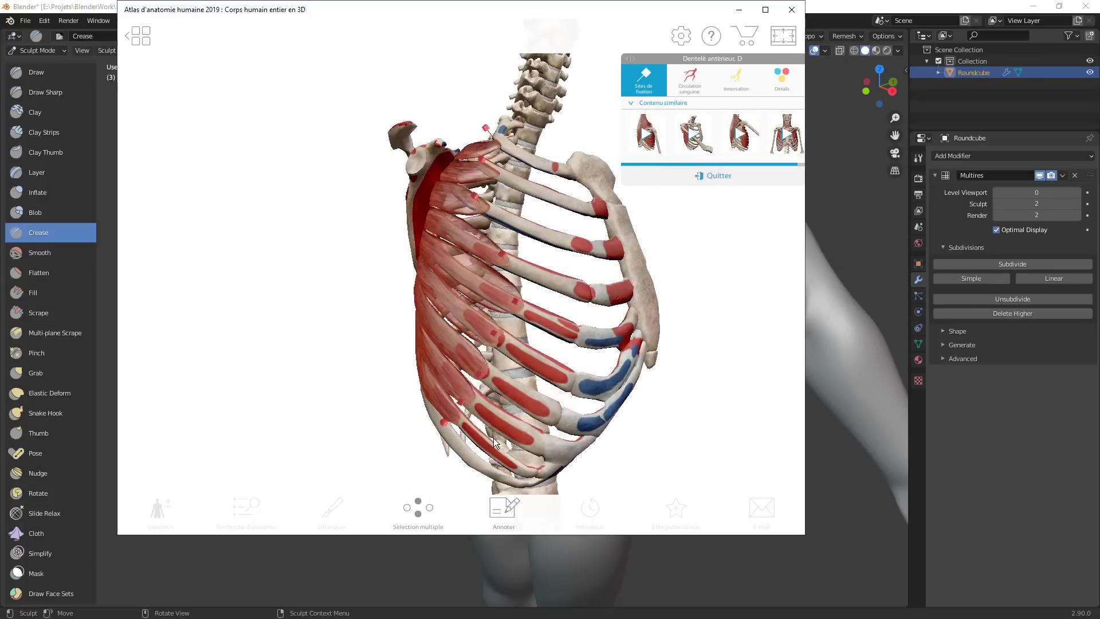
drag(493, 439, 539, 309)
drag(632, 262, 545, 365)
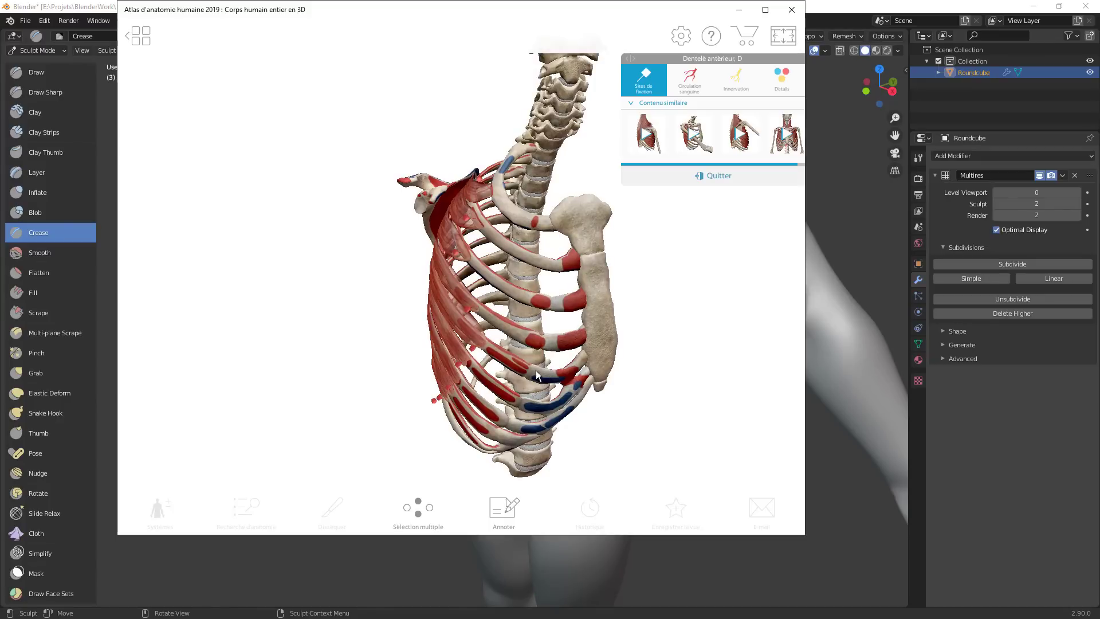
Examine the serratus anterior's rib attachments from several angles, leave the attachment site view and switch back to Blender
right_drag(459, 308, 528, 343)
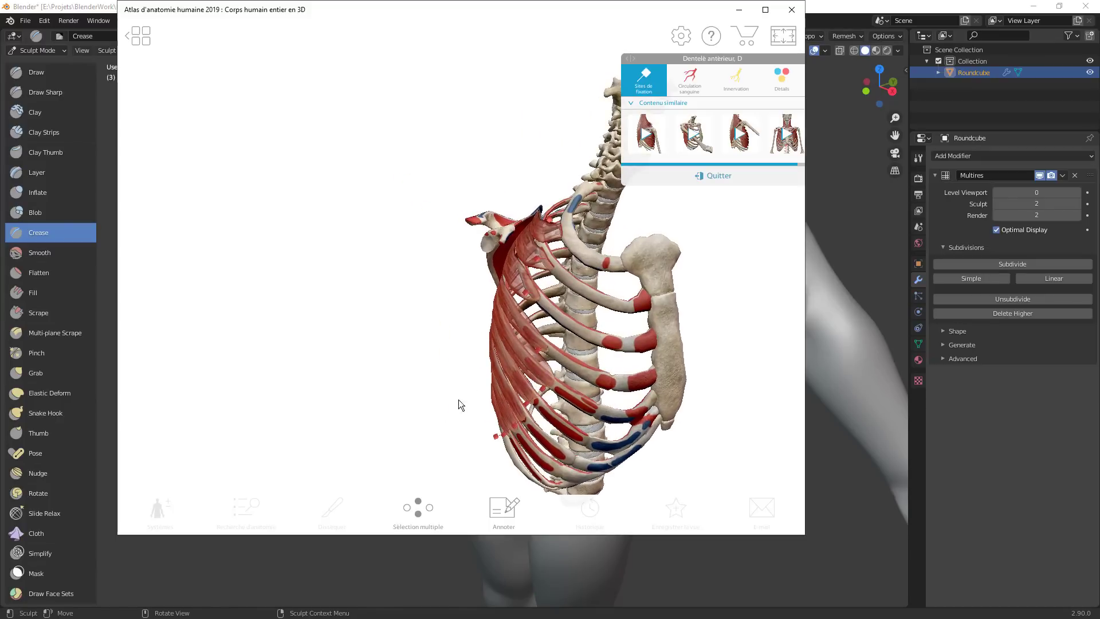
drag(482, 406, 577, 359)
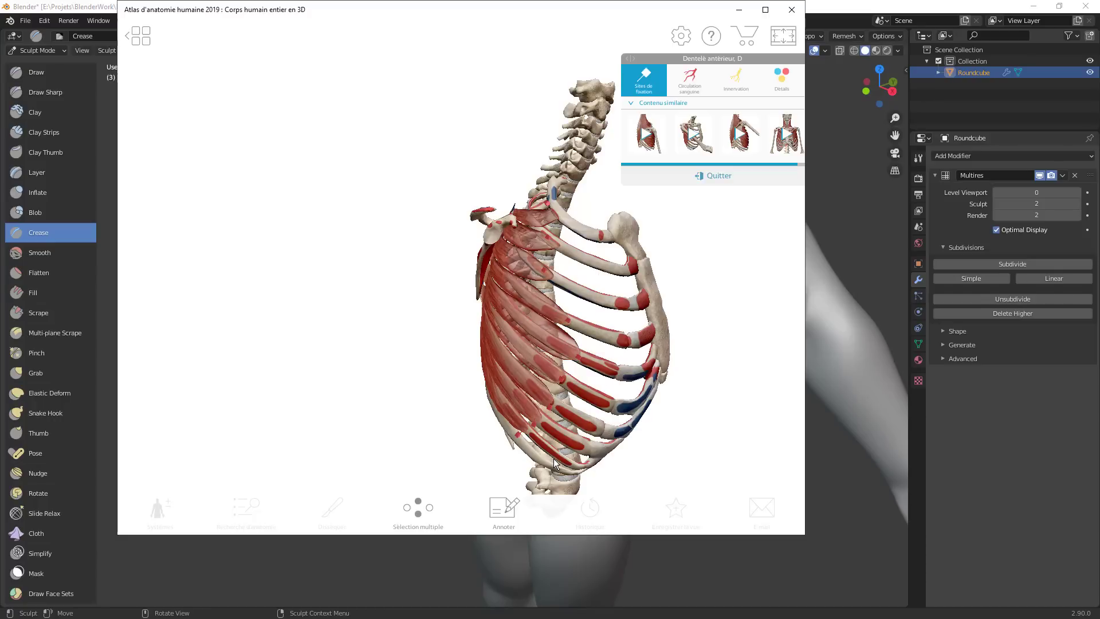
drag(720, 307, 650, 356)
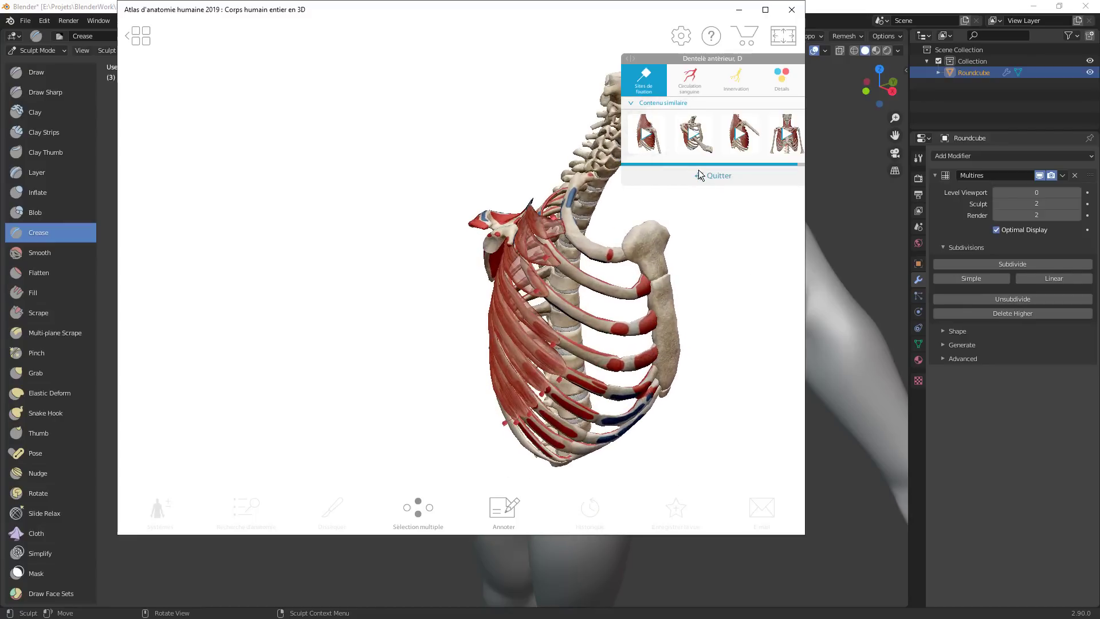
click(719, 171)
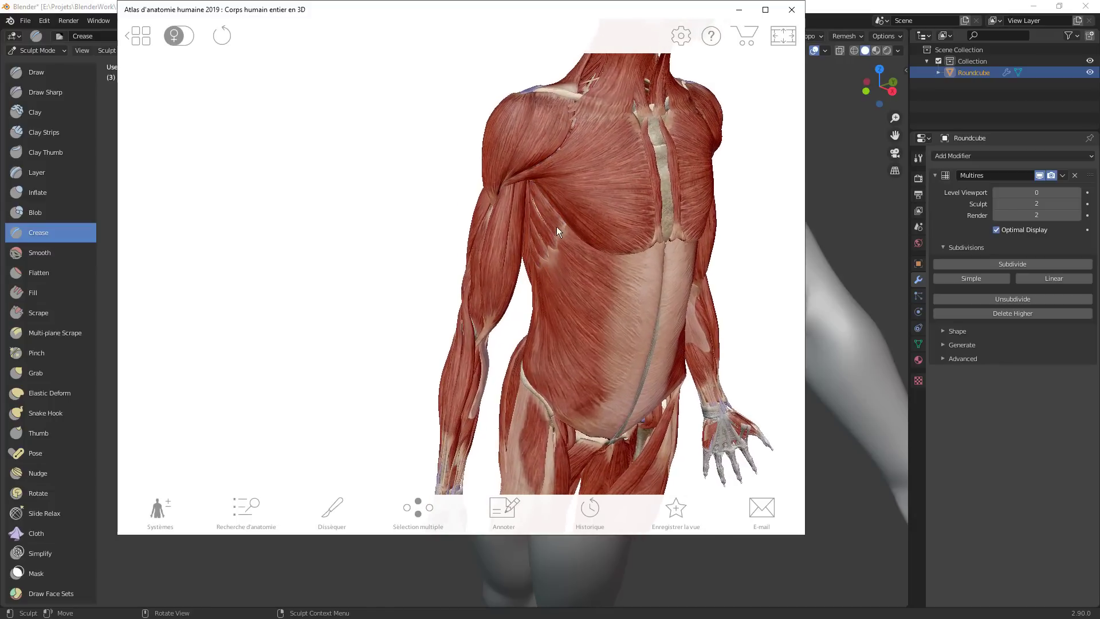
drag(600, 12, 626, 0)
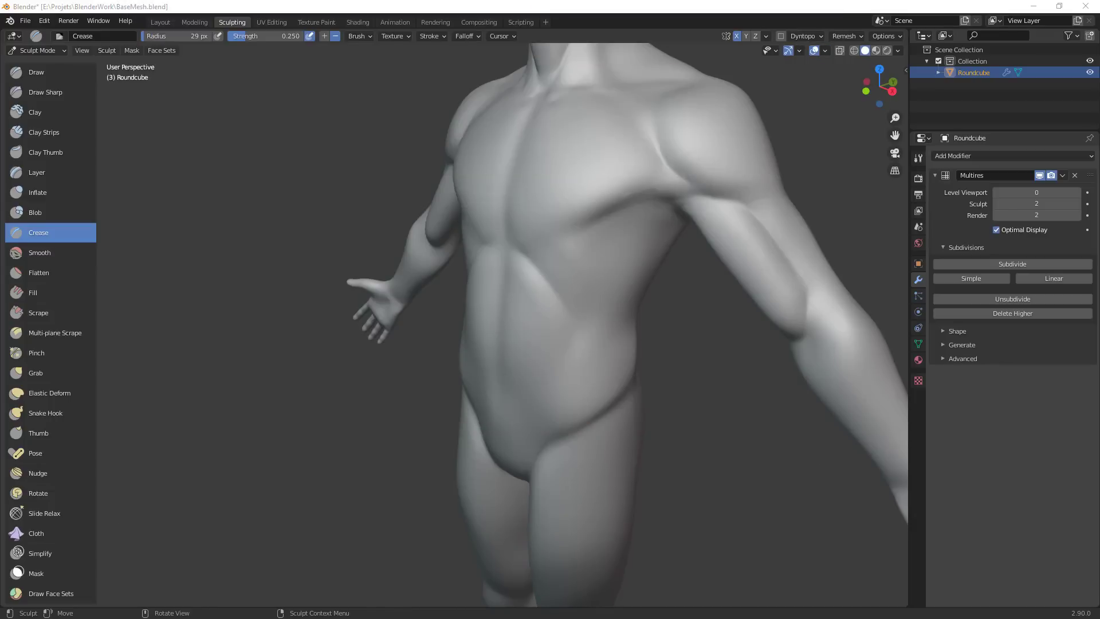
Set the Crease radius to 19 px and carve the serratus anterior's finger-like grooves on the side of the rib cage below the chest
click(697, 346)
drag(611, 228, 599, 261)
key(f)
click(618, 246)
drag(618, 215, 616, 219)
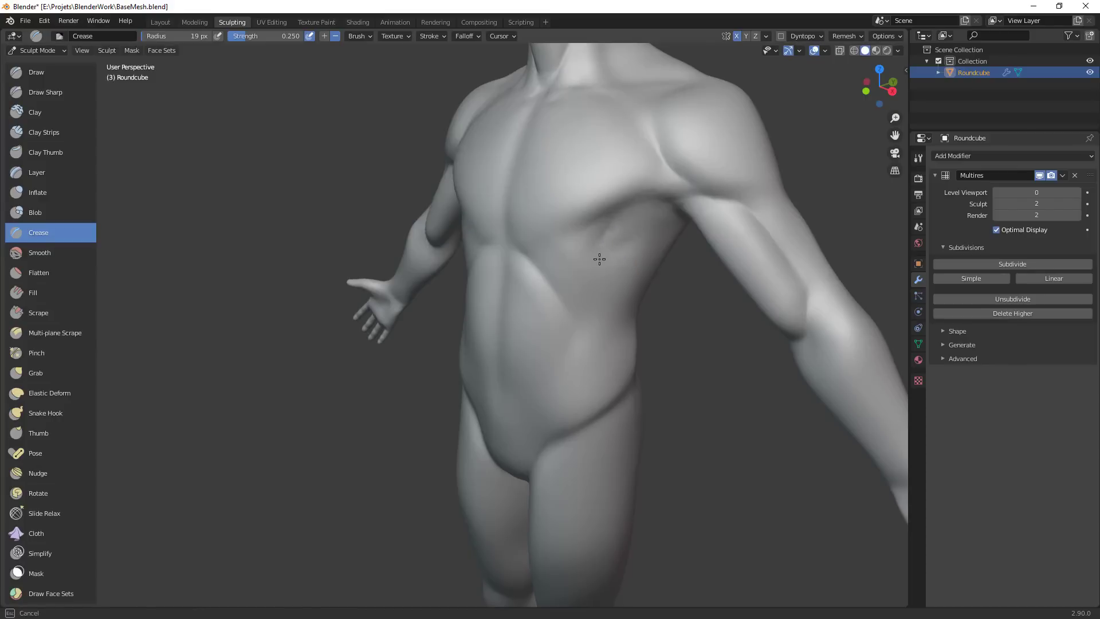
drag(600, 259, 632, 293)
mouse_move(655, 240)
mouse_down()
mouse_move(619, 277)
mouse_move(637, 275)
mouse_up()
drag(637, 239, 621, 267)
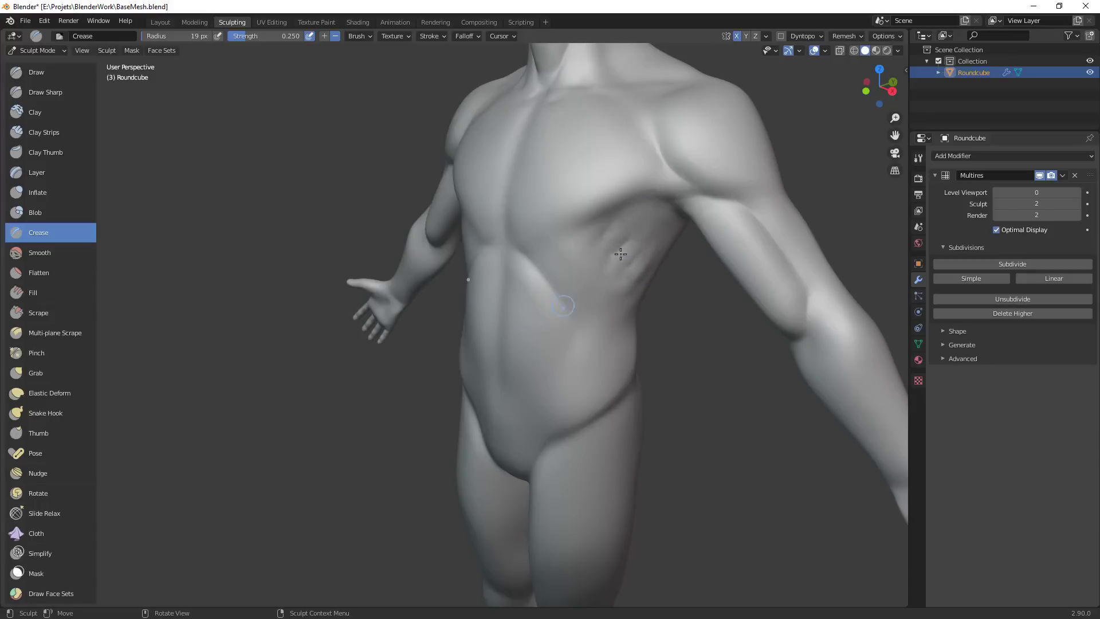
mouse_move(609, 220)
mouse_down()
mouse_move(591, 256)
mouse_move(616, 259)
mouse_up()
Switch to Clay Strips with a 23 px radius and build up the serratus volumes along the side of the rib cage
key(c)
mouse_move(619, 213)
mouse_down()
mouse_move(630, 234)
mouse_move(615, 241)
mouse_move(631, 250)
mouse_move(634, 276)
mouse_up()
key(f)
click(662, 267)
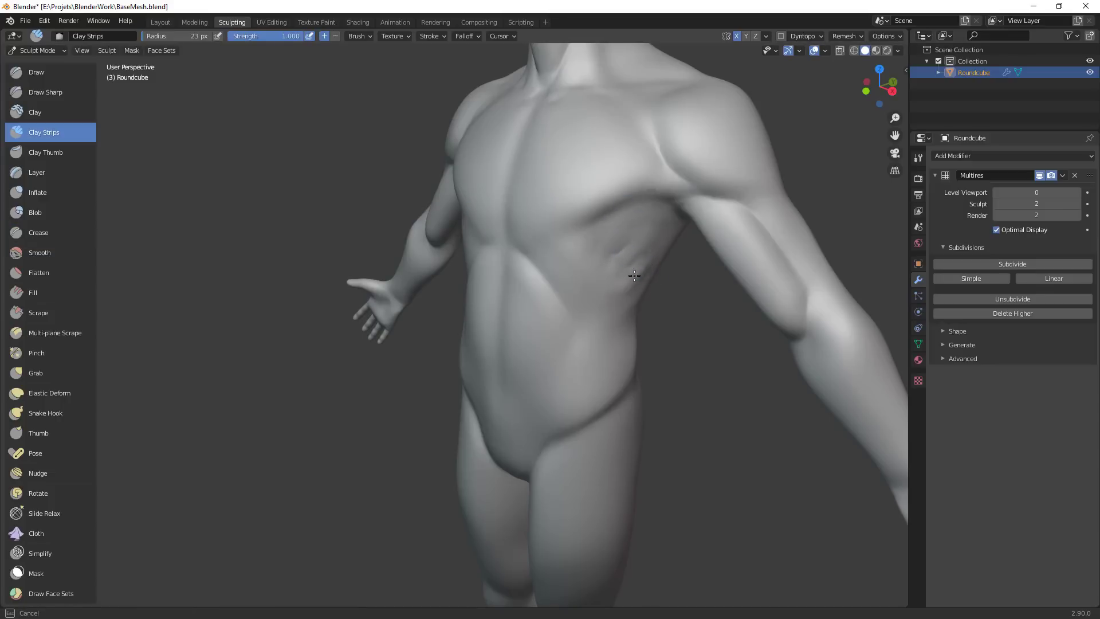
mouse_move(647, 236)
mouse_down()
mouse_move(637, 233)
mouse_move(607, 321)
mouse_move(658, 343)
mouse_up()
Switch to the Grab brush with a 91 px radius and reshape the side of the rib cage below the armpit
scroll(556, 326, up, 3)
mouse_move(556, 327)
middle_down()
mouse_move(612, 248)
mouse_move(614, 263)
middle_up()
key(g)
scroll(630, 264, up, 1)
key(f)
click(674, 277)
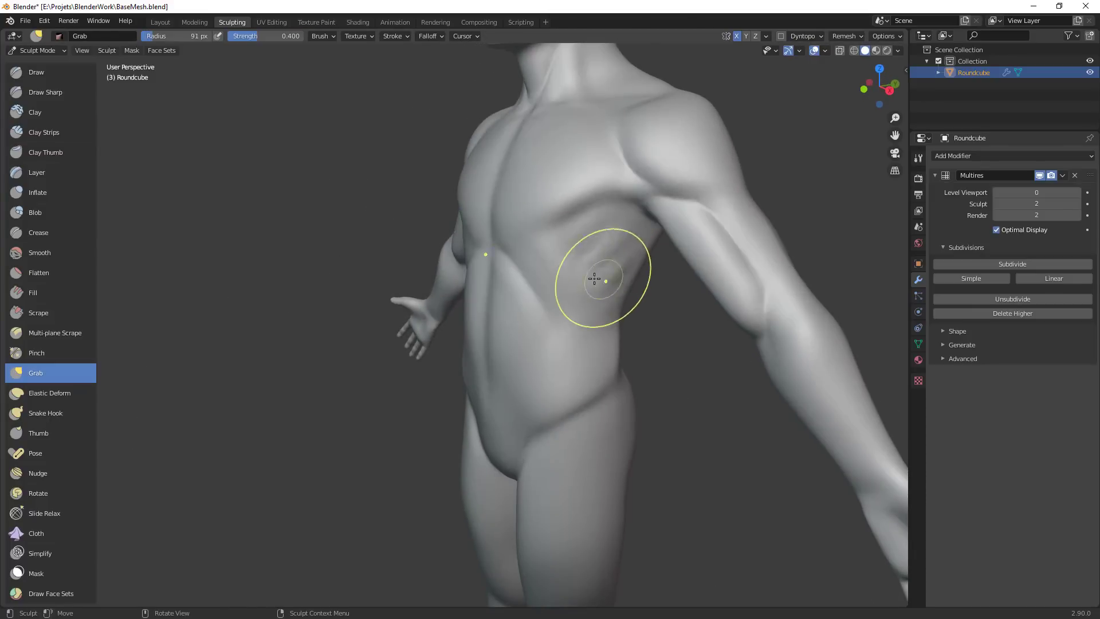
mouse_move(596, 280)
mouse_down()
mouse_move(585, 258)
mouse_move(615, 280)
mouse_up()
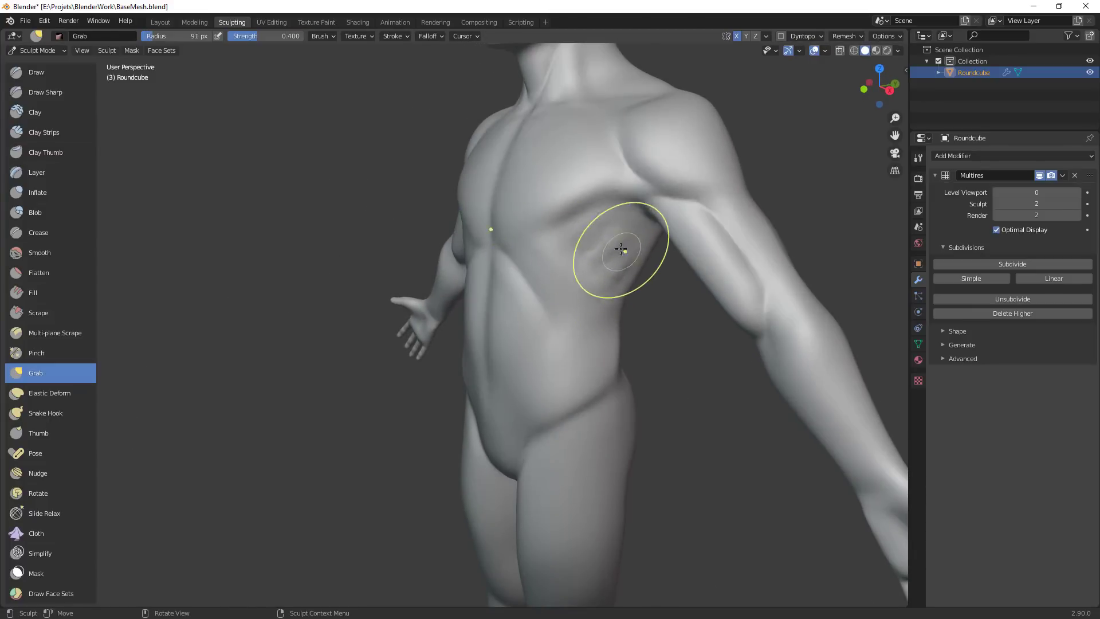
mouse_move(613, 315)
middle_down()
mouse_move(634, 338)
mouse_move(602, 321)
middle_up()
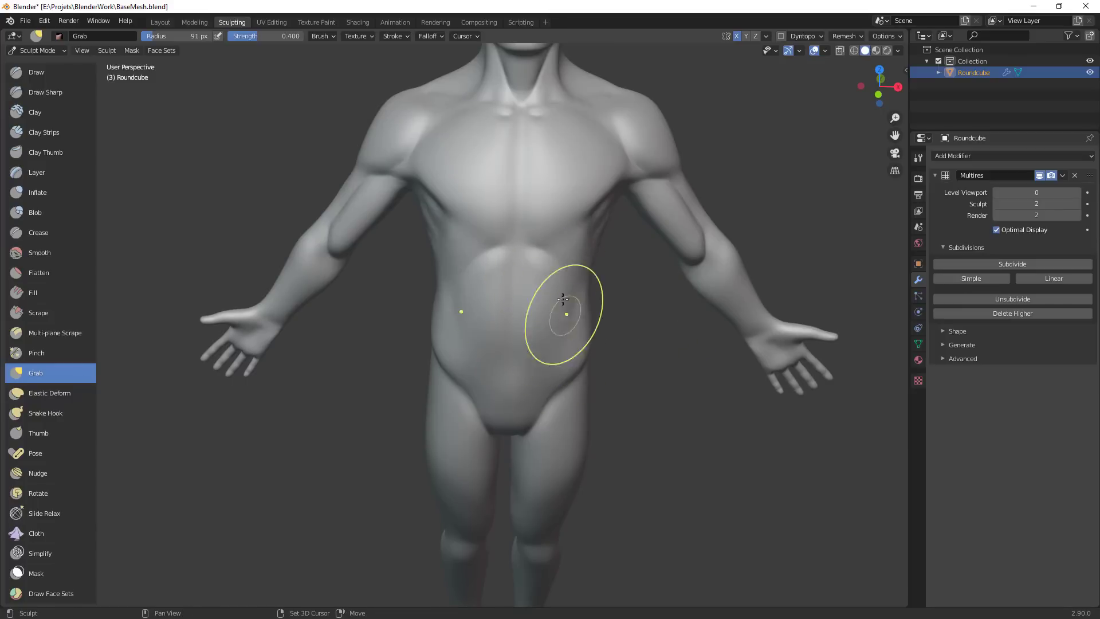
Switch to the Crease brush with a 31 px radius and deepen the spine furrow down the middle of the back
ctrl+middle_drag(546, 395, 544, 409)
mouse_move(545, 410)
middle_down()
mouse_move(579, 380)
mouse_move(423, 263)
mouse_move(600, 273)
mouse_move(552, 290)
mouse_move(554, 337)
middle_up()
shift+middle_drag(554, 337, 665, 344)
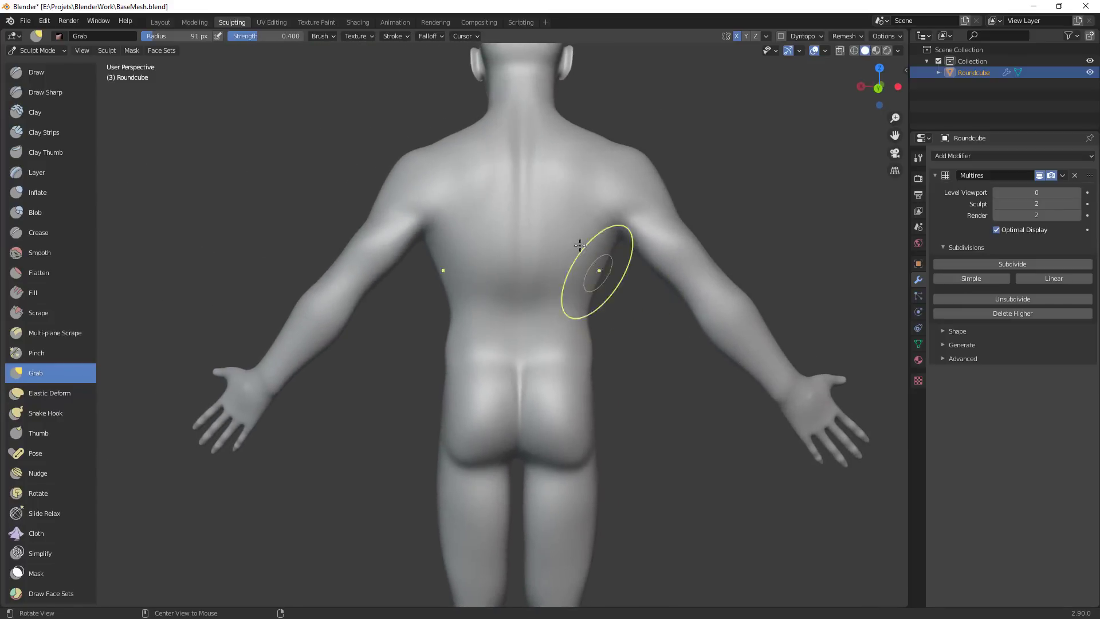
key(shift+c)
mouse_move(554, 174)
shift+middle_down()
mouse_move(607, 275)
mouse_move(573, 283)
shift+middle_up()
key(f)
click(573, 220)
drag(572, 220, 570, 258)
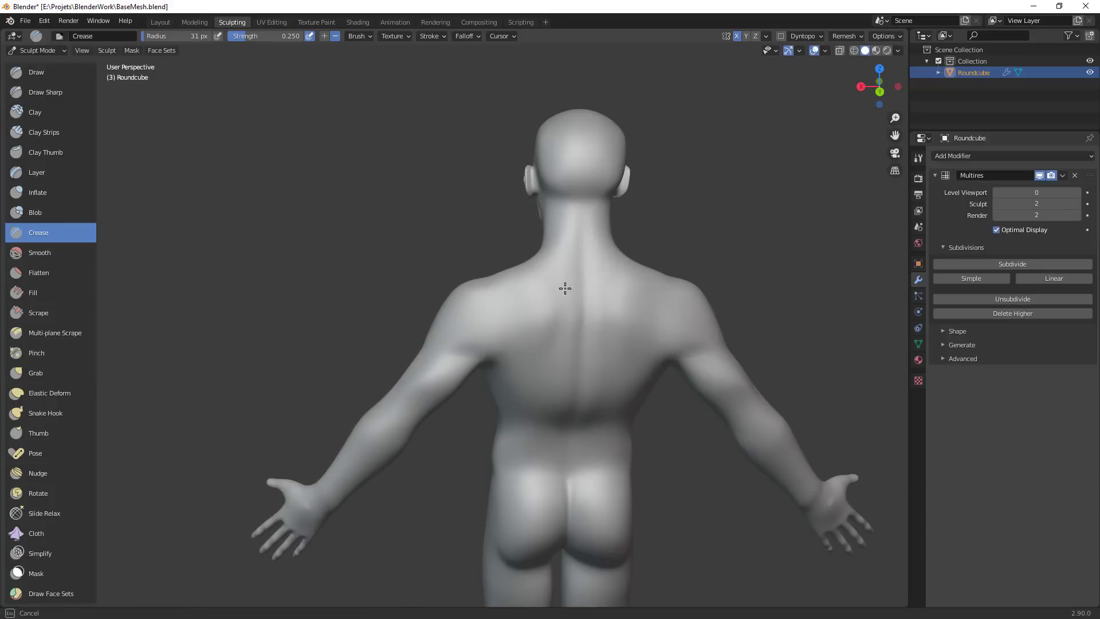
drag(524, 396, 523, 397)
shift+middle_drag(632, 328, 613, 290)
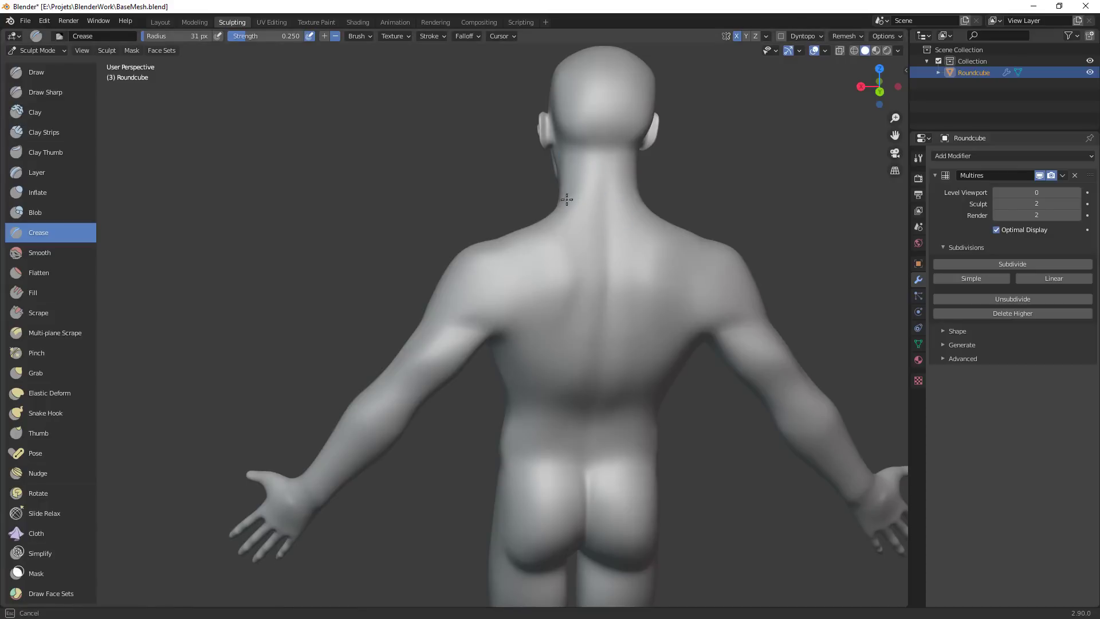
Set the Crease radius to 24 px and define the back and side of the neck below the skull
middle_drag(613, 204, 606, 221)
click(602, 221)
shift+middle_drag(660, 253, 616, 228)
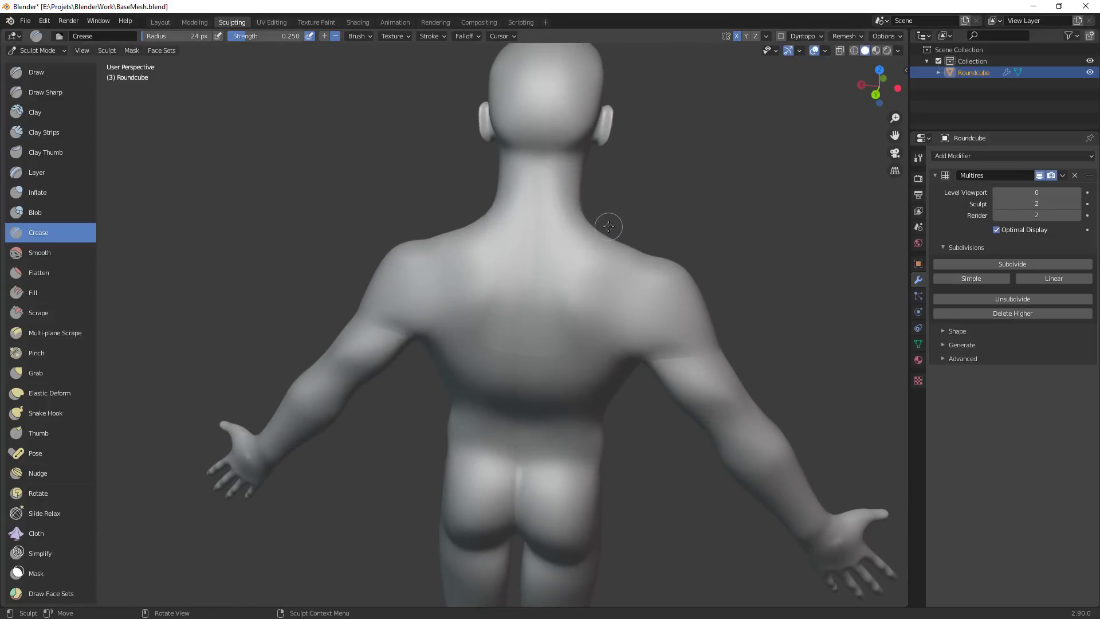
shift+middle_drag(579, 266, 602, 285)
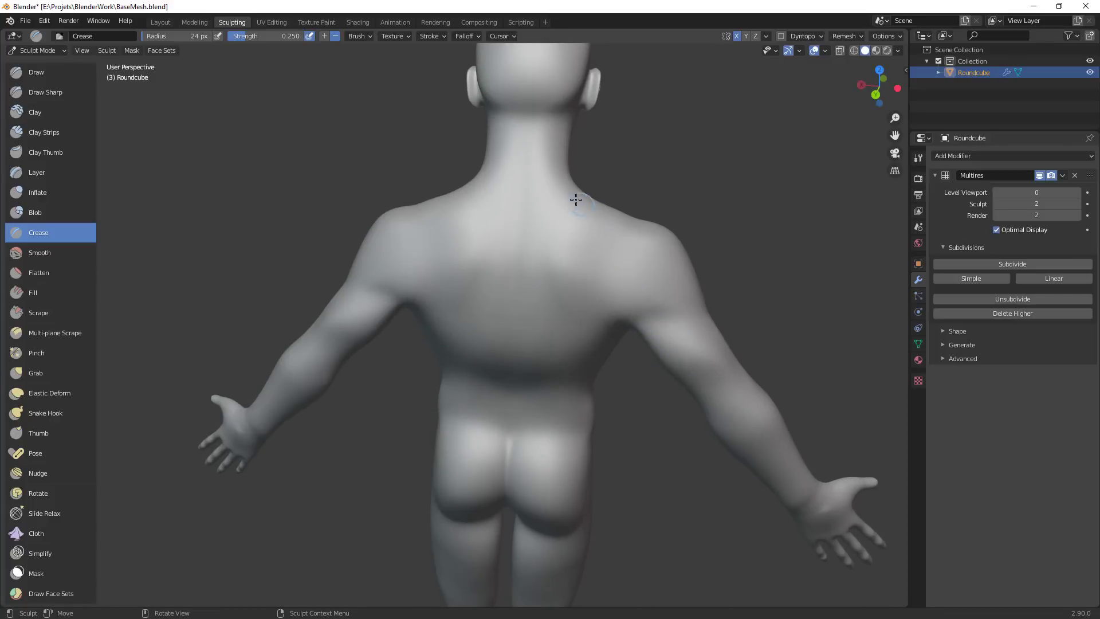
drag(527, 117, 548, 118)
middle_drag(559, 142, 518, 156)
drag(518, 157, 499, 171)
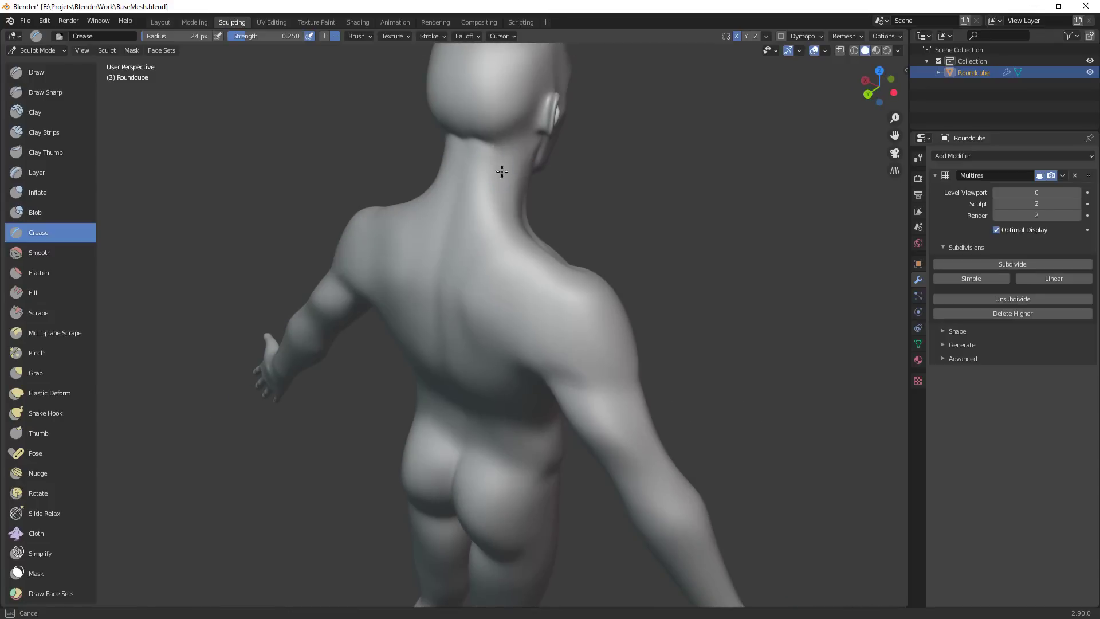
middle_drag(540, 187, 348, 206)
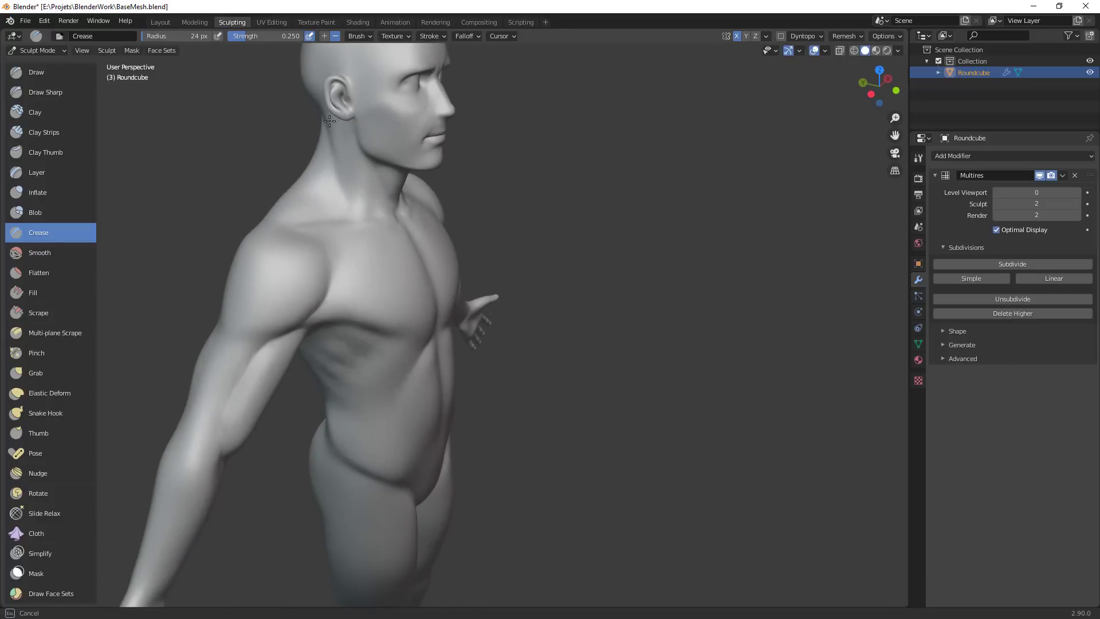
Carve the hollow between the collarbone, neck and trapezius on top of the shoulder with the Crease brush
mouse_move(515, 186)
middle_down()
mouse_move(432, 196)
mouse_move(456, 123)
mouse_move(521, 180)
middle_up()
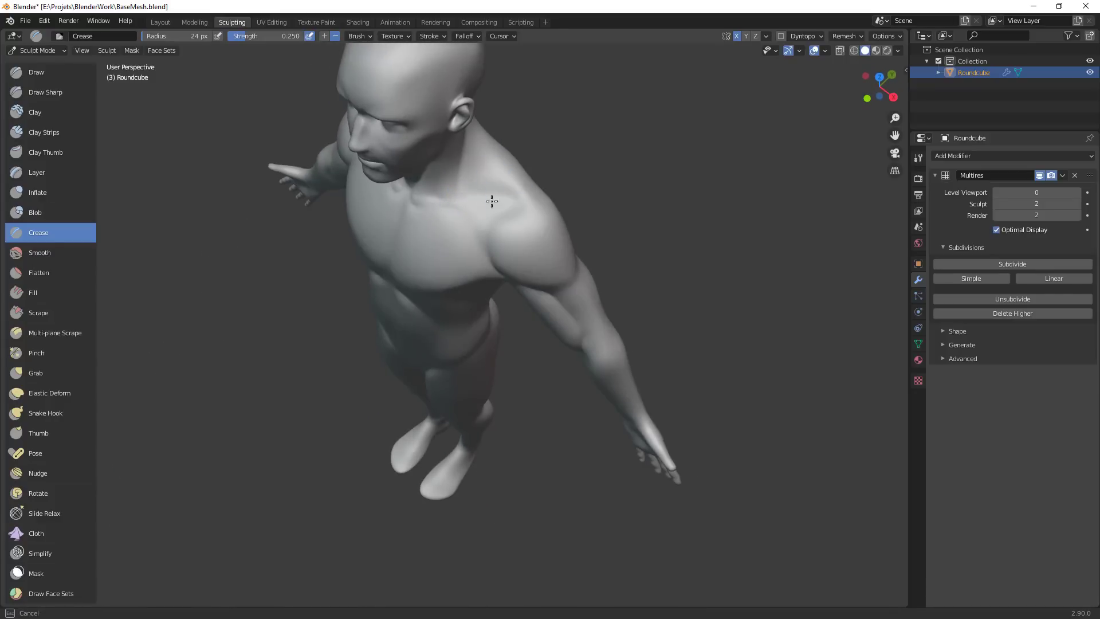
drag(492, 201, 468, 200)
drag(467, 200, 536, 197)
mouse_move(482, 146)
mouse_down()
mouse_move(465, 166)
mouse_move(462, 197)
mouse_up()
mouse_move(462, 179)
middle_down()
mouse_move(480, 178)
mouse_move(494, 212)
mouse_move(469, 115)
middle_up()
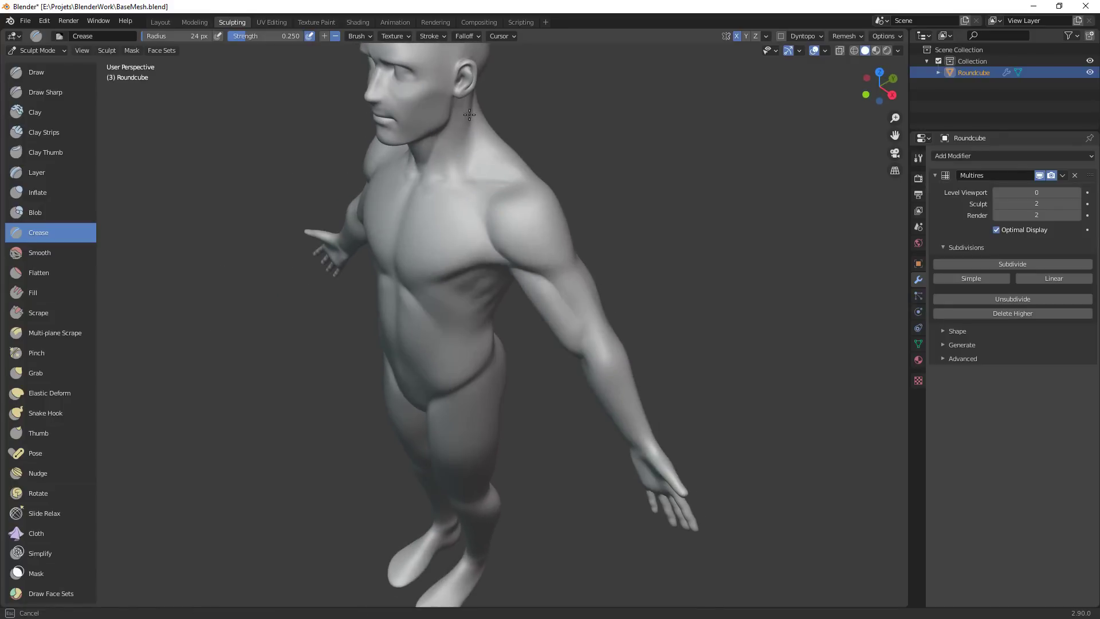
Carve the spine and inner edge of the shoulder blade on the upper back with the Crease brush
middle_drag(555, 169, 499, 268)
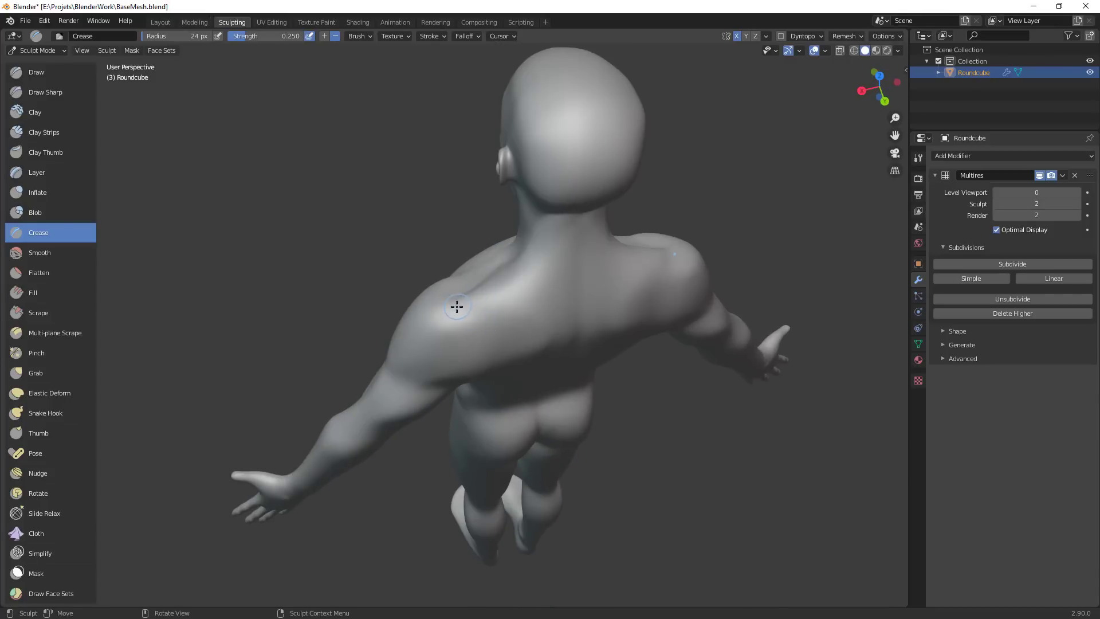
middle_drag(501, 314, 573, 302)
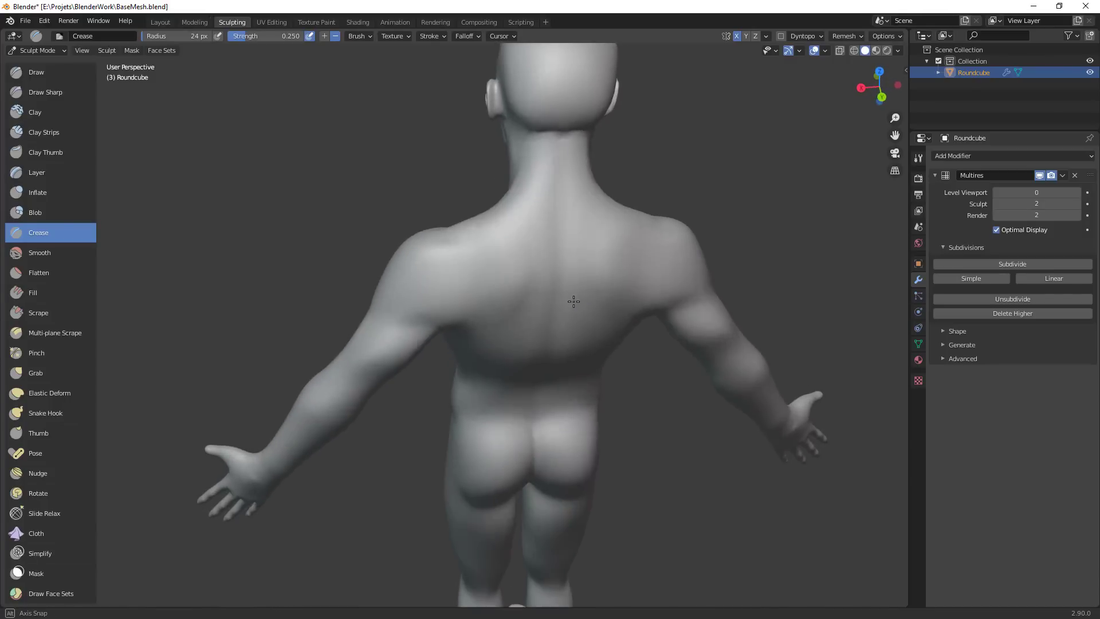
middle_drag(484, 241, 488, 243)
drag(510, 247, 525, 249)
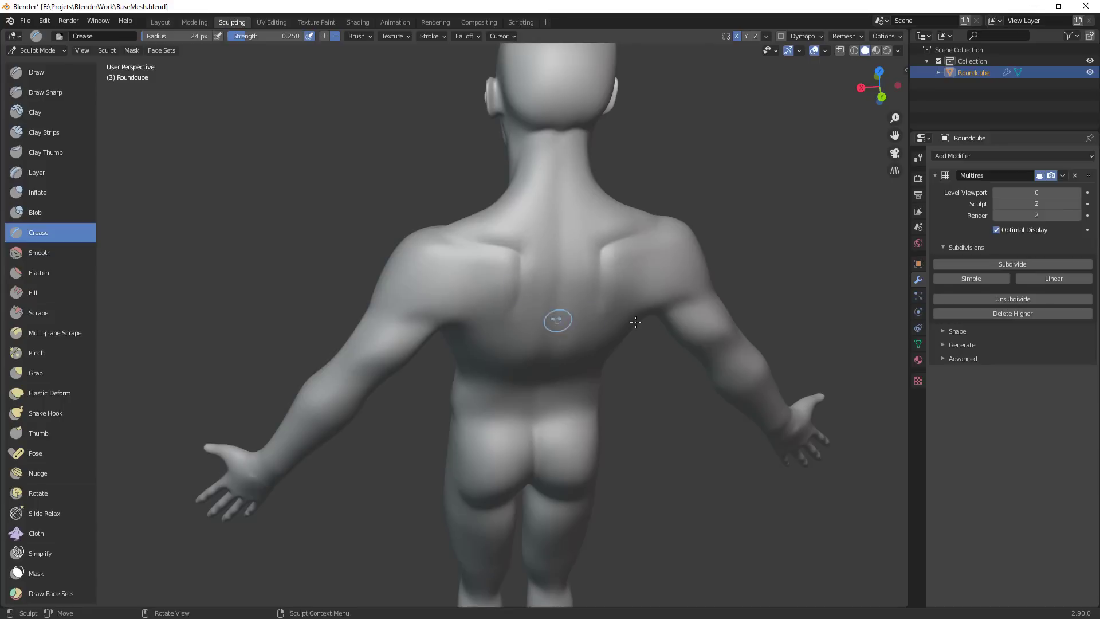
middle_drag(555, 314, 646, 290)
click(565, 249)
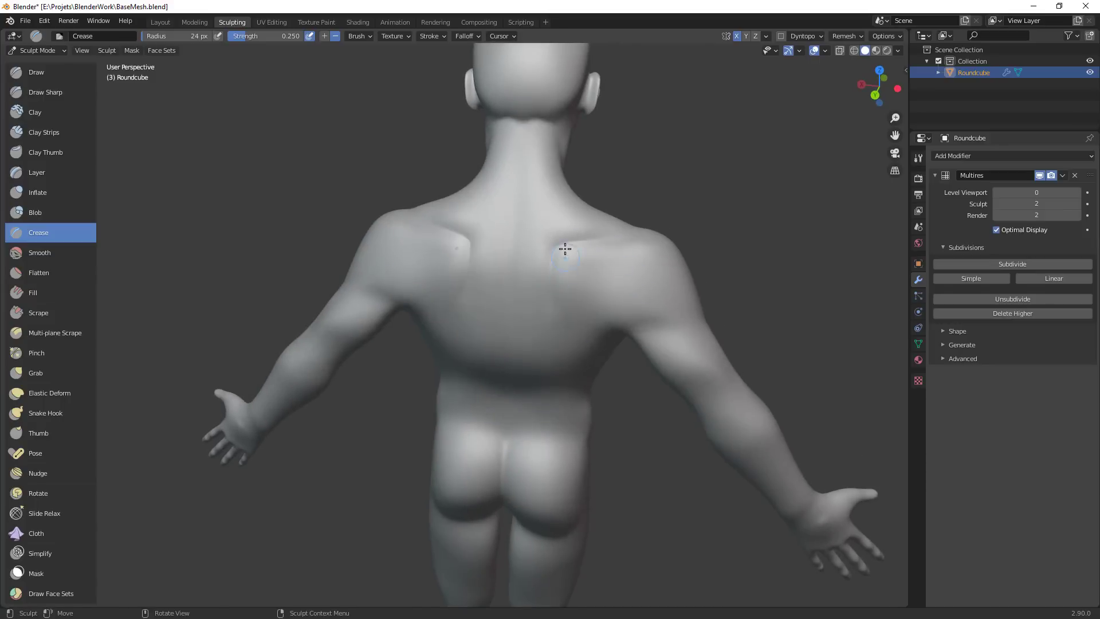
mouse_move(551, 294)
middle_down()
mouse_move(567, 302)
mouse_move(556, 237)
middle_up()
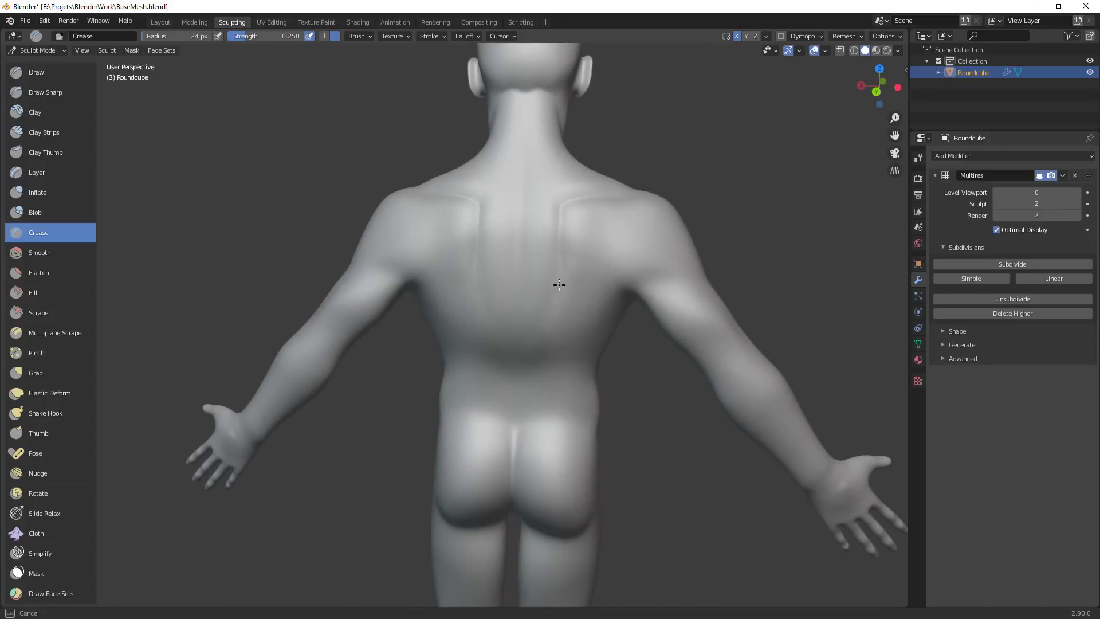
Extend the creases down from the shoulder blades to outline the lower trapezius as a V converging on the spine
drag(547, 327, 523, 366)
drag(550, 310, 556, 281)
drag(545, 316, 559, 241)
drag(536, 337, 563, 201)
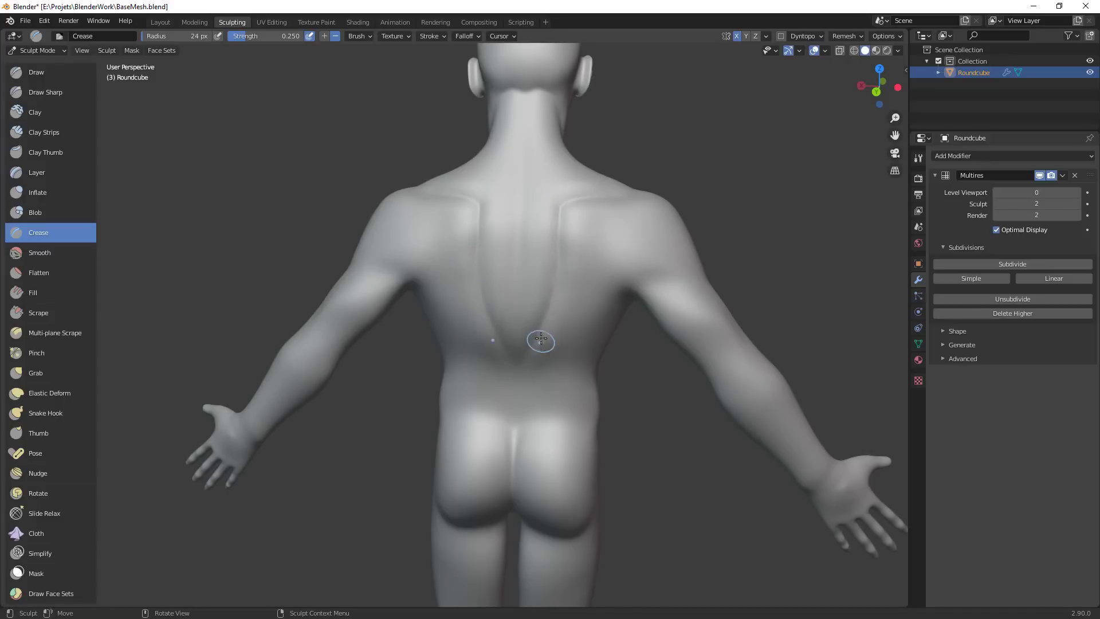
drag(527, 351, 514, 458)
Switch to the Grab brush with a 104 px radius and reshape the back around the shoulder blades and trapezius outline
key(g)
key(f)
click(616, 199)
mouse_move(584, 208)
middle_down()
mouse_move(592, 230)
mouse_move(588, 222)
middle_up()
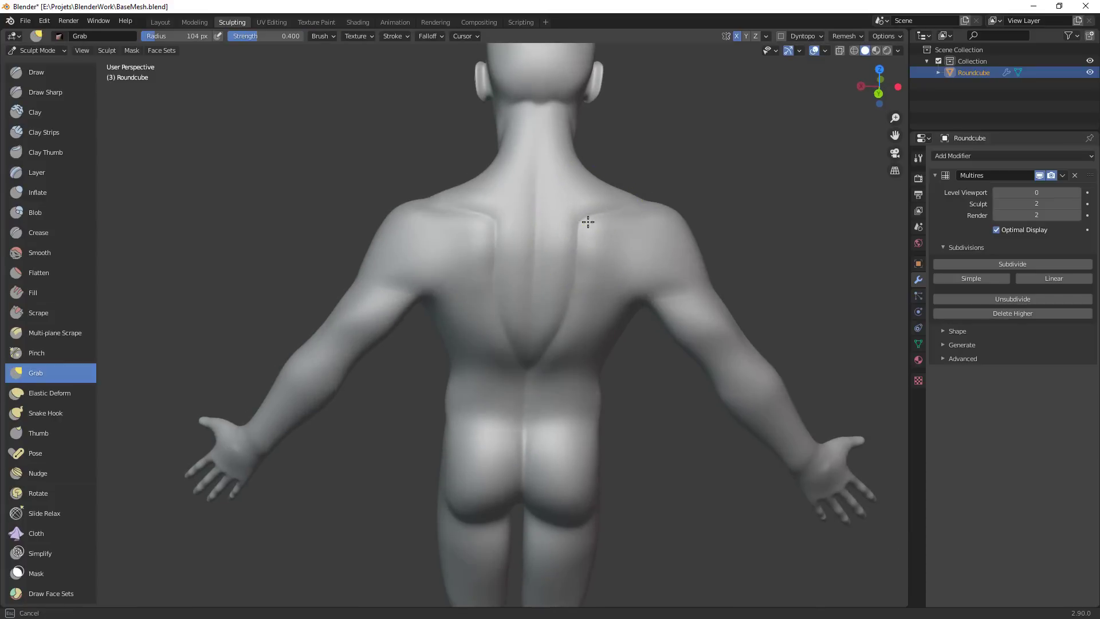
drag(590, 221, 559, 339)
mouse_move(579, 293)
ctrl+alt+mouse_down()
mouse_move(581, 350)
mouse_move(536, 345)
ctrl+alt+mouse_up()
mouse_move(508, 271)
alt+mouse_down()
mouse_move(543, 263)
mouse_move(538, 236)
mouse_move(533, 248)
mouse_move(546, 255)
alt+mouse_up()
Set the Grab radius to 117 px and adjust the shape of the upper back and shoulder blade area
key(f)
click(634, 276)
drag(578, 289, 576, 287)
ctrl+alt+drag(577, 248, 576, 225)
alt+drag(575, 225, 550, 261)
Set the Grab radius to 57 px and pull the upper inner corner of the shoulder blade crease into shape
key(f)
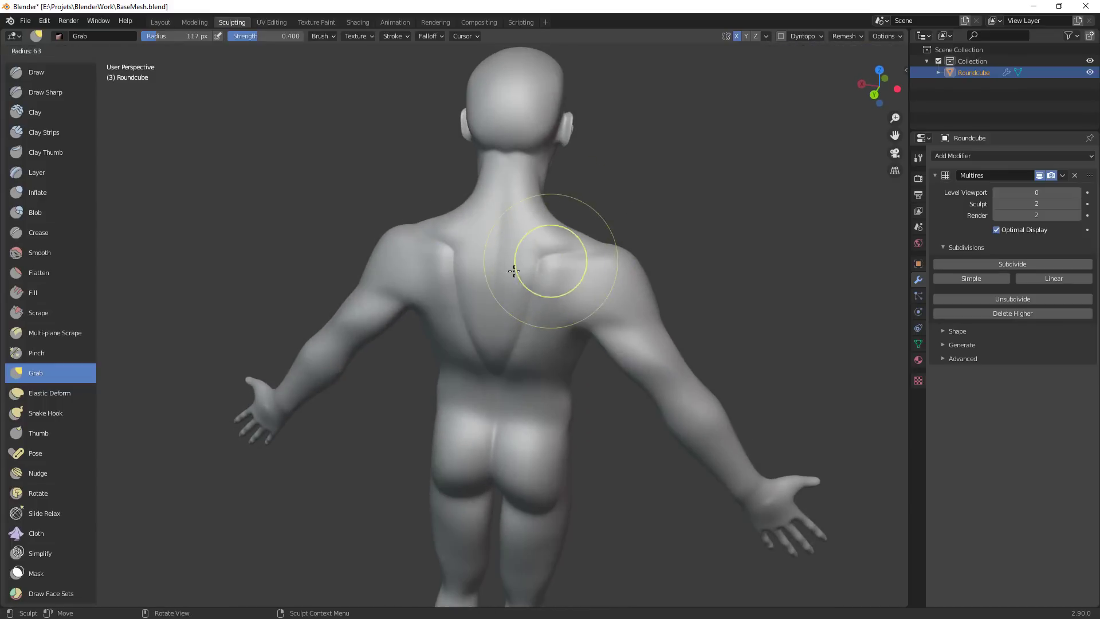
click(514, 270)
middle_drag(596, 294, 572, 239)
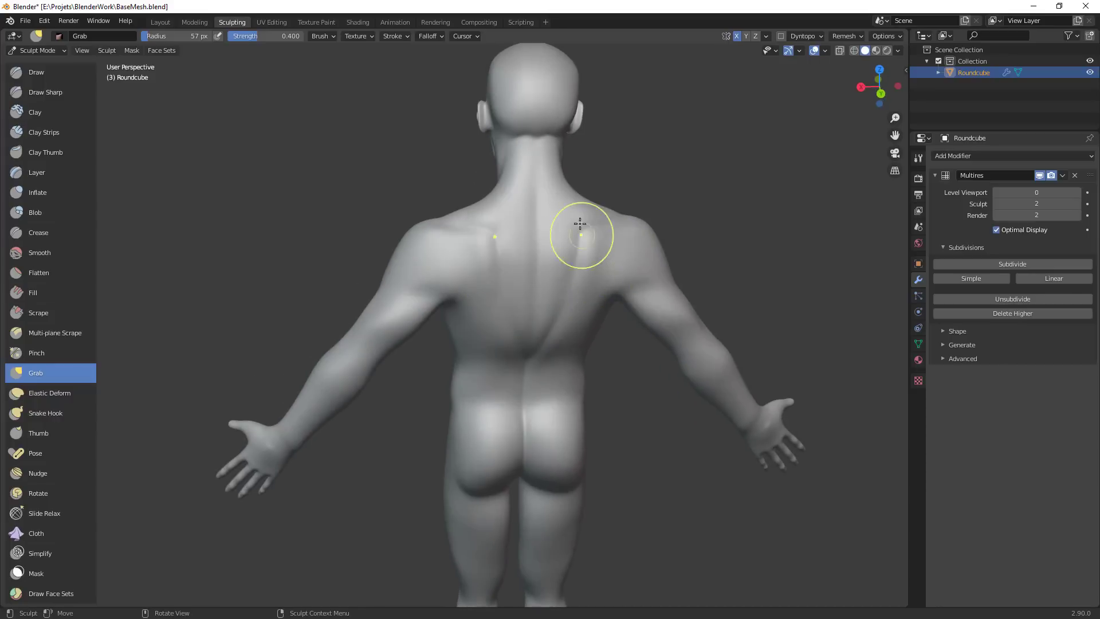
drag(572, 239, 587, 230)
drag(588, 234, 585, 231)
drag(586, 234, 585, 232)
drag(586, 234, 585, 239)
mouse_move(668, 299)
middle_down()
mouse_move(631, 286)
mouse_move(659, 277)
mouse_move(643, 298)
middle_up()
drag(574, 233, 568, 234)
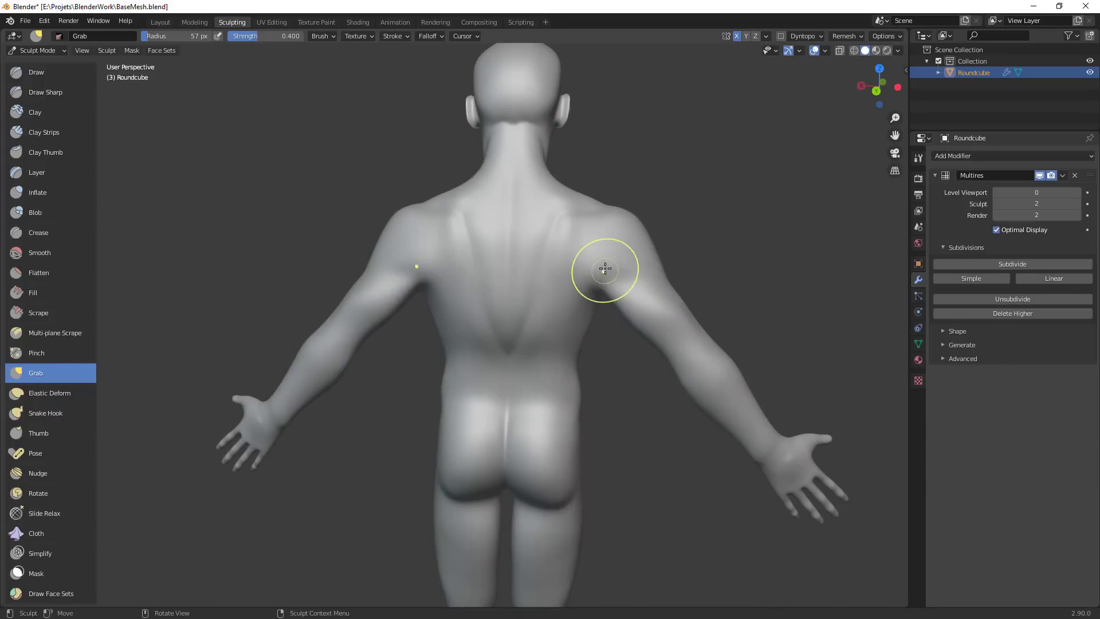
Switch to the Crease brush with a 35 px radius and define the back muscle edge below the rear armpit
key(shift+c)
key(f)
click(583, 282)
drag(584, 287, 596, 299)
ctrl+middle_drag(601, 318, 603, 311)
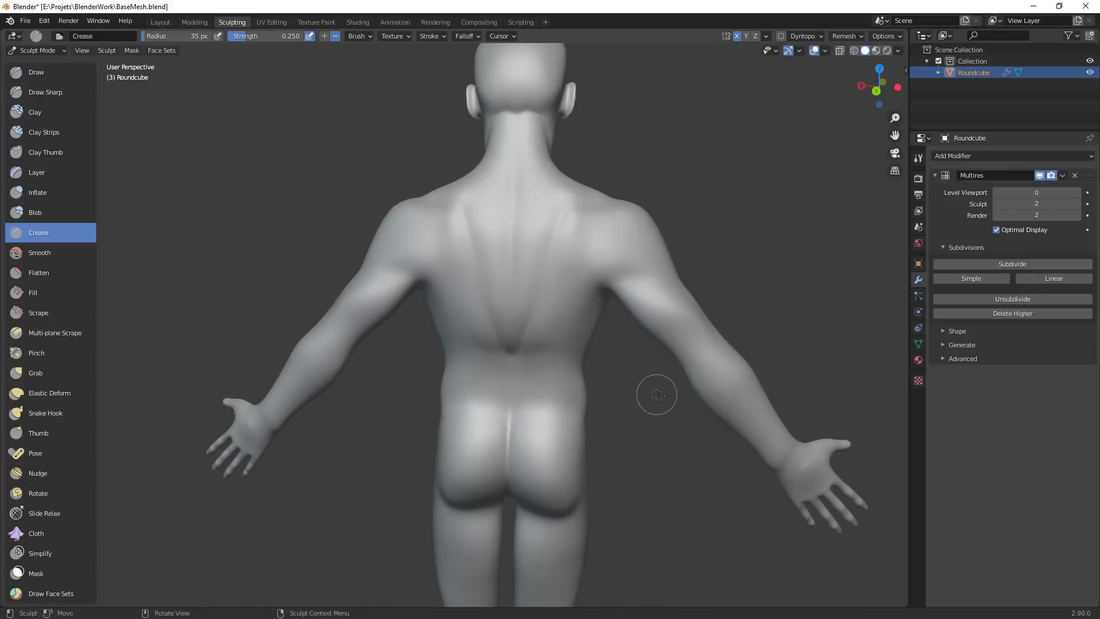
Set the Crease radius to 31 px and carve along the inner edge of the shoulder blade
middle_drag(637, 362, 643, 303)
key(f)
click(549, 298)
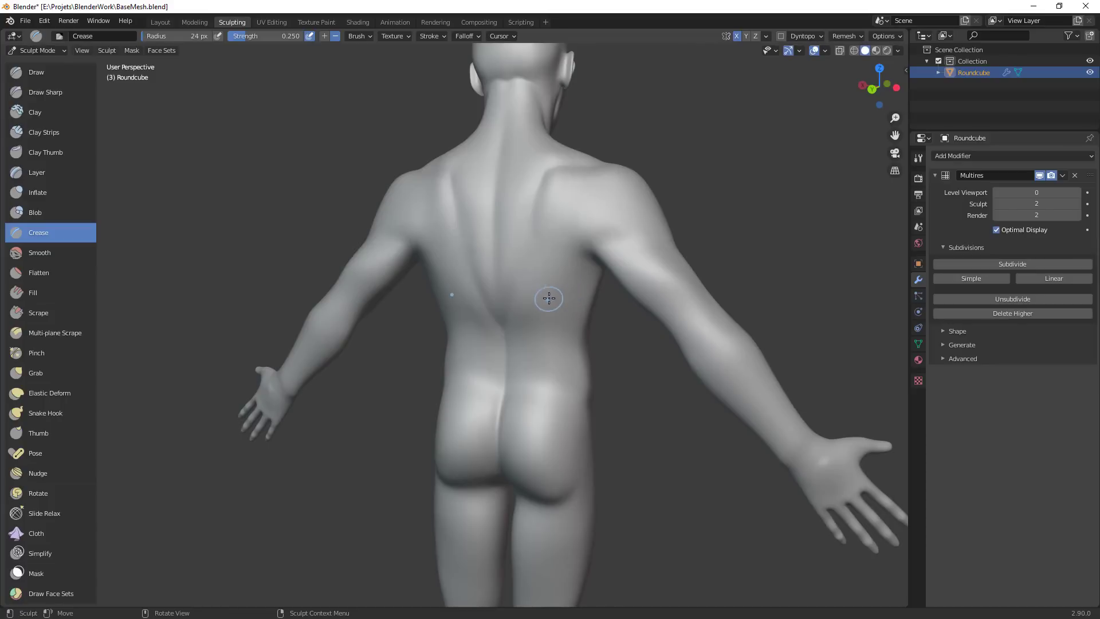
mouse_move(575, 217)
ctrl+middle_down()
mouse_move(567, 201)
mouse_move(609, 229)
ctrl+middle_up()
key(f)
click(582, 206)
drag(500, 176, 515, 262)
drag(495, 179, 491, 207)
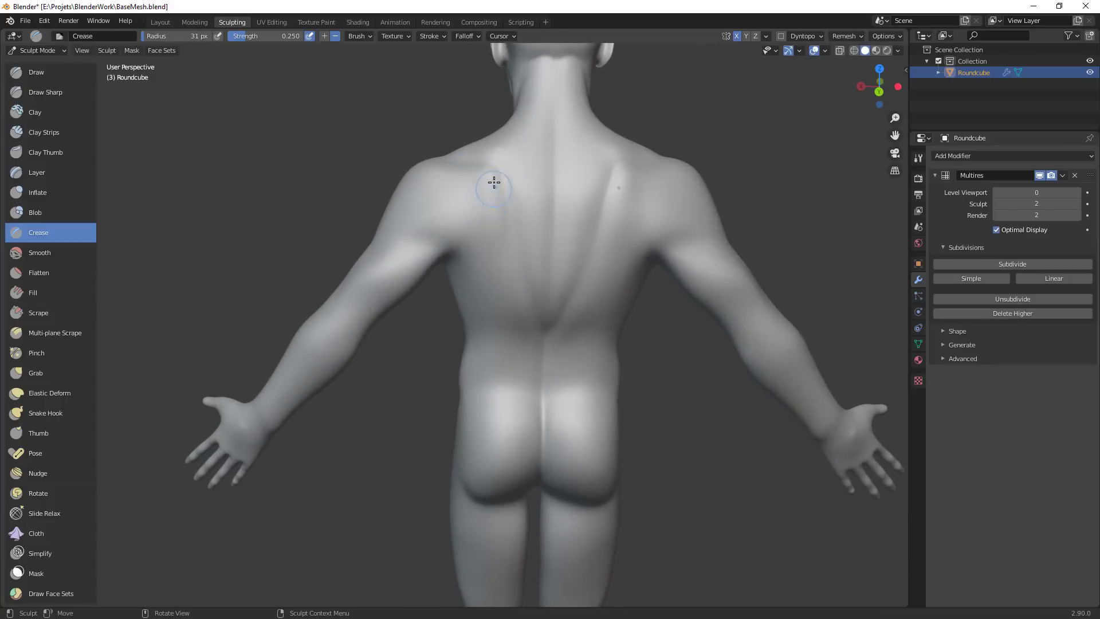
Carve the lower edge of the rear deltoid where it meets the upper arm and shoulder blade
drag(384, 235, 450, 232)
mouse_move(388, 241)
mouse_down()
mouse_move(433, 227)
mouse_move(423, 226)
mouse_up()
middle_drag(422, 226, 514, 204)
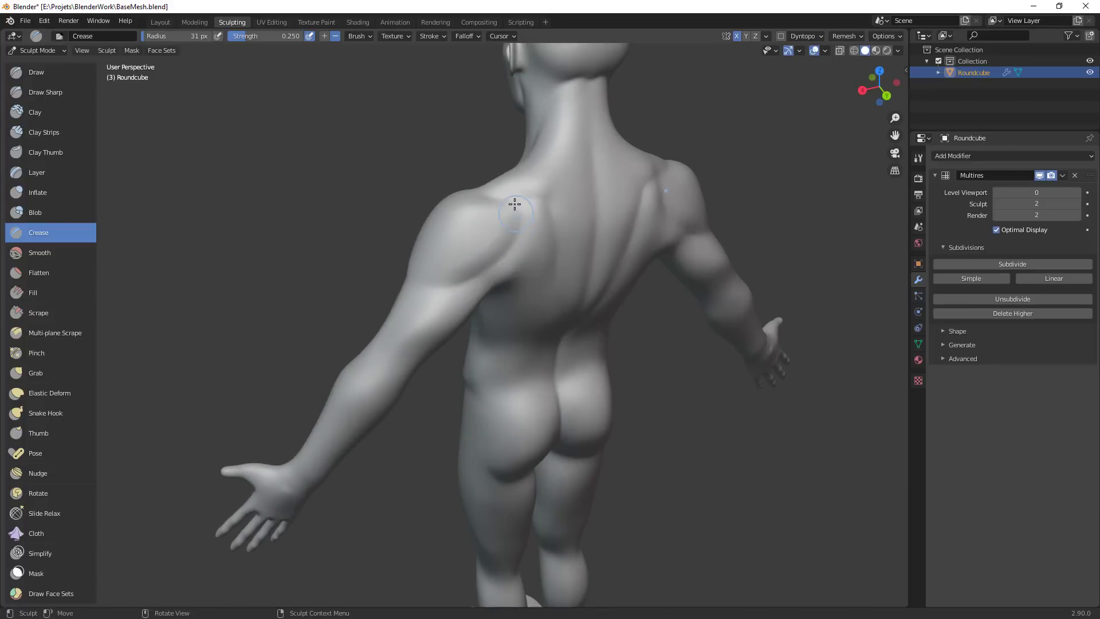
mouse_move(515, 245)
middle_down()
mouse_move(542, 272)
mouse_move(559, 246)
mouse_move(561, 295)
mouse_move(560, 240)
middle_up()
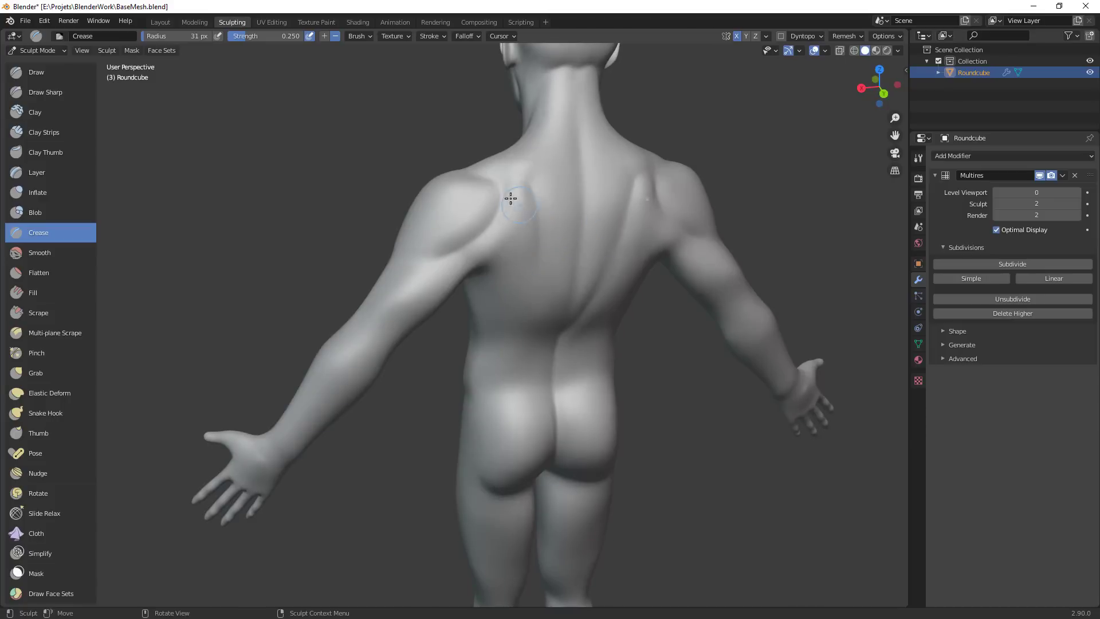
Carve a crease along the upper ridge of the shoulder blade toward its inner corner with the Crease brush
middle_drag(511, 198, 496, 213)
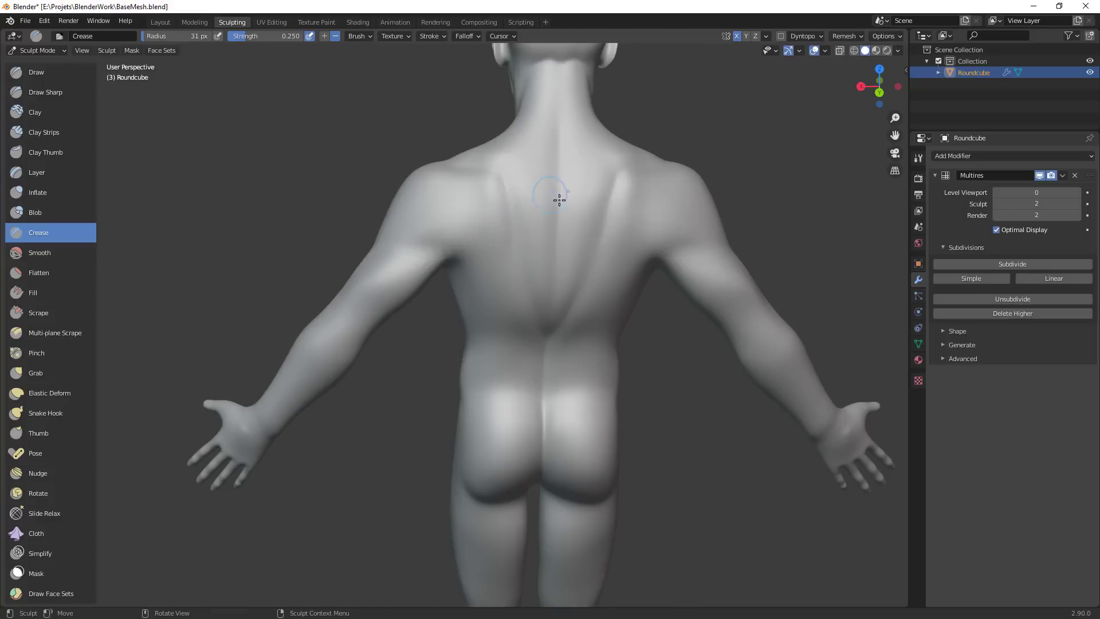
middle_drag(560, 197, 584, 326)
drag(546, 333, 503, 317)
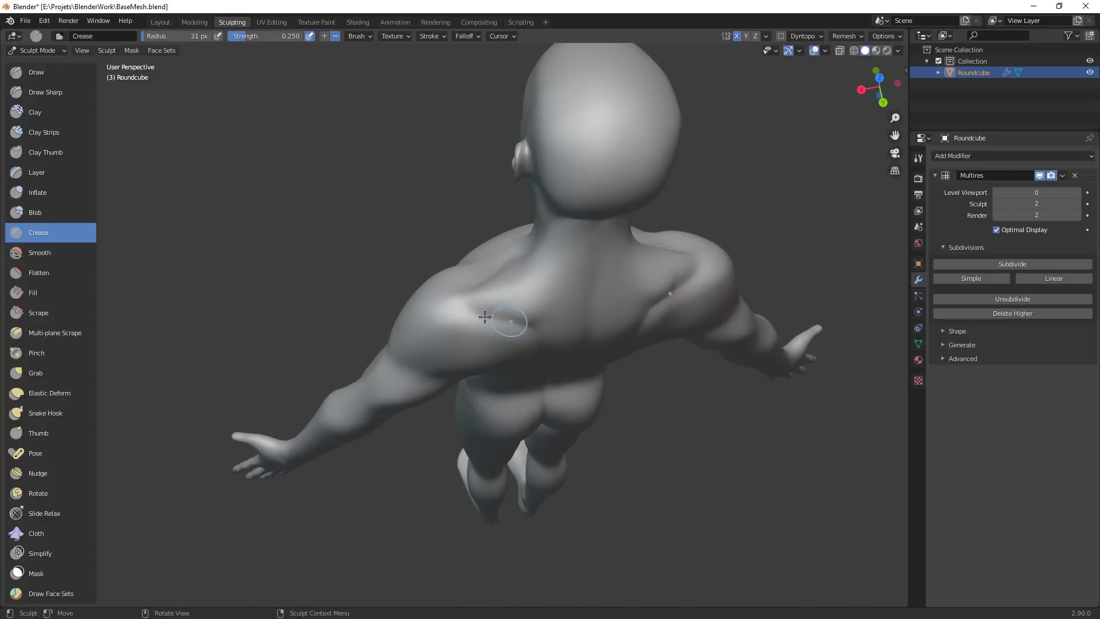
middle_drag(503, 317, 450, 276)
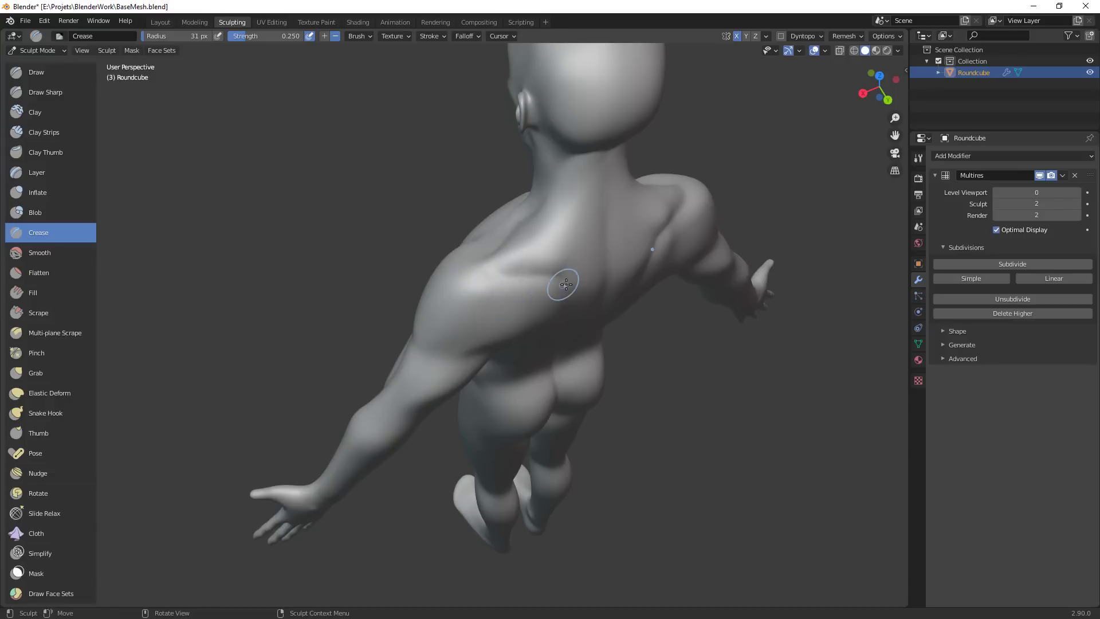
middle_drag(566, 284, 445, 199)
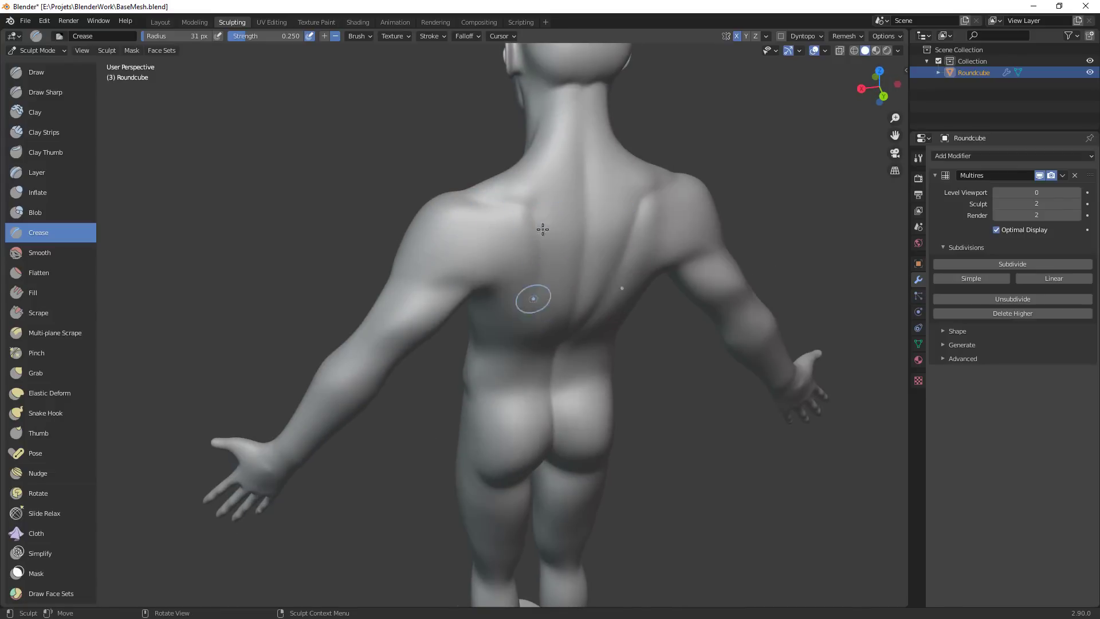
mouse_move(534, 209)
mouse_down()
mouse_move(540, 216)
mouse_move(513, 201)
mouse_up()
Carve the shoulder blade's inner edge and round its upper inner corner into the top ridge crease
scroll(594, 437, down, 3)
mouse_move(594, 437)
middle_down()
mouse_move(560, 368)
mouse_move(556, 243)
mouse_move(571, 184)
middle_up()
drag(573, 242, 576, 184)
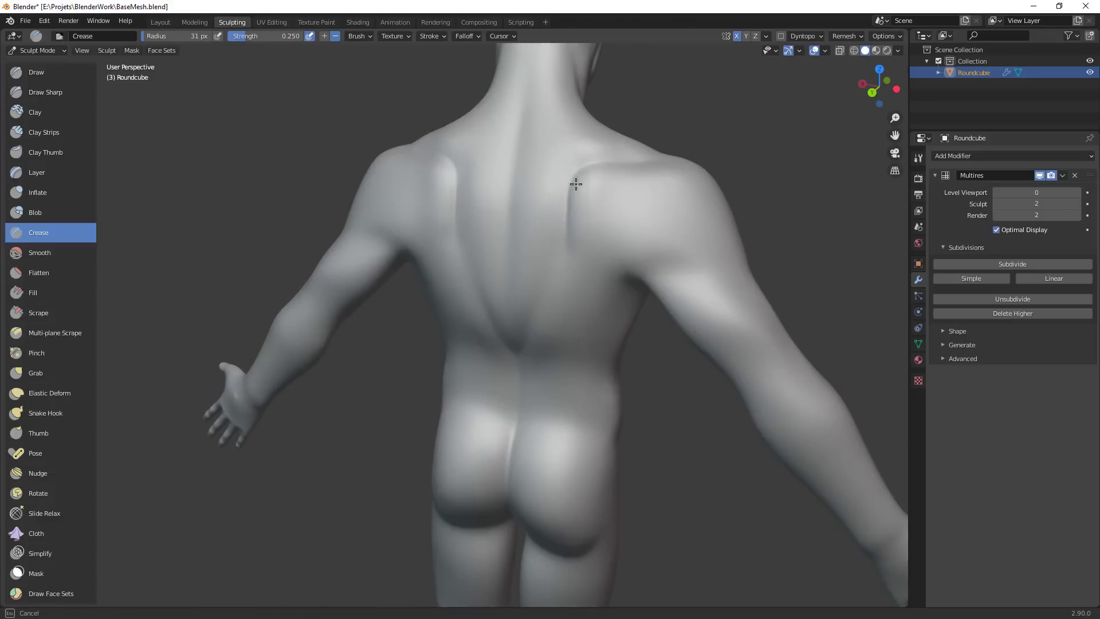
mouse_move(644, 163)
ctrl+middle_down()
mouse_move(643, 246)
mouse_move(601, 418)
mouse_move(427, 310)
ctrl+middle_up()
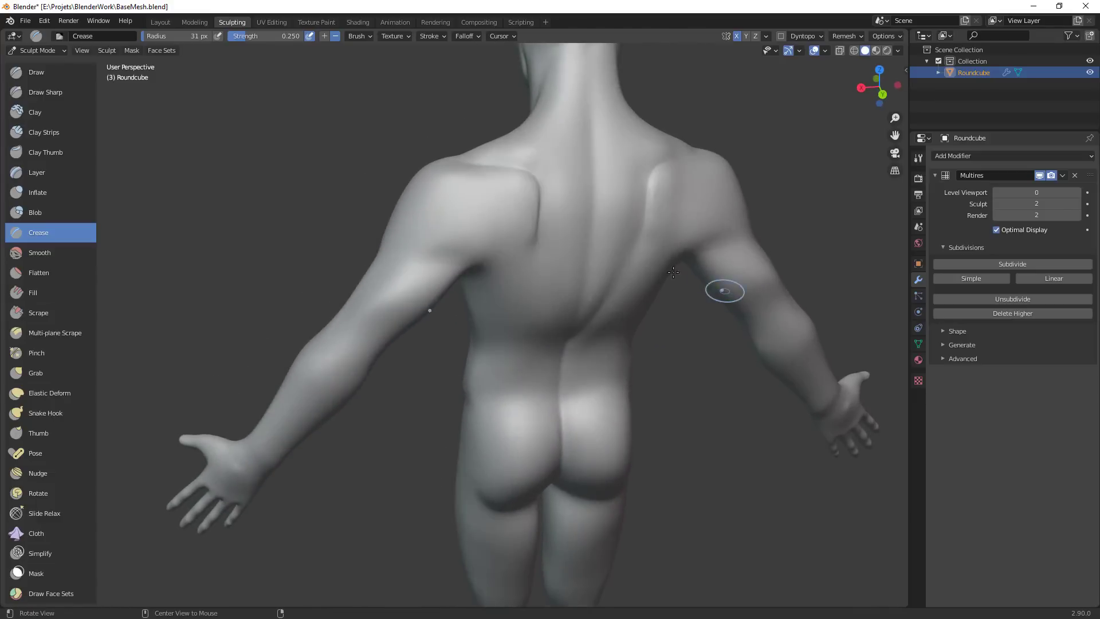
drag(499, 168, 545, 179)
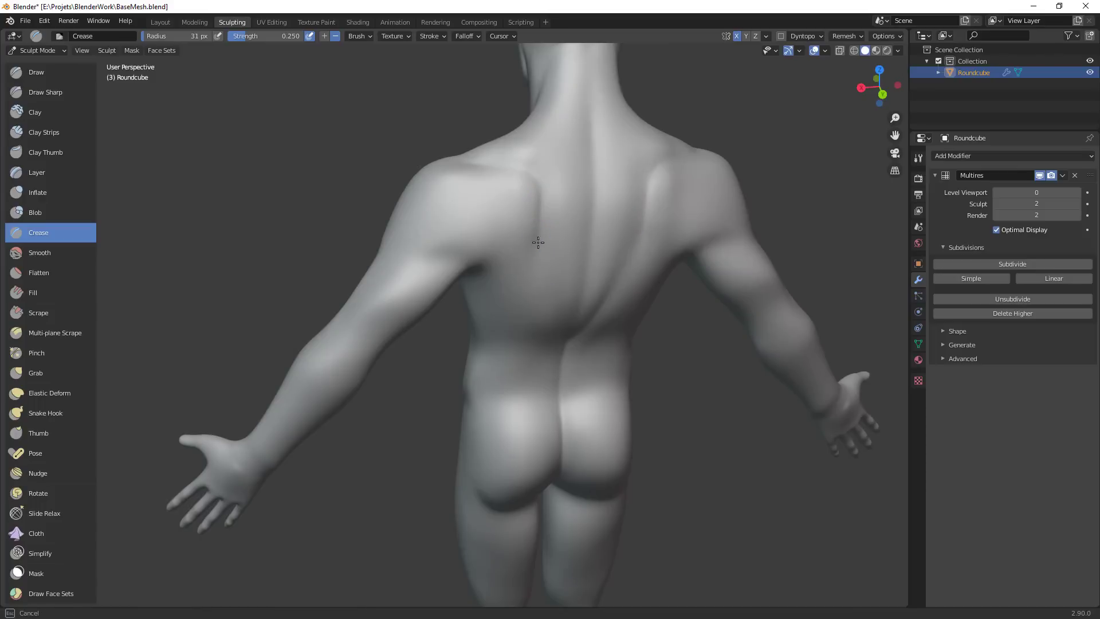
drag(528, 305, 528, 299)
Define the lower tip of the shoulder blade and blend it into the inner edge crease
middle_drag(736, 199, 726, 185)
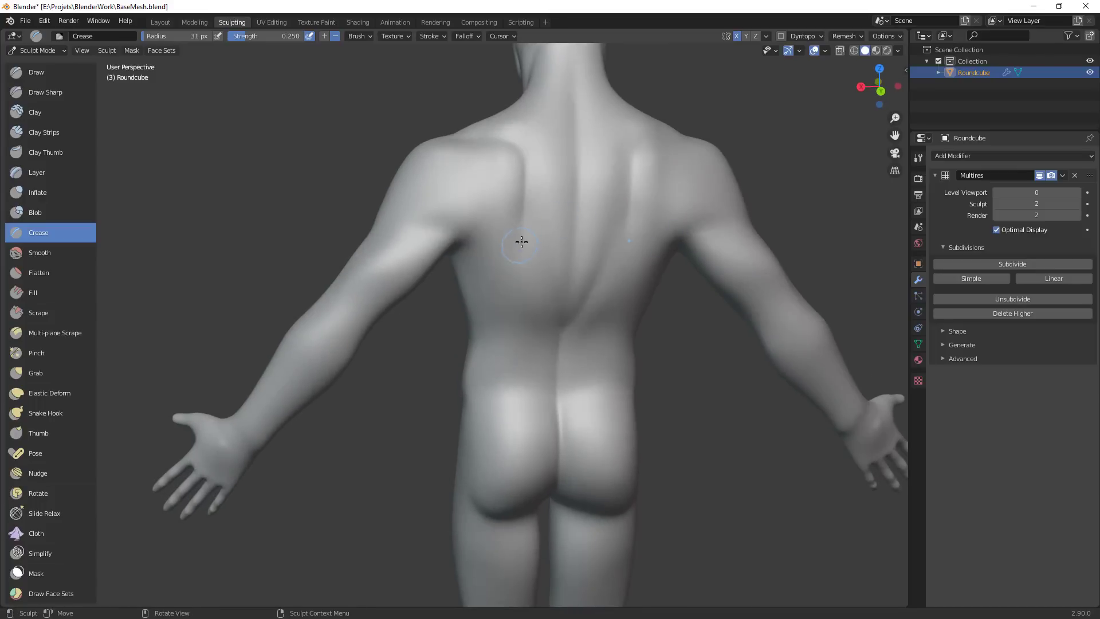
mouse_move(513, 275)
mouse_down()
mouse_move(483, 242)
mouse_move(509, 258)
mouse_move(490, 250)
mouse_up()
drag(509, 258, 523, 224)
Carve the rear deltoid's inner boundary across the shoulder blade, from the rear armpit up to the upper ridge
middle_drag(597, 260, 601, 273)
mouse_move(403, 256)
mouse_down()
mouse_move(445, 239)
mouse_move(514, 173)
mouse_up()
drag(467, 221, 467, 220)
mouse_move(467, 220)
middle_down()
mouse_move(523, 239)
mouse_move(538, 207)
middle_up()
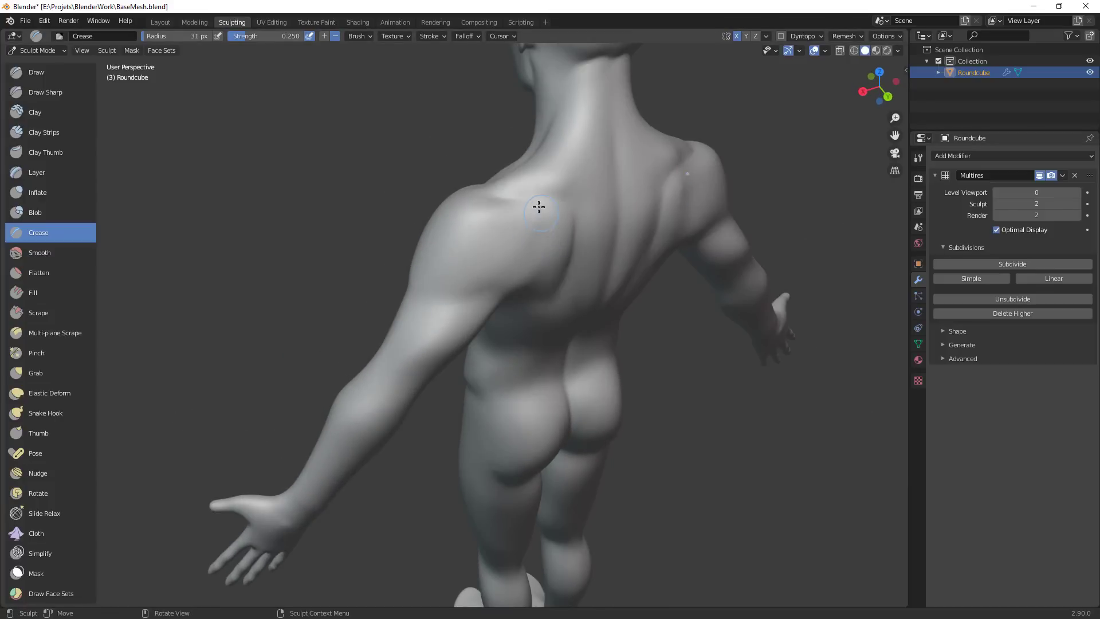
drag(515, 269, 515, 269)
drag(540, 198, 536, 233)
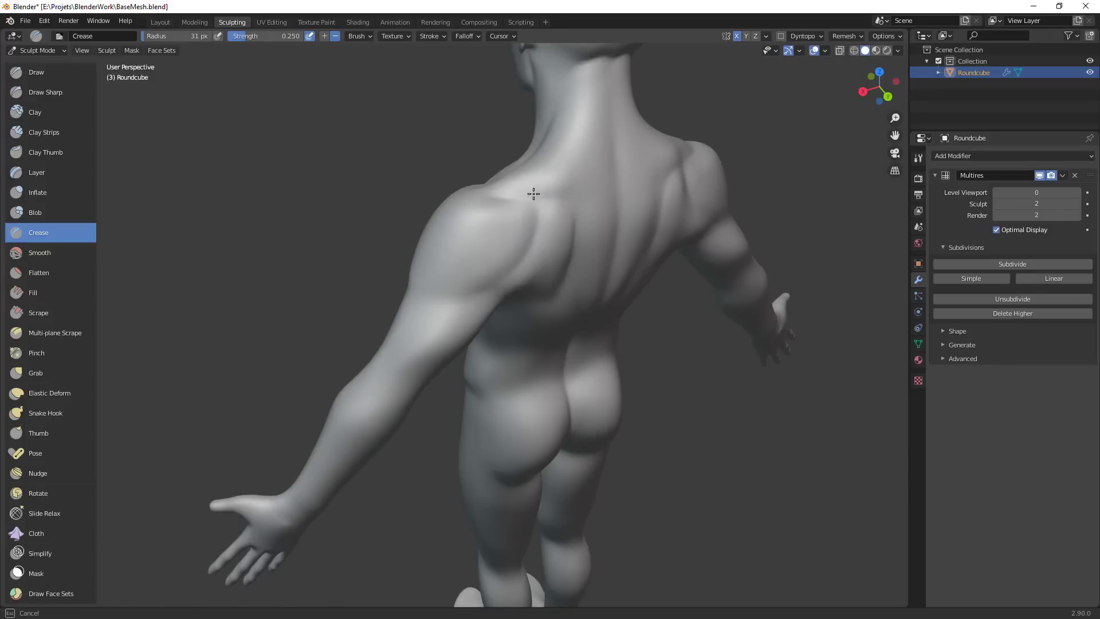
mouse_move(534, 193)
mouse_down()
mouse_move(526, 255)
mouse_move(432, 304)
mouse_move(534, 201)
mouse_up()
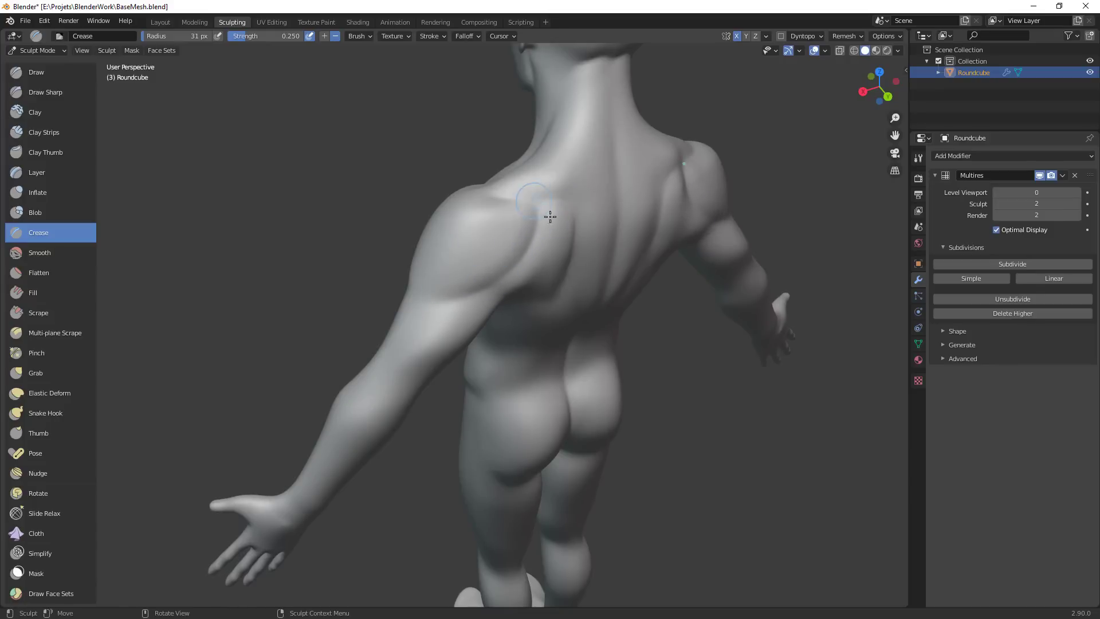
Carve the rear deltoid's lower edge from the shoulder blade toward the upper arm using a 31 px Crease brush
middle_drag(550, 217, 551, 192)
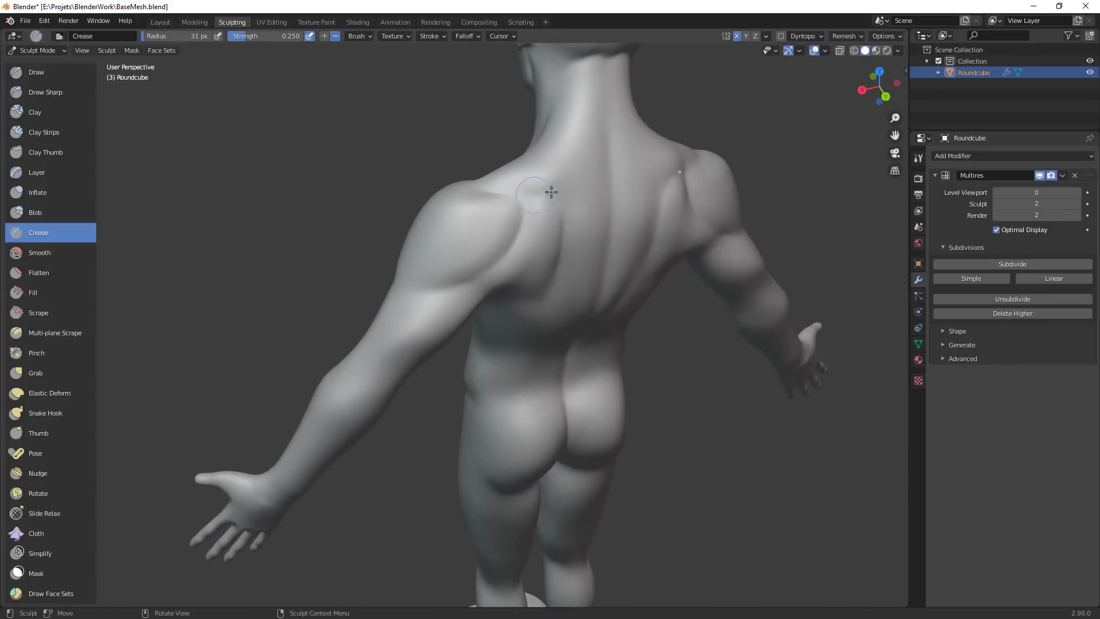
mouse_move(543, 200)
mouse_down()
mouse_move(459, 279)
mouse_move(487, 262)
mouse_move(518, 219)
mouse_move(436, 292)
mouse_up()
middle_drag(470, 278, 519, 277)
drag(539, 264, 524, 272)
middle_drag(565, 233, 565, 239)
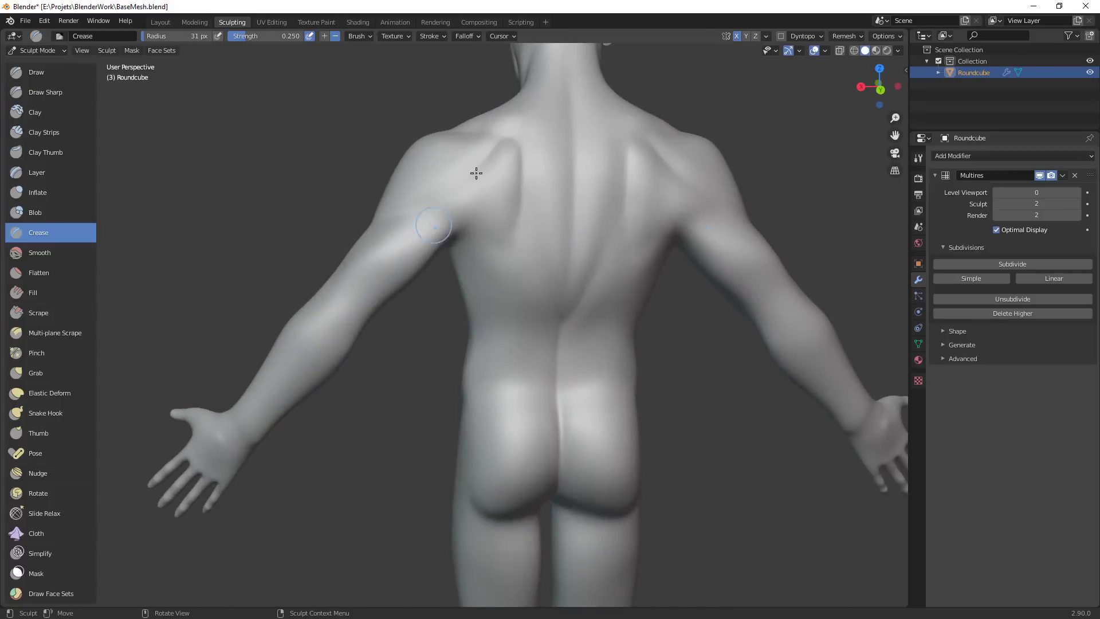
middle_drag(647, 258, 591, 261)
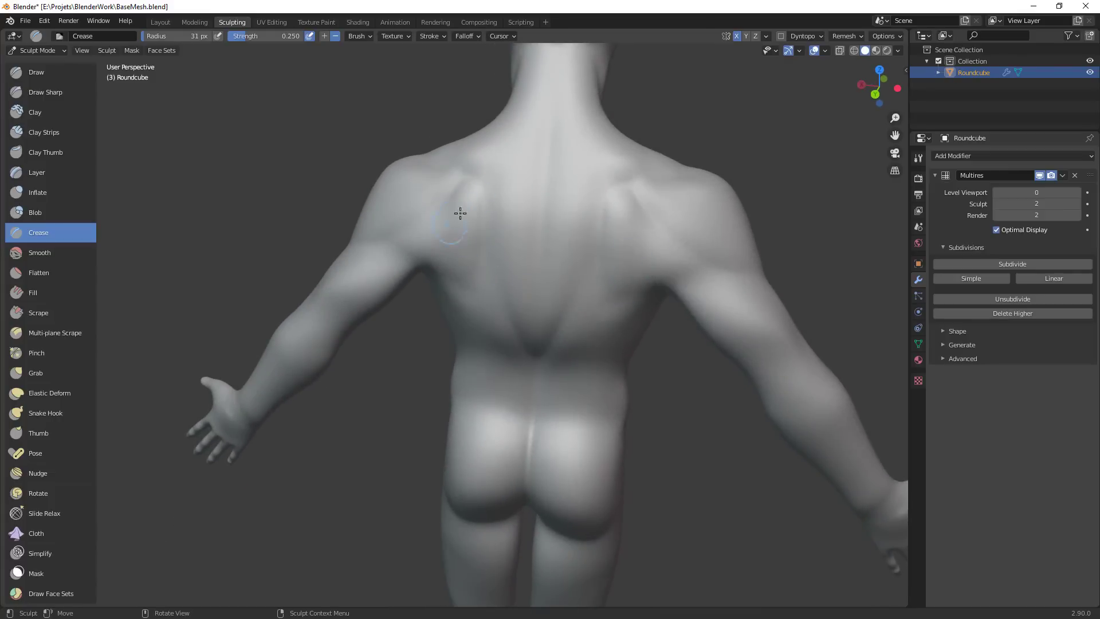
mouse_move(460, 213)
middle_down()
mouse_move(570, 256)
mouse_move(575, 280)
mouse_move(611, 274)
mouse_move(614, 253)
middle_up()
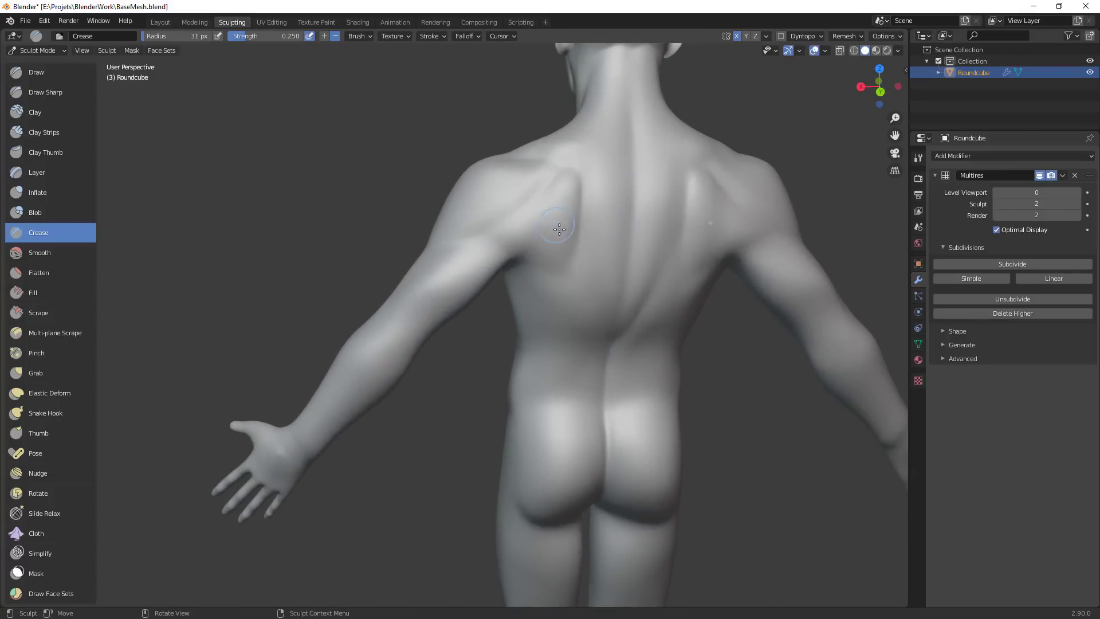
Crease the shoulder blade to separate the infraspinatus from the teres muscles, reducing the brush radius to 27 px
drag(583, 183, 562, 194)
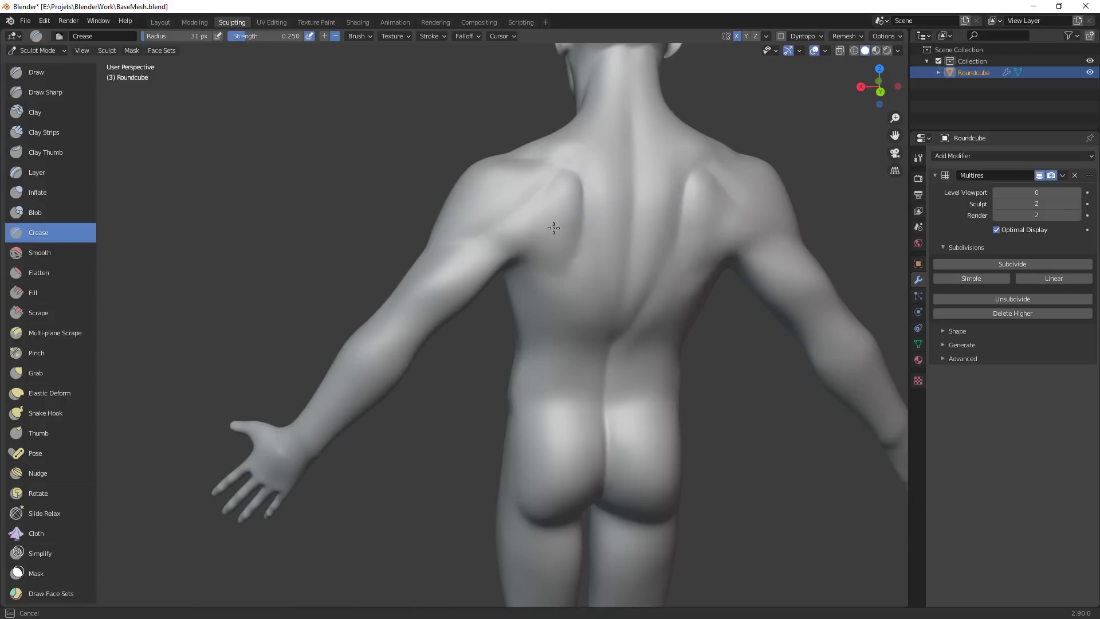
drag(539, 219, 559, 232)
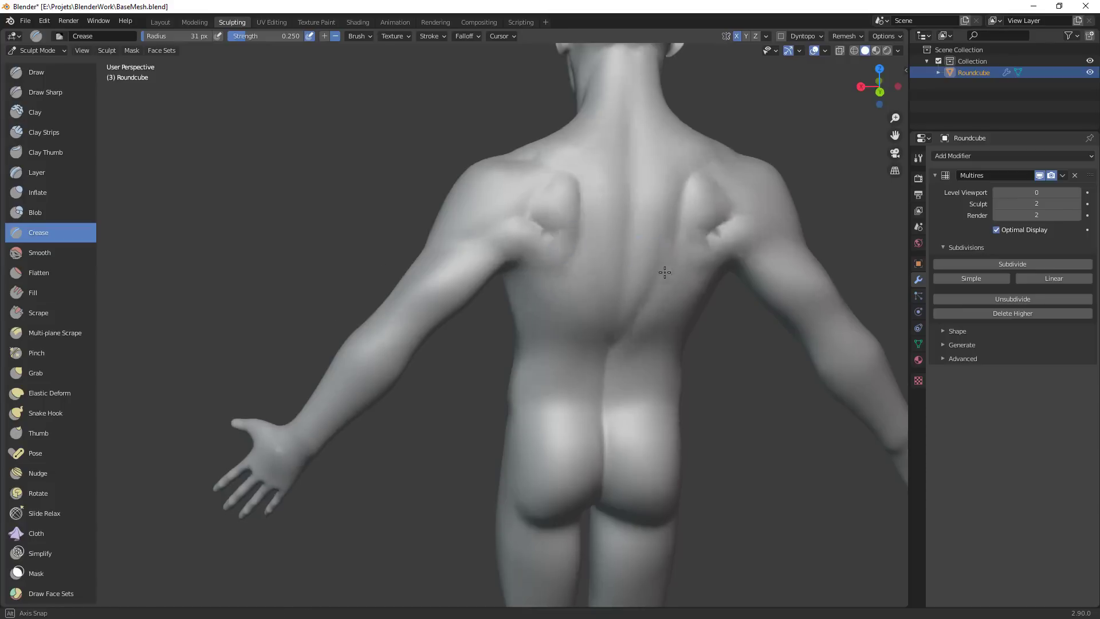
middle_drag(663, 270, 705, 247)
drag(704, 243, 683, 251)
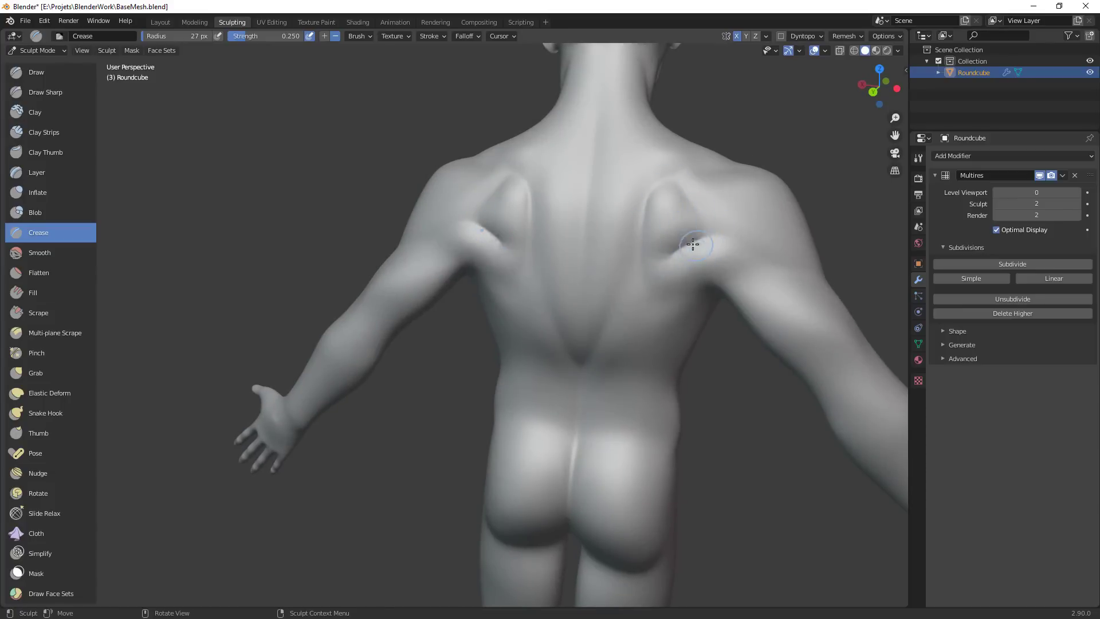
middle_drag(681, 289, 733, 294)
drag(588, 264, 514, 242)
drag(560, 189, 509, 243)
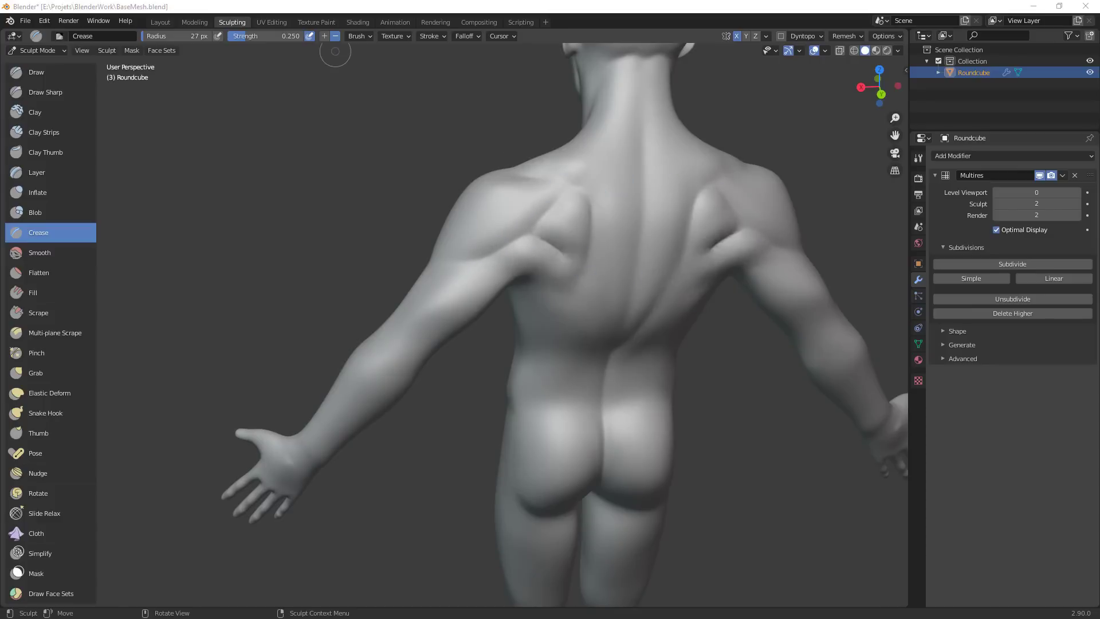
Bring the Atlas d'anatomie humaine 2019 window into view and frame its muscle model's upper back
drag(654, 0, 520, 158)
drag(591, 320, 559, 327)
drag(631, 363, 524, 370)
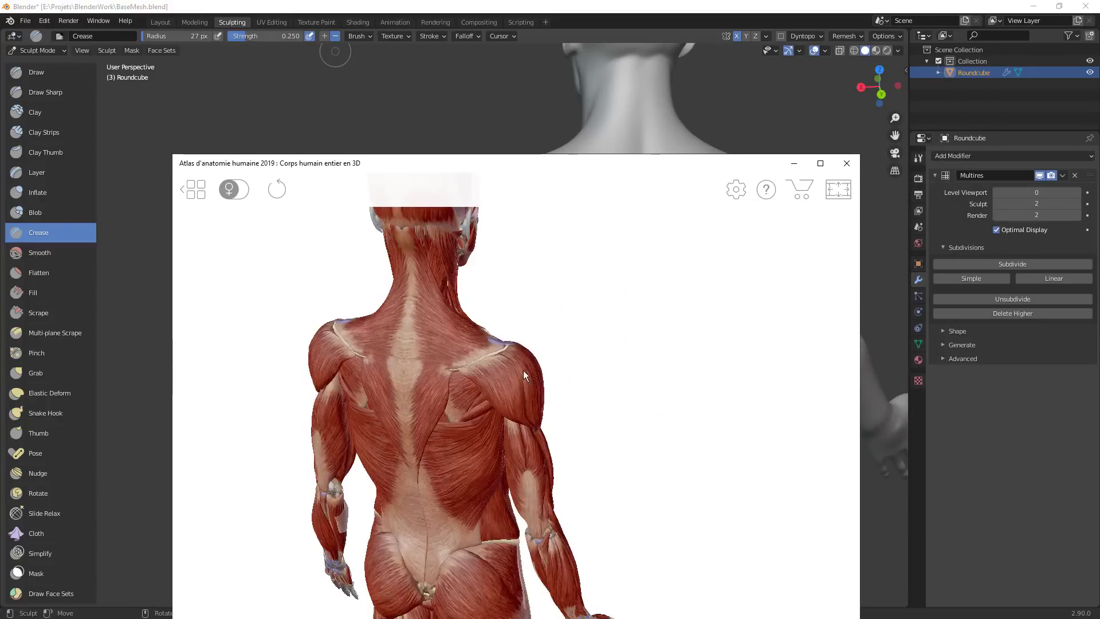
right_drag(524, 370, 664, 224)
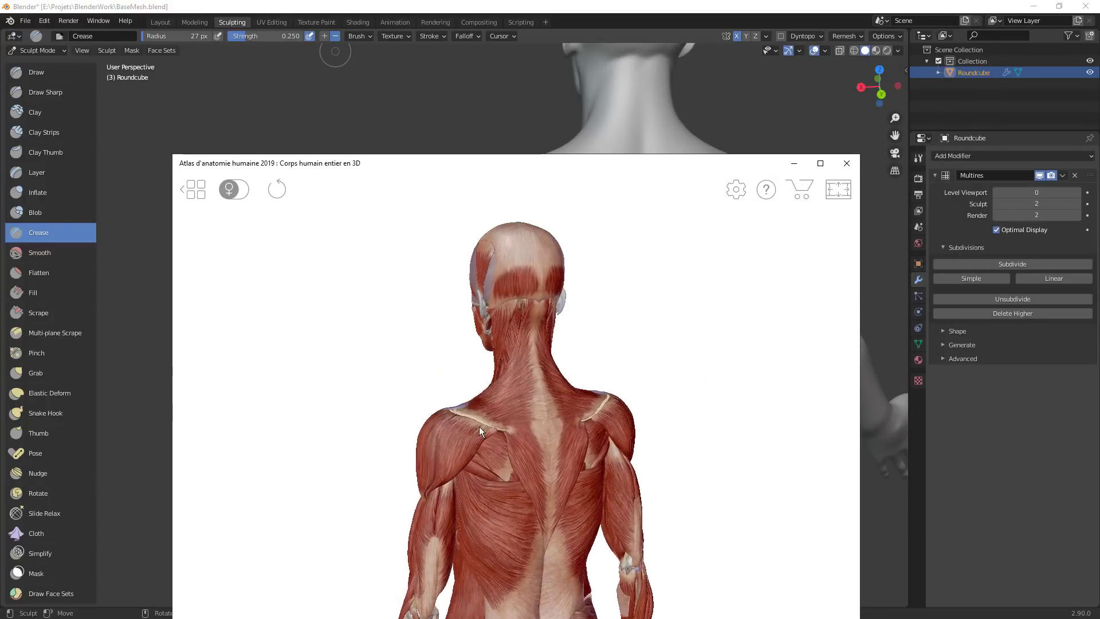
Select the infraspinatus, teres minor, rear deltoid and trapezius on the atlas model to identify each muscle
click(492, 464)
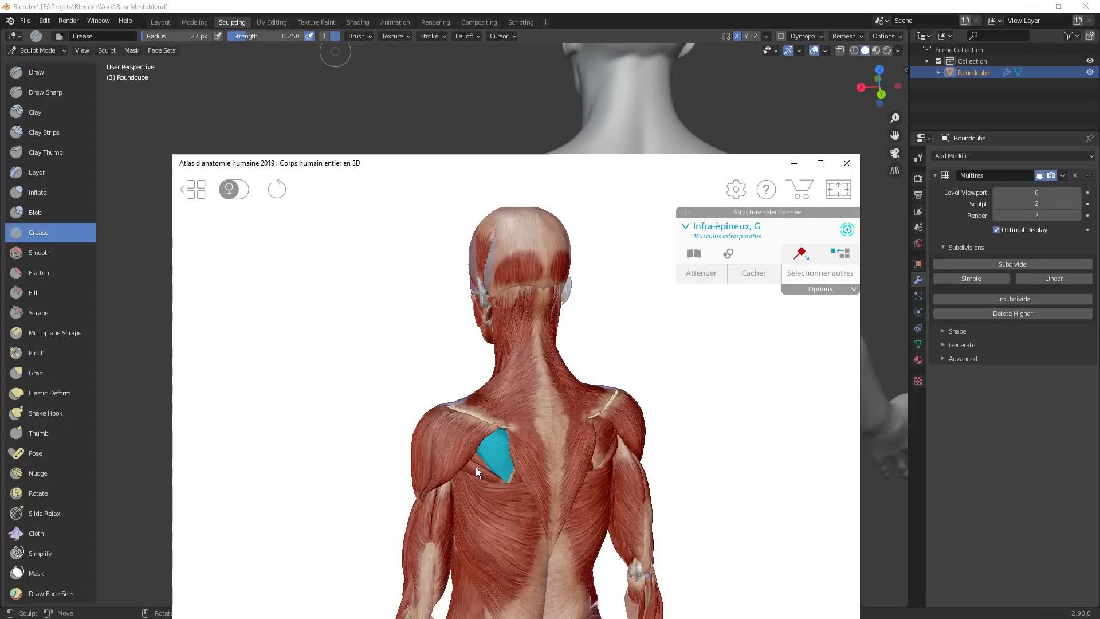
click(478, 462)
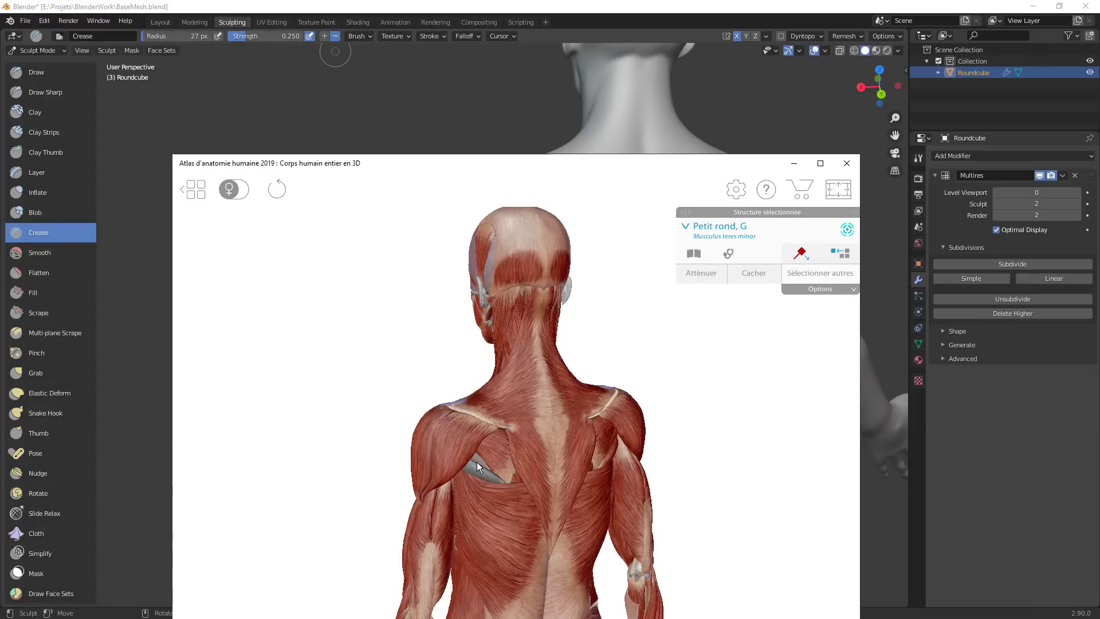
click(476, 466)
click(477, 463)
click(480, 457)
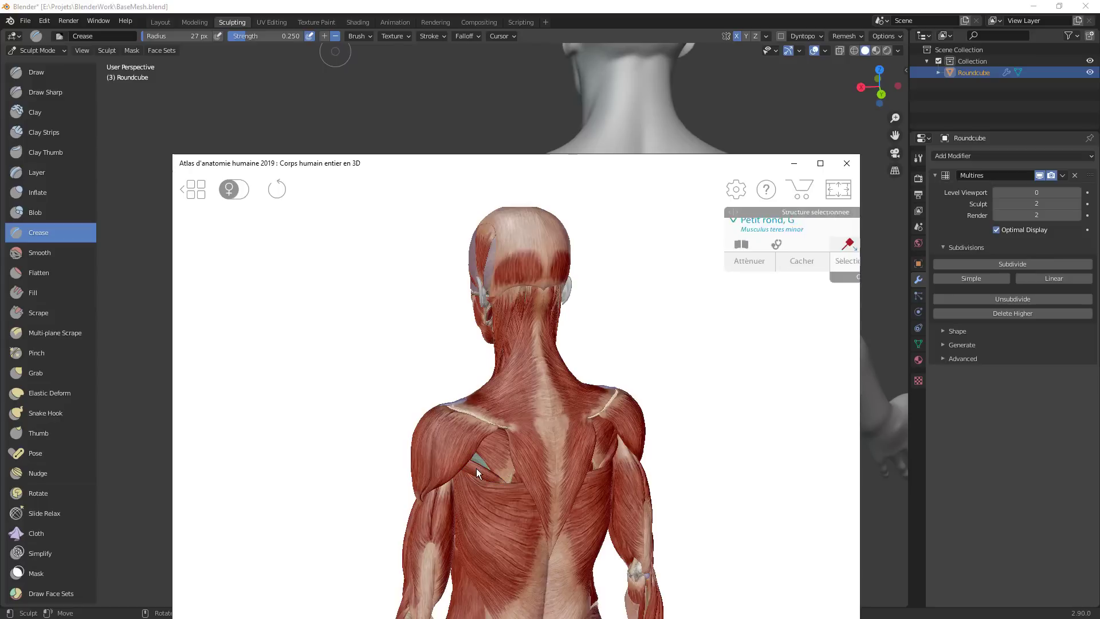
click(480, 459)
click(487, 454)
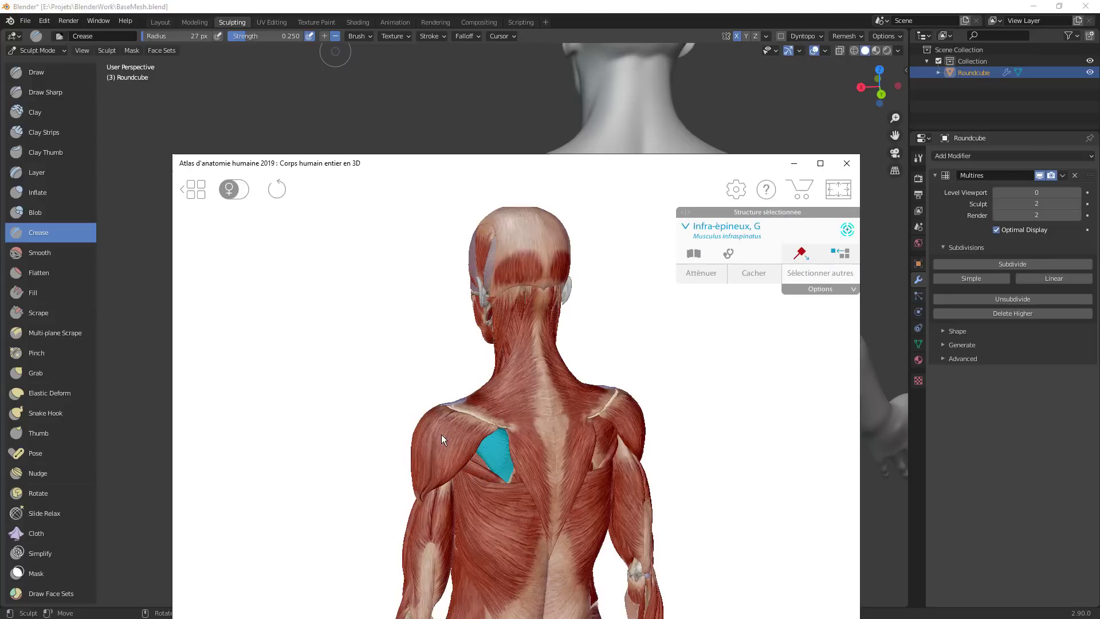
click(442, 435)
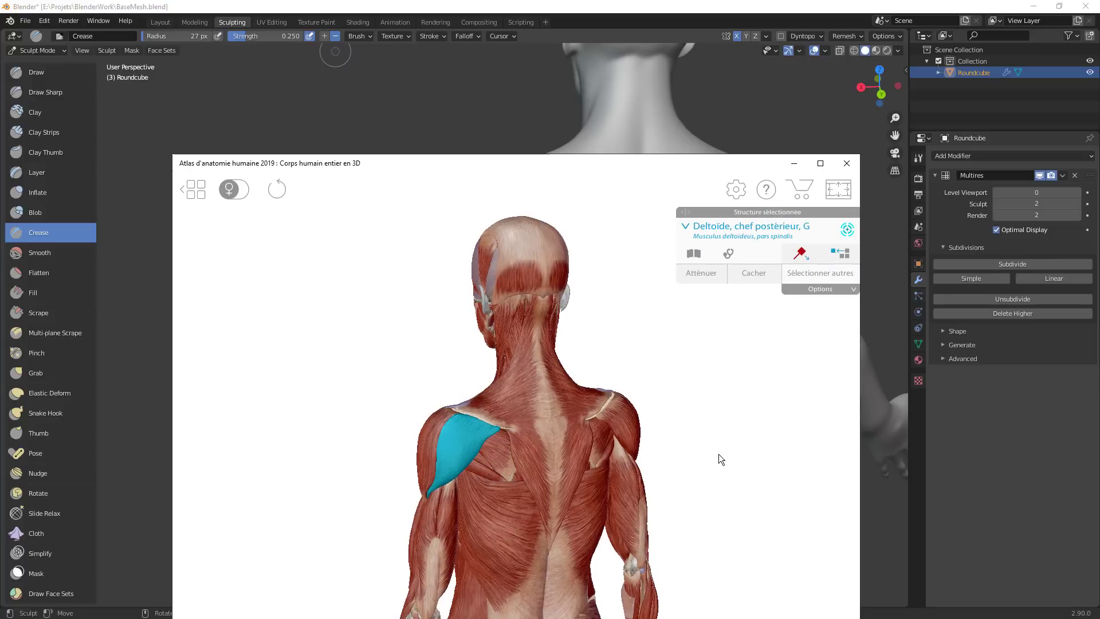
click(580, 428)
drag(693, 445, 634, 465)
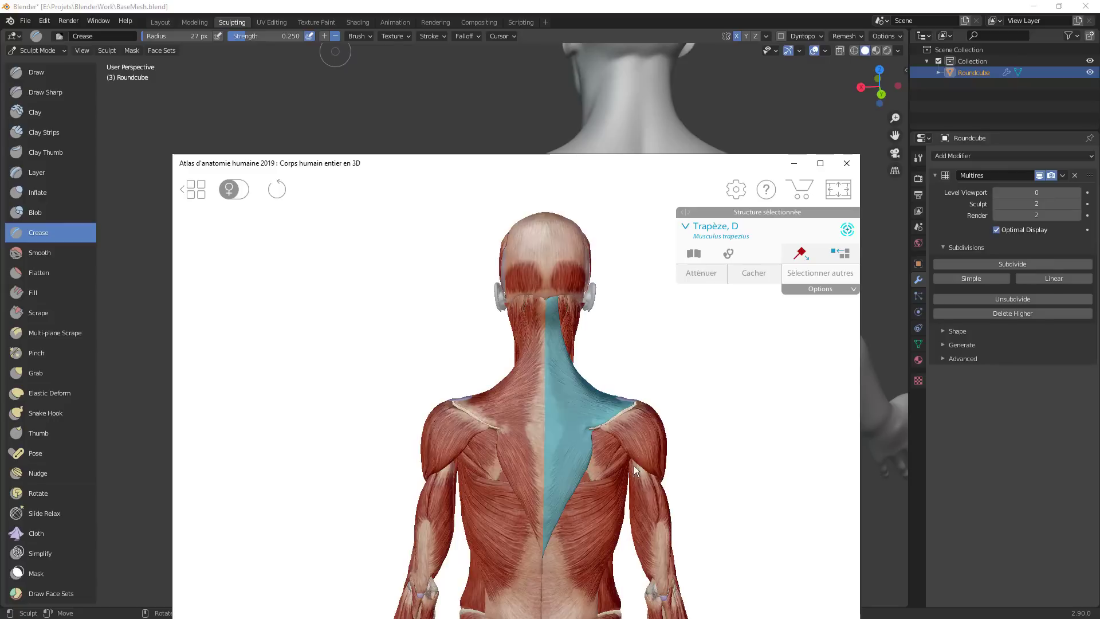
Examine the atlas model's torso, arm and back muscles from the side and rear, and return to the Blender sculpt
scroll(634, 465, down, 2)
right_drag(556, 525, 557, 350)
drag(748, 435, 610, 433)
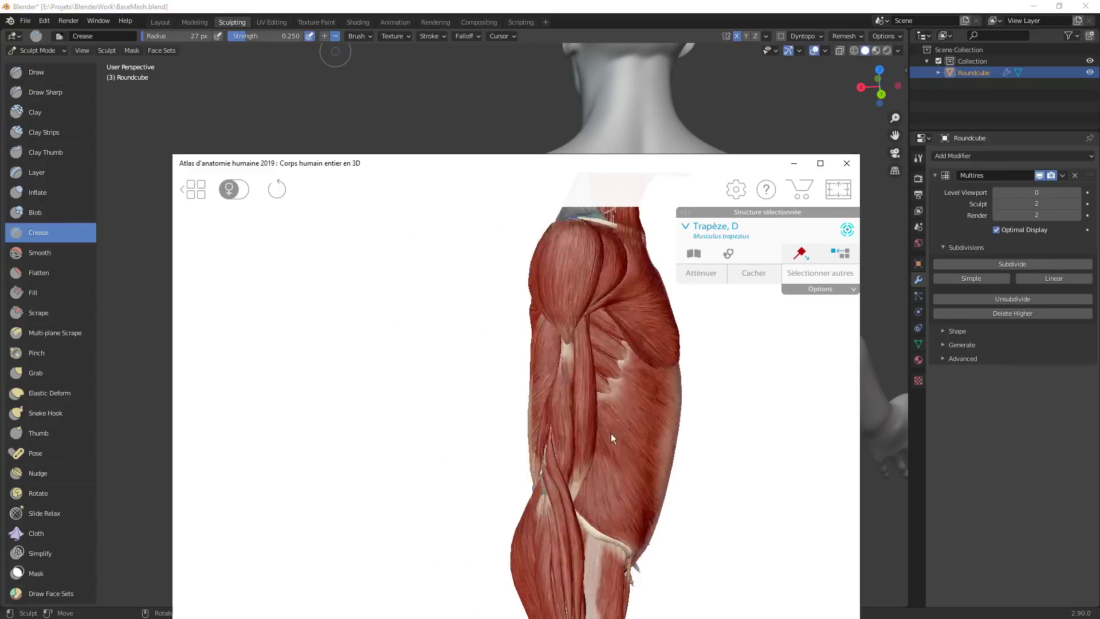
click(610, 433)
click(535, 389)
scroll(535, 389, down, 3)
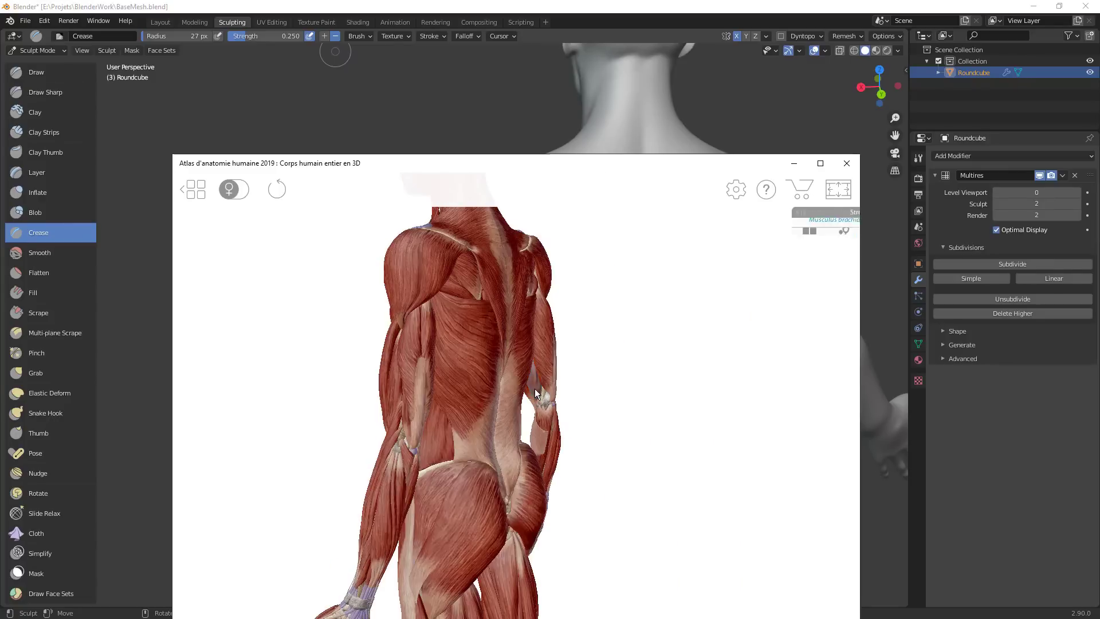
right_drag(535, 388, 577, 476)
scroll(576, 478, up, 1)
drag(576, 478, 516, 478)
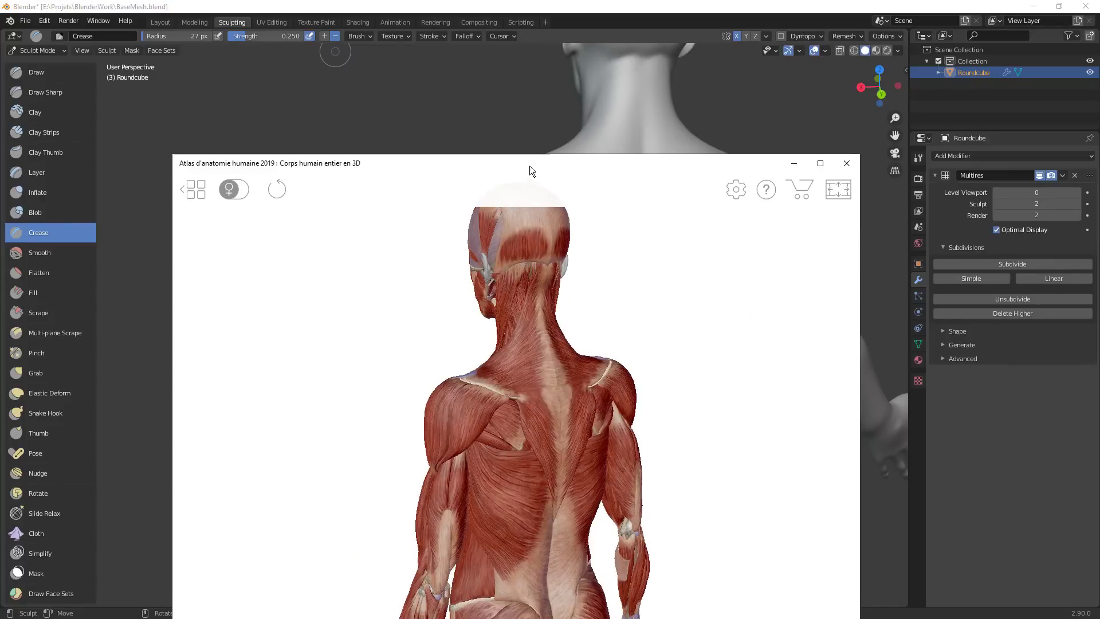
drag(530, 166, 558, 0)
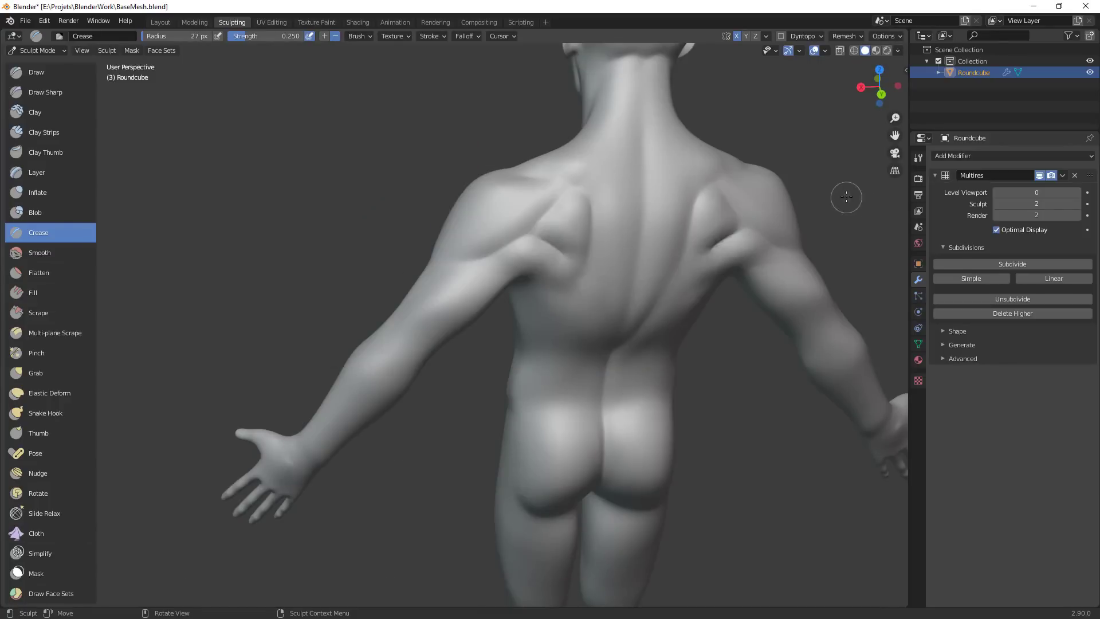
Crease the lower edge of the teres muscles near the armpit using a 23 px brush radius
mouse_move(768, 229)
middle_down()
mouse_move(609, 252)
mouse_move(515, 246)
middle_up()
drag(526, 254, 516, 244)
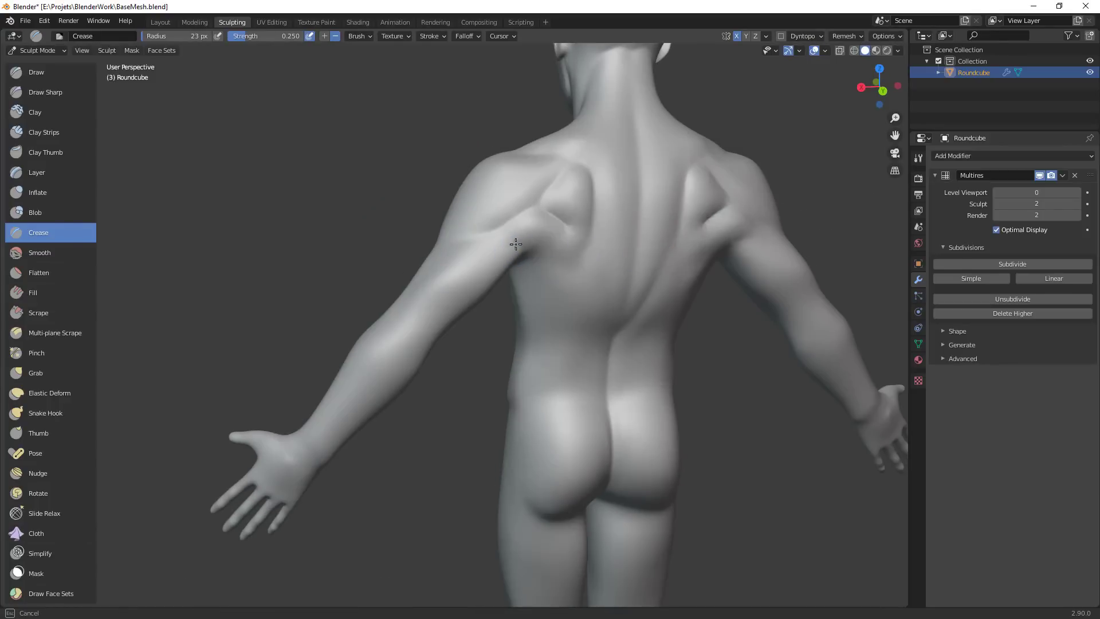
middle_drag(525, 245, 732, 233)
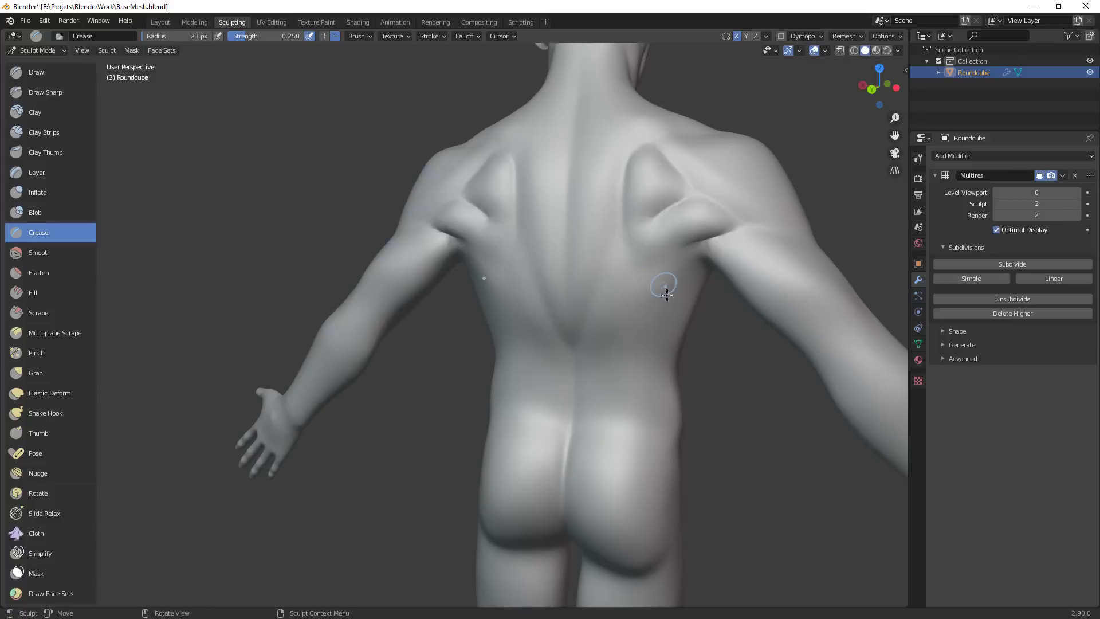
middle_drag(663, 287, 569, 210)
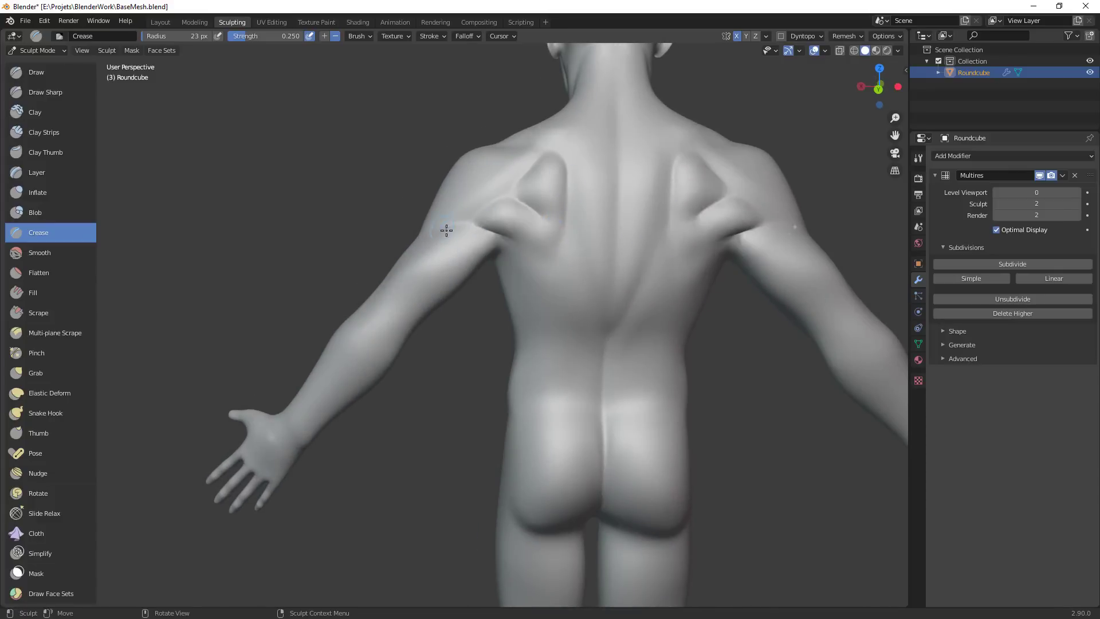
middle_drag(518, 241, 540, 296)
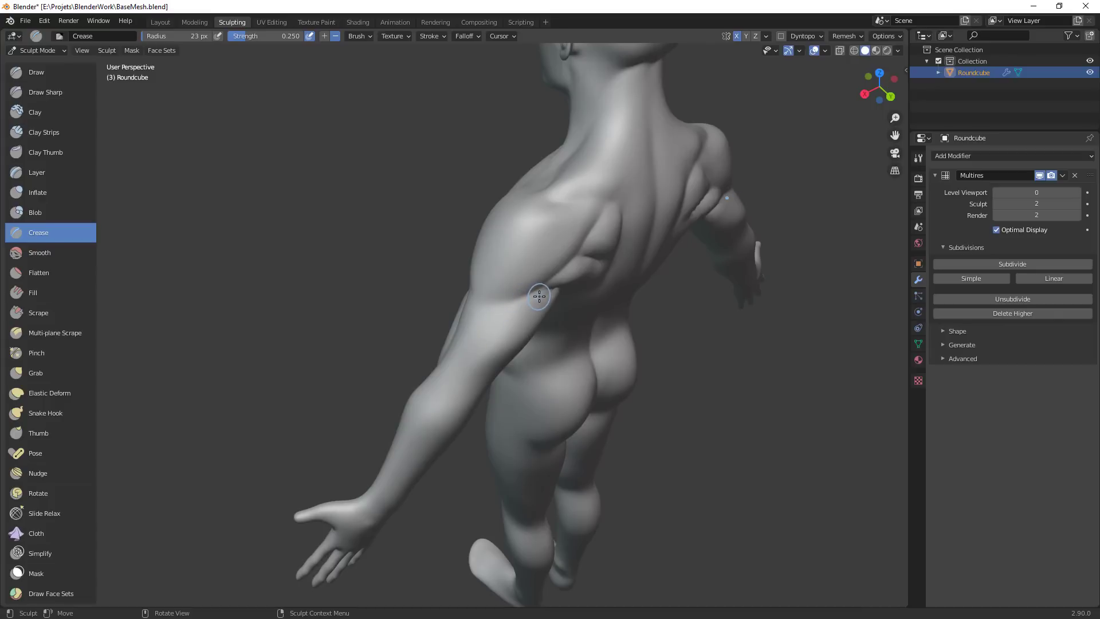
Deepen the creases around the rear deltoid, where it meets the upper arm and the shoulder blade
mouse_move(552, 295)
middle_down()
mouse_move(498, 258)
mouse_move(498, 230)
mouse_move(513, 226)
middle_up()
drag(516, 226, 486, 223)
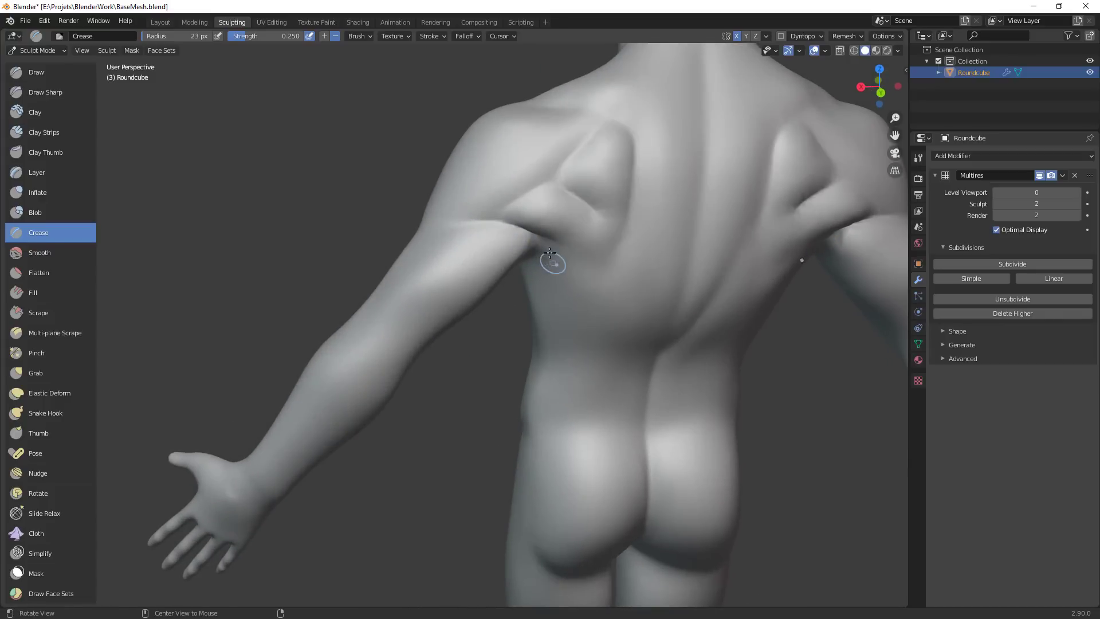
middle_drag(552, 257, 491, 178)
mouse_move(491, 168)
mouse_down()
mouse_move(497, 188)
mouse_move(499, 174)
mouse_move(510, 177)
mouse_up()
mouse_move(511, 177)
middle_down()
mouse_move(584, 220)
mouse_move(591, 247)
middle_up()
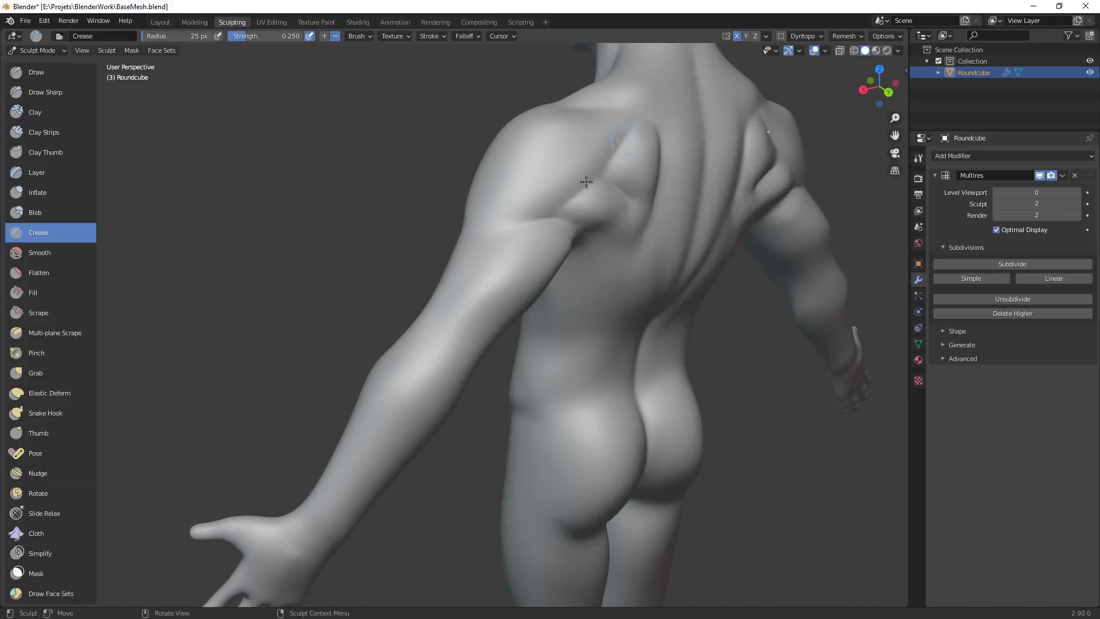
Build up the rear deltoid from the shoulder blade toward the upper arm with Clay Strips at a 48 px radius
key(c)
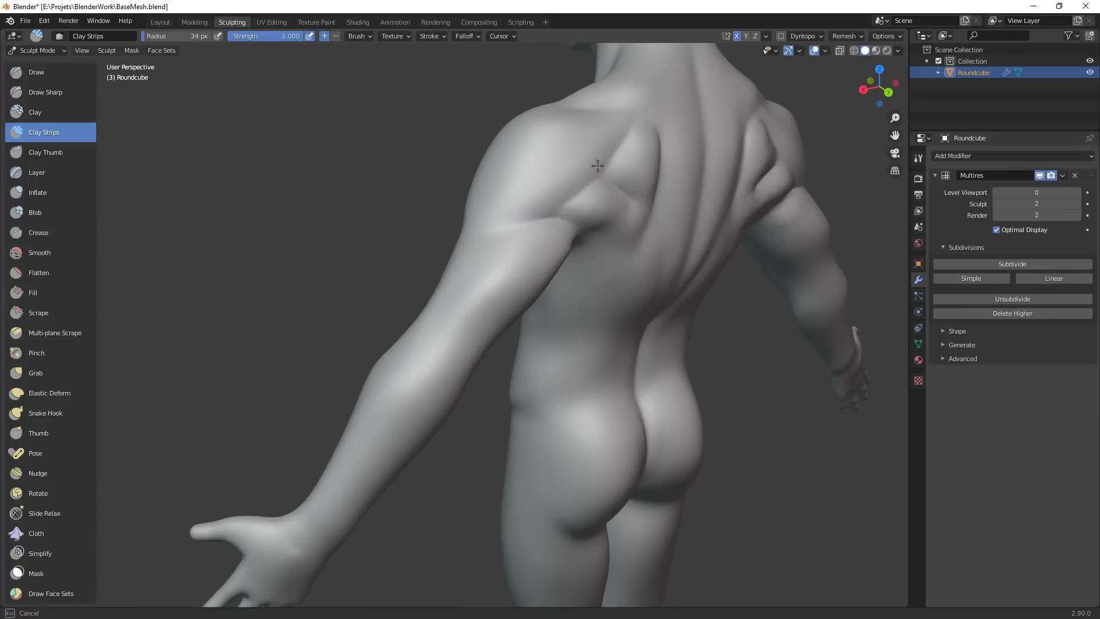
key(f)
click(615, 150)
drag(629, 118, 539, 178)
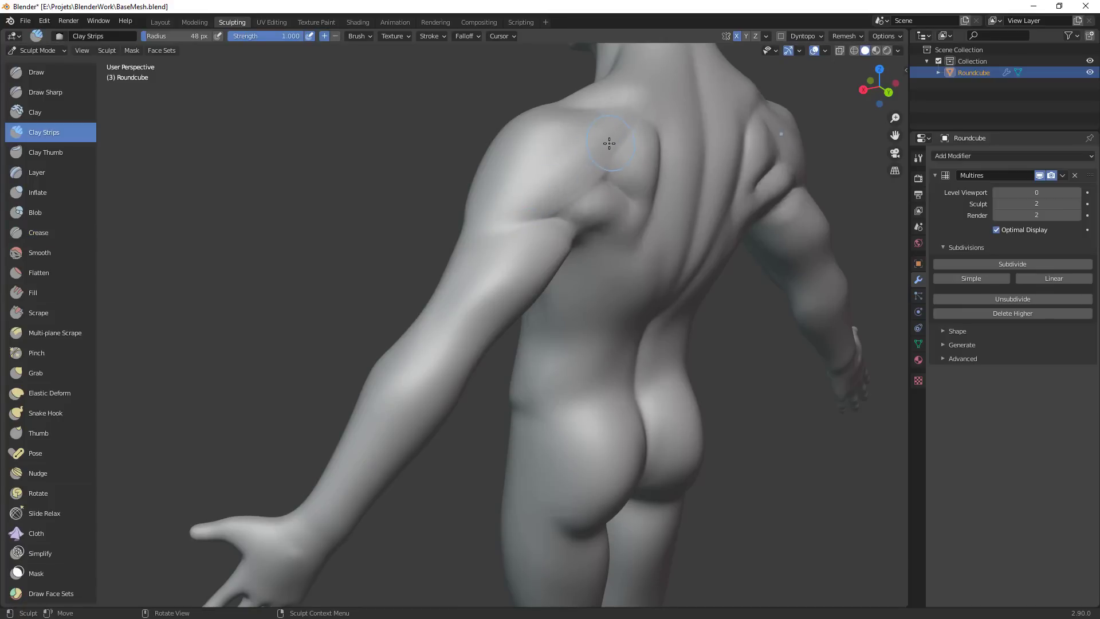
mouse_move(611, 141)
mouse_down()
mouse_move(569, 186)
mouse_move(491, 214)
mouse_up()
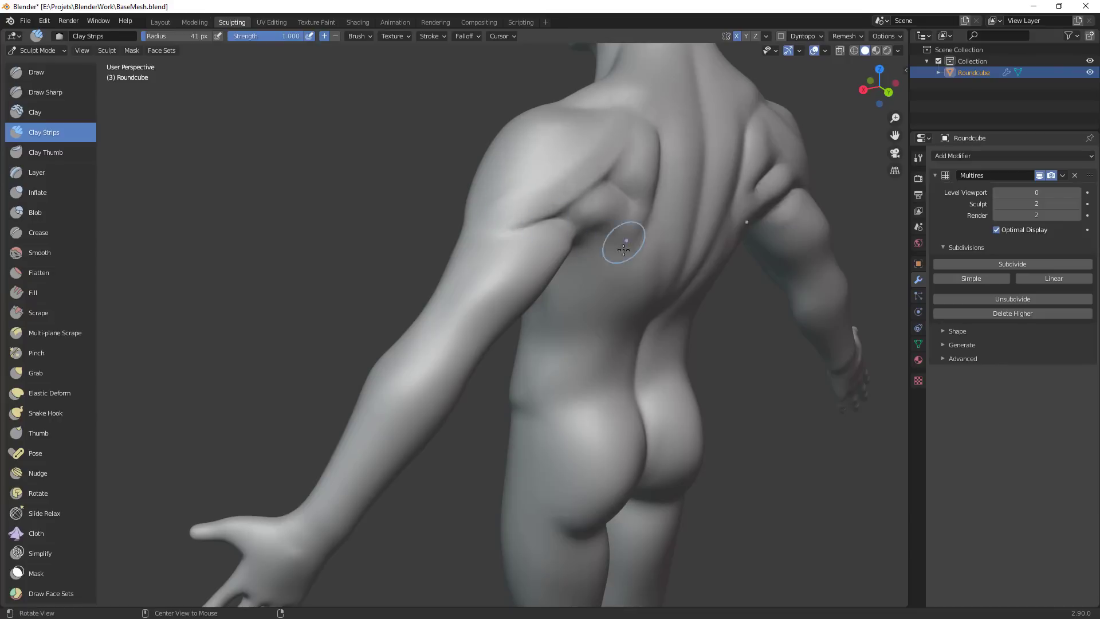
Smooth the rear deltoid, its crease at the upper arm and the teres area using a 37 px brush radius
alt+drag(623, 250, 606, 262)
key(f)
click(619, 207)
mouse_move(604, 157)
shift+mouse_down()
mouse_move(503, 238)
mouse_move(441, 255)
mouse_move(535, 266)
mouse_move(602, 219)
mouse_move(621, 187)
mouse_move(511, 269)
shift+mouse_up()
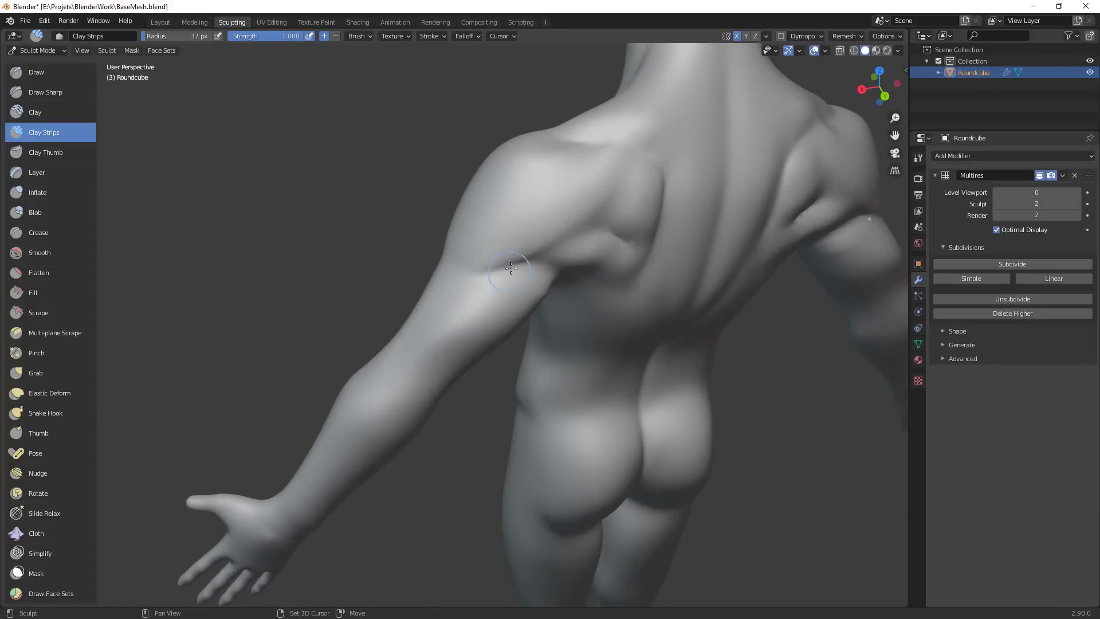
shift+drag(571, 290, 543, 290)
shift+drag(606, 237, 587, 273)
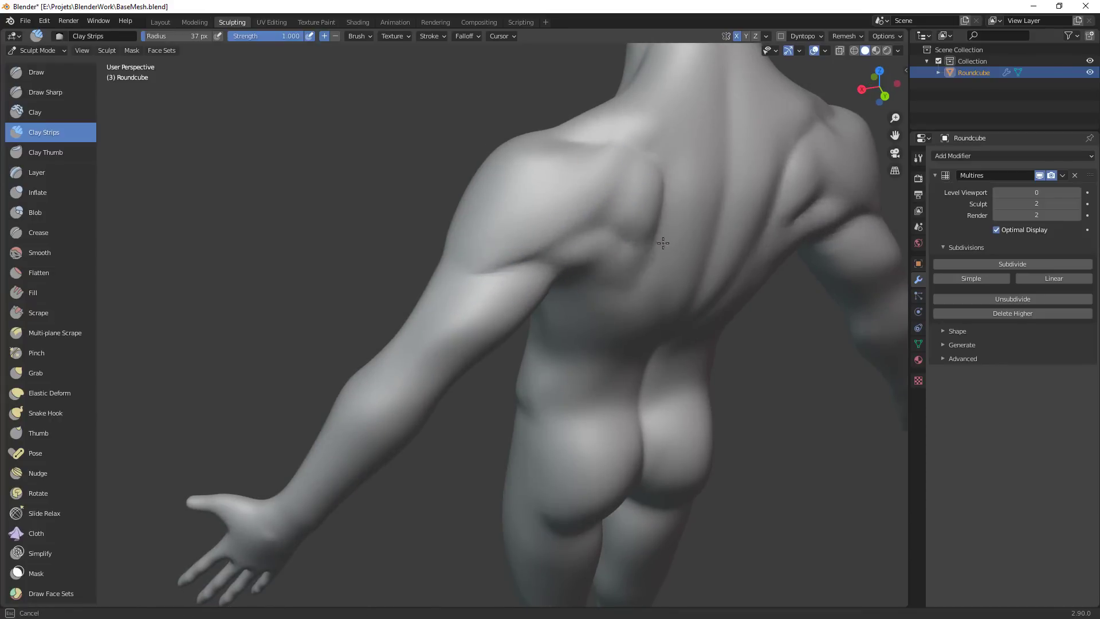
Add Clay Strips volume around the shoulder blade, enlarging the brush radius to 51 px
drag(663, 243, 665, 247)
middle_drag(684, 262, 625, 236)
key(f)
click(627, 241)
drag(630, 220, 569, 253)
middle_drag(569, 252, 604, 221)
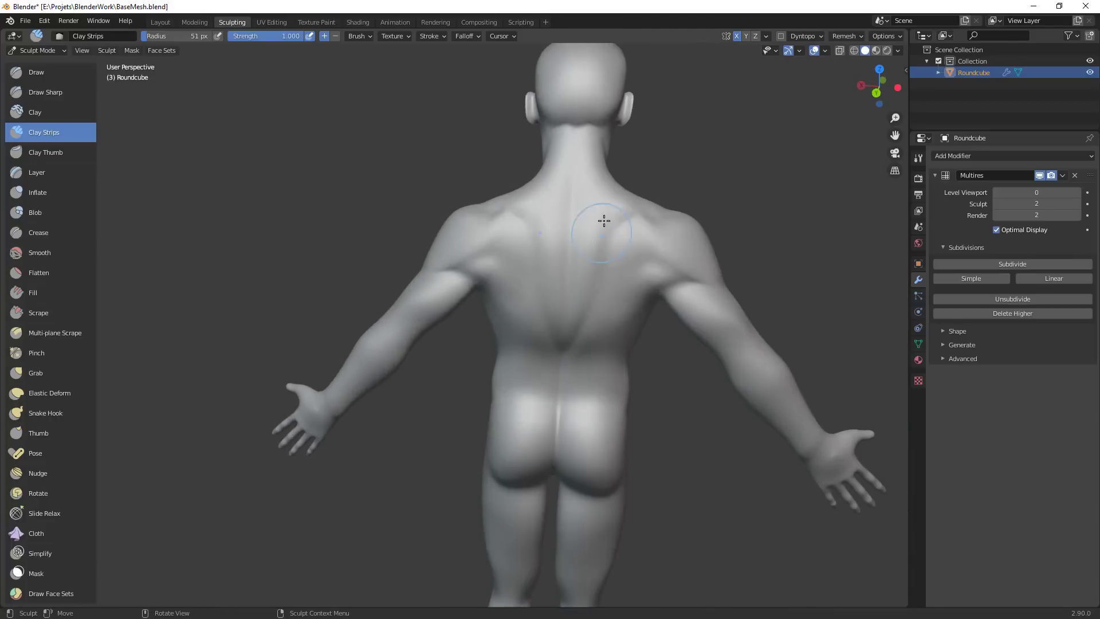
Build up the trapezius area between the spine and shoulder blade with Clay Strips, reducing the radius to 28 px
key(f)
click(600, 230)
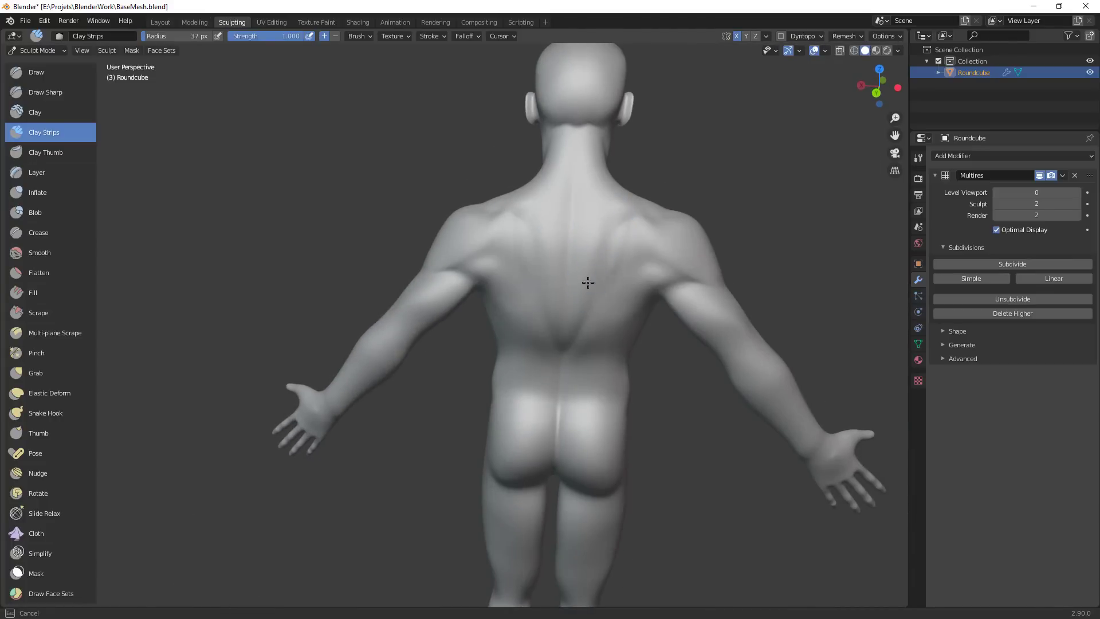
key(f)
click(595, 237)
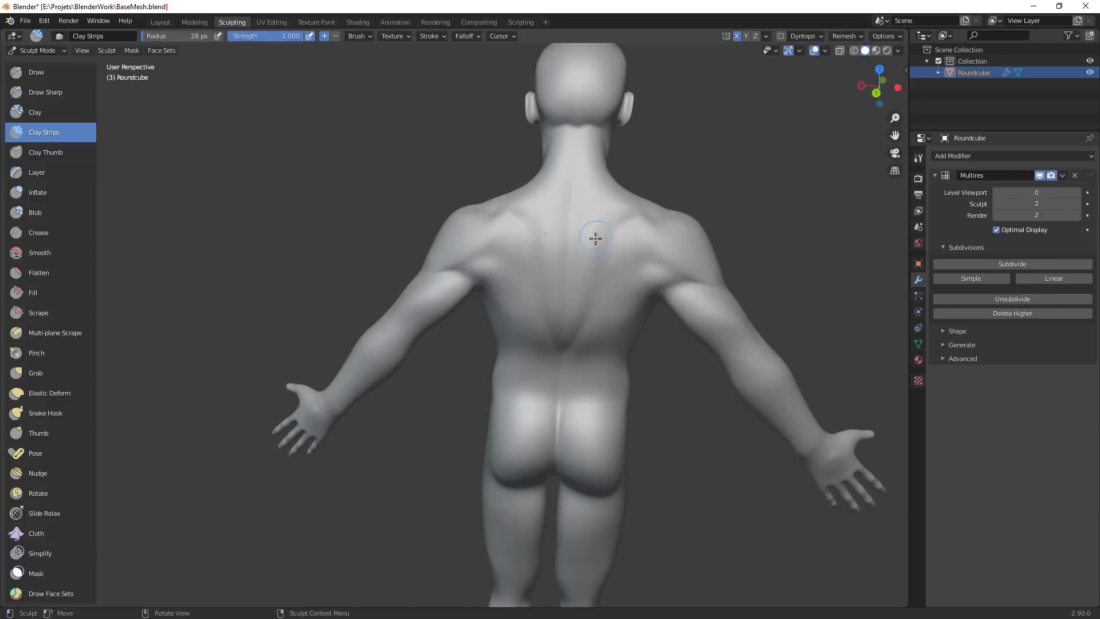
drag(596, 232, 603, 255)
drag(600, 228, 606, 236)
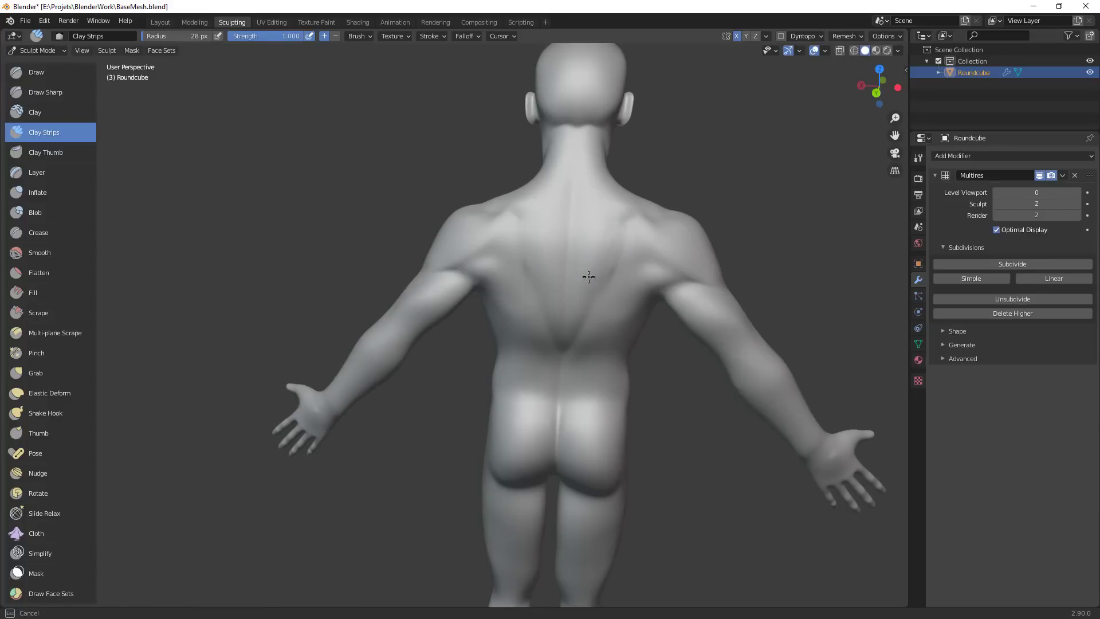
Build up the muscle beside the spine down the mid-back with Clay Strips, enlarging the brush radius to 40 px
middle_drag(648, 221, 540, 237)
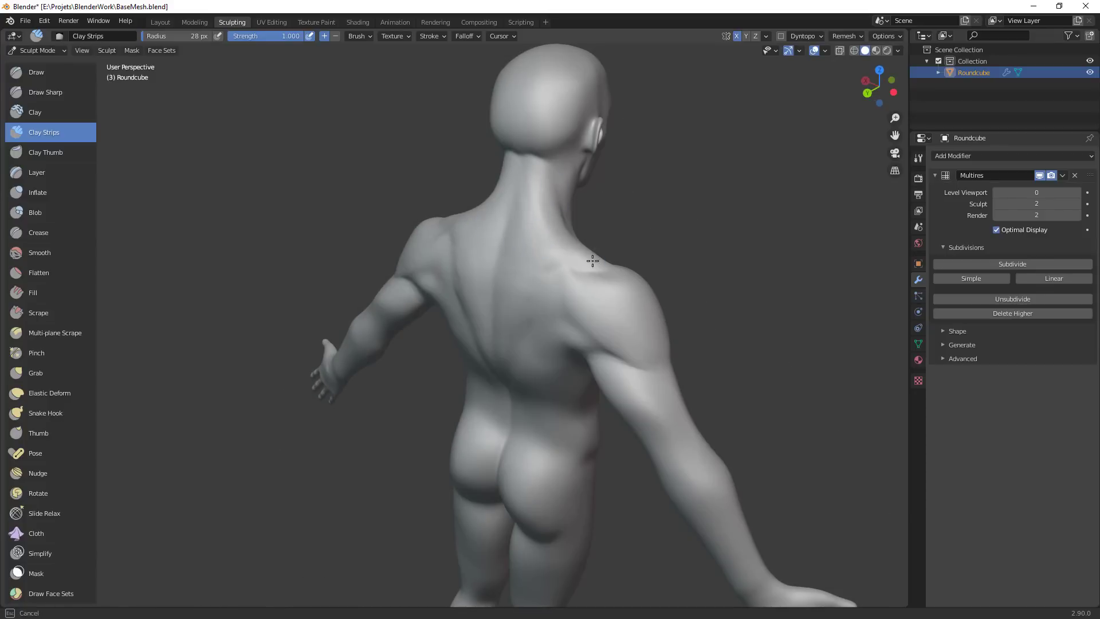
drag(511, 246, 511, 287)
drag(514, 287, 517, 350)
middle_drag(520, 361, 633, 329)
key(f)
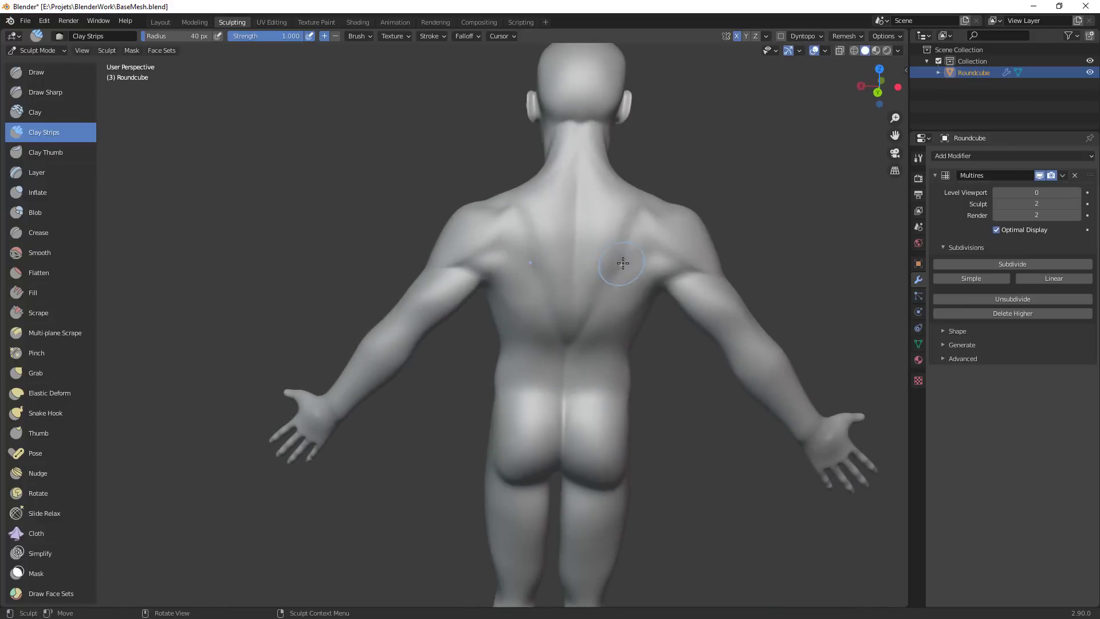
click(637, 270)
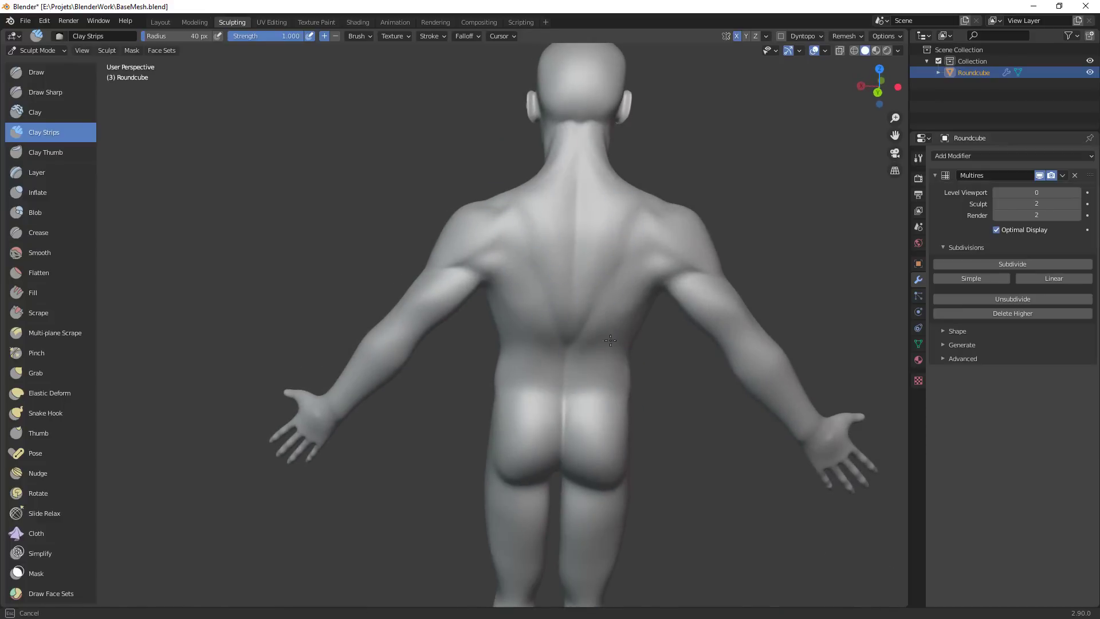
Examine the sculpted back, shoulders and chest of the figure from the rear, the side and the front
scroll(659, 281, down, 3)
middle_drag(658, 281, 623, 381)
scroll(599, 245, up, 5)
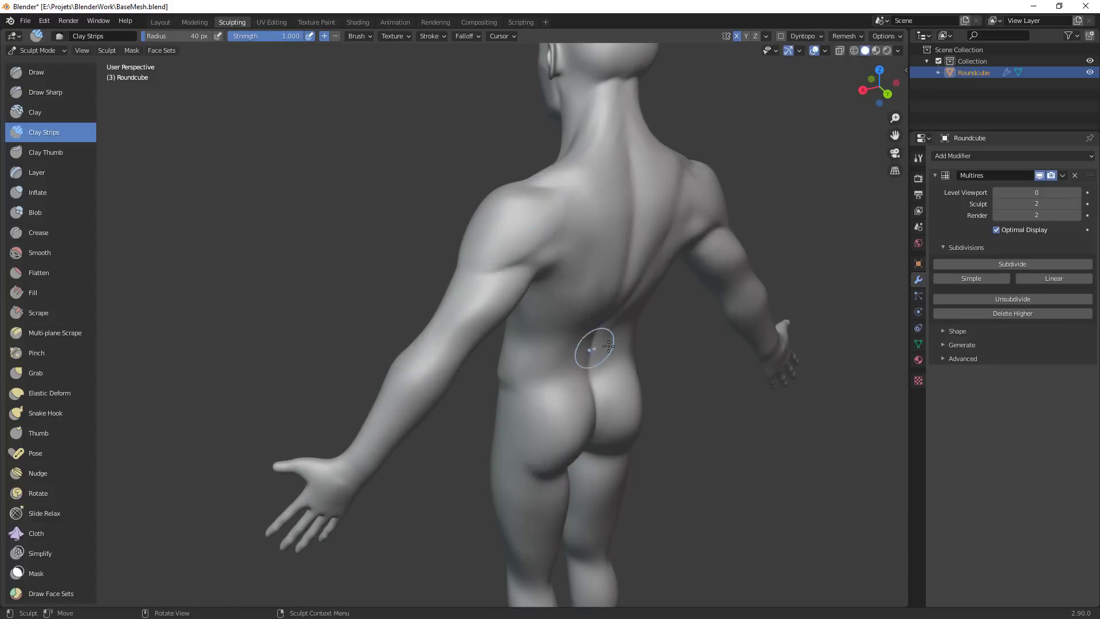
middle_drag(595, 344, 541, 314)
scroll(683, 215, down, 5)
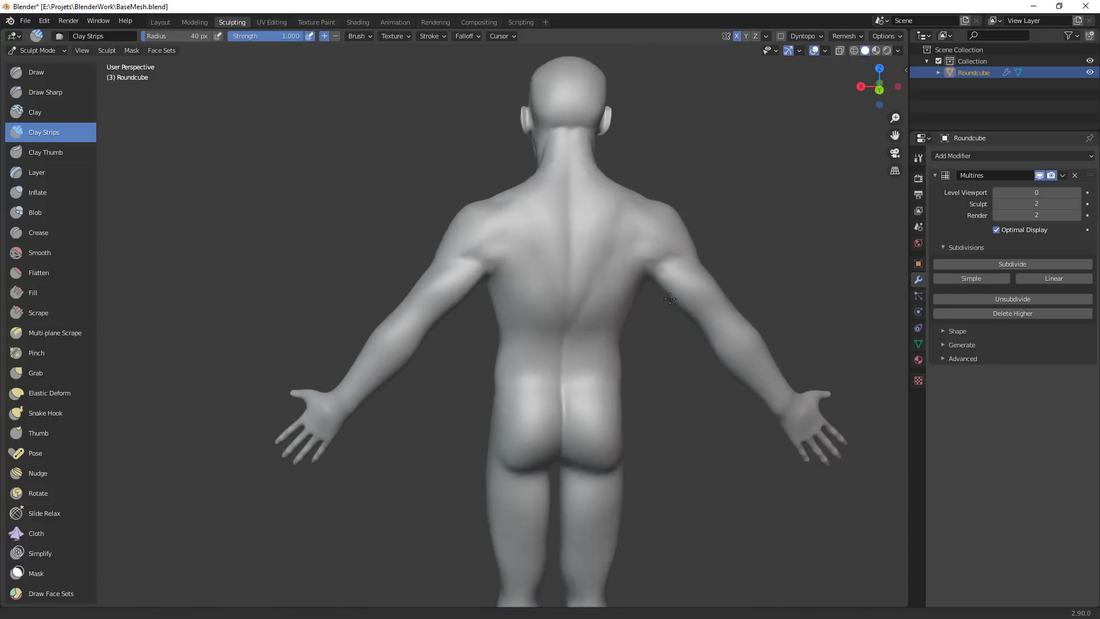
middle_drag(616, 372, 576, 370)
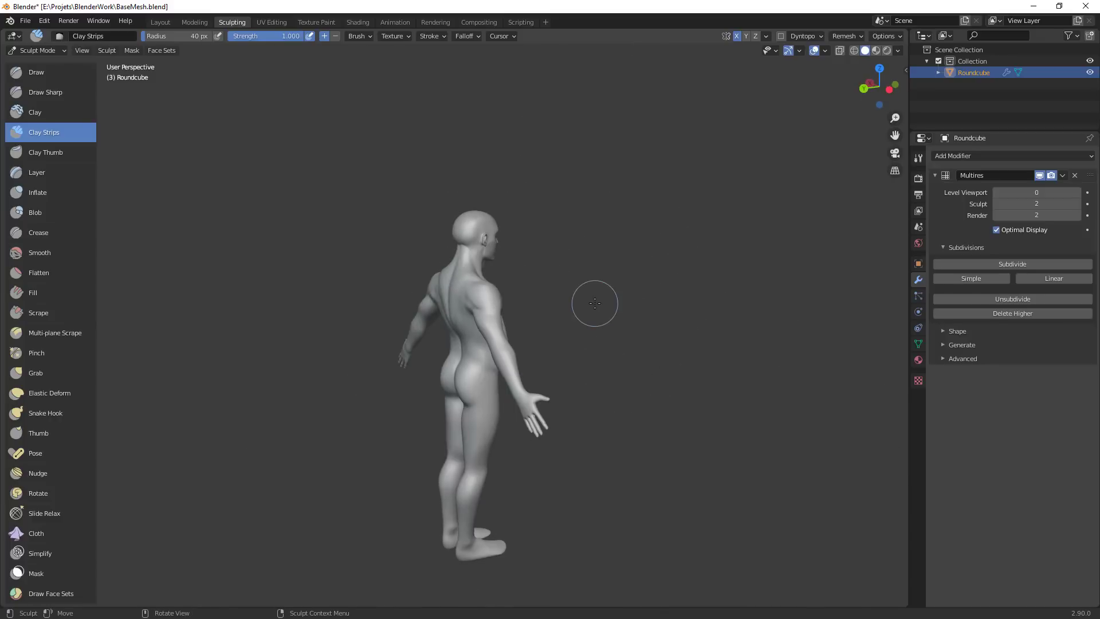
mouse_move(592, 302)
middle_down()
mouse_move(593, 258)
mouse_move(733, 291)
mouse_move(638, 260)
mouse_move(677, 304)
mouse_move(734, 314)
middle_up()
scroll(593, 254, up, 4)
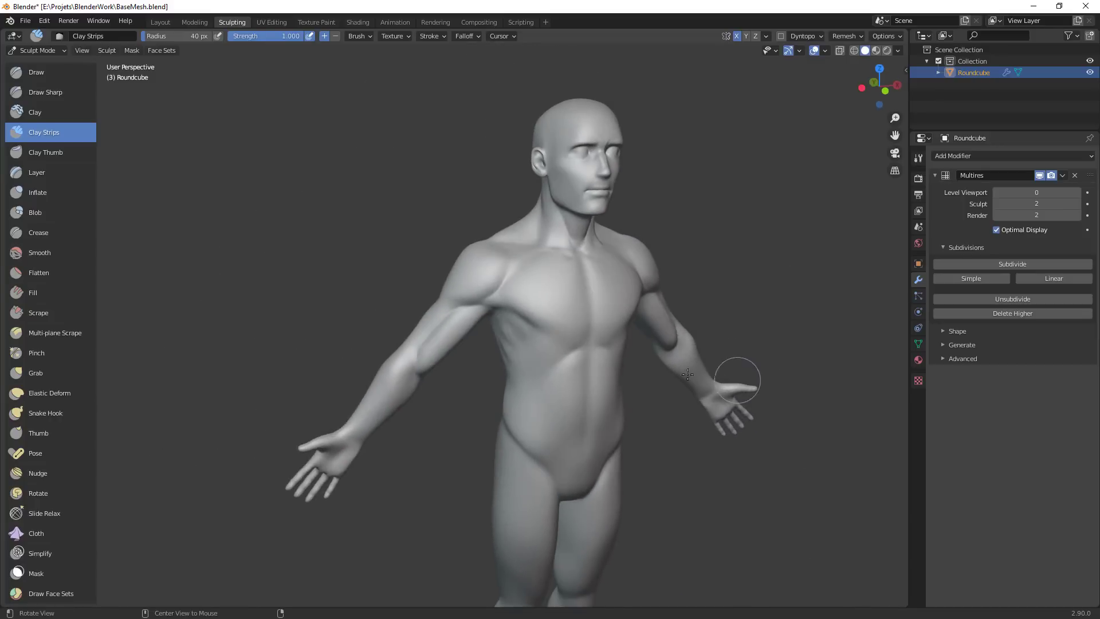
scroll(484, 247, up, 3)
Pull the outer deltoid outward and adjust the chest with the Grab brush at a 97 px radius
key(g)
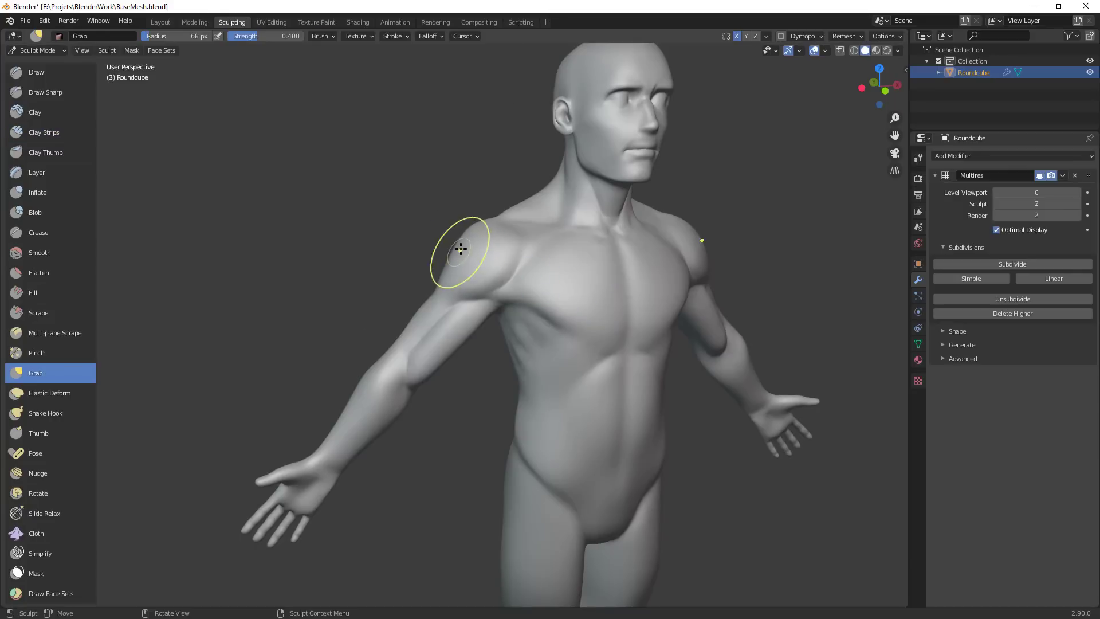
alt+drag(551, 290, 598, 252)
key(f)
click(499, 250)
drag(450, 254, 432, 246)
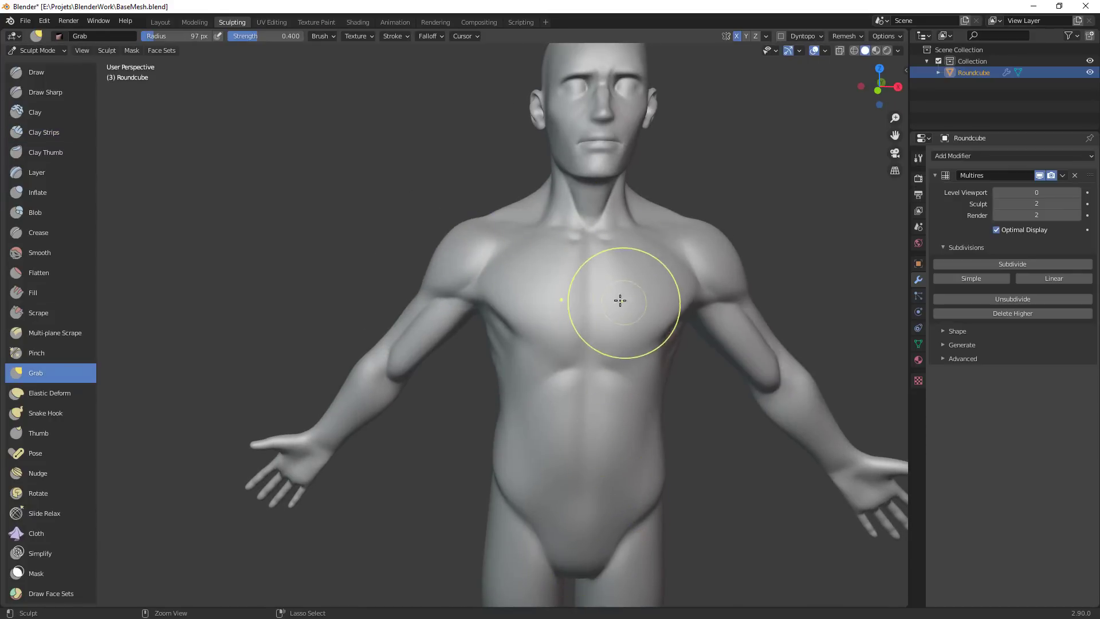
drag(533, 313, 557, 307)
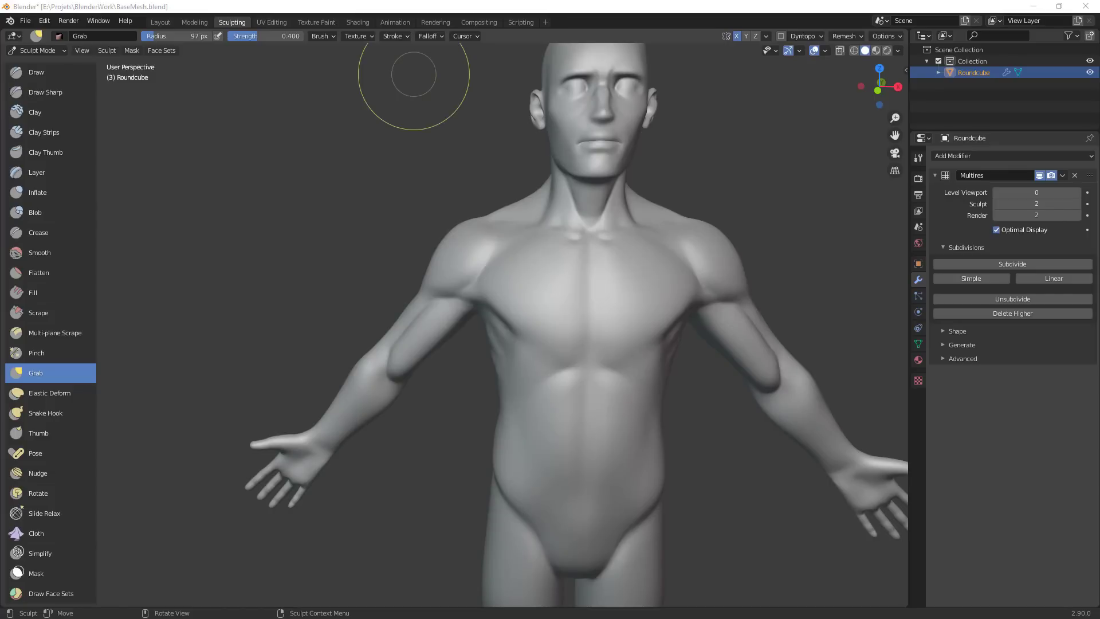
Reshape the front deltoid with the Grab brush at a 91 px radius, enlarging the radius to 134 px
scroll(535, 312, up, 5)
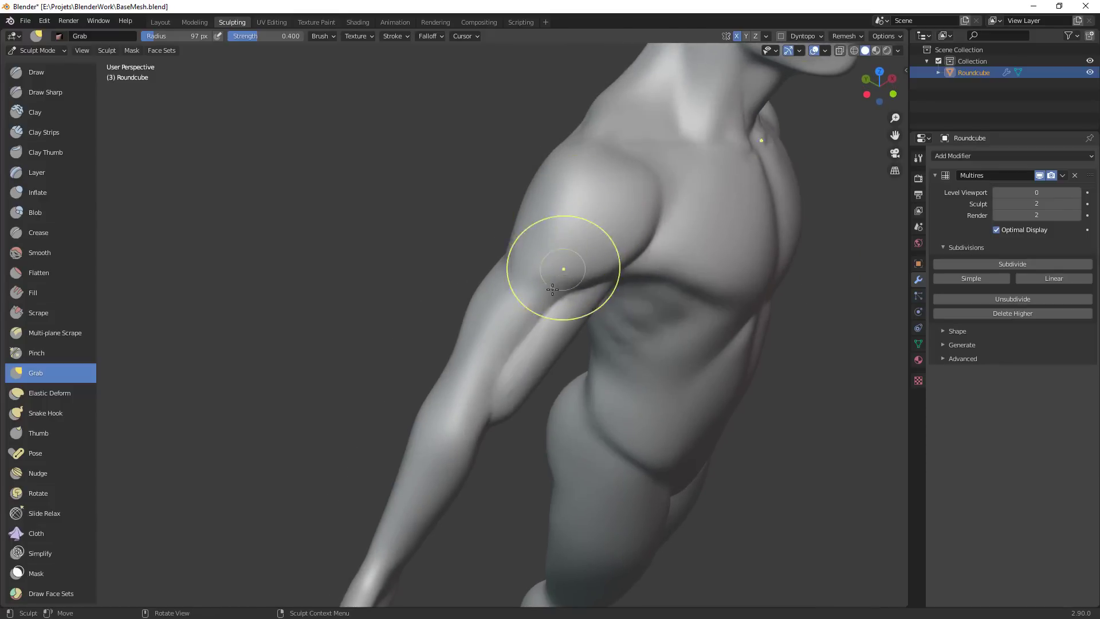
mouse_move(553, 290)
middle_down()
mouse_move(596, 282)
mouse_move(602, 265)
mouse_move(555, 236)
middle_up()
key(f)
click(582, 276)
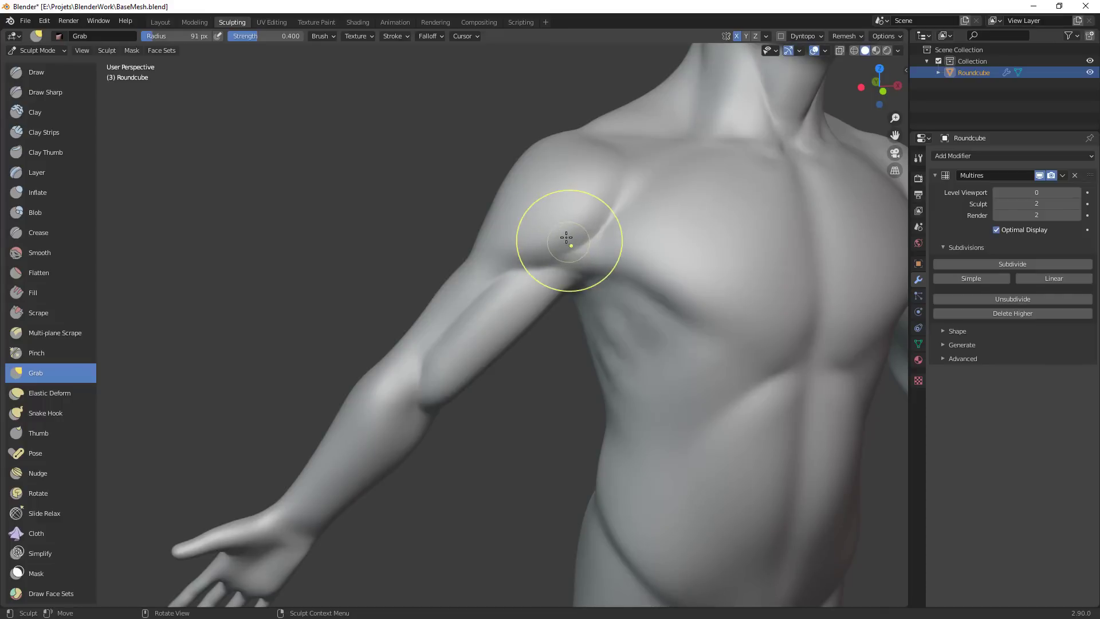
mouse_move(566, 237)
mouse_down()
mouse_move(553, 184)
mouse_move(521, 159)
mouse_move(561, 139)
mouse_up()
key(f)
click(645, 148)
mouse_move(600, 207)
middle_down()
mouse_move(626, 284)
mouse_move(651, 304)
middle_up()
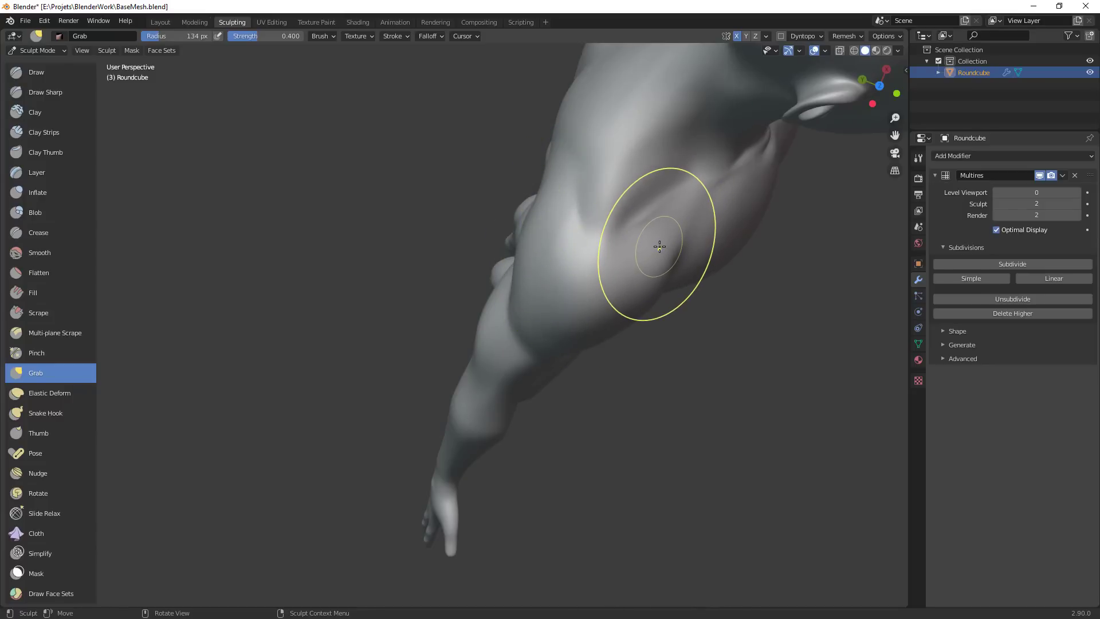
mouse_move(657, 250)
middle_down()
mouse_move(663, 300)
mouse_move(553, 211)
middle_up()
Switch the body to Object Mode, deselect it and set the Multires viewport level to 2
scroll(556, 214, down, 5)
key(ctrl+Tab)
click(516, 321)
click(298, 428)
right_click(481, 275)
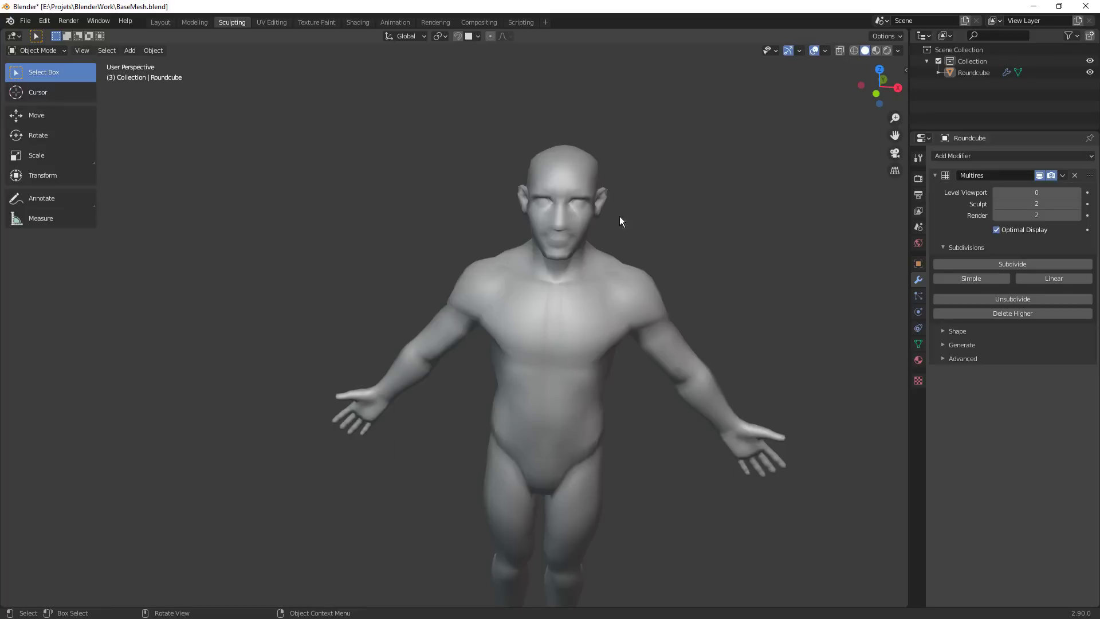
click(1076, 195)
click(1076, 194)
Add a cone mesh at the shoulder, rotate it freely so its tip points down and scale it down to deltoid size
middle_drag(625, 323, 484, 256)
key(shift+a)
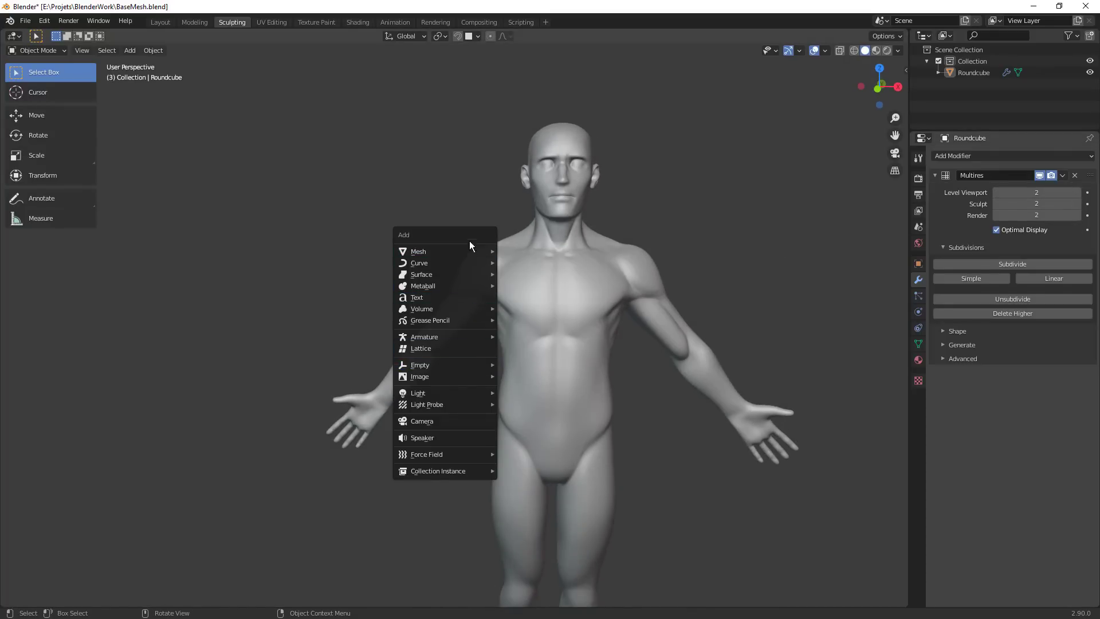
mouse_move(470, 252)
click(565, 319)
key(r)
key(r)
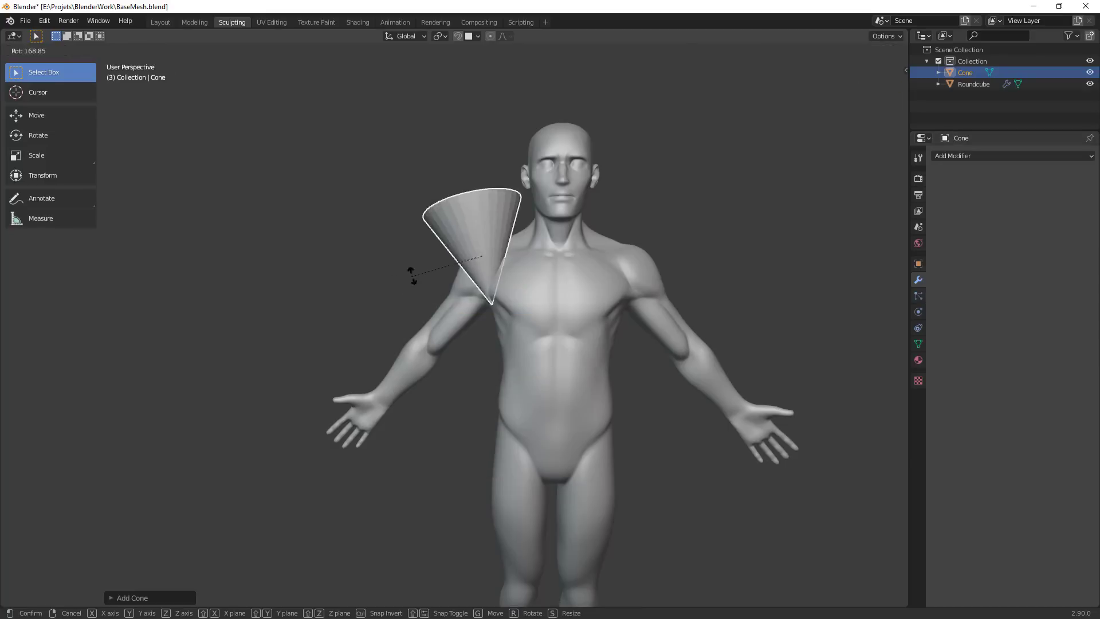
click(534, 281)
key(s)
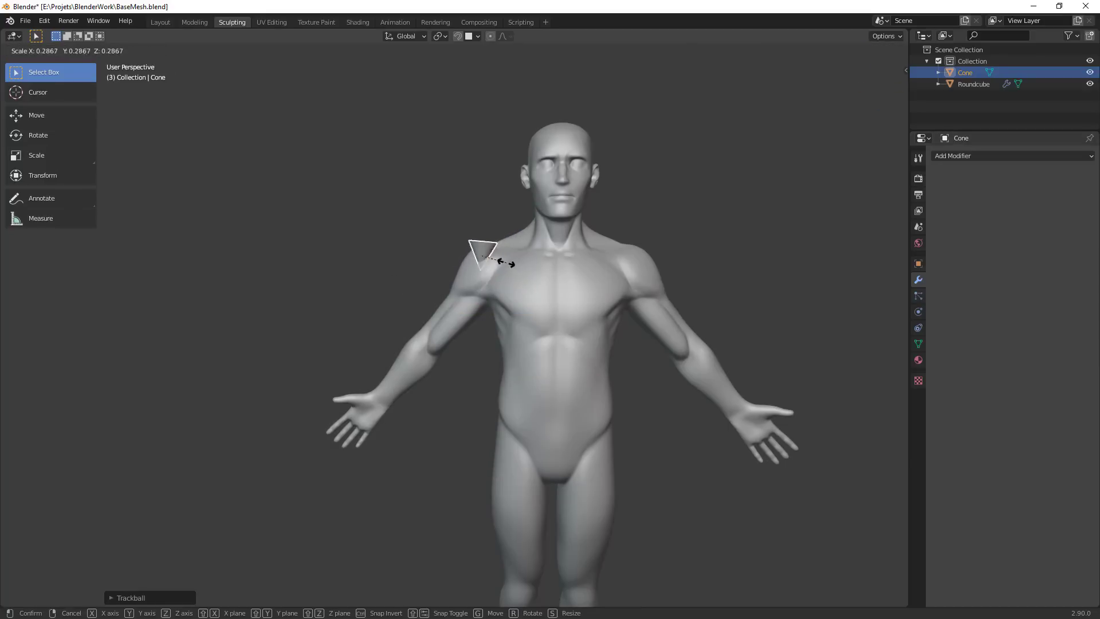
click(537, 251)
Position the cone on the deltoid and move its tip vertex toward the outer upper arm
scroll(548, 231, up, 1)
scroll(548, 232, up, 2)
key(Tab)
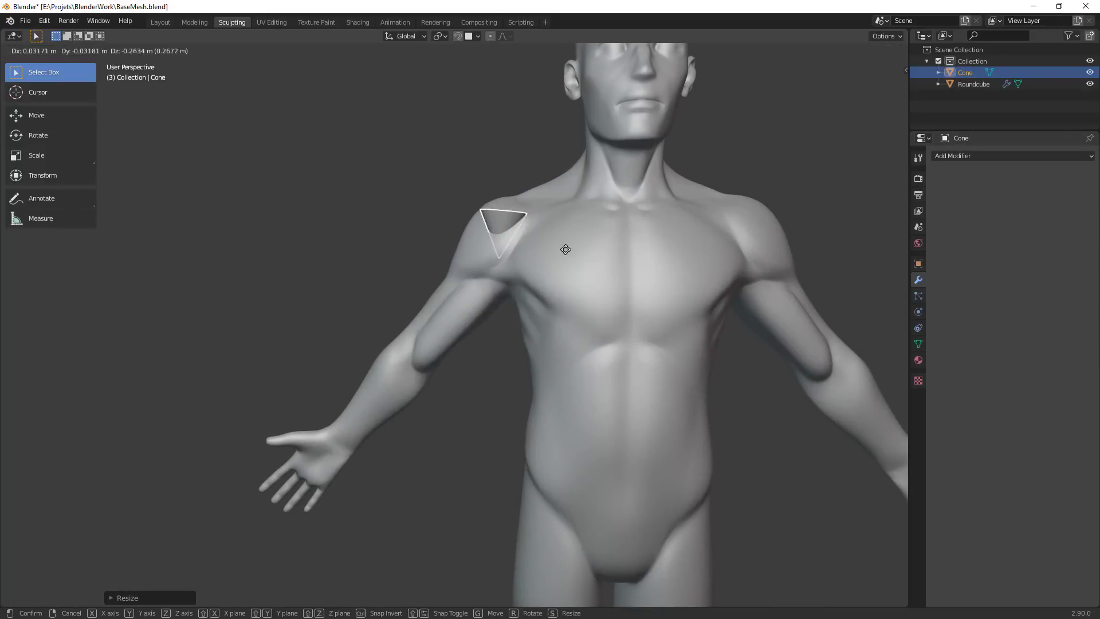
click(510, 246)
click(493, 231)
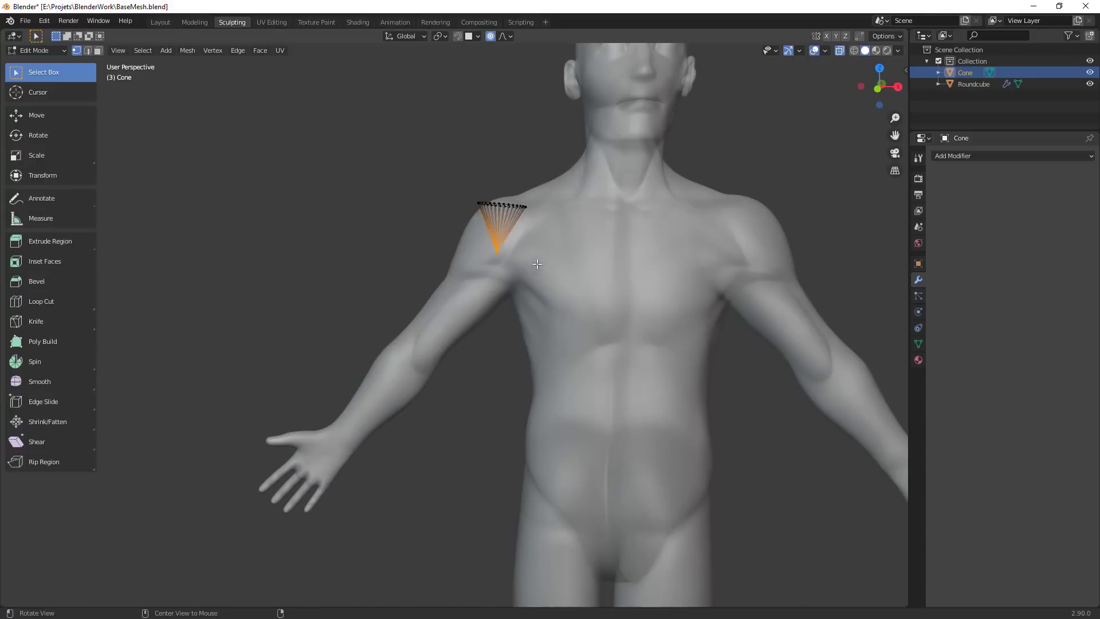
key(g)
click(504, 269)
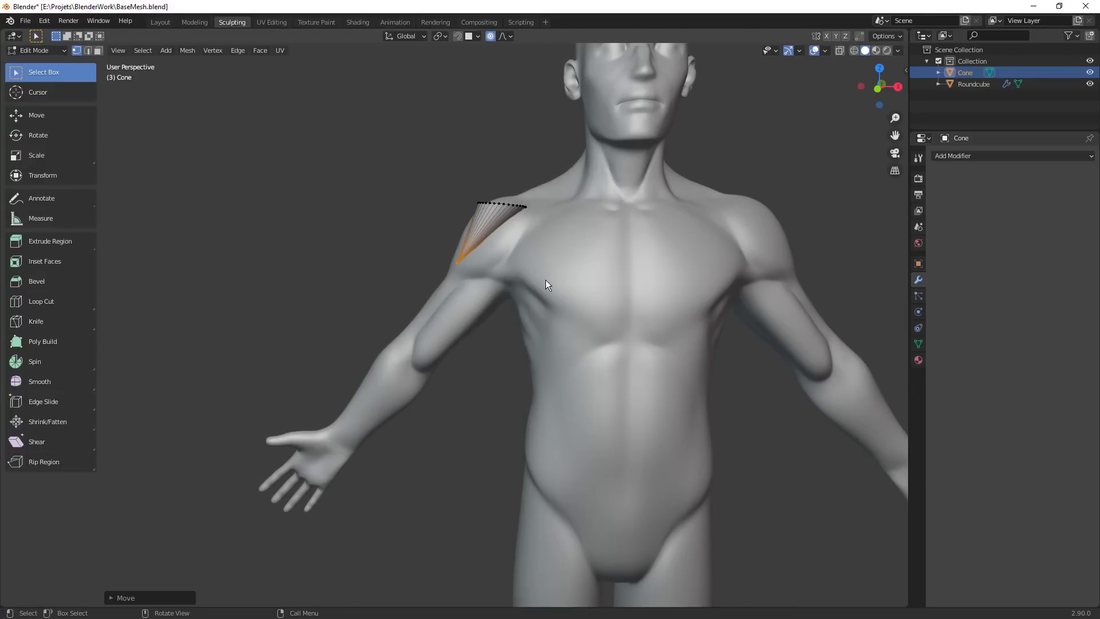
Return the cone to Object Mode and delete it from the scene
key(Tab)
key(x)
click(596, 222)
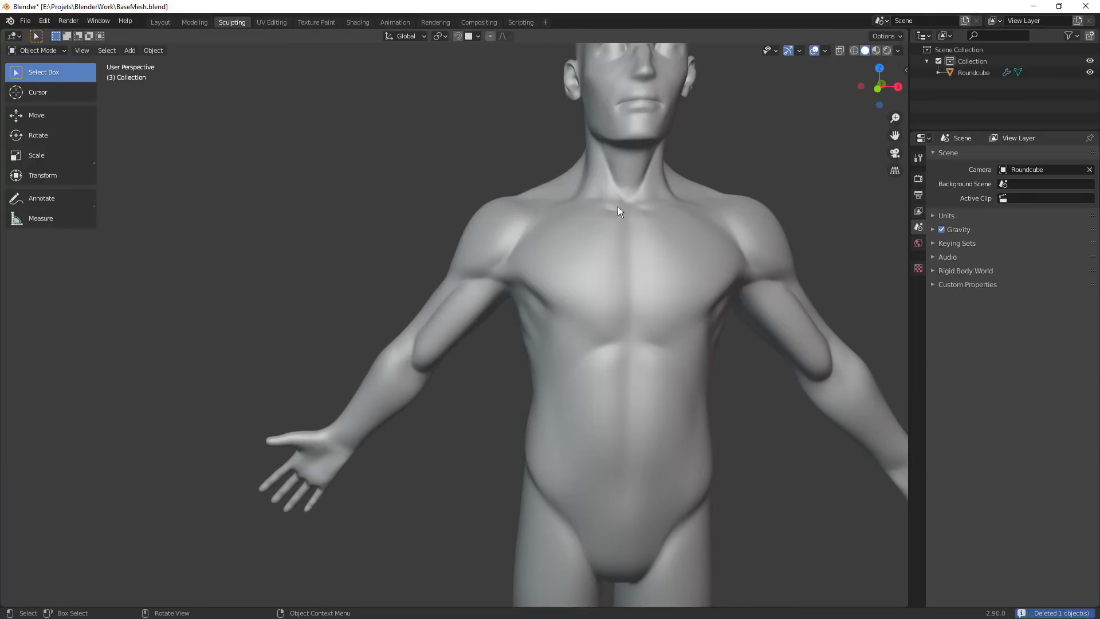
Select the body mesh and put it back into Sculpt Mode
click(649, 262)
middle_drag(648, 262, 704, 304)
scroll(705, 304, down, 3)
key(ctrl+Tab)
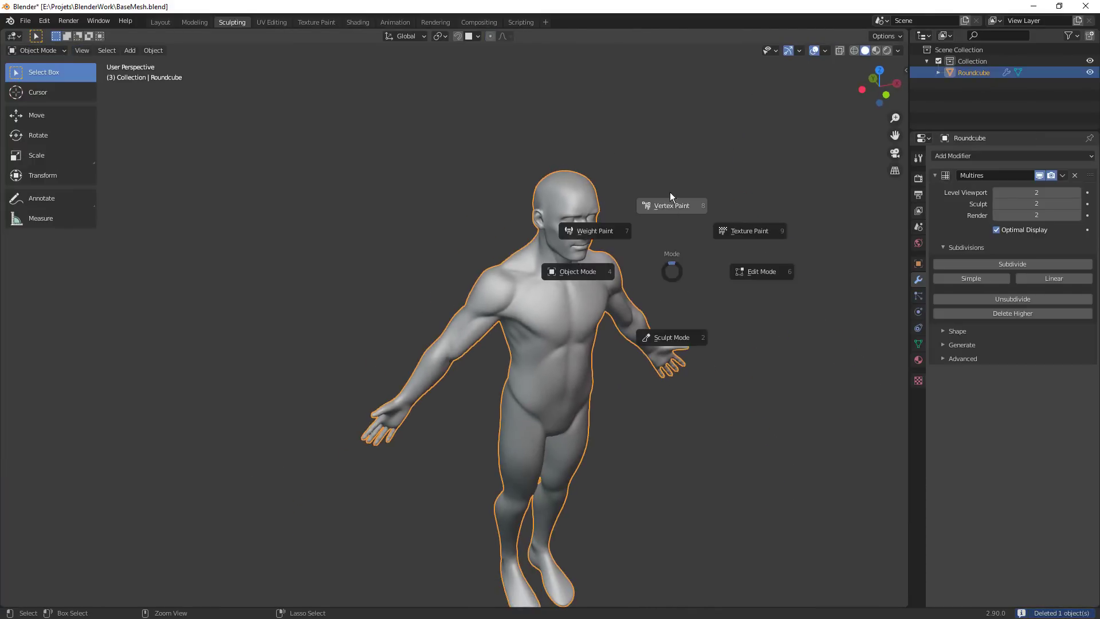
click(664, 338)
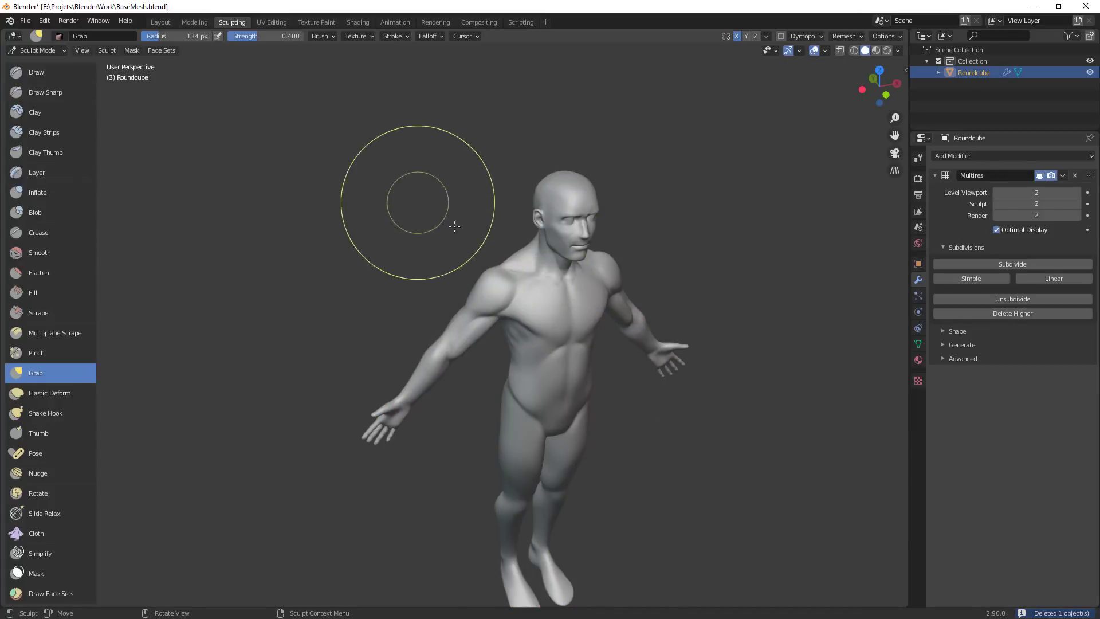
Reduce the Grab brush radius to 91 px and further to fit the deltoid's lower end
scroll(557, 239, up, 2)
ctrl+middle_drag(557, 240, 557, 224)
key(f)
click(505, 254)
key(f)
click(536, 265)
mouse_move(497, 267)
middle_down()
mouse_move(501, 282)
mouse_move(579, 270)
mouse_move(476, 260)
mouse_move(498, 276)
middle_up()
key(f)
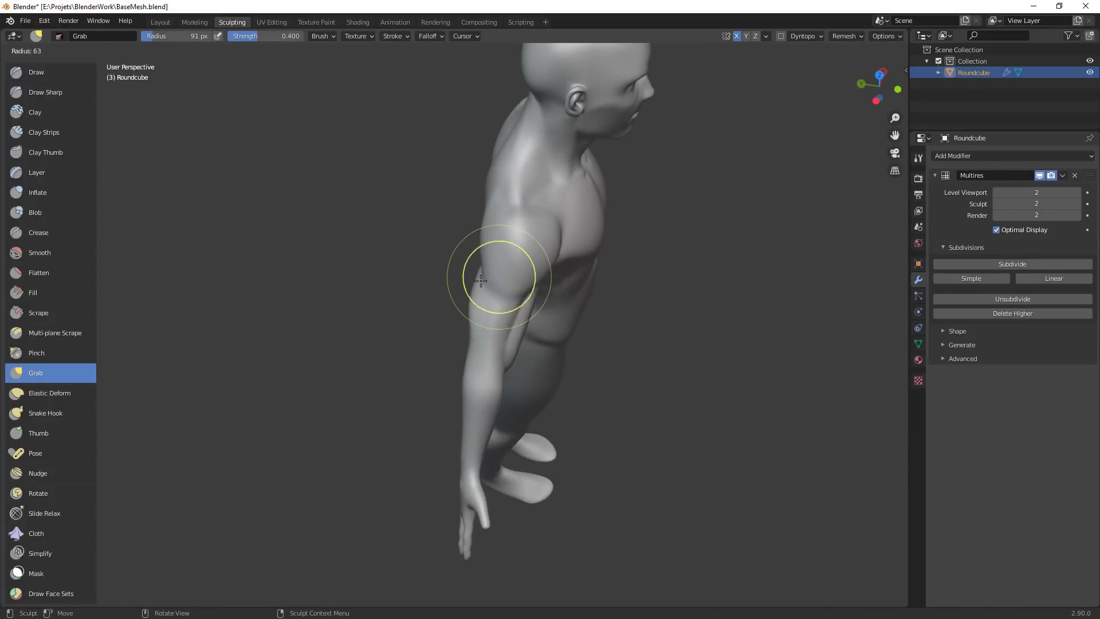
click(527, 271)
Carve the deltoid's lower edge and insertion into the outer upper arm with the Crease brush at a 33 px radius
scroll(527, 271, up, 3)
key(shift+c)
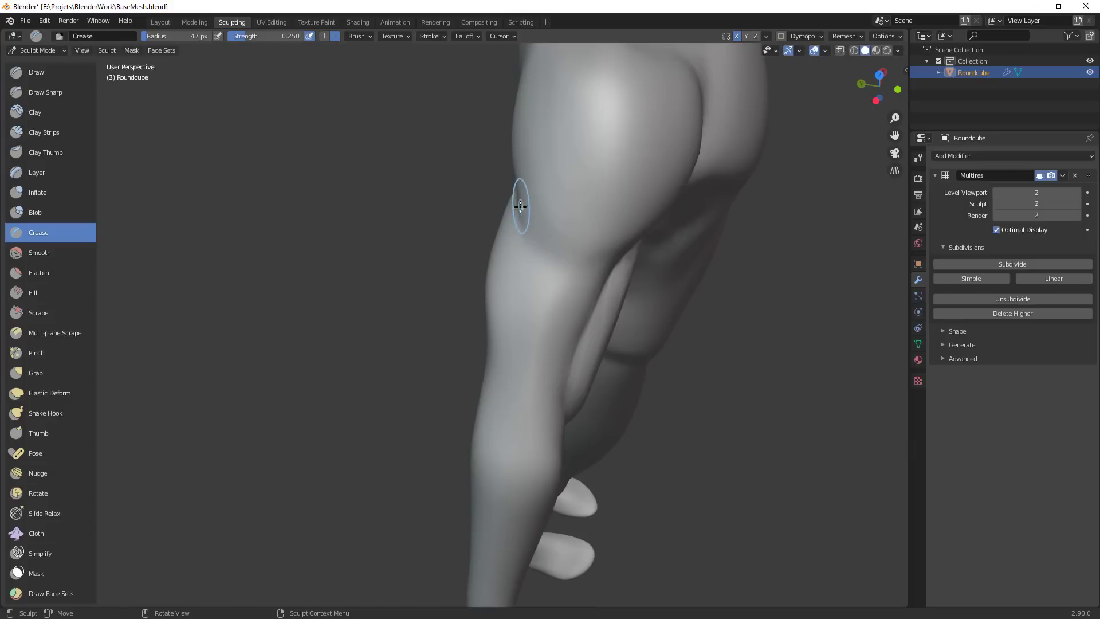
key(f)
click(519, 208)
drag(517, 207, 580, 286)
middle_drag(520, 176, 538, 269)
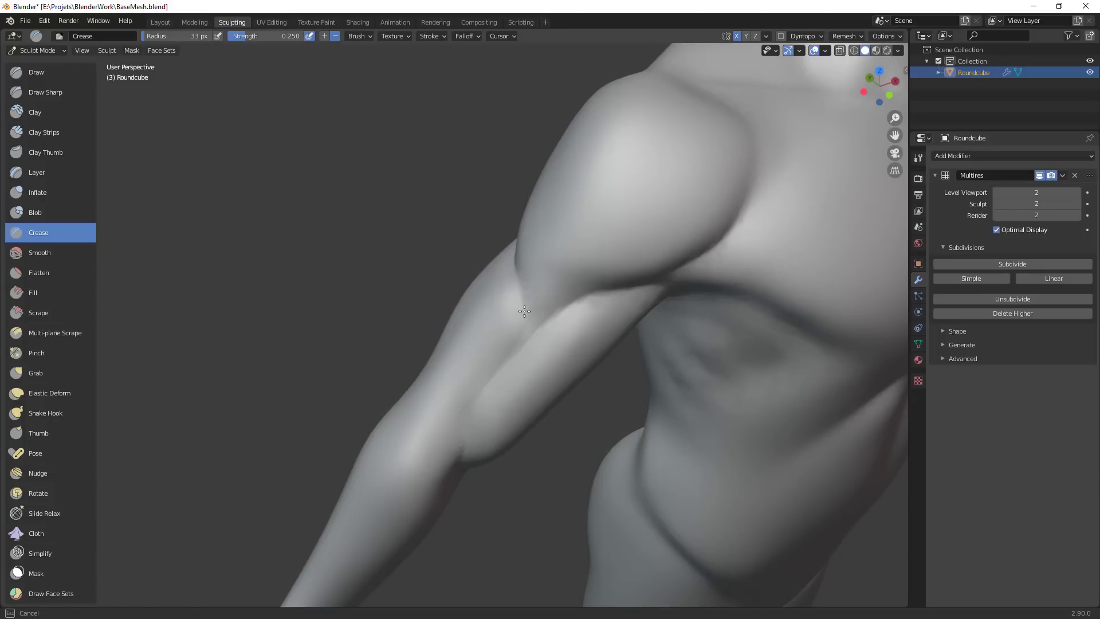
mouse_move(525, 311)
mouse_down()
mouse_move(557, 308)
mouse_move(517, 255)
mouse_up()
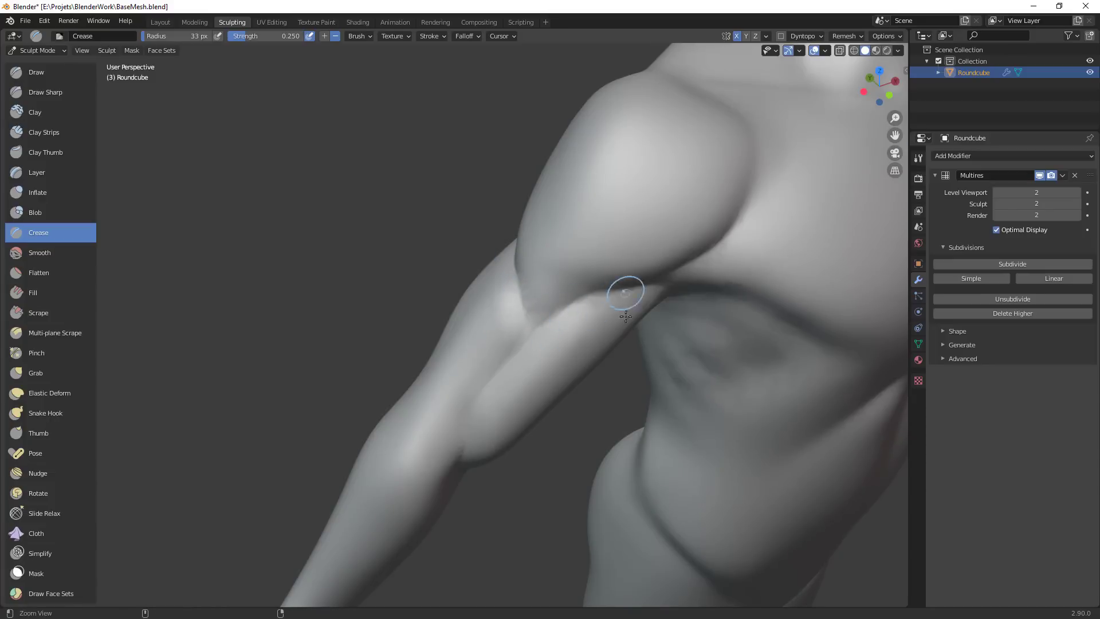
Crease the boundary between the front deltoid, the armpit and the chest muscle up toward the collarbone
mouse_move(624, 295)
ctrl+alt+mouse_down()
mouse_move(576, 328)
mouse_move(519, 330)
mouse_move(504, 409)
mouse_move(439, 290)
ctrl+alt+mouse_up()
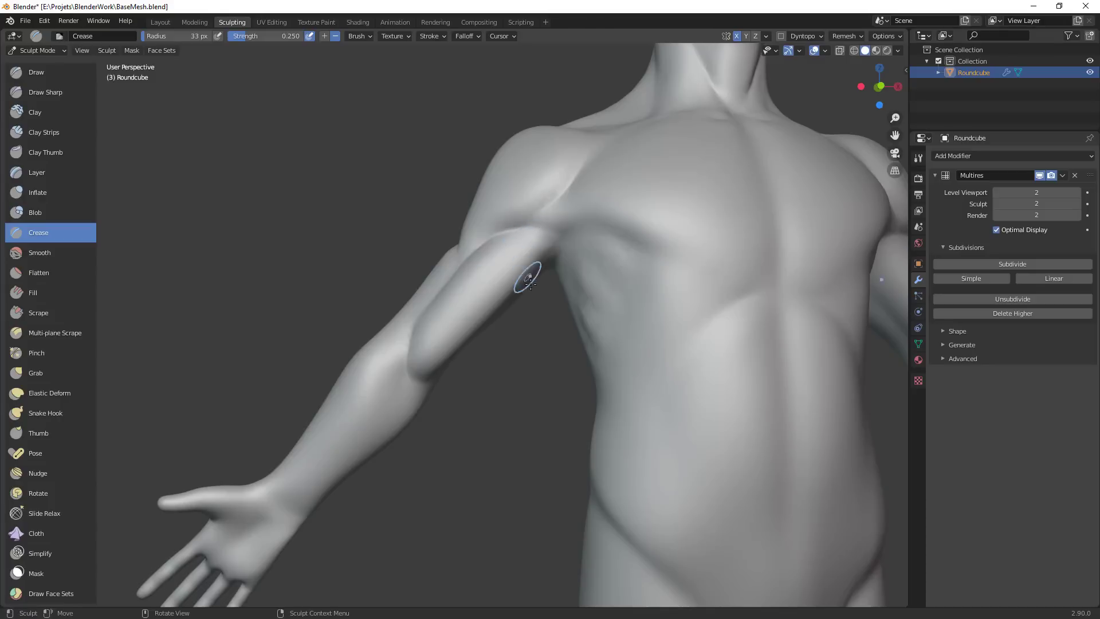
middle_drag(523, 283, 580, 319)
drag(581, 319, 549, 278)
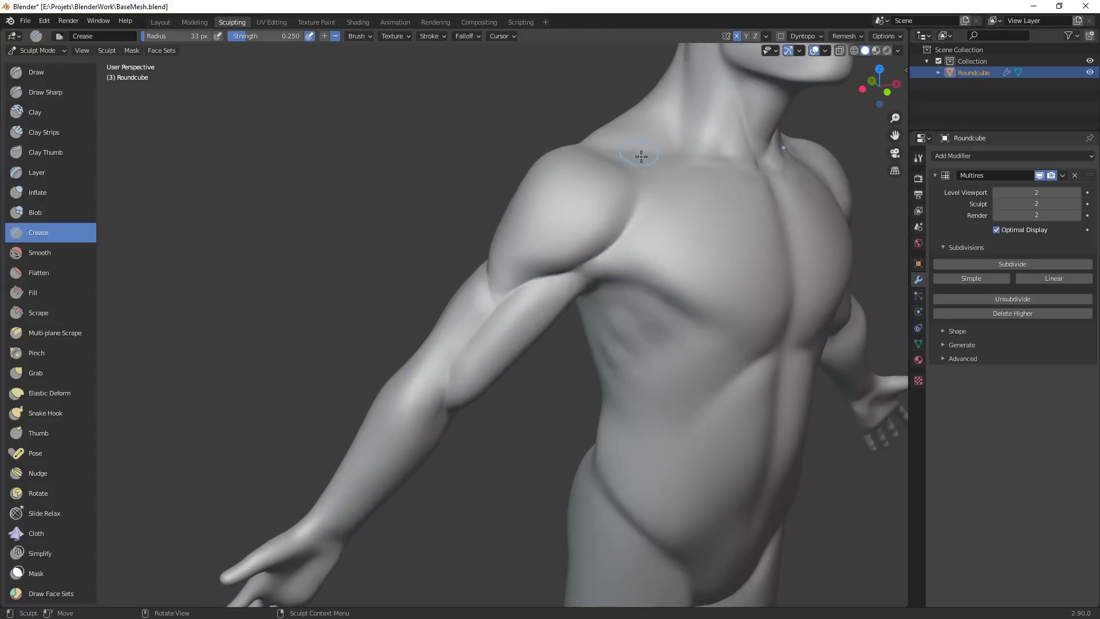
middle_drag(655, 195, 643, 277)
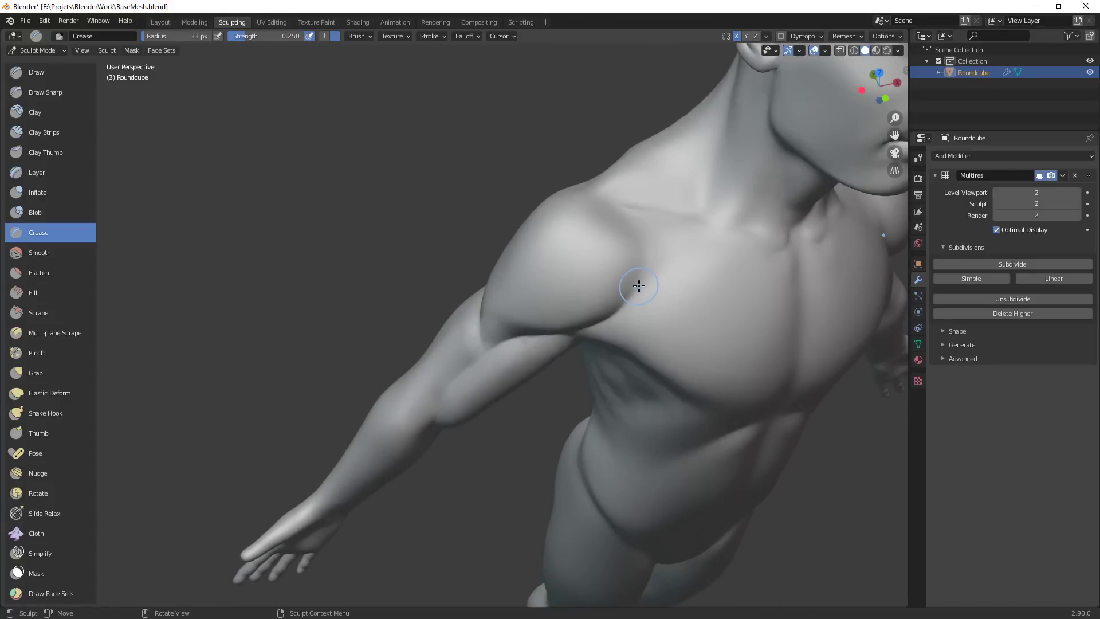
drag(642, 269, 679, 227)
Define the outer end of the collarbone above the deltoid with the Crease brush at a 30 px radius
middle_drag(679, 226, 732, 318)
mouse_move(741, 365)
middle_down()
mouse_move(680, 294)
mouse_move(592, 253)
middle_up()
mouse_move(592, 252)
mouse_down()
mouse_move(594, 235)
mouse_move(513, 213)
mouse_up()
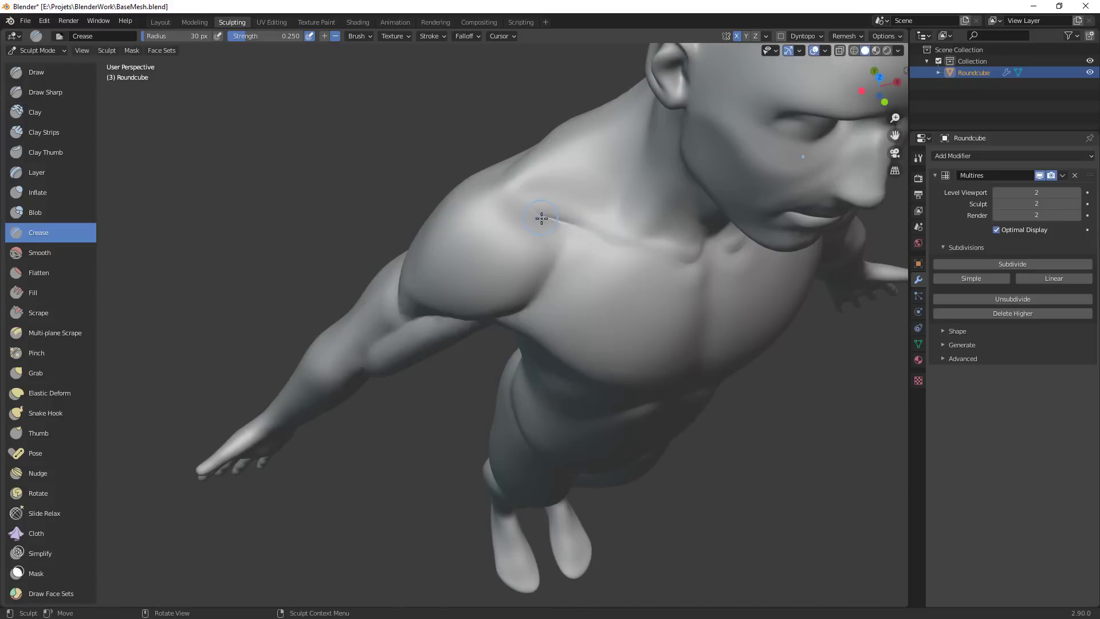
mouse_move(542, 212)
mouse_down()
mouse_move(534, 191)
mouse_move(518, 214)
mouse_up()
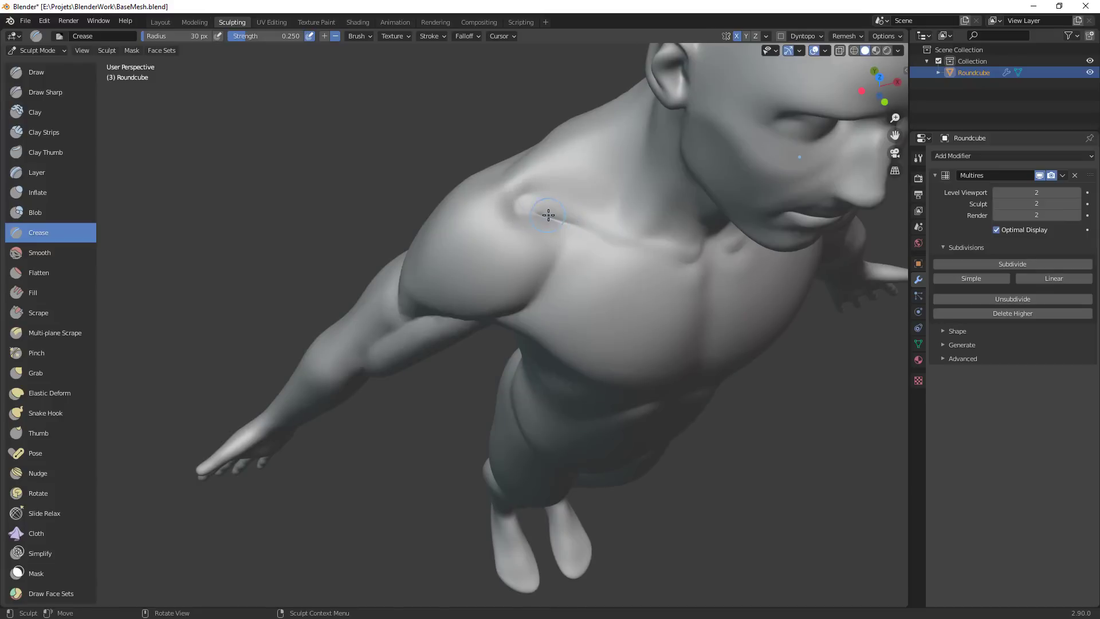
Shape the outer end of the collarbone at the top of the shoulder with Clay Strips at a 33 px radius
scroll(626, 364, down, 5)
middle_drag(625, 364, 609, 331)
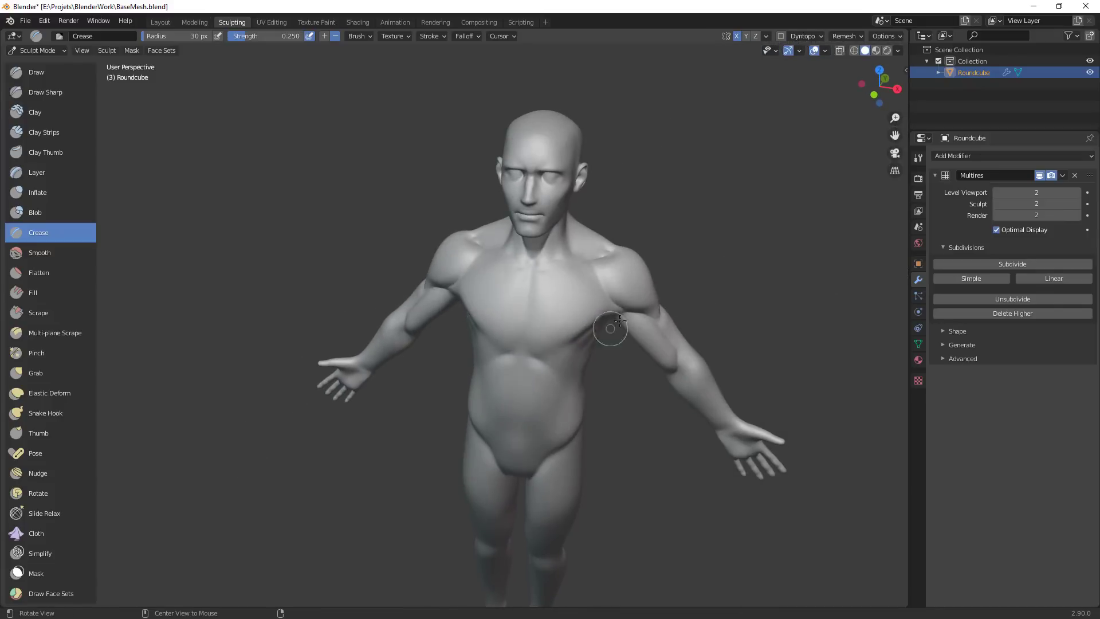
scroll(678, 231, up, 6)
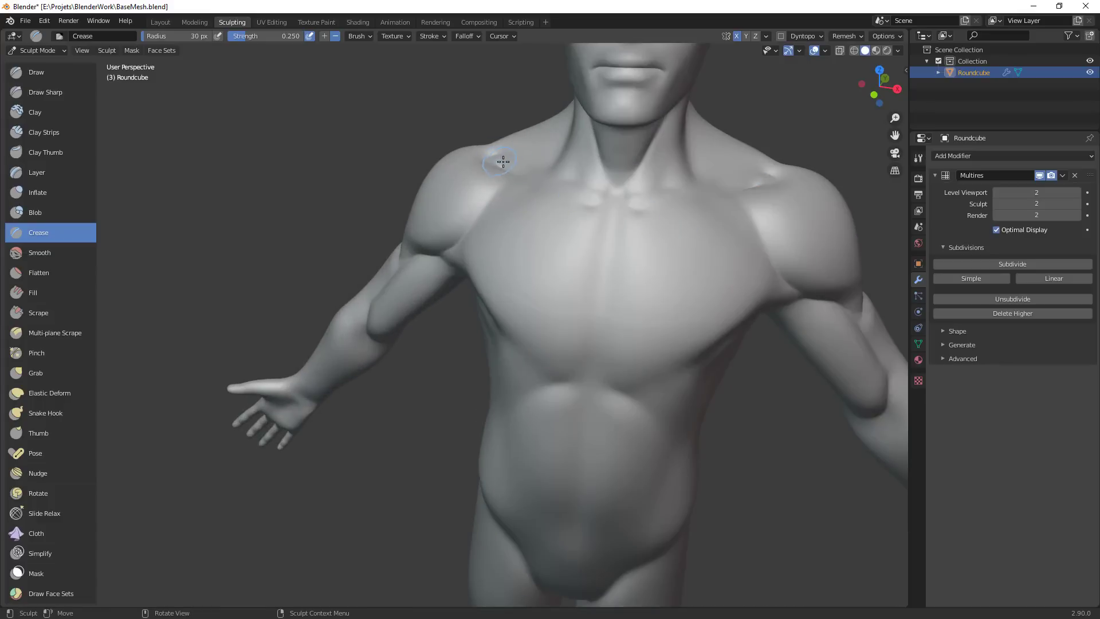
key(c)
middle_drag(503, 162, 498, 221)
drag(498, 221, 567, 246)
mouse_move(567, 245)
middle_down()
mouse_move(592, 287)
mouse_move(526, 240)
middle_up()
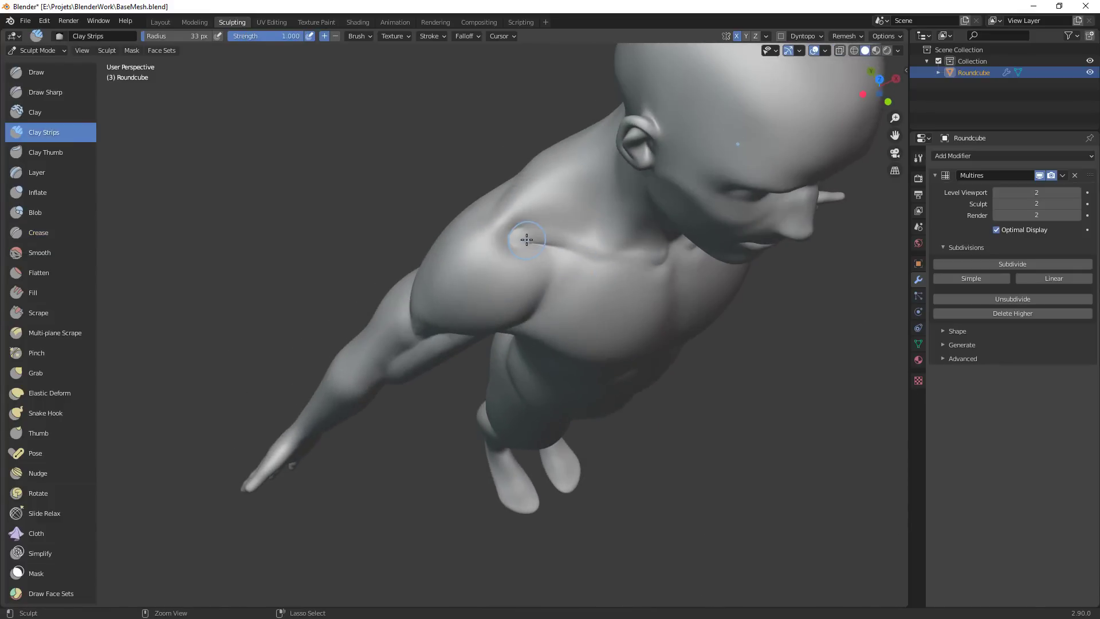
Build up the collarbone from the top of the shoulder toward the breastbone with Clay Strips at a 23 px radius
drag(524, 240, 519, 237)
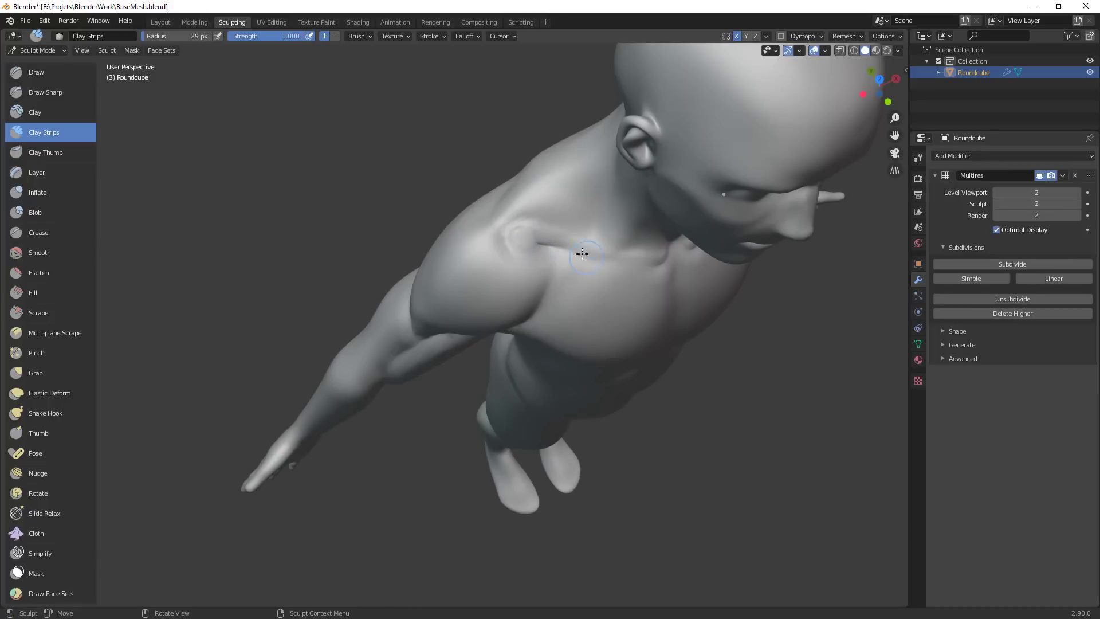
key(f)
click(556, 244)
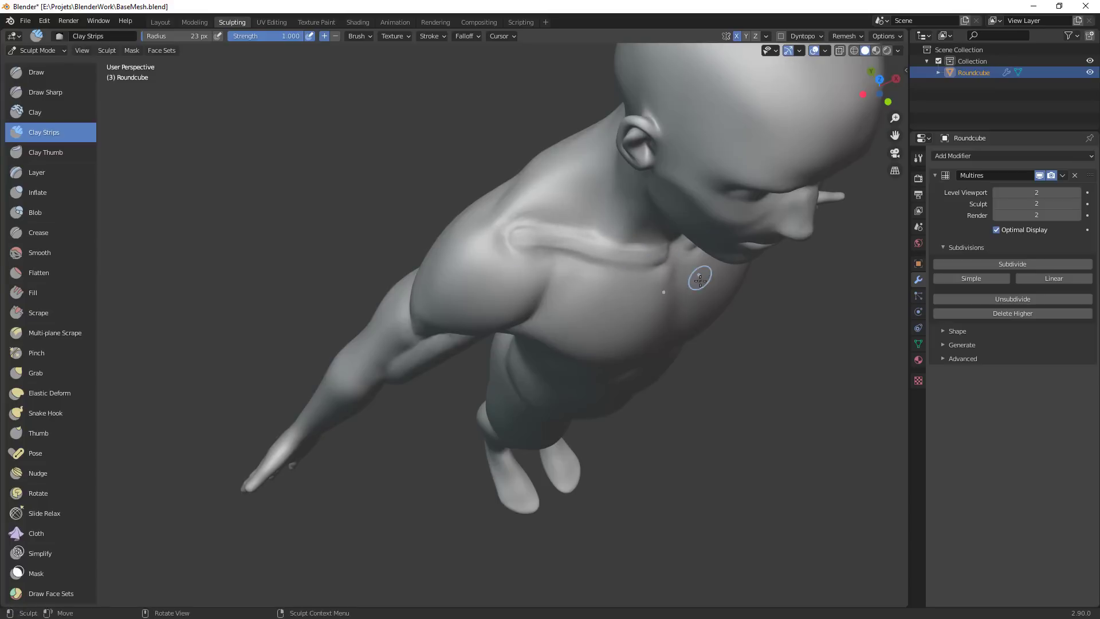
middle_drag(700, 278, 637, 290)
scroll(634, 295, up, 5)
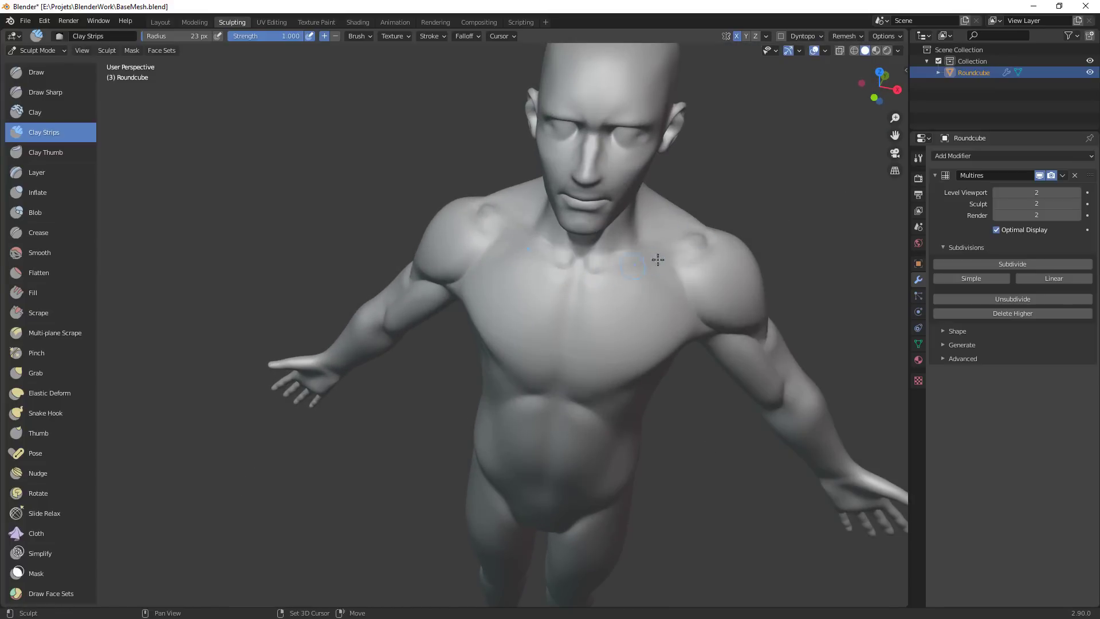
Examine the collarbones, shoulders and overall torso proportions from above, behind and the front
ctrl+alt+drag(717, 303, 716, 401)
alt+drag(624, 373, 655, 274)
middle_drag(604, 234, 648, 258)
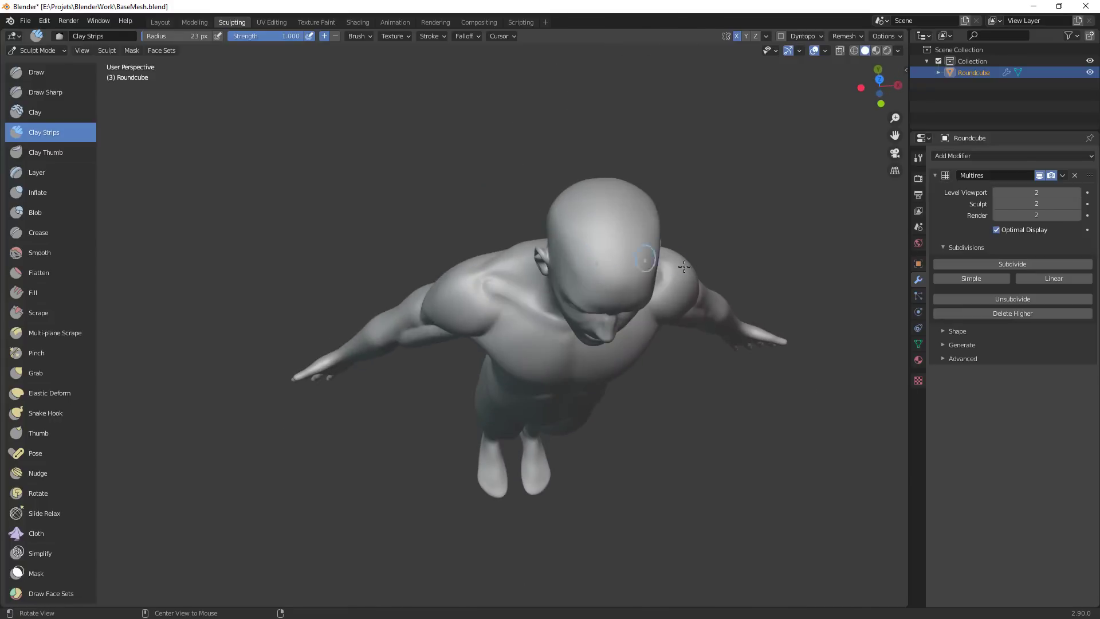
middle_drag(560, 252, 557, 297)
key(f)
click(407, 321)
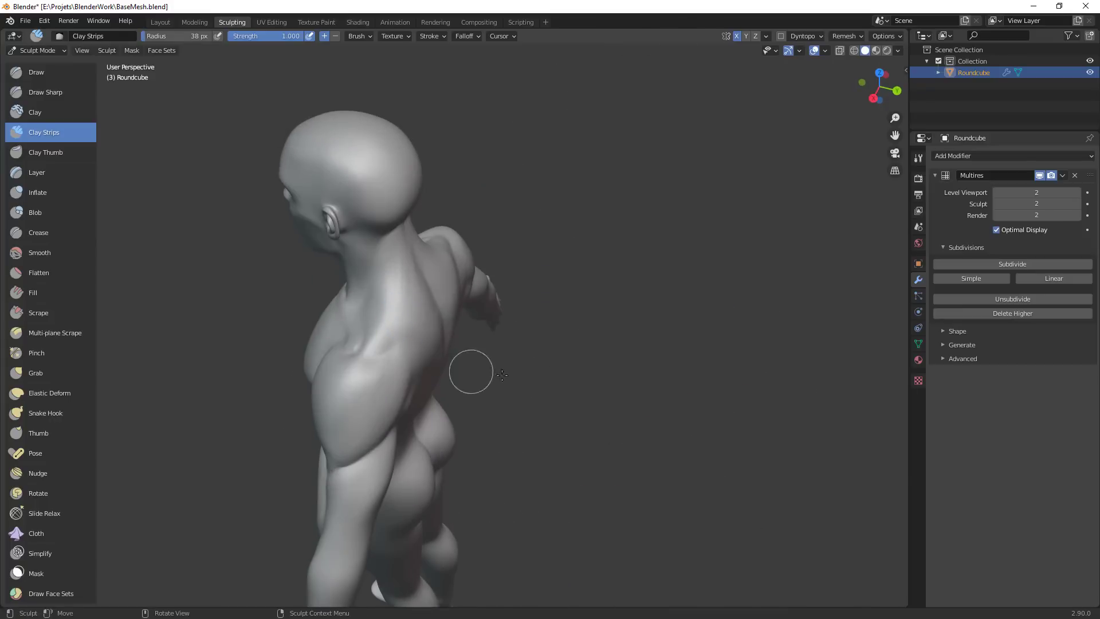
ctrl+middle_drag(505, 375, 533, 461)
mouse_move(533, 461)
middle_down()
mouse_move(535, 438)
mouse_move(673, 401)
mouse_move(656, 394)
middle_up()
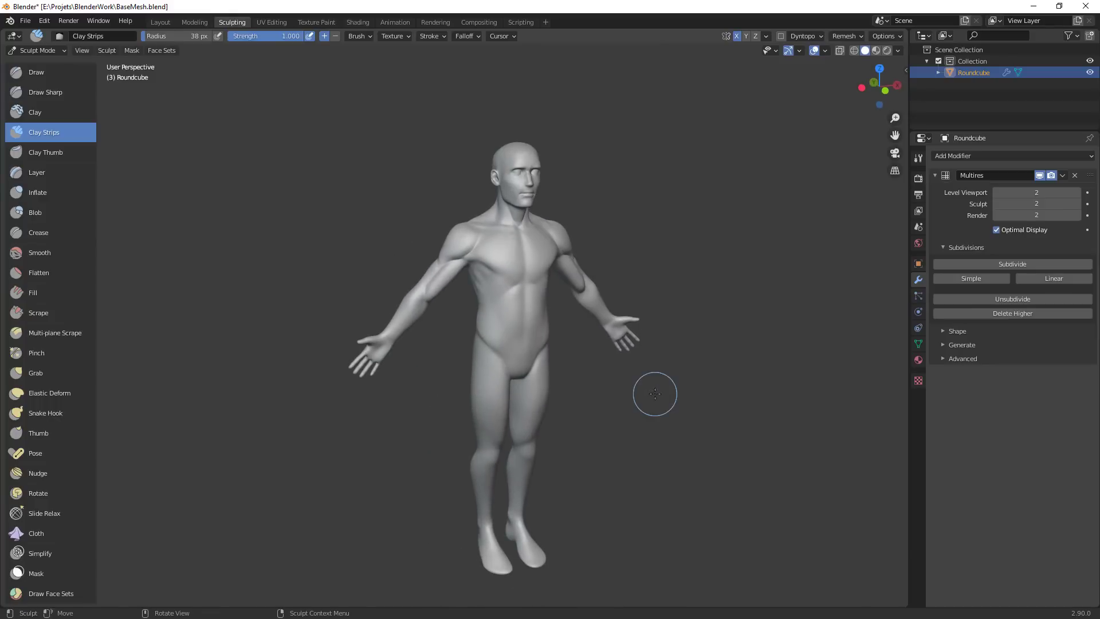
shift+middle_drag(655, 278, 654, 240)
scroll(665, 227, up, 3)
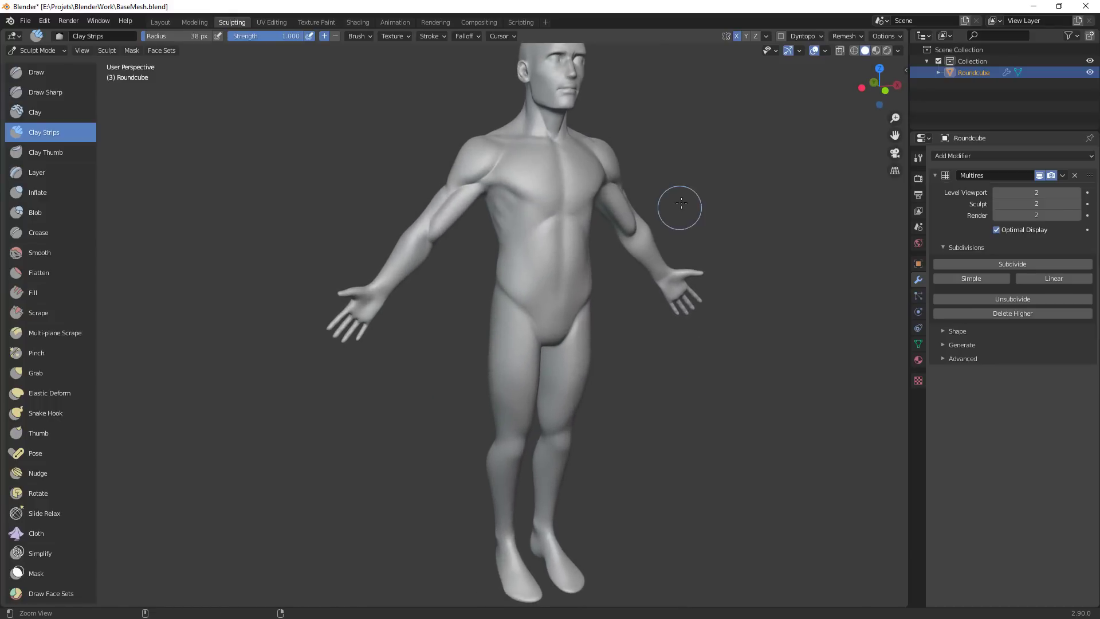
middle_drag(704, 215, 672, 209)
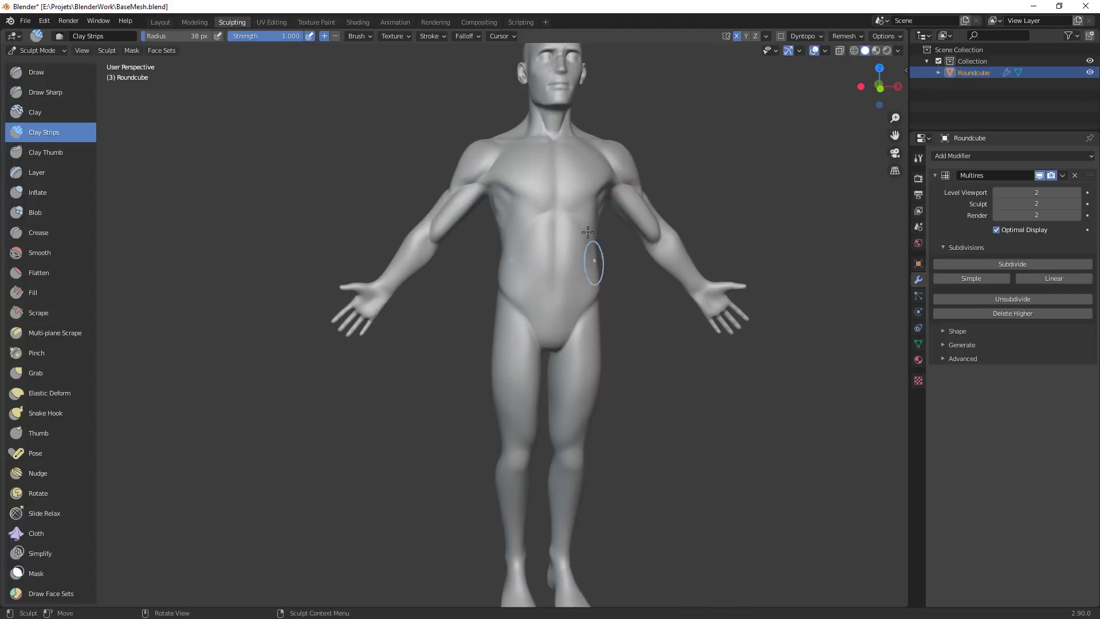
Carve the lower rib arch at the top of the abdominal muscles with the Crease brush at a 29 px radius
scroll(596, 223, up, 3)
key(shift+c)
key(f)
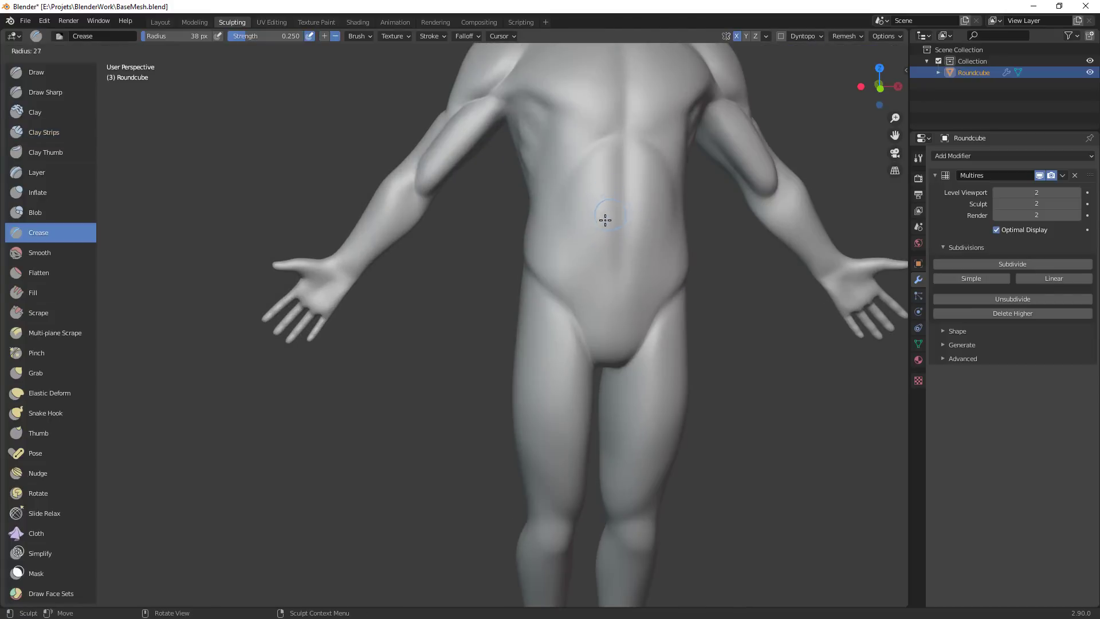
click(605, 220)
middle_drag(605, 220, 563, 184)
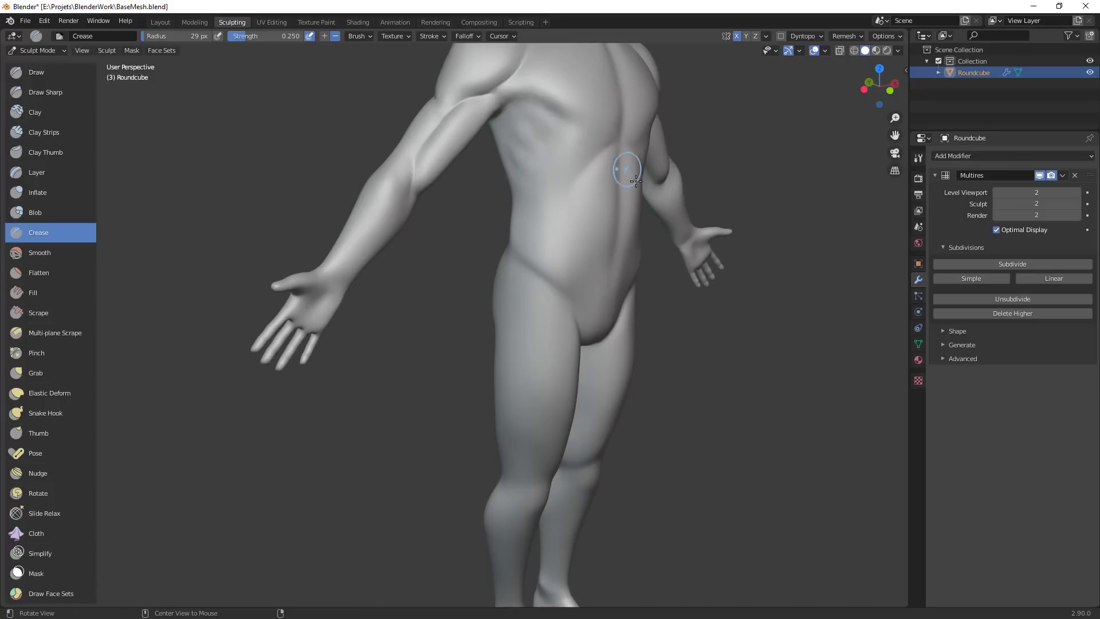
Crease the outer edge of the upper abdomen and the transition to the ribs below the chest at a 23 px radius
mouse_move(626, 172)
middle_down()
mouse_move(612, 166)
mouse_move(659, 246)
middle_up()
key(bracketleft)
key(bracketleft)
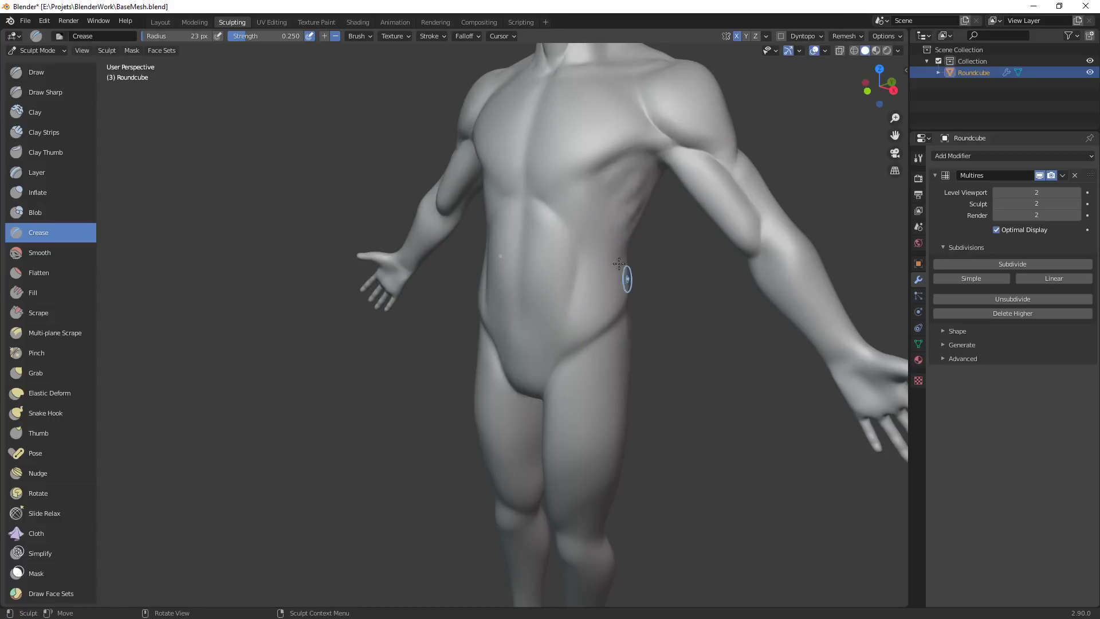
mouse_move(579, 254)
mouse_down()
mouse_move(590, 239)
mouse_move(581, 246)
mouse_up()
mouse_move(596, 186)
mouse_down()
mouse_move(612, 221)
mouse_move(594, 243)
mouse_move(593, 228)
mouse_up()
drag(584, 243, 576, 237)
drag(583, 182, 596, 176)
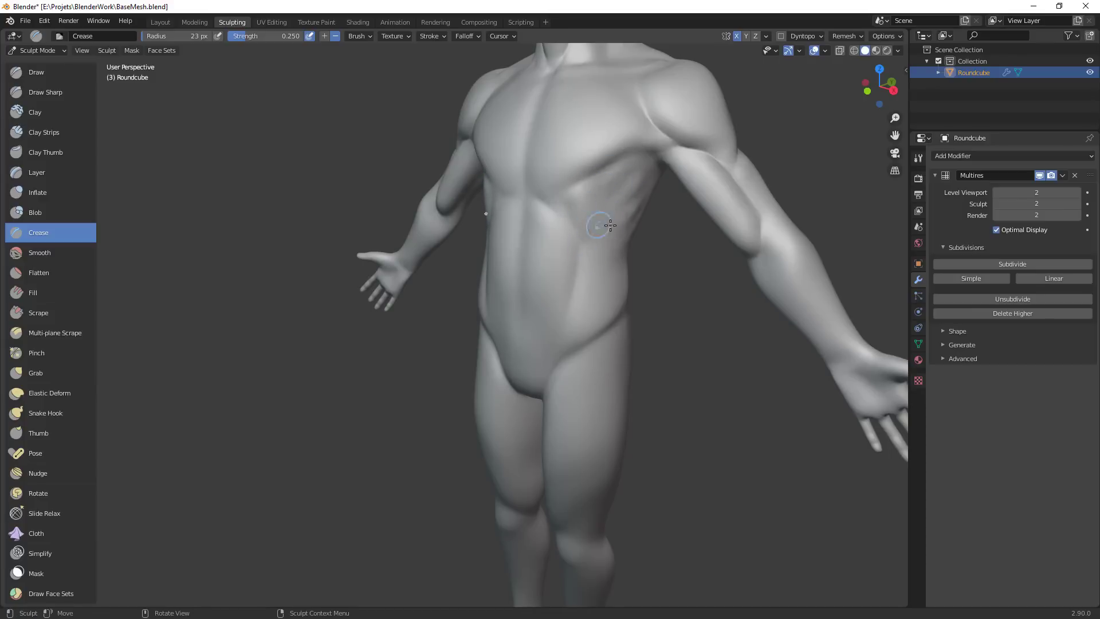
Define the lower edge of the chest muscles above the rib arch with the Crease brush
ctrl+alt+drag(602, 226, 602, 269)
alt+drag(602, 269, 659, 249)
ctrl+alt+drag(642, 252, 629, 206)
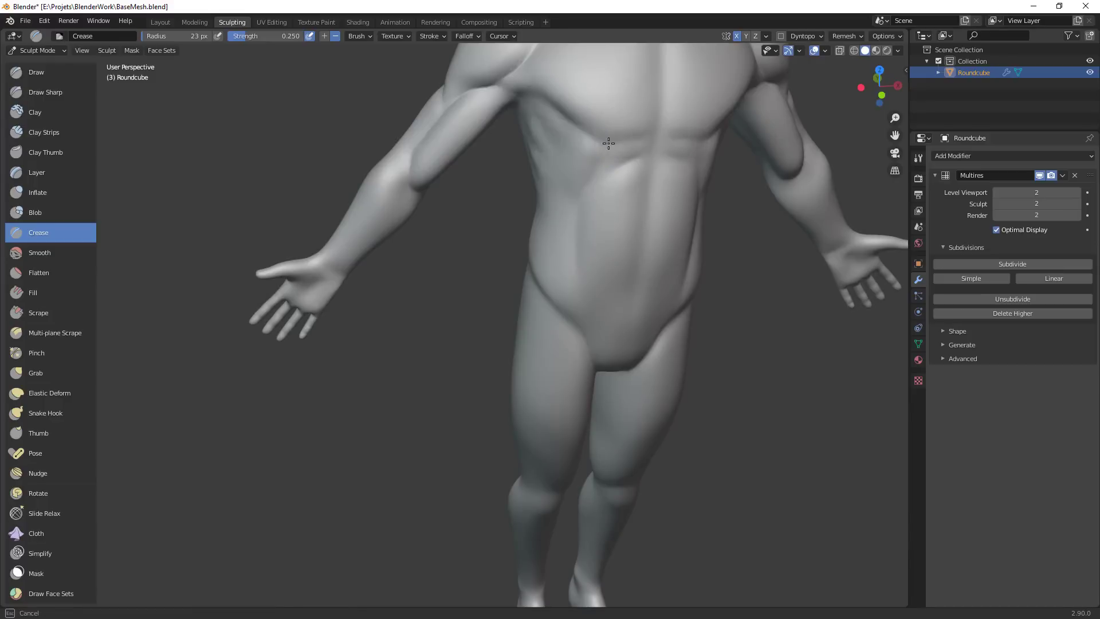
drag(609, 143, 632, 147)
mouse_move(668, 218)
ctrl+middle_down()
mouse_move(642, 269)
mouse_move(524, 260)
ctrl+middle_up()
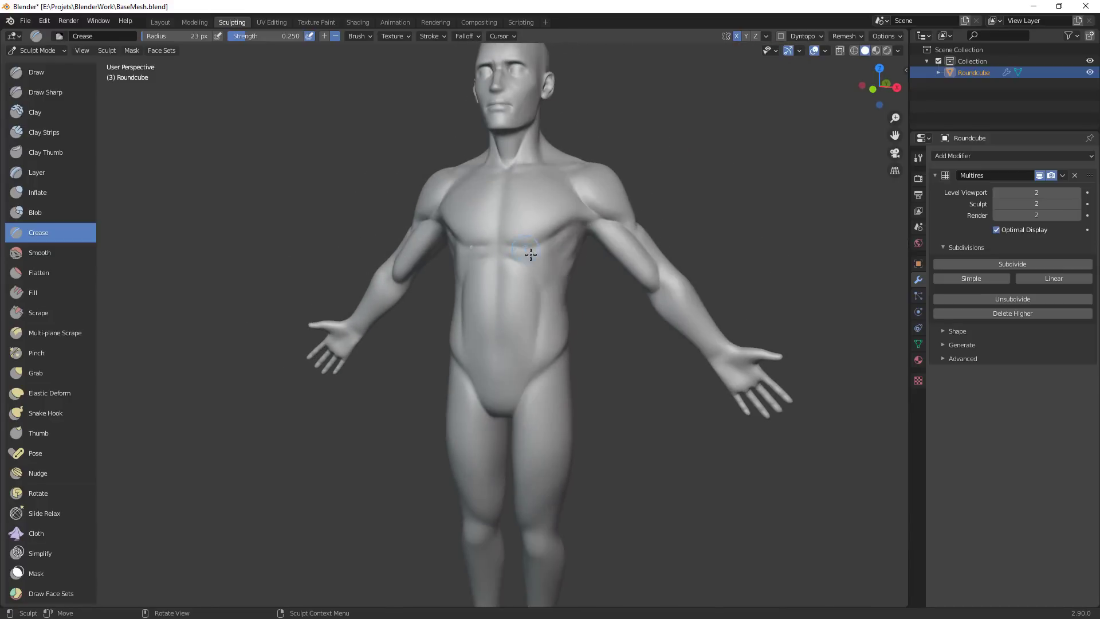
scroll(549, 229, up, 3)
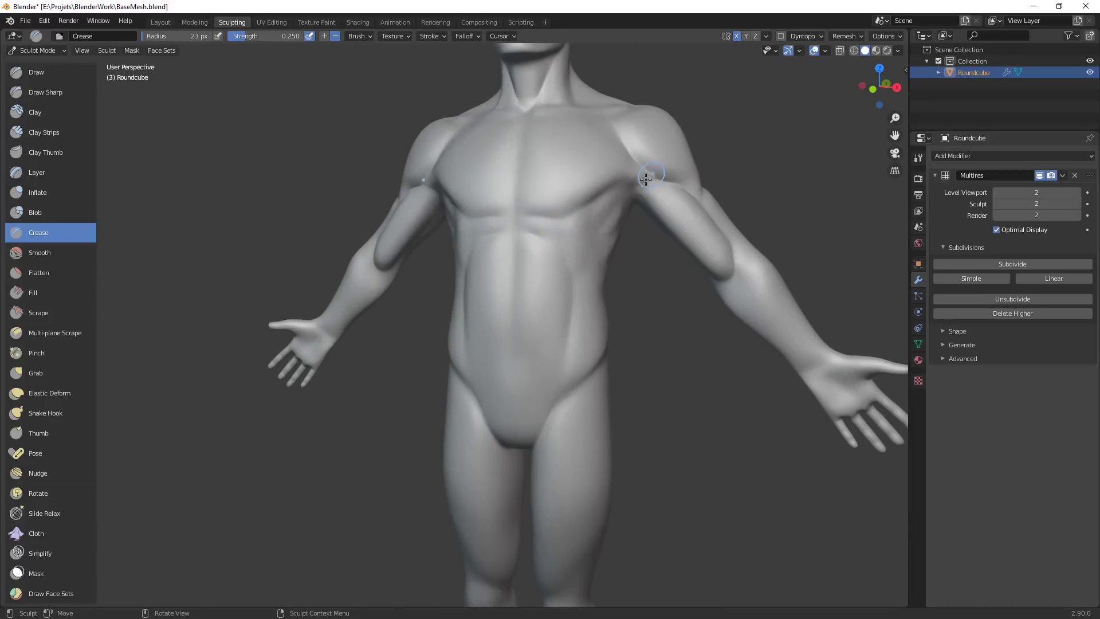
ctrl+middle_drag(579, 226, 533, 281)
middle_drag(533, 281, 525, 257)
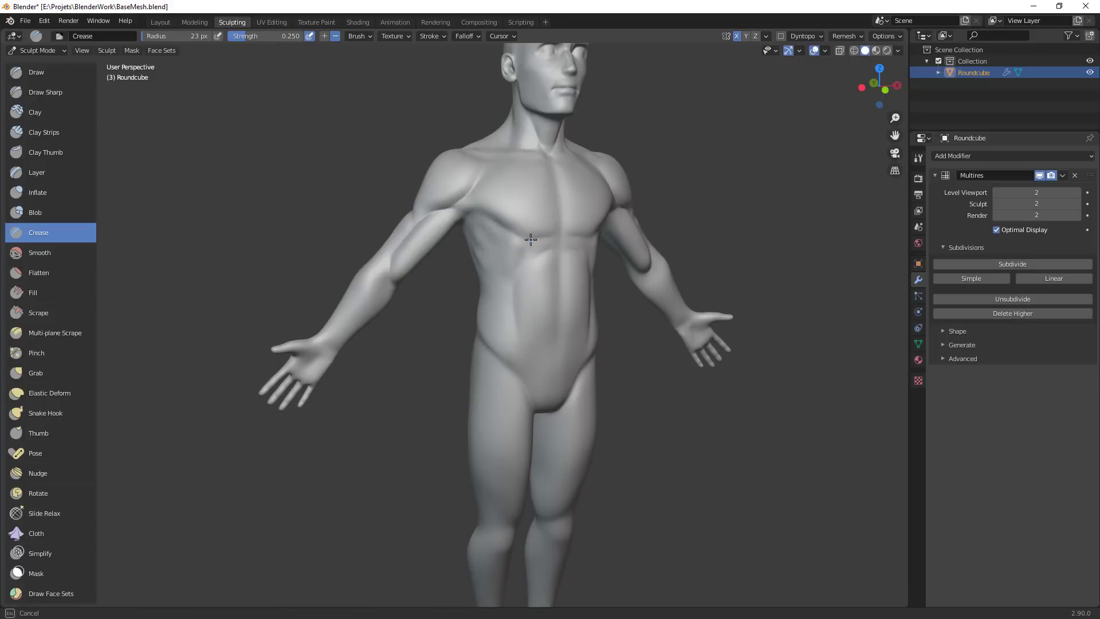
Carve the outer edge of the abdominal muscles from the rib cage down toward the groin with the Crease brush
ctrl+middle_drag(546, 298, 555, 224)
drag(554, 224, 551, 342)
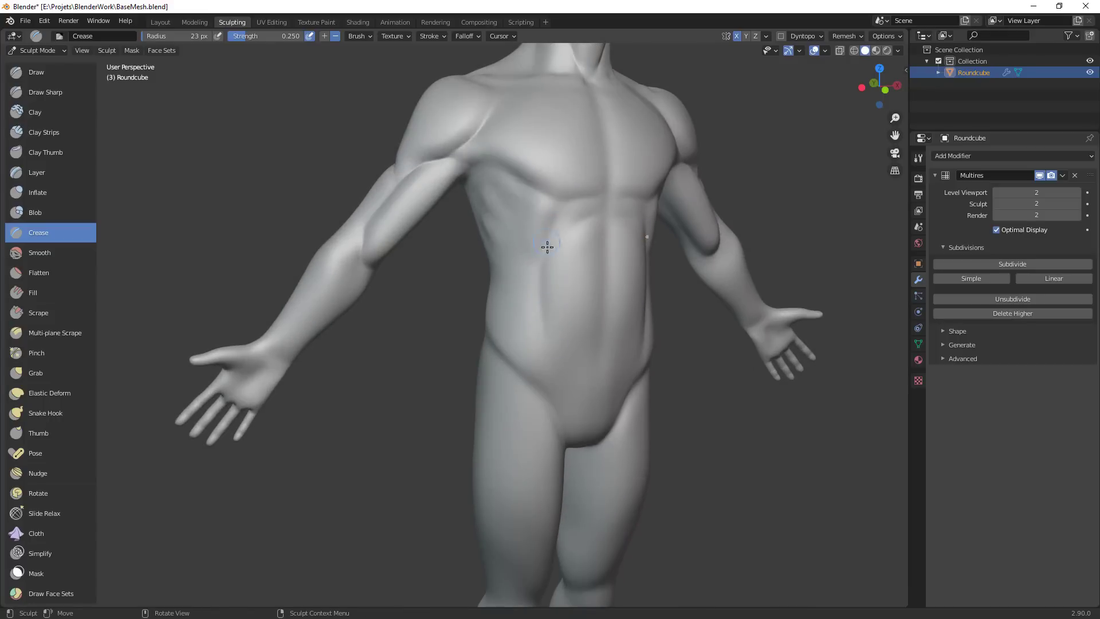
drag(547, 246, 547, 317)
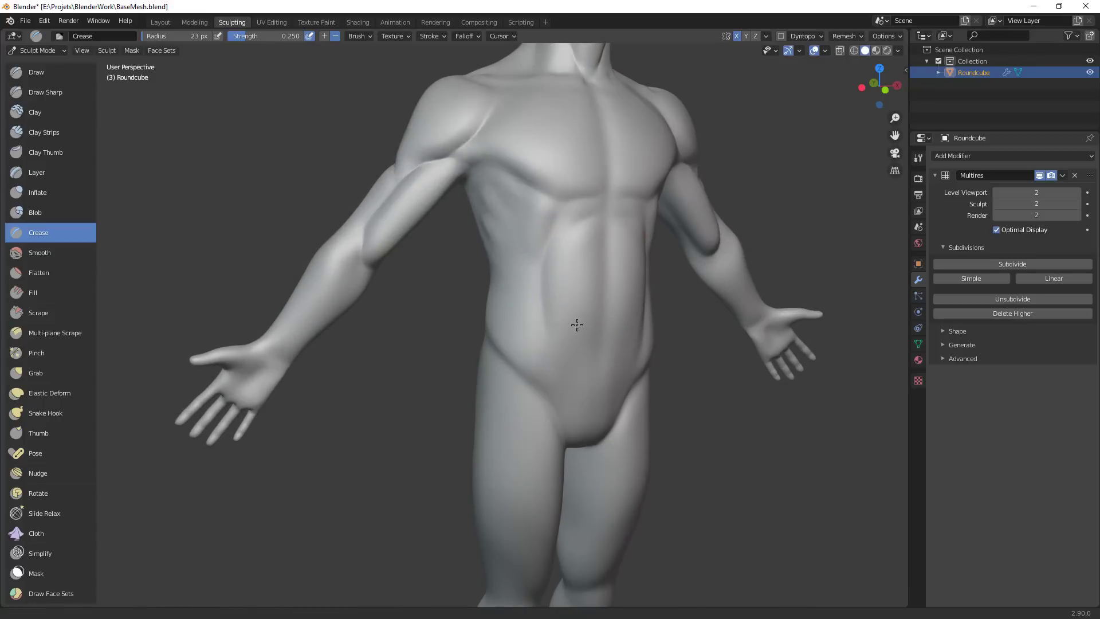
middle_drag(577, 322, 555, 274)
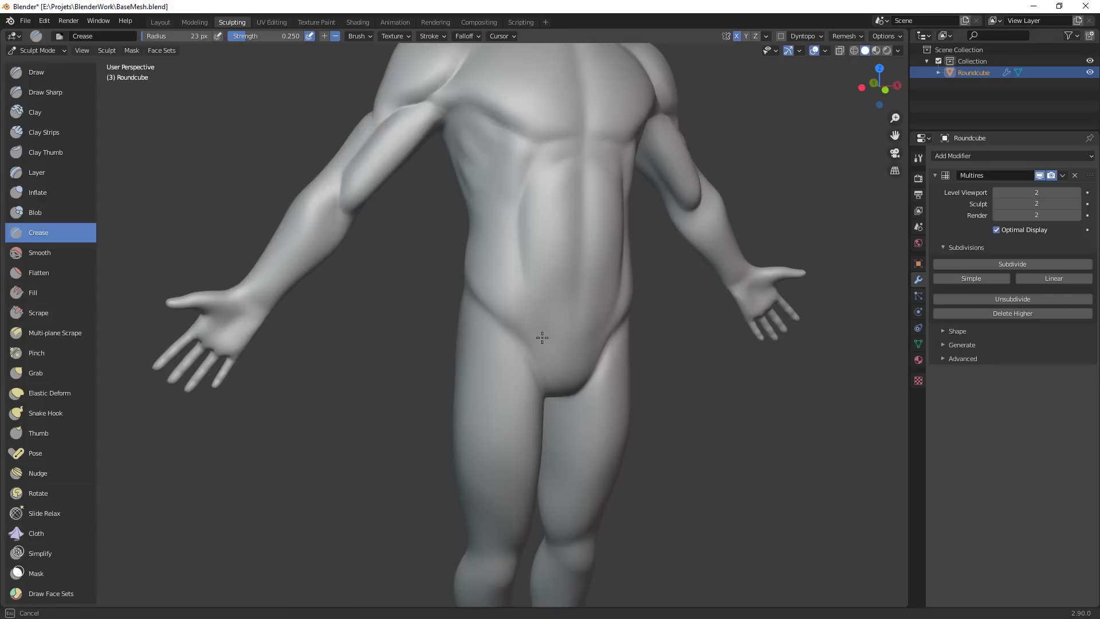
middle_drag(651, 346, 595, 321)
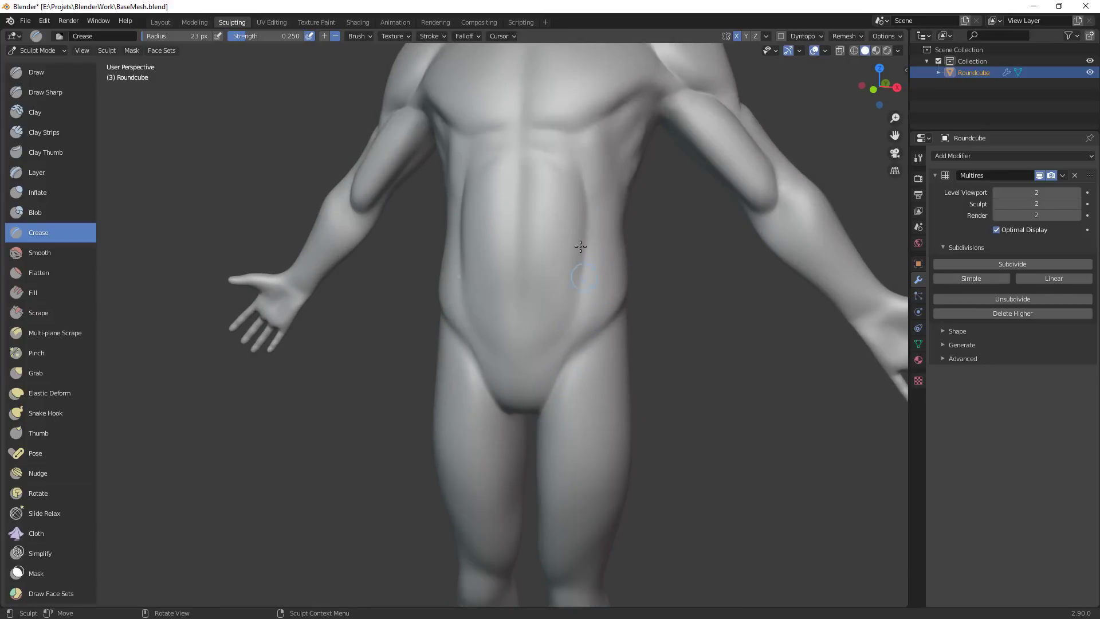
Adjust the outline of the abdomen and waist with the Grab brush at a 92 px radius
key(g)
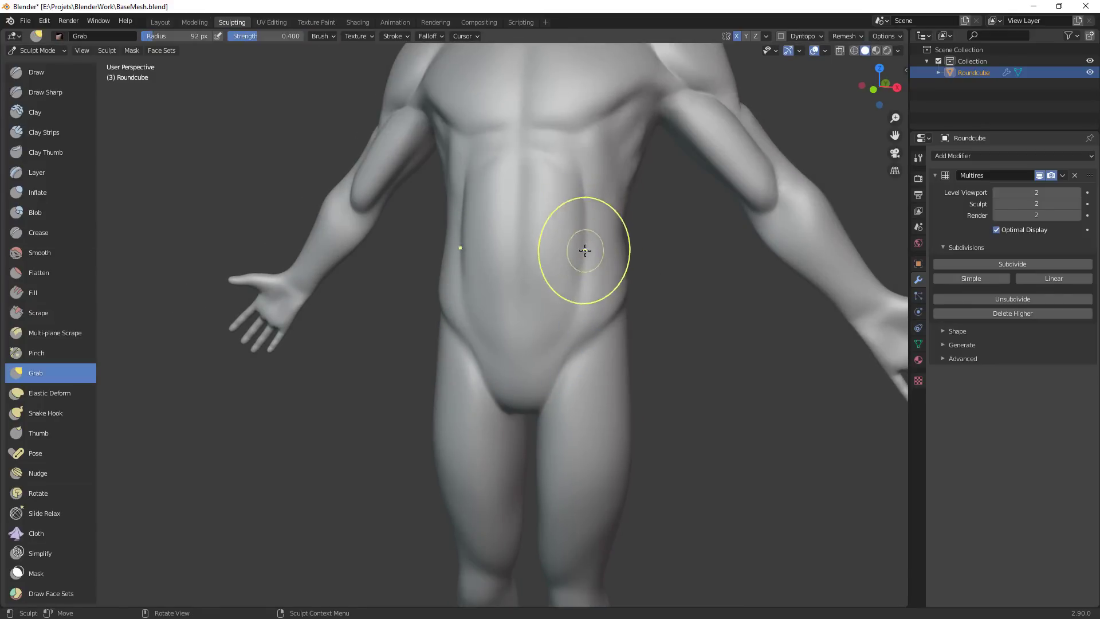
mouse_move(585, 250)
mouse_down()
mouse_move(538, 403)
mouse_move(620, 411)
mouse_up()
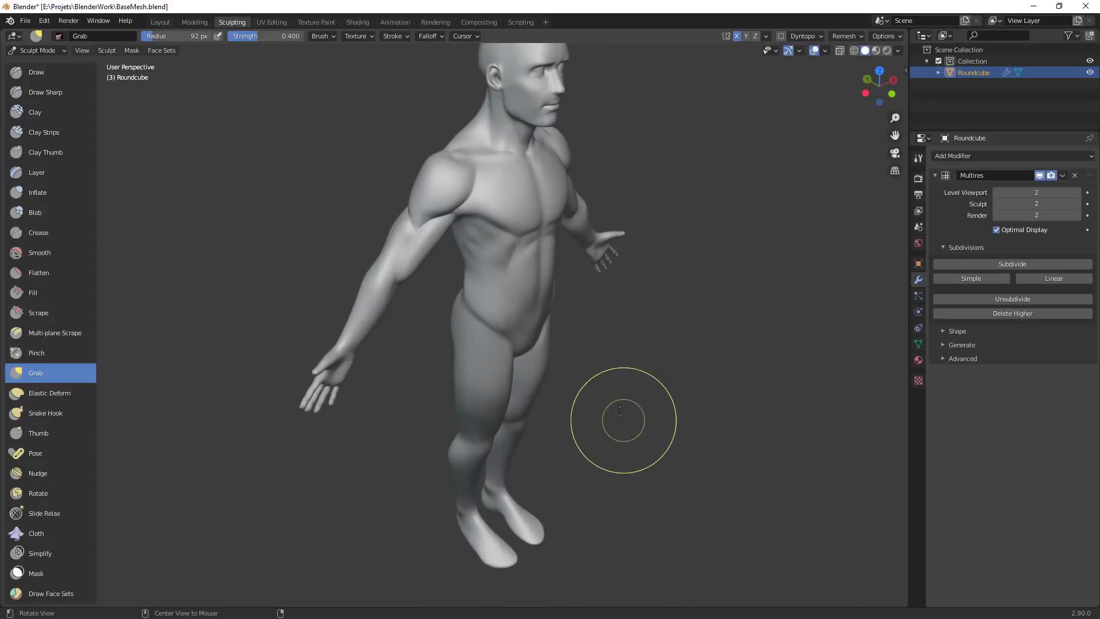
scroll(602, 275, up, 5)
middle_drag(607, 277, 541, 275)
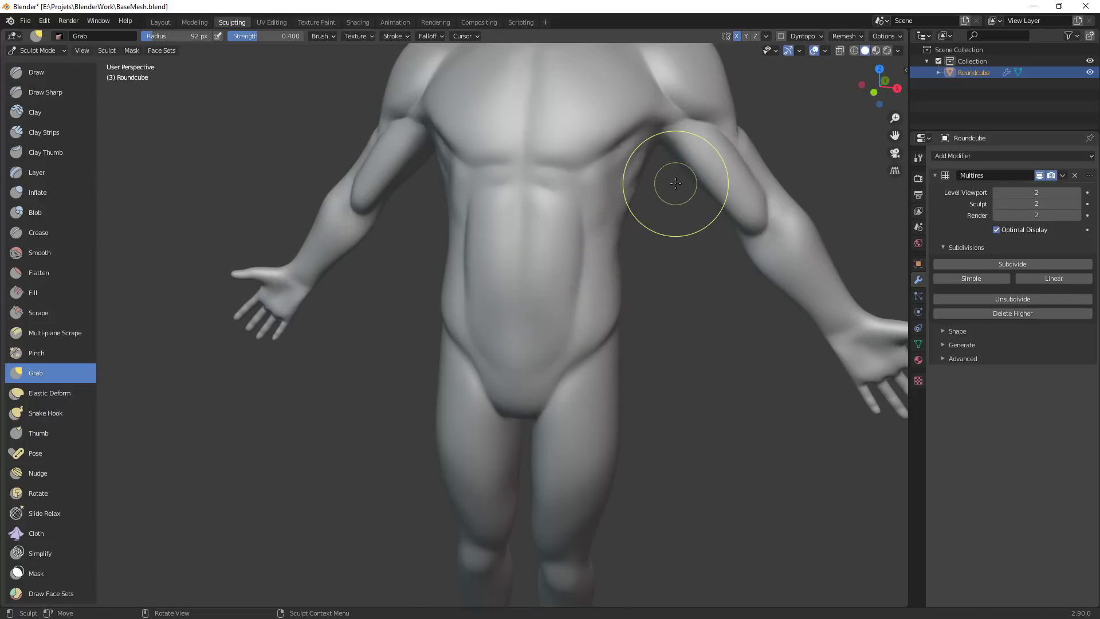
Carve the hip crest line from the side of the waist toward the back with the Crease brush at a 37 px radius
mouse_move(654, 295)
middle_down()
mouse_move(493, 304)
mouse_move(577, 246)
middle_up()
key(shift+c)
key(f)
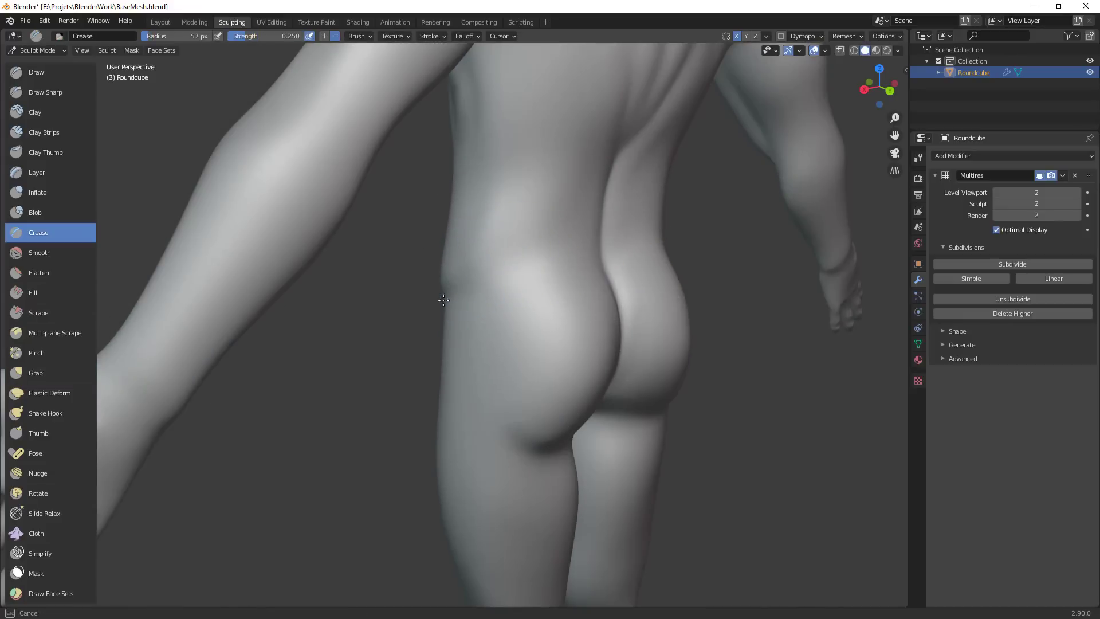
click(479, 275)
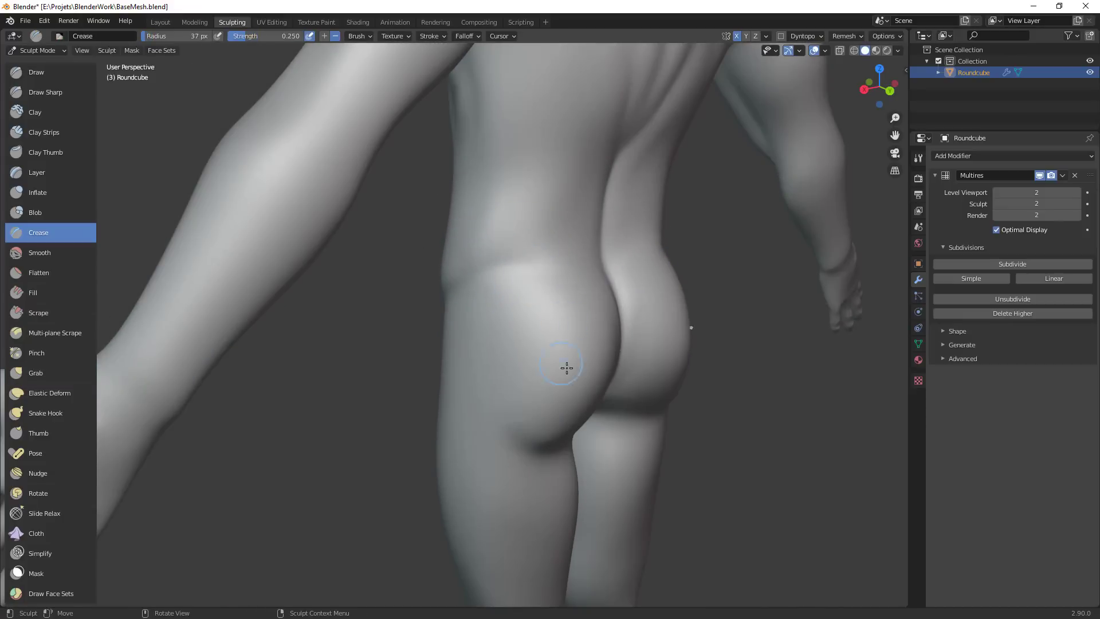
mouse_move(567, 368)
middle_down()
mouse_move(629, 347)
mouse_move(647, 355)
middle_up()
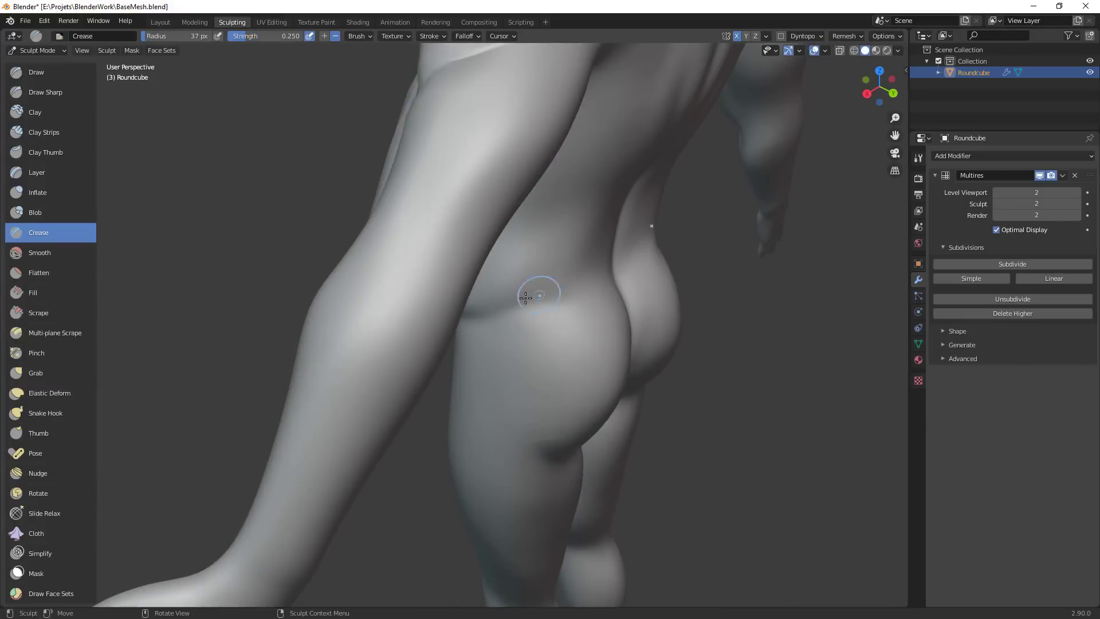
Extend the hip crest crease along the top of the buttock toward the spine at a 40 px radius
key(f)
click(589, 300)
key(f)
alt+drag(629, 312, 562, 299)
click(590, 314)
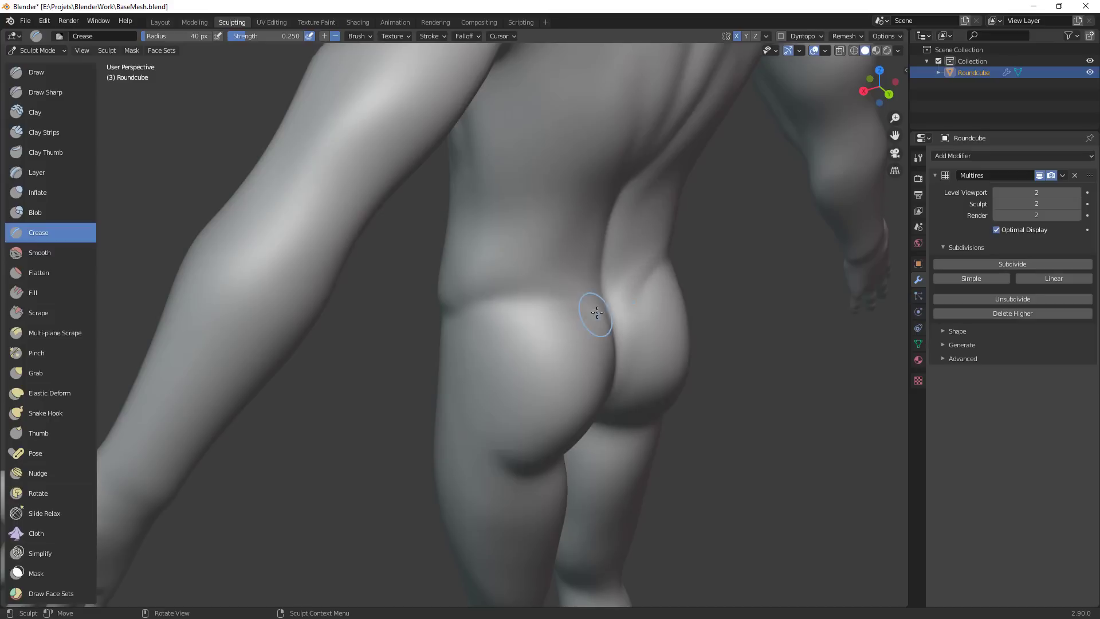
Carve the V-shaped sacrum outline and its dimples above the buttocks with the Crease brush at a 30 px radius
key(f)
click(636, 311)
middle_drag(646, 312, 602, 305)
key(ctrl+z)
mouse_move(588, 324)
mouse_down()
mouse_move(618, 280)
mouse_move(572, 334)
mouse_up()
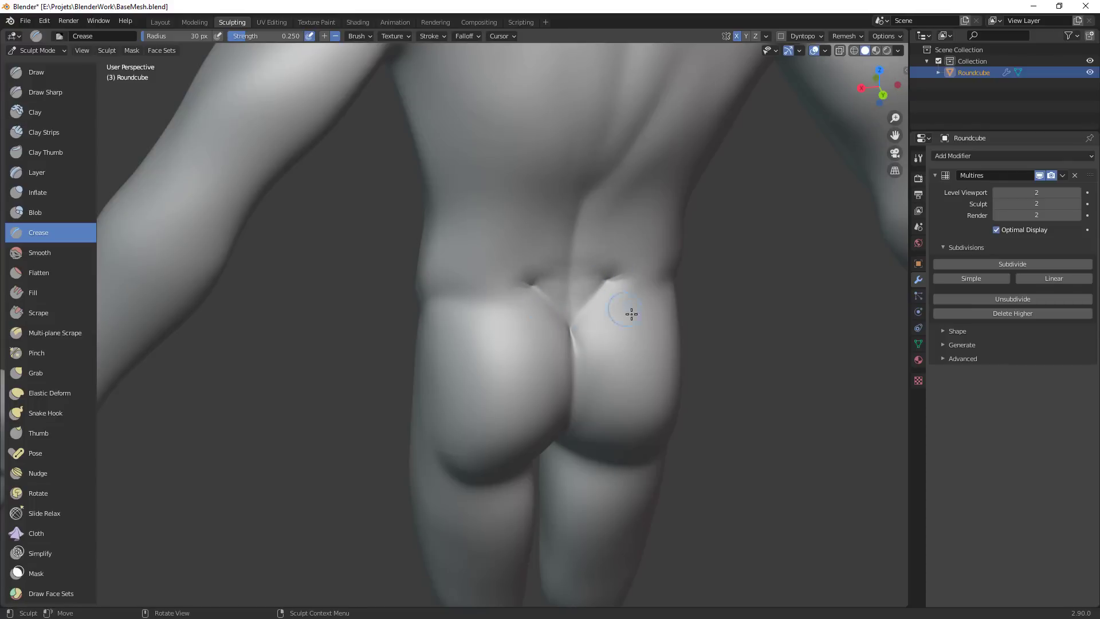
Refine the sacrum creases where they meet the buttocks at a 21 px radius
mouse_move(632, 314)
ctrl+middle_down()
mouse_move(601, 383)
mouse_move(541, 385)
ctrl+middle_up()
key(f)
click(507, 303)
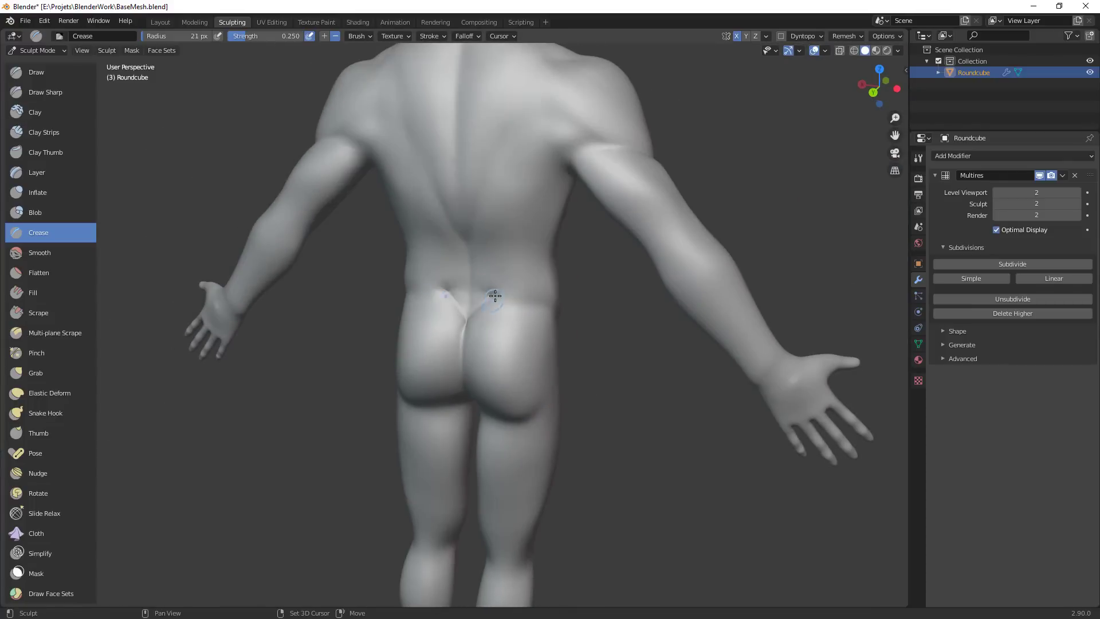
middle_drag(495, 295, 528, 301)
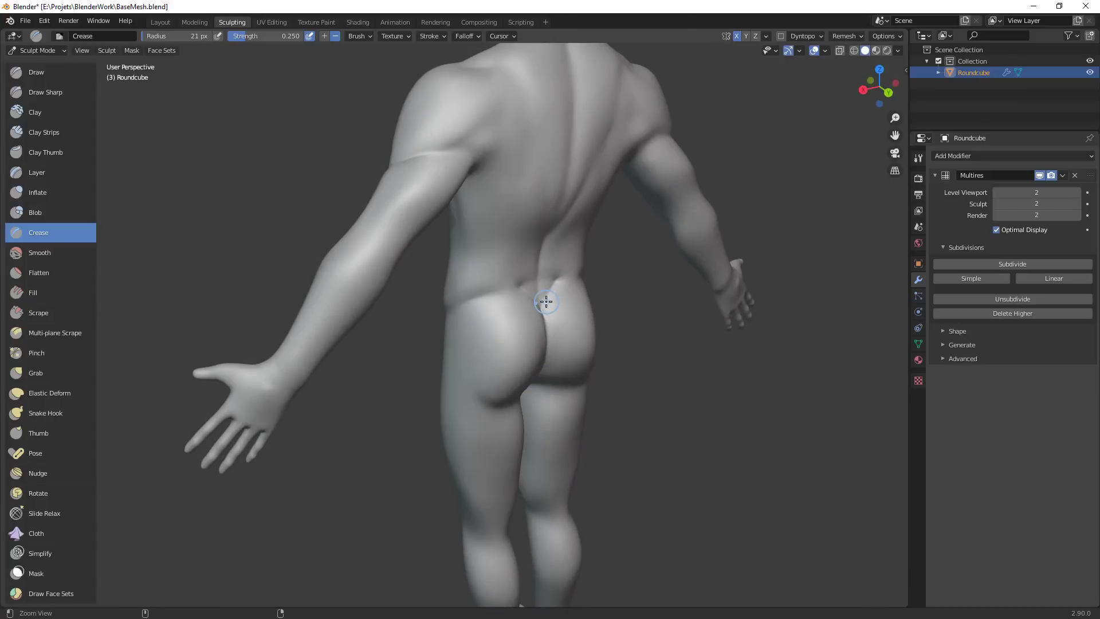
Crease the outer edges of the lower back muscles beside the spine down to the sacrum
mouse_move(538, 286)
ctrl+middle_down()
mouse_move(562, 278)
mouse_move(533, 269)
mouse_move(530, 226)
mouse_move(485, 214)
ctrl+middle_up()
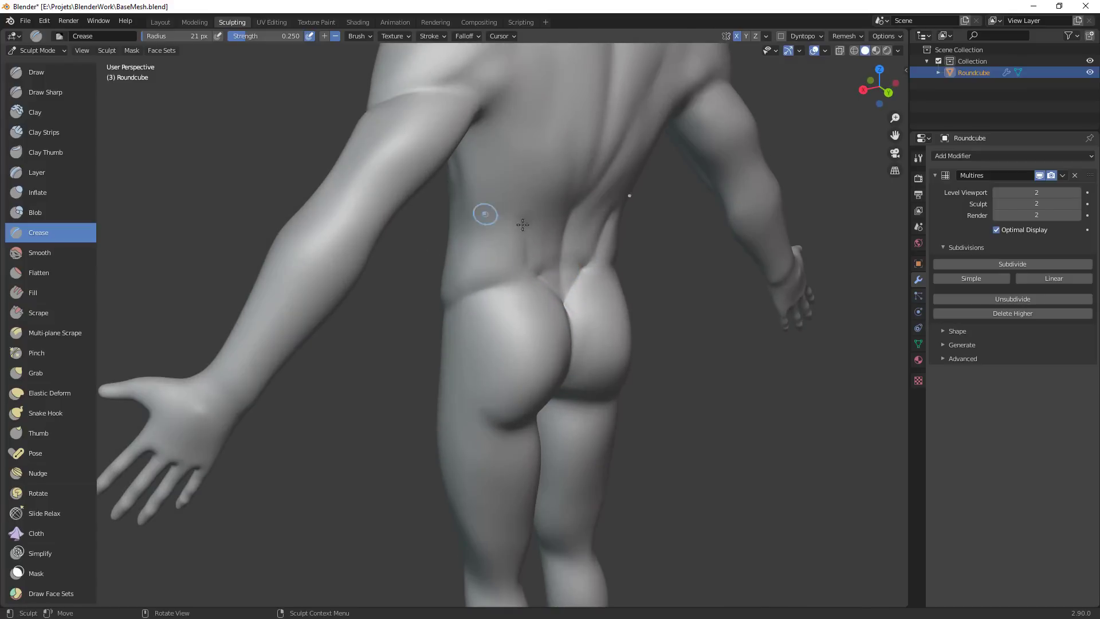
middle_drag(626, 278, 494, 263)
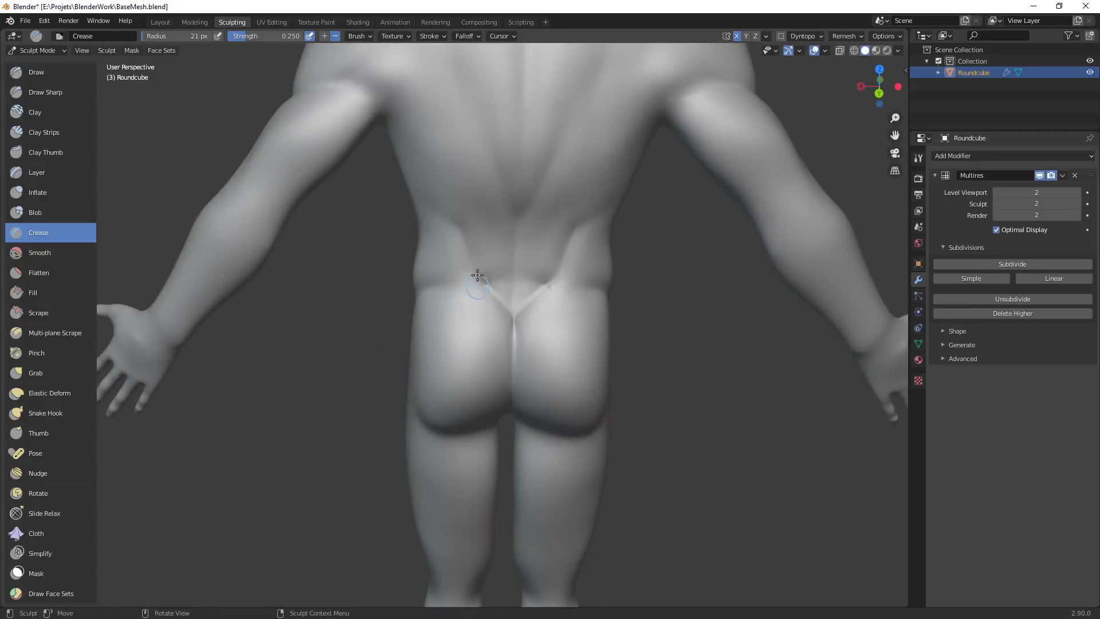
key(ctrl+z)
mouse_move(475, 241)
mouse_down()
mouse_move(482, 278)
mouse_move(516, 264)
mouse_move(556, 288)
mouse_up()
middle_drag(555, 289, 522, 286)
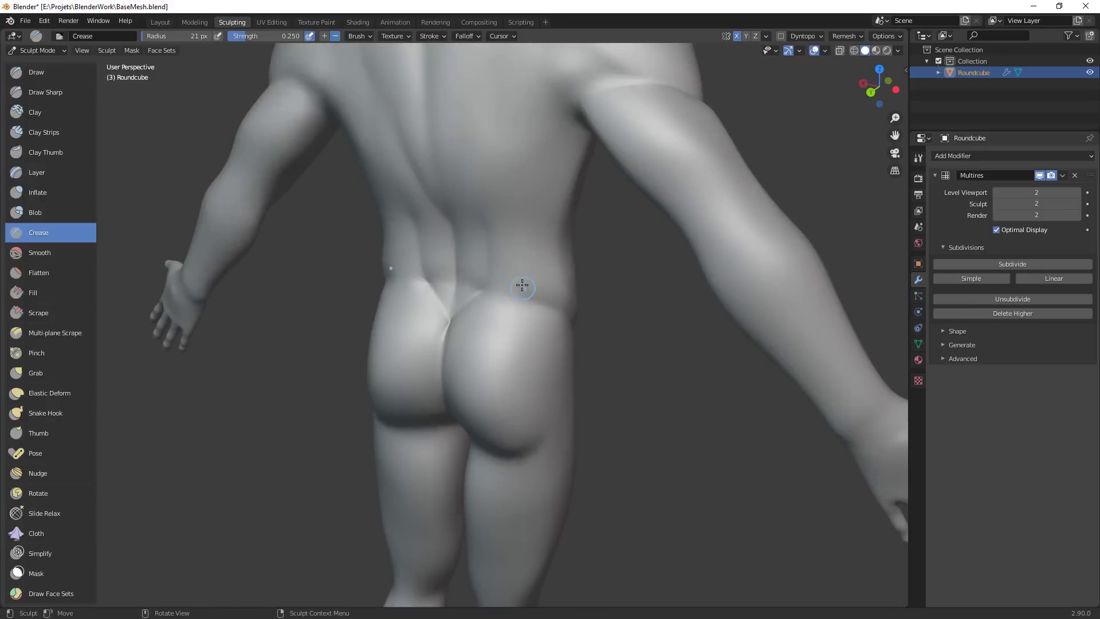
Build up the muscle columns beside the lower spine and the sacrum area with Clay Strips at a 30 px radius
key(c)
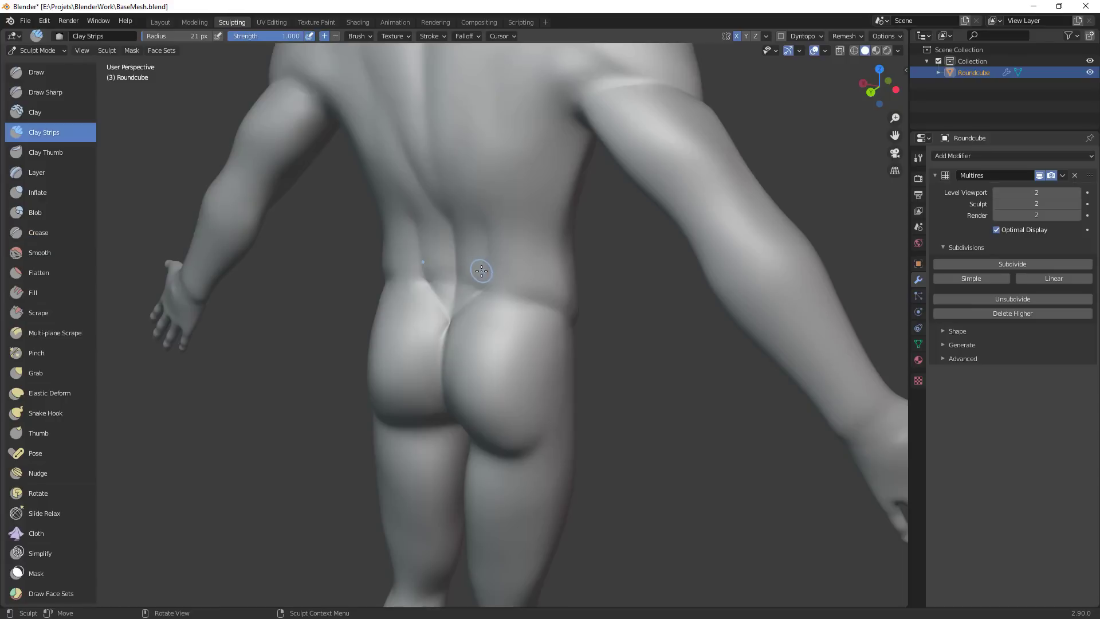
drag(481, 275, 464, 273)
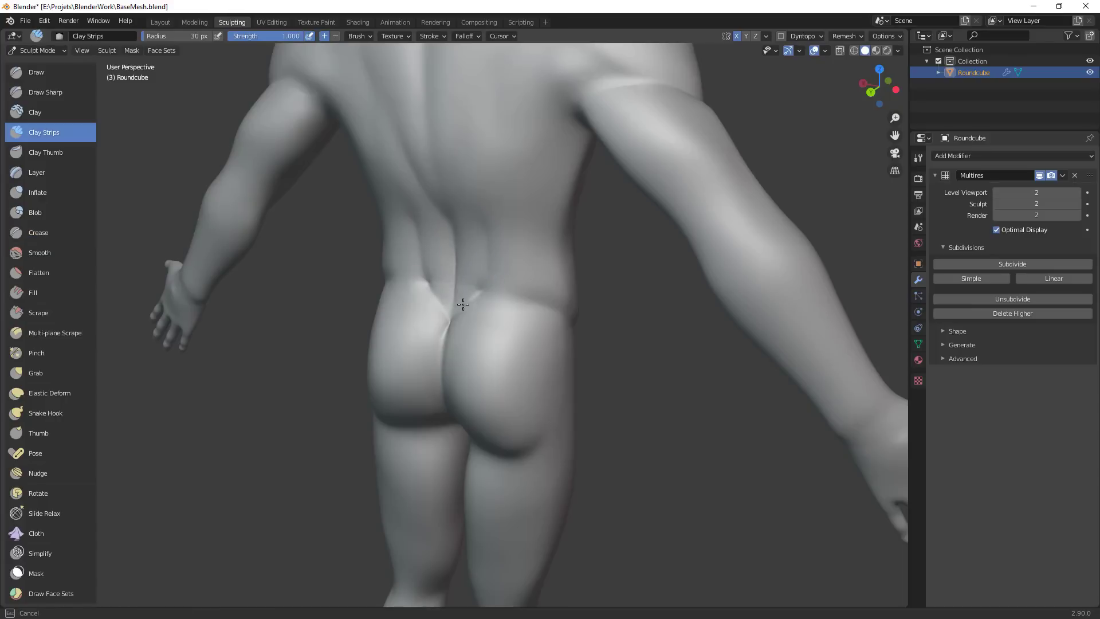
drag(471, 225, 469, 290)
mouse_move(468, 290)
mouse_down()
mouse_move(468, 243)
mouse_move(499, 300)
mouse_move(535, 304)
mouse_up()
ctrl+alt+drag(535, 304, 500, 429)
middle_drag(500, 428, 565, 462)
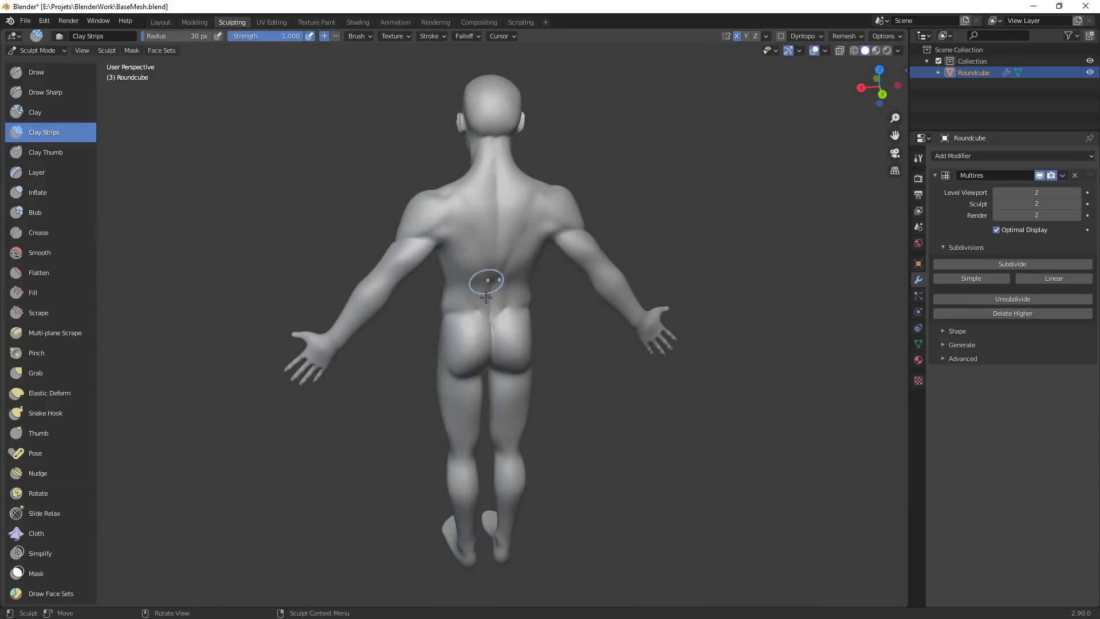
Add volume to the lower back just beside the spine with Clay Strips at a 35 px radius
mouse_move(486, 297)
ctrl+middle_down()
mouse_move(504, 265)
mouse_move(542, 294)
mouse_move(516, 272)
ctrl+middle_up()
ctrl+middle_drag(524, 269, 555, 303)
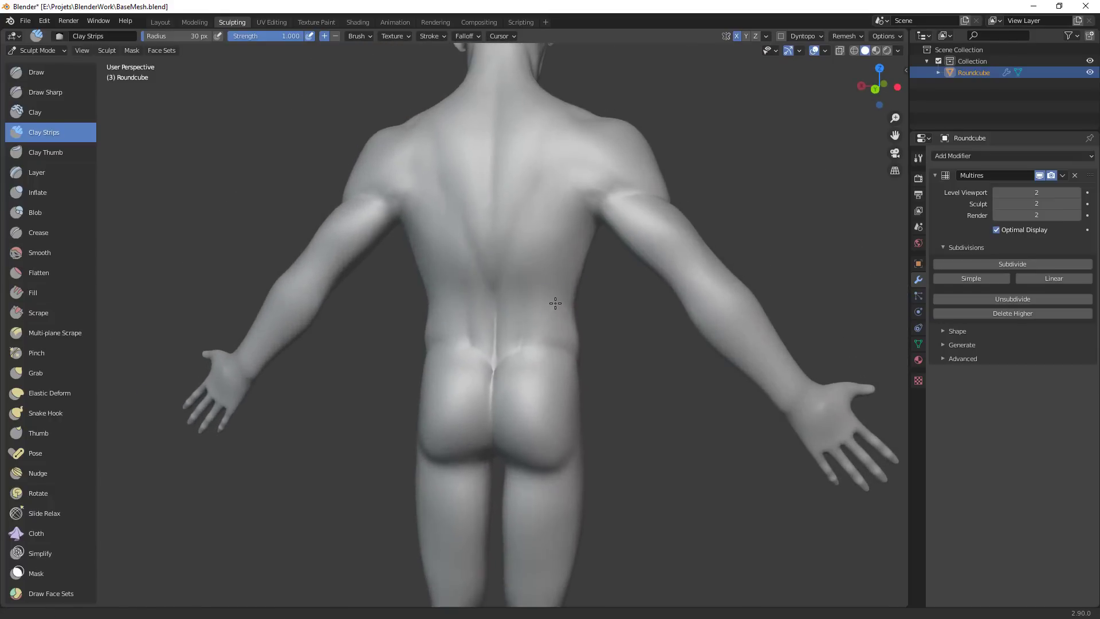
key(f)
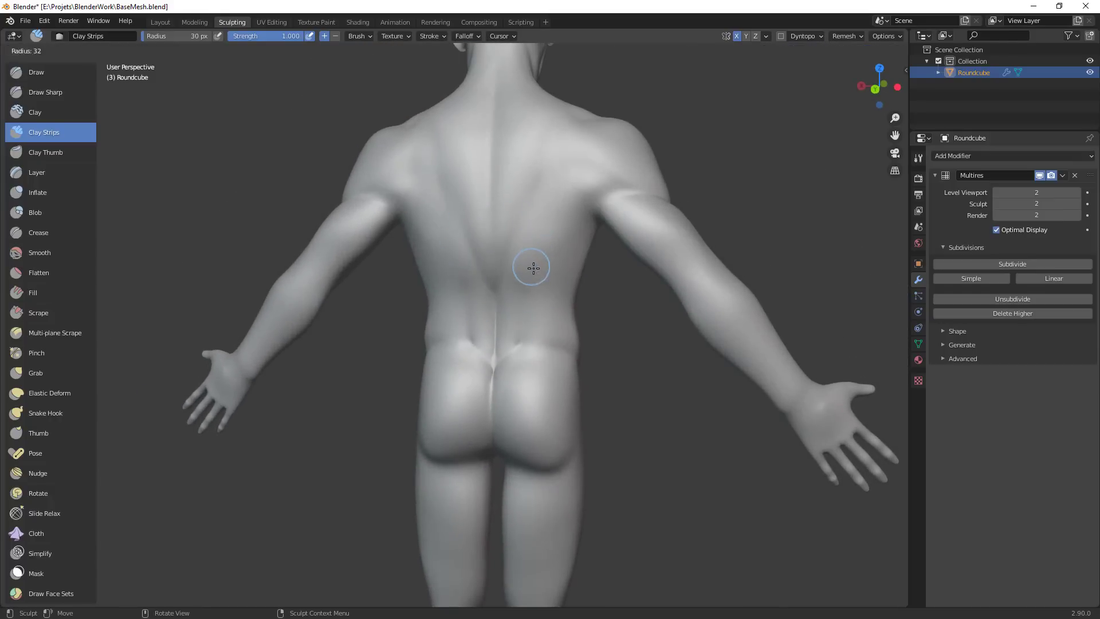
click(533, 268)
drag(506, 278, 523, 296)
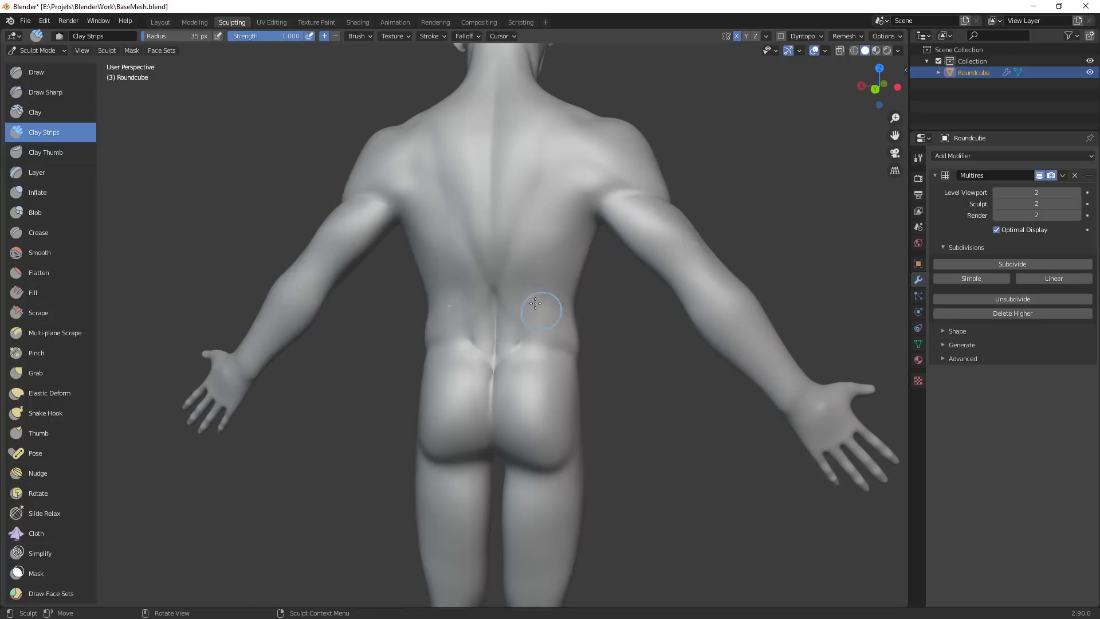
Carve the diagonal lower edge of the latissimus from the waist toward the sacrum with the Crease brush at a 27 px radius
key(f)
click(540, 296)
key(shift+c)
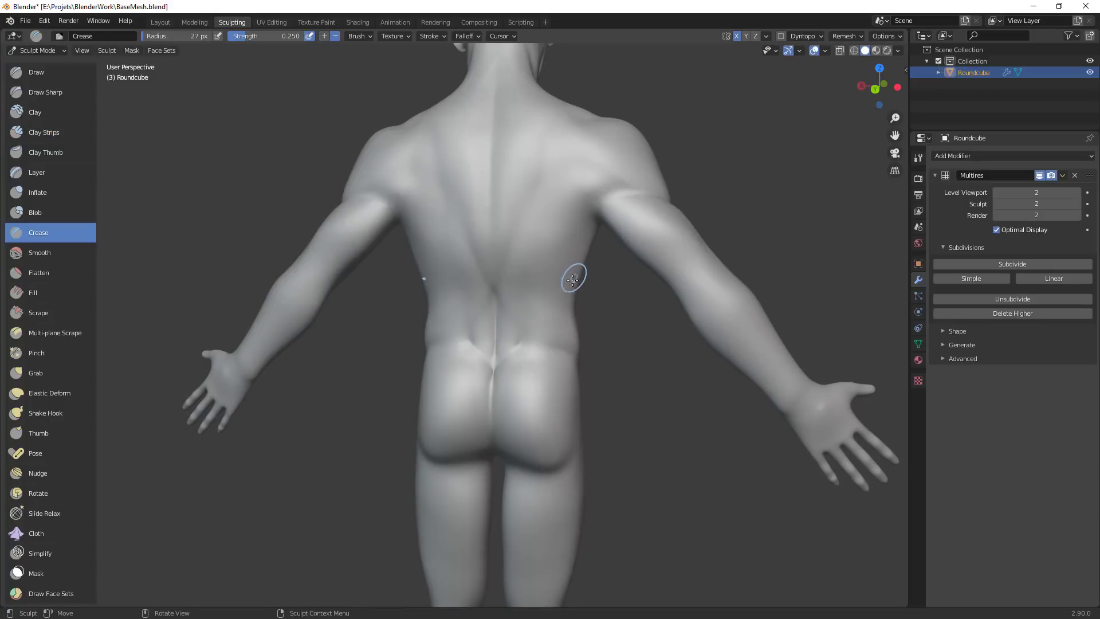
mouse_move(574, 263)
middle_down()
mouse_move(565, 287)
mouse_move(568, 276)
middle_up()
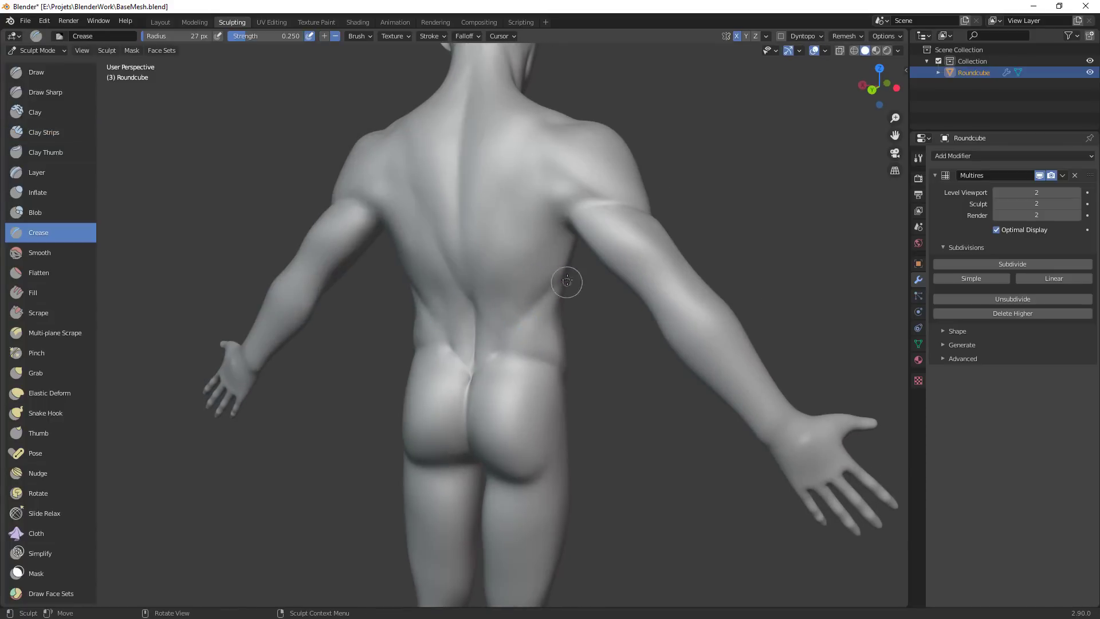
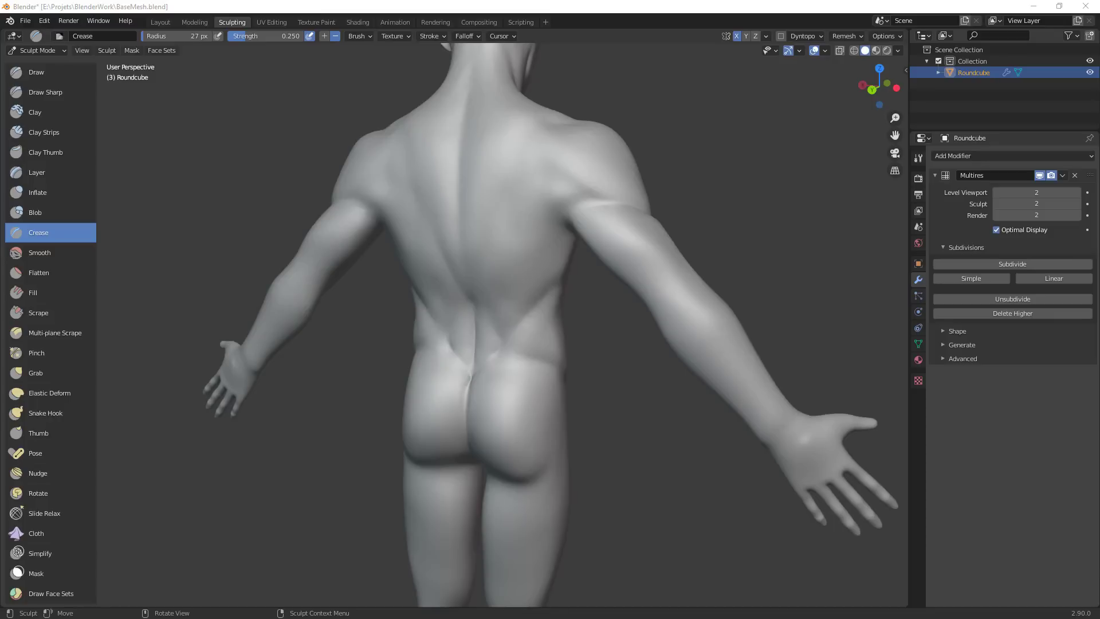
click(506, 298)
Refine the lower back creases beside the spine with the Crease brush, reducing its radius to 19 px and finally 17 px
key(f)
click(491, 320)
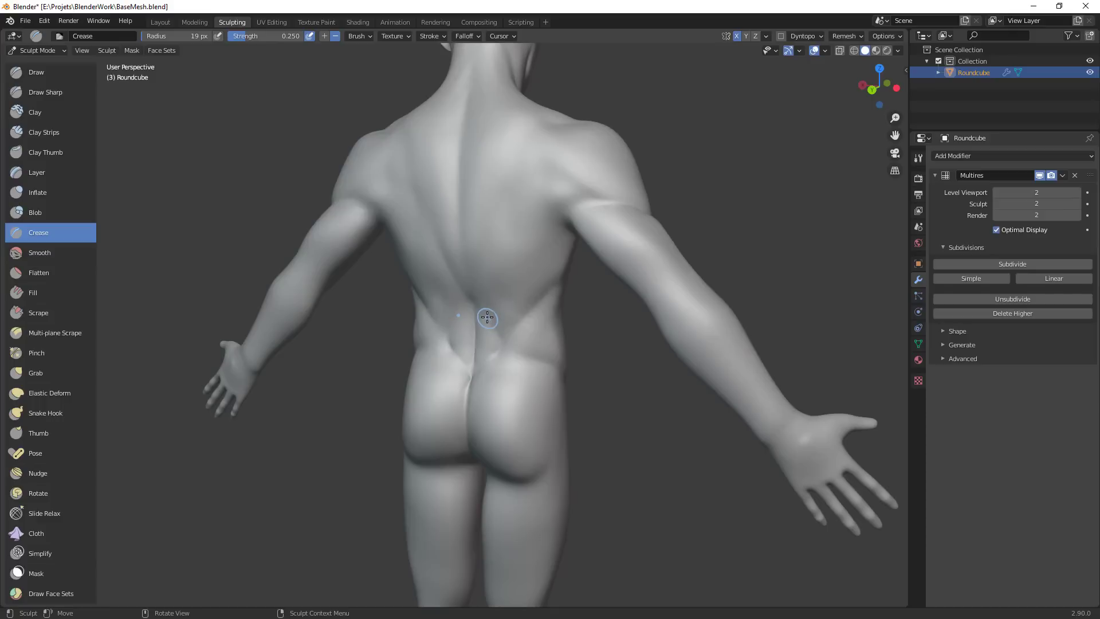
key(f)
click(503, 330)
drag(503, 330, 502, 339)
key(f)
click(503, 326)
Crease the V-shaped lower trapezius edges and the underside of the shoulder blades at a 17 px radius
mouse_move(566, 296)
middle_down()
mouse_move(565, 338)
mouse_move(545, 359)
mouse_move(526, 319)
mouse_move(505, 353)
mouse_move(525, 332)
mouse_move(516, 323)
mouse_move(505, 343)
middle_up()
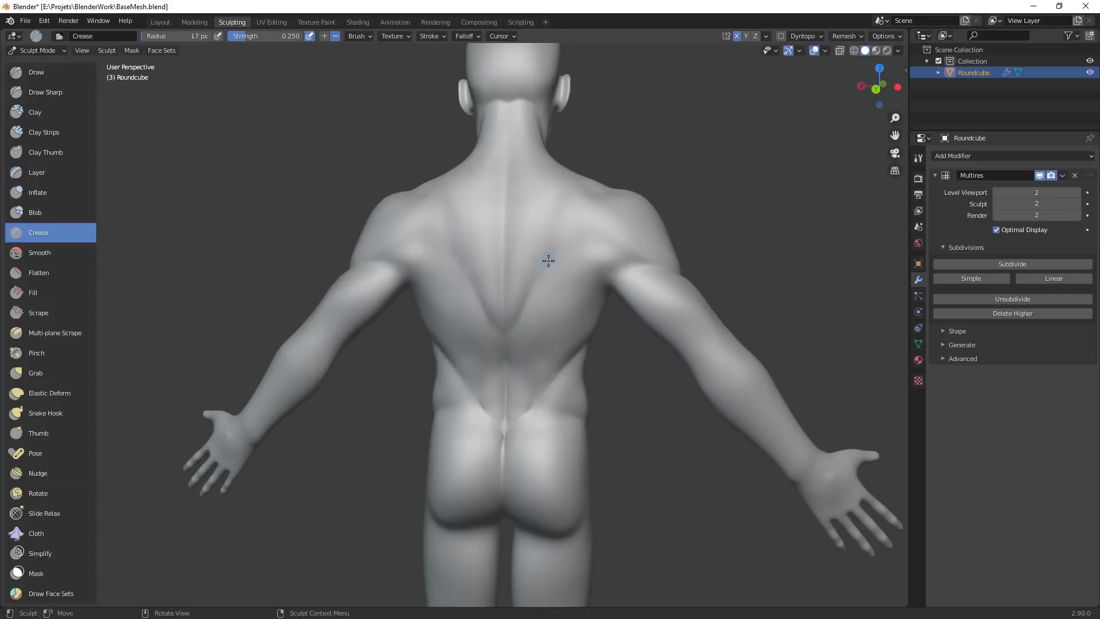
middle_drag(612, 253, 592, 263)
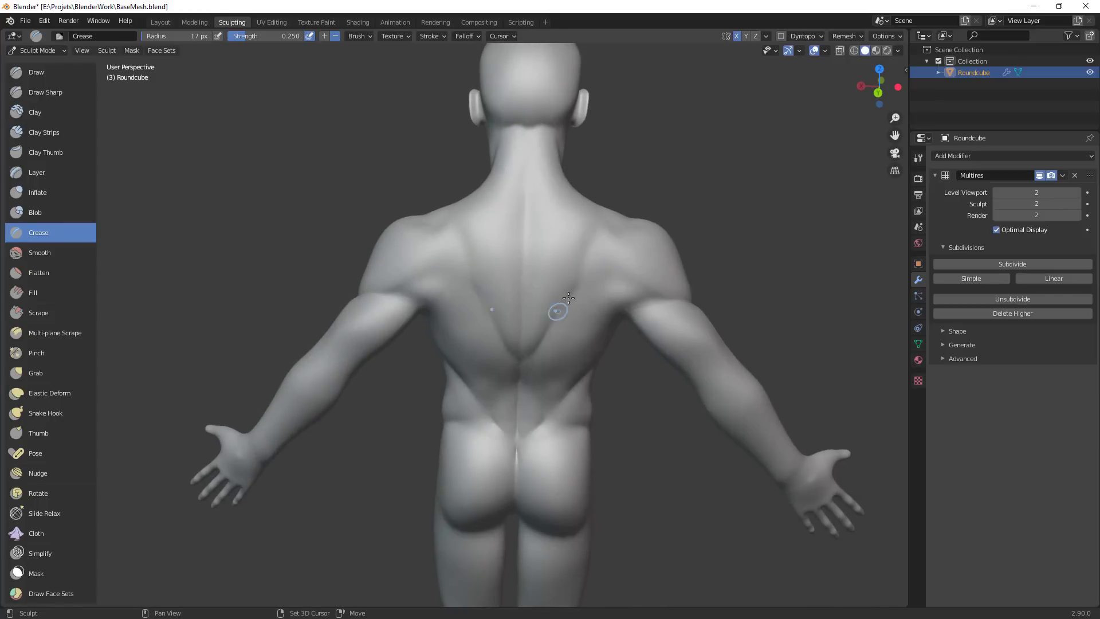
mouse_move(585, 351)
middle_down()
mouse_move(547, 305)
mouse_move(597, 291)
mouse_move(539, 311)
middle_up()
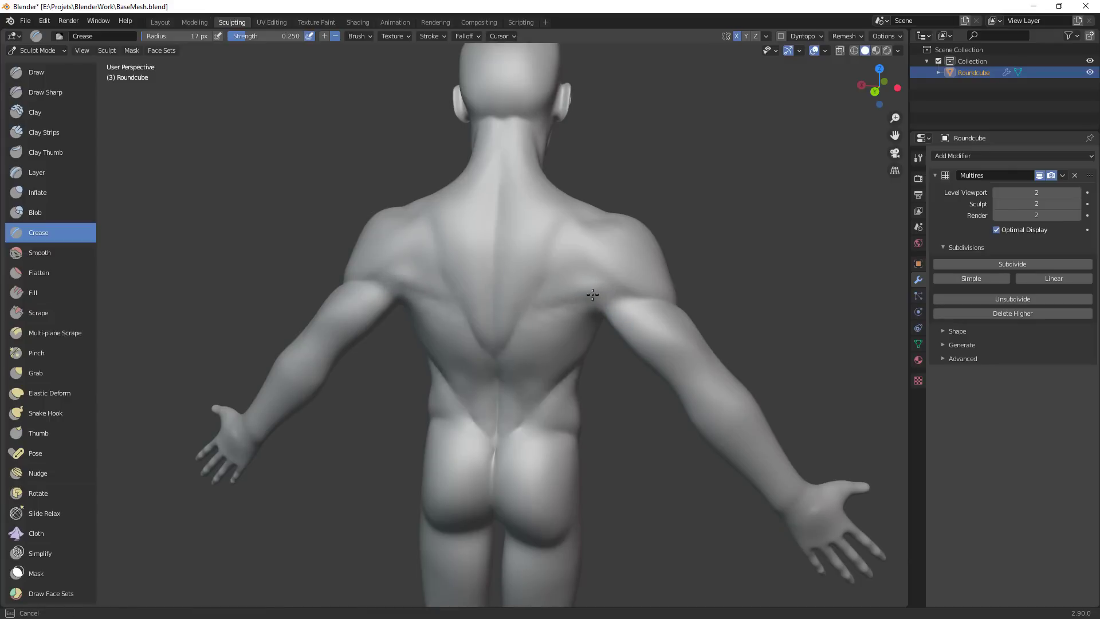
middle_drag(612, 294, 592, 315)
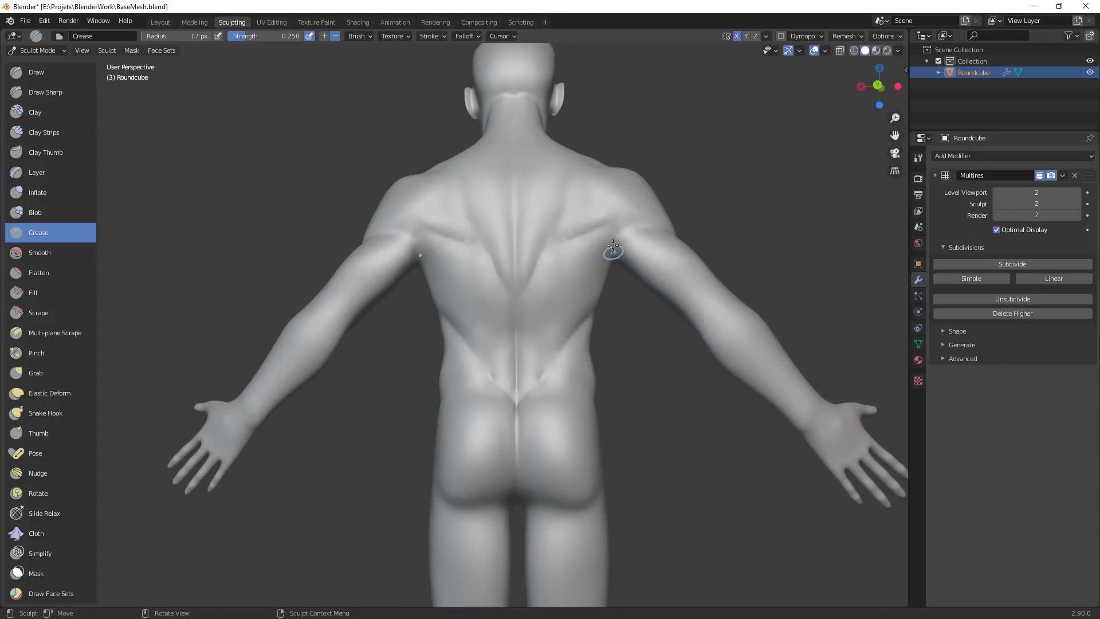
middle_drag(594, 266, 571, 279)
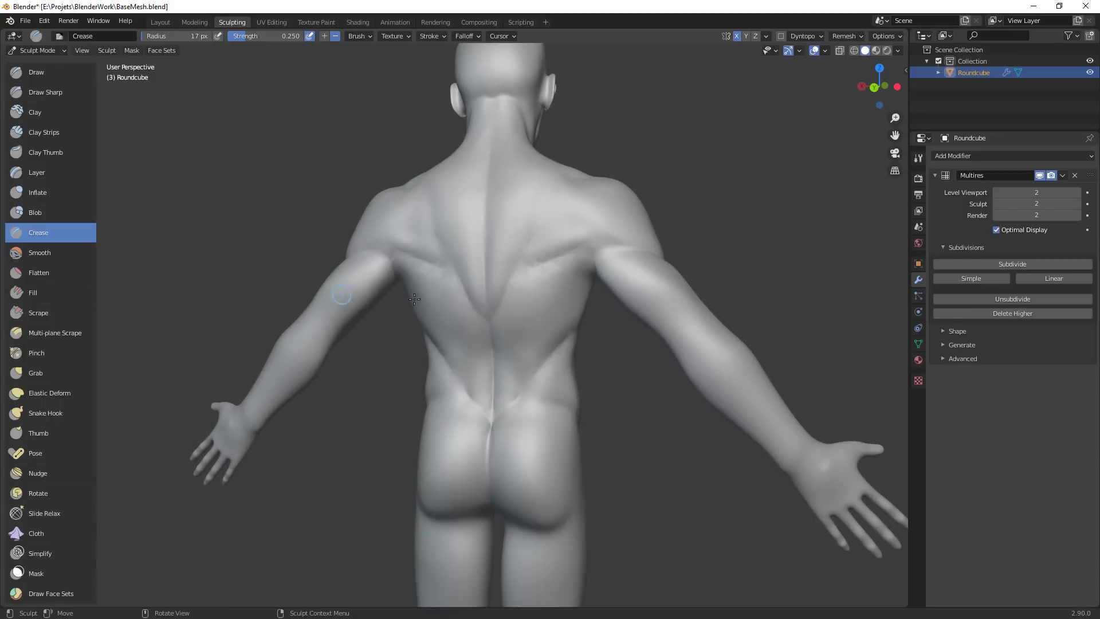
Build up the latissimus below the shoulder blades with Clay Strips, starting at a 21 px radius and enlarging it to 46 px
key(c)
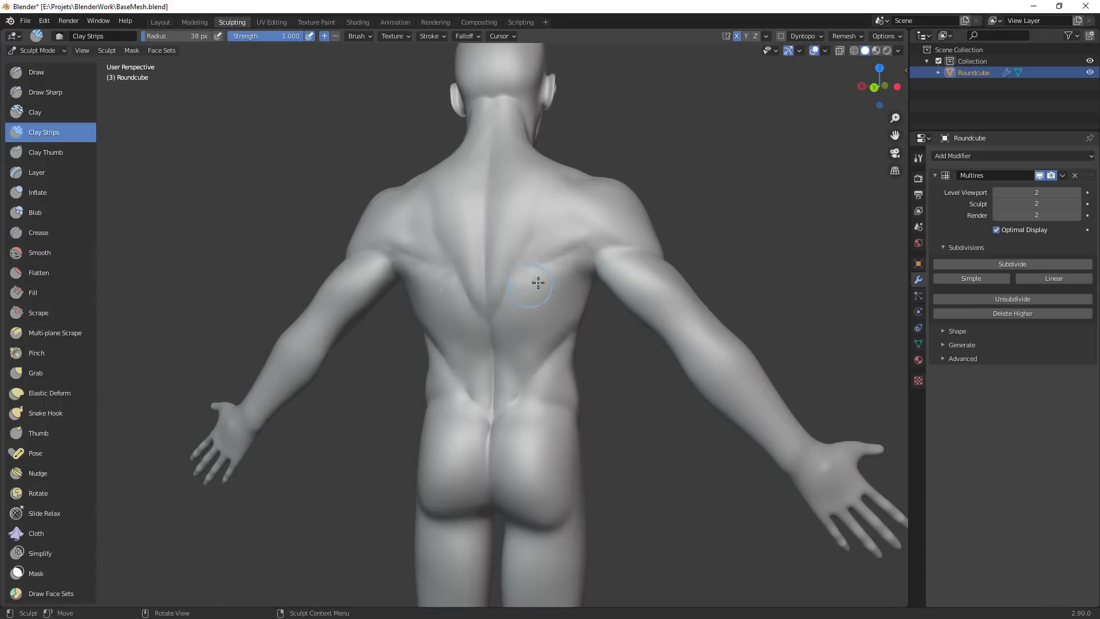
drag(552, 279, 567, 268)
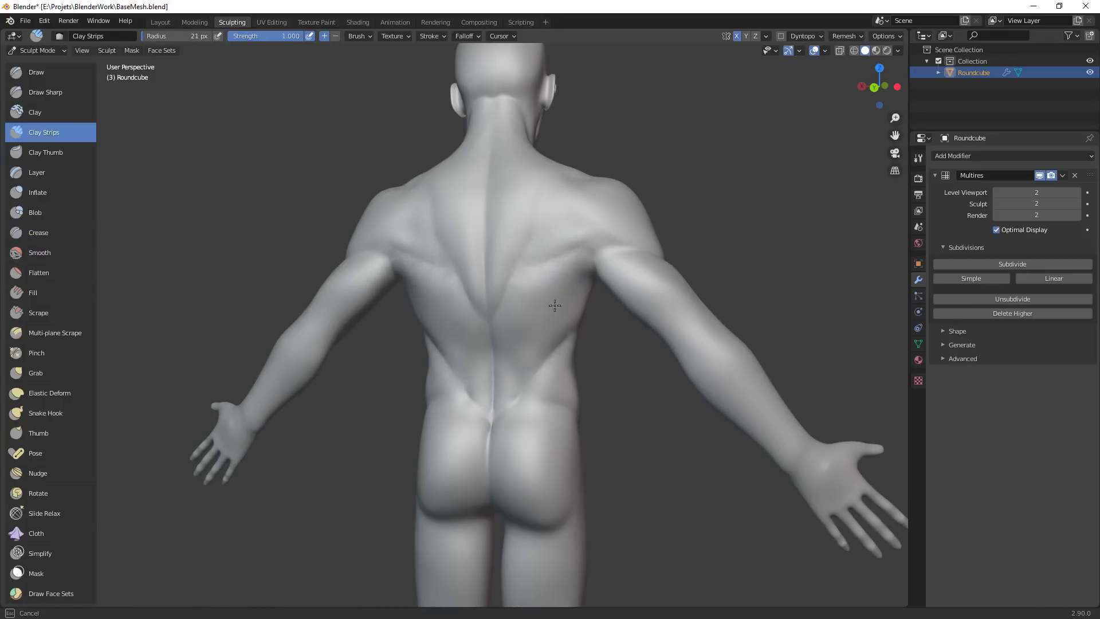
mouse_move(535, 338)
mouse_down()
mouse_move(521, 297)
mouse_move(508, 322)
mouse_move(580, 309)
mouse_move(544, 319)
mouse_move(541, 302)
mouse_up()
key(f)
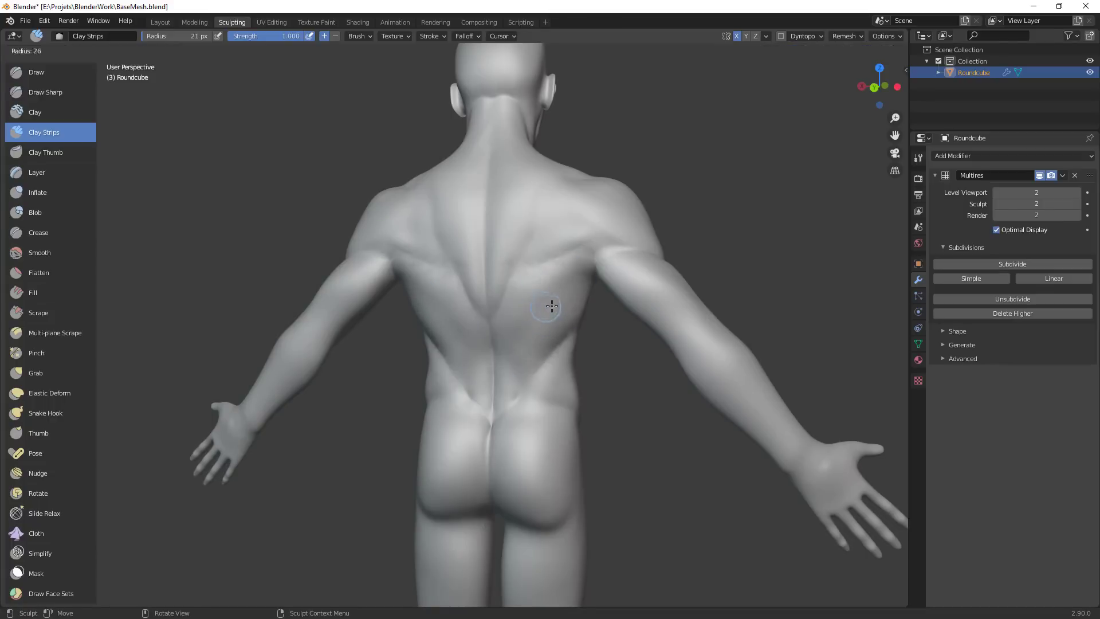
click(550, 307)
mouse_move(567, 307)
middle_down()
mouse_move(612, 285)
mouse_move(541, 204)
middle_up()
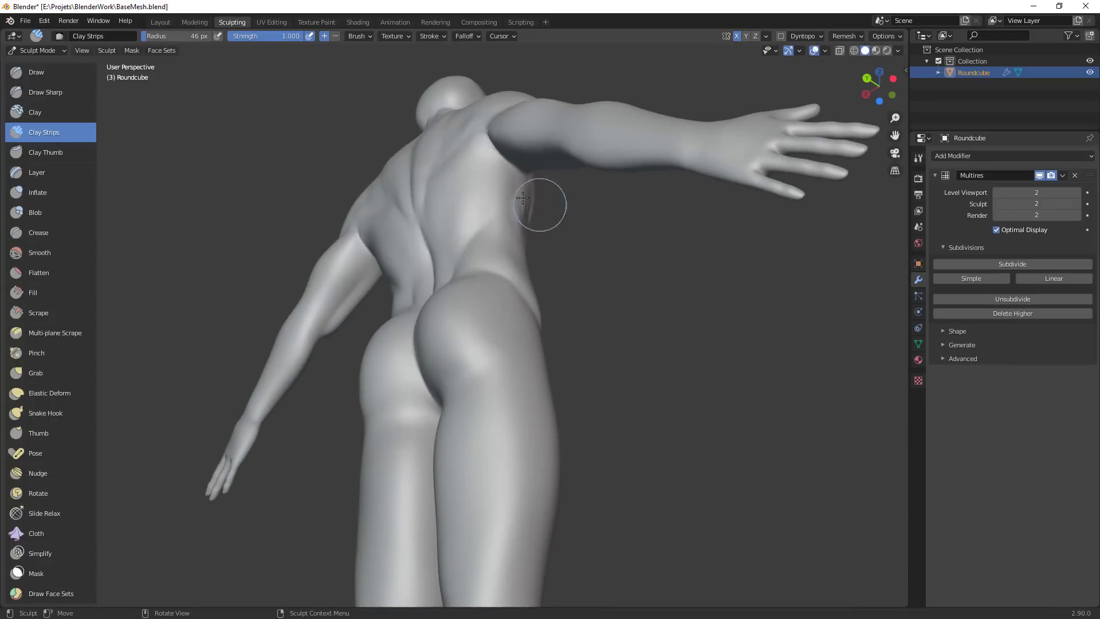
mouse_move(518, 164)
middle_down()
mouse_move(393, 197)
mouse_move(569, 253)
mouse_move(442, 292)
mouse_move(458, 301)
mouse_move(443, 312)
middle_up()
Reshape the sides of the rib cage below the armpits with the Grab brush, starting at a 66 px radius, using the front view
key(g)
drag(443, 313, 430, 294)
key(KP_1)
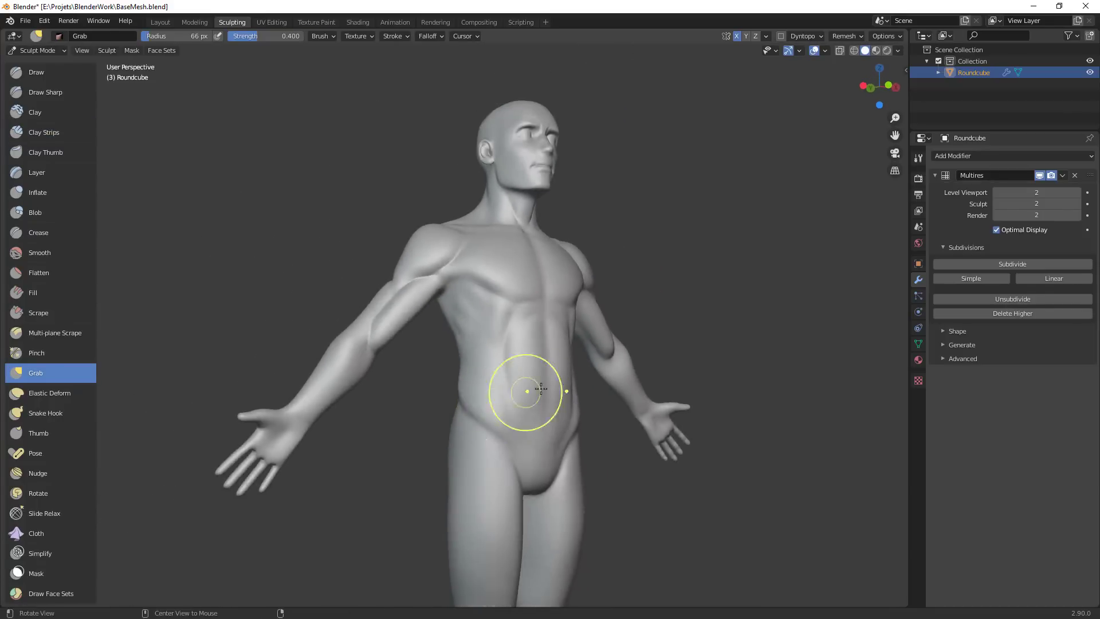
scroll(593, 311, up, 4)
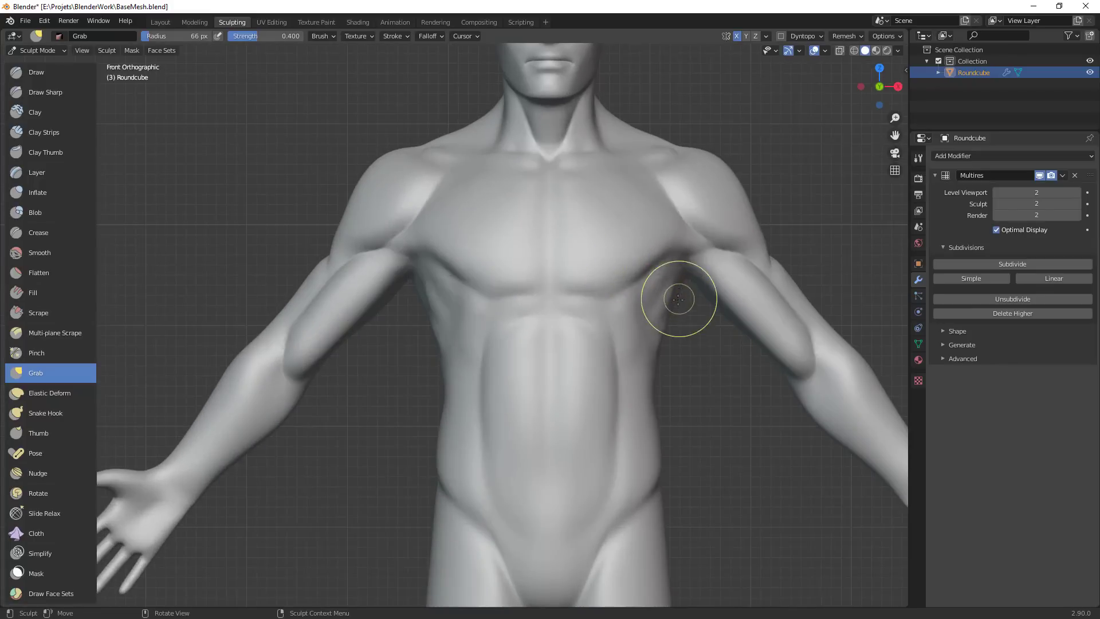
mouse_move(680, 306)
mouse_down()
mouse_move(665, 319)
mouse_move(683, 262)
mouse_move(685, 283)
mouse_move(662, 311)
mouse_up()
key(f)
click(730, 300)
key(f)
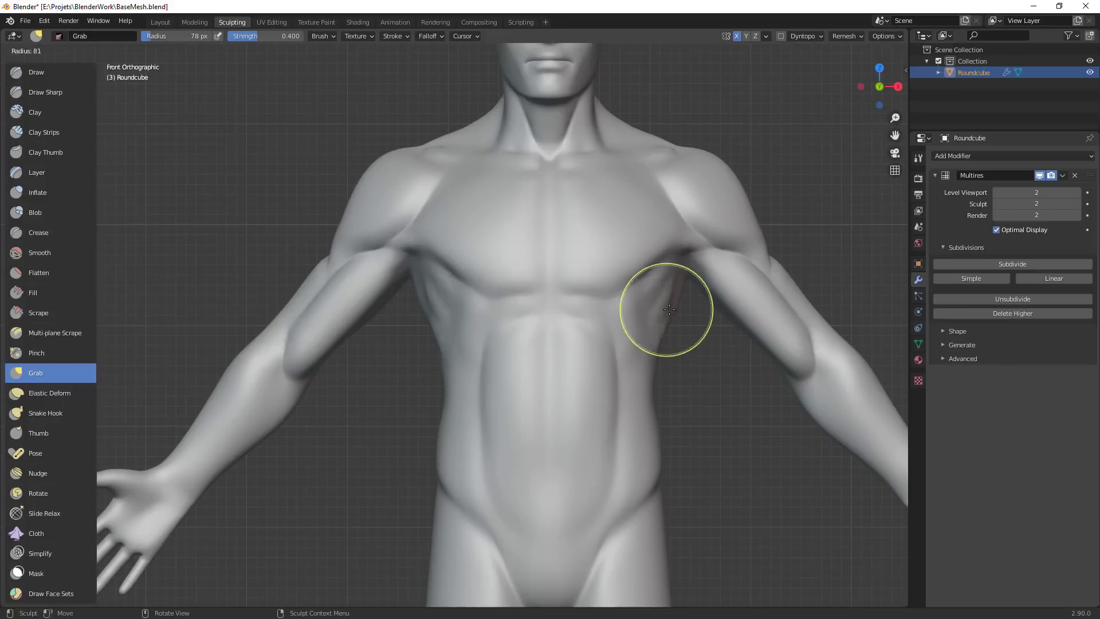
click(719, 311)
Adjust the waist and upper side outline of the torso with the Grab brush at a 118 px radius
key(f)
click(450, 316)
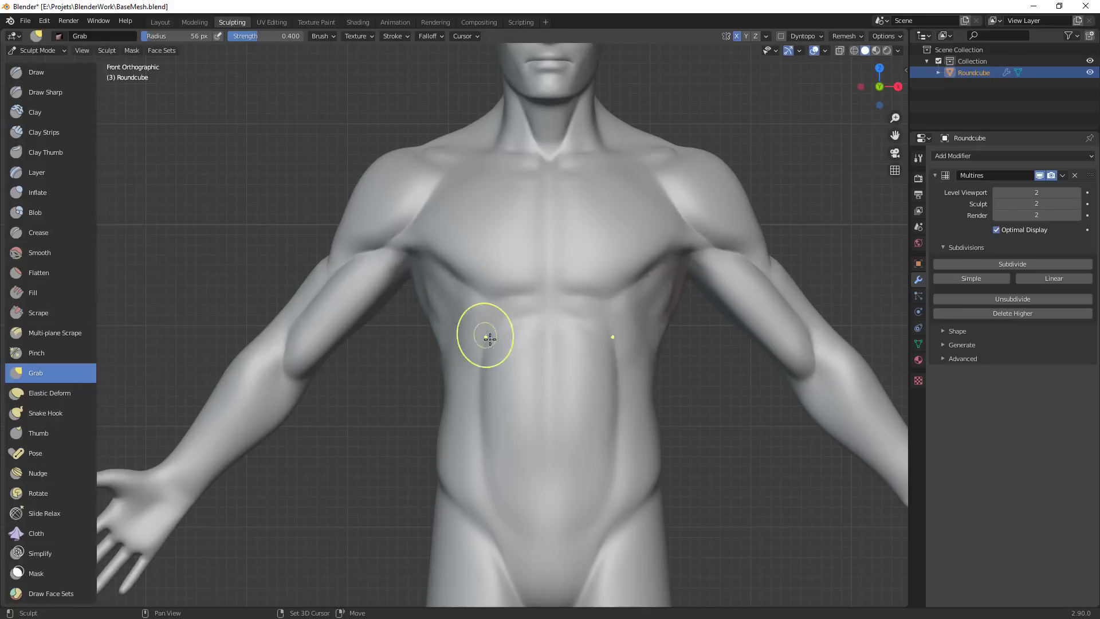
key(f)
click(540, 376)
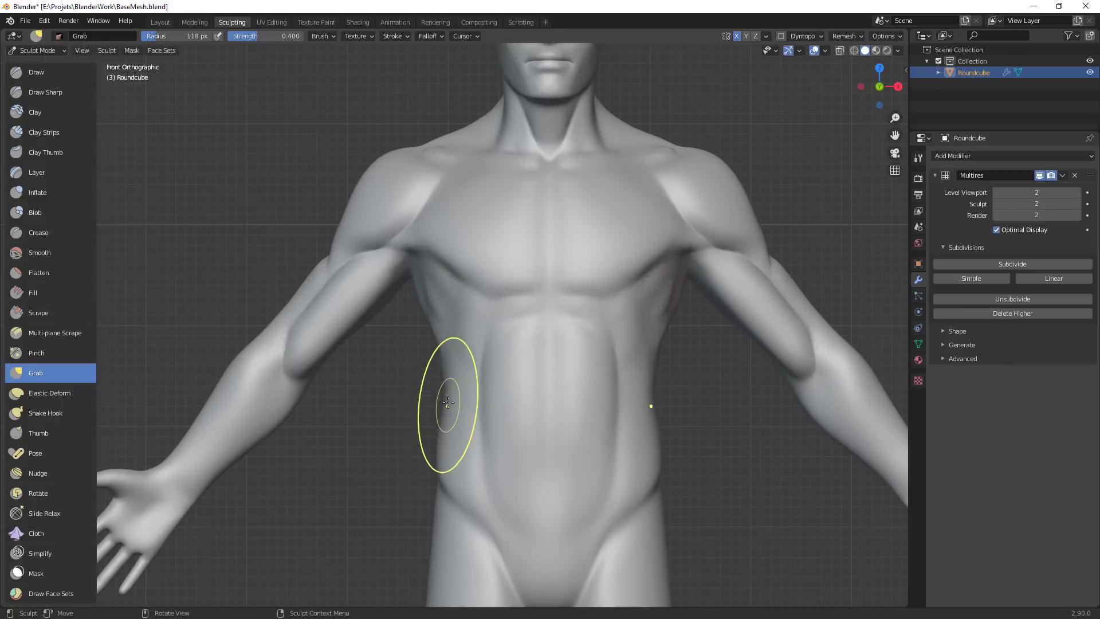
drag(449, 406, 452, 404)
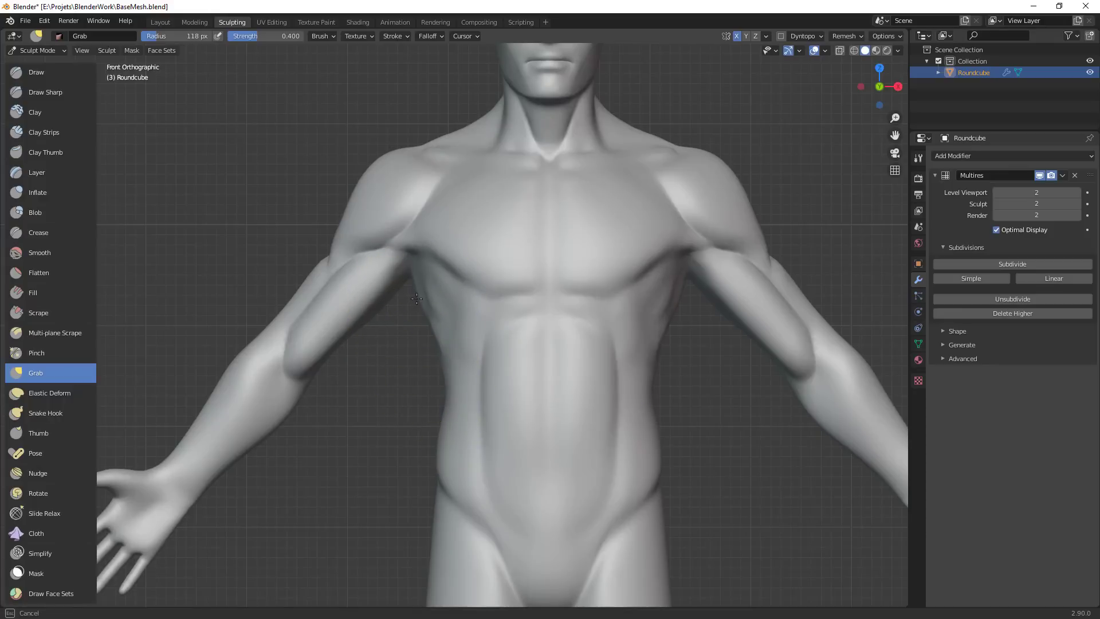
scroll(489, 378, down, 5)
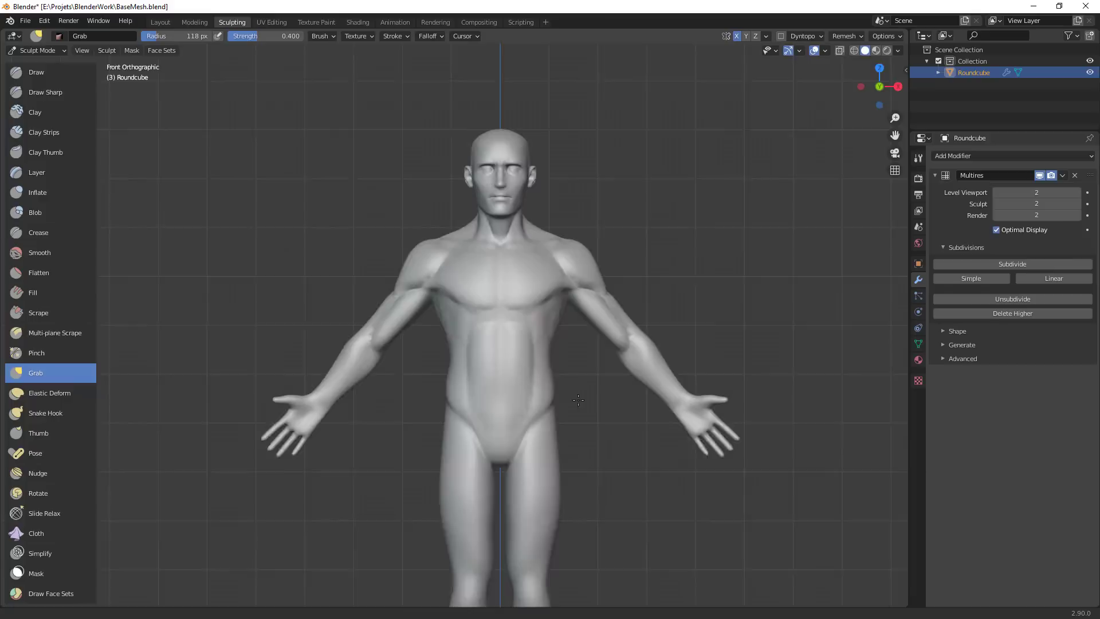
Refine the torso's side silhouette from armpit to waist with the Grab brush at a 91 px radius and check it from behind
scroll(614, 294, up, 3)
drag(627, 298, 624, 291)
key(f)
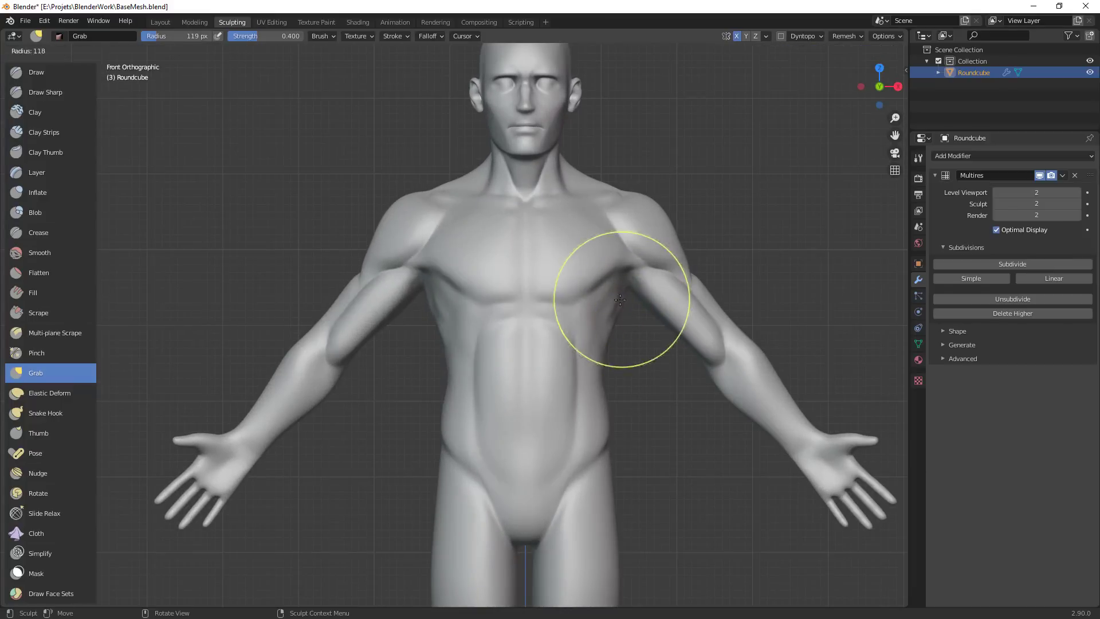
click(675, 300)
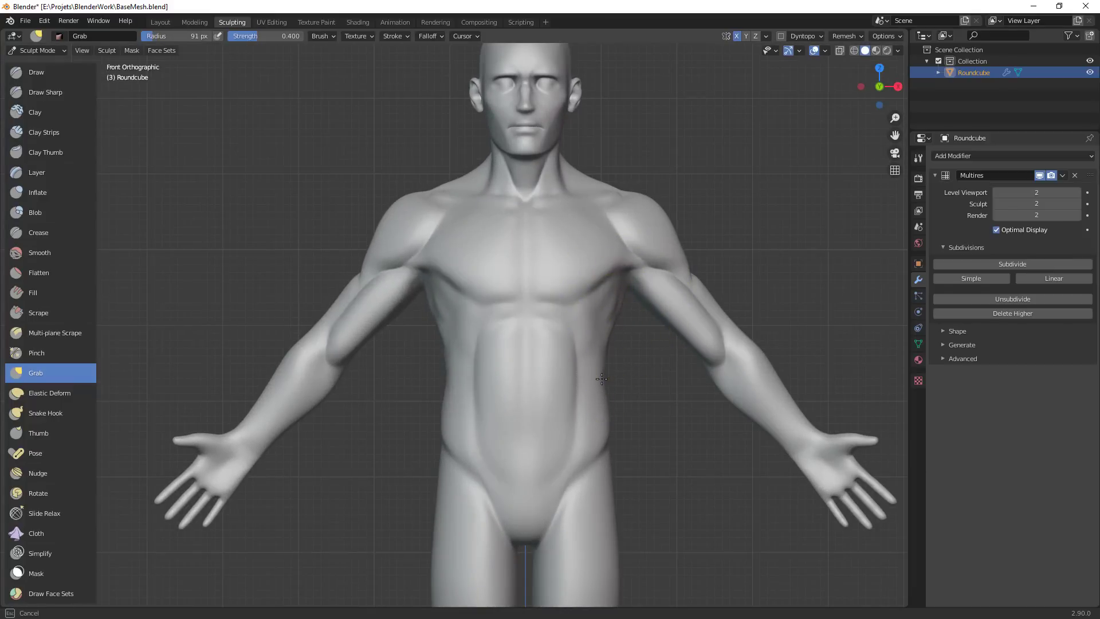
scroll(603, 402, down, 4)
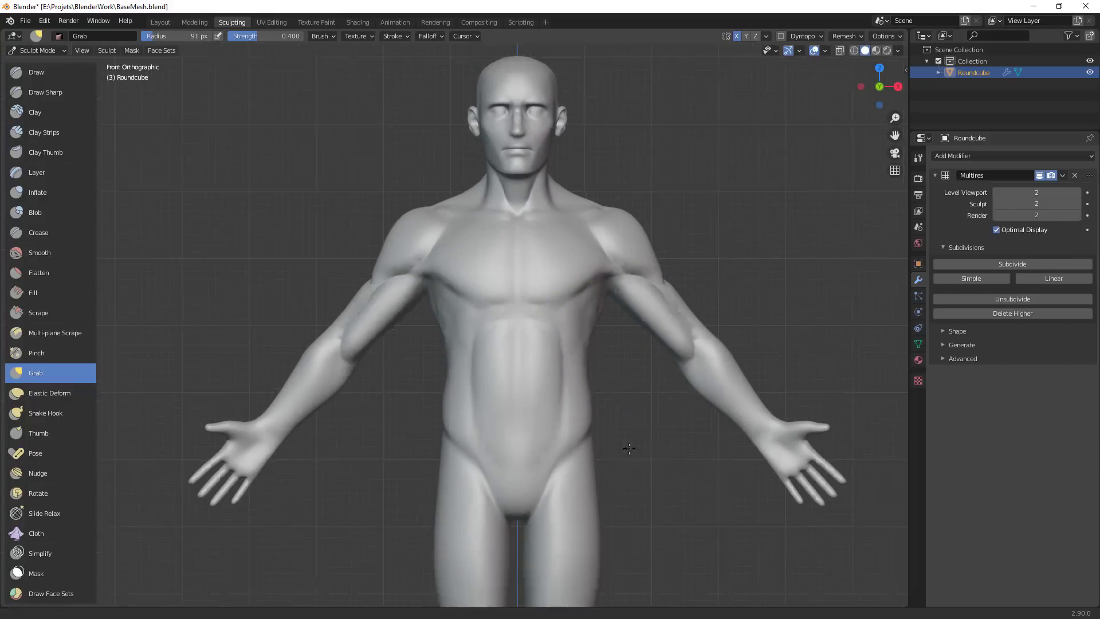
middle_drag(603, 402, 659, 378)
mouse_move(624, 329)
middle_down()
mouse_move(607, 326)
mouse_move(752, 383)
mouse_move(739, 367)
middle_up()
scroll(687, 277, up, 2)
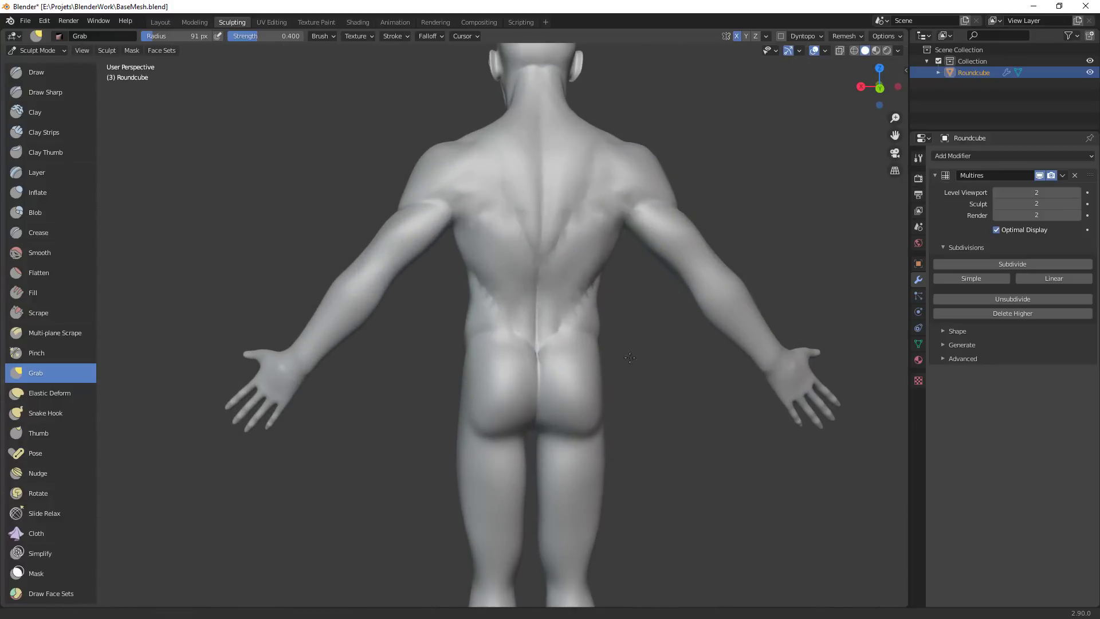
shift+middle_drag(630, 352, 655, 267)
Carve the triceps groove down the back of the upper arm with the Crease brush at a 20 px radius
key(shift+c)
key(f)
click(594, 251)
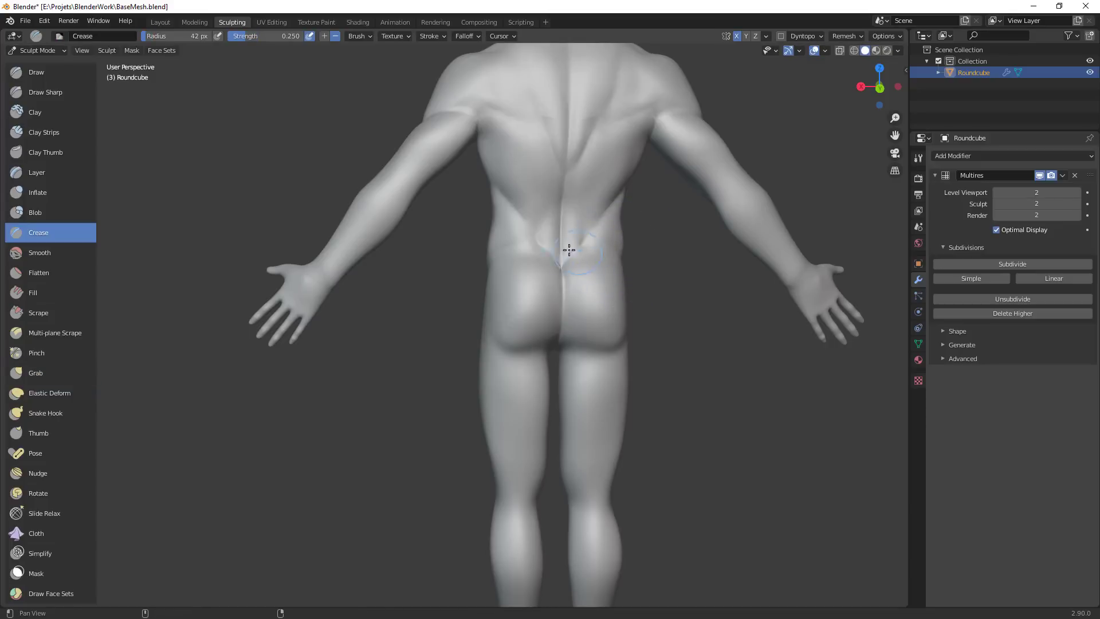
shift+middle_drag(521, 186, 612, 309)
scroll(612, 310, up, 1)
key(f)
click(552, 266)
middle_drag(551, 266, 586, 232)
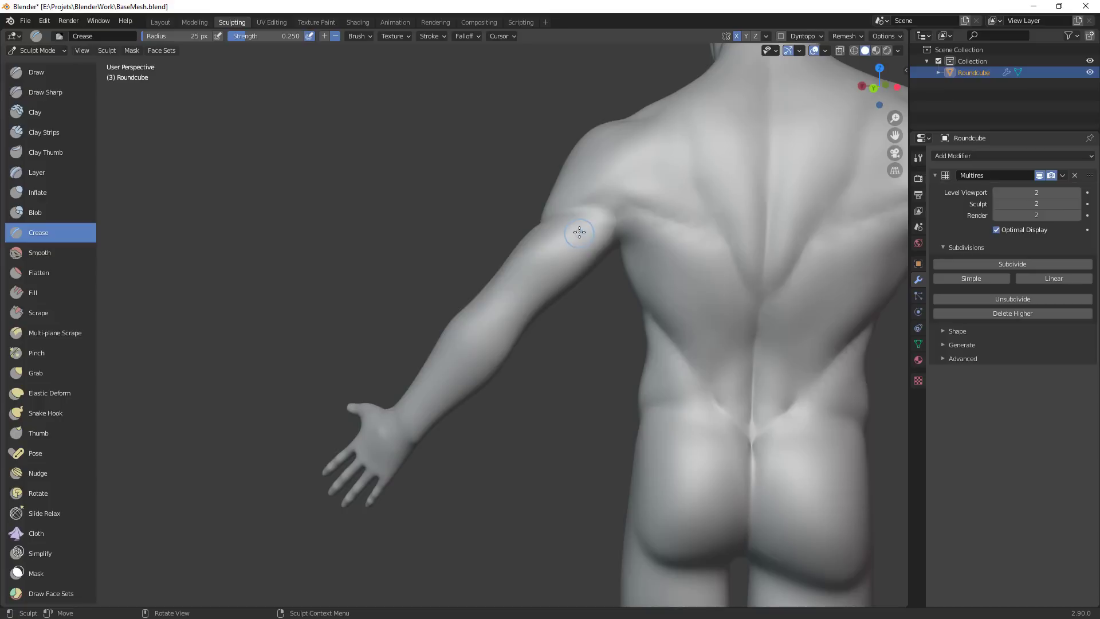
key(f)
click(593, 226)
mouse_move(590, 226)
mouse_down()
mouse_move(600, 219)
mouse_move(555, 252)
mouse_up()
drag(550, 255, 494, 295)
Try to carve the triceps groove down the upper arm and around the elbow with the Crease brush at a 20 px radius
mouse_move(543, 294)
alt+mouse_down()
mouse_move(587, 298)
mouse_move(517, 296)
alt+mouse_up()
drag(534, 285, 511, 303)
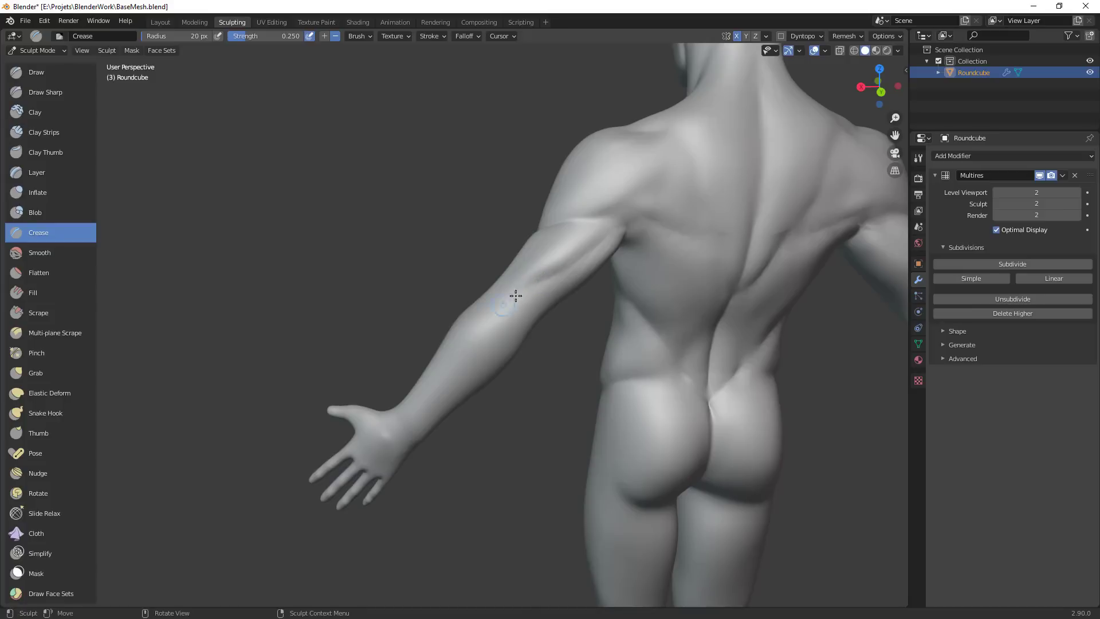
middle_drag(572, 274, 543, 289)
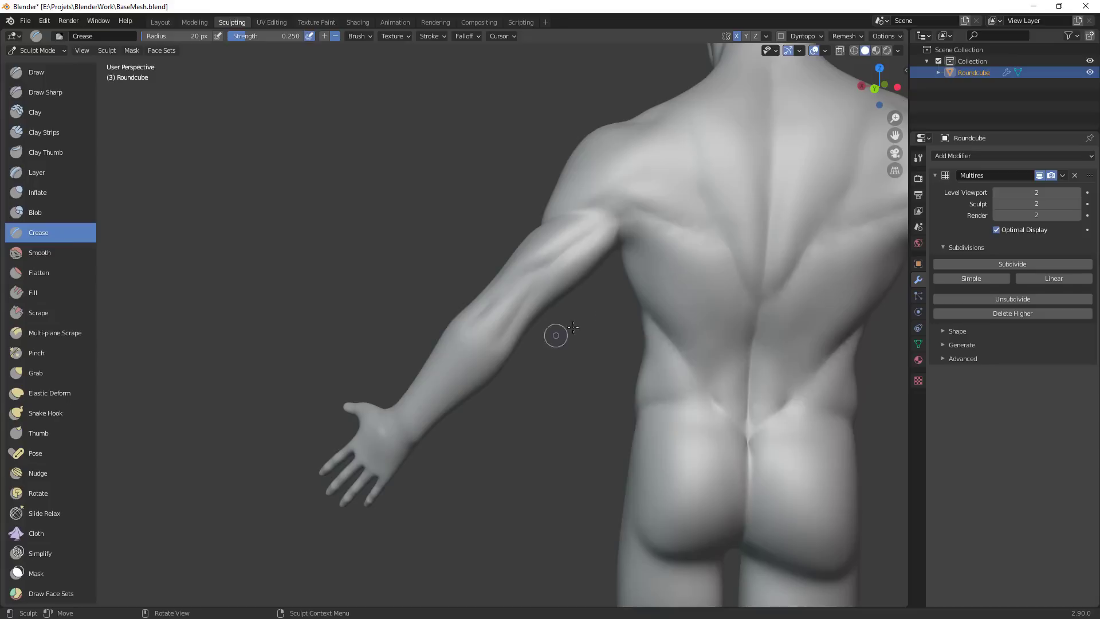
middle_drag(553, 334, 603, 334)
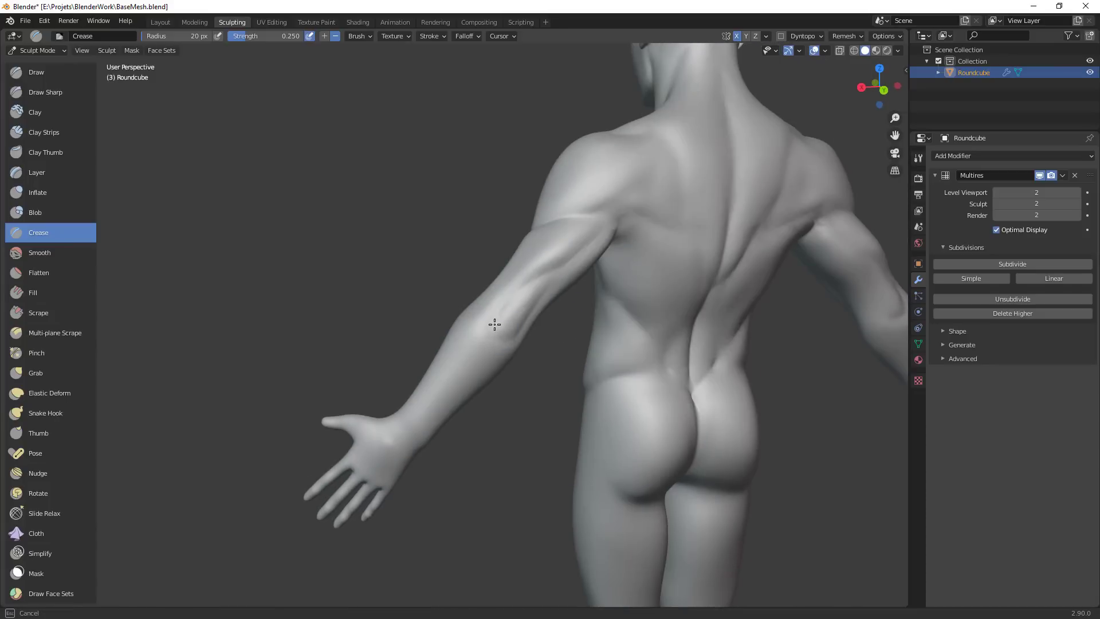
middle_drag(497, 318, 545, 425)
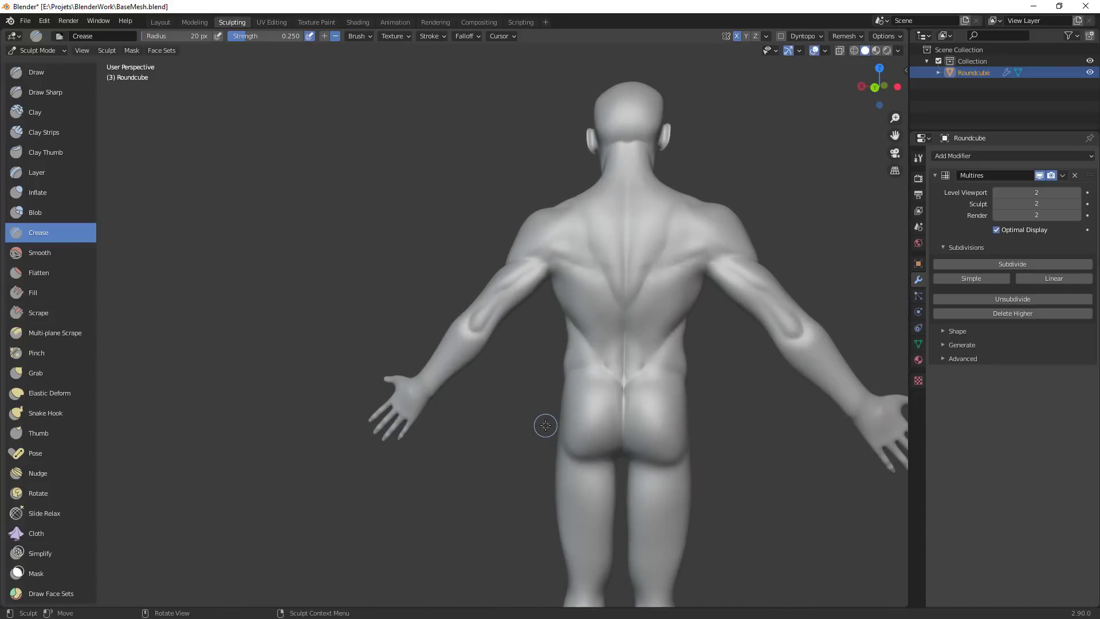
ctrl+middle_drag(496, 339, 541, 269)
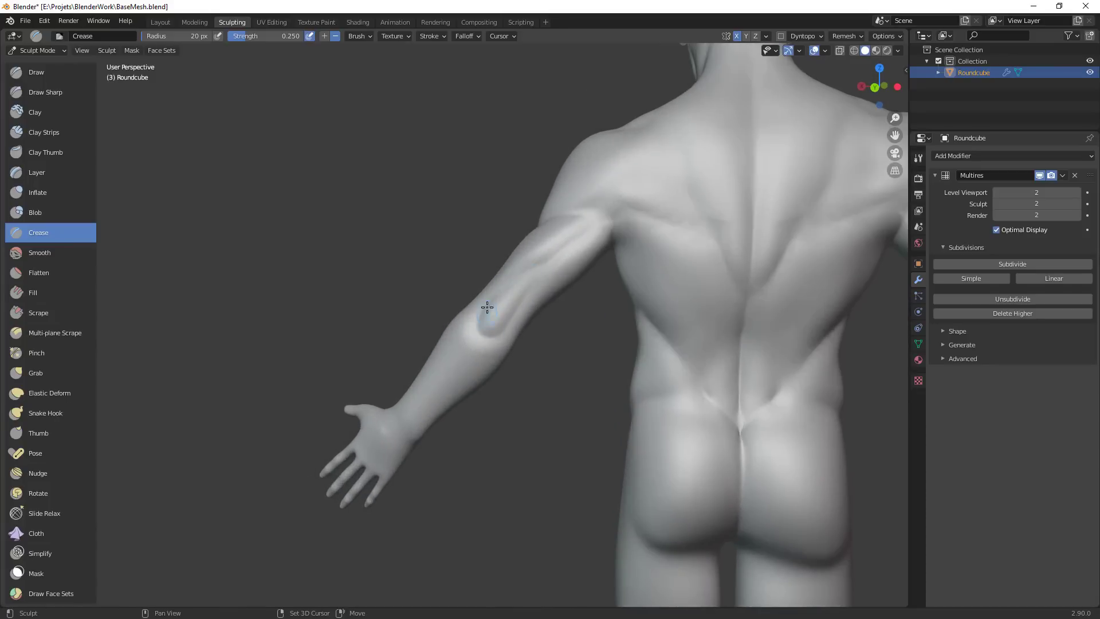
drag(484, 310, 490, 345)
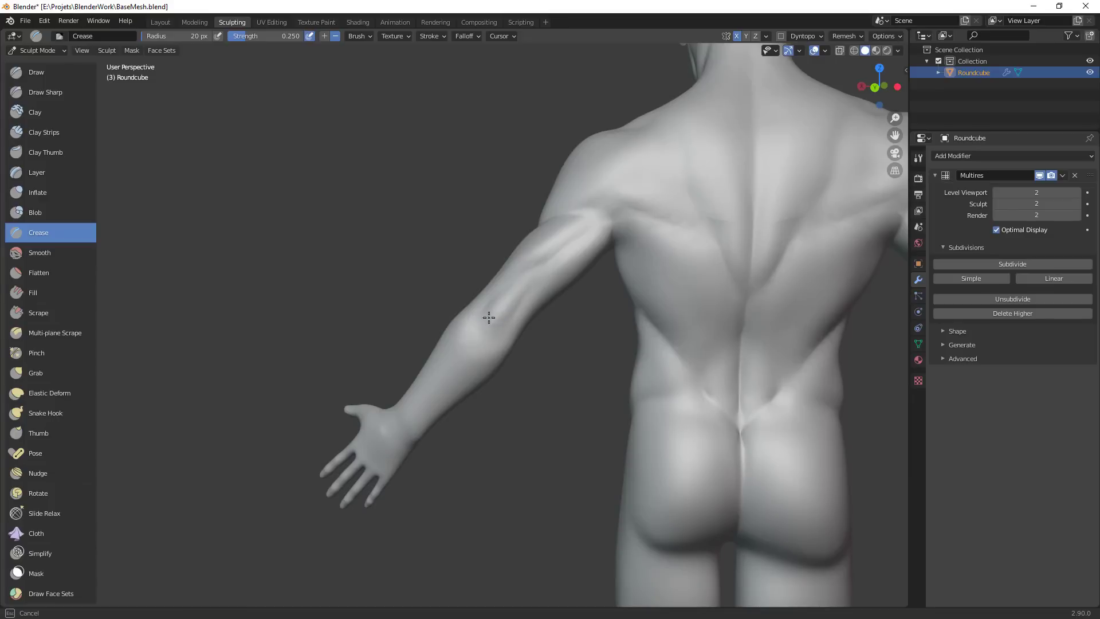
Undo the Crease strokes on the back of the upper arm and elbow
middle_drag(466, 361, 518, 363)
key(ctrl+z)
key(ctrl+z)
key(ctrl+z)
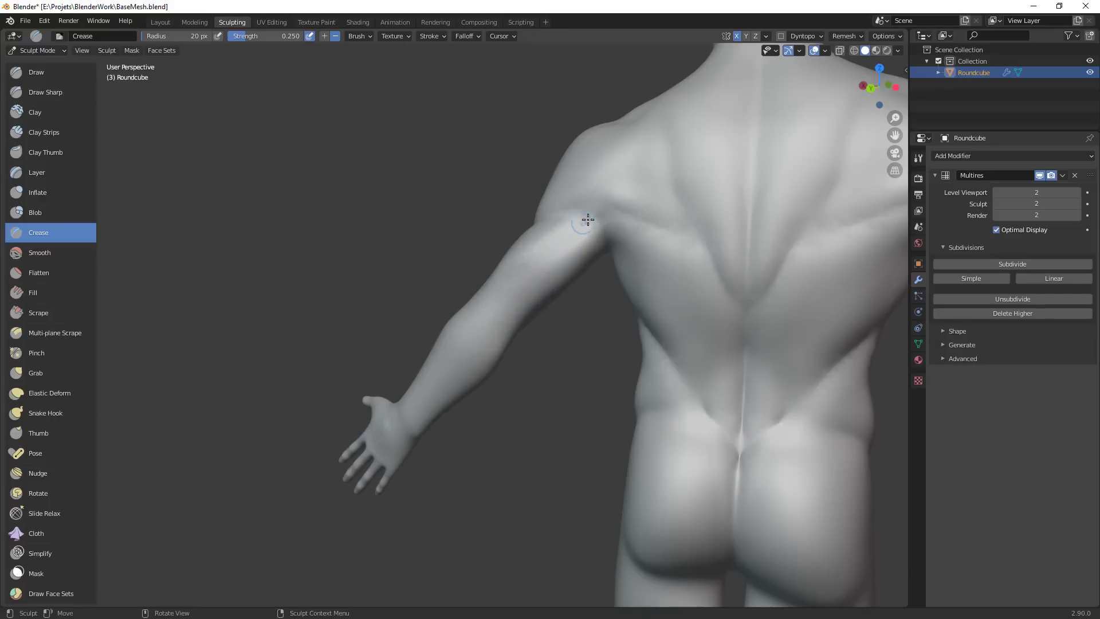
Carve the triceps groove down to the elbow with Crease and build up the elbow area with the Clay brush at a 20 px radius
mouse_move(586, 220)
mouse_down()
mouse_move(487, 328)
mouse_move(500, 324)
mouse_move(499, 334)
mouse_move(487, 332)
mouse_move(498, 321)
mouse_up()
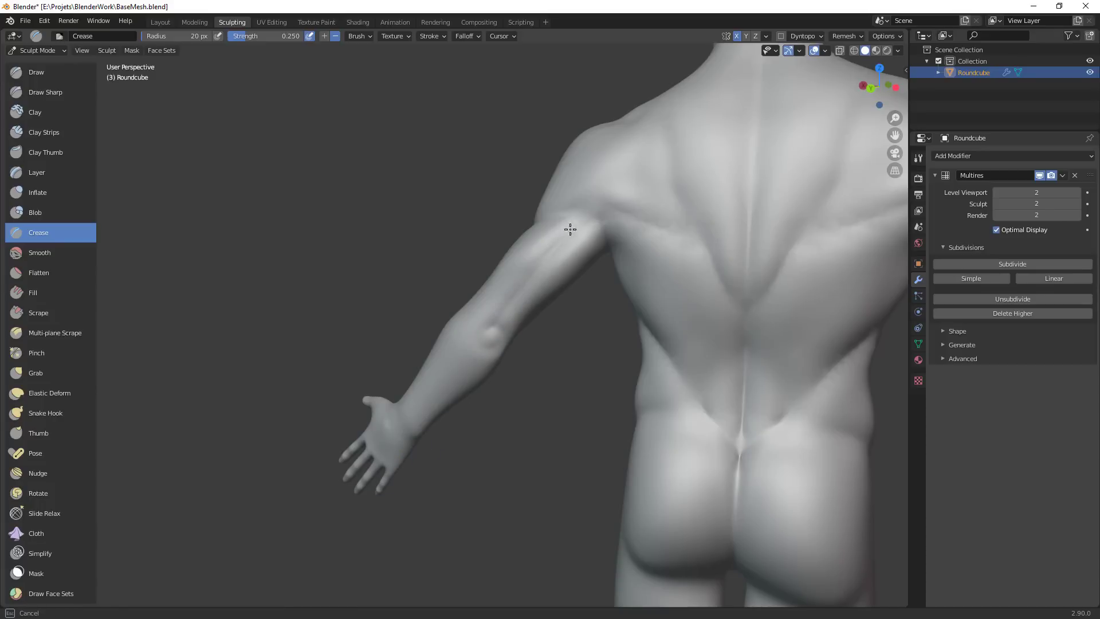
mouse_move(570, 230)
ctrl+mouse_down()
mouse_move(515, 298)
mouse_move(556, 243)
ctrl+mouse_up()
key(c)
drag(485, 310, 534, 270)
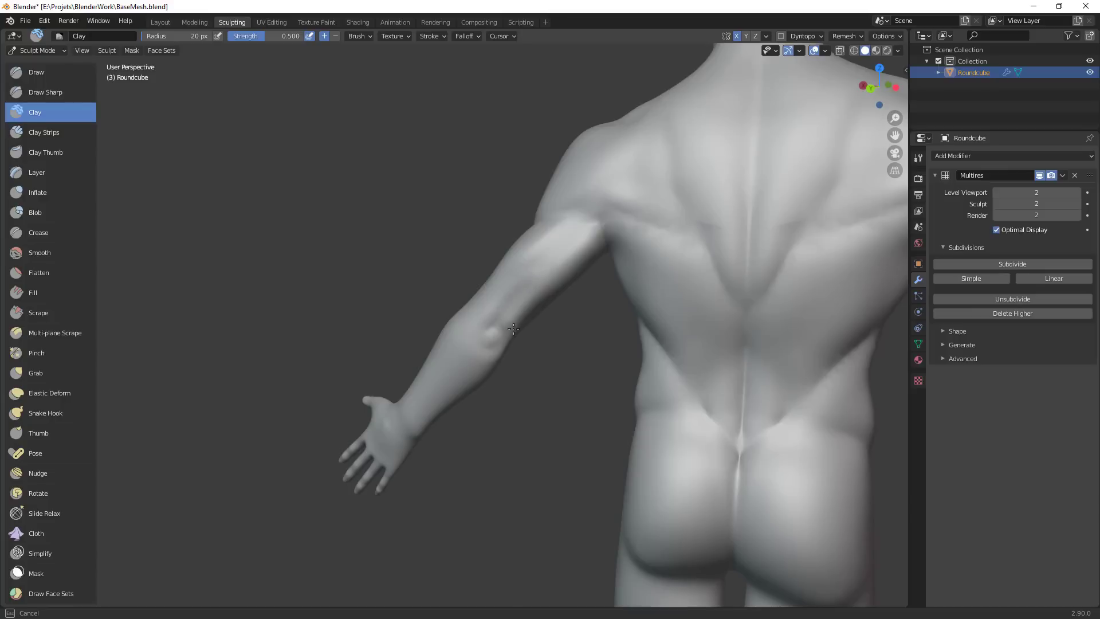
drag(514, 329, 496, 336)
middle_drag(536, 309, 511, 286)
drag(511, 286, 499, 309)
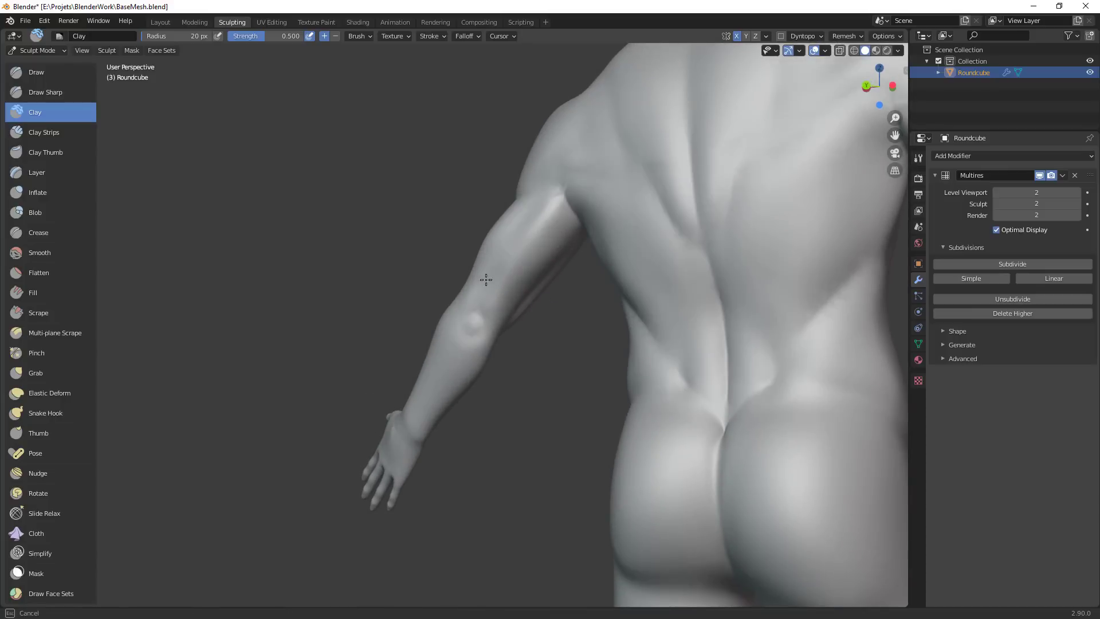
mouse_move(497, 312)
middle_down()
mouse_move(473, 304)
mouse_move(548, 310)
mouse_move(551, 273)
middle_up()
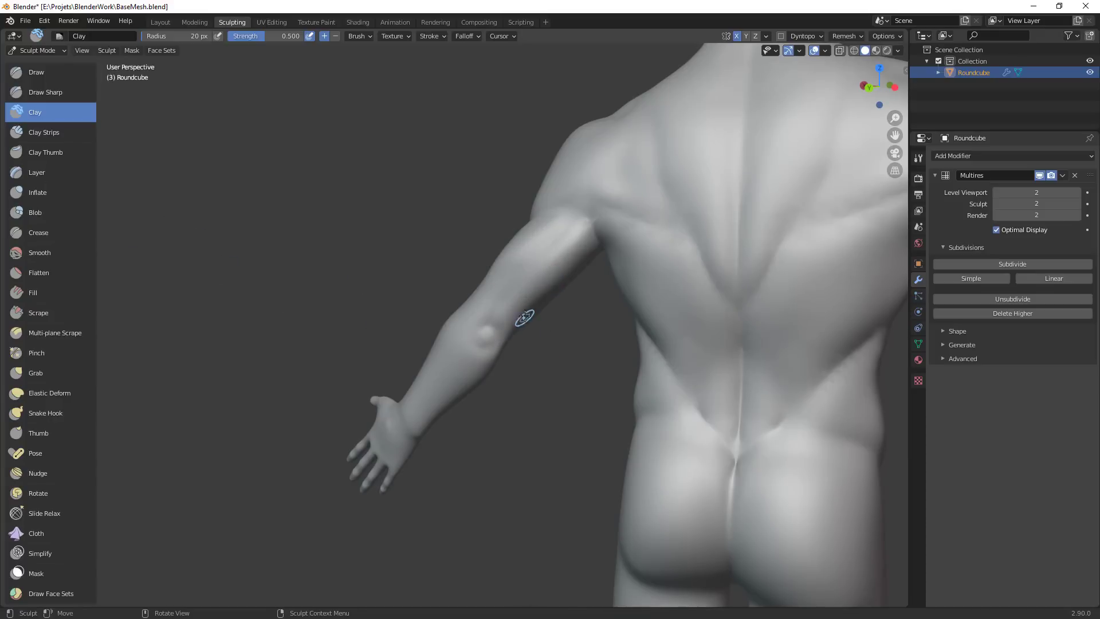
Sharpen the edges of the triceps tendon above the elbow with the Crease brush at a 20 px radius and check both arms
key(shift+c)
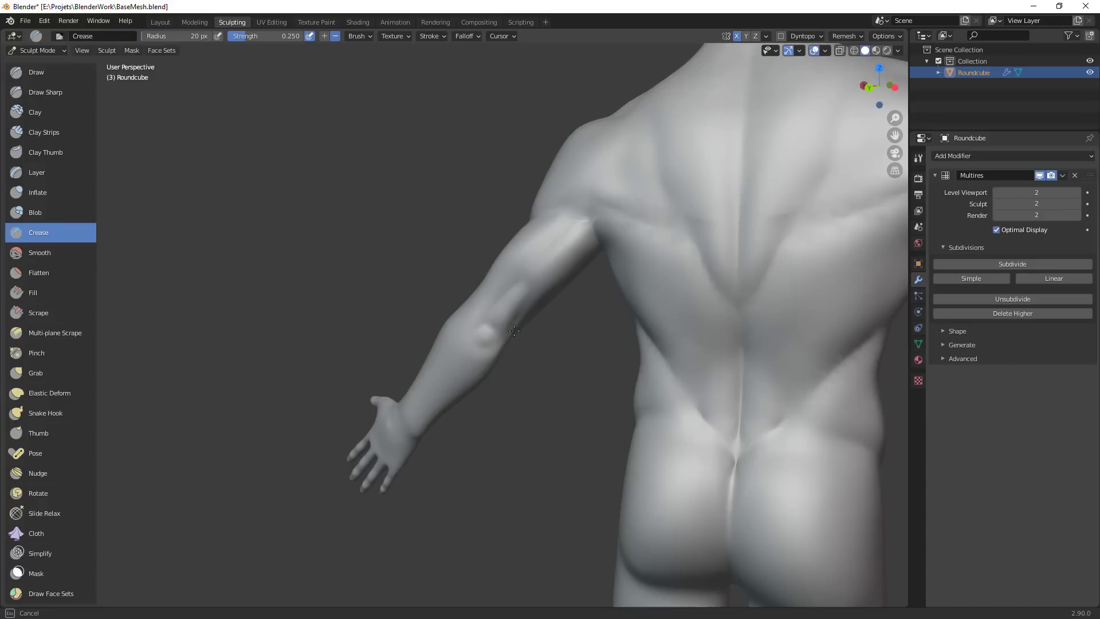
scroll(485, 345, down, 5)
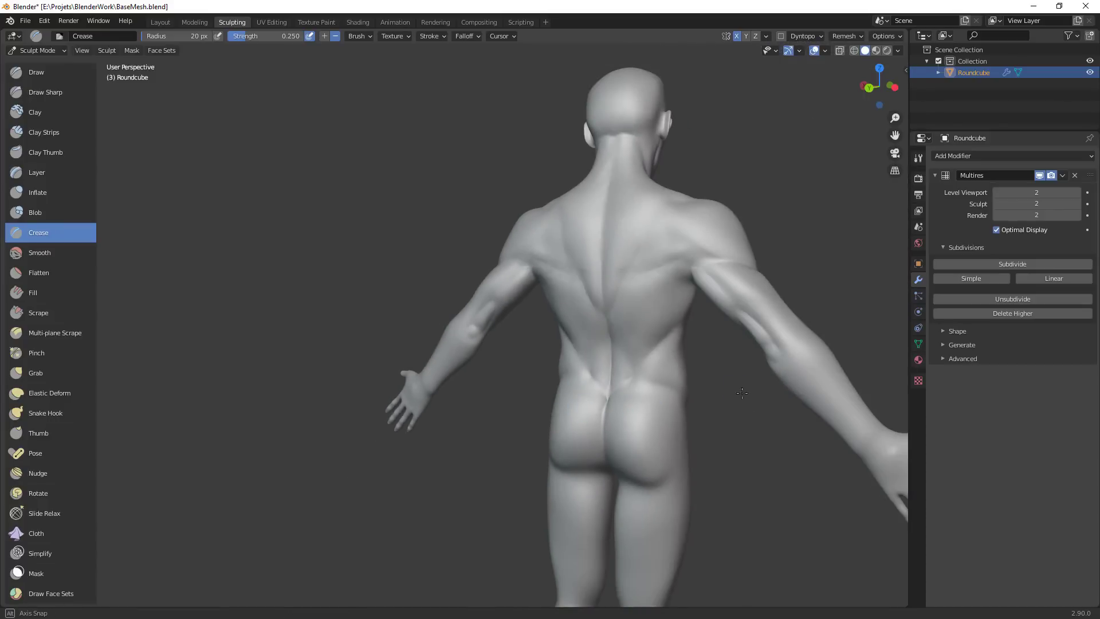
middle_drag(758, 392, 786, 365)
alt+drag(752, 321, 708, 315)
scroll(630, 293, up, 4)
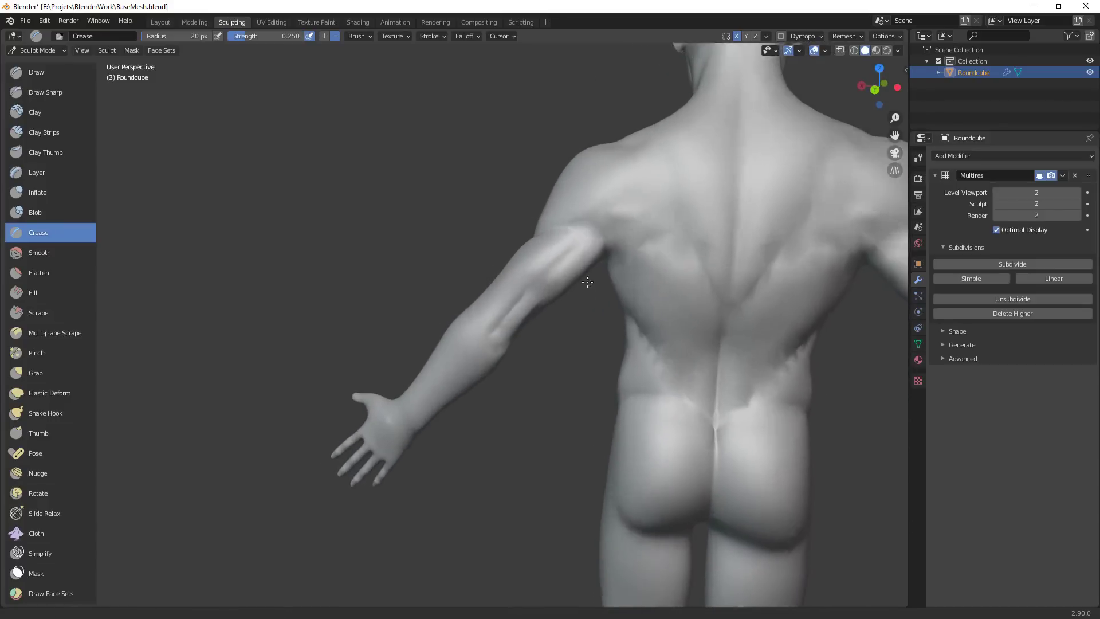
middle_drag(545, 285, 519, 281)
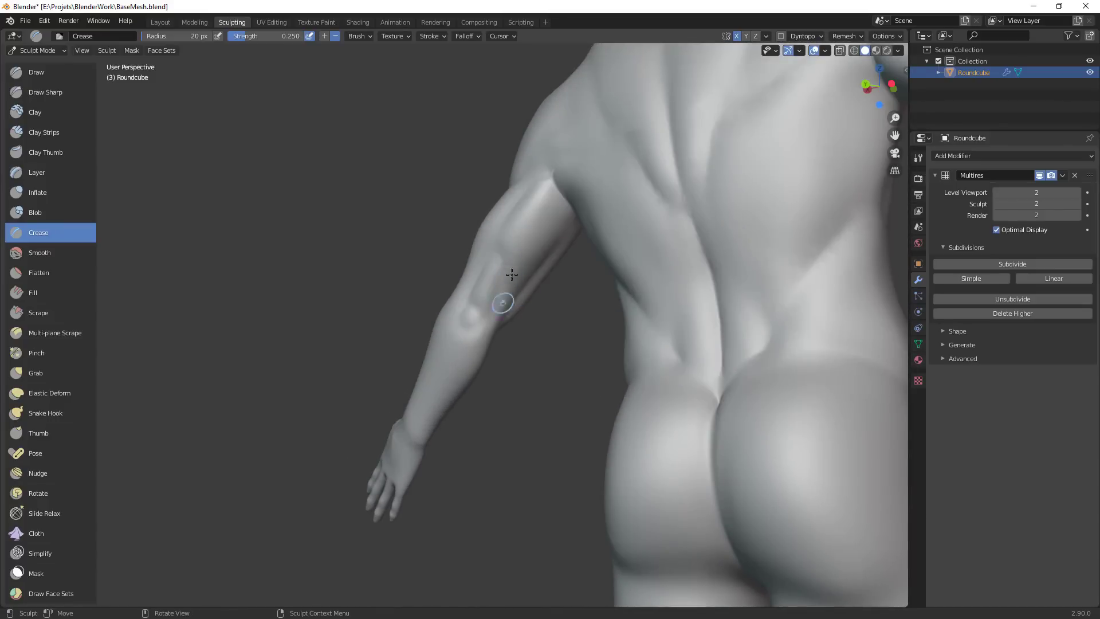
Fill out the triceps on the back of the upper arm with Clay Strips, using 20 px and 42 px radii
key(c)
drag(500, 245, 509, 283)
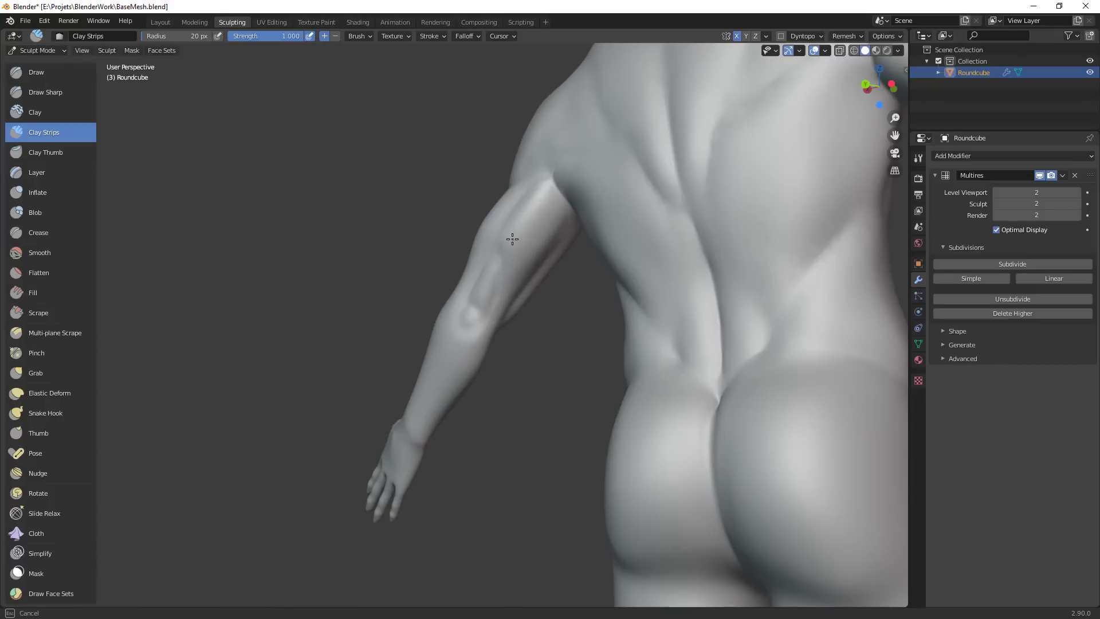
drag(513, 239, 524, 240)
key(f)
click(558, 236)
middle_drag(521, 211, 552, 228)
drag(577, 254, 512, 278)
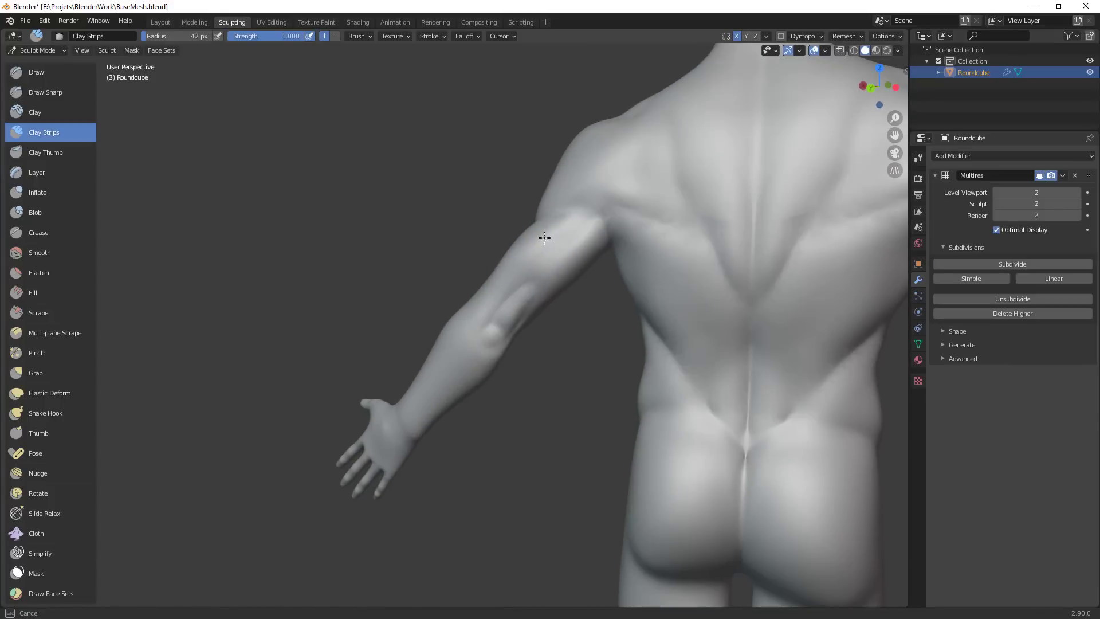
Build up the lower triceps and its tendon down to the elbow with Clay Strips, finishing at a 23 px radius
key(f)
drag(548, 231, 486, 303)
click(521, 260)
drag(511, 261, 512, 263)
middle_drag(582, 252, 569, 240)
key(f)
click(535, 287)
drag(487, 315, 482, 321)
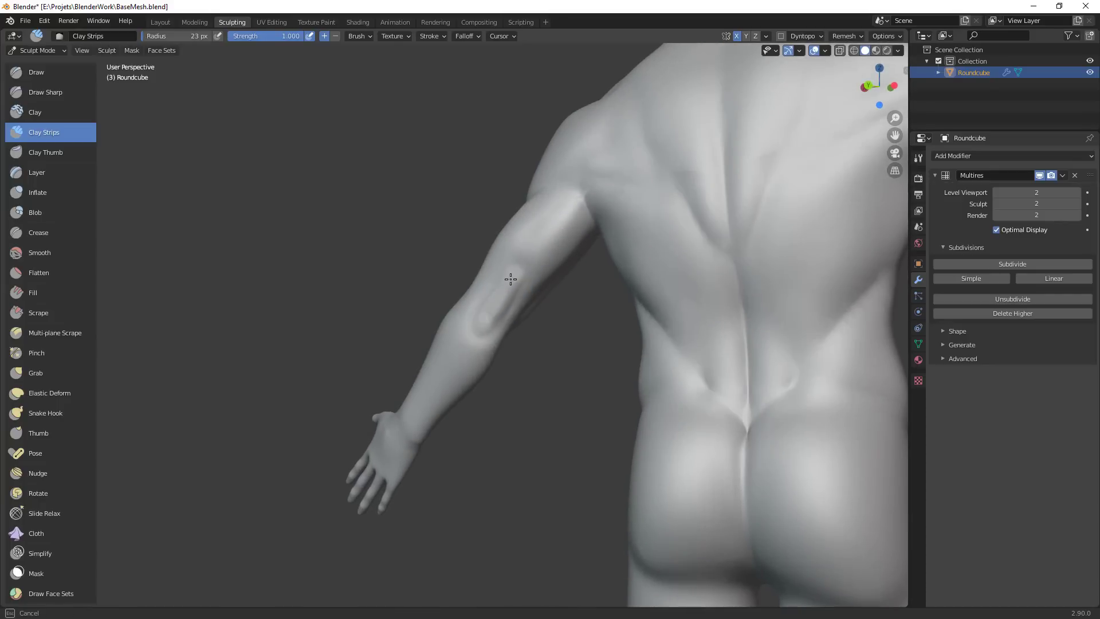
mouse_move(510, 279)
mouse_down()
mouse_move(481, 350)
mouse_move(474, 342)
mouse_up()
Sculpt the ulna ridge from the elbow down the back of the forearm with Clay Strips at a 21 px radius
key(f)
click(484, 344)
middle_drag(533, 360, 528, 346)
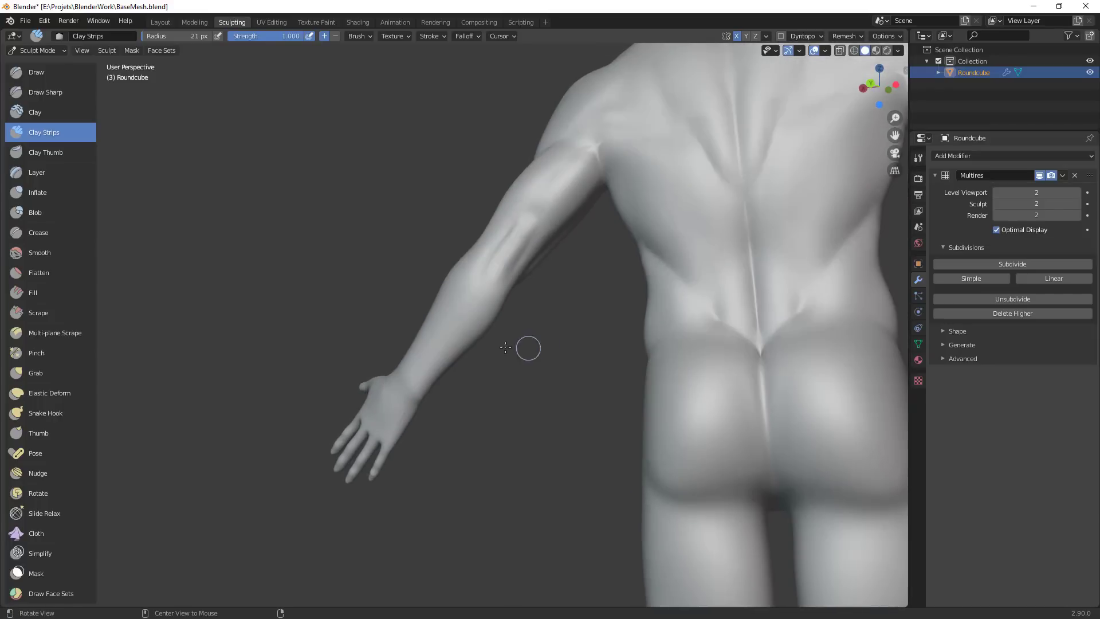
mouse_move(527, 346)
mouse_down()
mouse_move(462, 337)
mouse_move(441, 362)
mouse_up()
drag(480, 299, 447, 368)
middle_drag(447, 372, 468, 384)
drag(494, 301, 505, 282)
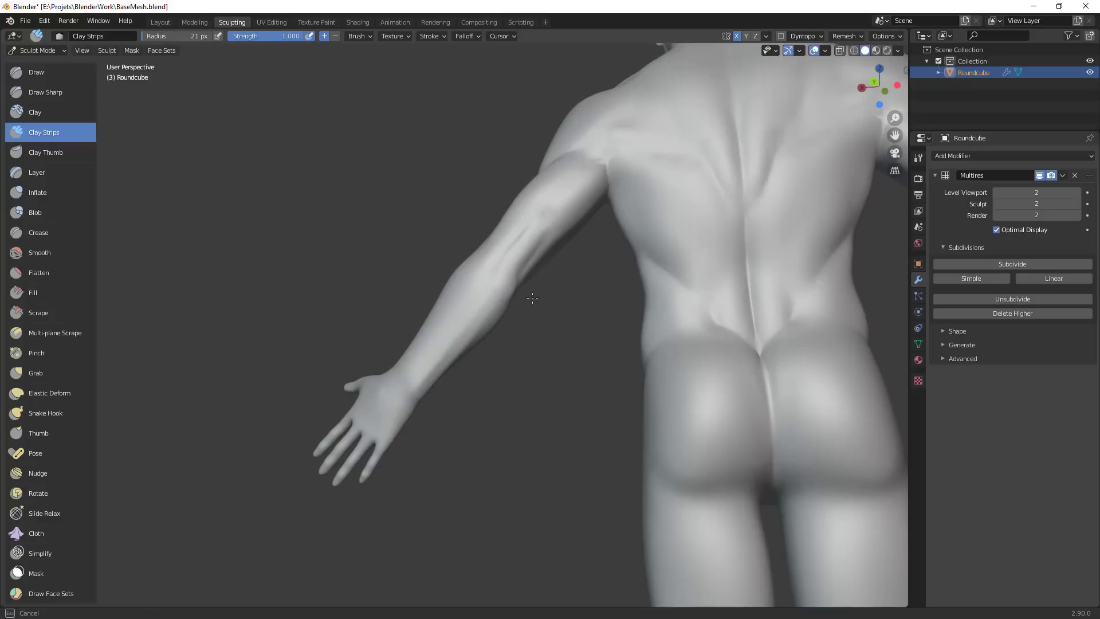
Extend the forearm ridge to the wrist and build up the wrist bone with Clay Strips at a 22 px radius
middle_drag(532, 298, 462, 314)
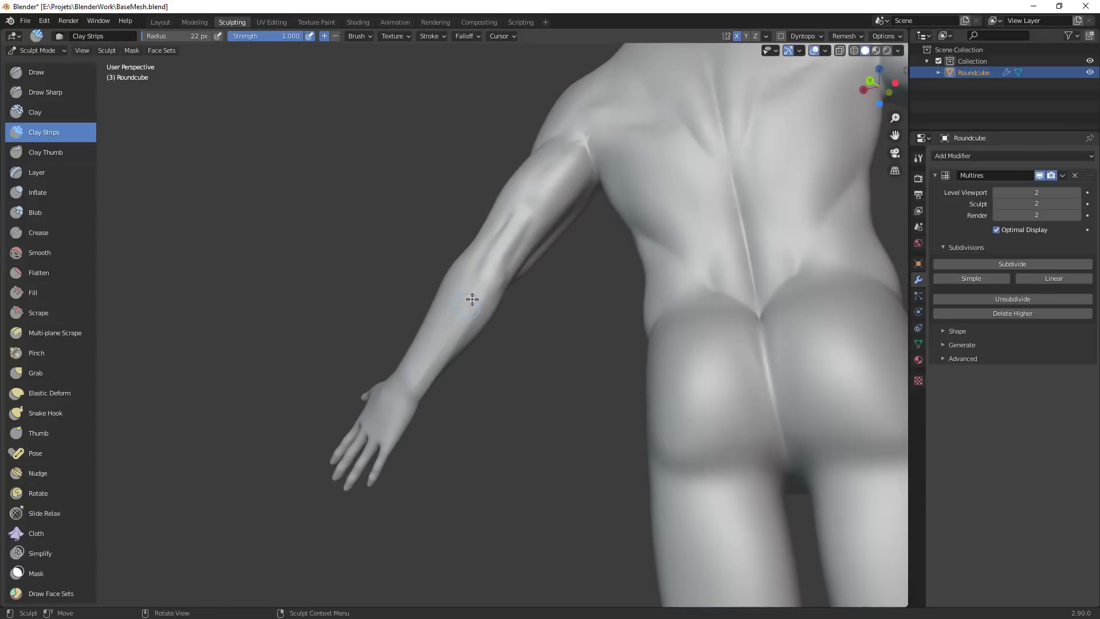
drag(449, 339, 418, 387)
key(f)
click(420, 385)
mouse_move(523, 305)
middle_down()
mouse_move(481, 344)
mouse_move(447, 351)
mouse_move(434, 381)
mouse_move(484, 307)
mouse_move(478, 296)
mouse_move(448, 345)
mouse_move(459, 298)
mouse_move(476, 299)
mouse_move(468, 284)
middle_up()
key(f)
click(478, 296)
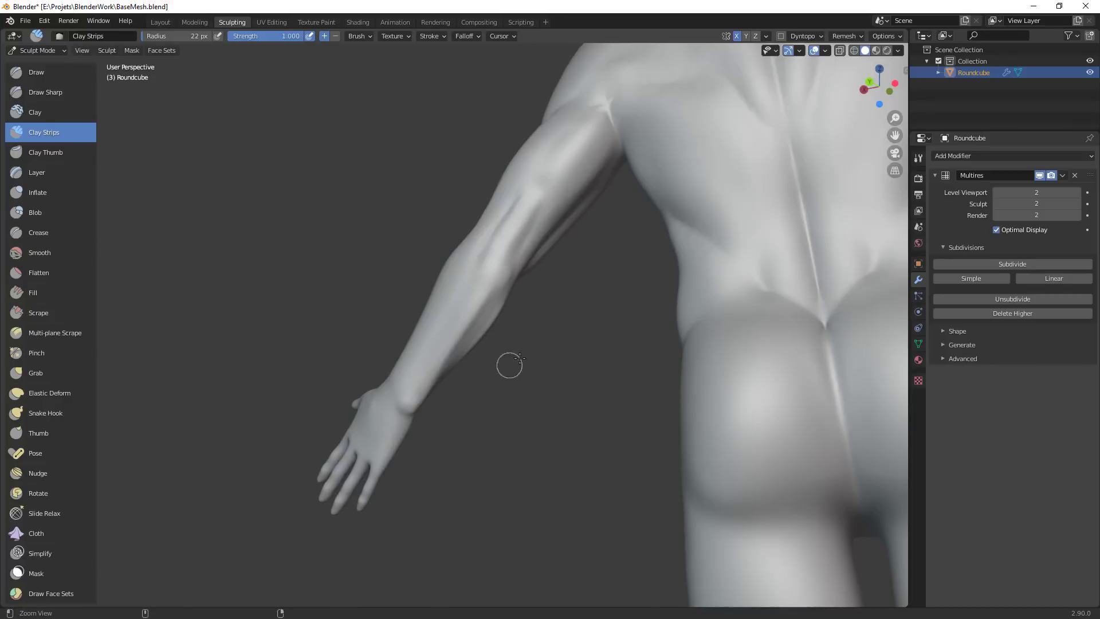
middle_drag(520, 358, 460, 308)
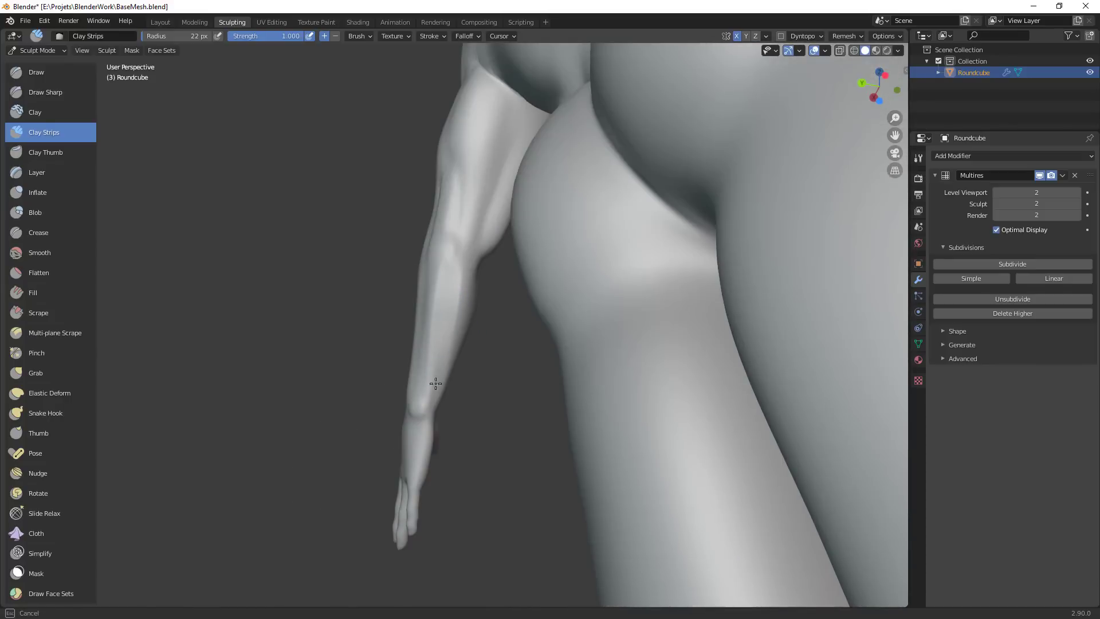
middle_drag(440, 362, 441, 294)
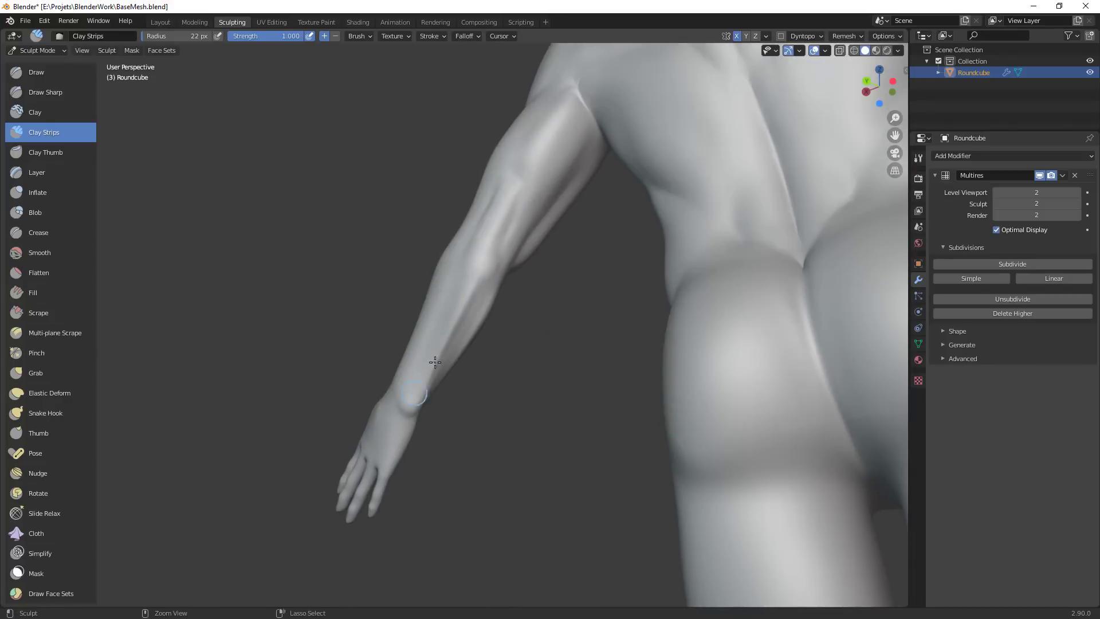
Adjust the shape just below the elbow with the Grab brush at a 50 px radius
mouse_move(435, 361)
middle_down()
mouse_move(547, 311)
mouse_move(504, 287)
middle_up()
key(g)
key(f)
click(512, 302)
middle_drag(539, 325, 524, 278)
drag(483, 286, 484, 282)
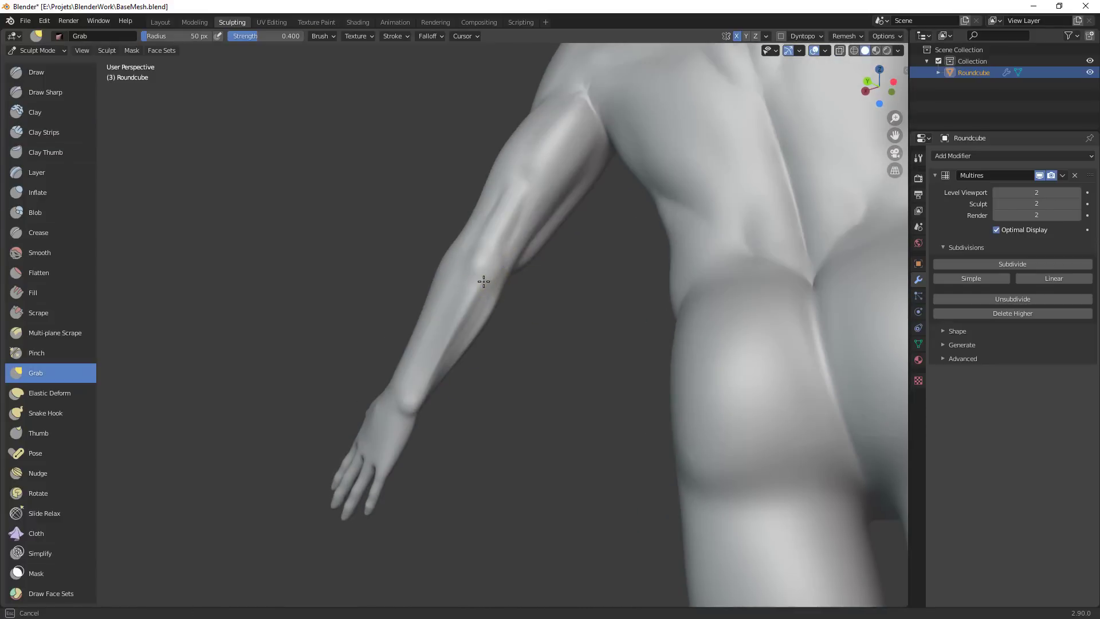
Reshape the outer side of the wrist with the Grab brush at an 81 px radius
key(f)
click(454, 374)
drag(423, 397, 414, 401)
middle_drag(489, 370, 475, 315)
Smooth the forearm on both sides of the ulna ridge with the brush radius reduced to 32 px
key(f)
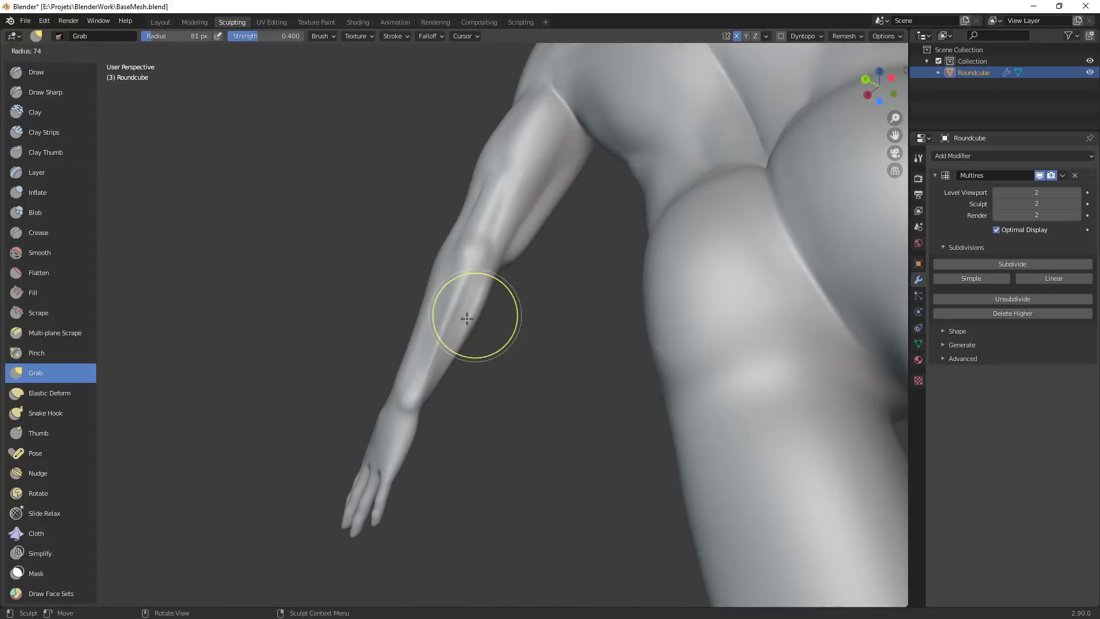
click(445, 318)
shift+drag(487, 289, 454, 355)
mouse_move(445, 289)
shift+mouse_down()
mouse_move(408, 355)
mouse_move(417, 340)
shift+mouse_up()
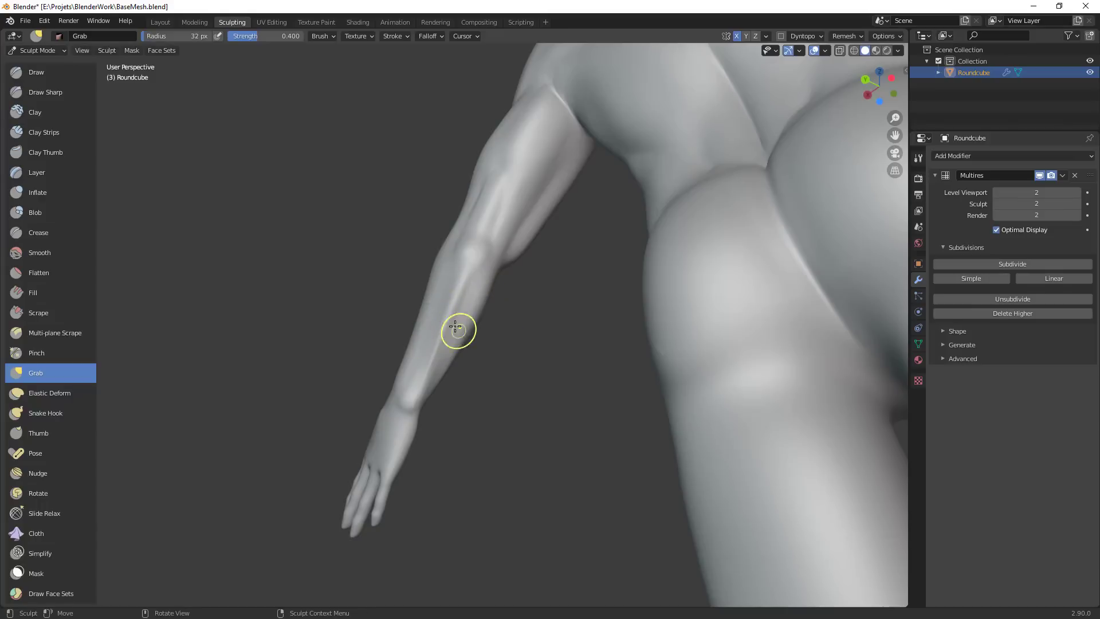
middle_drag(451, 330, 421, 396)
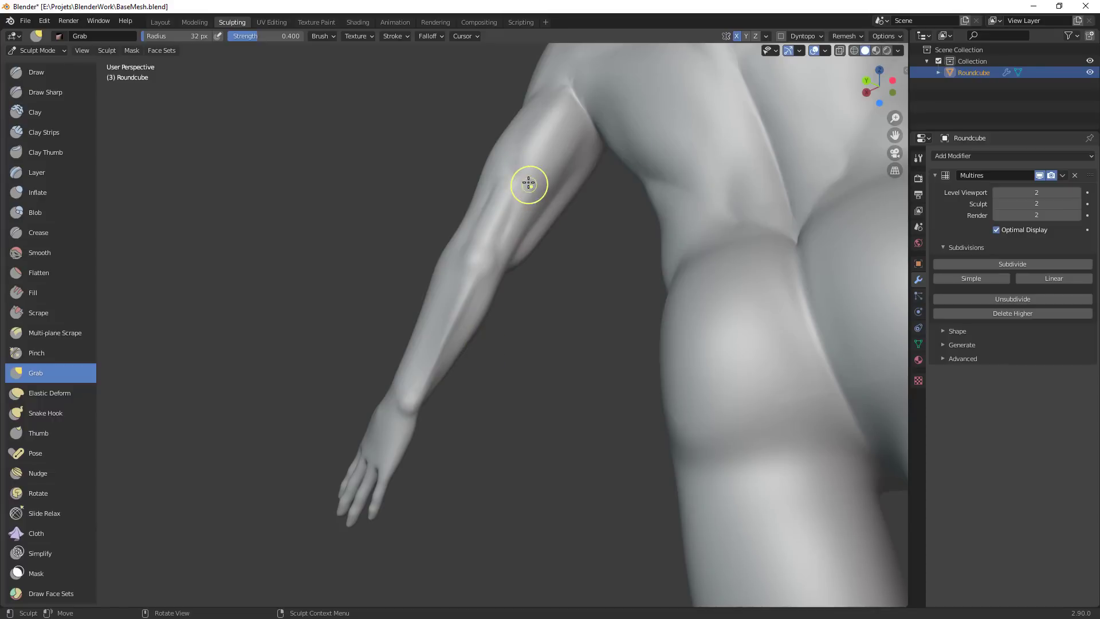
Reposition the triceps volume on the back of the upper arm with the Grab brush at a 95 px radius
key(f)
click(593, 176)
middle_drag(537, 199, 547, 192)
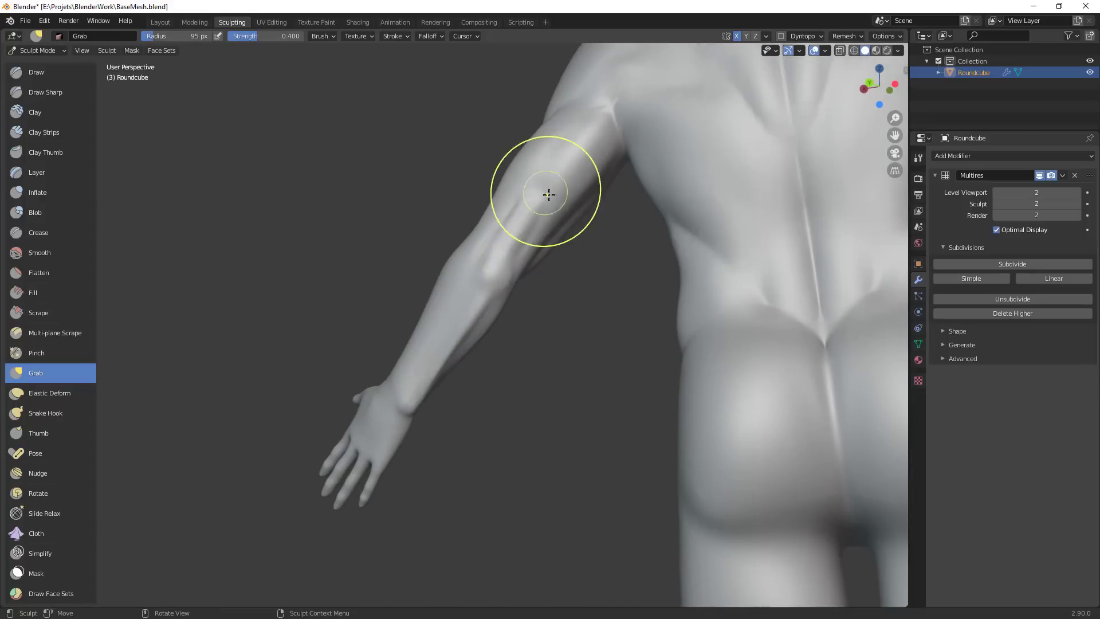
drag(547, 193, 559, 206)
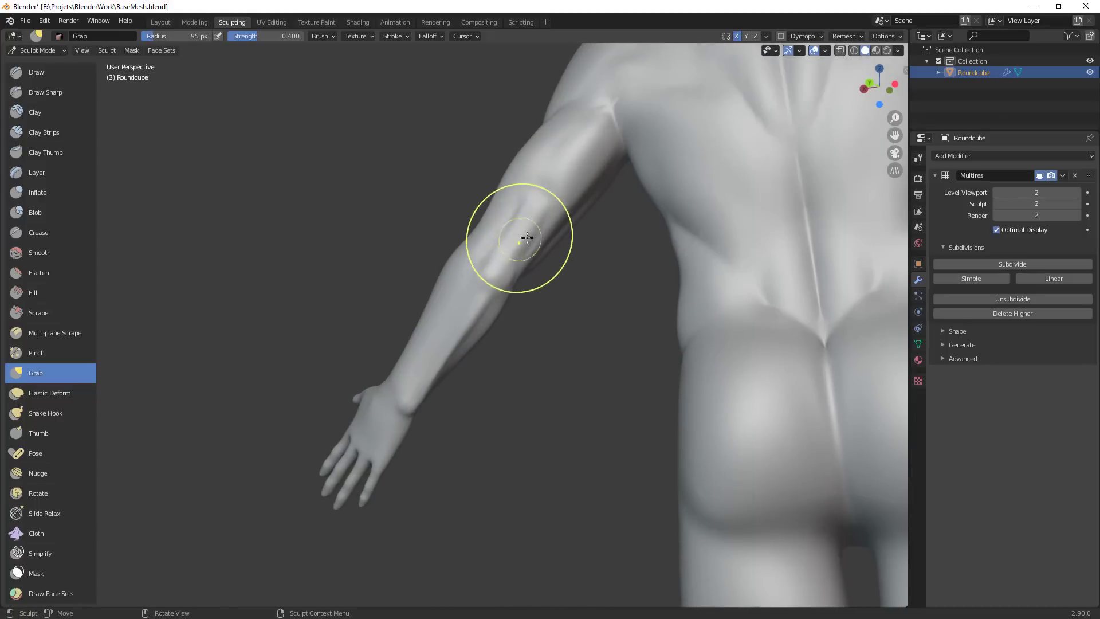
alt+drag(590, 238, 584, 251)
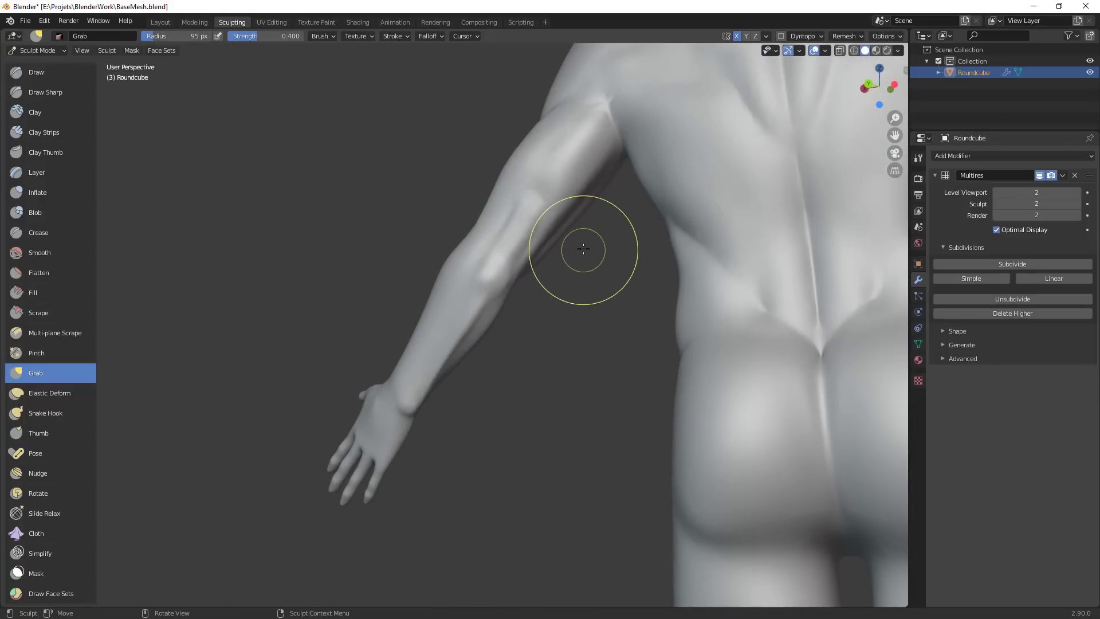
Refine the upper arm's inner and outer contours with the Grab brush at 82 px and 111 px radii
key(f)
click(572, 207)
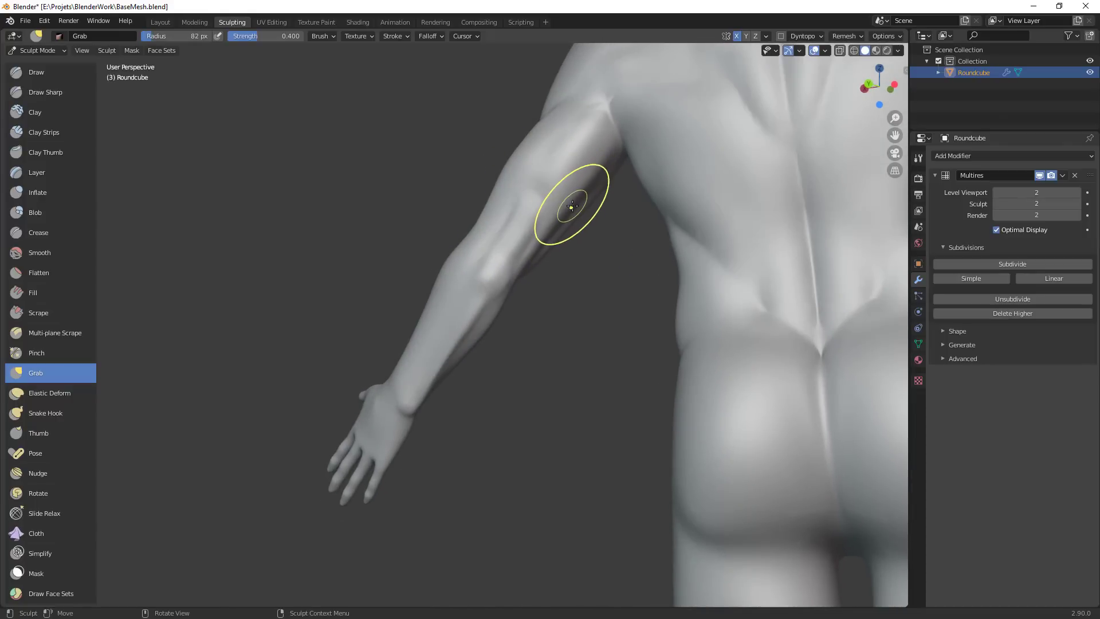
key(f)
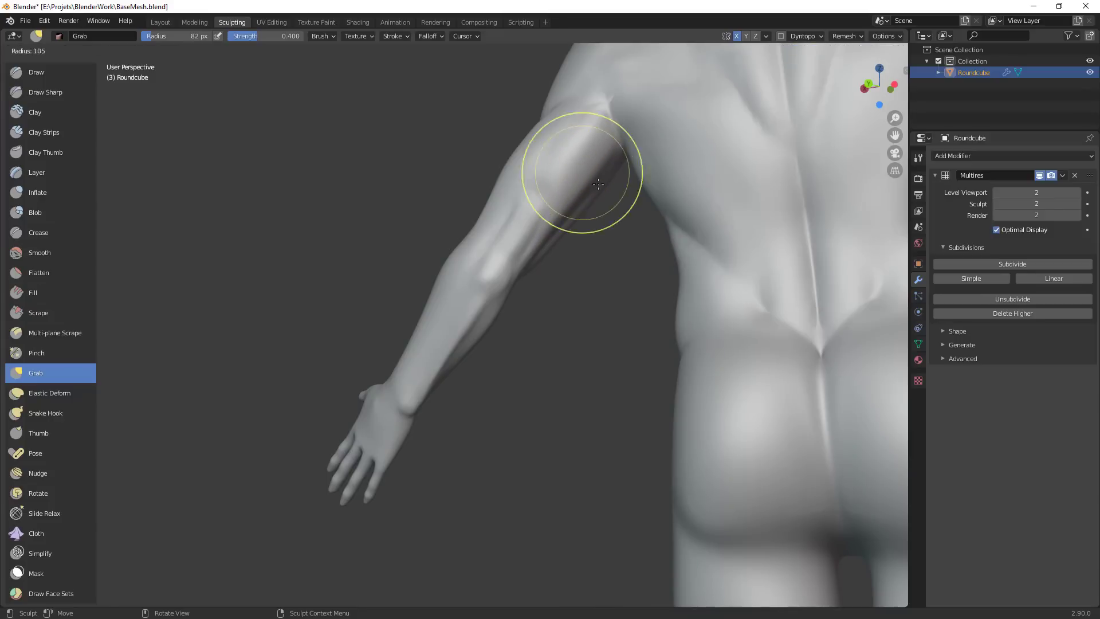
click(599, 184)
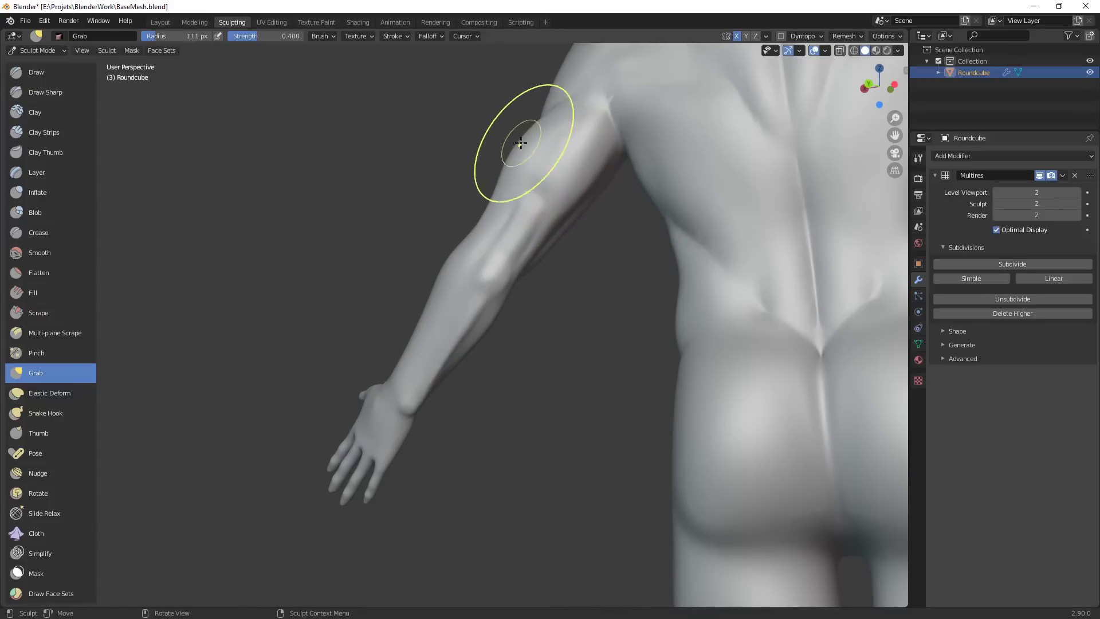
Adjust the underside of the upper arm near the elbow with the Grab brush at a 71 px radius, viewed from above
mouse_move(489, 221)
middle_down()
mouse_move(561, 288)
mouse_move(555, 300)
middle_up()
key(f)
click(537, 290)
drag(551, 297, 553, 300)
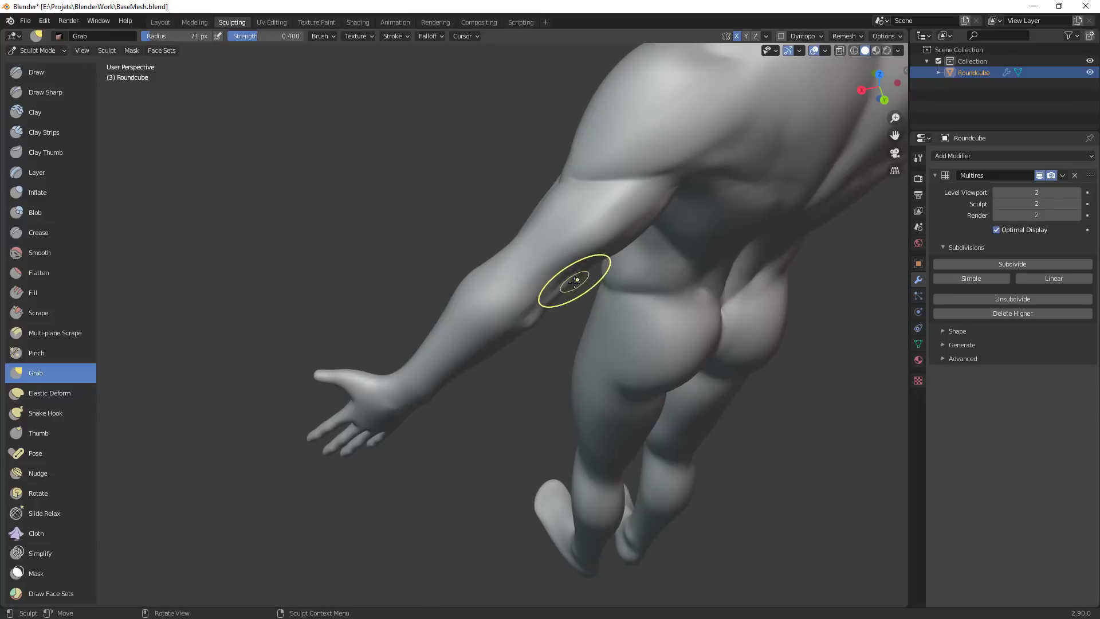
Adjust the back of the elbow with the Grab brush at a 52 px radius
key(f)
click(562, 296)
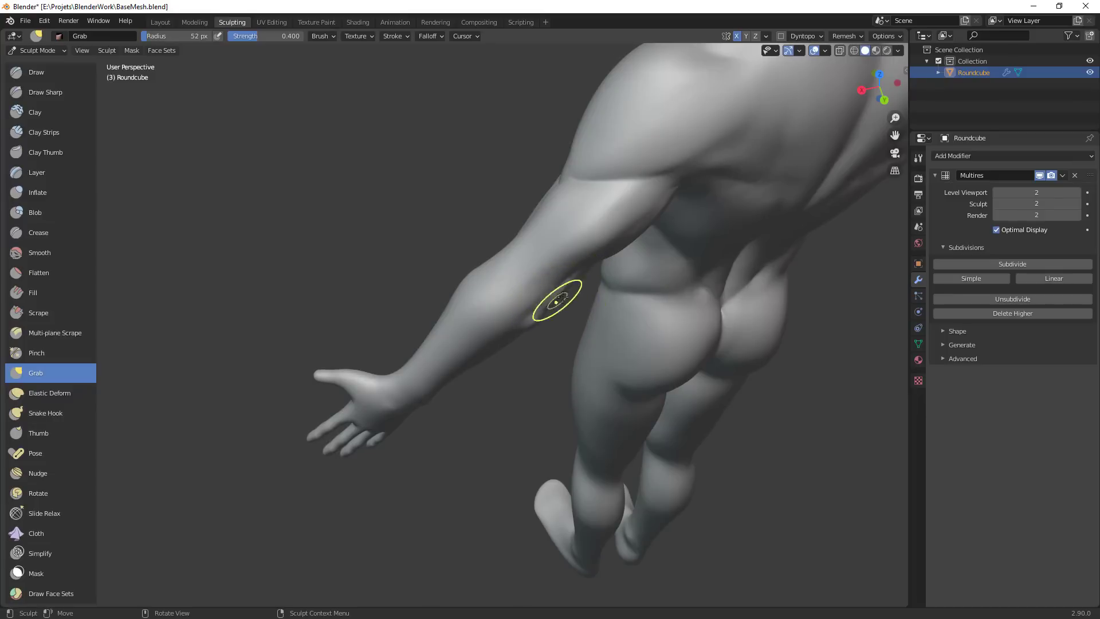
middle_drag(560, 300, 600, 196)
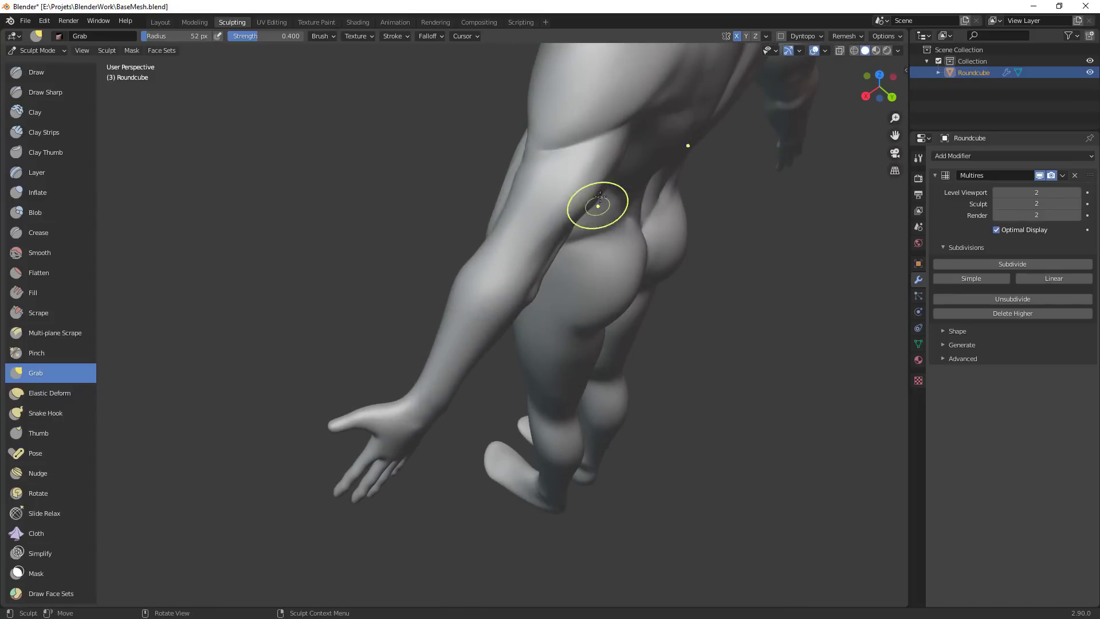
key(f)
click(662, 193)
mouse_move(658, 207)
alt+mouse_down()
mouse_move(540, 161)
mouse_move(499, 115)
mouse_move(457, 115)
mouse_move(449, 75)
mouse_move(427, 134)
alt+mouse_up()
Refine the arm's contour around the elbow from behind with the Grab brush at 110 px and 89 px radii
key(f)
click(537, 133)
key(f)
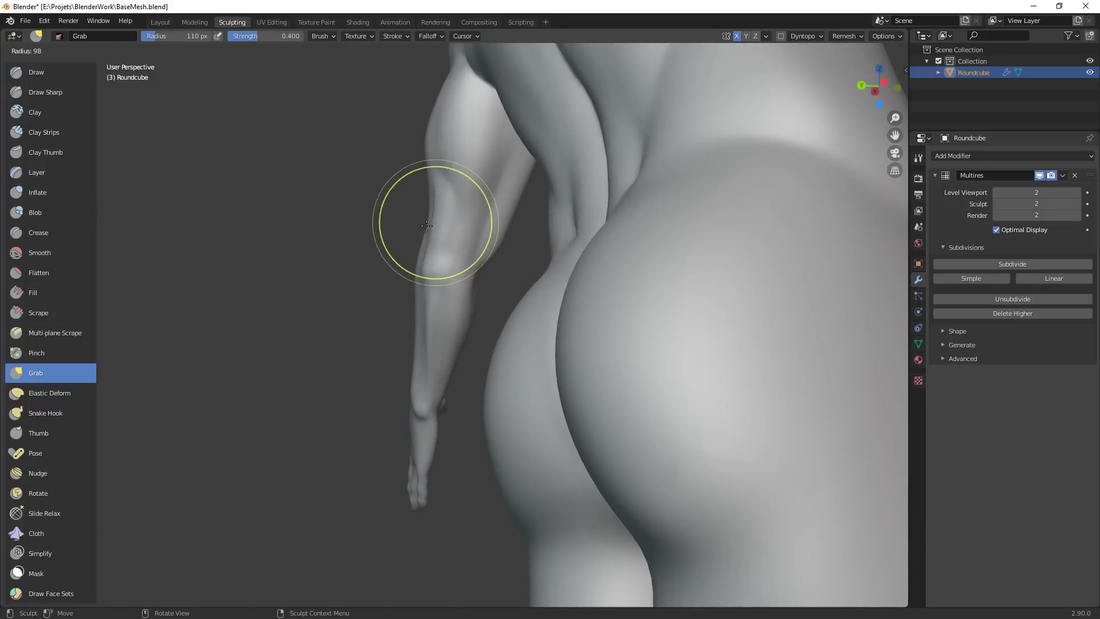
click(426, 226)
drag(425, 226, 437, 223)
mouse_move(463, 215)
ctrl+middle_down()
mouse_move(472, 425)
mouse_move(575, 438)
mouse_move(617, 463)
ctrl+middle_up()
middle_drag(557, 345, 691, 302)
mouse_move(538, 329)
ctrl+middle_down()
mouse_move(542, 390)
mouse_move(544, 321)
ctrl+middle_up()
middle_drag(550, 373, 600, 381)
shift+middle_drag(504, 378, 676, 405)
ctrl+middle_drag(668, 366, 650, 381)
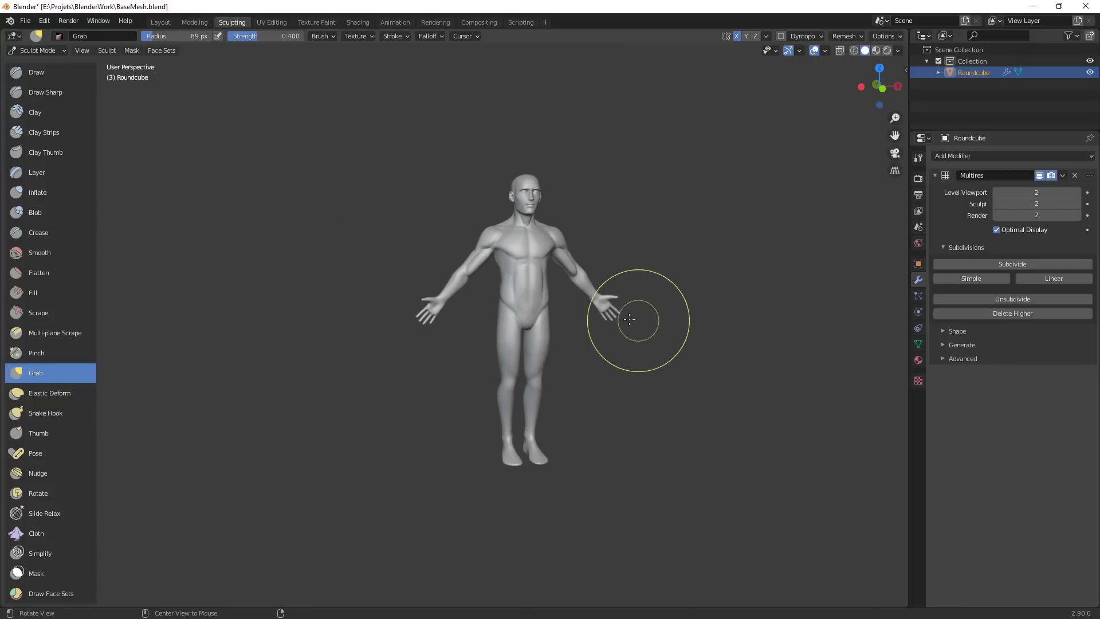
Carve the lower edge of the abdomen above the pubic area with the Crease brush at a 19 px radius
scroll(630, 319, up, 3)
key(shift+c)
mouse_move(639, 263)
middle_down()
mouse_move(588, 268)
mouse_move(596, 275)
middle_up()
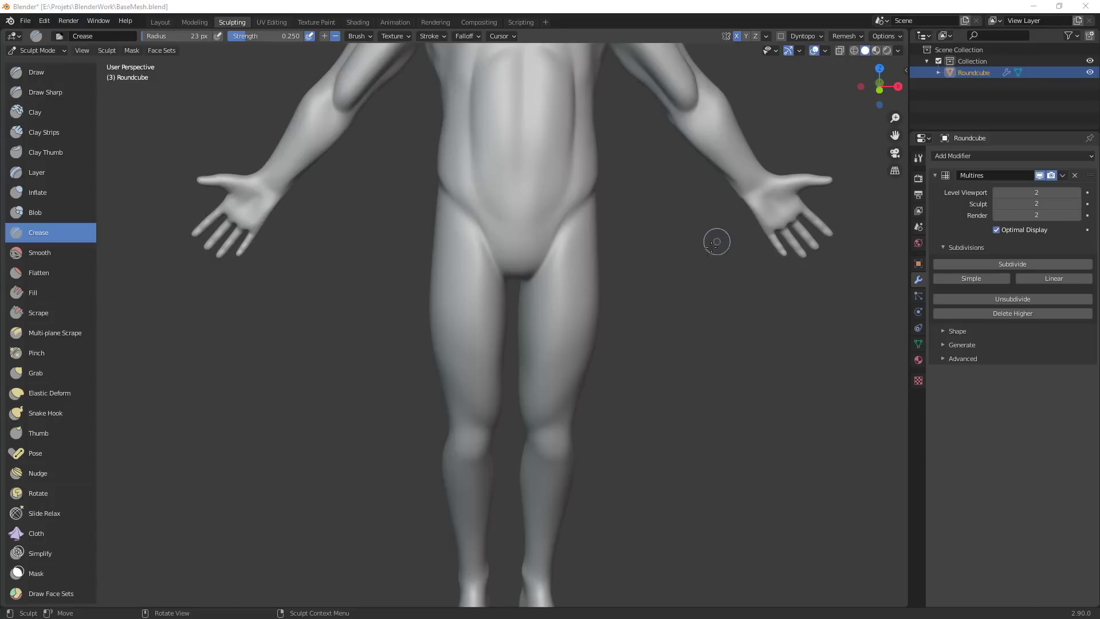
mouse_move(680, 274)
middle_down()
mouse_move(658, 304)
mouse_move(660, 246)
middle_up()
key(f)
click(528, 177)
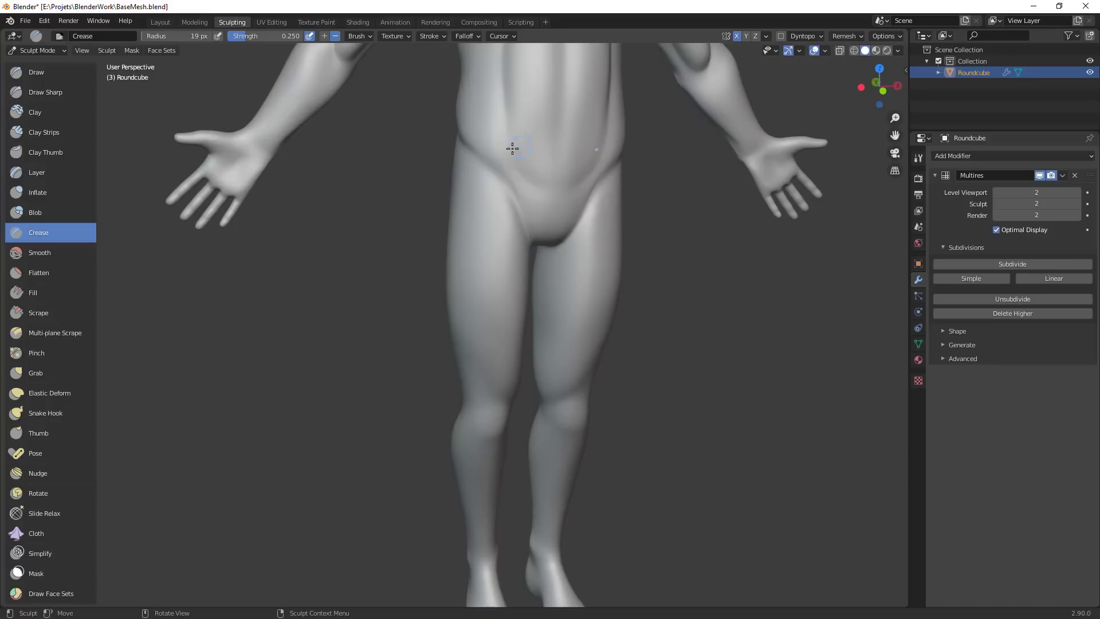
mouse_move(512, 148)
mouse_down()
mouse_move(608, 141)
mouse_move(566, 203)
mouse_up()
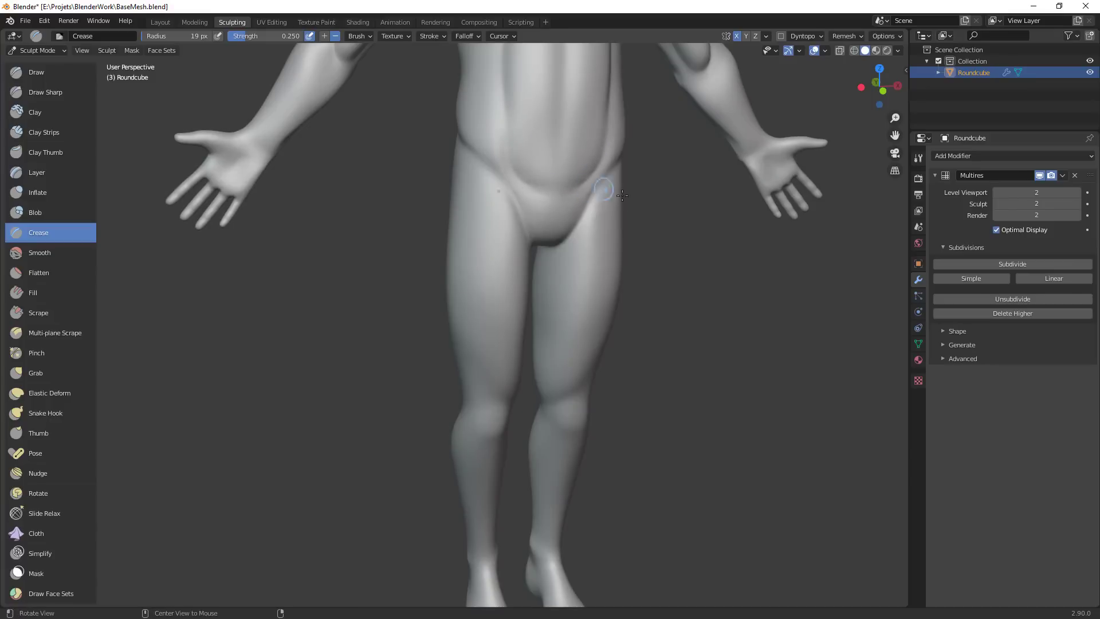
Deepen the groin folds and the lower edge of the obliques at the hips with the 19 px Crease brush
middle_drag(603, 189, 568, 191)
mouse_move(534, 195)
mouse_down()
mouse_move(583, 147)
mouse_move(584, 172)
mouse_up()
middle_drag(590, 177, 554, 164)
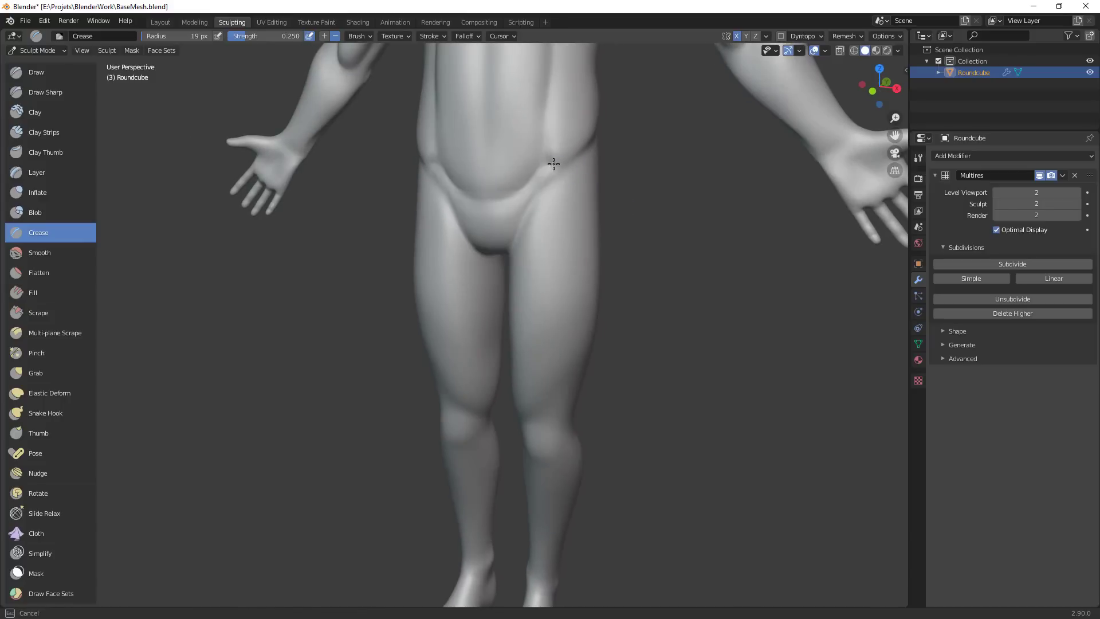
mouse_move(557, 169)
mouse_down()
mouse_move(542, 311)
mouse_move(596, 322)
mouse_up()
ctrl+alt+drag(596, 322, 576, 240)
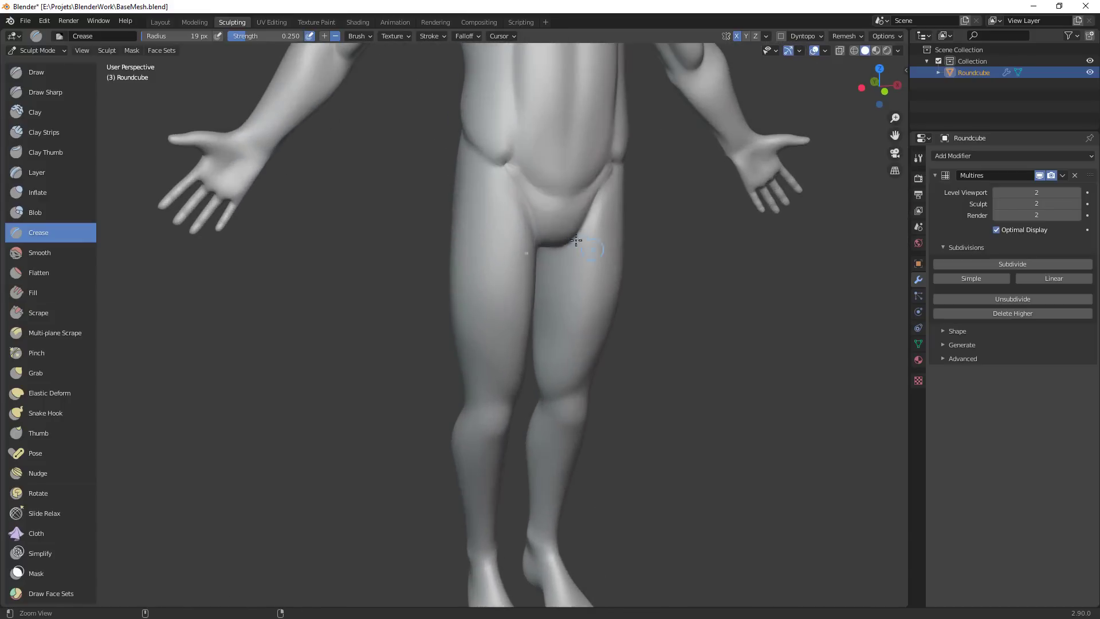
middle_drag(512, 158, 607, 257)
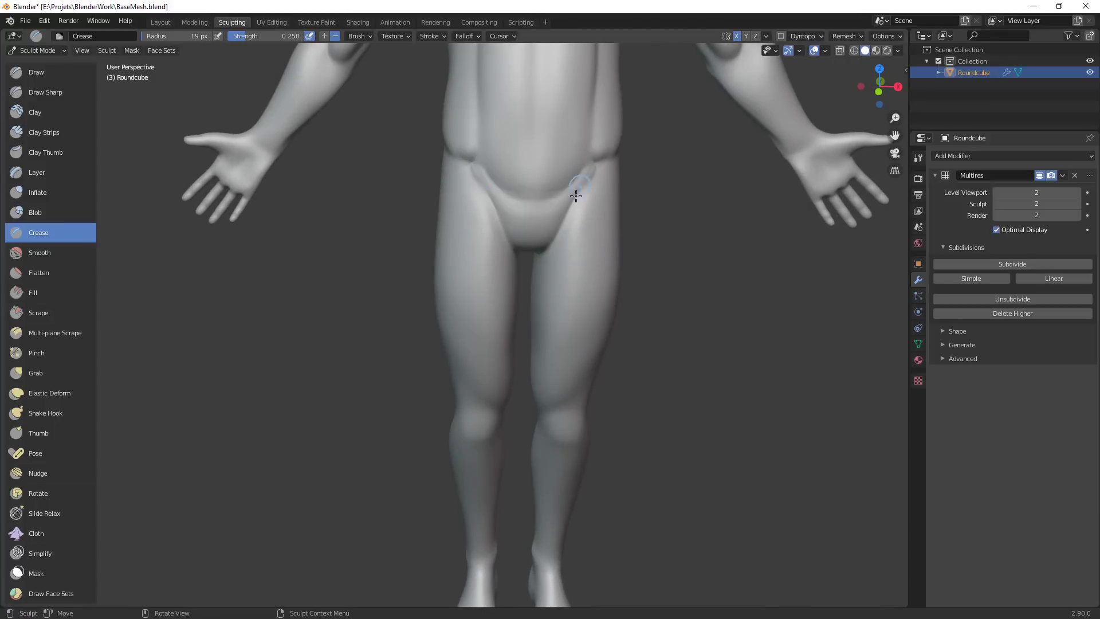
middle_drag(599, 166, 609, 158)
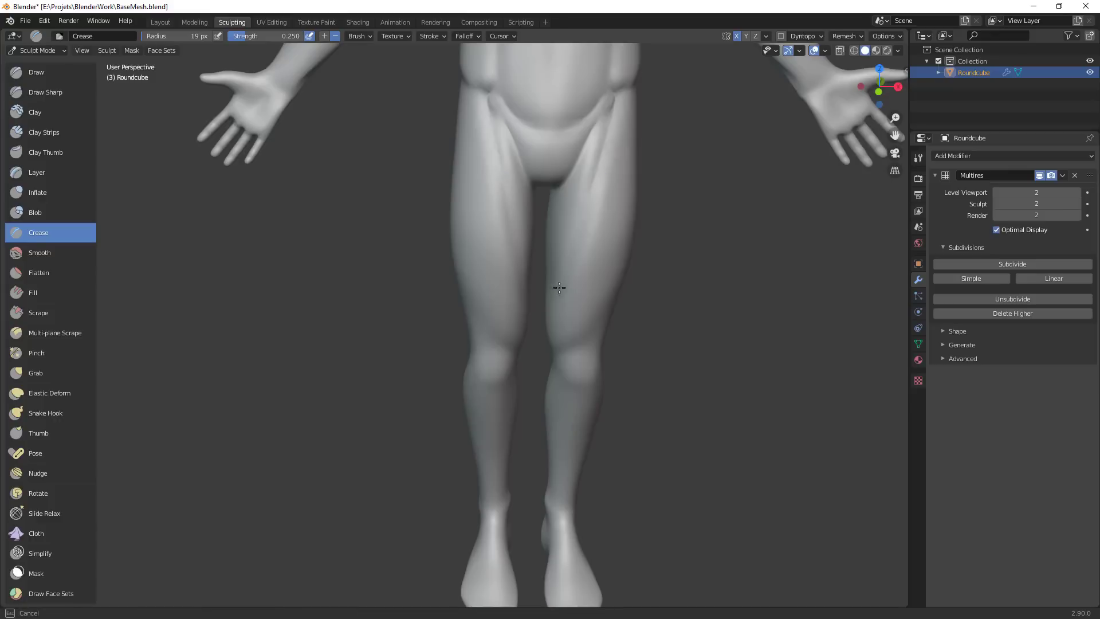
Carve the sartorius line from the groin down the inner thigh to the knee with the 19 px Crease brush
middle_drag(580, 296, 626, 168)
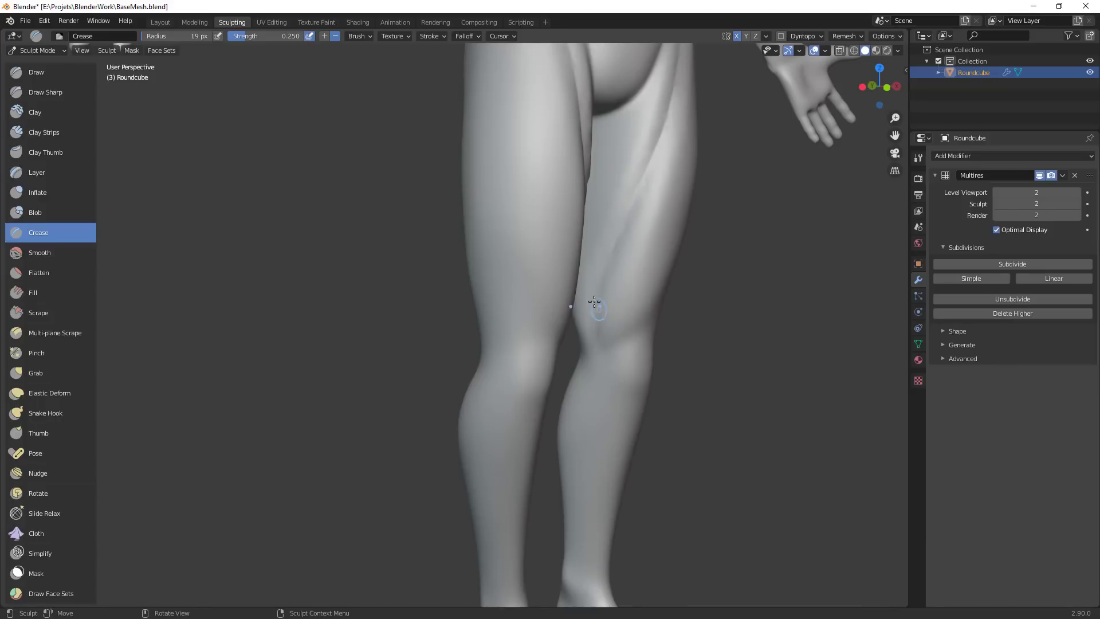
ctrl+middle_drag(712, 300, 661, 385)
middle_drag(662, 385, 600, 392)
ctrl+middle_drag(596, 351, 613, 261)
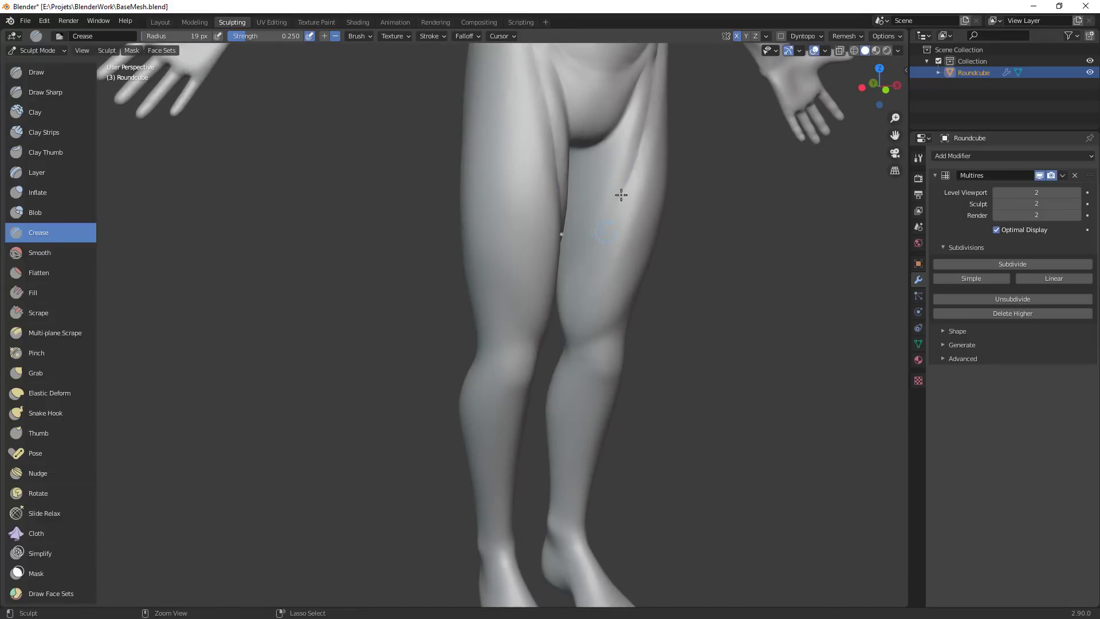
drag(592, 239, 619, 197)
drag(566, 295, 584, 262)
drag(567, 350, 571, 346)
mouse_move(569, 338)
mouse_down()
mouse_move(581, 258)
mouse_move(643, 124)
mouse_up()
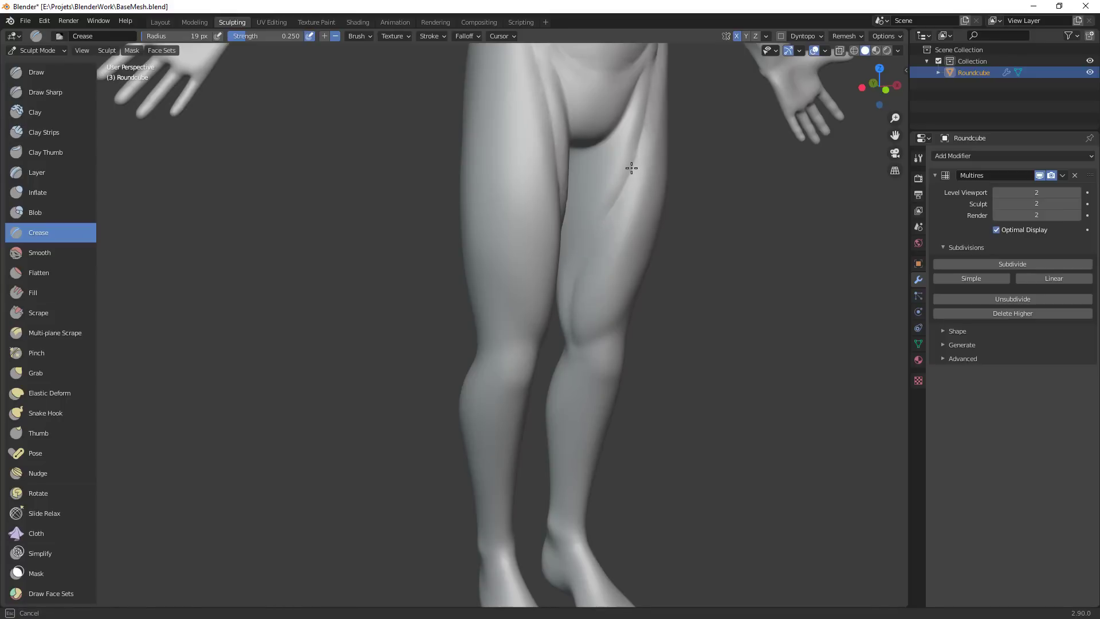
mouse_move(631, 167)
mouse_down()
mouse_move(634, 147)
mouse_move(606, 210)
mouse_up()
Adjust the inner thigh's contour with the Grab brush, reducing its radius to 68 px
key(g)
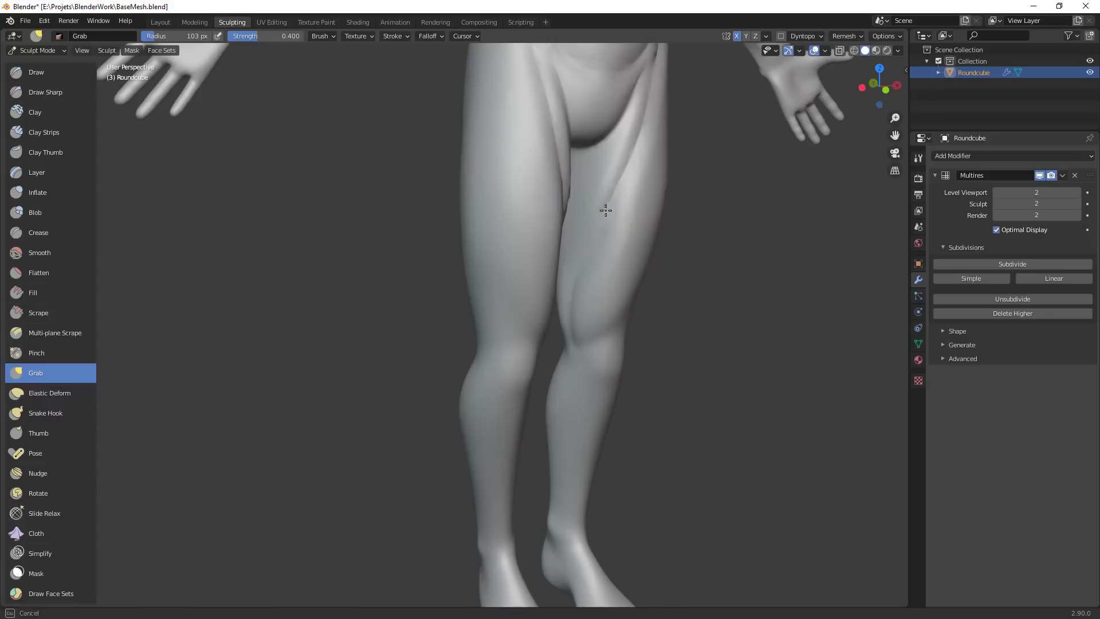
scroll(606, 210, down, 5)
scroll(596, 361, down, 2)
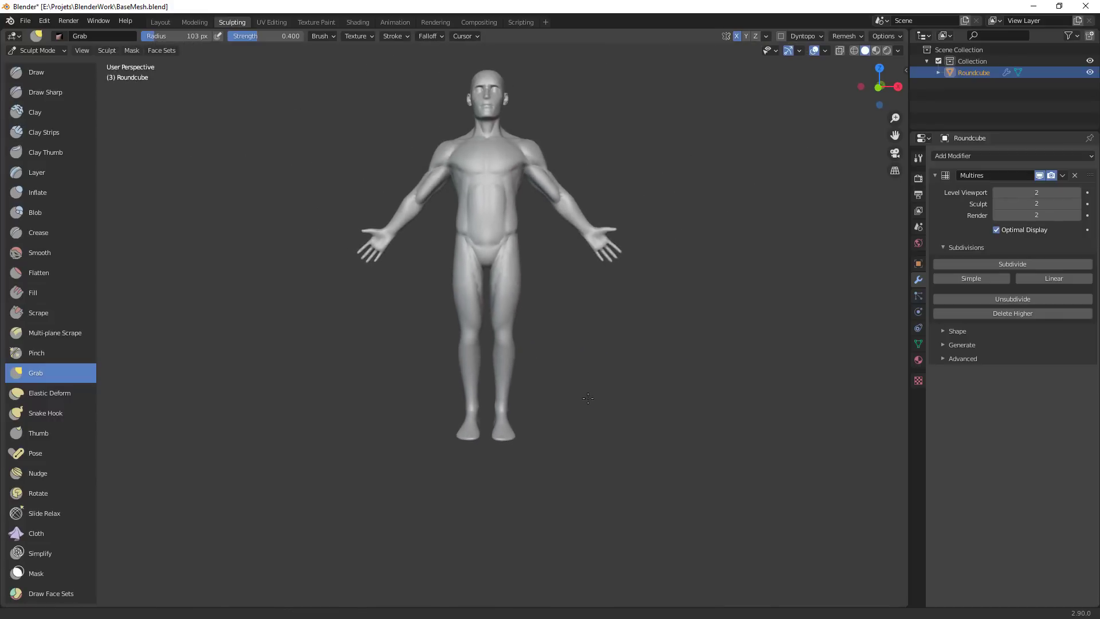
scroll(588, 398, up, 1)
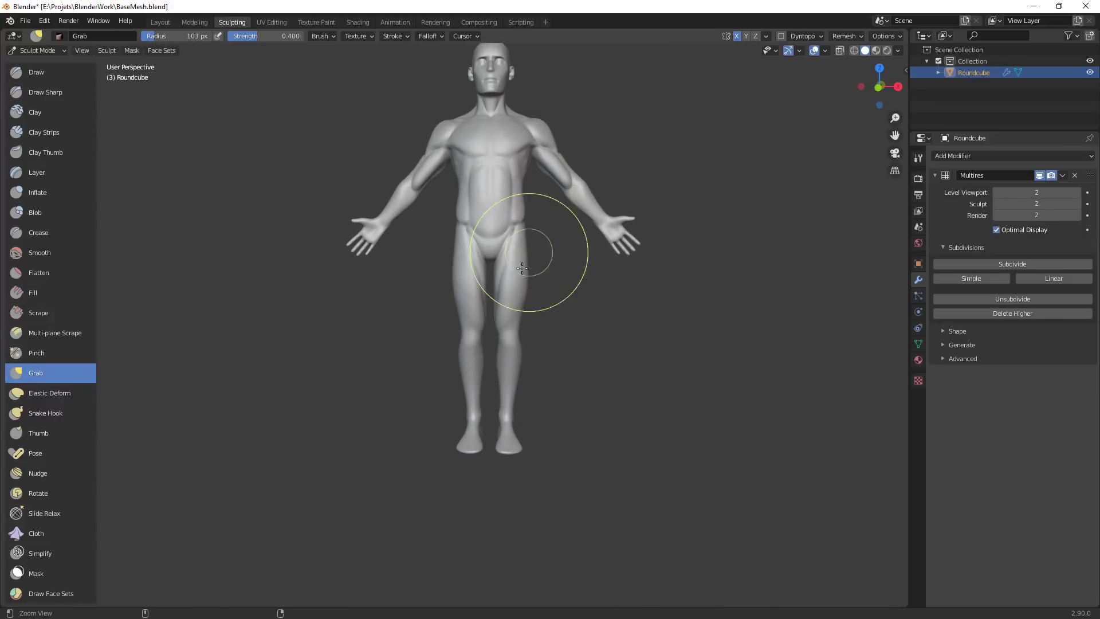
mouse_move(523, 265)
ctrl+middle_down()
mouse_move(577, 201)
mouse_move(577, 238)
ctrl+middle_up()
key(bracketleft)
key(bracketleft)
key(bracketleft)
key(bracketleft)
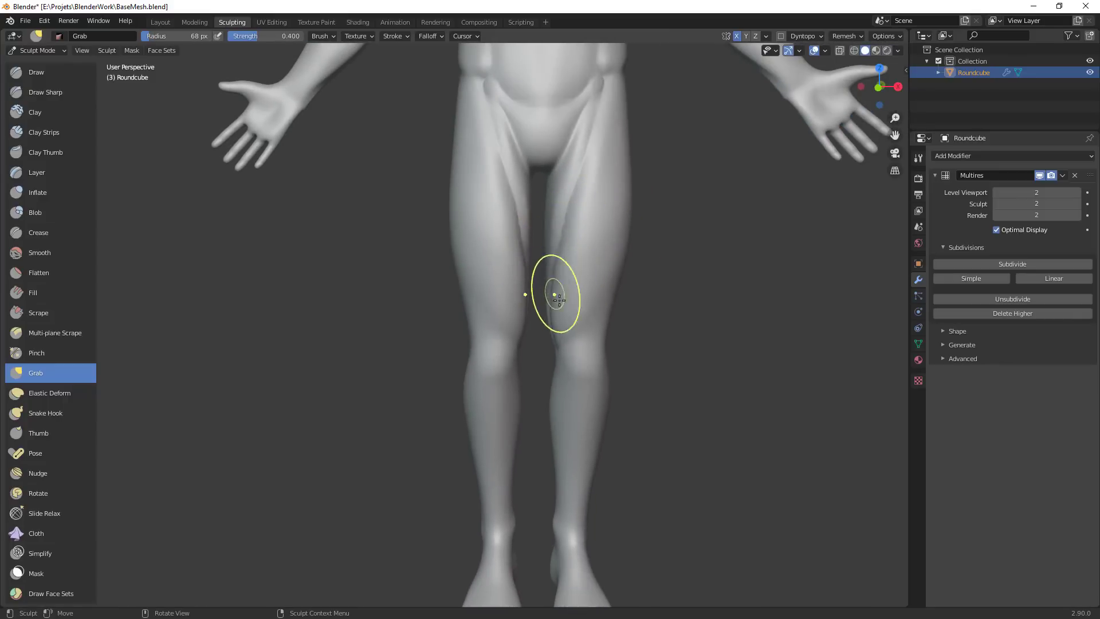
Crease the lower edge of the thigh muscles around the top of the kneecap at a 21 px radius
key(shift+c)
key(f)
click(567, 343)
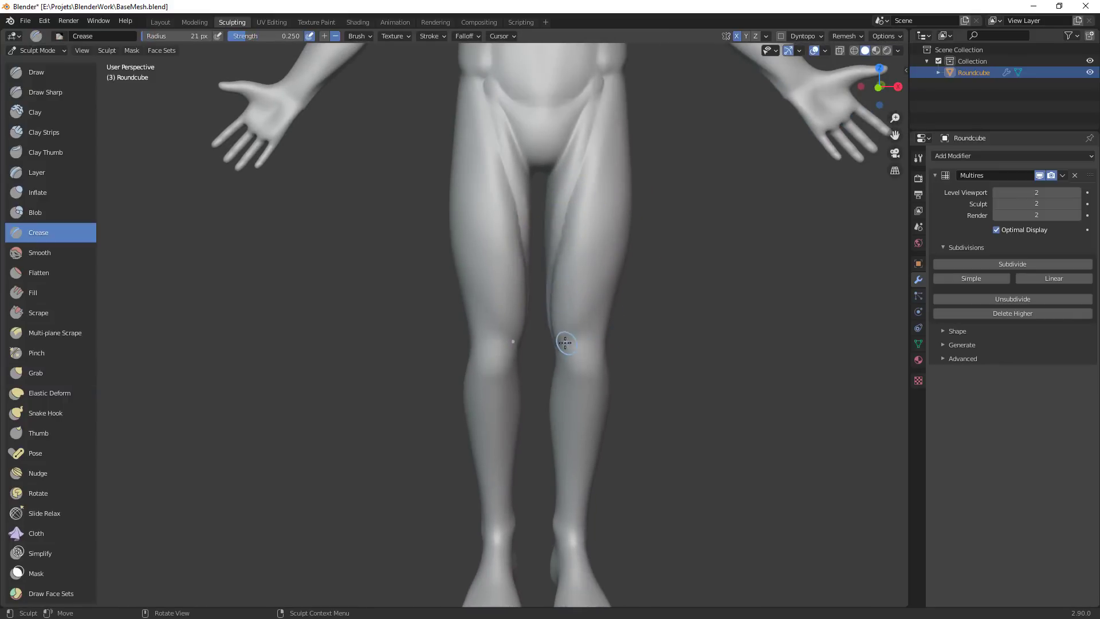
drag(565, 343, 581, 330)
drag(582, 338, 583, 308)
mouse_move(583, 332)
mouse_down()
mouse_move(579, 271)
mouse_move(555, 282)
mouse_move(558, 322)
mouse_move(584, 321)
mouse_up()
drag(598, 350, 583, 310)
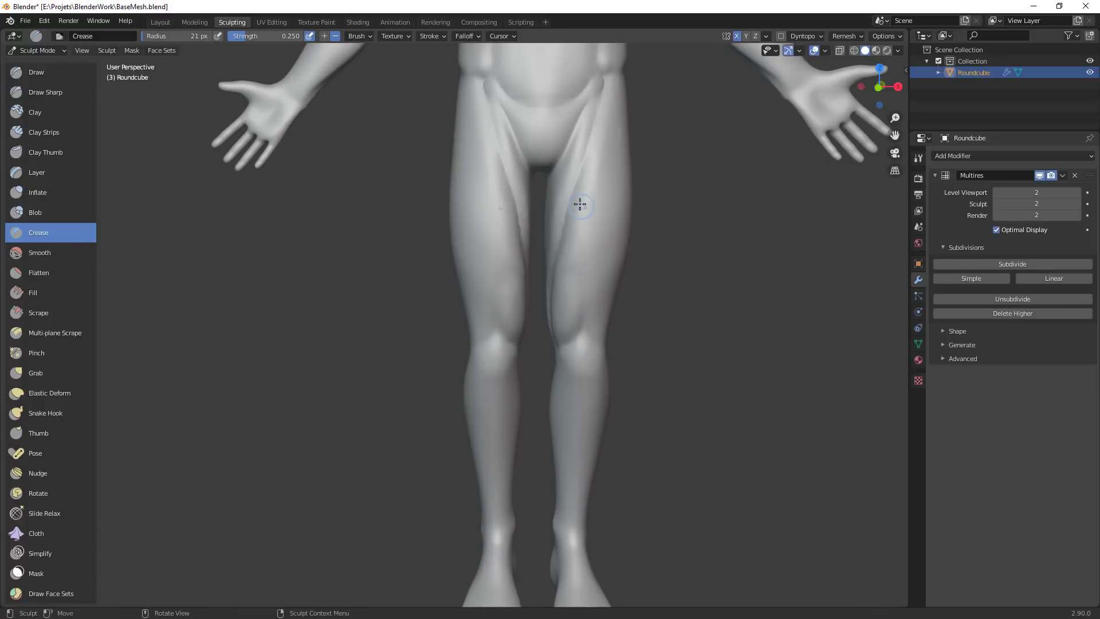
Deepen the muscle separations on the upper inner thigh with the Crease brush at 23 px and 39 px radii
middle_drag(631, 349, 572, 340)
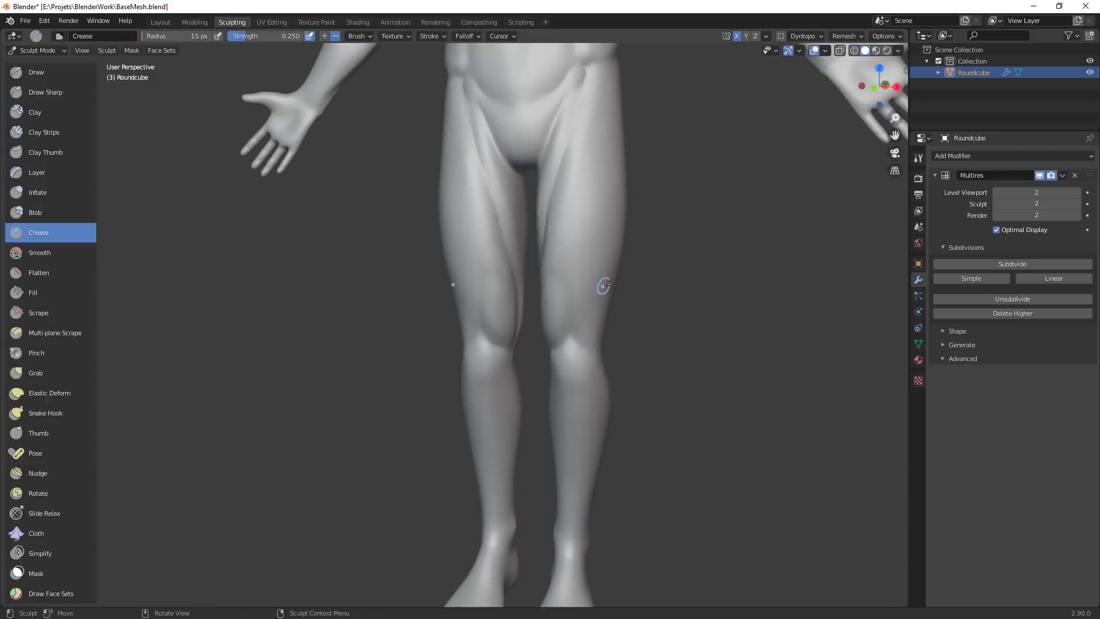
mouse_move(600, 285)
ctrl+middle_down()
mouse_move(638, 249)
mouse_move(593, 249)
mouse_move(614, 218)
ctrl+middle_up()
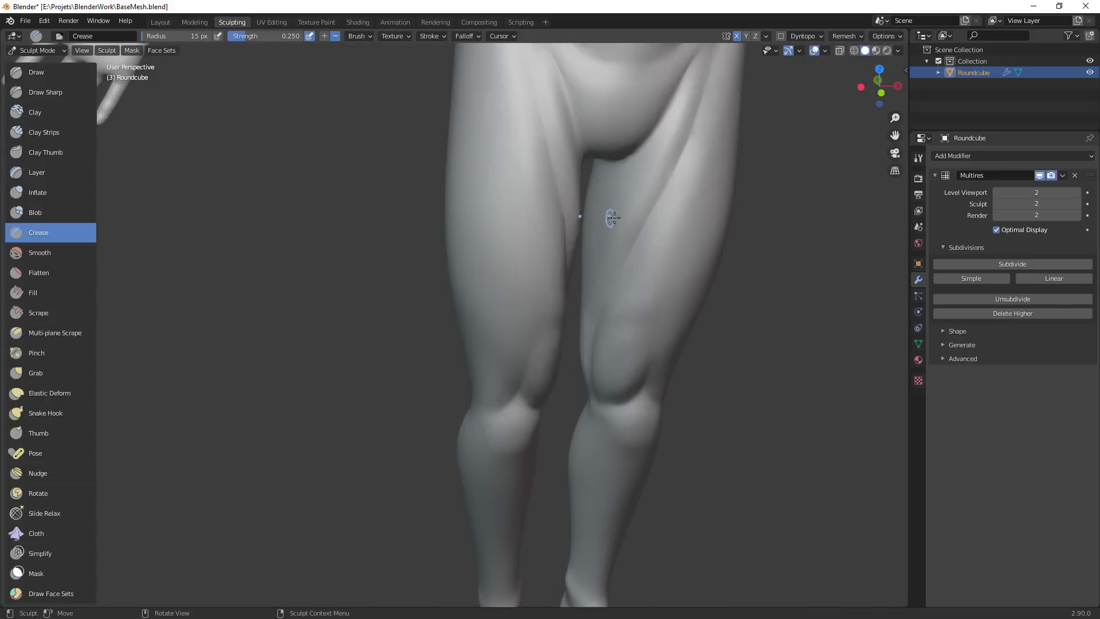
drag(626, 162, 641, 137)
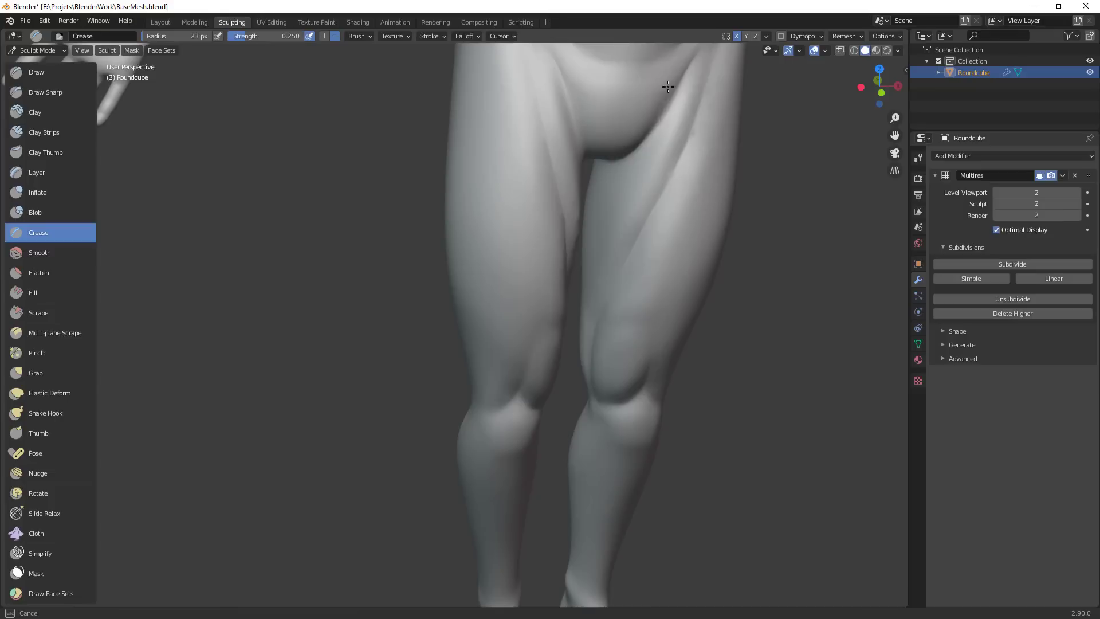
mouse_move(614, 161)
middle_down()
mouse_move(661, 145)
mouse_move(603, 169)
middle_up()
key(f)
click(652, 127)
drag(658, 108, 621, 168)
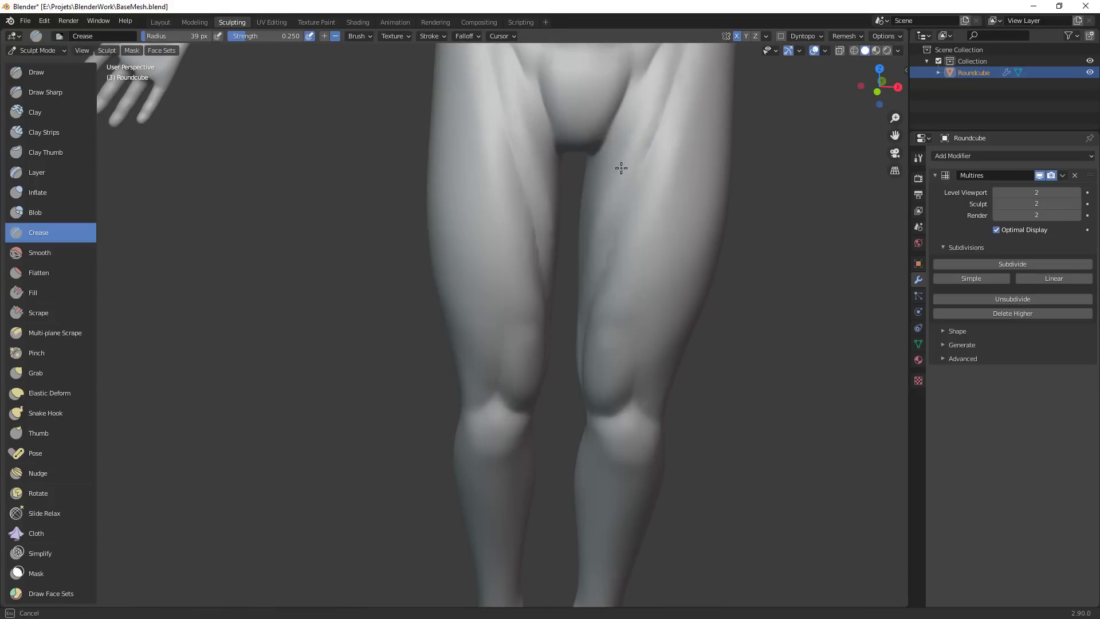
drag(587, 247, 582, 287)
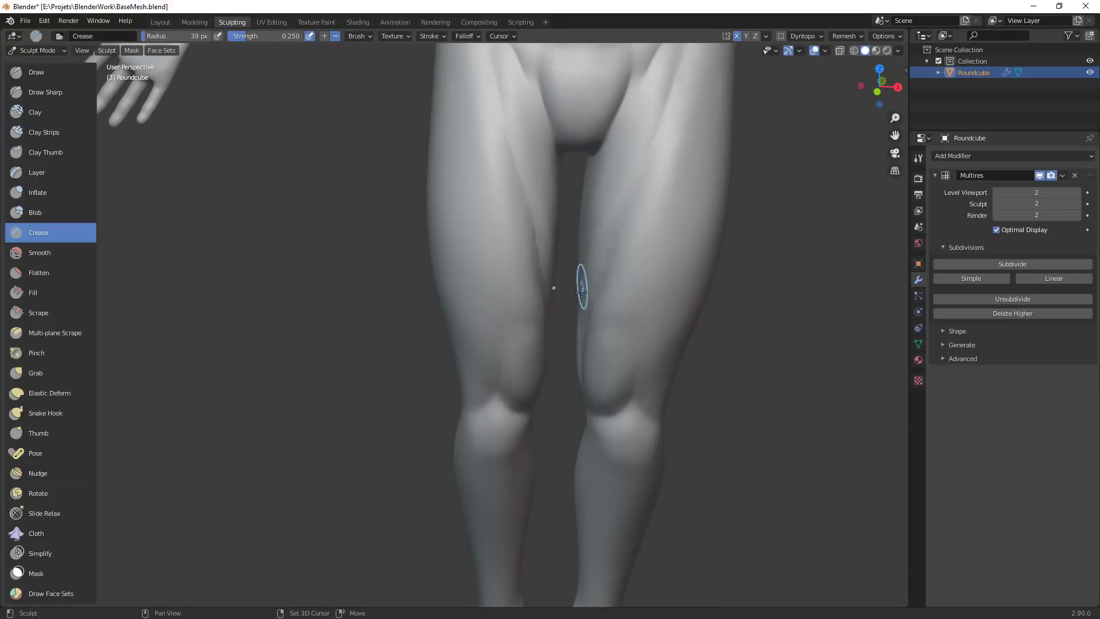
Reshape the inner thigh muscle just above the knee with the Grab brush at 81 px and 57 px radii
key(g)
key(f)
click(597, 360)
drag(595, 360, 582, 368)
mouse_move(618, 361)
ctrl+middle_down()
mouse_move(631, 418)
mouse_move(616, 403)
ctrl+middle_up()
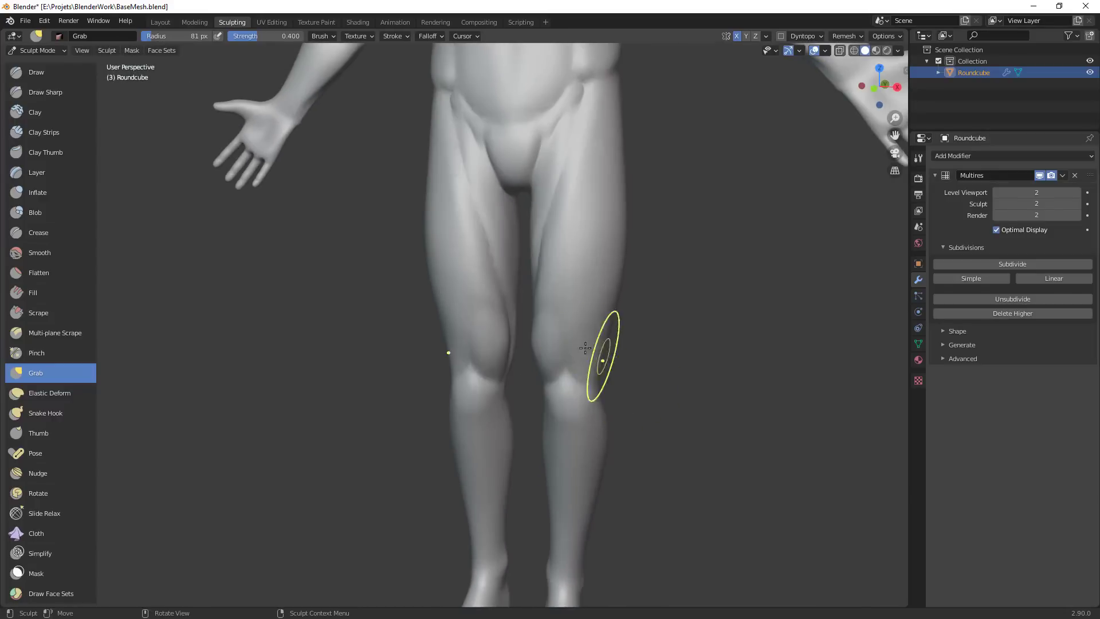
key(f)
click(533, 366)
drag(542, 366, 536, 338)
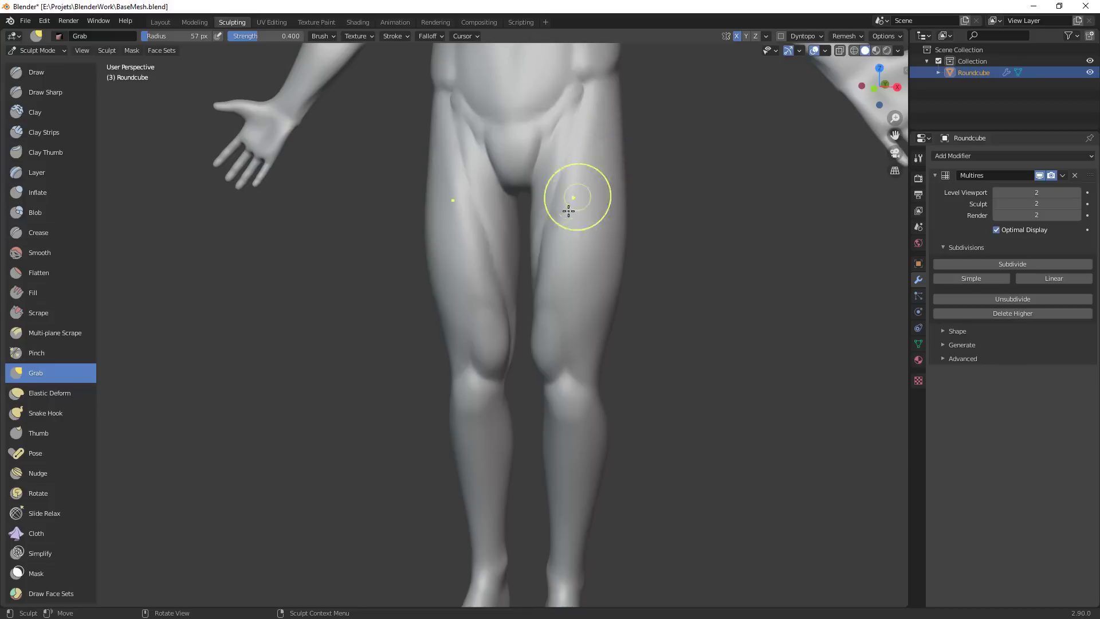
Fine-tune the thigh and knee shapes with the Grab brush at 125 px and 35 px radii
middle_drag(632, 275, 632, 275)
scroll(632, 275, down, 4)
key(f)
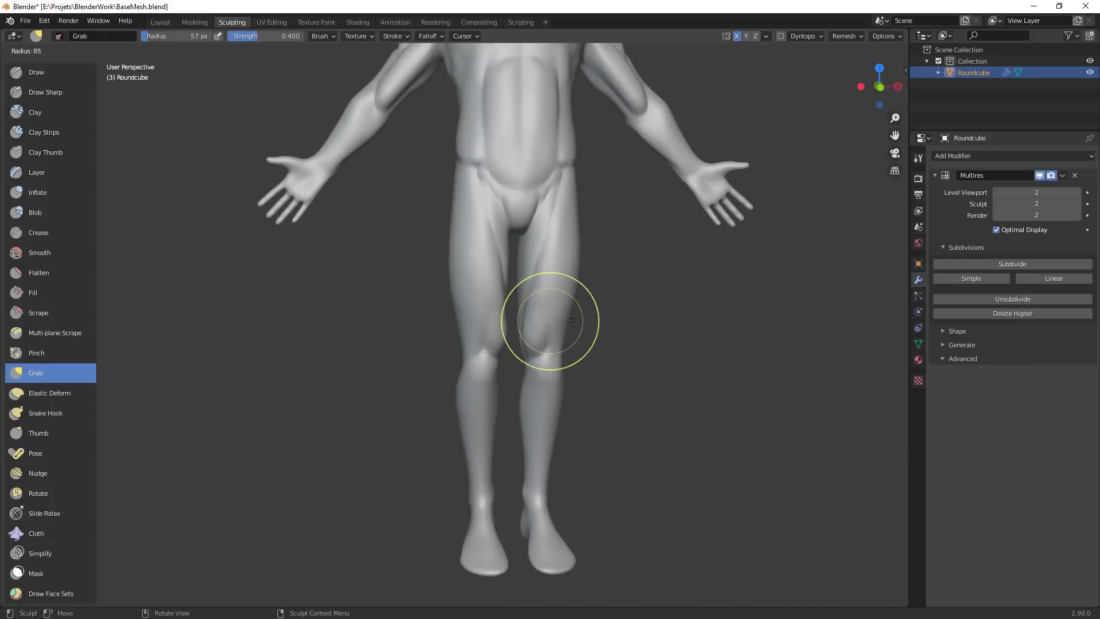
click(544, 349)
key(f)
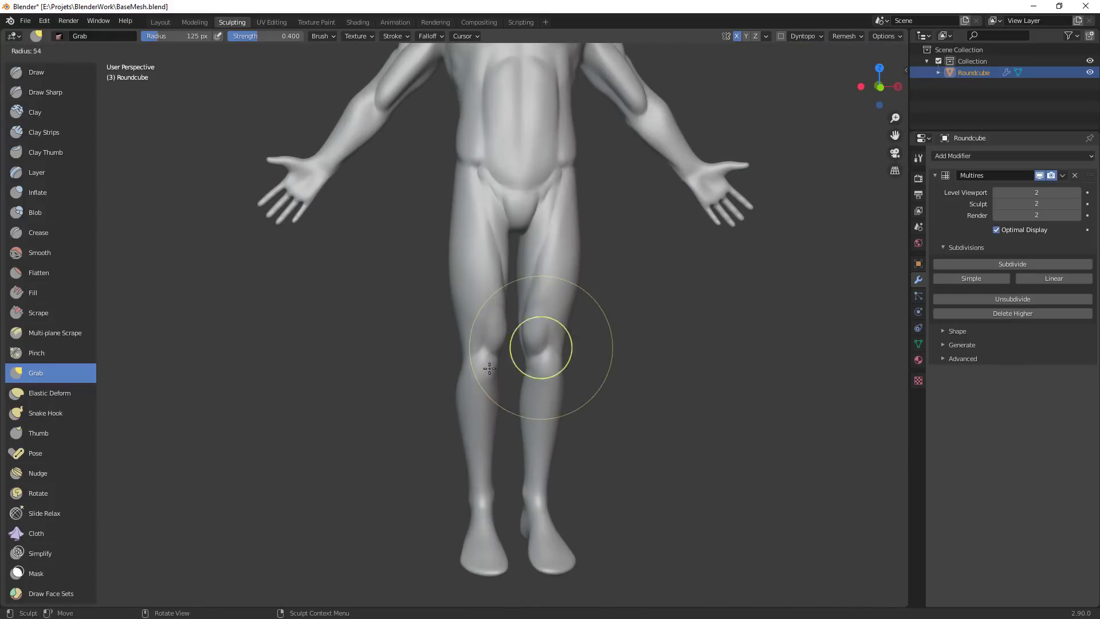
click(524, 346)
scroll(526, 349, up, 5)
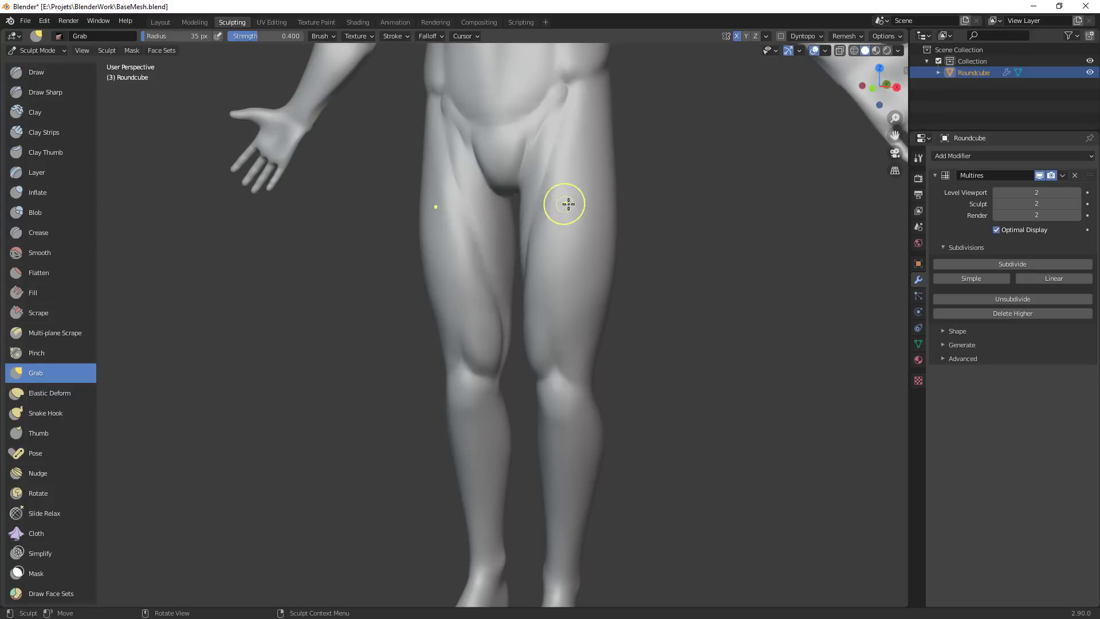
scroll(568, 204, down, 6)
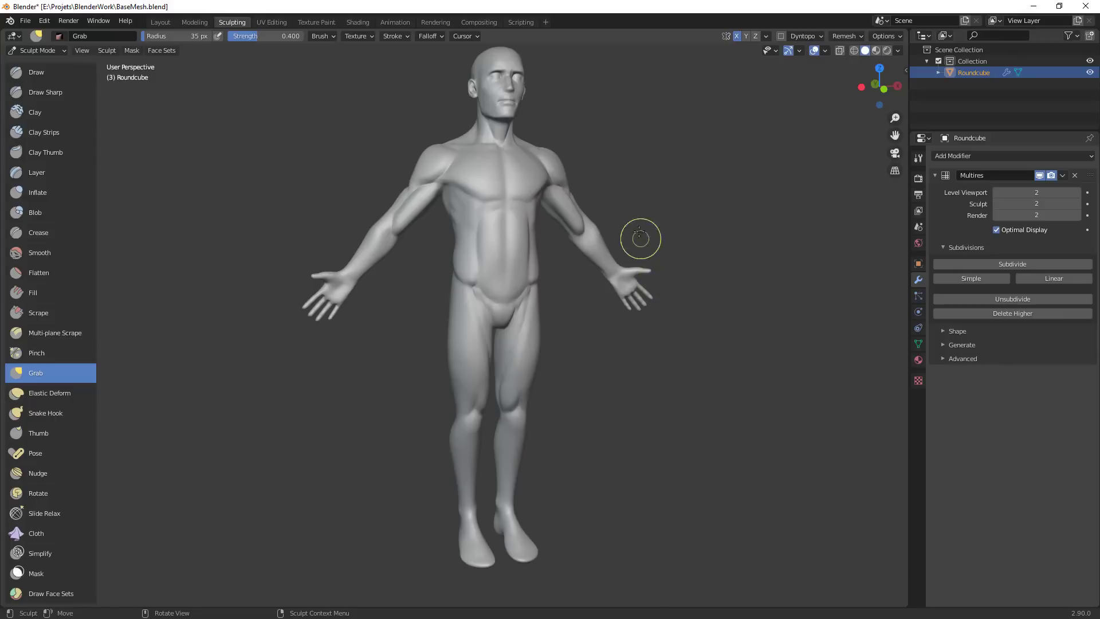
Build up the muscle on the front of the upper thigh with Clay Strips at a 26 px radius
middle_drag(640, 237, 585, 321)
scroll(584, 321, up, 3)
key(shift+c)
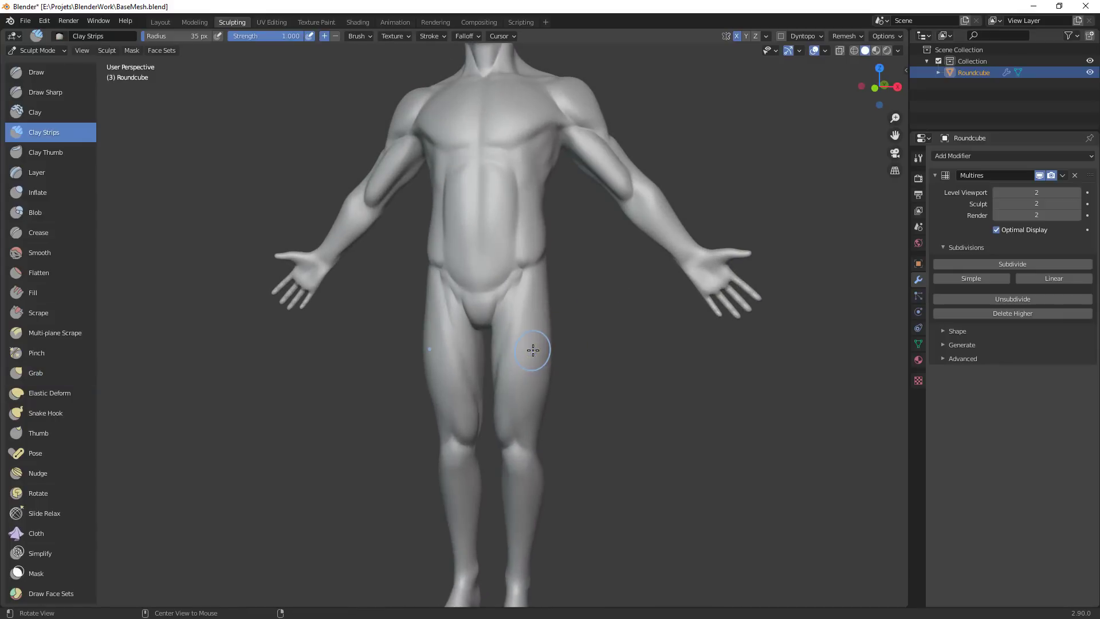
alt+shift+drag(575, 366, 585, 322)
key(f)
click(527, 275)
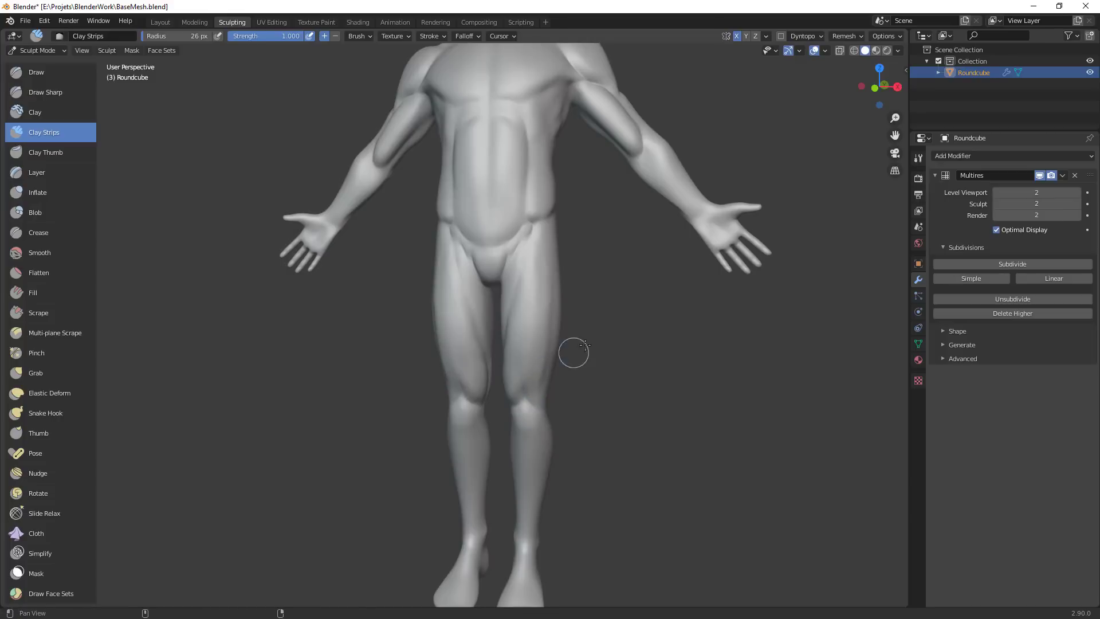
Add volume to the outer thigh muscle above the knee with Clay Strips at a 41 px radius
shift+middle_drag(585, 344, 585, 288)
scroll(585, 288, up, 1)
key(f)
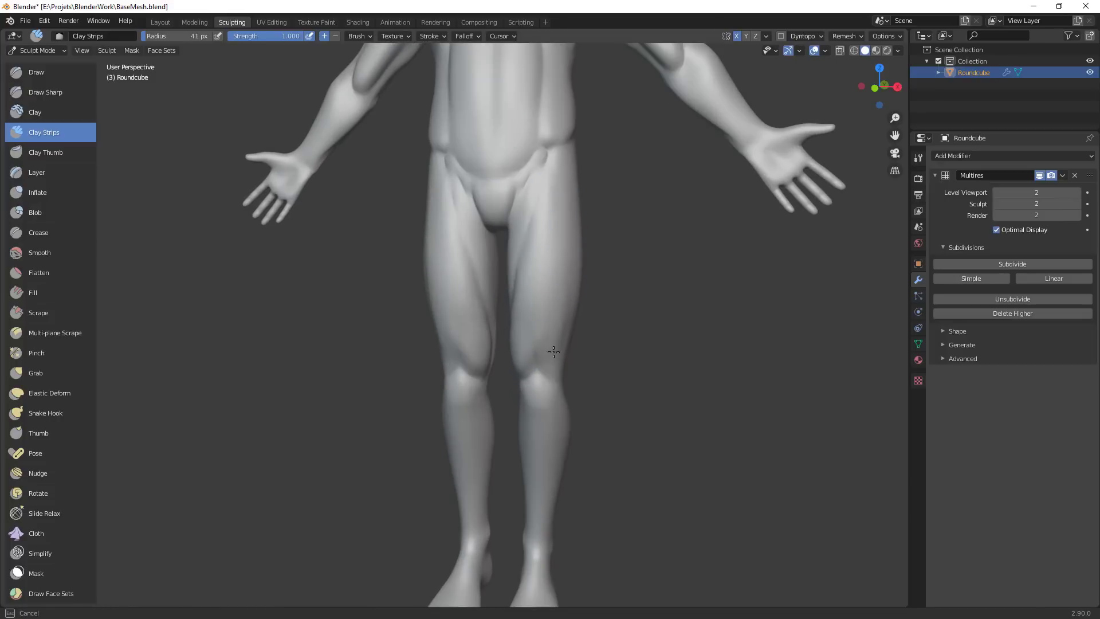
click(554, 352)
middle_drag(556, 344, 568, 330)
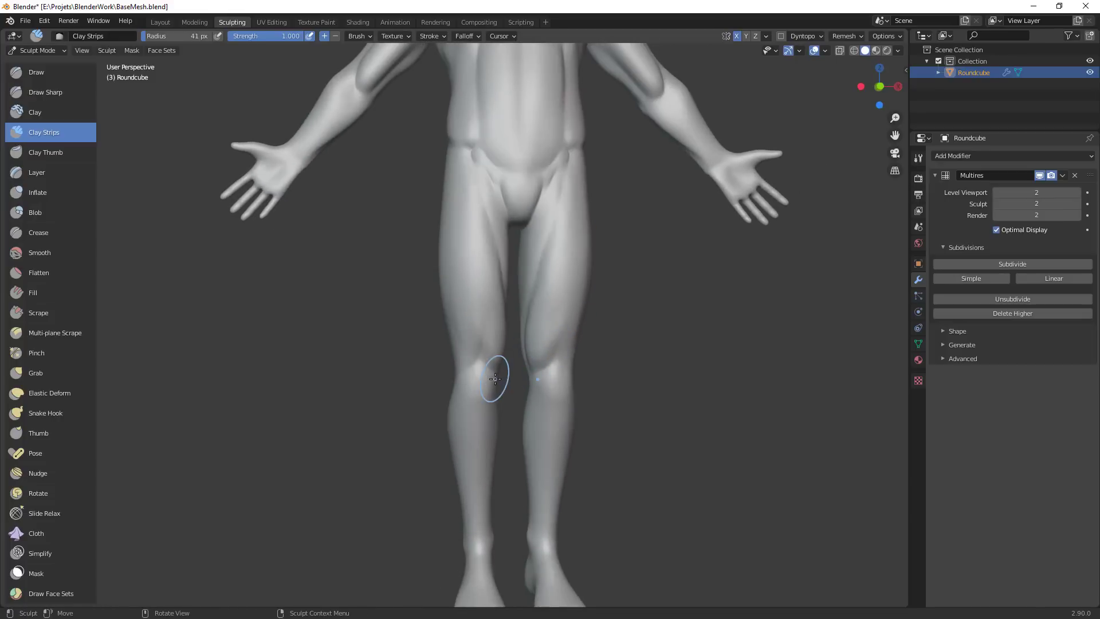
Build up the thigh muscle just above the knee with Clay Strips at a 41 px radius
middle_drag(623, 297, 491, 379)
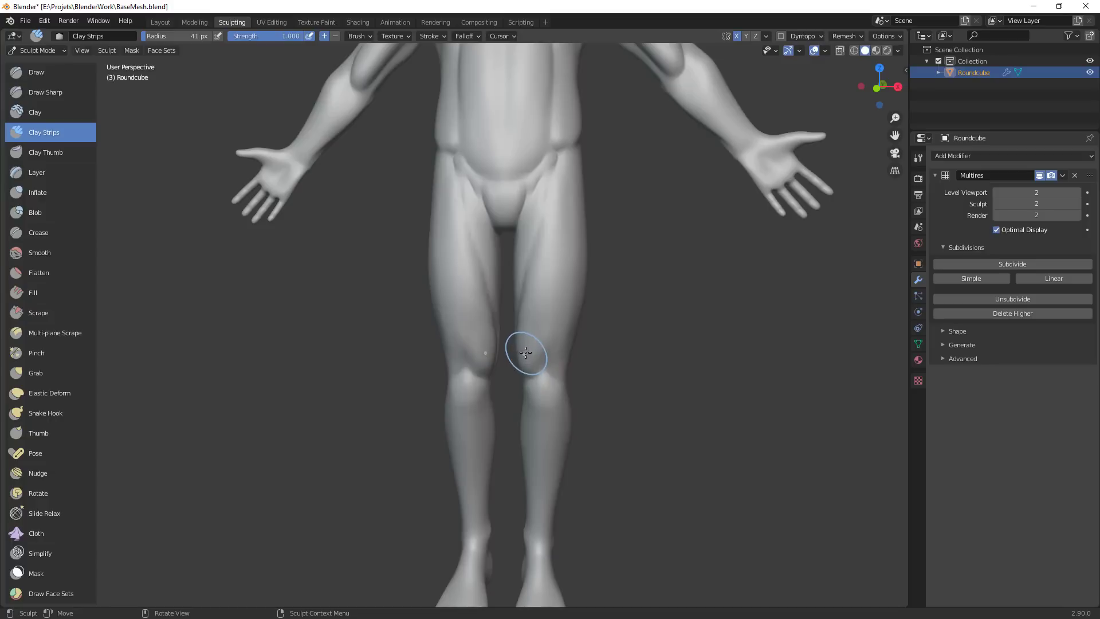
drag(526, 352, 571, 306)
key(f)
click(550, 322)
Sculpt the upper edge of the kneecap with Clay Strips at a 29 px radius
shift+middle_drag(560, 361, 546, 290)
scroll(550, 278, up, 2)
key(f)
click(542, 287)
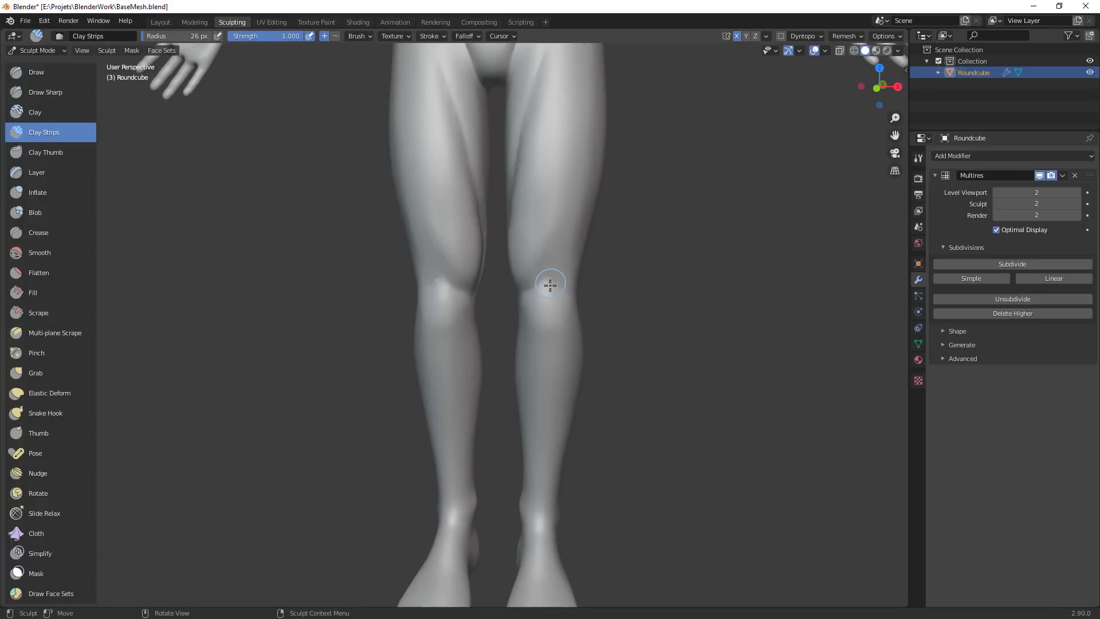
key(f)
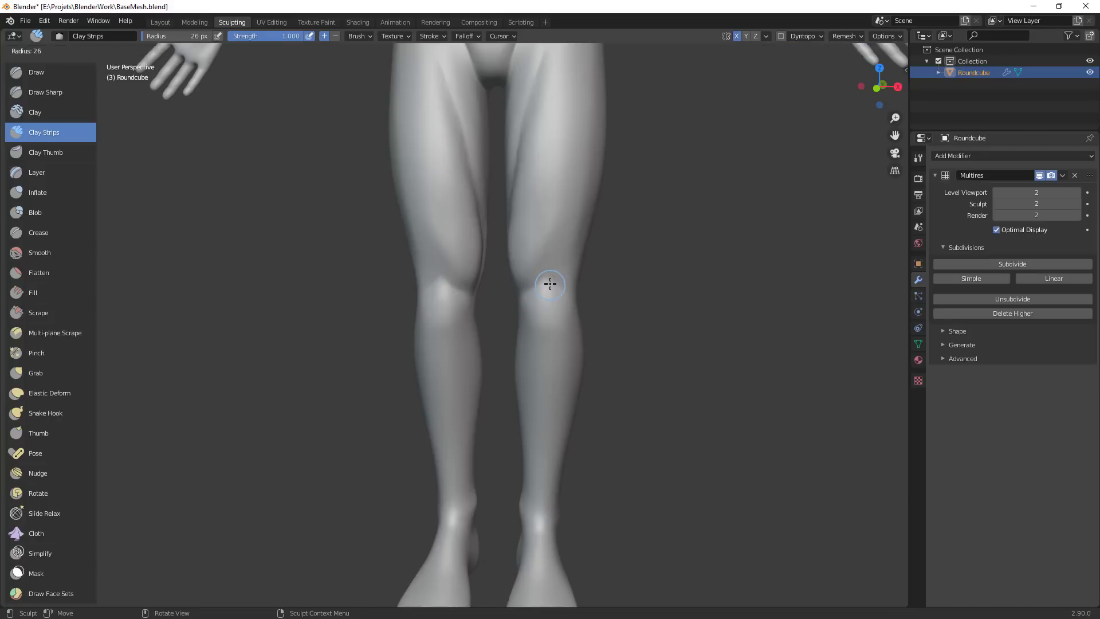
click(551, 270)
drag(551, 270, 547, 294)
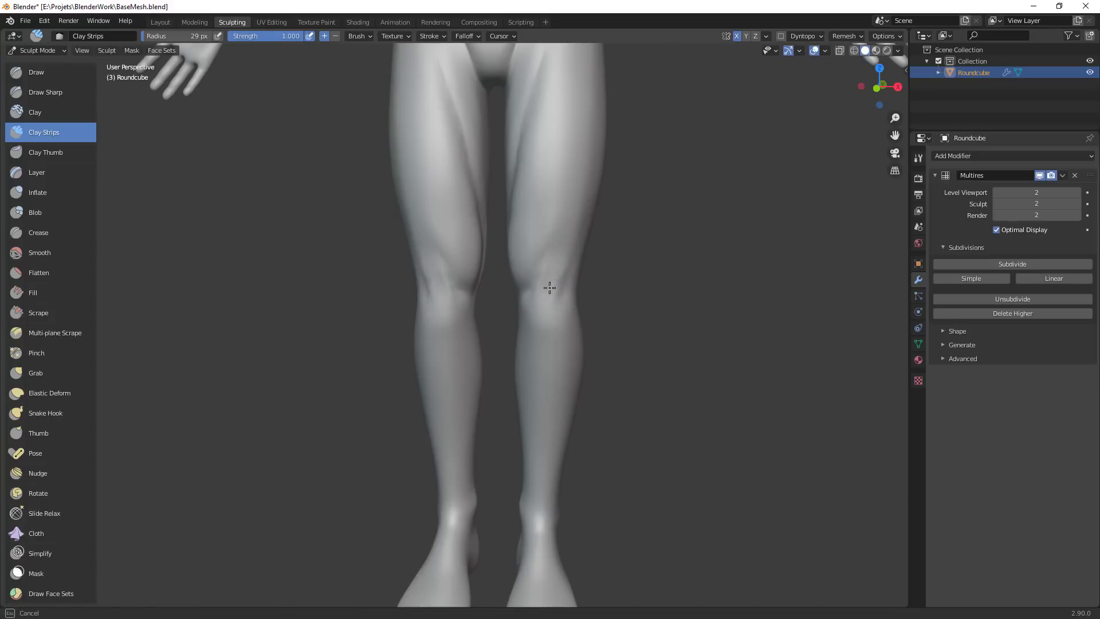
Build up the front of the kneecap with Clay Strips at a 32 px radius
shift+middle_drag(589, 278, 559, 246)
key(f)
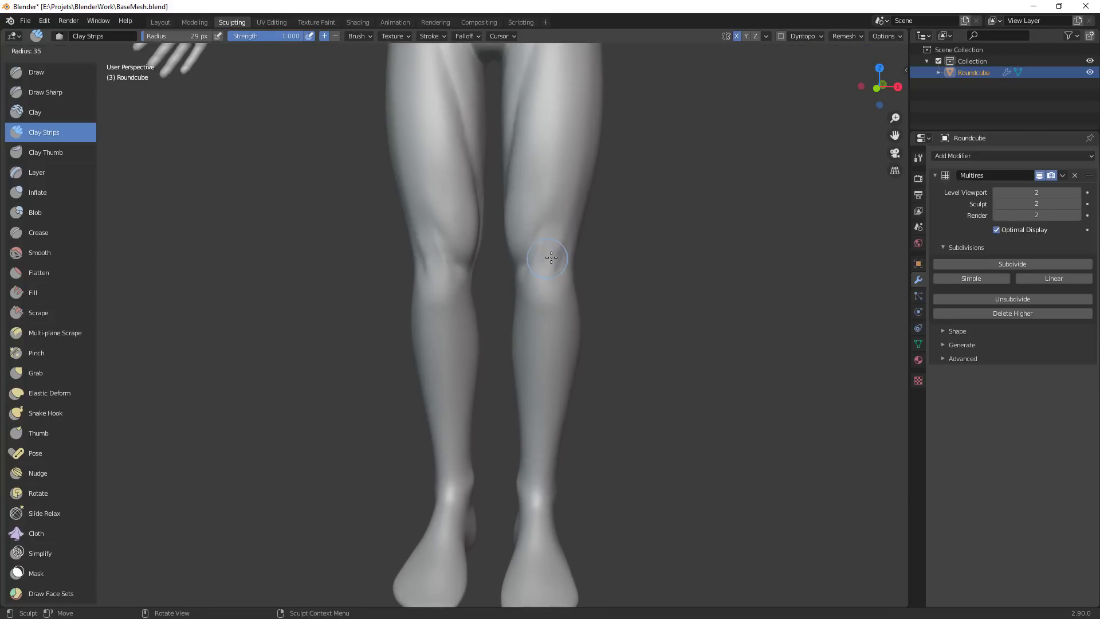
click(545, 265)
drag(545, 266, 547, 285)
key(f)
click(542, 278)
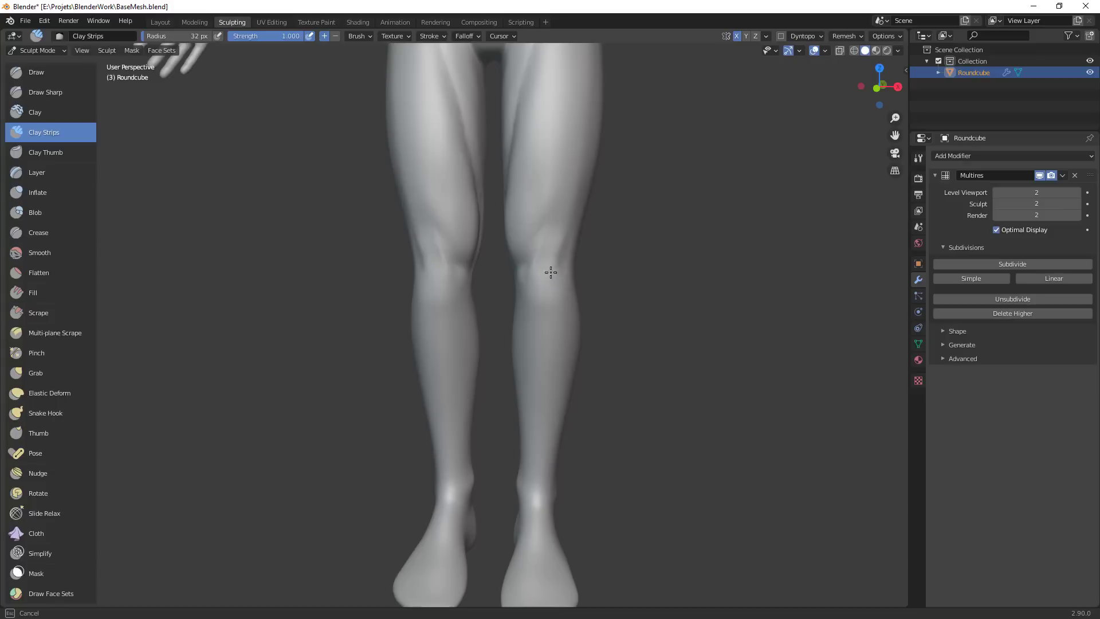
Define the sides and lower edge of the kneecap with Clay Strips at a 21 px radius
key(f)
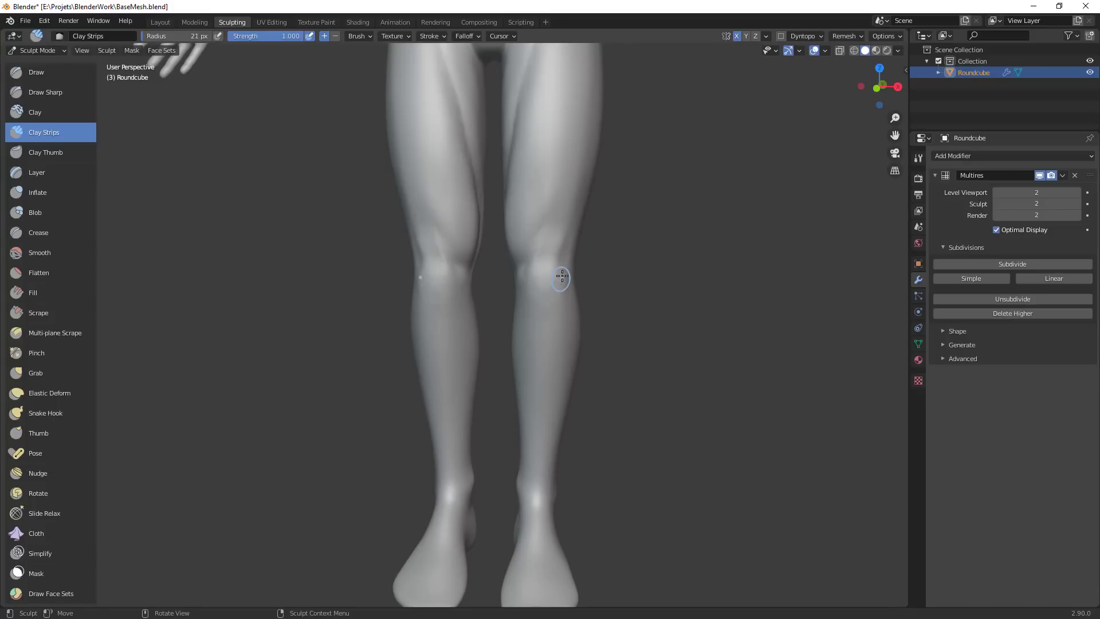
click(564, 279)
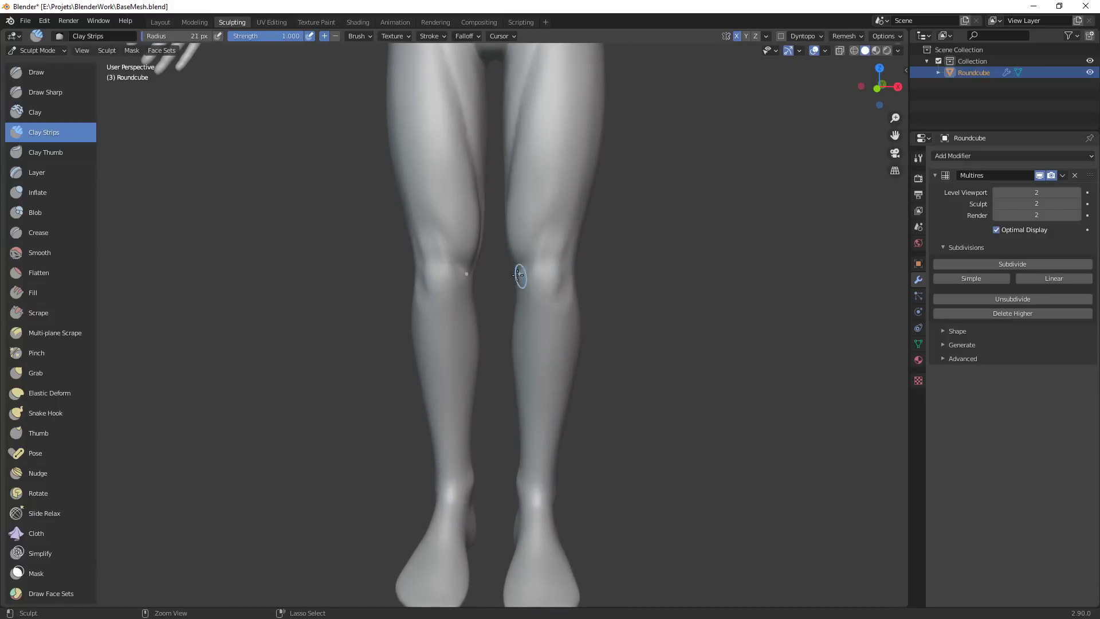
key(f)
click(555, 236)
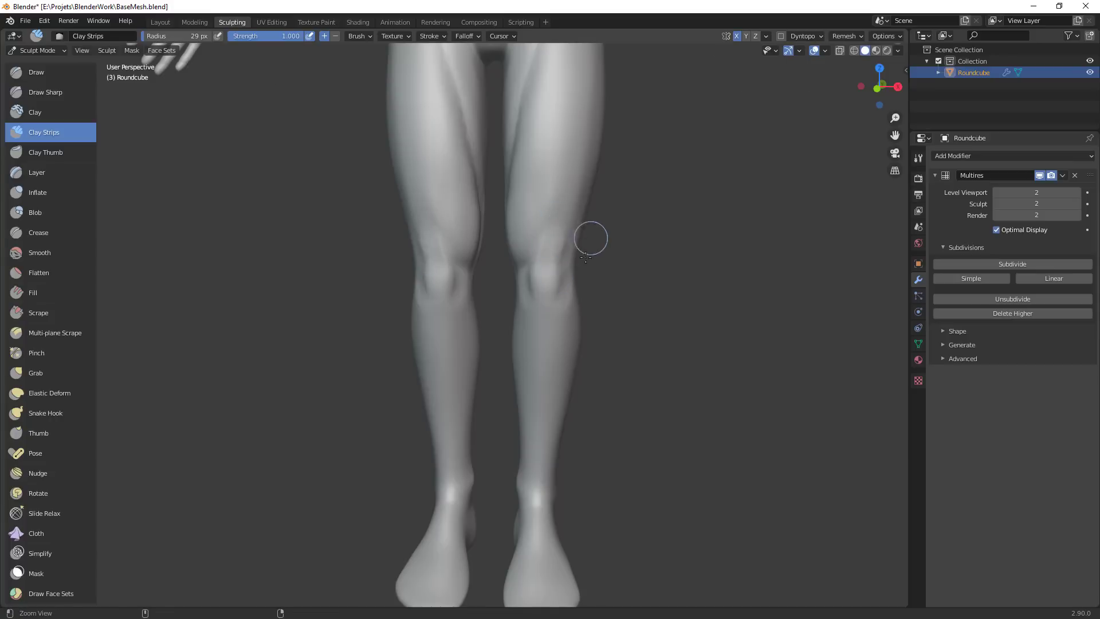
Refine the area just below the kneecap with Clay Strips at a 14 px radius
scroll(589, 236, down, 5)
key(f)
click(534, 177)
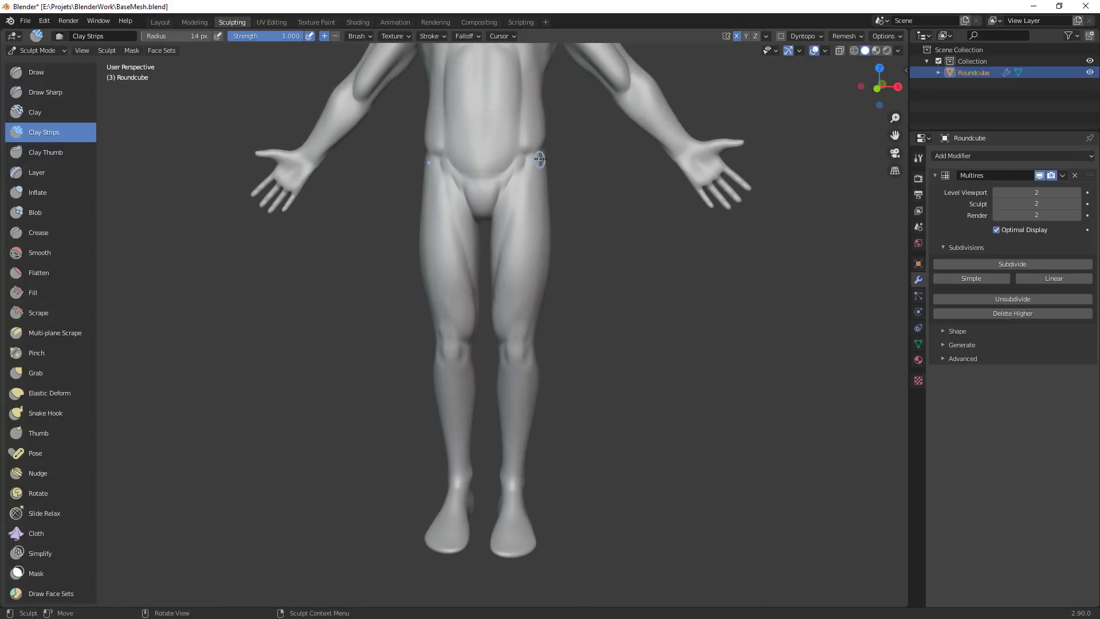
shift+middle_drag(545, 162, 605, 245)
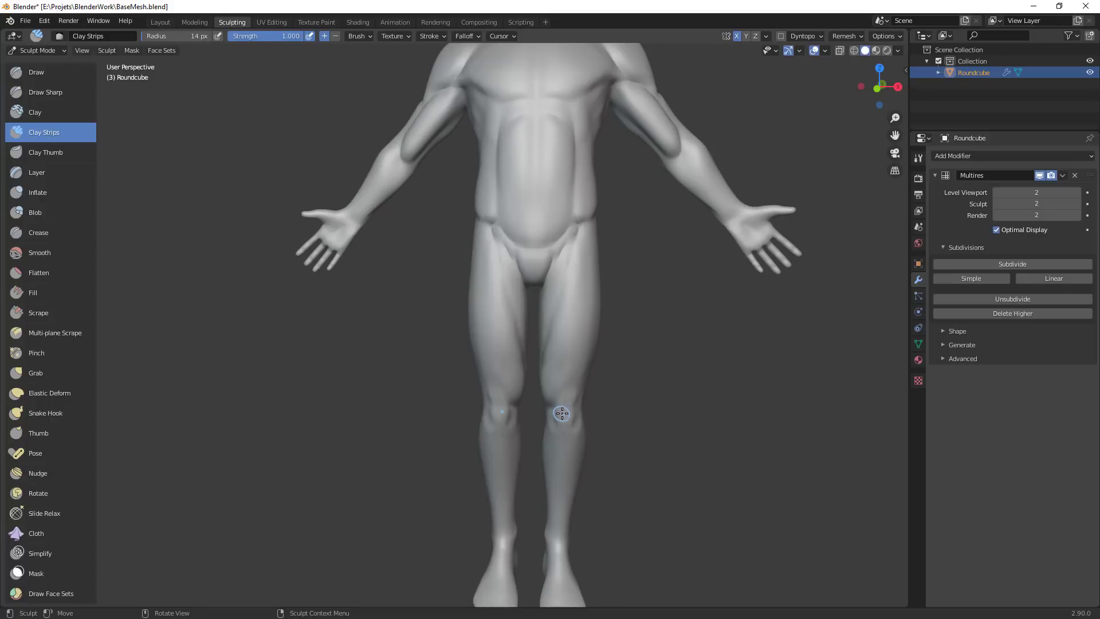
shift+middle_drag(562, 413, 560, 273)
scroll(560, 273, up, 3)
drag(627, 244, 627, 249)
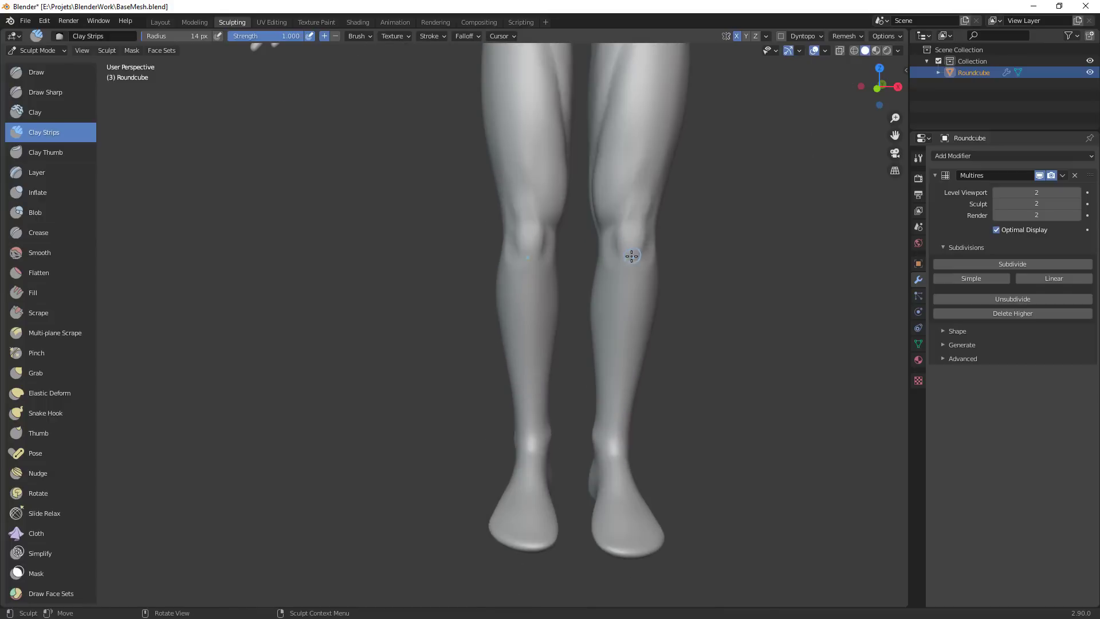
Raise the shinbone ridge from below the knee to the ankle with Clay Strips at a 21 px radius
key(f)
click(633, 257)
shift+middle_drag(631, 283, 614, 267)
key(f)
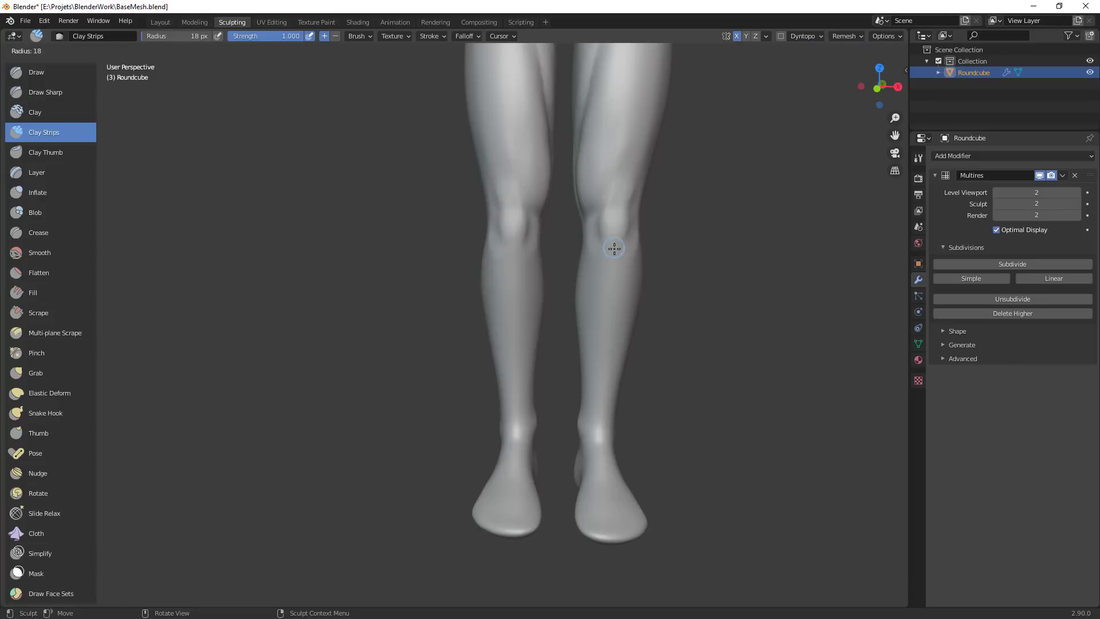
click(614, 248)
drag(600, 248, 611, 319)
drag(610, 320, 602, 379)
drag(610, 266, 588, 411)
Strengthen the shin form from an angled view with further Clay Strips strokes below the knee
middle_drag(609, 367, 638, 342)
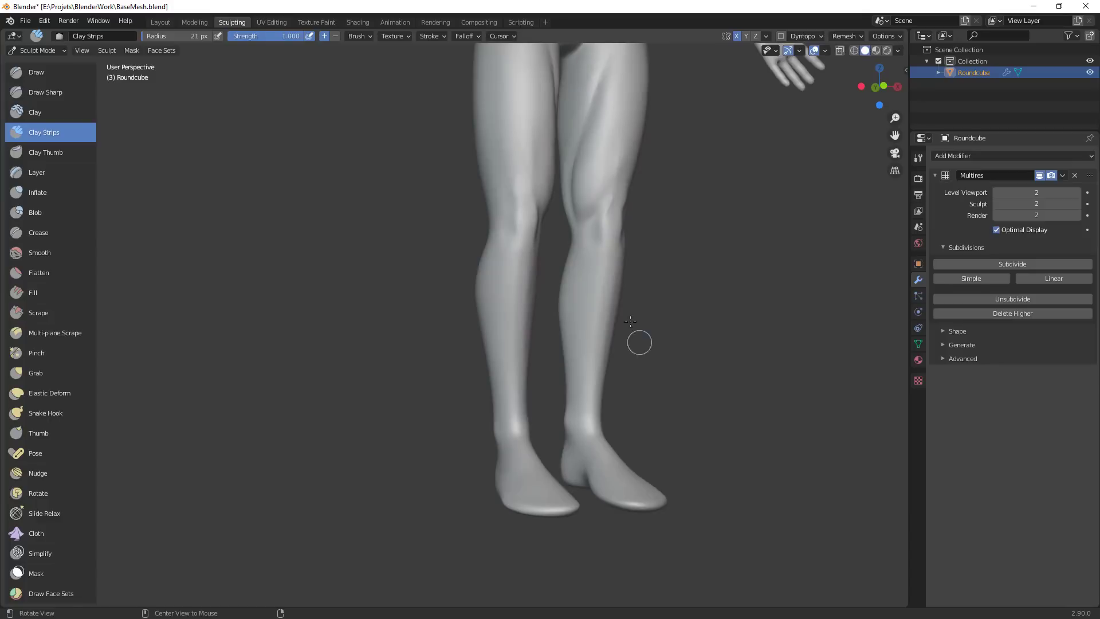
key(f)
click(606, 297)
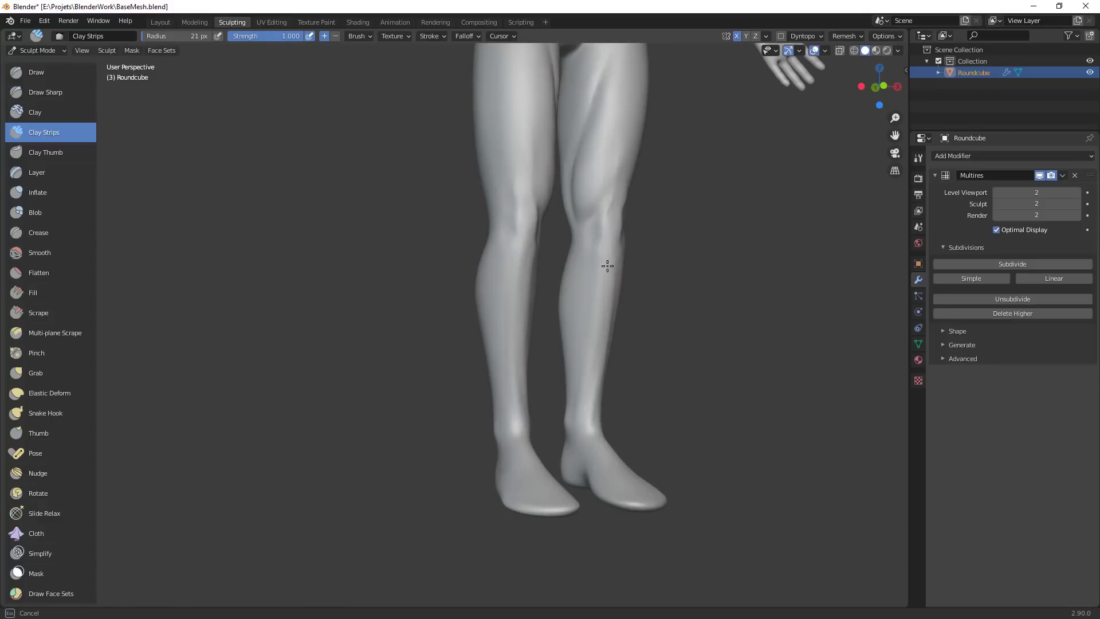
scroll(617, 412, down, 2)
middle_drag(647, 414, 618, 343)
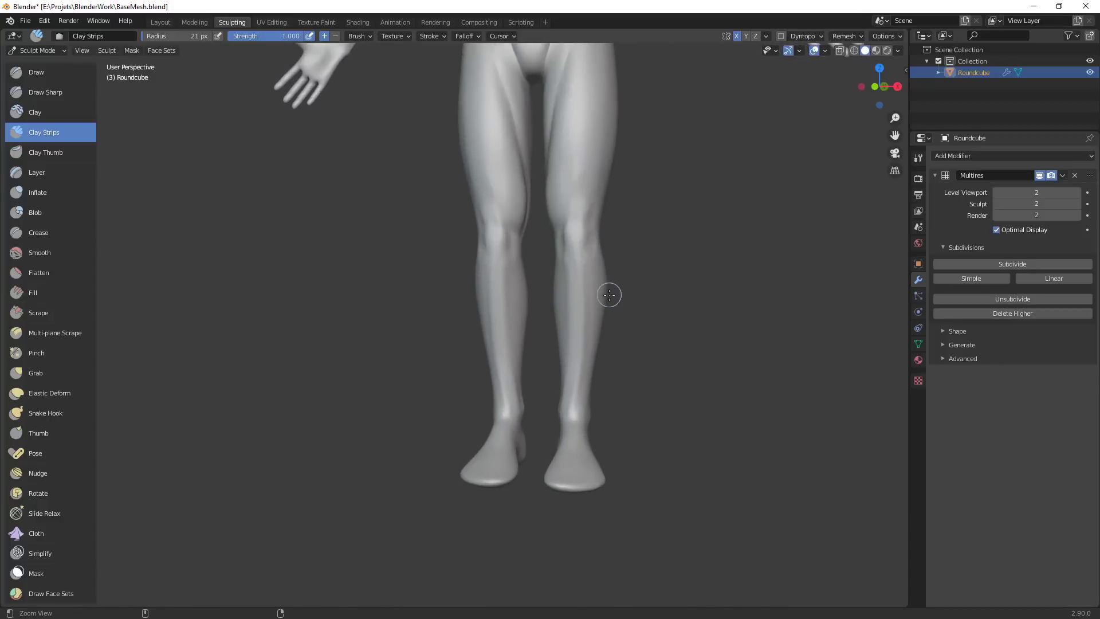
Reshape the area below the knee in front view with the Grab brush at 54 px and 40 px radii
key(KP_1)
scroll(632, 252, up, 4)
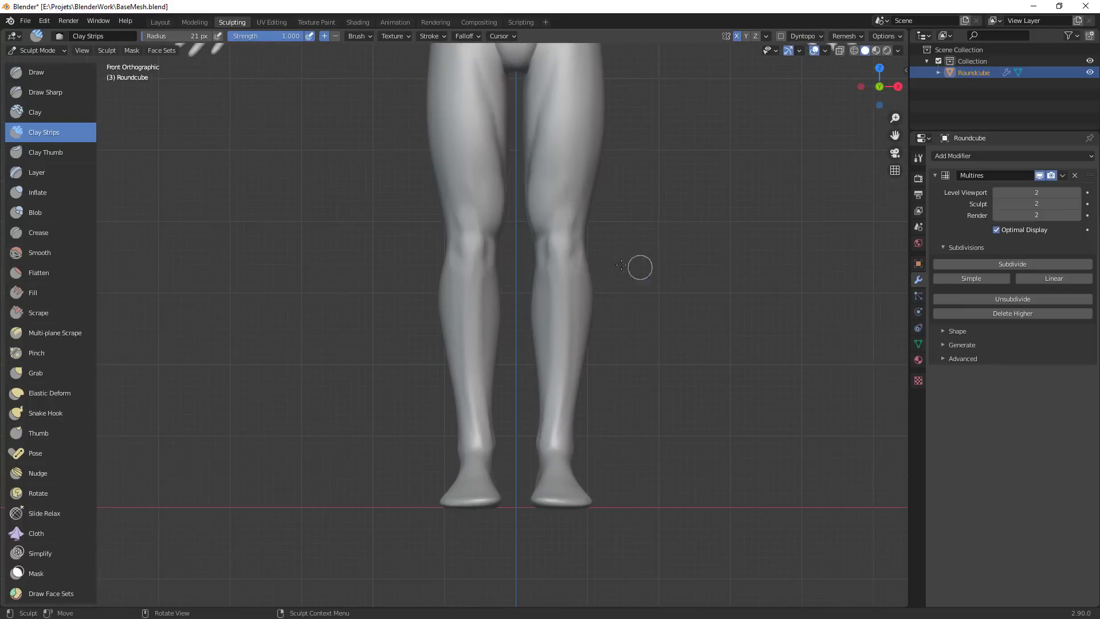
key(g)
key(f)
click(564, 275)
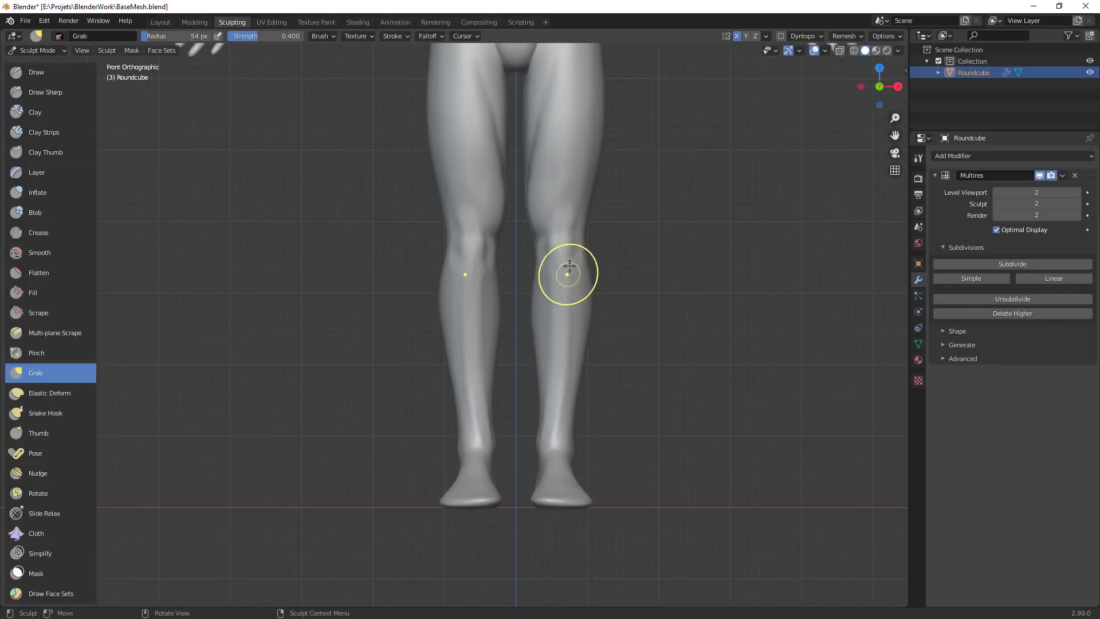
mouse_move(555, 284)
mouse_down()
mouse_move(574, 267)
mouse_move(571, 310)
mouse_move(569, 297)
mouse_move(552, 316)
mouse_up()
key(f)
click(546, 300)
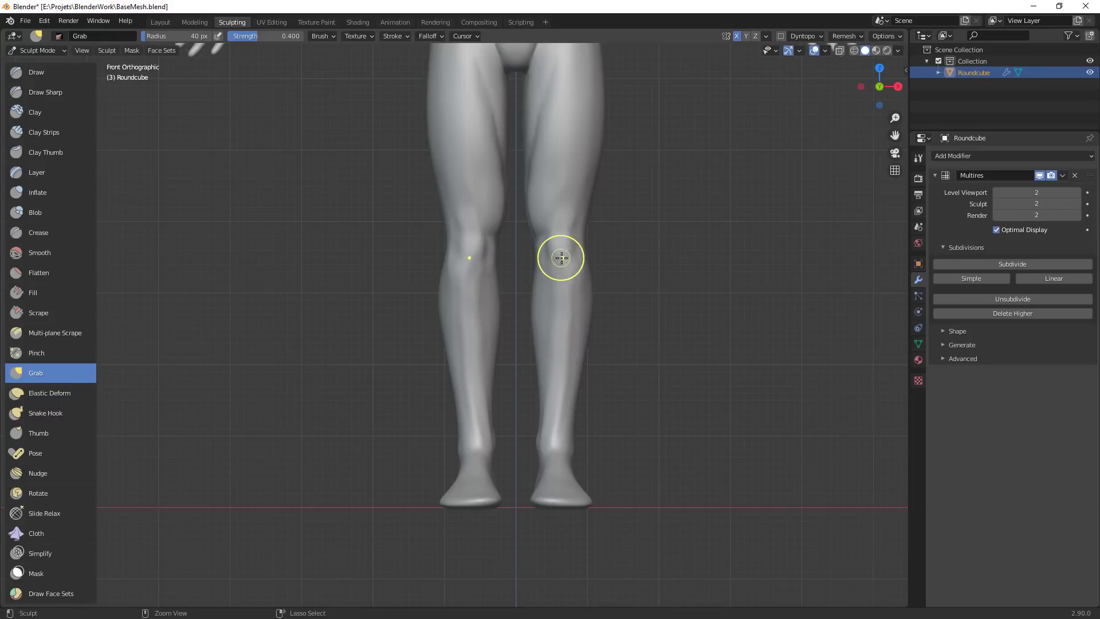
Adjust the shin contour down toward the ankle with the Grab brush at a 44 px radius
key(f)
click(550, 292)
key(f)
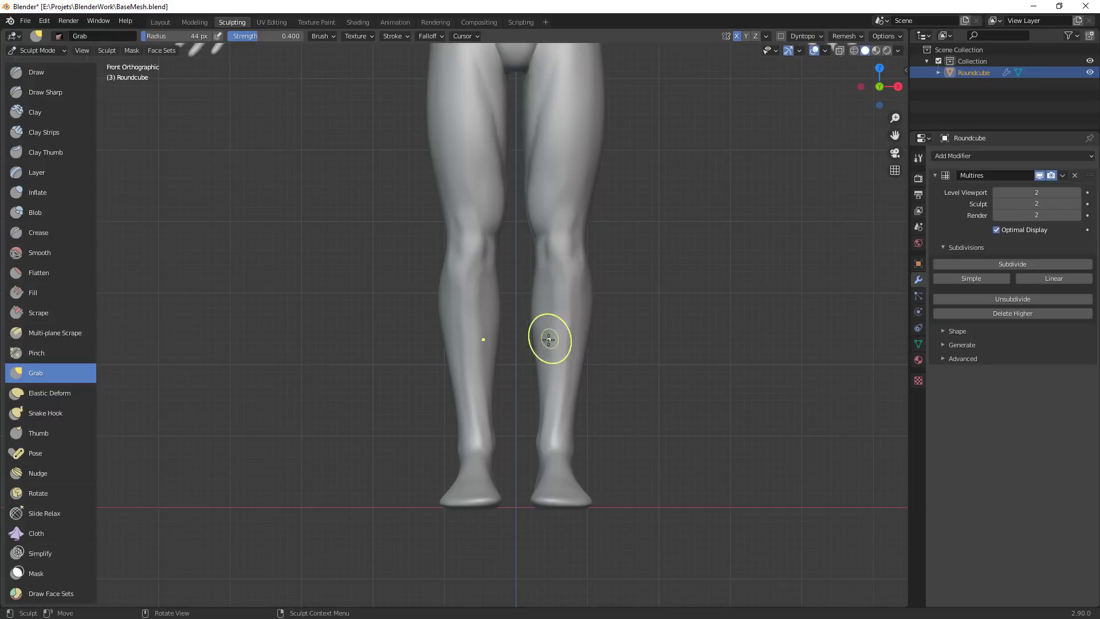
click(567, 349)
drag(568, 349, 553, 449)
Carve the edges of the shinbone along the lower leg with the Crease brush at a 29 px radius
key(shift+c)
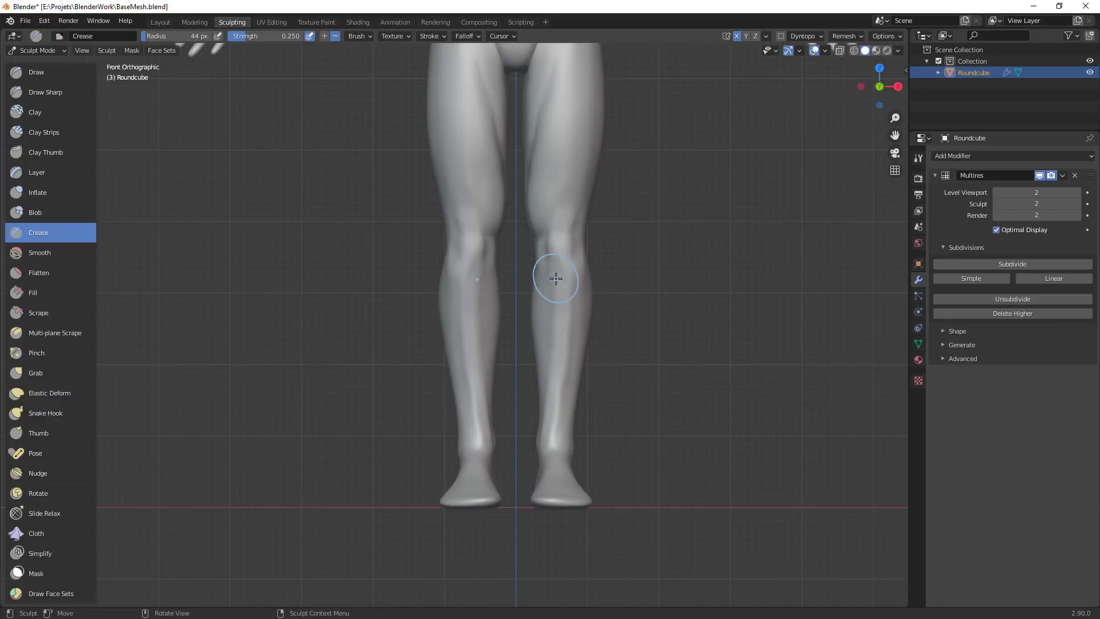
scroll(555, 253, up, 2)
mouse_move(556, 253)
middle_down()
mouse_move(574, 262)
mouse_move(569, 271)
middle_up()
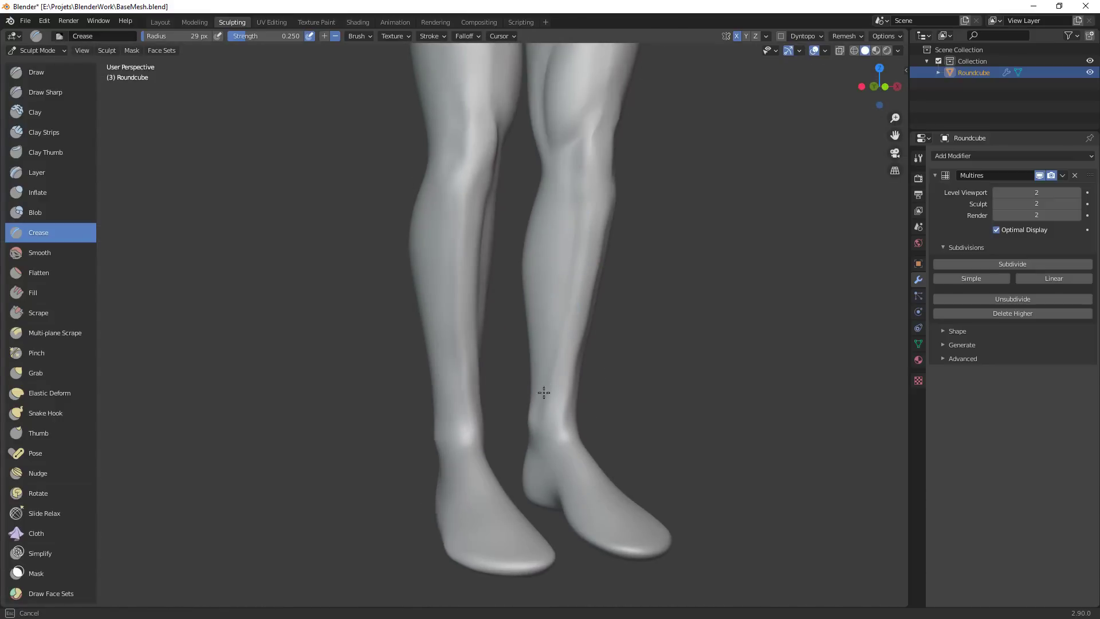
middle_drag(608, 321, 574, 316)
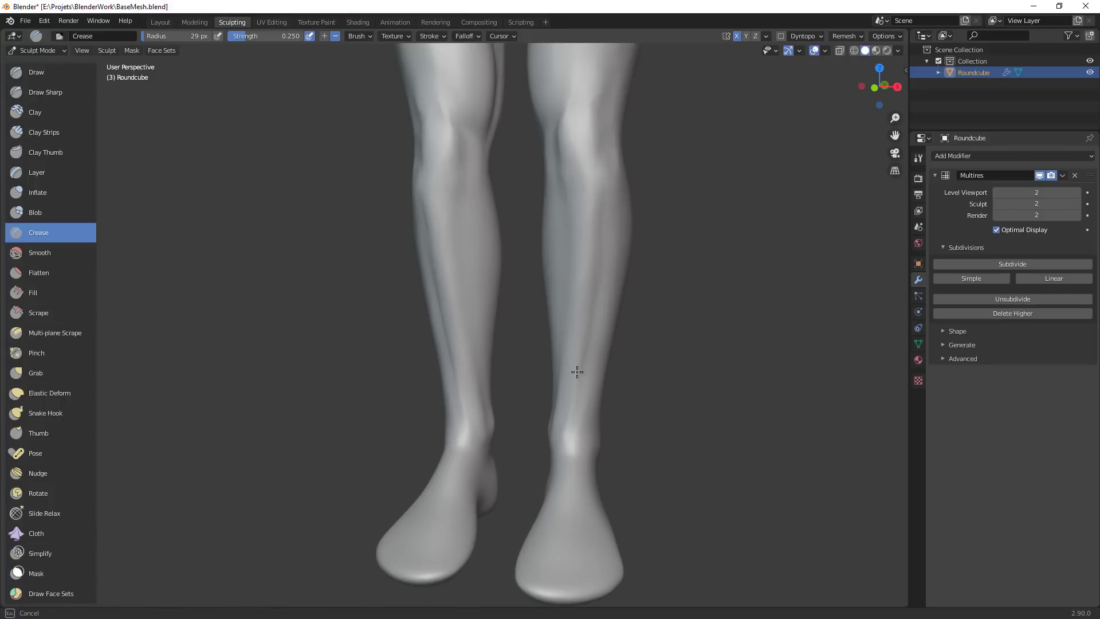
mouse_move(577, 372)
middle_down()
mouse_move(616, 353)
mouse_move(634, 422)
mouse_move(642, 418)
mouse_move(616, 338)
mouse_move(474, 343)
mouse_move(481, 327)
middle_up()
Reshape the front profile of the knee in right view with the Grab brush at 91 px and 70 px radii
key(g)
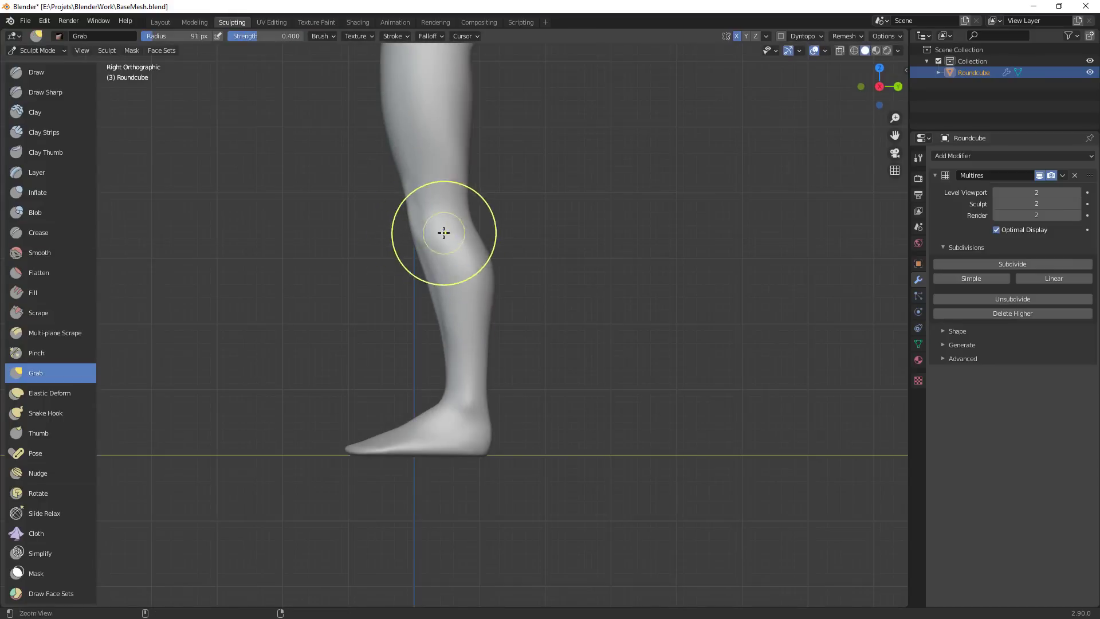
scroll(443, 232, up, 3)
drag(391, 195, 404, 238)
key(f)
click(423, 173)
shift+middle_drag(397, 170, 451, 247)
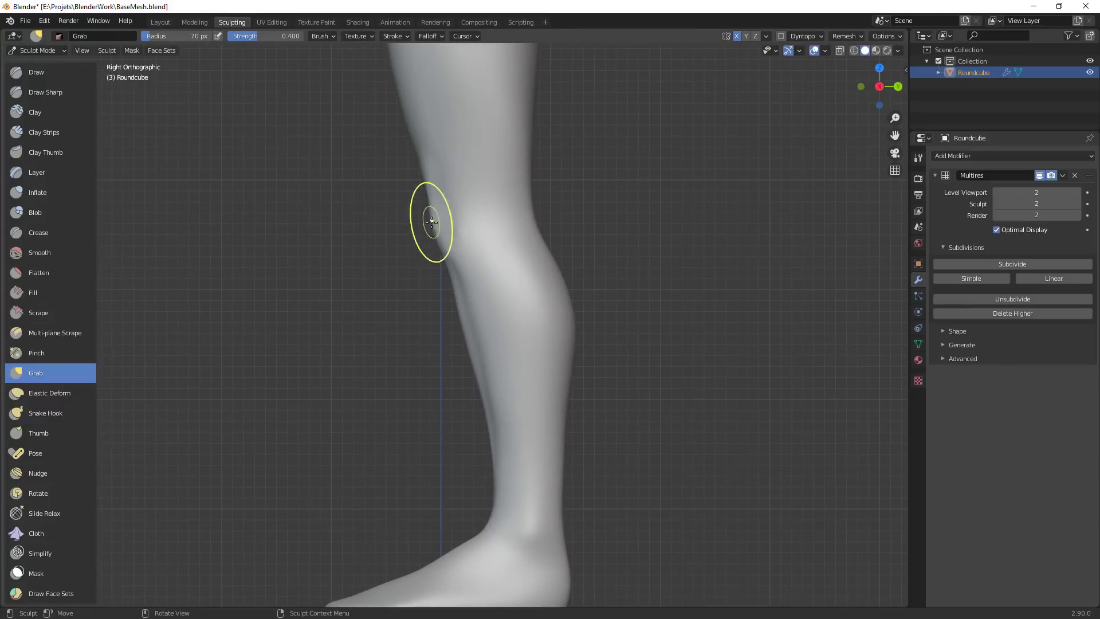
drag(430, 220, 425, 226)
Reposition the kneecap and the surface around it from low angles with the Grab brush
mouse_move(401, 263)
middle_down()
mouse_move(533, 261)
mouse_move(572, 198)
middle_up()
scroll(605, 259, up, 2)
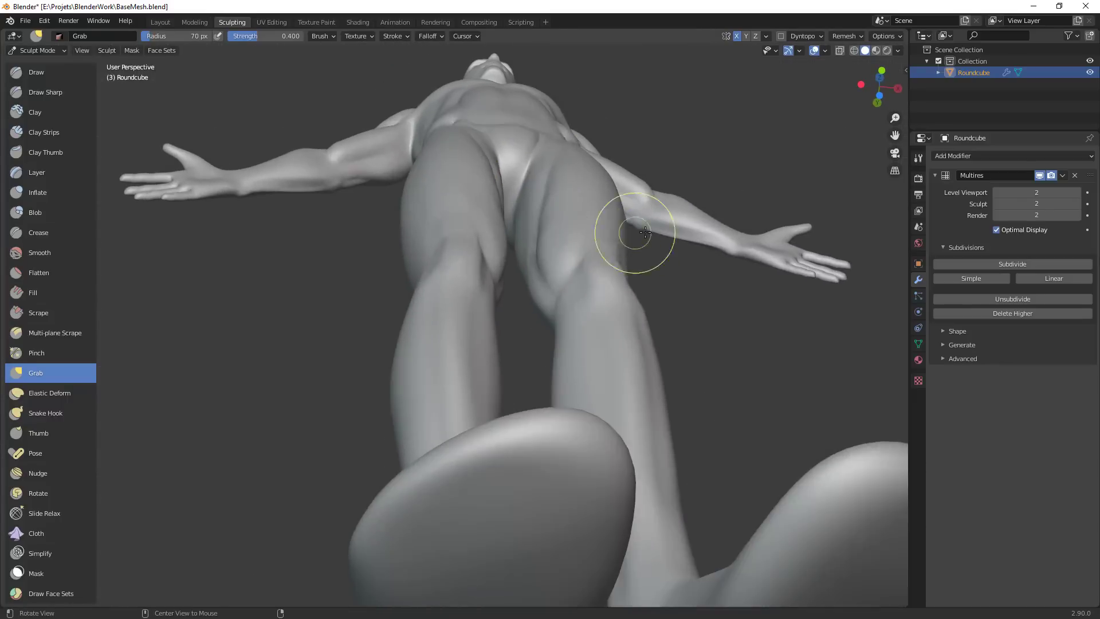
middle_drag(634, 236, 601, 213)
key(f)
click(616, 238)
drag(616, 238, 597, 224)
mouse_move(594, 232)
middle_down()
mouse_move(710, 312)
mouse_move(691, 299)
middle_up()
drag(592, 237, 580, 235)
mouse_move(586, 236)
mouse_down()
mouse_move(574, 232)
mouse_move(577, 261)
mouse_up()
Refine the kneecap's side silhouette with the Grab brush at 85 px and 90 px radii
mouse_move(687, 278)
middle_down()
mouse_move(519, 302)
mouse_move(502, 265)
middle_up()
key(f)
click(471, 245)
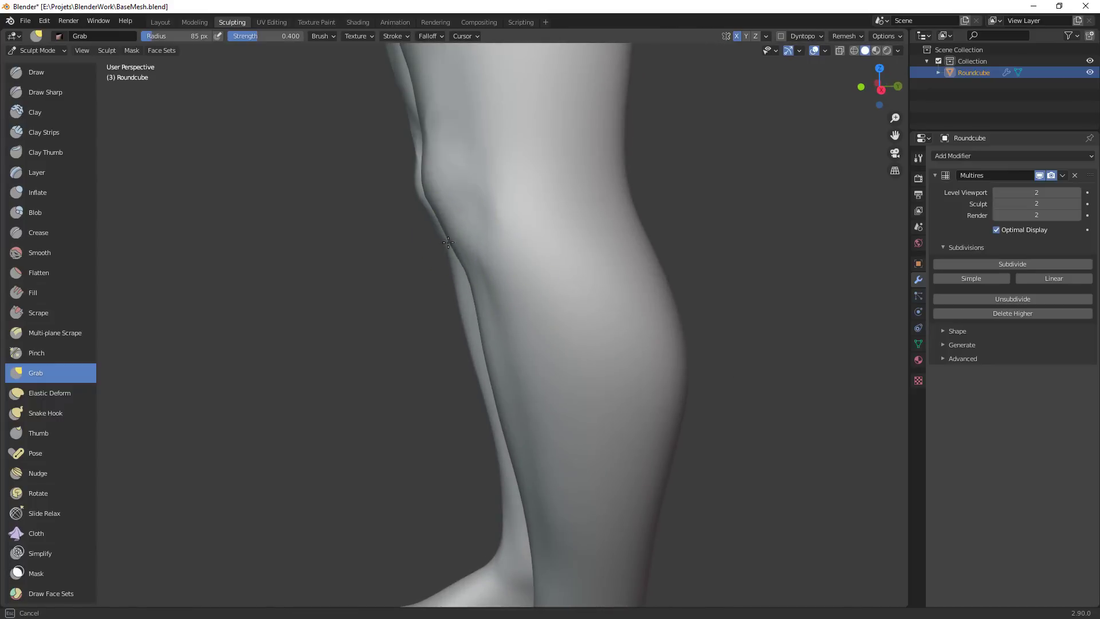
drag(439, 223, 448, 223)
drag(429, 187, 450, 226)
shift+middle_drag(452, 226, 506, 221)
key(f)
click(504, 236)
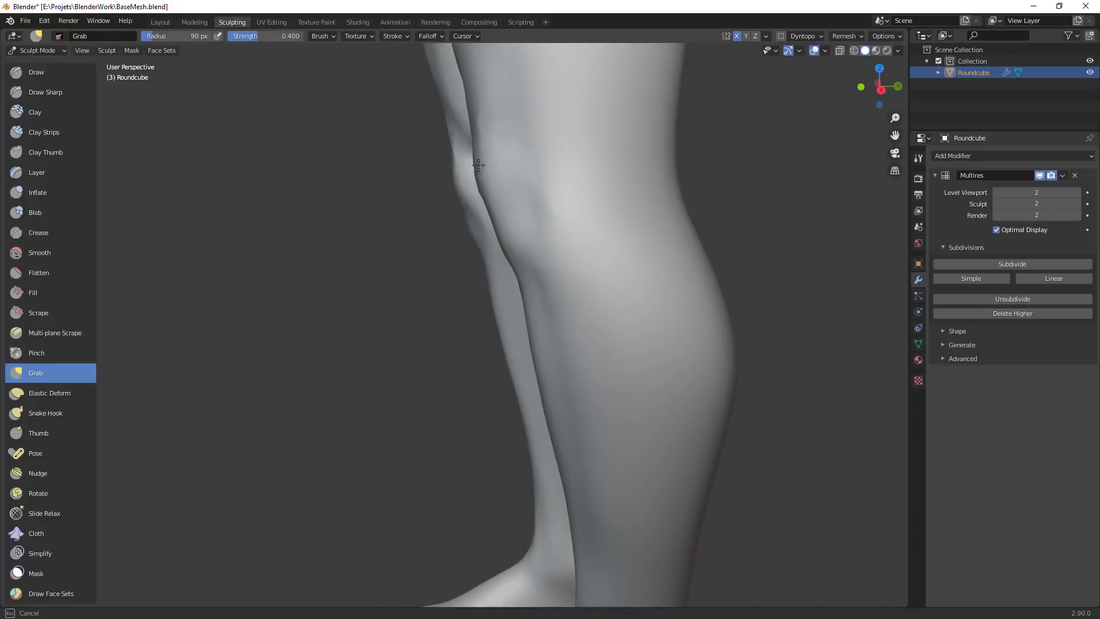
Adjust the knee contour in front view with the Grab brush at a 59 px radius
scroll(513, 359, down, 3)
key(KP_1)
scroll(650, 287, up, 4)
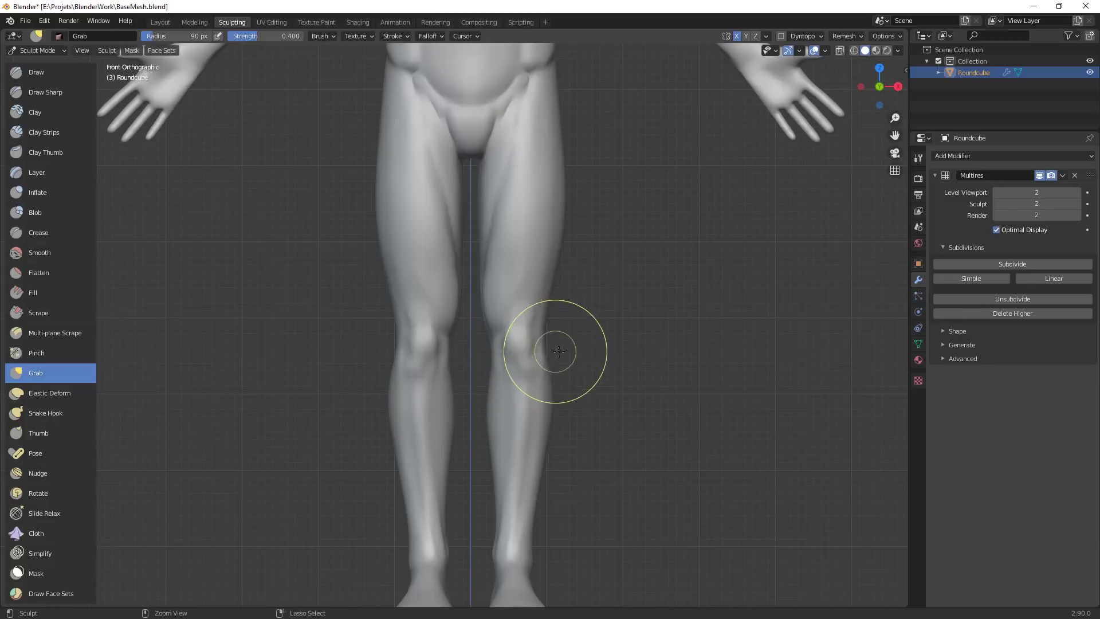
mouse_move(557, 351)
shift+middle_down()
mouse_move(551, 308)
mouse_move(576, 277)
shift+middle_up()
key(f)
click(537, 303)
Reshape the inner knee and calf outline with the Grab brush at 83 px and 105 px radii
key(f)
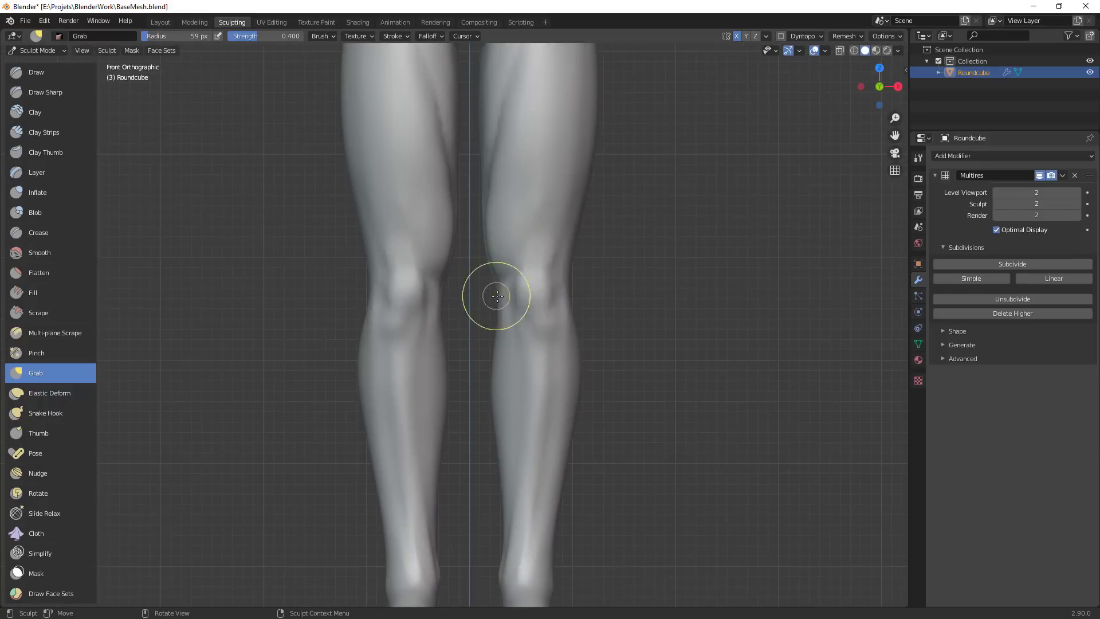
click(502, 289)
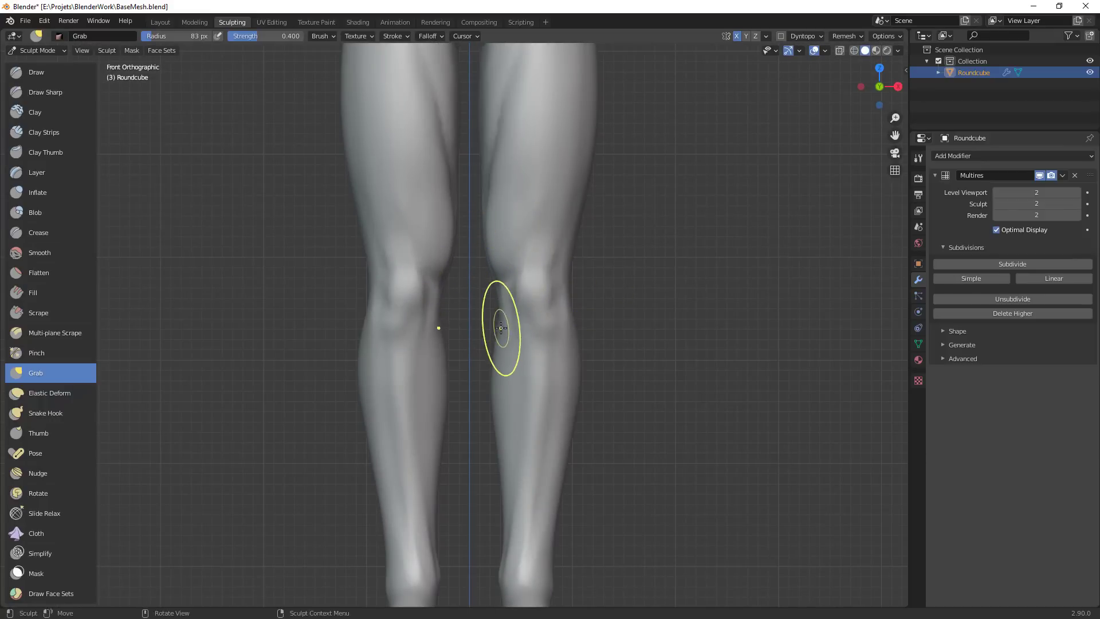
key(f)
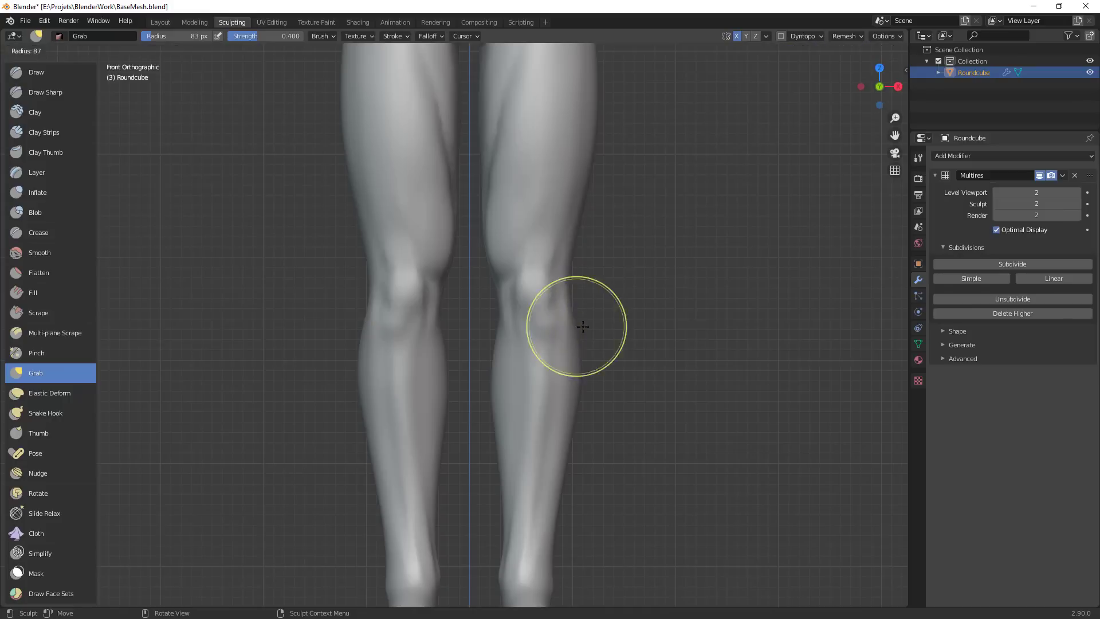
click(578, 338)
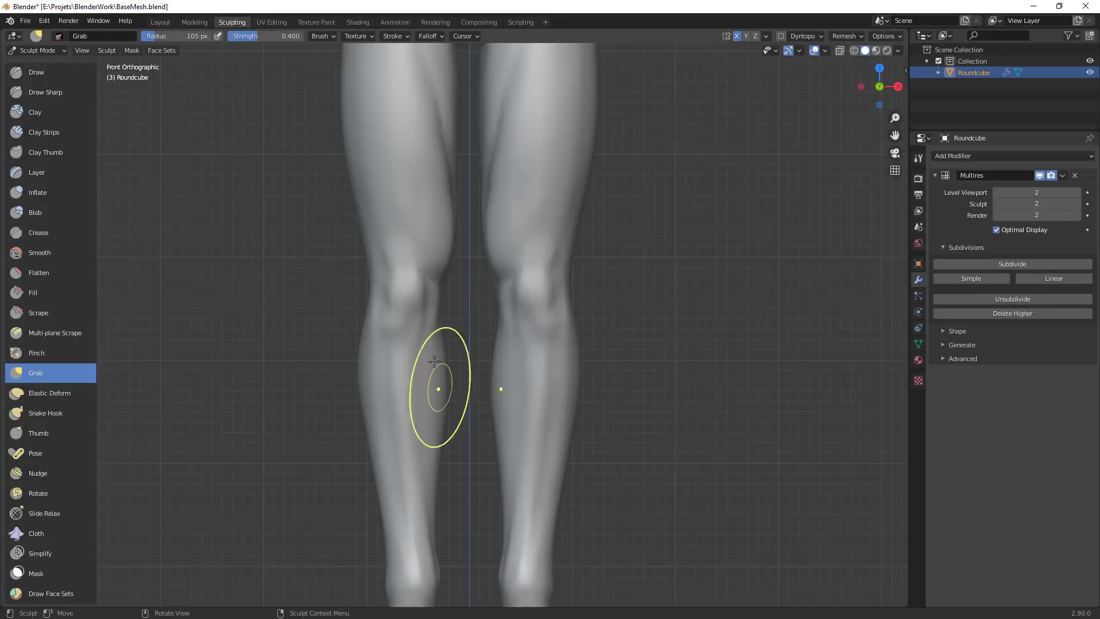
Shape the inner ankle bone with the Grab brush at 70 px and 52 px radii
shift+middle_drag(644, 442, 624, 270)
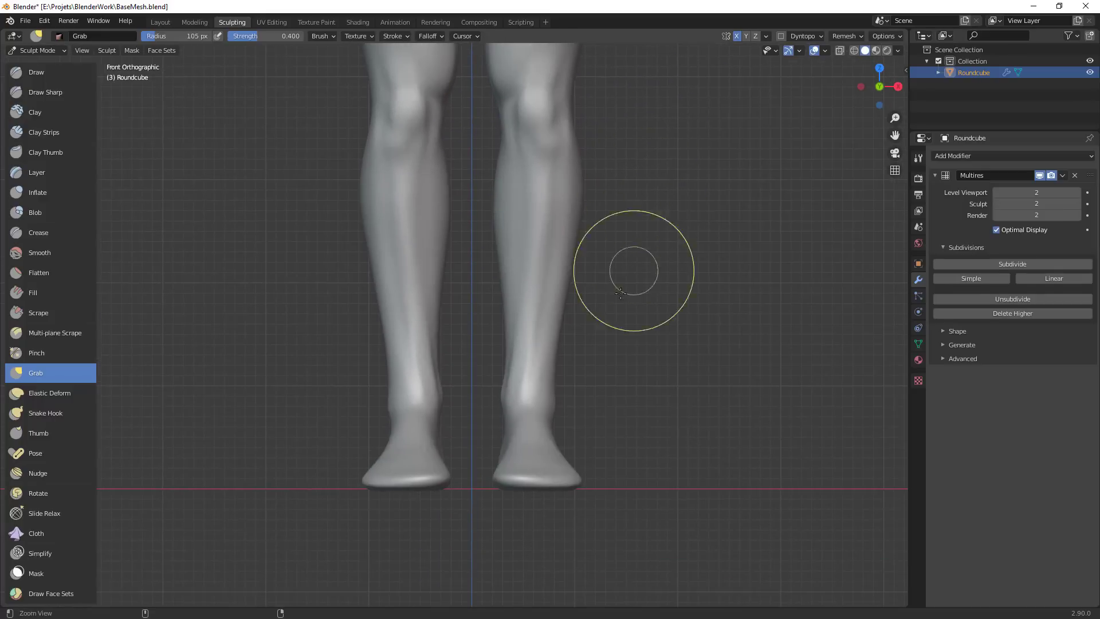
click(564, 421)
shift+middle_drag(564, 418, 557, 371)
ctrl+middle_drag(545, 328, 544, 275)
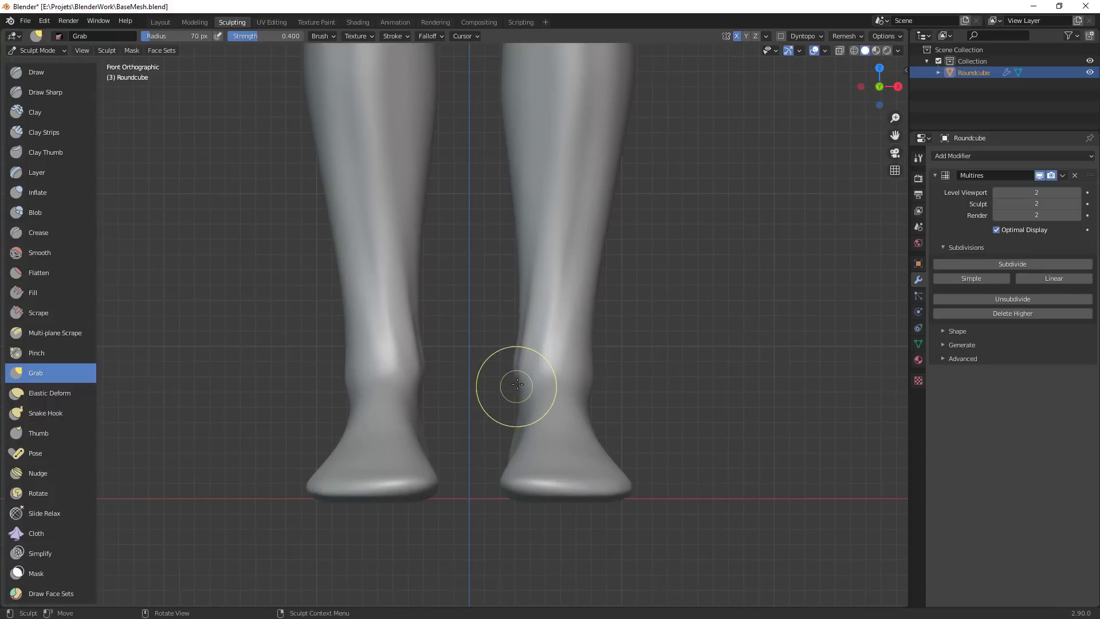
mouse_move(511, 455)
middle_down()
mouse_move(442, 337)
mouse_move(412, 384)
mouse_move(358, 422)
mouse_move(469, 314)
middle_up()
key(f)
click(472, 331)
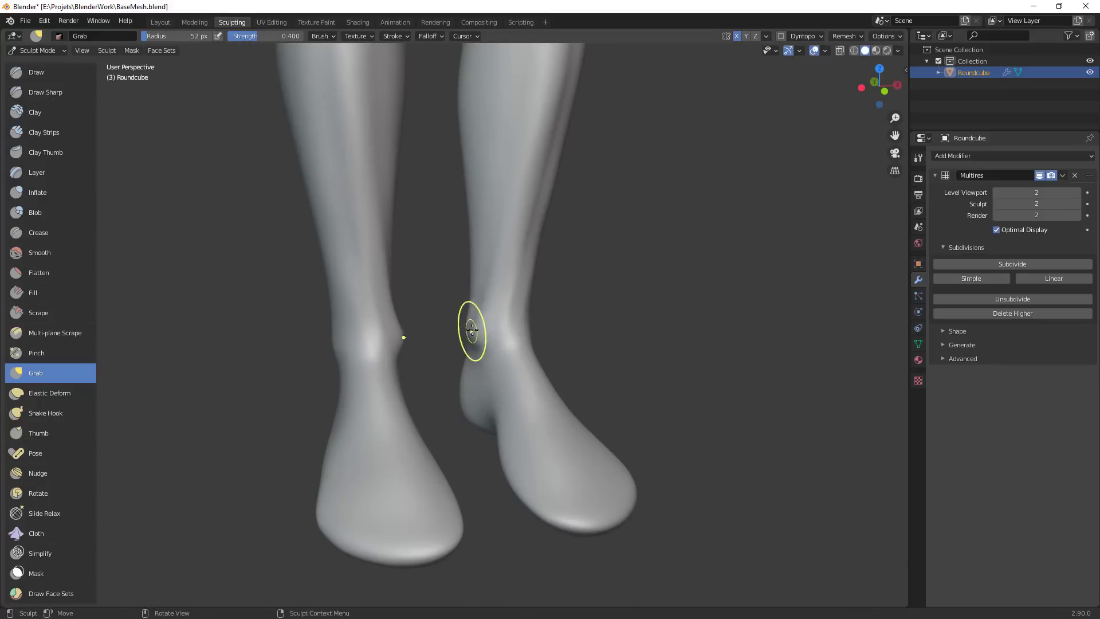
Refine the inner ankle from angled and high views with the Grab brush at 85 px, 71 px and 52 px radii
mouse_move(543, 351)
middle_down()
mouse_move(579, 317)
mouse_move(572, 344)
mouse_move(489, 361)
mouse_move(560, 327)
middle_up()
key(f)
click(509, 363)
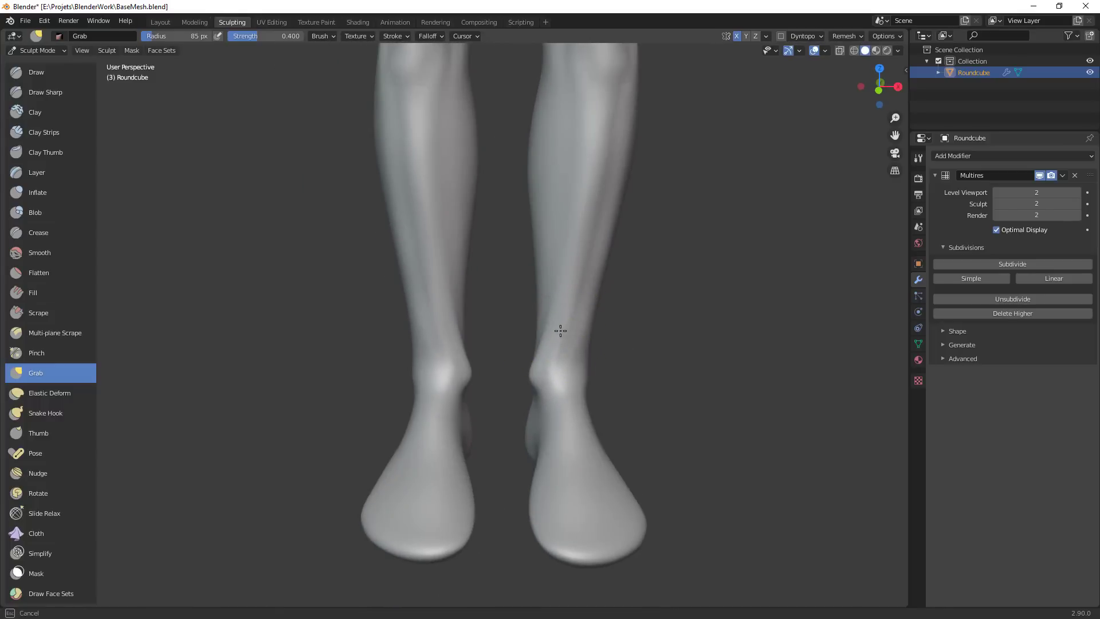
middle_drag(540, 384, 577, 435)
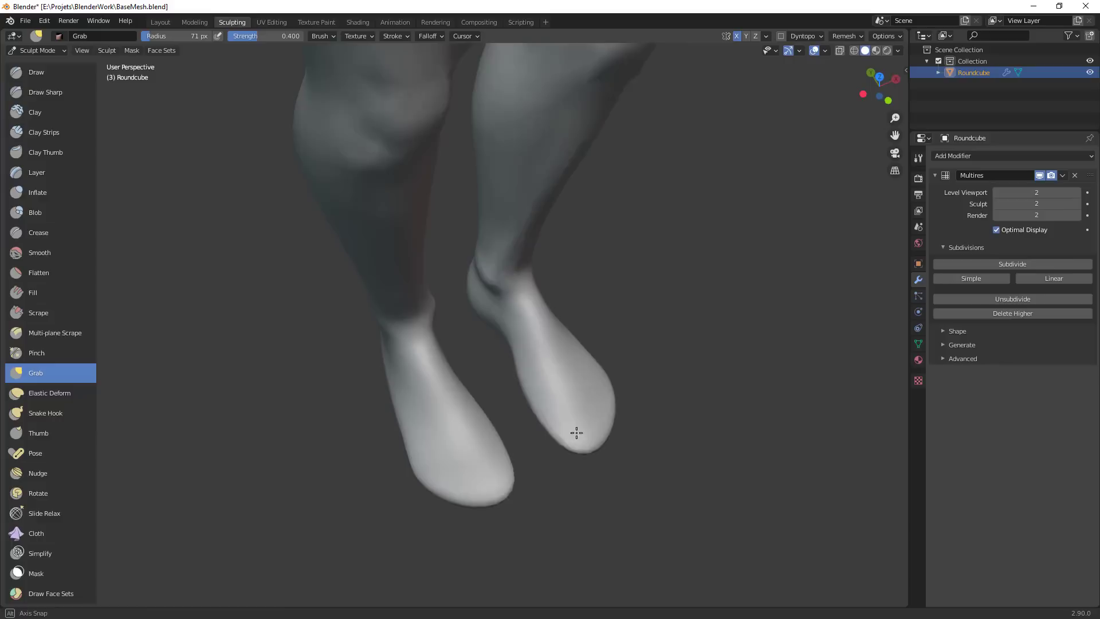
key(f)
click(485, 282)
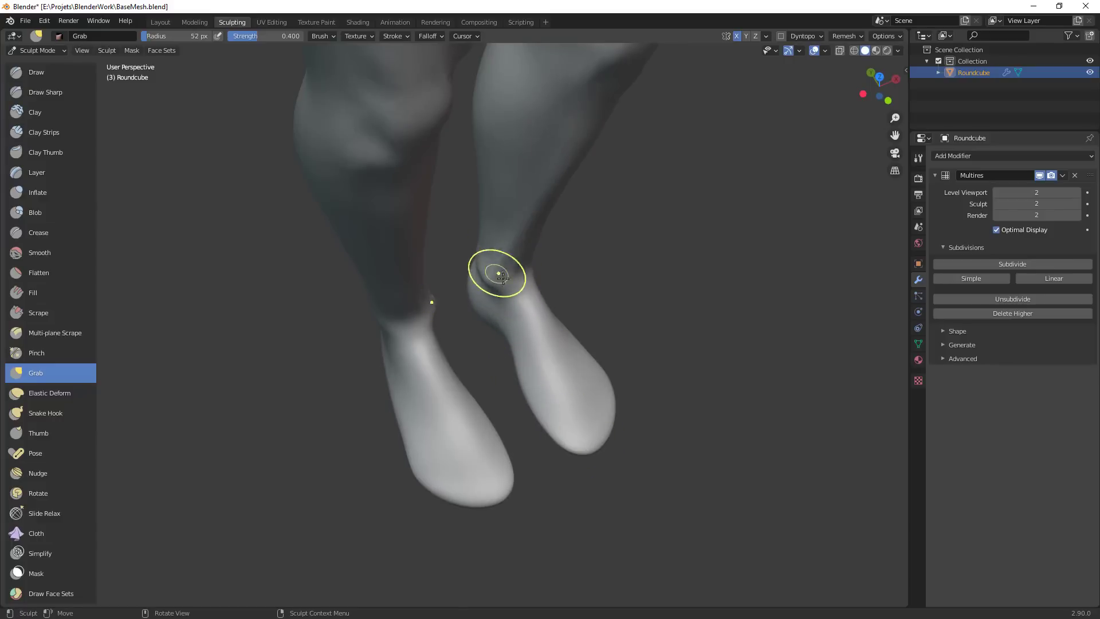
mouse_move(510, 324)
middle_down()
mouse_move(529, 348)
mouse_move(548, 313)
middle_up()
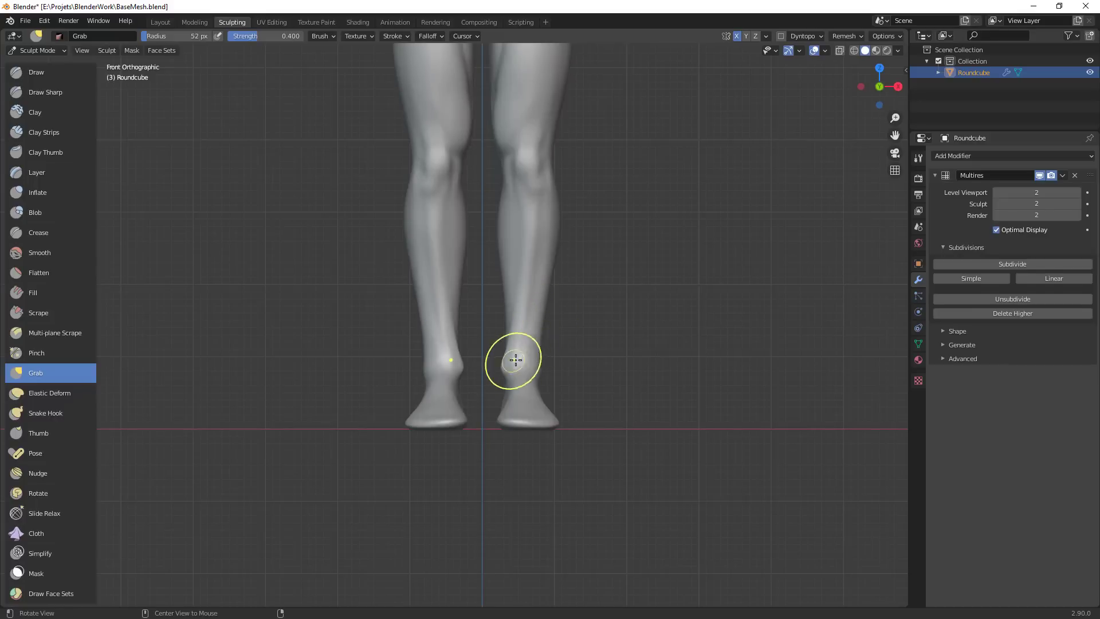
Adjust the ankle contour in front view with the Grab brush, ending at a 56 px radius
ctrl+middle_drag(516, 360, 530, 351)
key(f)
click(535, 360)
drag(523, 382, 576, 392)
key(f)
click(571, 391)
shift+middle_drag(592, 321, 569, 323)
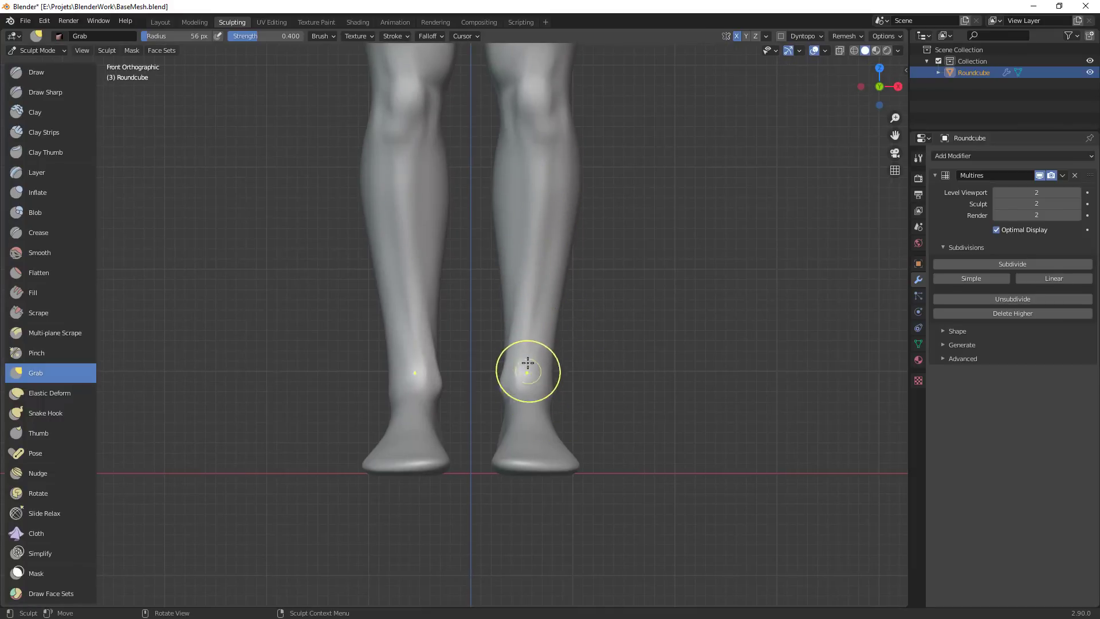
Shape the outer ankle bone in front view with the Grab brush at a 34 px radius
key(f)
click(553, 189)
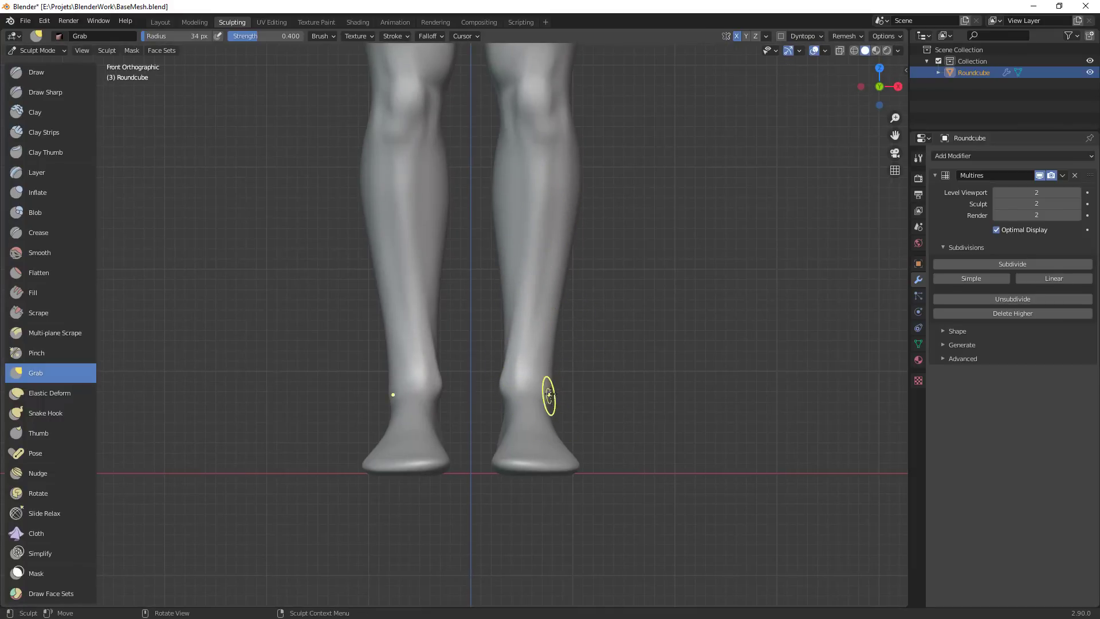
scroll(550, 396, down, 6)
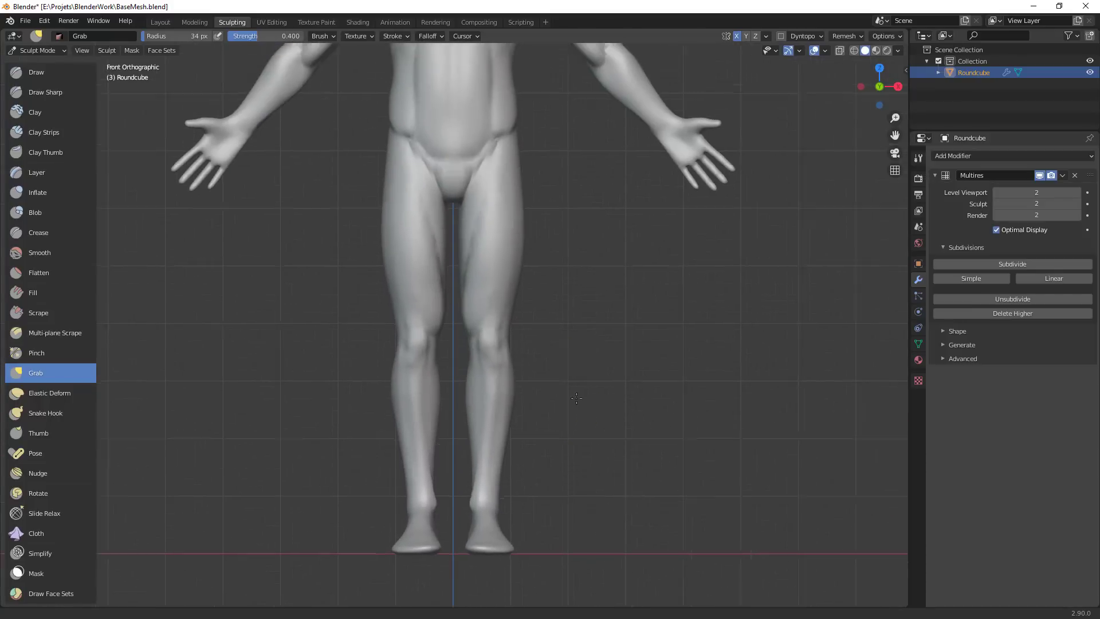
scroll(574, 400, up, 2)
scroll(559, 313, up, 4)
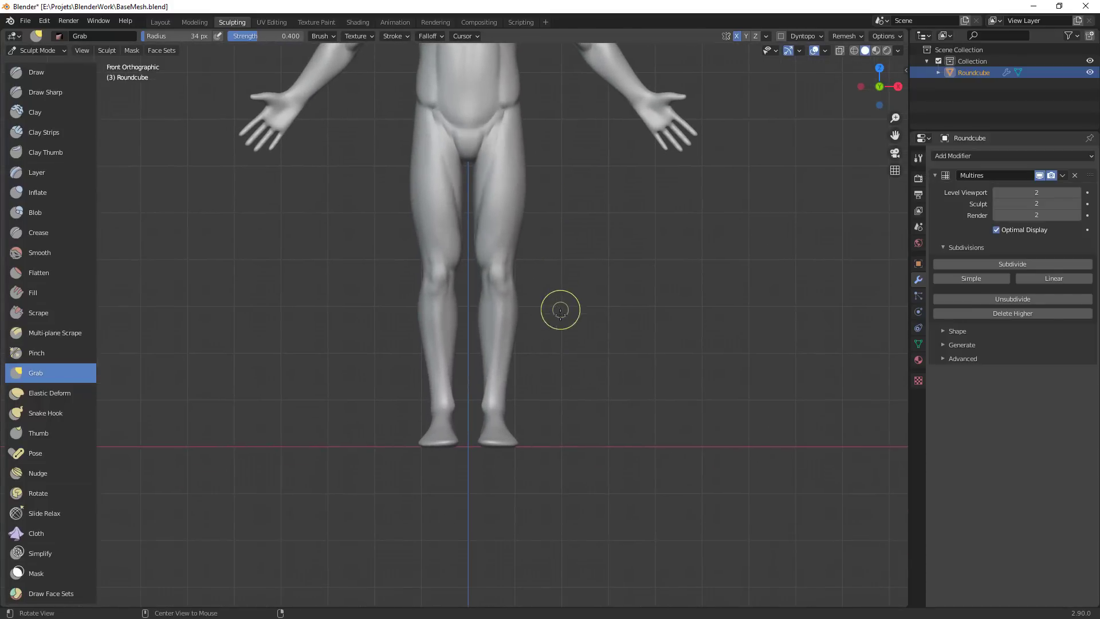
Adjust the lower leg's outer contour with the Grab brush at a 95 px radius and check the legs' overall proportions
key(f)
click(565, 392)
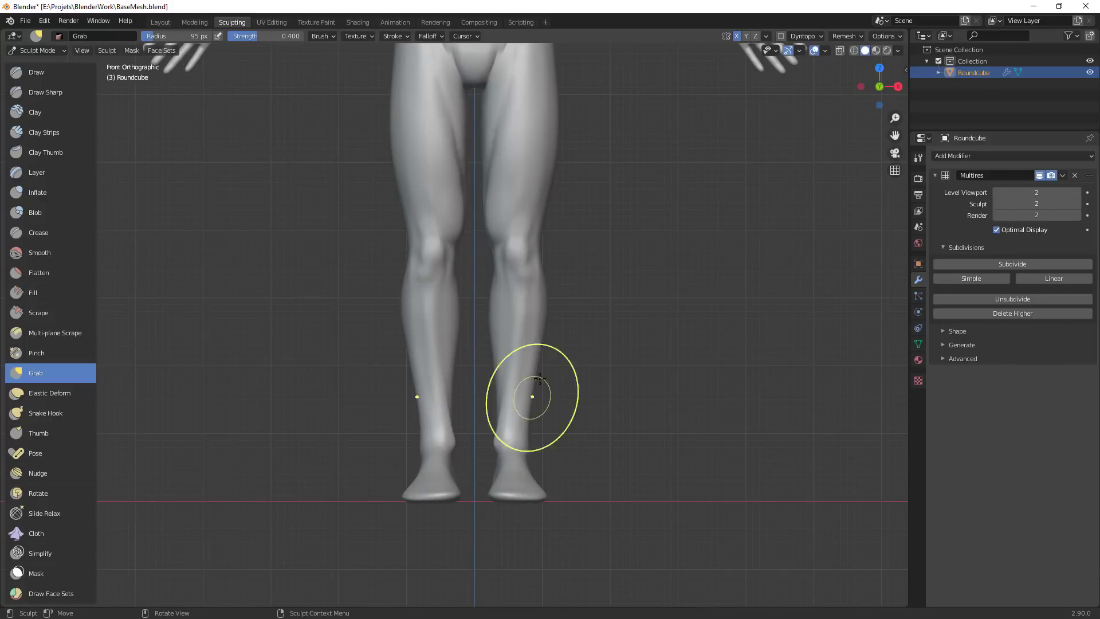
scroll(607, 372, down, 3)
alt+shift+drag(616, 440, 621, 452)
ctrl+alt+drag(602, 401, 573, 401)
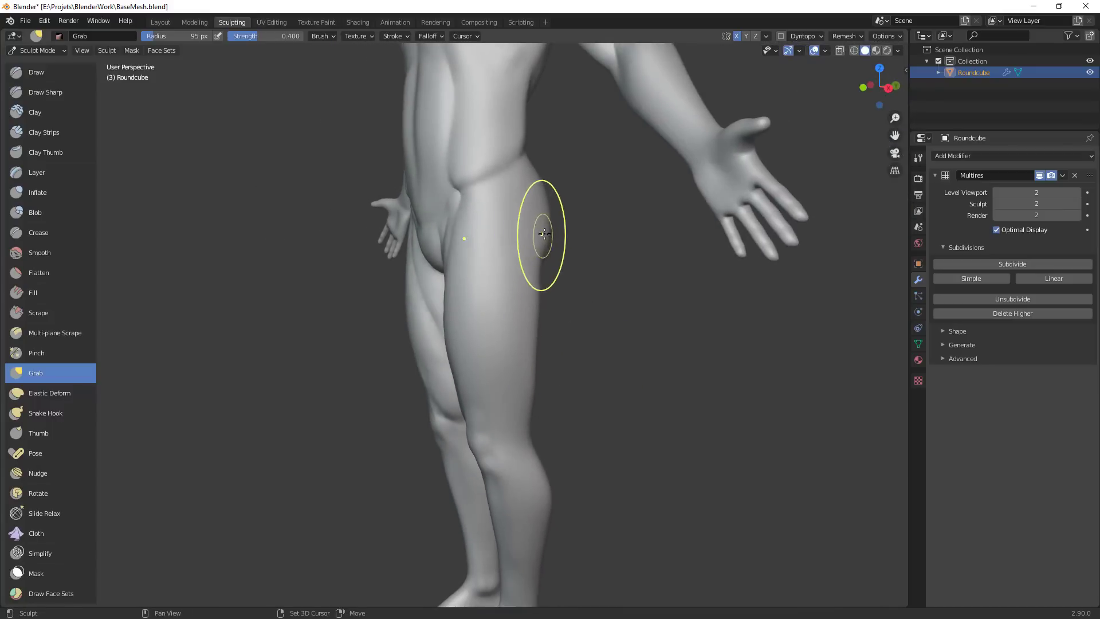
alt+drag(498, 233, 564, 242)
mouse_move(564, 242)
ctrl+alt+mouse_down()
mouse_move(568, 273)
mouse_move(568, 240)
ctrl+alt+mouse_up()
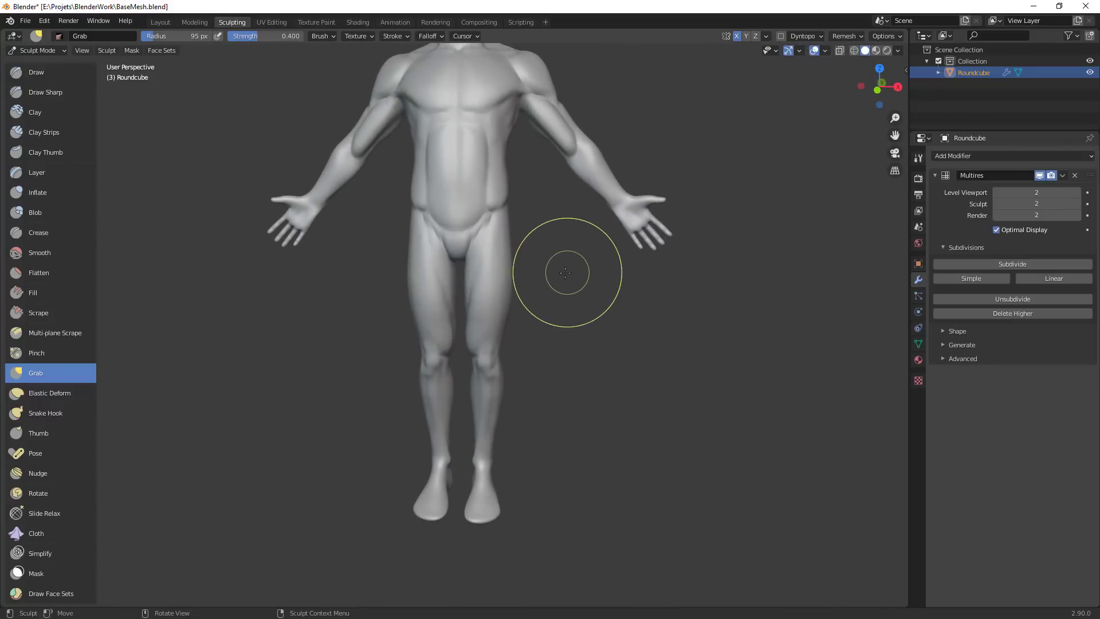
mouse_move(578, 339)
alt+mouse_down()
mouse_move(523, 332)
mouse_move(535, 329)
alt+mouse_up()
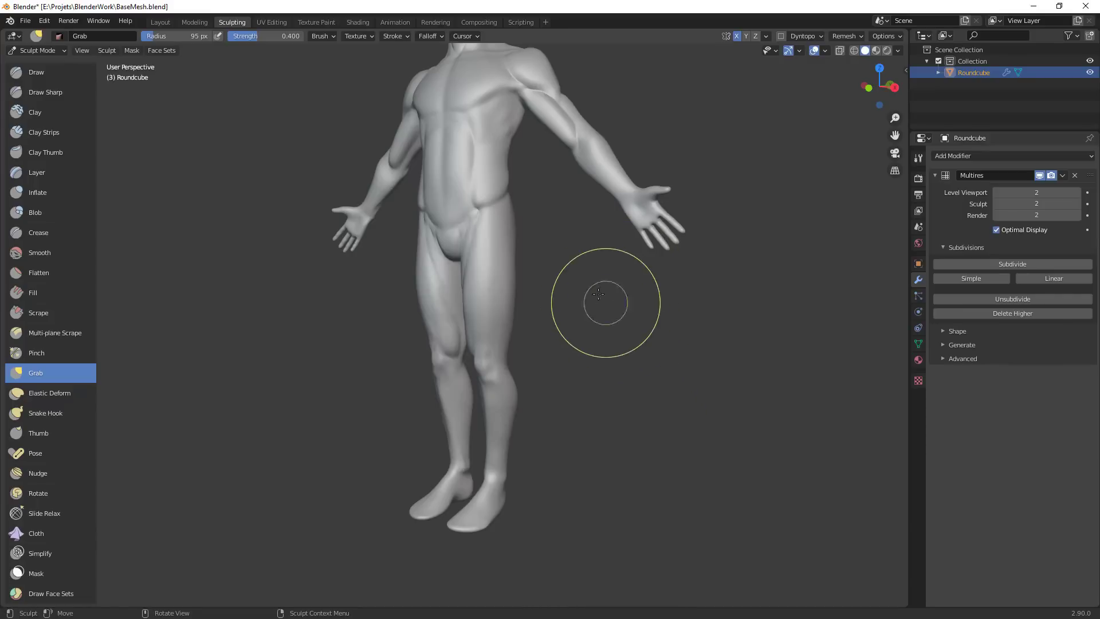
Switch to the Crease brush with a 31 px radius for work on the side of the hip
mouse_move(591, 295)
middle_down()
mouse_move(565, 329)
mouse_move(555, 294)
middle_up()
mouse_move(555, 294)
shift+middle_down()
mouse_move(604, 359)
mouse_move(599, 332)
mouse_move(659, 272)
mouse_move(592, 290)
mouse_move(560, 282)
shift+middle_up()
key(shift+c)
key(f)
click(578, 284)
key(f)
click(568, 277)
key(f)
click(564, 282)
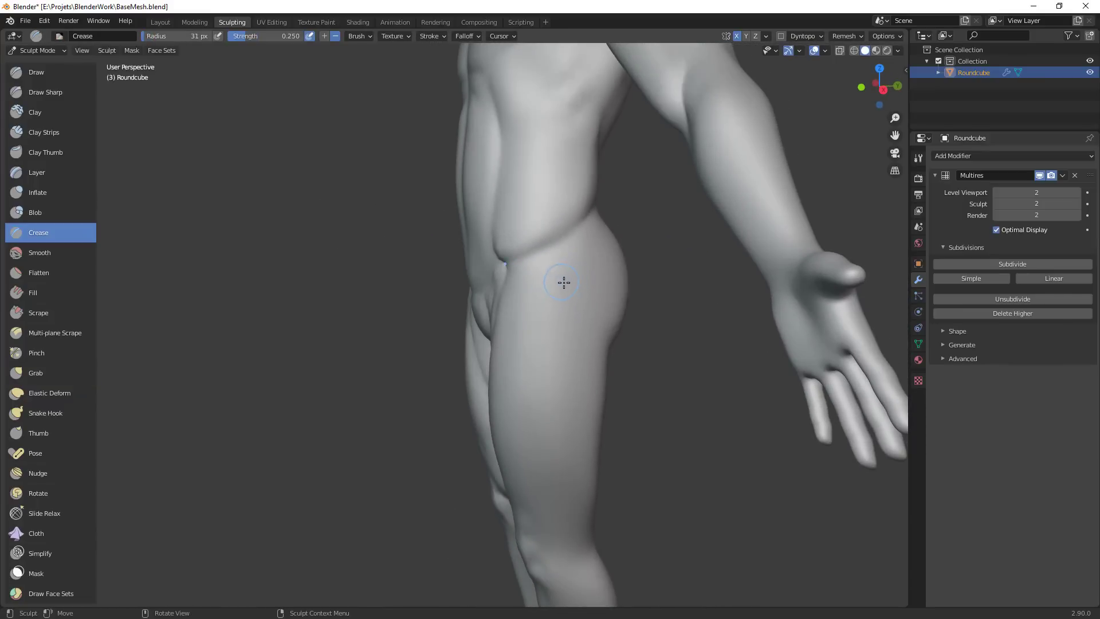
Carve a shallow hollow on the side of the hip below the waist crease, using the Crease brush at a 23 px radius
key(f)
click(551, 270)
drag(551, 271, 565, 320)
click(577, 304)
key(f)
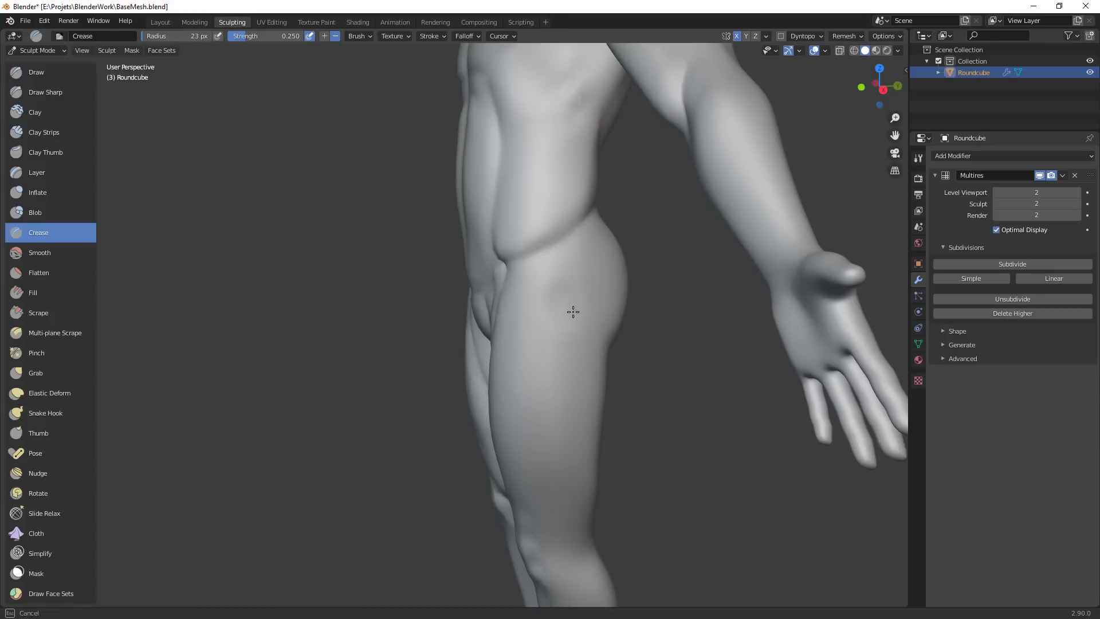
click(573, 301)
key(f)
drag(570, 304, 570, 314)
Deepen the hip hollow and carve the gluteal muscle edge up to the waist with the Crease brush at 19 px and 17 px radii
mouse_move(571, 315)
ctrl+middle_down()
mouse_move(575, 437)
mouse_move(626, 445)
mouse_move(665, 339)
mouse_move(590, 328)
ctrl+middle_up()
mouse_move(590, 328)
ctrl+middle_down()
mouse_move(589, 278)
mouse_move(578, 271)
ctrl+middle_up()
key(f)
click(558, 247)
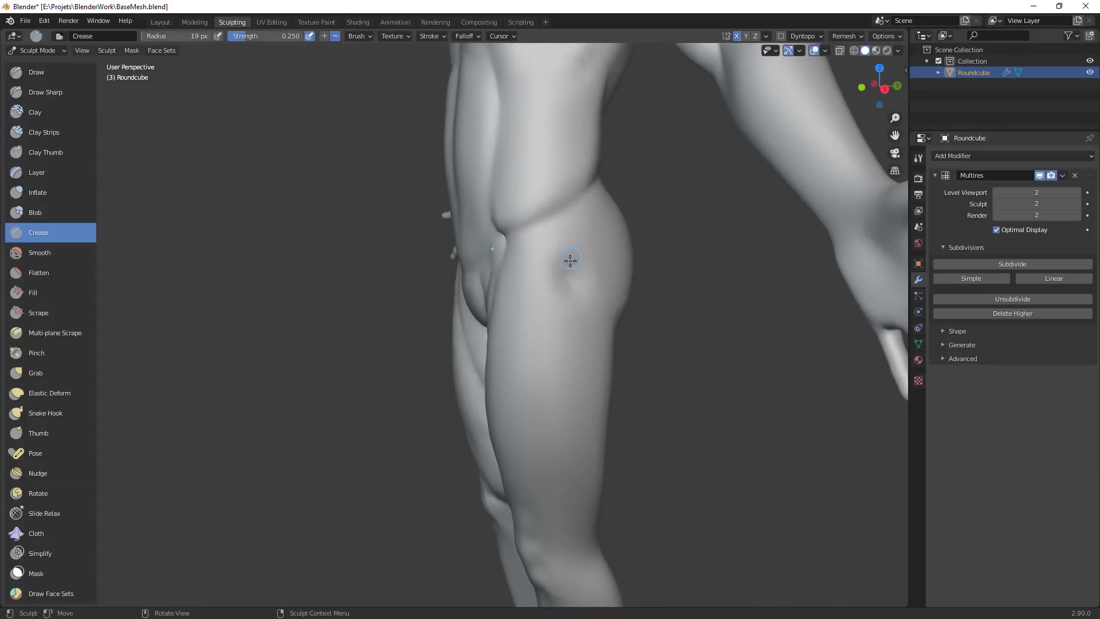
key(f)
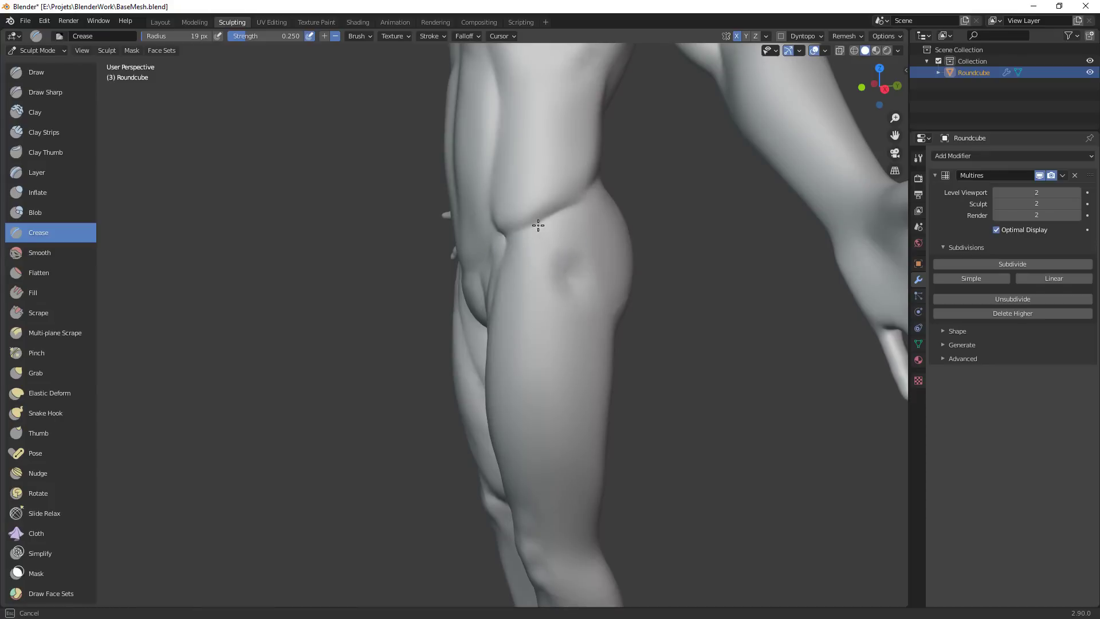
click(593, 248)
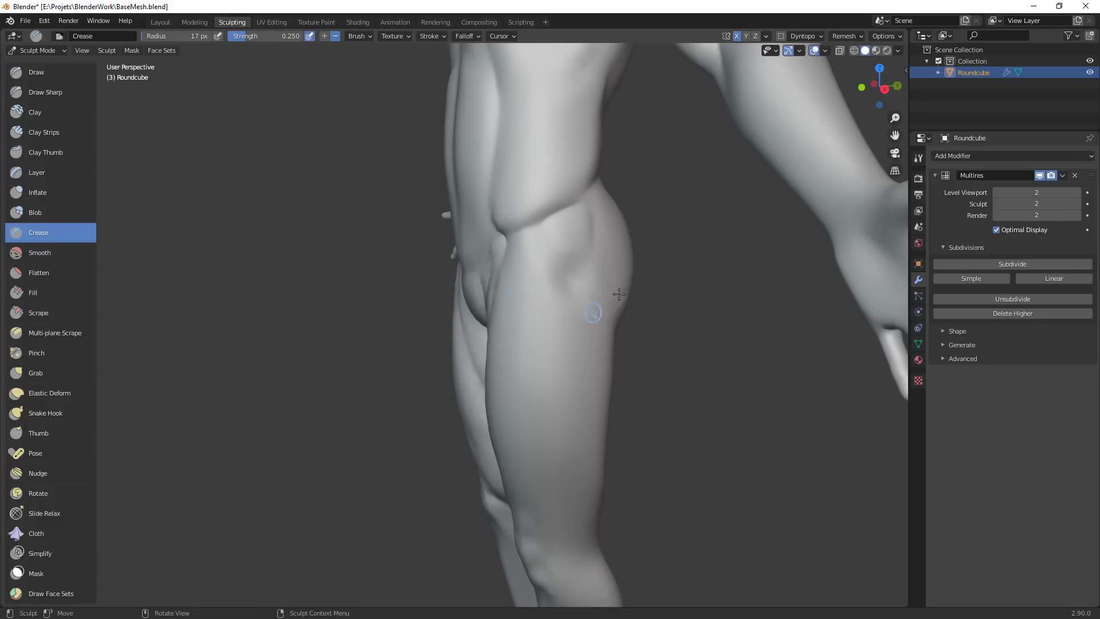
Try a Crease stroke at a 40 px radius on the upper hip below the waist crease, and undo it
mouse_move(513, 304)
ctrl+middle_down()
mouse_move(600, 382)
mouse_move(562, 317)
mouse_move(597, 239)
ctrl+middle_up()
key(f)
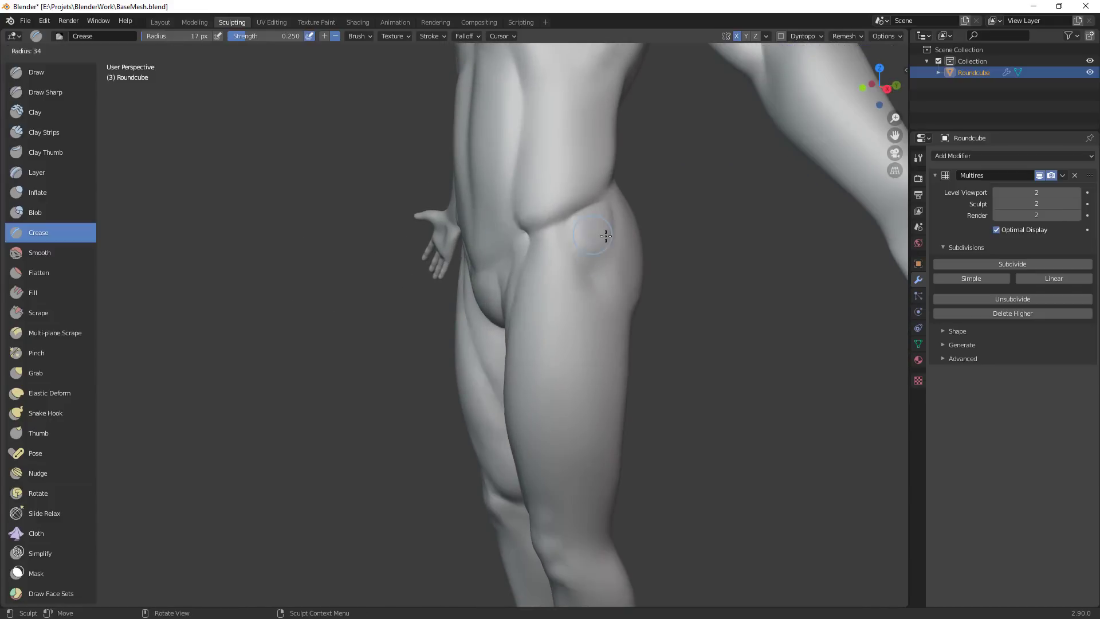
click(608, 236)
mouse_move(583, 224)
mouse_down()
mouse_move(599, 253)
mouse_move(598, 234)
mouse_up()
key(ctrl+z)
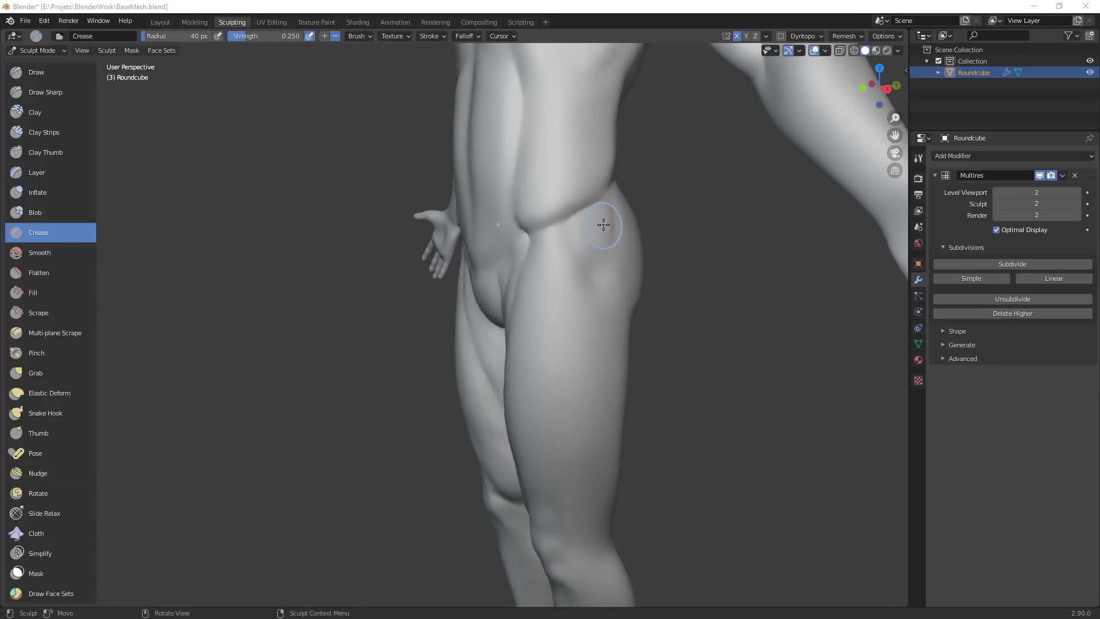
Build up the outer side of the buttock and hip with the Clay Strips brush at a 40 px radius and strength 1.000
key(c)
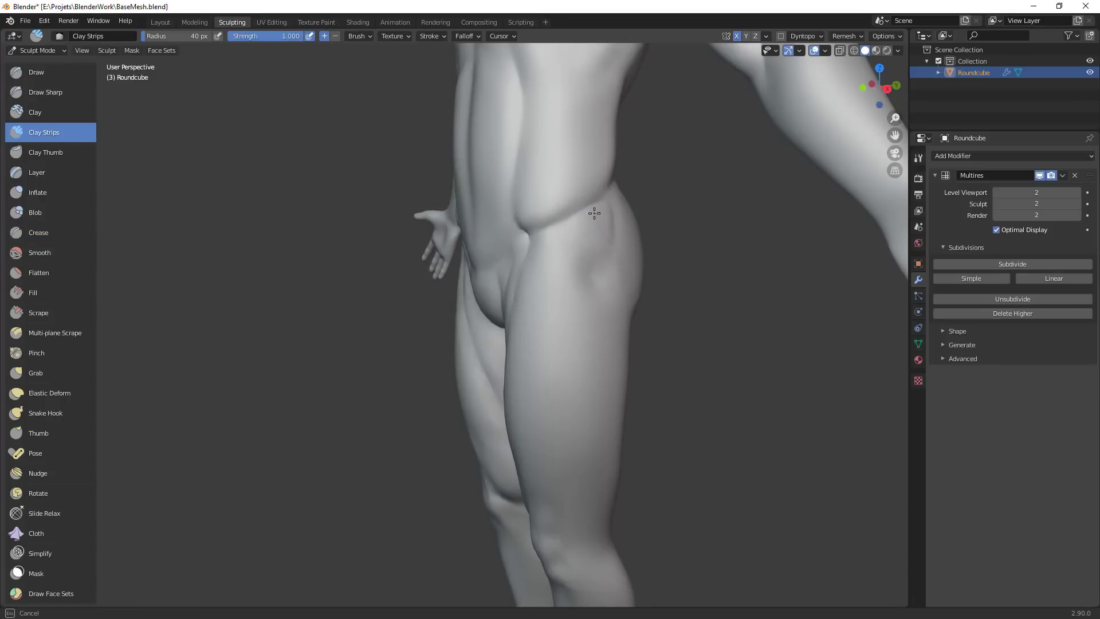
mouse_move(601, 264)
middle_down()
mouse_move(614, 321)
mouse_move(487, 317)
mouse_move(553, 314)
mouse_move(519, 267)
middle_up()
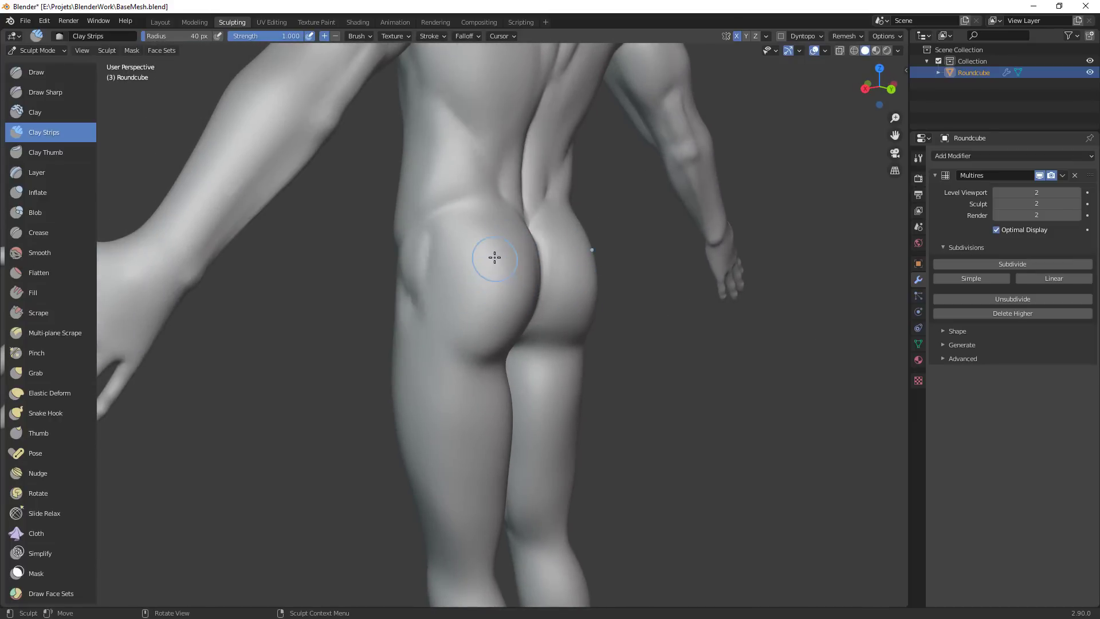
mouse_move(467, 246)
mouse_down()
mouse_move(445, 244)
mouse_move(431, 320)
mouse_up()
drag(453, 252, 442, 276)
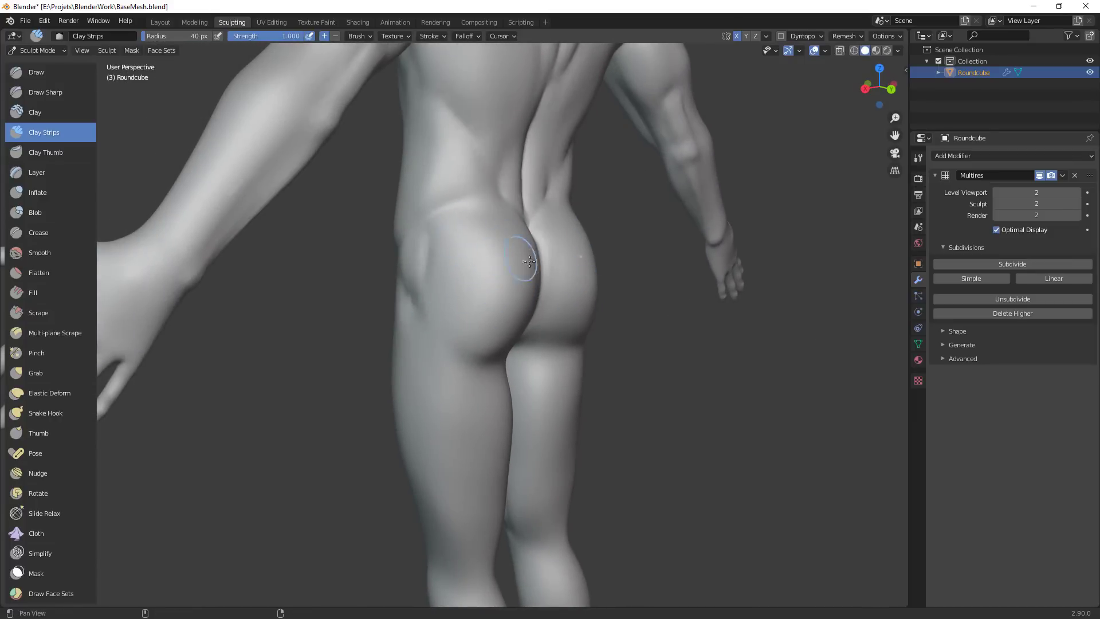
mouse_move(524, 258)
middle_down()
mouse_move(571, 197)
mouse_move(490, 221)
middle_up()
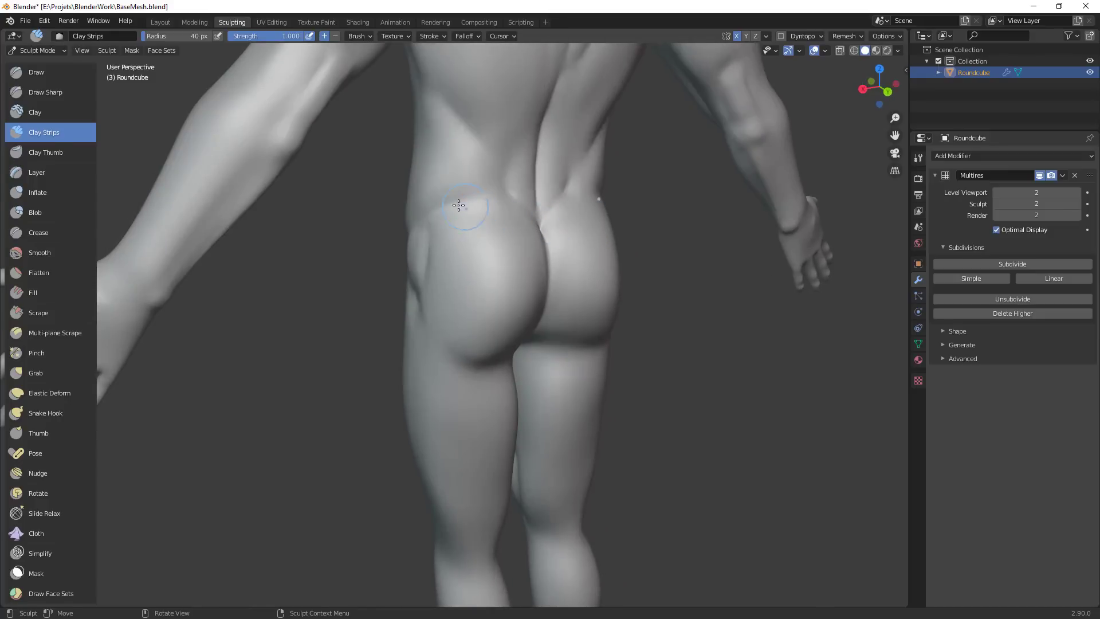
Define the upper buttock edge and lower back with the Crease brush at a 25 px radius
key(shift+c)
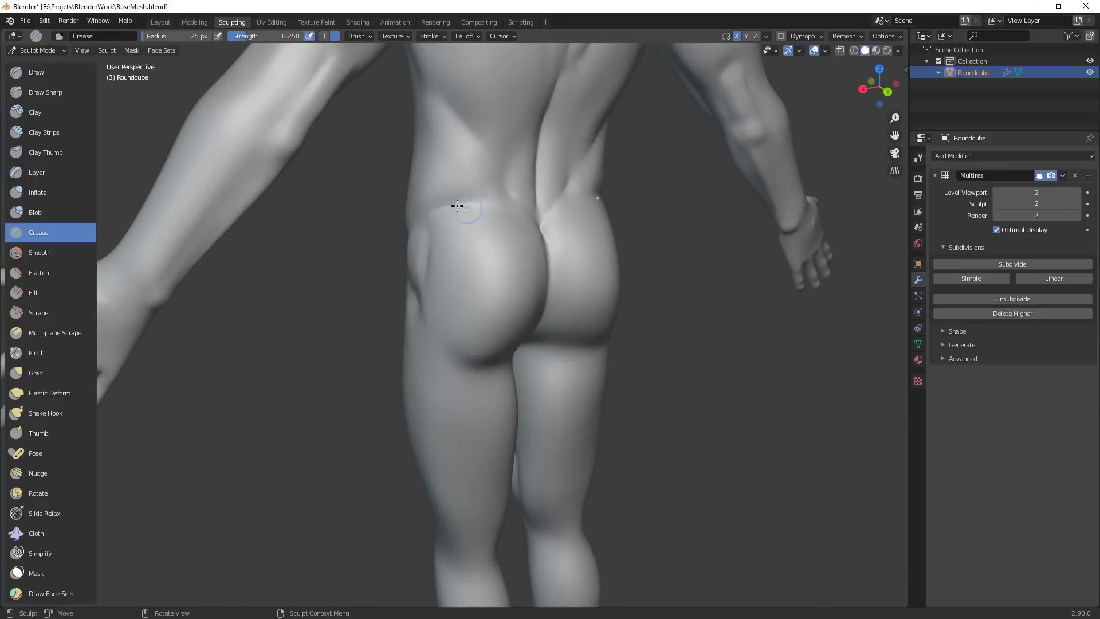
mouse_move(458, 206)
mouse_down()
mouse_move(537, 225)
mouse_move(543, 252)
mouse_up()
middle_drag(558, 265, 496, 226)
drag(499, 224, 487, 248)
drag(523, 204, 495, 196)
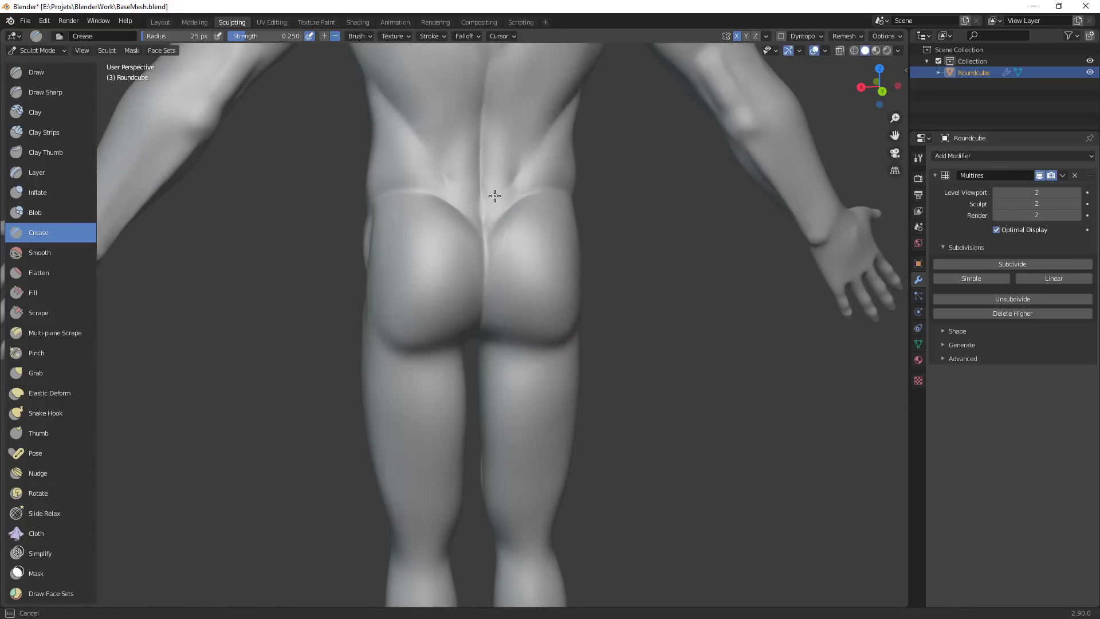
middle_drag(502, 243, 553, 210)
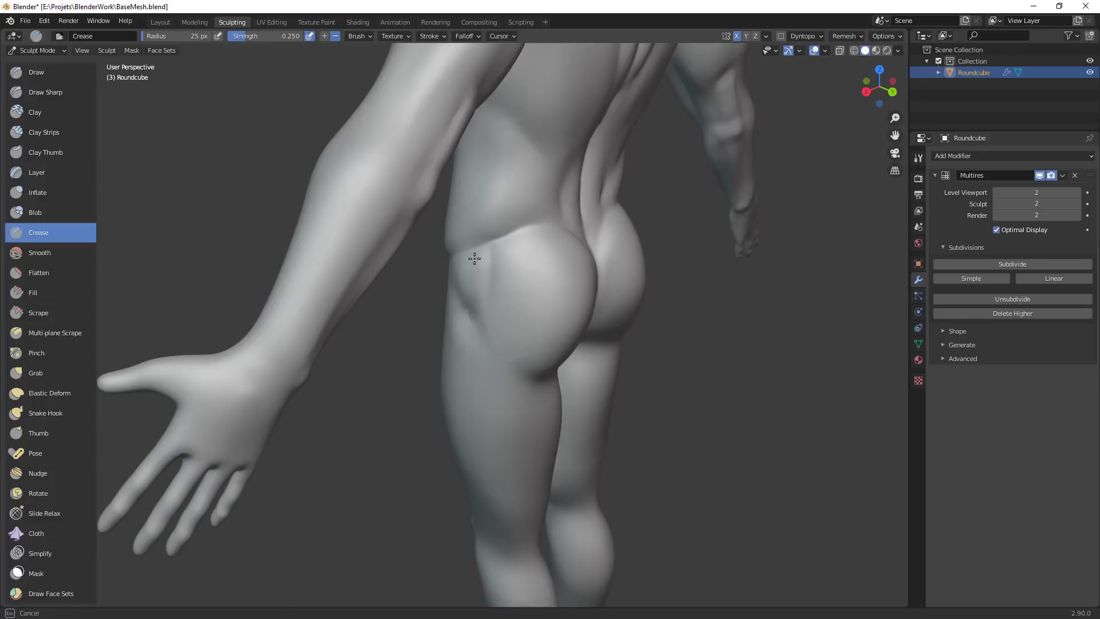
Reshape the waist line above the buttock and hip with the Grab brush at 103 px and 94 px radii
key(g)
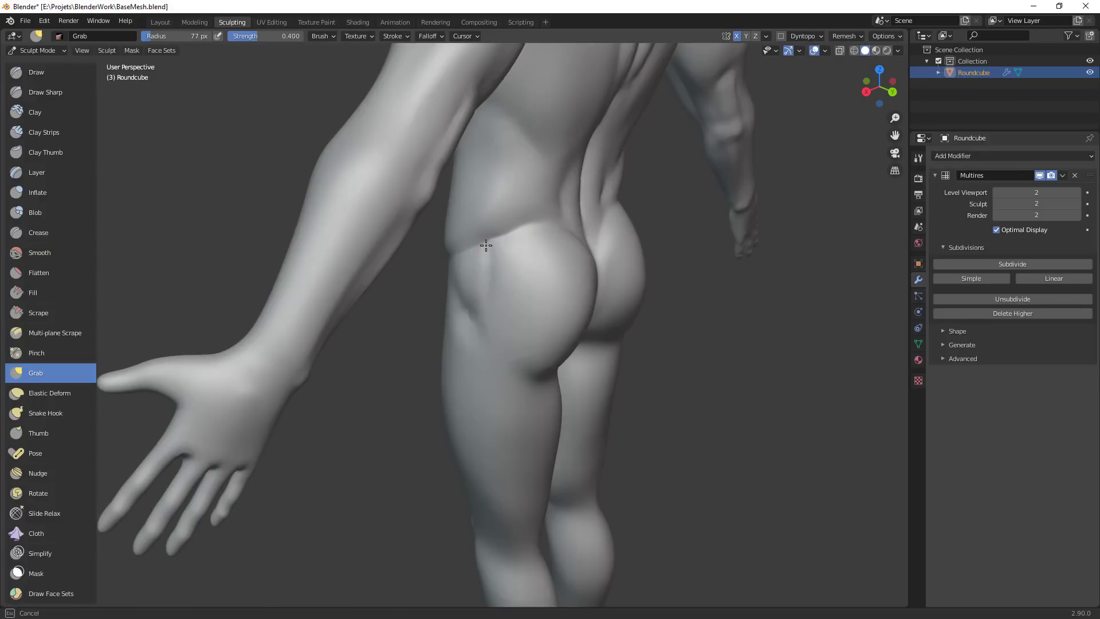
key(f)
click(537, 224)
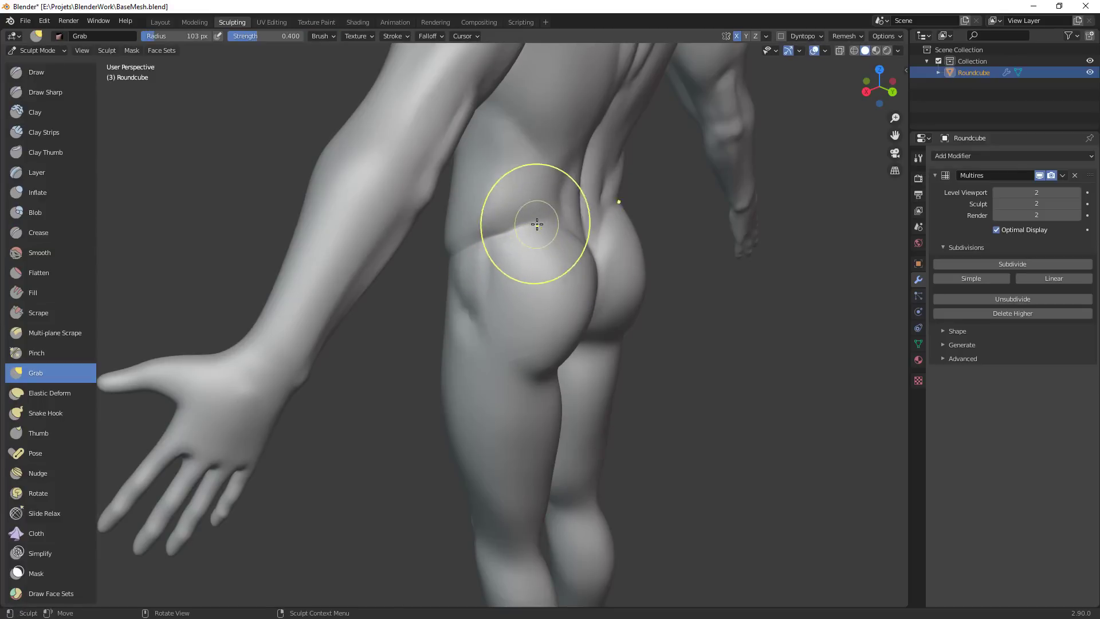
middle_drag(580, 261, 516, 248)
key(f)
click(493, 256)
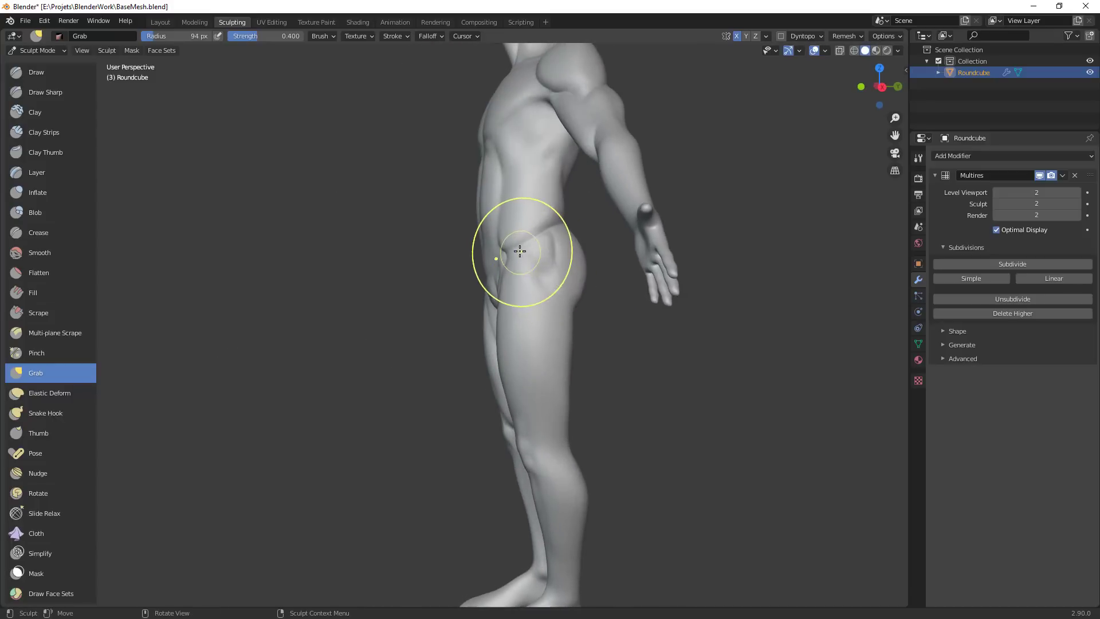
Adjust the front of the hip near the waist crease with the Grab brush at a 48 px radius
key(f)
click(502, 248)
drag(505, 248, 525, 245)
Reshape the hip and buttock from behind with the Grab brush at an 86 px radius, and switch to the Crease brush
ctrl+middle_drag(524, 247, 697, 376)
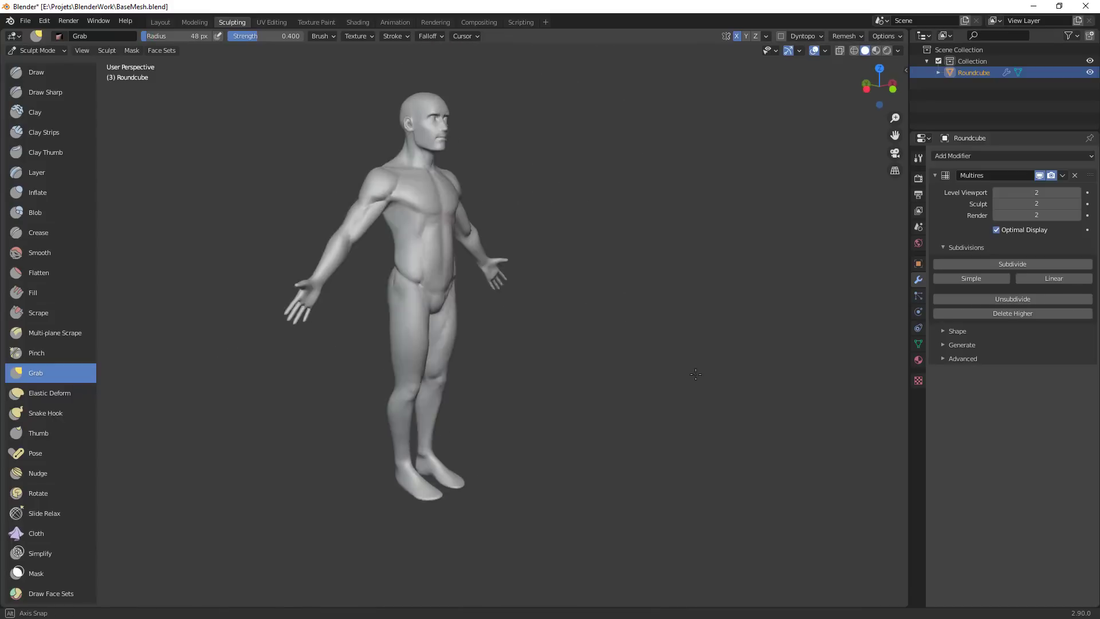
mouse_move(504, 373)
ctrl+middle_down()
mouse_move(481, 269)
mouse_move(552, 273)
mouse_move(541, 269)
mouse_move(567, 300)
mouse_move(471, 296)
mouse_move(418, 312)
ctrl+middle_up()
key(f)
click(585, 254)
key(f)
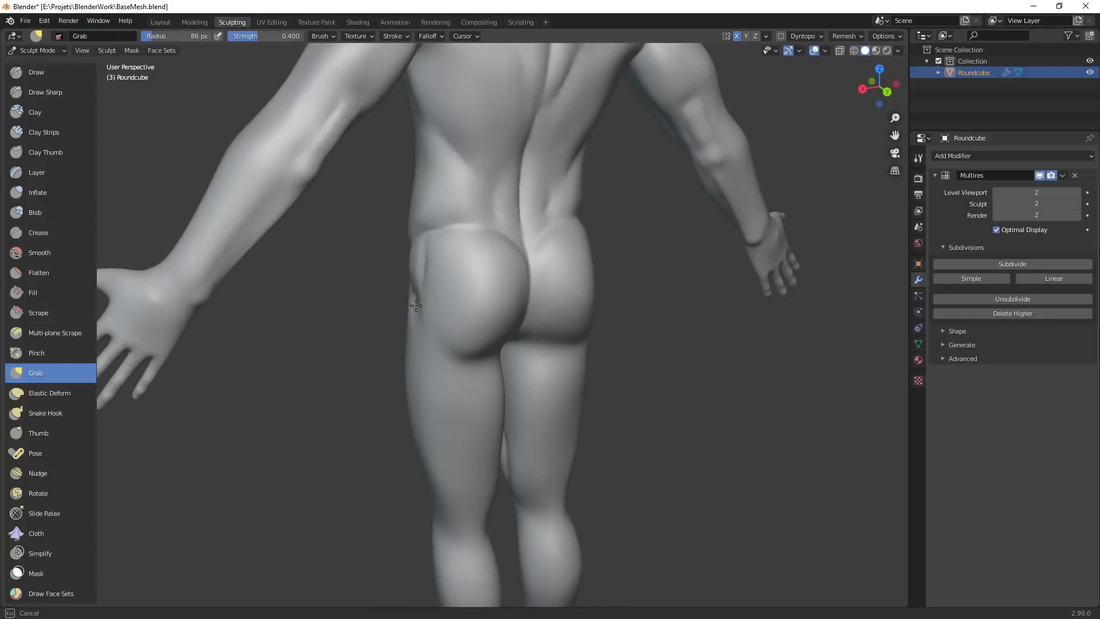
ctrl+alt+drag(524, 328, 558, 319)
middle_drag(559, 320, 522, 282)
key(shift+c)
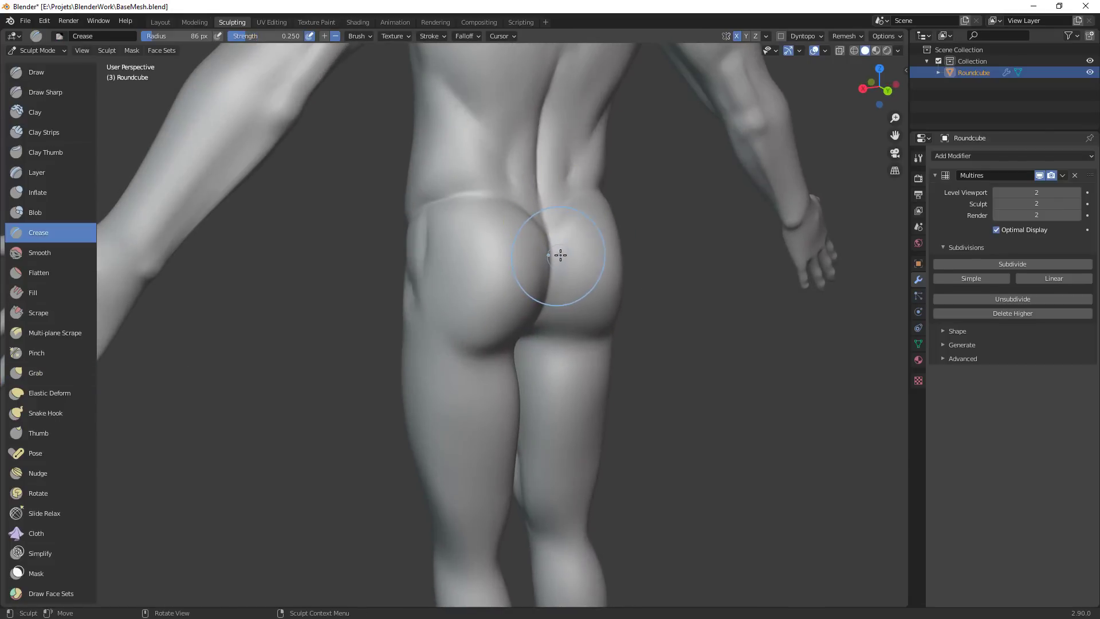
Crease the inner edge and lower fold of the buttocks with the Crease brush at a 22 px radius
key(f)
click(569, 265)
mouse_move(540, 315)
alt+mouse_down()
mouse_move(499, 325)
mouse_move(436, 310)
alt+mouse_up()
alt+shift+drag(436, 310, 563, 288)
key(f)
click(568, 292)
key(f)
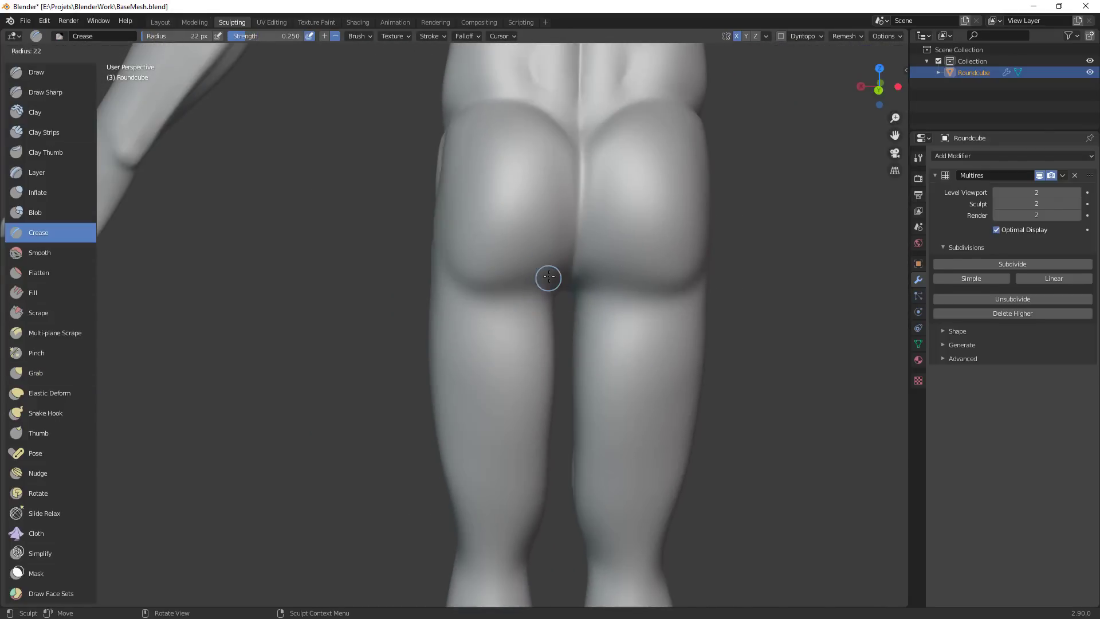
click(559, 277)
mouse_move(572, 220)
mouse_down()
mouse_move(570, 251)
mouse_move(520, 294)
mouse_up()
Deepen the fold under the buttocks out toward the outer thigh with the Crease brush at a 33 px radius
key(f)
click(561, 281)
drag(564, 264, 514, 291)
drag(562, 266, 509, 296)
mouse_move(565, 265)
mouse_down()
mouse_move(461, 313)
mouse_move(542, 284)
mouse_up()
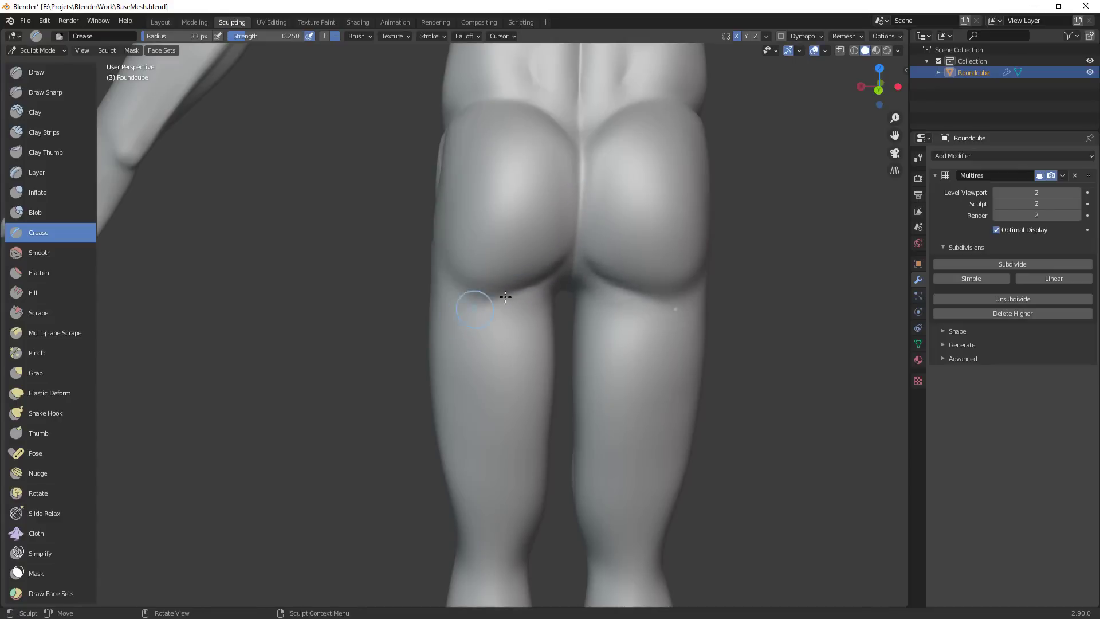
mouse_move(480, 297)
mouse_down()
mouse_move(442, 322)
mouse_move(574, 247)
mouse_move(443, 323)
mouse_up()
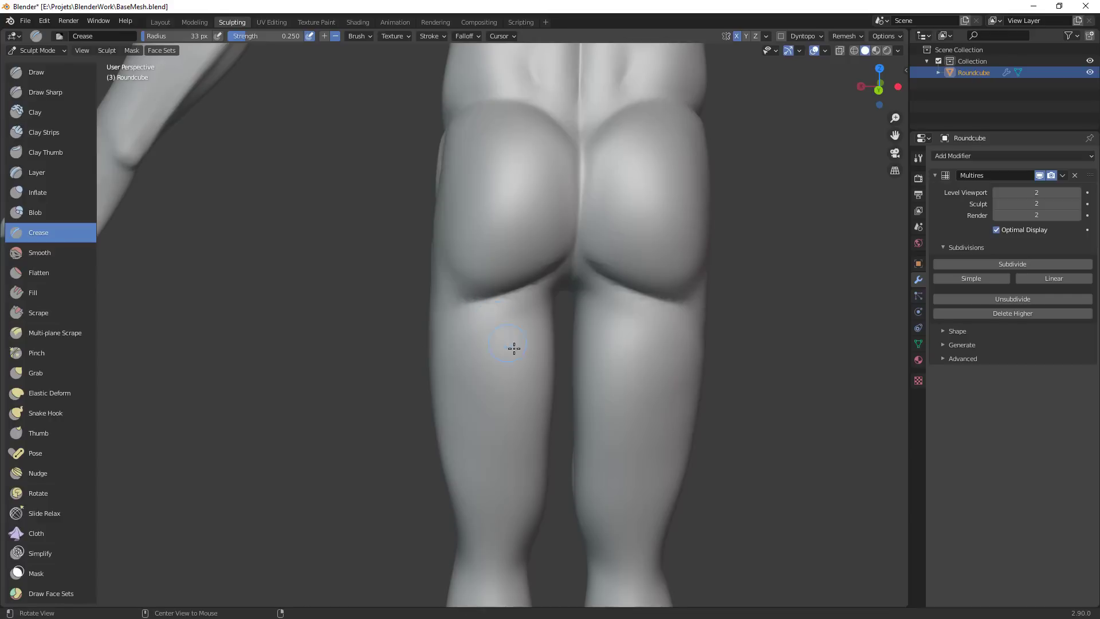
Extend the buttock fold up along the outer hip with the Crease brush at 30 px and 20 px radii
mouse_move(514, 348)
ctrl+alt+mouse_down()
mouse_move(518, 418)
mouse_move(612, 275)
mouse_move(622, 283)
mouse_move(548, 306)
ctrl+alt+mouse_up()
key(f)
click(611, 281)
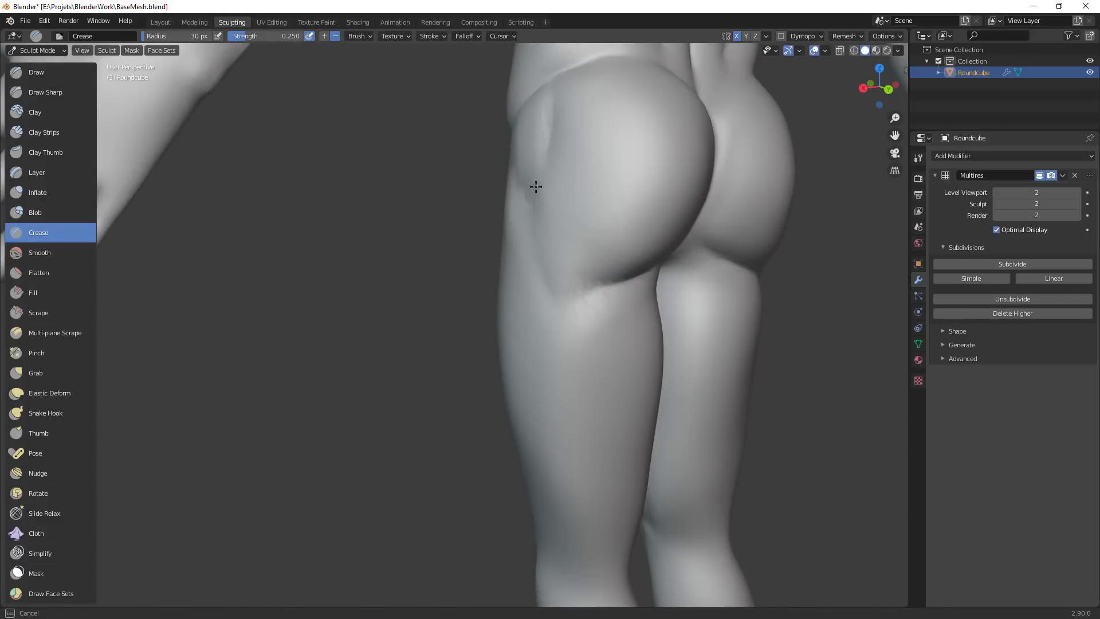
drag(535, 187, 532, 178)
ctrl+alt+drag(590, 376, 564, 418)
alt+drag(565, 418, 609, 406)
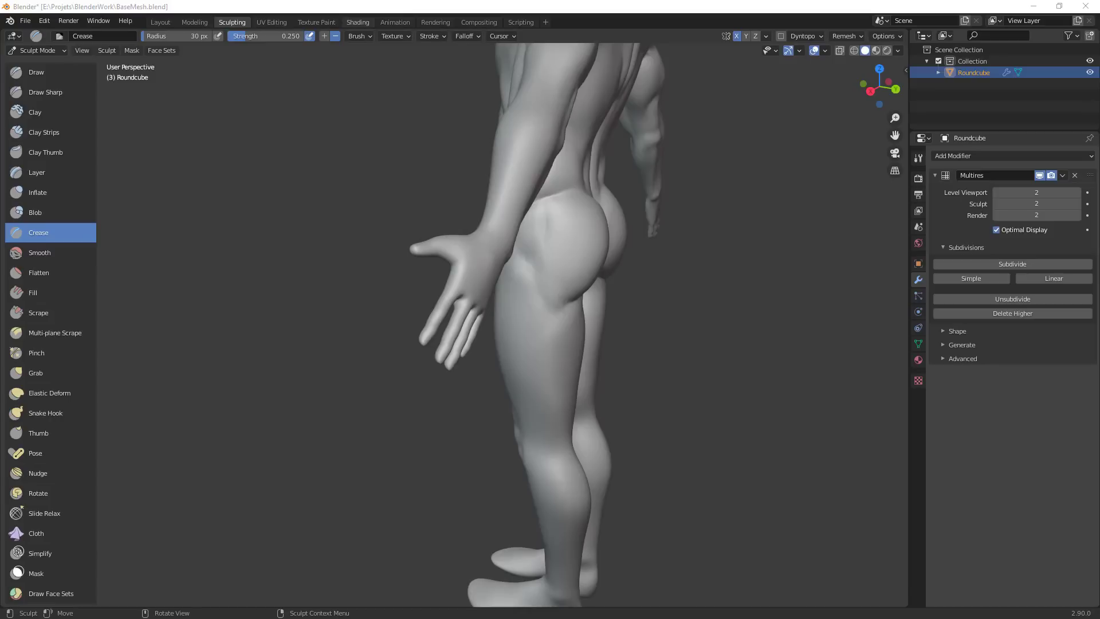
click(540, 314)
key(f)
click(543, 302)
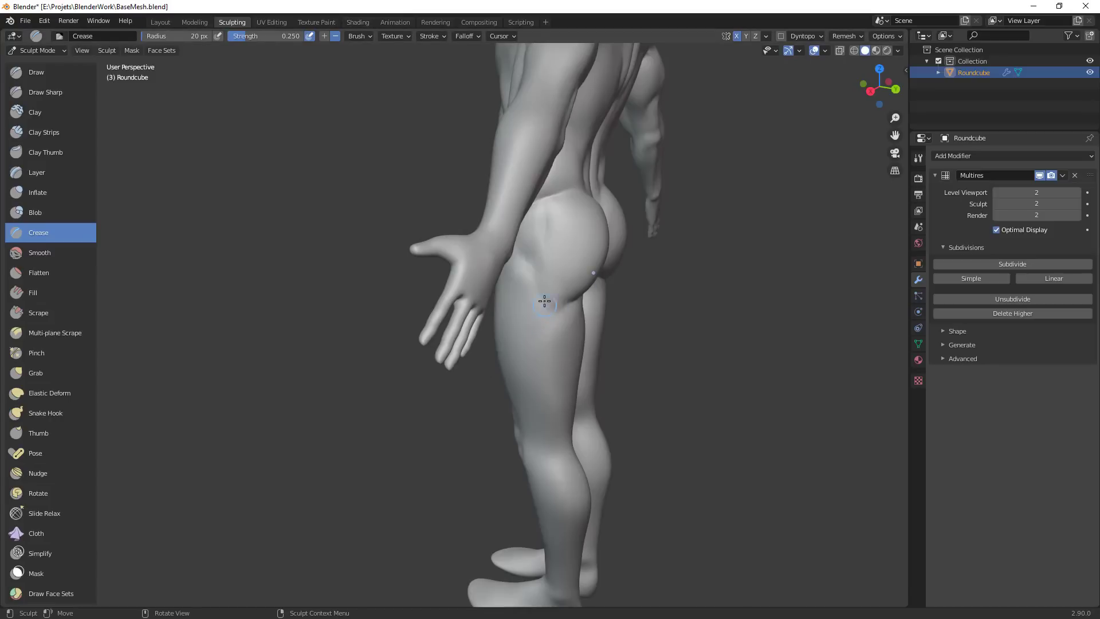
mouse_move(592, 312)
middle_down()
mouse_move(486, 310)
mouse_move(530, 299)
middle_up()
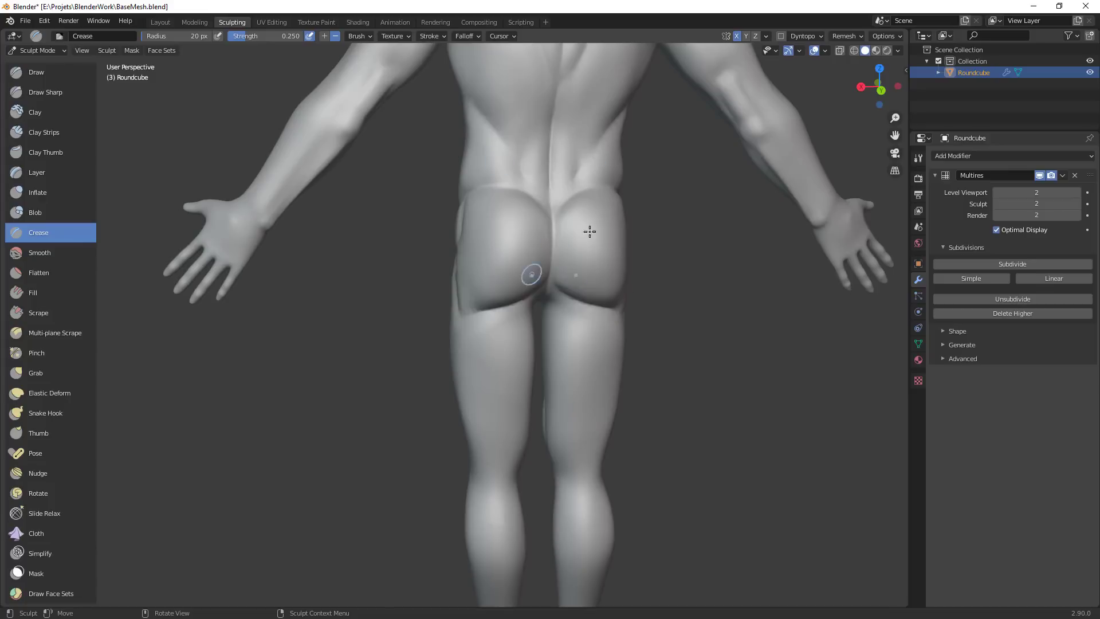
Reshape the outer side and upper part of the buttock with the Grab brush at 94 px and 117 px radii
key(g)
key(f)
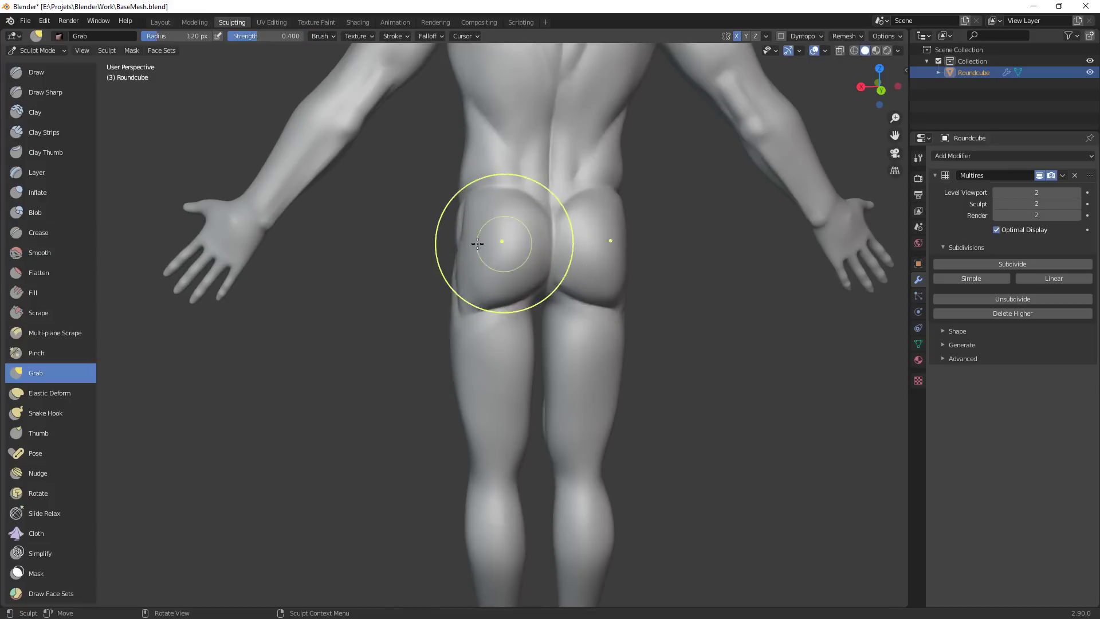
click(462, 253)
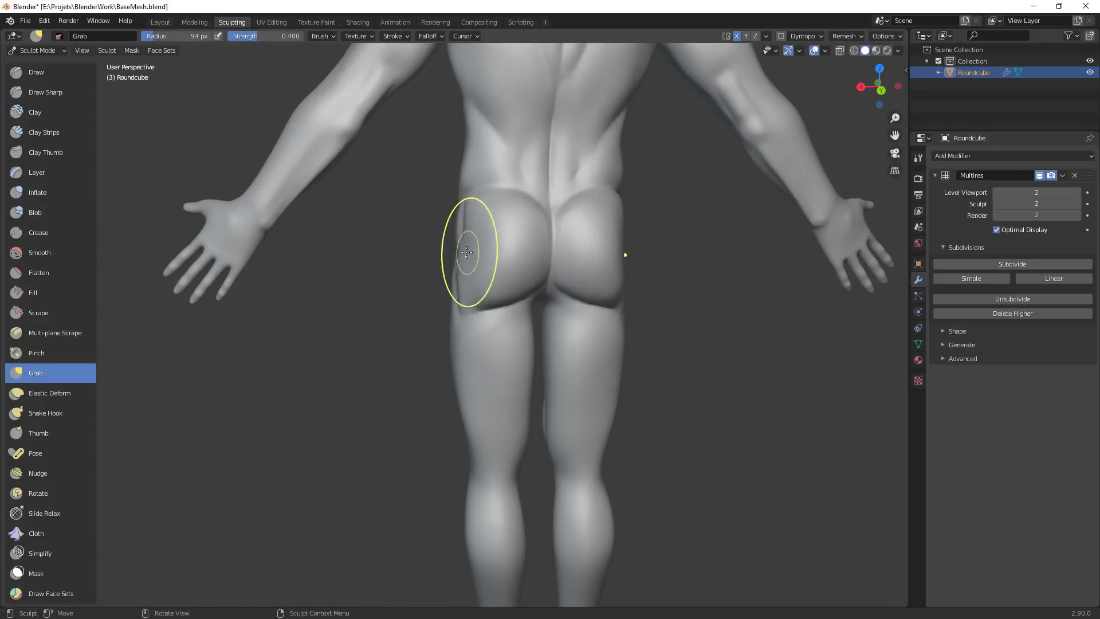
middle_drag(621, 246, 495, 285)
drag(495, 286, 490, 226)
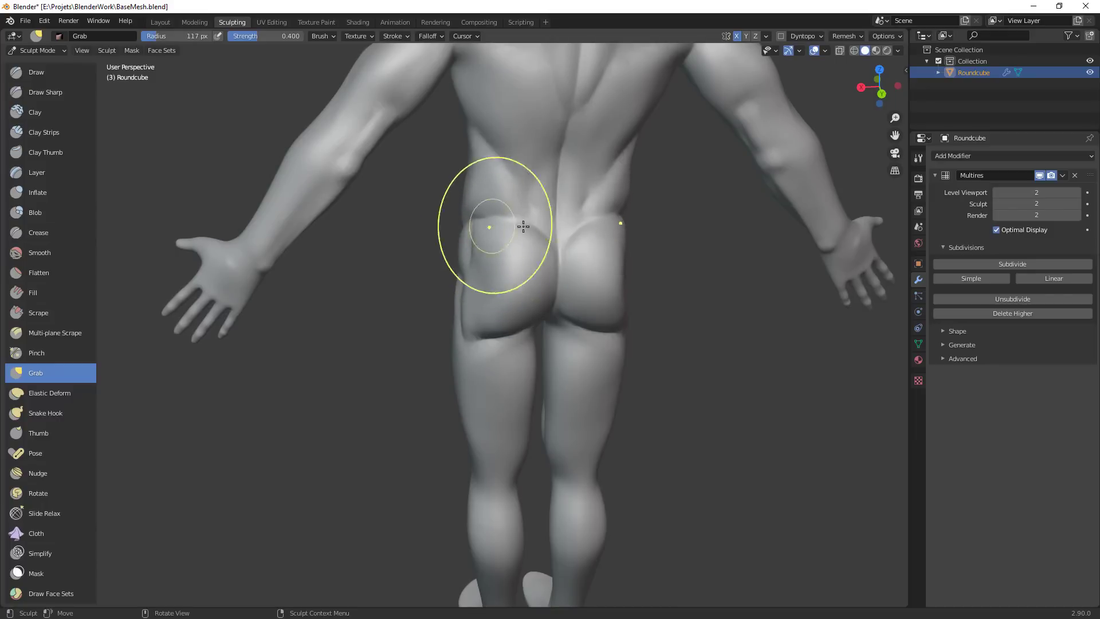
Adjust the outer lower buttock with the Grab brush at 97 px and 55 px radii, and smooth the end of its fold
mouse_move(596, 257)
ctrl+middle_down()
mouse_move(574, 327)
mouse_move(538, 312)
mouse_move(540, 287)
ctrl+middle_up()
key(f)
click(596, 287)
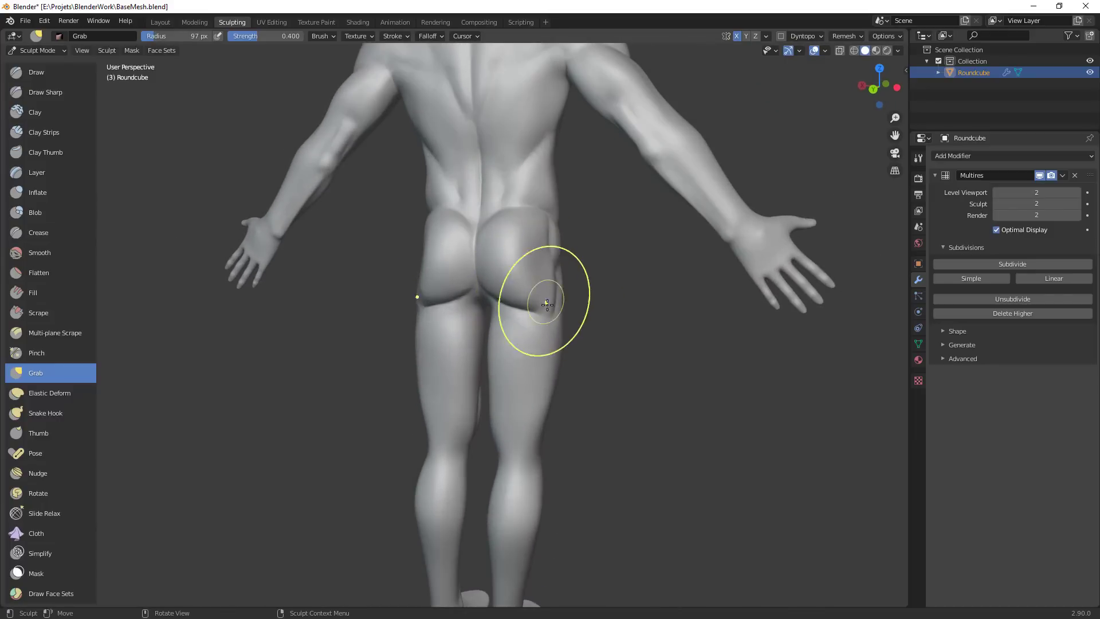
click(522, 292)
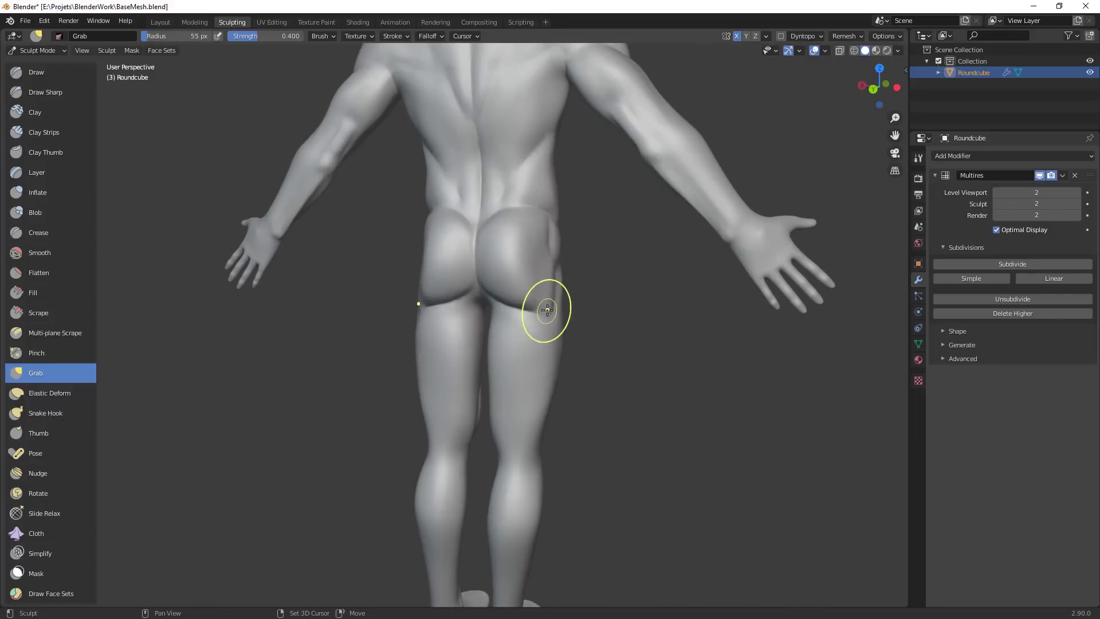
mouse_move(546, 310)
shift+mouse_down()
mouse_move(550, 290)
mouse_move(549, 304)
shift+mouse_up()
mouse_move(549, 305)
shift+mouse_down()
mouse_move(547, 258)
mouse_move(533, 238)
shift+mouse_up()
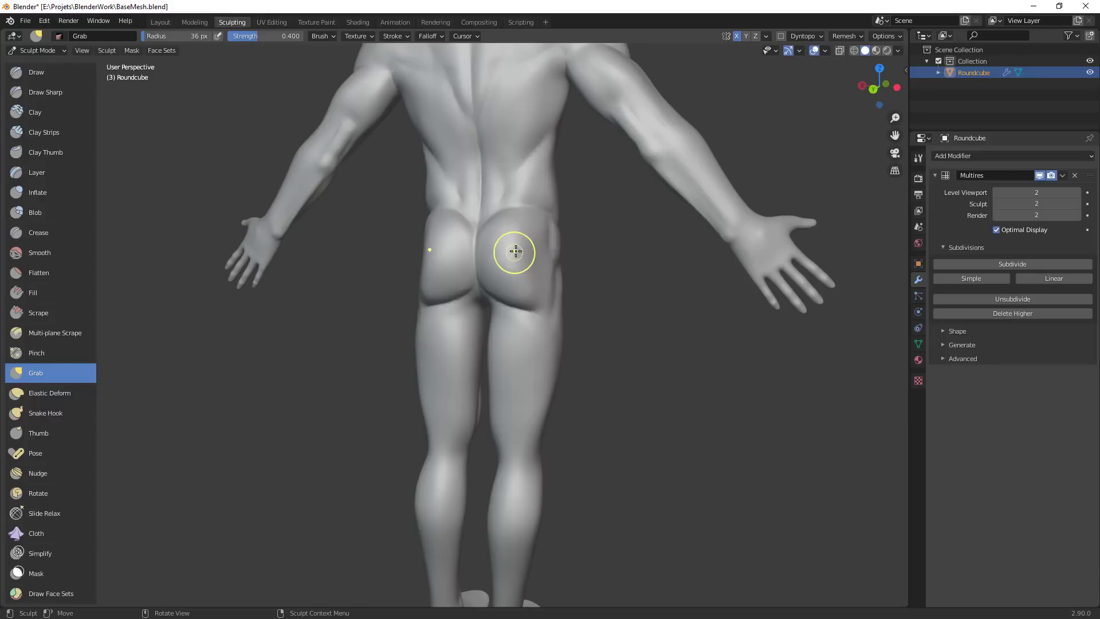
Refine the outer contour of the buttock beside the hip with the Grab brush at a 47 px radius
middle_drag(459, 245, 503, 243)
key(f)
click(499, 242)
drag(491, 242, 478, 228)
key(Escape)
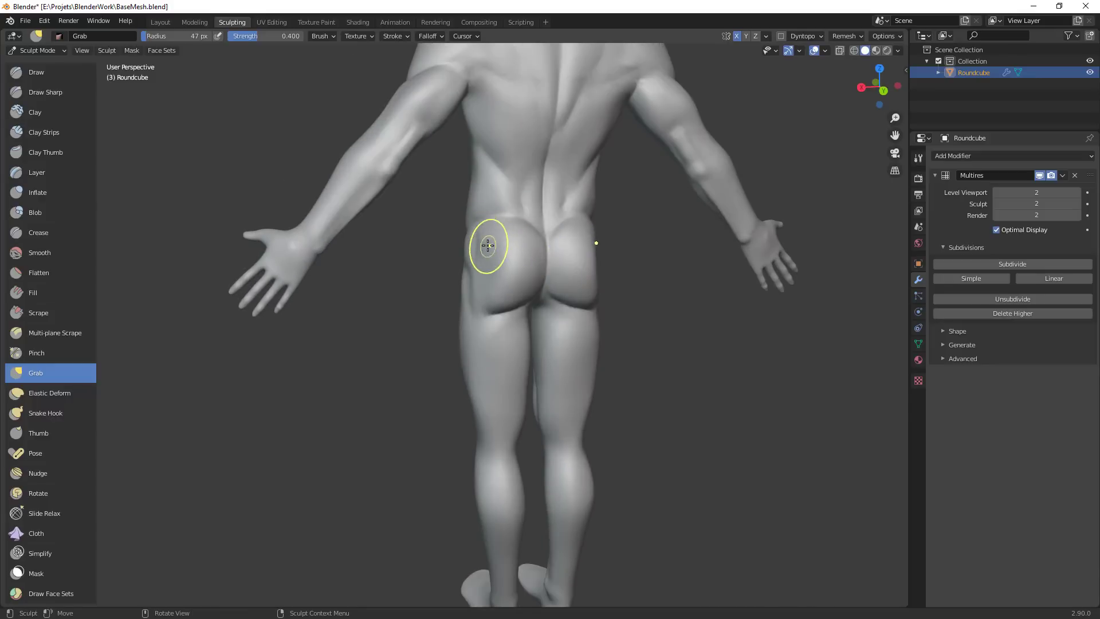
drag(476, 270, 485, 269)
Shift the outer end of the fold under the buttock inward with the Grab brush at a 46 px radius
drag(481, 309, 494, 310)
key(f)
click(493, 315)
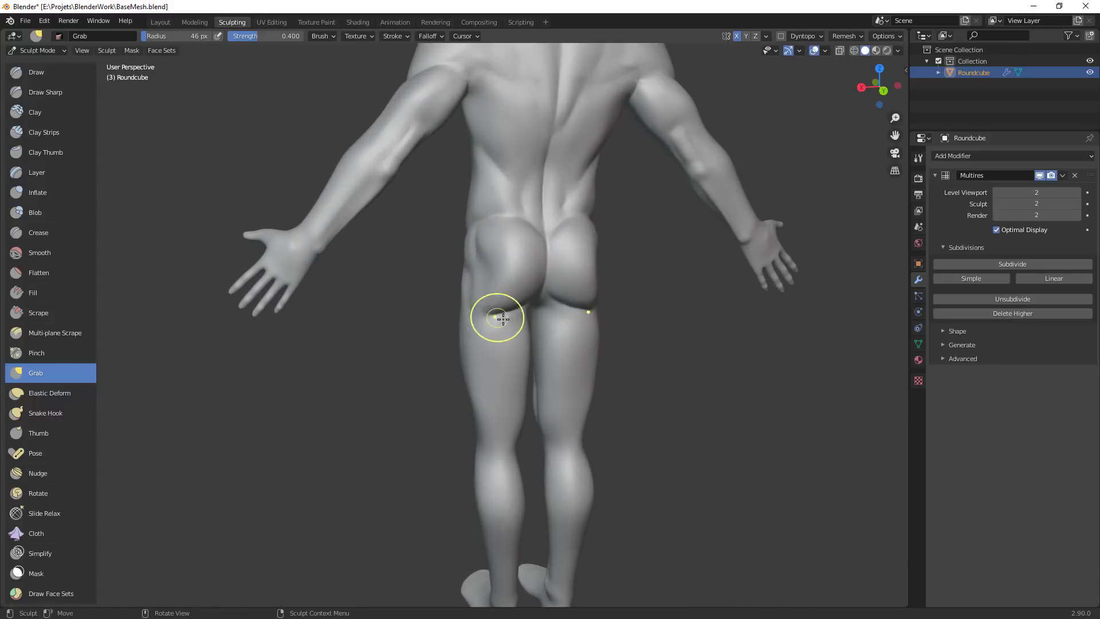
middle_drag(572, 293, 546, 285)
drag(483, 301, 489, 297)
Reshape the upper buttock and its profile from a three-quarter rear view with the Grab brush at a 76 px radius
mouse_move(544, 336)
middle_down()
mouse_move(629, 355)
mouse_move(585, 324)
mouse_move(634, 290)
middle_up()
scroll(584, 325, up, 1)
key(f)
click(630, 238)
middle_drag(608, 219, 620, 208)
key(f)
click(623, 226)
drag(599, 228, 602, 209)
middle_drag(603, 210, 595, 246)
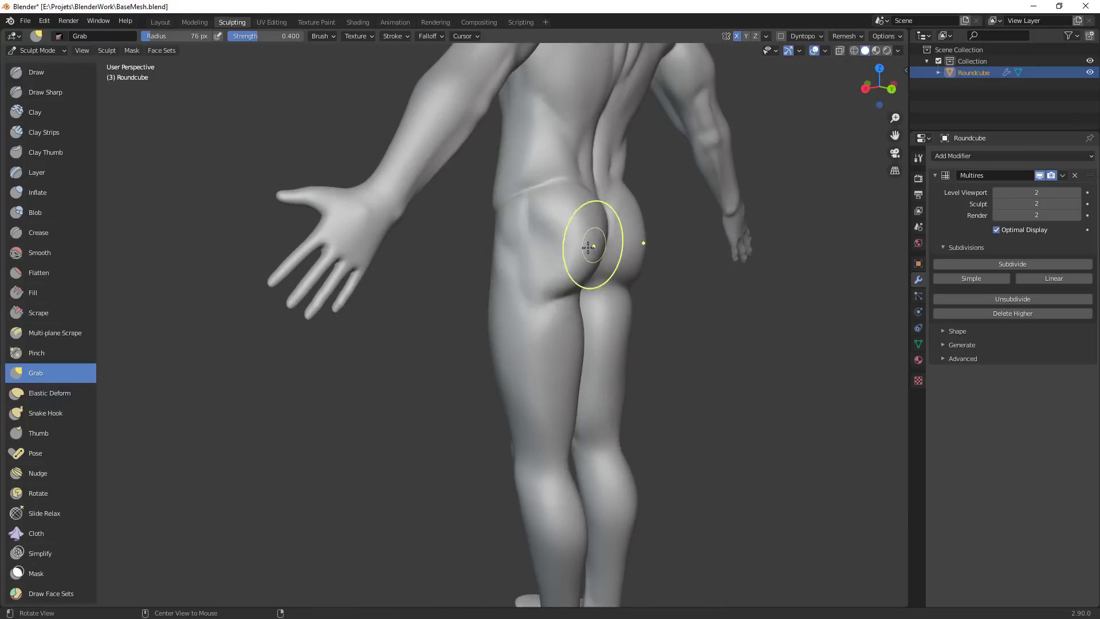
Refine the inner buttock and lower back with the Grab brush at 60 px and 86 px radii
key(f)
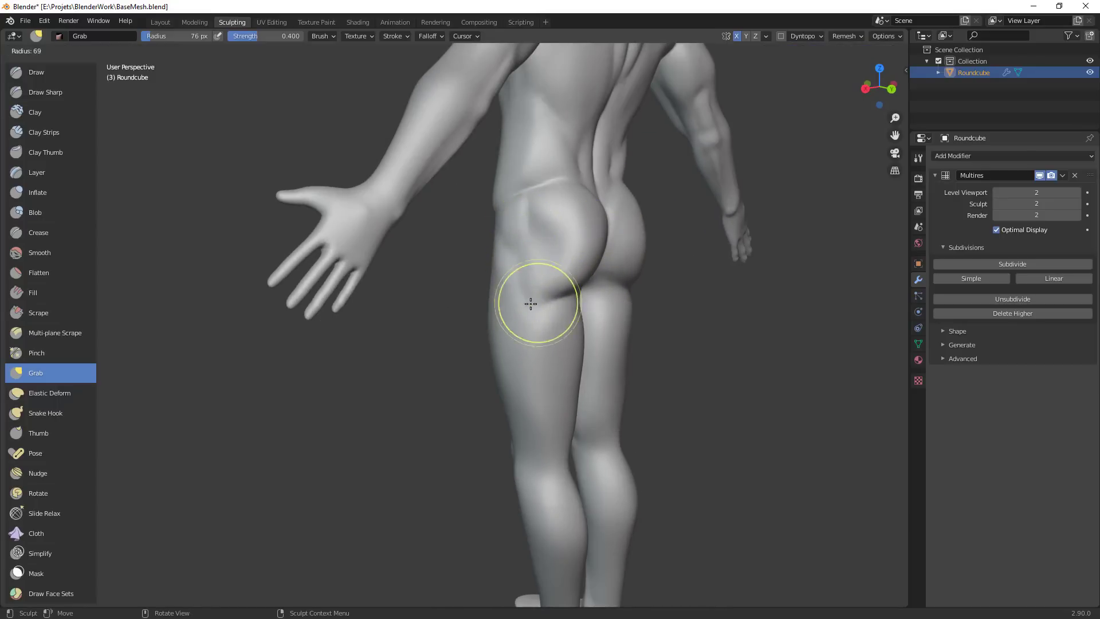
click(573, 301)
drag(601, 211, 608, 222)
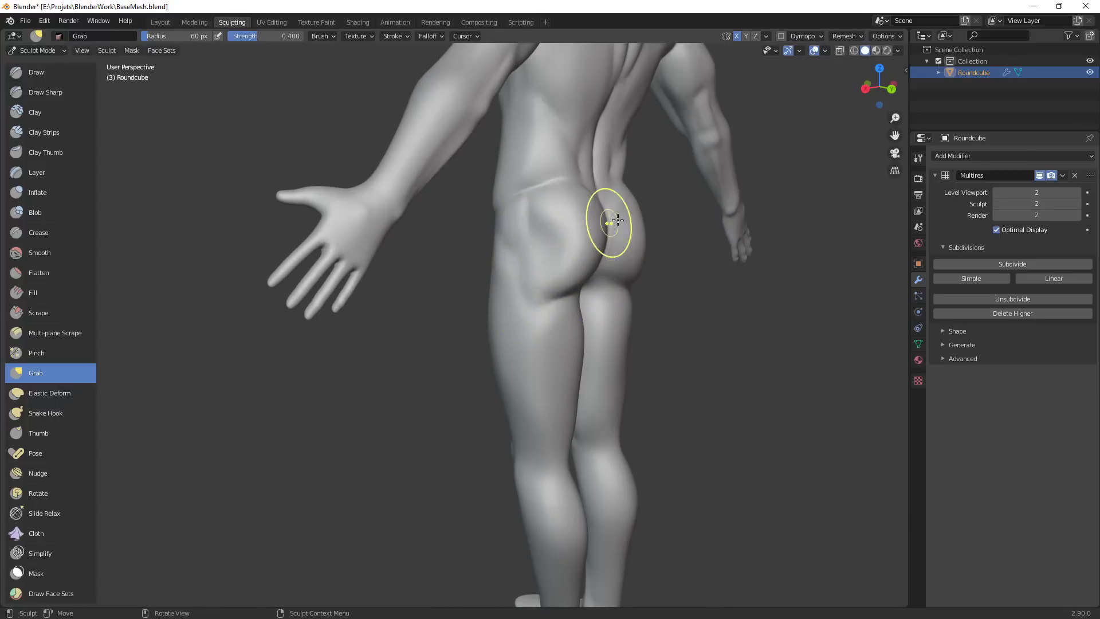
middle_drag(604, 211, 621, 217)
drag(598, 170, 596, 170)
ctrl+middle_drag(616, 201, 524, 284)
ctrl+middle_drag(548, 343, 575, 293)
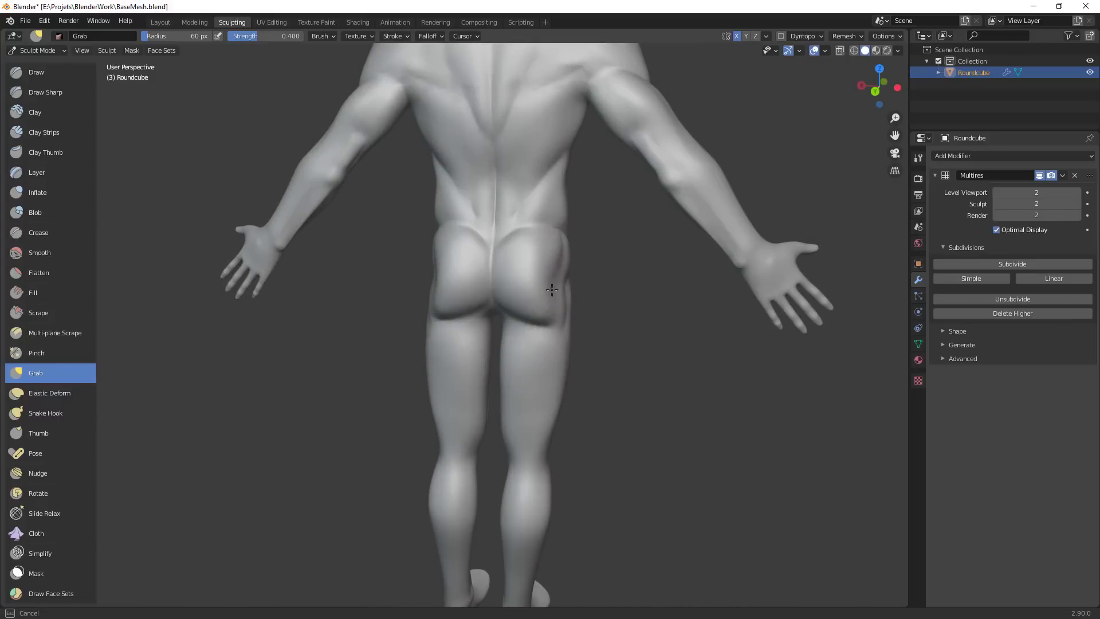
mouse_move(560, 359)
ctrl+middle_down()
mouse_move(508, 363)
mouse_move(651, 382)
mouse_move(548, 348)
mouse_move(594, 221)
mouse_move(523, 221)
ctrl+middle_up()
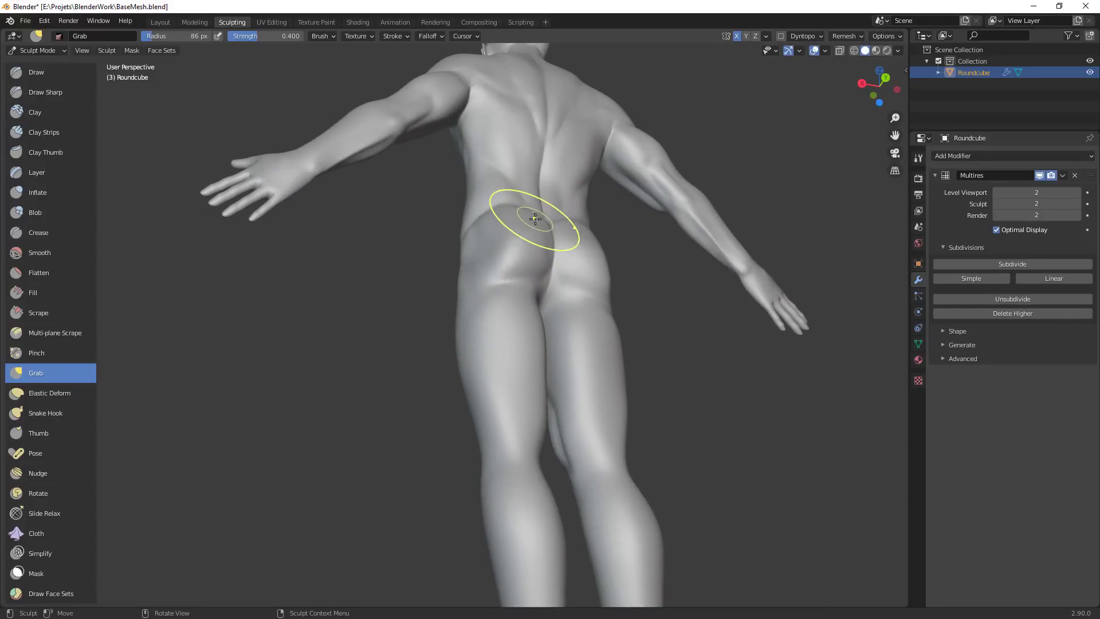
middle_drag(536, 221, 557, 301)
ctrl+middle_drag(557, 301, 573, 241)
Define the fold under the buttocks and the lower end of the cleft with the Crease brush at a 38 px radius
key(shift+c)
key(f)
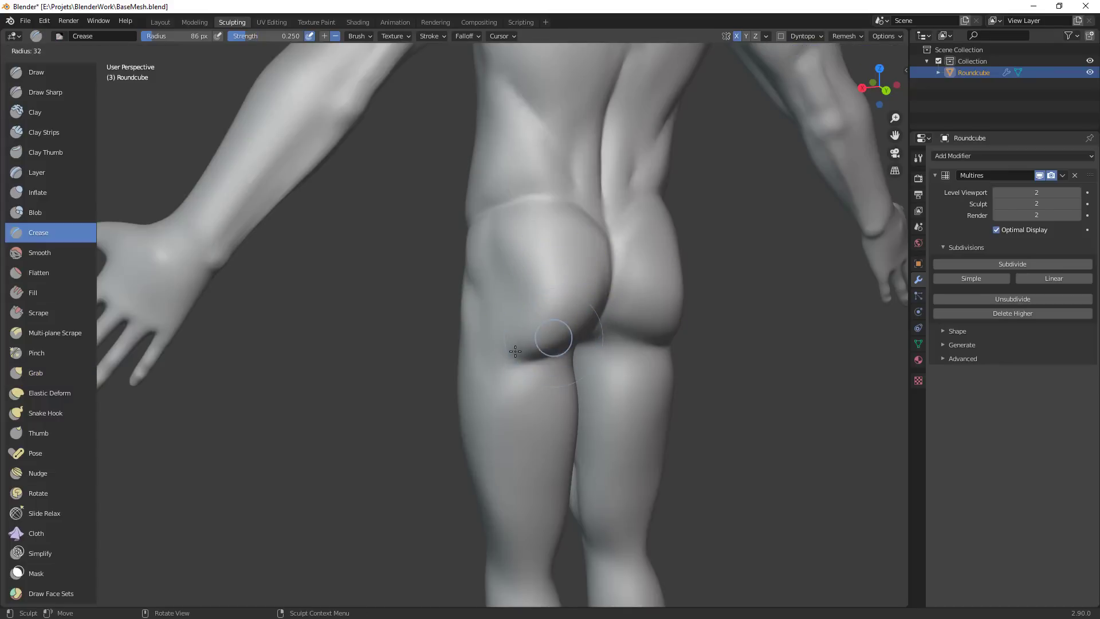
click(555, 342)
key(f)
ctrl+middle_drag(548, 409, 479, 498)
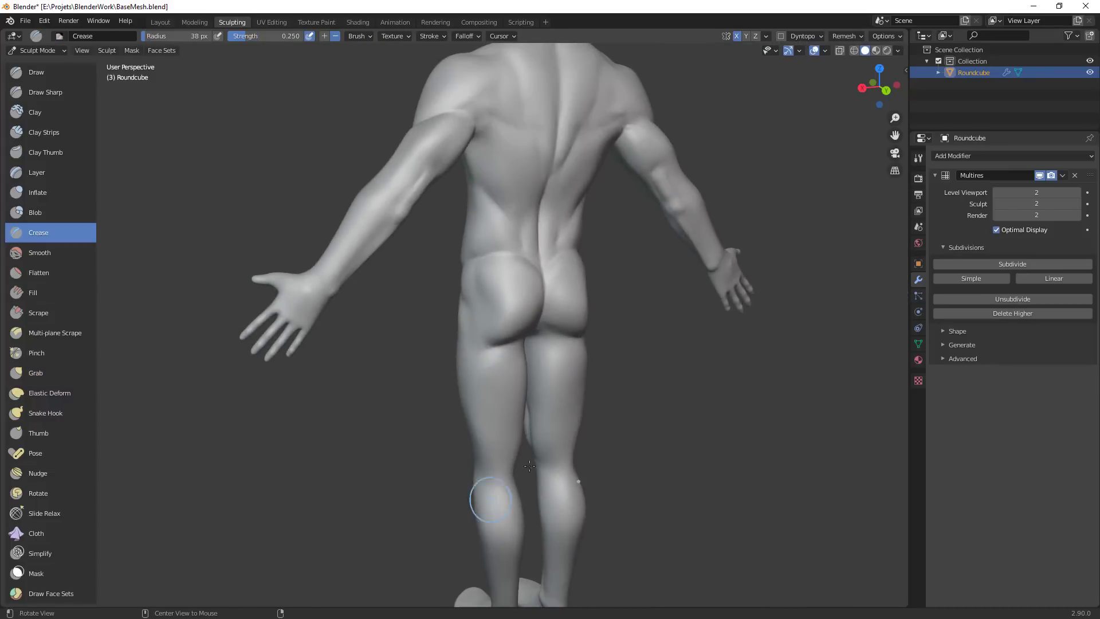
middle_drag(539, 339, 499, 322)
drag(449, 333, 495, 309)
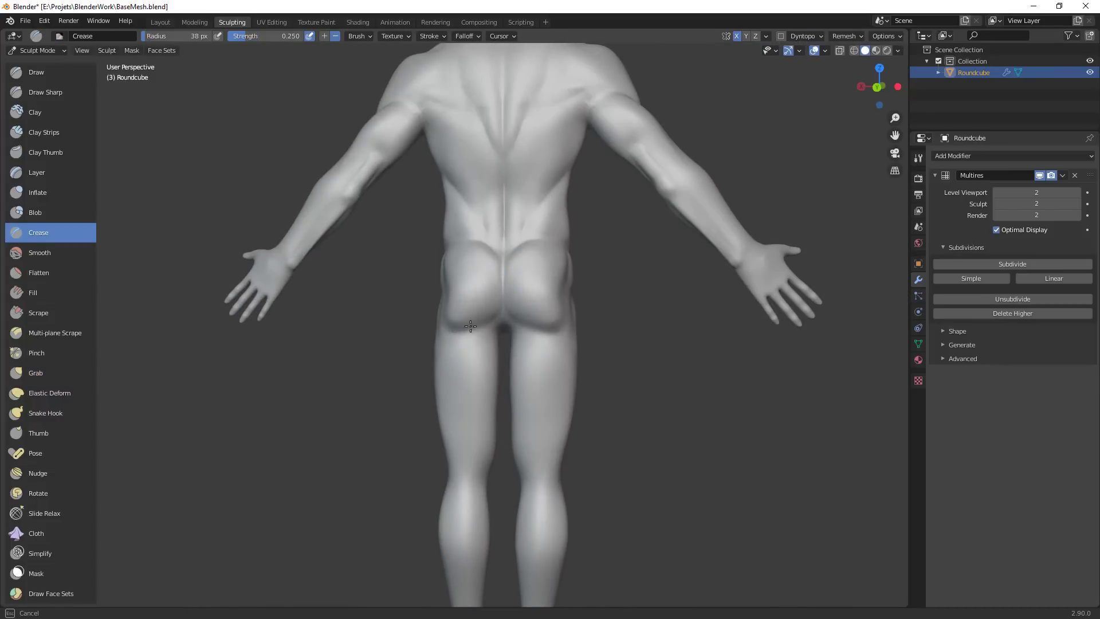
mouse_move(471, 326)
middle_down()
mouse_move(538, 238)
mouse_move(536, 263)
mouse_move(534, 204)
mouse_move(517, 222)
middle_up()
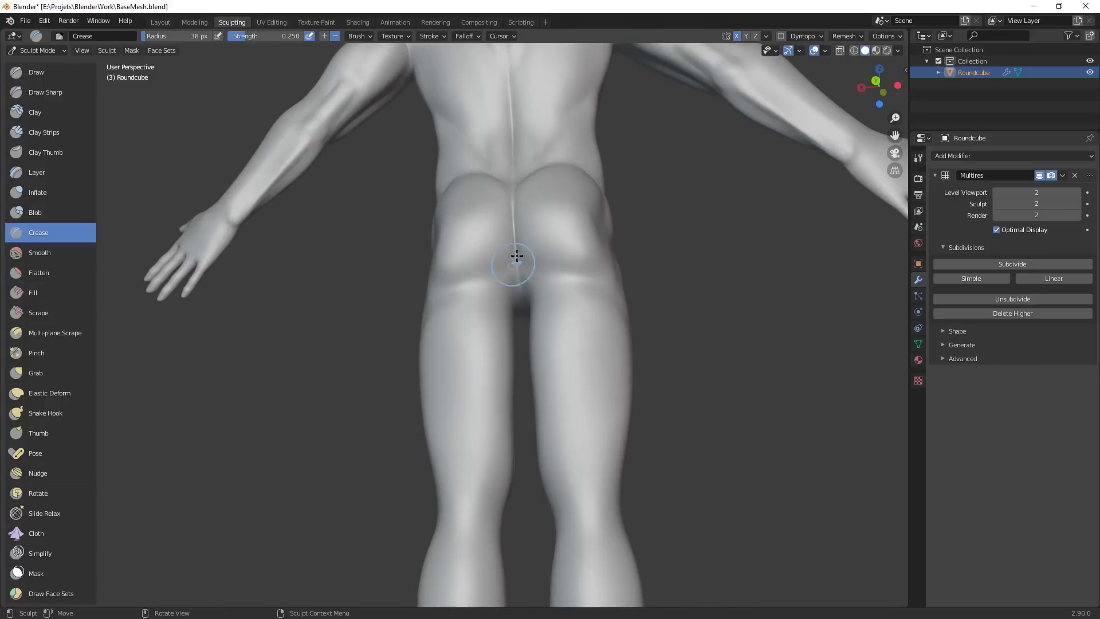
drag(506, 267, 516, 252)
Carve the muscle separation at the side of the hip below the waist crease with the Crease brush at a 28 px radius
ctrl+middle_drag(567, 258, 544, 396)
ctrl+middle_drag(544, 395, 507, 475)
mouse_move(507, 475)
middle_down()
mouse_move(573, 446)
mouse_move(768, 419)
middle_up()
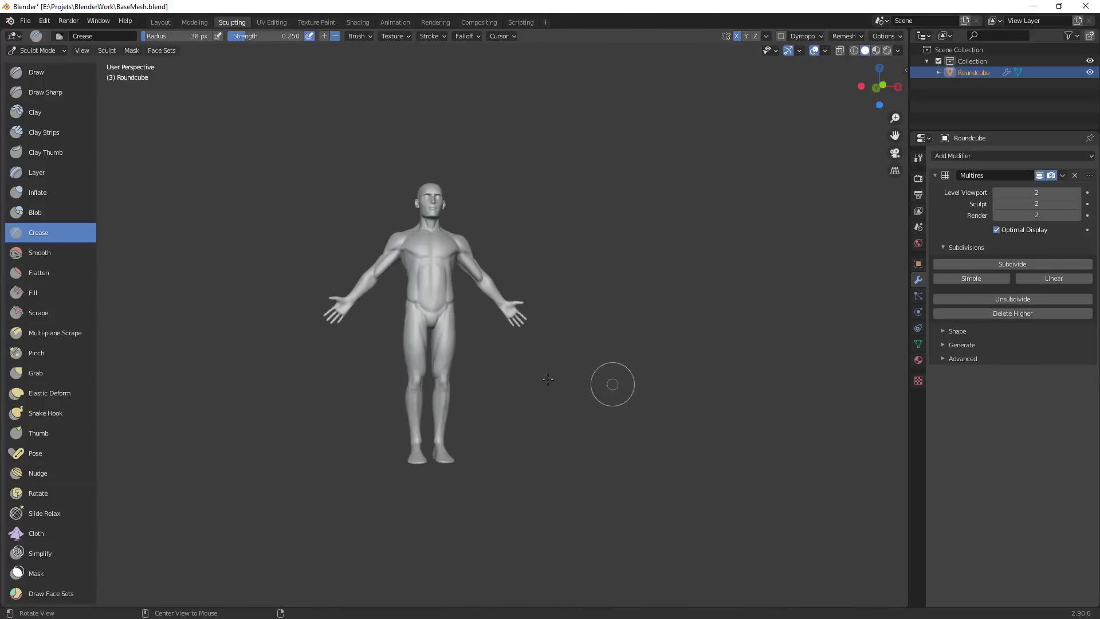
middle_drag(612, 383, 848, 389)
ctrl+middle_drag(596, 395, 600, 299)
mouse_move(584, 354)
shift+middle_down()
mouse_move(559, 314)
mouse_move(576, 301)
mouse_move(507, 236)
mouse_move(504, 203)
mouse_move(523, 198)
mouse_move(549, 233)
shift+middle_up()
key(f)
click(501, 236)
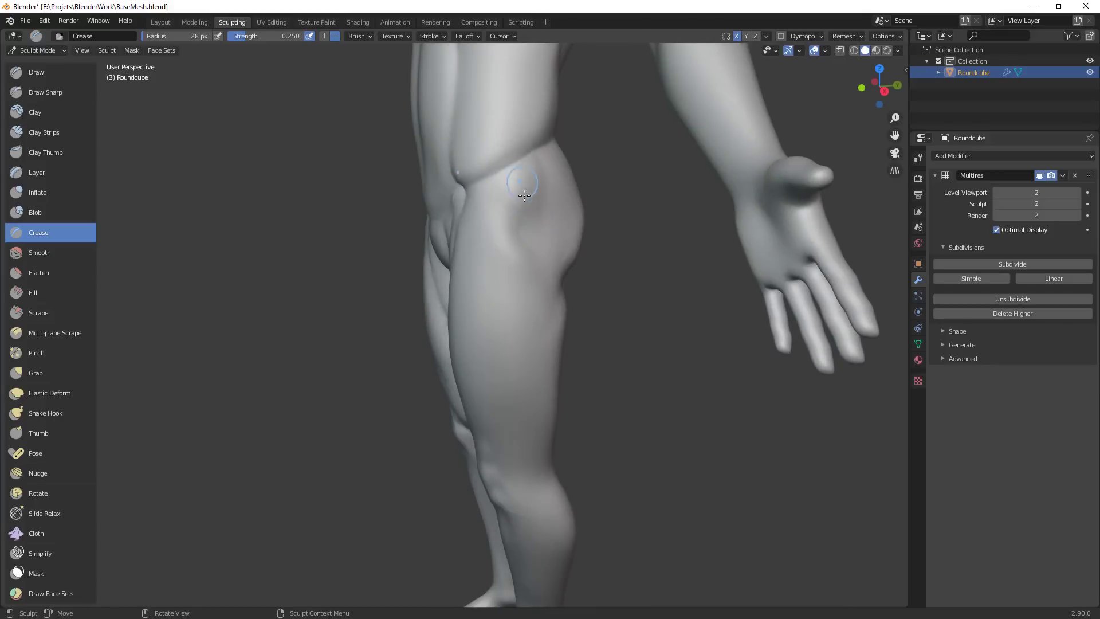
drag(509, 175, 521, 221)
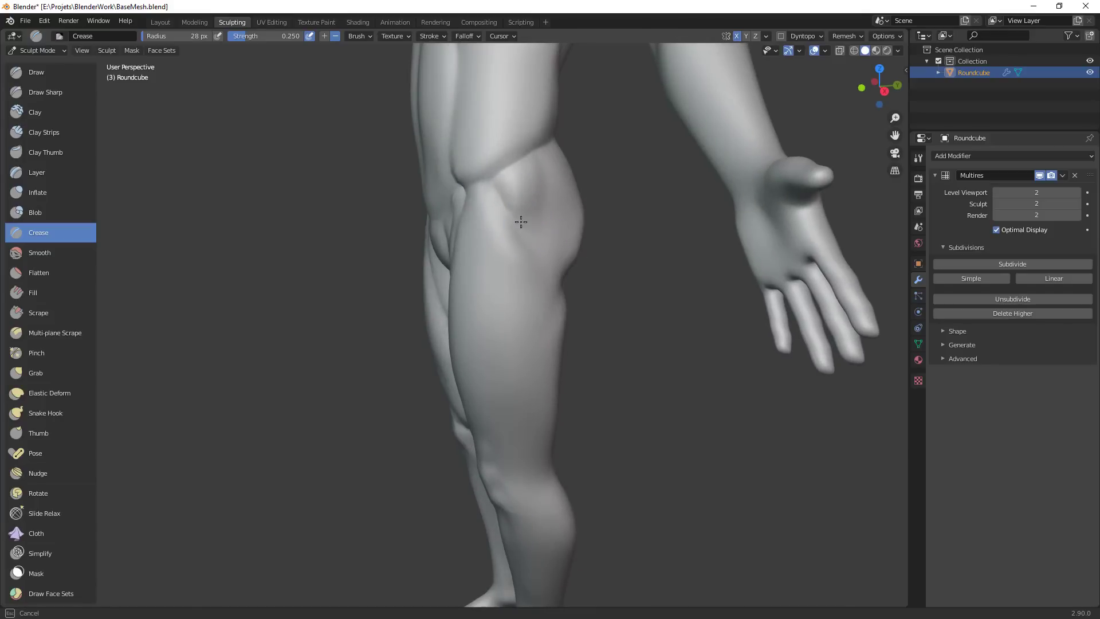
mouse_move(534, 212)
middle_down()
mouse_move(535, 197)
mouse_move(508, 192)
mouse_move(562, 211)
mouse_move(546, 164)
middle_up()
mouse_move(578, 244)
middle_down()
mouse_move(547, 245)
mouse_move(520, 209)
middle_up()
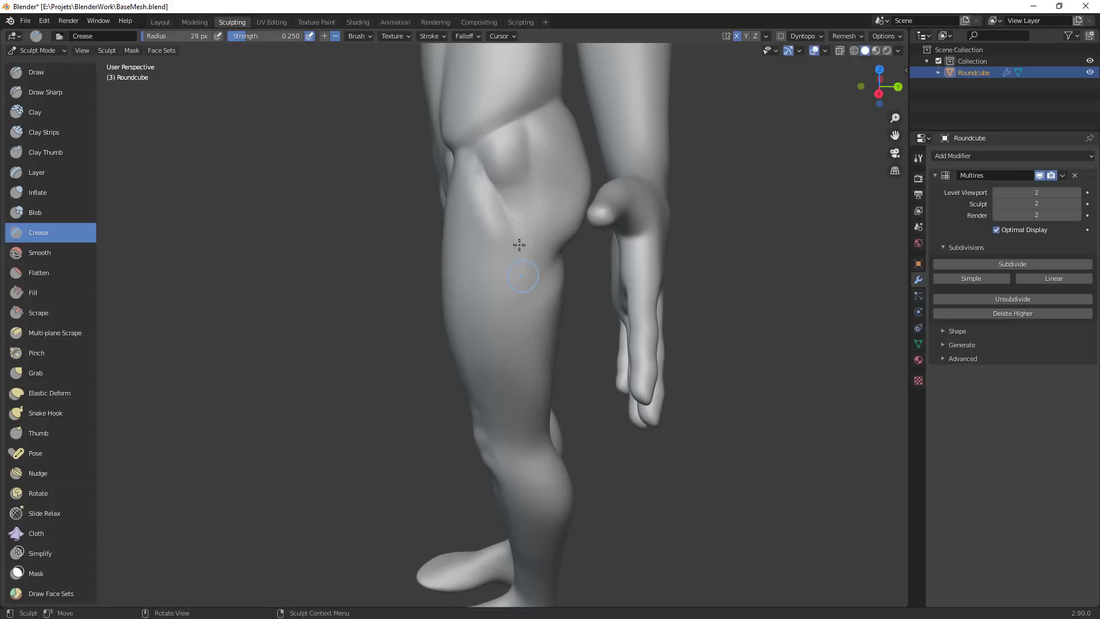
Crease a long muscle line down the outer thigh from the hip toward the knee at a 28 px radius
drag(510, 227, 523, 323)
drag(516, 395, 518, 362)
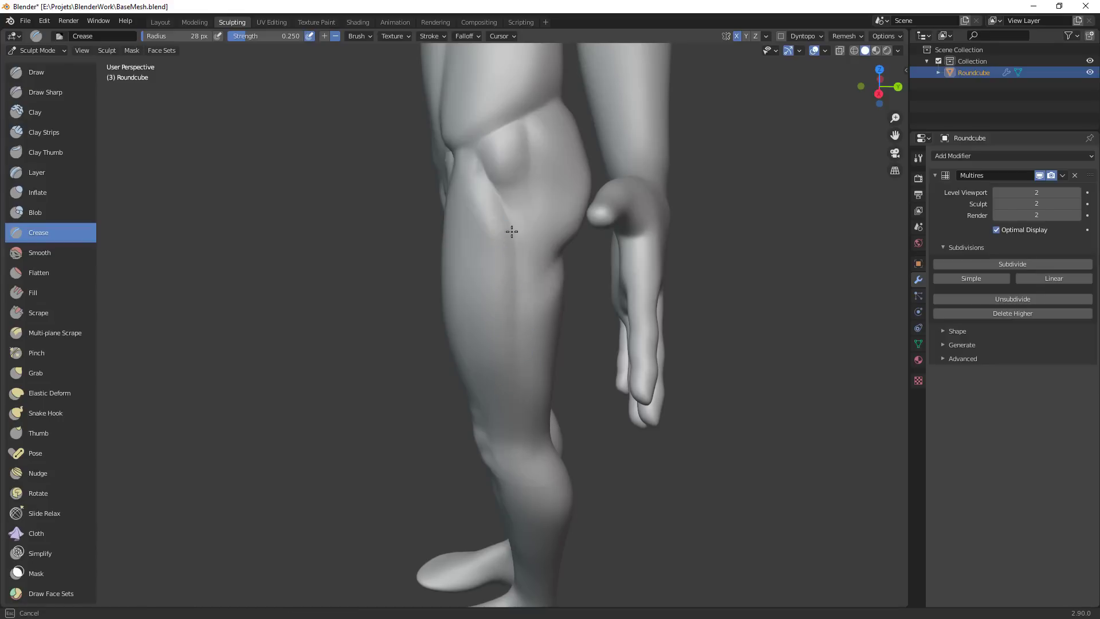
drag(518, 267, 493, 183)
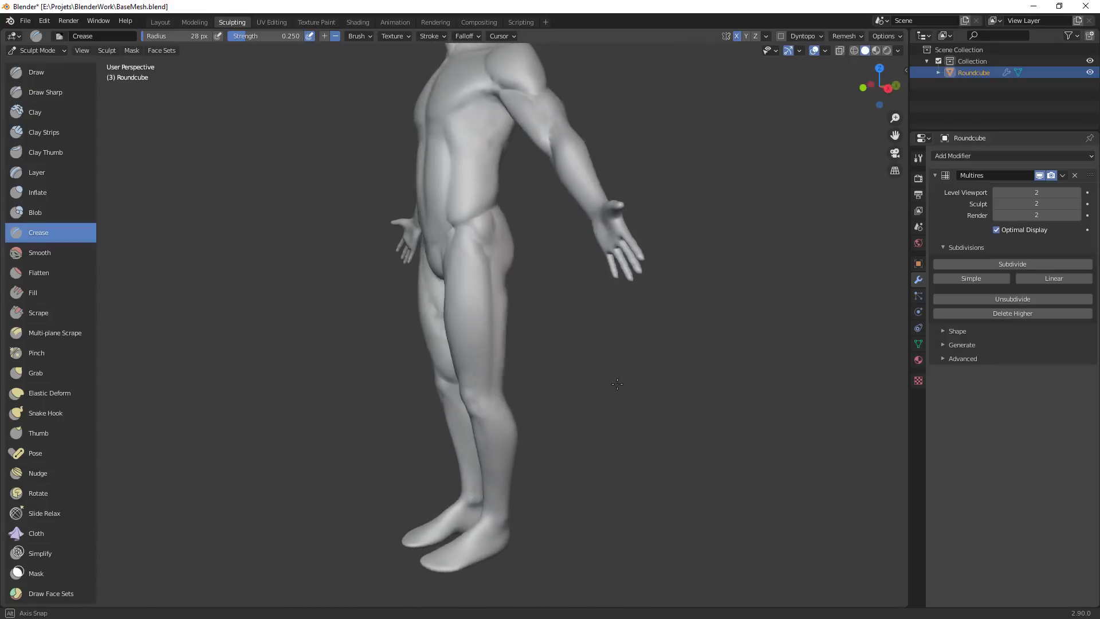
Carve the front thigh muscle separation from the hip crease down to the knee with the Crease brush at a 22 px radius
scroll(609, 381, up, 2)
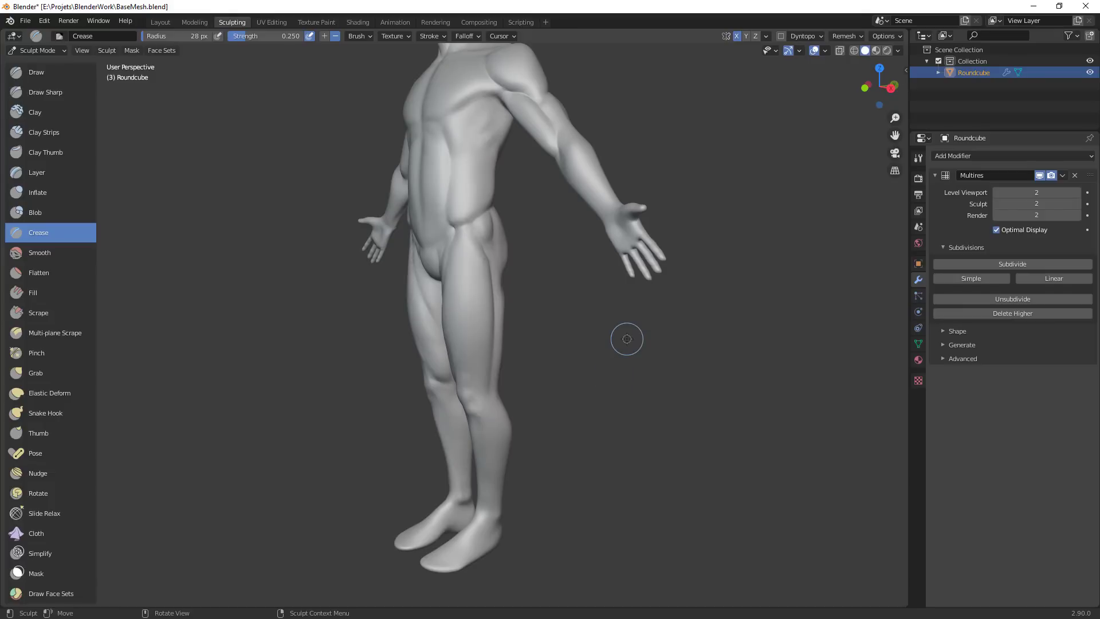
scroll(516, 275, up, 3)
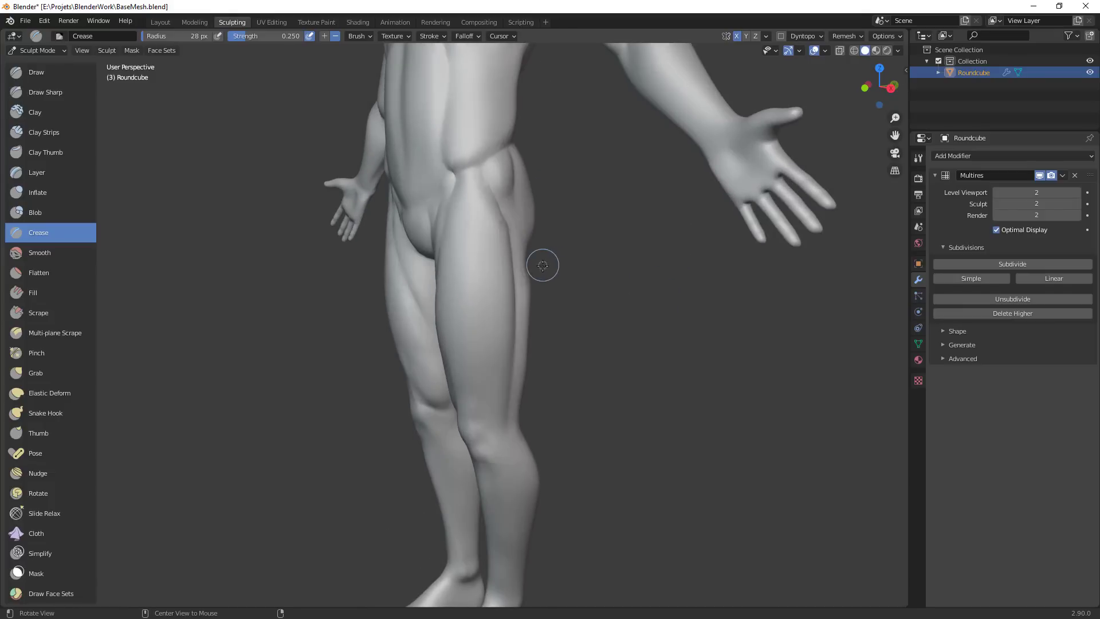
drag(465, 181, 493, 267)
key(f)
click(482, 244)
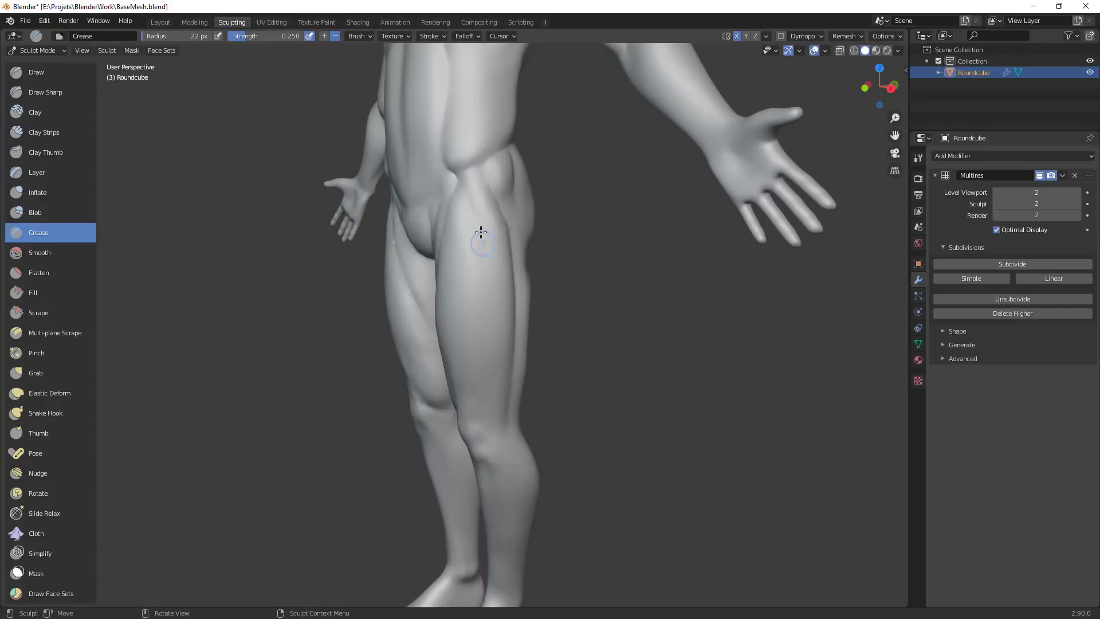
drag(466, 186, 504, 387)
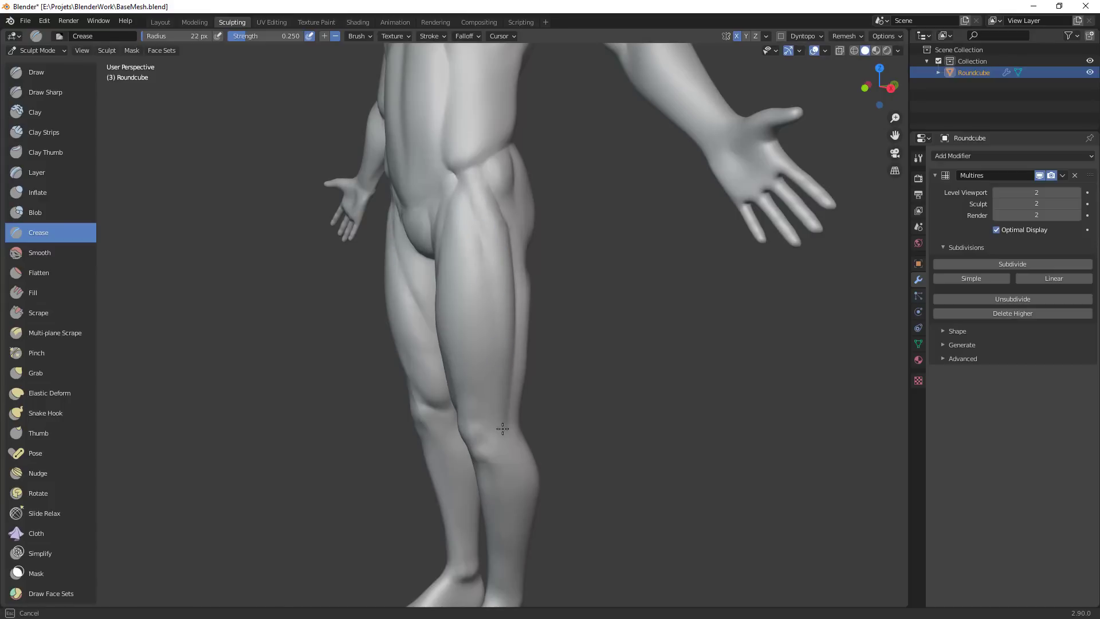
drag(491, 301, 504, 420)
Carve the muscle separation on the upper outer thigh below the hip with the Crease brush at a 22 px radius
ctrl+middle_drag(534, 318, 624, 388)
shift+middle_drag(629, 325, 559, 287)
middle_drag(558, 286, 491, 280)
drag(486, 186, 495, 220)
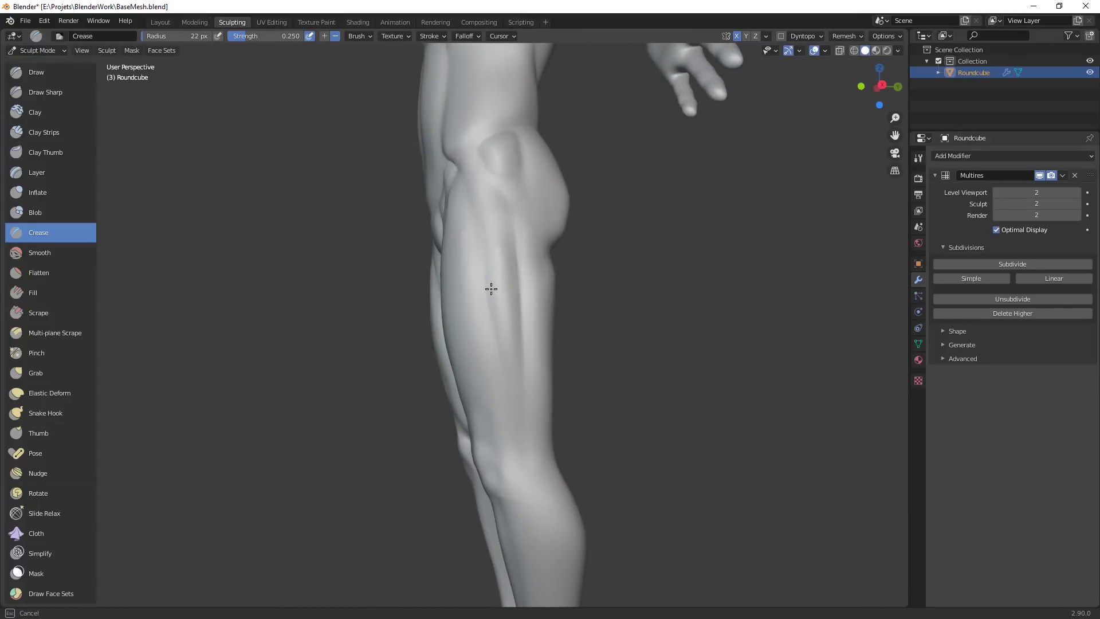
drag(491, 289, 516, 275)
middle_drag(515, 275, 542, 200)
Build up the upper front and outer thigh muscle below the hip with Clay Strips at a 41 px radius
key(c)
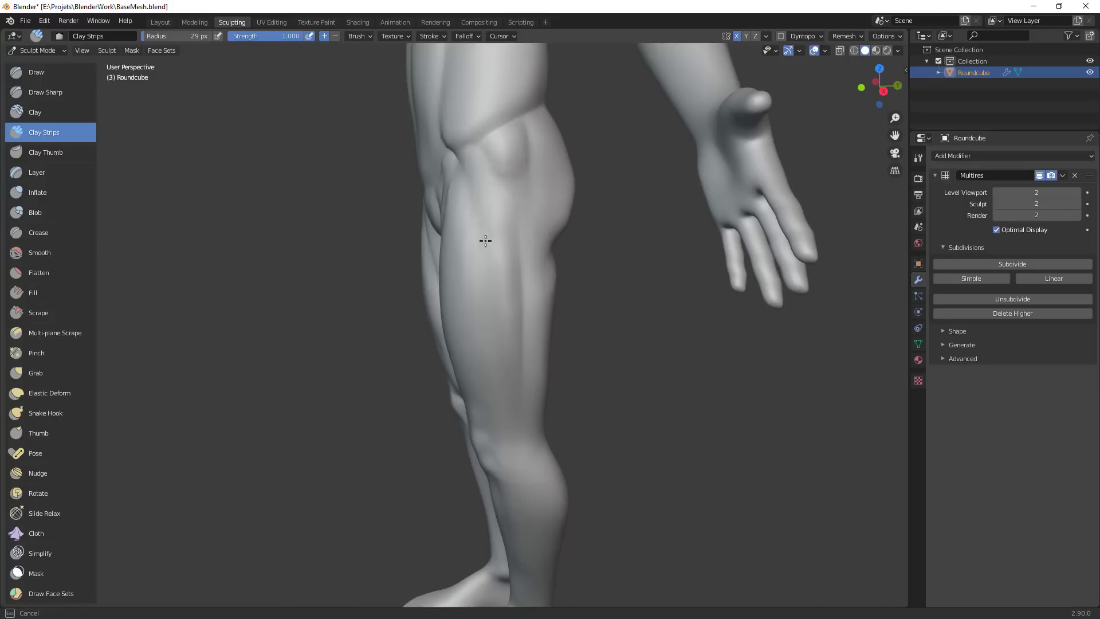
drag(485, 241, 486, 245)
key(f)
click(486, 189)
drag(473, 165, 489, 246)
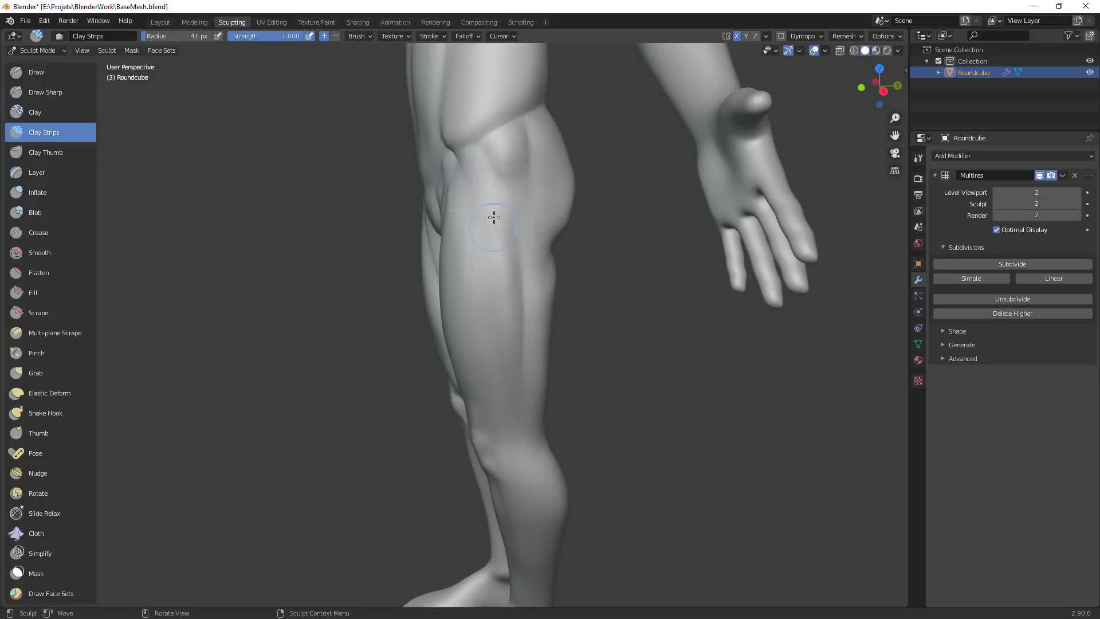
click(517, 244)
Add volume at the side of the hip beside the buttock with Clay Strips at a 25 px radius
middle_drag(525, 322, 496, 239)
middle_drag(532, 285, 484, 300)
key(f)
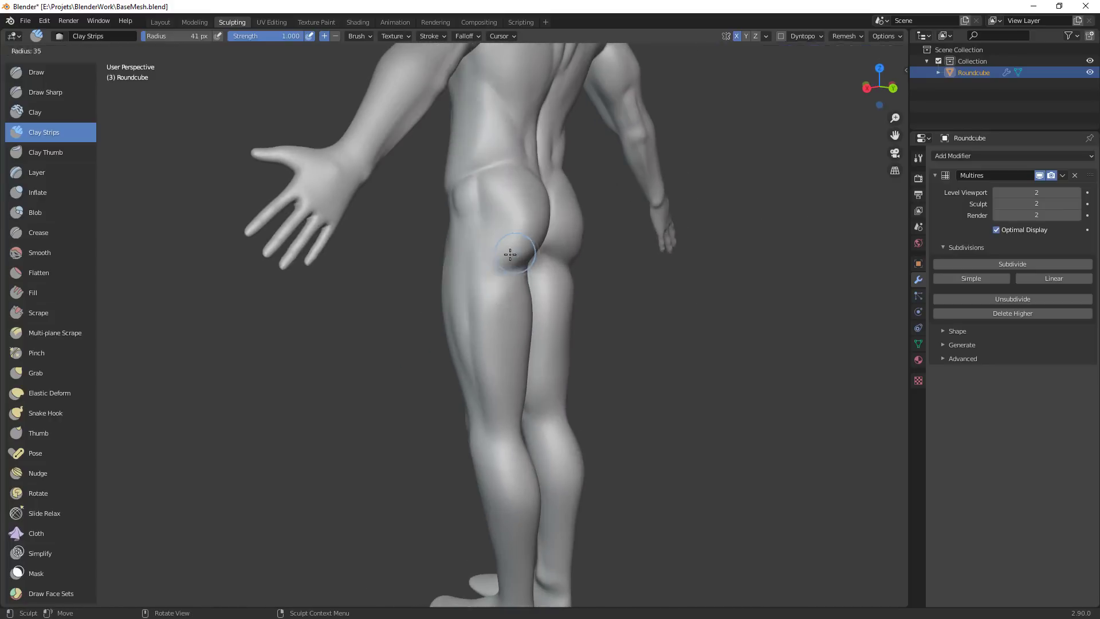
click(510, 257)
key(f)
click(504, 261)
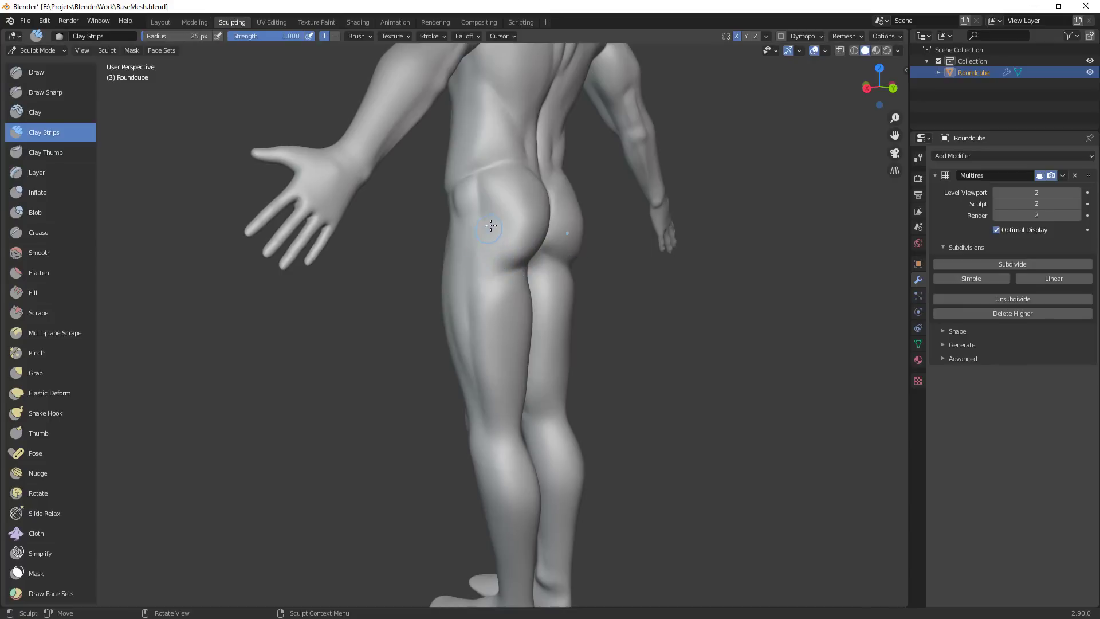
mouse_move(493, 217)
ctrl+middle_down()
mouse_move(508, 194)
mouse_move(530, 219)
ctrl+middle_up()
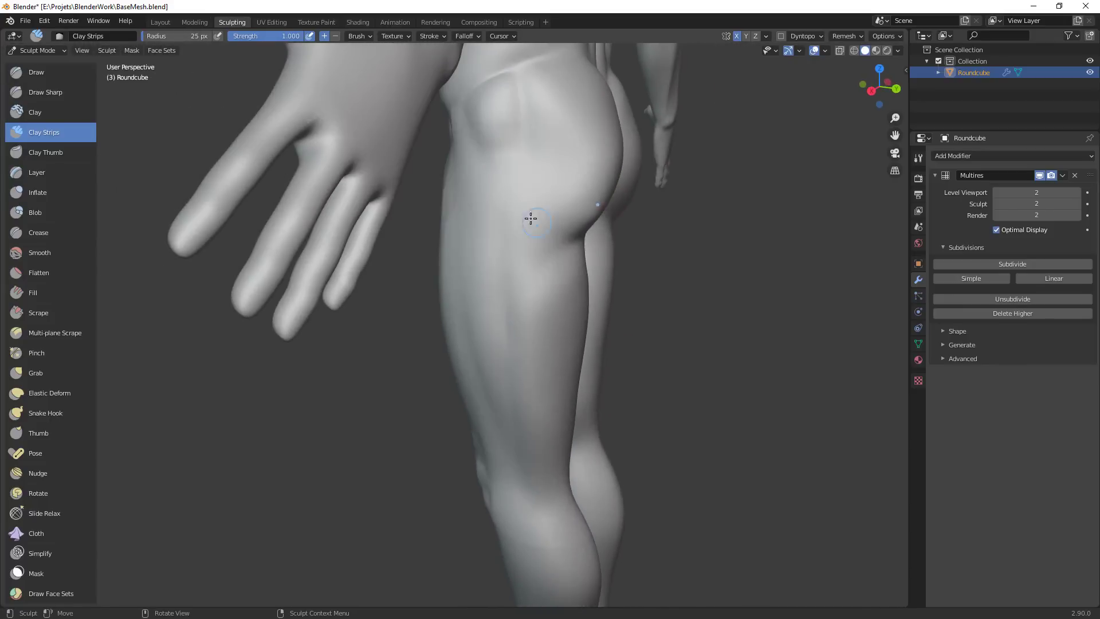
Outline the bony bump at the side of the hip and the buttock's outer edge with the Crease brush at a 26 px radius
key(shift+c)
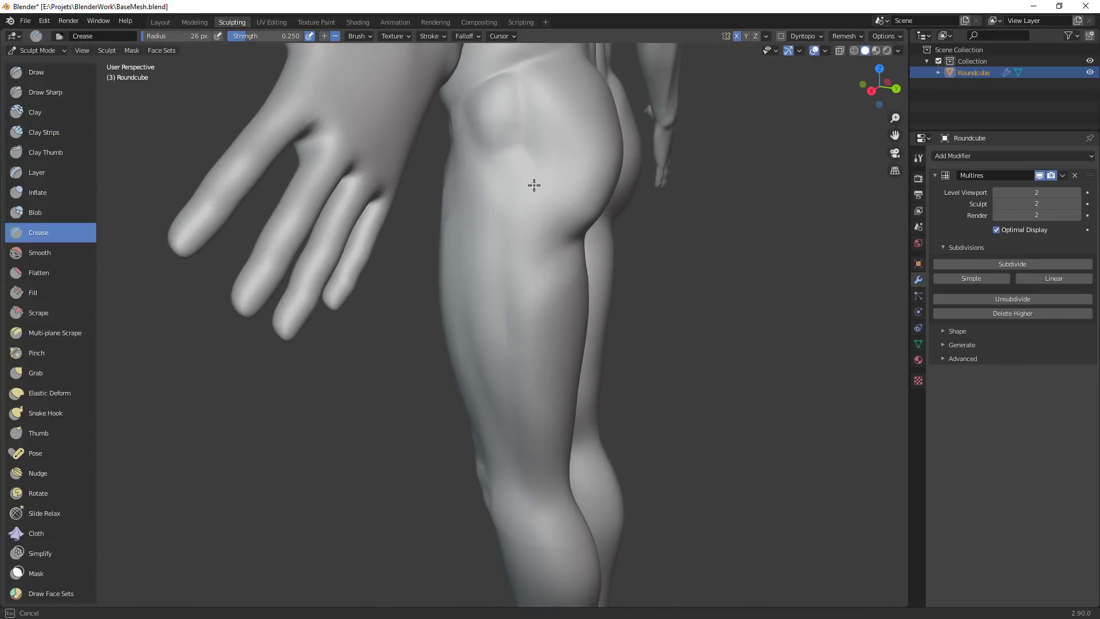
middle_drag(569, 252, 532, 205)
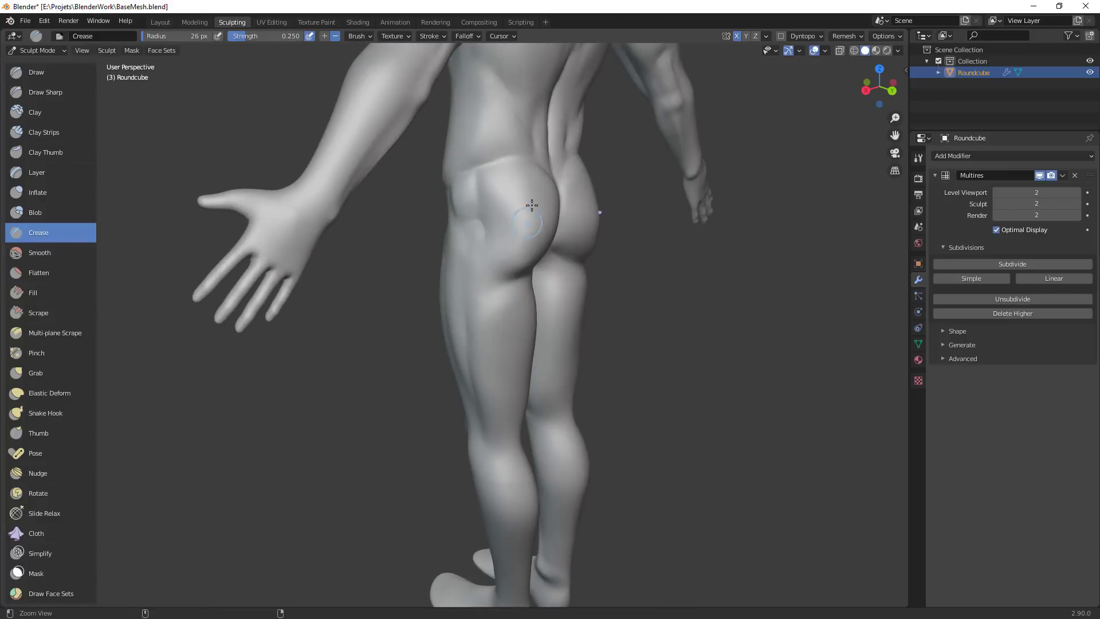
scroll(466, 217, up, 2)
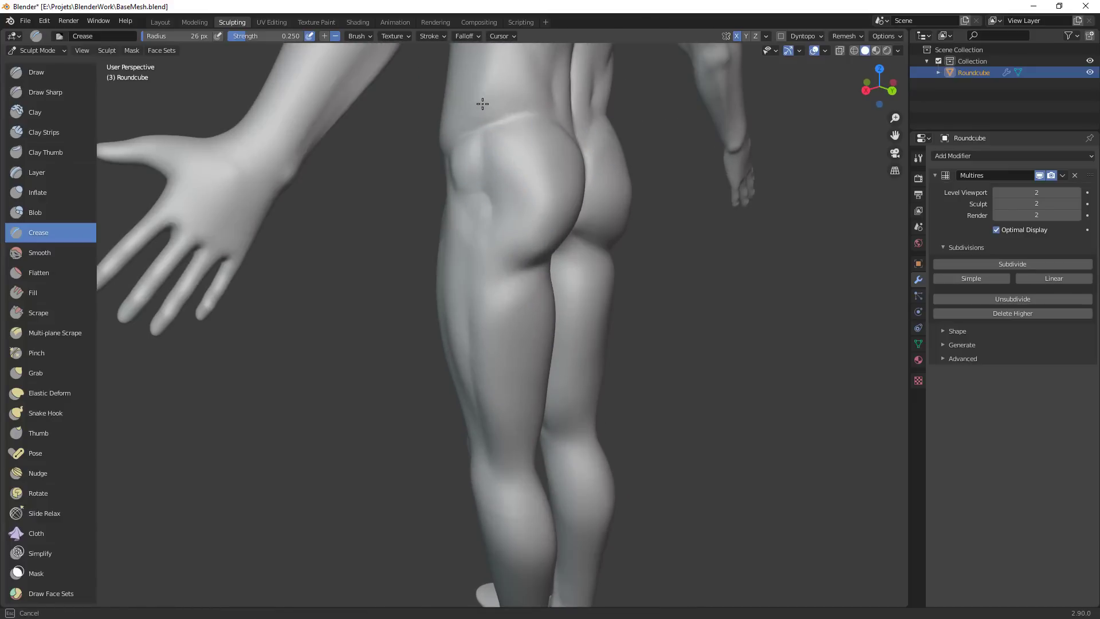
ctrl+middle_drag(629, 304, 631, 340)
ctrl+middle_drag(631, 339, 613, 323)
scroll(536, 276, down, 3)
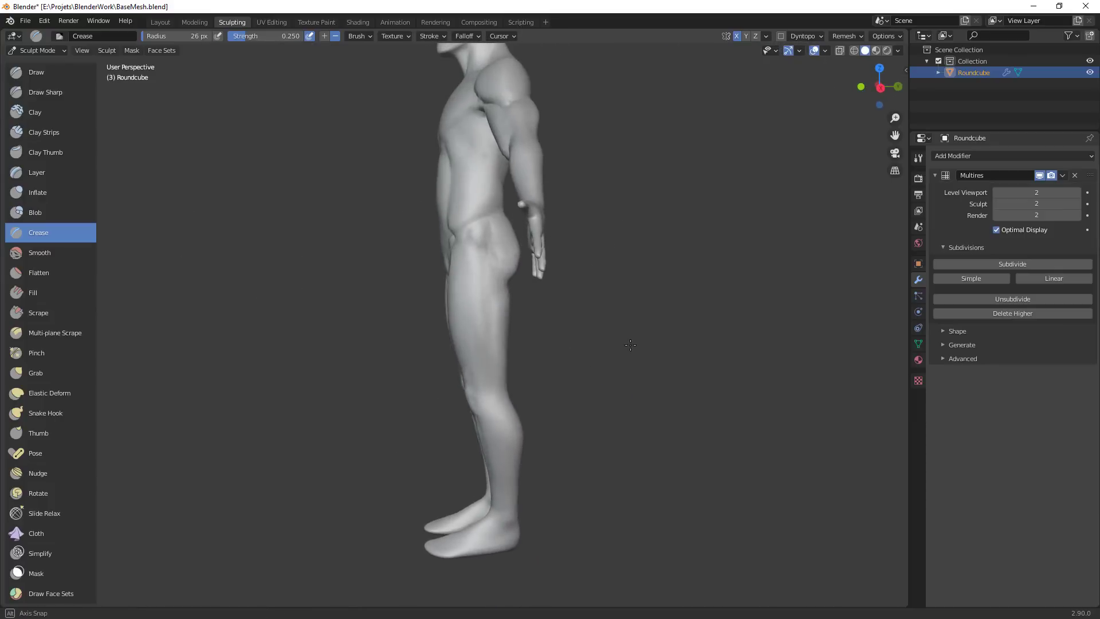
scroll(613, 323, up, 3)
scroll(600, 282, up, 4)
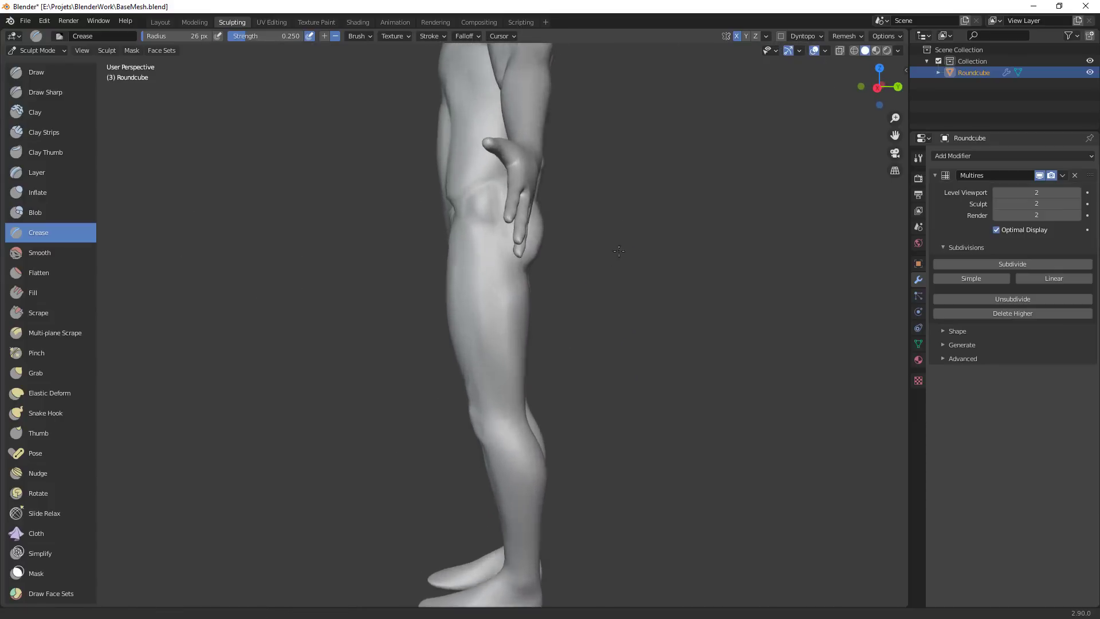
Extend the fold under the buttock toward the outer thigh with the Crease brush at a 21 px radius
mouse_move(560, 228)
middle_down()
mouse_move(546, 244)
mouse_move(557, 248)
middle_up()
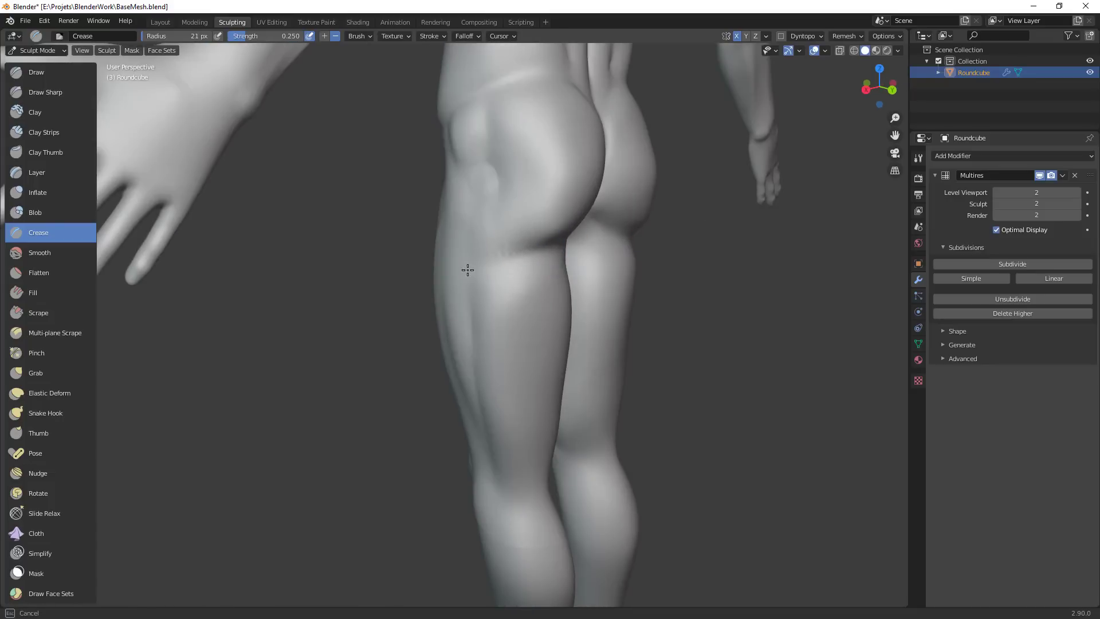
scroll(605, 279, down, 4)
middle_drag(605, 279, 474, 191)
scroll(569, 260, up, 4)
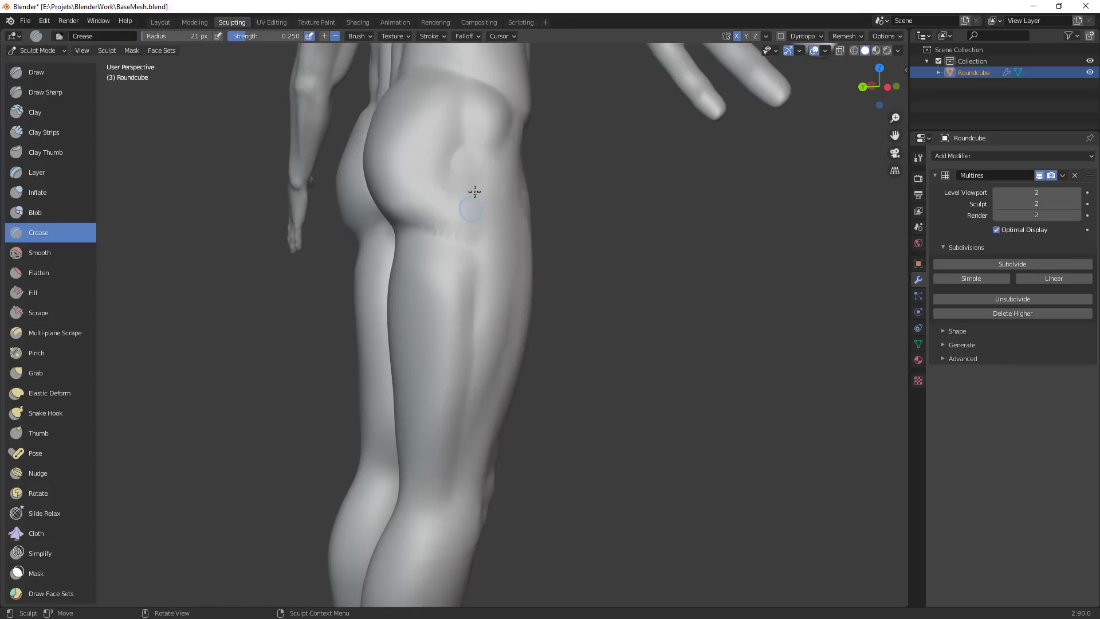
middle_drag(491, 274, 525, 240)
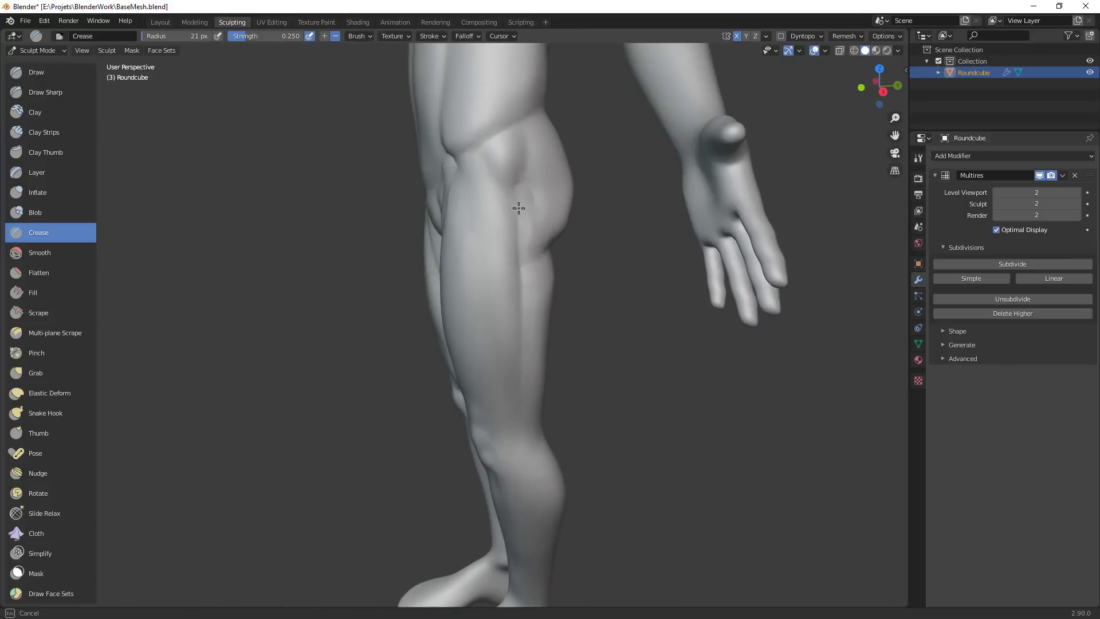
Shift the outer thigh muscle line and the side of the hip in the right view with the Grab brush at a 99 px radius
key(g)
key(f)
click(576, 265)
alt+drag(577, 266, 512, 214)
key(f)
click(518, 230)
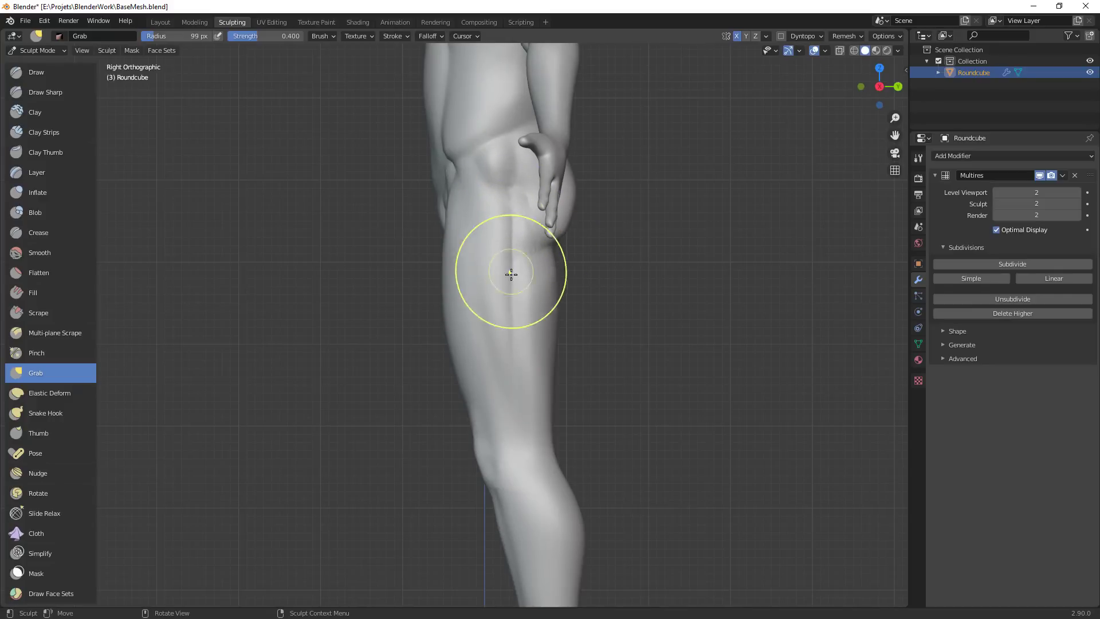
drag(504, 311, 517, 373)
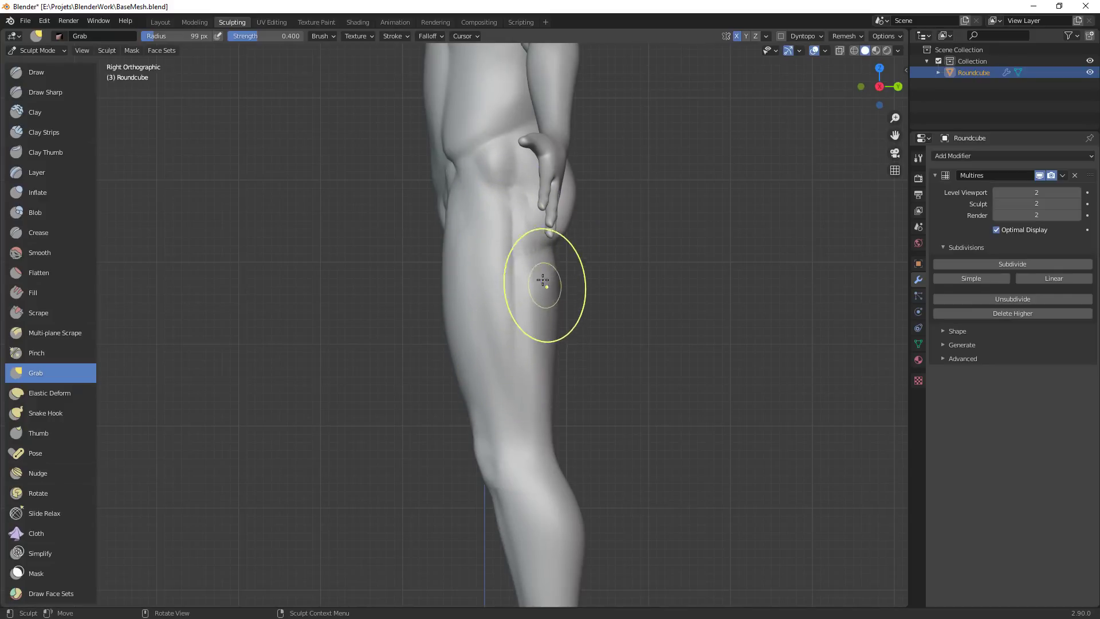
drag(516, 221, 536, 225)
Reshape the outer contour of the buttock, hip and upper back thigh with the Grab brush, varying the radius between 76 and 114 px
key(f)
click(518, 248)
middle_drag(570, 245, 486, 265)
key(f)
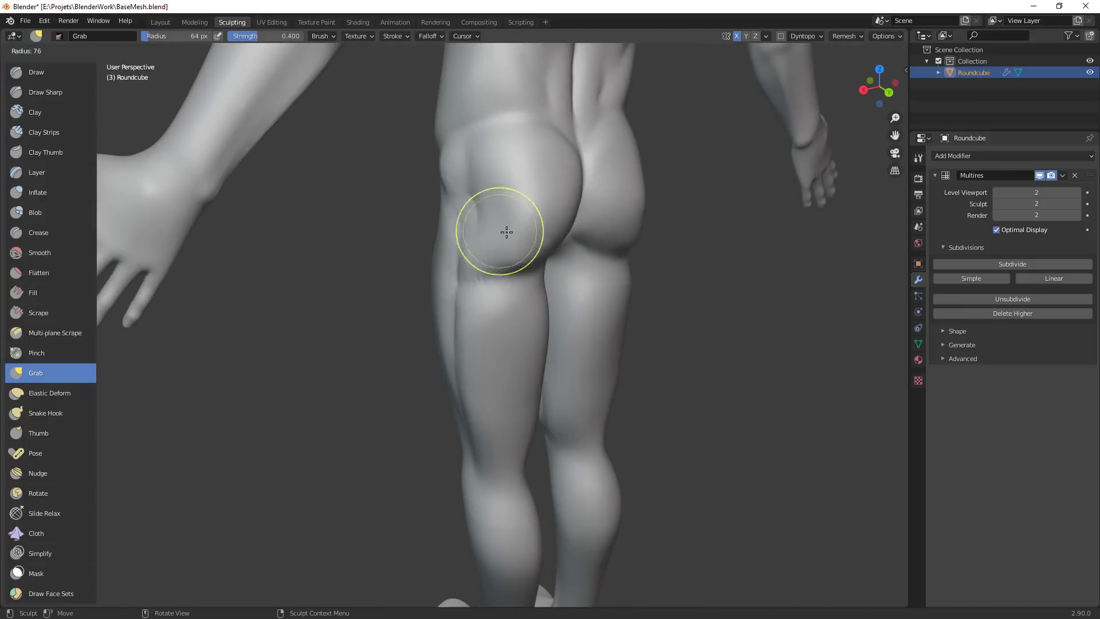
click(506, 231)
drag(506, 231, 483, 228)
key(f)
click(501, 162)
drag(498, 162, 492, 155)
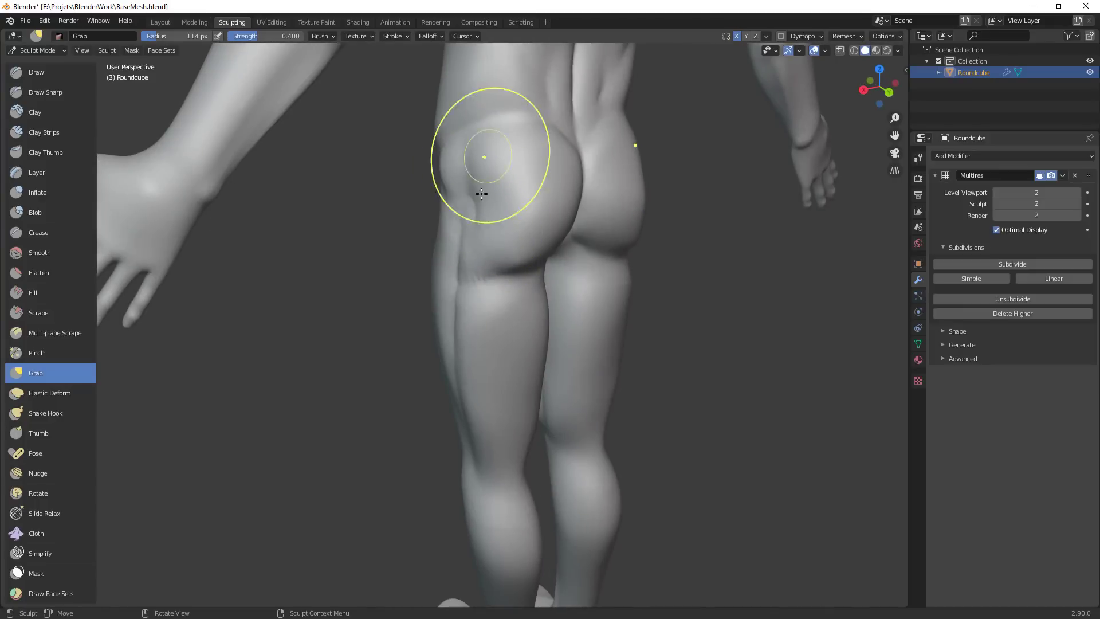
mouse_move(476, 218)
mouse_down()
mouse_move(464, 364)
mouse_move(467, 280)
mouse_up()
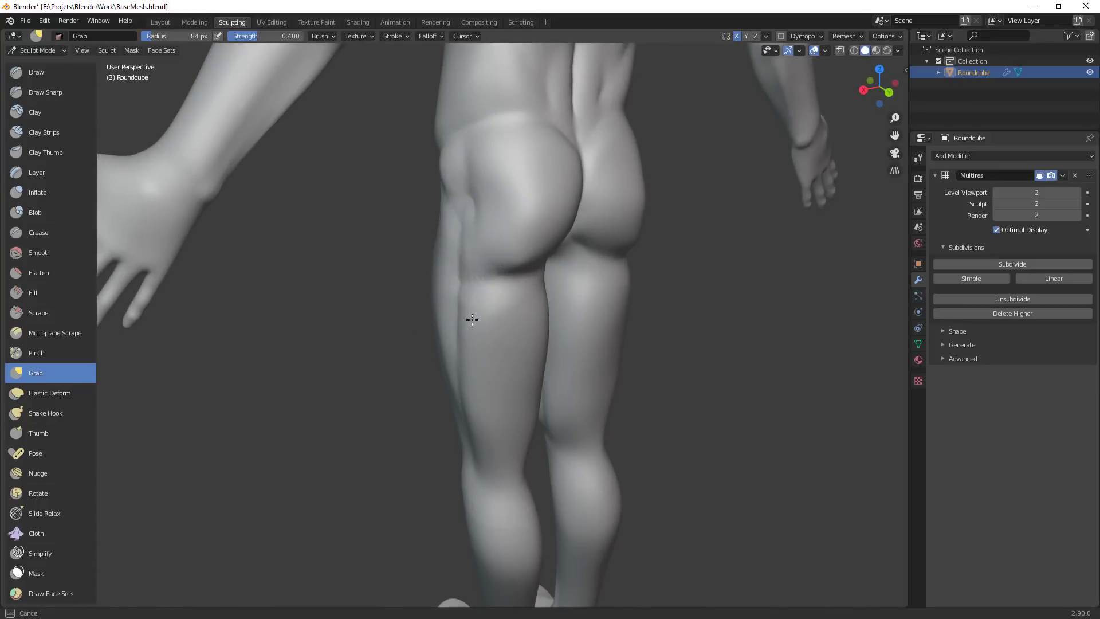
drag(473, 320, 472, 322)
Deepen the fold under the buttocks with the Crease brush at a 36 px radius
ctrl+middle_drag(566, 364, 567, 424)
mouse_move(607, 379)
middle_down()
mouse_move(560, 379)
mouse_move(562, 441)
mouse_move(563, 327)
middle_up()
middle_drag(563, 327, 564, 302)
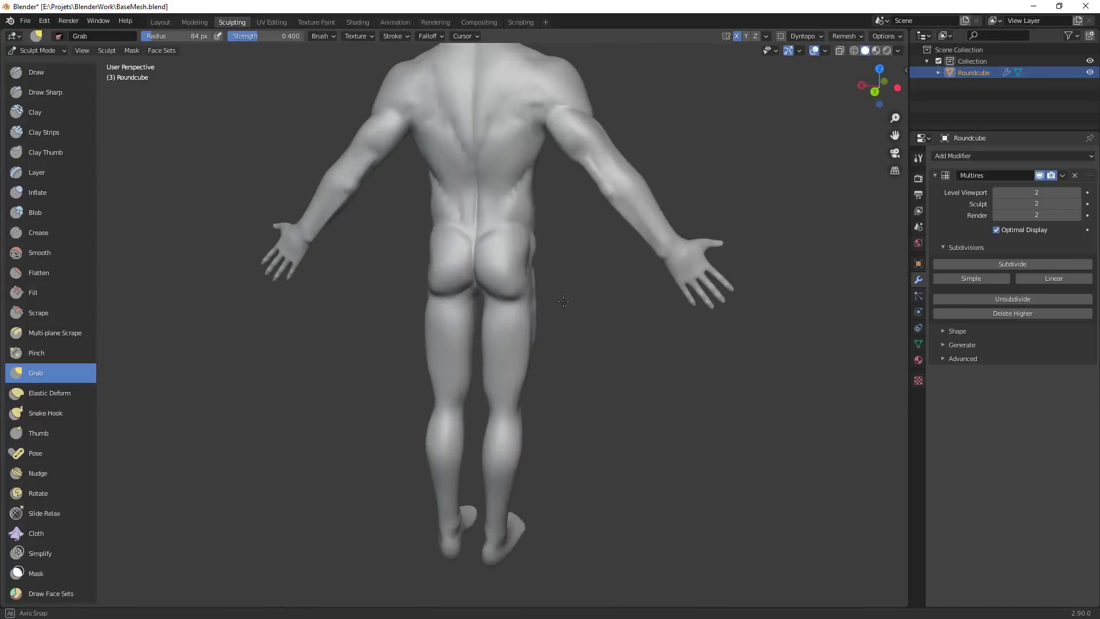
scroll(563, 302, up, 5)
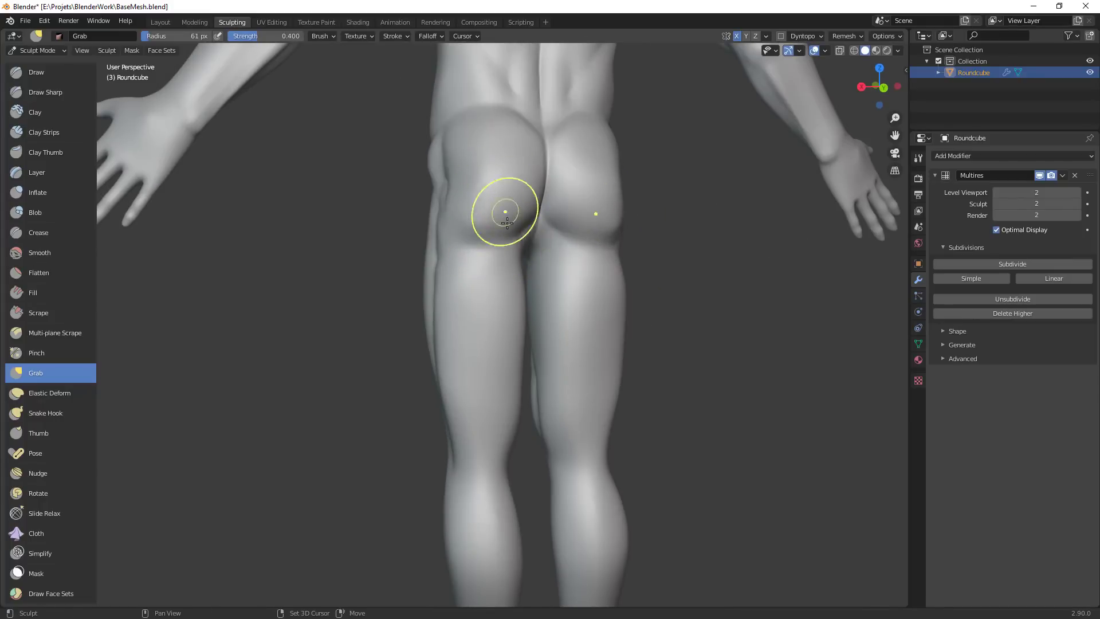
mouse_move(507, 222)
middle_down()
mouse_move(529, 262)
mouse_move(533, 209)
middle_up()
key(shift+c)
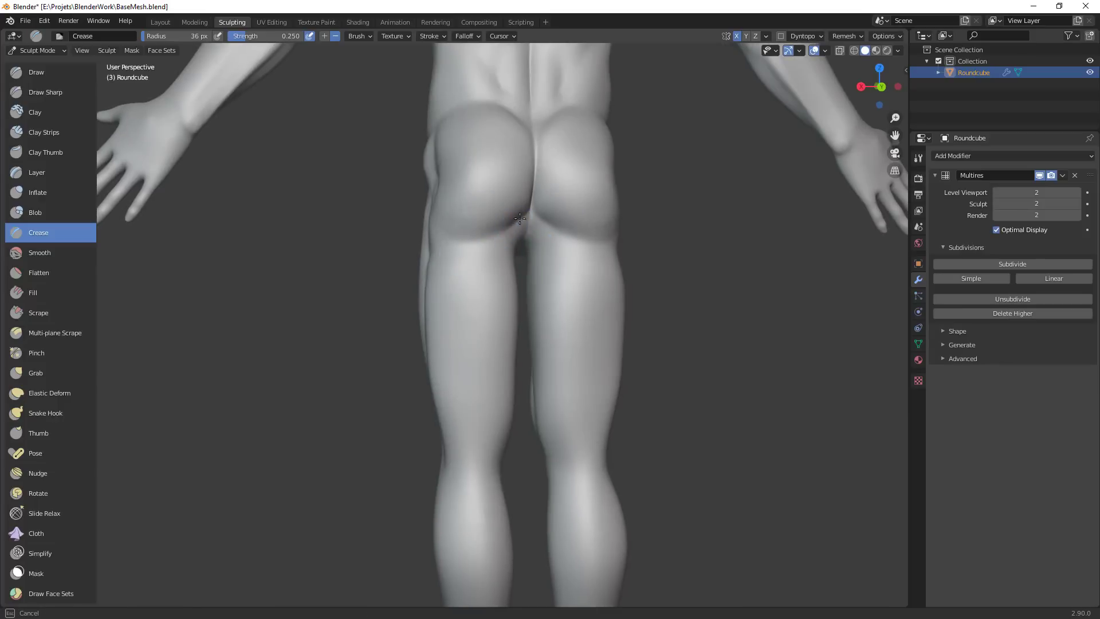
drag(510, 218, 469, 236)
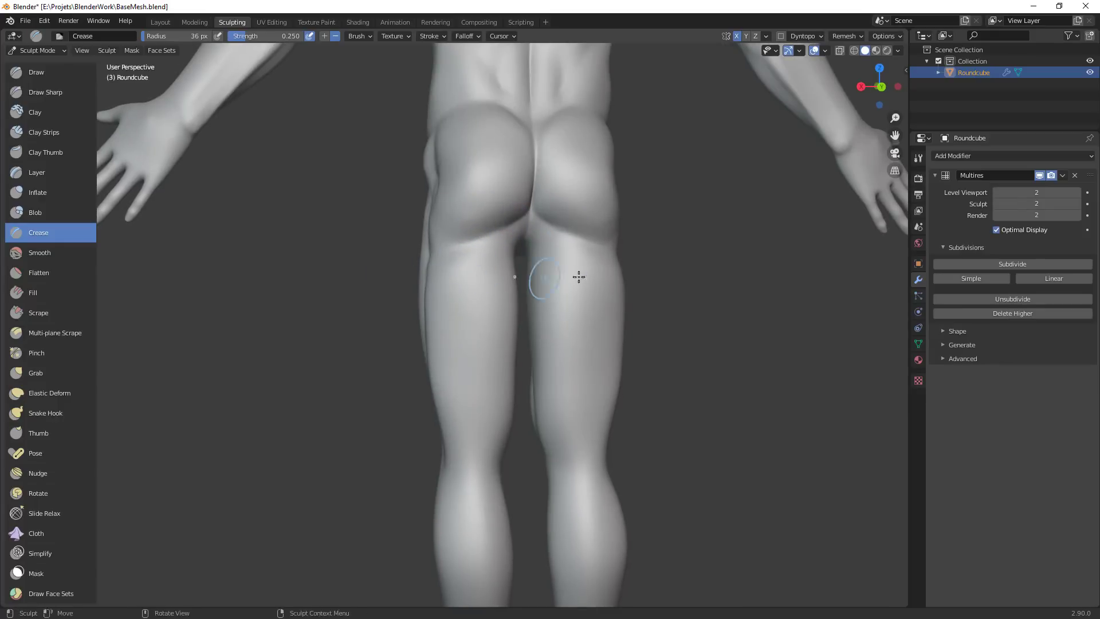
Crease a muscle line down the middle of the back thigh from the buttock fold toward the knee at a 29 px radius
scroll(579, 277, down, 6)
middle_drag(578, 277, 550, 369)
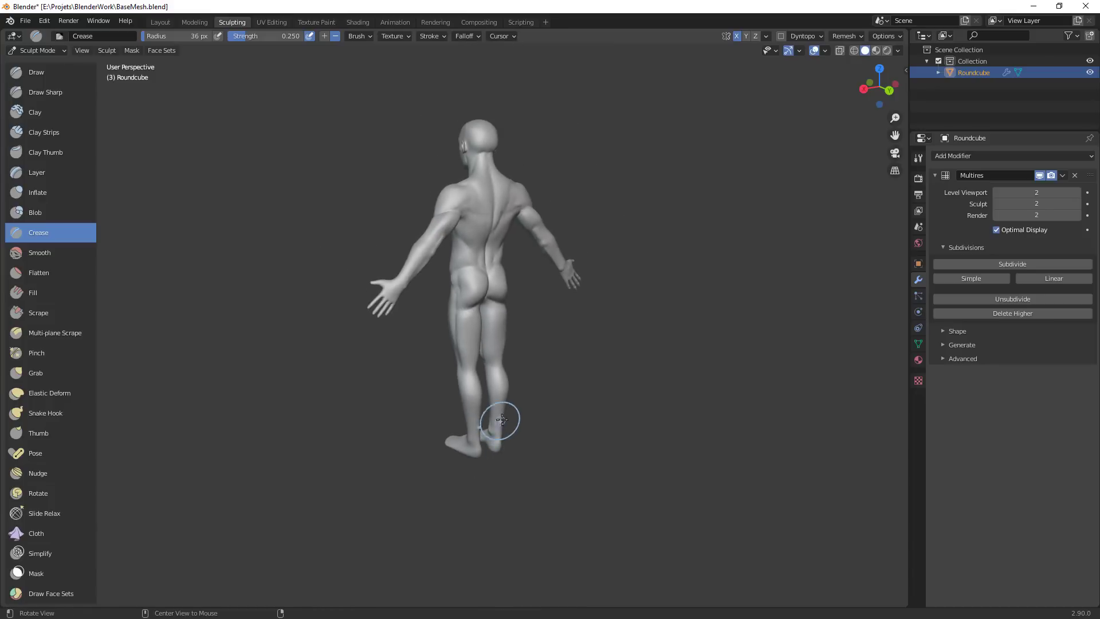
middle_drag(585, 312, 648, 346)
scroll(574, 292, up, 6)
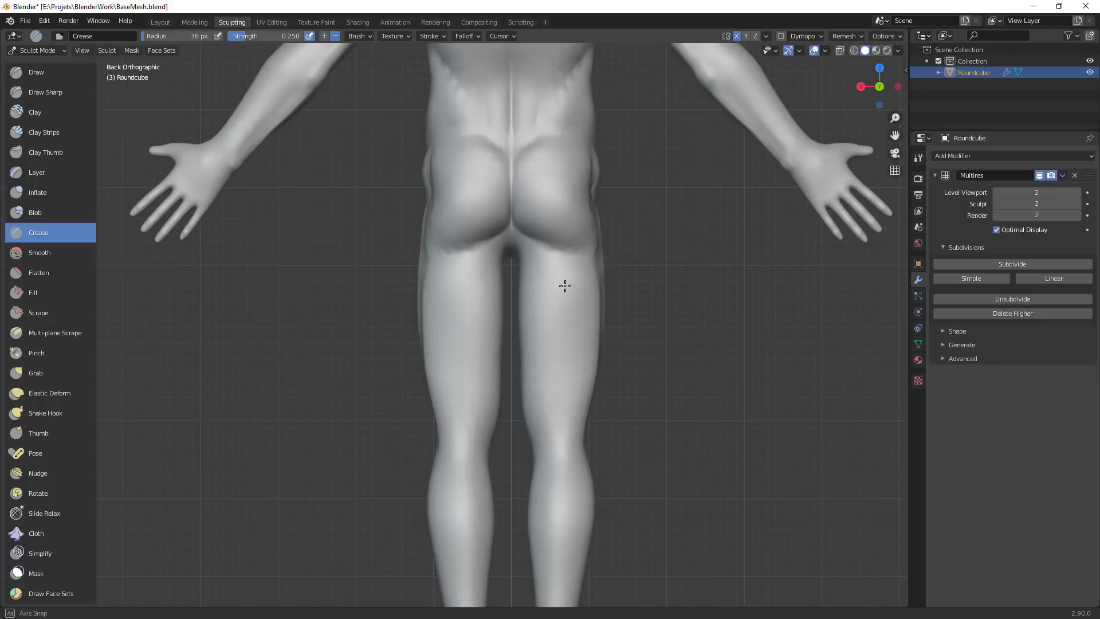
shift+middle_drag(565, 278, 572, 263)
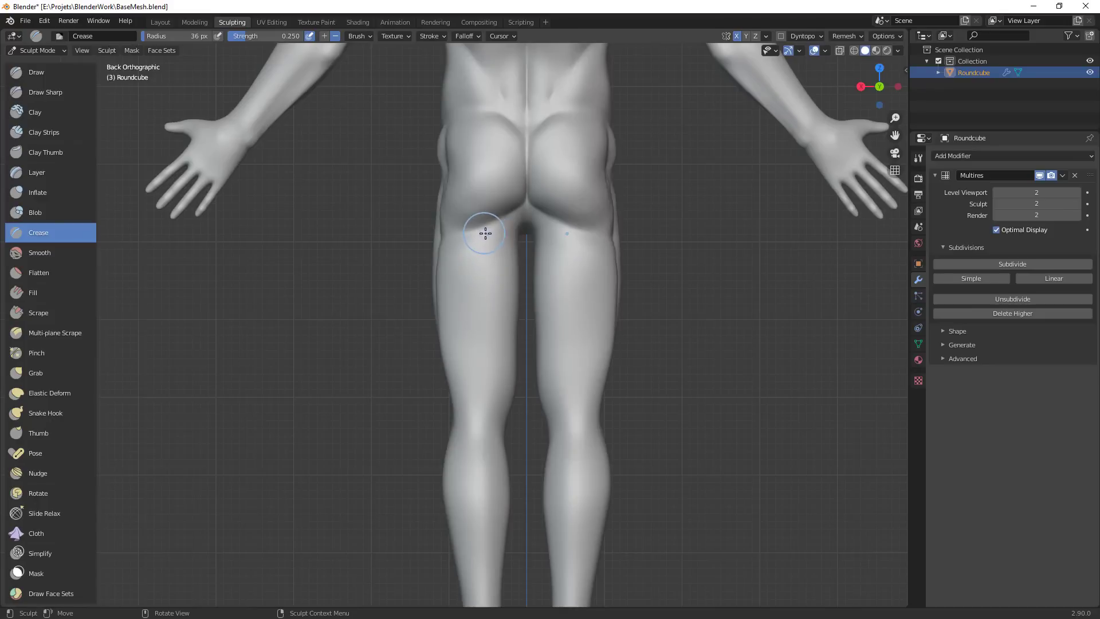
key(f)
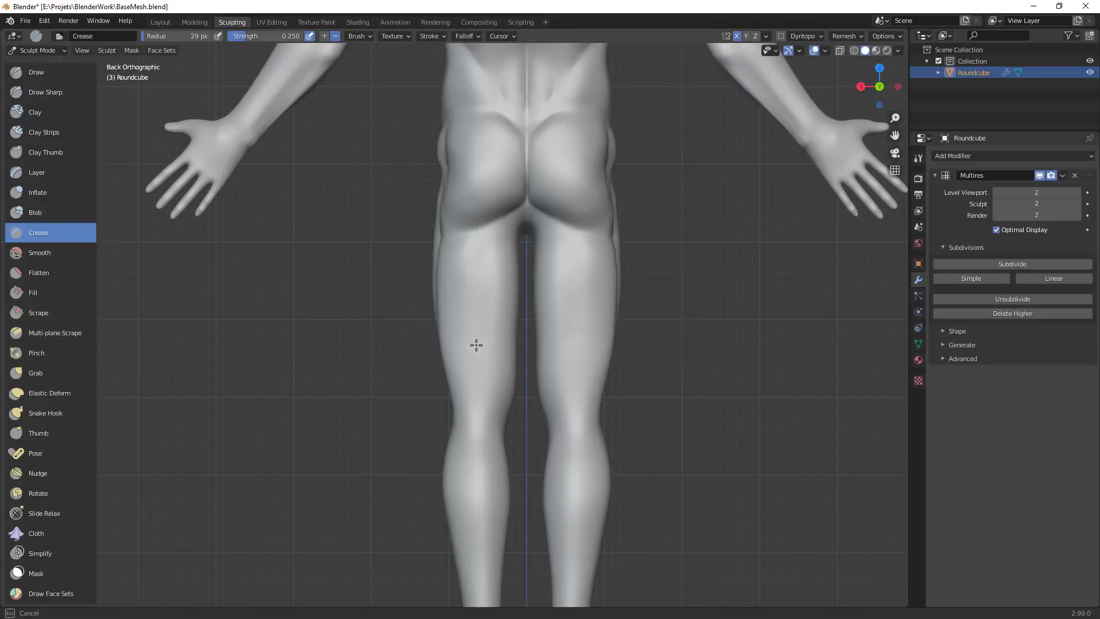
click(484, 221)
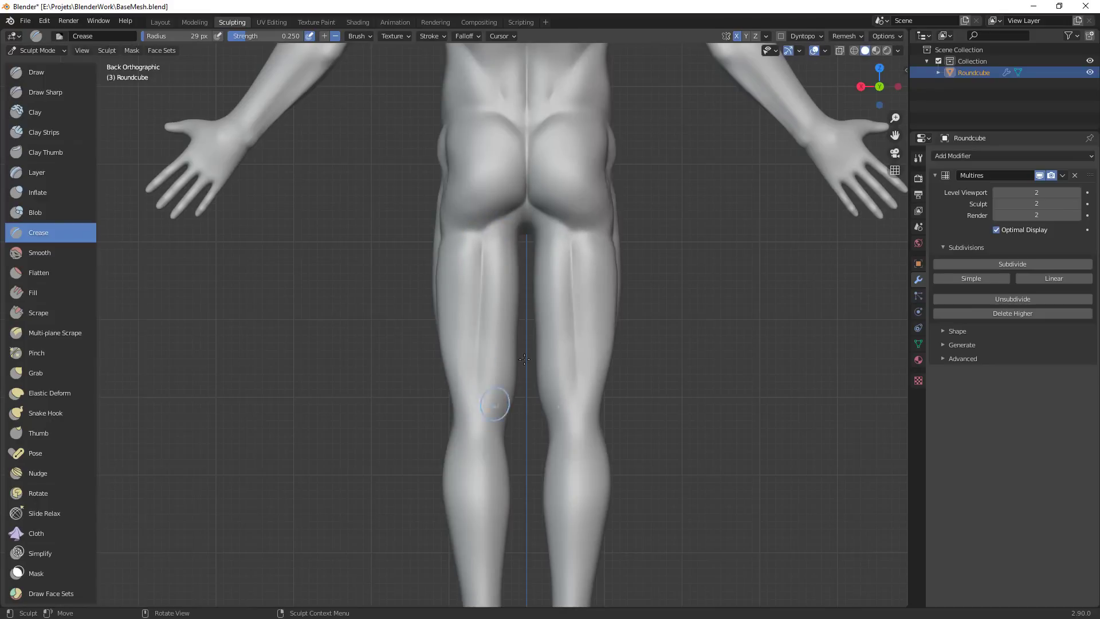
drag(485, 229, 479, 404)
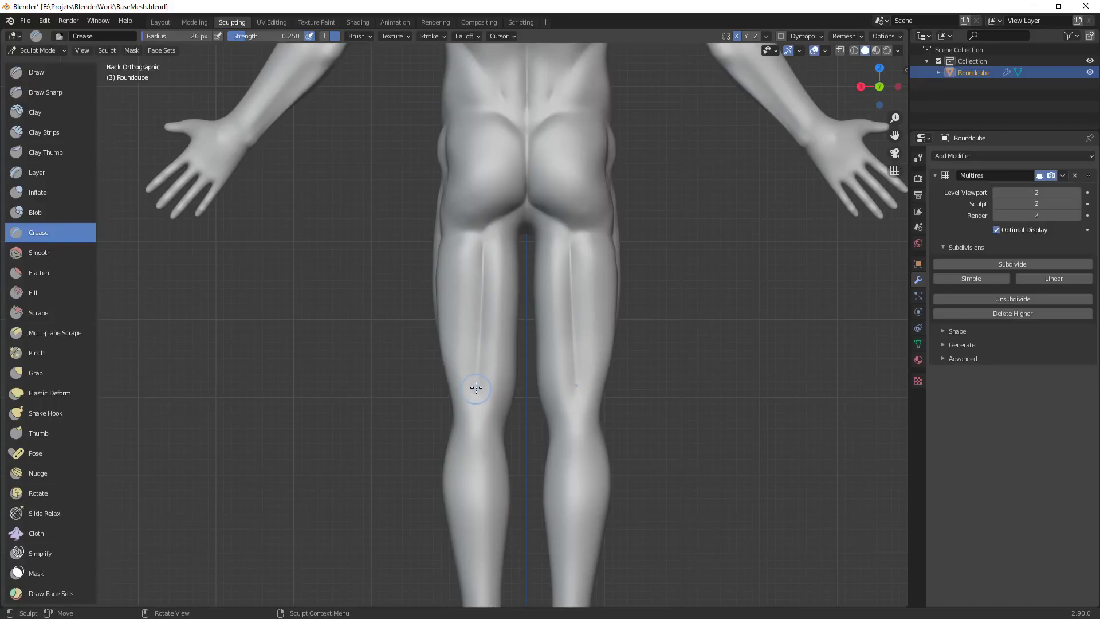
Carve the diverging tendon lines around the hollow behind the knee with the Crease brush at a 26 px radius
drag(479, 372, 455, 438)
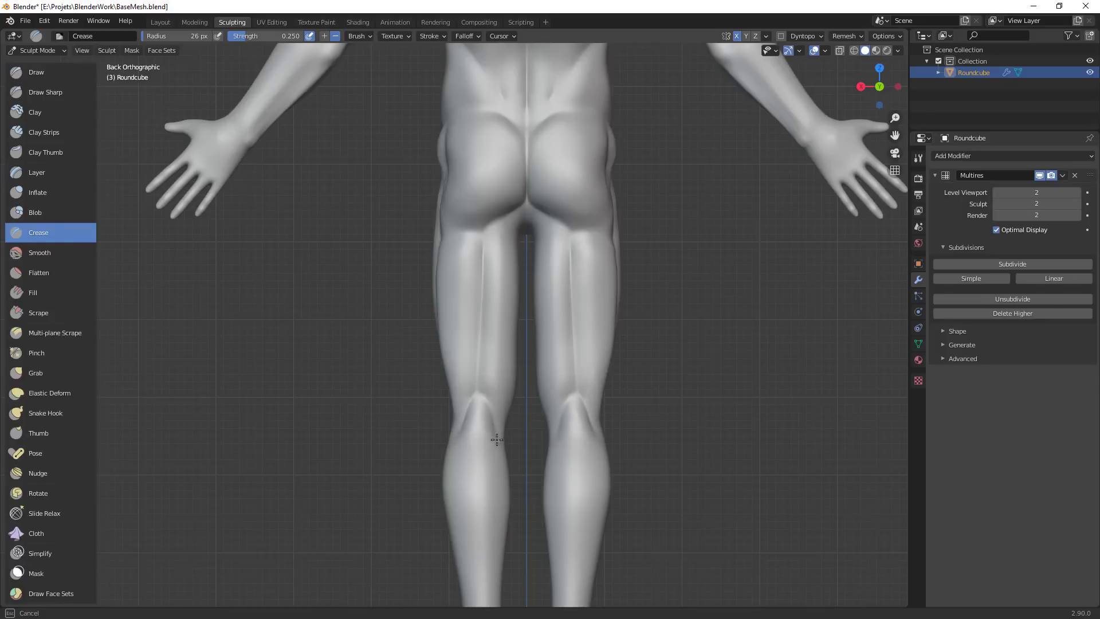
scroll(524, 427, down, 1)
middle_drag(525, 427, 519, 401)
scroll(572, 400, up, 1)
drag(488, 401, 499, 419)
Refine the upper end of the back thigh's centre line just below the buttock with the Crease brush at a 26 px radius
mouse_move(500, 419)
shift+middle_down()
mouse_move(503, 295)
mouse_move(543, 291)
shift+middle_up()
scroll(504, 295, up, 1)
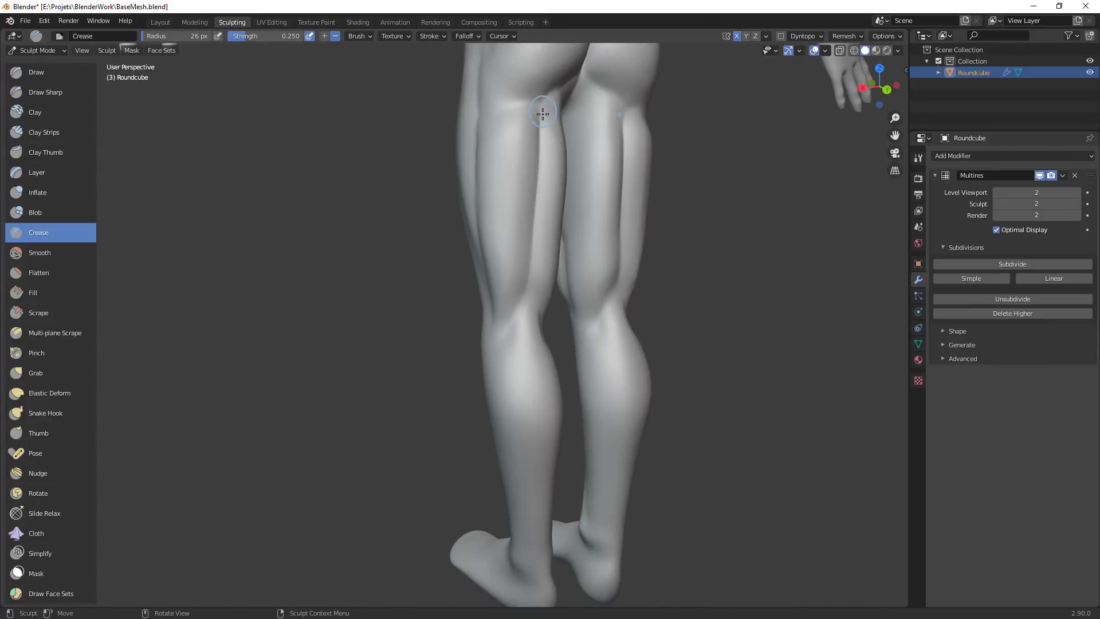
drag(542, 114, 553, 87)
drag(542, 163, 544, 168)
shift+middle_drag(592, 139, 579, 236)
middle_drag(582, 192, 547, 202)
drag(508, 210, 533, 195)
Refine the upper hamstring separation and the buttock fold above it with the 26 px Crease brush
scroll(527, 324, up, 2)
mouse_move(525, 399)
middle_down()
mouse_move(528, 325)
mouse_move(504, 312)
middle_up()
scroll(461, 252, up, 3)
drag(439, 212, 437, 278)
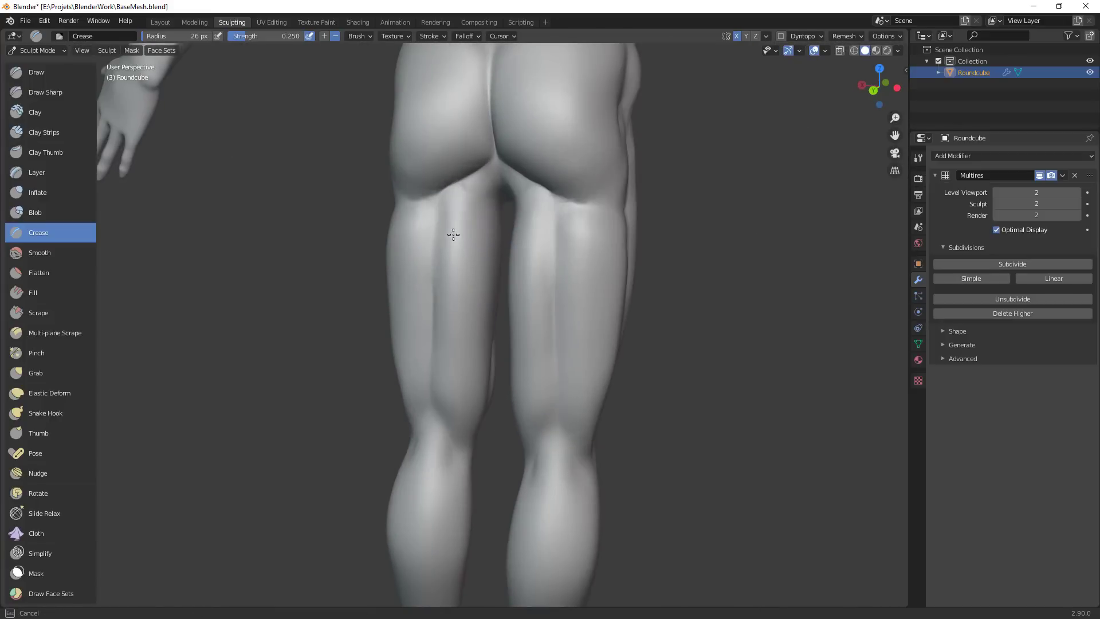
drag(453, 235, 460, 258)
drag(491, 163, 430, 196)
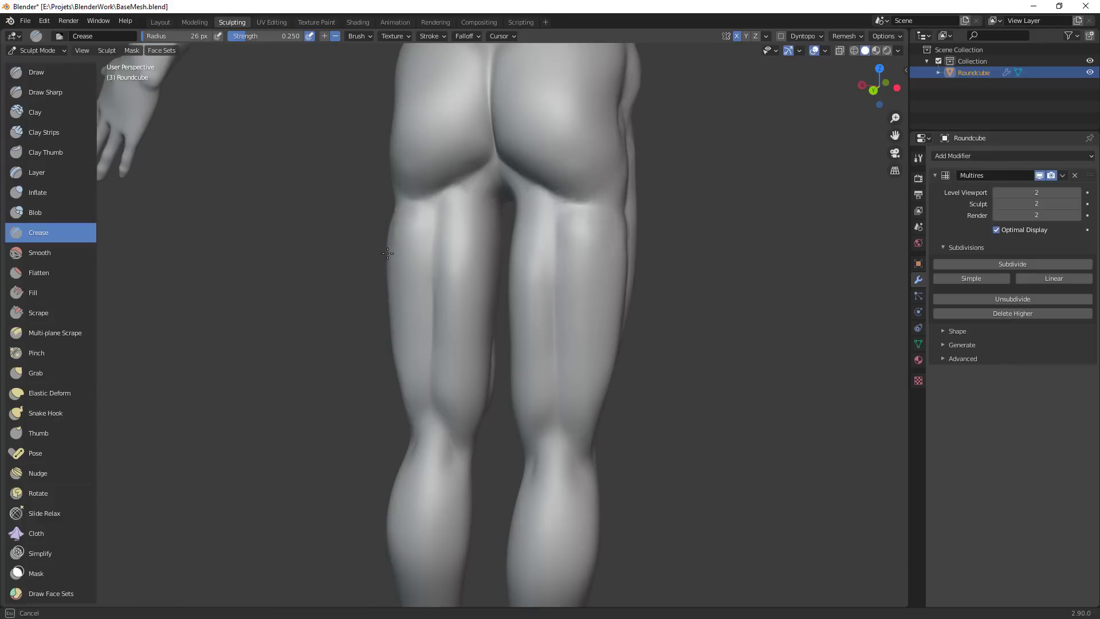
Carve an outer hamstring line from the buttock fold down the back thigh with the 26 px Crease brush
drag(389, 277, 398, 223)
middle_drag(455, 321, 509, 319)
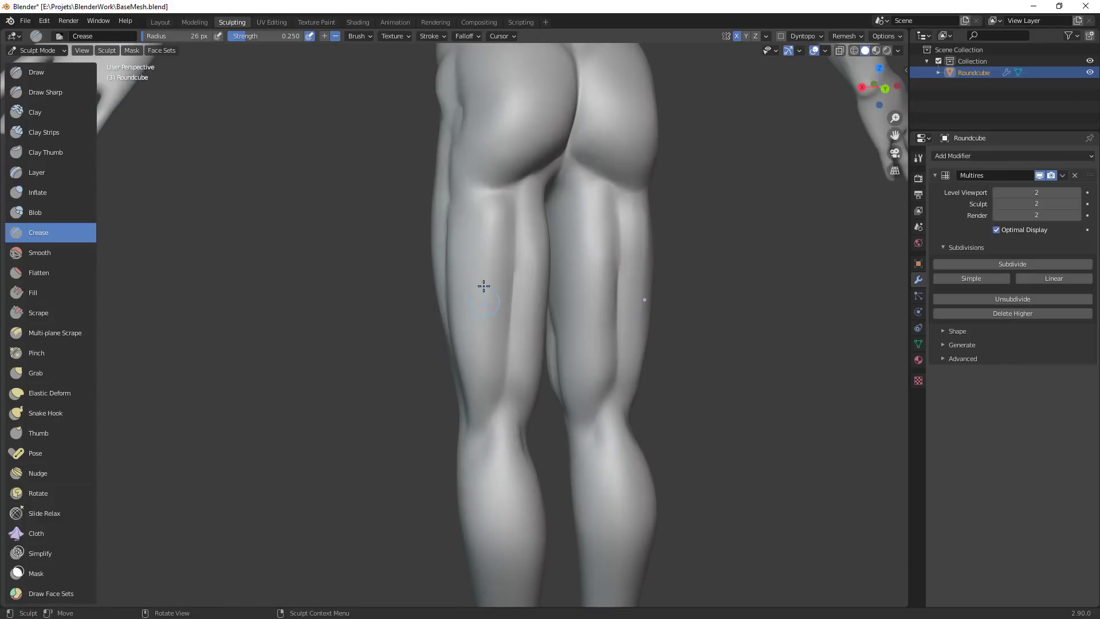
drag(494, 190, 465, 264)
drag(487, 194, 462, 286)
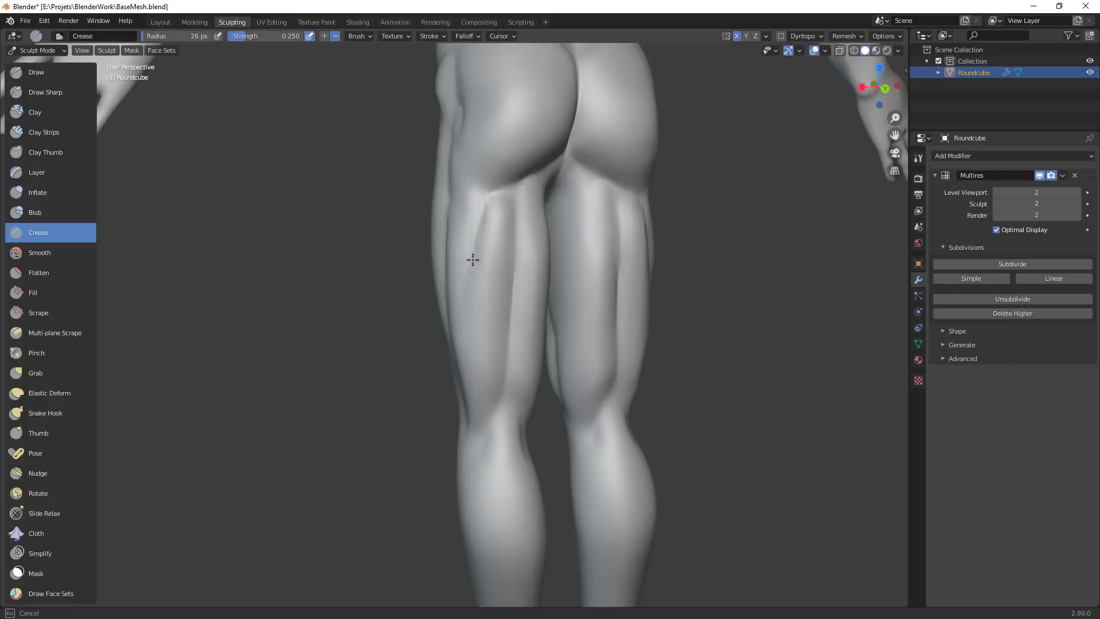
middle_drag(473, 260, 512, 261)
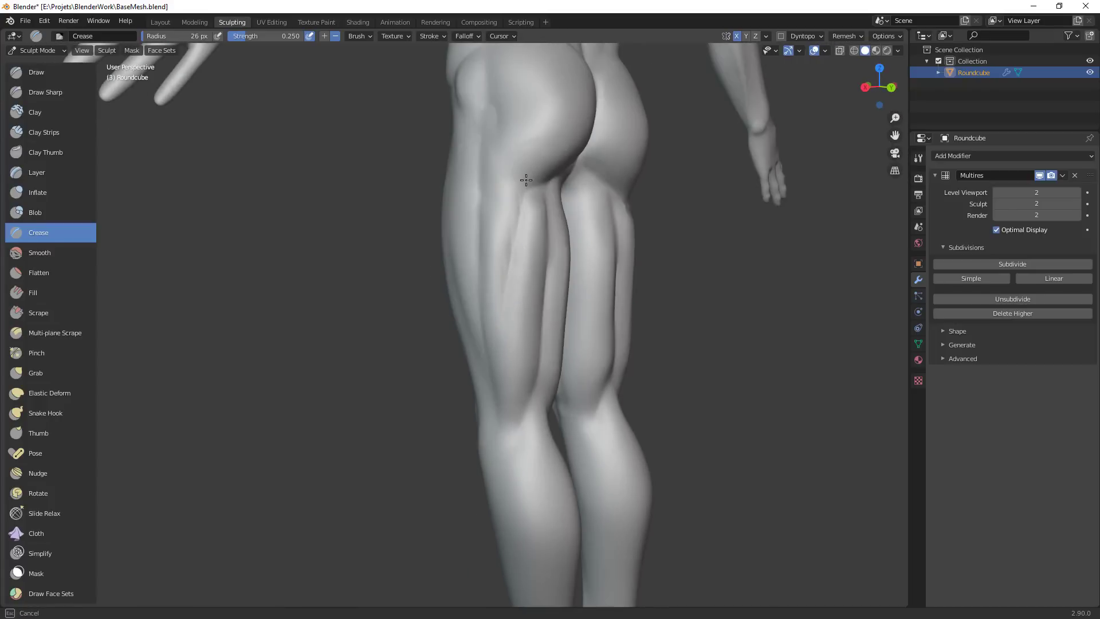
drag(515, 244, 506, 315)
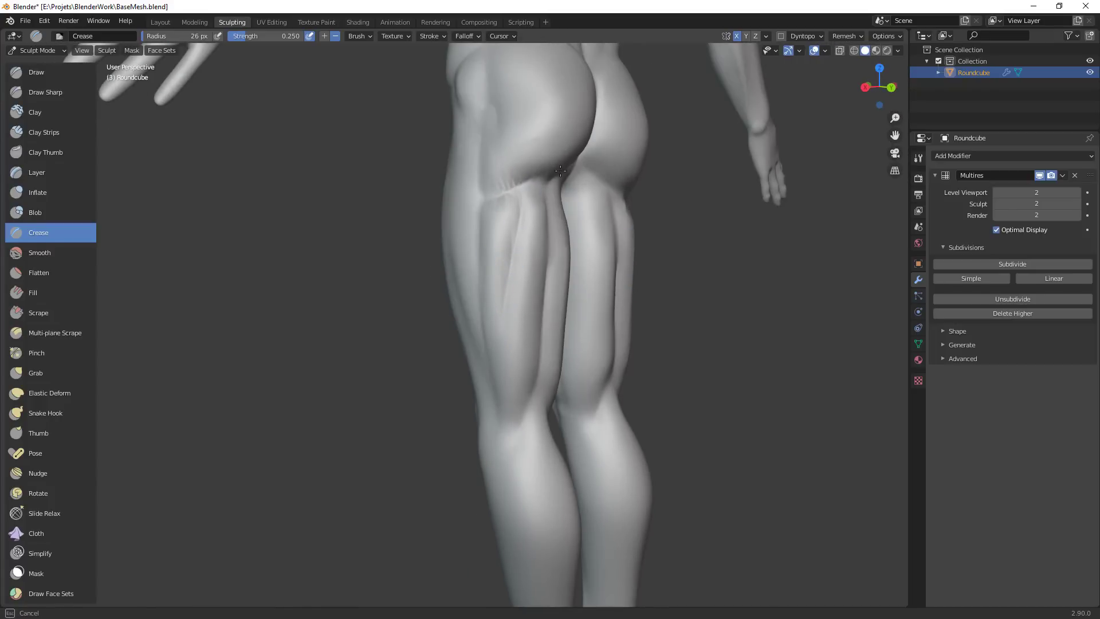
Sharpen the fold beneath the buttock where it meets the hamstrings with the 26 px Crease brush
middle_drag(561, 170, 560, 189)
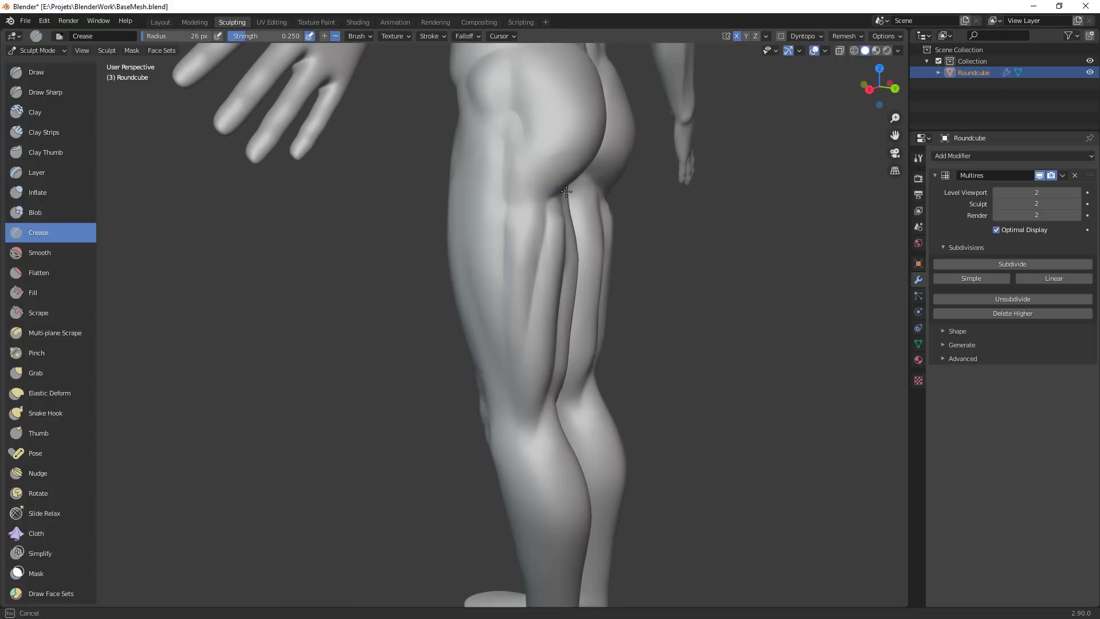
middle_drag(636, 253, 498, 248)
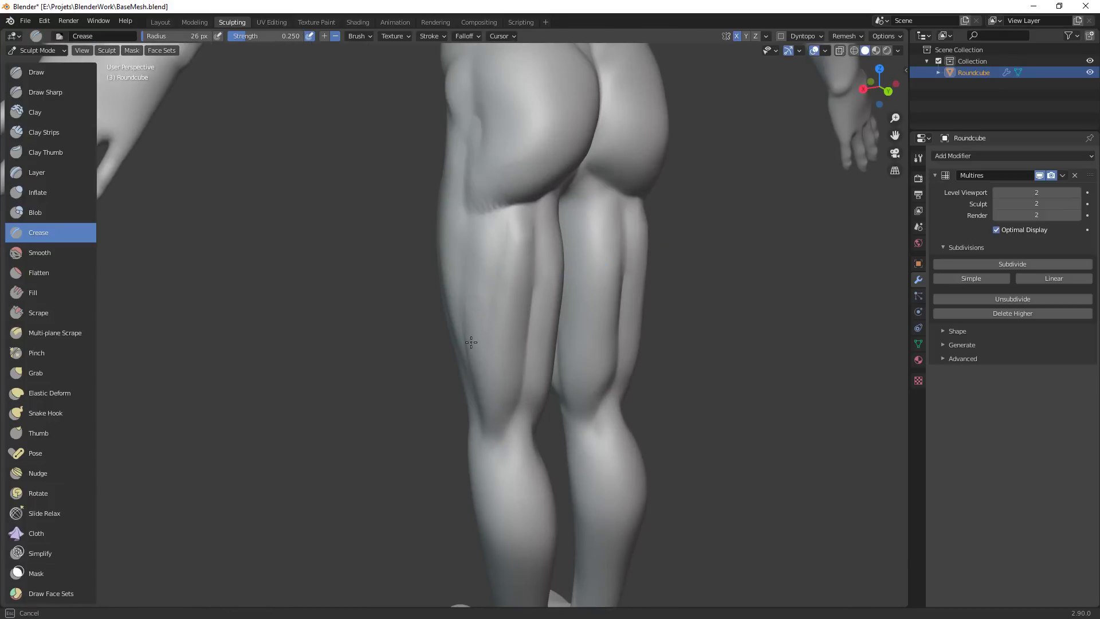
mouse_move(504, 208)
mouse_down()
mouse_move(485, 217)
mouse_move(532, 198)
mouse_up()
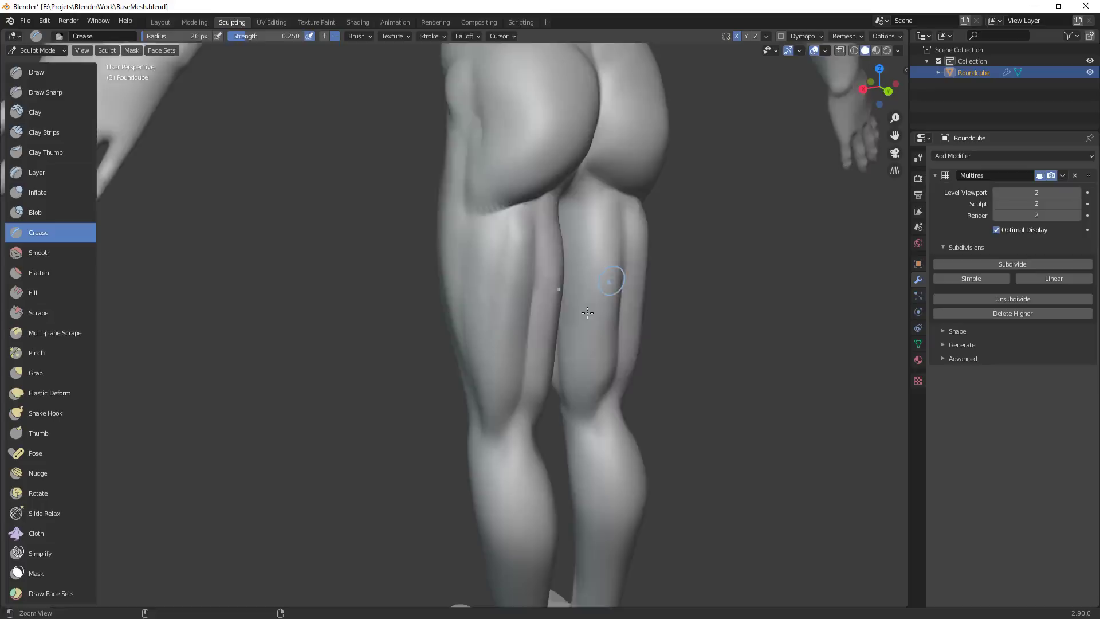
Deepen the outer hamstring line and extend it down toward the outer side of the knee at a 26 px radius
ctrl+alt+drag(587, 312, 550, 436)
alt+drag(547, 344, 476, 350)
ctrl+alt+drag(538, 309, 553, 241)
middle_drag(527, 280, 505, 237)
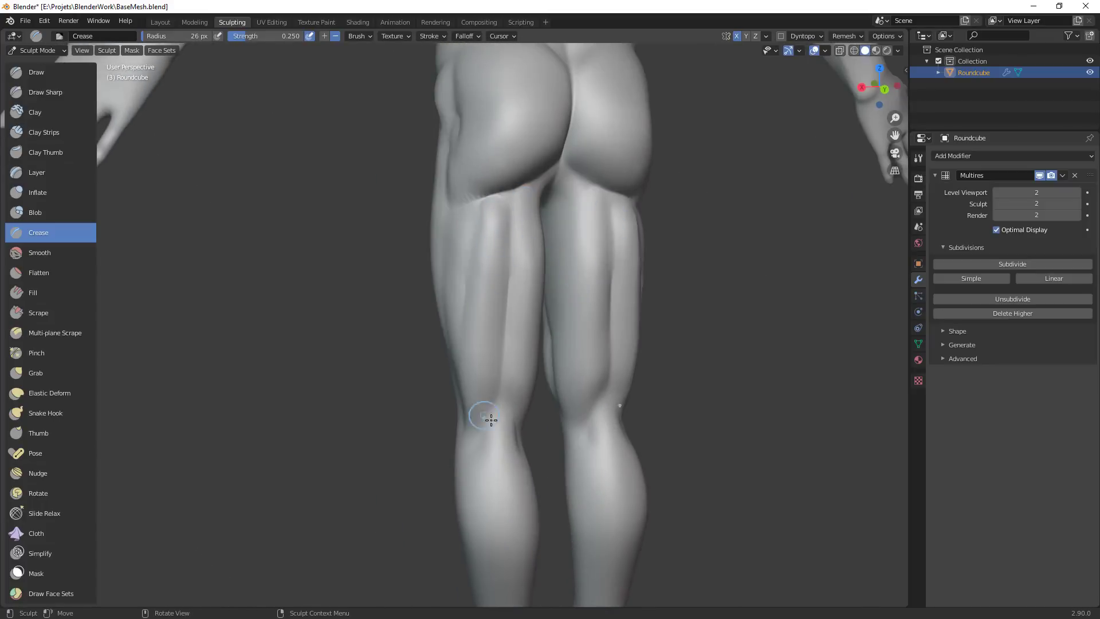
drag(481, 203, 459, 369)
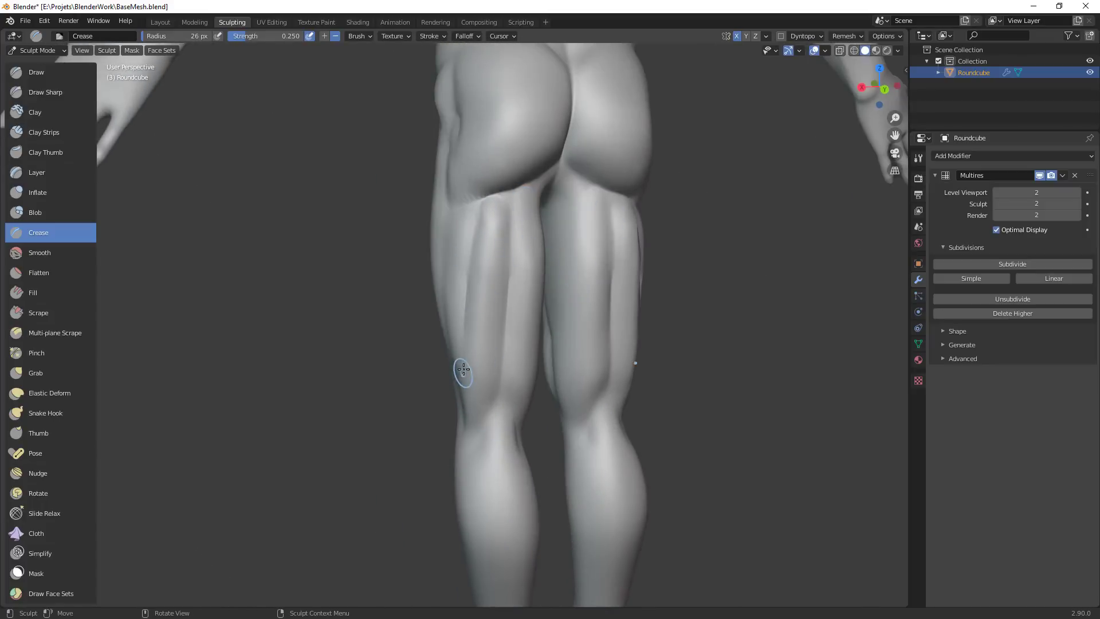
middle_drag(524, 344, 533, 351)
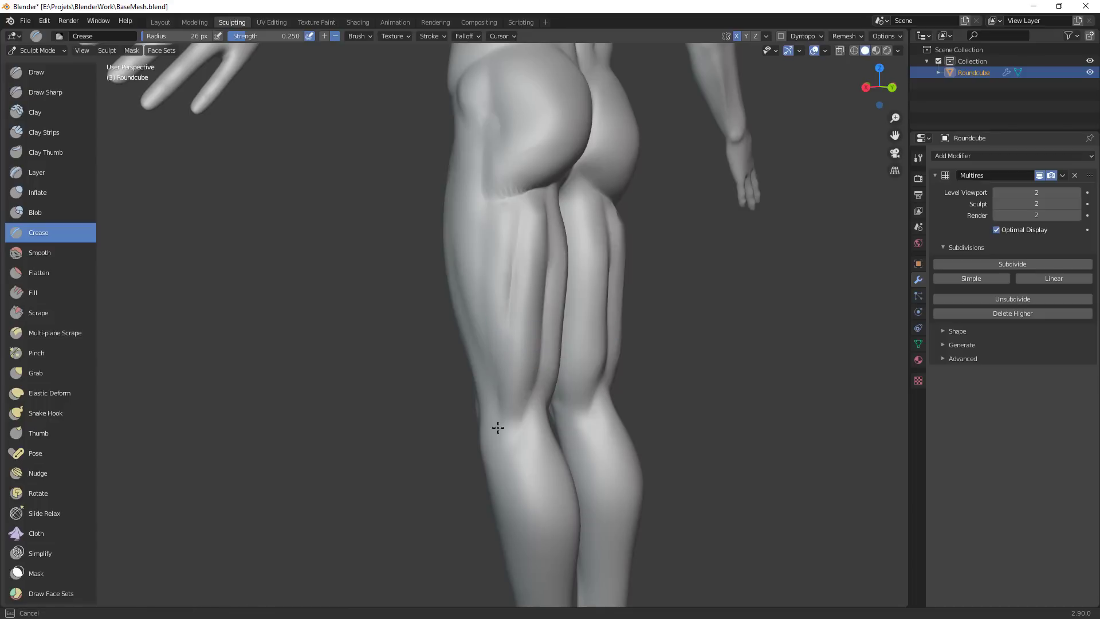
drag(502, 348, 497, 365)
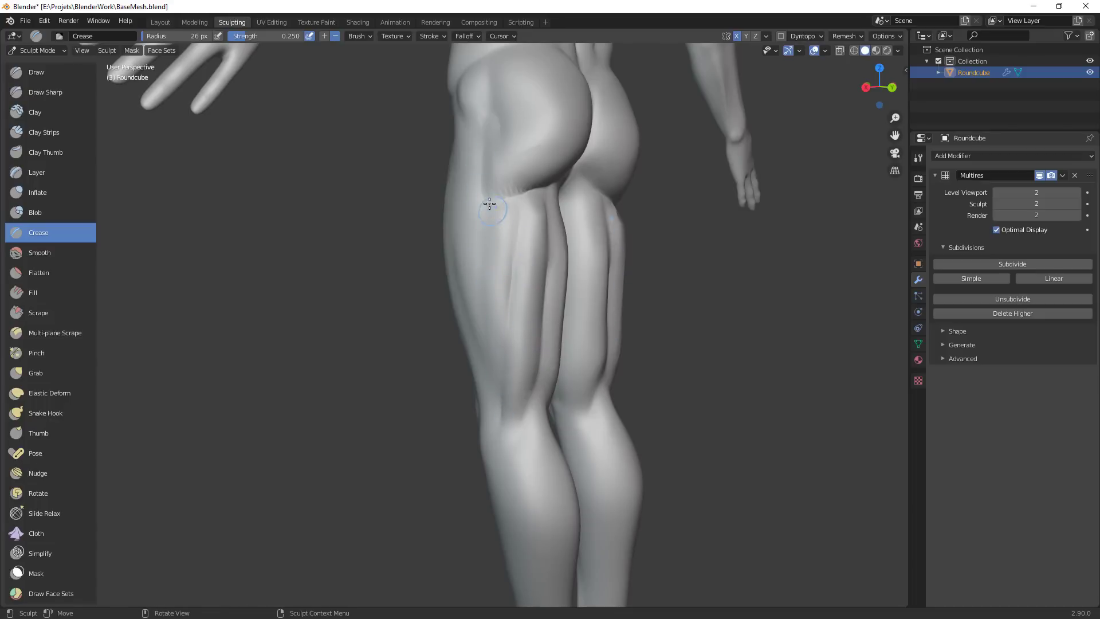
Crease the separation between outer thigh and hamstring below the hip, and retrace the back-thigh line down to the knee hollow at 26 px
drag(490, 203, 495, 246)
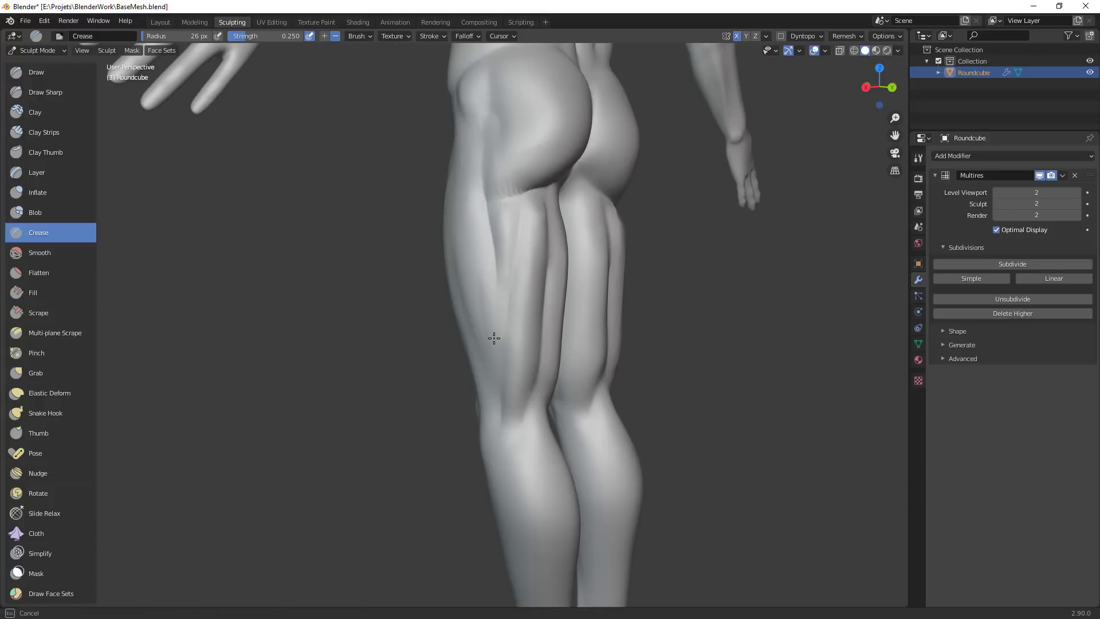
middle_drag(508, 334, 532, 303)
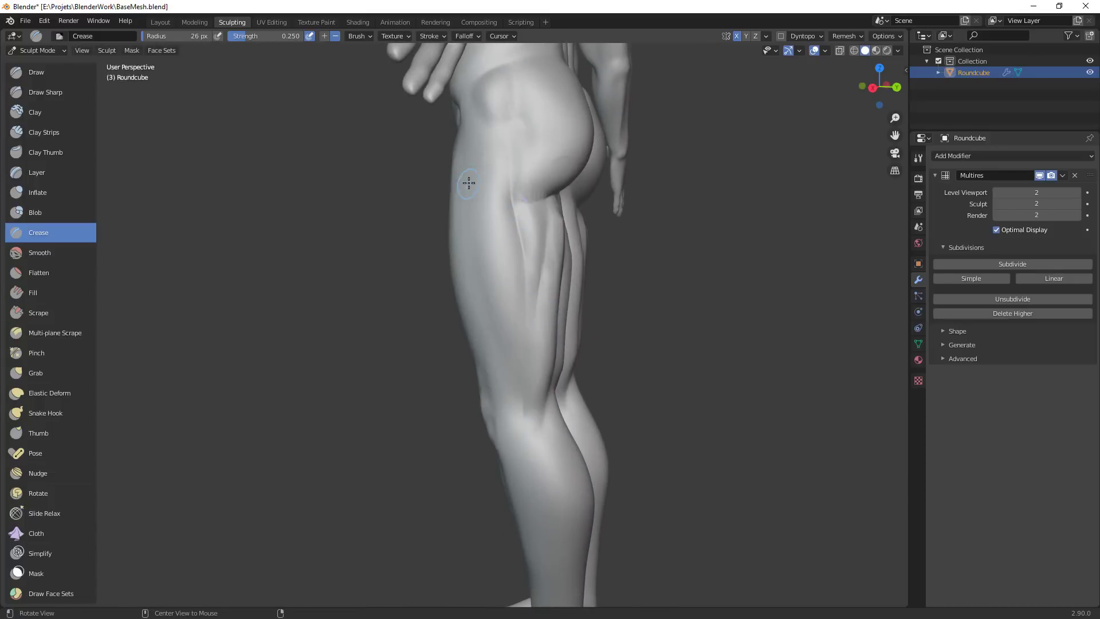
middle_drag(467, 184, 514, 190)
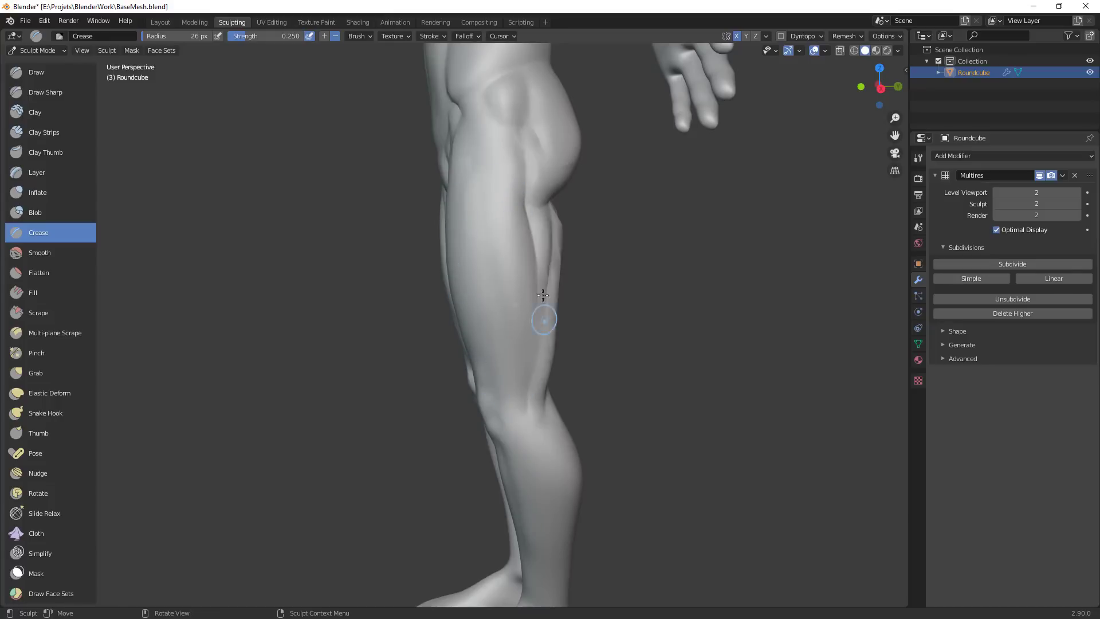
mouse_move(531, 253)
middle_down()
mouse_move(606, 262)
mouse_move(563, 234)
middle_up()
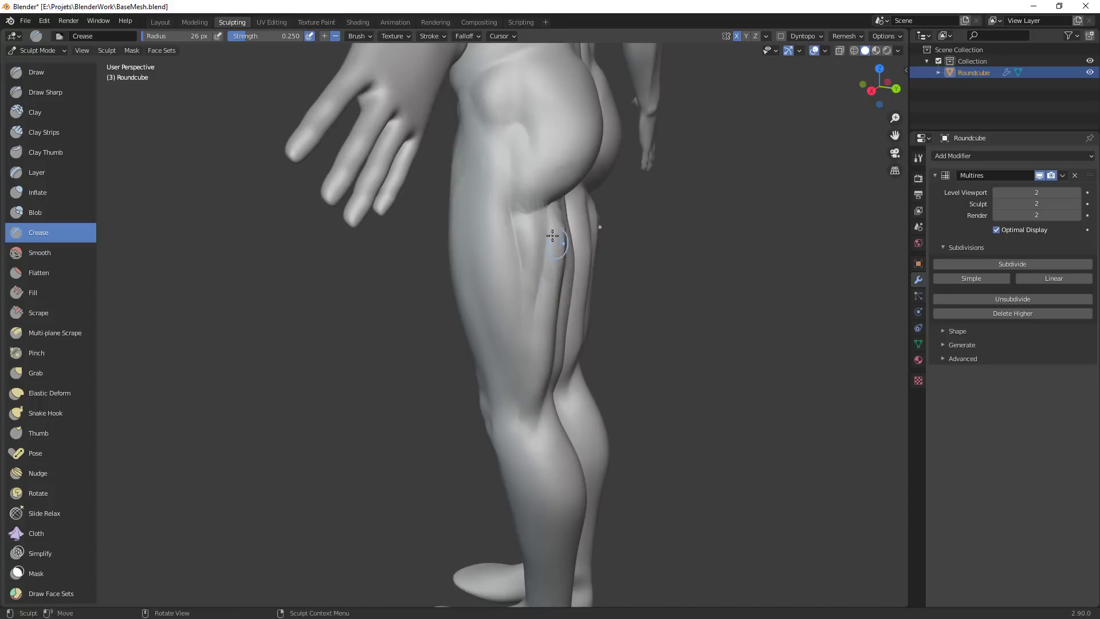
mouse_move(565, 212)
mouse_down()
mouse_move(562, 363)
mouse_move(543, 395)
mouse_up()
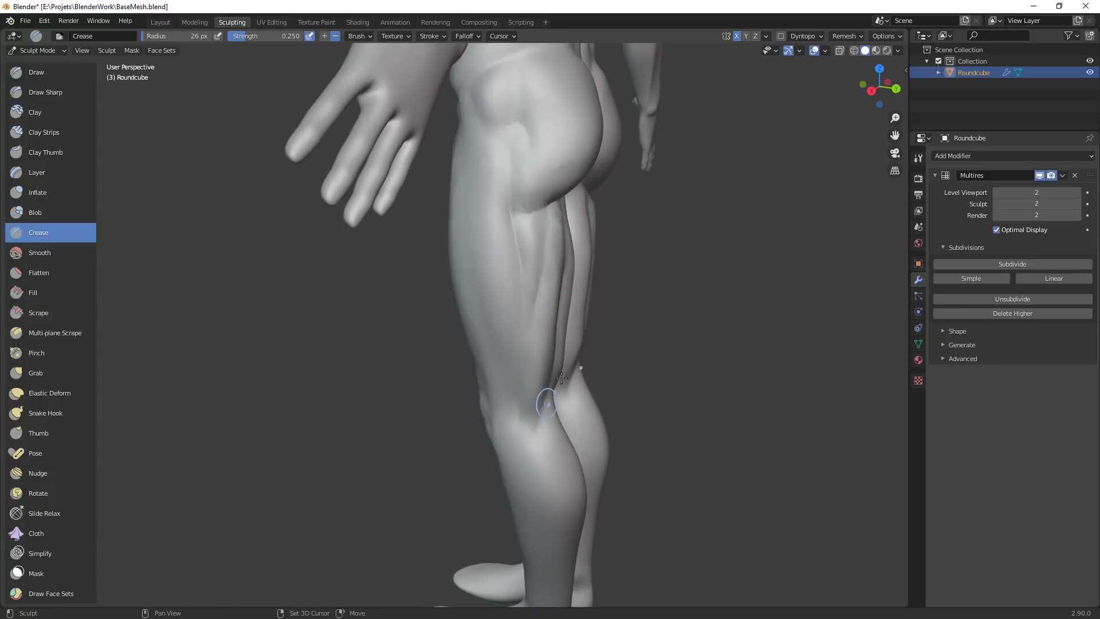
Reshape the underside of the buttock above the thigh with the Grab brush at an 85 px radius
ctrl+alt+drag(609, 323, 603, 408)
alt+middle_drag(603, 408, 559, 307)
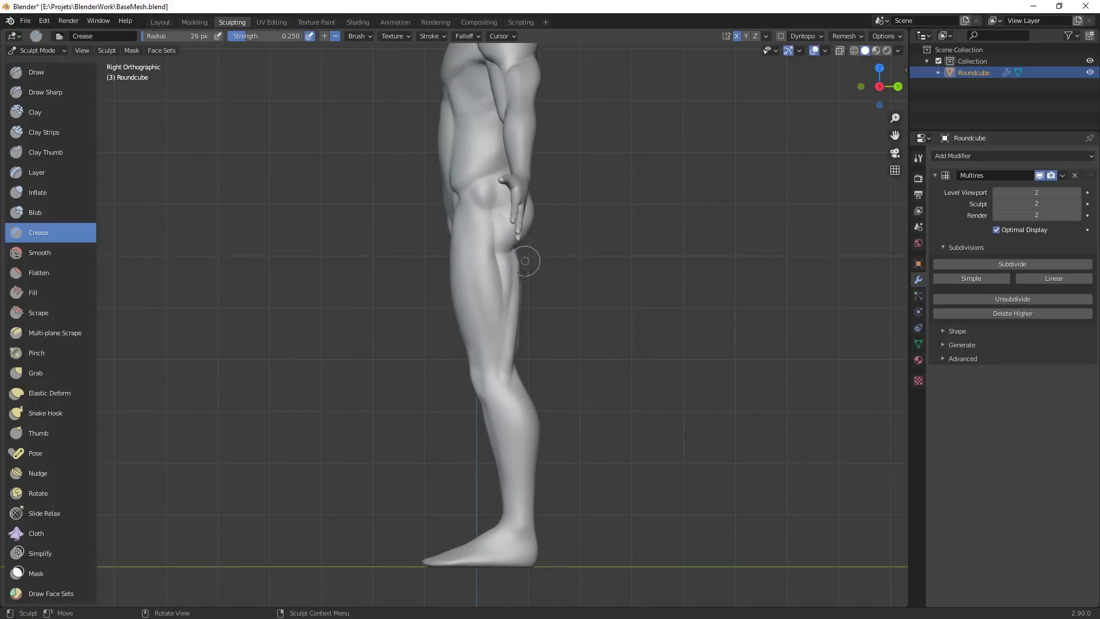
scroll(524, 273, up, 5)
middle_drag(524, 273, 567, 154)
mouse_move(636, 201)
shift+middle_down()
mouse_move(617, 309)
mouse_move(573, 235)
shift+middle_up()
key(g)
key(f)
click(514, 211)
mouse_move(467, 220)
mouse_down()
mouse_move(464, 212)
mouse_move(457, 224)
mouse_move(459, 209)
mouse_move(534, 216)
mouse_up()
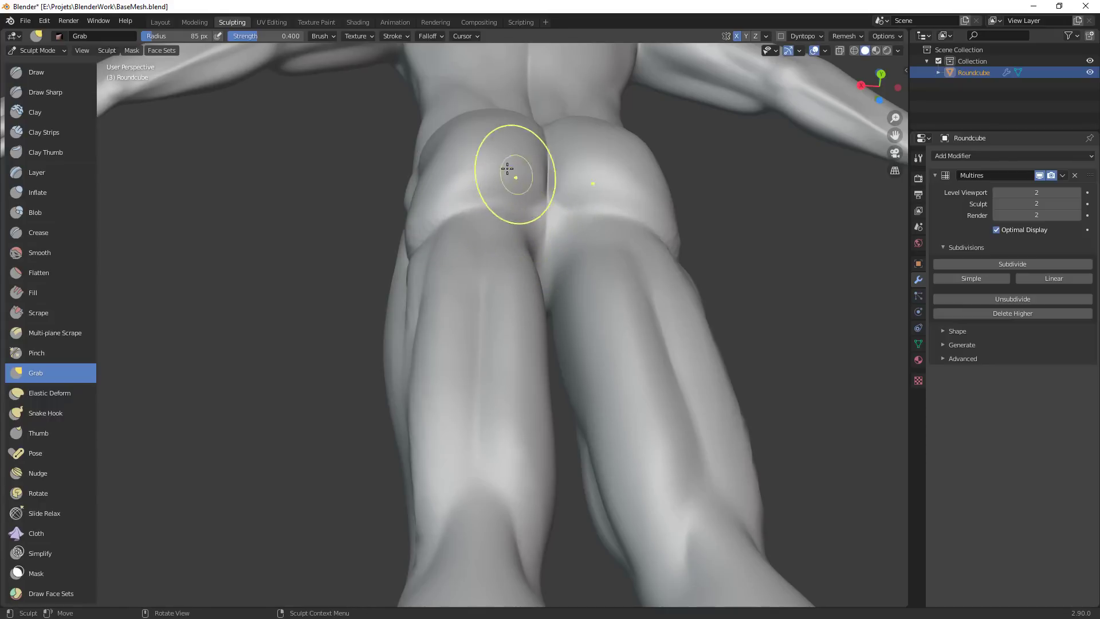
Reshape the lower outer buttock and the fold beneath it with the Grab brush at an 85 px radius
mouse_move(550, 211)
middle_down()
mouse_move(557, 275)
mouse_move(446, 302)
middle_up()
mouse_move(374, 315)
mouse_down()
mouse_move(368, 322)
mouse_move(408, 315)
mouse_move(419, 327)
mouse_up()
middle_drag(435, 340, 544, 353)
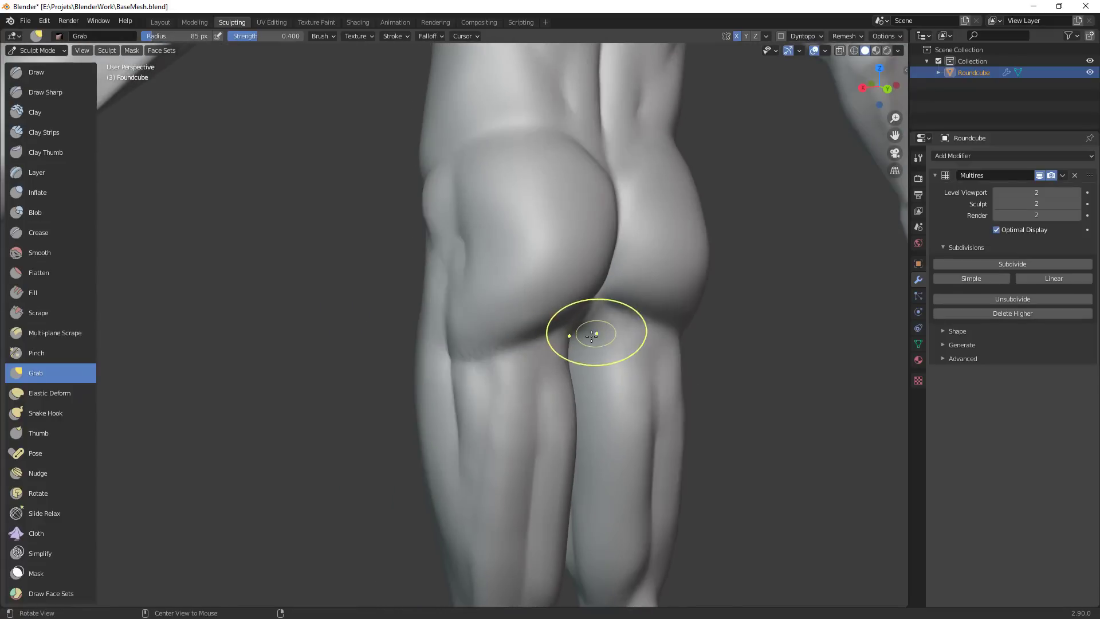
drag(560, 354, 564, 351)
shift+middle_drag(585, 378, 625, 247)
Reshape the back contour of the thighs from both sides with the Grab brush at a 106 px radius
middle_drag(630, 286, 694, 287)
key(f)
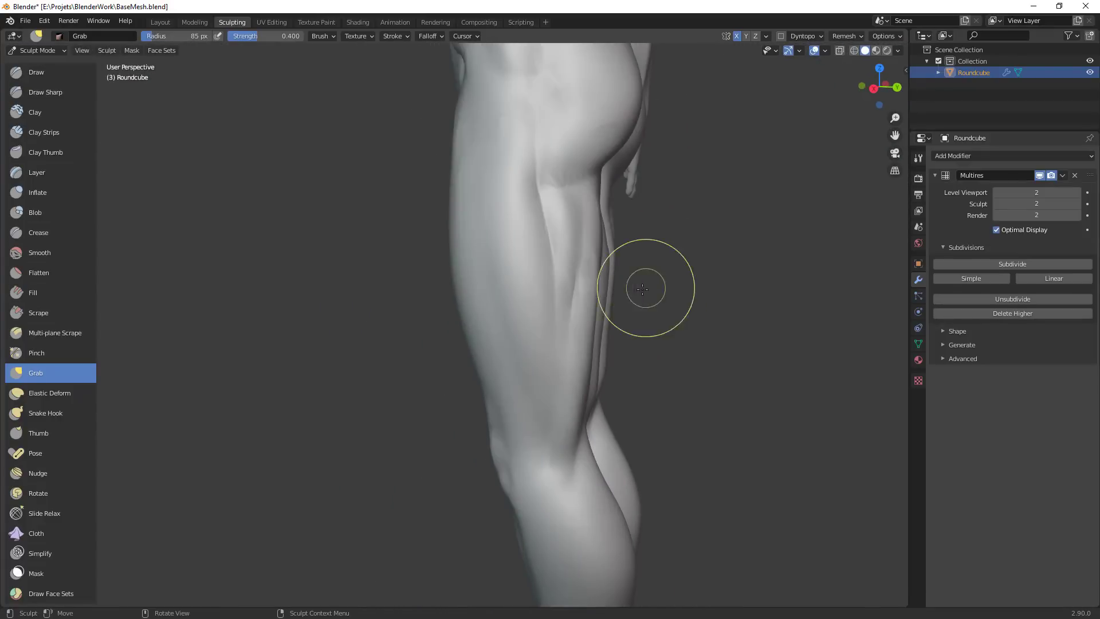
click(706, 287)
drag(606, 254, 598, 228)
middle_drag(679, 288, 459, 277)
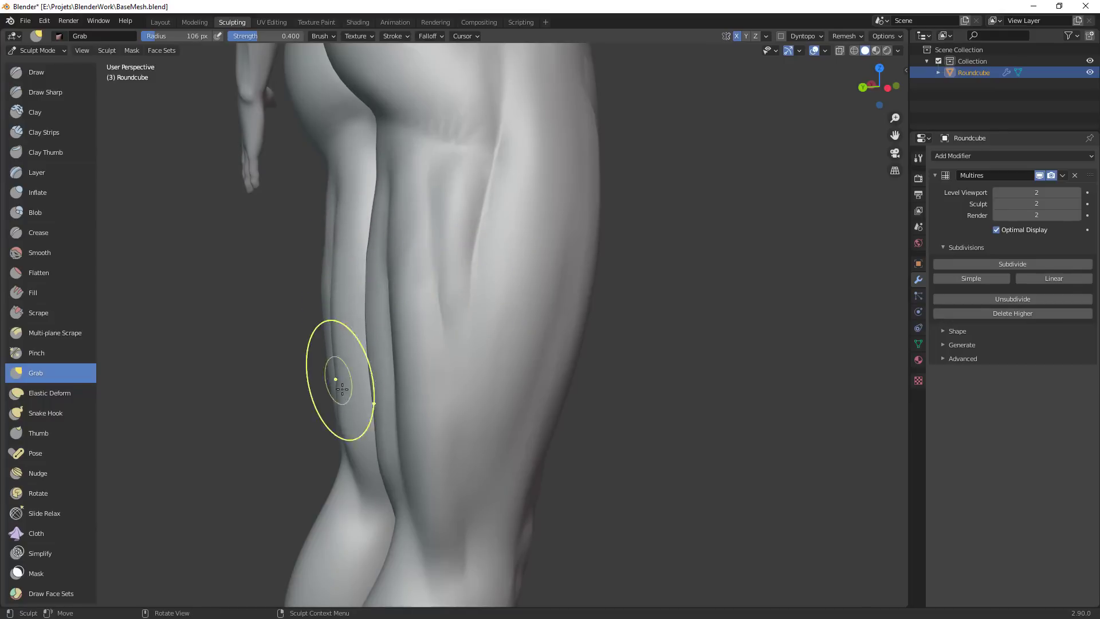
mouse_move(338, 381)
mouse_down()
mouse_move(351, 435)
mouse_move(341, 372)
mouse_up()
drag(340, 372, 329, 286)
drag(329, 286, 324, 274)
Adjust the outer upper thigh just below the buttock with the Grab brush at a 57 px radius
ctrl+middle_drag(362, 226, 418, 383)
mouse_move(418, 382)
middle_down()
mouse_move(438, 390)
mouse_move(513, 343)
middle_up()
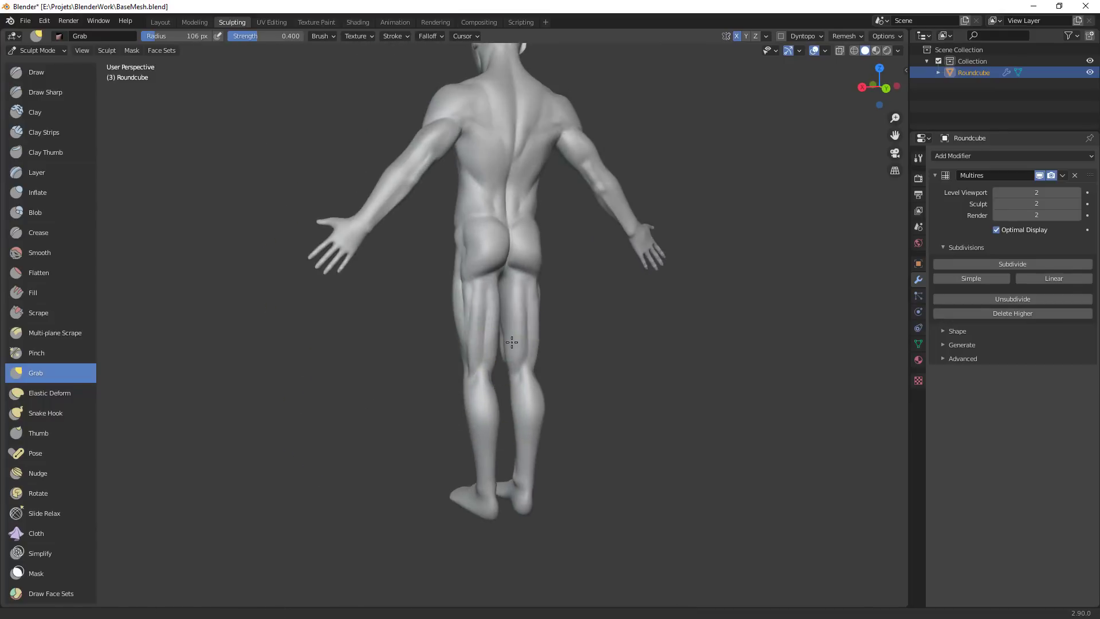
scroll(501, 255, up, 6)
key(f)
click(474, 245)
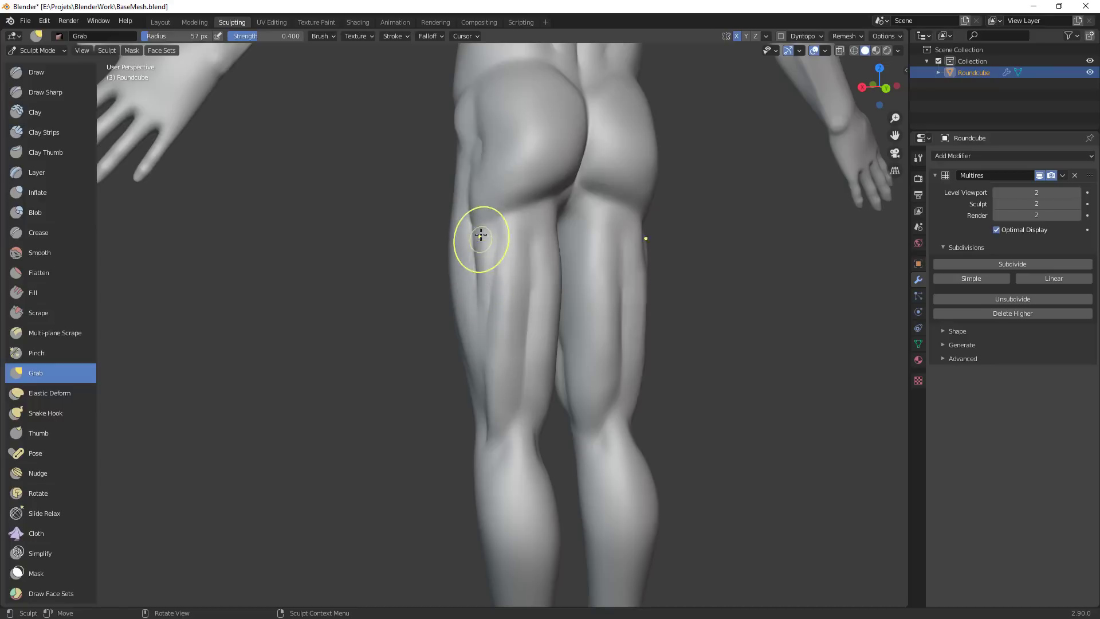
mouse_move(482, 240)
middle_down()
mouse_move(521, 243)
mouse_move(531, 229)
middle_up()
Carve a short groove down the outer thigh from the buttock fold with the Crease brush at a 24 px radius
key(shift+c)
key(f)
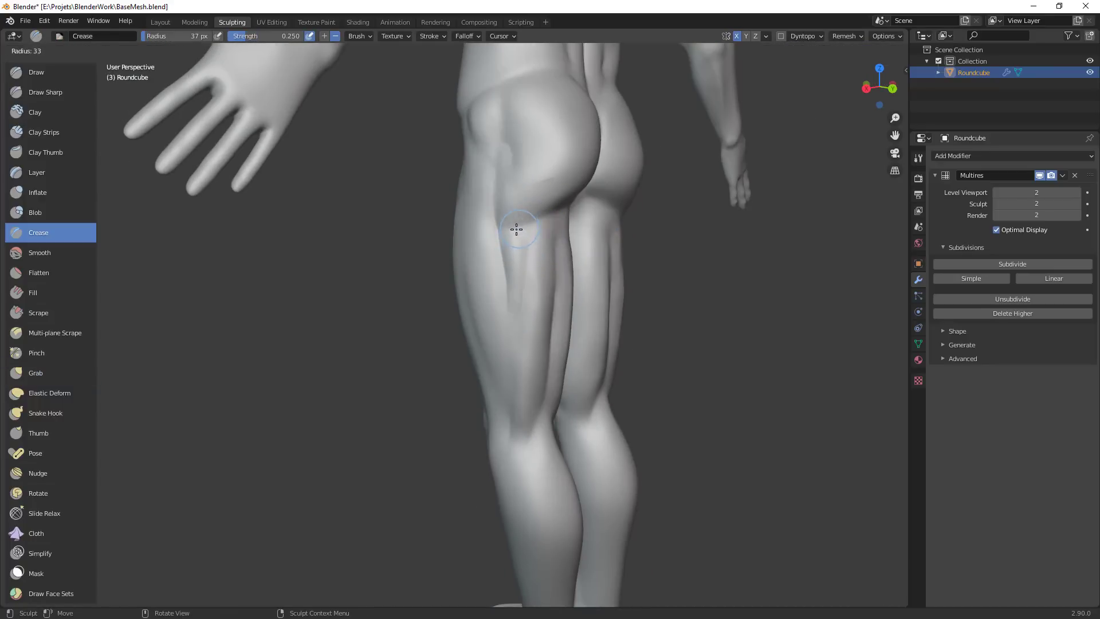
drag(530, 220, 512, 266)
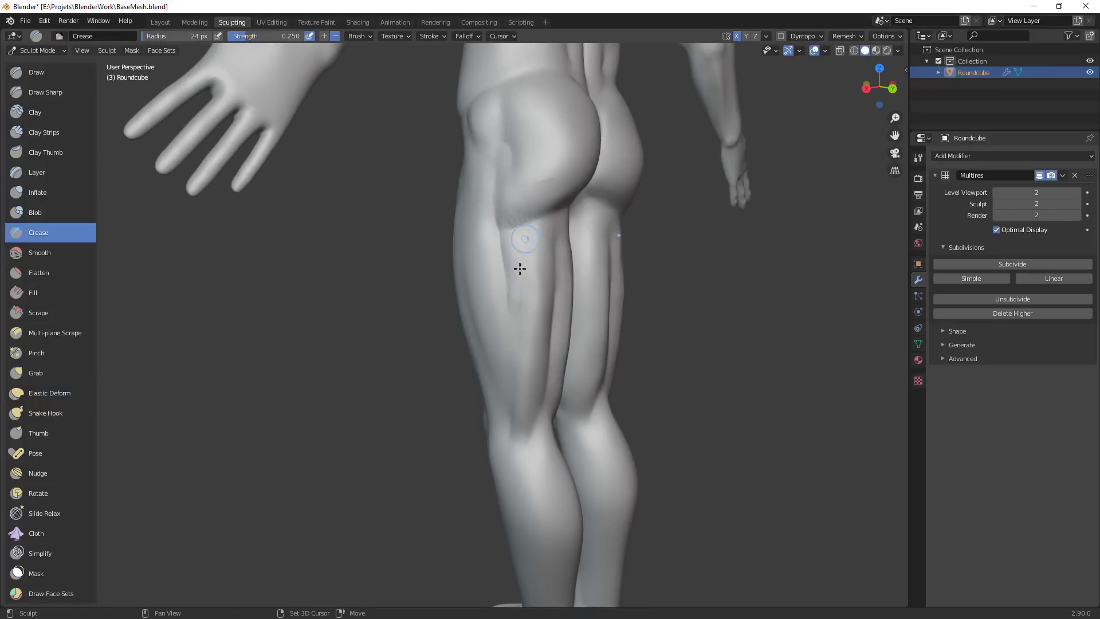
ctrl+middle_drag(563, 258, 524, 417)
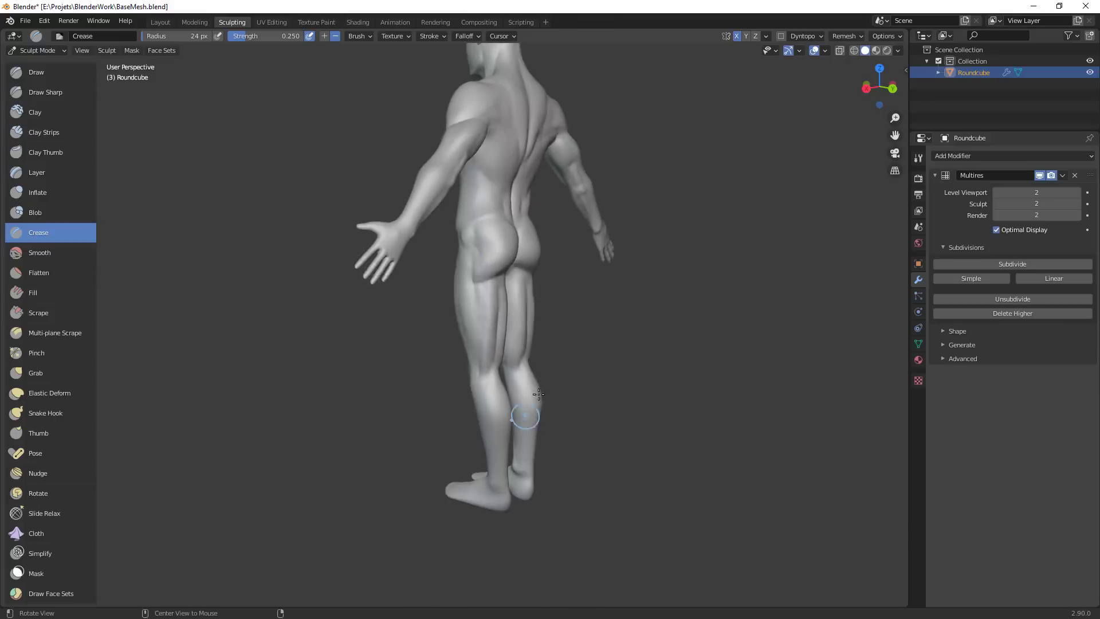
Deepen the groove along the outer edge of the thigh from behind with the Crease brush at 33 px
mouse_move(551, 380)
middle_down()
mouse_move(490, 376)
mouse_move(497, 321)
middle_up()
key(f)
click(450, 295)
drag(451, 287, 449, 324)
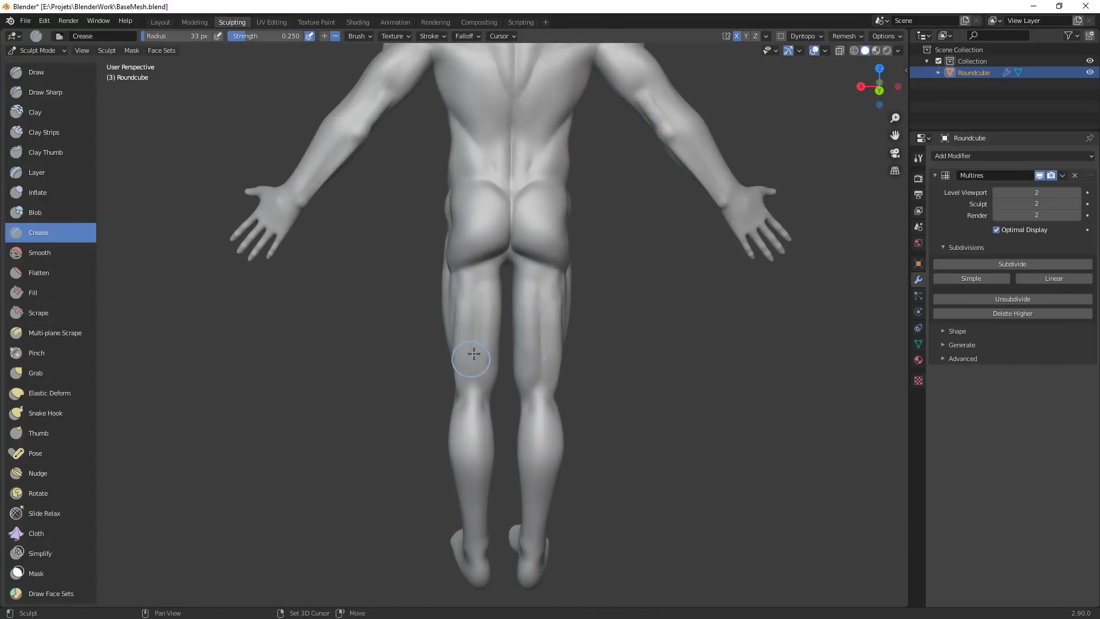
Adjust the outer contour of the thigh in the rear view with the Grab brush
key(g)
key(f)
click(495, 351)
shift+middle_drag(501, 367, 506, 303)
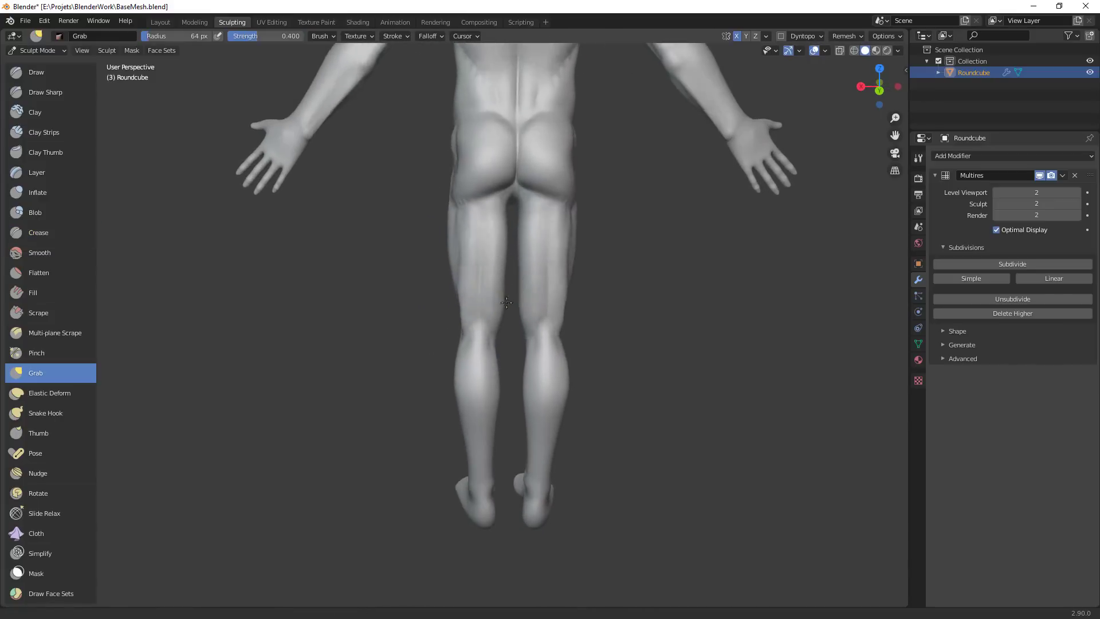
scroll(507, 303, up, 2)
key(f)
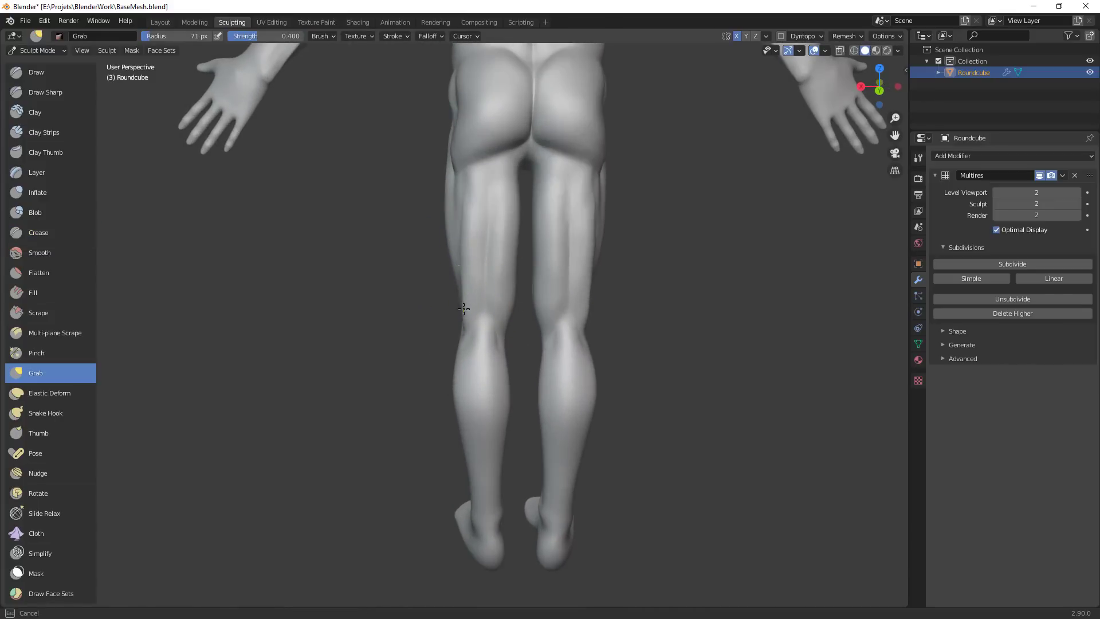
click(469, 295)
drag(465, 265, 467, 275)
Refine the back of the lower thigh above the knee with the Grab brush, using radii of 51 px and 56 px
middle_drag(525, 320, 505, 316)
key(f)
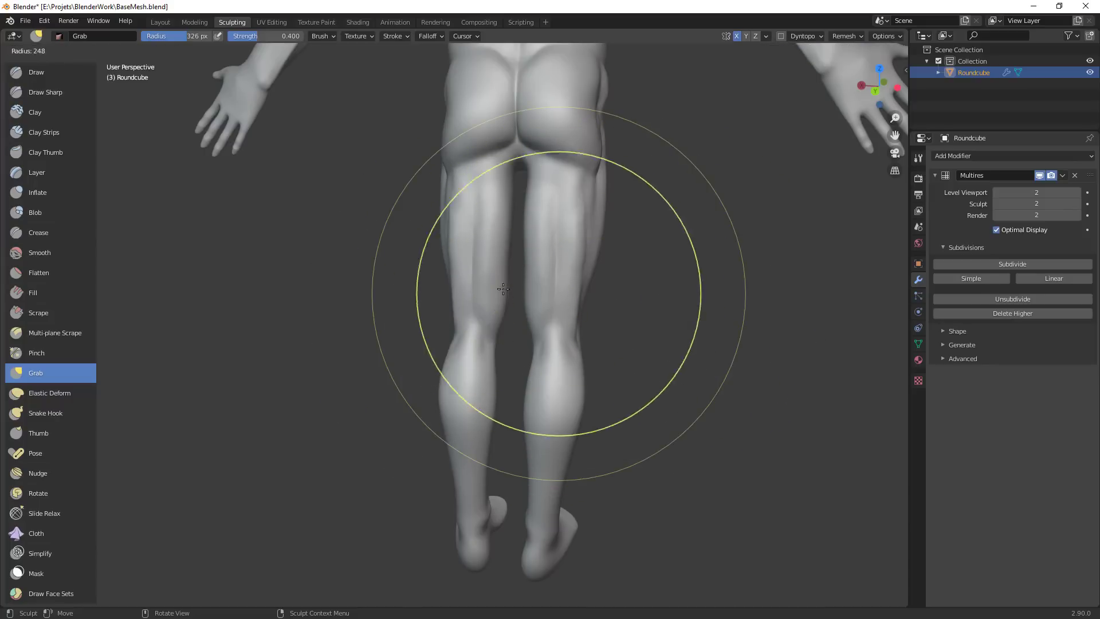
click(487, 302)
key(f)
click(454, 300)
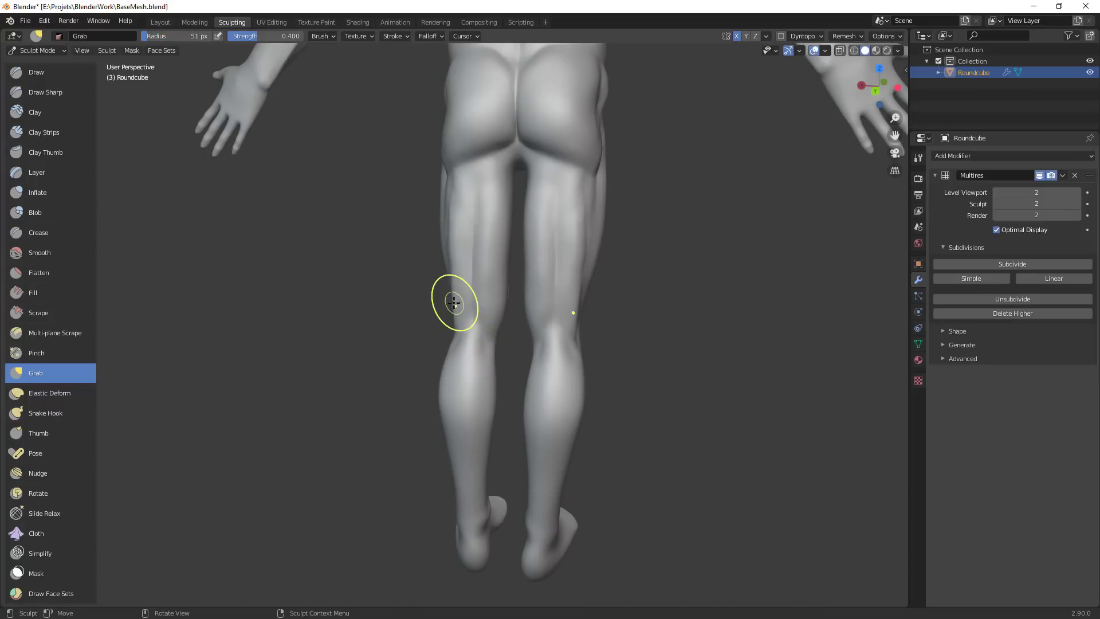
middle_drag(455, 318, 497, 309)
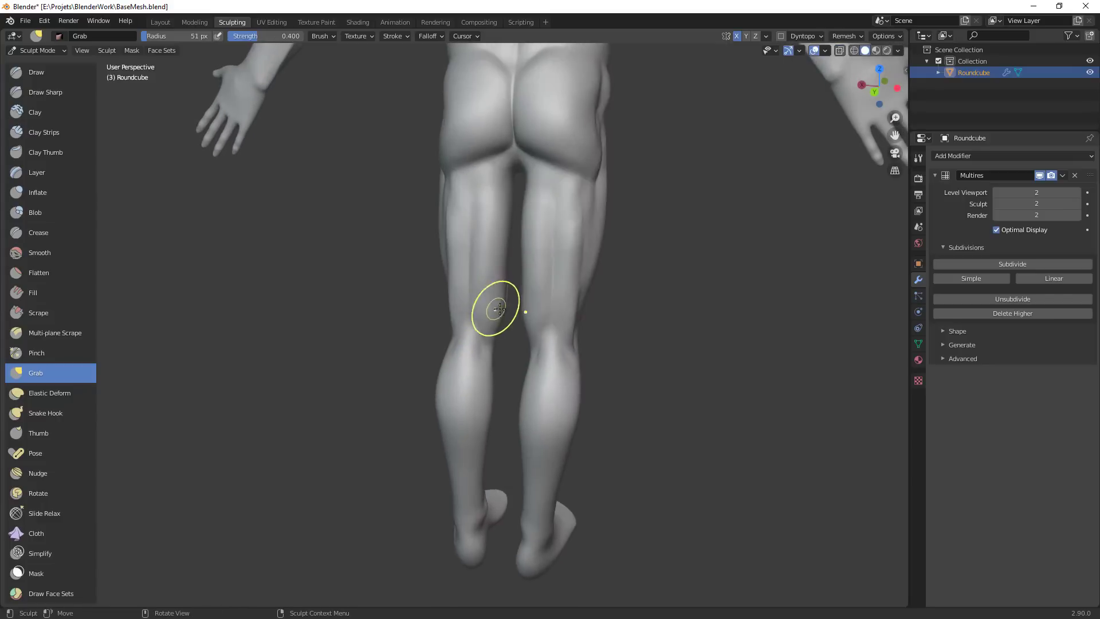
key(f)
click(501, 304)
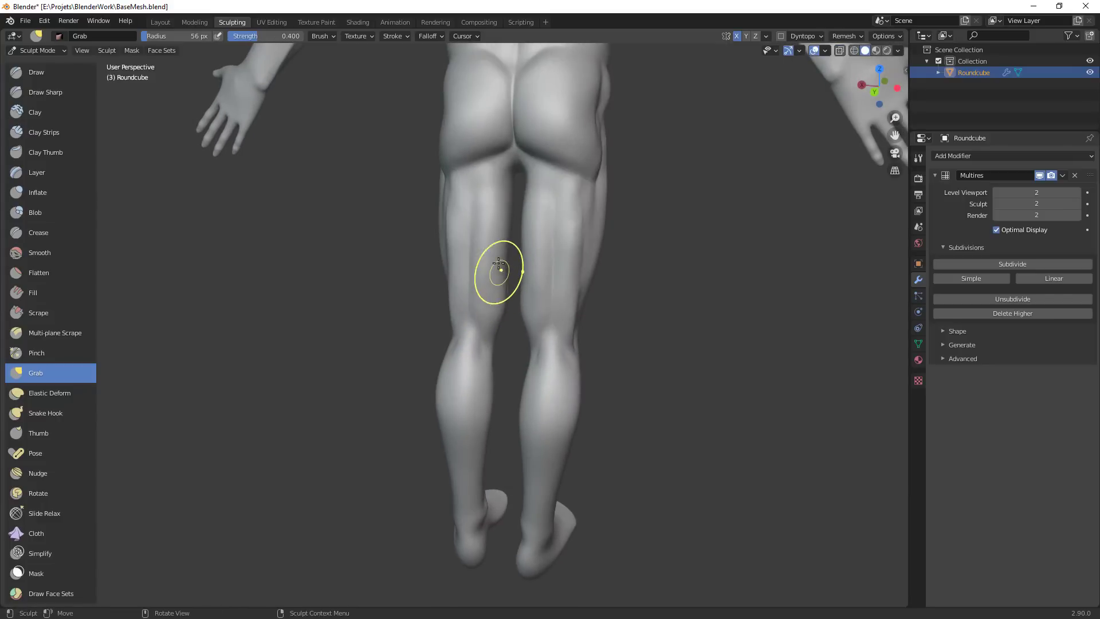
Pull the inner contour of the upper thigh downward with the Grab brush
key(f)
click(507, 257)
mouse_move(508, 178)
mouse_down()
mouse_move(497, 160)
mouse_move(536, 193)
mouse_move(518, 243)
mouse_move(486, 191)
mouse_move(494, 238)
mouse_up()
Adjust the outer side of the buttock from behind with the Grab brush at a 76 px radius
key(f)
click(558, 192)
key(f)
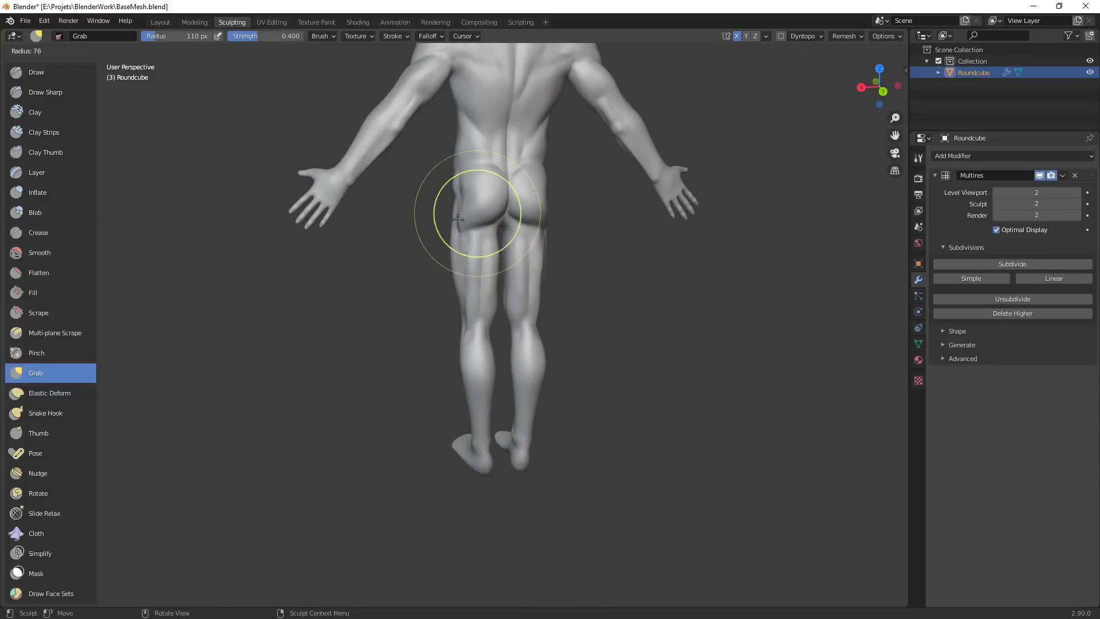
click(470, 217)
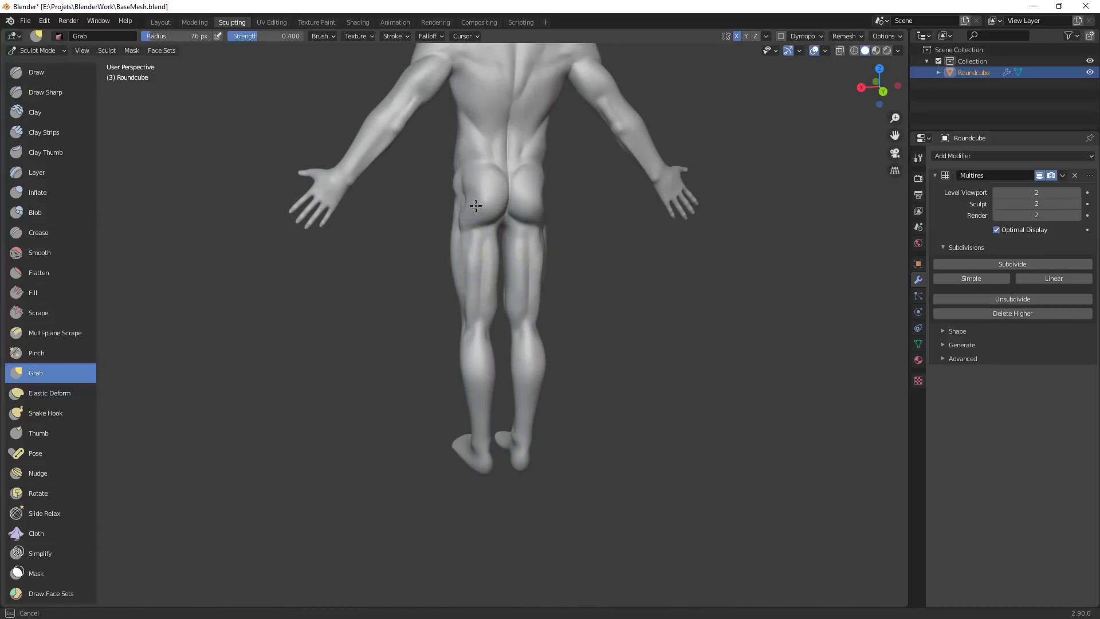
Reshape the buttock with the Grab brush at 100 px, and the outer thigh below it at 59 px
alt+drag(476, 205, 515, 209)
key(f)
click(460, 184)
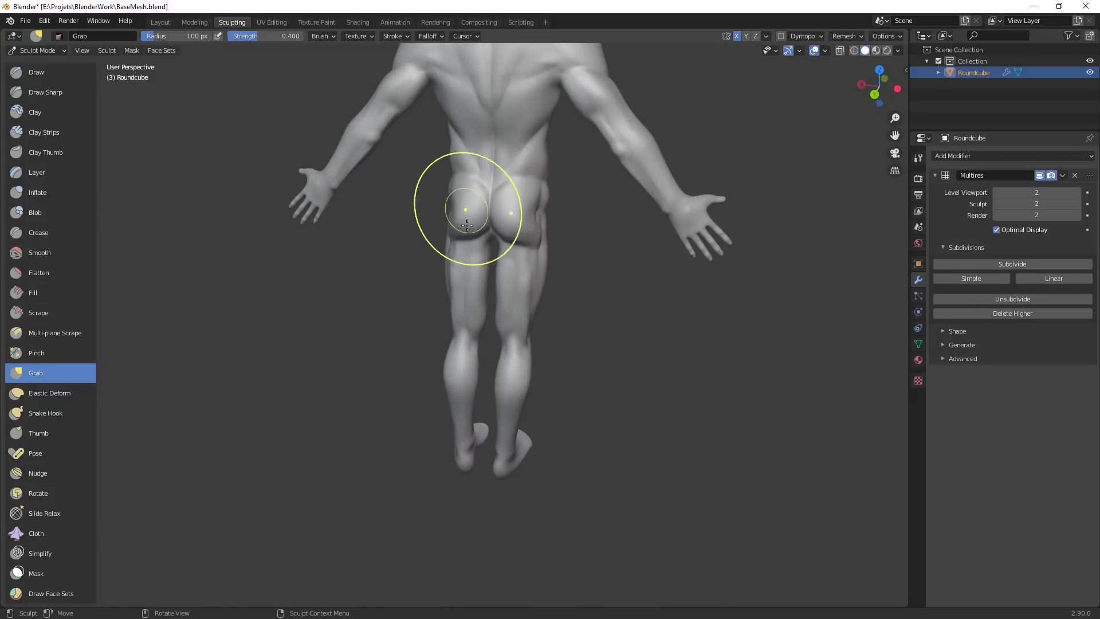
click(455, 272)
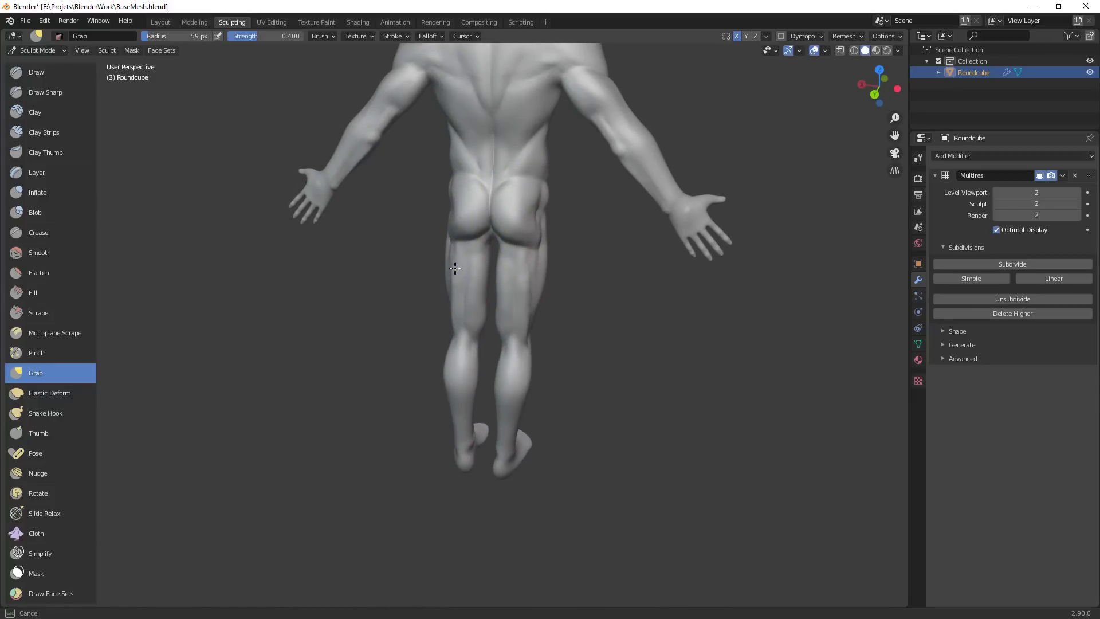
click(460, 250)
Reshape the rear profile of the buttock from the side with the Grab brush at radii of 122 px and 128 px
ctrl+alt+drag(498, 429, 636, 454)
mouse_move(594, 396)
ctrl+alt+mouse_down()
mouse_move(606, 309)
mouse_move(558, 179)
mouse_move(581, 271)
ctrl+alt+mouse_up()
key(KP_3)
key(f)
click(624, 167)
alt+drag(648, 216, 628, 218)
key(f)
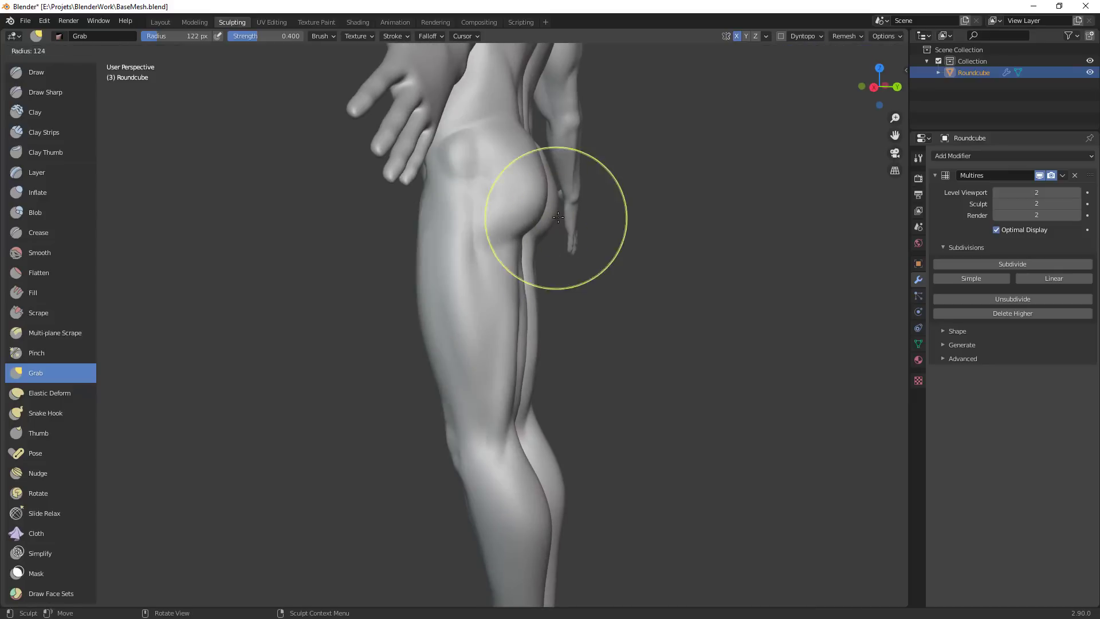
click(631, 218)
Crease the transition from the buttock's outer lower corner into the thigh with the Crease brush at a 20 px radius
mouse_move(535, 204)
ctrl+alt+mouse_down()
mouse_move(540, 390)
mouse_move(657, 384)
ctrl+alt+mouse_up()
alt+shift+drag(617, 346, 674, 370)
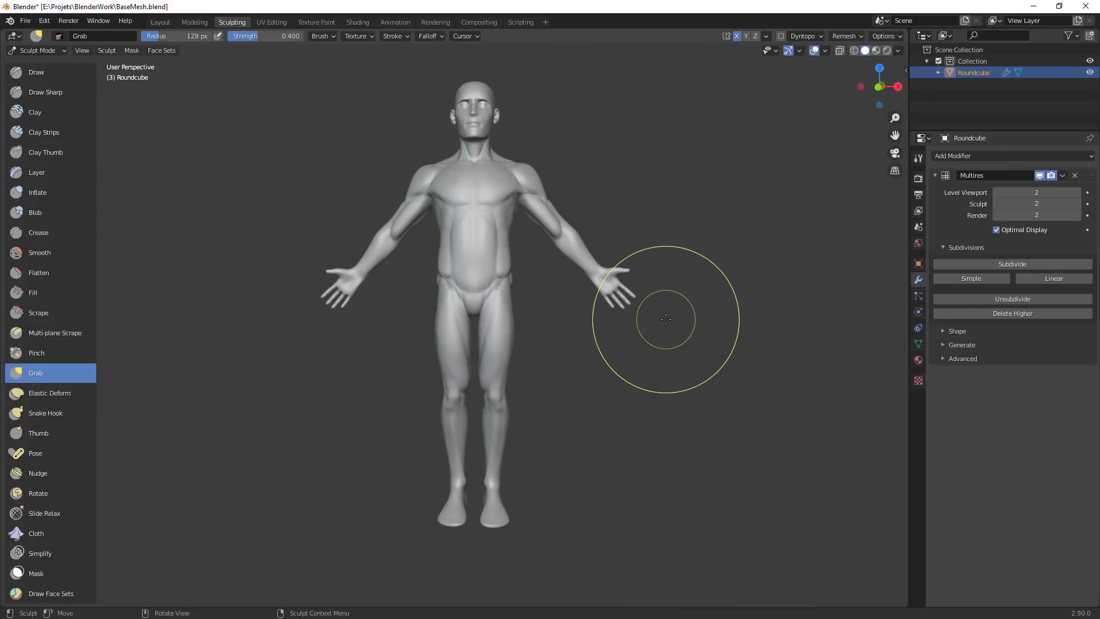
alt+drag(680, 243, 535, 252)
mouse_move(544, 338)
ctrl+alt+mouse_down()
mouse_move(557, 231)
mouse_move(476, 287)
ctrl+alt+mouse_up()
key(shift+c)
key(f)
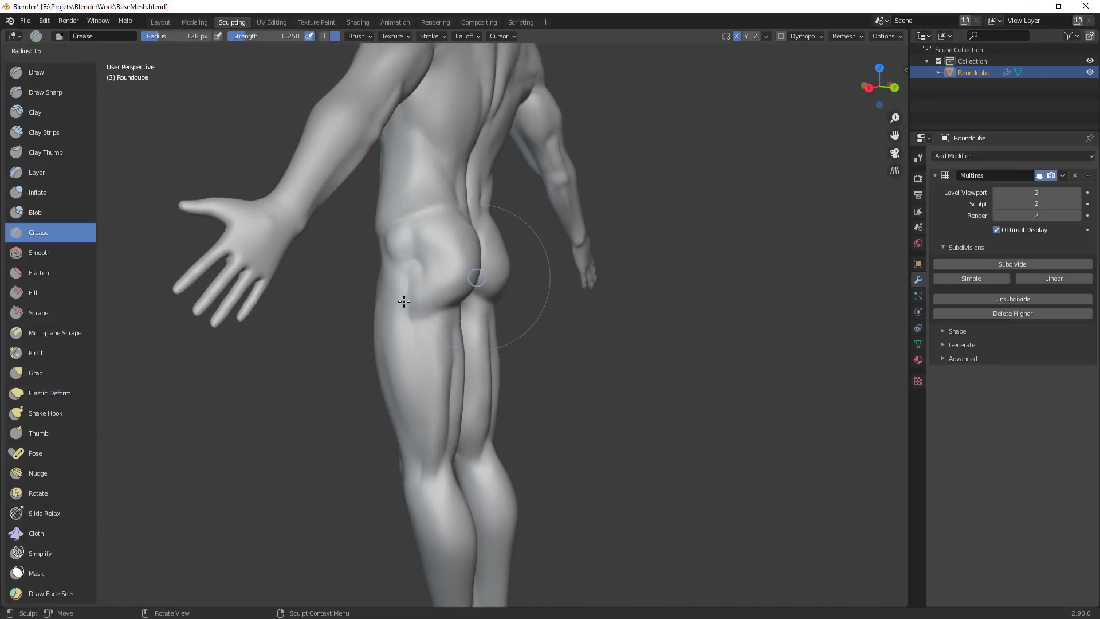
click(384, 314)
key(f)
click(449, 314)
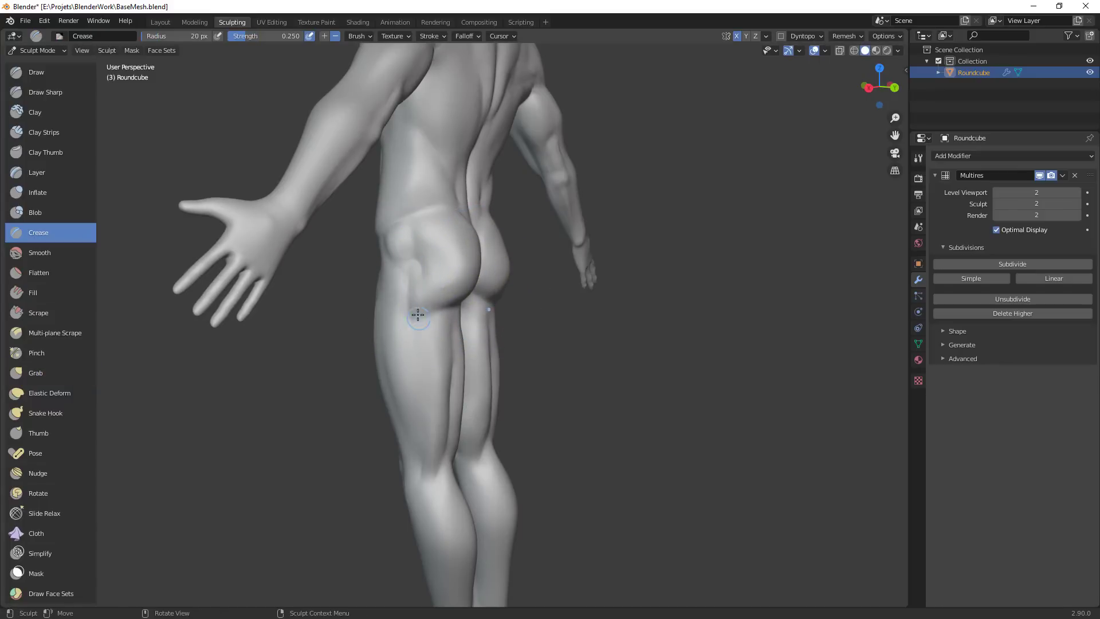
drag(418, 314, 402, 347)
Build up the outer upper thigh below the buttock with the Clay Strips brush at 29 px radius and strength 1.000
middle_drag(483, 320, 395, 327)
ctrl+alt+drag(493, 377, 436, 464)
alt+drag(372, 444, 448, 386)
alt+drag(477, 344, 519, 338)
ctrl+alt+drag(518, 339, 499, 271)
scroll(499, 271, up, 2)
middle_drag(500, 272, 485, 322)
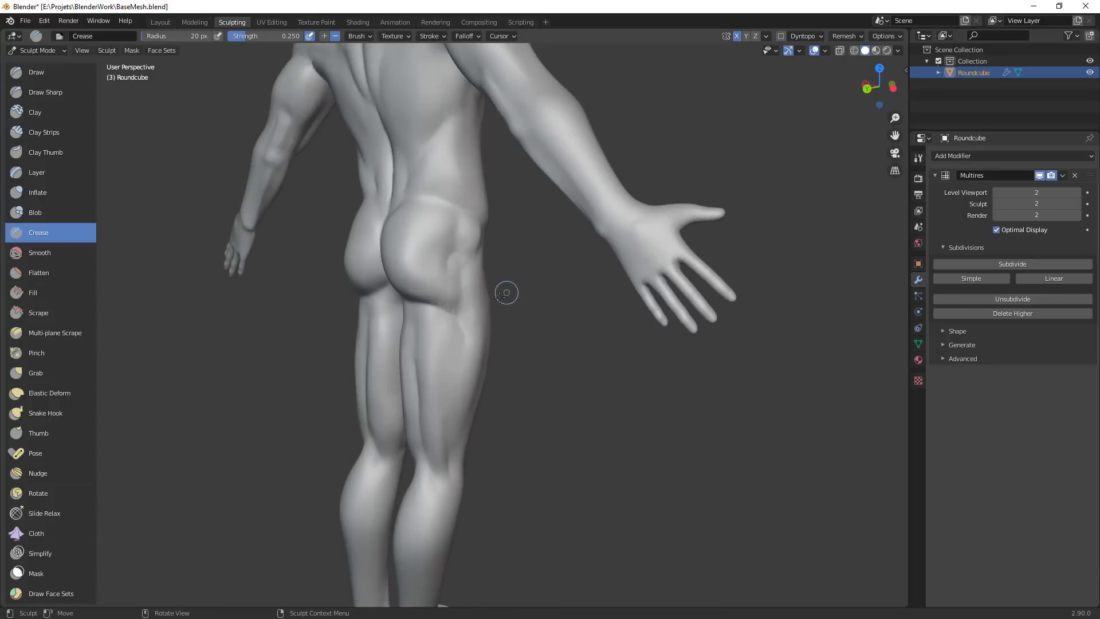
key(c)
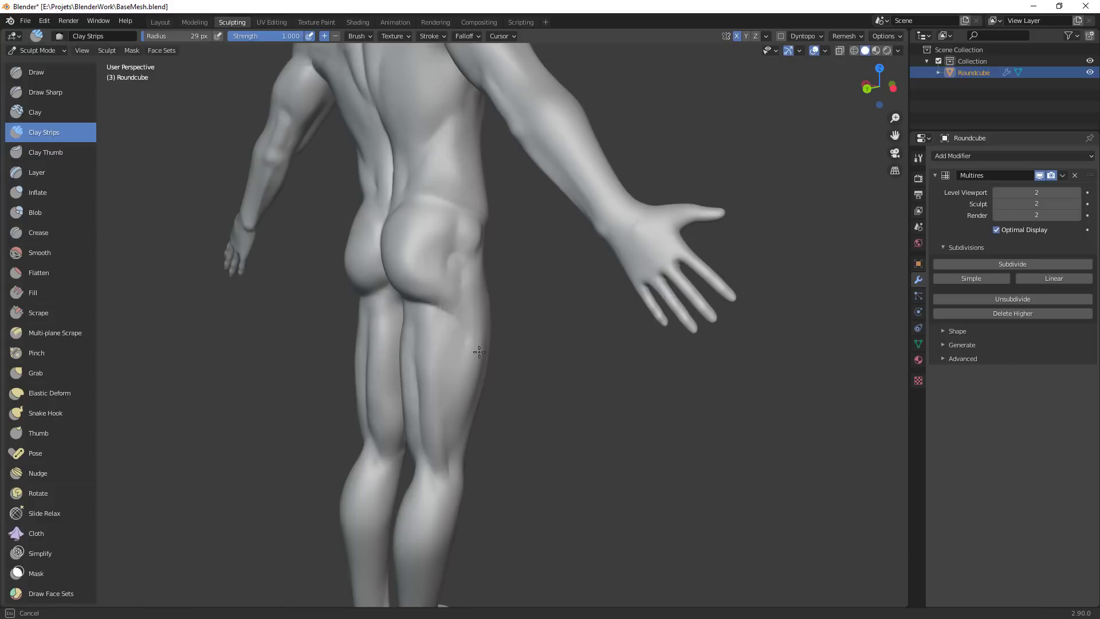
drag(479, 352, 492, 353)
mouse_move(492, 352)
ctrl+middle_down()
mouse_move(476, 430)
mouse_move(597, 434)
ctrl+middle_up()
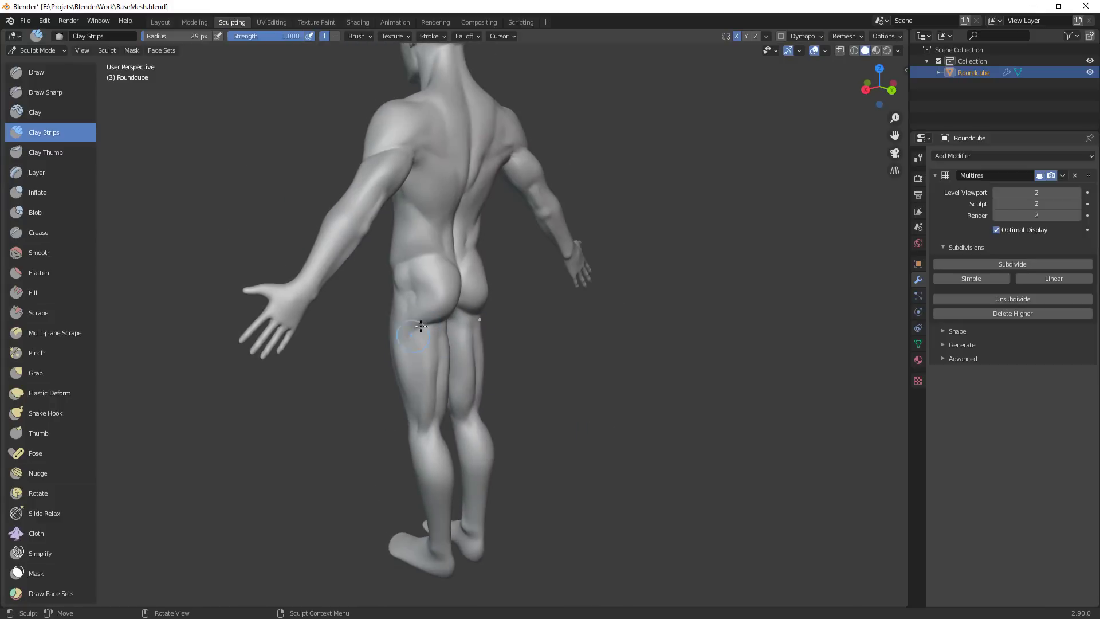
drag(399, 354, 427, 315)
Layer repeated lengthwise Clay Strips strokes down the upper thigh to thicken the muscle beneath the hip
mouse_move(455, 393)
ctrl+middle_down()
mouse_move(491, 445)
mouse_move(522, 420)
ctrl+middle_up()
ctrl+middle_drag(522, 420, 528, 319)
drag(450, 318, 440, 367)
drag(451, 310, 438, 361)
drag(447, 312, 439, 361)
drag(446, 315, 438, 364)
Fill out the side of the hip below the waist with Clay Strips strokes at radii of 29 px and 39 px
middle_drag(480, 385, 432, 322)
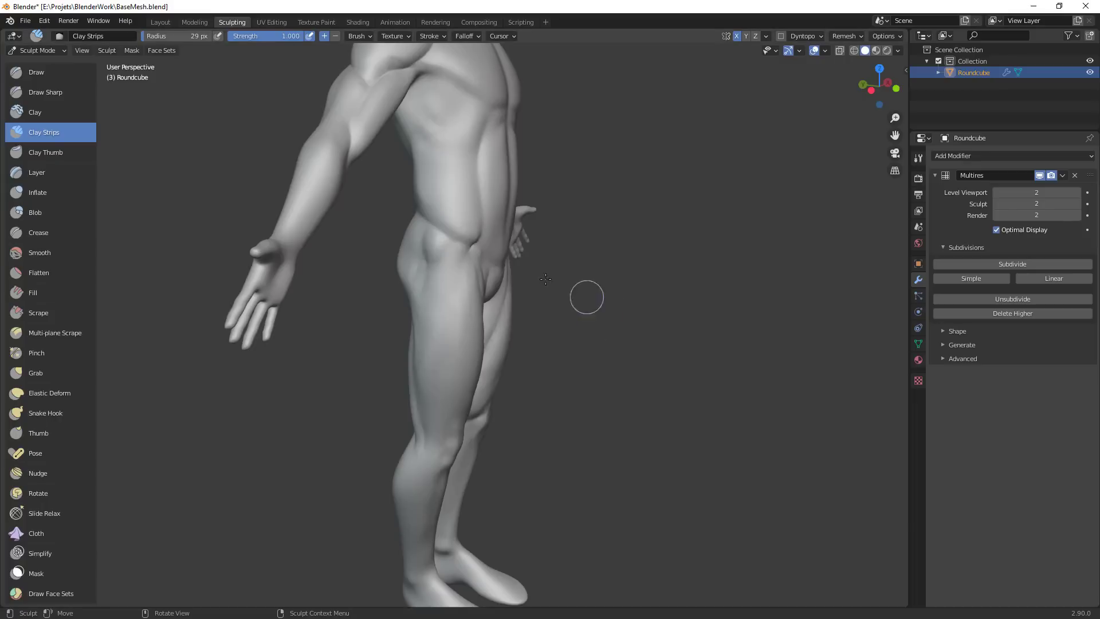
drag(428, 247, 426, 246)
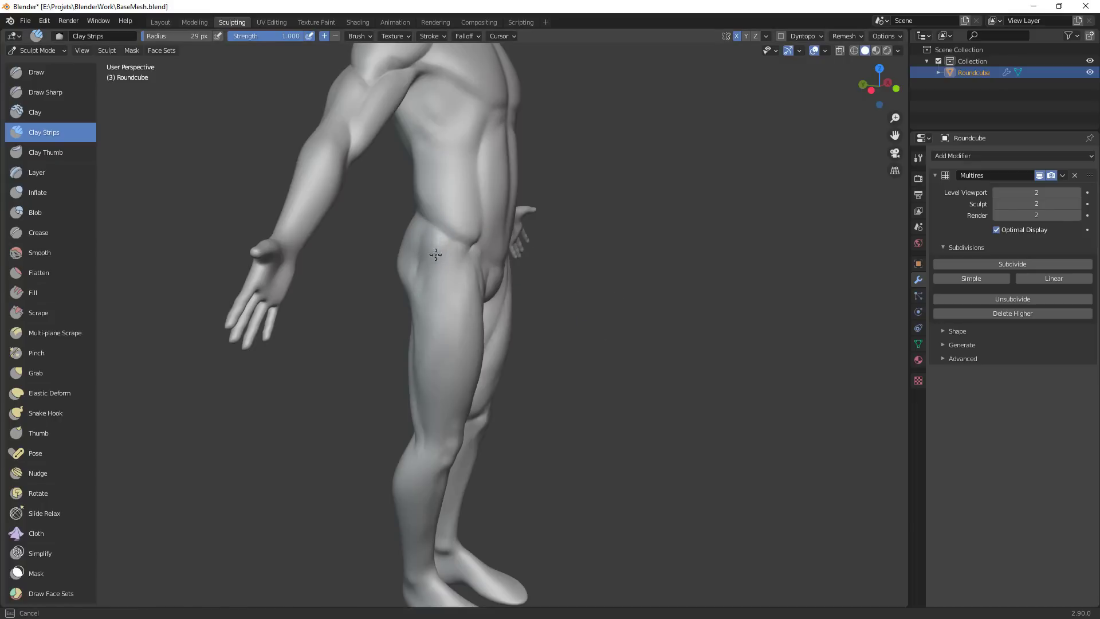
alt+drag(553, 299, 553, 239)
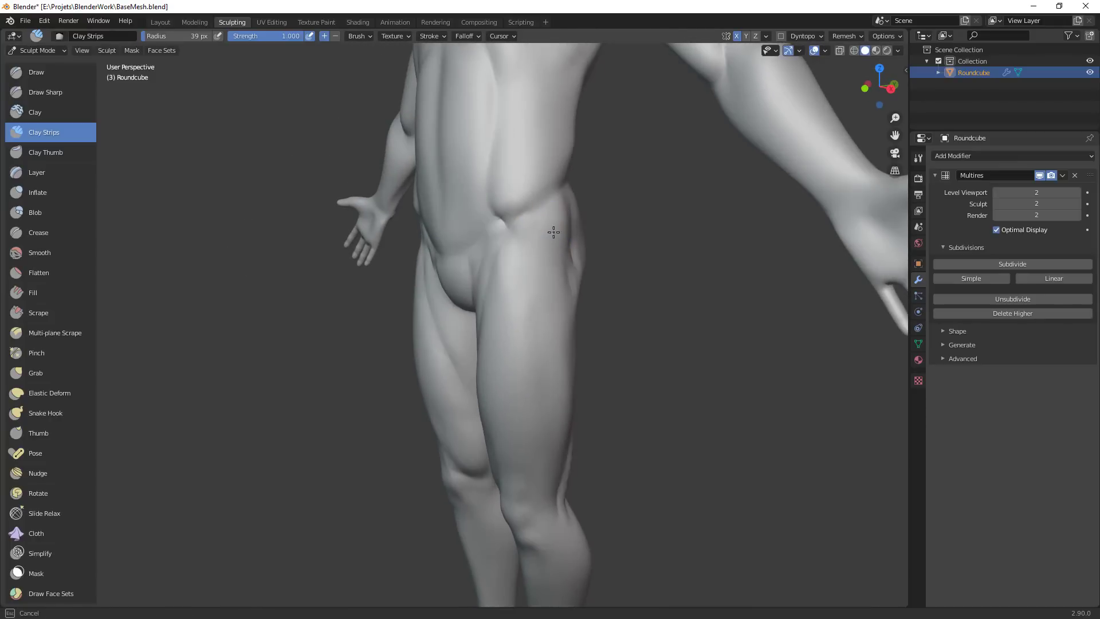
mouse_move(586, 284)
ctrl+alt+mouse_down()
mouse_move(572, 343)
mouse_move(667, 348)
ctrl+alt+mouse_up()
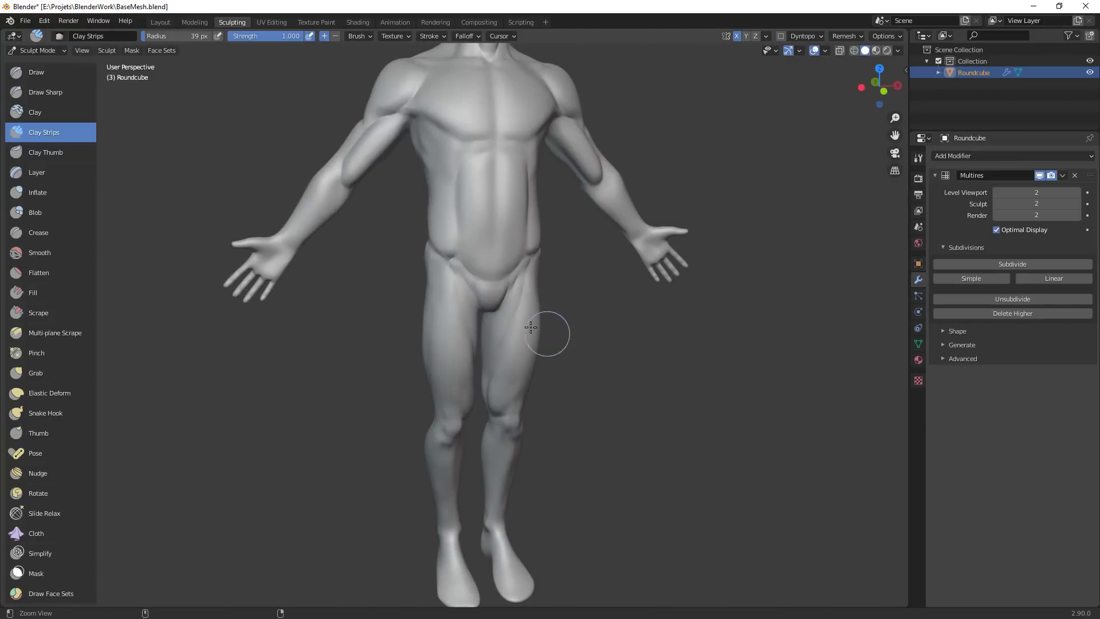
Adjust the hip contour beside the lower abdomen with the Grab brush at a 78 px radius
ctrl+alt+drag(548, 334, 539, 295)
key(g)
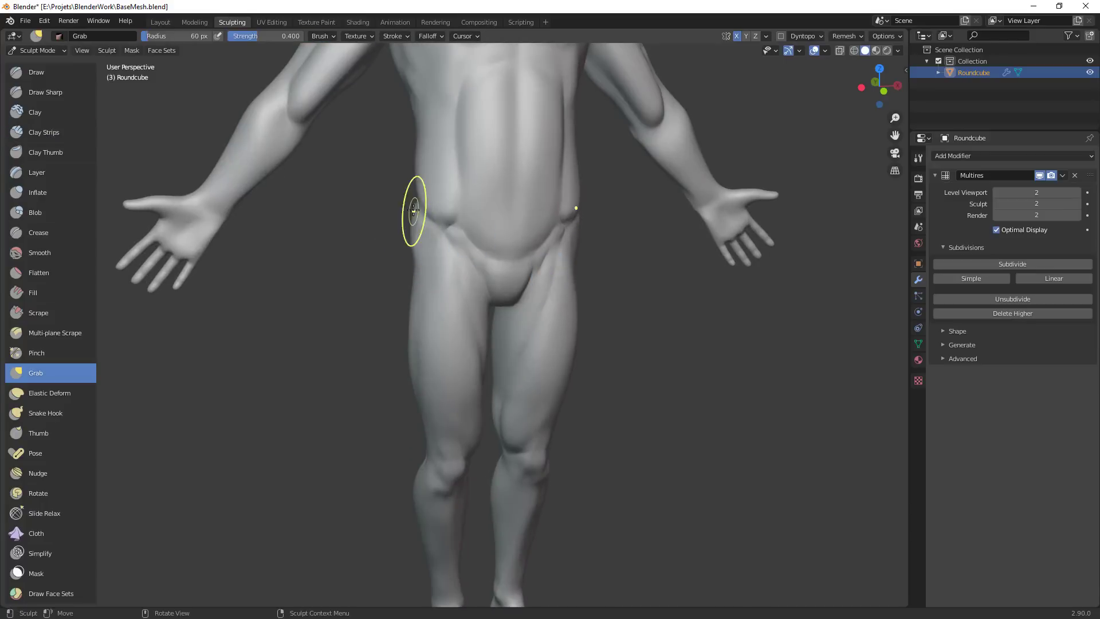
middle_drag(548, 258, 568, 258)
key(f)
click(447, 230)
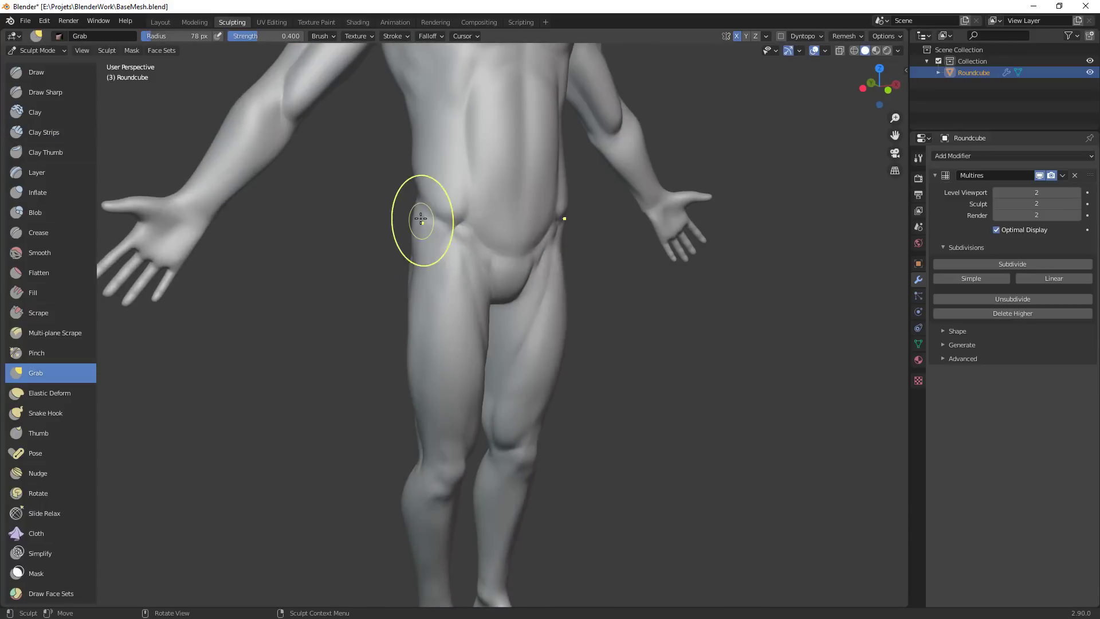
drag(423, 218, 424, 215)
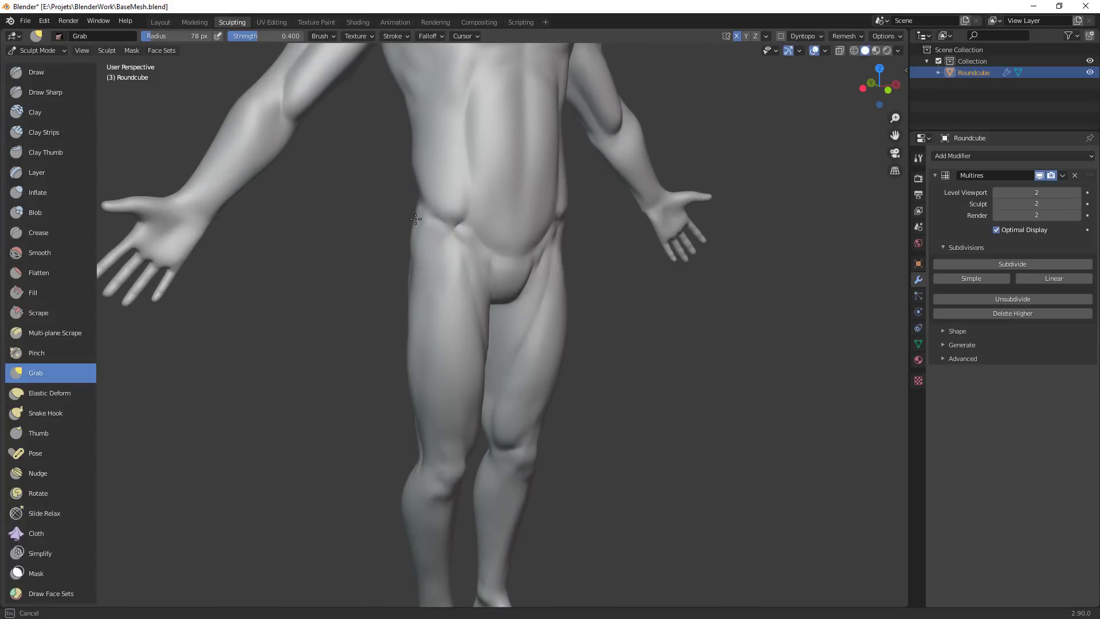
Push the outer hip inward in front view with the Grab brush at a 102 px radius
alt+drag(601, 295, 544, 369)
alt+middle_drag(543, 369, 564, 344)
scroll(564, 321, up, 2)
key(f)
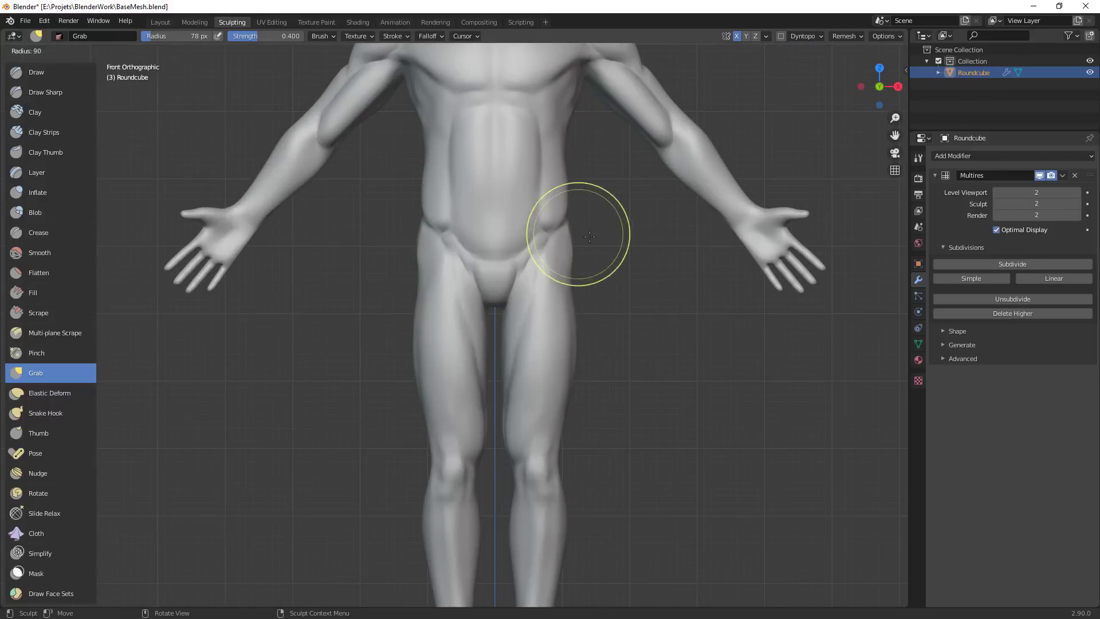
click(633, 236)
drag(585, 236, 568, 237)
Refine the waist and hip outline from the front with the Grab brush at radii of 64 px, 139 px and 78 px
key(f)
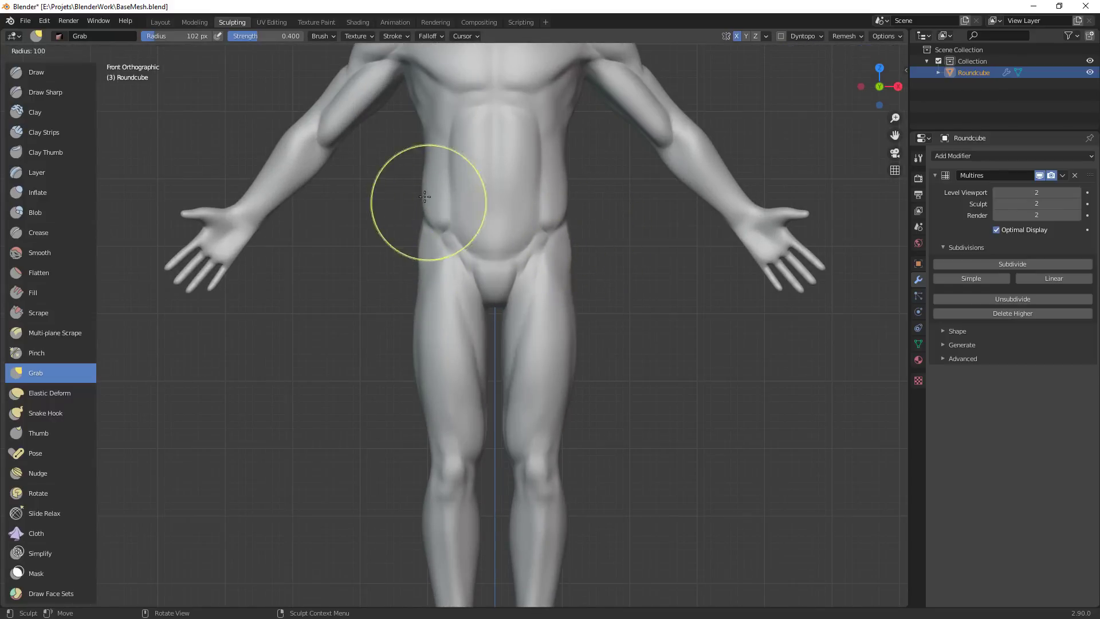
click(458, 204)
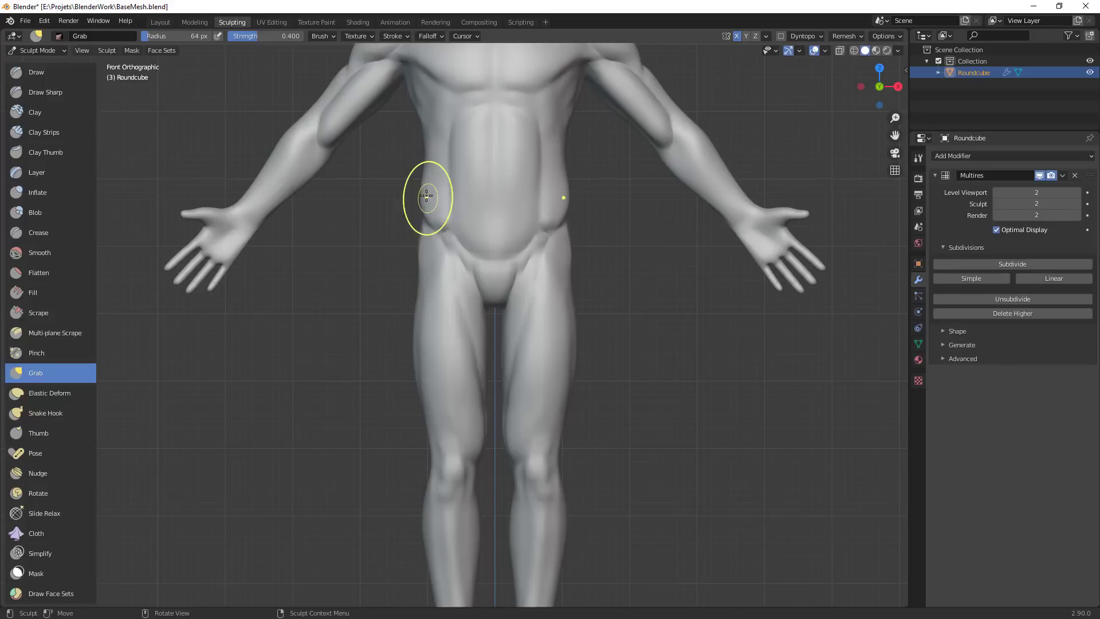
key(f)
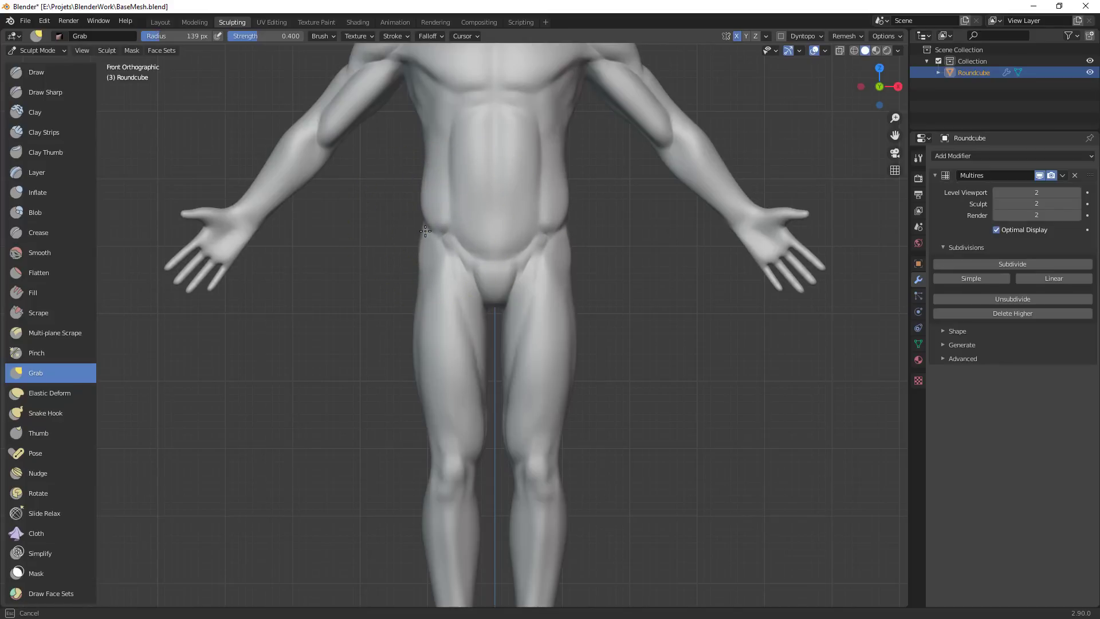
click(420, 252)
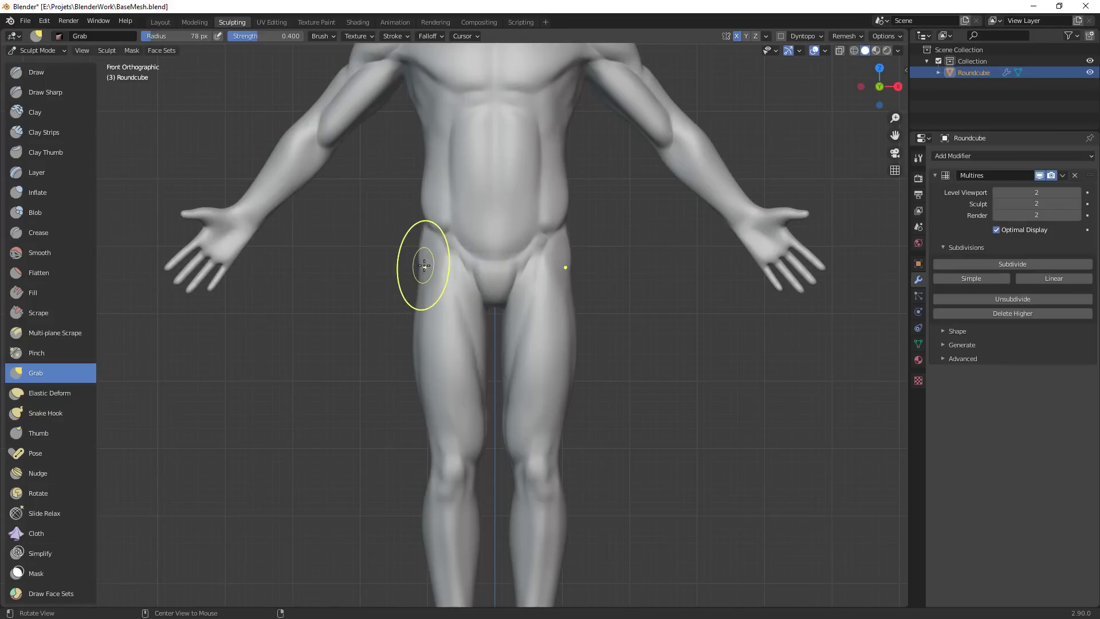
mouse_move(424, 265)
middle_down()
mouse_move(445, 252)
mouse_move(420, 282)
middle_up()
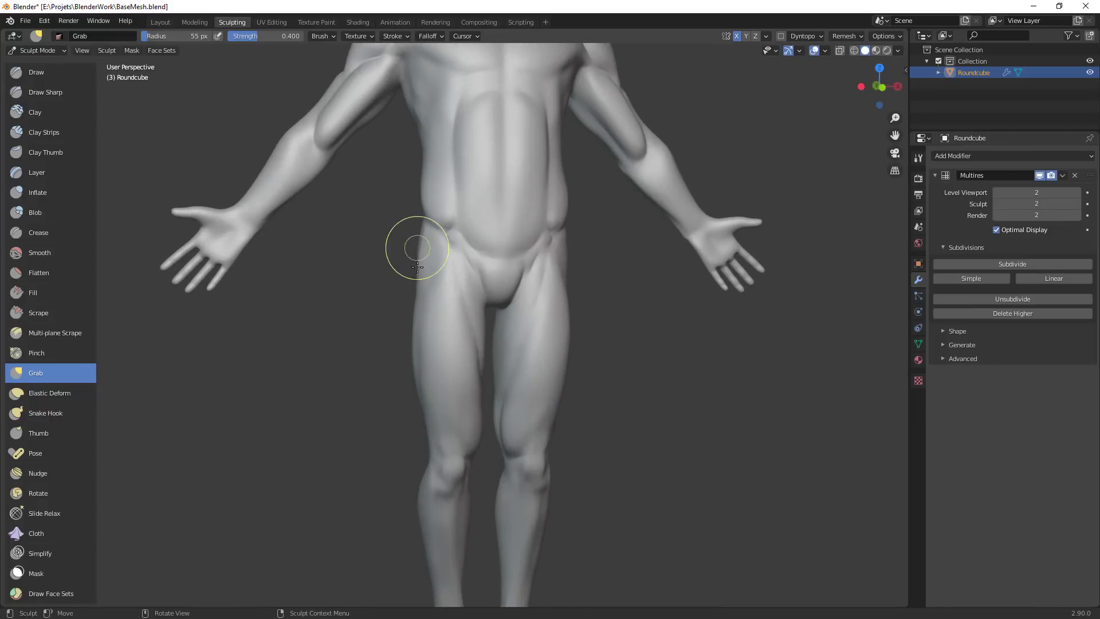
Adjust the outer upper thigh below the hip with the Grab brush, ending at an 83 px radius
key(f)
drag(420, 272, 419, 271)
click(445, 268)
mouse_move(420, 296)
middle_down()
mouse_move(490, 244)
mouse_move(485, 294)
mouse_move(461, 319)
mouse_move(450, 264)
mouse_move(455, 312)
mouse_move(550, 358)
mouse_move(397, 319)
mouse_move(430, 275)
mouse_move(428, 449)
middle_up()
key(f)
click(475, 314)
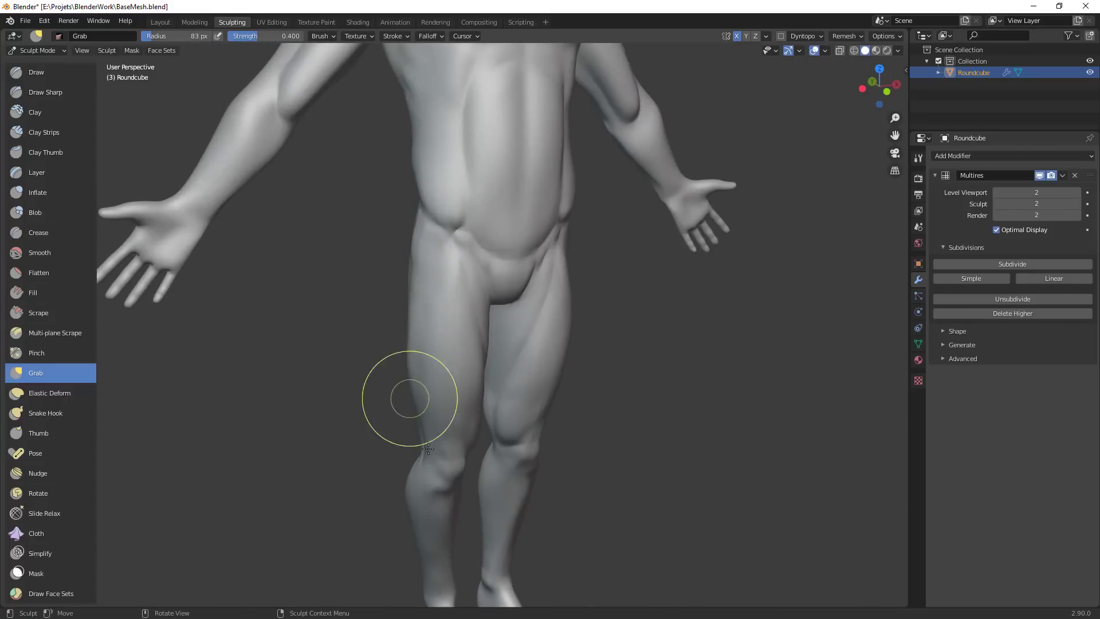
Smooth out the transition from waist to hip in front view with the Grab brush at radii of 58 px and 45 px
middle_drag(601, 379, 587, 419)
scroll(544, 245, up, 7)
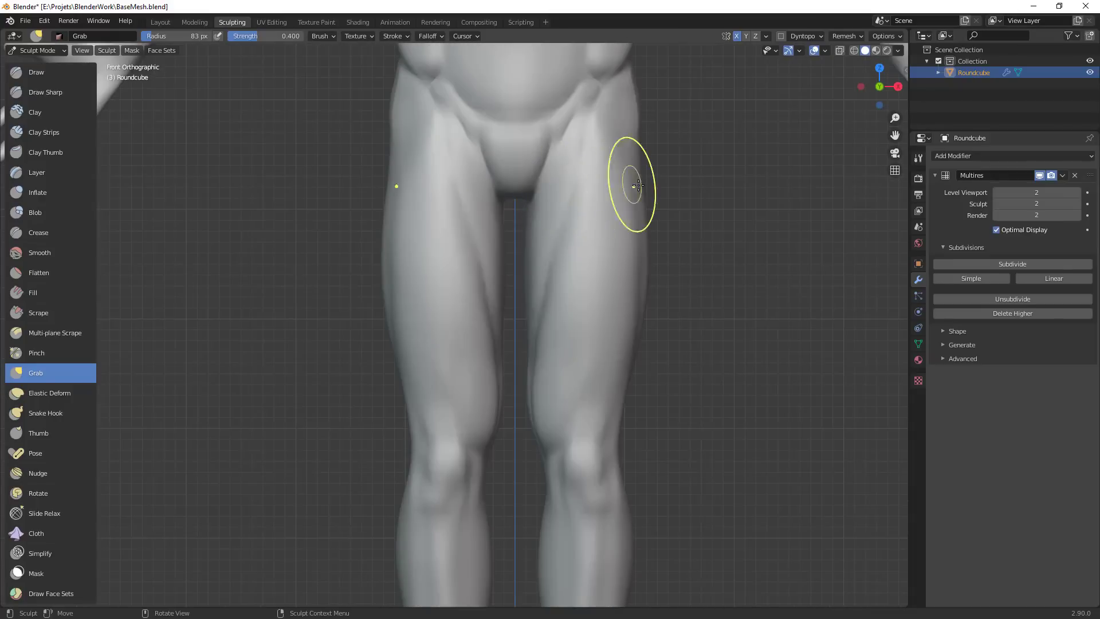
scroll(630, 184, down, 5)
key(f)
click(430, 235)
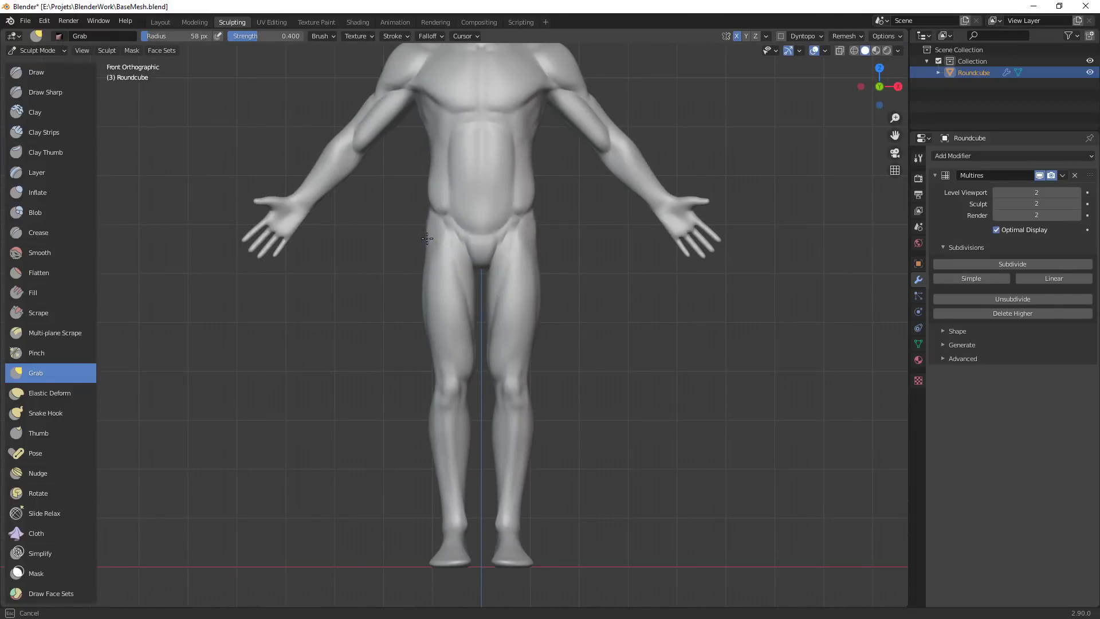
key(f)
click(428, 218)
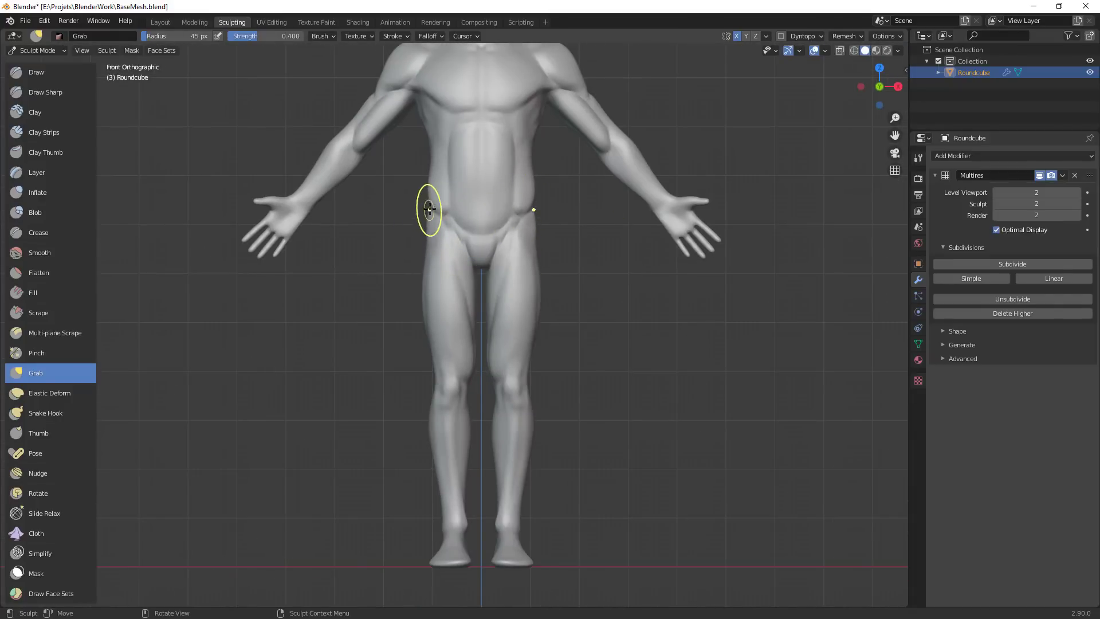
Reshape the outer thigh against the full figure in front view with the Grab brush at an 84 px radius
scroll(570, 235, down, 5)
scroll(655, 238, up, 2)
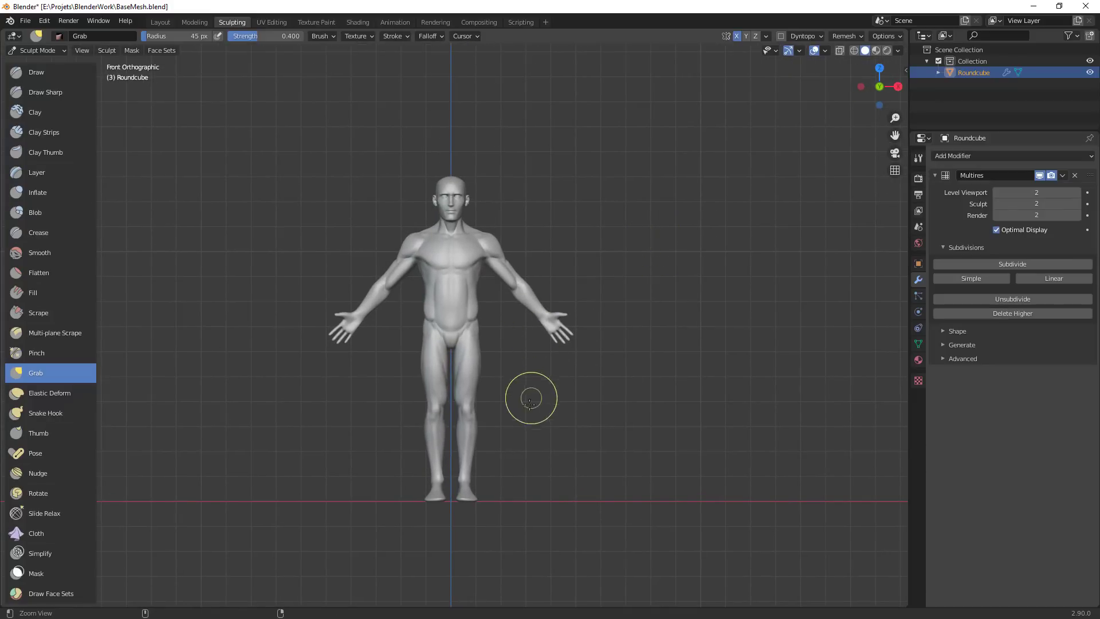
ctrl+middle_drag(547, 446, 545, 363)
key(f)
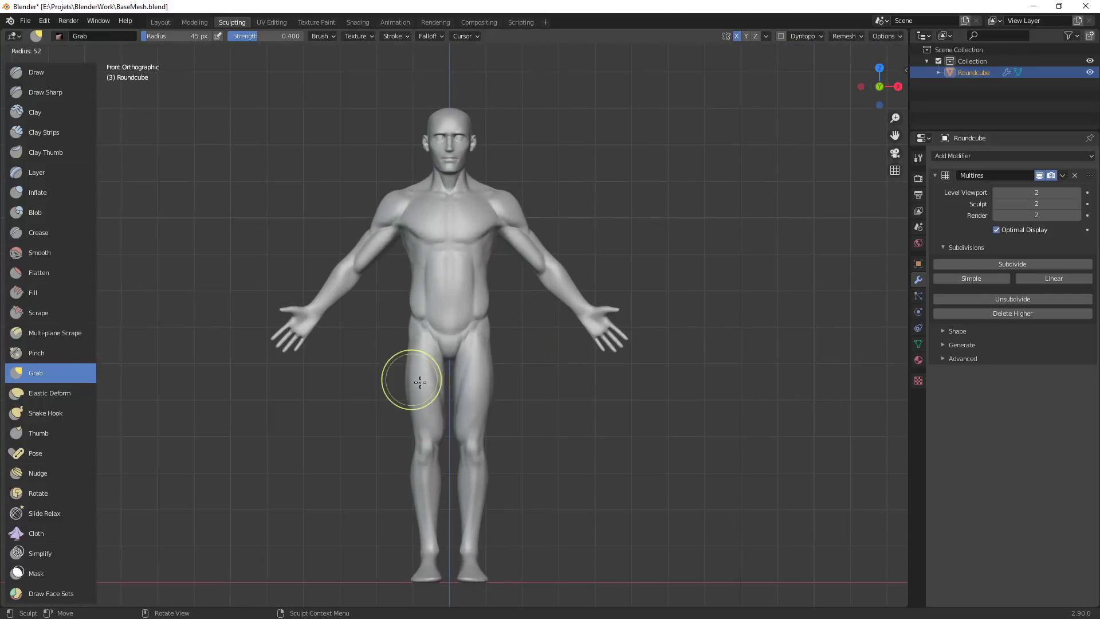
click(404, 400)
key(f)
click(401, 402)
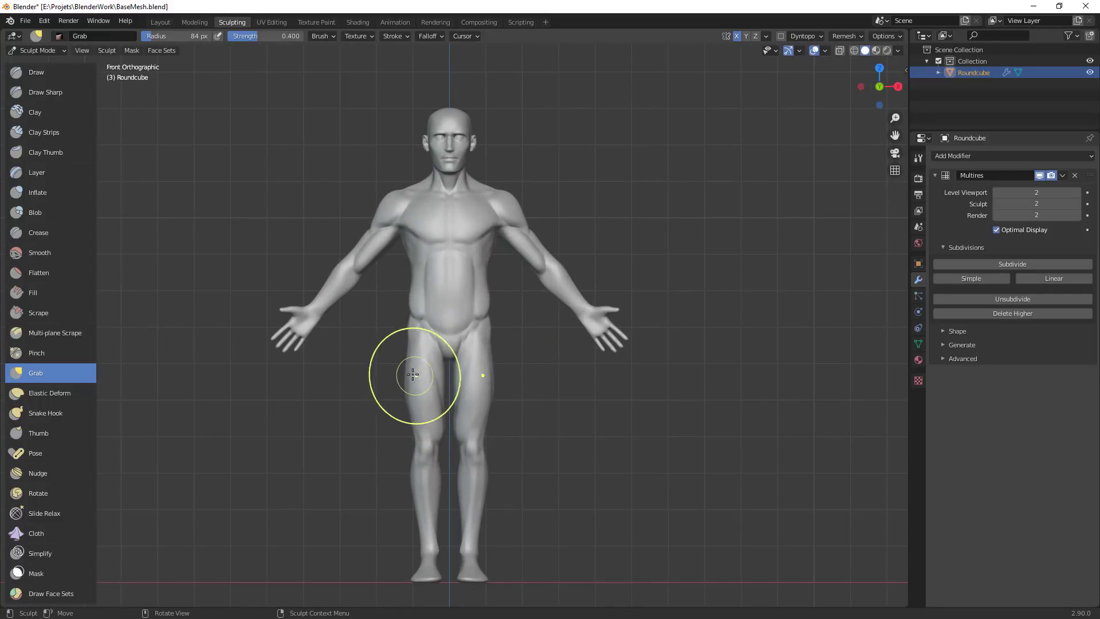
drag(411, 422, 405, 341)
Adjust the outer thigh contour above the knee with the Grab brush at a 70 px radius
key(f)
click(538, 409)
drag(488, 414, 491, 418)
shift+middle_drag(558, 375, 569, 303)
scroll(569, 302, up, 1)
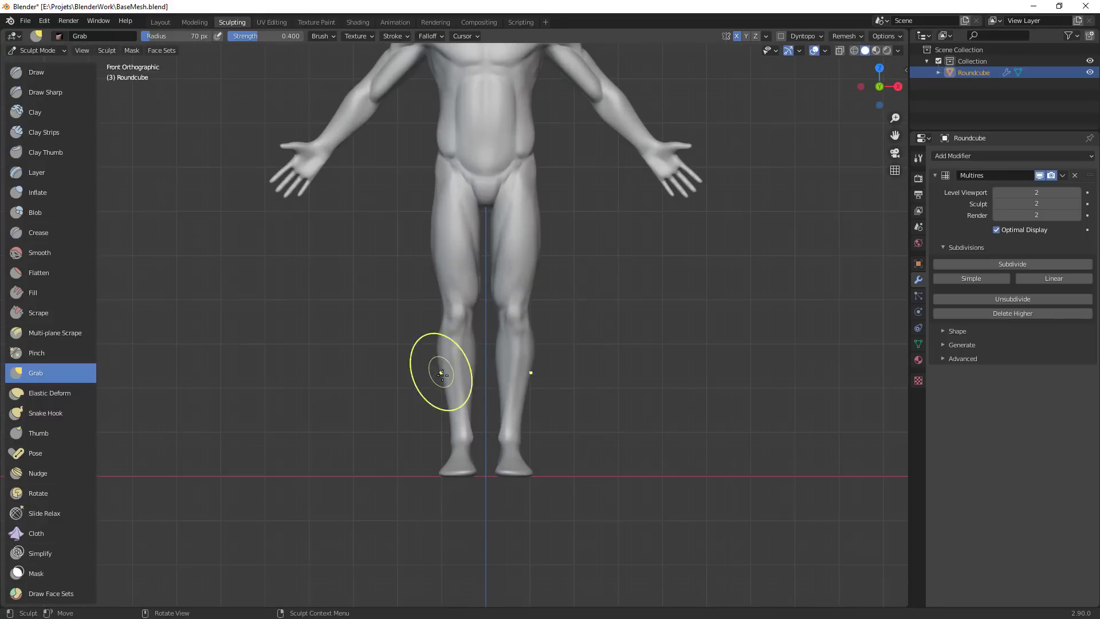
Adjust the back of the thigh in back view with a resized Grab brush
mouse_move(444, 384)
middle_down()
mouse_move(618, 372)
mouse_move(702, 379)
middle_up()
ctrl+middle_drag(702, 379, 699, 328)
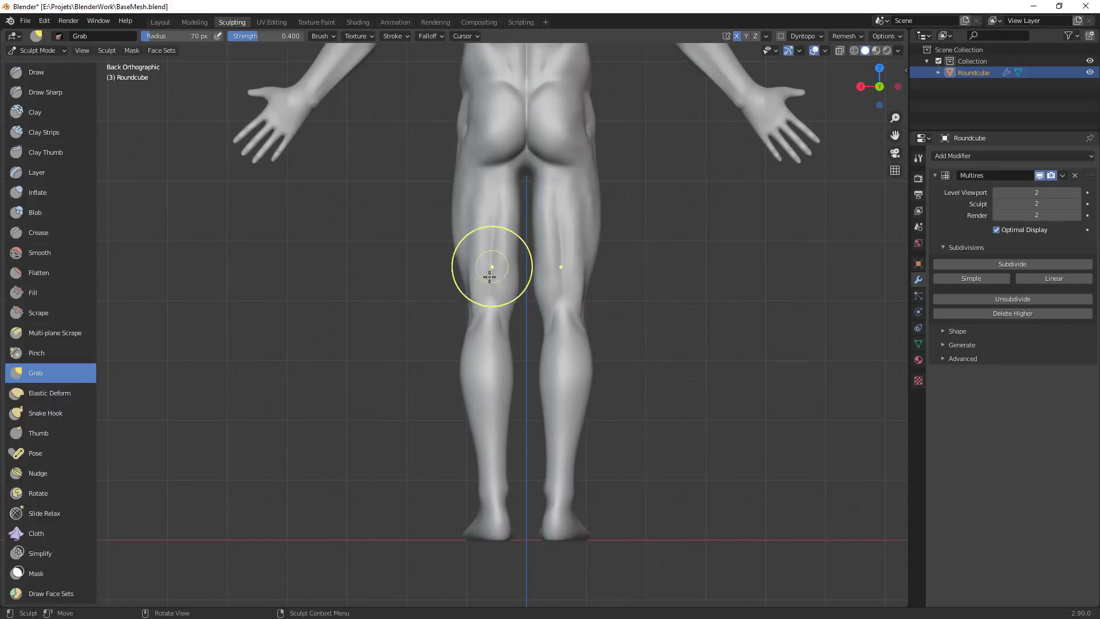
key(f)
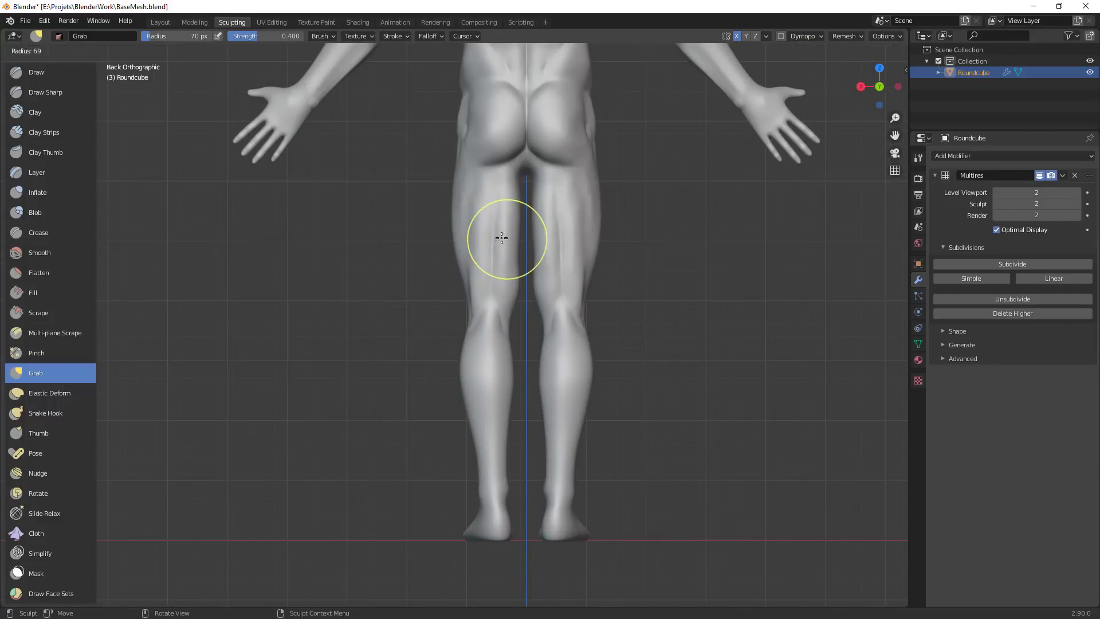
click(514, 261)
Define the calf's lower edge above the Achilles tendon with the Crease brush at 29 px radius and strength 0.250
key(shift+c)
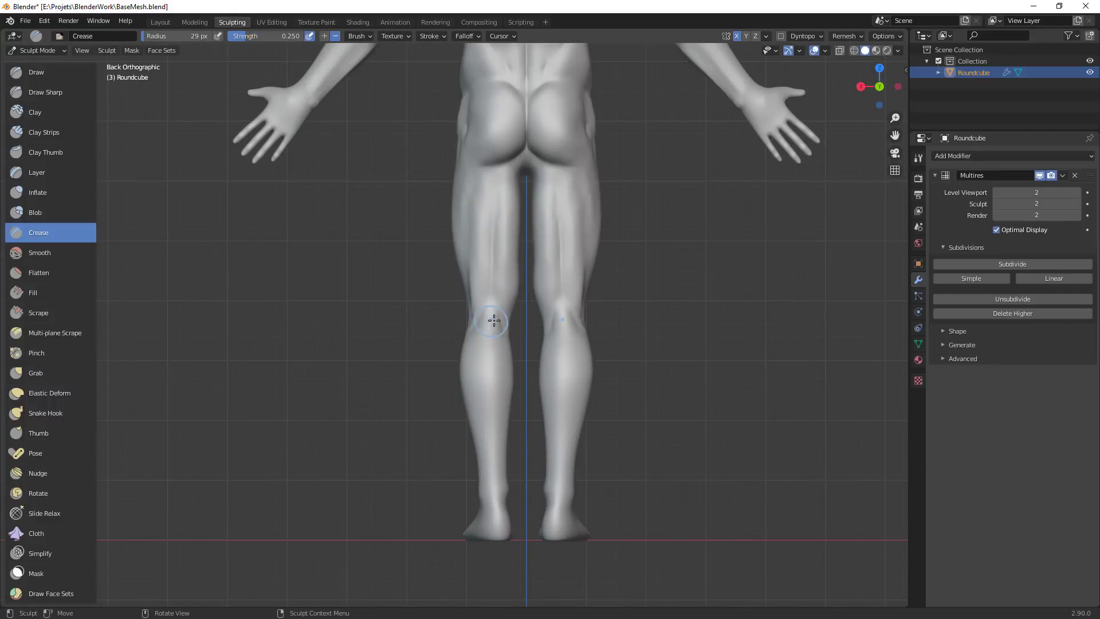
scroll(528, 294, up, 2)
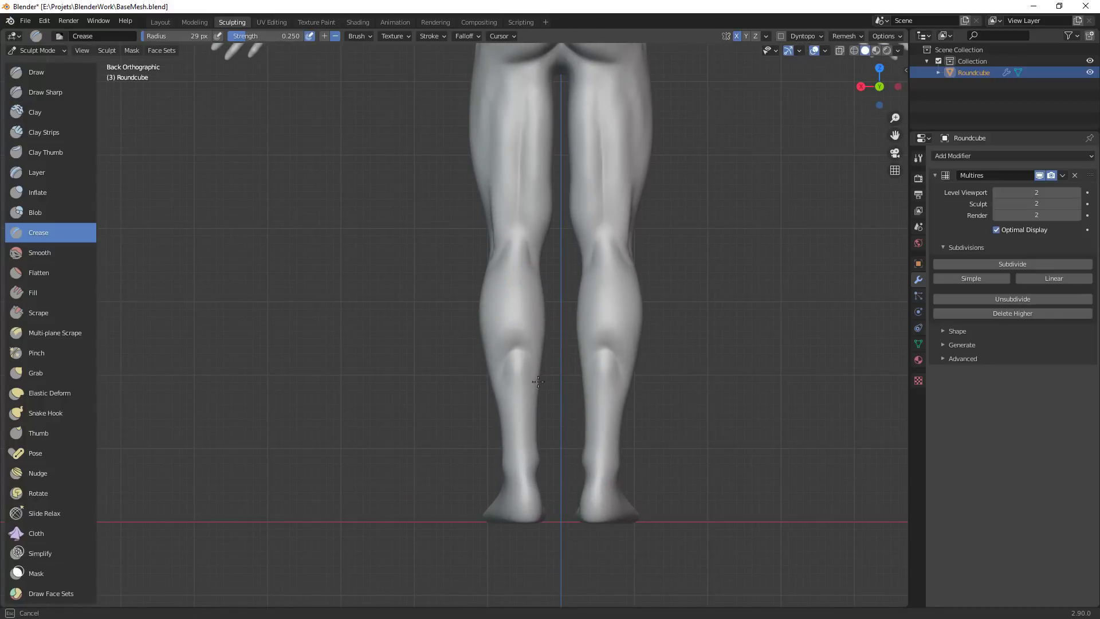
middle_drag(538, 382, 504, 382)
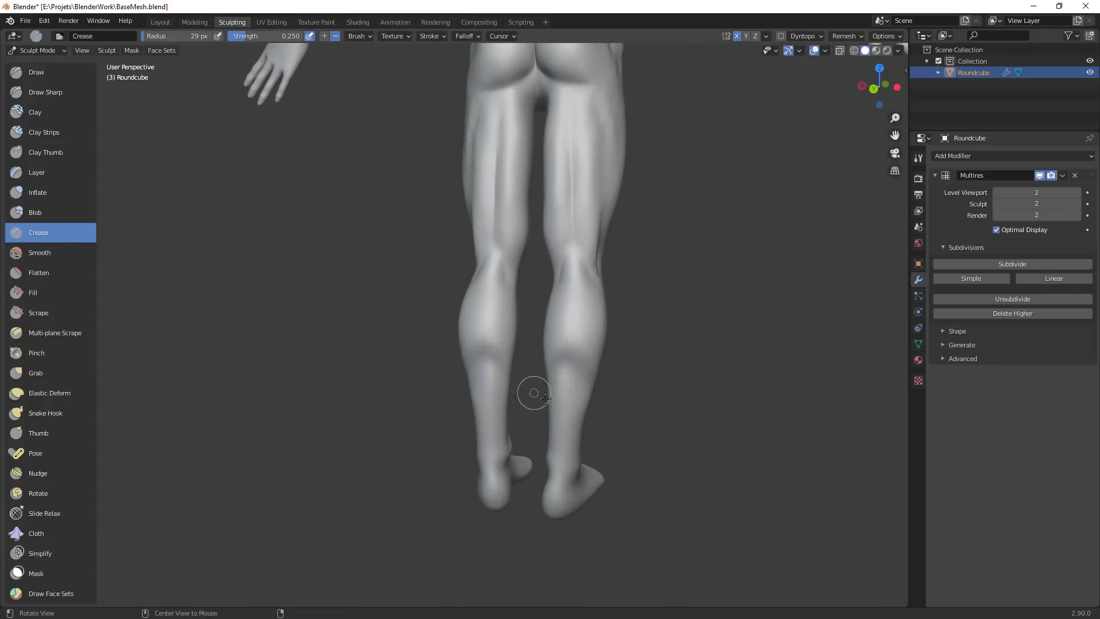
middle_drag(532, 392, 580, 398)
middle_drag(538, 310, 508, 319)
scroll(509, 316, up, 2)
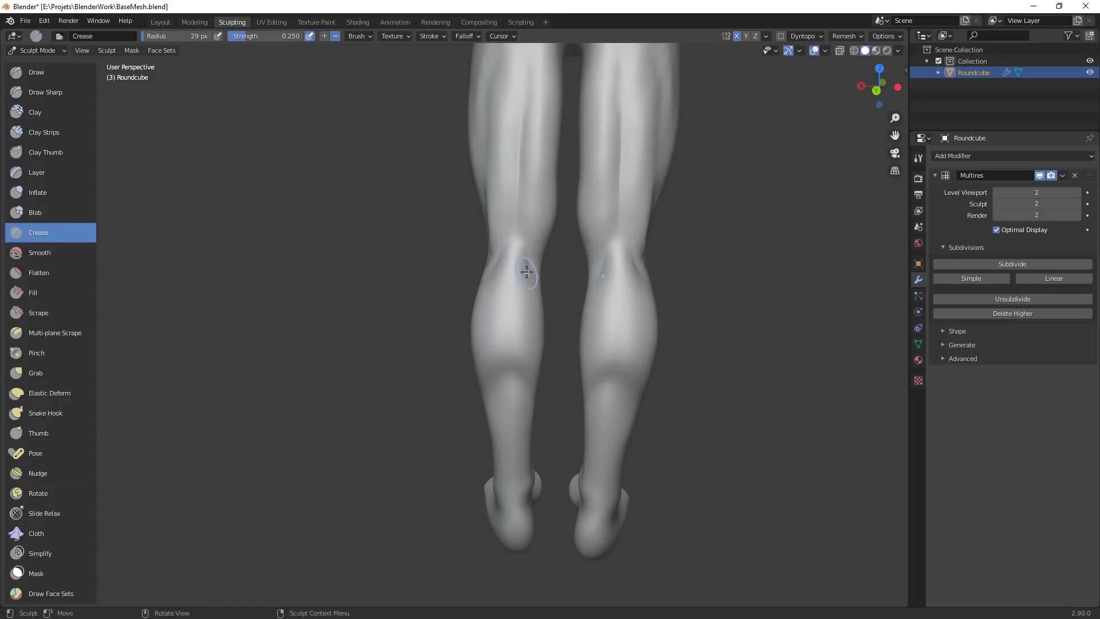
Carve the tendon creases behind the knee with the Crease brush at 29 px radius
middle_drag(533, 264, 519, 247)
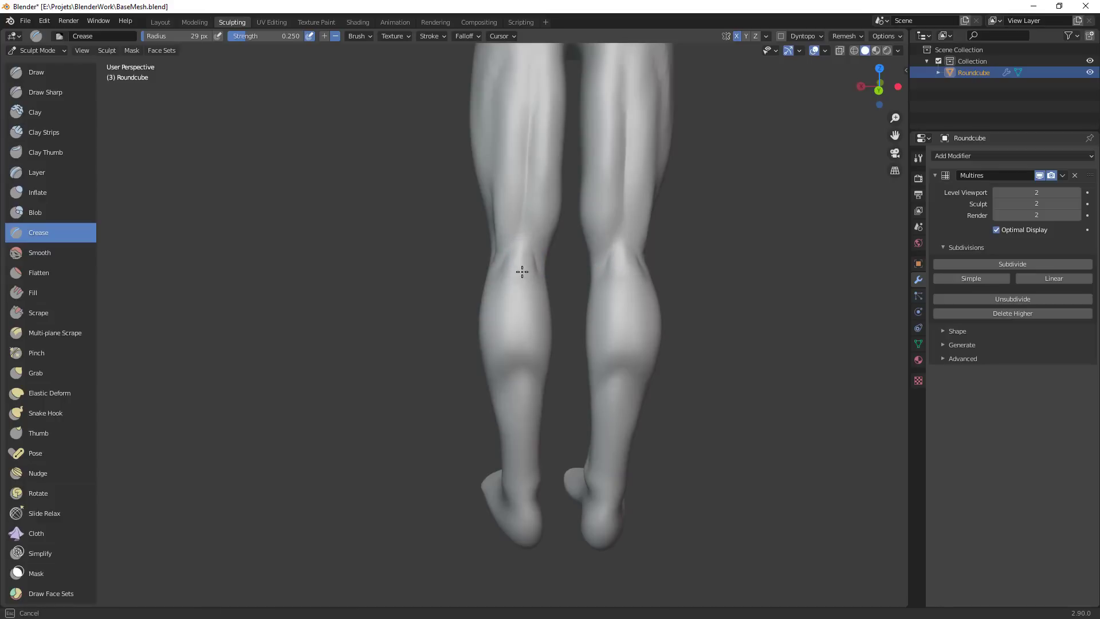
middle_drag(528, 346, 553, 277)
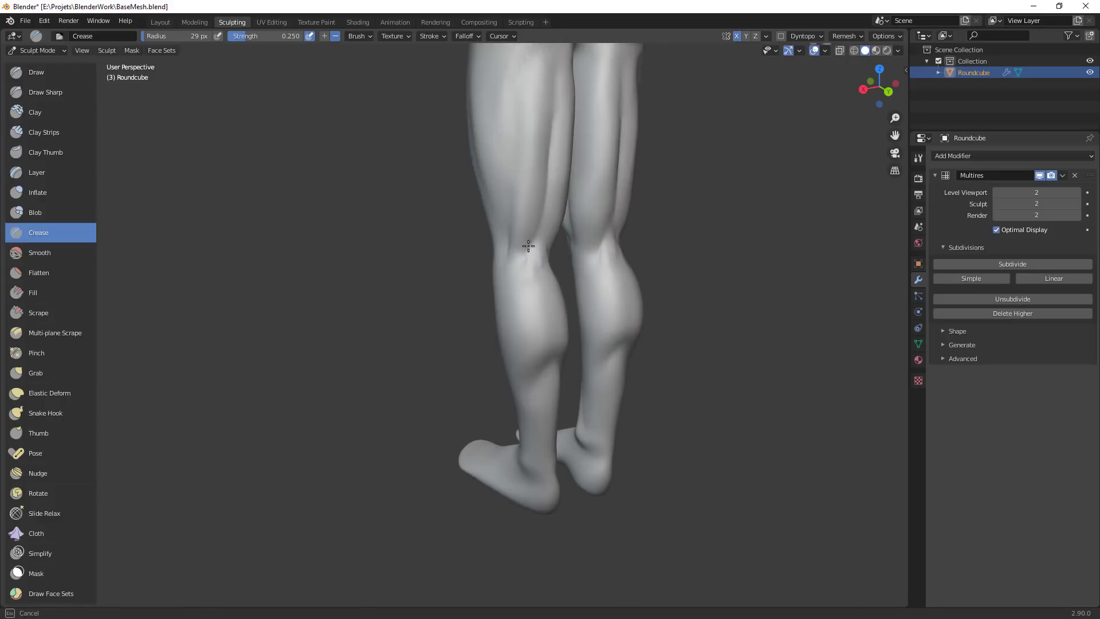
middle_drag(582, 318, 526, 245)
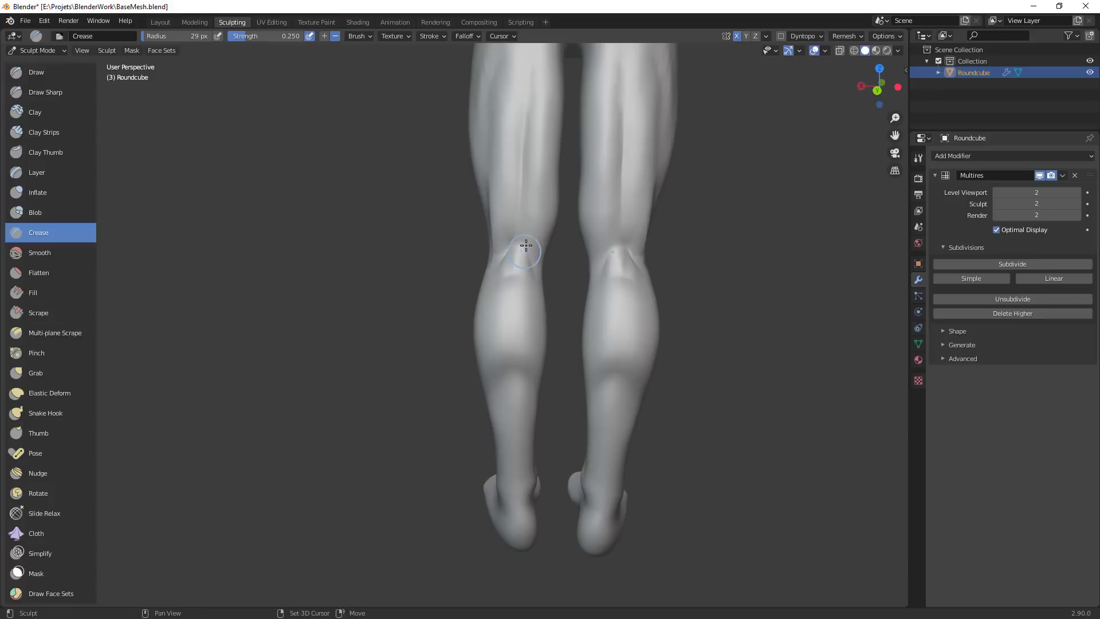
mouse_move(532, 310)
middle_down()
mouse_move(568, 298)
mouse_move(540, 307)
mouse_move(496, 288)
mouse_move(476, 317)
middle_up()
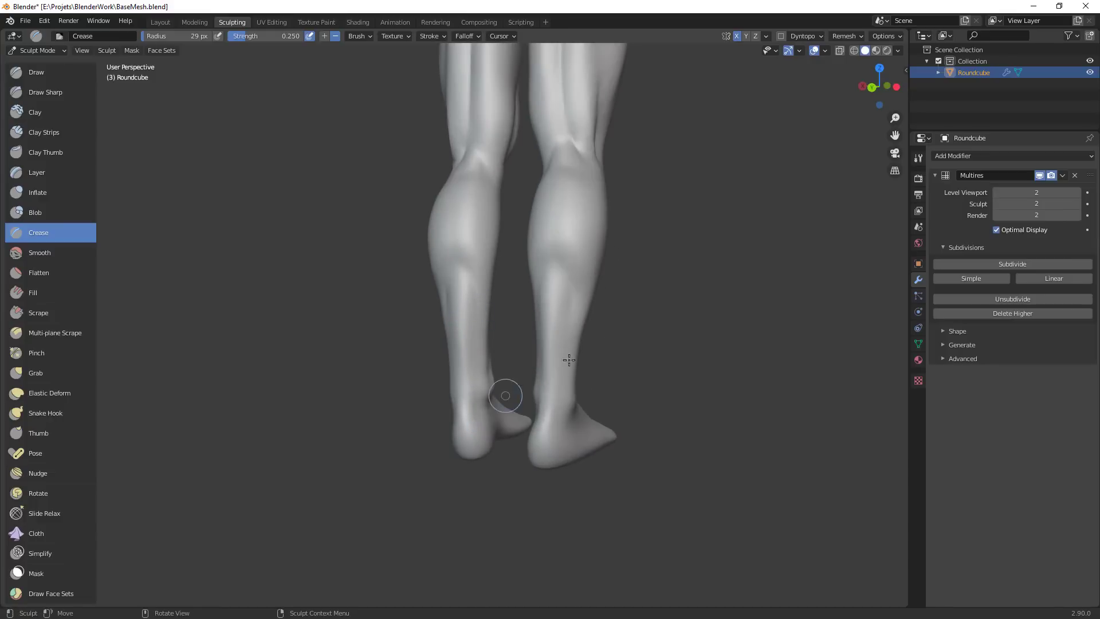
mouse_move(663, 330)
middle_down()
mouse_move(682, 363)
mouse_move(684, 335)
middle_up()
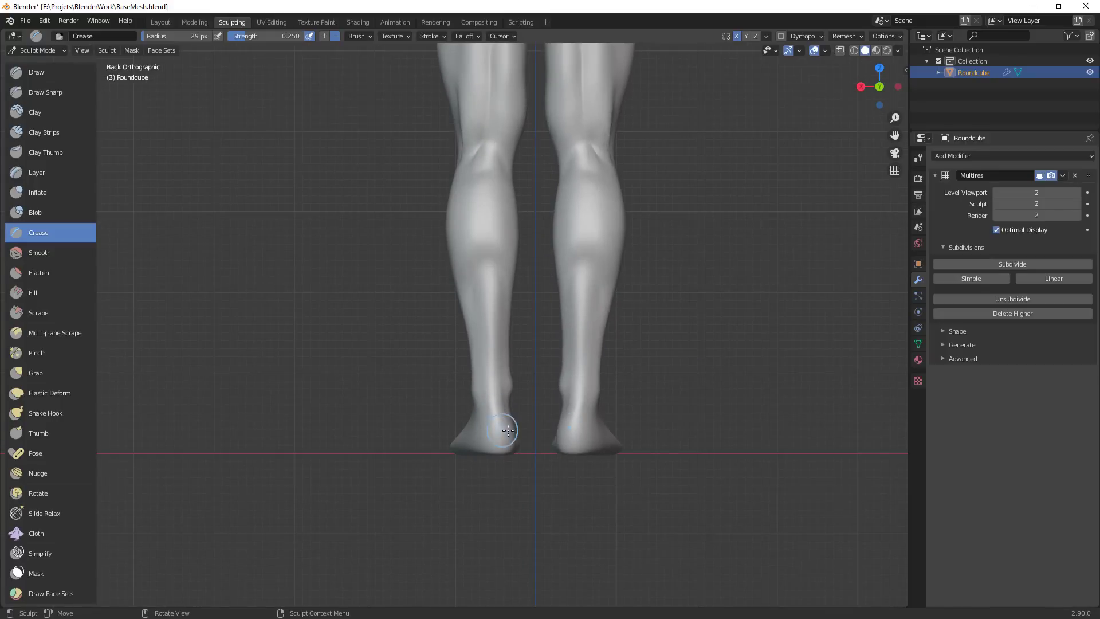
Build up the Achilles tendon and heel area with the Clay Strips brush at radii of 30 px and 25 px, strength 1.000
key(c)
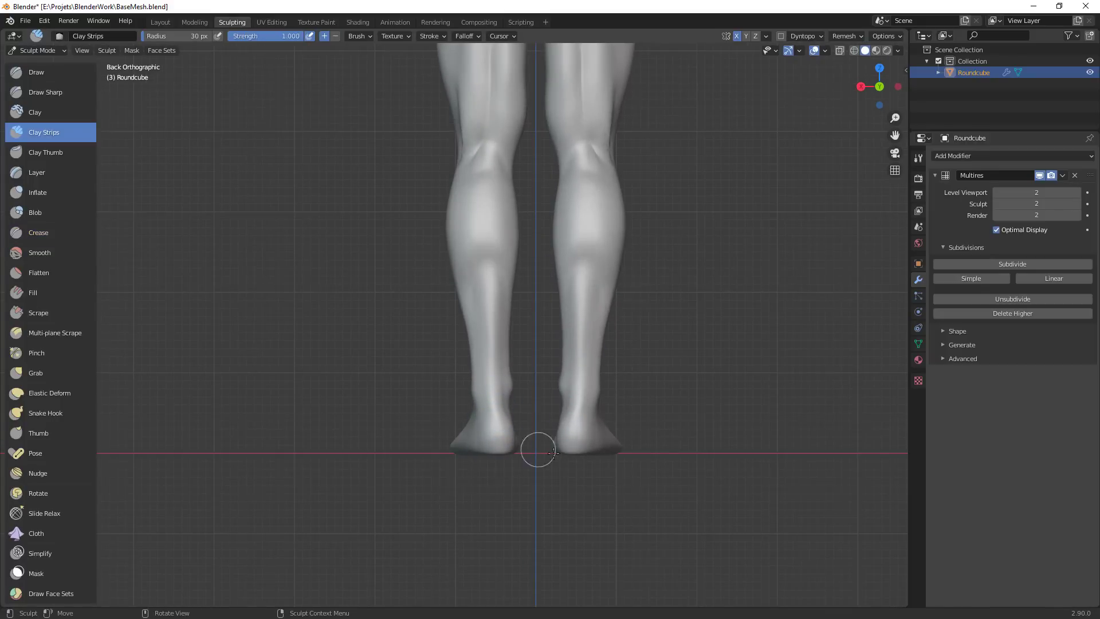
middle_drag(522, 465, 486, 459)
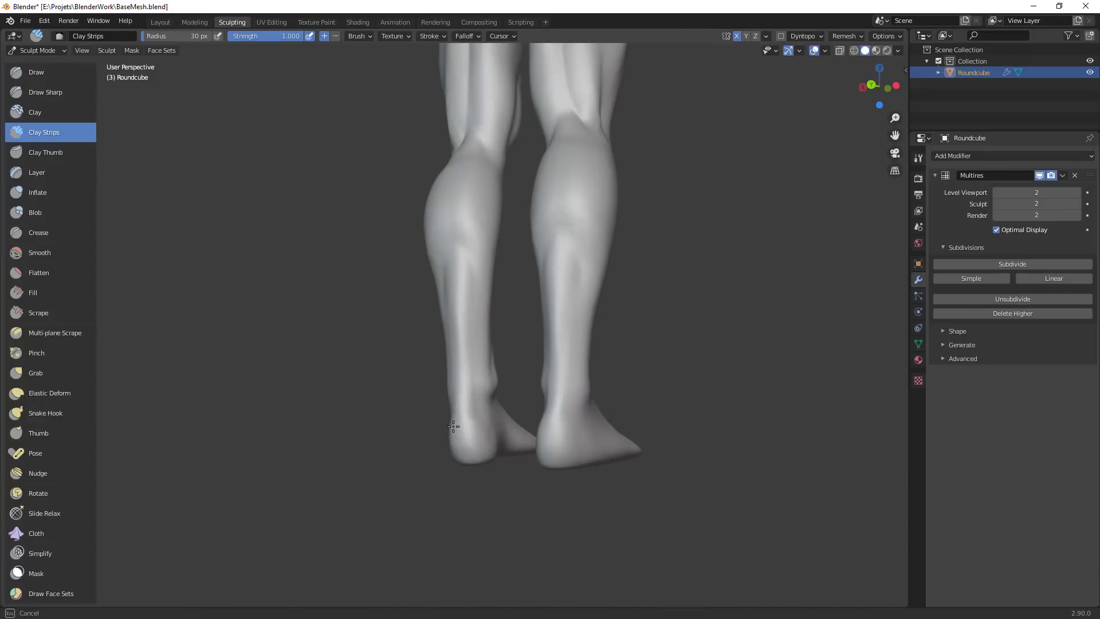
middle_drag(533, 473, 472, 382)
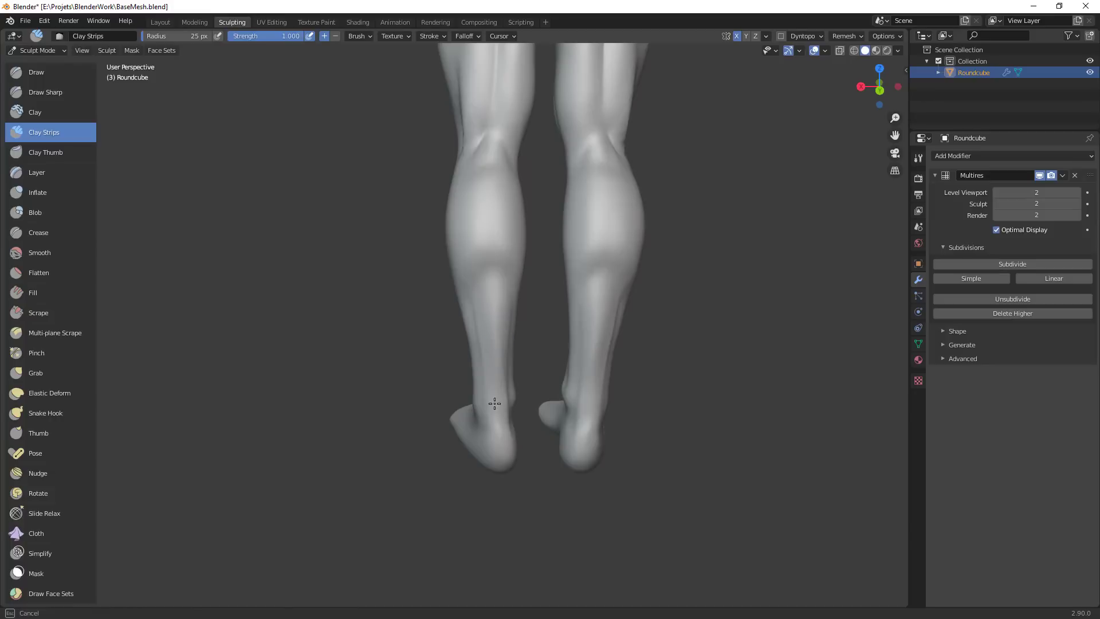
Reshape the lower calf from behind with the Grab brush at radii of 140 px and 101 px
key(g)
key(f)
click(496, 257)
drag(495, 254, 481, 287)
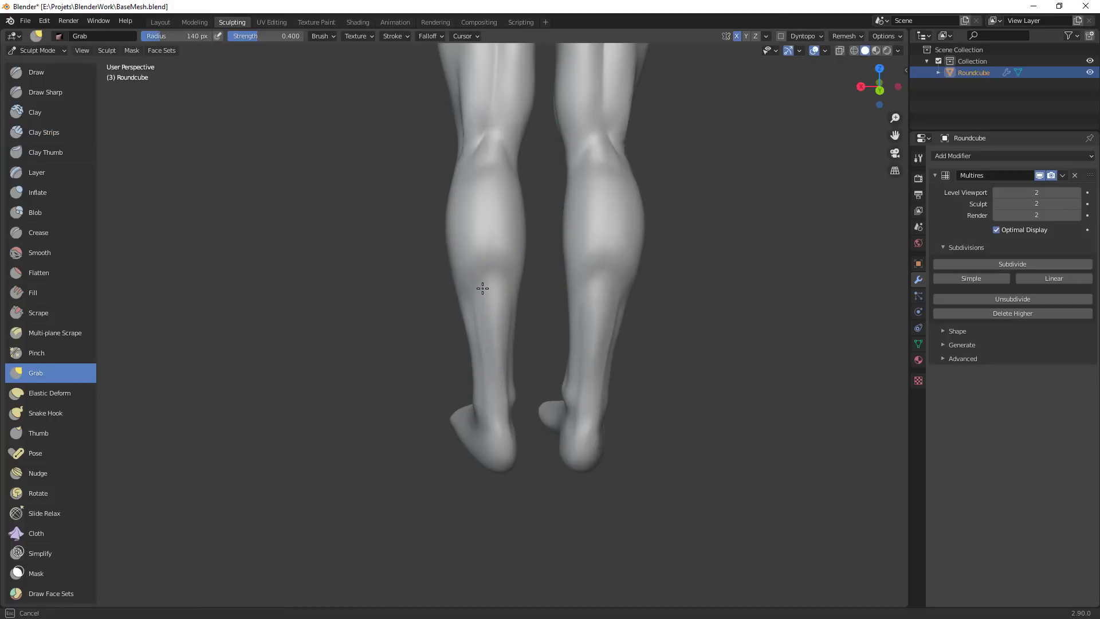
key(f)
click(451, 278)
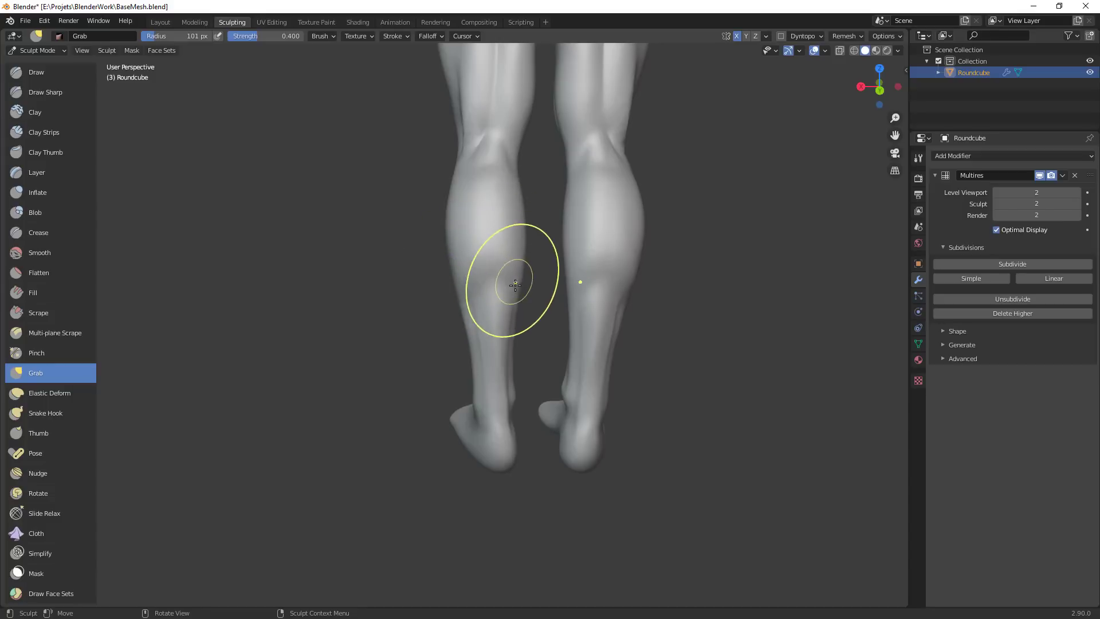
Adjust the back of the lower leg and ankle in right side view with the Grab brush at a 76 px radius
middle_drag(531, 337, 638, 343)
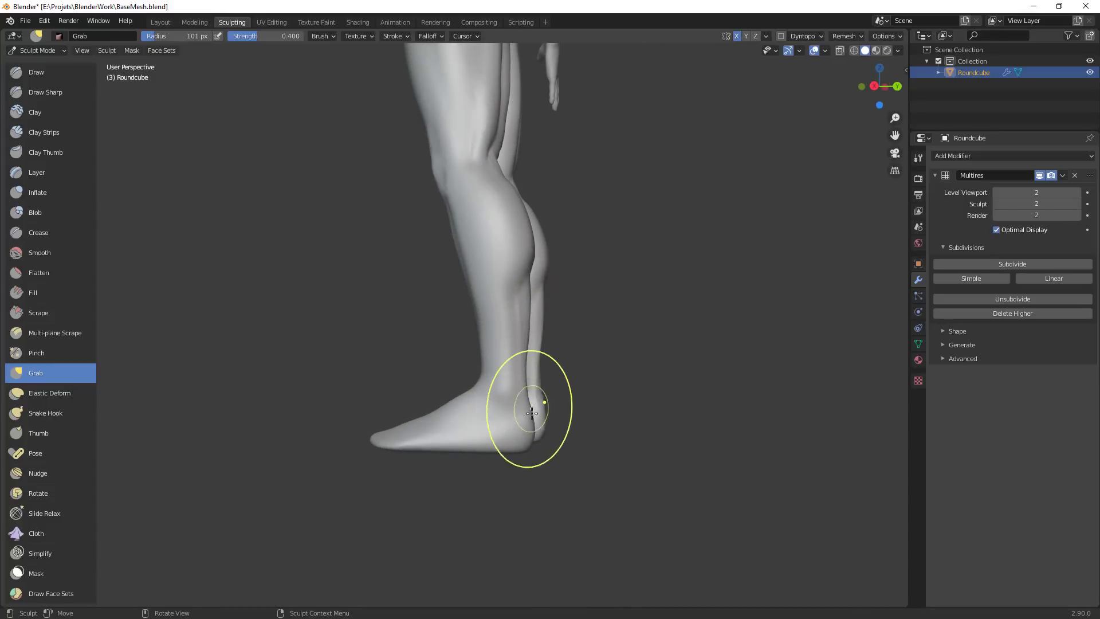
mouse_move(542, 345)
middle_down()
mouse_move(594, 322)
mouse_move(559, 324)
mouse_move(526, 346)
middle_up()
key(f)
click(509, 344)
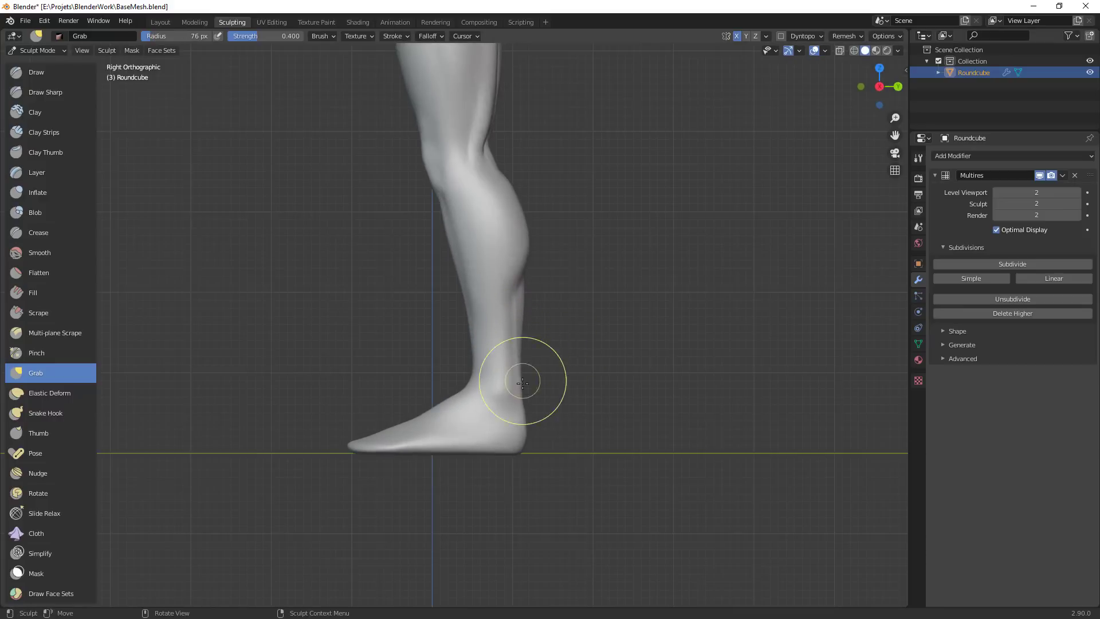
Reshape the calf and lower thigh contours in back view with the Grab brush at an 80 px radius
scroll(566, 314, down, 3)
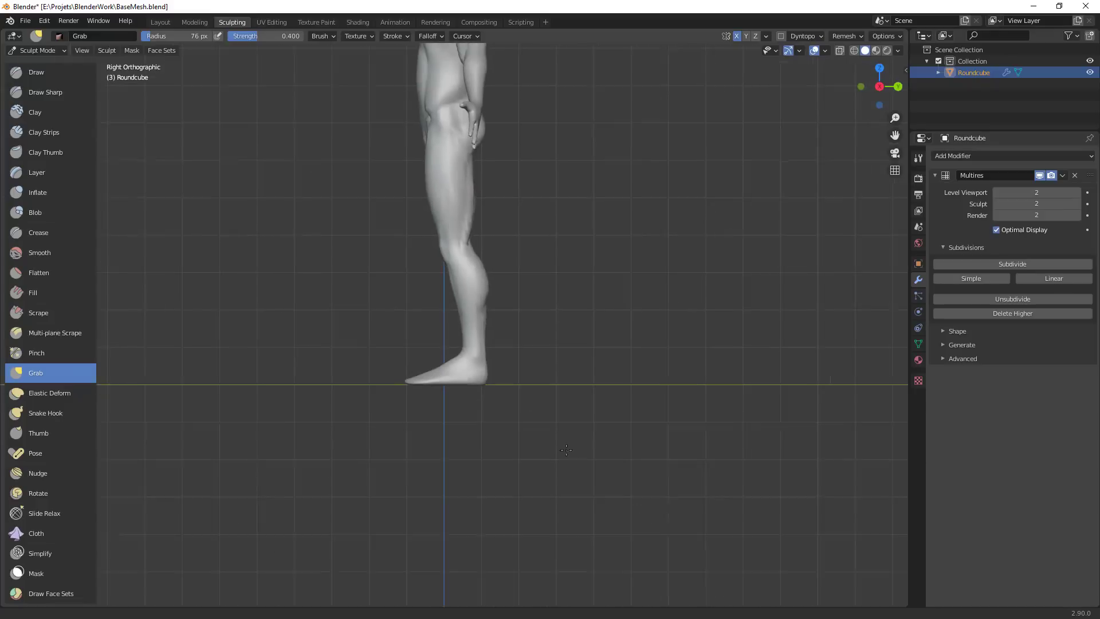
middle_drag(523, 371, 445, 404)
scroll(477, 293, up, 3)
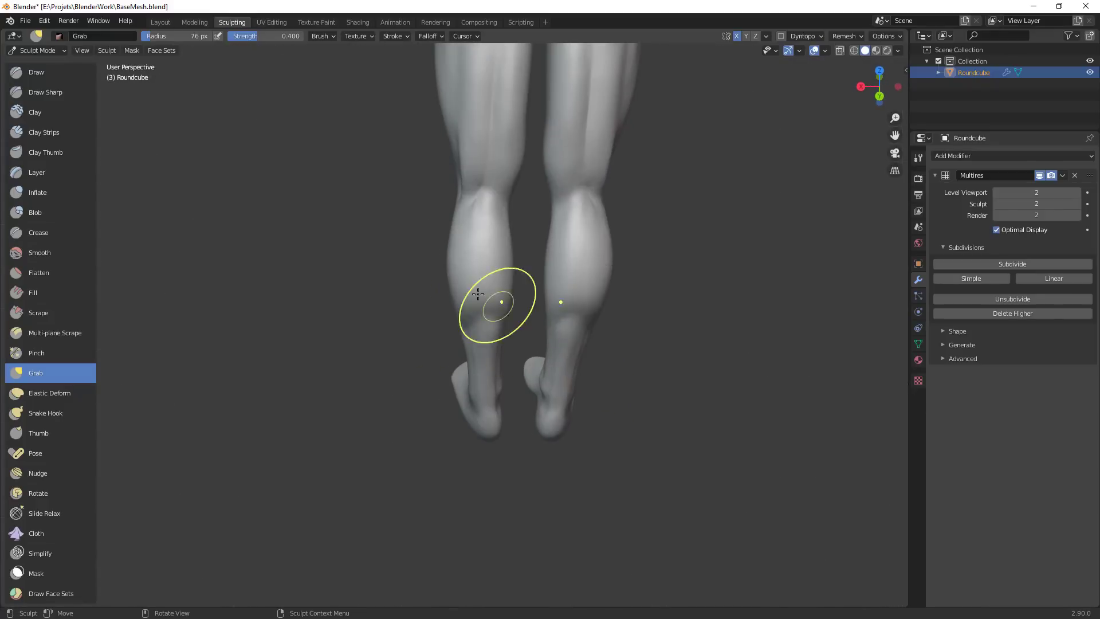
alt+middle_drag(451, 443, 459, 408)
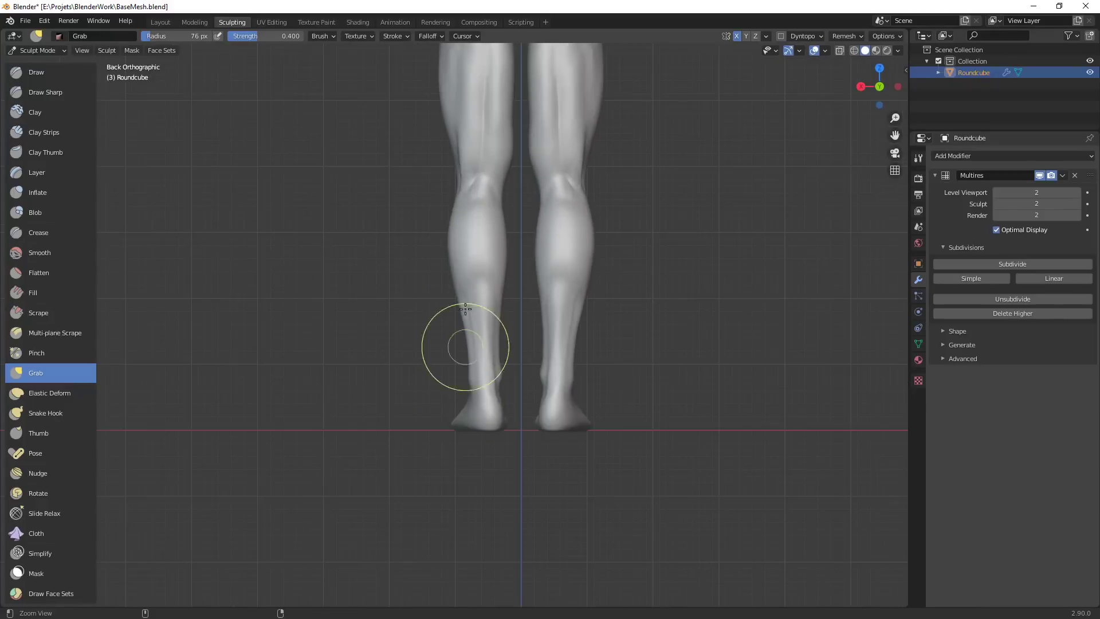
drag(455, 218, 485, 225)
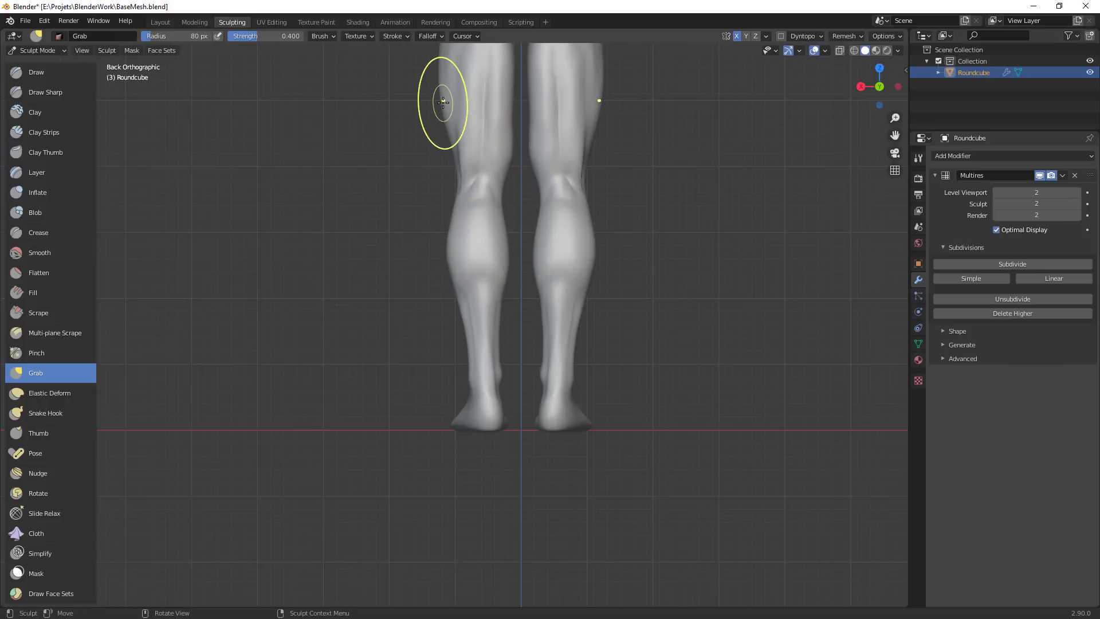
drag(509, 128, 512, 134)
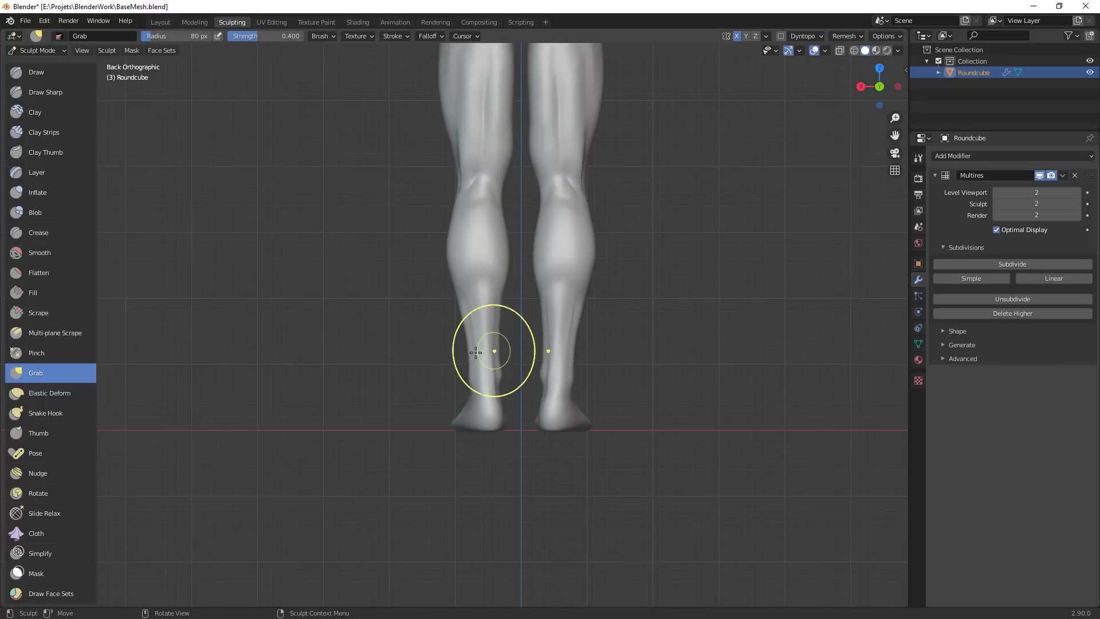
Adjust the inner ankle and heel contour from behind with the Grab brush, setting its radius to 78 px
key(f)
click(556, 377)
drag(499, 377, 502, 418)
key(f)
click(476, 423)
scroll(570, 385, down, 5)
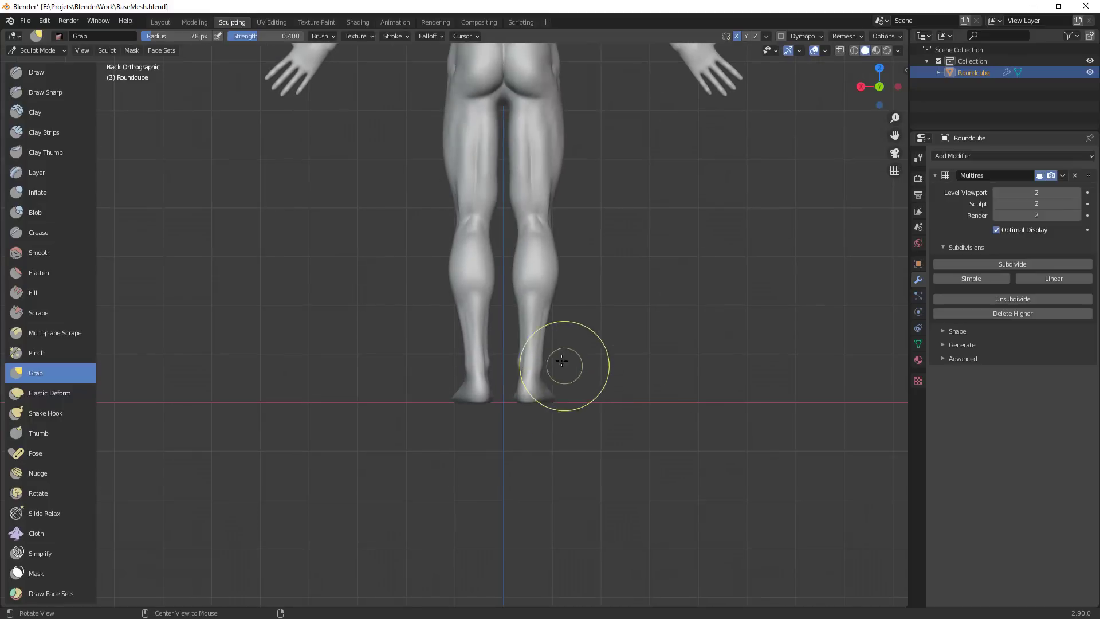
Refine the heel and ankle shape in back view with the Grab brush at radii of 63 px, 71 px and 50 px
scroll(574, 464, up, 6)
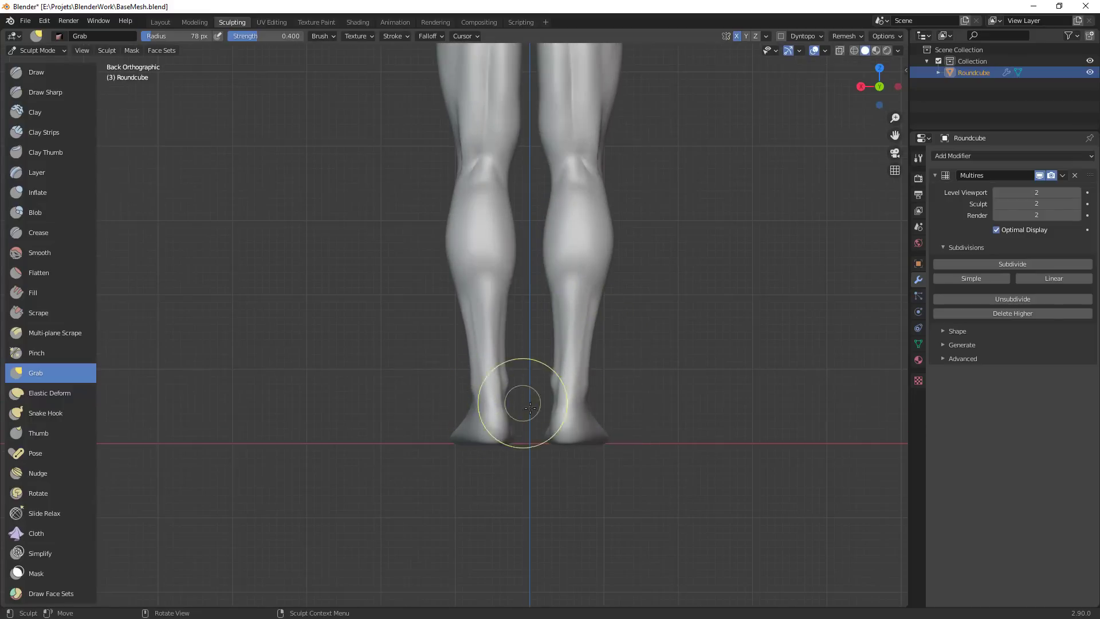
scroll(510, 414, up, 1)
key(f)
click(482, 431)
drag(483, 432, 489, 432)
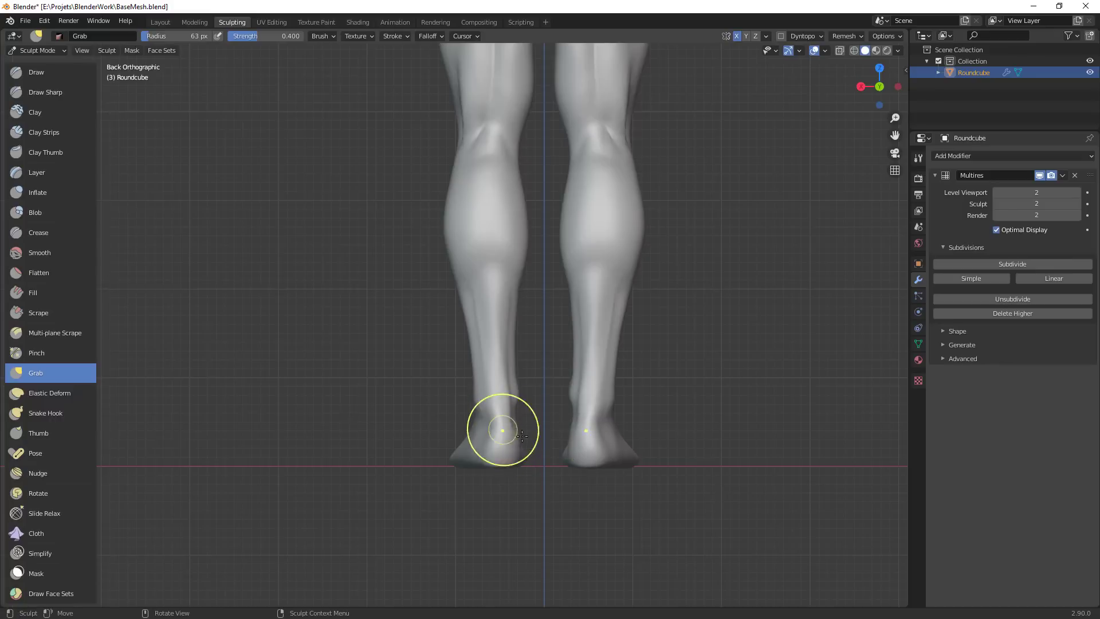
shift+middle_drag(523, 437, 524, 379)
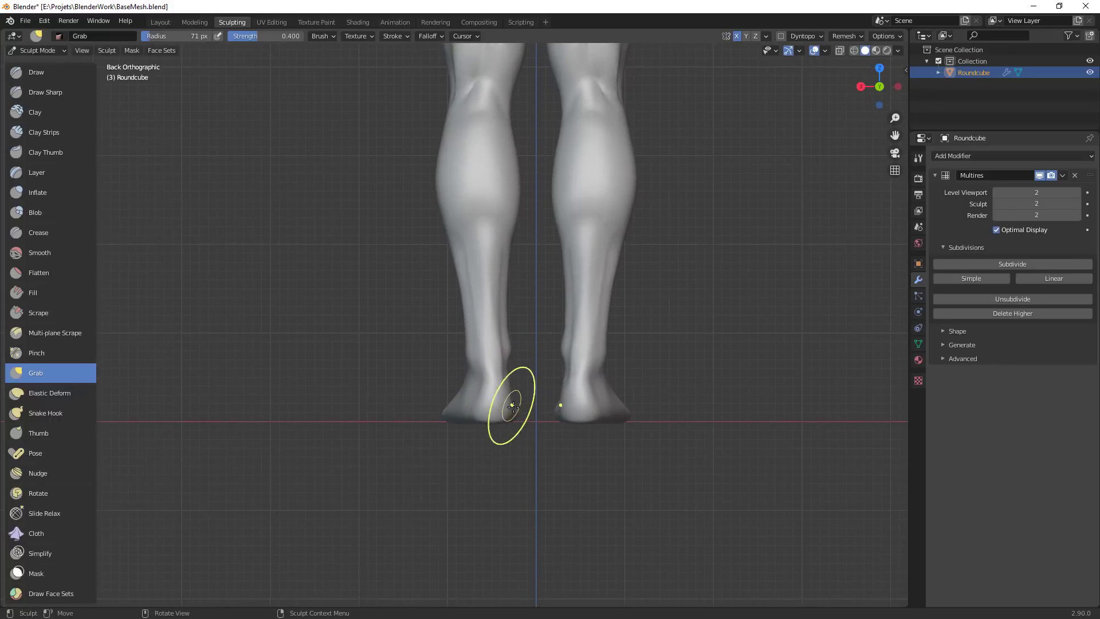
key(f)
click(471, 411)
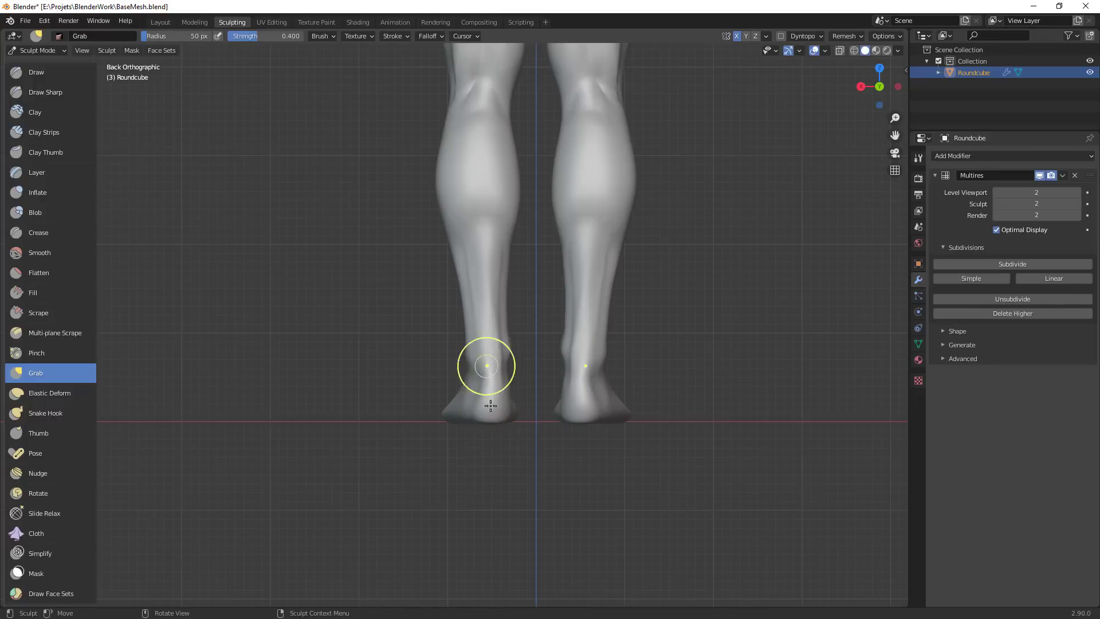
Reshape the heel and inner edge of the sole in bottom view with the Grab brush at radii of 70 px and 91 px
middle_drag(668, 452, 627, 385)
key(f)
click(506, 267)
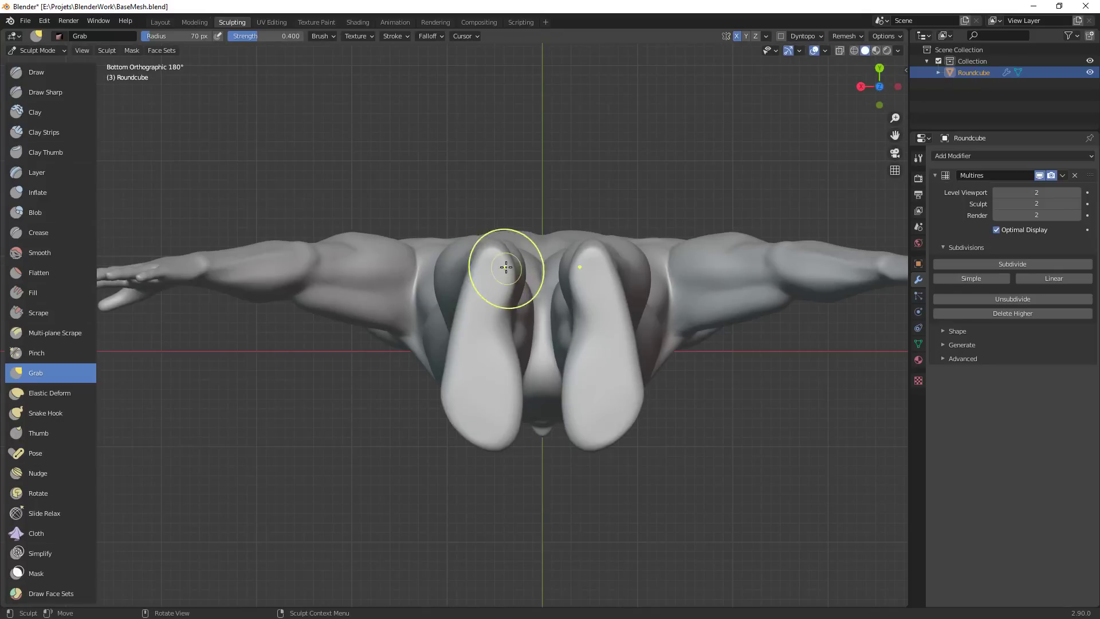
drag(503, 262, 508, 259)
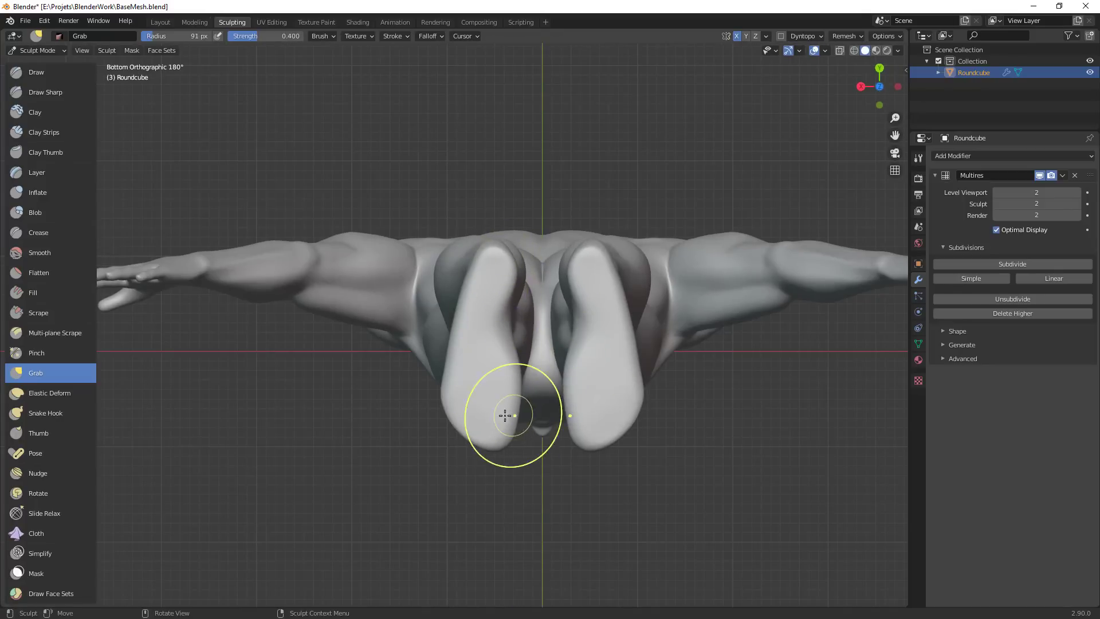
middle_drag(609, 386, 523, 273)
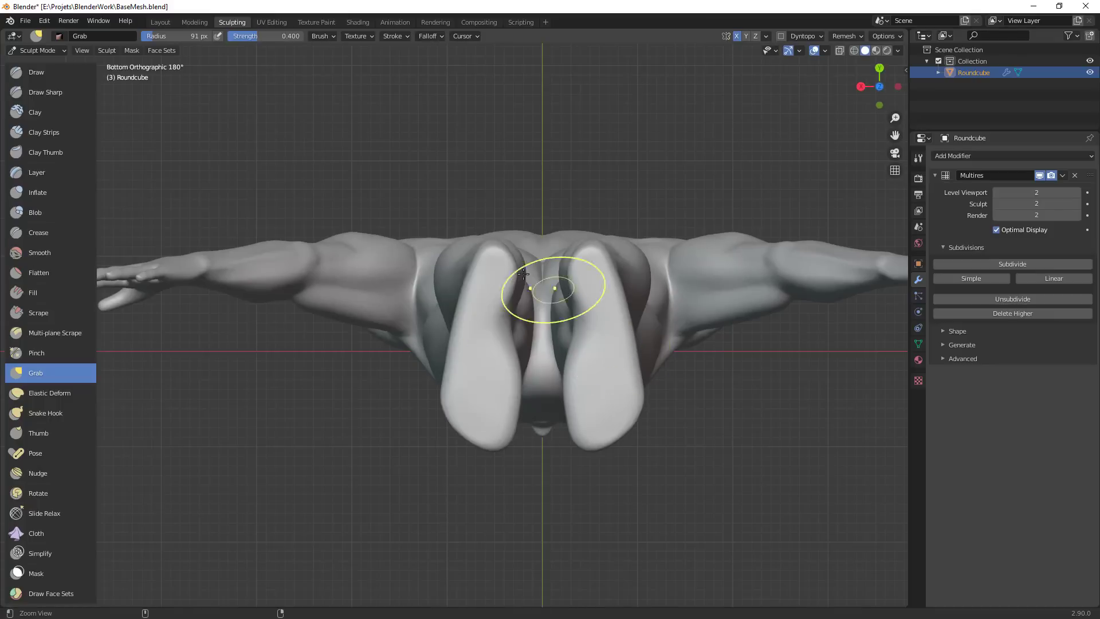
drag(511, 263, 515, 257)
drag(492, 246, 512, 260)
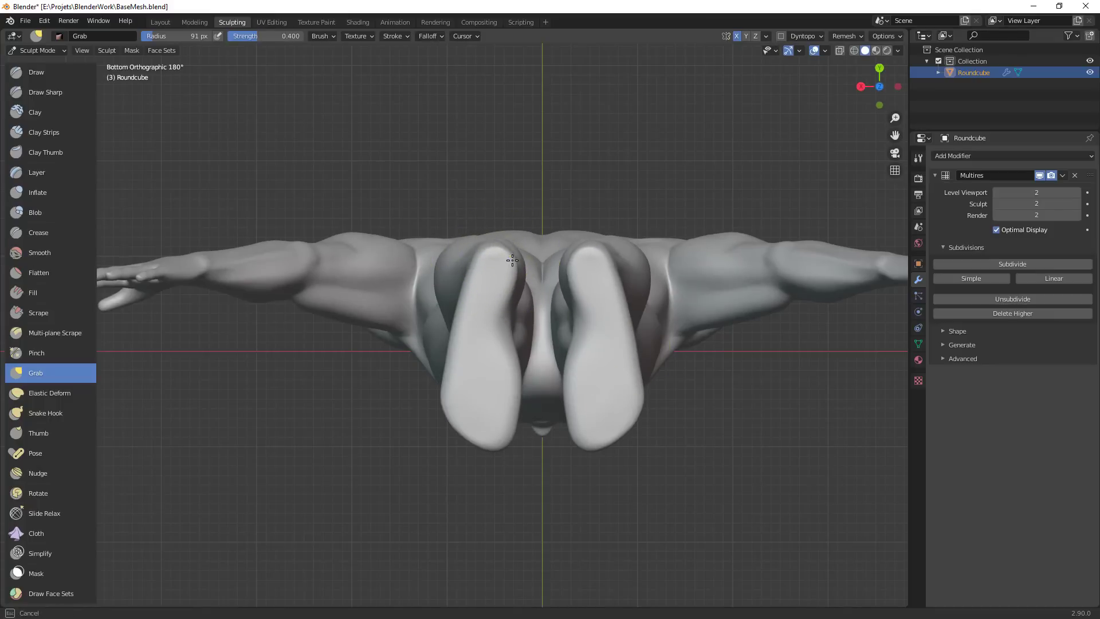
scroll(575, 266, down, 3)
mouse_move(516, 315)
middle_down()
mouse_move(524, 444)
mouse_move(645, 447)
mouse_move(482, 349)
mouse_move(531, 305)
mouse_move(572, 462)
mouse_move(535, 467)
middle_up()
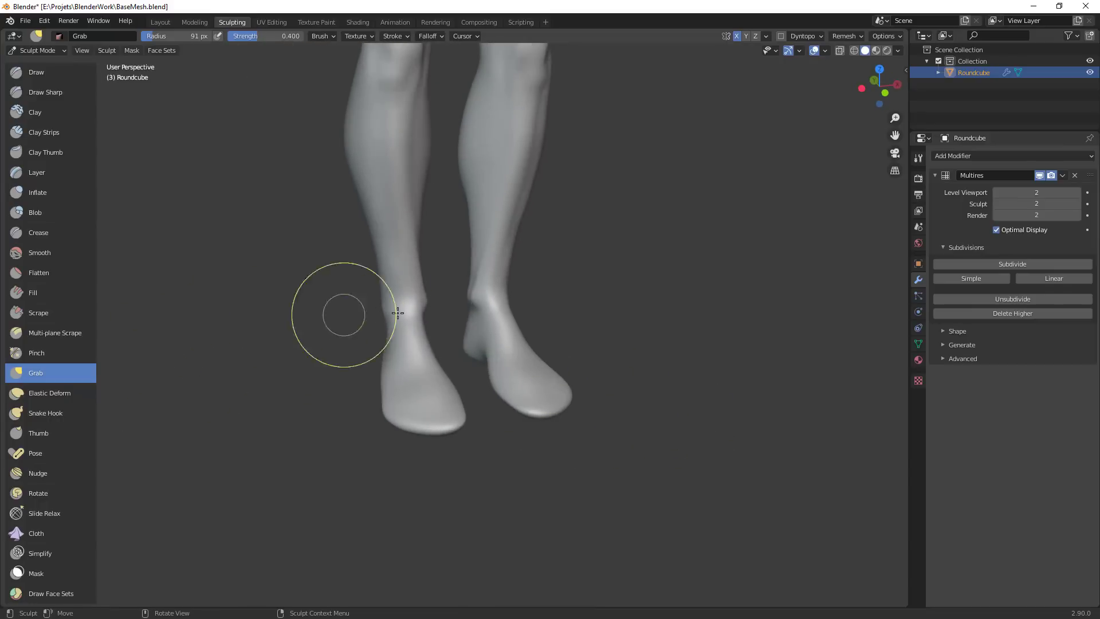
Thicken the front of the foot slightly with the Inflate brush at 91 px radius and strength 0.500
key(i)
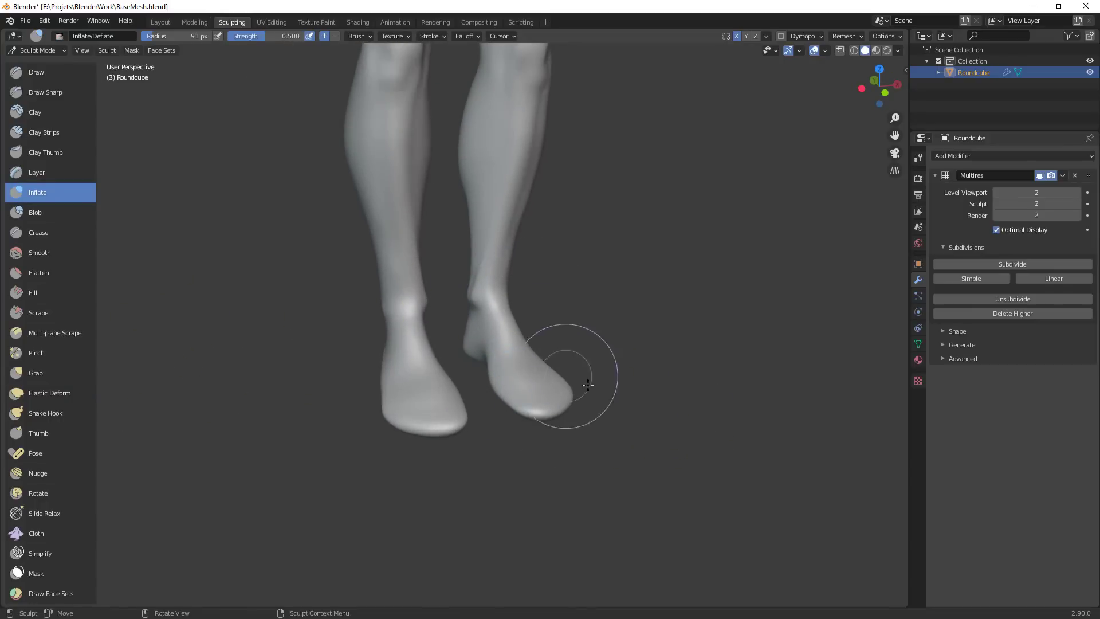
middle_drag(588, 384, 541, 378)
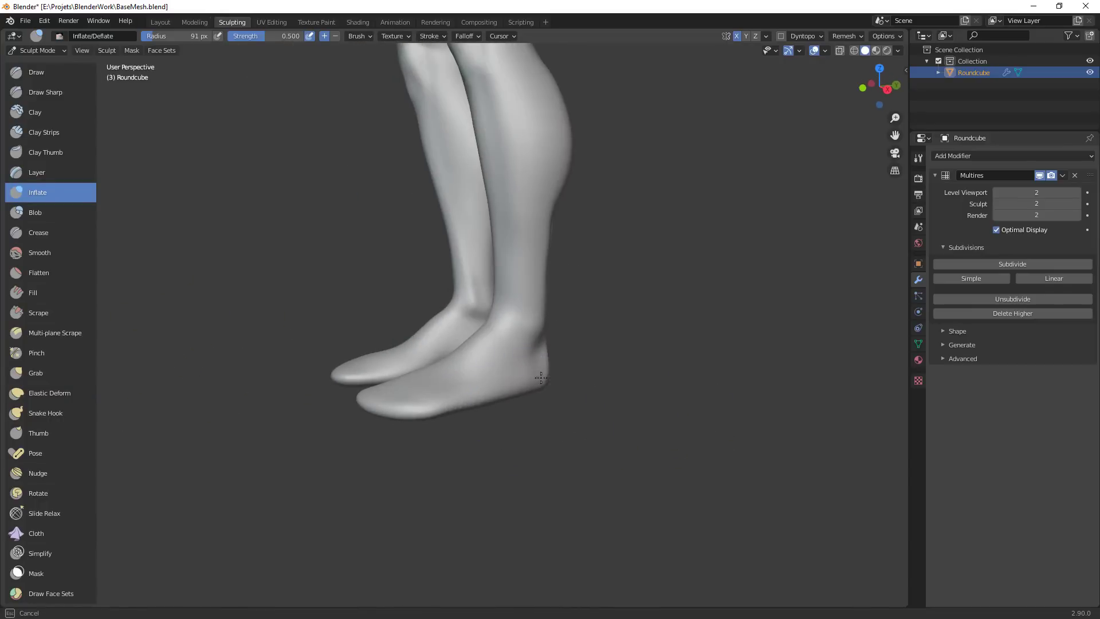
scroll(464, 477, down, 4)
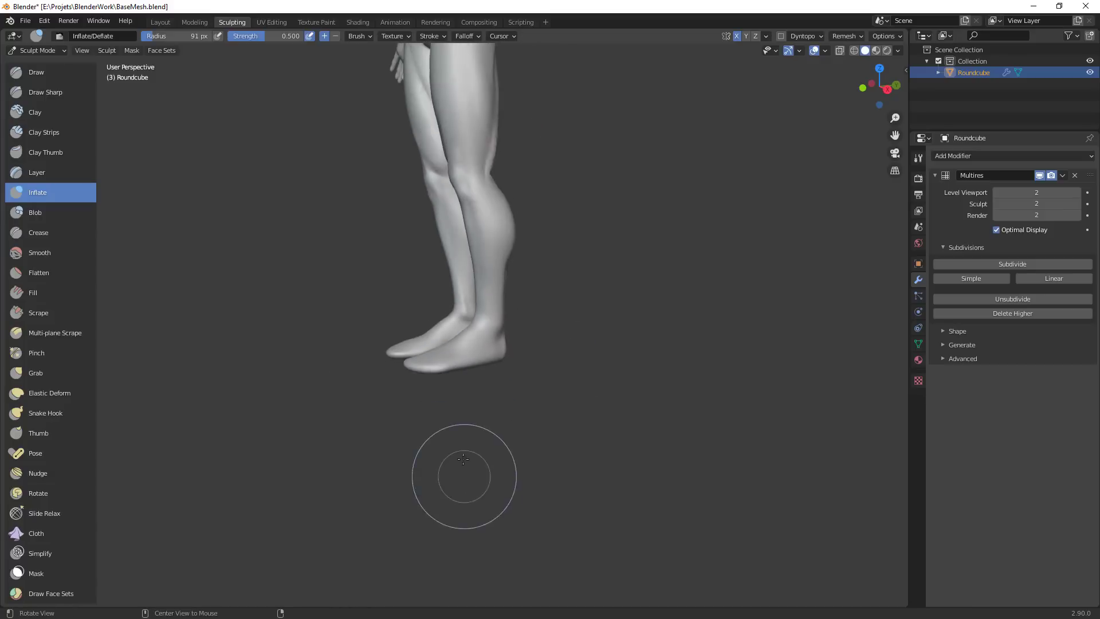
Shorten and round the forefoot outline in bottom view with the Grab brush at an 89 px radius
middle_drag(465, 476, 578, 284)
key(g)
key(f)
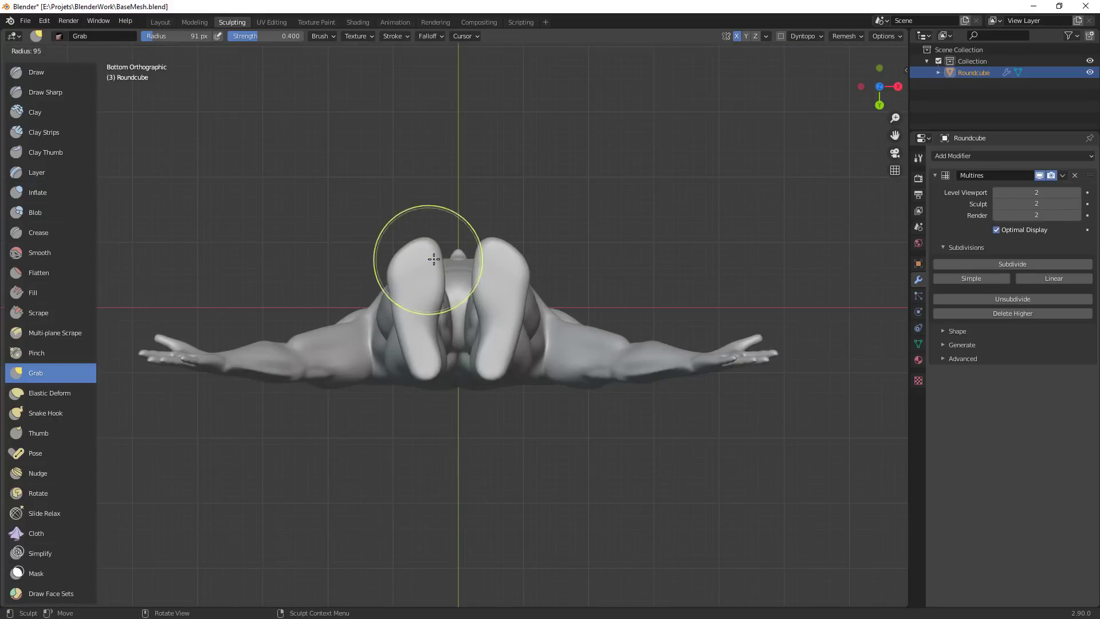
click(395, 283)
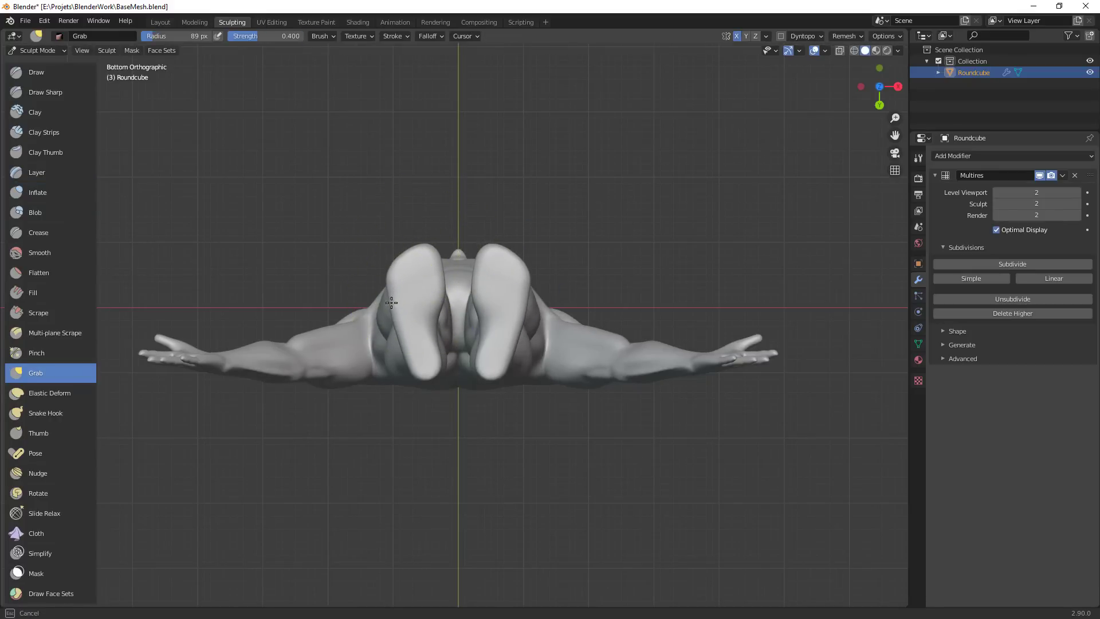
drag(423, 256, 438, 282)
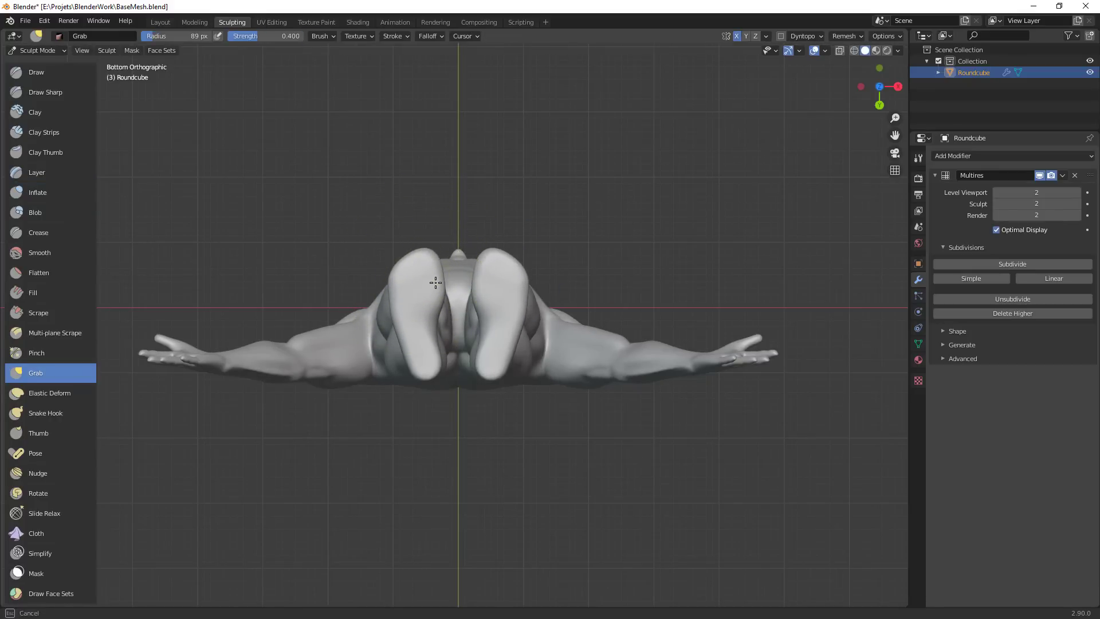
key(f)
click(428, 260)
Sculpt the ankle and the ridge along the top of the foot with the Clay Strips brush at 49 px radius, strength 1.000
mouse_move(428, 261)
middle_down()
mouse_move(497, 384)
mouse_move(496, 412)
middle_up()
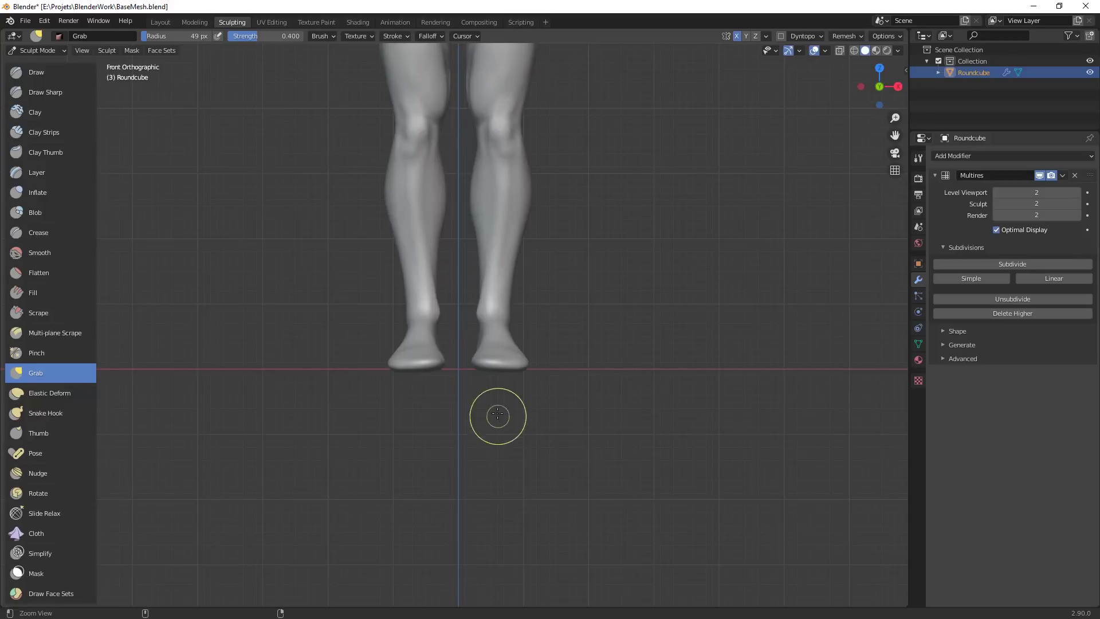
scroll(521, 319, up, 4)
key(c)
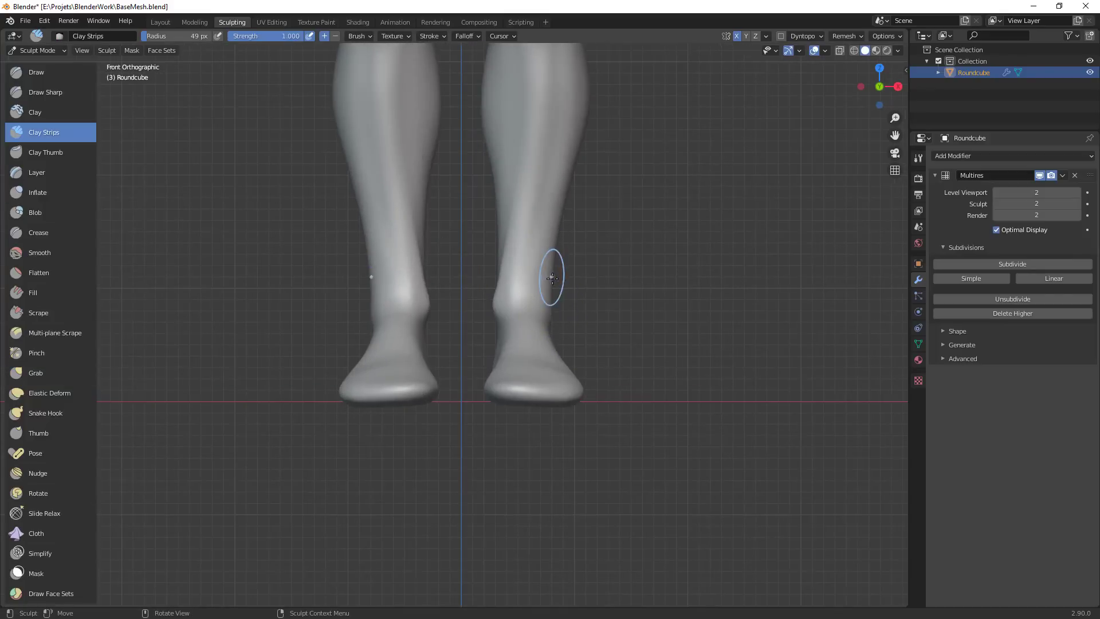
key(f)
click(543, 306)
mouse_move(543, 306)
middle_down()
mouse_move(535, 356)
mouse_move(523, 317)
middle_up()
drag(523, 317, 499, 410)
middle_drag(514, 367, 521, 412)
ctrl+drag(521, 412, 519, 358)
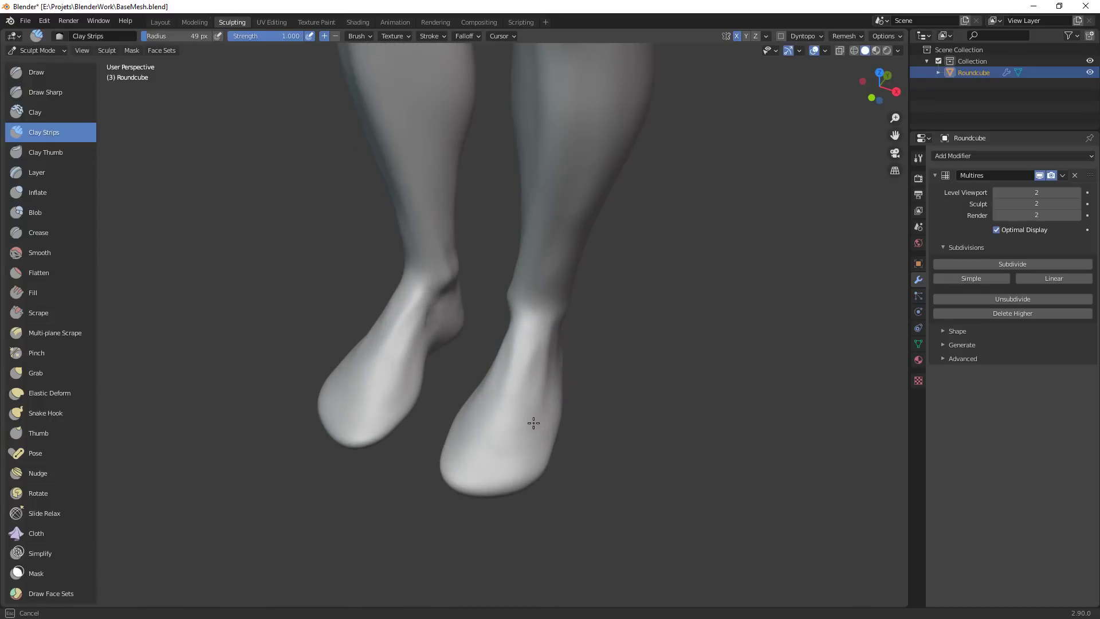
drag(503, 400, 513, 358)
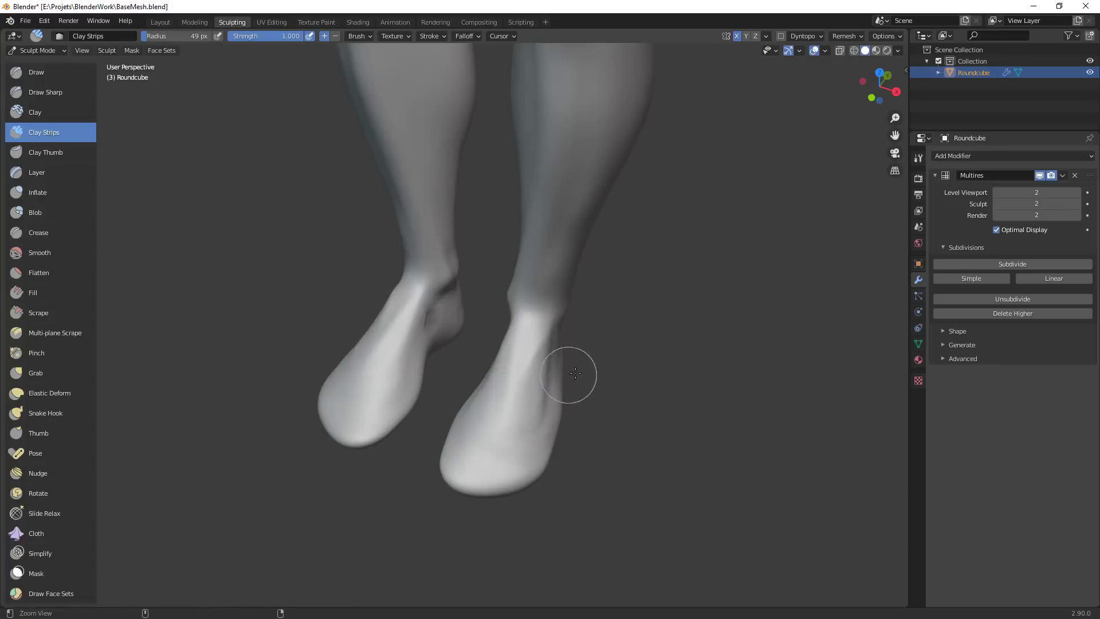
middle_drag(576, 373, 515, 368)
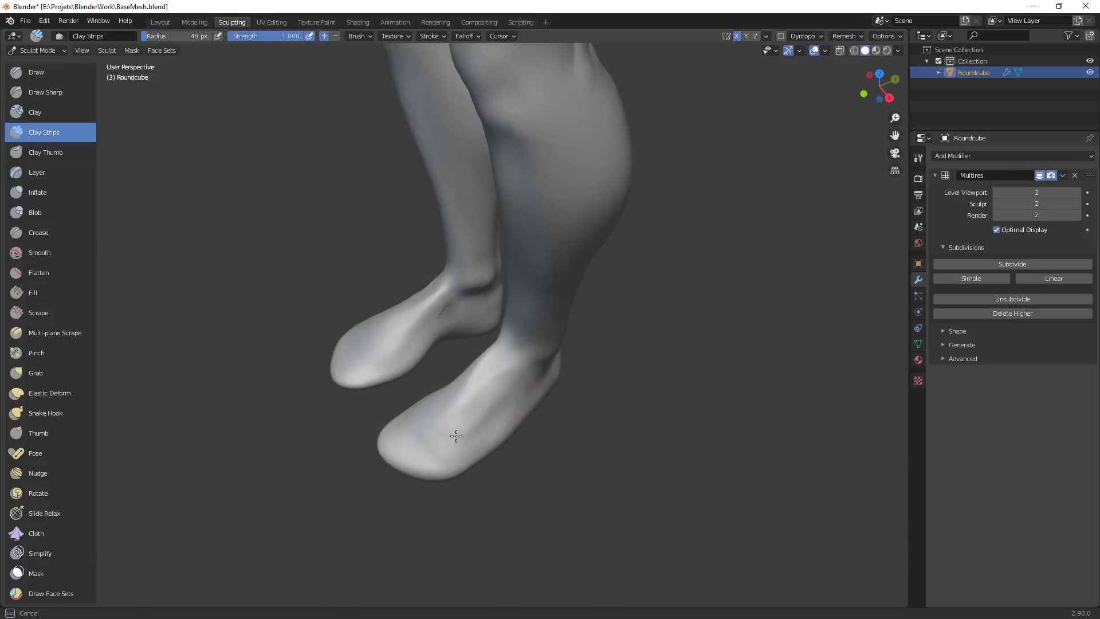
Build up the forefoot around the toe base with the Clay Strips brush at 41 px radius
key(f)
click(423, 434)
mouse_move(423, 435)
mouse_down()
mouse_move(406, 431)
mouse_move(476, 450)
mouse_up()
middle_drag(476, 450, 566, 382)
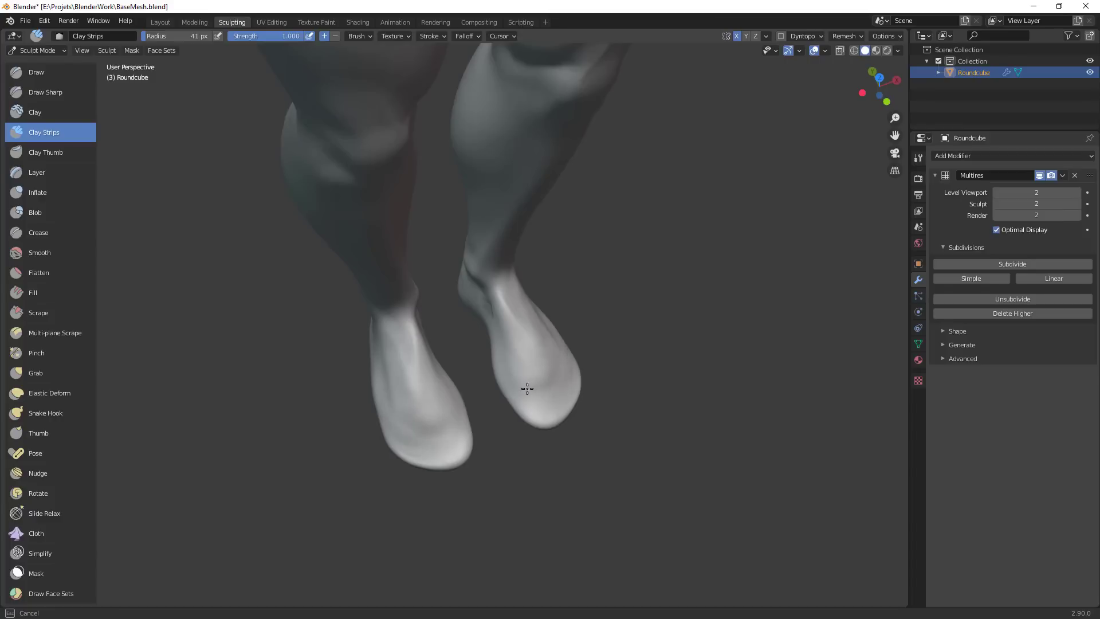
mouse_move(526, 313)
middle_down()
mouse_move(570, 363)
mouse_move(504, 332)
middle_up()
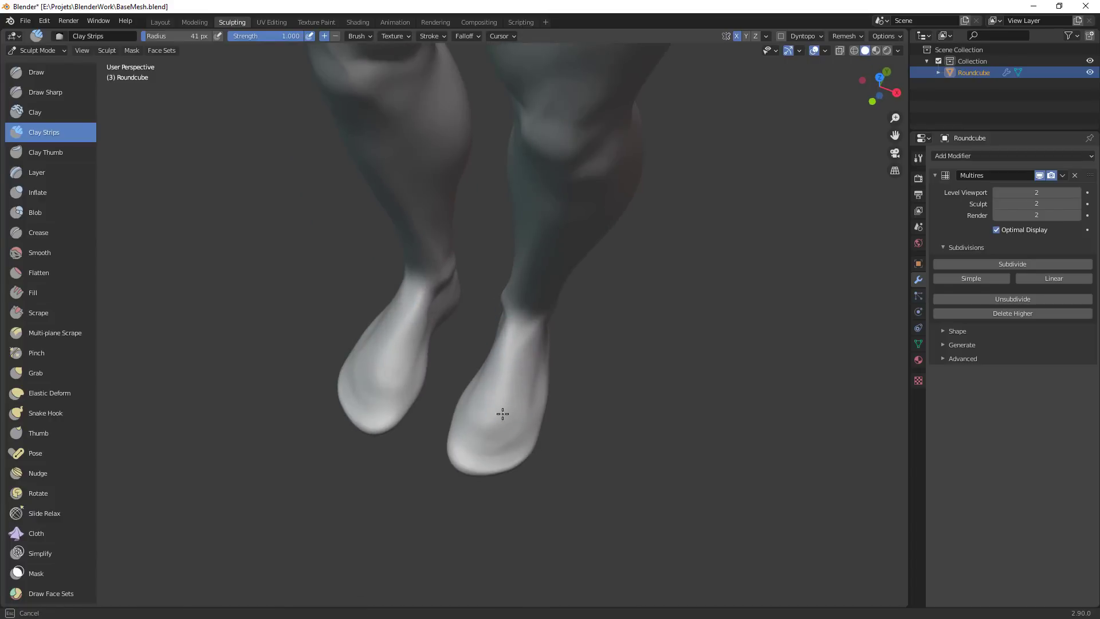
Reshape the instep profile in right side view with the Grab brush at radii of 69 px and 89 px
middle_drag(512, 425, 445, 357)
key(g)
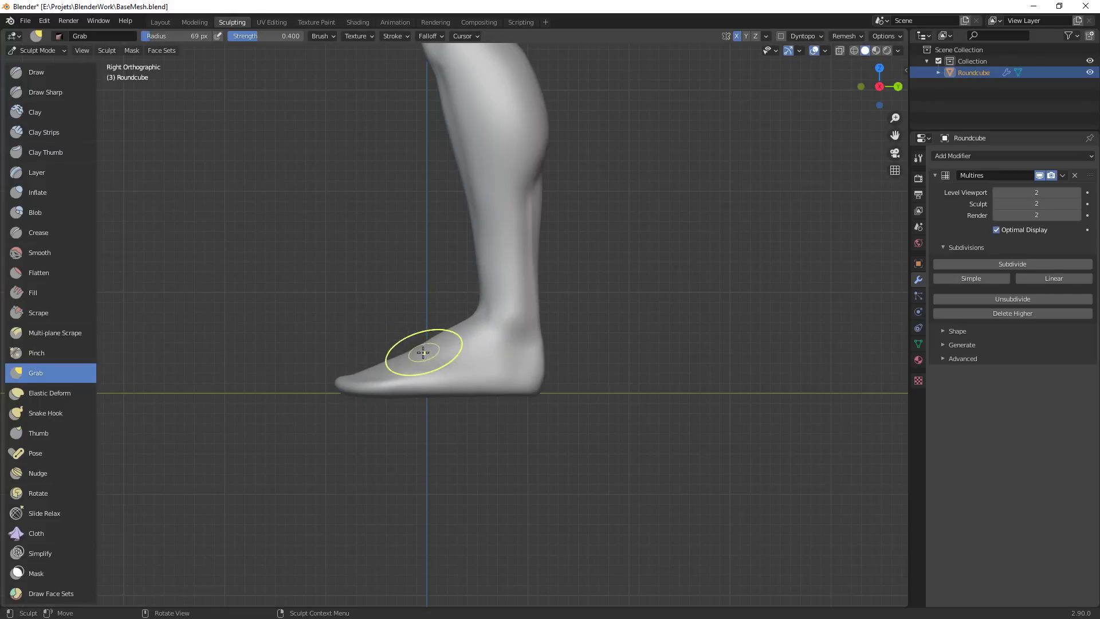
key(f)
click(473, 397)
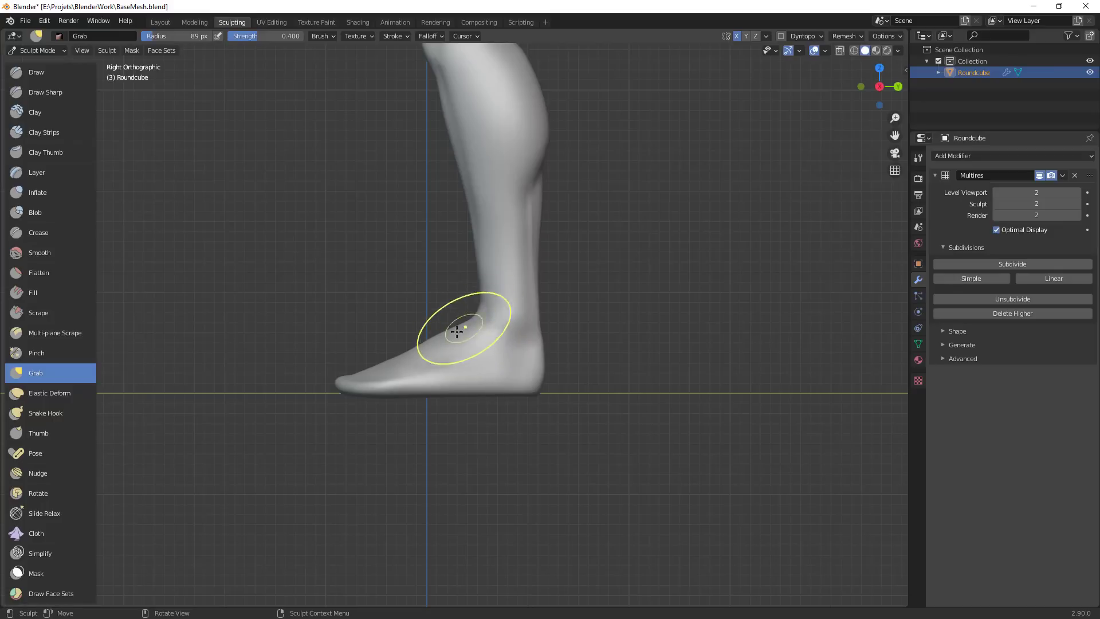
key(f)
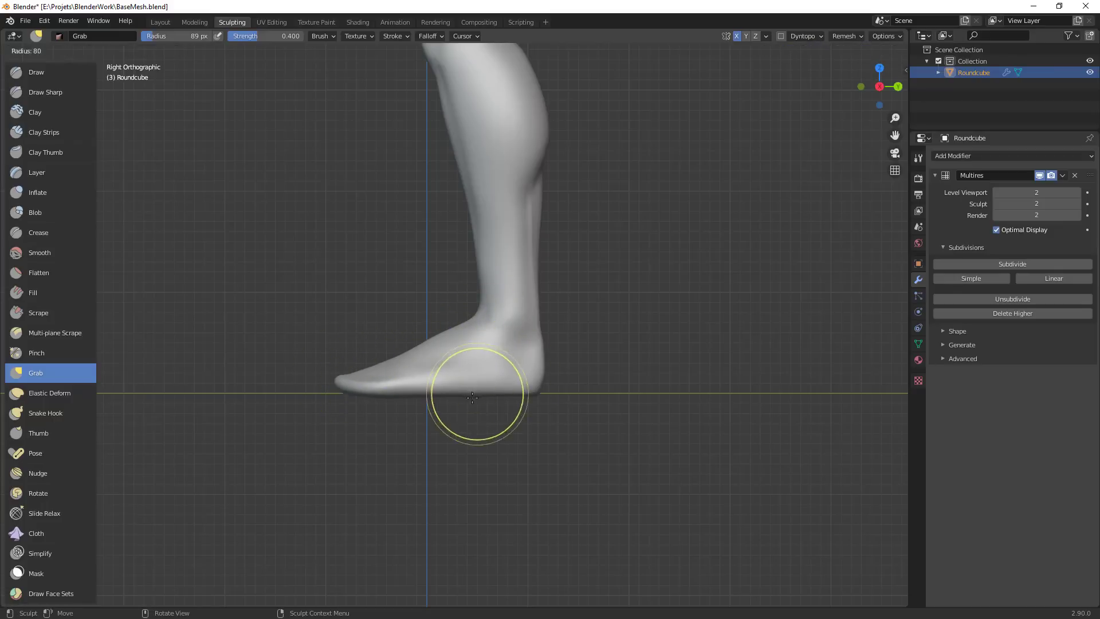
click(523, 396)
key(f)
click(570, 392)
Smooth the sole of the foot from below and check the foot's shape from several angles
middle_drag(526, 397, 474, 376)
mouse_move(396, 358)
shift+mouse_down()
mouse_move(418, 423)
mouse_move(425, 384)
mouse_move(410, 367)
shift+mouse_up()
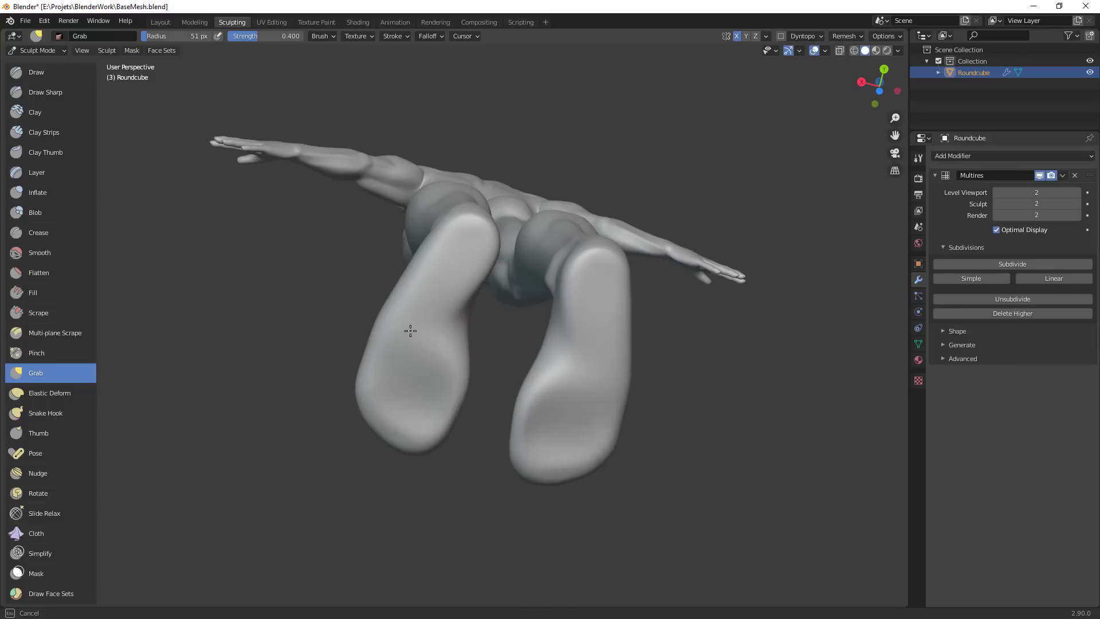
middle_drag(474, 356, 656, 346)
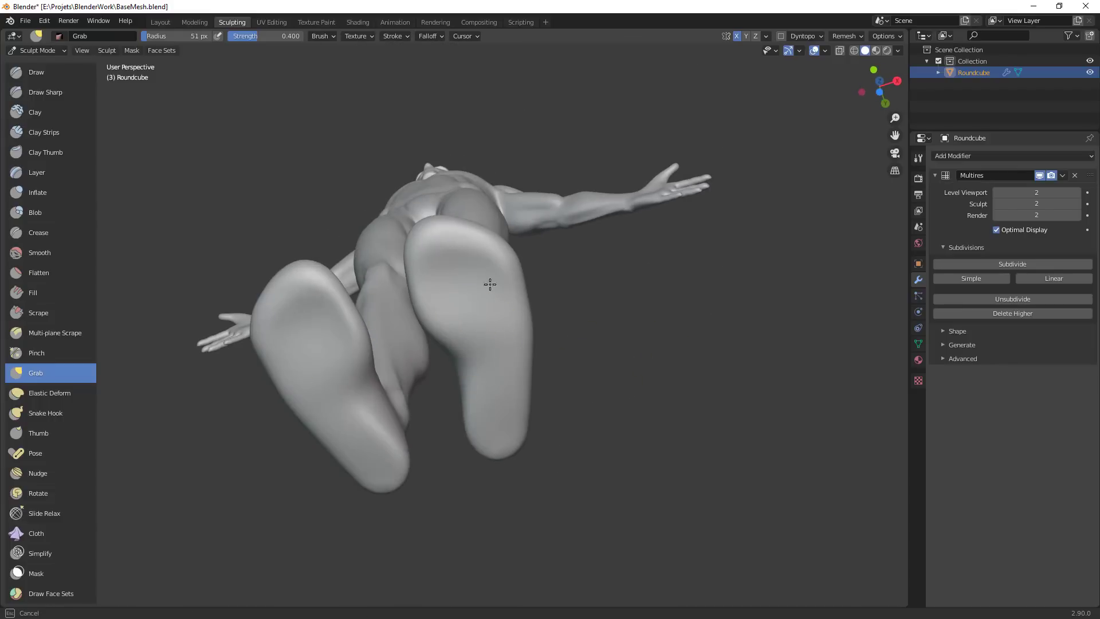
middle_drag(478, 324, 542, 381)
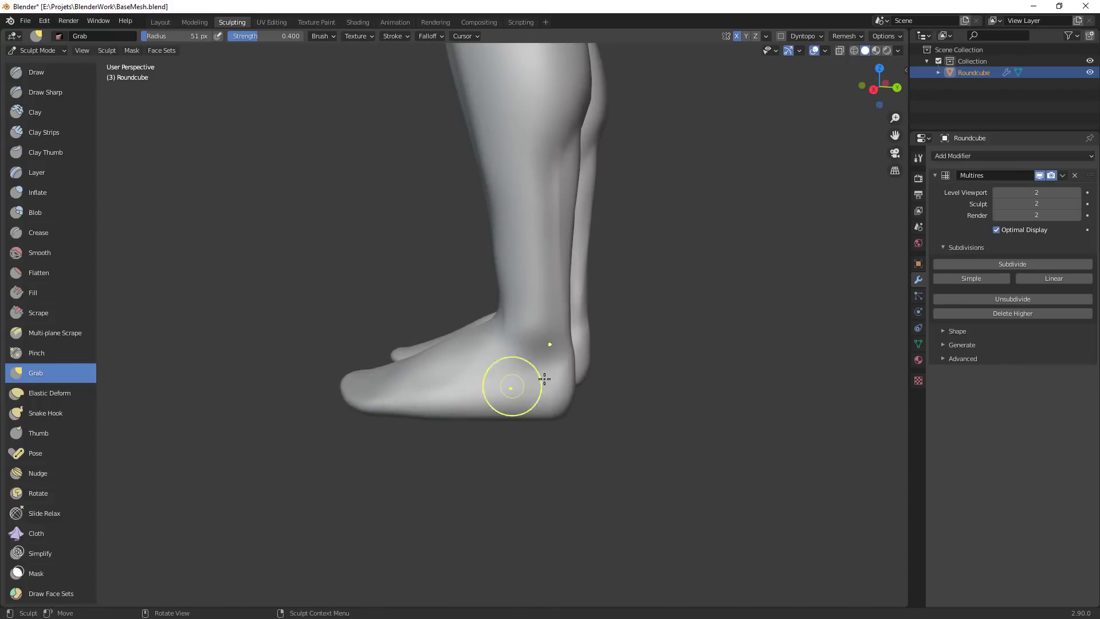
middle_drag(617, 361, 544, 297)
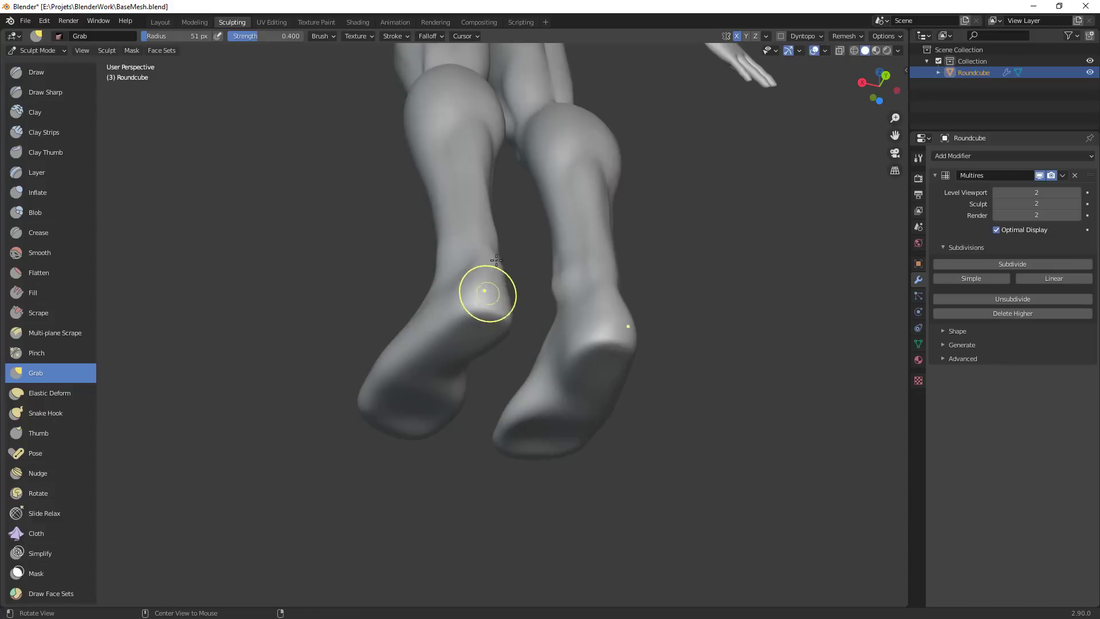
Flatten the back and underside of the heel with the Scrape brush at 43 px radius and strength 1.000
key(shift+t)
key(f)
click(476, 309)
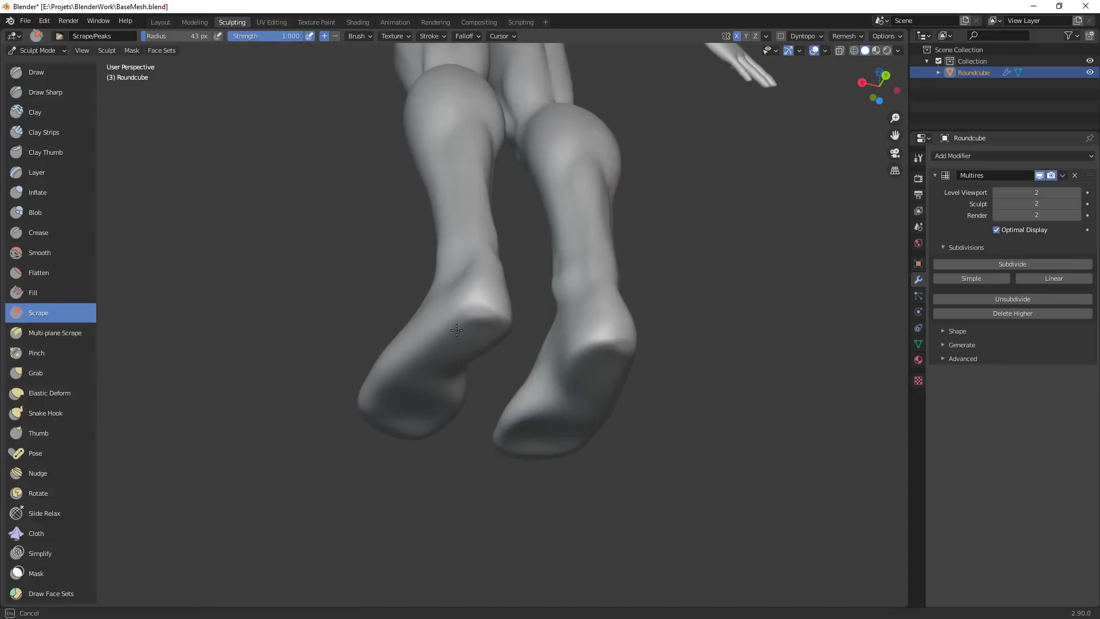
middle_drag(510, 325, 484, 326)
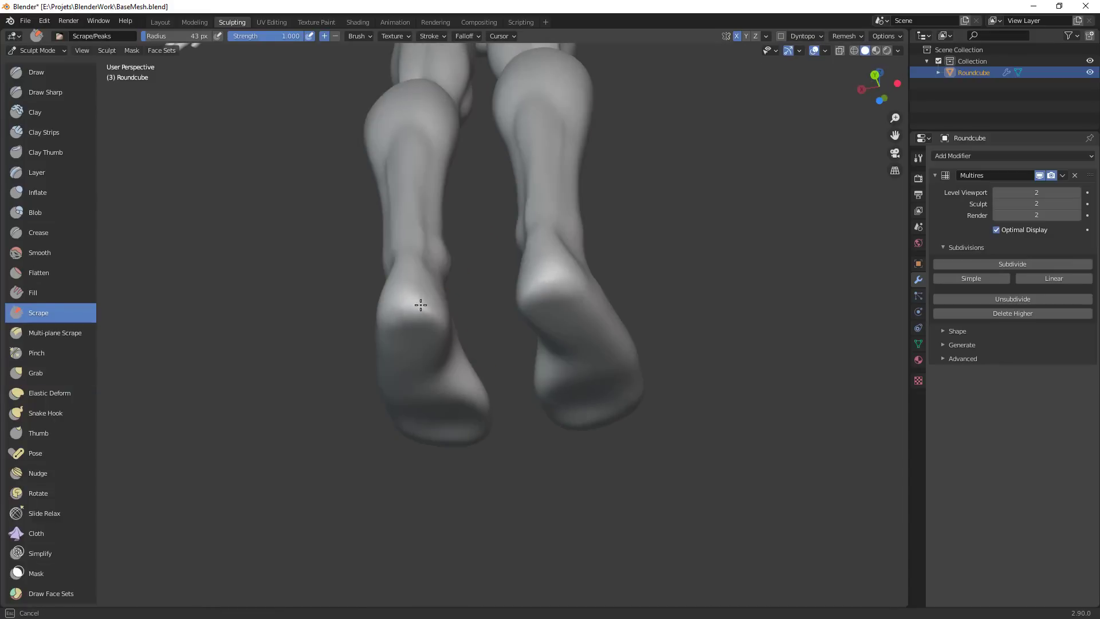
drag(418, 296, 431, 313)
drag(431, 312, 419, 318)
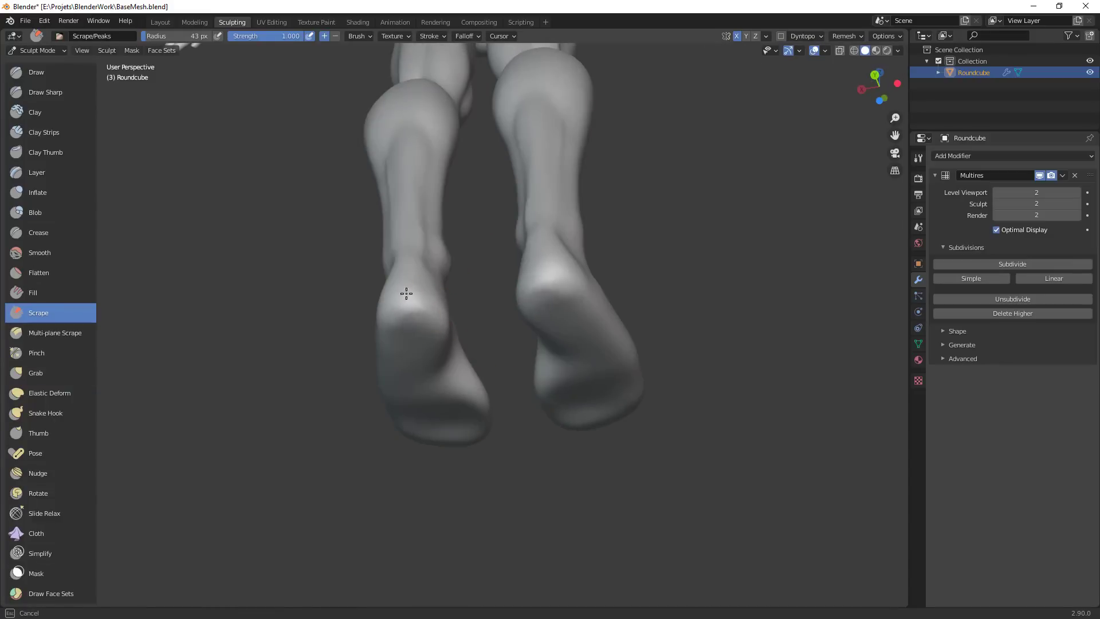
middle_drag(448, 331, 438, 312)
drag(408, 294, 450, 352)
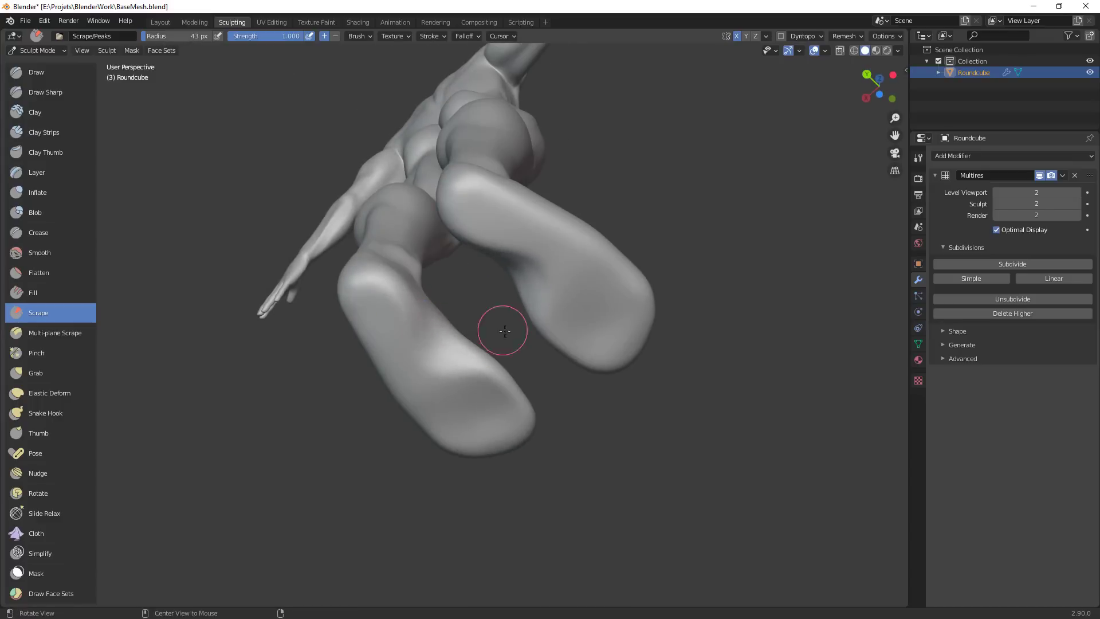
Scrape the heel area and the inner edge of the forefoot at 43 px radius
mouse_move(504, 331)
middle_down()
mouse_move(373, 455)
mouse_move(474, 457)
mouse_move(499, 306)
mouse_move(467, 342)
middle_up()
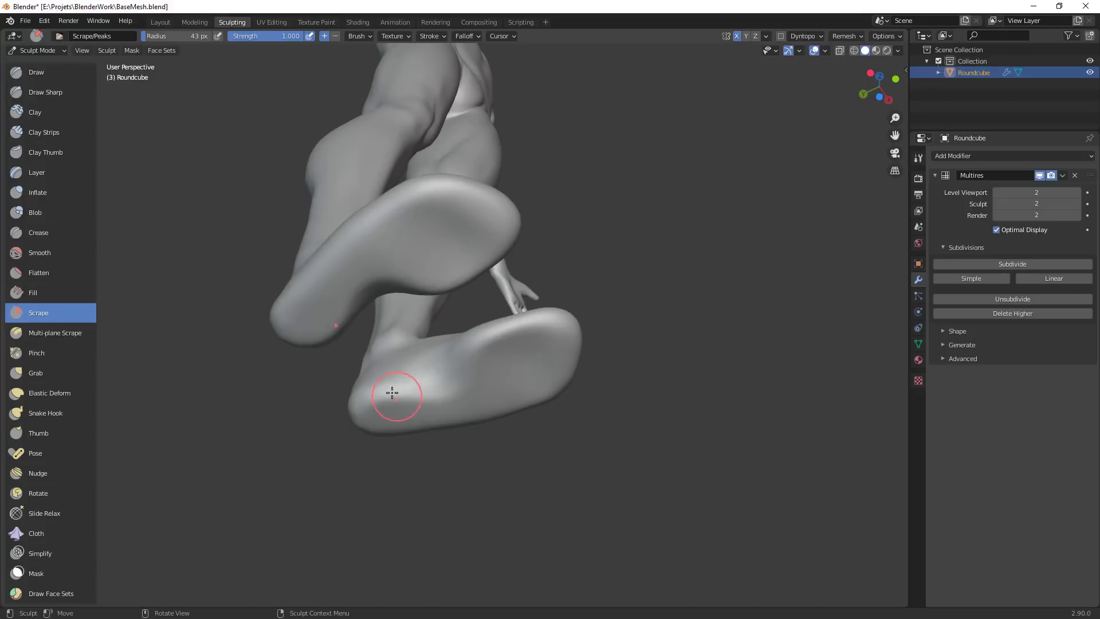
middle_drag(417, 384, 431, 481)
middle_drag(425, 380, 396, 348)
drag(396, 347, 388, 318)
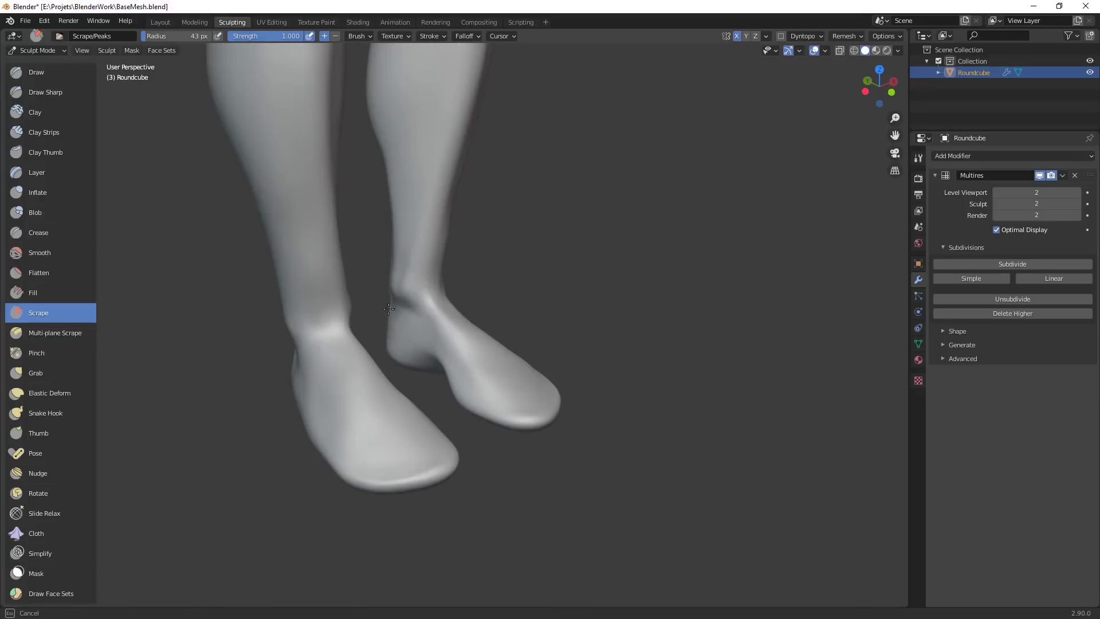
middle_drag(506, 387, 478, 415)
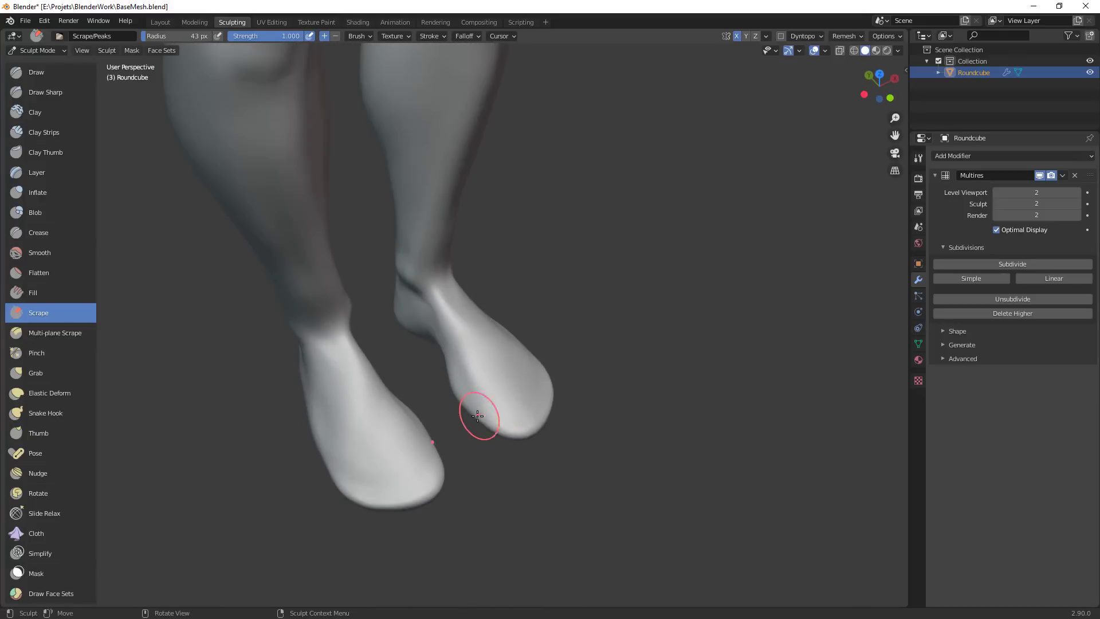
mouse_move(544, 426)
middle_down()
mouse_move(499, 443)
mouse_move(455, 434)
mouse_move(524, 474)
middle_up()
mouse_move(457, 450)
mouse_down()
mouse_move(443, 445)
mouse_move(513, 428)
mouse_up()
Scrape the outer edge and the top of the forefoot on the little-toe side
middle_drag(521, 437, 476, 267)
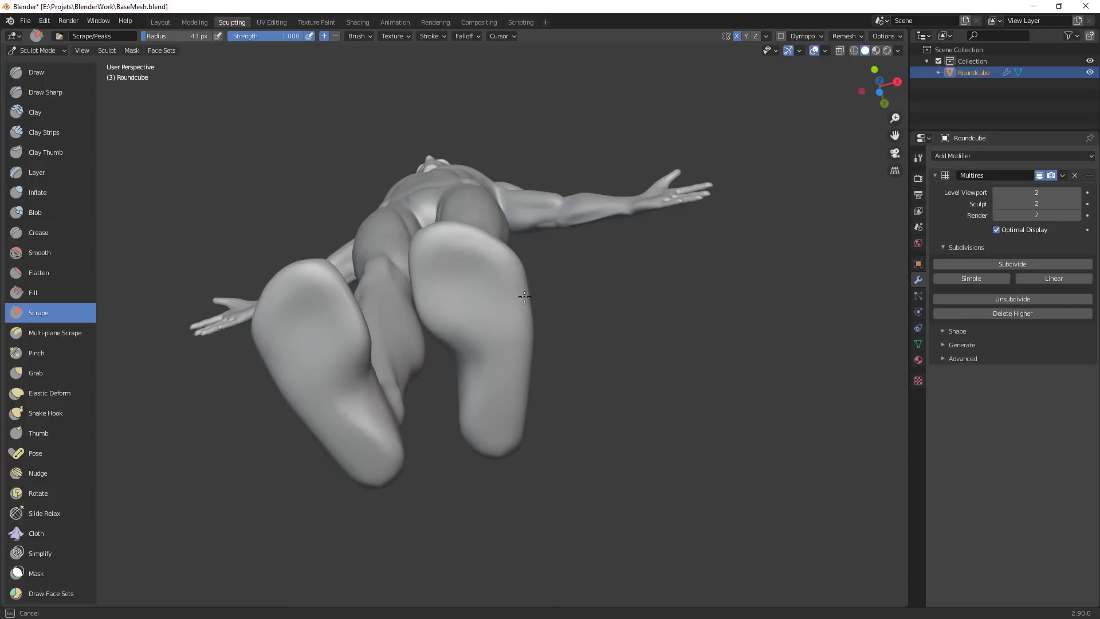
middle_drag(530, 360, 435, 400)
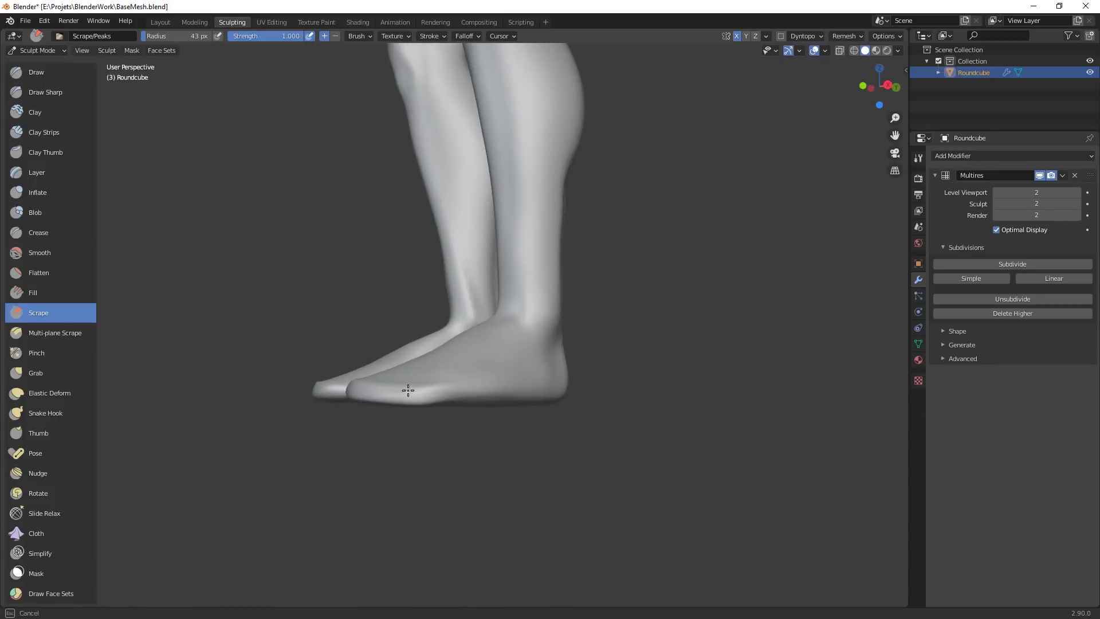
middle_drag(538, 391, 481, 347)
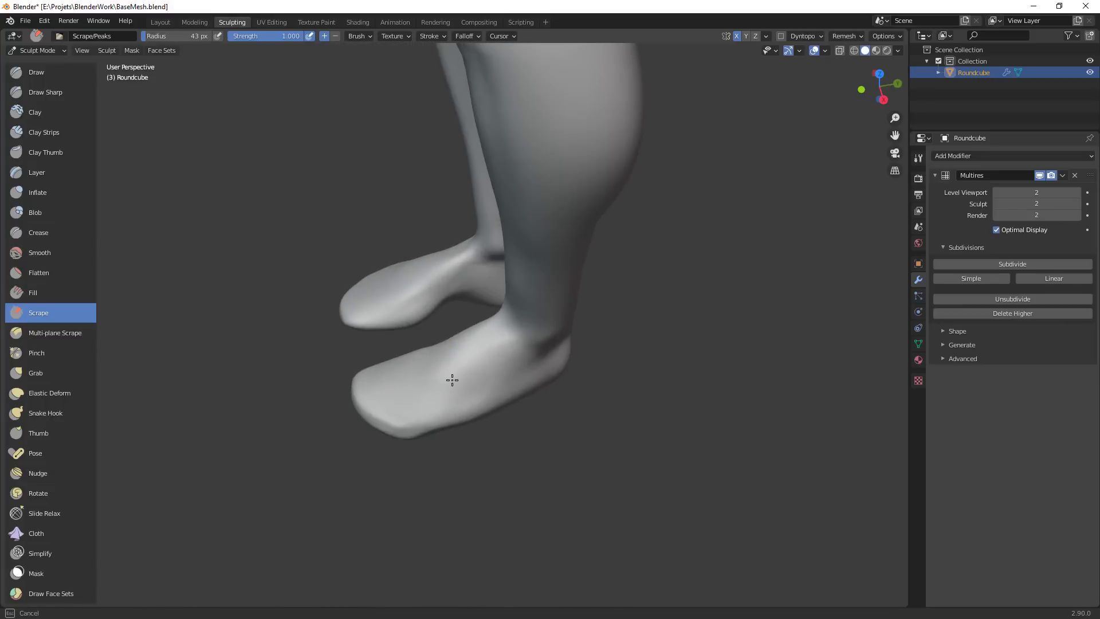
middle_drag(409, 438, 479, 375)
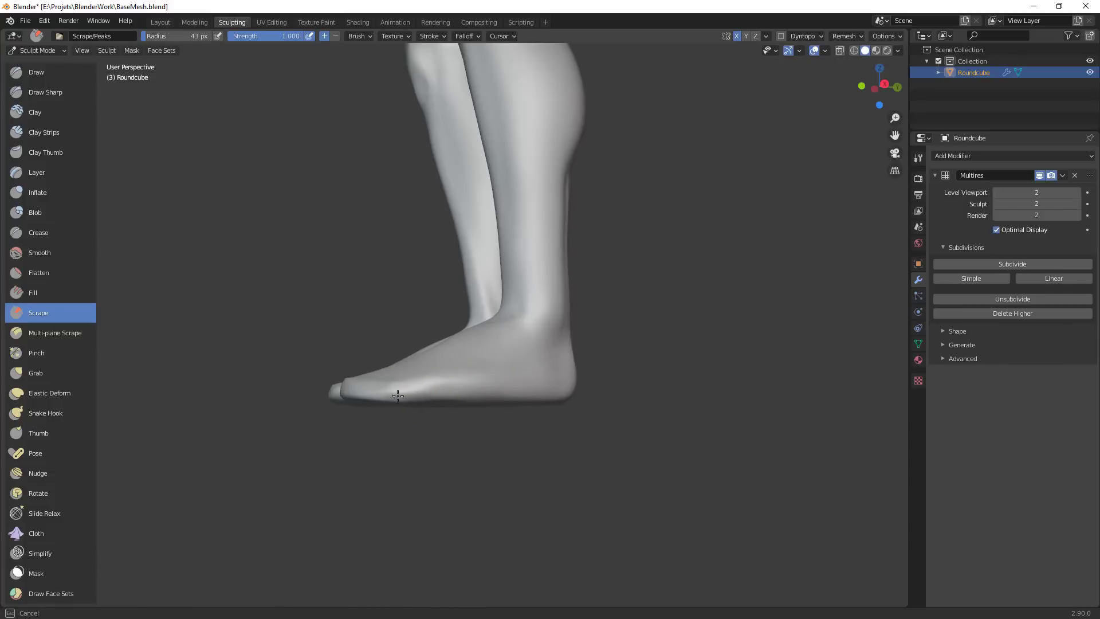
middle_drag(551, 395, 522, 400)
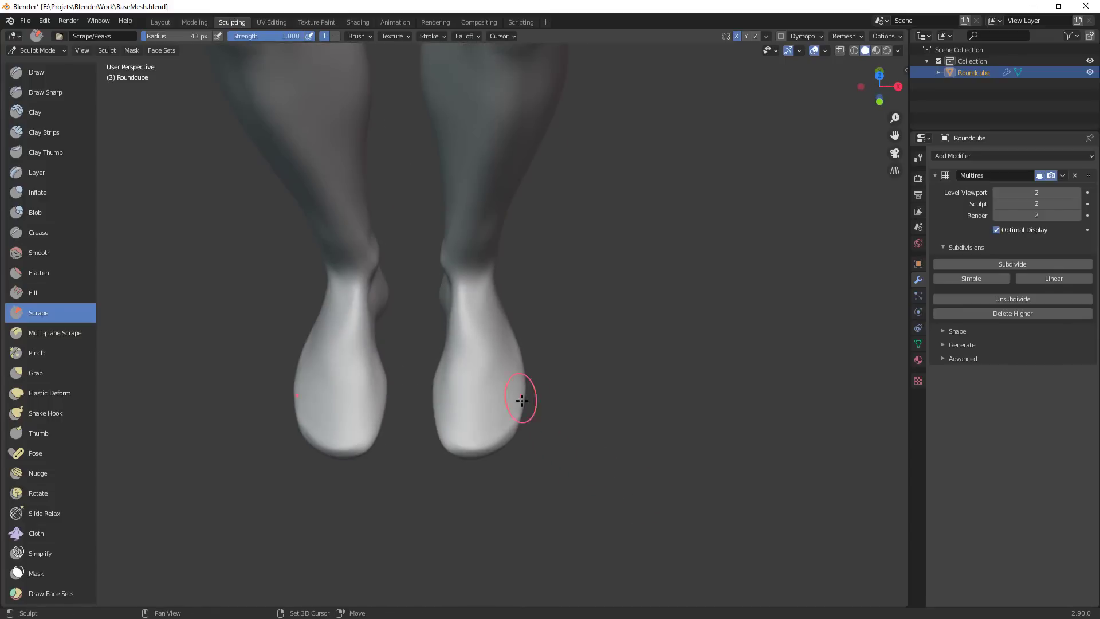
Adjust the outer edge of the forefoot in front view with the Grab brush at 86 px radius
scroll(538, 446, down, 3)
key(KP_1)
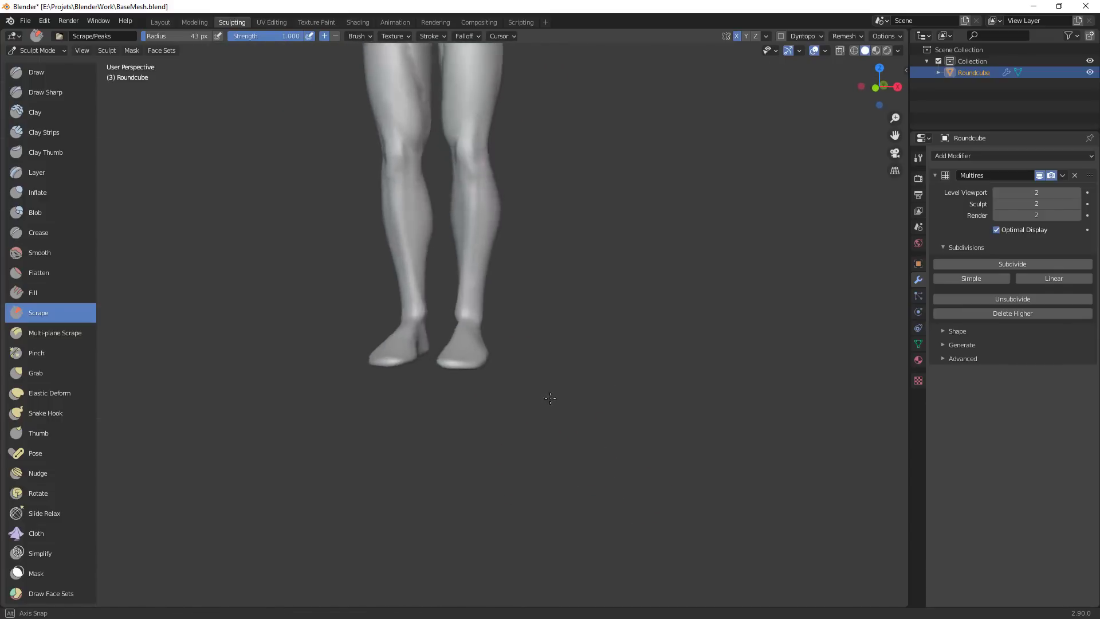
key(g)
key(f)
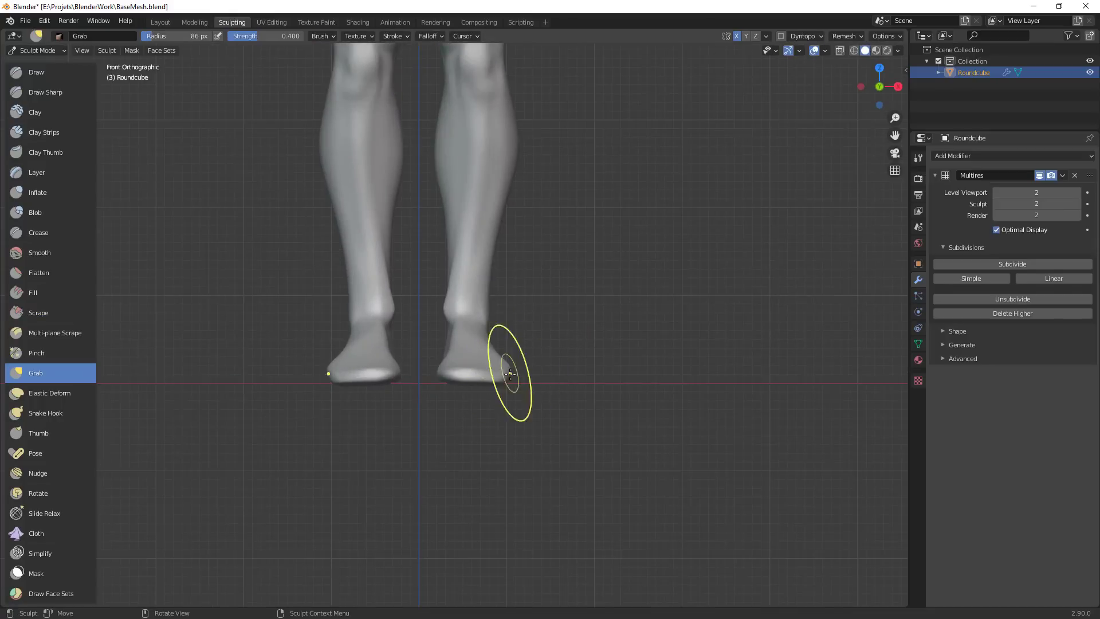
right_click(462, 383)
Flatten the inner edge of the toe area with the Scrape brush at 28 px radius
middle_drag(433, 380, 534, 407)
key(shift+t)
key(f)
click(549, 422)
drag(536, 423, 513, 420)
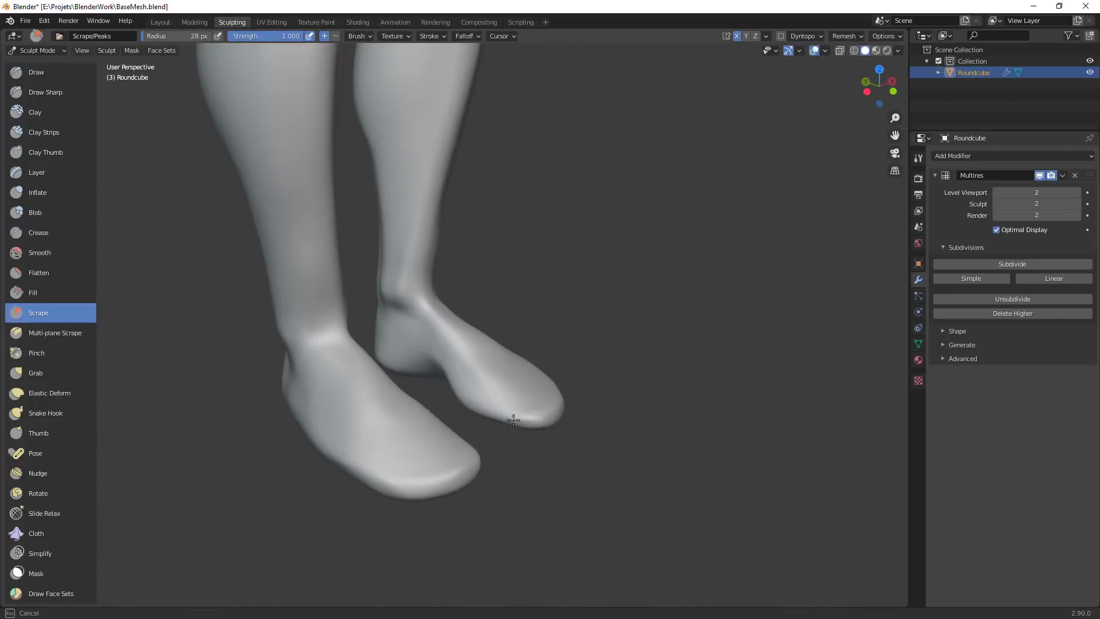
mouse_move(500, 431)
middle_down()
mouse_move(435, 364)
mouse_move(570, 418)
mouse_move(403, 439)
mouse_move(424, 325)
middle_up()
Pull the outer edge of the sole slightly inward in bottom view with the Grab brush at 151 px radius
key(g)
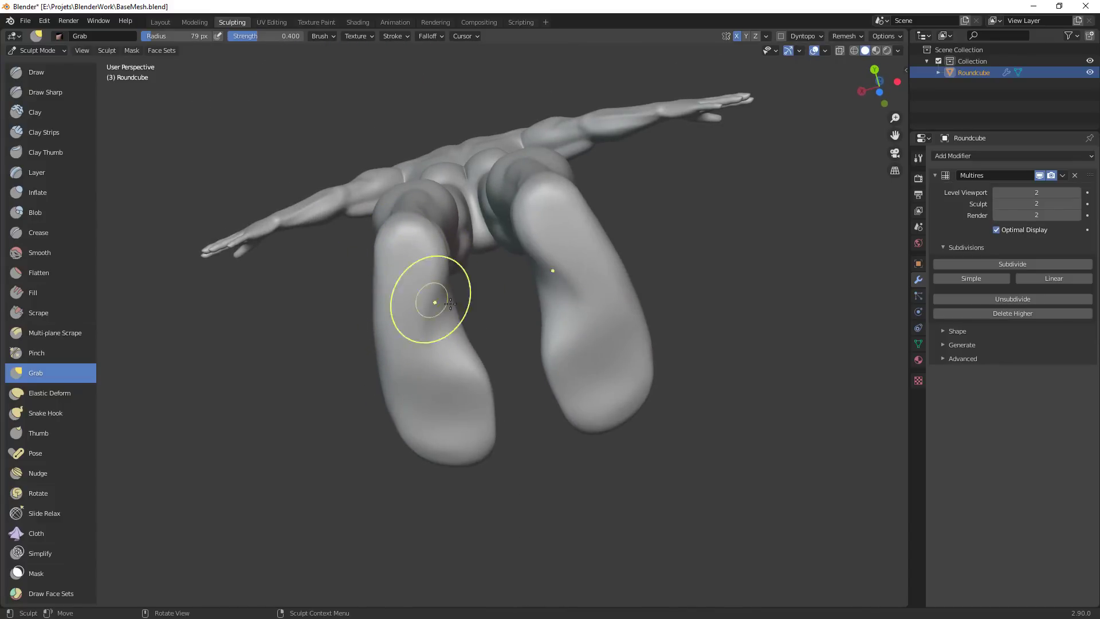
middle_drag(504, 326, 535, 327)
key(f)
click(576, 328)
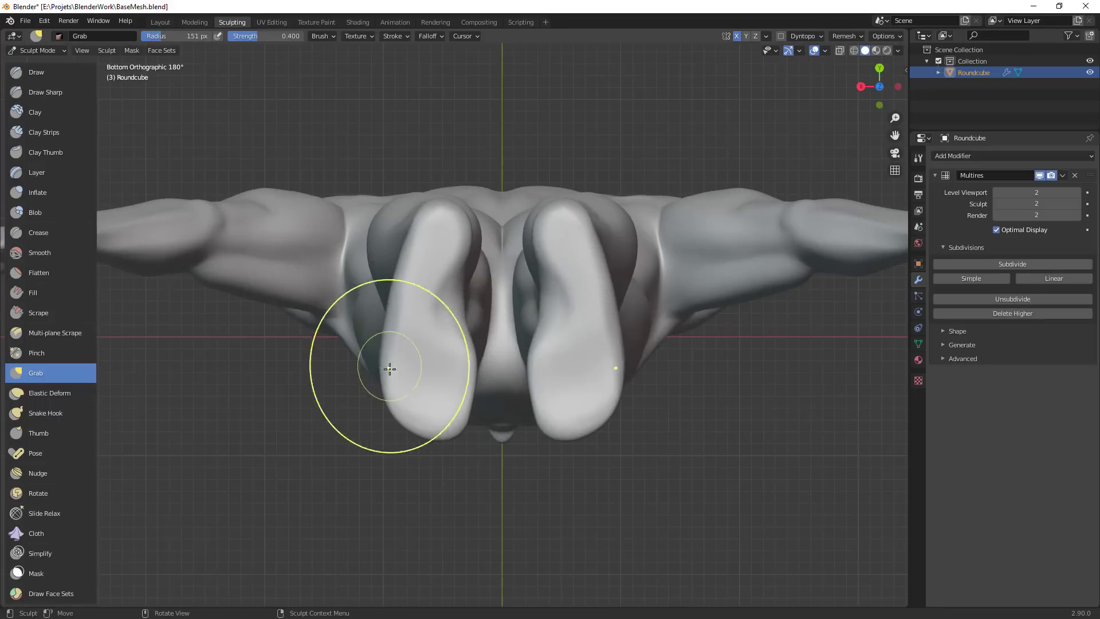
drag(390, 370, 396, 369)
Refine the arch and toe outline in bottom view with the Grab brush at radii of 145 px and 100 px
key(f)
click(492, 407)
key(f)
click(540, 290)
drag(445, 302, 443, 304)
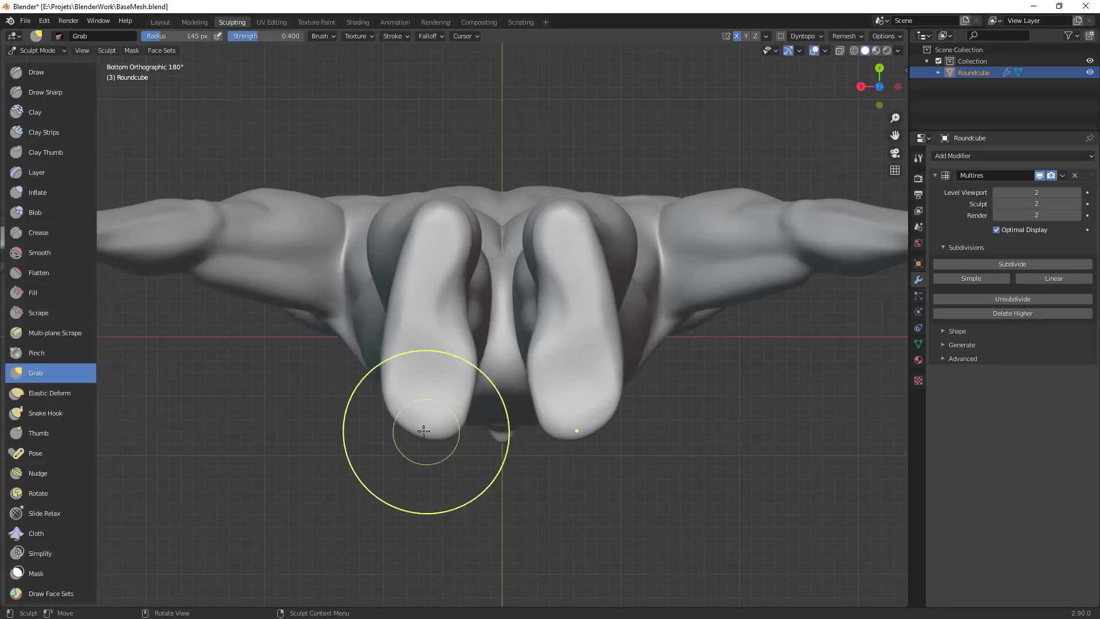
key(f)
click(445, 427)
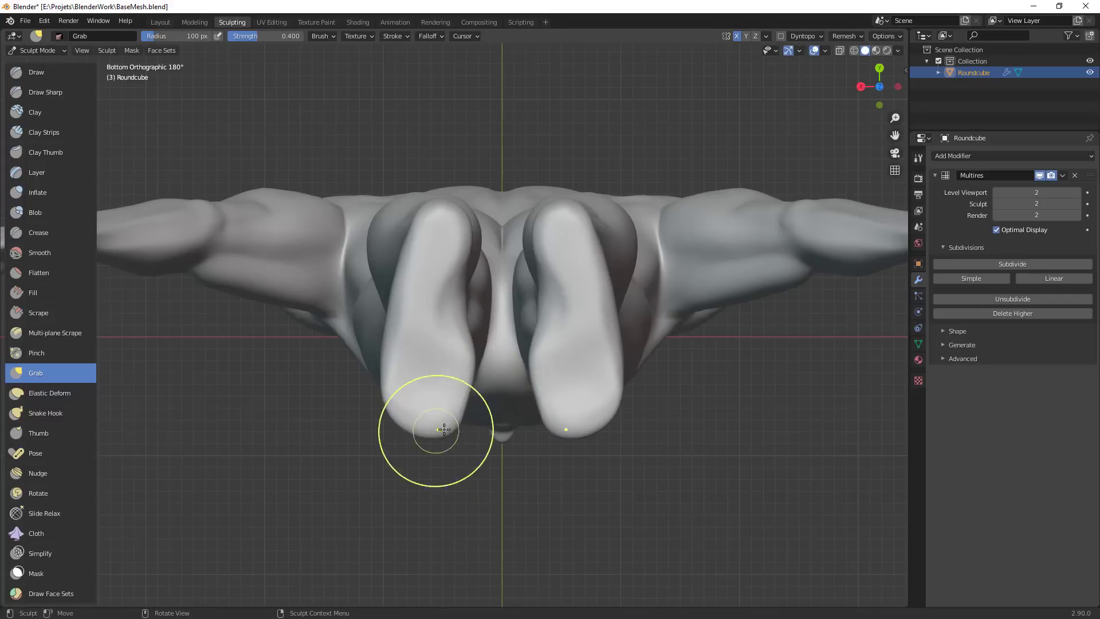
Adjust the ankle and foot outline in front view with the Grab brush at 79 px radius
key(ctrl+KP_1)
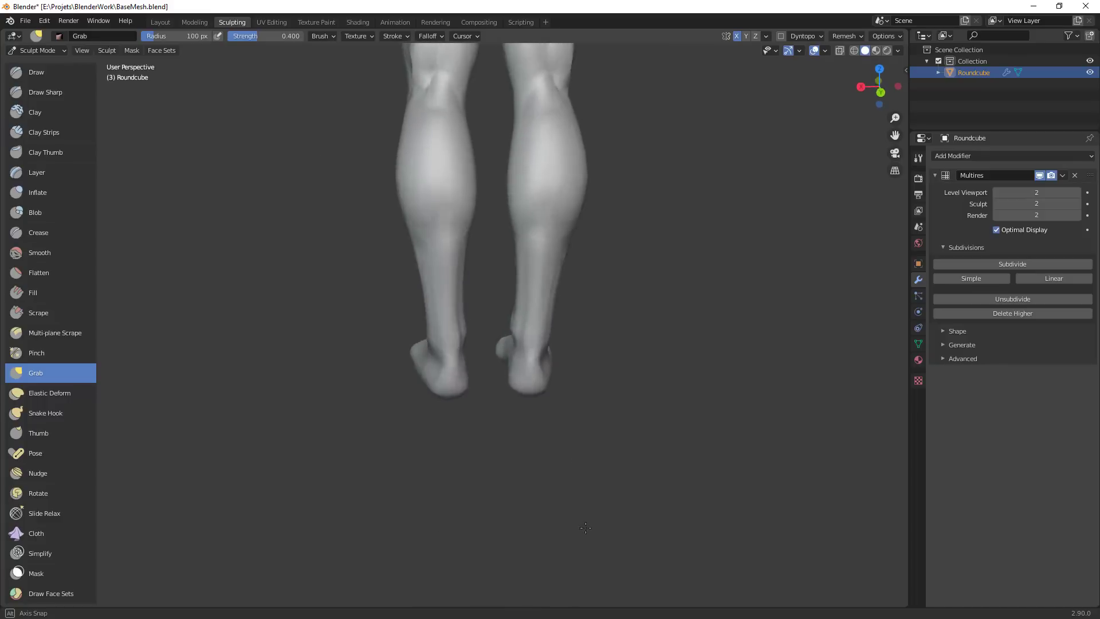
key(KP_1)
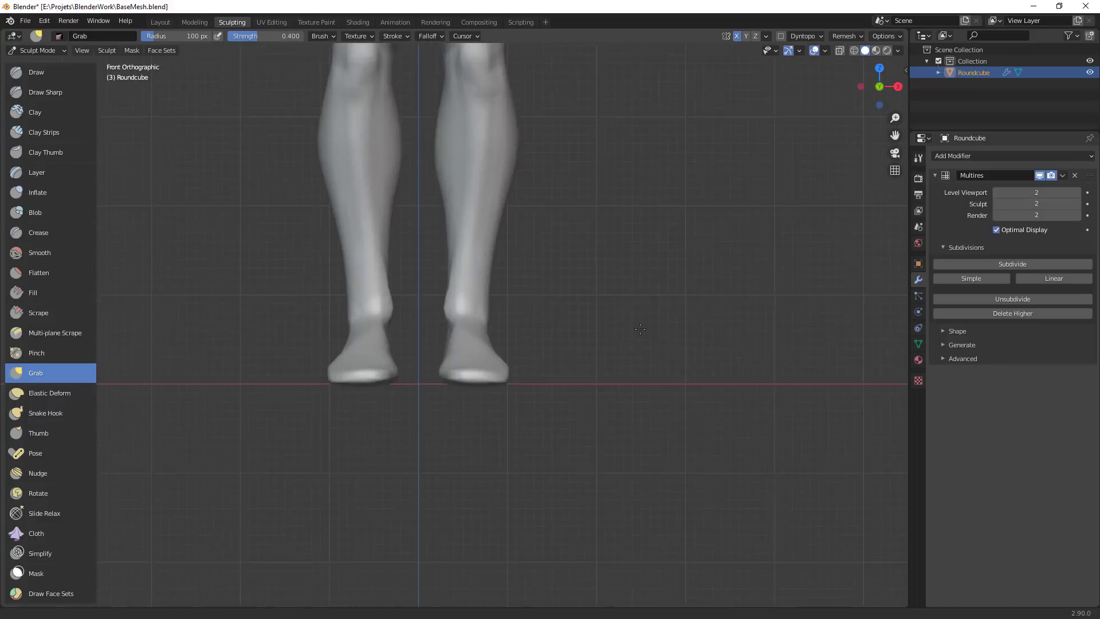
key(f)
click(438, 385)
key(f)
click(473, 324)
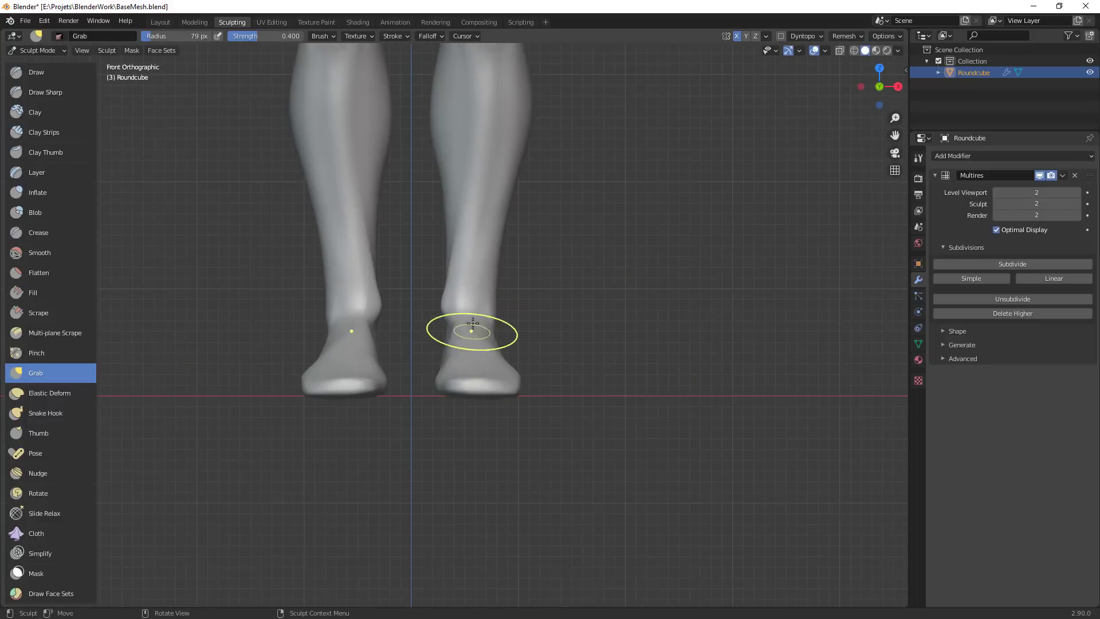
key(f)
click(465, 348)
Reshape the inner edge and tip of the forefoot from above with the Grab brush at 64 px radius
mouse_move(510, 332)
middle_down()
mouse_move(447, 390)
mouse_move(452, 356)
mouse_move(462, 422)
mouse_move(418, 405)
middle_up()
key(f)
click(428, 370)
key(f)
click(422, 393)
key(f)
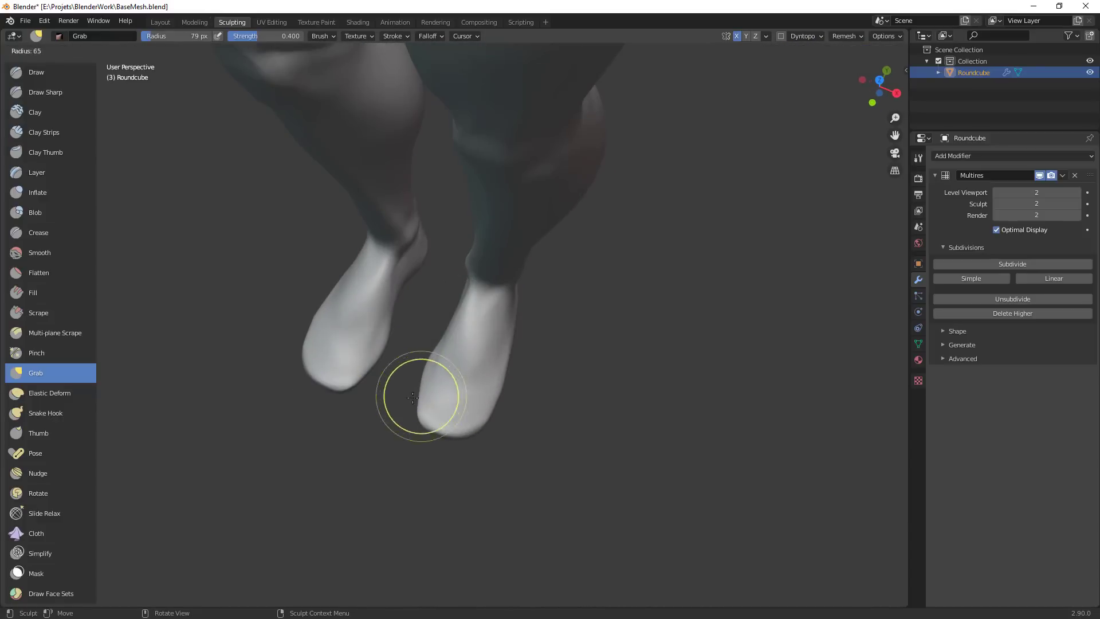
click(417, 396)
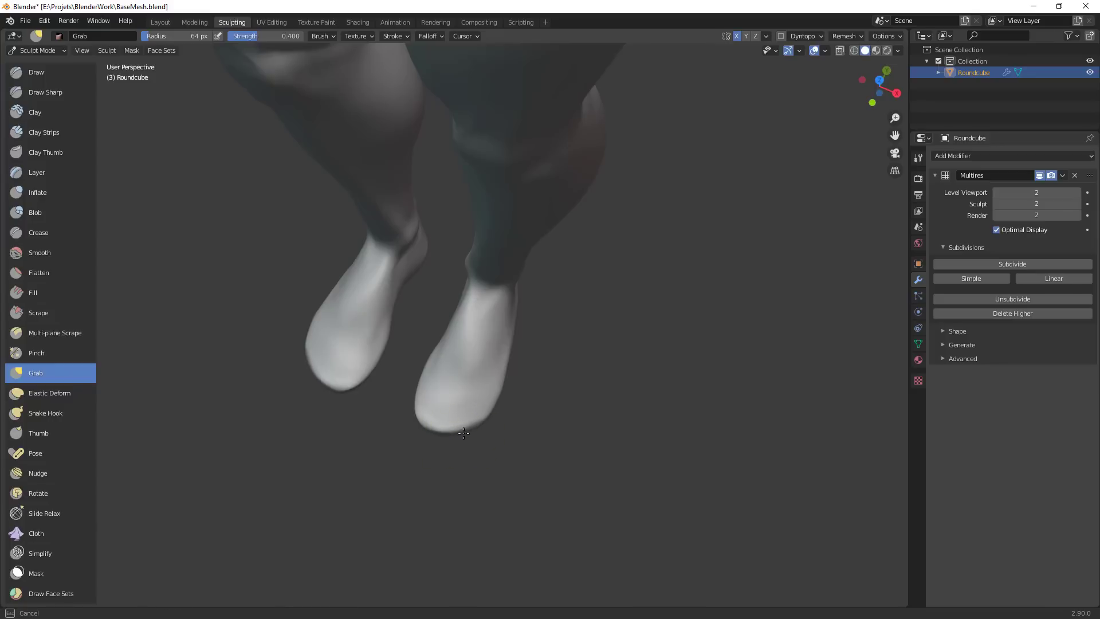
Refine the foot's outline in front view with the Grab brush at radii of 96 px and 83 px
key(f)
click(555, 422)
mouse_move(522, 417)
ctrl+middle_down()
mouse_move(489, 538)
mouse_move(577, 398)
mouse_move(552, 368)
ctrl+middle_up()
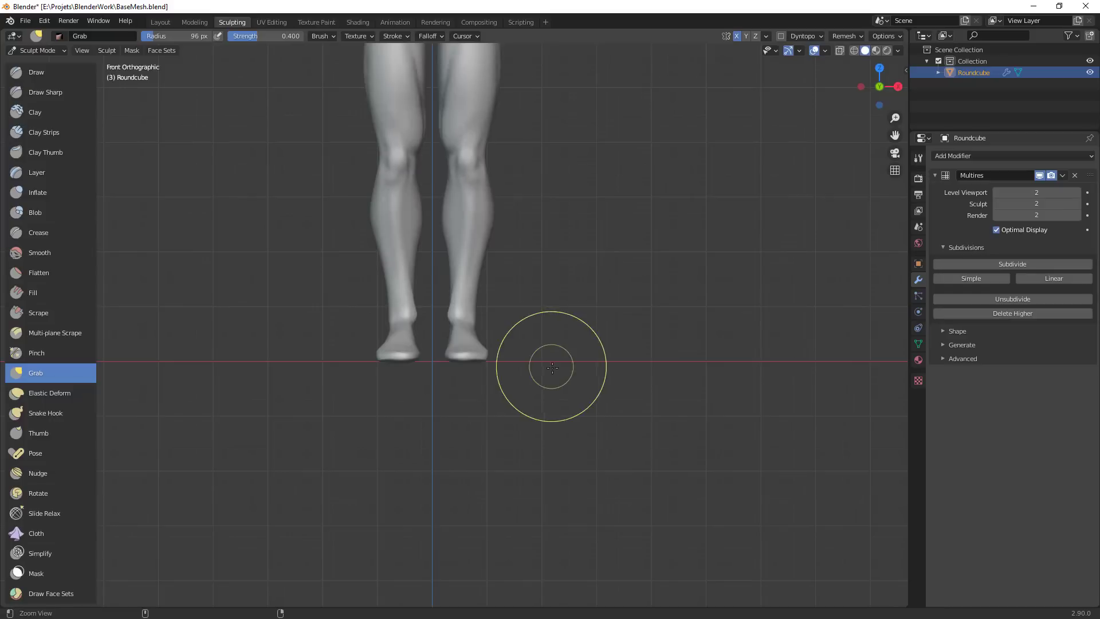
key(f)
click(554, 363)
scroll(533, 305, up, 4)
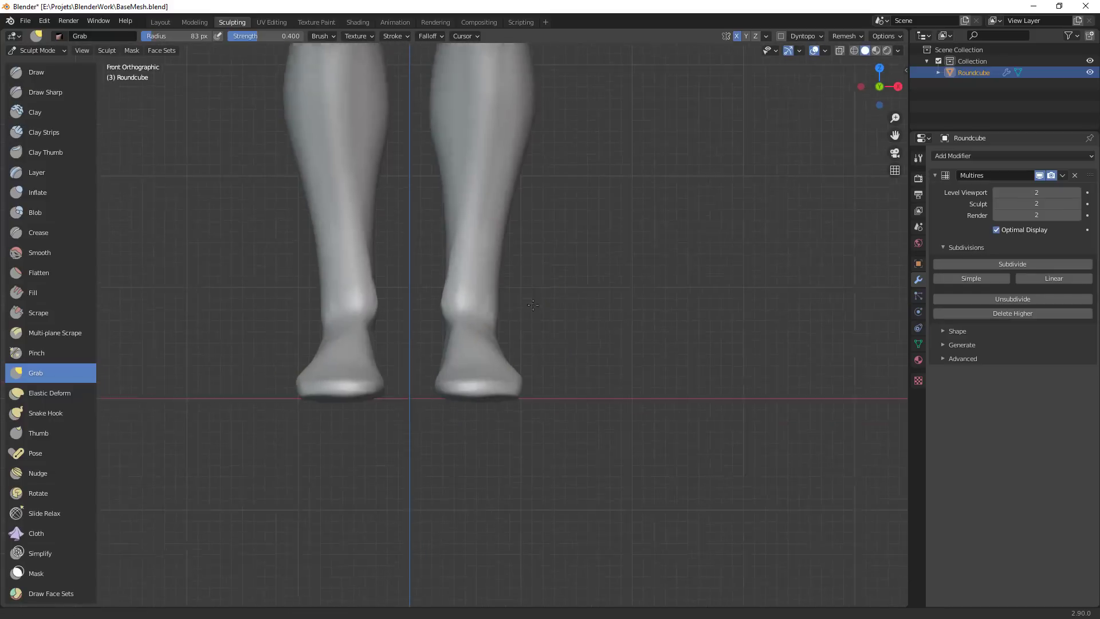
Carve a crease across the top of the foot at the toe base with the Crease brush at 27 px radius, strength 0.250
key(shift+c)
mouse_move(564, 295)
middle_down()
mouse_move(479, 393)
mouse_move(417, 396)
middle_up()
key(f)
click(445, 405)
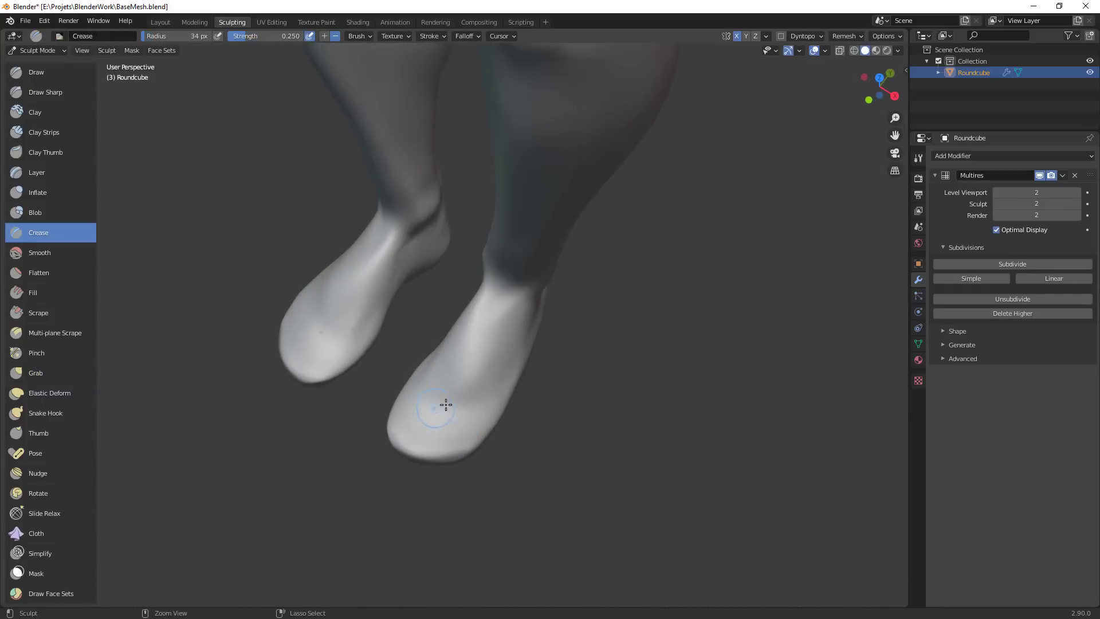
key(f)
click(435, 405)
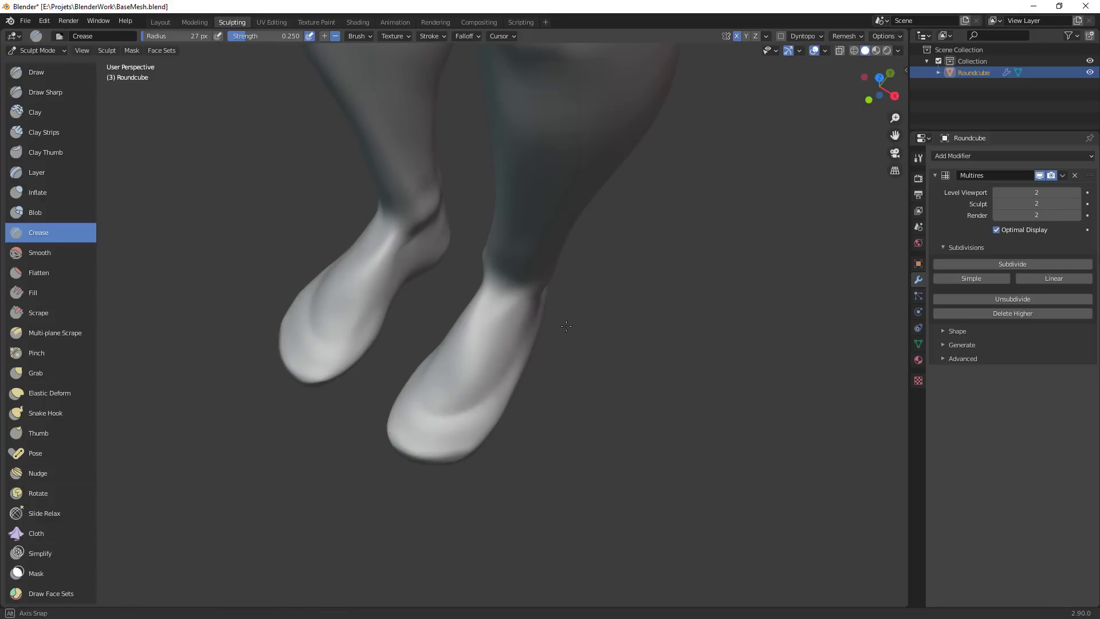
Lengthen the foot at the toes and reshape the heel in right side view with the Grab brush at 139 px radius
mouse_move(567, 326)
middle_down()
mouse_move(544, 360)
mouse_move(525, 530)
mouse_move(466, 332)
middle_up()
key(g)
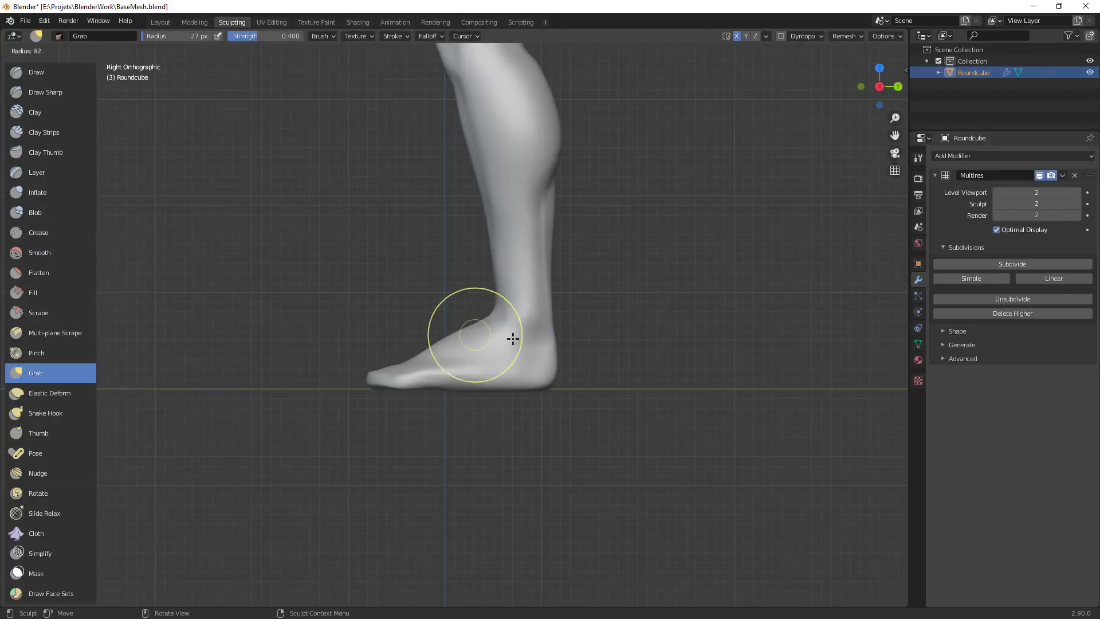
scroll(573, 353, down, 5)
ctrl+middle_drag(586, 355, 592, 229)
shift+middle_drag(593, 213, 594, 343)
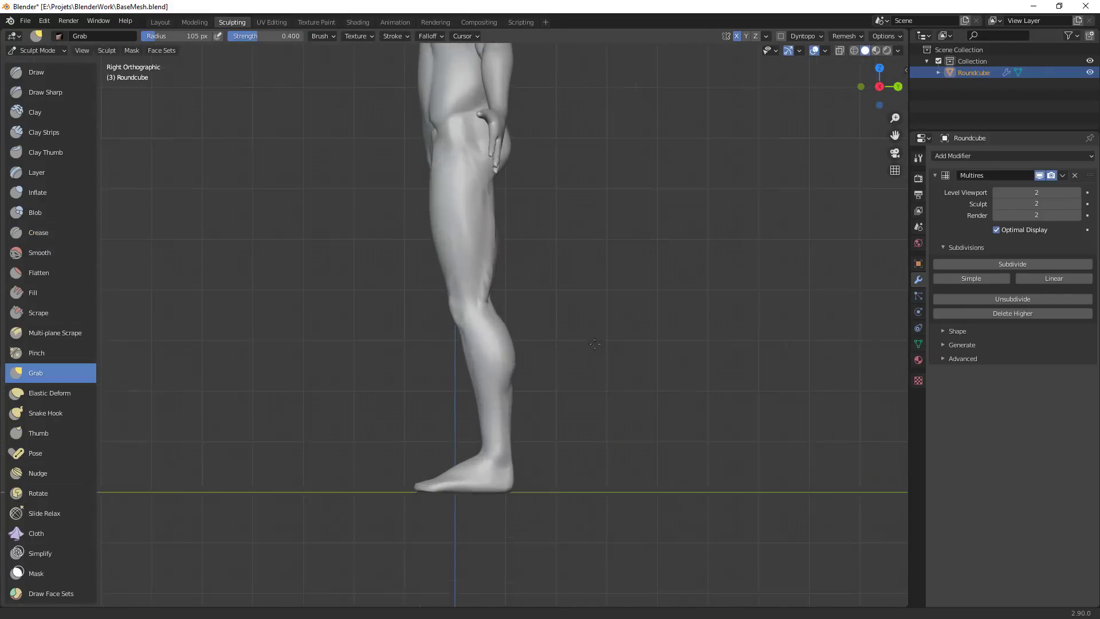
shift+middle_drag(494, 439, 516, 329)
ctrl+middle_drag(465, 393, 499, 367)
key(f)
click(510, 376)
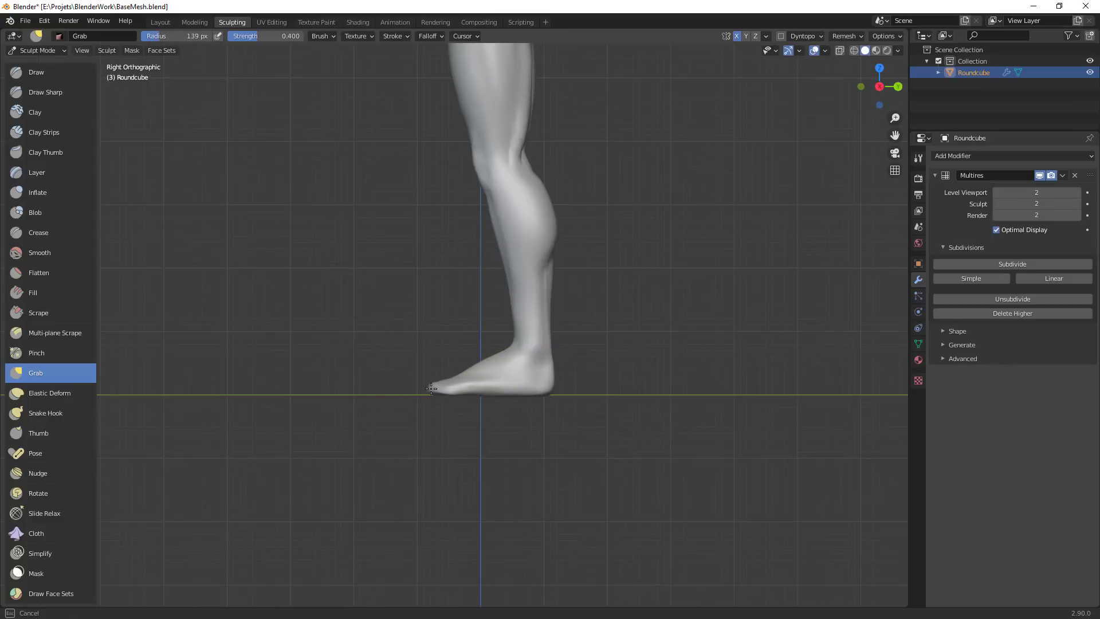
drag(550, 390, 548, 380)
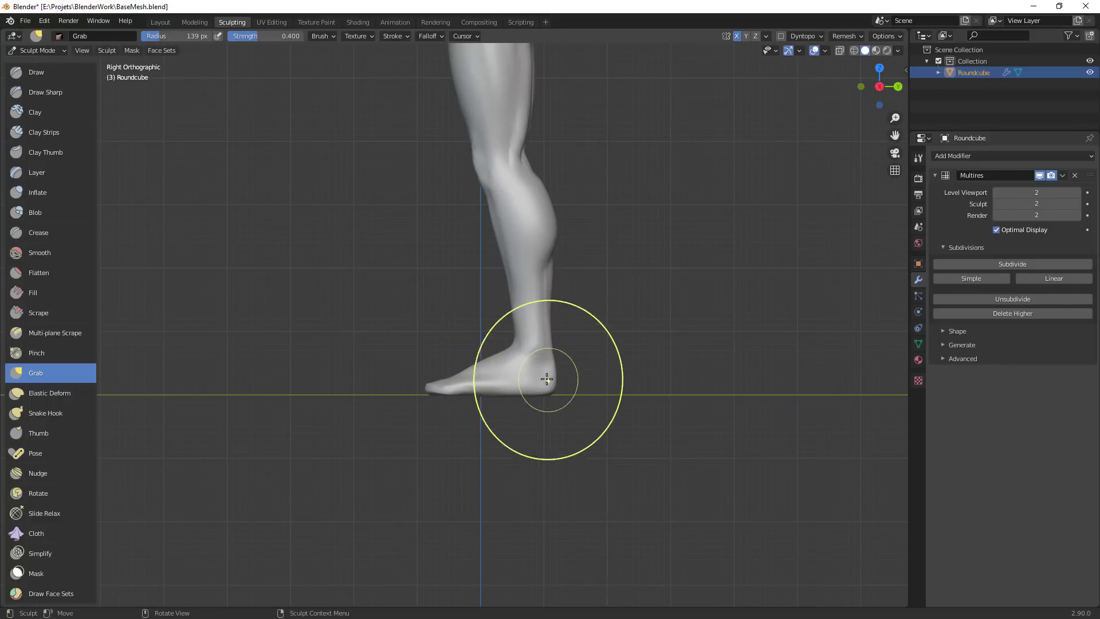
Refine the ankle, sole and heel outline in right side view with the Grab brush at radii from 43 to 72 px
key(f)
click(526, 379)
key(f)
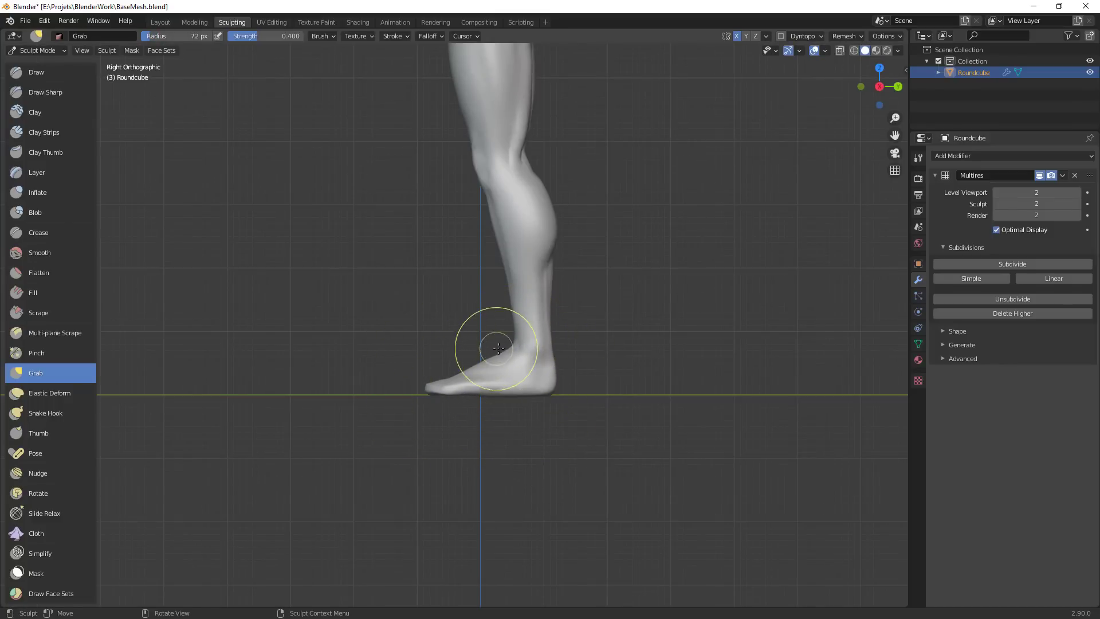
click(496, 345)
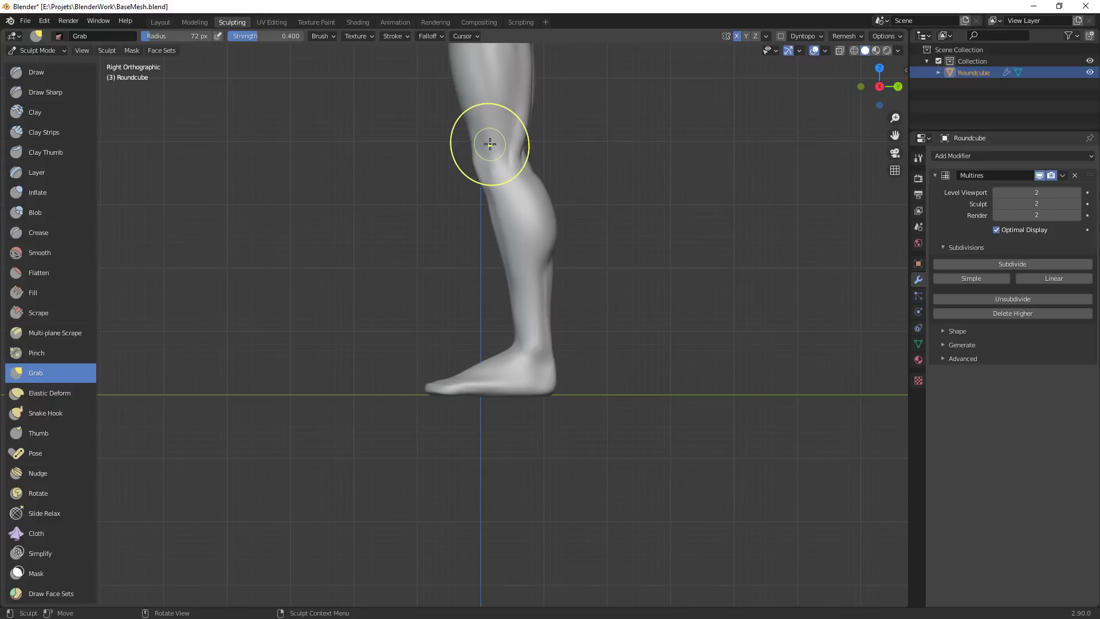
key(f)
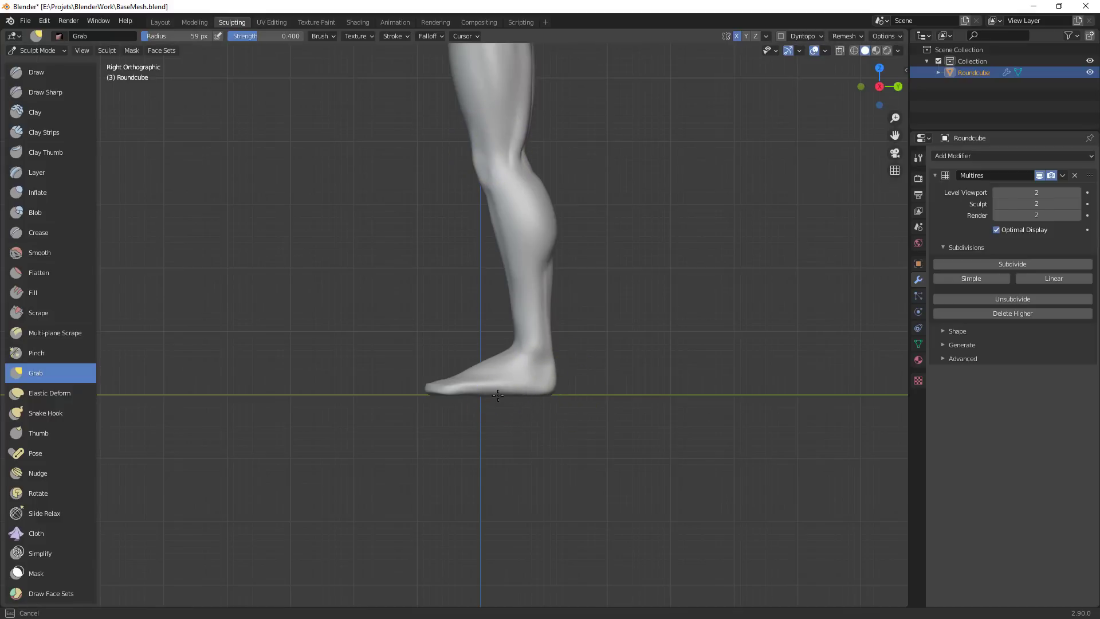
click(535, 394)
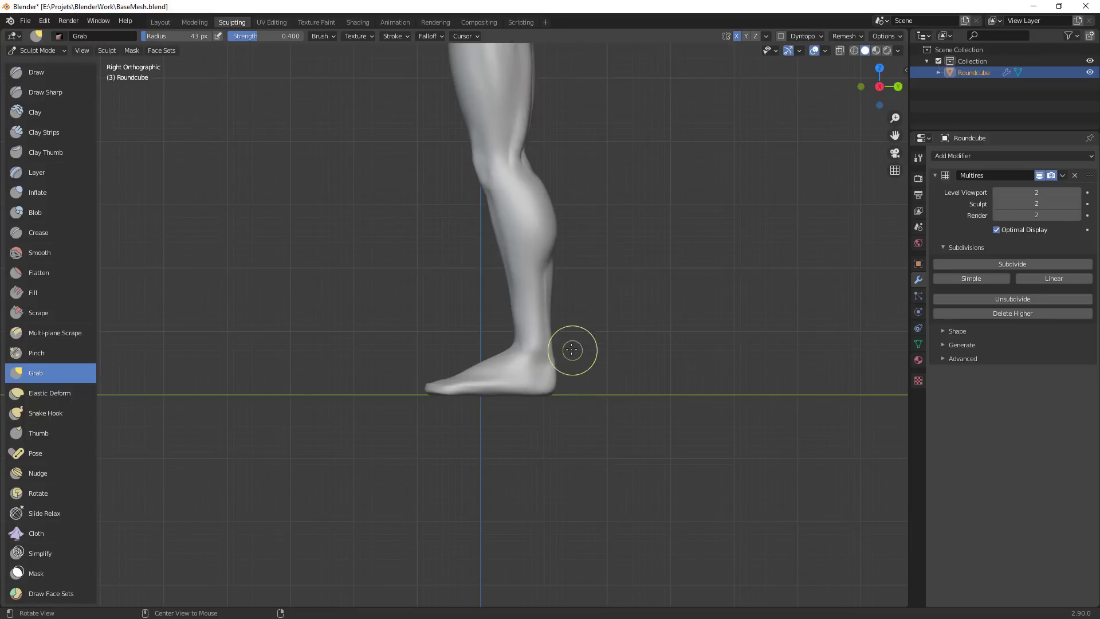
key(f)
click(557, 375)
Examine the whole figure from the front, back and side, including the arm and torso up close
mouse_move(558, 368)
middle_down()
mouse_move(573, 445)
mouse_move(542, 408)
mouse_move(618, 458)
mouse_move(578, 377)
mouse_move(587, 489)
middle_up()
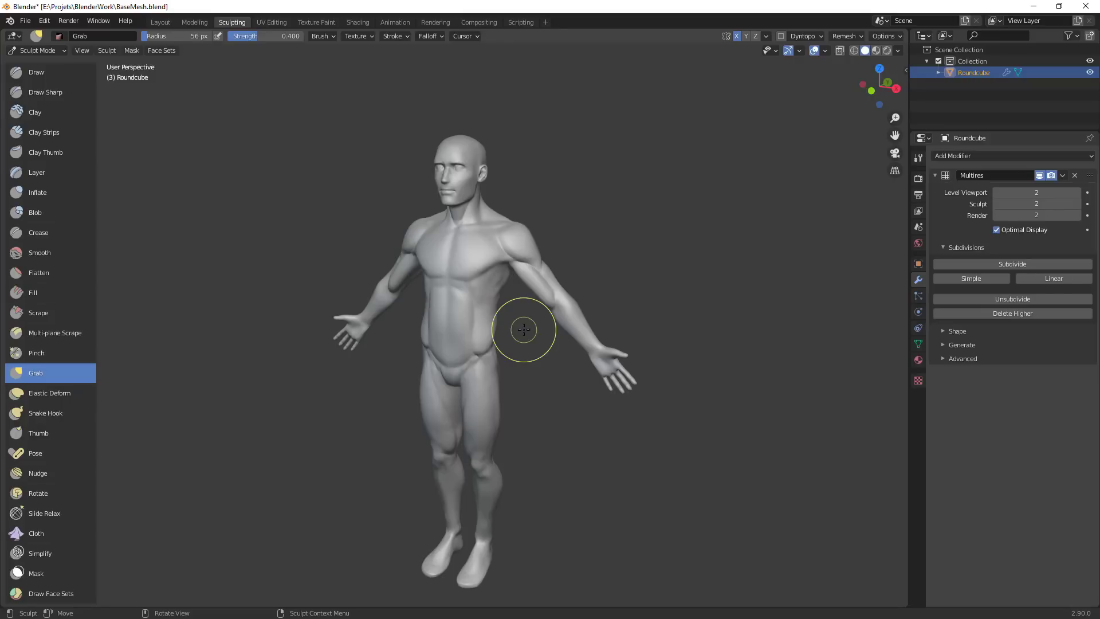
mouse_move(621, 403)
middle_down()
mouse_move(544, 337)
mouse_move(610, 309)
middle_up()
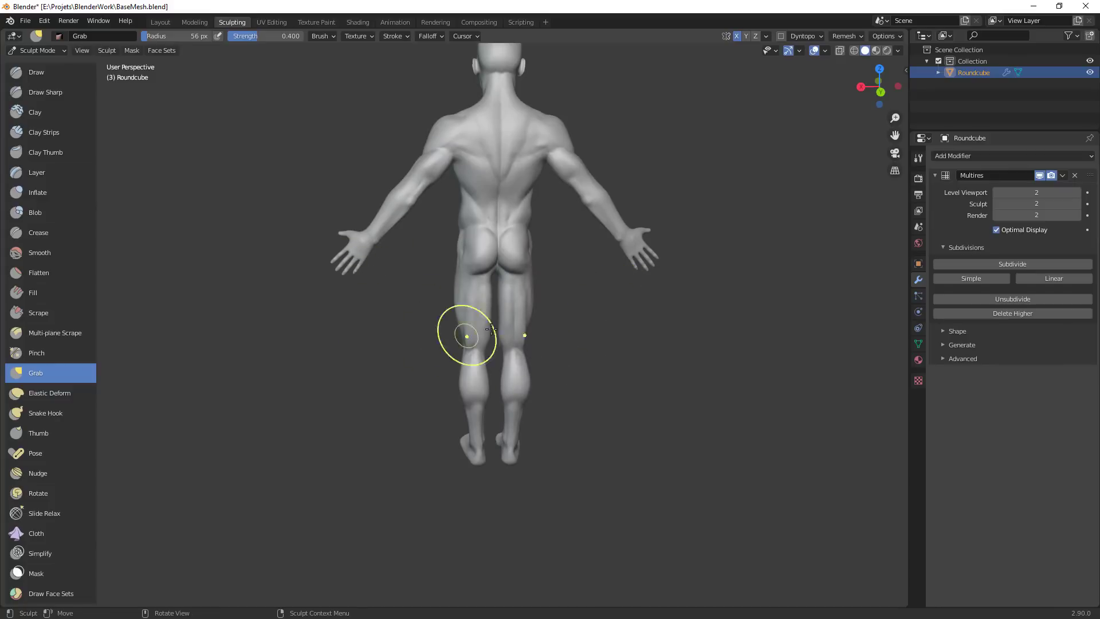
middle_drag(491, 328, 452, 243)
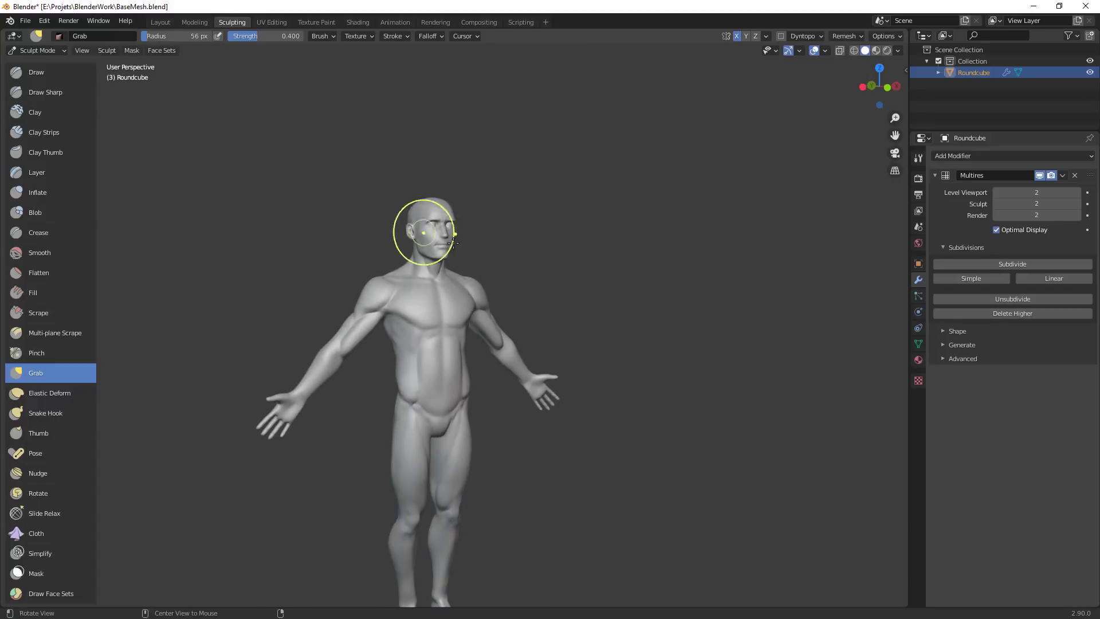
scroll(544, 325, down, 2)
scroll(562, 255, up, 4)
scroll(552, 325, up, 3)
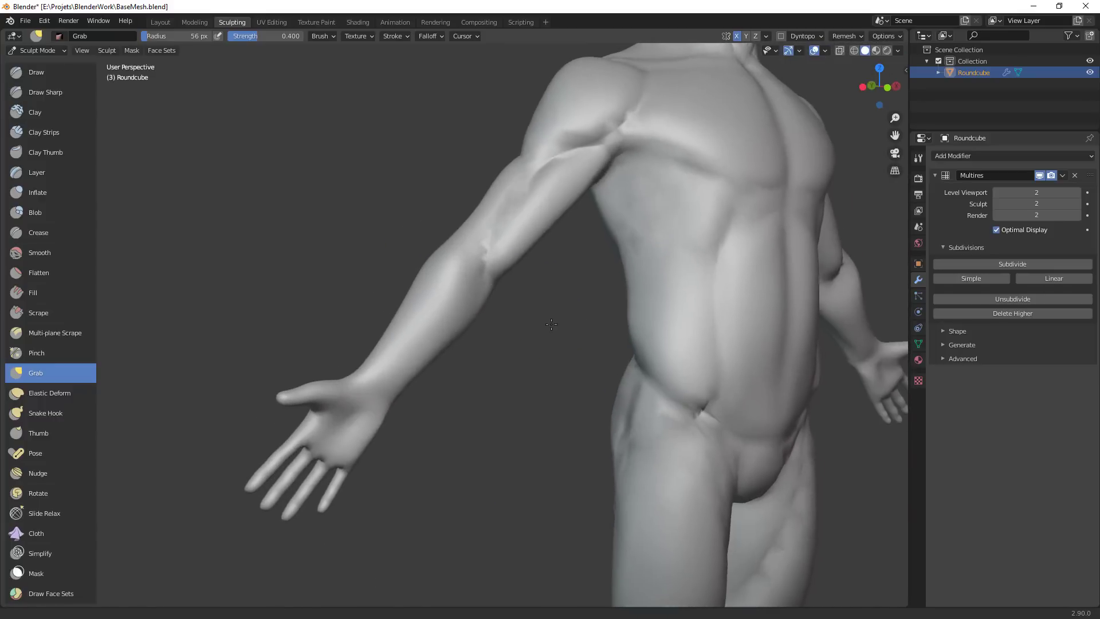
scroll(551, 324, down, 3)
middle_drag(495, 336, 516, 381)
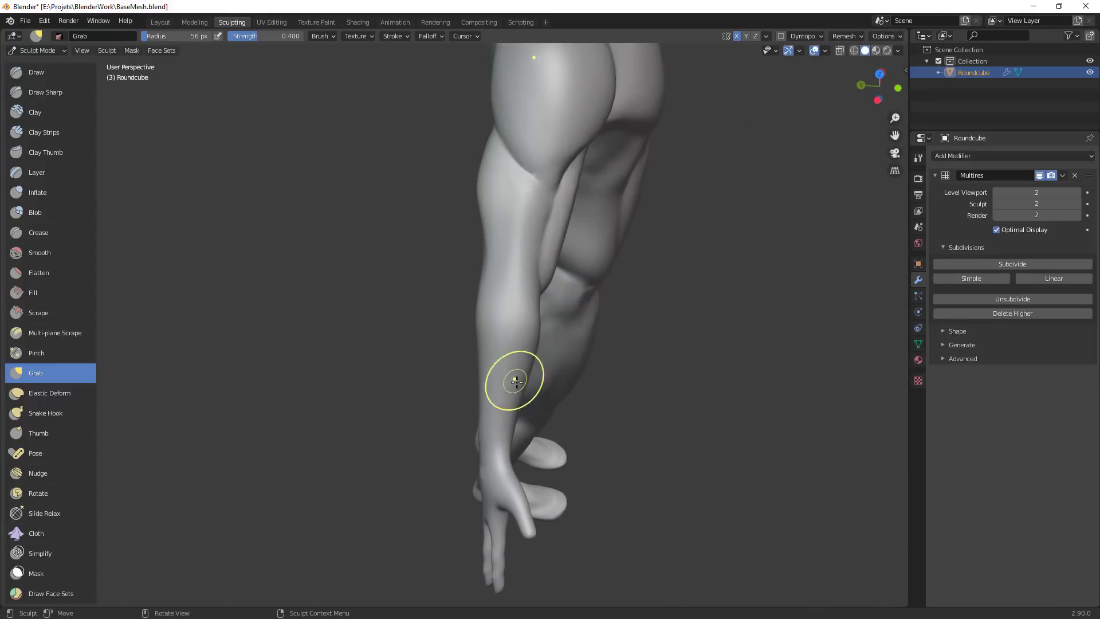
key(f)
click(496, 387)
scroll(617, 416, down, 1)
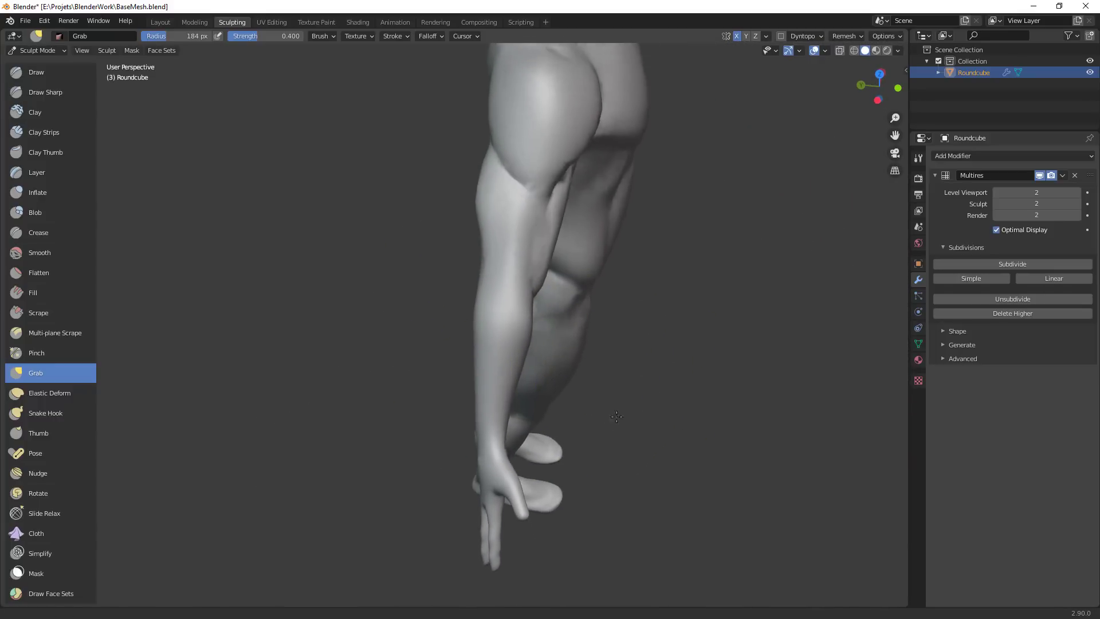
Reshape the outer outline of the elbow and forearm in front view with the Grab brush at 72 px radius
key(KP_1)
key(f)
click(401, 324)
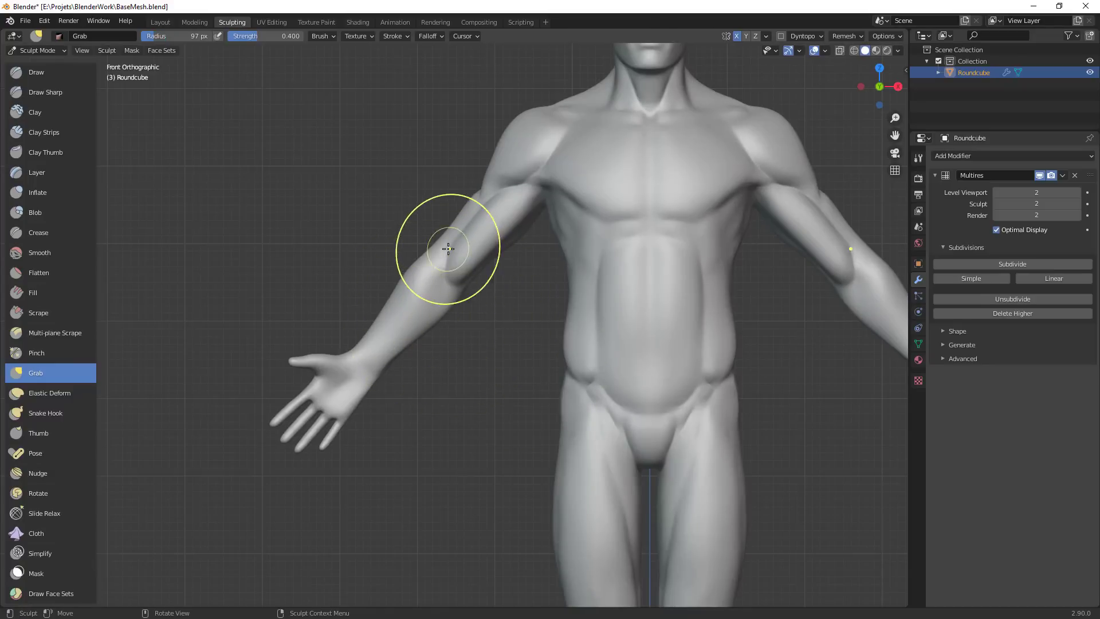
key(f)
click(490, 249)
drag(434, 243, 424, 256)
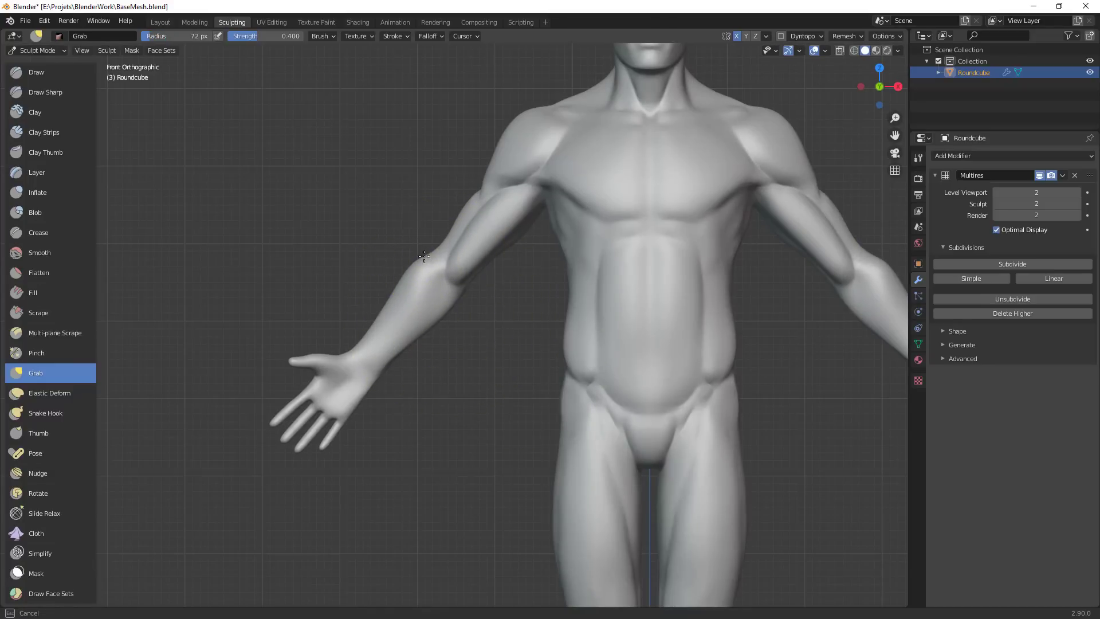
drag(397, 294, 393, 291)
Adjust the inner forearm outline just below the elbow with the Grab brush at 59 px radius
key(f)
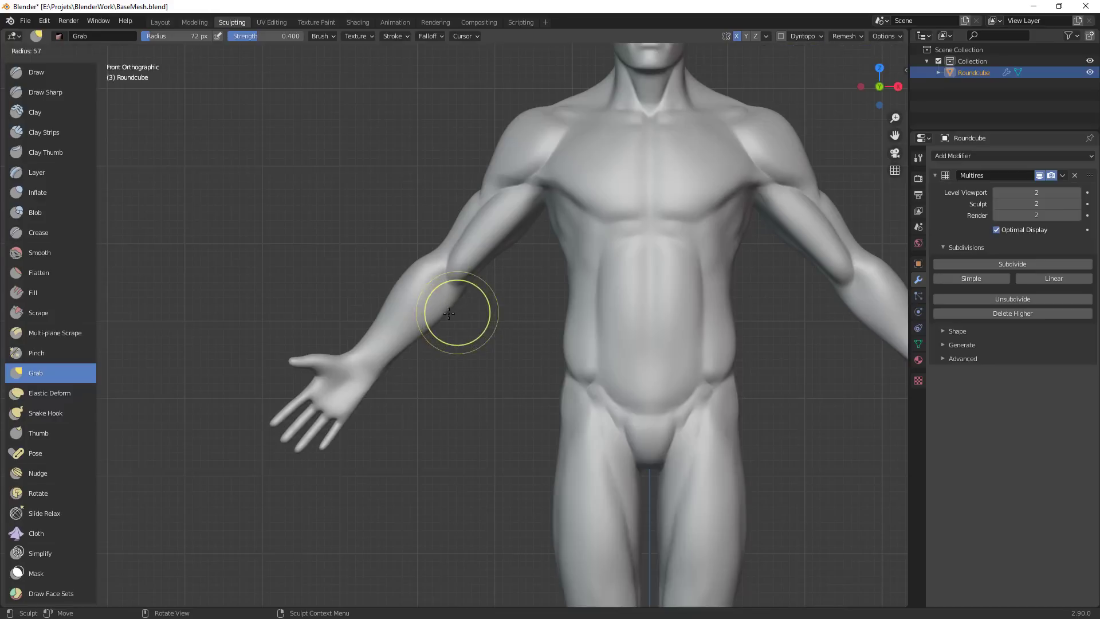
click(491, 313)
drag(445, 315, 446, 321)
click(443, 320)
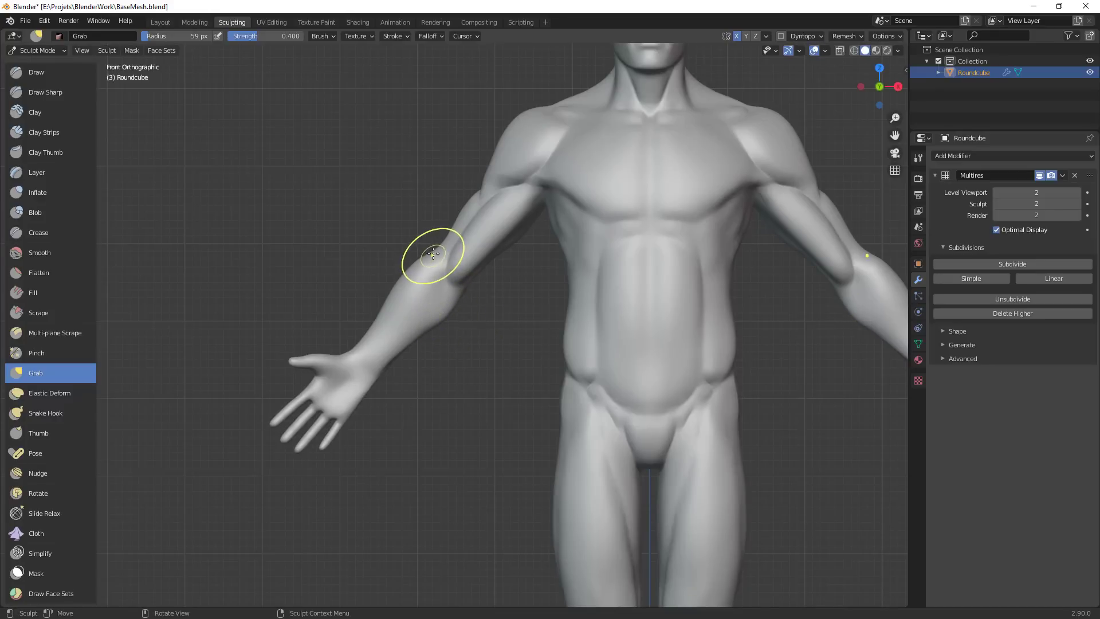
Define the groove beside the biceps on the outer upper arm with Clay Strips at 29 px and Crease at 31 px, strength 0.250
mouse_move(435, 252)
middle_down()
mouse_move(523, 343)
mouse_move(538, 255)
middle_up()
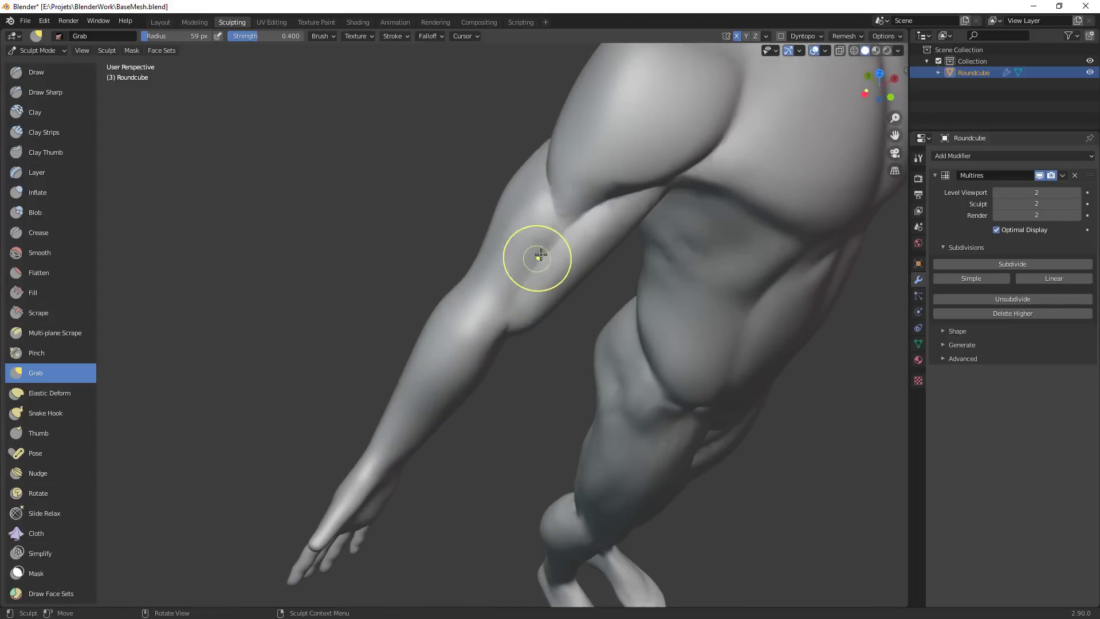
key(c)
key(f)
click(538, 255)
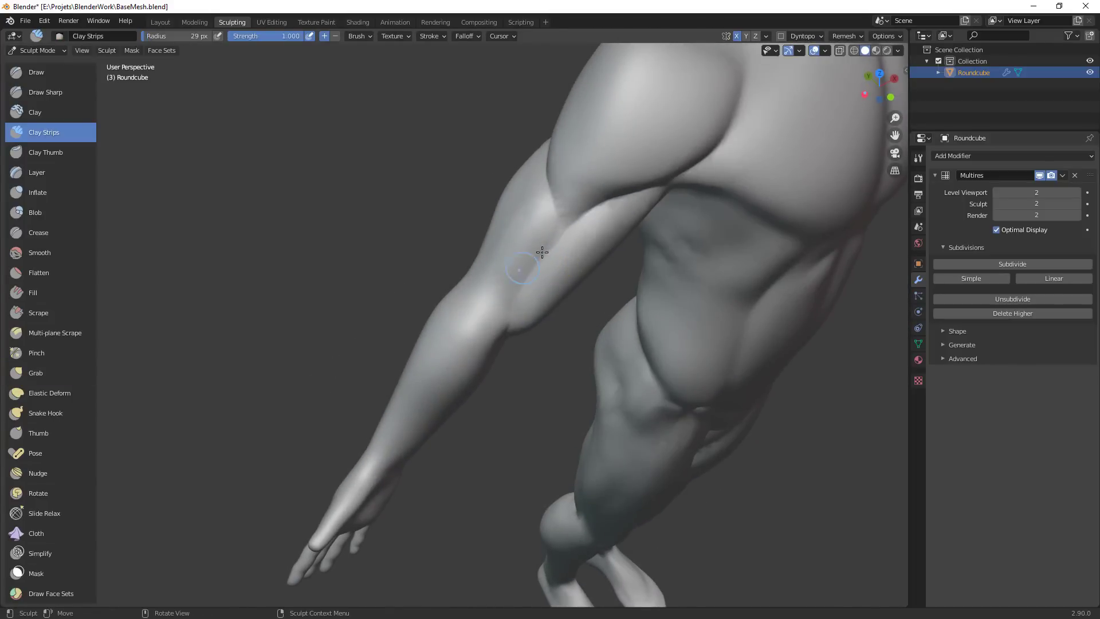
key(shift+c)
key(f)
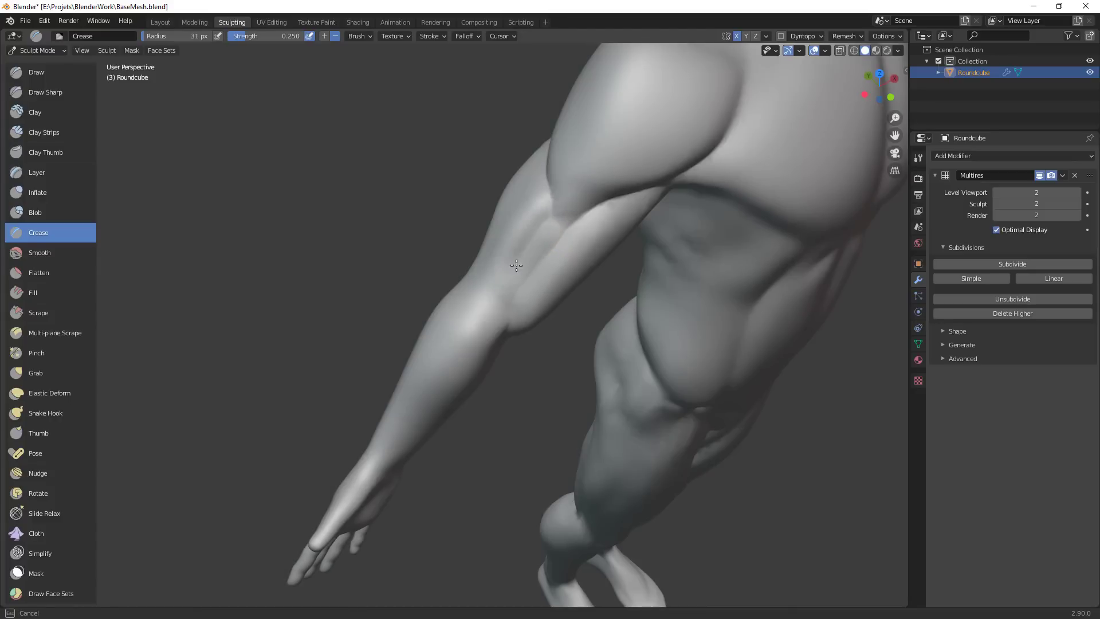
ctrl+middle_drag(620, 288, 638, 370)
ctrl+middle_drag(573, 338, 506, 189)
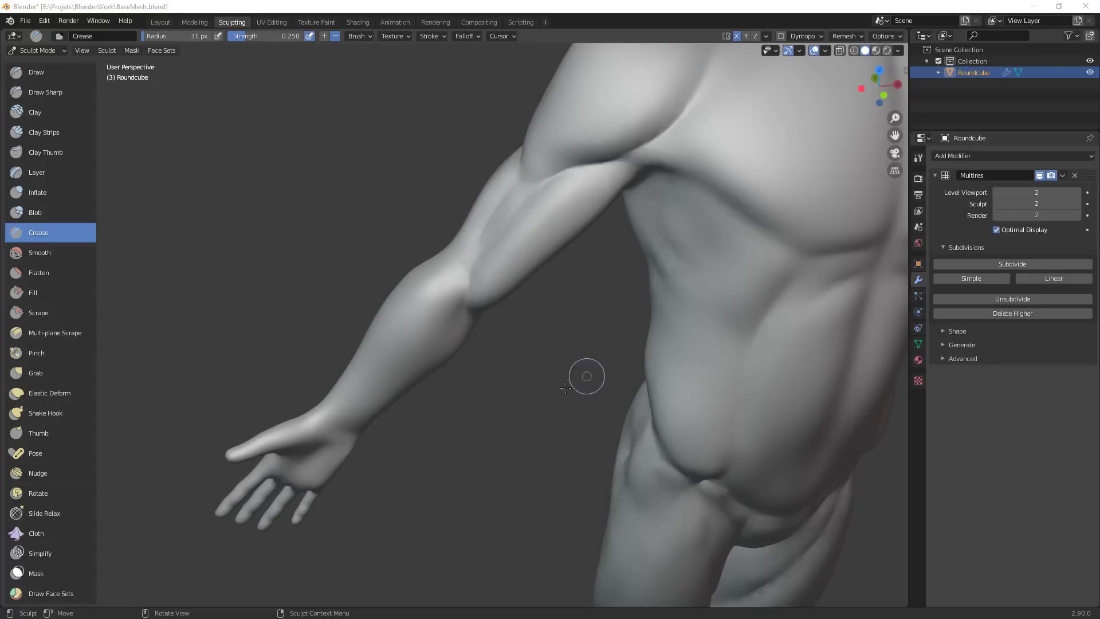
Deepen the creases at the front of the elbow, where the biceps meets the forearm, with the Crease brush at 26 px radius
mouse_move(644, 343)
middle_down()
mouse_move(609, 344)
mouse_move(557, 295)
middle_up()
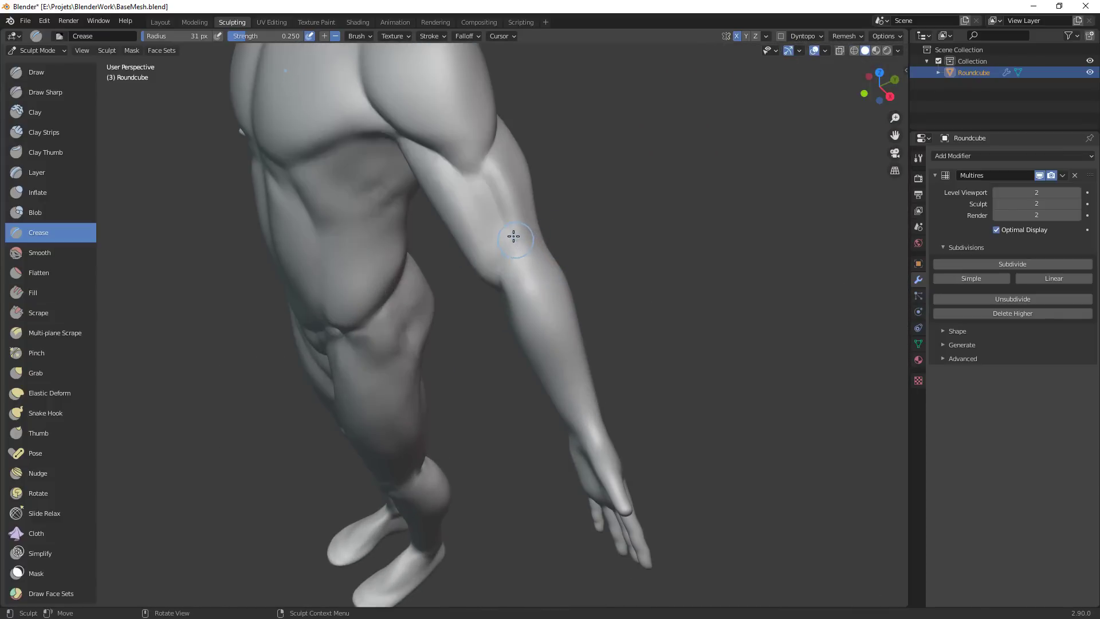
key(c)
key(shift+c)
middle_drag(506, 235, 615, 169)
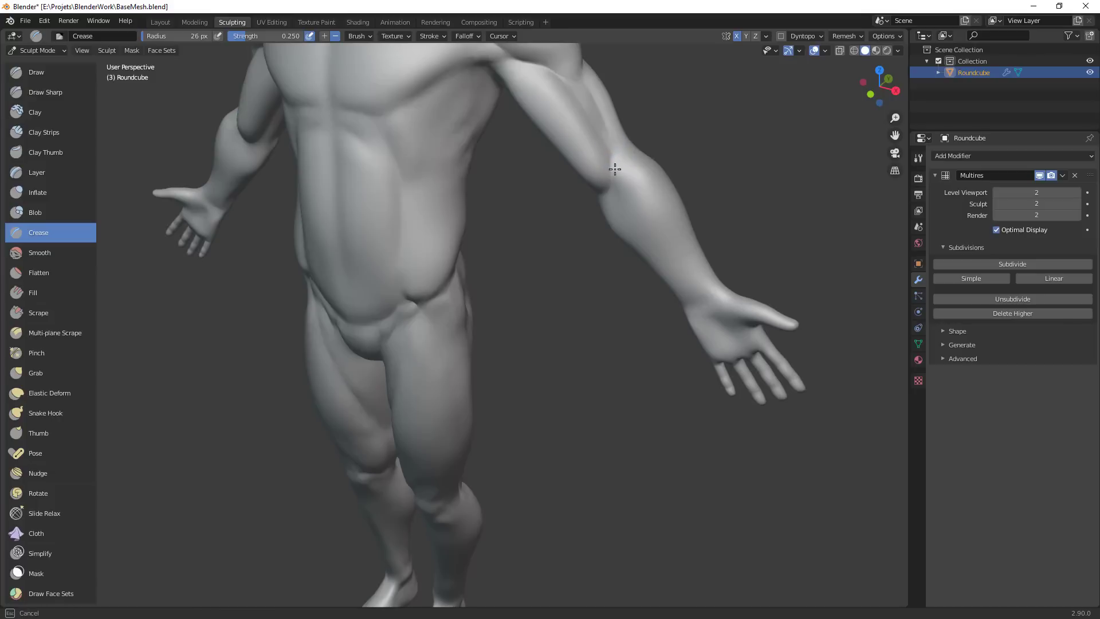
middle_drag(674, 275, 592, 300)
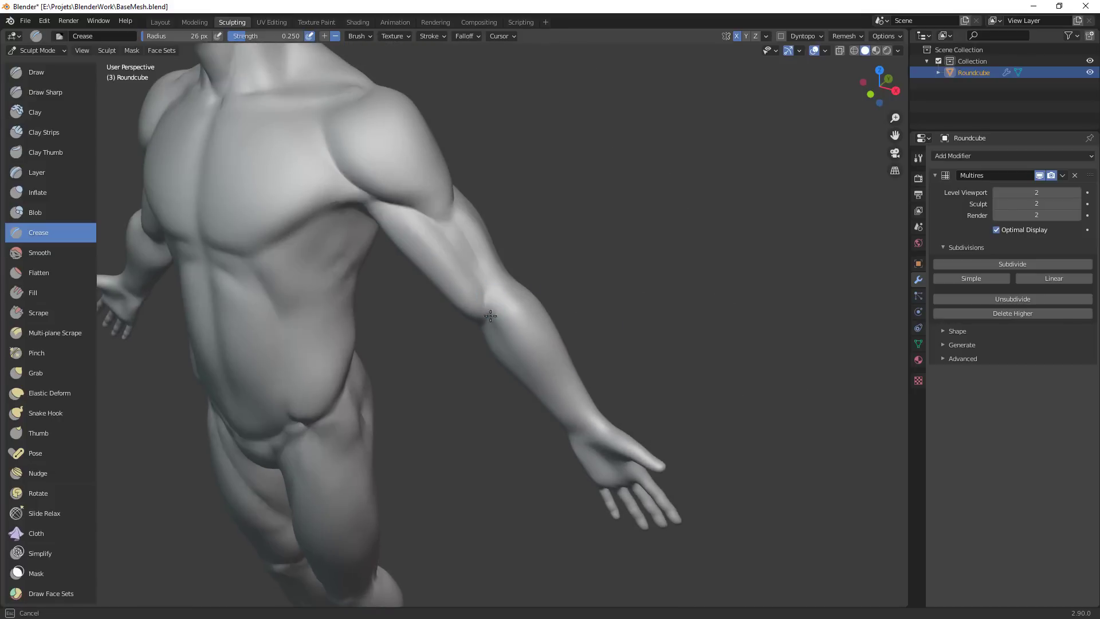
drag(491, 310, 499, 326)
drag(485, 265, 518, 299)
mouse_move(519, 298)
middle_down()
mouse_move(499, 246)
mouse_move(481, 270)
middle_up()
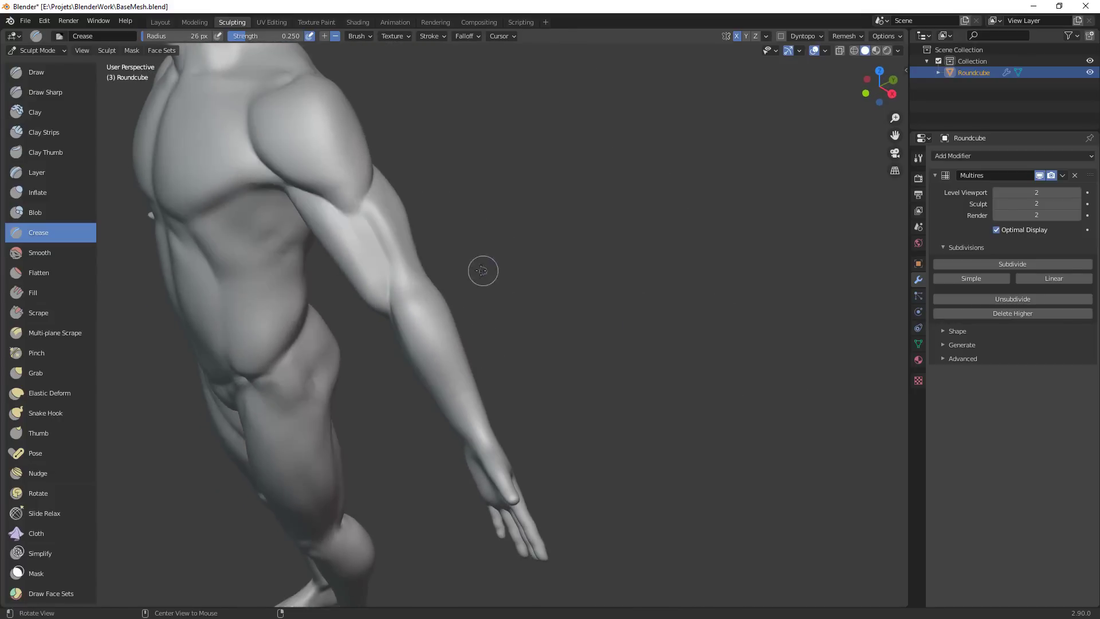
Try to carve a crease from the outer upper arm across the elbow with the Crease brush at 20 px radius
key(f)
click(395, 262)
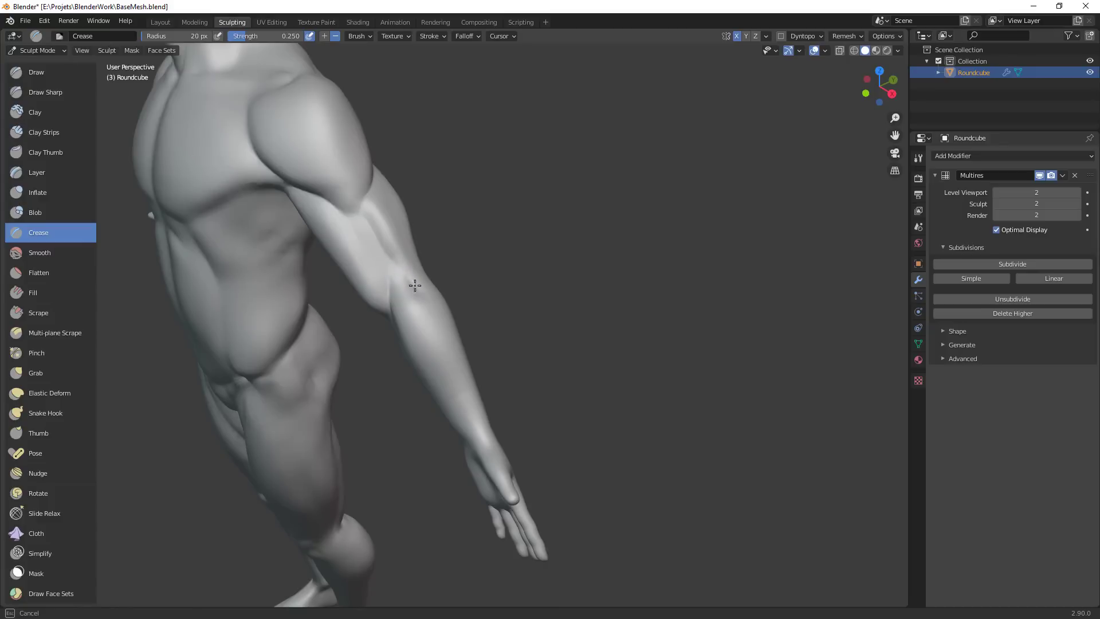
mouse_move(389, 251)
middle_down()
mouse_move(463, 325)
mouse_move(508, 295)
middle_up()
drag(480, 231, 493, 263)
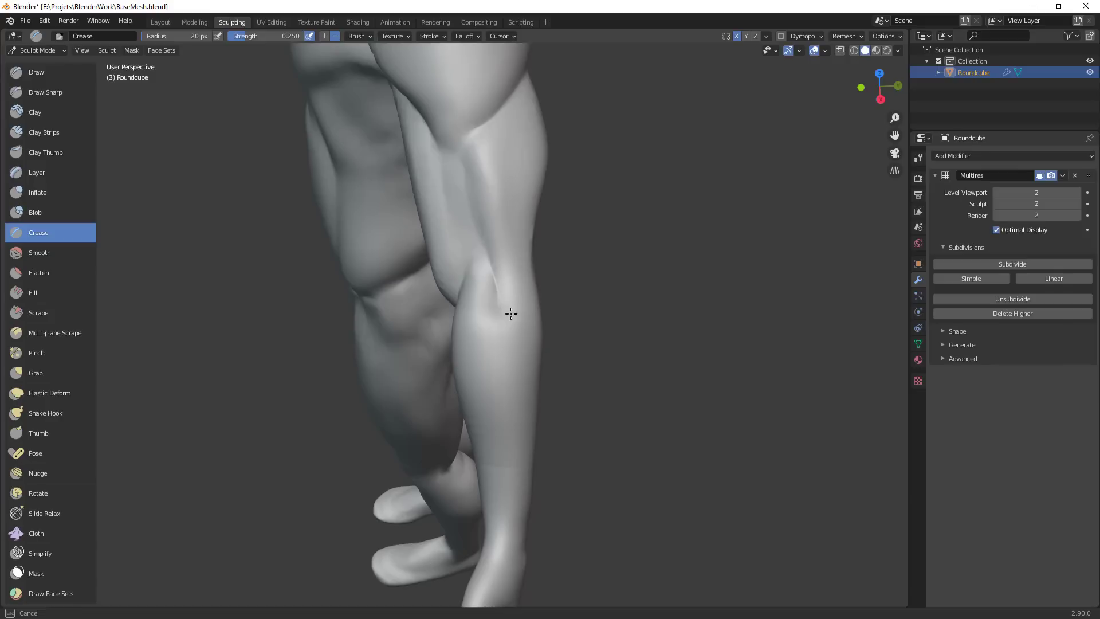
middle_drag(515, 305, 406, 282)
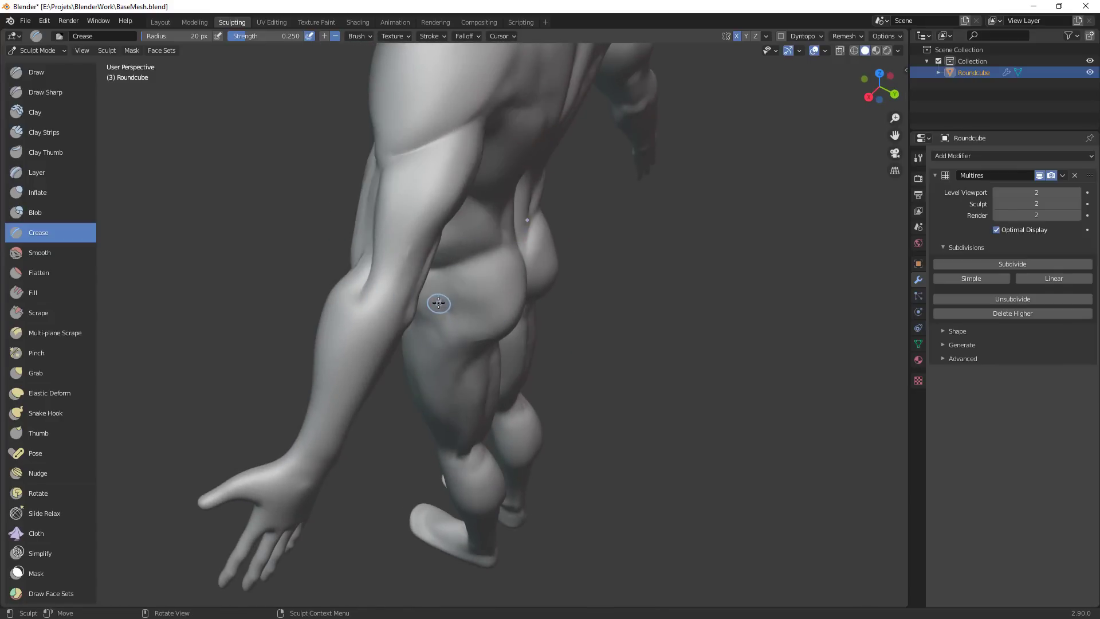
key(ctrl+z)
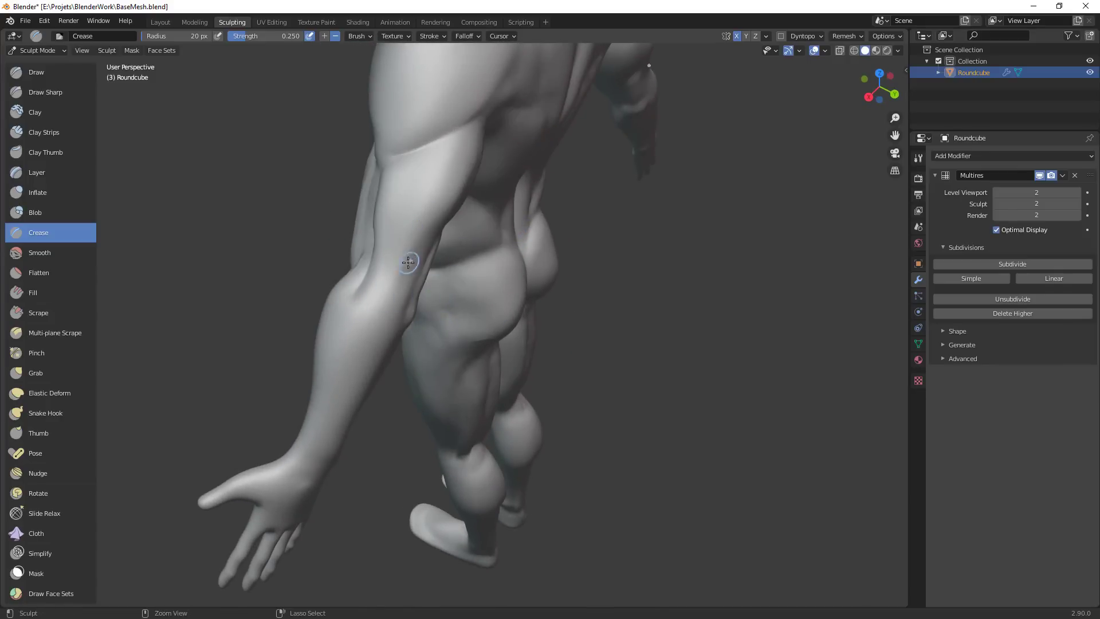
Carve a crease down the outer upper arm and over the elbow into the upper forearm with the Crease brush at 20 px radius
middle_drag(401, 250, 493, 248)
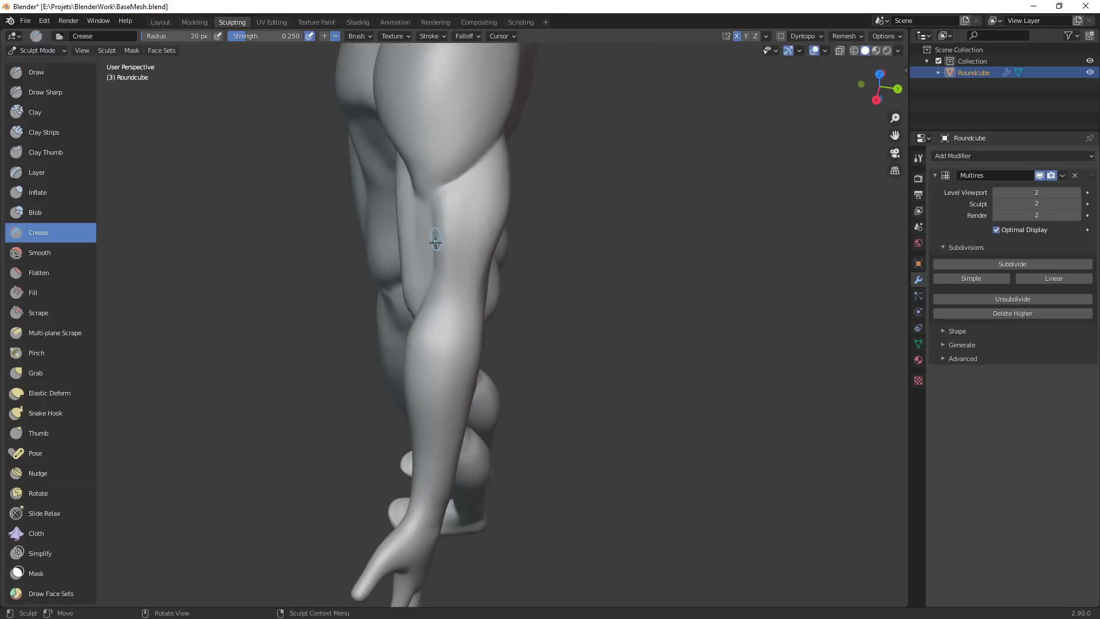
drag(437, 200, 436, 226)
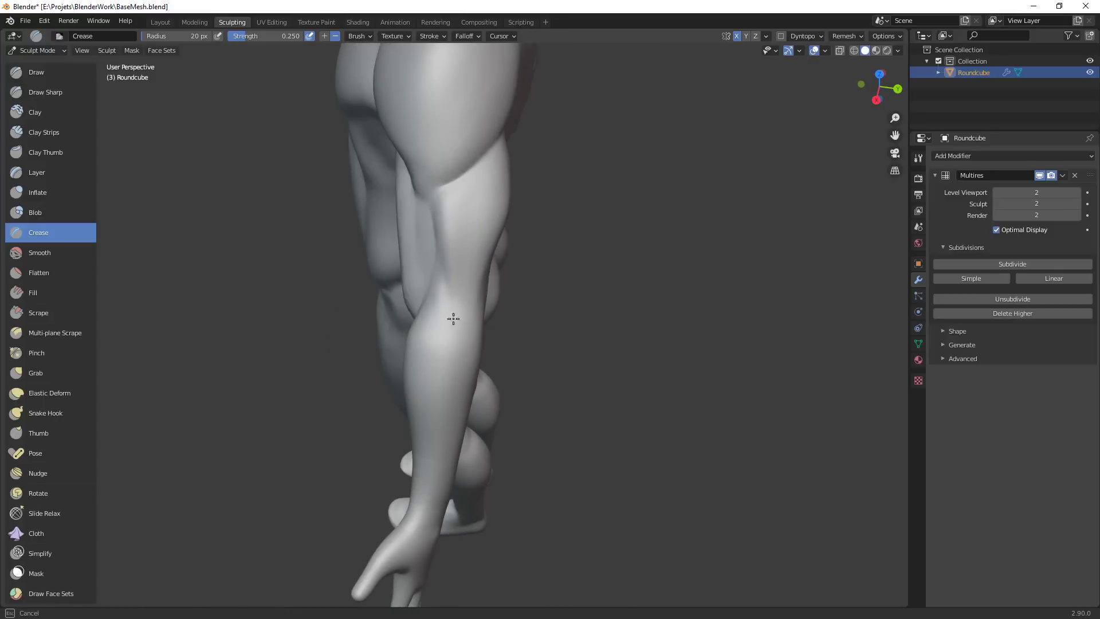
drag(453, 318, 453, 321)
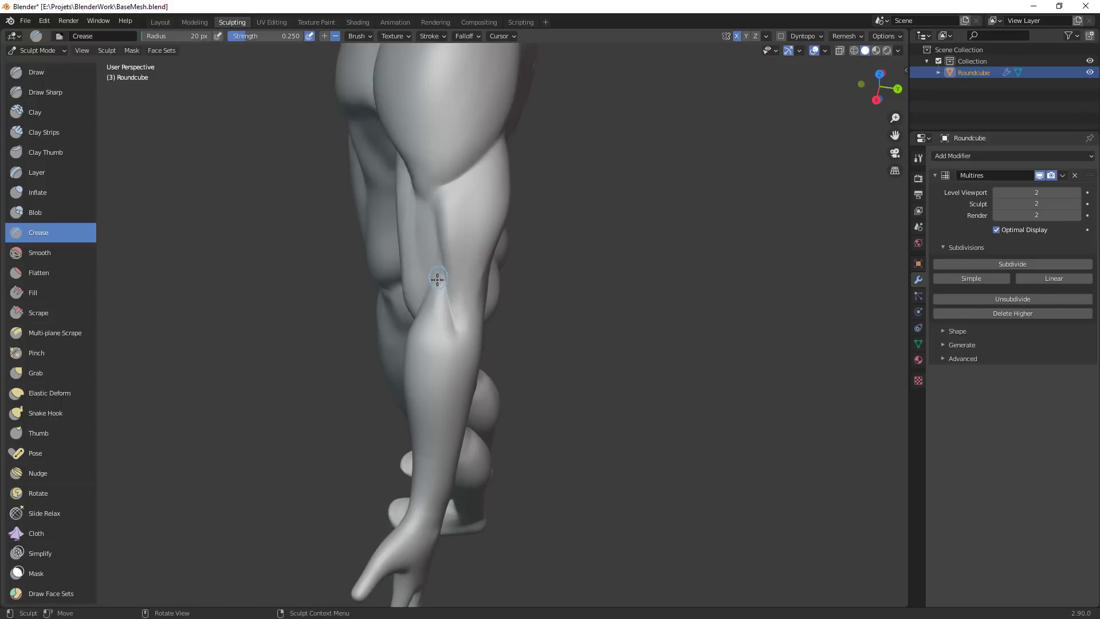
alt+drag(491, 310, 572, 346)
Reshape the elbow and the back of the forearm from behind with the Grab brush at 114 px radius, strength 0.400
middle_drag(573, 347, 428, 265)
key(g)
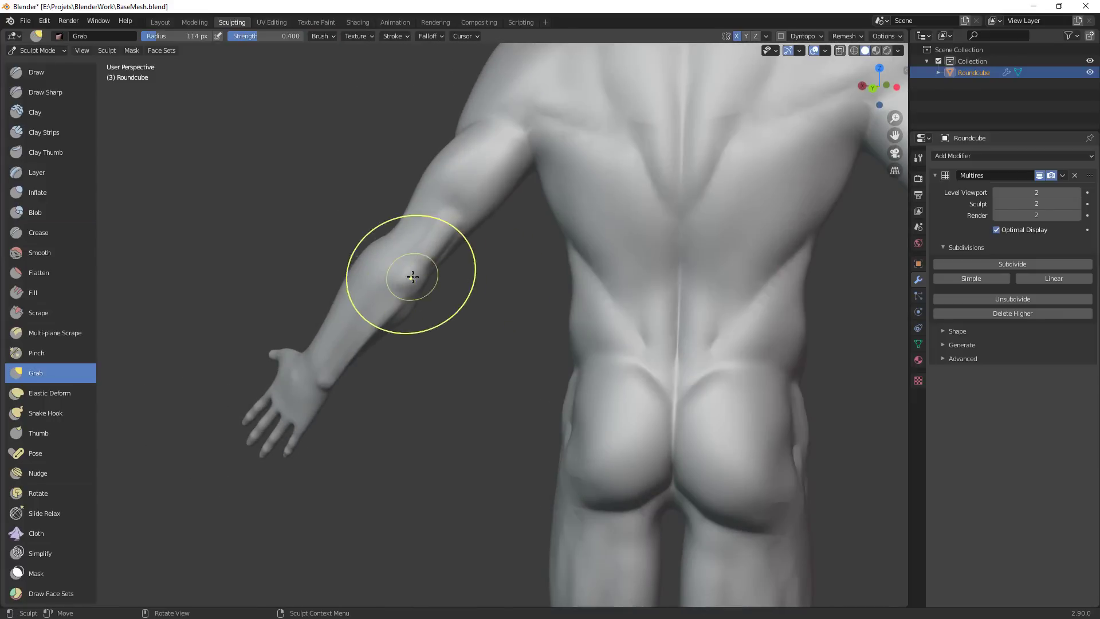
drag(400, 275, 380, 300)
middle_drag(393, 324, 373, 290)
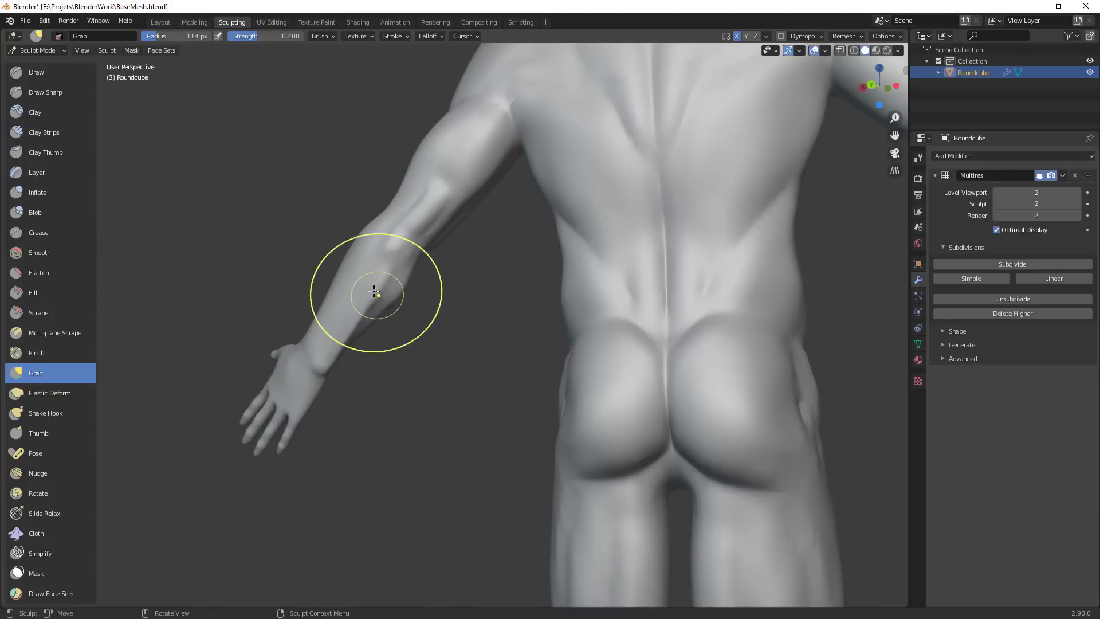
drag(363, 296, 323, 352)
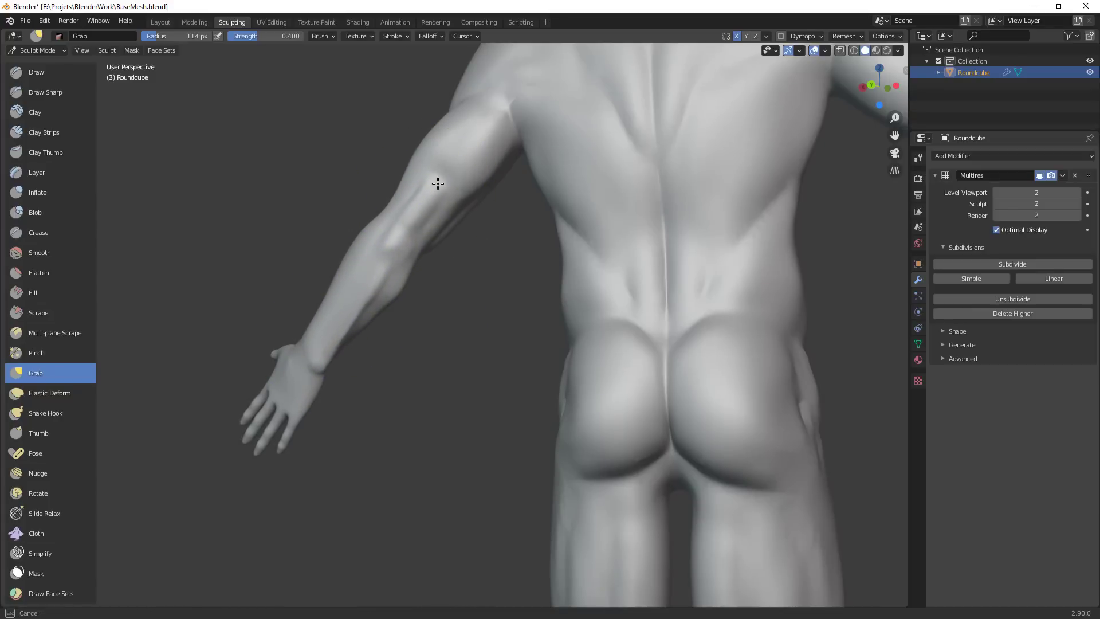
Refine the back of the upper arm and elbow with the Grab brush at 58 px radius
mouse_move(489, 214)
alt+mouse_down()
mouse_move(594, 288)
mouse_move(574, 297)
mouse_move(597, 287)
mouse_move(543, 253)
mouse_move(548, 298)
alt+mouse_up()
key(f)
click(536, 251)
key(f)
click(599, 286)
key(f)
click(542, 271)
middle_drag(575, 310, 539, 290)
mouse_move(537, 258)
mouse_down()
mouse_move(532, 268)
mouse_move(524, 258)
mouse_move(560, 211)
mouse_move(557, 176)
mouse_move(581, 163)
mouse_up()
key(bracketright)
mouse_move(598, 227)
middle_down()
mouse_move(623, 250)
mouse_move(573, 232)
middle_up()
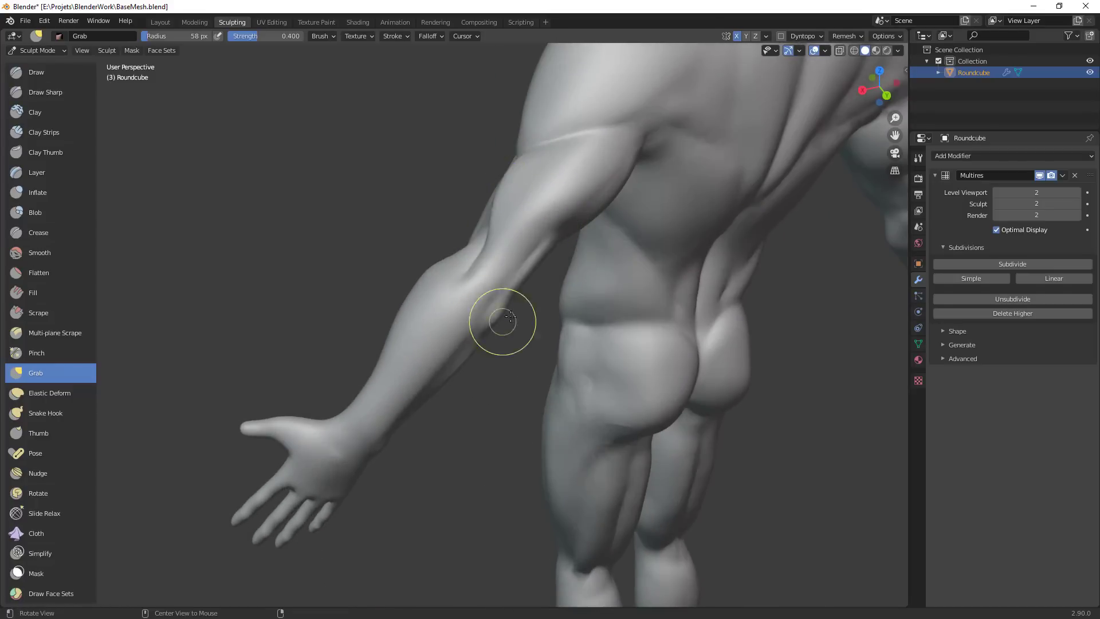
Carve a crease from the outer elbow down the upper forearm with the Crease brush at 24 px radius, strength 0.250
middle_drag(509, 305, 498, 270)
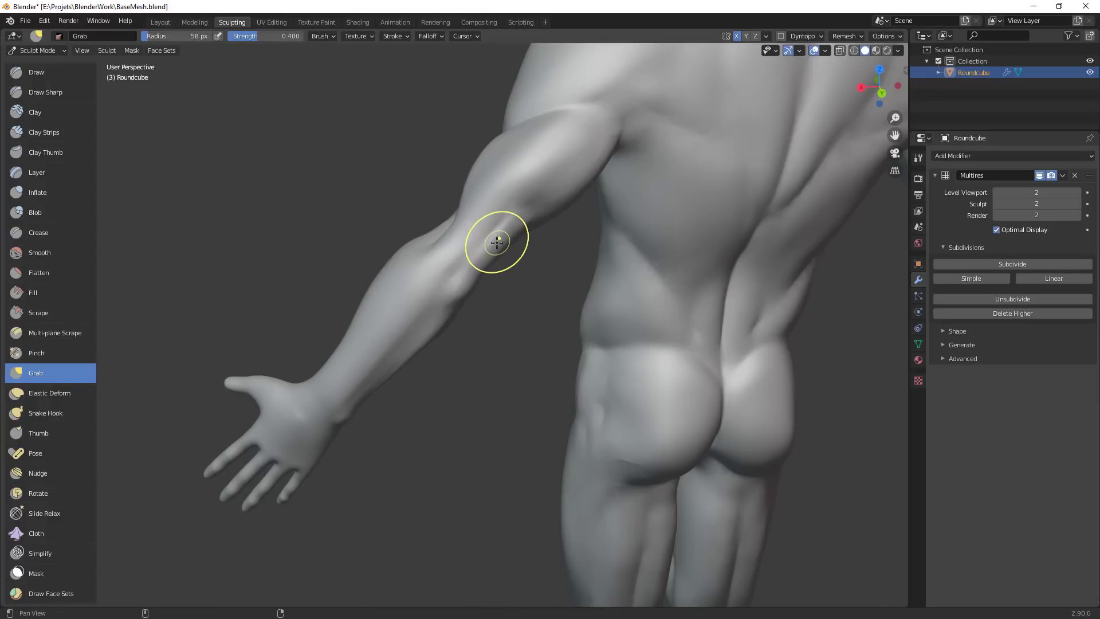
key(shift+c)
middle_drag(463, 235, 489, 276)
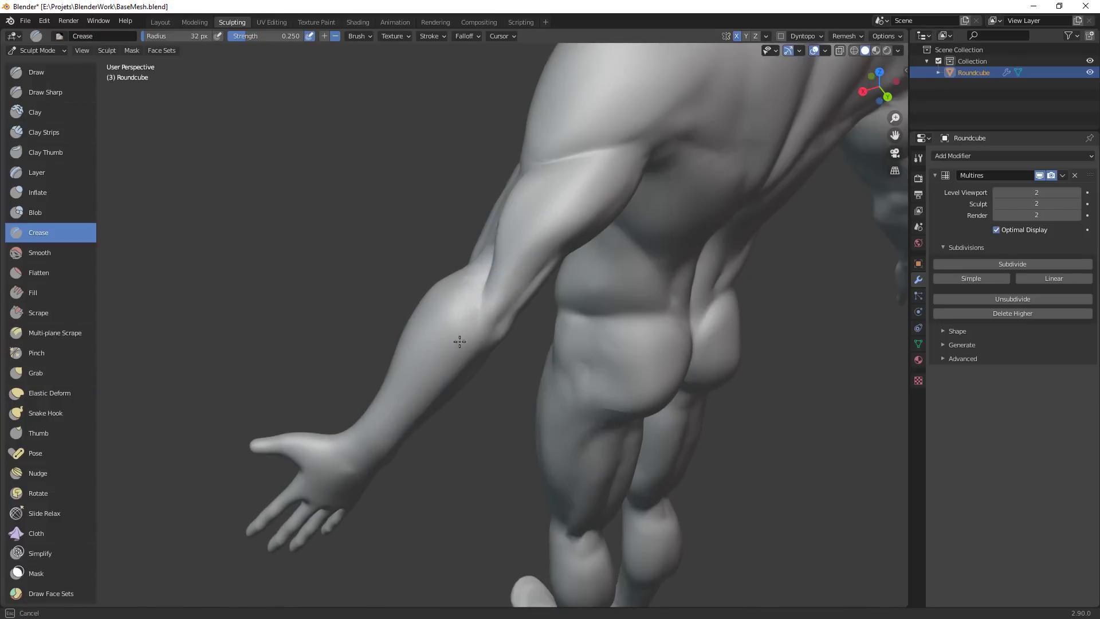
middle_drag(460, 342, 592, 270)
key(f)
click(563, 277)
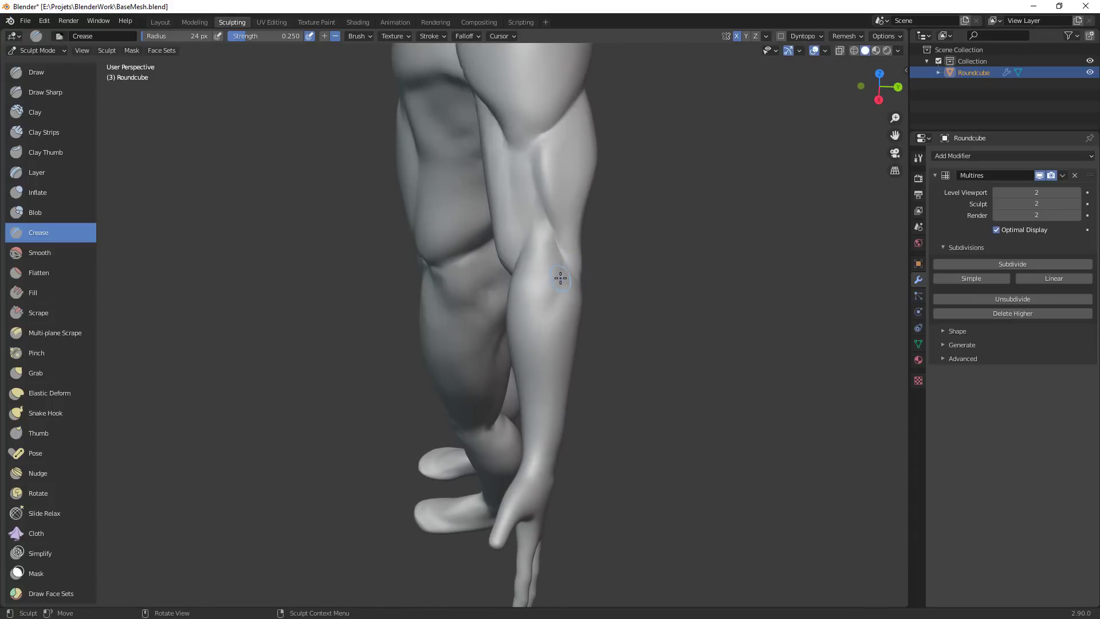
middle_drag(561, 300, 569, 254)
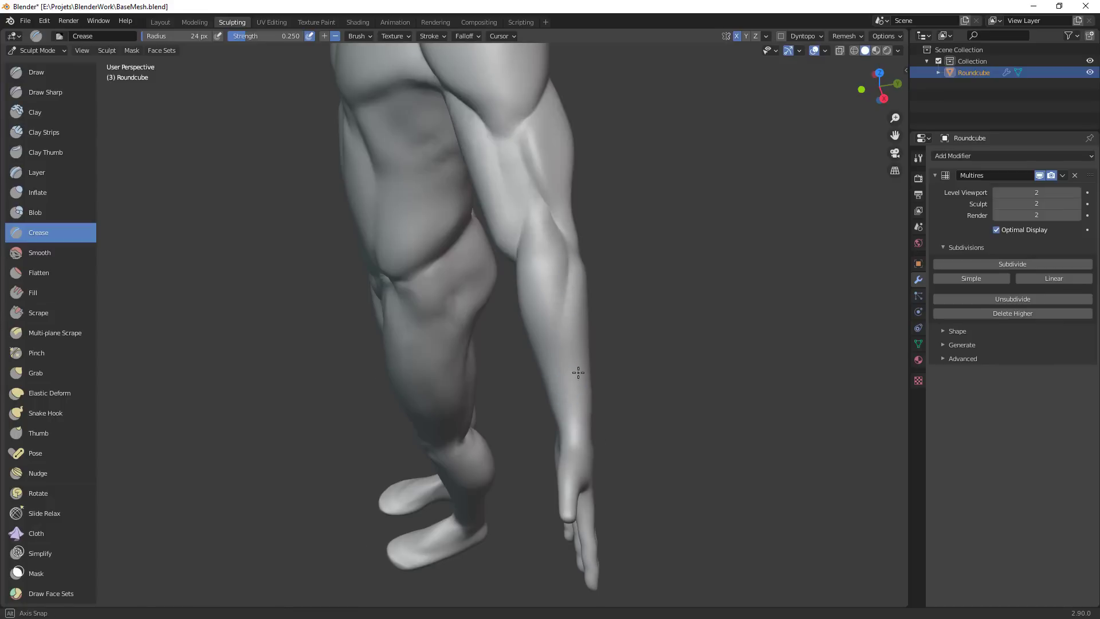
middle_drag(578, 373, 566, 278)
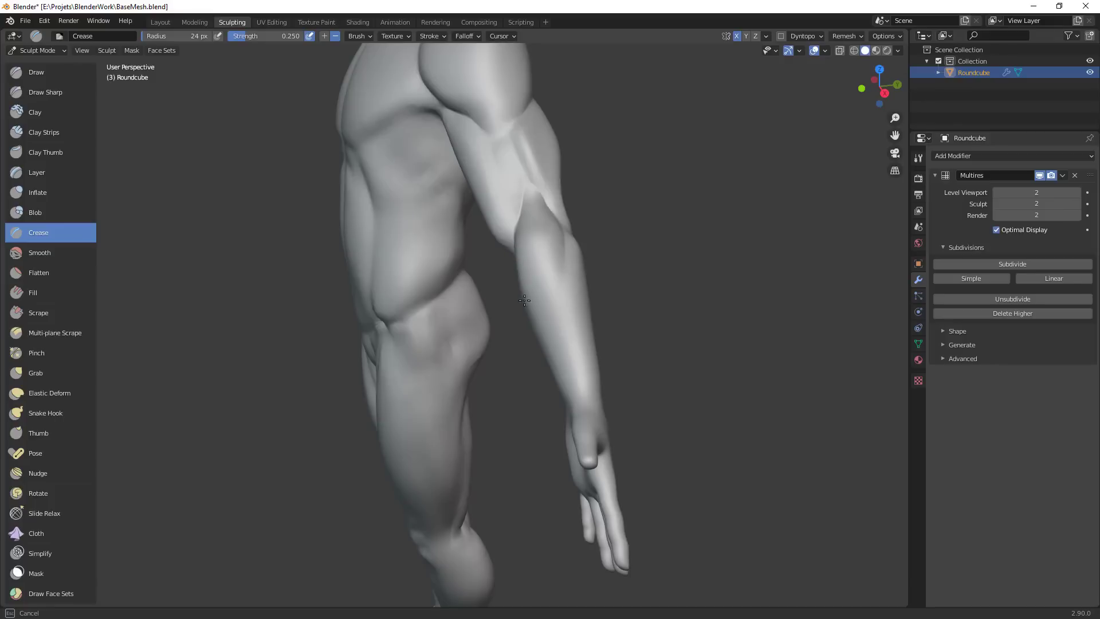
middle_drag(573, 335, 568, 318)
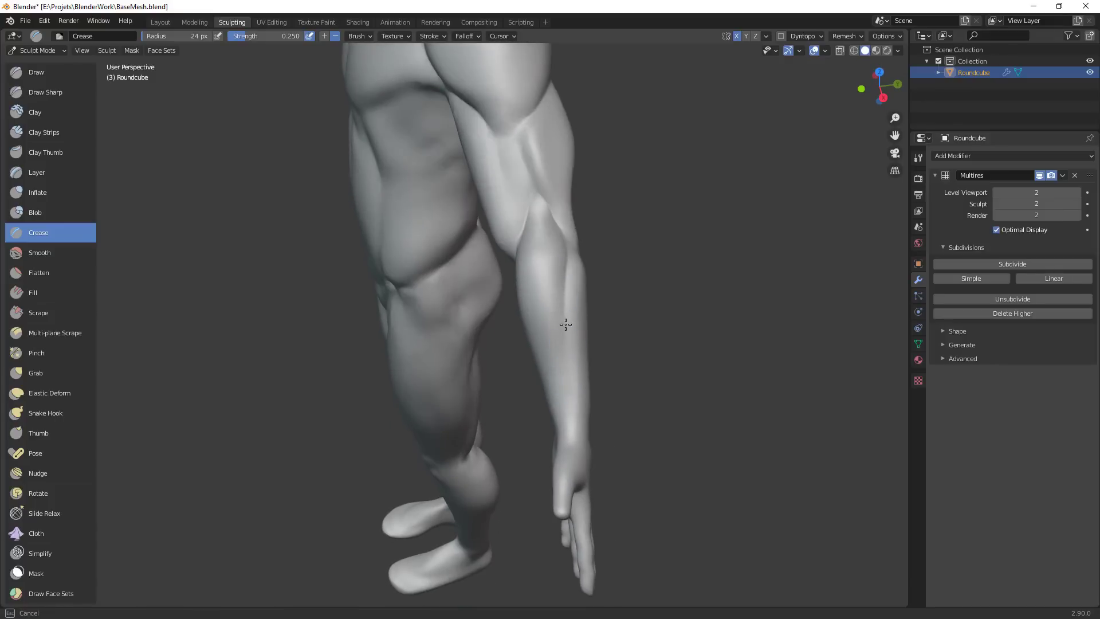
middle_drag(556, 431, 619, 298)
Extend the outer forearm crease toward the wrist with the Crease brush at 19 px radius
key(f)
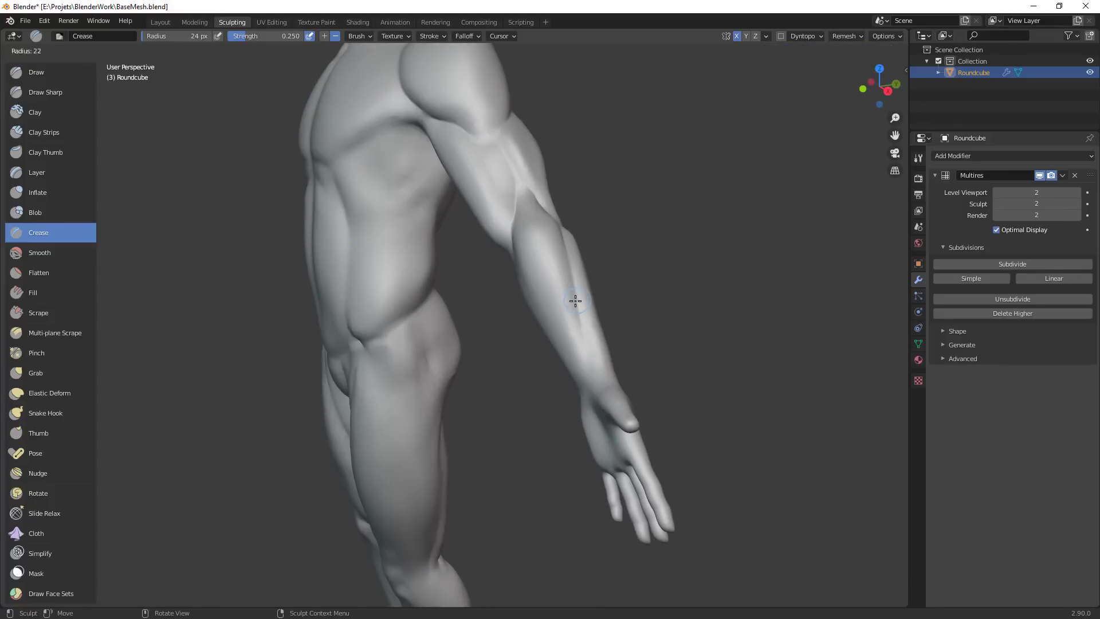
click(574, 302)
mouse_move(576, 289)
mouse_down()
mouse_move(585, 367)
mouse_move(618, 338)
mouse_up()
middle_drag(617, 336, 589, 359)
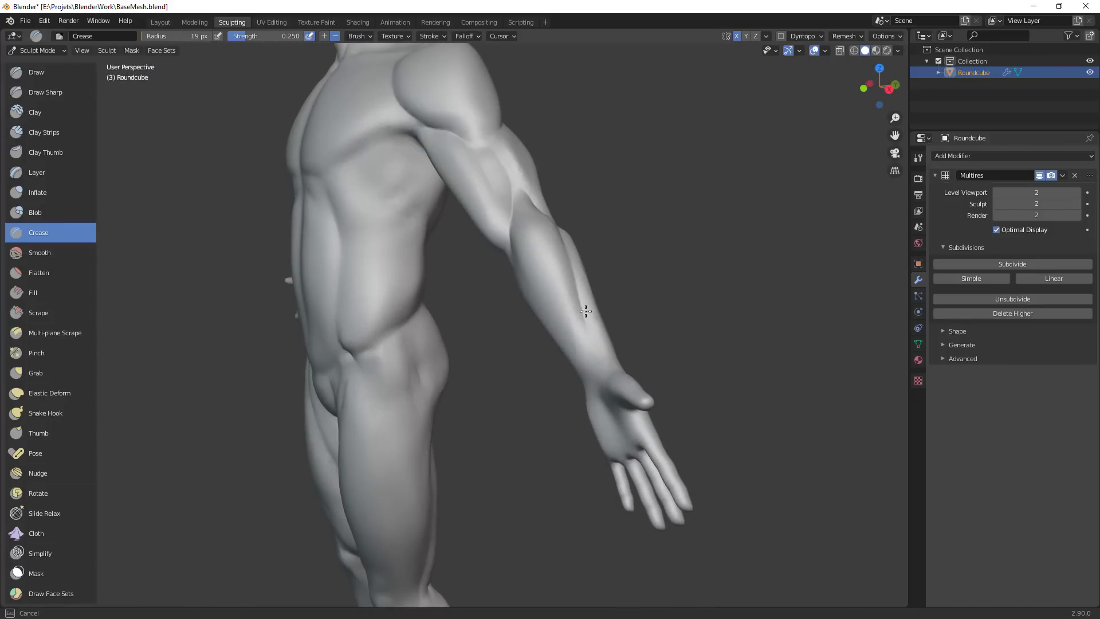
Deepen the muscle separation along the outer forearm with the Crease brush at 22 px radius
mouse_move(579, 306)
middle_down()
mouse_move(585, 326)
mouse_move(562, 277)
middle_up()
key(bracketright)
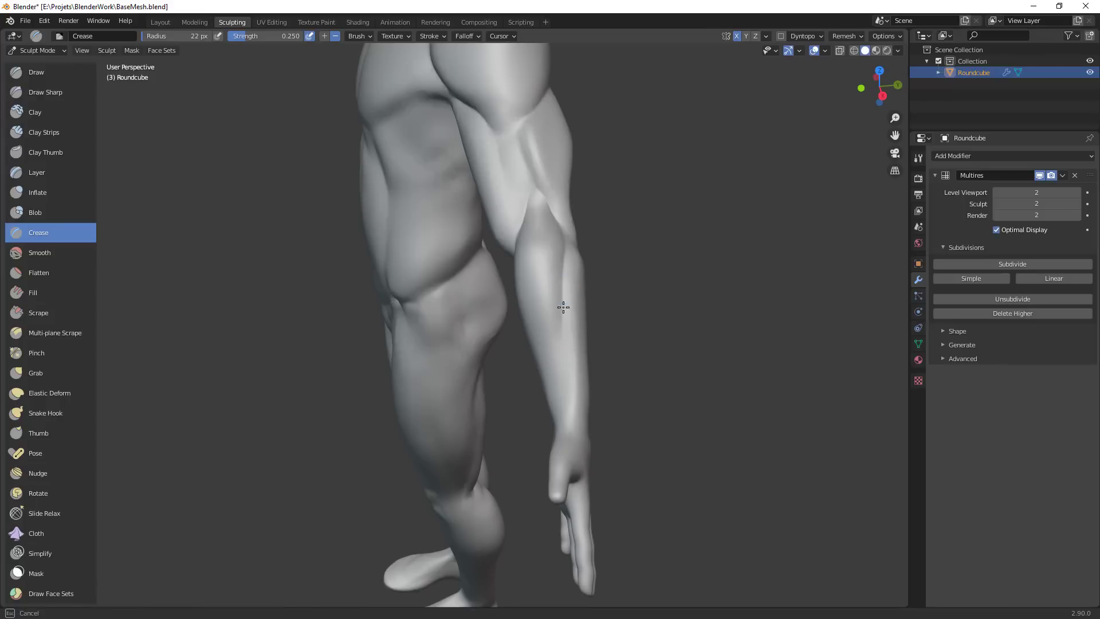
drag(560, 318, 573, 345)
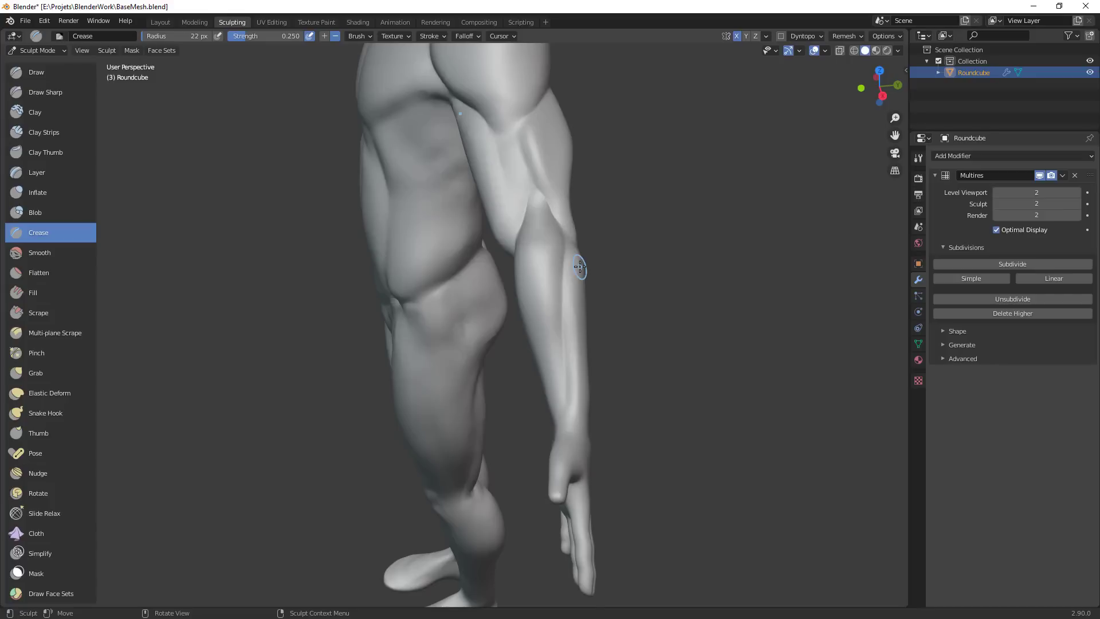
shift+middle_drag(607, 421, 689, 361)
shift+middle_drag(626, 249, 659, 345)
ctrl+middle_drag(659, 345, 600, 272)
drag(473, 255, 473, 256)
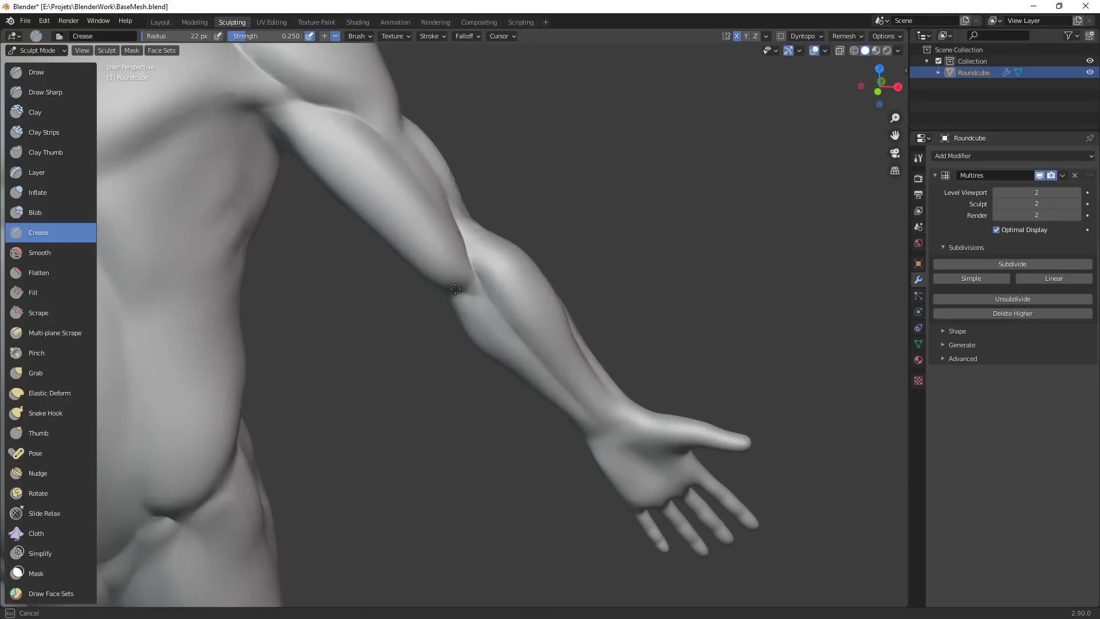
Reshape the outer elbow and upper forearm from behind with the Grab brush at 86 px radius, strength 0.400
ctrl+middle_drag(455, 288, 610, 427)
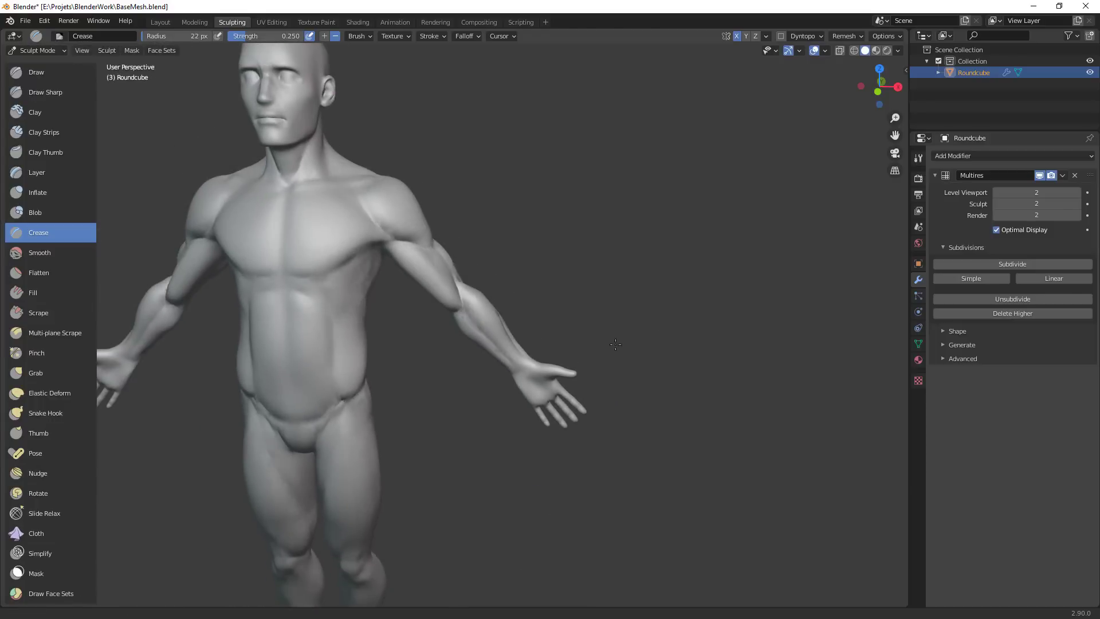
mouse_move(615, 345)
middle_down()
mouse_move(642, 341)
mouse_move(609, 303)
mouse_move(631, 326)
mouse_move(659, 268)
mouse_move(687, 338)
middle_up()
key(g)
key(f)
click(612, 317)
mouse_move(693, 390)
middle_down()
mouse_move(569, 399)
mouse_move(482, 379)
mouse_move(464, 343)
mouse_move(604, 345)
mouse_move(572, 339)
middle_up()
key(f)
click(572, 337)
drag(529, 340, 521, 339)
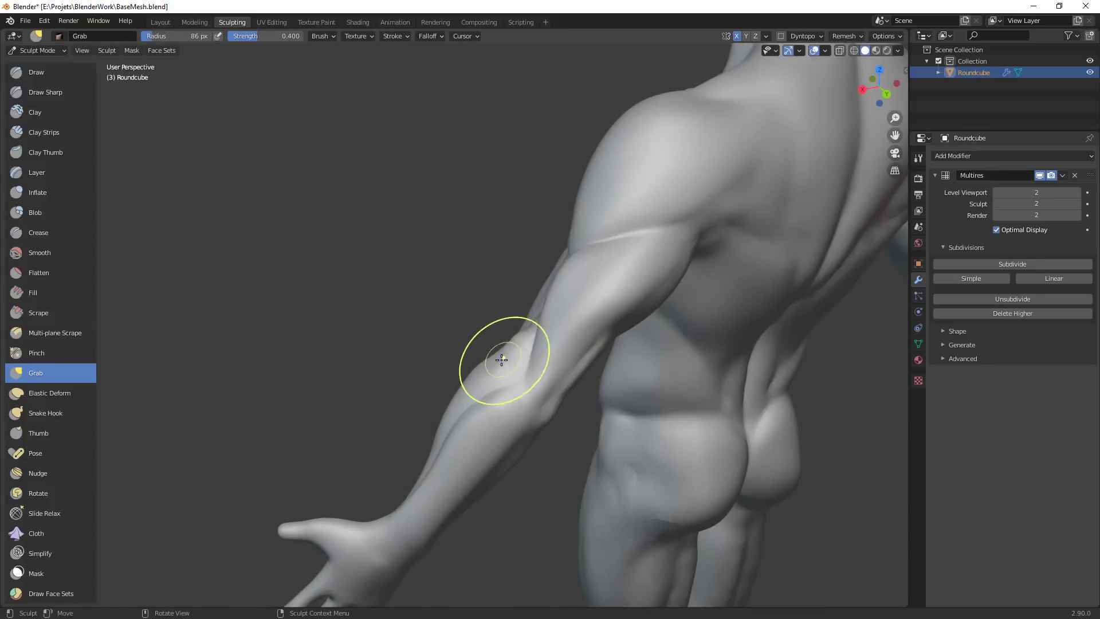
Refine the outer lower upper arm where it meets the forearm with the Grab brush at 57 px radius
click(501, 359)
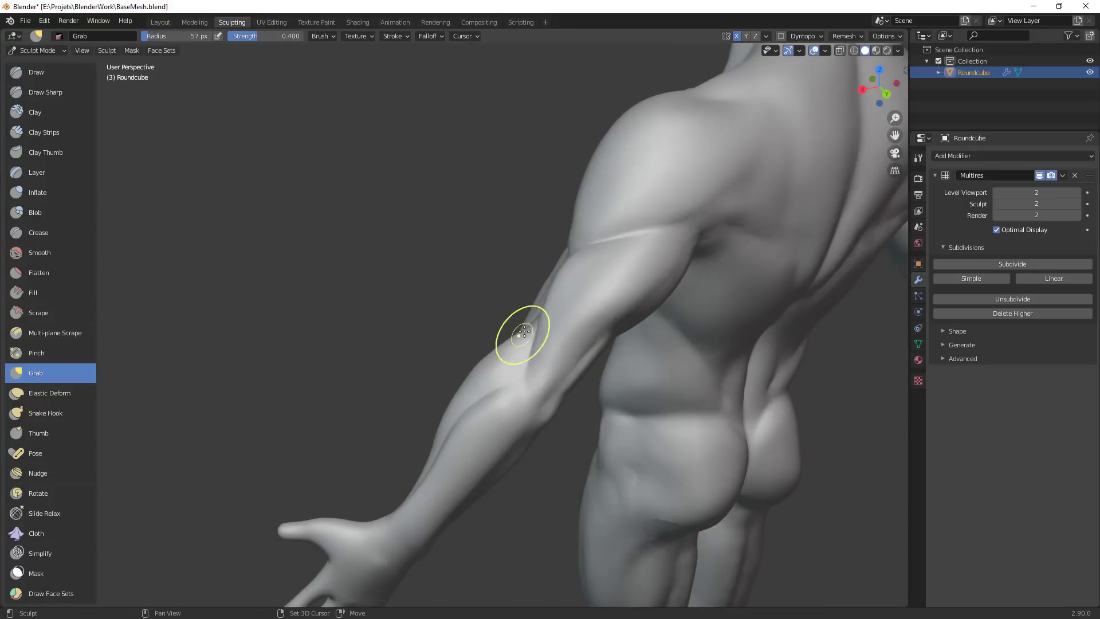
middle_drag(498, 388, 584, 324)
scroll(584, 324, up, 2)
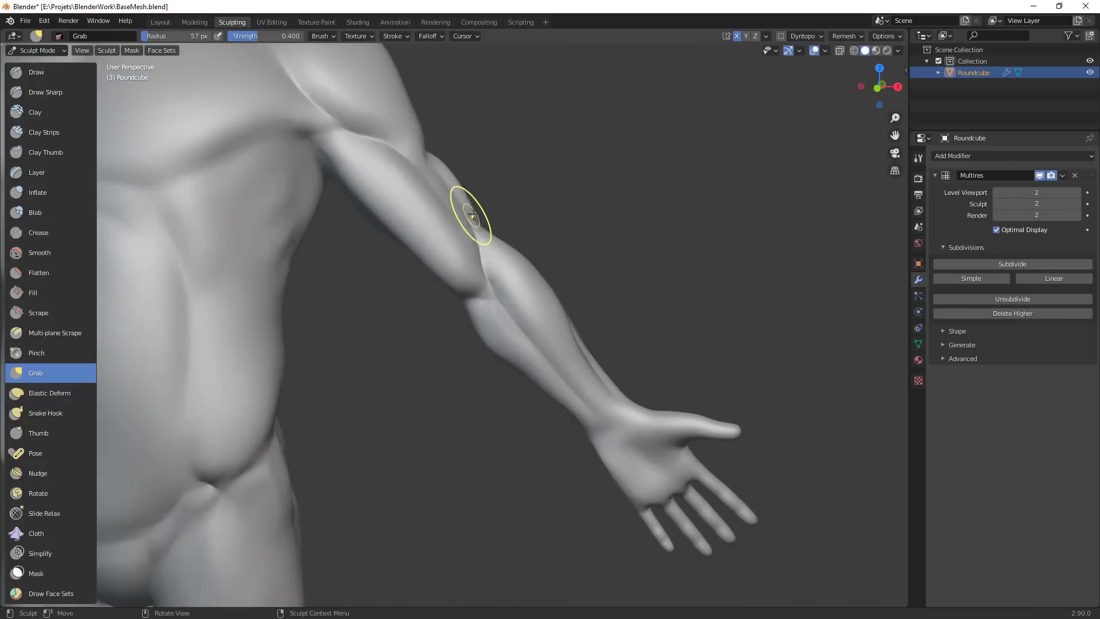
middle_drag(467, 212, 484, 223)
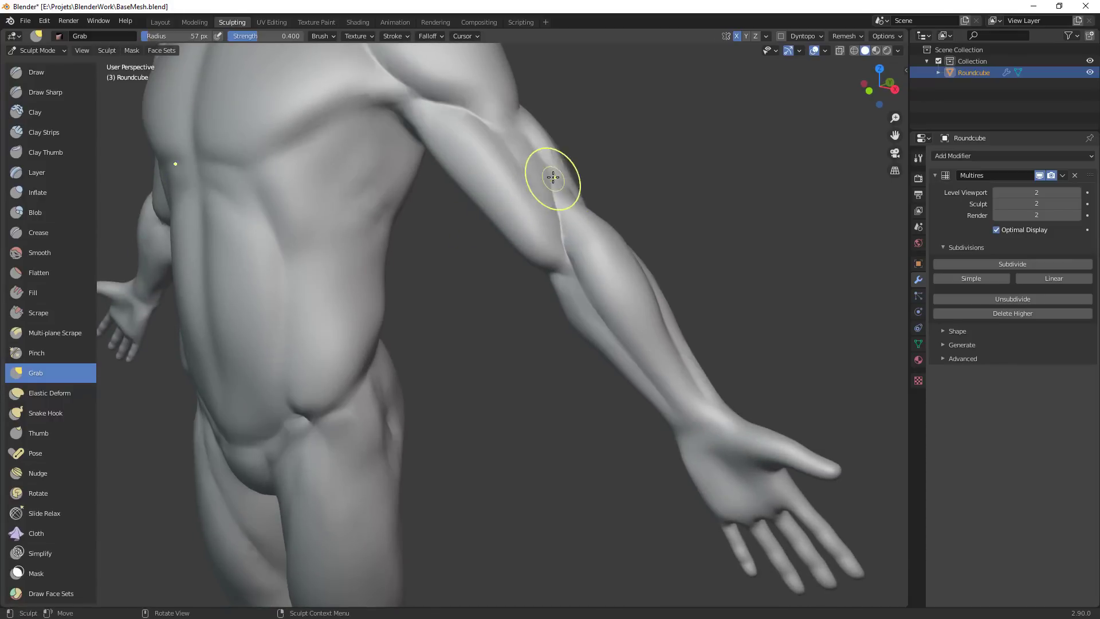
drag(545, 172, 579, 197)
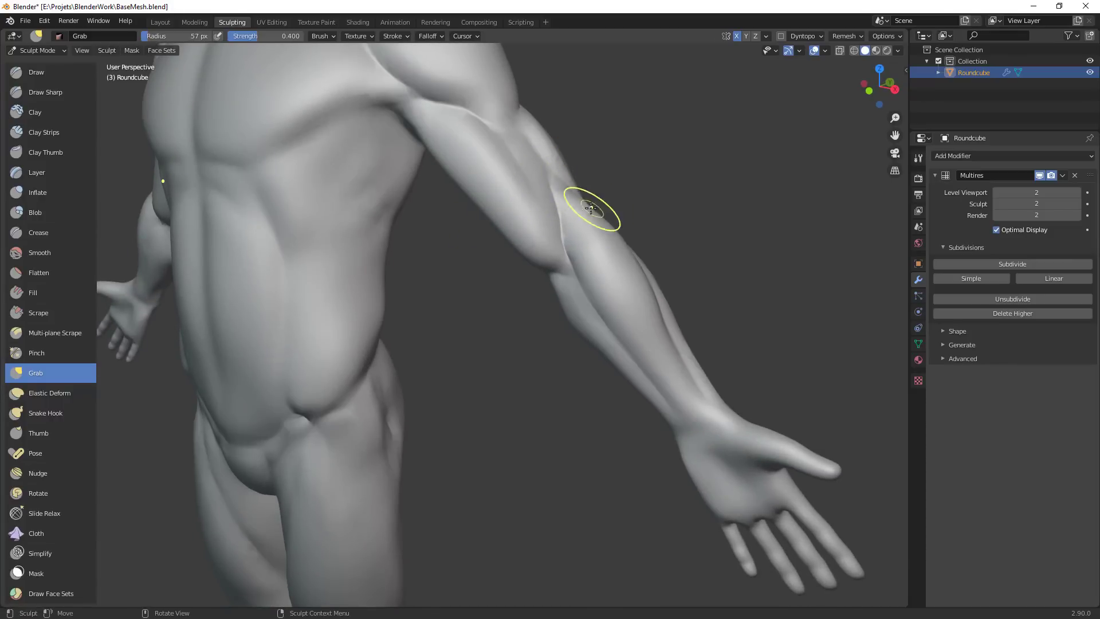
Reshape the inner forearm below the elbow with the Grab brush at 83 px radius, and adjust the outer forearm near the wrist
alt+drag(623, 228, 668, 211)
mouse_move(668, 211)
alt+shift+mouse_down()
mouse_move(510, 298)
mouse_move(468, 284)
mouse_move(500, 302)
alt+shift+mouse_up()
key(f)
click(516, 290)
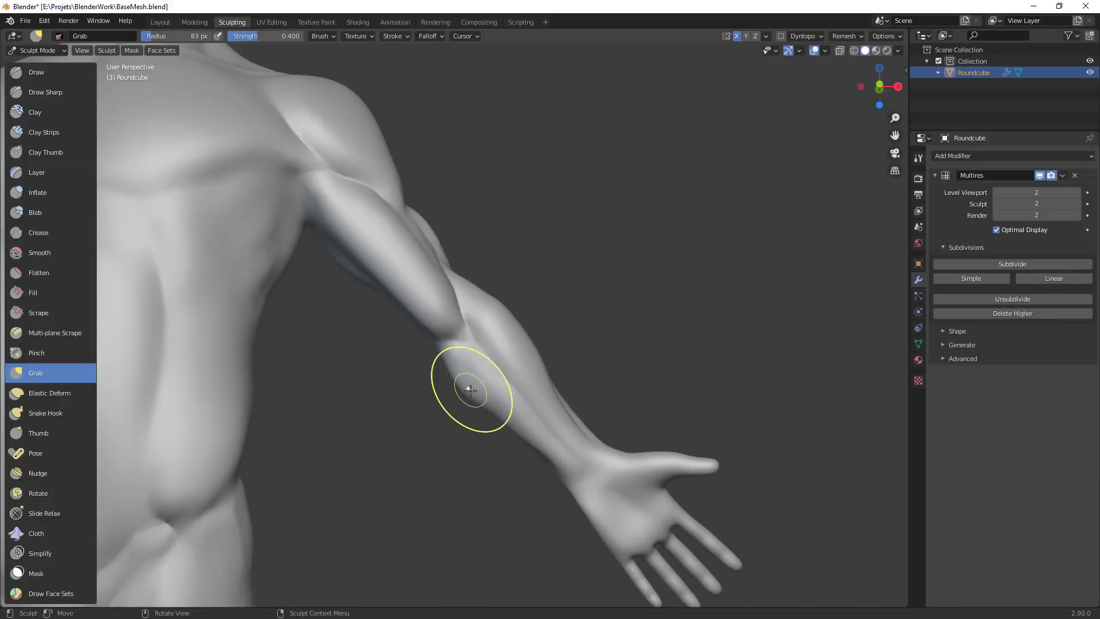
drag(467, 386, 509, 421)
key(f)
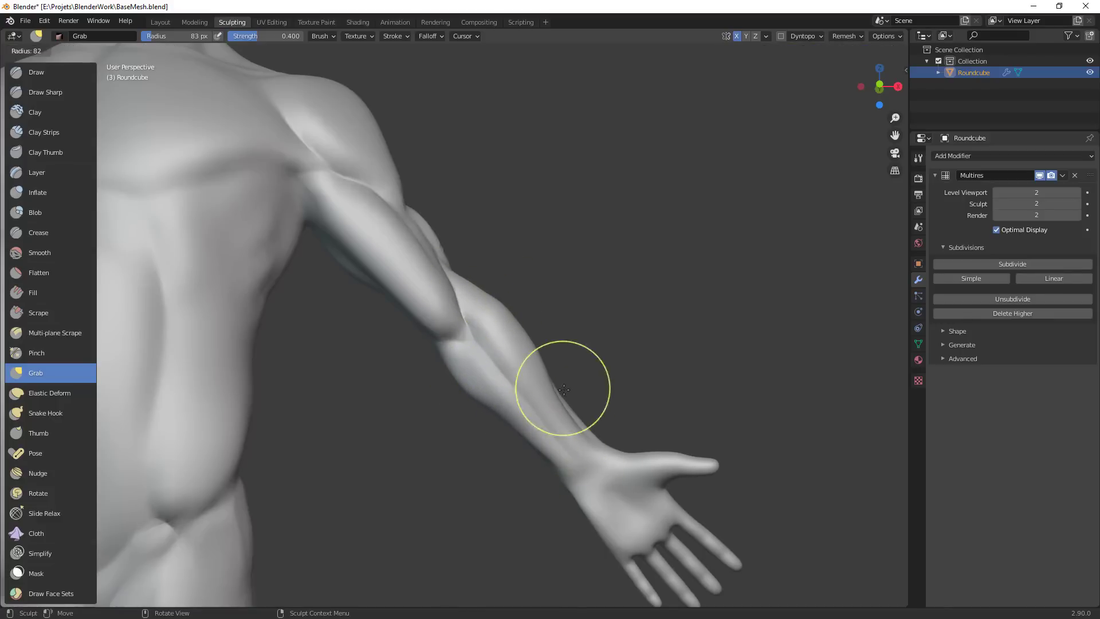
click(626, 388)
drag(579, 393, 570, 415)
Reshape the back of the forearm down to the wrist with the Grab brush at 90 px radius, then 104 px
mouse_move(549, 415)
middle_down()
mouse_move(595, 369)
mouse_move(492, 401)
mouse_move(386, 462)
mouse_move(431, 350)
middle_up()
key(f)
click(478, 323)
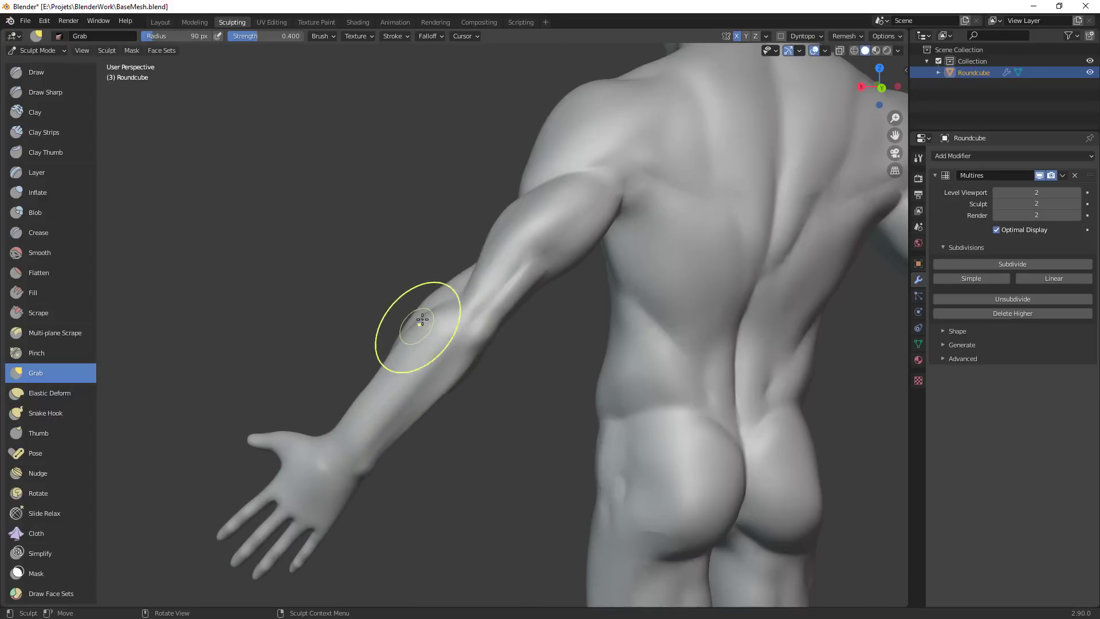
drag(419, 312, 422, 317)
drag(377, 375, 380, 379)
drag(340, 431, 332, 440)
alt+drag(538, 404, 496, 395)
key(f)
click(505, 395)
middle_drag(382, 362, 381, 346)
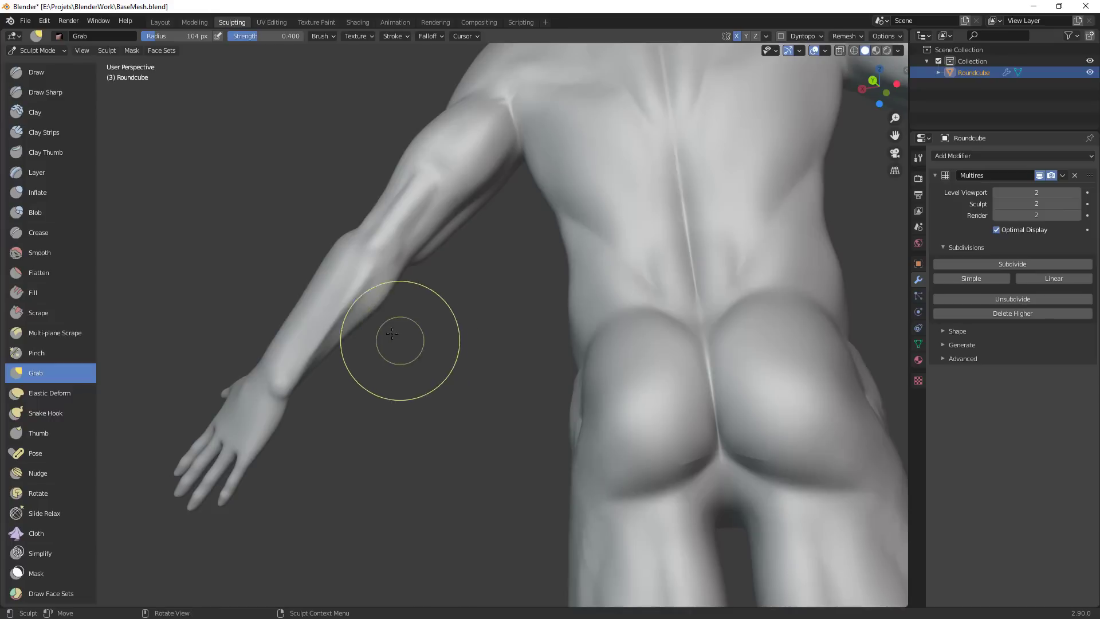
Build up the muscles along the back and underside of the forearm with the Clay Strips brush at 29 px radius, strength 1.000
key(c)
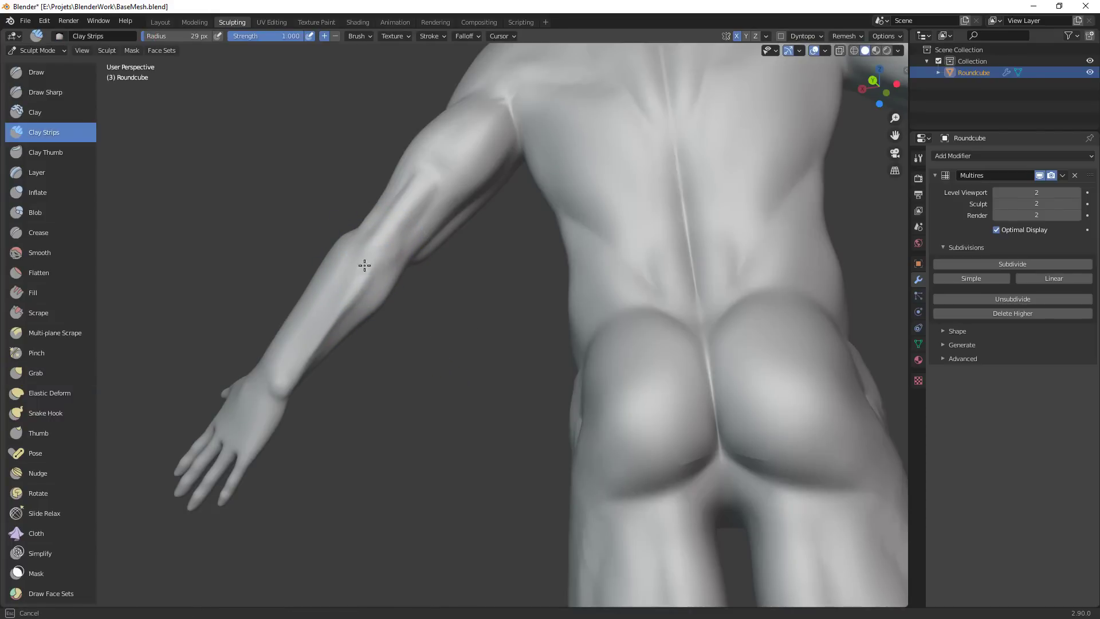
middle_drag(331, 326, 333, 285)
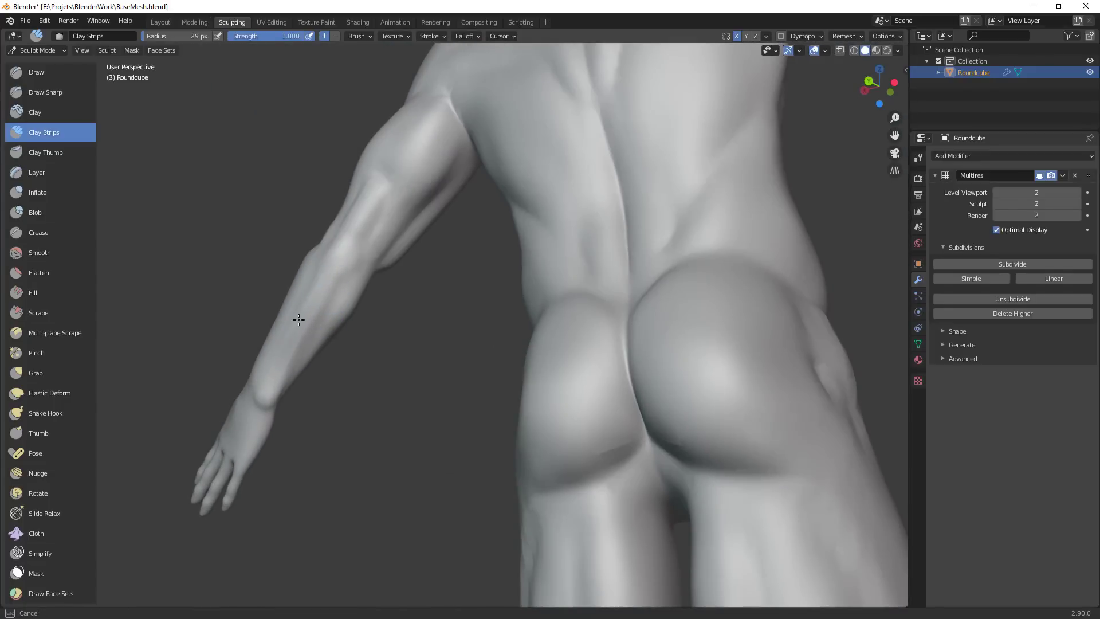
middle_drag(329, 275, 330, 336)
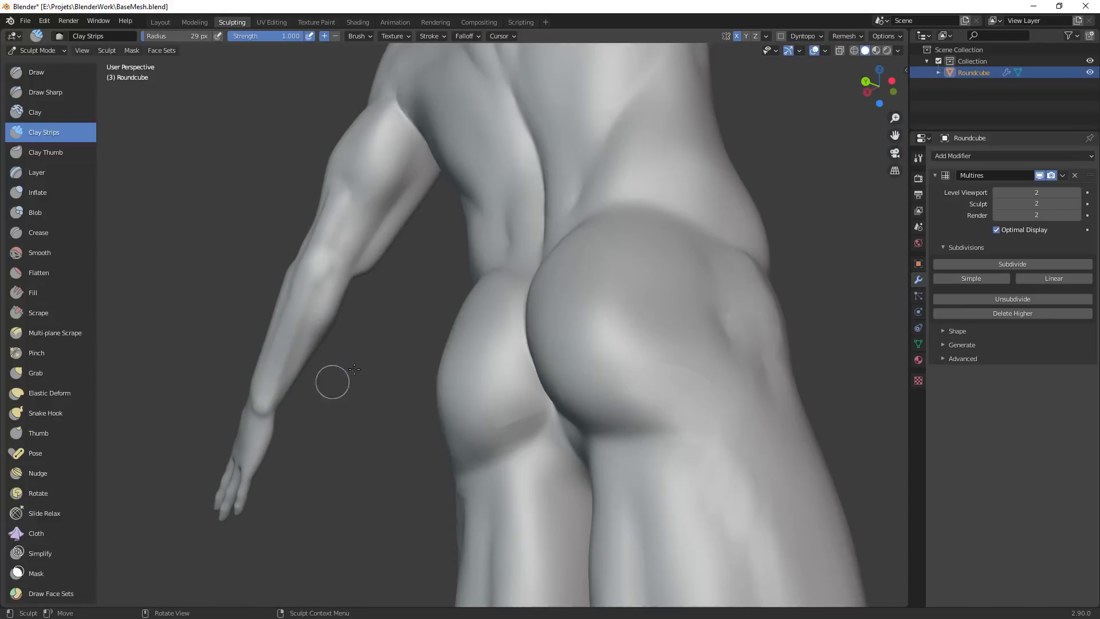
middle_drag(332, 380, 515, 227)
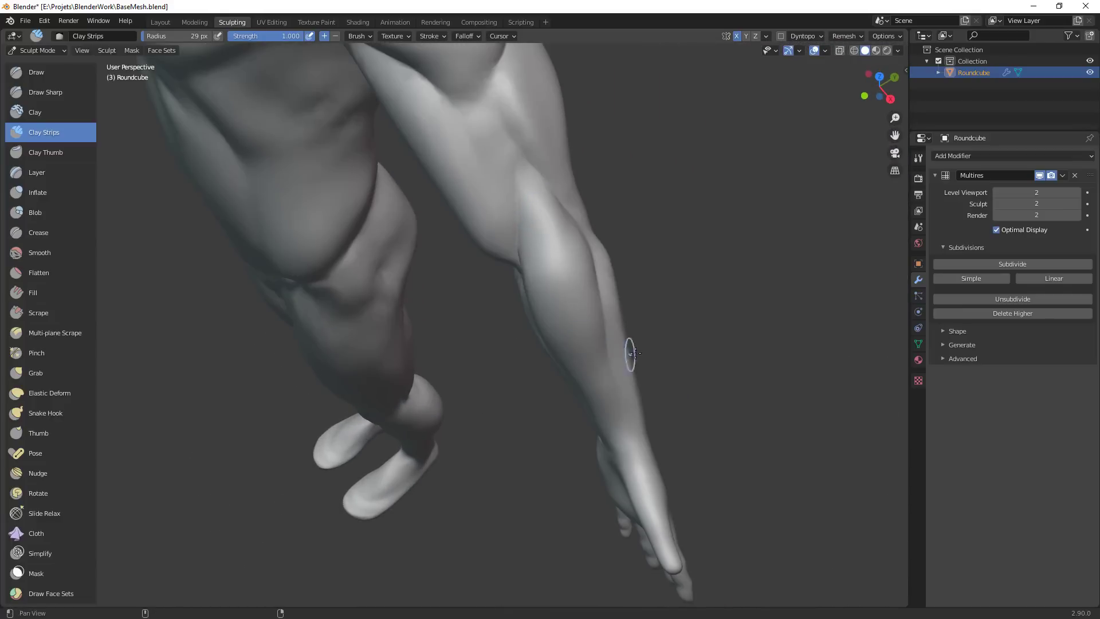
middle_drag(631, 354, 338, 293)
middle_drag(394, 349, 337, 256)
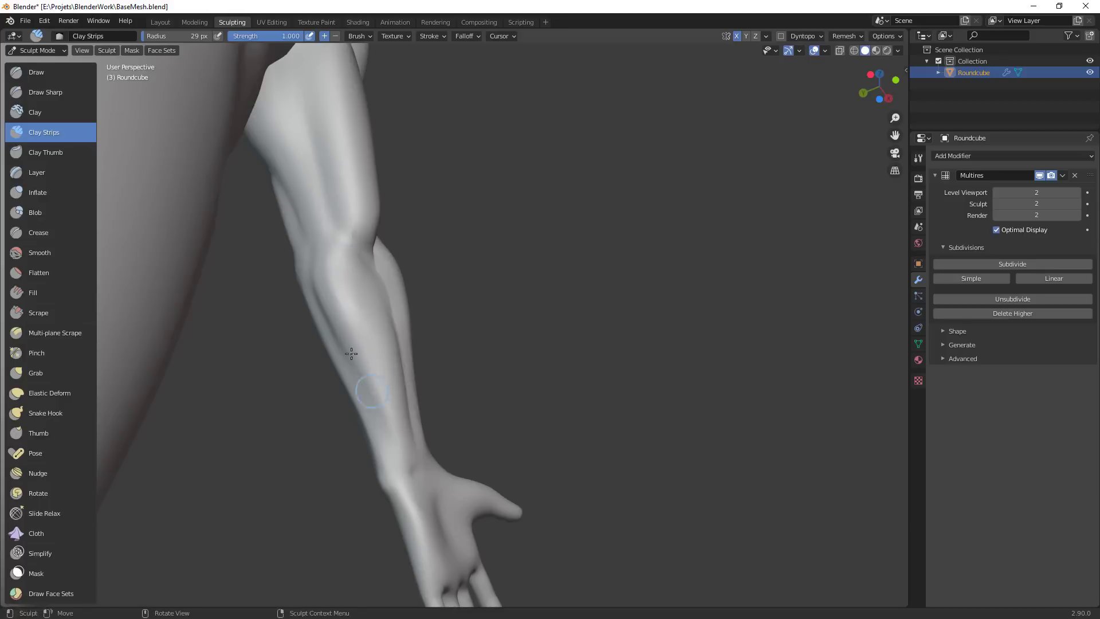
drag(325, 286, 398, 430)
drag(328, 260, 344, 350)
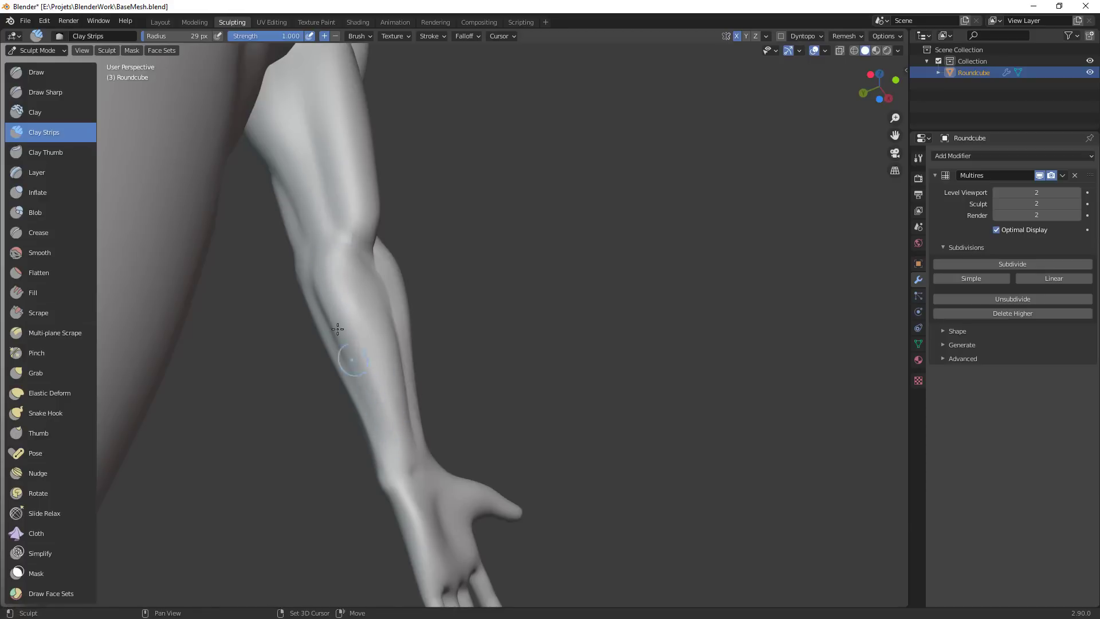
Carve a crease down the underside of the upper arm to the elbow with the Crease brush at 31 px radius, strength 0.250
mouse_move(404, 183)
middle_down()
mouse_move(485, 269)
mouse_move(443, 227)
mouse_move(423, 236)
middle_up()
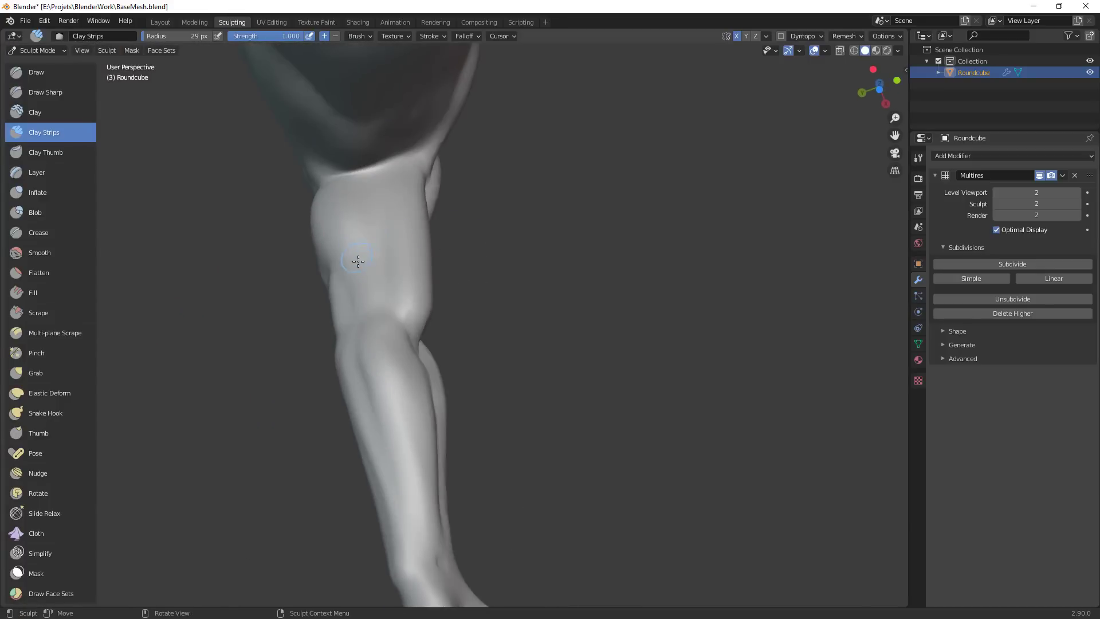
key(shift+c)
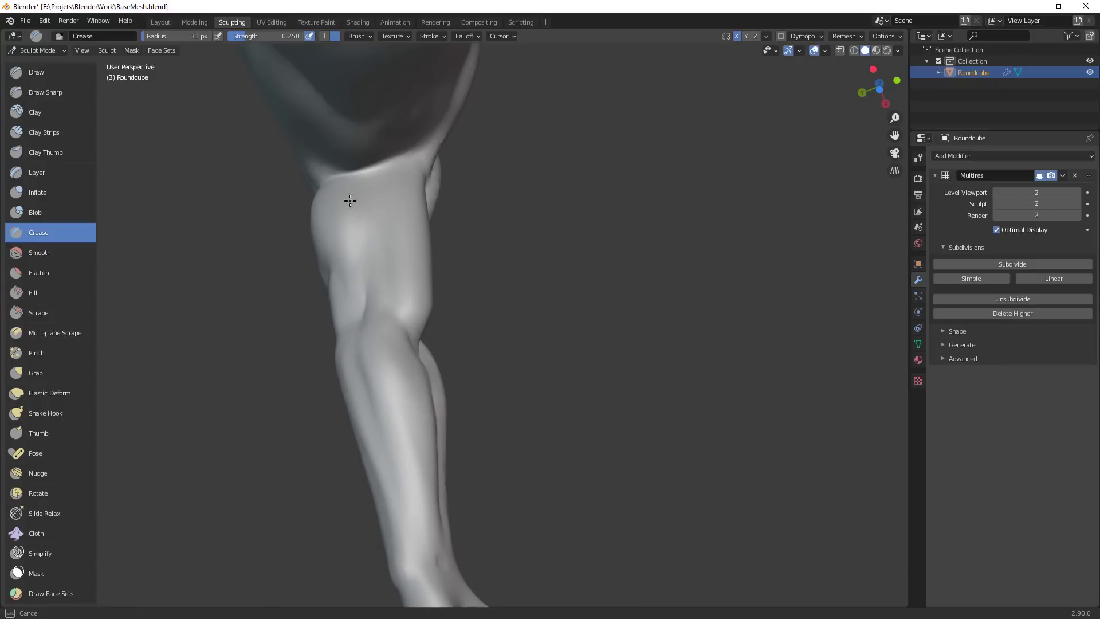
middle_drag(393, 215, 372, 277)
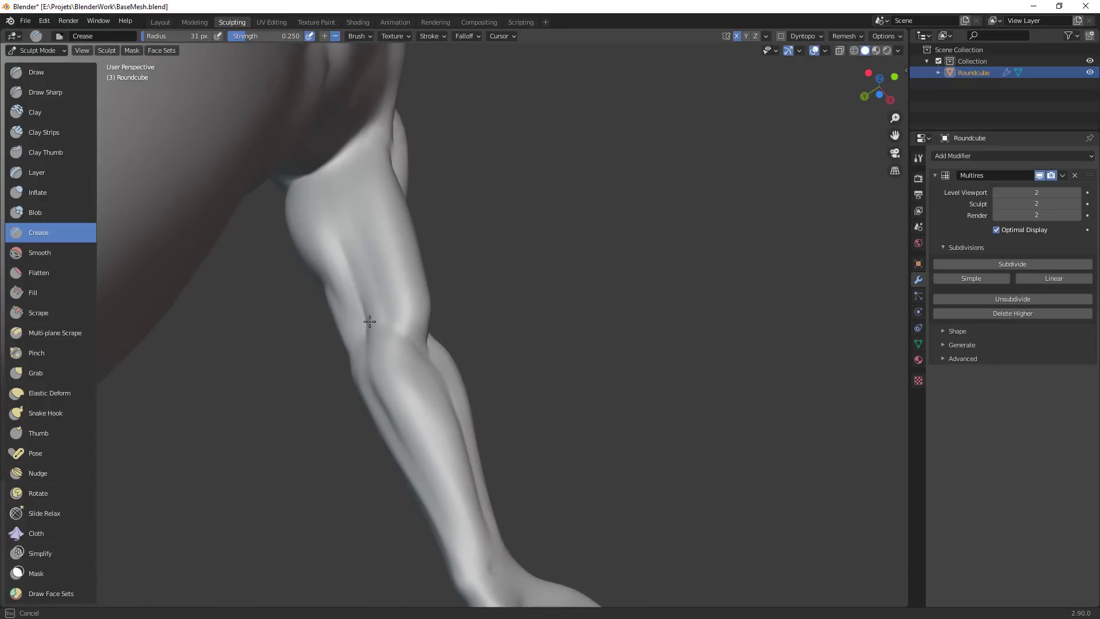
drag(370, 322, 385, 321)
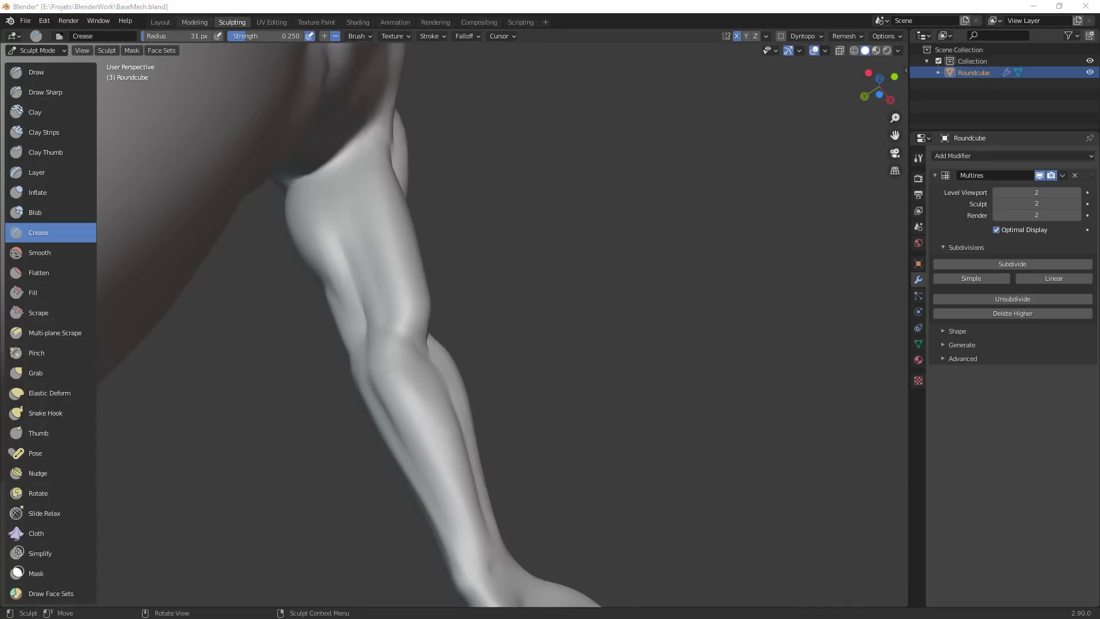
drag(362, 288, 376, 299)
click(362, 304)
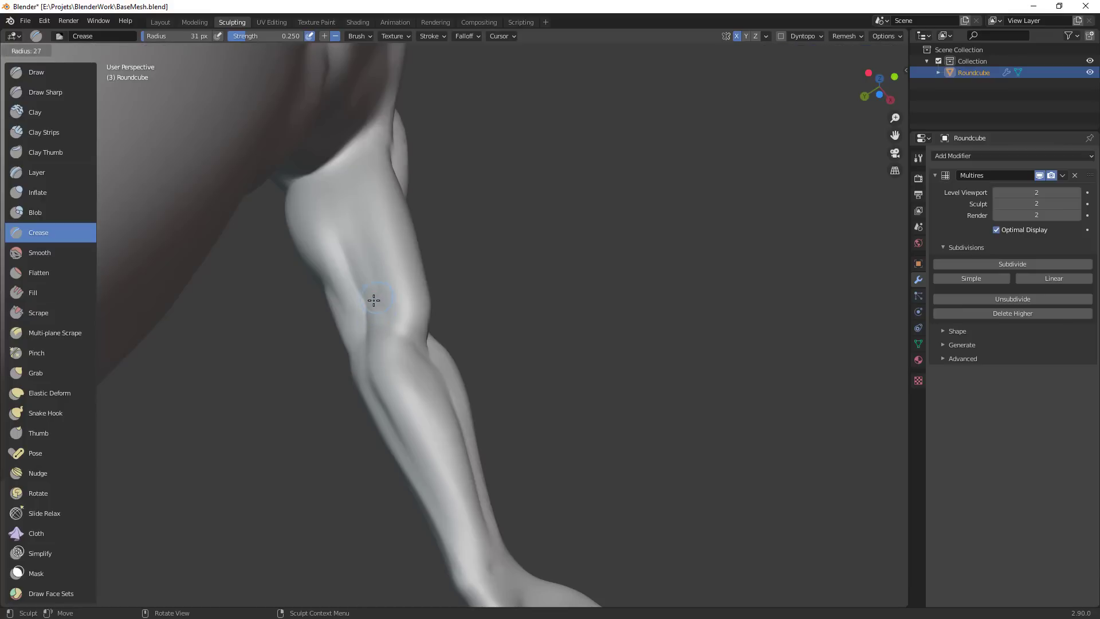
Sharpen the muscle separation on the underside of the upper arm above the elbow with the Crease brush at 21 px radius
key(f)
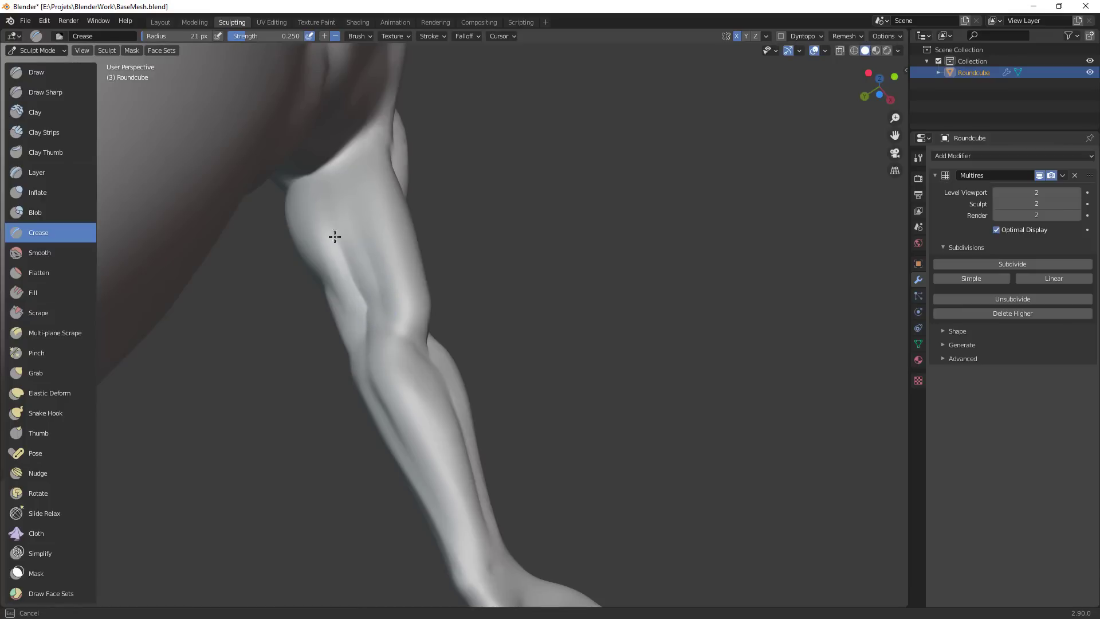
click(375, 303)
mouse_move(375, 303)
middle_down()
mouse_move(349, 234)
mouse_move(459, 253)
mouse_move(326, 221)
middle_up()
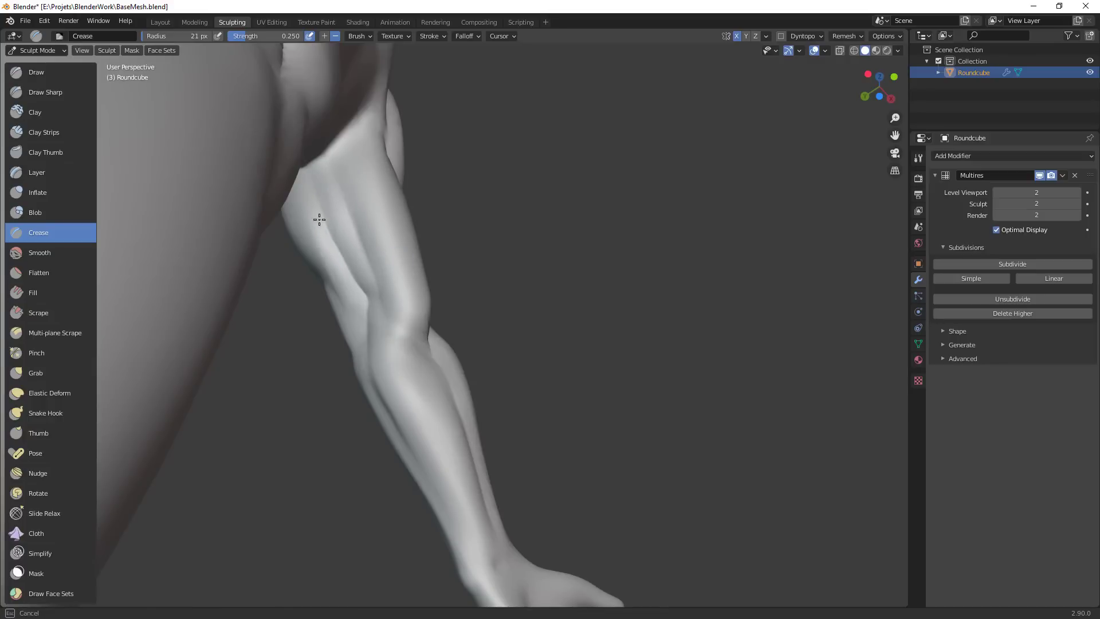
mouse_move(319, 220)
middle_down()
mouse_move(393, 304)
mouse_move(485, 251)
middle_up()
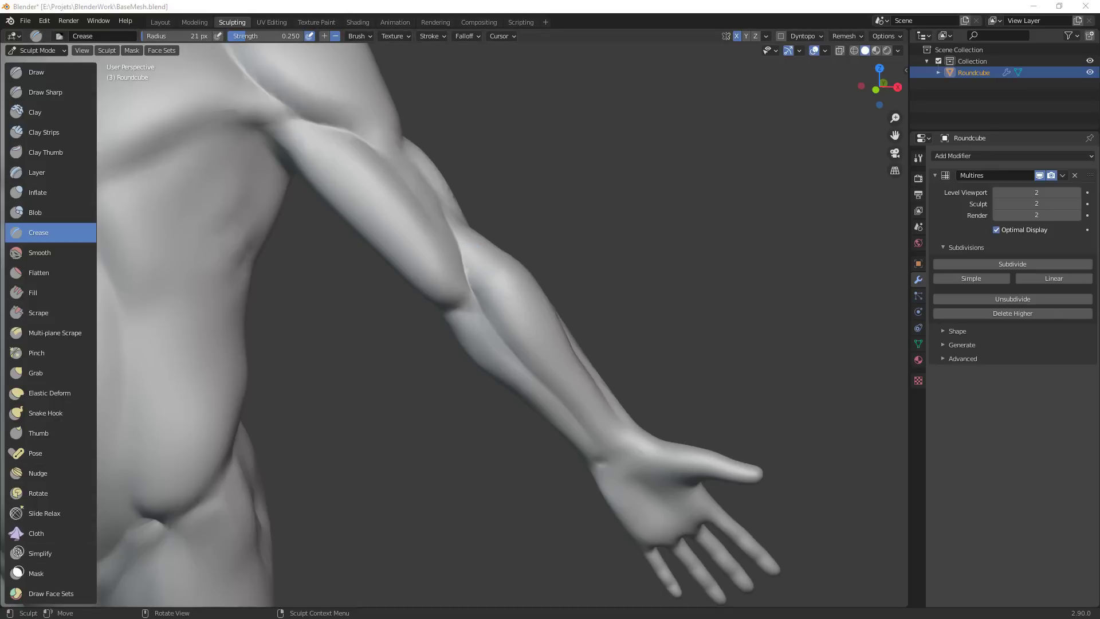
Reshape the underside of the upper arm between armpit and elbow with the Grab brush at 77 px radius, then 87 px
middle_drag(489, 239, 469, 233)
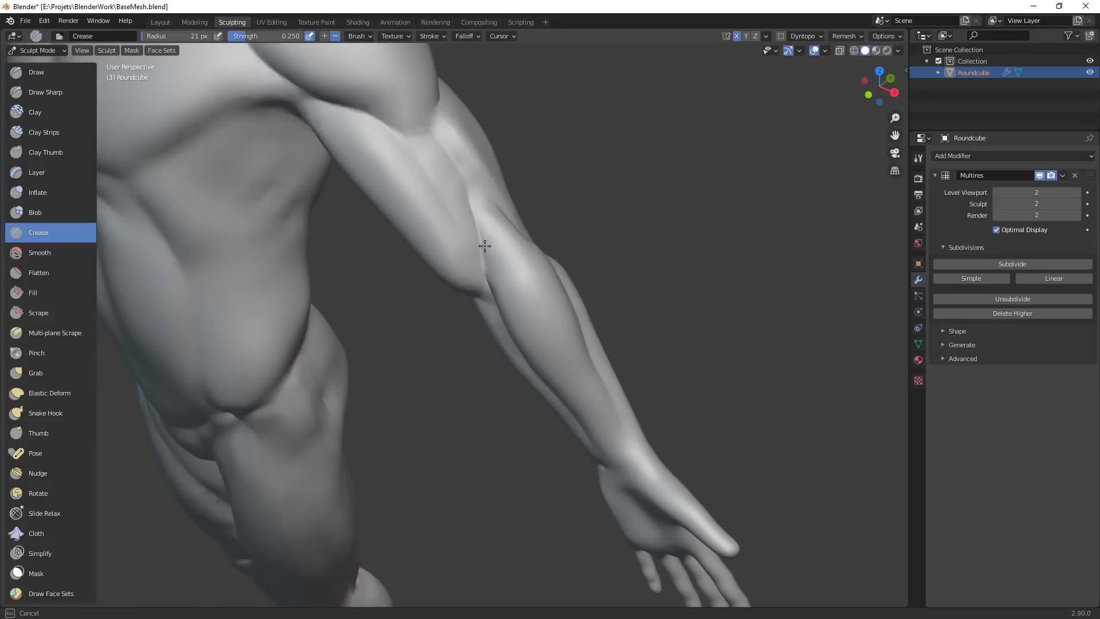
mouse_move(486, 285)
middle_down()
mouse_move(511, 309)
mouse_move(540, 302)
middle_up()
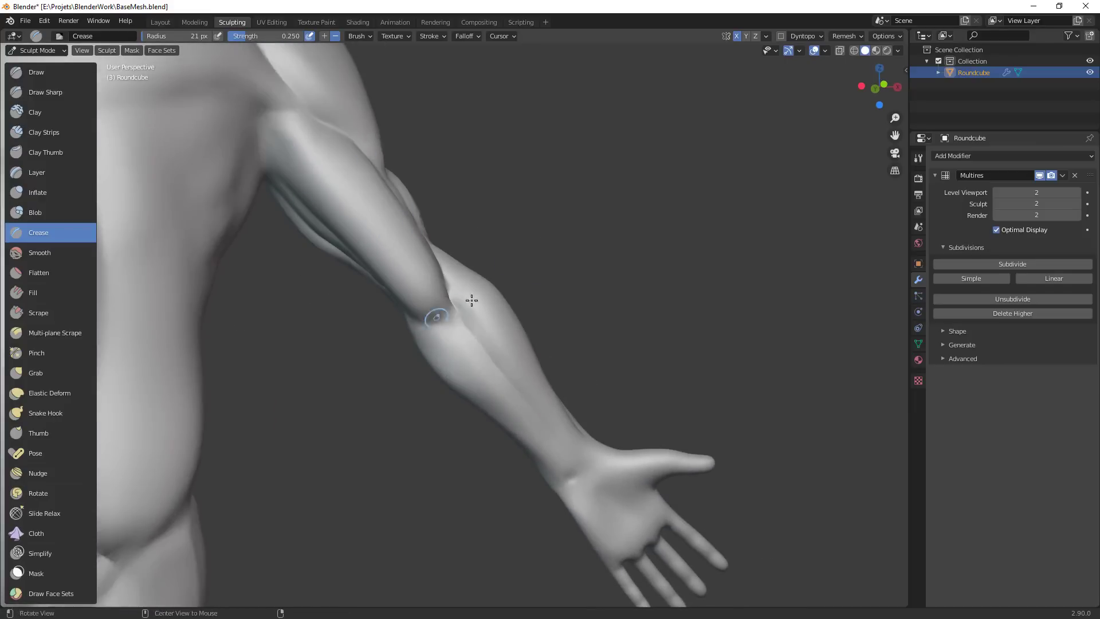
scroll(466, 307, down, 6)
mouse_move(604, 299)
middle_down()
mouse_move(375, 355)
mouse_move(447, 321)
middle_up()
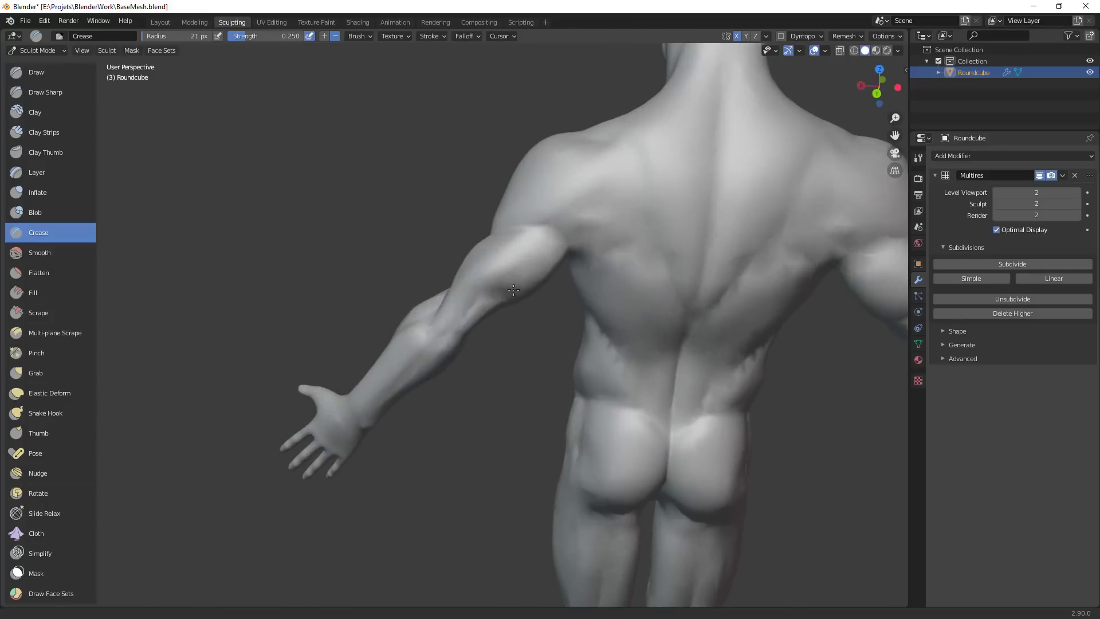
key(g)
scroll(473, 287, up, 3)
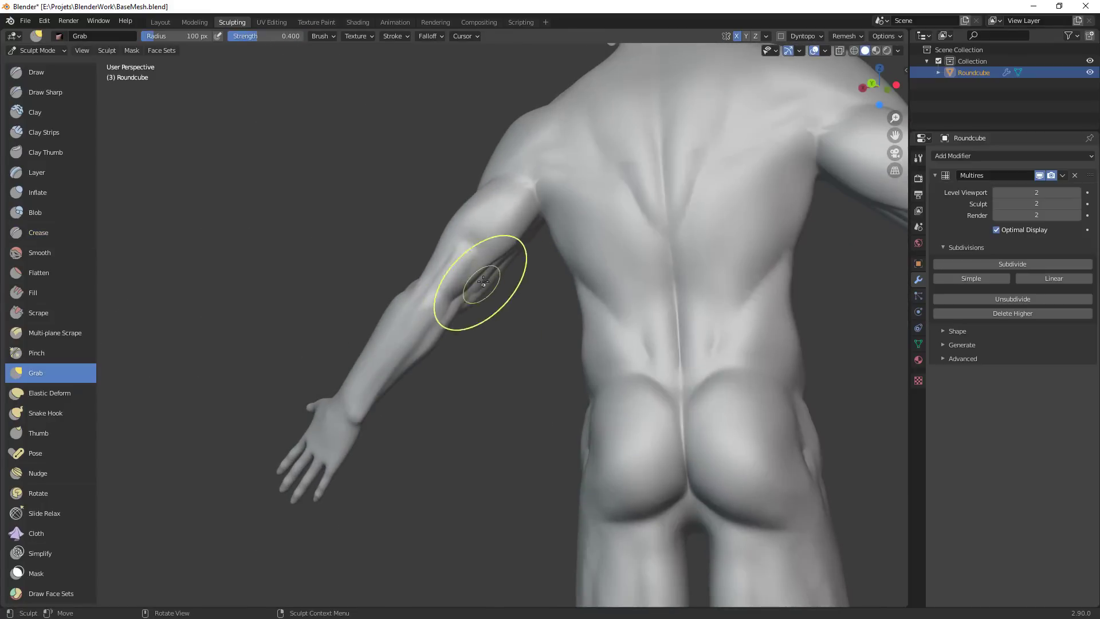
mouse_move(515, 246)
middle_down()
mouse_move(706, 362)
mouse_move(859, 415)
middle_up()
middle_drag(417, 315, 435, 252)
key(f)
click(383, 304)
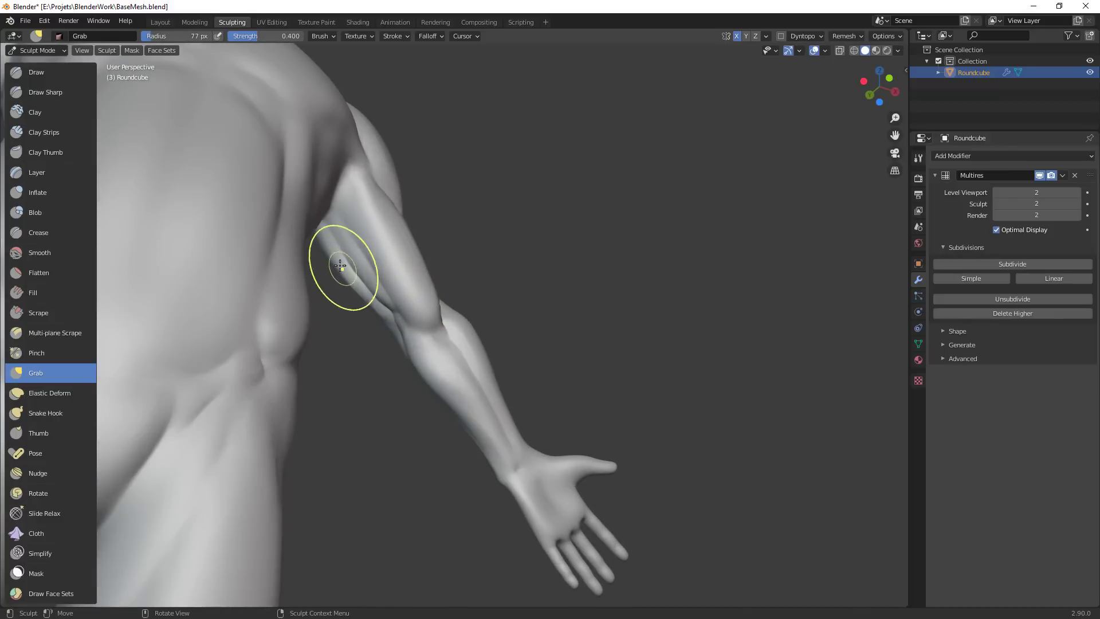
middle_drag(332, 250, 412, 295)
key(f)
click(430, 294)
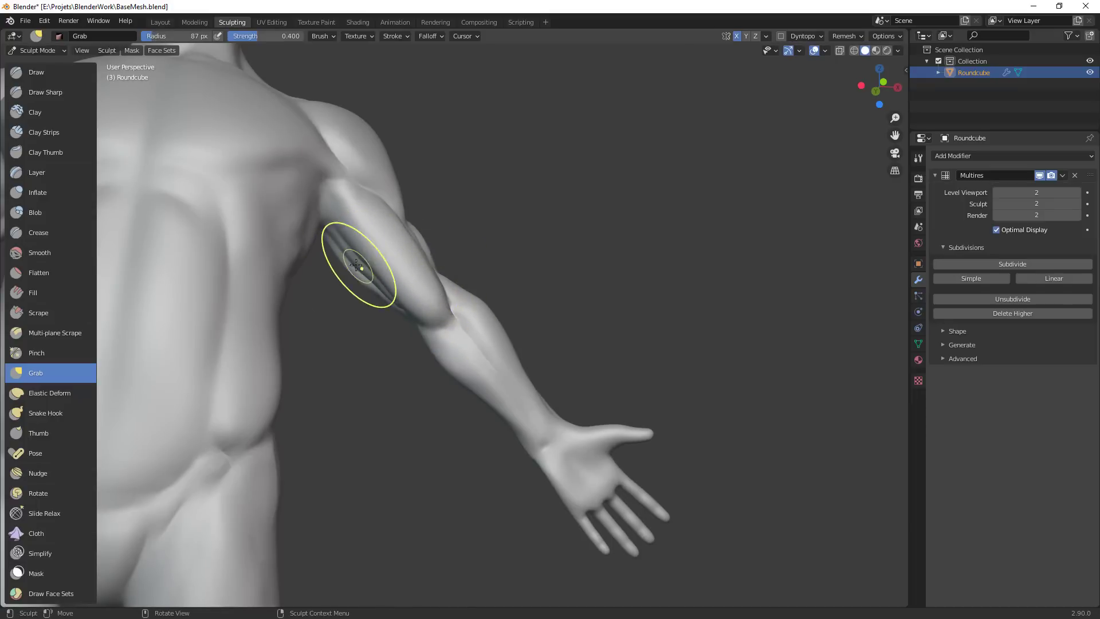
Adjust the front of the upper arm from the shoulder to above the elbow with the Grab brush at 108 px radius
middle_drag(461, 322, 395, 309)
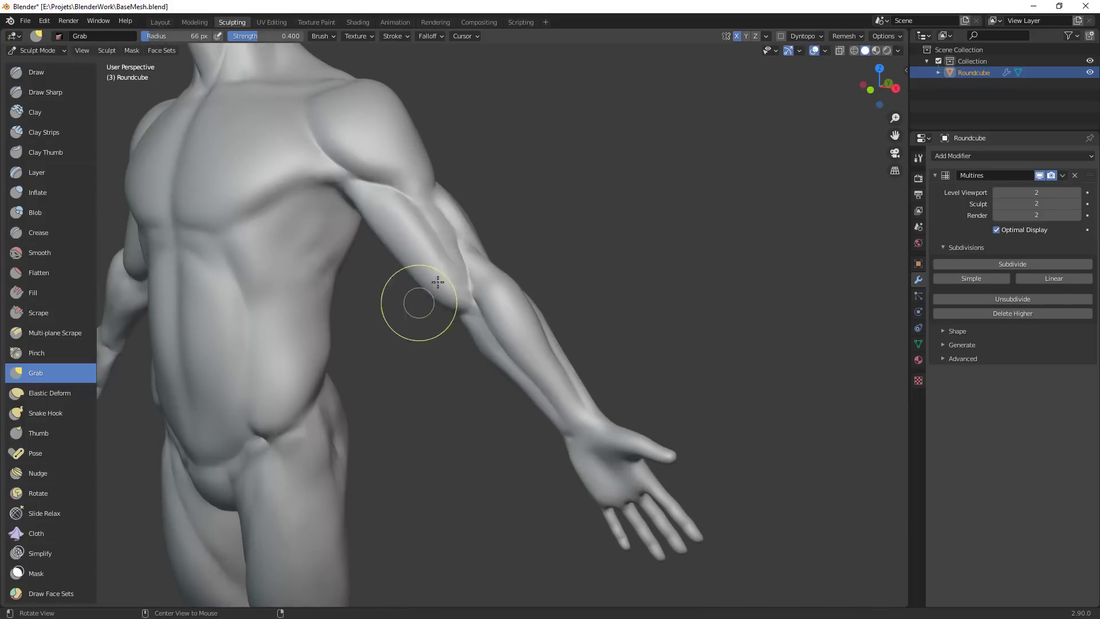
key(f)
click(540, 246)
middle_drag(421, 252, 454, 266)
drag(454, 266, 458, 263)
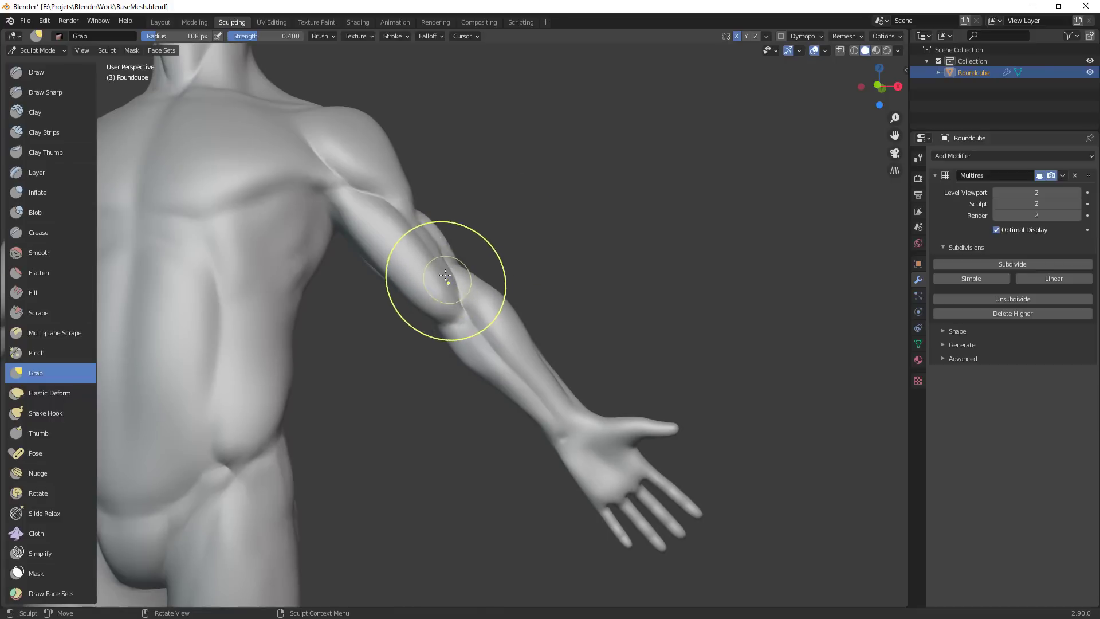
drag(409, 228, 393, 211)
alt+drag(456, 318, 491, 303)
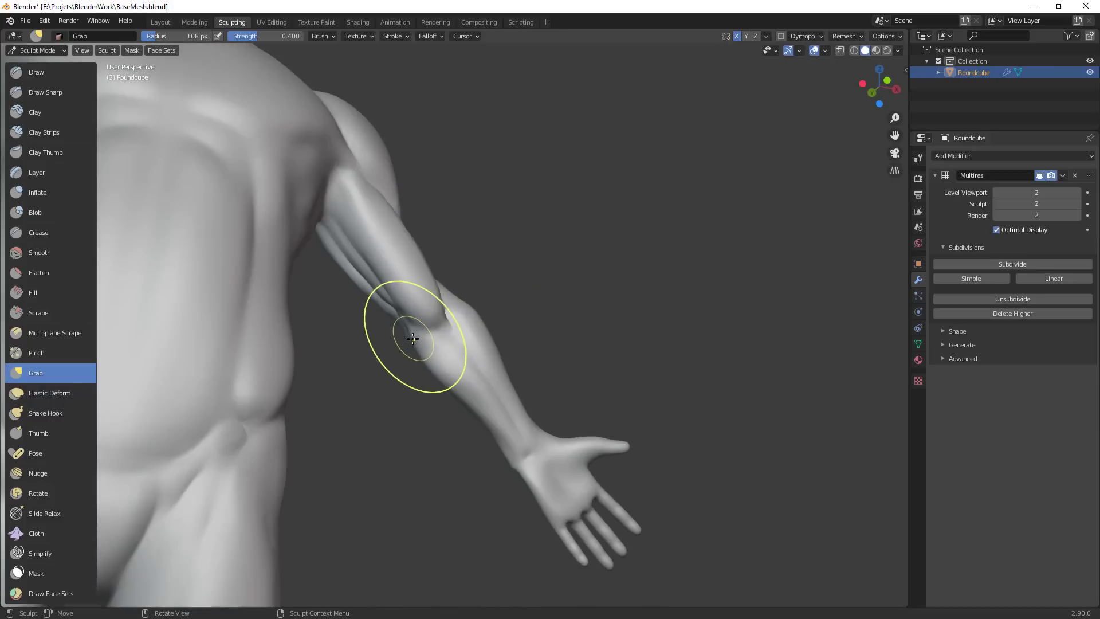
Refine the shape around the underside of the elbow with the Grab brush at 84 px radius
key(f)
click(404, 338)
alt+drag(420, 340, 449, 316)
middle_drag(448, 316, 388, 263)
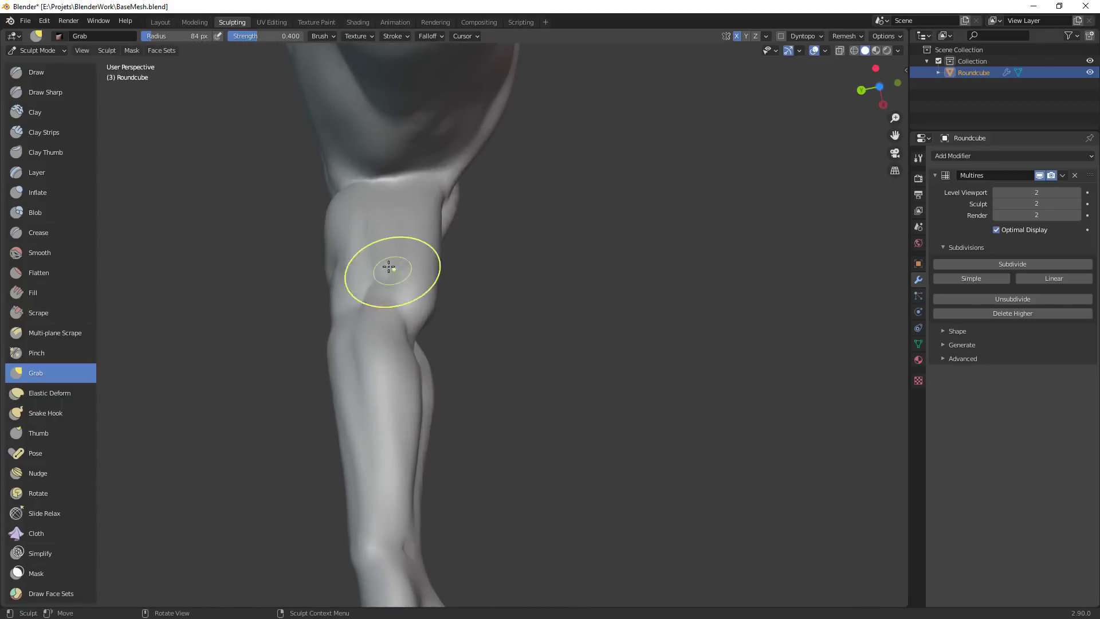
Define the underside of the elbow and upper forearm with the Crease brush at 48 px radius, then Clay Strips at 49 px, strength 1.000
key(shift+c)
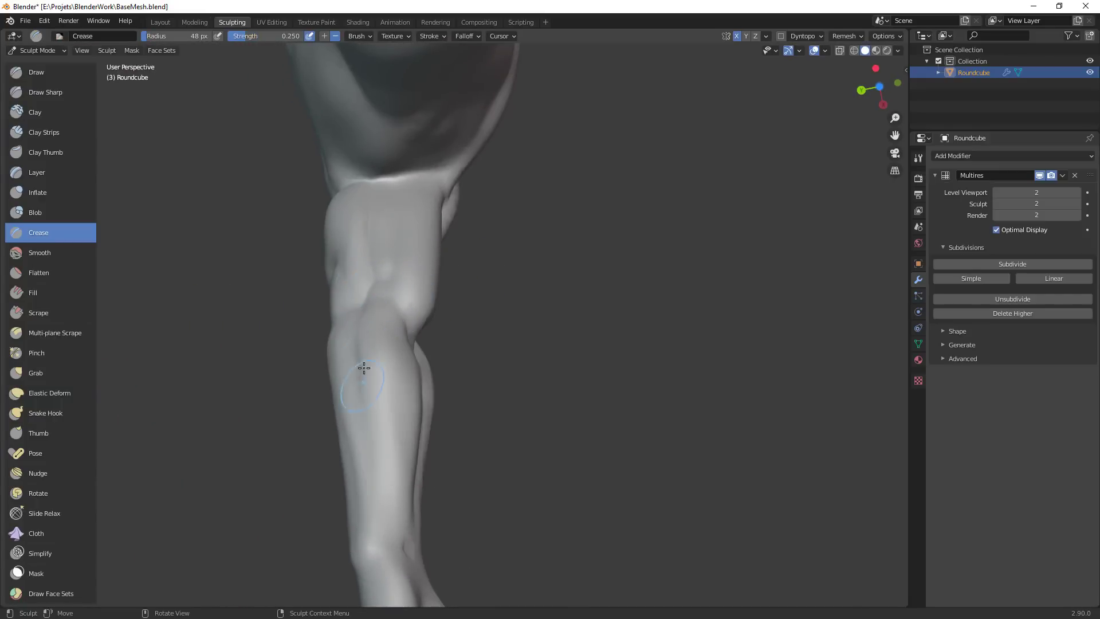
middle_drag(361, 370, 395, 290)
key(c)
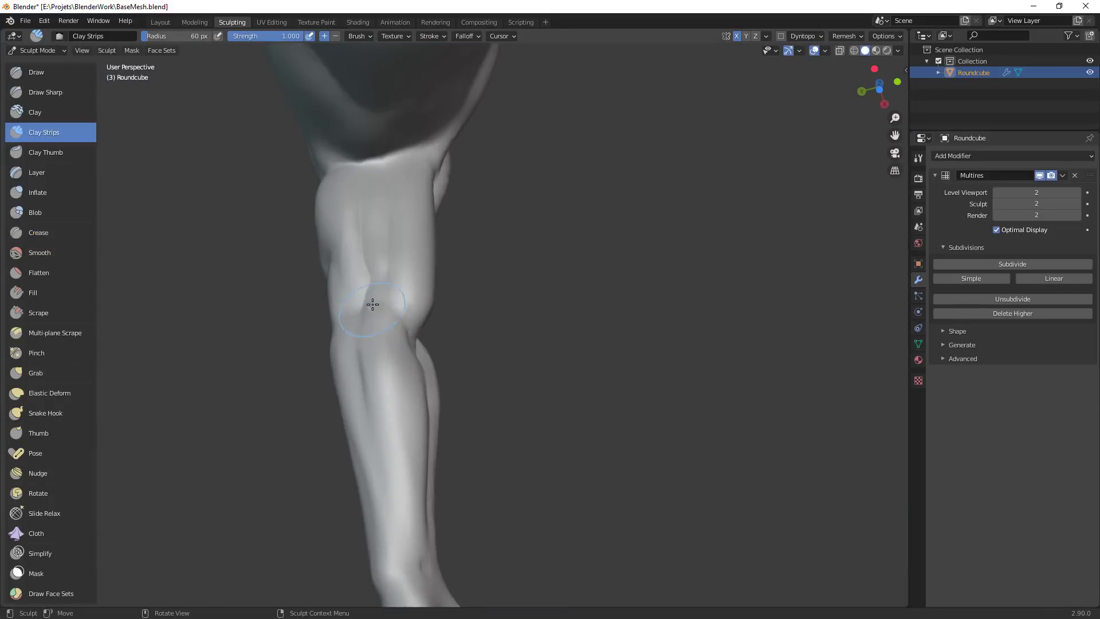
middle_drag(410, 461, 451, 493)
key(f)
click(417, 344)
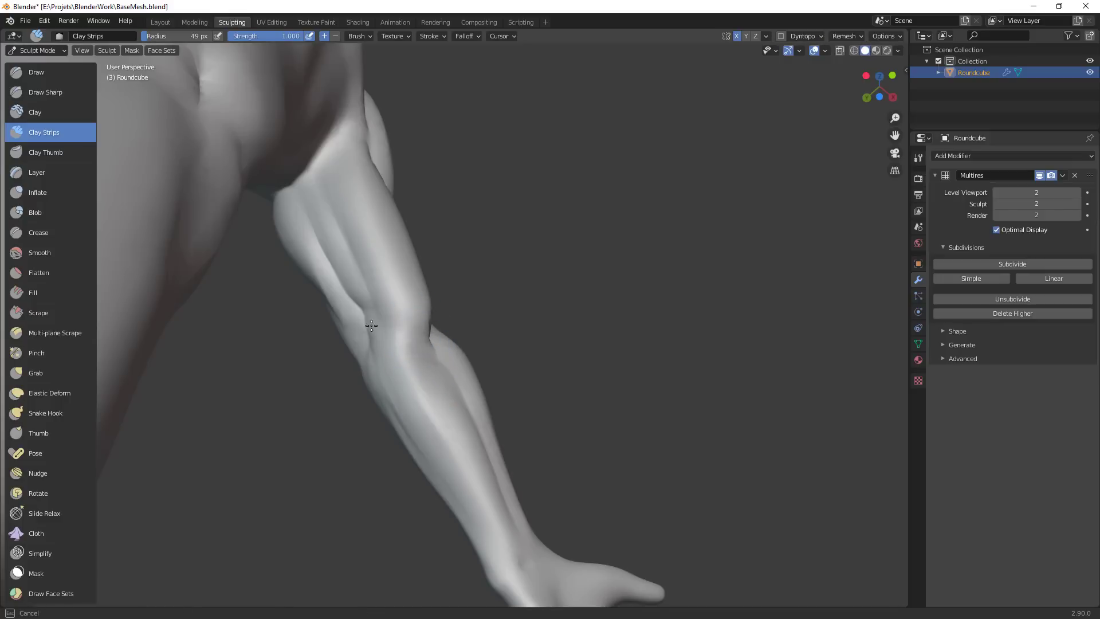
middle_drag(405, 407, 508, 314)
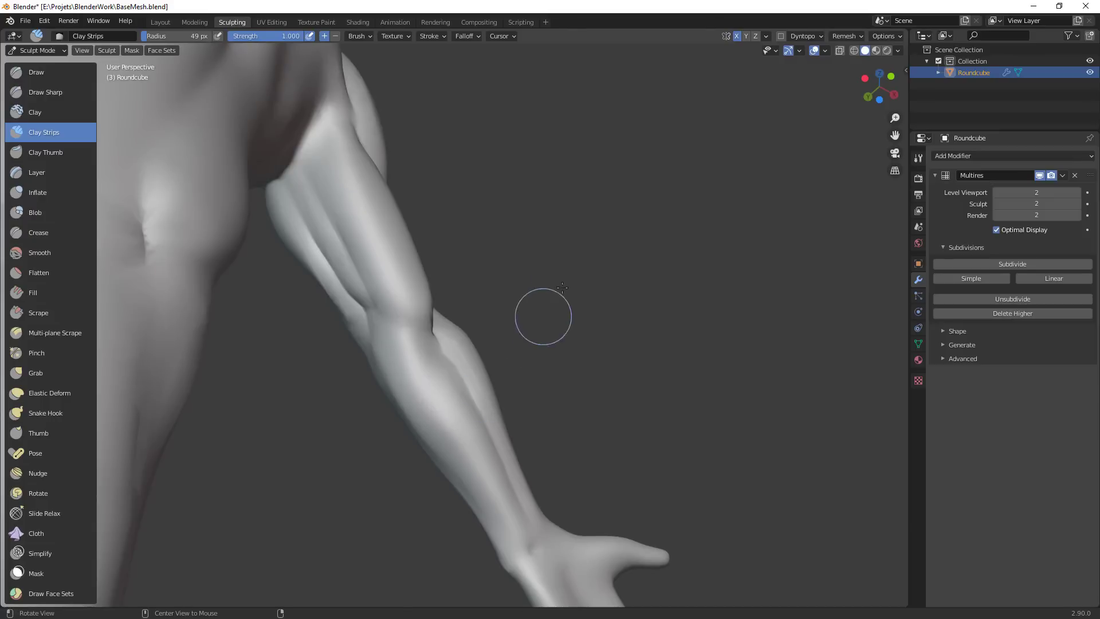
Sharpen the crease between the upper arm and the inner elbow with the Crease brush at 38 px radius, strength 0.250
middle_drag(562, 288, 531, 315)
key(shift+c)
scroll(442, 300, up, 3)
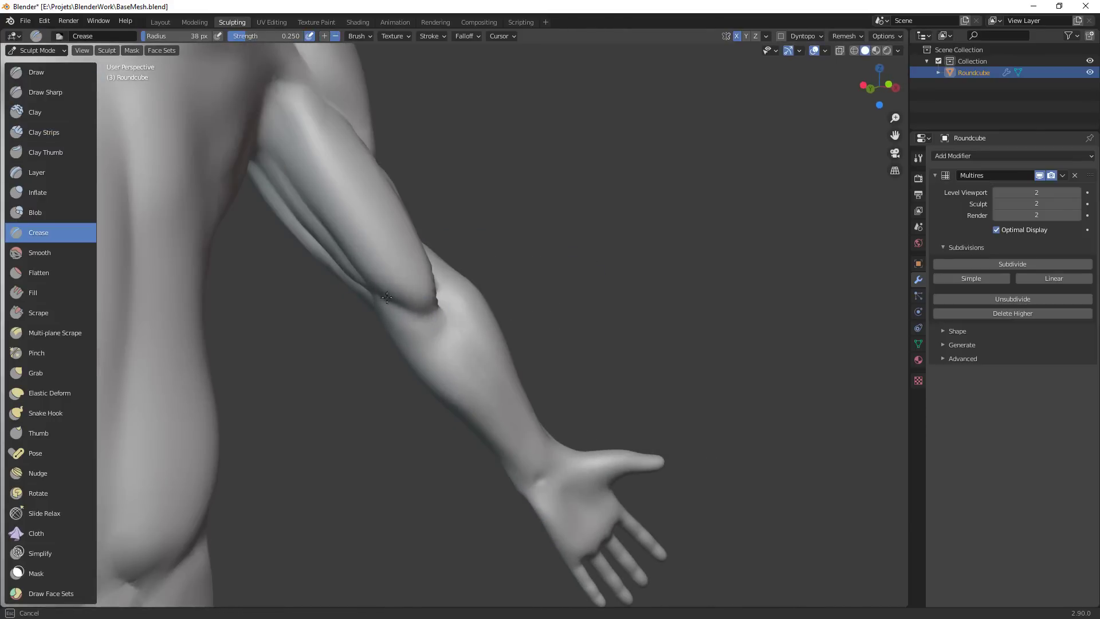
scroll(482, 310, down, 4)
middle_drag(522, 351, 468, 373)
scroll(457, 284, up, 4)
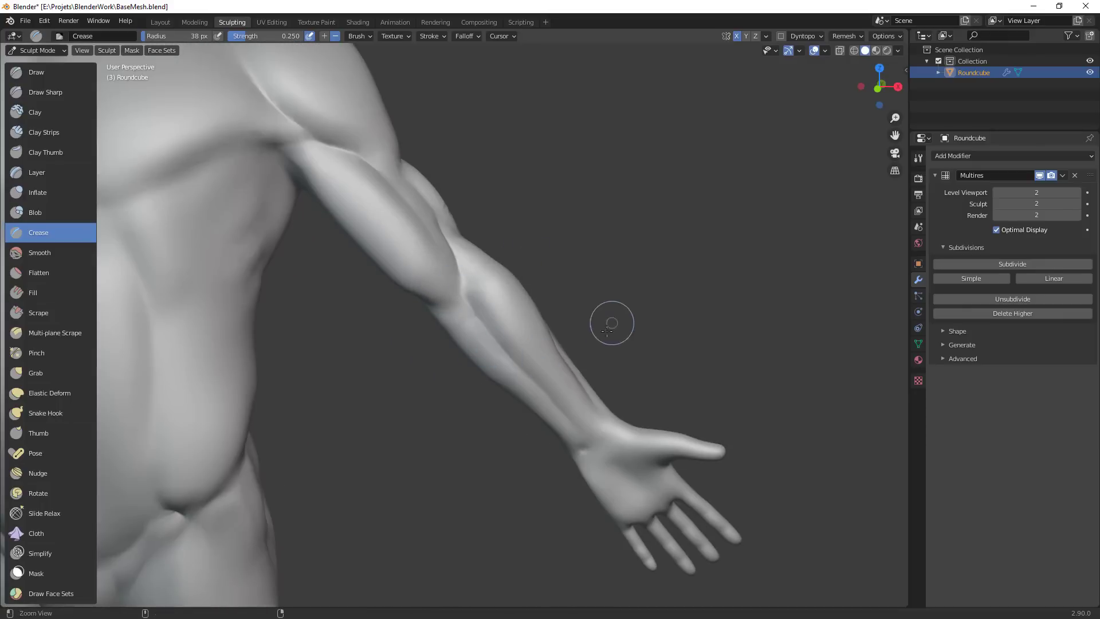
scroll(612, 322, down, 4)
scroll(466, 311, up, 4)
Adjust the inner forearm contour just below the elbow with the Grab brush at 76 px radius
key(g)
middle_drag(484, 320, 465, 349)
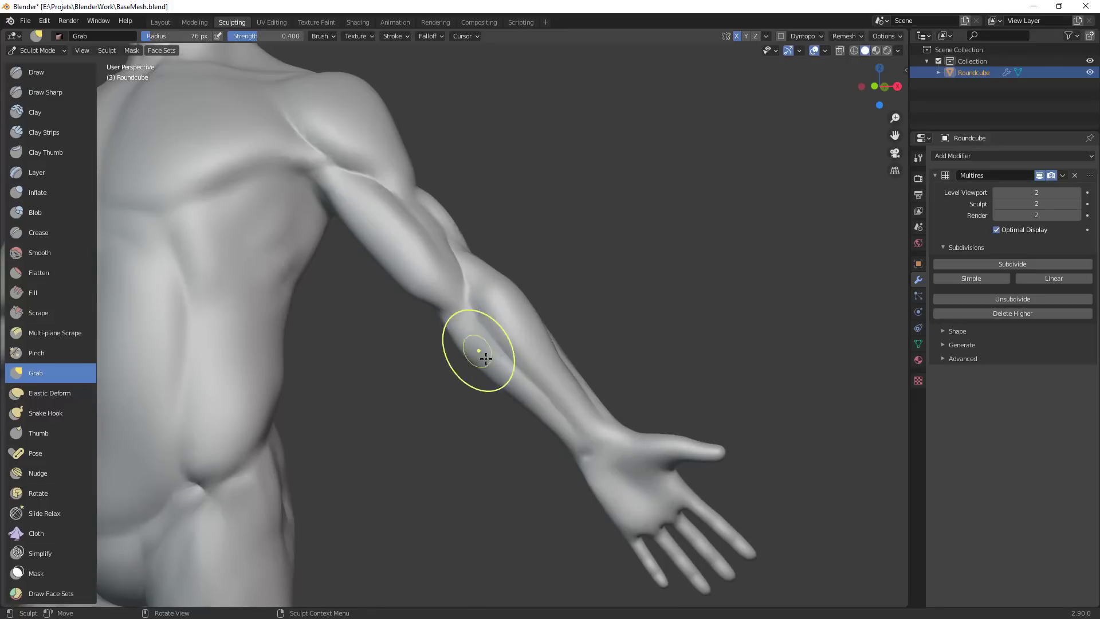
scroll(470, 353, down, 5)
middle_drag(470, 352, 575, 396)
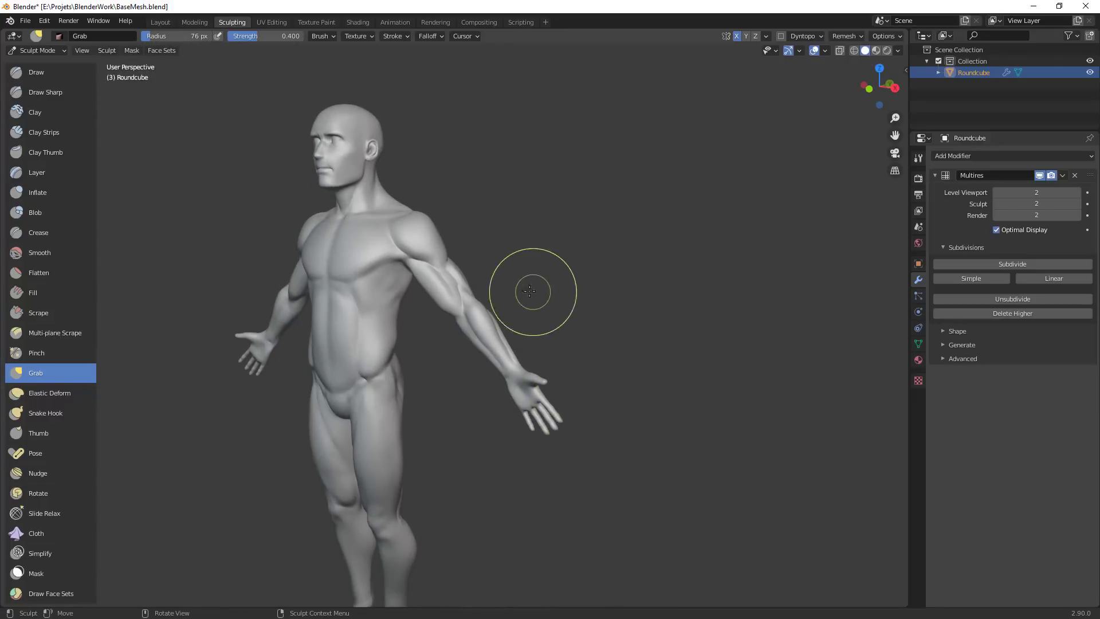
middle_drag(533, 290, 594, 265)
Push in the underside of the upper arm near the elbow with the Grab brush, reducing its radius from 117 px
scroll(472, 314, up, 5)
mouse_move(475, 310)
middle_down()
mouse_move(502, 297)
mouse_move(510, 267)
mouse_move(479, 265)
mouse_move(596, 223)
middle_up()
key(f)
click(553, 285)
mouse_move(401, 234)
middle_down()
mouse_move(523, 261)
mouse_move(532, 241)
middle_up()
middle_drag(462, 241, 478, 296)
key(f)
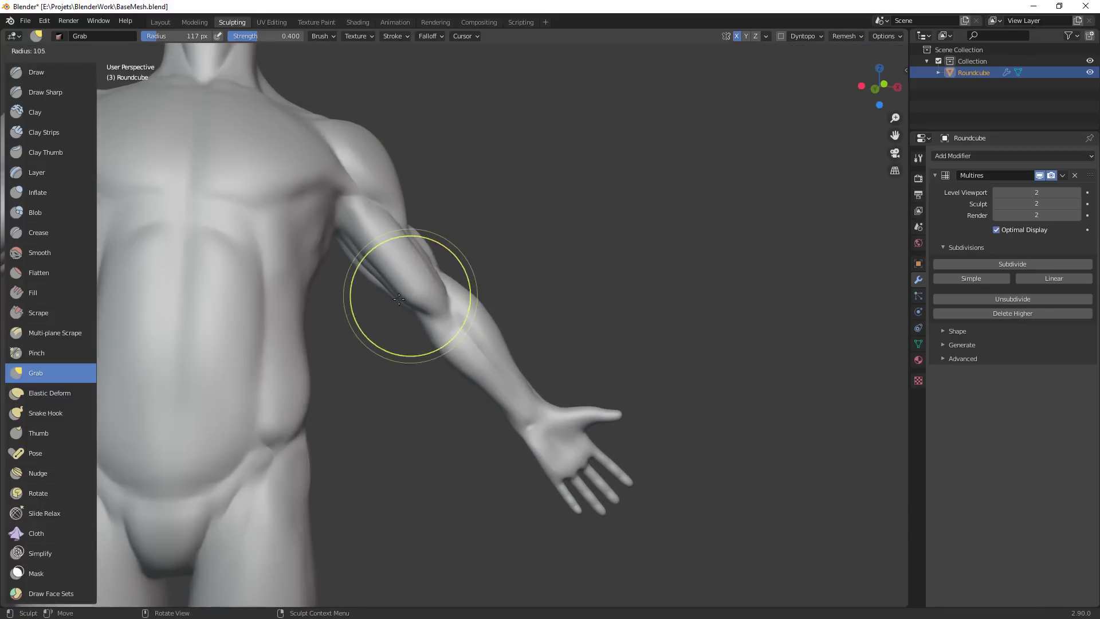
click(398, 299)
drag(385, 295, 404, 288)
Adjust the front of the armpit where the chest meets the deltoid with the Grab brush at 104 px radius, then 89 px
middle_drag(550, 229, 467, 311)
key(f)
click(456, 282)
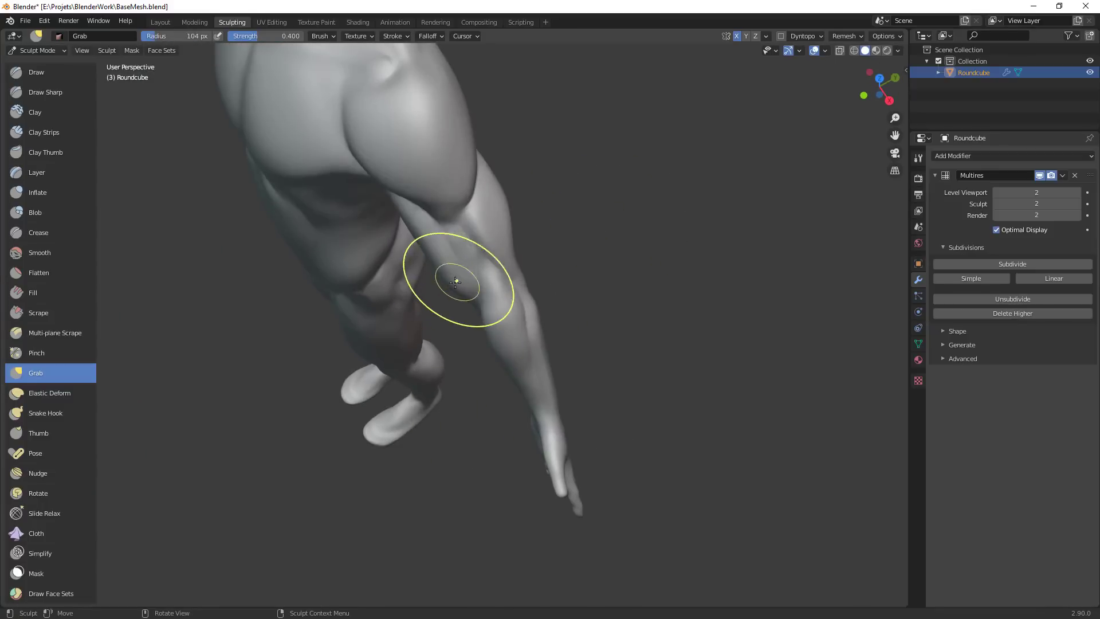
middle_drag(499, 276, 497, 244)
drag(389, 179, 387, 175)
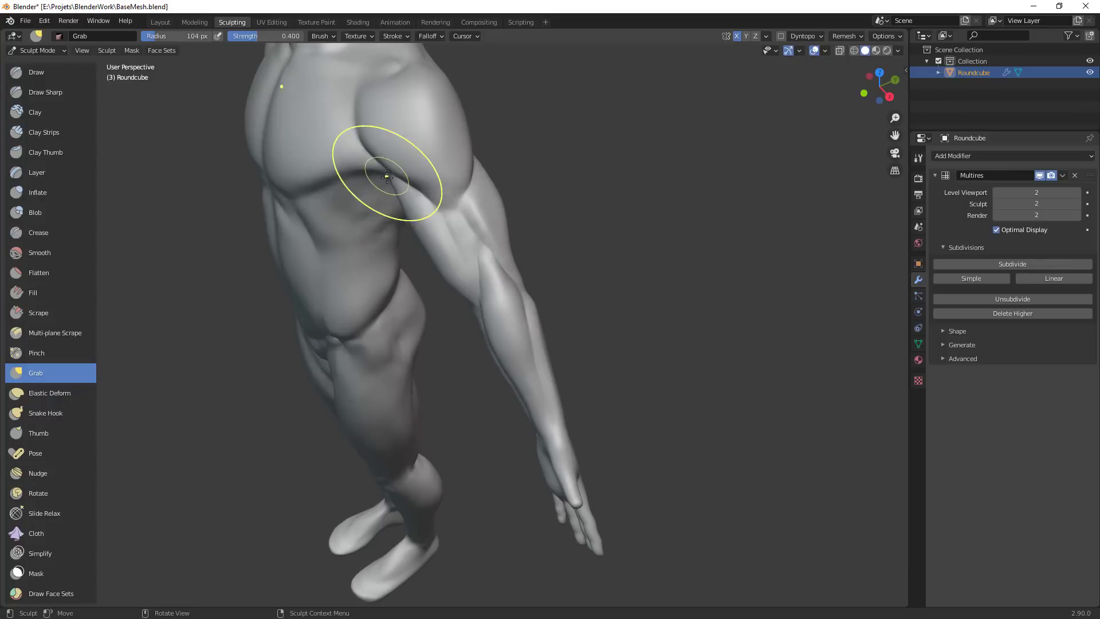
key(f)
click(384, 166)
Refine the lower forearm toward the wrist with the Grab brush at 73 px radius
scroll(516, 344, down, 3)
mouse_move(516, 343)
middle_down()
mouse_move(525, 334)
mouse_move(483, 325)
middle_up()
scroll(515, 349, up, 2)
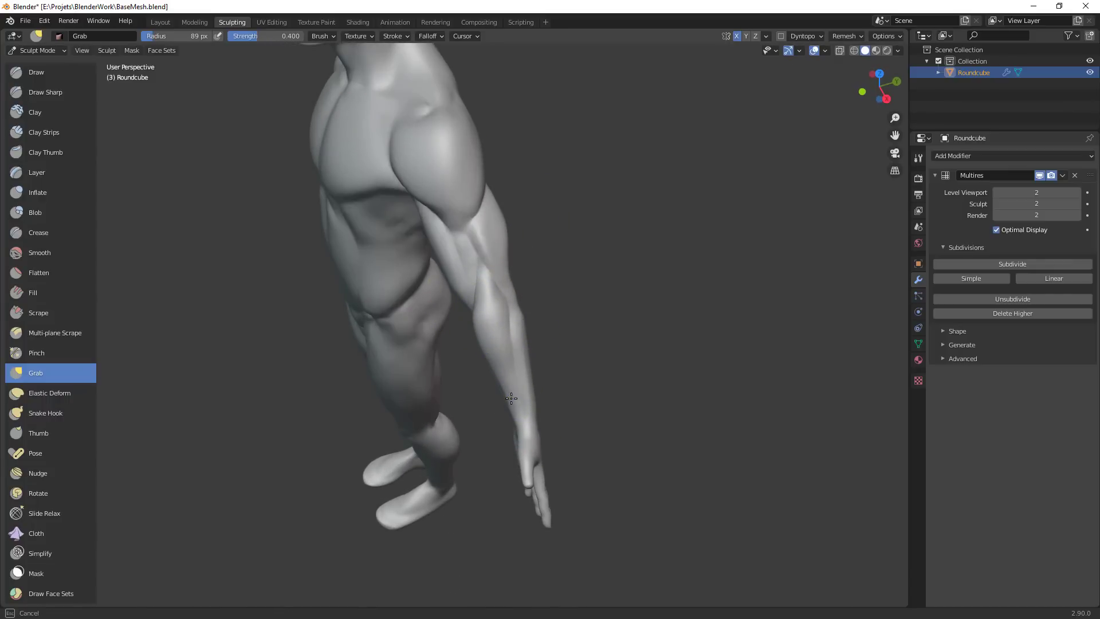
key(f)
click(518, 420)
mouse_move(540, 368)
middle_down()
mouse_move(501, 236)
mouse_move(525, 287)
middle_up()
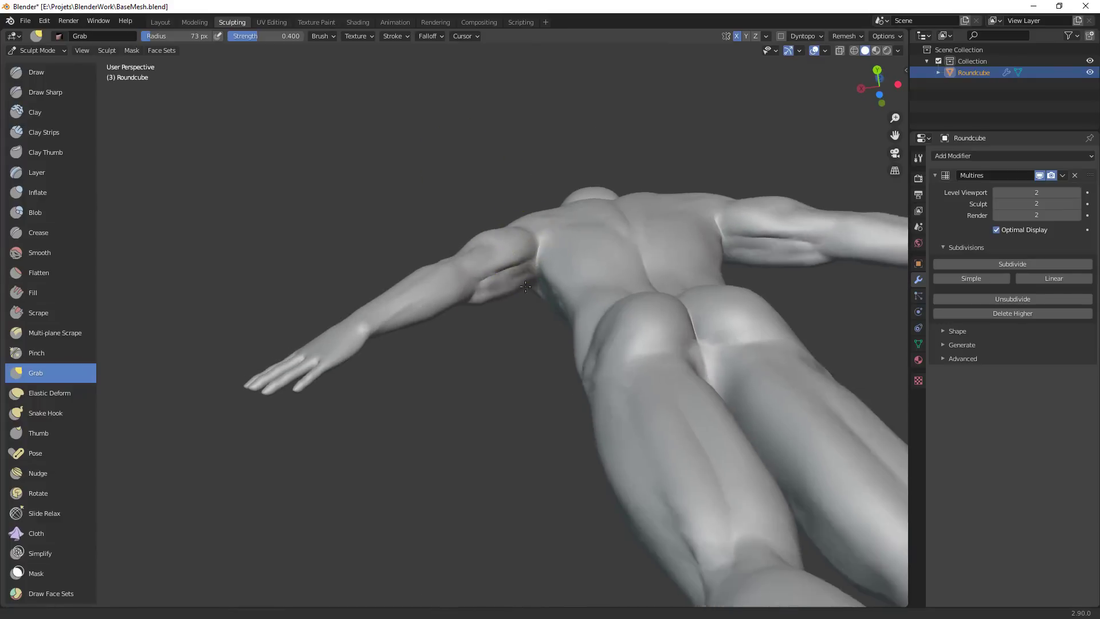
Pull the triceps outward on the back of the upper arm with the Grab brush at 122 px radius
ctrl+alt+drag(526, 286, 457, 519)
alt+drag(647, 240, 678, 333)
ctrl+alt+drag(573, 390, 515, 259)
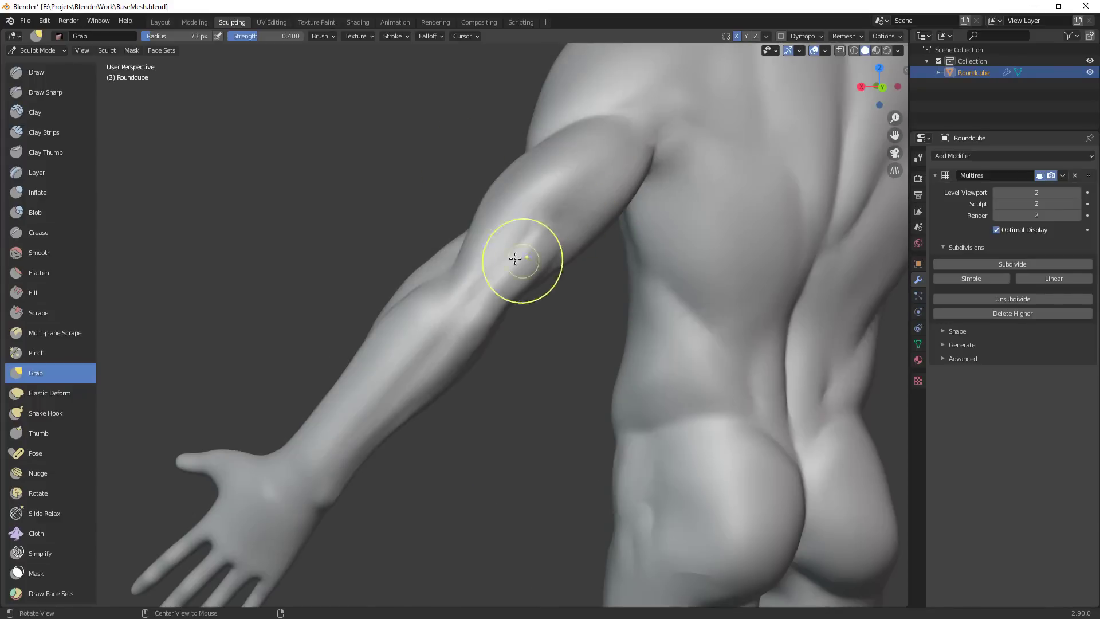
key(f)
click(566, 208)
drag(521, 204, 502, 185)
alt+drag(641, 195, 622, 203)
mouse_move(621, 230)
ctrl+alt+mouse_down()
mouse_move(621, 266)
mouse_move(599, 298)
ctrl+alt+mouse_up()
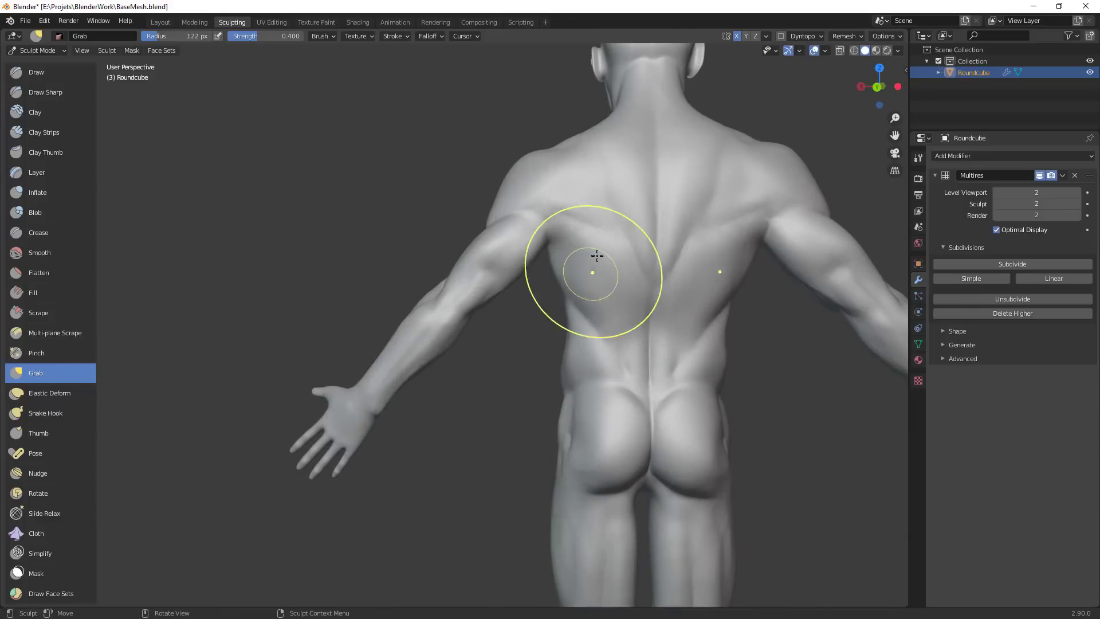
Define the fold at the rear armpit below the shoulder with the Crease brush at 43 px radius, then 37 px
key(shift+c)
key(f)
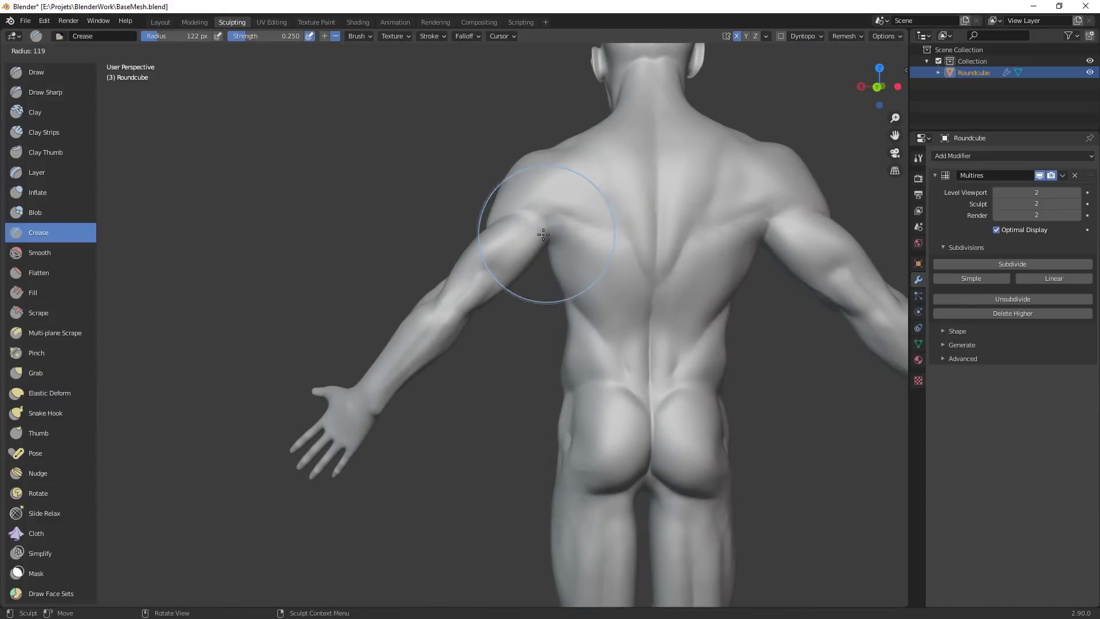
click(508, 248)
mouse_move(506, 248)
alt+mouse_down()
mouse_move(576, 274)
mouse_move(575, 218)
mouse_move(606, 210)
mouse_move(551, 213)
mouse_move(599, 207)
alt+mouse_up()
key(f)
click(588, 211)
mouse_move(596, 210)
ctrl+alt+mouse_down()
mouse_move(599, 228)
mouse_move(562, 199)
mouse_move(562, 178)
ctrl+alt+mouse_up()
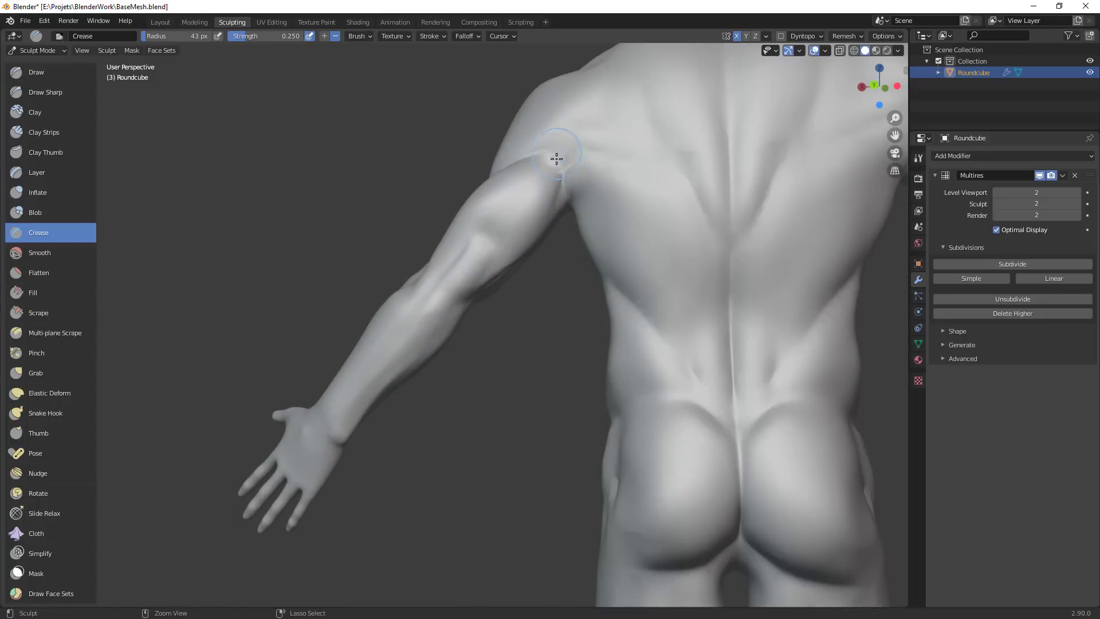
key(f)
click(557, 185)
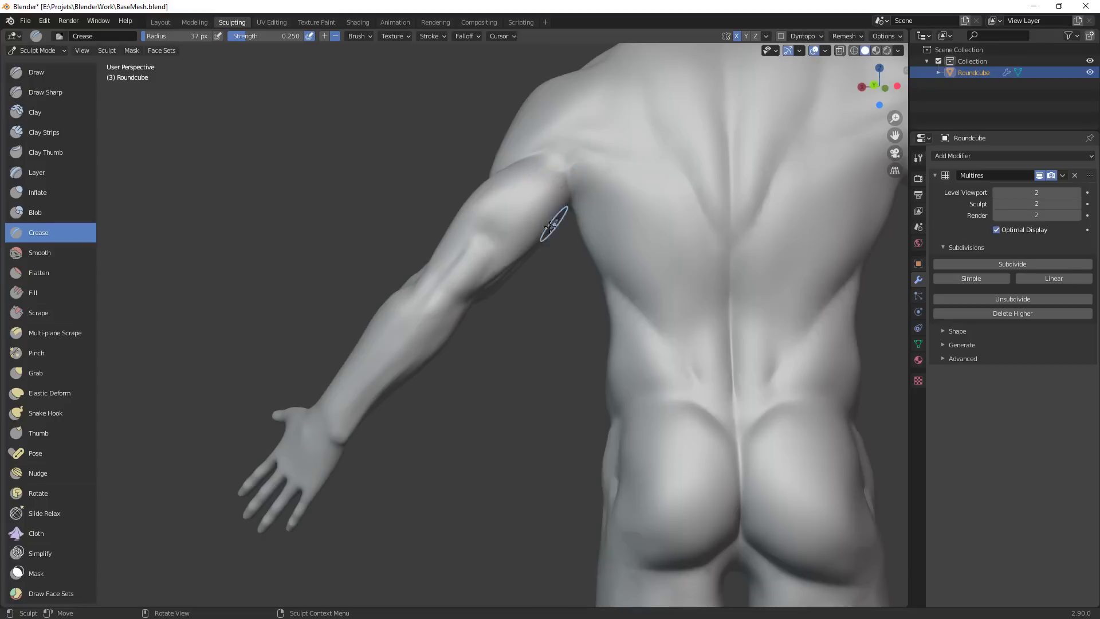
middle_drag(543, 238, 584, 195)
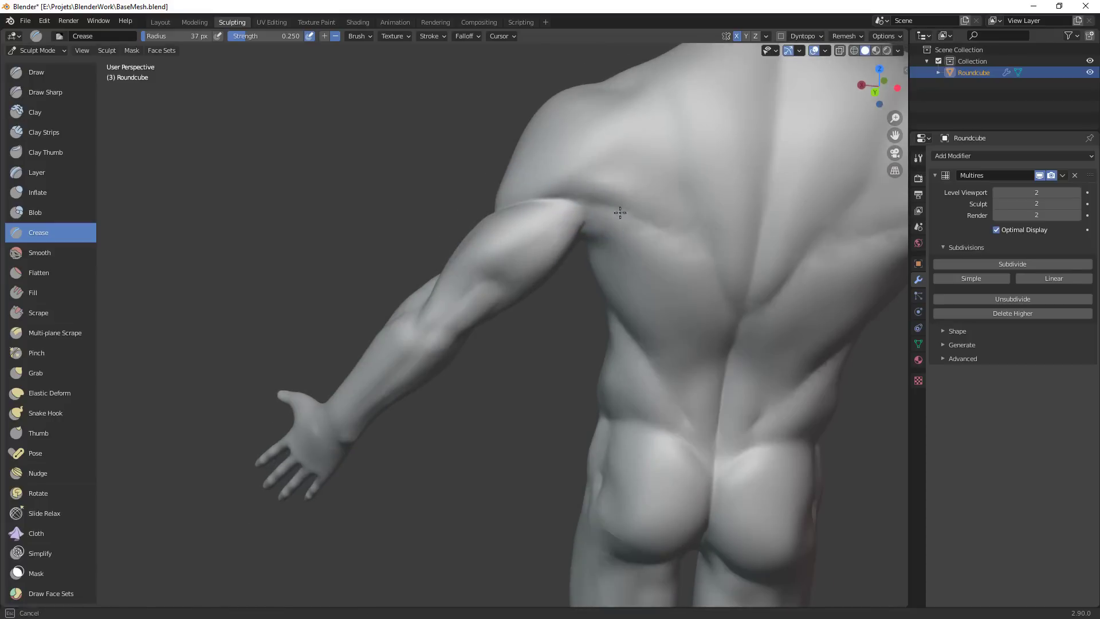
mouse_move(648, 253)
ctrl+middle_down()
mouse_move(609, 329)
mouse_move(630, 303)
ctrl+middle_up()
Reshape the back of the upper arm above the elbow with the Grab brush at 146 px radius
key(g)
key(f)
click(567, 268)
mouse_move(486, 269)
mouse_down()
mouse_move(492, 278)
mouse_move(451, 293)
mouse_up()
drag(473, 300, 482, 297)
middle_drag(531, 309, 501, 297)
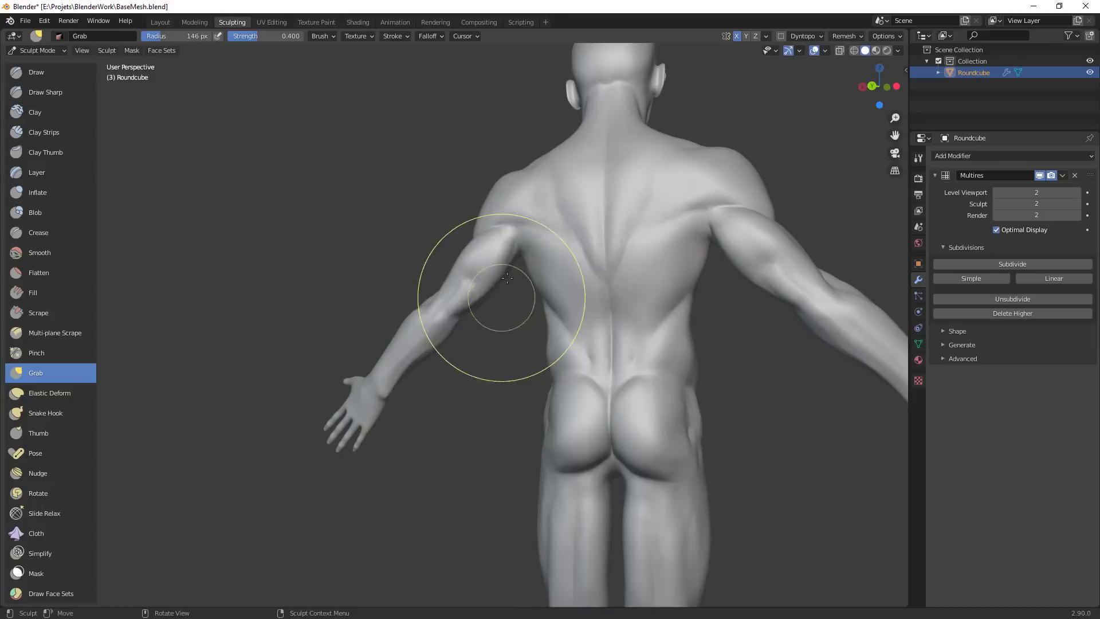
Adjust the back of the elbow with the Grab brush at 69 px radius, then the rear upper arm near the armpit at 120 px
key(f)
click(430, 301)
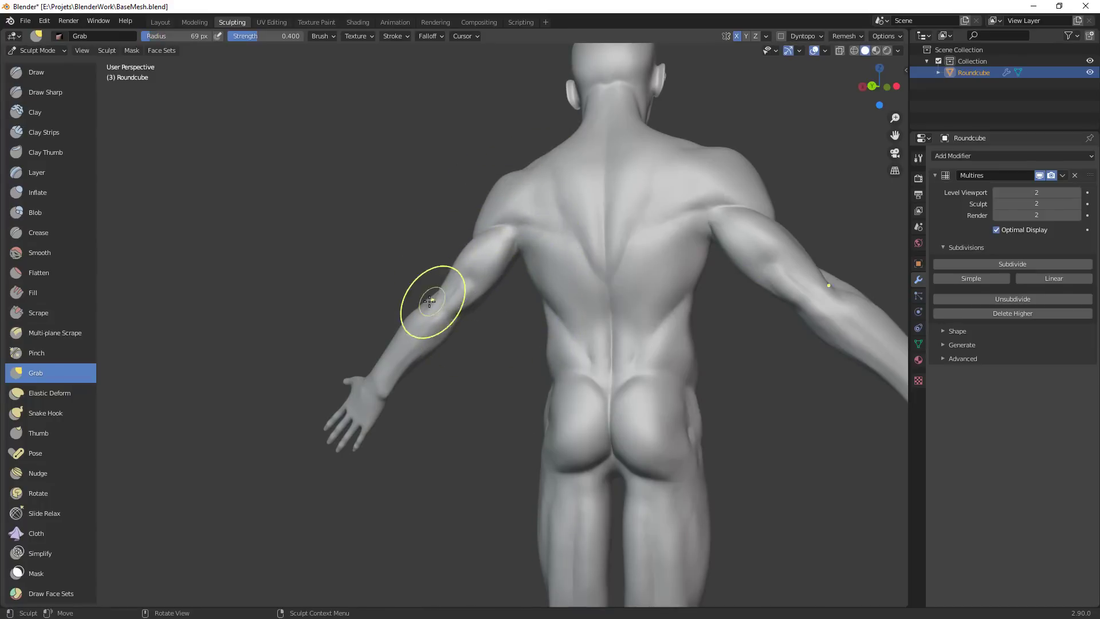
drag(459, 297, 453, 296)
key(f)
click(547, 299)
drag(511, 257, 518, 253)
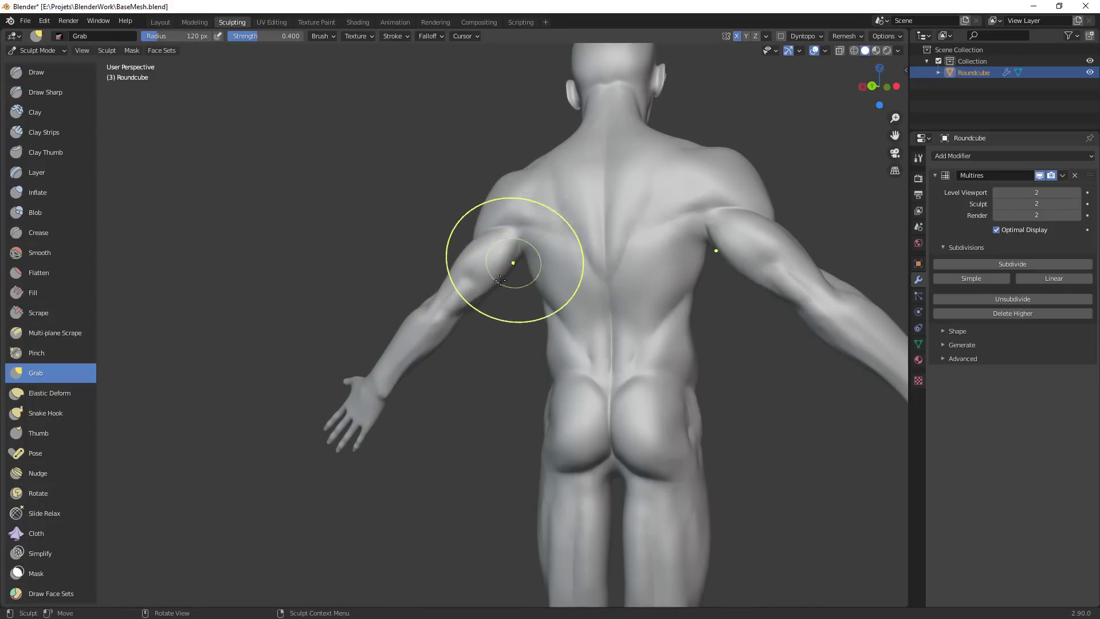
Refine the outer side of the upper arm below the deltoid with the Grab brush at 42 px radius
middle_drag(482, 315, 649, 376)
mouse_move(630, 367)
ctrl+middle_down()
mouse_move(570, 332)
mouse_move(720, 322)
mouse_move(759, 255)
ctrl+middle_up()
key(f)
click(726, 236)
shift+middle_drag(696, 240, 504, 306)
ctrl+middle_drag(504, 306, 510, 263)
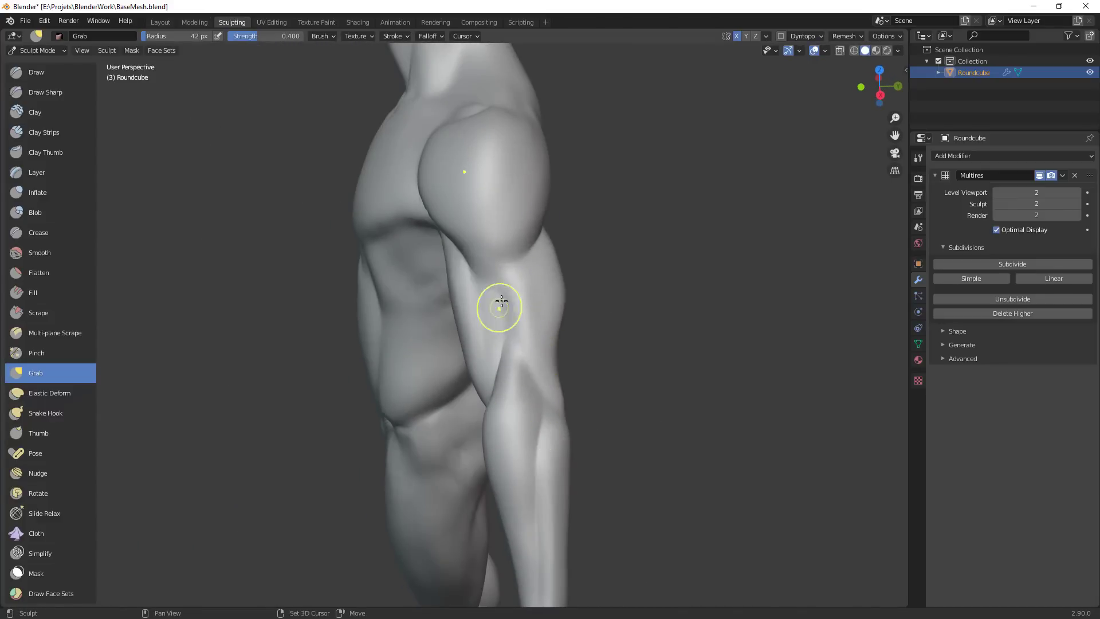
scroll(590, 385, down, 2)
middle_drag(590, 386, 638, 403)
Pull the outer upper arm muscle down toward the elbow with the Grab brush at 72 px radius
scroll(600, 349, up, 2)
mouse_move(595, 326)
middle_down()
mouse_move(561, 331)
mouse_move(512, 368)
middle_up()
key(f)
click(564, 315)
drag(529, 321, 520, 341)
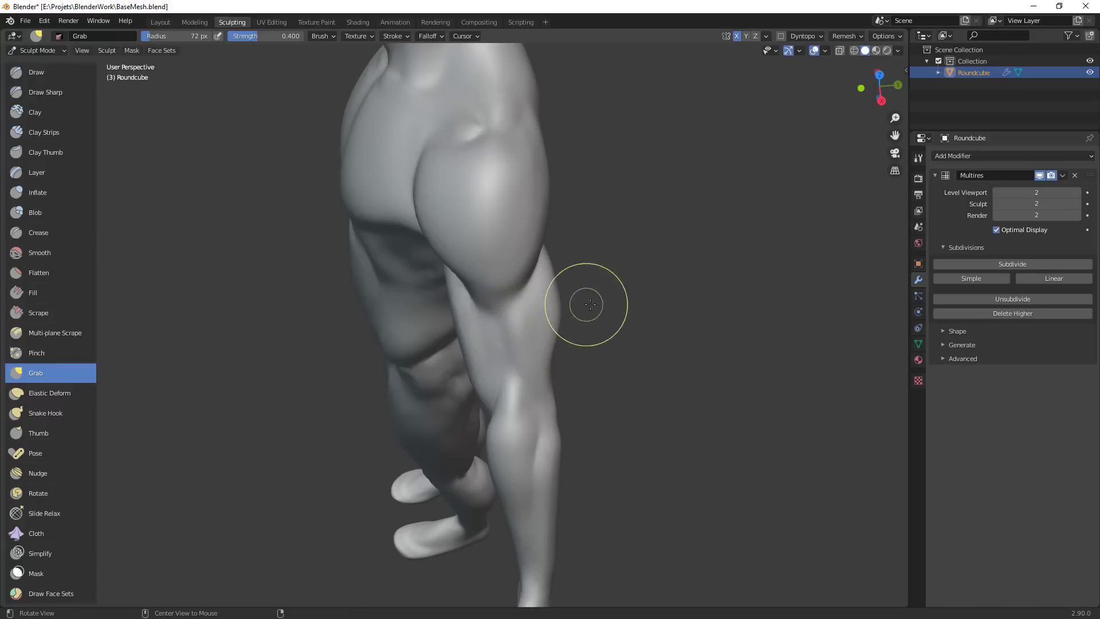
middle_drag(591, 303, 502, 257)
middle_drag(488, 345, 499, 308)
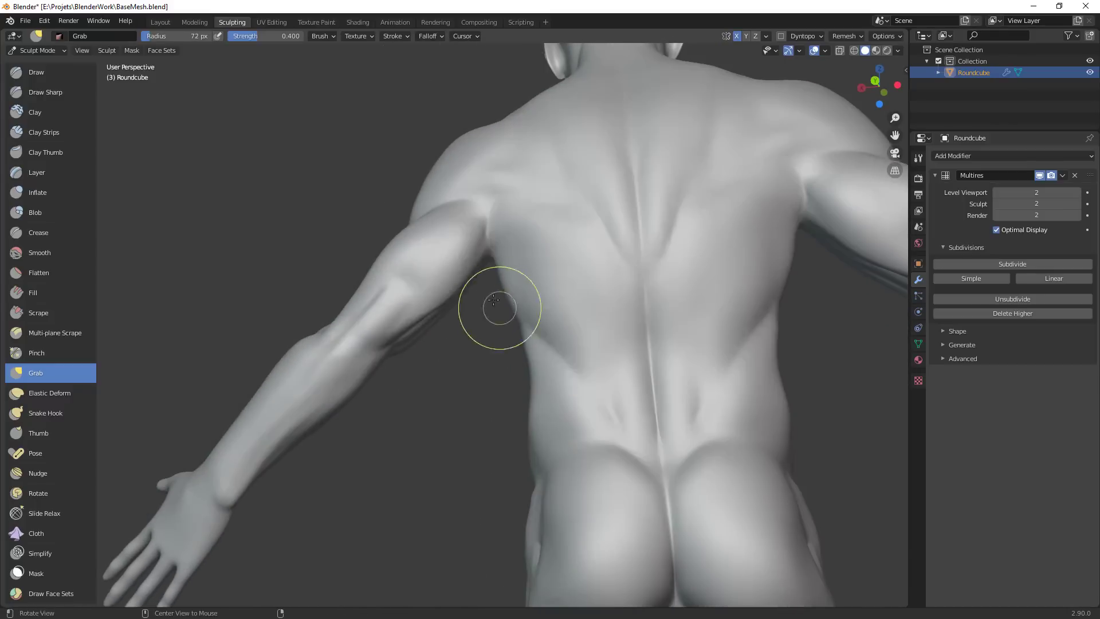
Examine the arms, torso, legs and back of the body from several angles
mouse_move(366, 451)
middle_down()
mouse_move(371, 421)
mouse_move(351, 401)
middle_up()
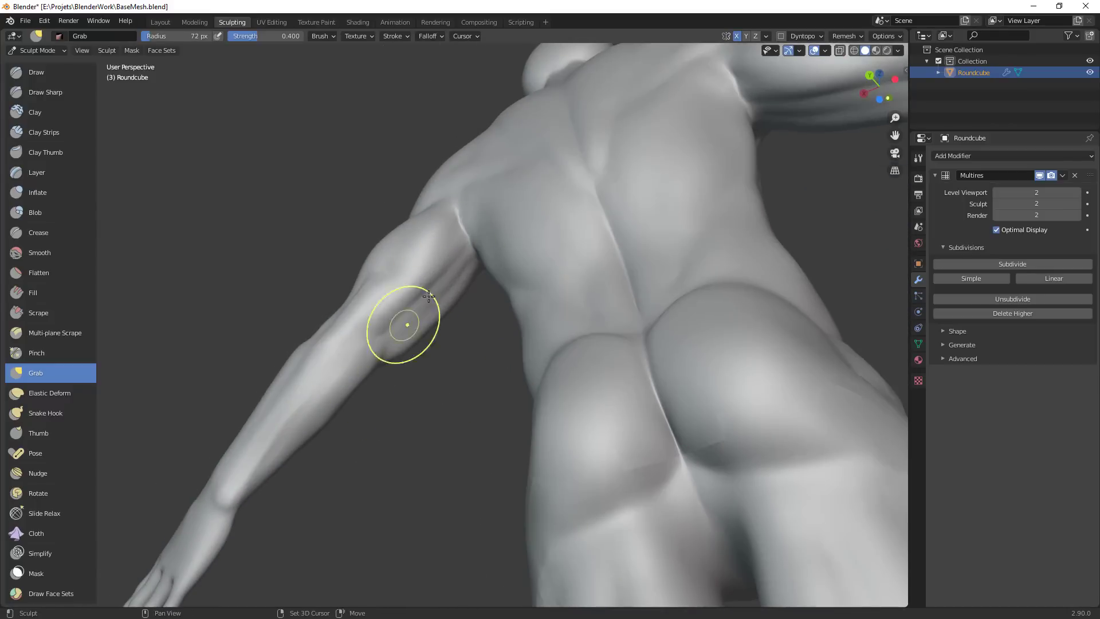
middle_drag(347, 322, 569, 296)
alt+drag(570, 295, 644, 324)
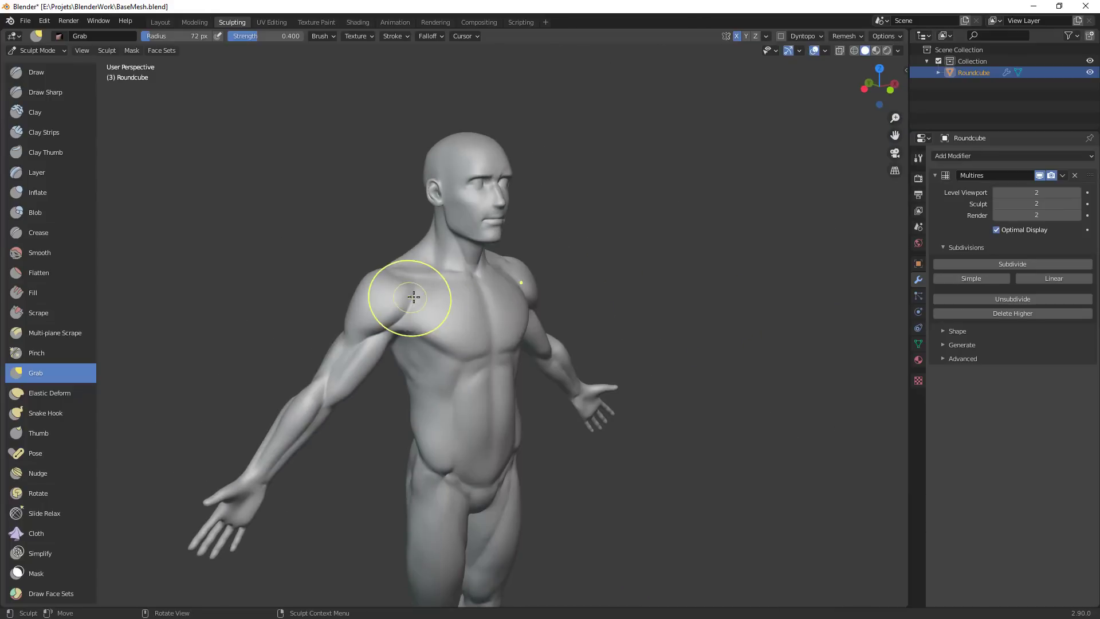
key(f)
click(404, 298)
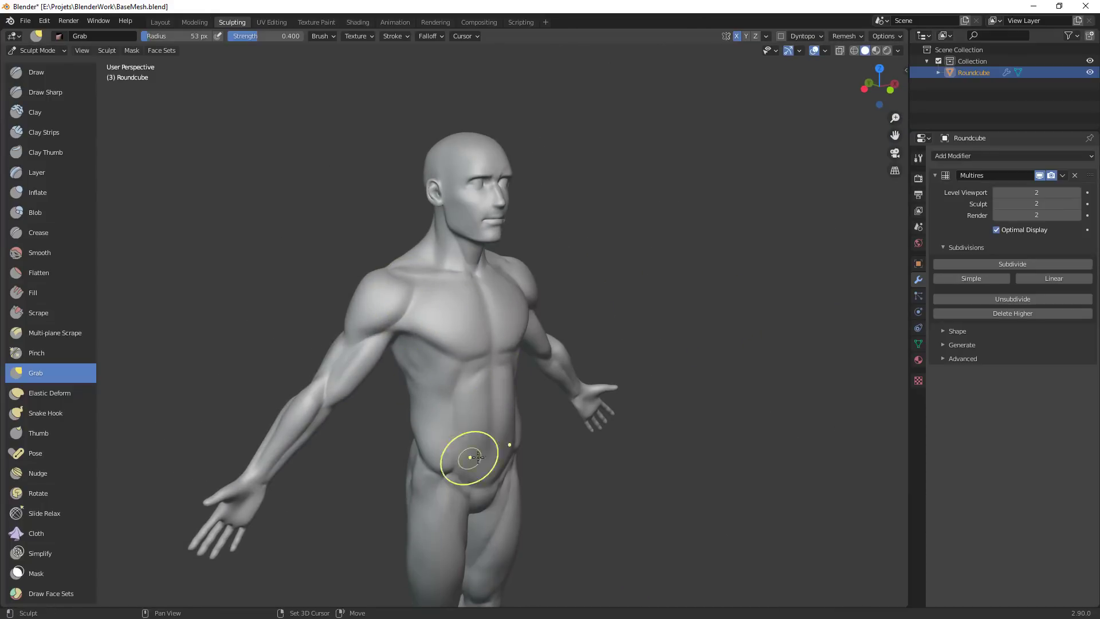
shift+middle_drag(472, 457, 475, 292)
middle_drag(601, 375, 596, 307)
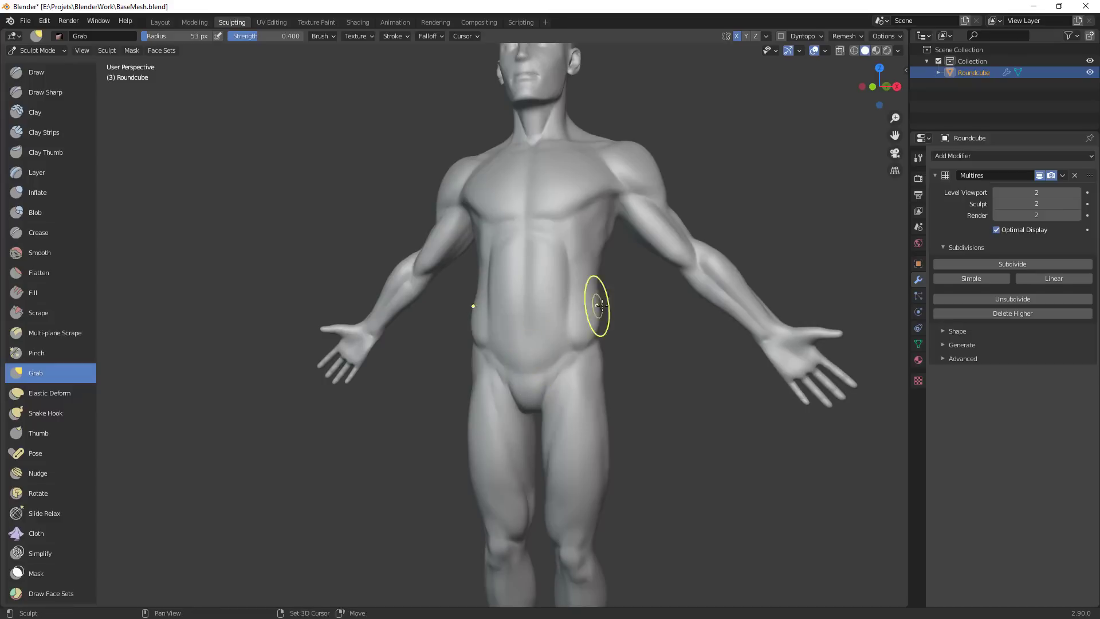
shift+middle_drag(565, 467, 531, 311)
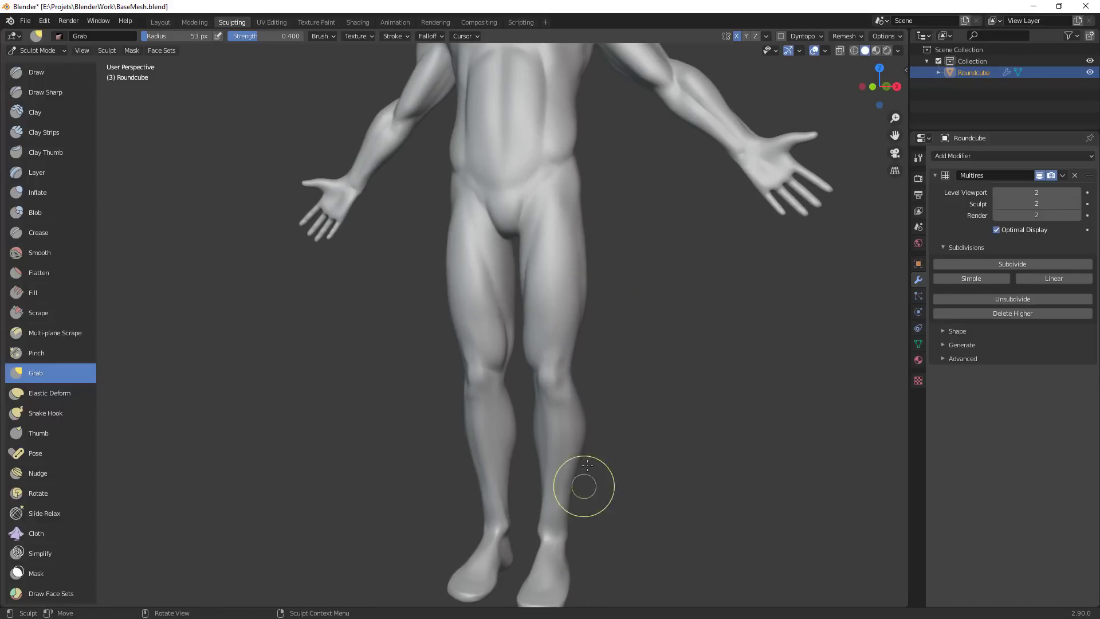
ctrl+middle_drag(607, 326, 441, 413)
shift+middle_drag(504, 247, 578, 369)
ctrl+middle_drag(578, 369, 564, 319)
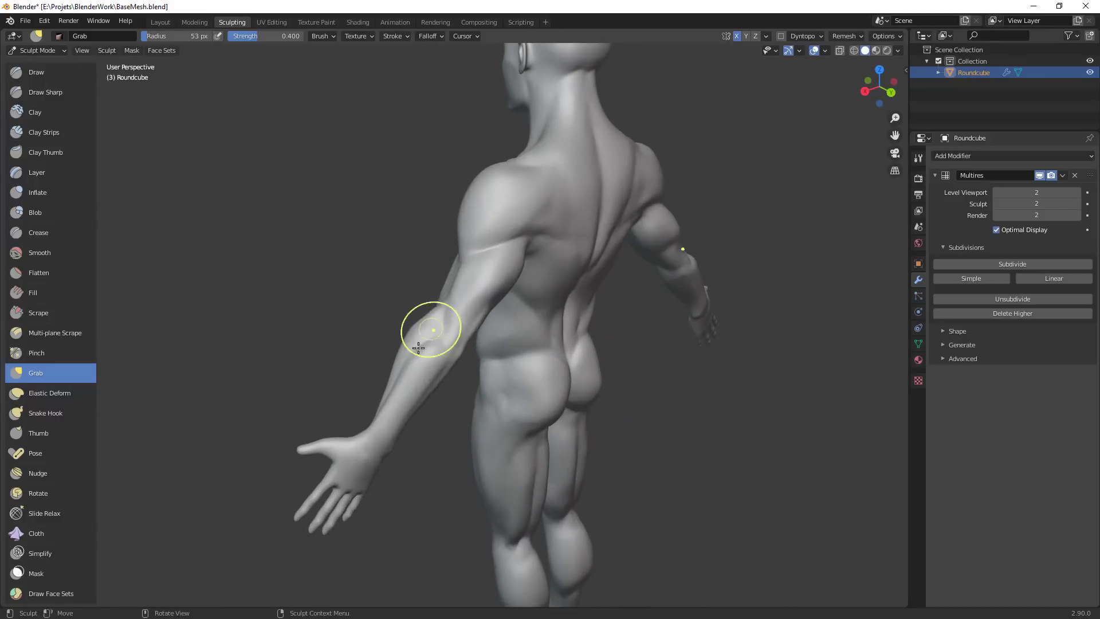
mouse_move(405, 405)
middle_down()
mouse_move(514, 380)
mouse_move(583, 308)
mouse_move(495, 311)
middle_up()
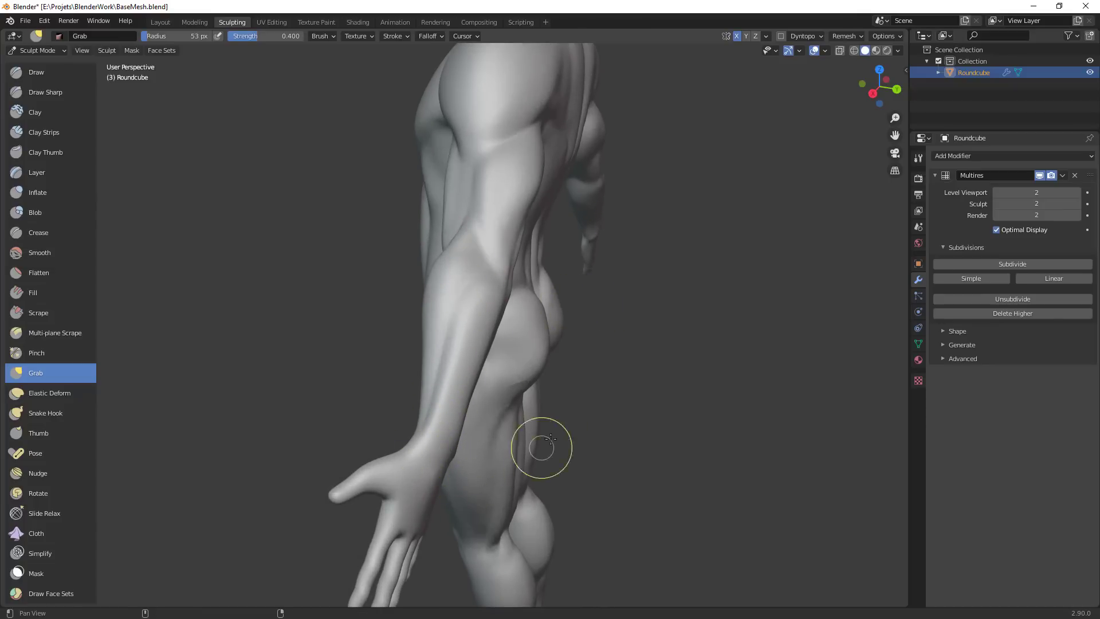
shift+middle_drag(540, 449, 543, 310)
Carve the crease where the palm meets the forearm at the wrist with the Crease brush at 27 px radius
key(shift+c)
middle_drag(491, 266, 532, 301)
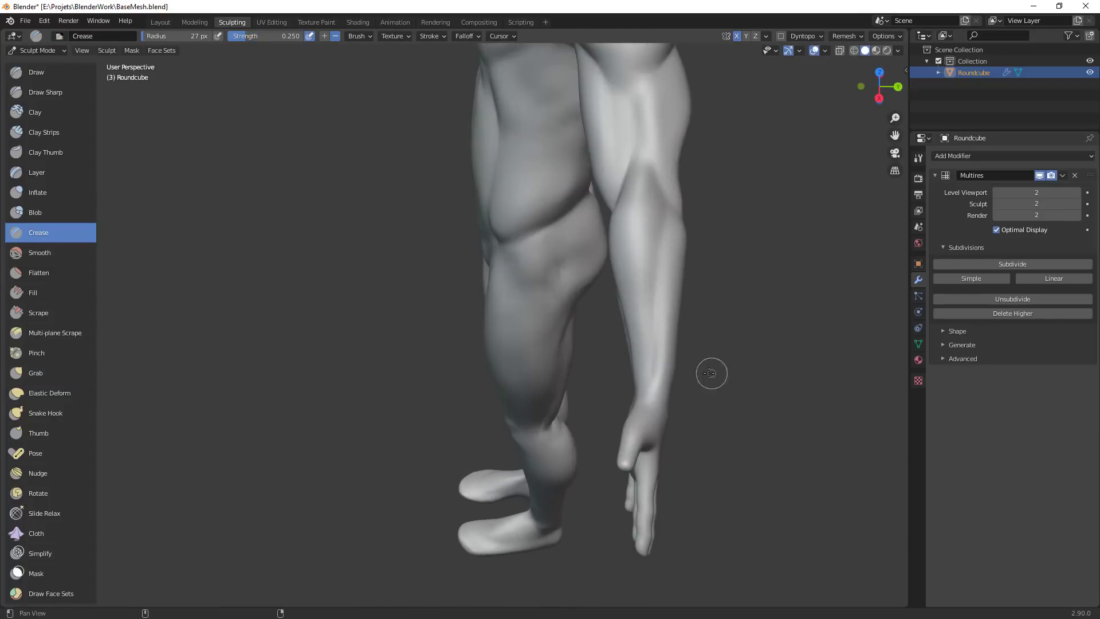
mouse_move(712, 373)
shift+middle_down()
mouse_move(657, 263)
mouse_move(643, 256)
shift+middle_up()
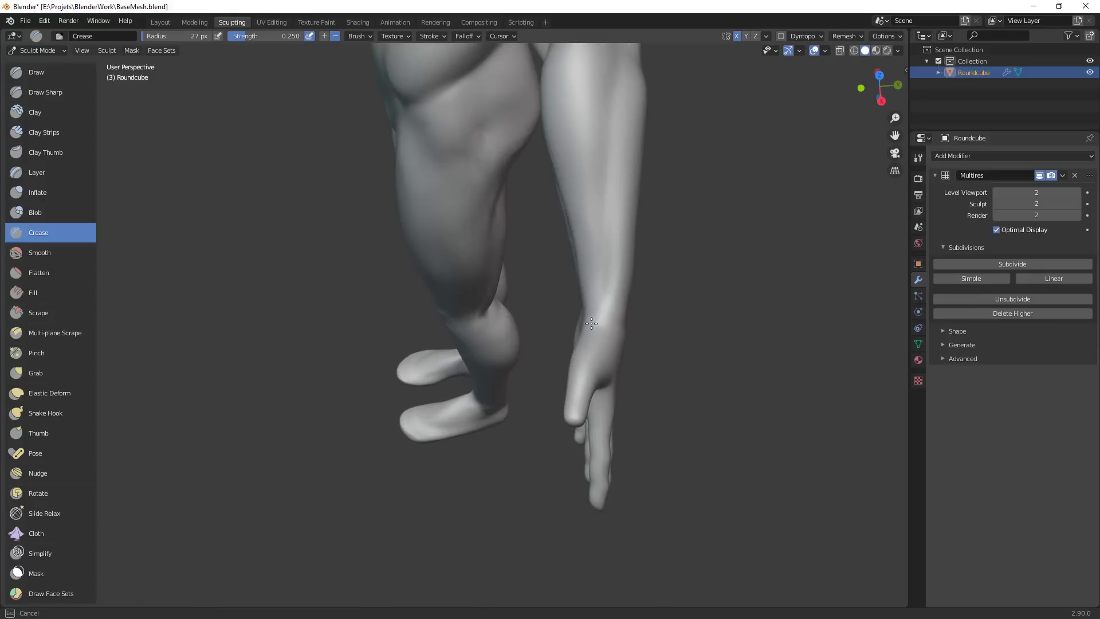
mouse_move(591, 323)
middle_down()
mouse_move(576, 294)
mouse_move(633, 227)
middle_up()
key(shift+b)
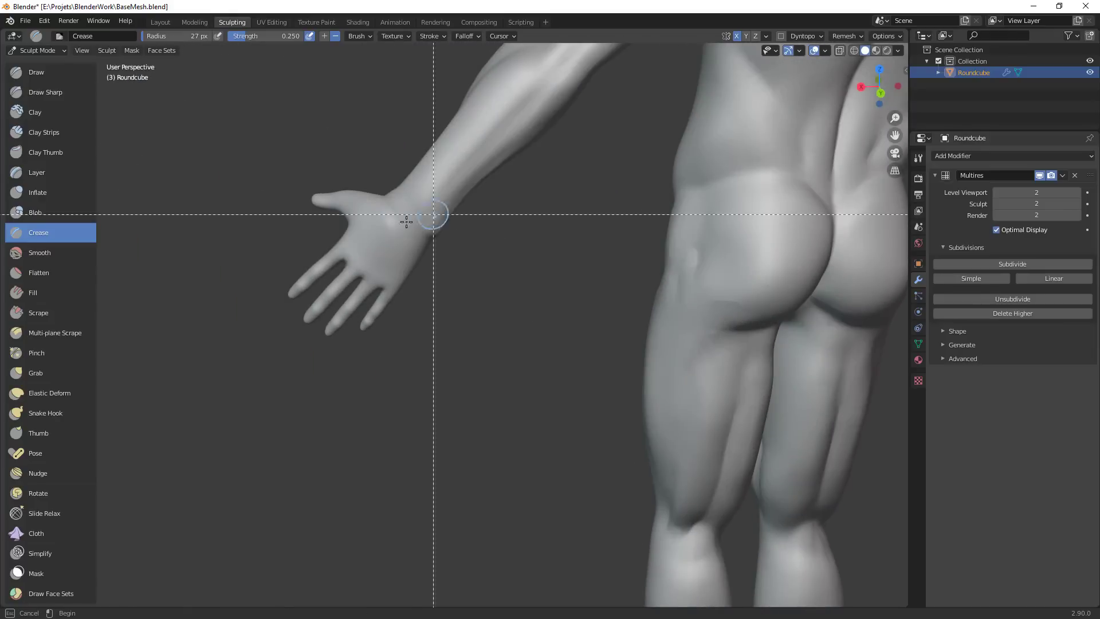
drag(388, 213, 415, 272)
ctrl+middle_drag(474, 256, 468, 325)
ctrl+alt+drag(468, 325, 436, 463)
key(b)
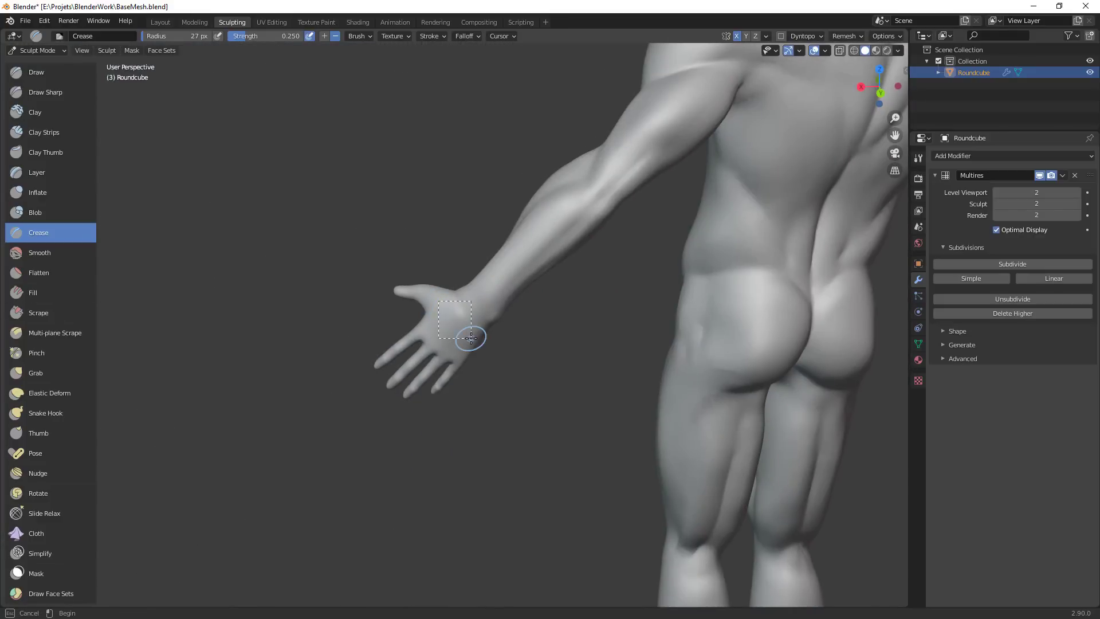
drag(471, 338, 471, 338)
ctrl+alt+drag(538, 233, 607, 373)
scroll(493, 317, up, 3)
middle_drag(493, 318, 516, 298)
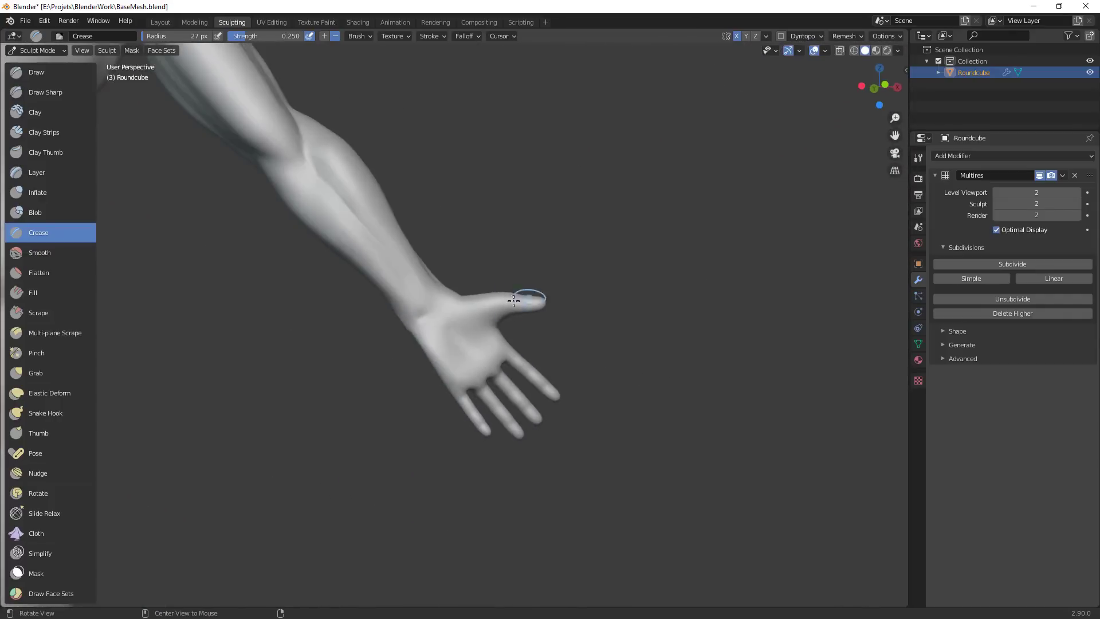
scroll(431, 321, up, 3)
middle_drag(384, 334, 420, 313)
middle_drag(468, 282, 438, 266)
middle_drag(509, 309, 420, 308)
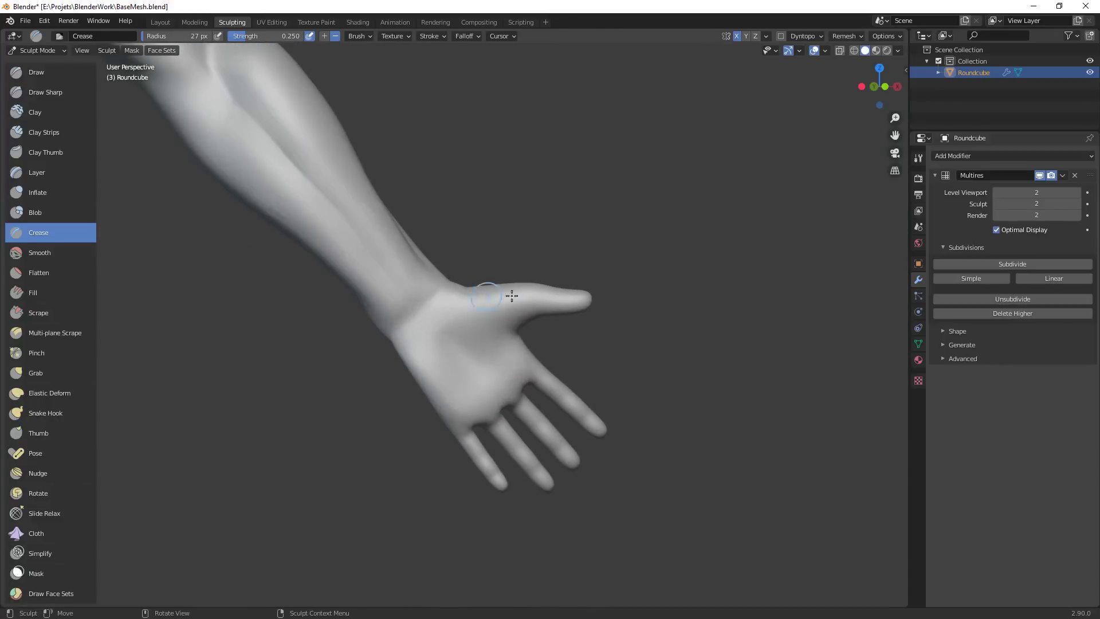
Extend the crease around the back of the wrist and refine the palm side of the wrist at 40 px radius
mouse_move(511, 296)
middle_down()
mouse_move(543, 302)
mouse_move(469, 283)
mouse_move(509, 316)
middle_up()
middle_drag(552, 348, 498, 311)
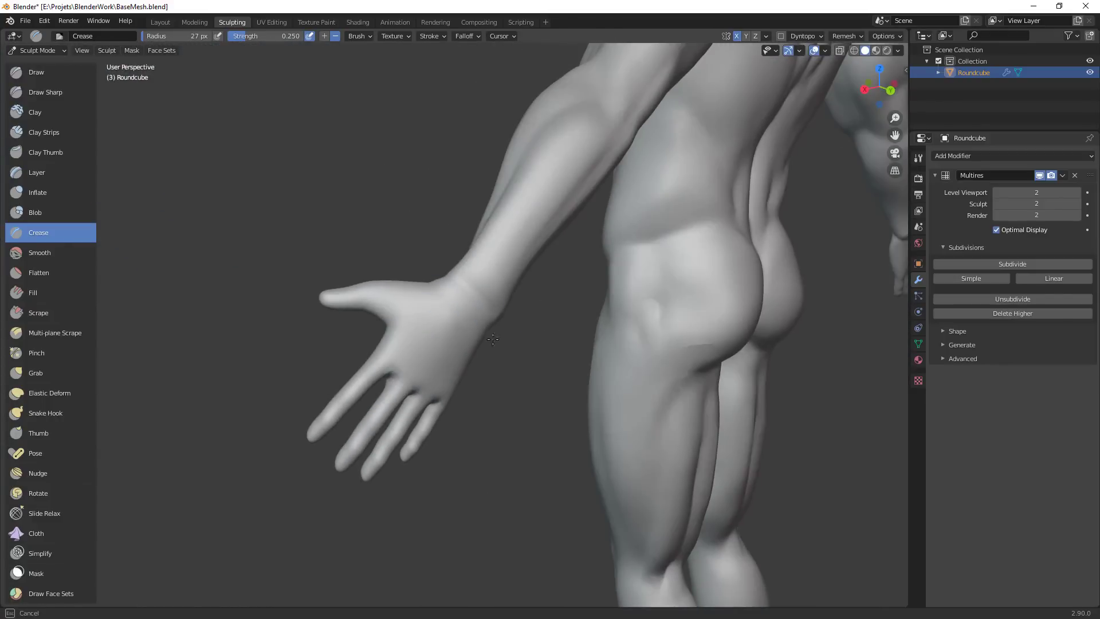
mouse_move(499, 354)
middle_down()
mouse_move(550, 297)
mouse_move(479, 264)
middle_up()
key(g)
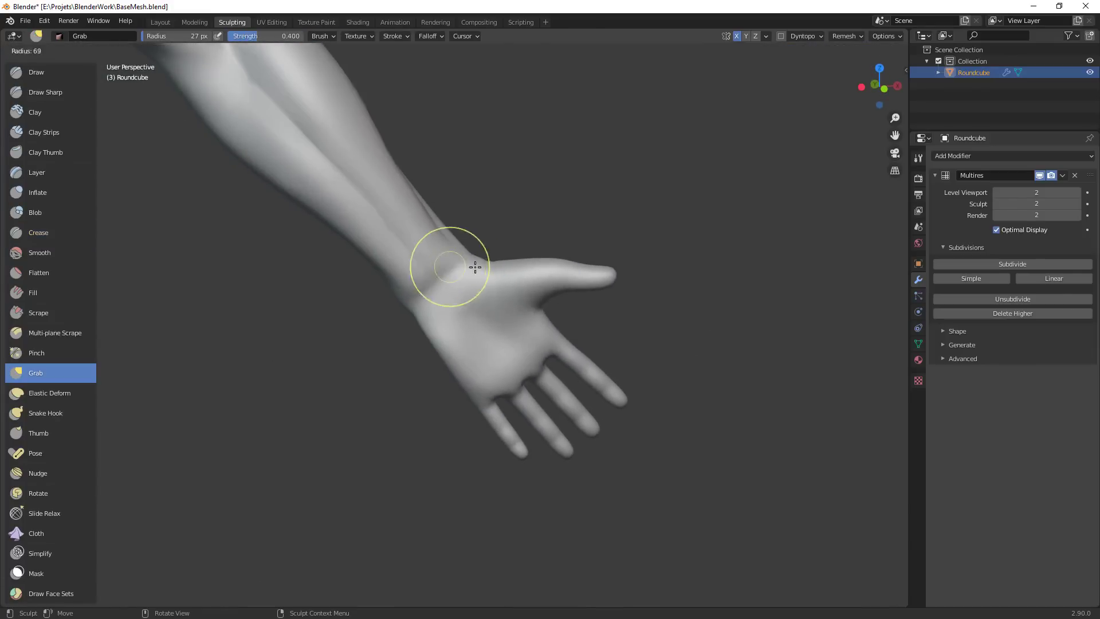
key(shift+c)
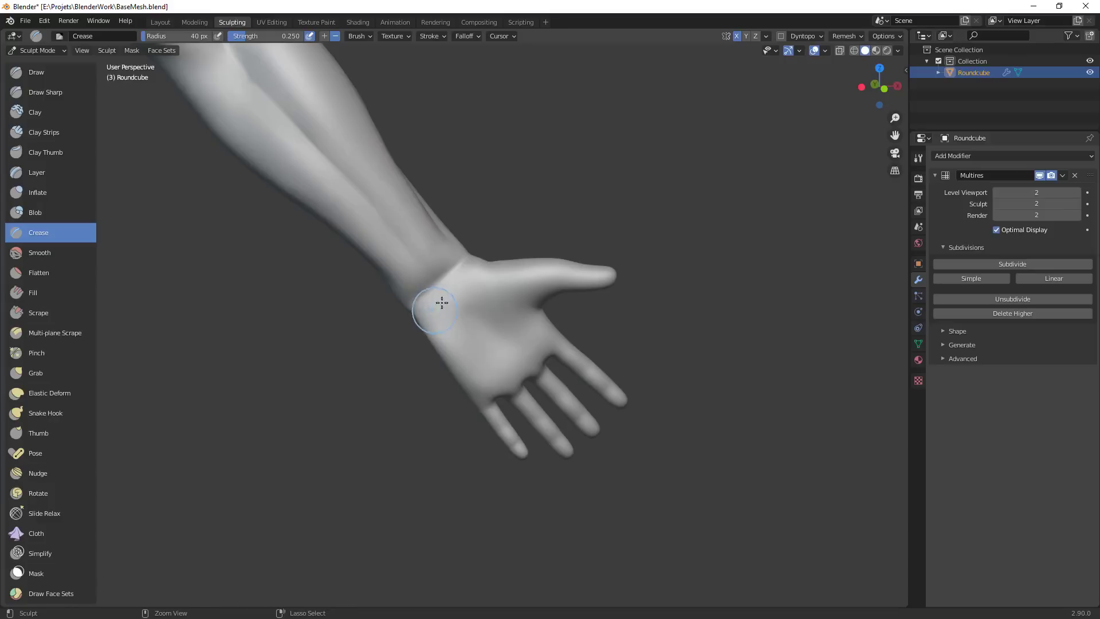
Build up the wrist and the base of the palm with the Clay Strips brush at 40 px radius
key(c)
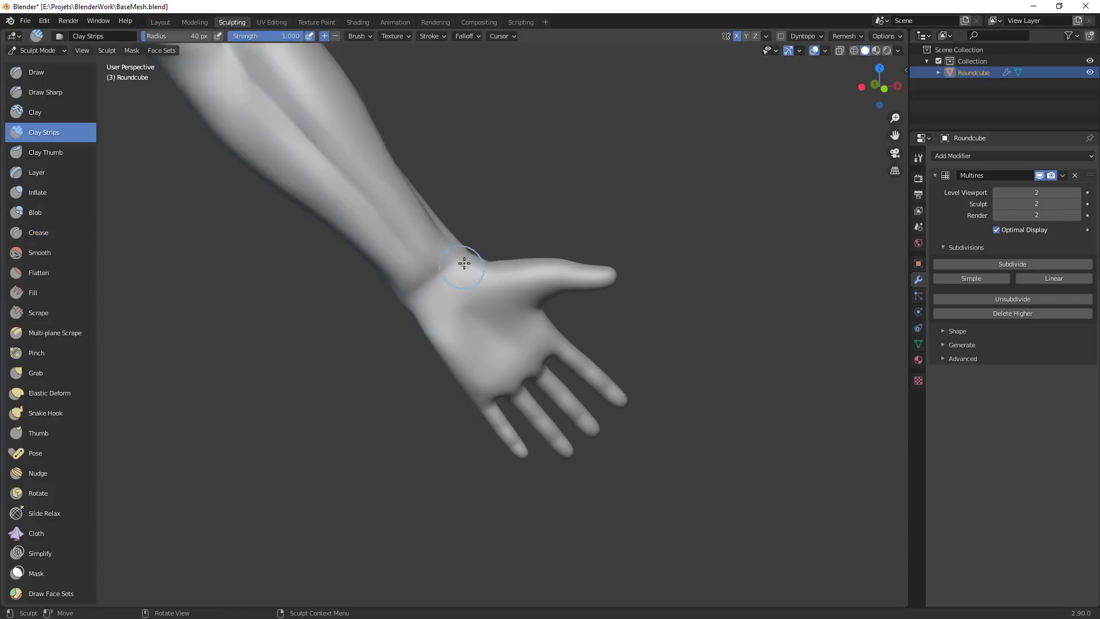
mouse_move(540, 244)
alt+mouse_down()
mouse_move(418, 302)
mouse_move(463, 266)
alt+mouse_up()
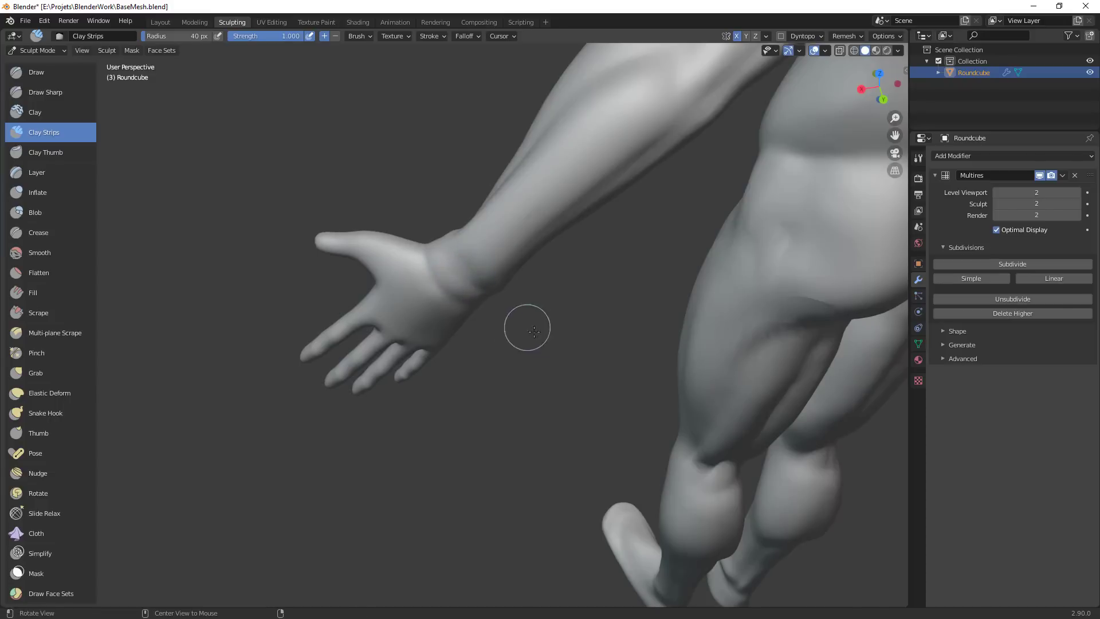
alt+drag(534, 331, 457, 291)
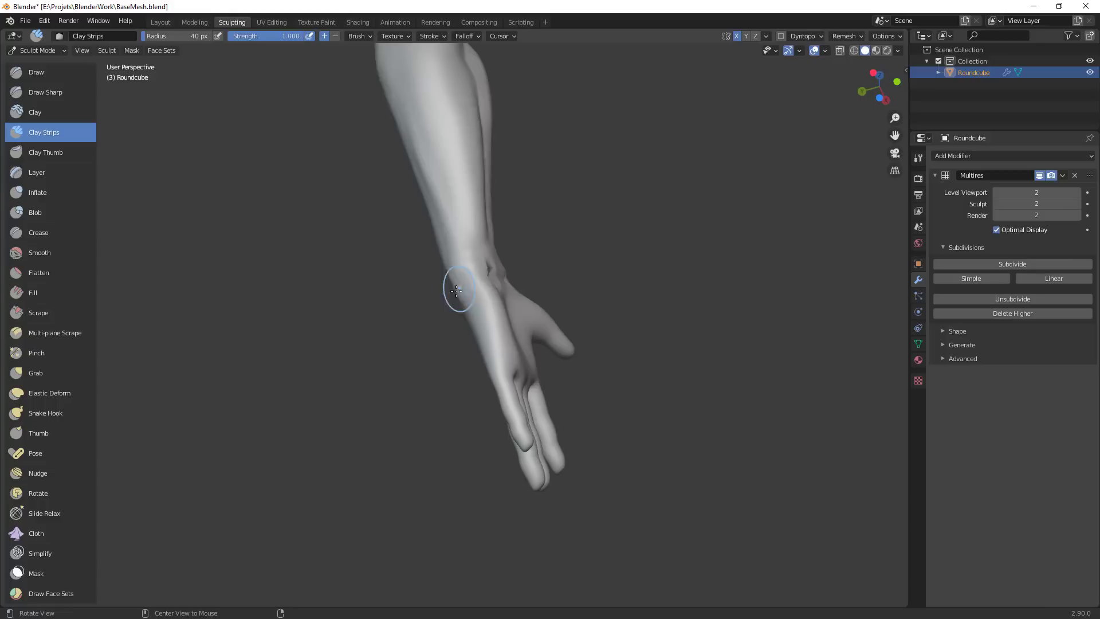
mouse_move(520, 258)
alt+mouse_down()
mouse_move(489, 279)
mouse_move(584, 319)
mouse_move(545, 348)
mouse_move(460, 327)
mouse_move(545, 282)
mouse_move(545, 214)
mouse_move(538, 248)
alt+mouse_up()
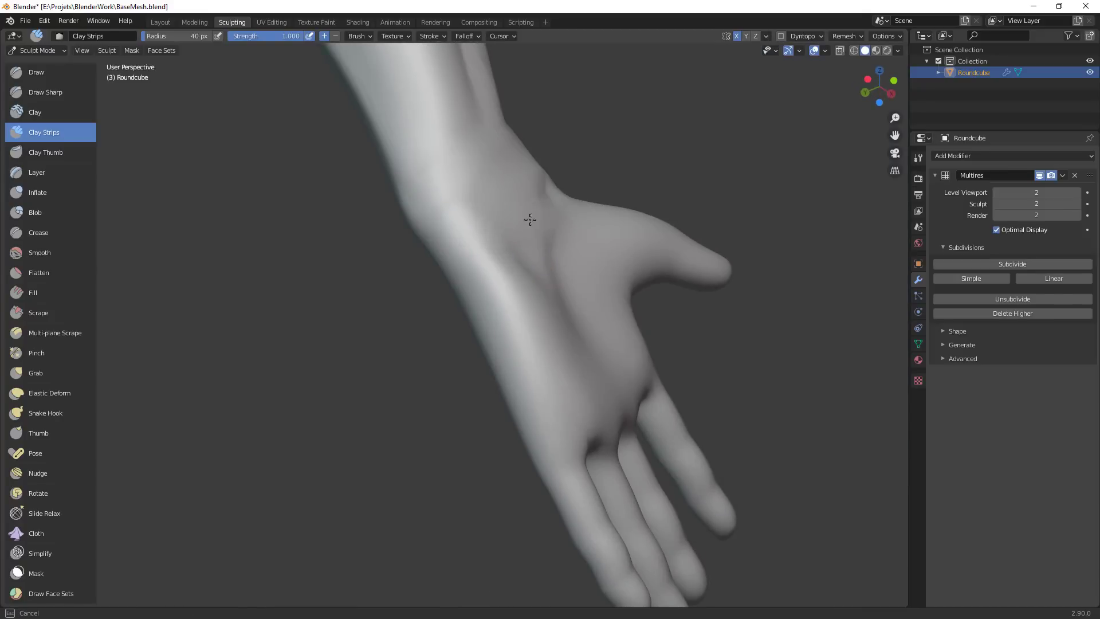
Reshape the side profile of the wrist and hand with the Grab brush at 130 px, then 228 px radius
key(g)
mouse_move(531, 222)
alt+mouse_down()
mouse_move(538, 304)
mouse_move(516, 332)
alt+mouse_up()
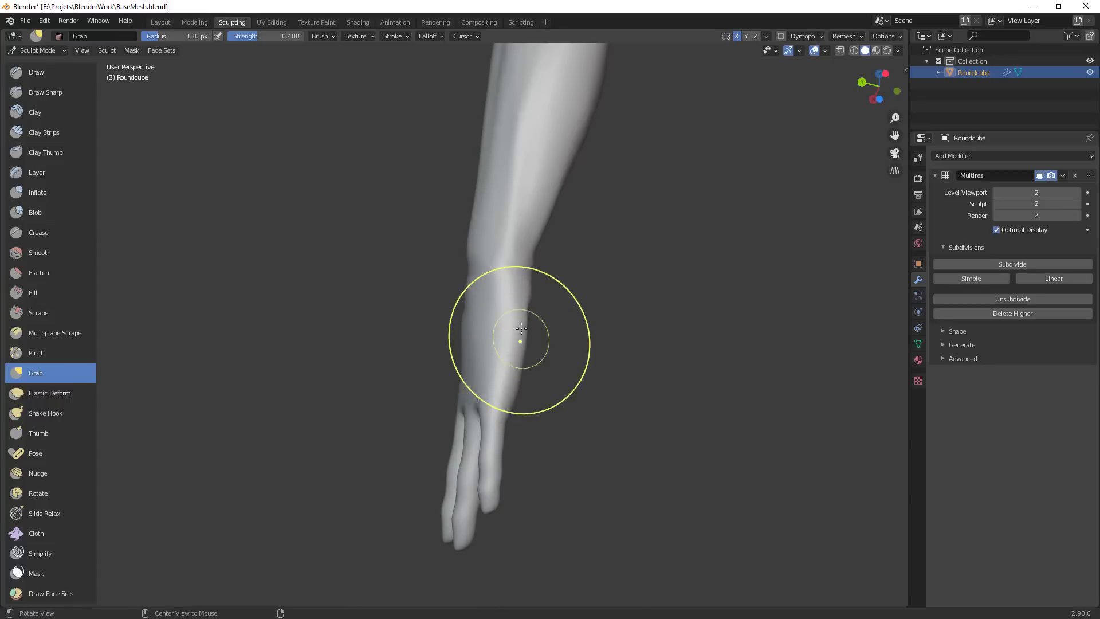
key(f)
click(583, 333)
mouse_move(583, 372)
alt+shift+mouse_down()
mouse_move(526, 273)
mouse_move(520, 302)
alt+shift+mouse_up()
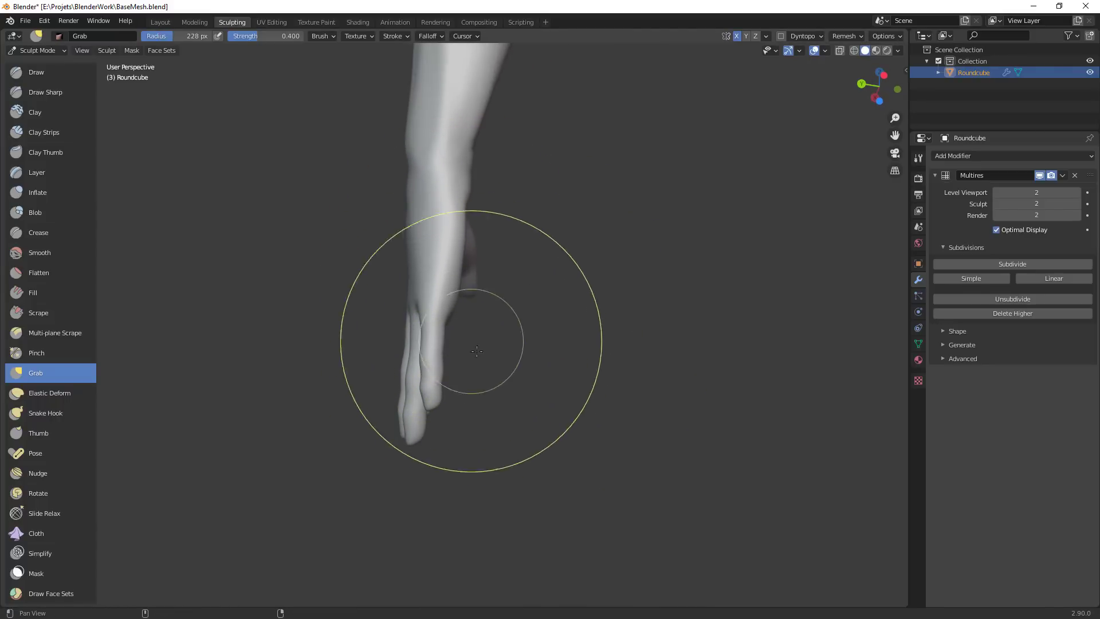
shift+middle_drag(471, 340, 465, 314)
Swing the fingers slightly toward the palm with the Pose brush at 228 px radius
drag(97, 413, 115, 569)
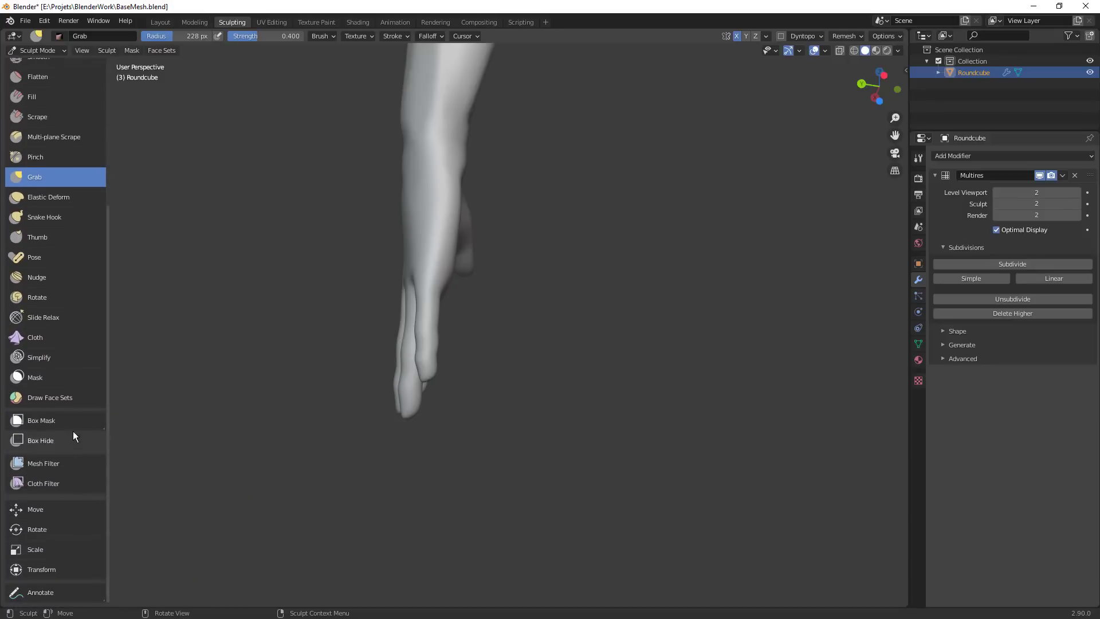
click(84, 255)
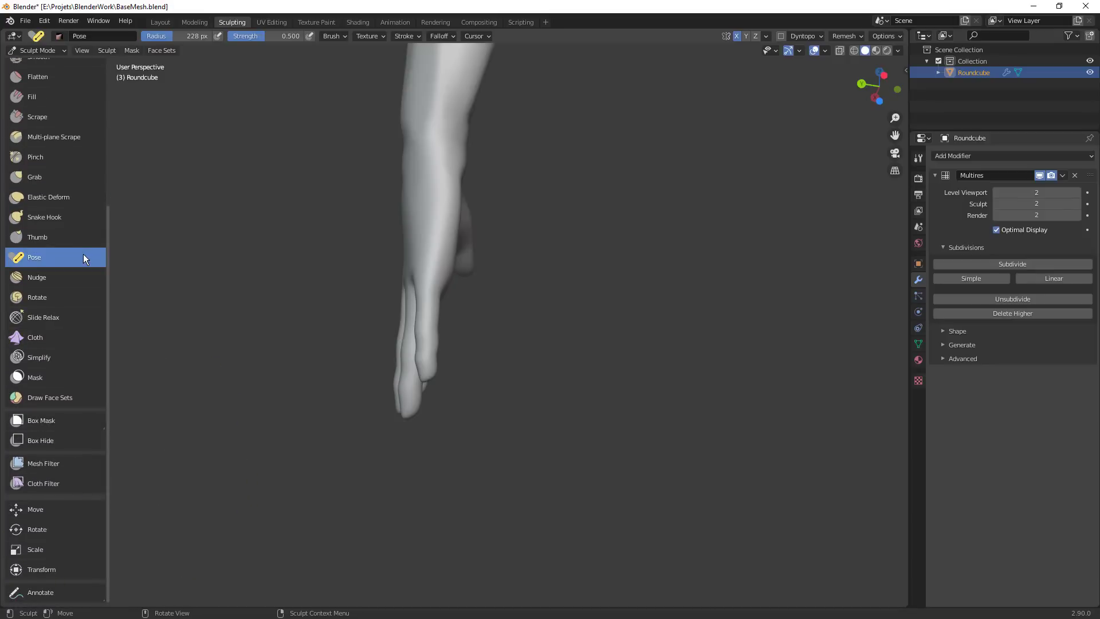
mouse_move(431, 366)
mouse_down()
mouse_move(428, 377)
mouse_move(445, 369)
mouse_up()
Bend the little finger toward the palm with the Pose brush at 126 px radius
key(f)
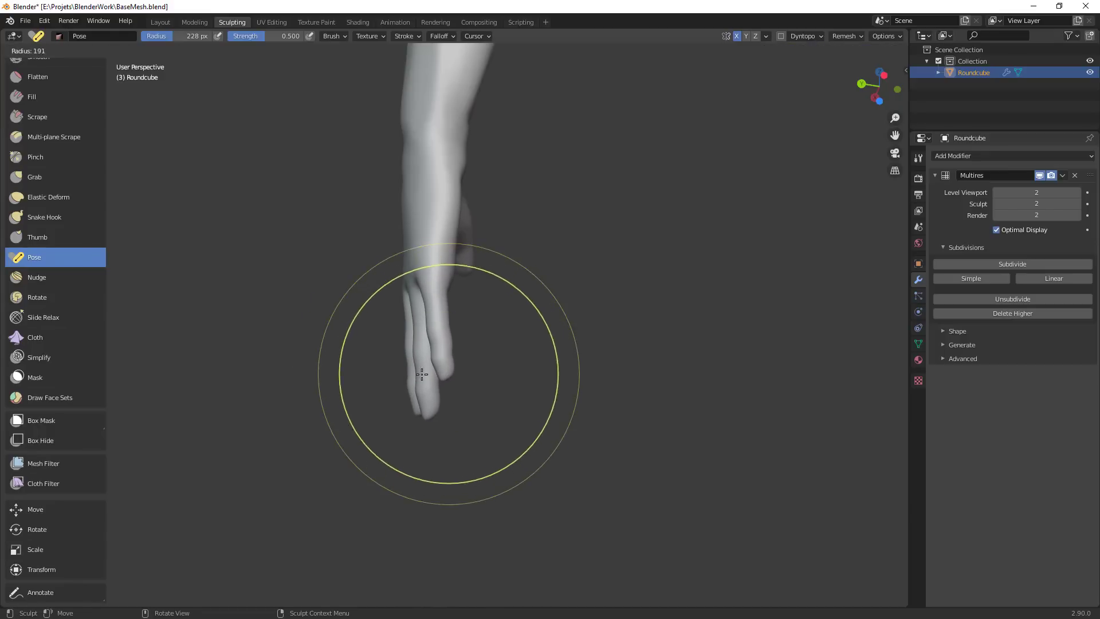
click(404, 373)
key(f)
click(447, 376)
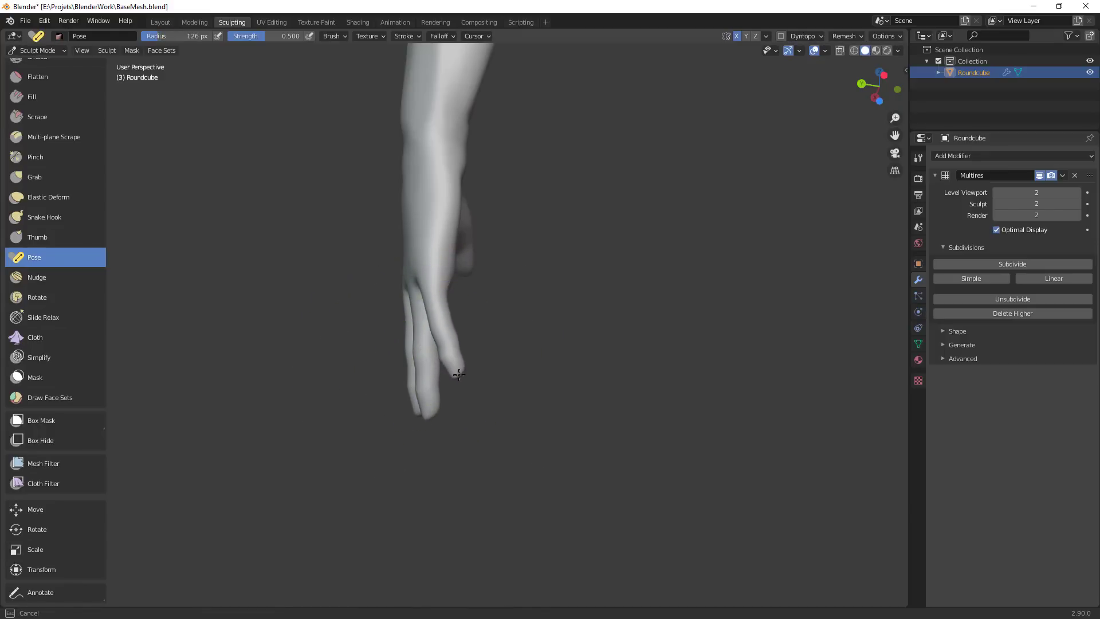
Curl the end of the little finger with the Pose brush at 101 px radius, then bend the neighbouring finger at 130 px
key(f)
click(519, 381)
drag(460, 375, 461, 376)
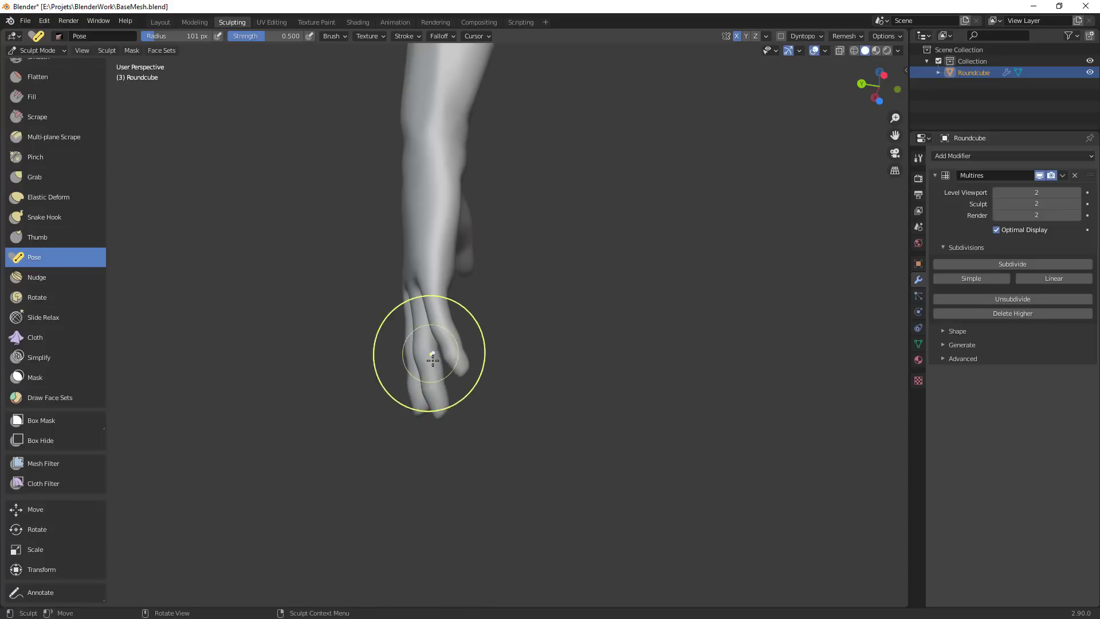
key(f)
click(440, 405)
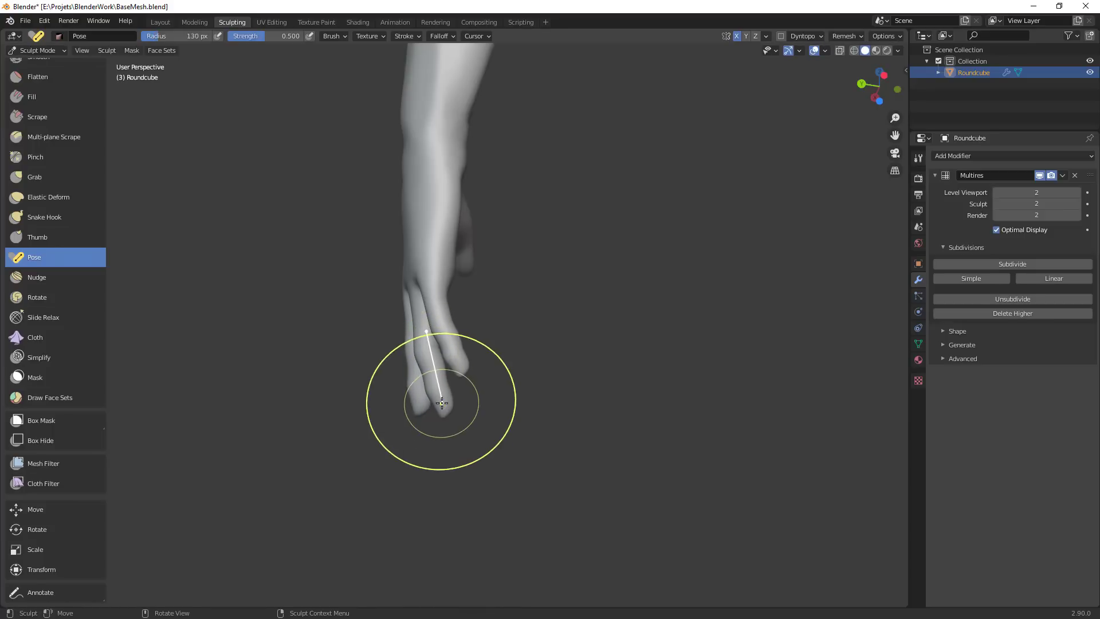
Bend the fingers on the thumb side of the hand with the Pose brush at 154 px radius
ctrl+middle_drag(468, 372, 649, 451)
mouse_move(606, 408)
ctrl+middle_down()
mouse_move(608, 399)
mouse_move(497, 431)
ctrl+middle_up()
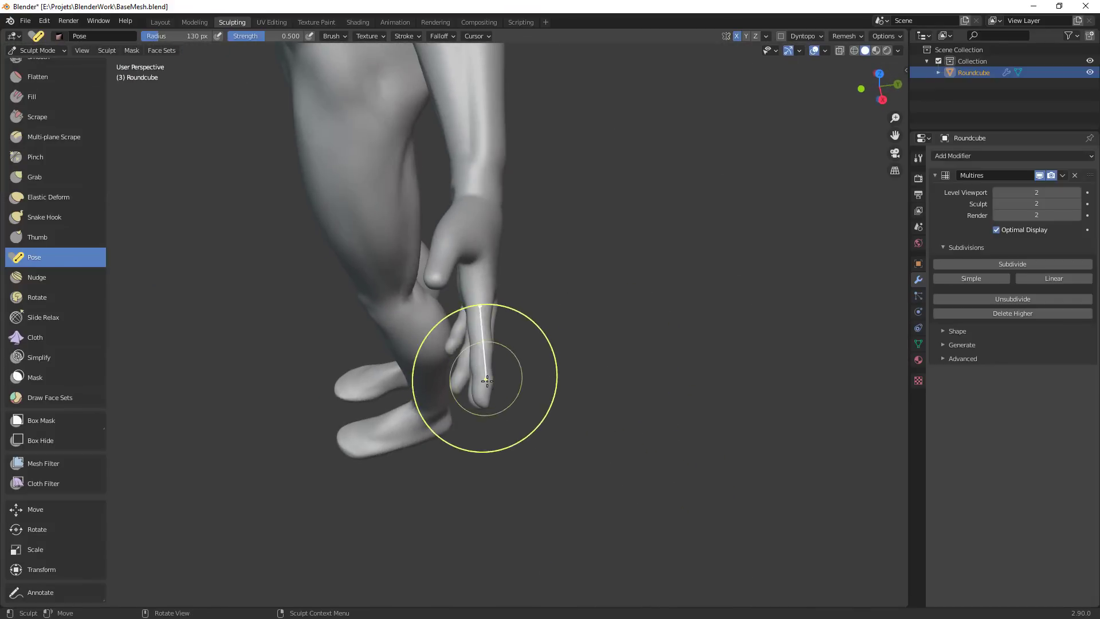
key(f)
click(573, 381)
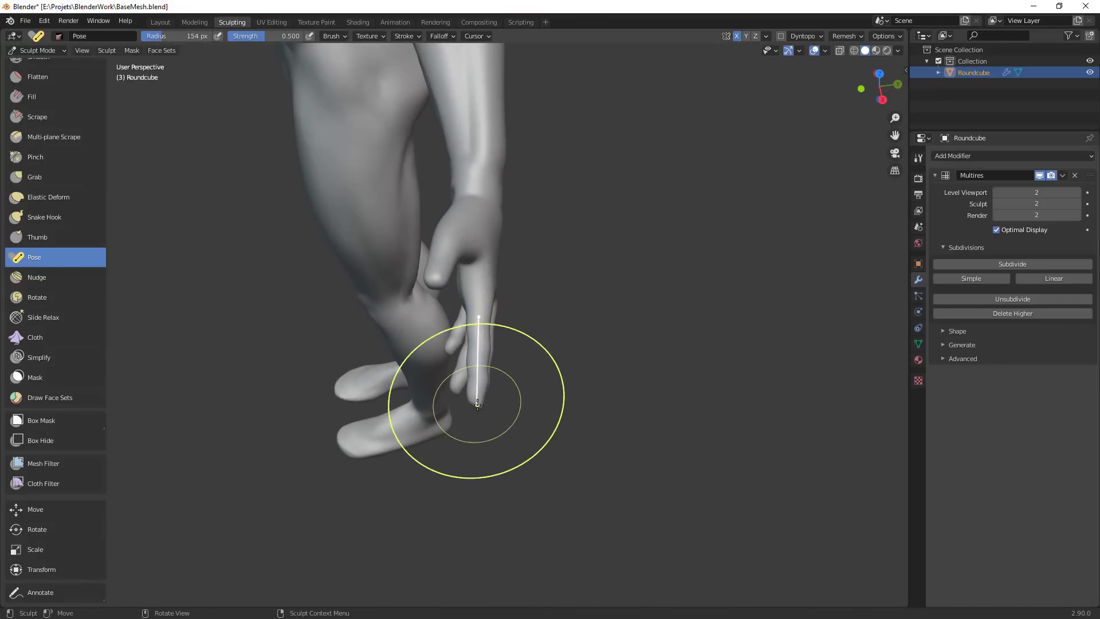
mouse_move(454, 466)
middle_down()
mouse_move(441, 324)
mouse_move(503, 241)
mouse_move(484, 278)
mouse_move(708, 397)
mouse_move(552, 405)
mouse_move(524, 464)
mouse_move(498, 377)
middle_up()
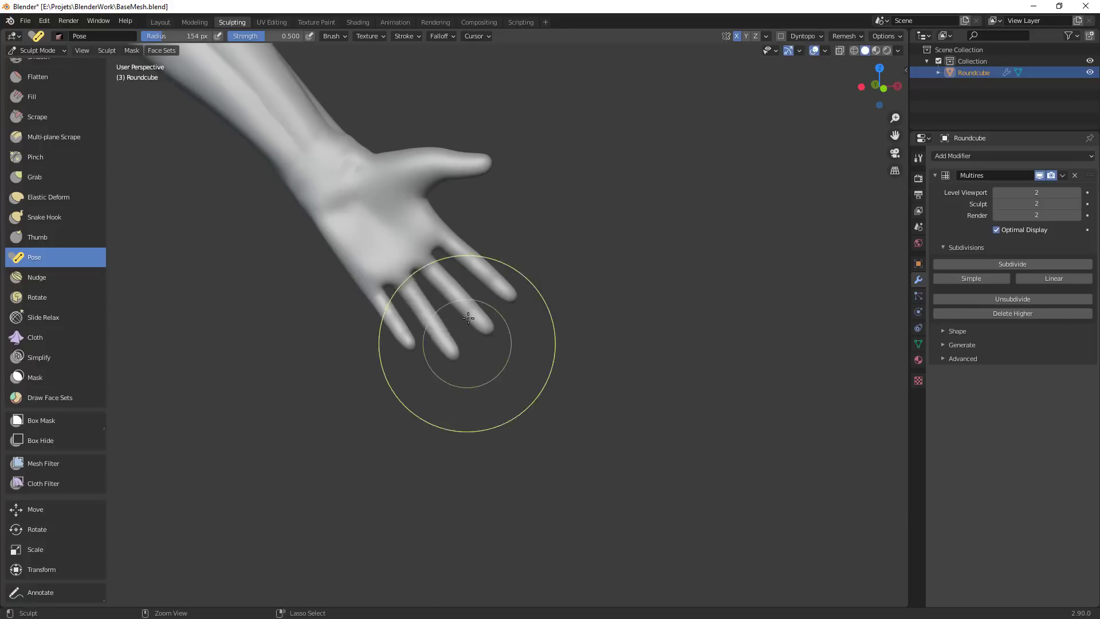
Adjust the outer edge of the palm with the Grab brush at 89 px radius, then the wrist at 55 px
key(g)
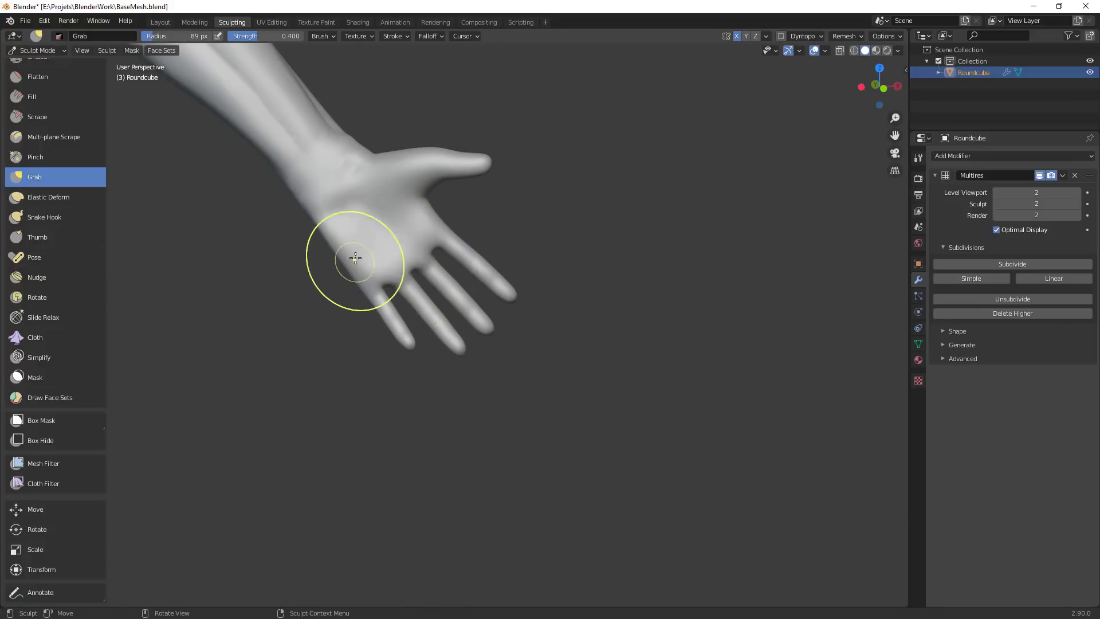
scroll(418, 479, down, 5)
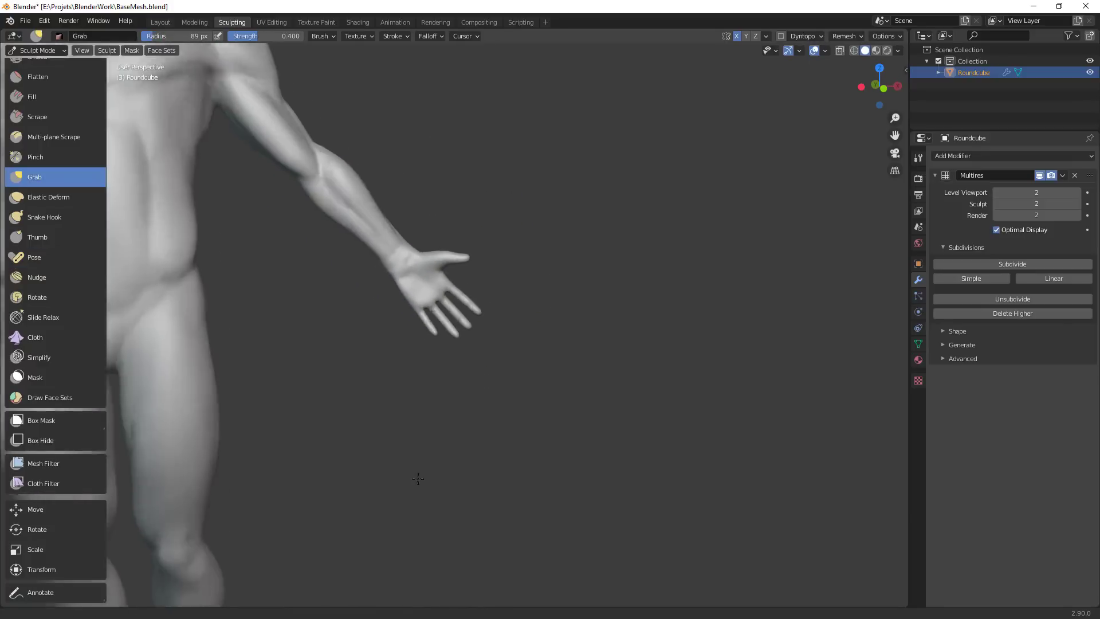
middle_drag(417, 478, 361, 502)
scroll(472, 275, up, 4)
key(f)
click(393, 211)
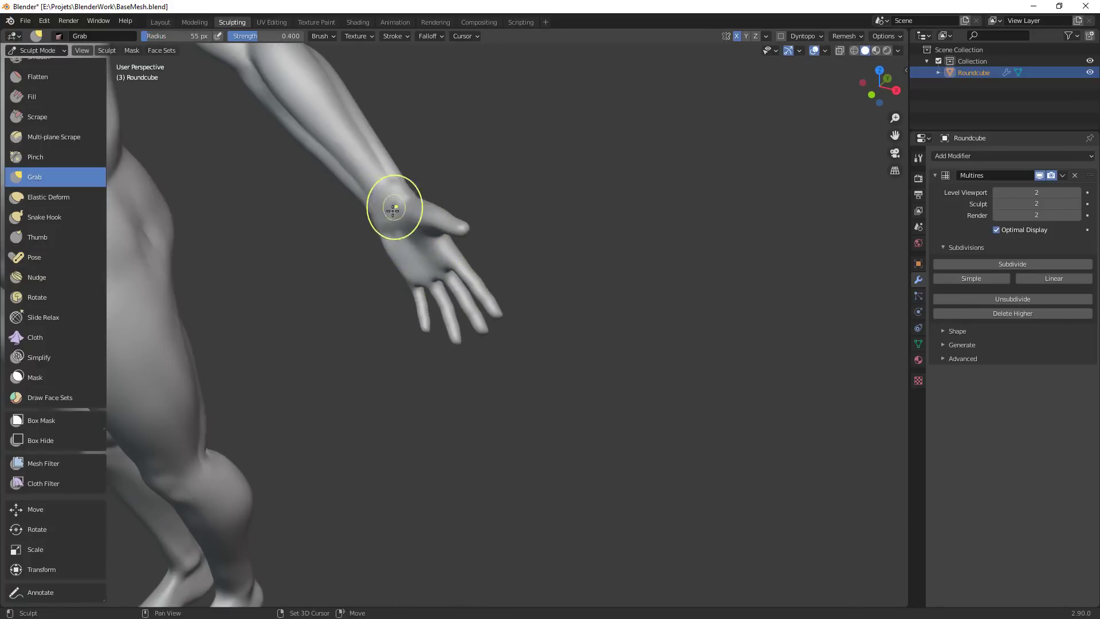
Reshape the palm and the web between the thumb and index finger with the Grab brush, using 95 px radius
middle_drag(438, 276, 539, 309)
key(f)
click(463, 276)
mouse_move(462, 276)
mouse_down()
mouse_move(456, 264)
mouse_move(471, 295)
mouse_up()
key(f)
click(473, 299)
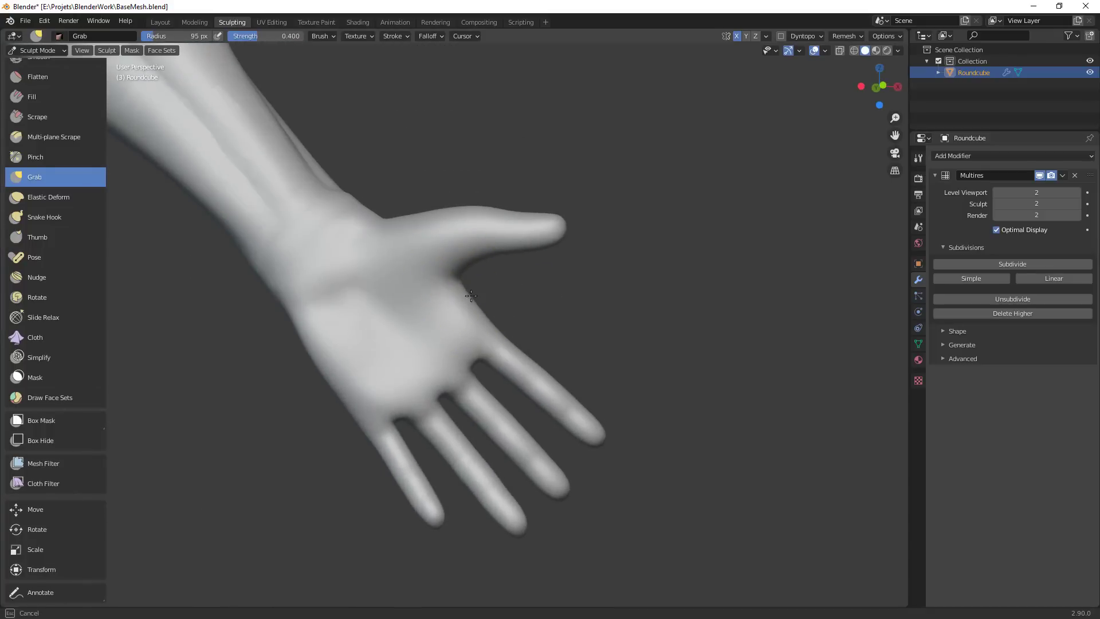
Adjust the base of the little finger at the palm's edge with the Grab brush at 95 px radius
scroll(550, 298, down, 3)
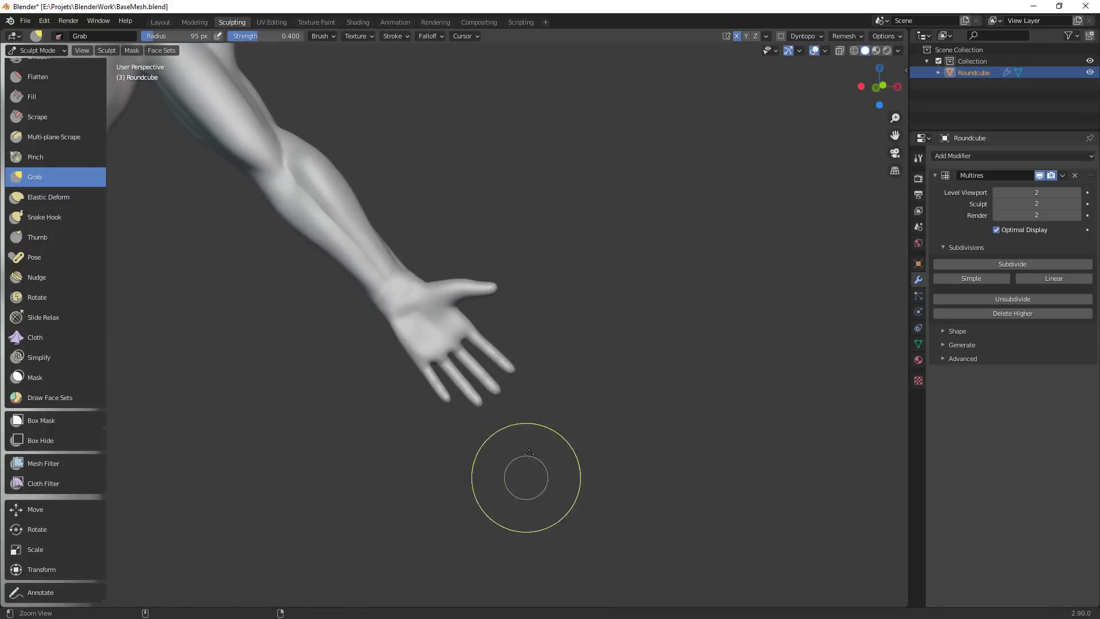
scroll(540, 270, up, 3)
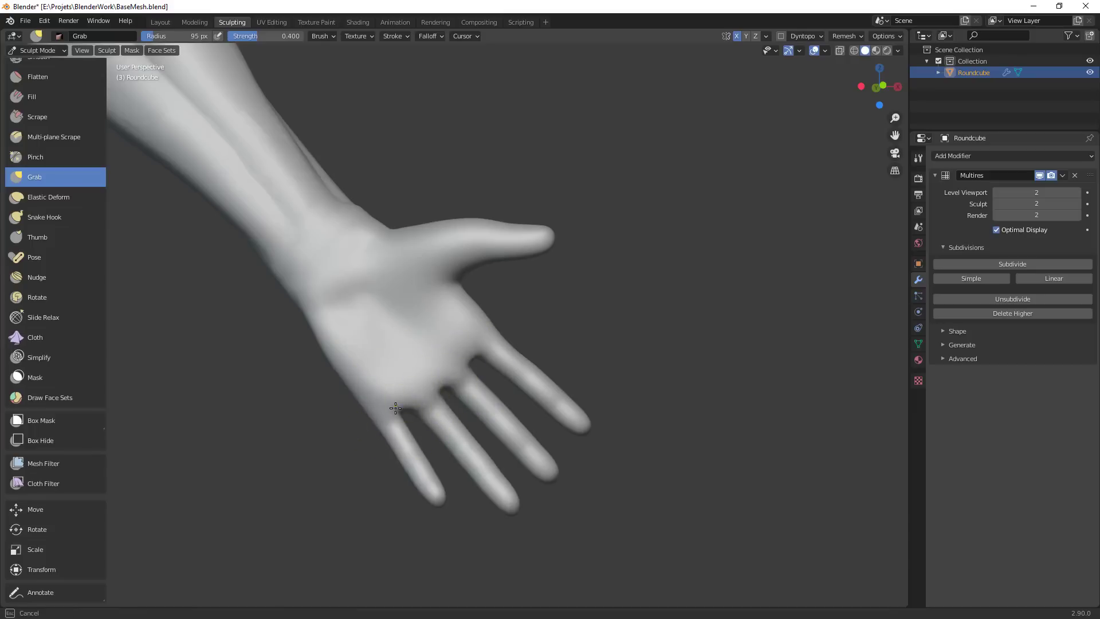
mouse_move(466, 368)
middle_down()
mouse_move(505, 515)
mouse_move(461, 408)
middle_up()
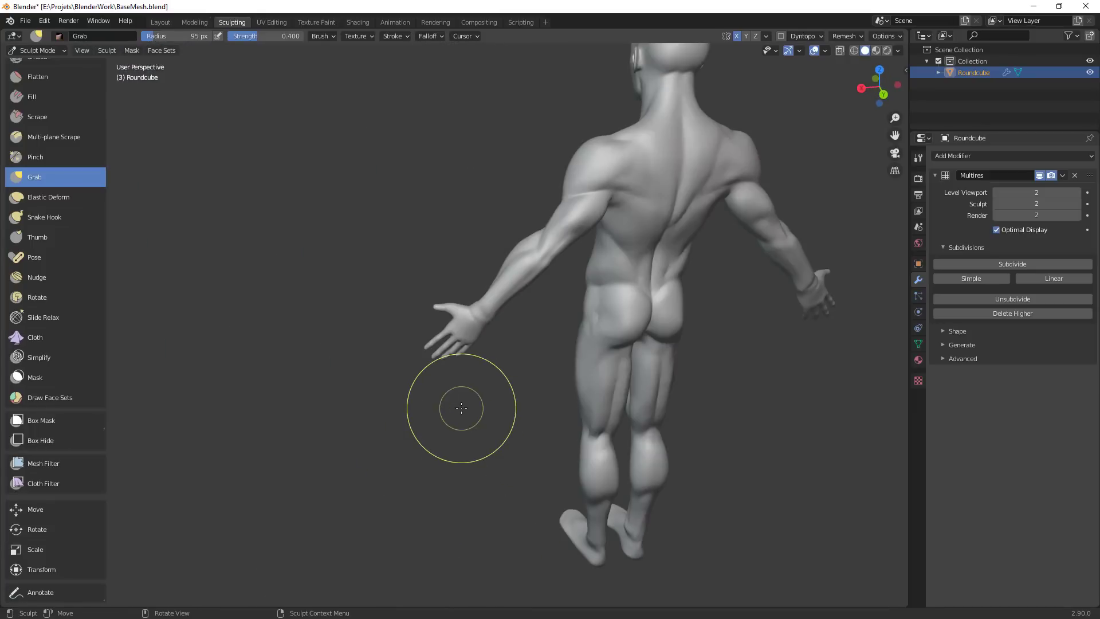
Reshape the forearm contour toward the wrist with the Grab brush from behind and from the side, finishing at 75 px radius
middle_drag(739, 334, 586, 225)
key(f)
click(579, 263)
mouse_move(527, 254)
mouse_down()
mouse_move(516, 248)
mouse_move(535, 273)
mouse_up()
key(f)
click(579, 276)
middle_drag(611, 282, 601, 242)
key(f)
click(595, 231)
mouse_move(584, 205)
mouse_down()
mouse_move(574, 196)
mouse_move(559, 221)
mouse_up()
key(f)
click(599, 242)
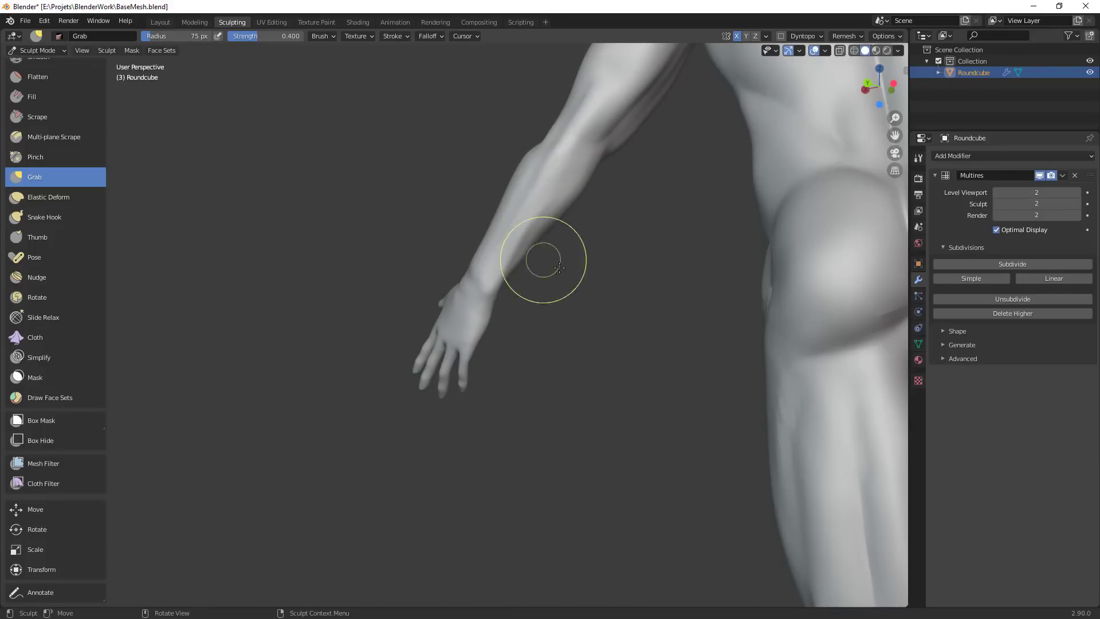
Examine the whole figure from the front, checking the proportions of the arms, torso and hands
mouse_move(588, 260)
middle_down()
mouse_move(682, 310)
mouse_move(745, 301)
middle_up()
ctrl+middle_drag(745, 301, 684, 284)
ctrl+alt+drag(683, 284, 663, 355)
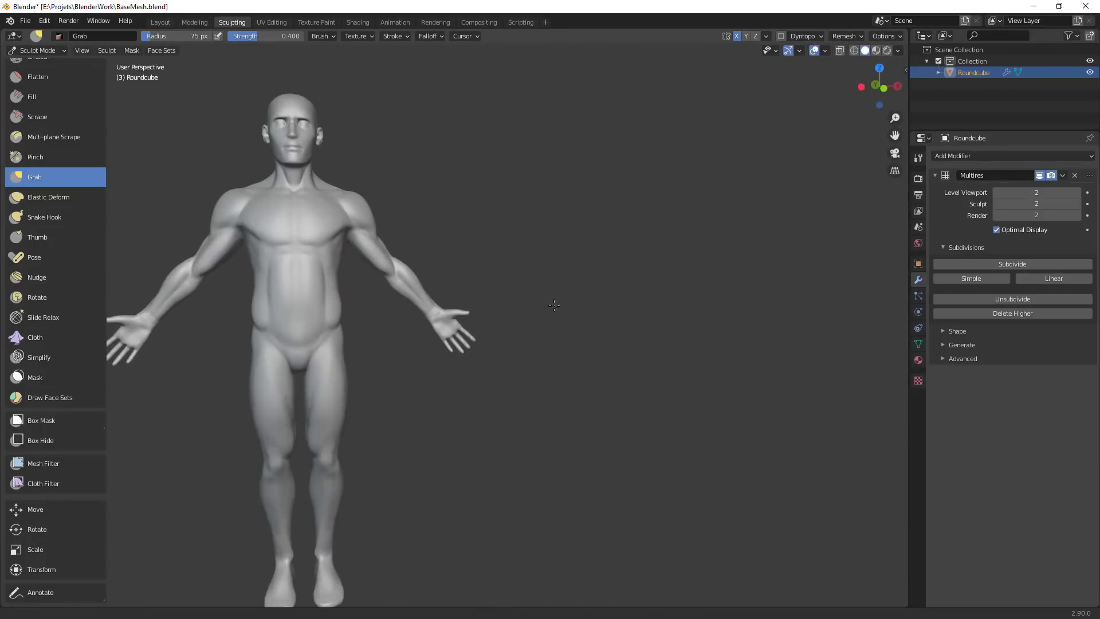
alt+shift+drag(481, 301, 752, 174)
mouse_move(768, 172)
ctrl+middle_down()
mouse_move(560, 281)
mouse_move(528, 364)
ctrl+middle_up()
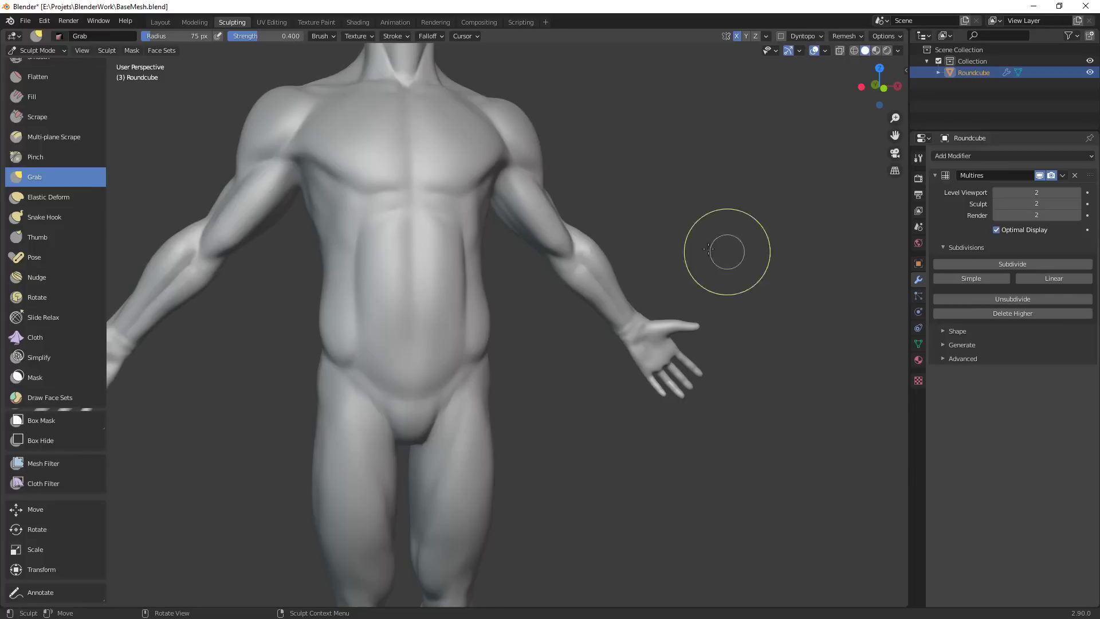
shift+middle_drag(604, 165, 722, 236)
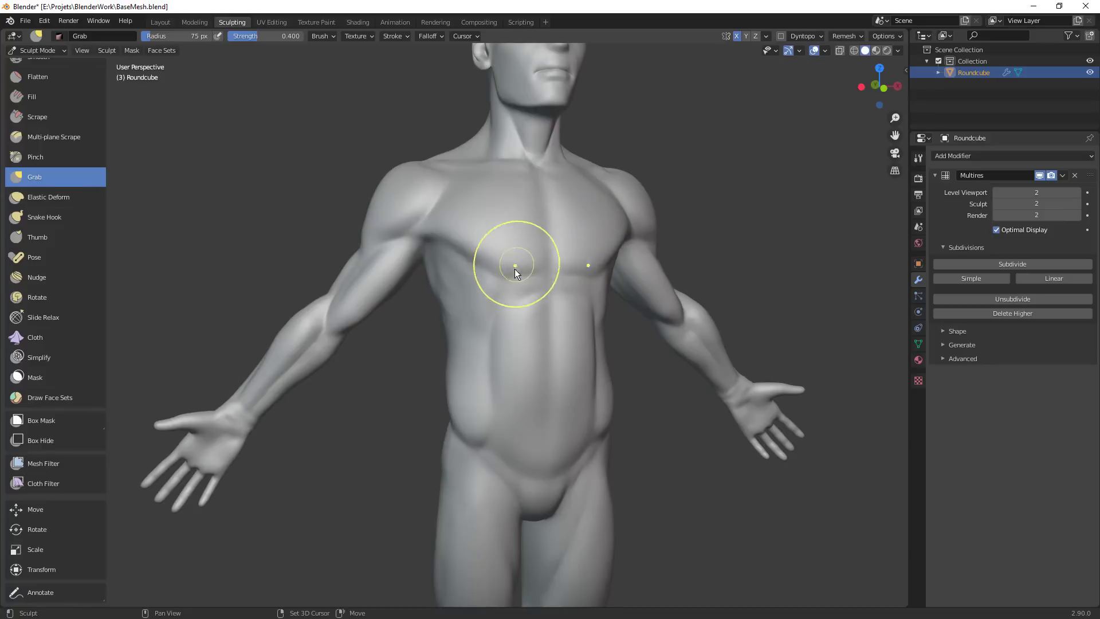
key(shift+c)
middle_drag(489, 297, 543, 252)
ctrl+alt+drag(543, 252, 543, 223)
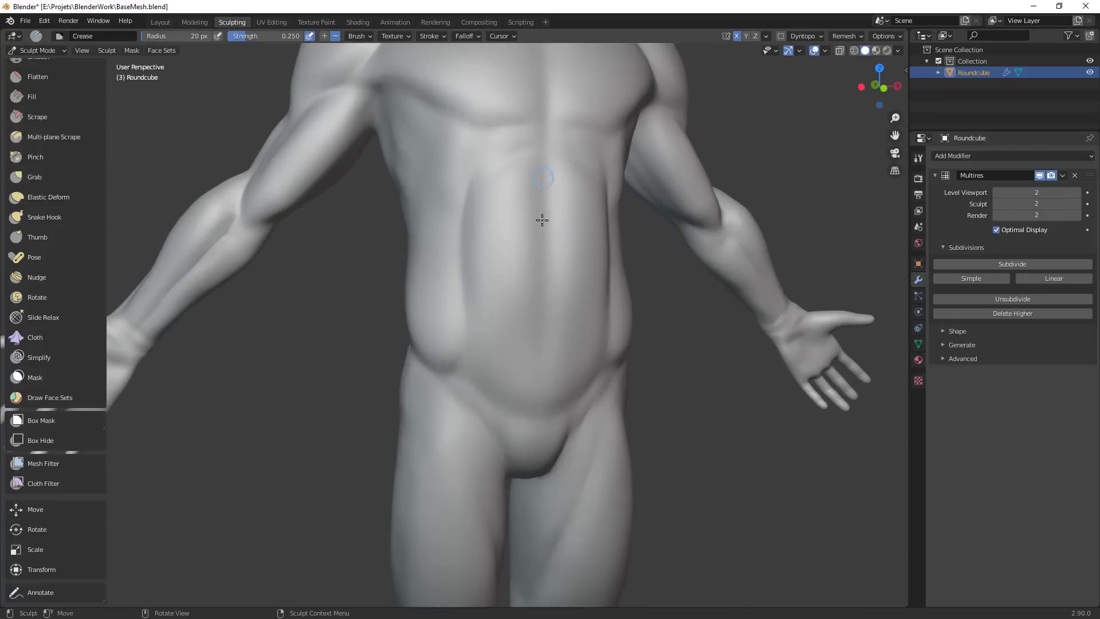
ctrl+alt+drag(580, 380, 627, 492)
alt+shift+drag(719, 419, 565, 375)
ctrl+middle_drag(683, 260, 702, 177)
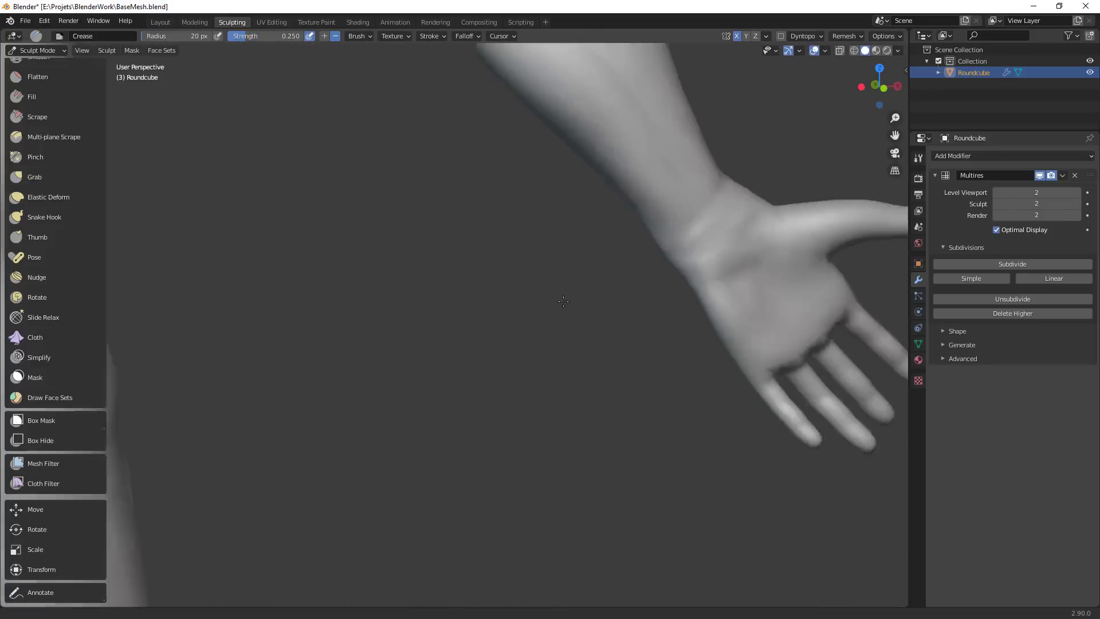
Adjust the index finger with the Grab brush at 83 px radius, then thicken the fingers with the Inflate/Deflate brush at 71 px
shift+middle_drag(770, 301, 624, 273)
key(g)
key(f)
click(667, 276)
scroll(667, 267, up, 1)
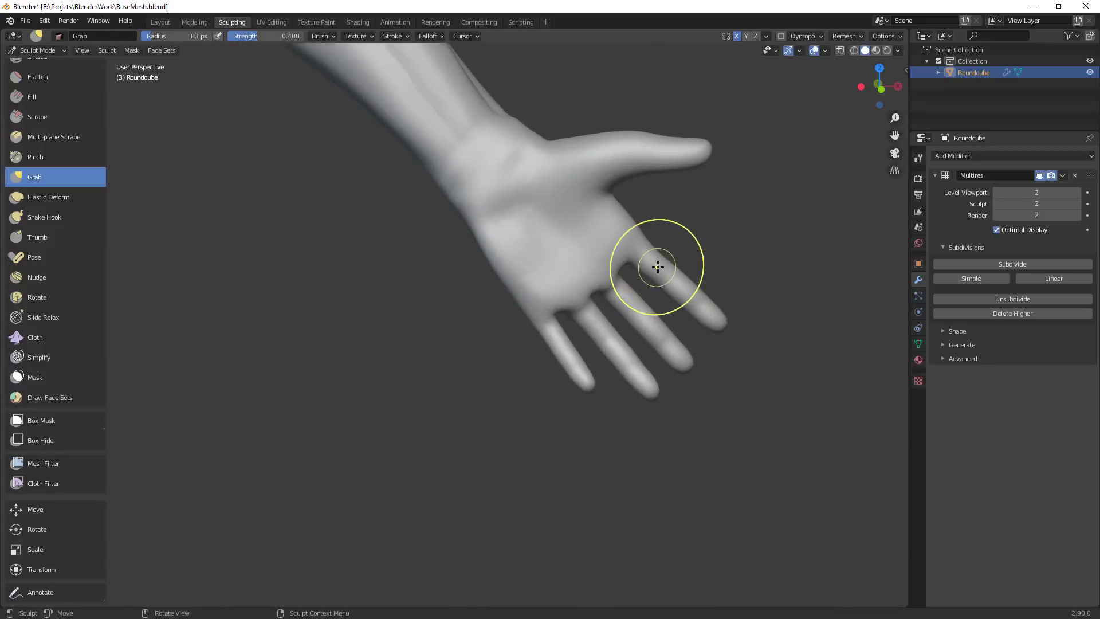
key(i)
key(f)
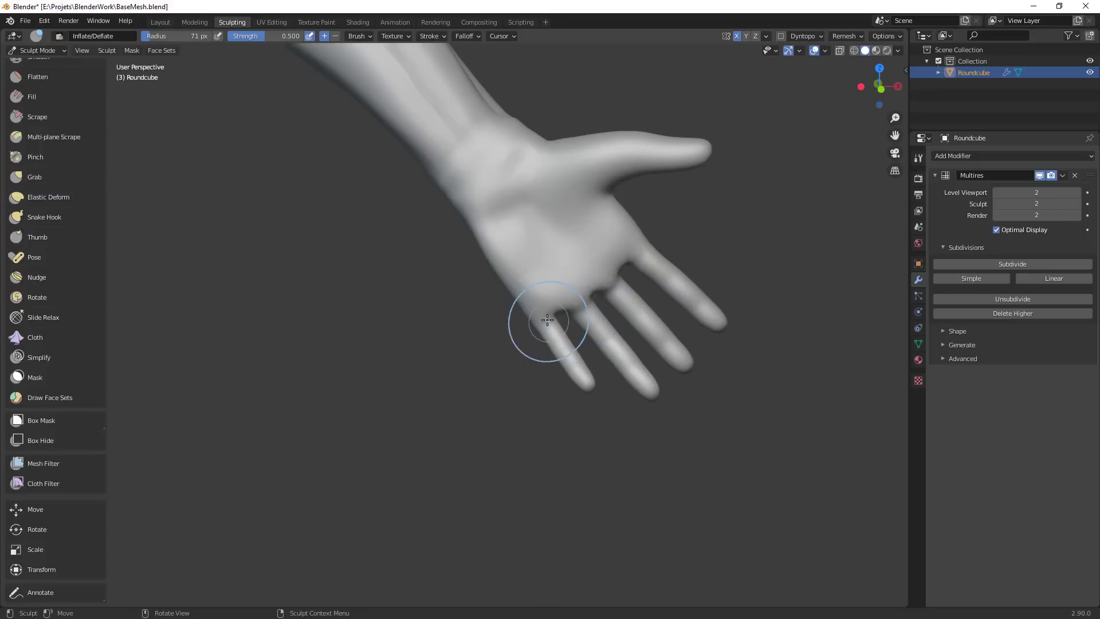
click(578, 312)
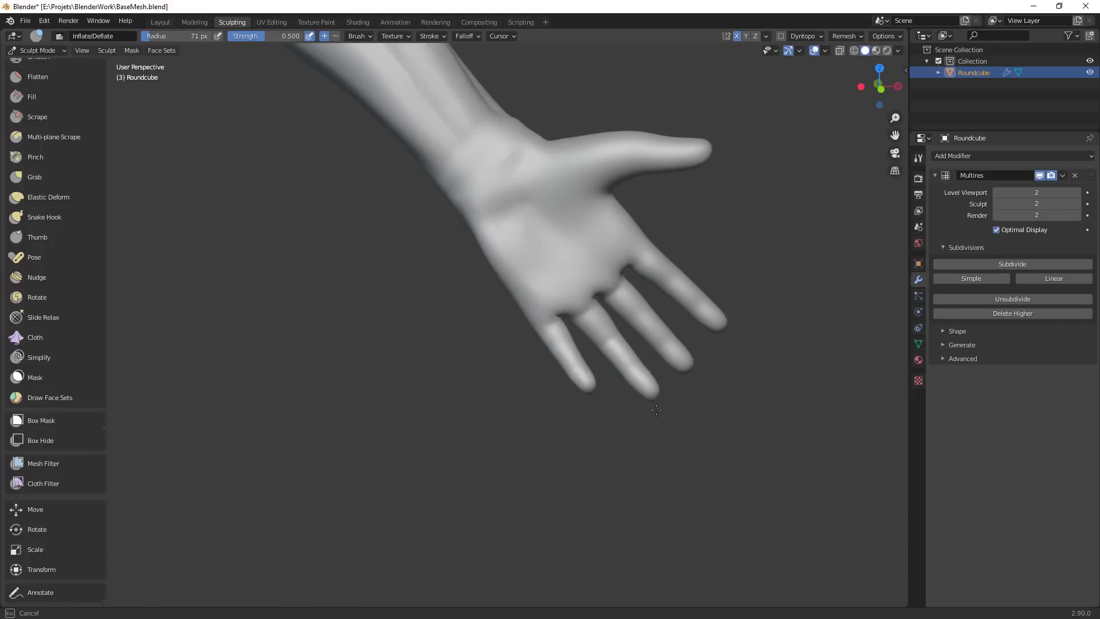
Reshape the thumb from the palm side with the Grab brush at 103 px radius, then its side profile at 198, 119 and 73 px
key(g)
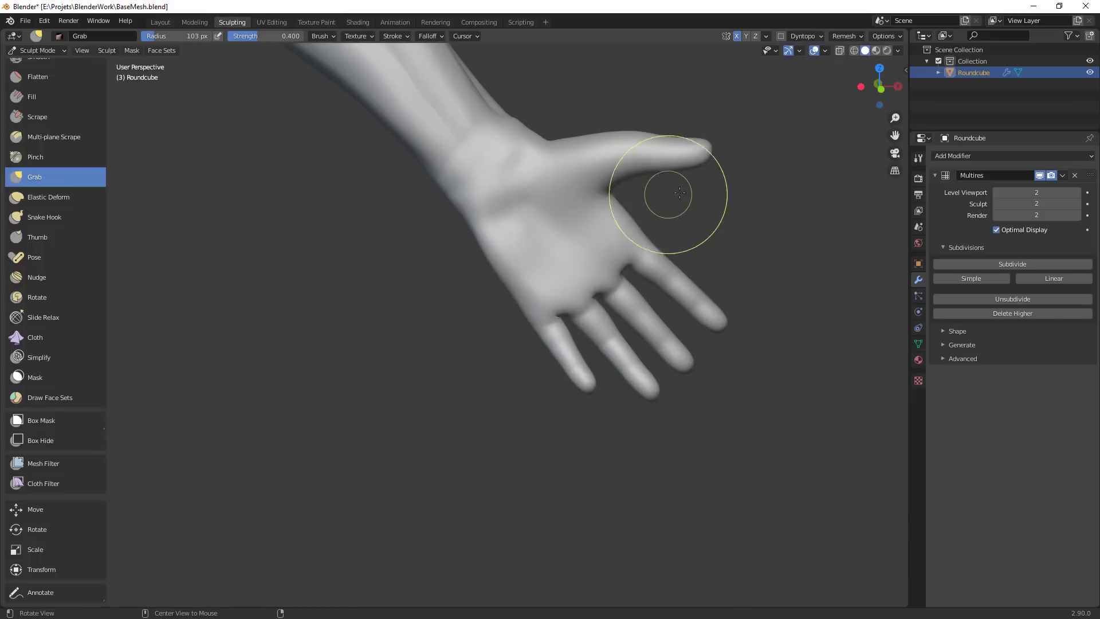
alt+drag(674, 202, 666, 187)
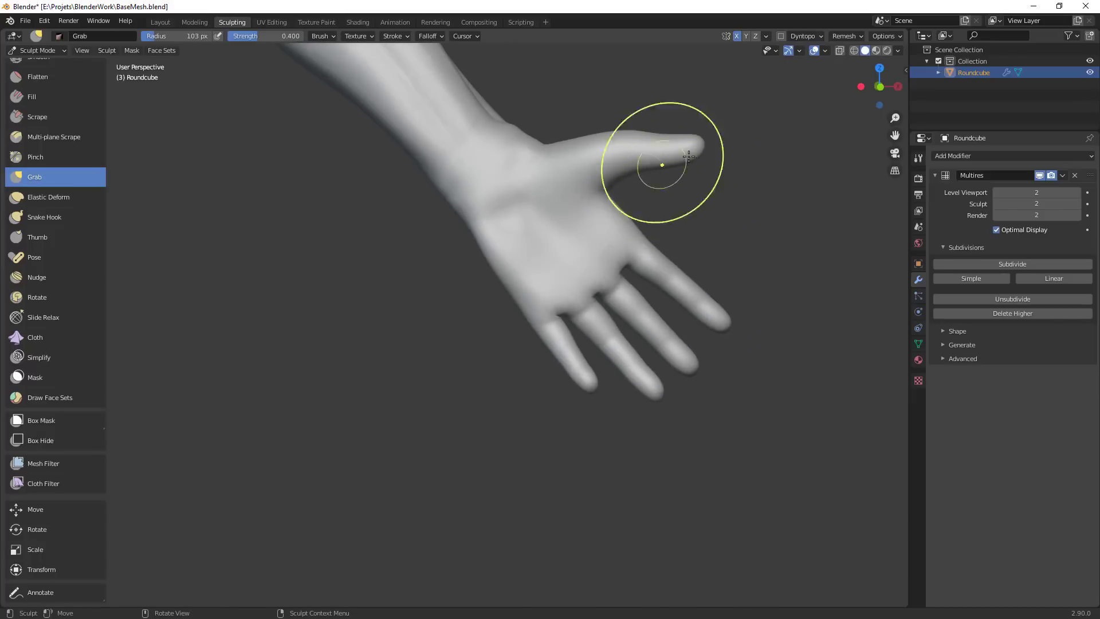
mouse_move(689, 157)
middle_down()
mouse_move(653, 278)
mouse_move(489, 417)
mouse_move(541, 226)
middle_up()
key(f)
click(696, 226)
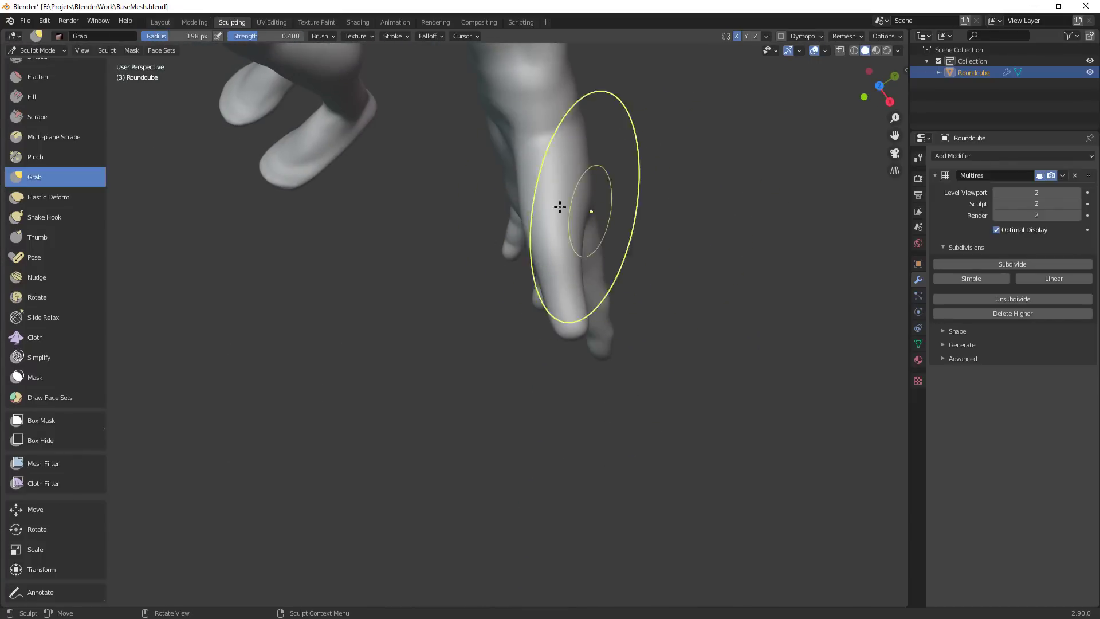
key(f)
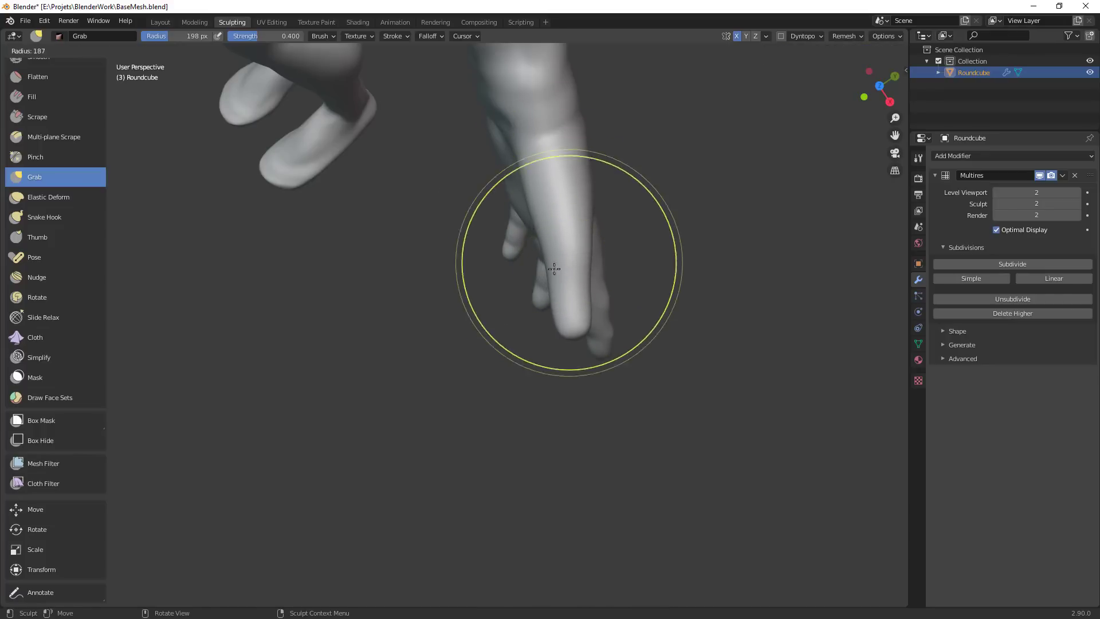
click(582, 263)
key(f)
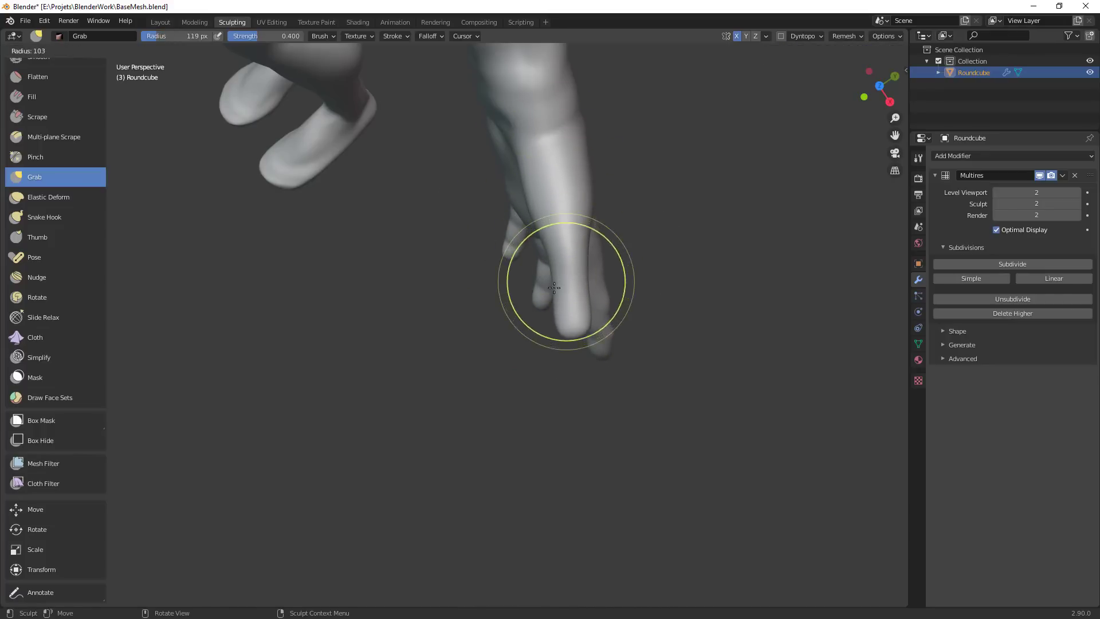
click(553, 294)
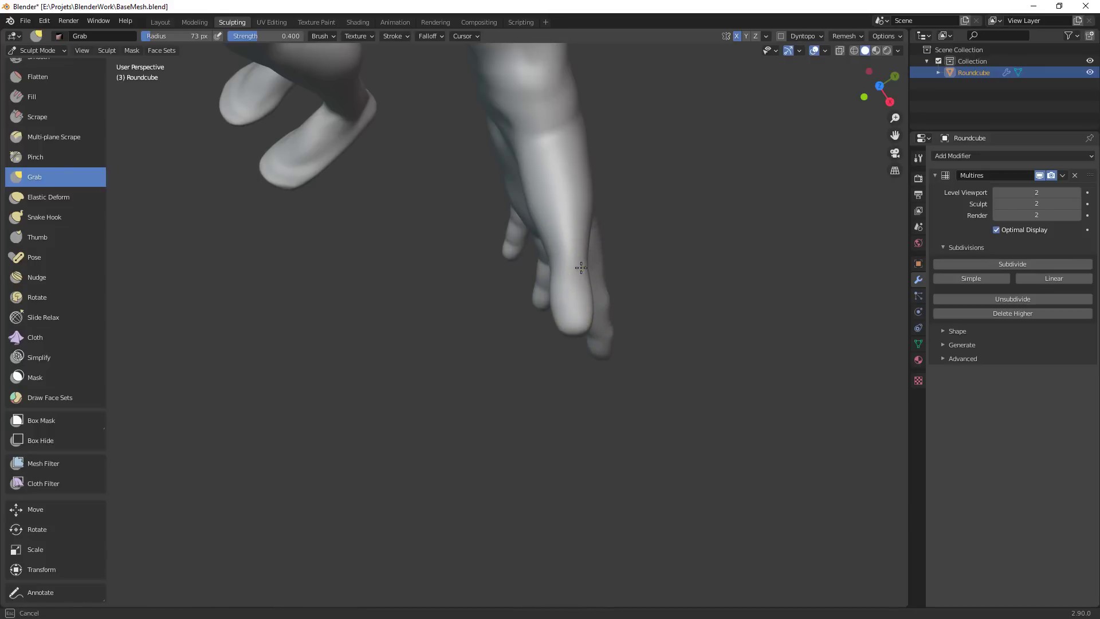
Refine the thumb tip's outline with the Grab brush, using 73 px radius, then 97 and 85 px
middle_drag(626, 283, 560, 307)
scroll(560, 307, up, 5)
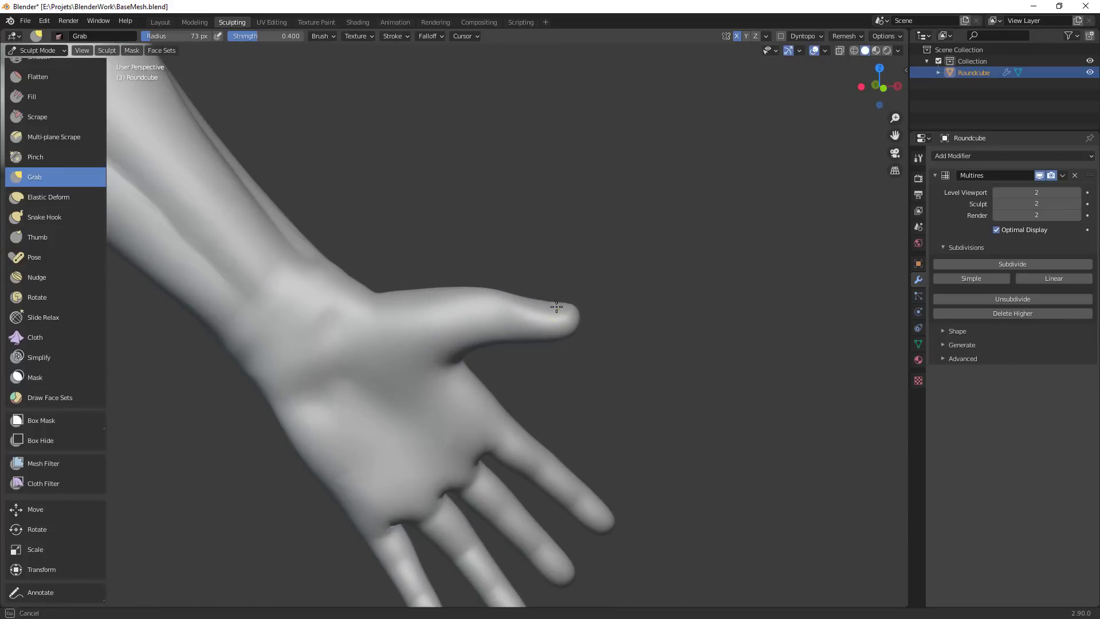
drag(557, 307, 554, 308)
middle_drag(555, 308, 571, 286)
key(f)
click(559, 344)
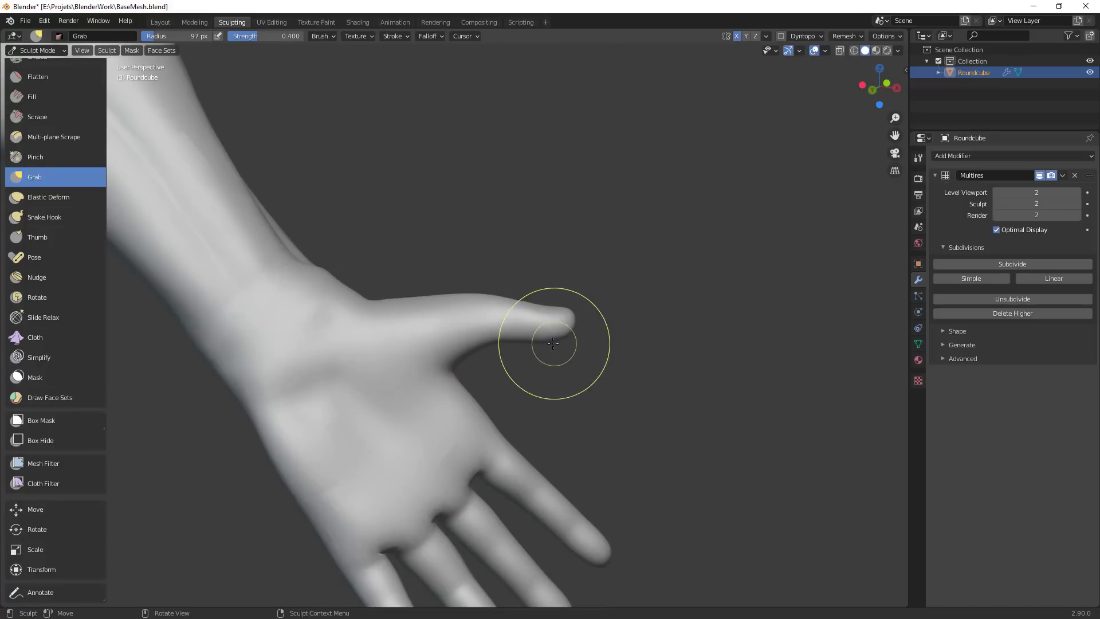
drag(555, 347, 554, 351)
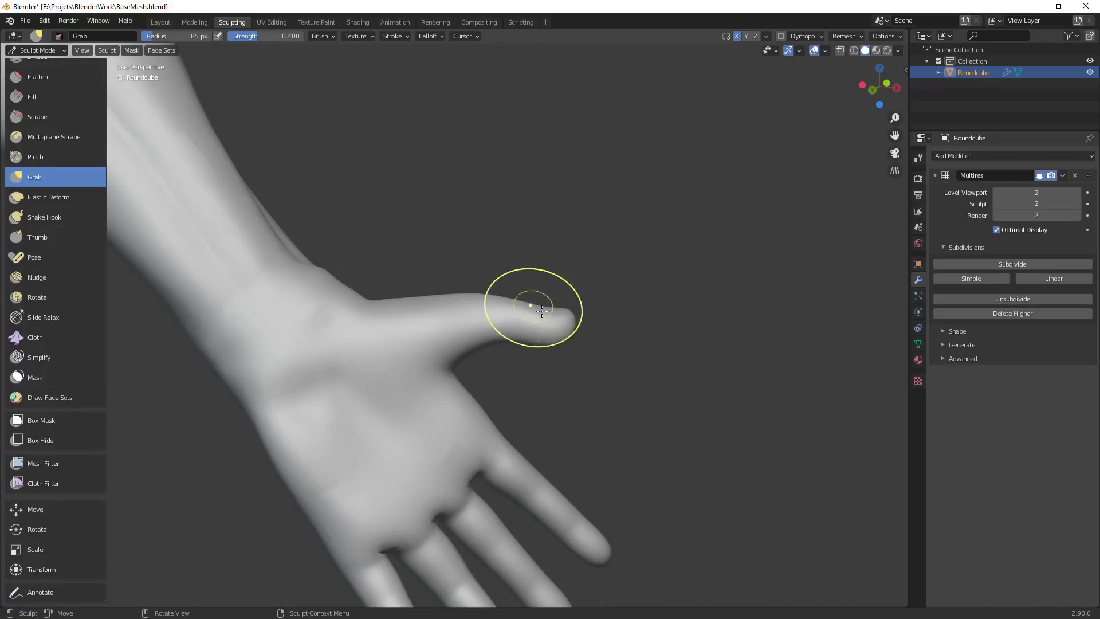
Push the side of the thumb inward with the Grab brush at 65 px radius and check the hand from several angles
scroll(549, 307, down, 5)
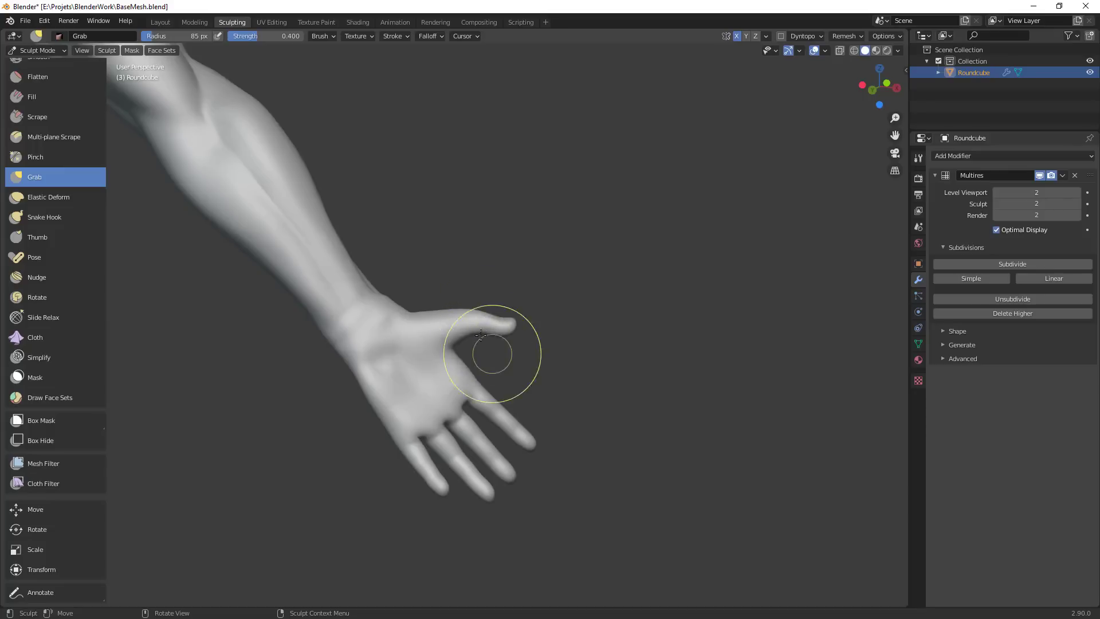
mouse_move(568, 345)
middle_down()
mouse_move(474, 351)
mouse_move(494, 436)
middle_up()
key(f)
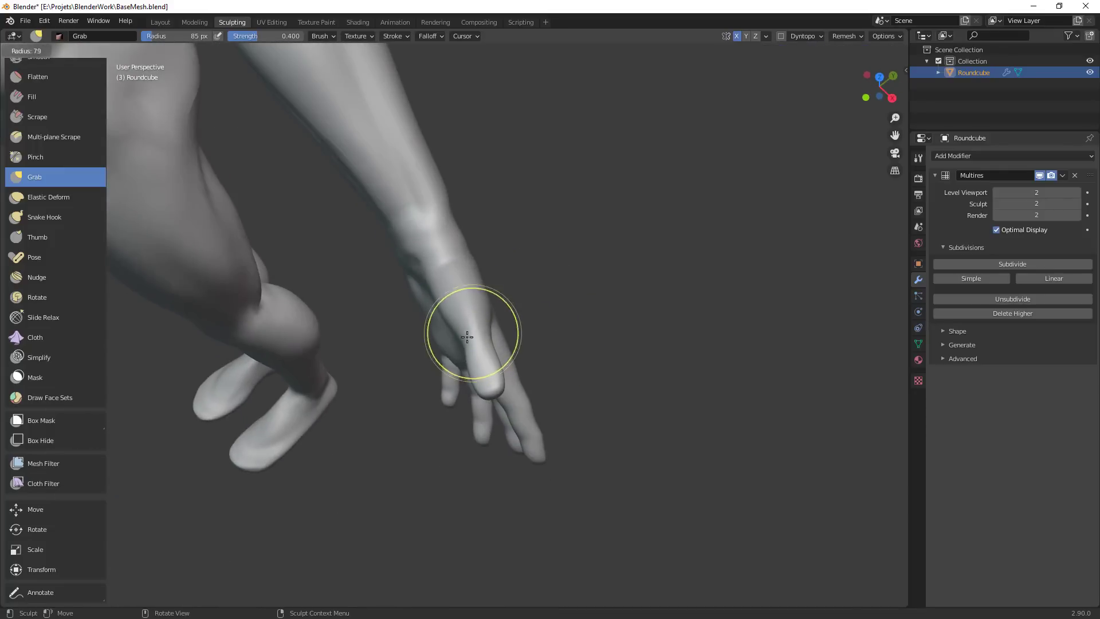
click(511, 331)
drag(475, 337, 460, 336)
middle_drag(461, 333, 505, 273)
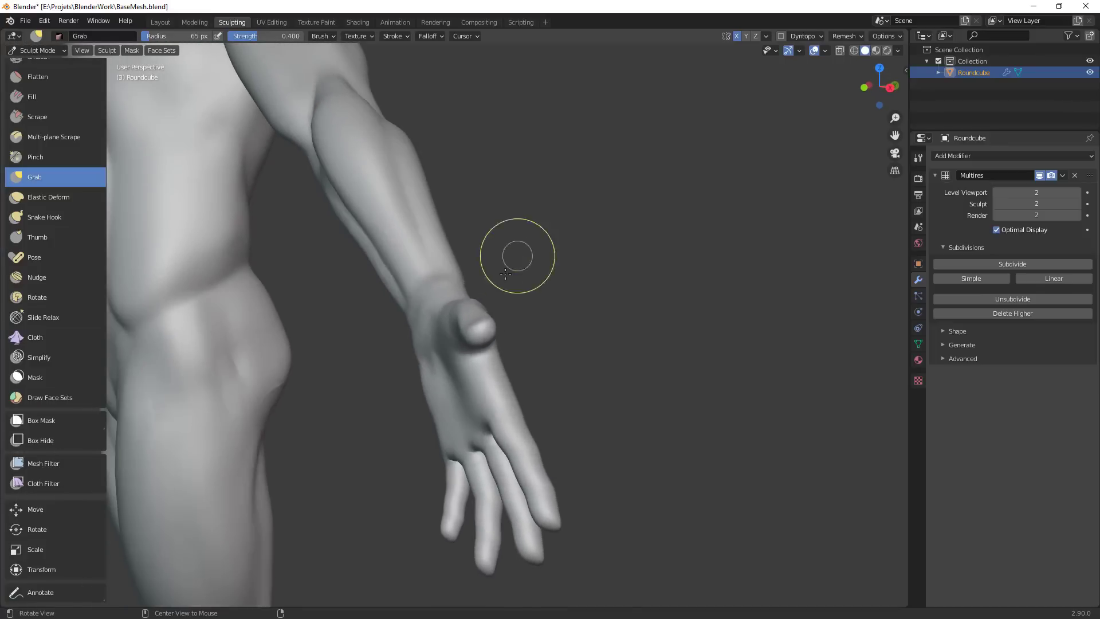
middle_drag(518, 396, 648, 312)
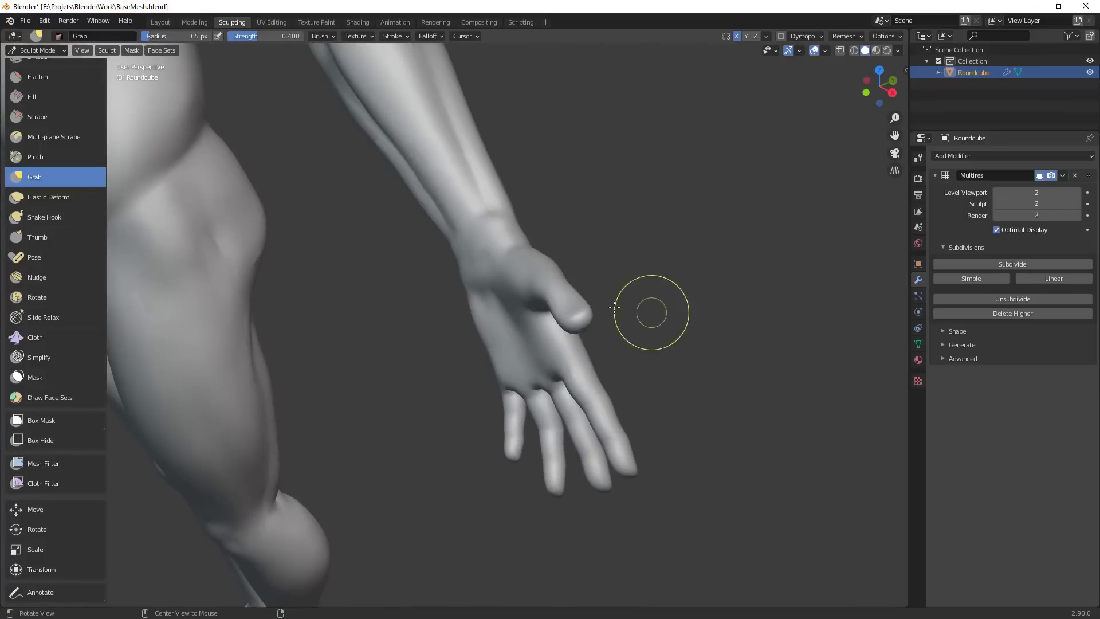
Bend the end of the thumb slightly outward with the Pose brush at 135 px radius
click(65, 262)
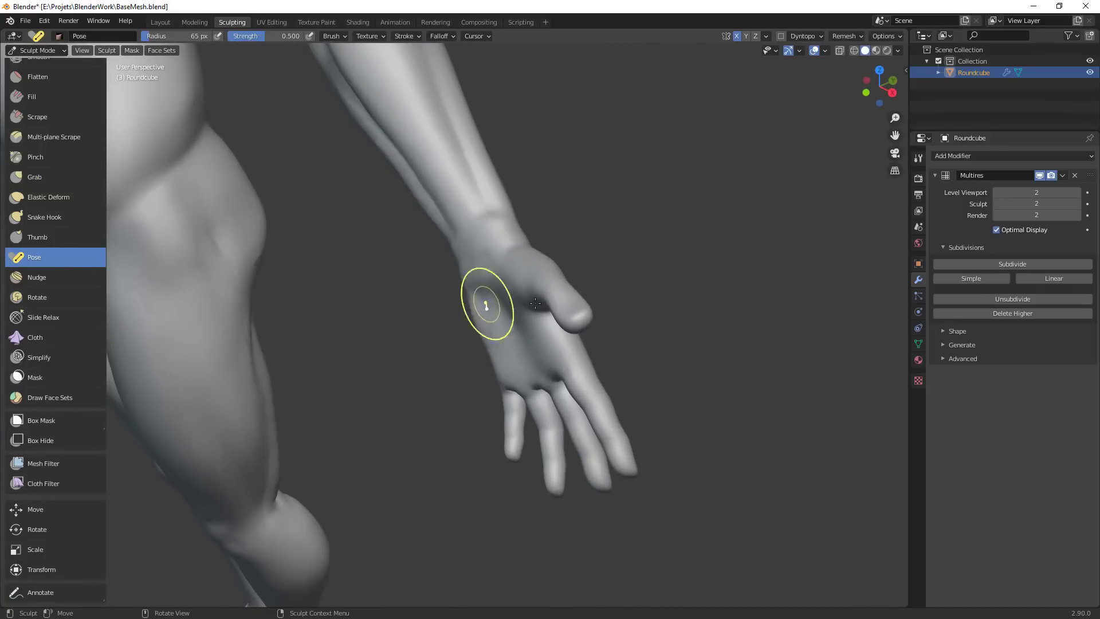
key(f)
click(658, 321)
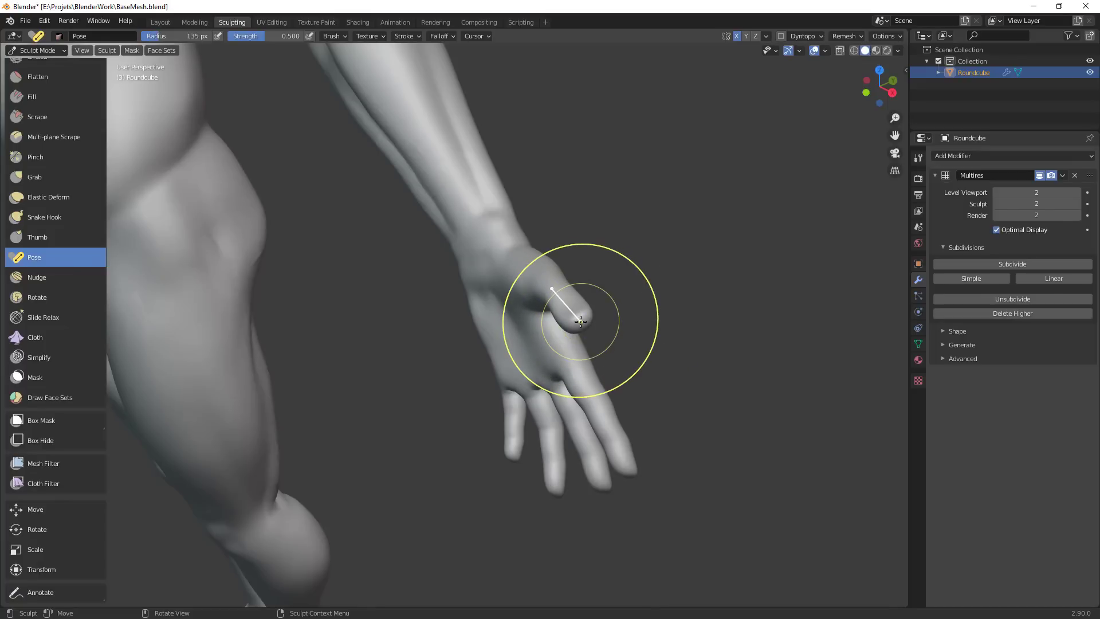
drag(580, 321, 593, 317)
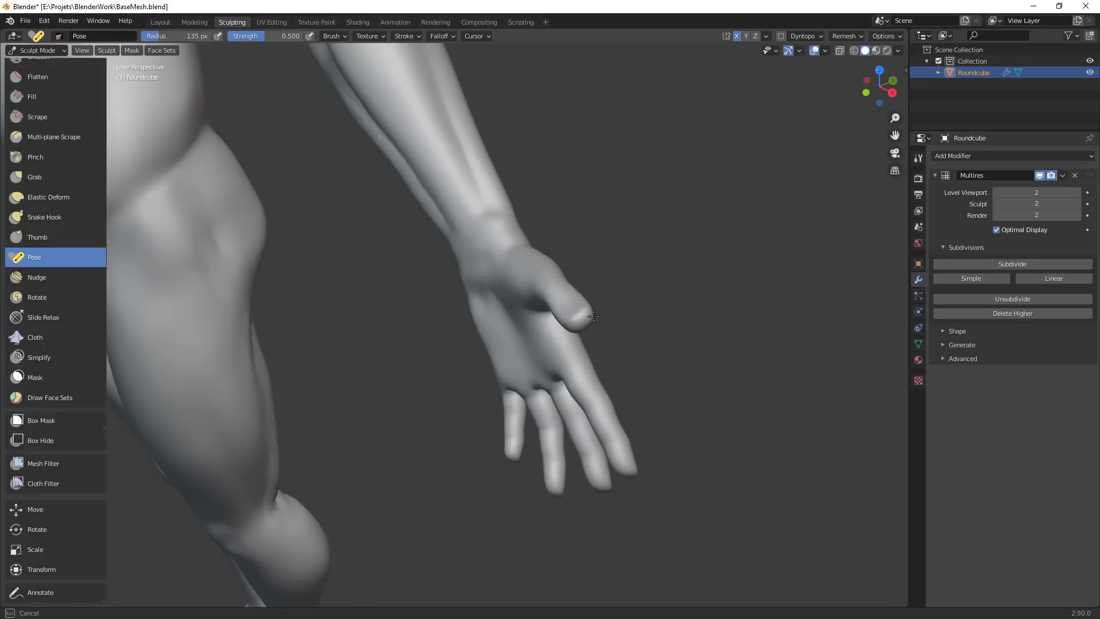
Adjust the thumb's direction in the end-on view with the Pose brush, settling on a 140 px radius
middle_drag(638, 311, 544, 321)
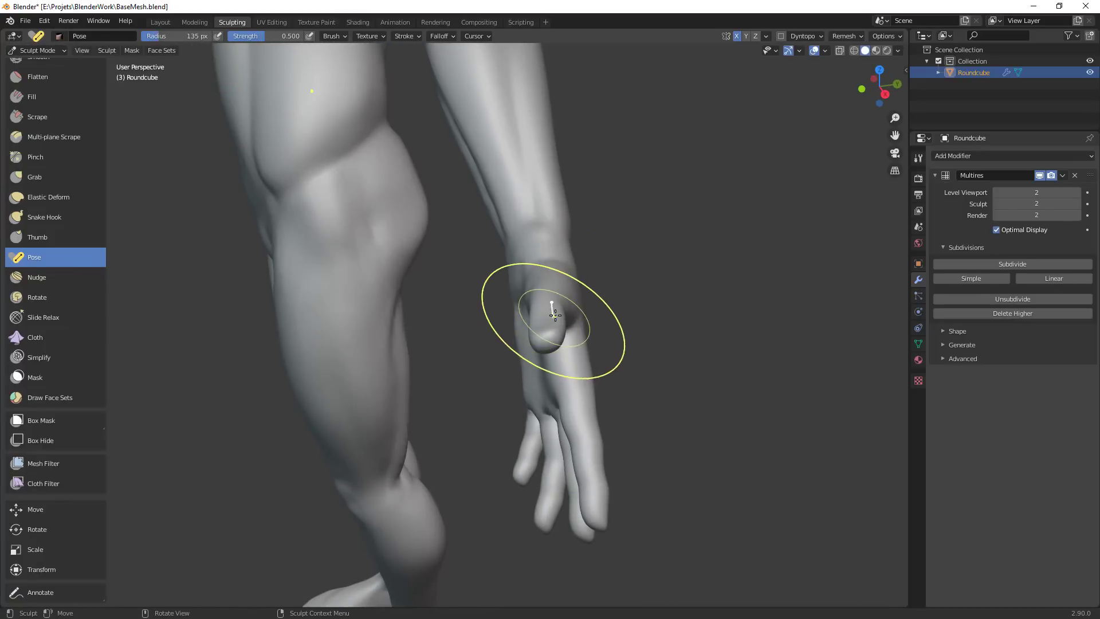
key(f)
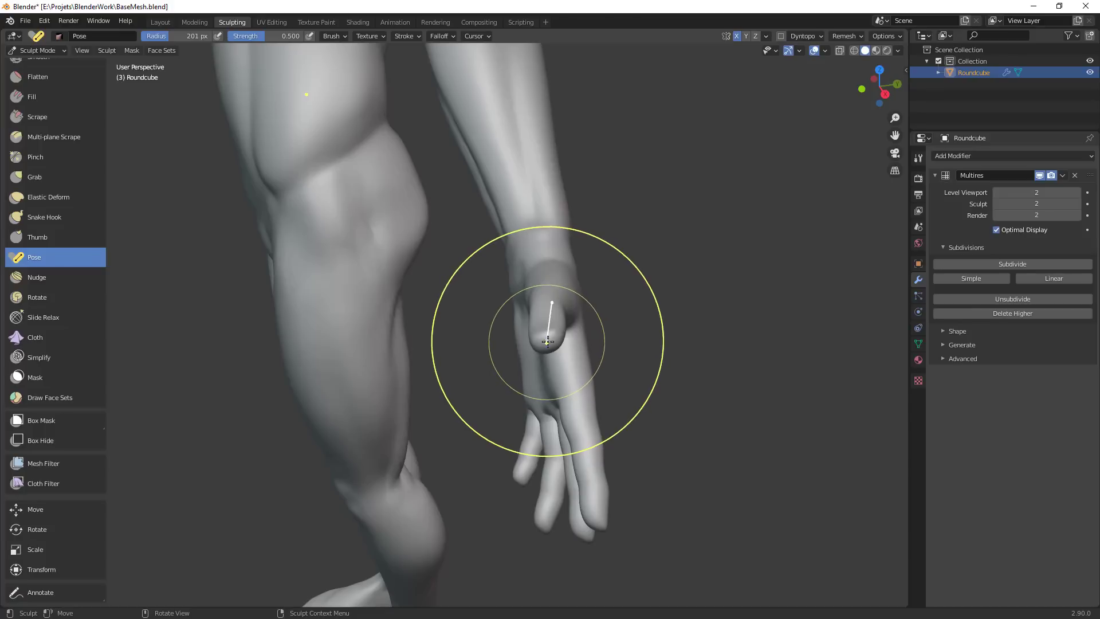
click(556, 340)
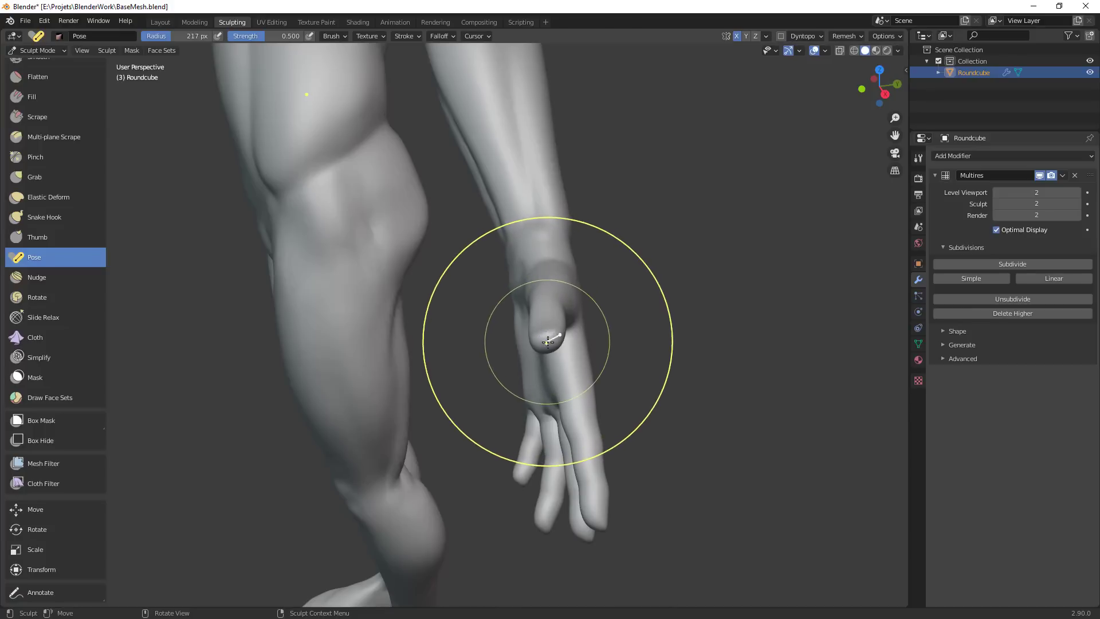
key(f)
click(504, 346)
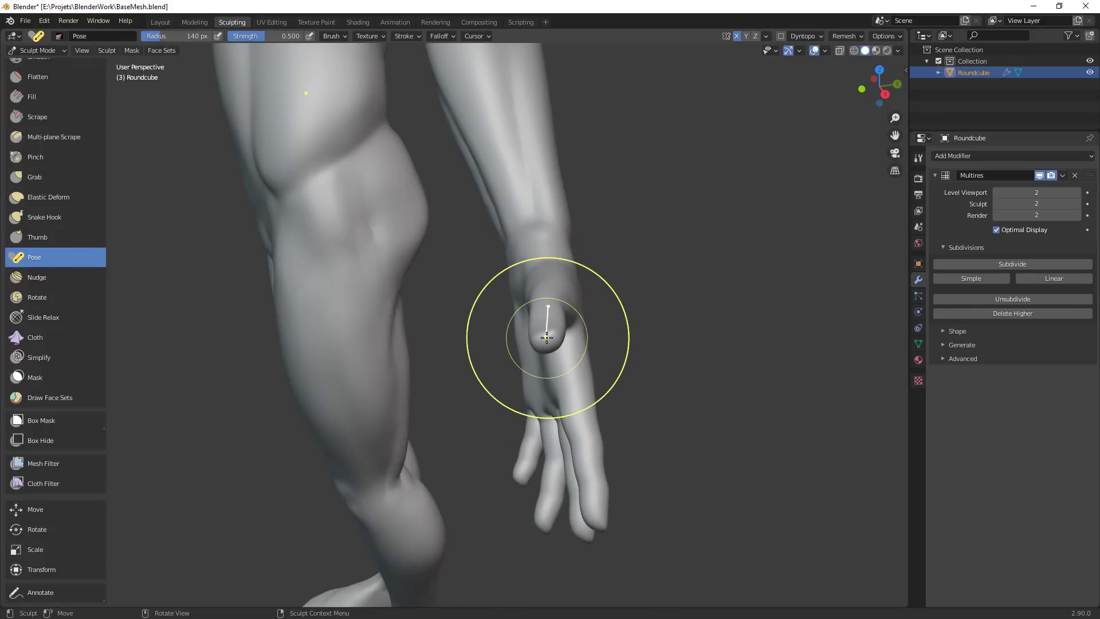
drag(546, 337, 544, 345)
middle_drag(550, 344, 550, 300)
mouse_move(545, 313)
mouse_down()
mouse_move(531, 315)
mouse_move(559, 263)
mouse_up()
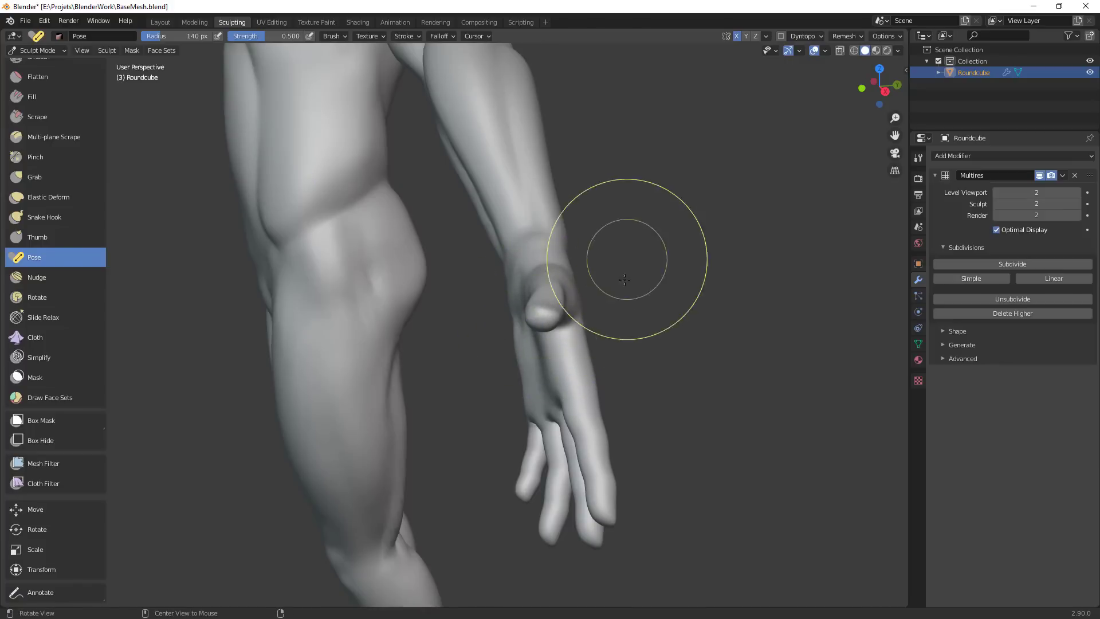
Scrape the thumb side of the hand smooth with the Scrape brush at 46 px radius
middle_drag(560, 263, 545, 344)
key(g)
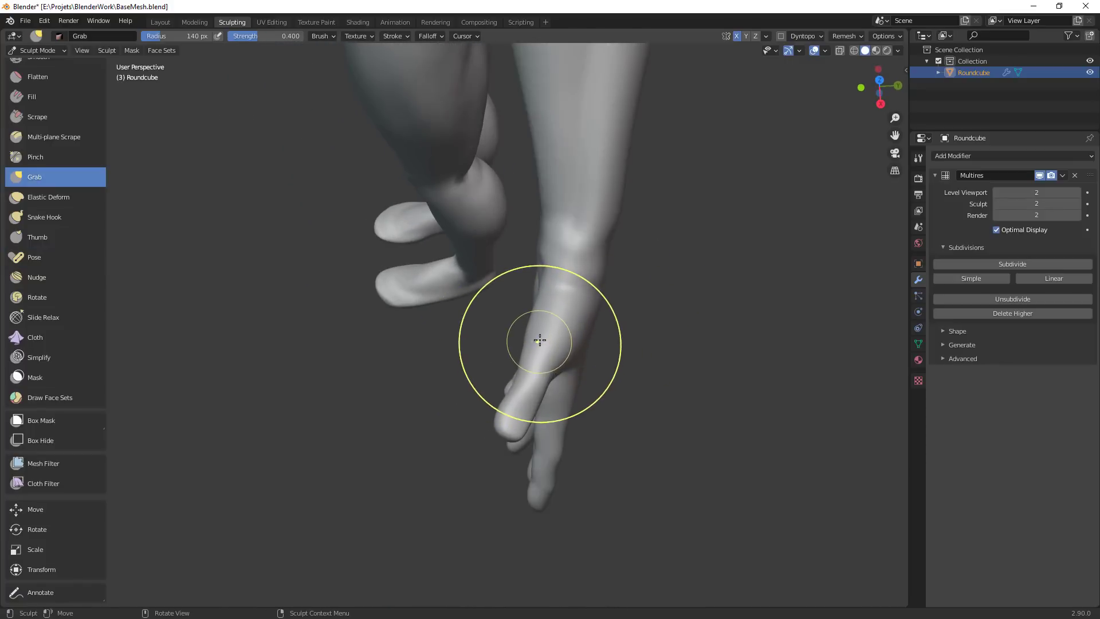
key(shift+t)
key(f)
click(510, 339)
middle_drag(510, 339, 515, 334)
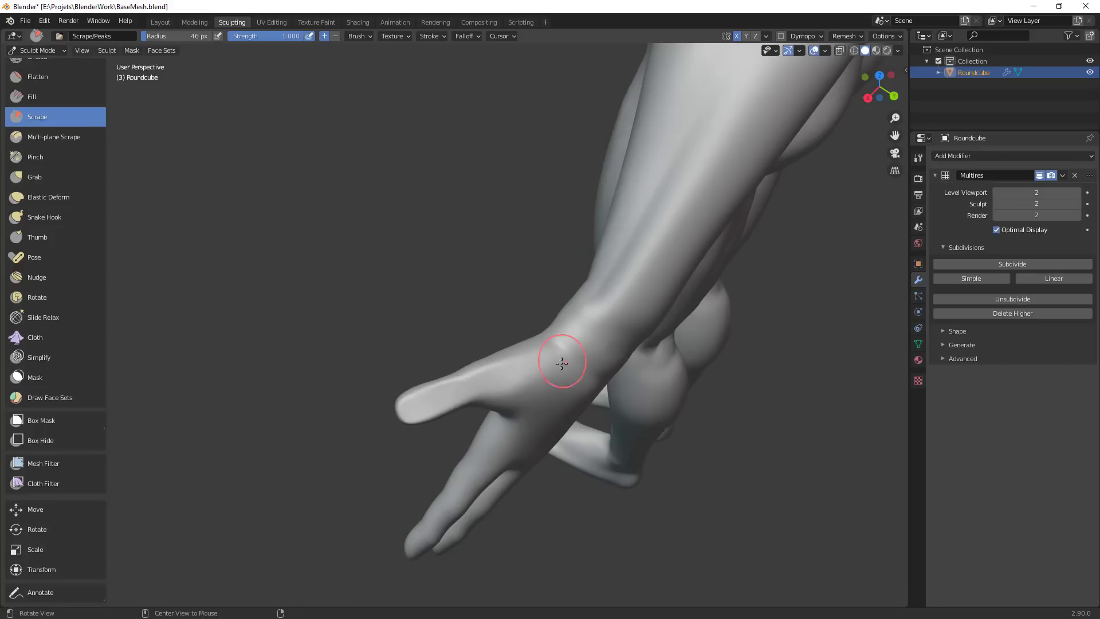
Reshape the thumb's outer outline in the palm view with the Grab brush, using 78 px radius, then 104 px
mouse_move(562, 364)
middle_down()
mouse_move(580, 269)
mouse_move(675, 236)
mouse_move(551, 194)
middle_up()
key(g)
key(f)
click(569, 266)
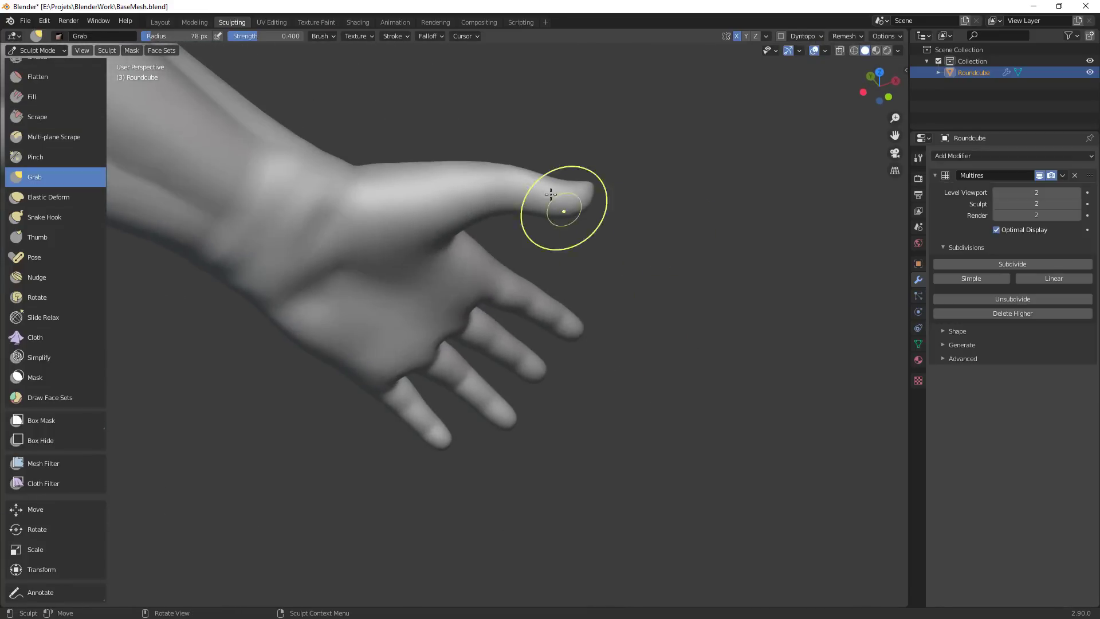
key(f)
click(608, 186)
drag(509, 164, 499, 154)
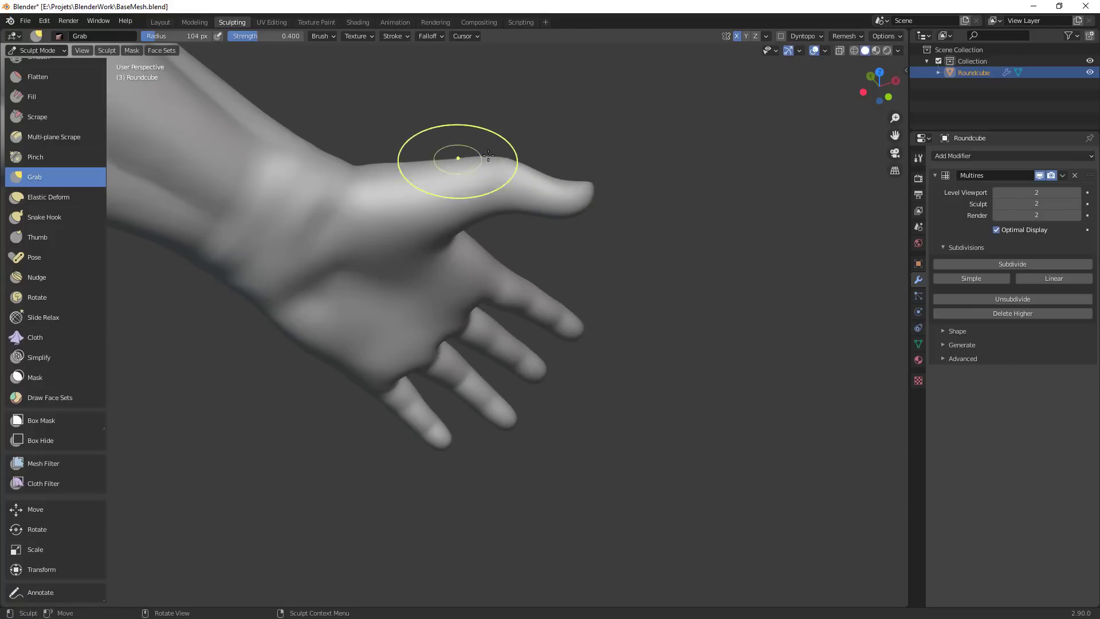
Adjust the bulge at the thumb's base with the Grab brush at 104 px radius, then reduce the radius to 80 px
mouse_move(488, 156)
shift+middle_down()
mouse_move(475, 229)
mouse_move(454, 258)
shift+middle_up()
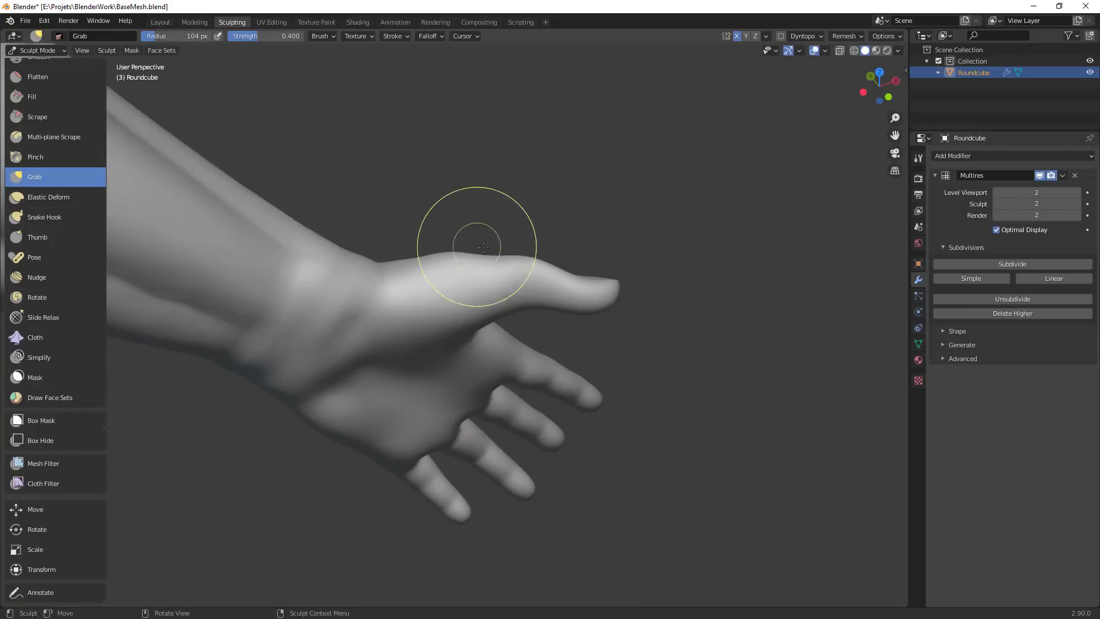
mouse_move(448, 258)
mouse_down()
mouse_move(454, 249)
mouse_move(476, 263)
mouse_up()
drag(462, 258, 432, 260)
key(f)
click(633, 305)
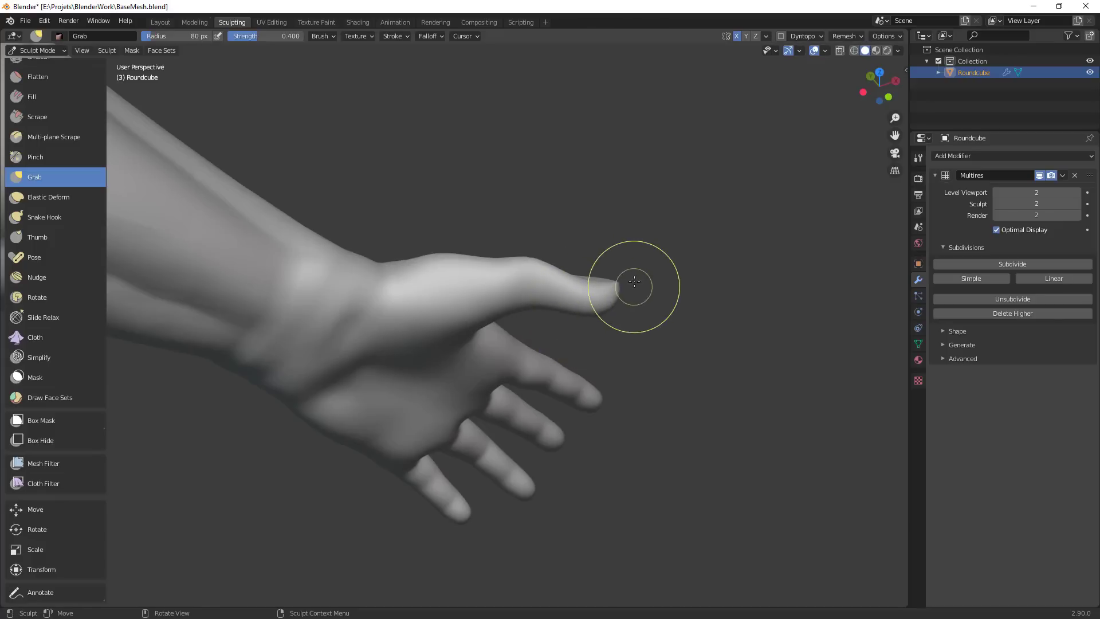
Pull the web between thumb and index finger inward with the Grab brush, starting at 110 px radius and reducing it to 72 px
middle_drag(634, 282, 545, 244)
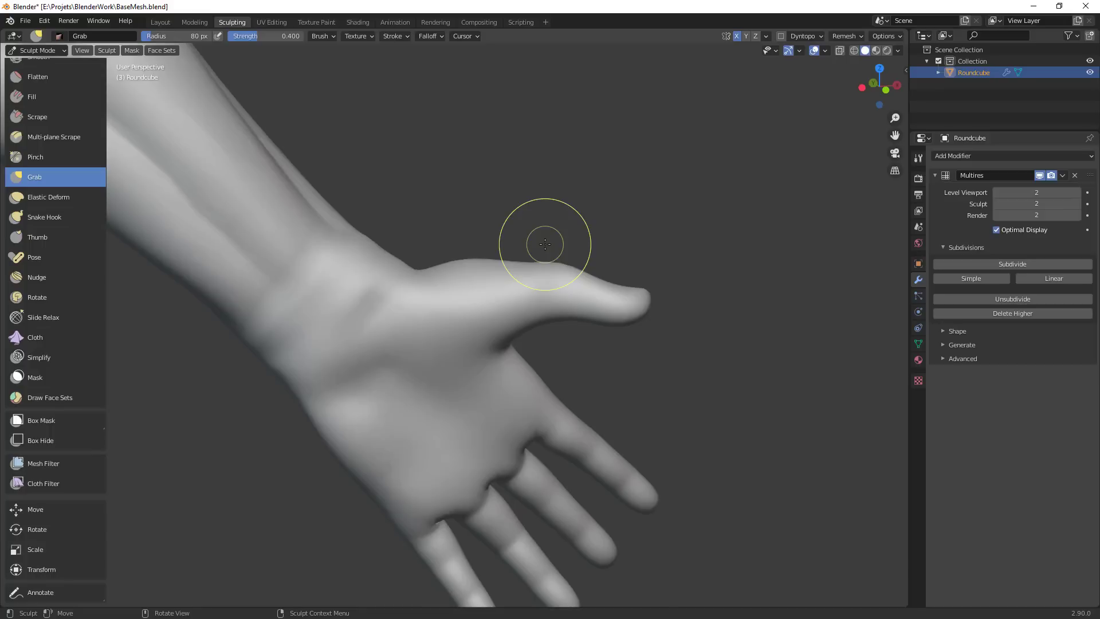
key(f)
click(564, 304)
drag(507, 344, 488, 354)
key(f)
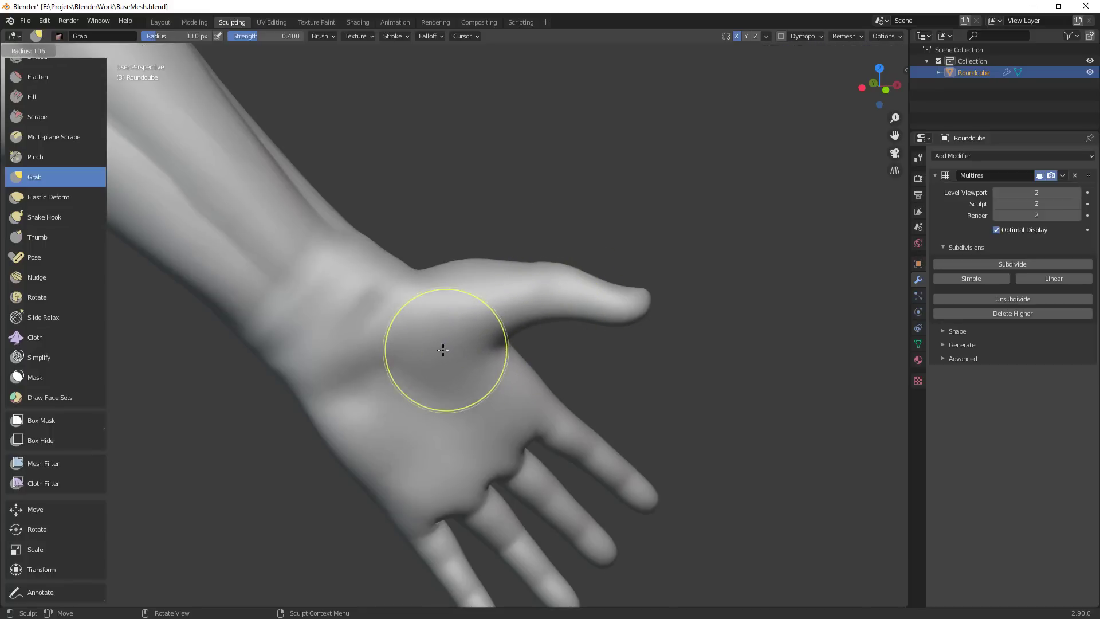
click(436, 350)
mouse_move(453, 358)
ctrl+middle_down()
mouse_move(481, 407)
mouse_move(496, 391)
ctrl+middle_up()
mouse_move(486, 356)
mouse_down()
mouse_move(485, 339)
mouse_move(460, 356)
mouse_up()
key(f)
click(545, 343)
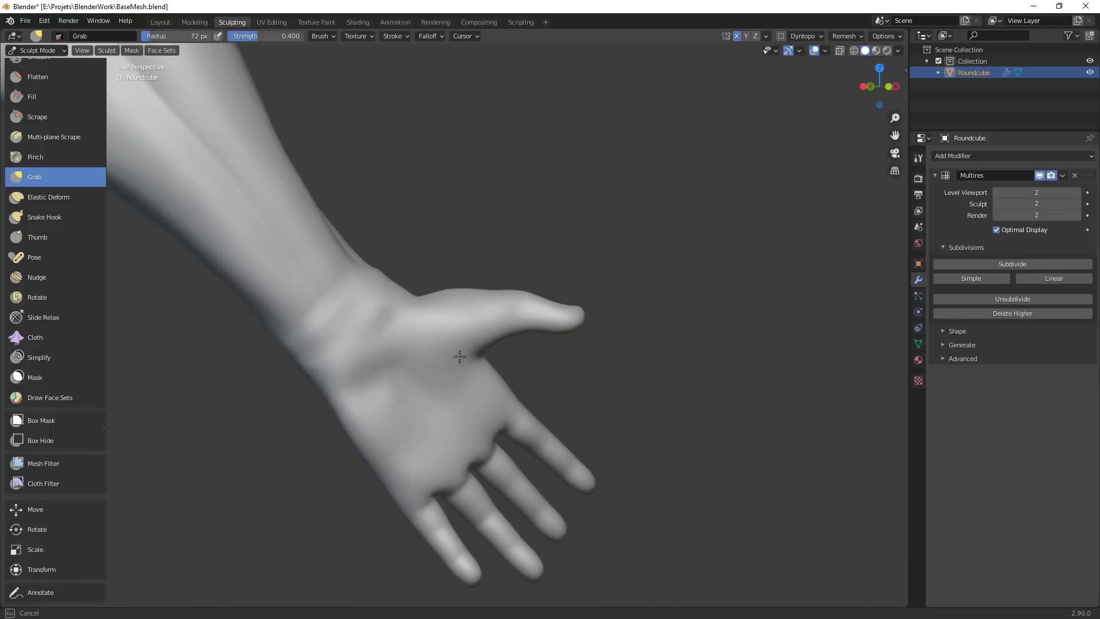
Define the thumb mound and palm hollow with the Clay Strips brush at 64 px, then 59 px radius
key(c)
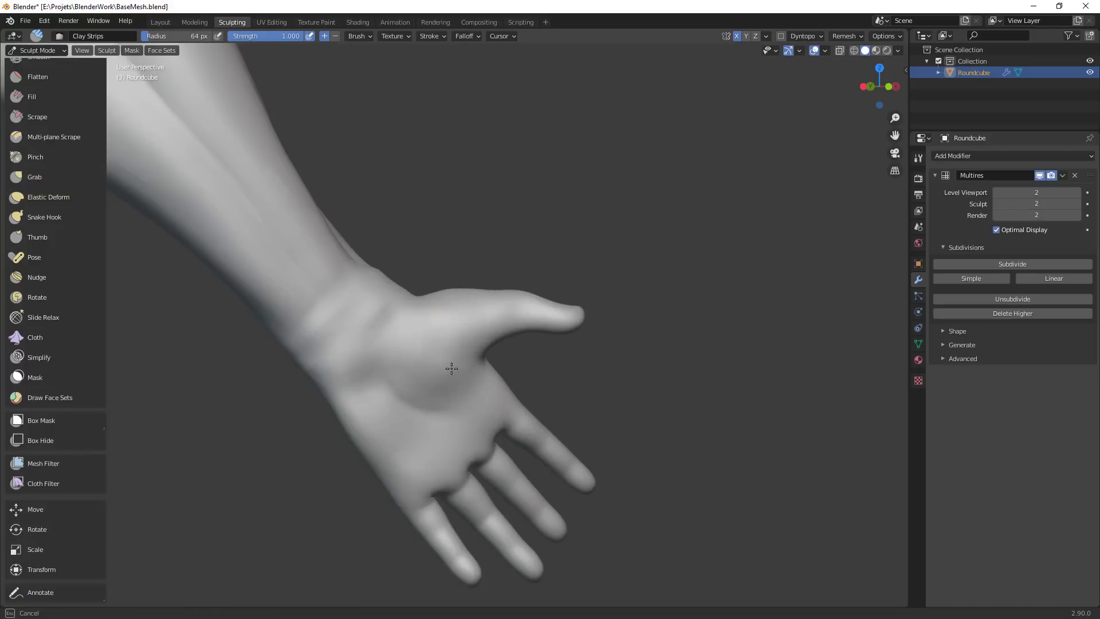
key(f)
click(420, 388)
alt+drag(401, 376, 416, 380)
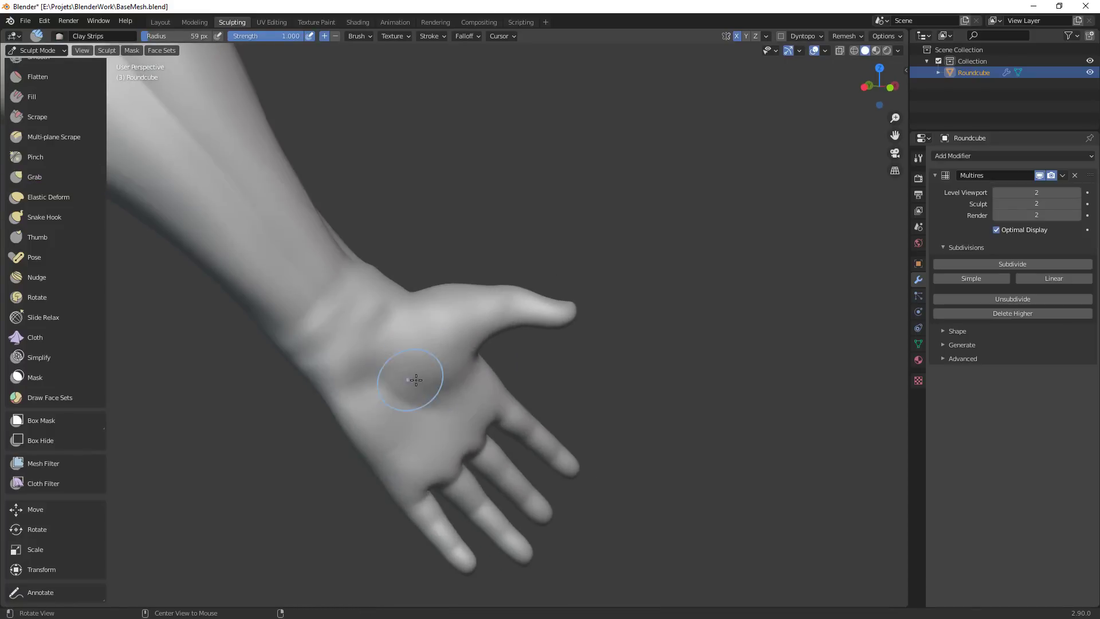
middle_drag(426, 393, 604, 353)
middle_drag(527, 379, 389, 401)
mouse_move(407, 437)
middle_down()
mouse_move(435, 424)
mouse_move(407, 397)
middle_up()
mouse_move(530, 403)
ctrl+alt+mouse_down()
mouse_move(545, 515)
mouse_move(447, 362)
ctrl+alt+mouse_up()
Carve the fold across the inner wrist with the Crease brush, using about 38 px radius
key(shift+c)
key(f)
click(439, 368)
middle_drag(439, 368, 399, 419)
alt+drag(399, 419, 607, 304)
alt+drag(607, 304, 593, 276)
middle_drag(593, 276, 441, 308)
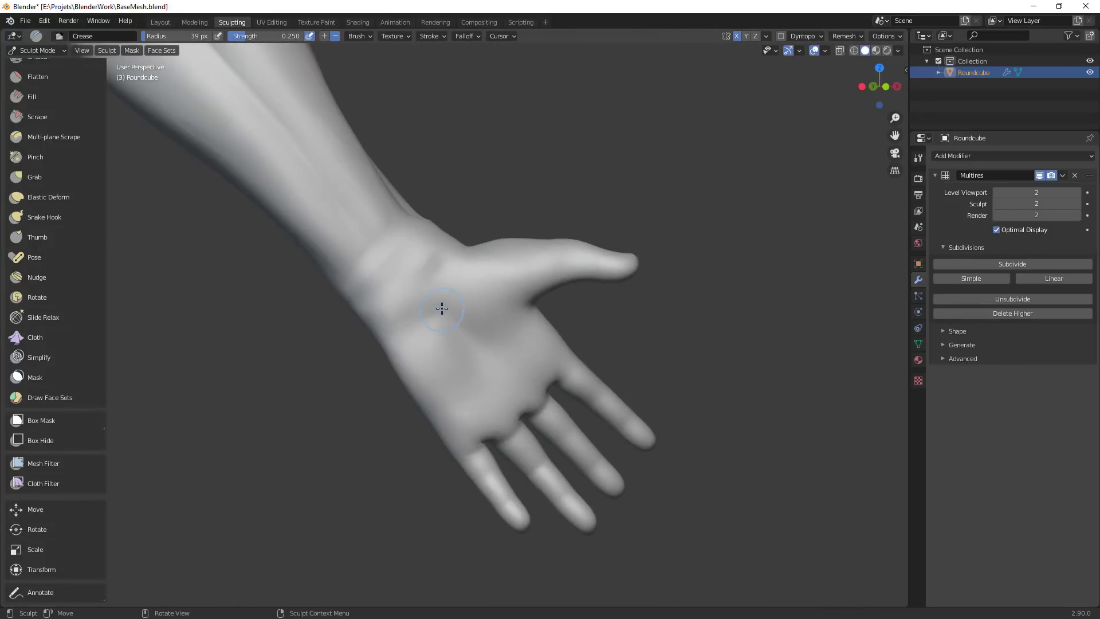
middle_drag(375, 344, 451, 331)
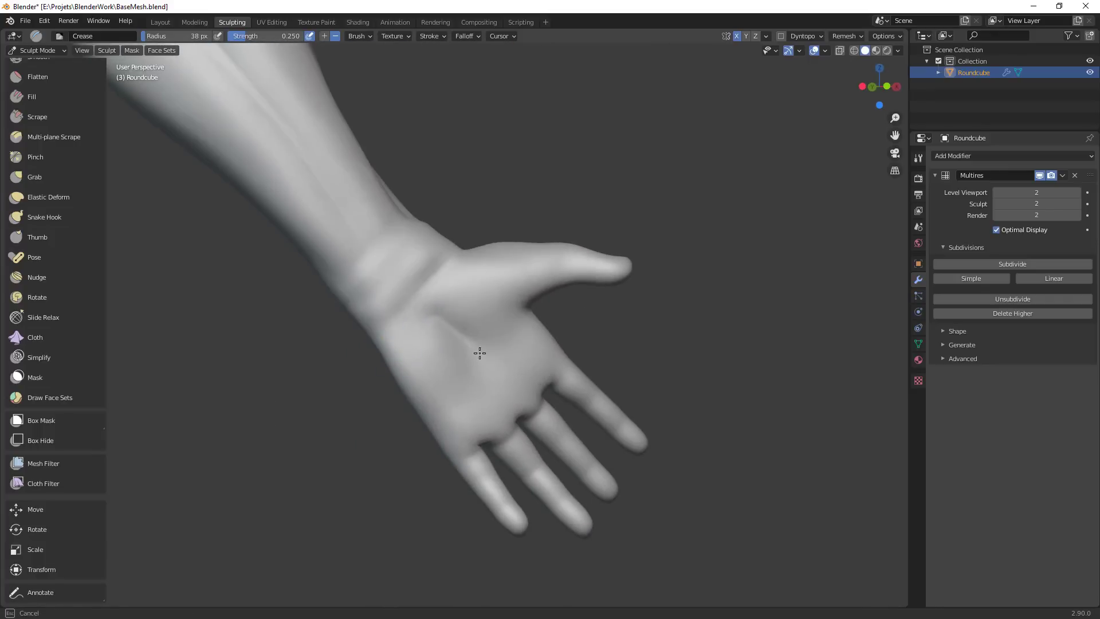
Carve the palm lines around the thumb mound and below the fingers with the Crease brush at 38 px radius
middle_drag(498, 370, 456, 412)
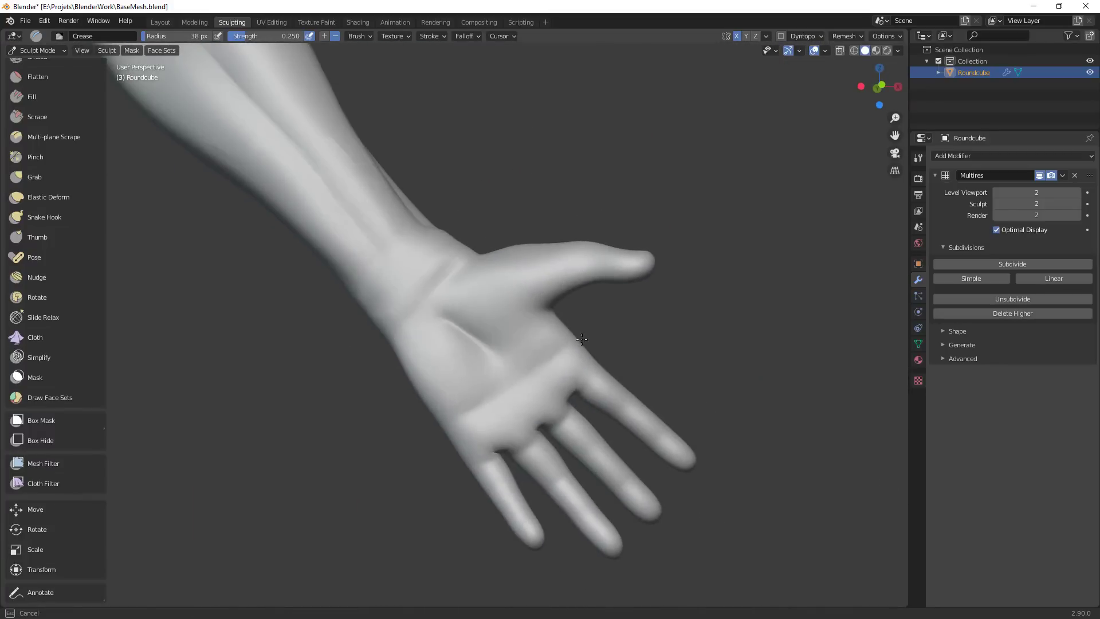
middle_drag(582, 339, 485, 343)
drag(440, 312, 472, 341)
mouse_move(476, 344)
middle_down()
mouse_move(483, 329)
mouse_move(435, 338)
middle_up()
Define the gaps between the finger bases on the back of the hand with the Crease brush at 38 px radius
mouse_move(401, 344)
ctrl+middle_down()
mouse_move(476, 338)
mouse_move(489, 351)
mouse_move(677, 224)
ctrl+middle_up()
mouse_move(515, 338)
middle_down()
mouse_move(524, 327)
mouse_move(578, 344)
mouse_move(708, 347)
mouse_move(476, 385)
mouse_move(311, 355)
middle_up()
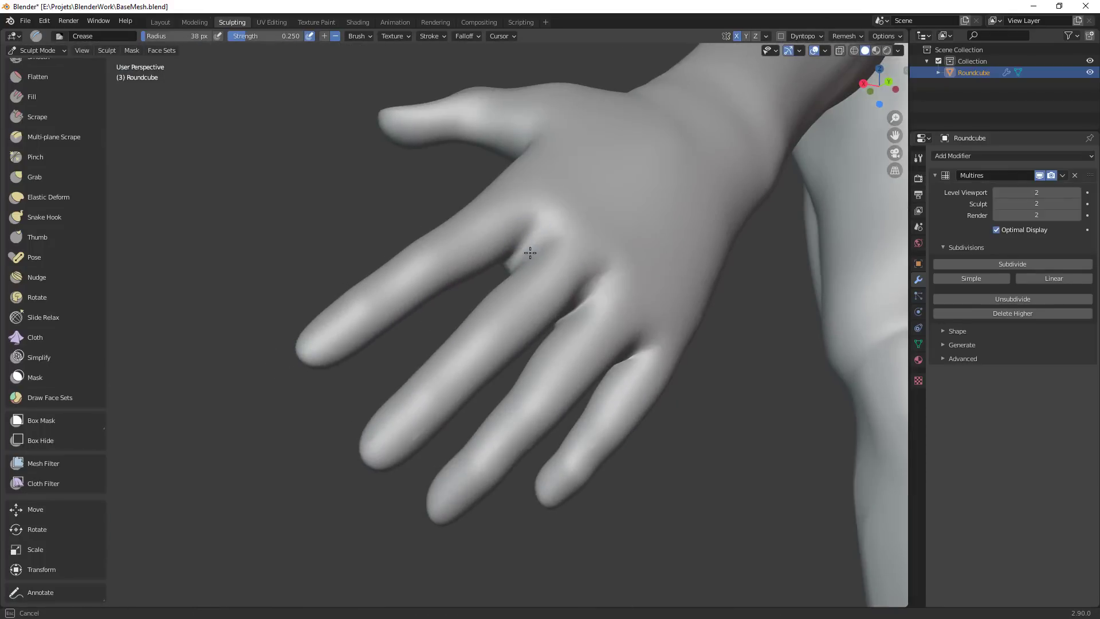
middle_drag(505, 258, 564, 340)
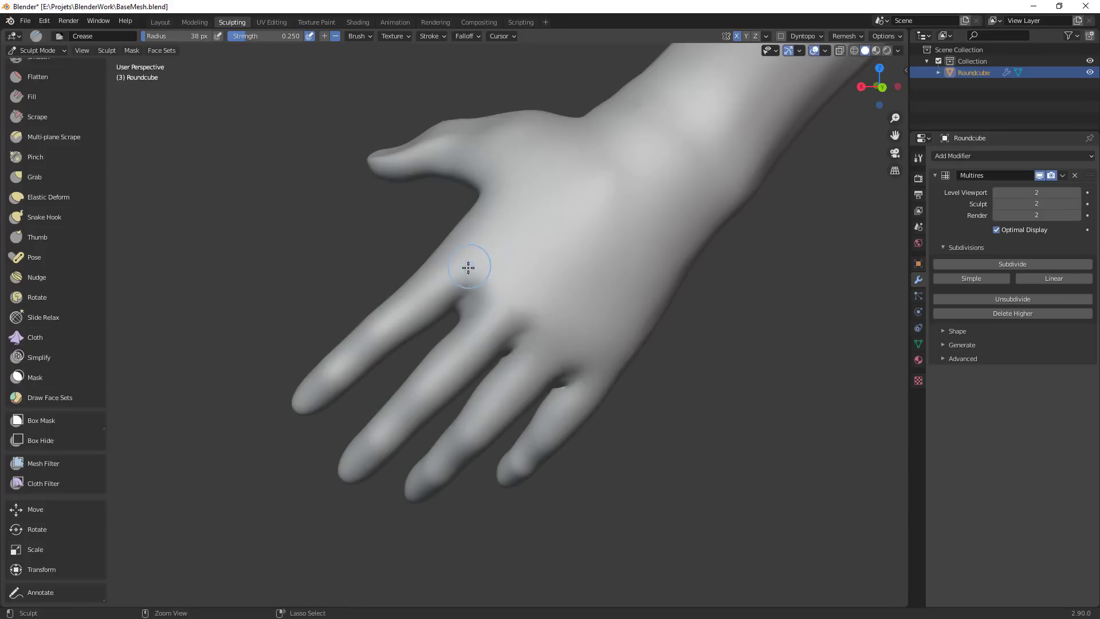
mouse_move(591, 197)
middle_down()
mouse_move(573, 287)
mouse_move(471, 309)
middle_up()
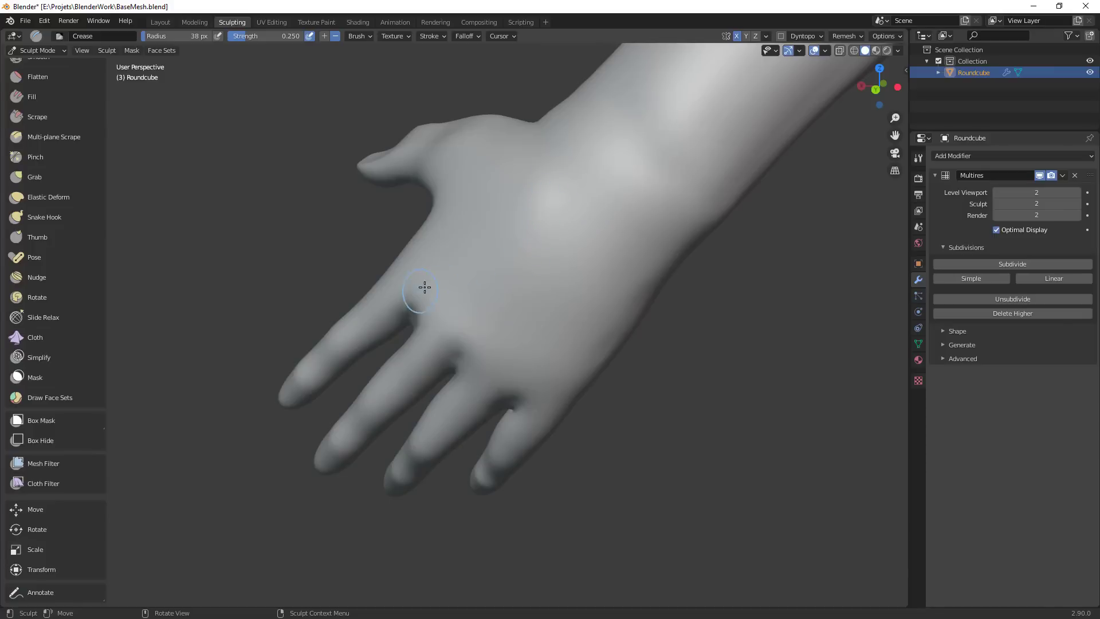
middle_drag(425, 287, 543, 336)
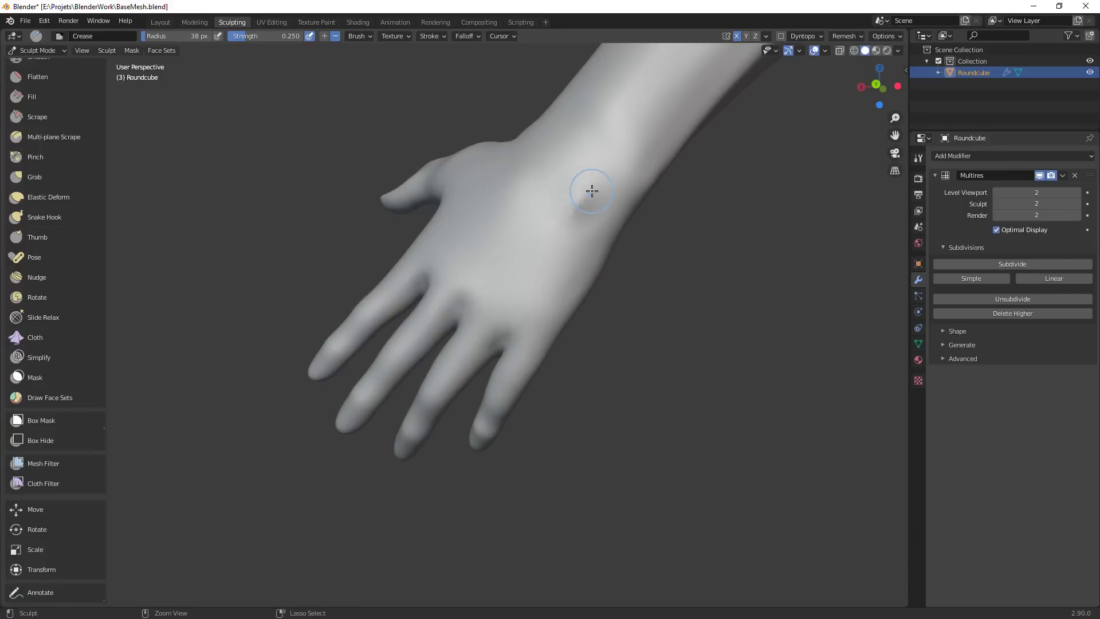
Undo the last stroke and carve tendon grooves from wrist to knuckles on the back of the hand with the Crease brush
key(ctrl+z)
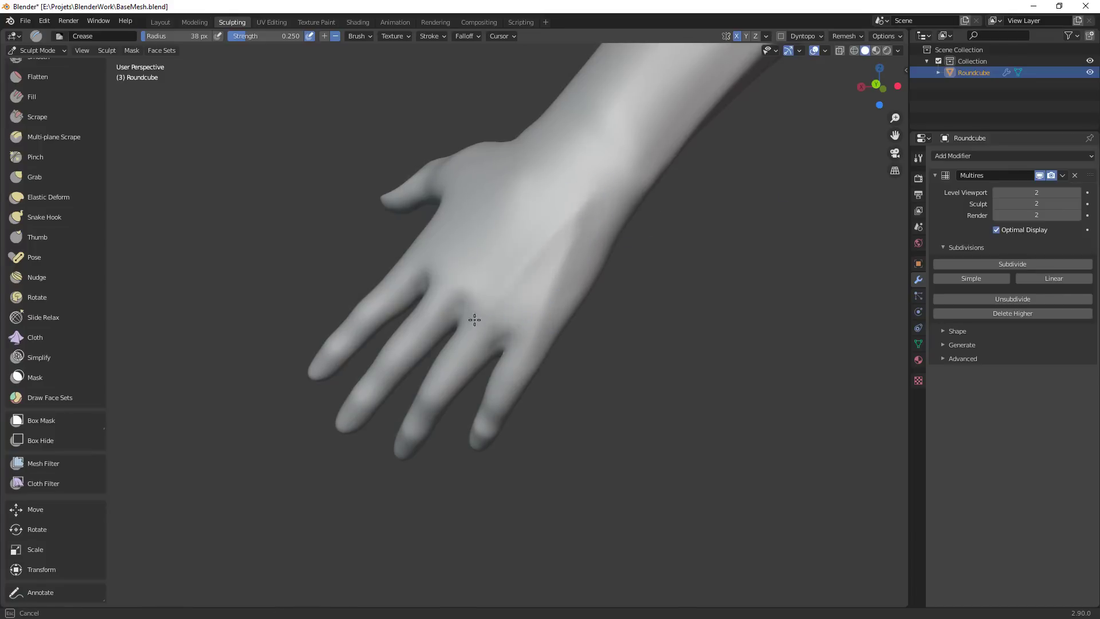
mouse_move(475, 320)
middle_down()
mouse_move(567, 287)
mouse_move(500, 298)
middle_up()
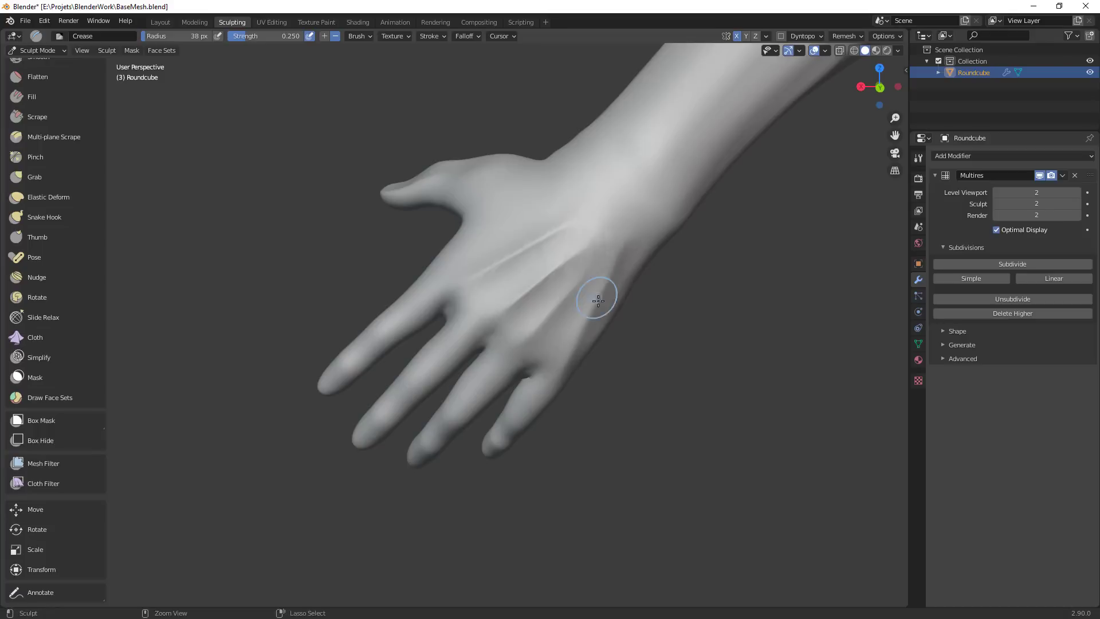
ctrl+middle_drag(598, 301, 542, 260)
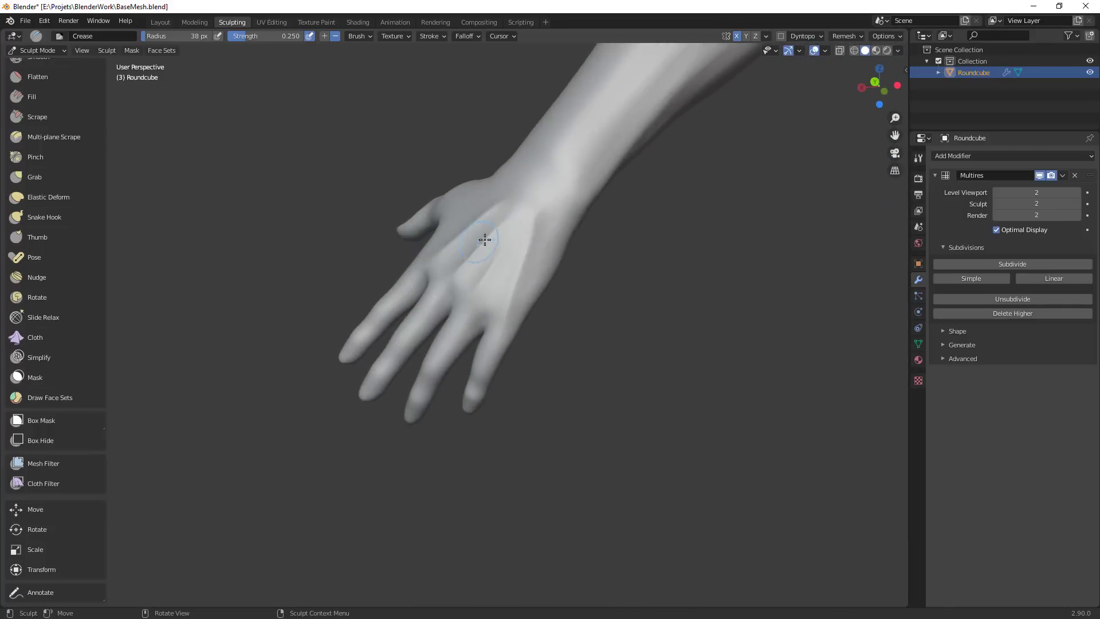
middle_drag(485, 239, 489, 275)
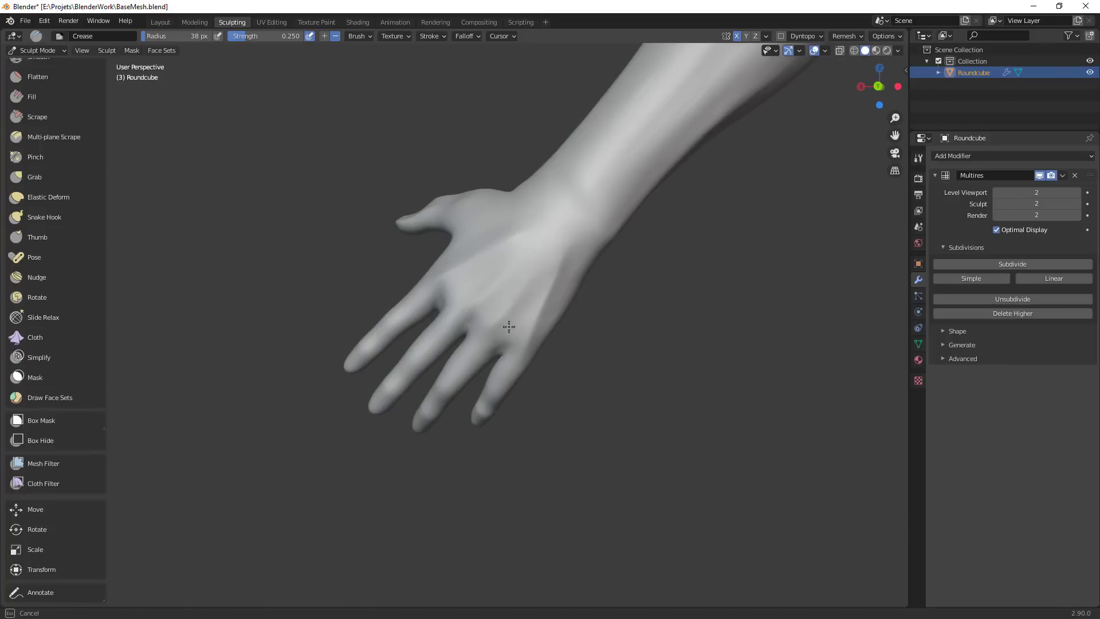
middle_drag(537, 333, 560, 304)
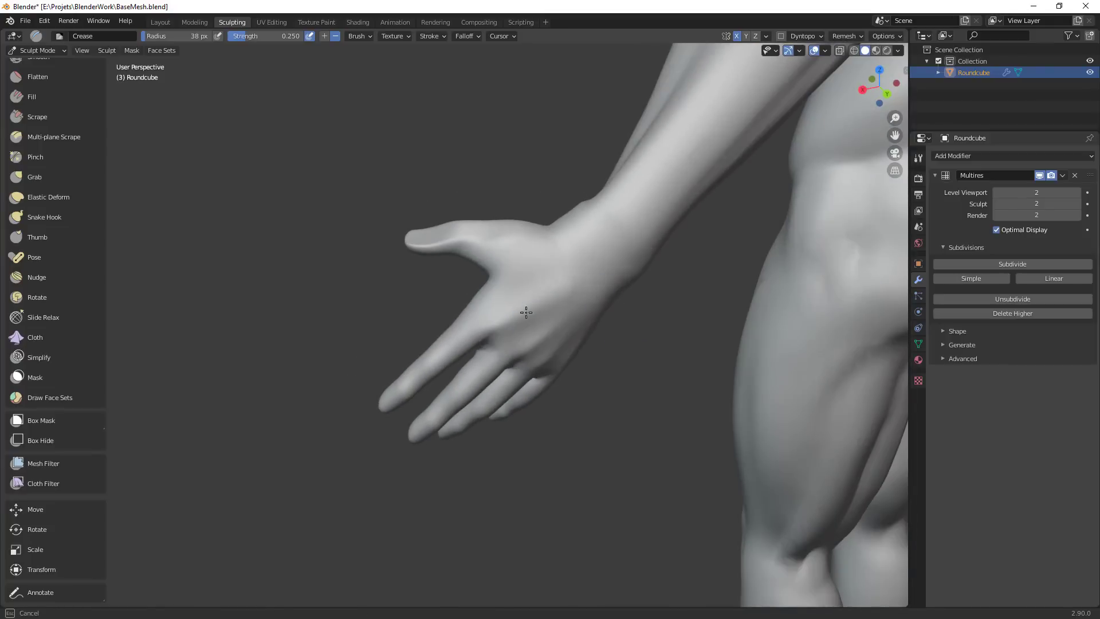
drag(487, 338, 497, 332)
mouse_move(613, 351)
ctrl+middle_down()
mouse_move(562, 442)
mouse_move(528, 377)
ctrl+middle_up()
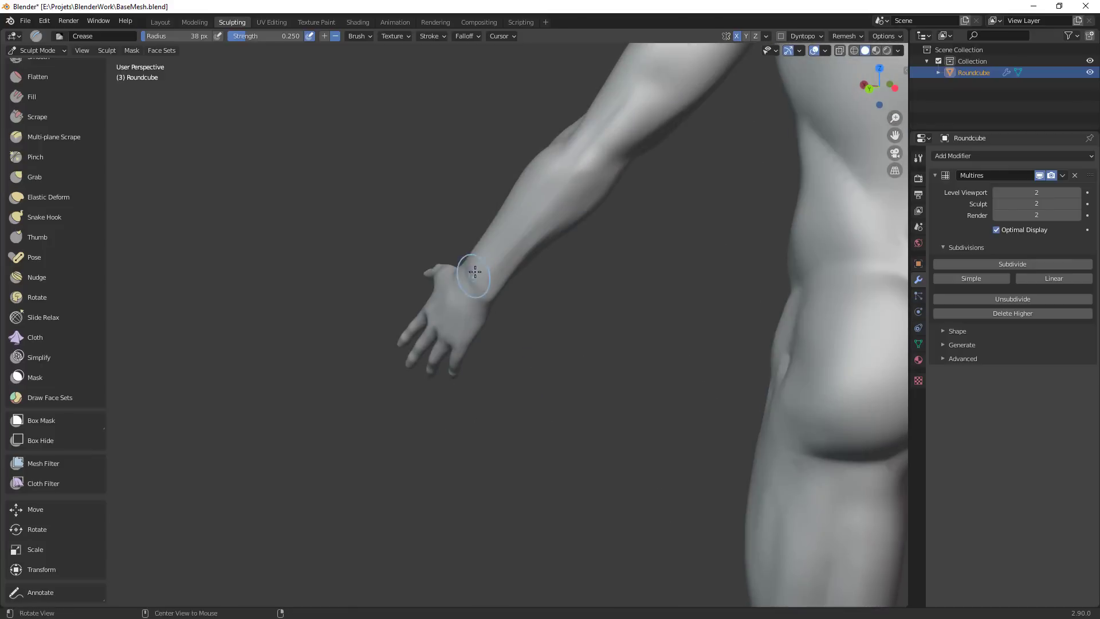
Refine the thumb's outline in the end-on view with the Grab brush at 48 px radius
mouse_move(475, 272)
middle_down()
mouse_move(417, 238)
mouse_move(542, 203)
mouse_move(569, 261)
mouse_move(523, 302)
mouse_move(543, 303)
mouse_move(532, 309)
middle_up()
key(g)
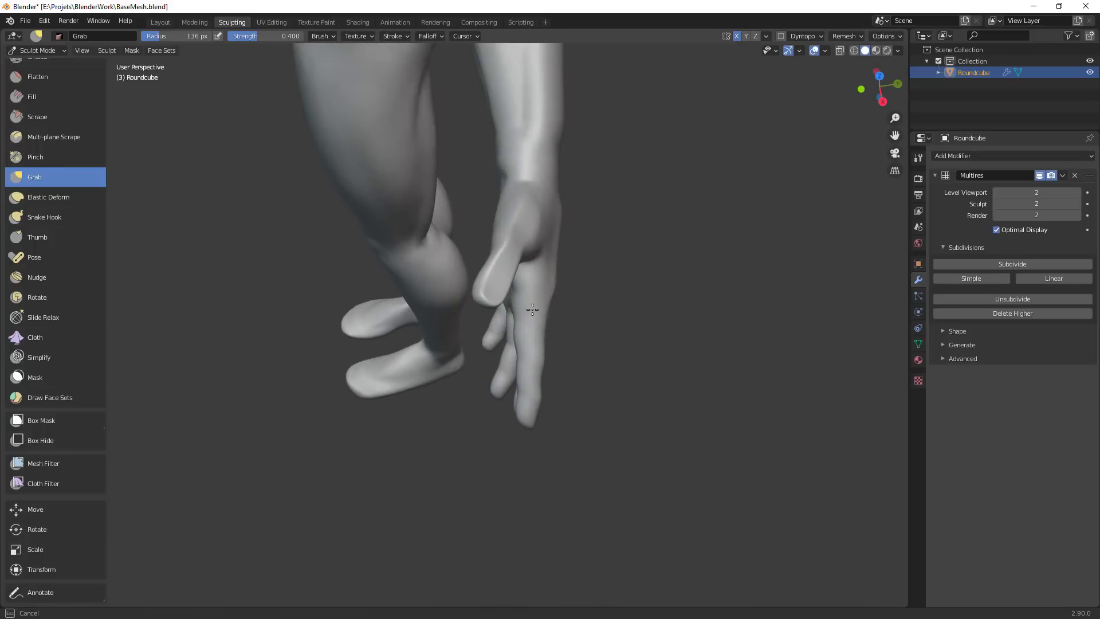
mouse_move(503, 352)
middle_down()
mouse_move(519, 313)
mouse_move(468, 294)
mouse_move(461, 277)
mouse_move(477, 275)
mouse_move(553, 339)
mouse_move(553, 292)
middle_up()
scroll(469, 295, up, 2)
key(f)
click(414, 285)
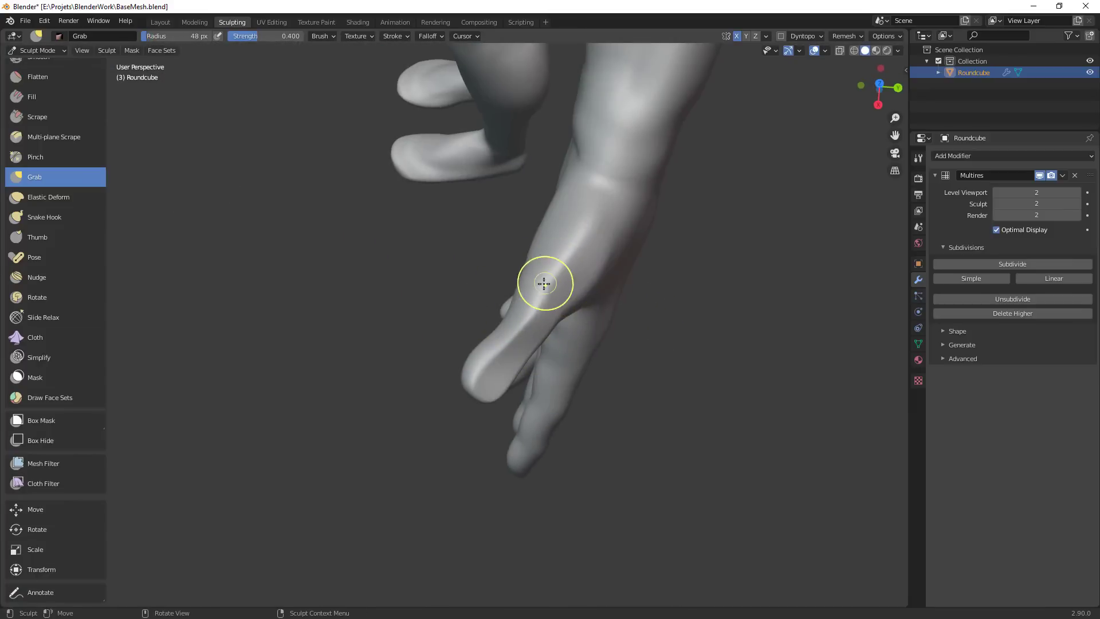
mouse_move(475, 385)
middle_down()
mouse_move(508, 325)
mouse_move(439, 261)
middle_up()
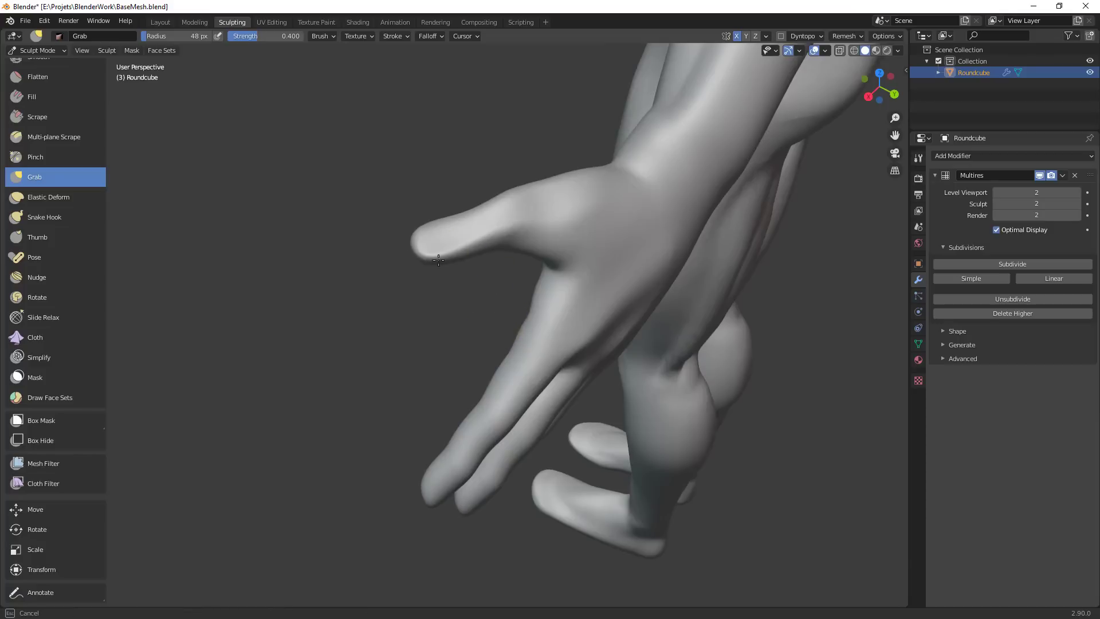
Carve the fold at the thumb's end joint on the palm side with the Crease brush at 40 px radius
mouse_move(502, 277)
middle_down()
mouse_move(572, 216)
mouse_move(549, 262)
mouse_move(514, 170)
middle_up()
scroll(513, 169, up, 4)
key(shift+c)
key(f)
click(532, 151)
drag(564, 178, 562, 180)
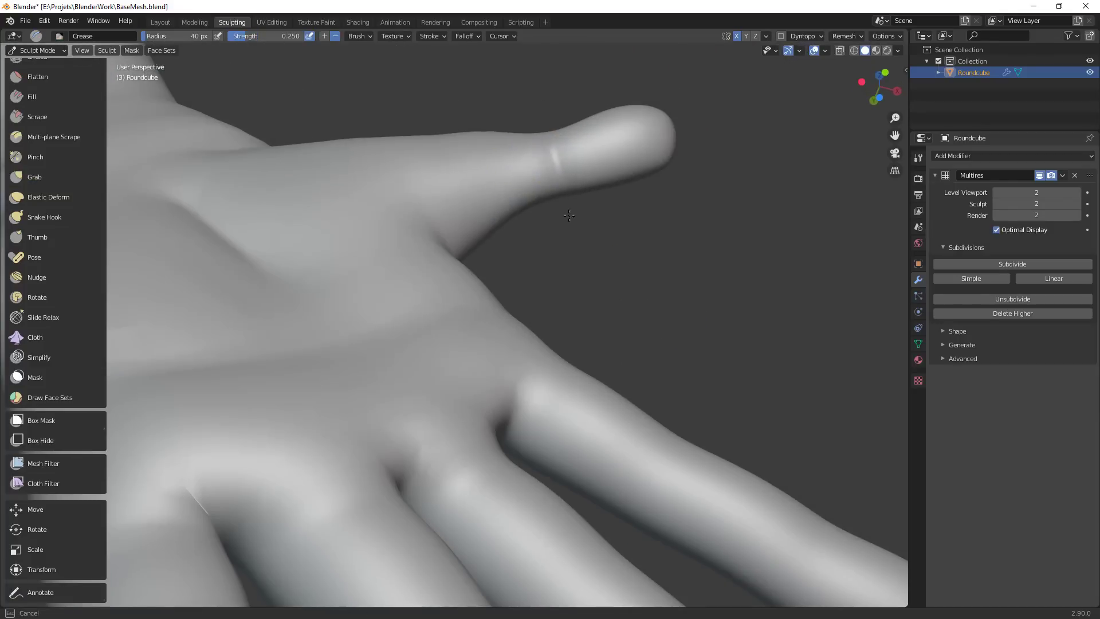
scroll(633, 287, down, 8)
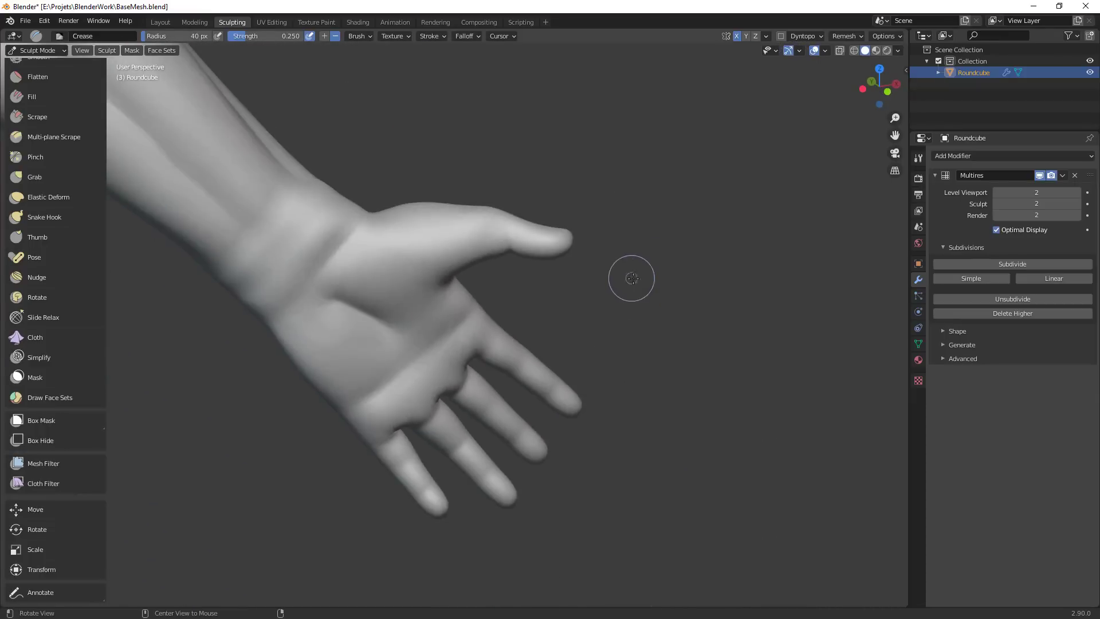
Reshape the thumb's end joint and tip with the Grab brush at 101 px radius, then 89 px
mouse_move(631, 277)
middle_down()
mouse_move(606, 309)
mouse_move(613, 337)
mouse_move(636, 304)
mouse_move(631, 201)
mouse_move(573, 169)
middle_up()
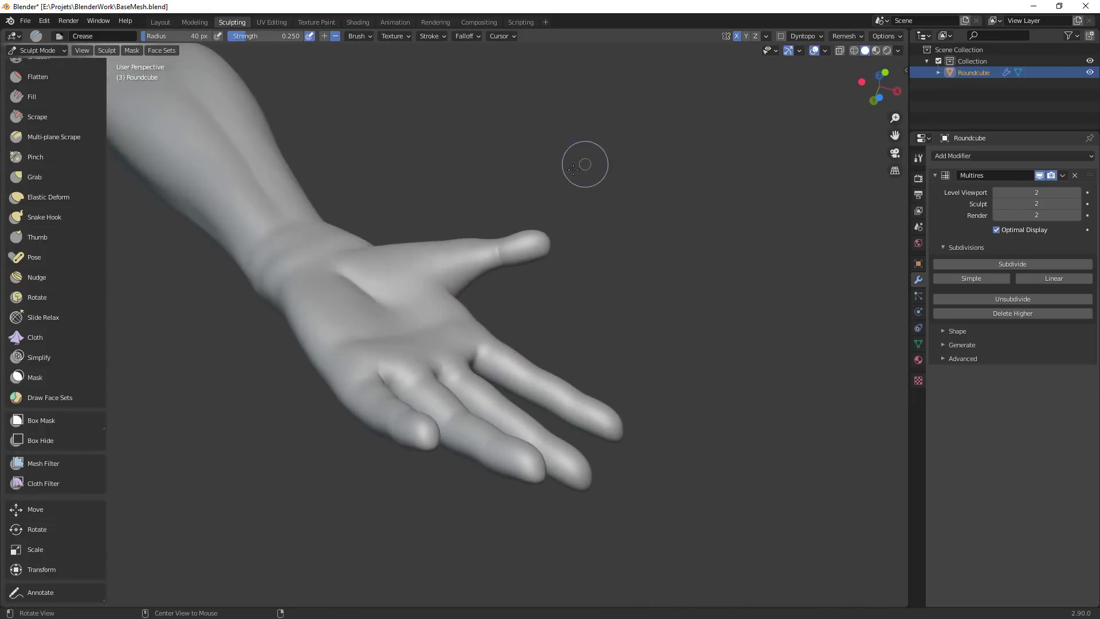
scroll(573, 169, up, 3)
key(g)
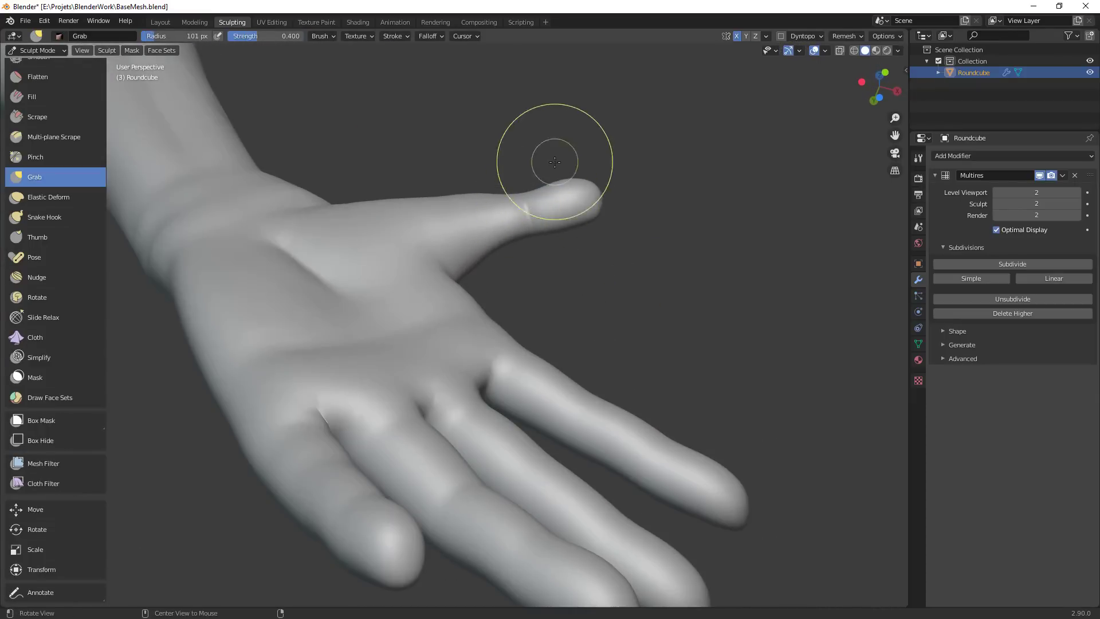
alt+drag(555, 162, 564, 292)
mouse_move(630, 205)
mouse_down()
mouse_move(626, 214)
mouse_move(604, 200)
mouse_move(621, 204)
mouse_move(620, 192)
mouse_up()
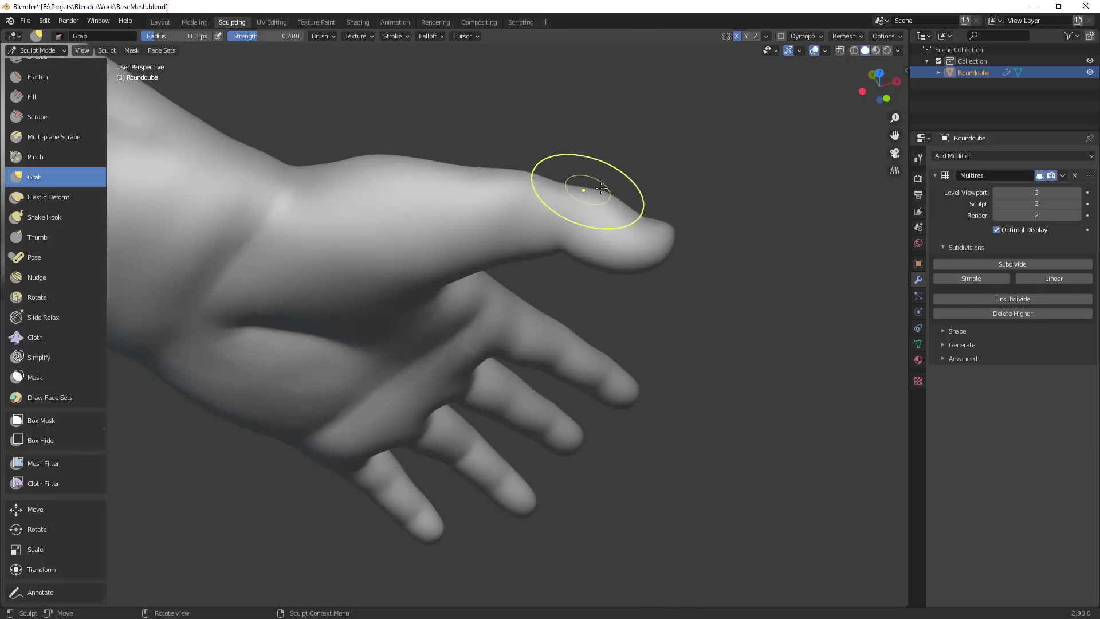
key(f)
click(642, 220)
drag(647, 218, 643, 221)
Adjust the thumb's thickness and lower outline with the Grab brush at 116 px radius, checking it from several angles
mouse_move(668, 216)
middle_down()
mouse_move(596, 307)
mouse_move(491, 369)
mouse_move(300, 376)
middle_up()
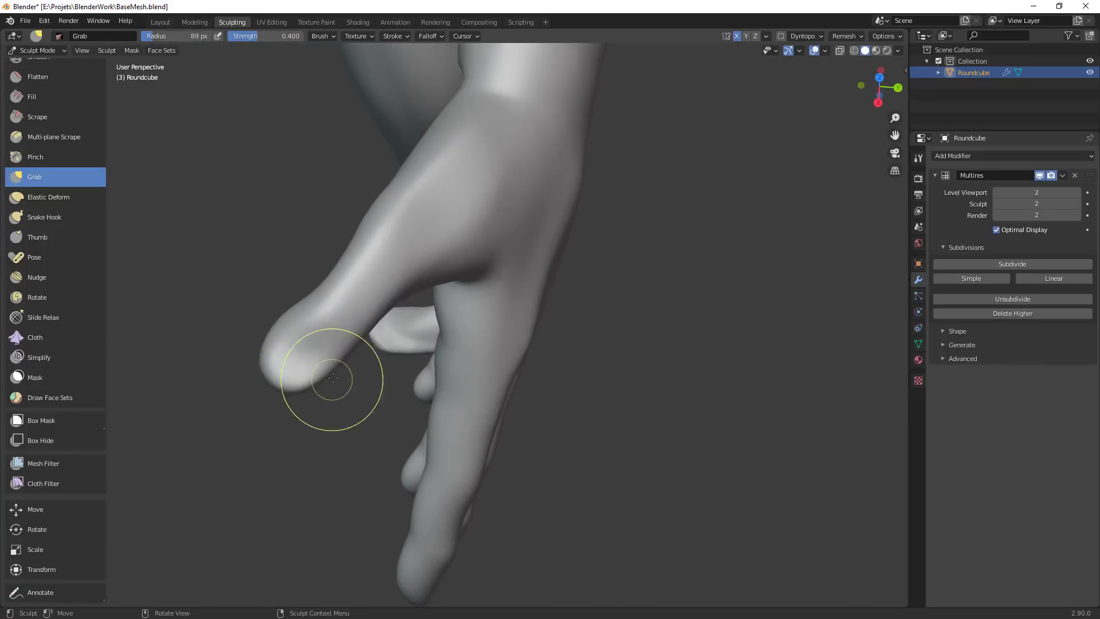
middle_drag(385, 378, 355, 367)
key(f)
click(354, 284)
drag(351, 273, 350, 267)
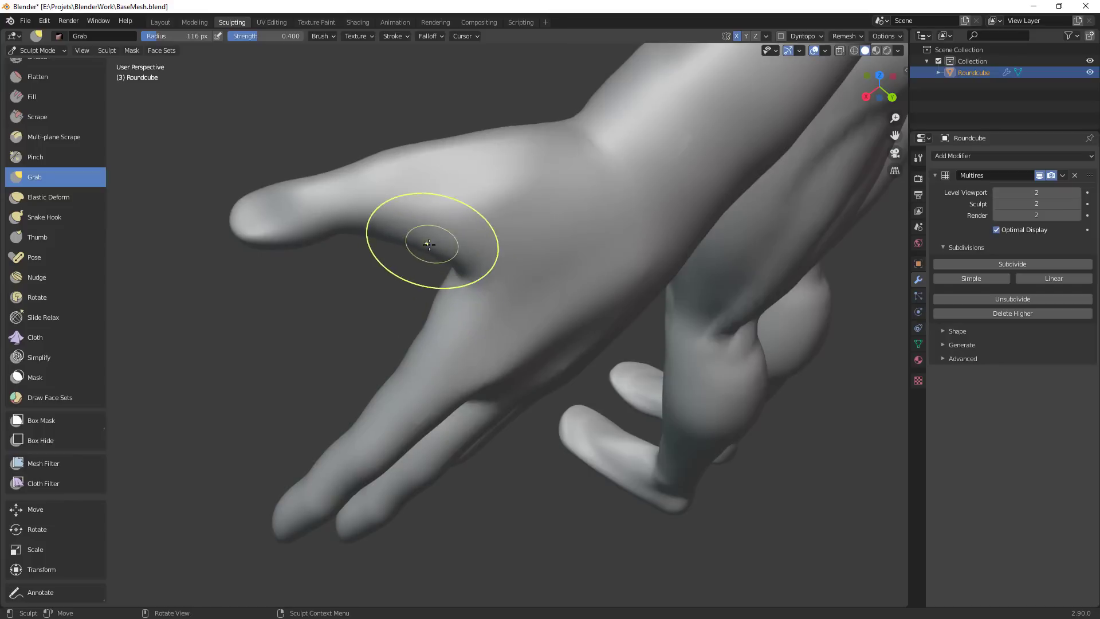
mouse_move(468, 259)
middle_down()
mouse_move(481, 240)
mouse_move(469, 218)
middle_up()
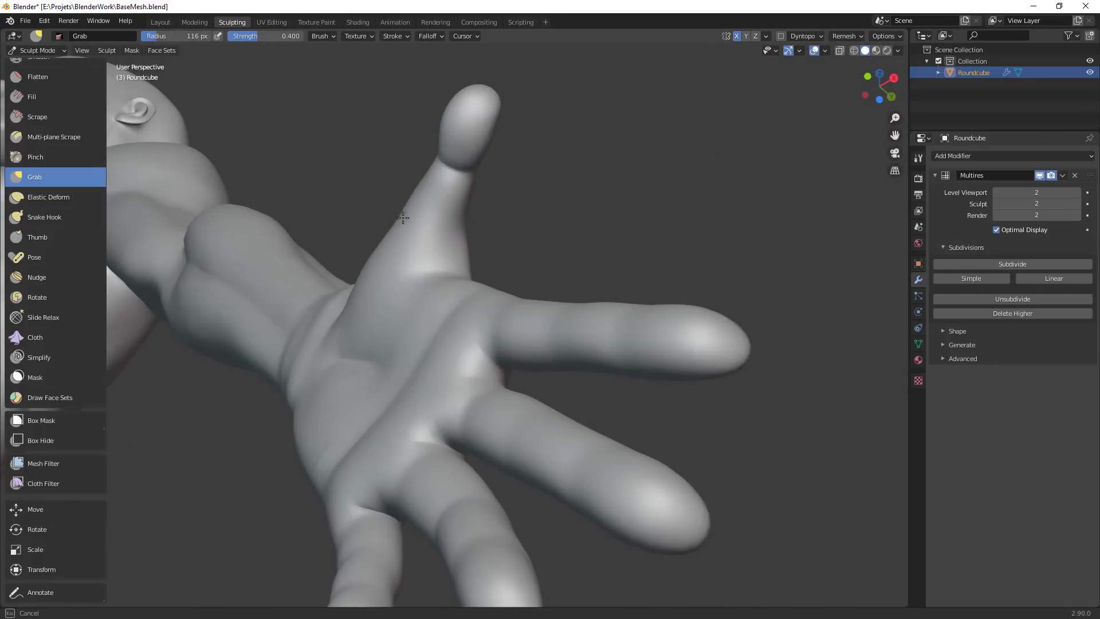
Reshape the thumb's base and the web toward the index finger with the Grab brush, finishing at 91 px radius
middle_drag(468, 198, 543, 187)
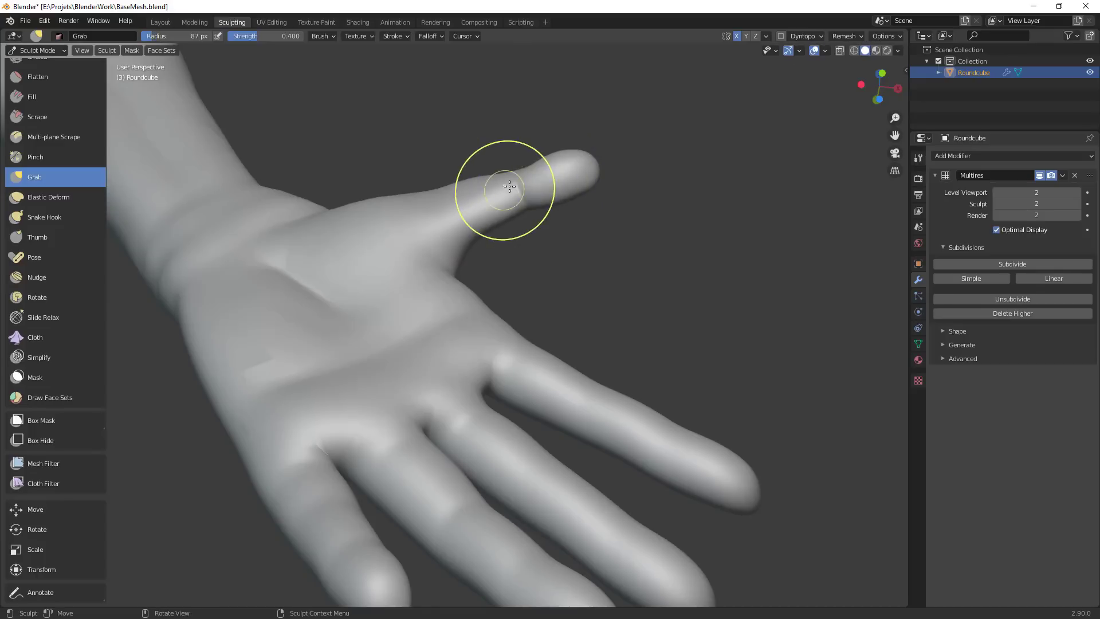
mouse_move(573, 239)
middle_down()
mouse_move(512, 224)
mouse_move(470, 267)
middle_up()
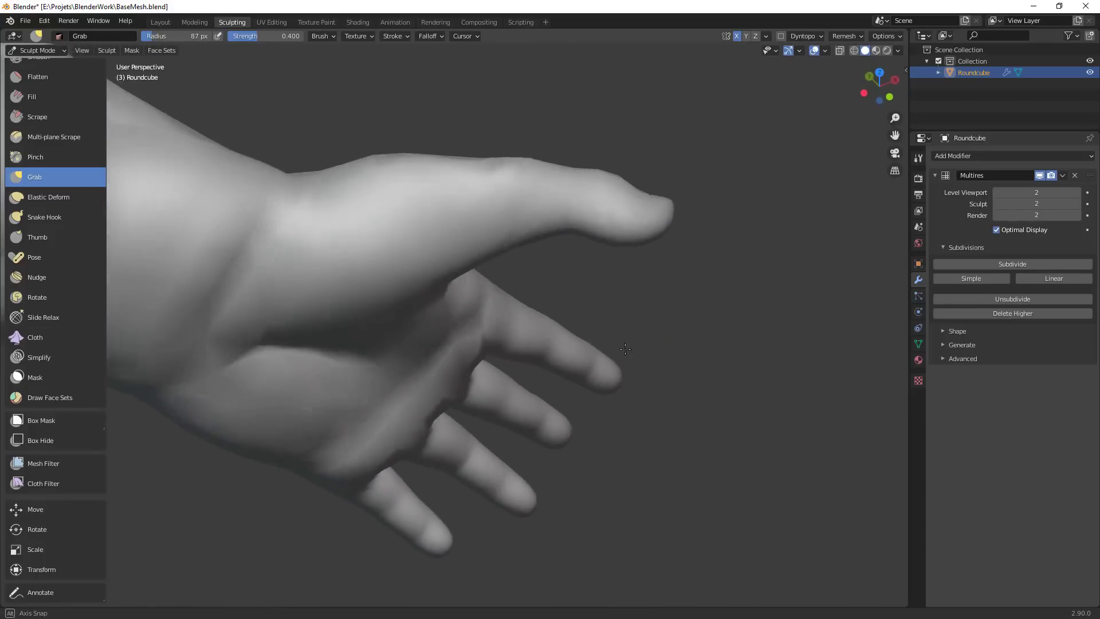
middle_drag(577, 268, 443, 258)
mouse_move(544, 220)
middle_down()
mouse_move(504, 320)
mouse_move(392, 289)
middle_up()
mouse_move(447, 222)
middle_down()
mouse_move(545, 256)
mouse_move(445, 262)
middle_up()
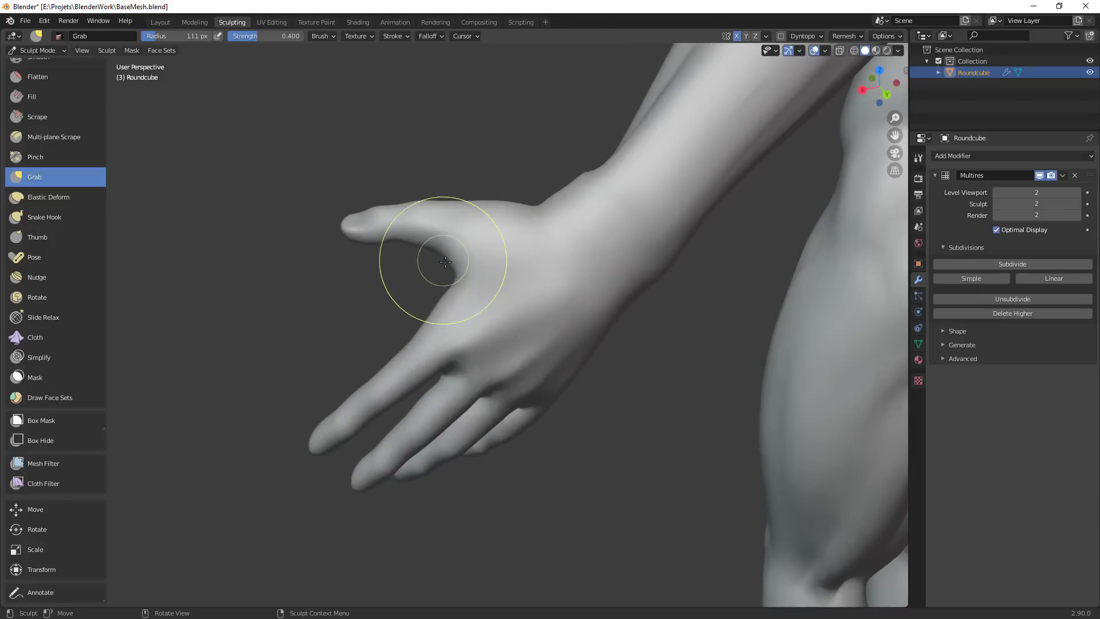
key(f)
click(475, 280)
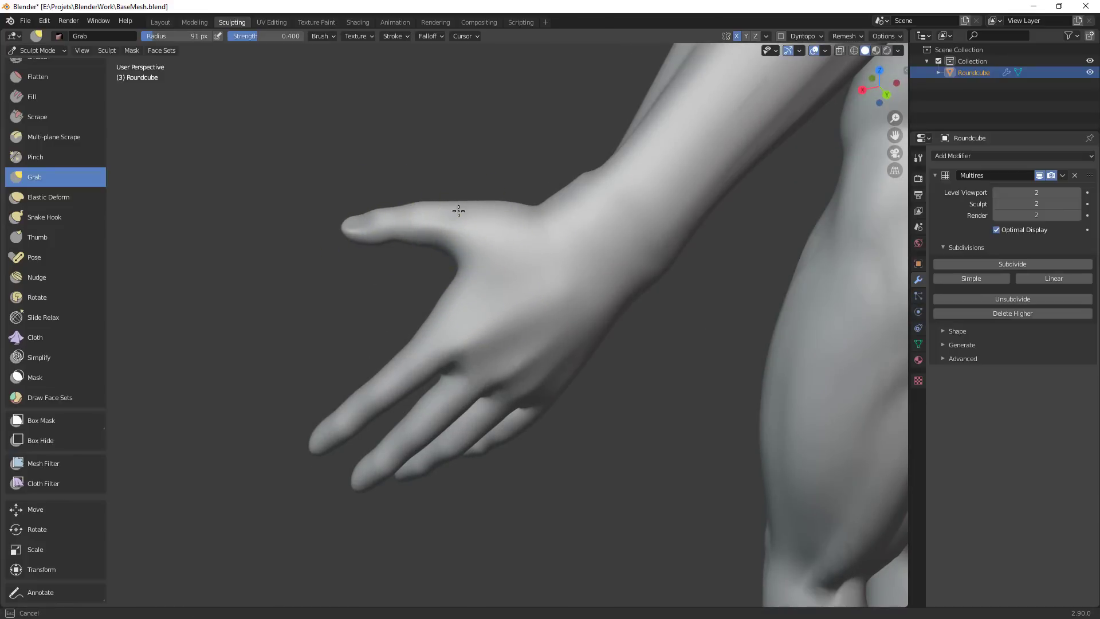
mouse_move(476, 283)
middle_down()
mouse_move(560, 344)
mouse_move(408, 206)
middle_up()
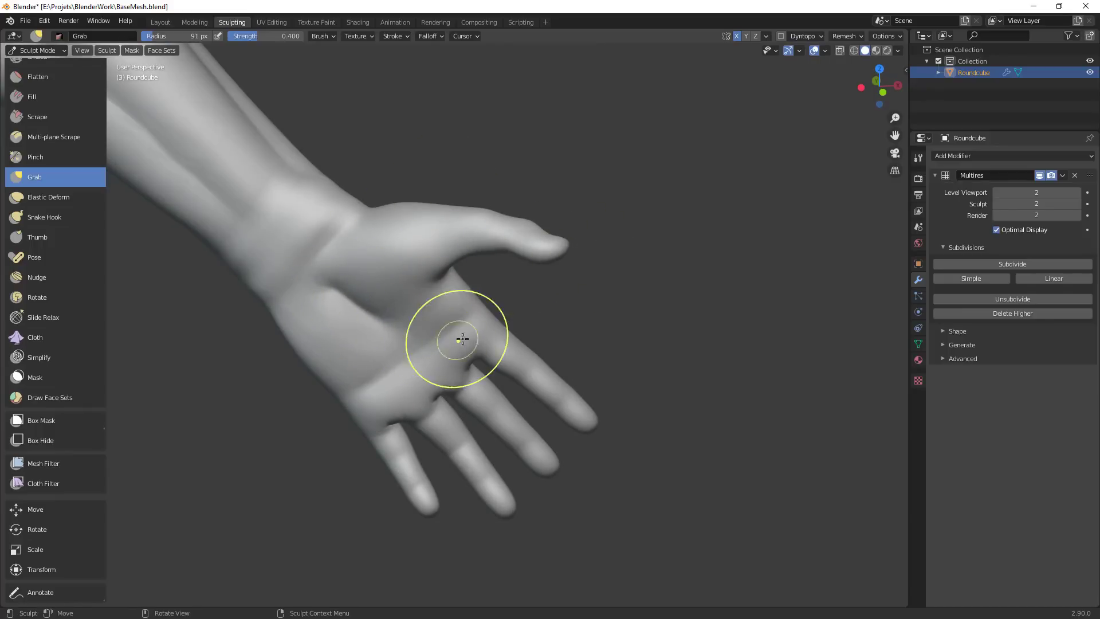
Adjust the palm's outer edge below the little finger with the Grab brush at 100 px radius
key(f)
click(522, 289)
middle_drag(484, 293, 491, 276)
key(f)
click(386, 391)
drag(323, 402, 334, 400)
drag(334, 401, 315, 391)
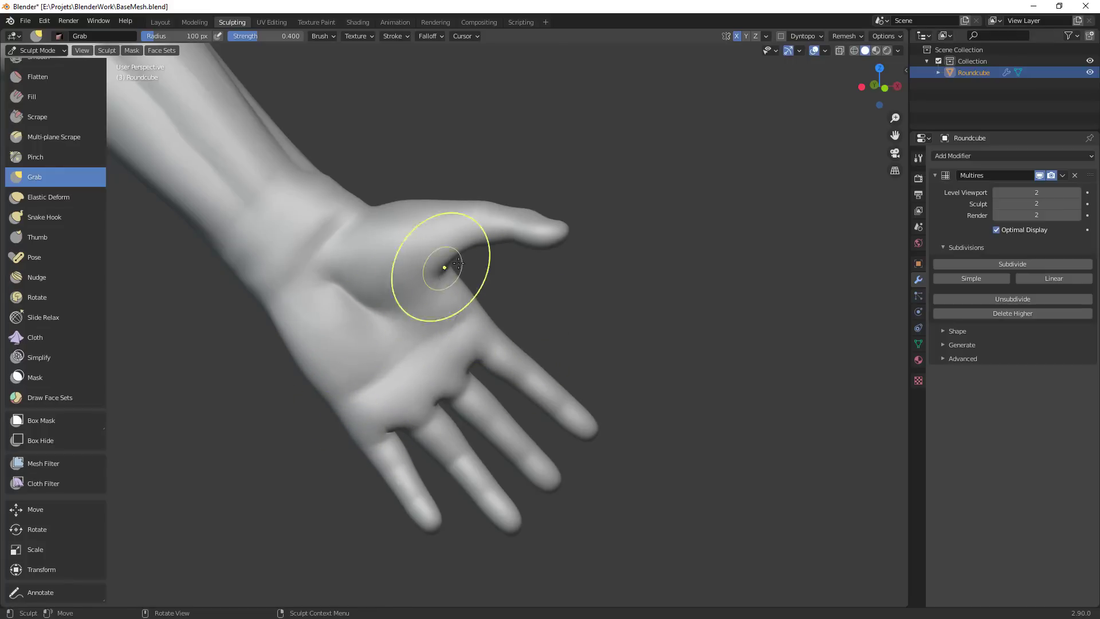
Carve the fold where the thumb's base meets the palm with the Crease brush at 42 px radius, checking it from several angles
middle_drag(524, 285, 532, 277)
key(shift+c)
key(f)
click(506, 265)
middle_drag(459, 269, 444, 267)
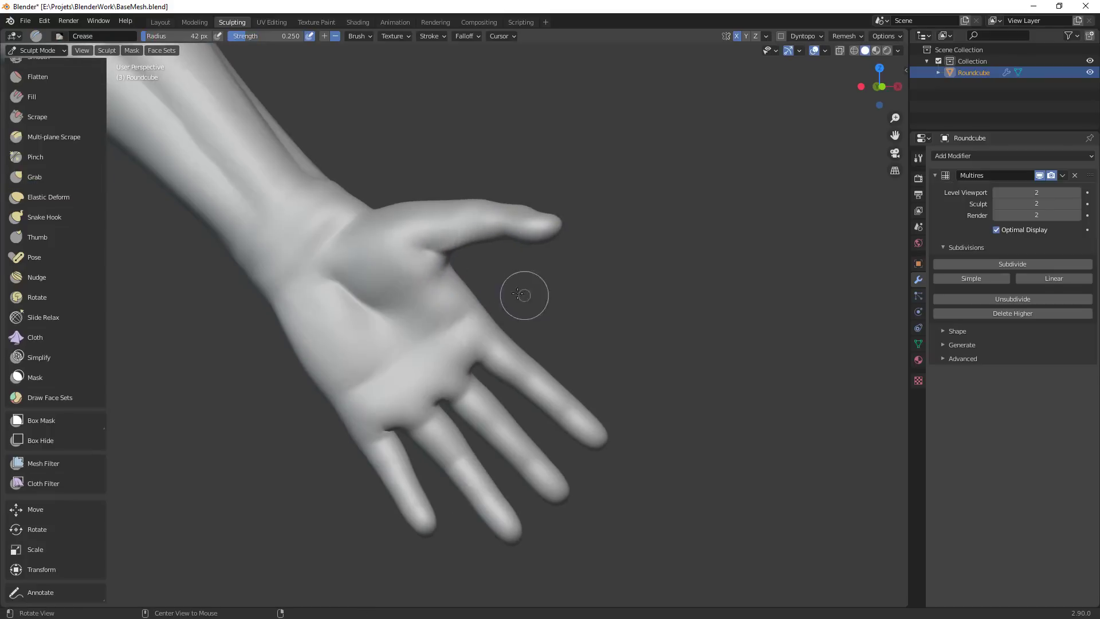
middle_drag(517, 294, 487, 232)
middle_drag(487, 233, 469, 254)
alt+drag(484, 238, 471, 283)
middle_drag(394, 252, 459, 312)
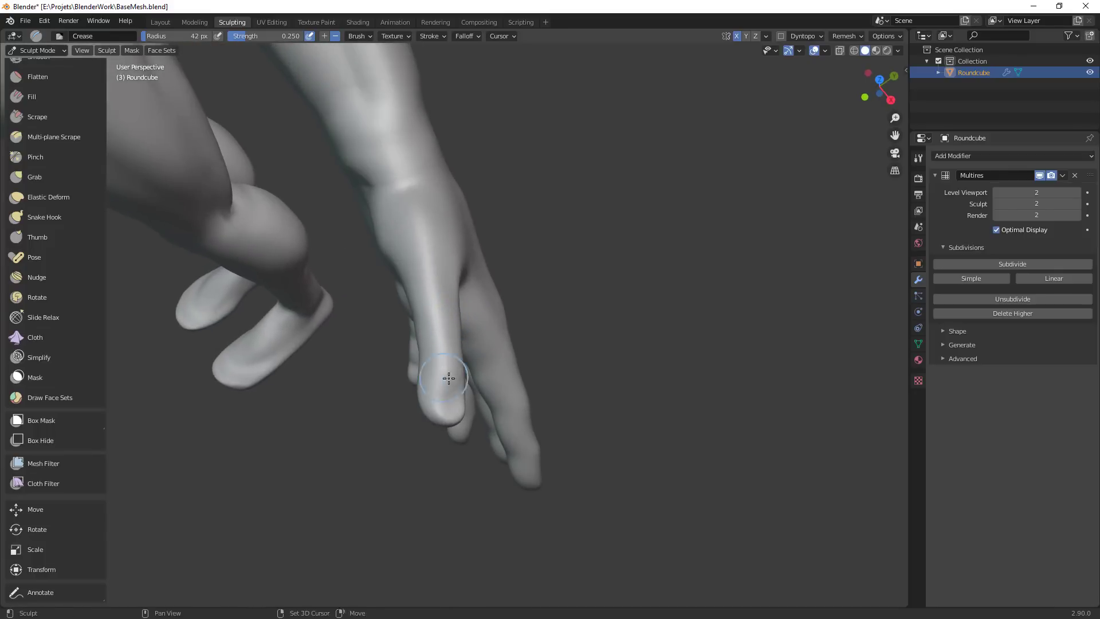
middle_drag(448, 378, 404, 264)
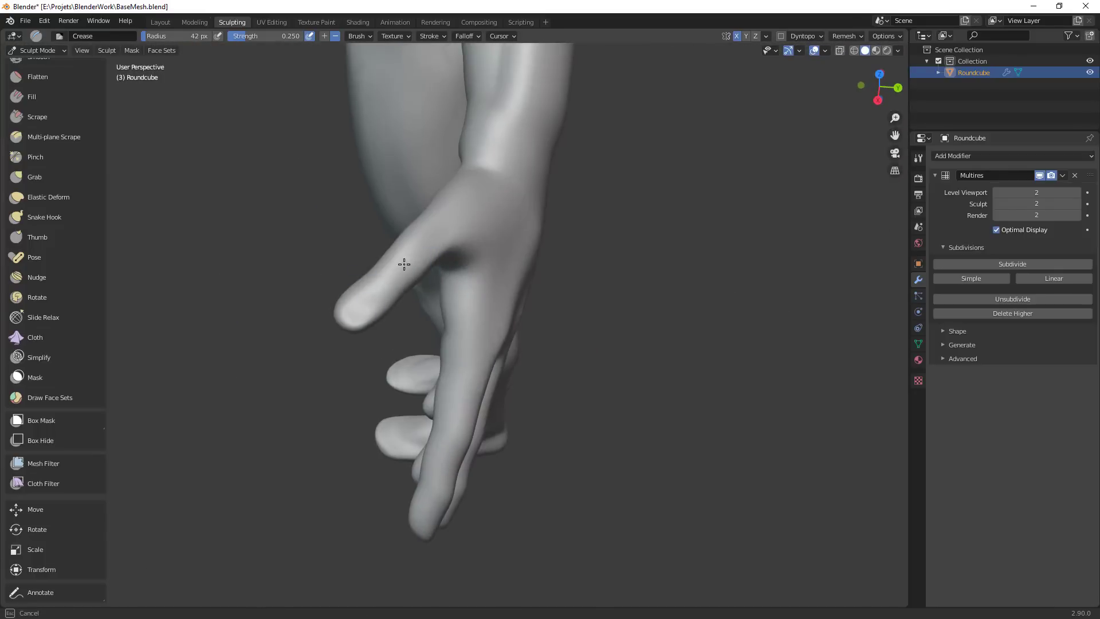
Refine the thumb's tip and side outline with the Grab brush at 71 px radius, then 58 px
key(g)
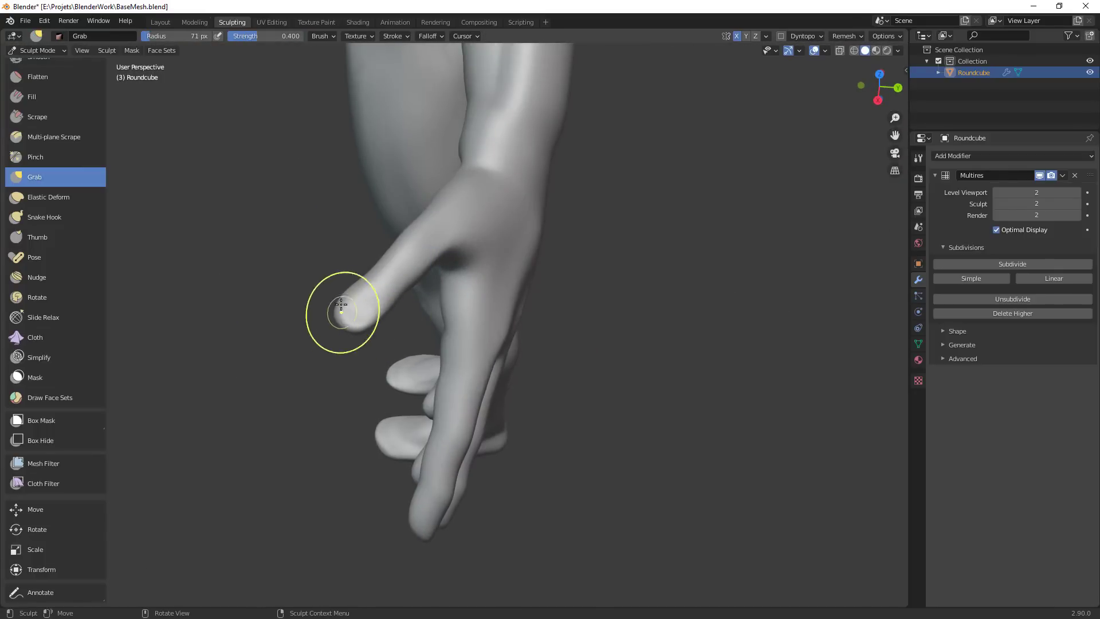
mouse_move(397, 326)
middle_down()
mouse_move(442, 422)
mouse_move(460, 279)
mouse_move(478, 271)
middle_up()
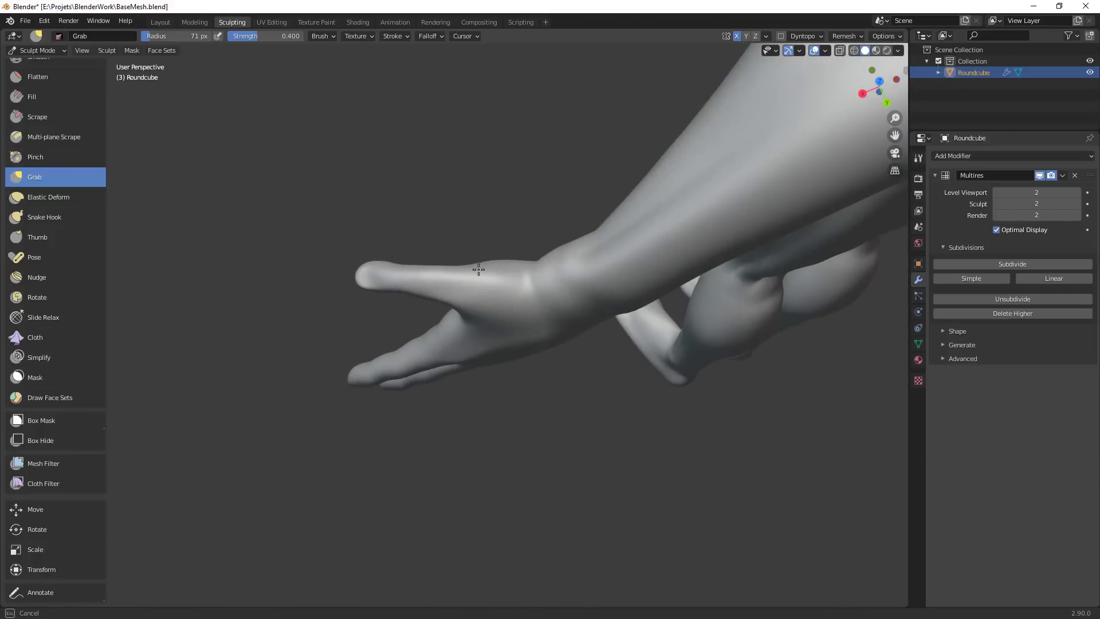
key(f)
click(396, 271)
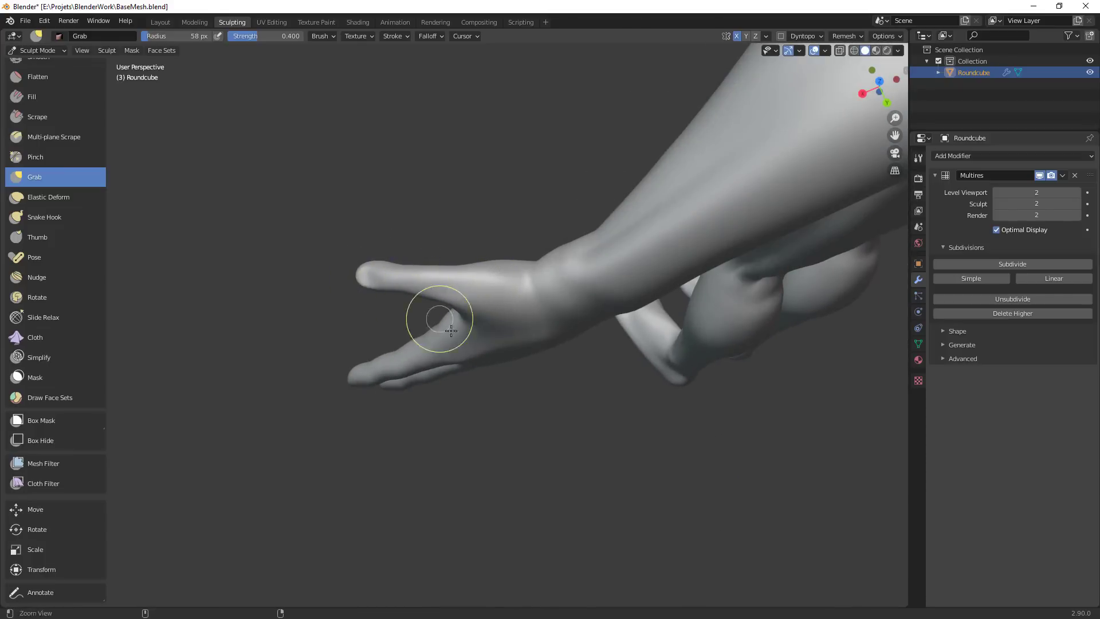
middle_drag(451, 330, 458, 263)
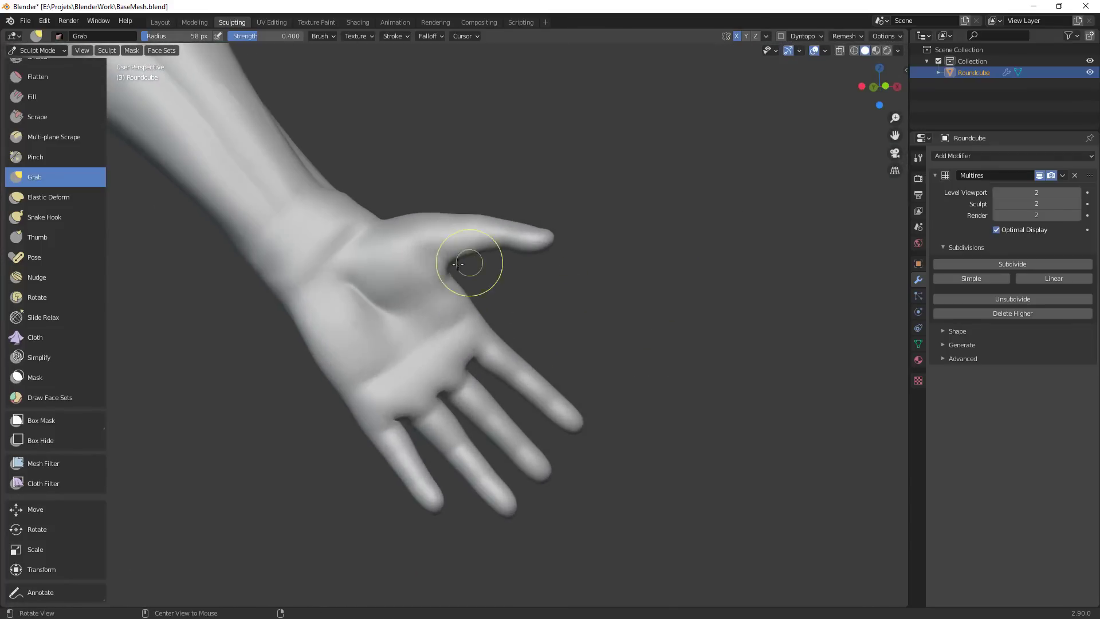
Bend the thumb's end slightly toward the fingers with the Grab brush at 157 px radius, then refine its outer outline at 74 px
key(f)
key(f)
drag(455, 221, 506, 250)
click(580, 233)
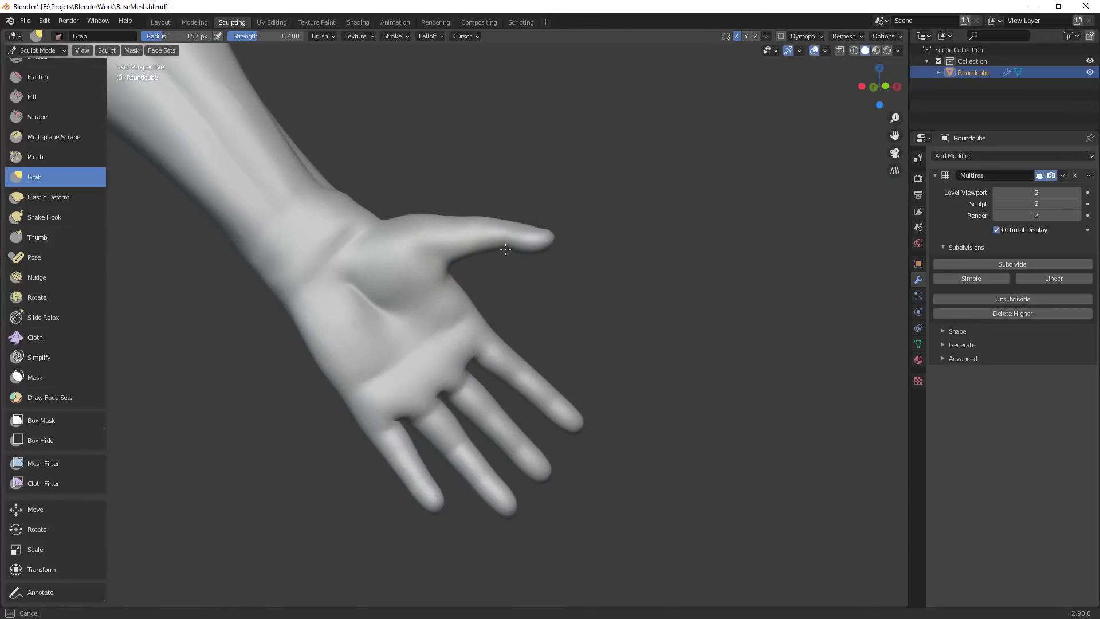
key(f)
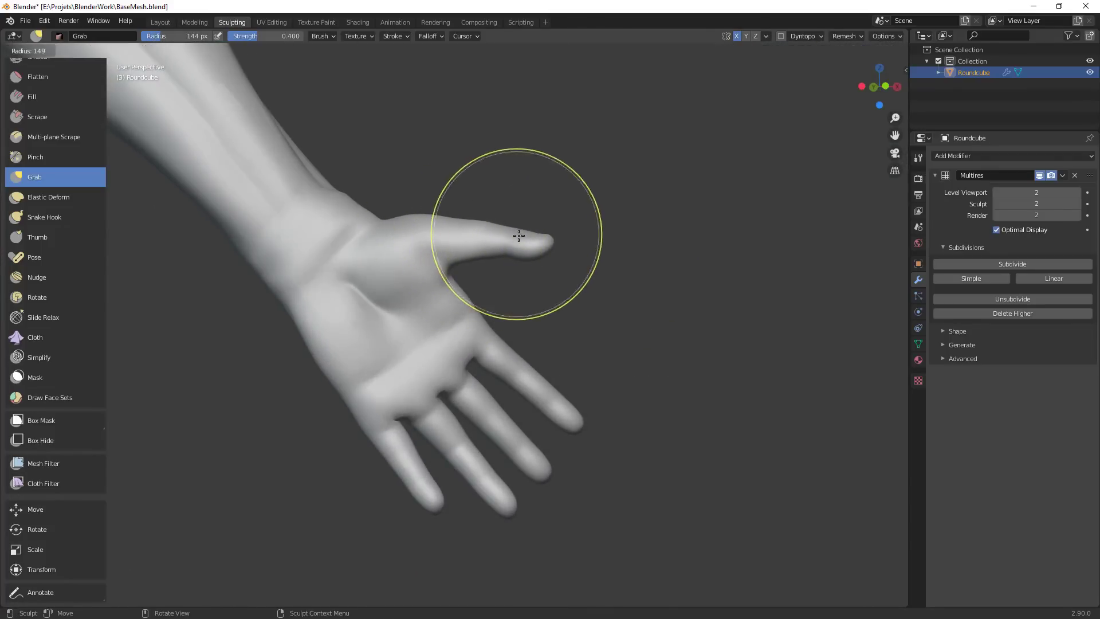
click(531, 229)
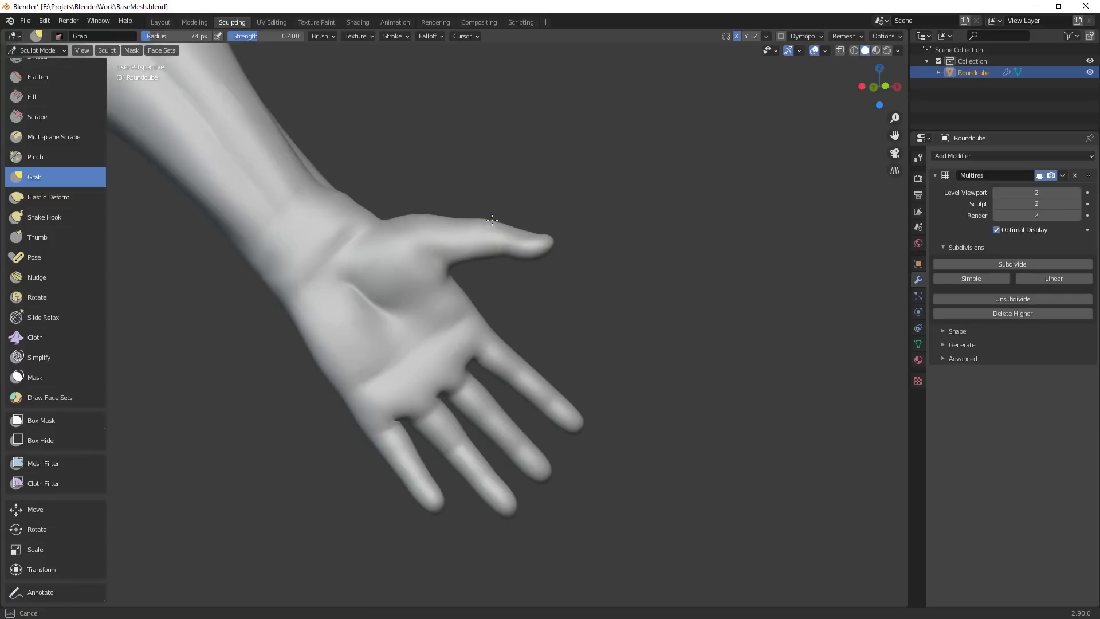
drag(492, 220, 497, 220)
Check the hand's proportions against the arm, then adjust the thumb's end from the side with the Grab brush at 122 px radius
scroll(564, 343, down, 4)
mouse_move(563, 343)
middle_down()
mouse_move(602, 396)
mouse_move(570, 402)
middle_up()
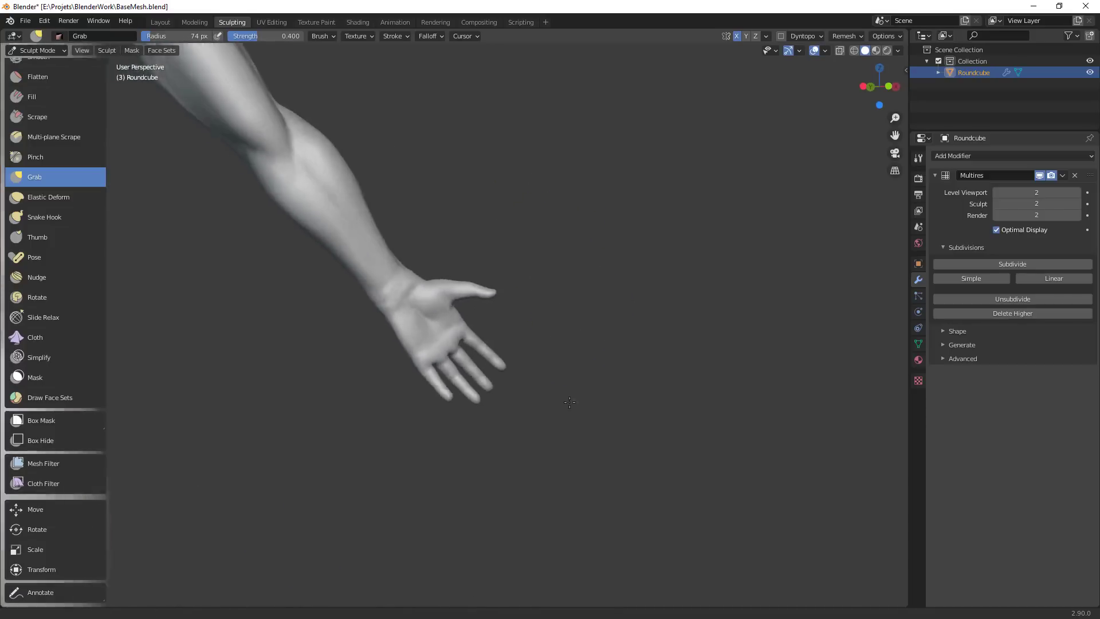
ctrl+alt+drag(569, 403, 476, 461)
alt+drag(626, 351, 570, 424)
ctrl+alt+drag(570, 424, 539, 253)
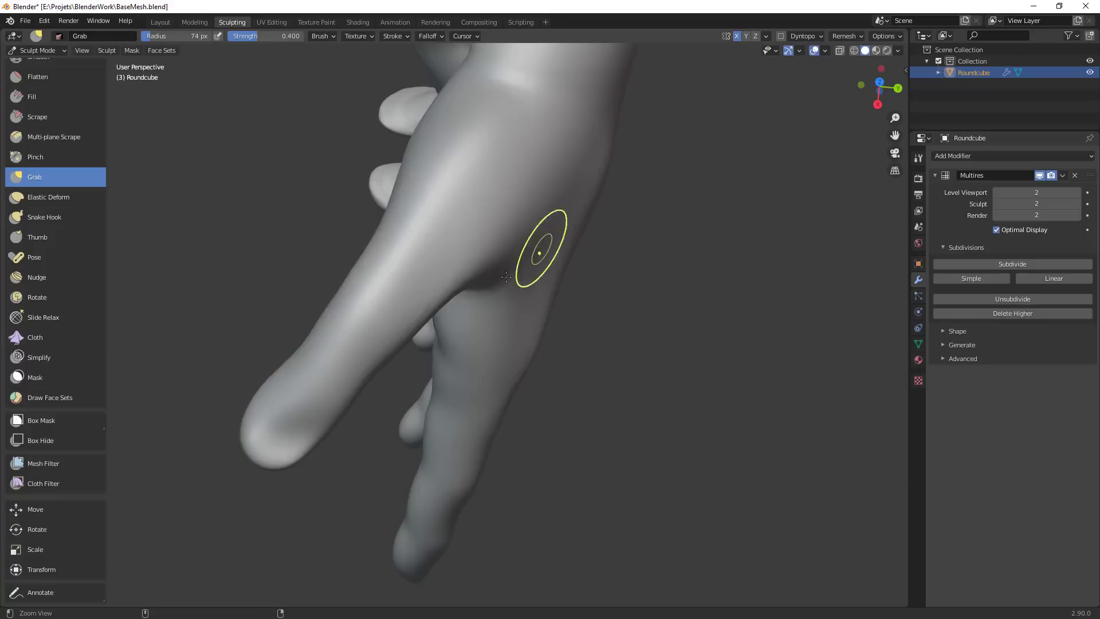
ctrl+middle_drag(506, 276, 497, 425)
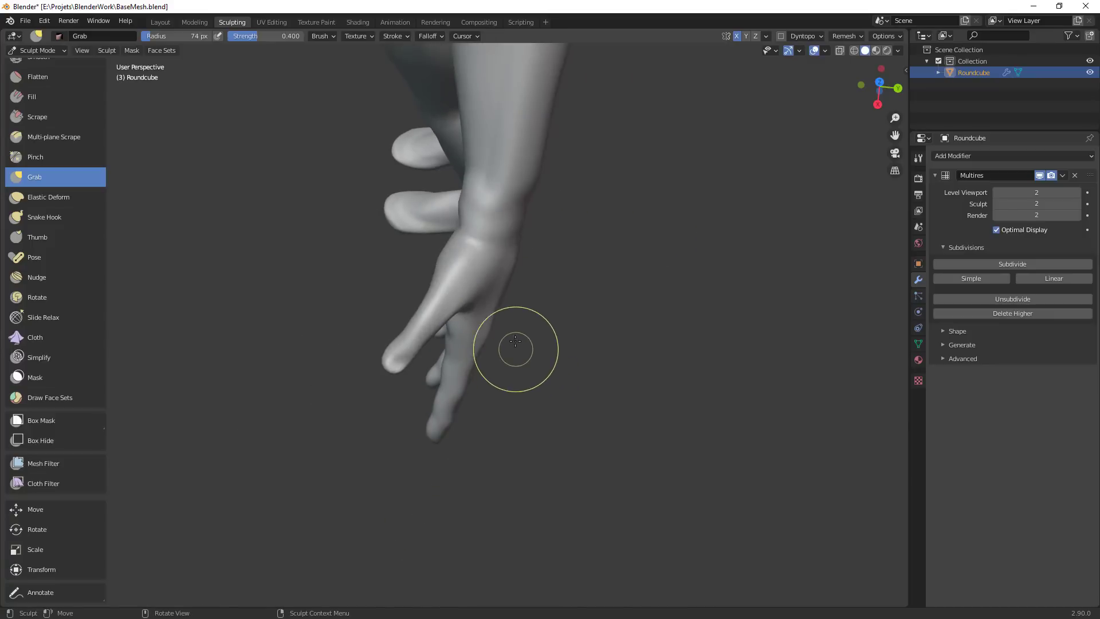
middle_drag(495, 308, 457, 251)
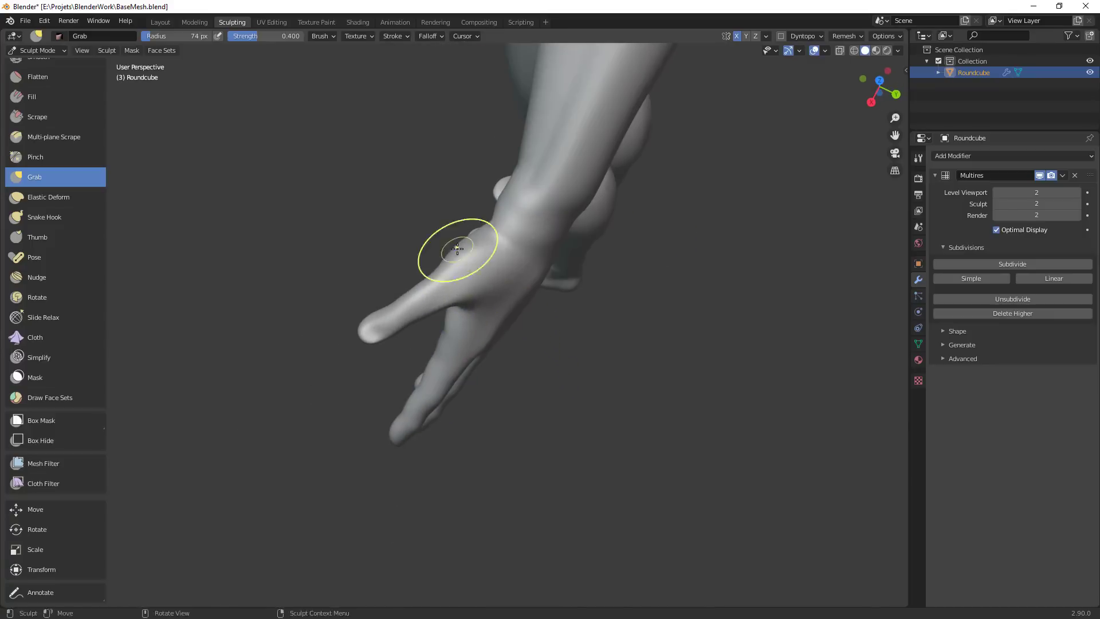
mouse_move(486, 311)
middle_down()
mouse_move(461, 292)
mouse_move(484, 263)
mouse_move(560, 265)
middle_up()
key(f)
click(500, 305)
drag(392, 315, 382, 315)
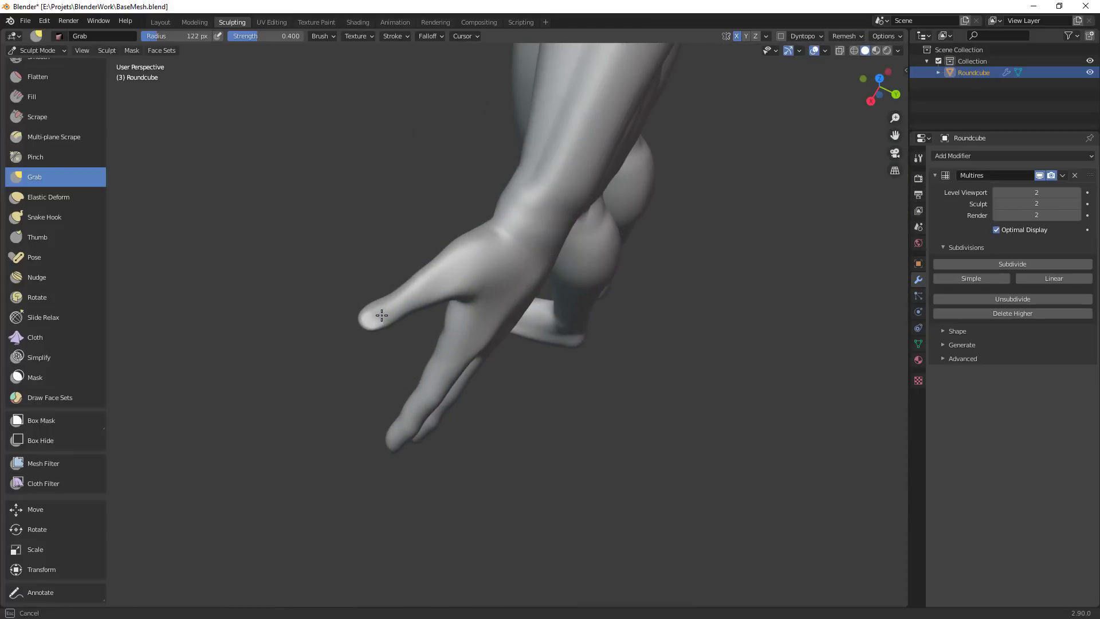
Reshape the web between the thumb and index finger with the Grab brush at a radius of 113 px
mouse_move(415, 299)
middle_down()
mouse_move(713, 239)
mouse_move(621, 258)
middle_up()
key(i)
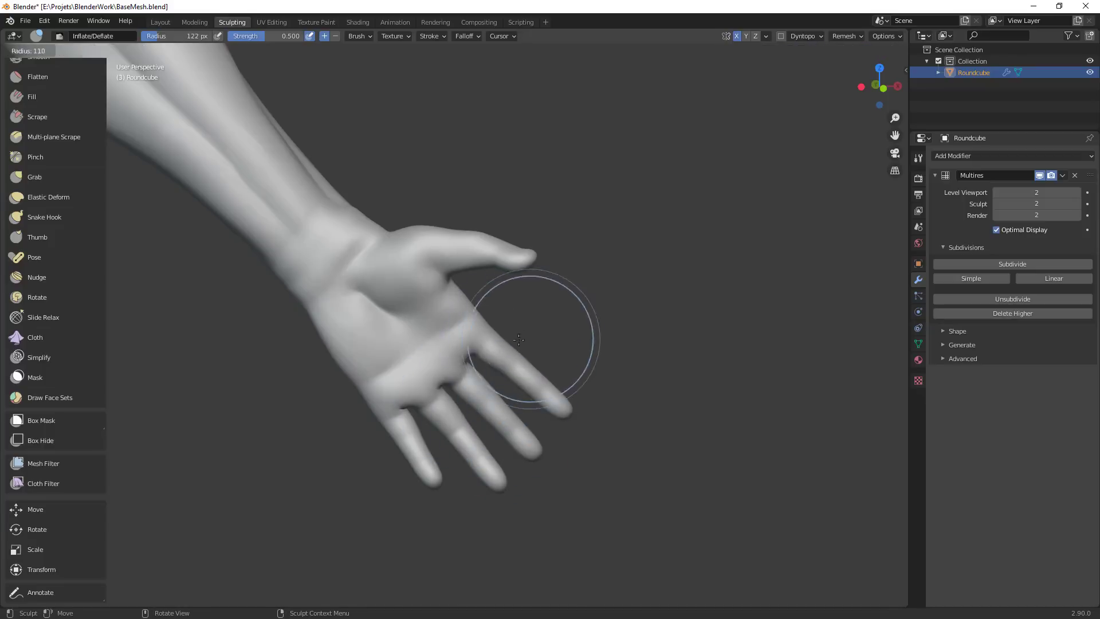
key(g)
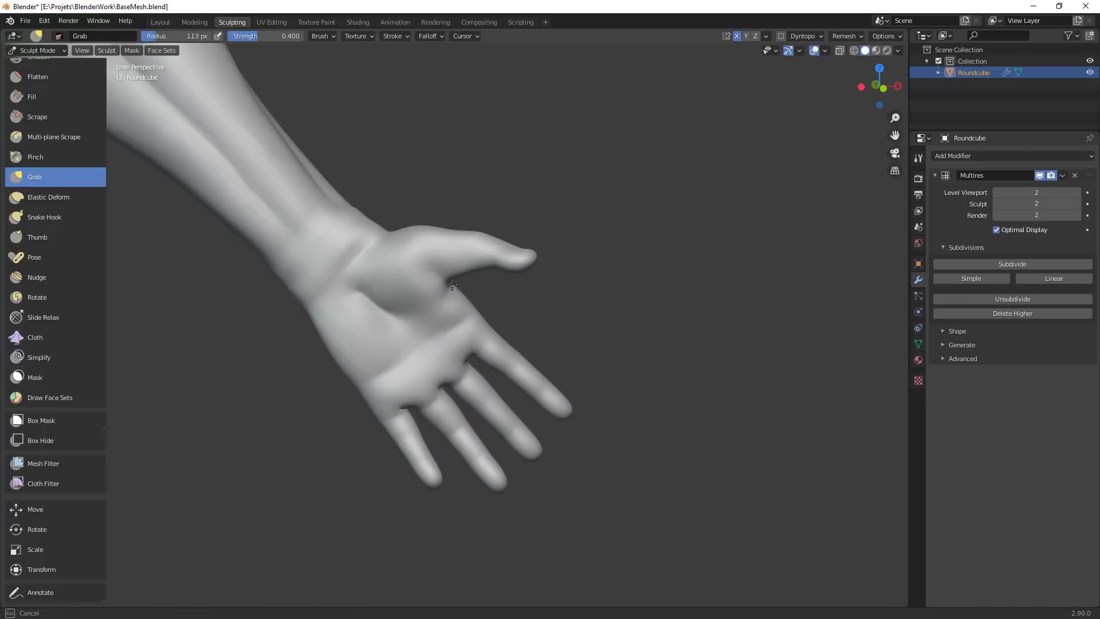
ctrl+alt+drag(410, 314, 438, 342)
mouse_move(438, 342)
ctrl+alt+mouse_down()
mouse_move(472, 336)
mouse_move(499, 263)
ctrl+alt+mouse_up()
mouse_move(499, 263)
alt+mouse_down()
mouse_move(483, 290)
mouse_move(447, 305)
mouse_move(459, 276)
mouse_move(511, 242)
mouse_move(516, 390)
mouse_move(619, 466)
mouse_move(716, 519)
alt+mouse_up()
Refine the thumb tip and the palm's edge with the Grab brush at a radius of 82 px
key(f)
click(420, 307)
key(f)
click(533, 249)
ctrl+alt+drag(579, 373, 576, 321)
alt+drag(575, 321, 505, 365)
middle_drag(505, 365, 502, 313)
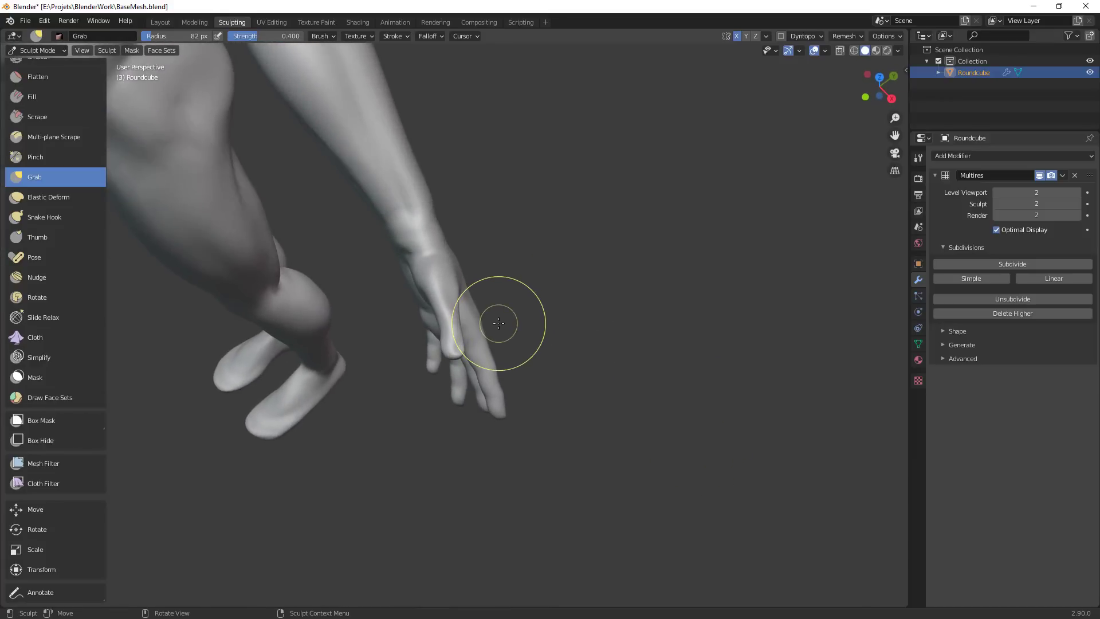
alt+drag(507, 311, 501, 302)
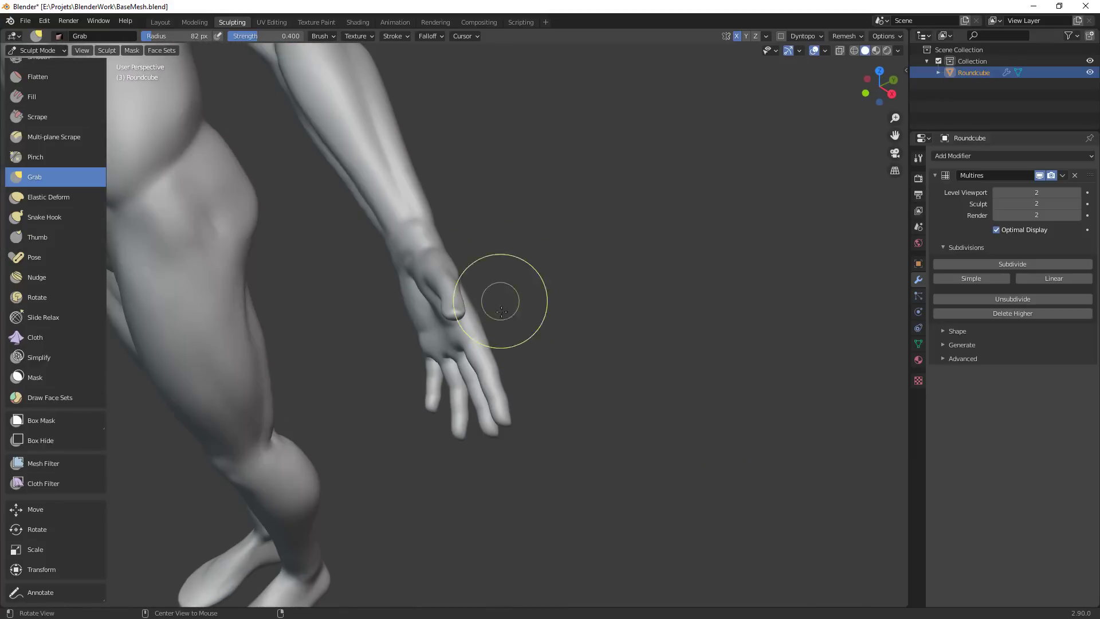
Level the outer surface of the thumb with the Scrape brush, starting at a radius of 54 px
mouse_move(506, 251)
ctrl+alt+mouse_down()
mouse_move(481, 304)
mouse_move(439, 294)
mouse_move(438, 366)
ctrl+alt+mouse_up()
key(shift+c)
key(shift+t)
key(f)
click(431, 304)
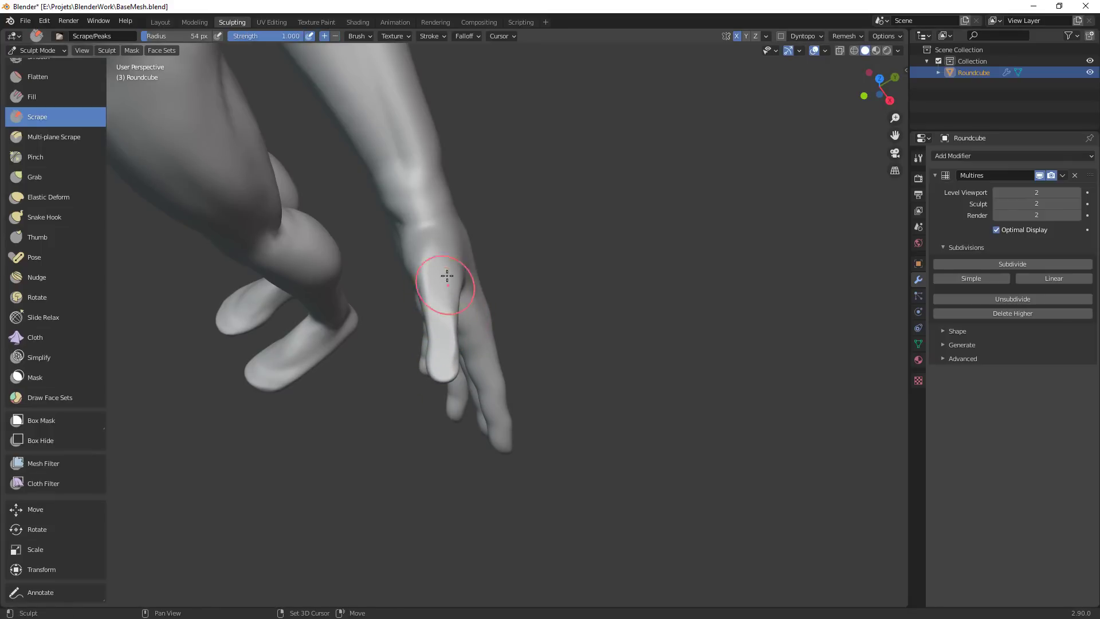
mouse_move(522, 318)
middle_down()
mouse_move(596, 246)
mouse_move(434, 309)
middle_up()
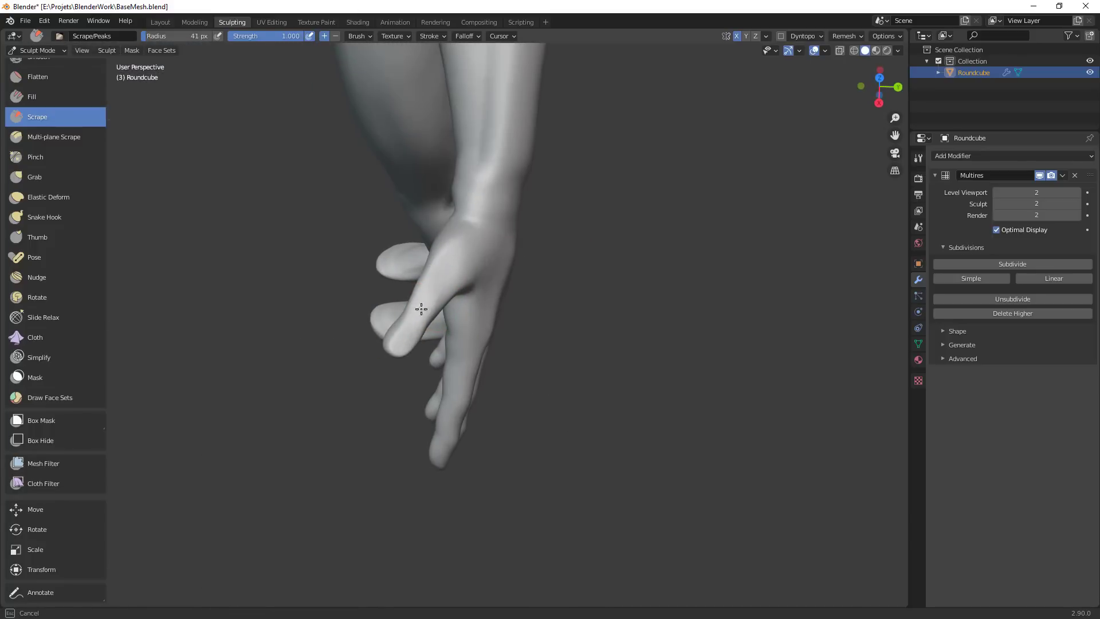
Reposition the thumb and the fleshy base beside the palm using the Grab brush at a radius of 64 px
key(g)
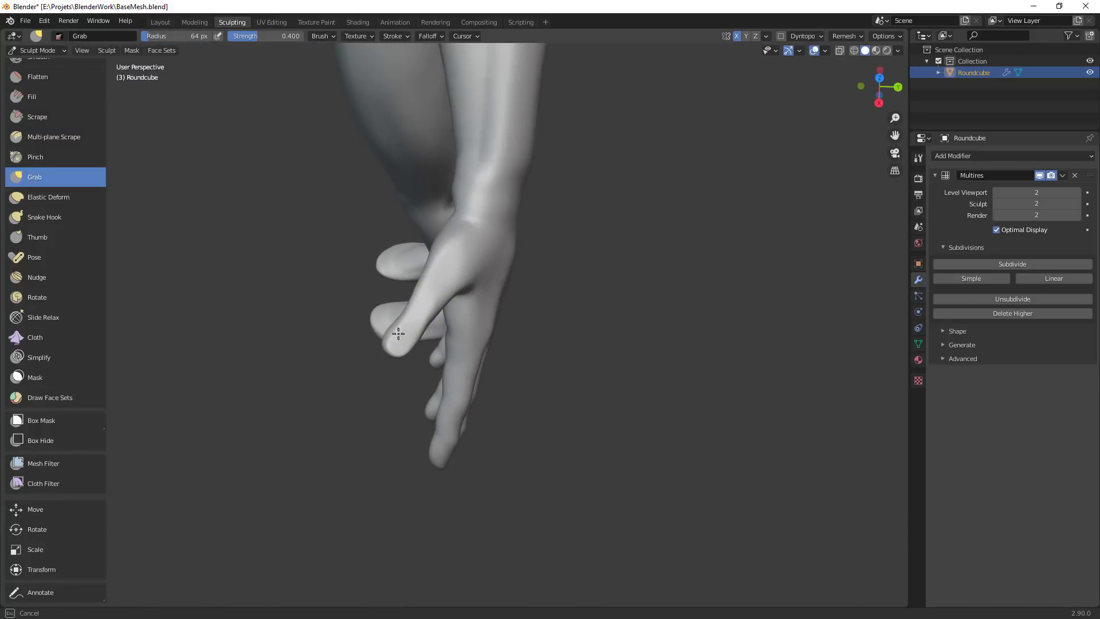
middle_drag(398, 327, 430, 269)
middle_drag(365, 291, 479, 253)
mouse_move(469, 248)
mouse_down()
mouse_move(466, 285)
mouse_move(447, 278)
mouse_up()
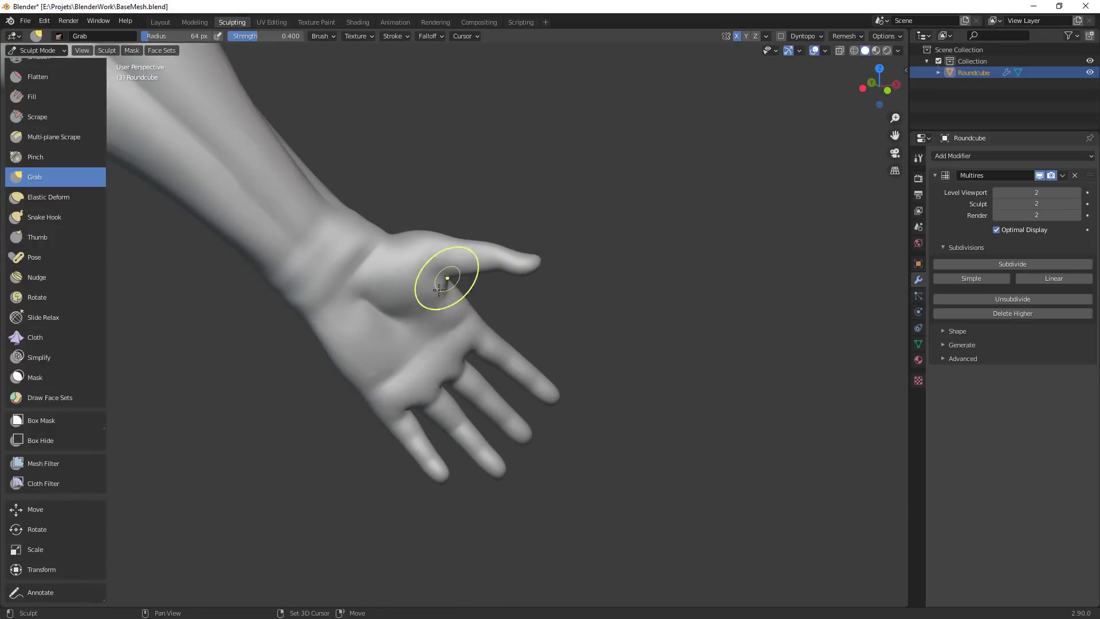
Refine the thumb's side profile toward the wrist with the Grab brush at a radius of 72 px
middle_drag(535, 287, 457, 312)
key(f)
click(472, 325)
drag(435, 326, 431, 328)
middle_drag(481, 294, 464, 347)
key(bracketleft)
key(bracketleft)
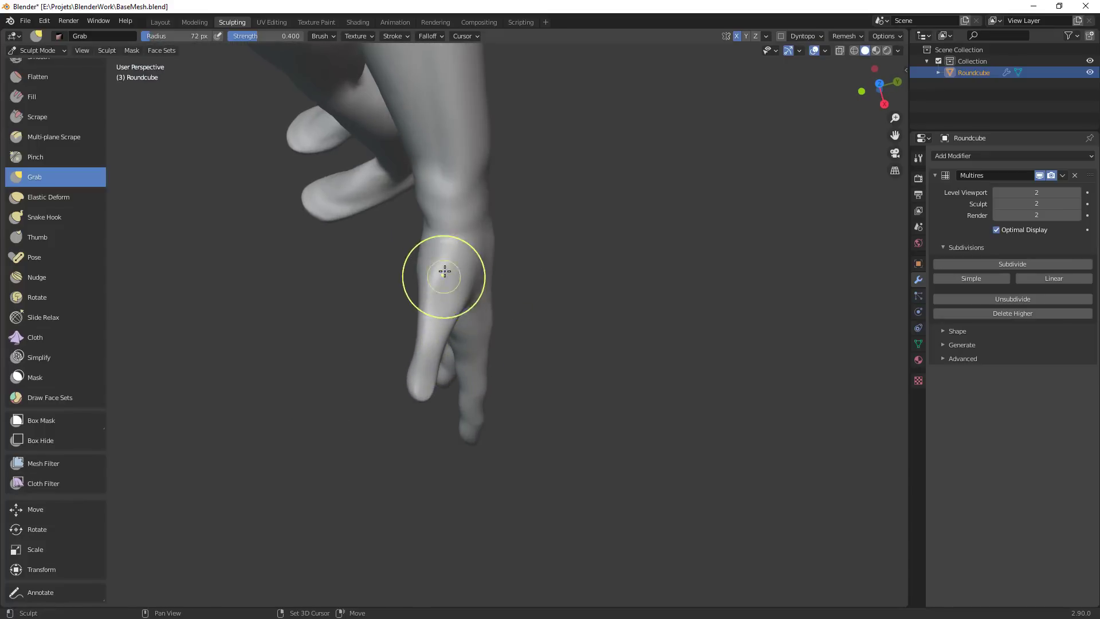
In the front orthographic view, reshape the forearm contours with the Grab brush at radii of 122 and 119 px
key(KP_1)
ctrl+middle_drag(588, 310, 726, 185)
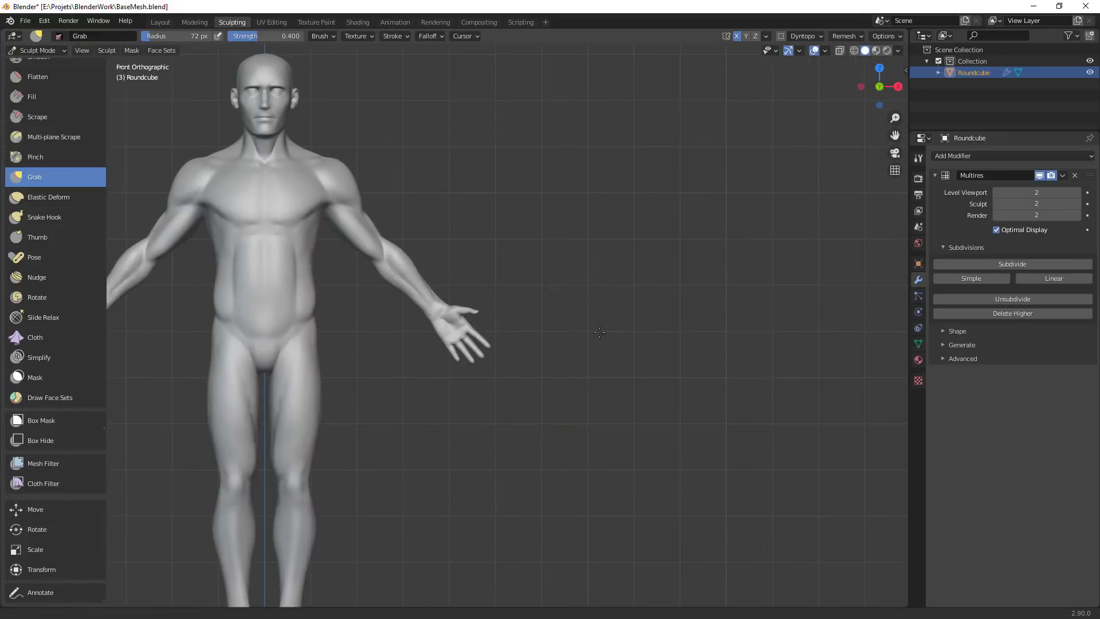
shift+middle_drag(544, 310, 684, 289)
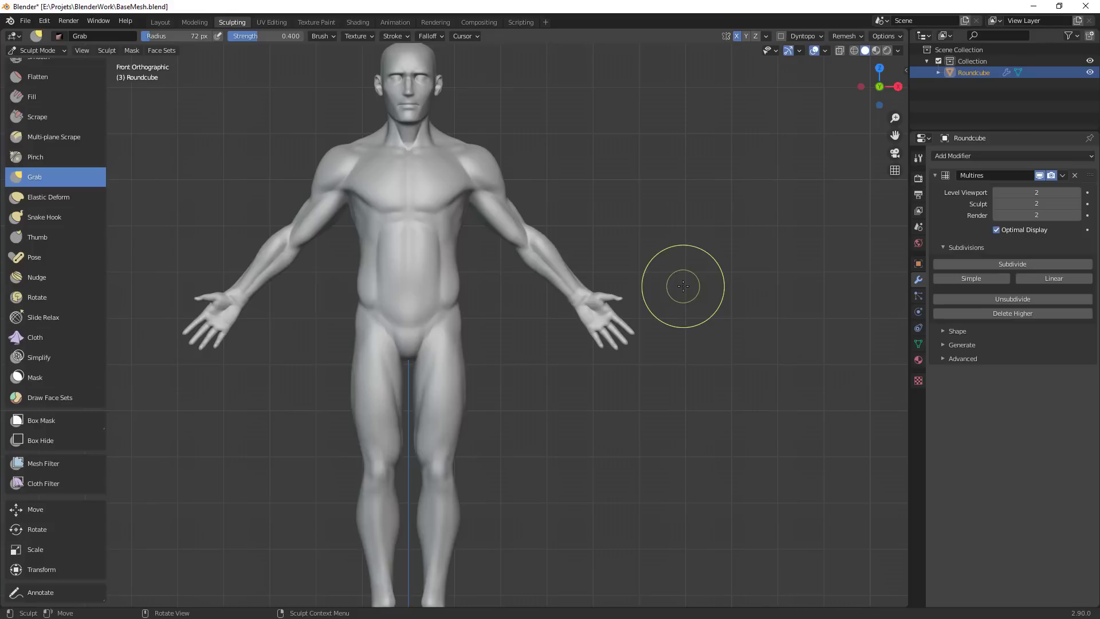
mouse_move(683, 276)
shift+middle_down()
mouse_move(701, 260)
mouse_move(658, 212)
shift+middle_up()
key(f)
click(658, 246)
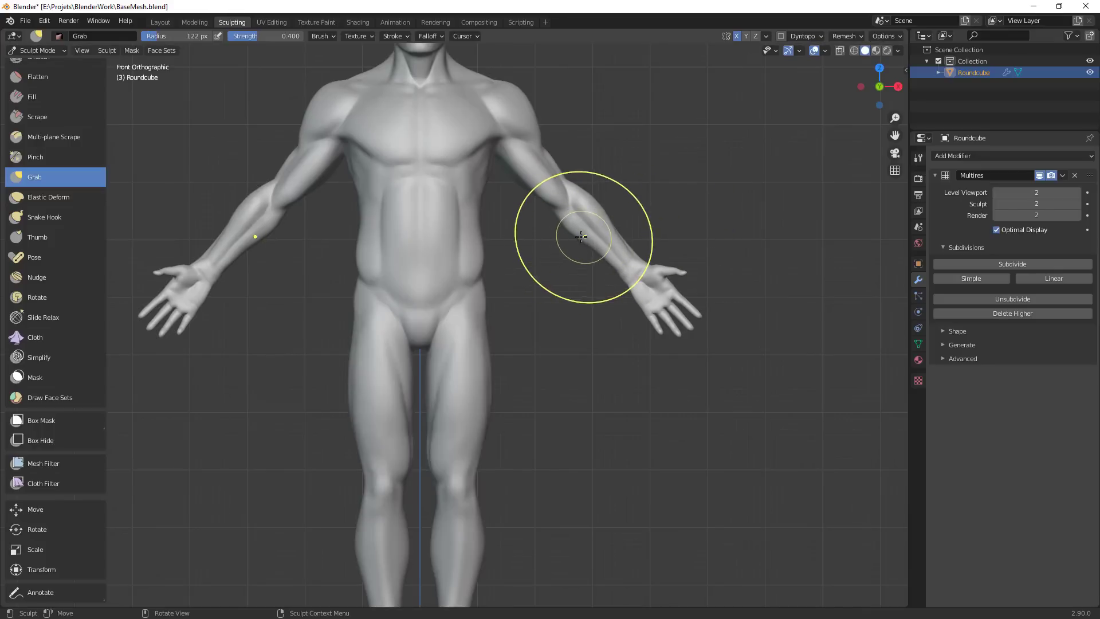
key(f)
click(638, 235)
drag(568, 245, 573, 240)
drag(573, 240, 580, 247)
mouse_move(614, 270)
shift+middle_down()
mouse_move(572, 289)
mouse_move(523, 269)
shift+middle_up()
Adjust the lower biceps and inner elbow with the Grab brush at radii of 65 and 77 px
key(f)
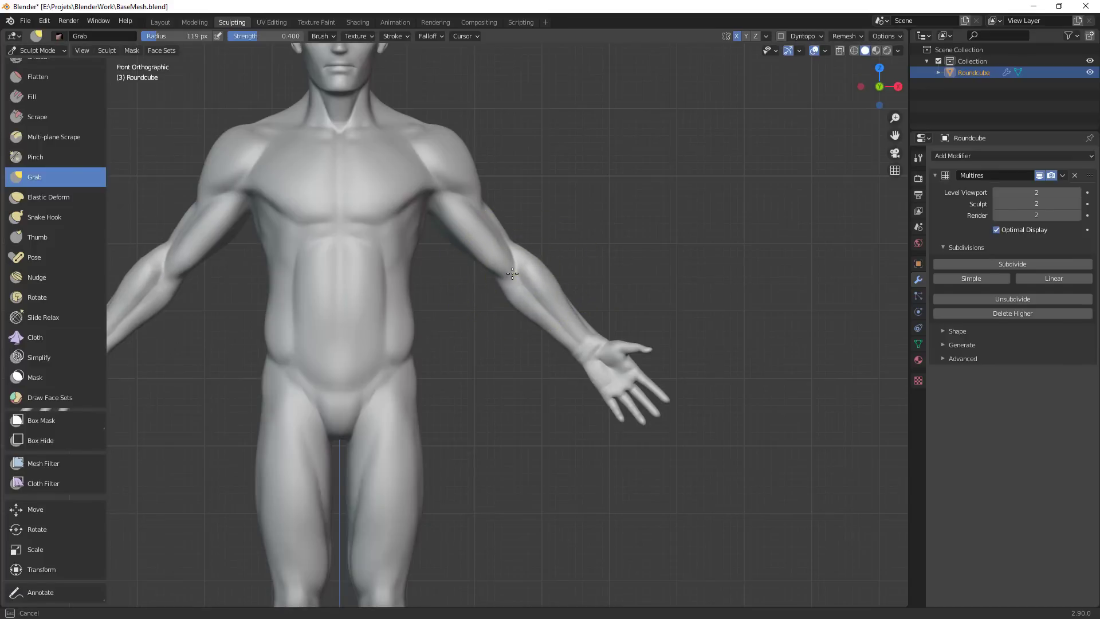
click(476, 207)
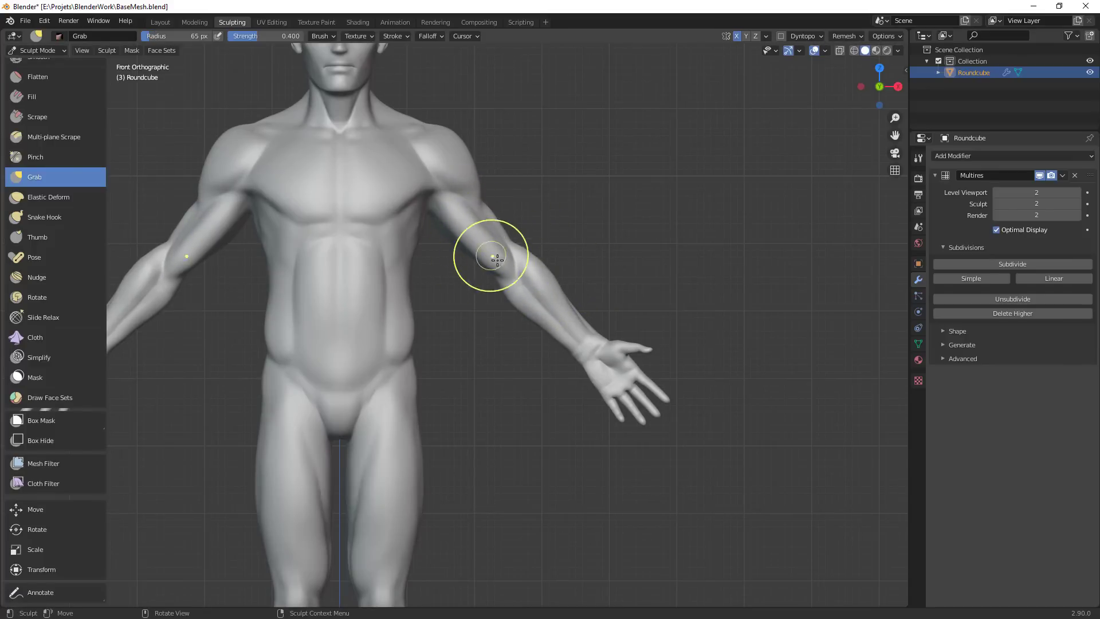
scroll(491, 263, up, 4)
key(f)
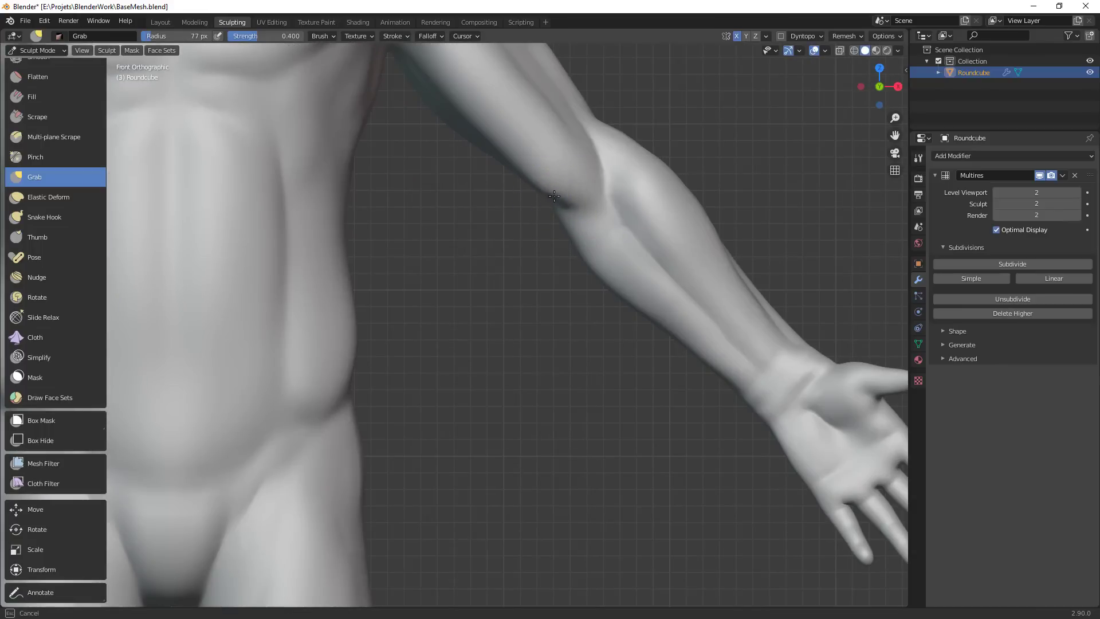
ctrl+middle_drag(629, 201, 510, 389)
ctrl+middle_drag(510, 390, 494, 267)
Refine the elbow and inner forearm contour, including from behind, with the Grab brush at a radius of 75 px
key(f)
click(451, 283)
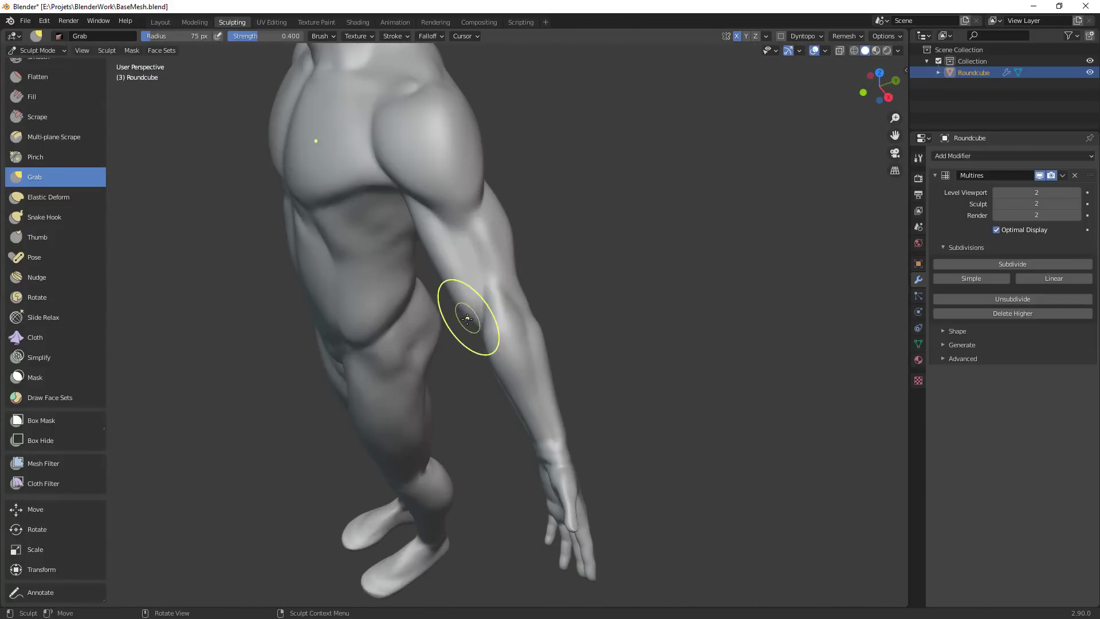
ctrl+middle_drag(500, 338, 576, 387)
ctrl+middle_drag(579, 387, 597, 368)
middle_drag(573, 364, 344, 355)
scroll(447, 275, up, 4)
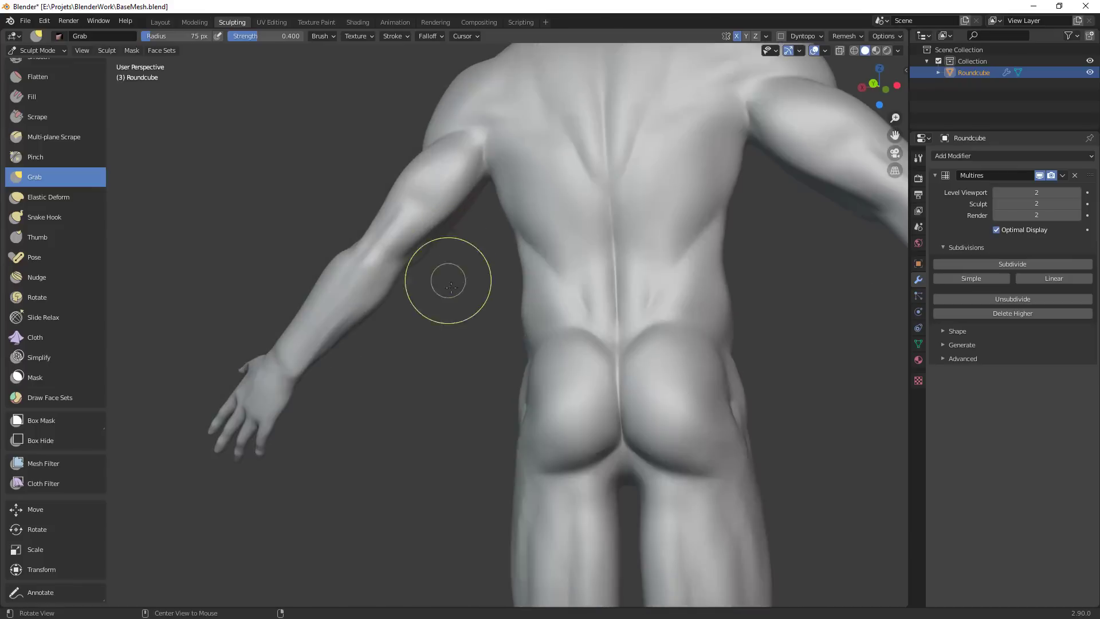
drag(399, 258, 403, 263)
drag(402, 265, 404, 267)
drag(371, 303, 374, 308)
drag(401, 265, 405, 262)
In the back orthographic view, adjust the upper arm's shape with the Grab brush at a radius of 133 px
scroll(409, 258, down, 2)
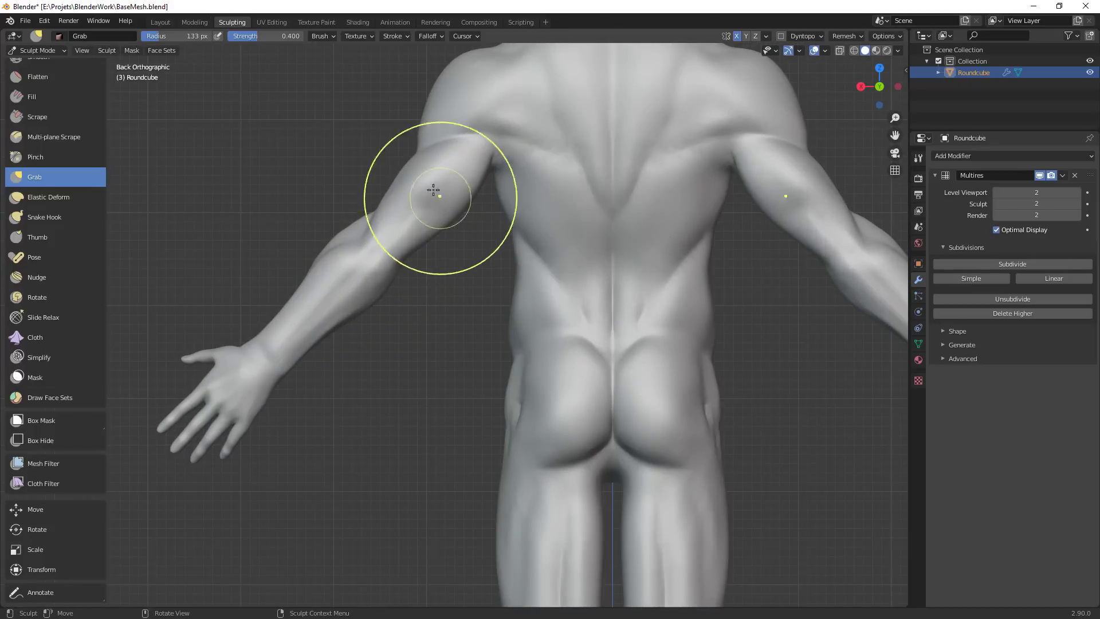
scroll(388, 418, down, 3)
middle_drag(388, 418, 650, 419)
From a low angle, reshape the forearm muscle near the elbow with the Grab brush at a radius of 56 px
alt+drag(650, 419, 652, 366)
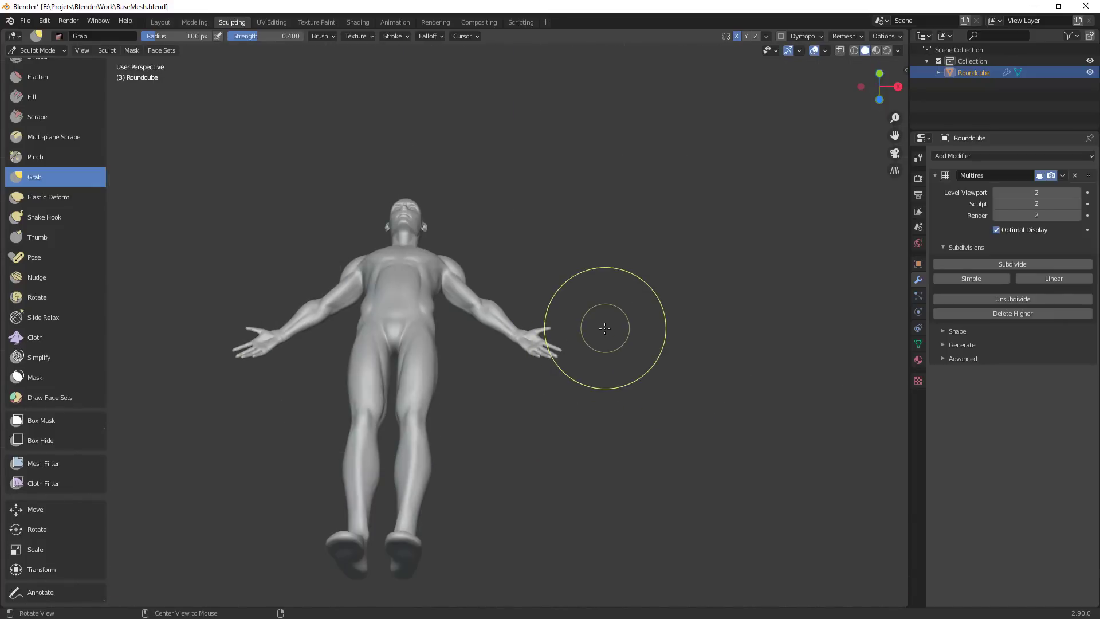
ctrl+alt+drag(604, 328, 590, 278)
alt+shift+drag(350, 301, 605, 362)
ctrl+middle_drag(603, 353, 599, 385)
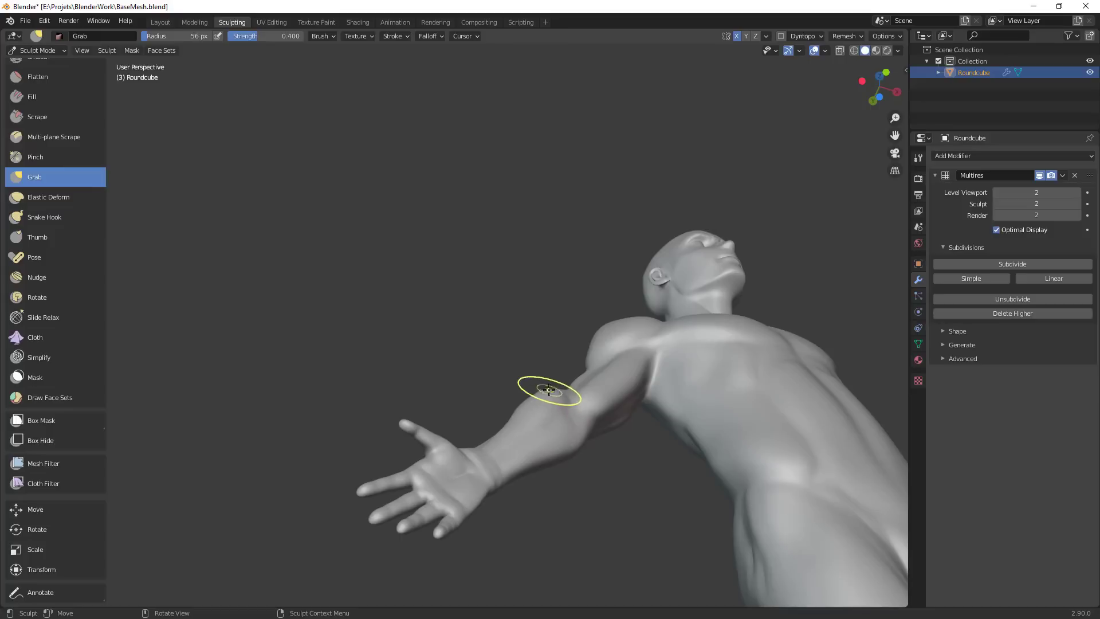
mouse_move(597, 429)
middle_down()
mouse_move(672, 371)
mouse_move(663, 447)
mouse_move(628, 486)
mouse_move(615, 487)
mouse_move(623, 472)
mouse_move(442, 454)
middle_up()
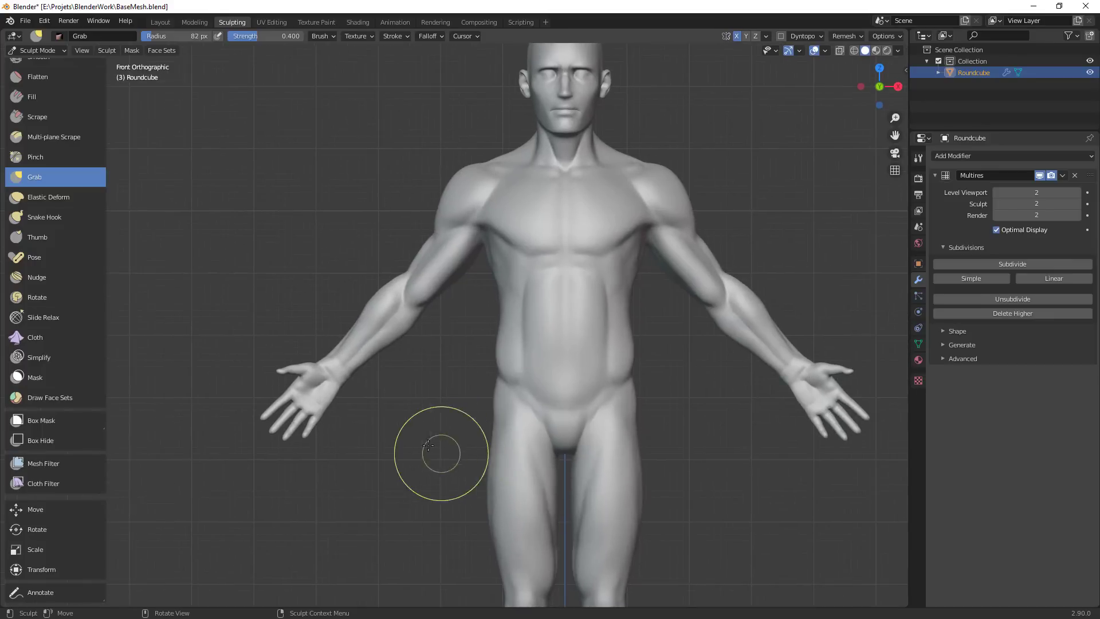
In the front view, adjust the outer contour where the shoulder meets the upper arm using Grab at 128 px radius
key(f)
click(476, 307)
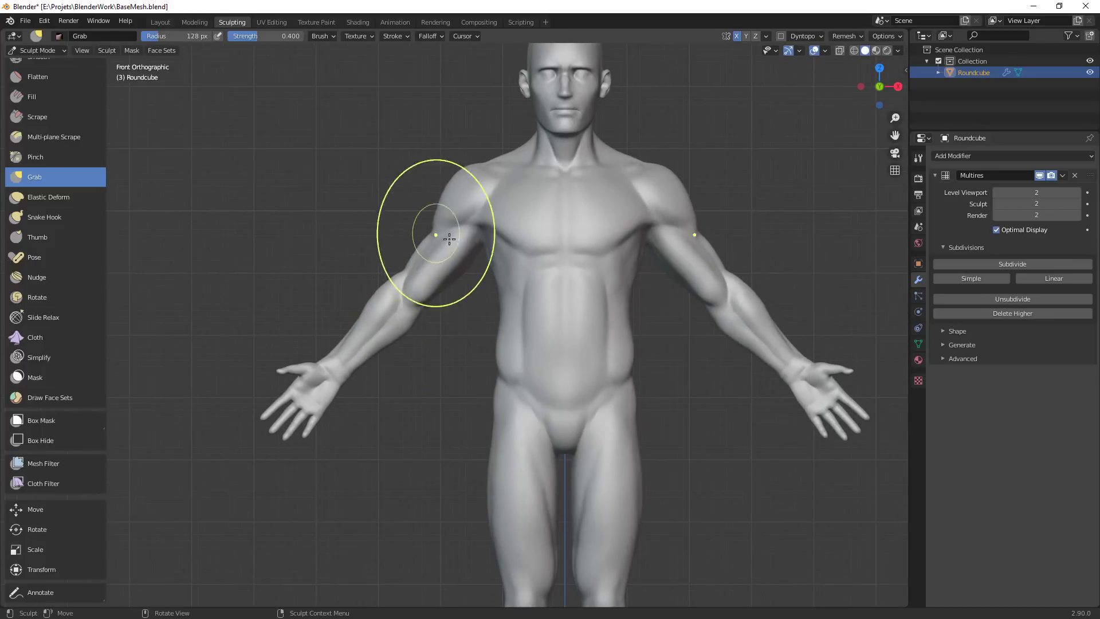
mouse_move(440, 326)
middle_down()
mouse_move(541, 437)
mouse_move(618, 351)
middle_up()
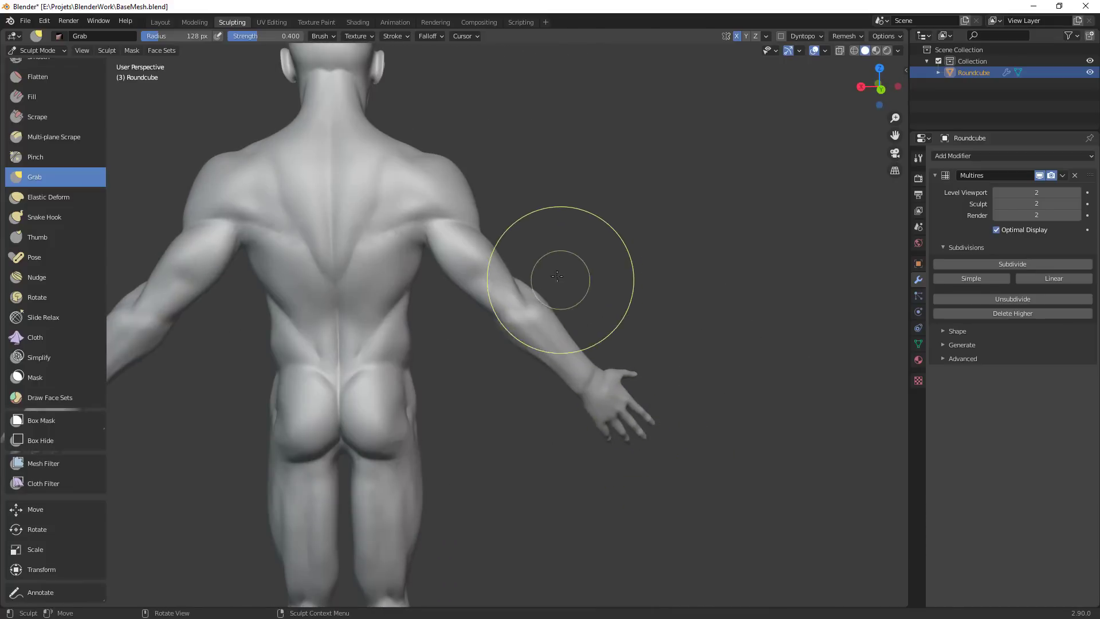
Reshape the rear armpit area between the triceps and back with the Grab brush at a radius of 74 px
key(f)
click(527, 227)
drag(459, 237, 434, 232)
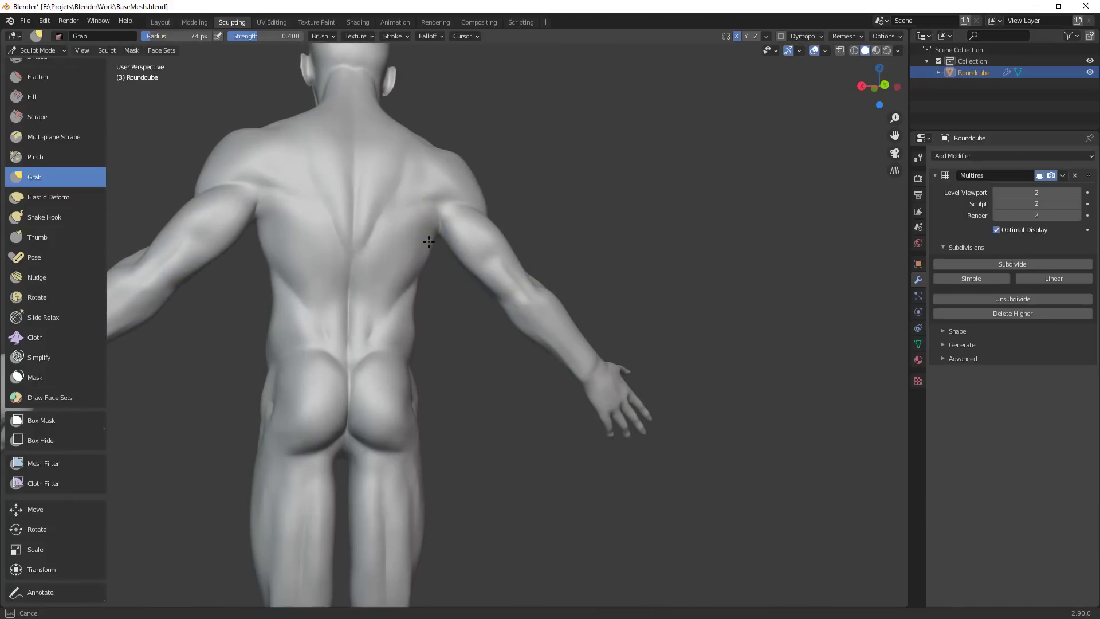
Adjust the underside of the forearm down to the wrist from behind with the Grab brush at 89 px radius
shift+middle_drag(539, 312, 563, 225)
key(f)
click(584, 280)
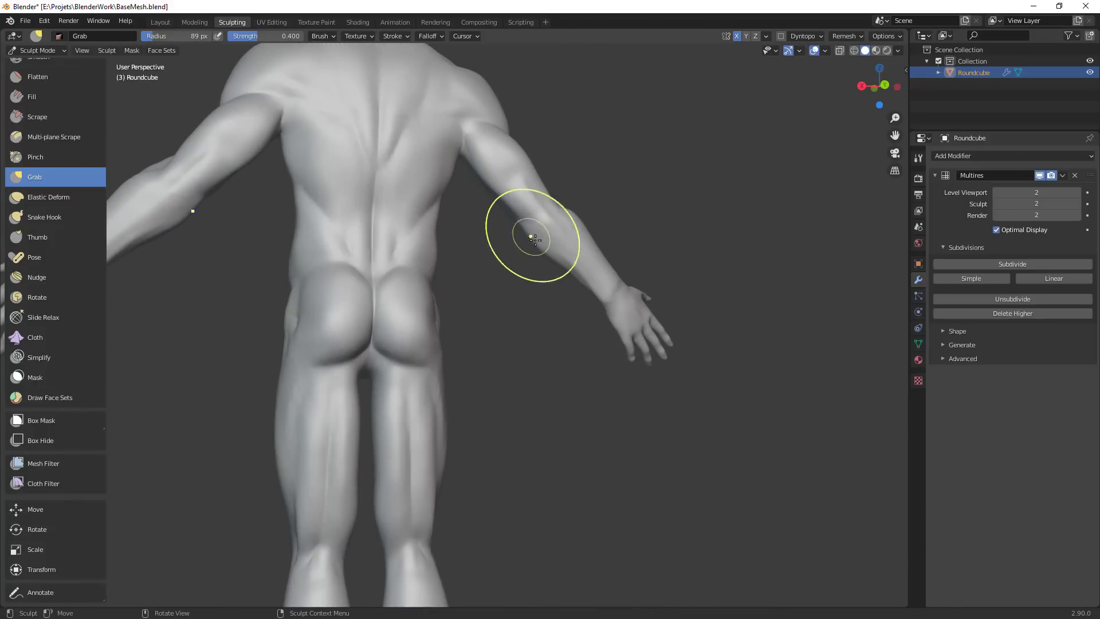
drag(587, 284, 578, 278)
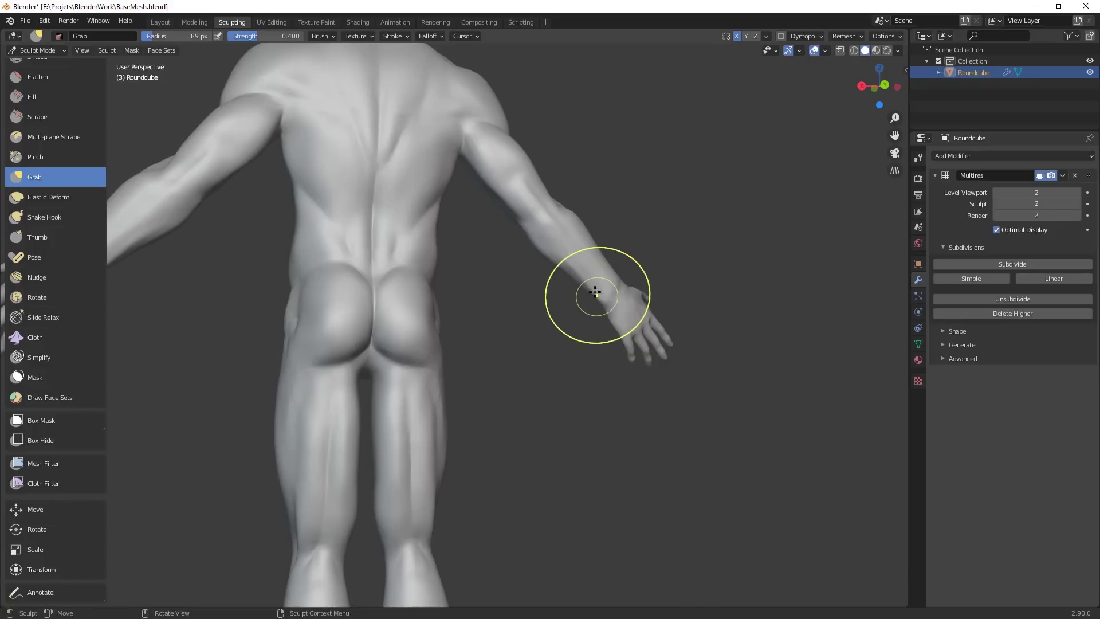
Carve the muscle separation around the outer elbow with the Crease brush at a radius of 30 px
middle_drag(633, 278, 590, 375)
scroll(590, 376, up, 4)
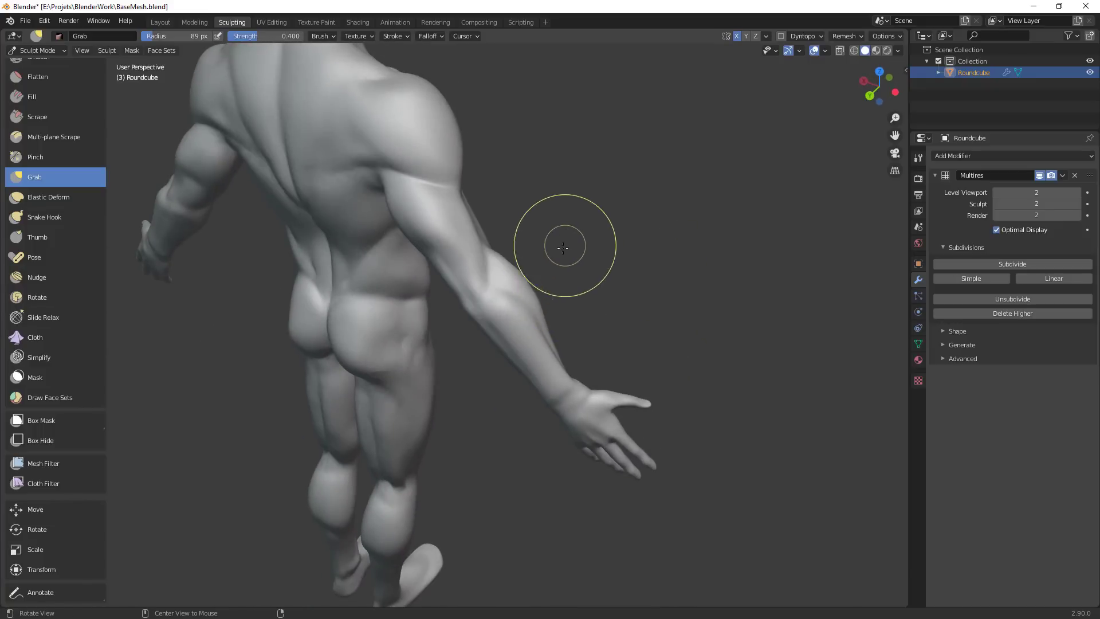
mouse_move(604, 274)
ctrl+alt+mouse_down()
mouse_move(599, 255)
mouse_move(491, 313)
ctrl+alt+mouse_up()
key(shift+c)
key(f)
click(530, 270)
key(f)
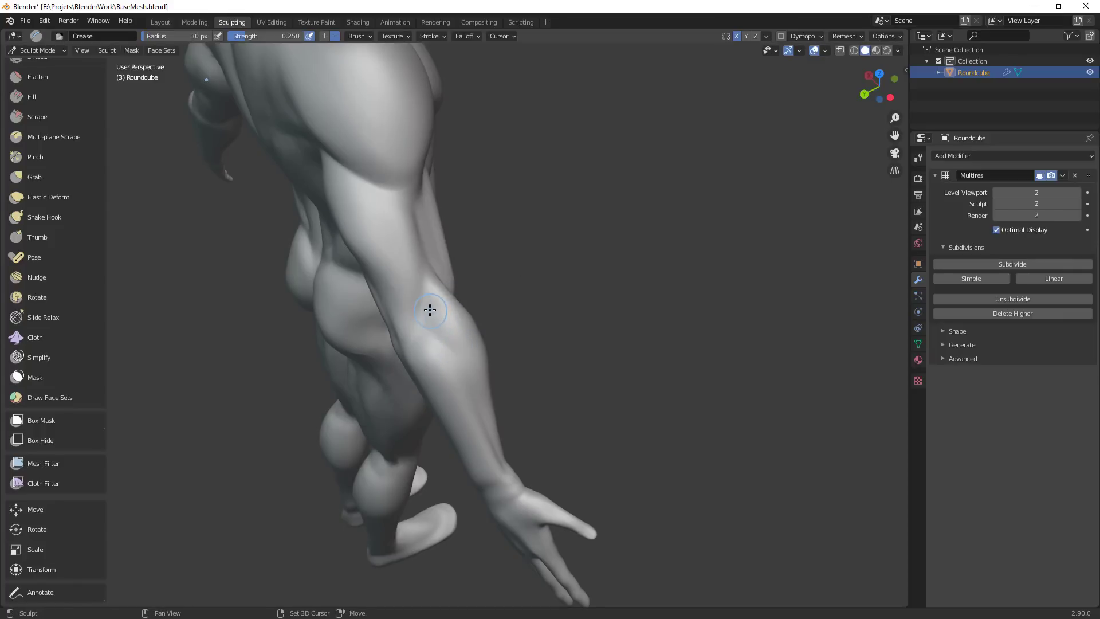
mouse_move(424, 325)
mouse_down()
mouse_move(437, 327)
mouse_move(423, 307)
mouse_move(421, 263)
mouse_up()
middle_drag(422, 263, 355, 327)
mouse_move(364, 304)
mouse_down()
mouse_move(370, 298)
mouse_move(359, 367)
mouse_up()
Deepen the creases between the upper arm and forearm muscles at the elbow with the Crease brush
scroll(446, 418, down, 5)
alt+drag(484, 444, 506, 443)
mouse_move(505, 442)
ctrl+alt+mouse_down()
mouse_move(488, 346)
mouse_move(451, 322)
ctrl+alt+mouse_up()
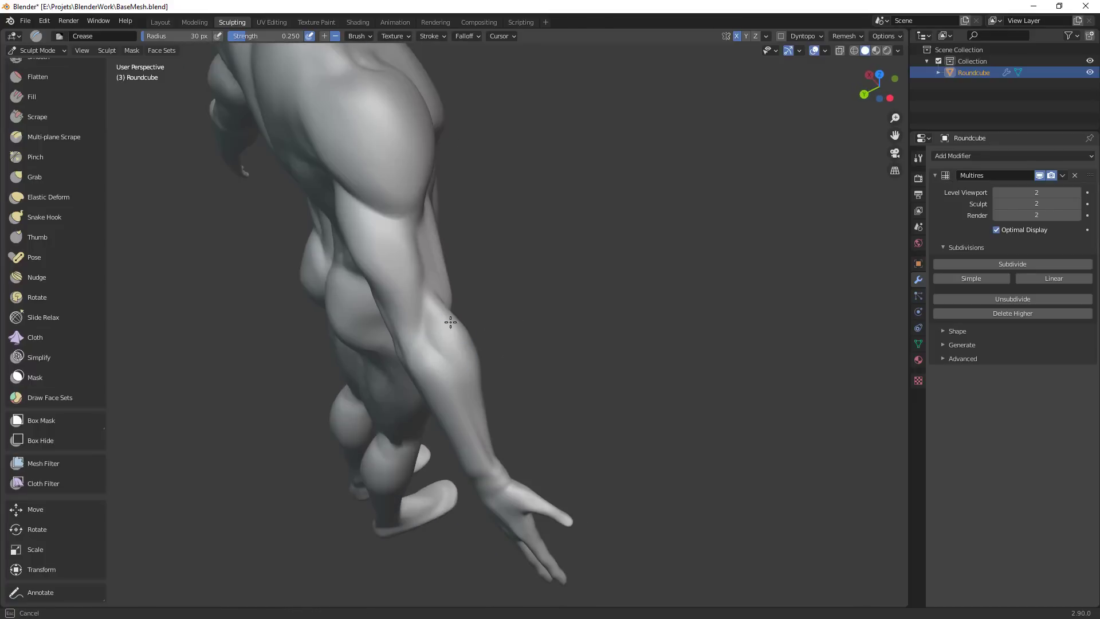
middle_drag(487, 368, 445, 346)
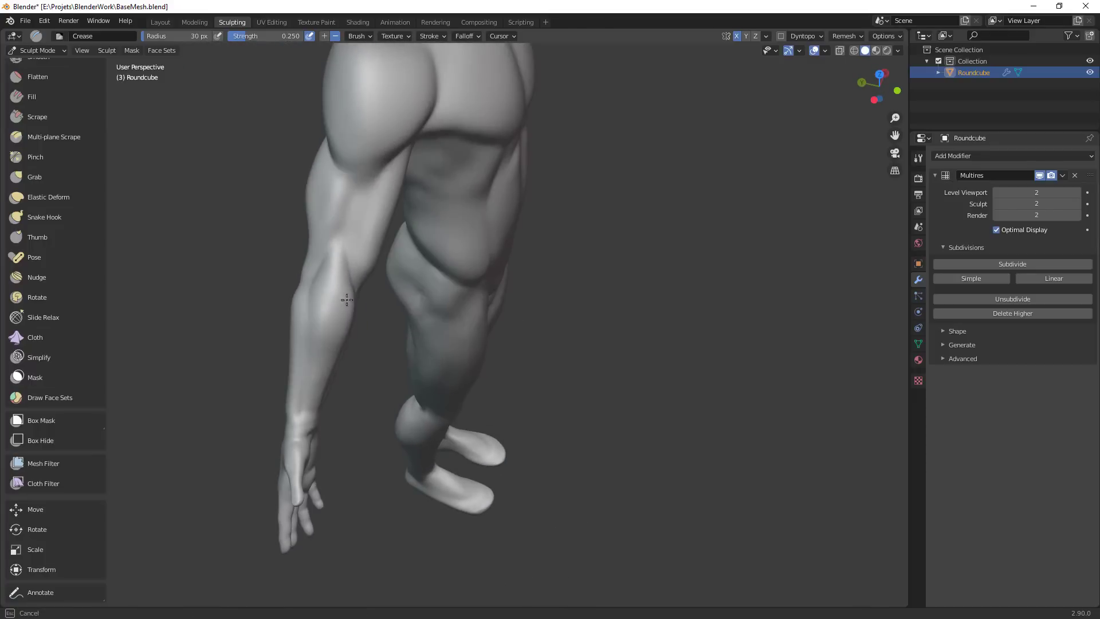
drag(331, 275, 332, 278)
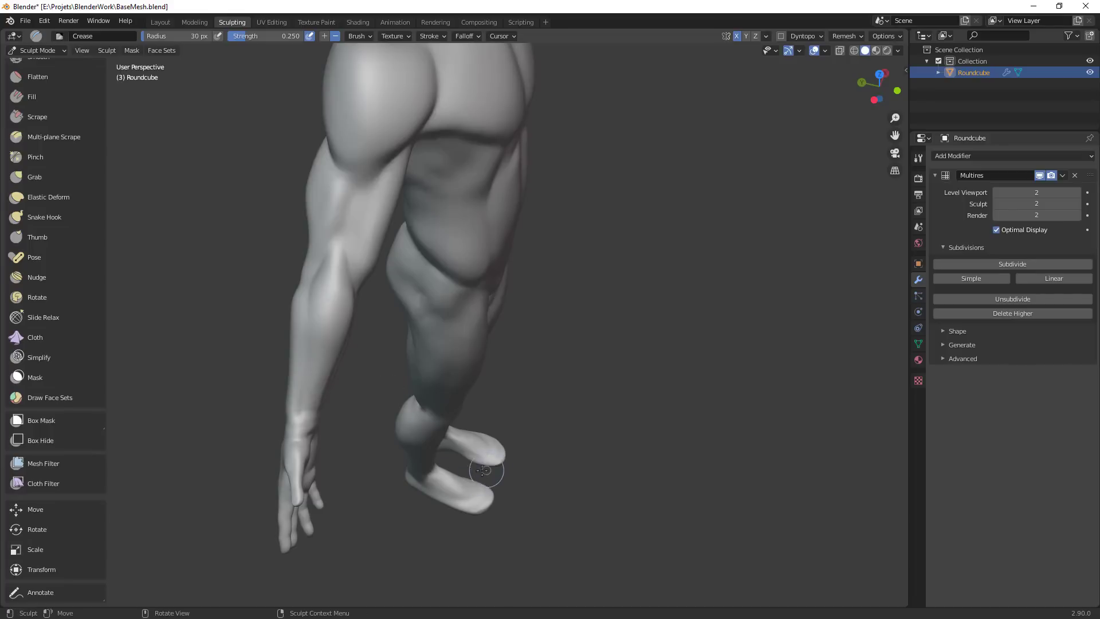
Reshape the outer forearm just below the elbow from the front with the Grab brush at a radius of 58 px
scroll(582, 283, down, 5)
middle_drag(585, 413, 473, 393)
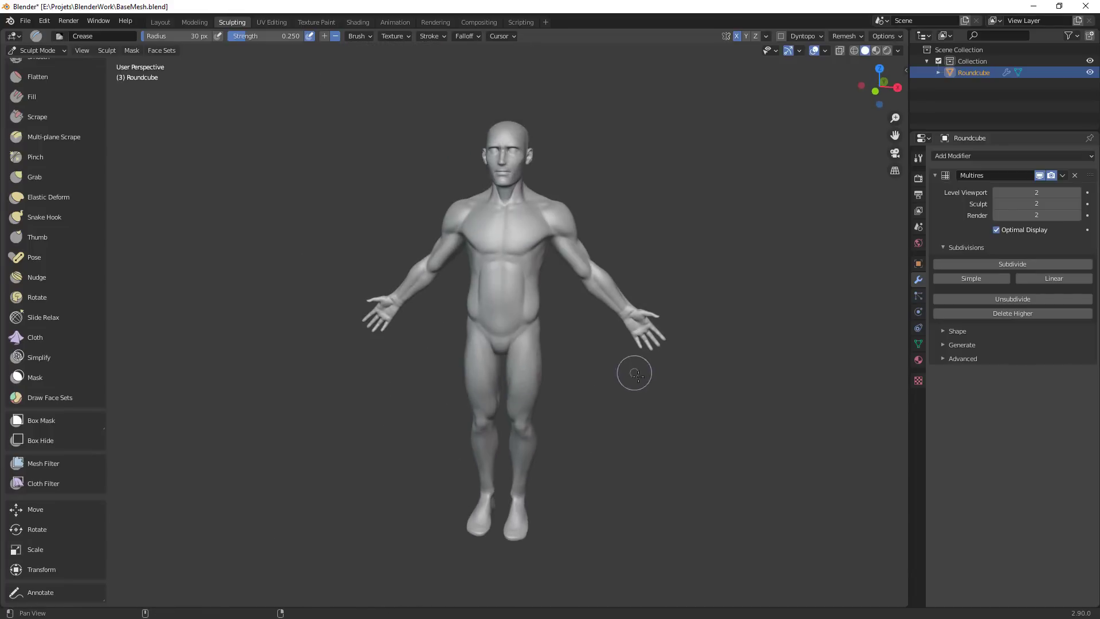
middle_drag(634, 372, 618, 372)
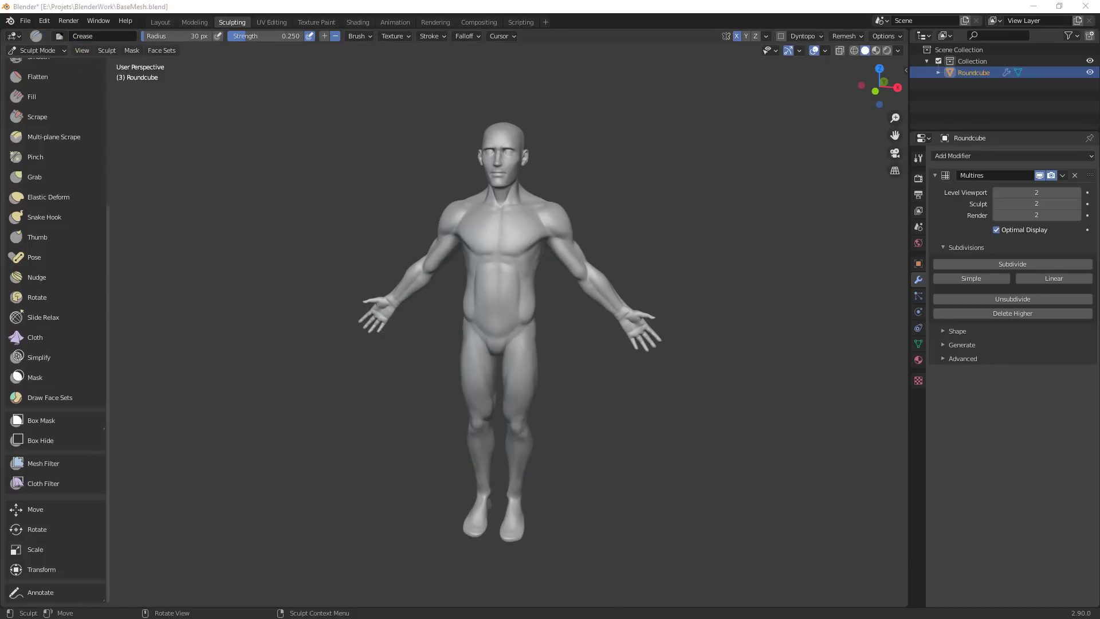
scroll(648, 272, up, 4)
key(g)
key(f)
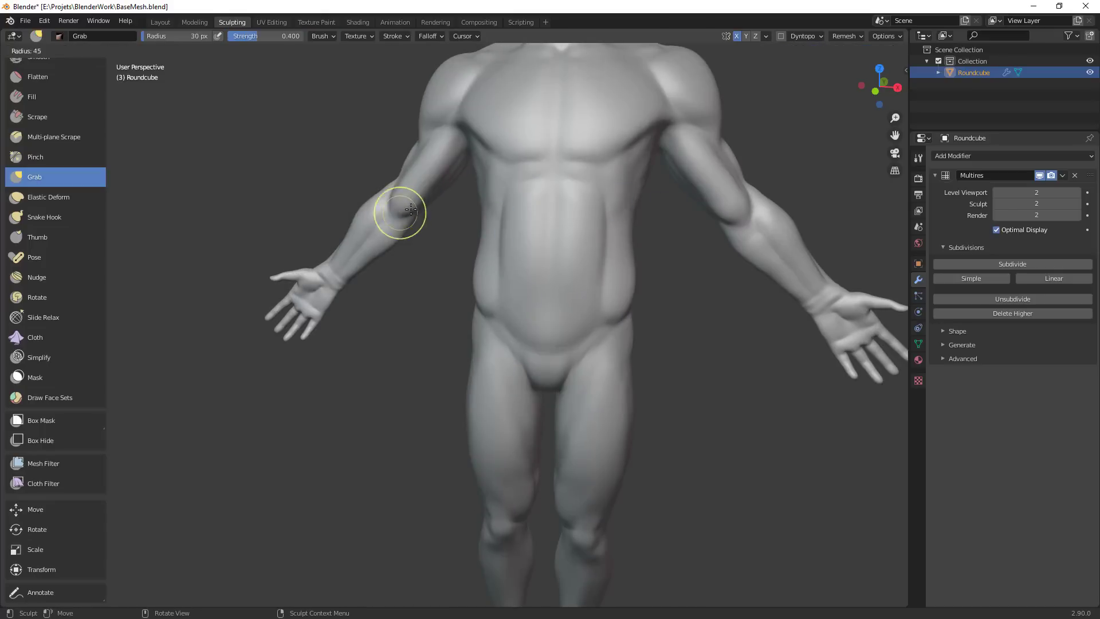
click(380, 191)
scroll(454, 249, up, 3)
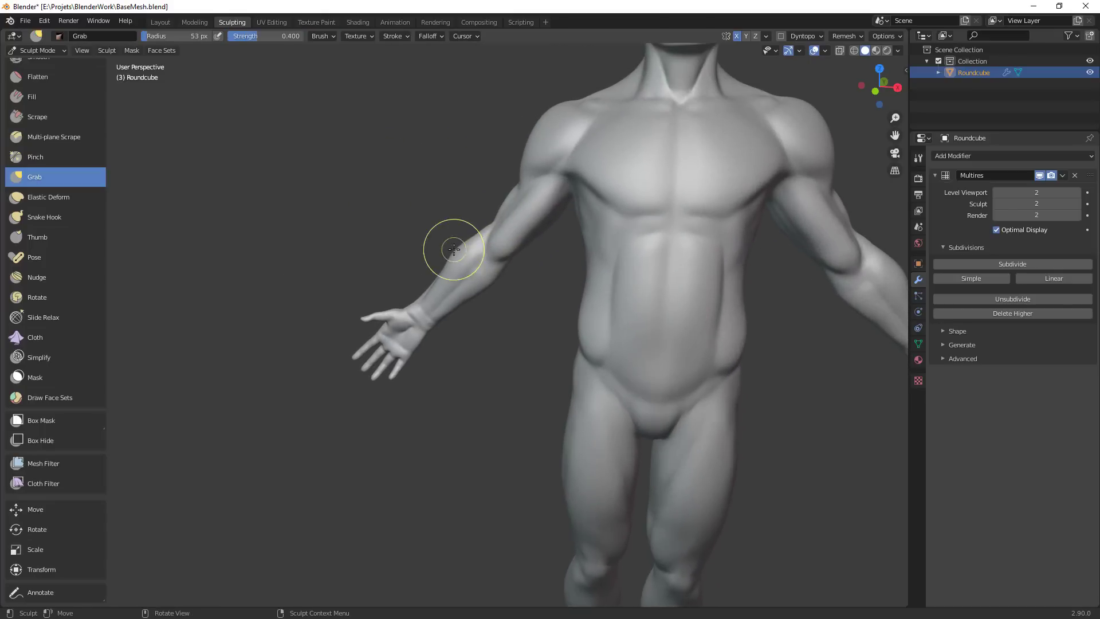
scroll(479, 241, up, 3)
shift+middle_drag(480, 239, 495, 176)
key(bracketright)
mouse_move(496, 171)
mouse_down()
mouse_move(447, 230)
mouse_move(450, 219)
mouse_up()
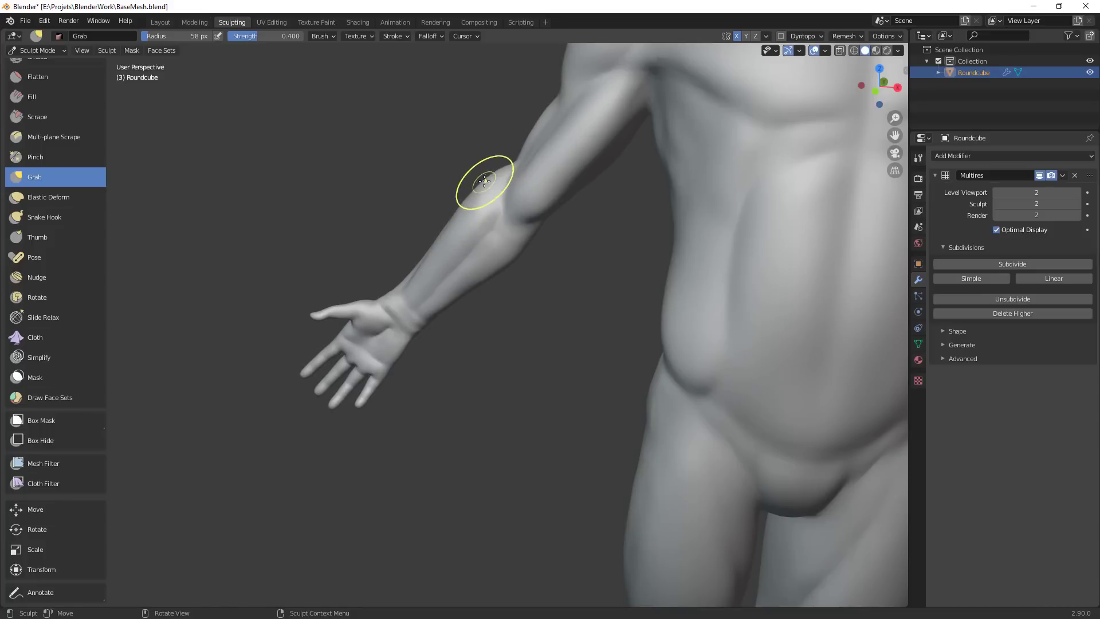
Refine the outer elbow contour and the upper edge of the forearm with a resized Grab brush
drag(514, 157, 511, 164)
drag(511, 164, 492, 177)
key(f)
click(501, 216)
drag(459, 210, 449, 222)
Define the muscle separation along the front of the upper arm with the Crease brush at a radius of 25 px
mouse_move(519, 195)
middle_down()
mouse_move(530, 222)
mouse_move(506, 235)
mouse_move(565, 307)
mouse_move(540, 246)
mouse_move(571, 242)
middle_up()
key(shift+c)
key(f)
click(528, 277)
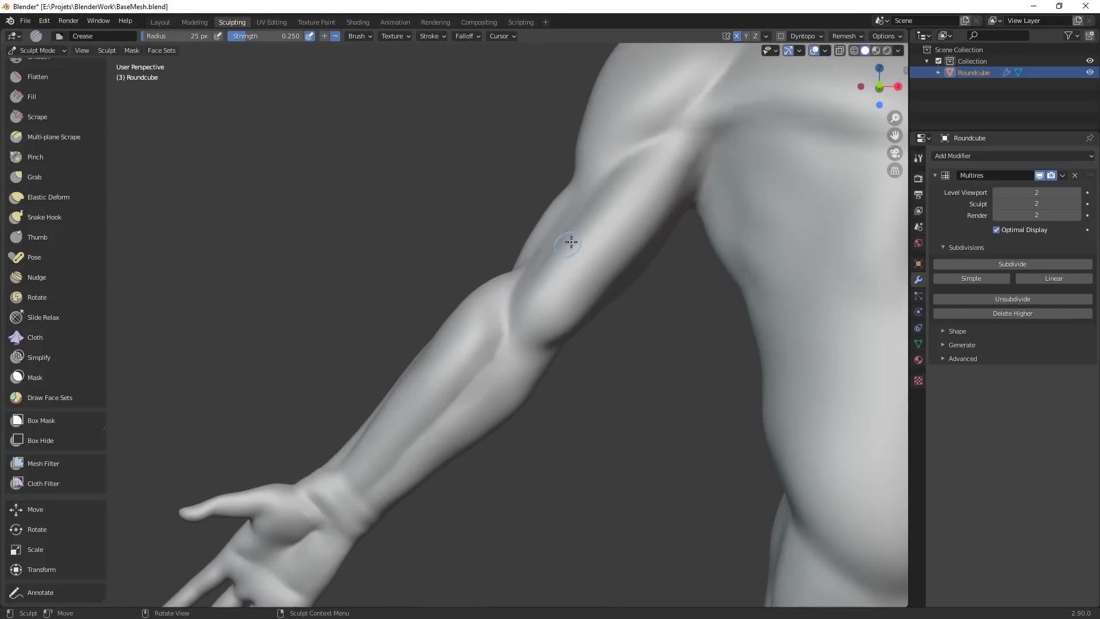
scroll(571, 242, down, 3)
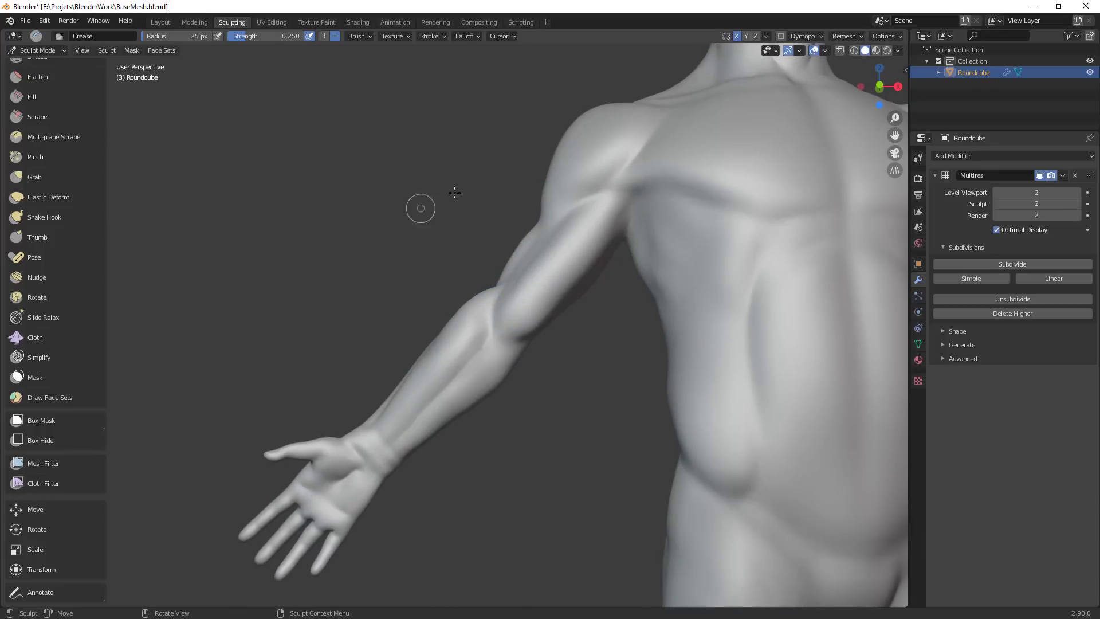
Adjust the outer contour of the upper arm above the elbow with the Grab brush at a radius of 67 px
key(g)
key(f)
click(514, 245)
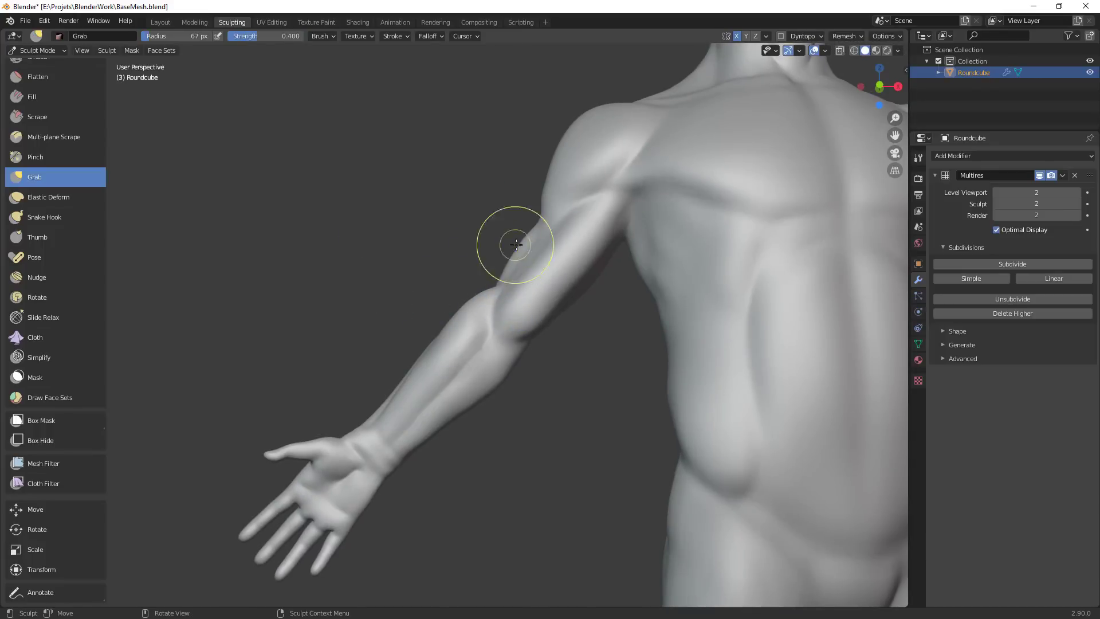
mouse_move(514, 245)
mouse_down()
mouse_move(514, 256)
mouse_move(675, 295)
mouse_move(570, 277)
mouse_move(505, 283)
mouse_up()
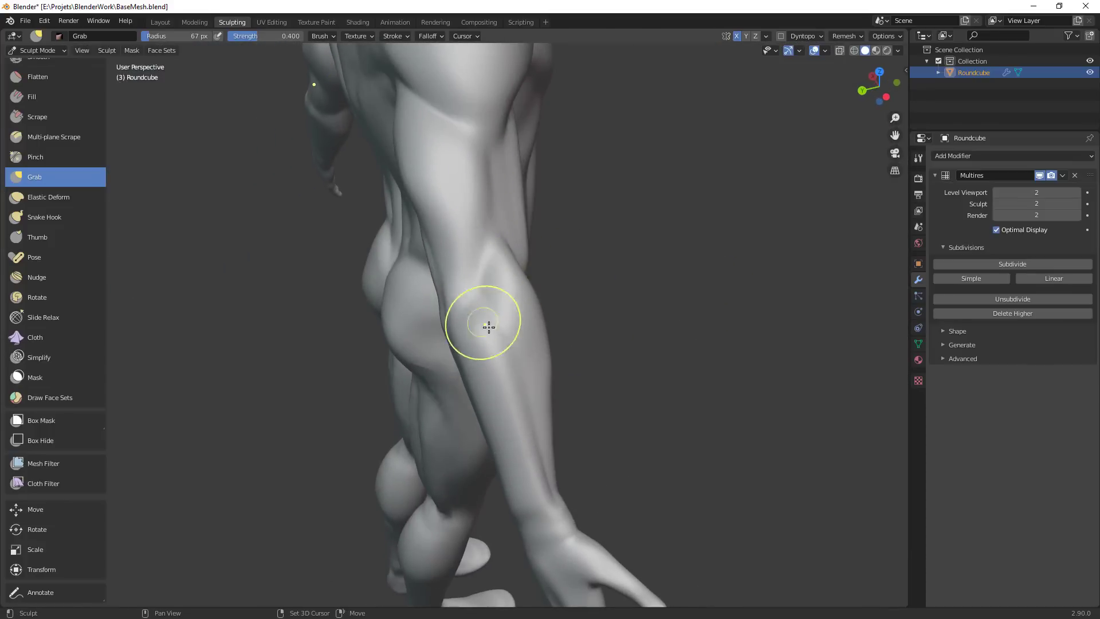
Reshape the outer side of the arm around the elbow with the Grab brush at a radius of 58 px
mouse_move(489, 325)
middle_down()
mouse_move(461, 373)
mouse_move(519, 310)
mouse_move(513, 327)
mouse_move(521, 316)
mouse_move(644, 322)
mouse_move(596, 324)
mouse_move(565, 356)
mouse_move(524, 323)
mouse_move(555, 338)
middle_up()
key(f)
click(585, 333)
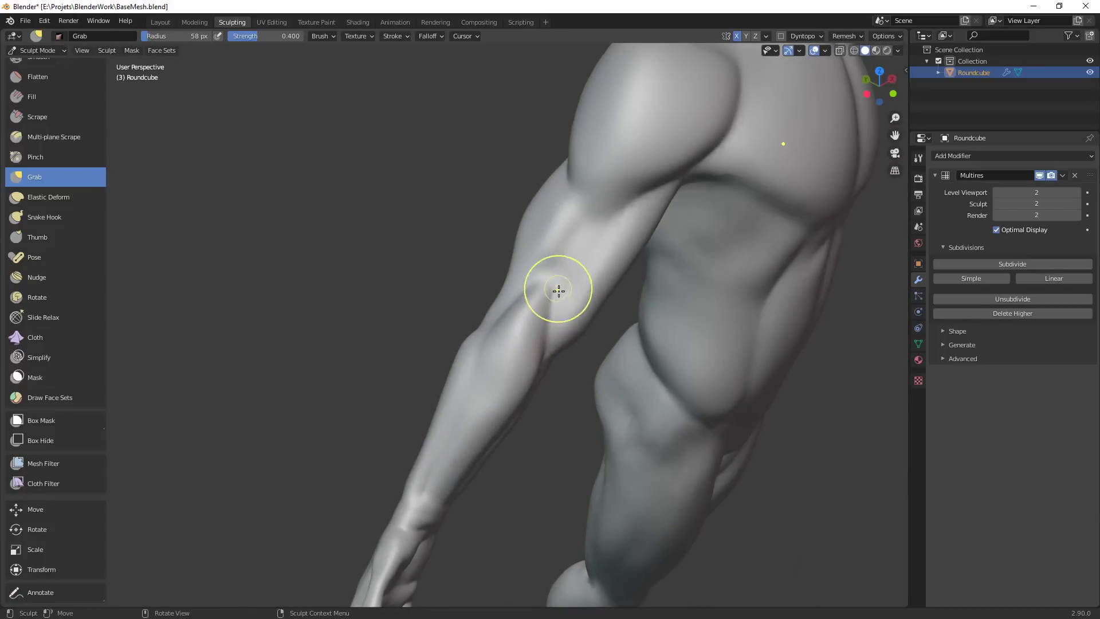
alt+drag(560, 284, 558, 248)
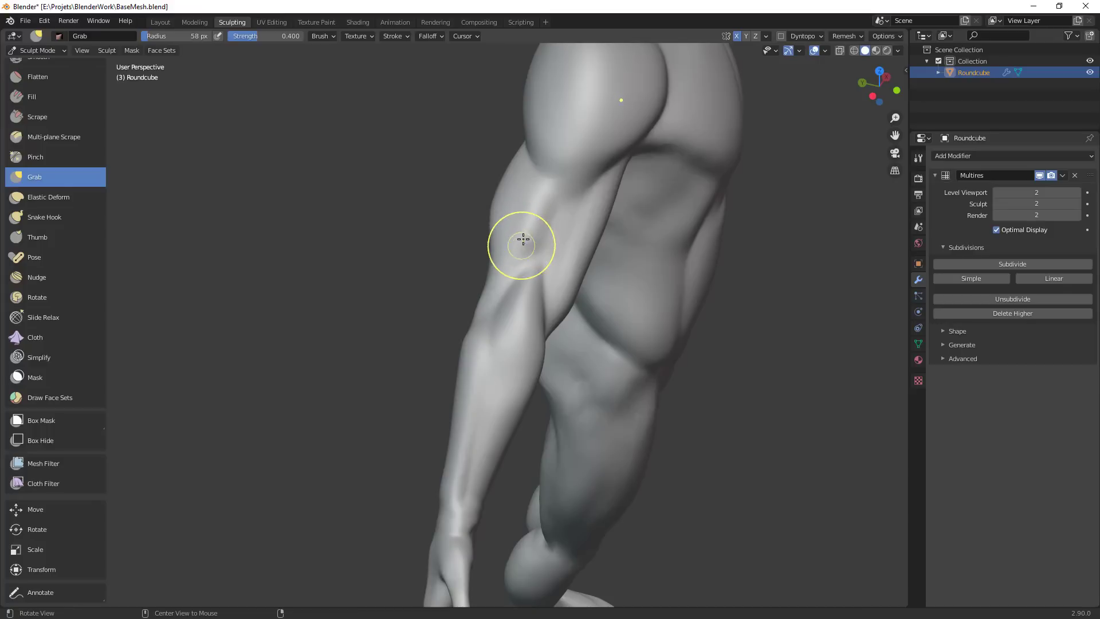
Build up the muscle above the outer elbow with Clay Strips at 24 px and define its edge with Crease at 27 px
key(c)
key(f)
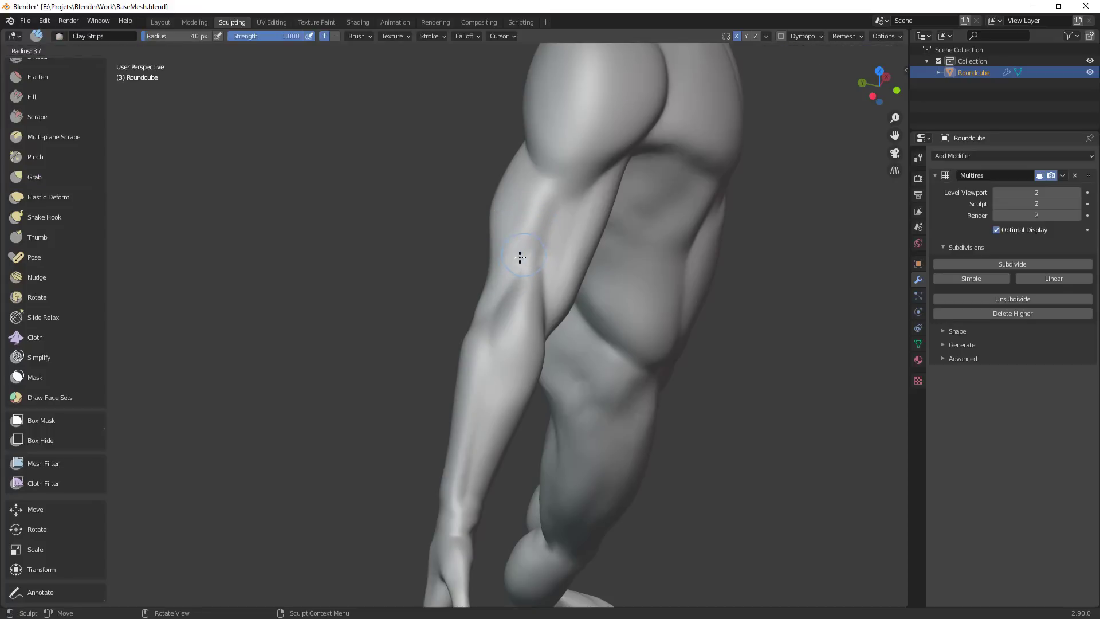
click(508, 279)
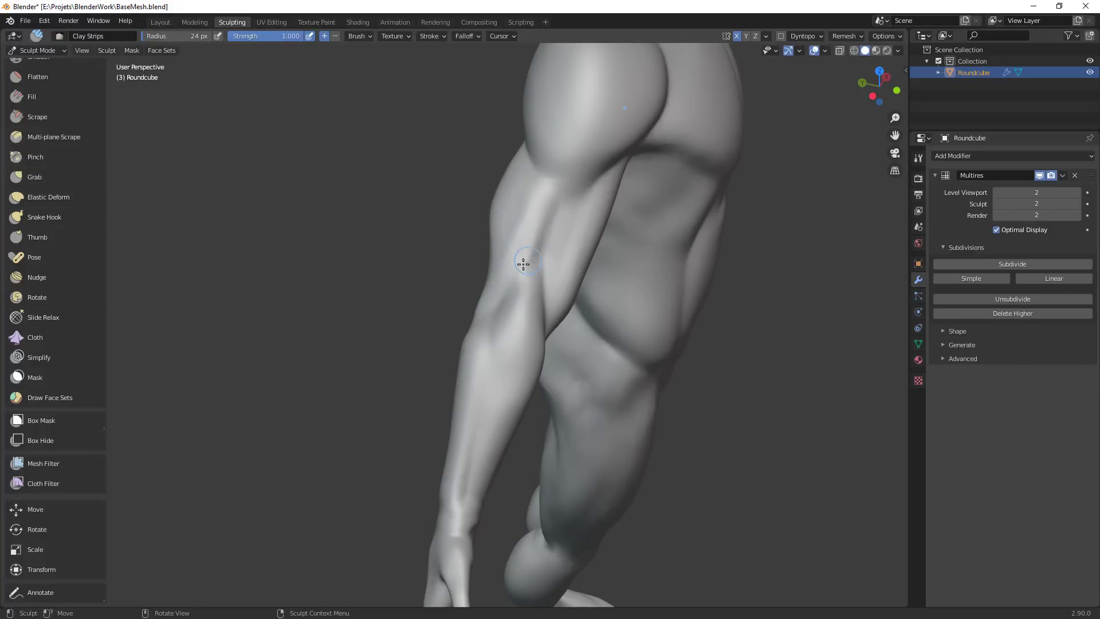
key(shift+c)
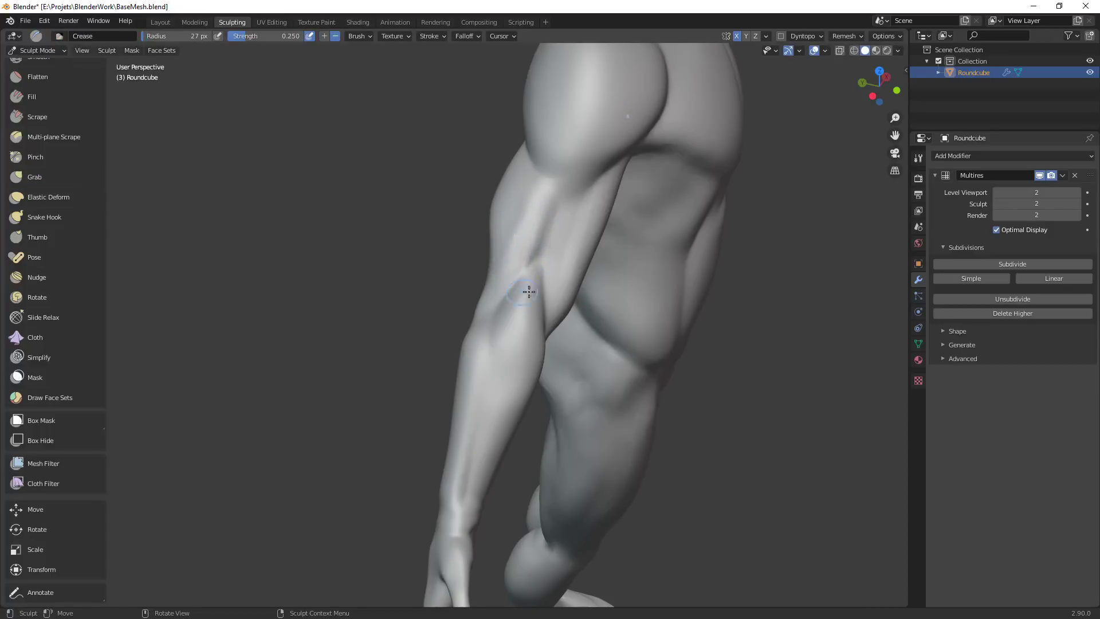
mouse_move(529, 292)
ctrl+alt+mouse_down()
mouse_move(523, 442)
mouse_move(501, 366)
mouse_move(588, 248)
mouse_move(549, 291)
ctrl+alt+mouse_up()
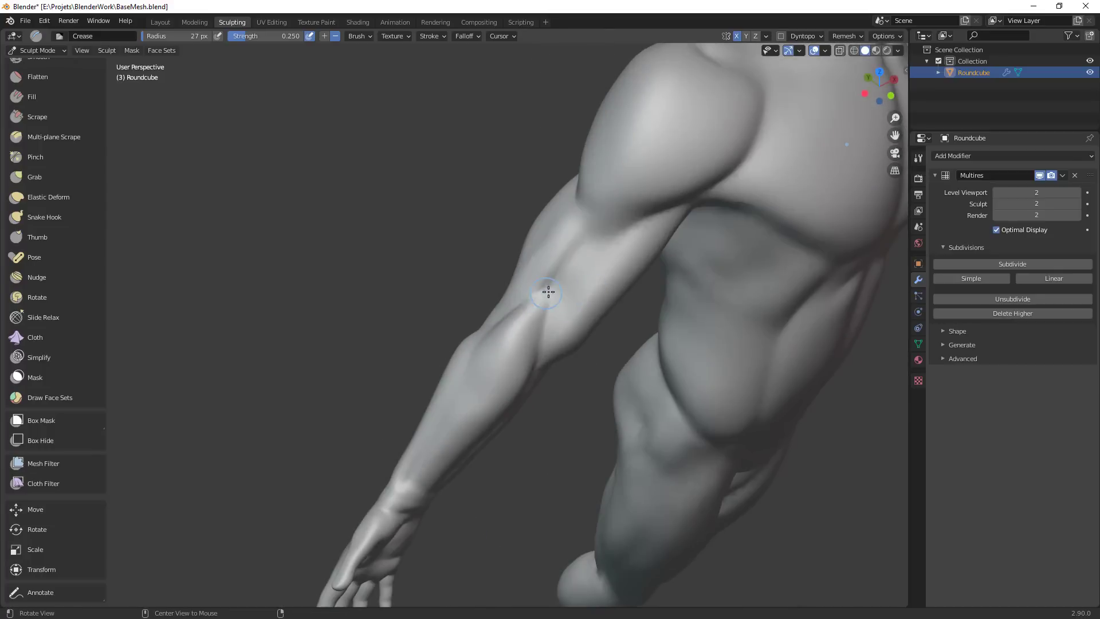
Add volume to the outer upper arm above the elbow with the Clay Strips brush at radii of 27 and 52 px
key(c)
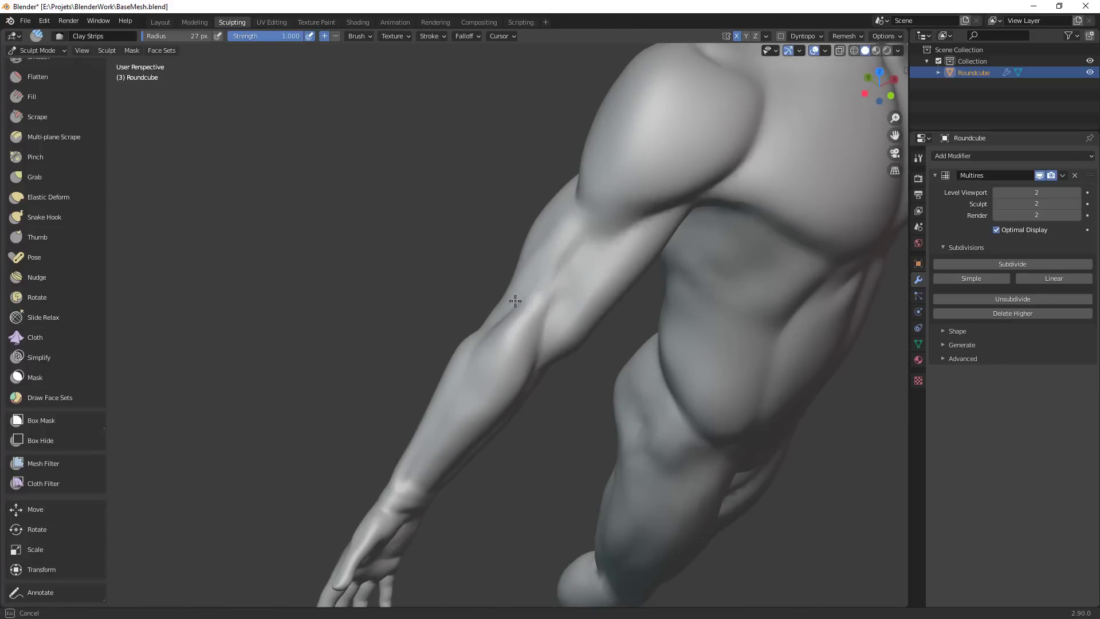
middle_drag(521, 327, 545, 274)
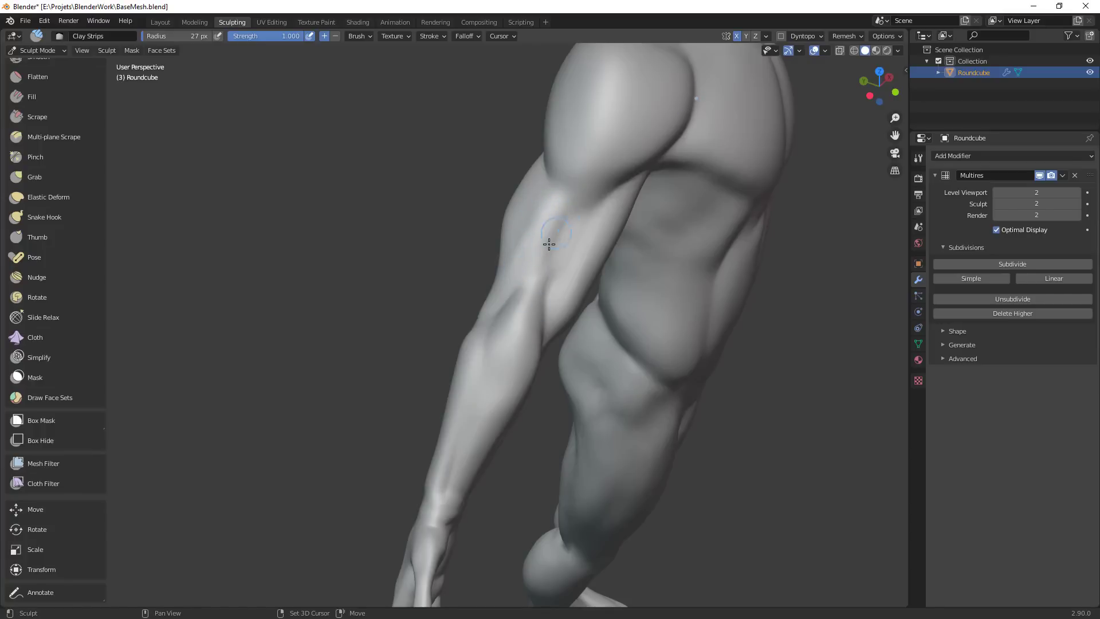
key(f)
click(570, 226)
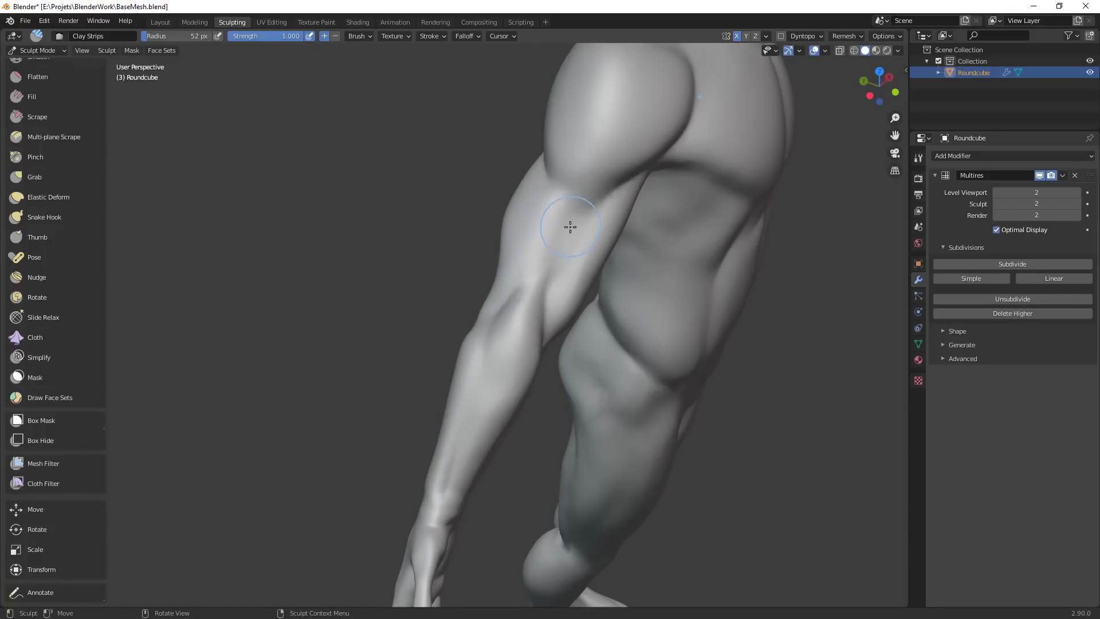
Carve the groove running from the deltoid tip down the outer upper arm with the Crease brush at 34 and 27 px radius
key(shift+c)
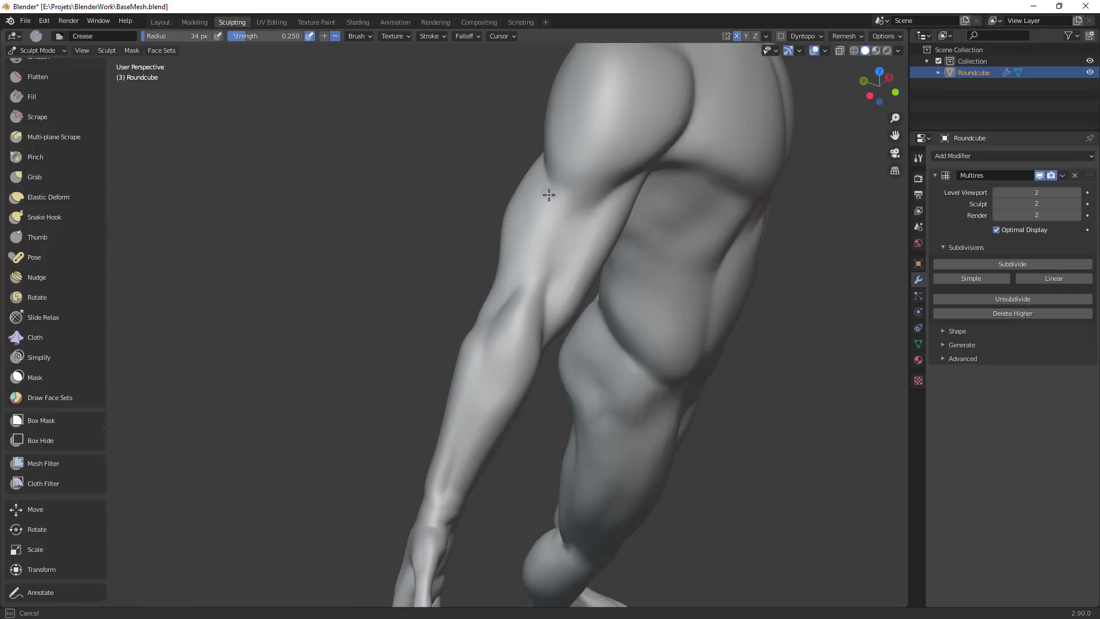
drag(549, 195, 548, 287)
key(f)
click(558, 265)
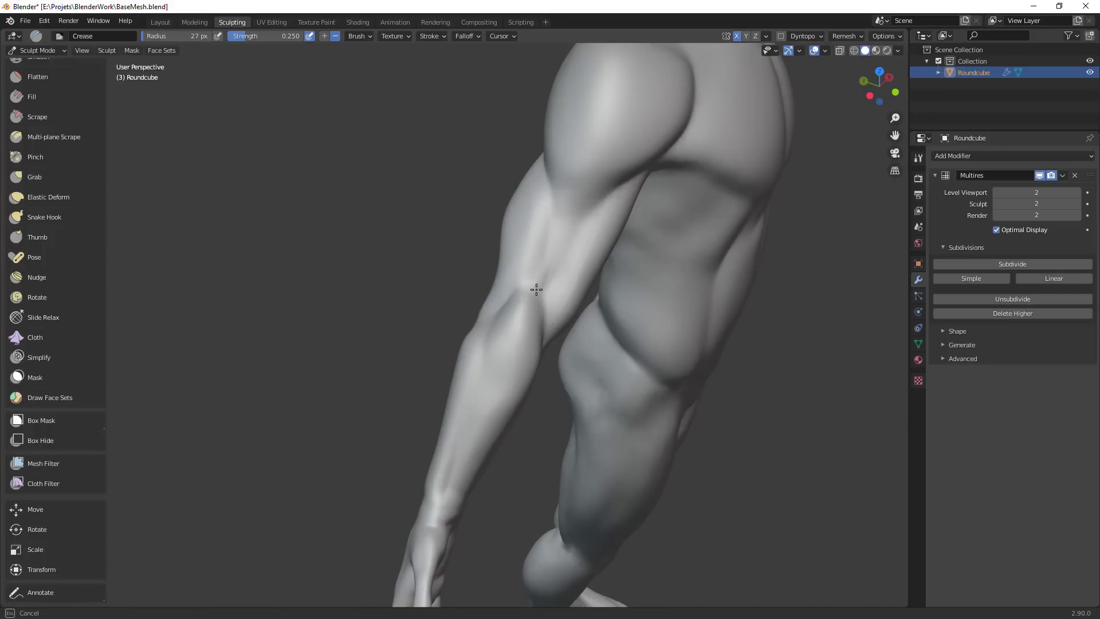
mouse_move(579, 265)
middle_down()
mouse_move(550, 282)
mouse_move(663, 246)
middle_up()
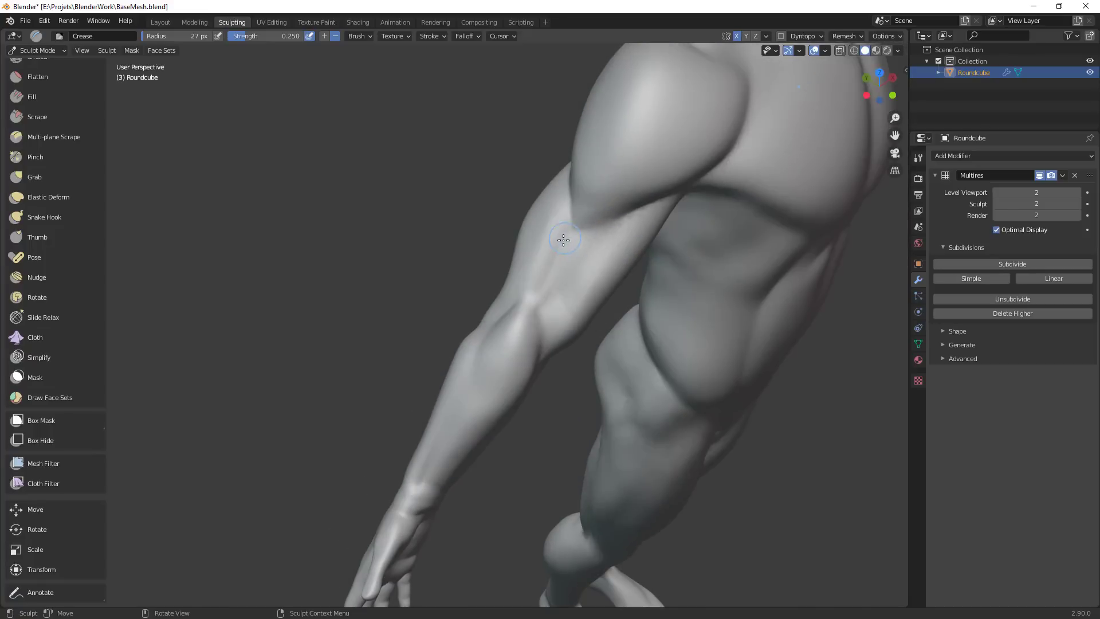
middle_drag(590, 232, 583, 251)
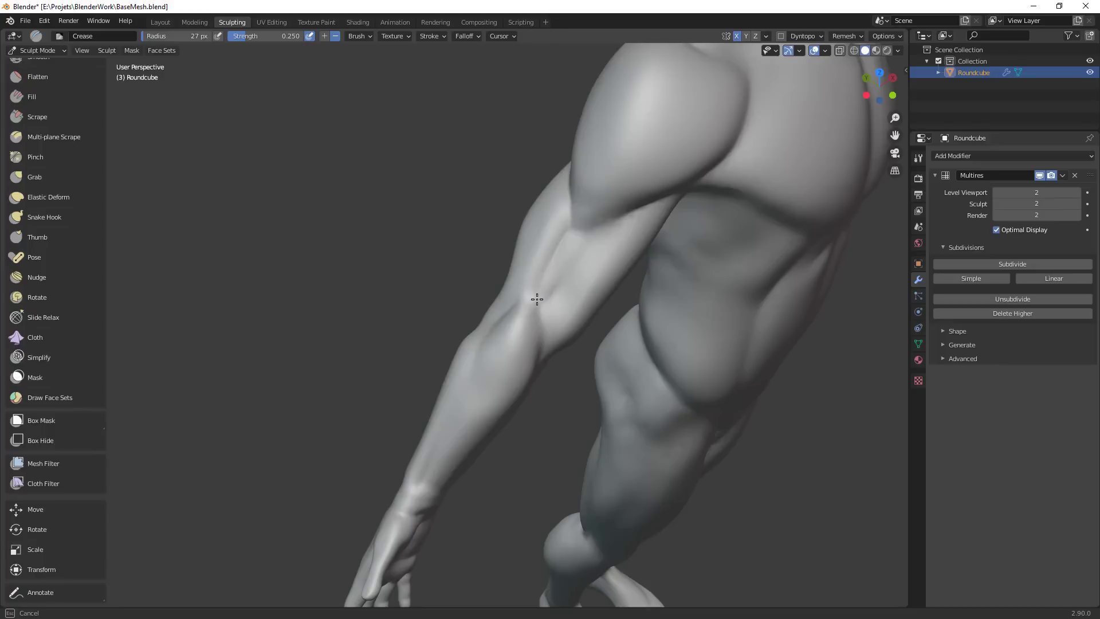
mouse_move(583, 253)
middle_down()
mouse_move(607, 280)
mouse_move(560, 253)
mouse_move(619, 269)
mouse_move(590, 266)
mouse_move(567, 280)
middle_up()
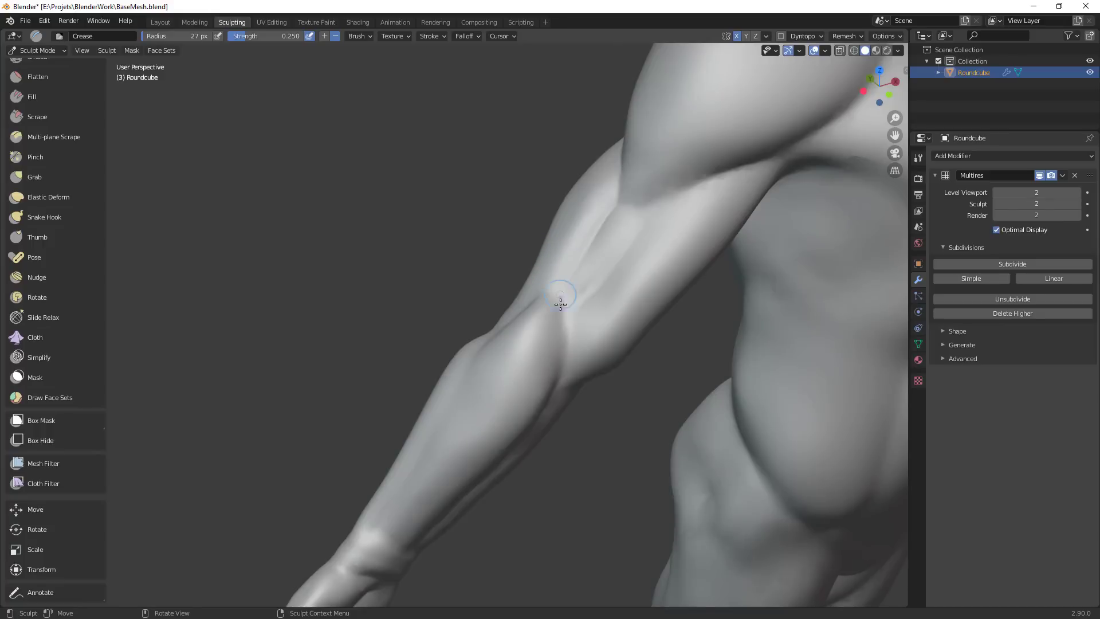
Deepen the outer upper arm groove and the crease beside the elbow with the Crease brush at 27 px radius
drag(561, 304, 575, 264)
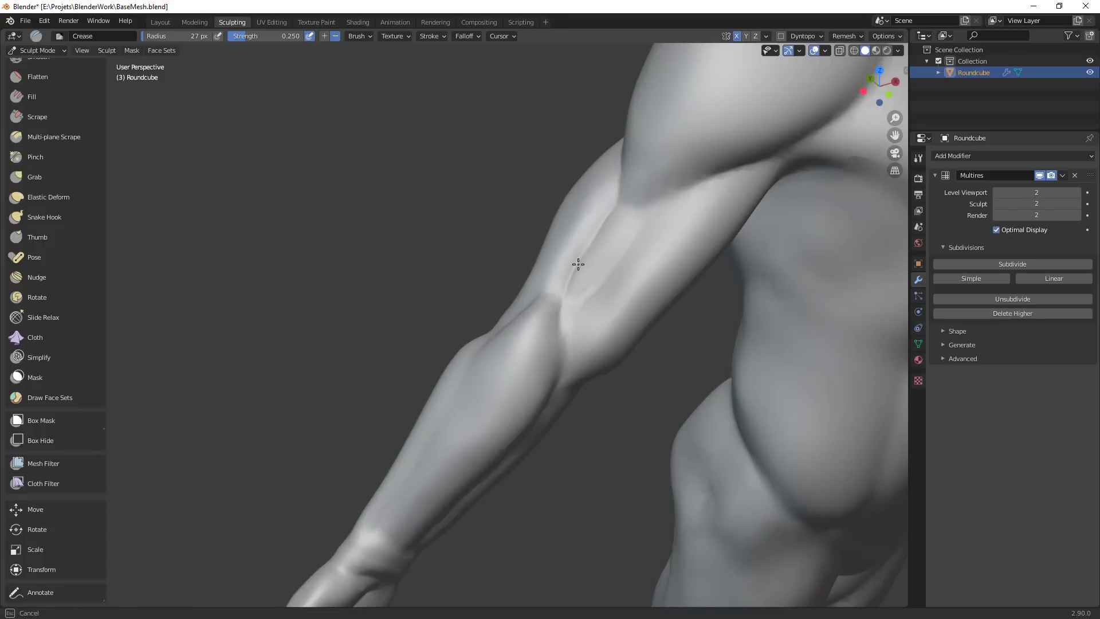
mouse_move(560, 348)
mouse_down()
mouse_move(636, 222)
mouse_move(569, 334)
mouse_up()
middle_drag(569, 334, 523, 312)
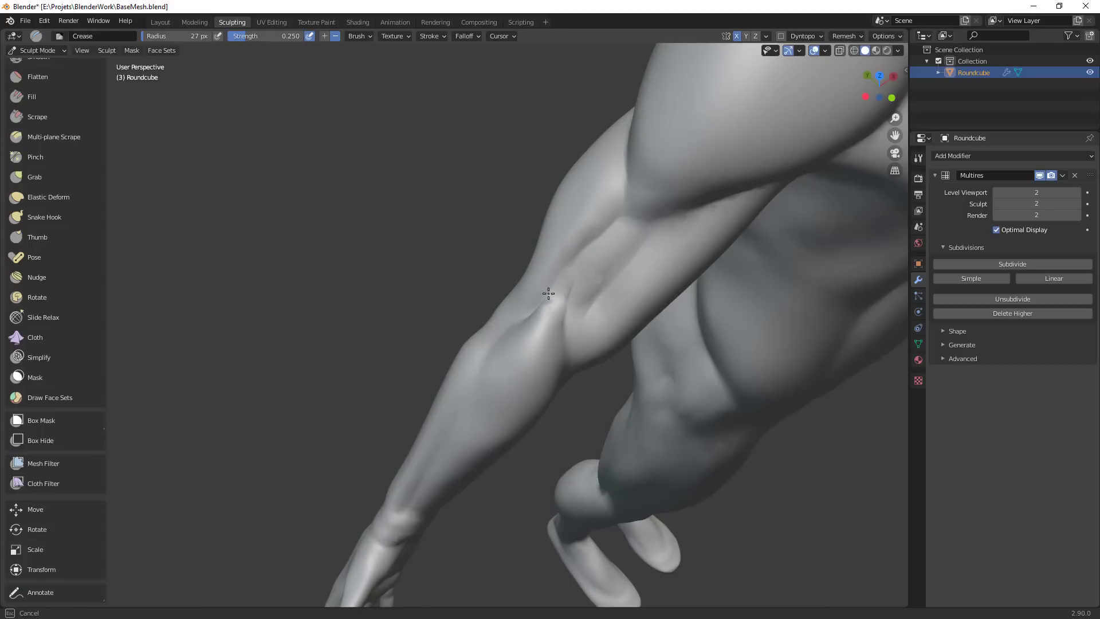
middle_drag(548, 294, 531, 294)
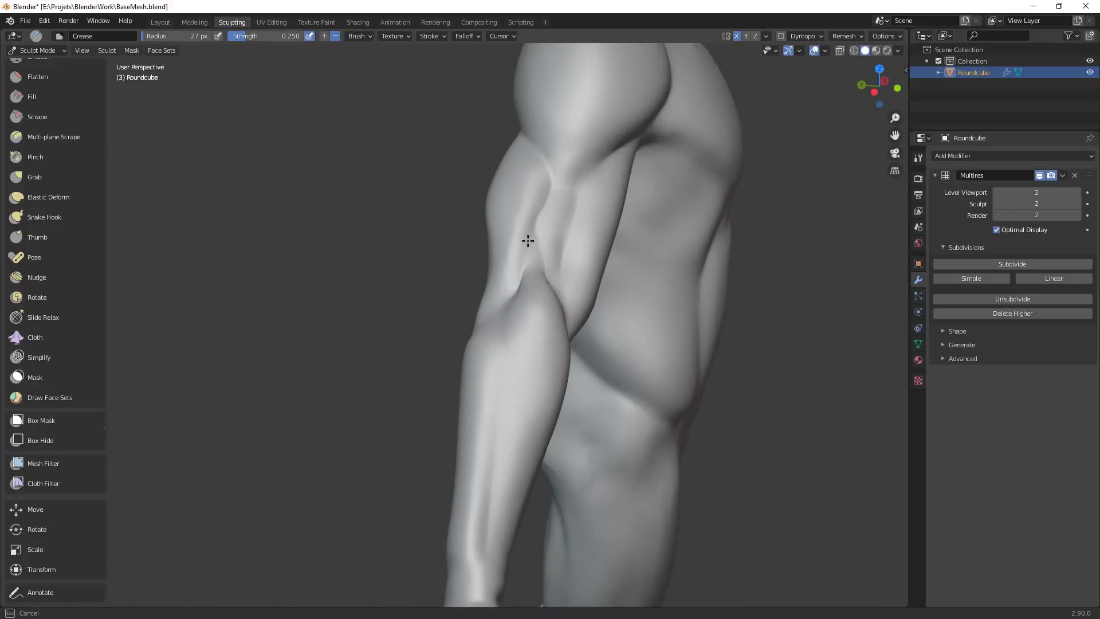
Reshape the outer upper arm muscles below the deltoid with the Grab brush at radii of 52 and 66 px
key(g)
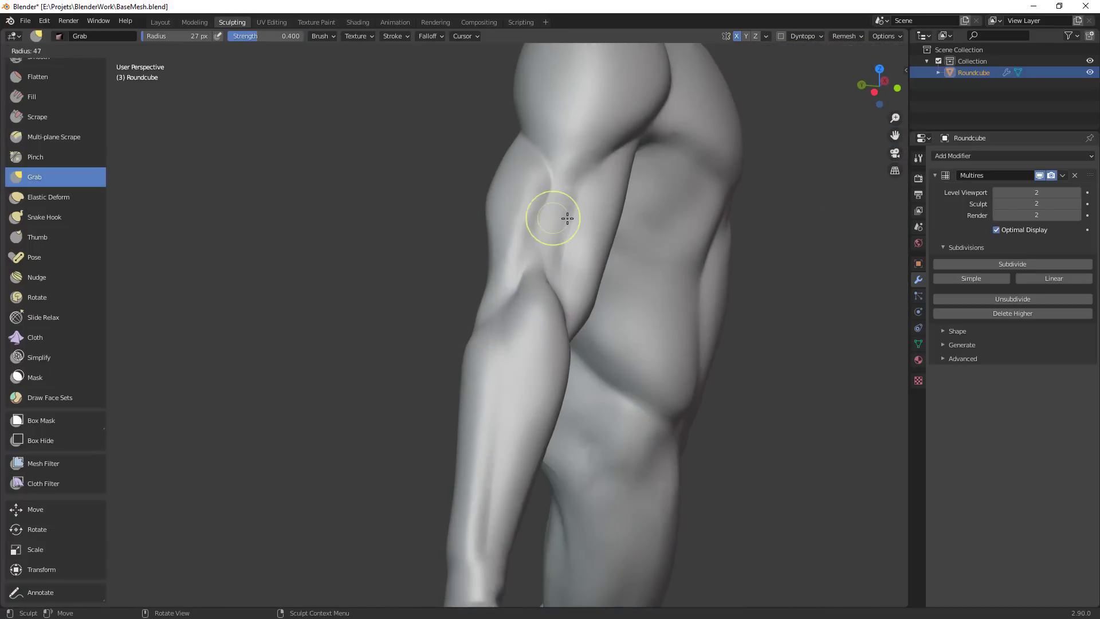
drag(540, 224, 539, 236)
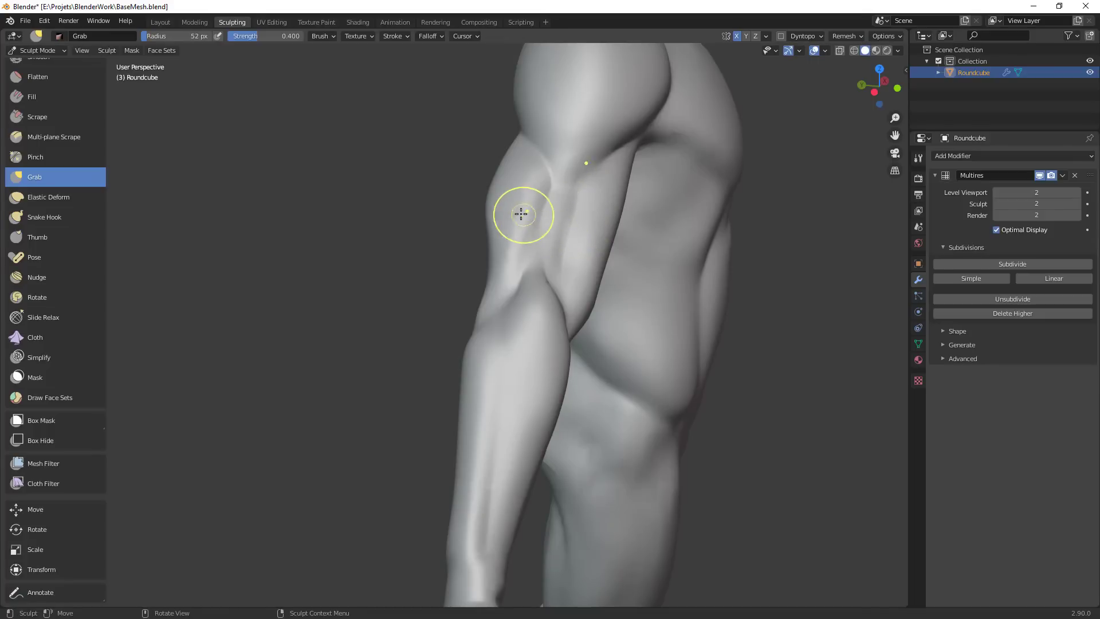
key(f)
click(521, 202)
drag(518, 177, 518, 193)
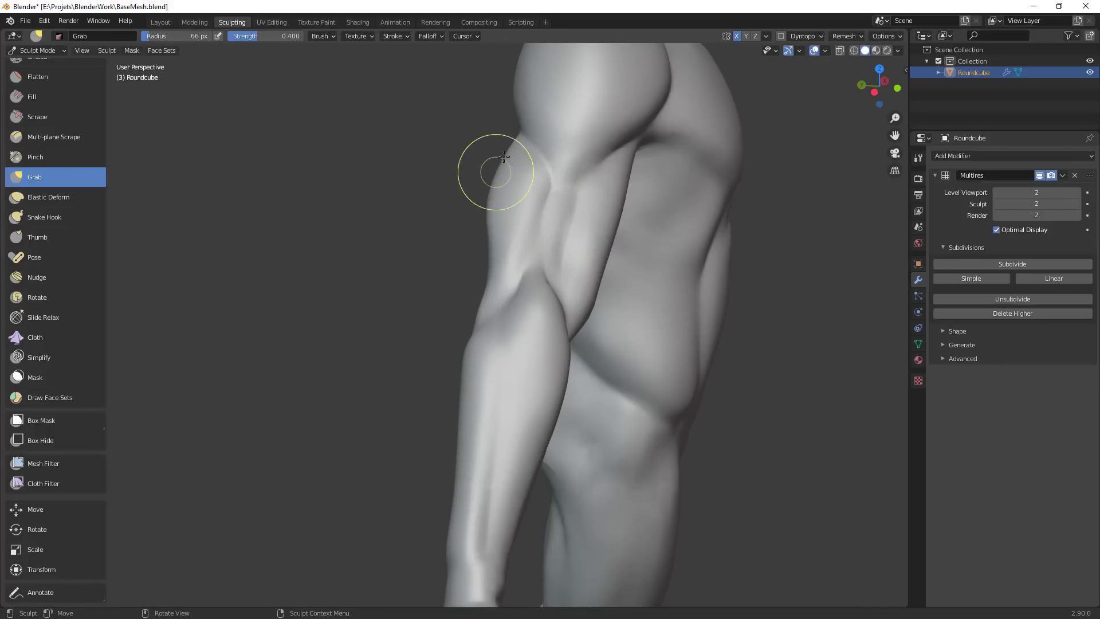
Sharpen the muscle separation just above the outer elbow with the Crease brush at a radius of 43 px
middle_drag(555, 216, 555, 246)
key(shift+c)
key(f)
click(534, 263)
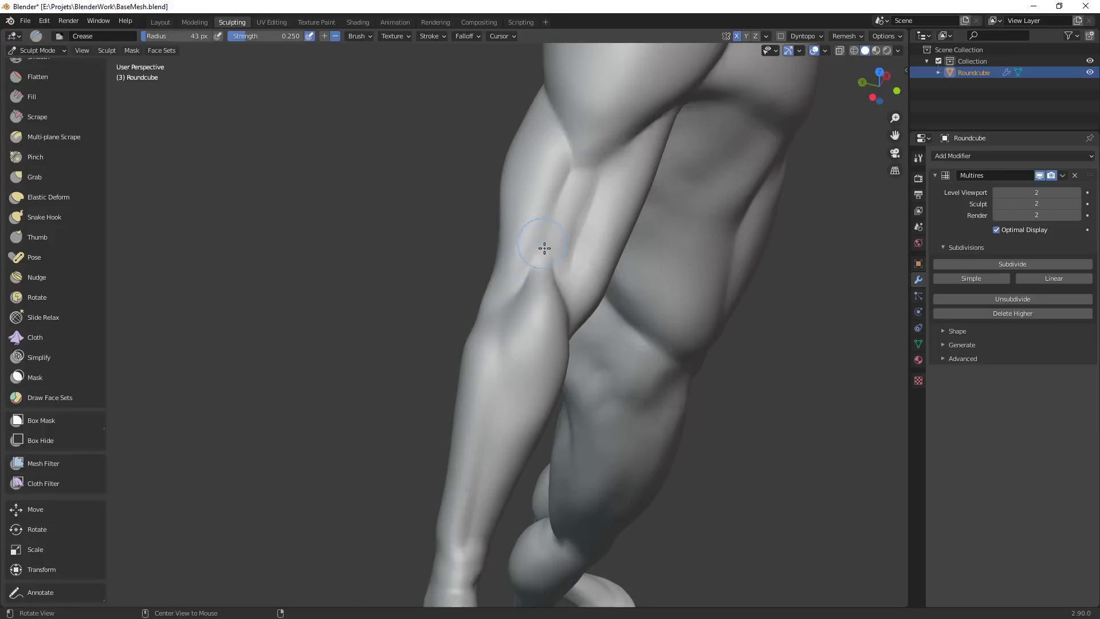
Build up the muscle forms around the outer elbow with the Clay Strips brush at radii of 35 and 31 px
key(c)
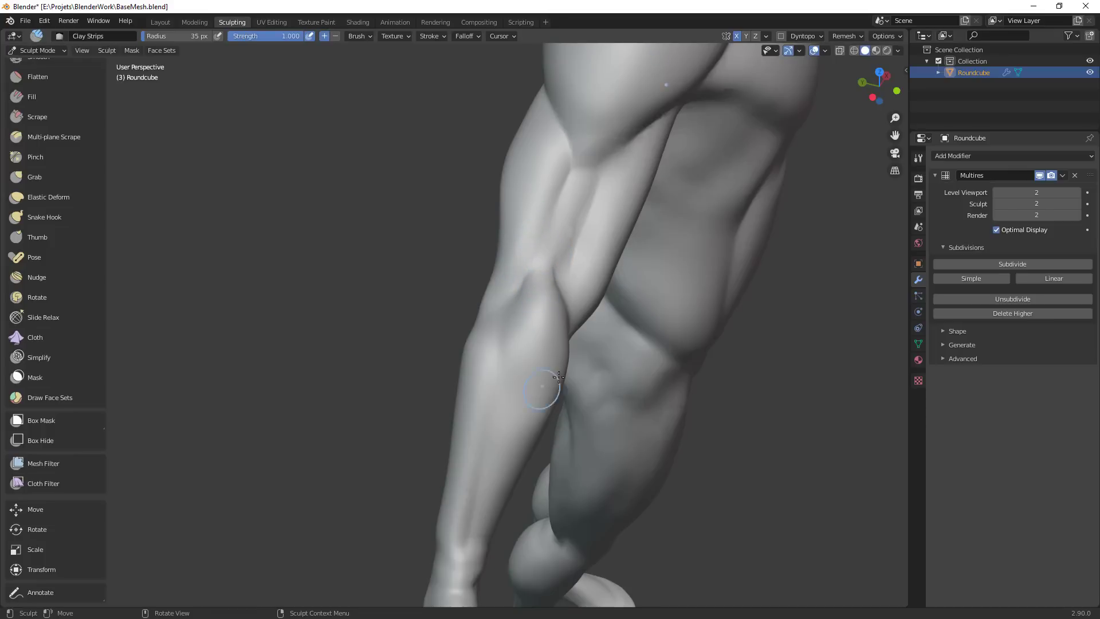
middle_drag(558, 377, 597, 250)
key(f)
click(553, 285)
middle_drag(540, 329, 571, 350)
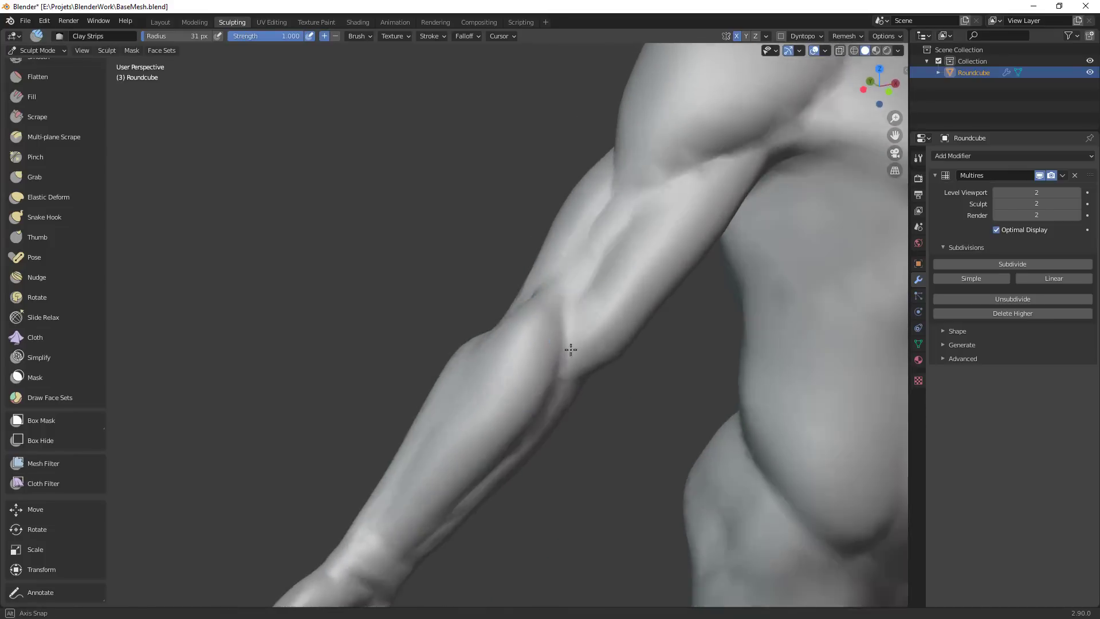
Adjust the outer elbow contour where the forearm meets the upper arm with the Grab brush at 78 px radius
key(g)
key(f)
click(580, 302)
middle_drag(579, 302, 522, 307)
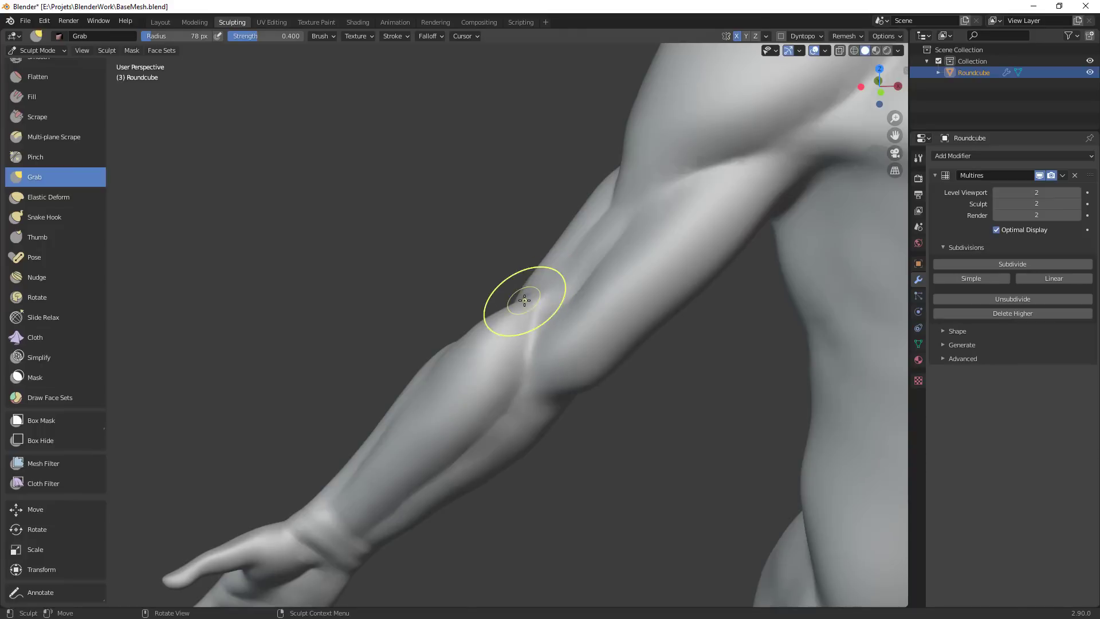
Refine the elbow and lower biceps shapes from the front with the Grab brush at a radius of 51 px
mouse_move(603, 300)
middle_down()
mouse_move(607, 275)
mouse_move(545, 290)
middle_up()
key(f)
click(542, 285)
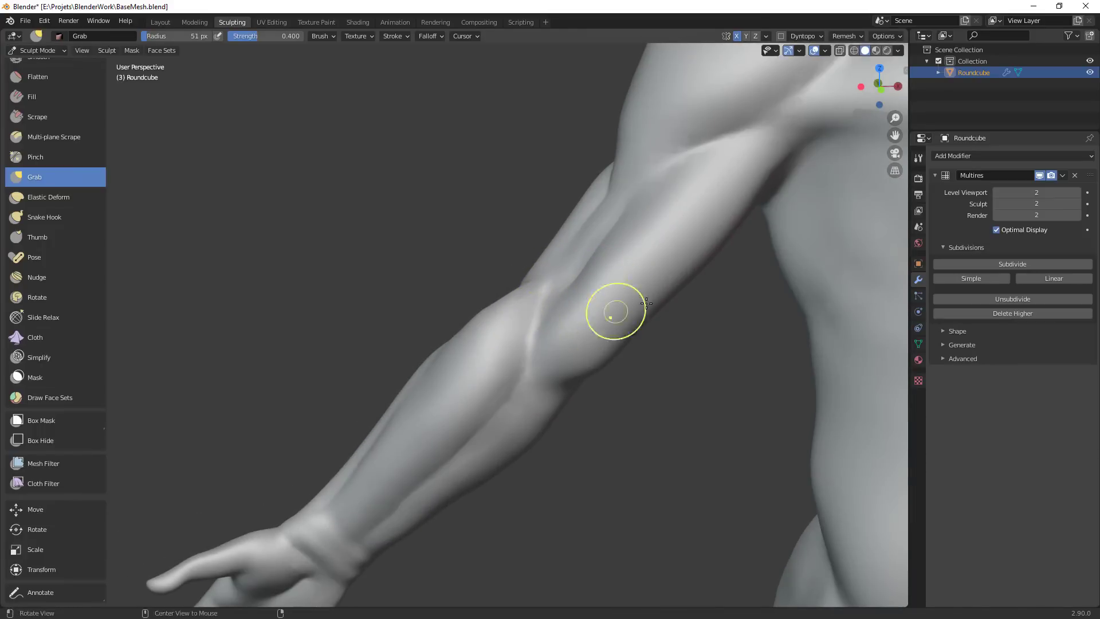
ctrl+middle_drag(616, 312, 628, 392)
scroll(530, 285, up, 4)
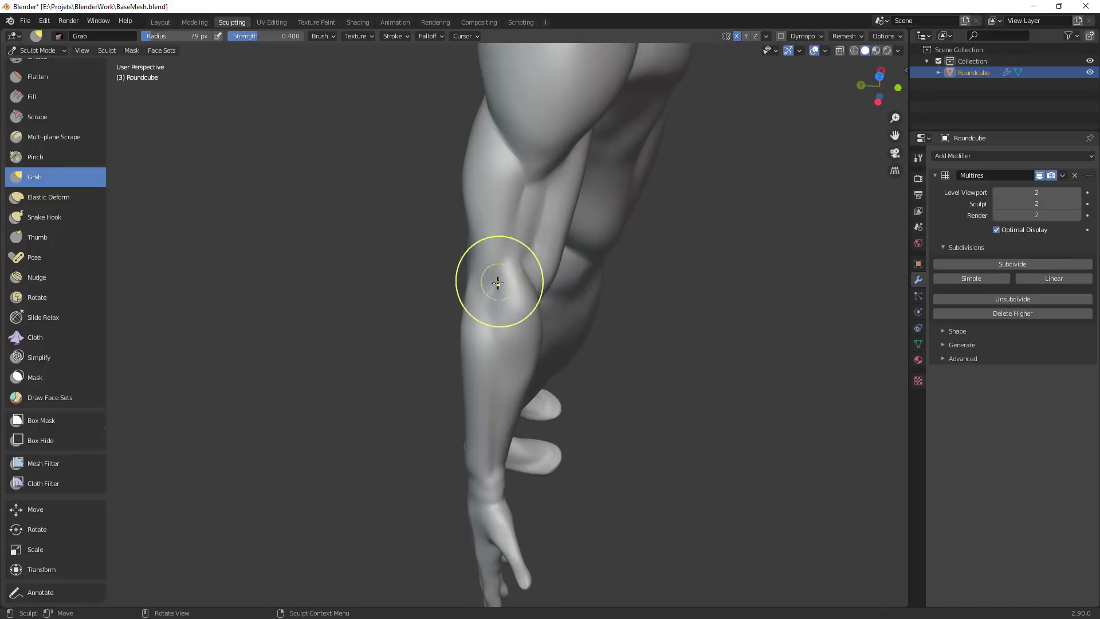
Adjust the outer forearm just below the elbow with the Grab brush at a radius of 79 px
drag(497, 344, 493, 349)
mouse_move(592, 351)
ctrl+alt+mouse_down()
mouse_move(659, 416)
mouse_move(556, 337)
ctrl+alt+mouse_up()
ctrl+middle_drag(556, 337, 554, 461)
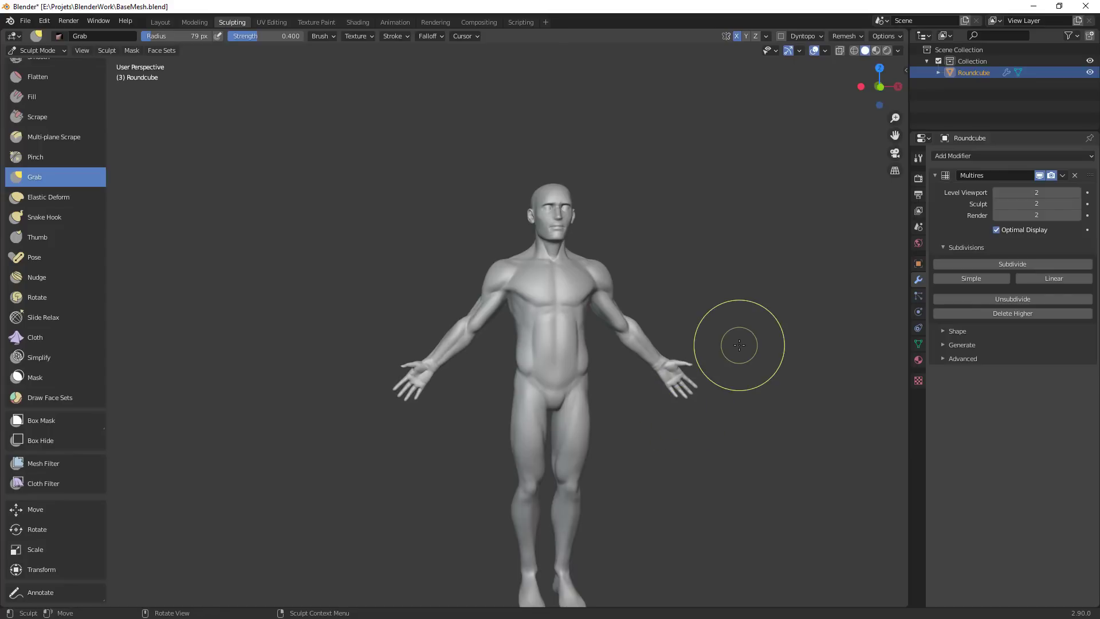
Reshape the arm around the inner elbow from the front with the Grab brush at a radius of 107 px
ctrl+alt+drag(483, 346, 511, 302)
mouse_move(398, 379)
alt+mouse_down()
mouse_move(464, 420)
mouse_move(447, 400)
alt+mouse_up()
key(f)
click(478, 406)
alt+drag(515, 413, 452, 335)
key(f)
click(480, 337)
middle_drag(503, 360, 486, 363)
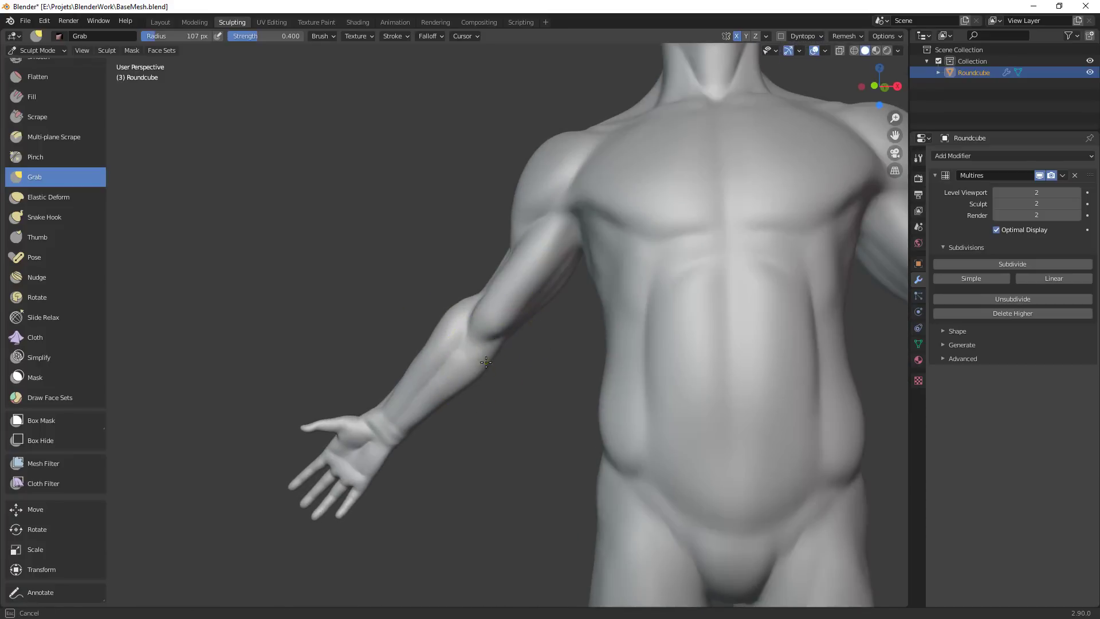
Refine the forearm outline and wrist from the front with the Grab brush at radii of 70 and 50 px
key(f)
click(394, 345)
middle_drag(394, 344, 438, 344)
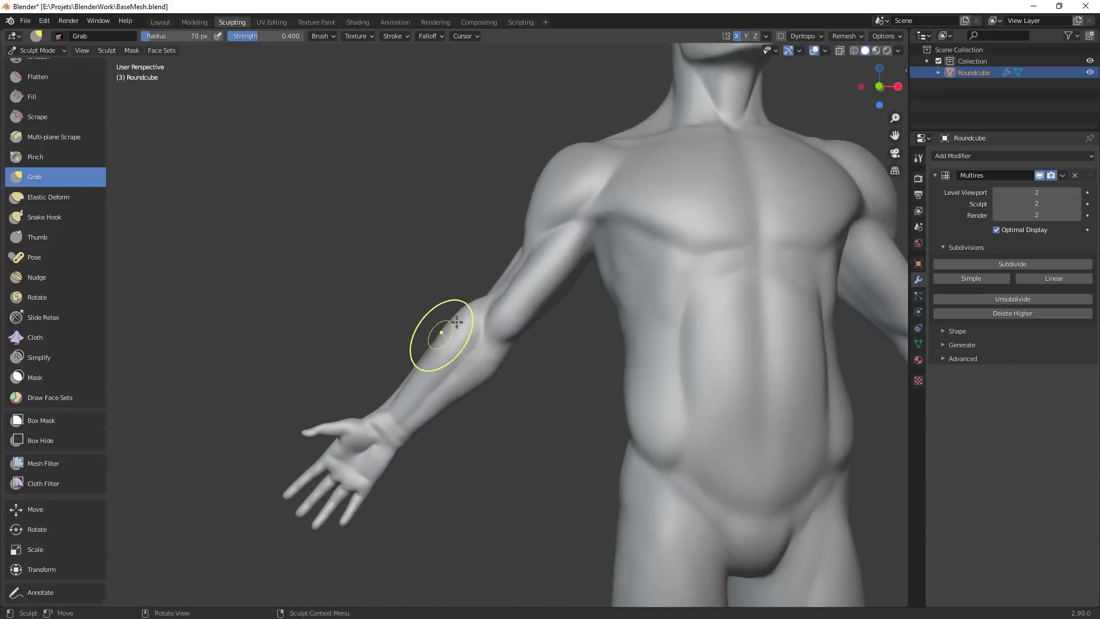
drag(455, 324, 457, 332)
drag(453, 400, 406, 435)
key(f)
click(381, 422)
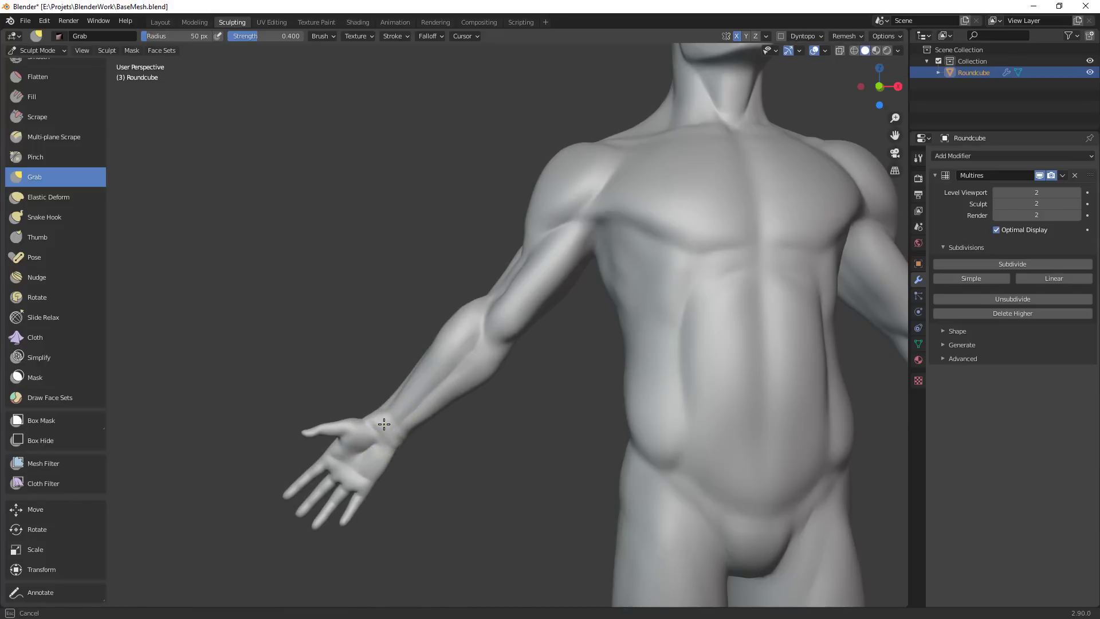
Adjust the elbow and forearm profile from the side with the Grab brush at a radius of 106 px
key(f)
click(482, 409)
mouse_move(508, 370)
middle_down()
mouse_move(406, 309)
mouse_move(584, 398)
mouse_move(572, 343)
middle_up()
key(f)
click(465, 309)
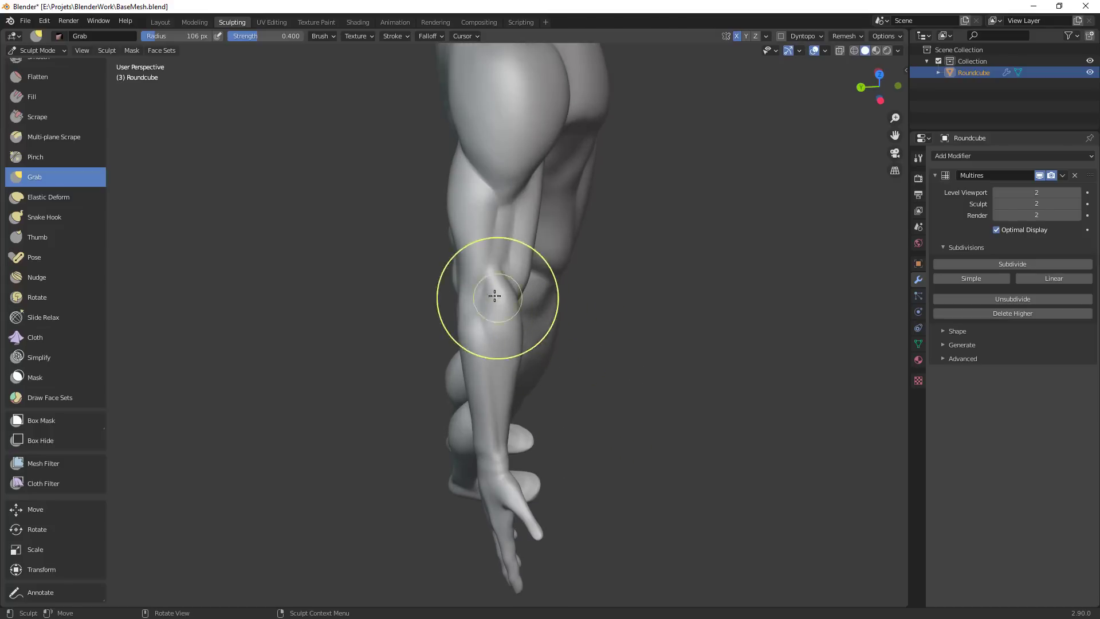
key(f)
click(485, 307)
Define the triceps tendon edges above the back of the elbow with the Crease brush at radii of 33 and 27 px
mouse_move(485, 308)
middle_down()
mouse_move(442, 288)
mouse_move(383, 289)
middle_up()
key(shift+c)
key(f)
click(353, 314)
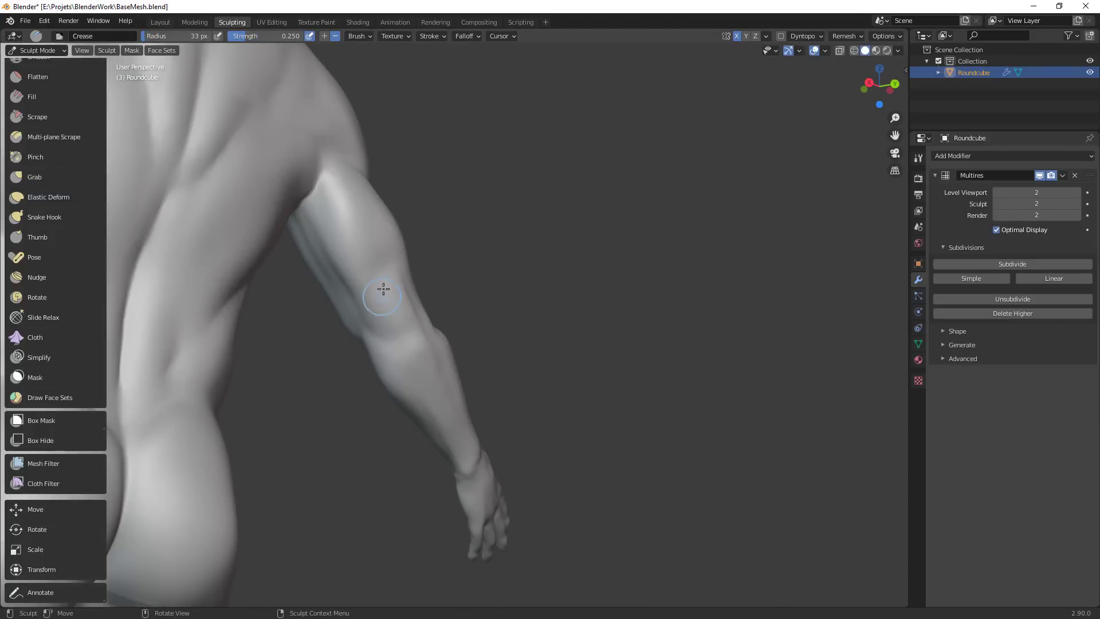
middle_drag(400, 328, 380, 292)
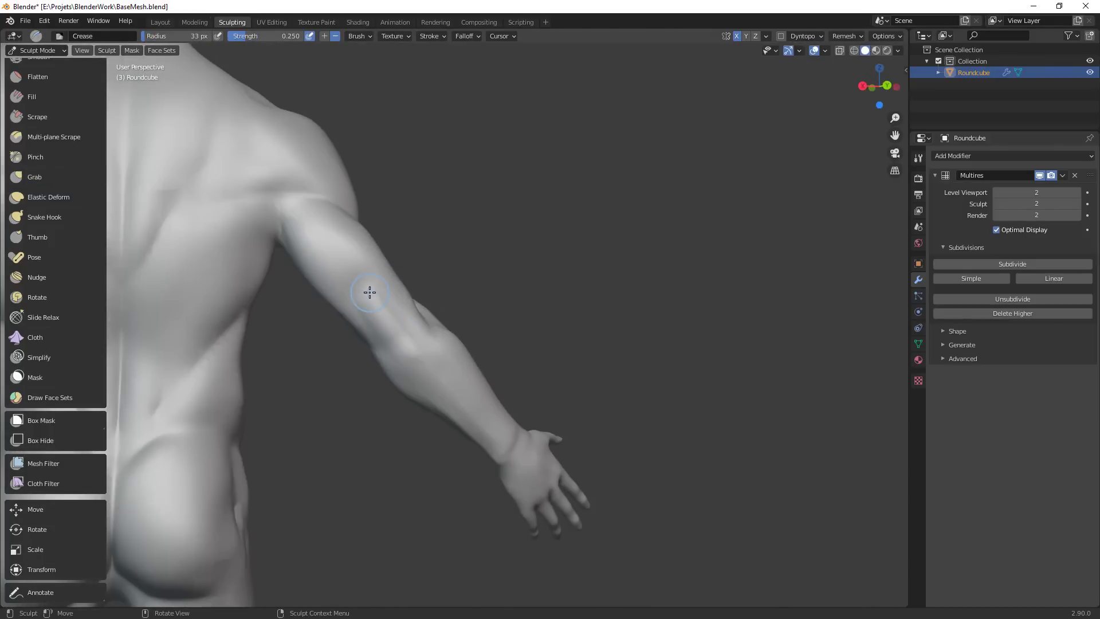
key(f)
click(356, 296)
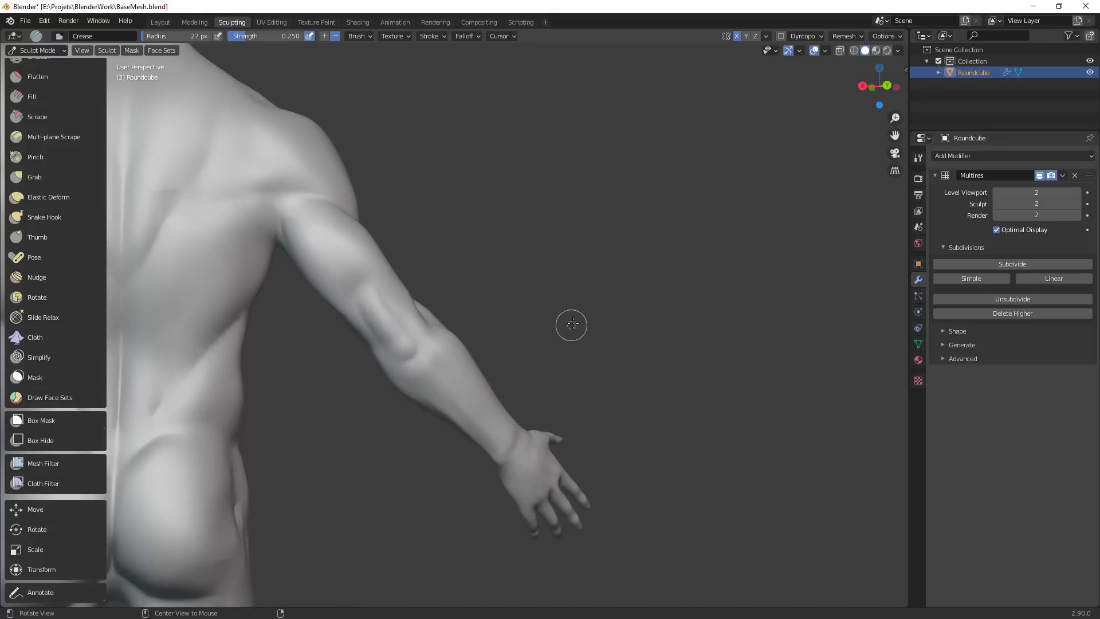
Define the muscle separations on the back of the elbow and forearm with the Crease brush at radii of 27 and 25 px
middle_drag(572, 324, 482, 311)
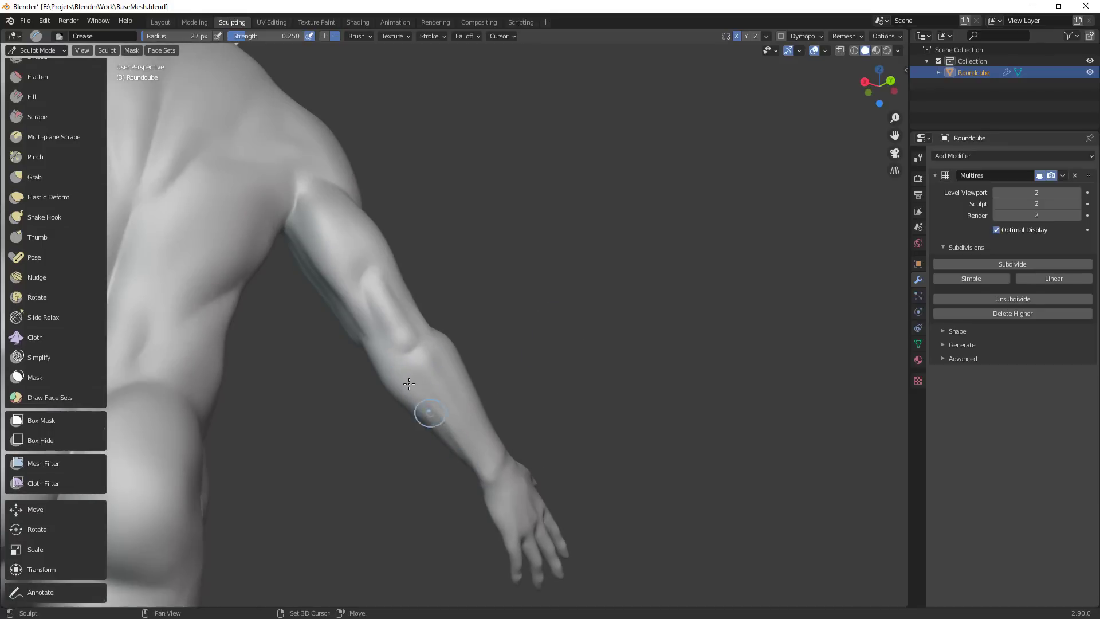
middle_drag(501, 480, 490, 411)
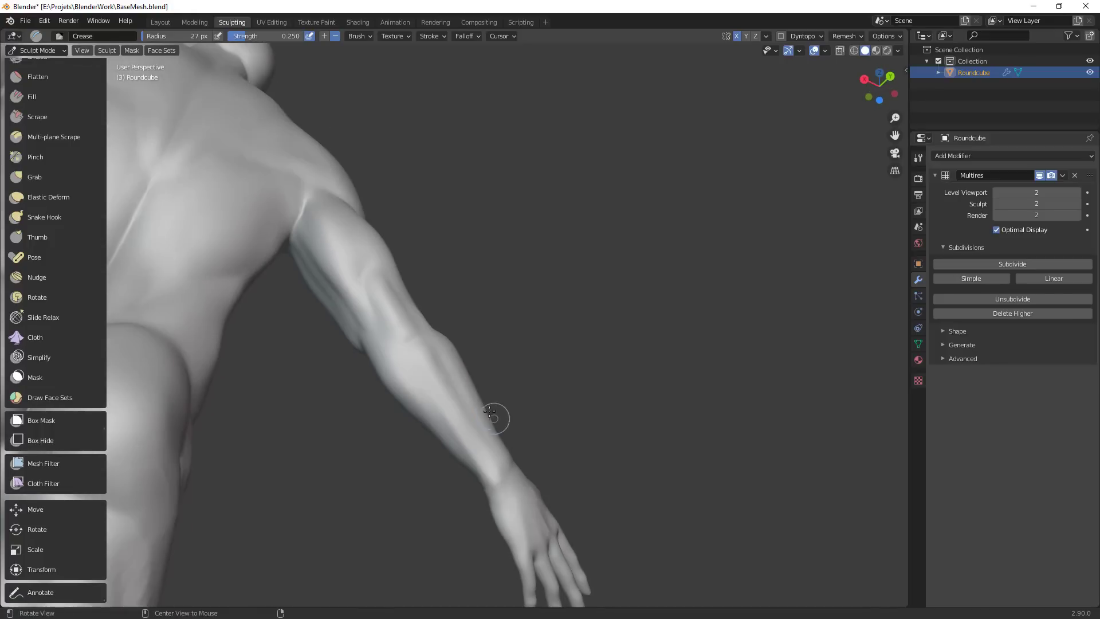
middle_drag(503, 464, 425, 342)
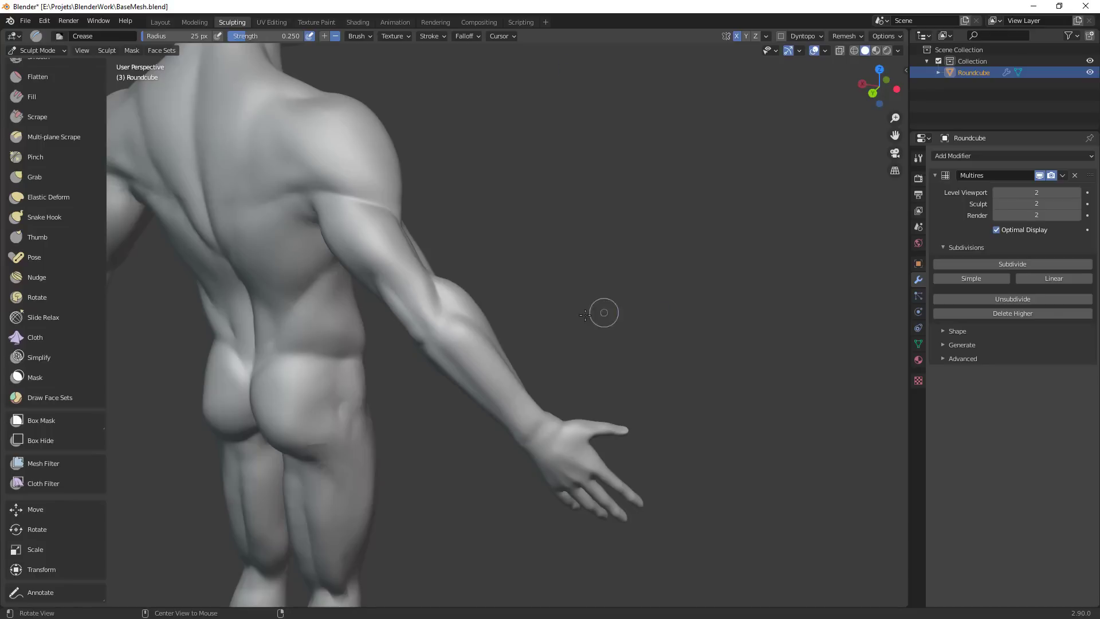
Sharpen the muscle lines around the outer elbow and upper forearm with the Crease brush at a radius of 23 px
mouse_move(602, 312)
middle_down()
mouse_move(506, 330)
mouse_move(498, 548)
mouse_move(538, 531)
mouse_move(603, 314)
mouse_move(562, 284)
mouse_move(562, 305)
middle_up()
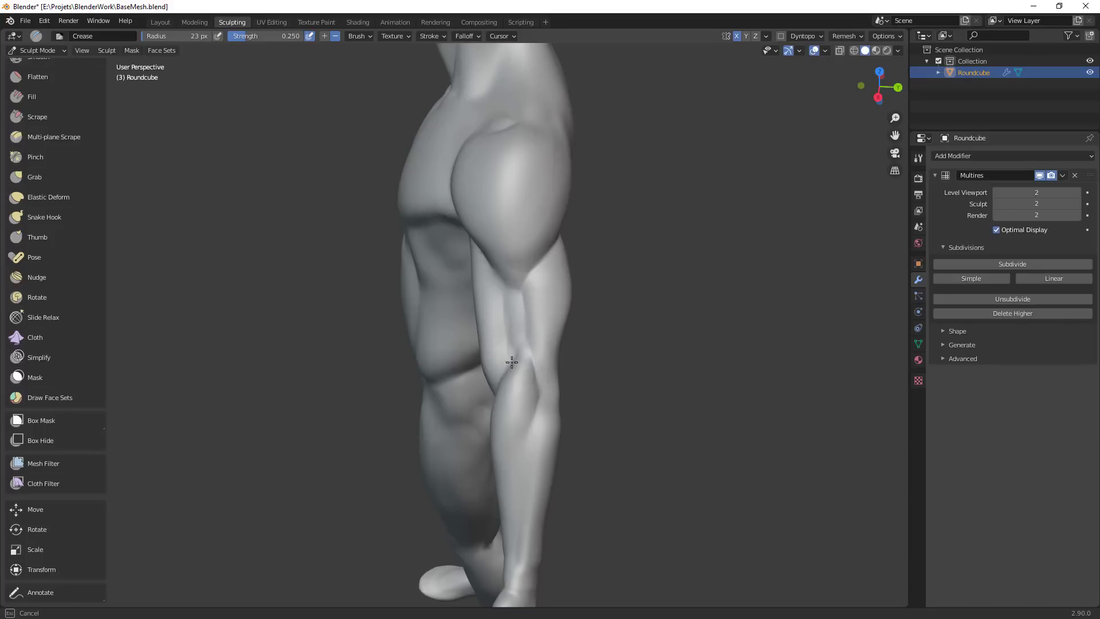
shift+middle_drag(571, 376, 575, 280)
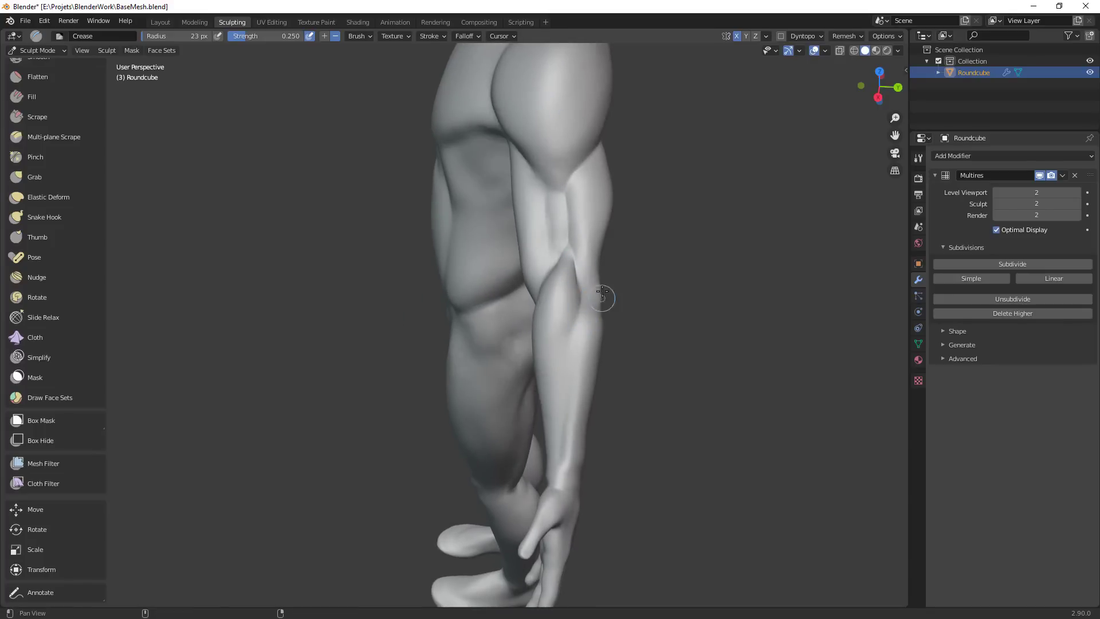
shift+middle_drag(602, 292, 568, 251)
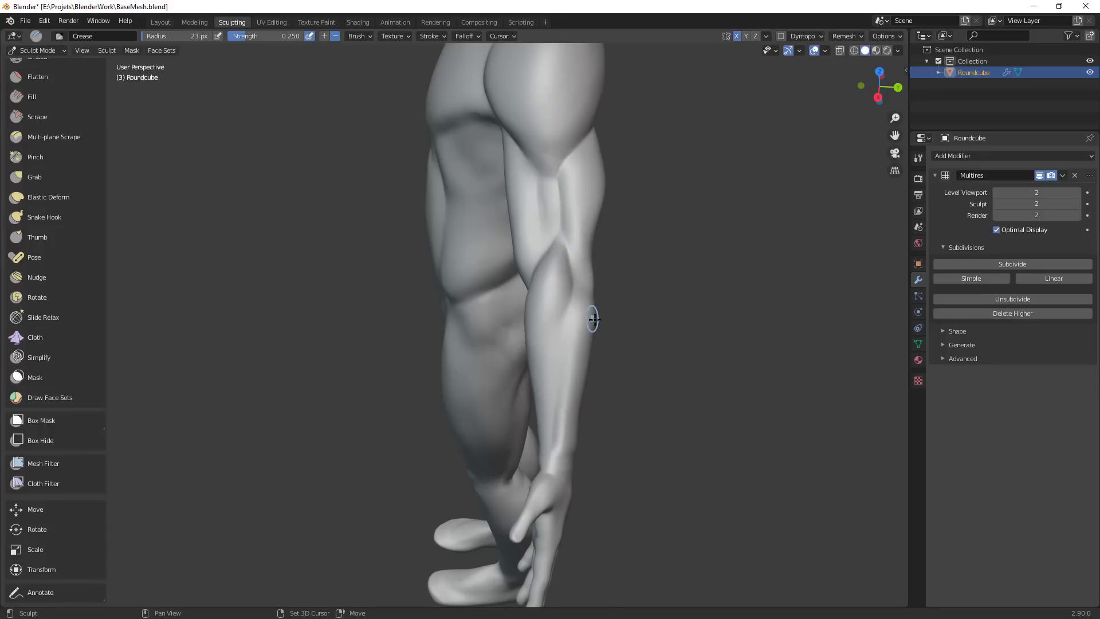
shift+middle_drag(593, 319, 561, 288)
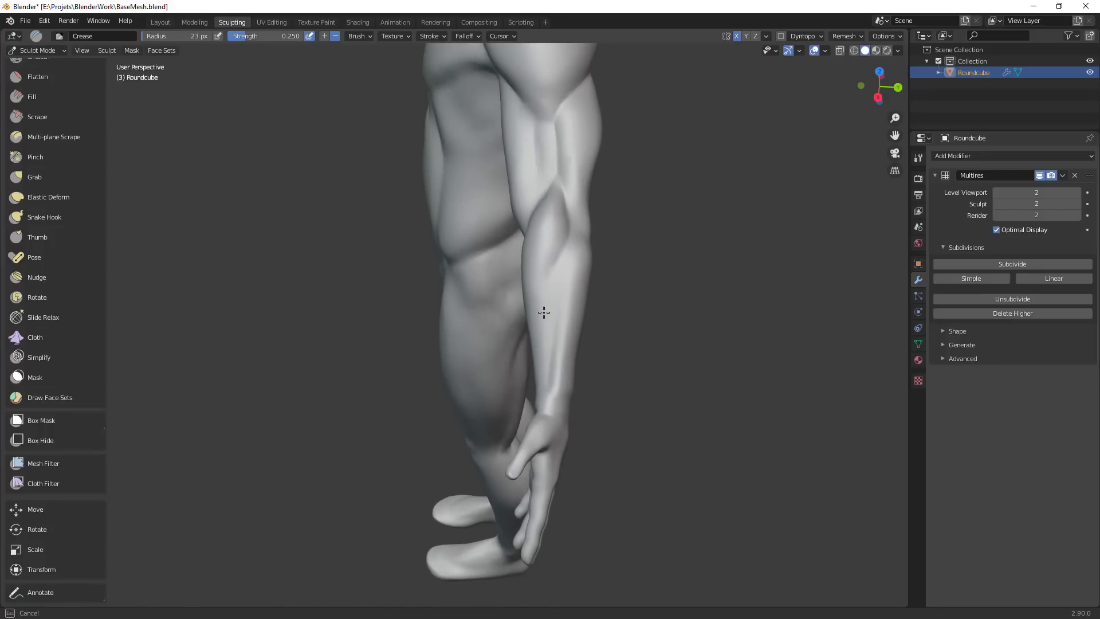
Extend the muscle separation down the outer forearm with the Crease brush at a radius of 18 px
scroll(597, 269, down, 5)
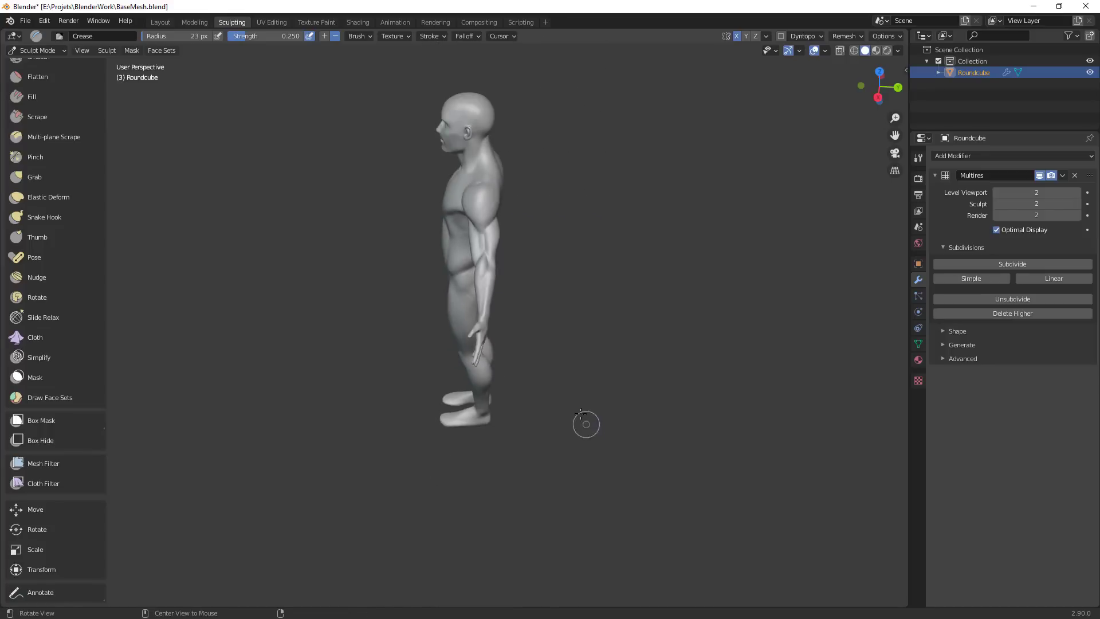
mouse_move(584, 425)
middle_down()
mouse_move(653, 412)
mouse_move(576, 406)
middle_up()
scroll(576, 407, up, 8)
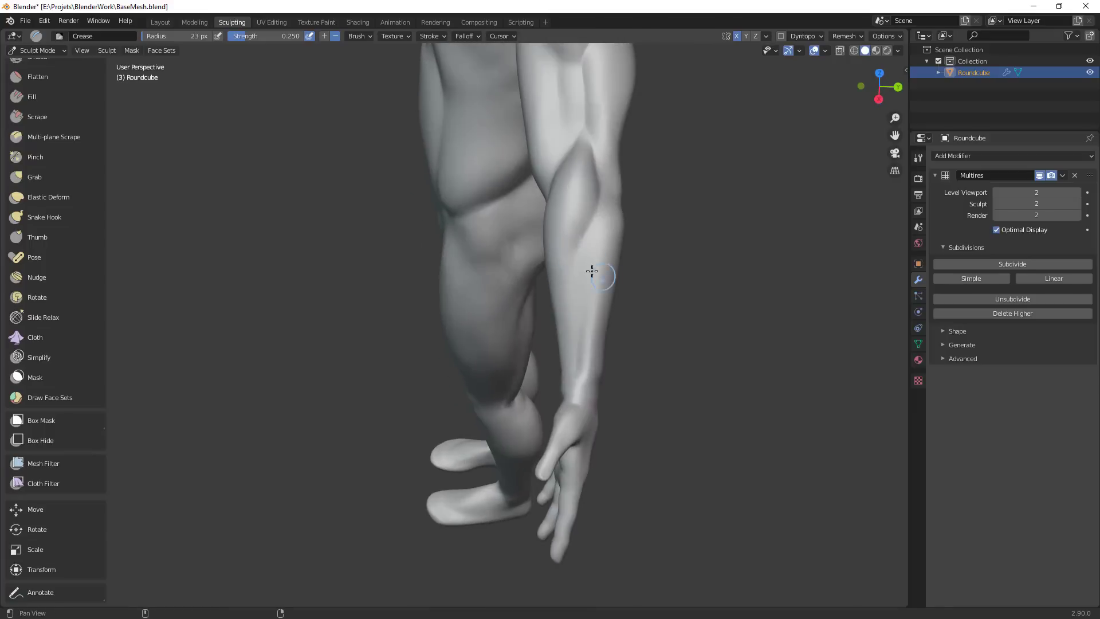
key(f)
click(542, 247)
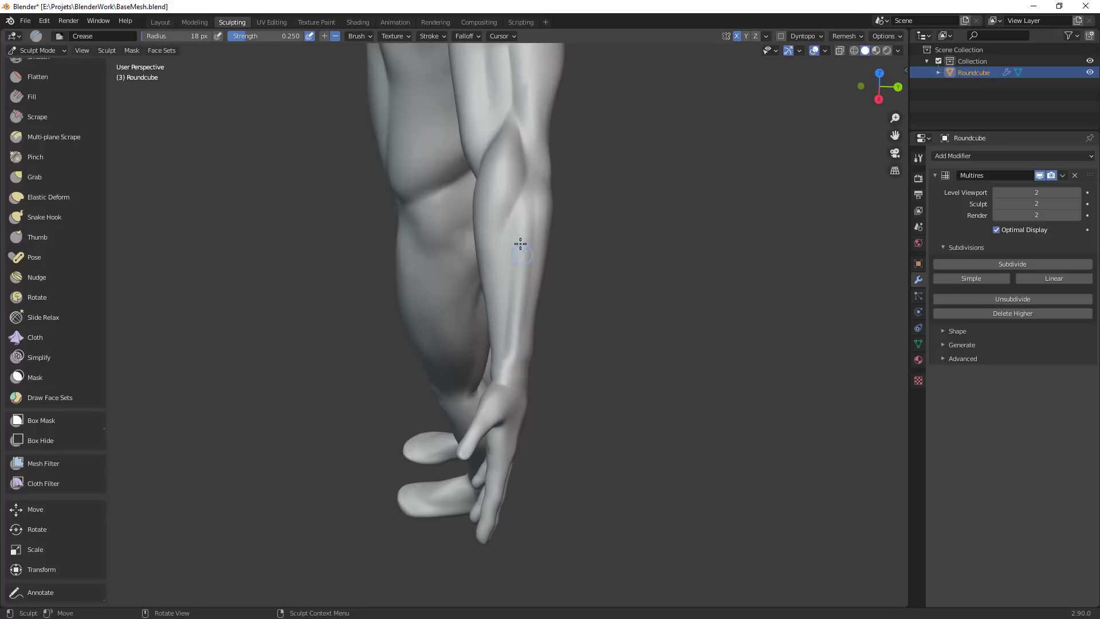
Switch to the Grab brush and adjust the elbow and forearm outline from behind
middle_drag(520, 244, 311, 125)
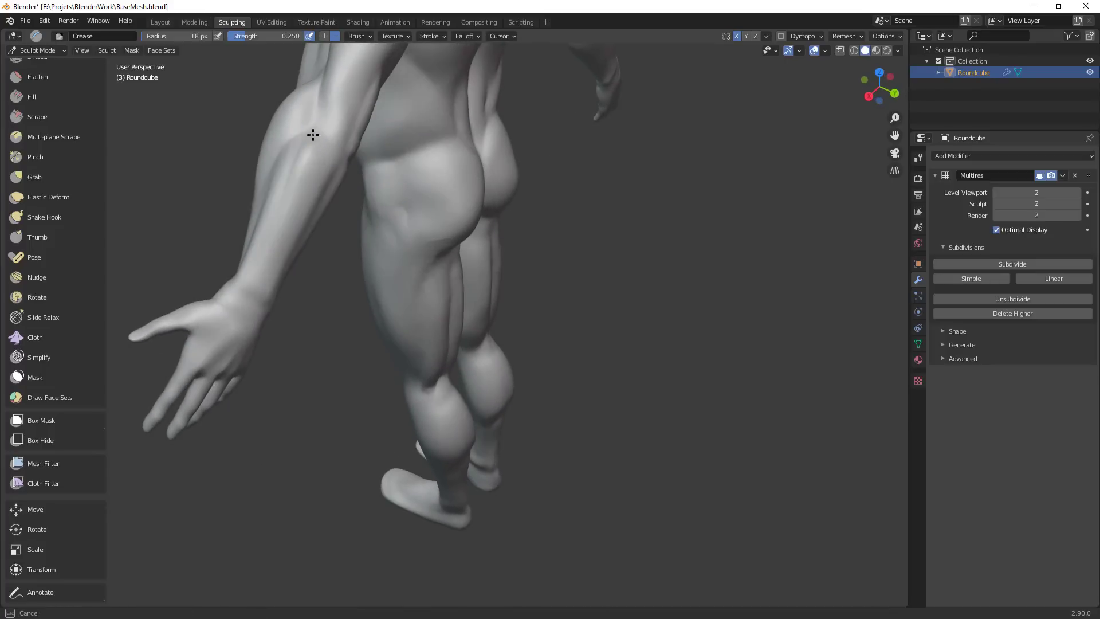
shift+middle_drag(477, 213, 556, 277)
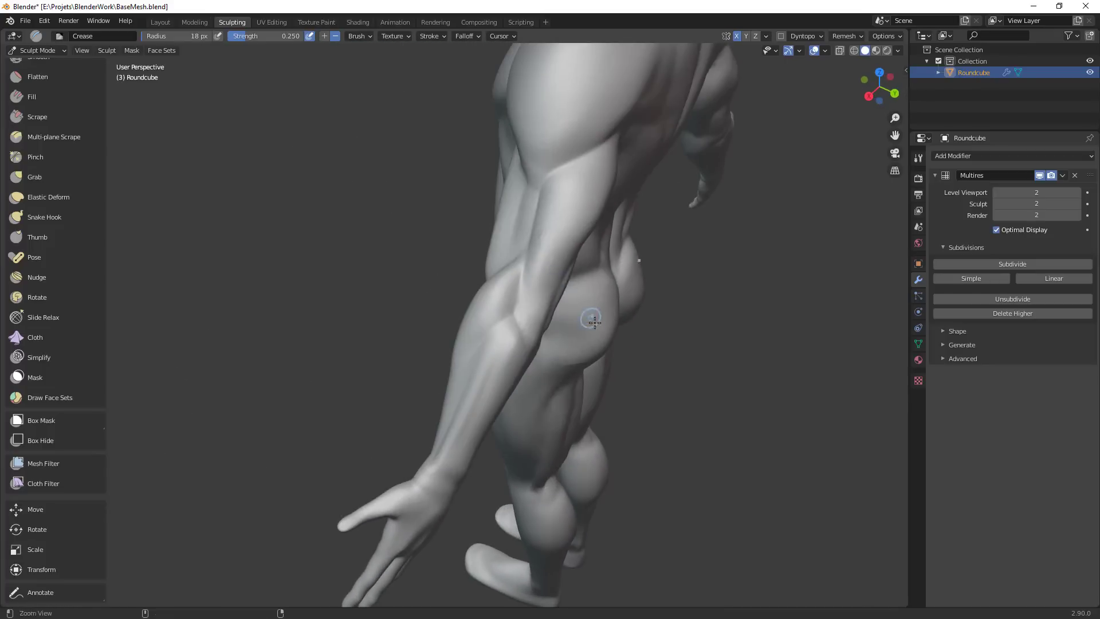
ctrl+middle_drag(594, 319, 573, 372)
middle_drag(573, 373, 508, 333)
mouse_move(467, 301)
shift+middle_down()
mouse_move(521, 348)
mouse_move(433, 206)
shift+middle_up()
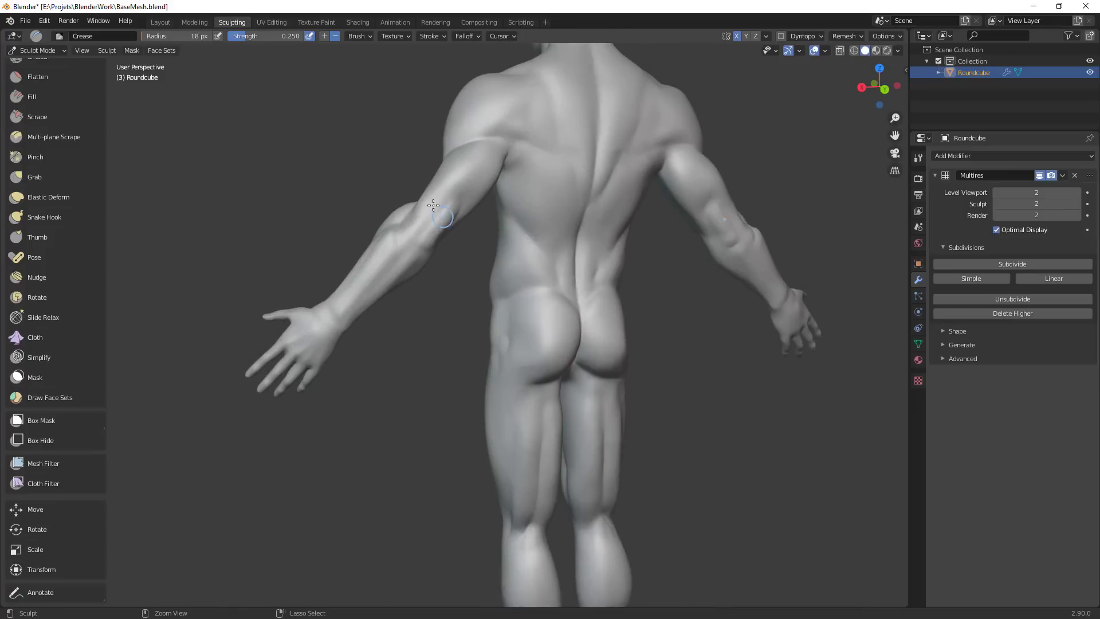
key(g)
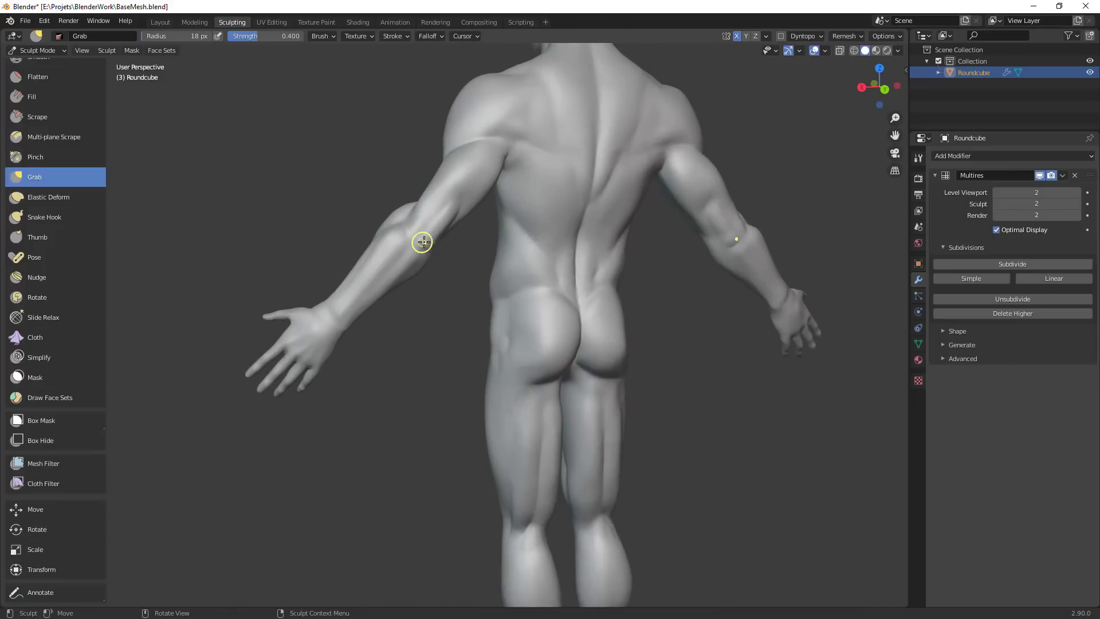
middle_drag(454, 245, 503, 235)
key(f)
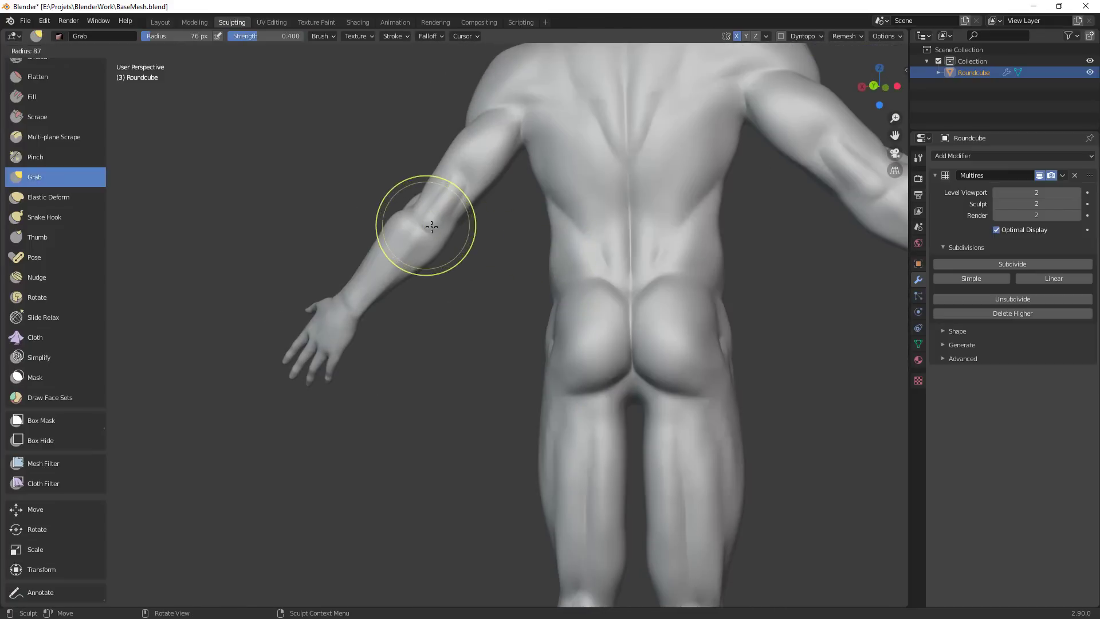
click(477, 224)
mouse_move(426, 228)
mouse_down()
mouse_move(420, 220)
mouse_move(429, 220)
mouse_move(383, 280)
mouse_up()
Refine the back of the upper arm and elbow with the Grab brush at radii of 76 and 53 px
key(f)
click(453, 207)
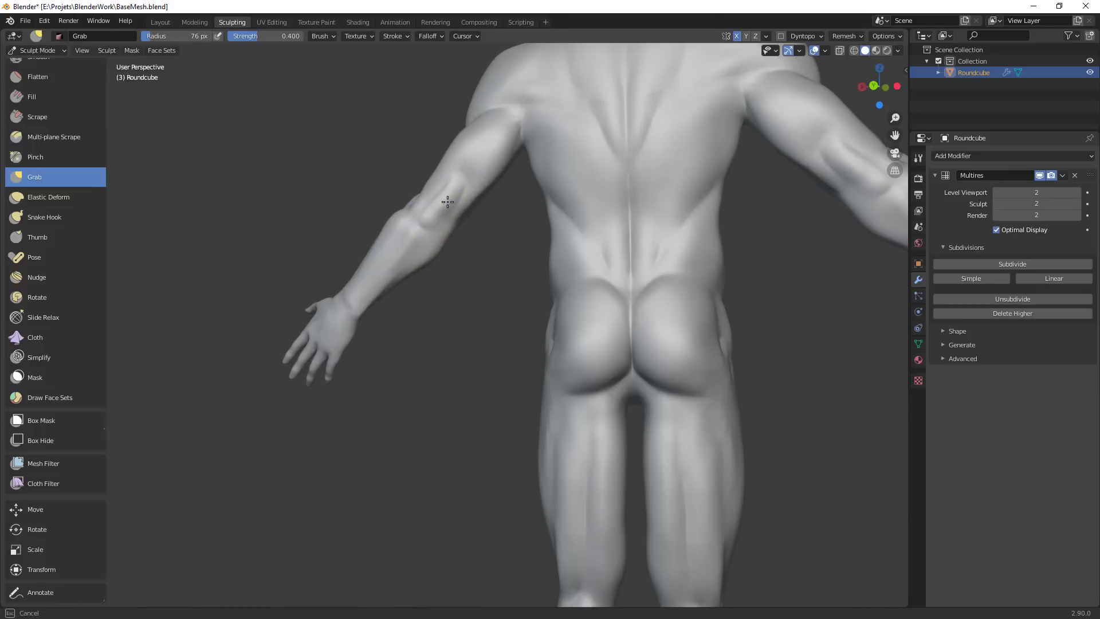
mouse_move(452, 207)
mouse_down()
mouse_move(443, 217)
mouse_move(463, 271)
mouse_up()
key(f)
click(475, 222)
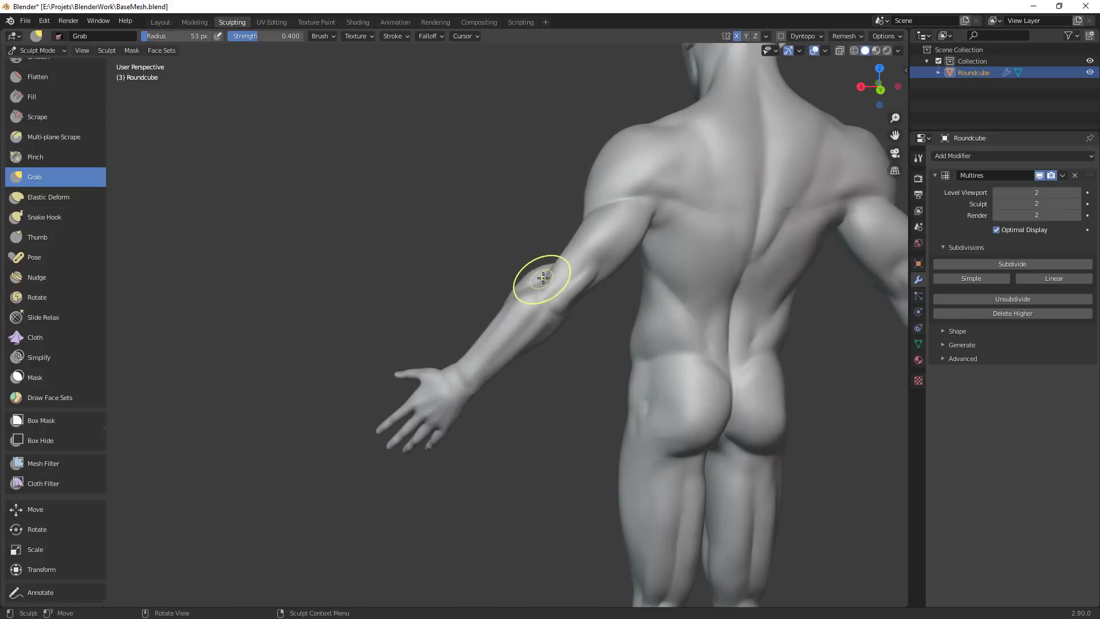
Adjust the elbow and forearm volumes from behind and from the side with the Grab brush at radii of 70 and 51 px
scroll(544, 286, up, 2)
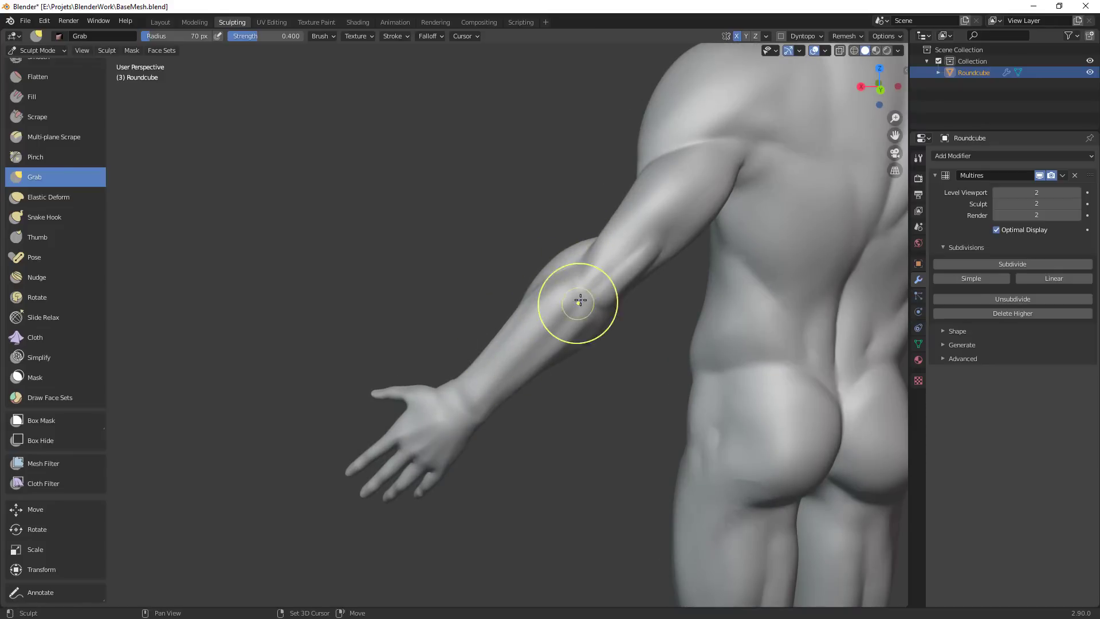
middle_drag(582, 300, 670, 516)
mouse_move(674, 446)
middle_down()
mouse_move(779, 302)
mouse_move(634, 290)
middle_up()
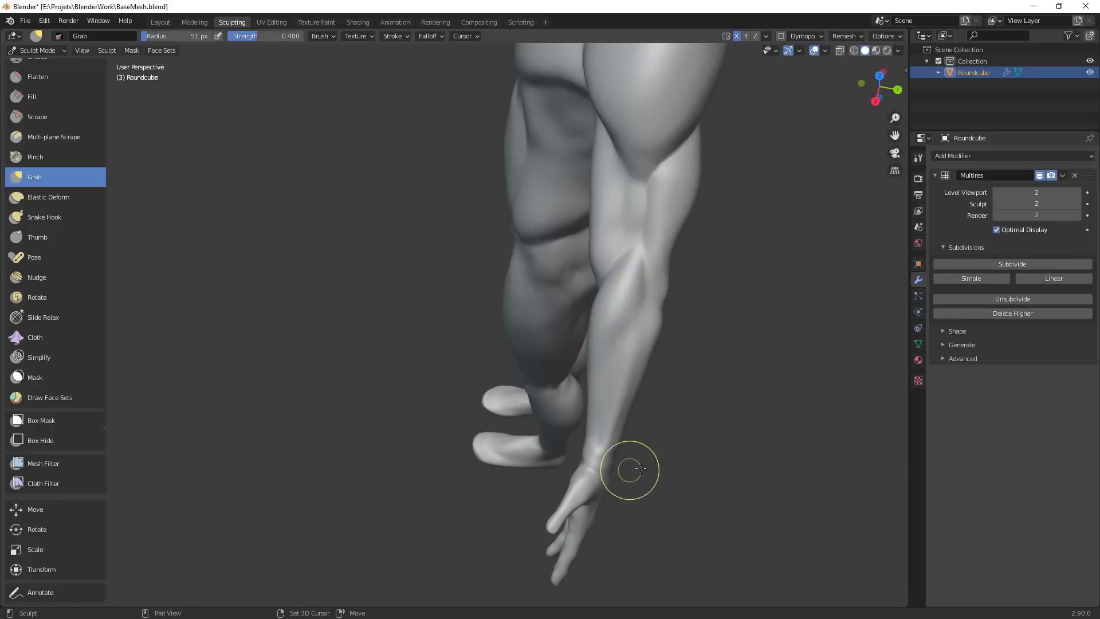
Examine the overall proportions of the figure and the shape of the lower legs from several angles
ctrl+alt+drag(699, 342, 614, 460)
shift+middle_drag(611, 449, 652, 417)
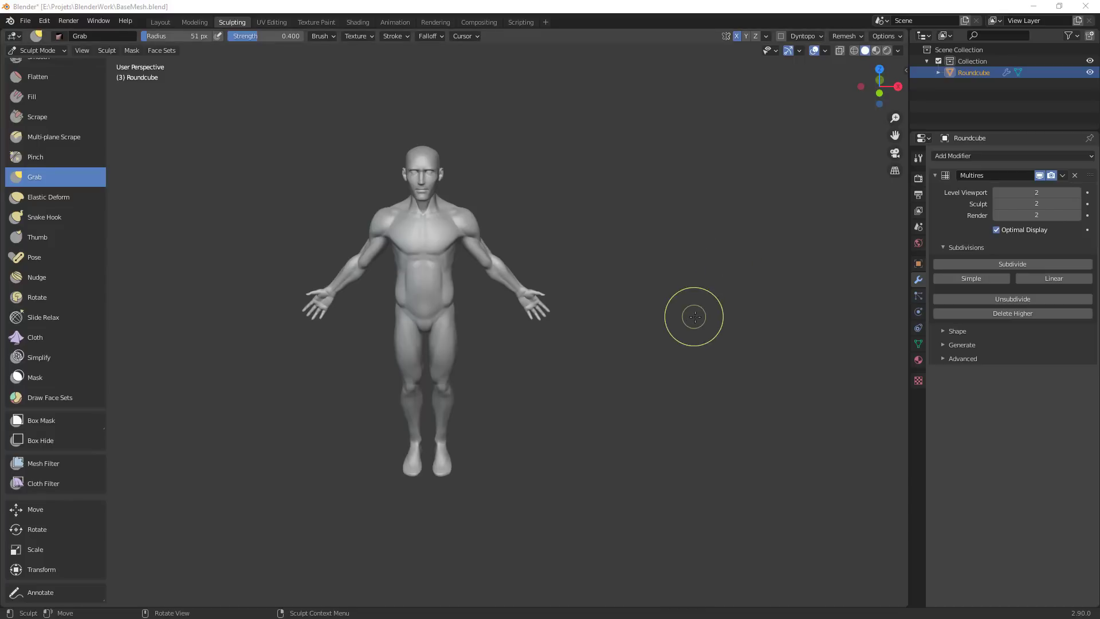
middle_drag(518, 185, 543, 189)
shift+middle_drag(544, 189, 629, 380)
scroll(704, 408, up, 8)
alt+shift+drag(712, 424, 578, 504)
alt+shift+drag(578, 504, 617, 340)
middle_drag(573, 332, 663, 476)
scroll(607, 397, up, 4)
mouse_move(607, 396)
middle_down()
mouse_move(709, 363)
mouse_move(614, 452)
mouse_move(645, 406)
mouse_move(756, 309)
middle_up()
scroll(716, 309, up, 2)
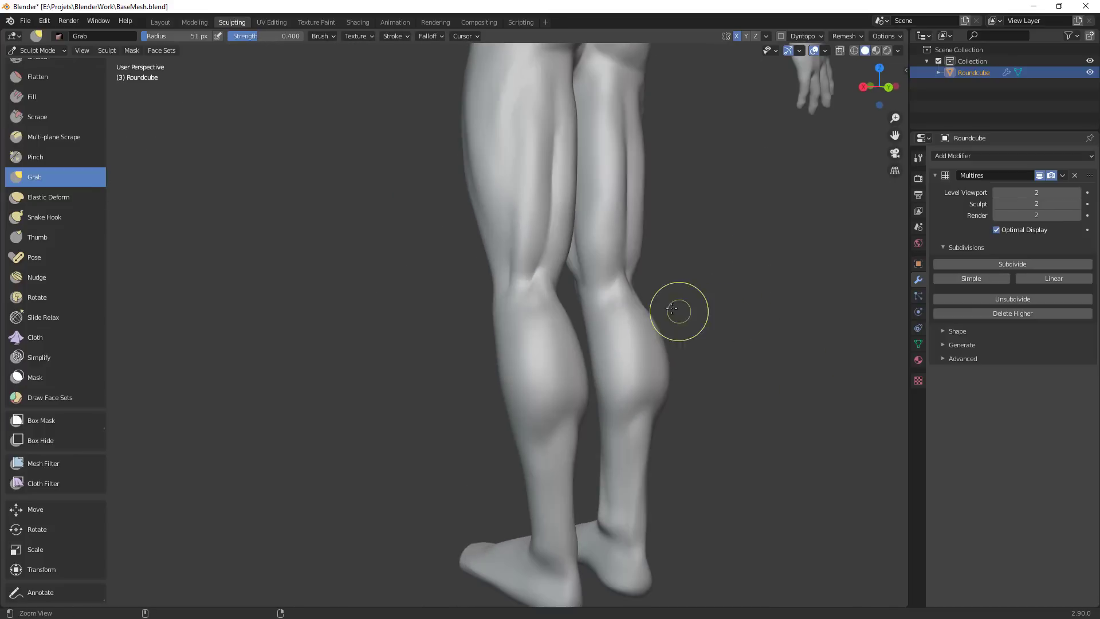
Refine the outer knee and calf contours from behind with the Grab brush at radii of 115 and 86 px
key(f)
click(546, 368)
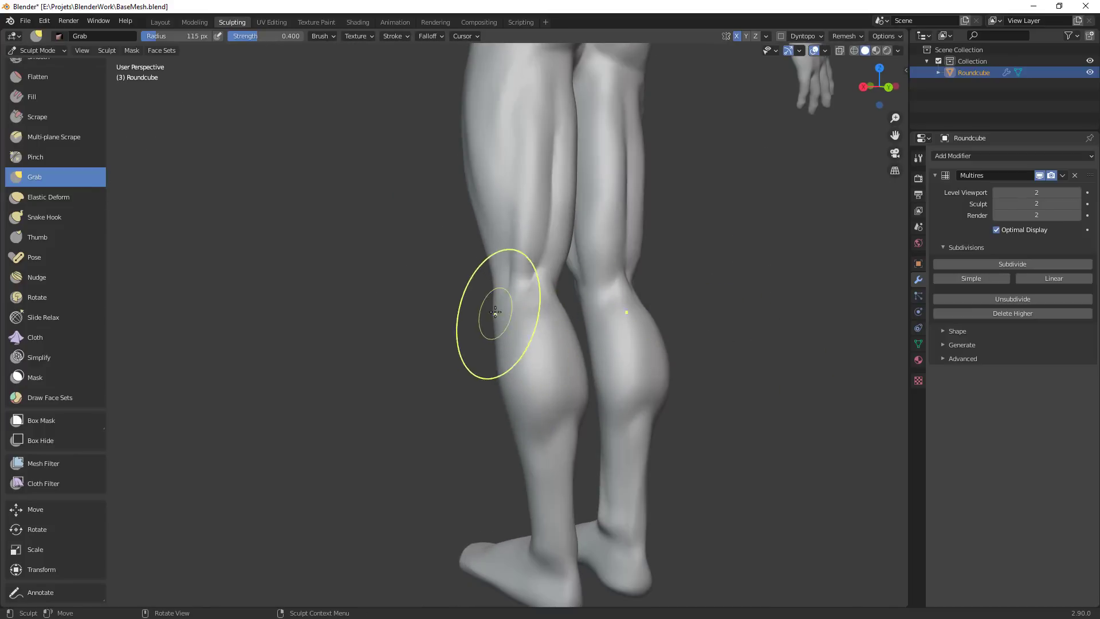
middle_drag(682, 415, 601, 418)
key(f)
click(516, 430)
key(f)
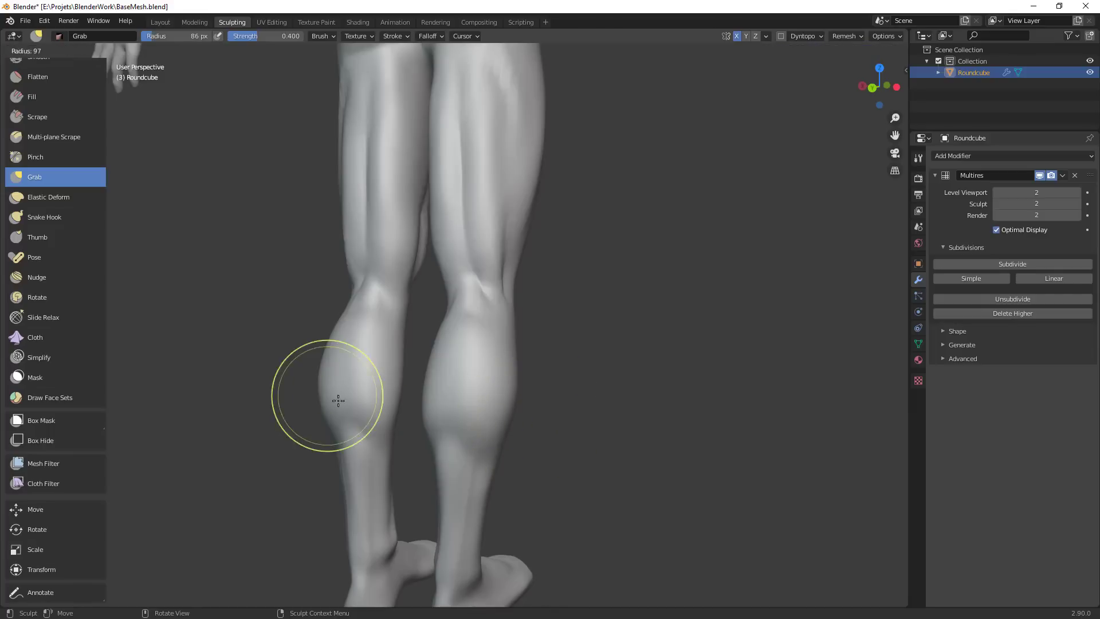
click(336, 398)
drag(333, 402, 341, 396)
mouse_move(343, 329)
ctrl+middle_down()
mouse_move(366, 401)
mouse_move(393, 299)
ctrl+middle_up()
drag(393, 300, 391, 300)
Adjust the thigh and outer knee contours with the Grab brush at radii of 135 and 104 px
alt+drag(396, 210, 461, 198)
key(f)
click(471, 175)
alt+drag(415, 255, 635, 246)
alt+shift+drag(489, 203, 626, 264)
alt+drag(474, 290, 494, 288)
key(f)
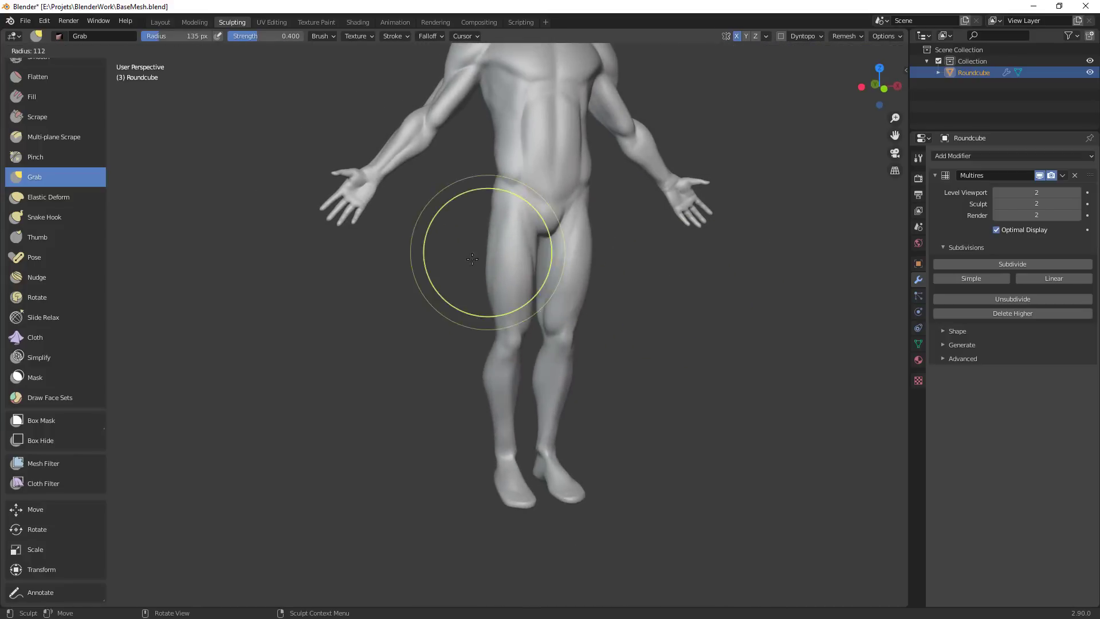
click(489, 247)
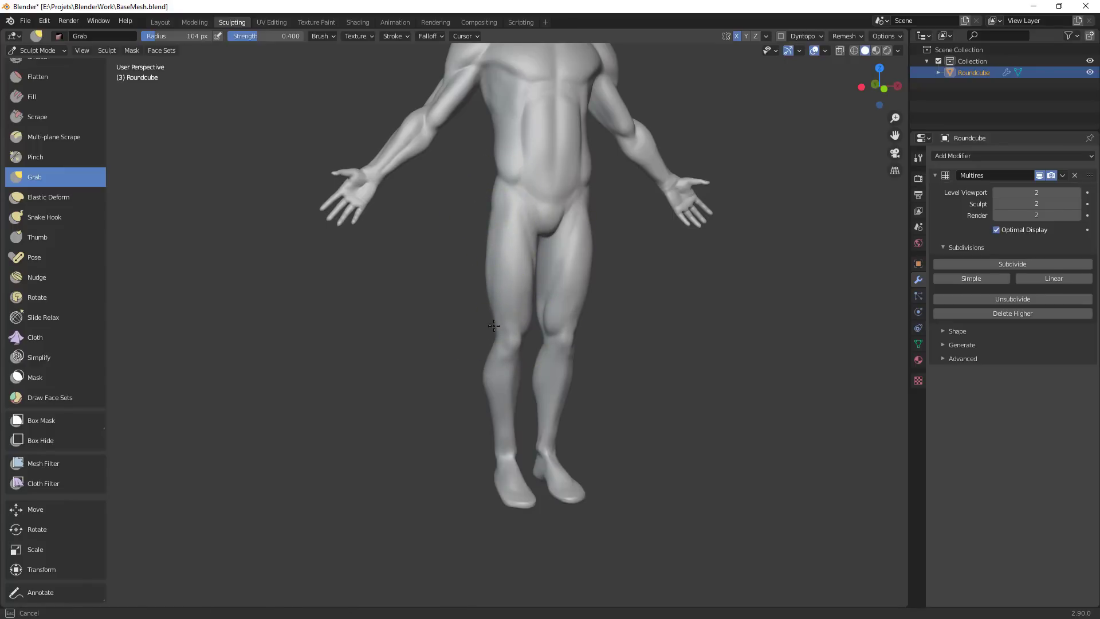
alt+drag(493, 325, 578, 327)
Select the Crease brush and set its radius to 43 px for the eye area
alt+shift+drag(710, 246, 642, 379)
ctrl+alt+drag(642, 379, 620, 477)
alt+shift+drag(625, 146, 620, 317)
mouse_move(620, 317)
ctrl+alt+mouse_down()
mouse_move(618, 234)
mouse_move(687, 240)
ctrl+alt+mouse_up()
alt+shift+drag(602, 367, 621, 324)
ctrl+alt+drag(622, 324, 639, 214)
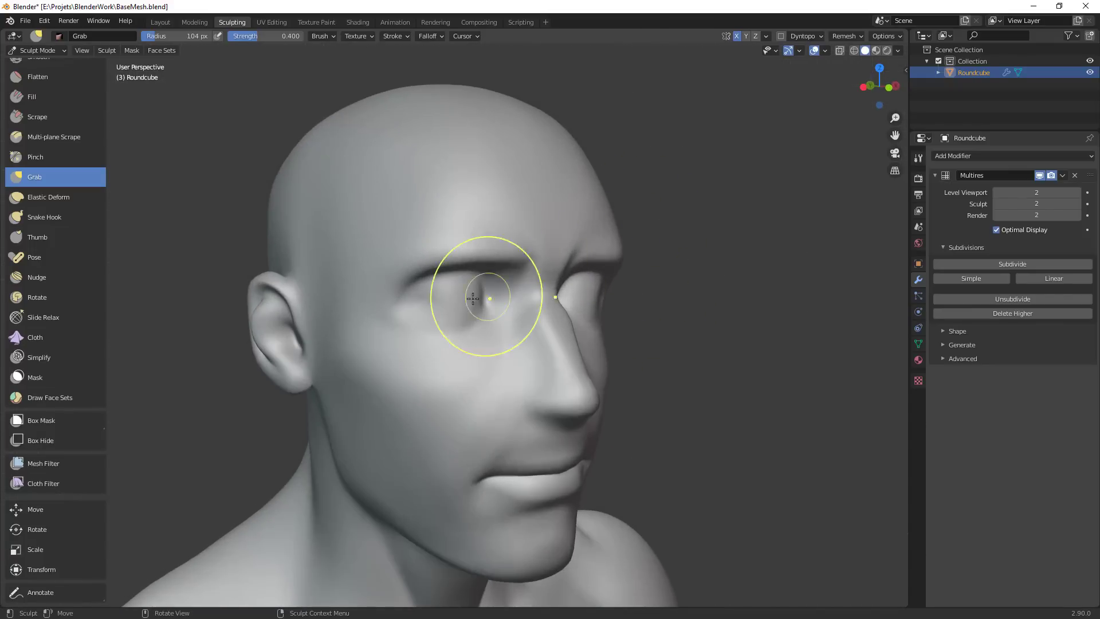
key(shift+c)
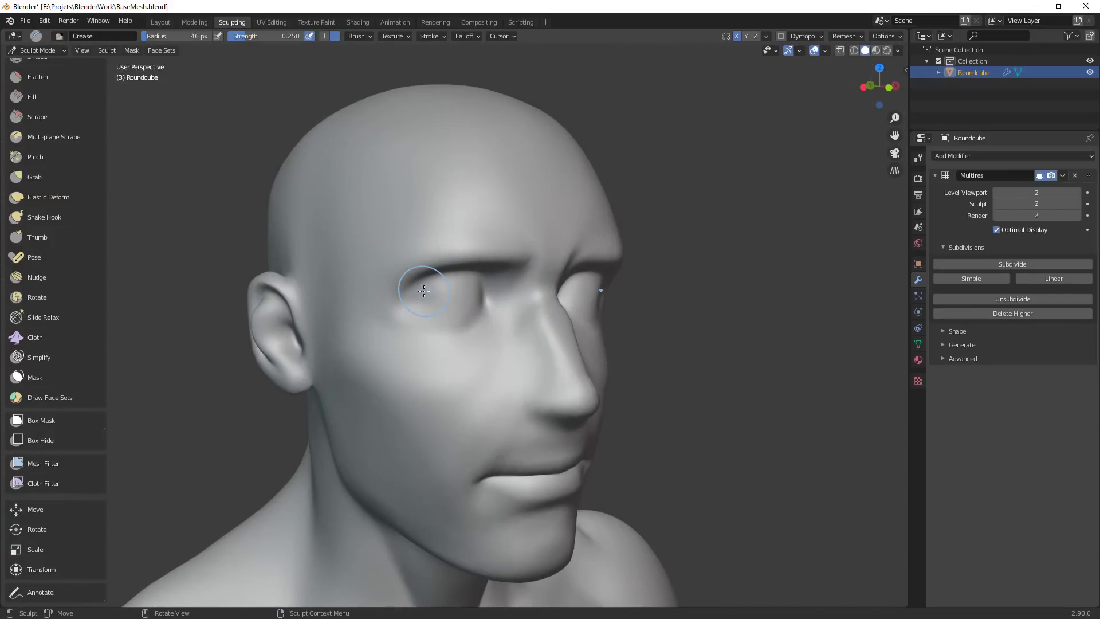
key(f)
click(423, 286)
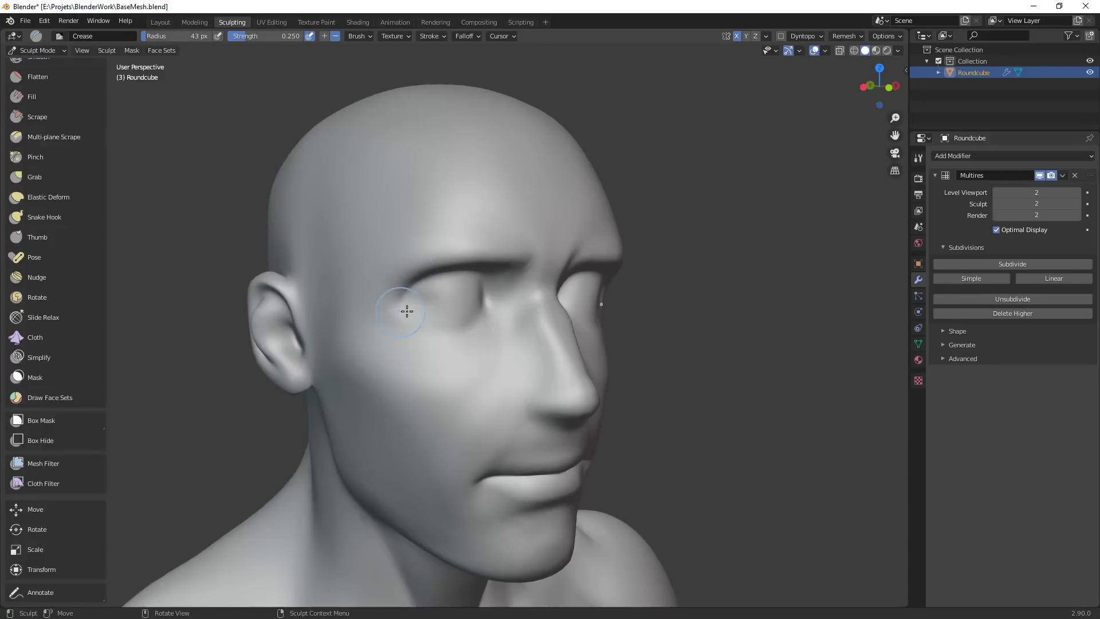
Examine the eye sockets and face up close from the front and at three-quarter angles
alt+shift+drag(577, 299, 618, 280)
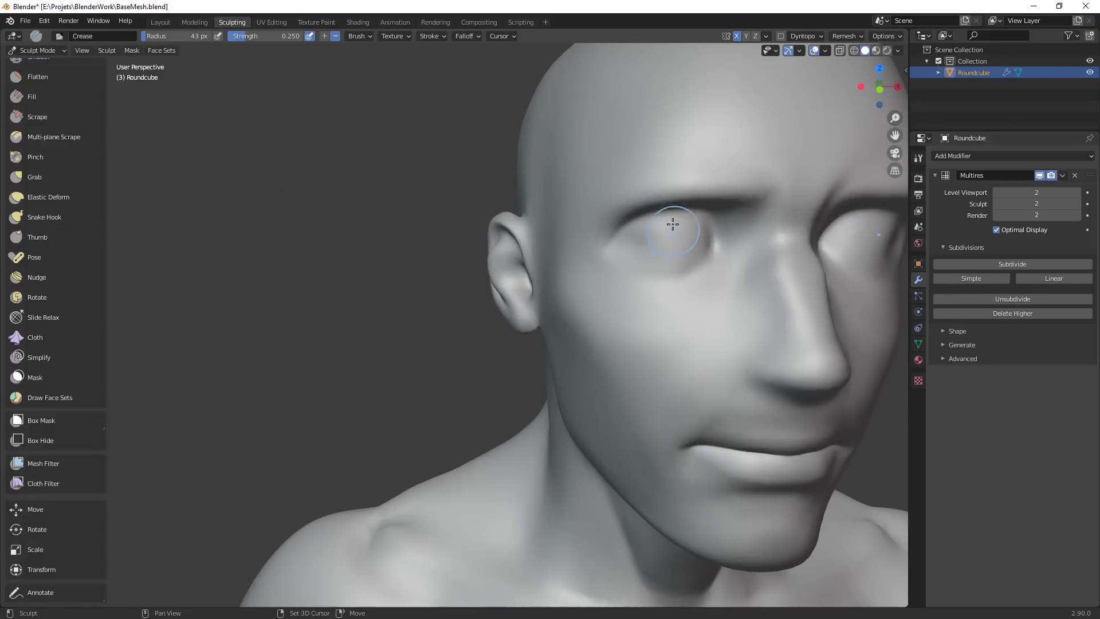
key(KP_Decimal)
ctrl+alt+drag(705, 239, 492, 488)
middle_drag(496, 442, 505, 387)
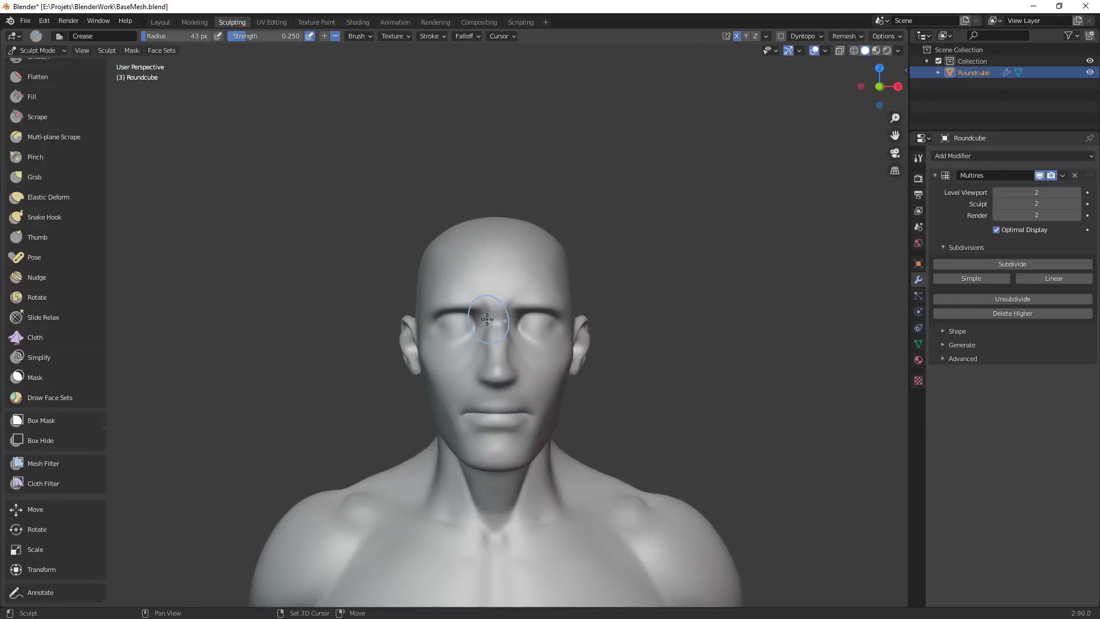
key(shift+b)
drag(400, 218, 603, 473)
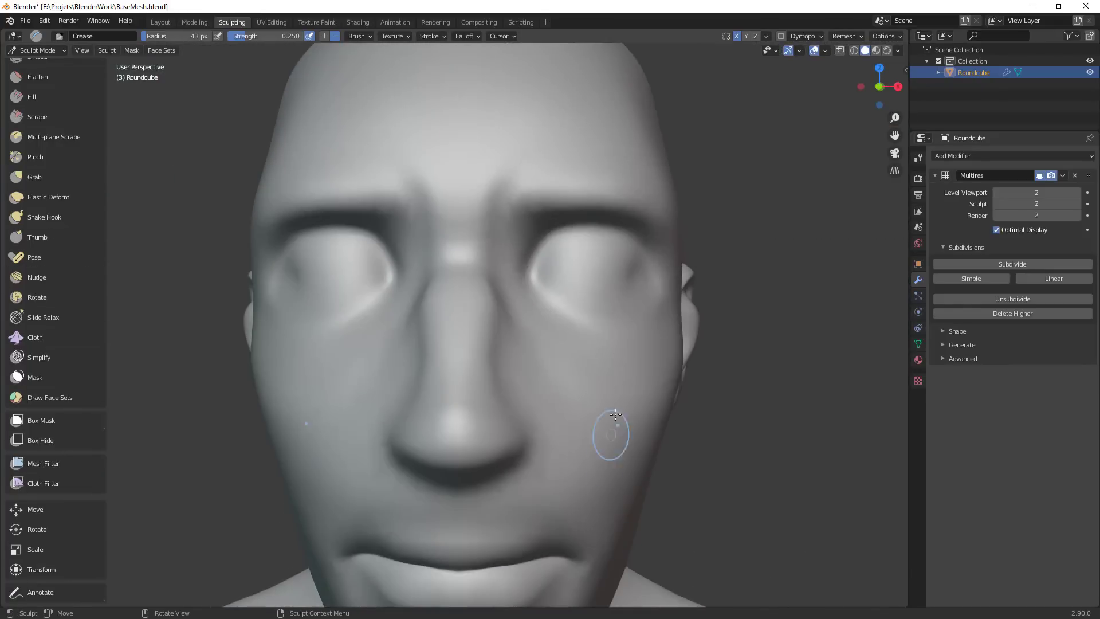
ctrl+middle_drag(615, 414, 681, 335)
middle_drag(745, 324, 703, 326)
shift+middle_drag(703, 326, 655, 305)
Carve the eyelid line across the eyes with the Crease brush at a radius of 31 px
key(f)
click(528, 223)
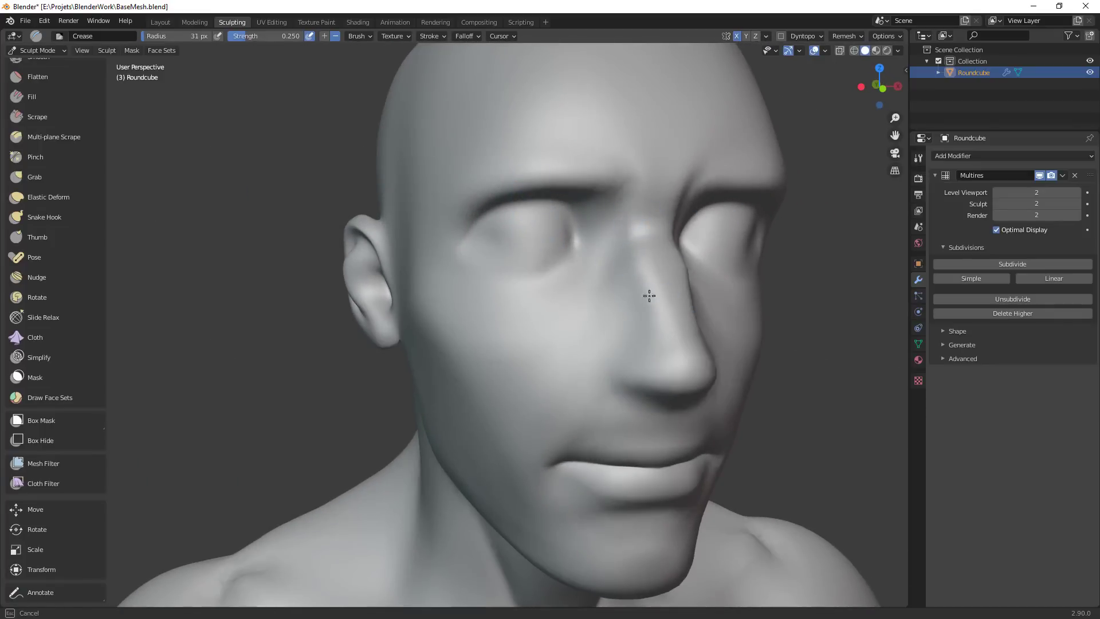
alt+shift+drag(666, 298, 592, 249)
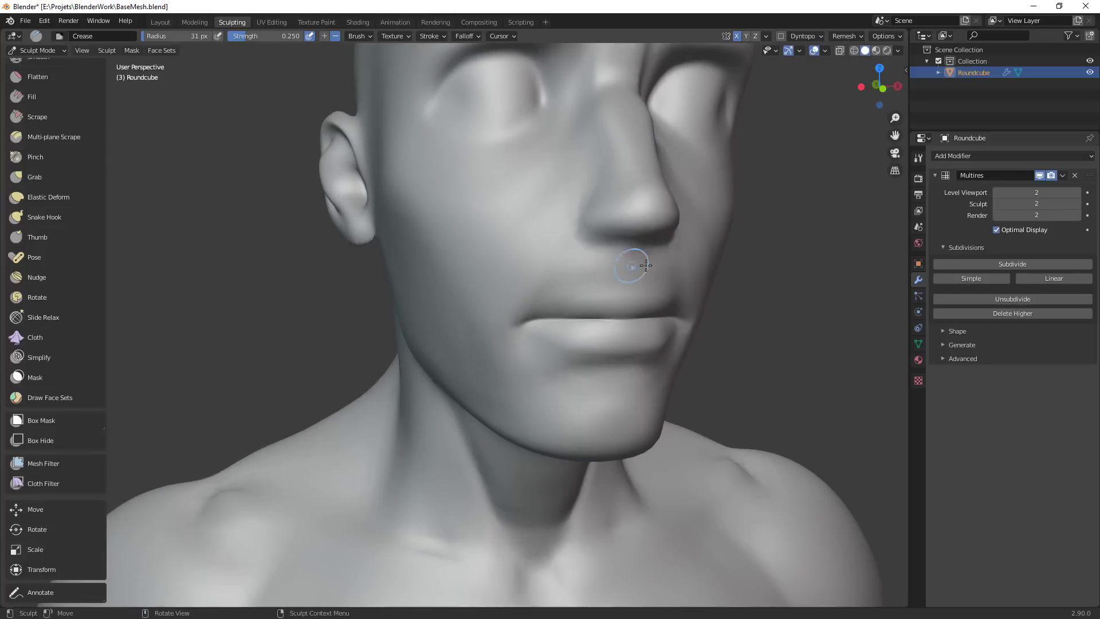
ctrl+middle_drag(645, 266, 491, 282)
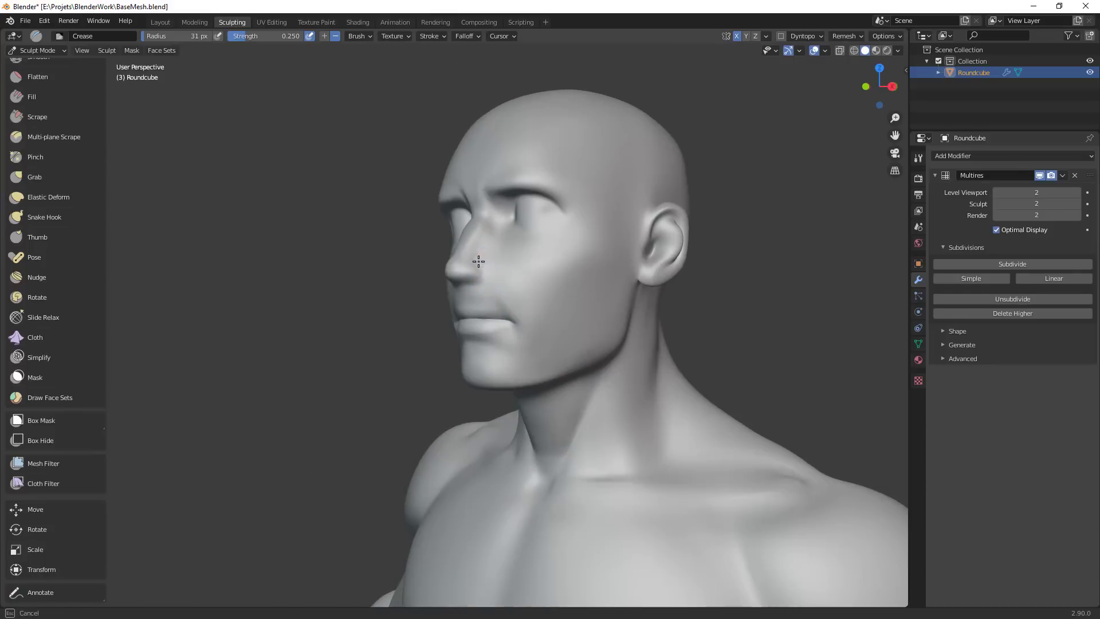
ctrl+alt+drag(527, 320, 601, 338)
ctrl+alt+drag(602, 338, 613, 273)
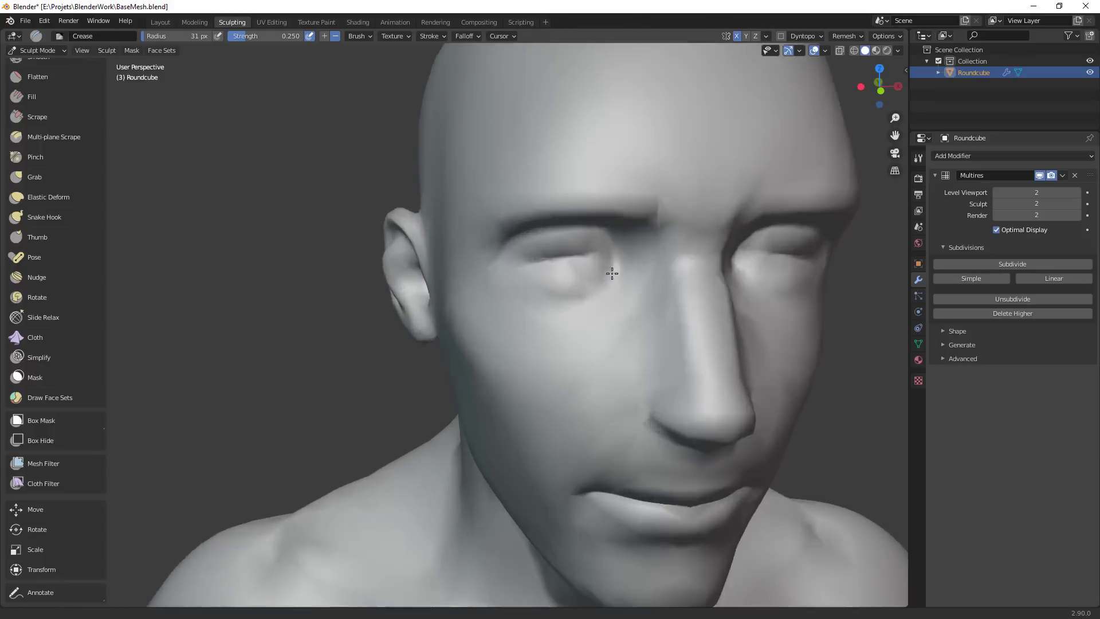
scroll(614, 273, up, 5)
drag(627, 198, 710, 202)
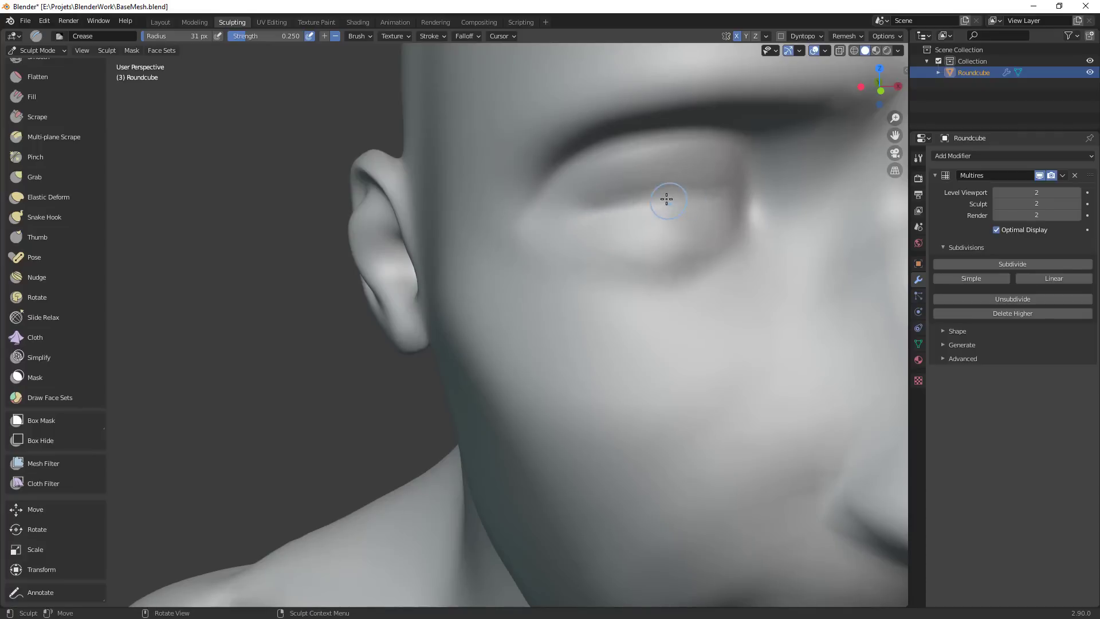
Open the eyelid shape and define the lower lid with the Grab brush at radii of 68 and 62 px
key(g)
drag(638, 225, 610, 240)
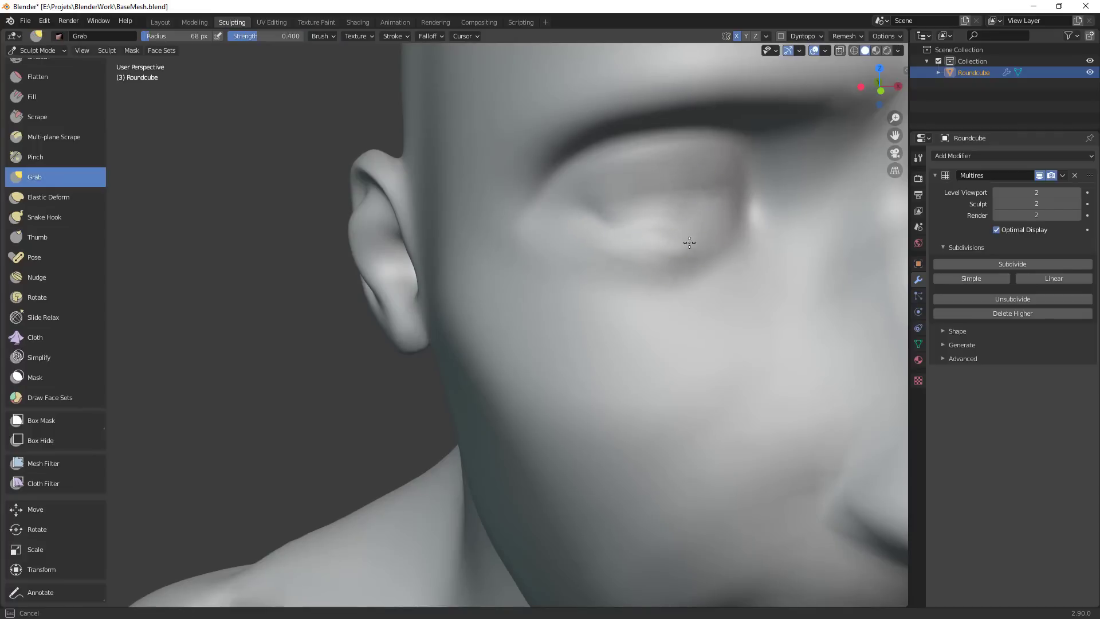
mouse_move(640, 201)
mouse_down()
mouse_move(688, 178)
mouse_move(716, 185)
mouse_up()
mouse_move(731, 235)
ctrl+middle_down()
mouse_move(619, 403)
mouse_move(621, 353)
mouse_move(601, 324)
ctrl+middle_up()
key(f)
click(587, 254)
mouse_move(587, 254)
mouse_down()
mouse_move(559, 285)
mouse_move(575, 283)
mouse_up()
middle_drag(575, 282, 598, 328)
drag(542, 292, 528, 285)
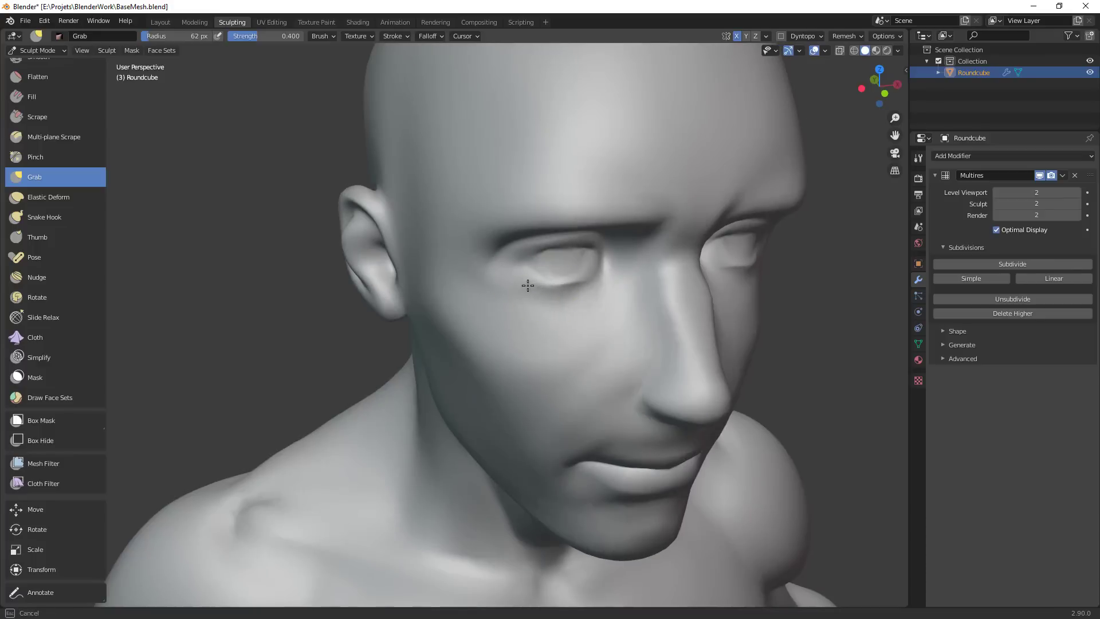
Pull the eye surface back behind the lids in side view with the Grab brush at a radius of 81 px
mouse_move(565, 269)
middle_down()
mouse_move(630, 275)
mouse_move(575, 204)
middle_up()
key(f)
click(584, 199)
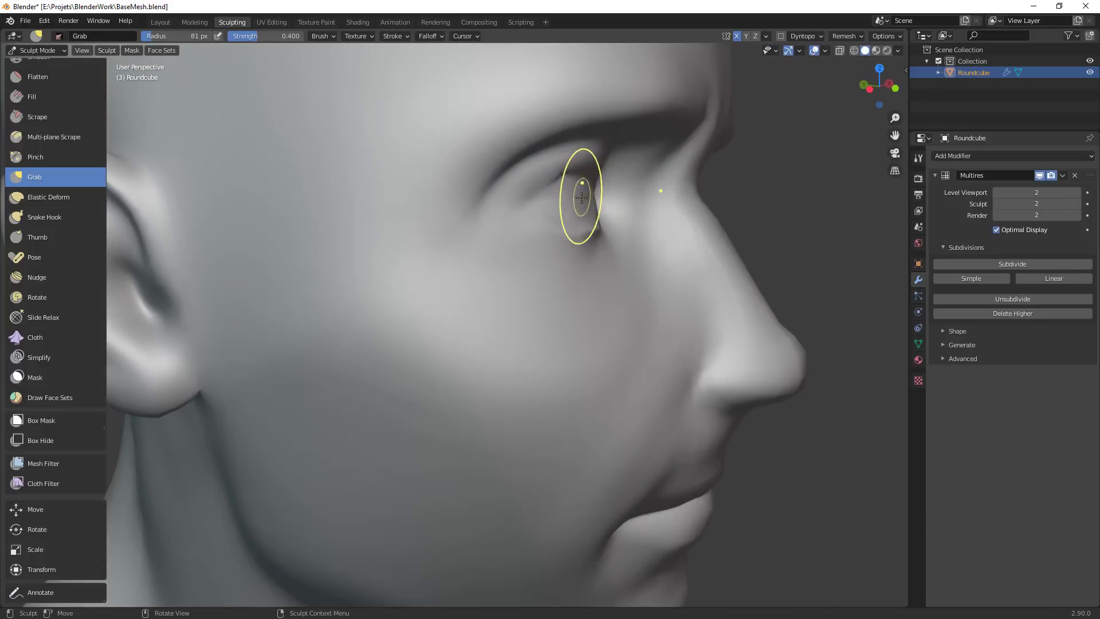
drag(580, 196, 545, 199)
drag(557, 199, 509, 209)
mouse_move(538, 206)
mouse_down()
mouse_move(509, 212)
mouse_move(564, 200)
mouse_up()
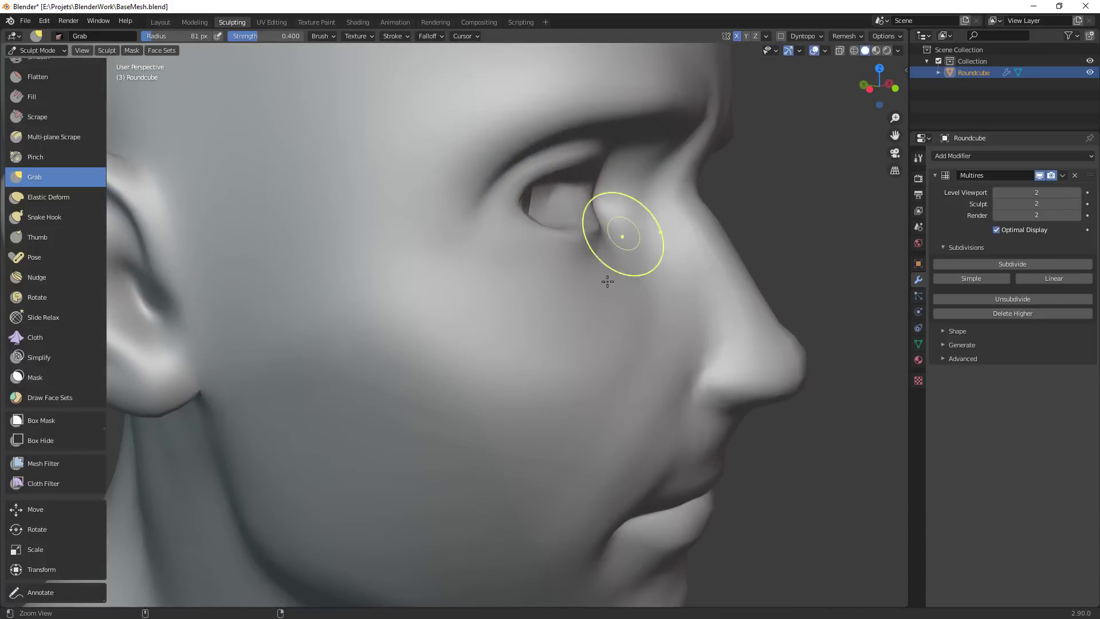
Refine the curve of the eyelids from above and from the side with the Grab brush at a radius of 60 px
ctrl+middle_drag(607, 281, 596, 355)
mouse_move(596, 355)
middle_down()
mouse_move(516, 361)
mouse_move(619, 287)
mouse_move(589, 238)
mouse_move(597, 307)
mouse_move(607, 277)
middle_up()
key(f)
click(563, 233)
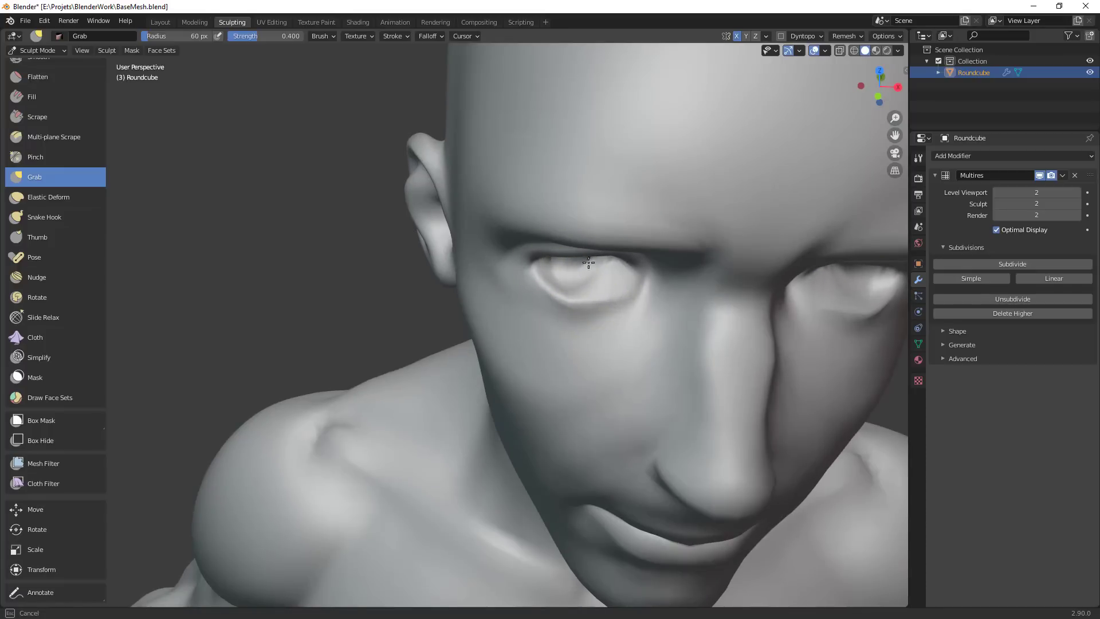
mouse_move(618, 283)
middle_down()
mouse_move(671, 315)
mouse_move(591, 249)
middle_up()
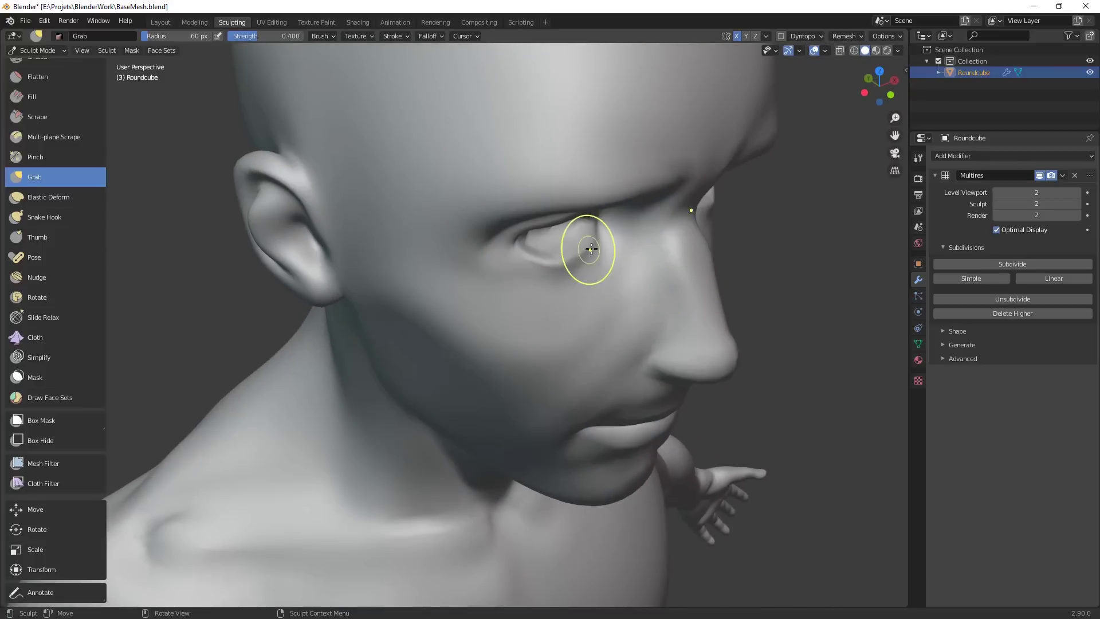
middle_drag(666, 274, 663, 266)
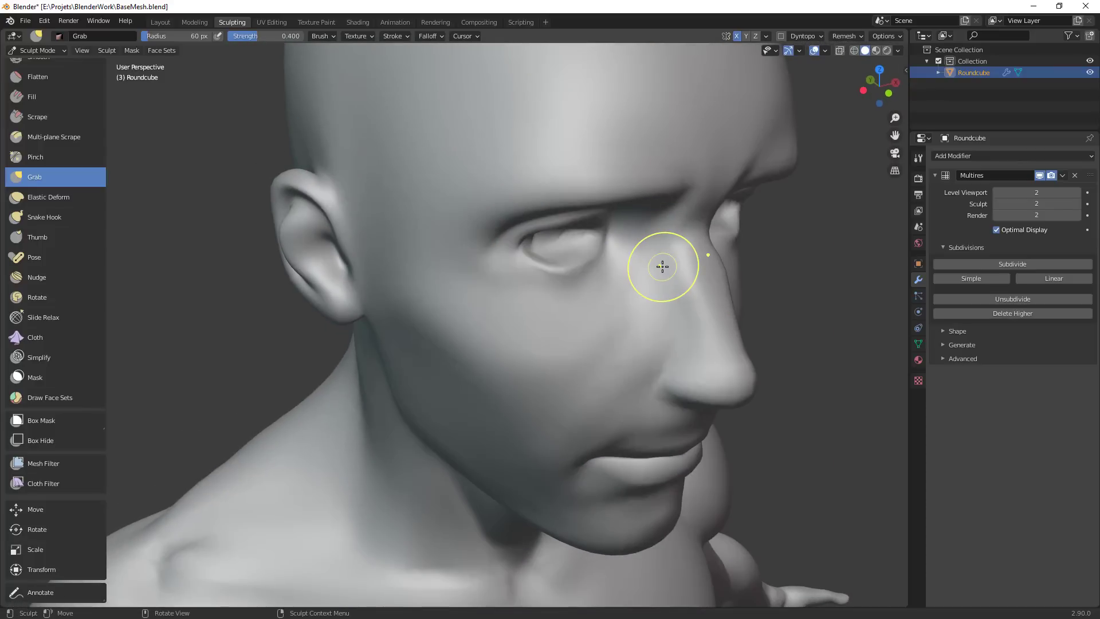
Round the upper eyelid over the eyeball from below with the Grab brush at radii of 123 and 93 px
mouse_move(676, 246)
middle_down()
mouse_move(644, 160)
mouse_move(637, 218)
mouse_move(653, 212)
middle_up()
key(f)
click(672, 216)
key(f)
click(708, 220)
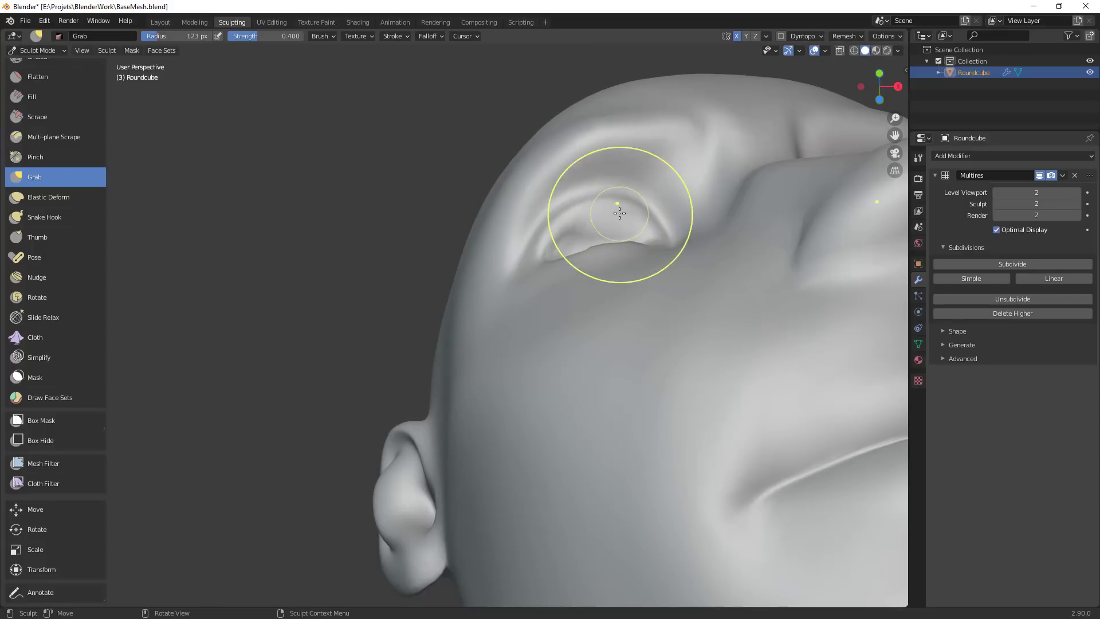
mouse_move(660, 241)
mouse_down()
mouse_move(675, 236)
mouse_move(663, 248)
mouse_up()
key(f)
click(662, 243)
drag(638, 207, 625, 200)
drag(534, 265, 523, 275)
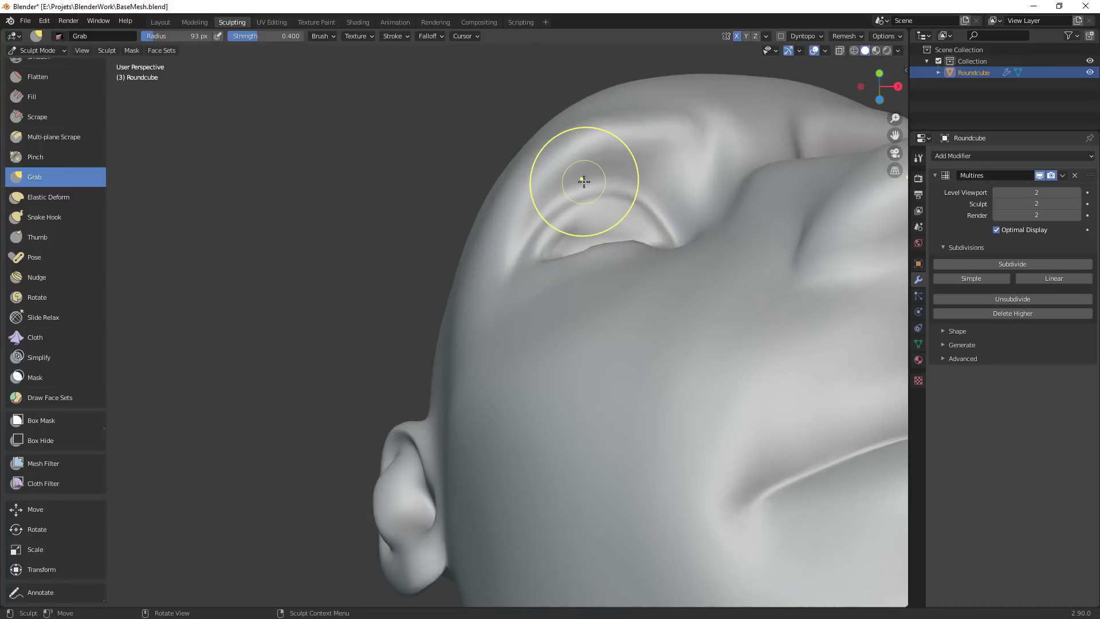
Adjust the lower eyelid rim from below and from above, setting the Grab brush radius to 92 px
key(f)
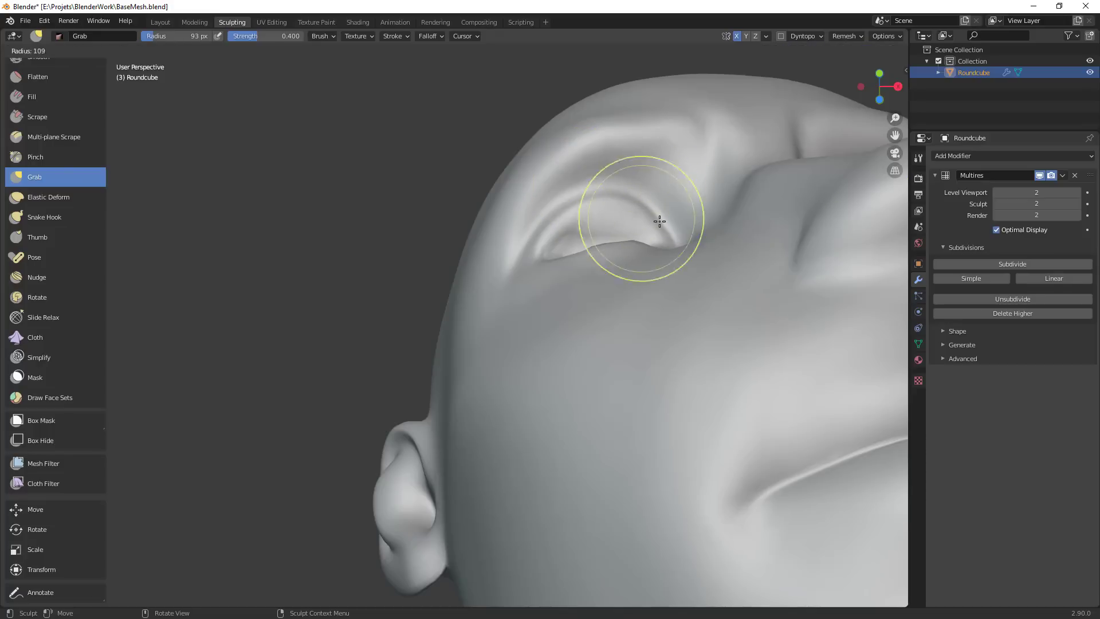
click(658, 222)
key(f)
click(567, 232)
drag(572, 249, 629, 251)
middle_drag(633, 252, 687, 365)
key(f)
click(756, 313)
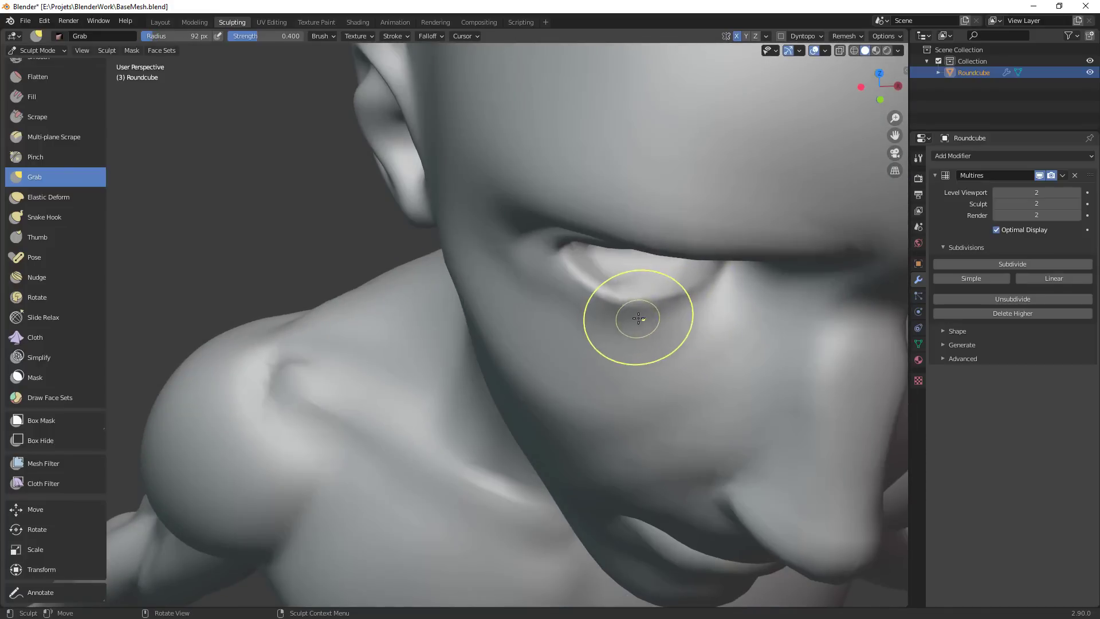
Raise the upper eyelid edge in three-quarter view with the Grab brush at a radius of 71 px
mouse_move(638, 318)
middle_down()
mouse_move(713, 302)
mouse_move(638, 262)
mouse_move(624, 278)
mouse_move(625, 243)
middle_up()
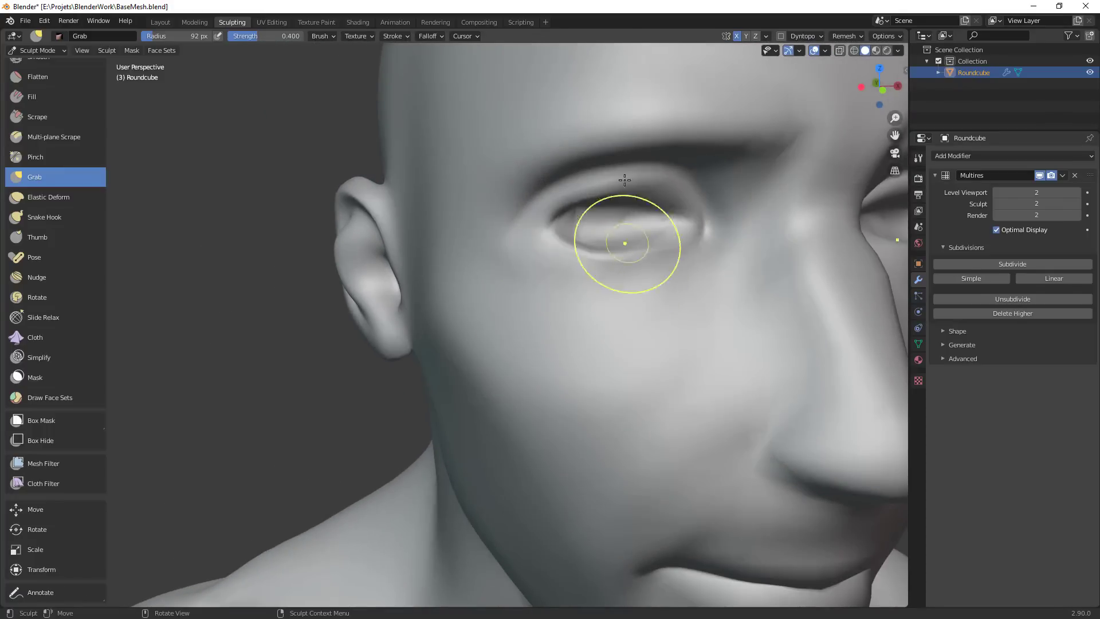
key(f)
click(666, 207)
mouse_move(635, 207)
mouse_down()
mouse_move(636, 195)
mouse_move(610, 195)
mouse_up()
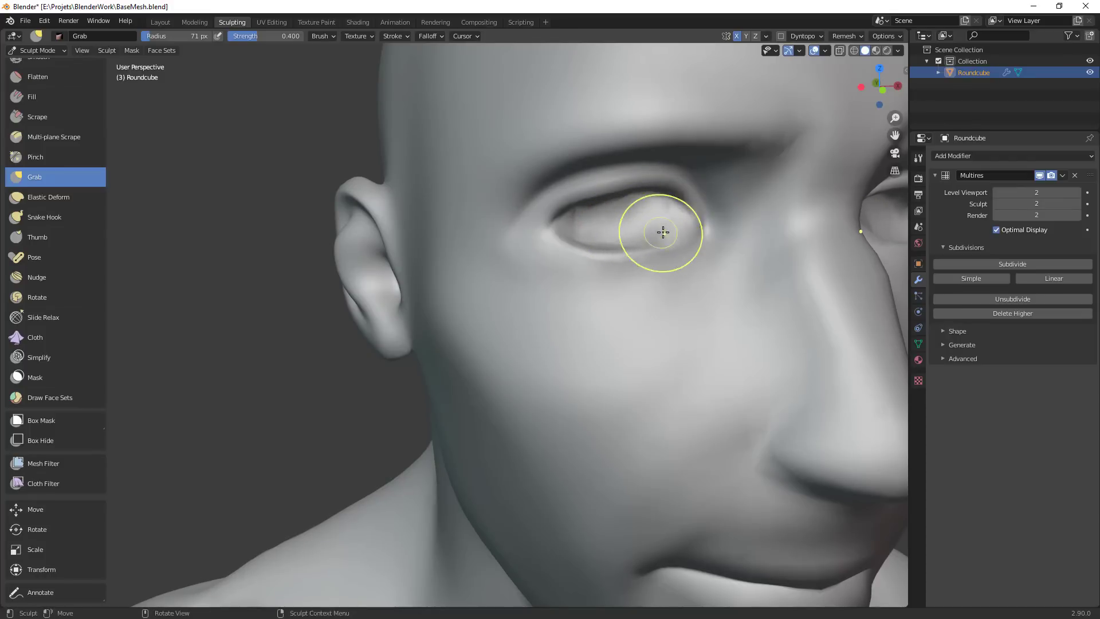
Shape the inner corner of the eyes in front view with the Grab brush at radii of 90 and 65 px
ctrl+middle_drag(676, 309, 674, 366)
mouse_move(674, 366)
middle_down()
mouse_move(604, 366)
mouse_move(630, 252)
middle_up()
key(f)
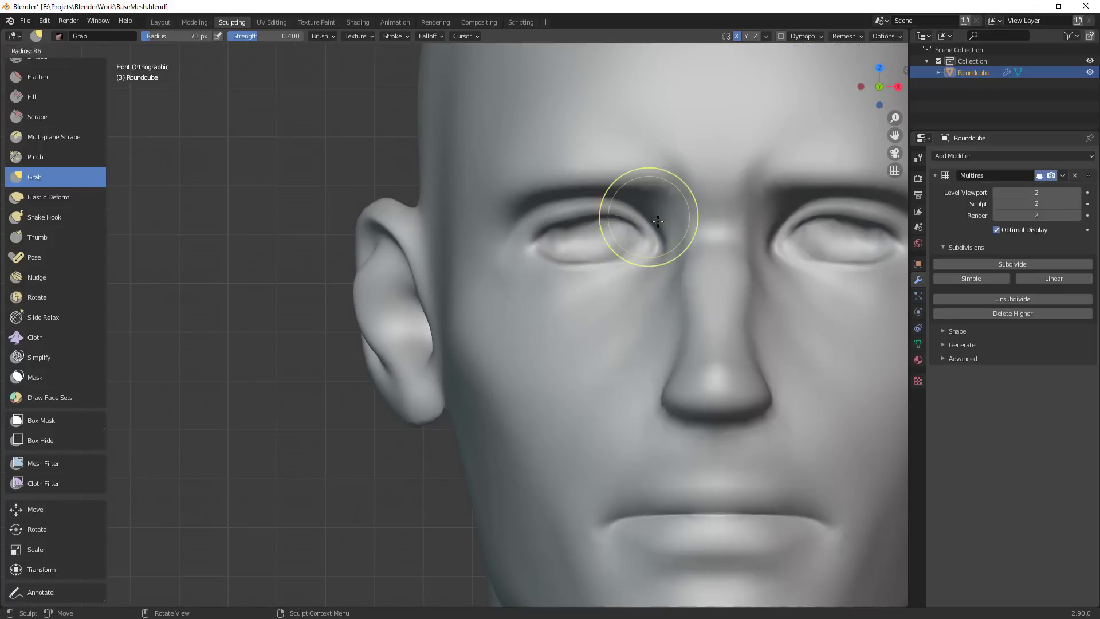
click(700, 216)
mouse_move(647, 220)
mouse_down()
mouse_move(636, 222)
mouse_move(651, 244)
mouse_up()
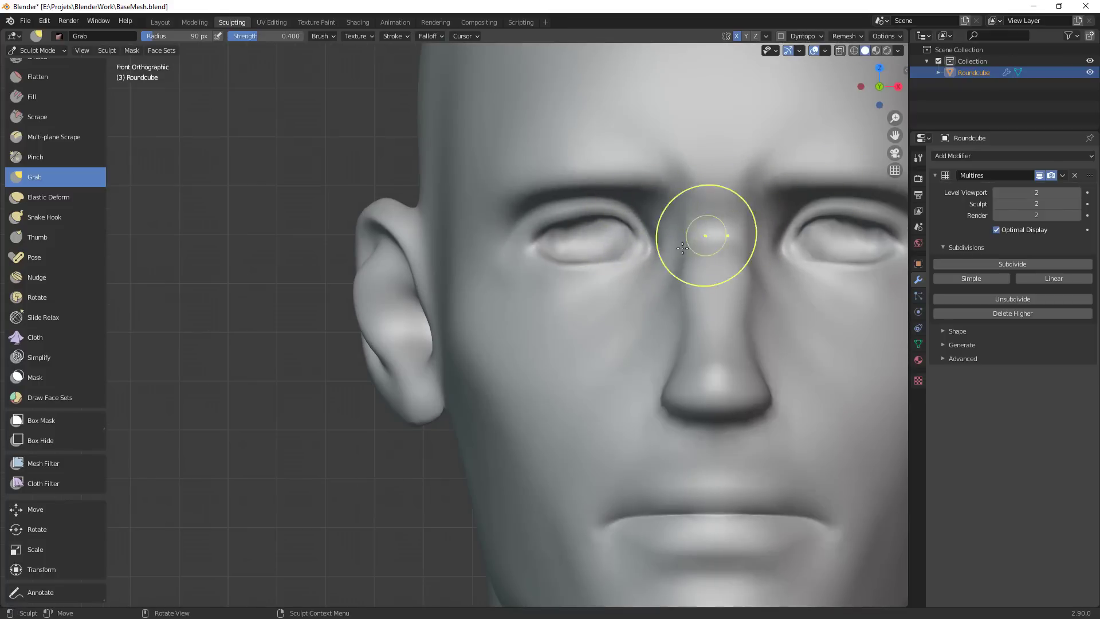
key(f)
click(630, 250)
mouse_move(645, 251)
mouse_down()
mouse_move(657, 255)
mouse_move(645, 258)
mouse_move(654, 238)
mouse_move(635, 224)
mouse_move(568, 216)
mouse_up()
Reshape the lower eyelid and outer eye corner in front view with the Grab brush at a radius of 79 px
key(f)
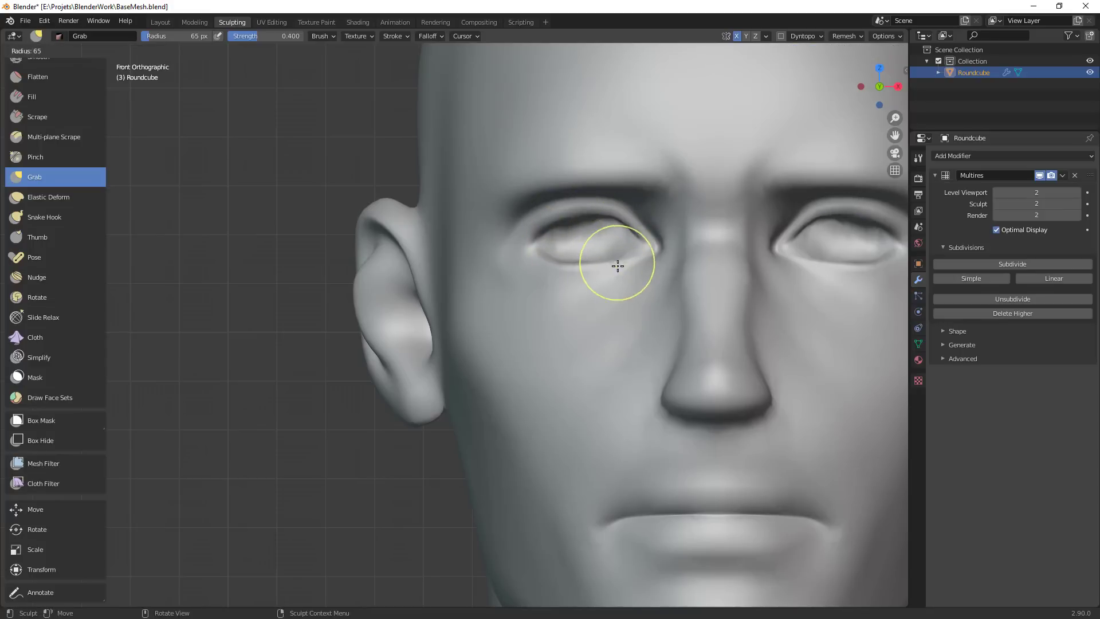
click(626, 268)
mouse_move(596, 266)
mouse_down()
mouse_move(567, 285)
mouse_move(620, 265)
mouse_up()
drag(531, 256, 527, 252)
drag(523, 245, 516, 243)
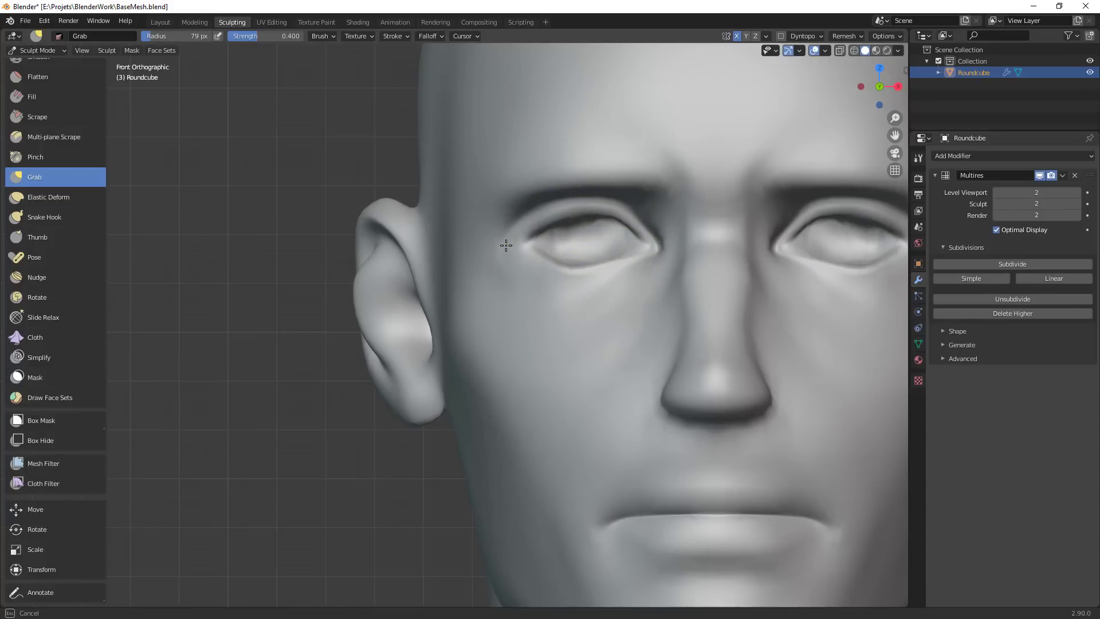
Adjust the outer part of the eyelids from below with the 79 px Grab brush
scroll(676, 294, down, 5)
mouse_move(614, 339)
middle_down()
mouse_move(643, 327)
mouse_move(550, 252)
middle_up()
scroll(590, 275, up, 4)
drag(542, 252, 538, 247)
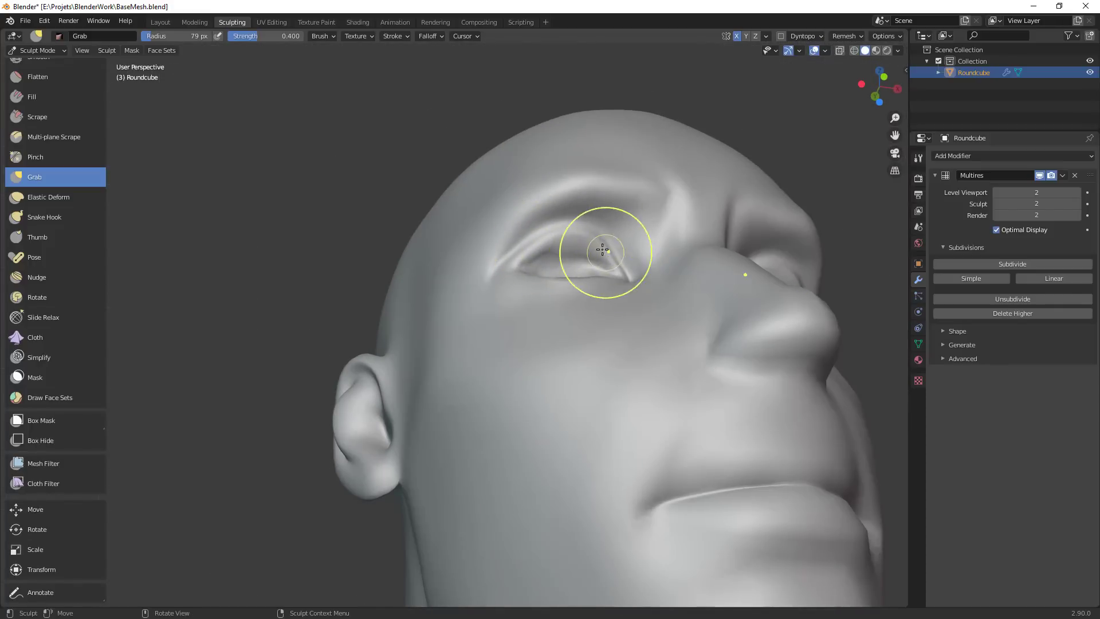
Refine the lower eyelid from a raised side angle with the Grab brush at radii of 59 and 69 px
mouse_move(579, 241)
middle_down()
mouse_move(590, 327)
mouse_move(527, 263)
mouse_move(504, 309)
mouse_move(533, 373)
middle_up()
middle_drag(533, 373, 470, 343)
scroll(559, 324, up, 5)
mouse_move(558, 325)
middle_down()
mouse_move(535, 290)
mouse_move(509, 312)
mouse_move(535, 294)
mouse_move(621, 316)
mouse_move(552, 270)
middle_up()
key(f)
click(562, 277)
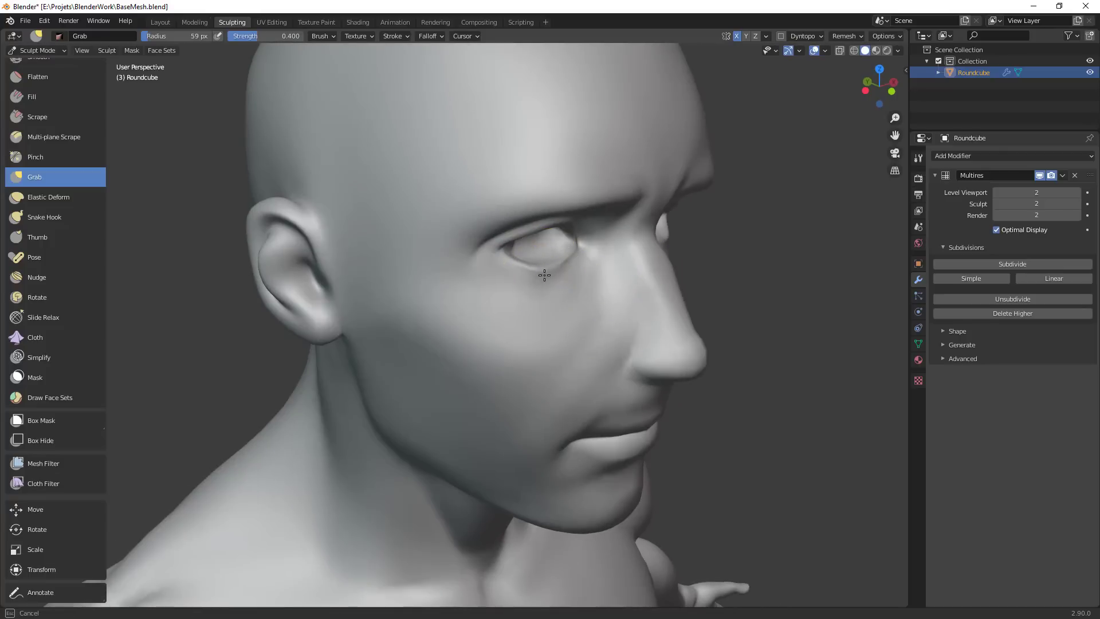
key(f)
click(568, 266)
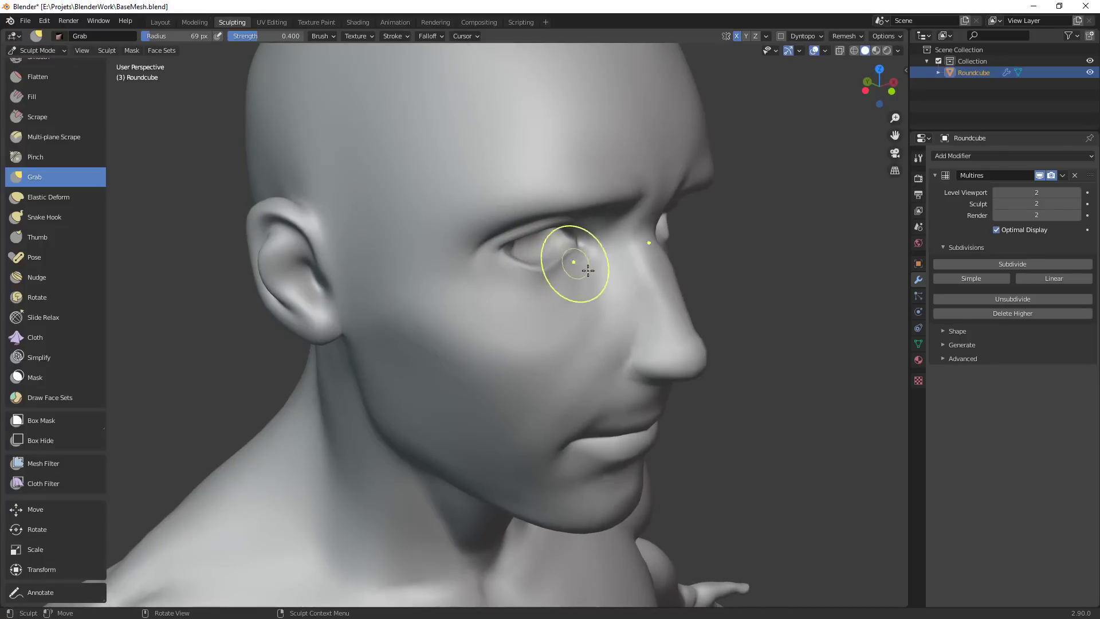
Refine the eyelids near the inner corner with the Grab brush at a radius of 43 px
middle_drag(582, 256, 601, 265)
key(f)
click(600, 270)
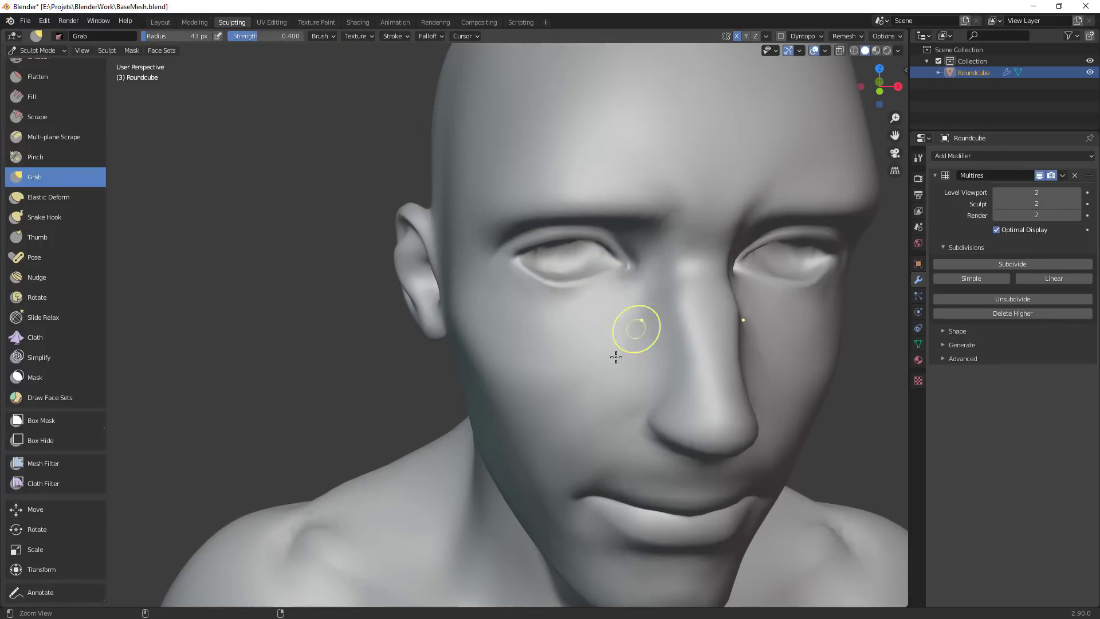
ctrl+middle_drag(616, 355, 502, 524)
mouse_move(515, 470)
middle_down()
mouse_move(572, 445)
mouse_move(519, 449)
middle_up()
scroll(630, 216, up, 4)
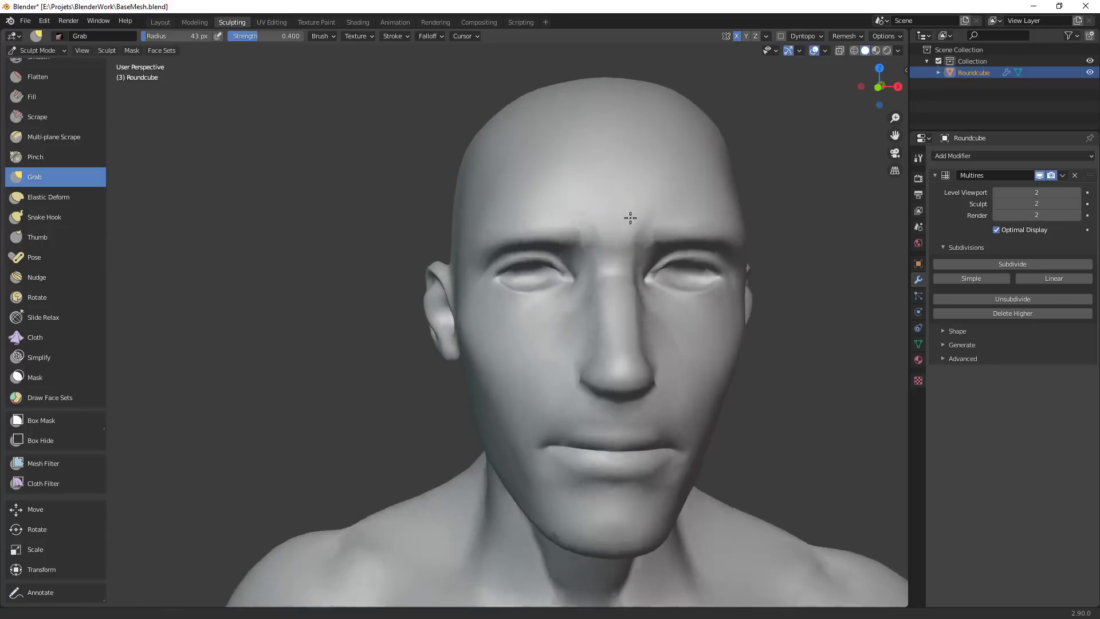
Reshape the inner corners of the eyelids in front view with the Grab brush at radii of 54 and 64 px
key(KP_1)
scroll(655, 195, up, 2)
scroll(662, 241, up, 2)
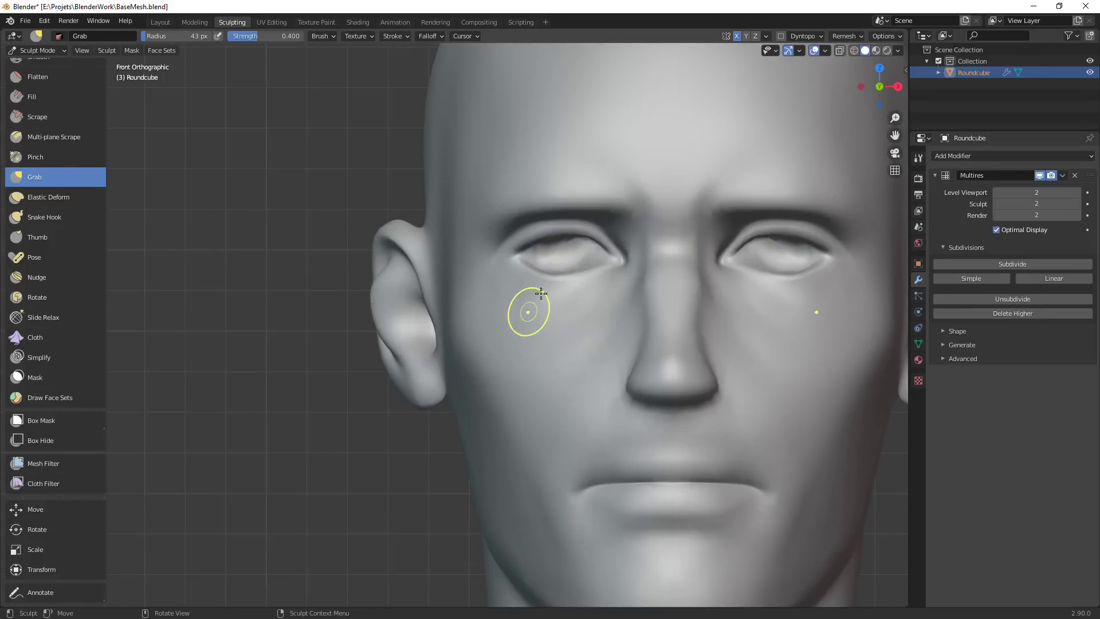
shift+middle_drag(731, 279, 636, 290)
key(f)
click(665, 253)
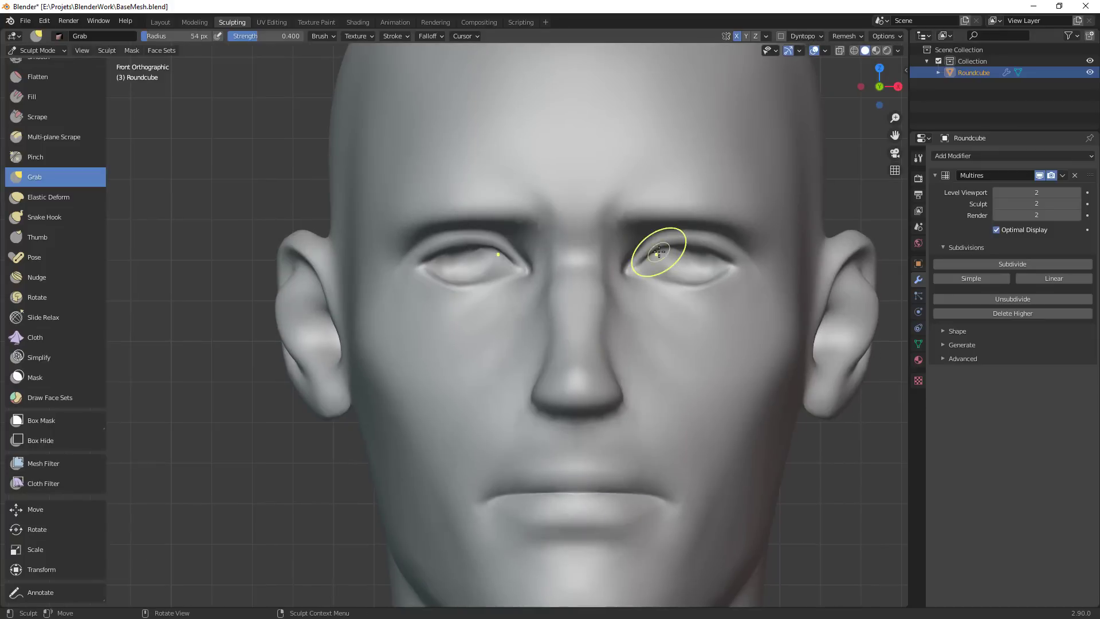
key(f)
click(529, 275)
drag(528, 275, 521, 273)
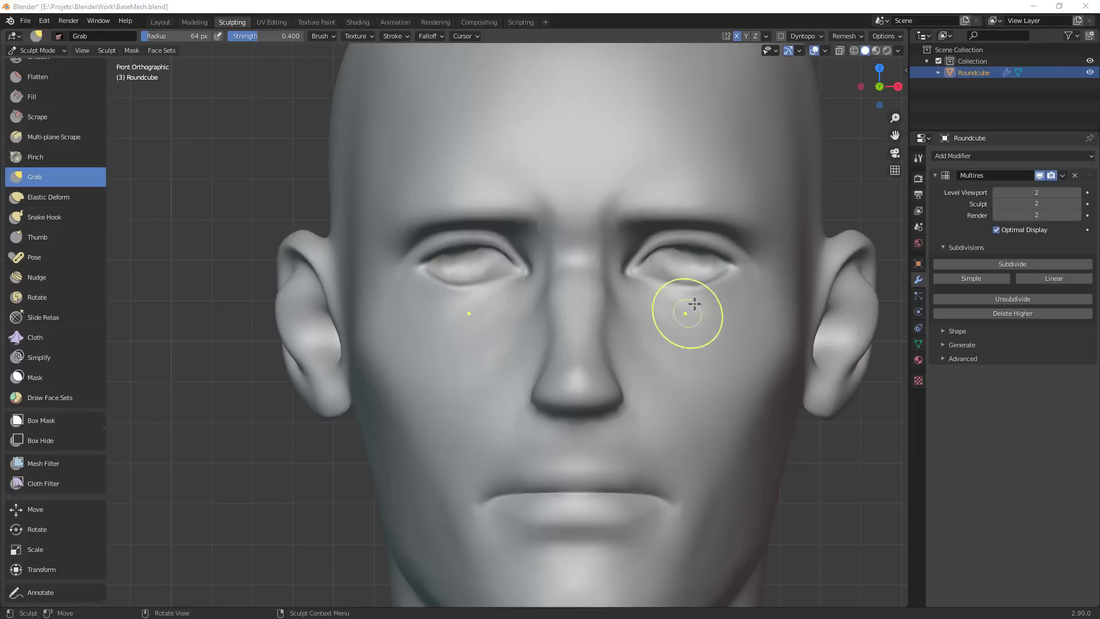
Switch to the UV Editing workspace and sketch an eyeball circle with a smaller iris circle inside it as blue annotations
key(ctrl+space)
shift+middle_drag(759, 250, 627, 258)
mouse_move(742, 283)
shift+middle_down()
mouse_move(539, 295)
mouse_move(619, 287)
shift+middle_up()
key(ctrl+space)
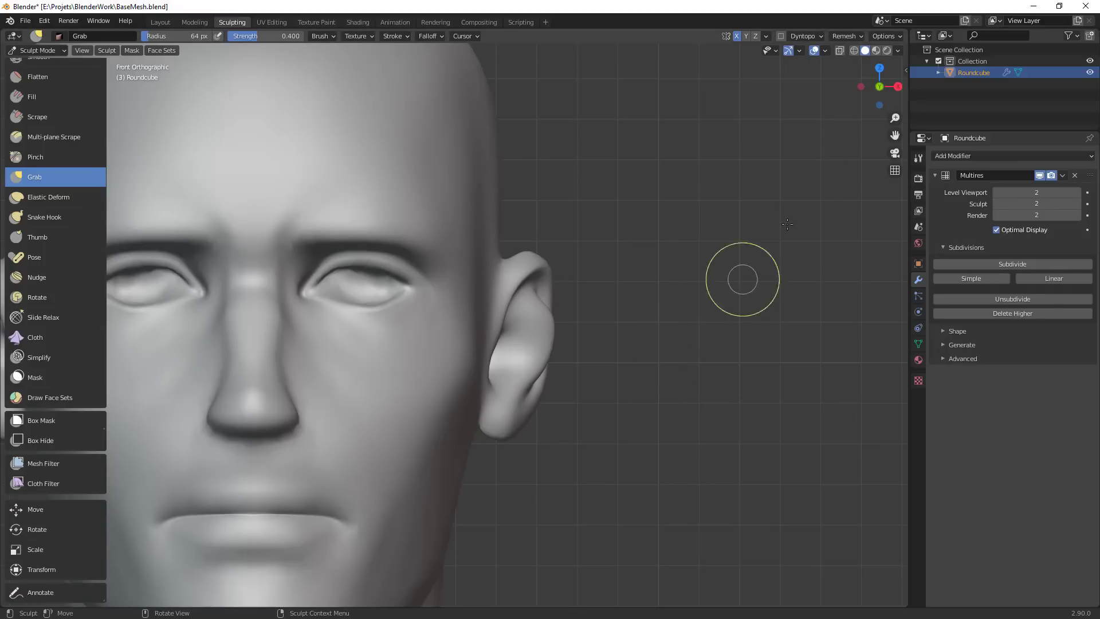
click(273, 22)
alt+drag(370, 305, 458, 277)
mouse_move(290, 332)
ctrl+alt+mouse_down()
mouse_move(325, 277)
mouse_move(276, 313)
mouse_move(311, 257)
mouse_move(297, 344)
mouse_move(203, 290)
ctrl+alt+mouse_up()
key(d)
middle_drag(331, 284, 360, 241)
mouse_move(292, 250)
mouse_down()
mouse_move(295, 232)
mouse_move(284, 263)
mouse_move(296, 244)
mouse_move(306, 260)
mouse_move(273, 277)
mouse_up()
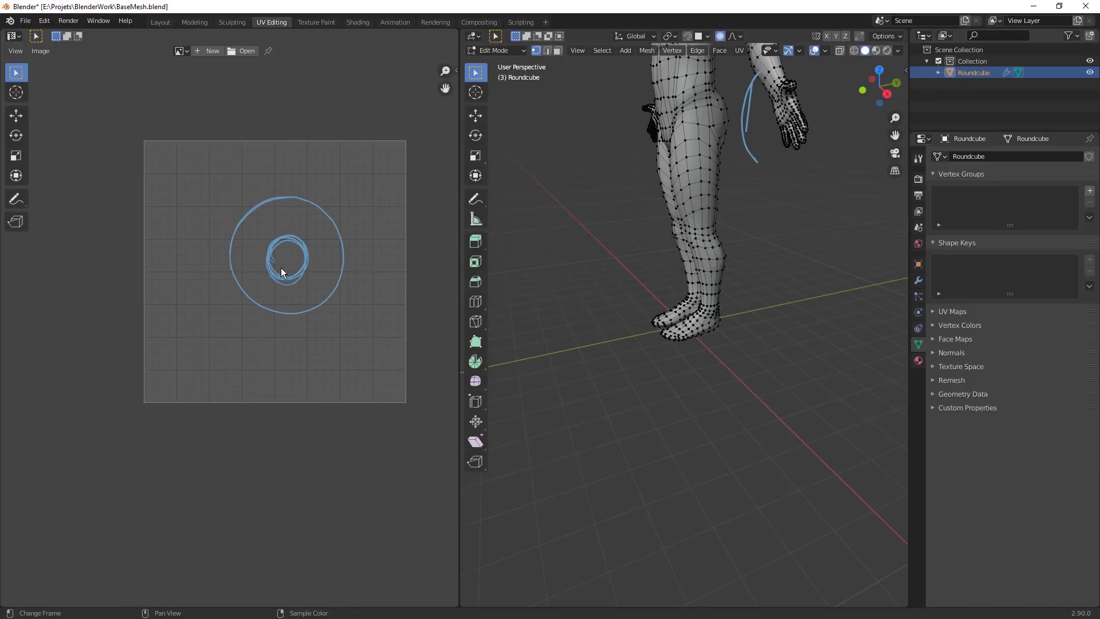
Thicken the outline of the iris circle with further annotation strokes
middle_drag(291, 268, 292, 296)
scroll(291, 297, up, 1)
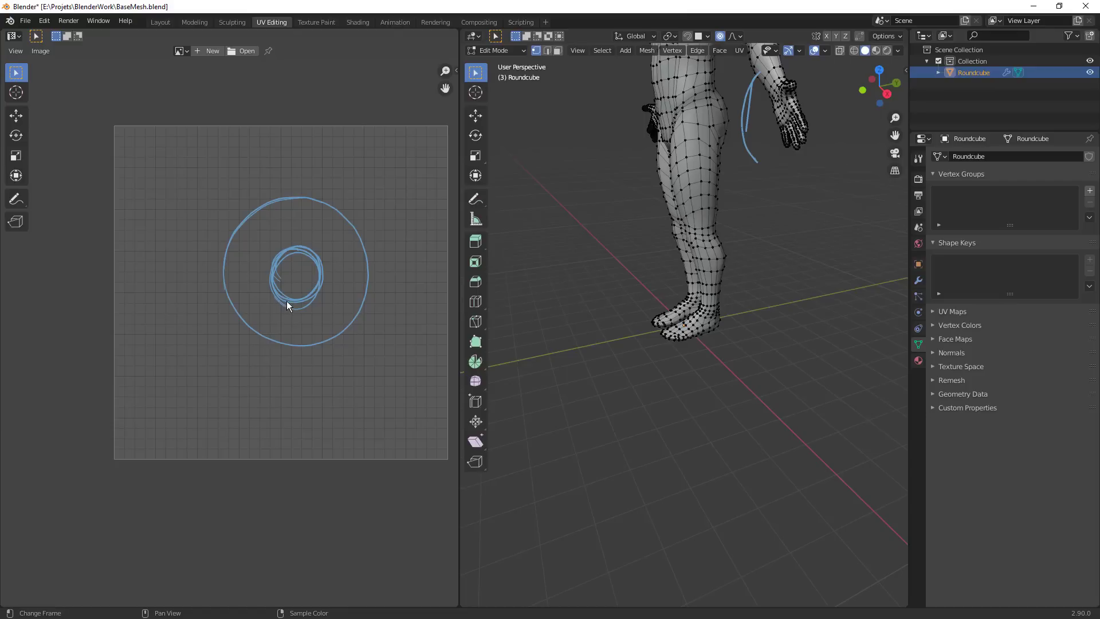
mouse_move(277, 290)
mouse_down()
mouse_move(285, 253)
mouse_move(310, 295)
mouse_up()
shift+middle_drag(313, 219, 318, 209)
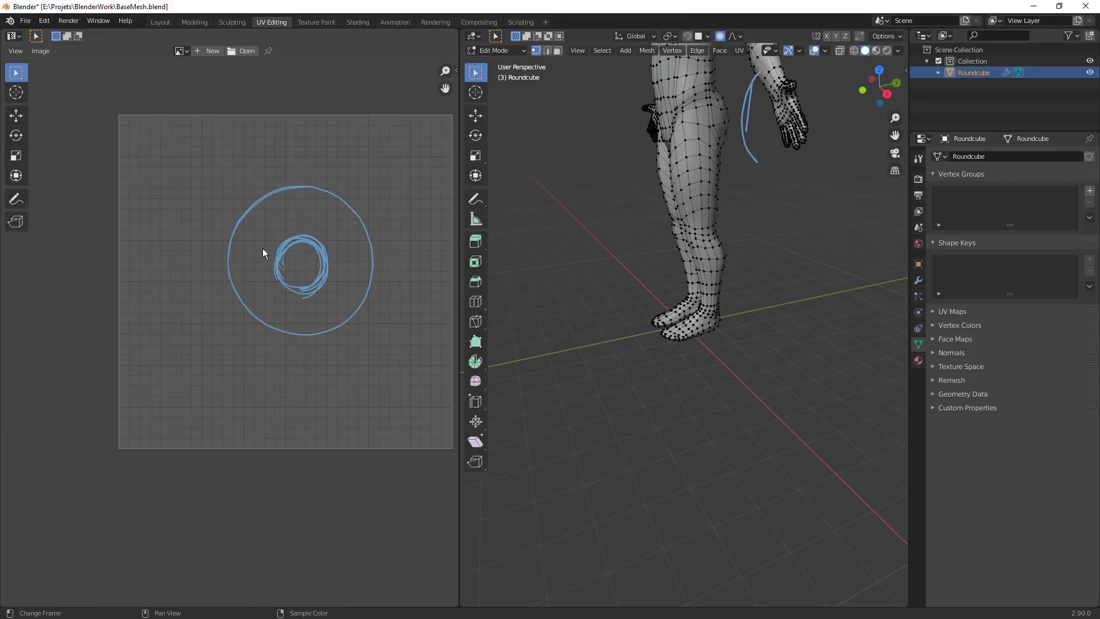
drag(246, 256, 249, 262)
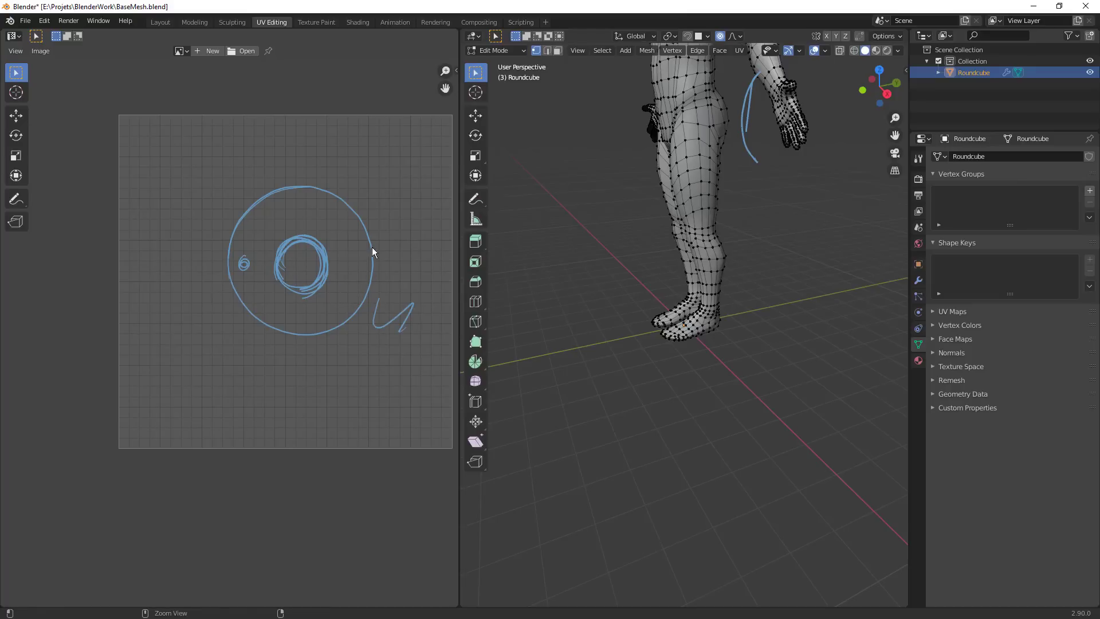
right_drag(388, 307, 375, 320)
right_drag(290, 286, 245, 269)
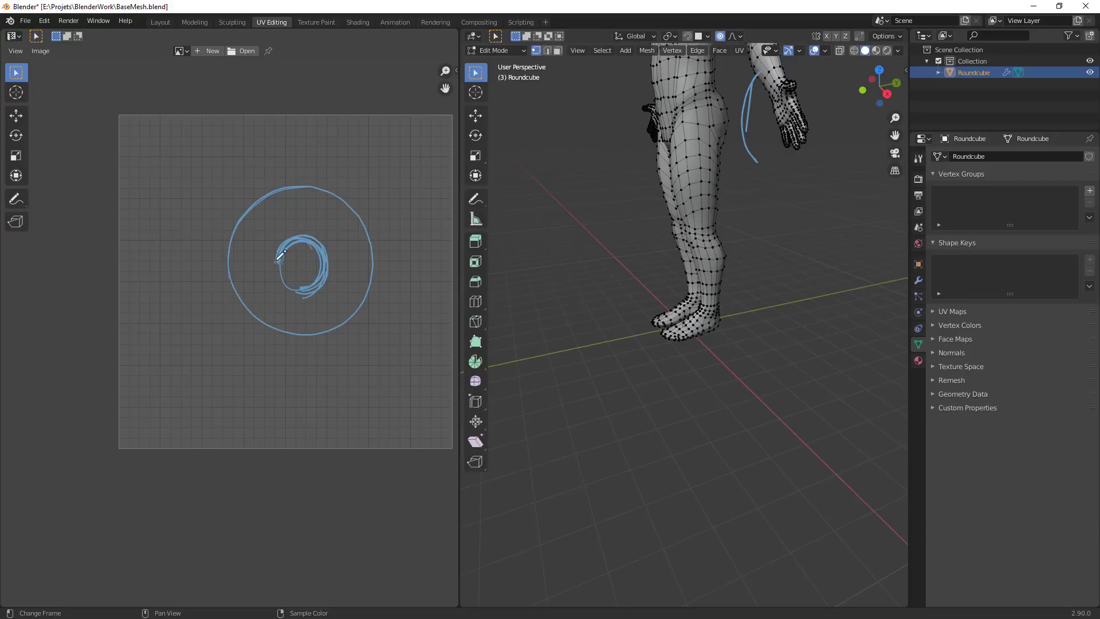
Retrace the iris outline, then mark both eye corners and the start of the upper eyelid line in blue
mouse_move(280, 257)
mouse_down()
mouse_move(298, 280)
mouse_move(257, 272)
mouse_up()
right_drag(250, 270, 249, 270)
drag(248, 270, 253, 265)
mouse_move(276, 245)
mouse_down()
mouse_move(264, 259)
mouse_move(324, 244)
mouse_up()
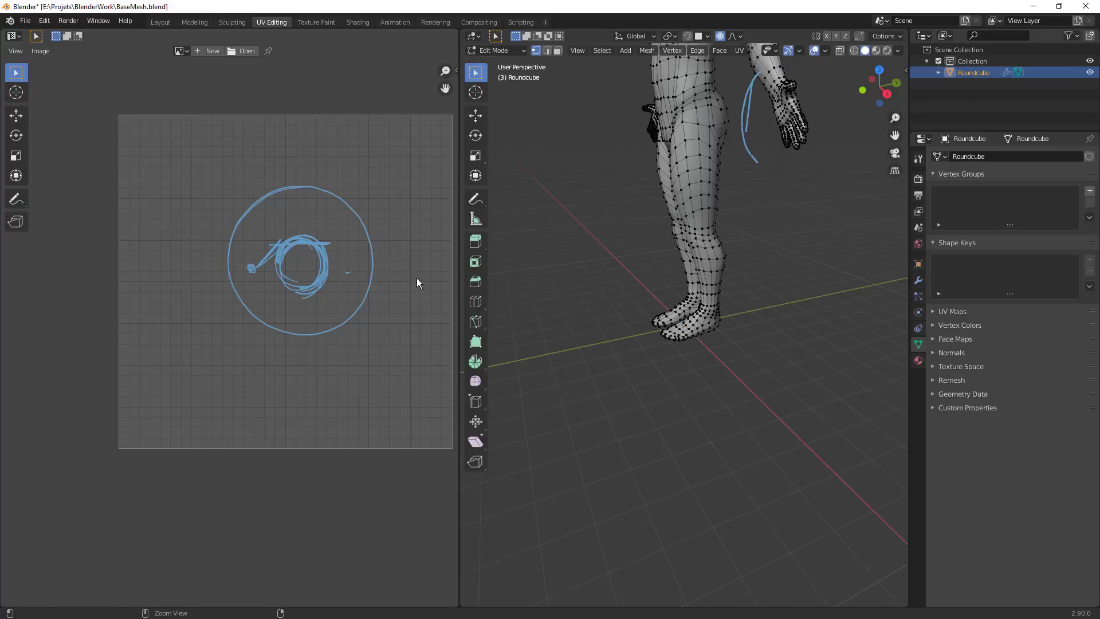
Add a second annotation layer to the eye sketch and set its colour to orange
key(n)
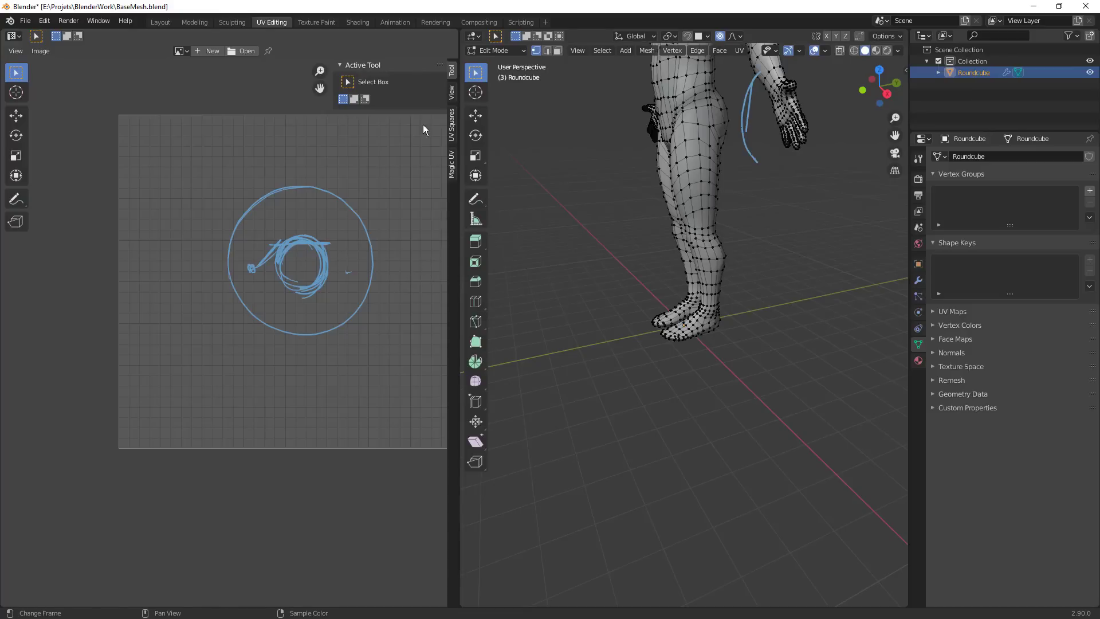
click(452, 91)
click(403, 64)
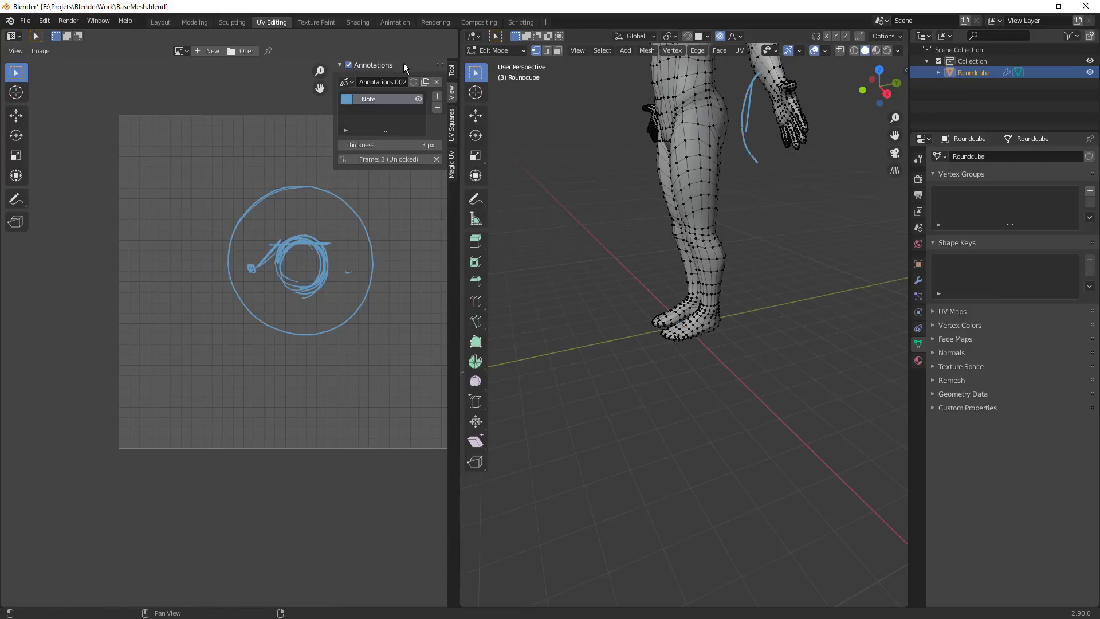
click(437, 96)
click(346, 99)
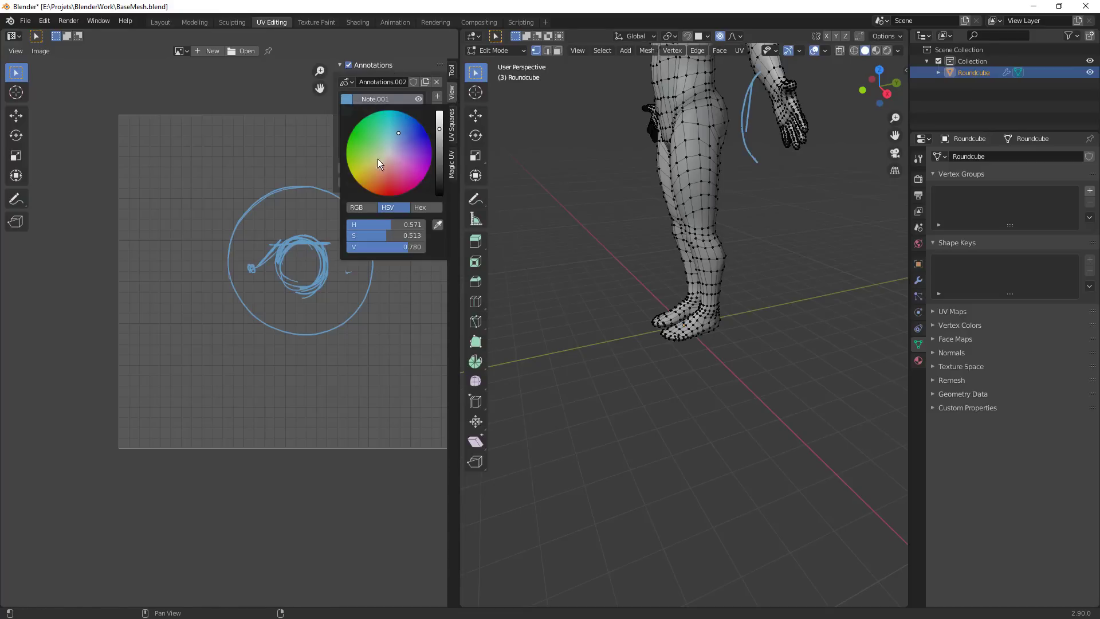
click(364, 187)
key(n)
Outline the upper and lower eyelids in orange over the eyeball and draw a diagonal guide line across the iris
mouse_move(251, 270)
mouse_down()
mouse_move(282, 245)
mouse_move(330, 241)
mouse_move(353, 274)
mouse_up()
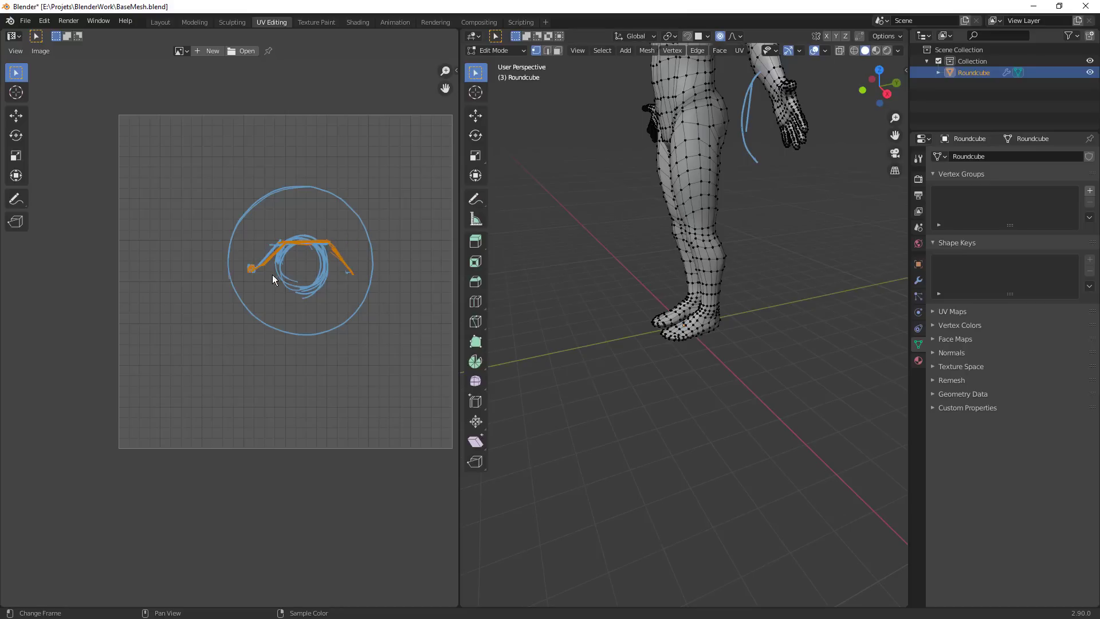
mouse_move(254, 276)
mouse_down()
mouse_move(296, 285)
mouse_move(352, 274)
mouse_move(305, 235)
mouse_move(266, 259)
mouse_move(335, 246)
mouse_move(355, 271)
mouse_up()
middle_drag(398, 280, 355, 261)
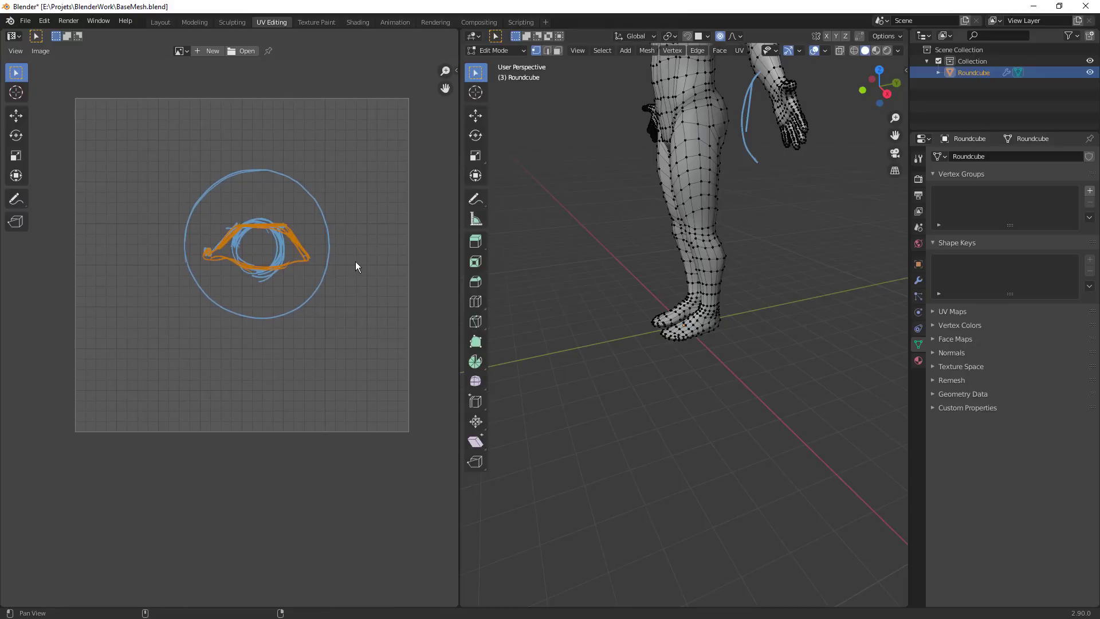
drag(239, 229, 280, 279)
drag(222, 197, 285, 295)
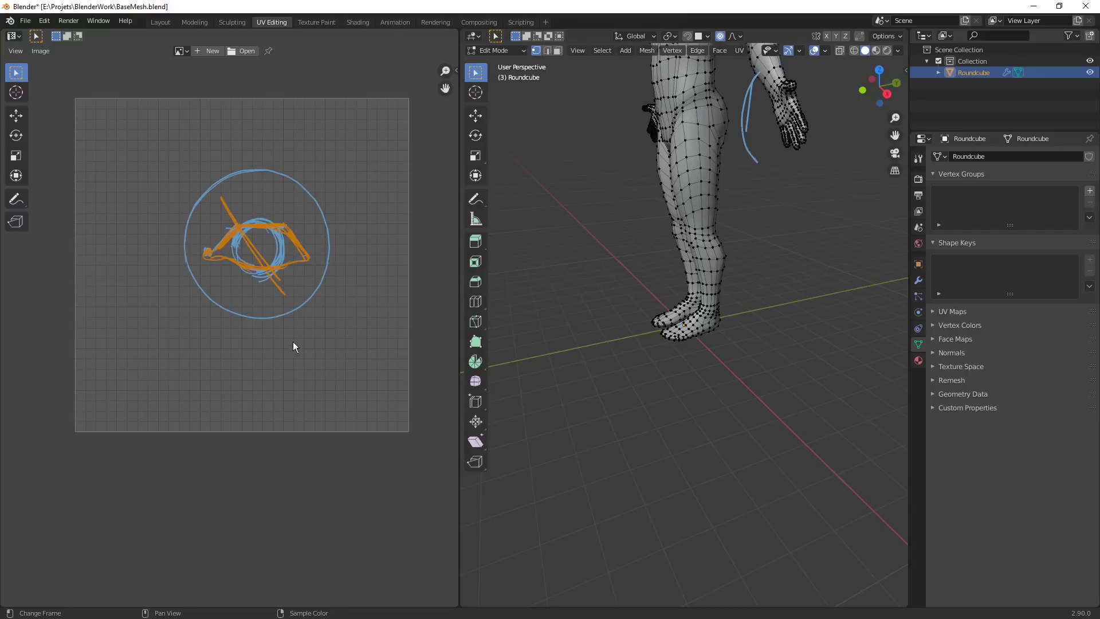
Sketch a second, smaller eye below the eyeball diagram with its iris, brow, outer fold and nose bridge line
mouse_move(309, 331)
mouse_down()
mouse_move(325, 333)
mouse_move(299, 338)
mouse_move(344, 329)
mouse_move(365, 357)
mouse_up()
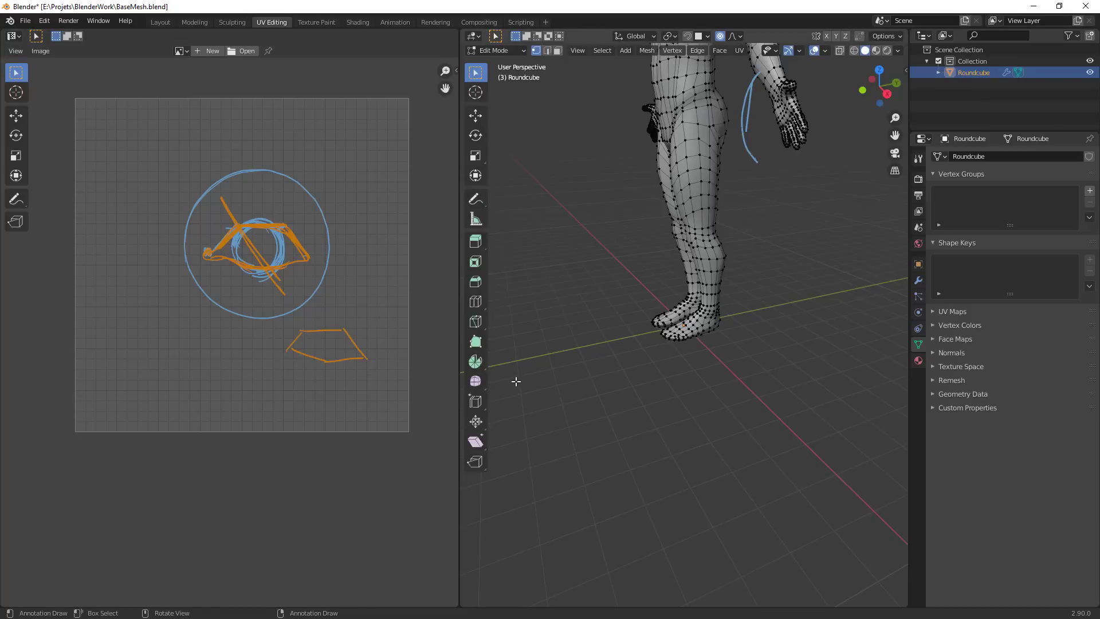
mouse_move(328, 353)
mouse_down()
mouse_move(342, 330)
mouse_move(313, 339)
mouse_move(330, 338)
mouse_move(299, 321)
mouse_move(351, 314)
mouse_move(359, 357)
mouse_up()
mouse_move(319, 321)
right_down()
mouse_move(292, 325)
mouse_move(339, 310)
mouse_move(389, 321)
mouse_move(348, 315)
right_up()
mouse_move(357, 344)
mouse_down()
mouse_move(336, 330)
mouse_move(281, 352)
mouse_move(307, 328)
mouse_move(378, 338)
mouse_up()
mouse_move(359, 288)
mouse_down()
mouse_move(379, 318)
mouse_move(367, 295)
mouse_move(345, 297)
mouse_up()
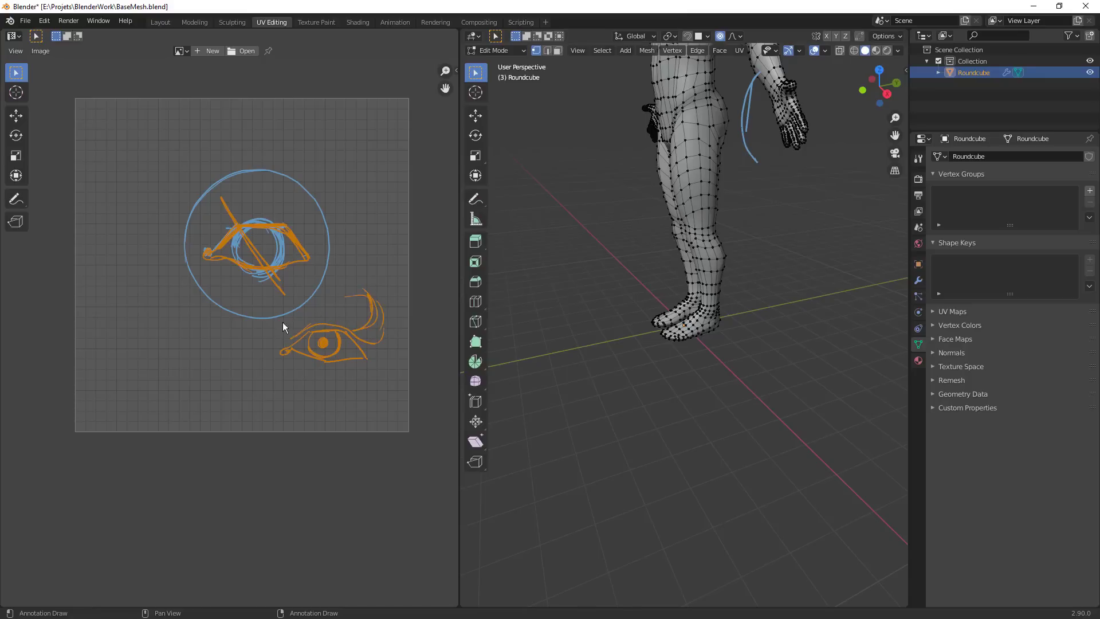
mouse_move(279, 316)
mouse_down()
mouse_move(285, 303)
mouse_move(355, 303)
mouse_move(388, 325)
mouse_up()
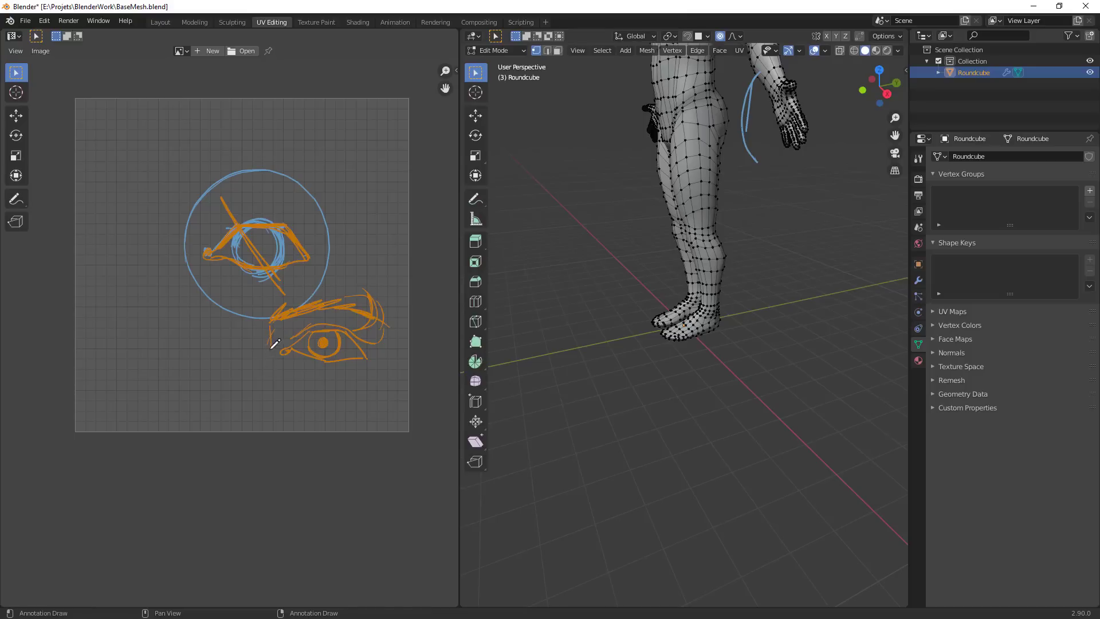
drag(276, 324, 265, 380)
Draw an orange circle above the eye sketches as the eyeball for a side-view diagram
middle_drag(384, 186, 335, 298)
ctrl+middle_drag(363, 233, 319, 238)
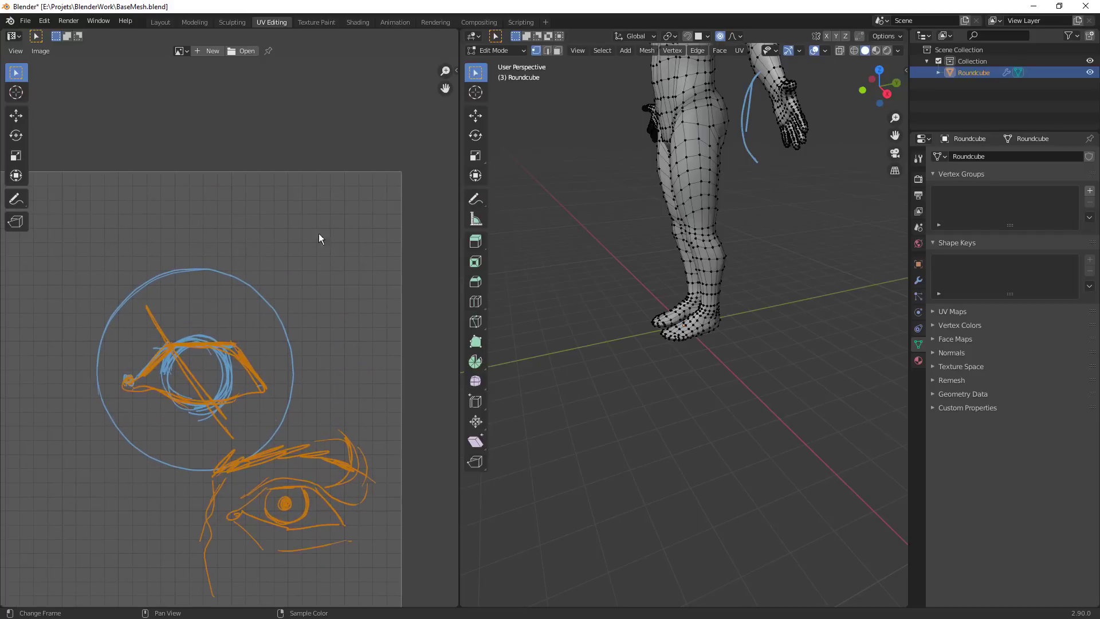
mouse_move(417, 236)
mouse_down()
mouse_move(409, 199)
mouse_move(385, 295)
mouse_up()
right_drag(434, 209, 355, 301)
mouse_move(424, 238)
right_down()
mouse_move(368, 300)
mouse_move(339, 246)
right_up()
middle_drag(374, 238, 354, 257)
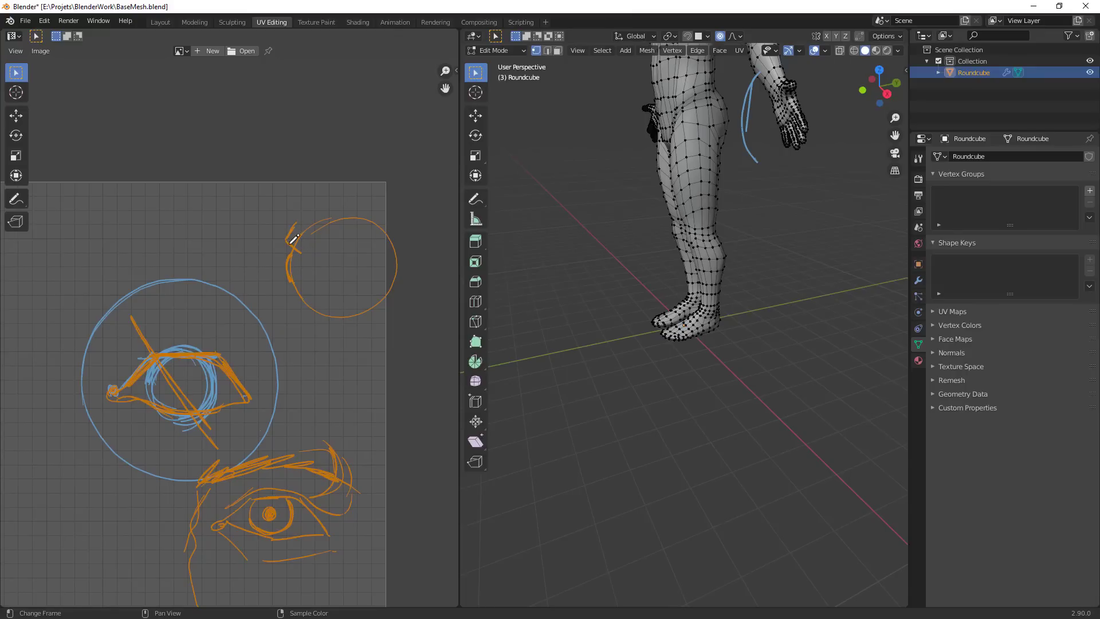
Sketch the upper and lower eyelid profiles on the side-view eyeball with a vertical guide line and a direction arrow
drag(303, 262, 290, 238)
scroll(301, 253, up, 3)
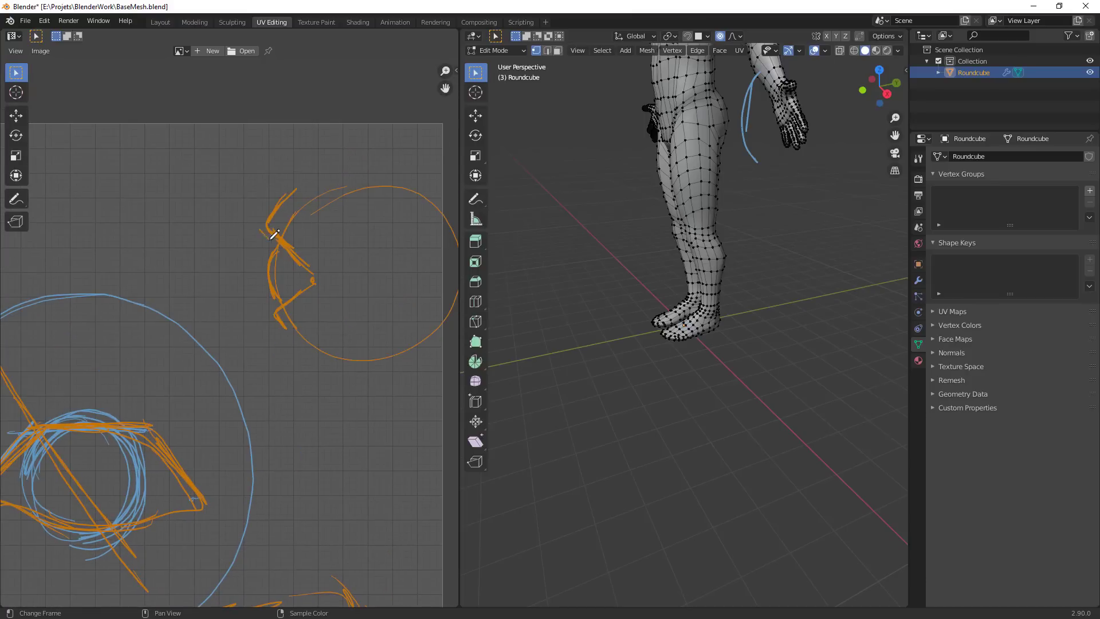
drag(267, 236, 267, 206)
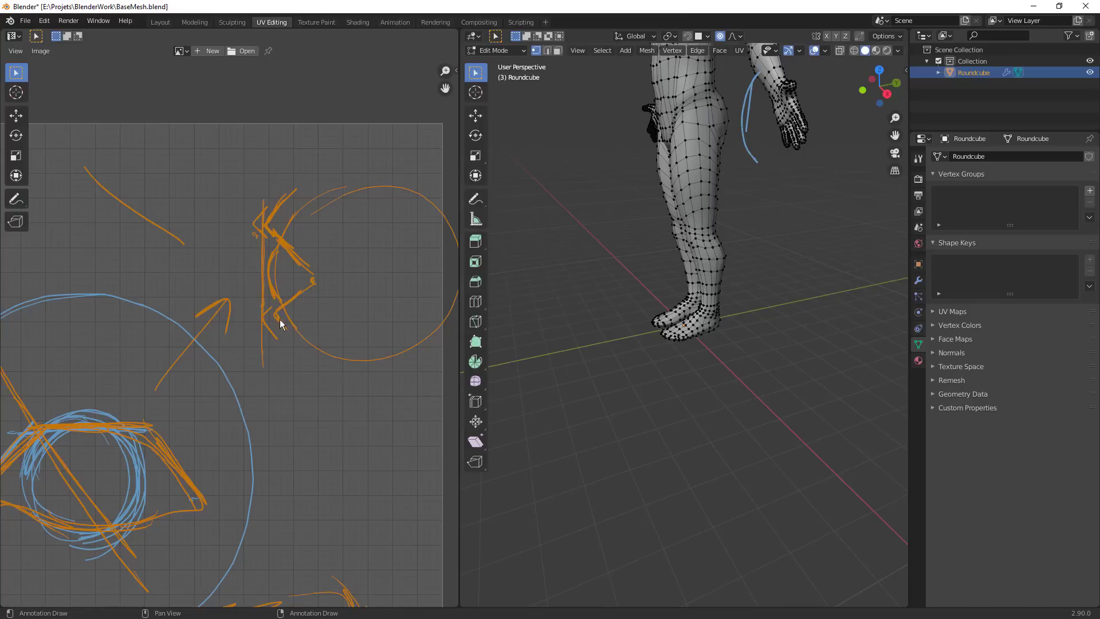
Return to the Sculpting workspace and adjust the inner eye corner in front view with the Grab brush at a 35 px radius
mouse_move(351, 277)
ctrl+middle_down()
mouse_move(309, 423)
mouse_move(326, 388)
mouse_move(410, 321)
ctrl+middle_up()
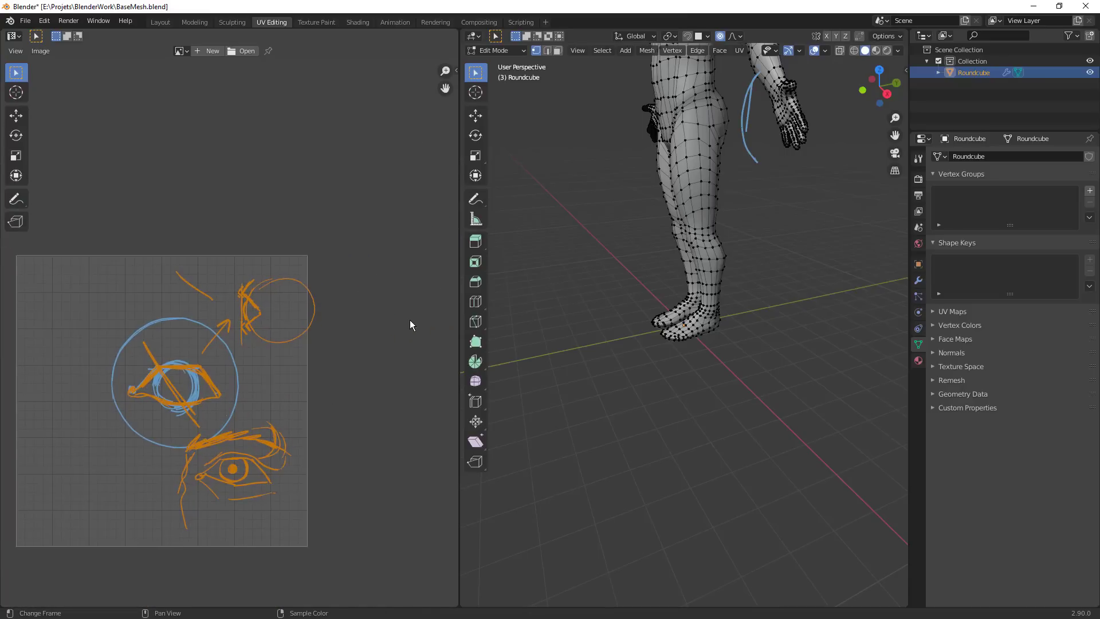
click(162, 23)
shift+middle_drag(616, 187, 593, 399)
click(233, 22)
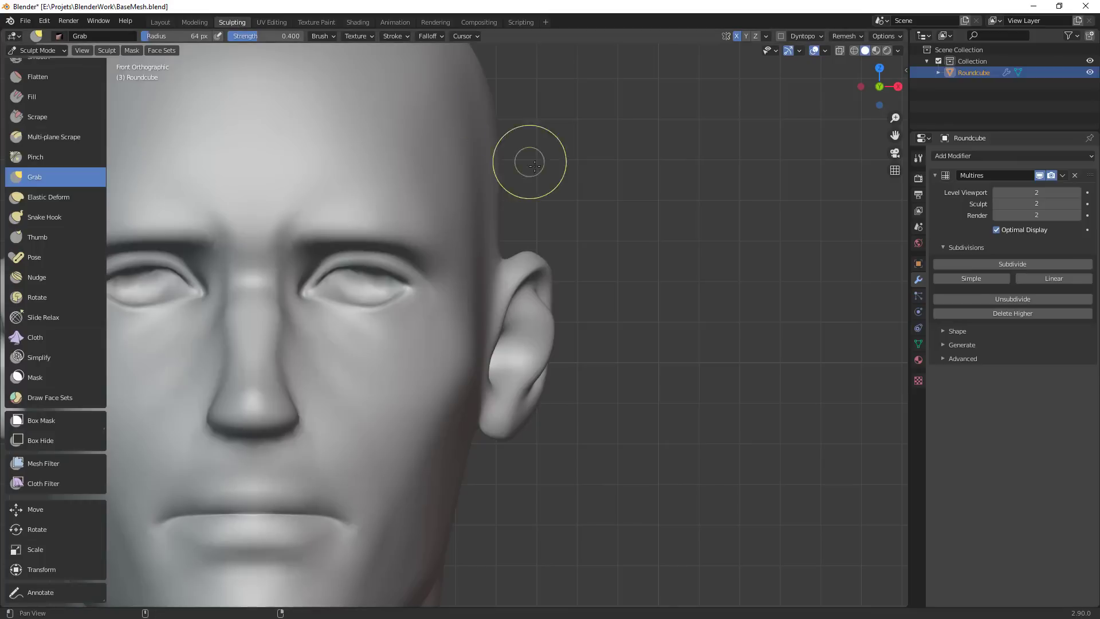
key(KP_1)
key(f)
click(625, 262)
drag(562, 270, 558, 286)
click(564, 276)
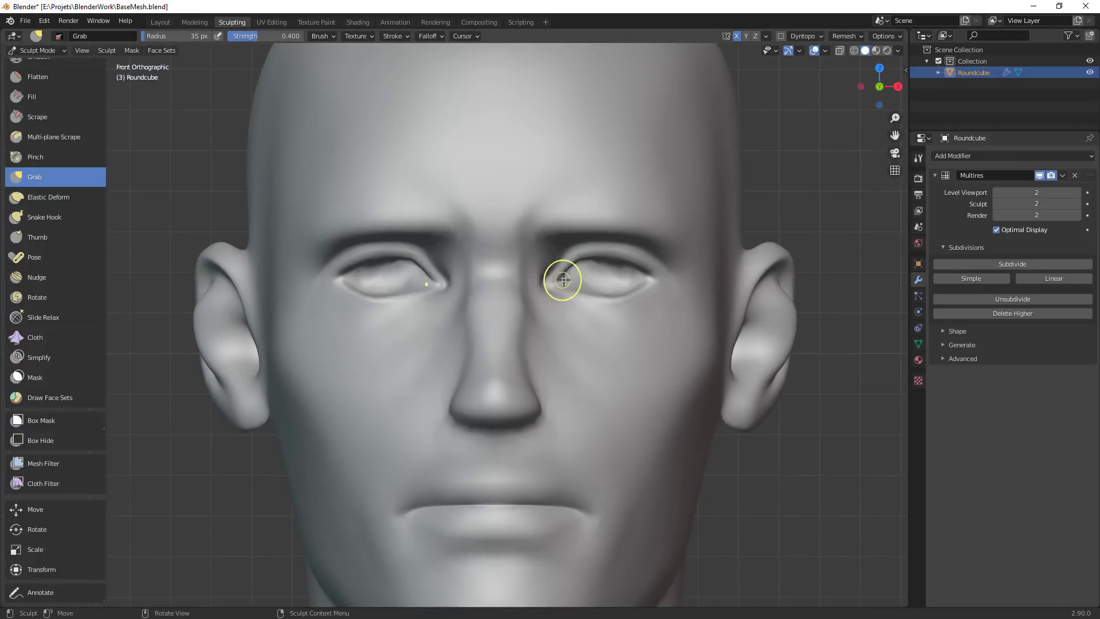
Reshape the upper eyelid and the outer part of the lower eyelid with the Grab brush at a radius of 68 px
key(f)
click(626, 260)
drag(599, 260, 602, 266)
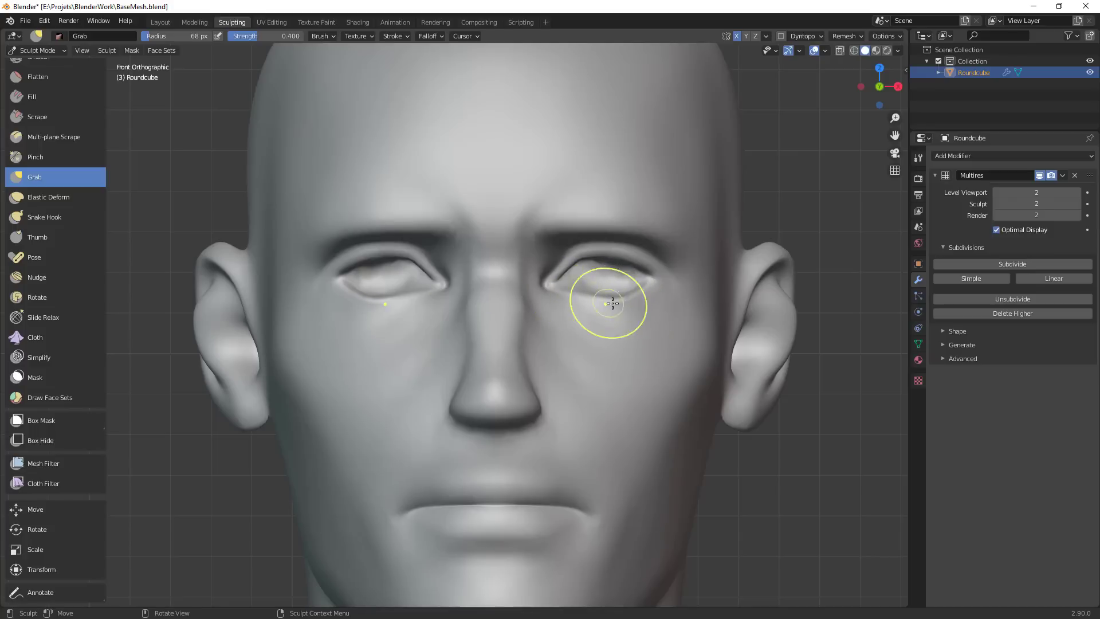
mouse_move(618, 308)
mouse_down()
mouse_move(606, 309)
mouse_move(623, 300)
mouse_move(601, 302)
mouse_move(640, 291)
mouse_up()
Refine the upper eyelid curve and the inner eye corner with the Grab brush at a radius of 54 px
key(f)
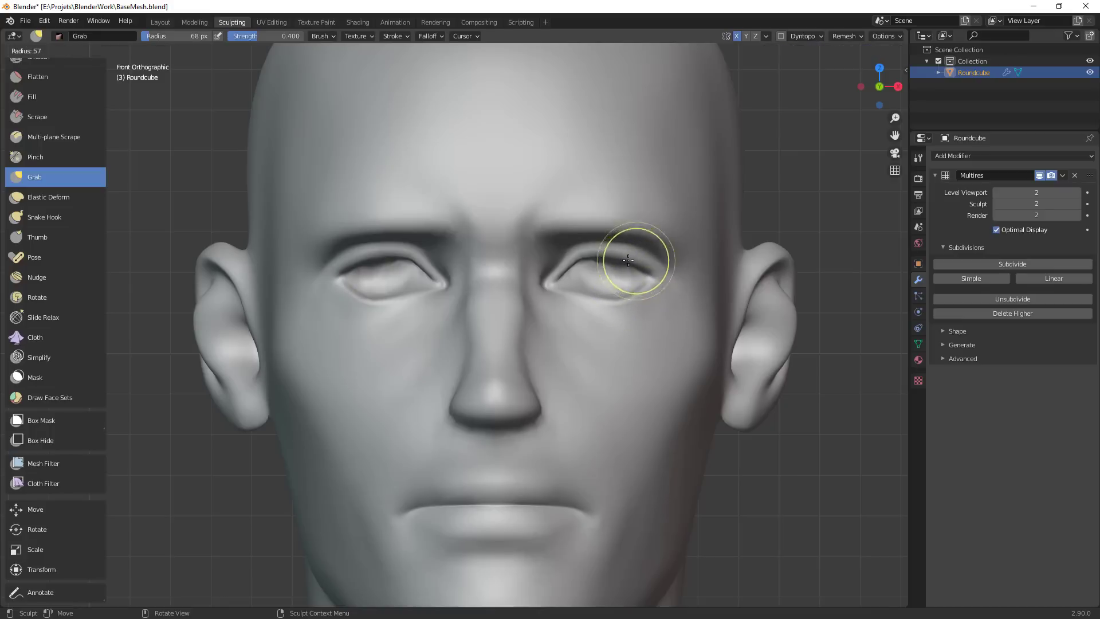
click(668, 260)
drag(600, 253, 659, 270)
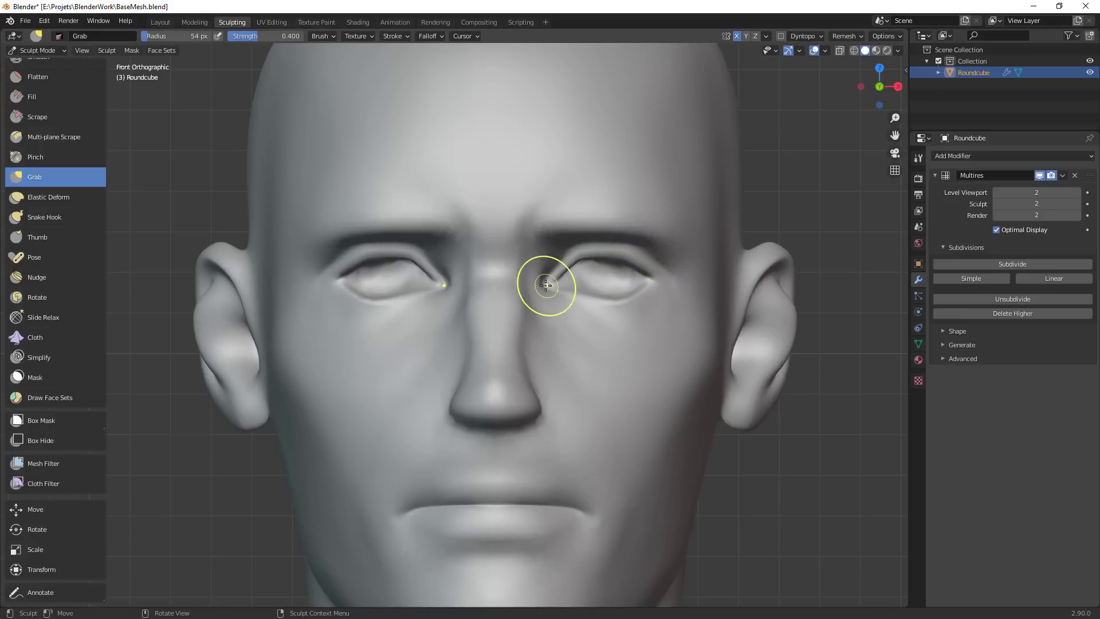
drag(555, 287, 550, 286)
Adjust the upper eyelid profile in side view with the Grab brush at a radius of 83 px
scroll(594, 281, down, 4)
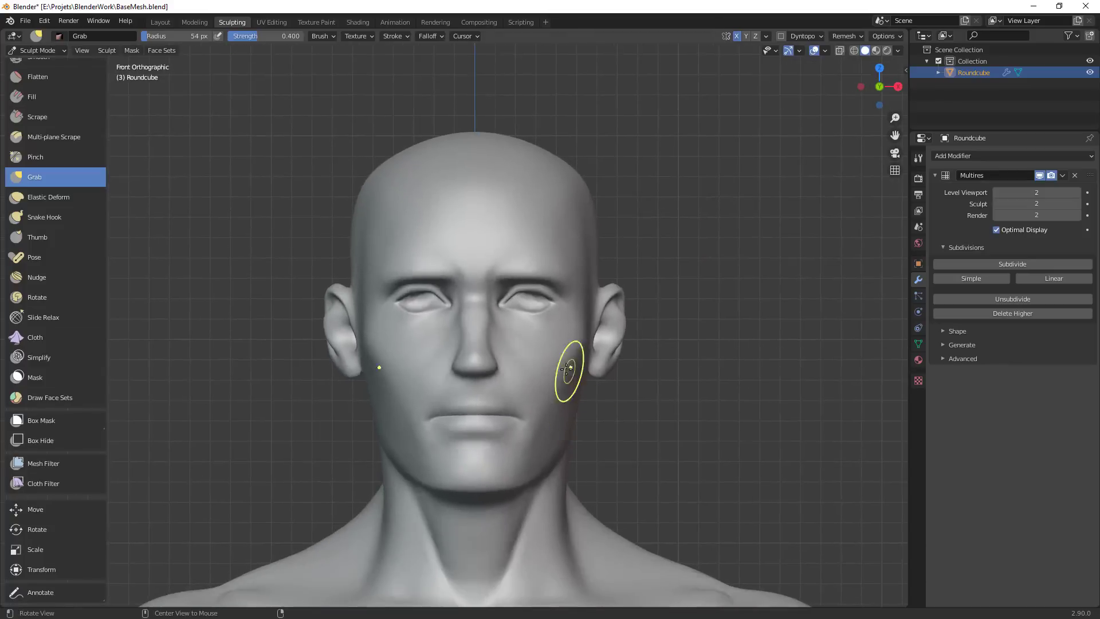
mouse_move(569, 300)
middle_down()
mouse_move(601, 320)
mouse_move(535, 386)
mouse_move(625, 315)
mouse_move(508, 305)
mouse_move(496, 258)
middle_up()
key(f)
click(511, 255)
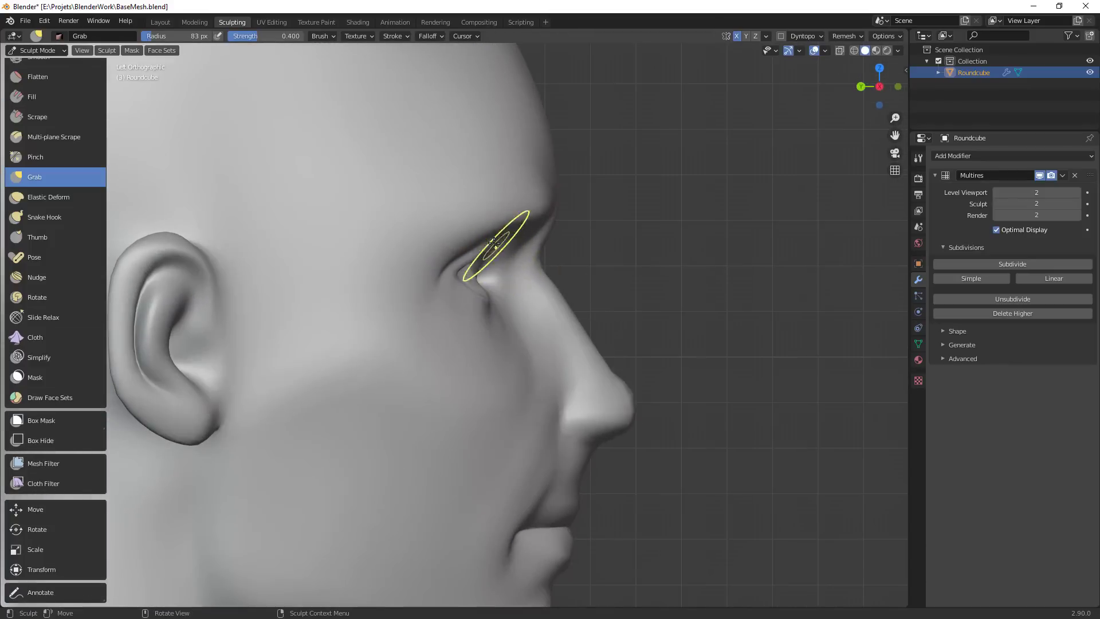
drag(496, 248, 494, 245)
Reshape the lower eyelid from low, side and high angles with the Grab brush at a radius of 91 px
alt+drag(560, 253, 419, 212)
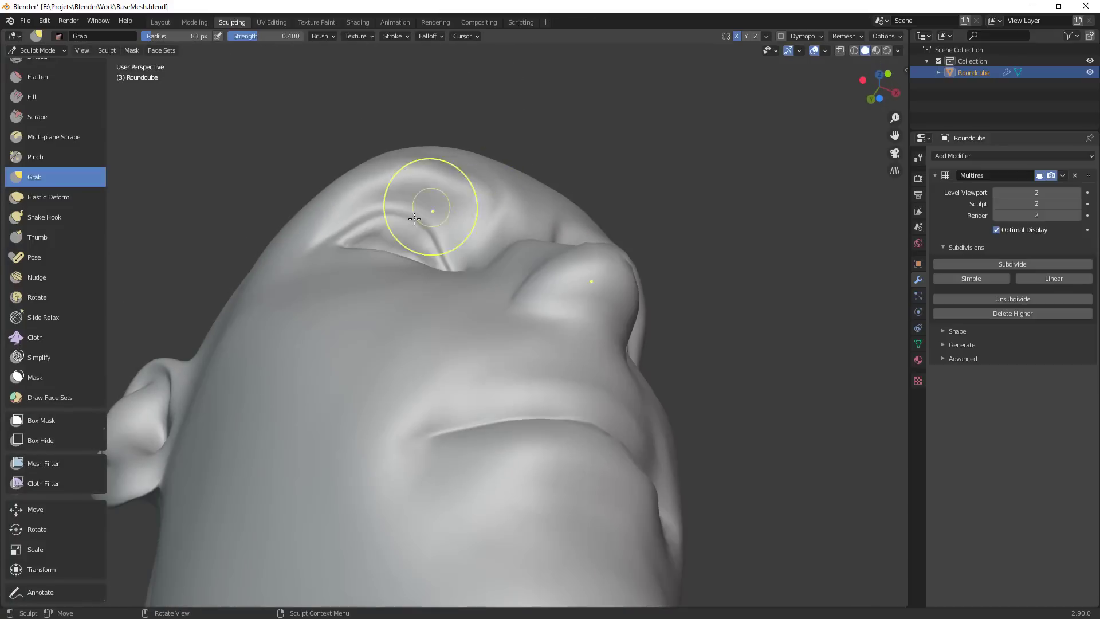
key(f)
click(460, 225)
alt+drag(490, 236, 656, 293)
alt+drag(506, 291, 590, 346)
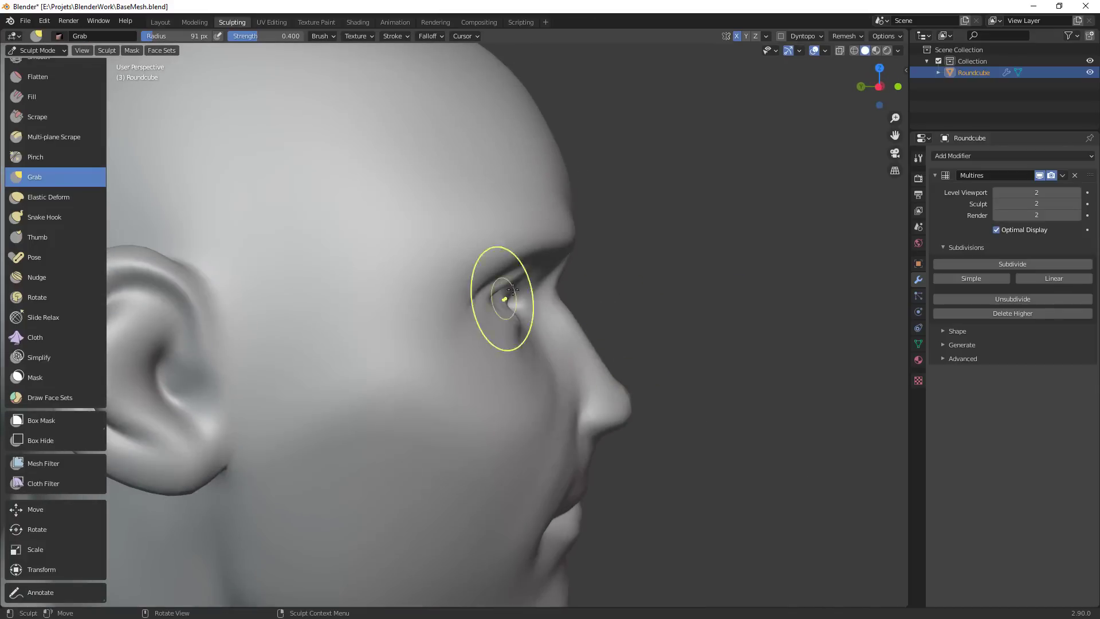
mouse_move(648, 325)
alt+mouse_down()
mouse_move(560, 265)
mouse_move(564, 211)
mouse_move(584, 247)
mouse_move(561, 227)
alt+mouse_up()
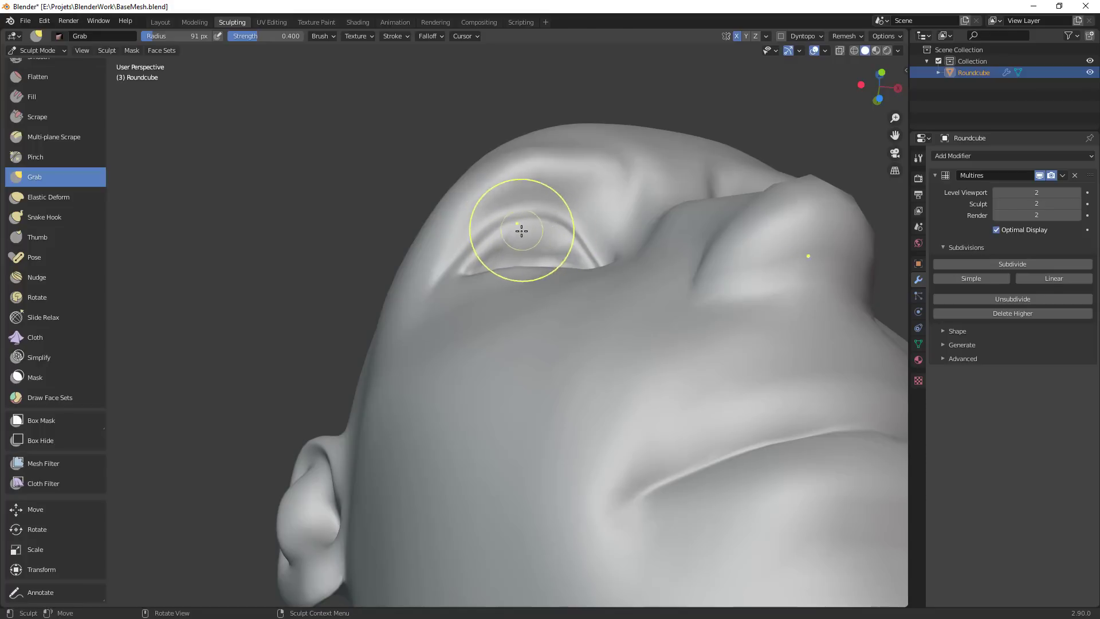
middle_drag(550, 239, 587, 329)
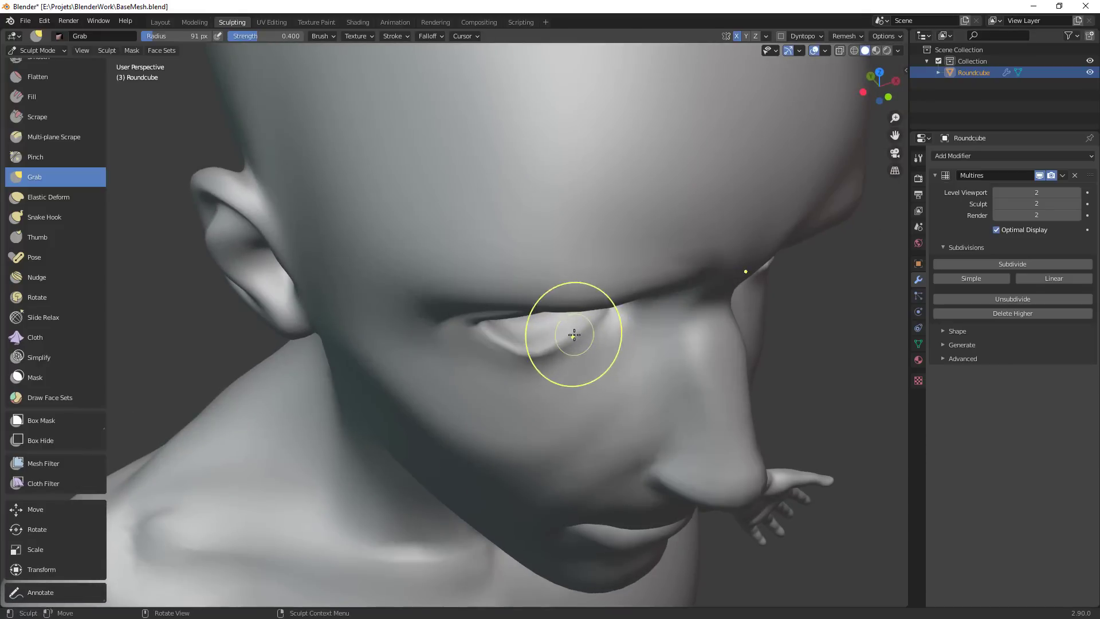
drag(574, 337, 506, 345)
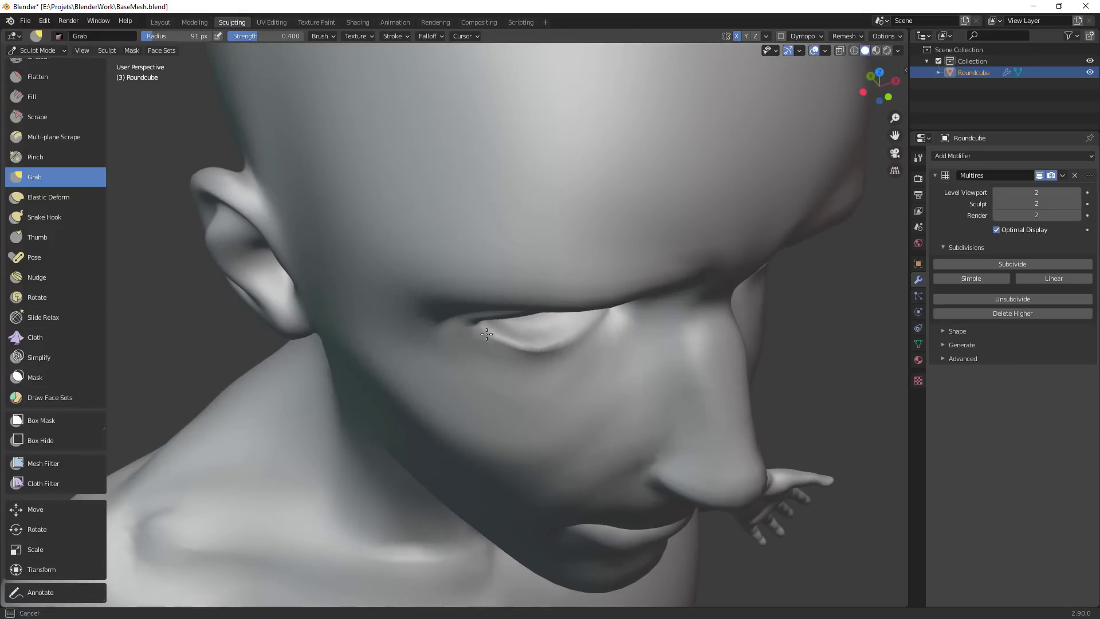
Define the lower eyelid and inner eye corner with the Crease brush at a 38 px radius
scroll(528, 459, down, 2)
alt+middle_drag(527, 459, 607, 389)
scroll(546, 325, up, 1)
mouse_move(546, 325)
alt+middle_down()
mouse_move(504, 339)
mouse_move(577, 312)
mouse_move(576, 336)
alt+middle_up()
key(shift+c)
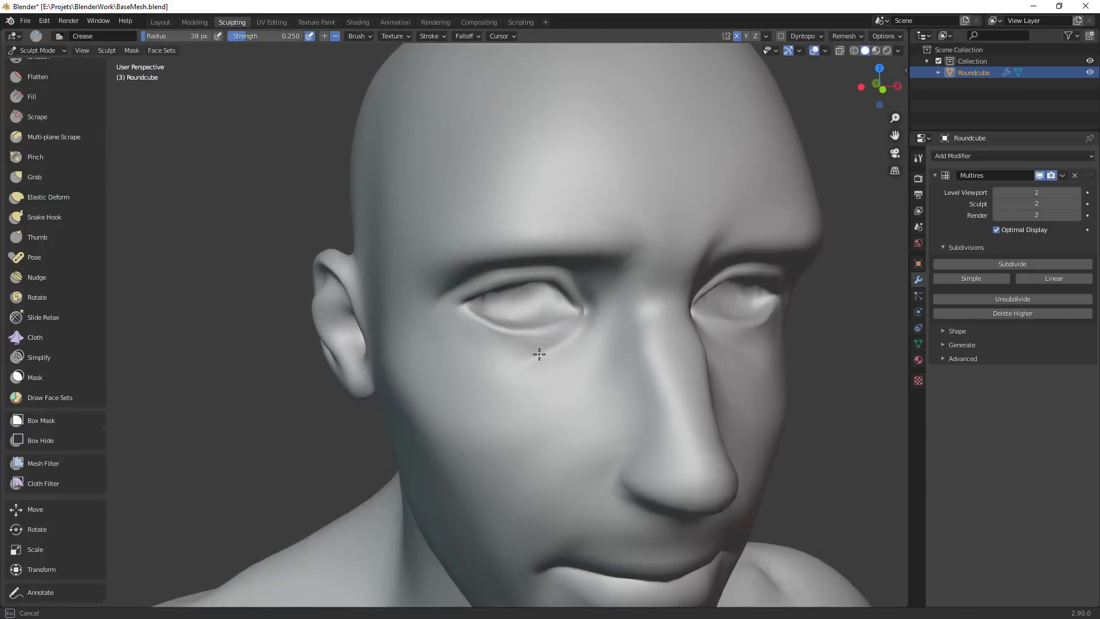
mouse_move(459, 327)
middle_down()
mouse_move(582, 383)
mouse_move(550, 332)
mouse_move(631, 319)
middle_up()
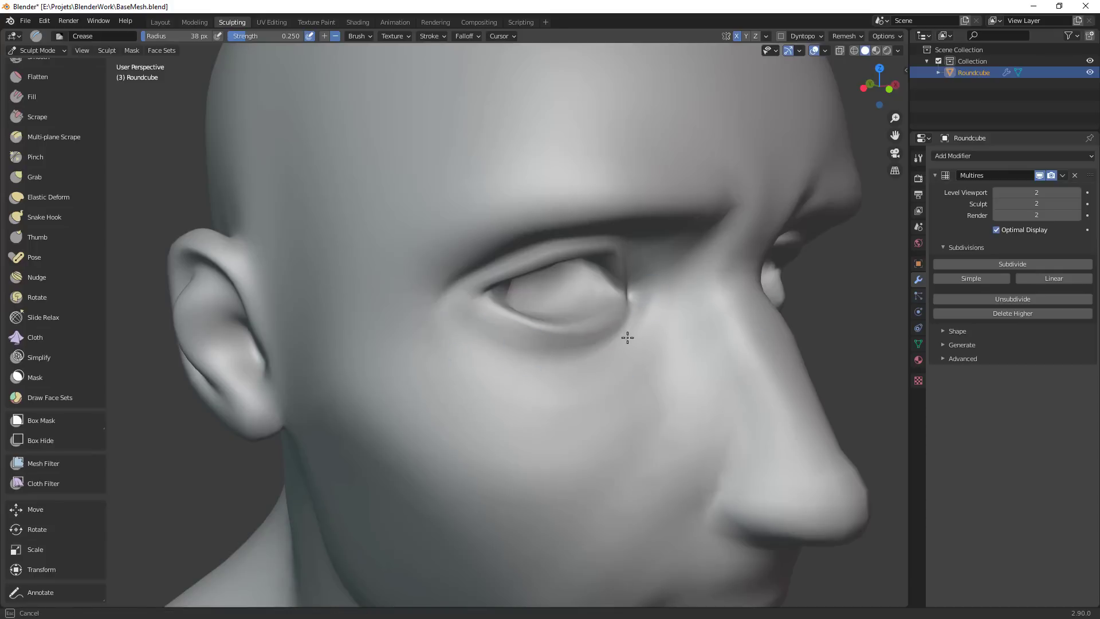
drag(627, 337, 624, 336)
Adjust the overall shape of the eye area with the Grab brush at a 99 px radius
mouse_move(625, 335)
ctrl+middle_down()
mouse_move(459, 499)
mouse_move(542, 329)
mouse_move(516, 358)
ctrl+middle_up()
scroll(542, 329, up, 1)
key(g)
key(f)
click(559, 321)
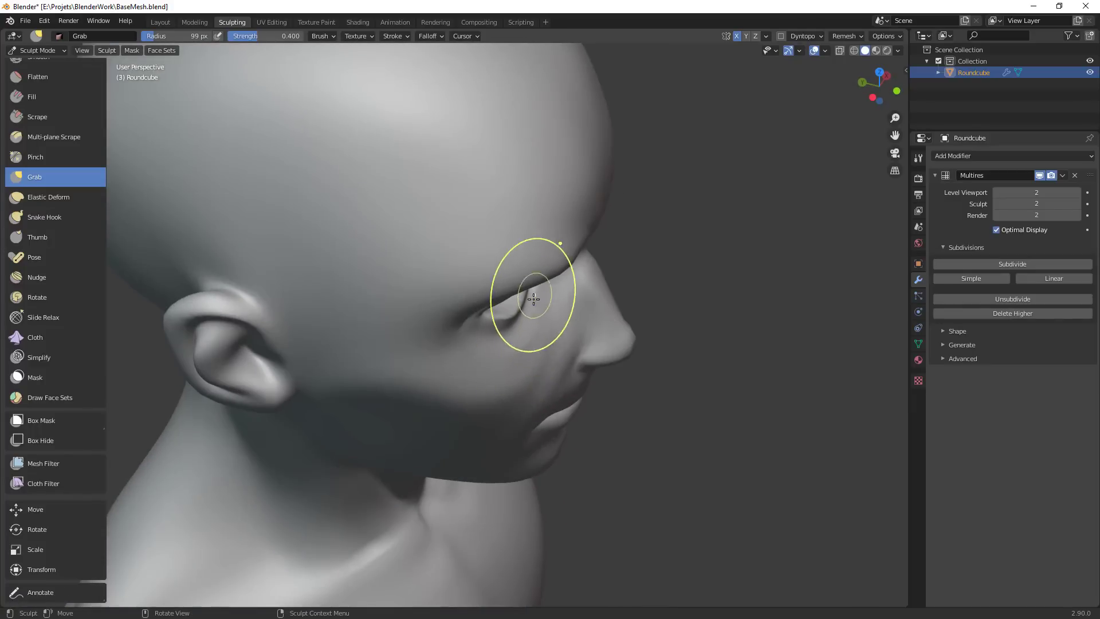
mouse_move(504, 344)
ctrl+middle_down()
mouse_move(617, 447)
mouse_move(528, 376)
mouse_move(533, 475)
mouse_move(613, 338)
mouse_move(508, 307)
mouse_move(565, 339)
ctrl+middle_up()
Refine the lower eyelid and both eye corners with the Grab brush at a radius of 48 px
key(f)
click(596, 341)
key(f)
click(540, 341)
key(f)
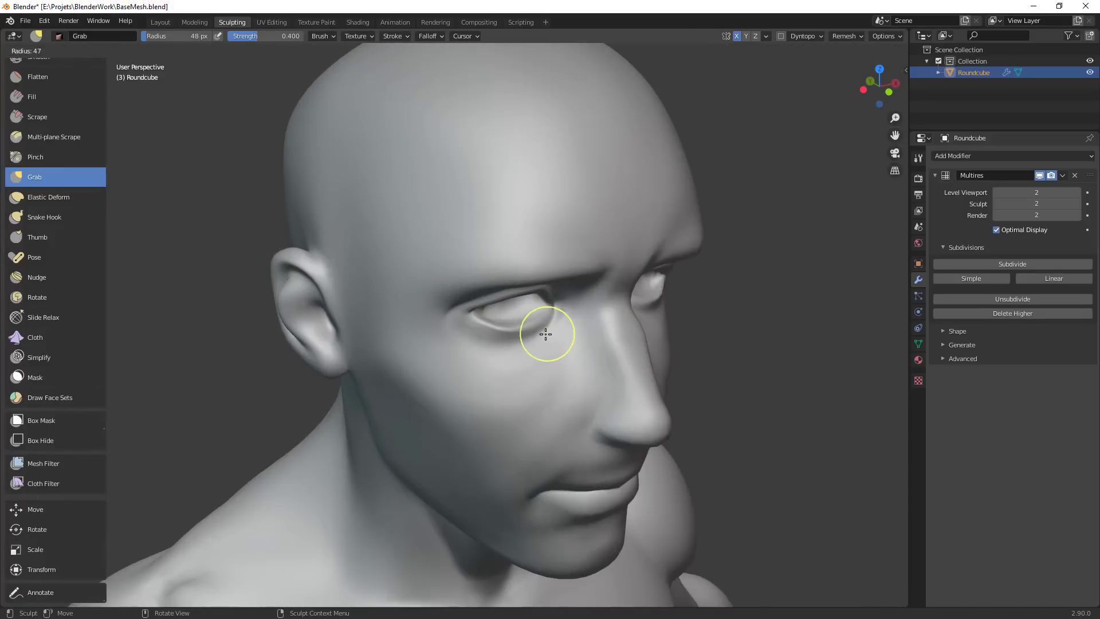
click(546, 334)
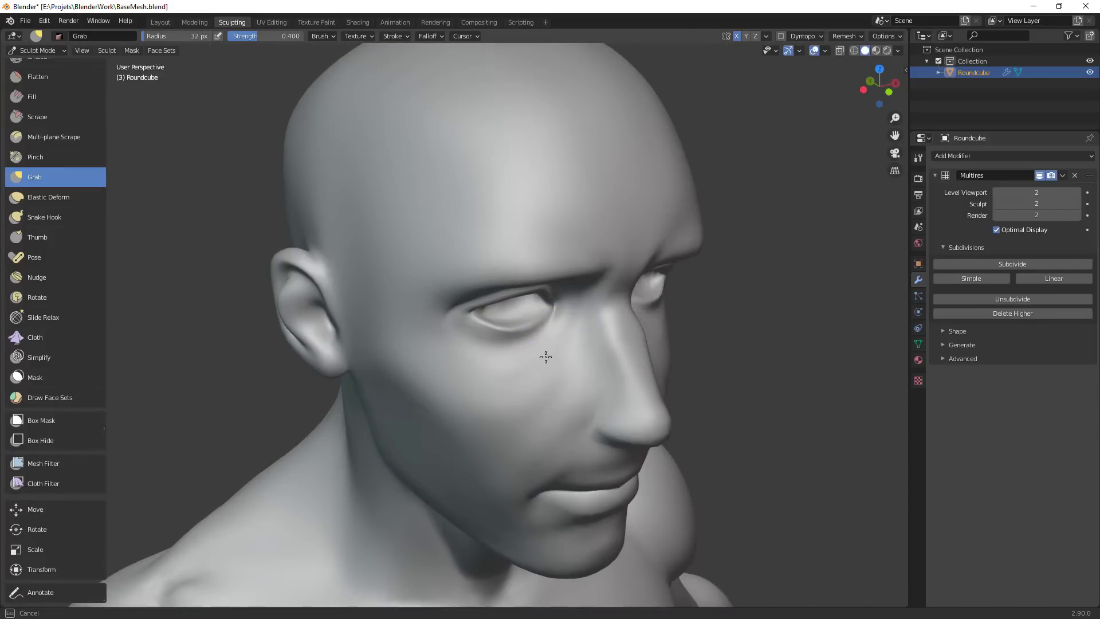
drag(464, 333, 451, 323)
drag(530, 339, 550, 344)
mouse_move(593, 349)
middle_down()
mouse_move(572, 342)
mouse_move(553, 310)
middle_up()
mouse_move(574, 299)
alt+mouse_down()
mouse_move(596, 388)
mouse_move(484, 321)
mouse_move(537, 326)
alt+mouse_up()
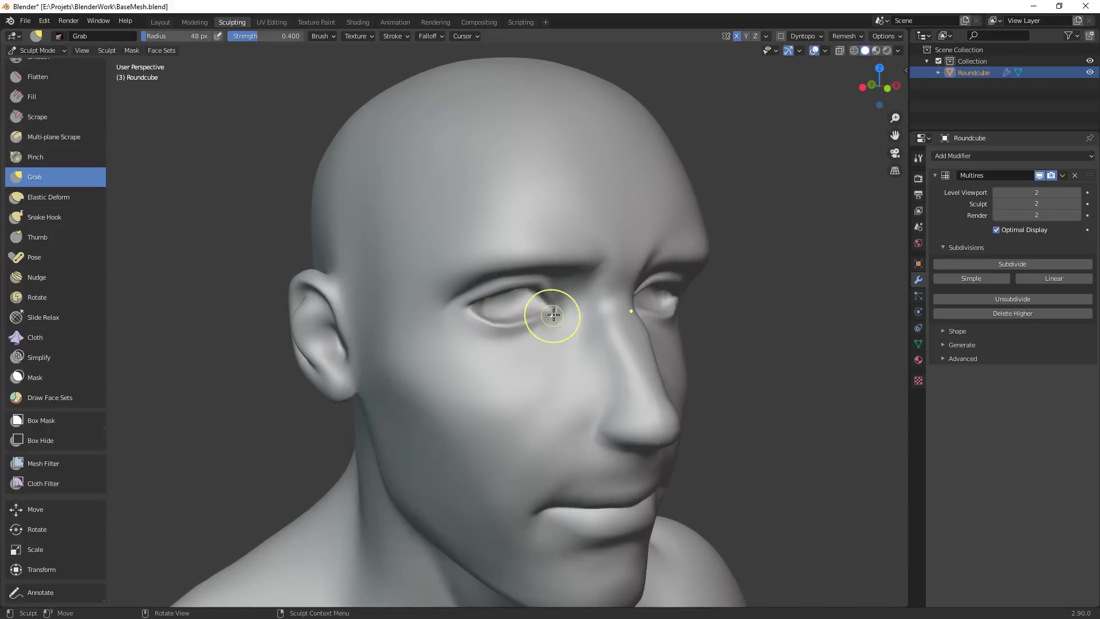
mouse_move(700, 269)
alt+mouse_down()
mouse_move(688, 309)
mouse_move(704, 349)
mouse_move(553, 299)
alt+mouse_up()
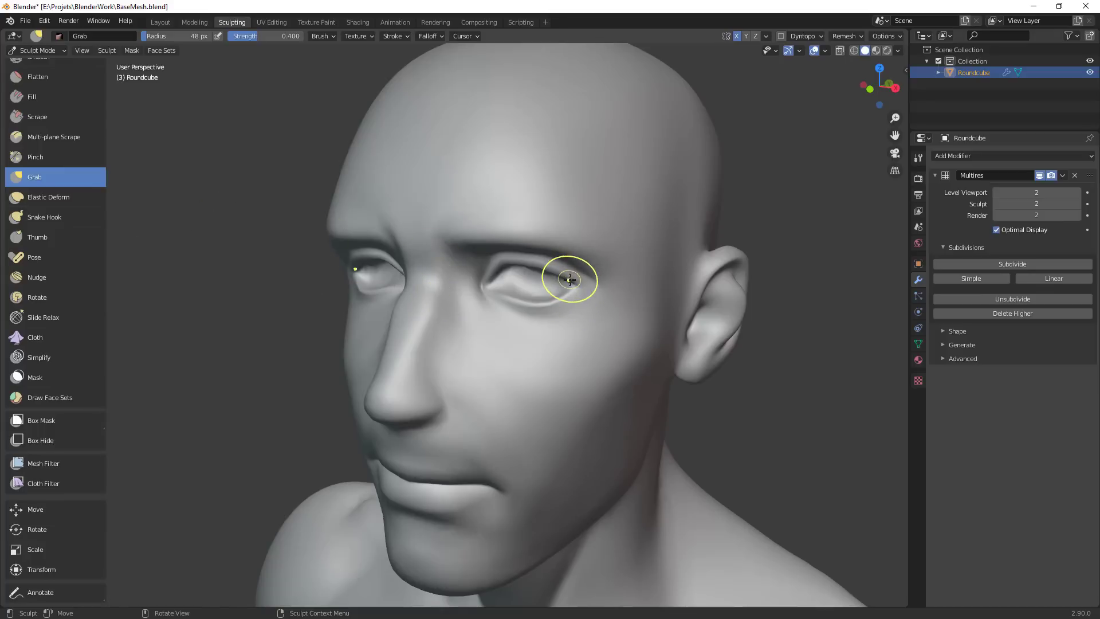
Build up volume around the inner eye corner with the Clay Strips brush at a 33 px radius
key(c)
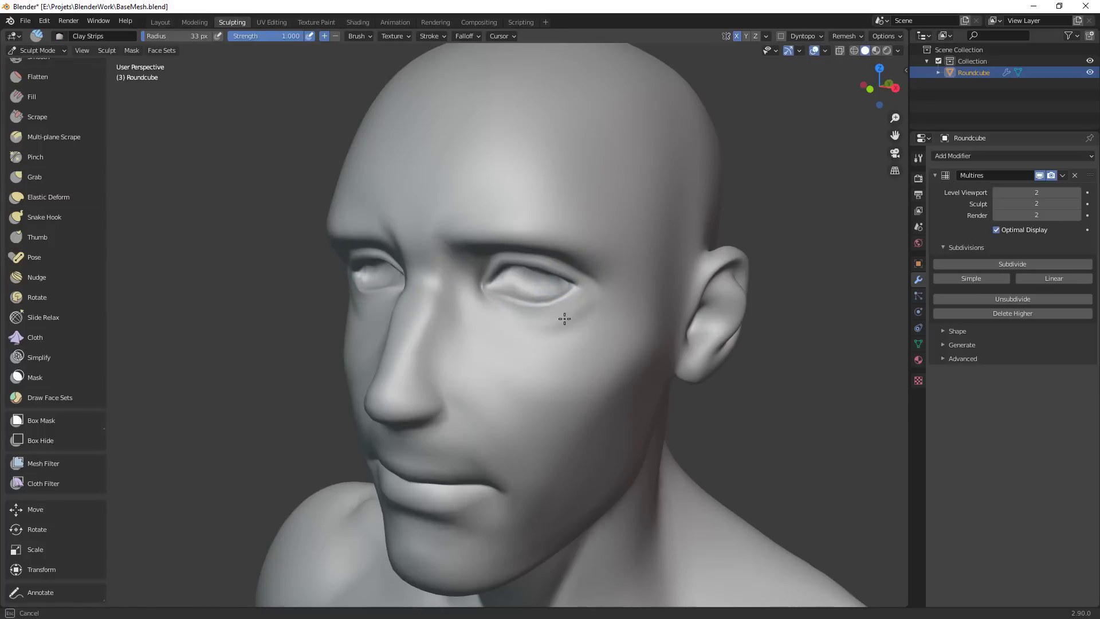
mouse_move(564, 319)
alt+mouse_down()
mouse_move(591, 313)
mouse_move(580, 311)
alt+mouse_up()
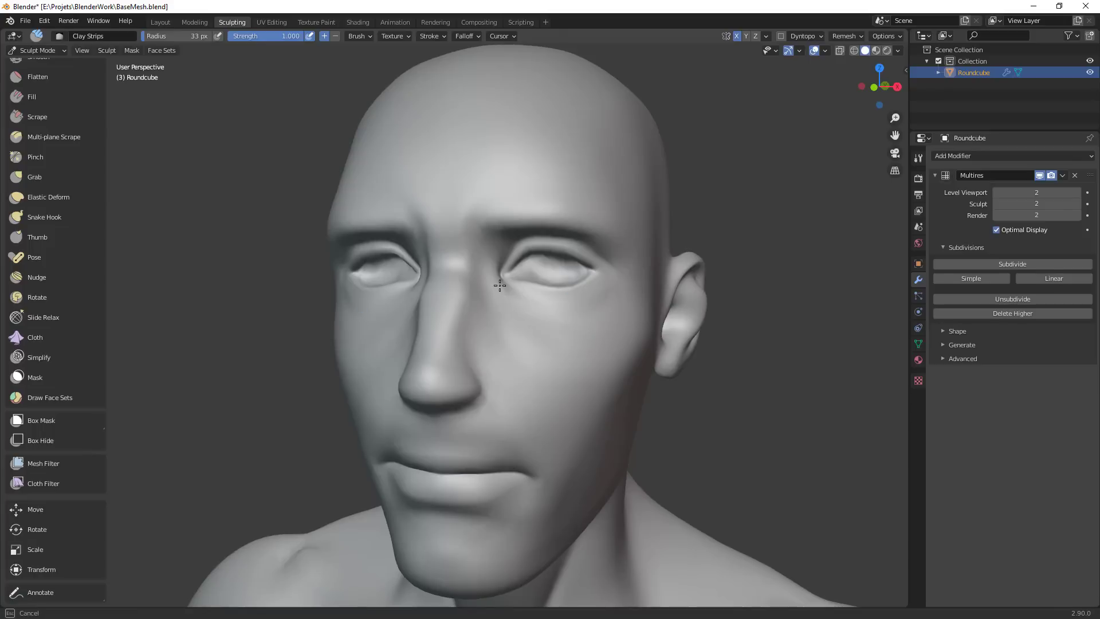
mouse_move(496, 249)
mouse_down()
mouse_move(531, 275)
mouse_move(508, 275)
mouse_move(476, 310)
mouse_move(481, 252)
mouse_move(470, 261)
mouse_up()
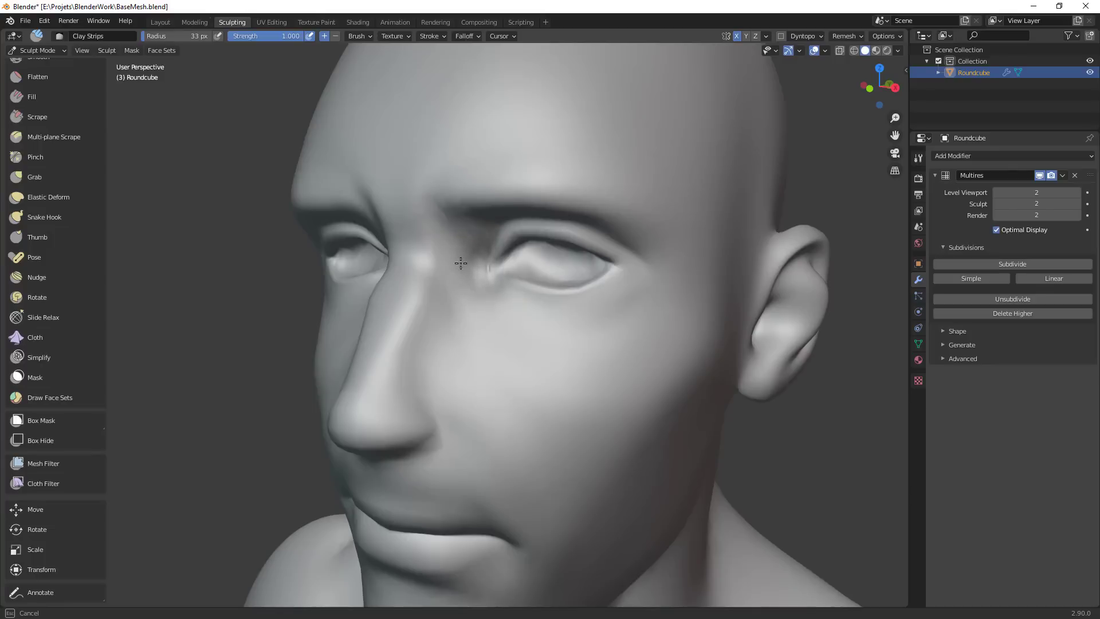
mouse_move(461, 263)
mouse_down()
mouse_move(466, 253)
mouse_move(486, 294)
mouse_move(552, 351)
mouse_move(535, 276)
mouse_up()
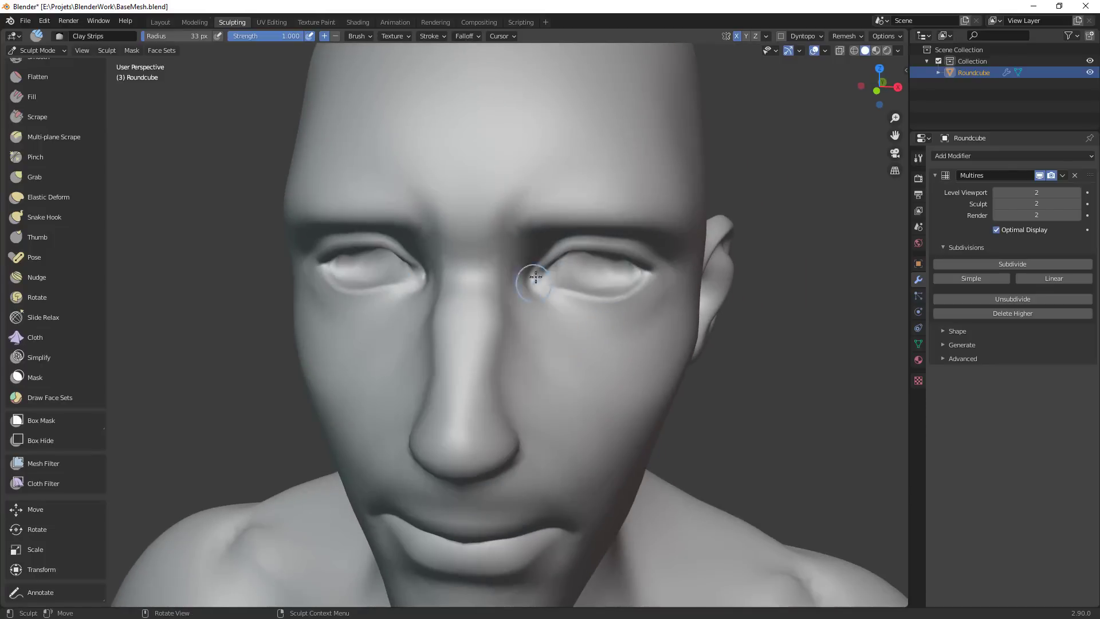
alt+drag(589, 304, 628, 325)
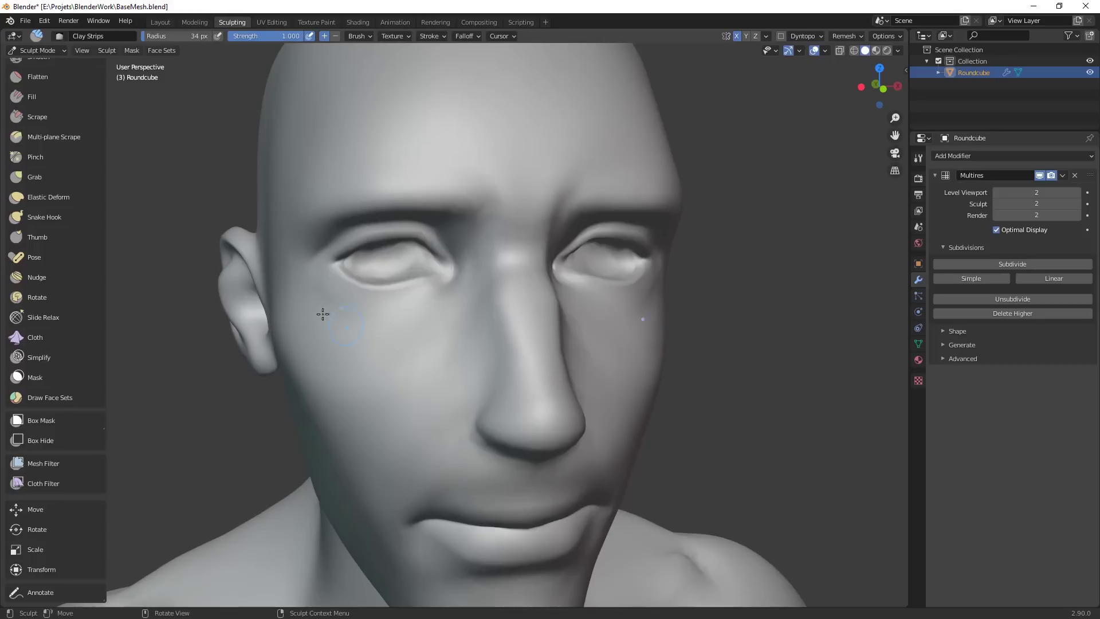
Adjust the inner eye corner and eyelids with the Grab brush at radii of 69 px and 55 px
scroll(395, 343, down, 5)
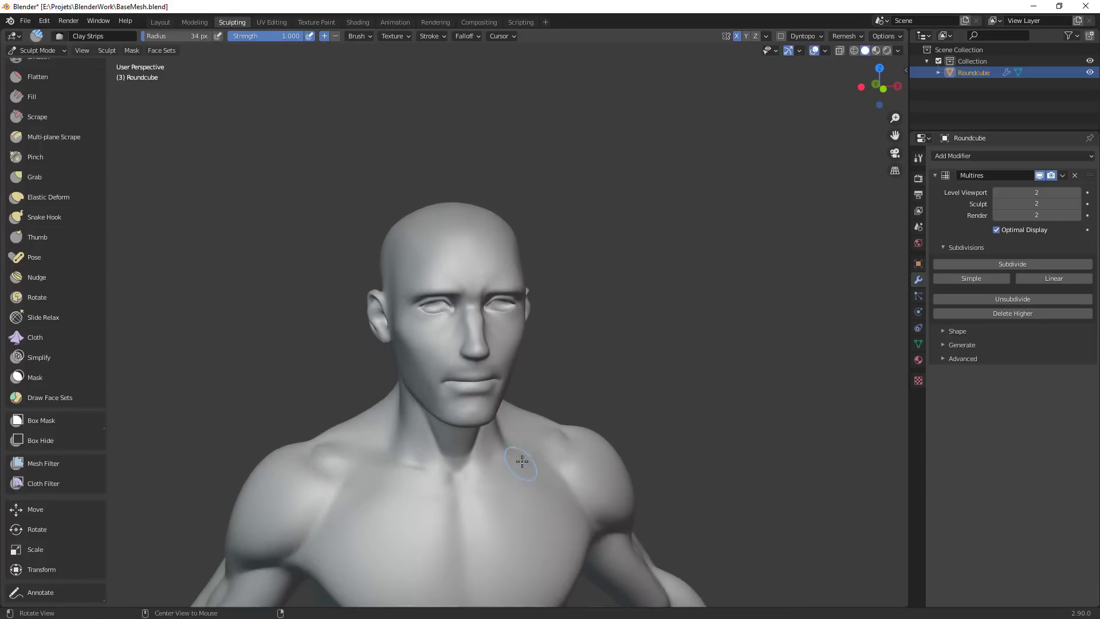
alt+drag(522, 462, 562, 443)
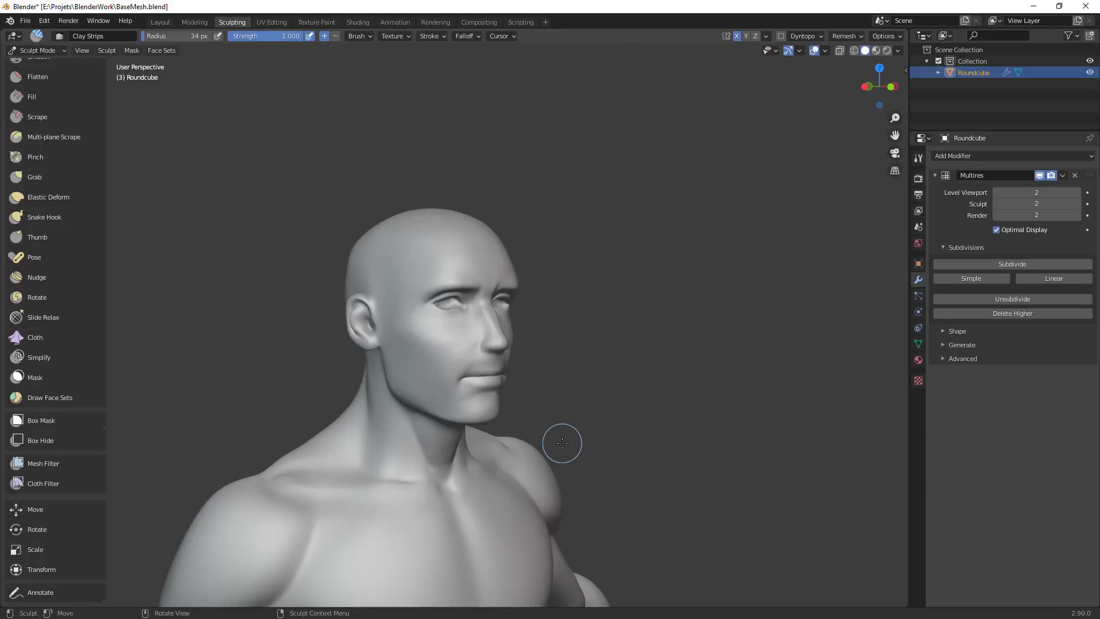
ctrl+alt+drag(538, 290, 538, 230)
key(g)
key(f)
click(494, 283)
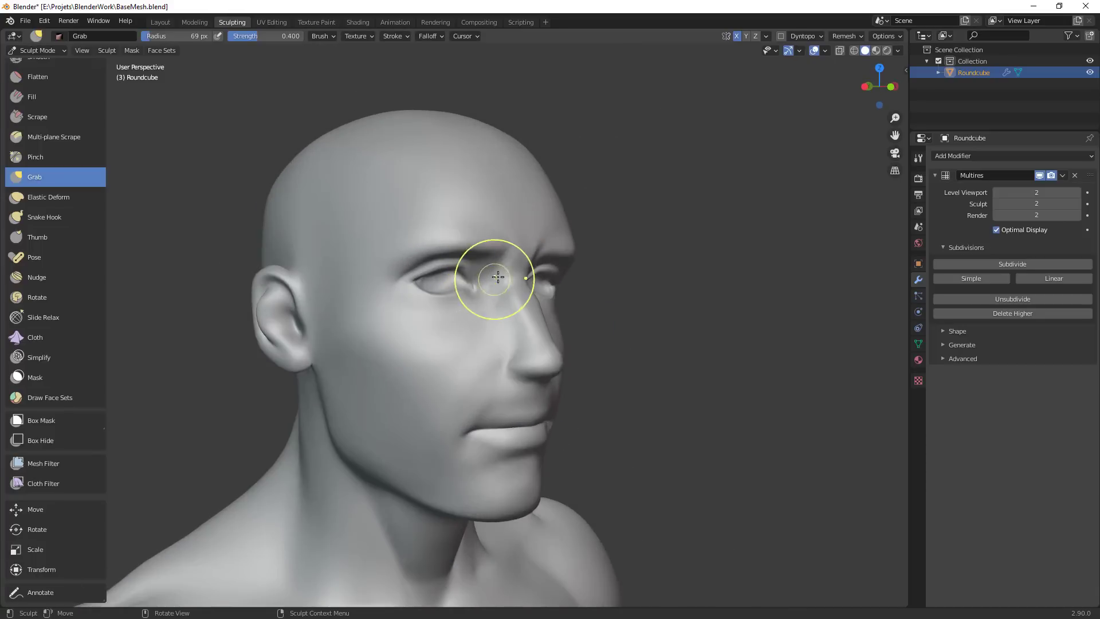
mouse_move(497, 283)
alt+mouse_down()
mouse_move(431, 307)
mouse_move(421, 271)
alt+mouse_up()
key(f)
click(498, 292)
key(f)
click(403, 316)
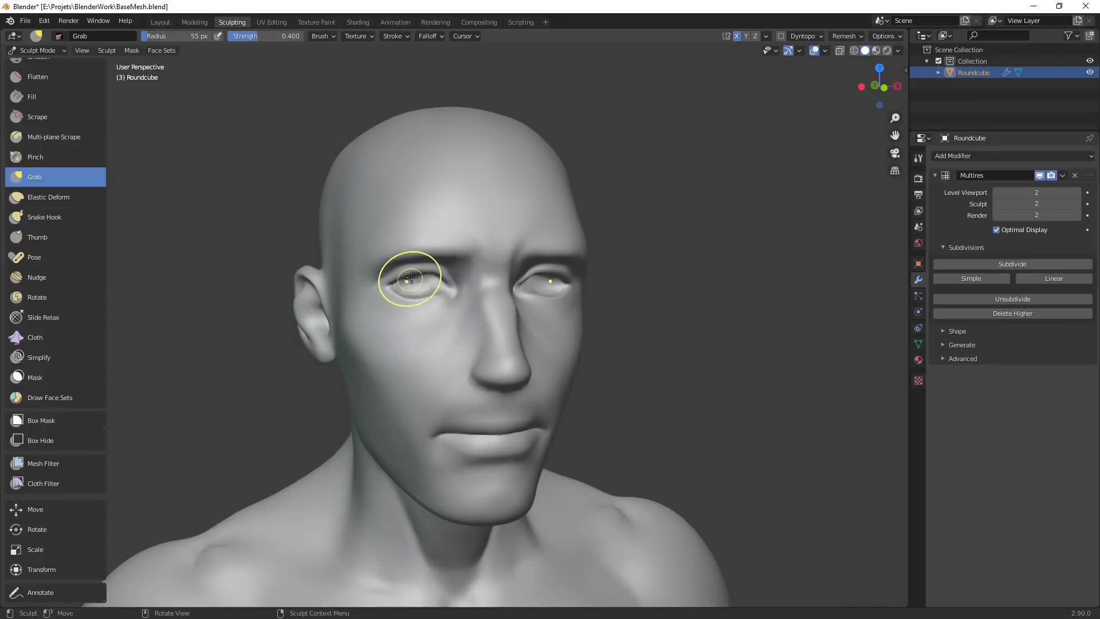
Examine the face and head proportions from three-quarter and left side views
ctrl+middle_drag(512, 360, 490, 458)
ctrl+middle_drag(489, 401, 541, 447)
ctrl+middle_drag(541, 447, 538, 326)
middle_drag(539, 326, 491, 253)
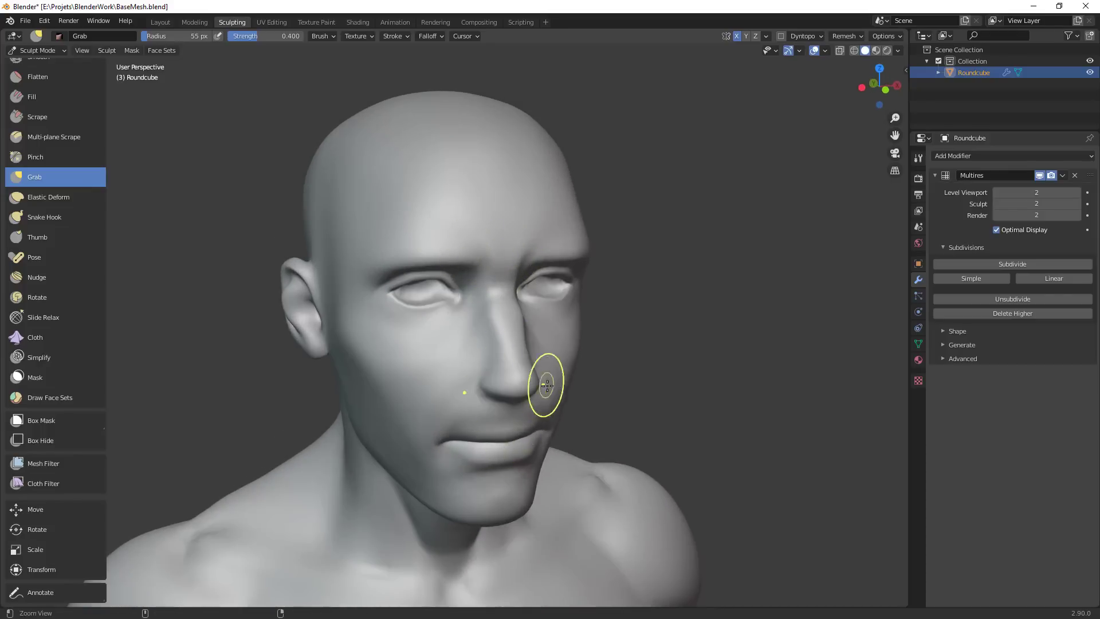
ctrl+middle_drag(542, 386, 521, 469)
ctrl+alt+drag(521, 469, 636, 396)
mouse_move(636, 395)
alt+mouse_down()
mouse_move(597, 386)
mouse_move(647, 384)
alt+mouse_up()
ctrl+middle_drag(648, 384, 562, 567)
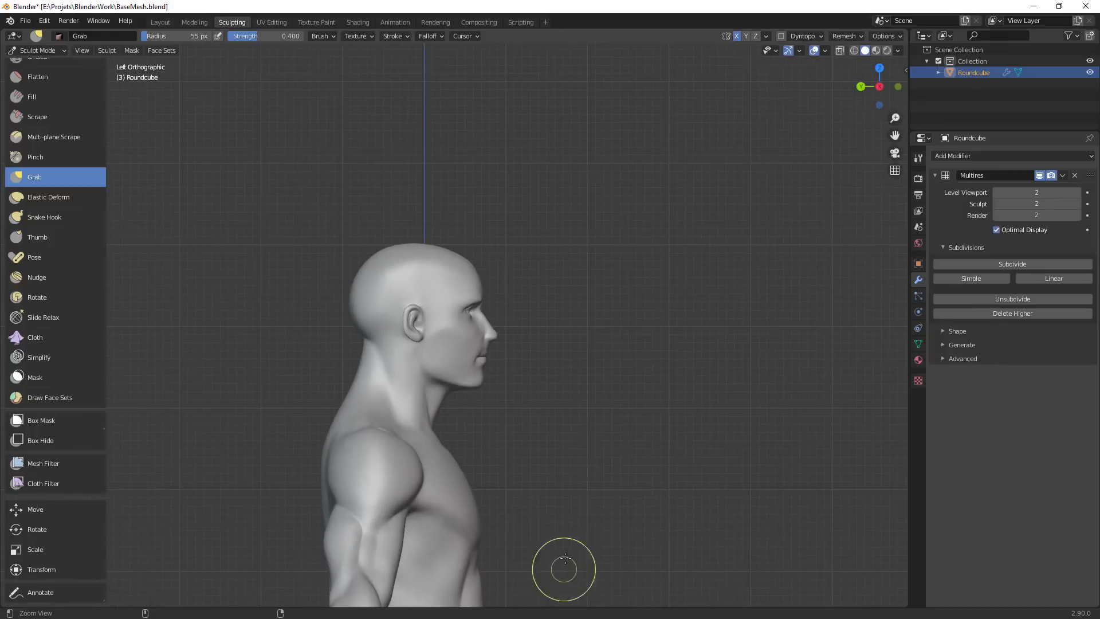
Adjust the profile of the lower nose and upper lip in left side view with the Grab brush
ctrl+middle_drag(491, 369, 509, 327)
key(f)
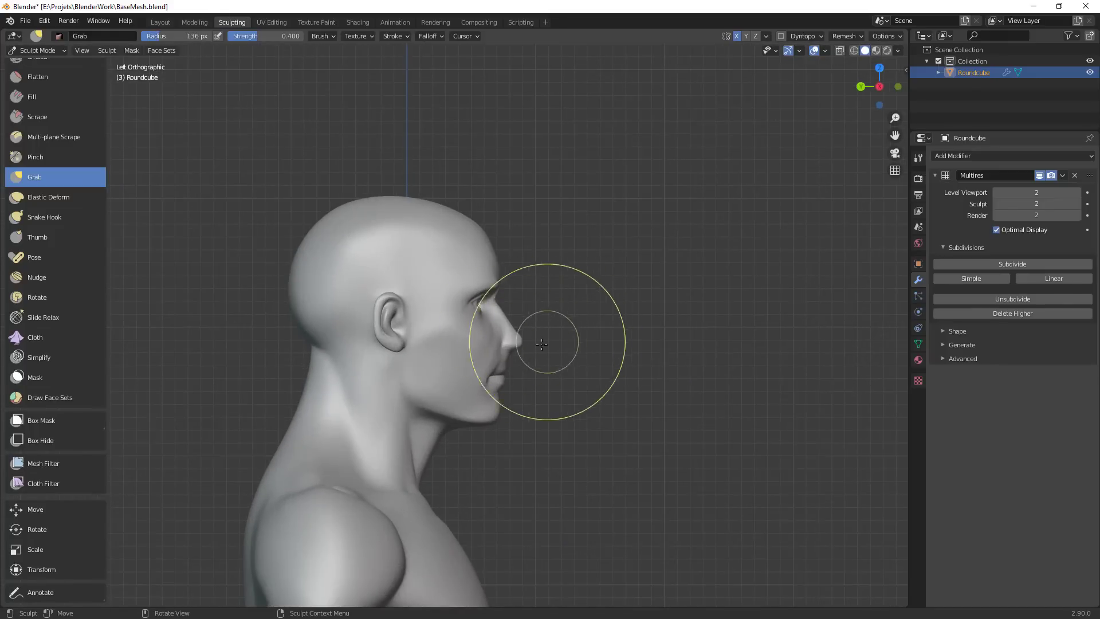
ctrl+middle_drag(563, 352, 584, 304)
key(f)
click(607, 362)
drag(529, 374, 528, 370)
drag(529, 370, 557, 347)
Refine the nose bridge profile in left side view with the Grab brush, reducing its radius to 54 px
key(f)
click(557, 344)
key(f)
click(585, 307)
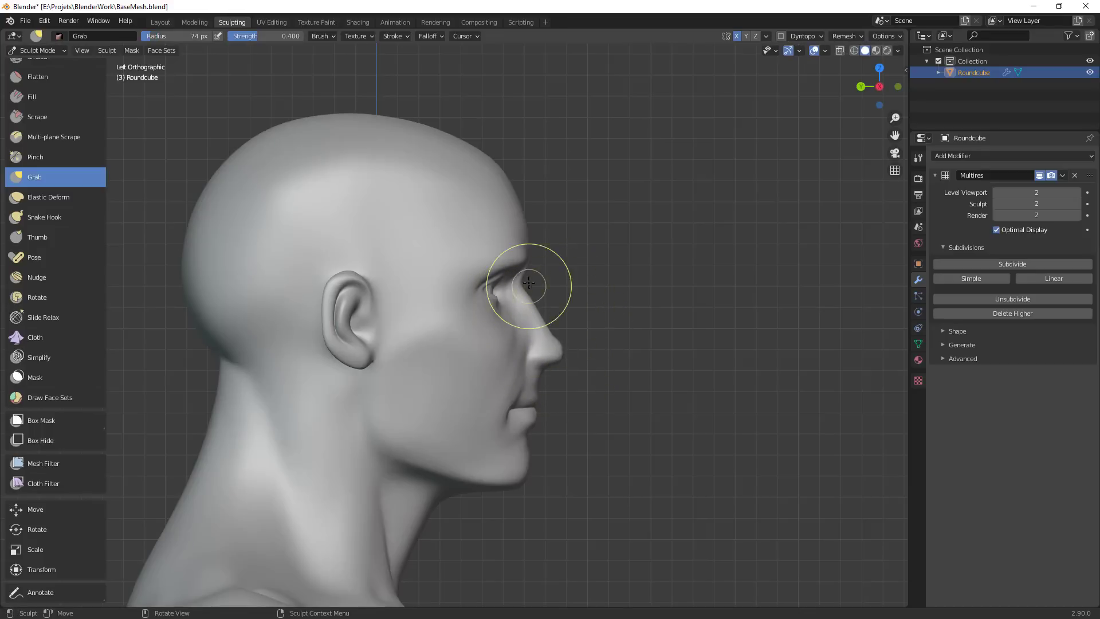
key(f)
click(532, 311)
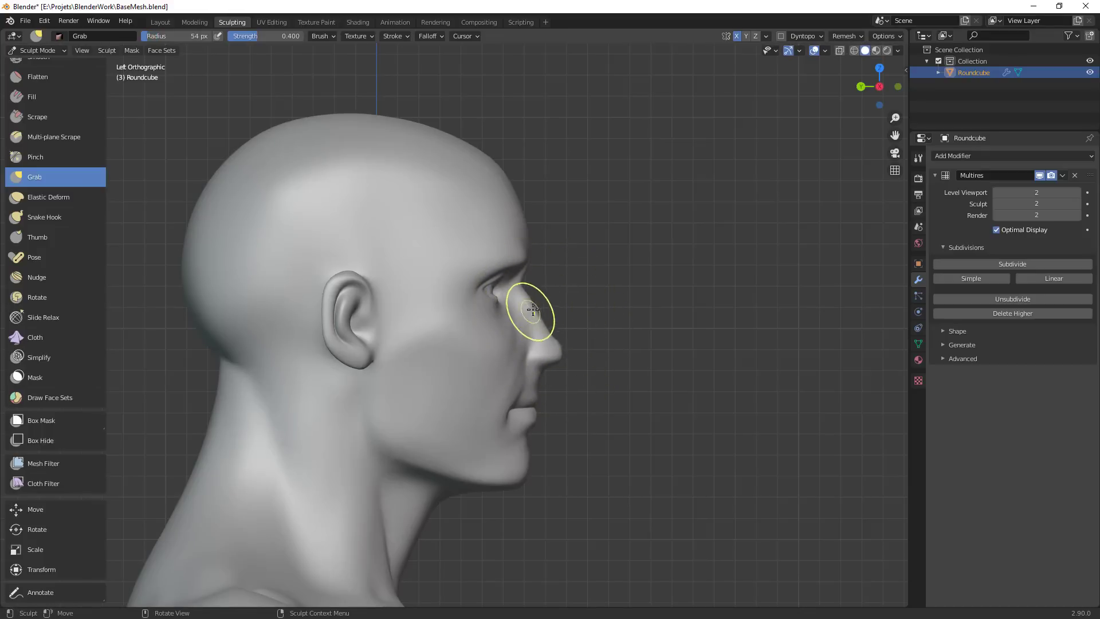
drag(542, 323, 537, 328)
Switch to Object Mode in front view and add a UV sphere beside the head
ctrl+middle_drag(599, 319, 598, 367)
middle_drag(598, 366, 496, 372)
key(ctrl+Tab)
click(427, 313)
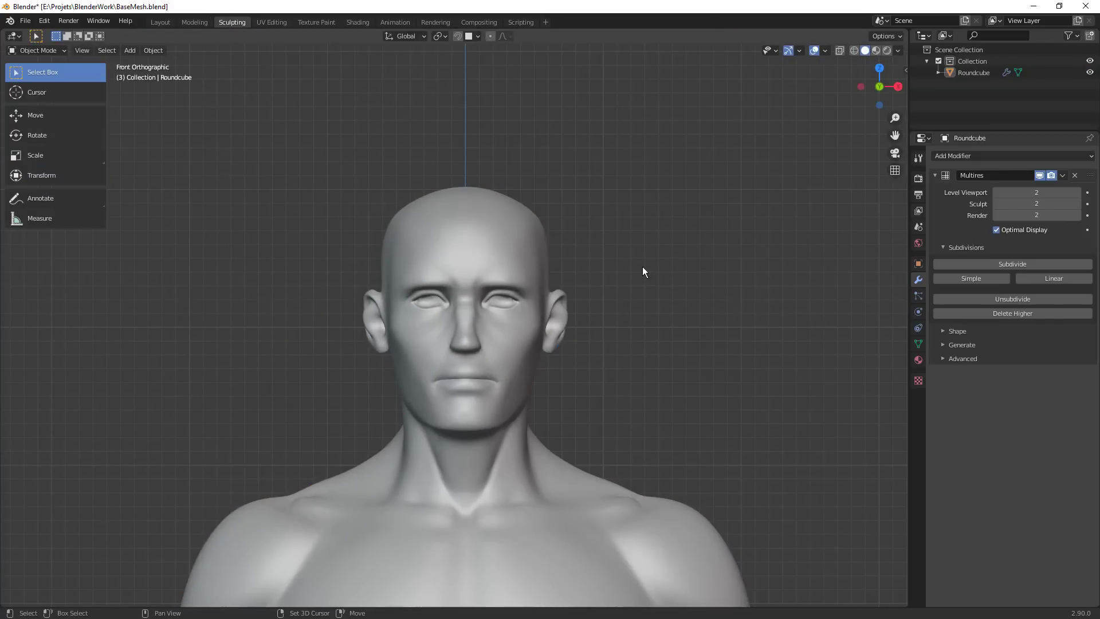
key(shift+a)
mouse_move(640, 262)
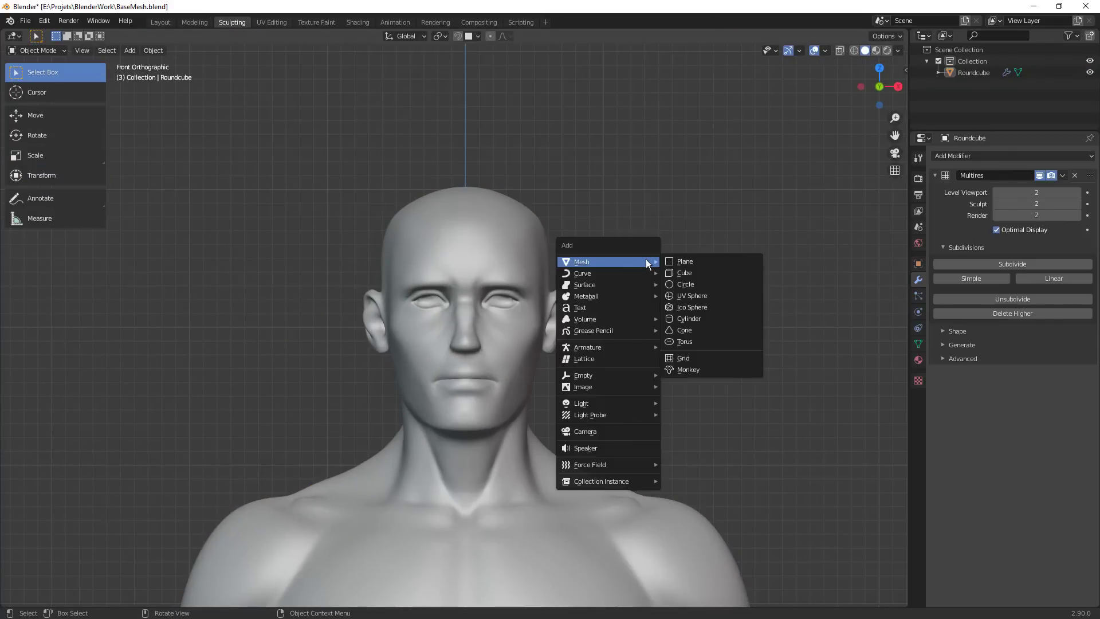
click(696, 296)
Rotate the sphere 90° about the X axis and scale it down to about 0.42
text(rx90)
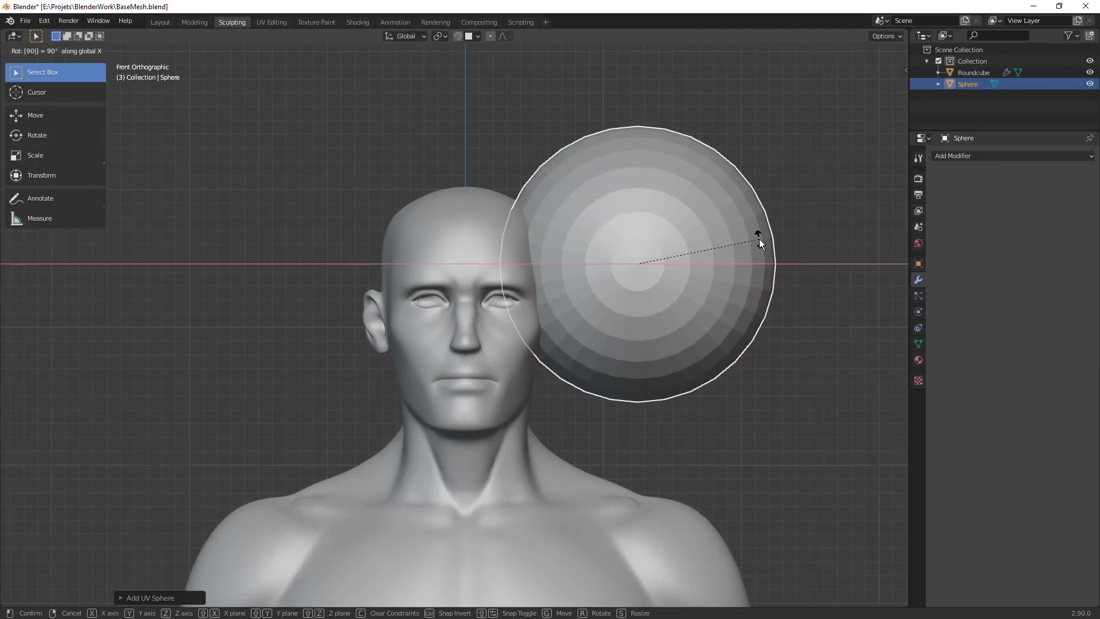
click(762, 264)
key(s)
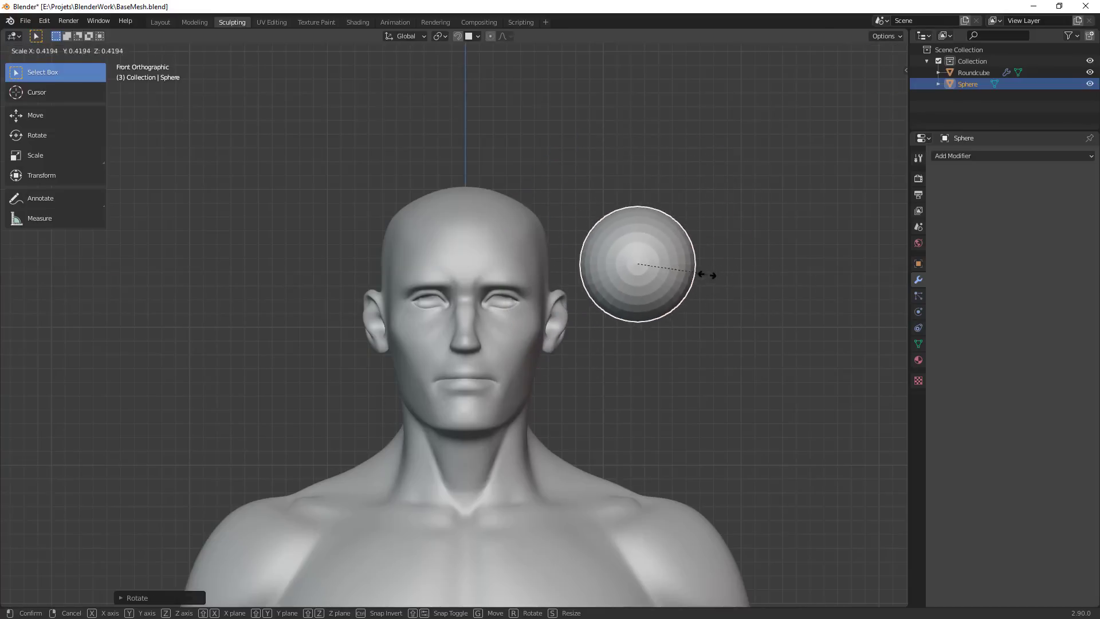
click(705, 274)
scroll(655, 280, up, 3)
shift+middle_drag(655, 281, 516, 334)
Select the second edge loop around the sphere's front pole in Edit Mode and rip it without moving it
key(Tab)
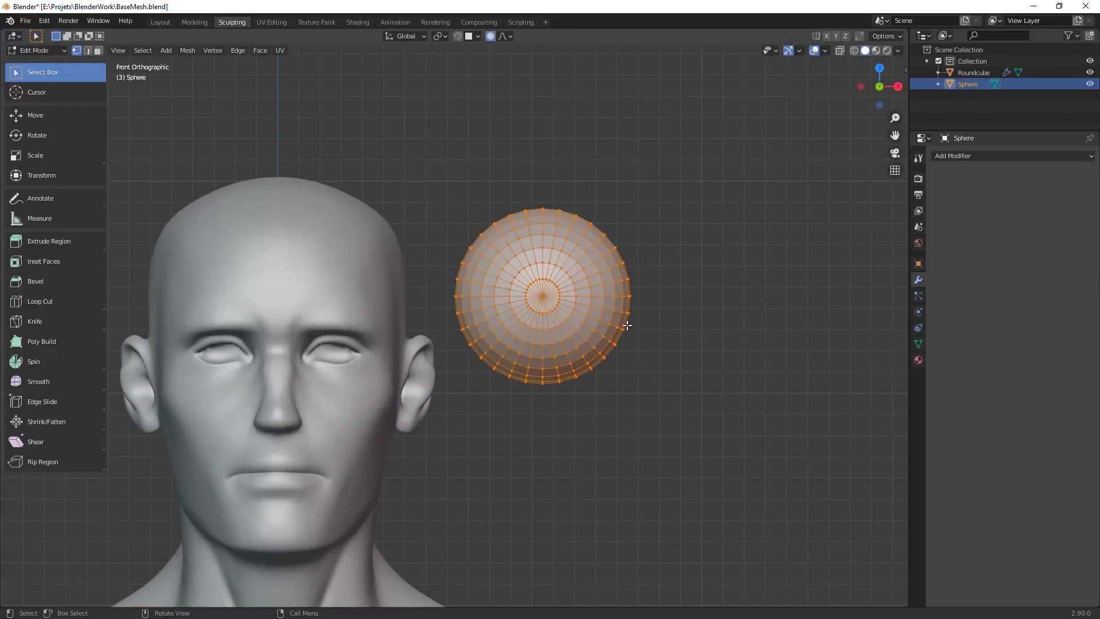
key(alt+a)
middle_drag(561, 295, 632, 224)
alt+click(668, 230)
scroll(673, 231, down, 4)
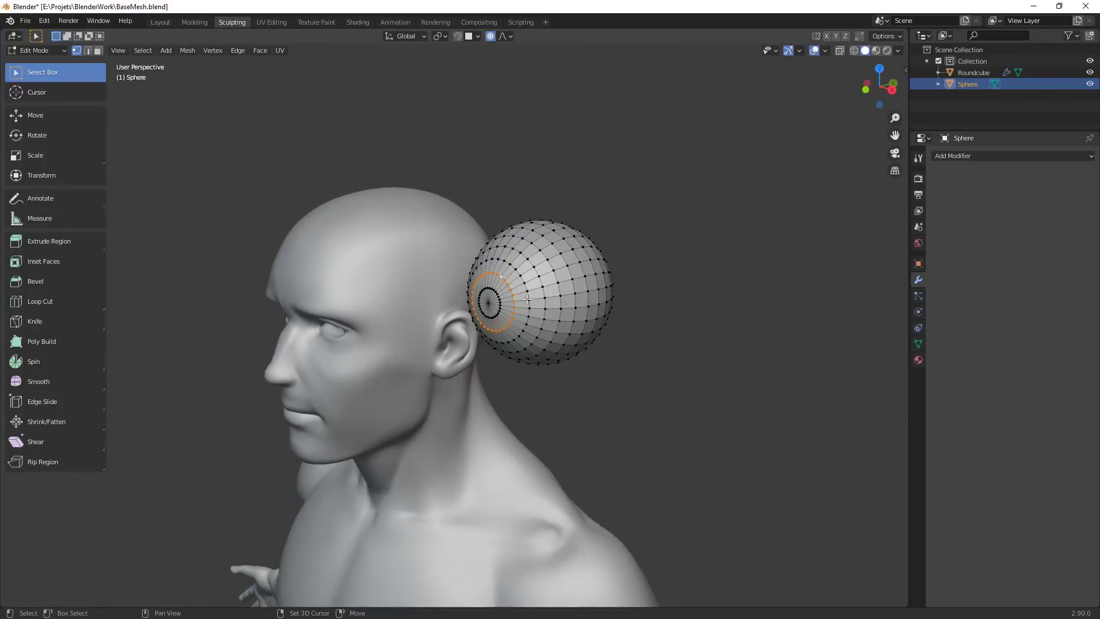
scroll(616, 225, up, 4)
middle_drag(588, 256, 556, 281)
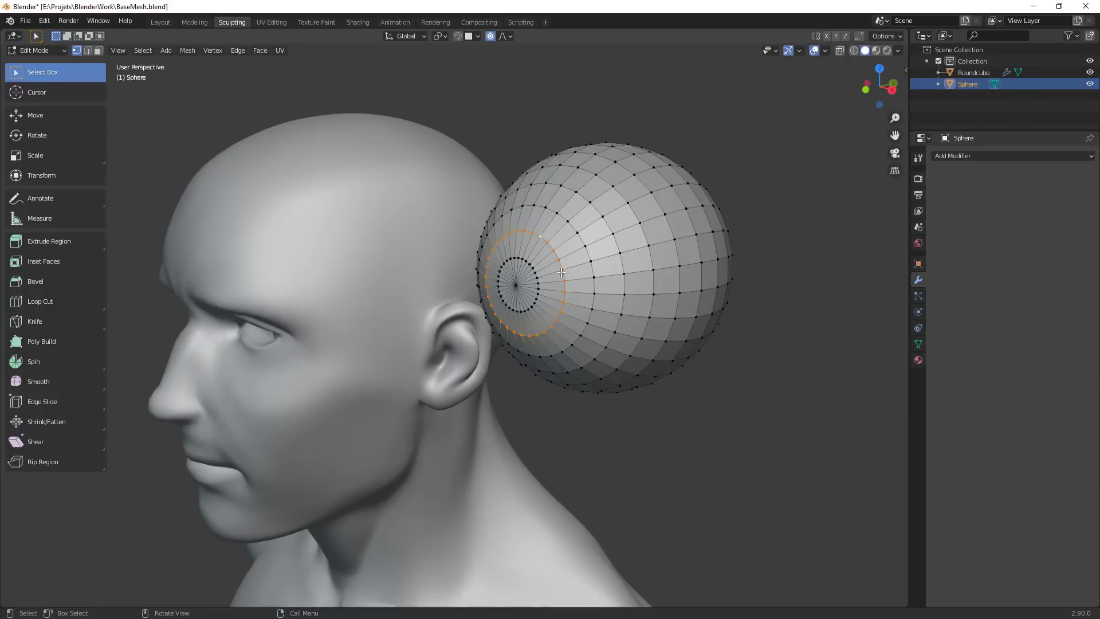
key(e)
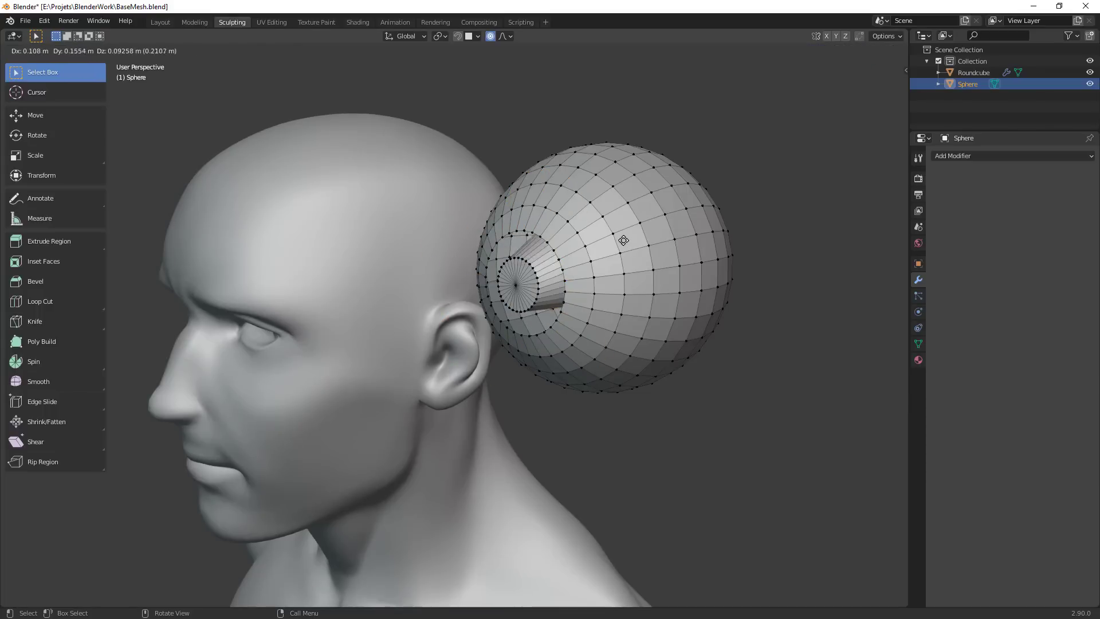
right_click(540, 286)
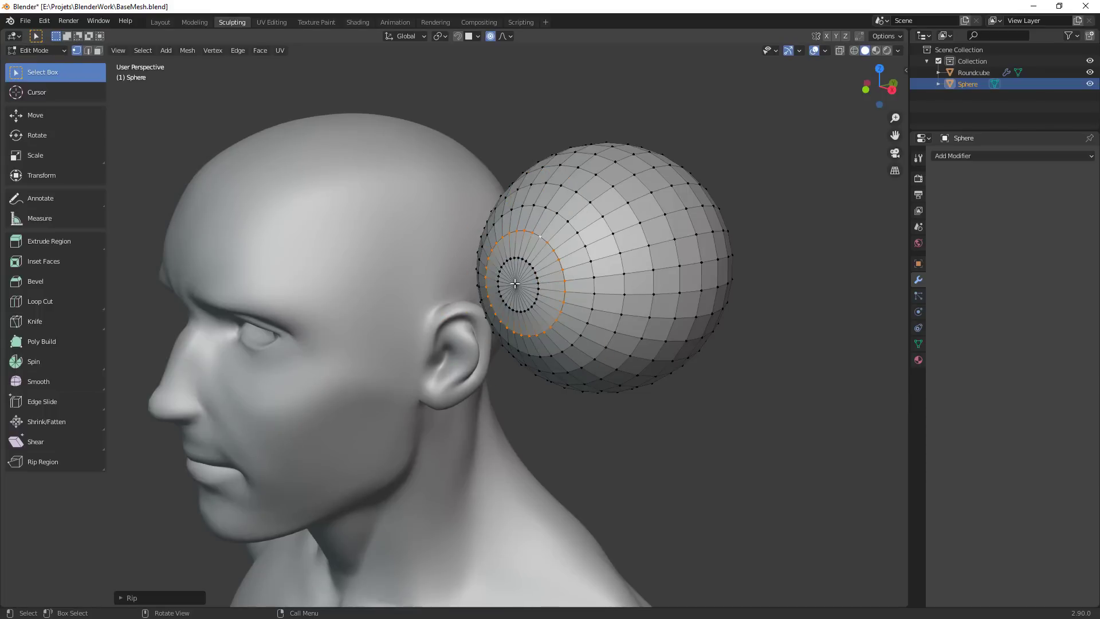
Select the whole ripped disc linked to the sphere's front pole and switch to right side view
key(l)
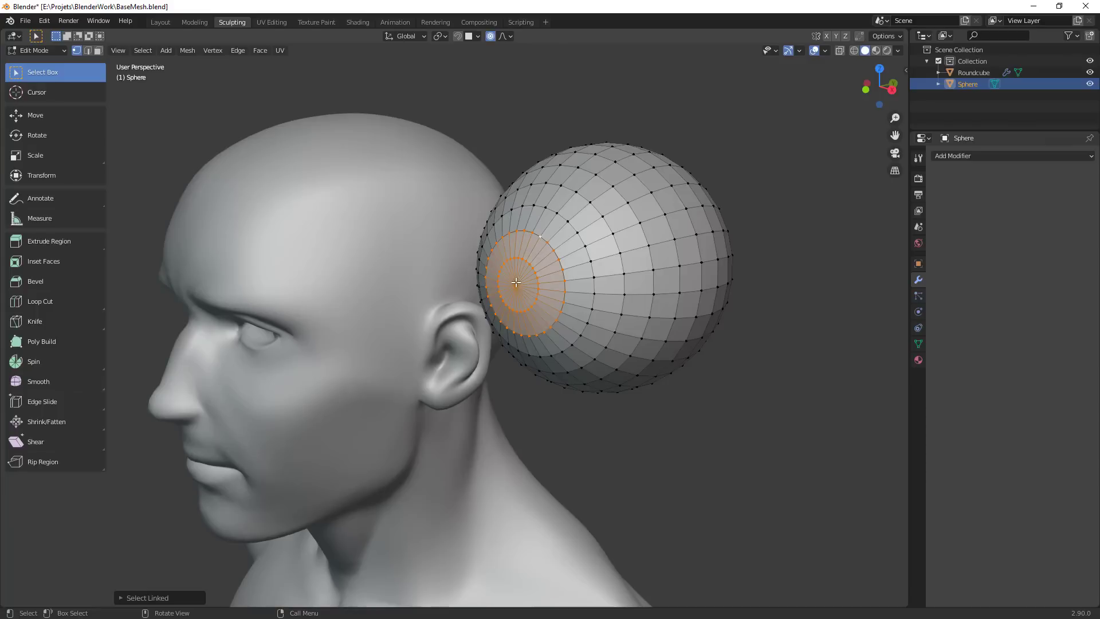
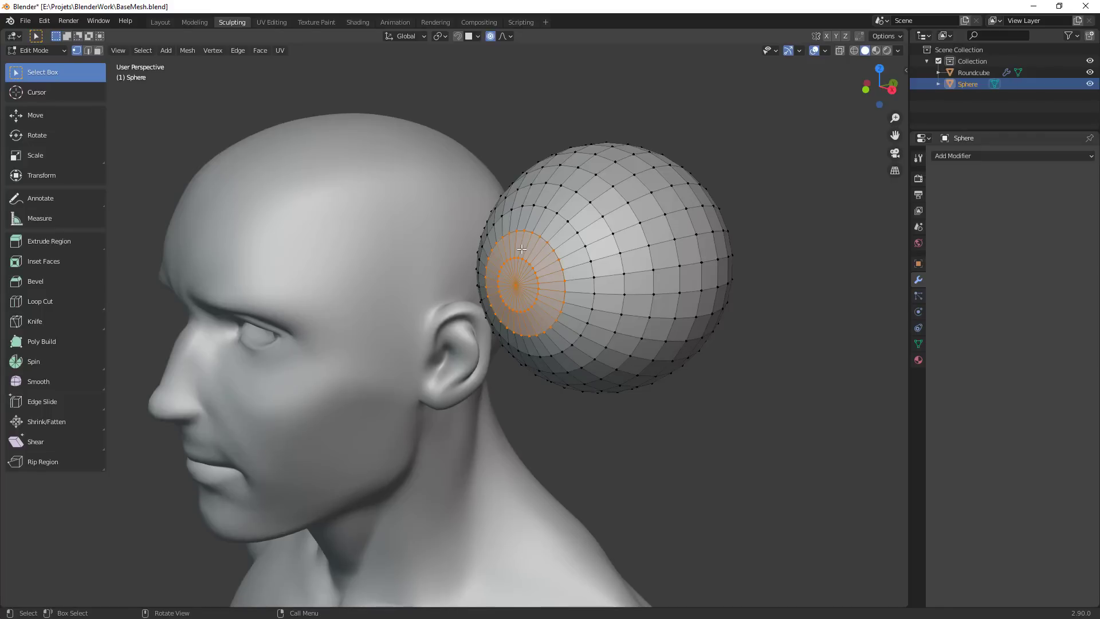
key(KP_3)
key(g)
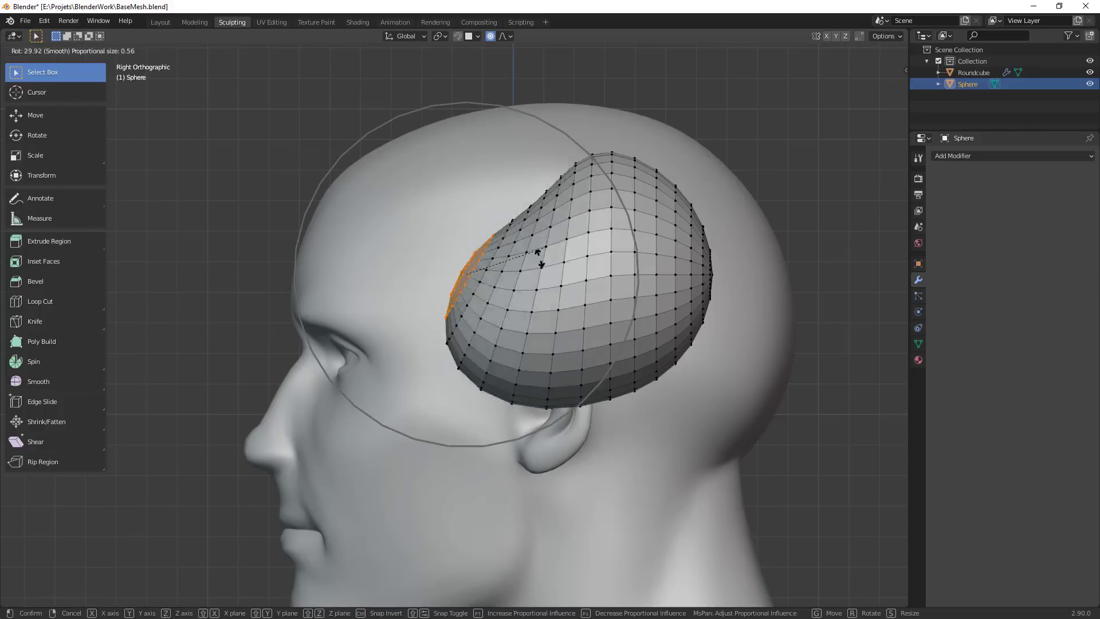
key(Escape)
key(r)
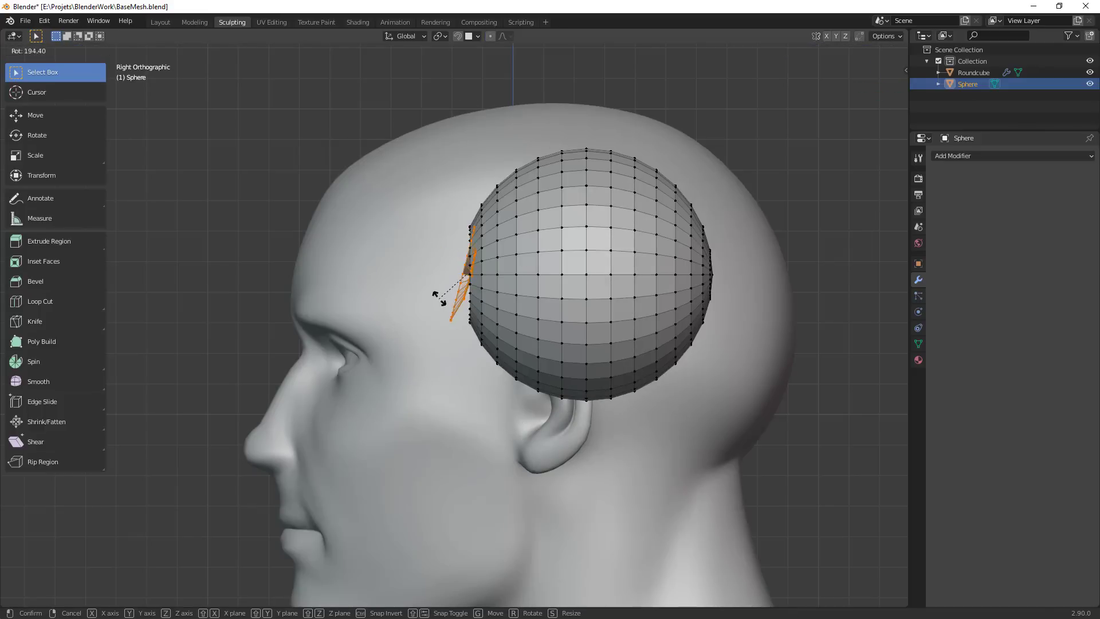
key(Escape)
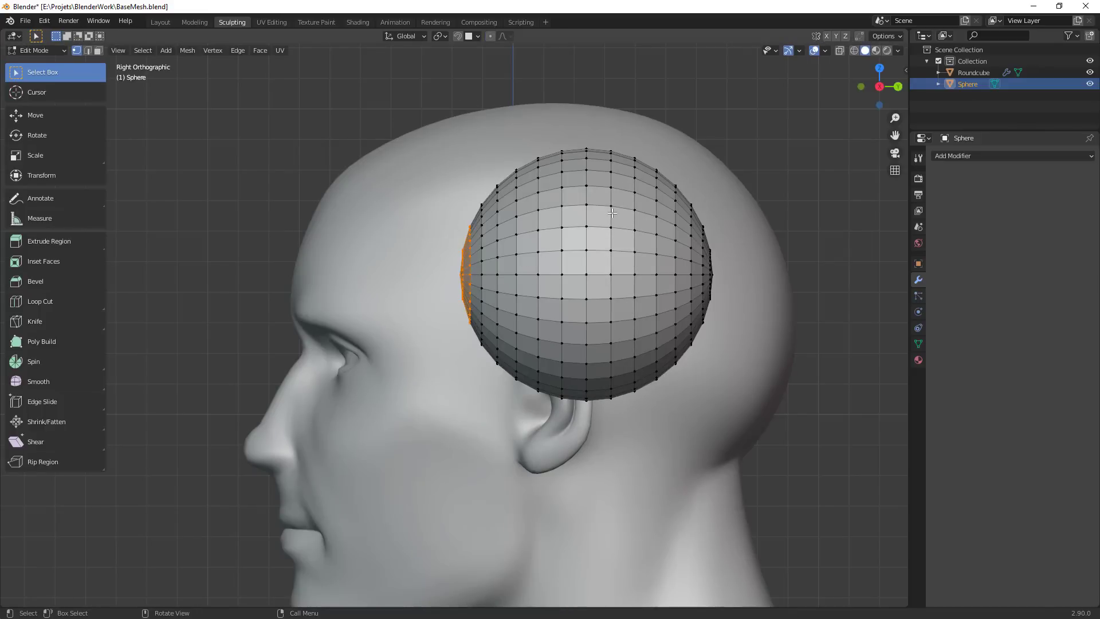
text(rx90)
key(Return)
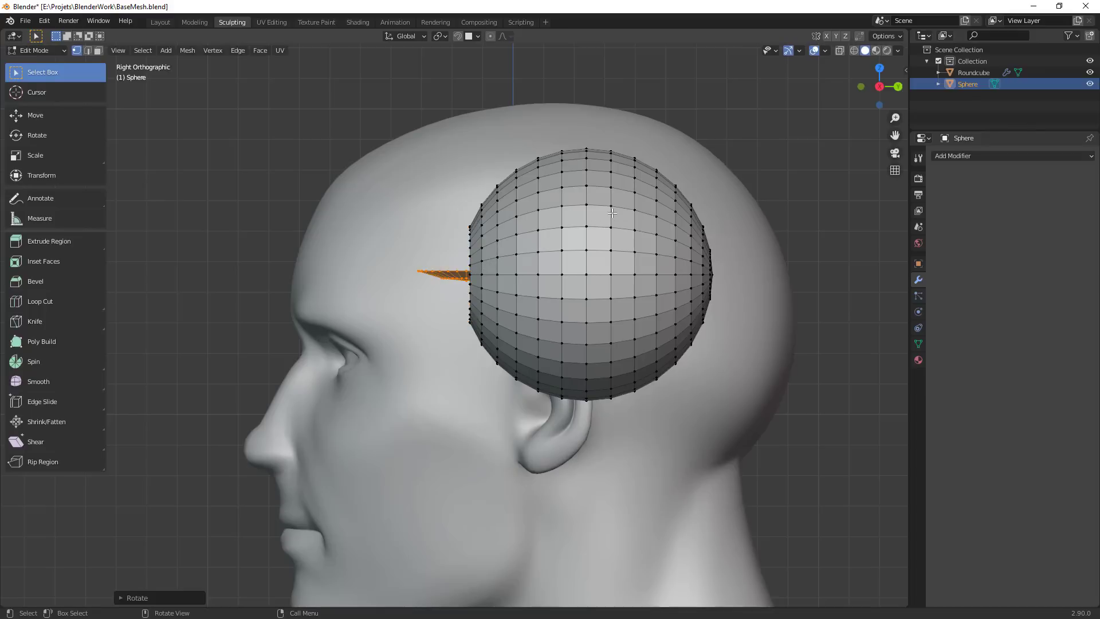
right_click(612, 213)
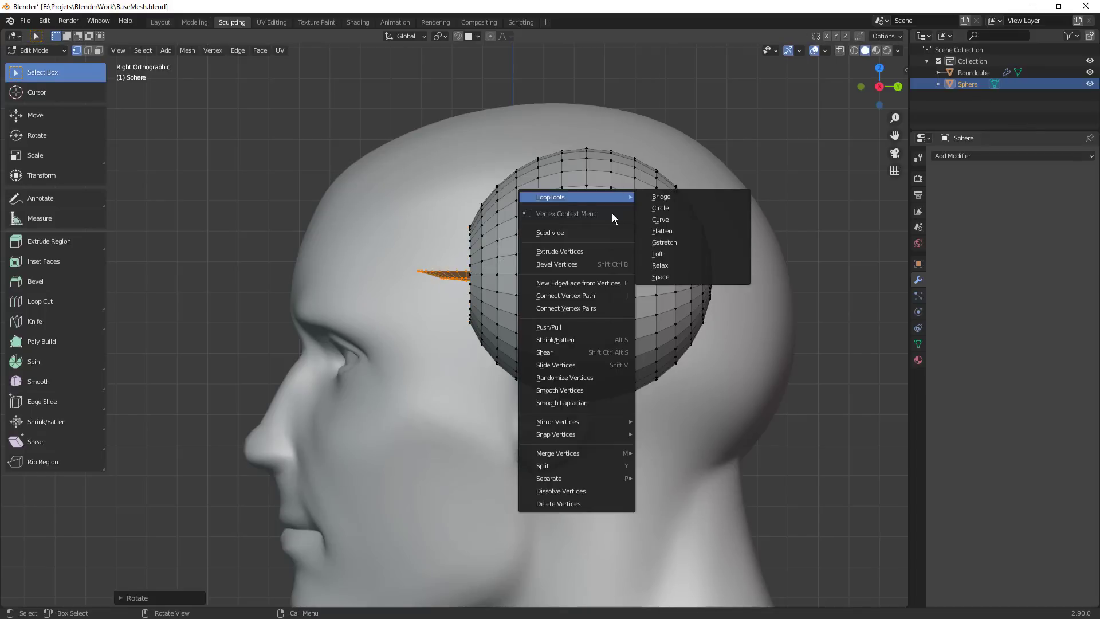
key(ctrl+z)
Rotate the selected disc 180° about the X axis and move it along Y back toward the sphere's opening
text(rx180)
key(Return)
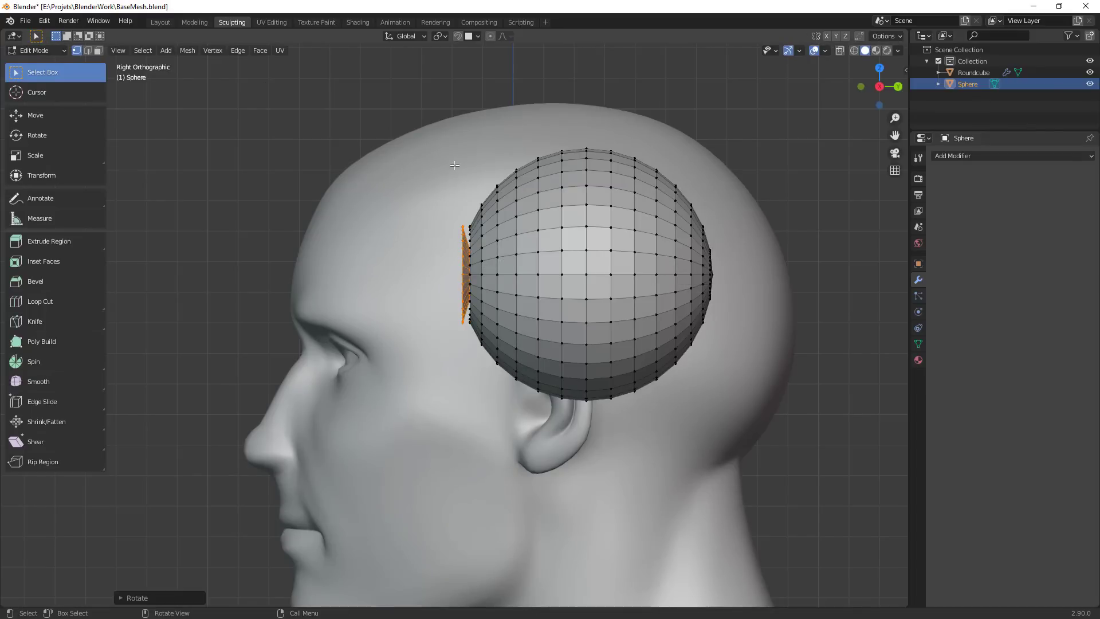
scroll(452, 165, up, 5)
key(g)
key(y)
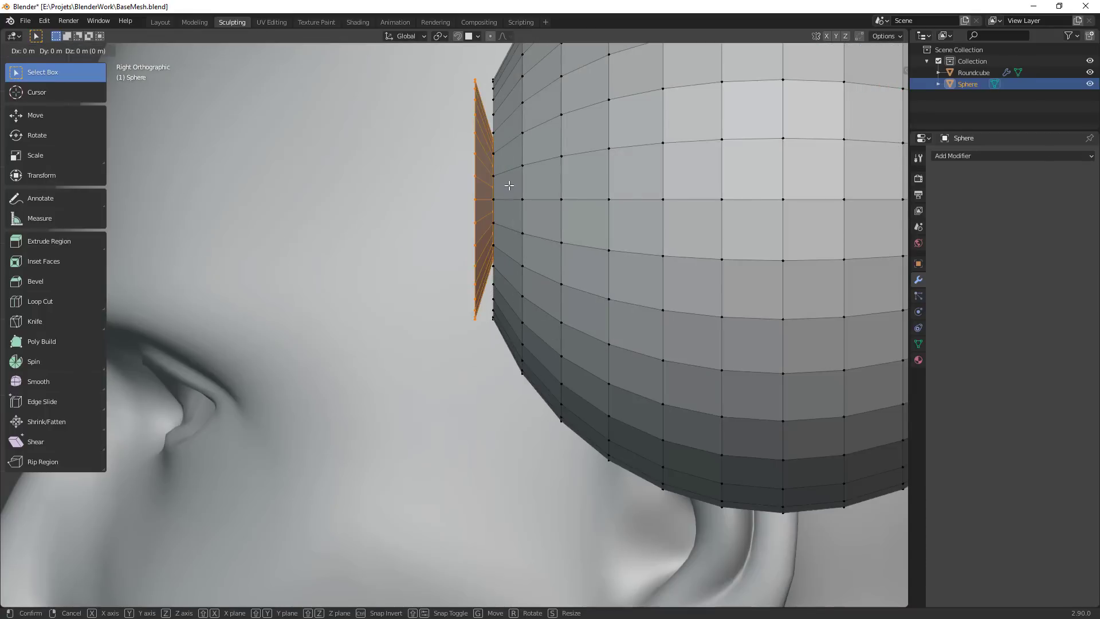
click(538, 186)
Scale the inverted disc to fit the sphere's opening and fine-tune its depth along the Y axis
scroll(538, 187, down, 3)
middle_drag(538, 187, 703, 263)
key(s)
click(682, 234)
key(g)
key(y)
click(667, 256)
scroll(666, 255, down, 2)
key(s)
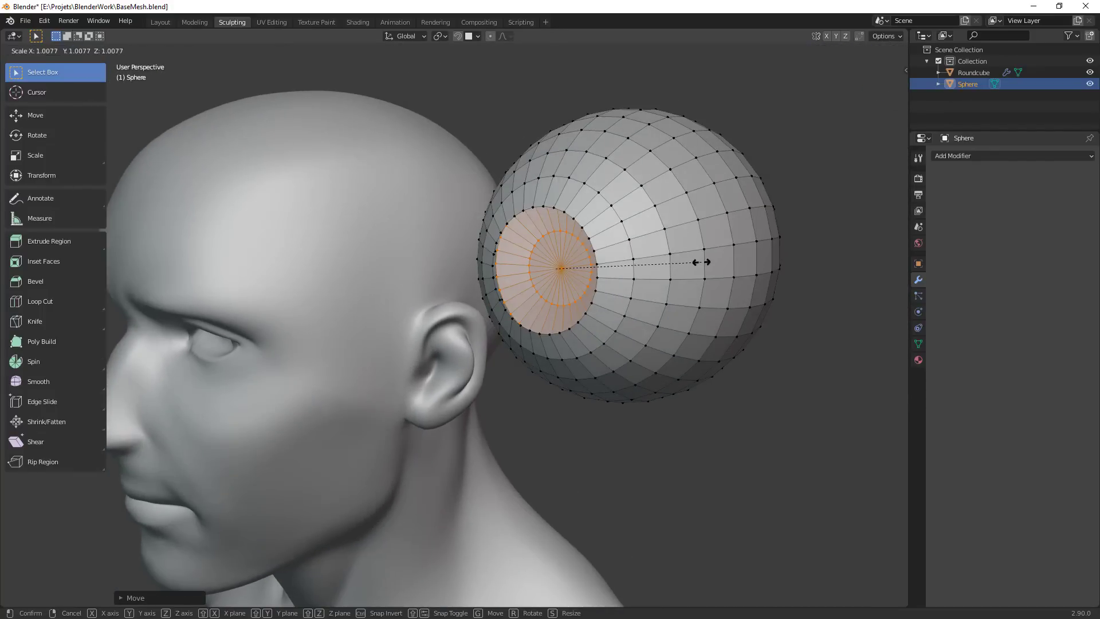
right_click(702, 263)
Select the inner circle of faces on the inverted disc and extrude it inward to form the pupil
alt+click(554, 281)
drag(550, 254, 573, 282)
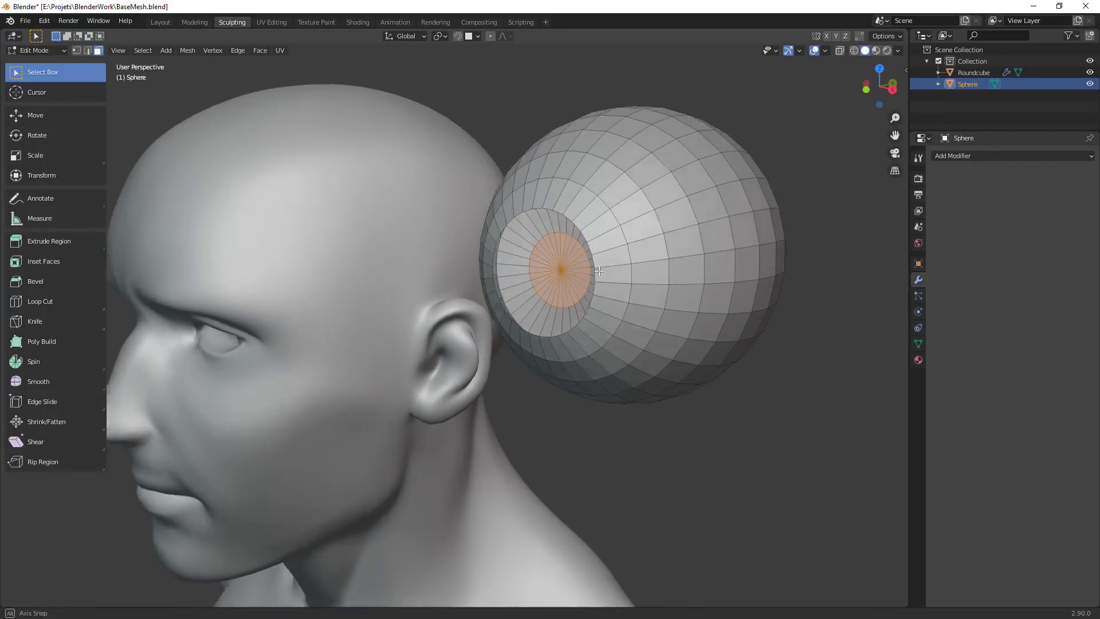
middle_drag(573, 282, 700, 299)
key(e)
click(665, 252)
Return to Object Mode and shade the eyeball smooth
key(Tab)
scroll(589, 276, down, 5)
scroll(540, 272, up, 3)
right_click(579, 264)
click(579, 265)
scroll(578, 264, down, 3)
scroll(700, 300, up, 3)
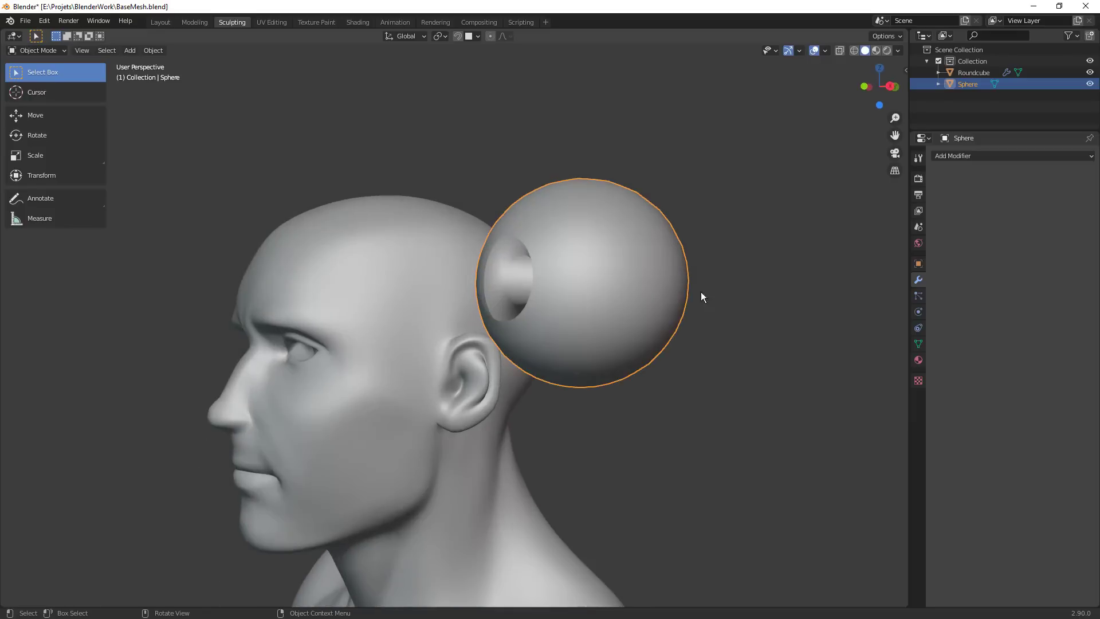
Enable Auto Smooth in the eyeball mesh's normals settings and inspect the iris and pupil edges
click(918, 344)
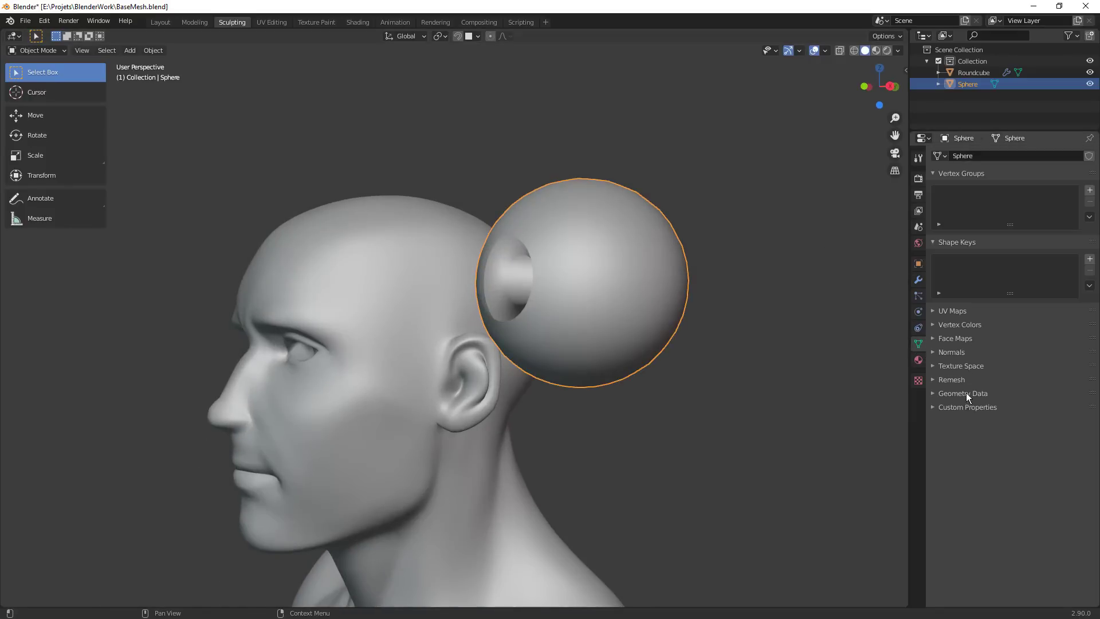
click(951, 352)
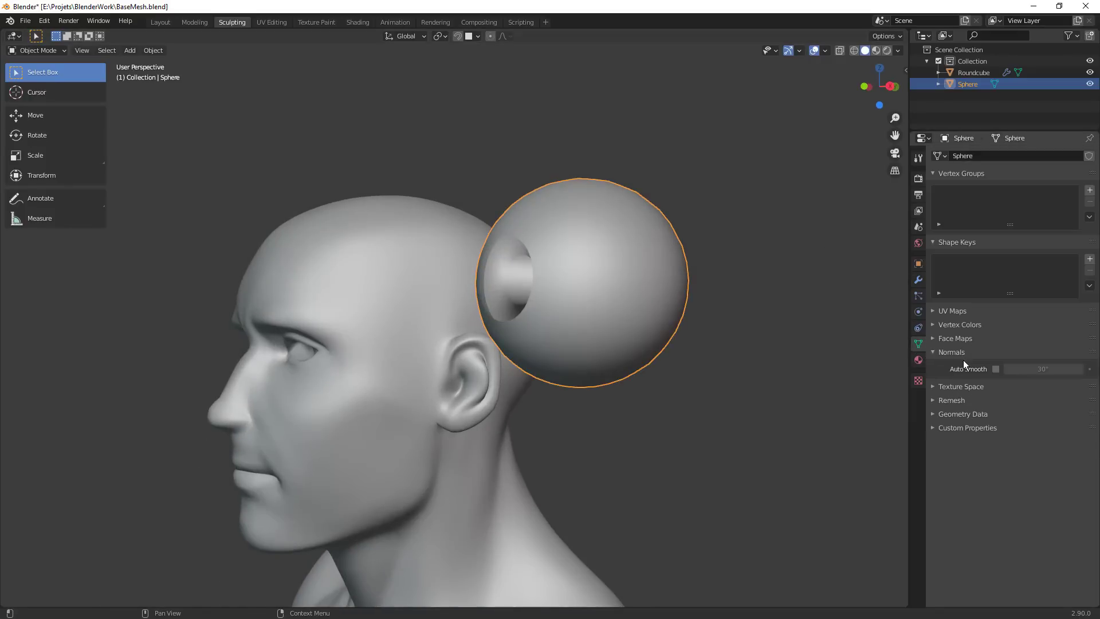
click(996, 369)
middle_drag(618, 344, 535, 331)
scroll(582, 309, down, 2)
scroll(622, 290, up, 3)
scroll(594, 310, down, 3)
scroll(544, 318, up, 3)
Scale the eyeball down as an object in front view
key(KP_1)
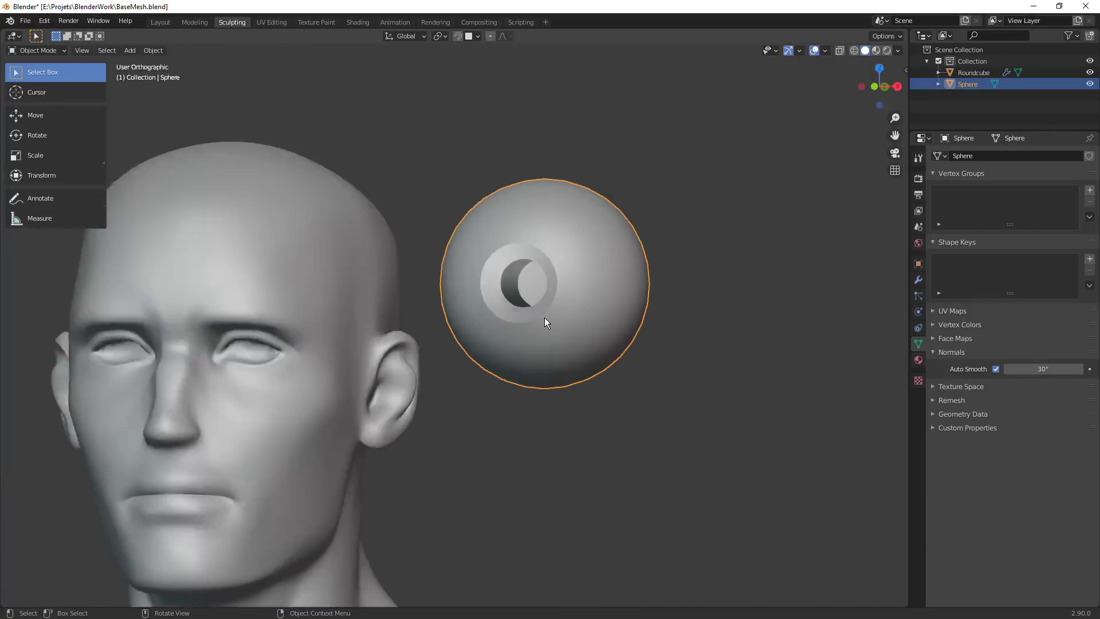
key(alt+a)
scroll(547, 297, down, 3)
click(534, 308)
scroll(535, 308, up, 4)
key(Tab)
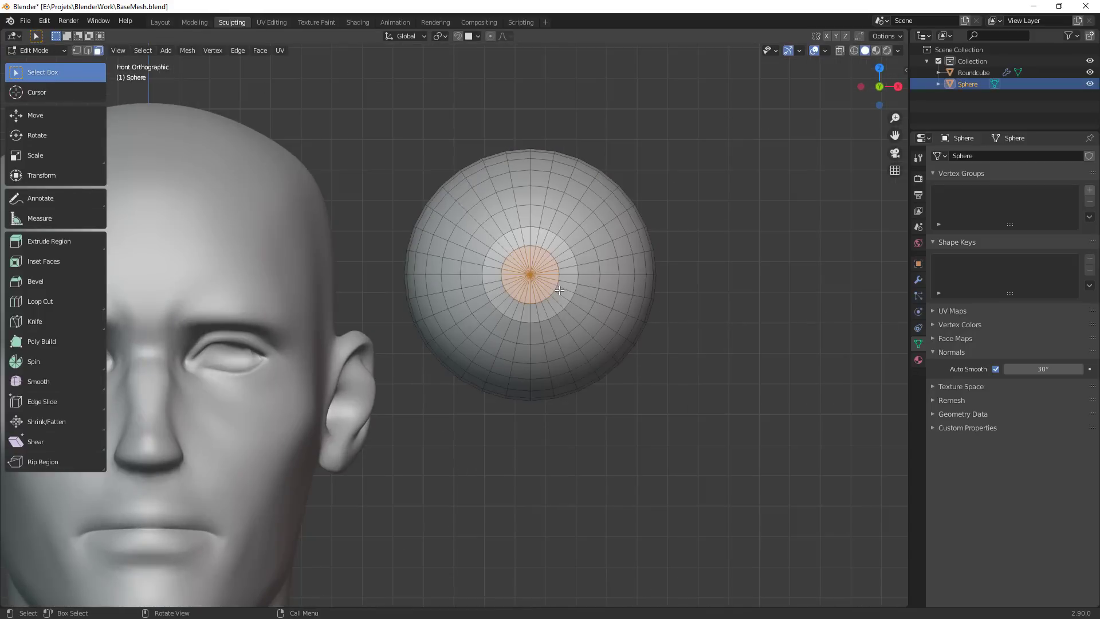
scroll(565, 290, down, 1)
key(Tab)
shift+middle_drag(565, 290, 731, 276)
key(s)
click(804, 245)
Move the eyeball over the character's left eye and adjust its size and position to centre it there
key(g)
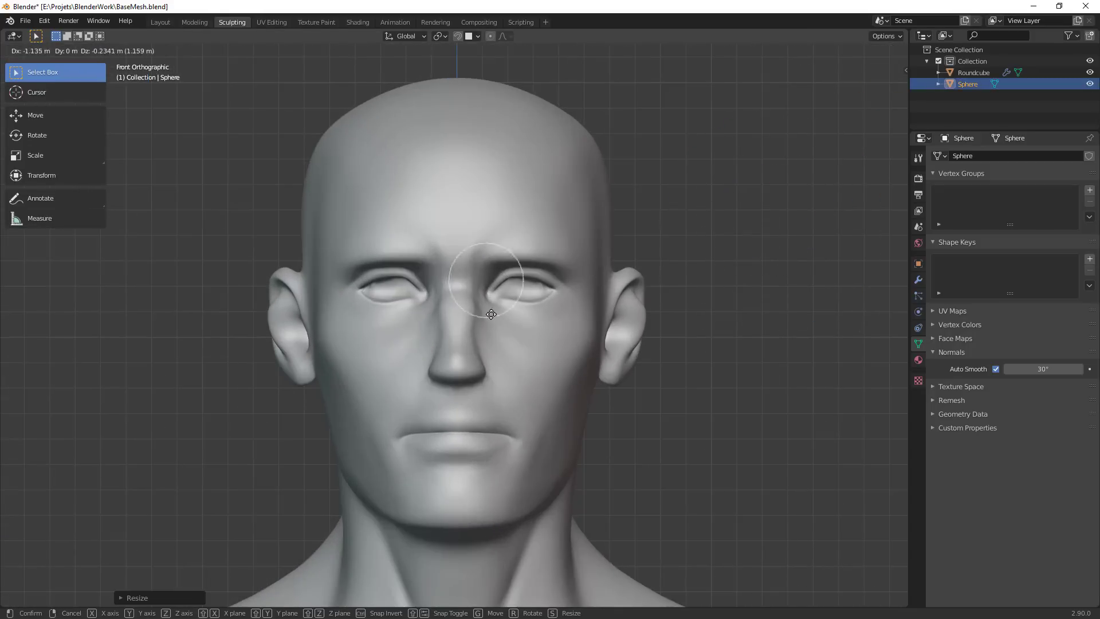
click(542, 315)
key(s)
click(561, 316)
key(g)
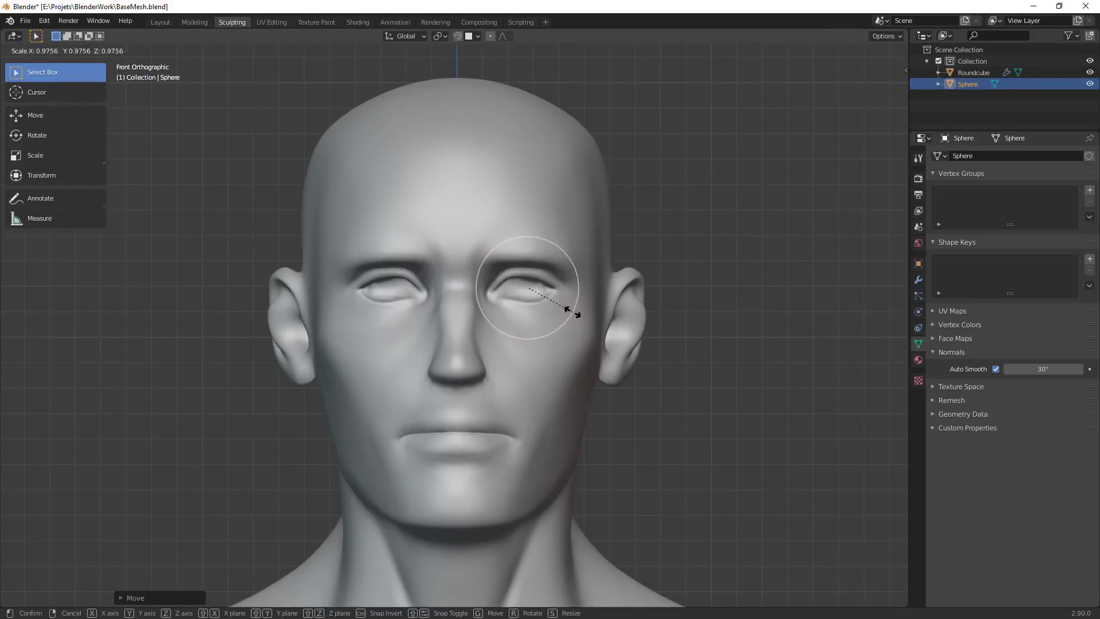
click(570, 311)
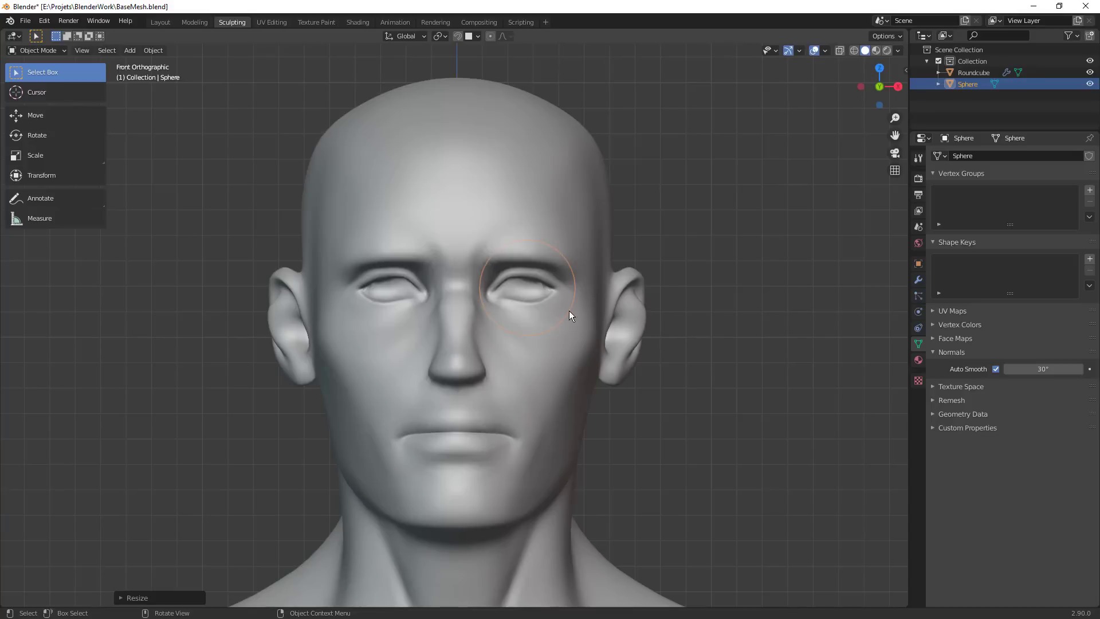
key(g)
click(599, 305)
Add a Mirror modifier to the eyeball on the X axis with Roundcube as the mirror object
click(919, 280)
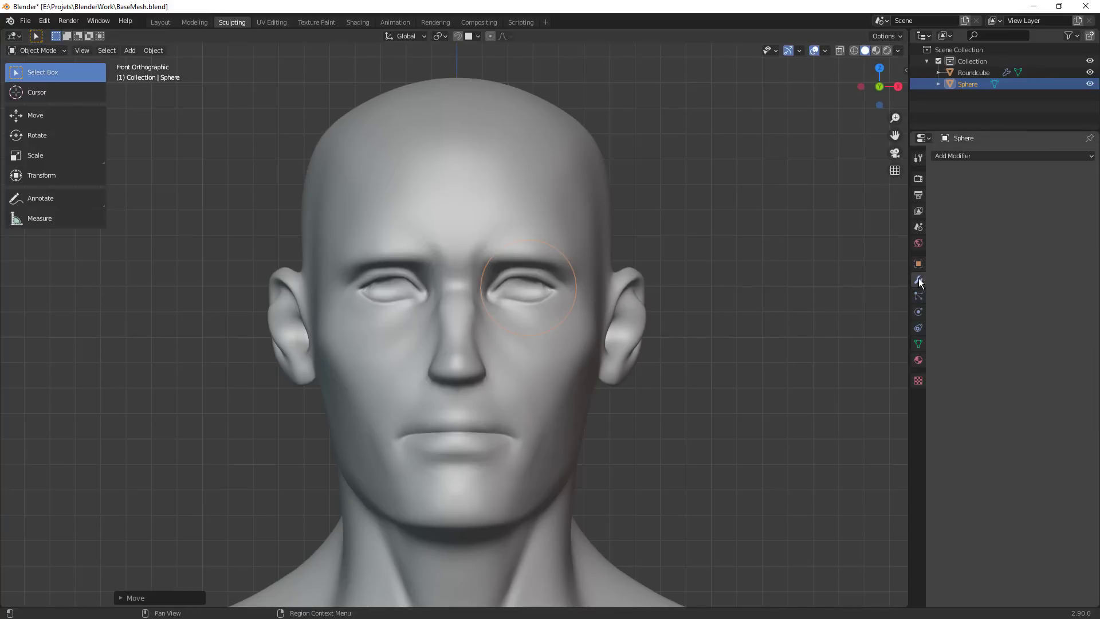
click(976, 159)
click(889, 278)
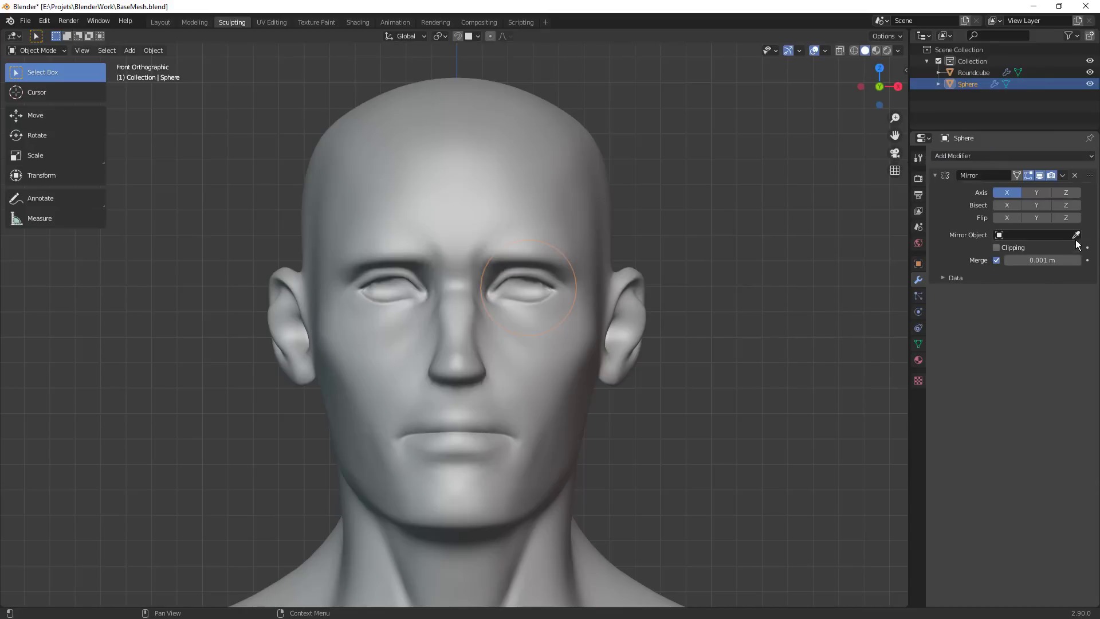
click(507, 187)
scroll(610, 297, down, 5)
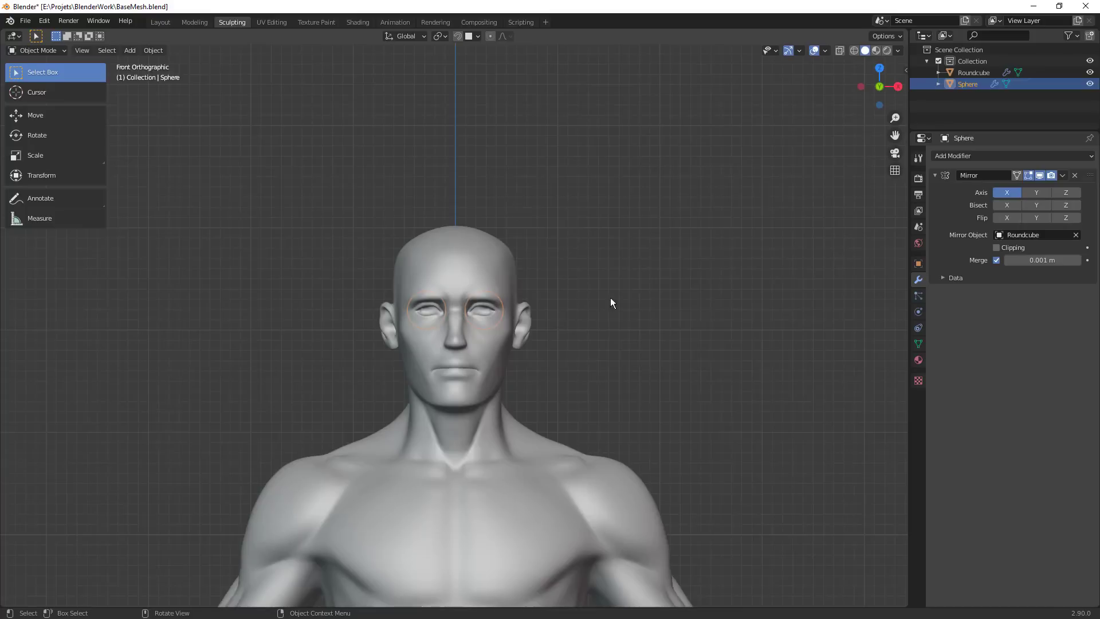
Move the eyeball forward along the Y axis by about 0.67 m into the eye socket in right side view
middle_drag(636, 307, 573, 326)
scroll(573, 326, up, 3)
key(KP_3)
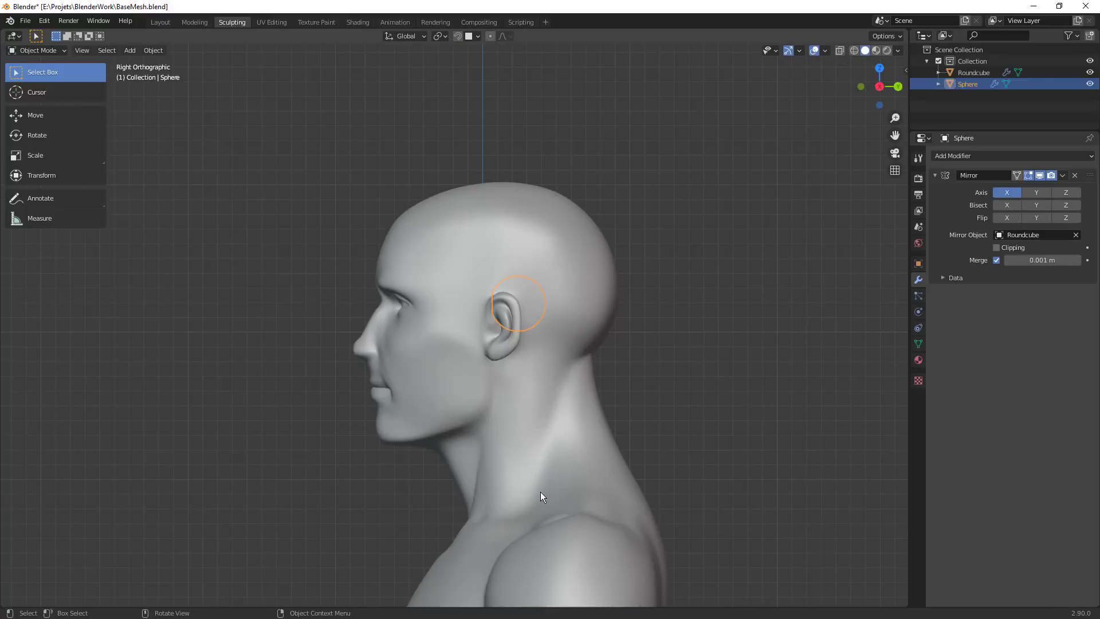
scroll(569, 242, up, 4)
key(g)
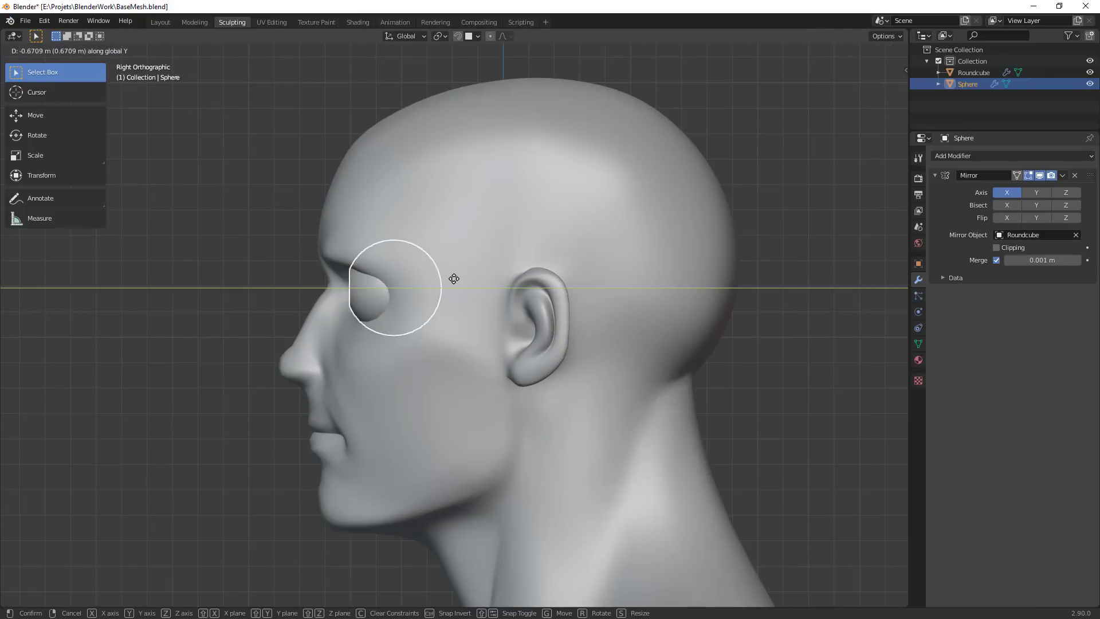
click(459, 279)
Fine-tune the eyeball's depth in the socket along the Y axis
scroll(450, 291, up, 3)
scroll(451, 285, up, 1)
key(g)
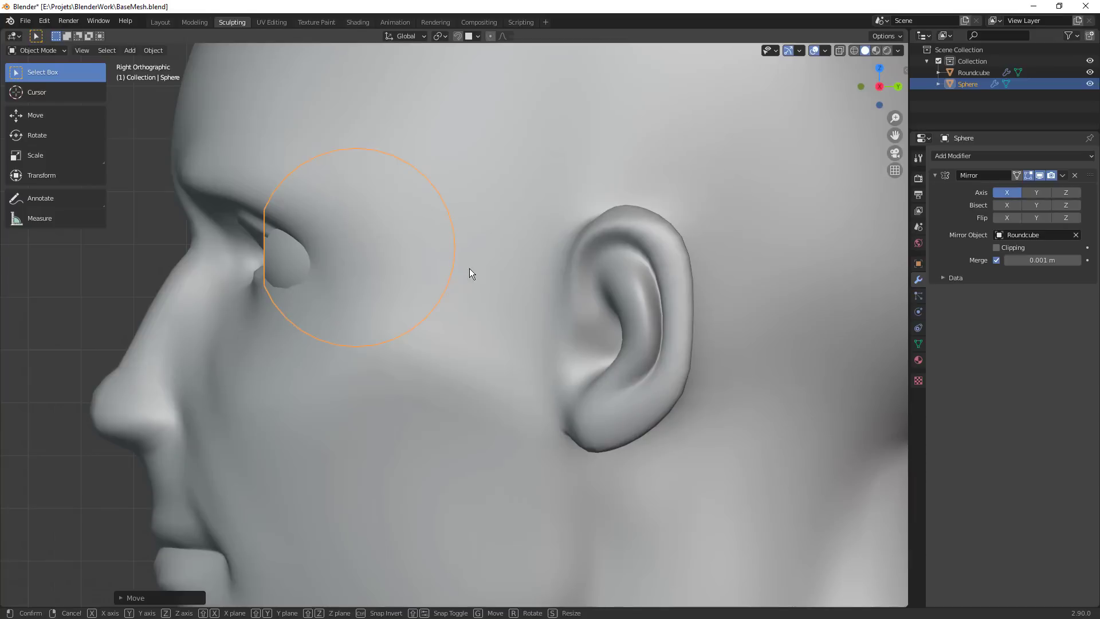
key(y)
click(471, 267)
Nudge the eyeball slightly toward the nose in front view and scale it down to about 0.83
key(KP_1)
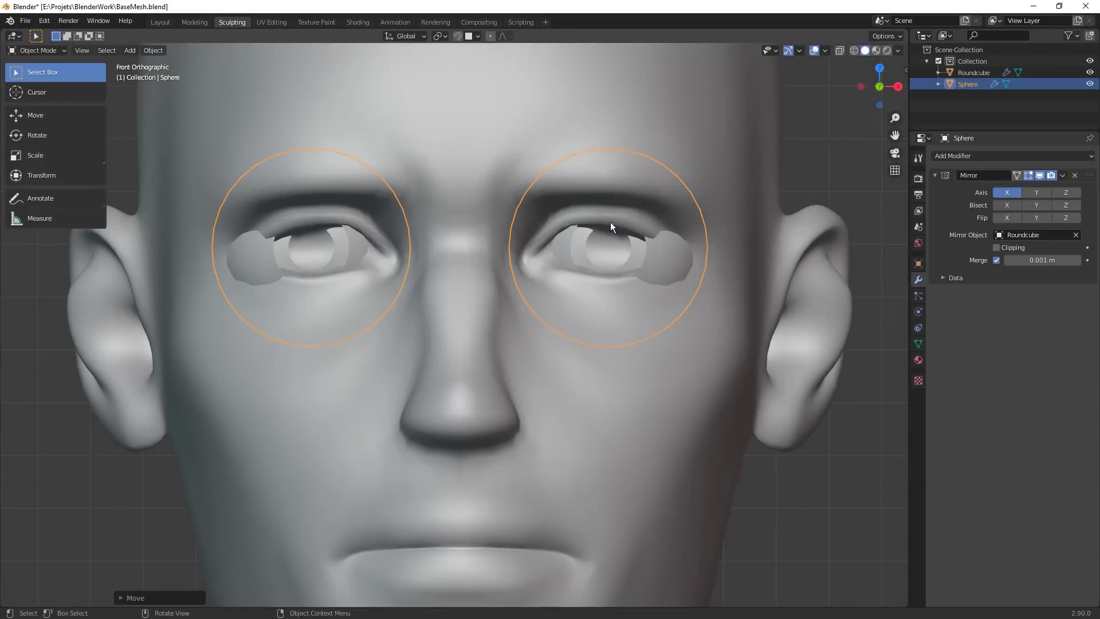
key(g)
click(699, 252)
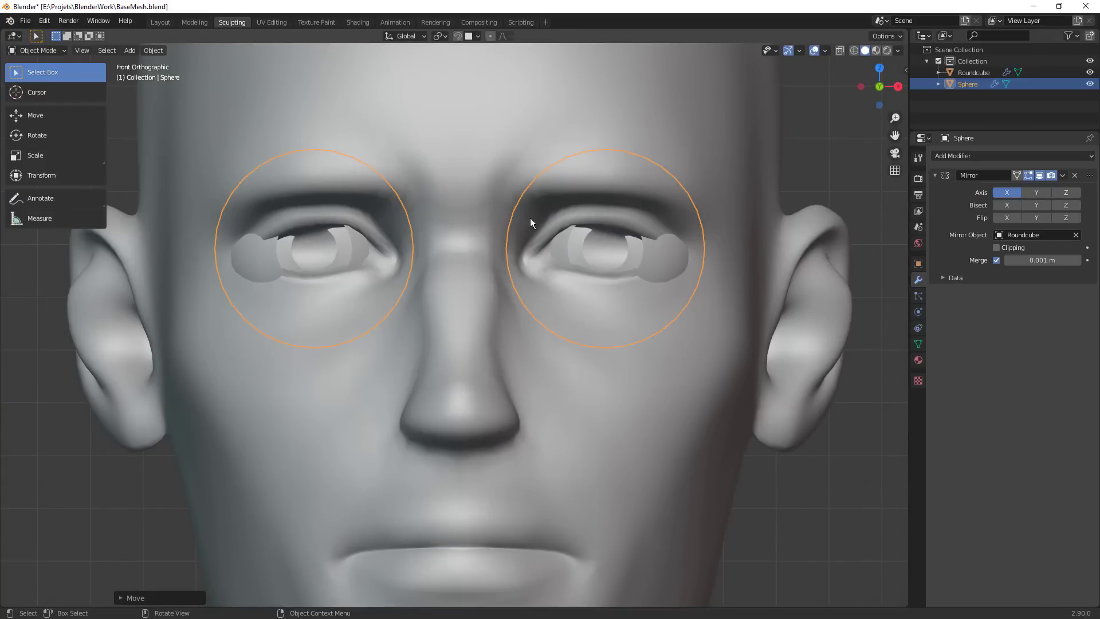
scroll(531, 218, down, 2)
key(s)
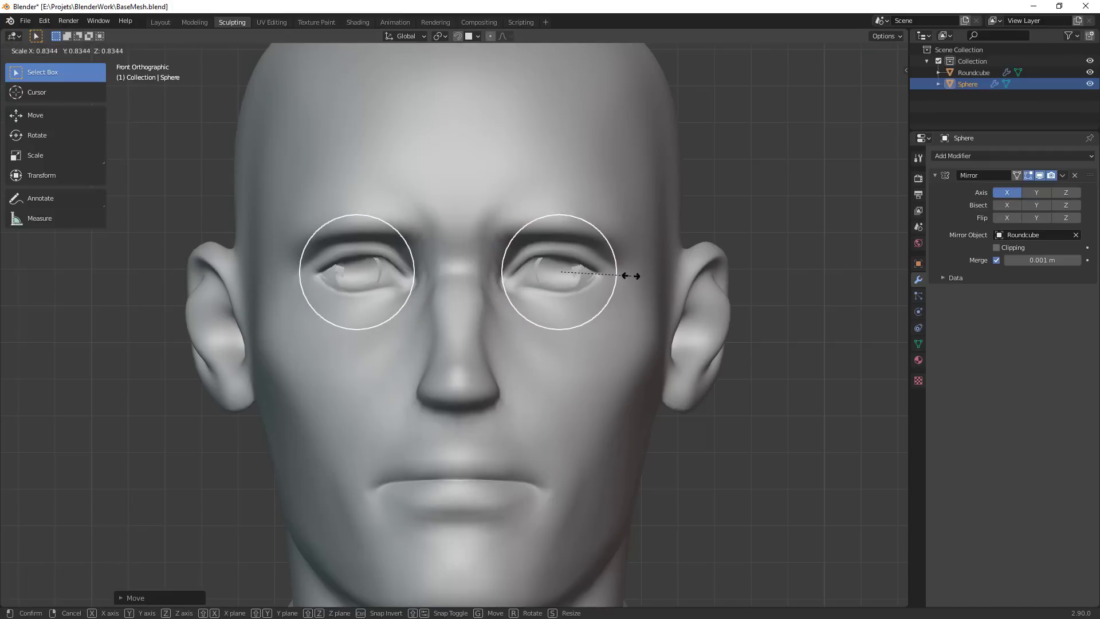
click(632, 278)
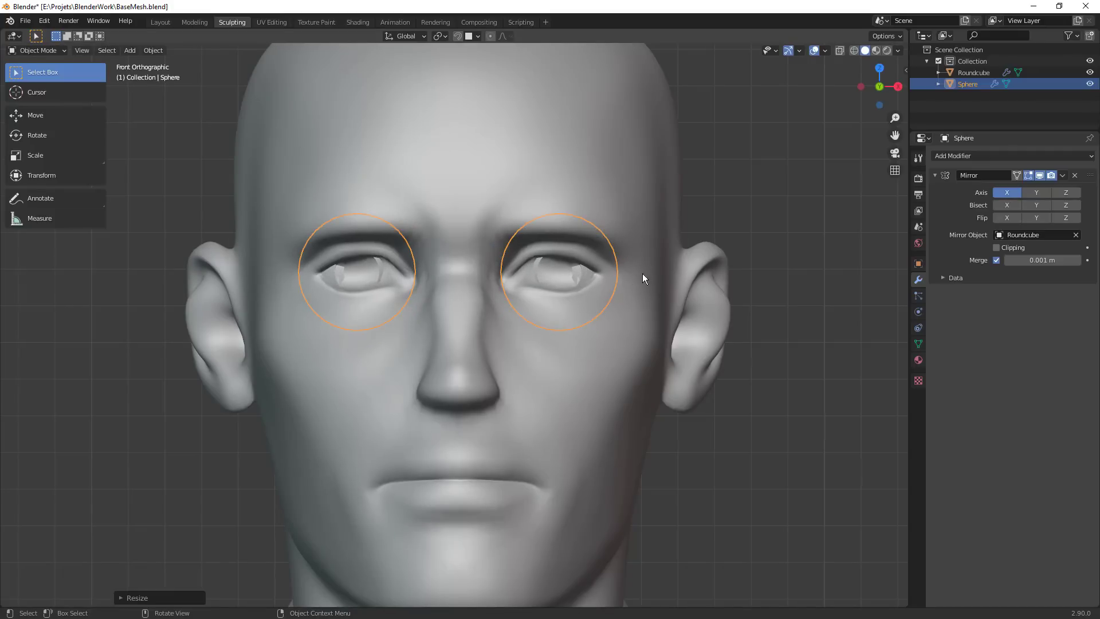
Adjust the eyeball's scale in front view and shift it slightly outward along the X axis
key(s)
click(595, 273)
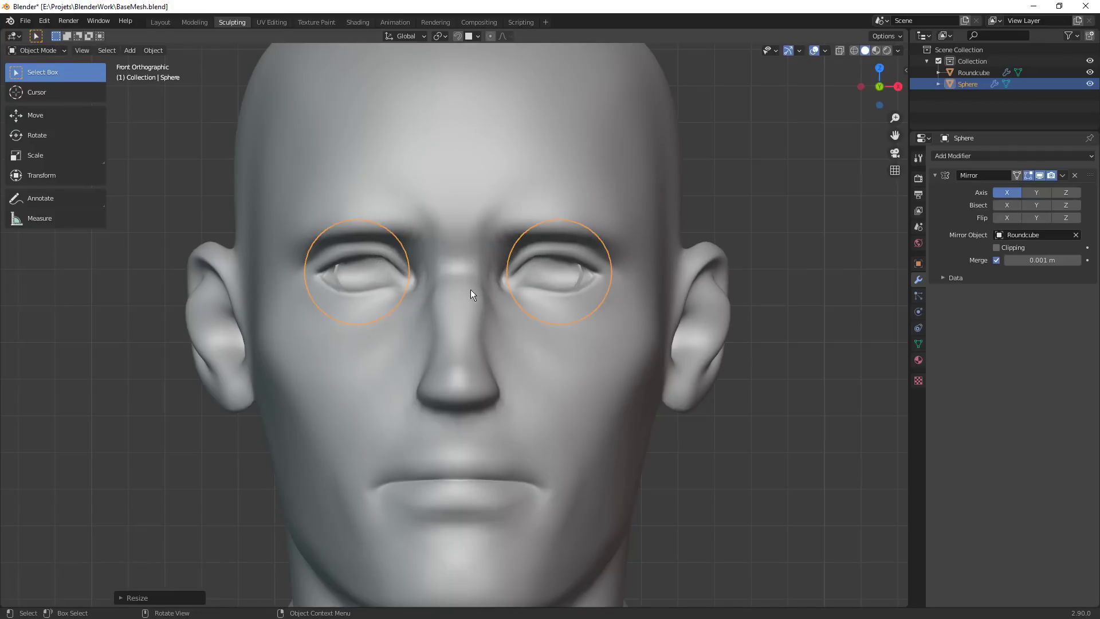
key(s)
click(649, 289)
key(g)
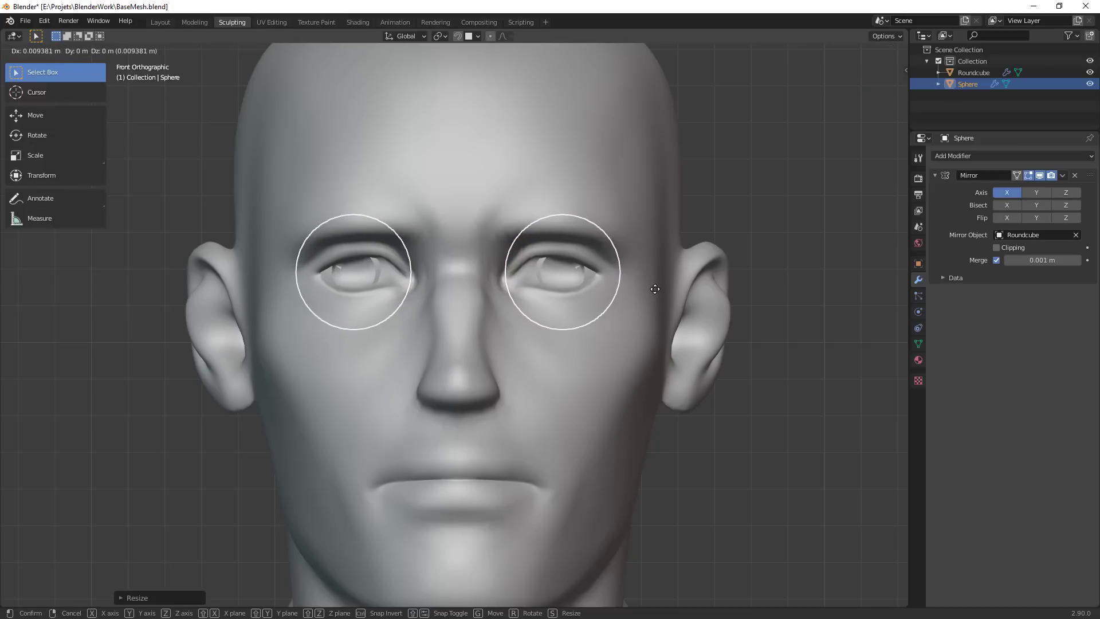
click(654, 289)
Fine-tune the eyeball's size and position with small alternating scale and move adjustments around the eye opening in front view
key(s)
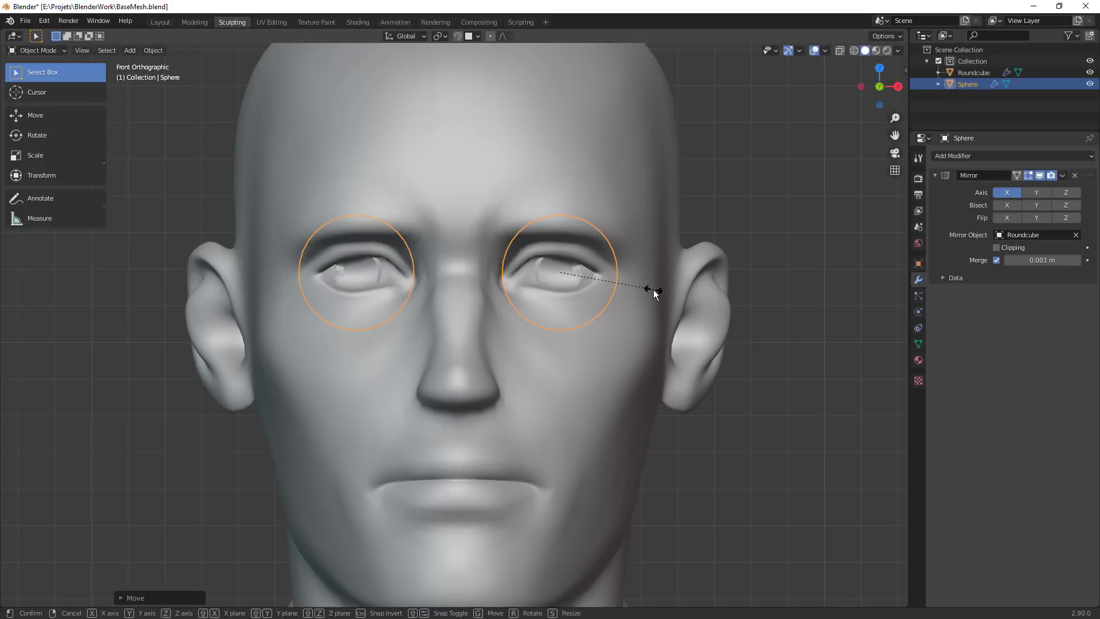
click(653, 290)
key(g)
click(656, 290)
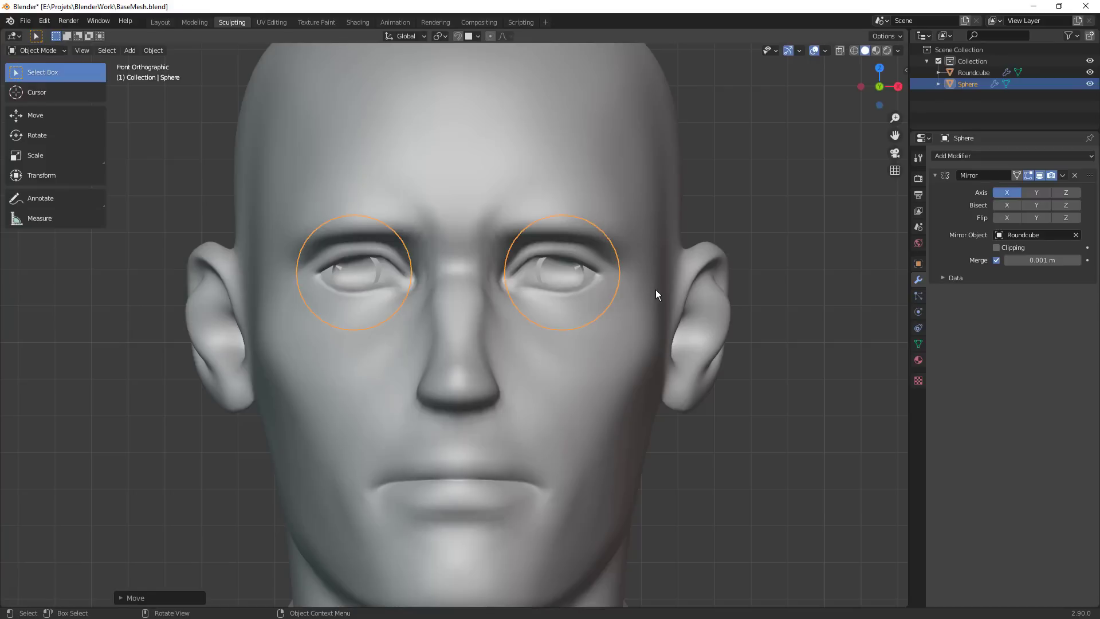
key(s)
click(653, 290)
key(g)
click(652, 290)
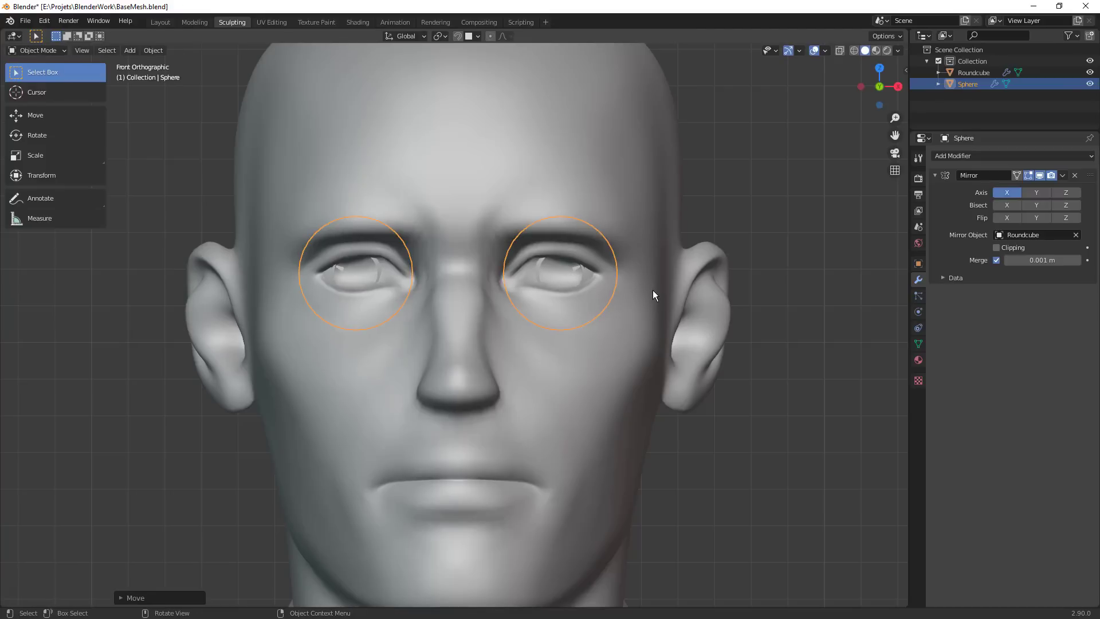
key(s)
click(652, 290)
key(g)
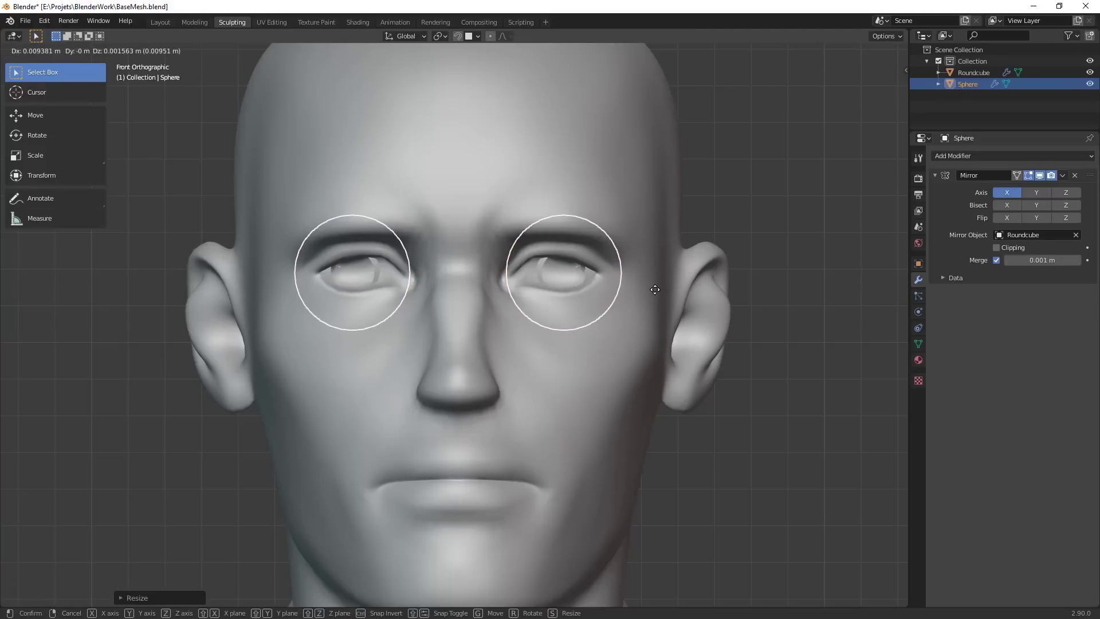
click(655, 290)
Inspect how the eyeballs sit in the sockets from a three-quarter view and from the front
scroll(655, 290, down, 4)
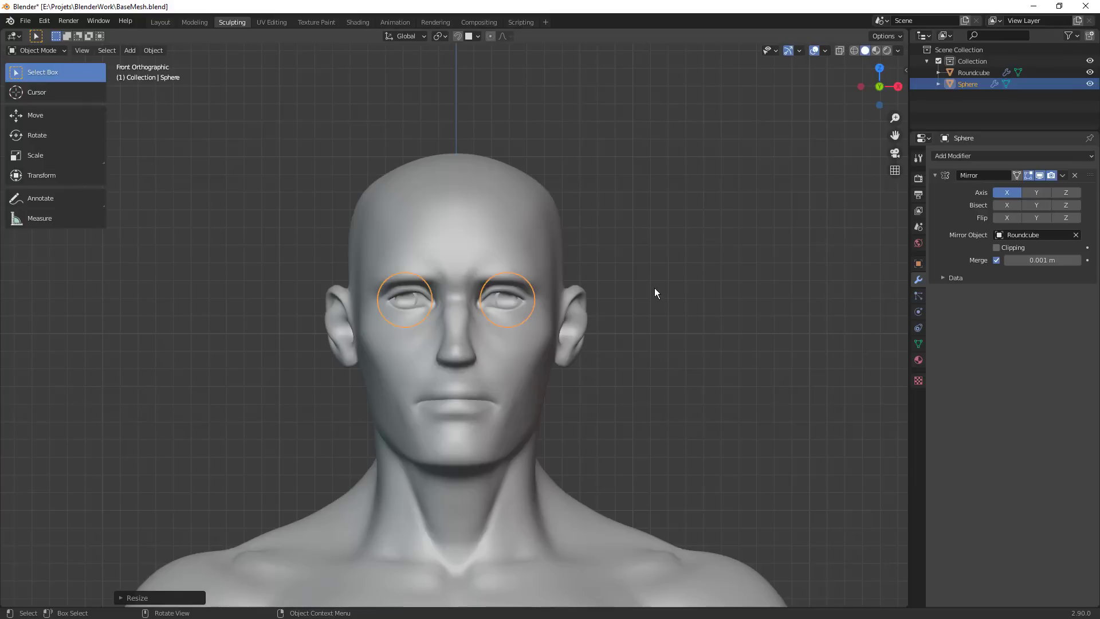
middle_drag(654, 287, 607, 312)
scroll(554, 297, up, 3)
key(s)
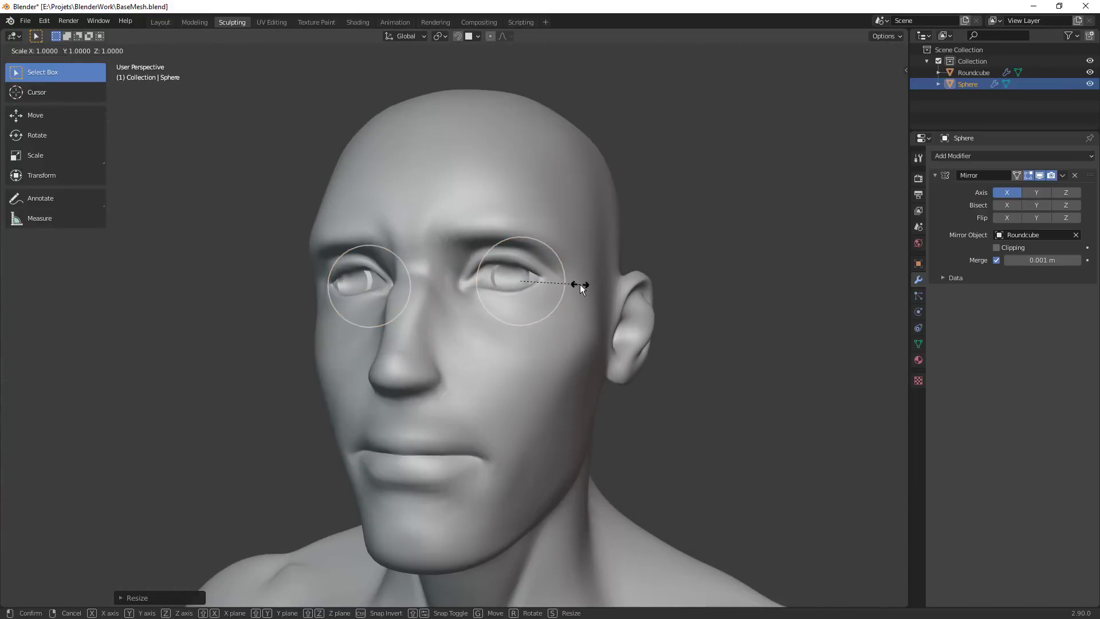
right_click(580, 285)
key(KP_1)
click(858, 360)
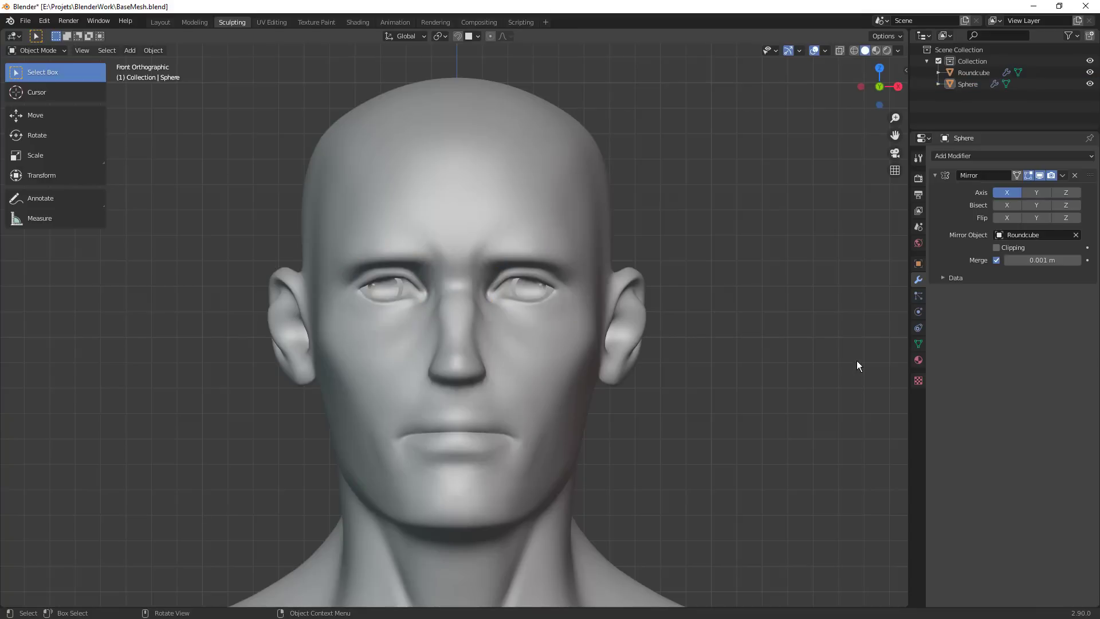
key(ctrl+z)
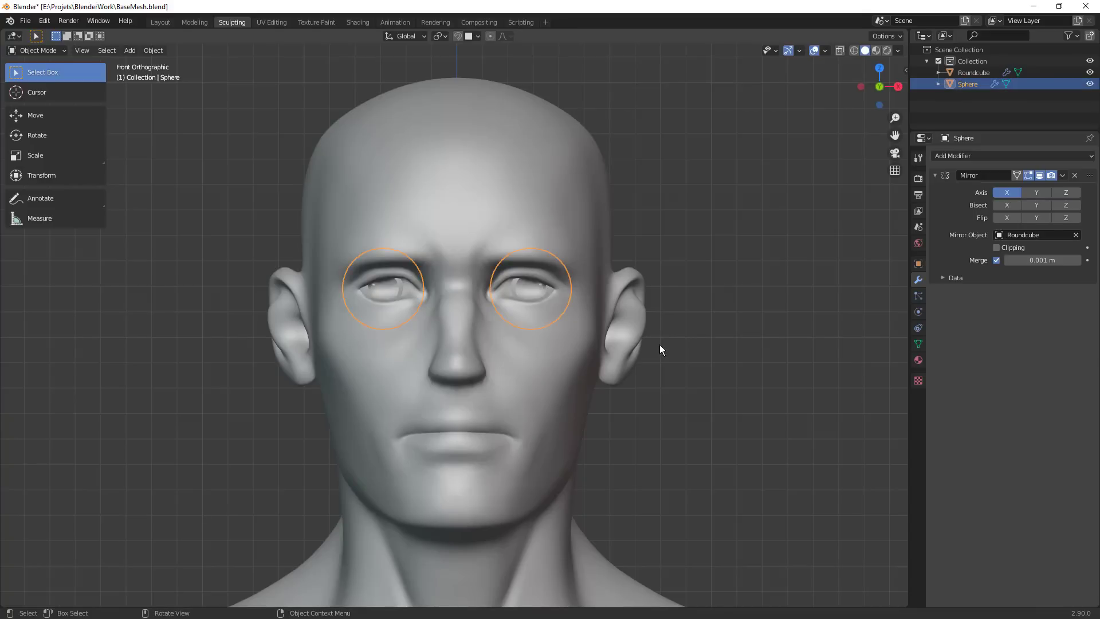
Move the eyeball forward by about 0.056 m along the Y axis in right side view and deselect it
key(KP_3)
key(g)
key(y)
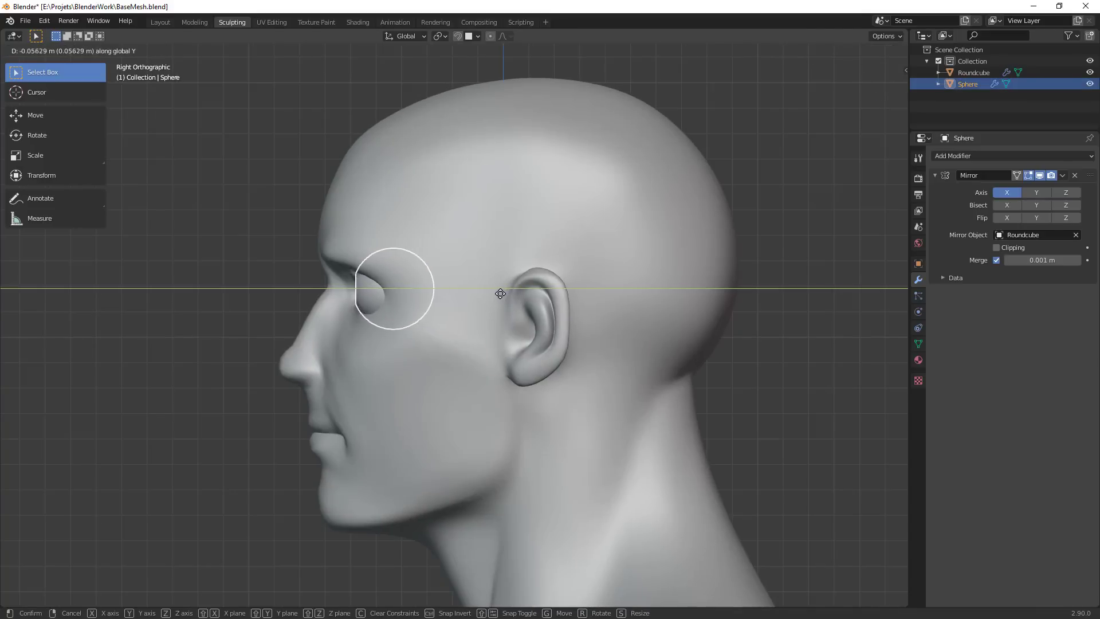
click(501, 294)
key(alt+a)
Try to pull the area below the eye over the eyeball with the Grab brush at a 250 px radius in Sculpt Mode
mouse_move(501, 279)
middle_down()
mouse_move(575, 322)
mouse_move(559, 275)
mouse_move(565, 248)
mouse_move(569, 315)
mouse_move(597, 305)
mouse_move(535, 302)
mouse_move(589, 356)
middle_up()
click(579, 319)
key(ctrl+Tab)
click(574, 444)
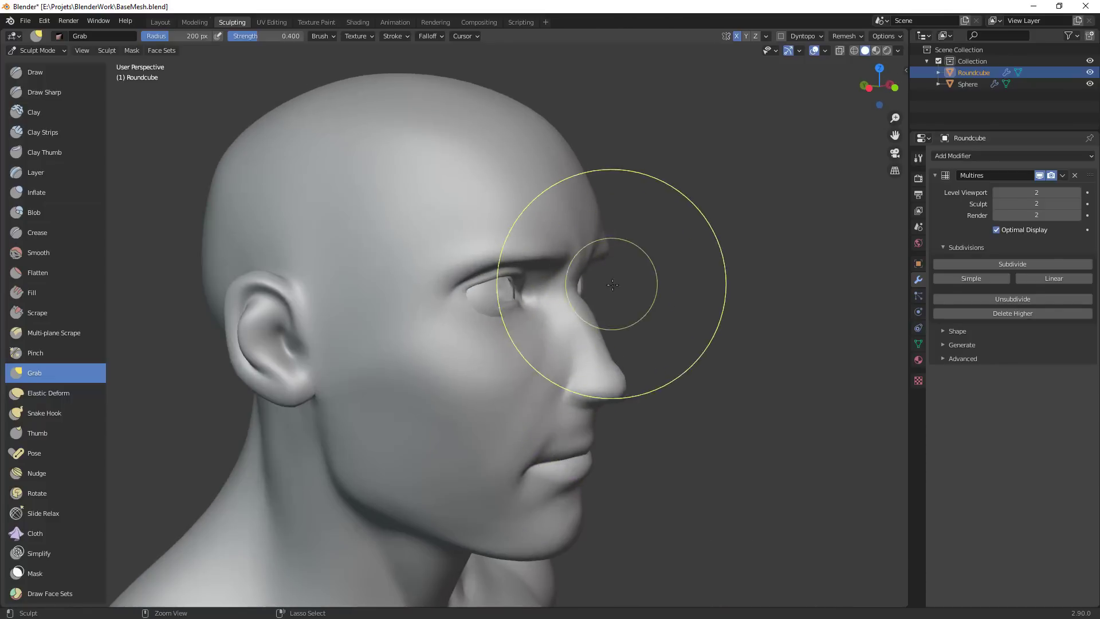
middle_drag(559, 320, 535, 294)
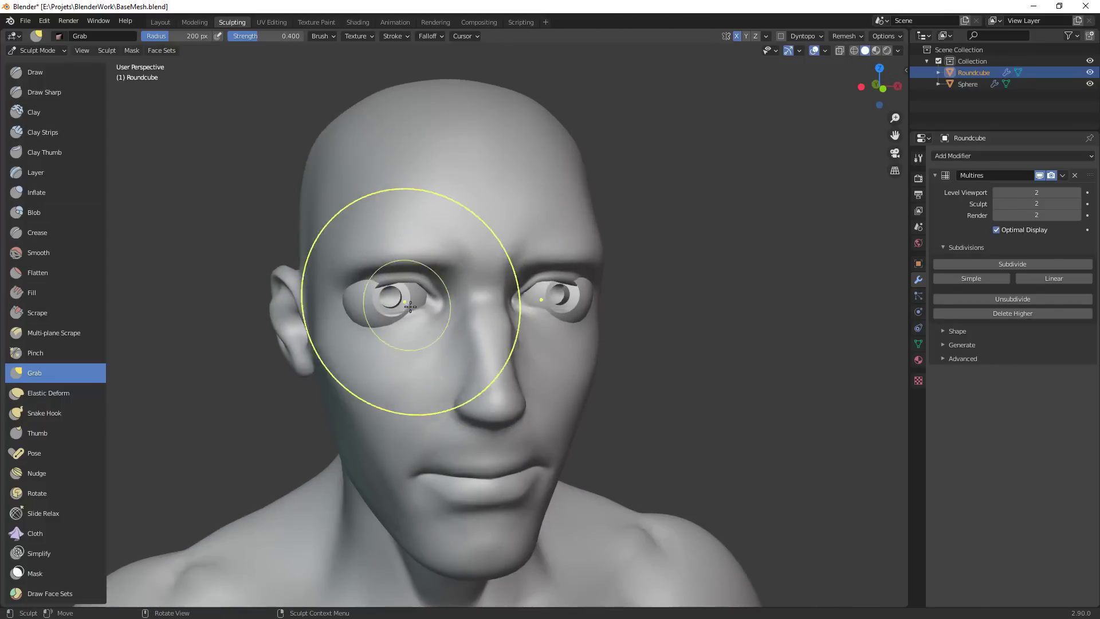
key(f)
click(446, 303)
middle_drag(442, 328, 395, 267)
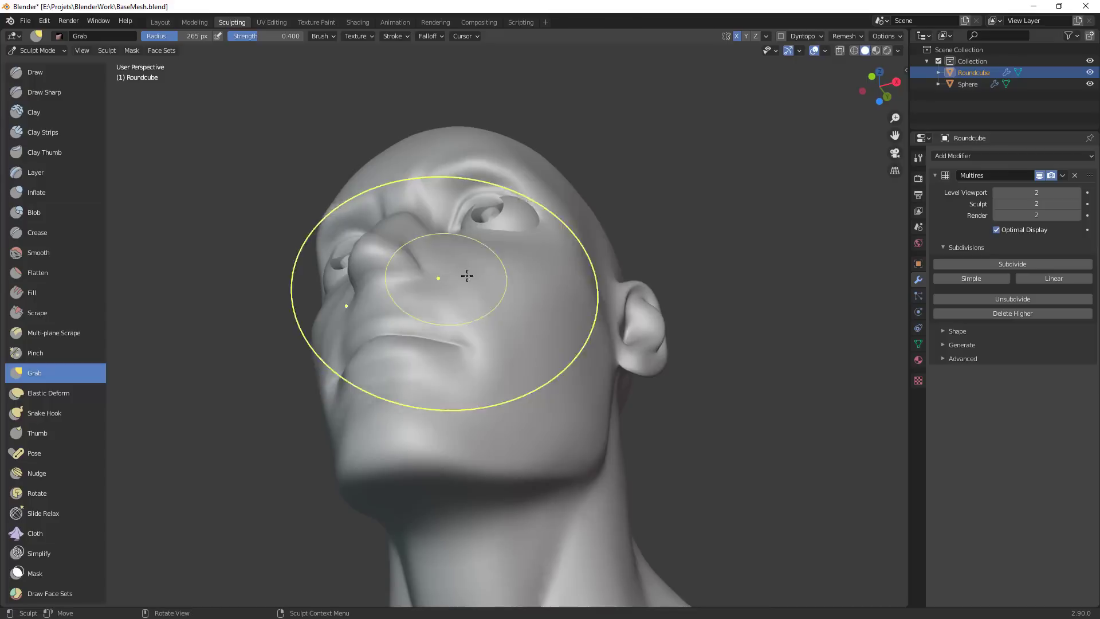
key(f)
click(523, 216)
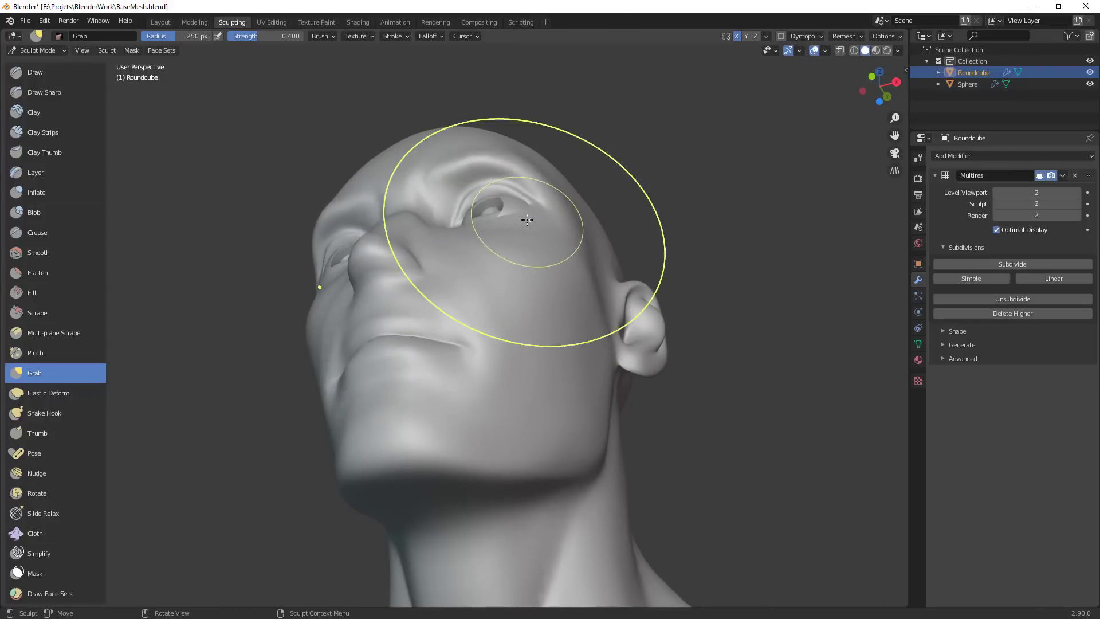
ctrl+middle_drag(527, 220, 566, 430)
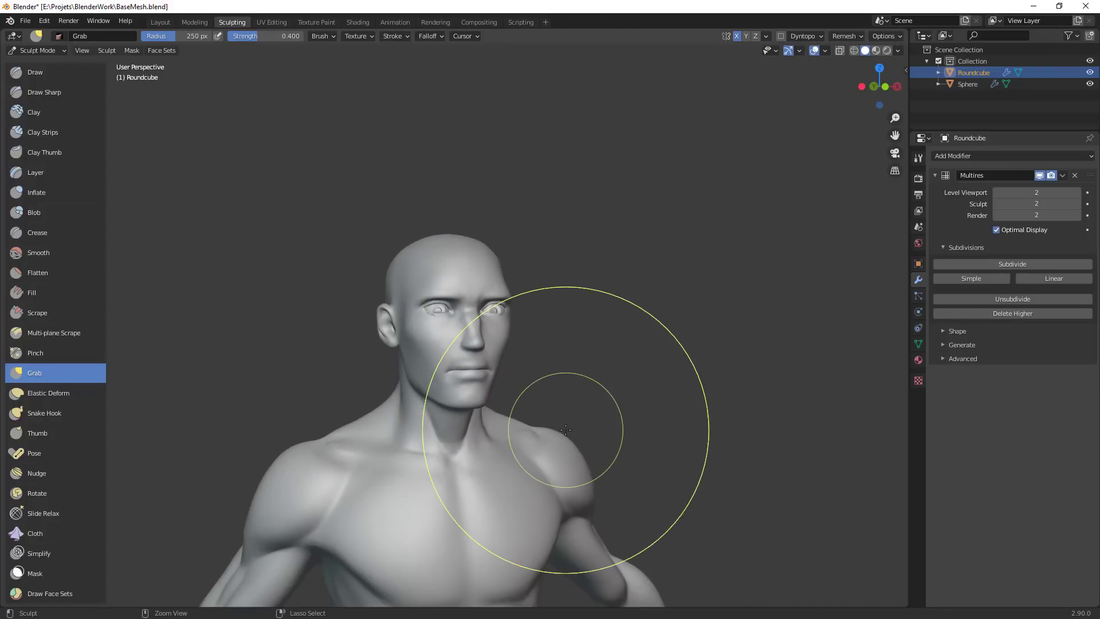
In Object Mode, scale the eyeball down and move it about 0.026 m toward the nose in front view
key(ctrl+Tab)
click(497, 313)
scroll(573, 314, up, 8)
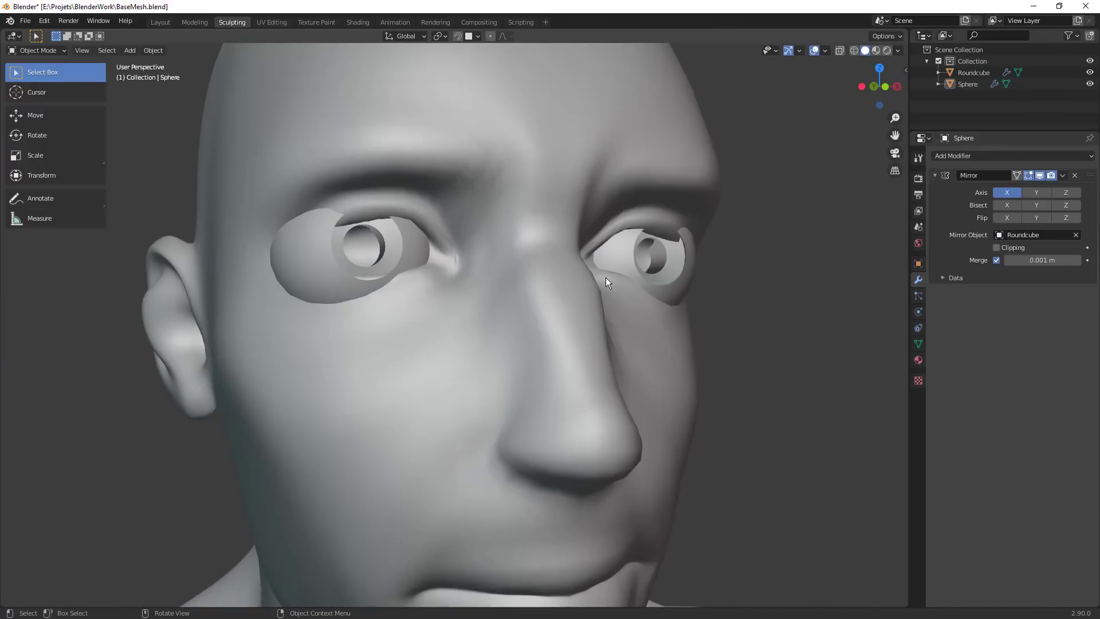
click(648, 270)
scroll(649, 270, down, 4)
key(KP_1)
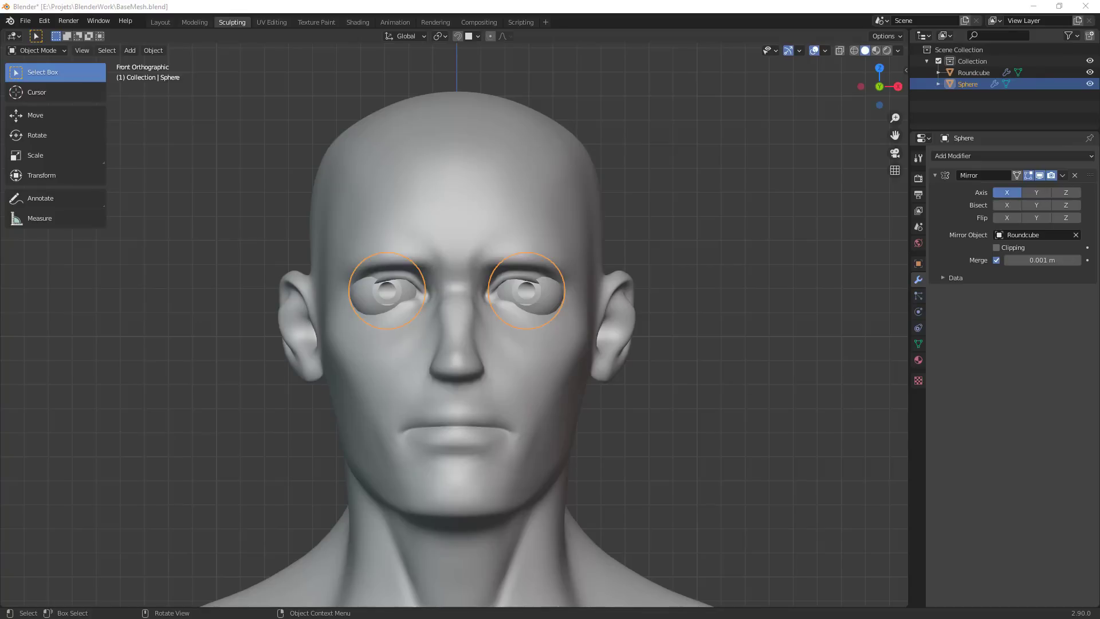
click(565, 321)
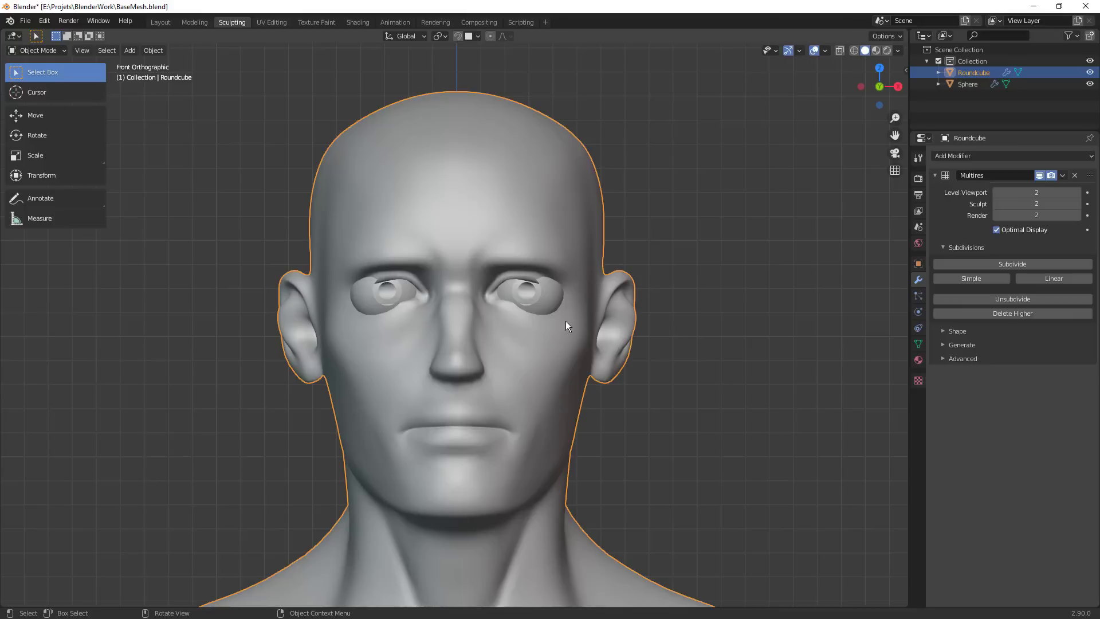
key(ctrl+z)
key(s)
click(611, 310)
key(g)
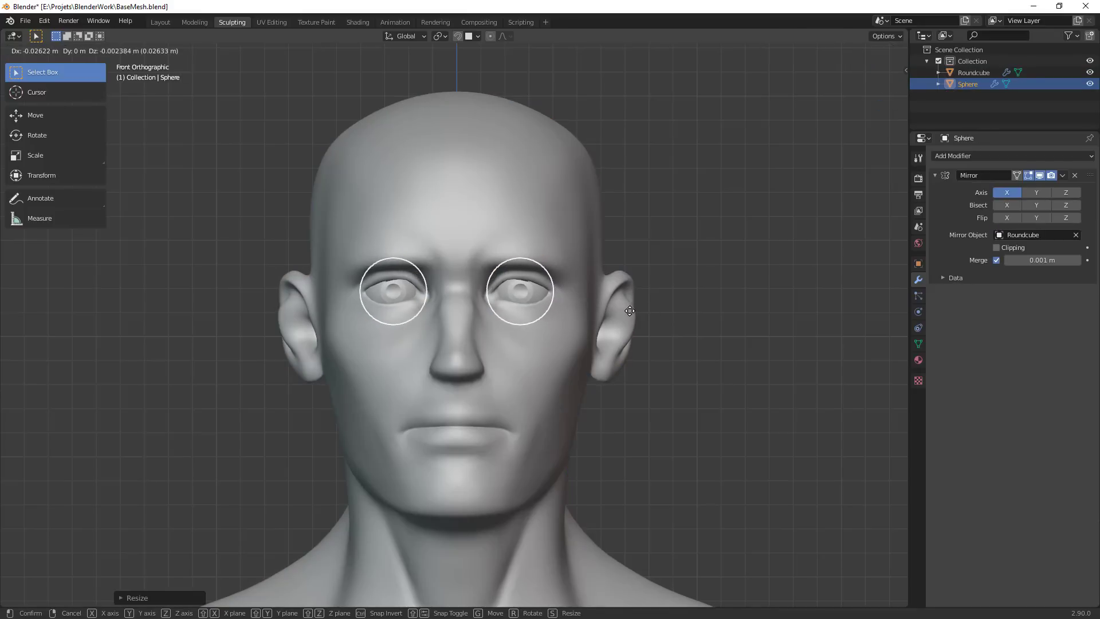
click(630, 310)
key(s)
click(630, 310)
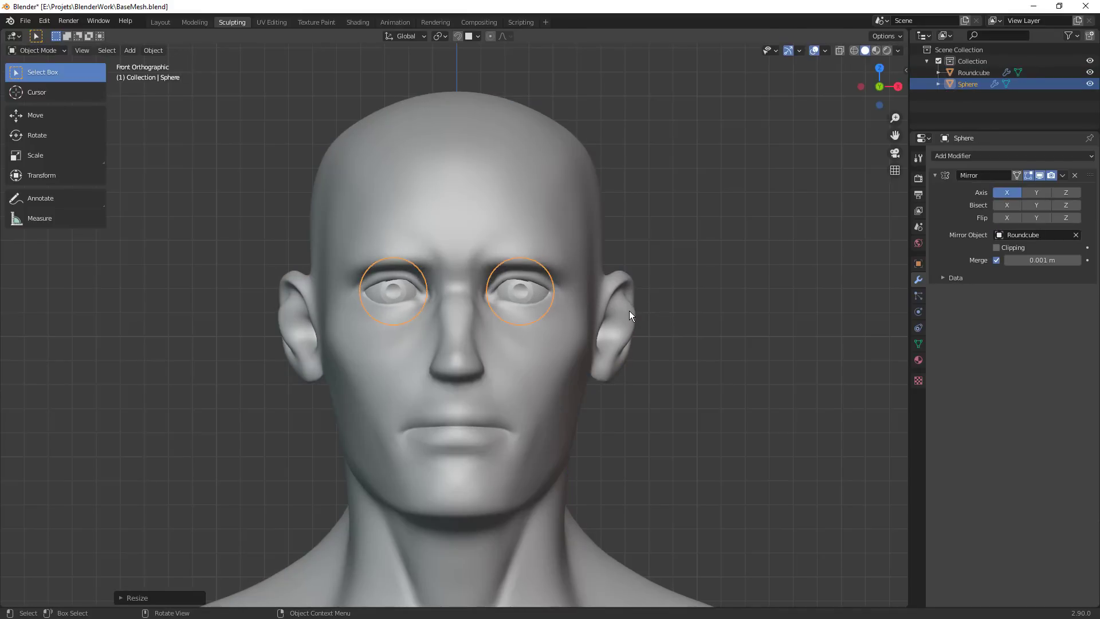
click(629, 310)
Sculpt the body's upper eyelid near the inner corner from below with the Grab brush at a 98 px radius
mouse_move(641, 310)
middle_down()
mouse_move(663, 390)
mouse_move(680, 385)
mouse_move(639, 301)
mouse_move(601, 303)
mouse_move(597, 360)
middle_up()
click(543, 371)
key(ctrl+Tab)
click(562, 310)
ctrl+middle_drag(597, 360, 593, 335)
middle_drag(593, 336, 545, 314)
key(f)
click(573, 291)
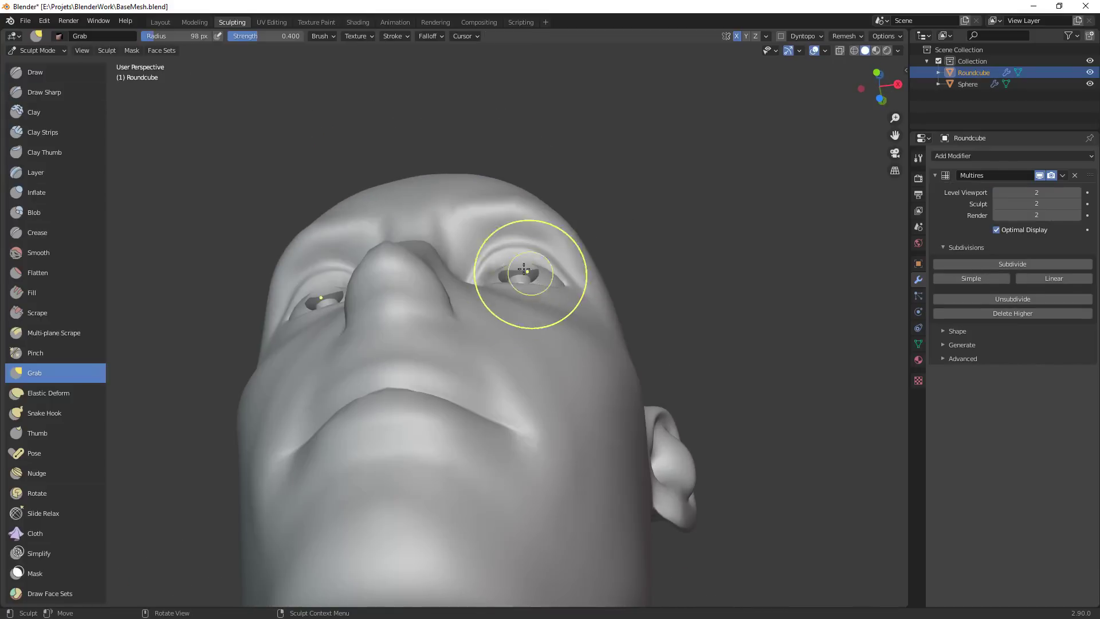
drag(492, 265, 481, 275)
mouse_move(523, 253)
middle_down()
mouse_move(621, 270)
mouse_move(499, 326)
middle_up()
In Object Mode, move the eyeball slightly forward and up in right side view, leaving it deselected
key(ctrl+Tab)
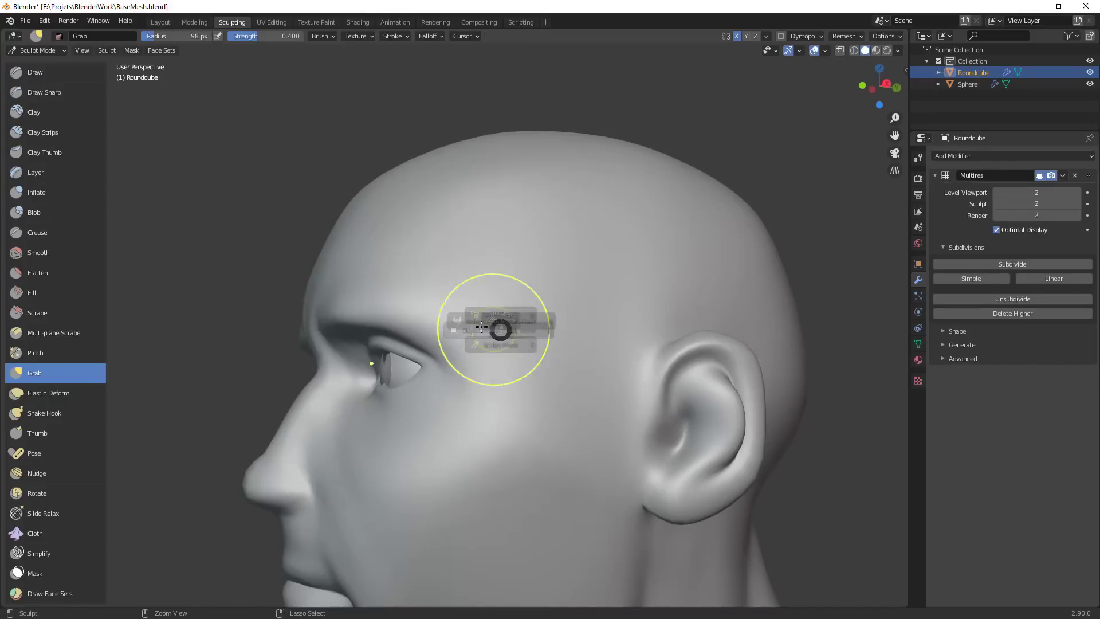
click(404, 370)
key(KP_3)
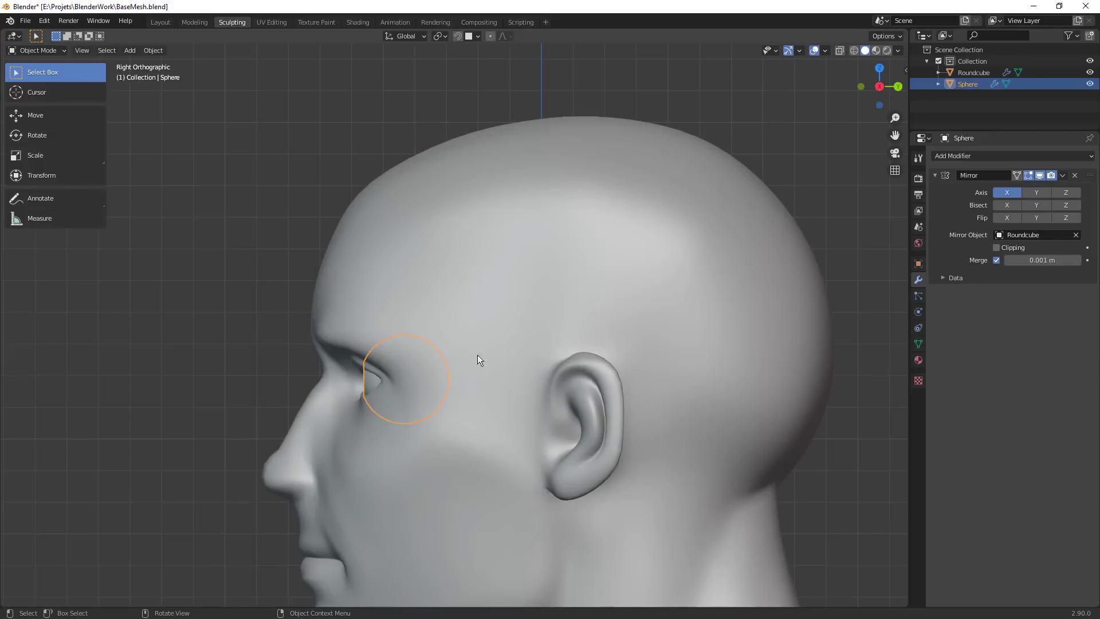
key(g)
click(452, 380)
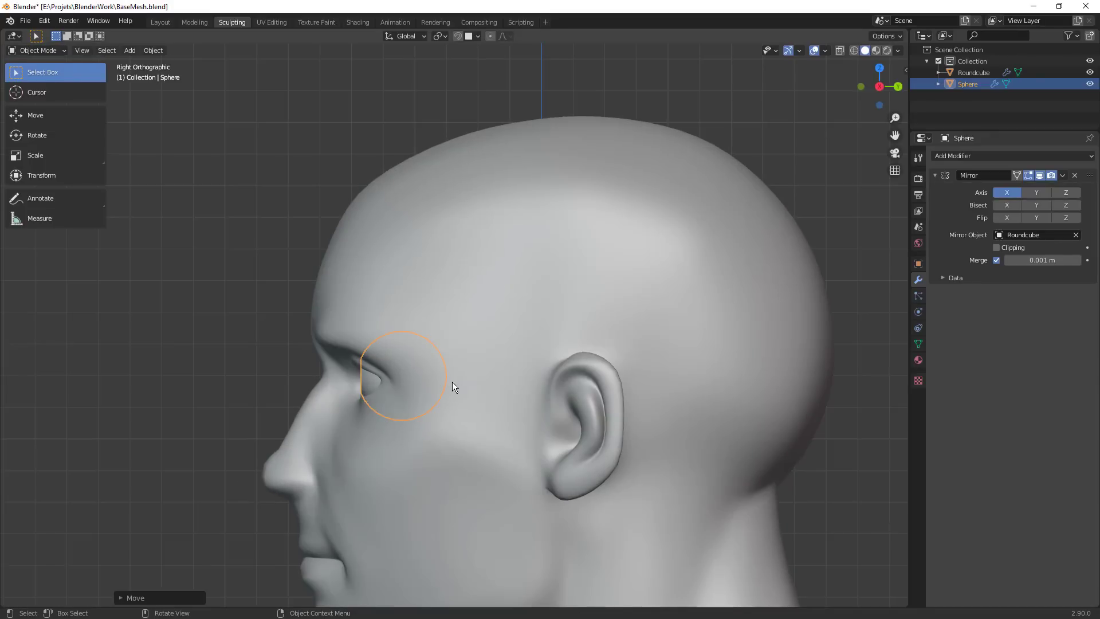
key(alt+a)
Return the body to Sculpt Mode and reshape the eyelid around the eyeball with the Grab brush
middle_drag(452, 382, 603, 431)
click(599, 429)
key(ctrl+Tab)
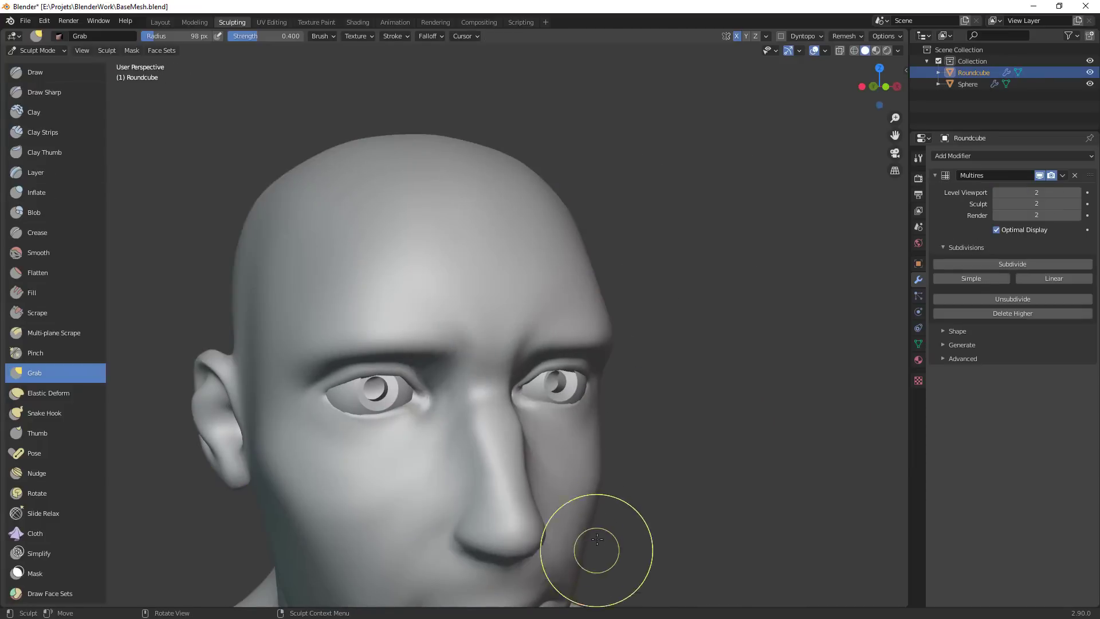
mouse_move(589, 552)
middle_down()
mouse_move(700, 302)
mouse_move(491, 363)
middle_up()
drag(484, 359, 486, 367)
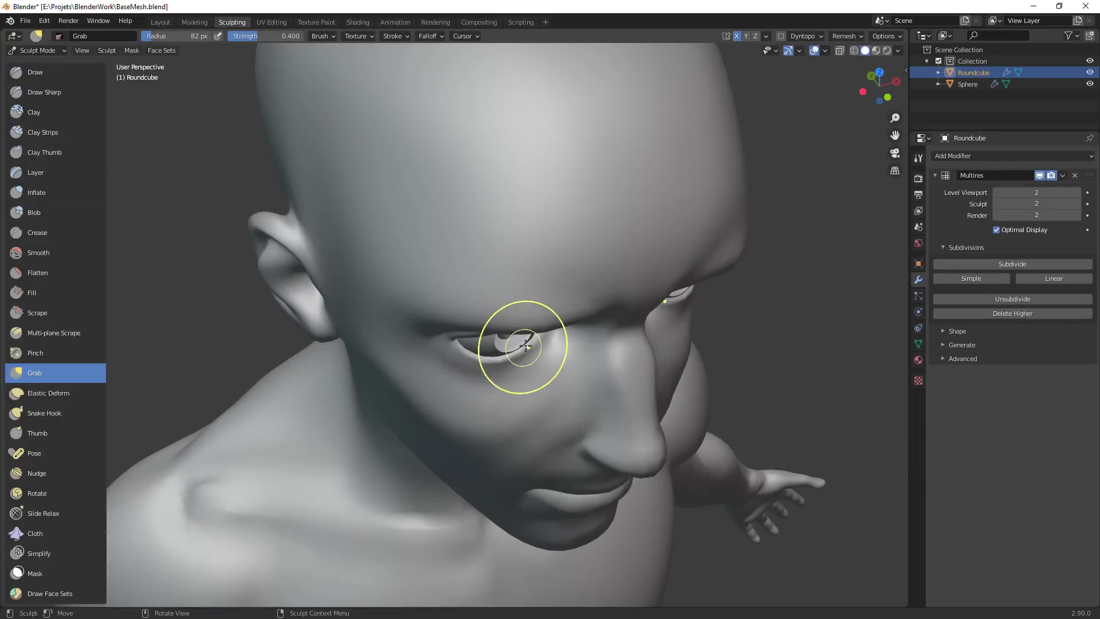
middle_drag(523, 344, 607, 321)
Set the Grab brush radius to 67 px and pull the upper eyelid down over the eyeball
key(f)
click(555, 267)
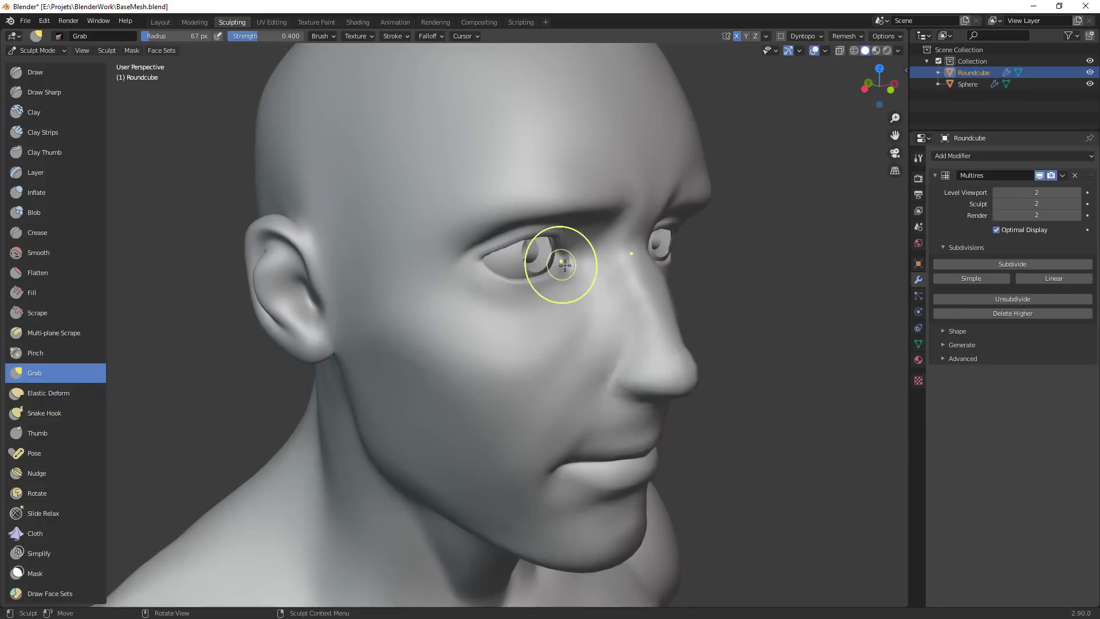
mouse_move(732, 307)
middle_down()
mouse_move(678, 437)
mouse_move(589, 401)
mouse_move(614, 282)
mouse_move(594, 225)
mouse_move(607, 195)
middle_up()
shift+middle_drag(607, 194, 714, 404)
mouse_move(714, 403)
ctrl+middle_down()
mouse_move(563, 239)
mouse_move(565, 285)
ctrl+middle_up()
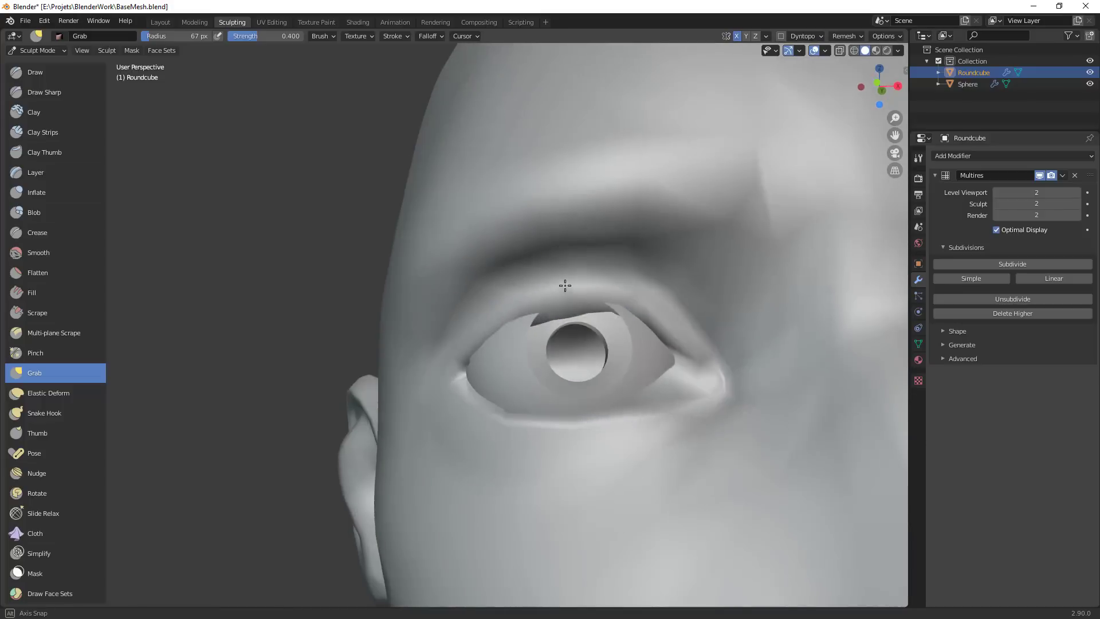
drag(565, 285, 570, 331)
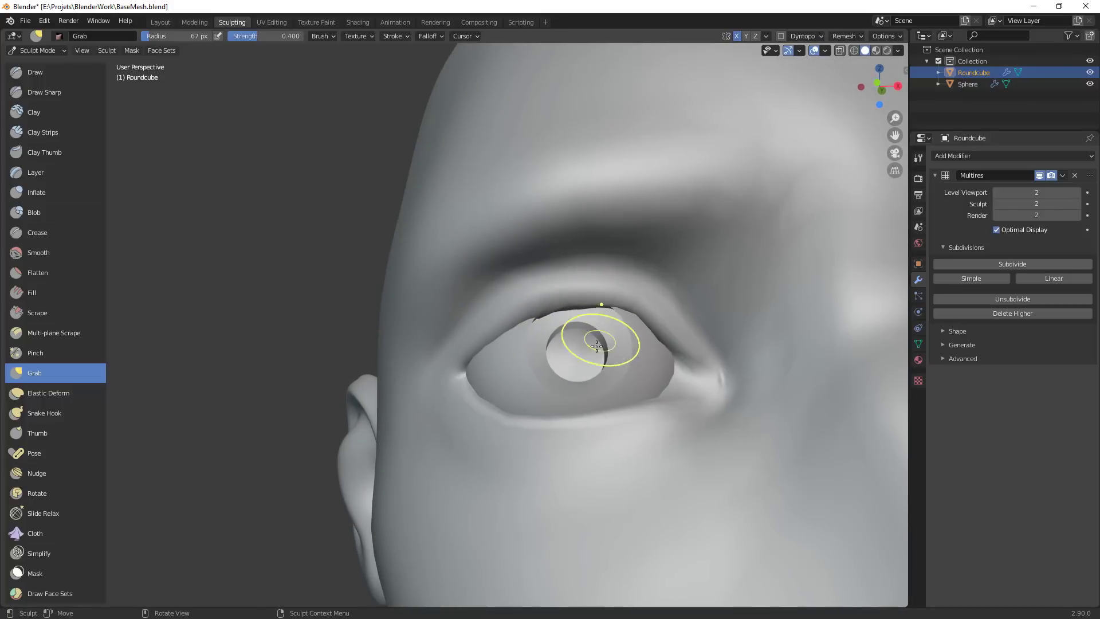
Enlarge the Grab brush radius to 106 px and reshape the upper eyelid's rim from below
middle_drag(605, 392, 630, 337)
key(f)
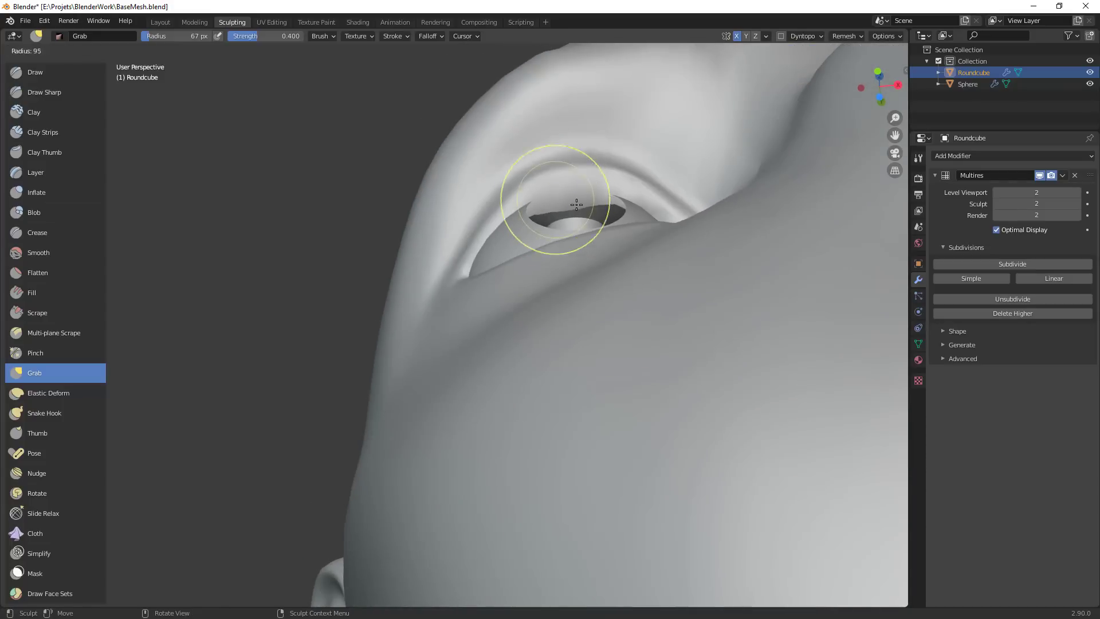
click(616, 203)
drag(567, 197, 551, 180)
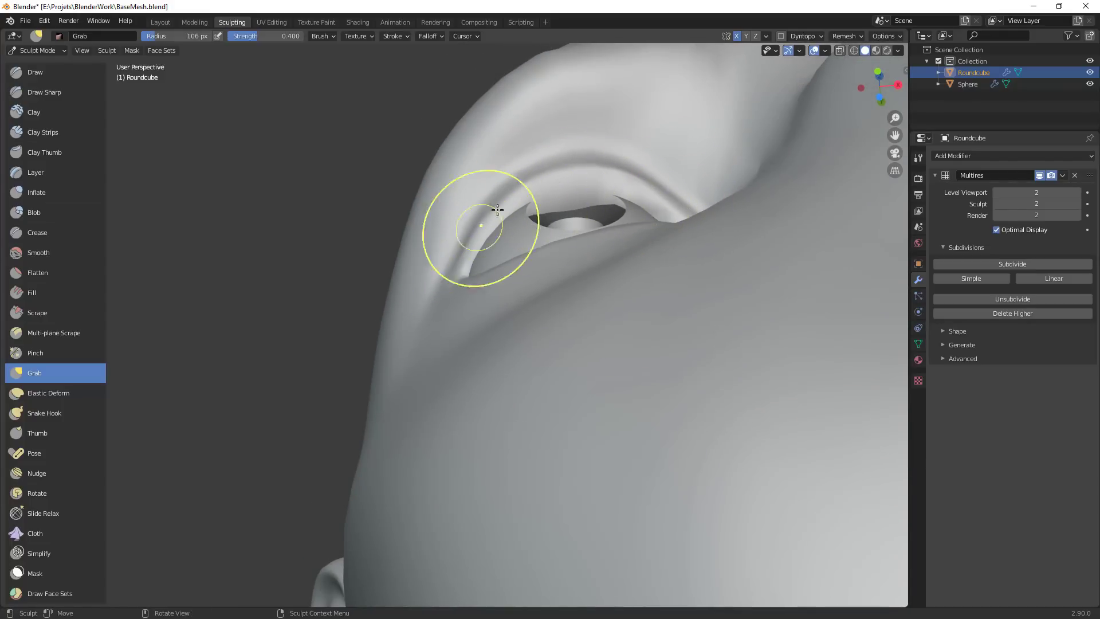
Pull the lower eyelid toward the outer eye corner with the Grab brush, fitting it around the eyeball
middle_drag(558, 192, 553, 208)
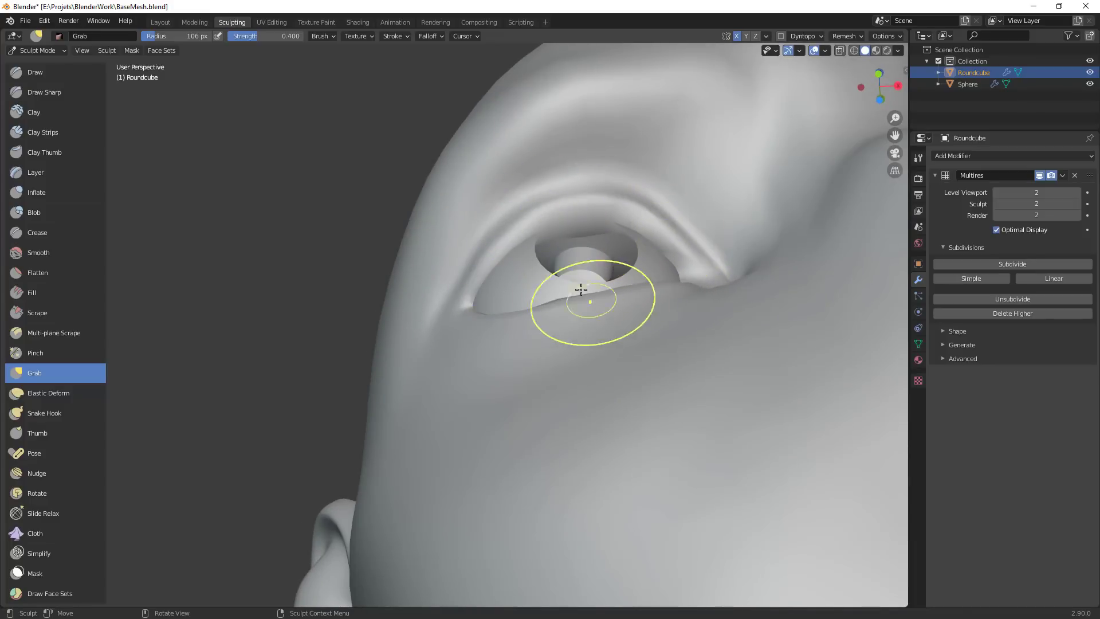
middle_drag(728, 264, 748, 300)
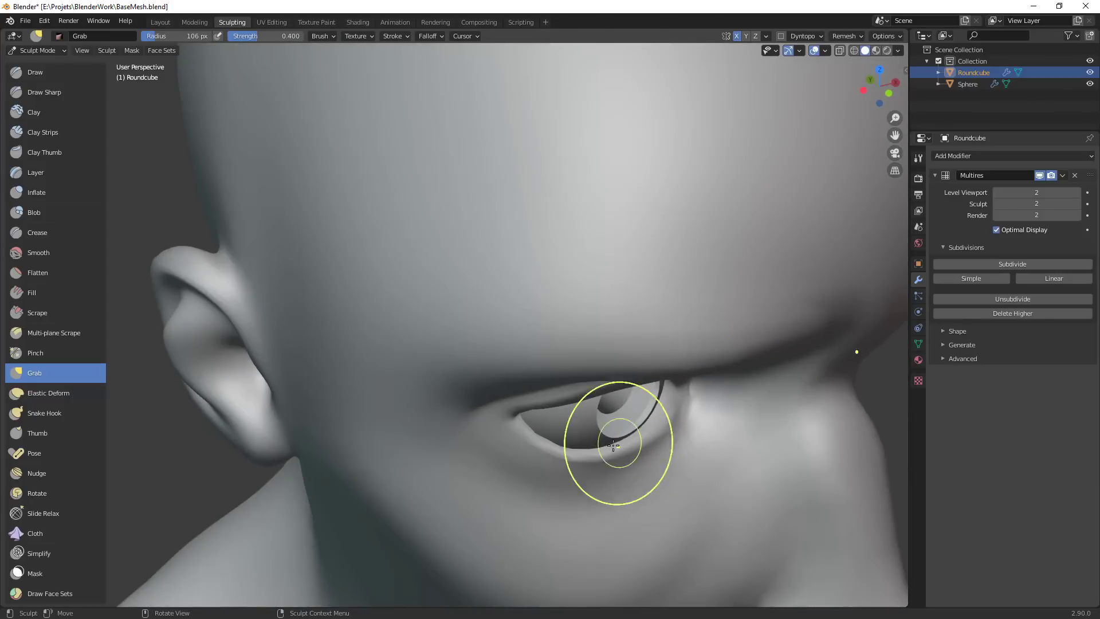
drag(613, 445, 561, 454)
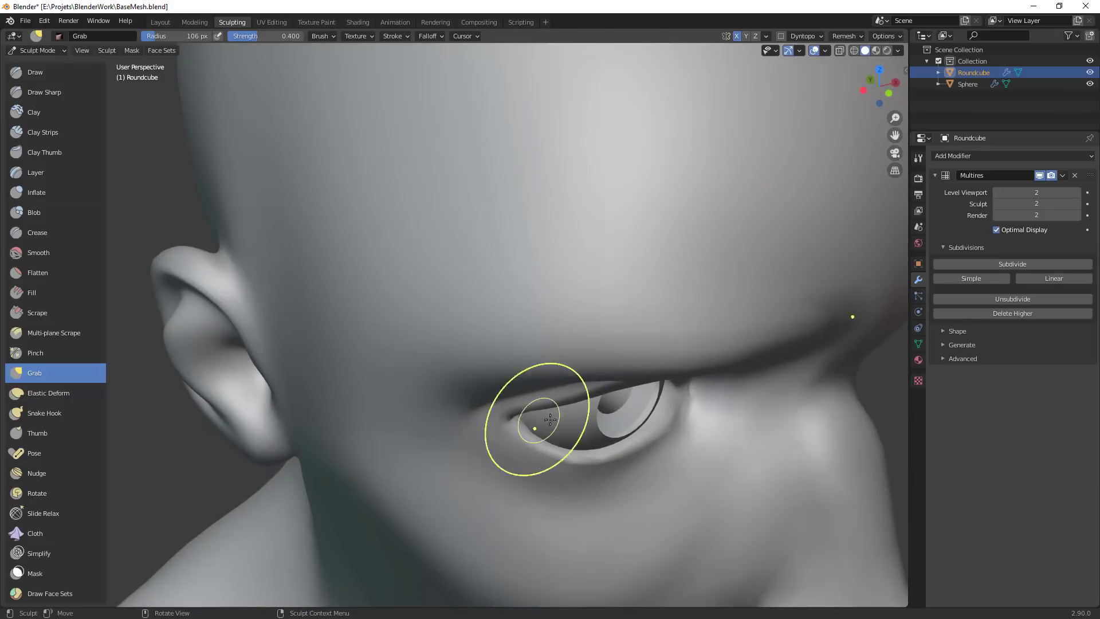
Set the Grab brush radius to 125 px and adjust the lower eyelid around the eyeball
mouse_move(602, 404)
ctrl+alt+mouse_down()
mouse_move(572, 483)
mouse_move(631, 383)
mouse_move(626, 463)
ctrl+alt+mouse_up()
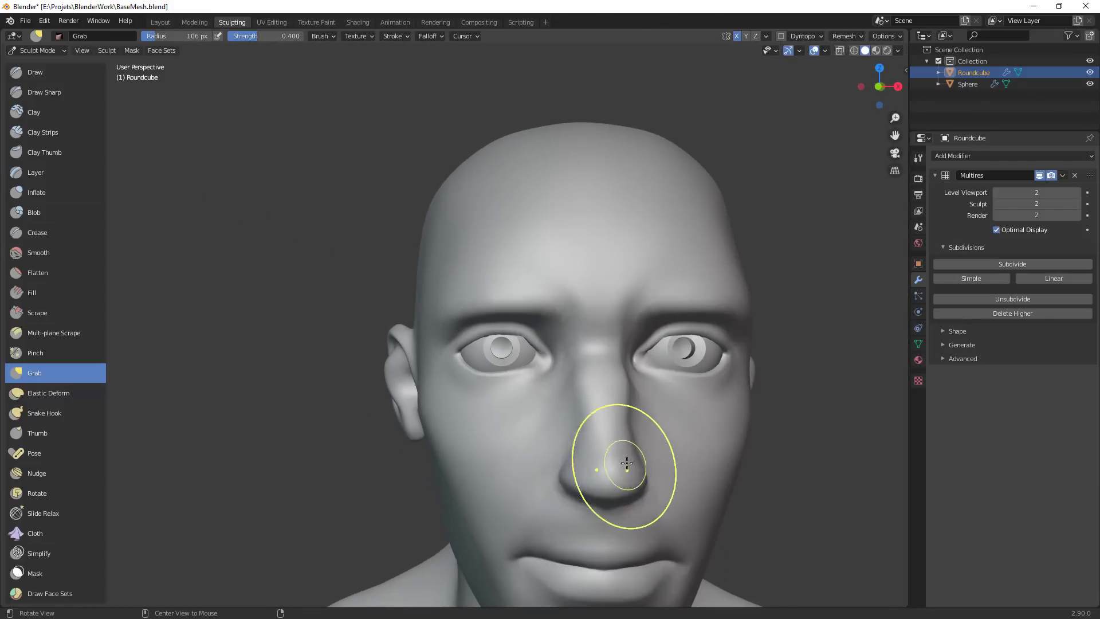
mouse_move(704, 427)
alt+mouse_down()
mouse_move(690, 413)
mouse_move(565, 480)
alt+mouse_up()
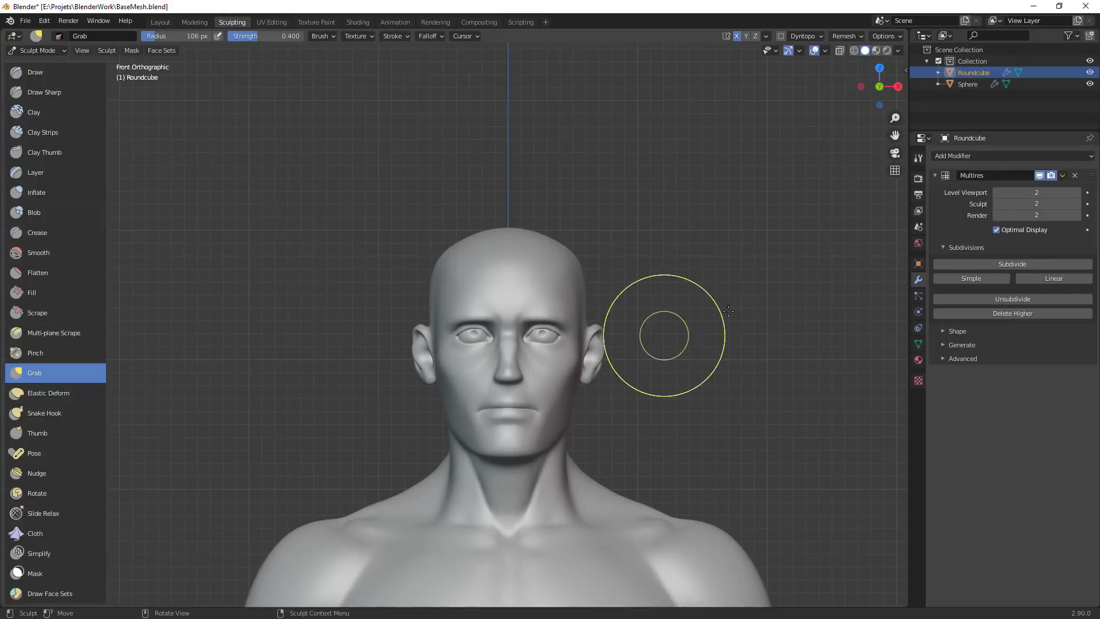
mouse_move(729, 311)
middle_down()
mouse_move(693, 344)
mouse_move(663, 405)
middle_up()
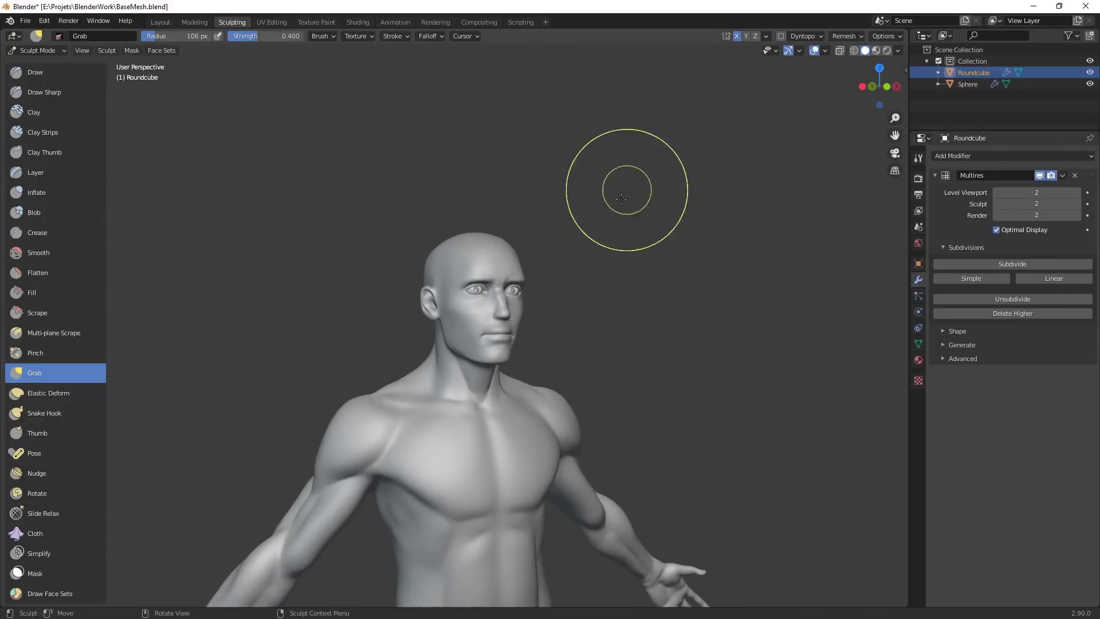
mouse_move(626, 227)
ctrl+alt+mouse_down()
mouse_move(645, 167)
mouse_move(619, 195)
mouse_move(603, 160)
ctrl+alt+mouse_up()
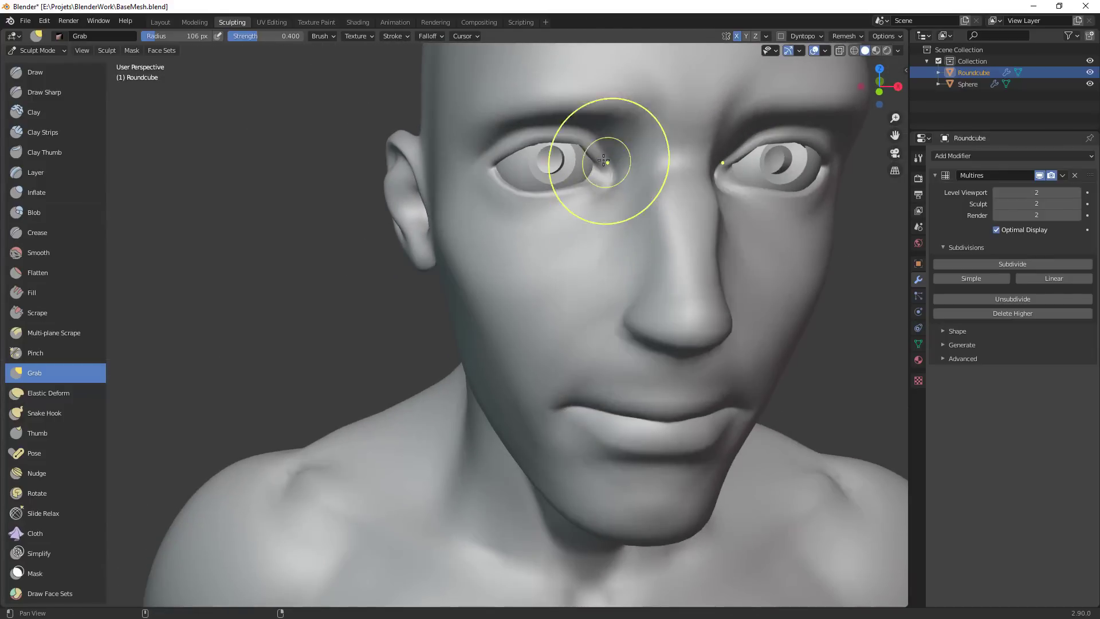
shift+middle_drag(604, 160, 643, 250)
mouse_move(575, 282)
mouse_down()
mouse_move(577, 270)
mouse_move(605, 278)
mouse_up()
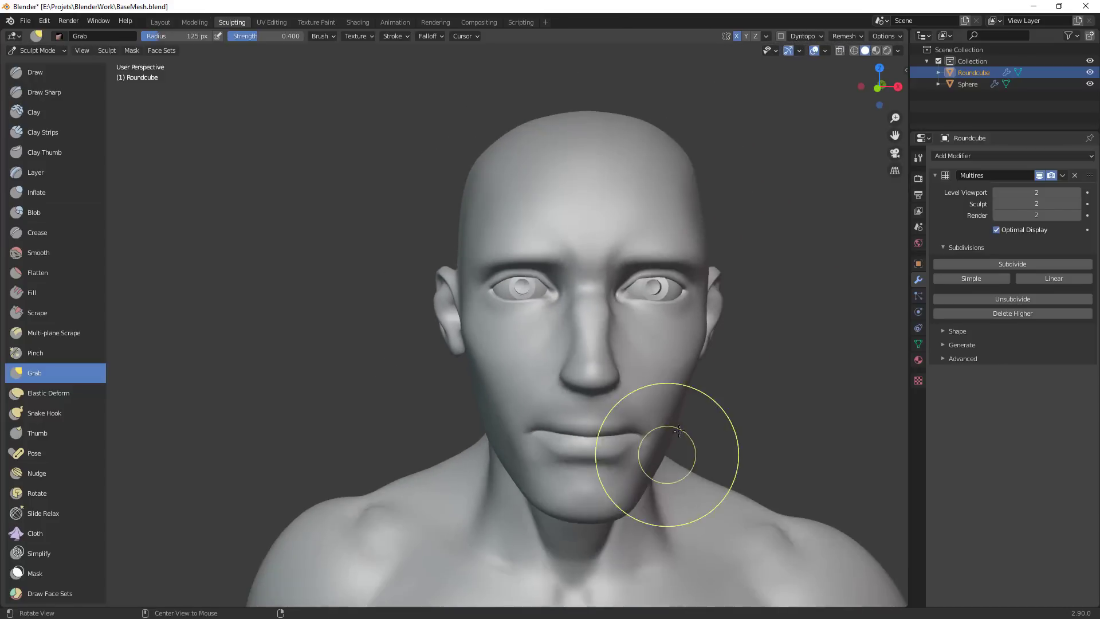
From the front view, nudge the lower eyelid near the inner eye corner slightly outward with the Grab brush
key(KP_1)
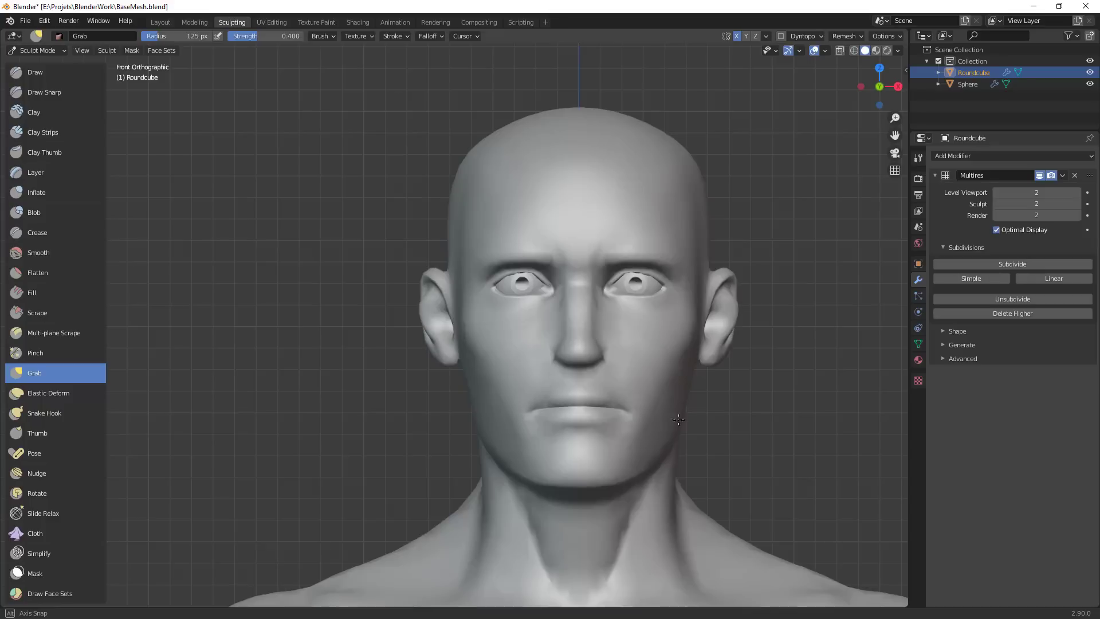
scroll(699, 356, up, 3)
ctrl+middle_drag(720, 301, 717, 288)
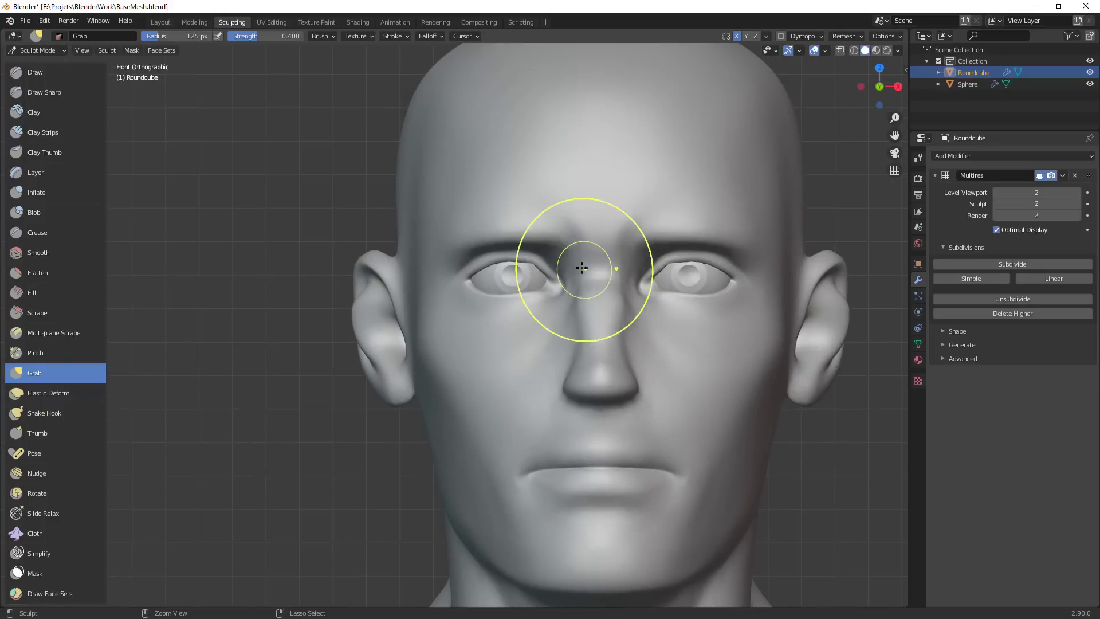
drag(541, 296, 526, 299)
Switch to Object Mode, select the mirrored eyeballs and shift them slightly within the sockets
key(ctrl+Tab)
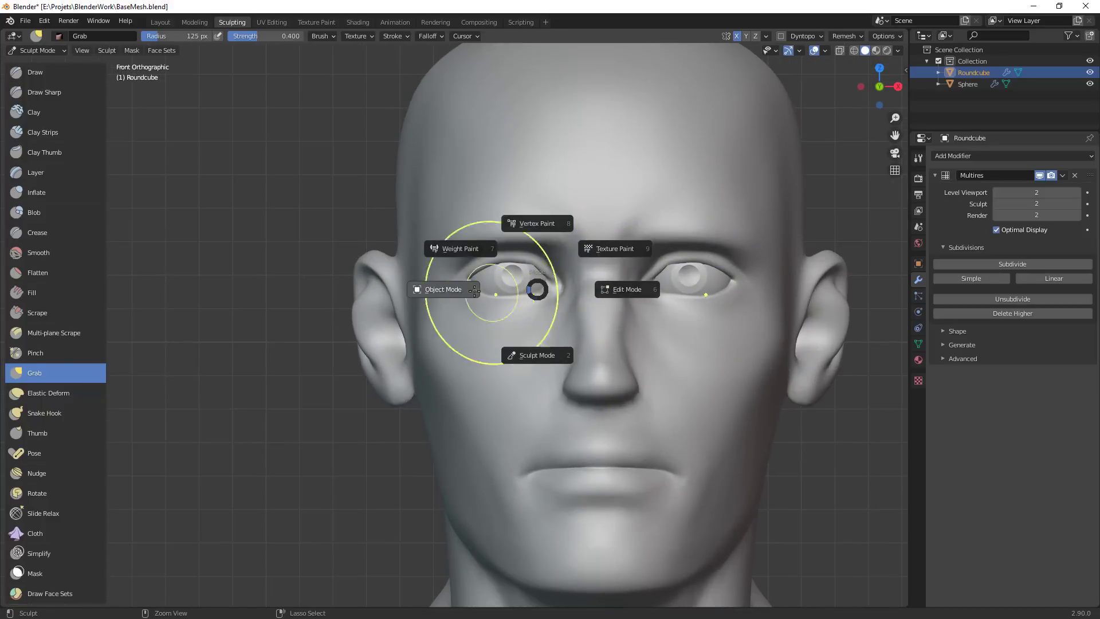
click(452, 289)
click(505, 279)
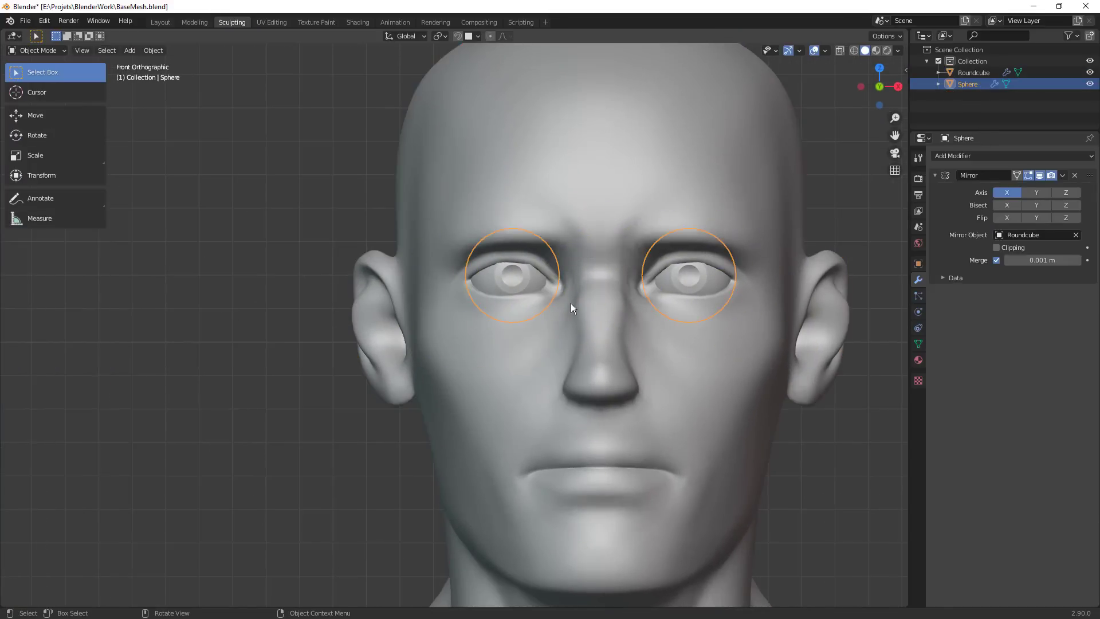
key(g)
click(745, 287)
Enlarge the eyeballs slightly and fine-tune their size and position so they fill the eyelid openings
key(s)
click(748, 289)
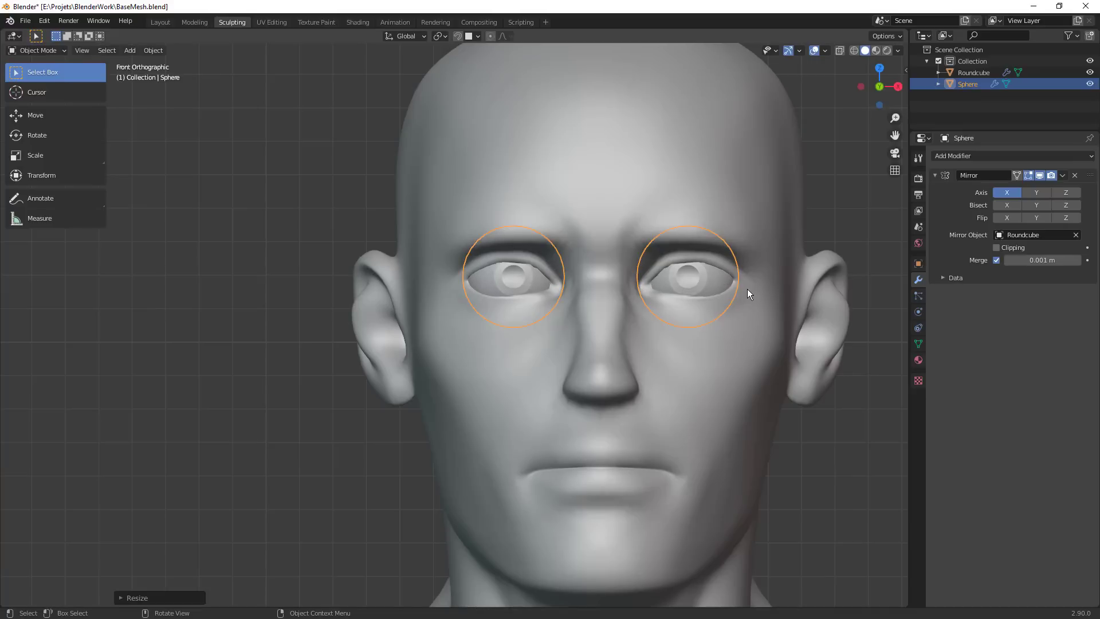
key(s)
click(745, 290)
key(s)
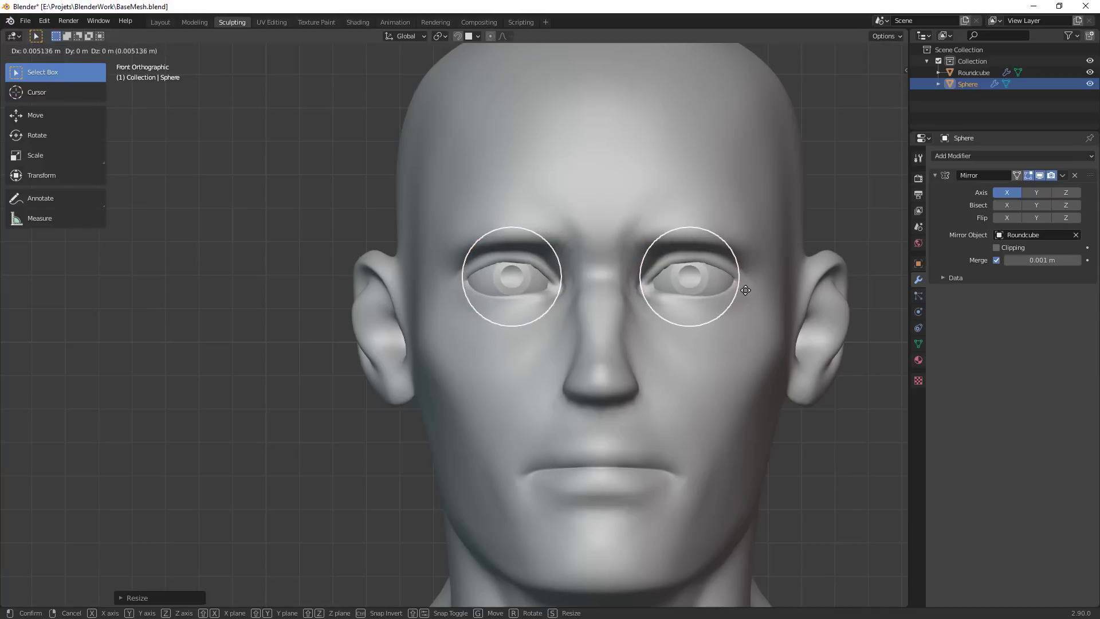
click(743, 290)
key(s)
click(744, 290)
In the eyeball's Edit Mode, select the linked iris ring, scale it up by about 1.11, and return to Object Mode
key(Tab)
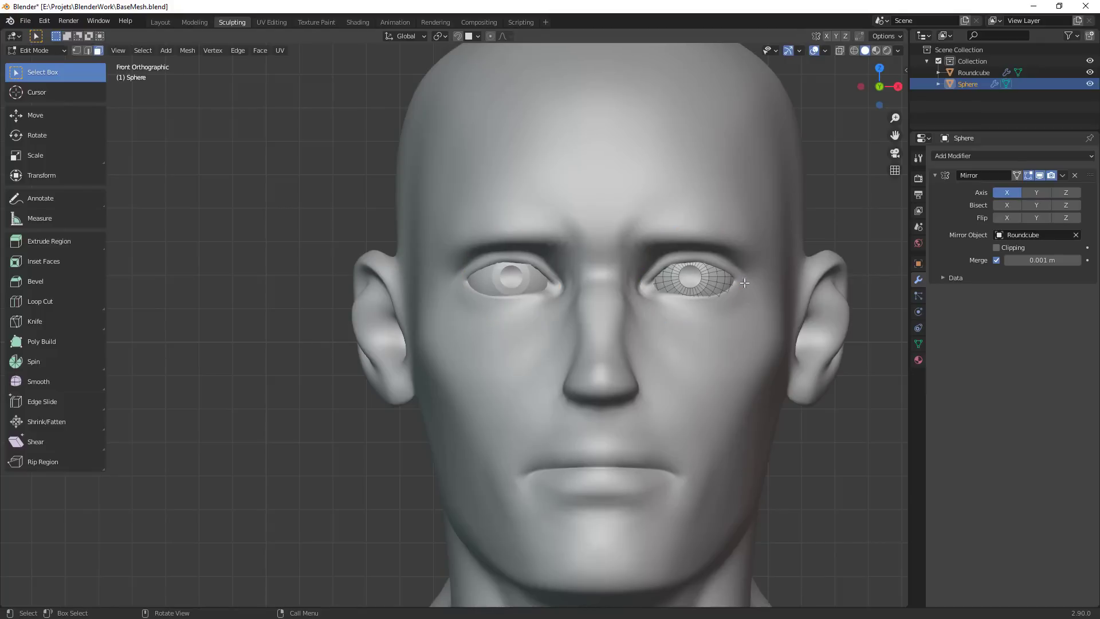
scroll(788, 238, up, 3)
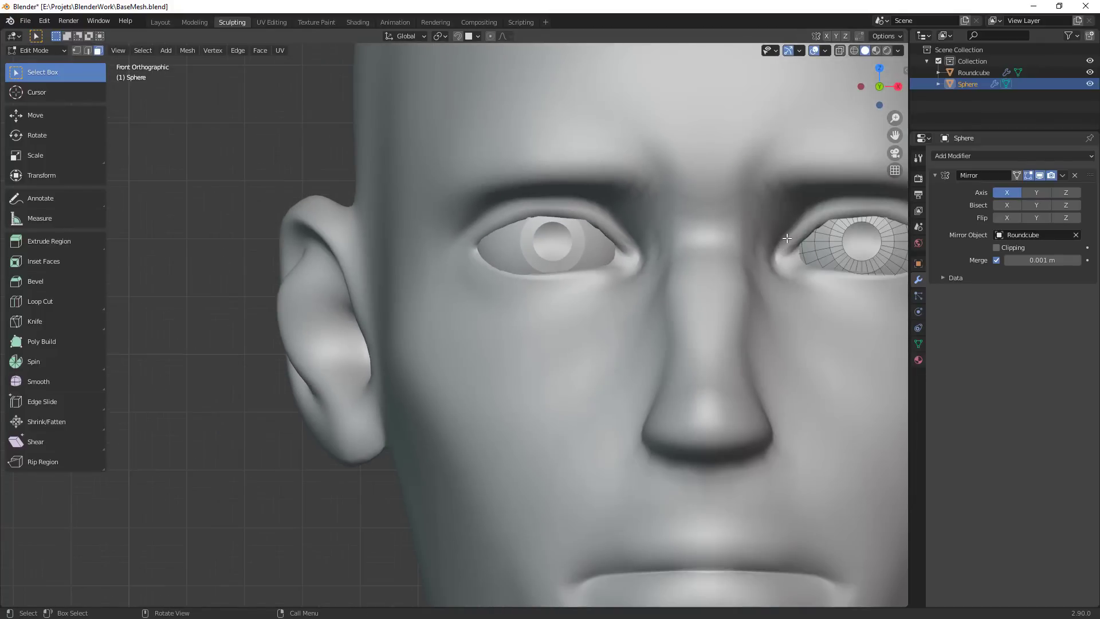
shift+middle_drag(788, 247, 623, 254)
scroll(751, 225, up, 1)
key(1)
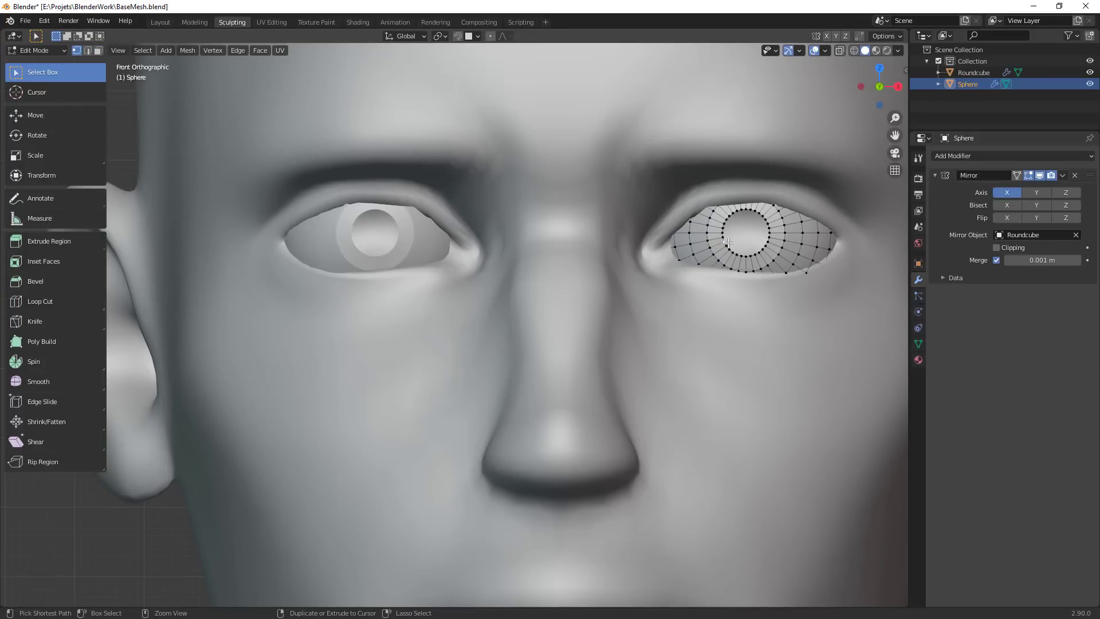
key(ctrl+l)
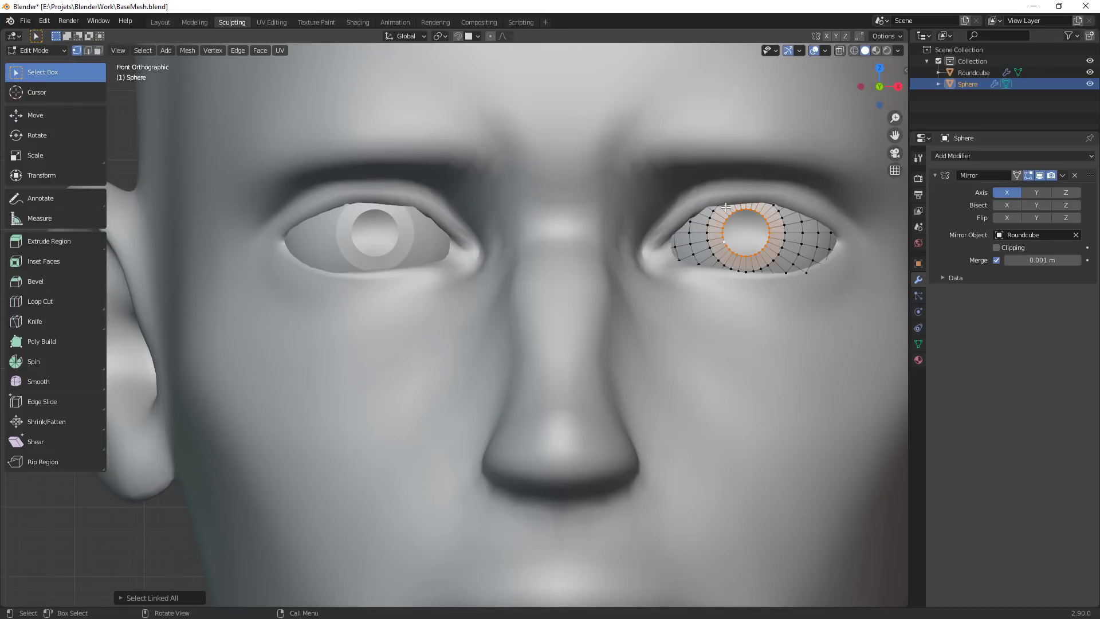
middle_drag(767, 250, 596, 281)
scroll(597, 281, up, 1)
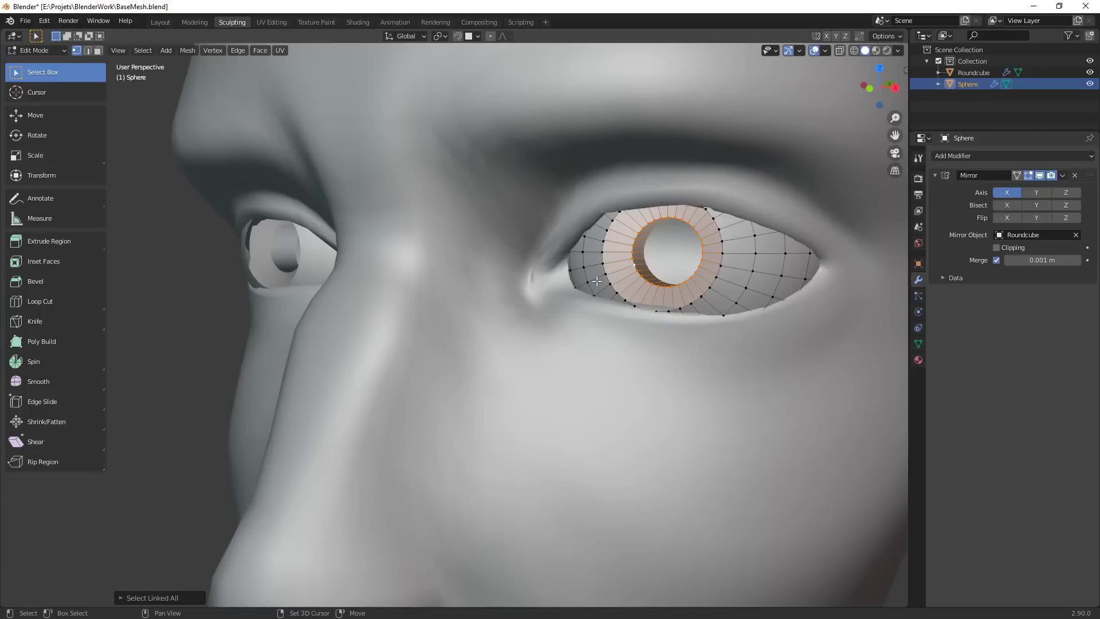
scroll(606, 268, down, 4)
scroll(604, 264, up, 2)
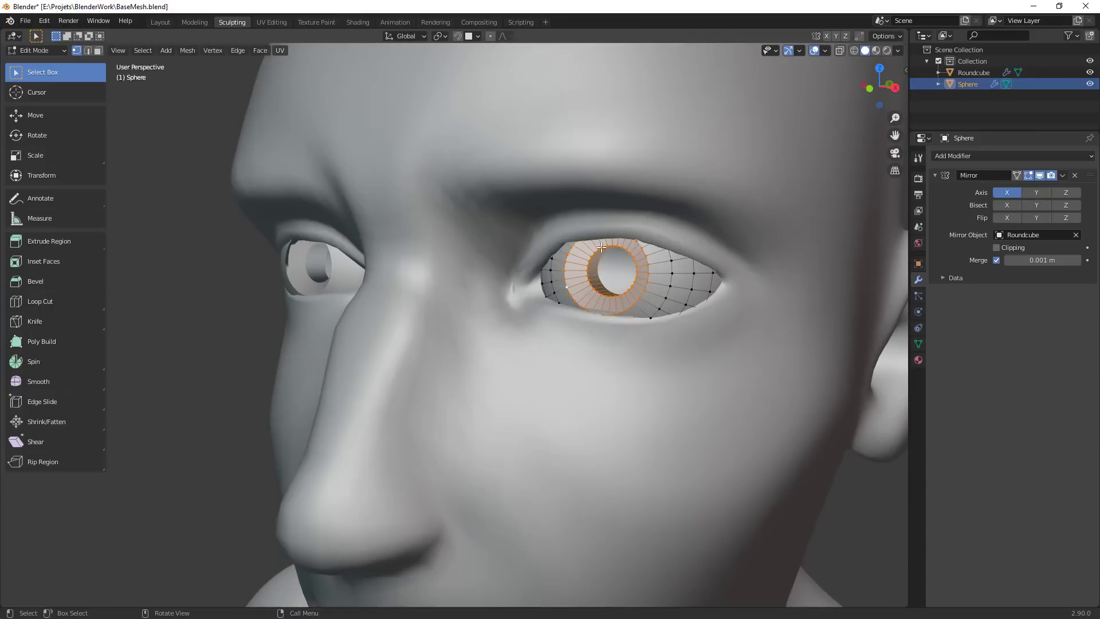
key(s)
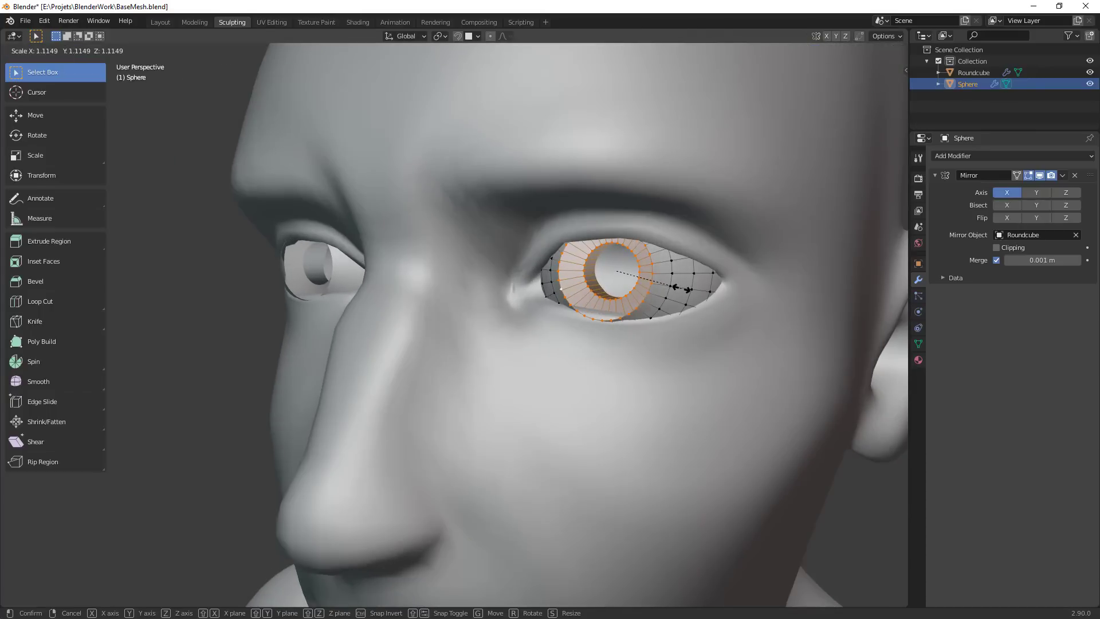
click(680, 287)
key(Tab)
scroll(675, 287, down, 4)
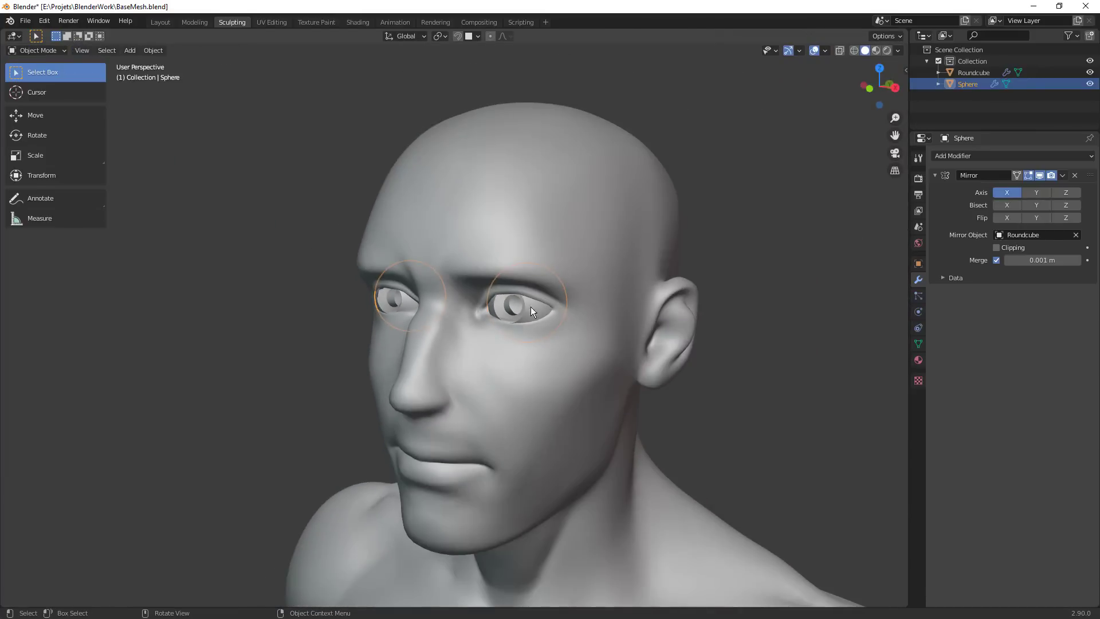
key(alt+a)
middle_drag(421, 357, 500, 324)
scroll(493, 336, down, 5)
scroll(493, 304, up, 10)
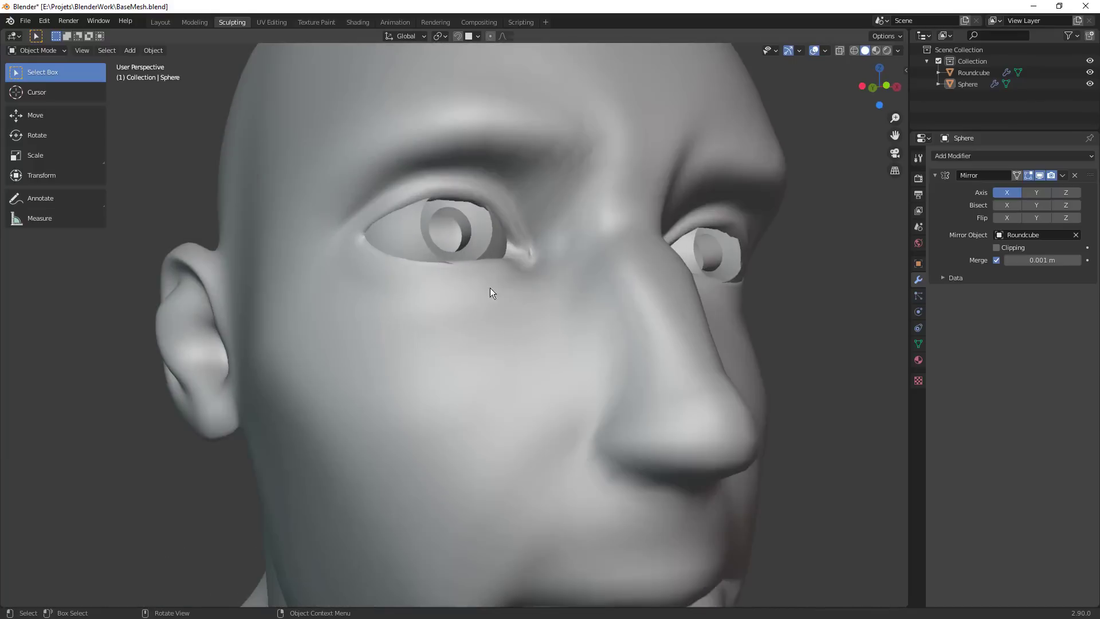
In Edit Mode with X-ray, select the back cap of the pupil recess and move it forward along global Y to the iris
middle_drag(498, 267, 410, 276)
key(Tab)
scroll(410, 275, down, 3)
scroll(621, 300, up, 4)
shift+middle_drag(745, 328, 590, 302)
key(alt+a)
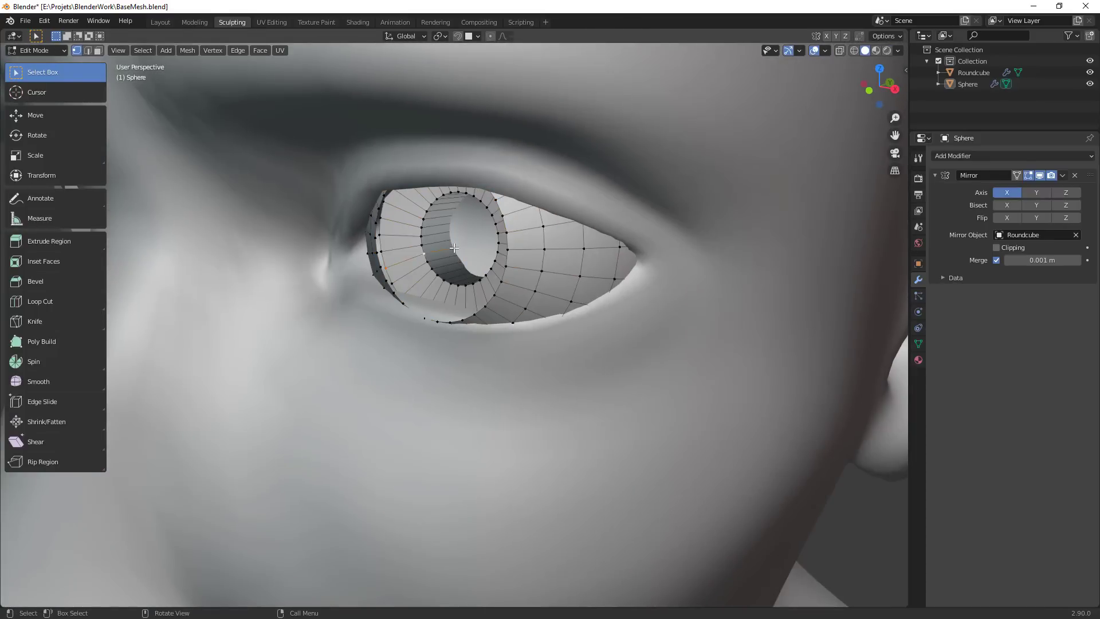
key(alt+z)
key(l)
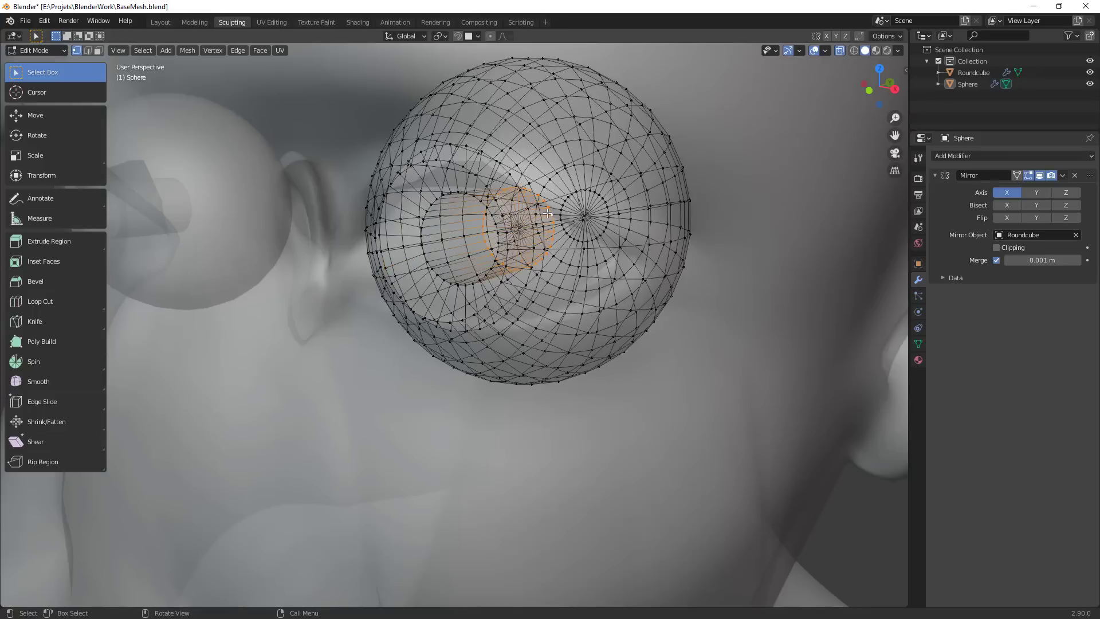
scroll(576, 211, down, 1)
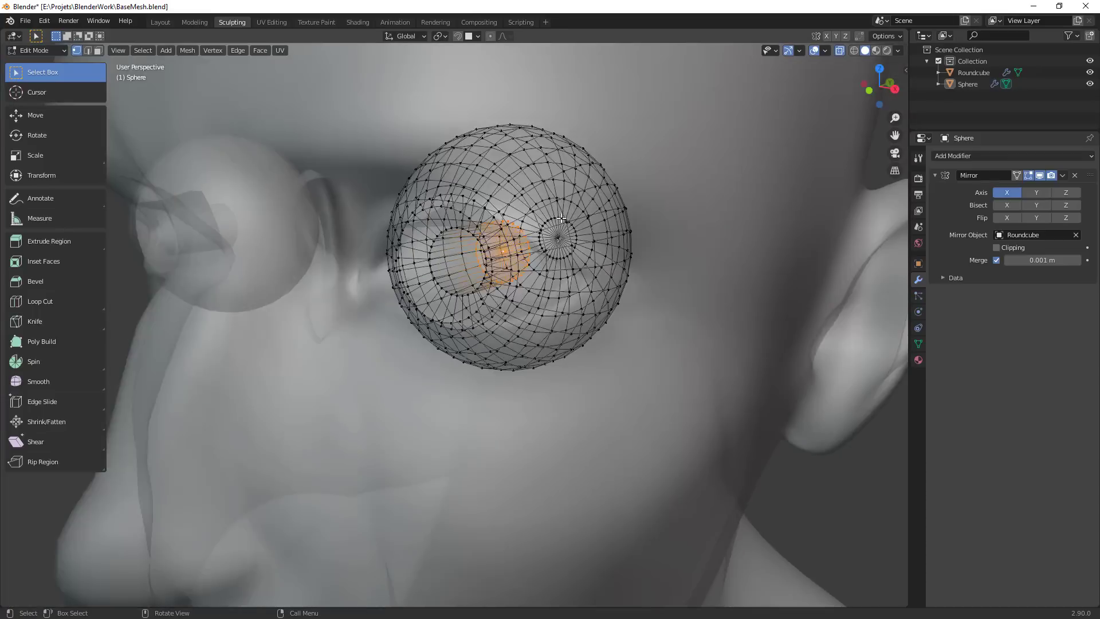
middle_drag(576, 210, 464, 220)
scroll(463, 220, up, 3)
key(g)
key(y)
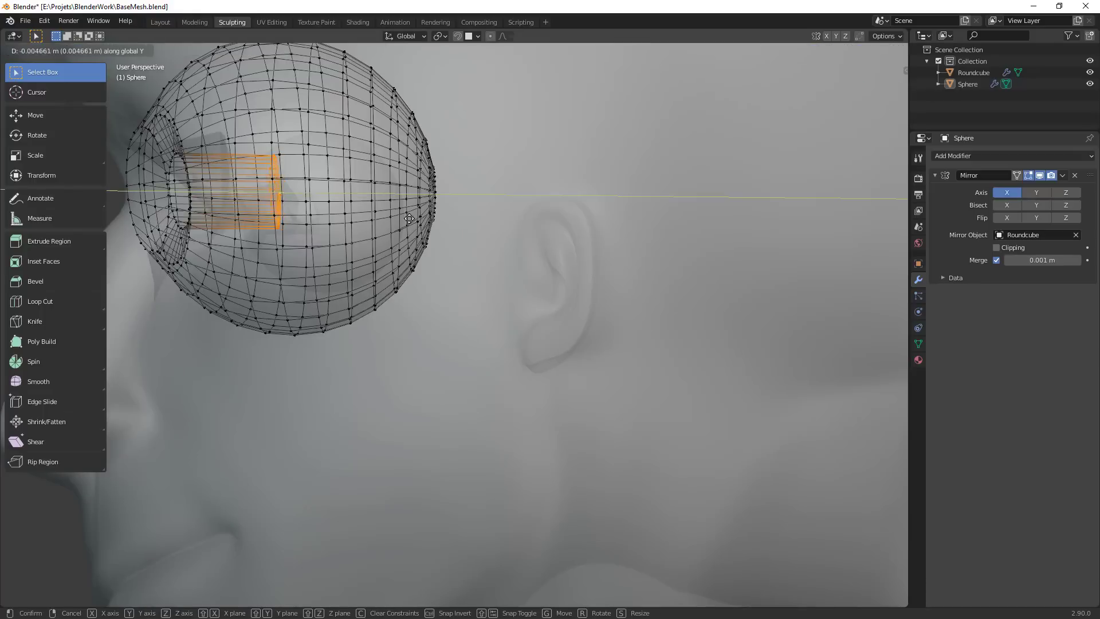
click(327, 219)
middle_drag(328, 219, 413, 235)
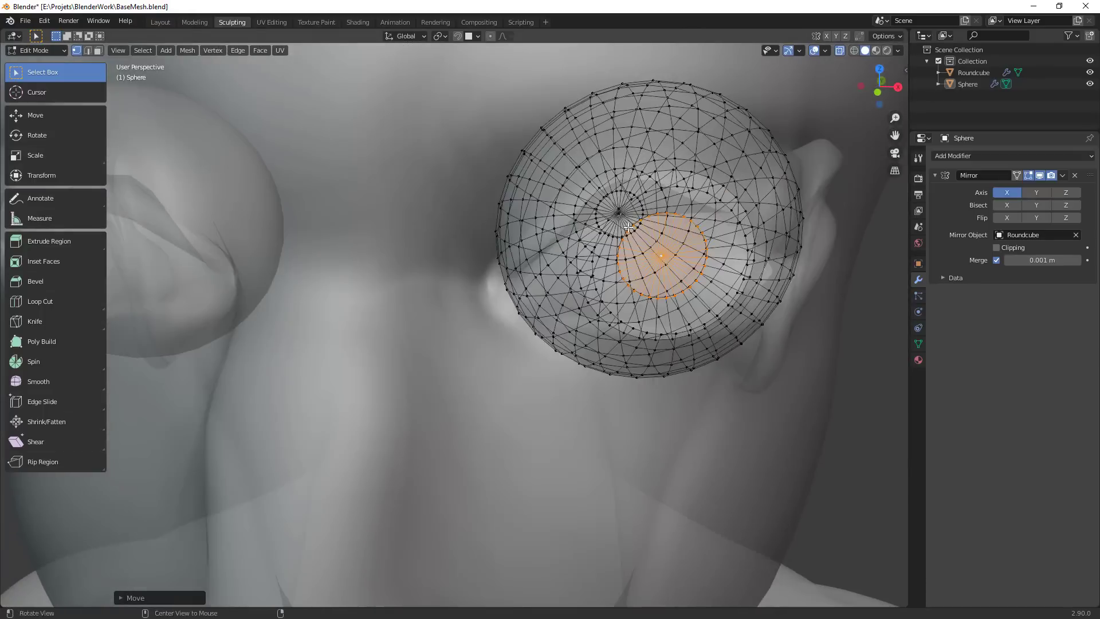
key(alt+z)
Try shrinking the pupil disc to about 0.82 of its size, and undo the scaling
middle_drag(676, 252, 593, 217)
scroll(593, 230, up, 1)
key(s)
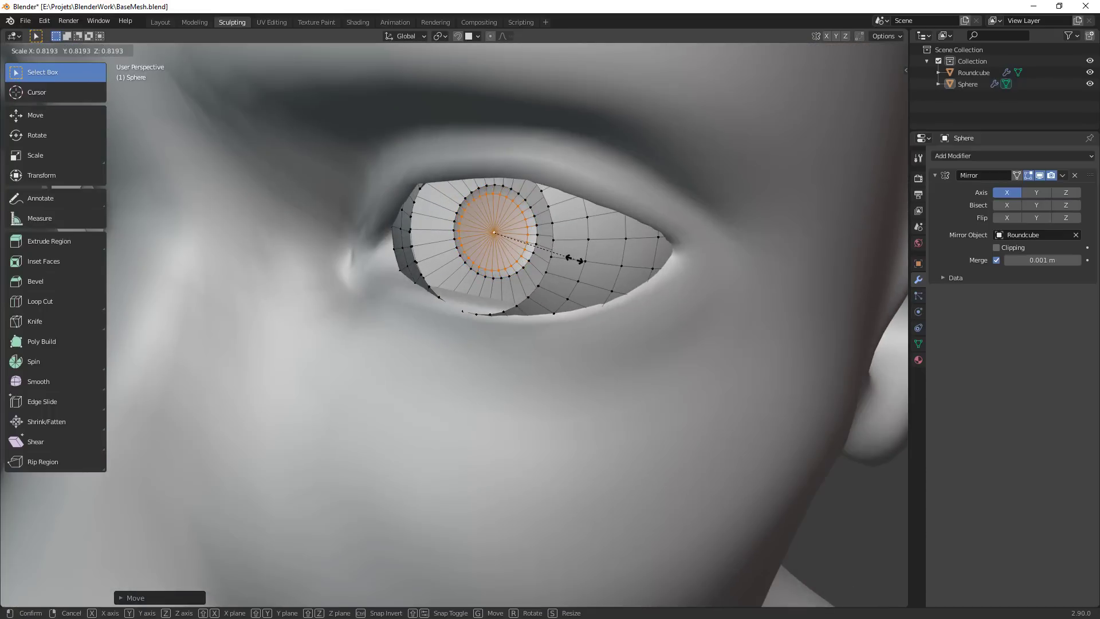
click(573, 258)
middle_drag(574, 258, 562, 202)
key(ctrl+z)
Scale the pupil disc down inside the iris ring and adjust its depth along the Y axis
key(s)
click(624, 219)
key(g)
key(y)
click(549, 201)
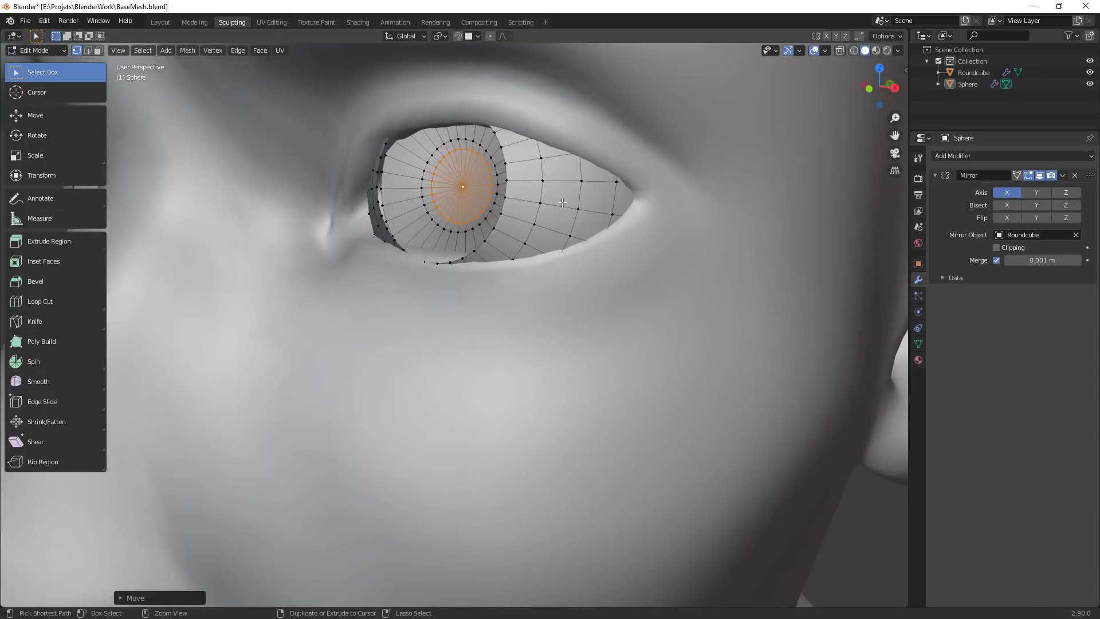
Expand the pupil selection by one ring and add two new materials to the eyeball
click(919, 358)
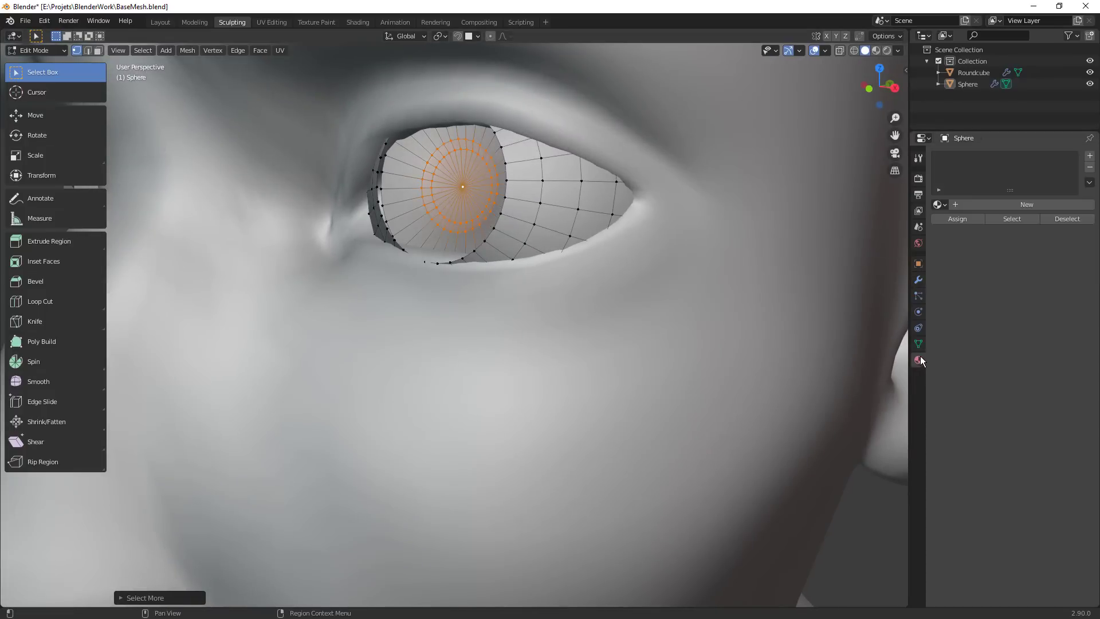
click(1008, 206)
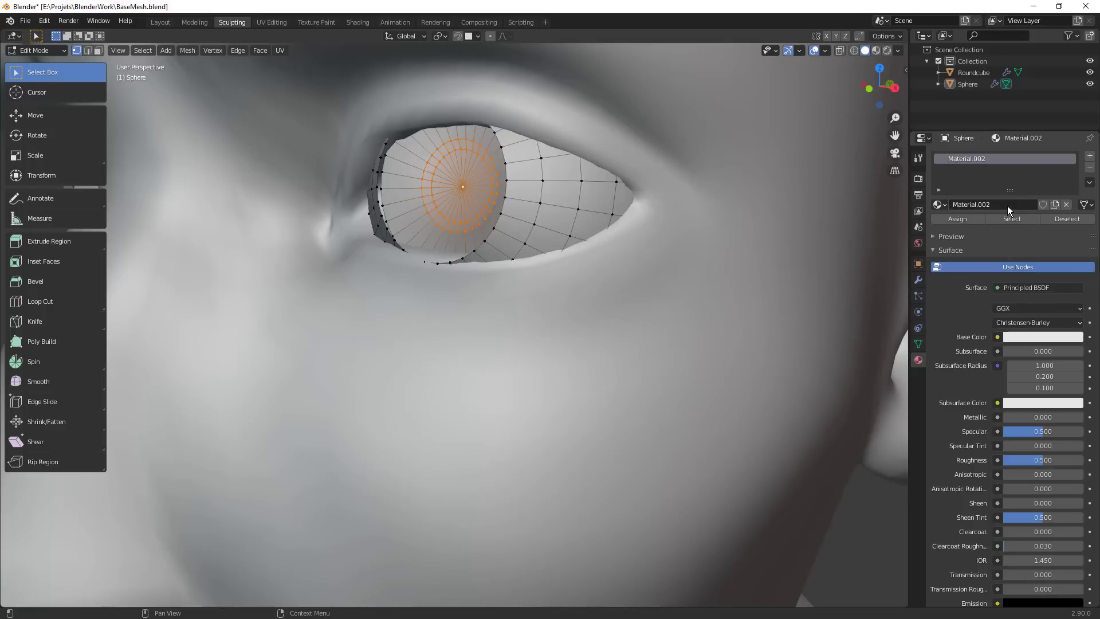
click(1091, 157)
click(992, 225)
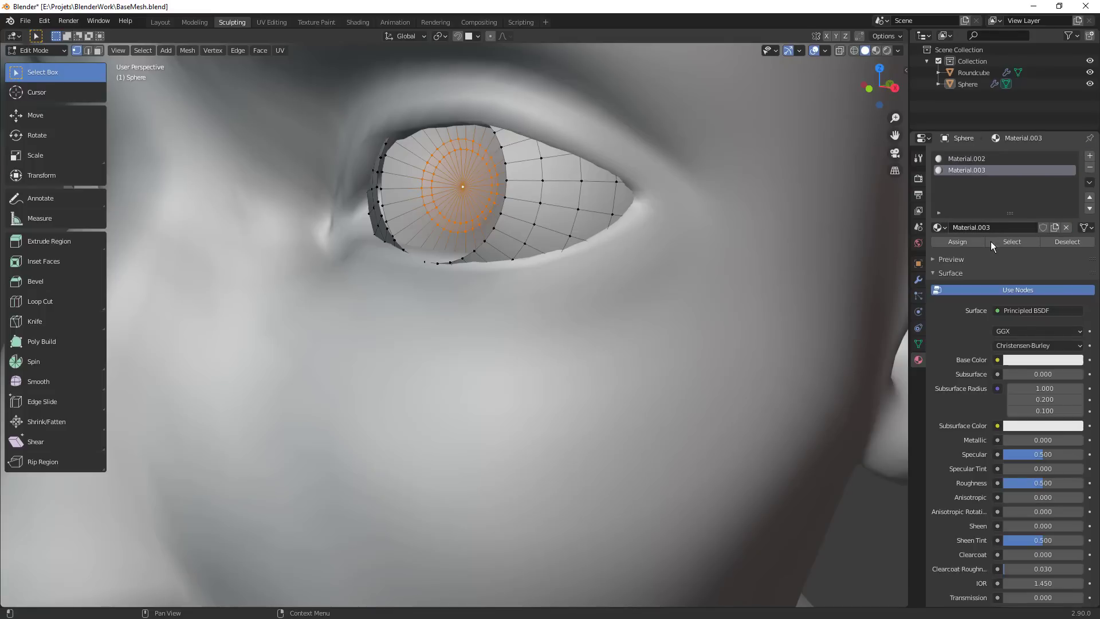
Set the second material's viewport display color to black, assign it to the selected pupil faces and return to Object Mode
scroll(970, 259, down, 10)
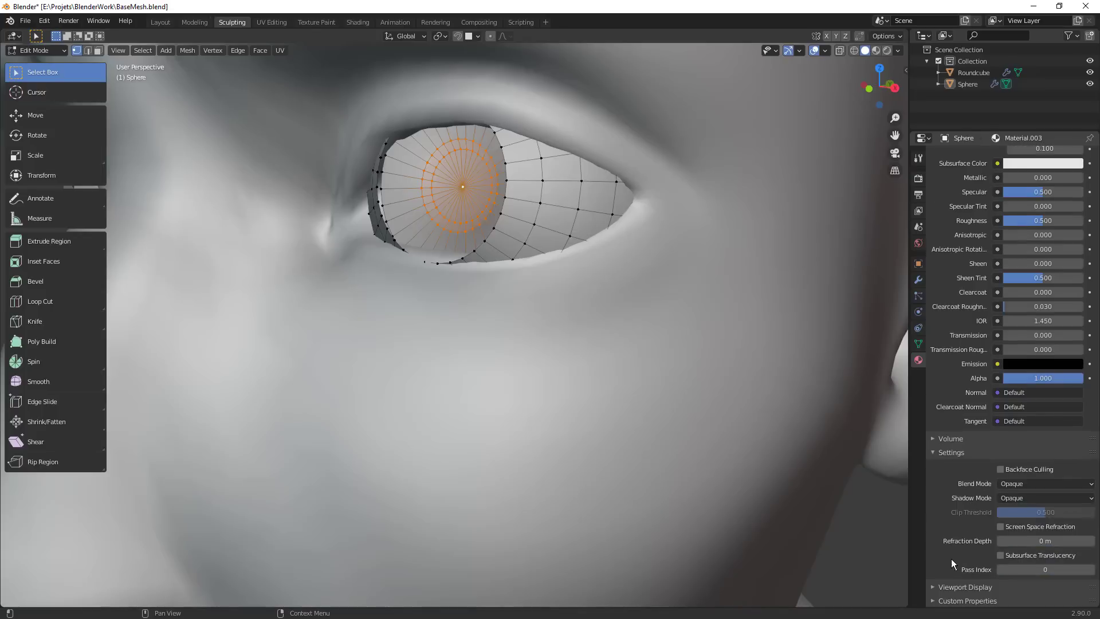
scroll(962, 590, down, 2)
click(1027, 555)
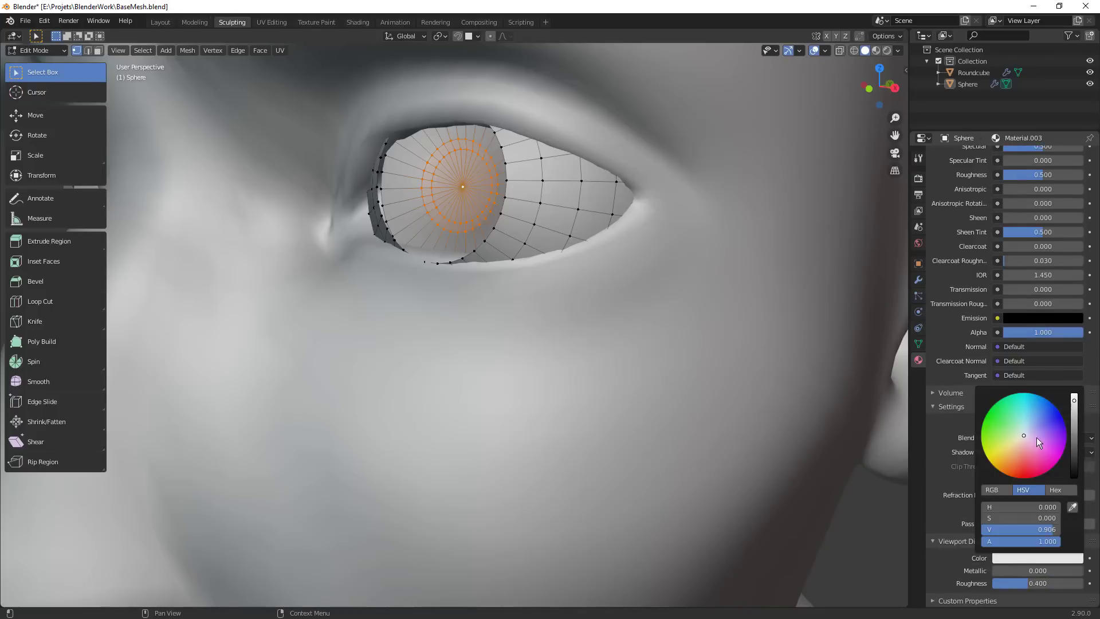
scroll(1037, 438, down, 18)
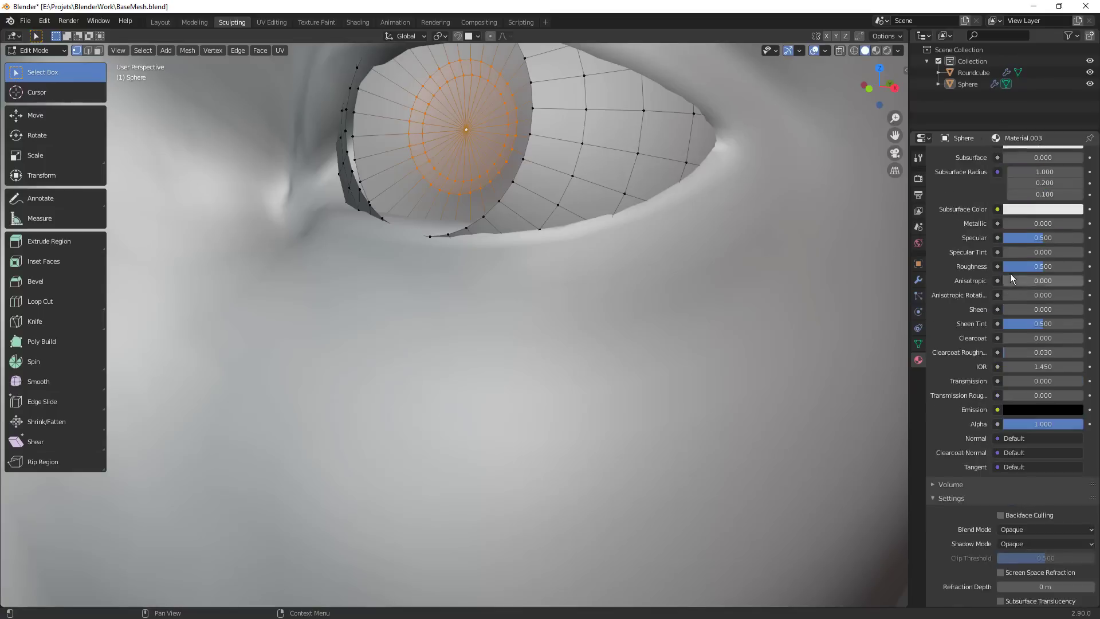
scroll(1009, 258, up, 6)
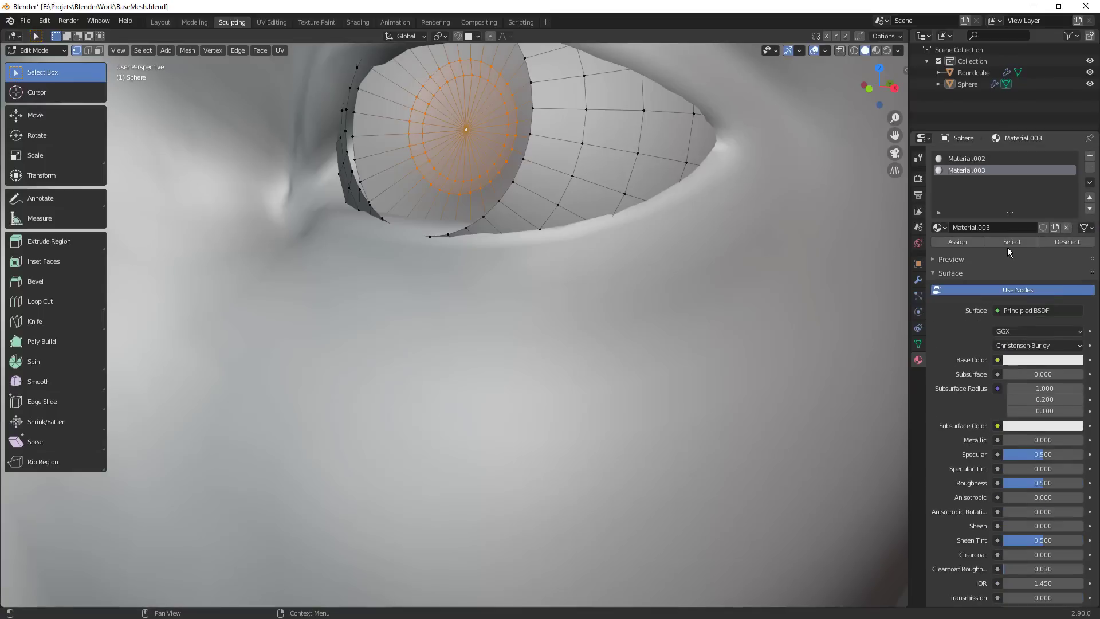
click(966, 249)
scroll(487, 289, down, 10)
key(Tab)
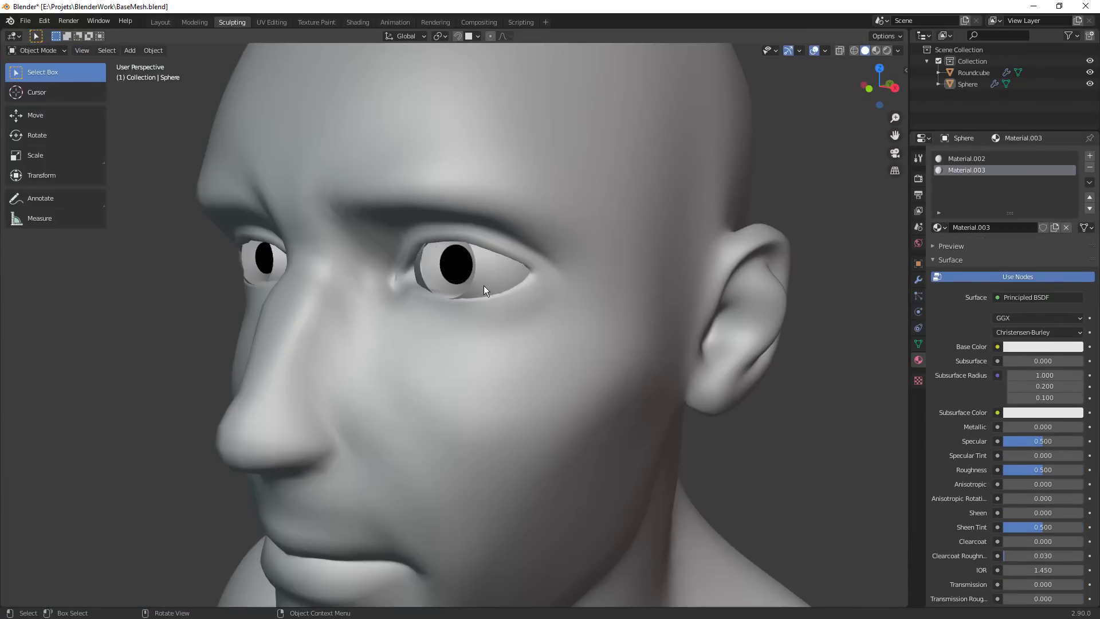
Enter Edit Mode on the eyeball and select only the ring of iris faces around the pupil
scroll(484, 285, down, 3)
middle_drag(495, 297, 513, 274)
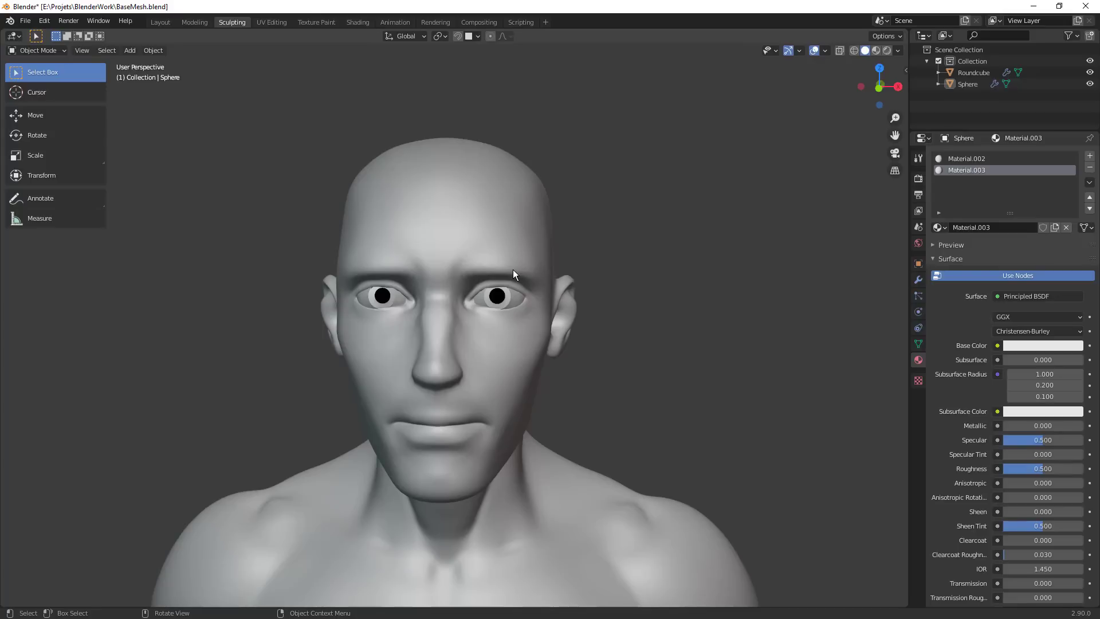
middle_drag(514, 269, 622, 342)
scroll(622, 342, down, 3)
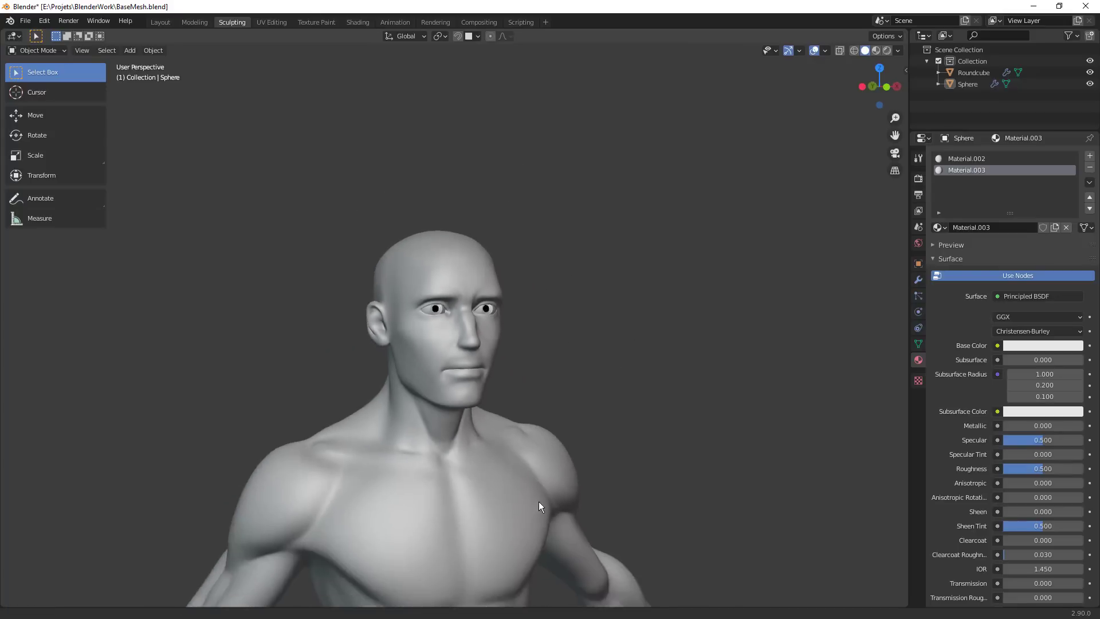
scroll(621, 276, up, 5)
key(Tab)
middle_drag(630, 286, 569, 277)
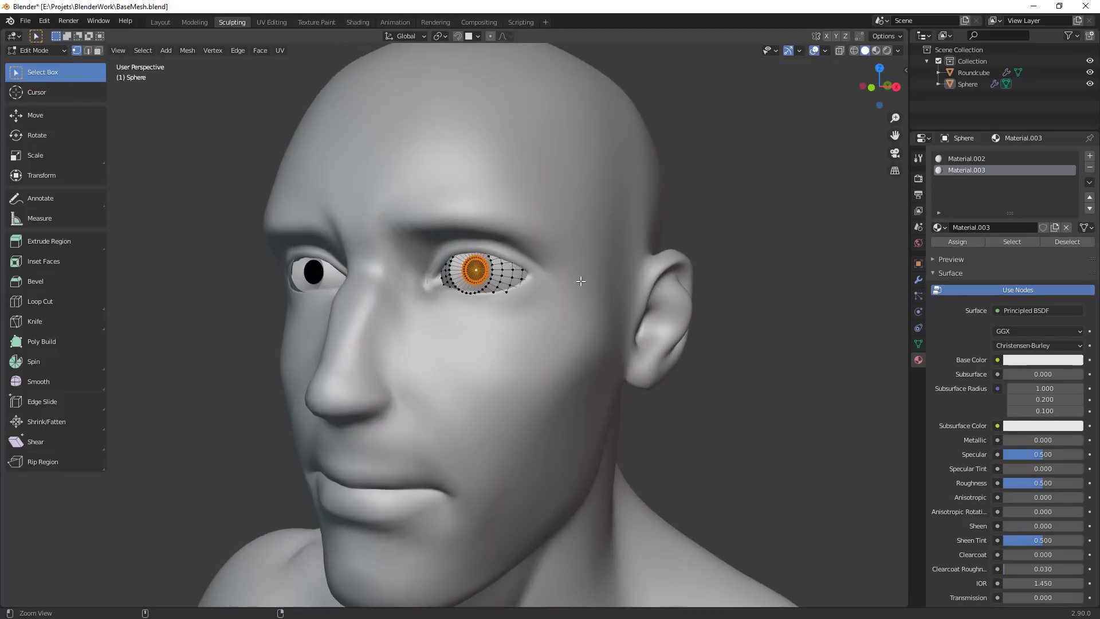
scroll(580, 281, up, 3)
key(ctrl+i)
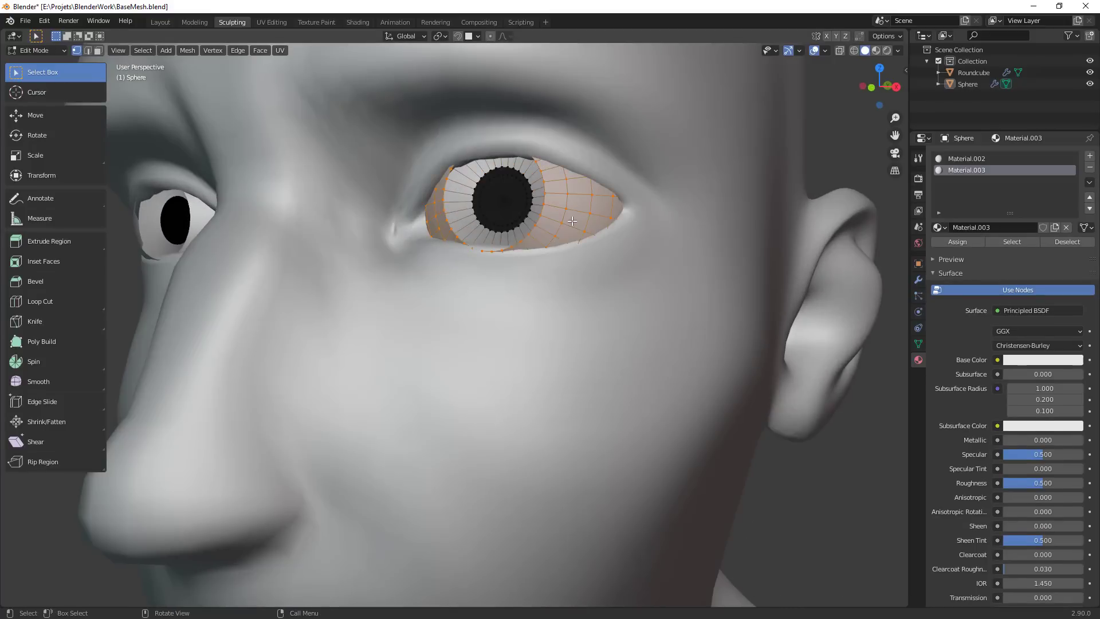
key(alt+a)
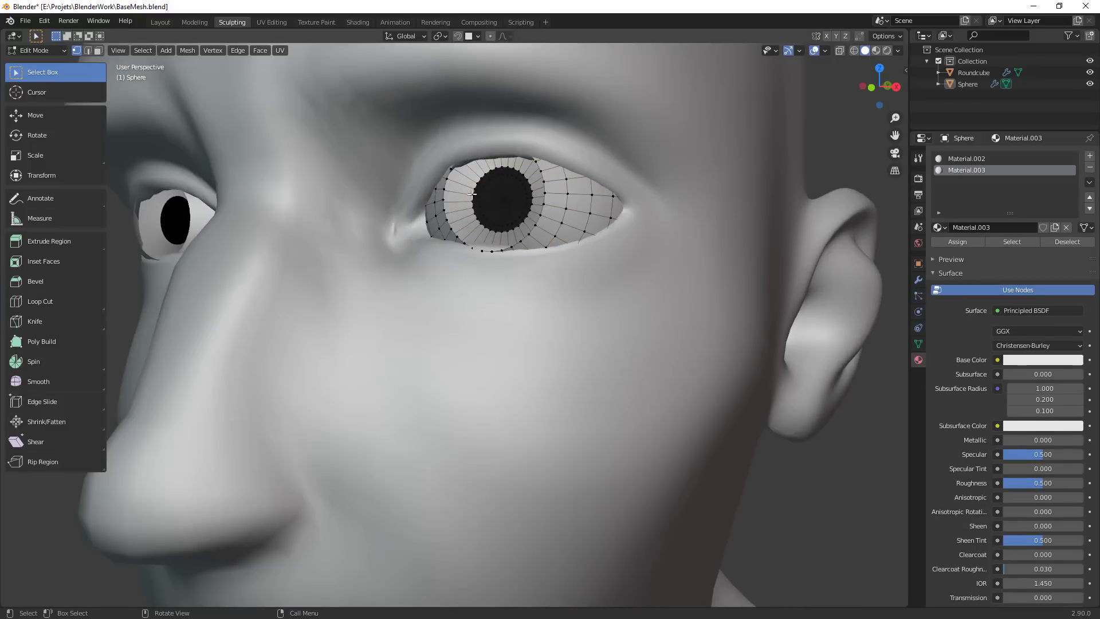
ctrl+middle_drag(478, 188, 457, 133)
key(3)
alt+drag(461, 141, 467, 142)
double_click(467, 142)
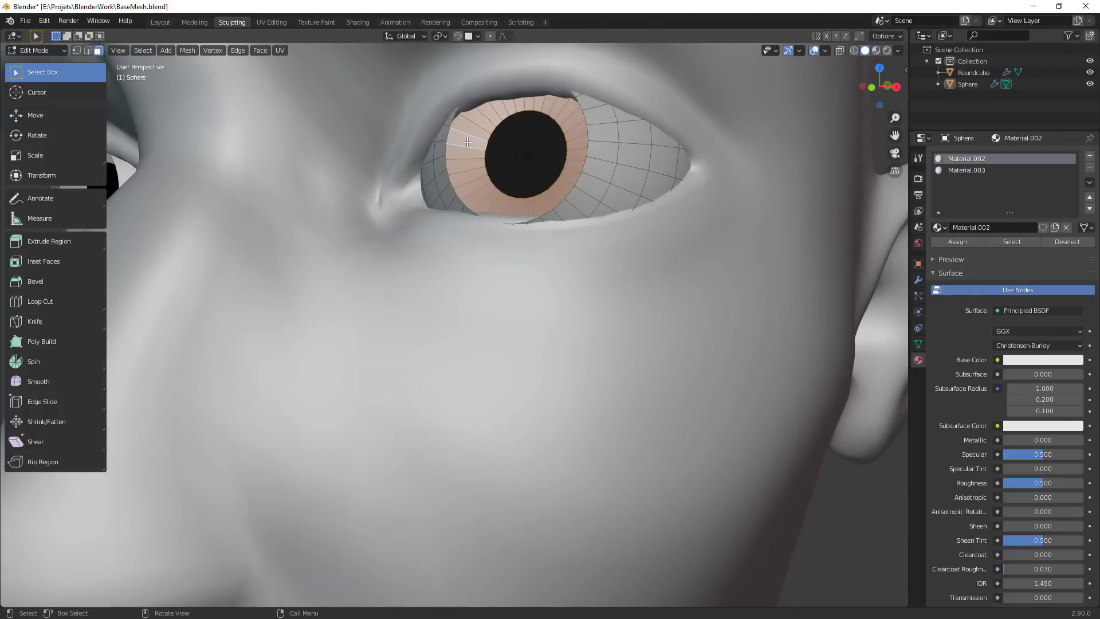
shift+middle_drag(742, 366, 699, 403)
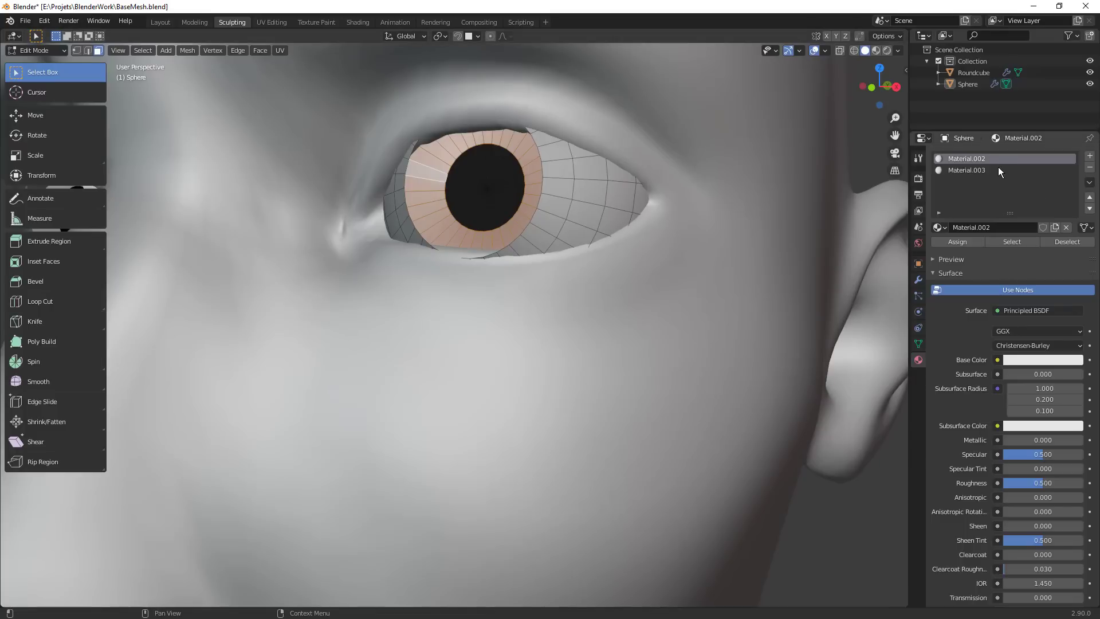
Try an orange viewport display color on the eyeball's first material, Material.002
click(1045, 358)
drag(1098, 326, 1098, 512)
click(1024, 558)
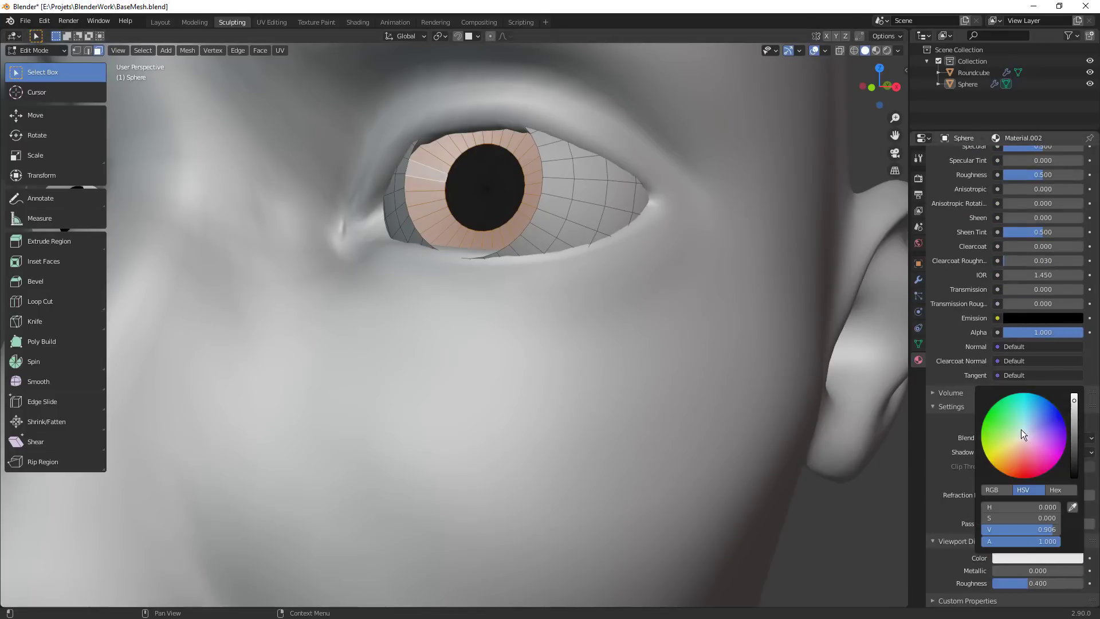
click(1017, 459)
mouse_move(1075, 400)
mouse_down()
mouse_move(1075, 424)
mouse_move(1076, 415)
mouse_up()
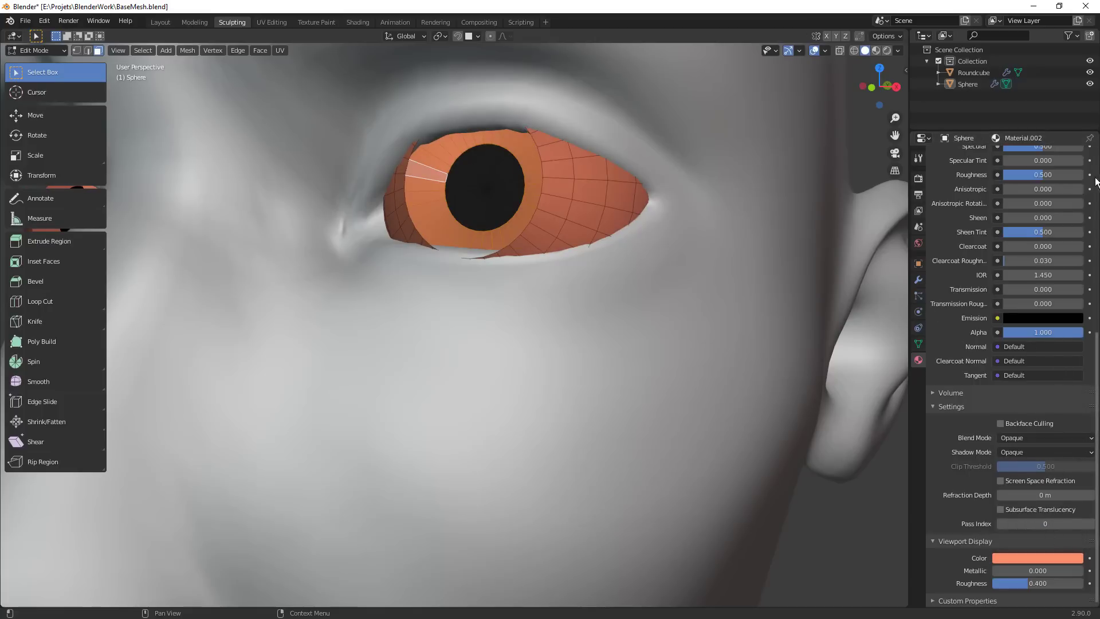
scroll(1096, 181, up, 10)
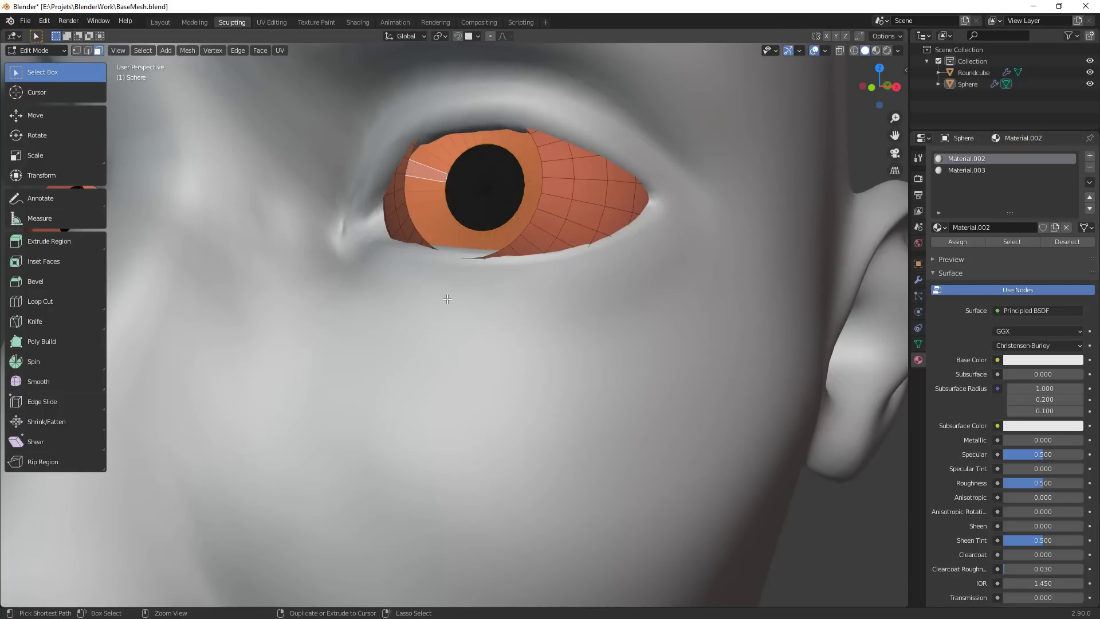
Set the viewport display color of Material.002 to a pale cream off-white for the eyeball
key(2)
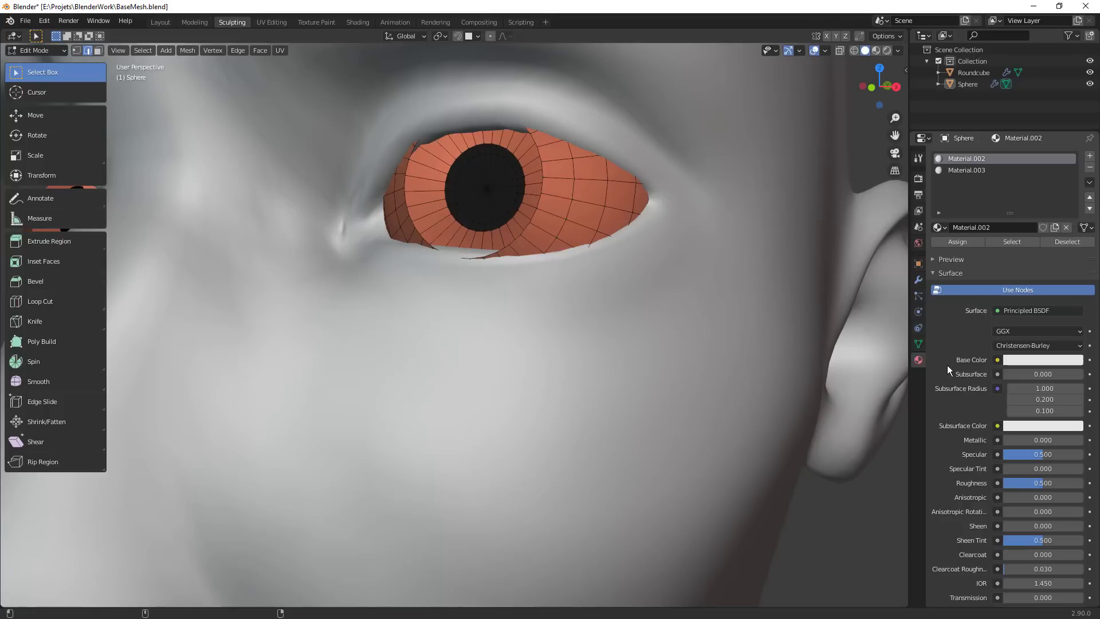
key(3)
scroll(1067, 559, down, 10)
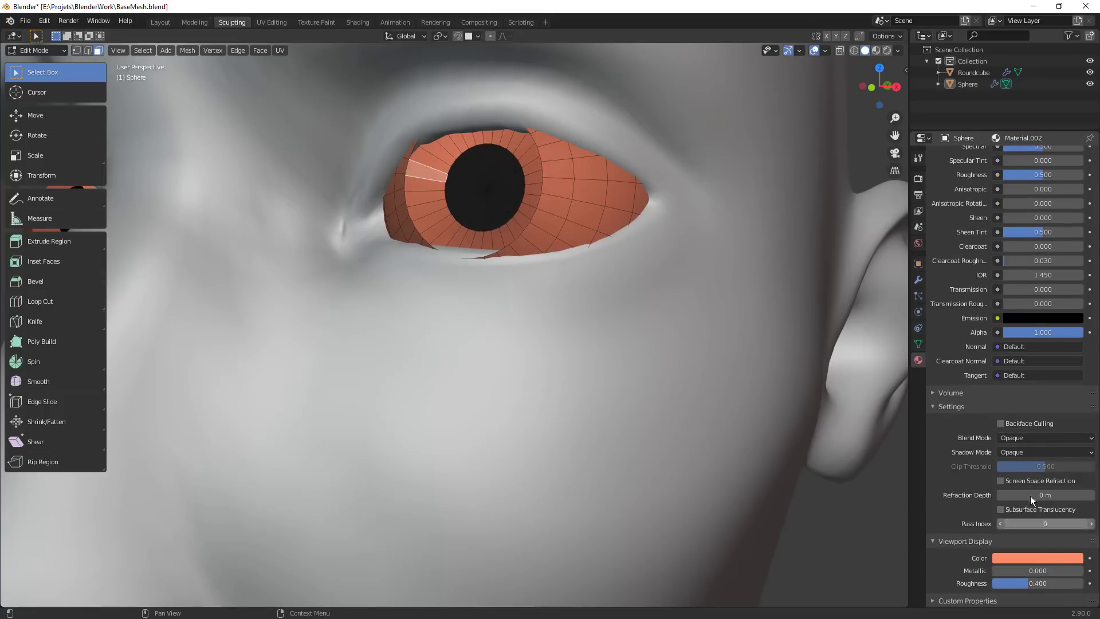
click(1026, 559)
drag(1025, 434, 1019, 438)
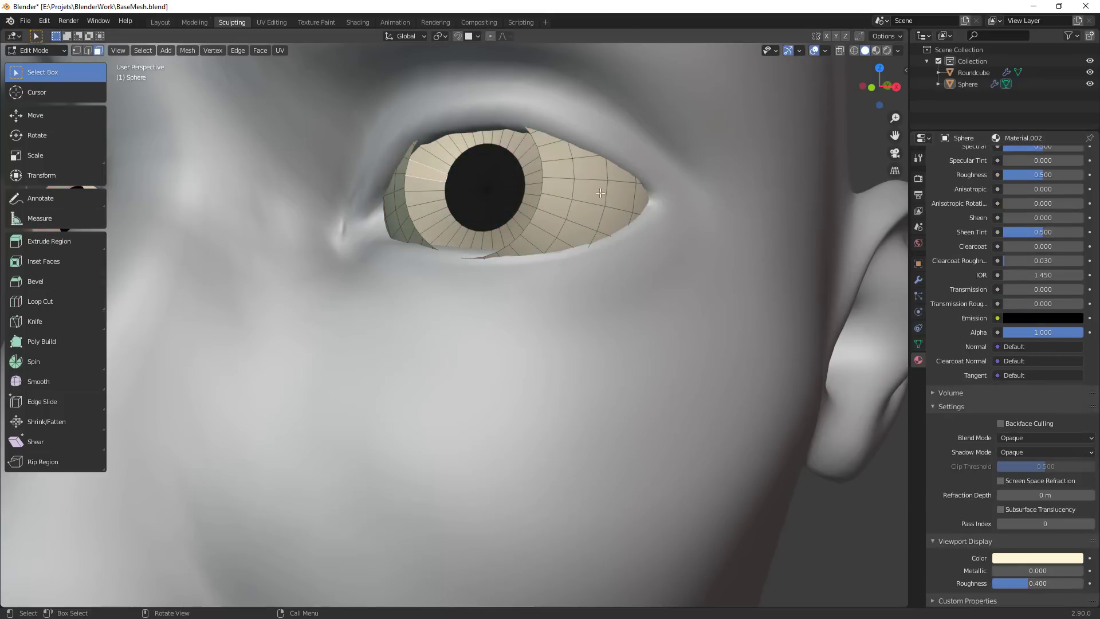
click(1033, 559)
scroll(1096, 395, up, 10)
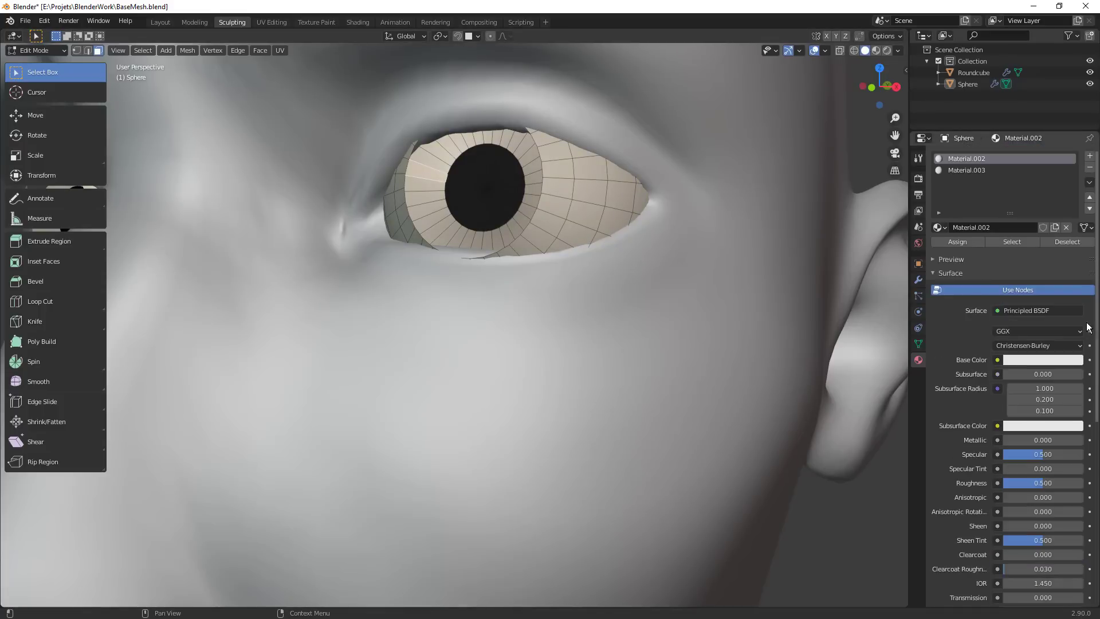
Add a third material to the eyeball and set its viewport display color to dark brown-orange
click(1090, 157)
click(1026, 227)
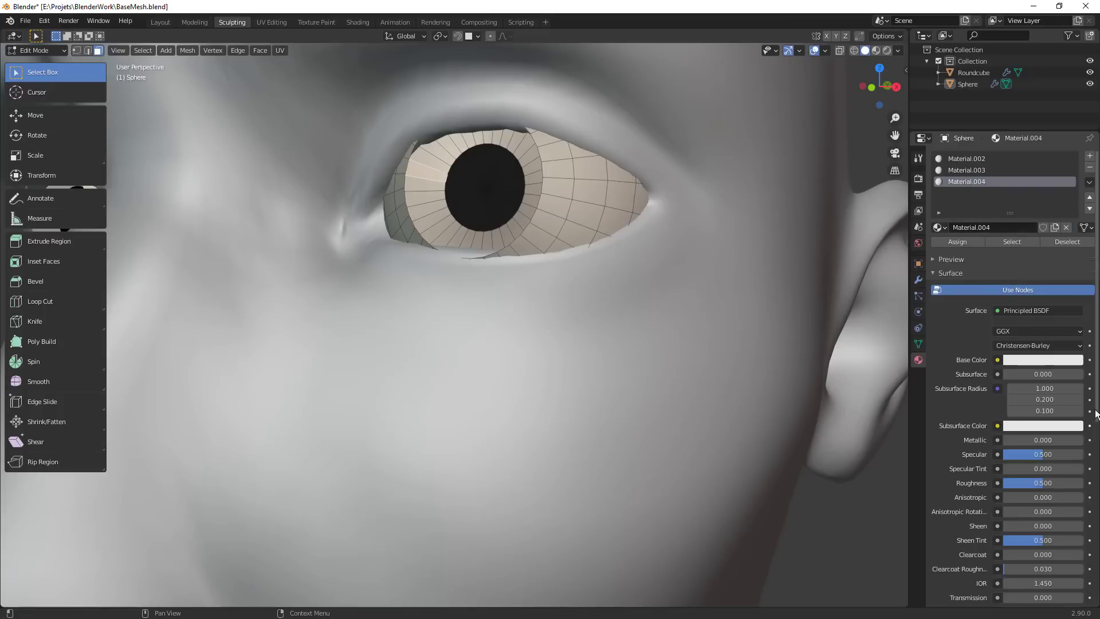
drag(1096, 421, 1084, 613)
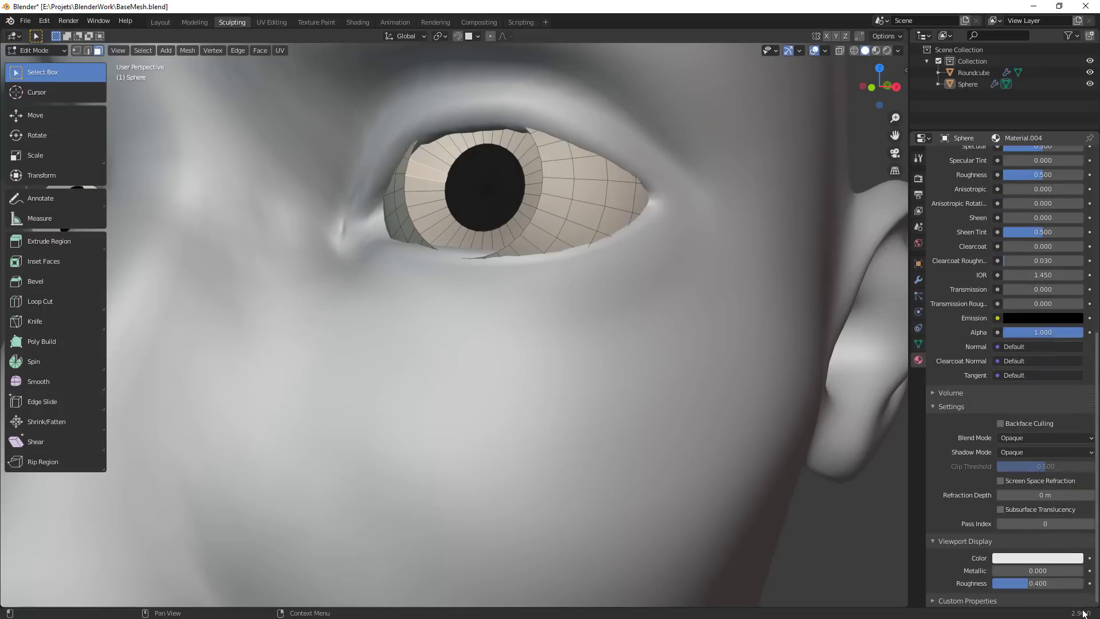
click(1049, 559)
drag(1018, 458, 1015, 462)
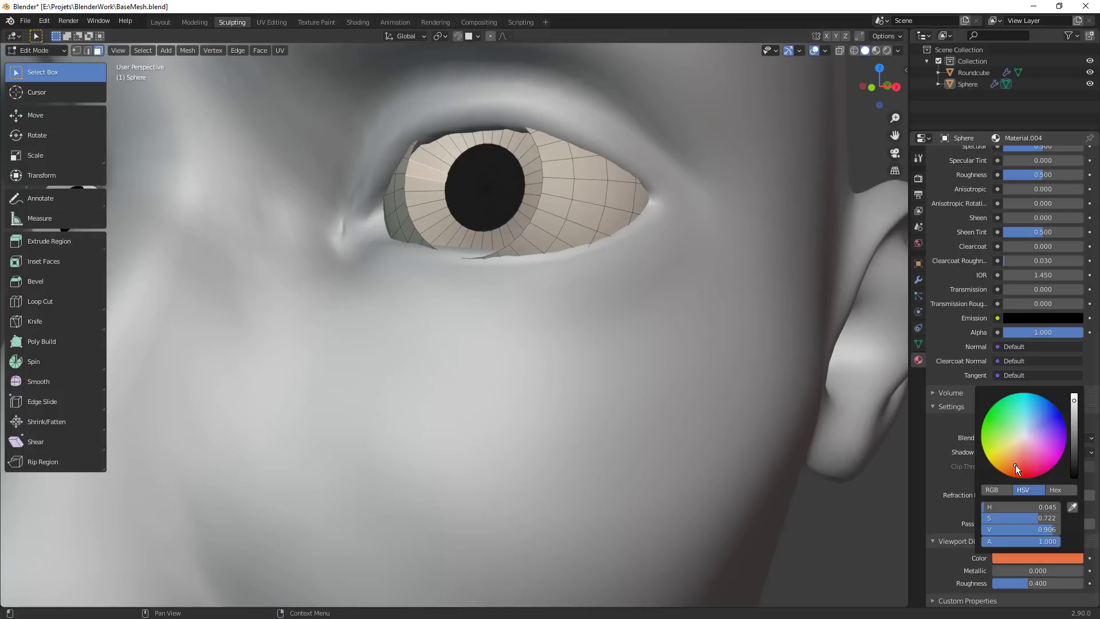
drag(1074, 429, 1074, 438)
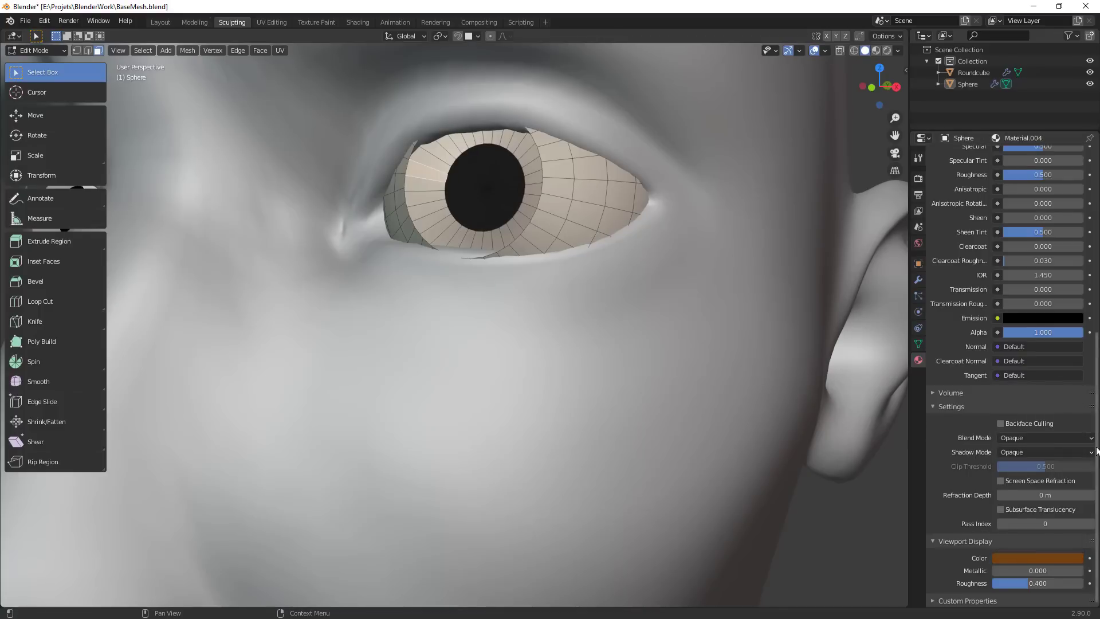
scroll(1085, 196, up, 10)
Try assigning the black Material.003 to the selected iris faces and check the eyes in Object Mode
click(974, 158)
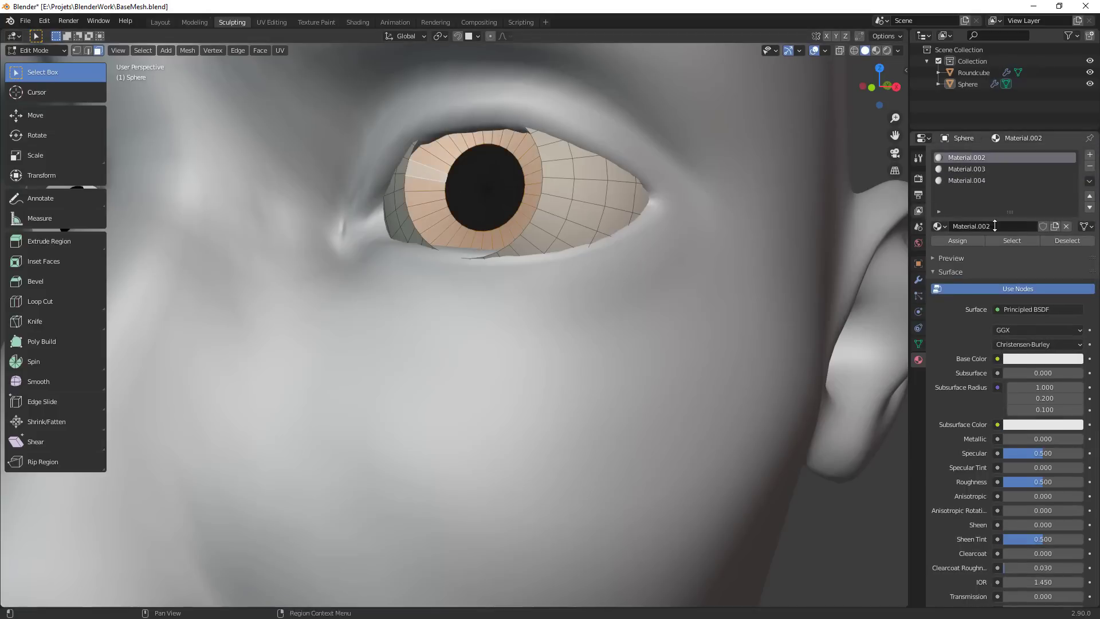
click(967, 169)
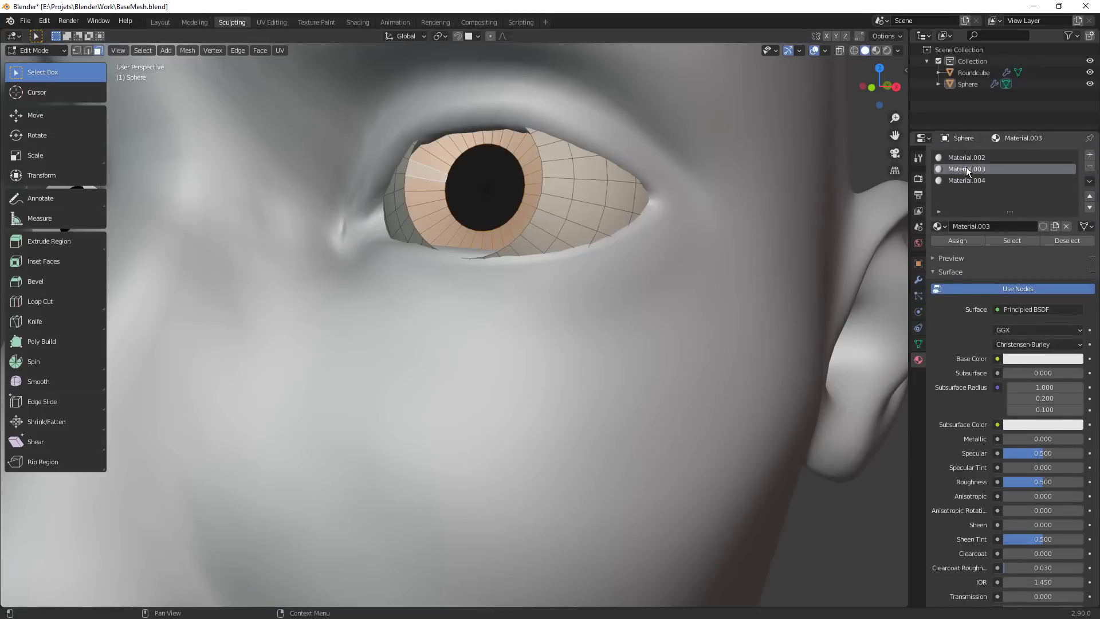
click(951, 241)
key(Tab)
ctrl+alt+drag(706, 204, 694, 342)
alt+middle_drag(694, 346, 690, 347)
Assign the brown Material.004 to the selected iris faces and return to Object Mode
key(Tab)
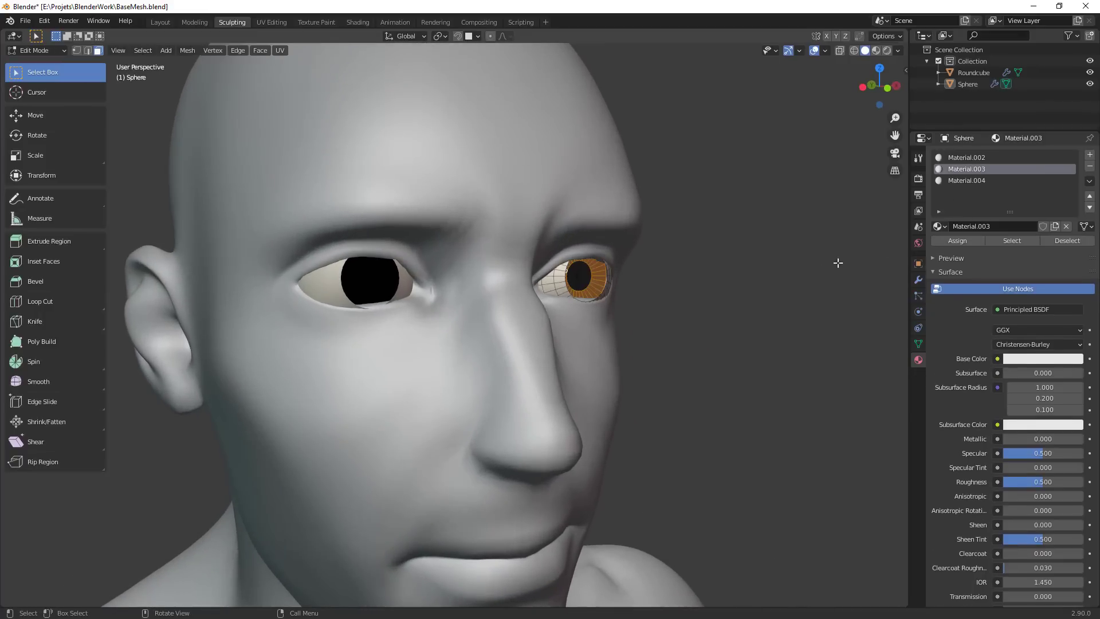
click(961, 239)
key(Tab)
scroll(661, 386, down, 8)
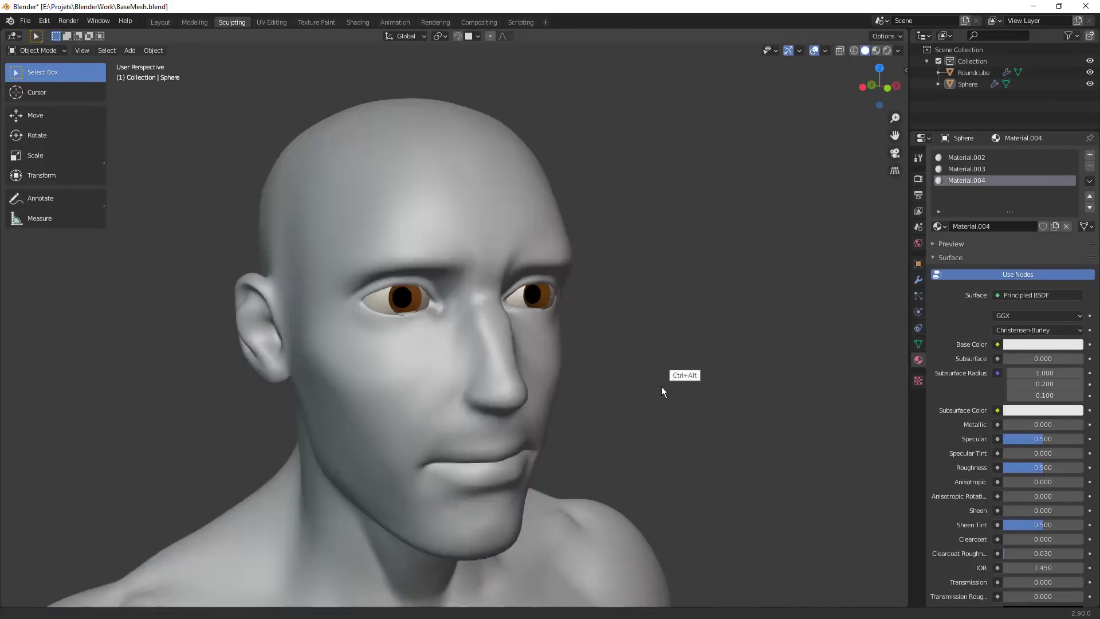
alt+middle_drag(661, 386, 627, 435)
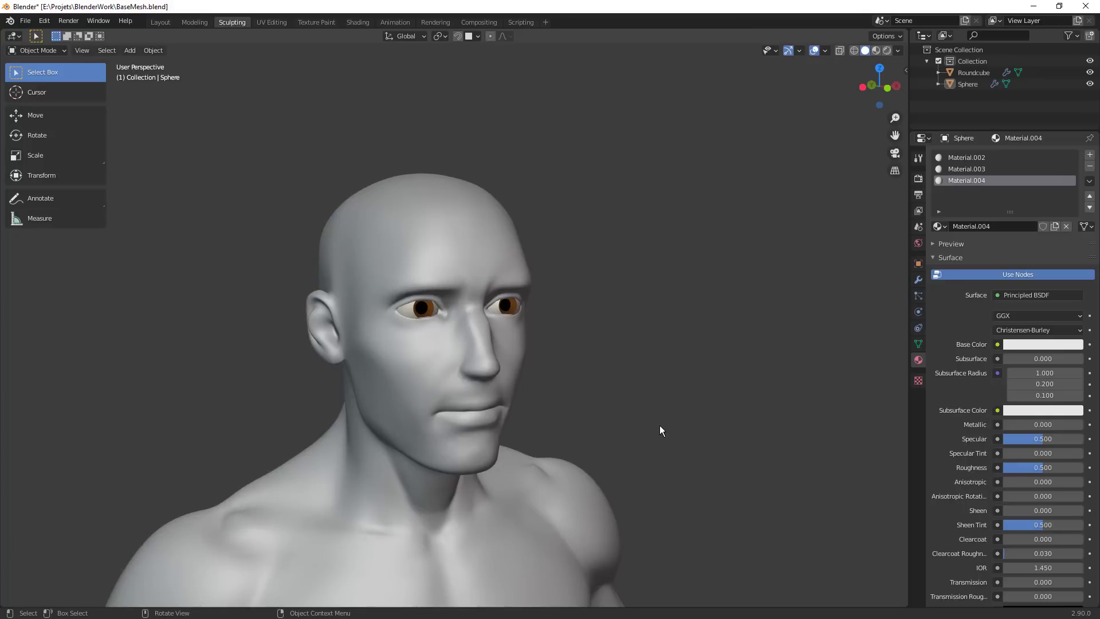
alt+middle_drag(659, 425, 591, 302)
From the front view, nudge and slightly rescale the mirrored eyeballs to fit the eye openings, and deselect them
scroll(591, 307, up, 2)
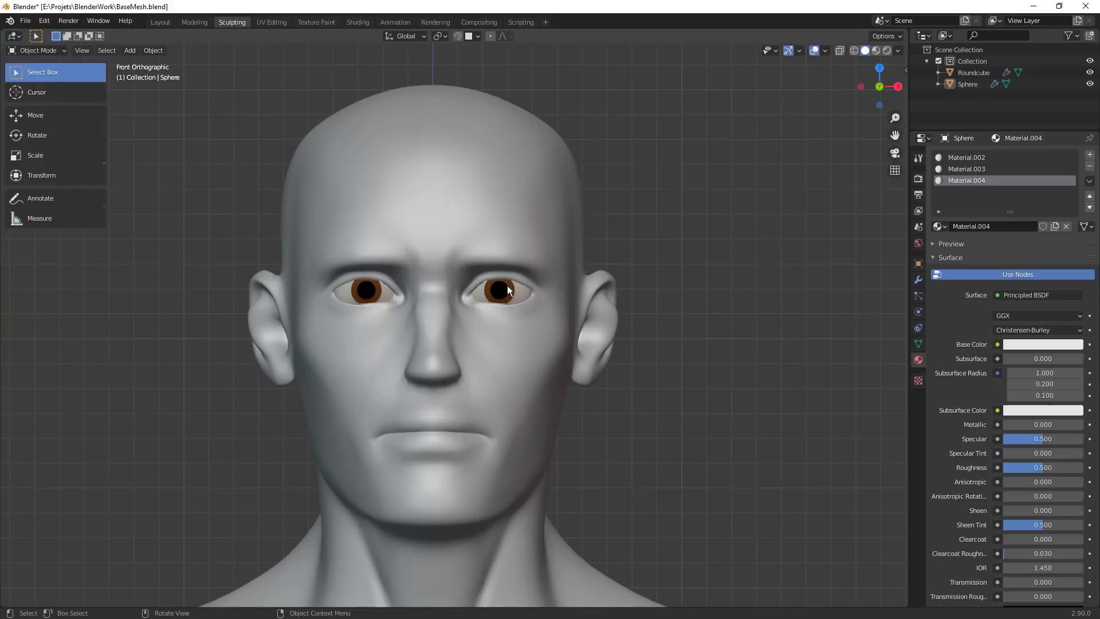
click(507, 285)
key(g)
click(612, 310)
key(g)
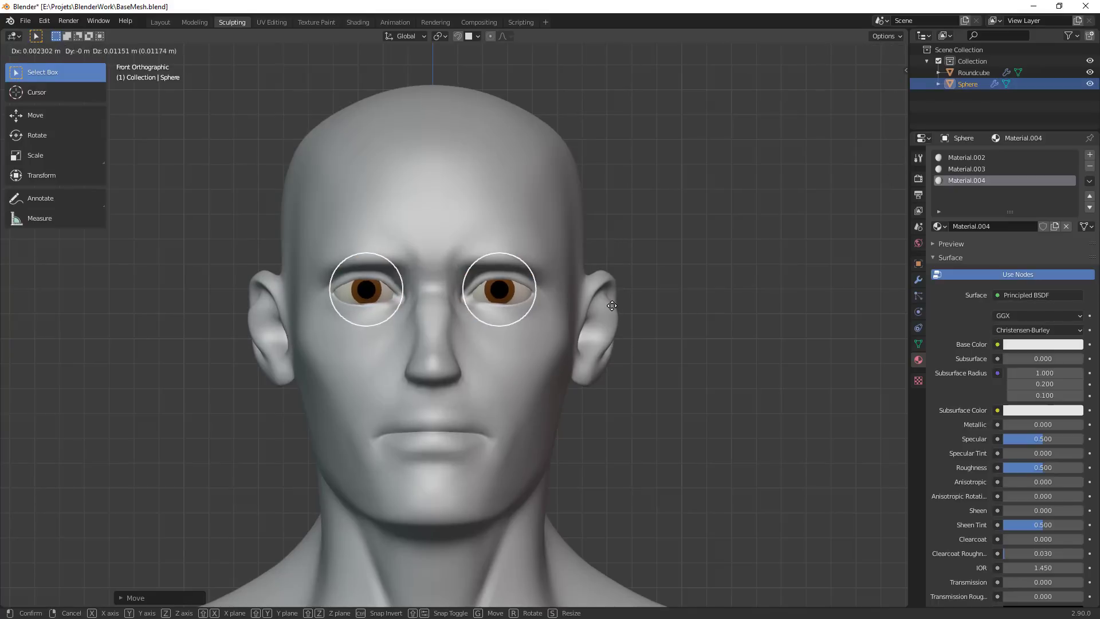
click(611, 307)
key(s)
click(607, 308)
key(g)
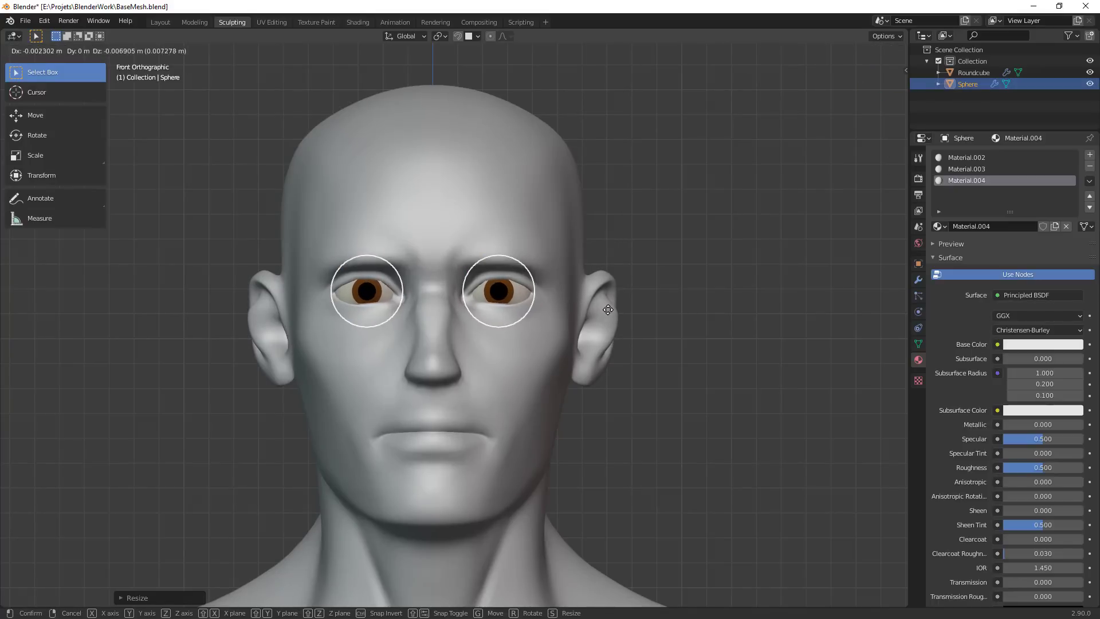
click(608, 309)
key(g)
click(607, 309)
key(alt+a)
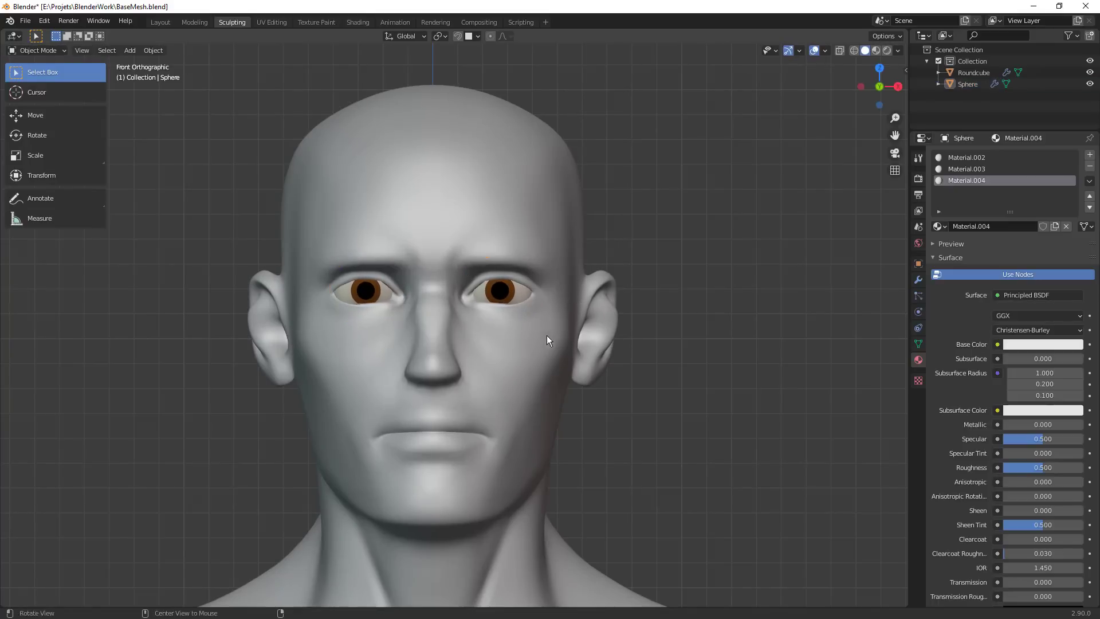
Select the body mesh and switch it to Sculpt Mode
click(547, 335)
ctrl+middle_drag(666, 322, 583, 418)
middle_drag(583, 418, 592, 467)
scroll(541, 286, up, 6)
key(ctrl+Tab)
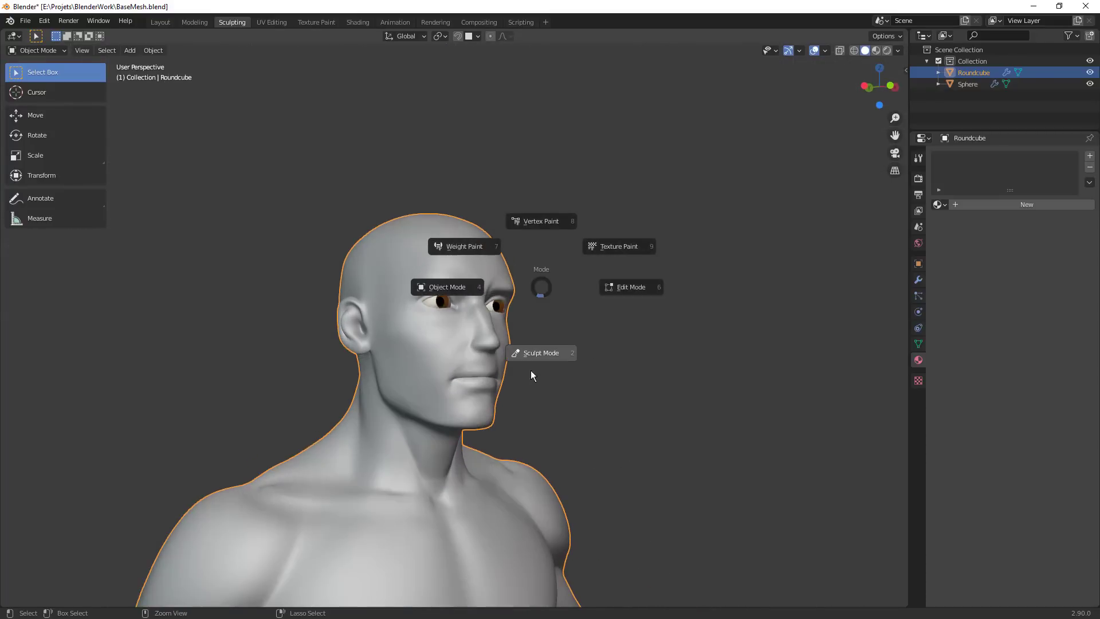
click(536, 396)
scroll(319, 135, up, 1)
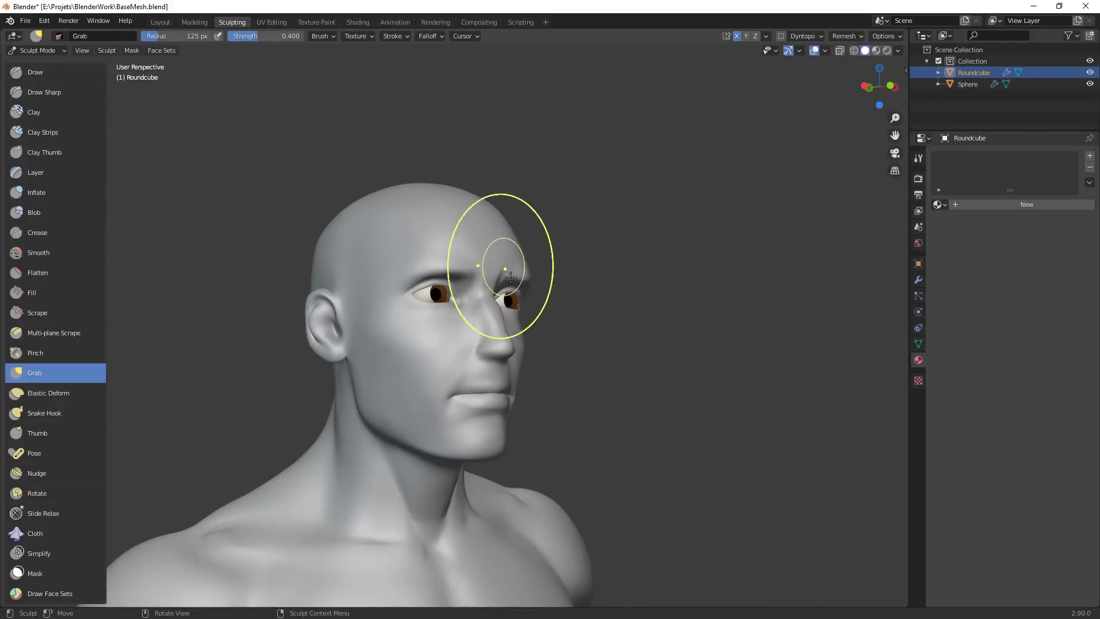
Set the Grab brush radius to 97 px and pull the lower eyelid slightly up against the eyeball
ctrl+alt+drag(481, 286, 516, 208)
alt+drag(484, 253, 483, 294)
key(f)
click(498, 379)
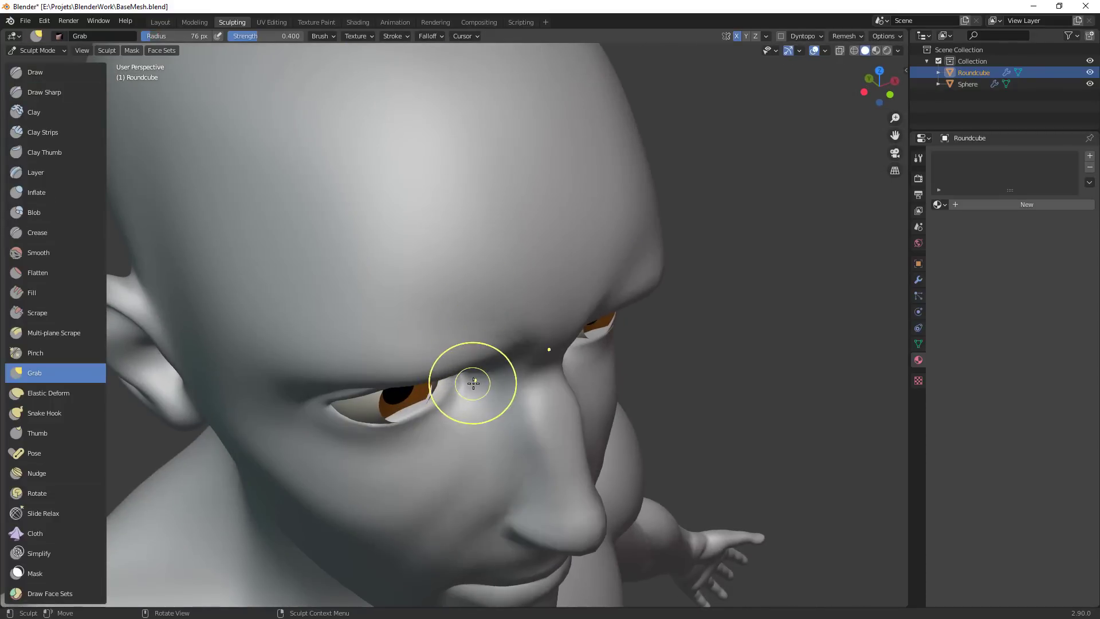
mouse_move(485, 406)
middle_down()
mouse_move(568, 326)
mouse_move(541, 307)
mouse_move(454, 294)
middle_up()
key(f)
click(466, 295)
drag(402, 278, 393, 272)
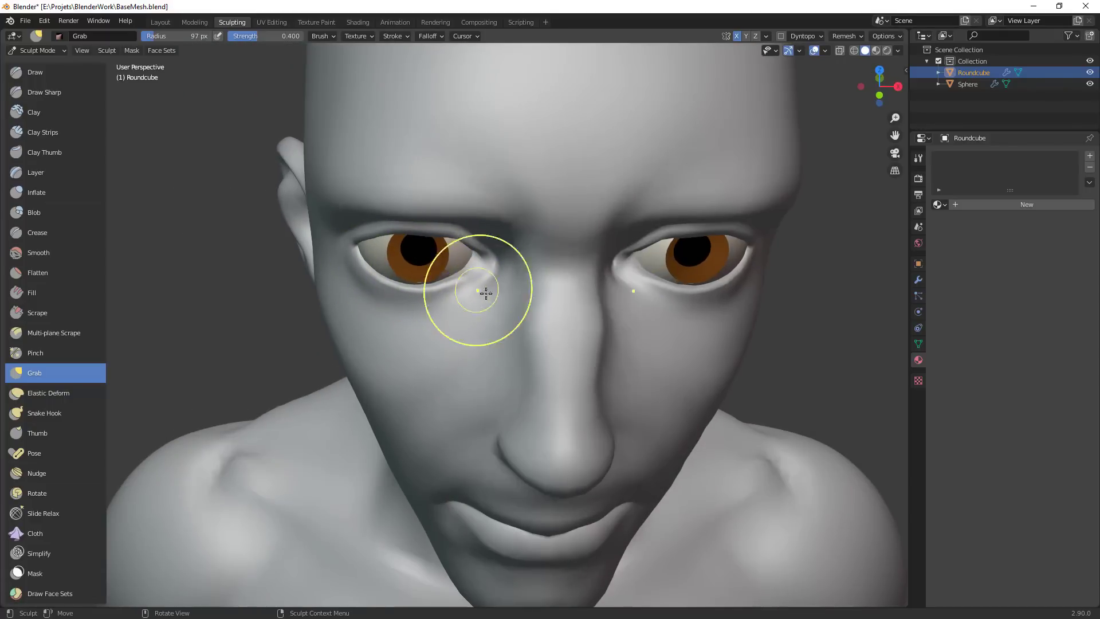
Set the Grab brush radius to 81 px and adjust the inner corner of the eye
middle_drag(486, 289, 502, 232)
key(f)
click(491, 215)
drag(492, 204, 504, 198)
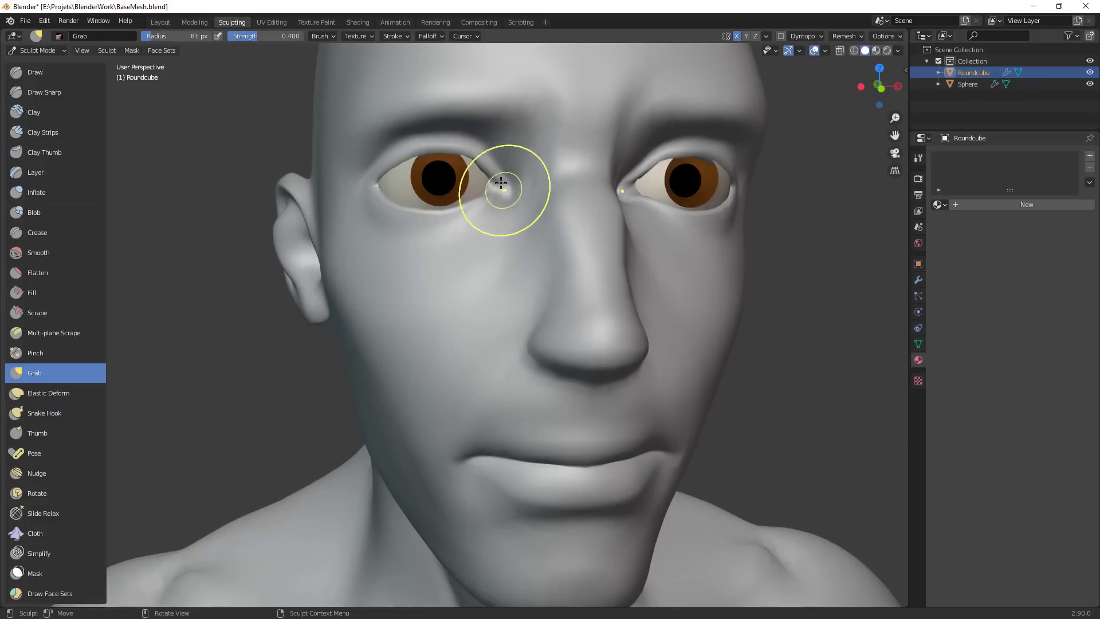
mouse_move(491, 174)
ctrl+middle_down()
mouse_move(516, 369)
mouse_move(602, 366)
ctrl+middle_up()
ctrl+middle_drag(602, 367, 603, 257)
scroll(462, 261, up, 4)
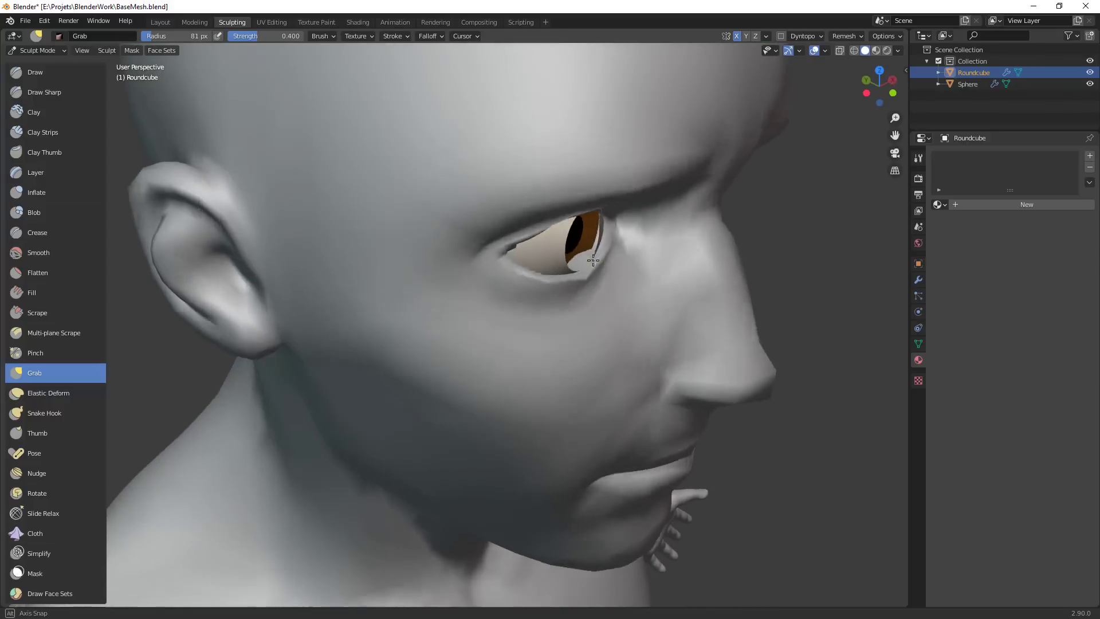
scroll(541, 284, down, 4)
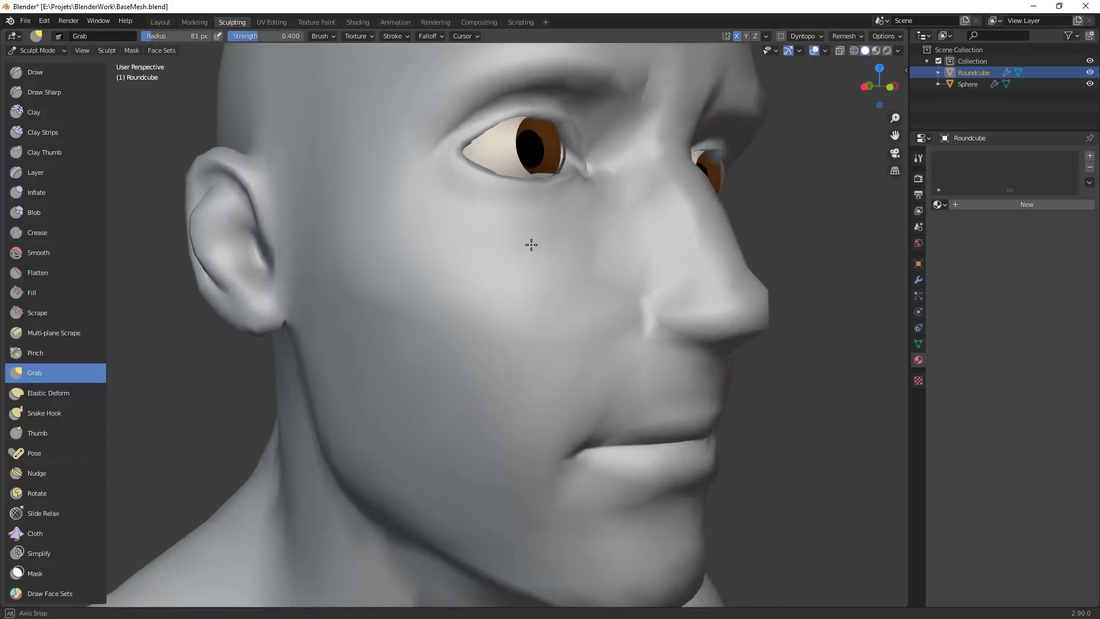
middle_drag(516, 177, 467, 115)
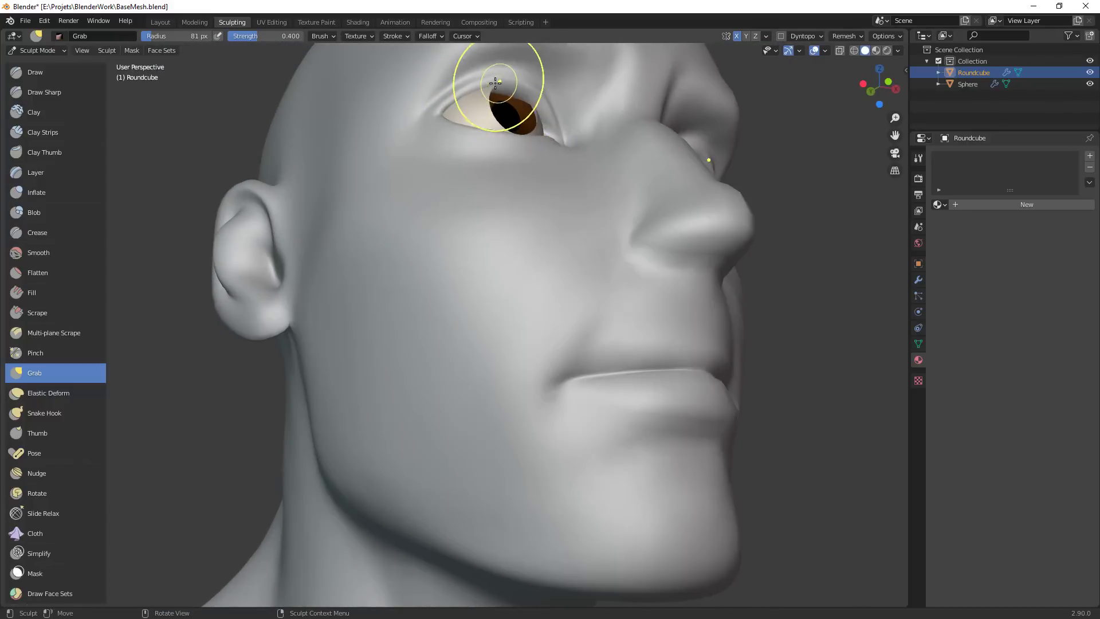
With the Grab brush at 43 px, lift the upper eyelid edge over the eyeball, and enlarge the brush radius to 121 px
middle_drag(573, 118, 545, 100)
key(f)
click(483, 96)
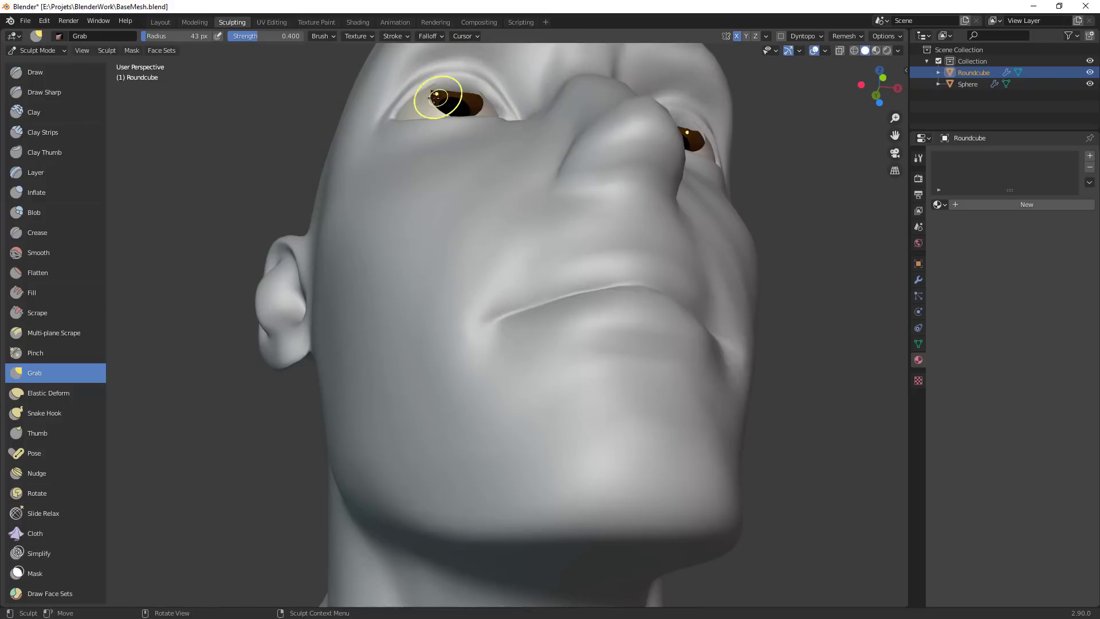
drag(453, 92, 471, 85)
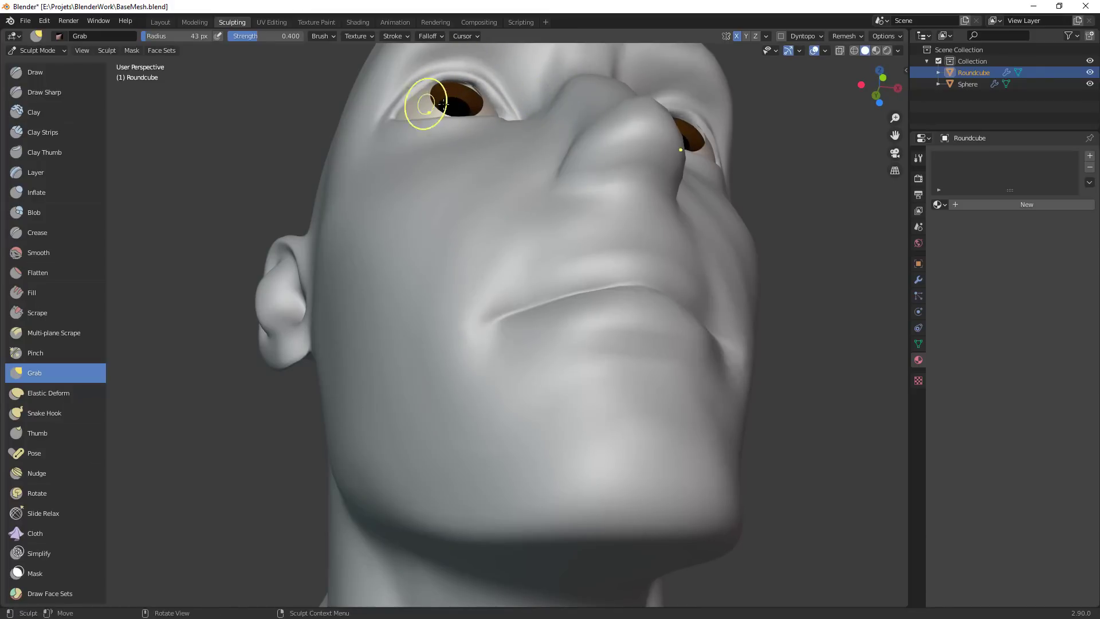
middle_drag(444, 103, 545, 148)
key(f)
click(533, 150)
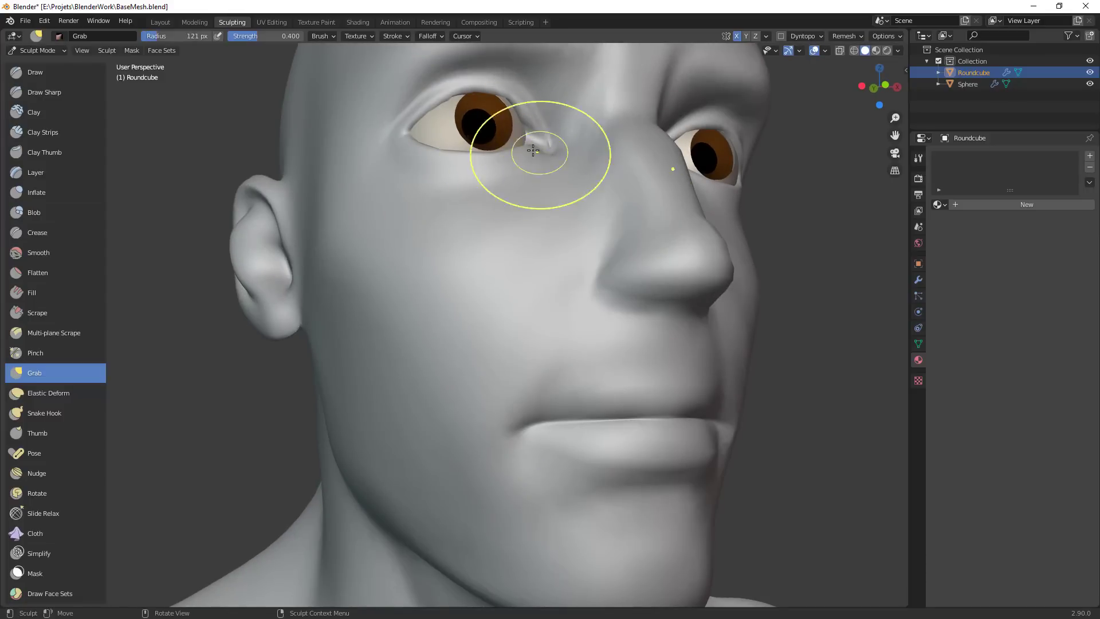
Return to Object Mode, select the mirrored eyeballs and rescale them very slightly in the front view
scroll(524, 191, down, 5)
mouse_move(564, 328)
middle_down()
mouse_move(573, 339)
mouse_move(524, 366)
mouse_move(597, 356)
mouse_move(637, 194)
middle_up()
scroll(528, 378, down, 4)
key(ctrl+Tab)
click(442, 204)
click(631, 257)
click(592, 241)
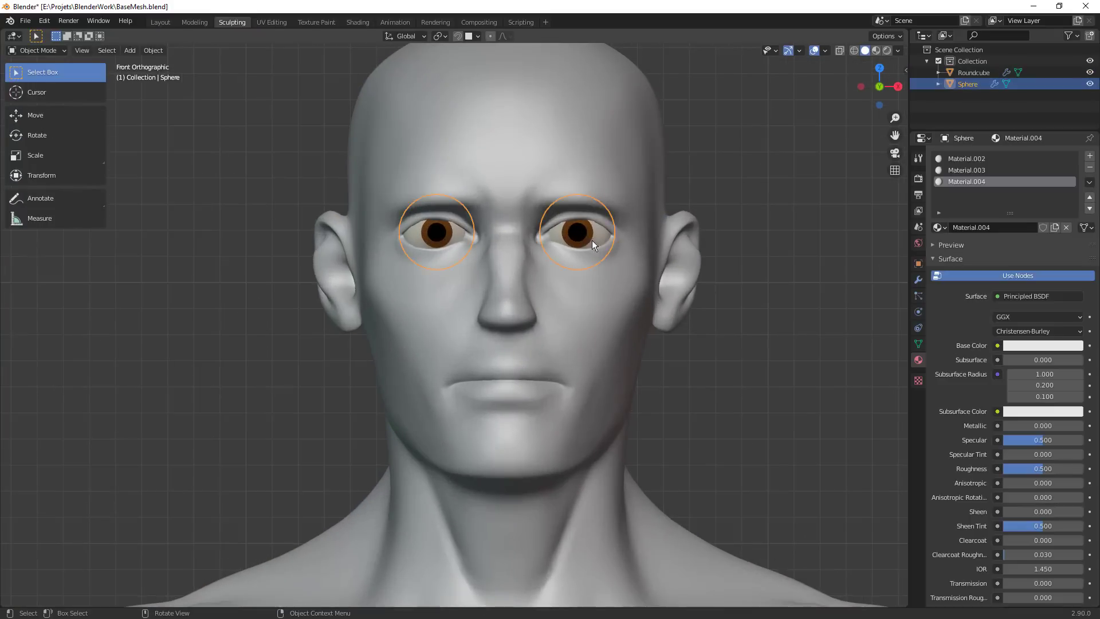
key(s)
click(650, 251)
key(s)
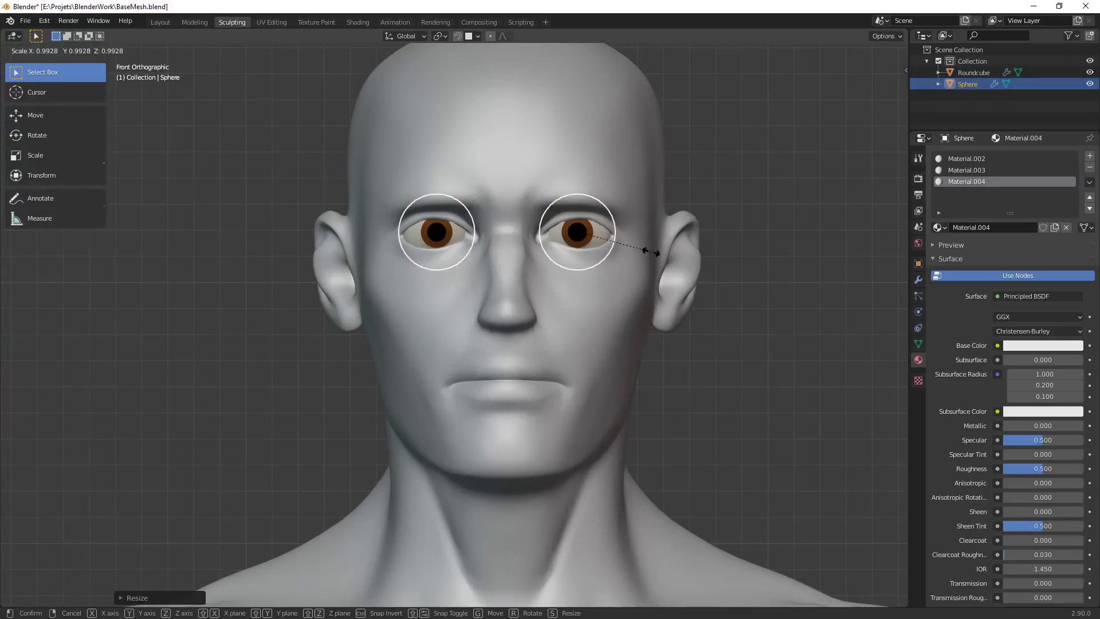
click(650, 252)
Select the body mesh again and switch it to Sculpt Mode
click(563, 298)
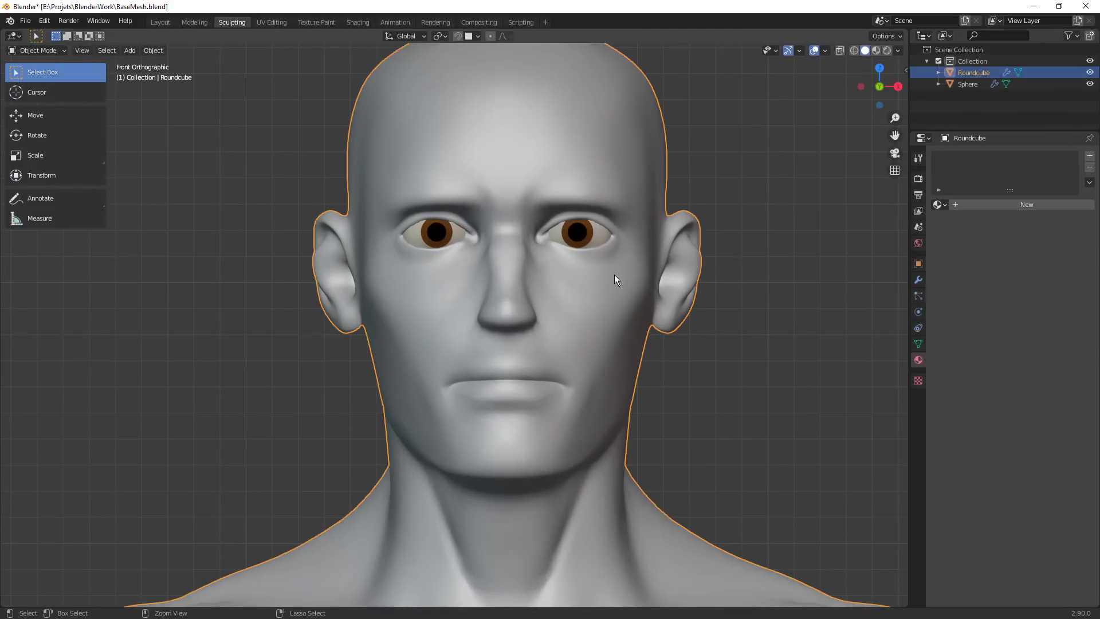
key(ctrl+Tab)
click(607, 392)
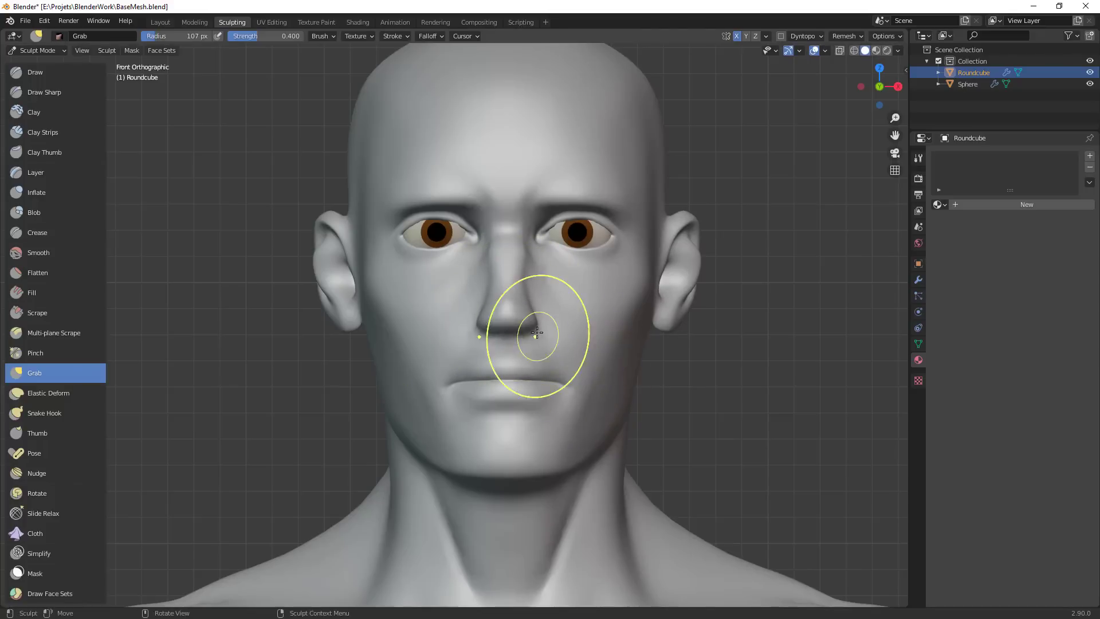
Pull the base of the nose downward with the Grab brush and adjust the lips and mouth corners
mouse_move(537, 332)
mouse_down()
mouse_move(506, 344)
mouse_move(528, 367)
mouse_up()
key(f)
click(523, 376)
drag(564, 387, 574, 385)
key(f)
click(629, 383)
Set the Grab brush radius to 62 px and refine the nostrils, bridge and underside of the nose
key(f)
click(542, 331)
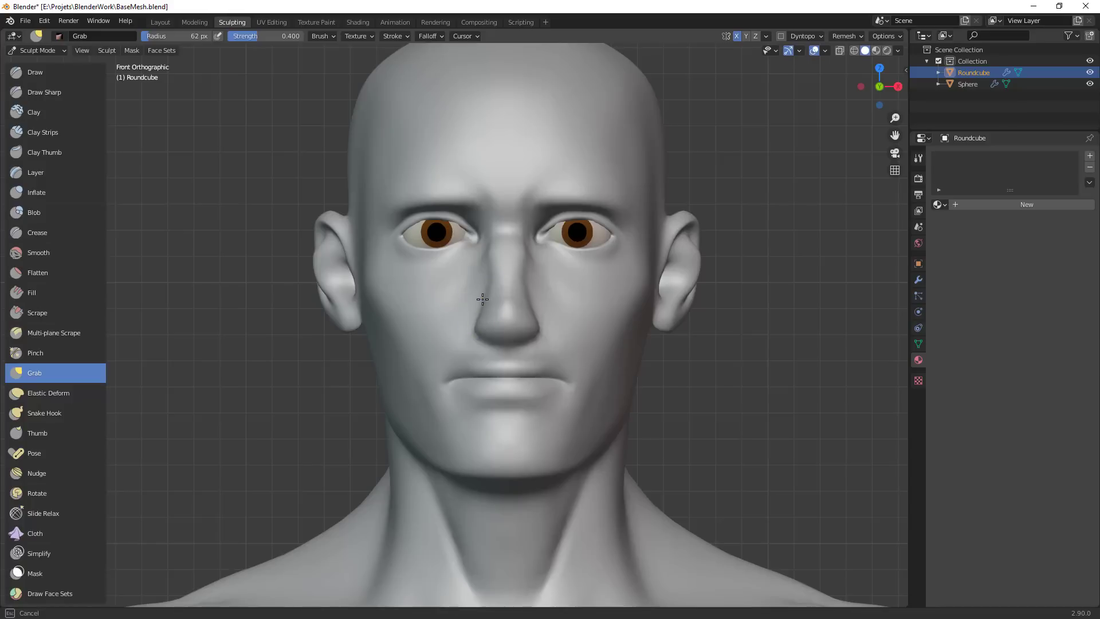
click(520, 251)
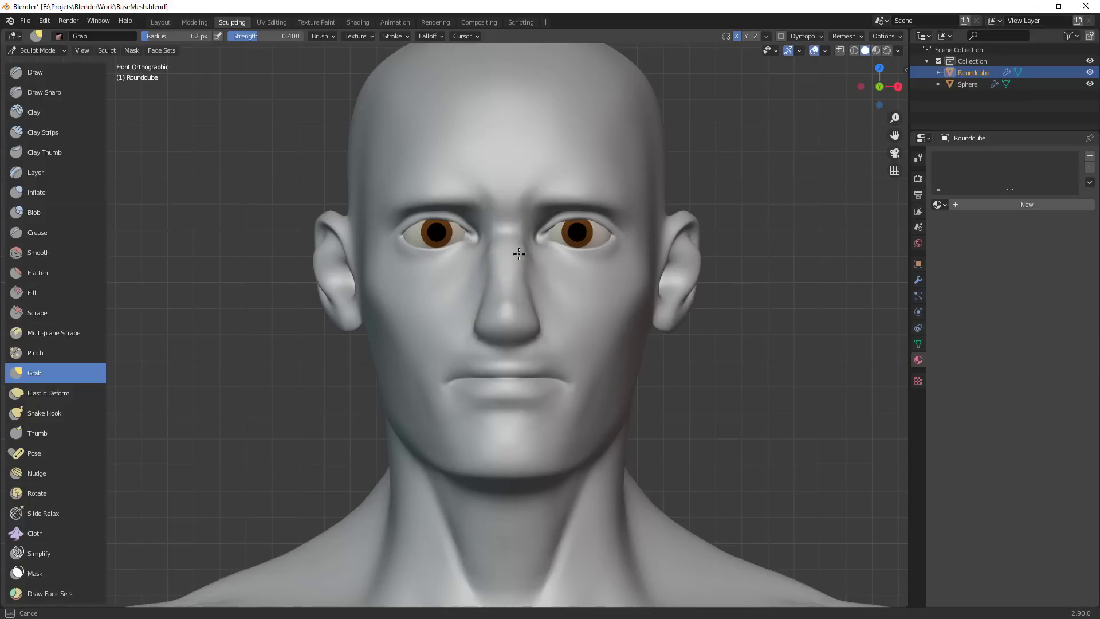
click(535, 333)
click(512, 339)
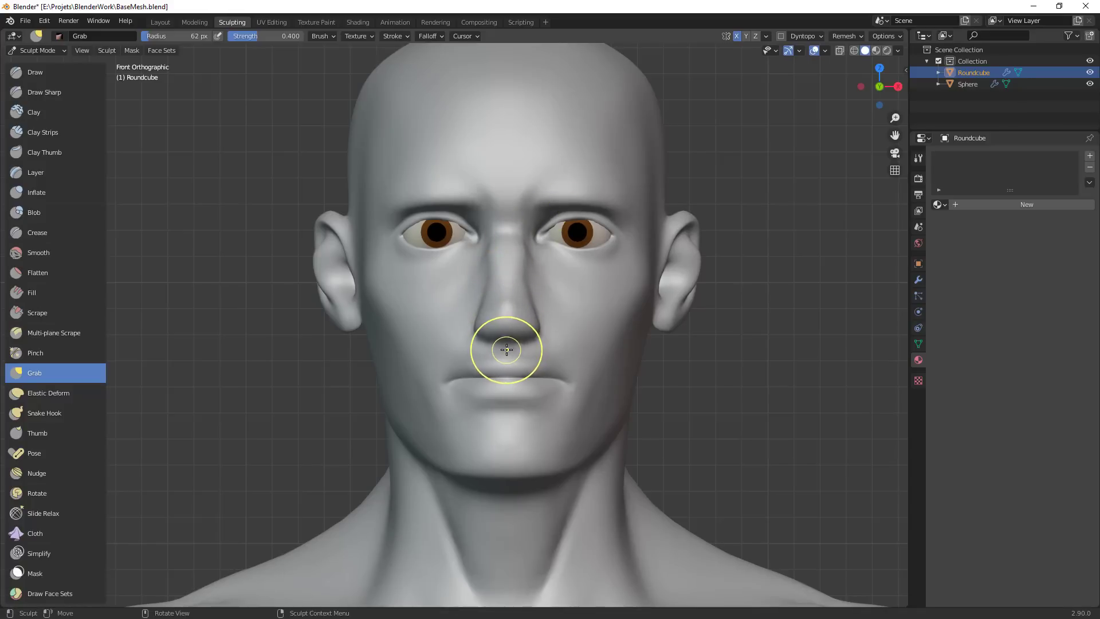
Adjust the mouth with the Grab brush at 97 px and the side of the nostril at 69 px
key(f)
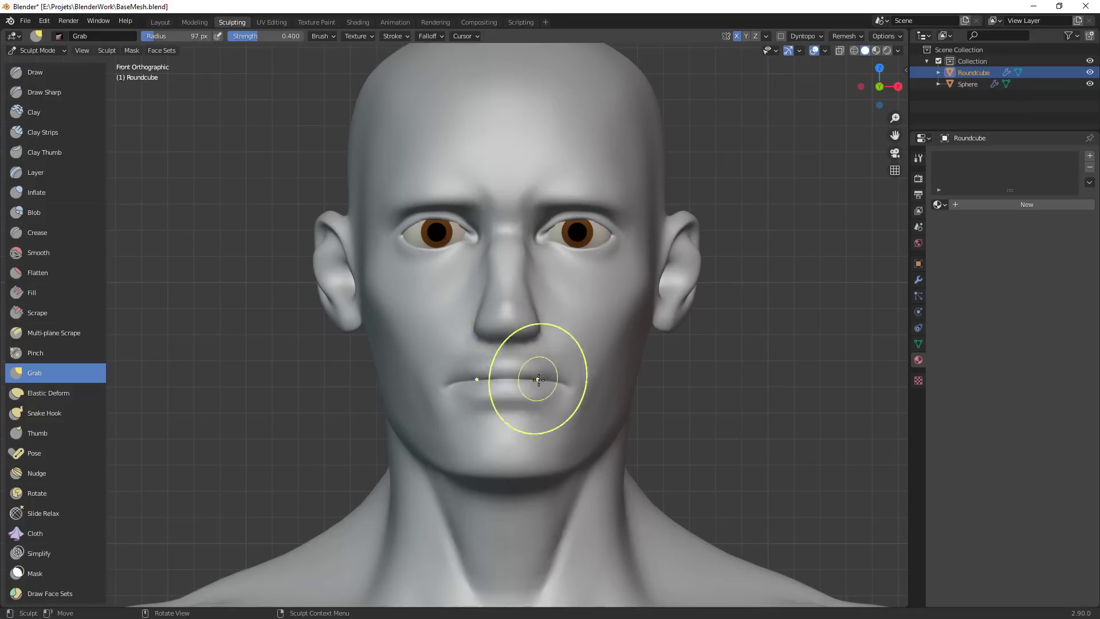
key(f)
click(535, 325)
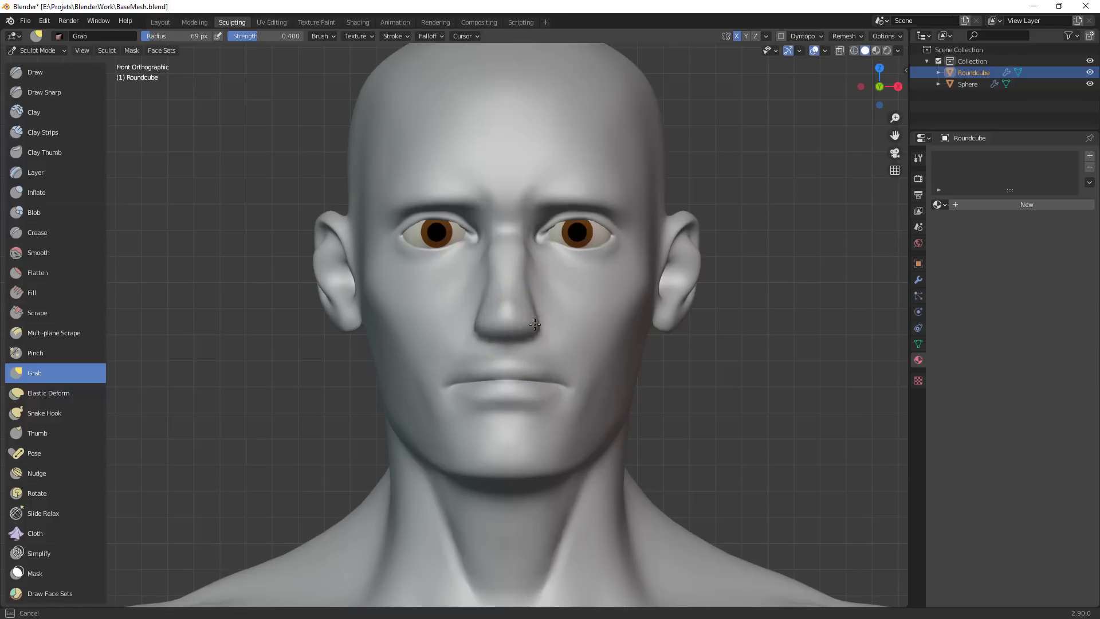
From a side angle, reshape the upper lip with the Grab brush at 75 px and adjust the area below the lower lip
middle_drag(567, 409, 614, 381)
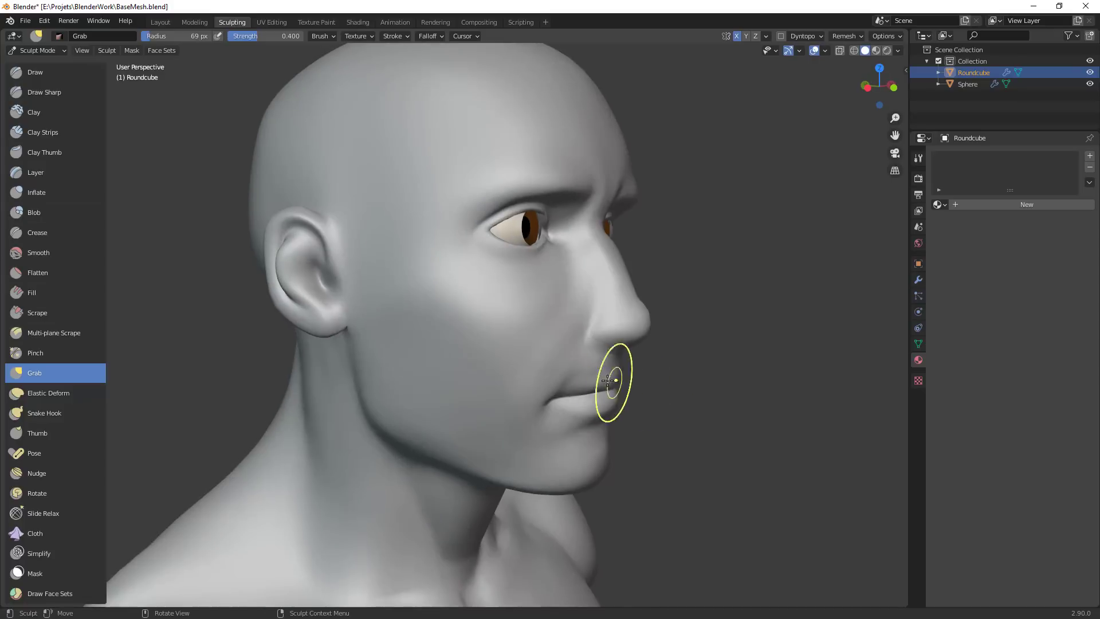
key(f)
click(665, 383)
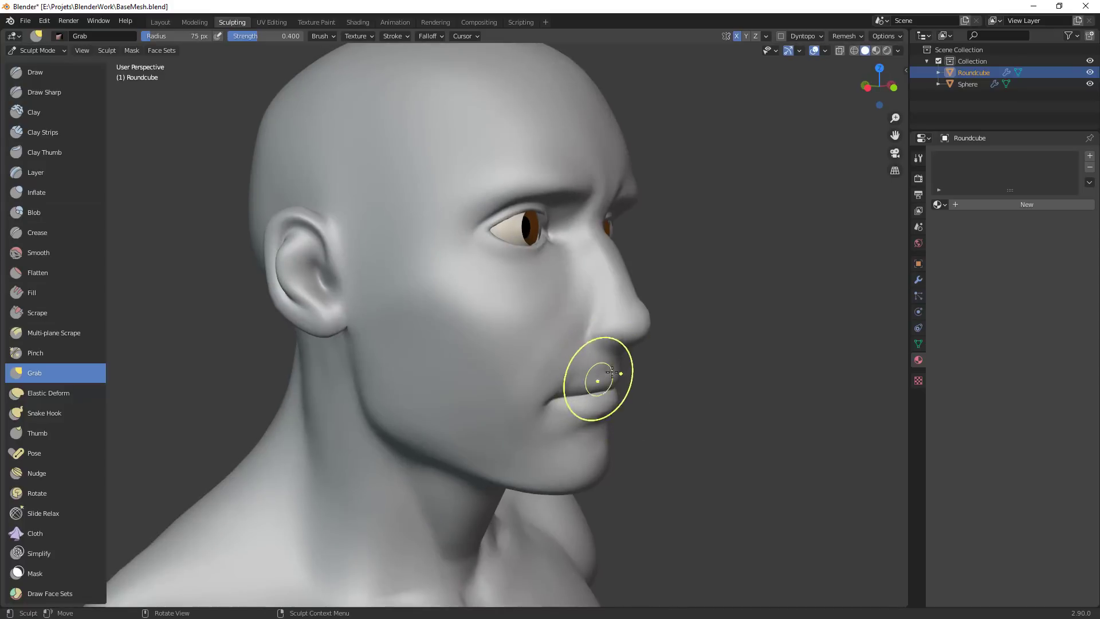
key(f)
click(601, 422)
drag(584, 415, 586, 420)
From the opposite side, adjust the lips with the Grab brush at 104 px and reduce its radius to 50 px
mouse_move(633, 367)
ctrl+alt+mouse_down()
mouse_move(651, 420)
mouse_move(524, 392)
ctrl+alt+mouse_up()
ctrl+alt+drag(524, 392, 524, 361)
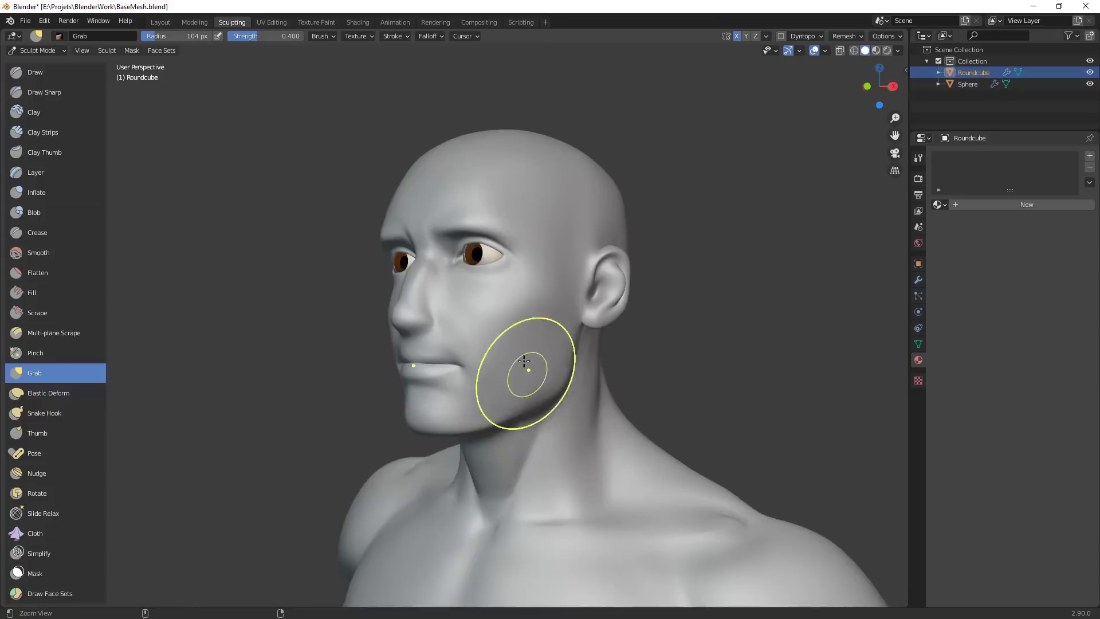
ctrl+middle_drag(524, 360, 498, 371)
drag(460, 389, 423, 408)
key(f)
click(379, 395)
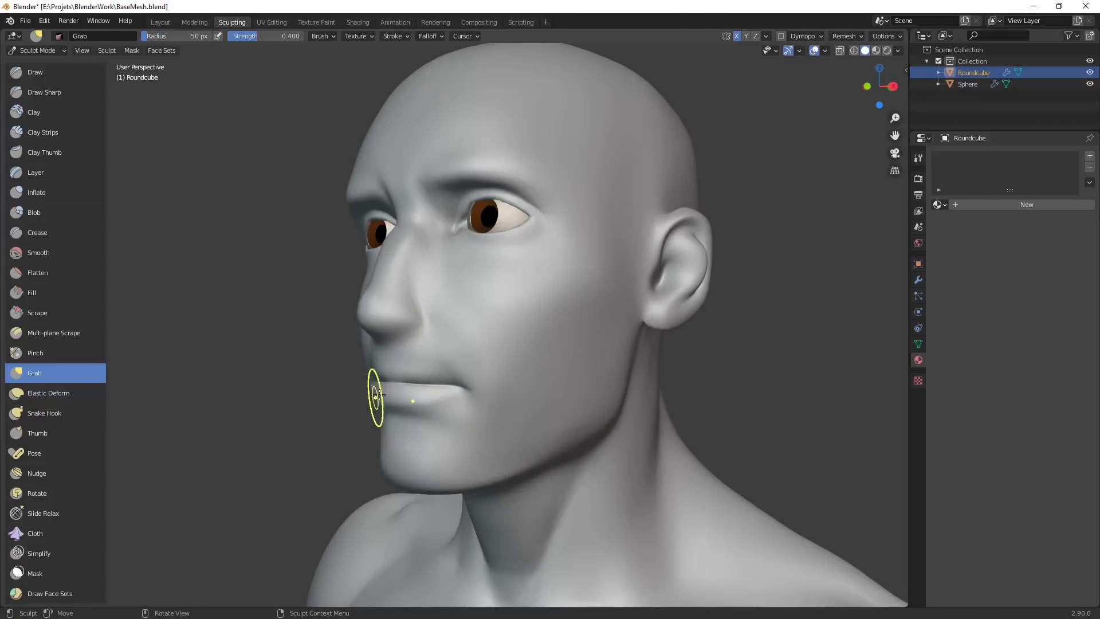
Enlarge the Grab brush to 144 px and make a small adjustment to the face, checking the head from several angles
mouse_move(379, 395)
middle_down()
mouse_move(503, 393)
mouse_move(513, 501)
mouse_move(591, 386)
mouse_move(583, 383)
mouse_move(596, 323)
mouse_move(536, 299)
mouse_move(543, 276)
mouse_move(575, 277)
middle_up()
key(f)
click(602, 278)
key(f)
click(625, 301)
drag(519, 326, 507, 349)
mouse_move(491, 364)
middle_down()
mouse_move(581, 375)
mouse_move(596, 424)
middle_up()
middle_drag(630, 358, 536, 344)
middle_drag(625, 267, 505, 248)
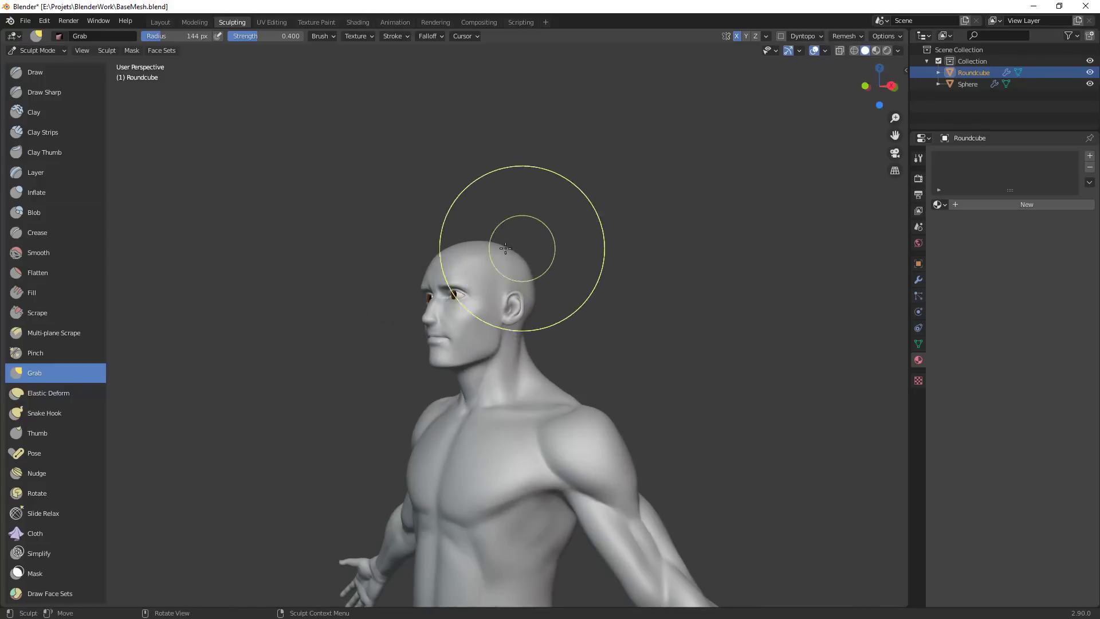
Switch the body mesh back to Object Mode and deselect it
mouse_move(505, 248)
ctrl+alt+mouse_down()
mouse_move(508, 210)
mouse_move(592, 241)
mouse_move(526, 224)
ctrl+alt+mouse_up()
key(ctrl+Tab)
click(467, 223)
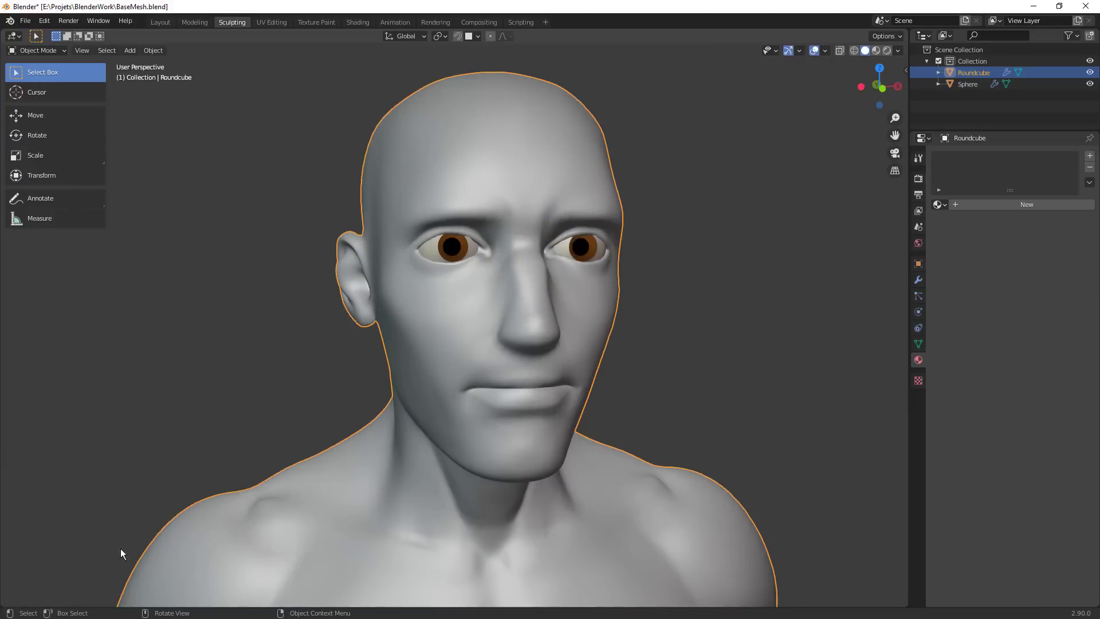
click(646, 271)
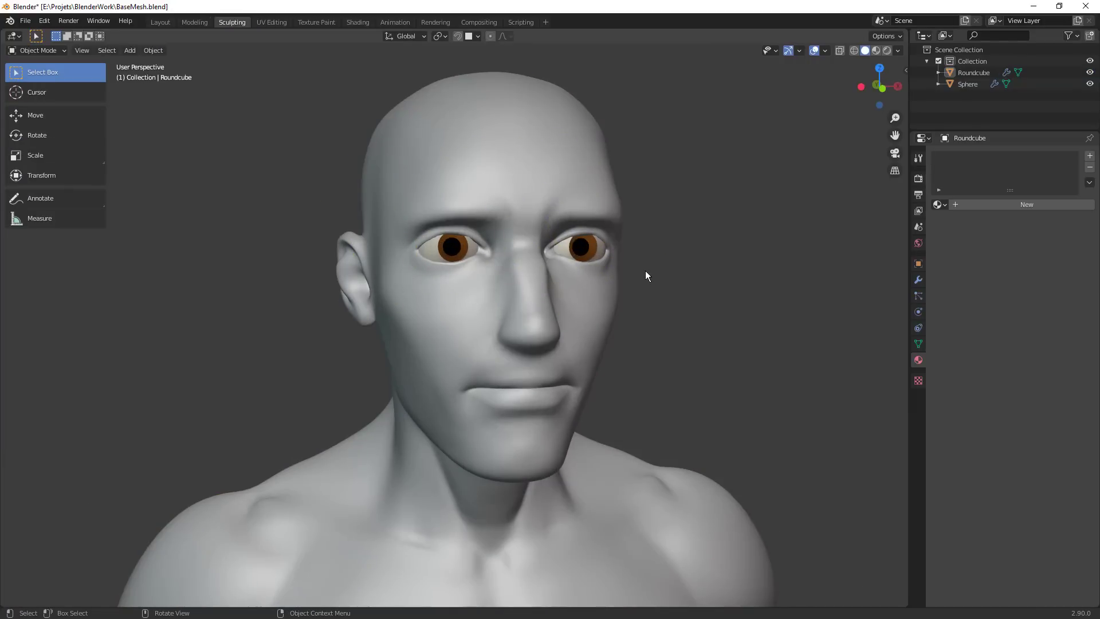
Try a viewport focal length of 80 mm and lower it to about 62 mm
key(n)
click(902, 117)
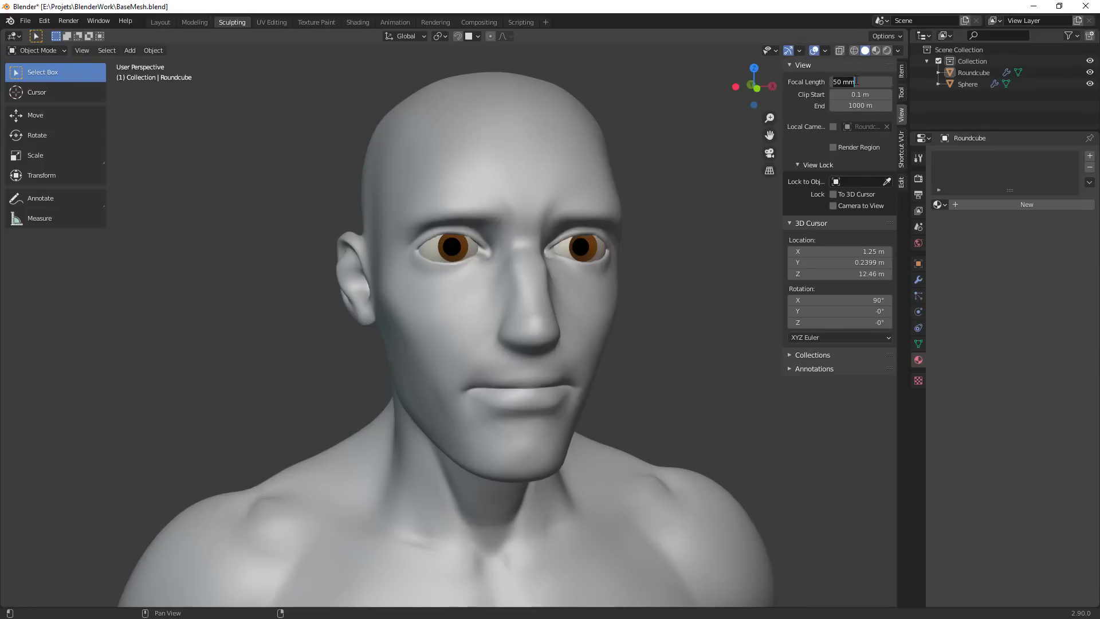
text(80)
key(Return)
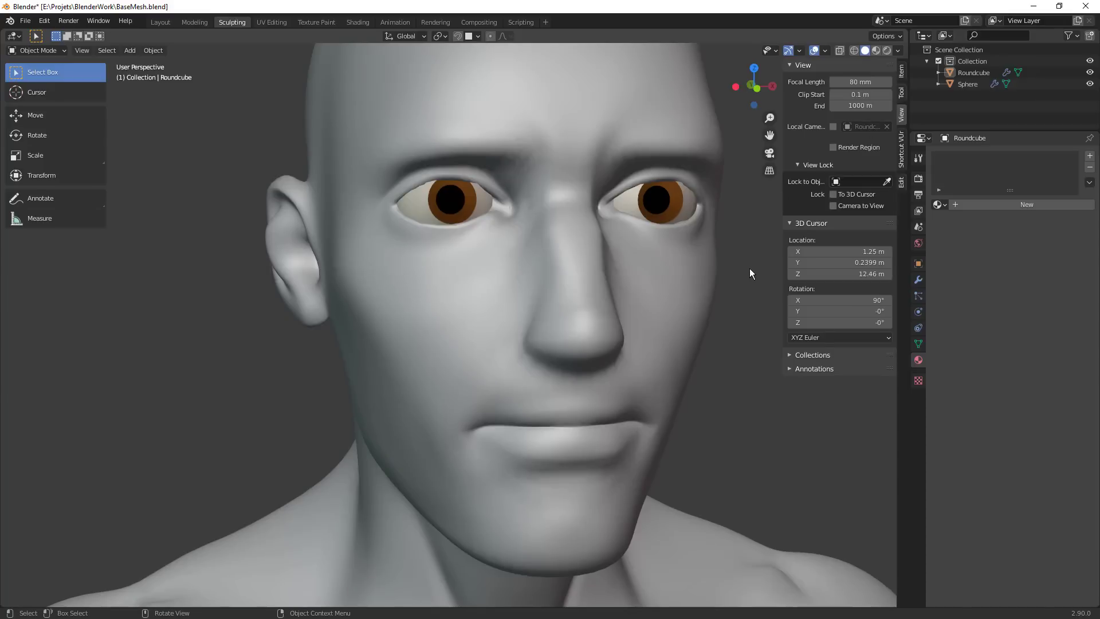
drag(858, 84, 754, 151)
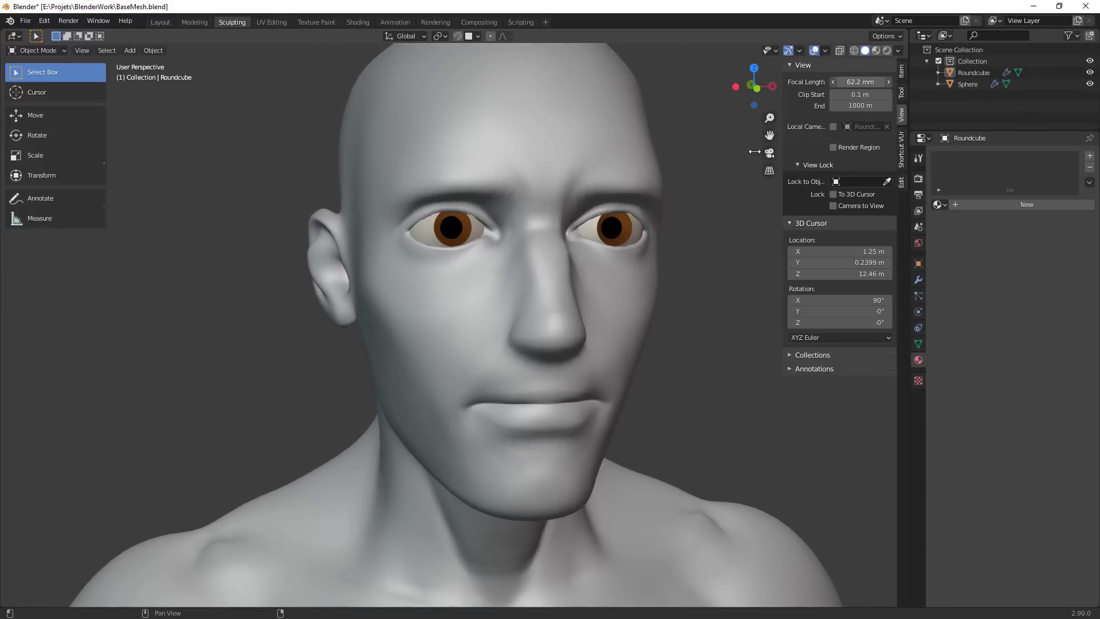
Hide the view settings and set the transform orientation to Gimbal
middle_drag(748, 158, 658, 444)
key(n)
key(comma)
click(669, 379)
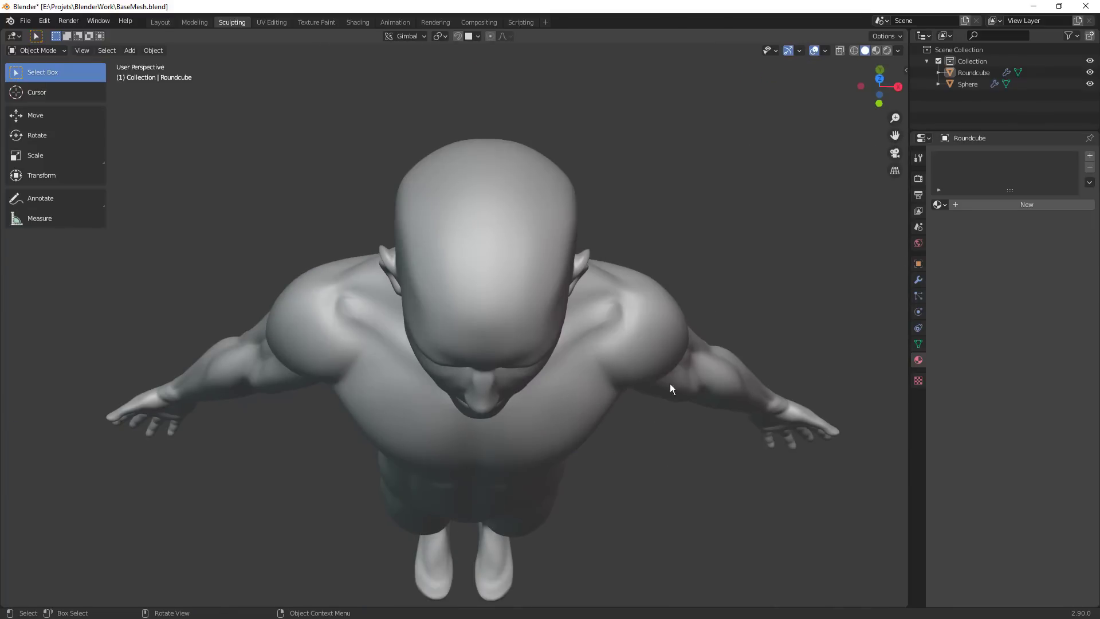
Show the figure in front orthographic view and save BaseMesh.blend
middle_drag(669, 383, 595, 475)
scroll(615, 469, down, 4)
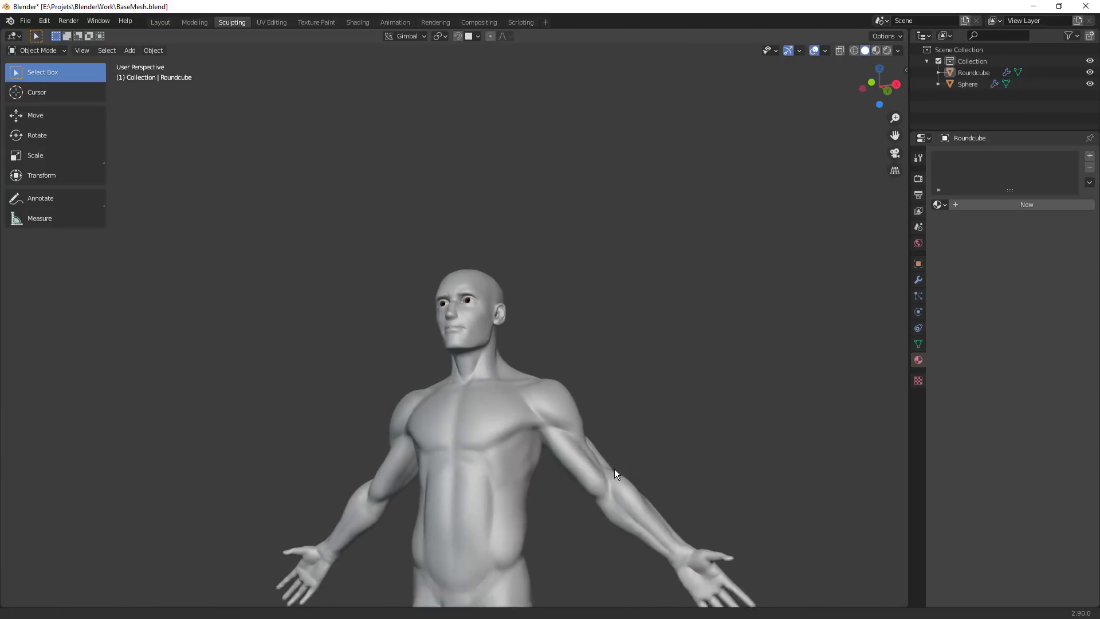
middle_drag(596, 366, 660, 339)
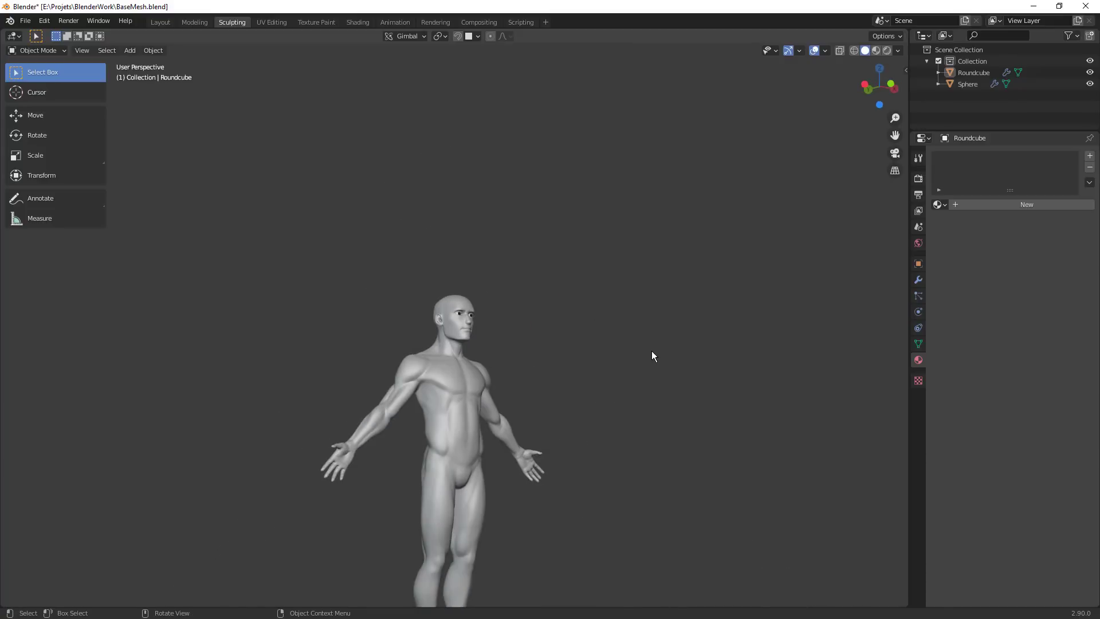
key(KP_1)
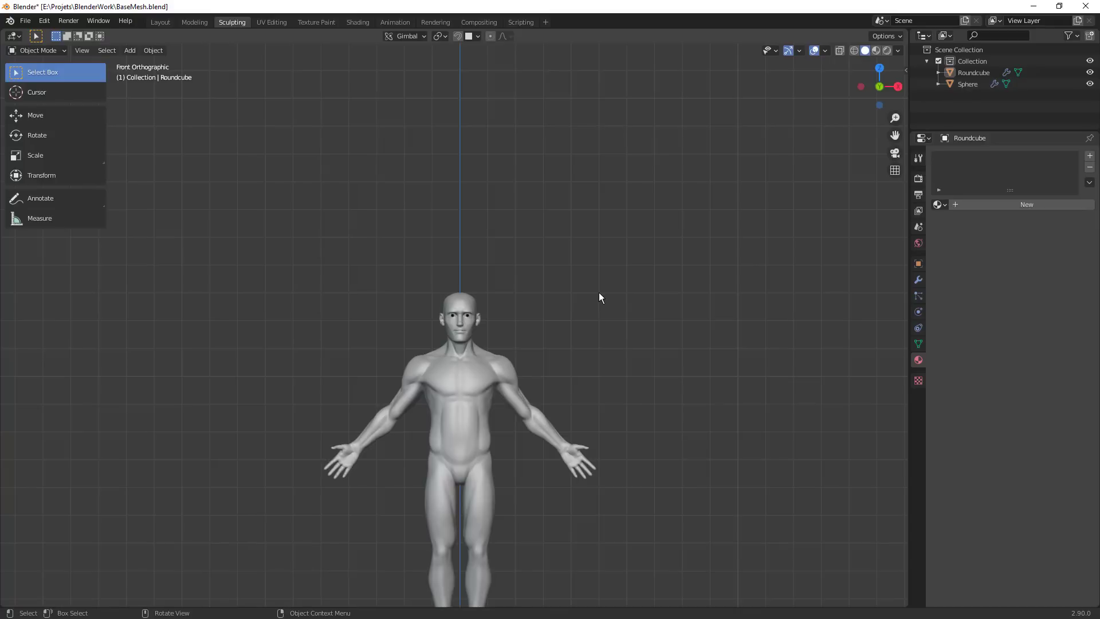
Select the body mesh and enter Sculpt Mode to work on the face
ctrl+middle_drag(599, 292, 576, 292)
click(625, 273)
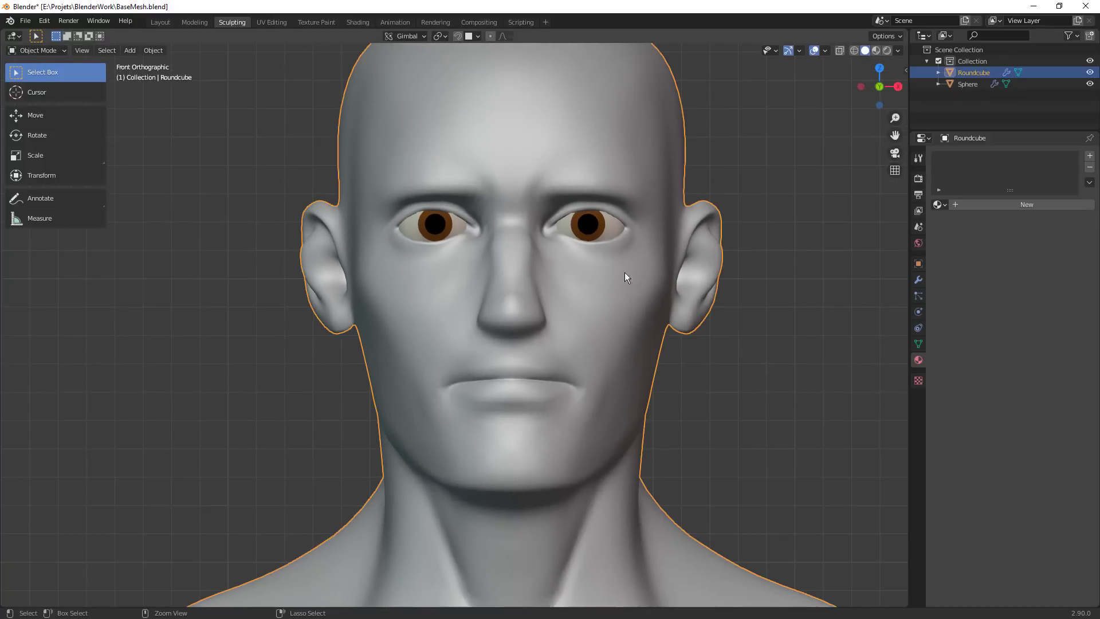
key(ctrl+Tab)
click(622, 519)
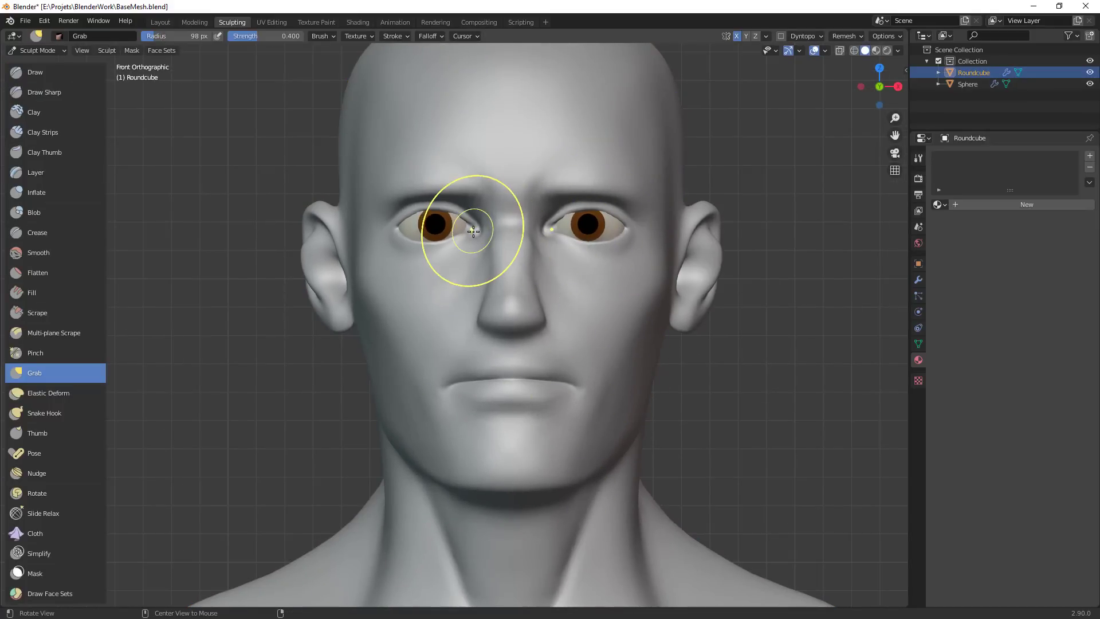
Set the Grab brush radius to 86 px and reshape the eyelids and inner eye corners from the front
key(f)
click(432, 253)
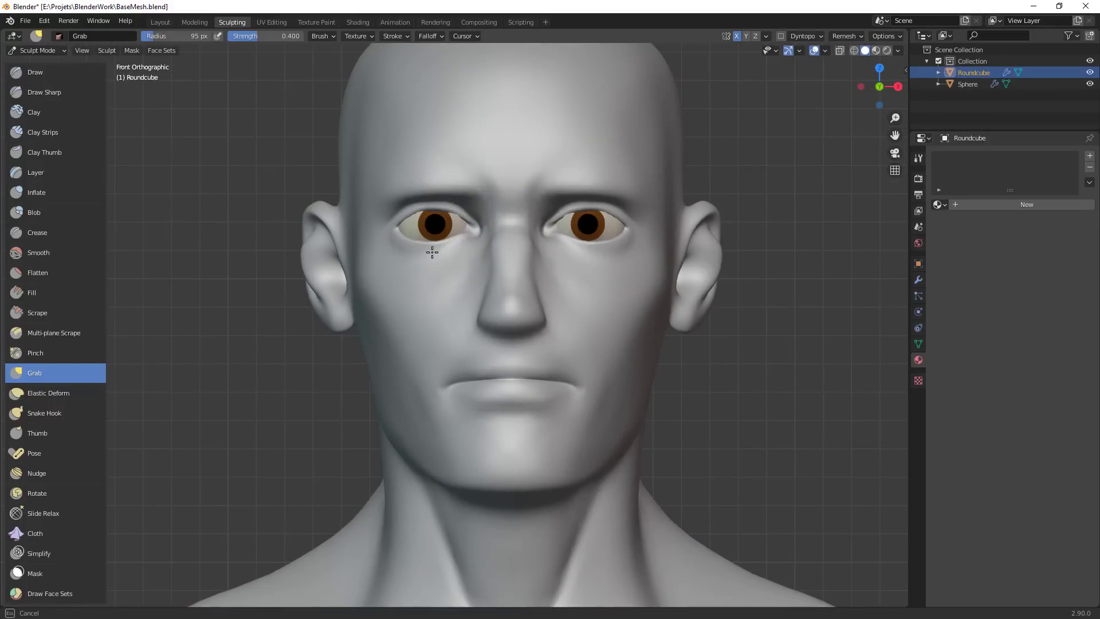
key(f)
click(427, 250)
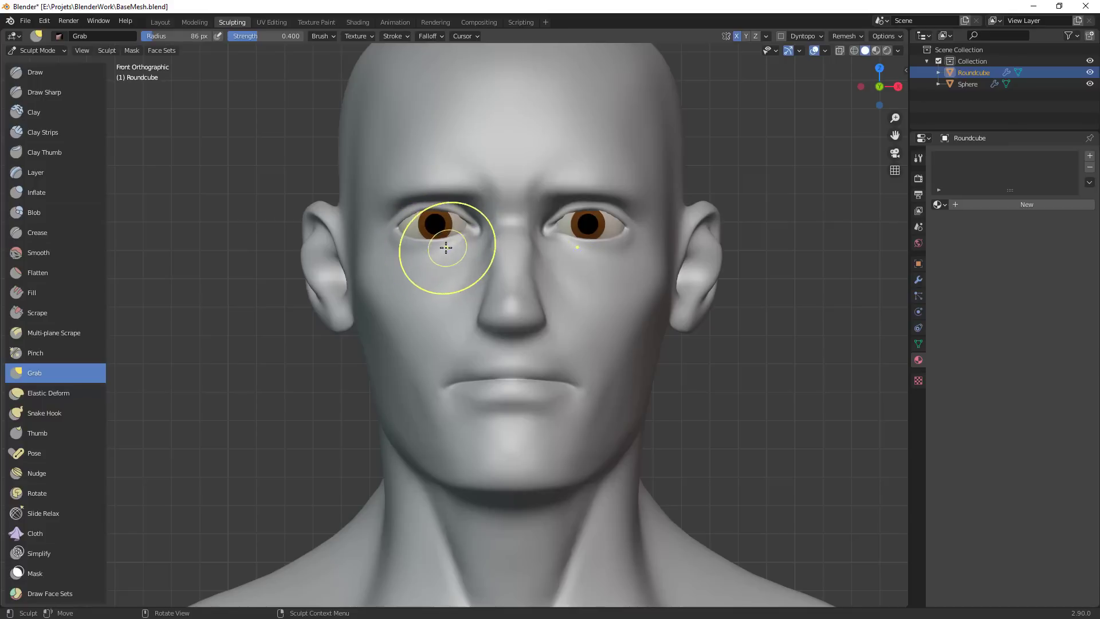
drag(433, 207, 480, 226)
drag(479, 227, 475, 230)
drag(474, 230, 467, 235)
Enlarge the Grab brush to 116 px and pull the outer eye corner forward in a three-quarter side view
middle_drag(431, 272, 504, 258)
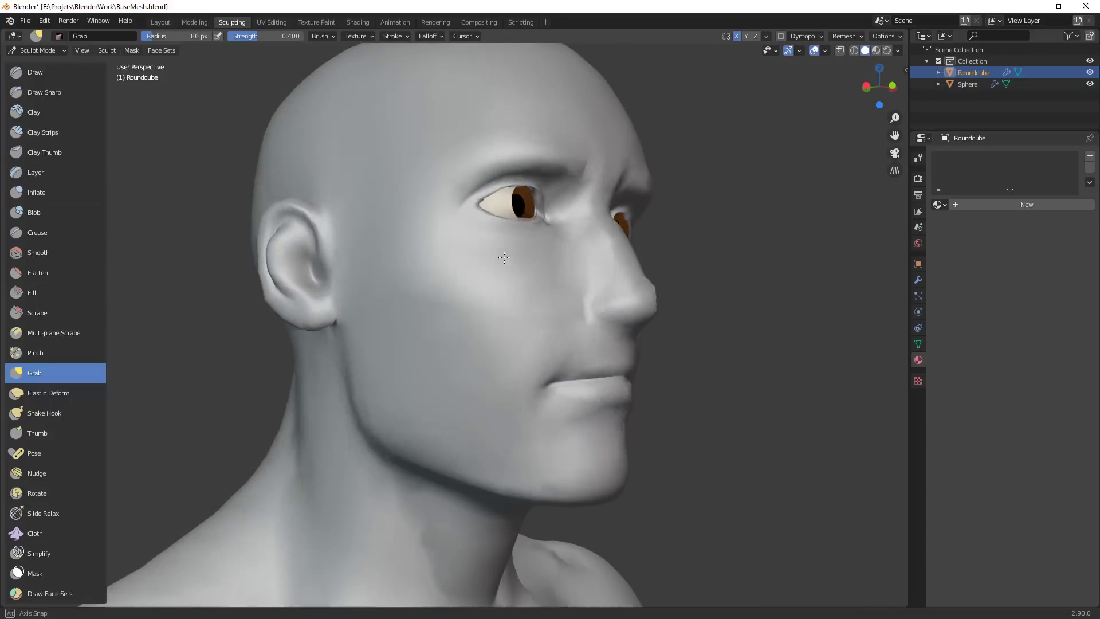
key(bracketright)
key(bracketright)
key(bracketright)
drag(479, 208, 502, 211)
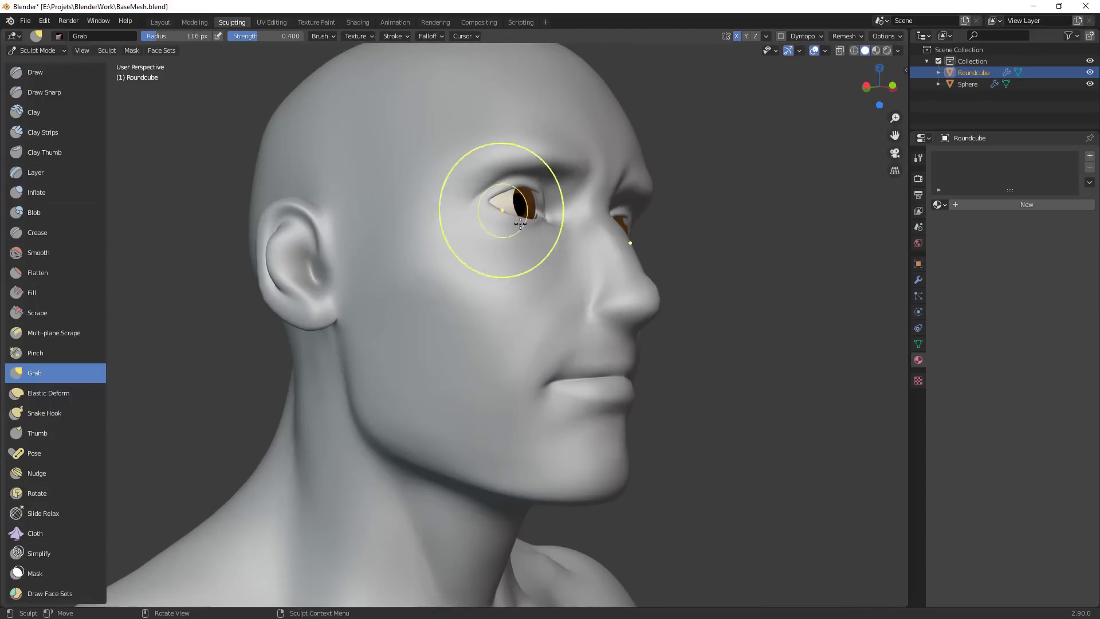
Set the Grab radius to 81 px and shape the inner part of the upper eyelid from below
middle_drag(520, 223, 524, 292)
scroll(524, 321, down, 3)
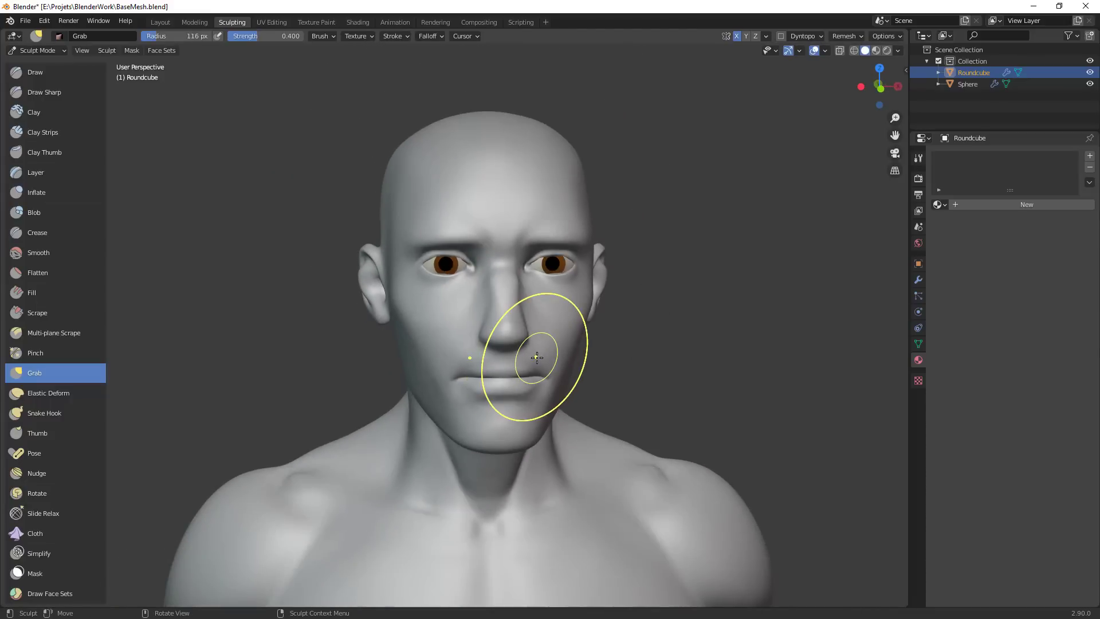
middle_drag(537, 358, 535, 283)
scroll(585, 202, up, 5)
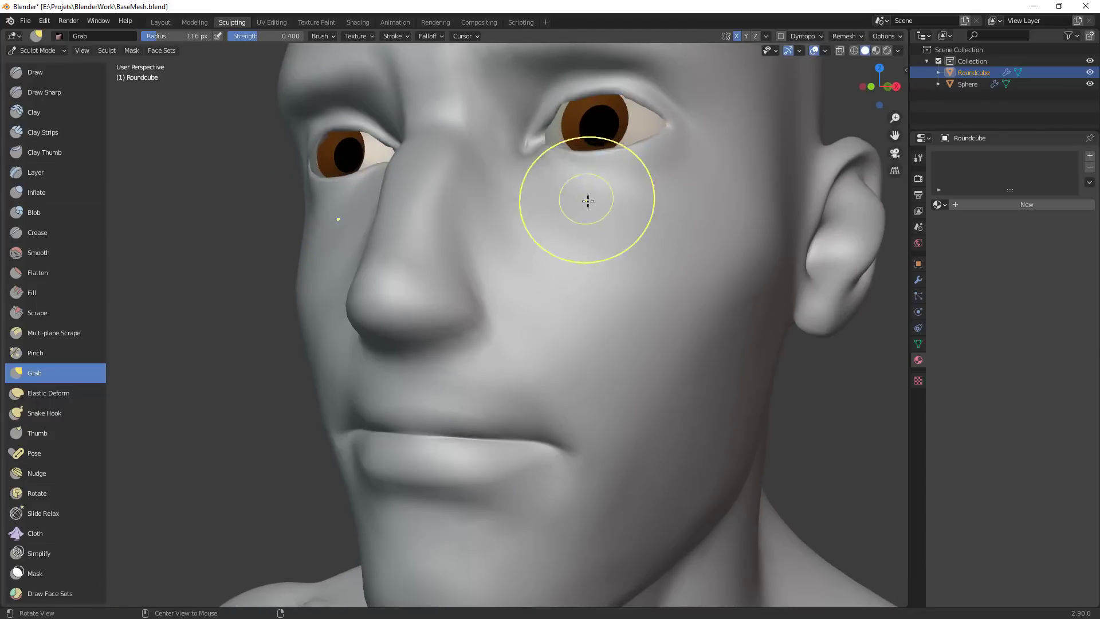
shift+middle_drag(584, 201, 576, 357)
alt+drag(577, 356, 587, 241)
key(f)
click(631, 173)
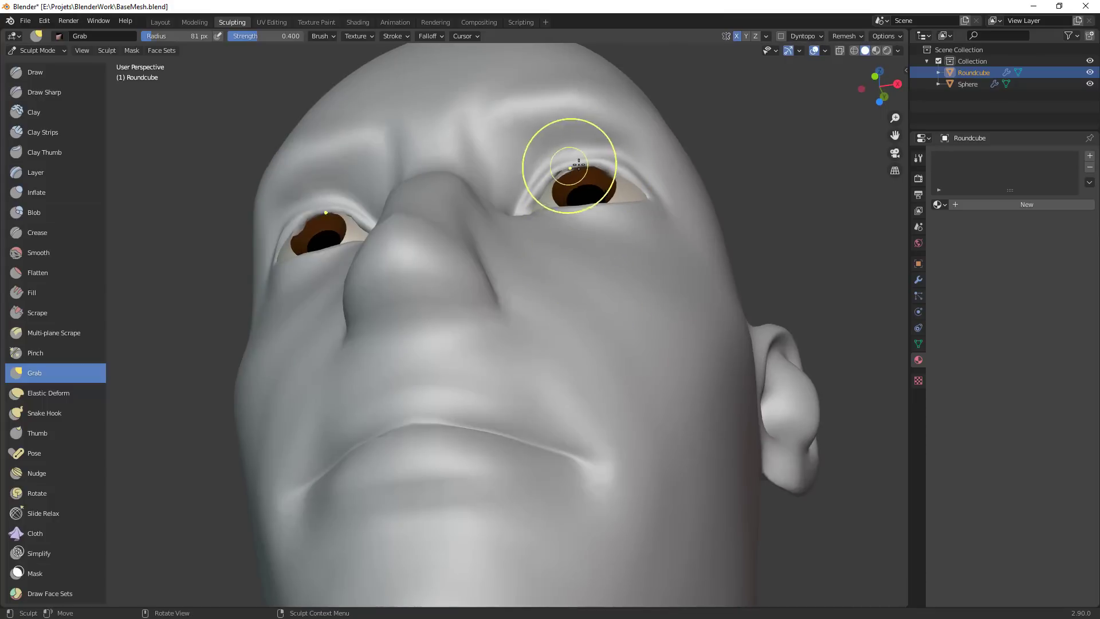
mouse_move(574, 165)
mouse_down()
mouse_move(591, 166)
mouse_move(553, 172)
mouse_move(580, 180)
mouse_move(530, 193)
mouse_move(523, 209)
mouse_move(525, 195)
mouse_up()
Set the Grab radius to 111 px and adjust the outer part of the upper eyelid
key(f)
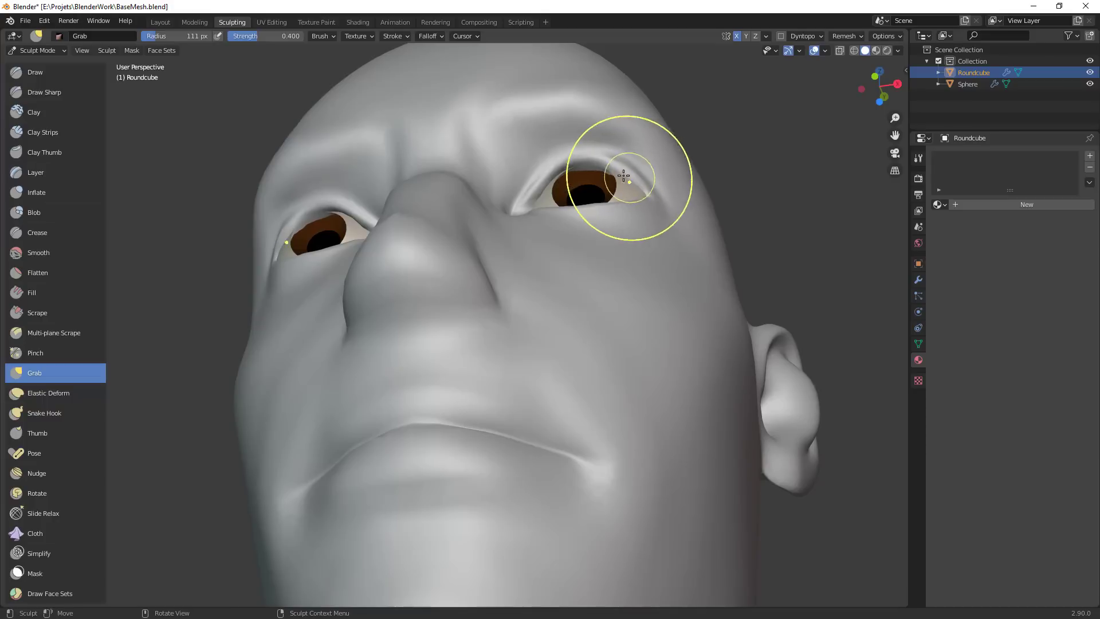
click(684, 167)
drag(621, 167, 636, 189)
Reduce the Grab radius to 74 px and reshape the lower eyelid around the eyeball from above
middle_drag(643, 193, 679, 275)
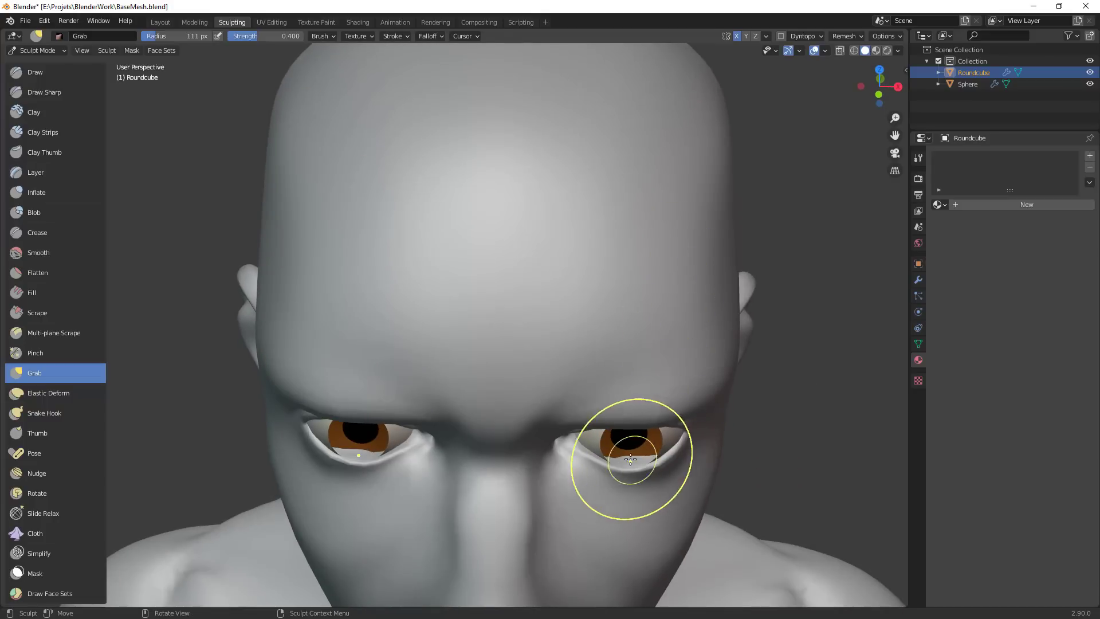
key(f)
click(608, 460)
mouse_move(608, 460)
mouse_down()
mouse_move(599, 464)
mouse_move(627, 467)
mouse_up()
middle_drag(626, 466, 621, 393)
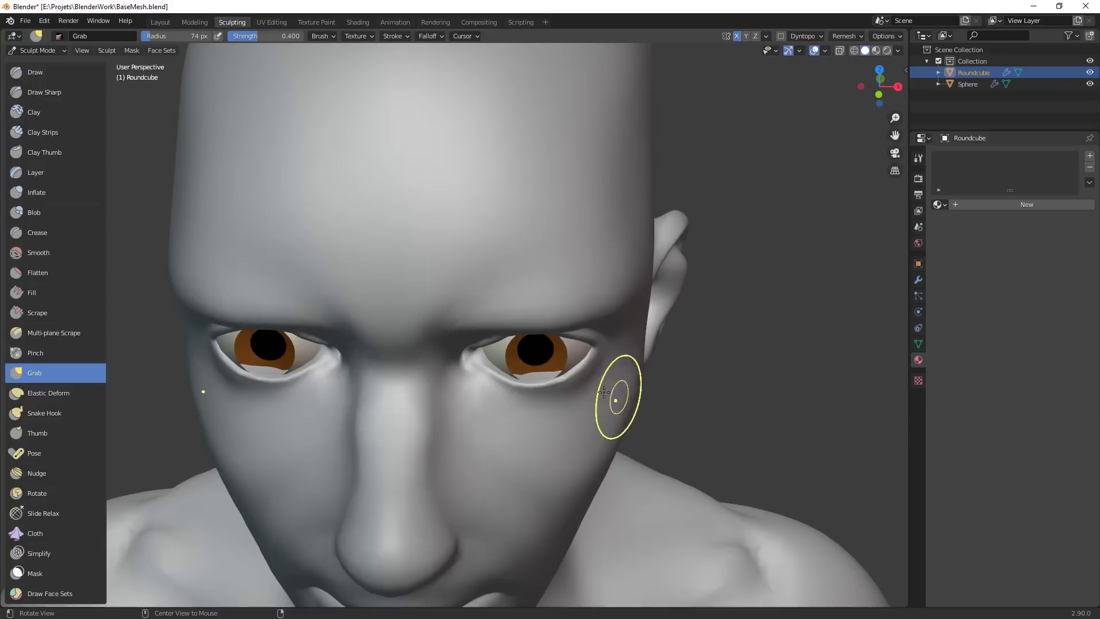
key(f)
click(532, 371)
drag(536, 375, 543, 365)
key(ctrl+z)
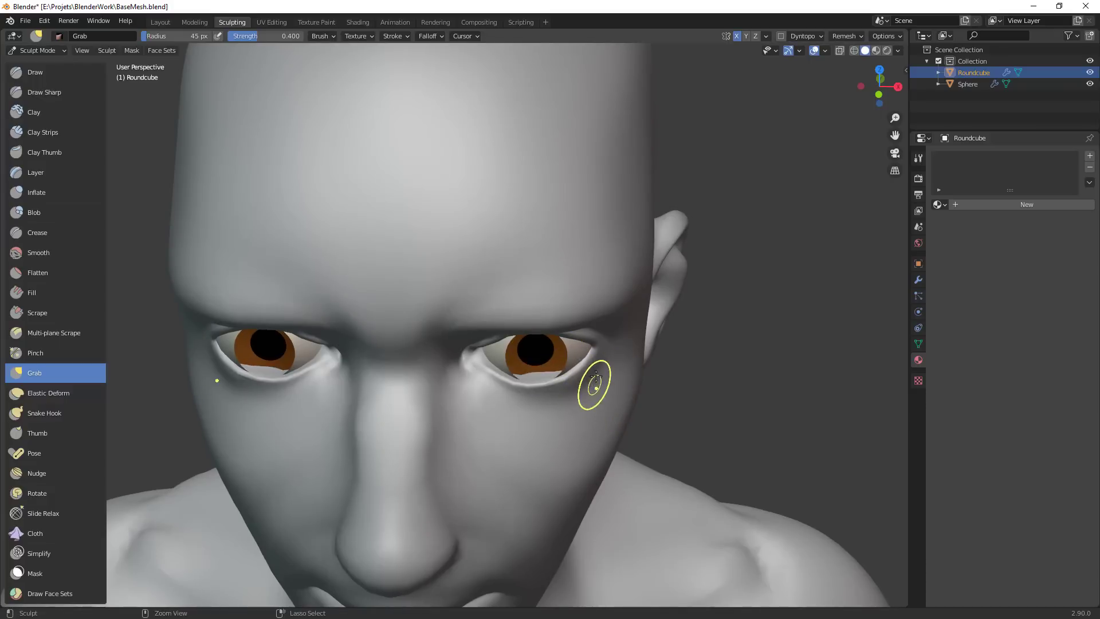
key(f)
click(593, 381)
Thicken the lower eyelid rim with the Inflate brush at a 59 px radius
key(i)
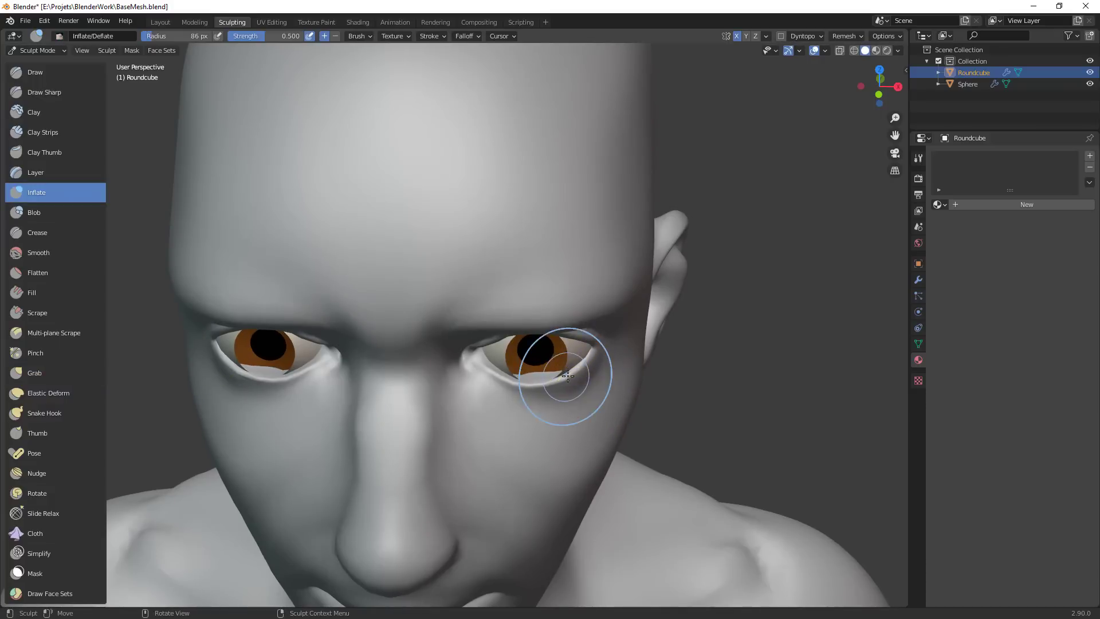
key(f)
click(567, 375)
drag(566, 376, 566, 376)
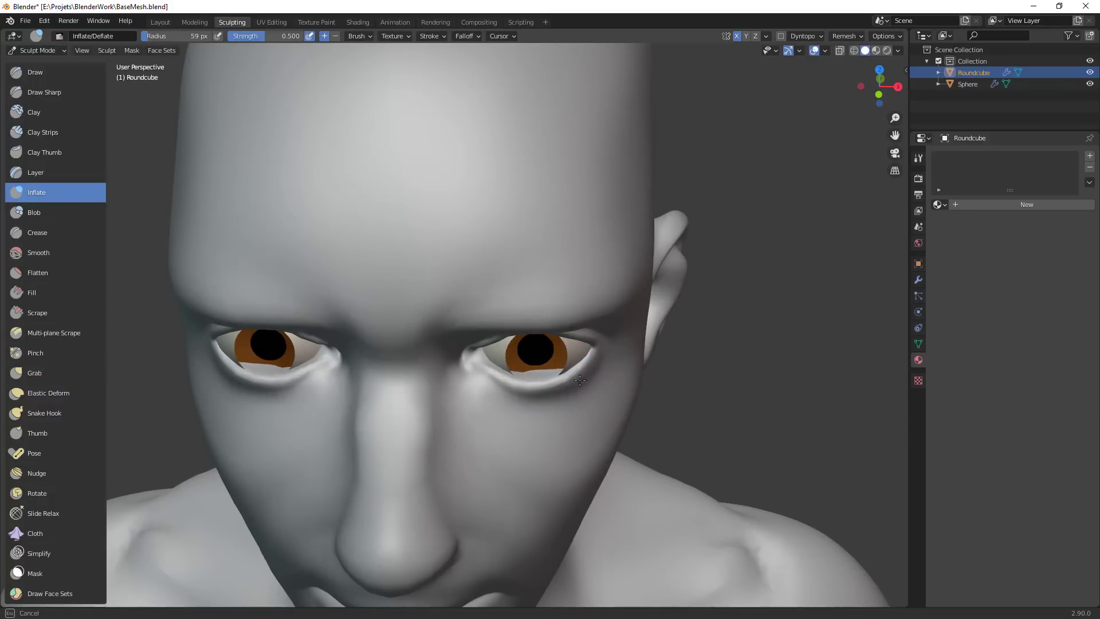
Adjust the eyelid shape with the Grab brush and check the face from several angles and the front
middle_drag(580, 381, 543, 313)
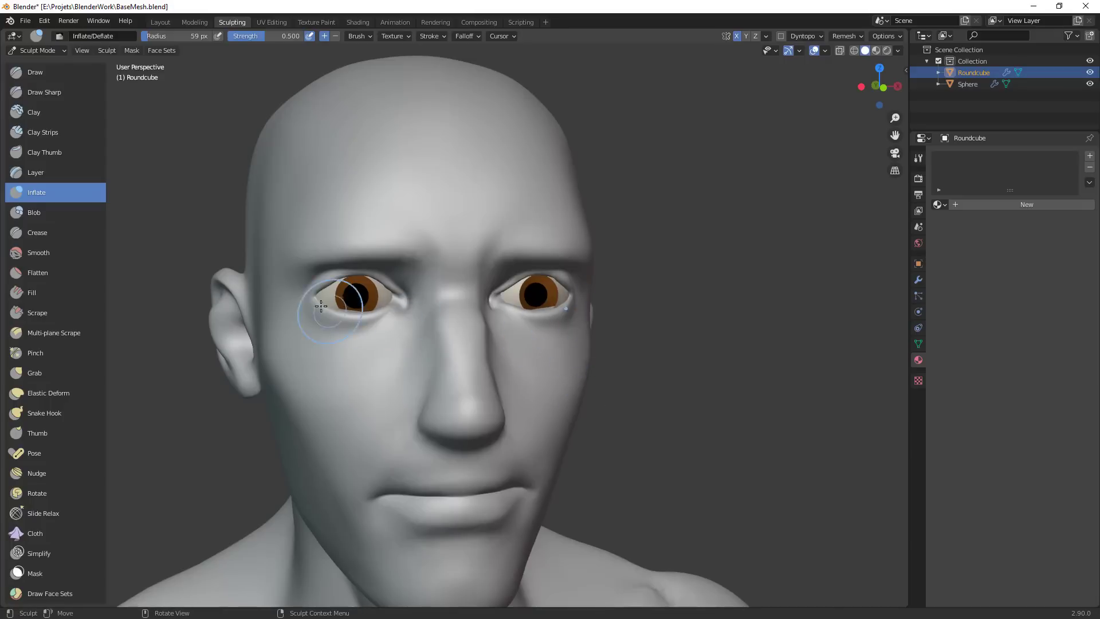
mouse_move(335, 304)
middle_down()
mouse_move(430, 344)
mouse_move(424, 278)
middle_up()
key(g)
drag(421, 274, 425, 280)
ctrl+middle_drag(544, 298, 544, 401)
mouse_move(636, 378)
middle_down()
mouse_move(547, 373)
mouse_move(528, 432)
mouse_move(538, 349)
middle_up()
middle_drag(539, 349, 557, 373)
key(KP_1)
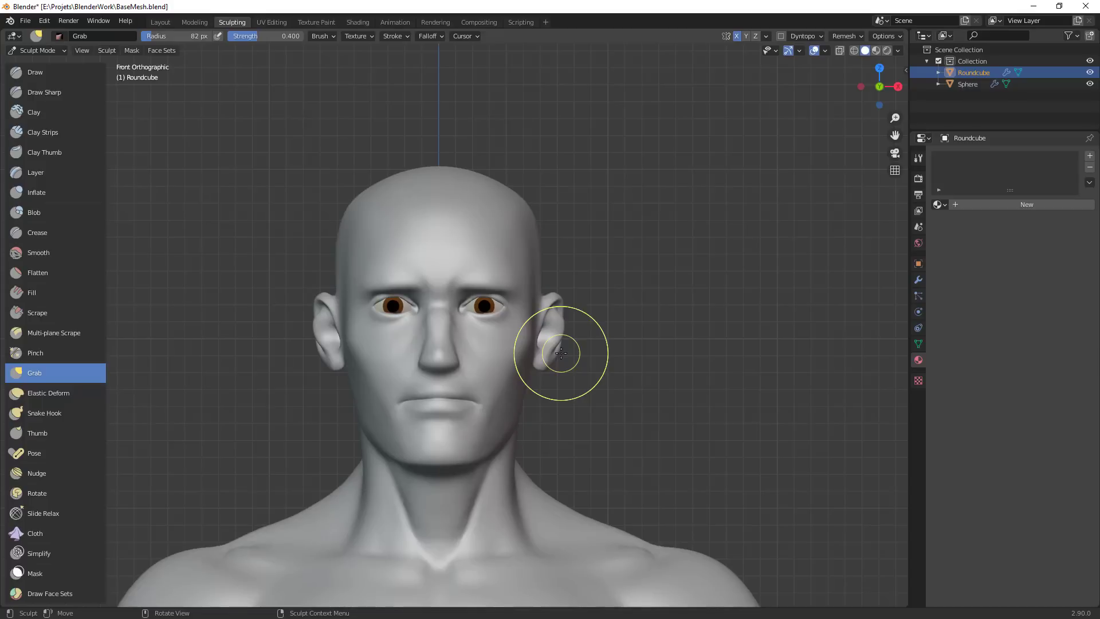
Define the lower eyelid edge with the Crease brush, reducing its radius to 41 px
shift+middle_drag(655, 322, 547, 268)
scroll(454, 209, up, 5)
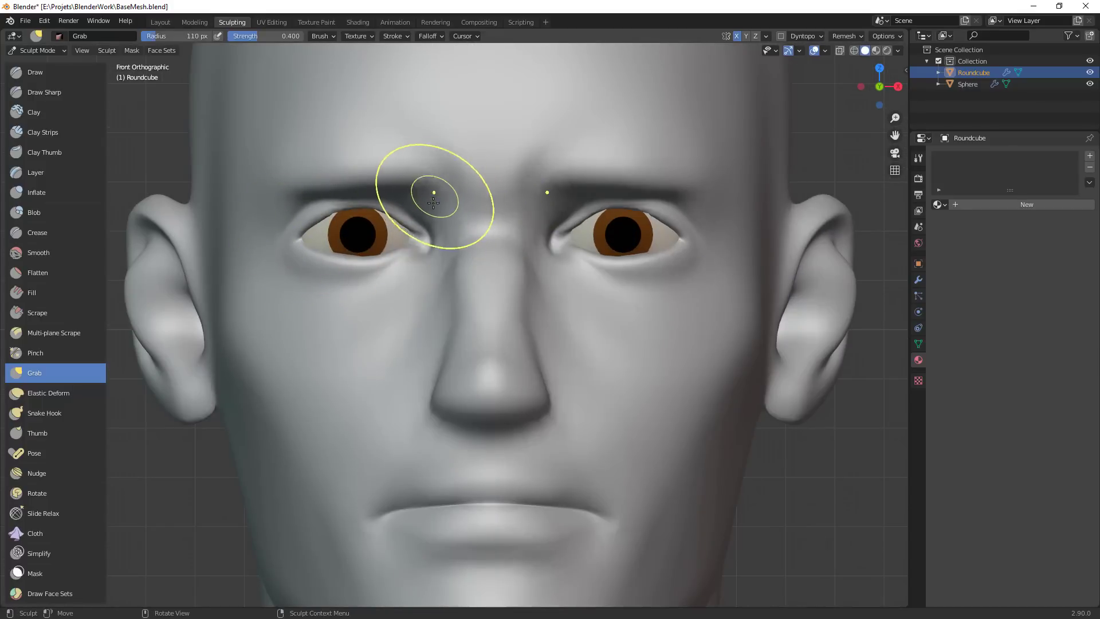
key(shift+c)
key(bracketleft)
key(bracketleft)
key(bracketleft)
key(bracketleft)
key(bracketleft)
key(bracketleft)
key(bracketleft)
key(bracketleft)
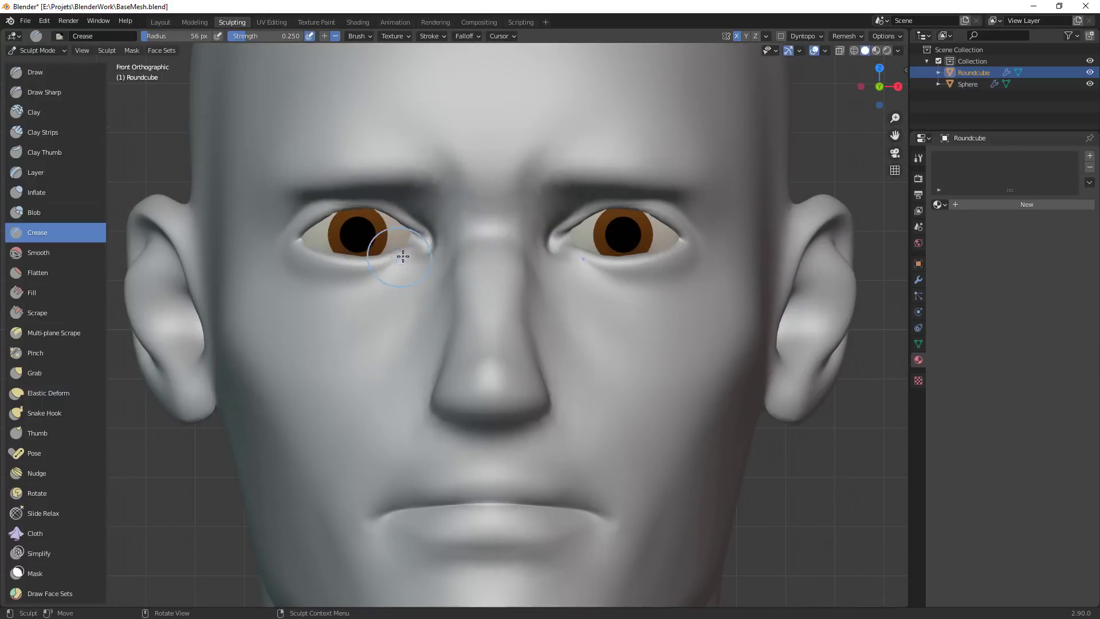
middle_drag(401, 253, 569, 330)
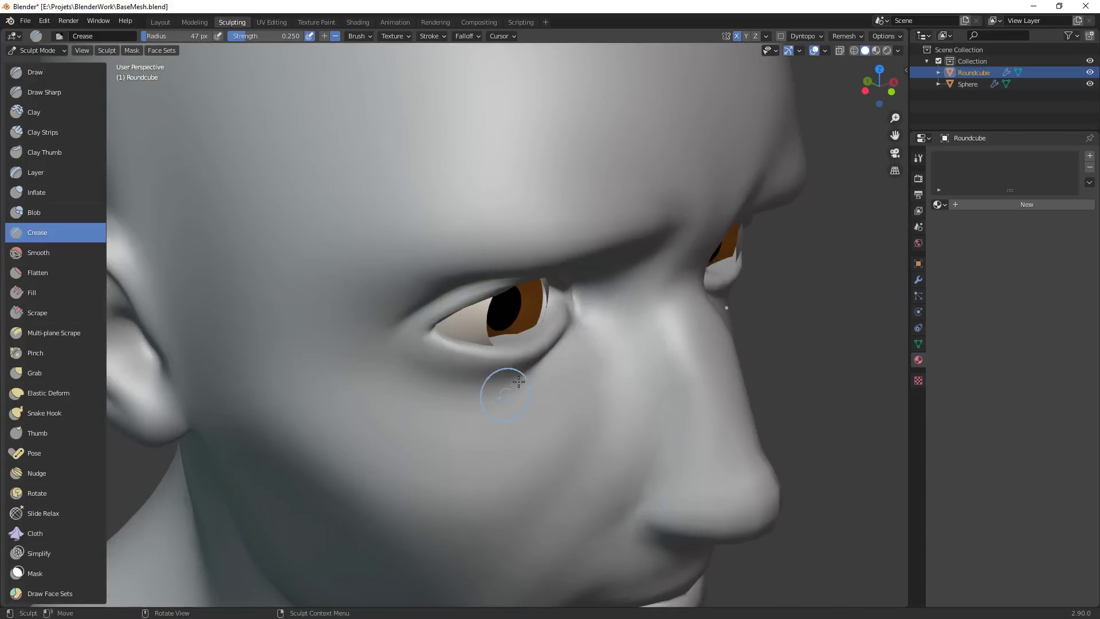
middle_drag(531, 322, 519, 361)
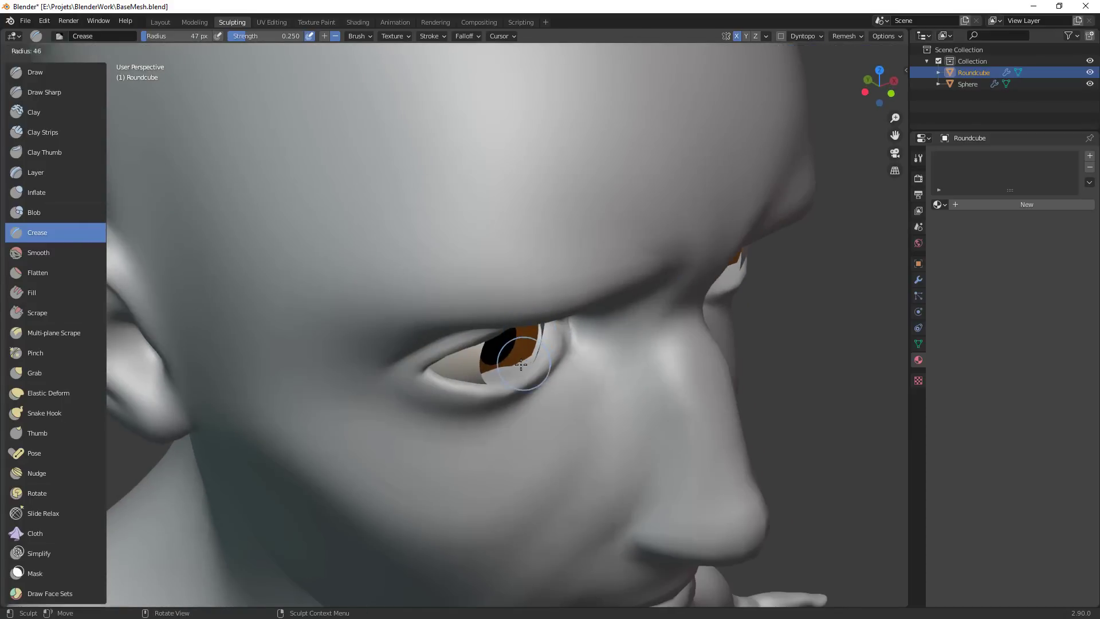
key(f)
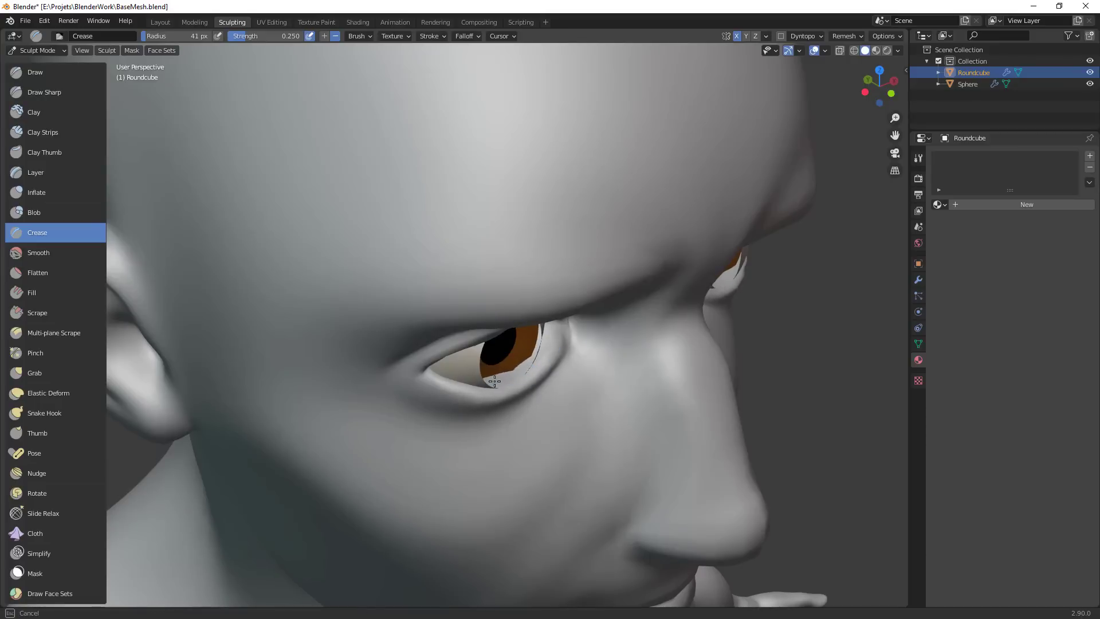
Crease the skin fold around the outer eye corner, reducing the Crease brush radius to 26 px
scroll(554, 409, down, 3)
middle_drag(565, 436, 527, 413)
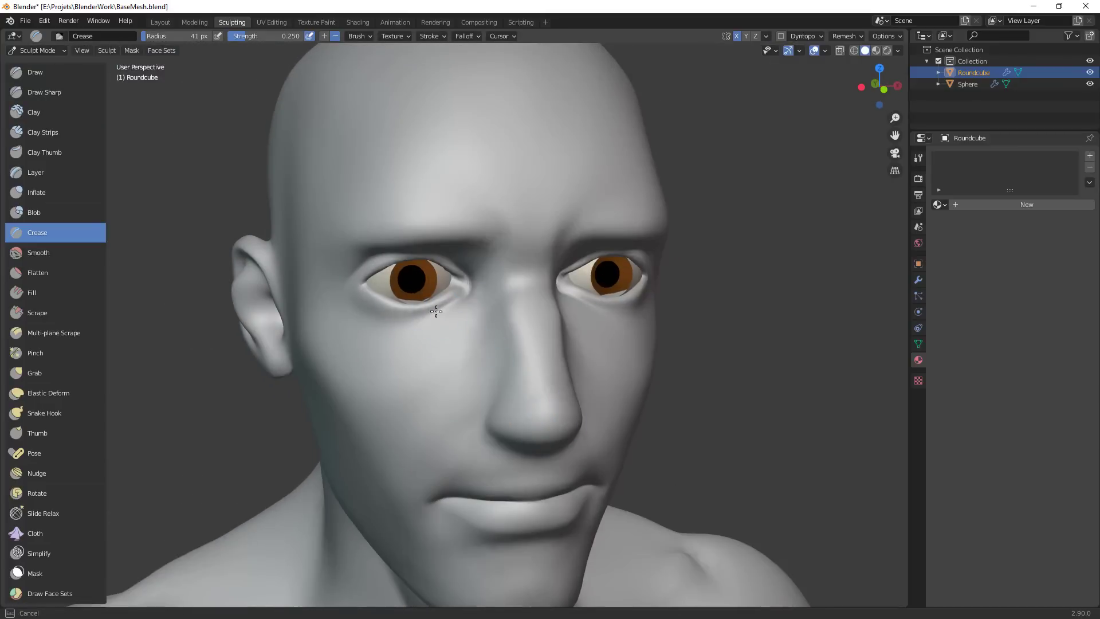
middle_drag(442, 322, 457, 253)
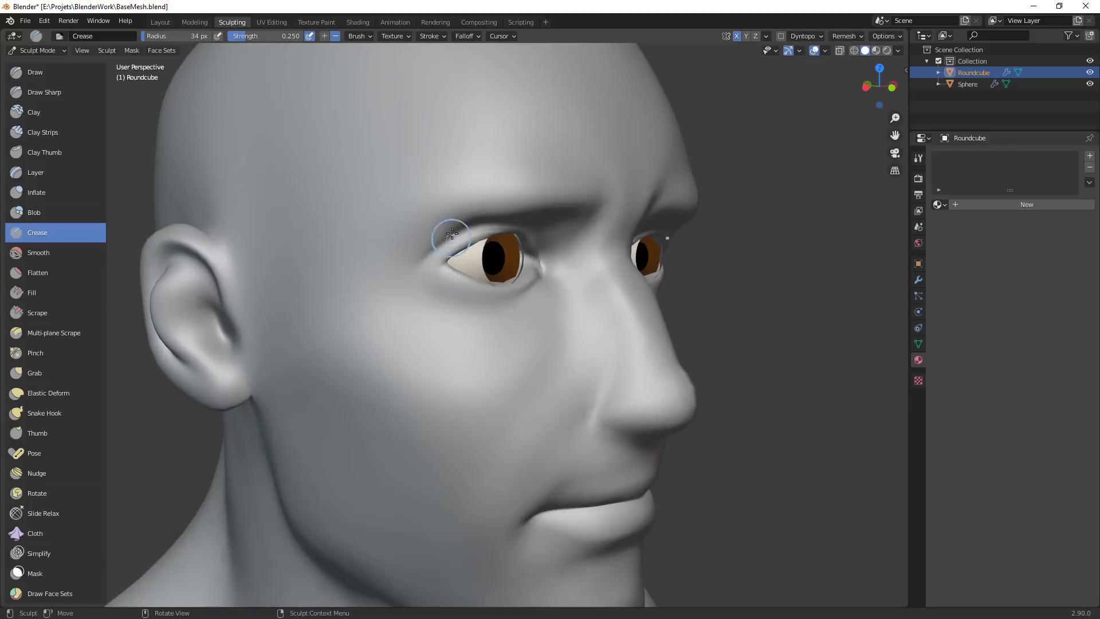
drag(420, 252, 404, 268)
key(f)
click(442, 243)
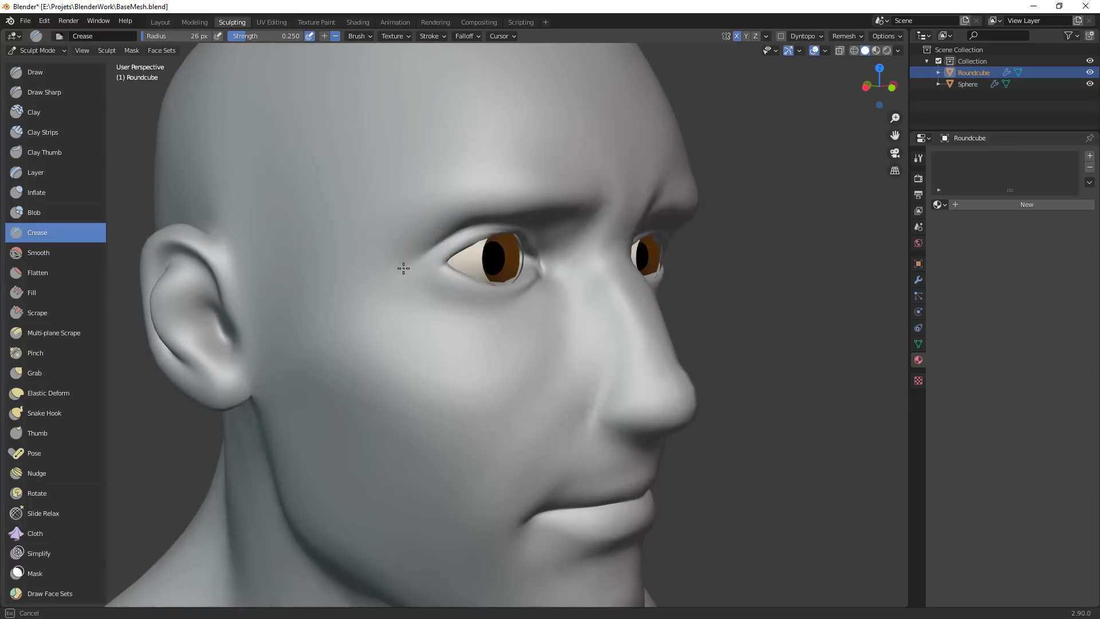
Reshape the inner brow area with a resized Grab brush
scroll(461, 413, down, 3)
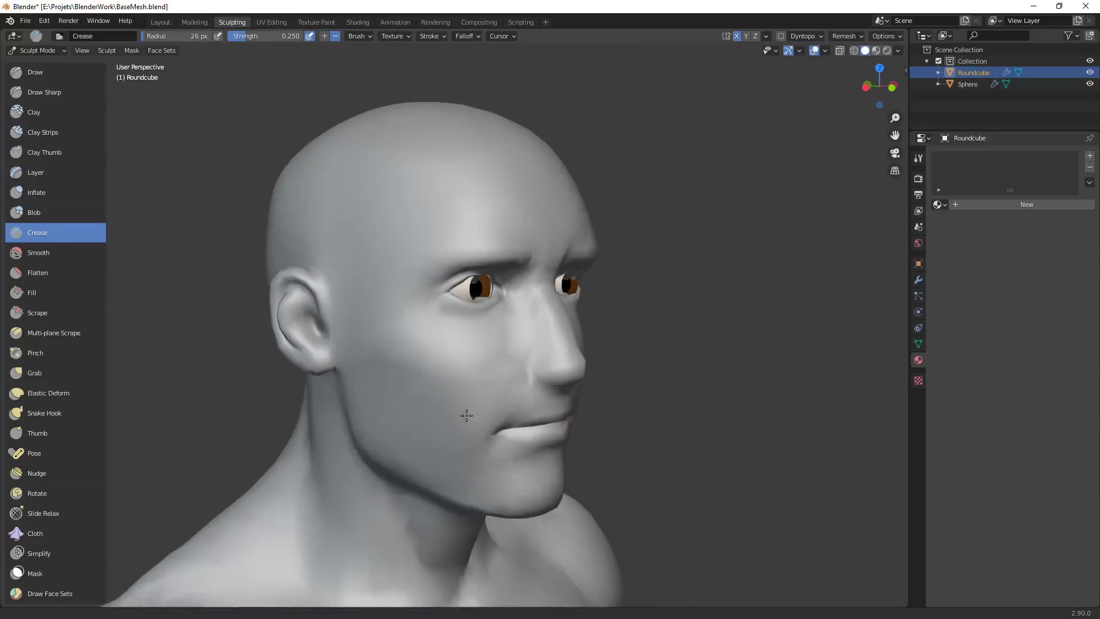
middle_drag(462, 413, 499, 376)
scroll(492, 287, up, 3)
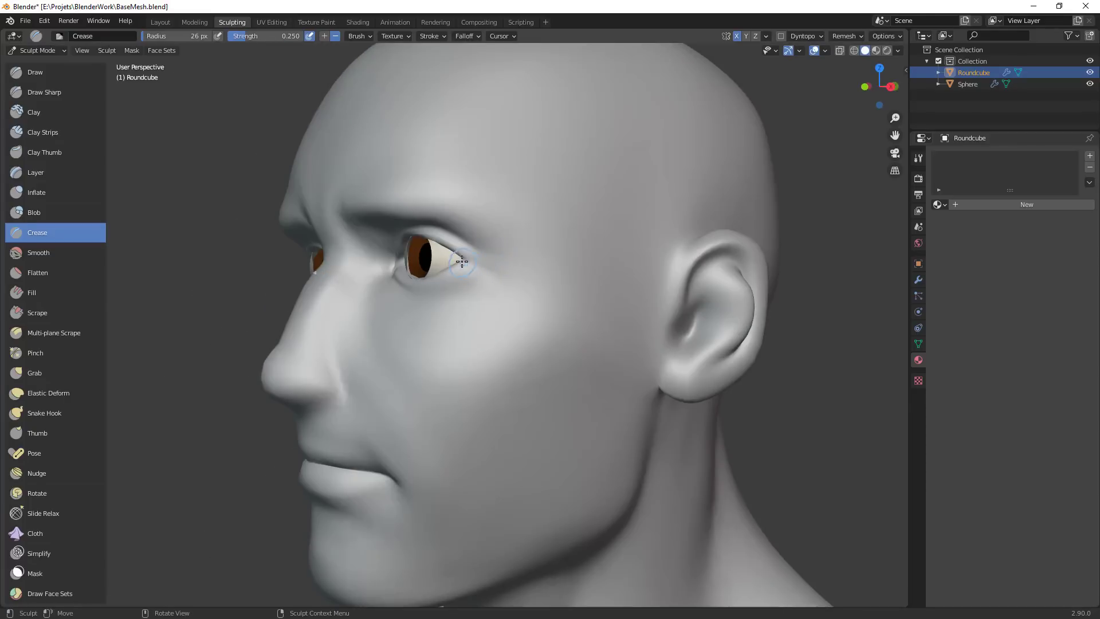
mouse_move(501, 289)
middle_down()
mouse_move(515, 304)
mouse_move(581, 275)
mouse_move(560, 295)
middle_up()
key(g)
key(f)
click(608, 285)
drag(489, 230, 445, 234)
key(f)
click(517, 225)
Flatten the inner brow and the area above the nose with the Scrape brush at a 45 px radius
key(shift+t)
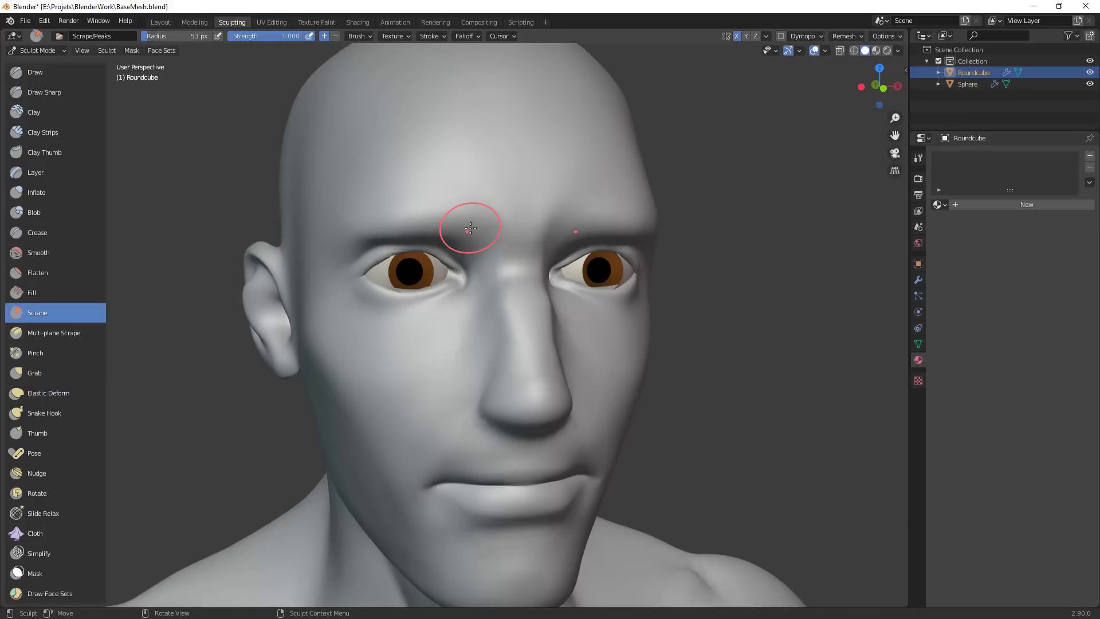
key(f)
click(467, 232)
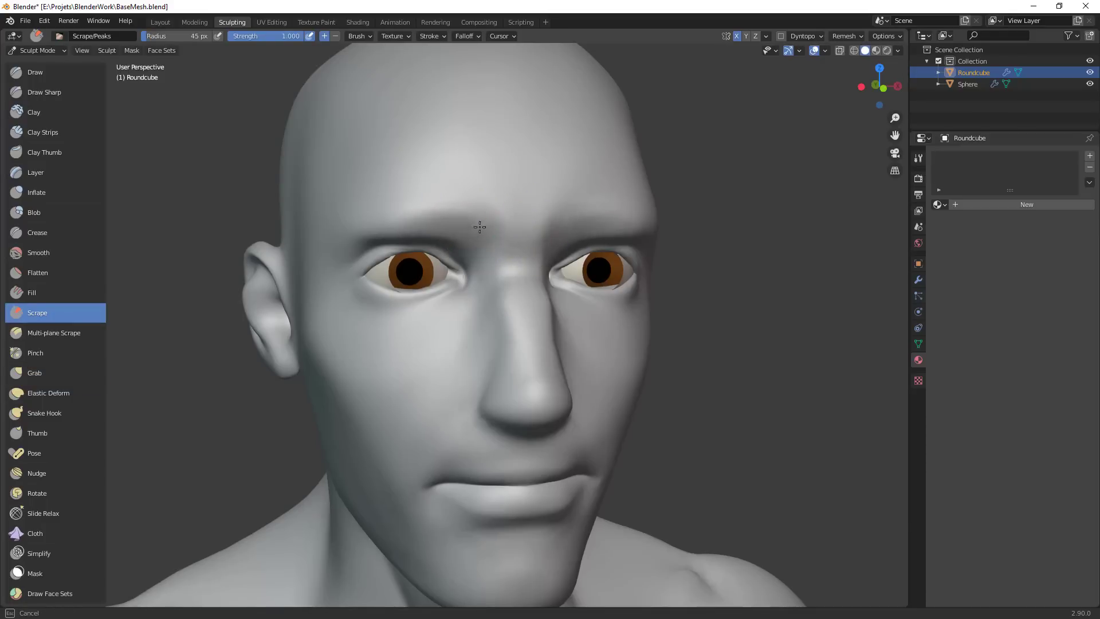
mouse_move(463, 209)
middle_down()
mouse_move(577, 257)
mouse_move(567, 222)
mouse_move(573, 252)
mouse_move(587, 256)
middle_up()
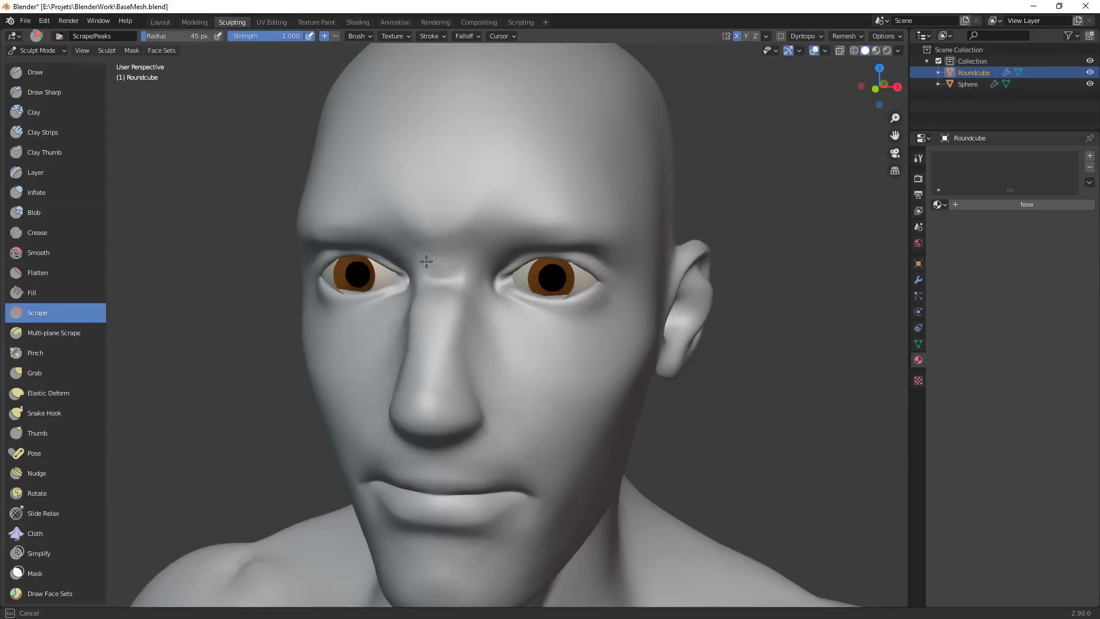
Refine the brow ridge and nose root with the Grab brush from below and in profile, enlarging its radius to 85 px
mouse_move(515, 279)
middle_down()
mouse_move(550, 291)
mouse_move(560, 314)
mouse_move(526, 275)
mouse_move(523, 167)
middle_up()
key(g)
drag(490, 139, 478, 135)
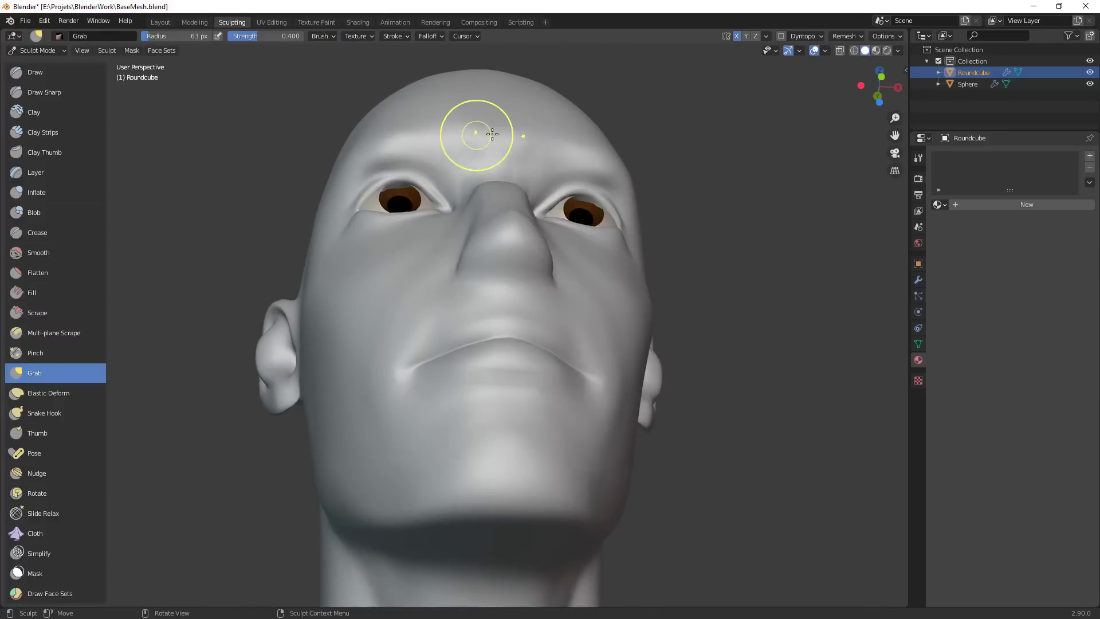
middle_drag(491, 133, 538, 201)
key(f)
click(580, 210)
drag(521, 200, 506, 195)
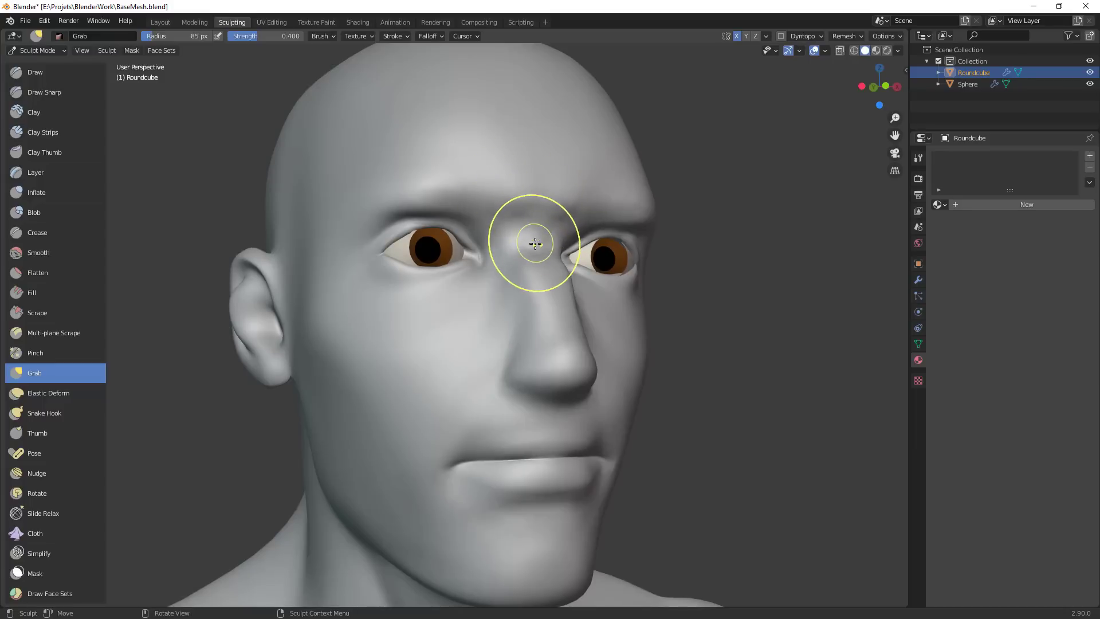
mouse_move(535, 246)
middle_down()
mouse_move(590, 294)
mouse_move(597, 261)
mouse_move(613, 260)
middle_up()
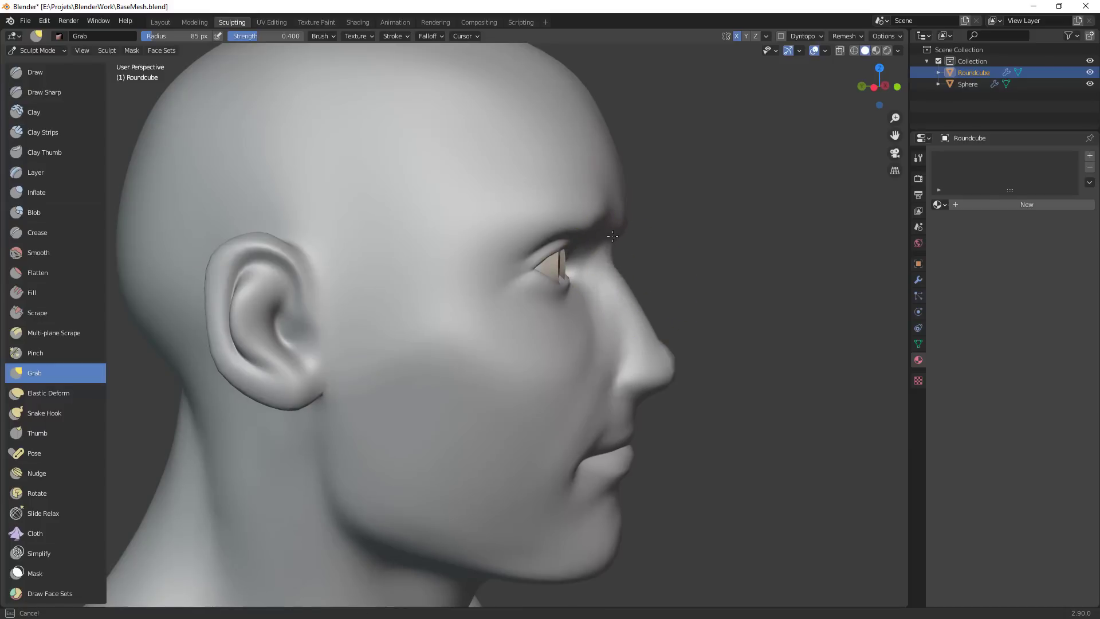
drag(613, 236, 616, 240)
Reshape the brow above the inner eye corner with the Grab brush at a 61 px radius
middle_drag(638, 257, 532, 248)
key(f)
click(528, 243)
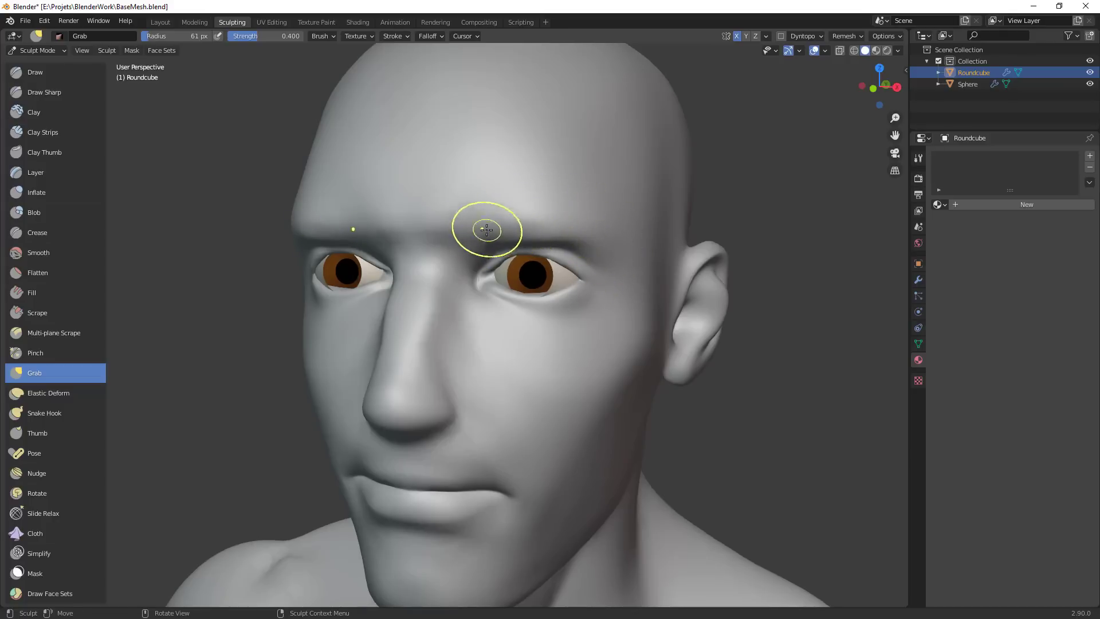
middle_drag(533, 235, 543, 290)
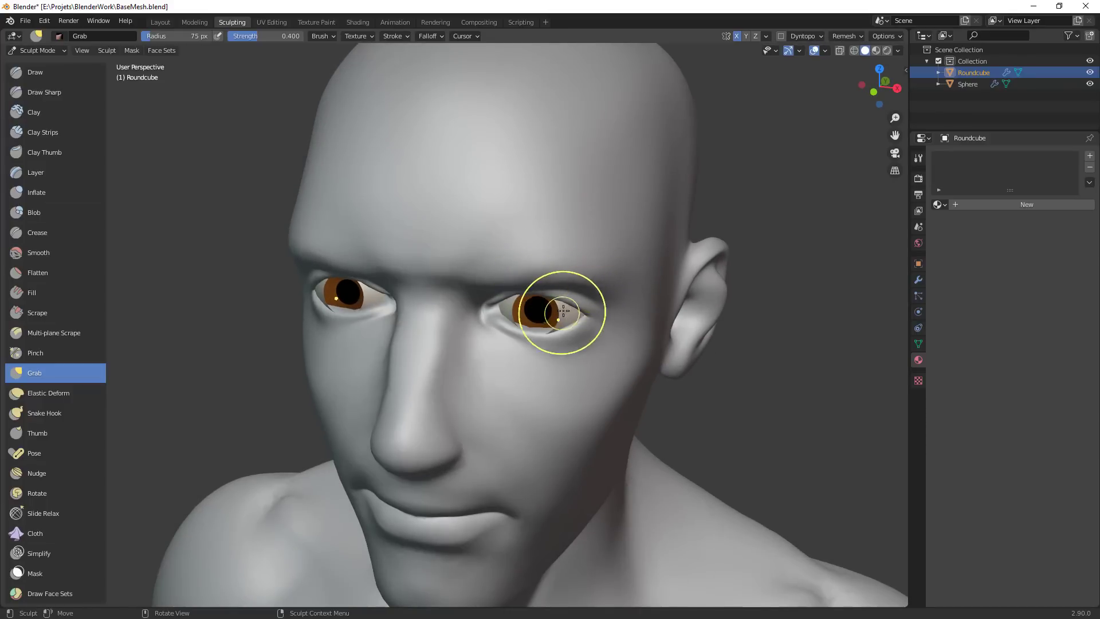
Build up the area around the brow and inner eye corner with the Clay Strips brush, reducing its radius to 24 px
key(c)
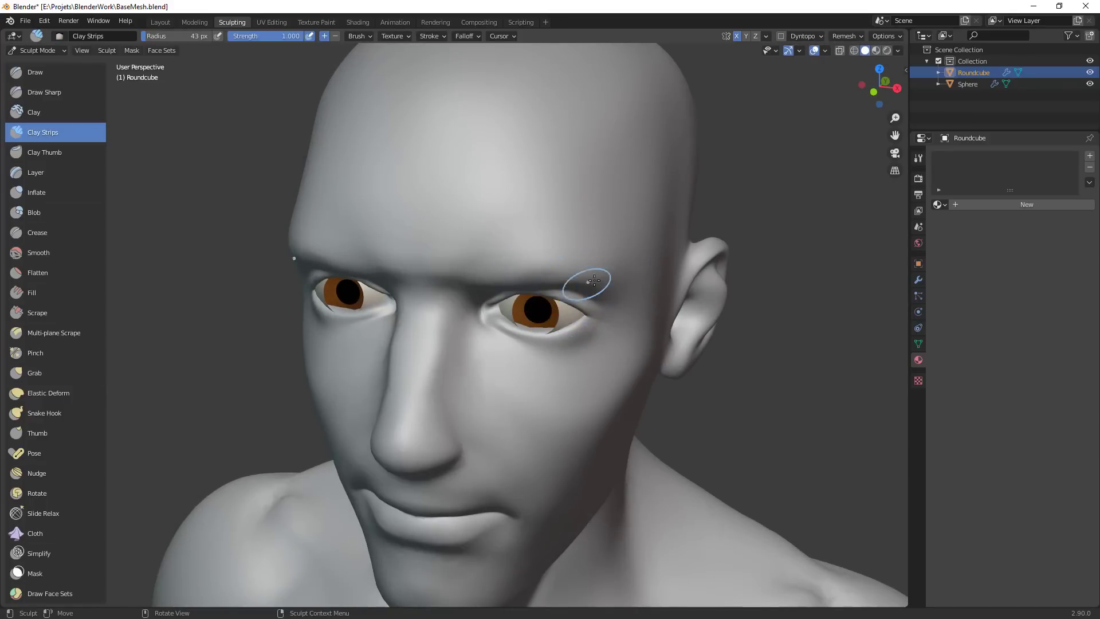
middle_drag(608, 290, 517, 260)
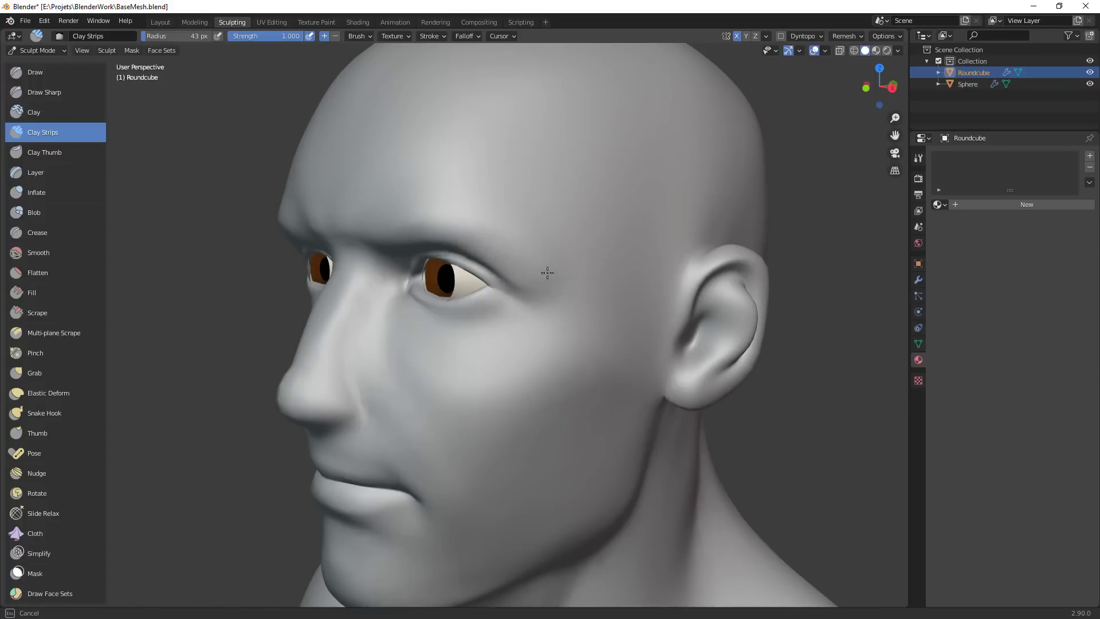
middle_drag(547, 273, 435, 249)
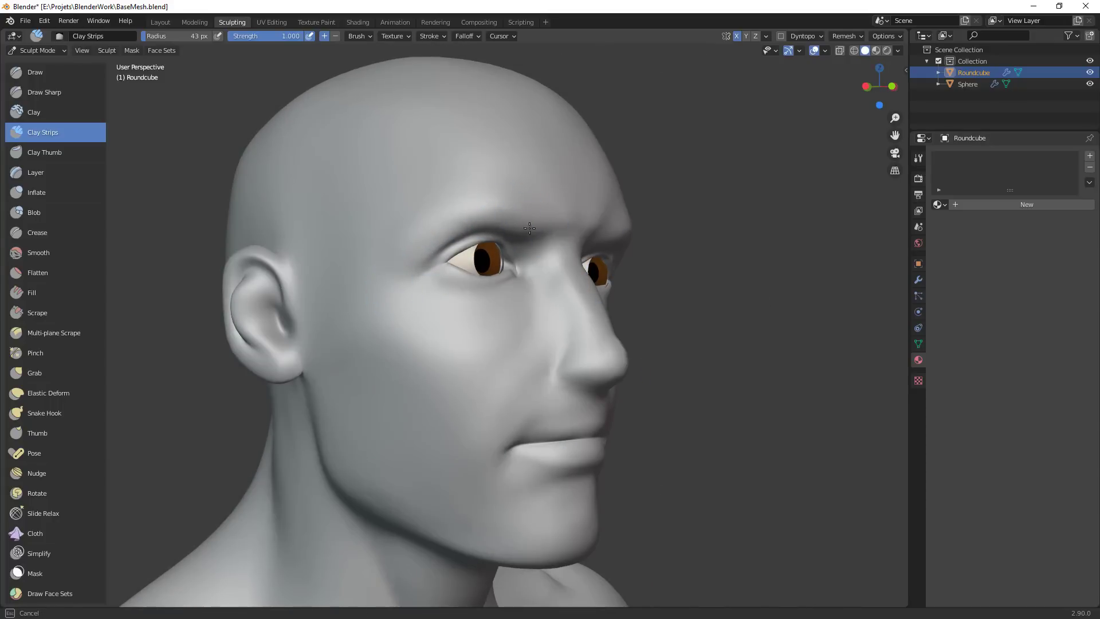
ctrl+middle_drag(609, 311, 593, 396)
middle_drag(593, 395, 525, 365)
scroll(499, 275, up, 2)
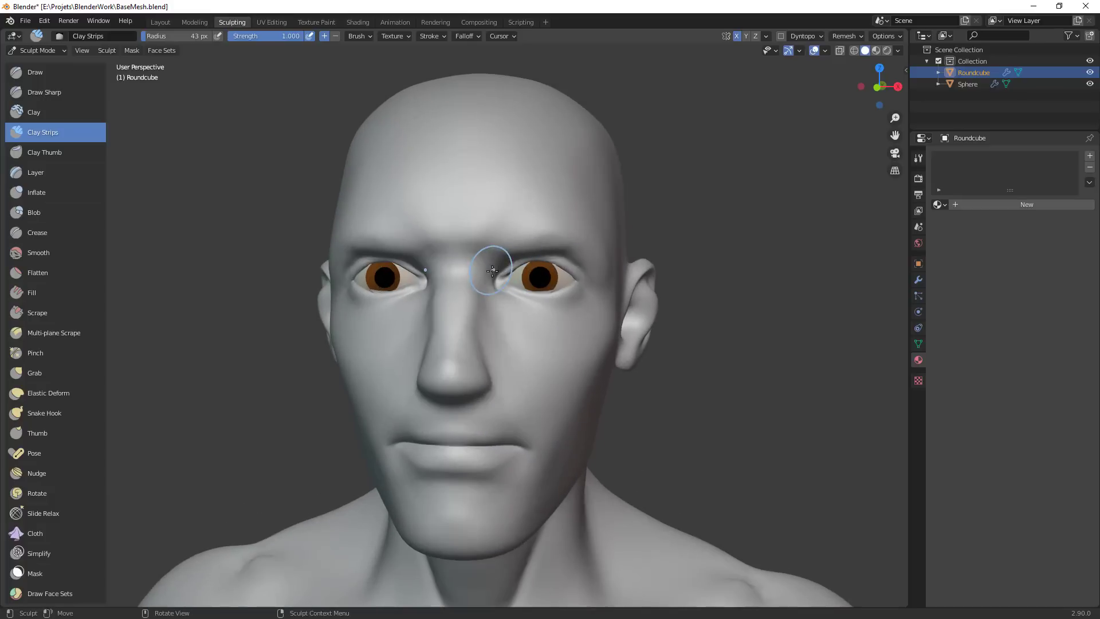
key(f)
click(483, 268)
middle_drag(483, 273, 471, 281)
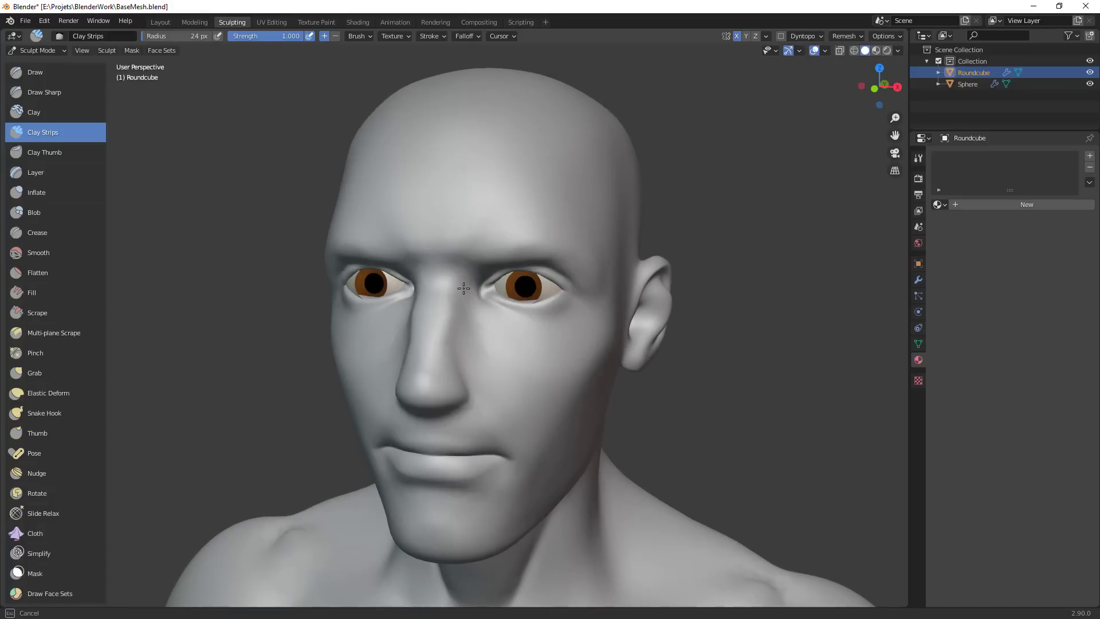
Adjust the inner eye corner with the Grab brush at 38 px and the upper eyelid at 55 px
key(g)
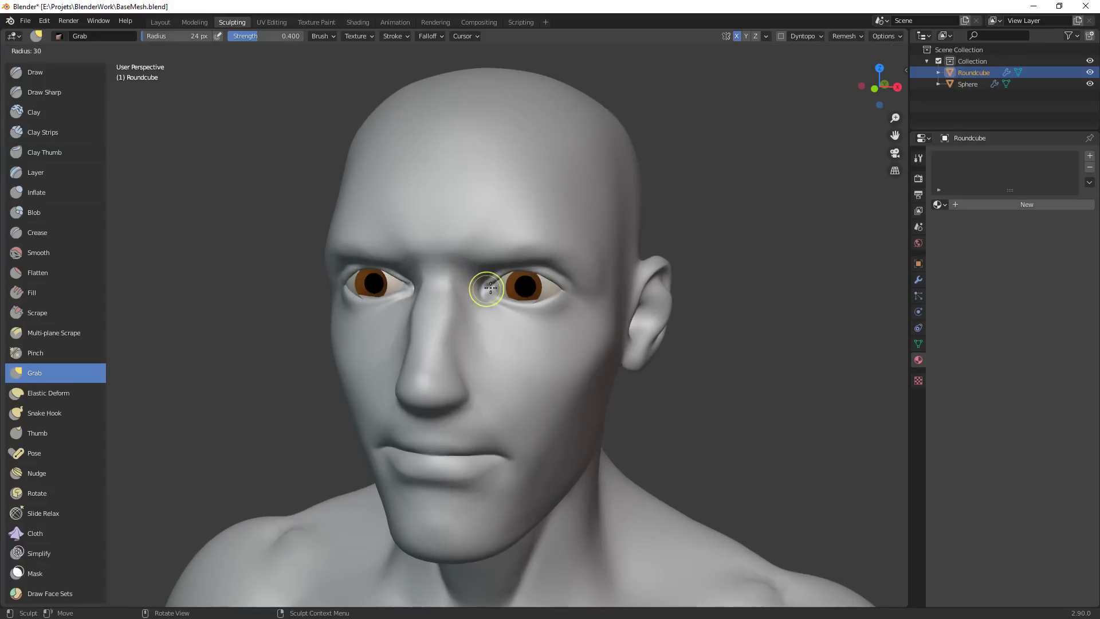
middle_drag(497, 290, 468, 286)
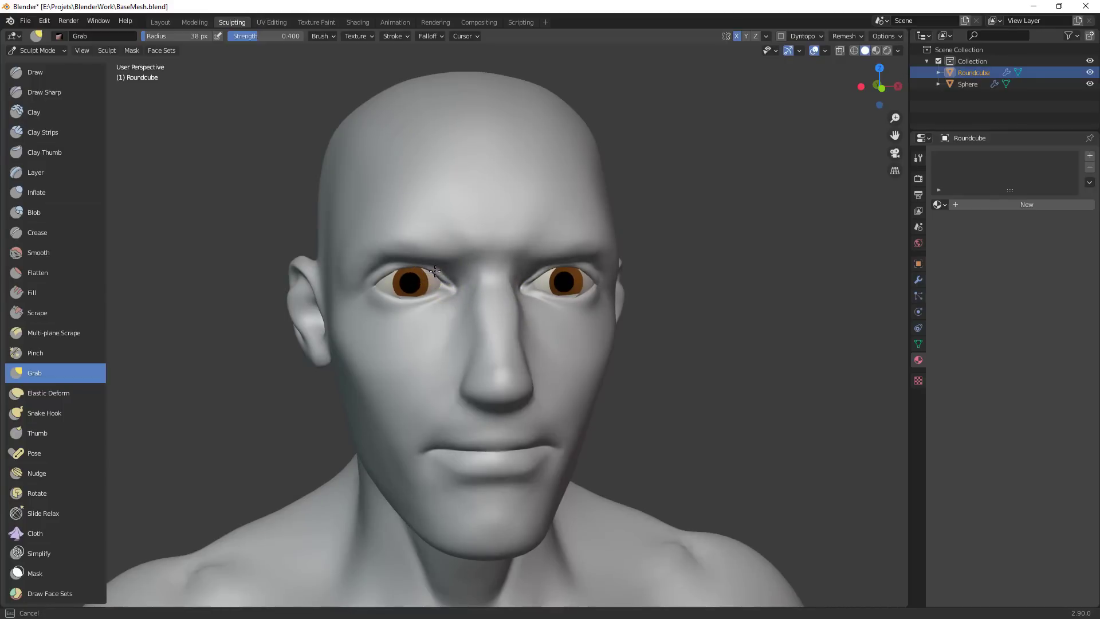
click(405, 224)
drag(397, 221, 393, 213)
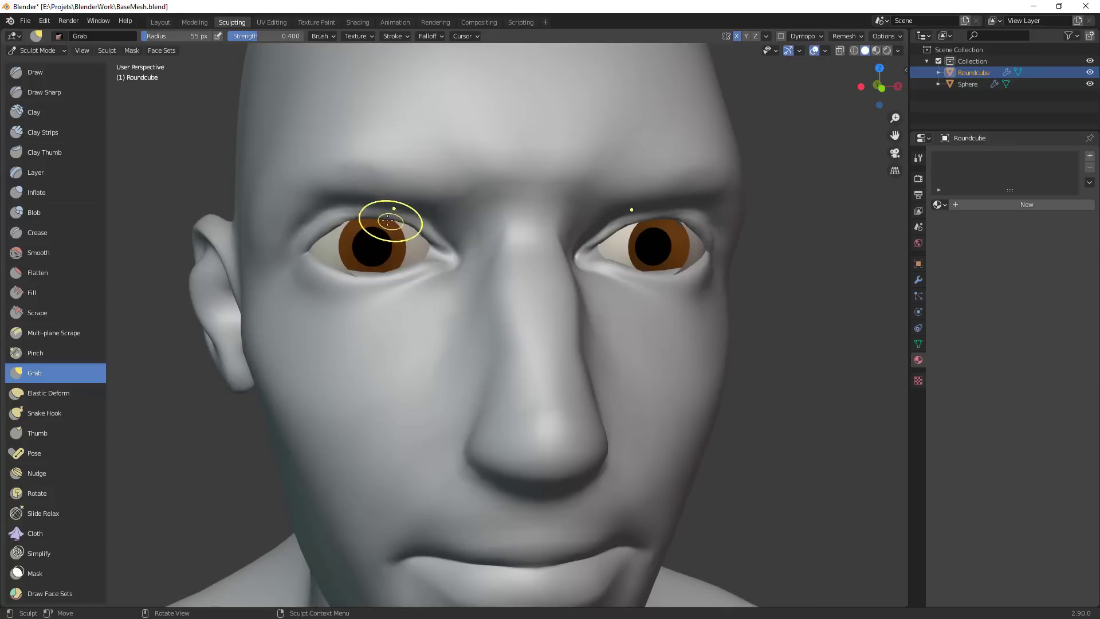
Refine the upper eyelid and brow ridge with the Grab brush, enlarging its radius to 81 px
mouse_move(484, 236)
ctrl+alt+mouse_down()
mouse_move(489, 387)
mouse_move(567, 383)
mouse_move(495, 523)
ctrl+alt+mouse_up()
alt+drag(595, 427, 530, 332)
scroll(530, 331, up, 2)
middle_drag(530, 332, 538, 411)
key(f)
click(582, 262)
drag(547, 255, 535, 256)
ctrl+middle_drag(618, 351, 619, 424)
middle_drag(619, 424, 487, 396)
ctrl+middle_drag(487, 395, 498, 298)
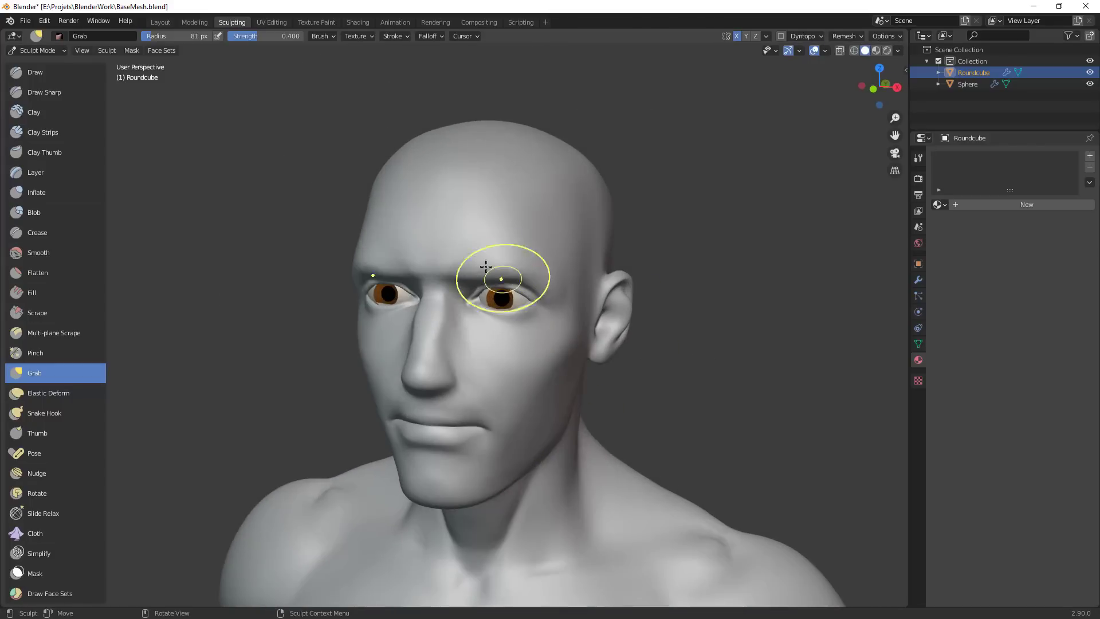
drag(453, 258, 514, 252)
scroll(454, 500, down, 4)
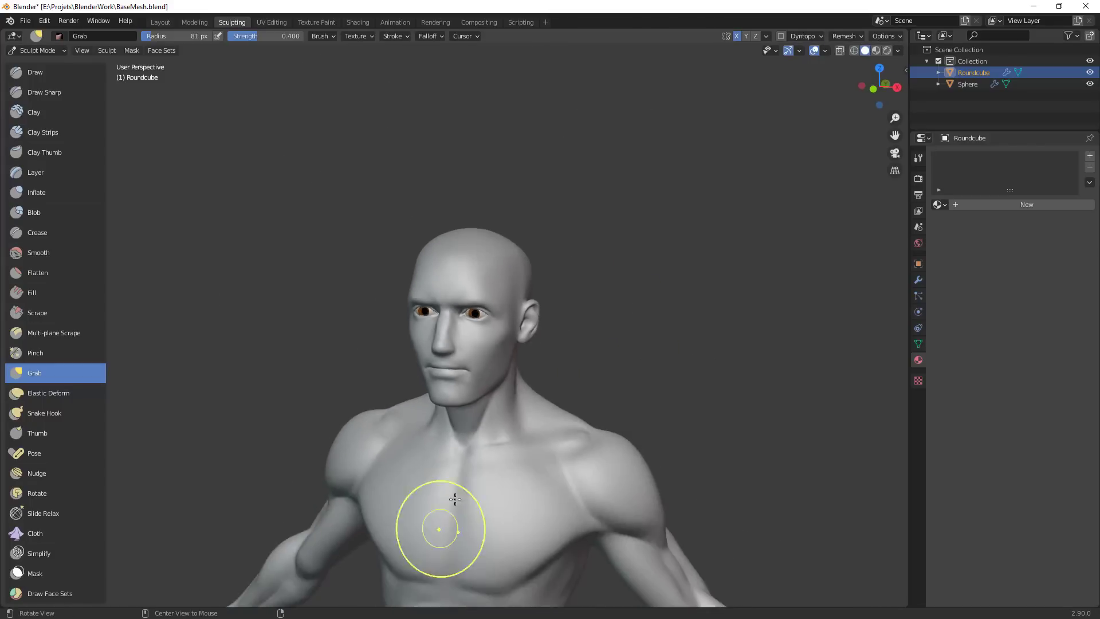
Nudge the mouth area into shape with a resized Grab brush
middle_drag(455, 501, 520, 487)
scroll(505, 453, up, 5)
key(f)
click(470, 428)
drag(468, 433, 471, 430)
Define the edge of the upper lip towards the mouth corner with the Crease brush at a 37 px radius
mouse_move(643, 437)
shift+middle_down()
mouse_move(643, 327)
mouse_move(667, 283)
mouse_move(515, 248)
shift+middle_up()
key(shift+c)
key(f)
click(555, 300)
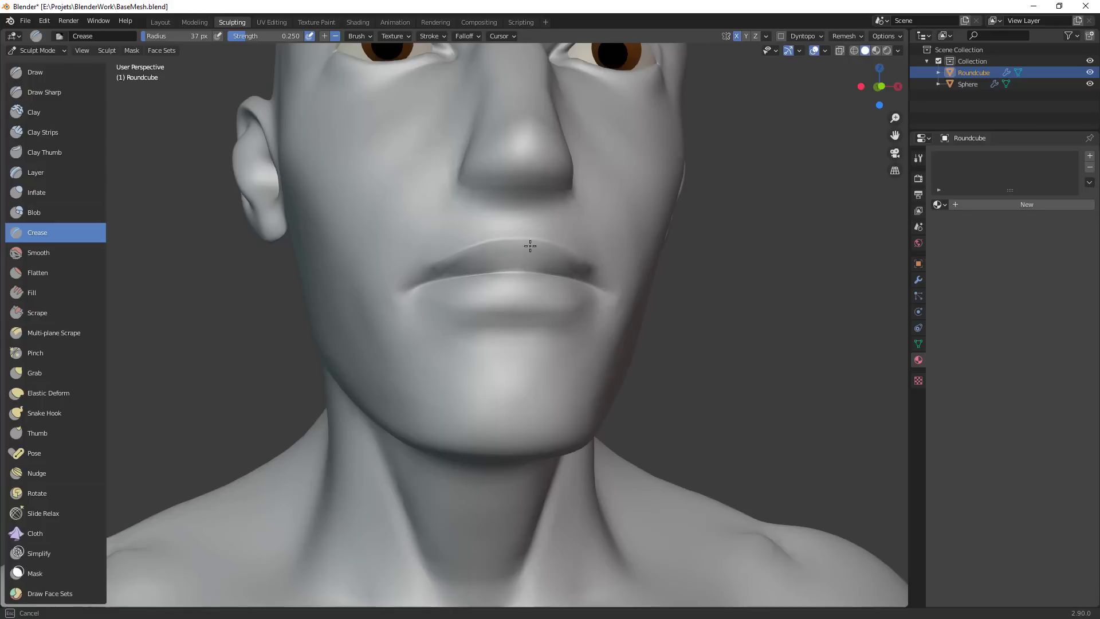
middle_drag(530, 246, 657, 274)
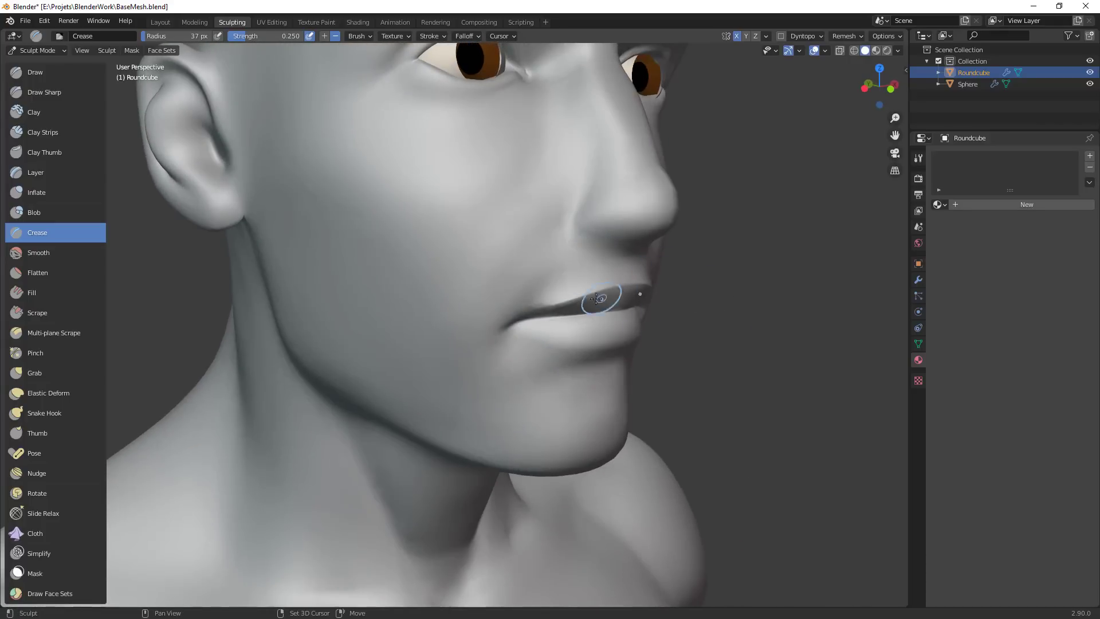
drag(559, 307, 529, 314)
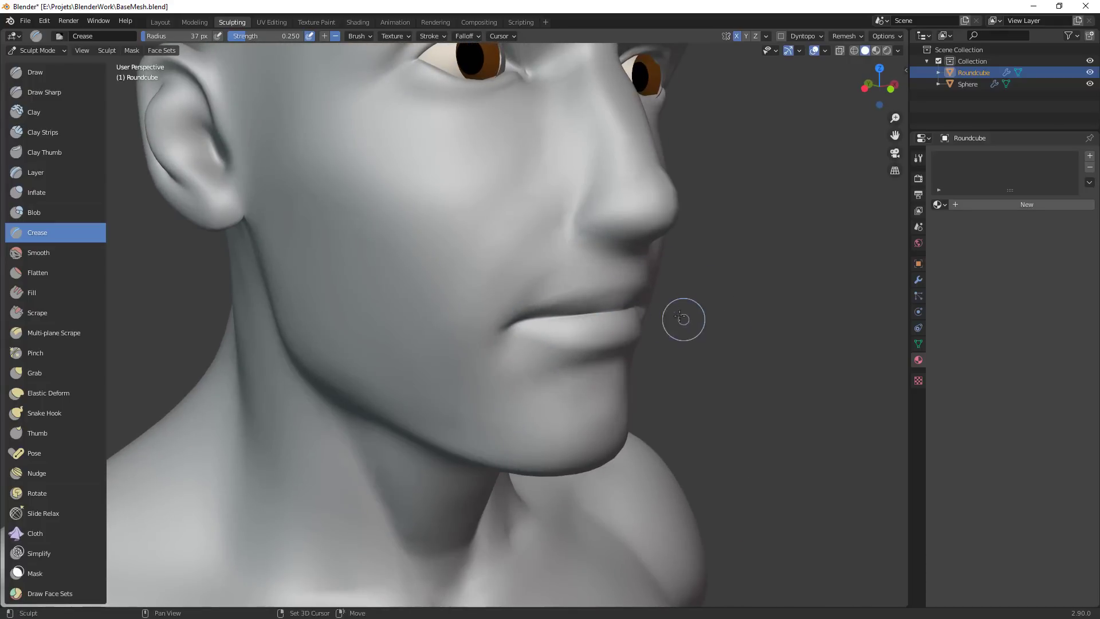
Carve the philtrum under the nose and sharpen the upper lip contour with the Crease brush
middle_drag(682, 319, 521, 251)
drag(503, 213, 509, 200)
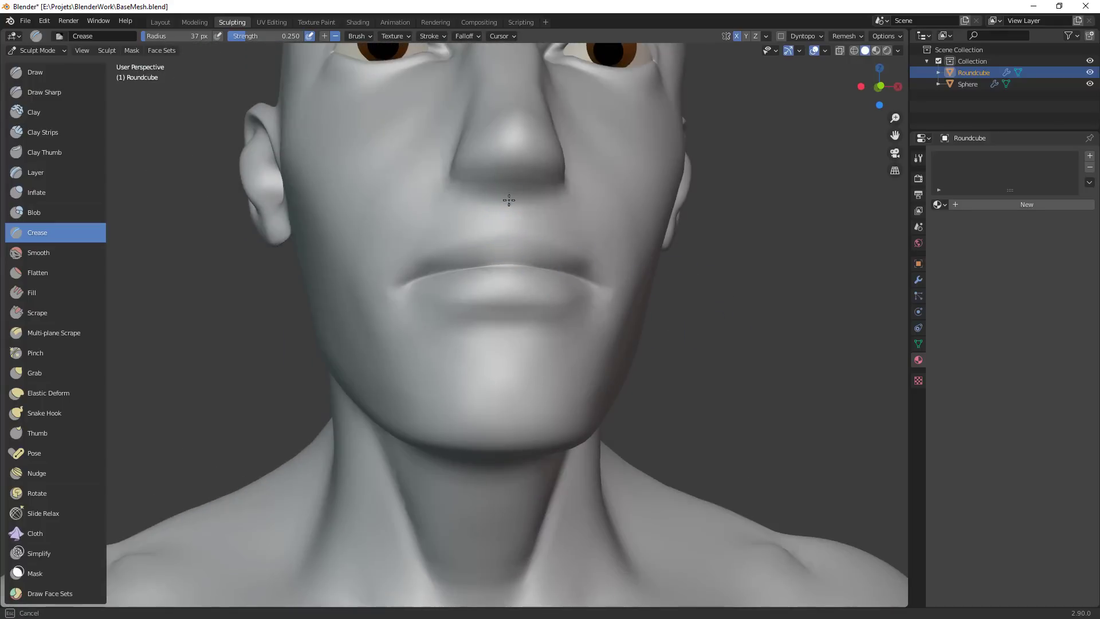
middle_drag(558, 235, 646, 265)
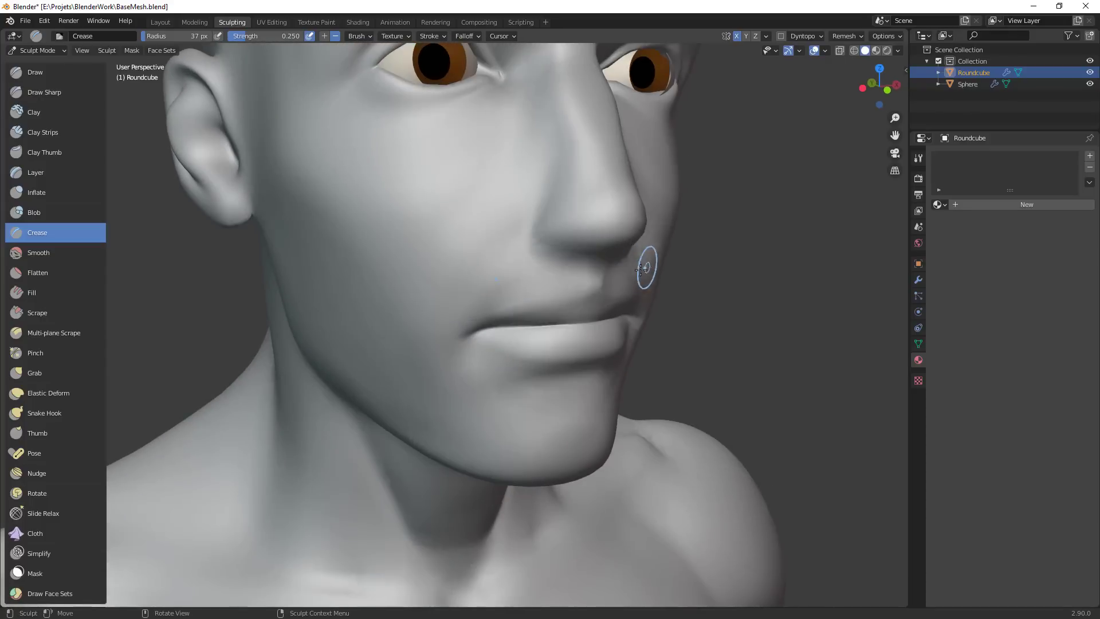
drag(595, 272, 598, 283)
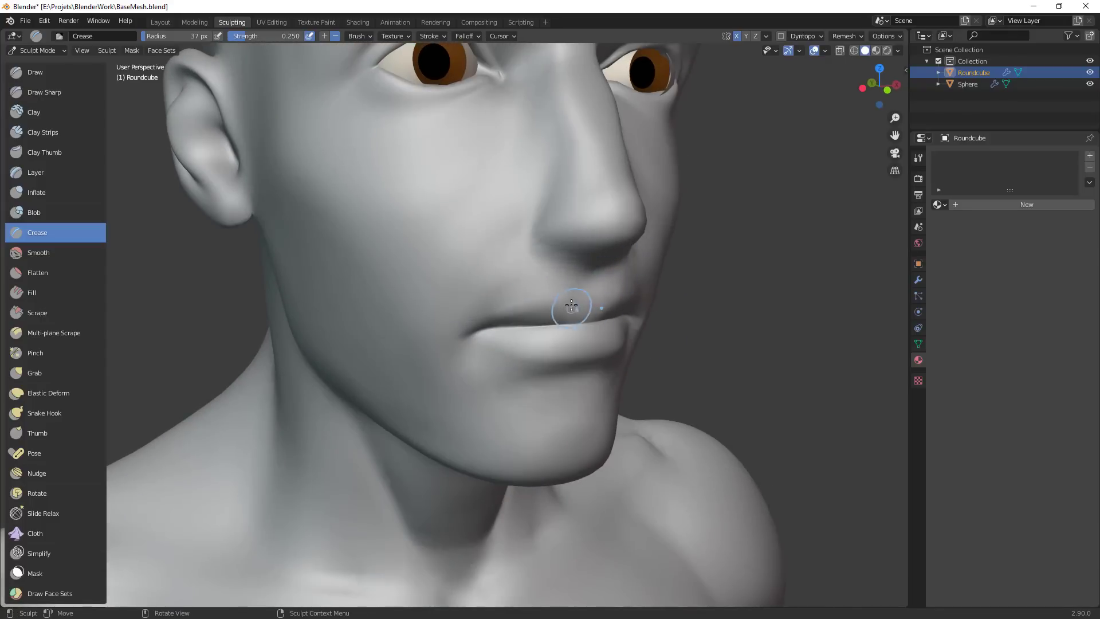
drag(551, 297, 597, 310)
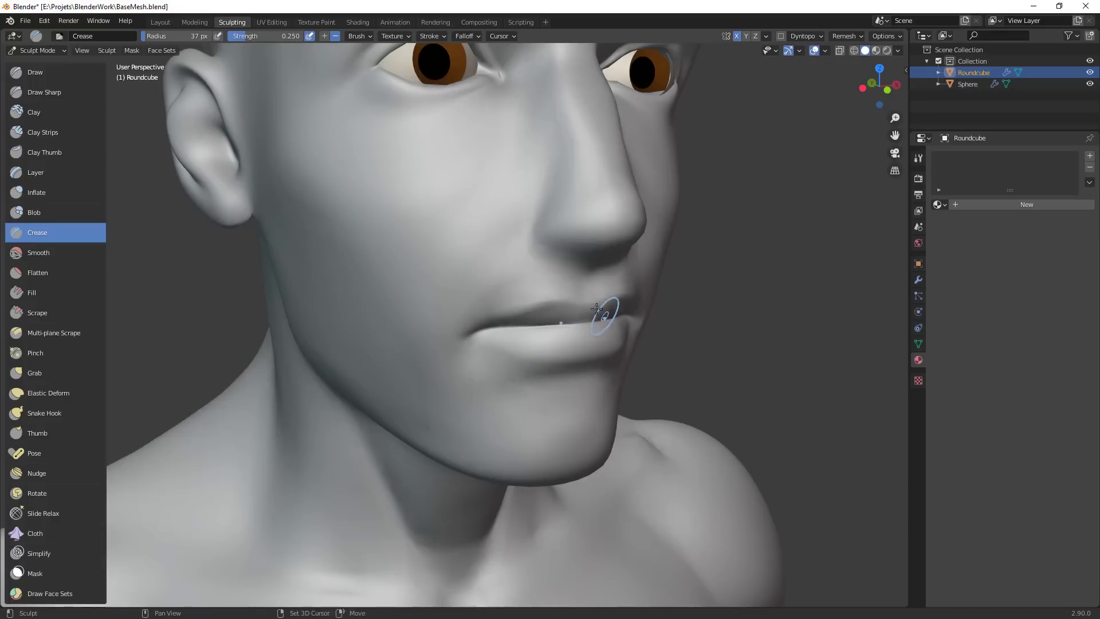
Crease the fold around the nostril wing with the brush radius reduced to 32 px
scroll(585, 392, down, 3)
middle_drag(594, 402, 479, 350)
scroll(449, 338, up, 3)
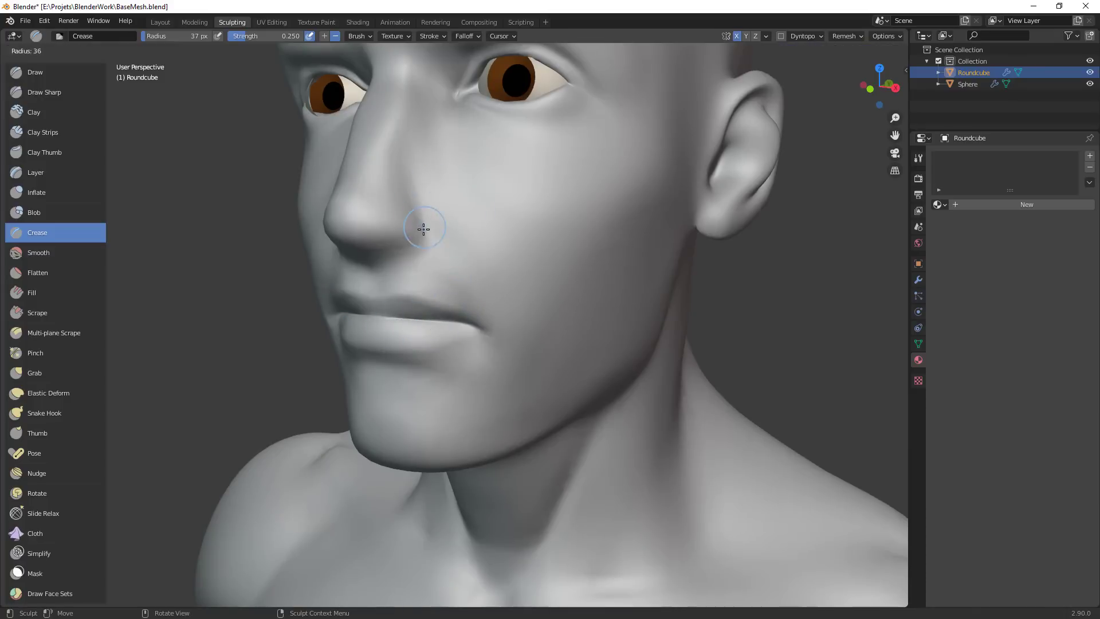
drag(422, 230, 415, 245)
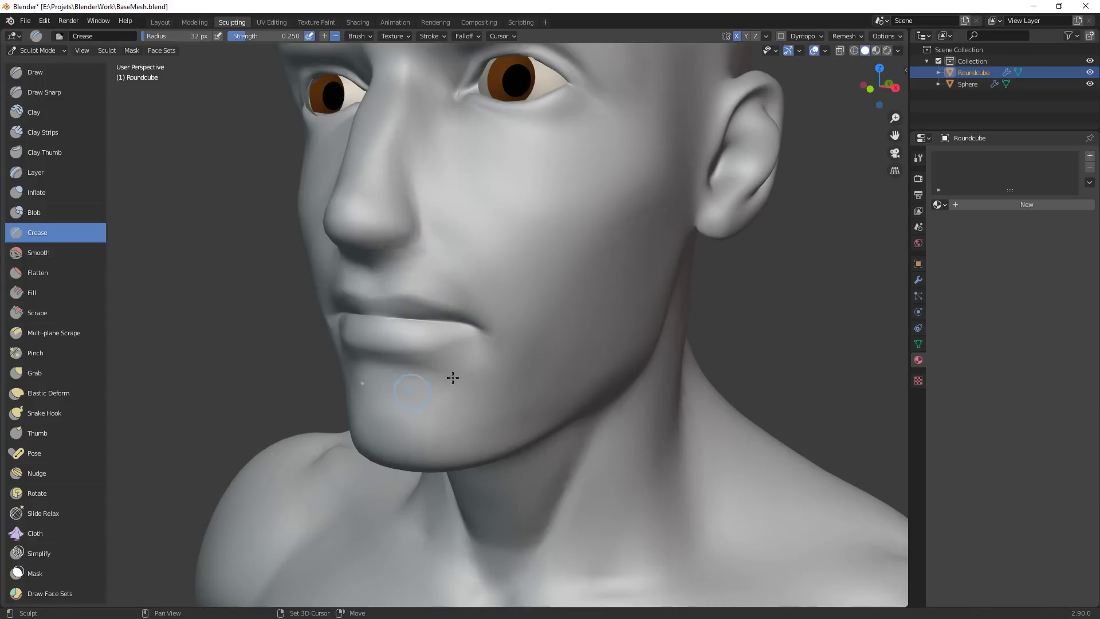
Adjust the mouth corner and adjoining cheek with the Grab brush at a 48 px radius
scroll(486, 501, down, 4)
mouse_move(487, 501)
middle_down()
mouse_move(590, 432)
mouse_move(595, 351)
mouse_move(504, 296)
mouse_move(476, 484)
middle_up()
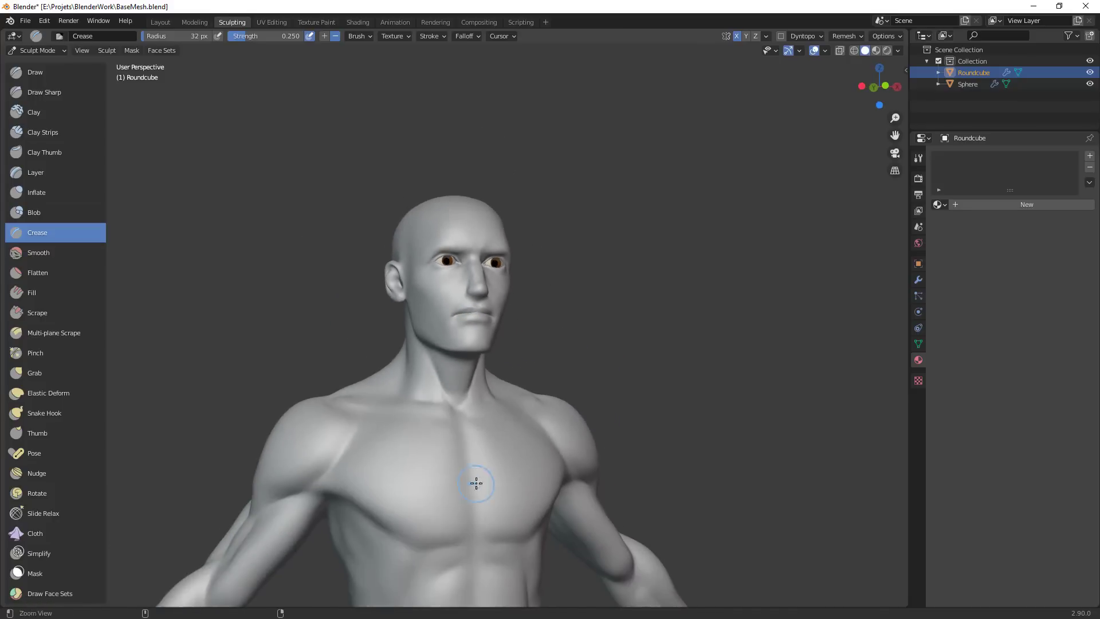
middle_drag(511, 408, 534, 480)
shift+middle_drag(535, 480, 608, 158)
shift+middle_drag(626, 107, 624, 325)
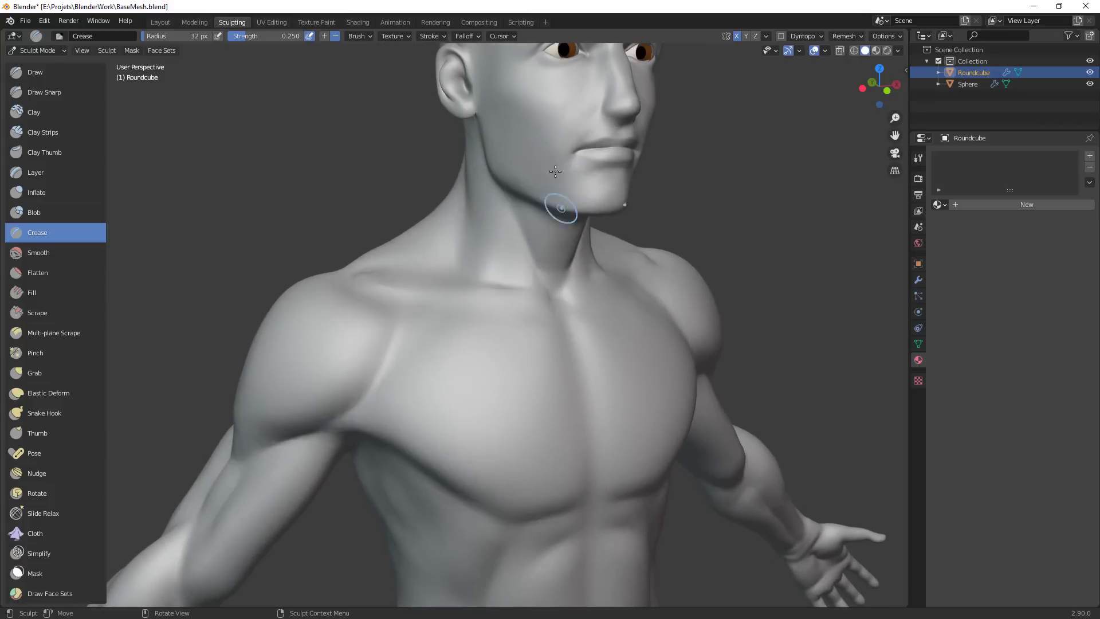
key(g)
drag(571, 160, 567, 158)
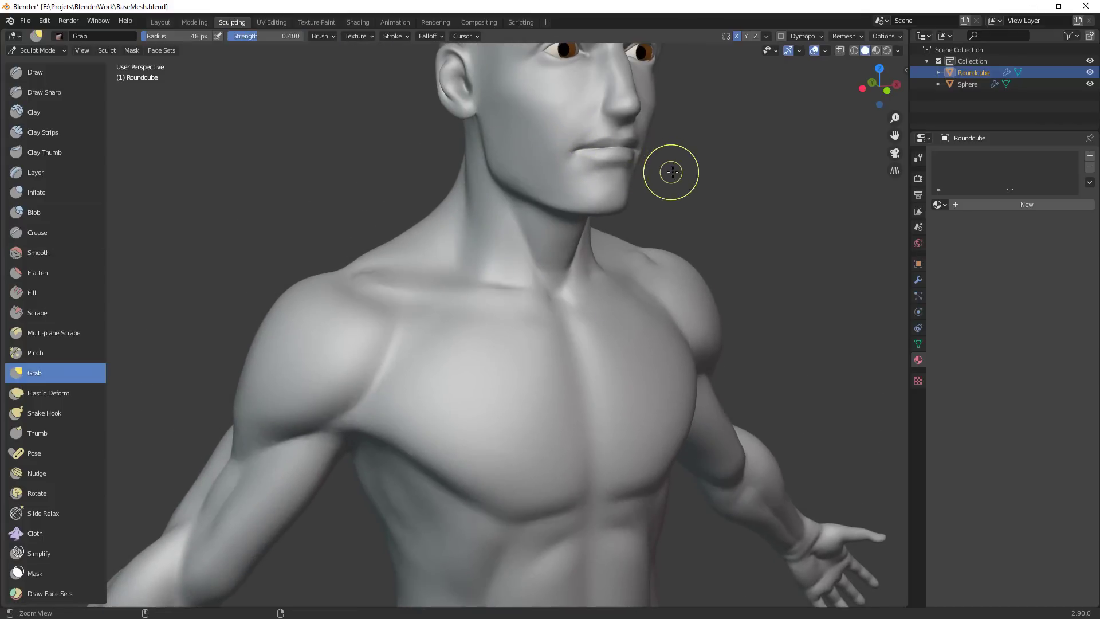
Shift the mouth corner with the Grab brush, enlarging its radius to 77 px and then further
mouse_move(671, 171)
ctrl+middle_down()
mouse_move(653, 234)
mouse_move(596, 201)
ctrl+middle_up()
key(f)
click(614, 211)
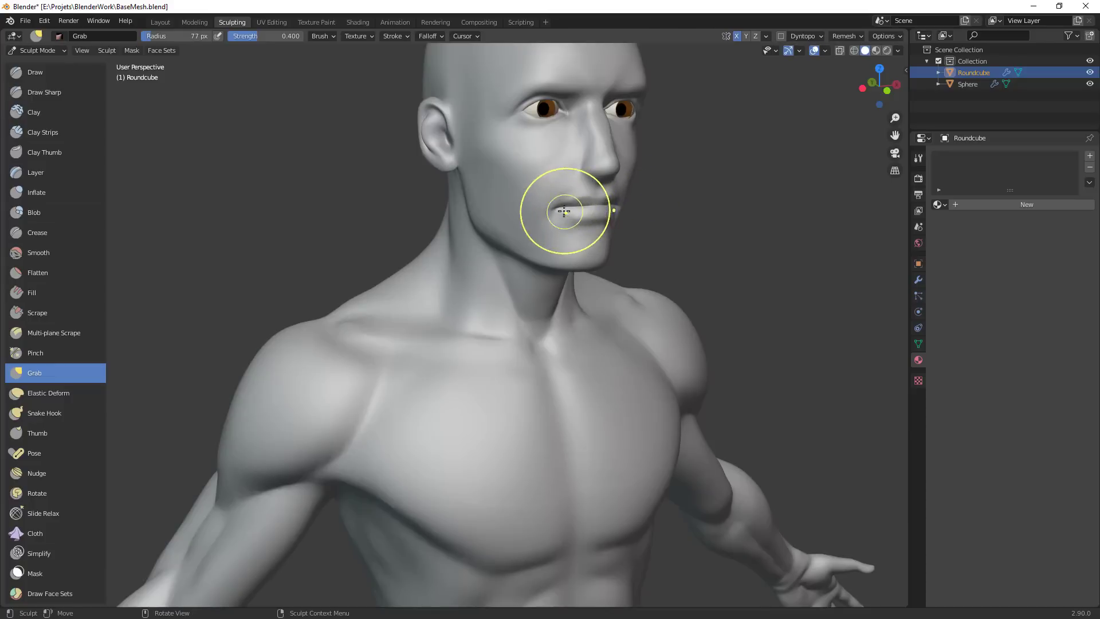
key(f)
click(657, 211)
drag(593, 212, 561, 210)
Reshape the mouth and lower cheek from the opposite side with the Grab brush at a 132 px radius
scroll(617, 211, down, 1)
middle_drag(616, 211, 502, 221)
scroll(536, 226, up, 2)
key(f)
click(558, 217)
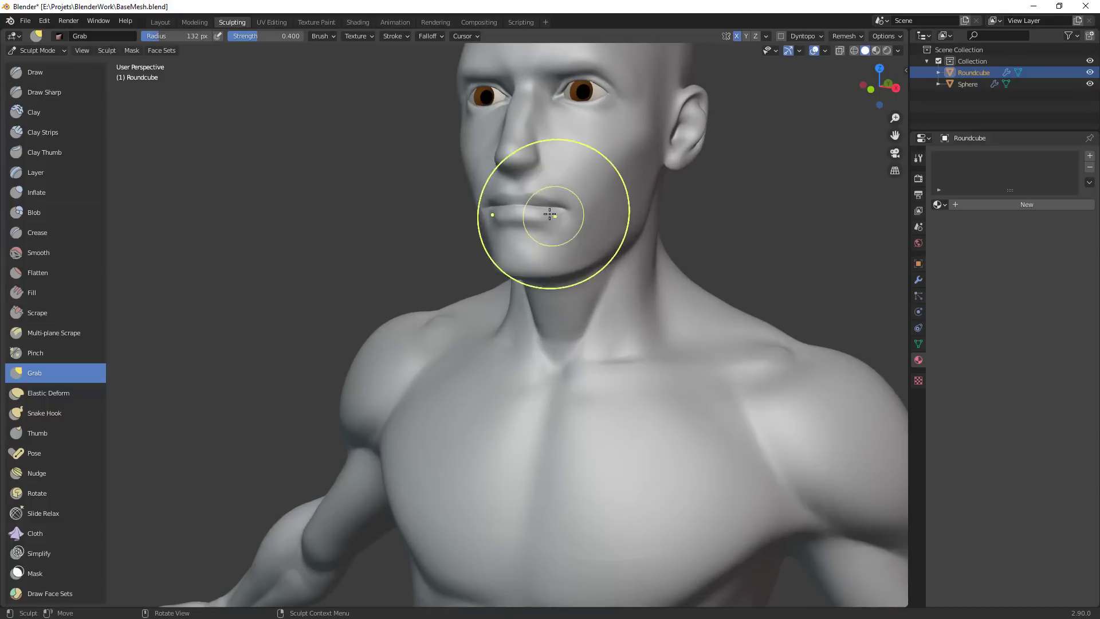
drag(550, 212, 538, 335)
mouse_move(539, 335)
alt+mouse_down()
mouse_move(618, 326)
mouse_move(595, 278)
alt+mouse_up()
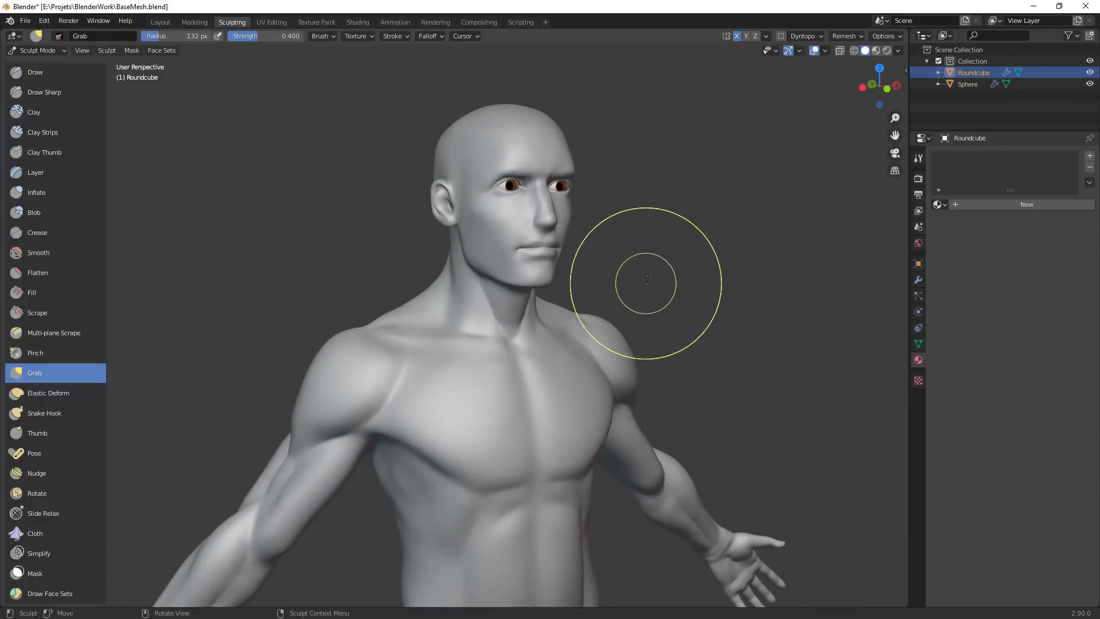
Fine-tune the mouth corner and lips with the Grab brush at radii of 99 px and 92 px
shift+middle_drag(643, 283, 601, 304)
scroll(601, 306, up, 2)
key(f)
click(480, 288)
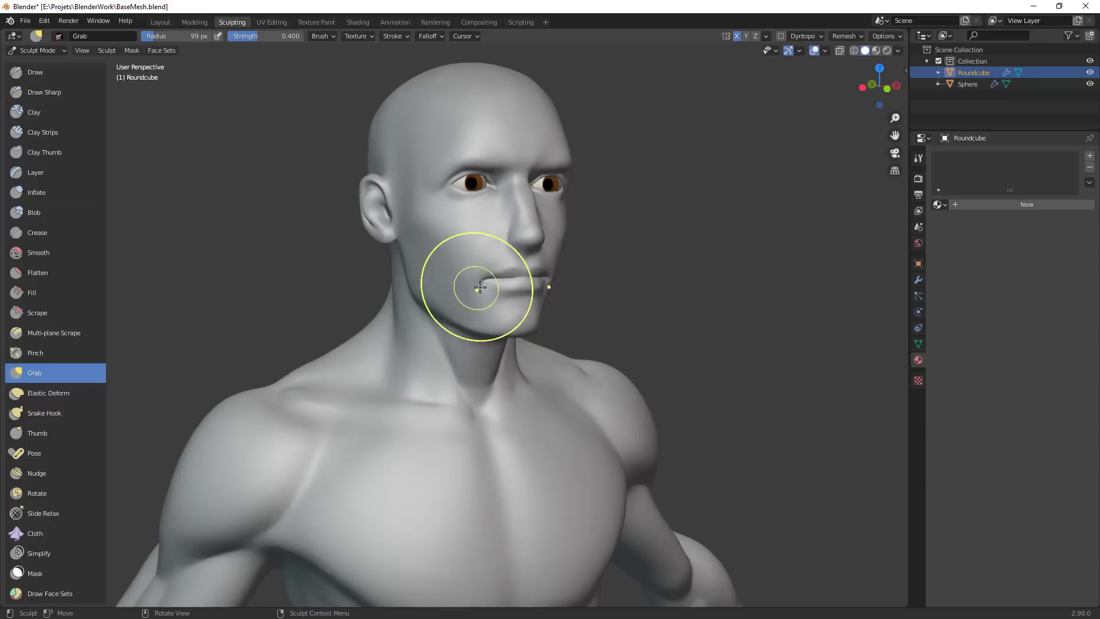
drag(482, 290, 484, 288)
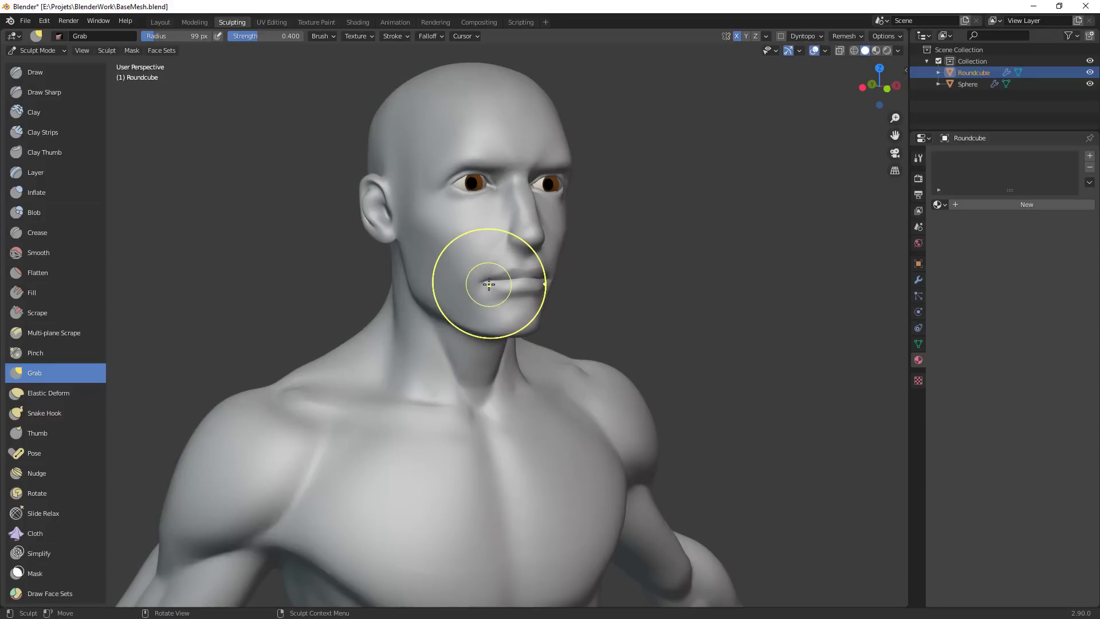
key(f)
click(531, 280)
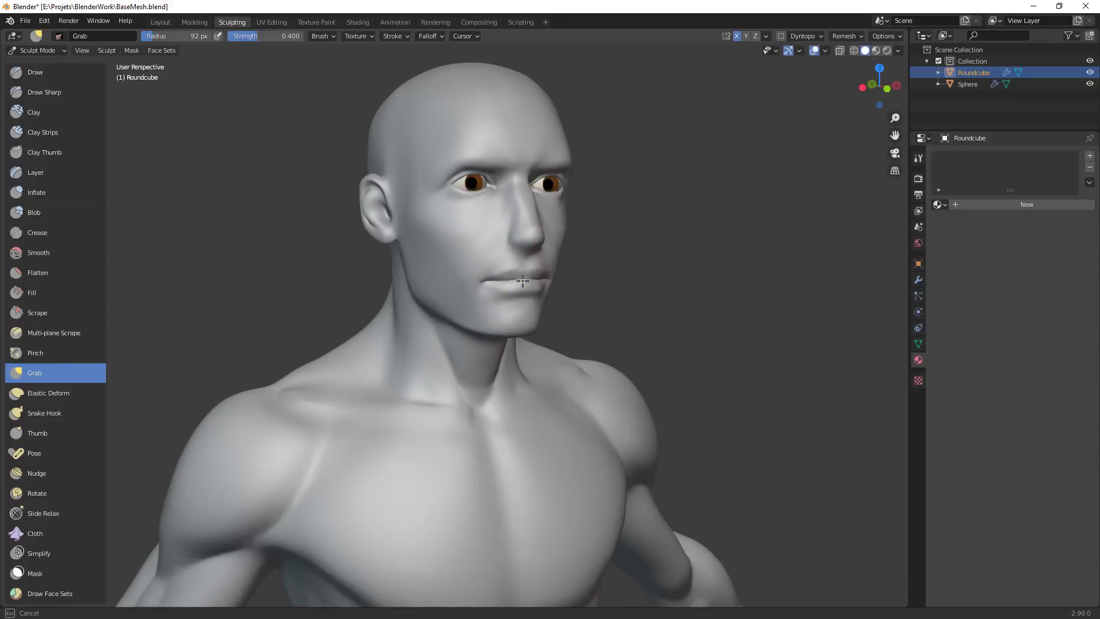
Shape the curve of the lips and mouth corners from below with the Grab brush, starting at a 68 px radius
mouse_move(511, 290)
middle_down()
mouse_move(567, 223)
mouse_move(573, 236)
mouse_move(532, 196)
middle_up()
key(f)
click(561, 236)
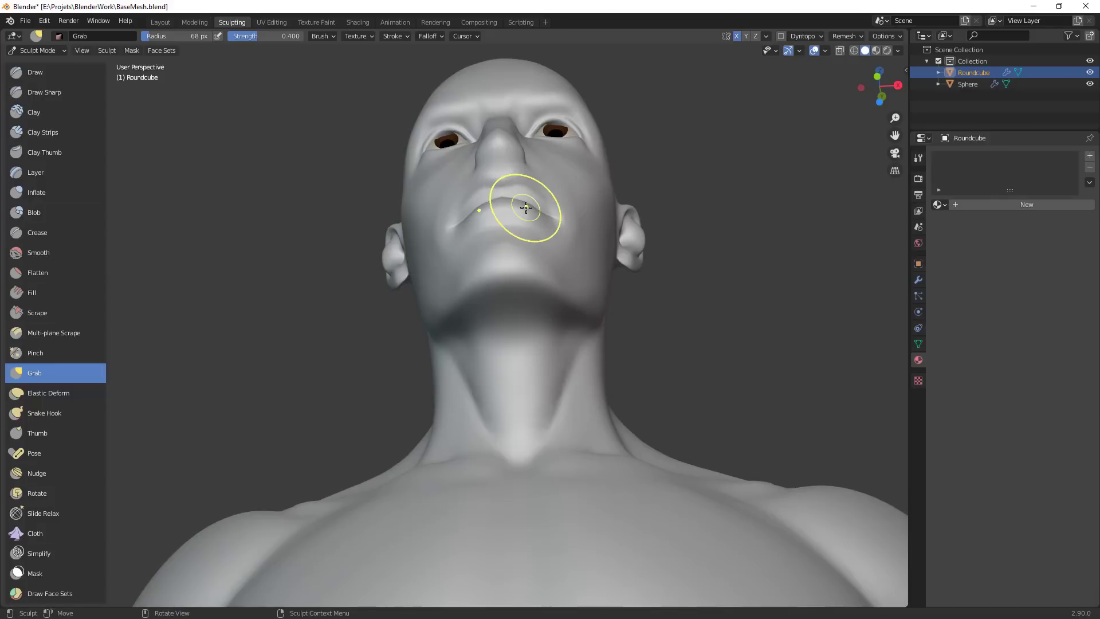
key(f)
click(504, 198)
key(f)
click(591, 218)
drag(559, 220, 561, 231)
key(f)
click(544, 278)
ctrl+middle_drag(545, 279, 602, 493)
middle_drag(567, 459, 476, 492)
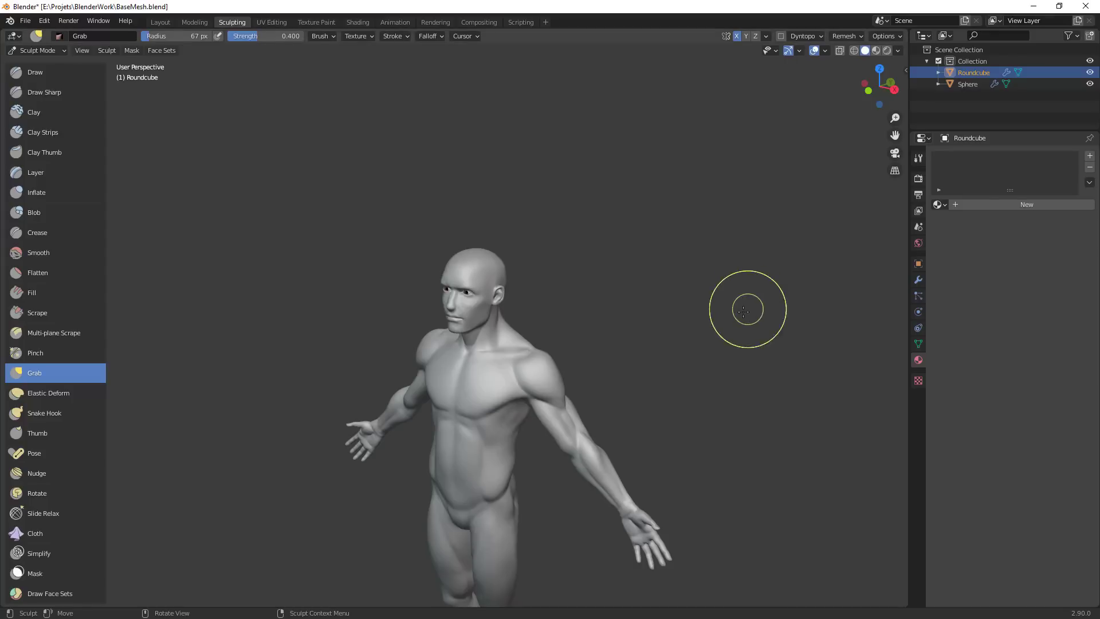
Scrape the tip, sides and underside of the nose into flatter planes with the Scrape brush at radii of 58 px and 55 px
middle_drag(579, 311, 573, 192)
mouse_move(573, 192)
middle_down()
mouse_move(611, 186)
mouse_move(552, 238)
middle_up()
scroll(552, 238, up, 3)
key(shift+c)
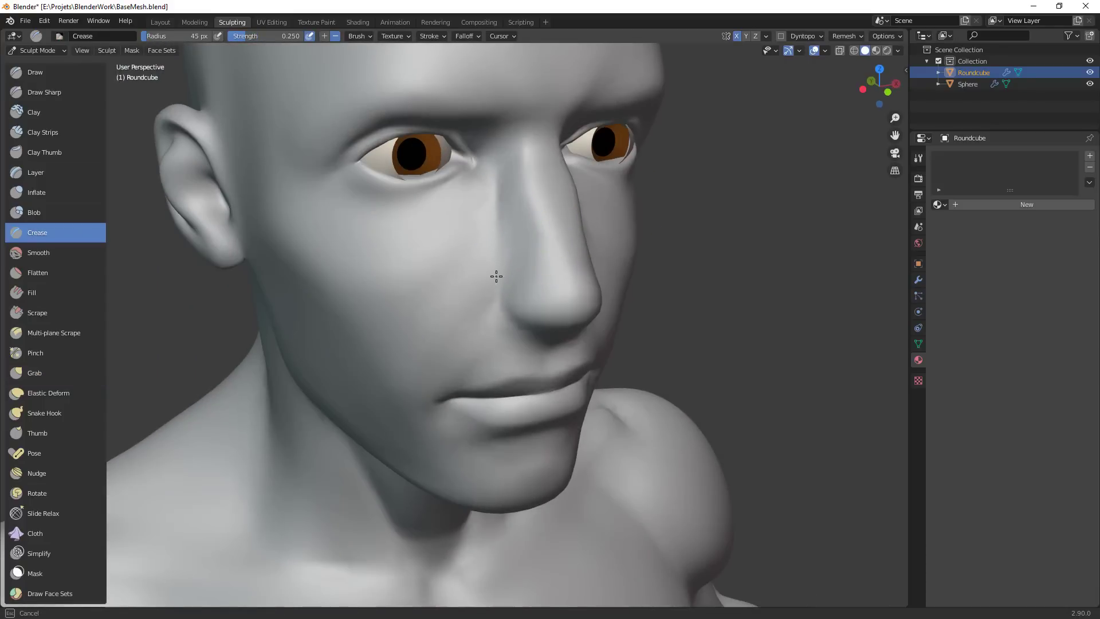
middle_drag(533, 275, 540, 254)
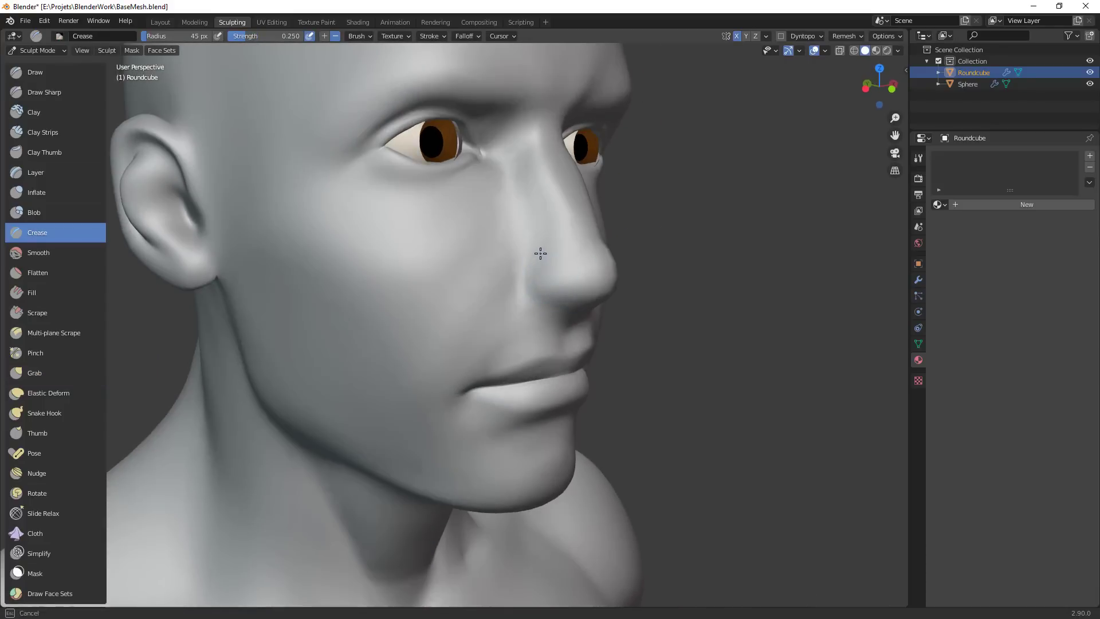
middle_drag(556, 317, 538, 195)
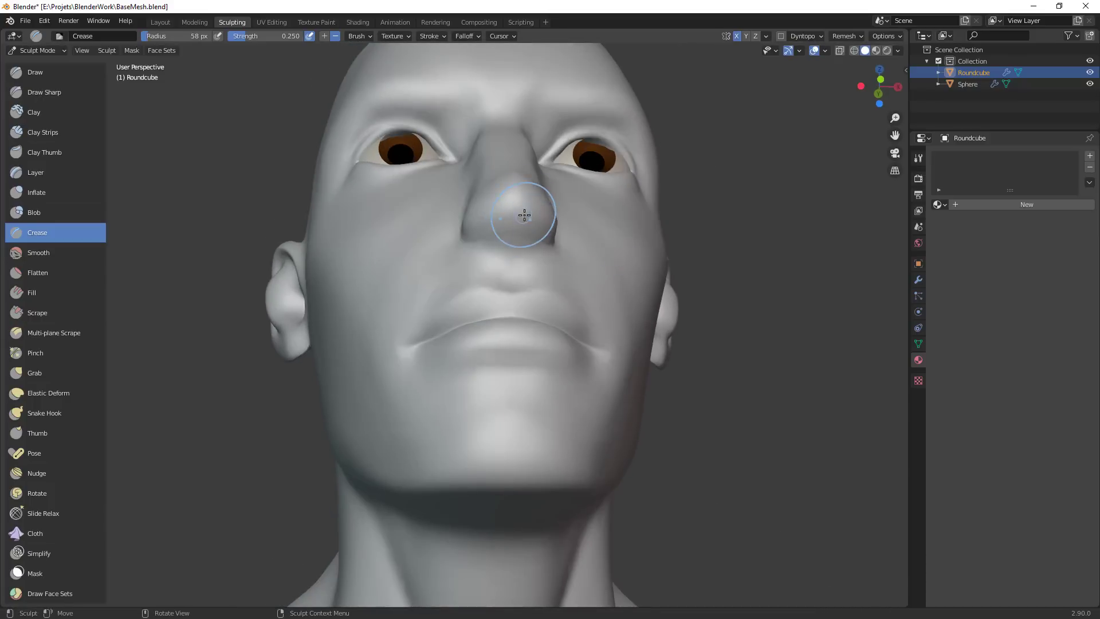
key(shift+t)
drag(512, 213, 476, 226)
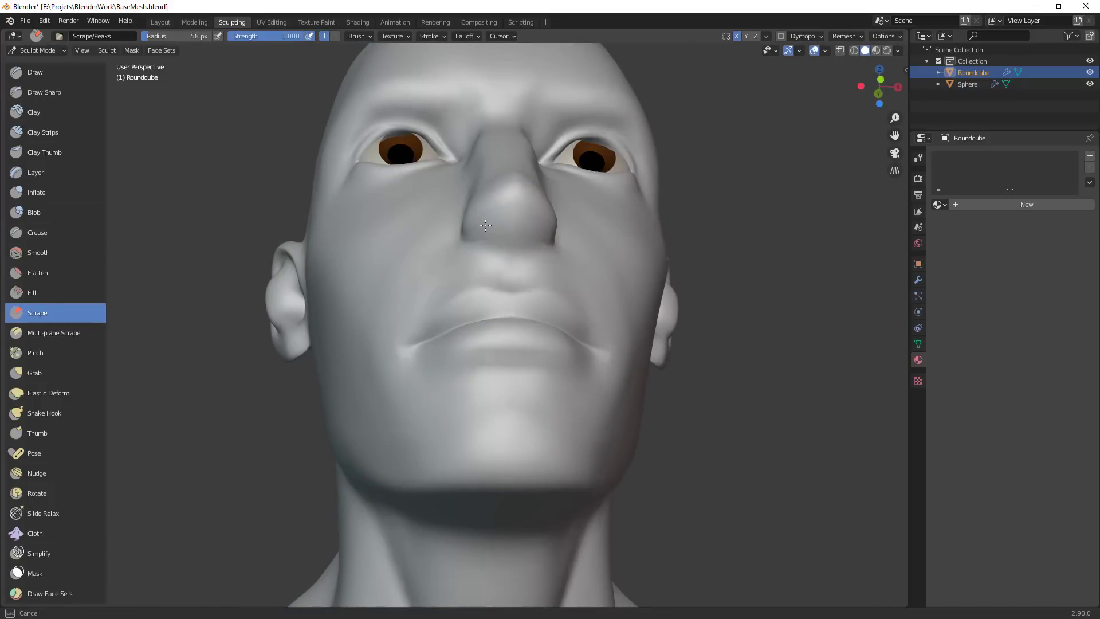
middle_drag(536, 219, 576, 233)
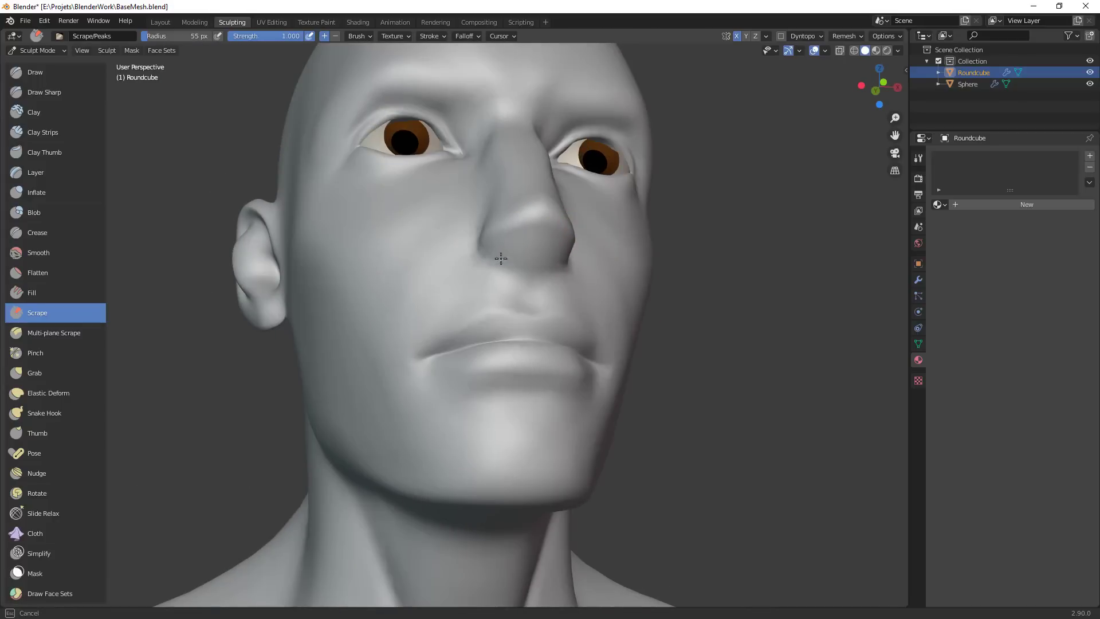
middle_drag(522, 255, 527, 262)
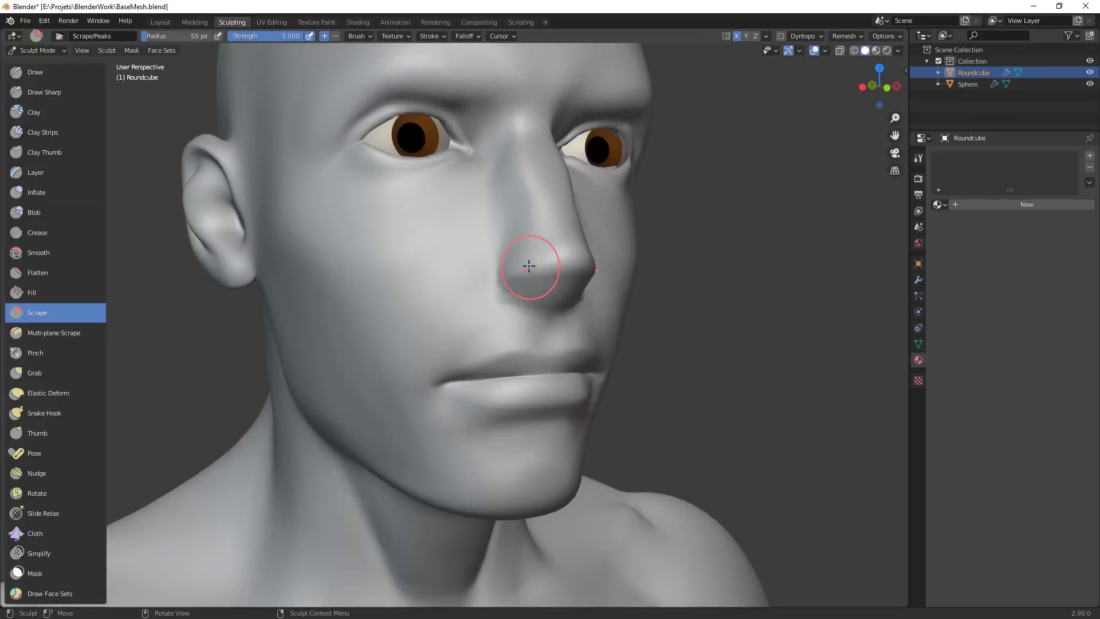
Widen and shape the nostril wing with the Grab brush at radii of 87 px and 57 px
key(g)
drag(504, 272, 501, 274)
key(f)
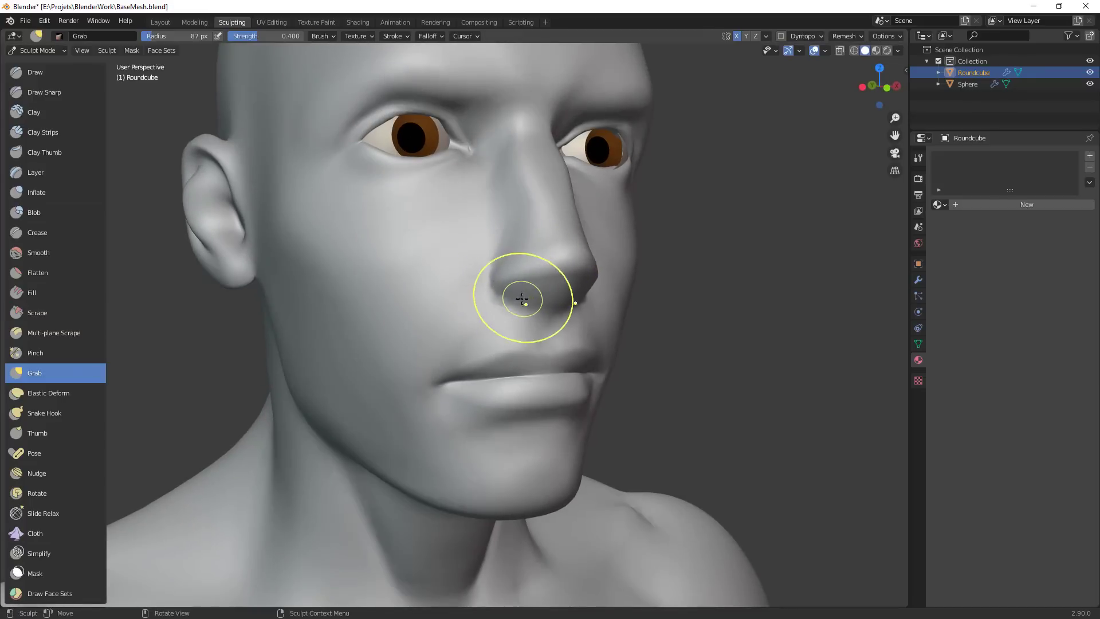
click(494, 258)
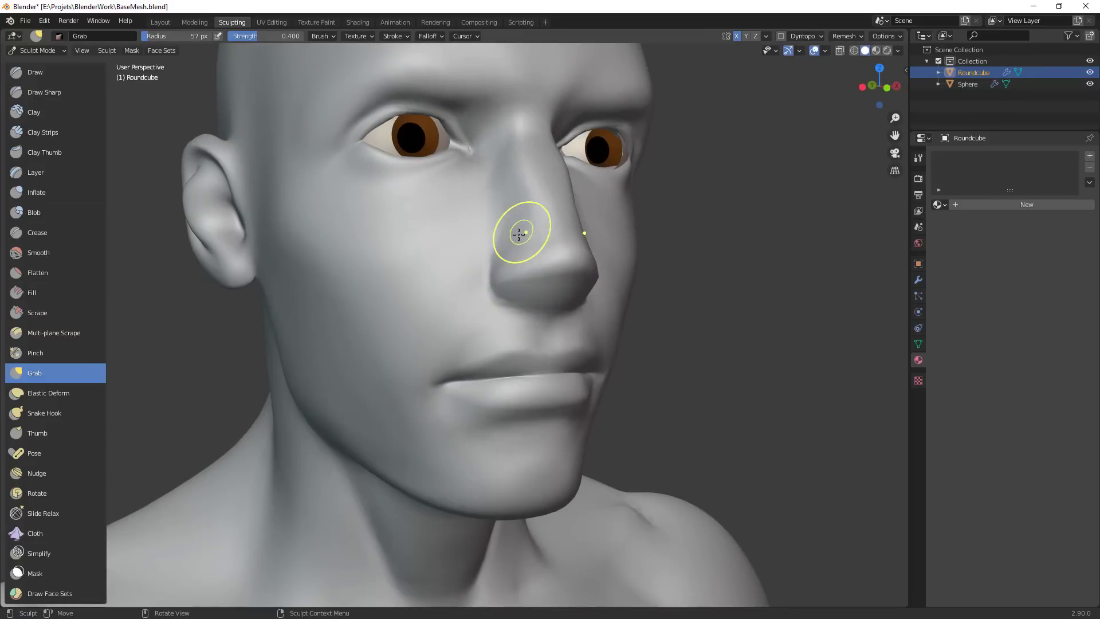
middle_drag(627, 260, 565, 295)
drag(524, 293, 523, 293)
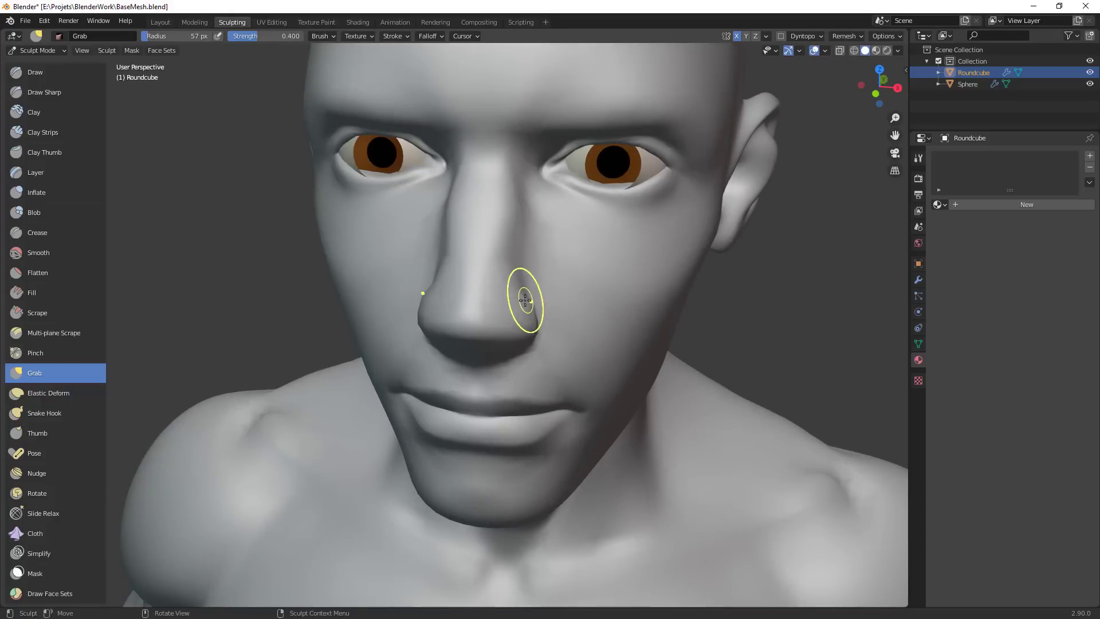
Pull the nostril wing outward with the Grab brush at 59 px, and adjust the nose base in profile at 88 px
mouse_move(521, 300)
middle_down()
mouse_move(559, 283)
mouse_move(530, 263)
mouse_move(545, 270)
middle_up()
key(f)
click(551, 248)
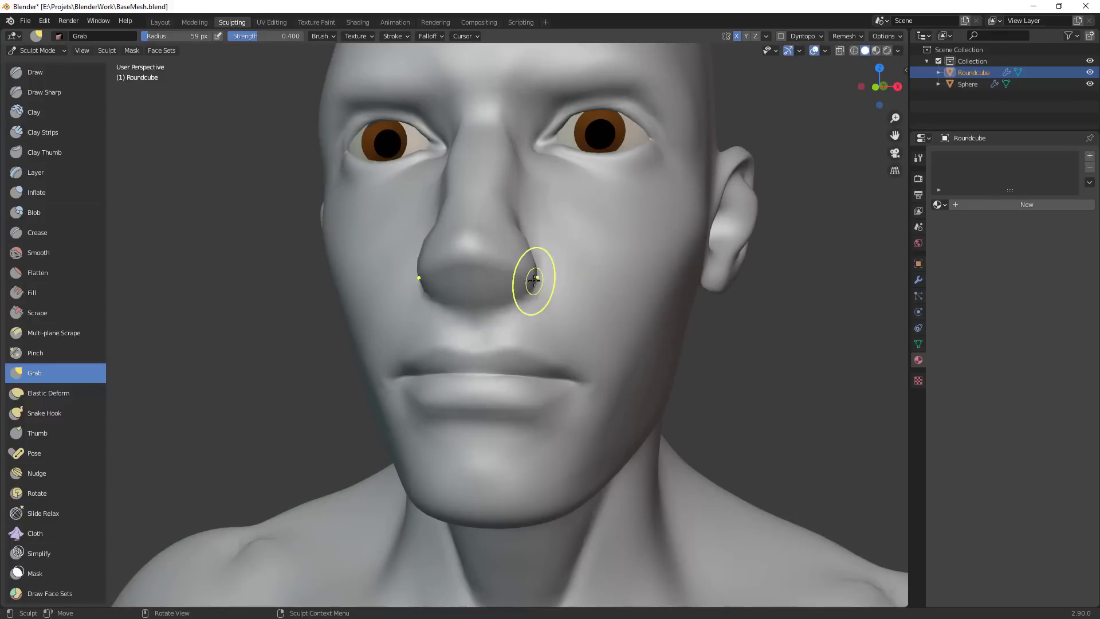
drag(534, 275, 541, 277)
ctrl+middle_drag(542, 293, 519, 390)
mouse_move(519, 389)
middle_down()
mouse_move(626, 377)
mouse_move(619, 238)
middle_up()
key(f)
click(640, 270)
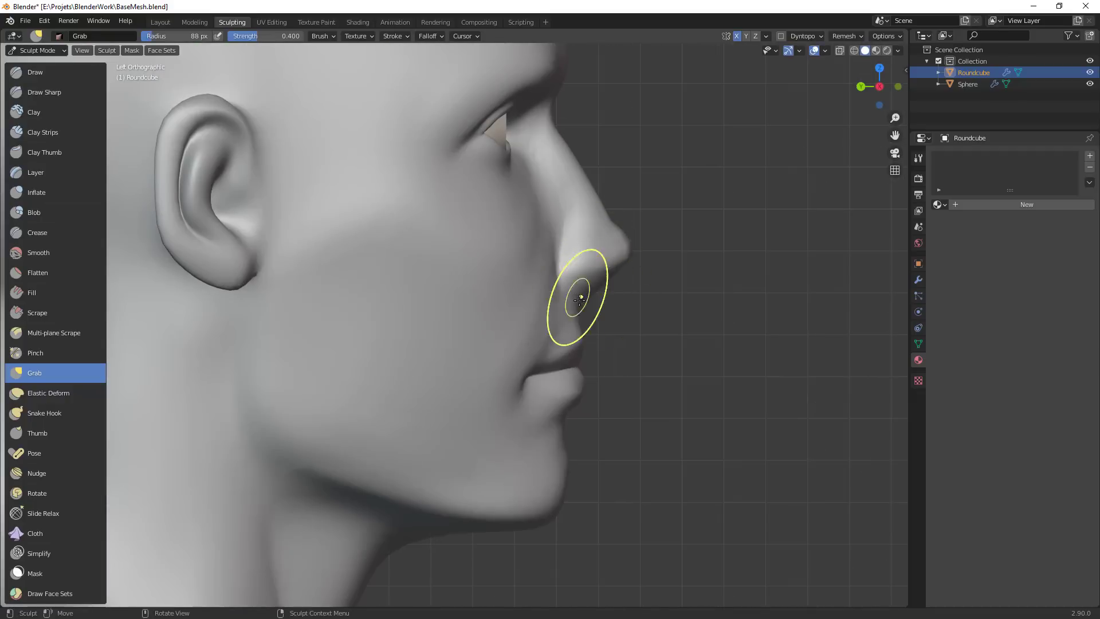
Adjust the line between the lips from above with the Grab brush at a 67 px radius
mouse_move(656, 342)
middle_down()
mouse_move(596, 410)
mouse_move(608, 397)
middle_up()
key(f)
click(582, 373)
drag(582, 373, 577, 371)
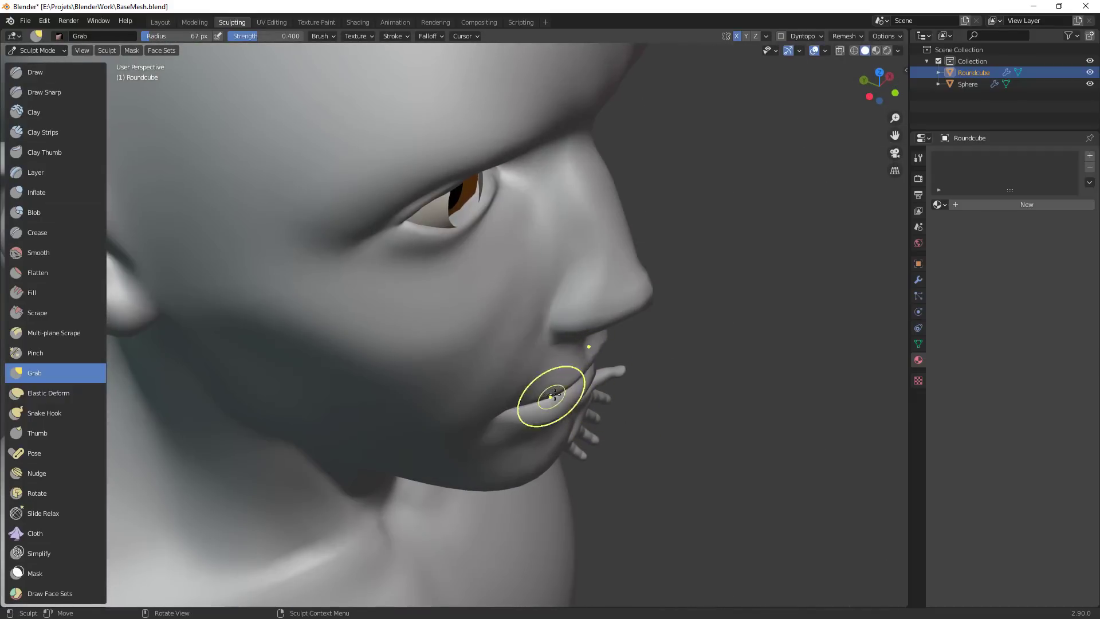
Push the lower lip back in the left side view with the Grab brush at radii of 109 px and 75 px
key(ctrl+KP_3)
key(f)
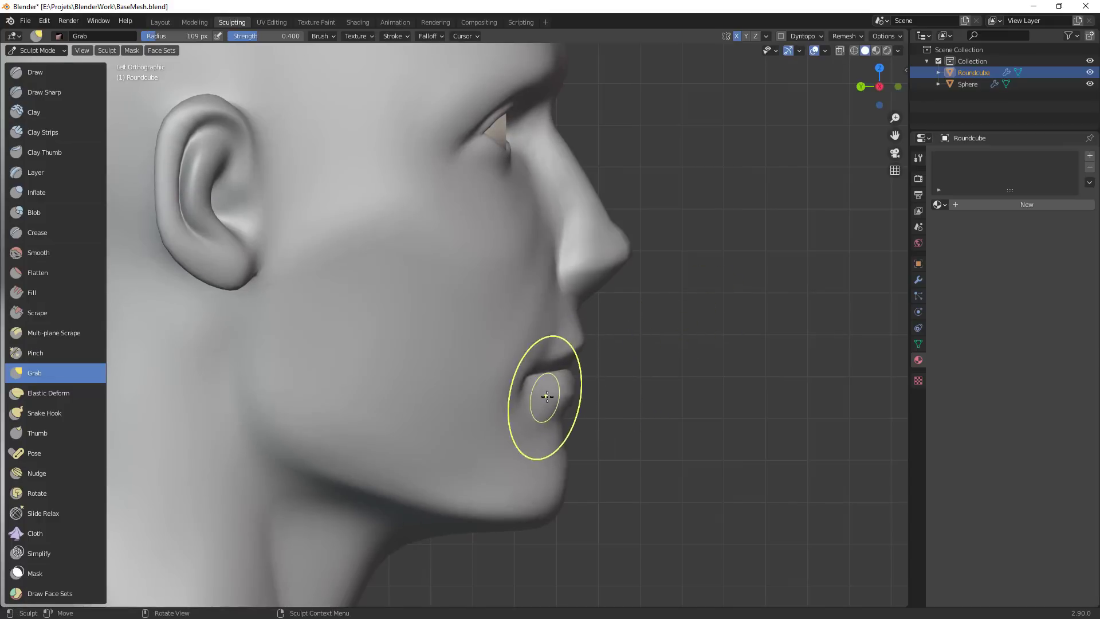
click(577, 392)
drag(578, 391, 568, 379)
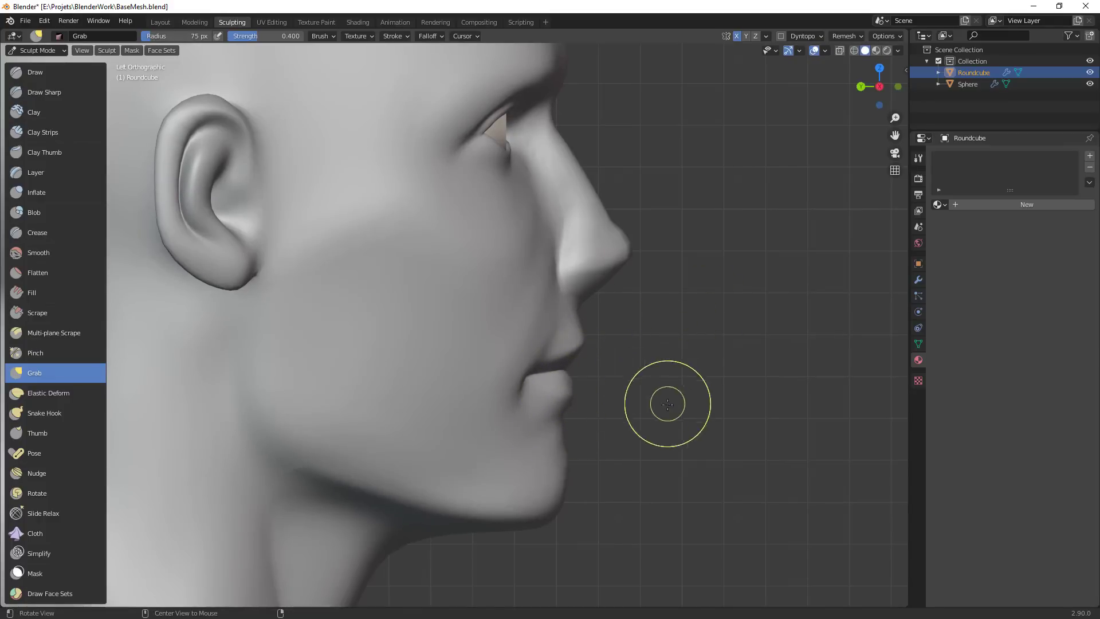
Shape the mouth corners and upper lip from below with the Grab brush at a 97 px radius
mouse_move(663, 405)
middle_down()
mouse_move(646, 412)
mouse_move(557, 288)
middle_up()
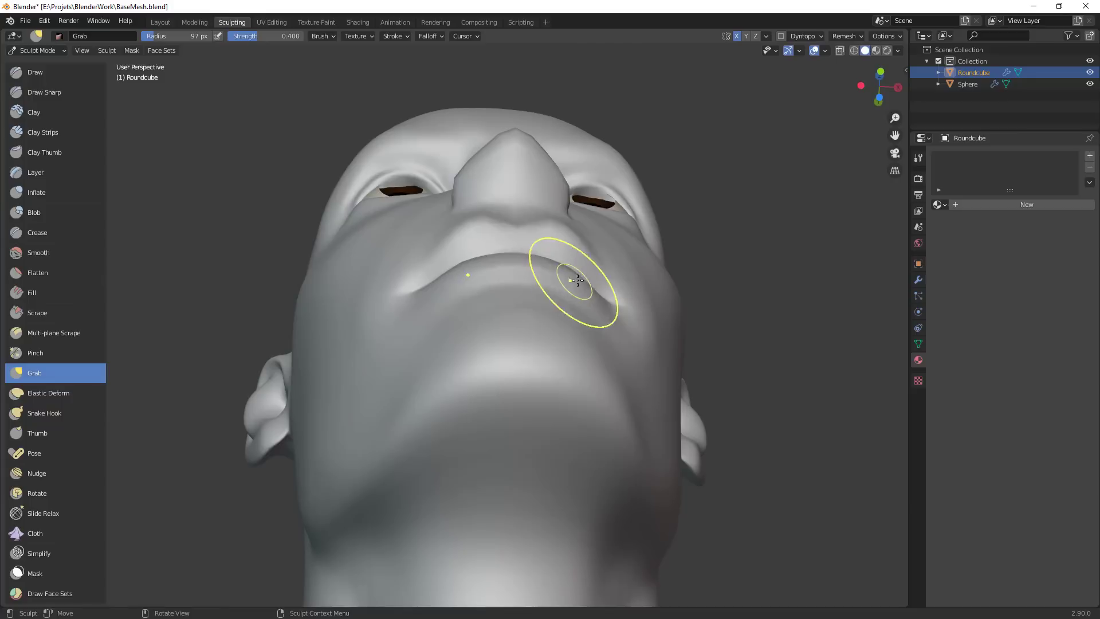
drag(616, 313, 614, 314)
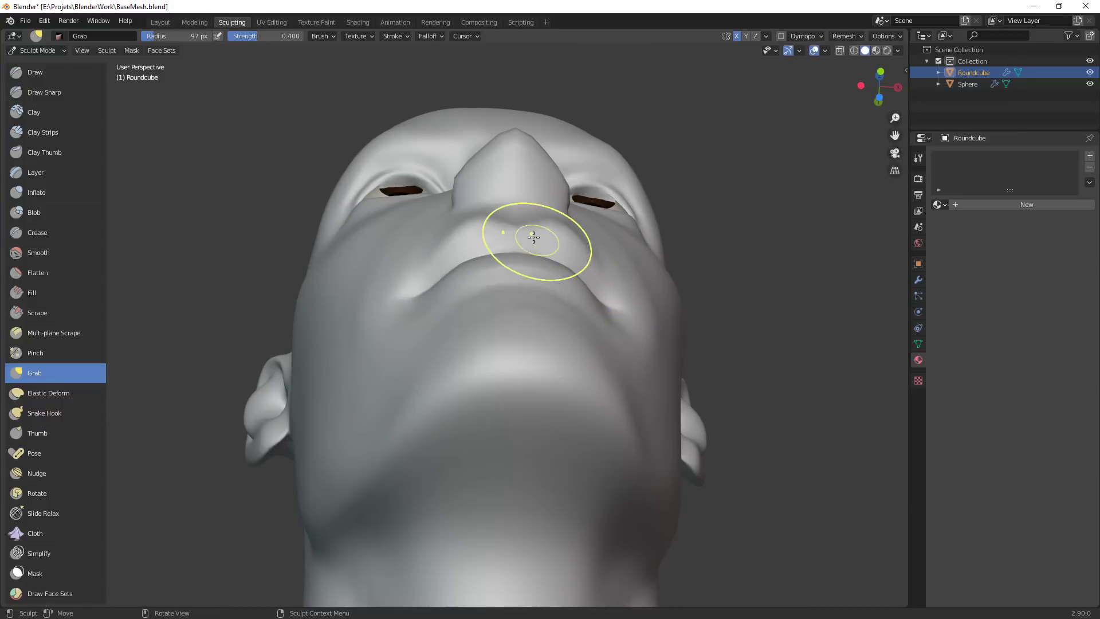
drag(478, 219, 491, 216)
Reshape the upper lip and mouth corner from a three-quarter view with the Grab brush enlarged from 77 px to 144 px
mouse_move(491, 215)
middle_down()
mouse_move(577, 294)
mouse_move(604, 291)
middle_up()
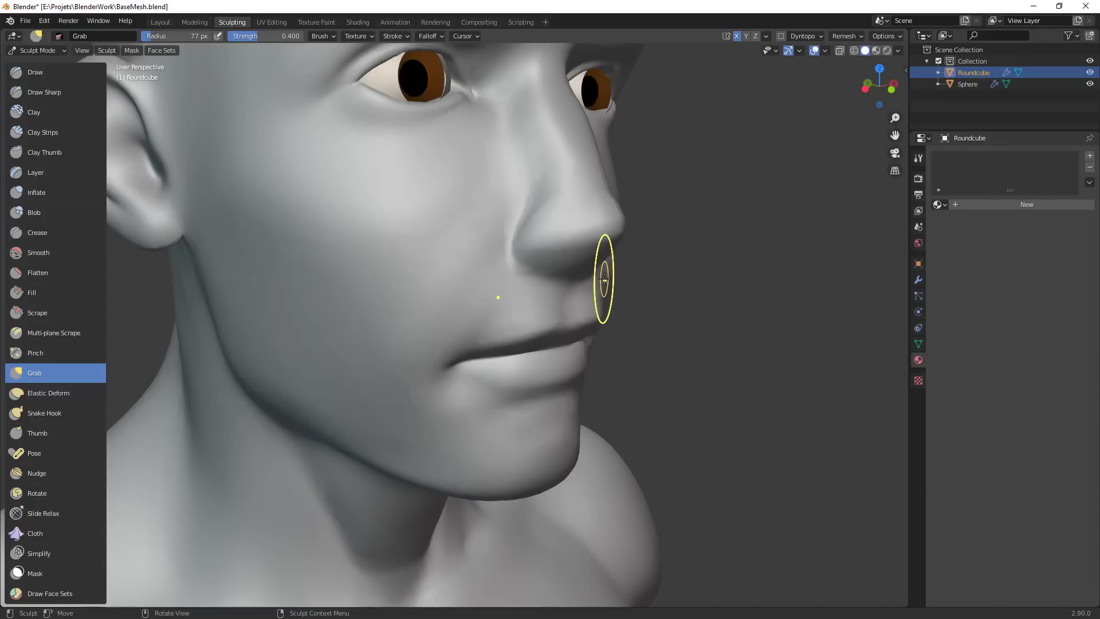
key(f)
click(596, 333)
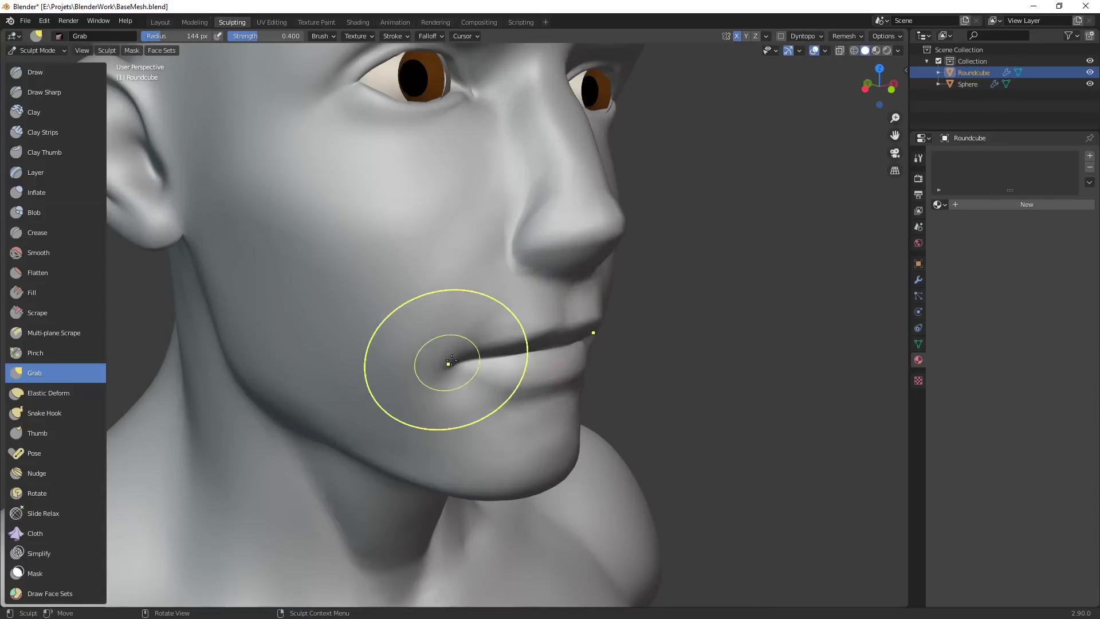
drag(489, 340, 485, 354)
drag(541, 331, 544, 330)
Adjust the mouth area and lower cheek from the front with the Grab brush at a 107 px radius
mouse_move(645, 320)
ctrl+middle_down()
mouse_move(599, 452)
mouse_move(527, 314)
ctrl+middle_up()
key(f)
click(502, 311)
mouse_move(499, 309)
mouse_down()
mouse_move(484, 278)
mouse_move(505, 271)
mouse_up()
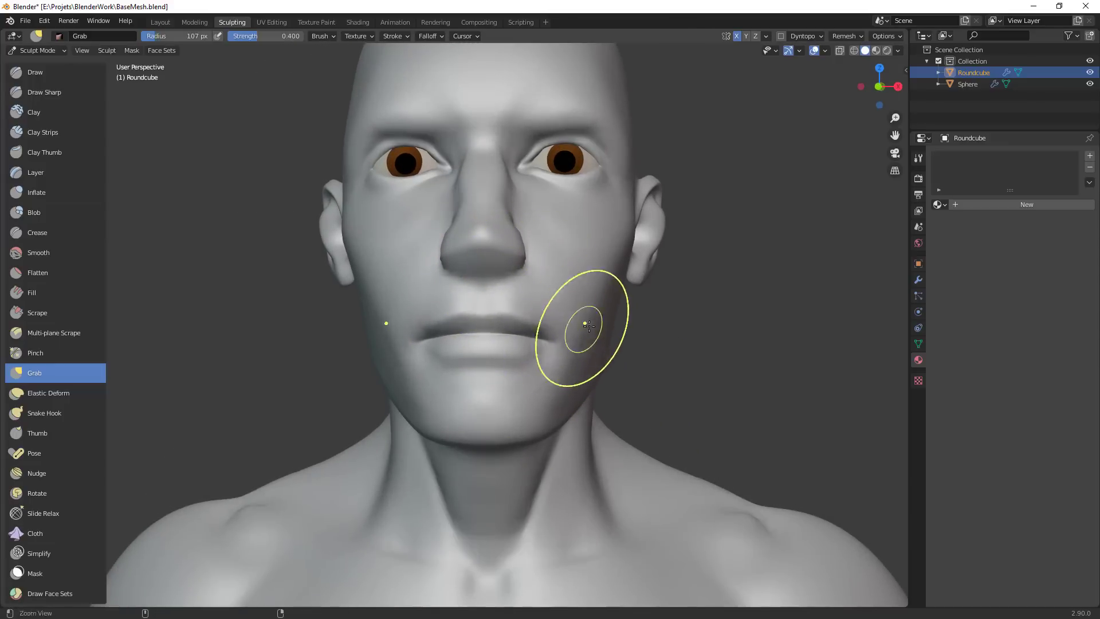
Nudge the area just below the mouth corner with the Grab brush at an 83 px radius
ctrl+middle_drag(589, 325, 530, 410)
mouse_move(530, 410)
middle_down()
mouse_move(596, 401)
mouse_move(525, 302)
middle_up()
key(f)
click(494, 322)
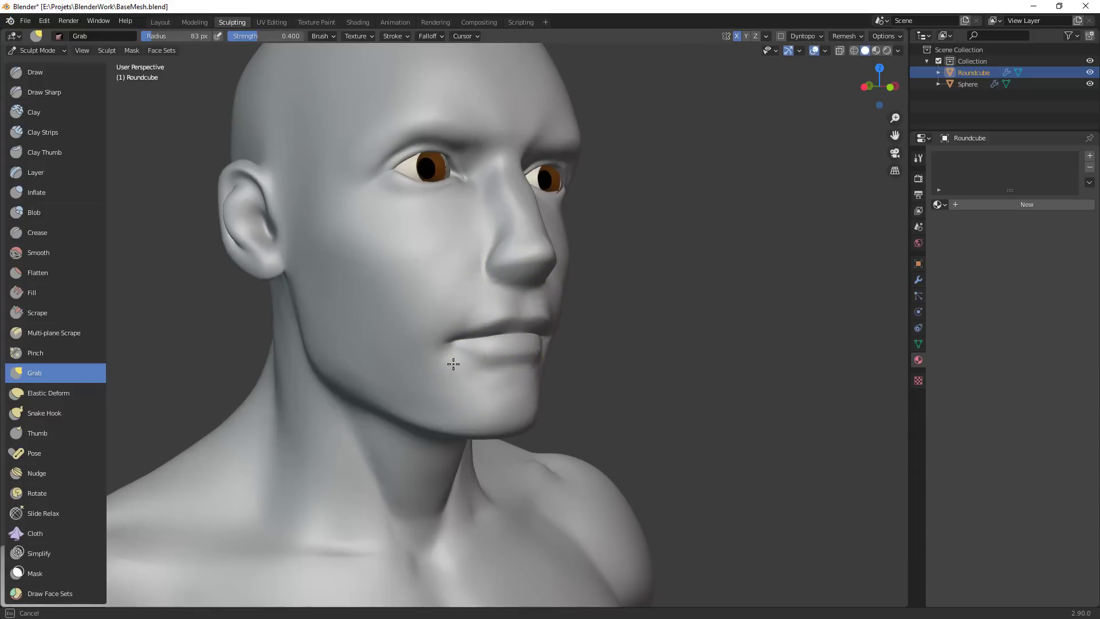
drag(453, 364, 456, 363)
mouse_move(533, 373)
ctrl+middle_down()
mouse_move(568, 484)
mouse_move(534, 444)
mouse_move(544, 333)
ctrl+middle_up()
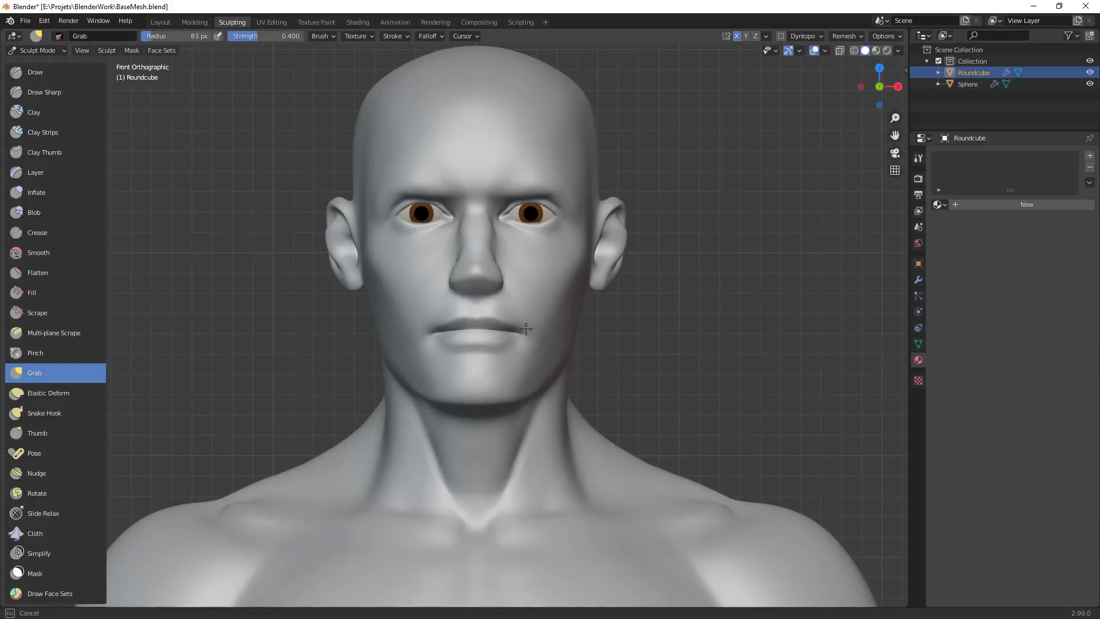
Reposition the lips and mouth corner in the front view with the Grab brush, varying its radius
key(f)
click(510, 314)
mouse_move(505, 317)
mouse_down()
mouse_move(474, 319)
mouse_move(527, 330)
mouse_up()
key(f)
click(479, 319)
key(f)
click(559, 331)
Form the dip at the centre of the lip line with the Grab brush at radii of 44 px, 46 px and 29 px
middle_drag(526, 336, 544, 298)
key(f)
click(530, 317)
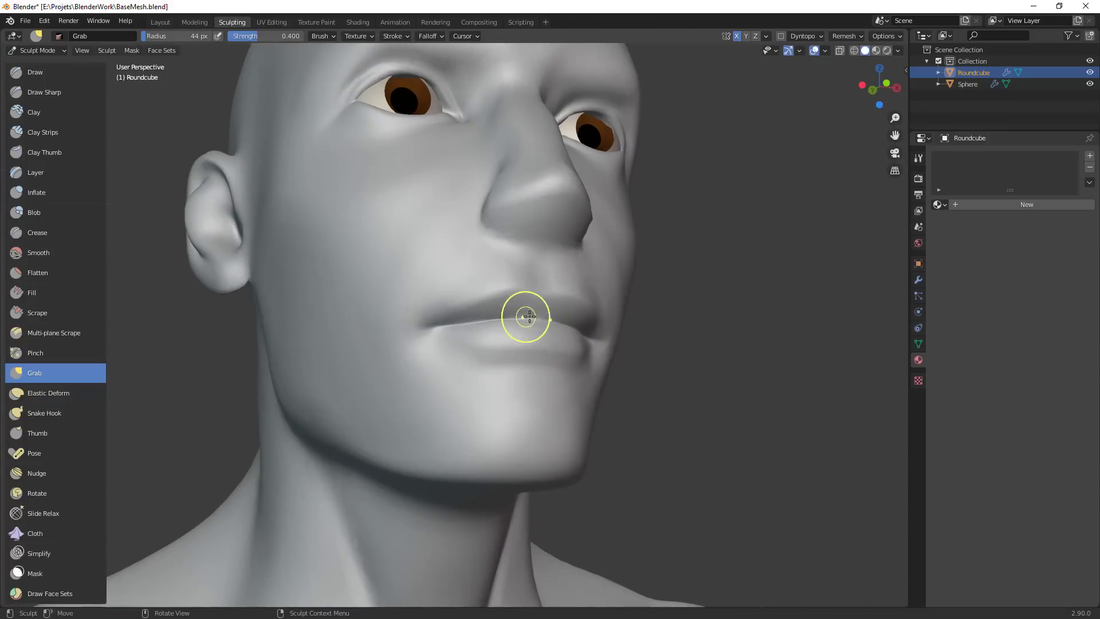
middle_drag(646, 323, 511, 327)
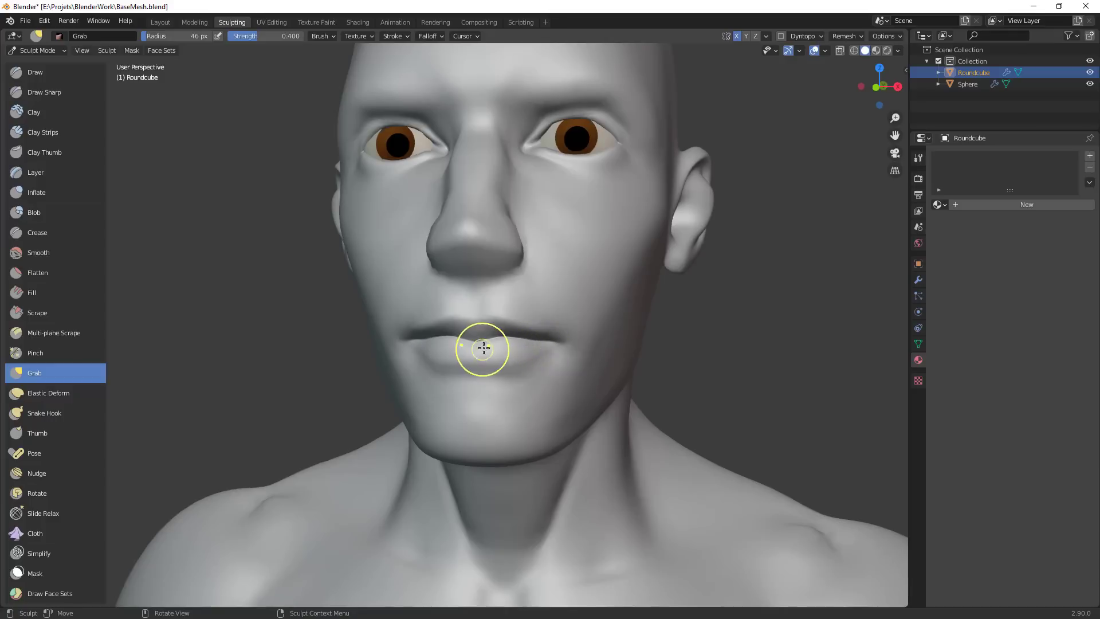
key(f)
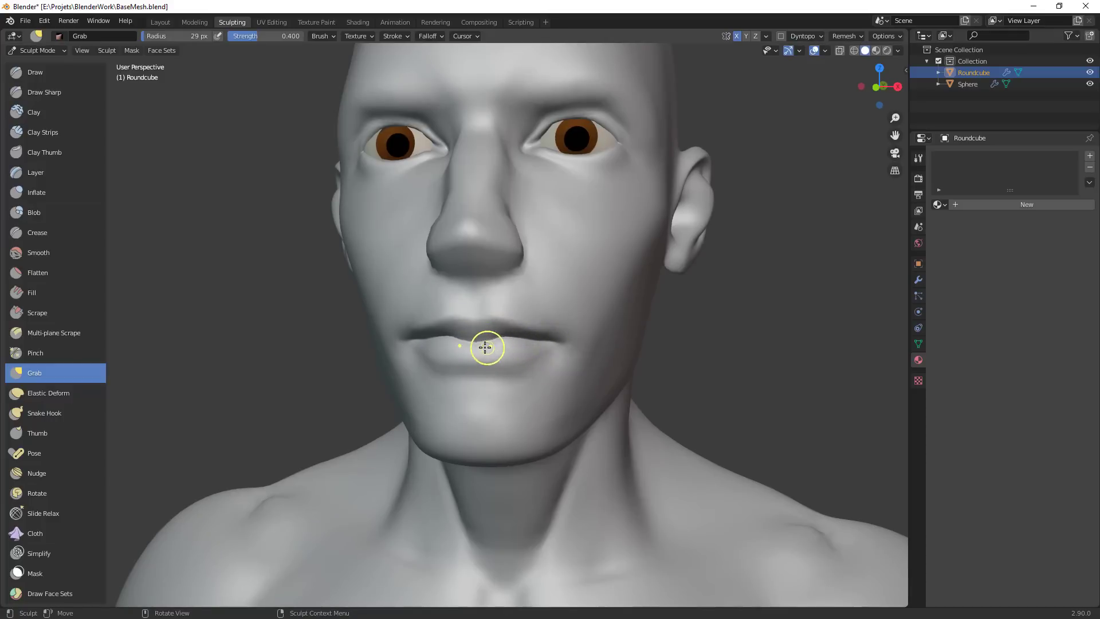
mouse_move(565, 345)
ctrl+middle_down()
mouse_move(582, 424)
mouse_move(624, 421)
ctrl+middle_up()
ctrl+middle_drag(625, 421, 611, 317)
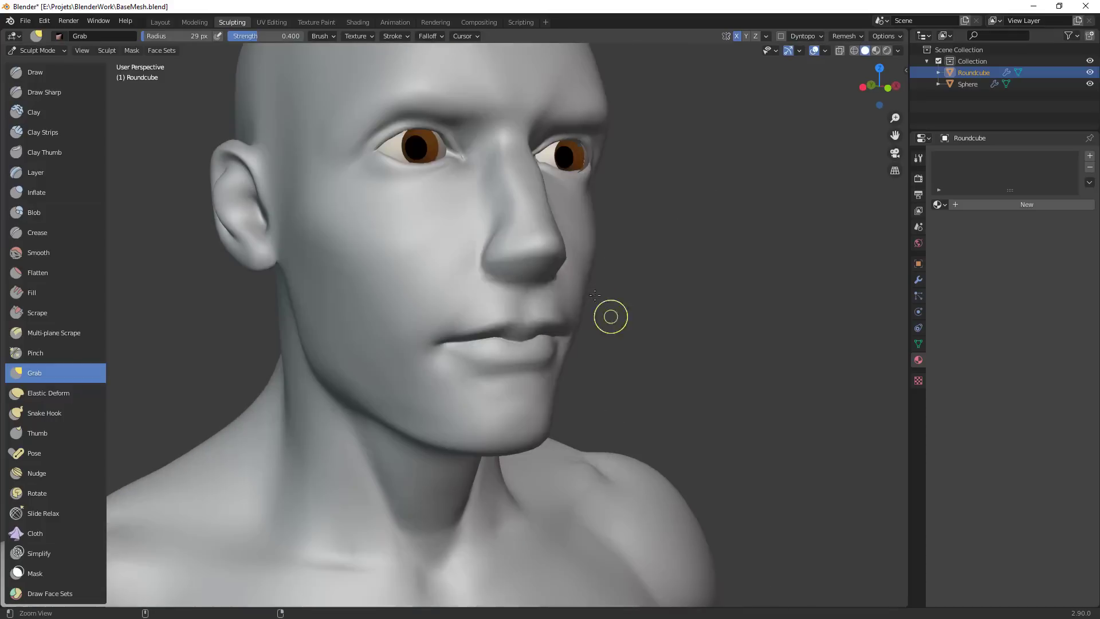
Adjust the front of the upper lip from above with the Grab brush at a 42 px radius
key(f)
click(540, 337)
mouse_move(553, 340)
middle_down()
mouse_move(540, 394)
mouse_move(553, 351)
middle_up()
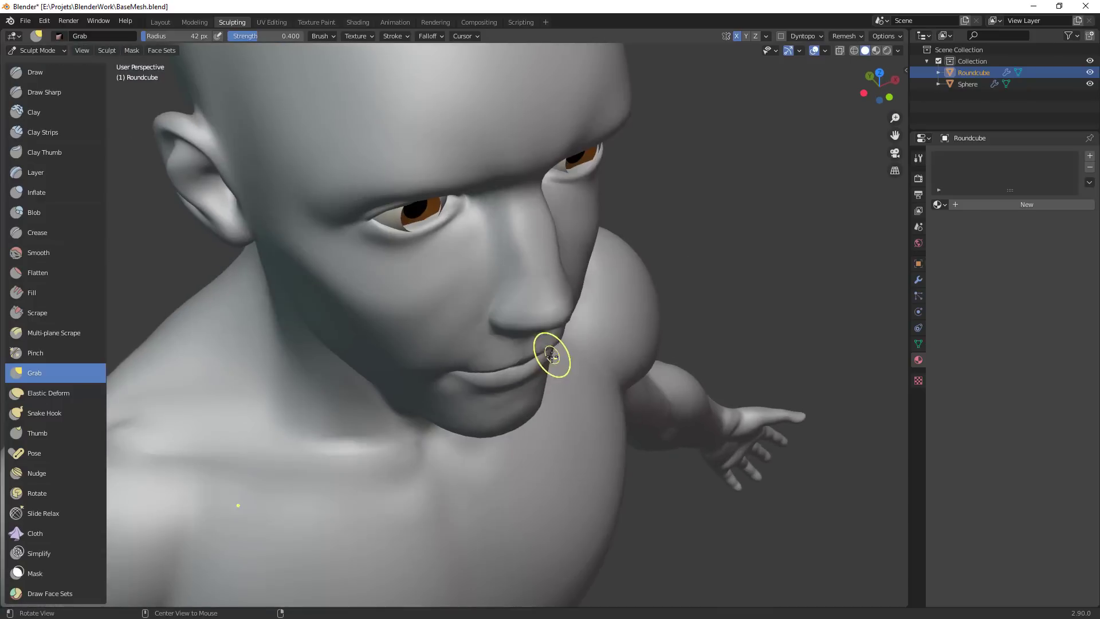
key(f)
Round the upper lip and lip line from below with the Grab brush at radii of 58 px and 84 px
mouse_move(524, 362)
alt+mouse_down()
mouse_move(585, 278)
mouse_move(523, 248)
alt+mouse_up()
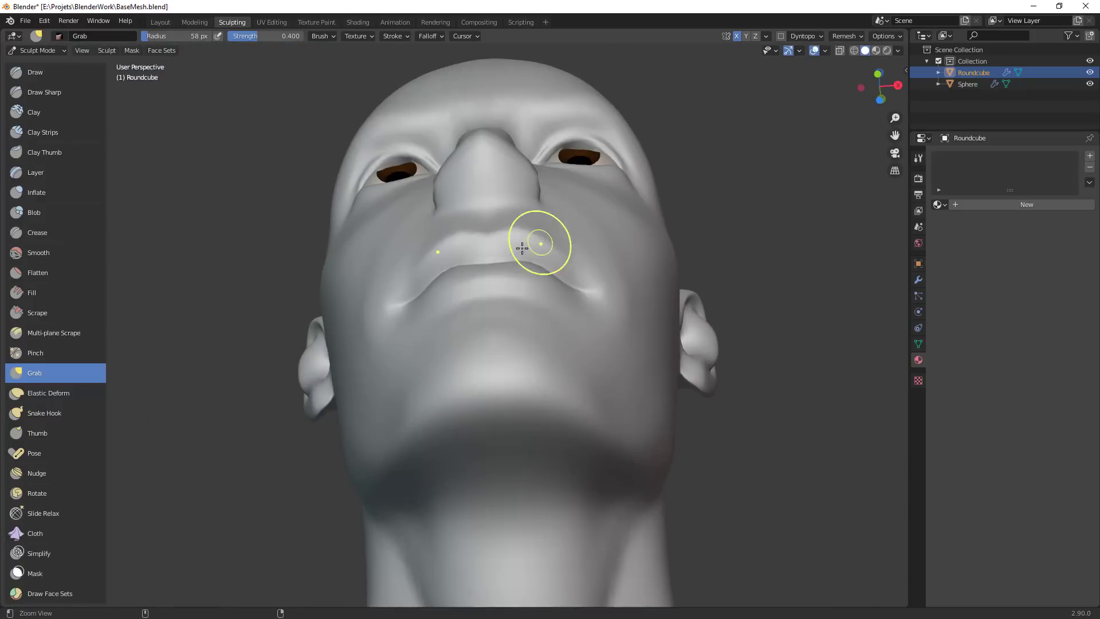
key(f)
click(562, 252)
middle_drag(525, 269, 504, 263)
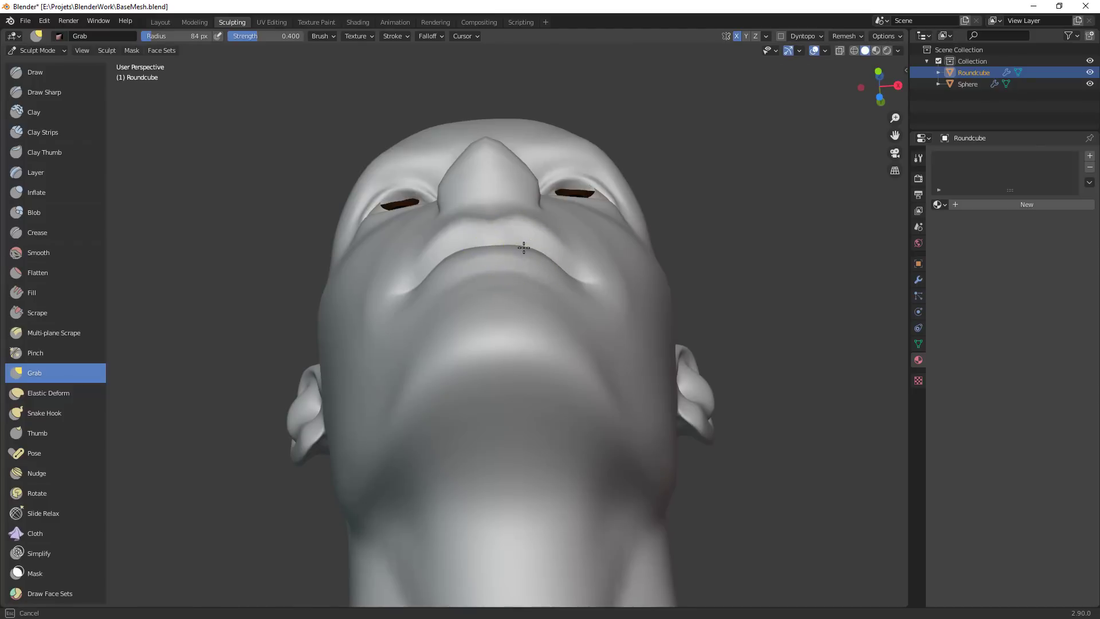
key(f)
click(504, 245)
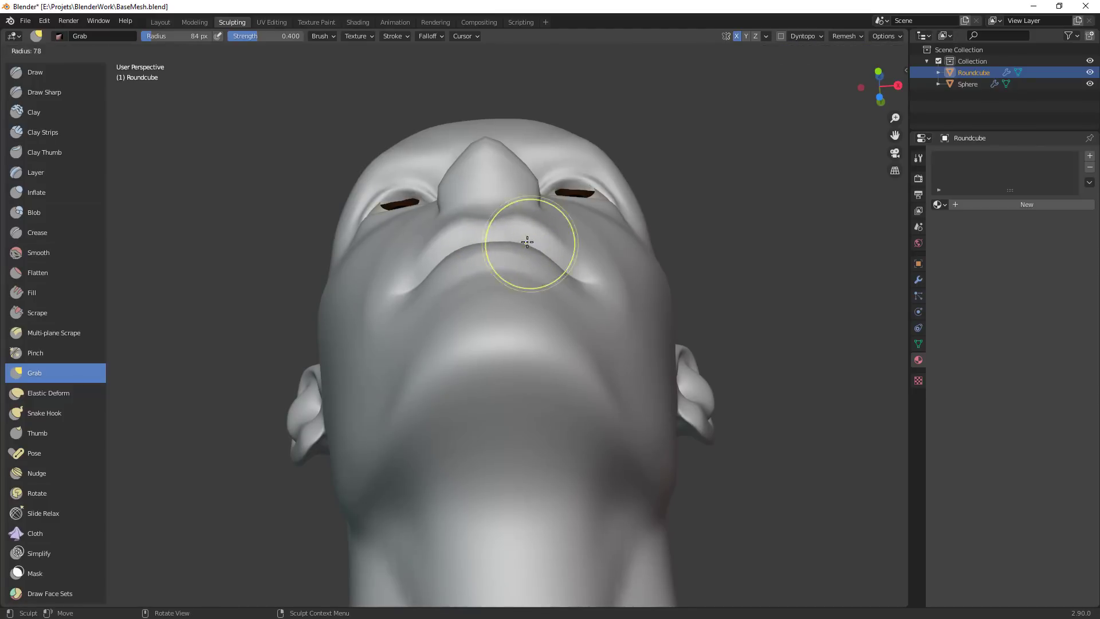
Adjust the lower lip and chin area with the Grab brush at a 116 px radius
mouse_move(550, 221)
middle_down()
mouse_move(621, 369)
mouse_move(553, 344)
middle_up()
key(f)
click(565, 376)
drag(508, 388, 500, 380)
mouse_move(530, 389)
ctrl+middle_down()
mouse_move(581, 552)
mouse_move(628, 388)
ctrl+middle_up()
scroll(629, 387, down, 6)
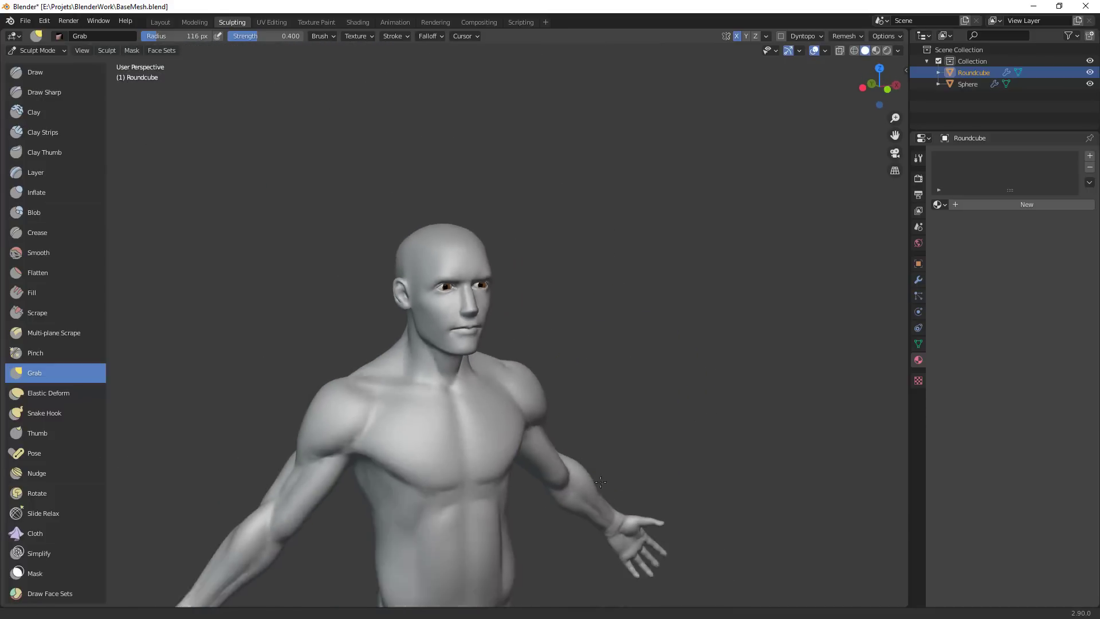
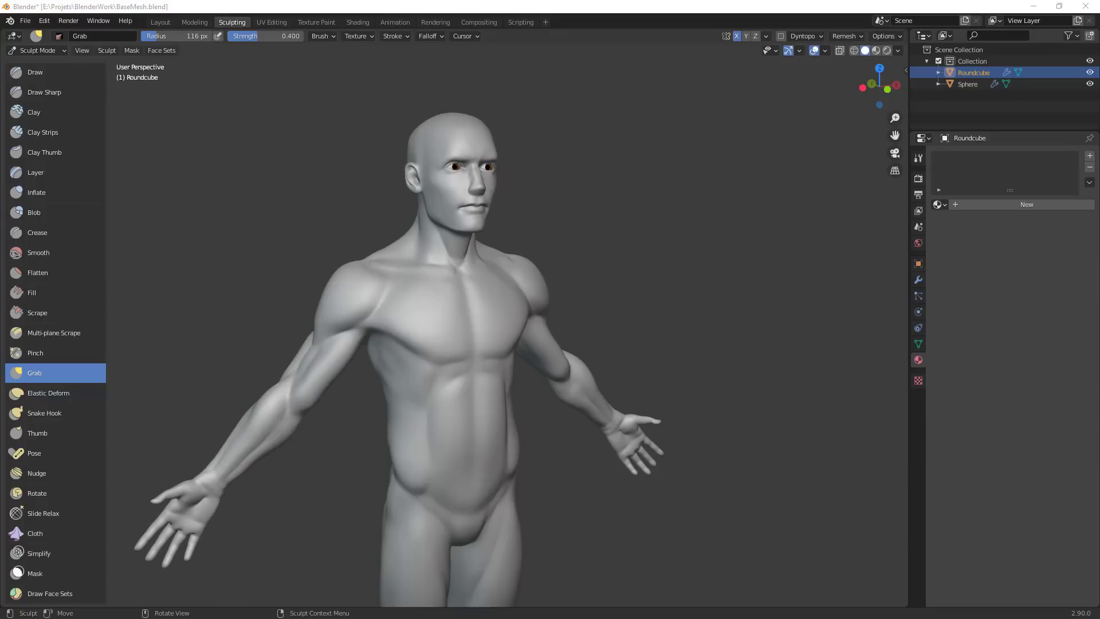
Reshape the outer brow and upper eyelid corner with the Grab brush at a 70 px radius, reduced to 43 px
scroll(659, 298, up, 5)
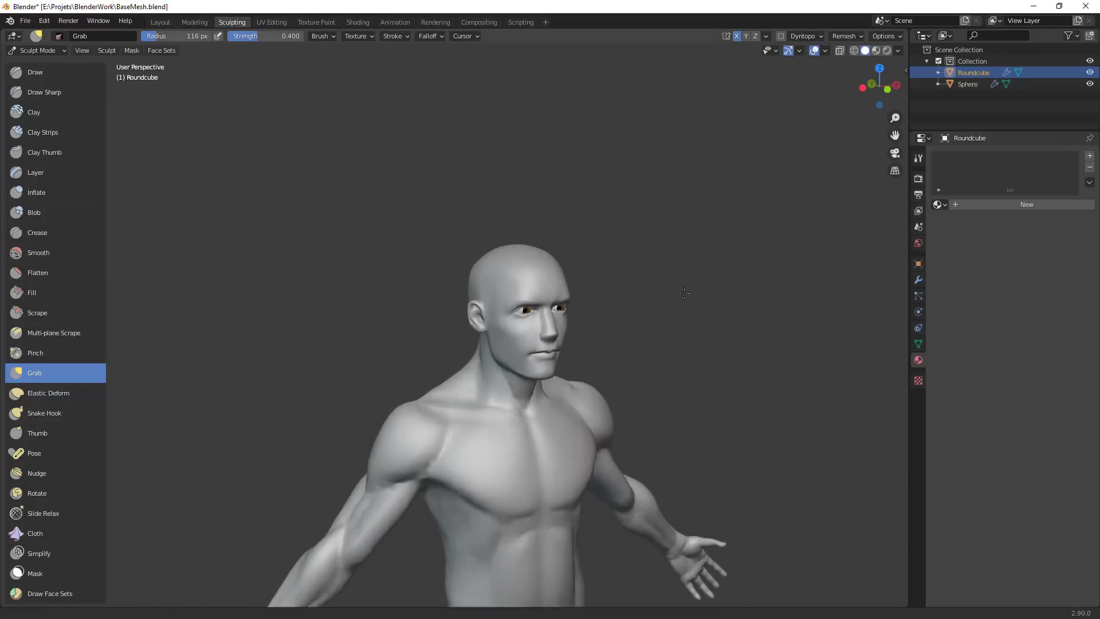
ctrl+alt+drag(621, 279, 657, 256)
key(f)
click(683, 254)
alt+shift+drag(760, 299, 596, 320)
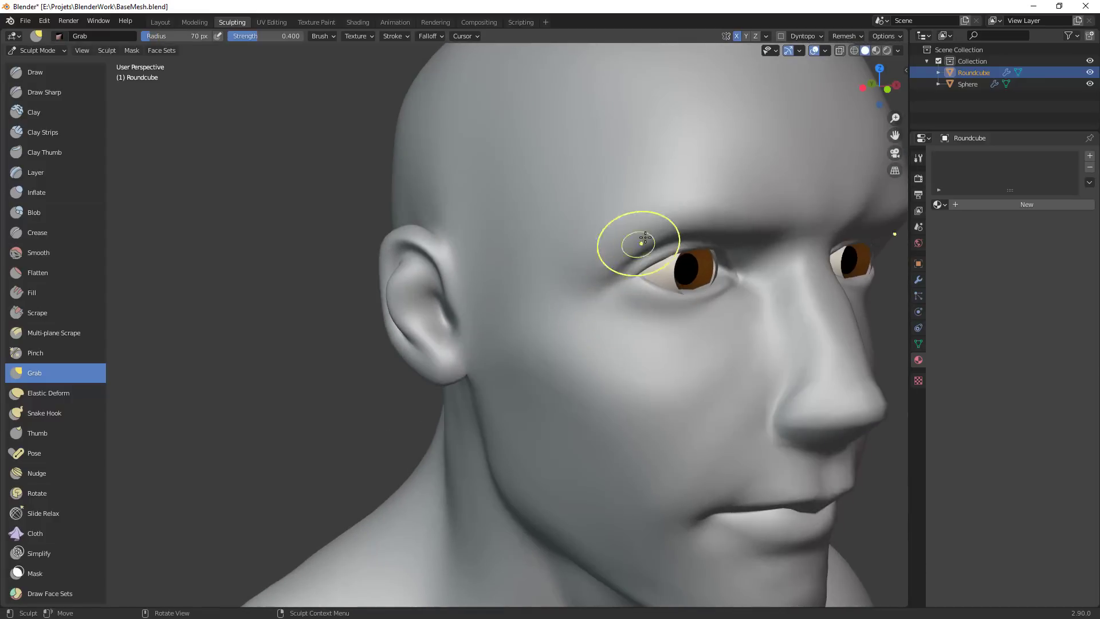
key(f)
click(663, 230)
shift+drag(663, 230, 587, 271)
mouse_move(784, 236)
mouse_down()
mouse_move(726, 226)
mouse_move(721, 204)
mouse_up()
mouse_move(616, 312)
ctrl+alt+mouse_down()
mouse_move(661, 428)
mouse_move(591, 407)
ctrl+alt+mouse_up()
ctrl+alt+drag(636, 383, 641, 319)
ctrl+middle_drag(641, 319, 624, 256)
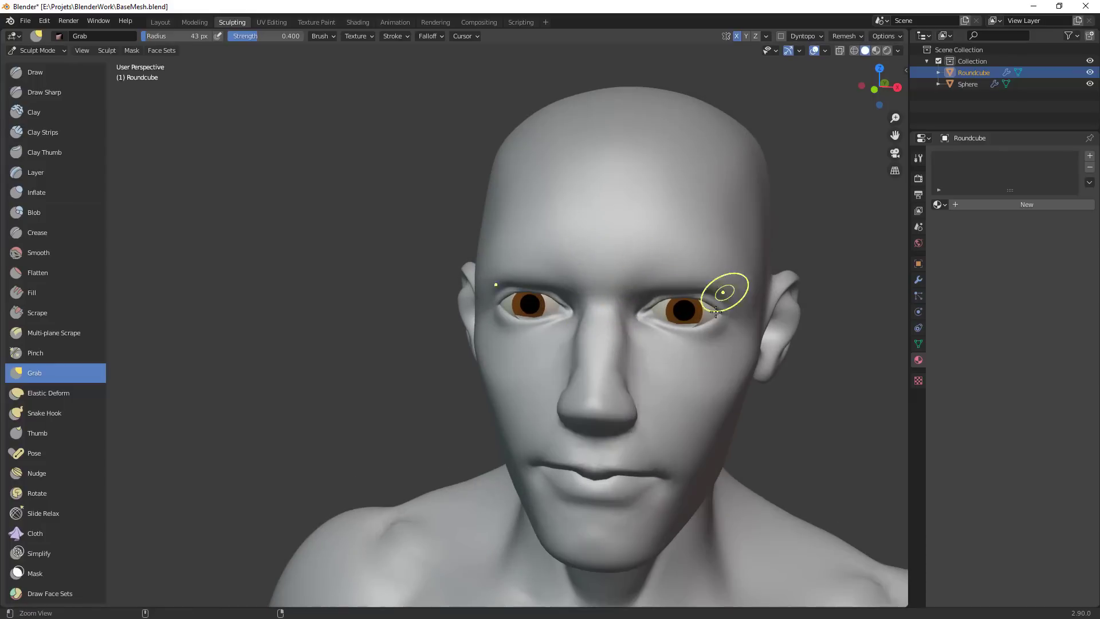
Carve the temple edges along both sides of the forehead with the Crease brush at a 31 px radius
middle_drag(720, 290, 674, 408)
alt+drag(674, 408, 657, 416)
mouse_move(657, 416)
ctrl+alt+mouse_down()
mouse_move(631, 504)
mouse_move(666, 363)
ctrl+alt+mouse_up()
alt+drag(647, 300, 579, 338)
ctrl+alt+drag(631, 367, 679, 276)
key(shift+c)
mouse_move(679, 277)
middle_down()
mouse_move(646, 204)
mouse_move(643, 252)
middle_up()
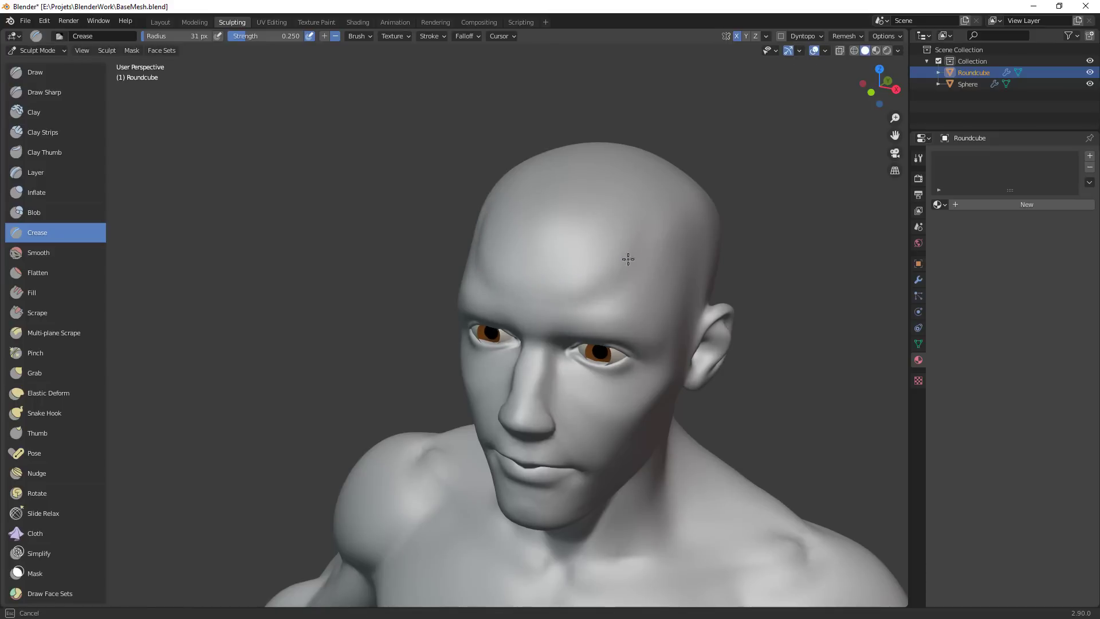
mouse_move(589, 302)
middle_down()
mouse_move(569, 252)
mouse_move(621, 241)
mouse_move(650, 283)
middle_up()
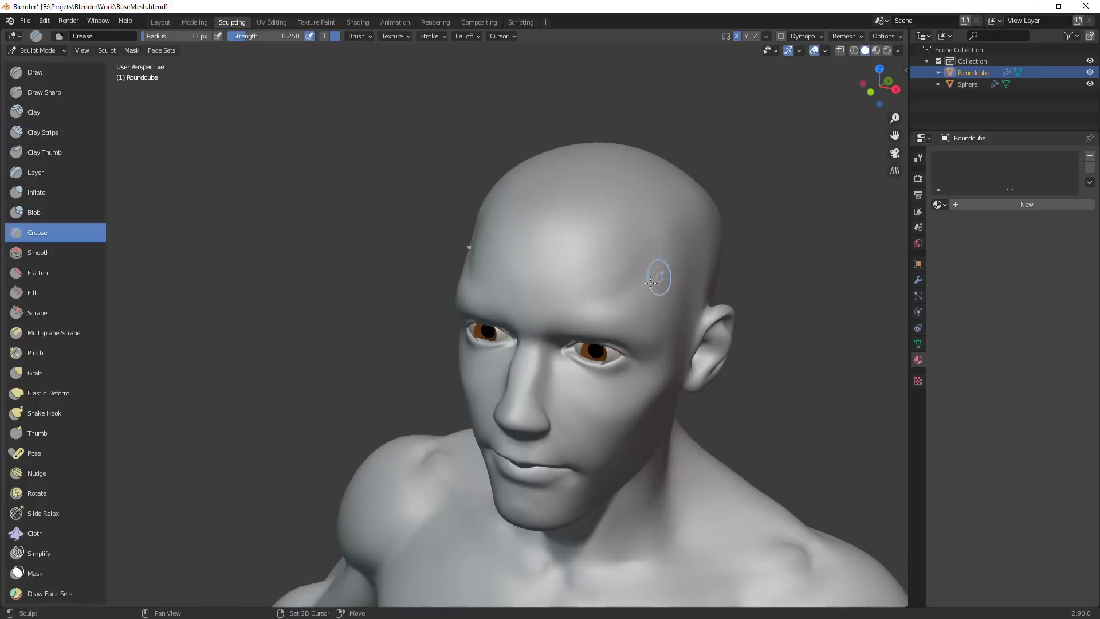
ctrl+alt+drag(688, 251, 525, 233)
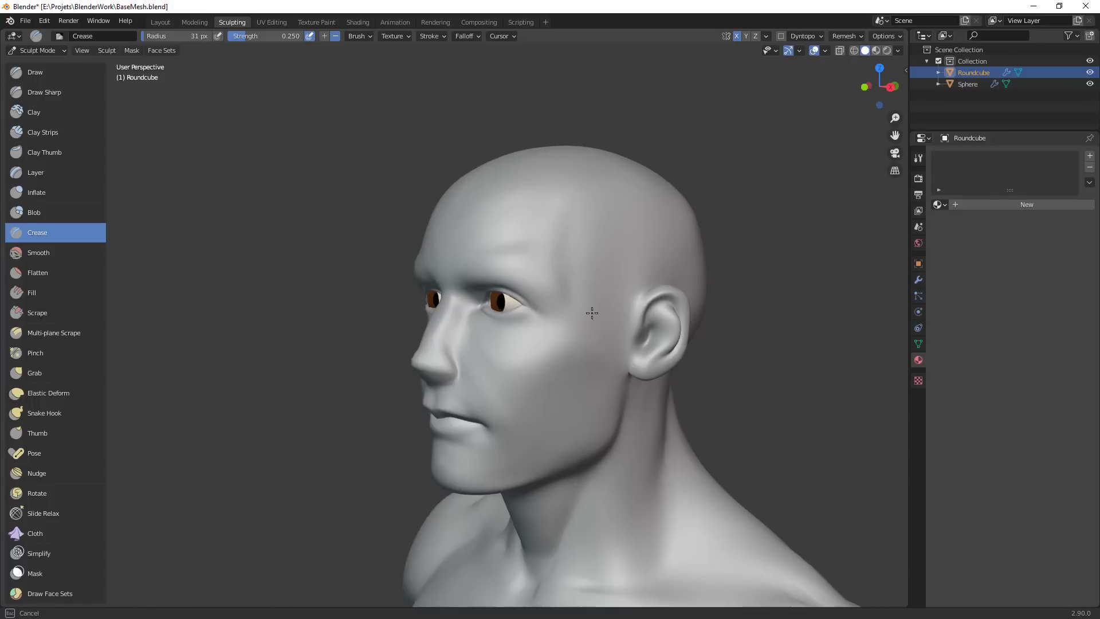
middle_drag(646, 329, 535, 245)
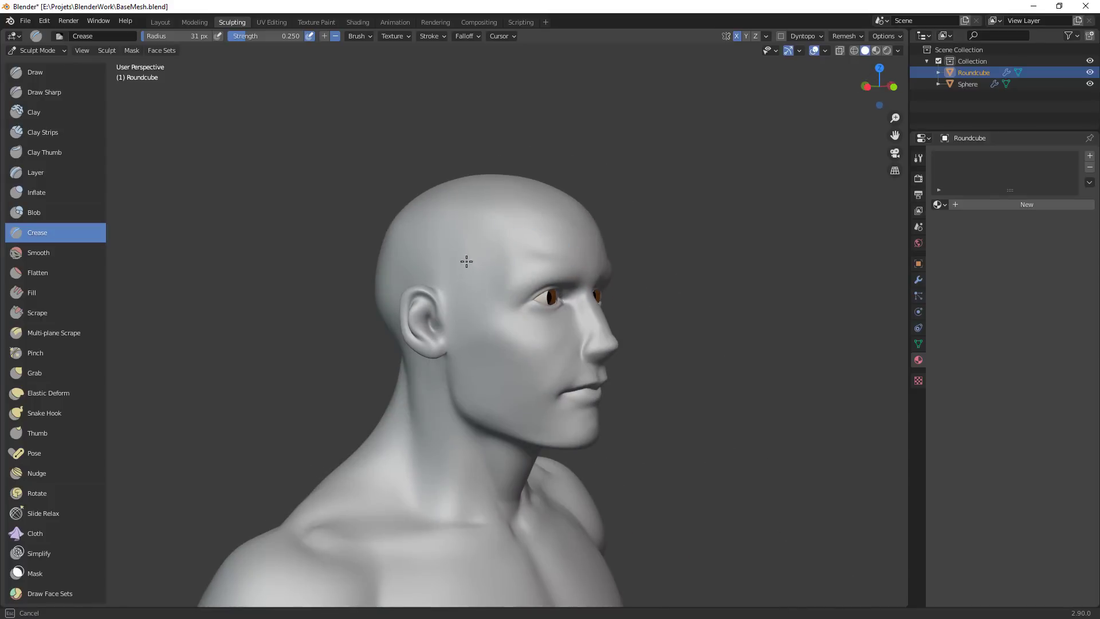
mouse_move(480, 240)
middle_down()
mouse_move(627, 413)
mouse_move(505, 292)
mouse_move(513, 316)
mouse_move(621, 354)
middle_up()
Define the lower edge of the cheekbone between the ear and cheek with the Crease brush at a 25 px radius
key(f)
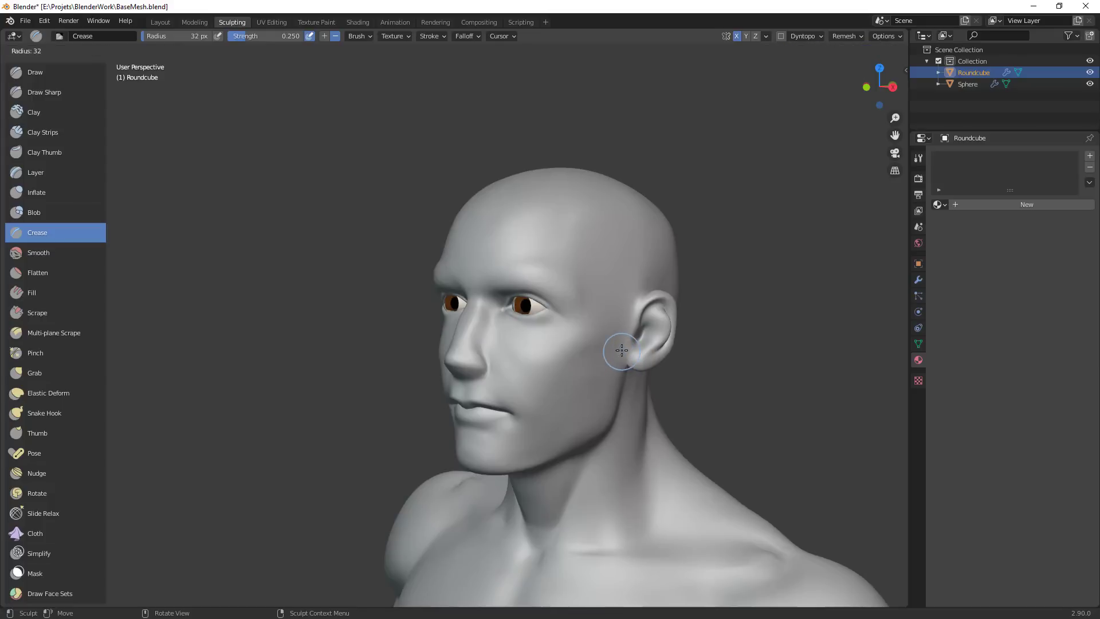
click(623, 349)
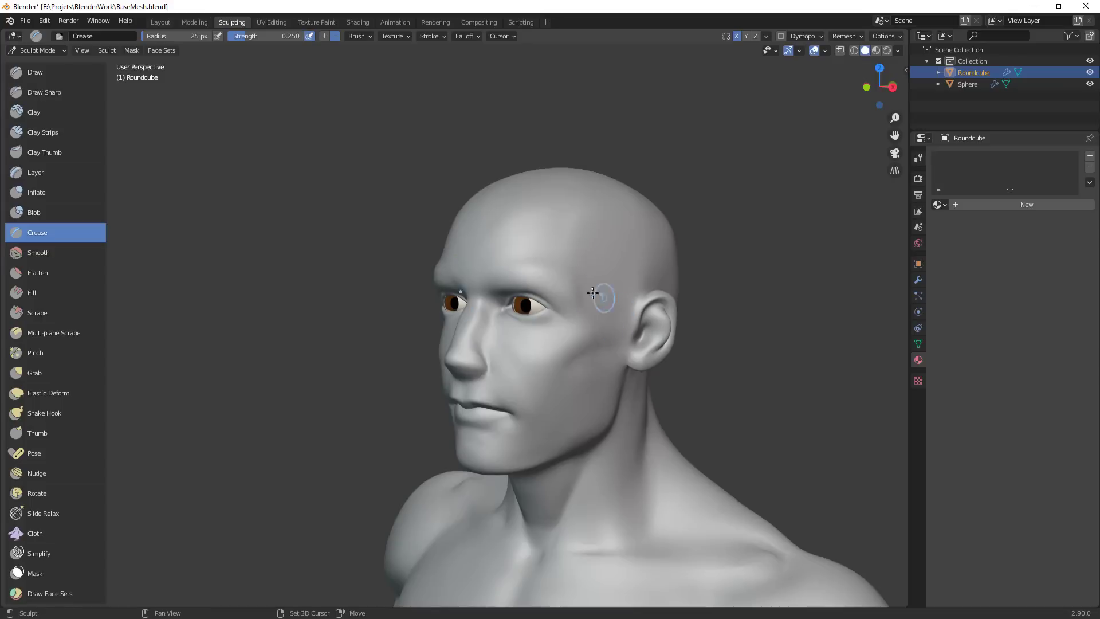
middle_drag(557, 426, 509, 308)
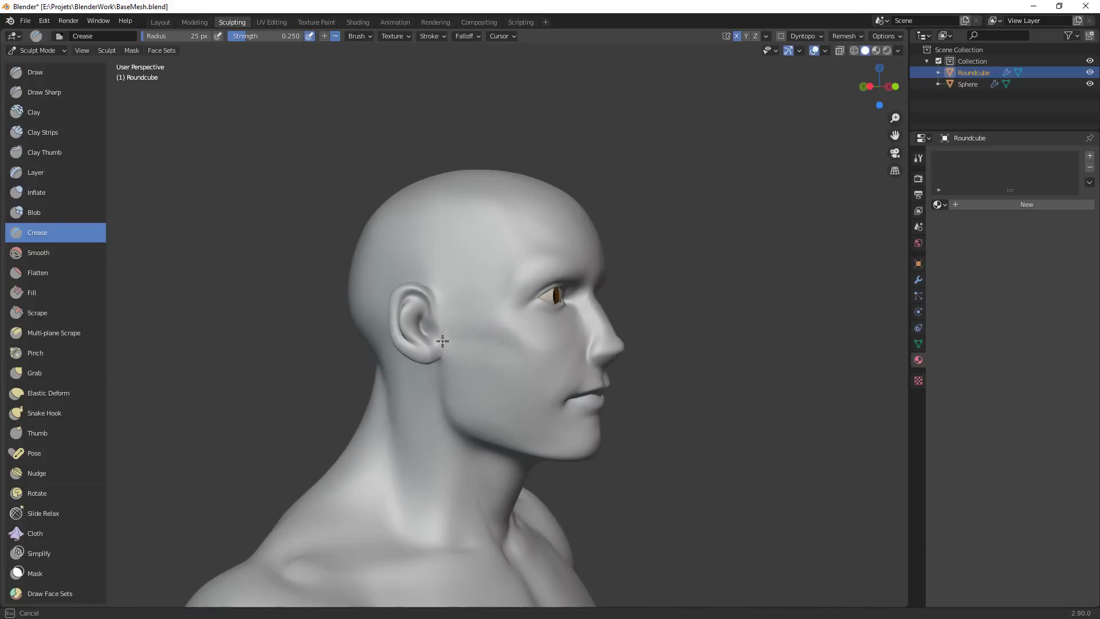
ctrl+middle_drag(598, 387, 550, 432)
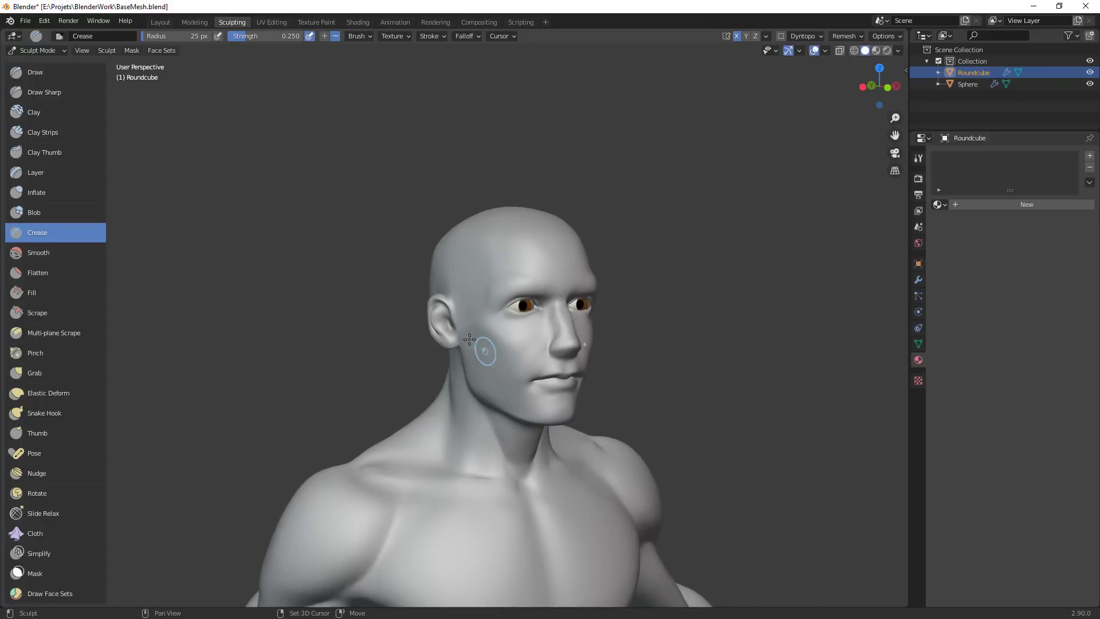
middle_drag(458, 319, 569, 429)
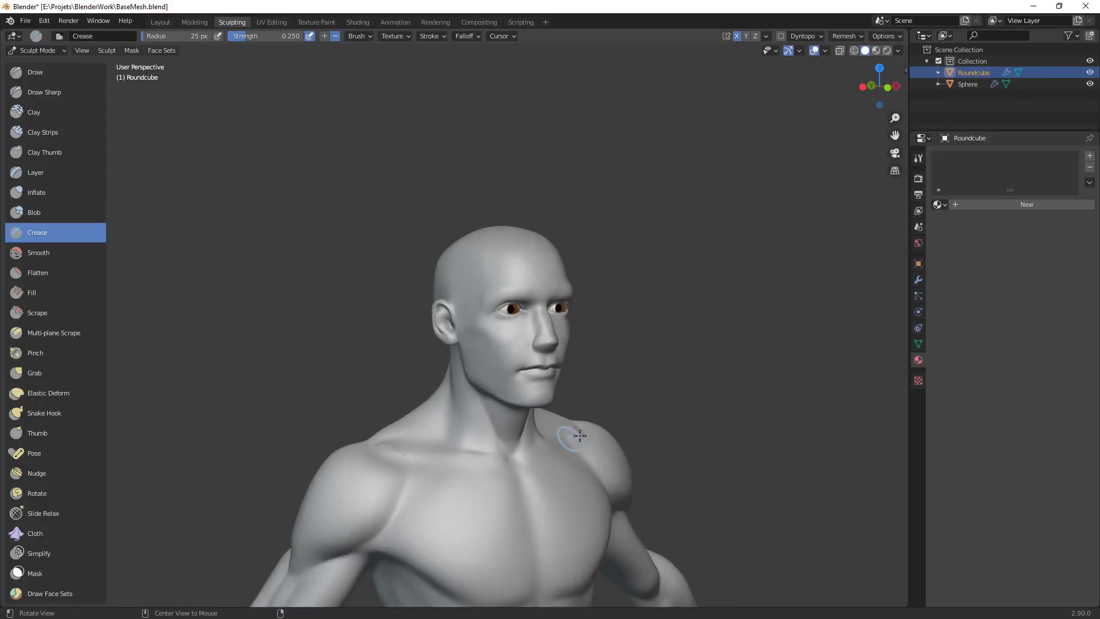
Pull the ears slightly inward from the front view with the Grab brush at radii of 130 px and 125 px
key(KP_1)
key(g)
key(f)
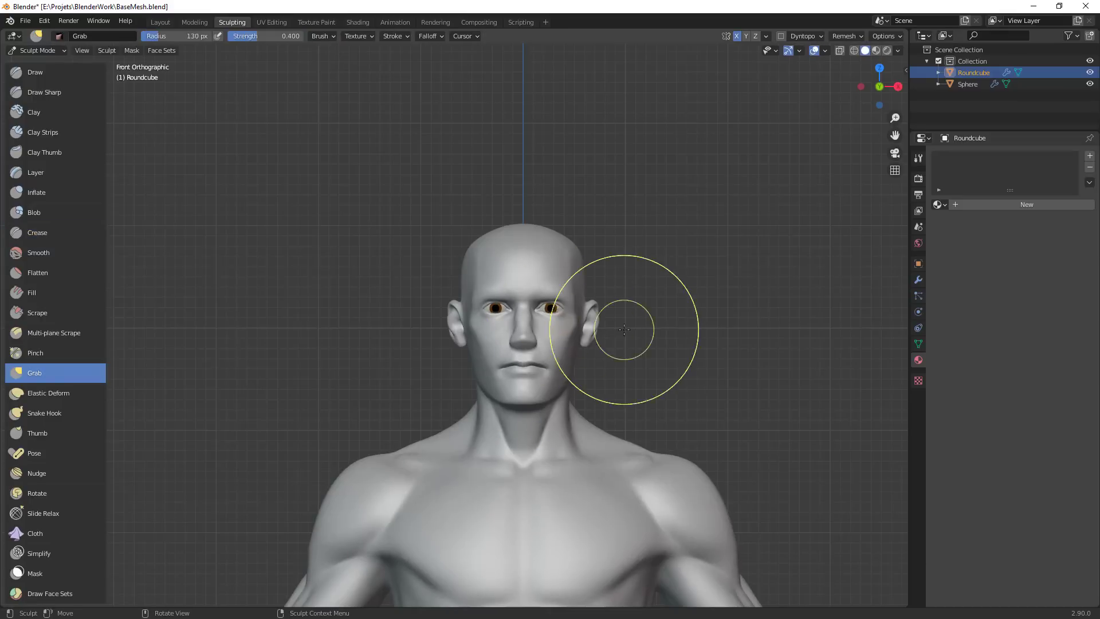
click(590, 324)
drag(588, 327, 584, 333)
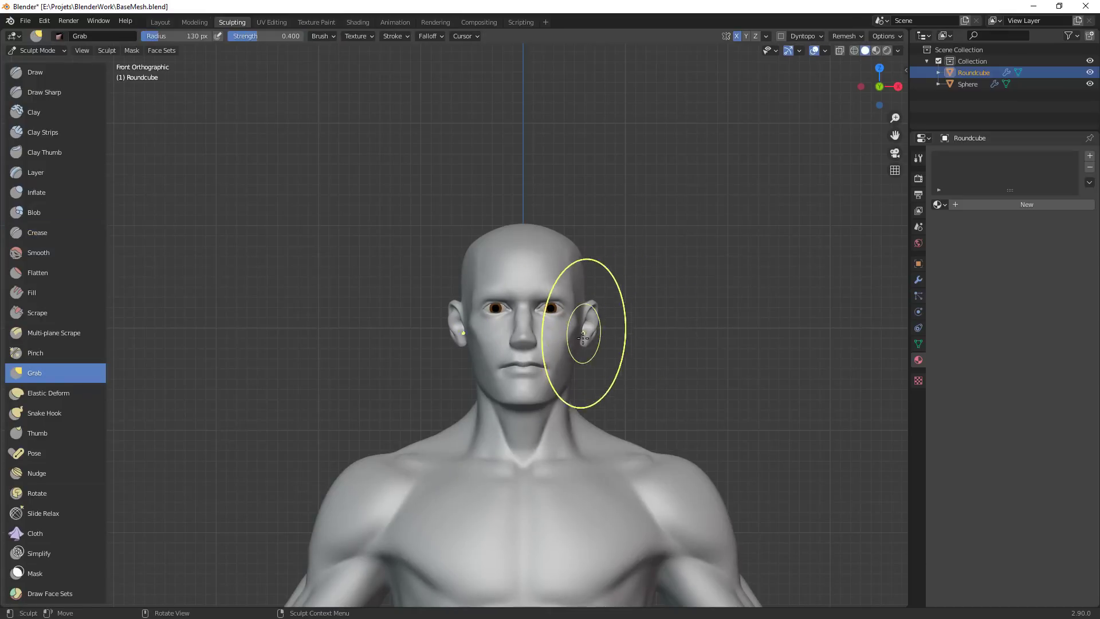
key(f)
click(637, 347)
key(f)
click(538, 400)
shift+middle_drag(538, 401, 535, 381)
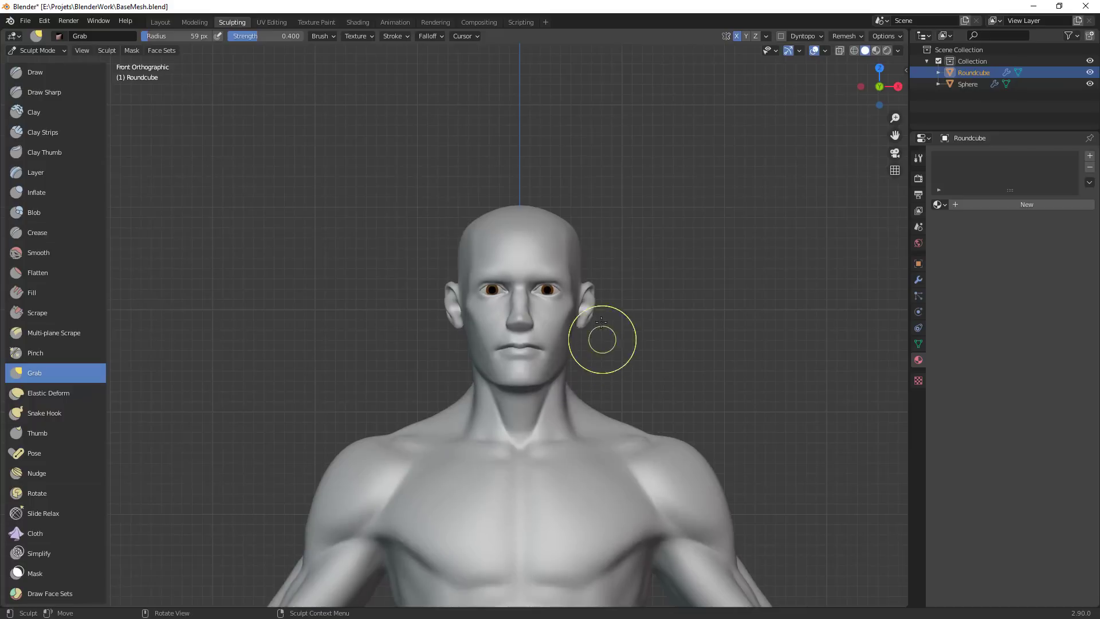
key(f)
click(631, 294)
drag(593, 296, 588, 302)
middle_drag(586, 306, 682, 312)
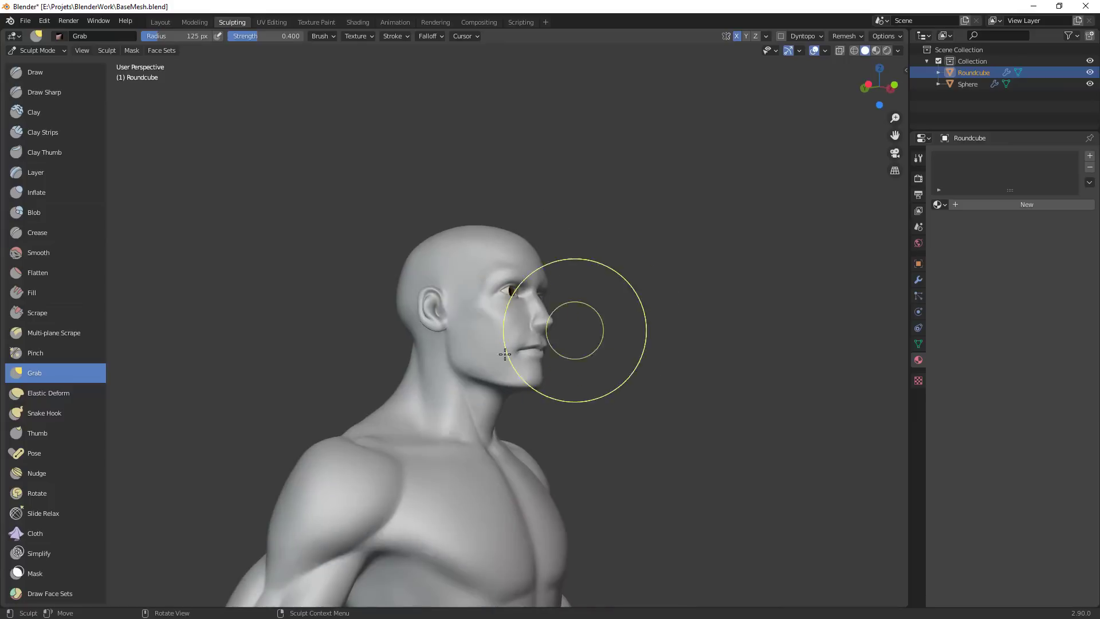
Adjust the jawline below the mouth with the Grab brush at a 73 px radius
key(f)
click(508, 367)
middle_drag(439, 376, 394, 373)
key(f)
click(497, 379)
drag(492, 379, 497, 380)
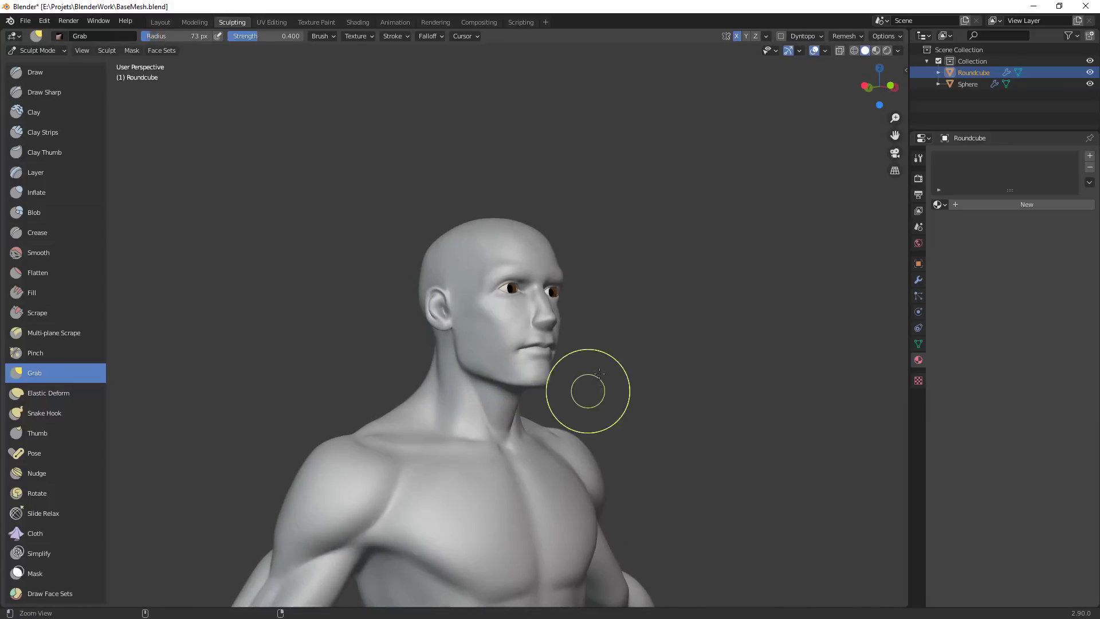
Sharpen the underside of the jaw where it meets the neck with the Crease brush at a 33 px radius
mouse_move(587, 391)
middle_down()
mouse_move(678, 347)
mouse_move(651, 406)
middle_up()
mouse_move(651, 406)
shift+middle_down()
mouse_move(644, 417)
mouse_move(560, 290)
shift+middle_up()
key(shift+c)
key(f)
click(508, 353)
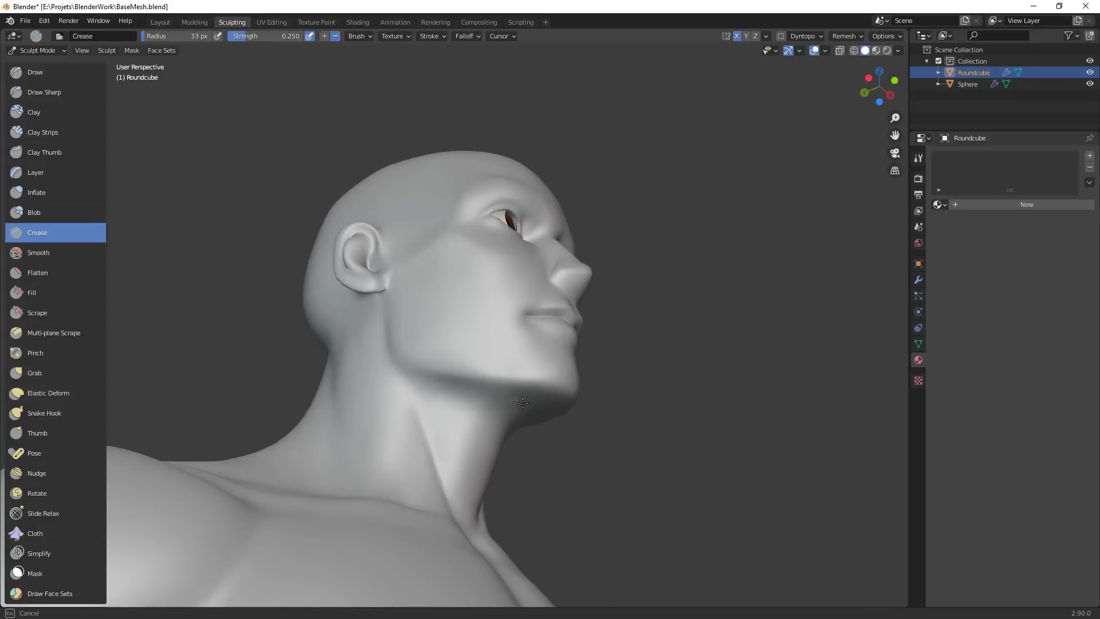
middle_drag(612, 381, 560, 381)
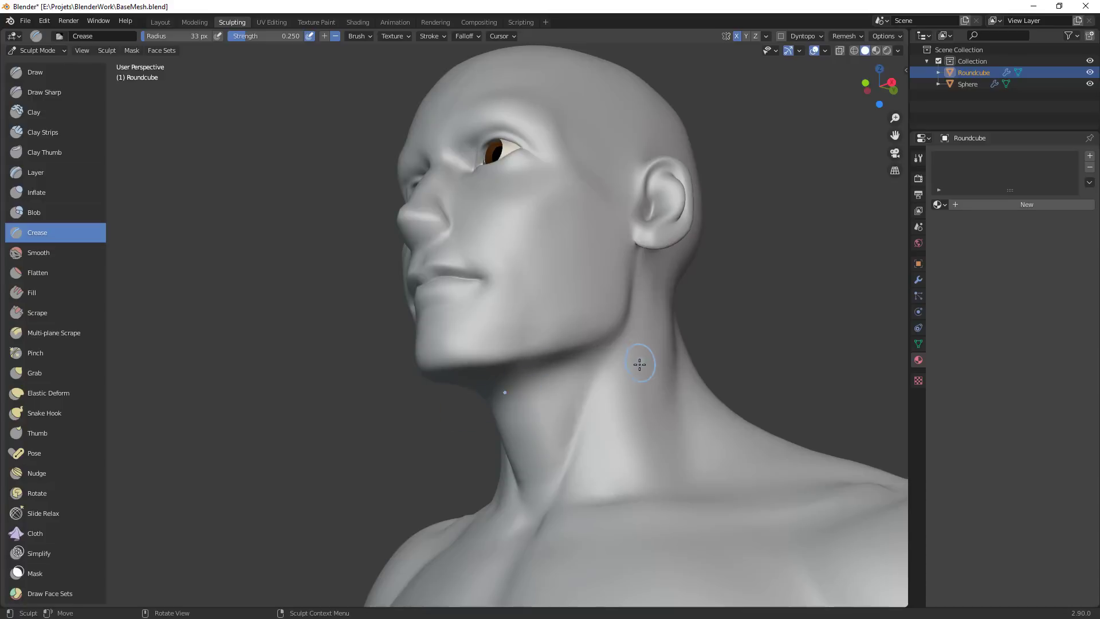
middle_drag(639, 364, 525, 303)
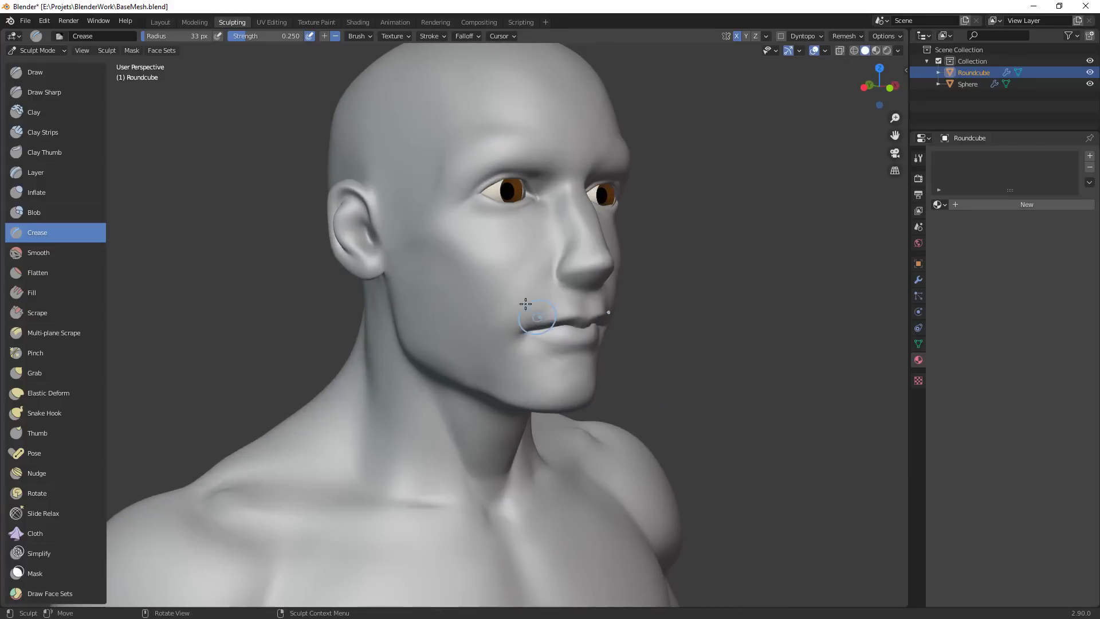
Carve the fold running from the nostril to the mouth corner with the Crease brush at a 25 px radius
key(f)
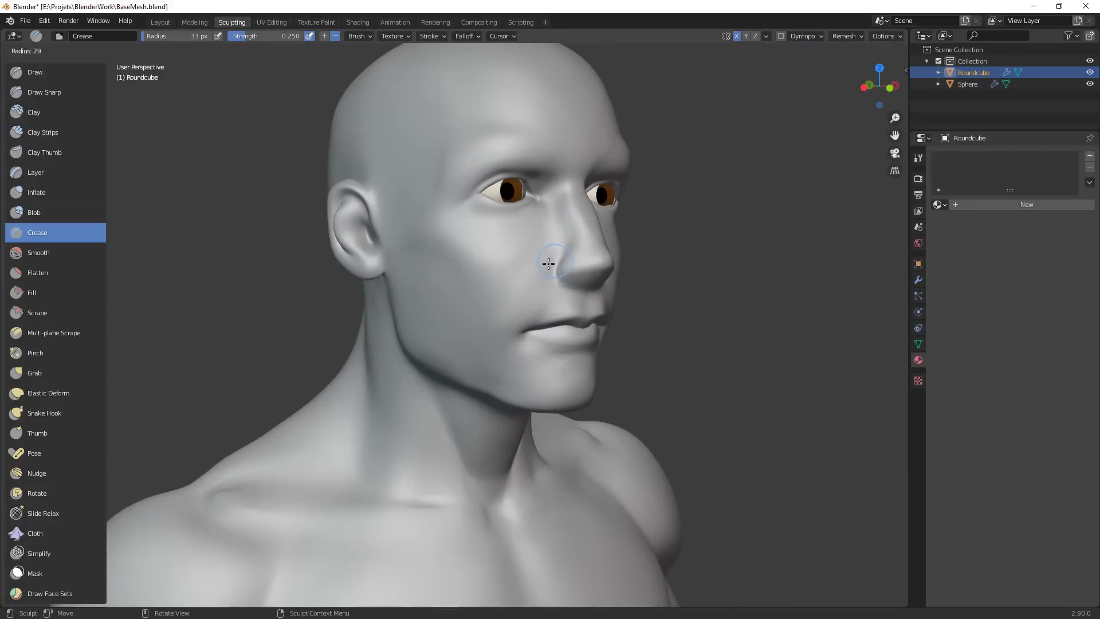
click(548, 263)
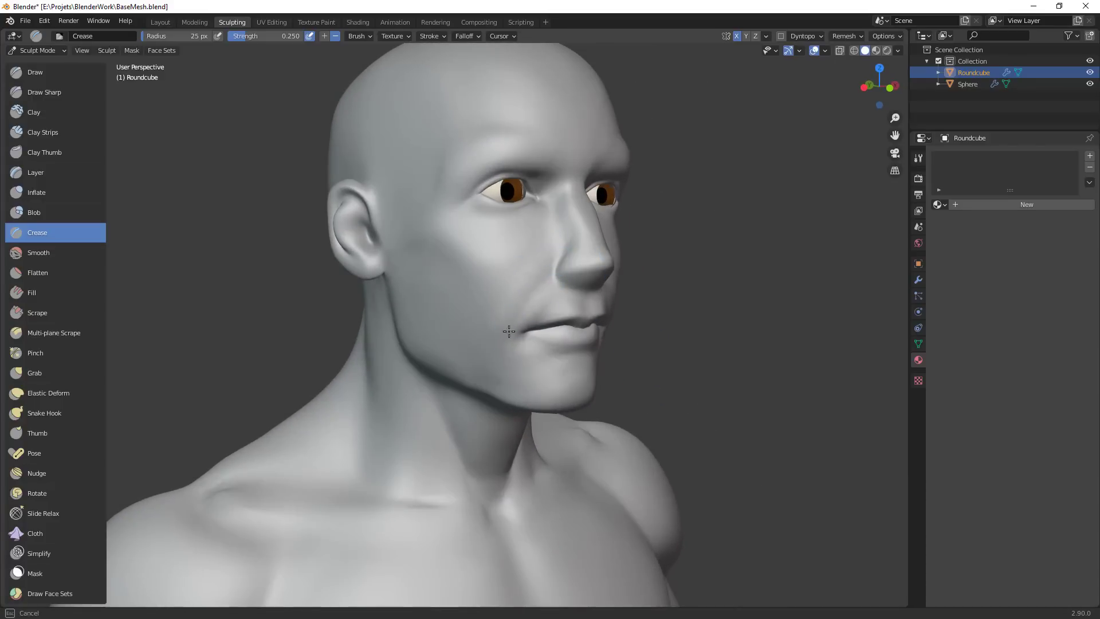
middle_drag(511, 327, 488, 307)
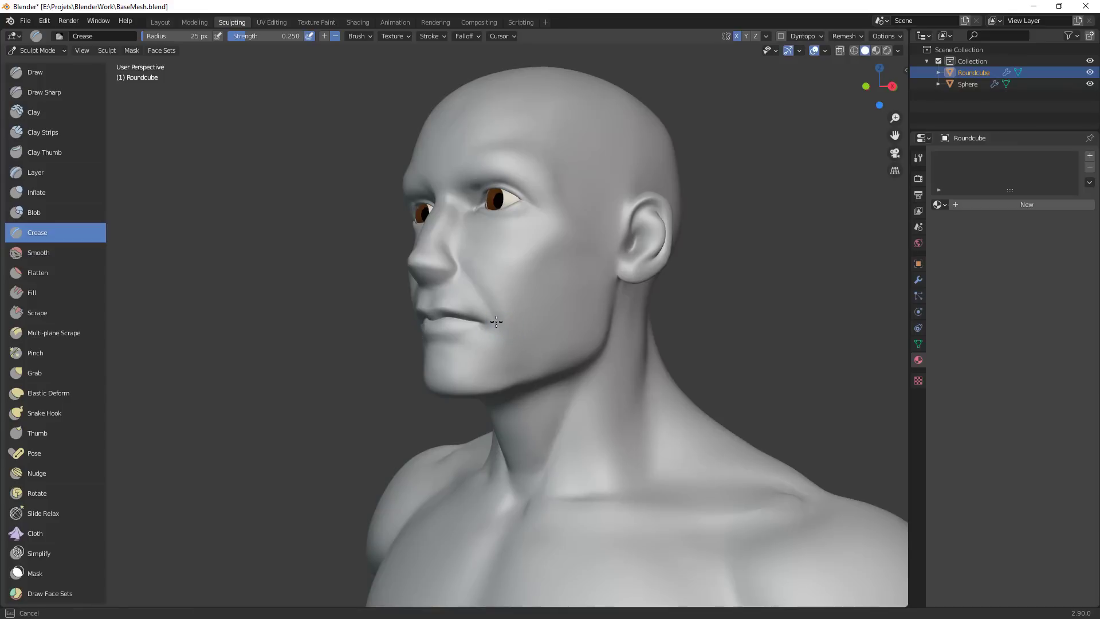
mouse_move(514, 309)
middle_down()
mouse_move(503, 422)
mouse_move(582, 319)
mouse_move(511, 316)
middle_up()
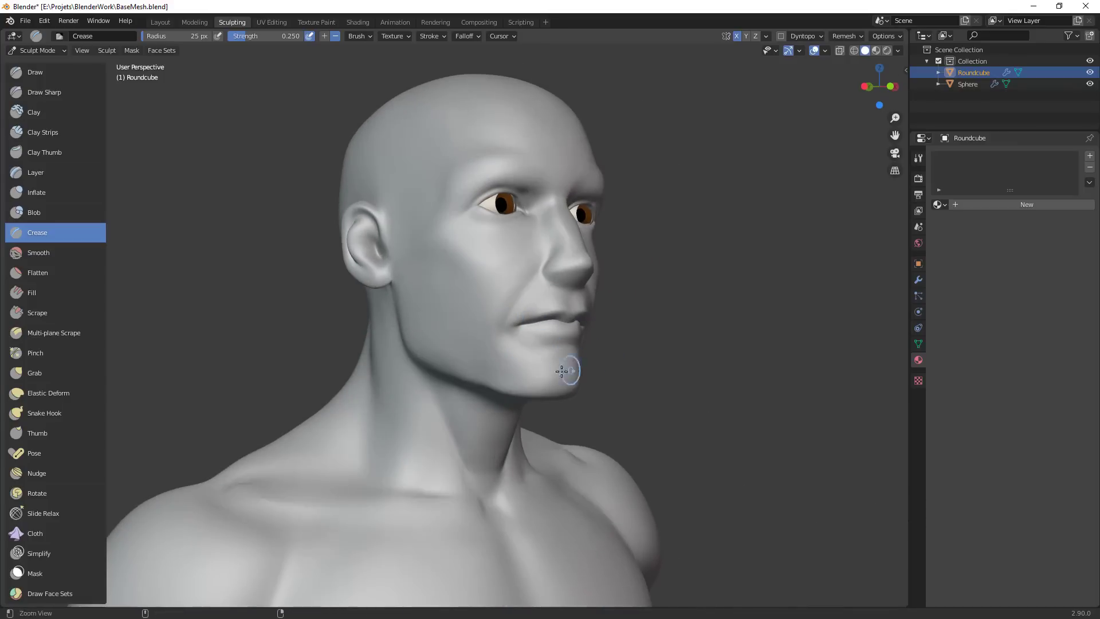
ctrl+middle_drag(561, 372, 526, 298)
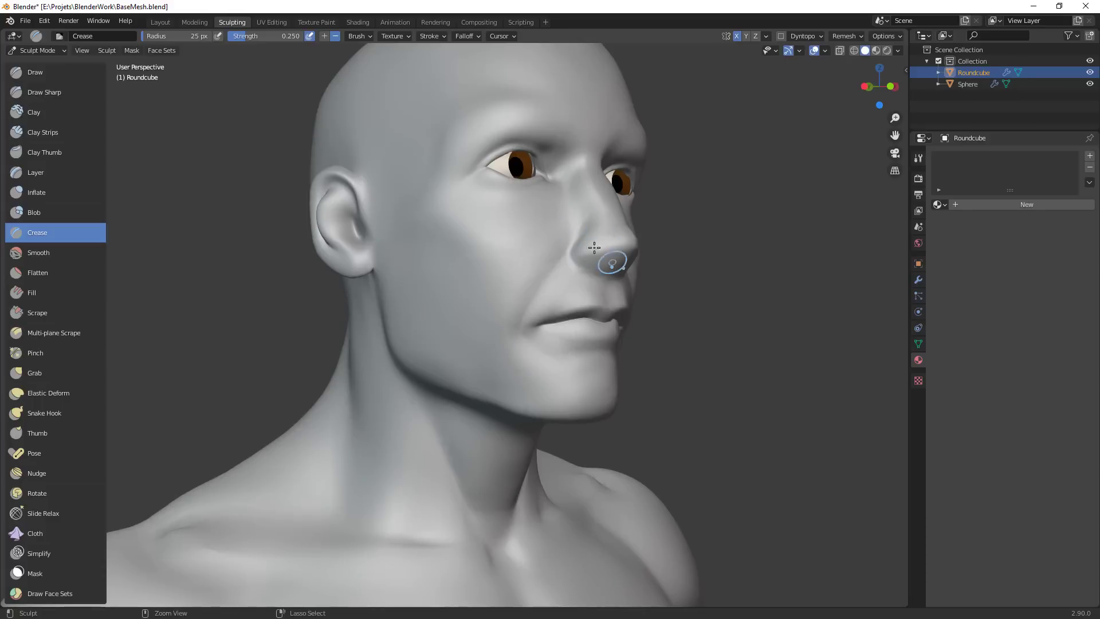
drag(573, 217, 536, 289)
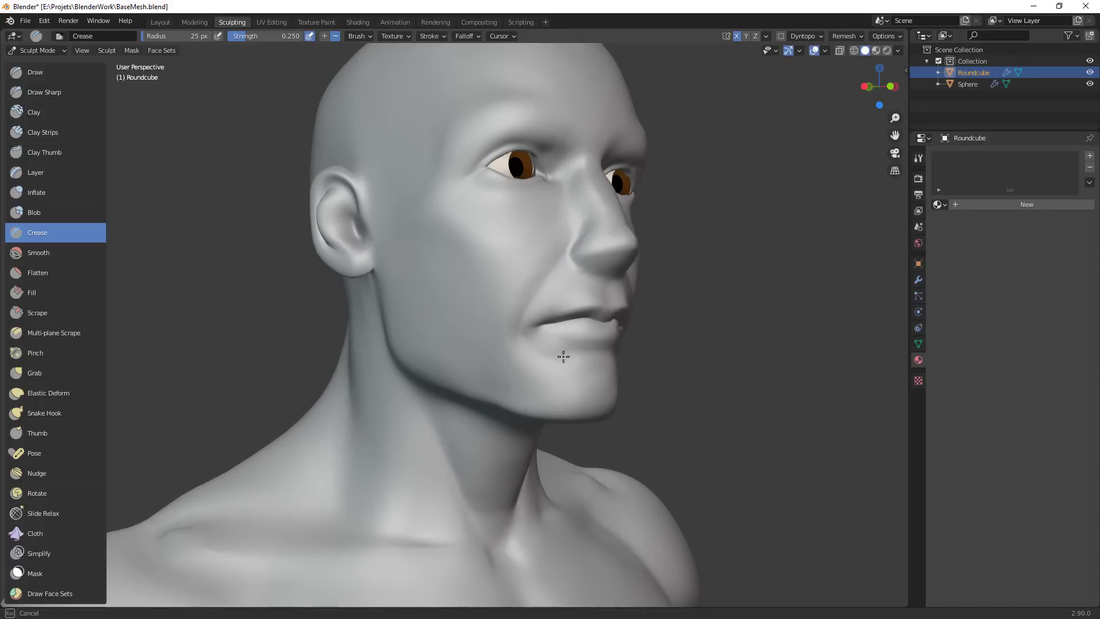
mouse_move(660, 268)
ctrl+middle_down()
mouse_move(609, 420)
mouse_move(553, 401)
ctrl+middle_up()
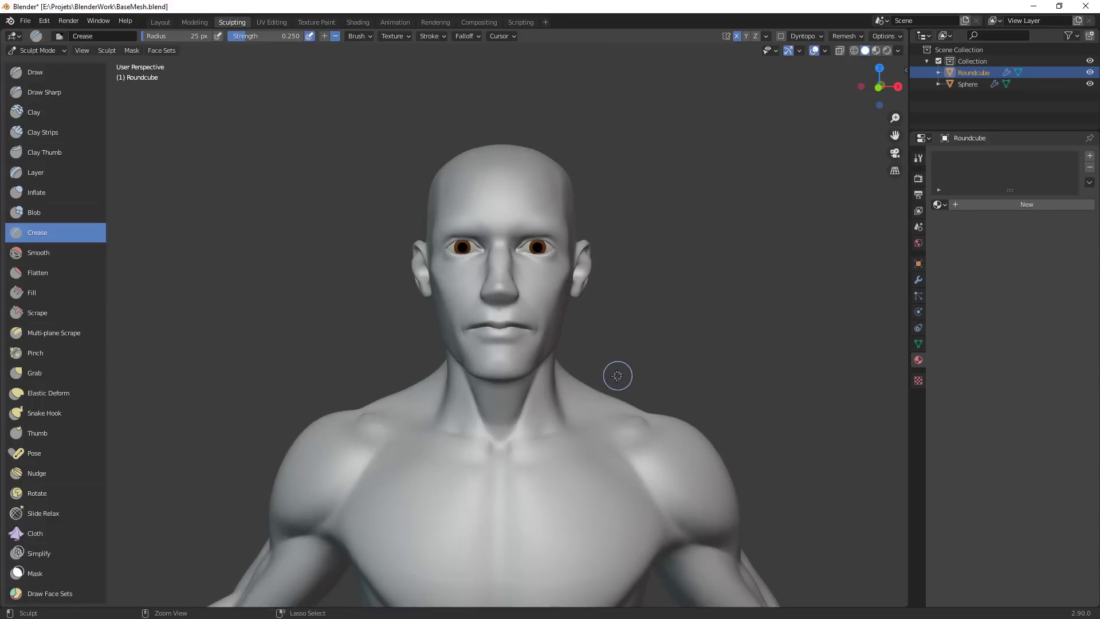
Refine the smile fold around the mouth corner from slightly below with the Crease brush at a 25 px radius
alt+drag(548, 378, 636, 335)
ctrl+alt+drag(575, 256, 564, 223)
alt+drag(596, 298, 547, 313)
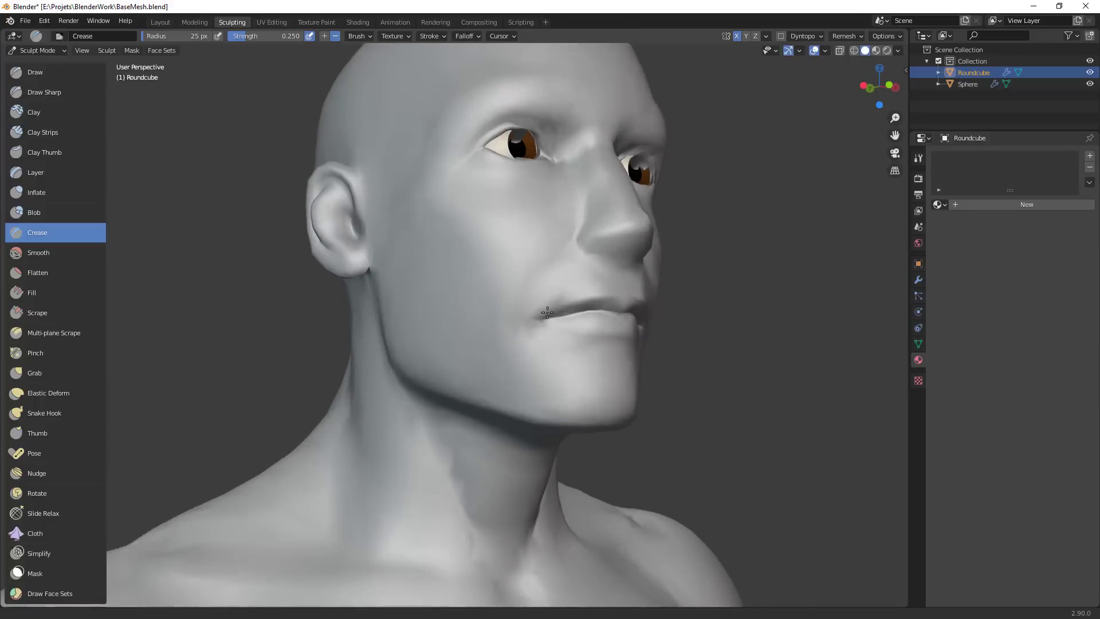
middle_drag(547, 312, 529, 326)
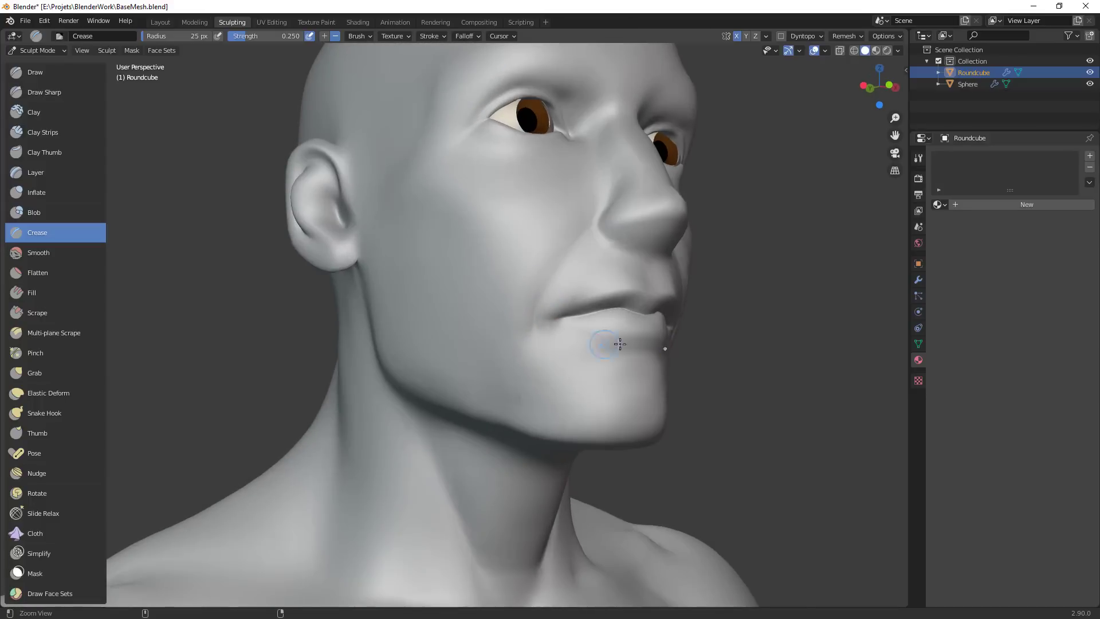
ctrl+alt+drag(620, 344, 616, 384)
alt+drag(616, 384, 504, 355)
ctrl+alt+drag(544, 344, 540, 297)
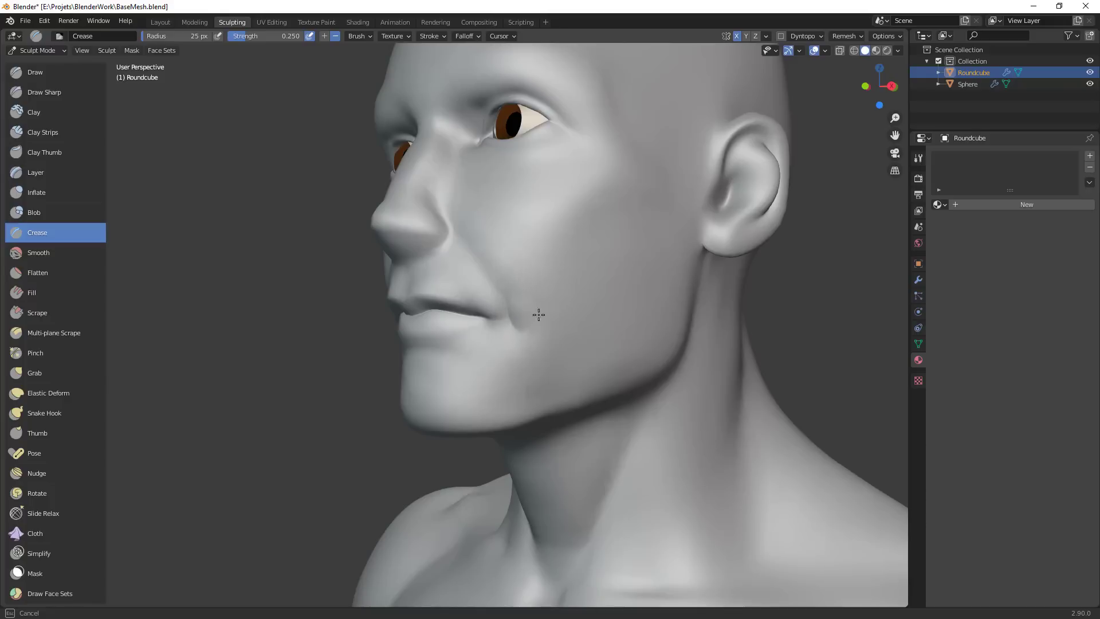
scroll(515, 323, down, 4)
middle_drag(530, 437, 631, 418)
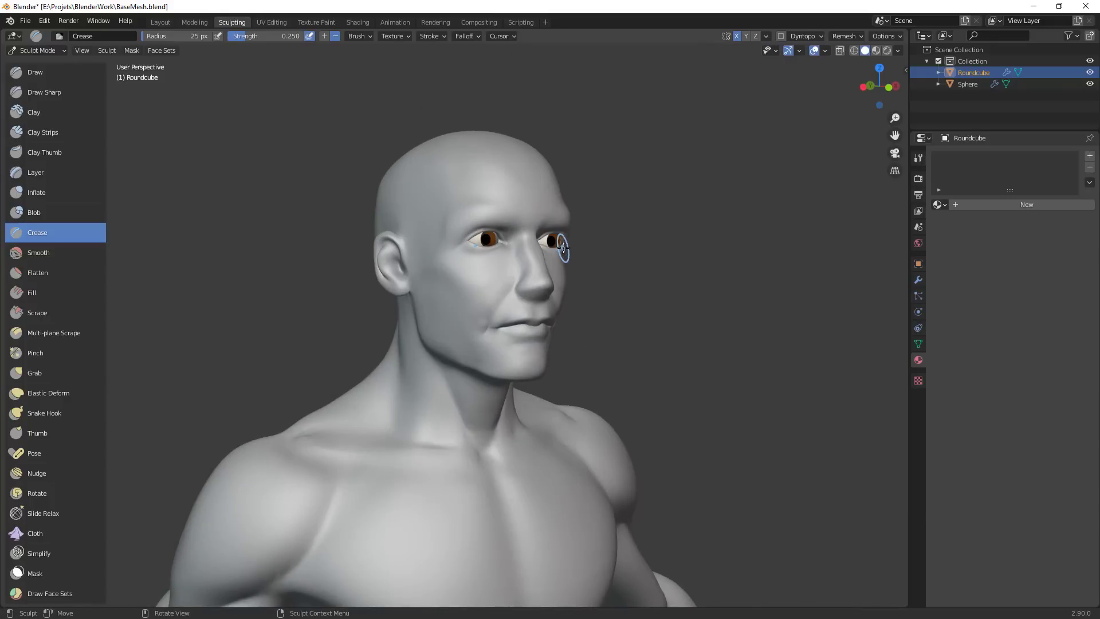
Reposition the mouth corner from the side with the Grab brush at a 79 px radius, reduced to 73 px
middle_drag(493, 333, 515, 314)
key(g)
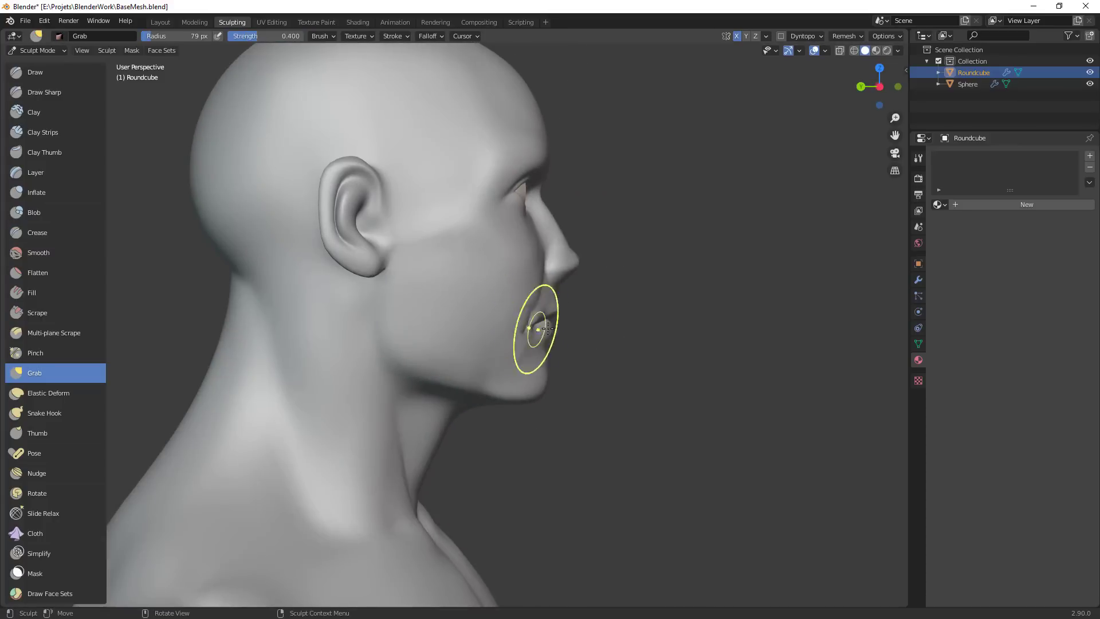
mouse_move(539, 320)
mouse_down()
mouse_move(541, 344)
mouse_move(557, 350)
mouse_up()
mouse_move(565, 349)
middle_down()
mouse_move(594, 339)
mouse_move(590, 273)
mouse_move(594, 324)
mouse_move(465, 346)
middle_up()
key(f)
click(570, 266)
drag(469, 345, 463, 344)
Adjust the mouth corner and lower smile fold from the opposite side with the Grab brush, enlarging its radius to 87 px
middle_drag(516, 337, 406, 337)
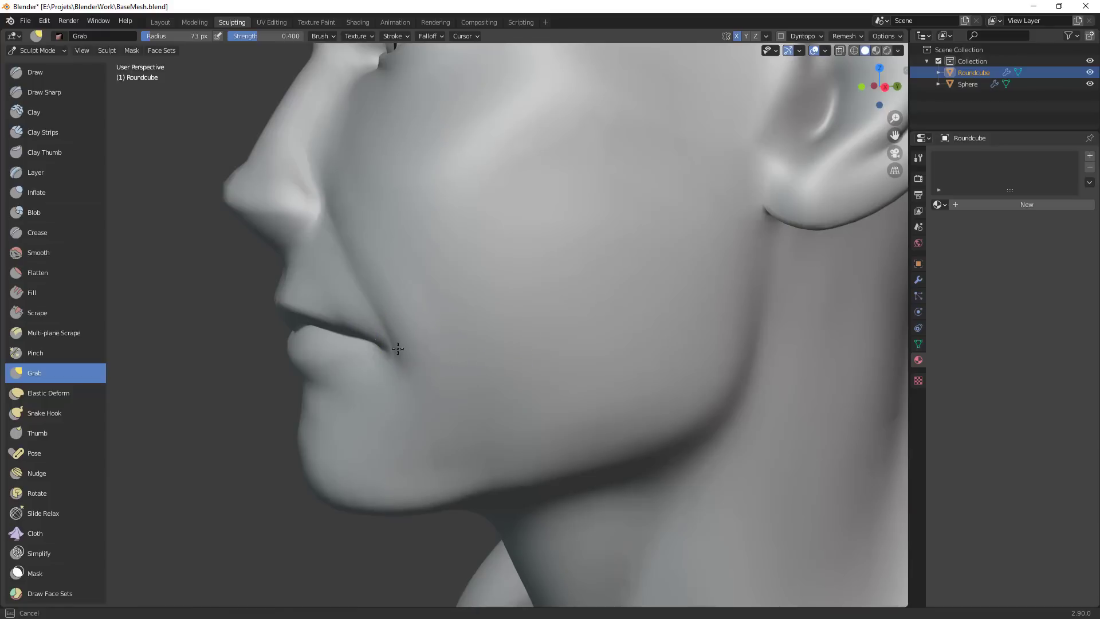
key(f)
mouse_move(390, 353)
mouse_down()
mouse_move(382, 305)
mouse_move(396, 348)
mouse_move(383, 328)
mouse_up()
key(f)
click(400, 326)
scroll(401, 318, down, 3)
middle_drag(471, 392, 464, 383)
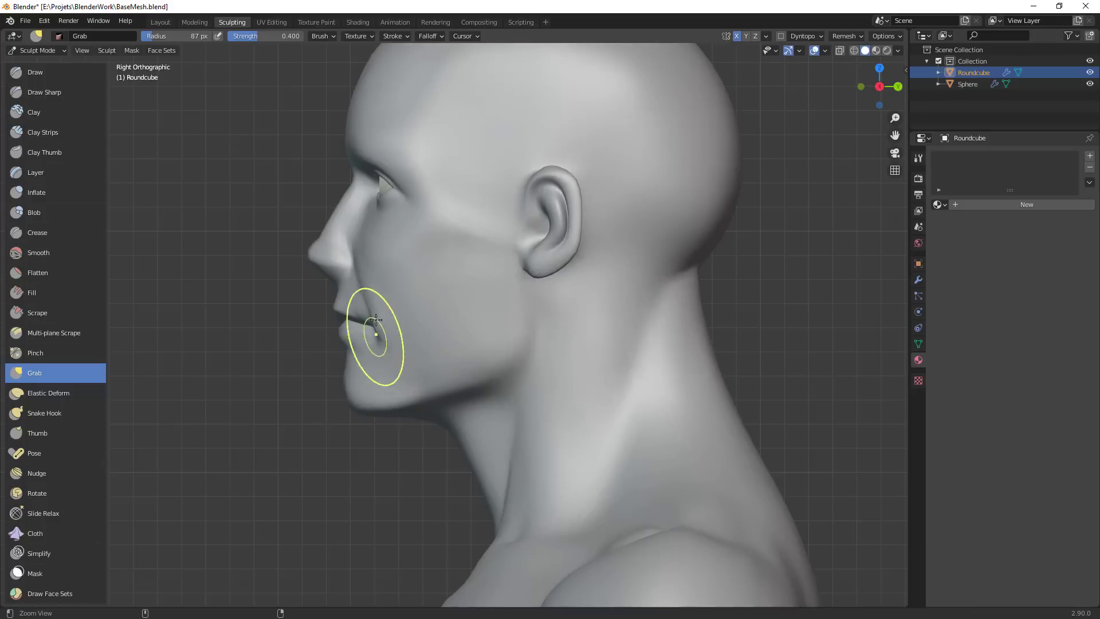
Reshape the lip profile and the area above it in the right side view with the Grab brush, setting its radius to 102 px
scroll(378, 339, up, 2)
key(f)
click(403, 329)
drag(351, 334, 338, 324)
drag(341, 334, 335, 291)
key(f)
click(389, 293)
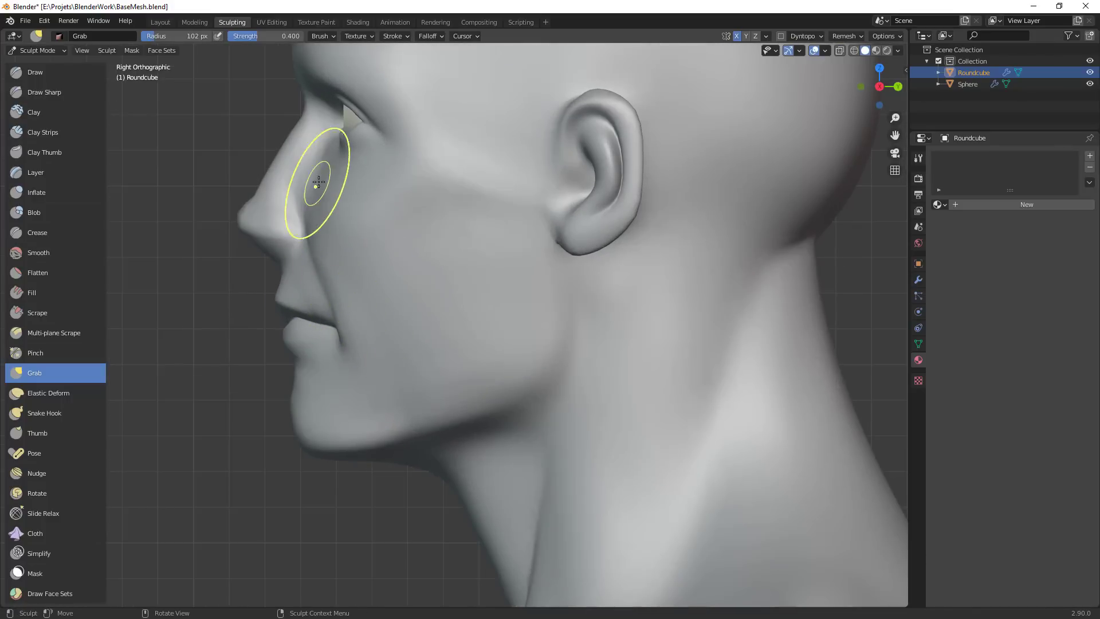
Raise the mouth corner in the right side view with the Grab brush, enlarging its radius to 149 px
key(f)
click(411, 345)
drag(344, 346, 345, 318)
key(f)
click(362, 333)
scroll(393, 356, down, 3)
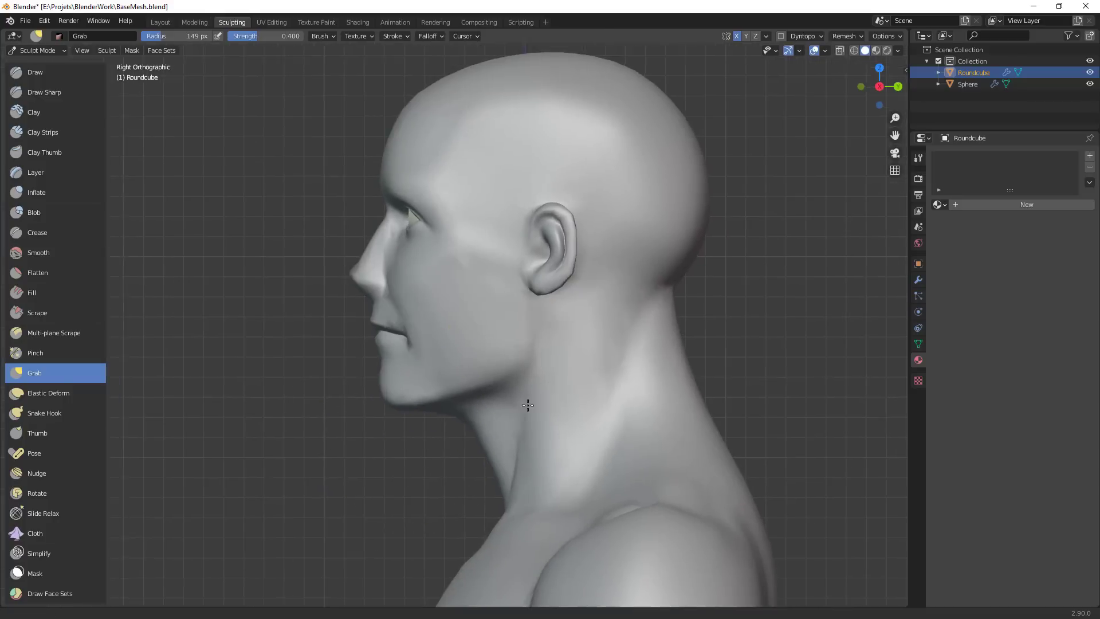
Pull the chin slightly up and back in the right side view with the Grab brush at a 245 px radius
key(f)
click(454, 405)
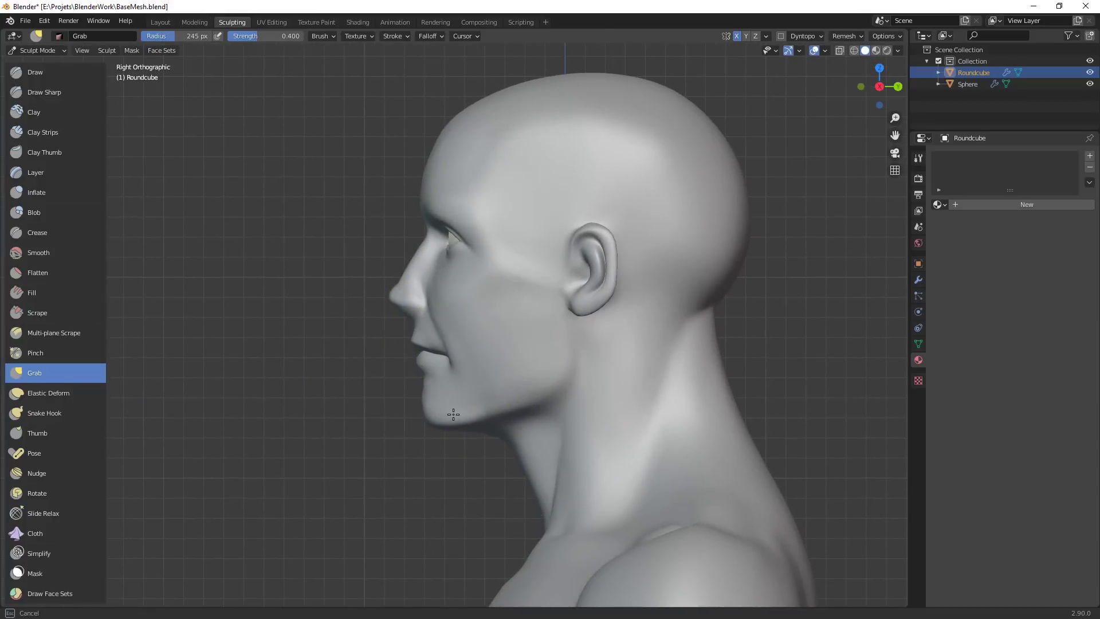
drag(439, 424, 444, 415)
shift+middle_drag(453, 366, 454, 451)
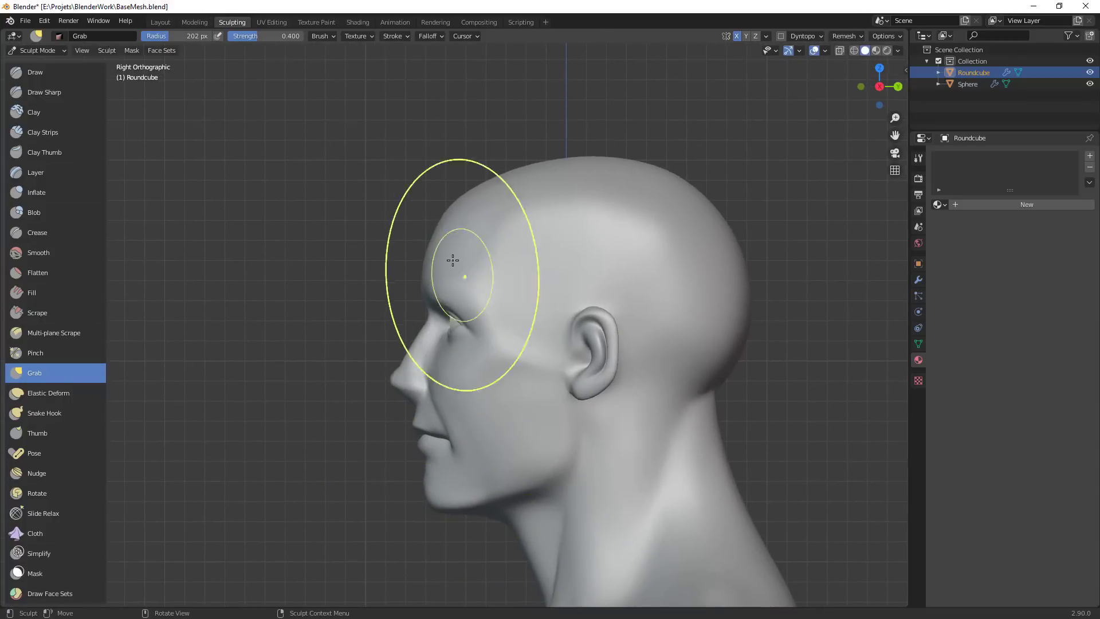
Reshape the forehead and brow profile in the right side view with the Grab brush, reducing its radius to 129 px before enlarging it again
key(f)
click(416, 252)
key(f)
click(405, 264)
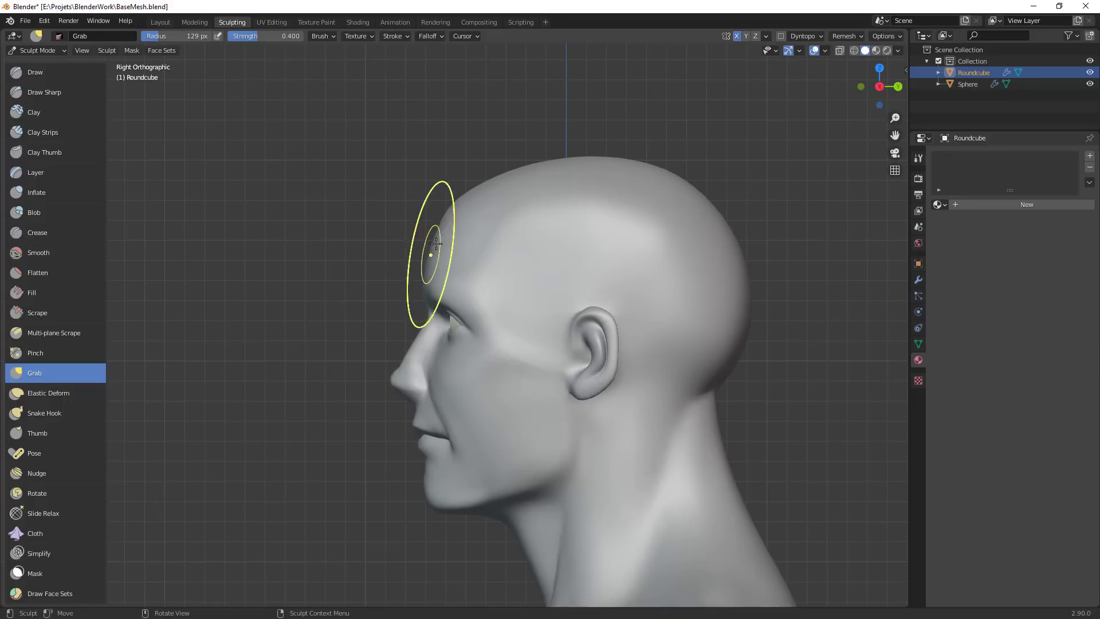
key(f)
click(461, 223)
key(f)
click(616, 351)
key(f)
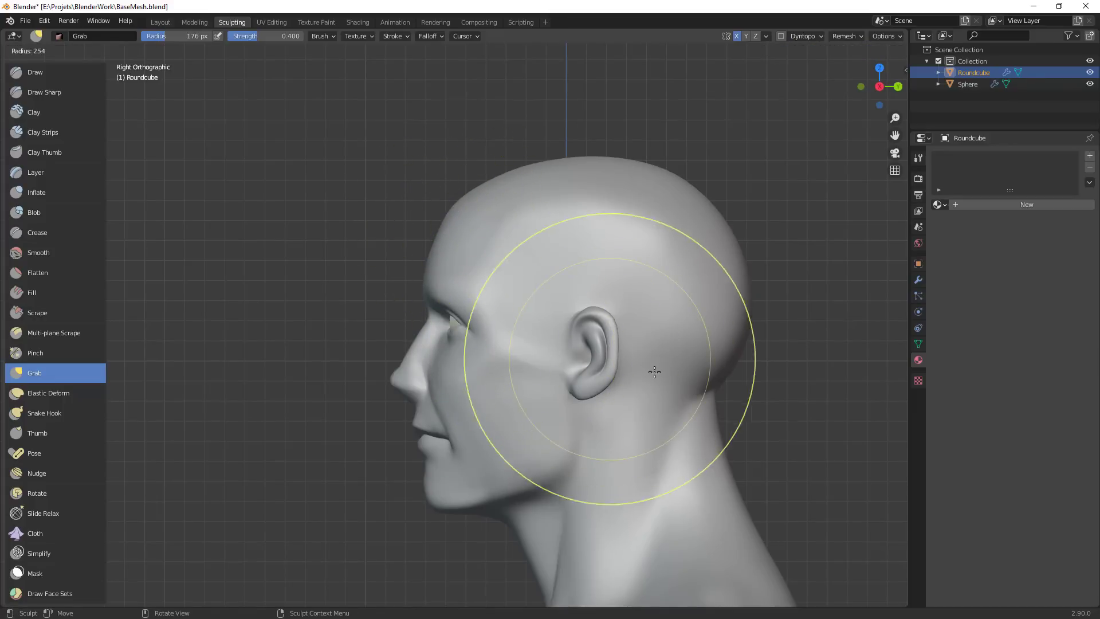
click(755, 358)
Shape the forehead and temple from a three-quarter view with the Grab brush at a 116 px radius
ctrl+middle_drag(706, 343, 660, 514)
alt+shift+drag(678, 441, 702, 410)
alt+drag(578, 422, 619, 393)
ctrl+alt+drag(544, 298, 611, 363)
mouse_move(611, 364)
ctrl+alt+mouse_down()
mouse_move(636, 321)
mouse_move(599, 368)
ctrl+alt+mouse_up()
key(f)
mouse_move(598, 367)
alt+middle_down()
mouse_move(654, 395)
mouse_move(597, 324)
alt+middle_up()
click(590, 364)
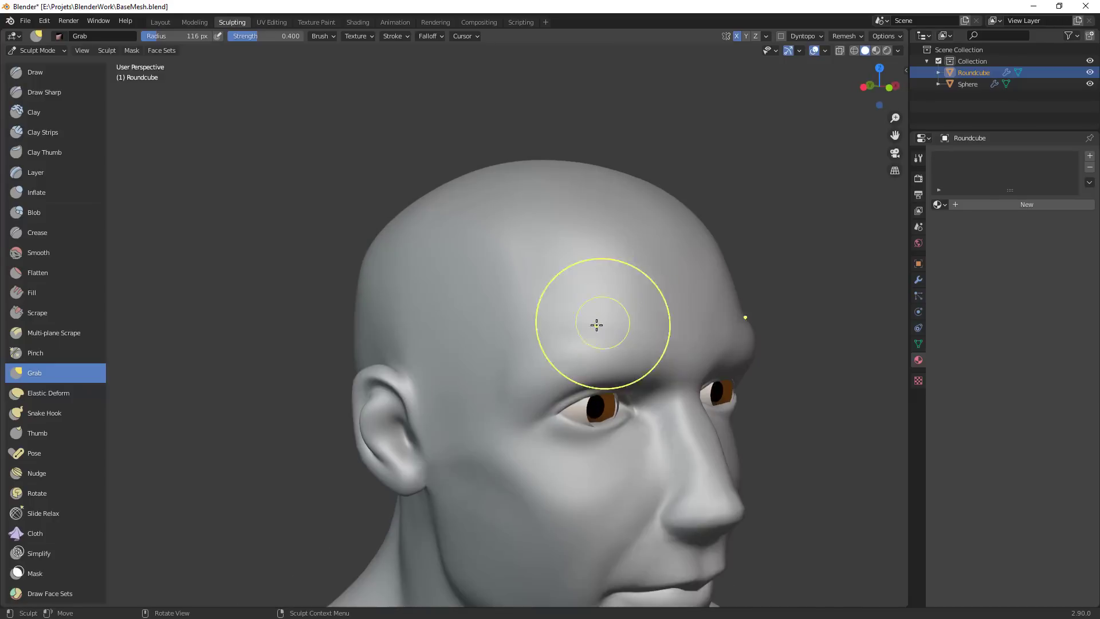
key(f)
click(626, 402)
Adjust the brow and the area around the eye corners from a closer three-quarter view with the Grab brush, setting its radius to 117 px
mouse_move(627, 404)
ctrl+middle_down()
mouse_move(631, 379)
mouse_move(676, 389)
mouse_move(620, 324)
mouse_move(669, 325)
mouse_move(668, 375)
ctrl+middle_up()
key(f)
click(657, 383)
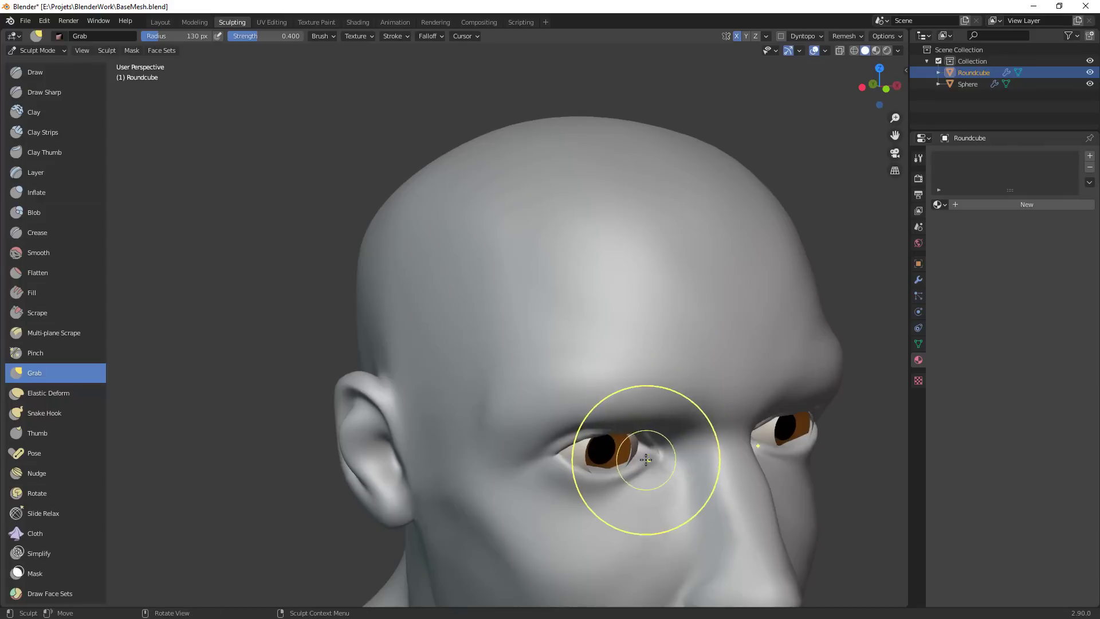
key(f)
click(711, 460)
drag(567, 465, 551, 463)
mouse_move(550, 463)
ctrl+middle_down()
mouse_move(666, 483)
mouse_move(646, 452)
ctrl+middle_up()
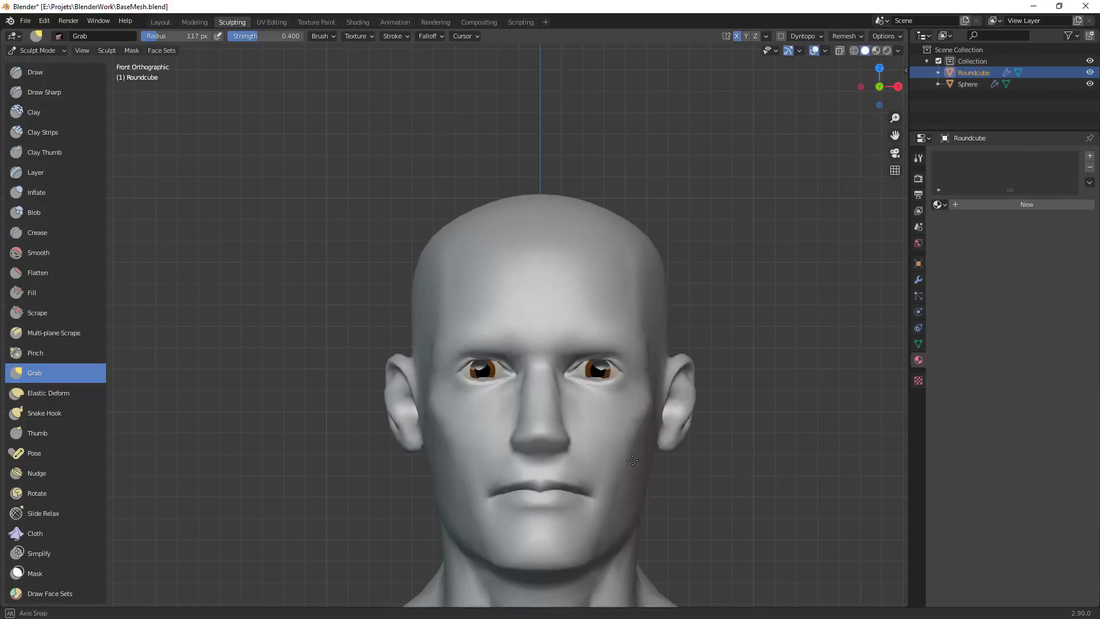
Adjust the outer eye corners in the front view with the Grab brush, reducing its radius from 90 px to 60 px
ctrl+alt+drag(651, 381, 665, 342)
key(f)
click(678, 387)
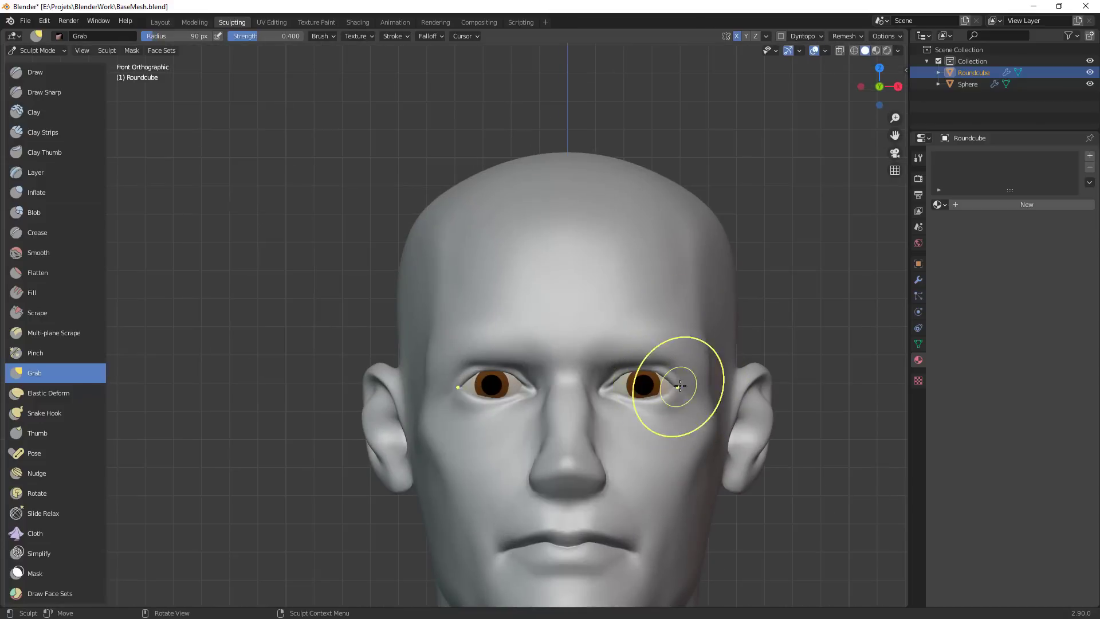
key(f)
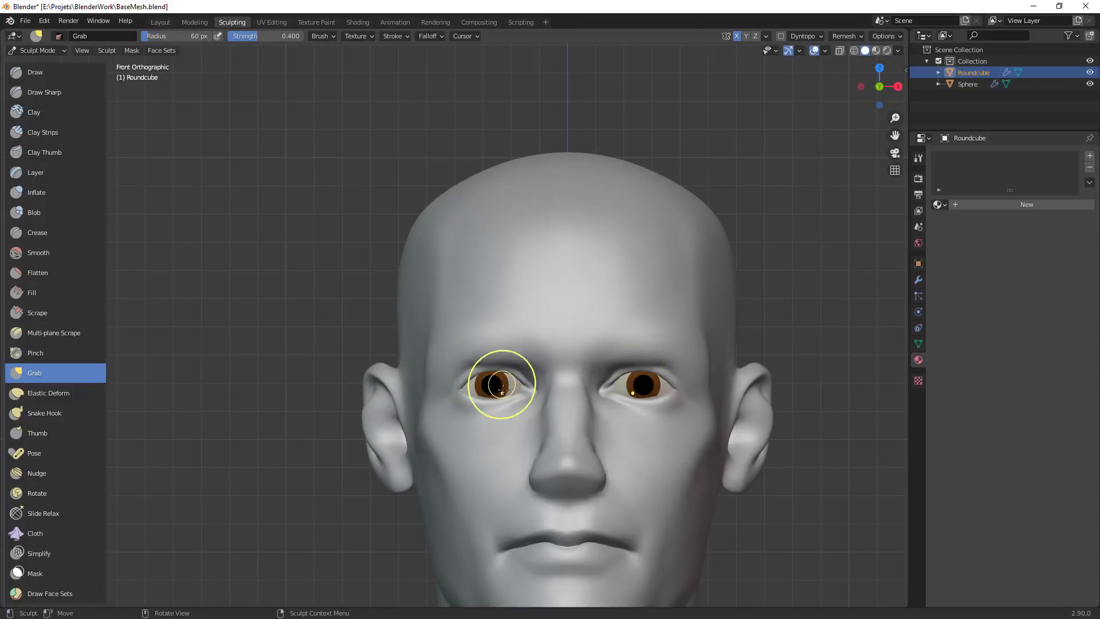
Switch to Object Mode, select the eyeballs and reposition them horizontally within the eye sockets in the front view
key(ctrl+Tab)
click(278, 450)
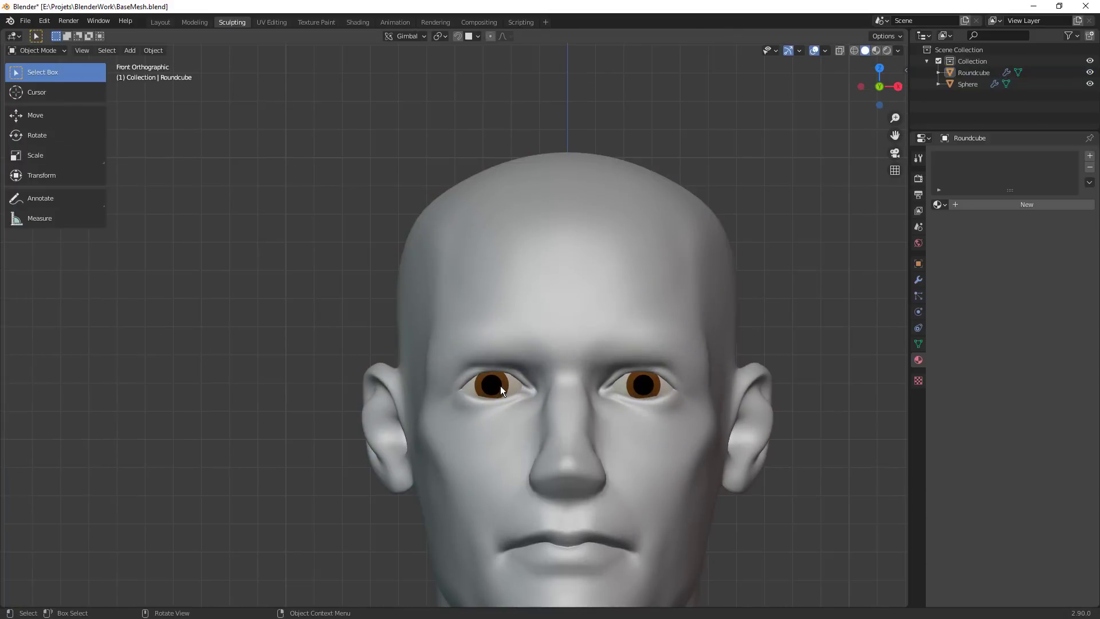
click(529, 407)
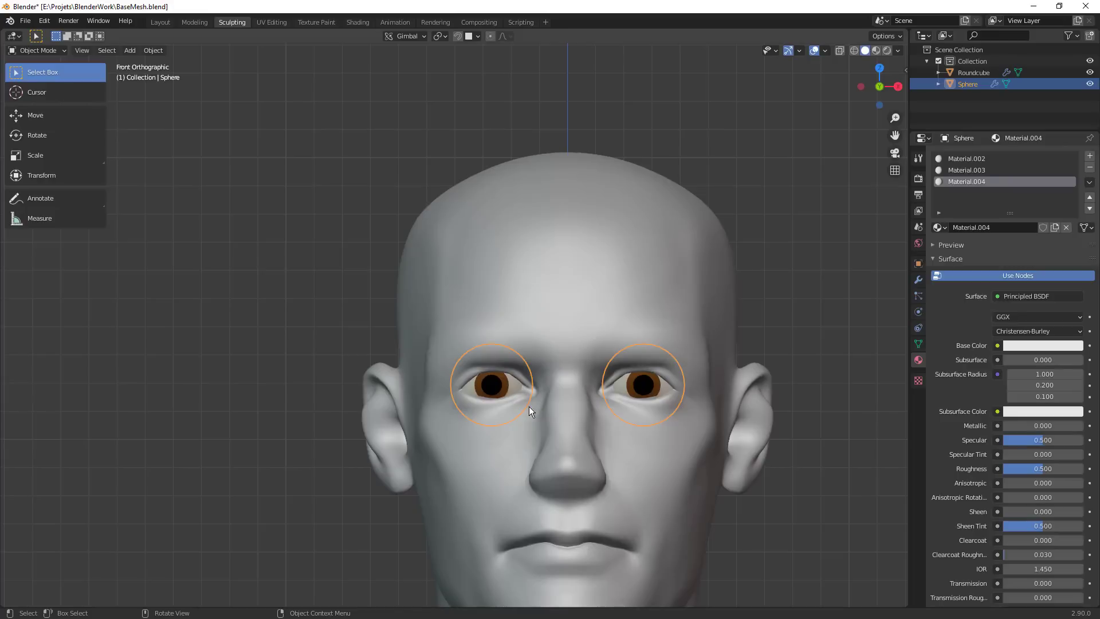
key(g)
click(596, 447)
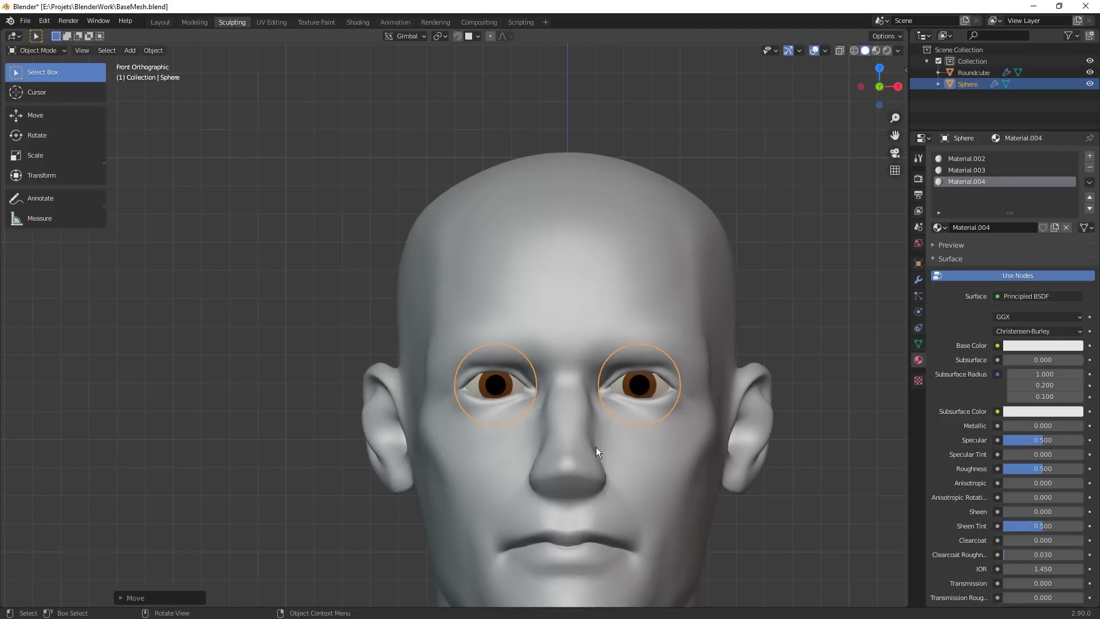
key(g)
click(687, 397)
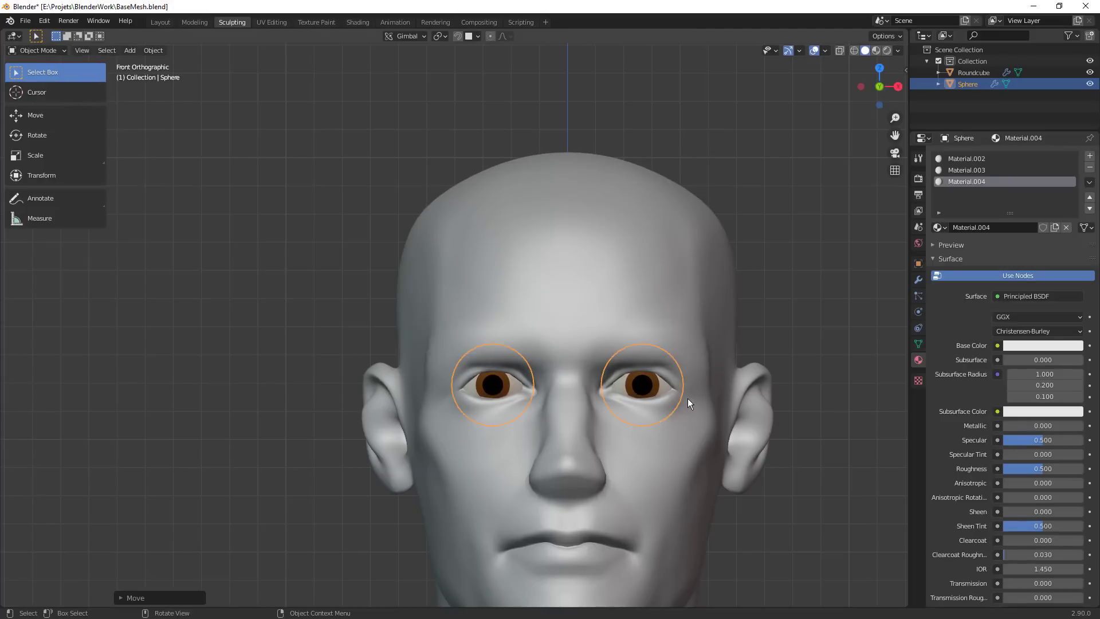
Rotate the eyeballs slightly inward about the Z axis and nudge them outward within the sockets
key(r)
key(z)
click(687, 397)
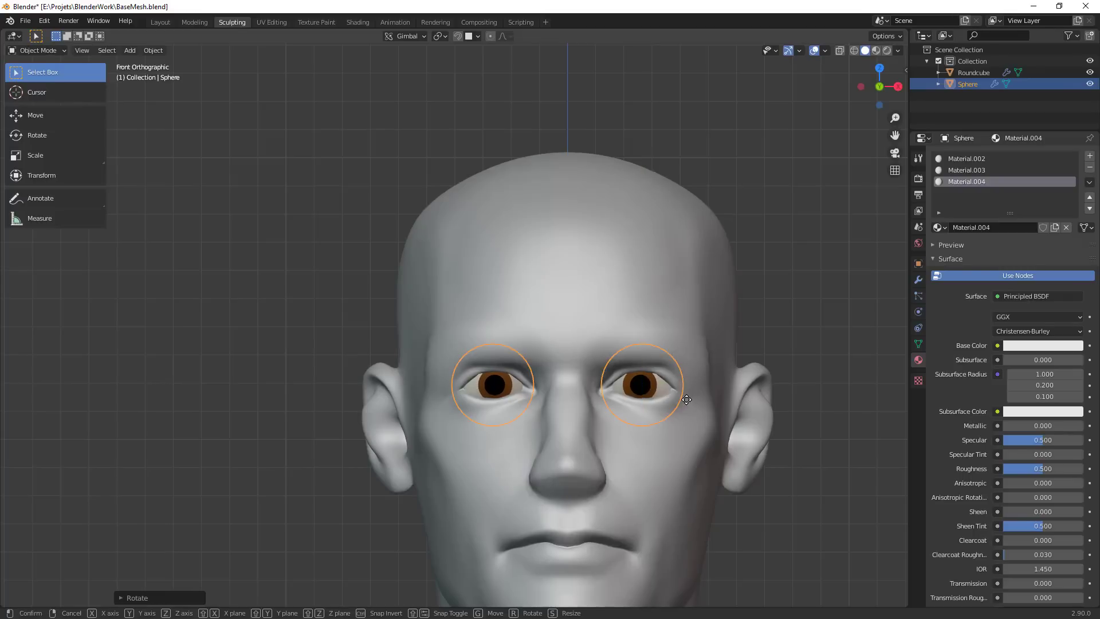
key(g)
click(687, 400)
key(g)
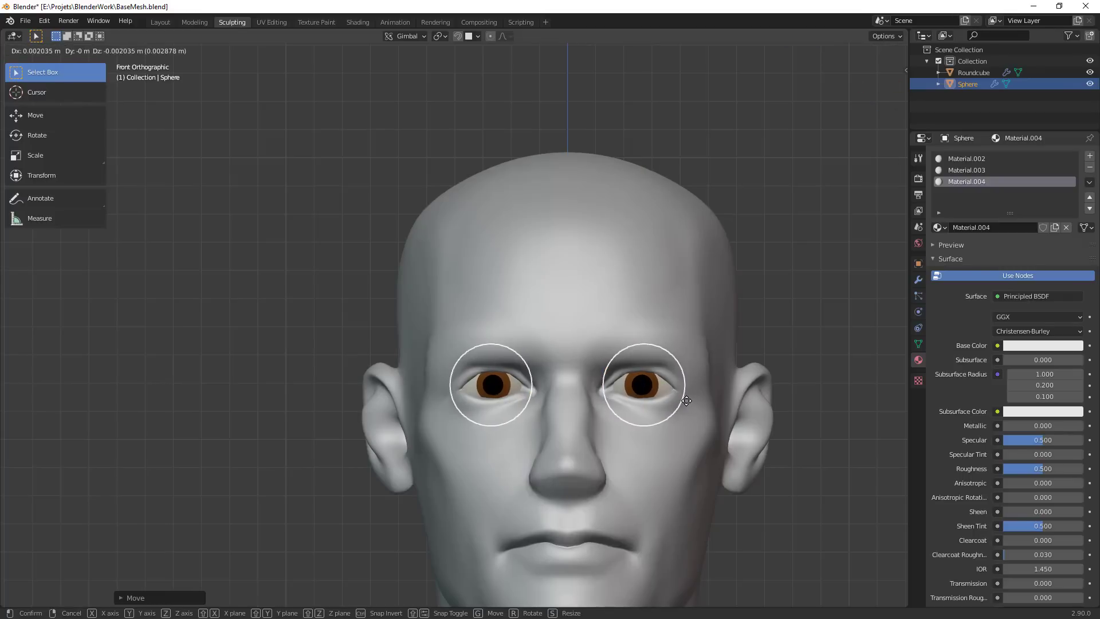
click(684, 401)
Deselect the eyeballs, select the body mesh and return it to Sculpt Mode
key(alt+a)
scroll(664, 424, down, 1)
mouse_move(608, 465)
middle_down()
mouse_move(596, 409)
mouse_move(578, 401)
middle_up()
click(578, 401)
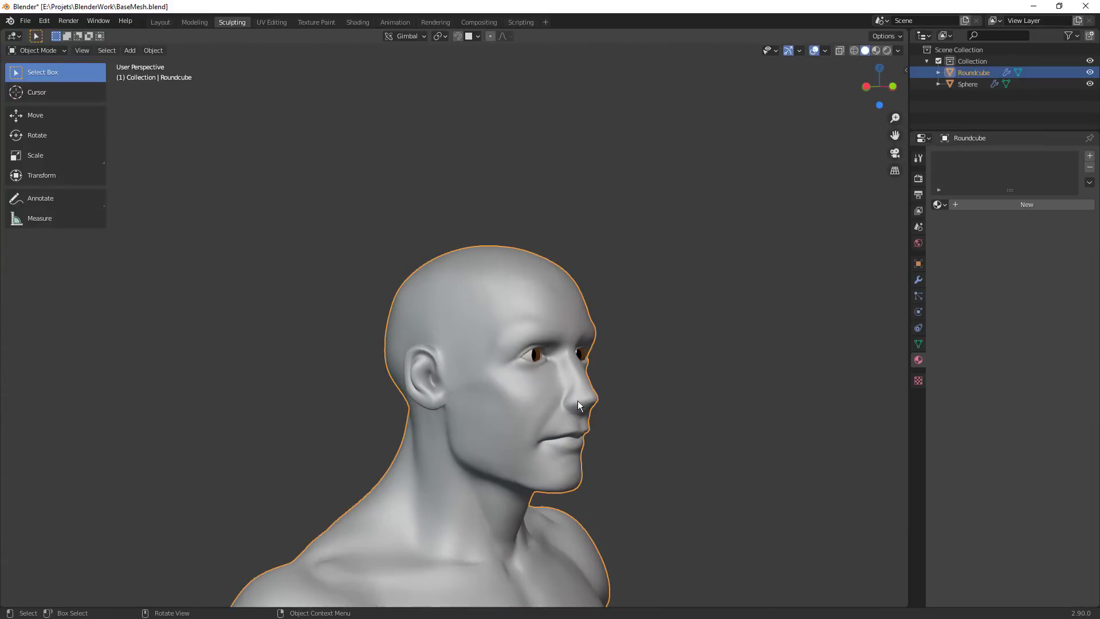
key(ctrl+Tab)
click(609, 502)
Refine the eye area from the side and from above with the Grab brush, enlarging its radius from 93 px to 123 px
scroll(671, 367, up, 3)
key(f)
click(705, 370)
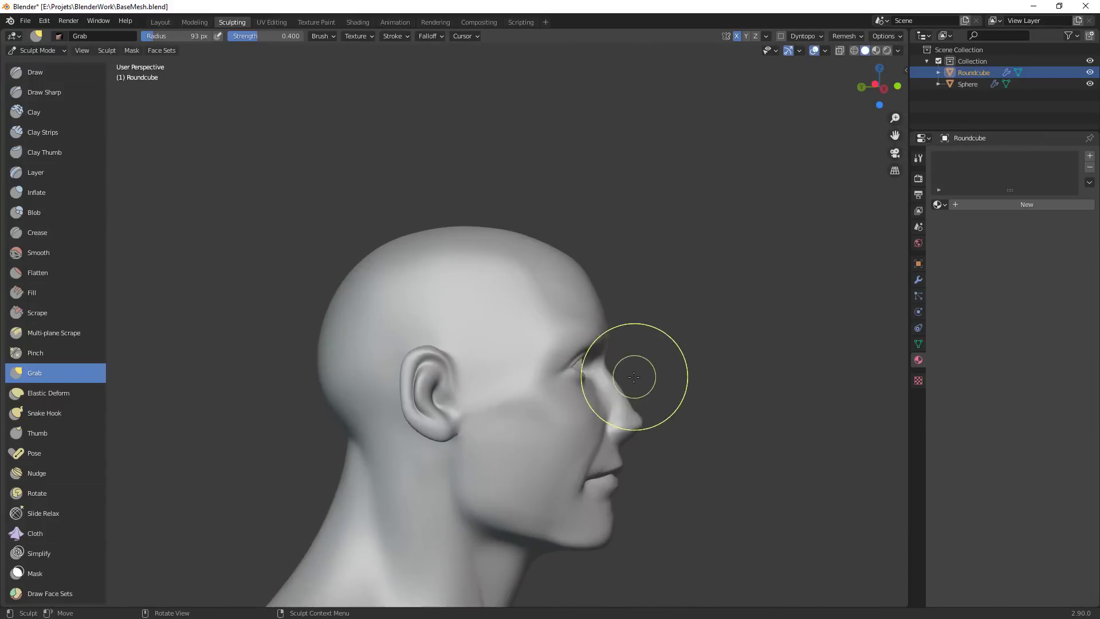
scroll(552, 331, up, 3)
middle_drag(574, 331, 549, 320)
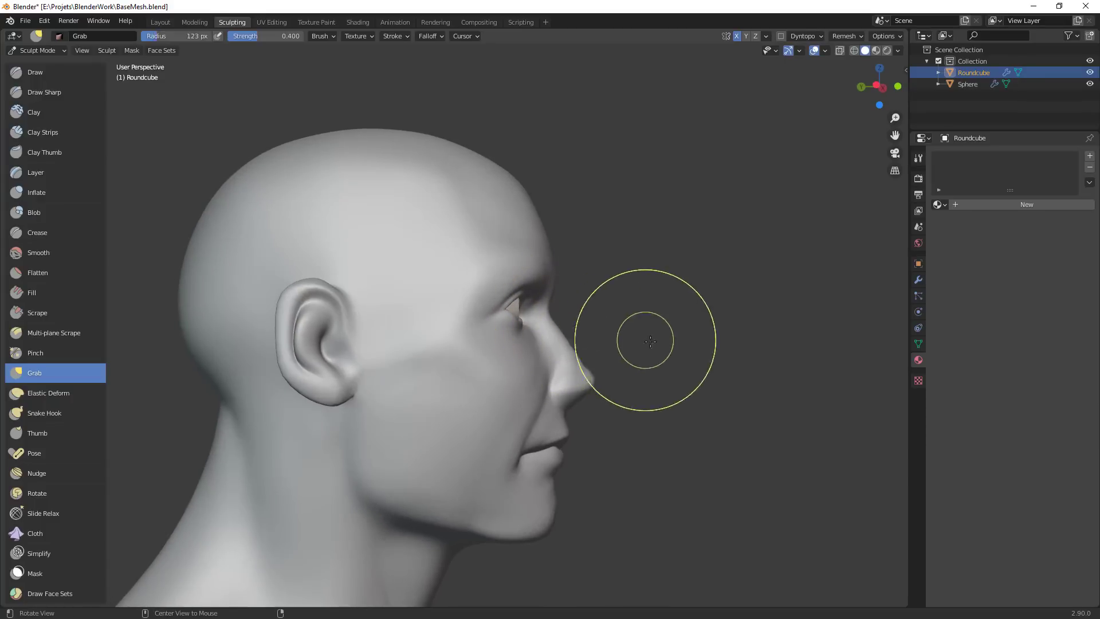
middle_drag(644, 334, 506, 359)
alt+drag(458, 351, 487, 373)
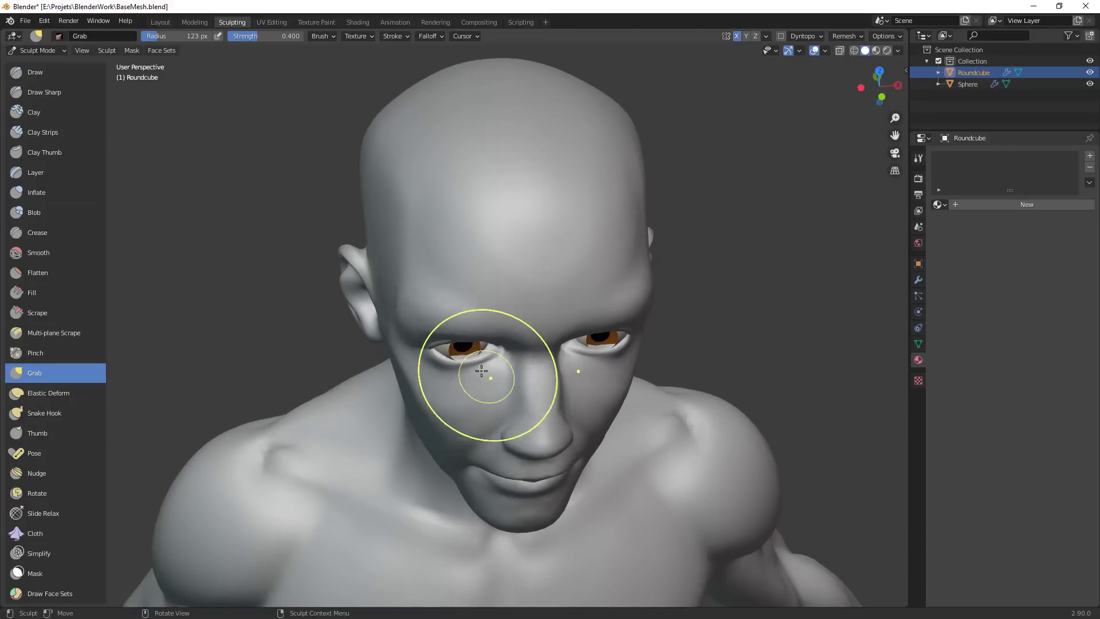
Reshape the lower eyelids from above with the Grab brush, reducing its radius to 64 px
key(f)
click(457, 370)
key(f)
click(453, 365)
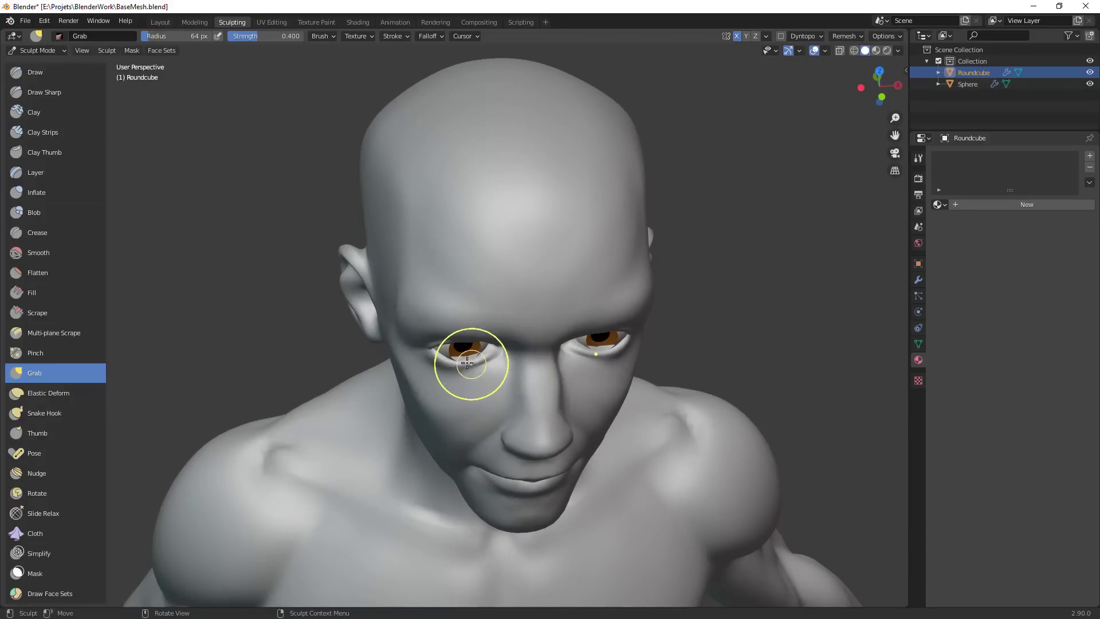
mouse_move(468, 362)
middle_down()
mouse_move(381, 319)
mouse_move(539, 357)
mouse_move(388, 351)
mouse_move(612, 387)
mouse_move(506, 415)
middle_up()
Adjust the temple and outer eye socket from a high angle with the Grab brush, setting its radius to 121 px
key(f)
click(394, 351)
key(f)
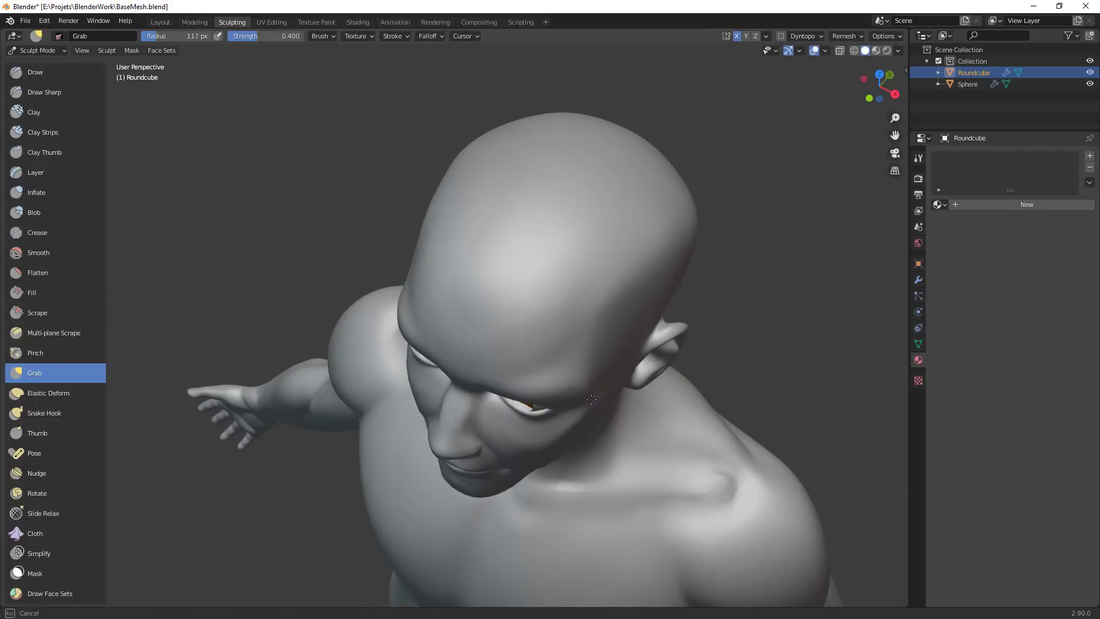
middle_drag(593, 368, 460, 385)
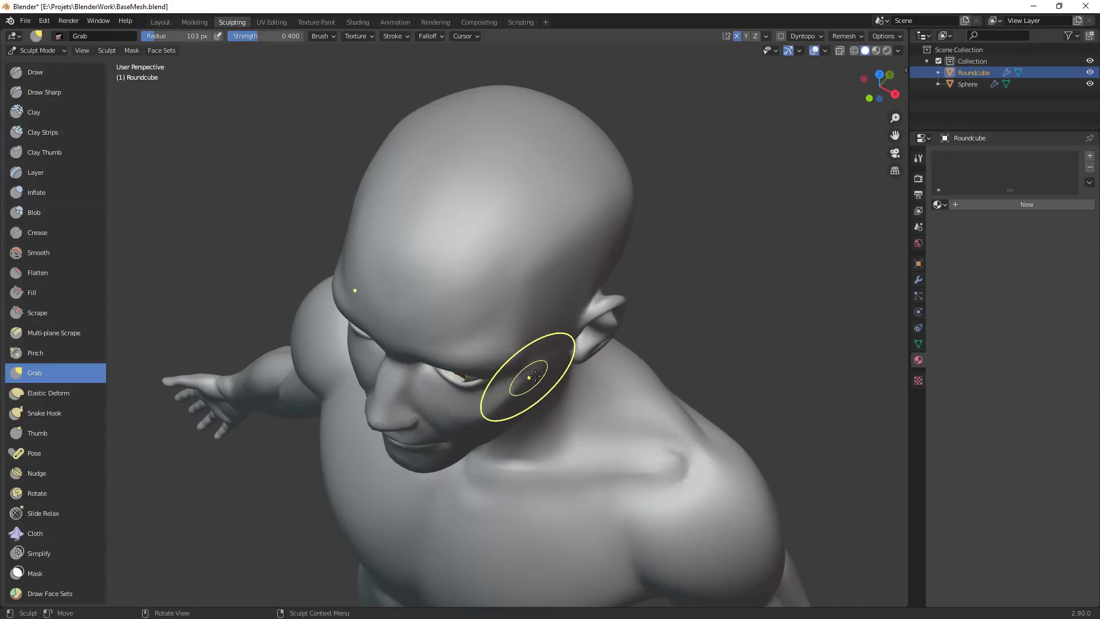
key(f)
click(568, 351)
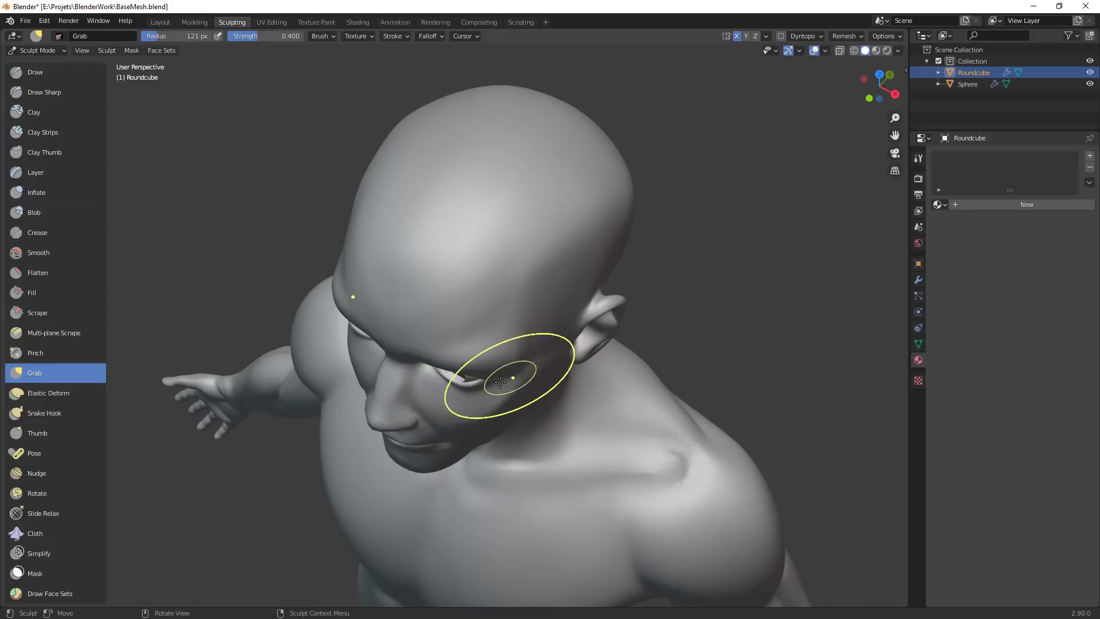
Refine the outer eye corner and upper cheekbone from above with the Grab brush at a 48 px radius, enlarging it to 89 px
key(f)
click(475, 382)
key(f)
click(477, 378)
drag(449, 378, 446, 378)
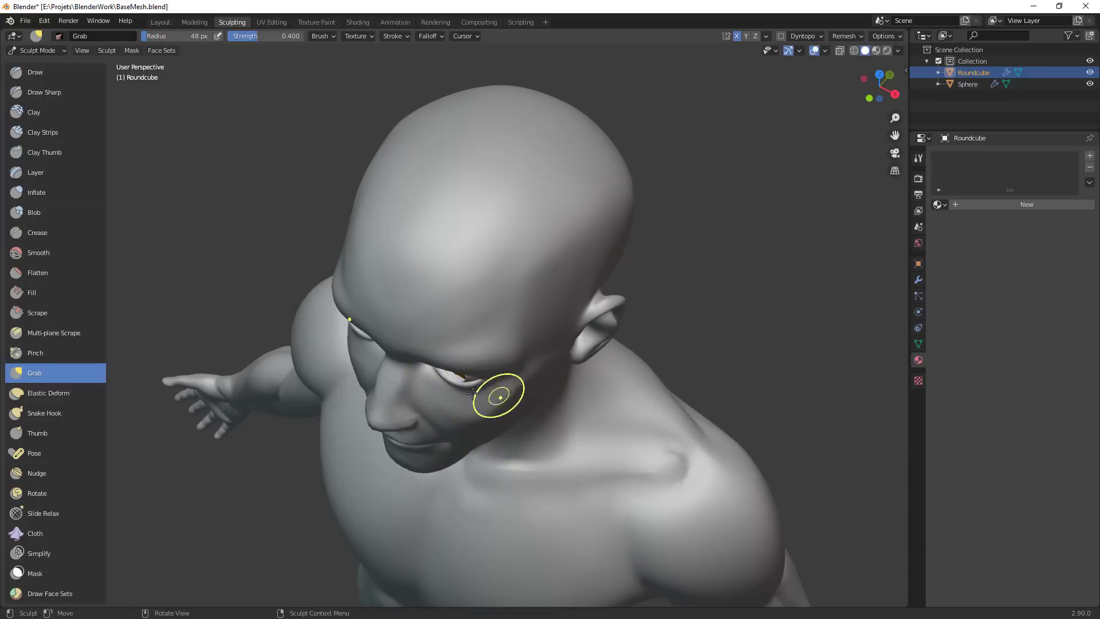
key(f)
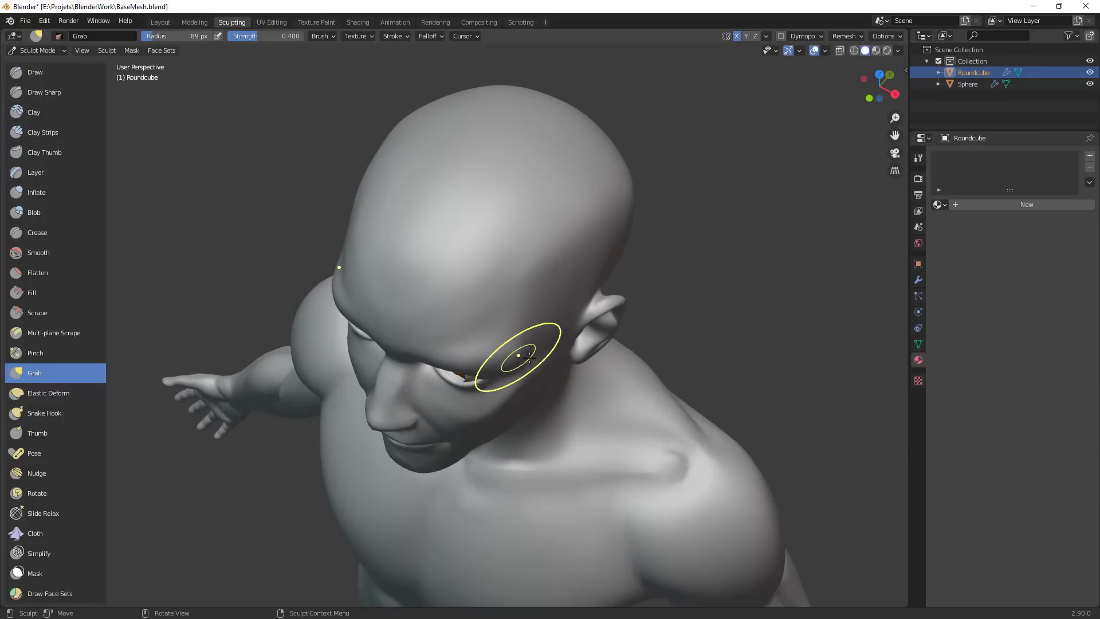
Adjust the outer eye and cheekbone area from both three-quarter views with the Grab brush, reducing its radius to 61 px
mouse_move(529, 357)
middle_down()
mouse_move(518, 461)
mouse_move(570, 383)
middle_up()
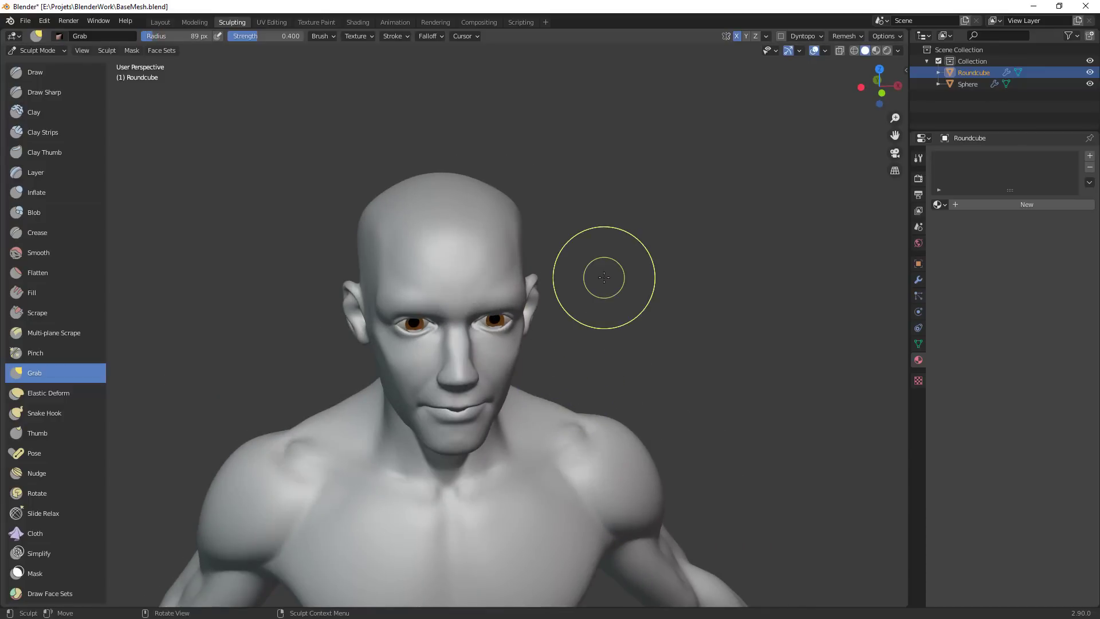
middle_drag(642, 353, 679, 346)
ctrl+middle_drag(583, 327, 432, 326)
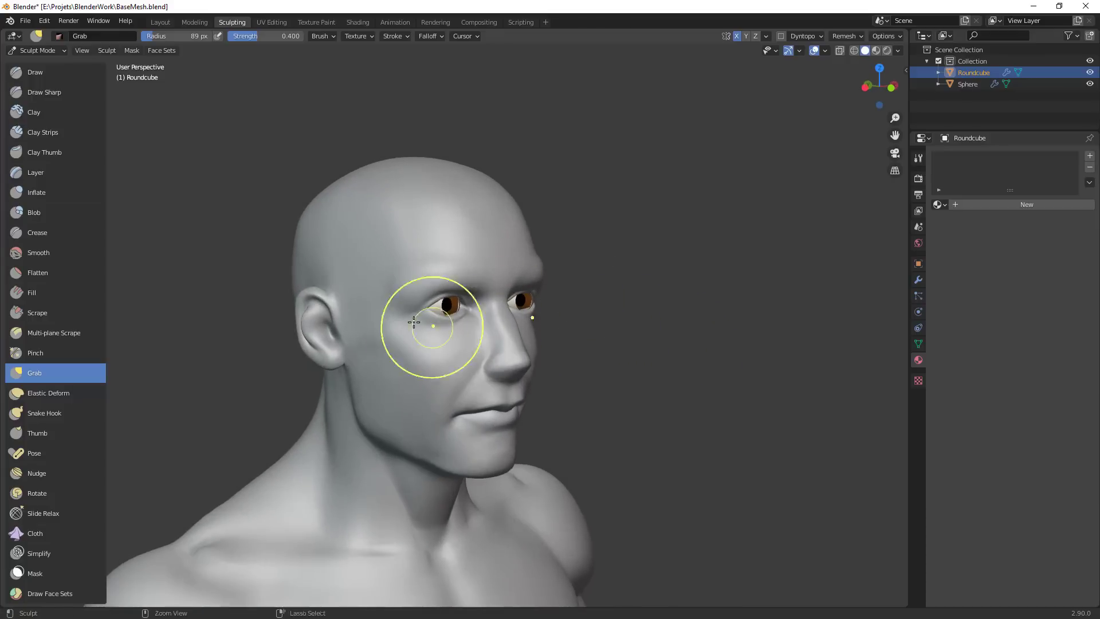
key(f)
click(390, 302)
ctrl+middle_drag(641, 280, 498, 401)
mouse_move(499, 401)
ctrl+middle_down()
mouse_move(498, 268)
mouse_move(474, 275)
ctrl+middle_up()
key(f)
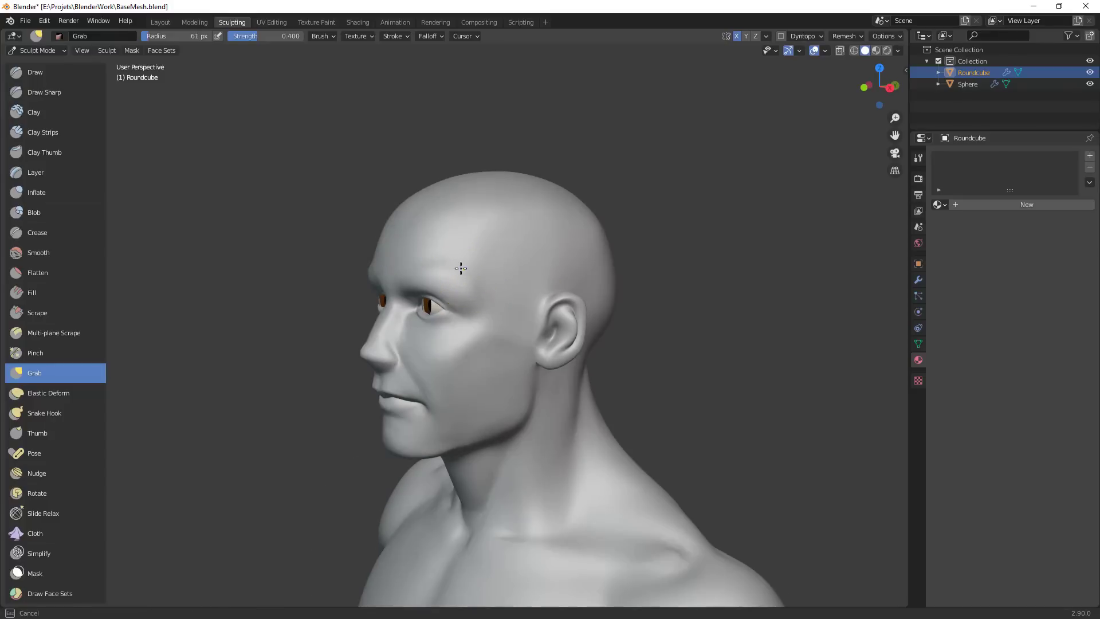
Reshape the upper sides of the skull in the front view with the Grab brush, enlarging its radius to 124 px
middle_drag(544, 285, 632, 387)
key(f)
click(613, 327)
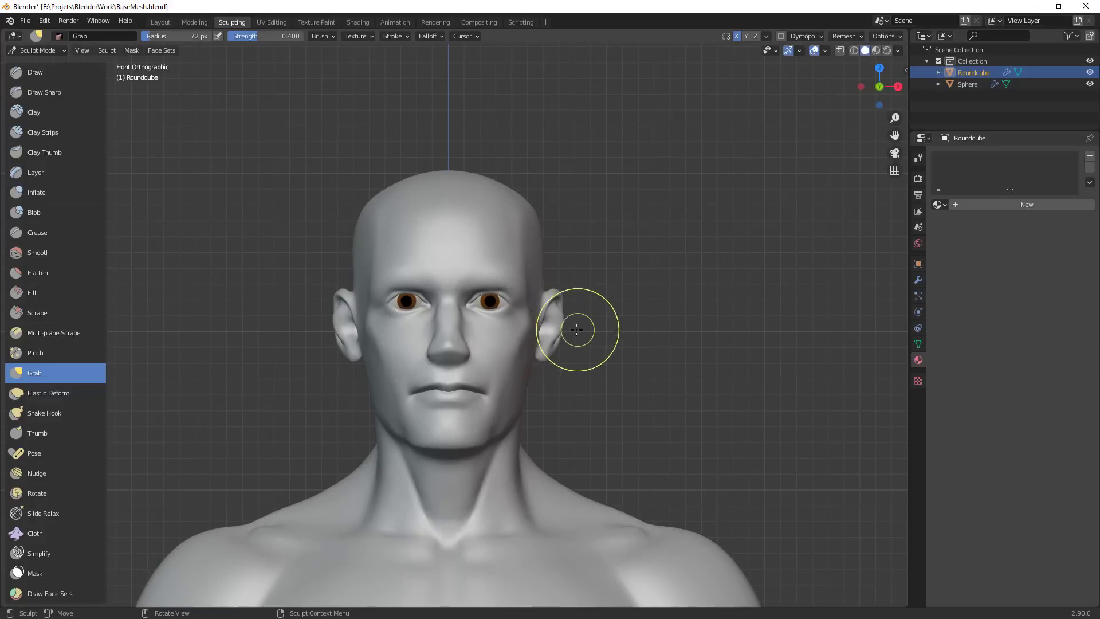
key(f)
click(438, 214)
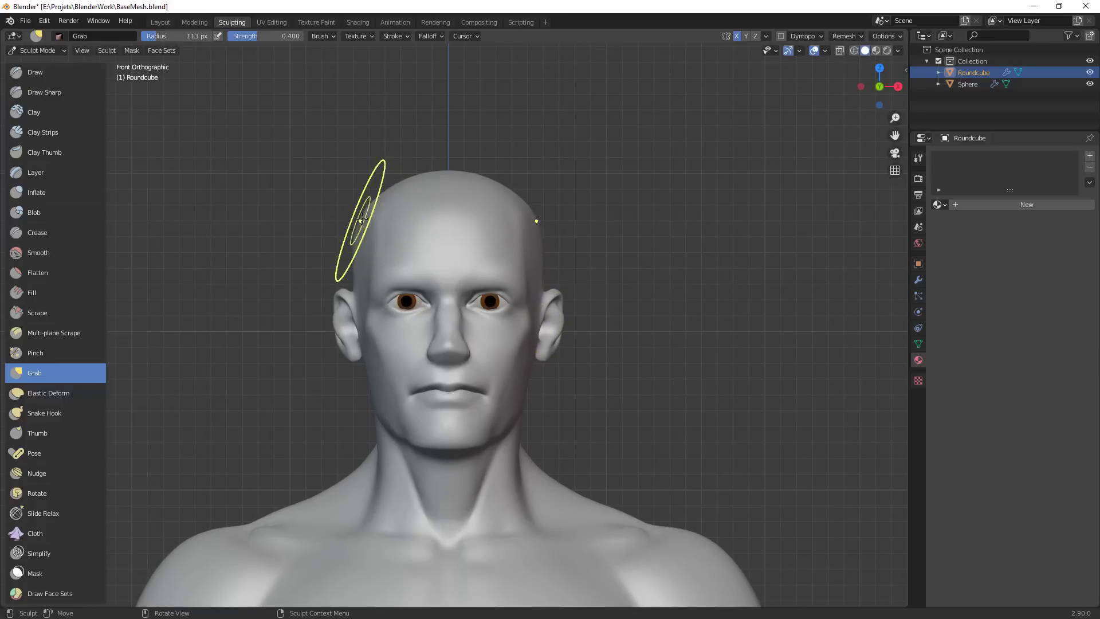
key(bracketright)
click(544, 241)
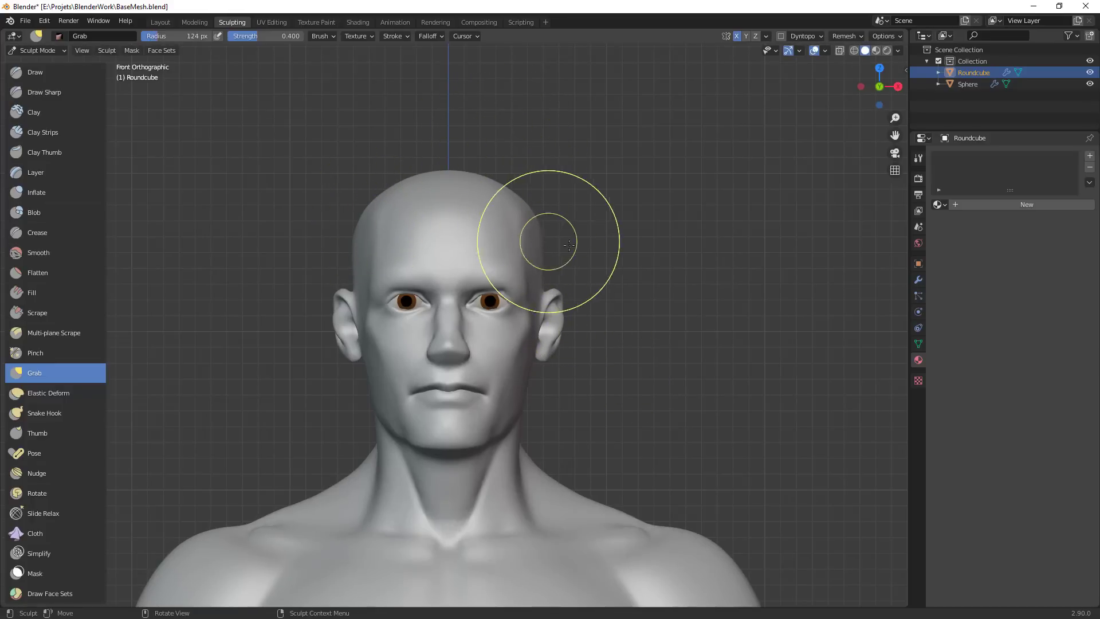
Adjust the back of the head and the base of the skull with the Grab brush, reducing its radius to 109 px
mouse_move(552, 233)
middle_down()
mouse_move(523, 314)
mouse_move(466, 287)
middle_up()
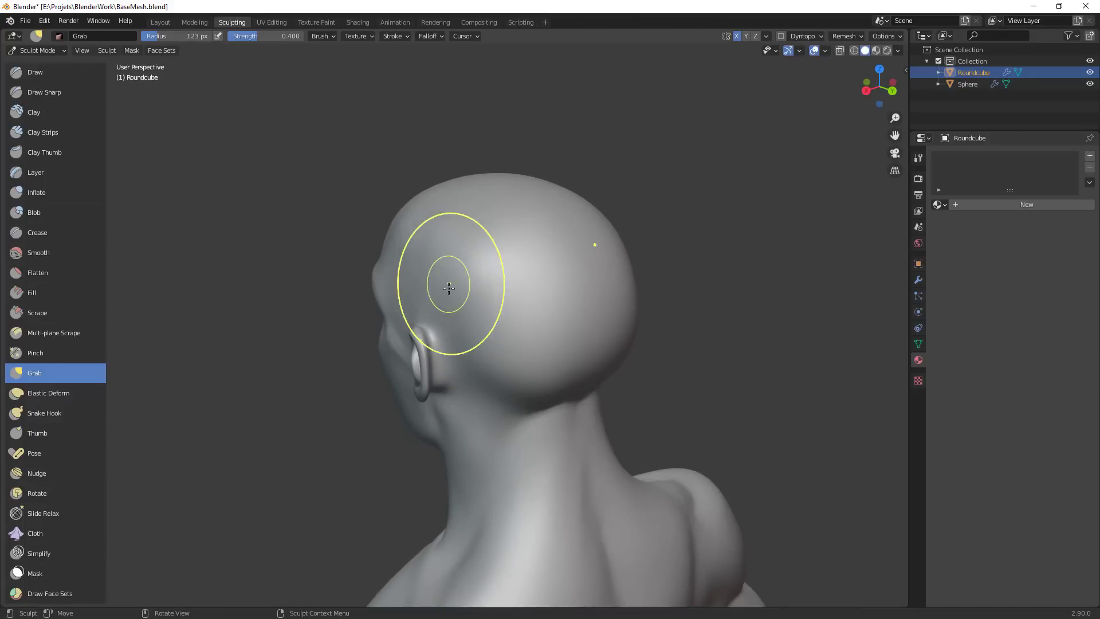
key(f)
click(546, 390)
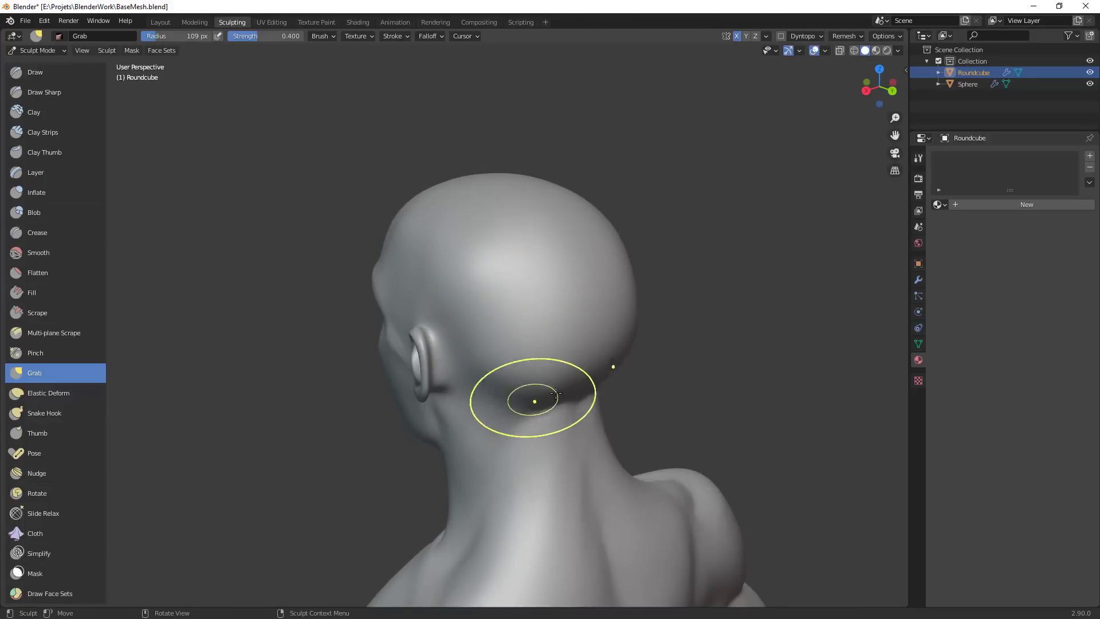
Pull in the back of the neck from the side with the Grab brush, enlarging its radius to 172 px
middle_drag(551, 401, 618, 396)
key(f)
click(643, 411)
drag(644, 456, 627, 465)
scroll(630, 473, down, 2)
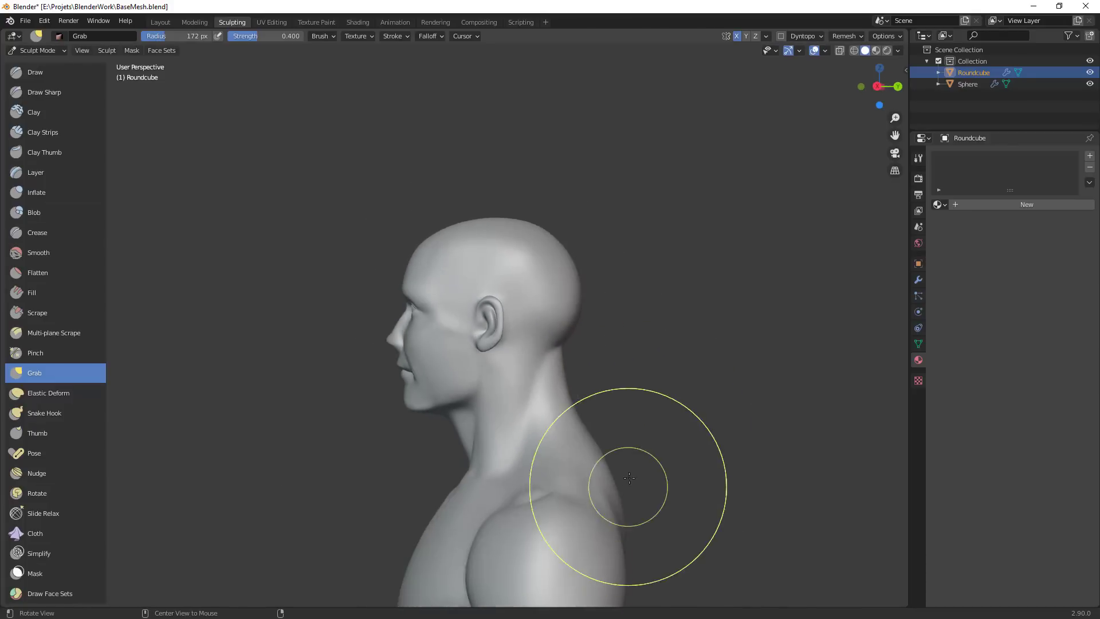
Pull the throat slightly forward and the nape inward from the side with the Grab brush at a 140 px radius
key(f)
click(472, 455)
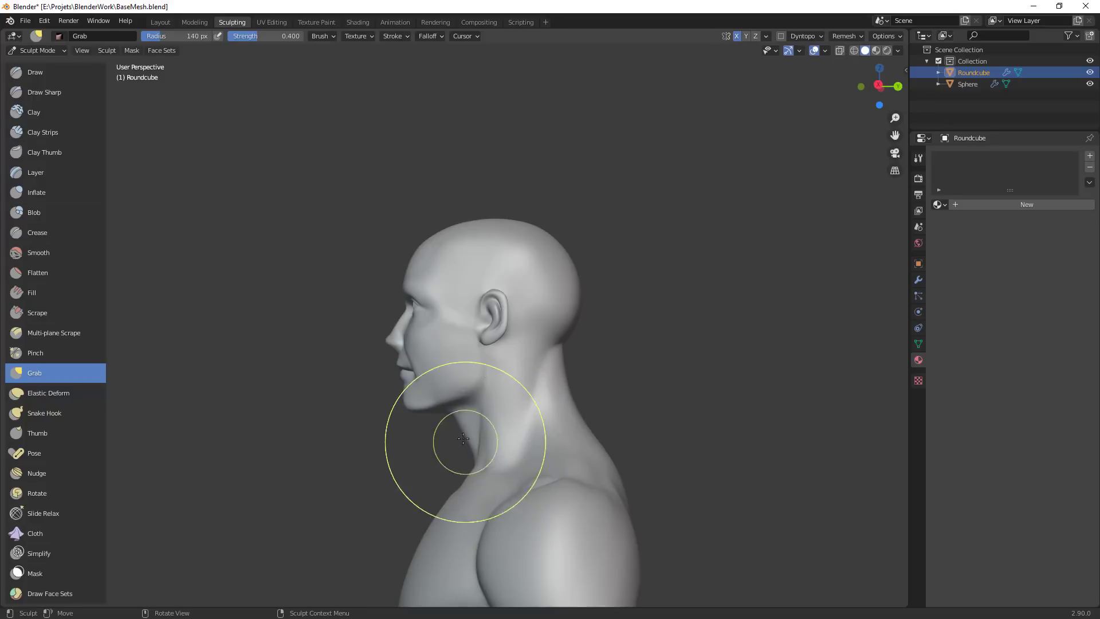
drag(466, 442, 457, 440)
drag(568, 363, 558, 371)
scroll(593, 385, down, 3)
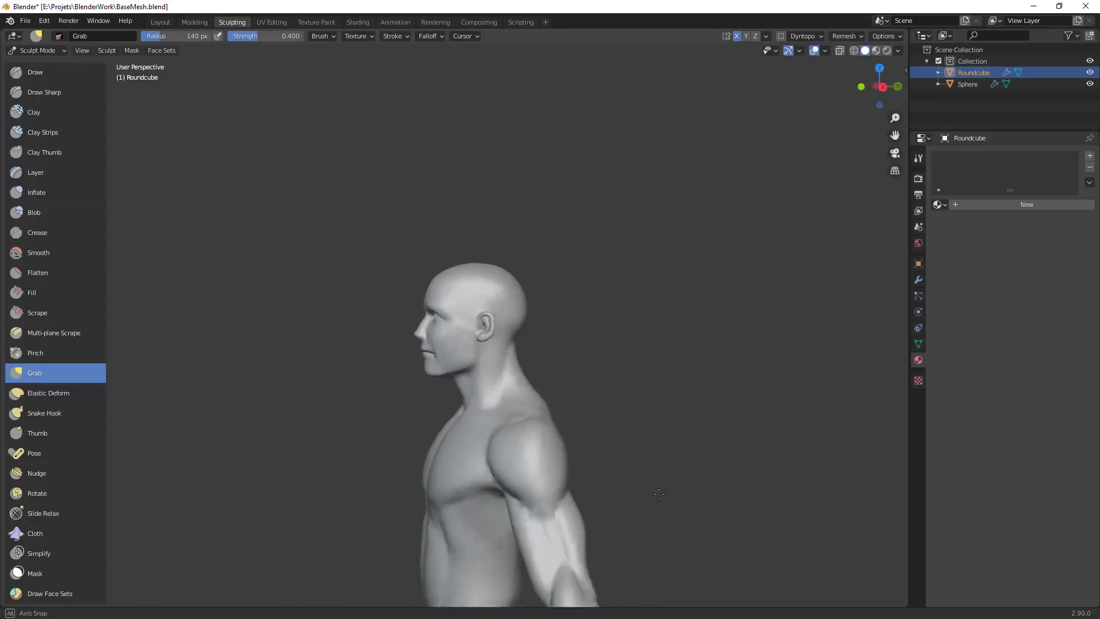
middle_drag(593, 385, 658, 423)
scroll(607, 327, up, 4)
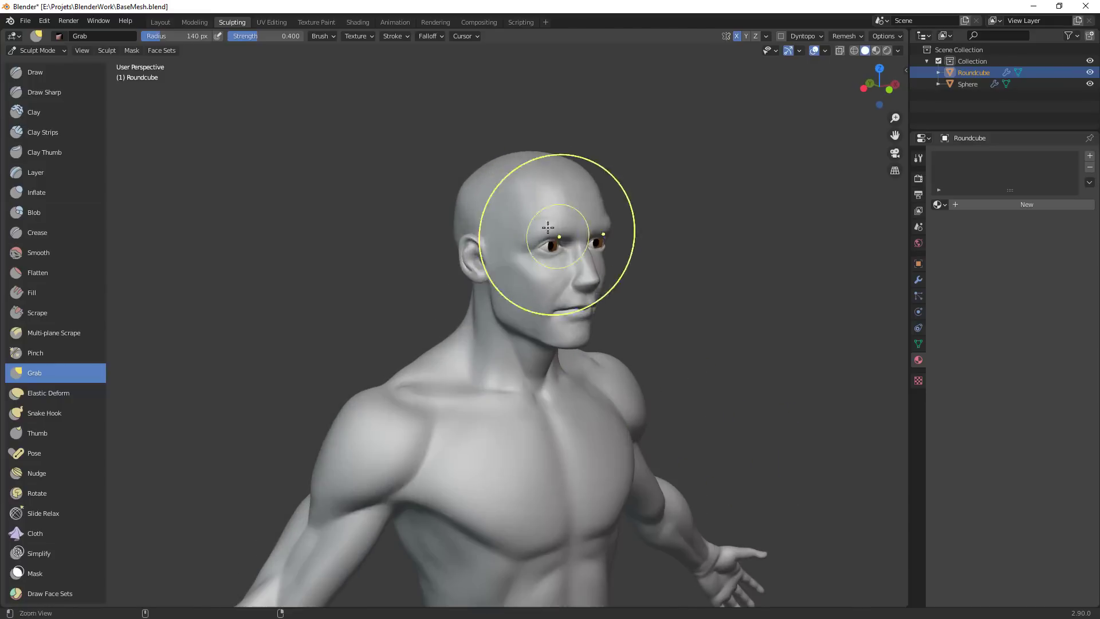
Refine the back and crown of the skull with the Grab brush at a 73 px radius, checking against the full figure
middle_drag(452, 228, 492, 236)
key(f)
click(491, 220)
key(bracketleft)
key(bracketleft)
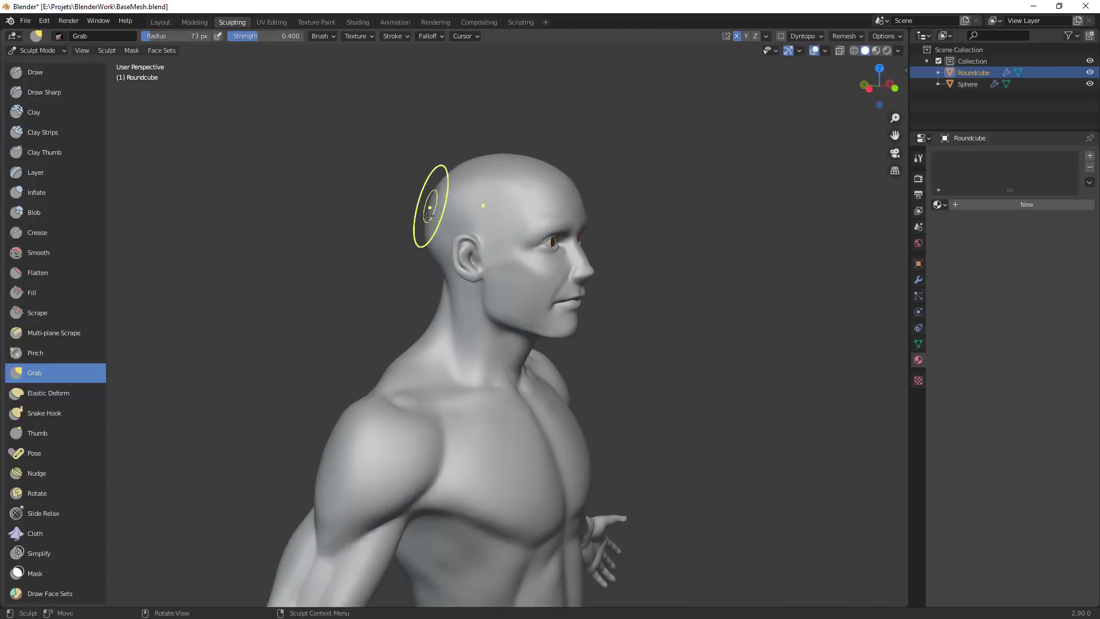
scroll(490, 226, down, 3)
middle_drag(515, 287, 590, 447)
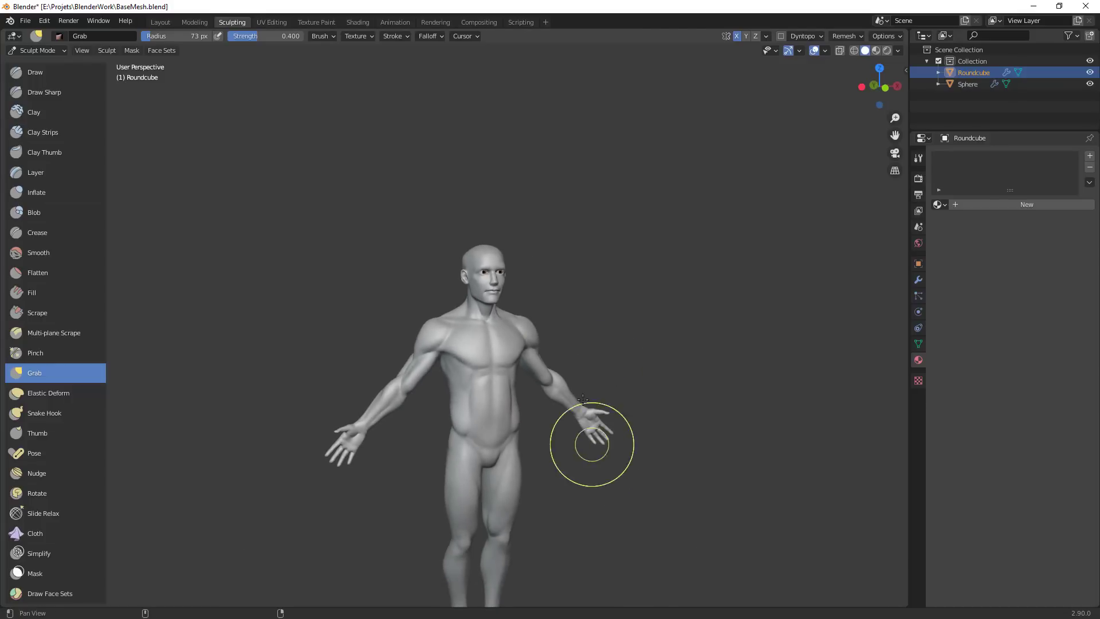
scroll(589, 447, up, 3)
alt+shift+drag(536, 155, 501, 352)
scroll(500, 352, up, 3)
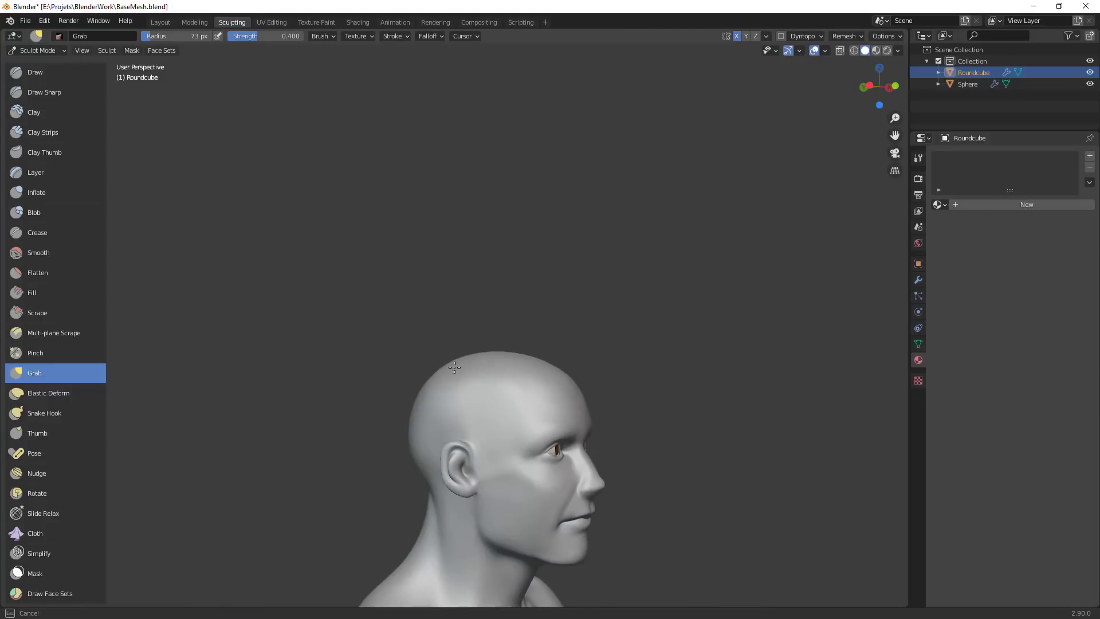
Reshape the ear in a close side view with the Grab brush, reducing its radius to 40 px
shift+middle_drag(569, 530, 552, 294)
scroll(454, 172, up, 3)
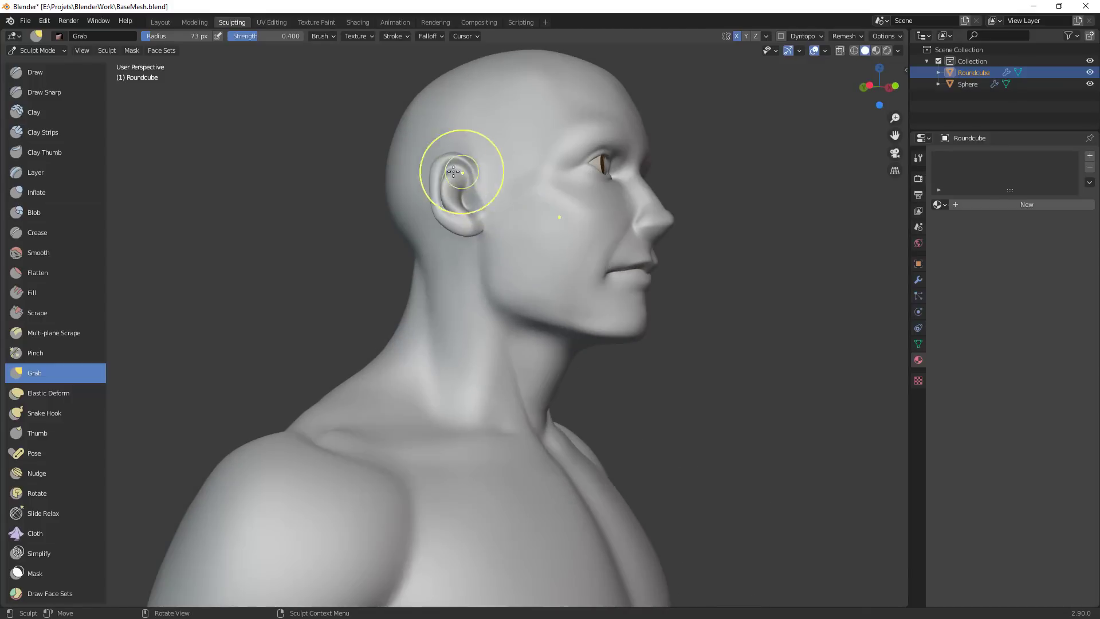
key(bracketleft)
key(bracketleft)
key(f)
click(458, 203)
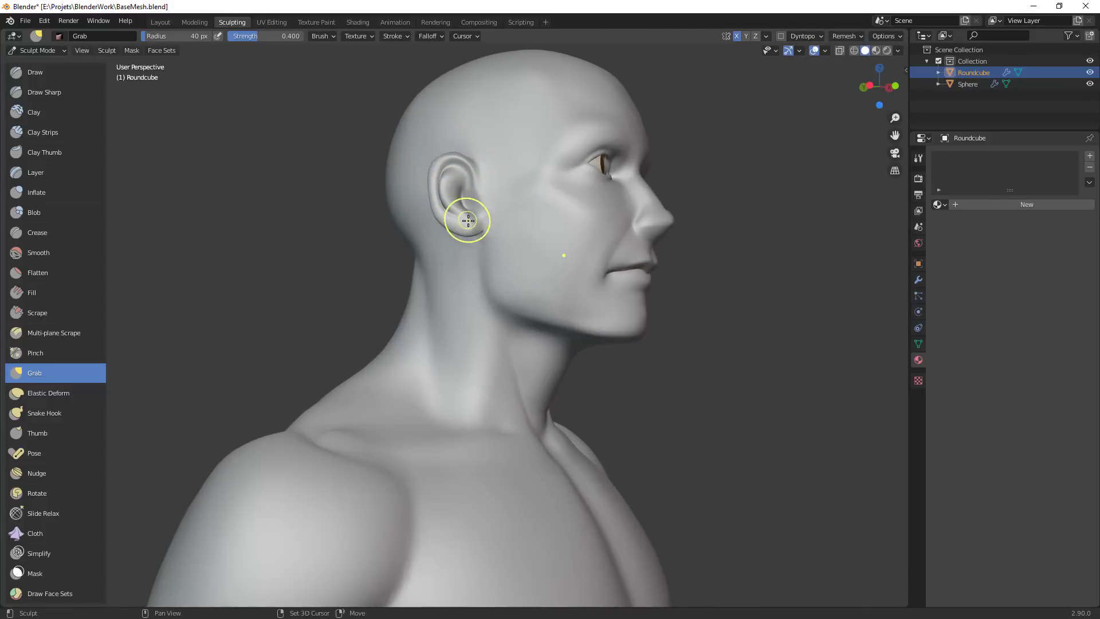
Examine the whole figure's proportions from the front, three-quarter and side views
ctrl+alt+drag(504, 244, 436, 389)
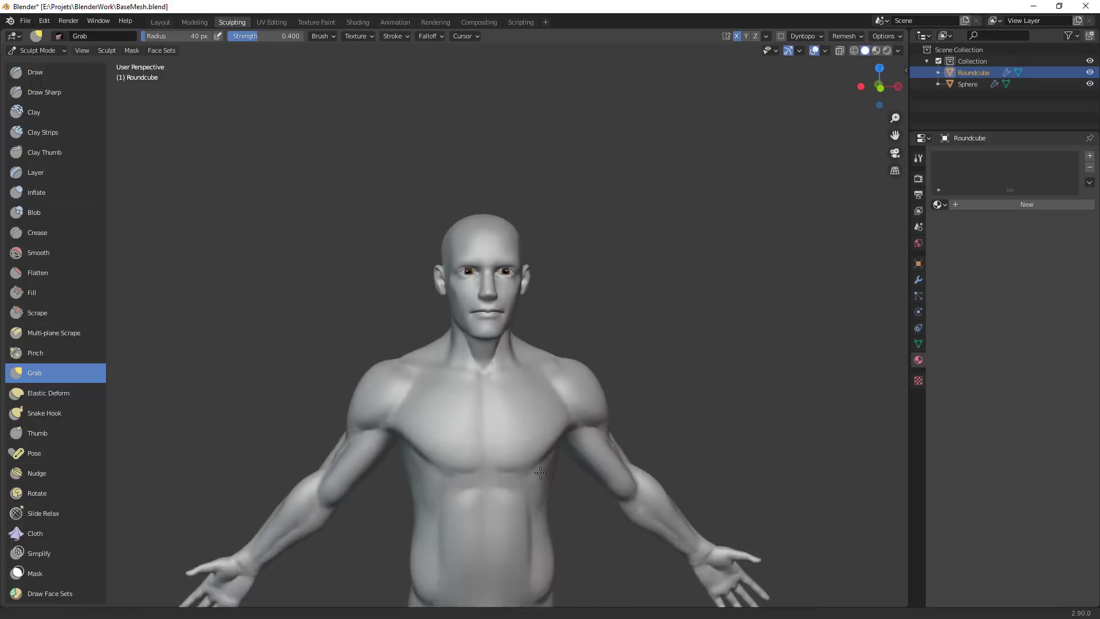
ctrl+alt+drag(516, 372, 561, 450)
alt+shift+drag(560, 449, 607, 348)
middle_drag(607, 348, 632, 418)
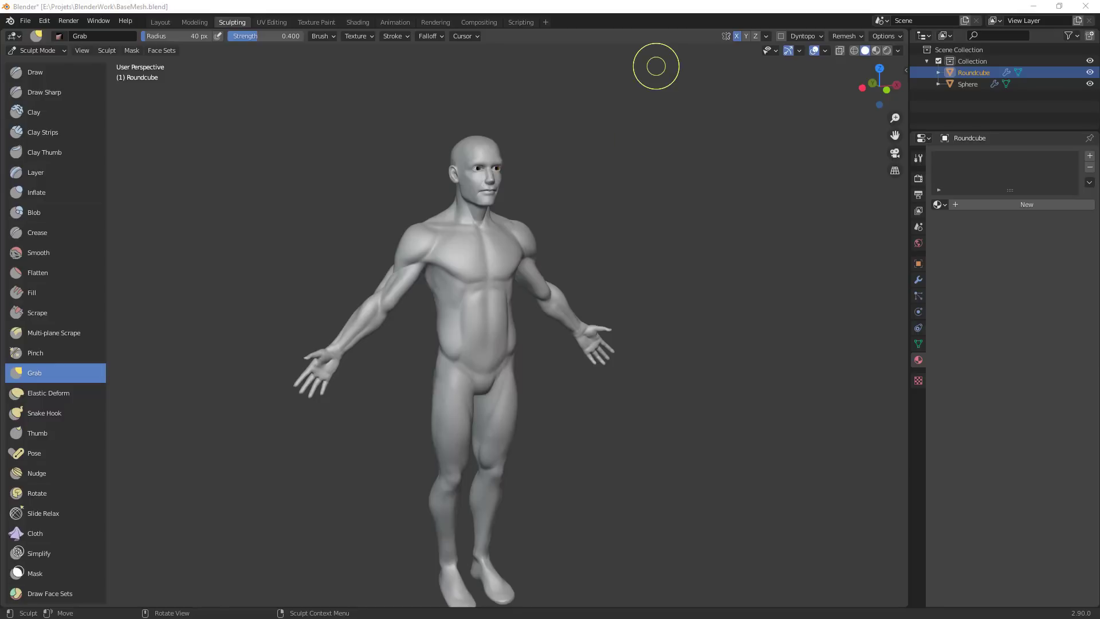
alt+shift+drag(661, 319, 657, 260)
ctrl+alt+drag(657, 252, 641, 207)
mouse_move(539, 193)
alt+shift+mouse_down()
mouse_move(530, 299)
mouse_move(463, 299)
alt+shift+mouse_up()
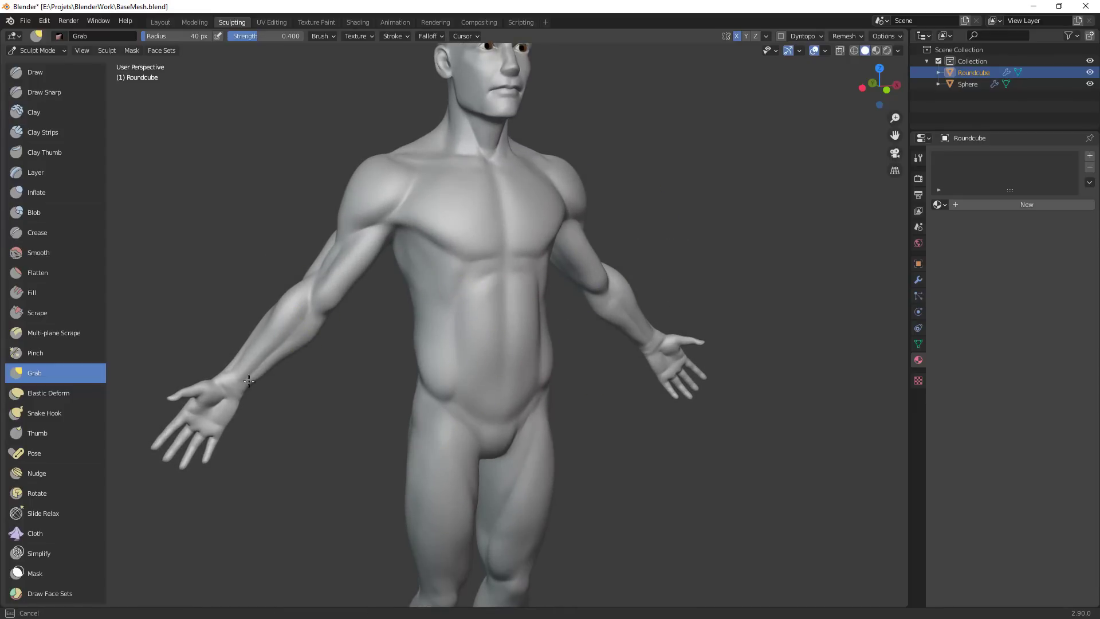
mouse_move(249, 381)
alt+mouse_down()
mouse_move(429, 422)
mouse_move(499, 481)
mouse_move(583, 383)
alt+mouse_up()
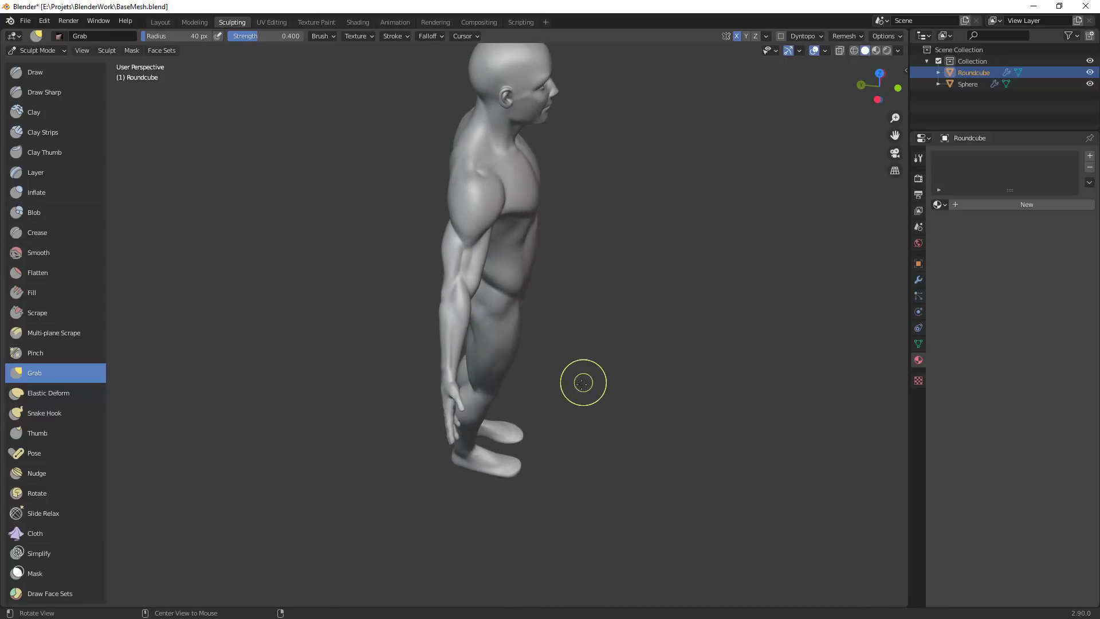
alt+drag(646, 344, 526, 312)
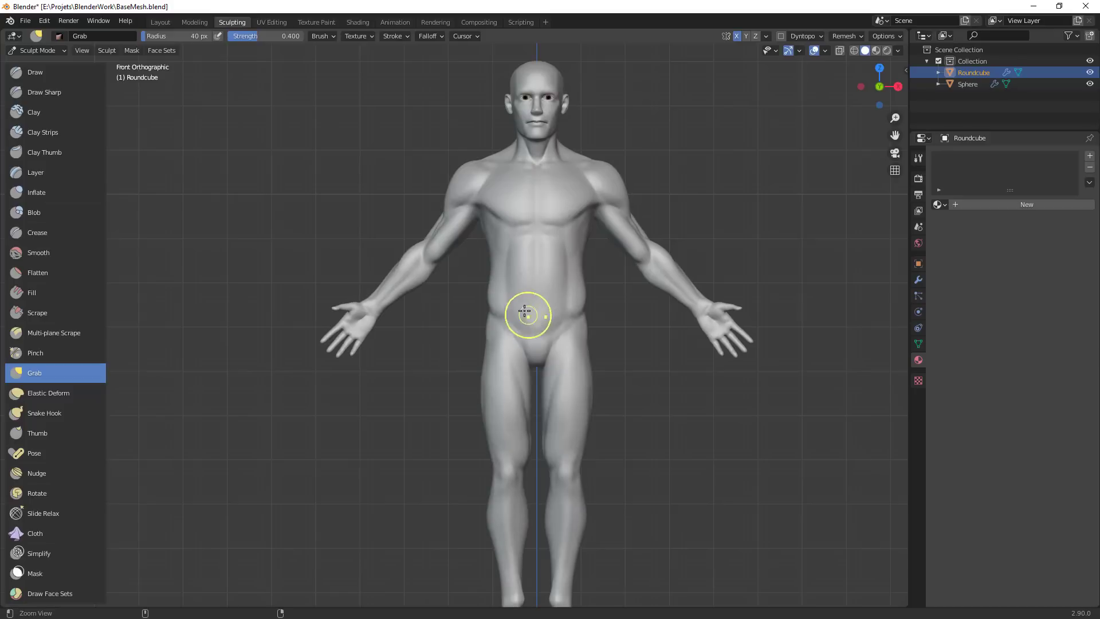
Adjust the forearm contours in the front orthographic view with the Grab brush, using radii of 67, 99 and 57 px
scroll(505, 286, up, 4)
key(f)
click(433, 264)
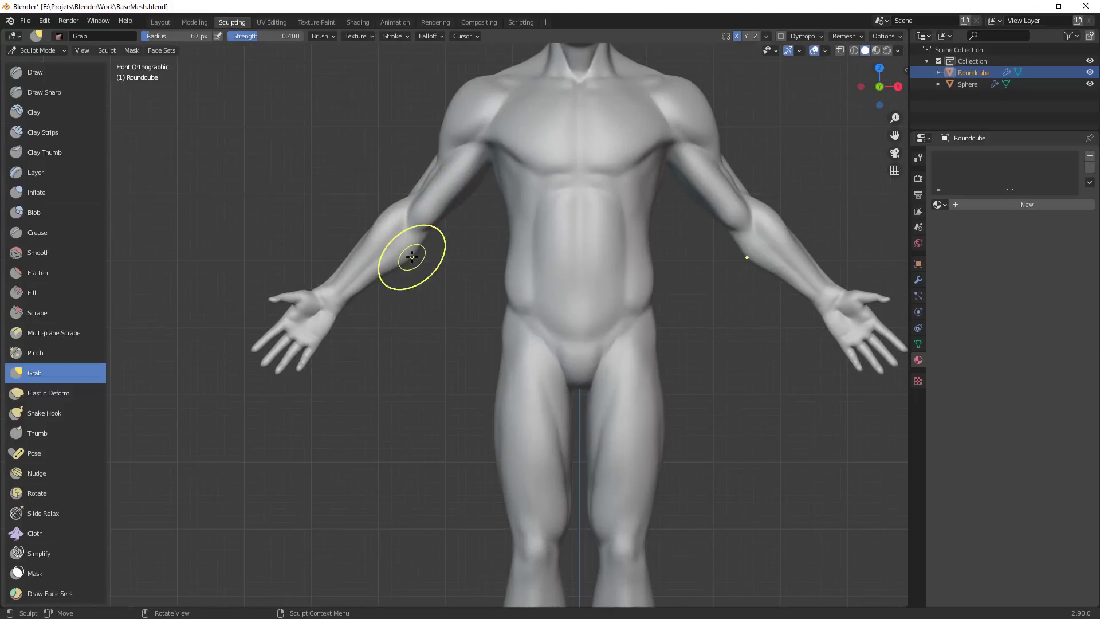
key(f)
click(348, 307)
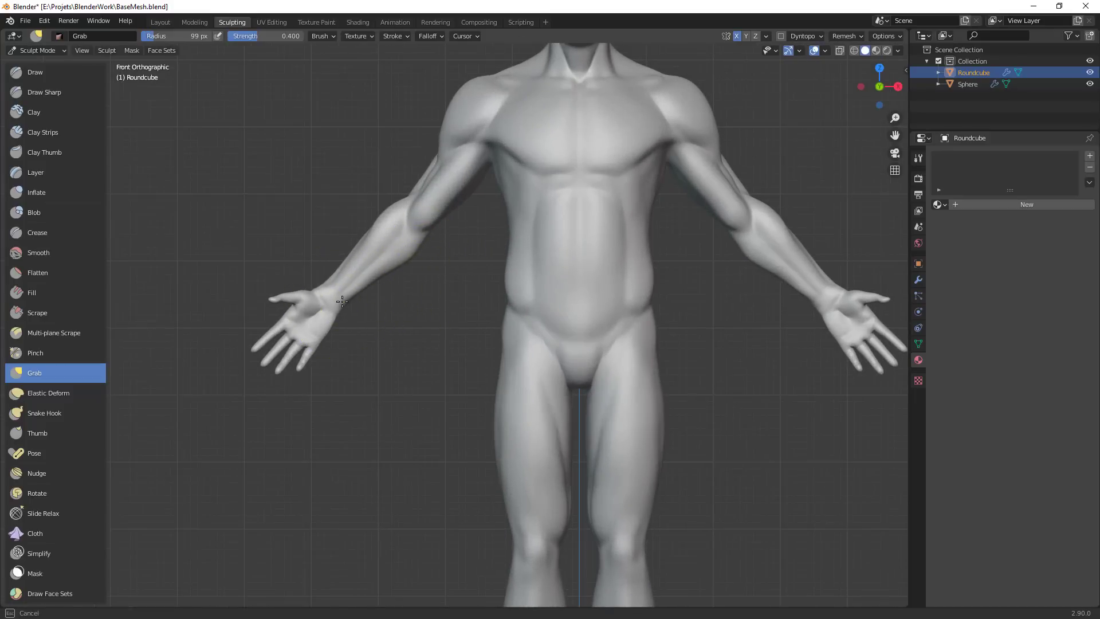
key(f)
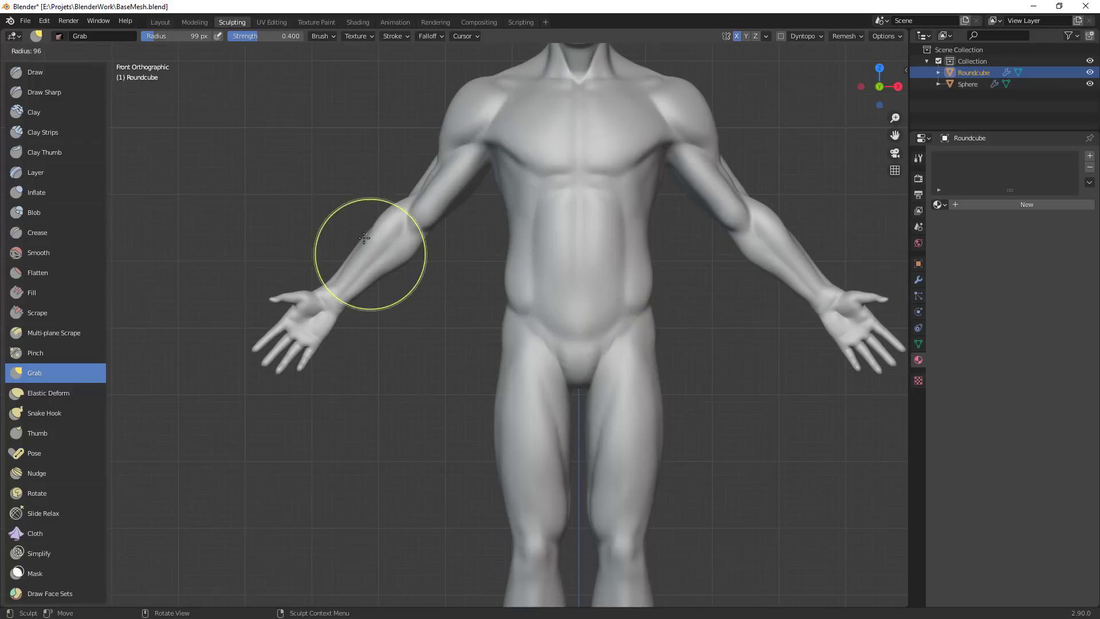
click(374, 230)
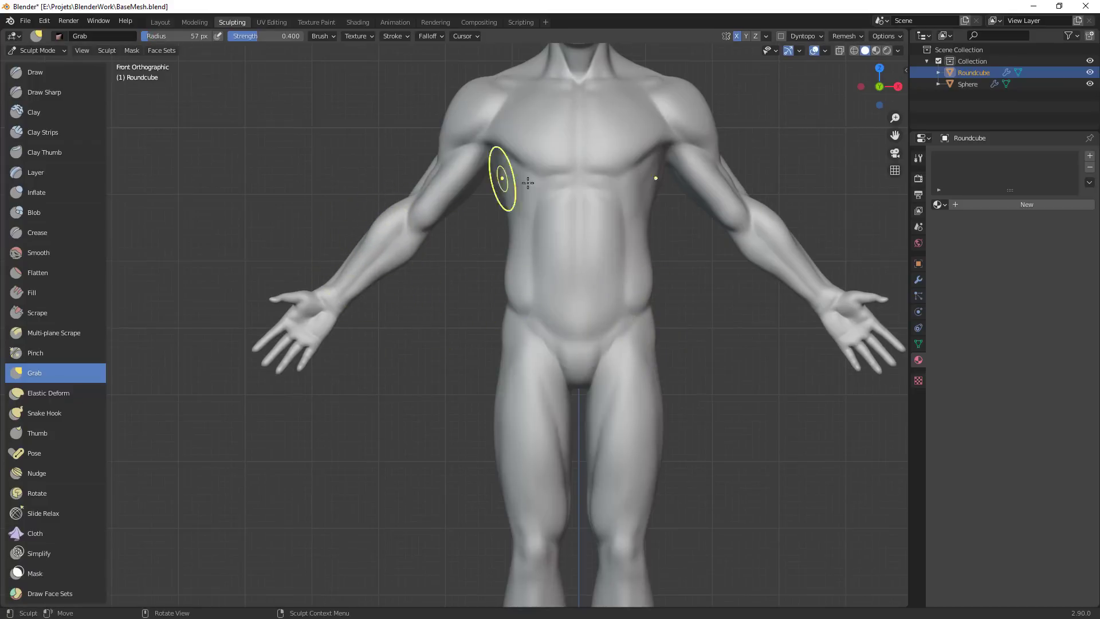
Examine the full figure's silhouette and arm-to-body proportions from the front and several surrounding angles
scroll(528, 182, down, 5)
scroll(420, 275, up, 3)
scroll(427, 273, down, 3)
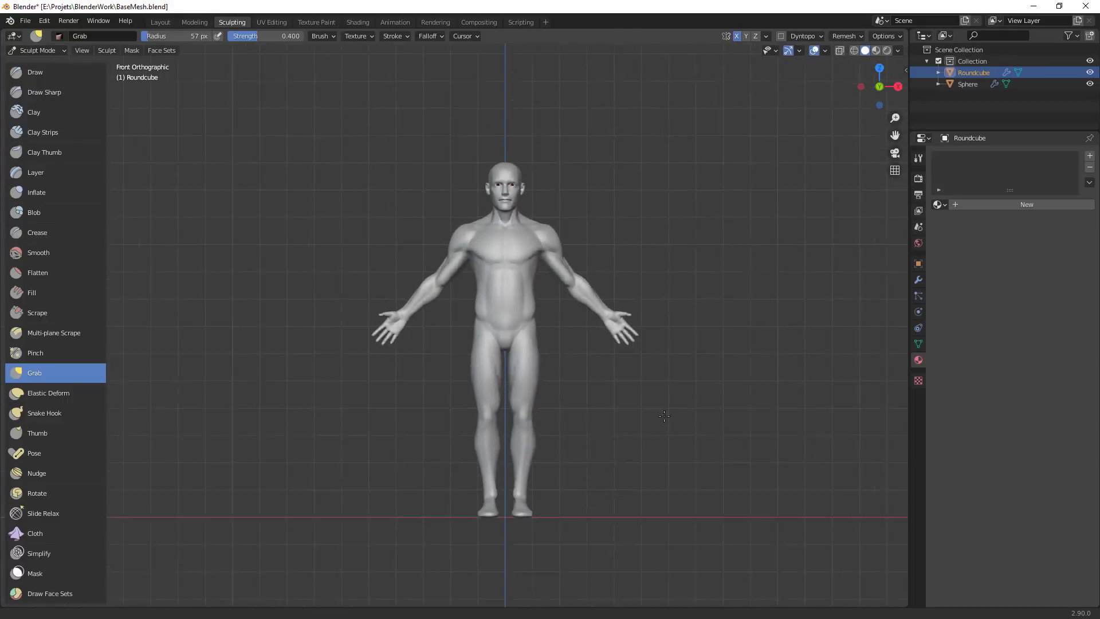
scroll(526, 357, up, 2)
alt+drag(558, 437, 644, 432)
alt+drag(487, 443, 696, 435)
ctrl+alt+drag(696, 435, 617, 383)
alt+drag(616, 383, 632, 418)
mouse_move(632, 418)
alt+shift+mouse_down()
mouse_move(612, 446)
mouse_move(656, 393)
mouse_move(682, 381)
mouse_move(589, 332)
mouse_move(535, 287)
mouse_move(512, 192)
alt+shift+mouse_up()
mouse_move(501, 254)
mouse_down()
mouse_move(512, 242)
mouse_move(490, 212)
mouse_move(596, 344)
mouse_move(642, 436)
mouse_move(658, 439)
mouse_move(561, 437)
mouse_move(657, 421)
mouse_up()
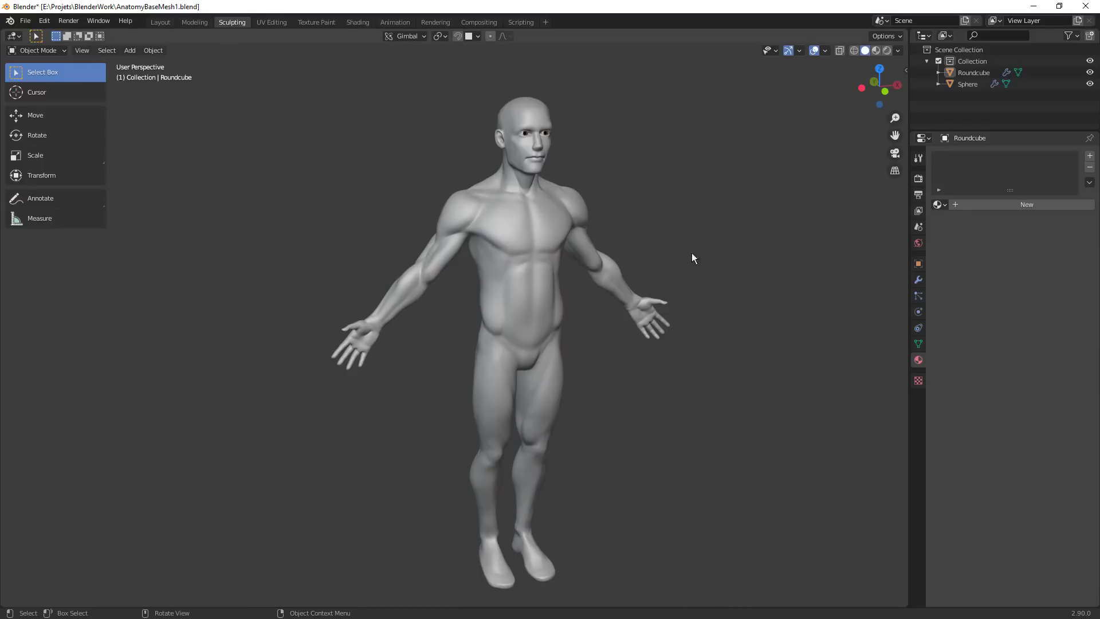
Select the body mesh Roundcube and switch it from Object Mode to Sculpt Mode
mouse_move(693, 254)
alt+mouse_down()
mouse_move(658, 263)
mouse_move(680, 233)
mouse_move(676, 243)
alt+mouse_up()
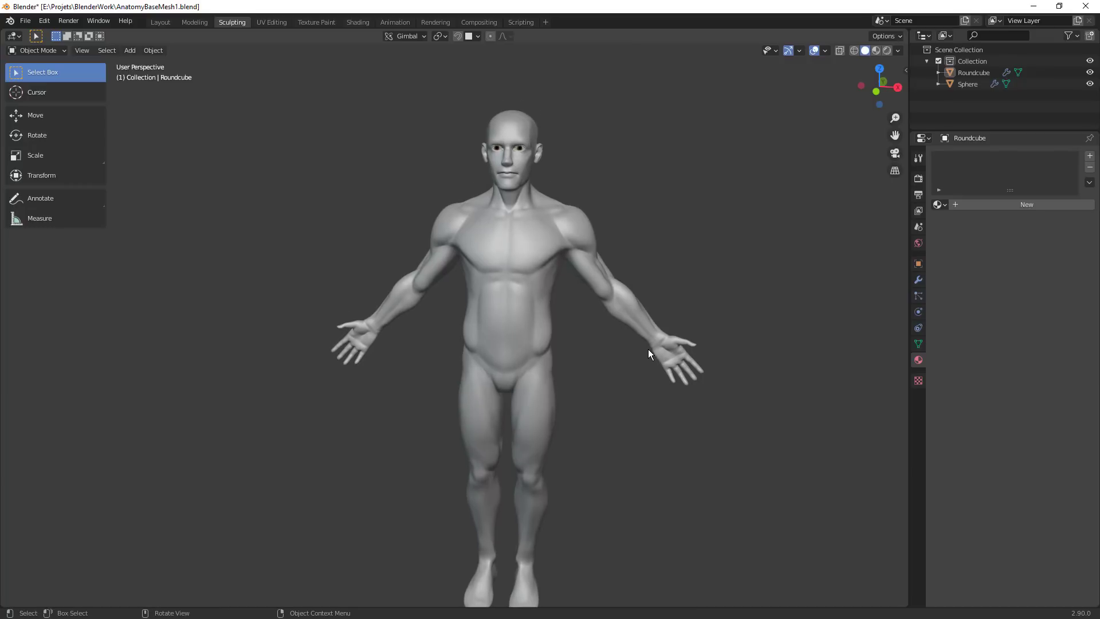
ctrl+alt+drag(682, 324, 575, 351)
click(535, 358)
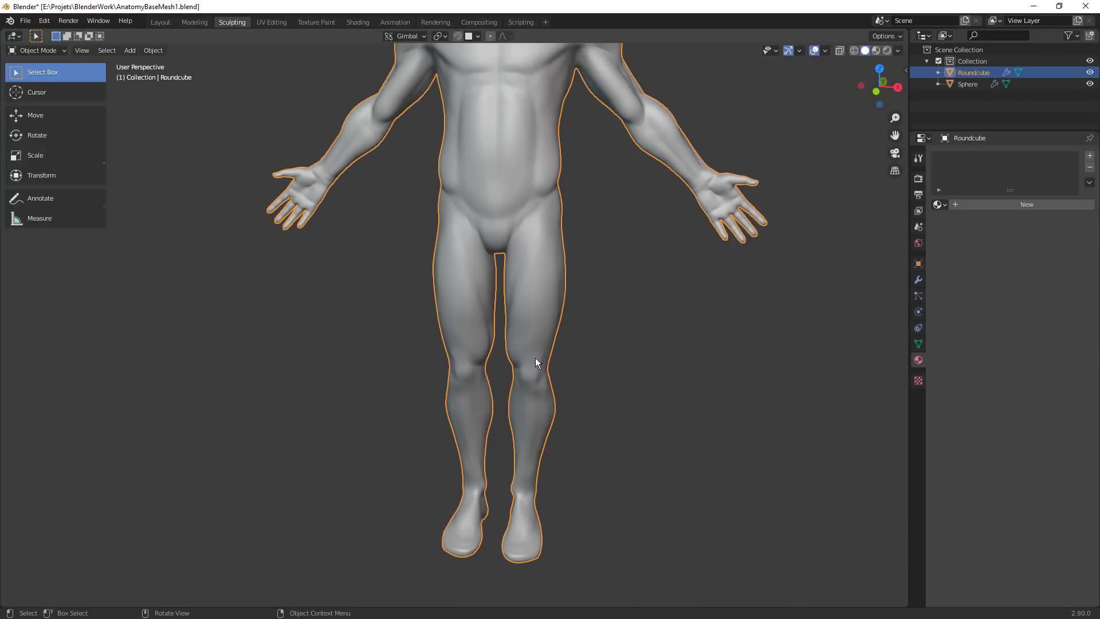
alt+middle_drag(607, 333, 594, 311)
key(ctrl+Tab)
click(604, 459)
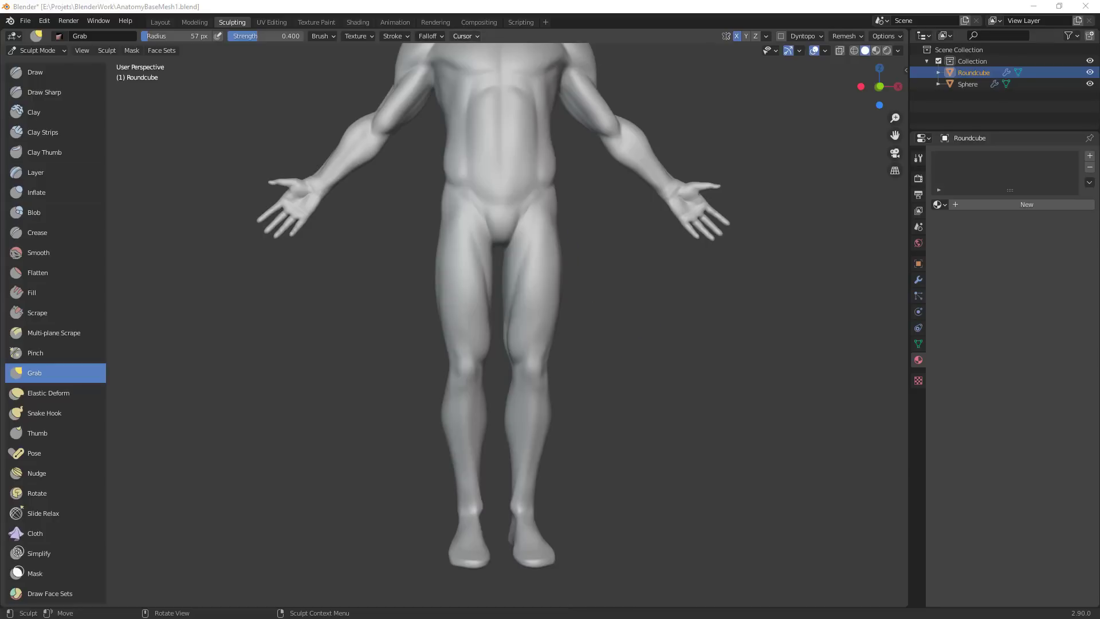
Pull the outer calf contours outward in the back orthographic view with the Grab brush at a 142 px radius
click(612, 410)
middle_drag(604, 407, 812, 420)
middle_drag(600, 433, 694, 344)
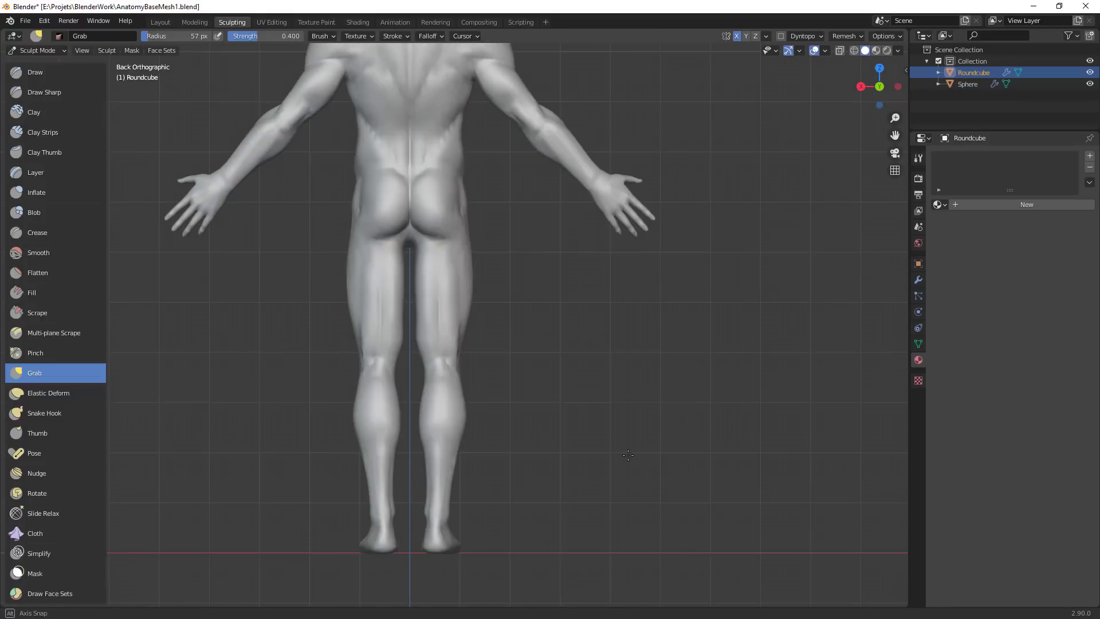
scroll(693, 338, up, 4)
key(f)
click(735, 380)
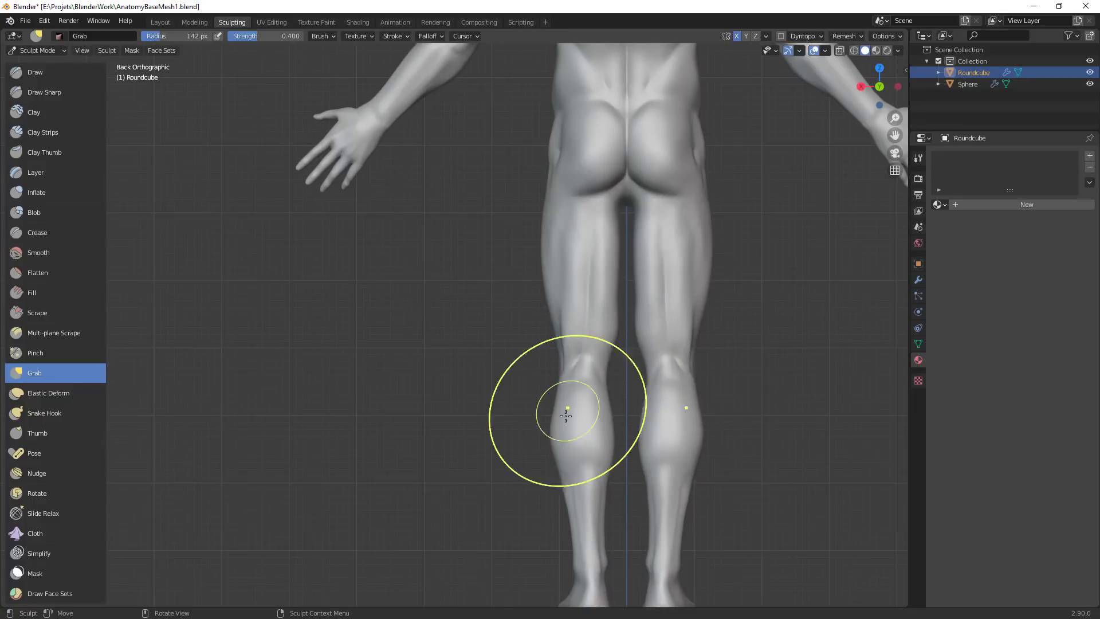
drag(566, 415, 558, 409)
shift+middle_drag(664, 376, 589, 341)
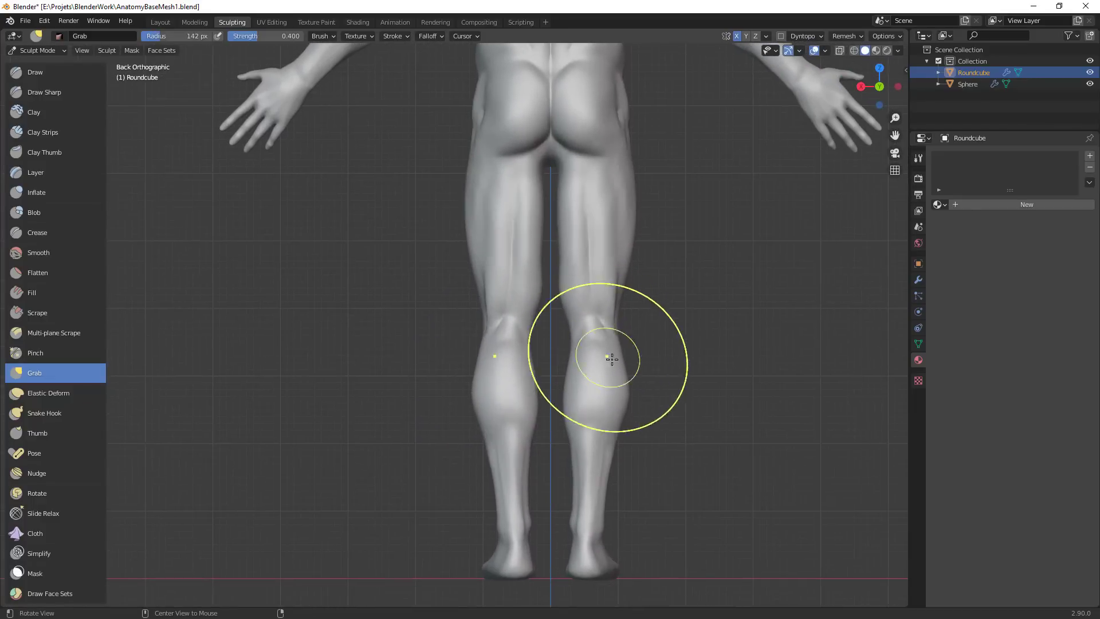
Reshape the front of the knees around and below the kneecaps in the front view with a 61 px Grab brush
ctrl+middle_drag(631, 371, 631, 353)
mouse_move(740, 400)
alt+middle_down()
mouse_move(493, 421)
mouse_move(696, 380)
alt+middle_up()
scroll(589, 331, up, 1)
key(f)
click(543, 328)
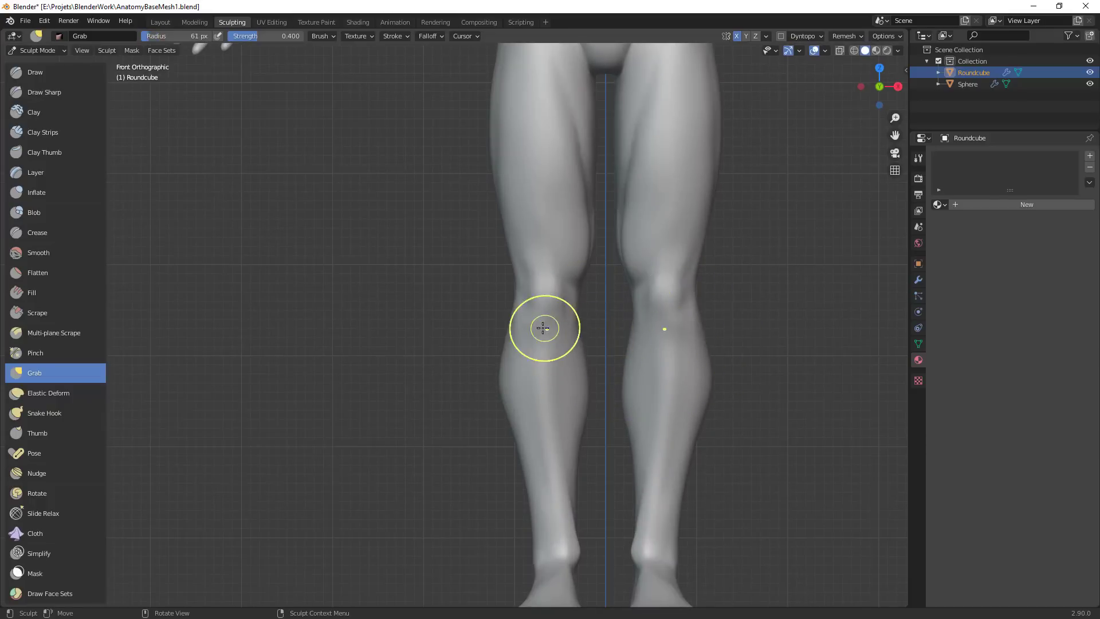
mouse_move(544, 328)
mouse_down()
mouse_move(542, 272)
mouse_move(531, 292)
mouse_up()
drag(534, 335, 535, 337)
Refine the area below the kneecaps and the outer knee contours with the Grab brush at a 75 px radius
mouse_move(680, 334)
ctrl+middle_down()
mouse_move(648, 430)
mouse_move(636, 346)
ctrl+middle_up()
key(f)
click(577, 331)
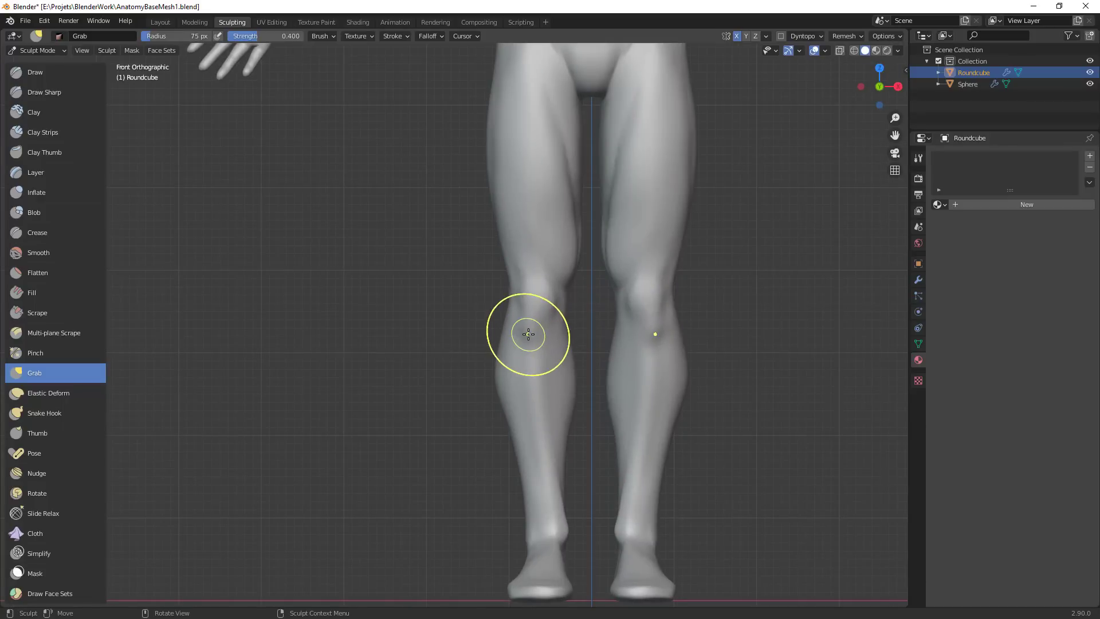
scroll(524, 332, up, 2)
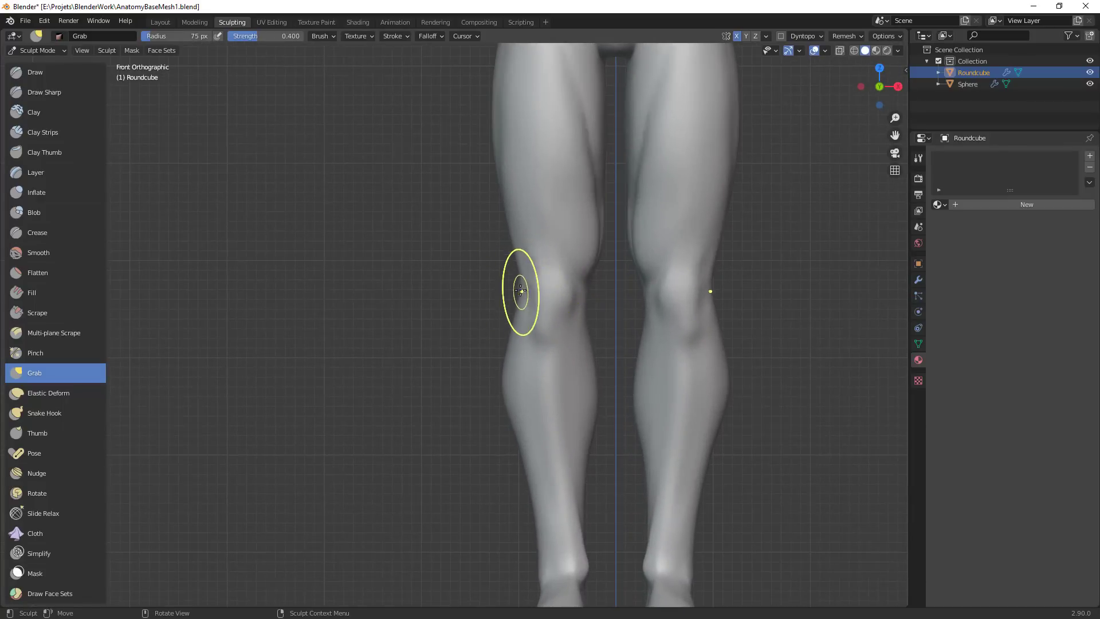
Push the outer thigh contours slightly outward in the front view with the Grab brush, using radii of 118 and 162 px
shift+middle_drag(631, 292, 564, 289)
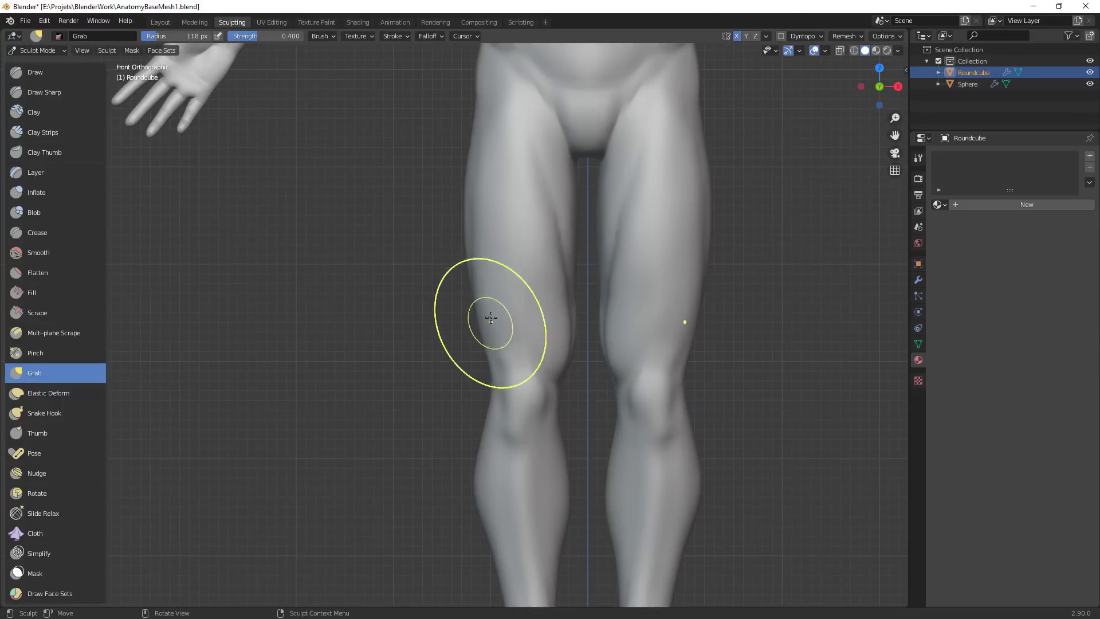
drag(478, 237, 475, 236)
mouse_move(491, 274)
ctrl+middle_down()
mouse_move(486, 301)
mouse_move(479, 288)
ctrl+middle_up()
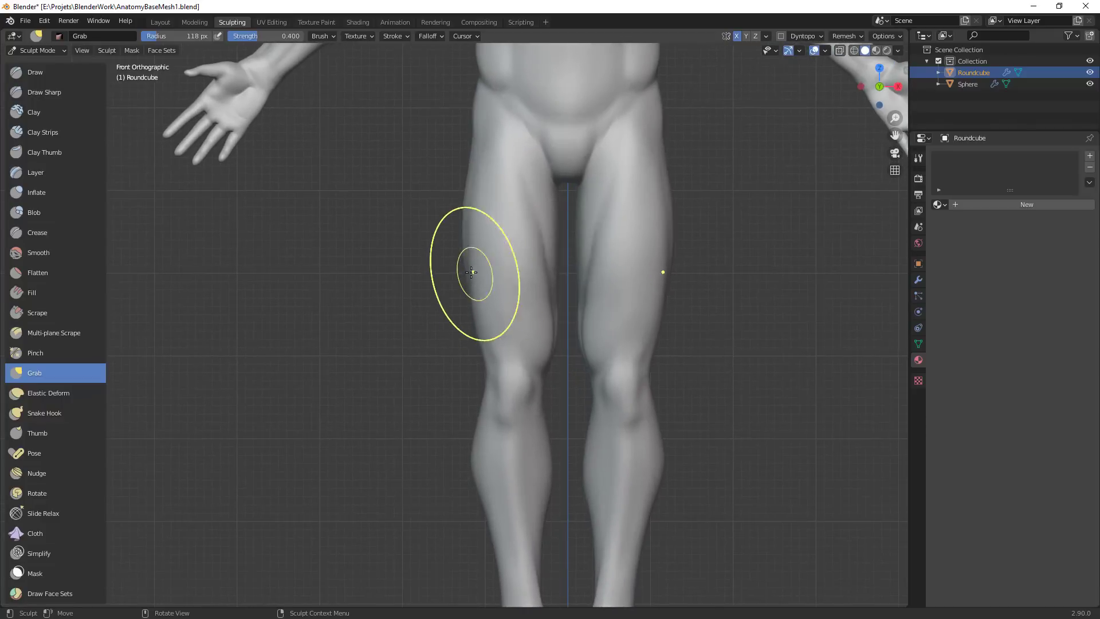
key(f)
click(494, 272)
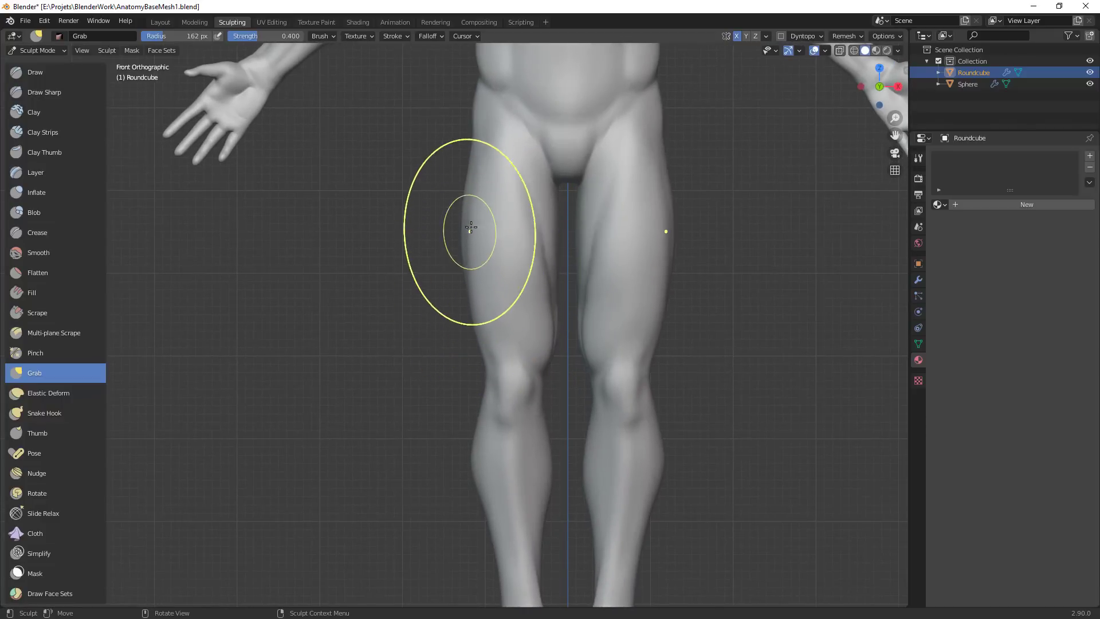
Adjust the outer contours of the lower thighs with the Grab brush, reducing its radius to 124 and 89 px
key(f)
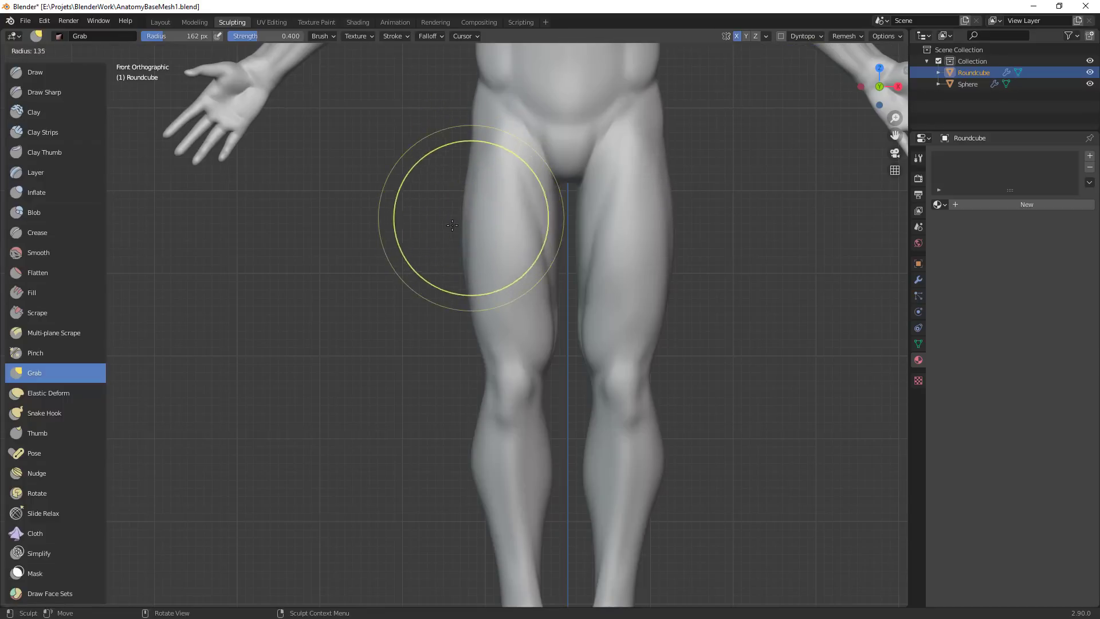
click(454, 228)
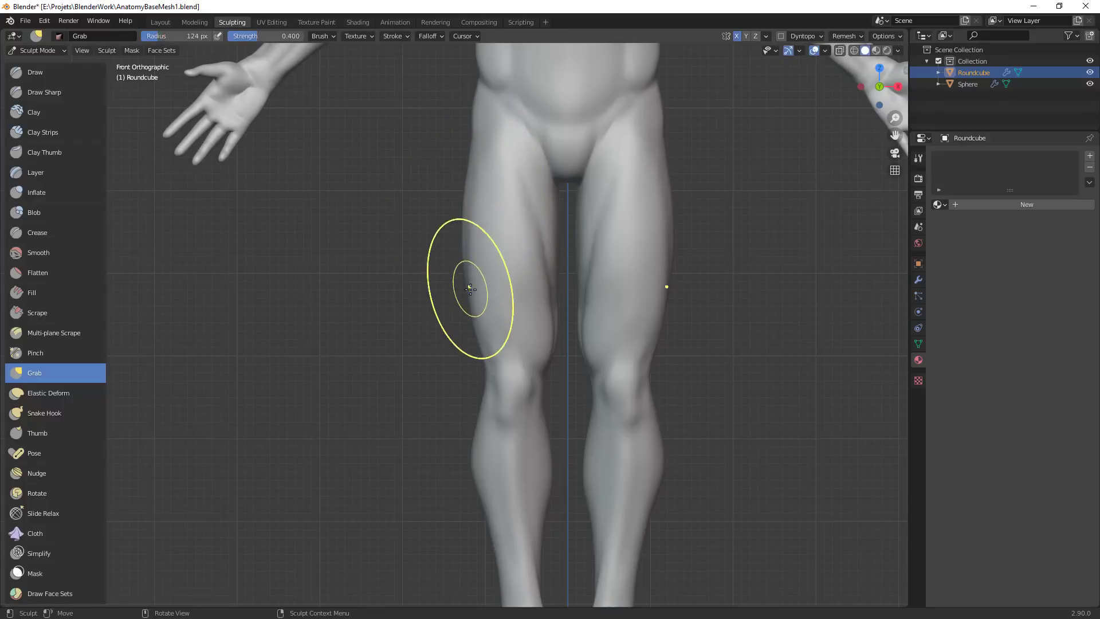
key(f)
click(472, 322)
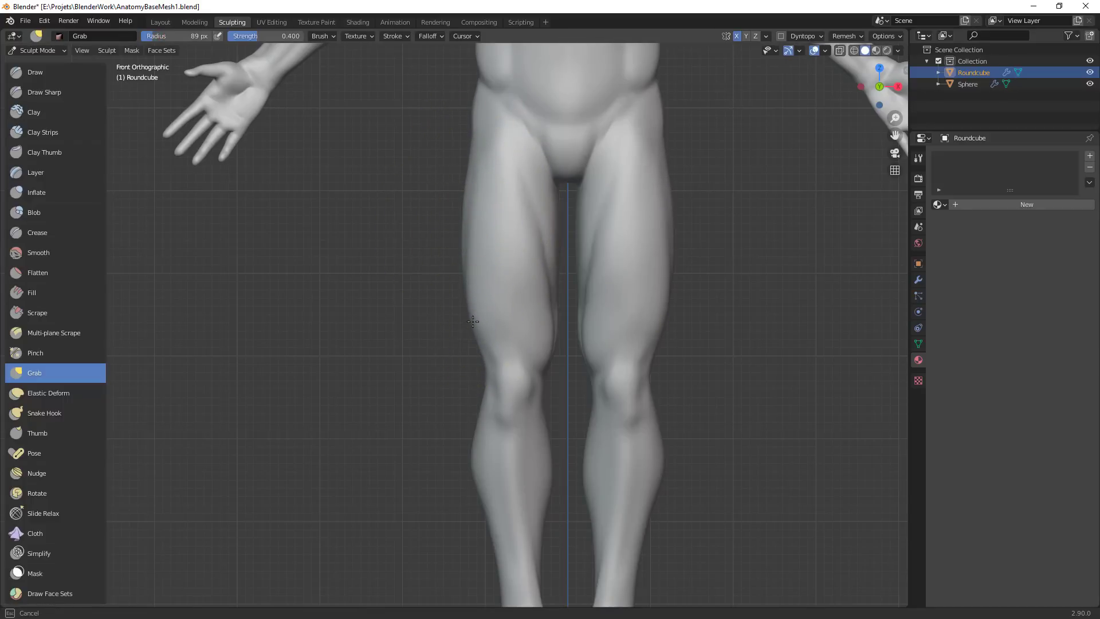
Reshape the outer sides of the knees, from just above the joint to the top of the calf, with a smaller Grab brush
key(f)
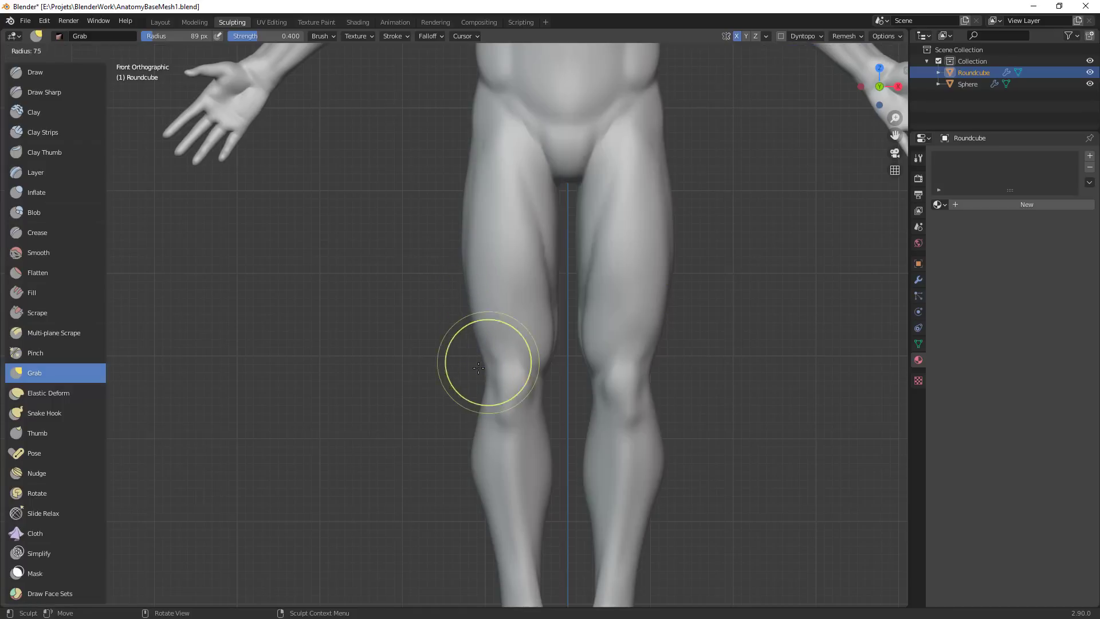
click(488, 369)
drag(485, 375, 486, 377)
key(f)
drag(485, 377, 483, 362)
click(474, 354)
drag(482, 409, 483, 403)
Adjust the outer contours of the calves in the front view with the Grab brush at a 115 px radius
mouse_move(564, 355)
ctrl+middle_down()
mouse_move(579, 433)
mouse_move(584, 383)
mouse_move(565, 346)
ctrl+middle_up()
key(f)
click(527, 405)
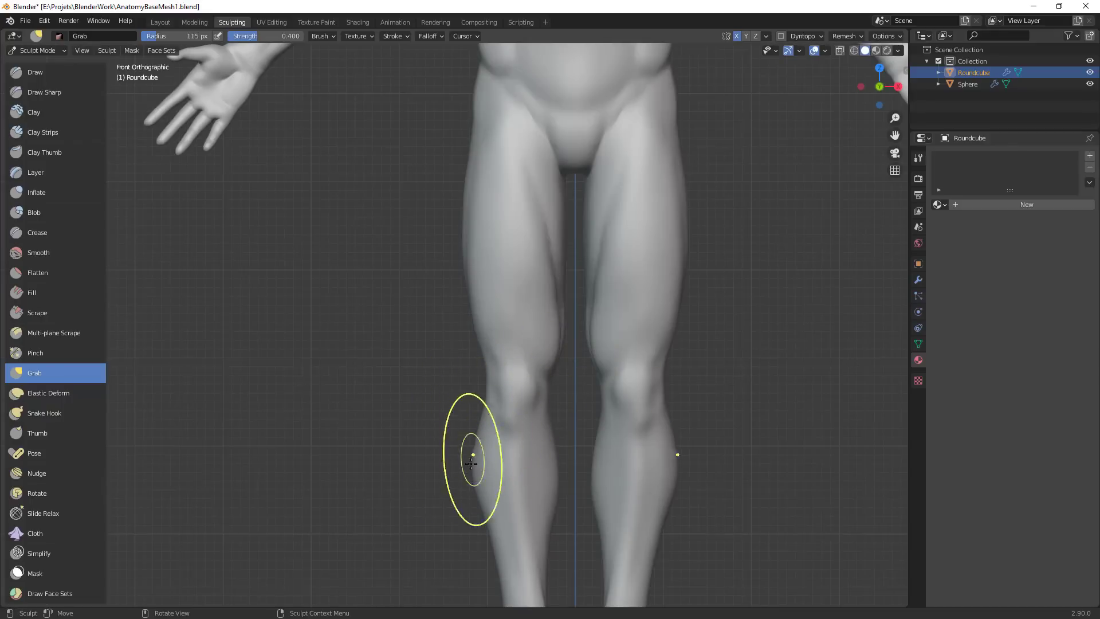
scroll(540, 553, down, 4)
scroll(606, 361, up, 1)
scroll(605, 361, up, 2)
Reshape the inner contours of the knees and upper calves with the Grab brush, finishing at a 103 px radius
key(f)
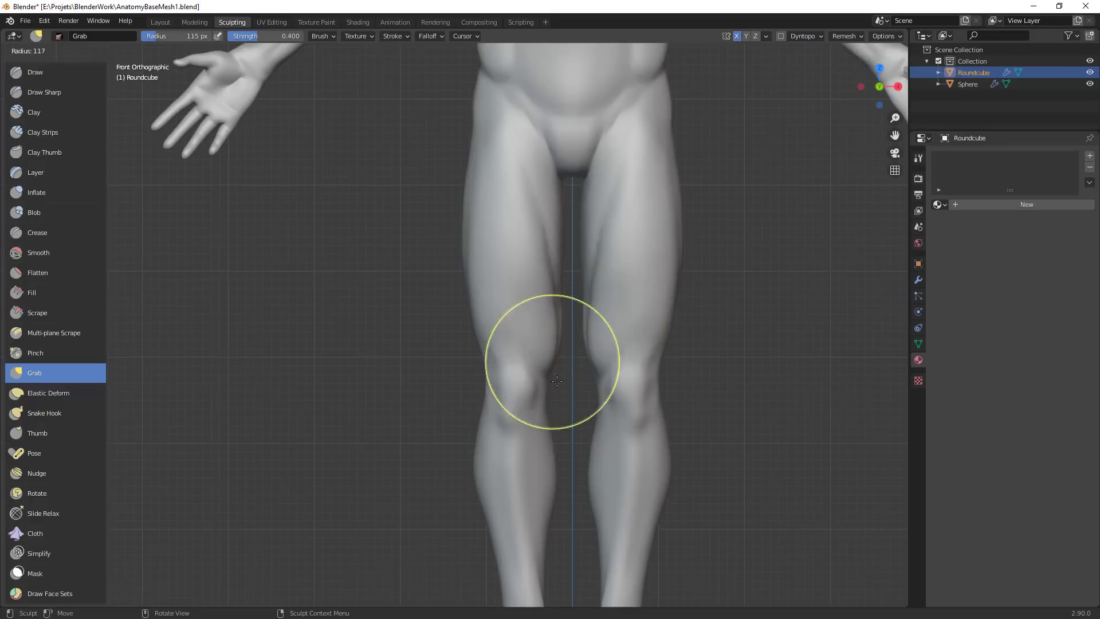
click(630, 361)
drag(551, 391, 540, 394)
drag(540, 394, 547, 424)
key(f)
click(604, 391)
scroll(633, 363, down, 4)
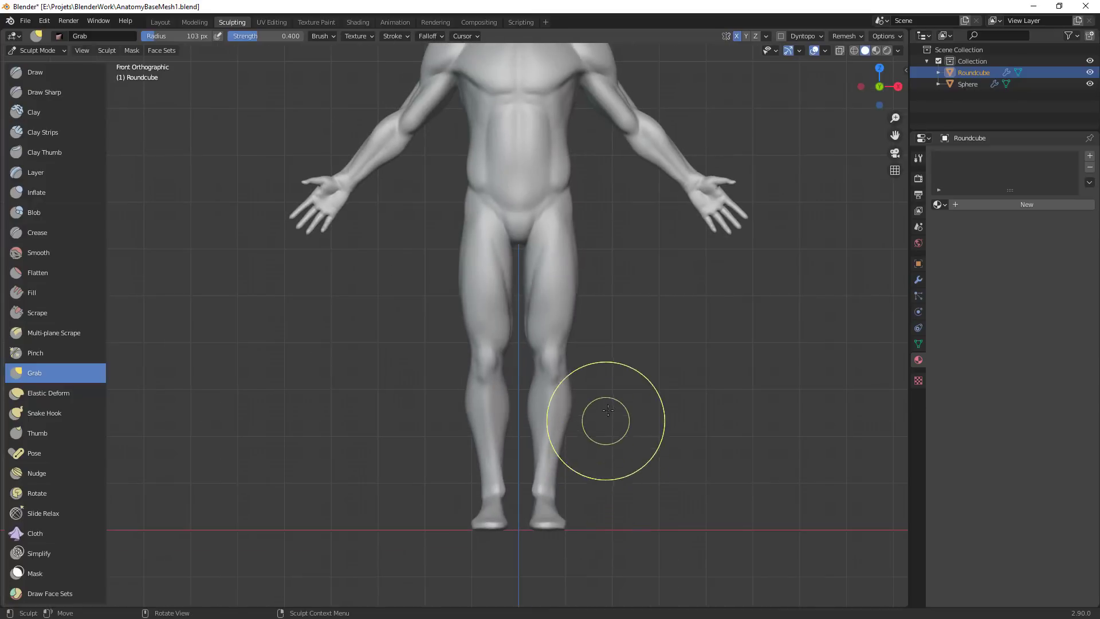
Define the contours just above the kneecaps with the Crease brush, reducing its radius to 37, 32 and 27 px
scroll(569, 359, up, 4)
key(shift+c)
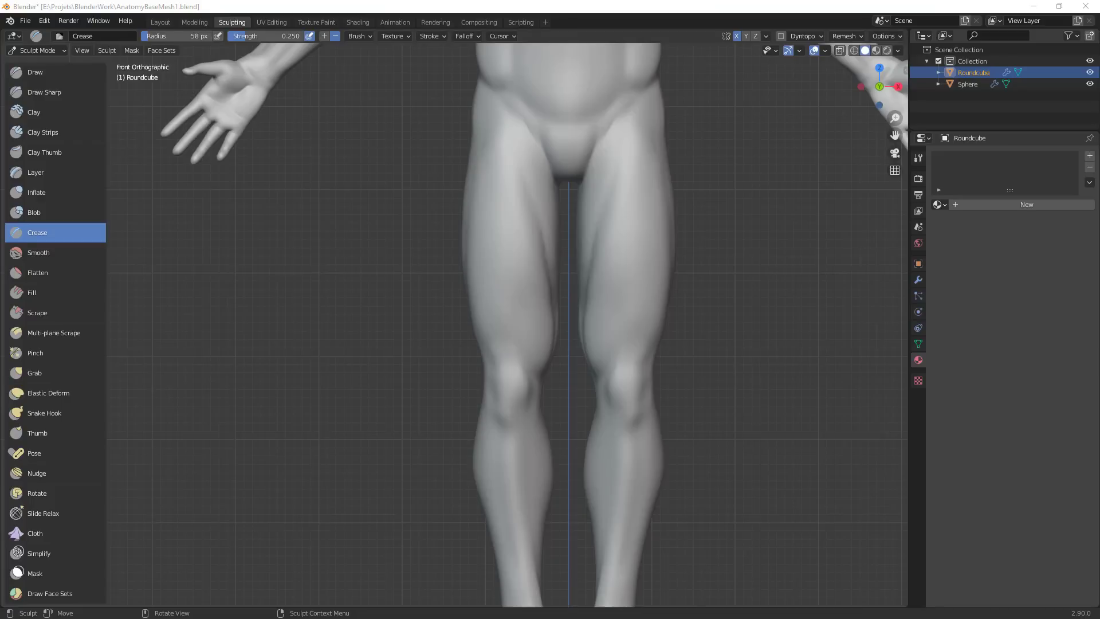
key(f)
click(711, 323)
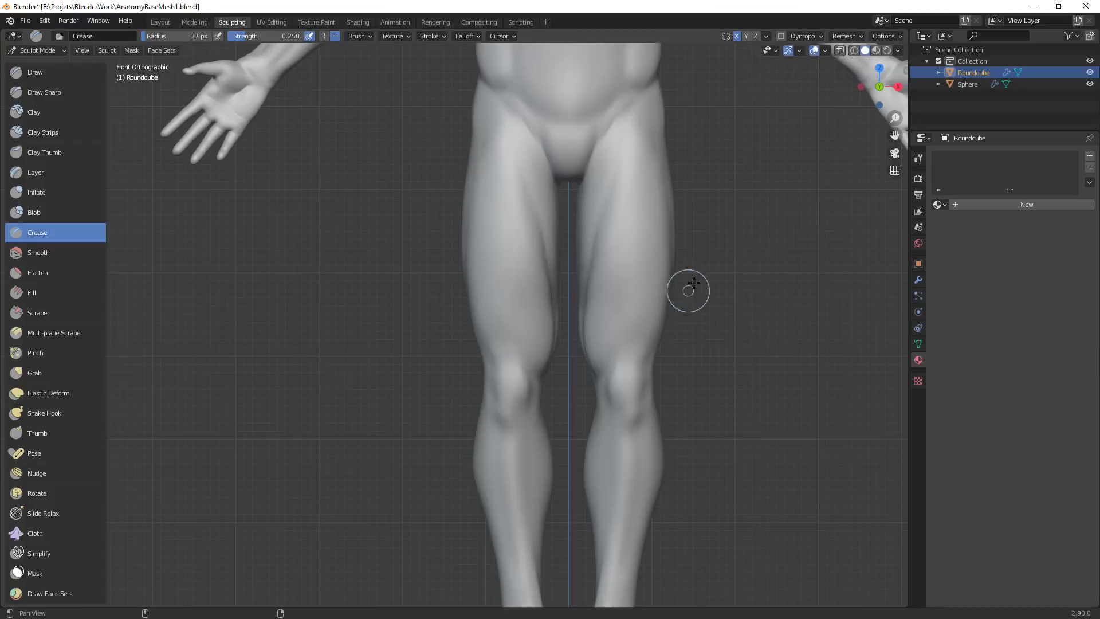
shift+middle_drag(703, 285, 724, 335)
alt+shift+drag(724, 335, 723, 333)
key(f)
click(509, 233)
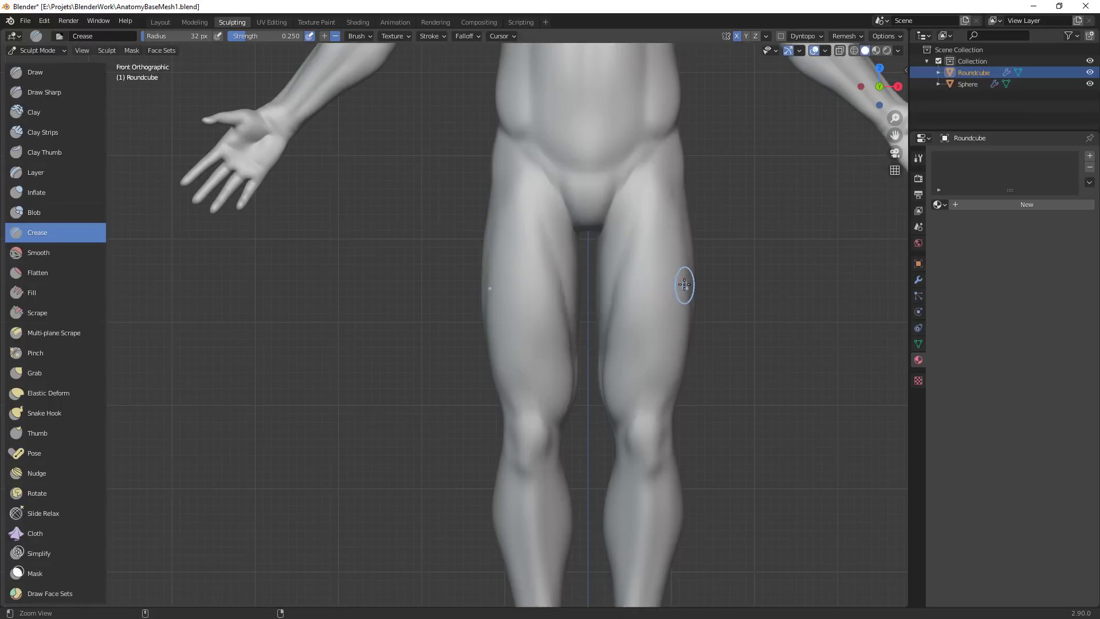
mouse_move(691, 321)
alt+shift+mouse_down()
mouse_move(691, 282)
mouse_move(694, 325)
alt+shift+mouse_up()
key(f)
click(520, 366)
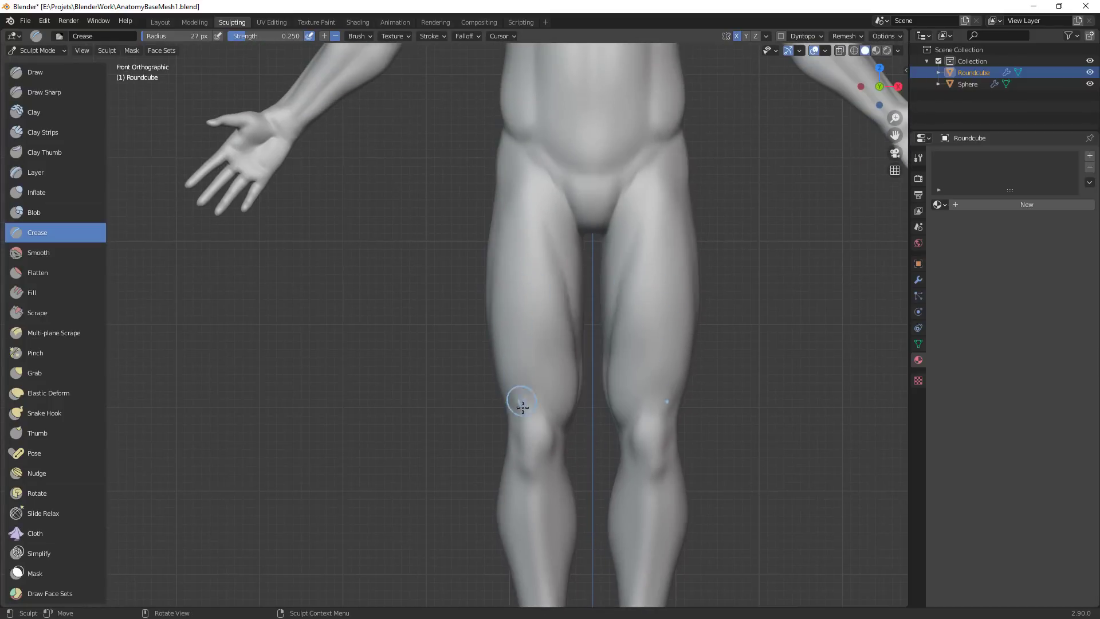
mouse_move(522, 406)
mouse_down()
mouse_move(517, 429)
mouse_move(562, 440)
mouse_up()
shift+middle_drag(562, 440, 548, 434)
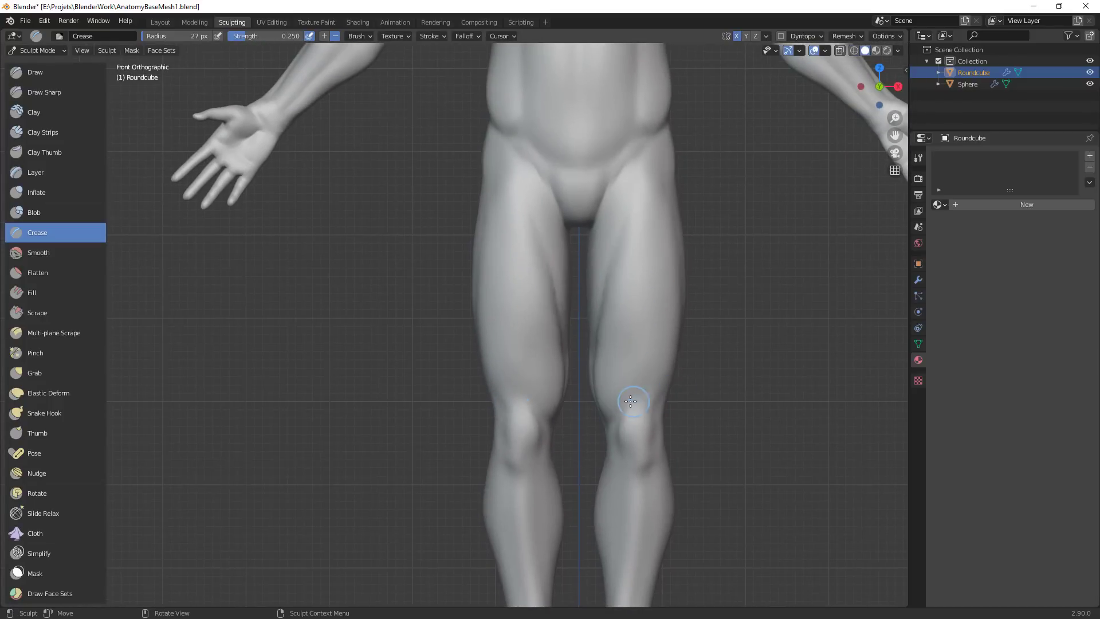
Refine the creases around the upper kneecaps with the Crease brush at a 22 px radius
key(f)
click(625, 400)
mouse_move(625, 403)
mouse_down()
mouse_move(614, 516)
mouse_move(676, 436)
mouse_up()
ctrl+alt+drag(602, 429, 554, 352)
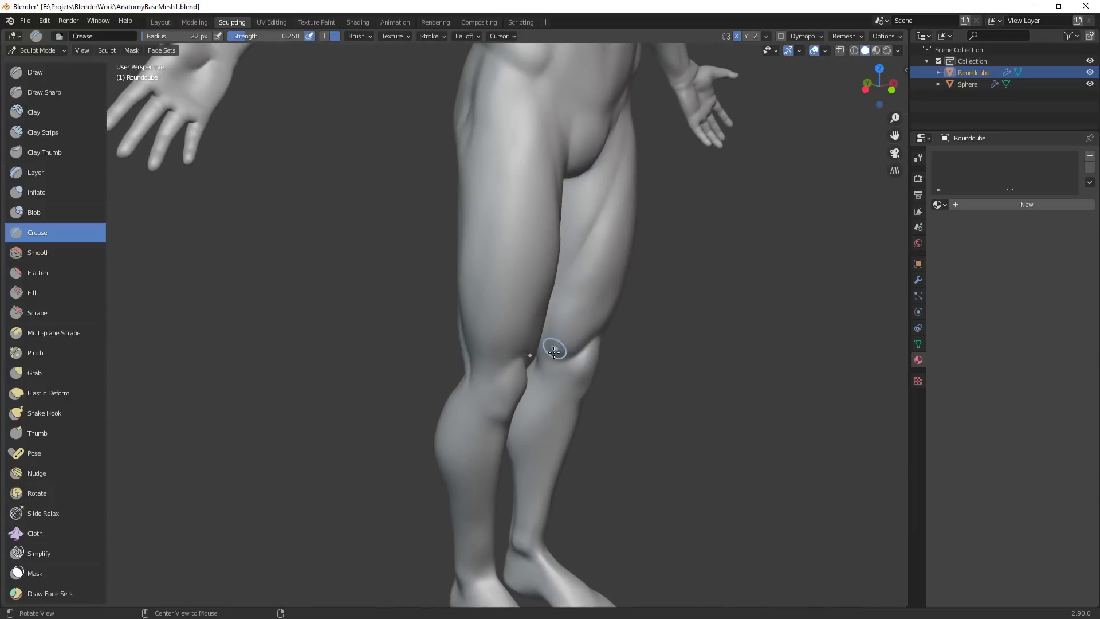
middle_drag(576, 373, 555, 327)
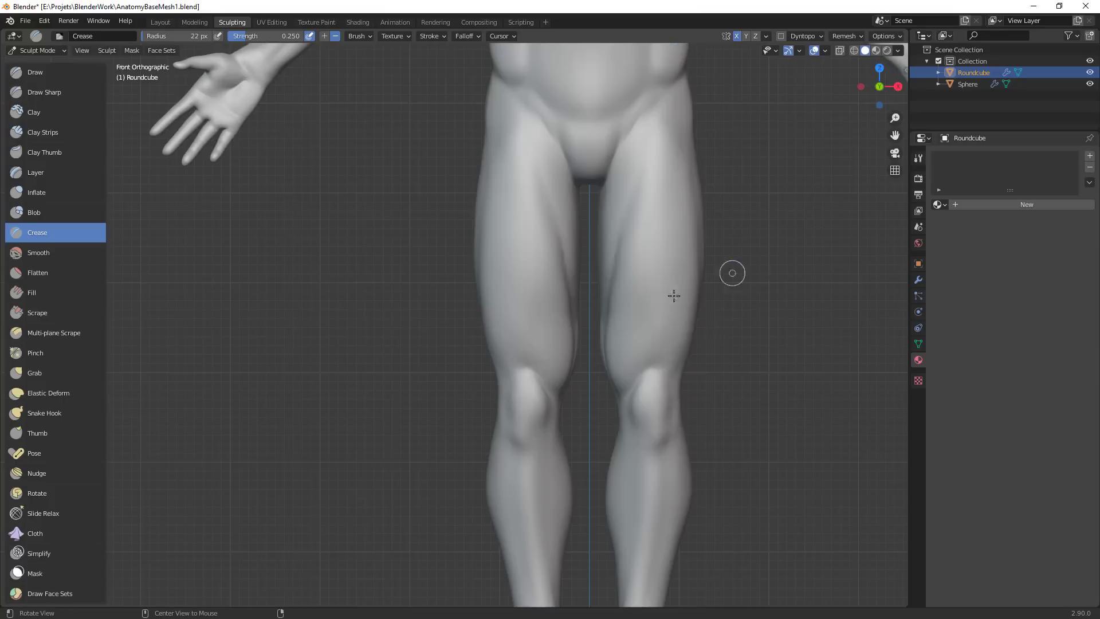
Reshape the buttocks from behind and below with the Grab brush at a 121 px radius
middle_drag(672, 295, 489, 128)
mouse_move(589, 206)
shift+middle_down()
mouse_move(644, 351)
mouse_move(709, 350)
shift+middle_up()
key(g)
key(f)
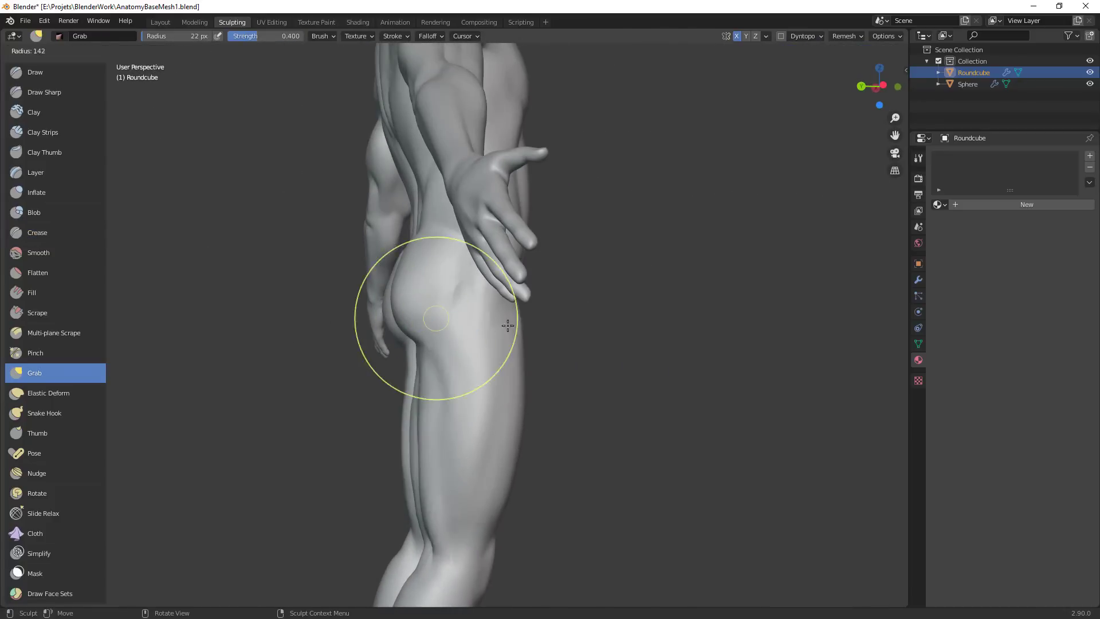
click(479, 368)
mouse_move(479, 368)
middle_down()
mouse_move(570, 290)
mouse_move(554, 344)
middle_up()
key(f)
click(574, 346)
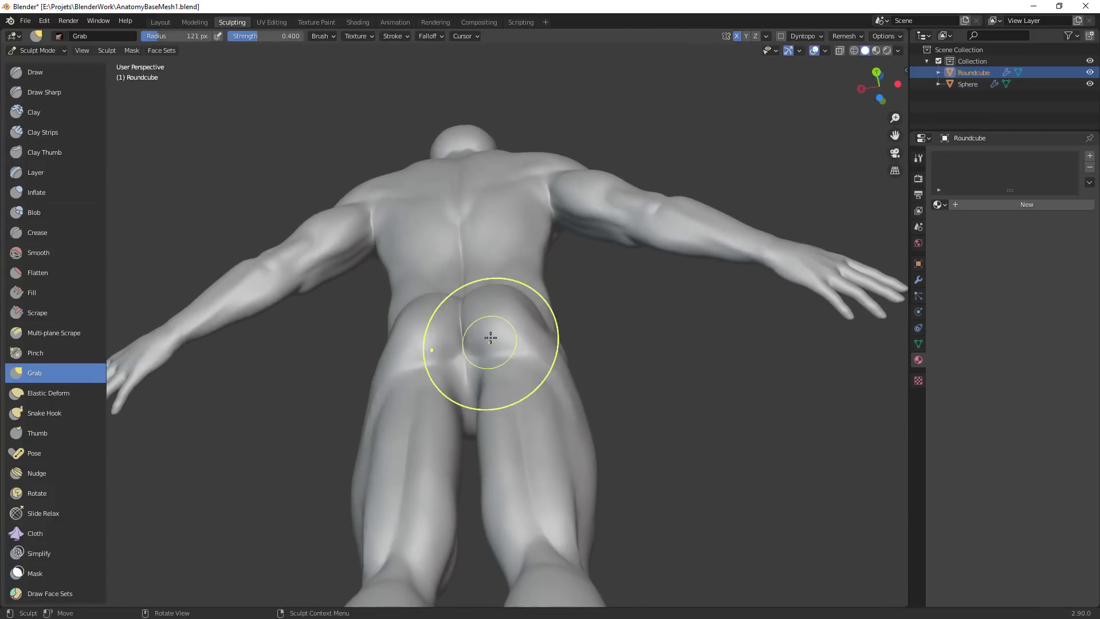
mouse_move(489, 339)
mouse_down()
mouse_move(498, 324)
mouse_move(650, 368)
mouse_up()
Isolate the body from the waist down to the feet in the front view with a clipping region
scroll(651, 367, down, 4)
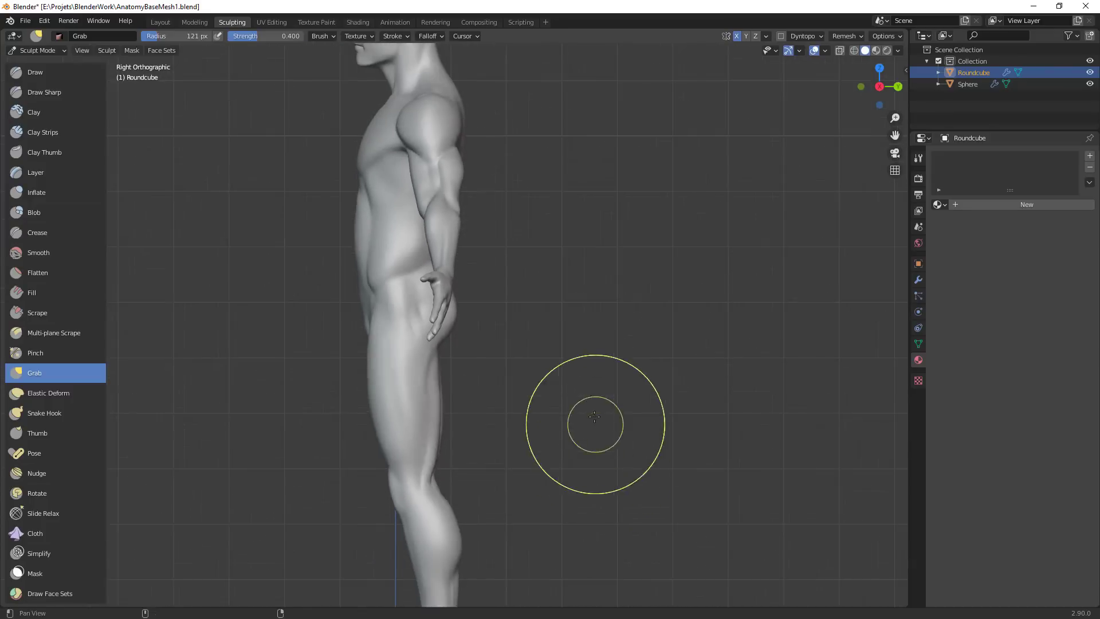
alt+middle_drag(594, 422, 716, 404)
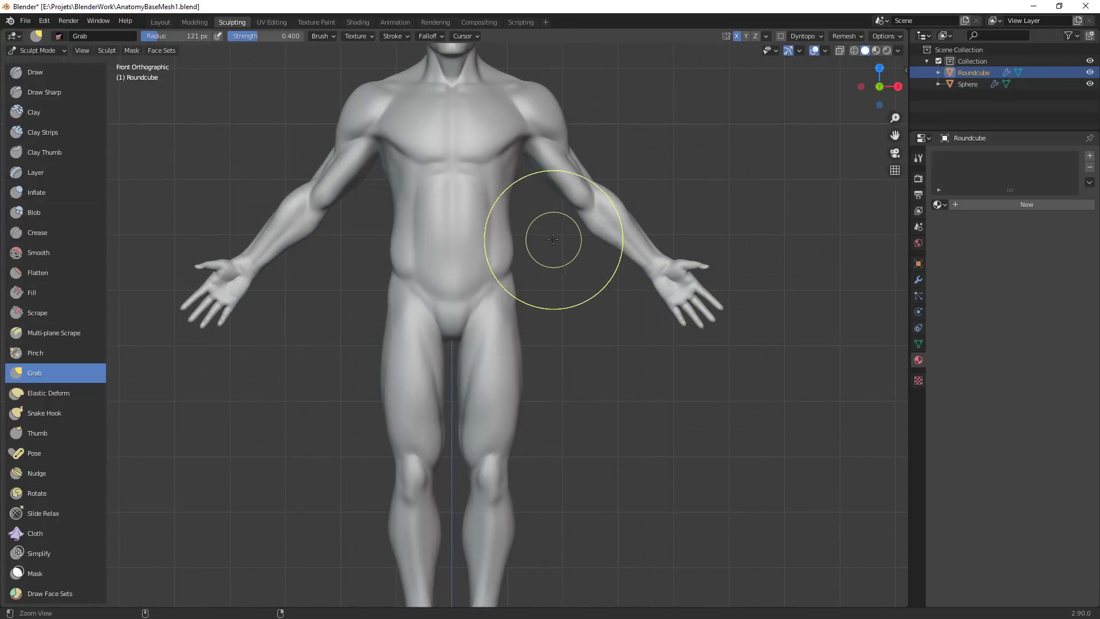
ctrl+middle_drag(554, 241, 510, 287)
mouse_move(435, 324)
middle_down()
mouse_move(427, 331)
mouse_move(495, 268)
middle_up()
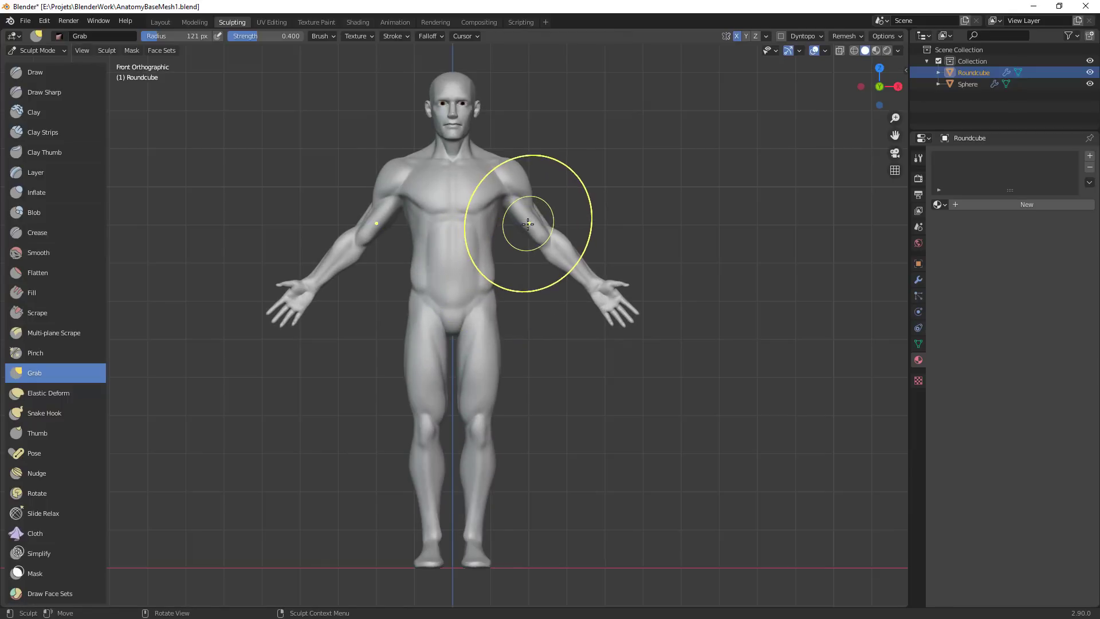
key(b)
drag(515, 262, 381, 596)
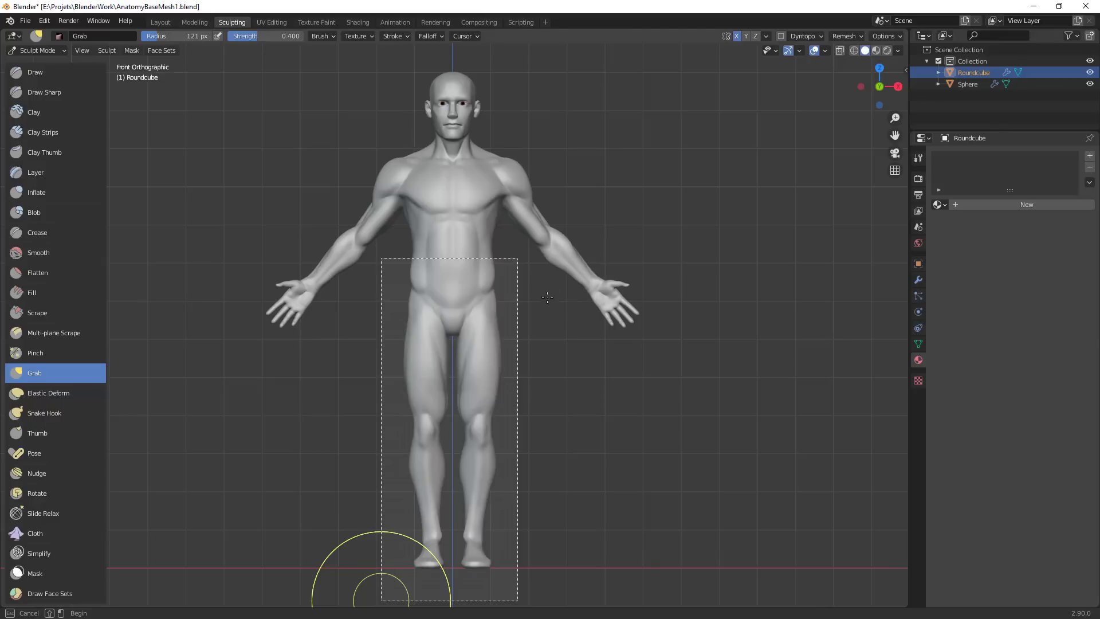
drag(381, 597, 381, 601)
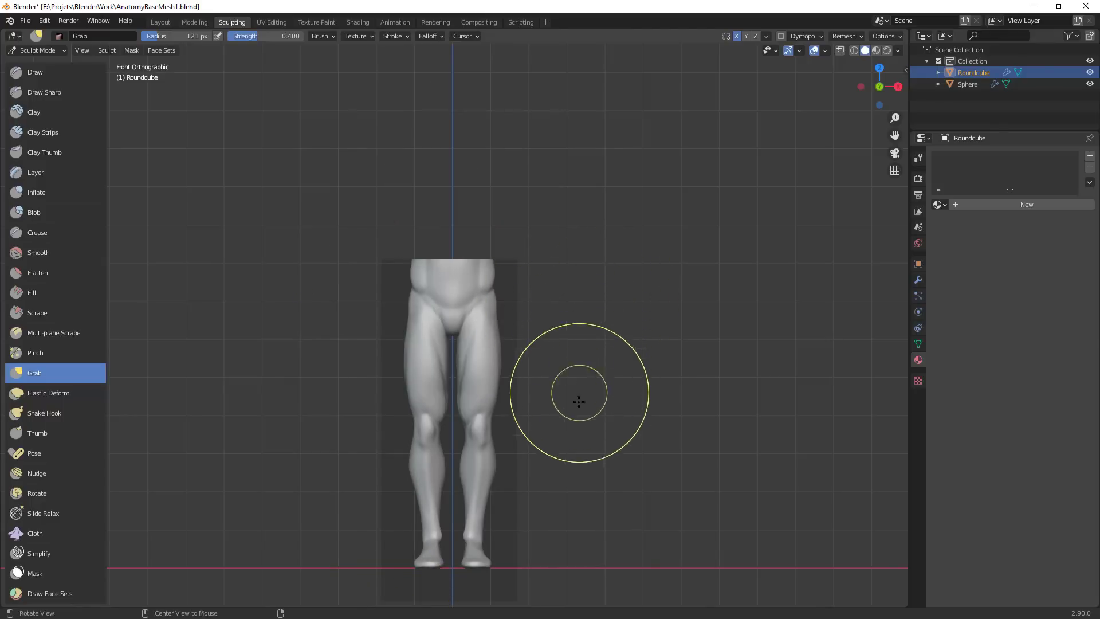
Adjust the back contour of the thighs and knees in the right view with the Grab brush at 137 and 79 px radius
middle_drag(580, 393, 493, 372)
mouse_move(565, 342)
ctrl+middle_down()
mouse_move(619, 258)
mouse_move(558, 285)
mouse_move(498, 269)
ctrl+middle_up()
key(f)
click(582, 289)
shift+middle_drag(547, 392, 543, 277)
key(f)
click(585, 286)
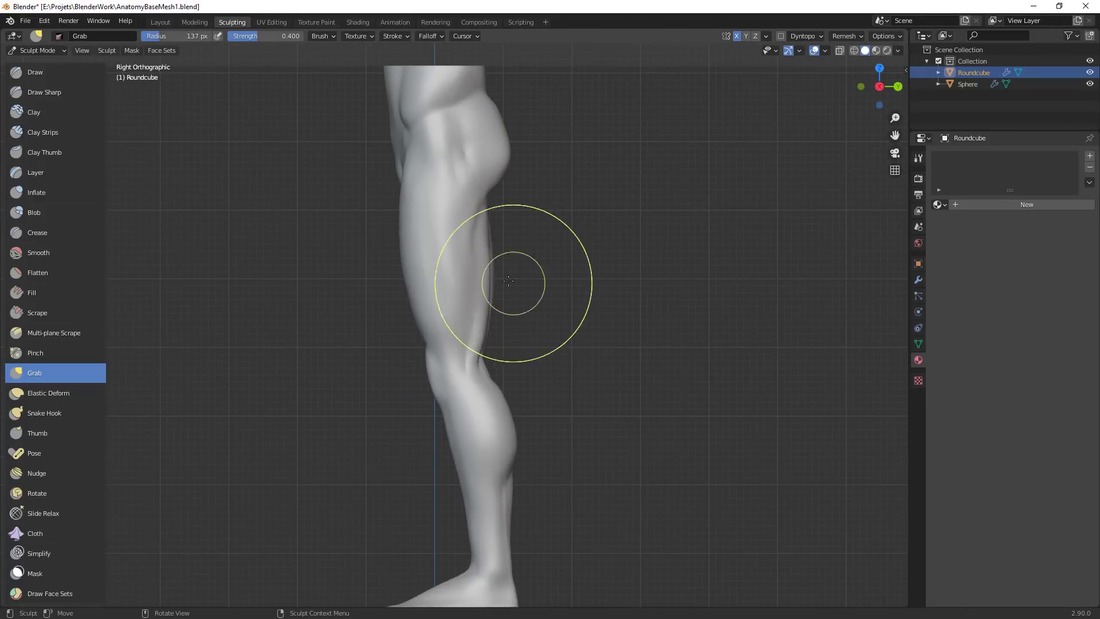
drag(500, 278, 485, 284)
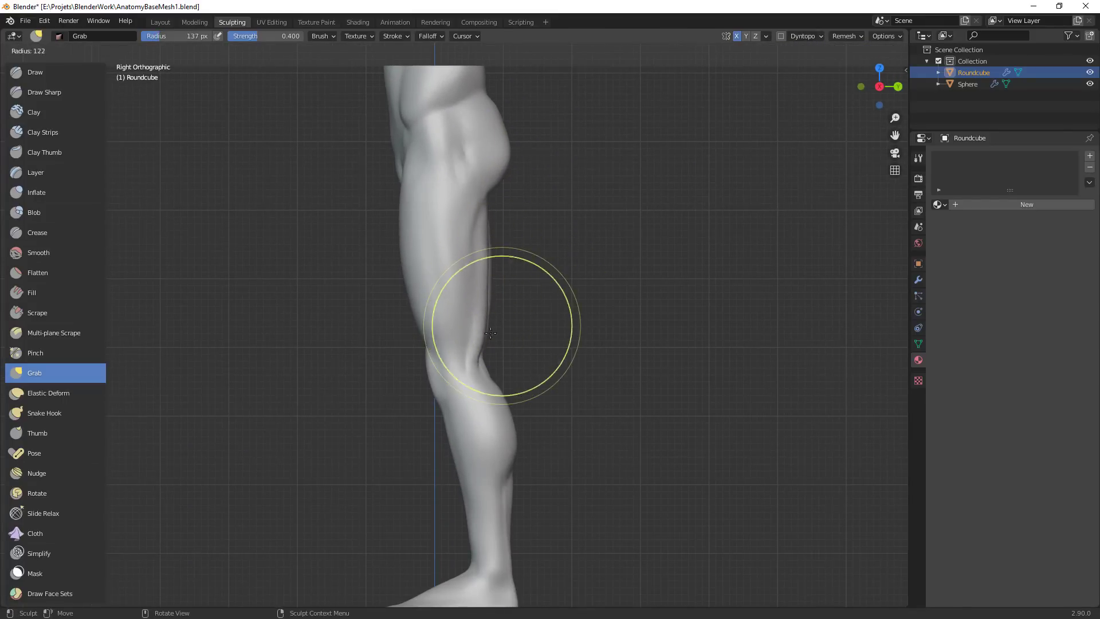
key(f)
click(474, 364)
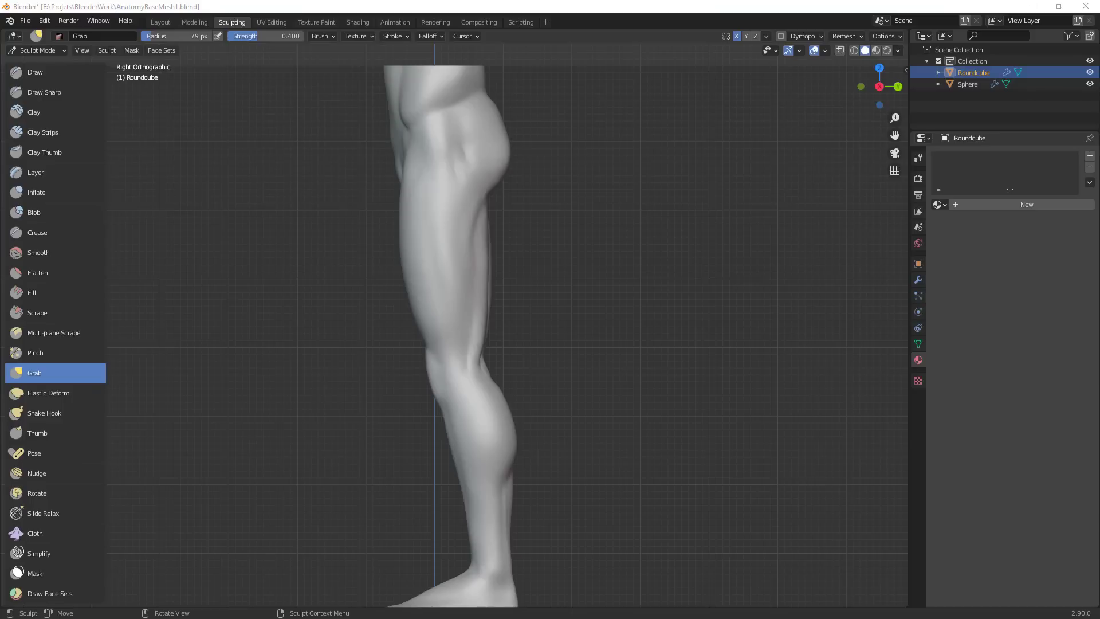
Reshape the front contour of the thighs in the right view with the Grab brush at 107 and 94 px radius
shift+middle_drag(552, 179, 524, 211)
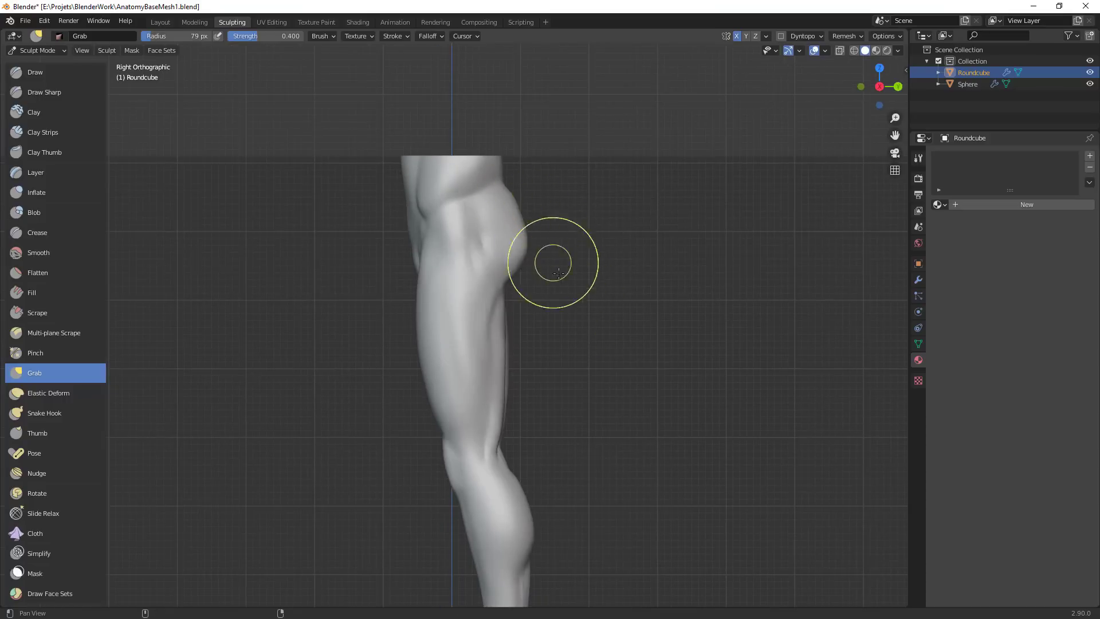
shift+middle_drag(558, 273, 563, 219)
key(f)
click(537, 255)
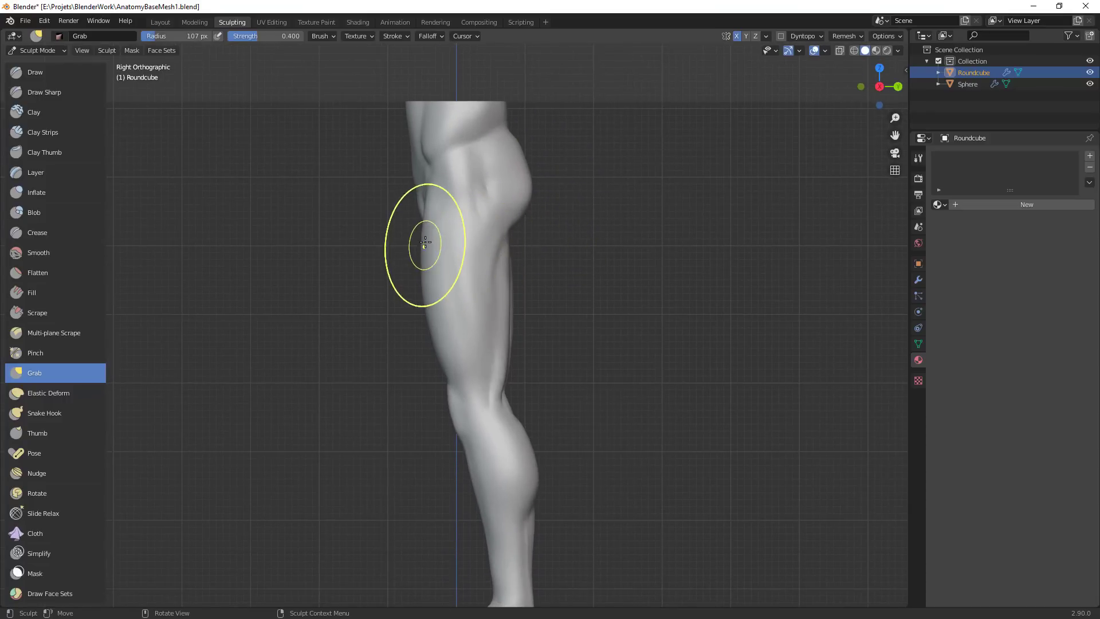
mouse_move(425, 242)
mouse_down()
mouse_move(437, 170)
mouse_move(422, 259)
mouse_move(431, 325)
mouse_up()
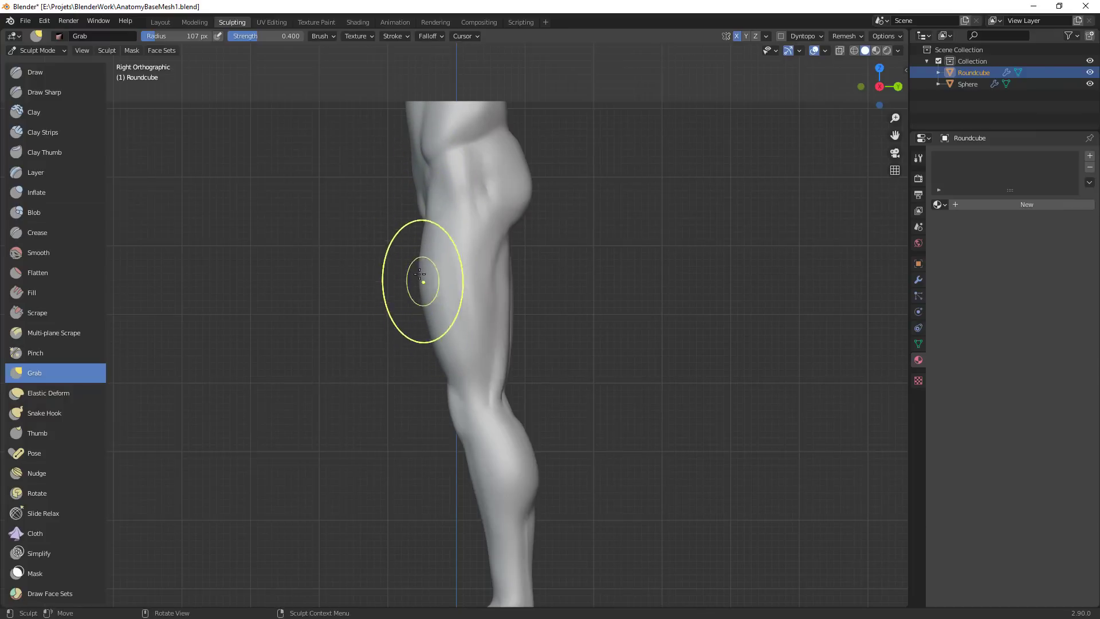
key(f)
click(429, 342)
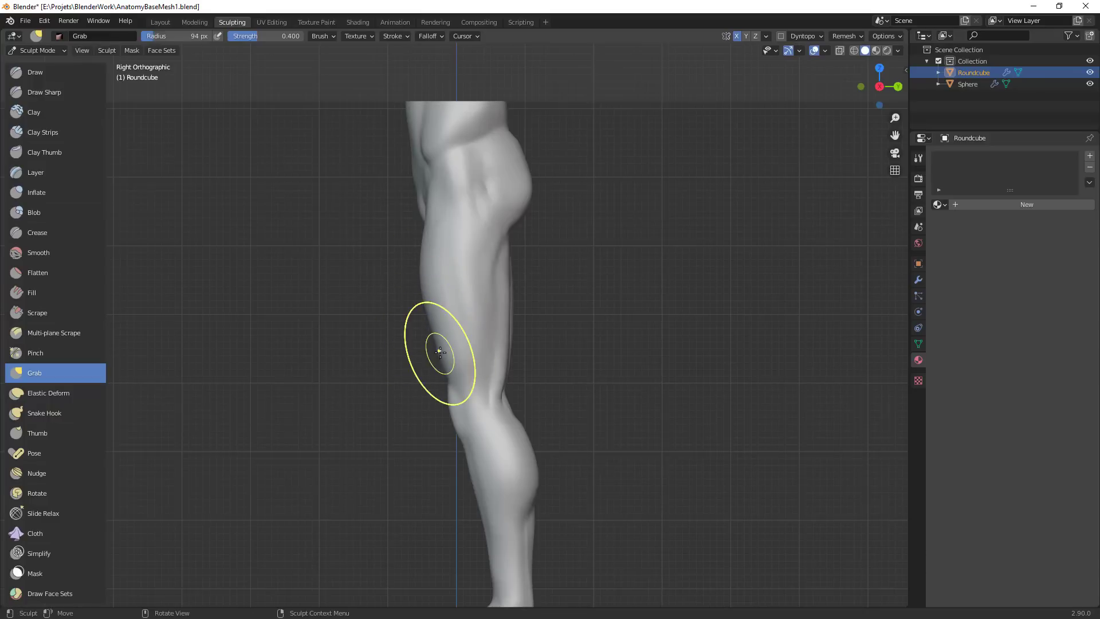
drag(423, 290, 426, 226)
Pull the front contour of the knees slightly forward with the Grab brush at a 74 px radius
mouse_move(550, 307)
ctrl+middle_down()
mouse_move(504, 326)
mouse_move(568, 340)
mouse_move(563, 276)
ctrl+middle_up()
key(f)
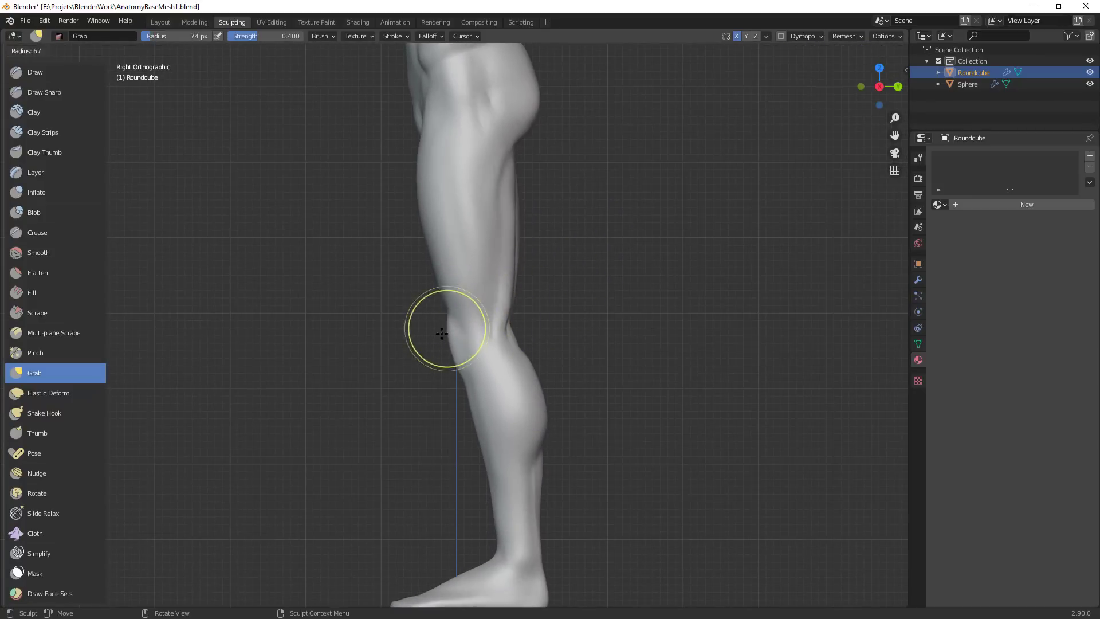
click(442, 334)
ctrl+middle_drag(456, 326, 462, 307)
key(f)
click(462, 326)
drag(450, 332, 443, 332)
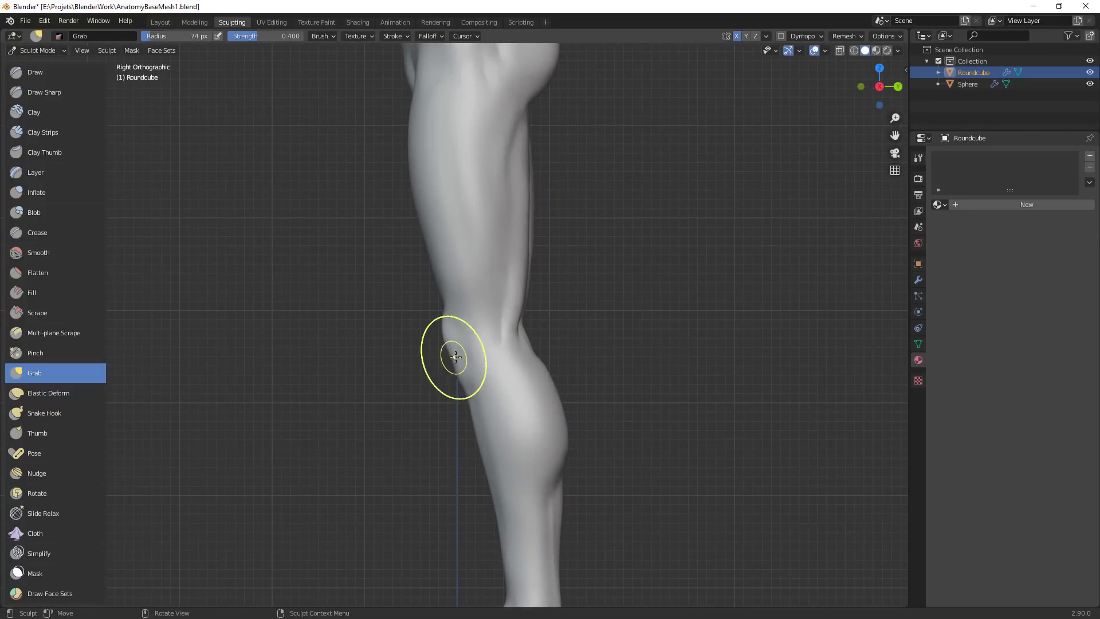
Adjust the back of the calves and the front of the ankles with the Grab brush at 116 and 97 px radius
shift+middle_drag(585, 435, 568, 297)
key(f)
click(601, 298)
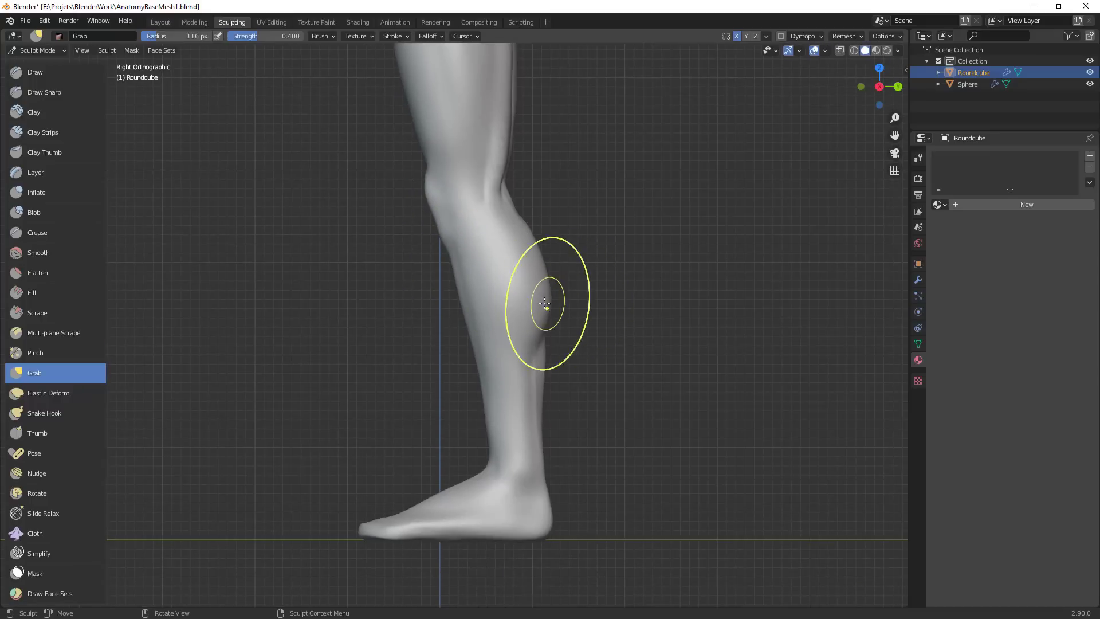
key(f)
click(489, 465)
drag(491, 465, 482, 462)
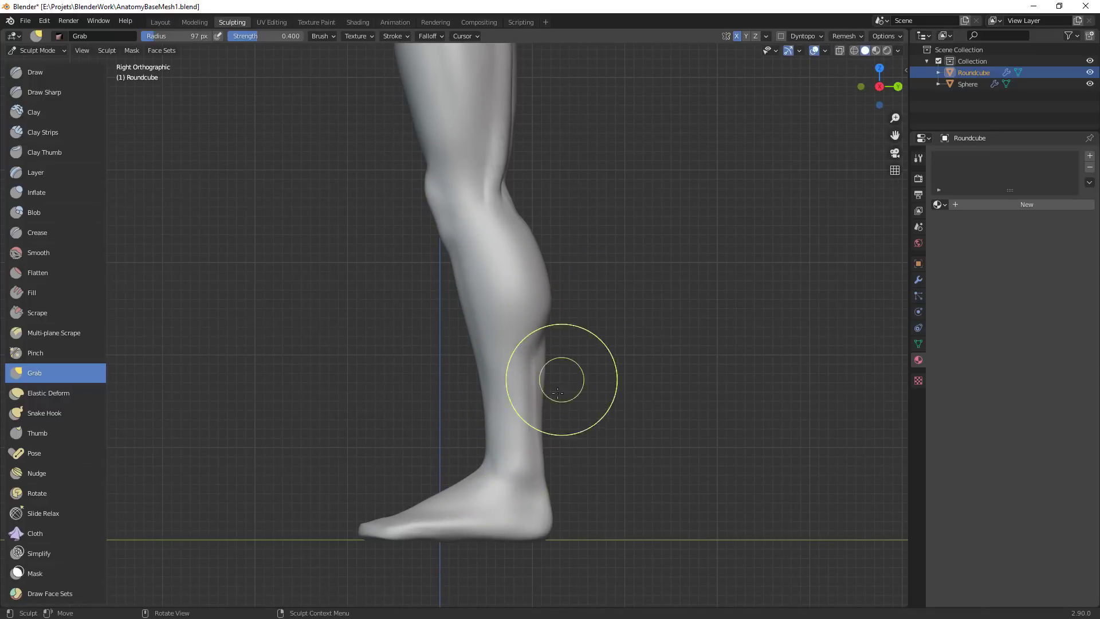
Reshape the shin contour from below the knee to the lower leg with the Grab brush at 68 and 105 px radius
scroll(560, 386, down, 2)
scroll(484, 315, up, 1)
key(f)
click(421, 252)
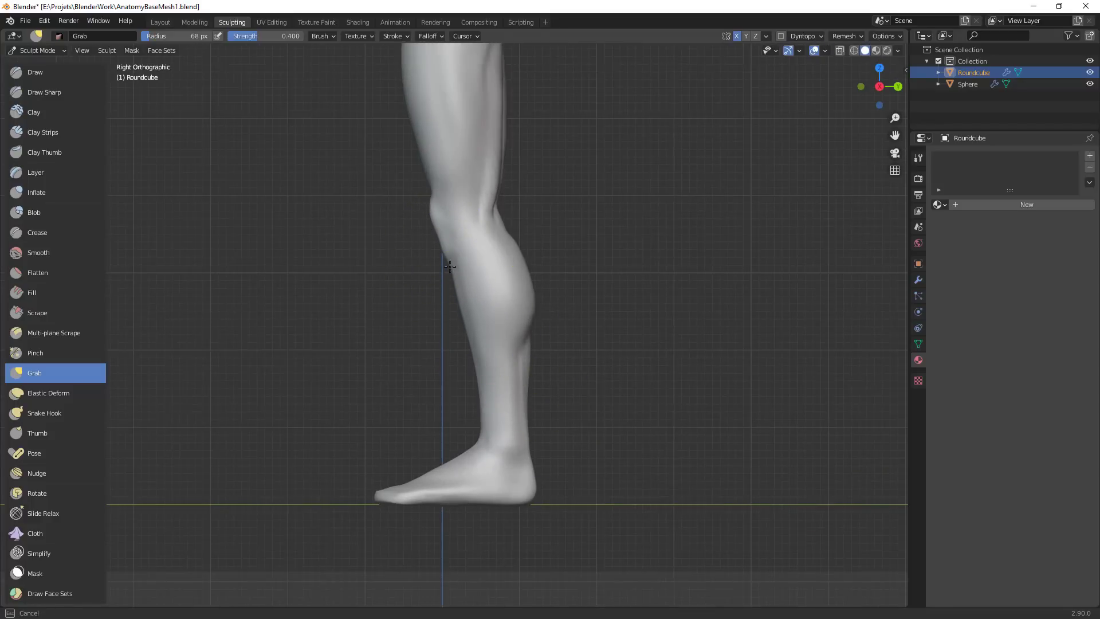
drag(466, 324, 462, 301)
drag(475, 360, 474, 355)
drag(463, 296, 465, 299)
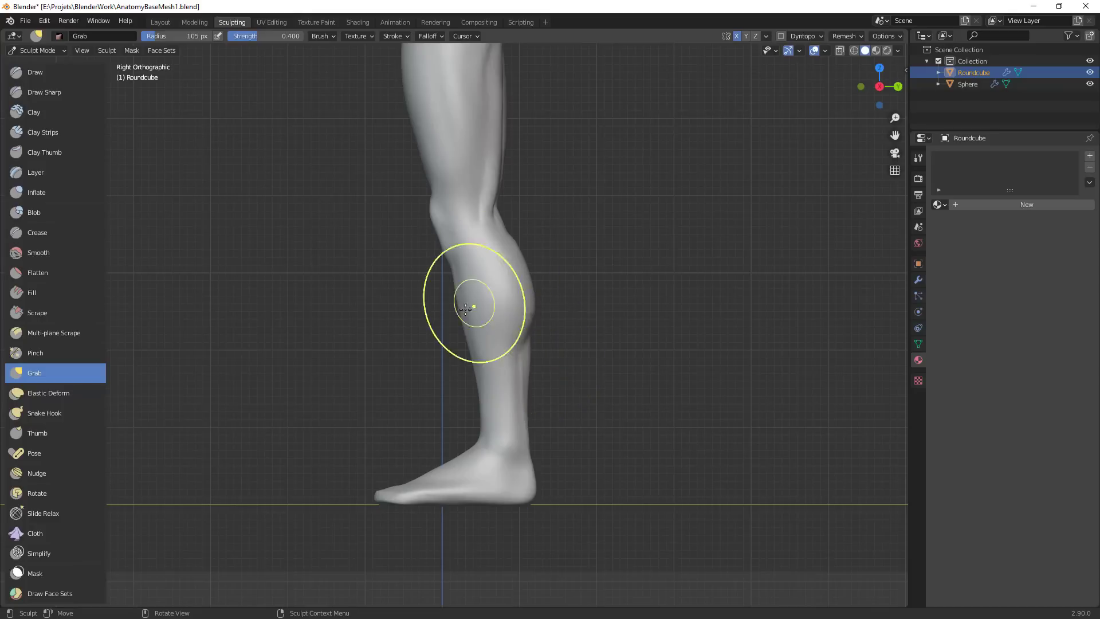
Carve creases behind the knees where the calf muscles meet the hamstrings with the Crease brush at a 31 px radius
key(shift+c)
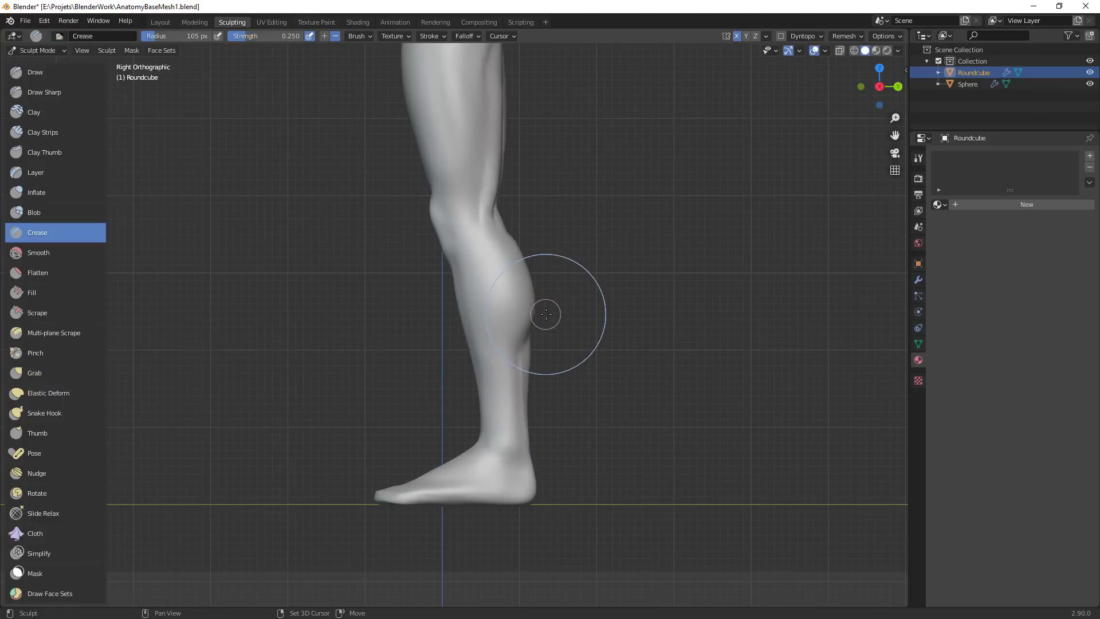
middle_drag(533, 315, 468, 282)
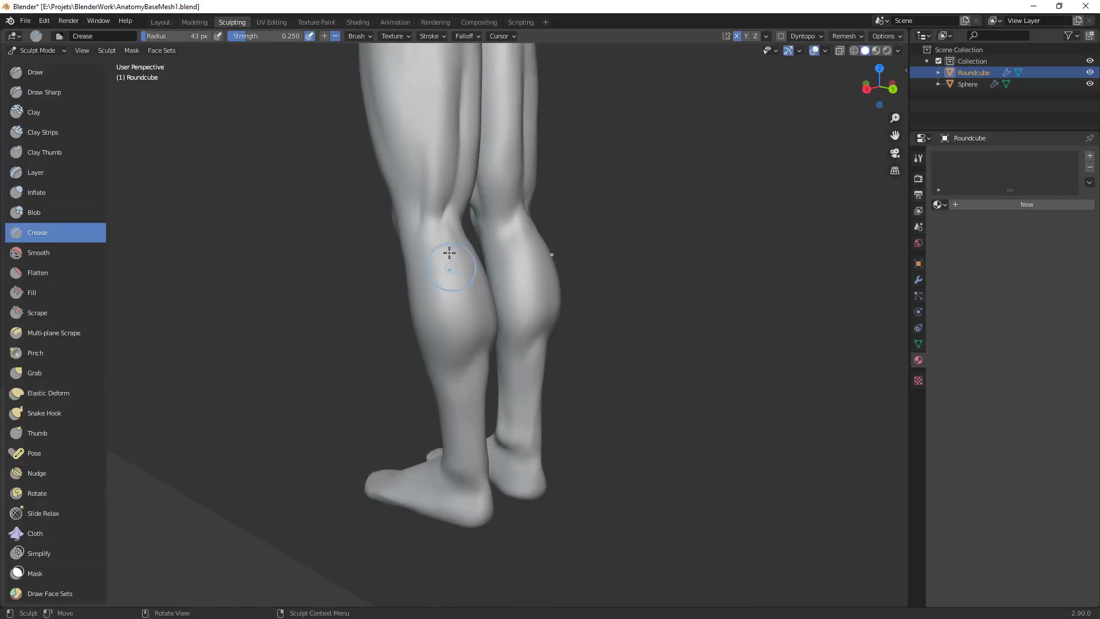
key(f)
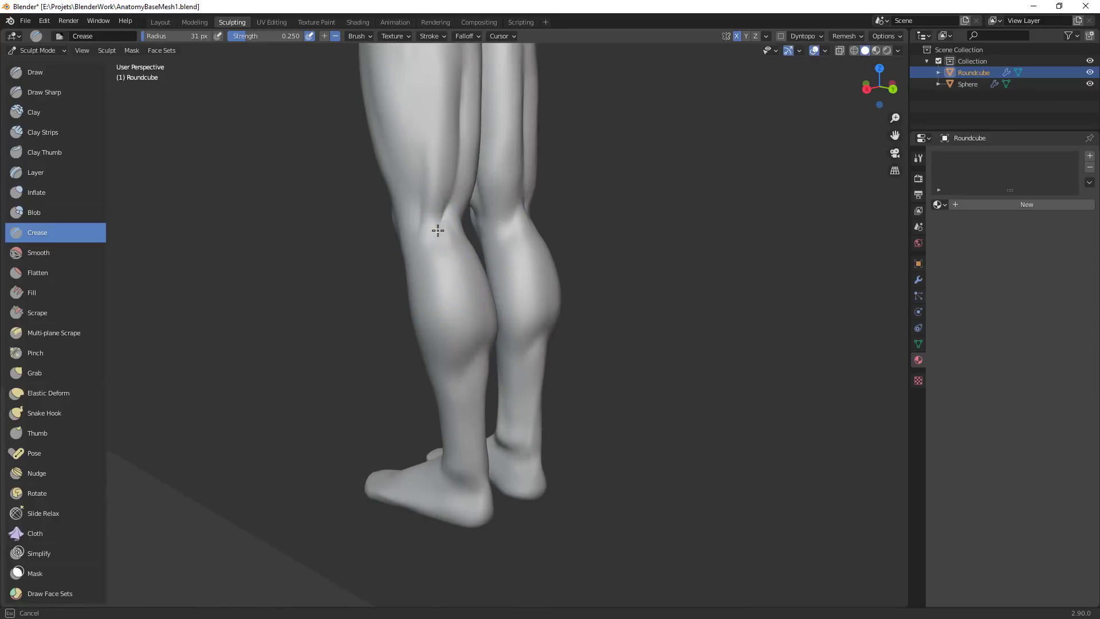
click(428, 265)
middle_drag(428, 265, 423, 272)
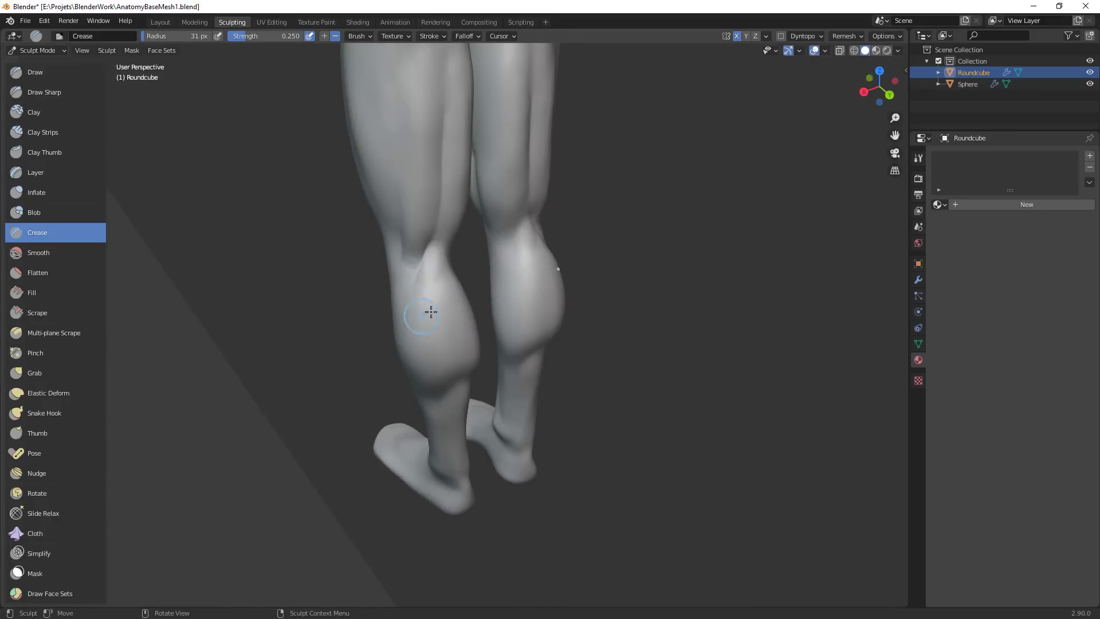
middle_drag(431, 311, 390, 214)
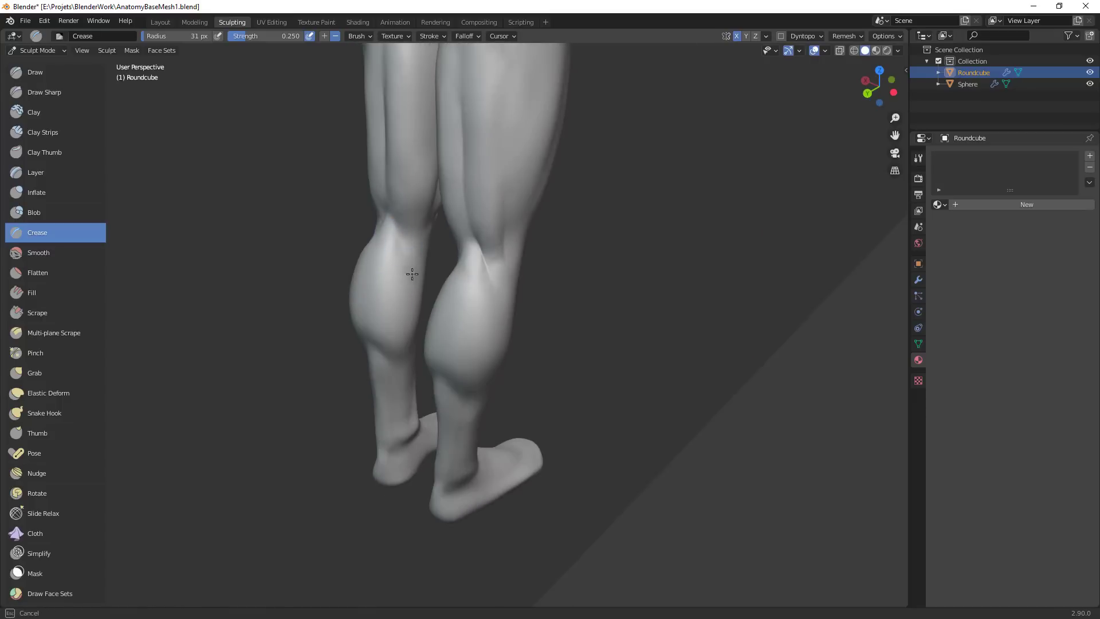
middle_drag(420, 296, 613, 273)
middle_drag(416, 277, 454, 245)
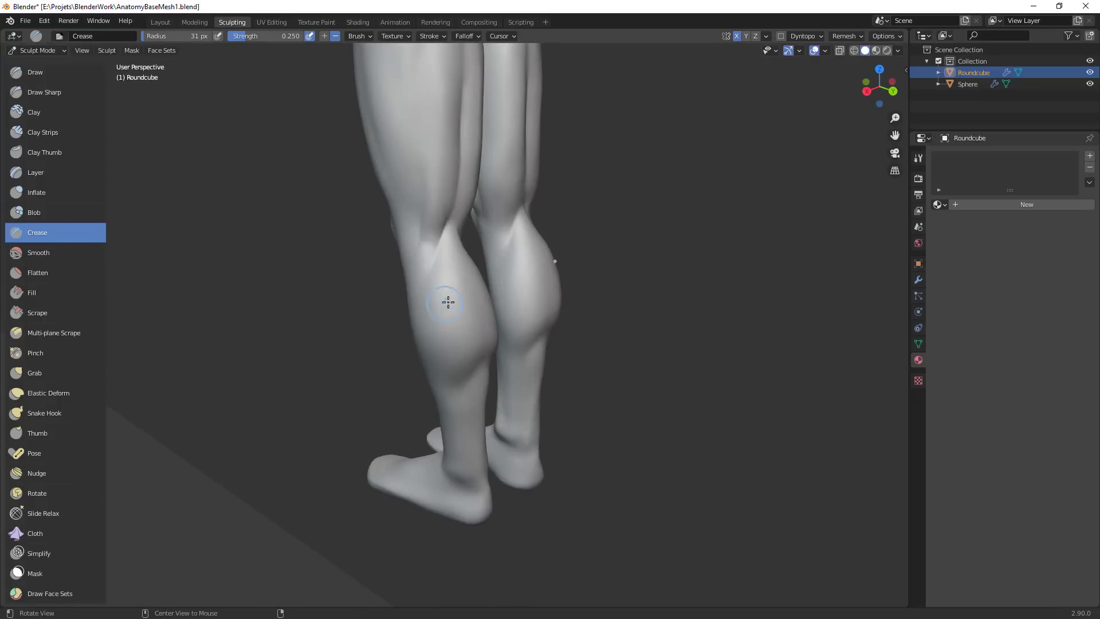
middle_drag(448, 302, 466, 241)
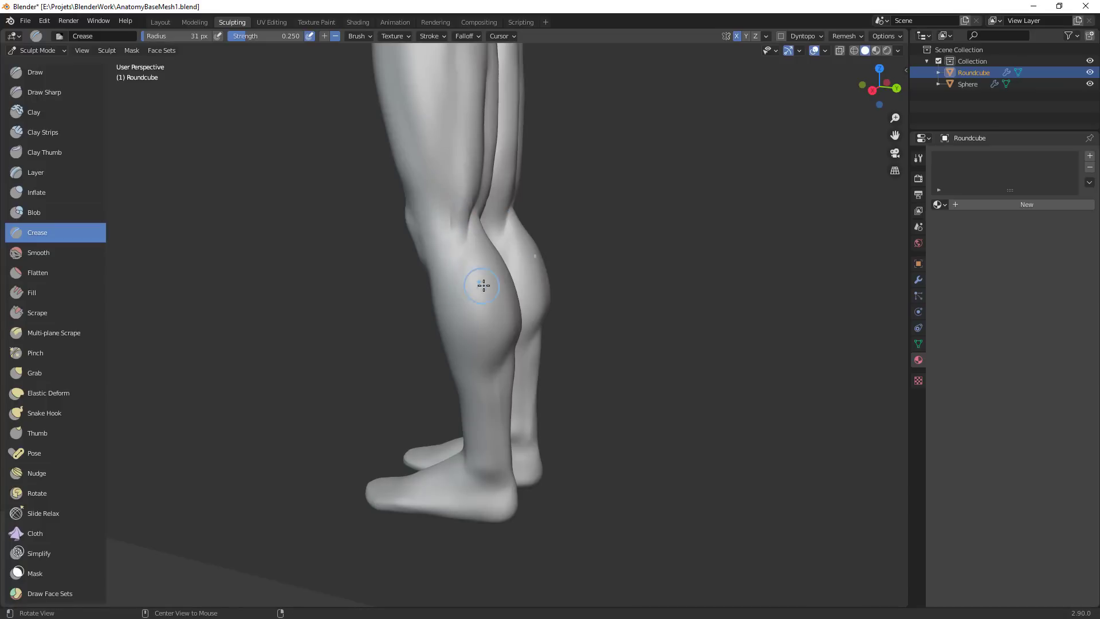
Define the outer calf muscle's edge and the grooves running down the outer lower leg with the 31 px Crease brush
alt+drag(494, 257, 531, 313)
scroll(533, 298, up, 1)
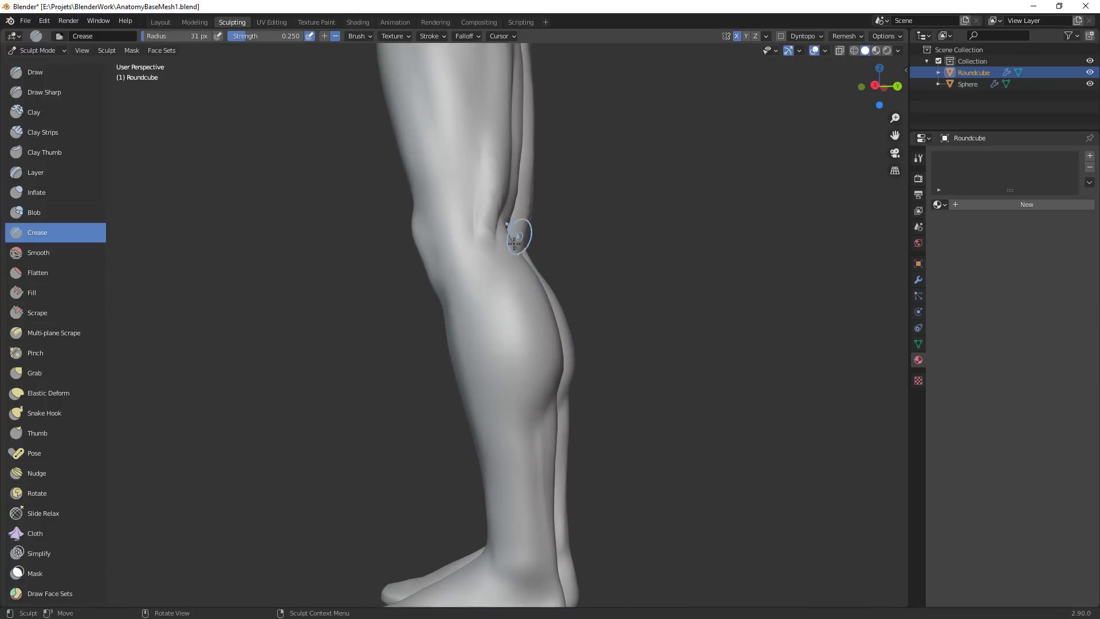
middle_drag(514, 244, 468, 305)
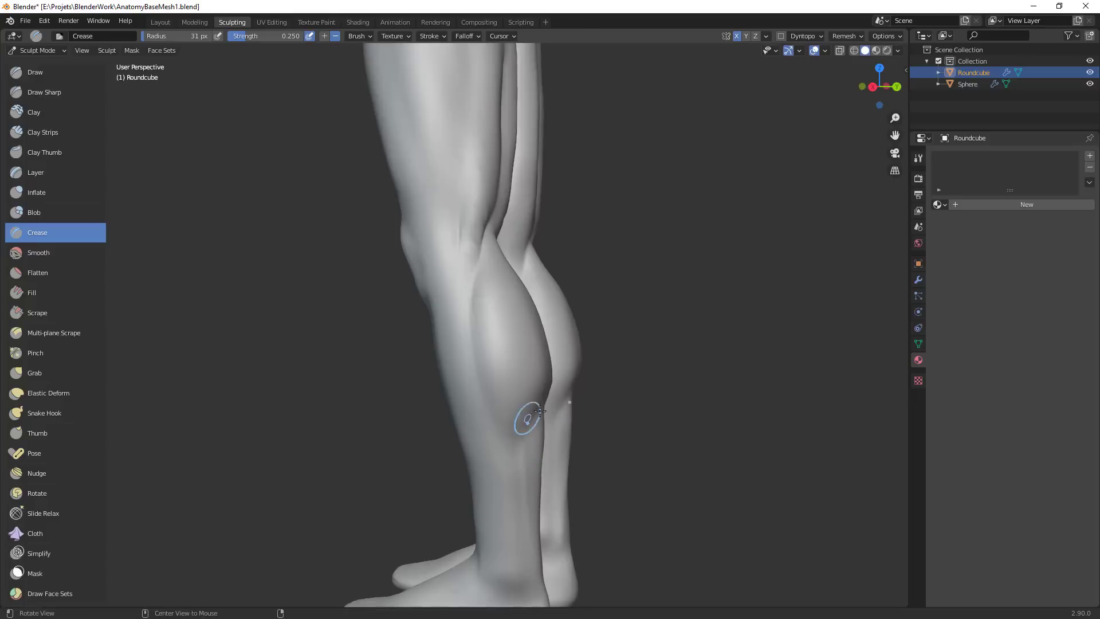
middle_drag(539, 410, 470, 308)
ctrl+middle_drag(543, 321, 565, 286)
ctrl+middle_drag(530, 304, 516, 248)
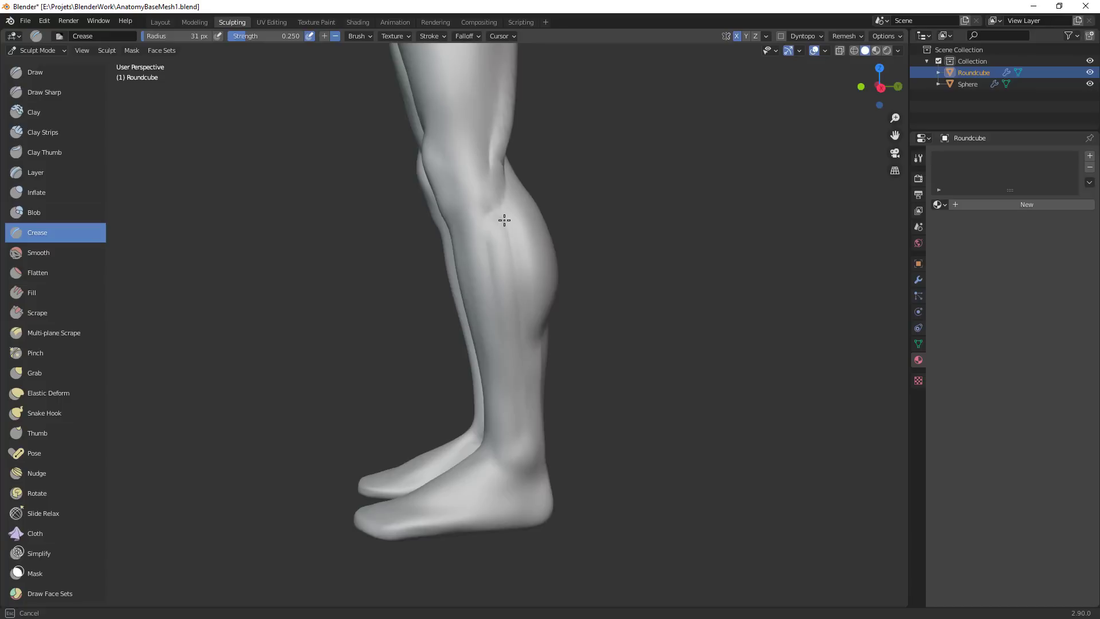
middle_drag(552, 307, 480, 302)
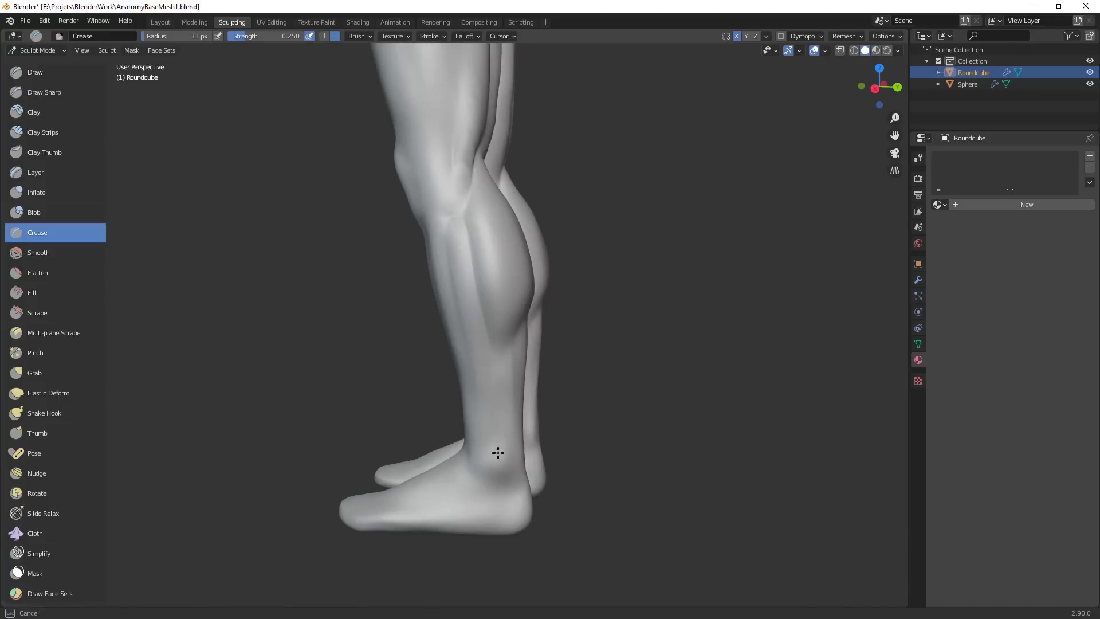
middle_drag(490, 377, 379, 333)
Reshape the outer contour of the lower calves below the muscle bulge with the Grab brush, starting at a 102 px radius
key(g)
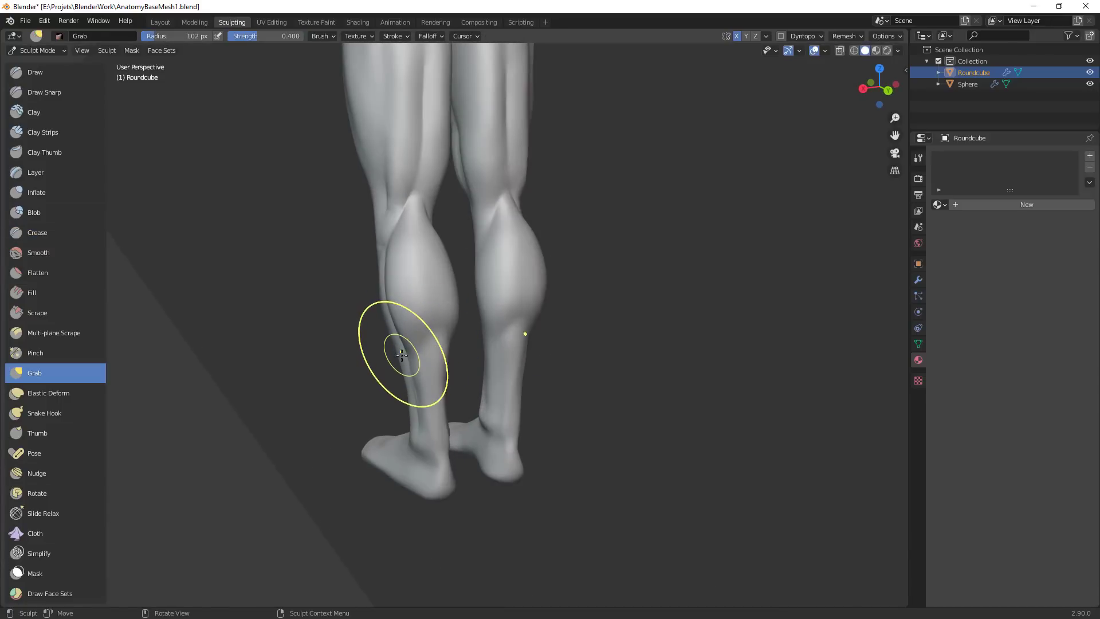
drag(405, 356, 405, 379)
key(f)
click(449, 364)
key(f)
click(437, 355)
middle_drag(427, 349, 458, 339)
Adjust the outer side of the calves between the knee and the muscle bulge with the Grab brush at a 54 px radius
key(f)
click(456, 280)
drag(446, 316, 448, 314)
key(f)
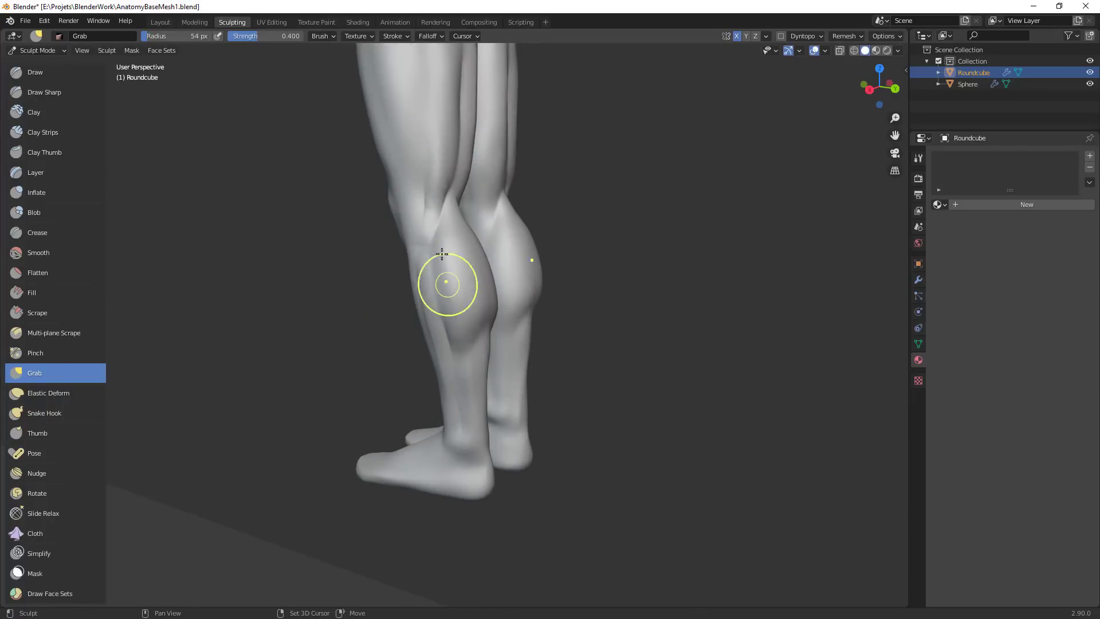
click(438, 246)
middle_drag(503, 382, 605, 365)
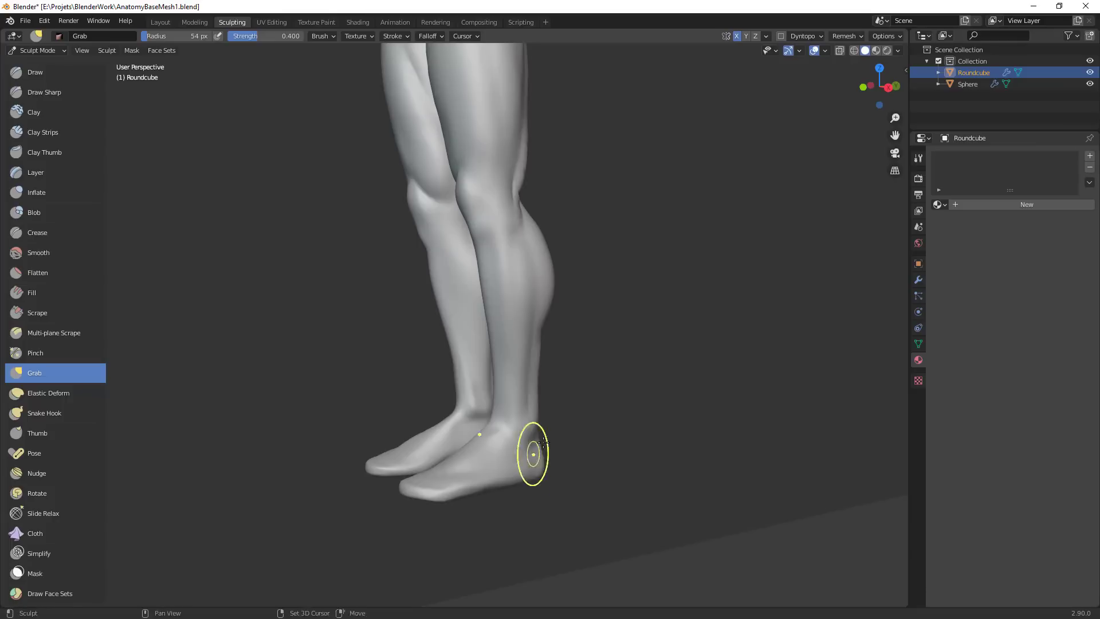
middle_drag(569, 346, 560, 294)
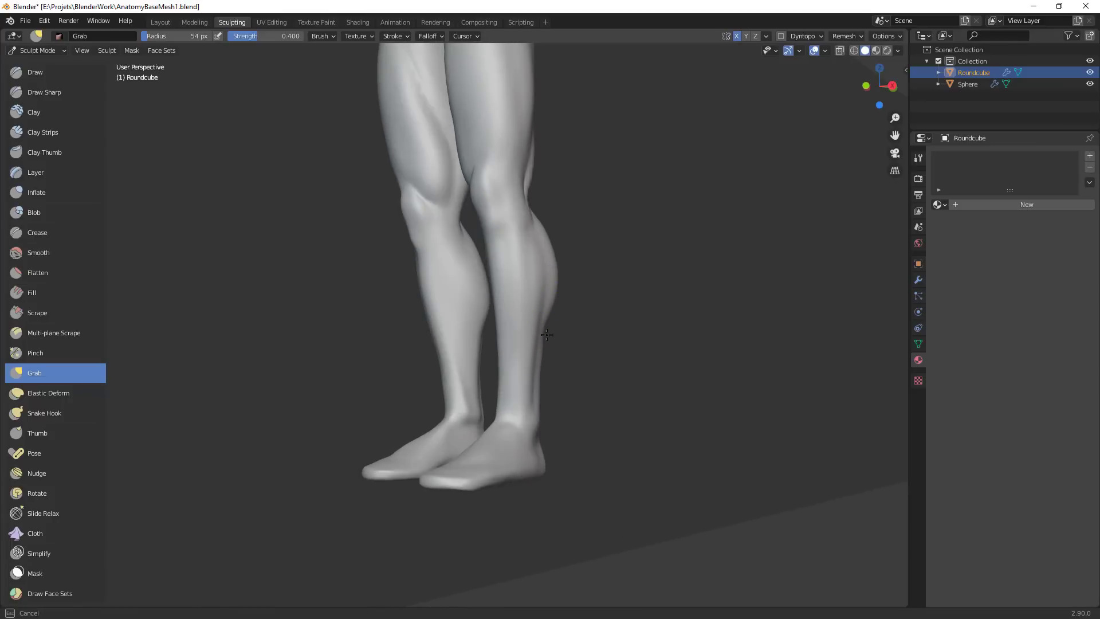
mouse_move(547, 336)
middle_down()
mouse_move(540, 379)
mouse_move(393, 356)
mouse_move(402, 327)
middle_up()
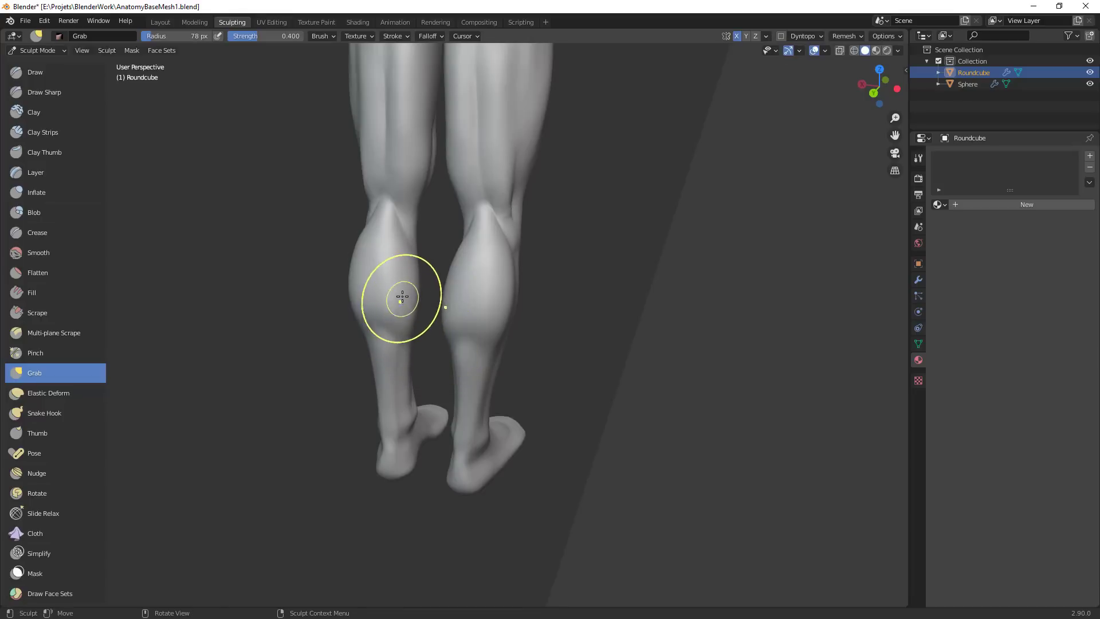
Refine the calf silhouettes from behind with the Grab brush at 67 and 69 px radius
key(f)
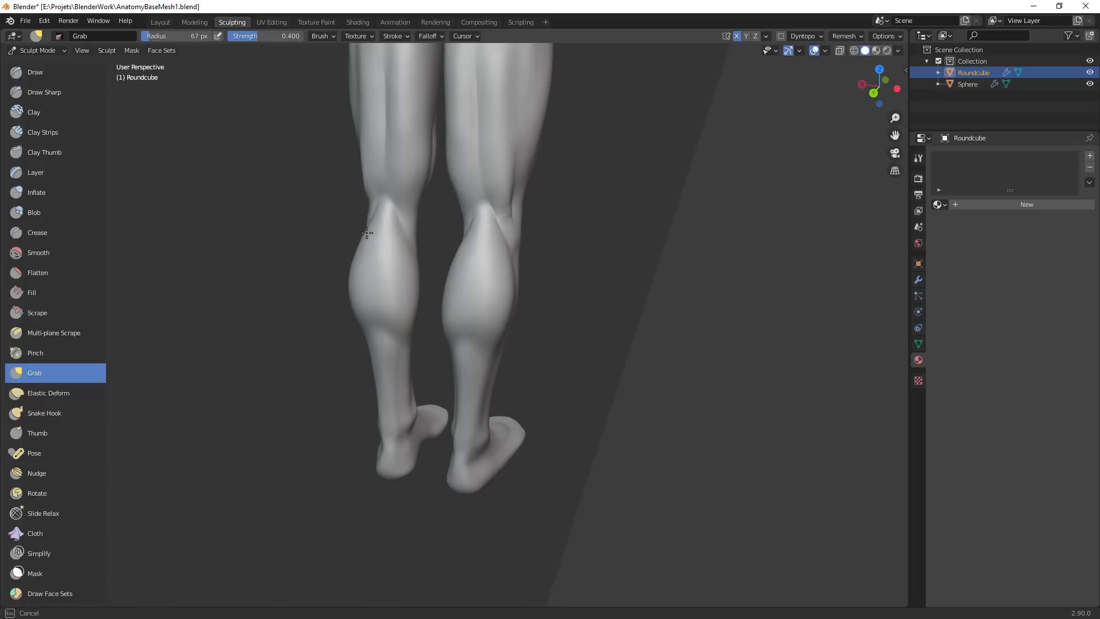
drag(365, 325, 375, 354)
key(f)
click(401, 365)
key(f)
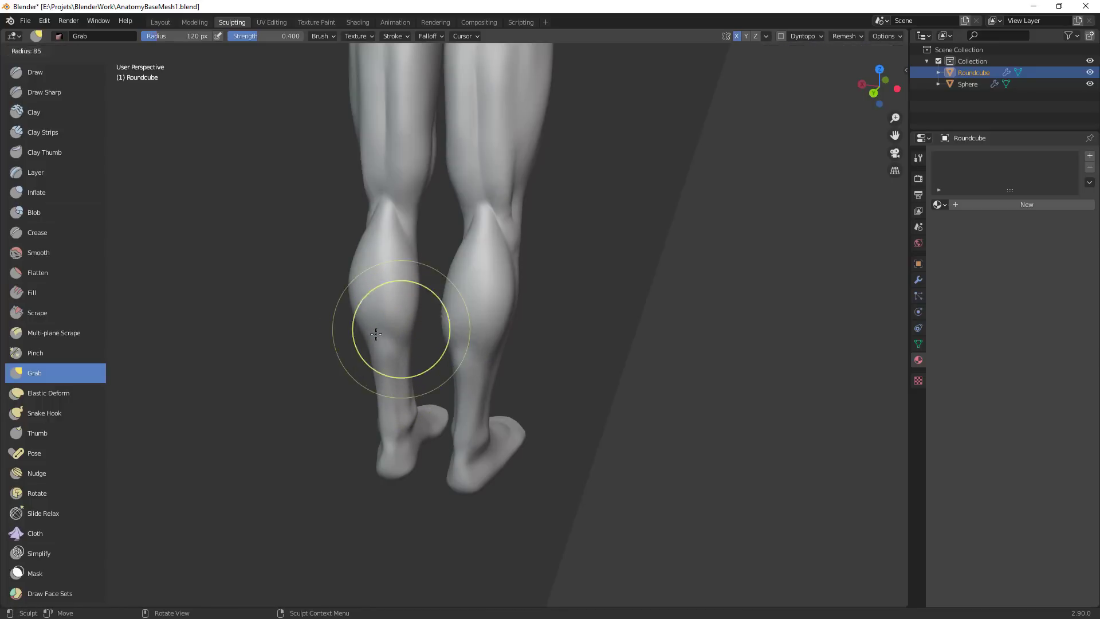
click(441, 330)
middle_drag(384, 332, 428, 318)
drag(428, 319, 423, 262)
drag(400, 221, 406, 236)
drag(360, 310, 361, 317)
Reshape the front of the ankles and the upper part of the feet with the Grab brush, finishing at a 68 px radius
scroll(562, 425, down, 4)
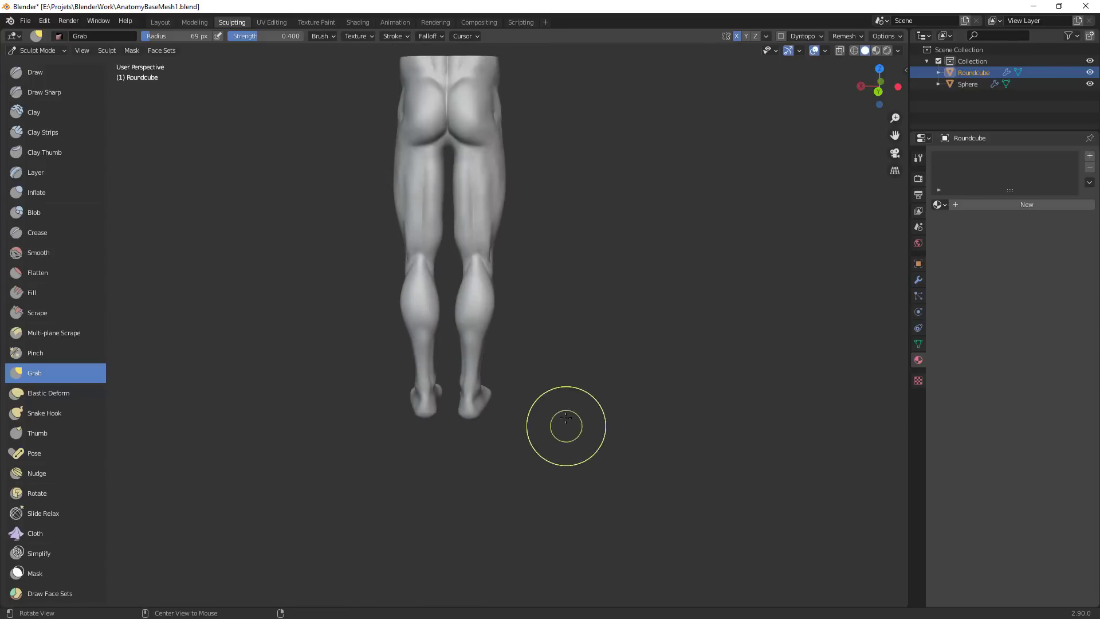
middle_drag(562, 425, 658, 420)
shift+middle_drag(654, 355, 667, 410)
ctrl+middle_drag(667, 411, 564, 304)
key(f)
click(495, 371)
drag(453, 446, 456, 450)
mouse_move(613, 416)
shift+middle_down()
mouse_move(614, 294)
mouse_move(622, 388)
shift+middle_up()
key(f)
click(660, 390)
drag(598, 406, 600, 422)
drag(597, 434, 594, 433)
middle_drag(577, 417, 548, 428)
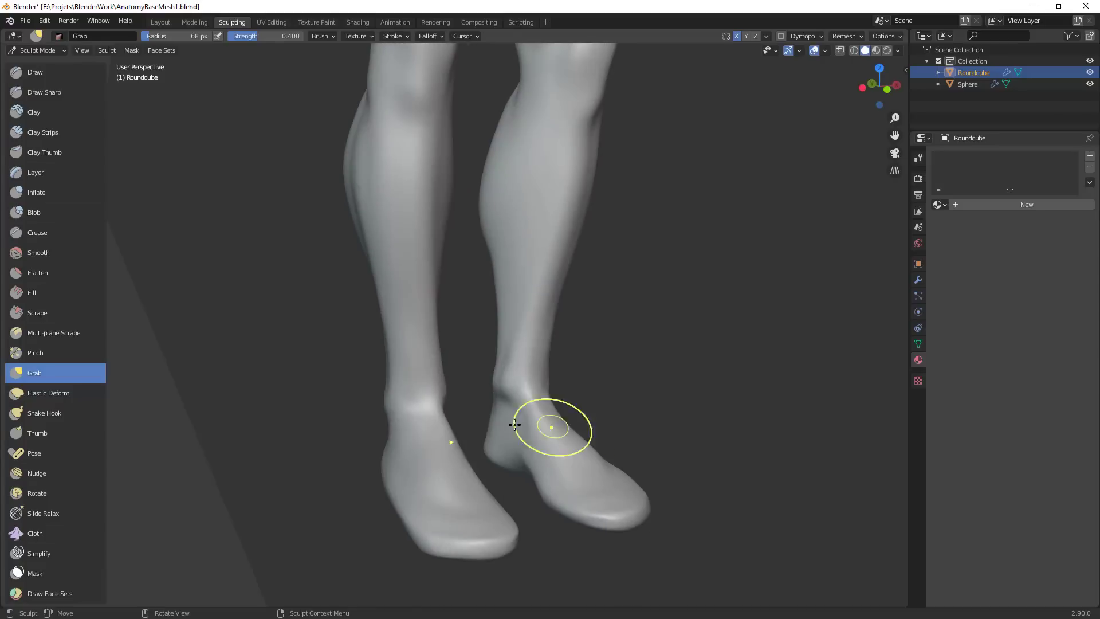
Define the crease and tendon across the front of the ankles with the Crease brush at a 33 px radius
key(shift+c)
drag(418, 409, 435, 408)
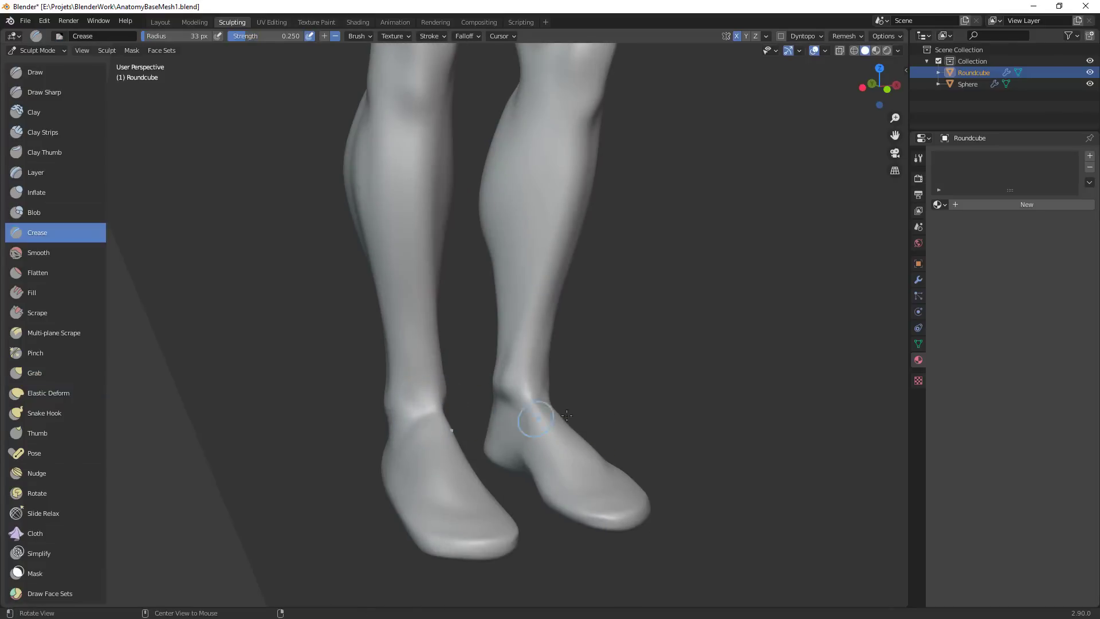
mouse_move(567, 416)
middle_down()
mouse_move(577, 438)
mouse_move(541, 418)
mouse_move(581, 418)
mouse_move(587, 408)
mouse_move(590, 467)
middle_up()
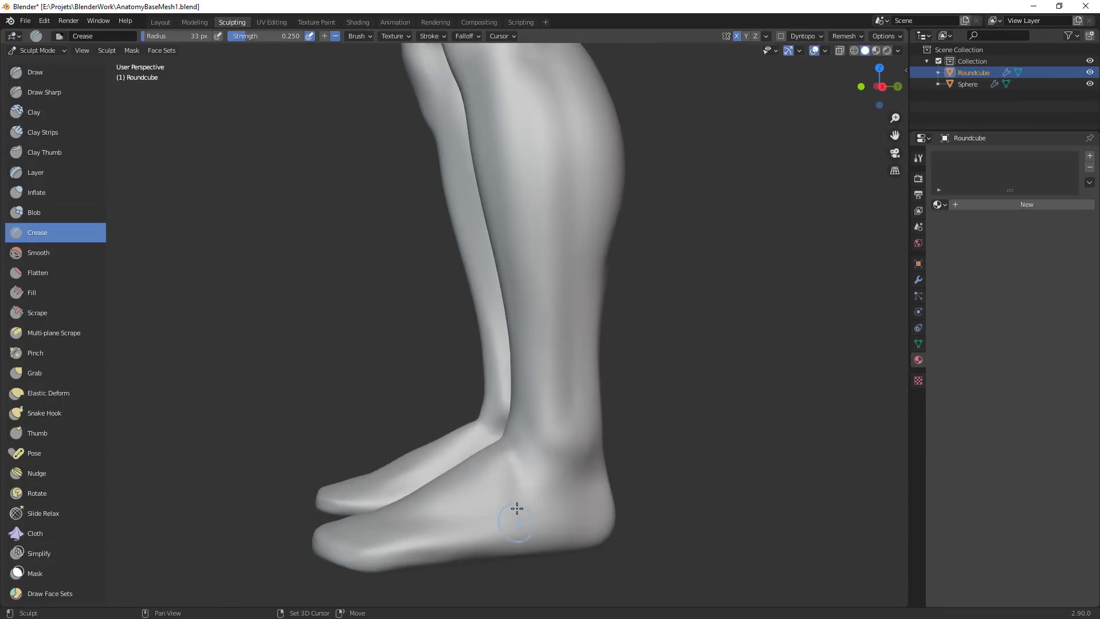
middle_drag(530, 487, 633, 450)
middle_drag(538, 431, 491, 389)
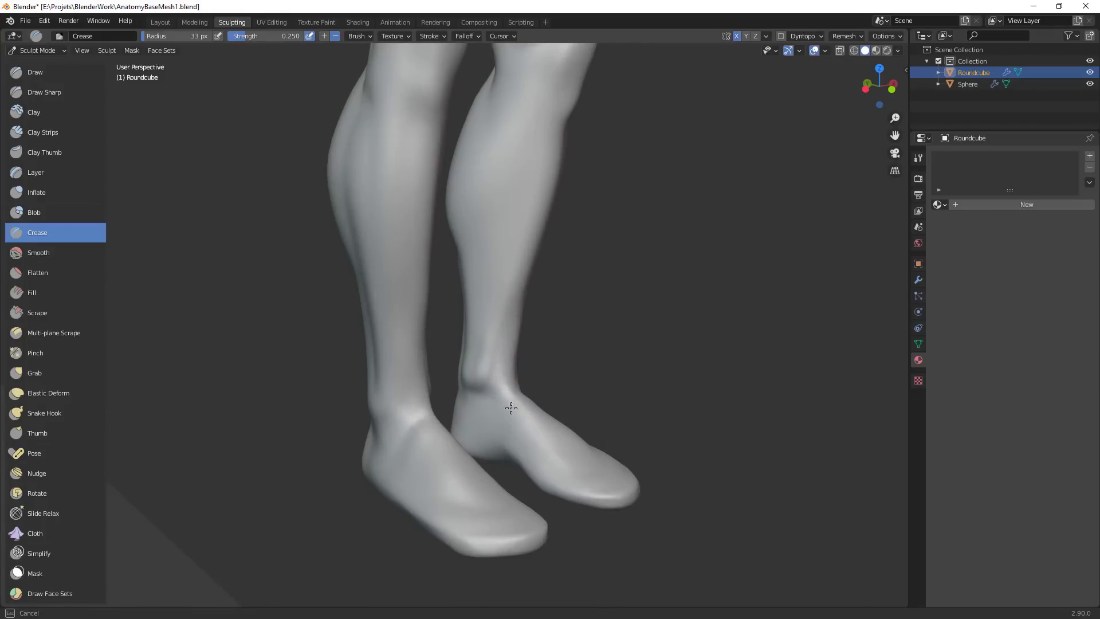
drag(511, 408, 516, 406)
scroll(640, 507, down, 3)
middle_drag(640, 507, 545, 446)
shift+drag(499, 389, 525, 419)
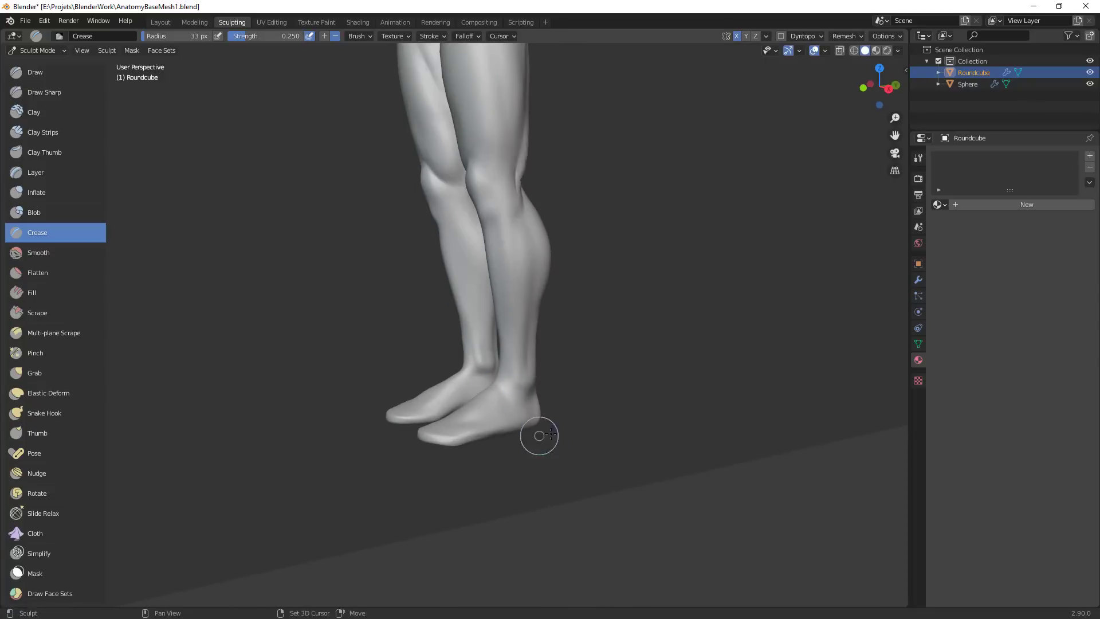
Sharpen the upper edges and lower folds of the buttocks from the back view with the Crease brush at a 16 px radius
middle_drag(539, 435, 343, 429)
shift+middle_drag(634, 374, 631, 332)
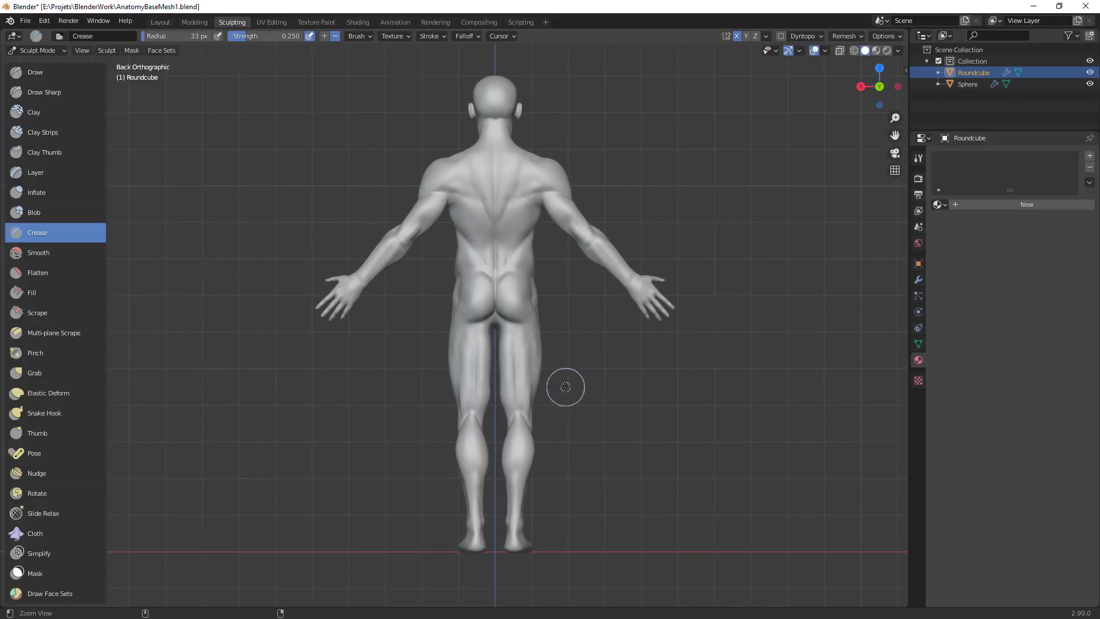
scroll(515, 326, up, 2)
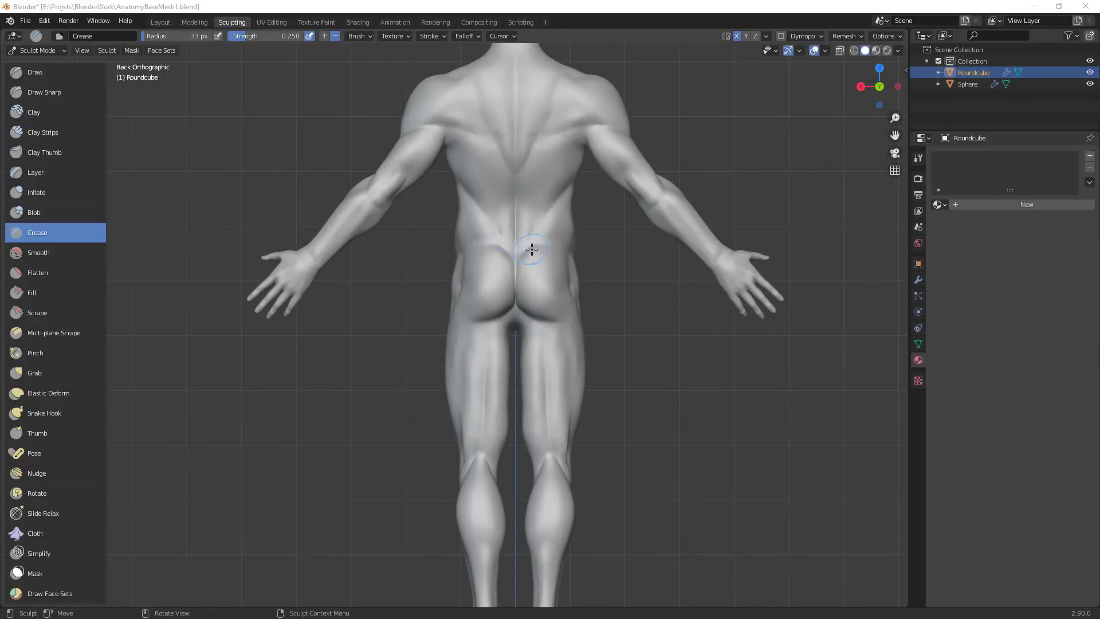
key(f)
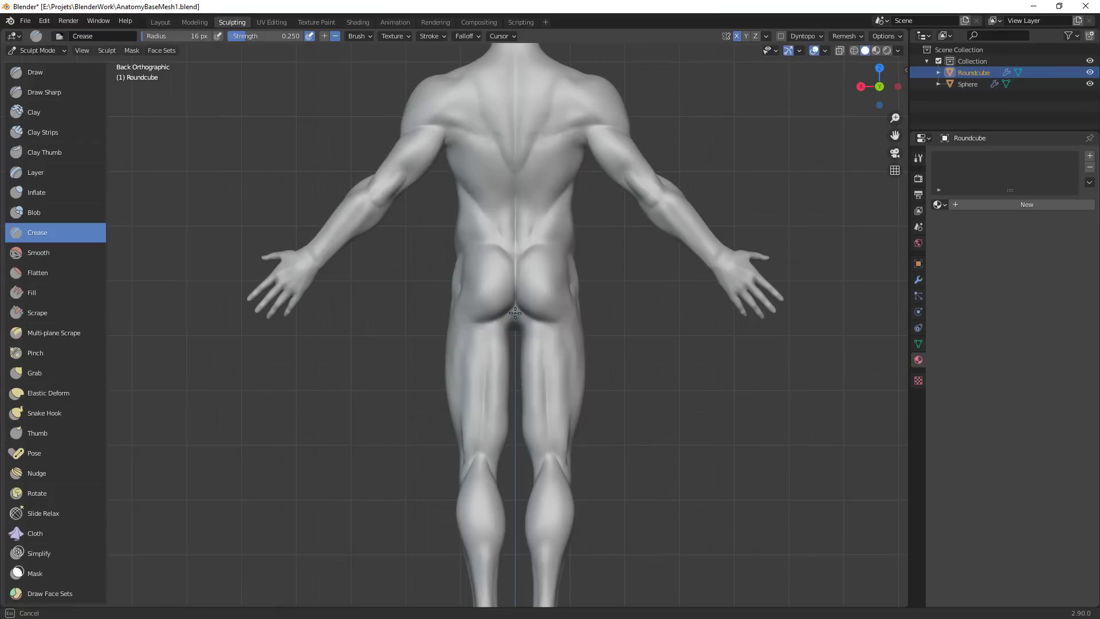
click(465, 327)
middle_drag(465, 327, 429, 325)
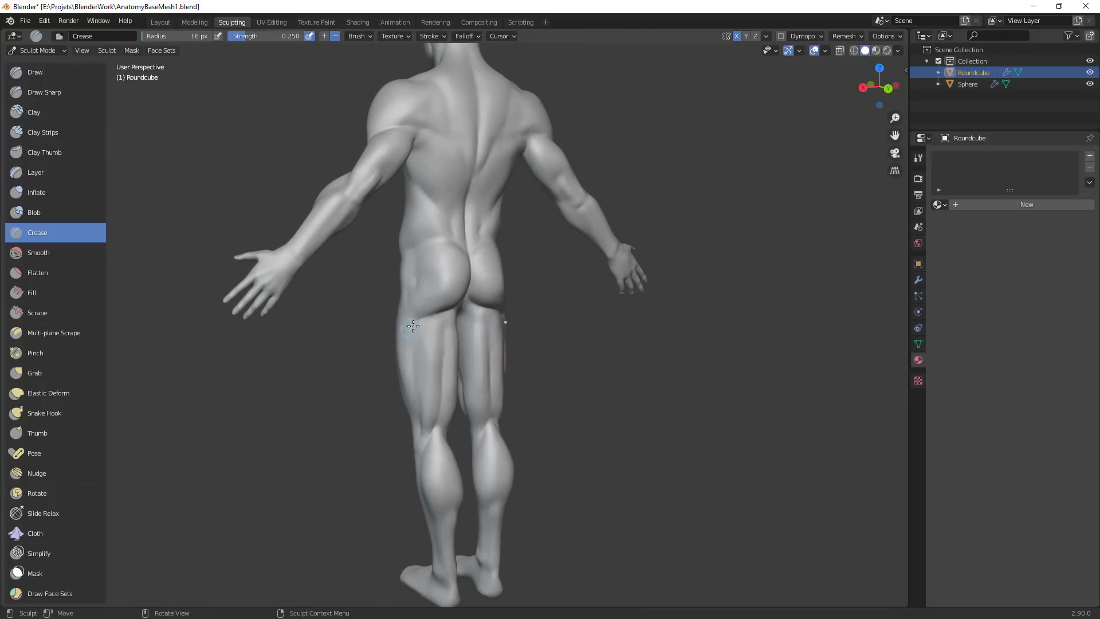
Carve the groove from below the buttocks down the outer back of the thighs with the Crease brush at a 28 px radius
key(f)
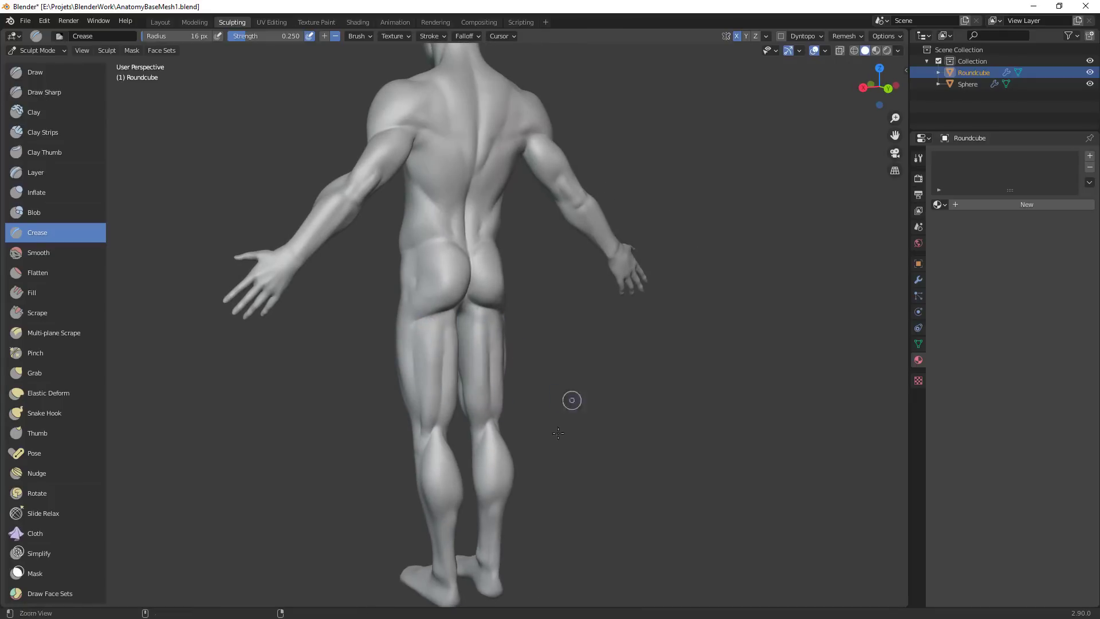
ctrl+middle_drag(558, 433, 558, 444)
middle_drag(561, 442, 630, 442)
ctrl+middle_drag(510, 390, 496, 331)
shift+middle_drag(424, 399, 617, 366)
mouse_move(672, 346)
middle_down()
mouse_move(611, 341)
mouse_move(621, 341)
middle_up()
key(f)
click(555, 278)
mouse_move(558, 275)
mouse_down()
mouse_move(511, 308)
mouse_move(512, 326)
mouse_up()
drag(558, 274, 522, 381)
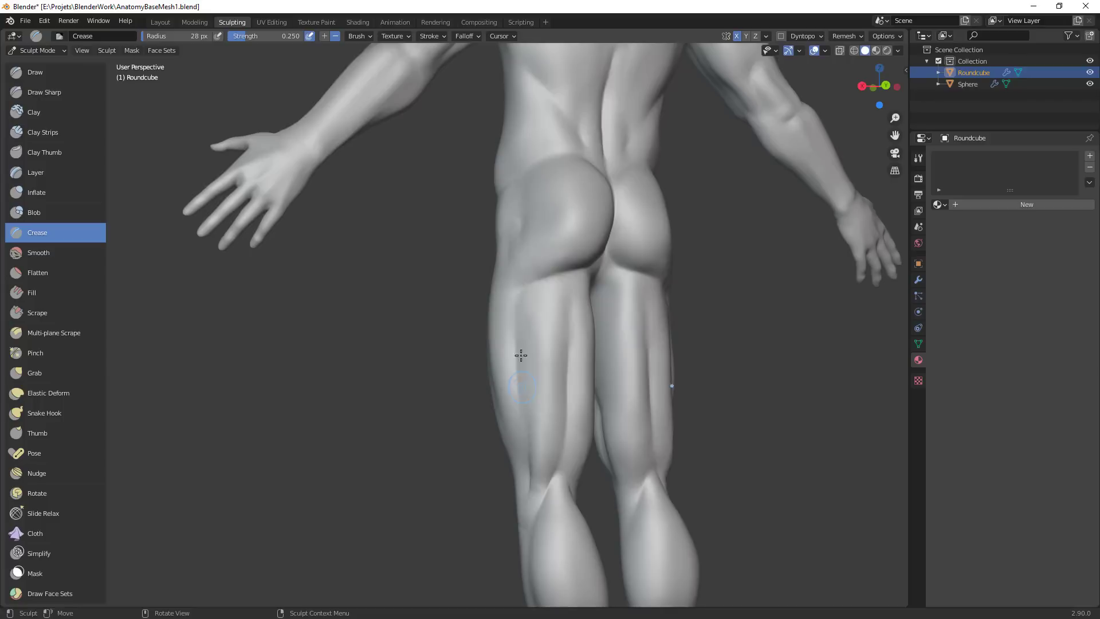
key(f)
Deepen the hollow and lower outer edge of the buttocks beside the hip with the 28 px Crease brush
middle_drag(519, 243, 536, 266)
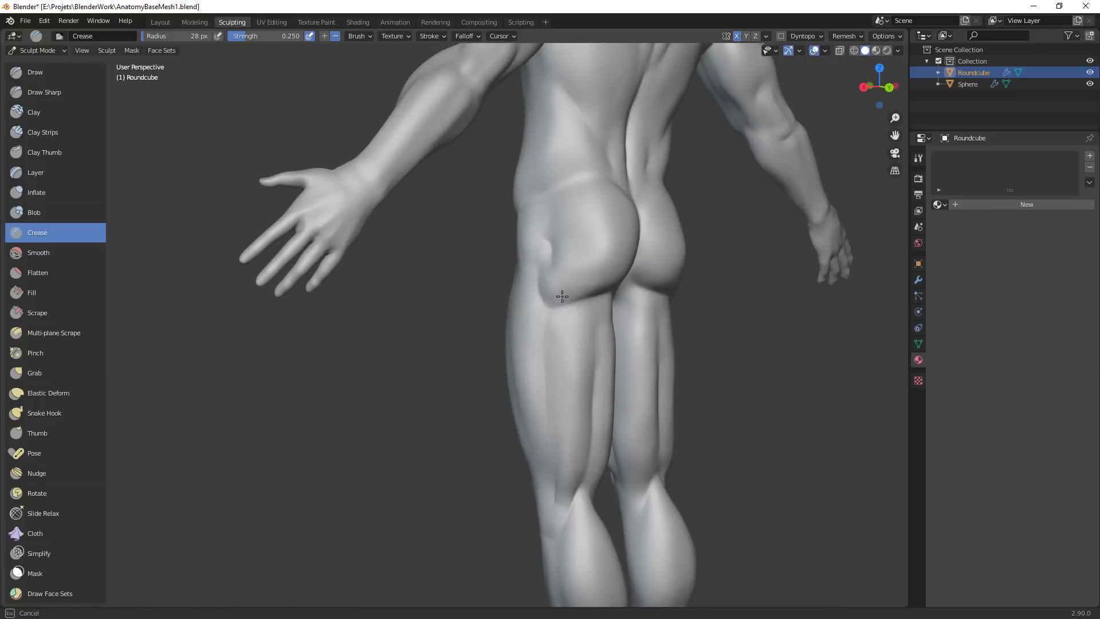
ctrl+middle_drag(659, 322, 636, 437)
middle_drag(592, 304, 621, 241)
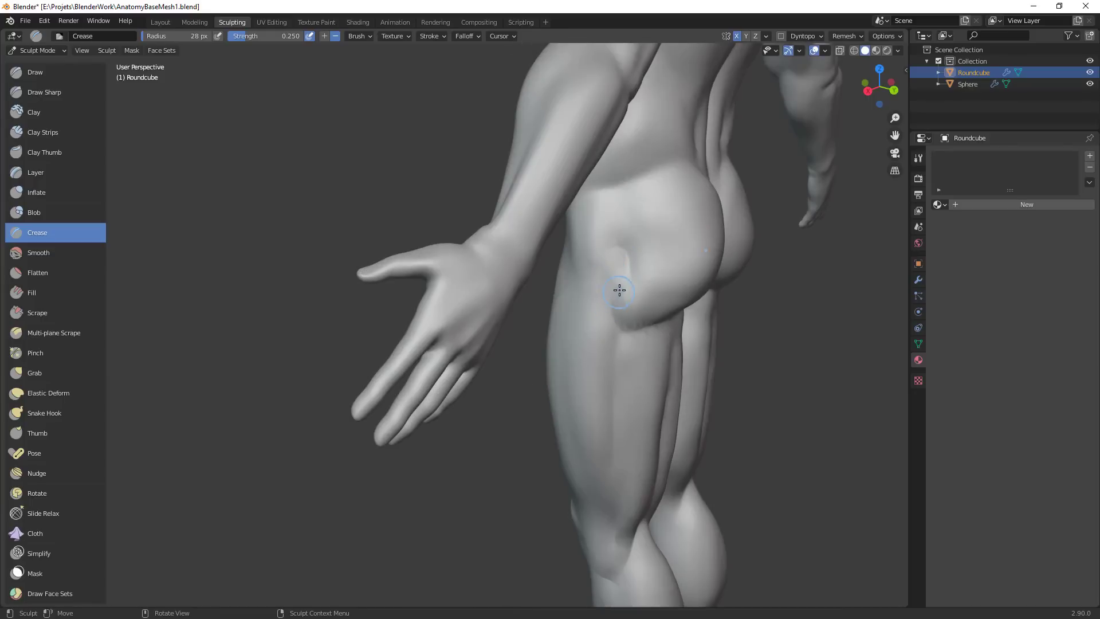
key(f)
mouse_move(659, 267)
middle_down()
mouse_move(586, 227)
mouse_move(639, 260)
mouse_move(600, 253)
mouse_move(611, 221)
mouse_move(687, 224)
mouse_move(695, 309)
middle_up()
Smooth and reshape the side of the hips and the outer buttocks with the Grab brush, starting at a 56 px radius
key(g)
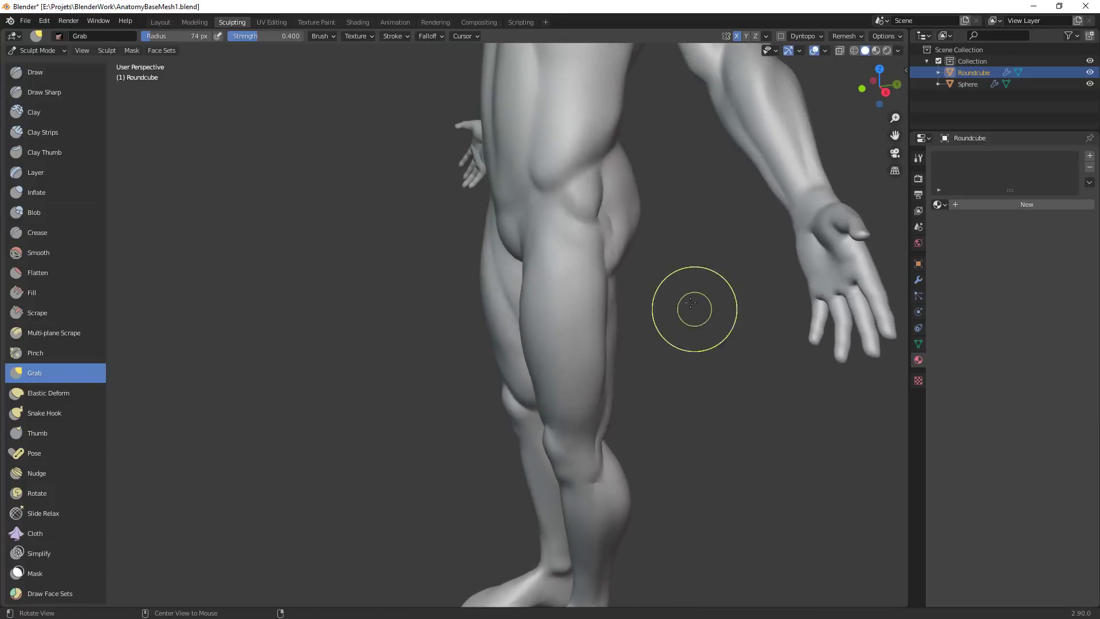
key(f)
click(629, 197)
mouse_move(569, 210)
shift+mouse_down()
mouse_move(594, 228)
mouse_move(597, 255)
shift+mouse_up()
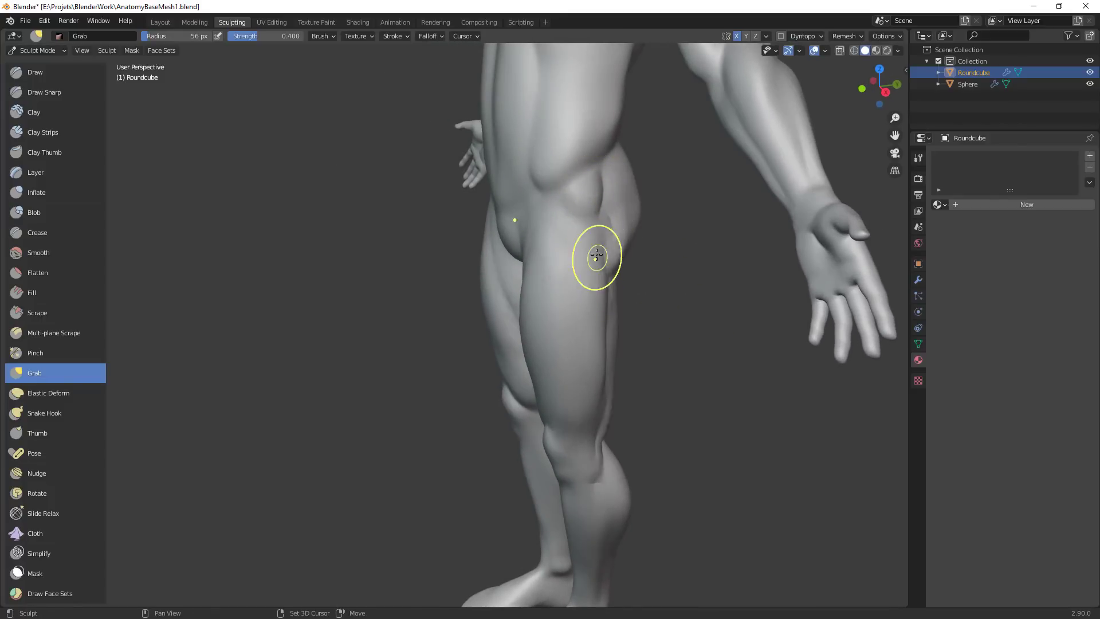
key(f)
click(624, 228)
mouse_move(620, 200)
middle_down()
mouse_move(659, 229)
mouse_move(596, 246)
middle_up()
key(f)
click(606, 203)
drag(605, 203, 587, 186)
Reshape the volume of the buttocks from the rear side view with the Grab brush, at 104 px and then 84 px
mouse_move(695, 241)
middle_down()
mouse_move(688, 268)
mouse_move(708, 334)
mouse_move(680, 319)
mouse_move(668, 290)
middle_up()
key(f)
click(705, 284)
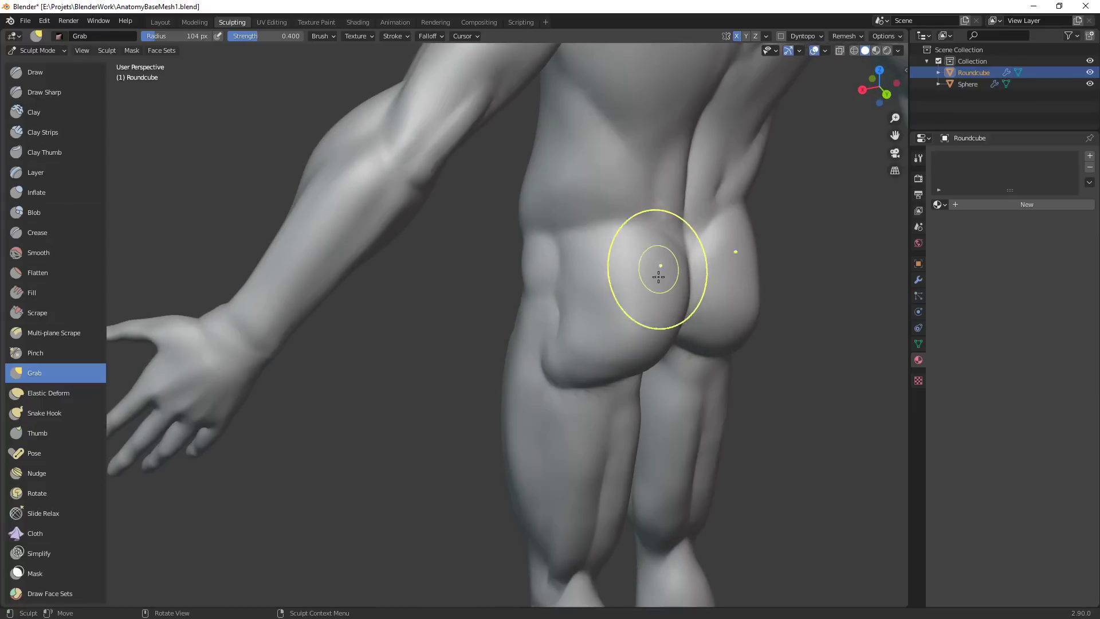
key(f)
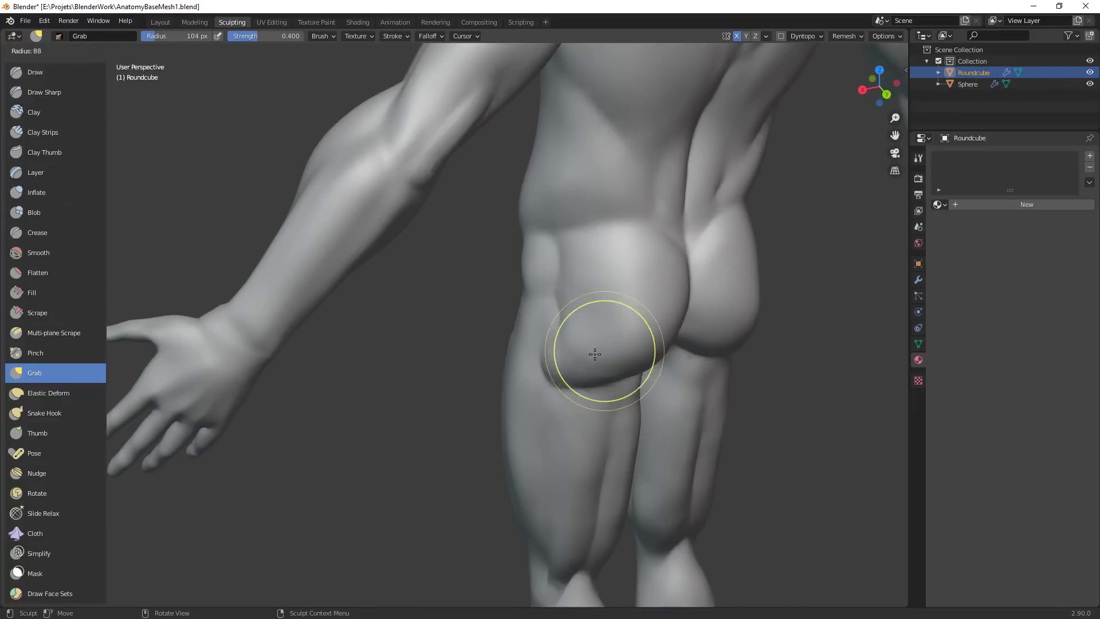
click(595, 354)
key(f)
click(634, 307)
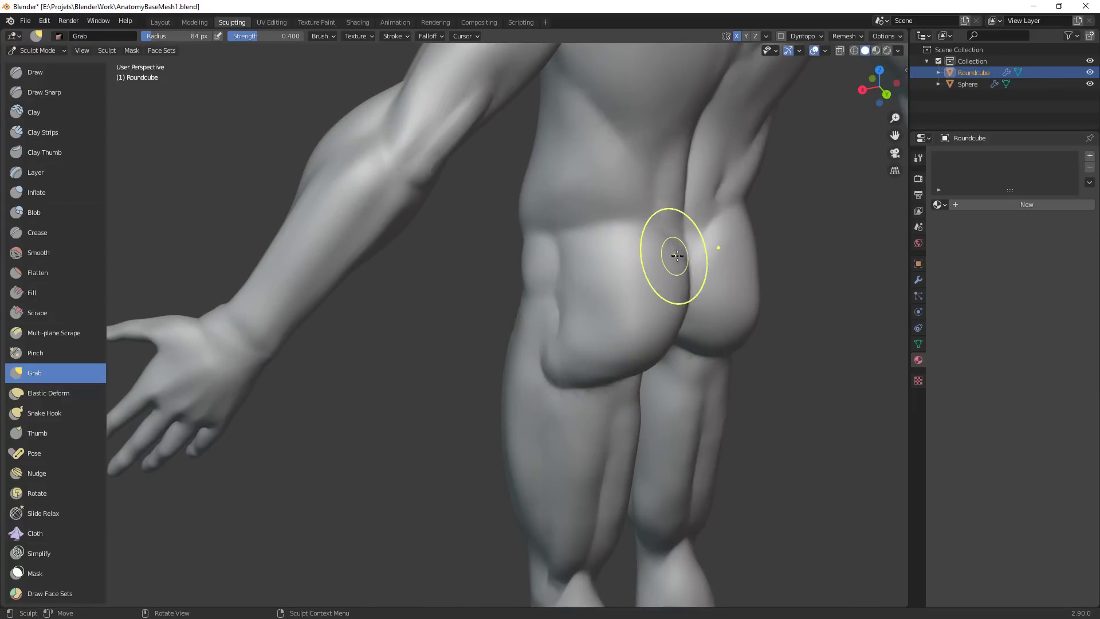
Sharpen the upper inner edges of the buttocks beside the sacrum with the Crease brush at a 40 px radius
mouse_move(668, 246)
middle_down()
mouse_move(677, 294)
mouse_move(572, 287)
middle_up()
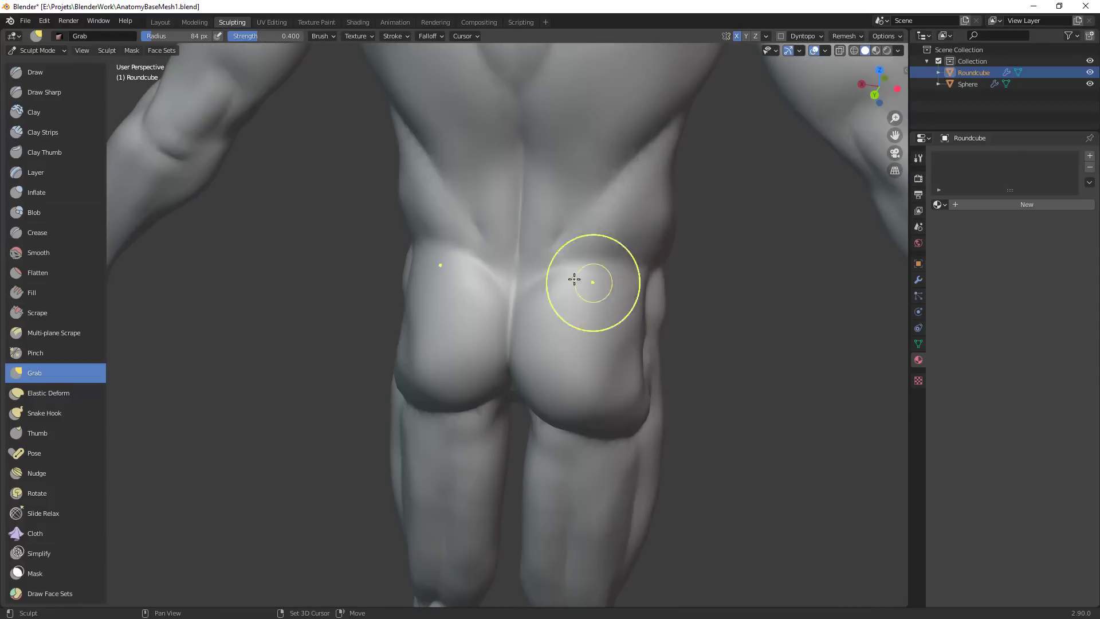
key(shift+c)
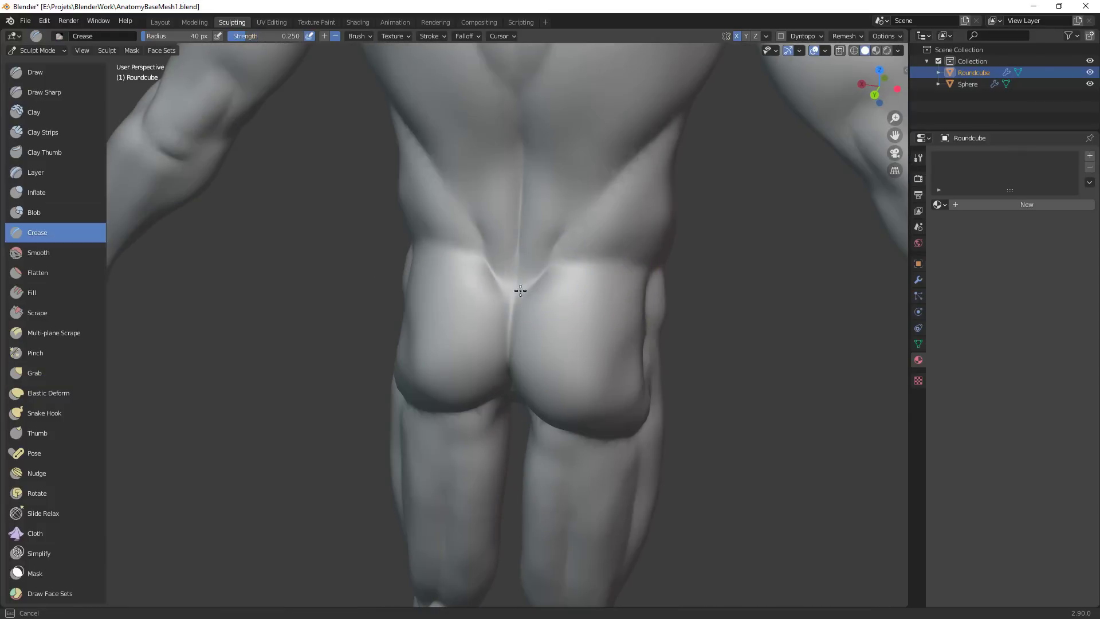
drag(561, 245, 568, 252)
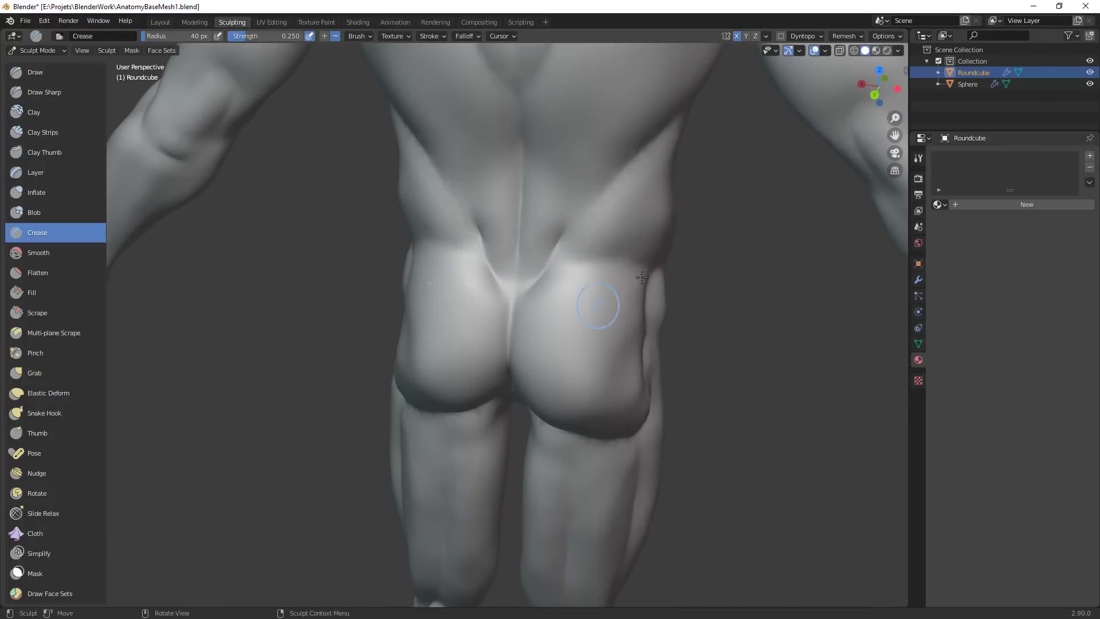
mouse_move(595, 307)
ctrl+middle_down()
mouse_move(550, 395)
mouse_move(727, 387)
mouse_move(668, 420)
ctrl+middle_up()
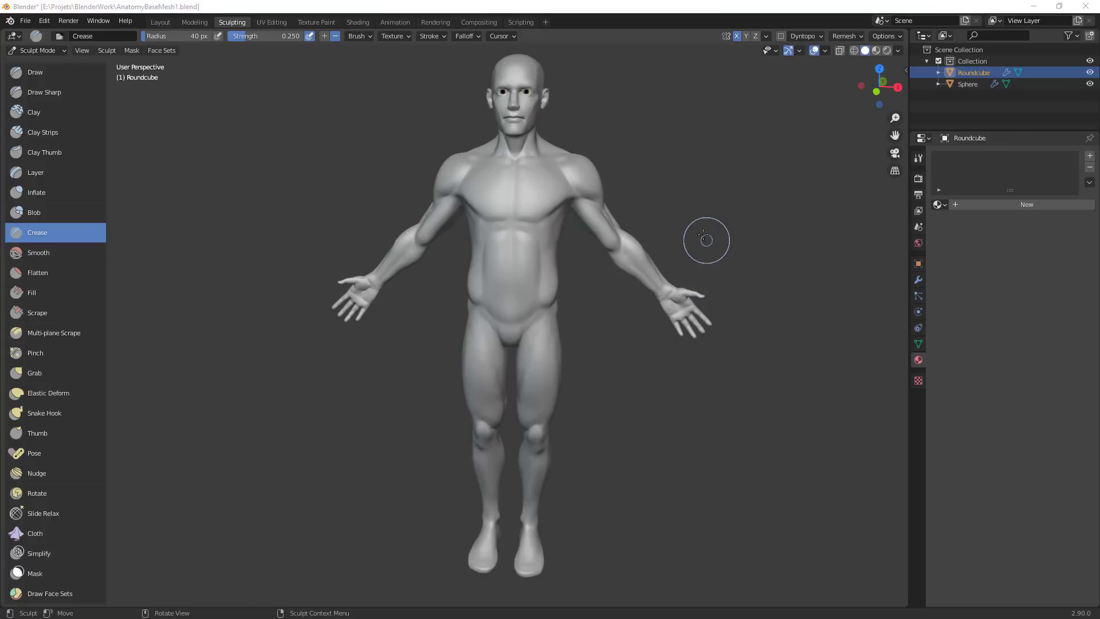
Carve the outlines of the top pair of abdominal muscles under the chest in front view with the 40 px Crease brush
alt+middle_drag(720, 235, 731, 170)
shift+middle_drag(670, 283, 611, 257)
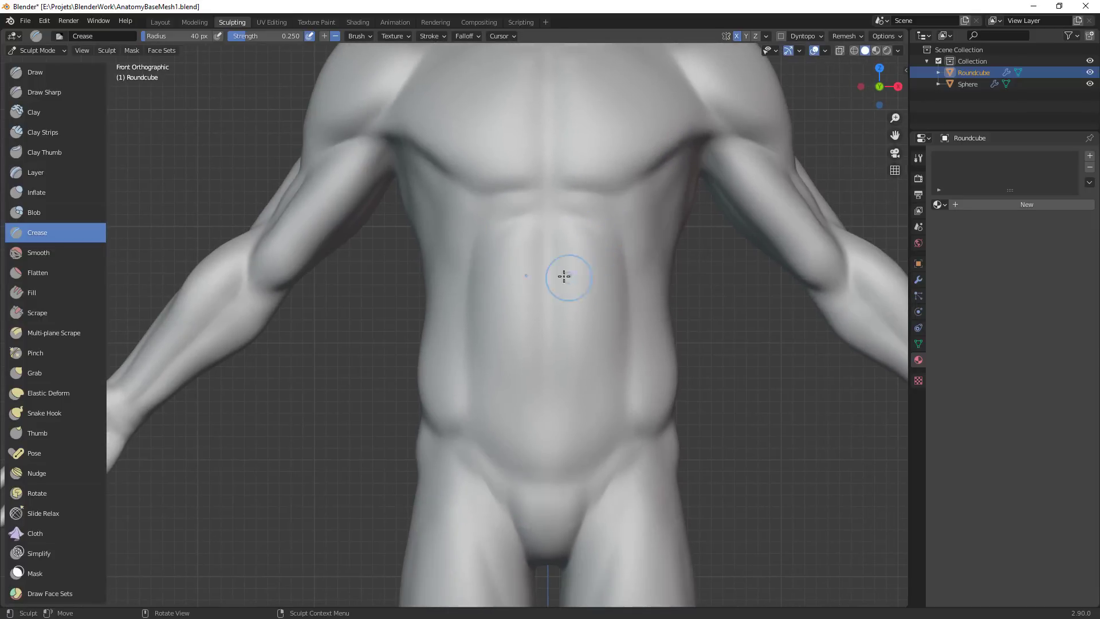
drag(475, 199, 475, 199)
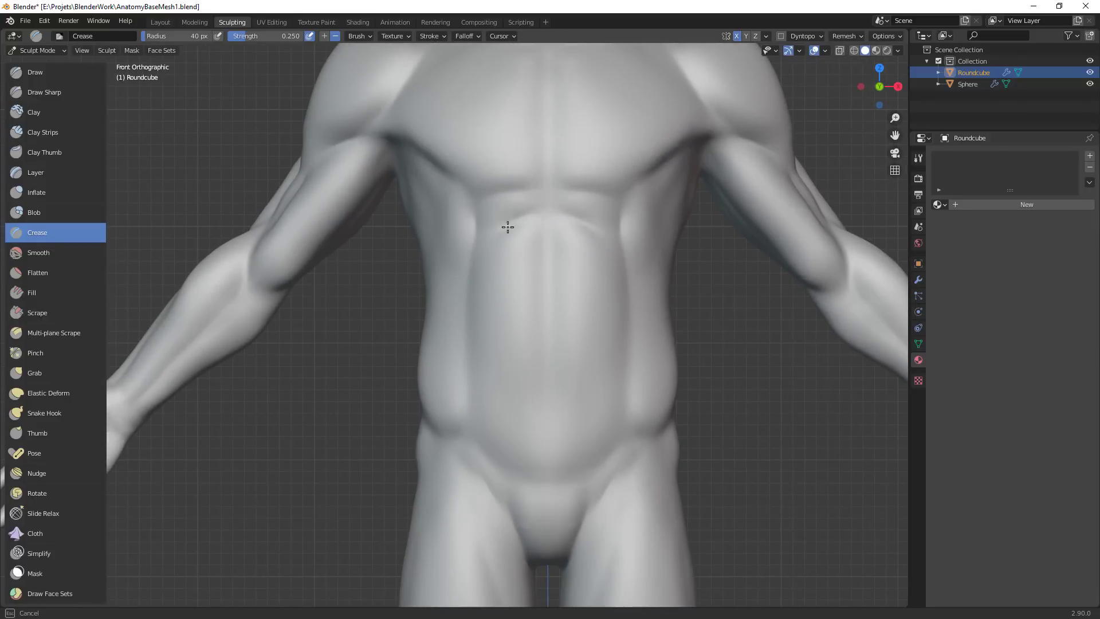
drag(548, 213, 542, 219)
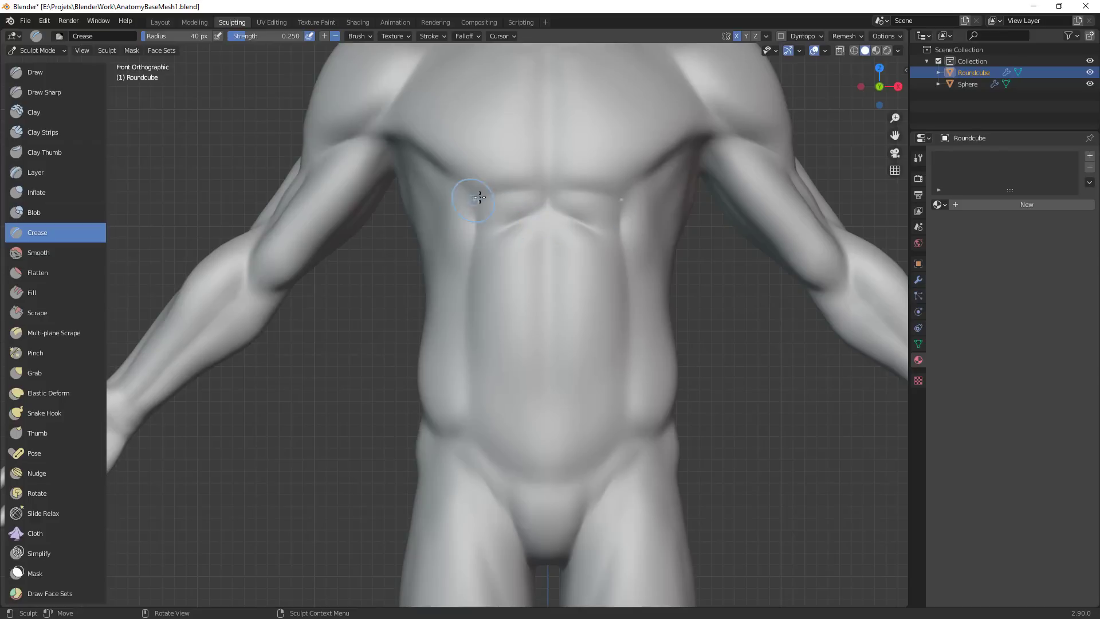
mouse_move(479, 197)
mouse_down()
mouse_move(518, 192)
mouse_move(474, 195)
mouse_up()
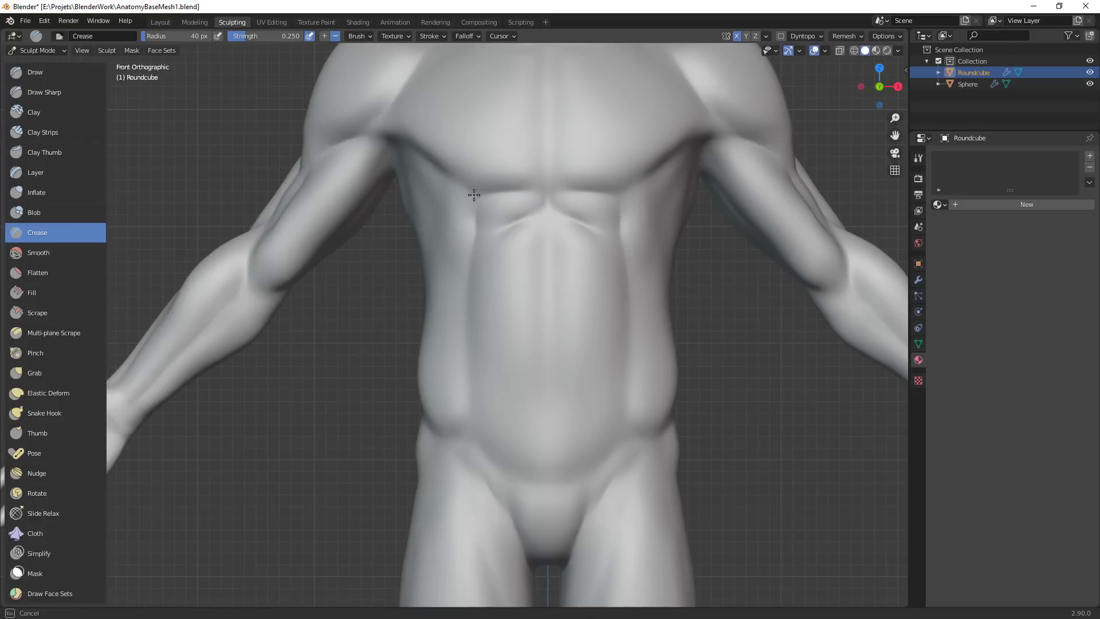
drag(537, 208, 545, 202)
mouse_move(475, 214)
mouse_down()
mouse_move(491, 233)
mouse_move(463, 179)
mouse_up()
Carve the side and lower edges of the second and third pairs of abdominal muscles with the 40 px Crease brush
drag(508, 242, 484, 237)
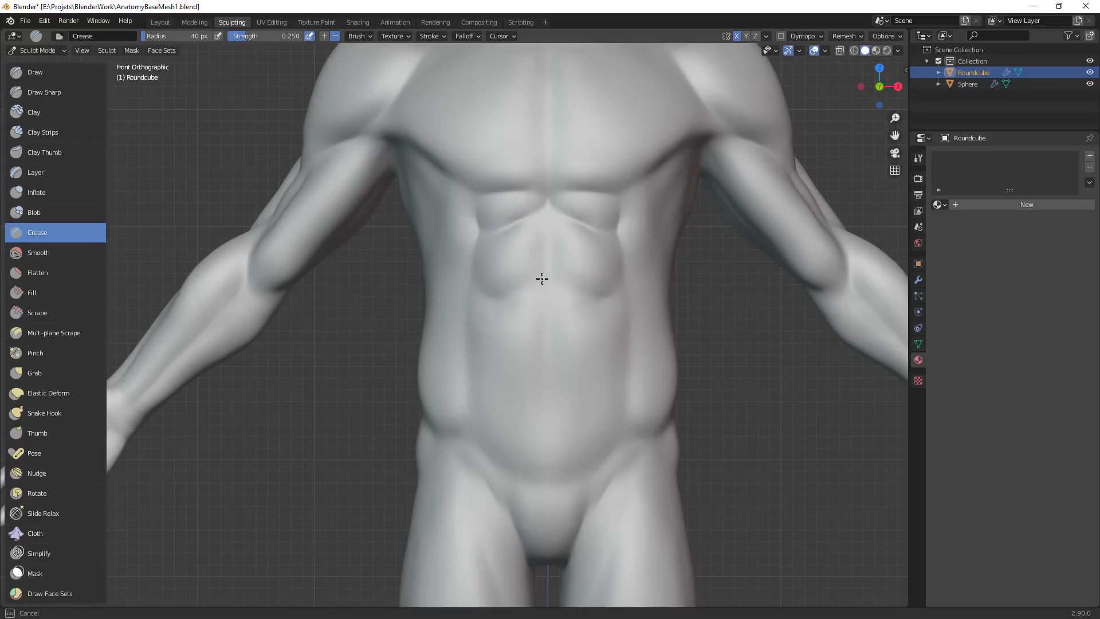
scroll(613, 311, down, 5)
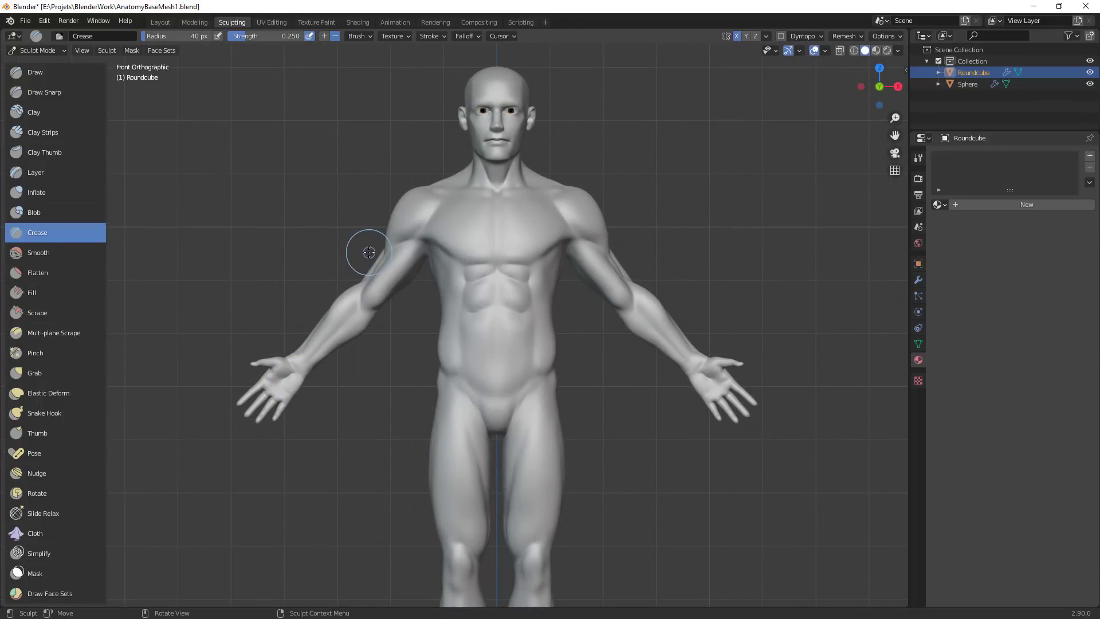
drag(504, 287, 490, 303)
ctrl+middle_drag(533, 320, 543, 259)
mouse_move(453, 299)
mouse_down()
mouse_move(474, 331)
mouse_move(560, 365)
mouse_up()
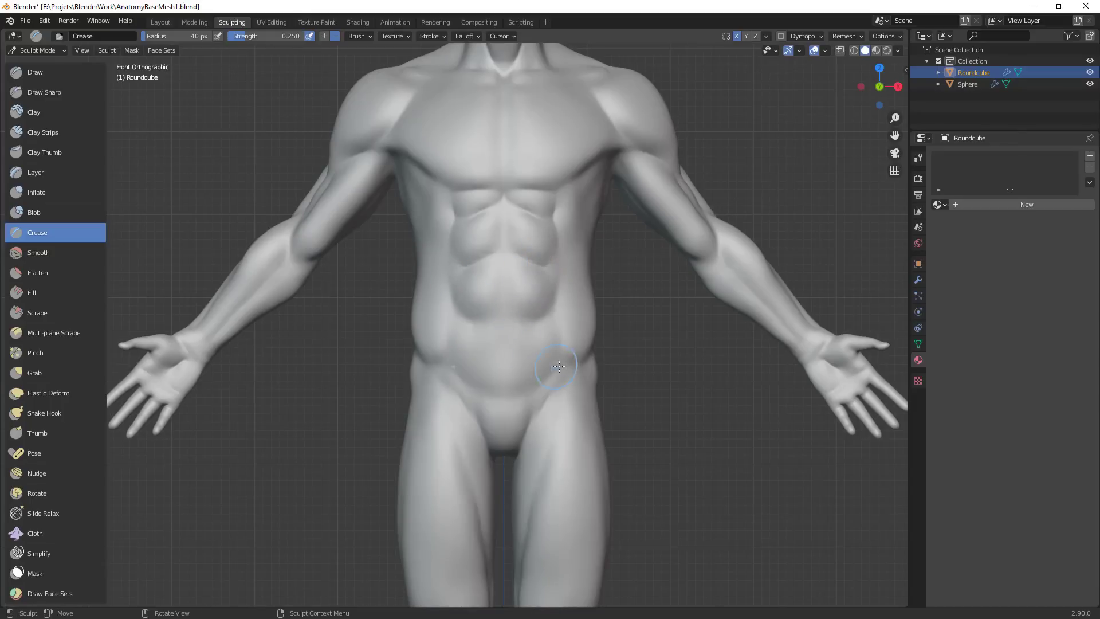
drag(497, 255, 503, 261)
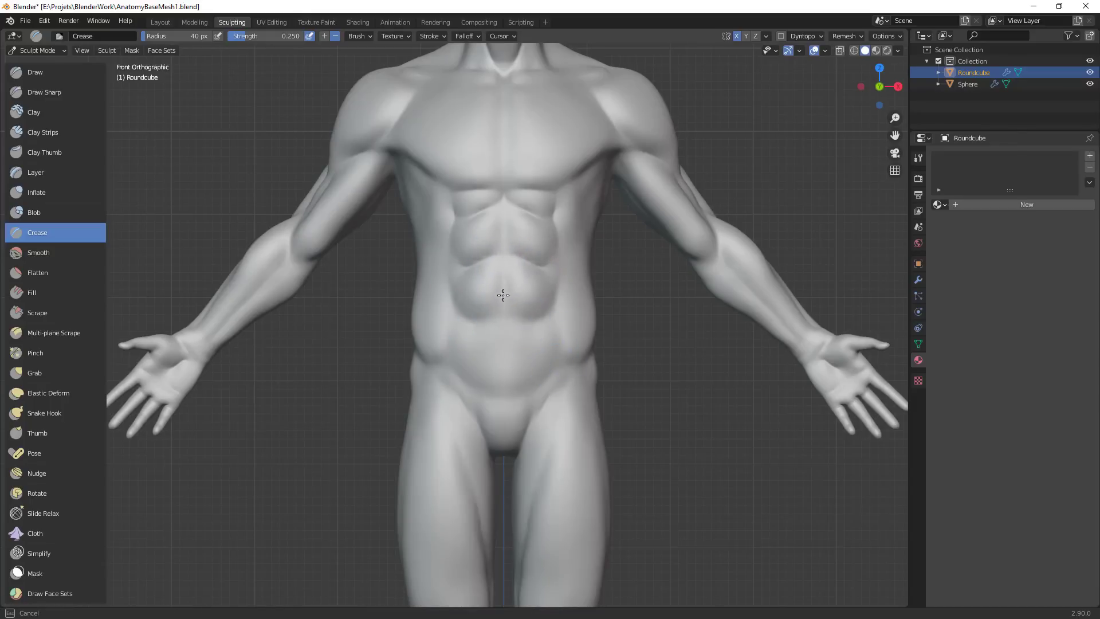
Cut the vertical centre groove through the abdominals and define the lower abdomen with the 40 px Crease brush
drag(500, 180, 507, 339)
drag(504, 270, 504, 401)
drag(504, 302, 506, 395)
mouse_move(462, 331)
mouse_down()
mouse_move(451, 319)
mouse_move(465, 317)
mouse_up()
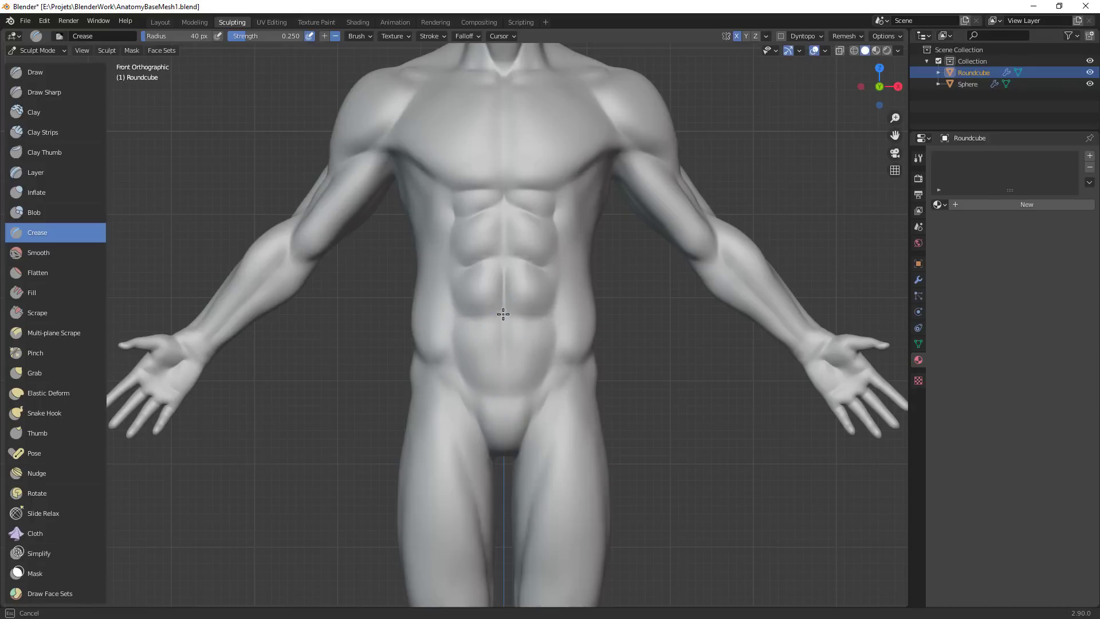
mouse_move(571, 373)
middle_down()
mouse_move(555, 383)
mouse_move(452, 344)
middle_up()
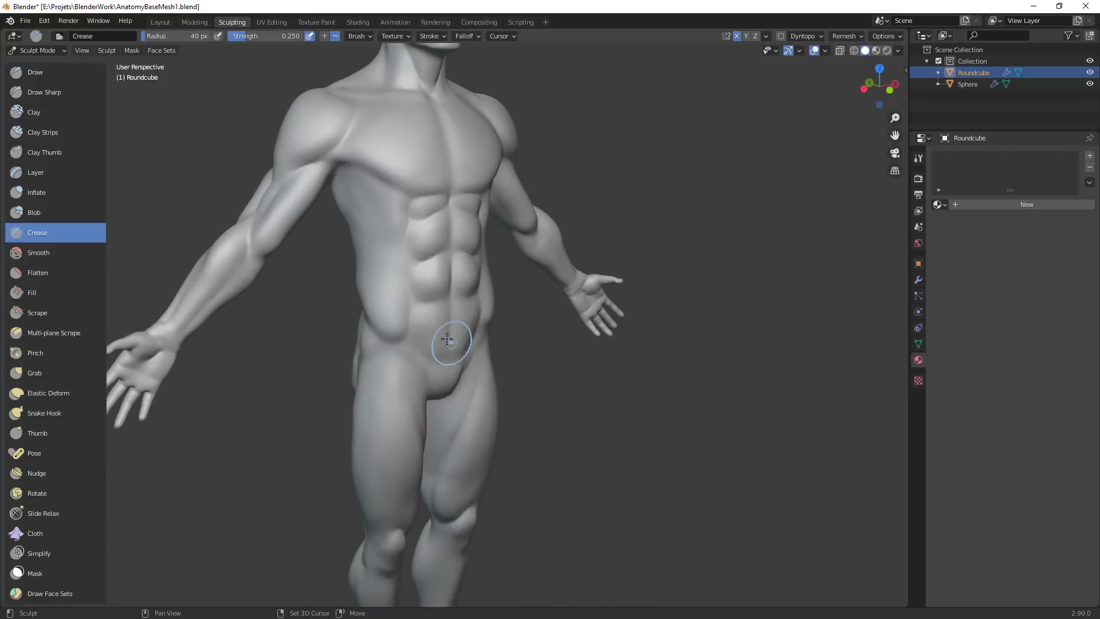
mouse_move(453, 344)
mouse_down()
mouse_move(450, 355)
mouse_move(457, 322)
mouse_up()
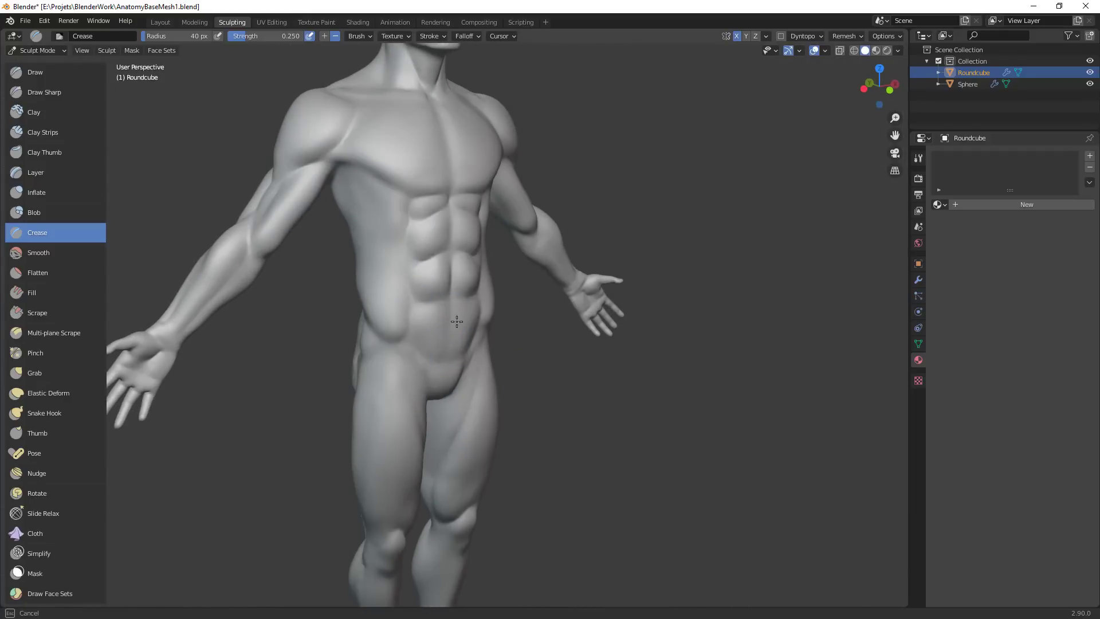
Soften the abdominal grooves by smoothing, and rework the abdominals with the Crease brush enlarged to a 71 px radius
mouse_move(522, 400)
ctrl+middle_down()
mouse_move(523, 453)
mouse_move(522, 320)
ctrl+middle_up()
middle_drag(624, 321, 506, 321)
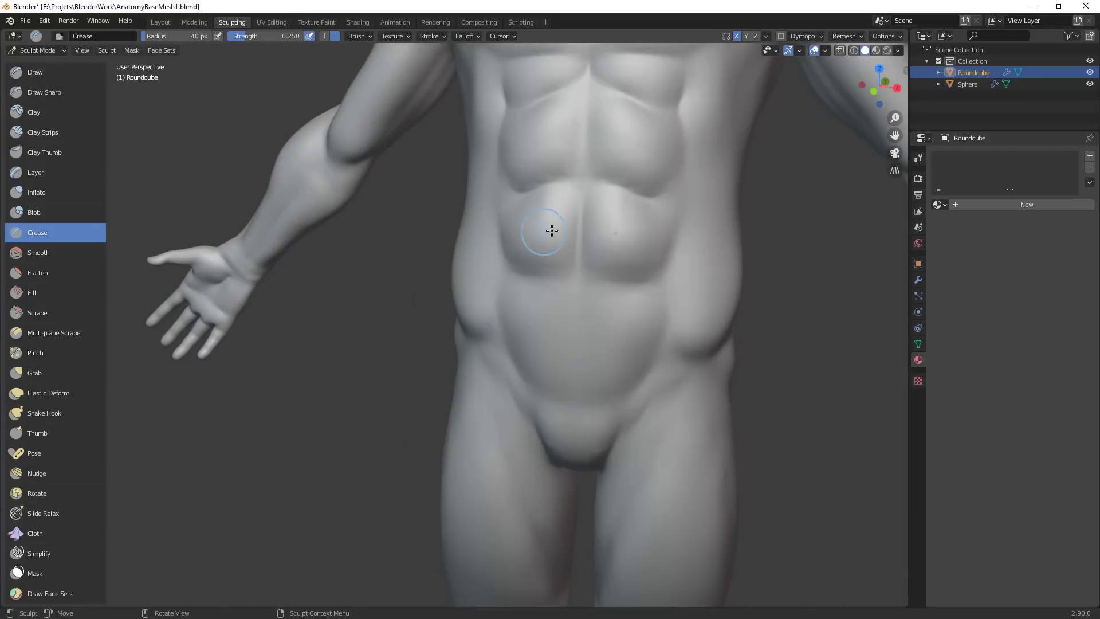
key(f)
click(570, 240)
drag(563, 247, 565, 253)
mouse_move(528, 176)
shift+mouse_down()
mouse_move(592, 97)
mouse_move(555, 186)
shift+mouse_up()
ctrl+middle_drag(596, 218, 619, 344)
middle_drag(664, 252, 585, 246)
drag(586, 255, 581, 280)
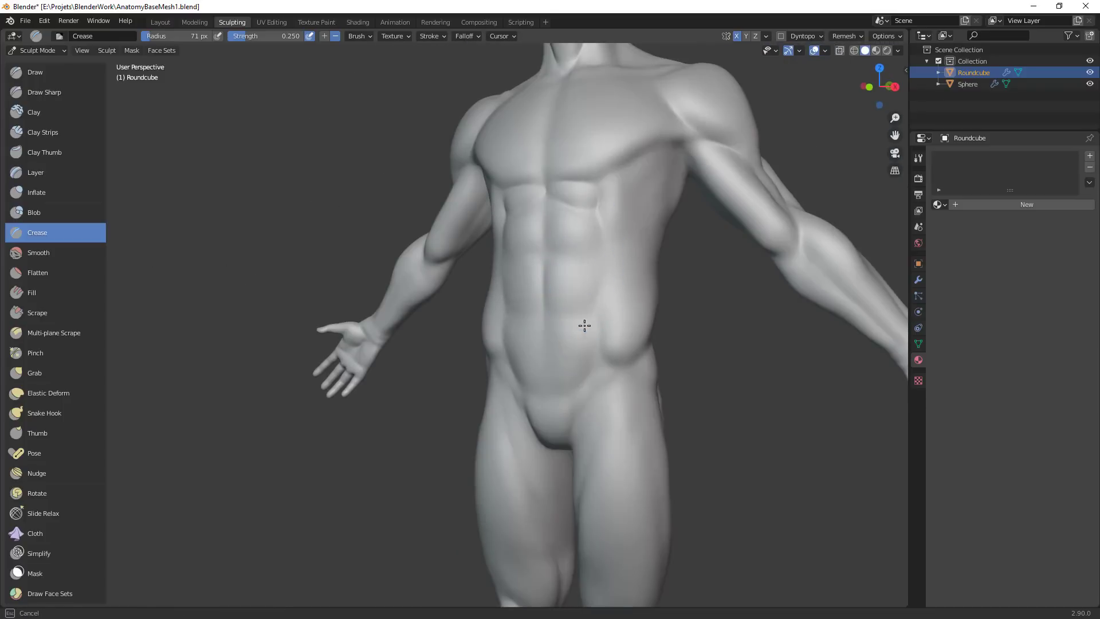
drag(585, 325, 585, 207)
Adjust the upper and central abdominals with the Grab brush, at 65 px and then 41 px
mouse_move(580, 340)
ctrl+middle_down()
mouse_move(479, 442)
mouse_move(516, 380)
mouse_move(484, 245)
ctrl+middle_up()
key(g)
key(f)
click(520, 252)
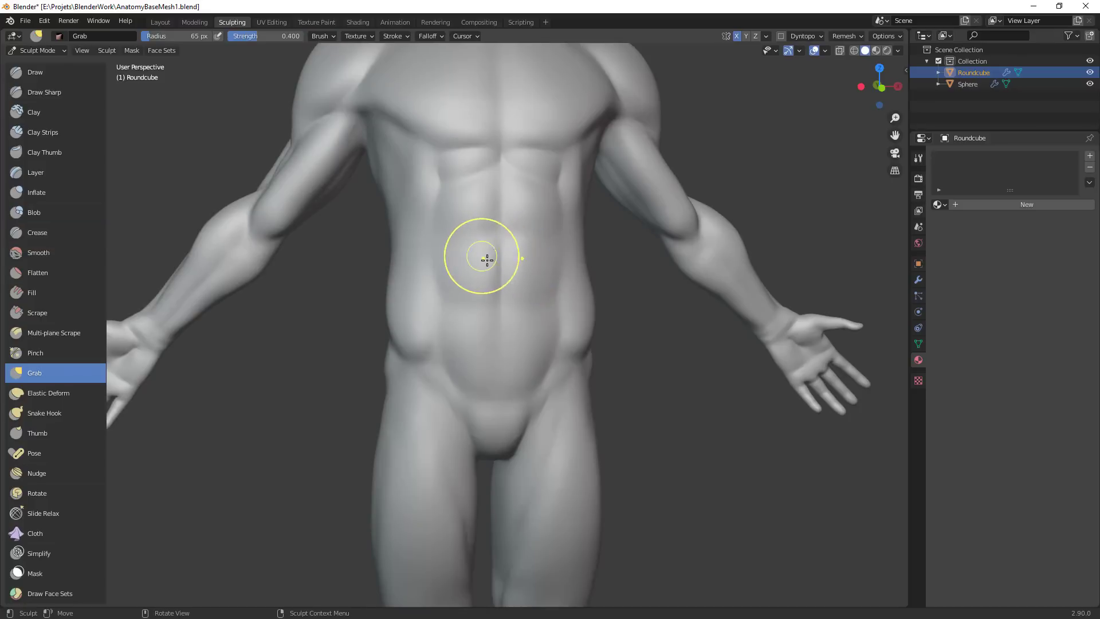
key(f)
click(511, 168)
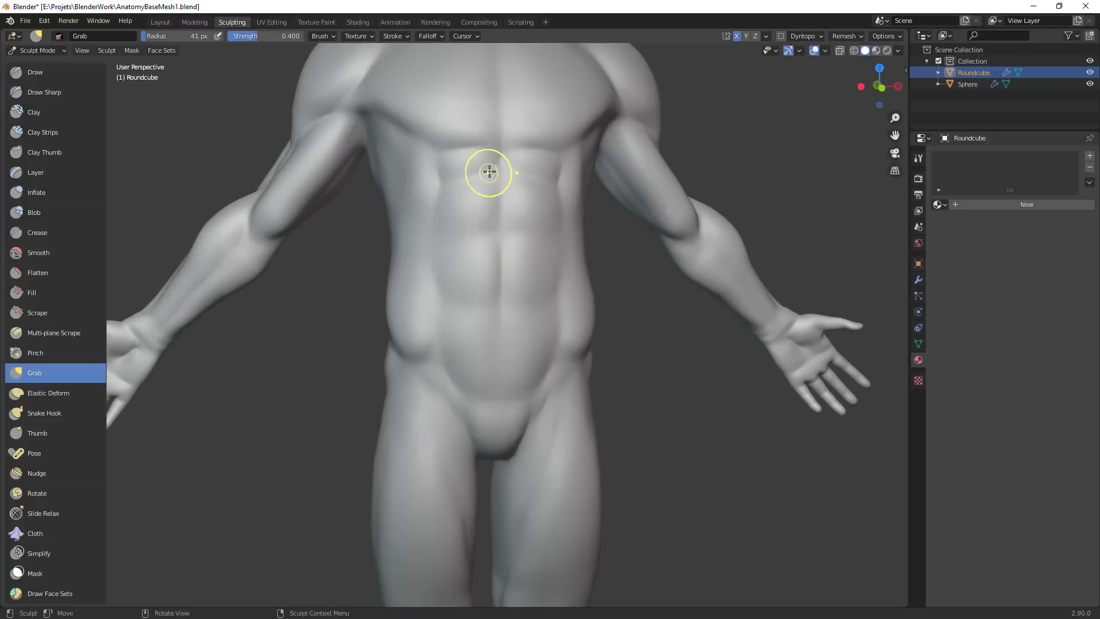
drag(489, 172, 485, 188)
Reshape the outer edges of the abdominals from the ribs to the waist with the Grab brush at radii between 63 and 85 px
key(f)
click(492, 191)
click(570, 187)
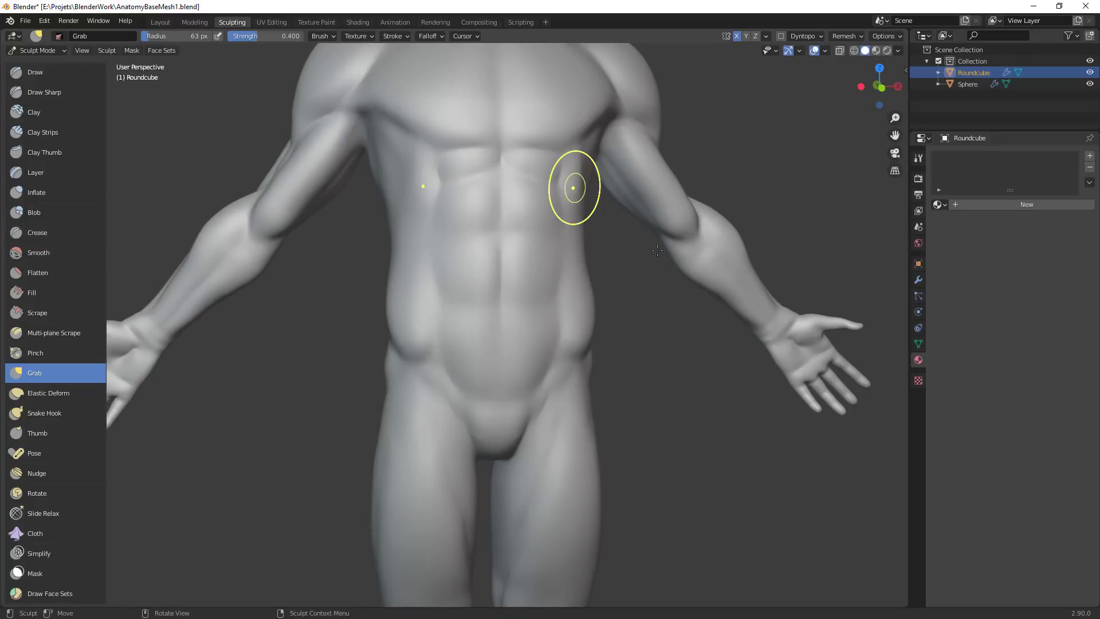
key(f)
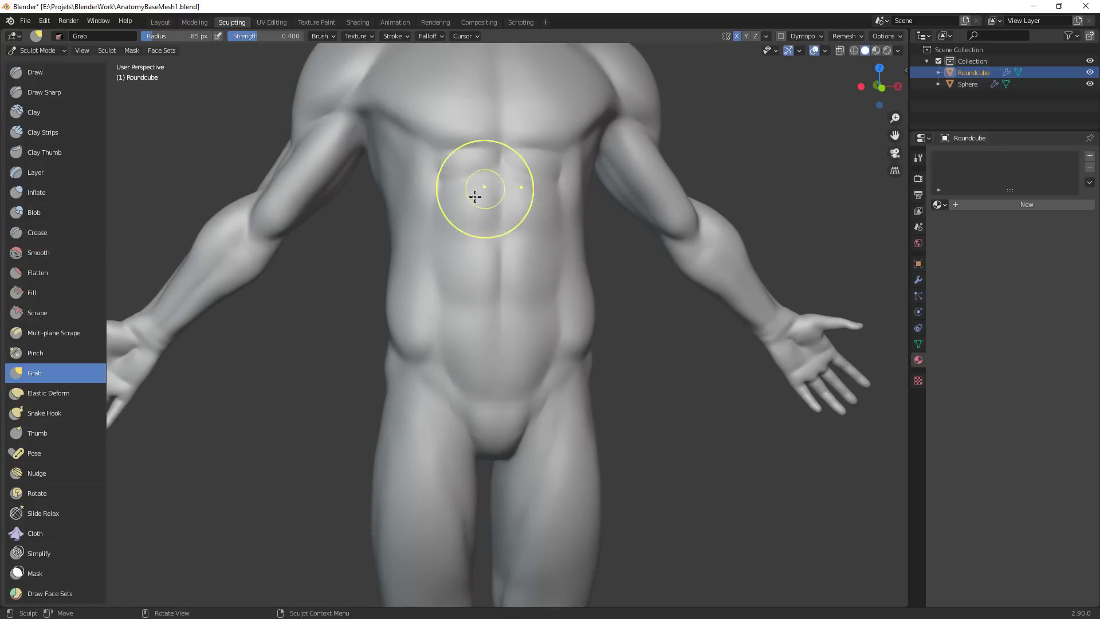
key(f)
click(439, 196)
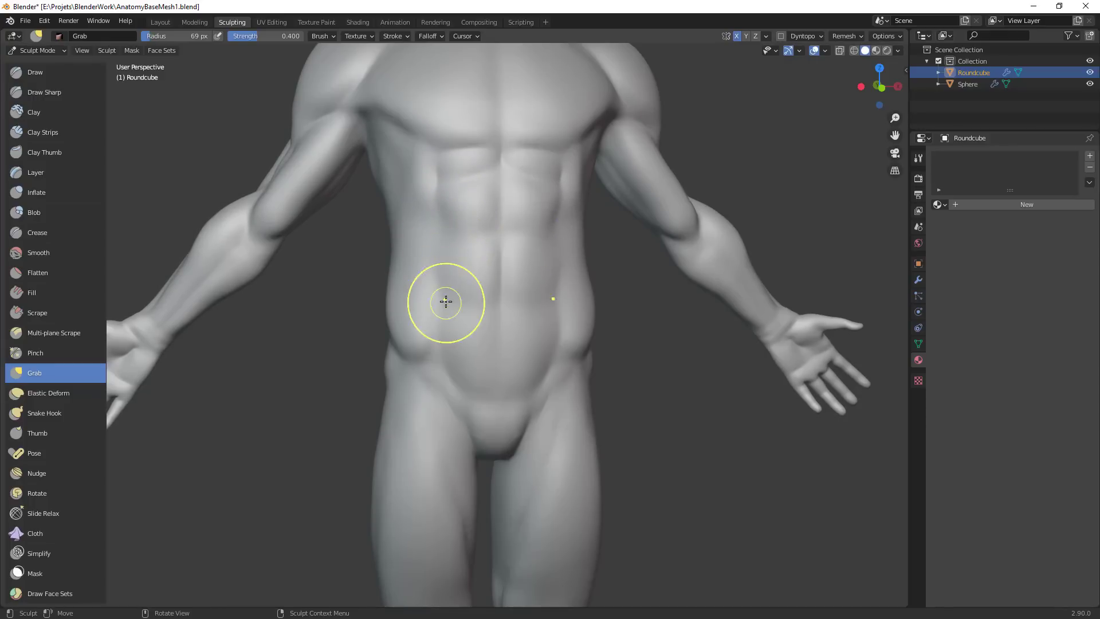
key(f)
click(482, 305)
Adjust the belly's front profile in the left orthographic view with the Grab brush at a 202 px radius
ctrl+middle_drag(480, 315, 479, 481)
middle_drag(544, 367, 487, 372)
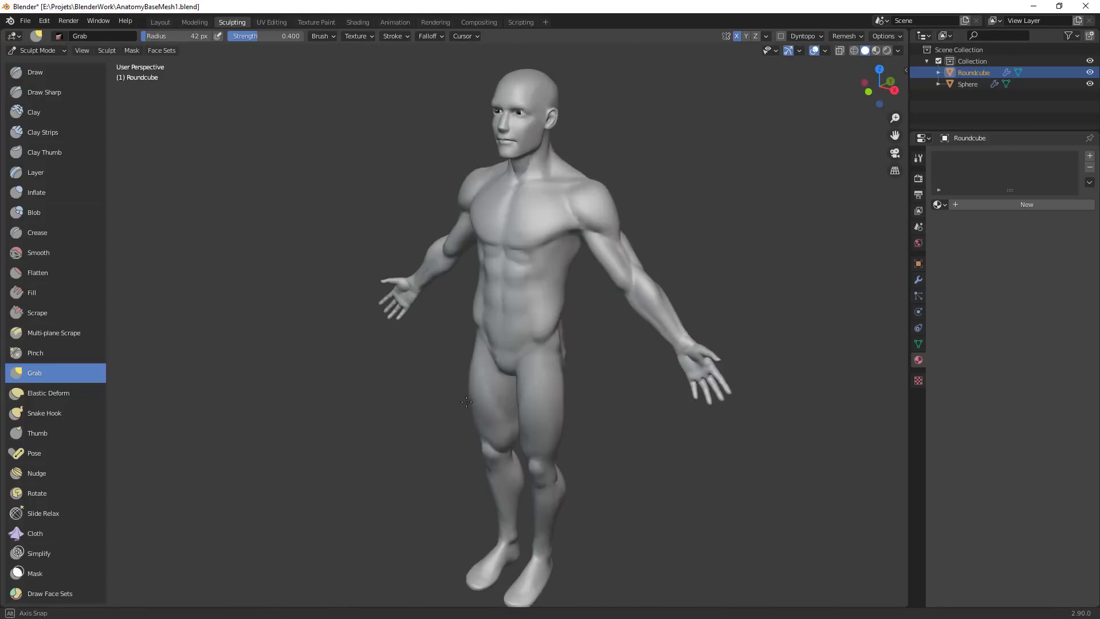
shift+middle_drag(538, 326, 579, 321)
ctrl+middle_drag(580, 318, 577, 246)
middle_drag(525, 320, 648, 285)
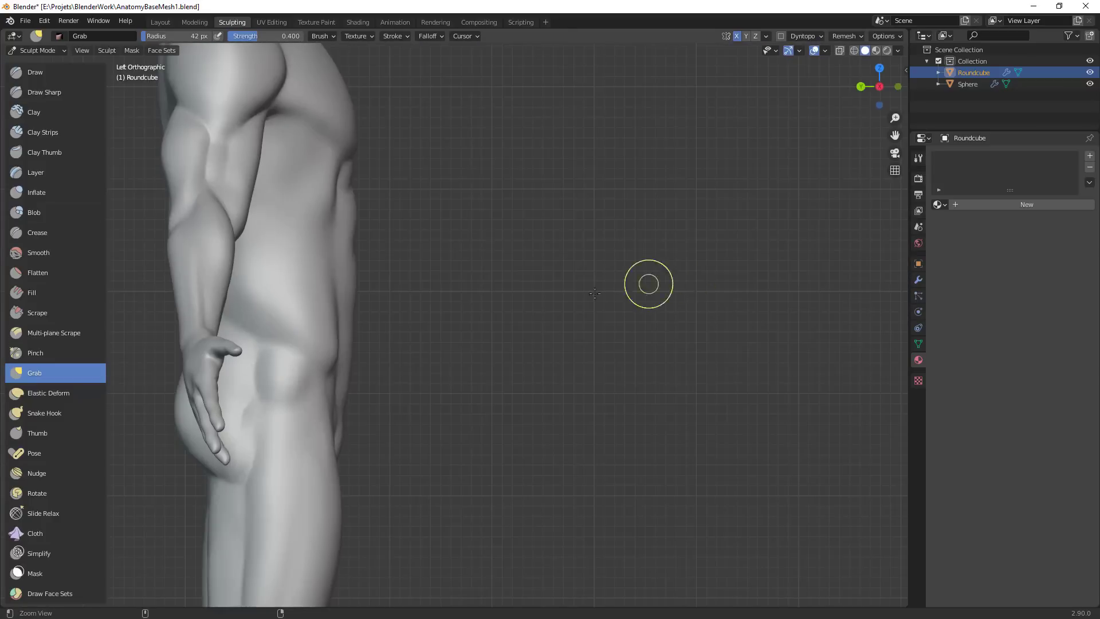
shift+middle_drag(414, 301, 537, 297)
key(f)
click(475, 308)
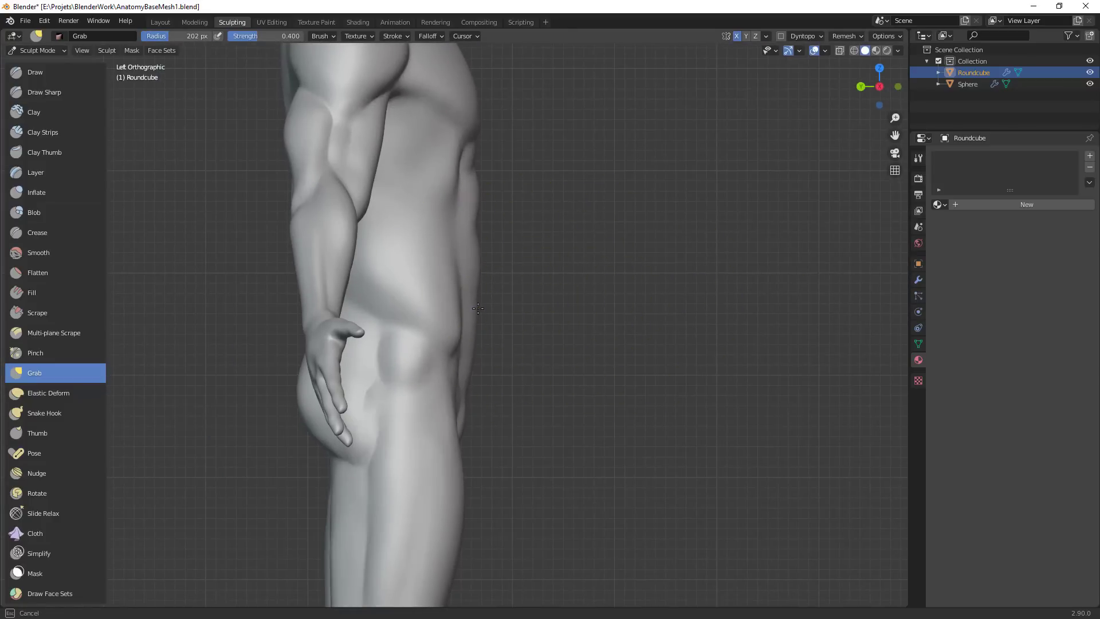
Refine the profile of the waist and lower abdomen from the side with the Grab brush, reducing its radius from 155 to 87 px
key(f)
click(454, 301)
key(f)
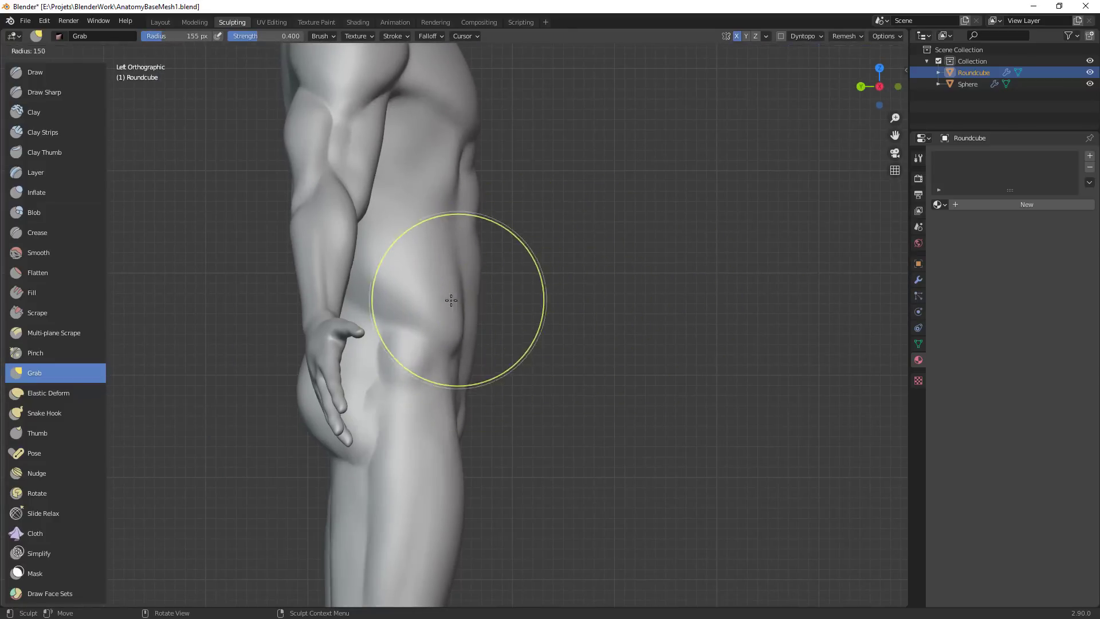
click(457, 309)
key(f)
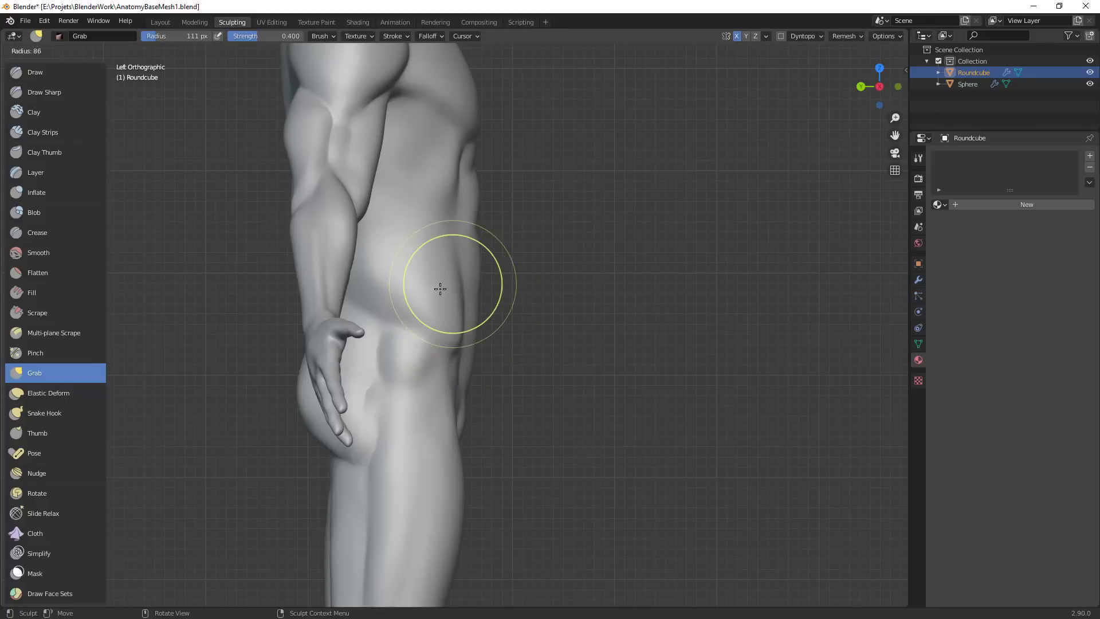
click(453, 287)
middle_drag(493, 333, 459, 351)
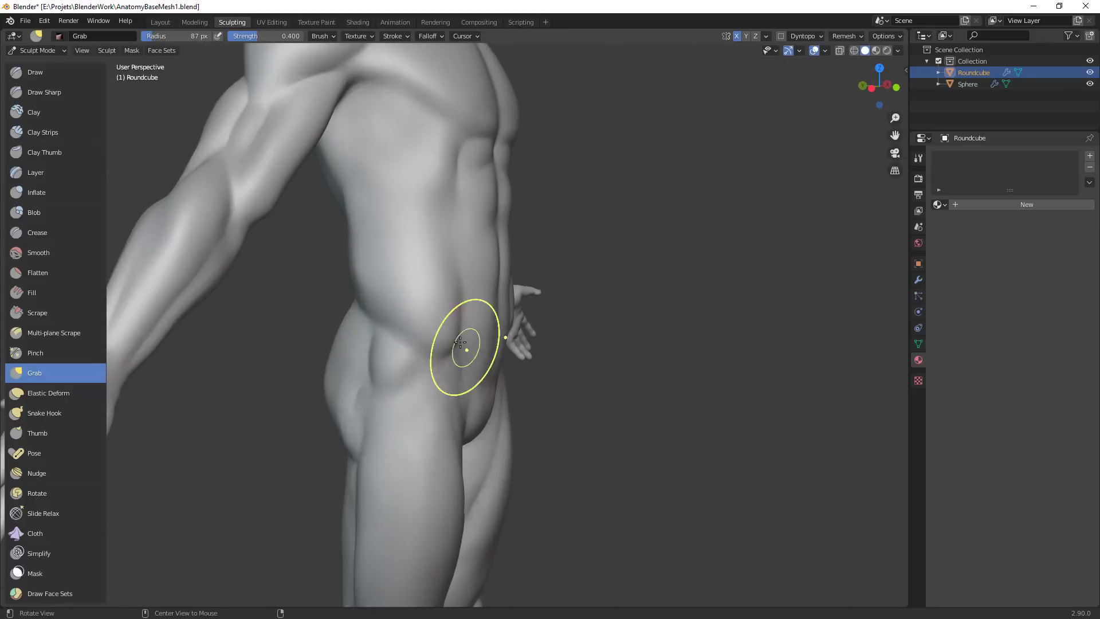
Reshape the outer and upper contour of the buttocks from the rear three-quarter view with the Grab brush, starting at 86 px
mouse_move(396, 326)
middle_down()
mouse_move(399, 298)
mouse_move(369, 506)
mouse_move(520, 440)
mouse_move(387, 438)
mouse_move(577, 382)
middle_up()
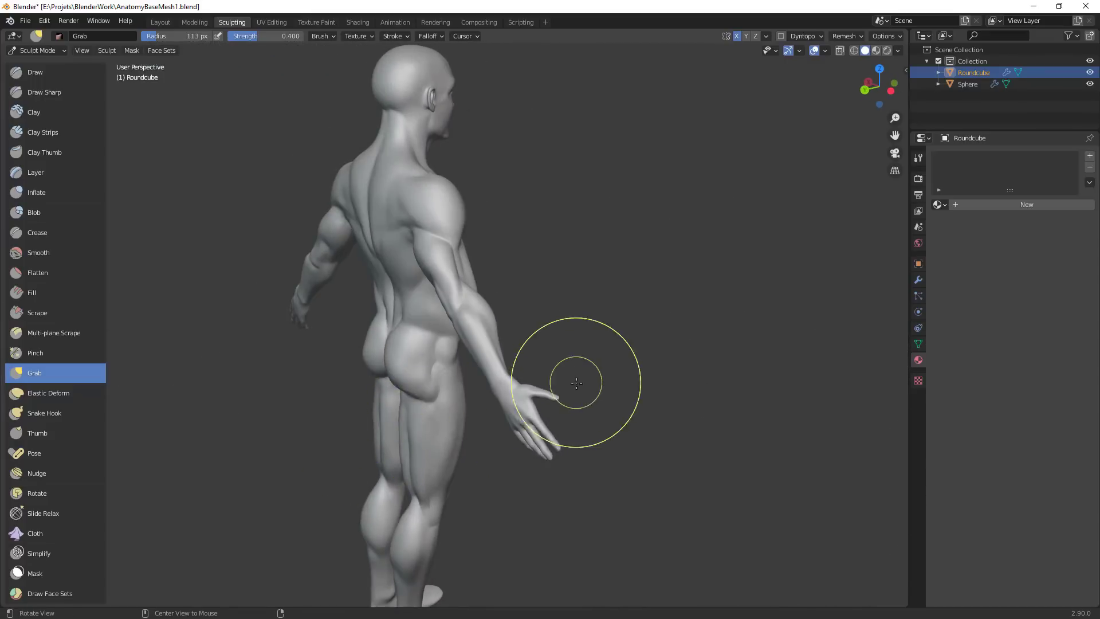
ctrl+alt+drag(391, 376, 359, 358)
alt+drag(358, 358, 378, 342)
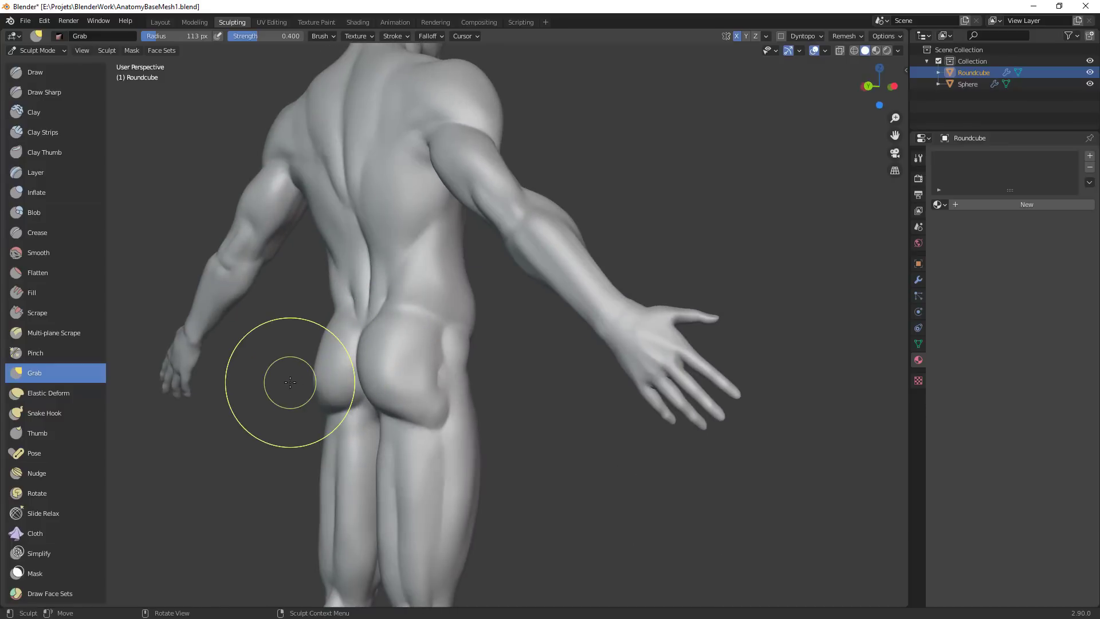
key(f)
click(379, 369)
drag(315, 378, 315, 376)
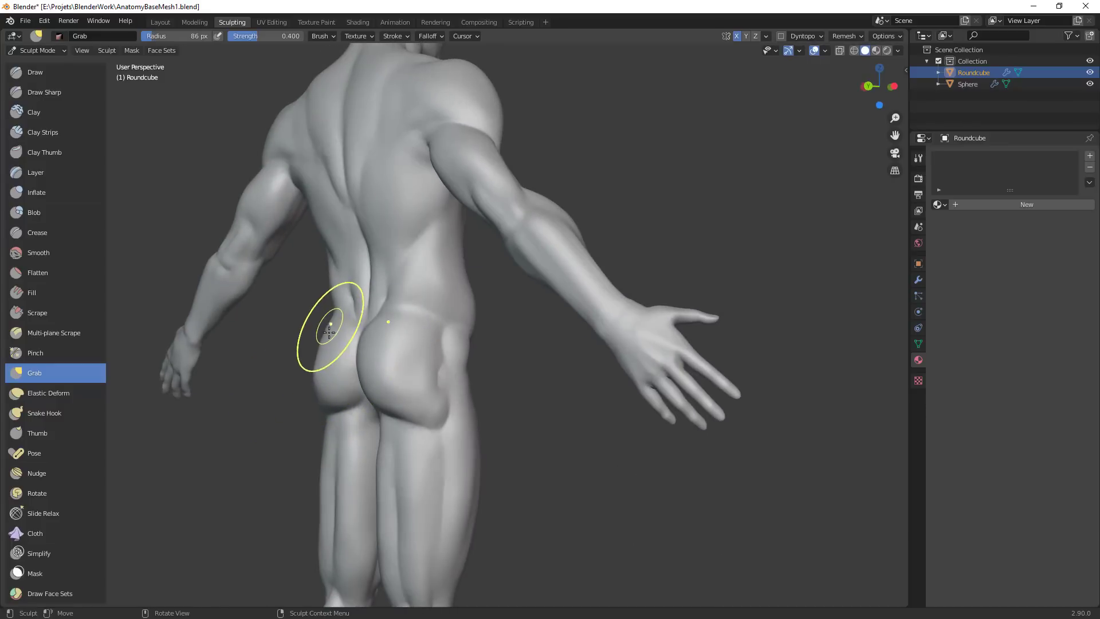
key(f)
click(367, 311)
drag(325, 318, 350, 307)
Adjust the sides of the waist in the front orthographic view with the Grab brush, reducing its radius from 104 to 91 px
mouse_move(395, 384)
ctrl+middle_down()
mouse_move(429, 484)
mouse_move(435, 573)
ctrl+middle_up()
mouse_move(507, 413)
middle_down()
mouse_move(432, 420)
mouse_move(361, 407)
mouse_move(418, 344)
middle_up()
mouse_move(422, 390)
middle_down()
mouse_move(481, 395)
mouse_move(408, 431)
middle_up()
scroll(469, 298, up, 3)
key(f)
click(452, 294)
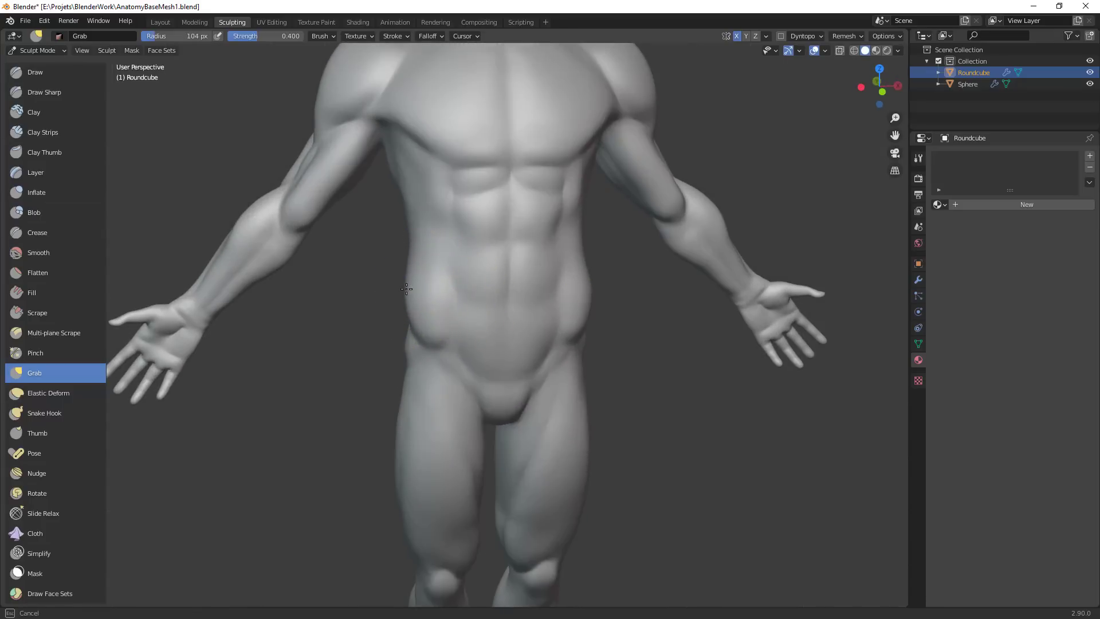
scroll(502, 254, down, 5)
key(KP_1)
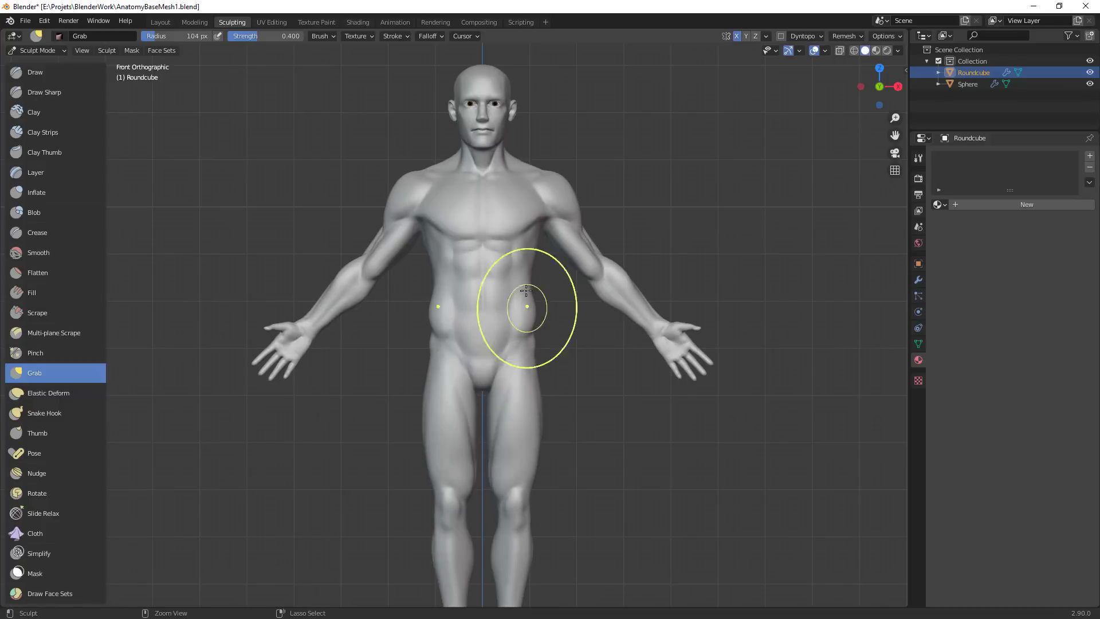
key(f)
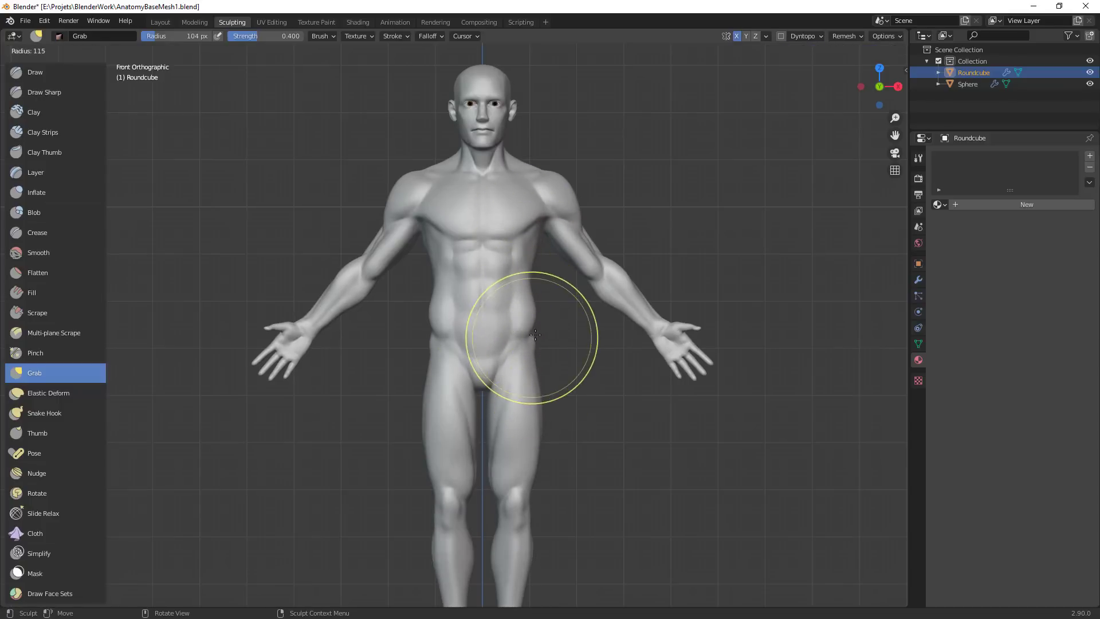
click(525, 336)
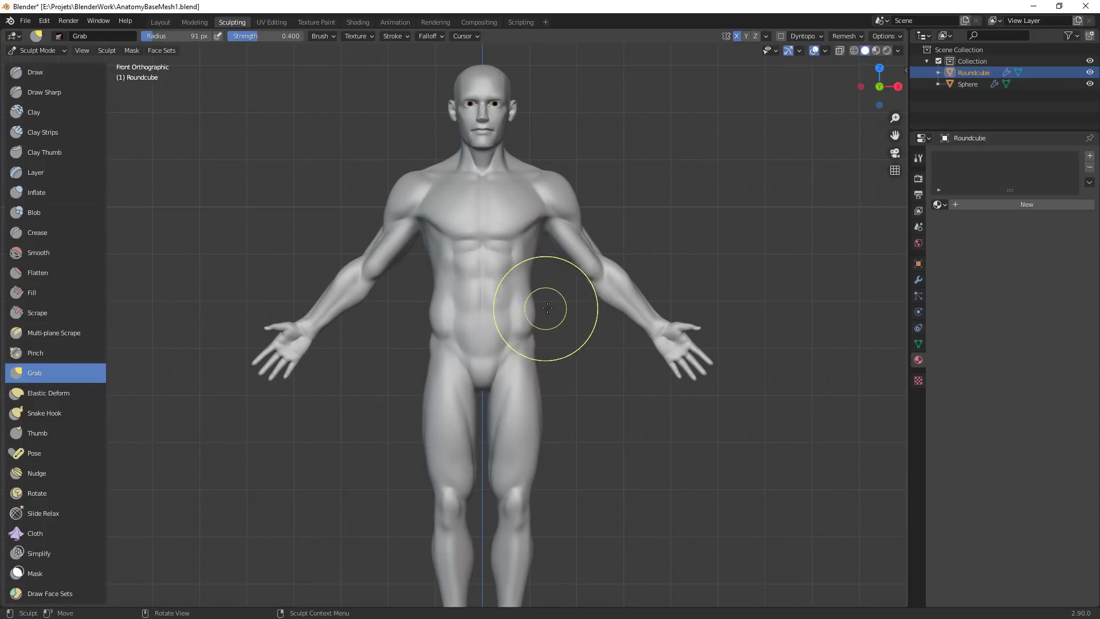
Refine the waist contour from a closer front view with the Grab brush at radii from 74 to 91 px
scroll(547, 308, up, 1)
key(f)
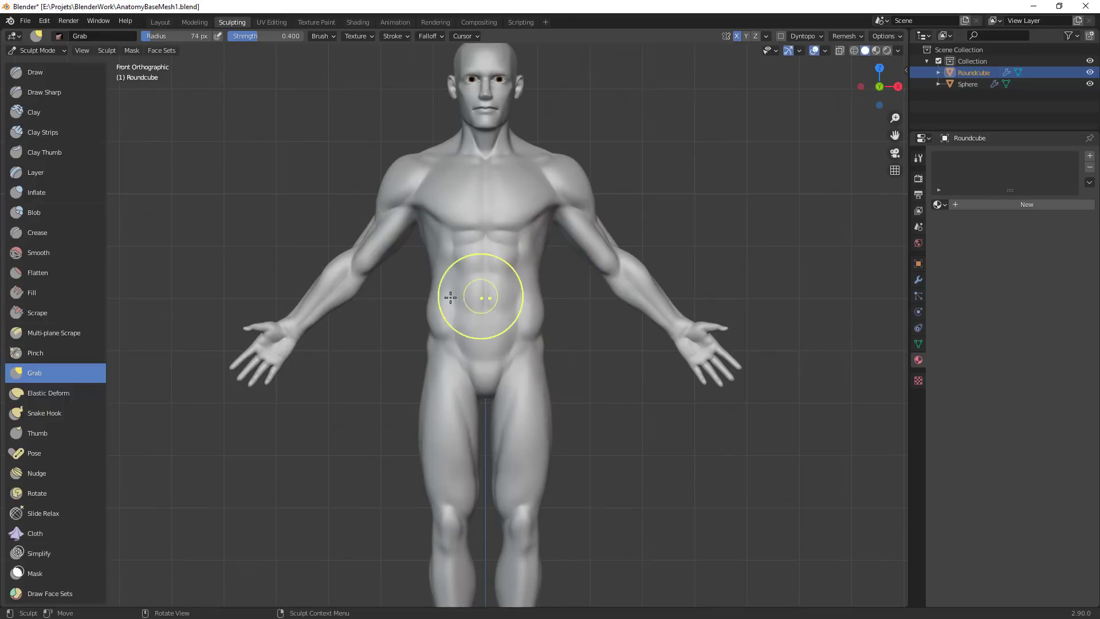
click(449, 299)
scroll(438, 315, up, 2)
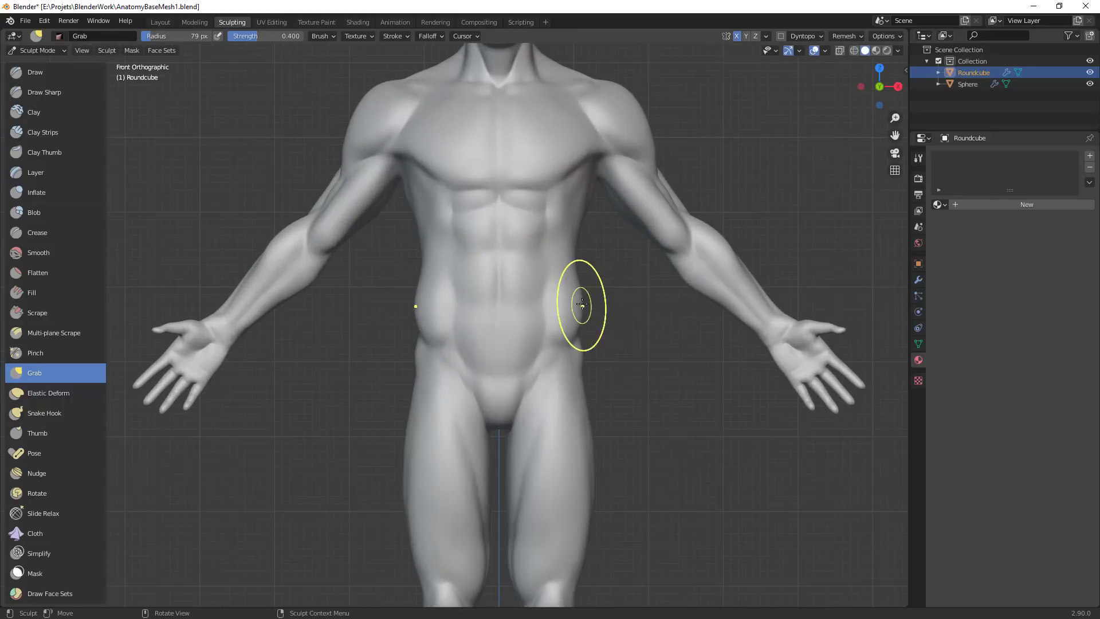
middle_drag(620, 356, 556, 349)
key(f)
click(565, 344)
Reshape the flank and hip above the buttocks from the rear three-quarter view with the Grab brush at radii from 92 to 132 px
mouse_move(592, 317)
middle_down()
mouse_move(491, 349)
mouse_move(401, 336)
middle_up()
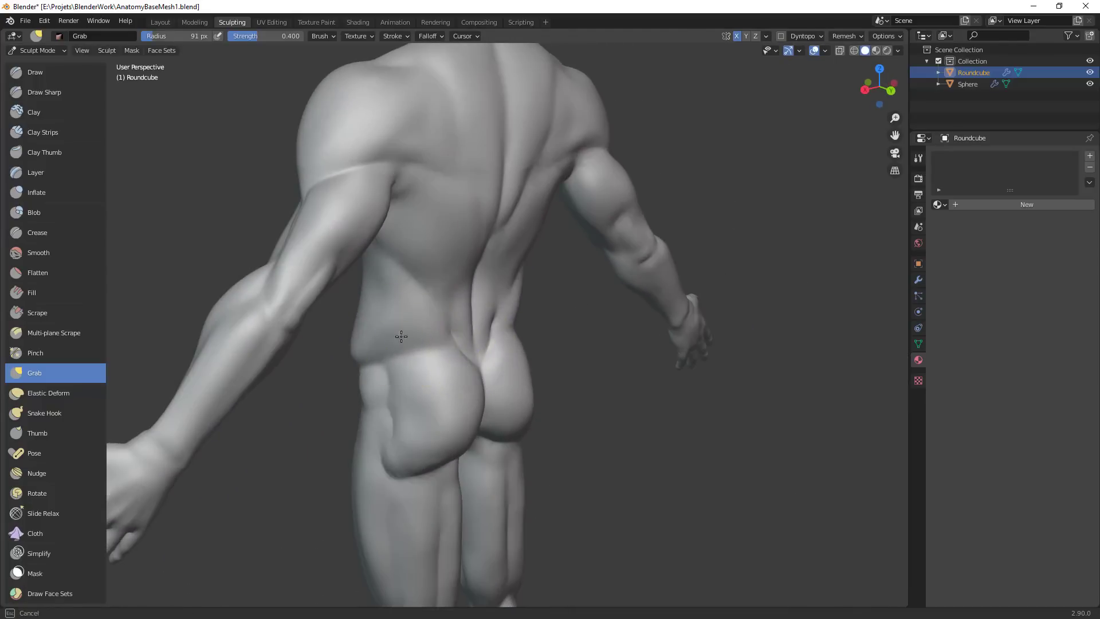
drag(400, 337, 385, 351)
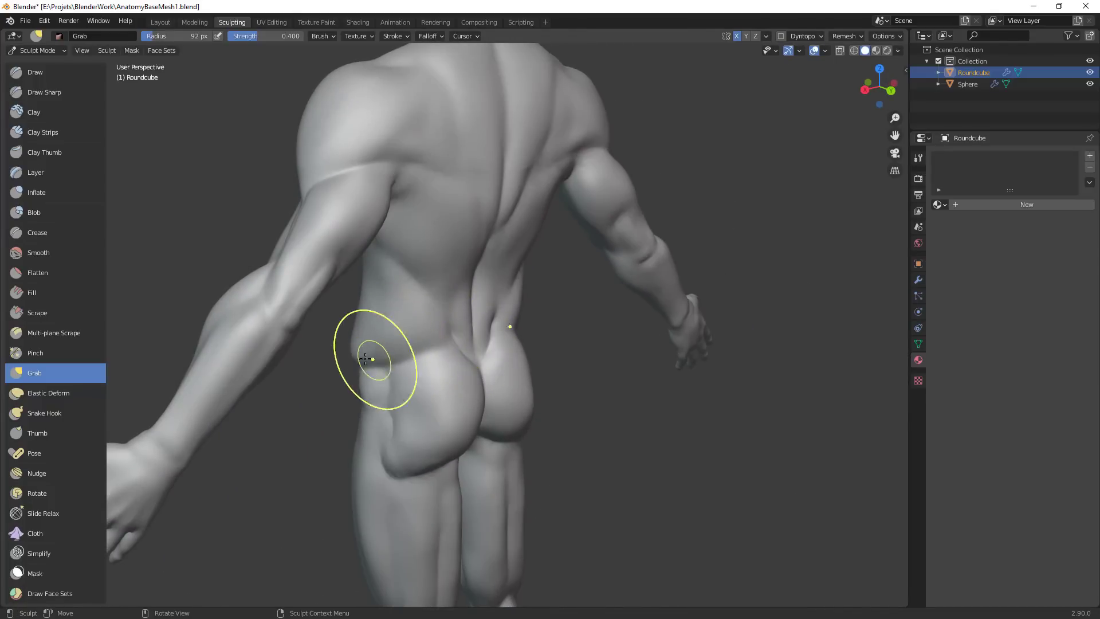
key(f)
click(386, 380)
drag(368, 385, 378, 384)
mouse_move(379, 383)
middle_down()
mouse_move(523, 387)
mouse_move(569, 376)
mouse_move(558, 369)
mouse_move(575, 356)
middle_up()
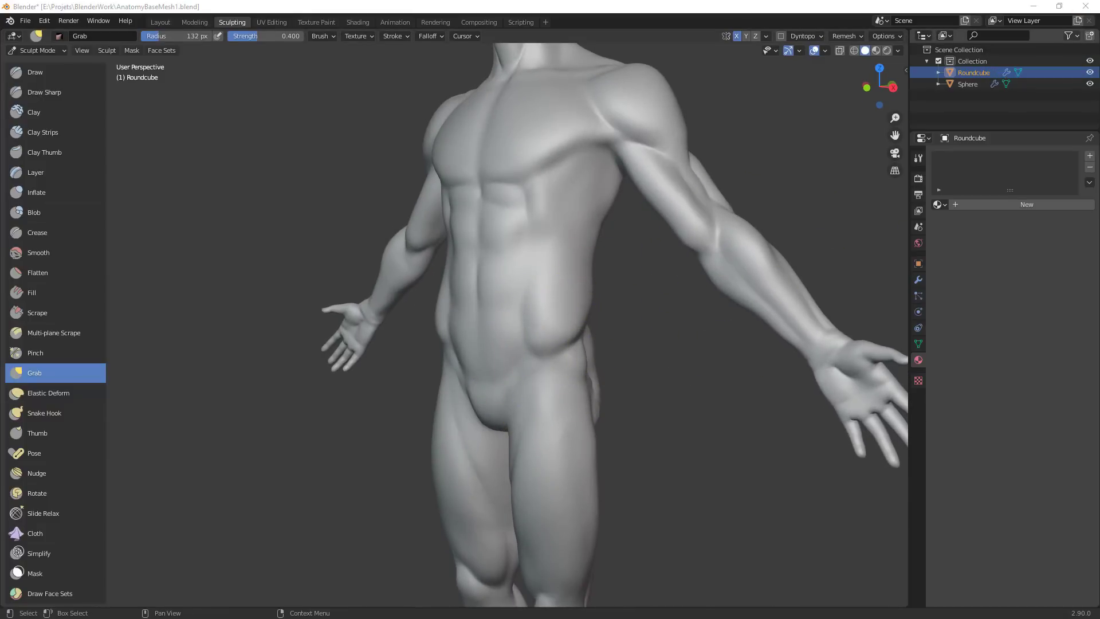
Pull the lower obliques at the waist into shape from the front with the Grab brush at an 85 px radius
middle_drag(643, 363, 579, 331)
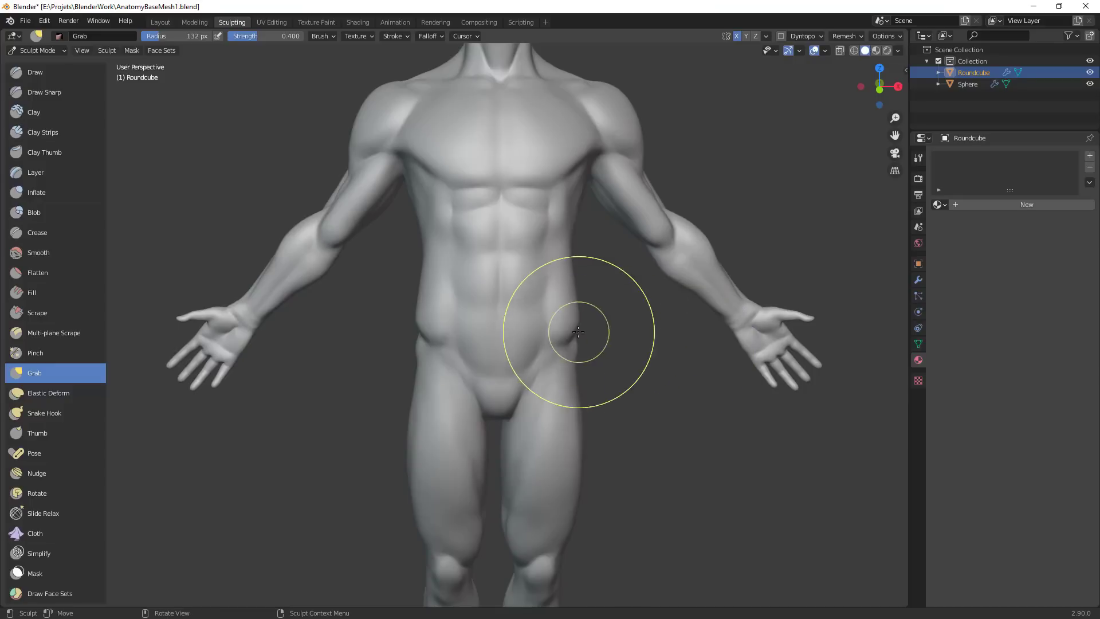
key(f)
click(554, 333)
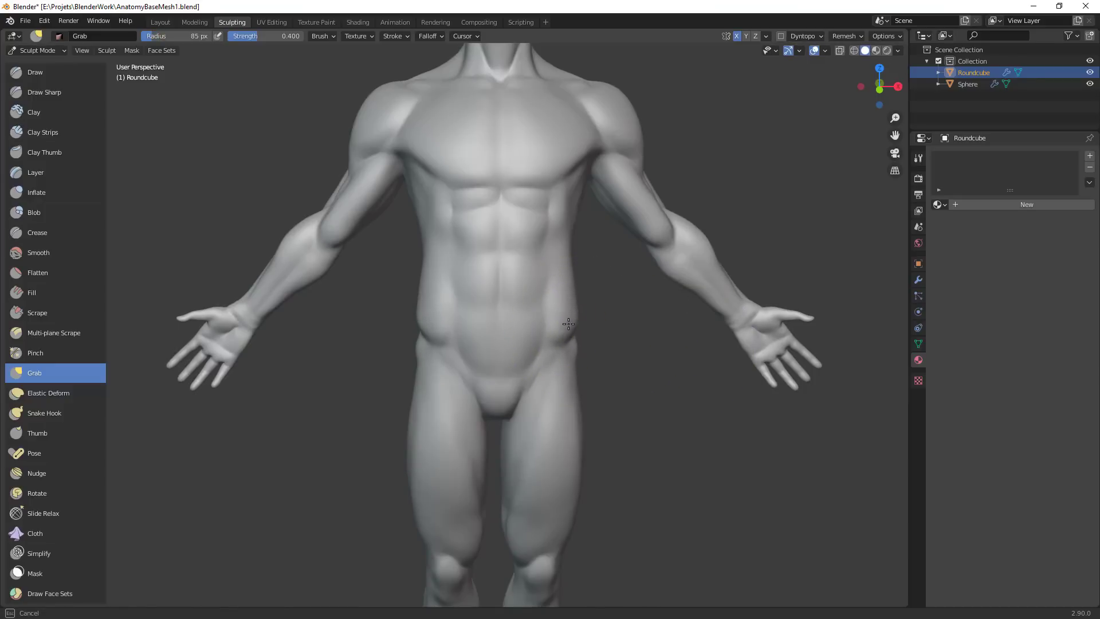
drag(568, 324, 566, 284)
Reshape the outer edge of the lats from behind with the Grab brush at a 131 px radius
mouse_move(572, 241)
middle_down()
mouse_move(537, 267)
mouse_move(373, 251)
middle_up()
key(f)
click(452, 249)
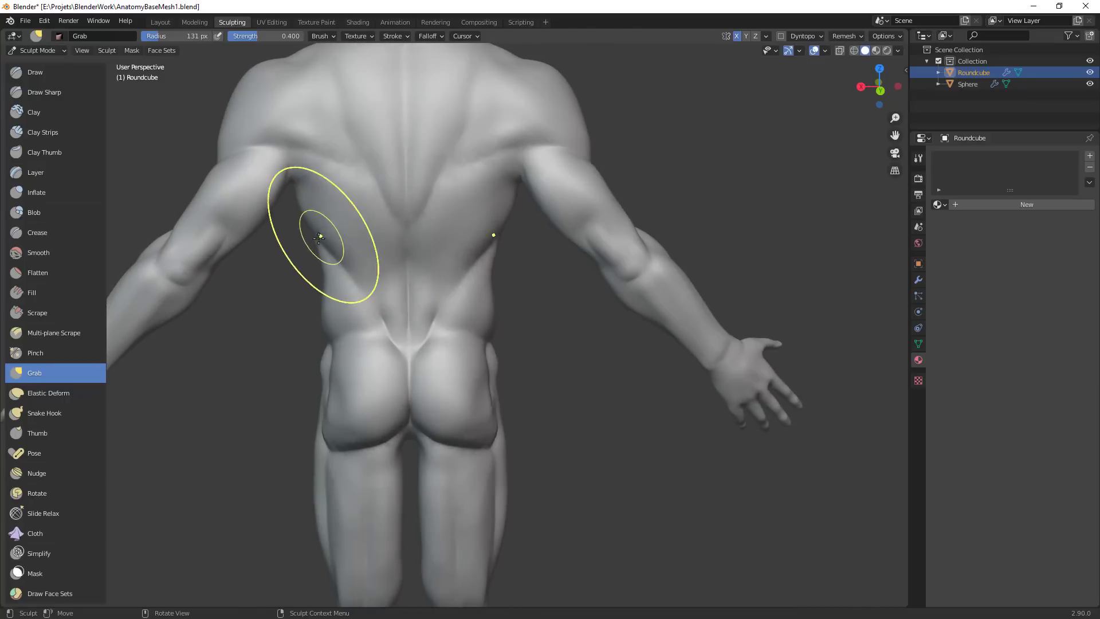
drag(319, 237, 314, 238)
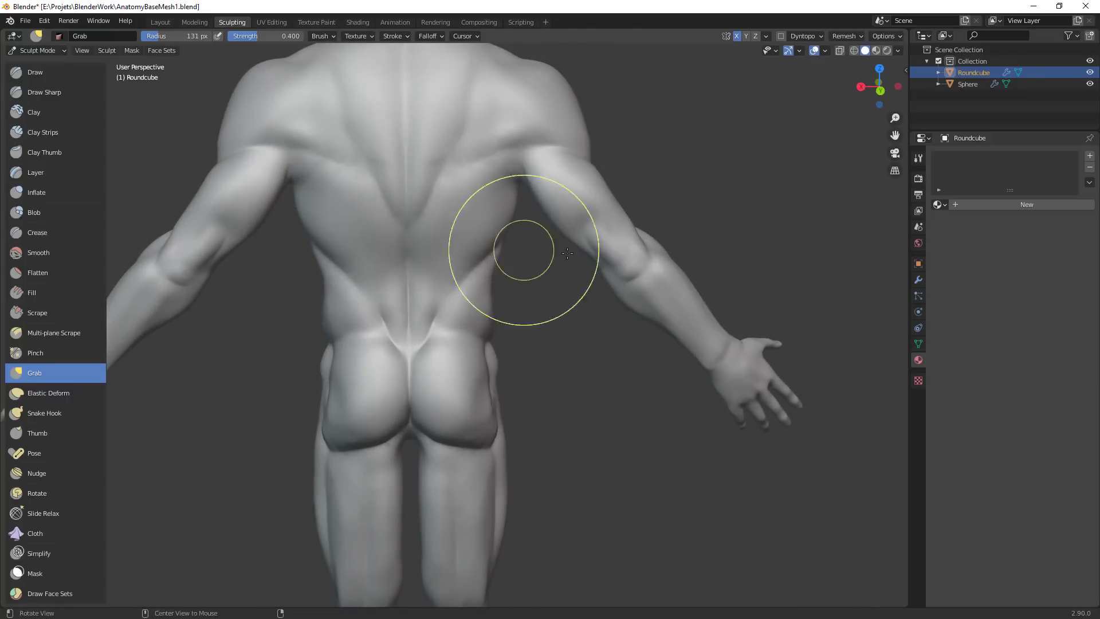
Adjust the back below the shoulder blades from a low rear view with the Grab brush at a 102 px radius
scroll(523, 250, down, 4)
mouse_move(523, 251)
middle_down()
mouse_move(472, 270)
mouse_move(462, 204)
middle_up()
scroll(472, 270, up, 3)
key(f)
click(425, 268)
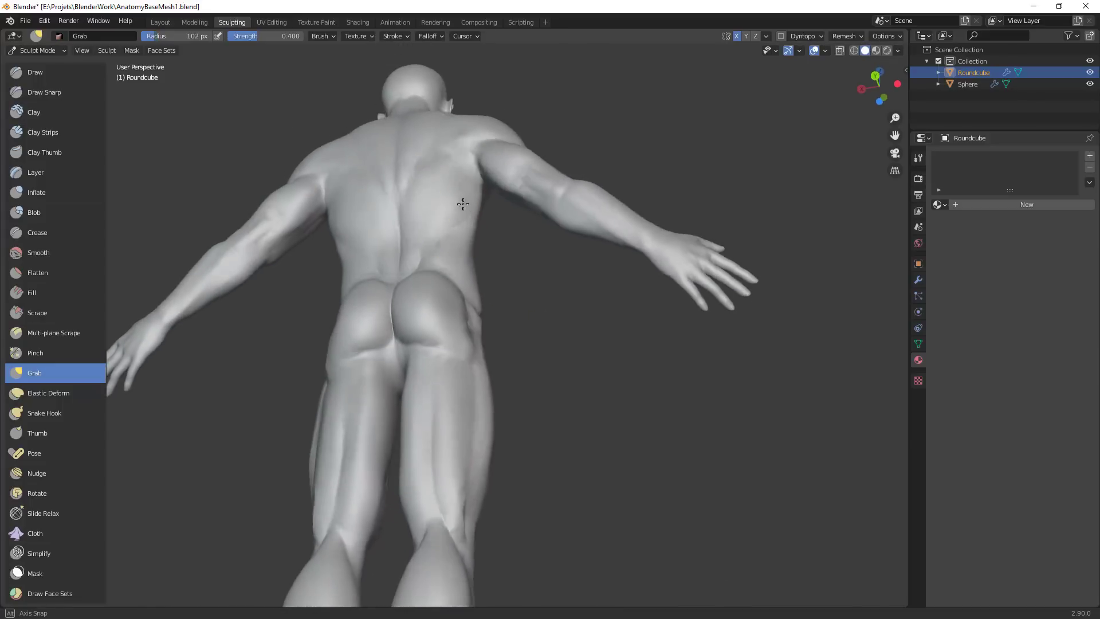
drag(443, 211, 443, 219)
mouse_move(443, 219)
middle_down()
mouse_move(433, 290)
mouse_move(389, 276)
middle_up()
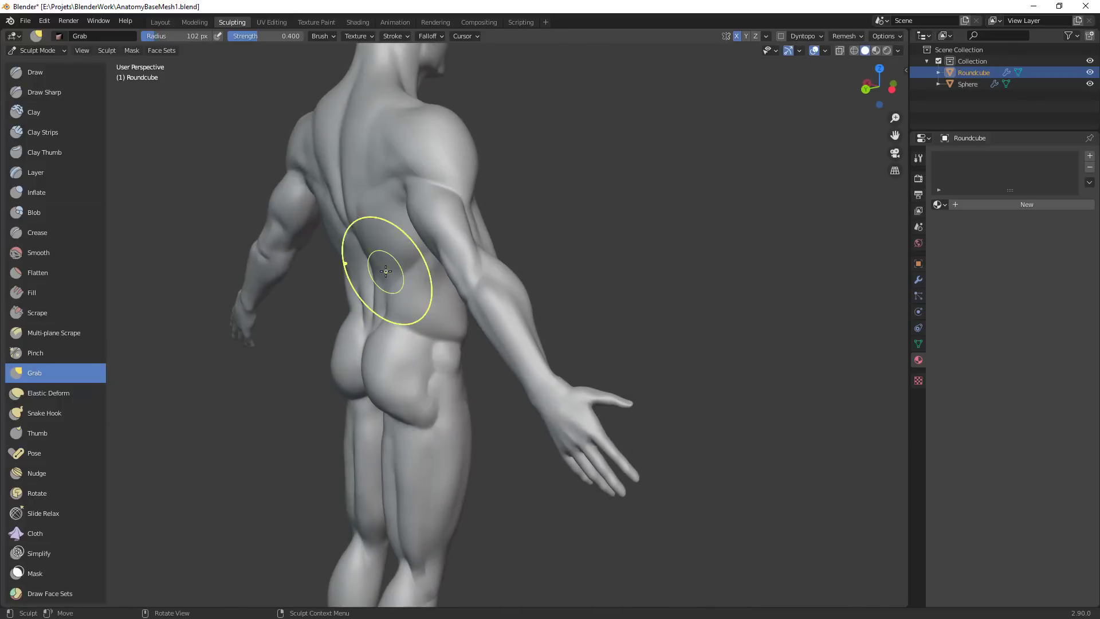
Adjust the hips and upper buttocks from elevated side and rear views with the Grab brush at radii of 91 to 100 px
mouse_move(385, 216)
middle_down()
mouse_move(455, 253)
mouse_move(470, 291)
mouse_move(501, 307)
mouse_move(499, 327)
mouse_move(528, 344)
mouse_move(502, 385)
middle_up()
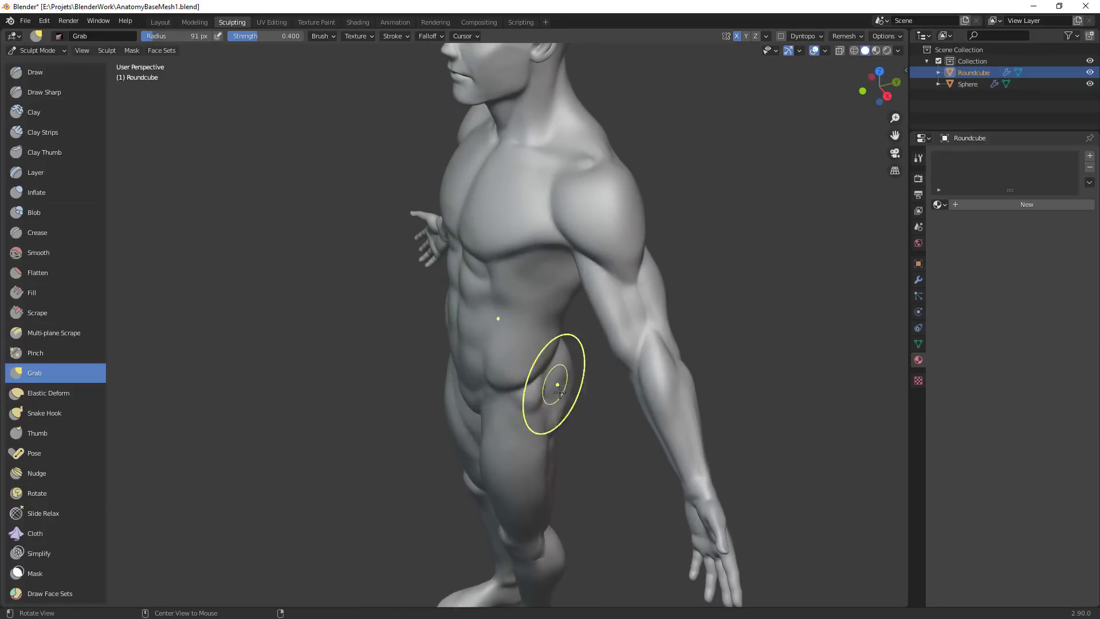
mouse_move(560, 392)
alt+mouse_down()
mouse_move(604, 423)
mouse_move(551, 403)
mouse_move(550, 372)
alt+mouse_up()
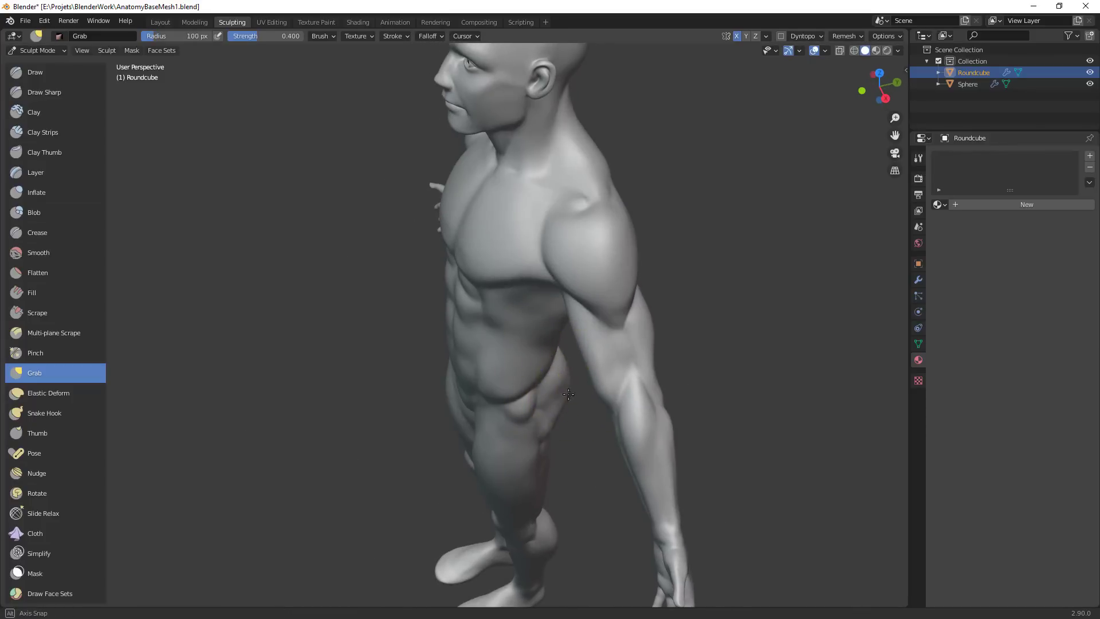
middle_drag(568, 394, 403, 388)
drag(403, 388, 354, 363)
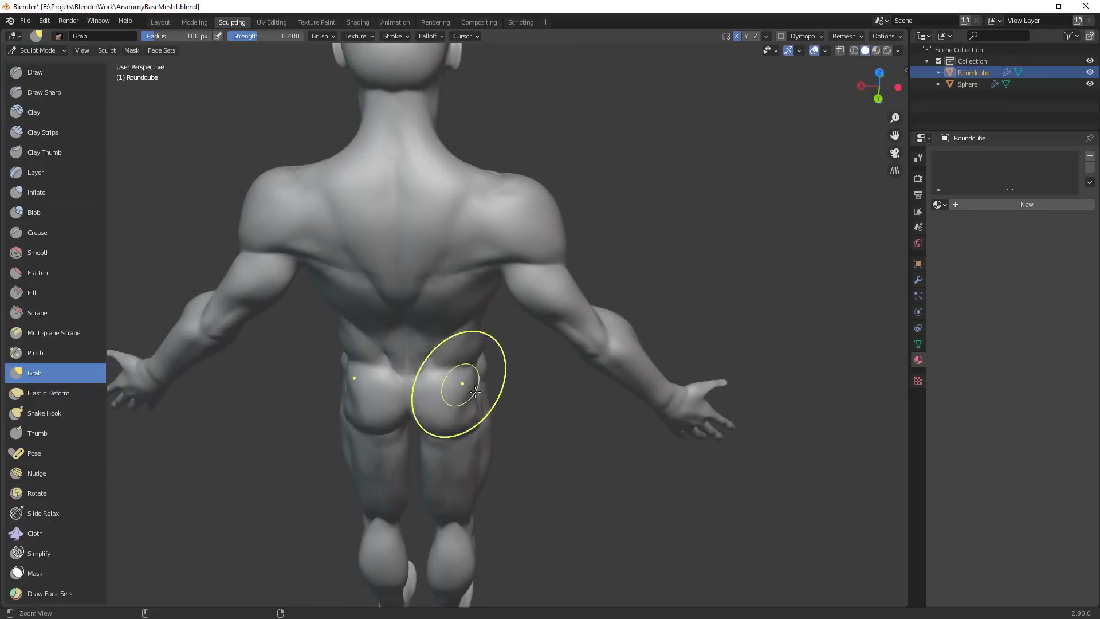
ctrl+middle_drag(459, 383, 439, 481)
mouse_move(438, 481)
middle_down()
mouse_move(456, 432)
mouse_move(468, 432)
middle_up()
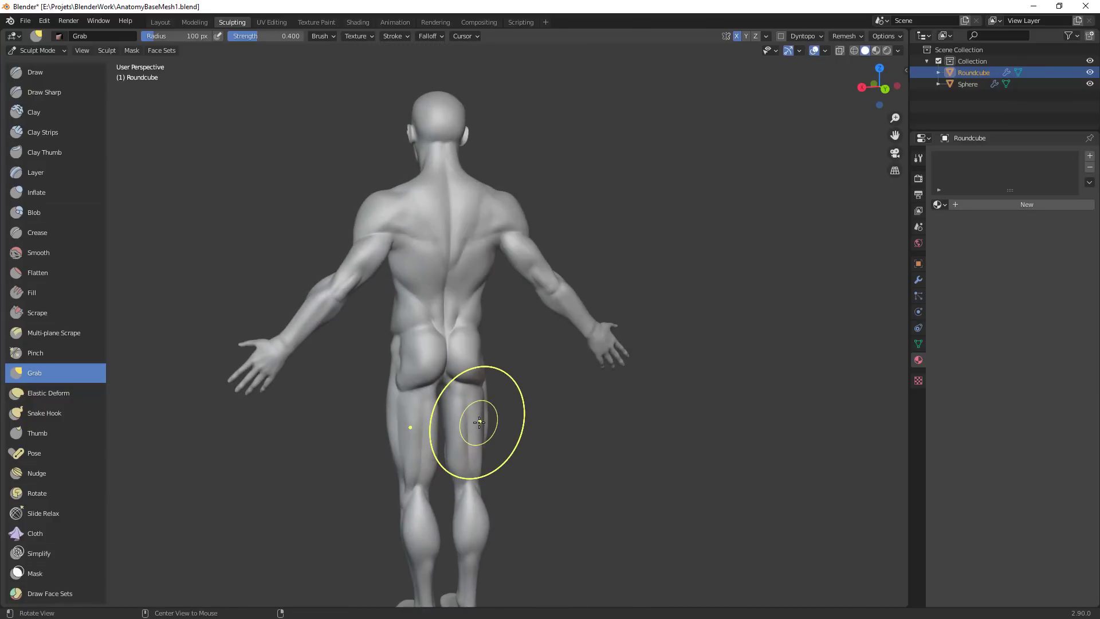
Refine the side of the waist above the hips from behind with the Grab brush at a 59 px radius
ctrl+middle_drag(417, 398, 418, 301)
key(f)
click(419, 290)
drag(362, 318, 372, 323)
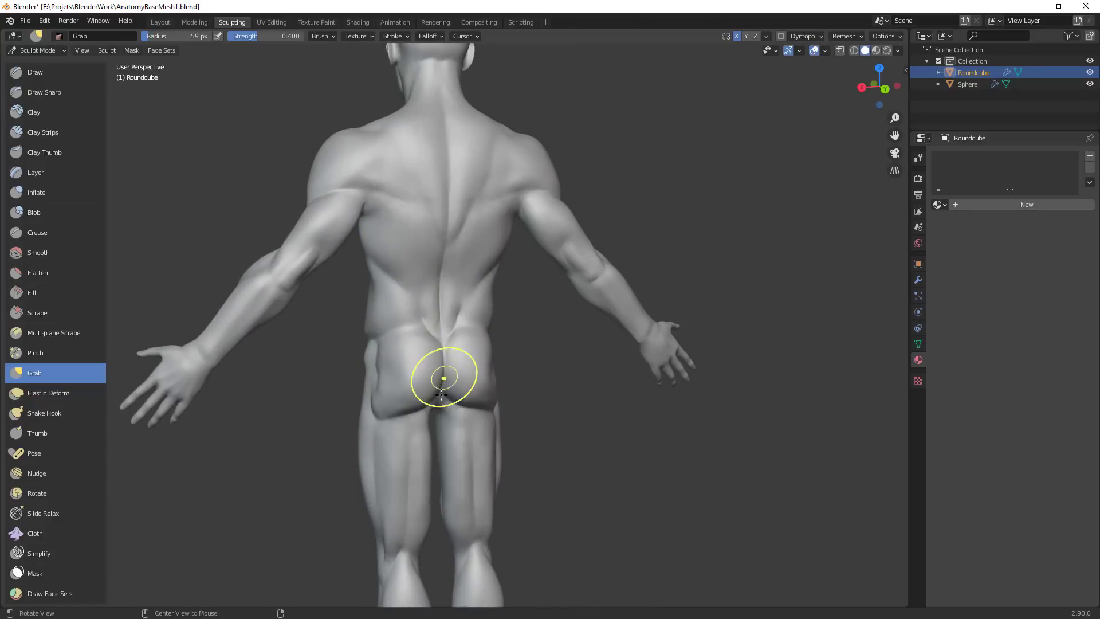
Reshape the side of the torso below the armpit, starting in the front orthographic view with the Grab brush at a 96 px radius
alt+drag(442, 395, 656, 388)
ctrl+middle_drag(656, 388, 580, 338)
key(f)
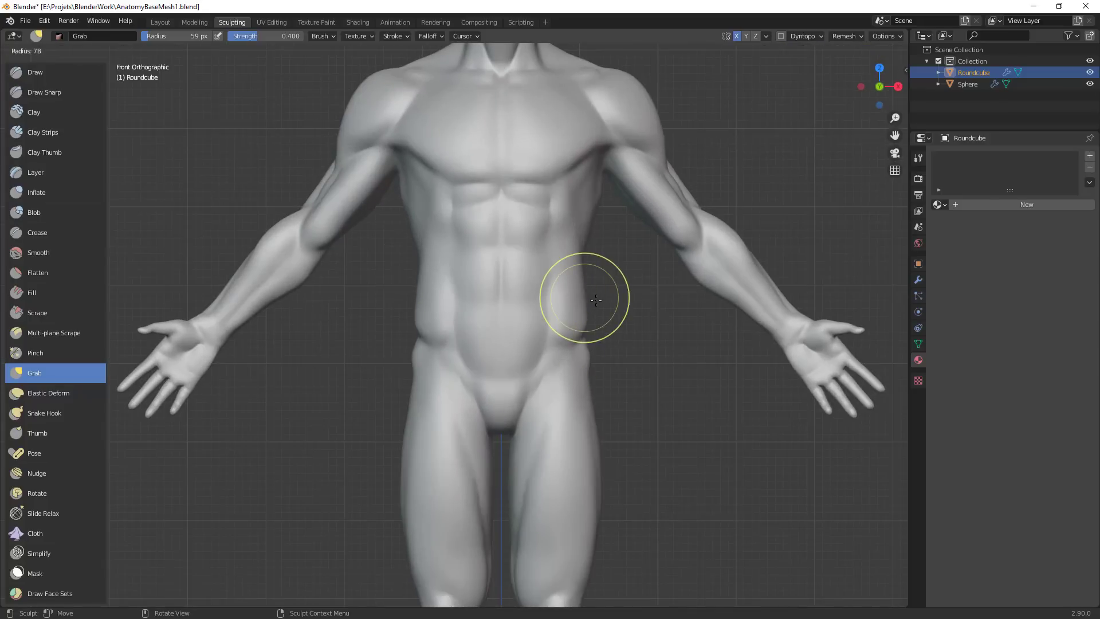
click(611, 243)
scroll(516, 307, up, 5)
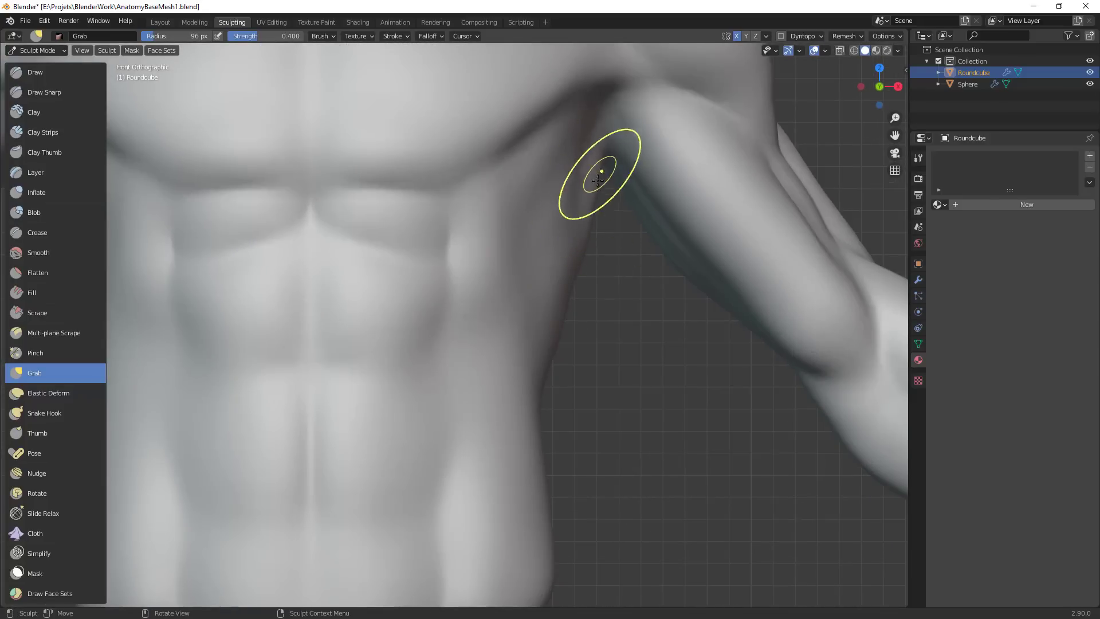
scroll(598, 180, down, 3)
mouse_move(598, 180)
middle_down()
mouse_move(713, 216)
mouse_move(677, 198)
mouse_move(633, 105)
mouse_move(577, 201)
mouse_move(525, 251)
mouse_move(585, 321)
middle_up()
drag(455, 258, 459, 258)
Refine the back of the upper arm from behind with the Grab brush, reducing its radius from 88 px
mouse_move(475, 258)
ctrl+middle_down()
mouse_move(487, 338)
mouse_move(545, 350)
ctrl+middle_up()
ctrl+middle_drag(527, 355, 527, 271)
key(f)
click(452, 276)
key(f)
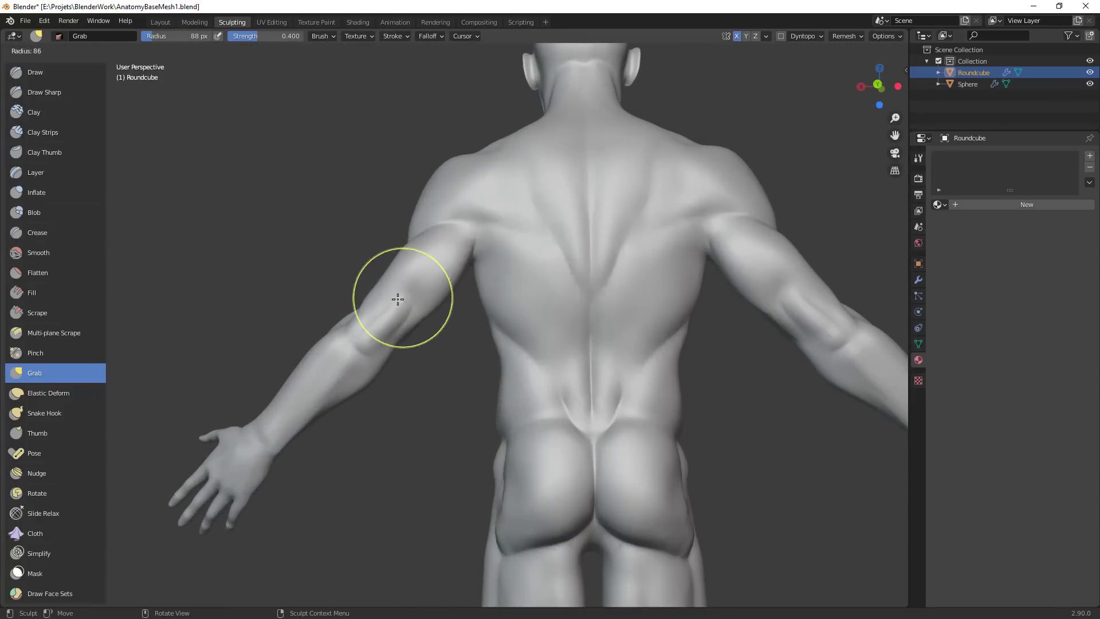
click(398, 298)
drag(401, 296, 403, 294)
Adjust the rear contour of the shoulder from the side with the Grab brush, enlarging its radius from 71 to 112 px
ctrl+alt+drag(476, 349, 556, 413)
alt+drag(536, 361, 441, 401)
ctrl+alt+drag(515, 372, 560, 270)
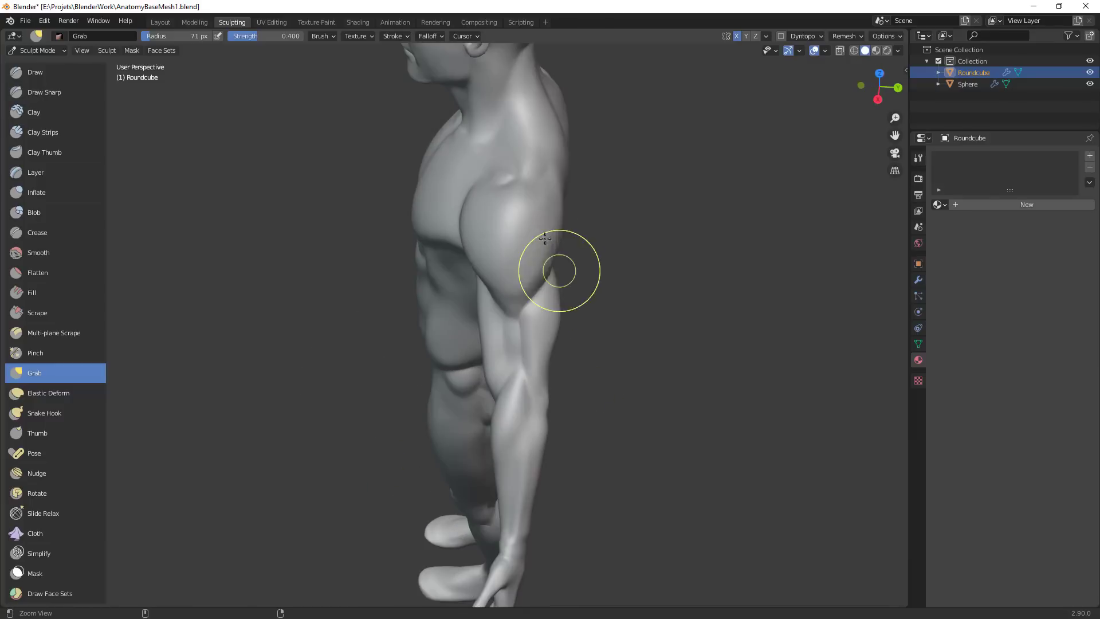
key(f)
click(543, 229)
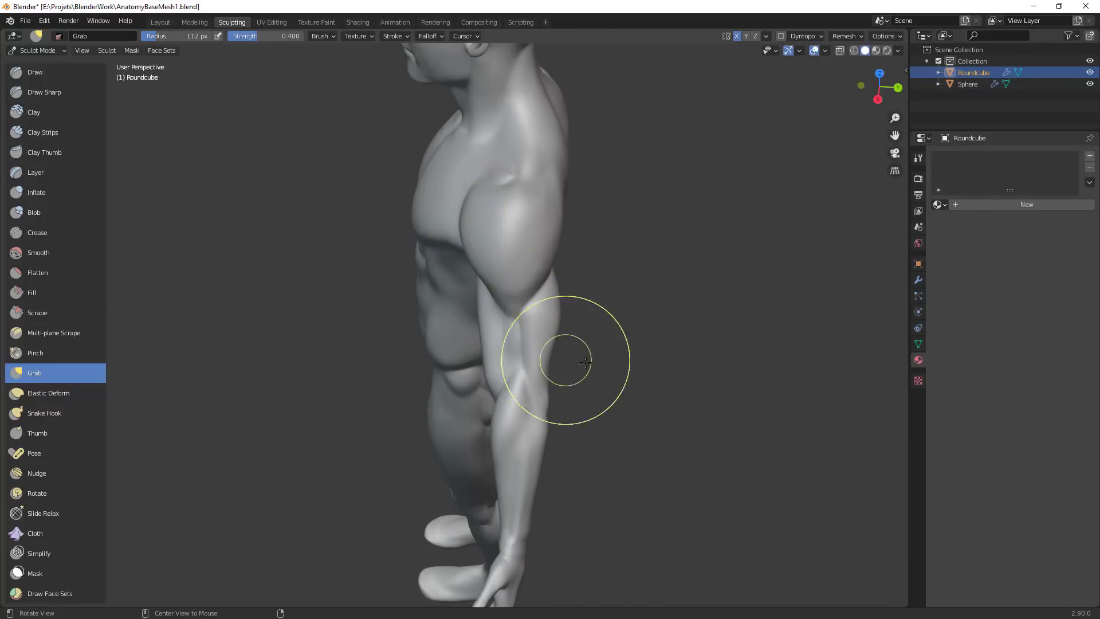
alt+drag(565, 359, 705, 295)
alt+shift+drag(626, 331, 818, 289)
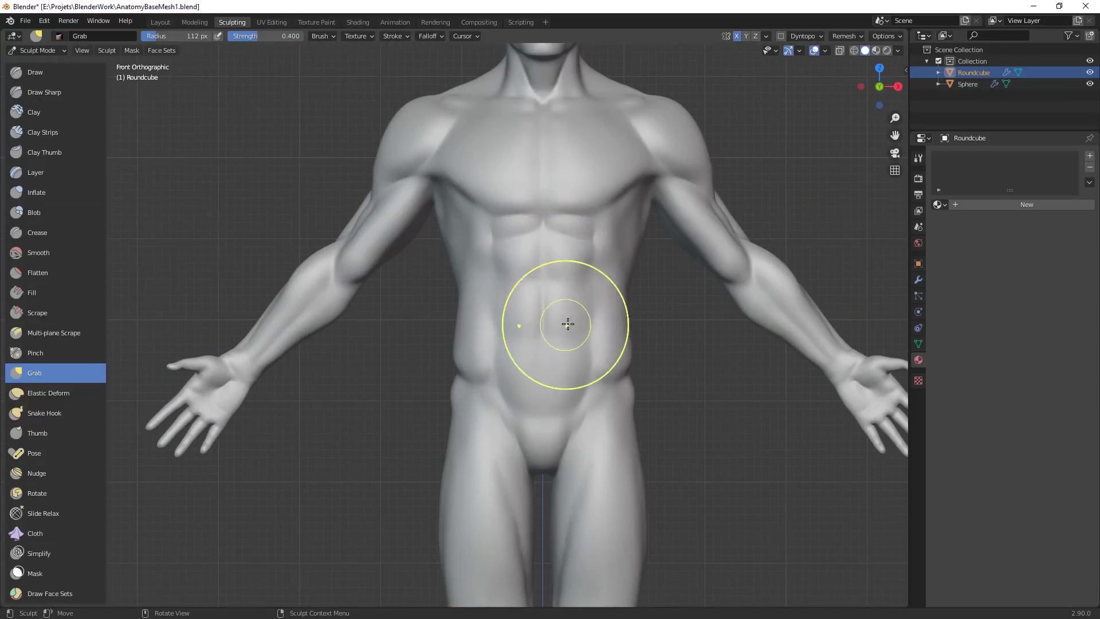
Carve a navel on the midline of the abdomen with the Draw brush, reducing its radius from 30 to 12 px
key(shift+c)
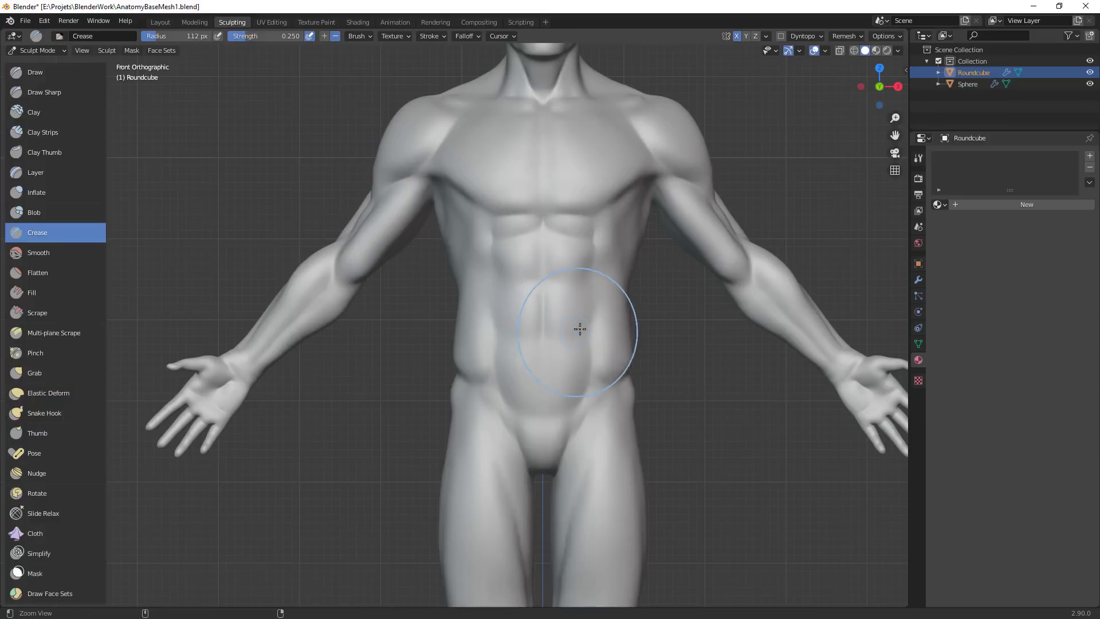
scroll(580, 328, up, 3)
click(34, 72)
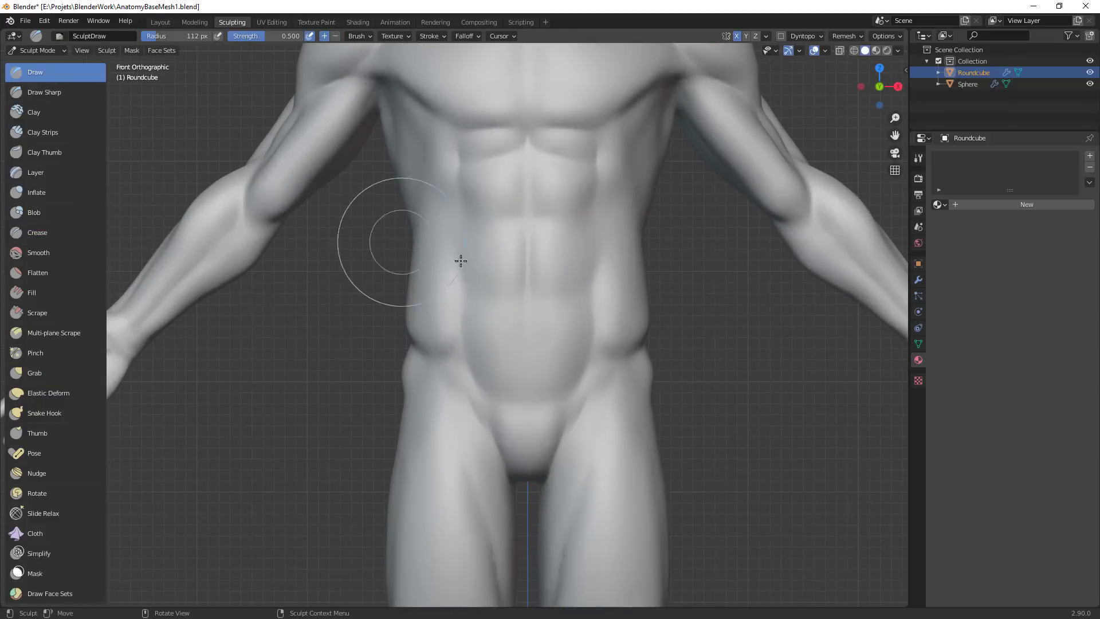
key(f)
click(504, 308)
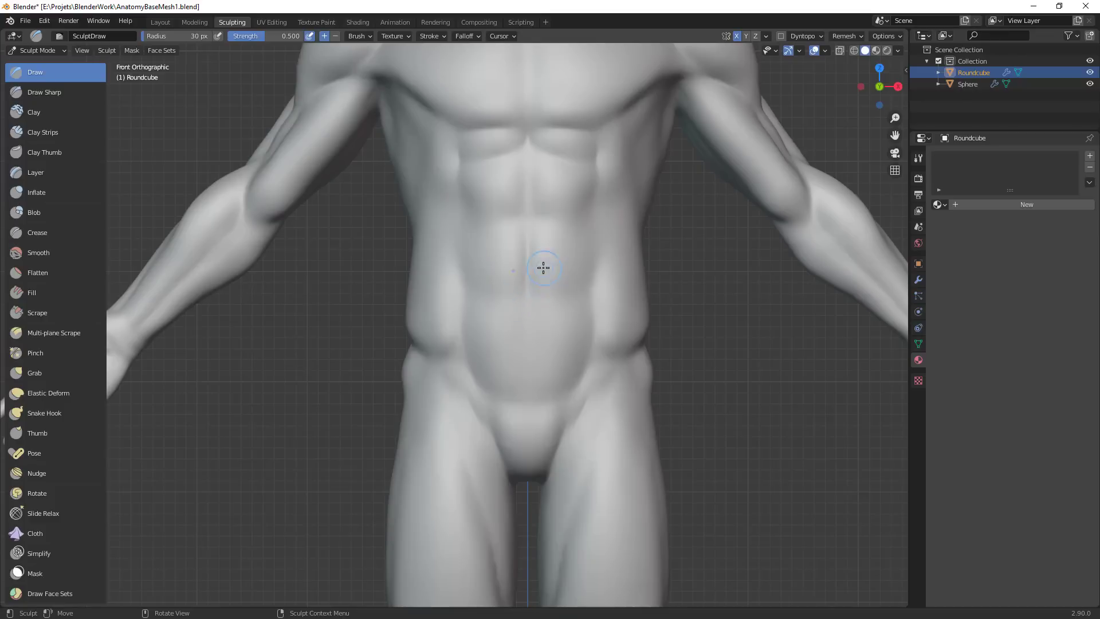
key(f)
click(530, 278)
key(f)
click(525, 282)
middle_drag(528, 280, 536, 279)
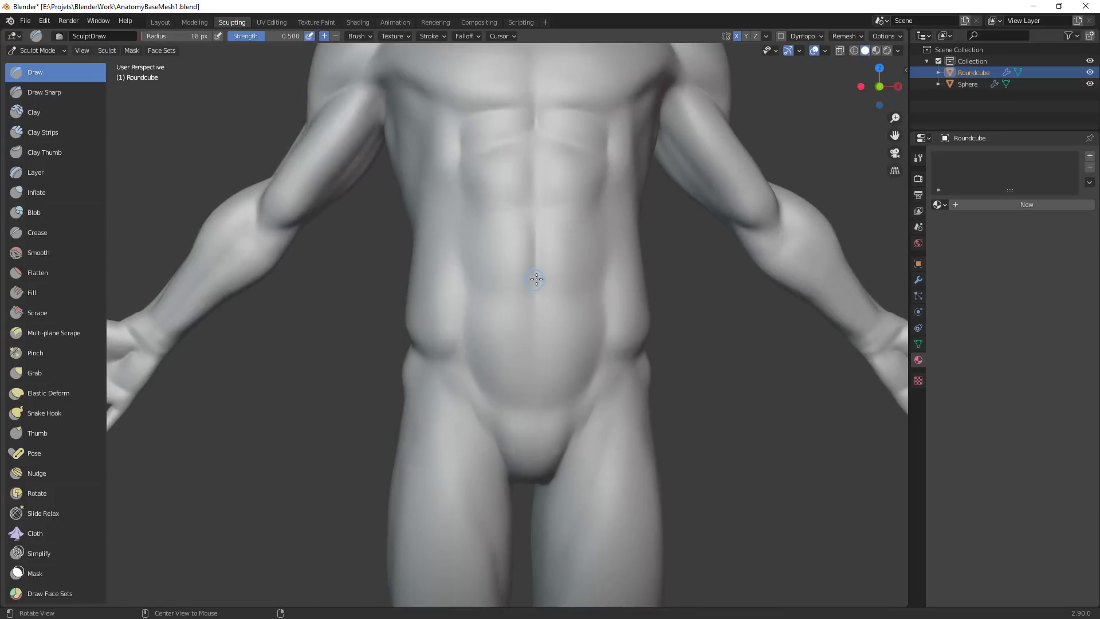
key(bracketleft)
key(bracketleft)
key(bracketleft)
key(bracketleft)
ctrl+middle_drag(585, 305, 518, 418)
middle_drag(533, 275, 504, 287)
scroll(504, 287, up, 4)
Shape the navel and the surface around it with the Grab brush, enlarging its radius from 12 to 60 px
key(g)
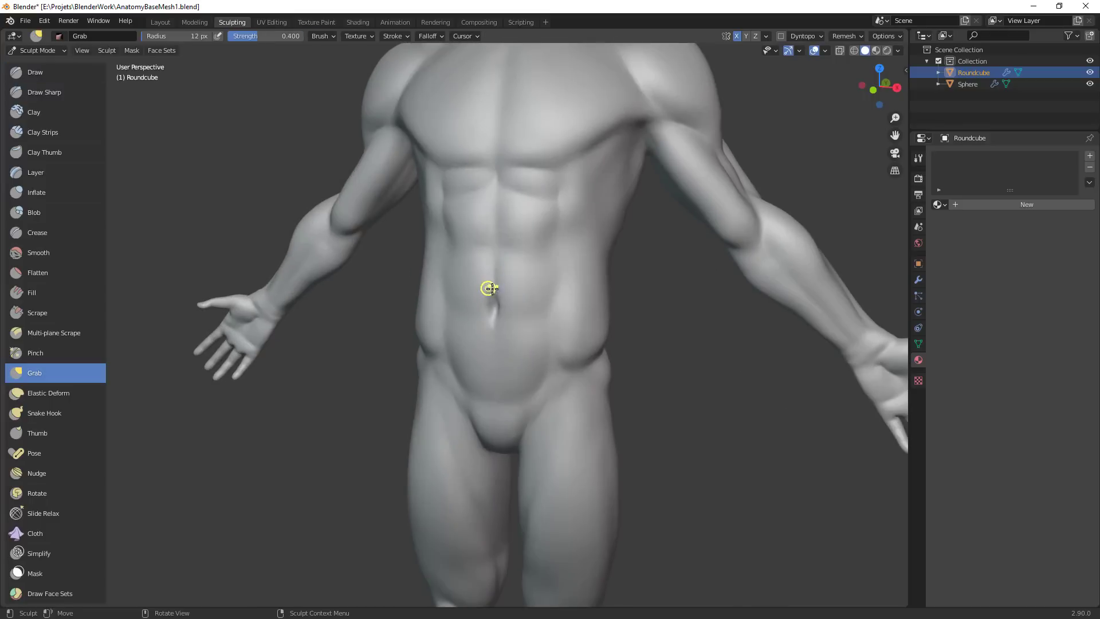
drag(488, 287, 515, 269)
scroll(515, 270, up, 2)
key(bracketright)
key(bracketright)
key(bracketright)
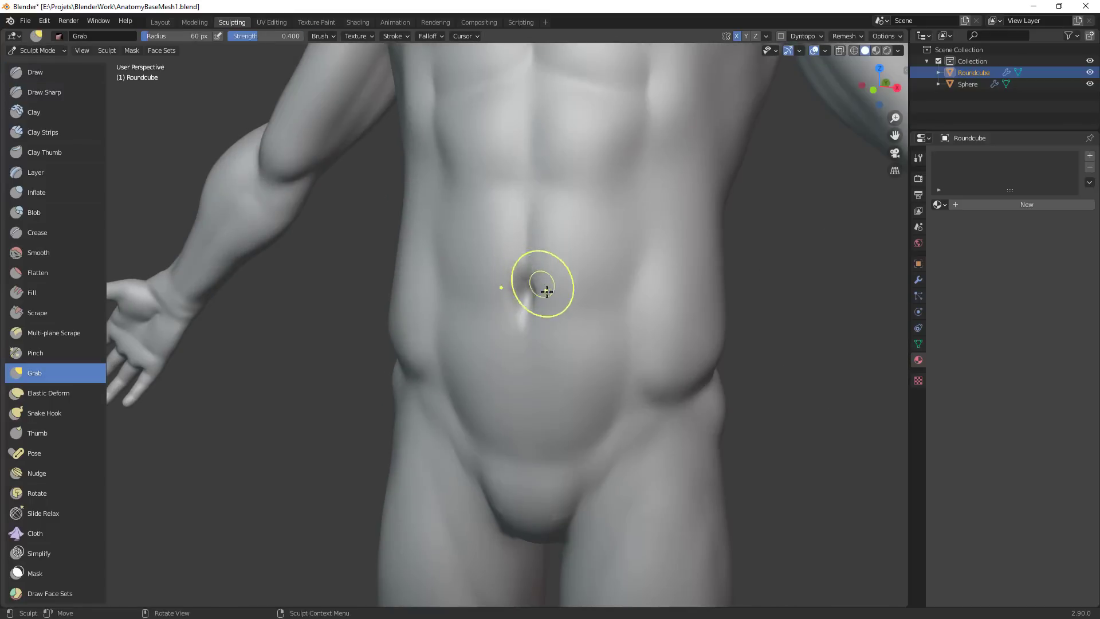
middle_drag(547, 291, 561, 291)
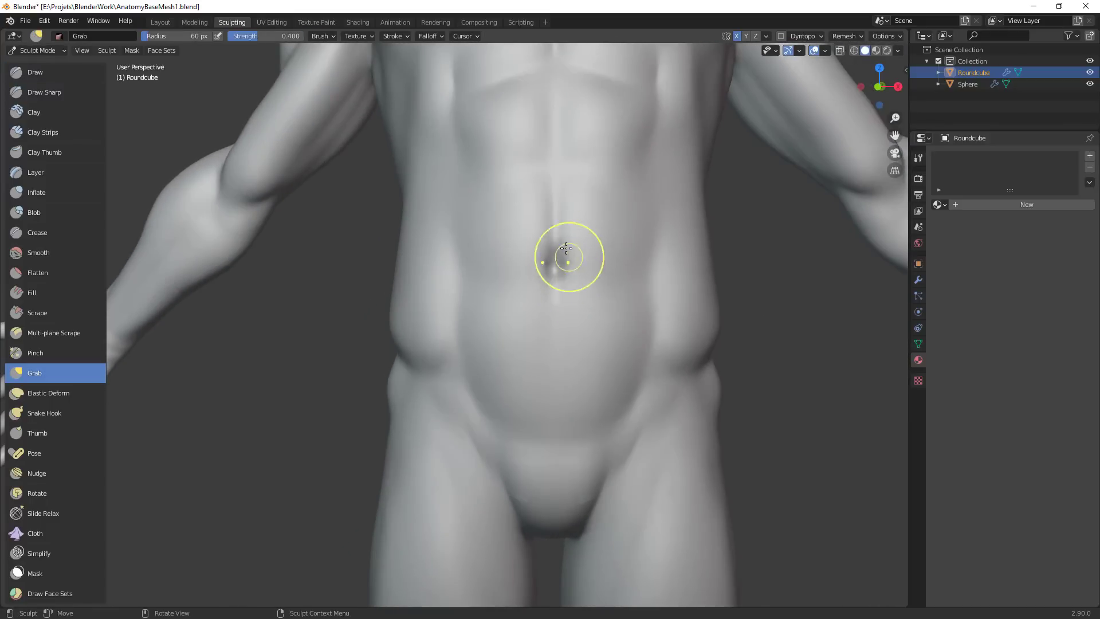
Enlarge the Grab brush radius from 60 to 161 px and view the figure from the front
key(f)
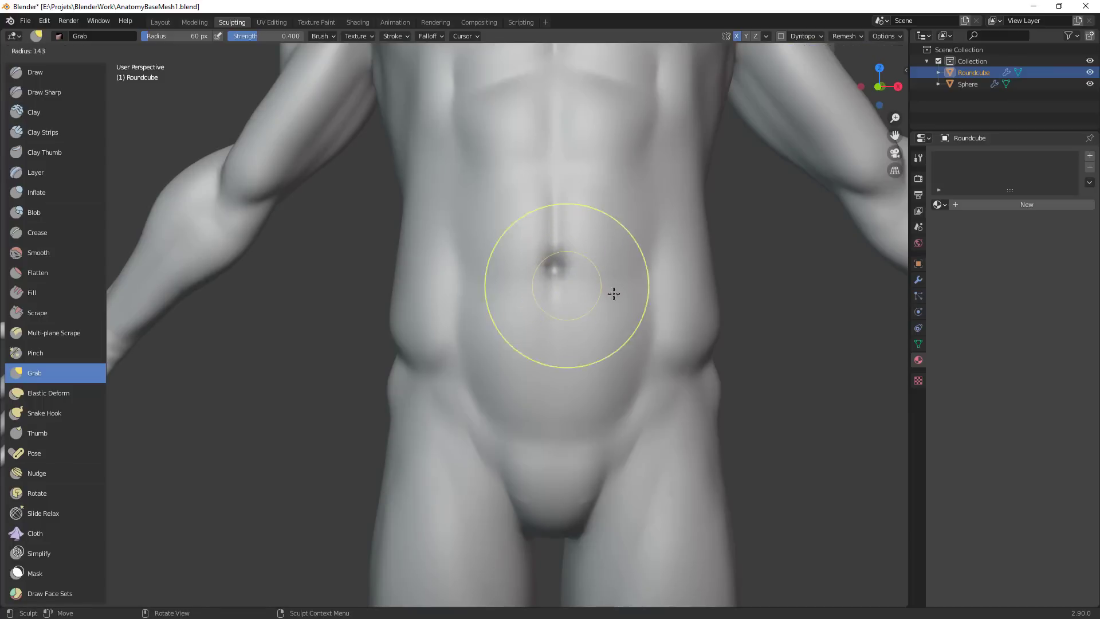
click(613, 293)
scroll(566, 349, down, 2)
ctrl+middle_drag(567, 349, 566, 381)
middle_drag(517, 309, 558, 304)
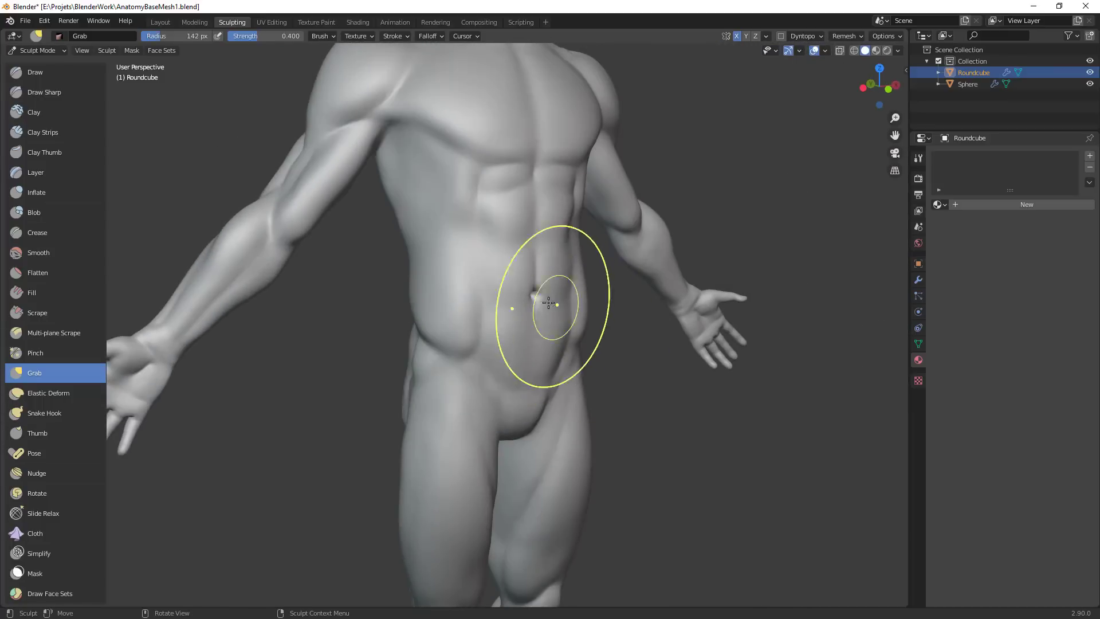
key(f)
click(632, 302)
key(KP_1)
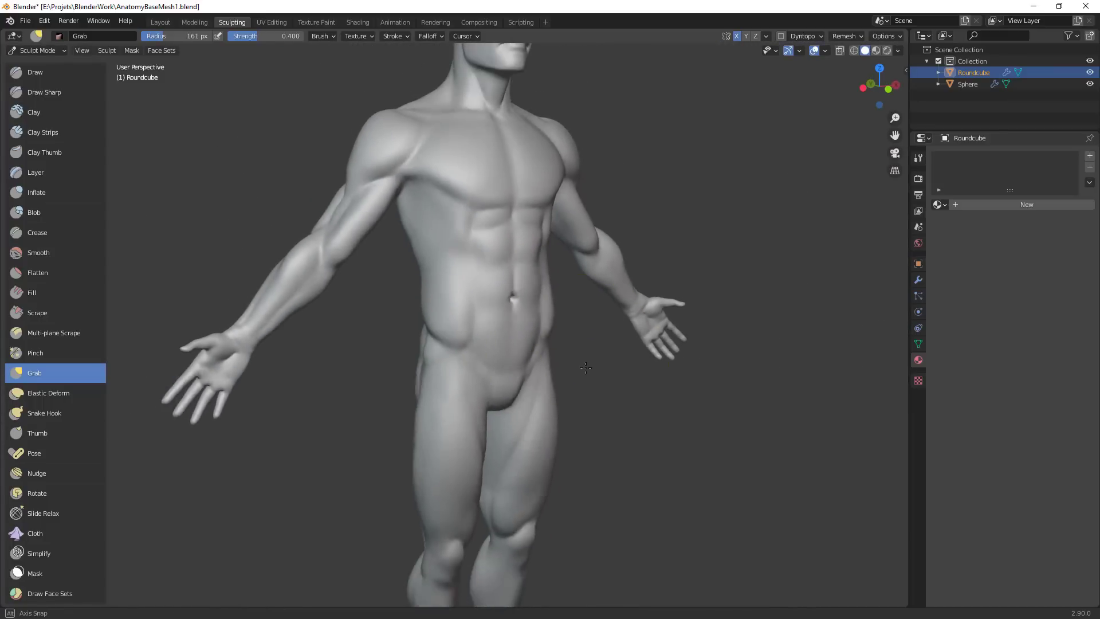
Refine the waist and hip contour from the front with the Grab brush at a radius of 159 px
scroll(525, 398, up, 2)
key(f)
click(542, 324)
drag(540, 325, 544, 341)
drag(544, 342, 541, 356)
drag(540, 356, 544, 354)
ctrl+middle_drag(590, 341, 566, 461)
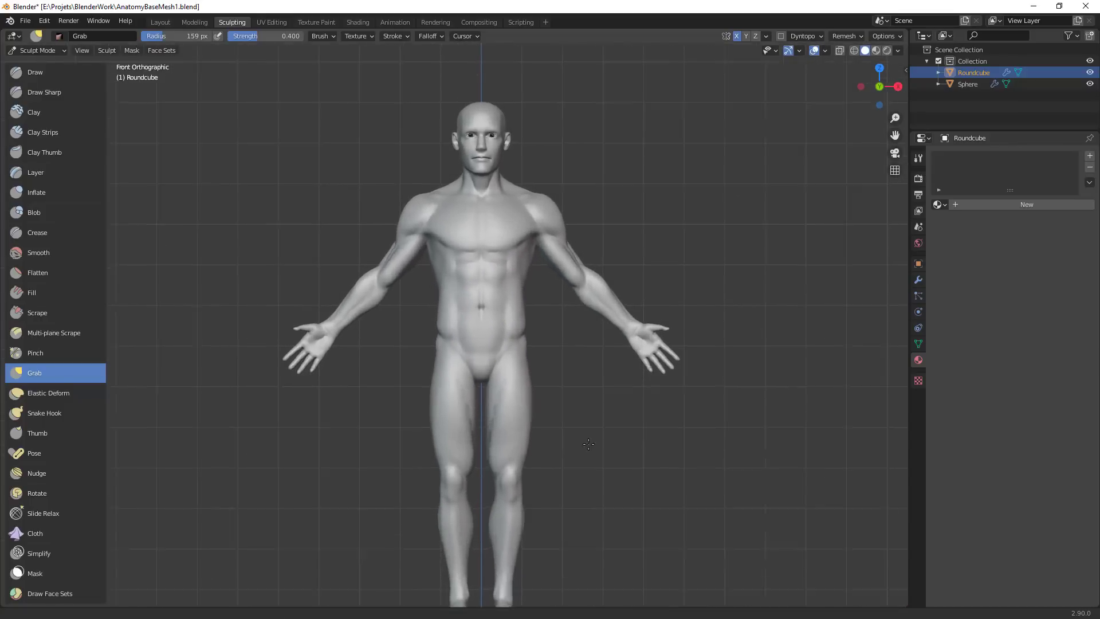
scroll(751, 343, up, 1)
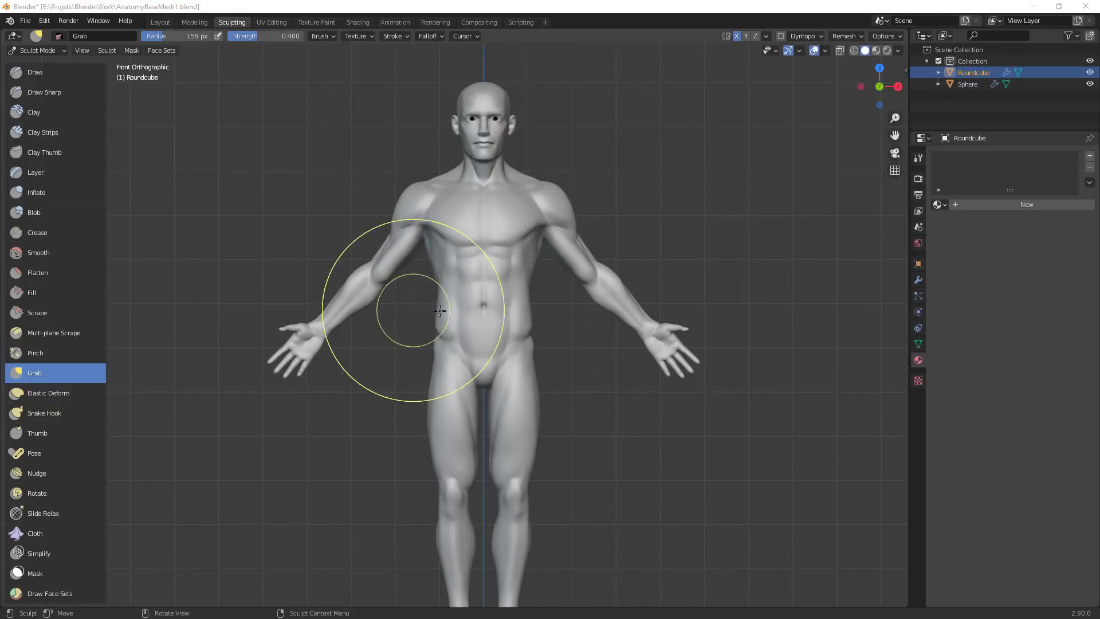
Adjust the flanks just above the hips with the Grab brush, reducing its radius from 159 to 68 px
scroll(533, 311, up, 3)
key(bracketleft)
key(bracketleft)
key(bracketleft)
key(bracketleft)
key(bracketleft)
key(bracketleft)
key(bracketleft)
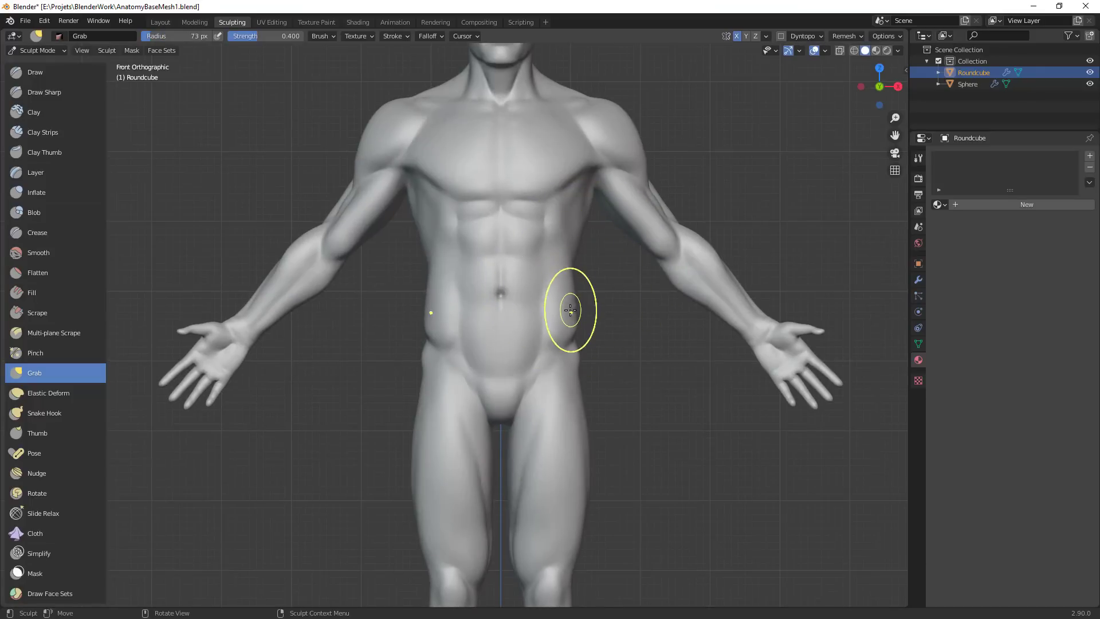
shift+middle_drag(583, 347, 576, 290)
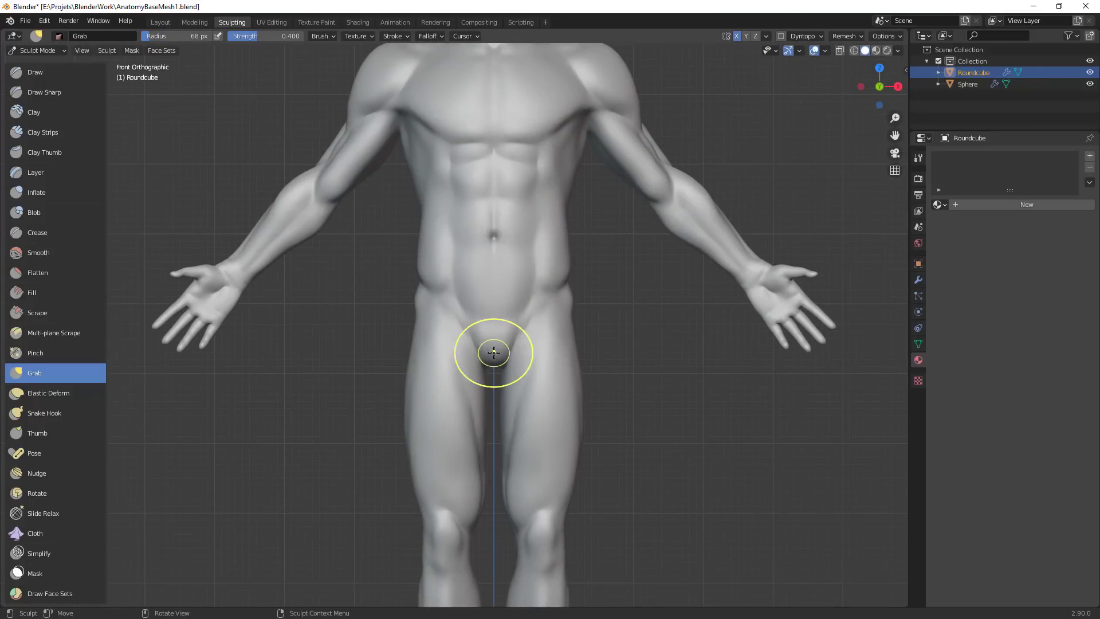
Pull the side of the hip and buttock upward with the Grab brush at a radius of 123 px
mouse_move(495, 360)
alt+mouse_down()
mouse_move(525, 383)
mouse_move(551, 355)
mouse_move(502, 350)
mouse_move(527, 358)
alt+mouse_up()
key(f)
click(563, 349)
key(f)
click(465, 353)
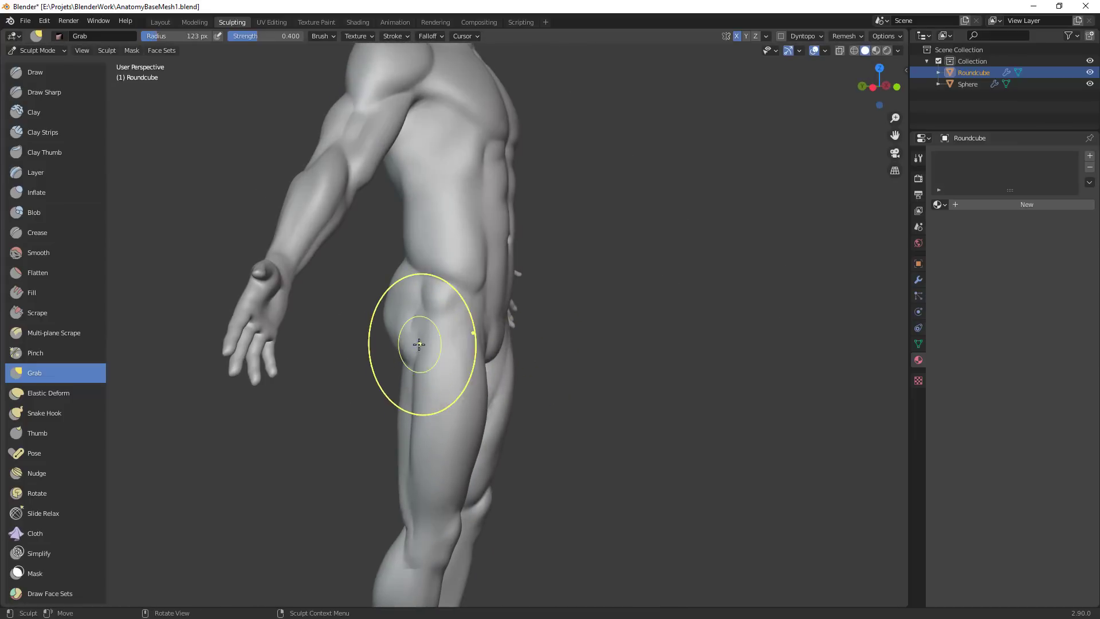
drag(419, 344, 399, 273)
Shape the crotch and its edges against the thighs with the Grab brush, adjusting its radius to 108 and 94 px
middle_drag(543, 282, 482, 441)
middle_drag(485, 430, 568, 332)
mouse_move(568, 333)
middle_down()
mouse_move(514, 330)
mouse_move(531, 366)
middle_up()
scroll(531, 367, up, 3)
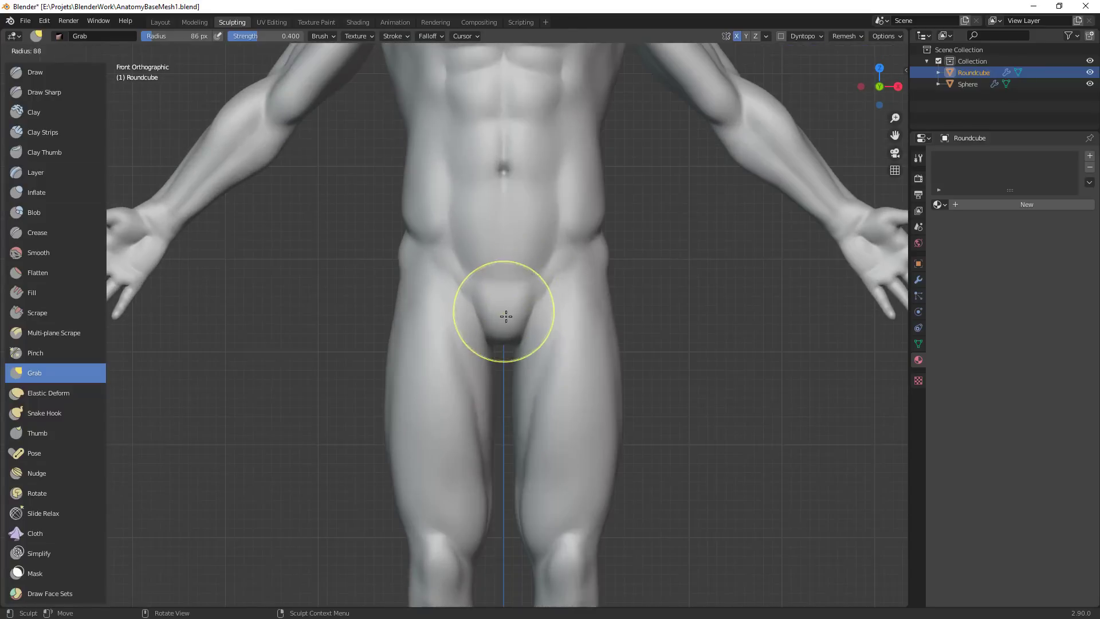
drag(504, 348, 504, 347)
key(f)
click(573, 336)
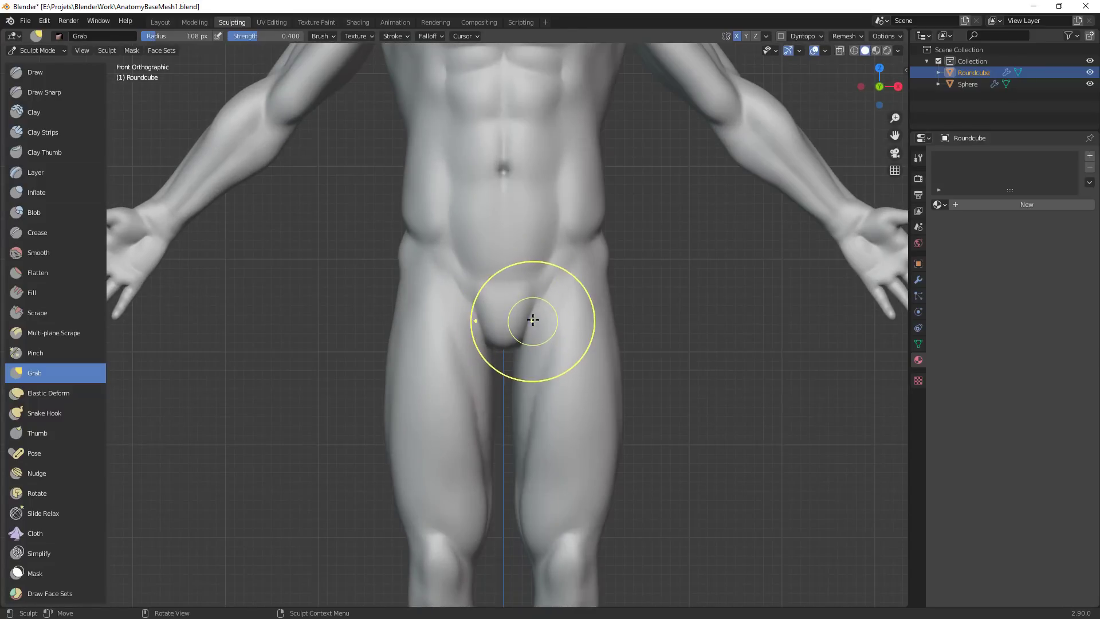
key(f)
click(537, 305)
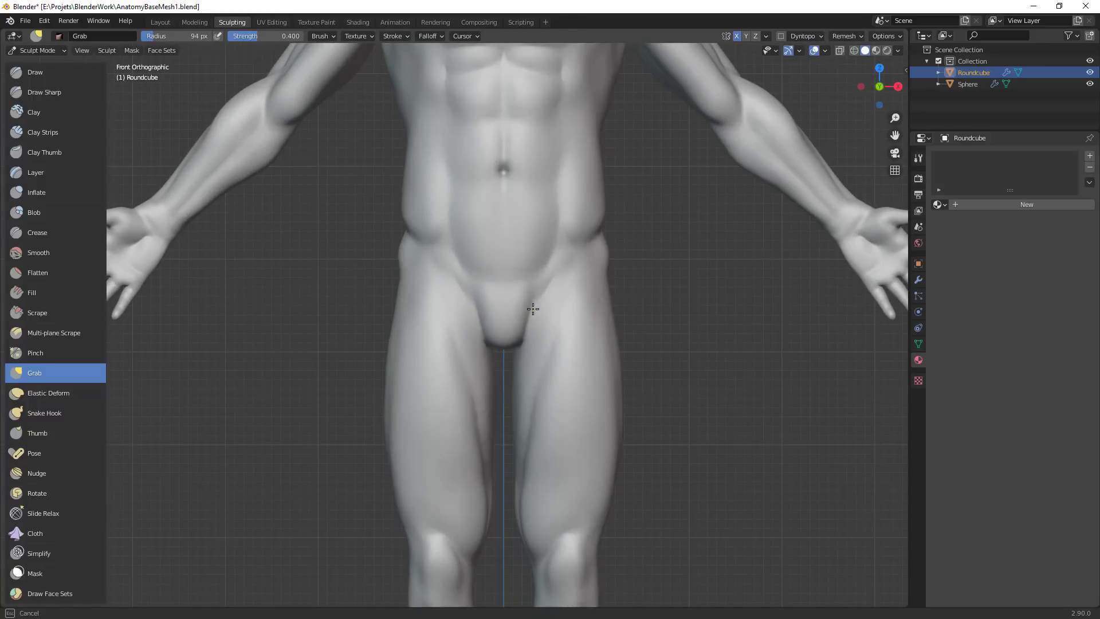
Refine the inner thigh contour from the front with the Grab brush, setting its radius to 158 px and reducing it to 101 px
alt+shift+drag(603, 456, 587, 323)
key(f)
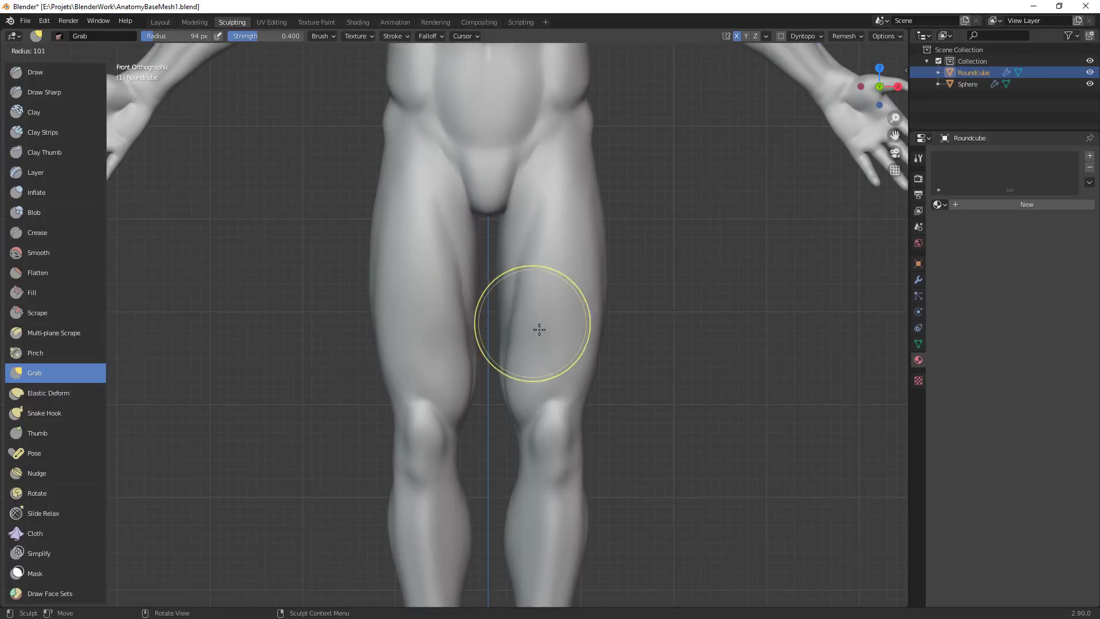
click(624, 324)
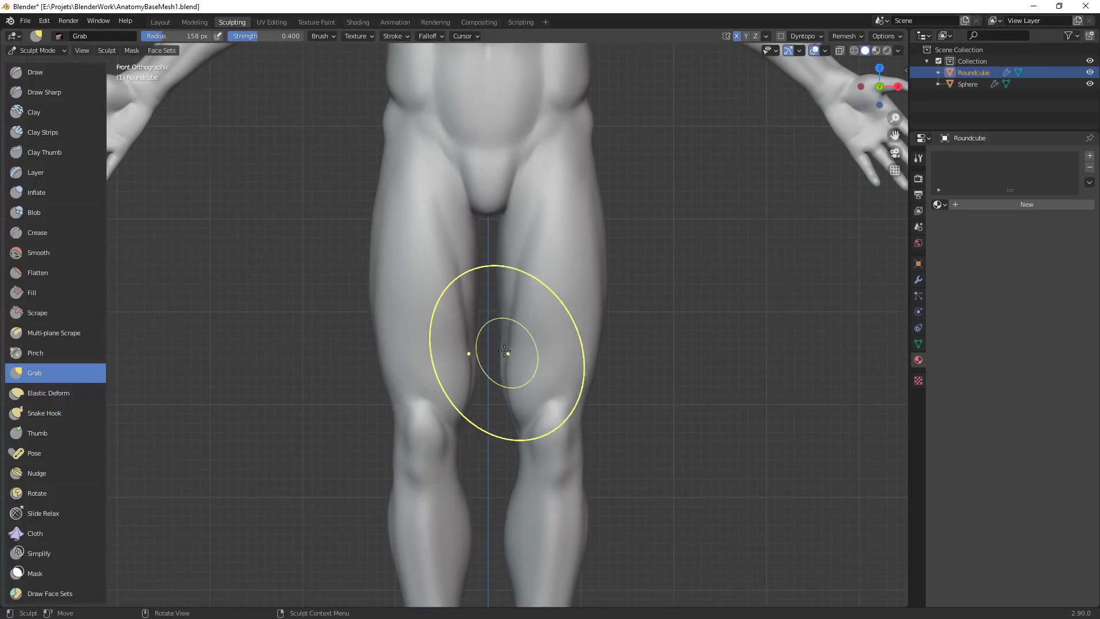
key(bracketleft)
key(bracketleft)
key(bracketleft)
key(bracketleft)
key(bracketleft)
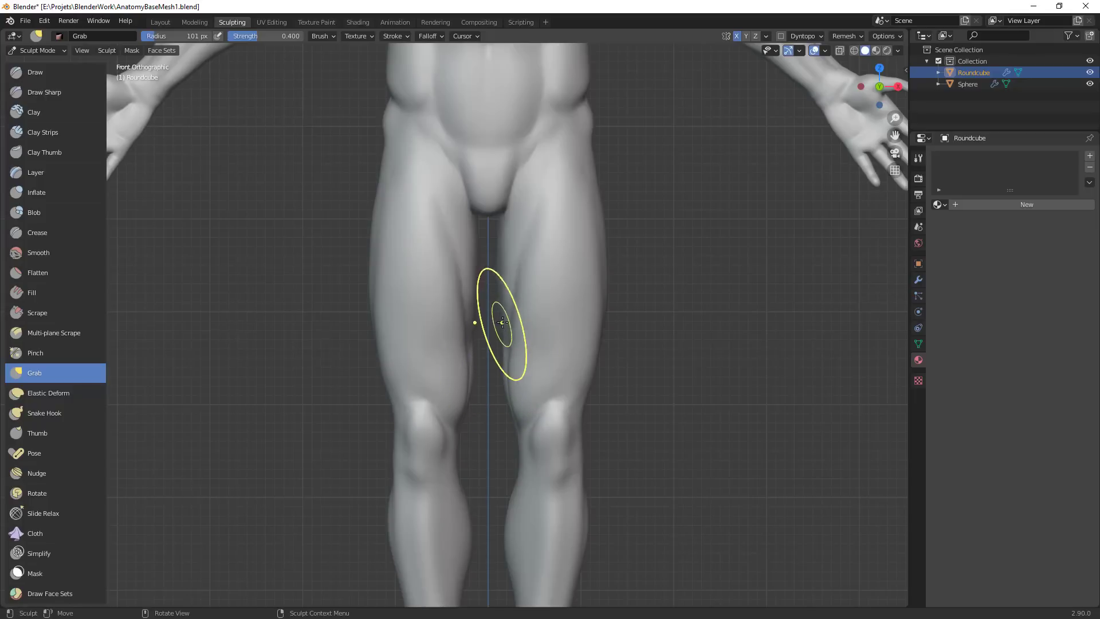
shift+middle_drag(528, 317, 521, 302)
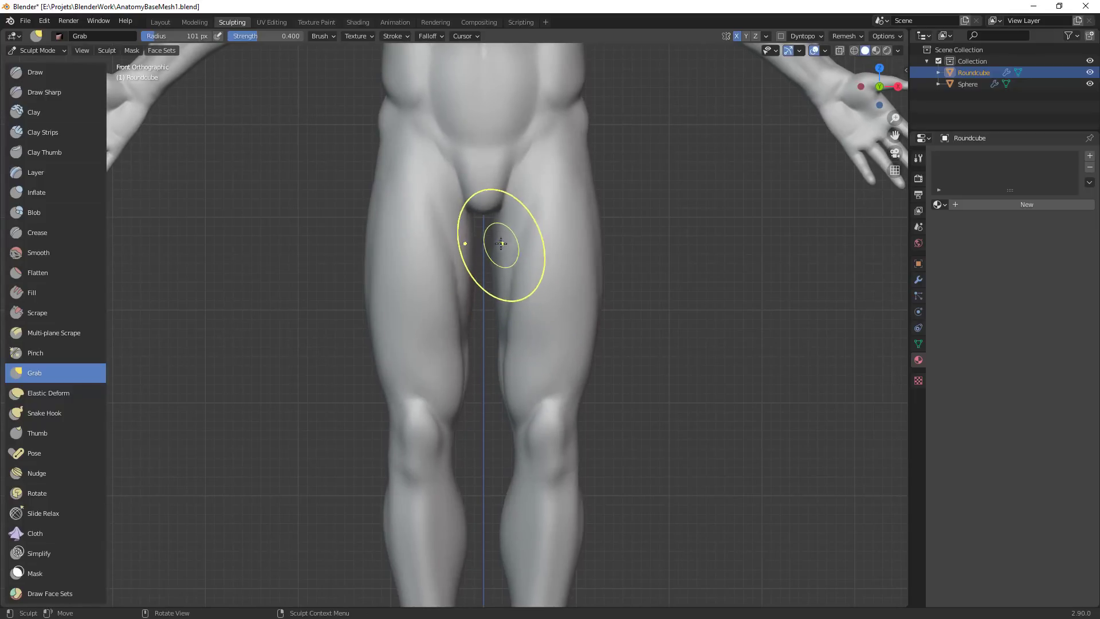
Adjust the outer contour of the thighs from the front with the Grab brush, enlarging its radius to 167 px
key(f)
click(677, 203)
drag(601, 295, 593, 337)
drag(596, 338, 585, 353)
scroll(582, 449, down, 5)
middle_drag(582, 449, 626, 449)
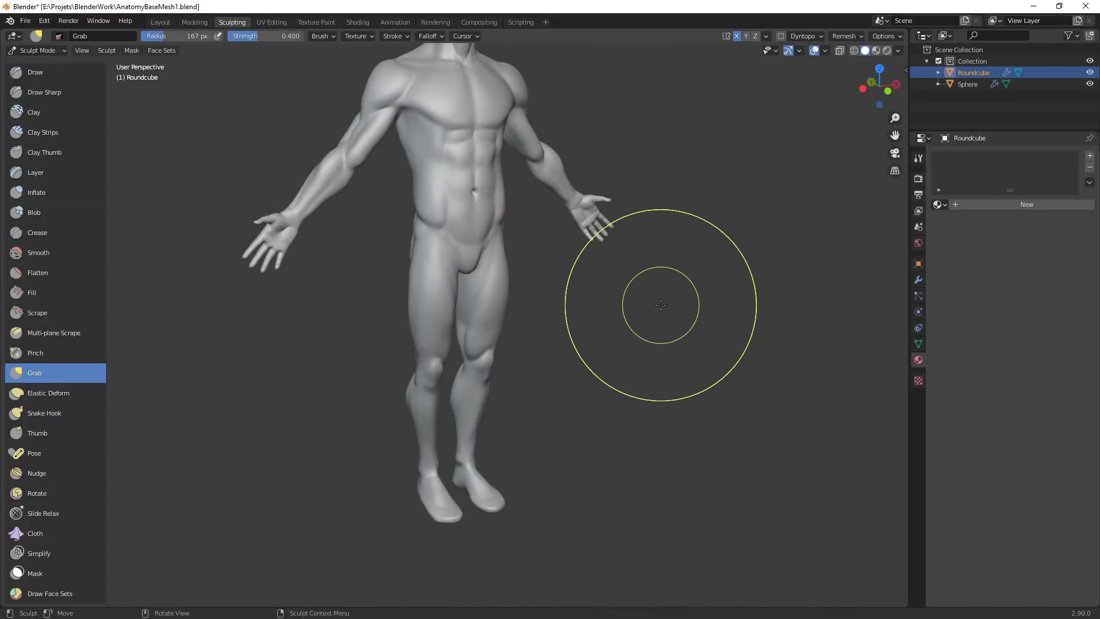
Carve the upper edge of the kneecap with the Crease brush, reducing its radius from 167 to 13 px
key(shift+c)
key(f)
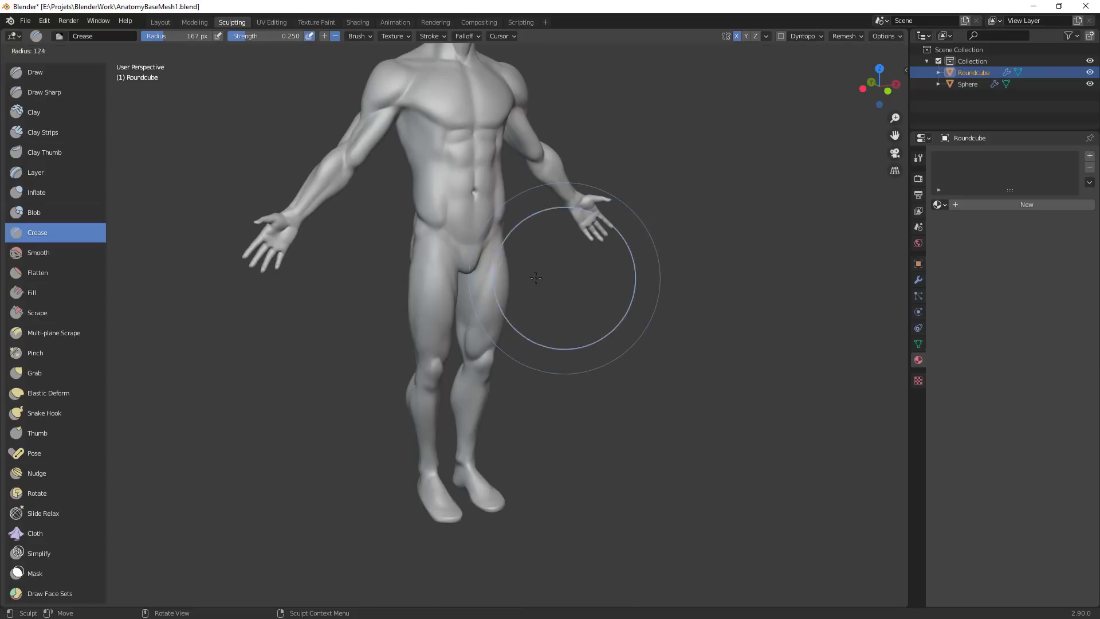
click(589, 279)
mouse_move(540, 189)
shift+middle_down()
mouse_move(562, 316)
mouse_move(548, 420)
mouse_move(521, 338)
mouse_move(559, 258)
mouse_move(506, 307)
mouse_move(519, 336)
mouse_move(496, 352)
shift+middle_up()
key(f)
click(446, 363)
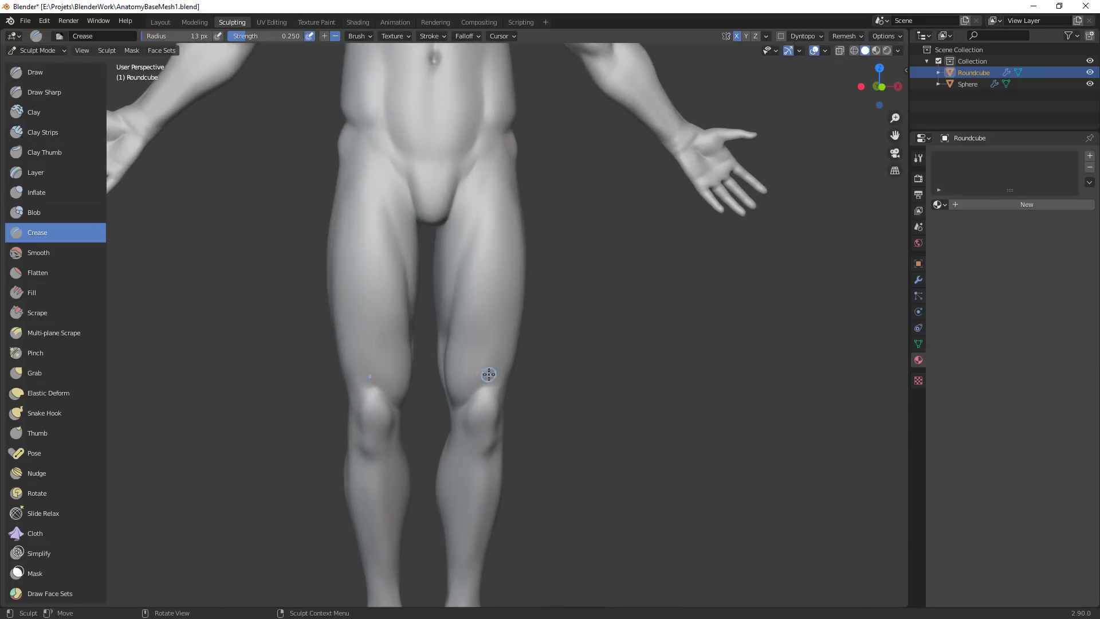
mouse_move(488, 374)
mouse_down()
mouse_move(461, 396)
mouse_move(476, 387)
mouse_up()
Define the muscle lines on the front of the thigh and above the knee with the Crease brush at 21 px
key(f)
click(487, 367)
mouse_move(467, 301)
mouse_down()
mouse_move(474, 280)
mouse_move(472, 300)
mouse_up()
shift+middle_drag(510, 317, 521, 300)
drag(487, 363, 482, 369)
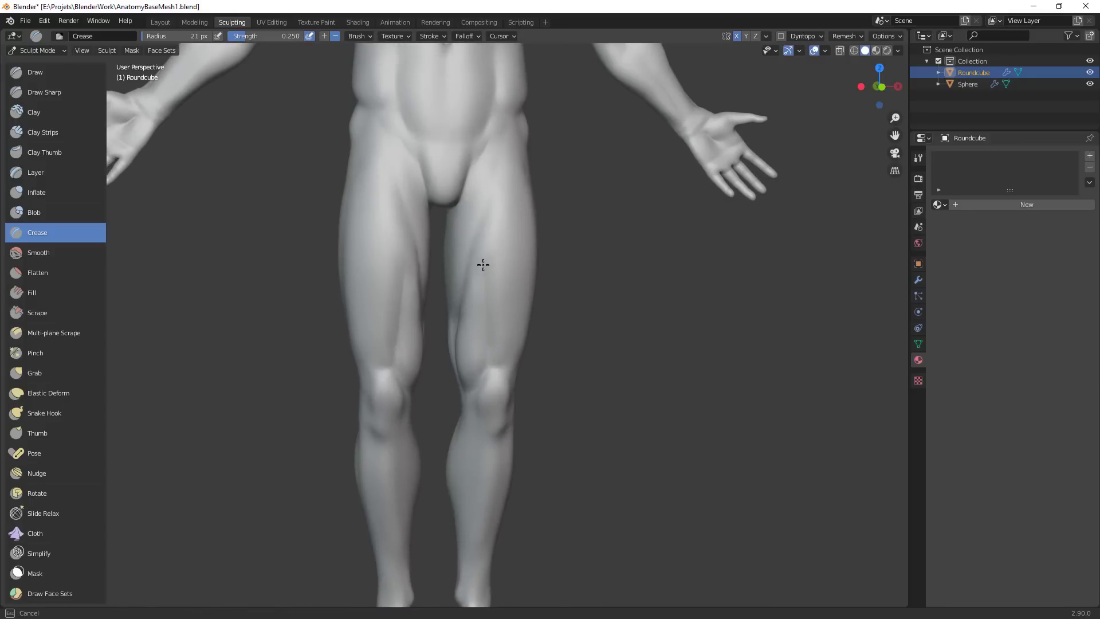
drag(483, 265, 482, 266)
Crease the boundary of the inner thigh muscle down toward the knee from an angled view
middle_drag(455, 358, 508, 321)
key(f)
click(474, 304)
drag(460, 303, 453, 340)
drag(430, 388, 440, 398)
Sharpen the muscle edges just above the kneecap with the Crease brush at a radius of 23 px
middle_drag(578, 360, 546, 366)
key(f)
click(487, 352)
drag(496, 350, 528, 374)
mouse_move(528, 373)
middle_down()
mouse_move(513, 344)
mouse_move(523, 351)
middle_up()
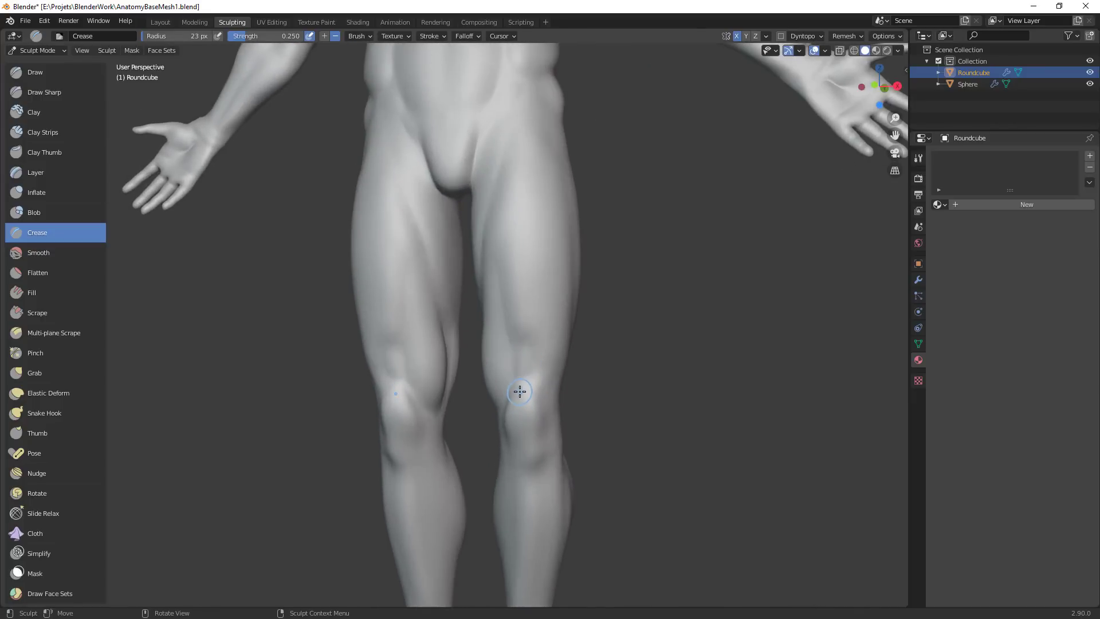
drag(519, 390, 523, 400)
middle_drag(531, 369, 526, 373)
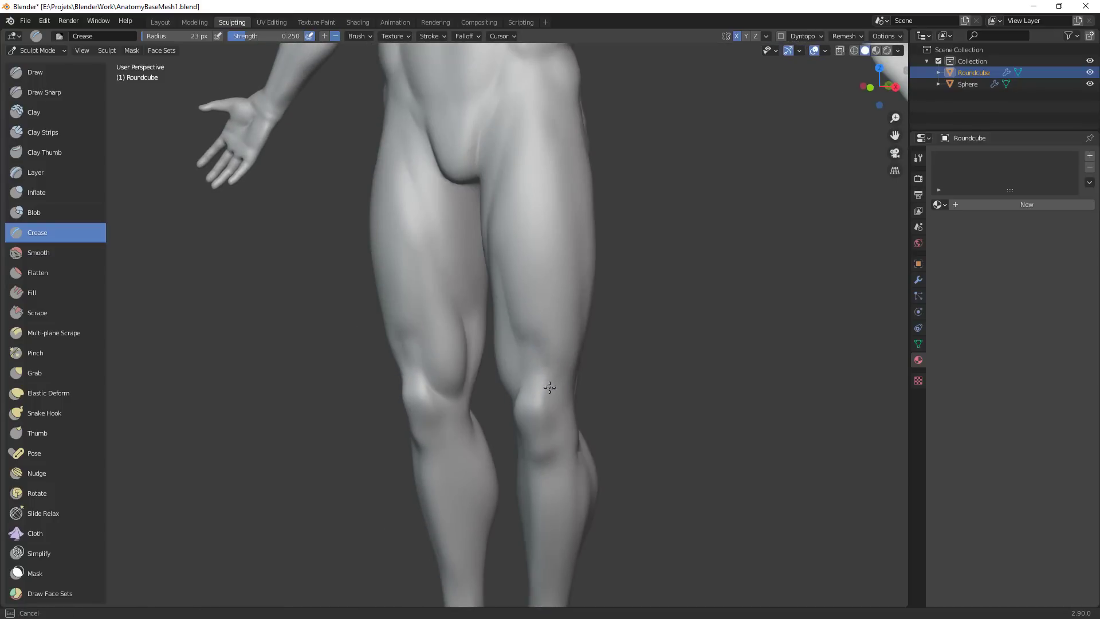
Crease the lower edge of the outer thigh muscle beside the knee from the side
scroll(591, 444, down, 4)
middle_drag(591, 445, 524, 412)
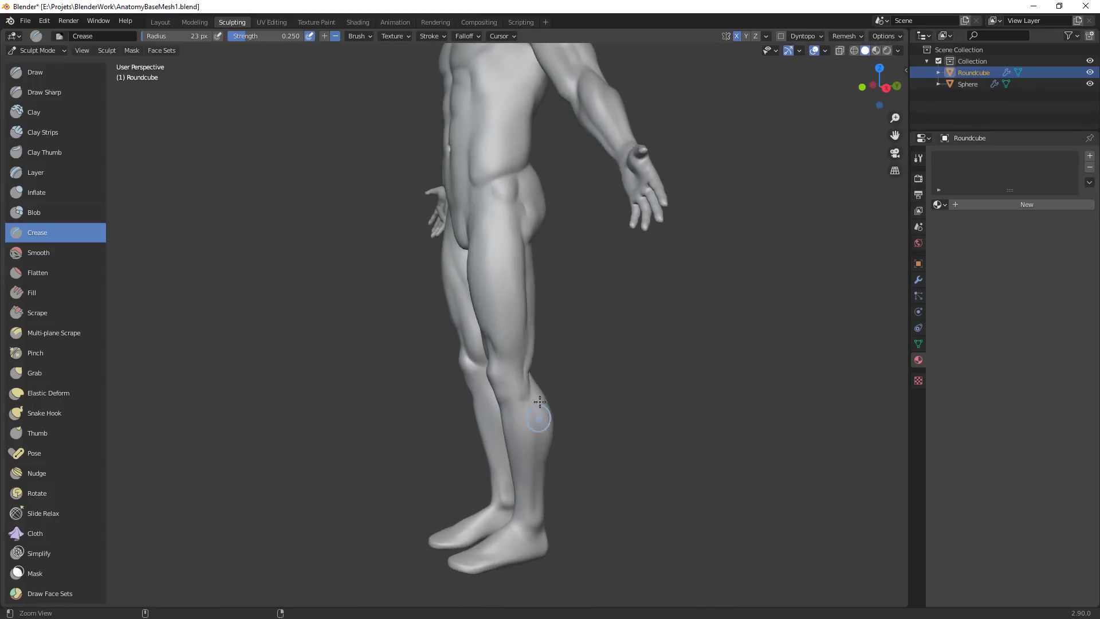
scroll(516, 355, up, 4)
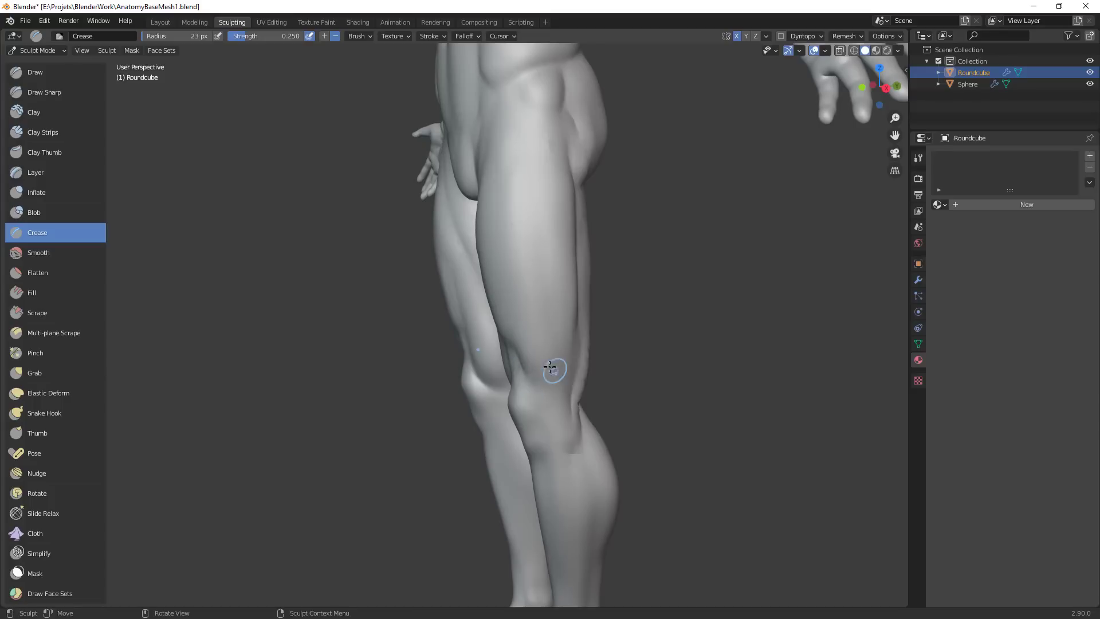
drag(523, 361, 544, 388)
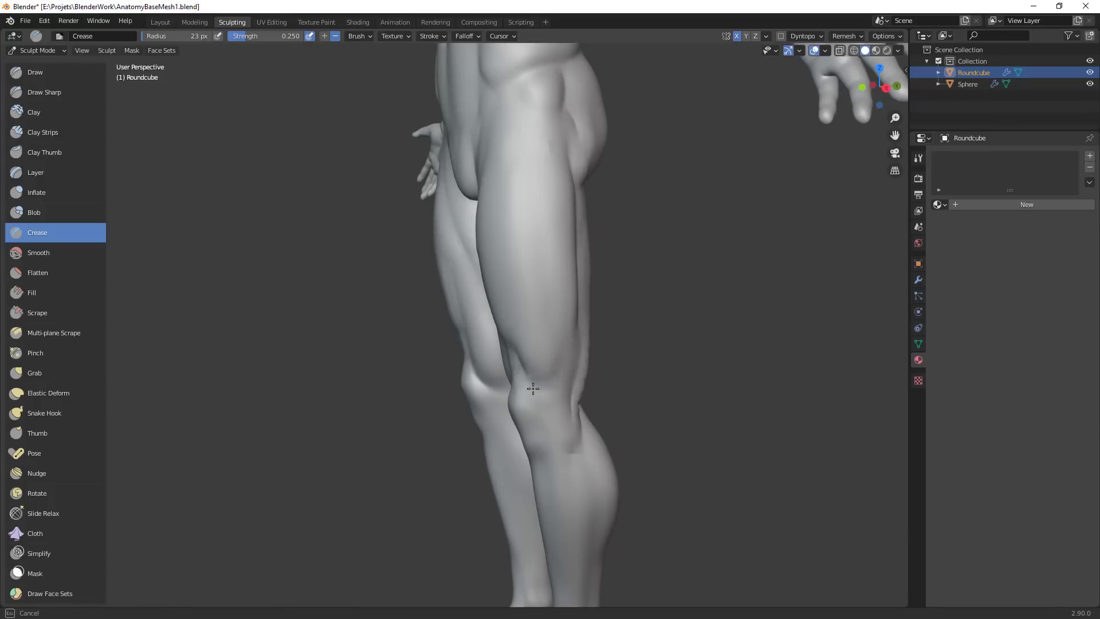
Define the muscle lines on the upper front of the thigh with the Crease brush at 23 px
alt+drag(525, 344, 516, 295)
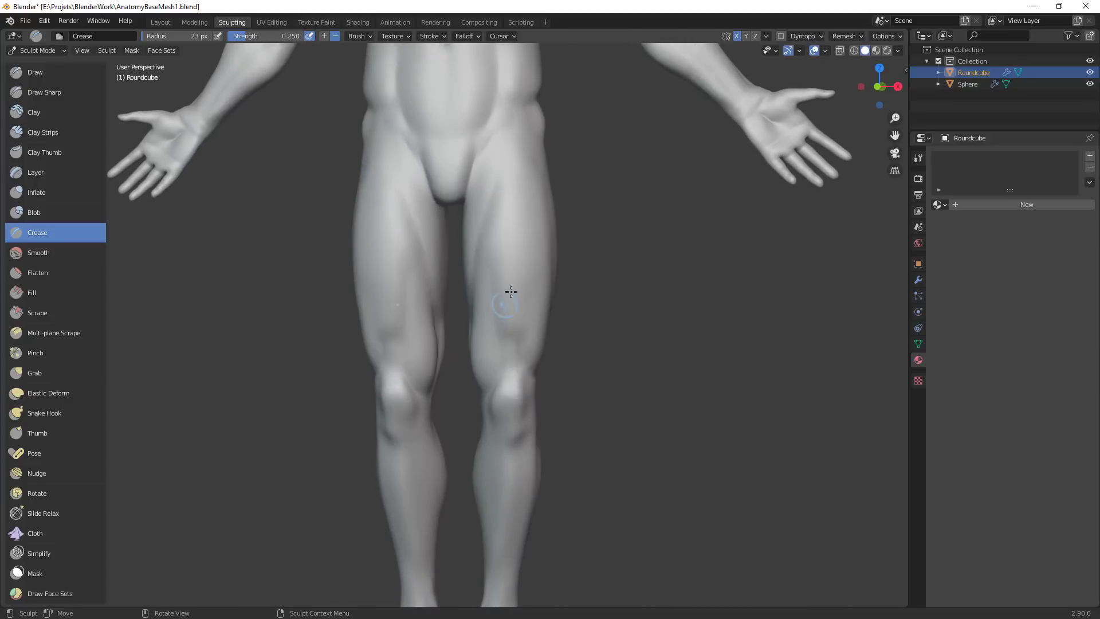
mouse_move(530, 126)
alt+shift+mouse_down()
mouse_move(531, 190)
mouse_move(519, 178)
alt+shift+mouse_up()
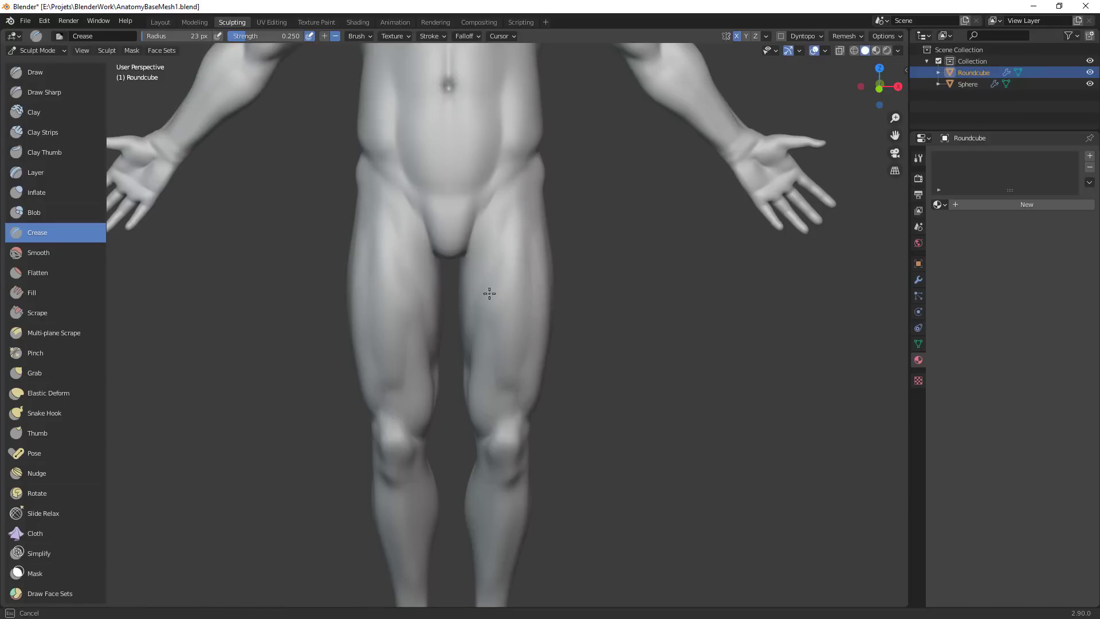
Carve the front of the thigh with the Crease brush, and reshape the upper thigh from the front with the Grab brush
drag(501, 386, 531, 321)
scroll(540, 288, down, 4)
middle_drag(540, 289, 507, 243)
scroll(504, 241, up, 3)
key(g)
key(f)
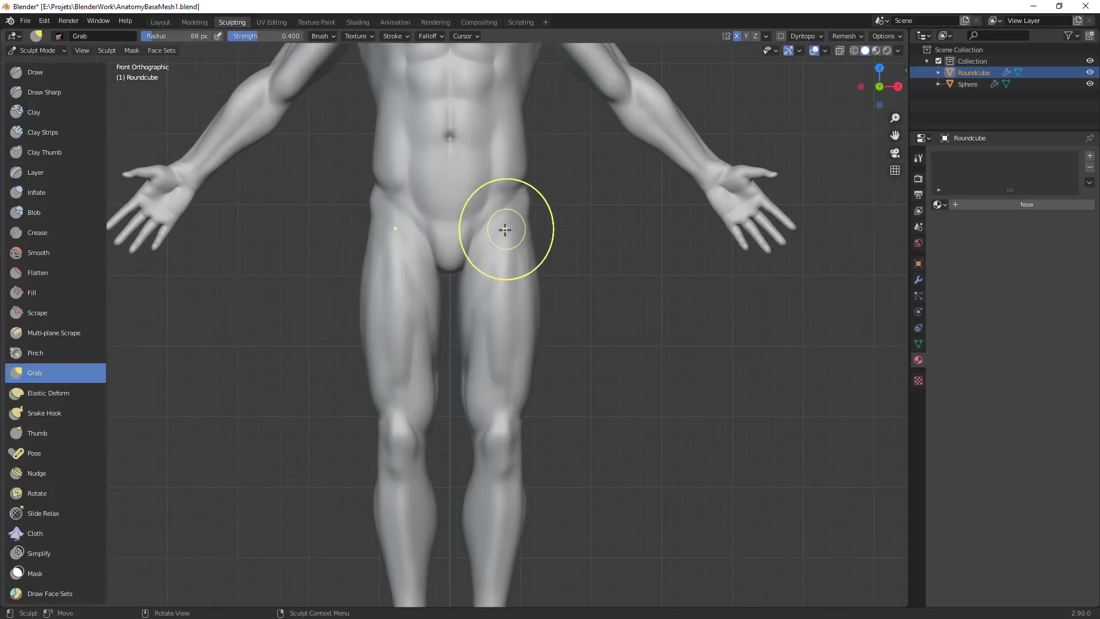
click(499, 286)
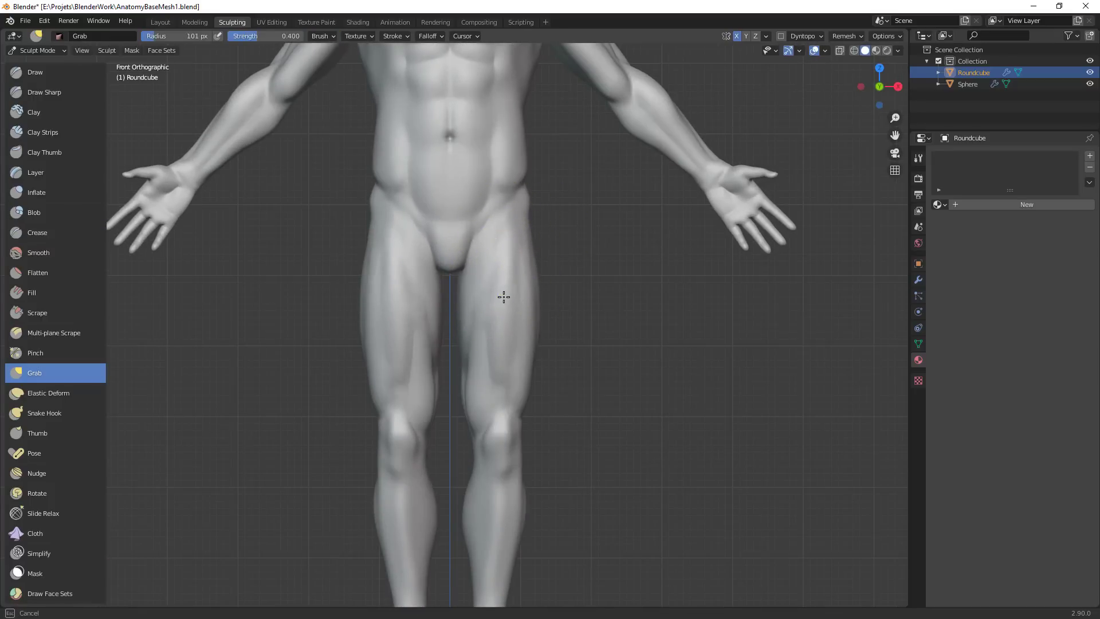
Refine the thigh shape above the knee with the Grab brush, using radii from about 52 to 63 px
key(f)
click(504, 378)
key(f)
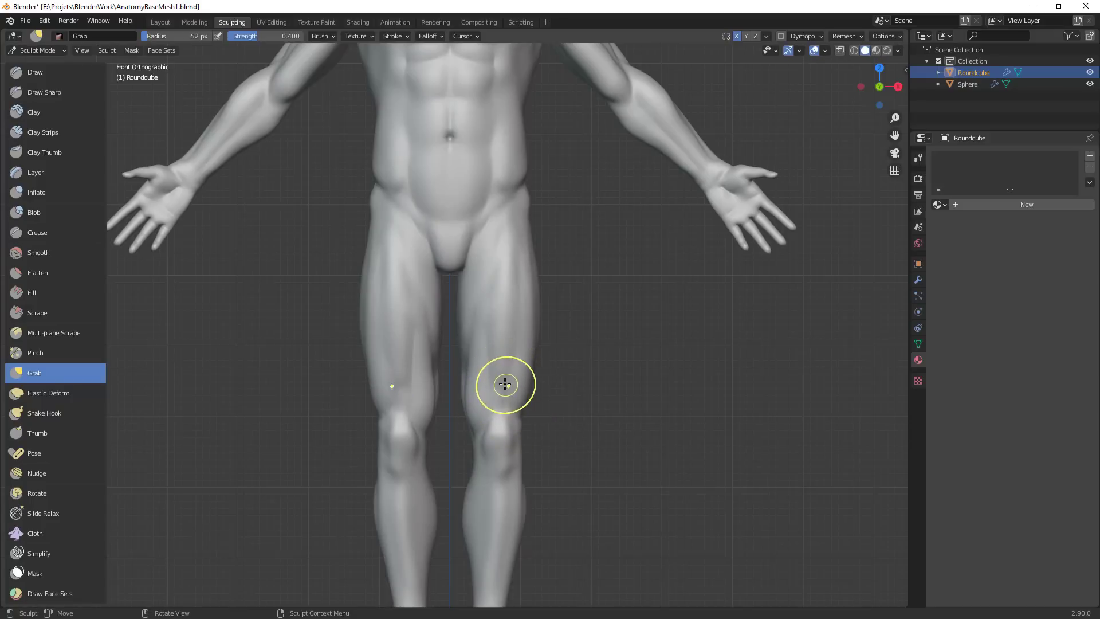
click(512, 370)
key(bracketright)
key(bracketright)
drag(521, 302, 521, 309)
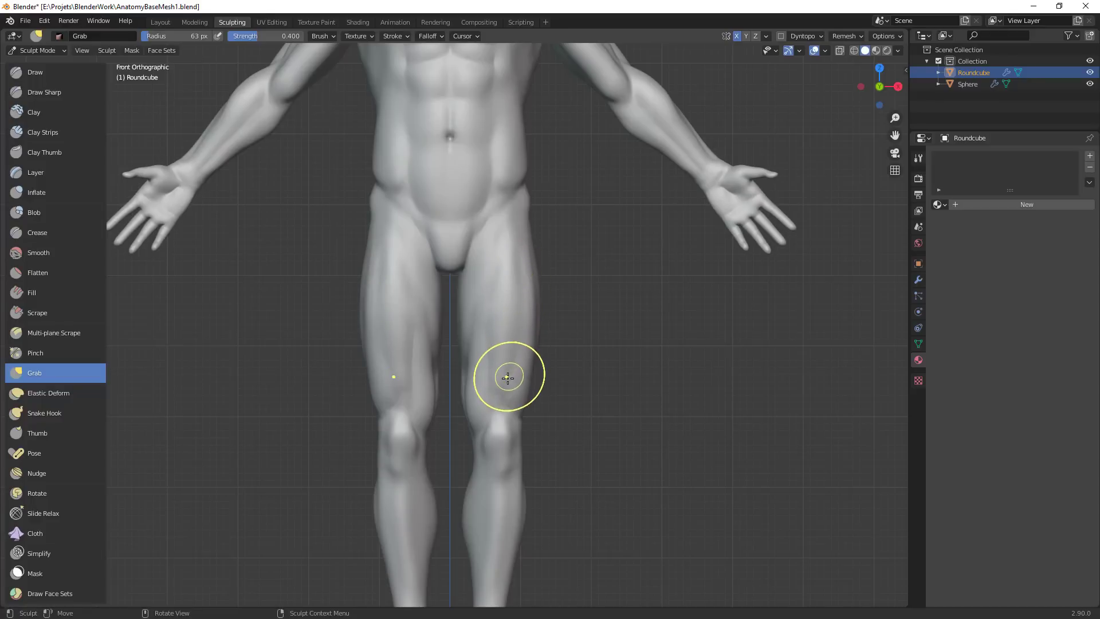
Adjust the outer contour of the lower thigh and knee with a larger Grab brush of about 118 px
key(f)
click(533, 383)
mouse_move(539, 315)
ctrl+middle_down()
mouse_move(541, 418)
mouse_move(539, 324)
ctrl+middle_up()
key(f)
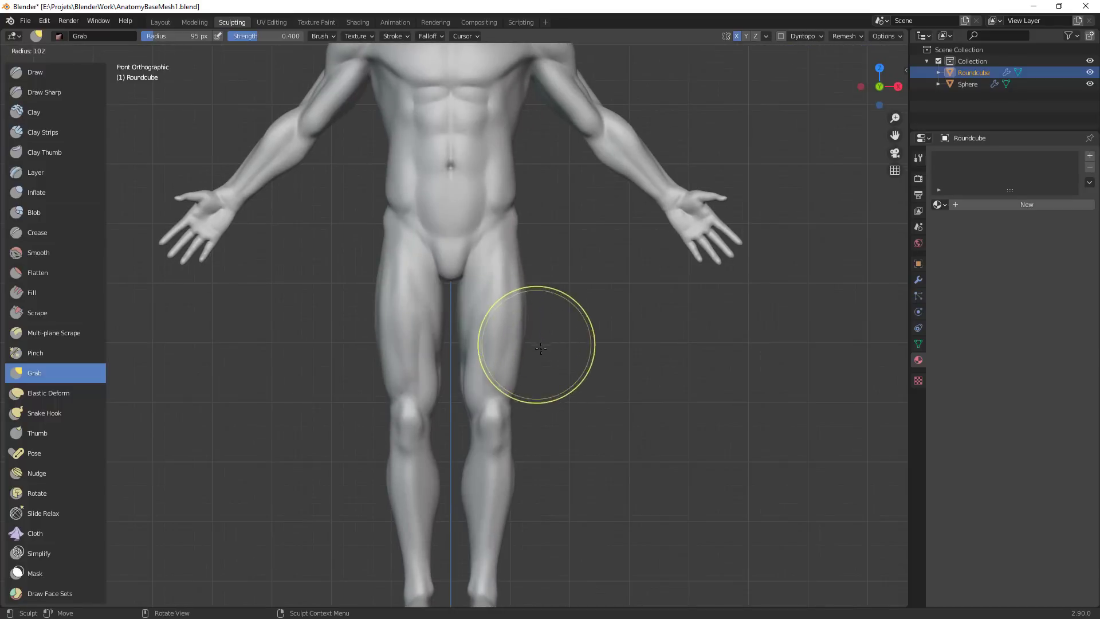
click(603, 345)
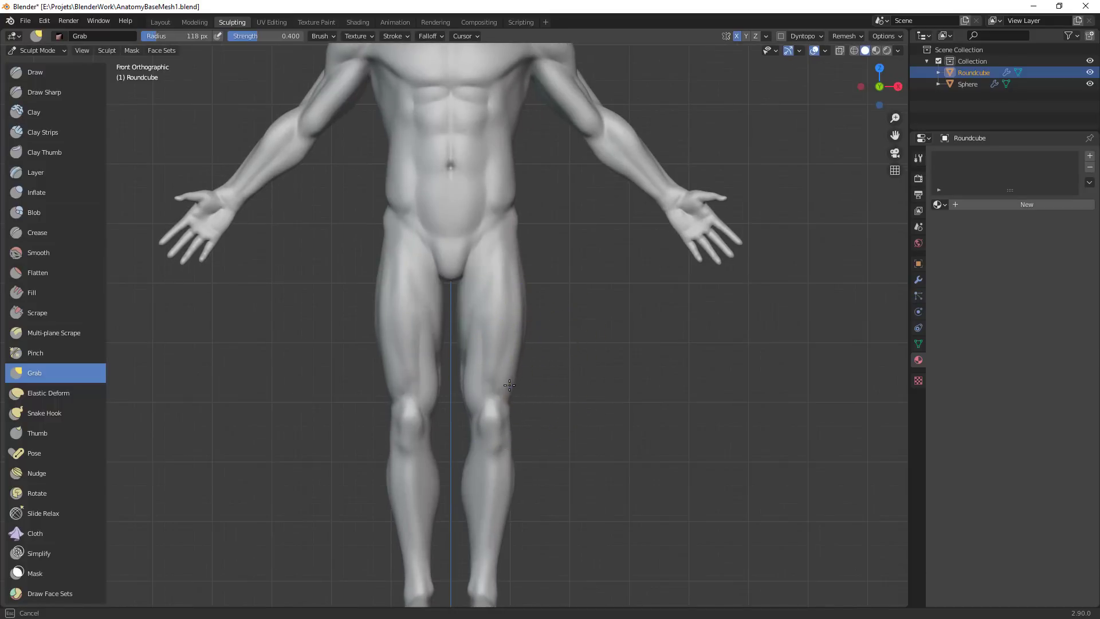
key(f)
click(495, 409)
drag(508, 415, 506, 432)
Reshape the outer hip and upper thigh silhouette from the front with the Grab brush at about 124 px
key(f)
click(544, 338)
shift+middle_drag(553, 295, 565, 312)
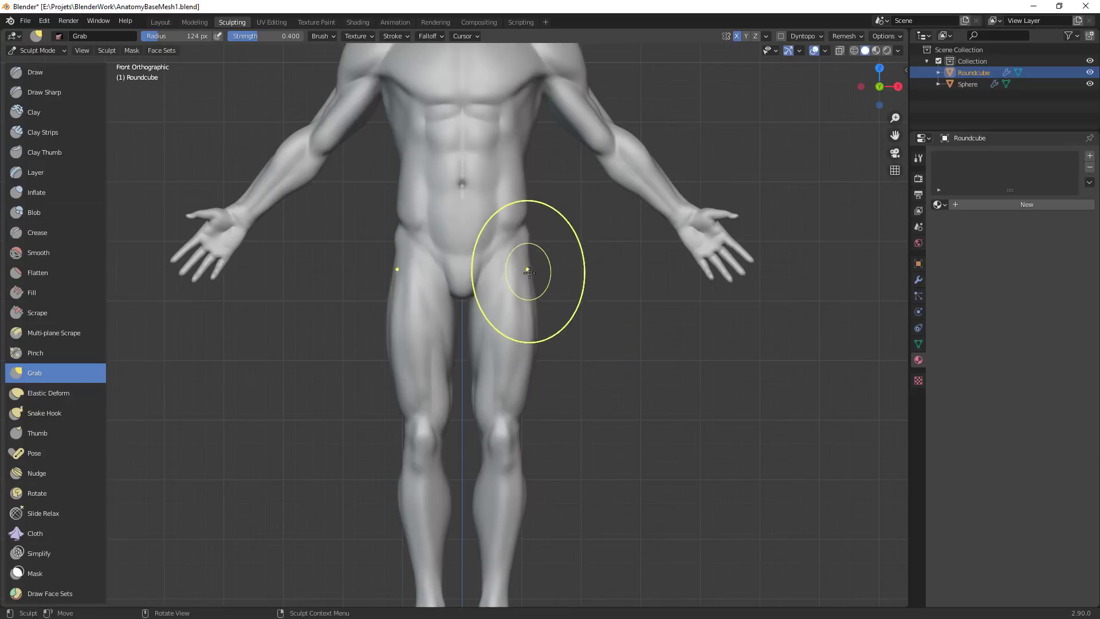
key(f)
click(521, 268)
key(f)
click(555, 280)
drag(525, 276, 531, 281)
Even out the outer thigh contour with the Grab brush, enlarging it to 144 px for the broader shape
key(f)
click(524, 319)
drag(534, 333, 530, 340)
key(f)
click(533, 339)
mouse_move(530, 341)
ctrl+middle_down()
mouse_move(504, 404)
mouse_move(552, 412)
ctrl+middle_up()
mouse_move(529, 337)
ctrl+middle_down()
mouse_move(501, 319)
mouse_move(541, 300)
mouse_move(527, 494)
mouse_move(538, 551)
ctrl+middle_up()
key(f)
click(513, 327)
middle_drag(592, 467, 455, 483)
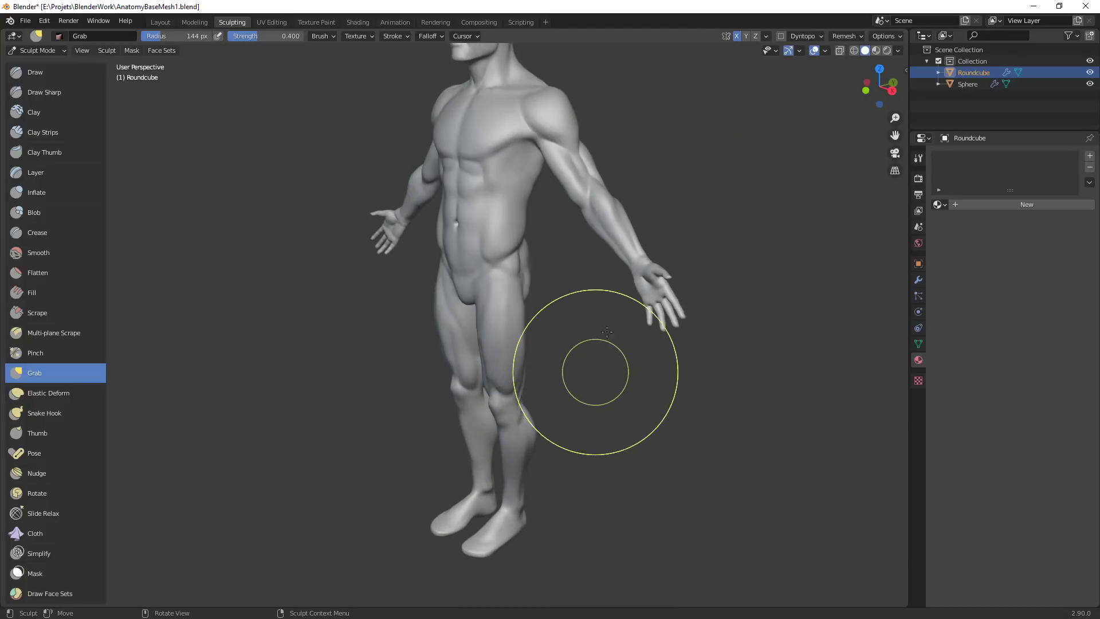
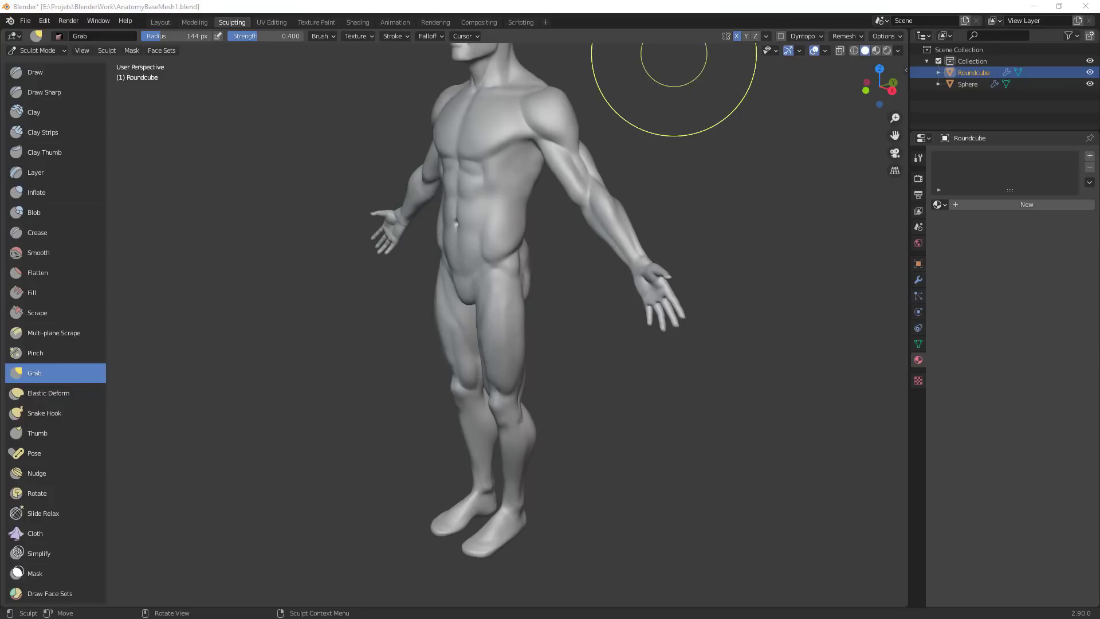
Build up volume on the side of the hip with the Clay Strips brush at a 47 px radius
click(642, 333)
alt+drag(587, 418, 762, 410)
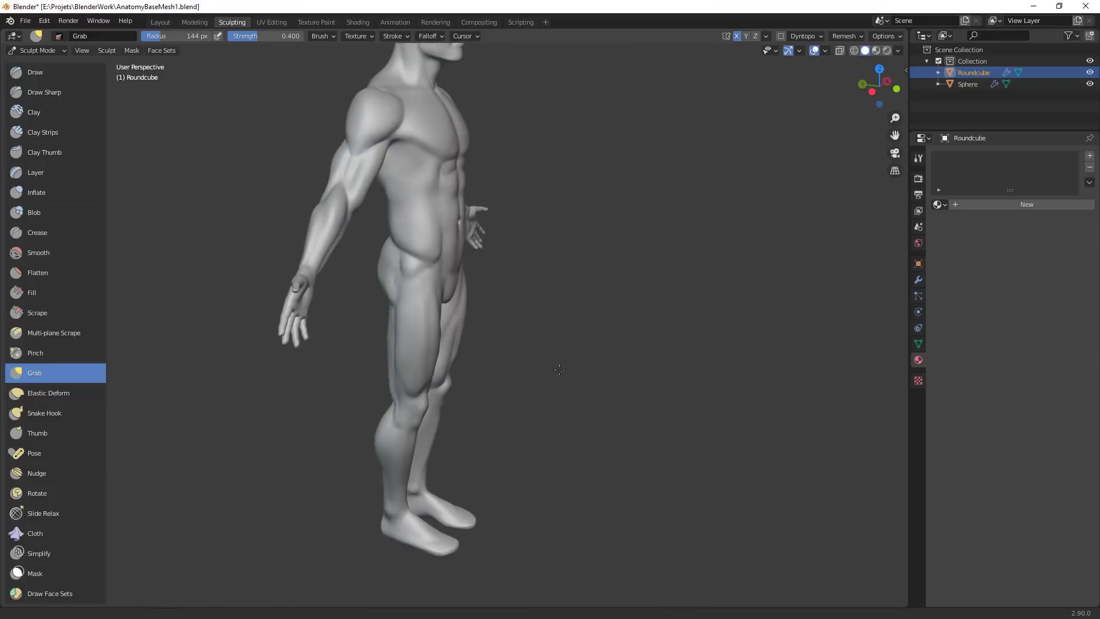
mouse_move(623, 404)
ctrl+alt+mouse_down()
mouse_move(604, 300)
mouse_move(554, 291)
ctrl+alt+mouse_up()
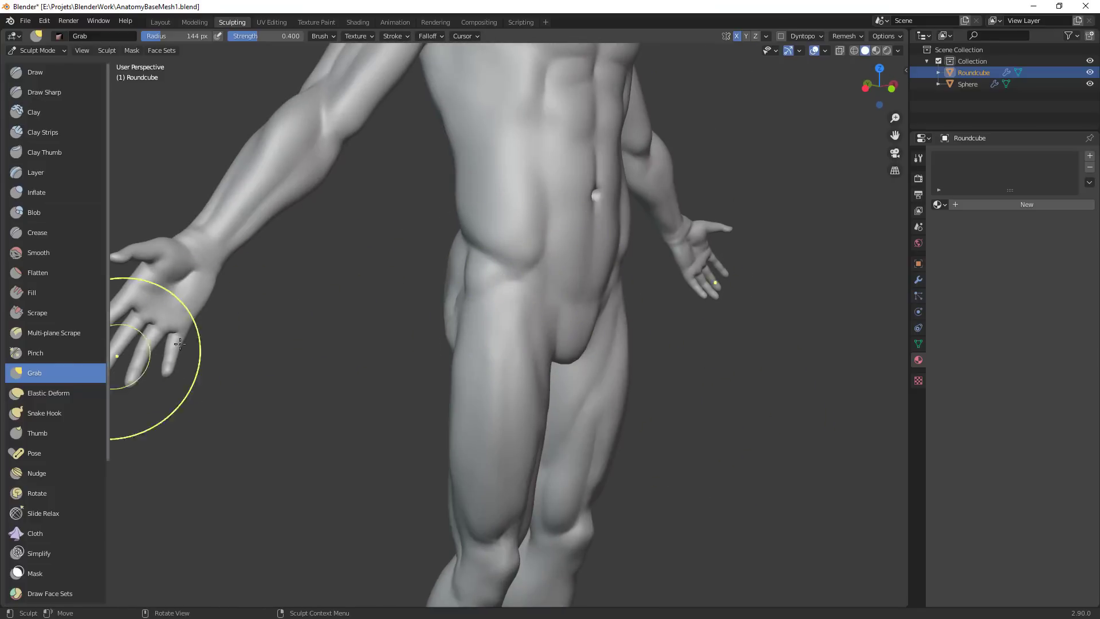
key(shift+c)
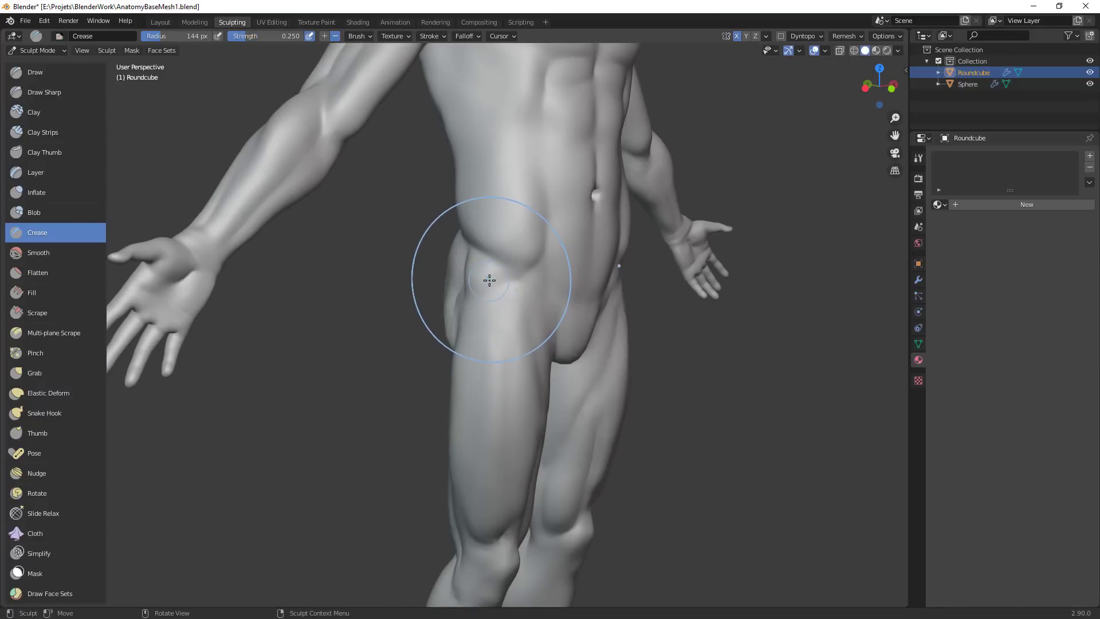
key(c)
key(f)
click(451, 290)
mouse_move(454, 294)
alt+mouse_down()
mouse_move(509, 271)
mouse_move(517, 253)
mouse_move(507, 269)
alt+mouse_up()
key(f)
click(502, 271)
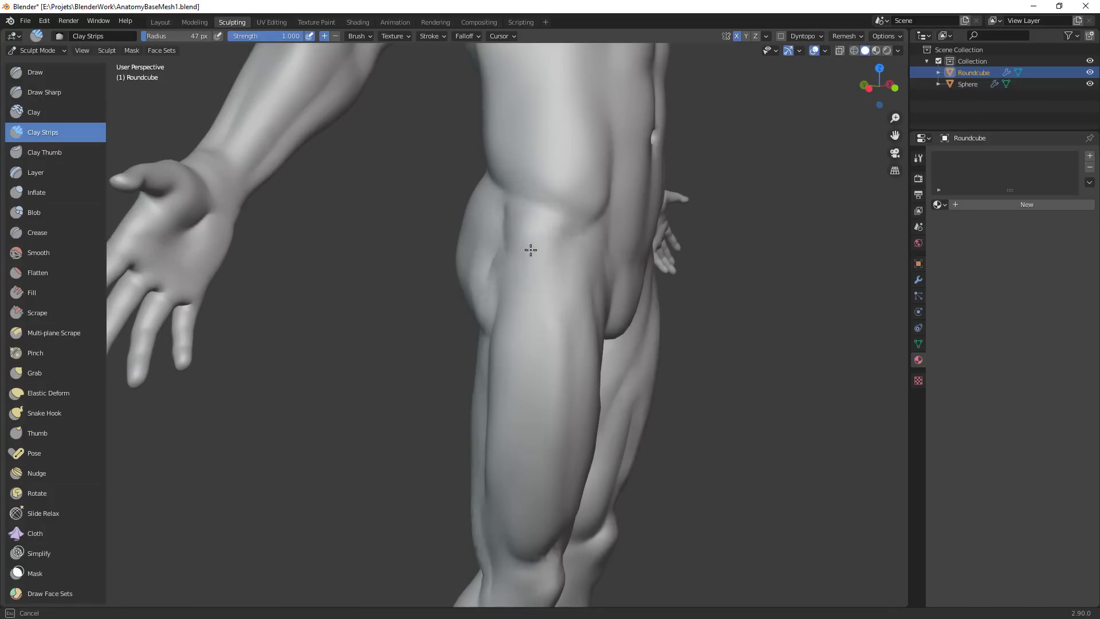
Reshape the outer buttock and back of the hip with the Grab brush at a 101 px radius
middle_drag(543, 307, 516, 206)
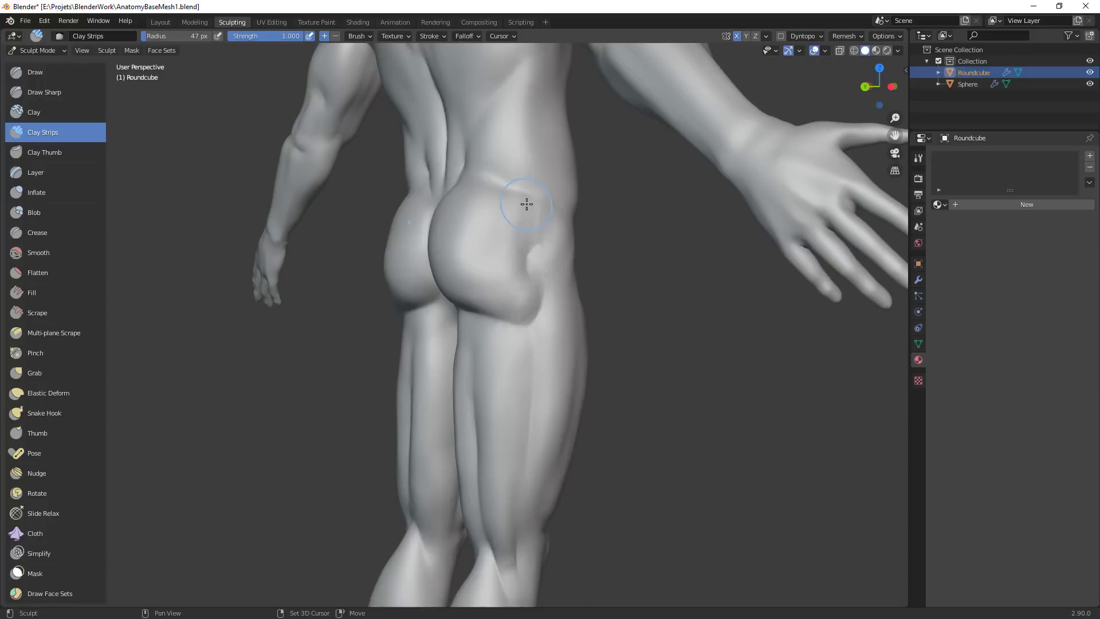
key(g)
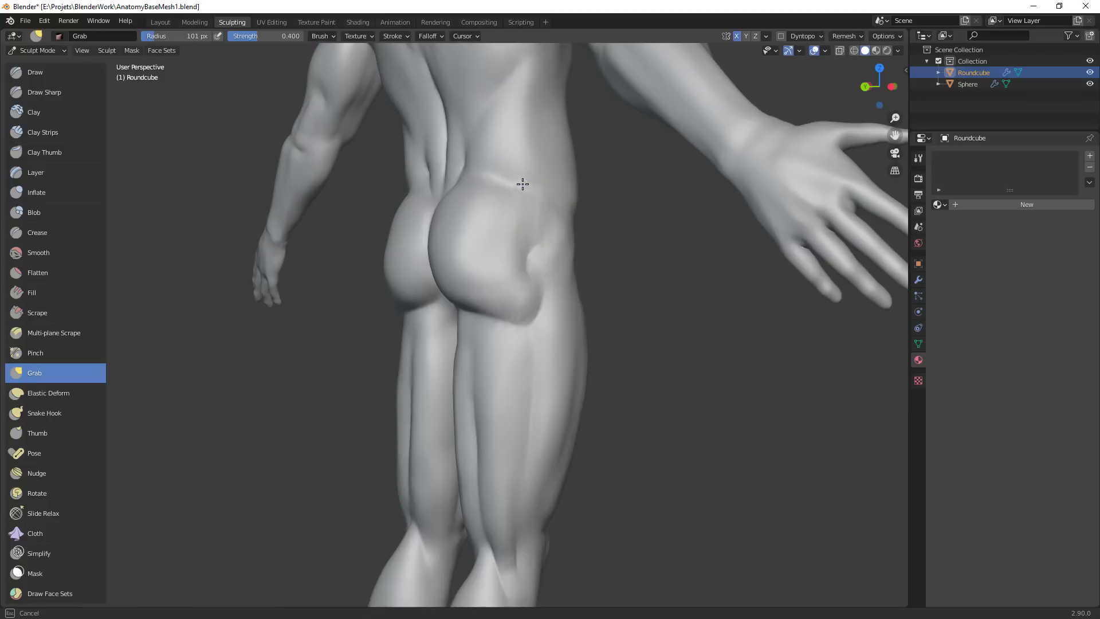
middle_drag(532, 222, 445, 177)
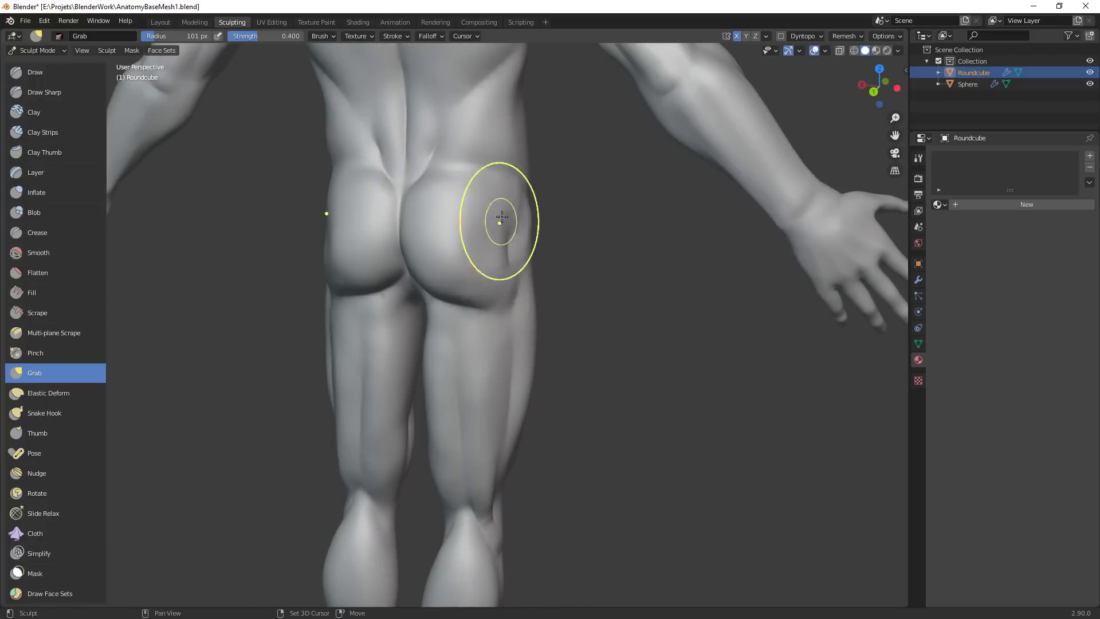
ctrl+middle_drag(609, 338, 636, 487)
middle_drag(739, 436, 533, 430)
ctrl+middle_drag(538, 429, 487, 321)
scroll(449, 286, up, 2)
mouse_move(430, 270)
middle_down()
mouse_move(480, 290)
mouse_move(527, 283)
middle_up()
Carve the hollow below the front of the hip bone with the Crease brush, reducing its radius to about 40 px
key(shift+c)
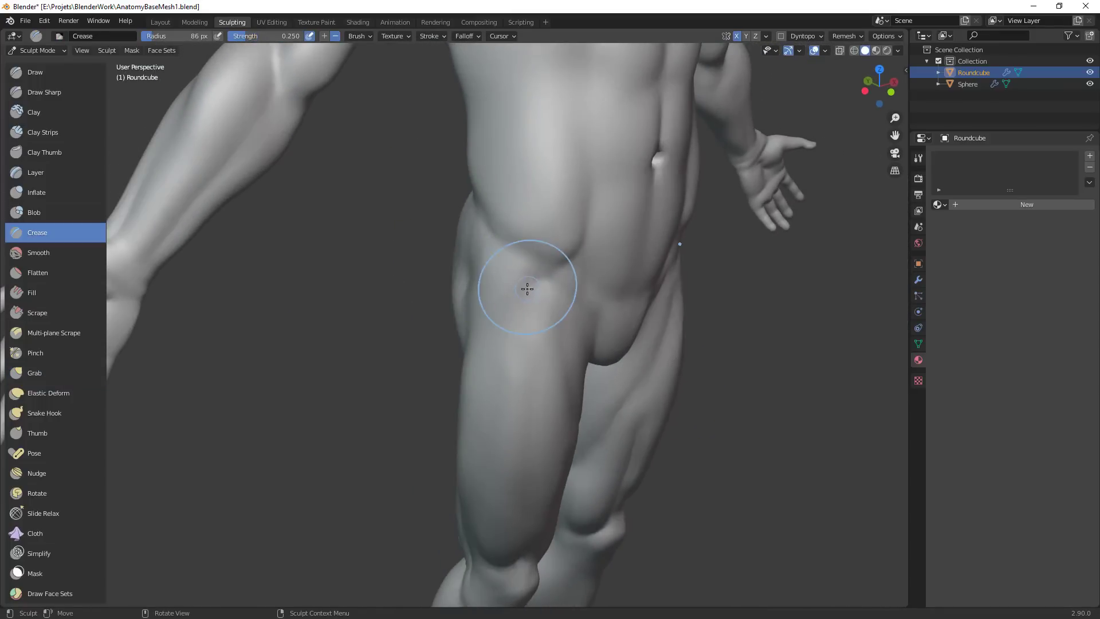
drag(507, 294, 543, 287)
middle_drag(543, 287, 570, 258)
key(f)
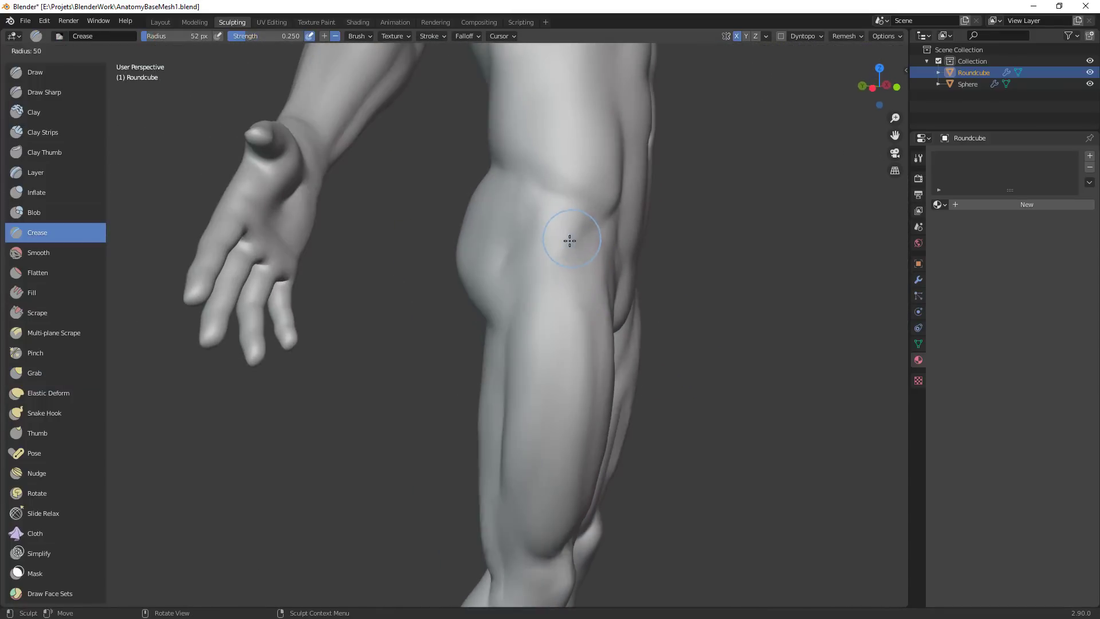
click(594, 236)
drag(573, 244, 562, 260)
key(f)
mouse_move(542, 248)
middle_down()
mouse_move(559, 236)
mouse_move(538, 216)
middle_up()
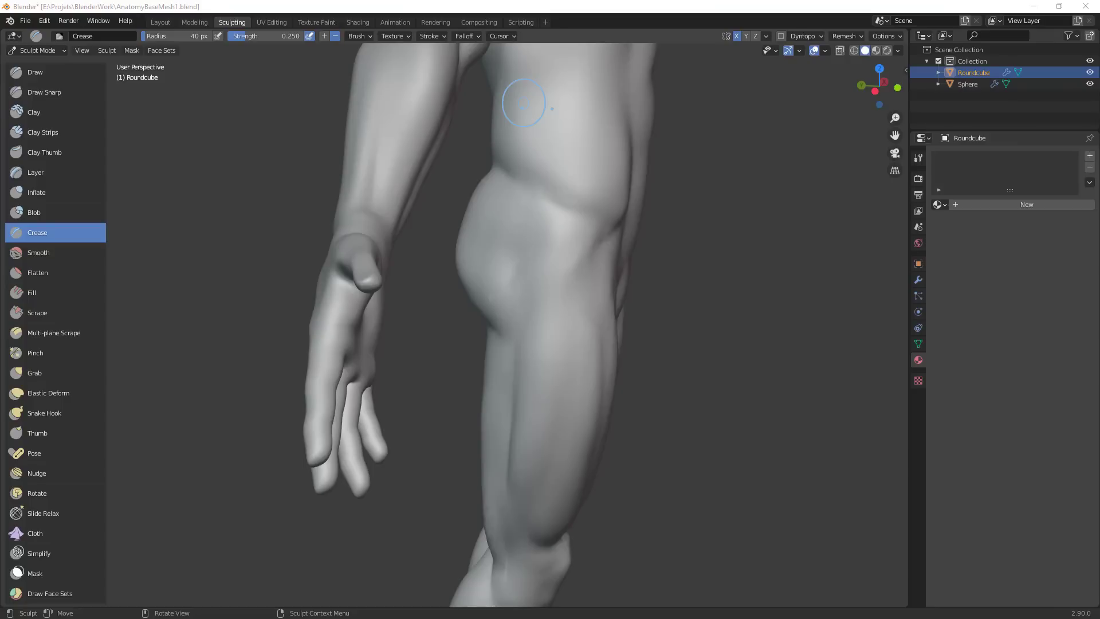
Define the muscle separation on the side of the hip with the Crease brush at a 35 px radius
click(533, 311)
key(f)
click(522, 227)
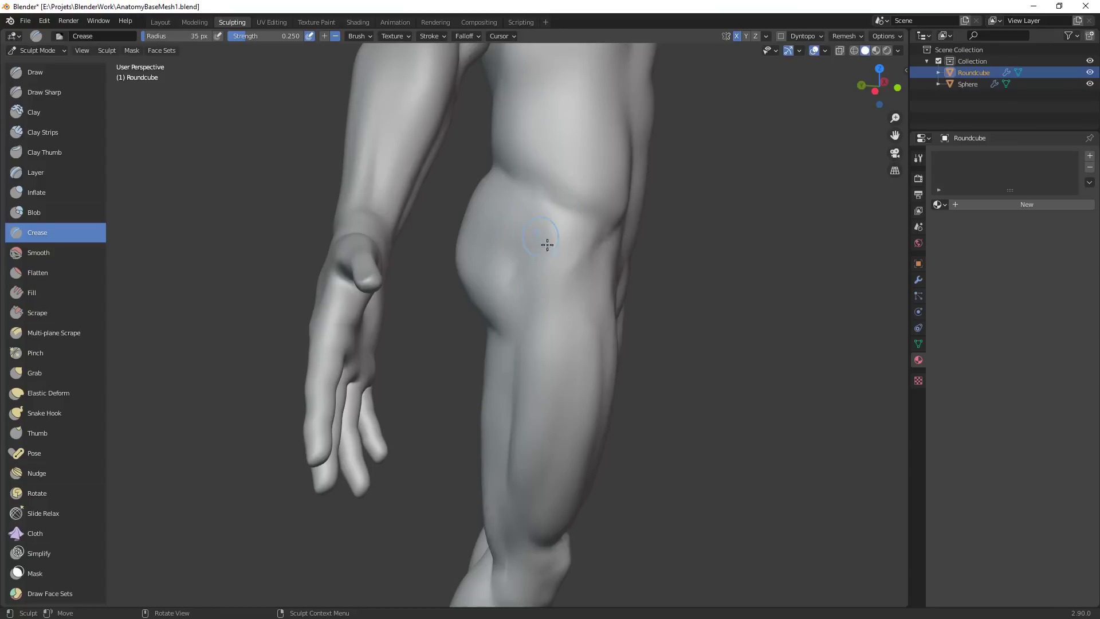
mouse_move(544, 265)
middle_down()
mouse_move(555, 266)
mouse_move(538, 277)
mouse_move(528, 254)
middle_up()
drag(540, 272, 550, 271)
Carve the grooves outlining the rounded side hip muscle, separating it from the thigh and the buttock
mouse_move(623, 263)
ctrl+middle_down()
mouse_move(641, 366)
mouse_move(450, 355)
mouse_move(458, 310)
ctrl+middle_up()
middle_drag(458, 309, 460, 266)
mouse_move(459, 265)
mouse_down()
mouse_move(441, 259)
mouse_move(498, 378)
mouse_move(503, 448)
mouse_up()
alt+shift+drag(522, 404, 581, 412)
ctrl+alt+drag(581, 412, 583, 269)
drag(468, 258, 473, 269)
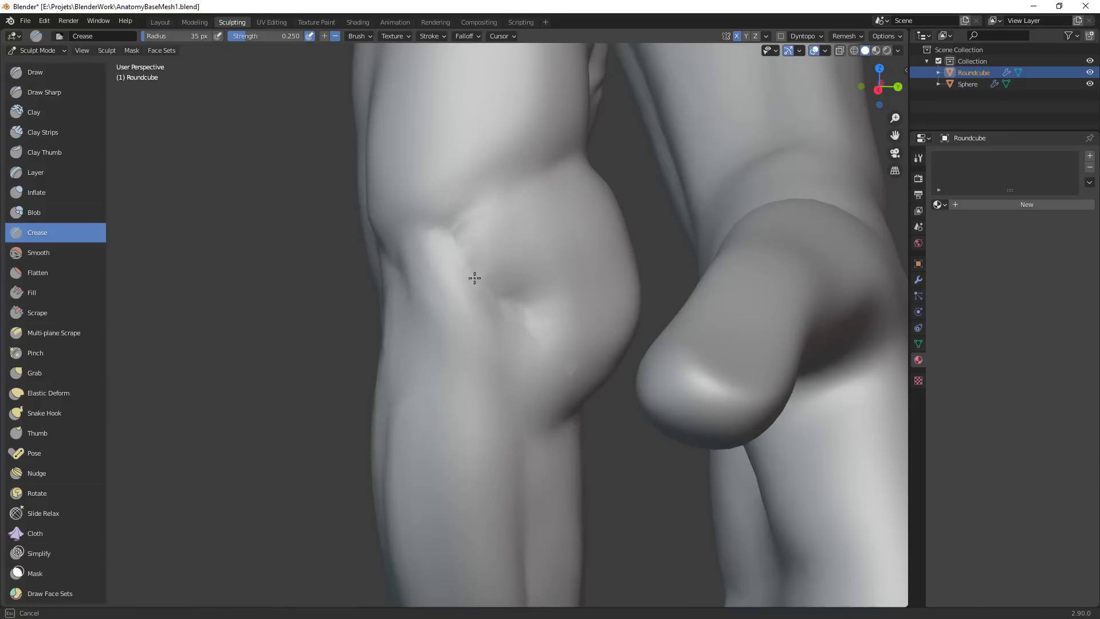
drag(474, 278, 497, 295)
drag(551, 193, 537, 273)
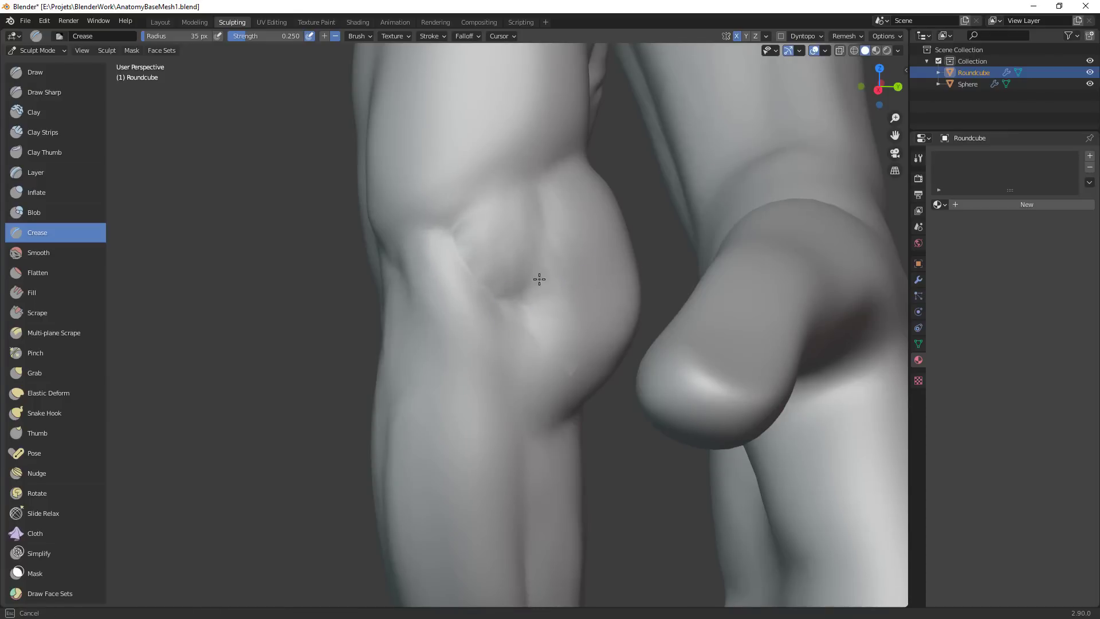
Deepen the crease along the top edge of the hip between the waist and the buttock
scroll(531, 302, down, 5)
middle_drag(574, 346, 516, 359)
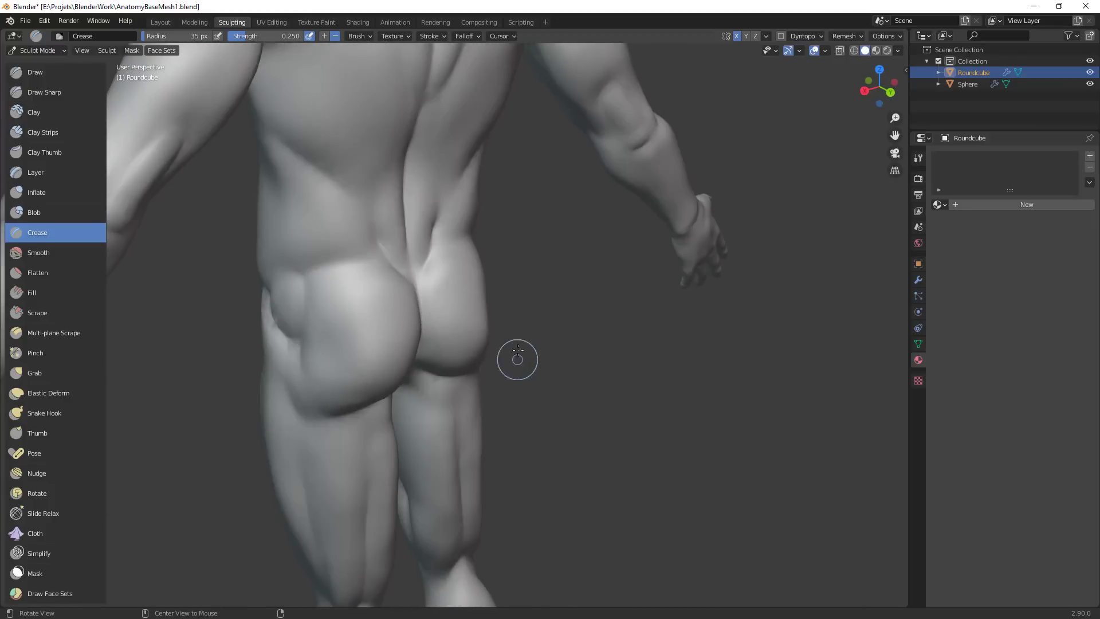
middle_drag(473, 317, 504, 252)
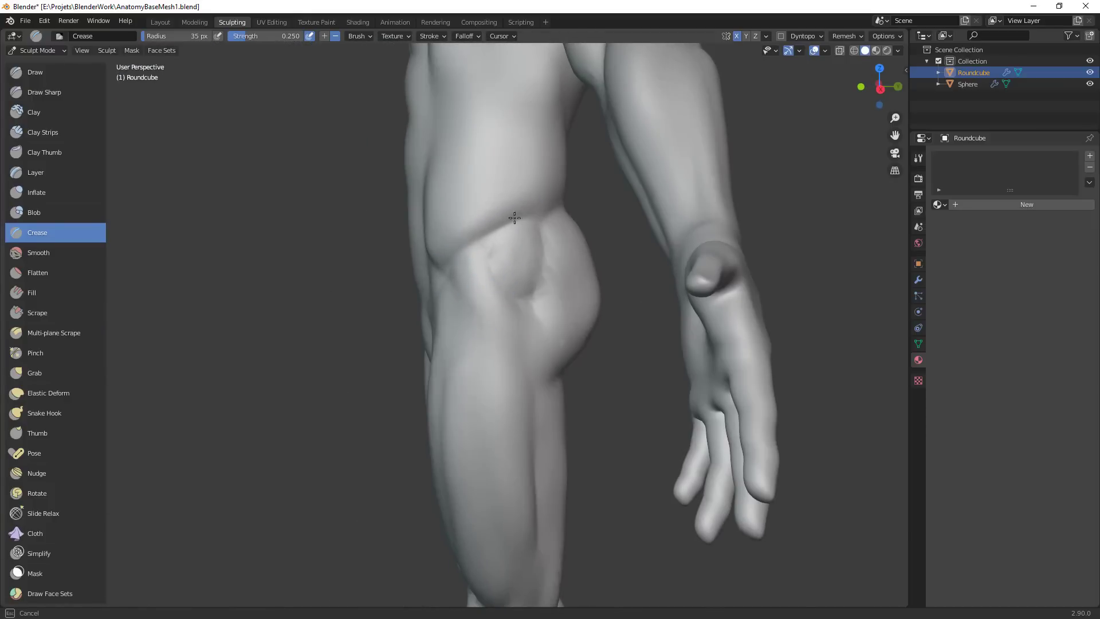
drag(514, 218, 551, 207)
mouse_move(567, 265)
middle_down()
mouse_move(651, 270)
mouse_move(587, 255)
middle_up()
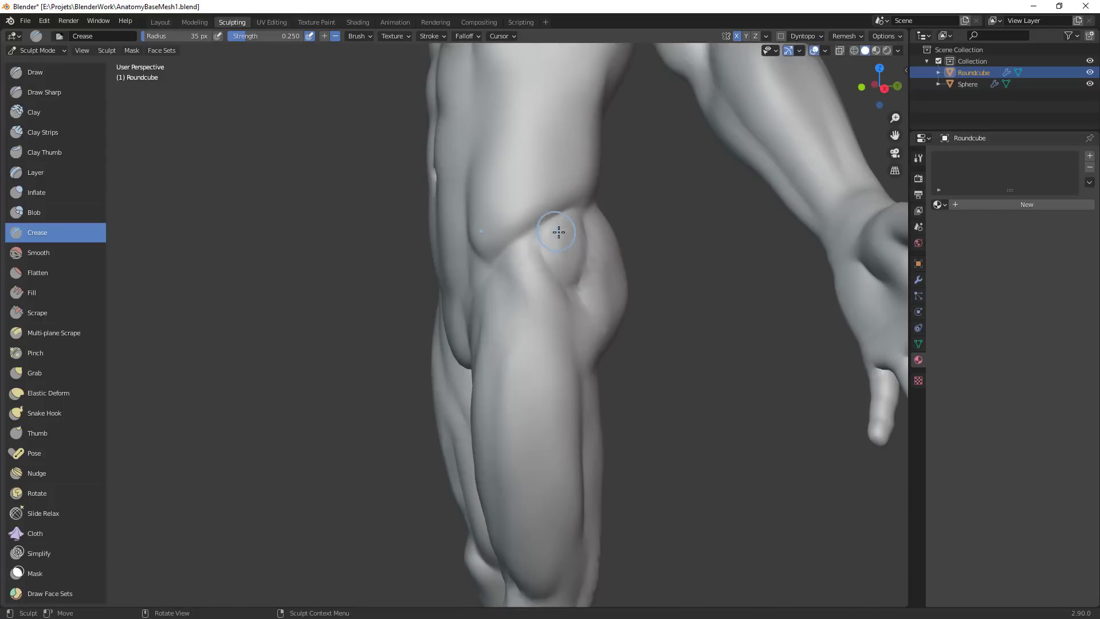
Reshape the waist-to-hip fold and side hip muscle with the Grab brush at about 104 to 108 px
key(g)
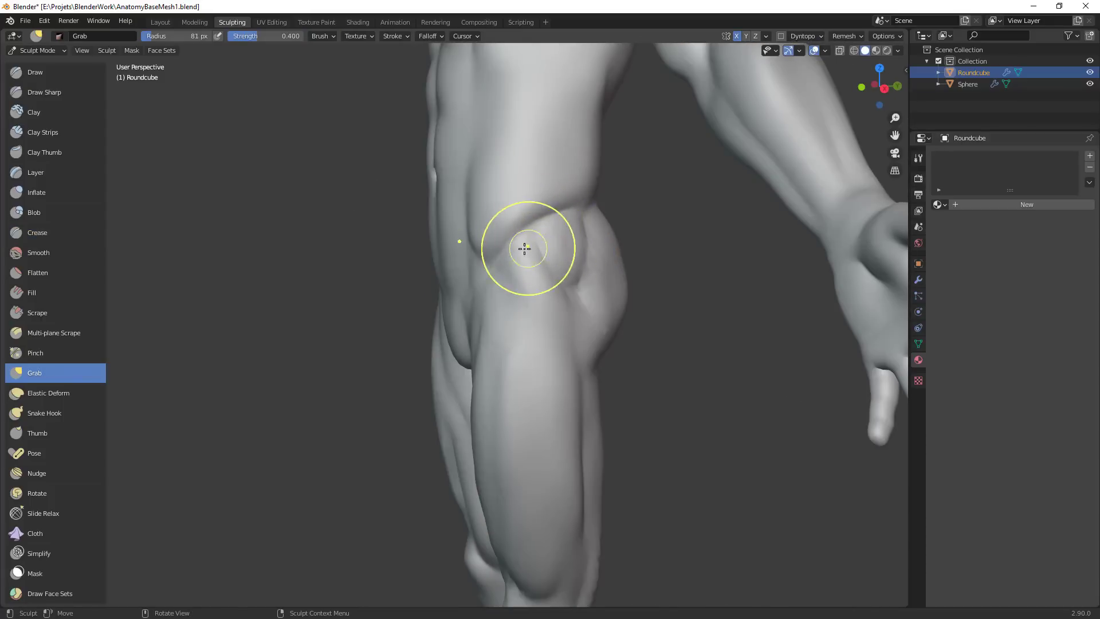
middle_drag(528, 270, 487, 216)
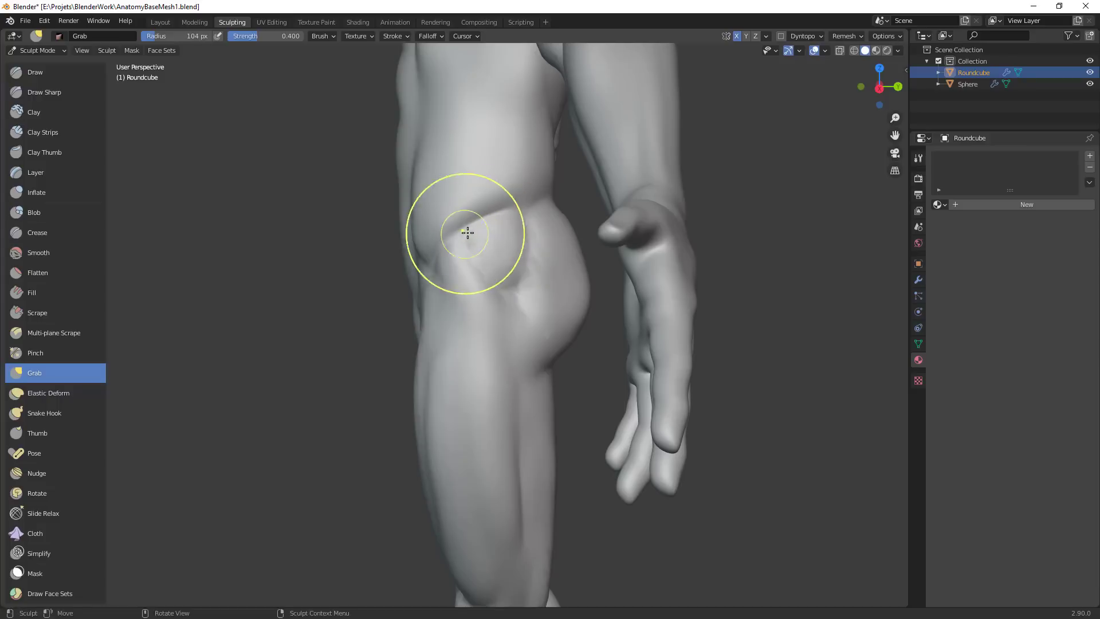
mouse_move(467, 236)
mouse_down()
mouse_move(525, 214)
mouse_move(523, 196)
mouse_up()
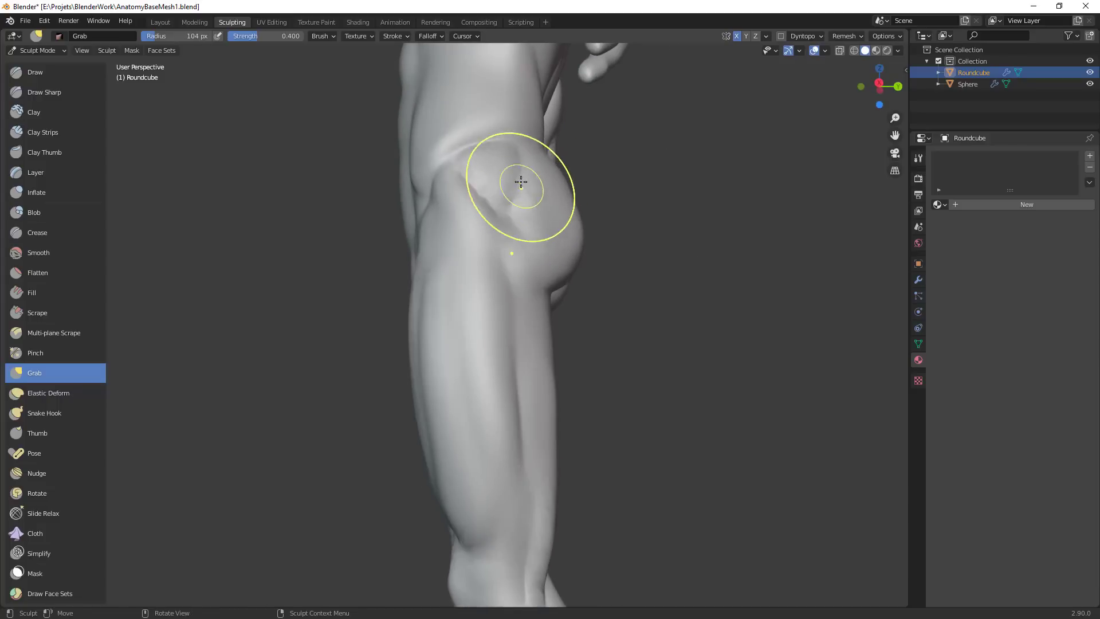
middle_drag(521, 154, 532, 218)
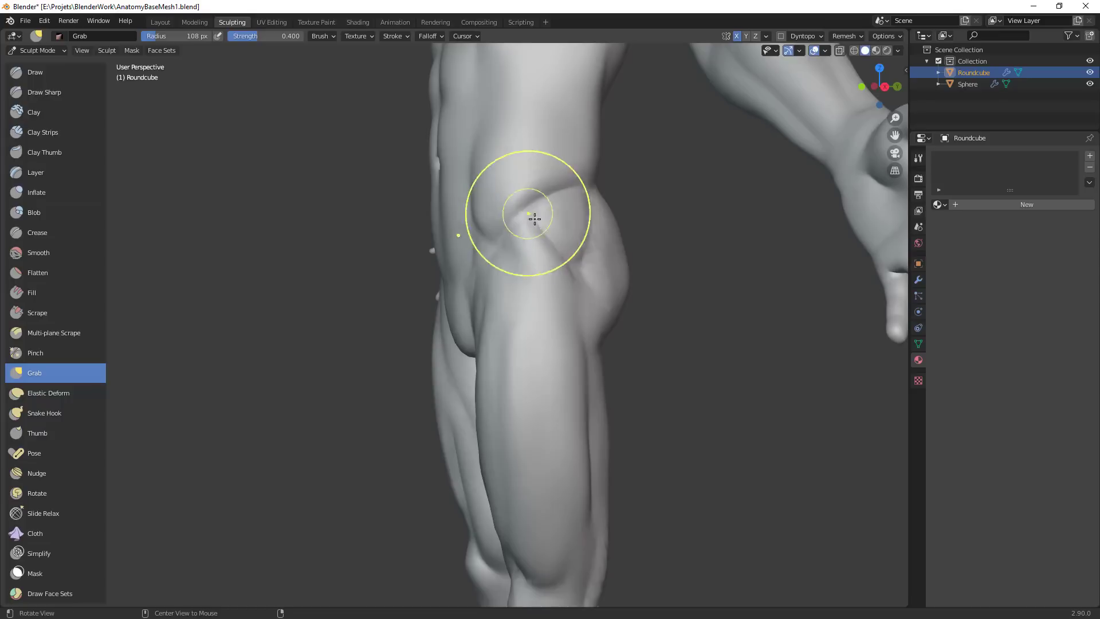
key(f)
click(524, 246)
Sharpen the front end of the waist-to-hip fold with the Crease brush at a 33 px radius
key(shift+c)
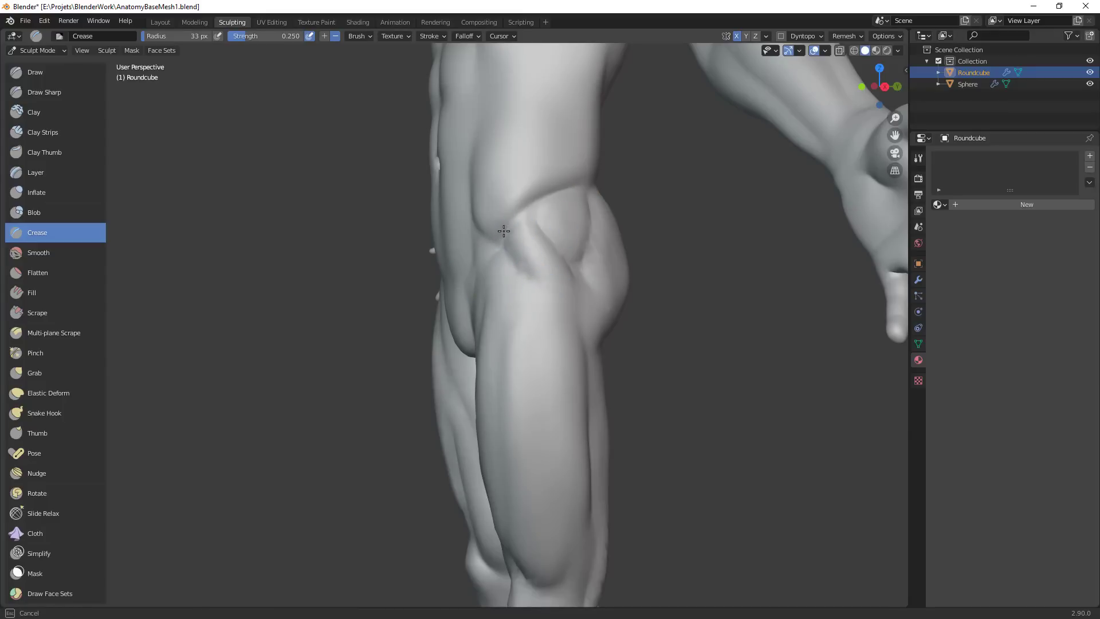
drag(498, 233, 494, 237)
mouse_move(503, 243)
middle_down()
mouse_move(541, 266)
mouse_move(604, 229)
middle_up()
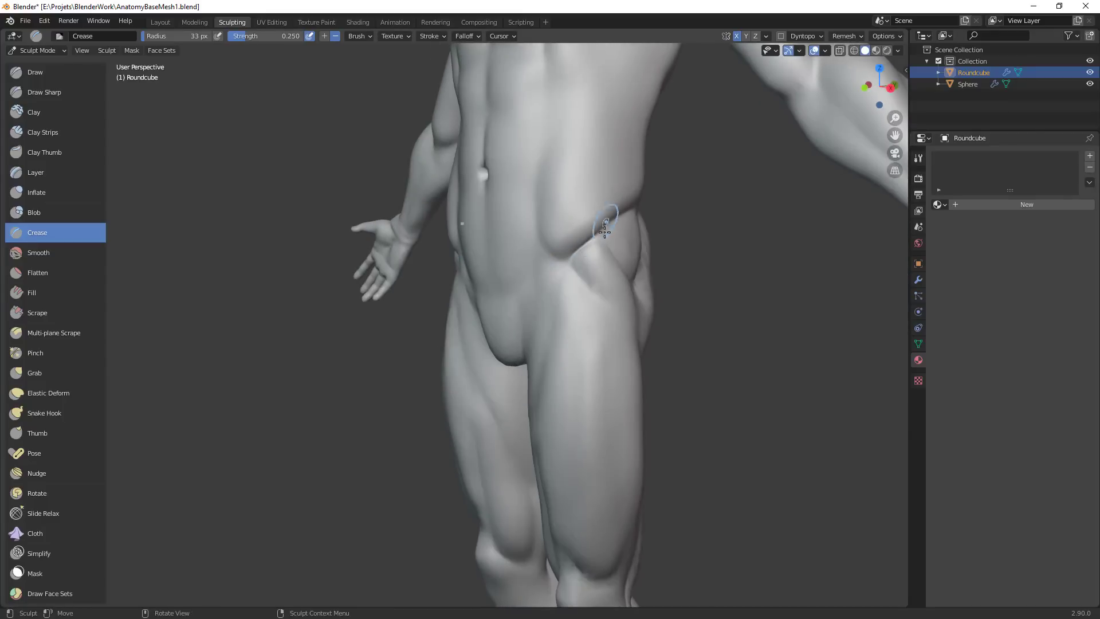
mouse_move(588, 295)
middle_down()
mouse_move(658, 287)
mouse_move(632, 266)
middle_up()
Adjust the hip fold silhouette from the front with the Grab brush, reducing its radius from 93 to 50 px for finer changes
key(g)
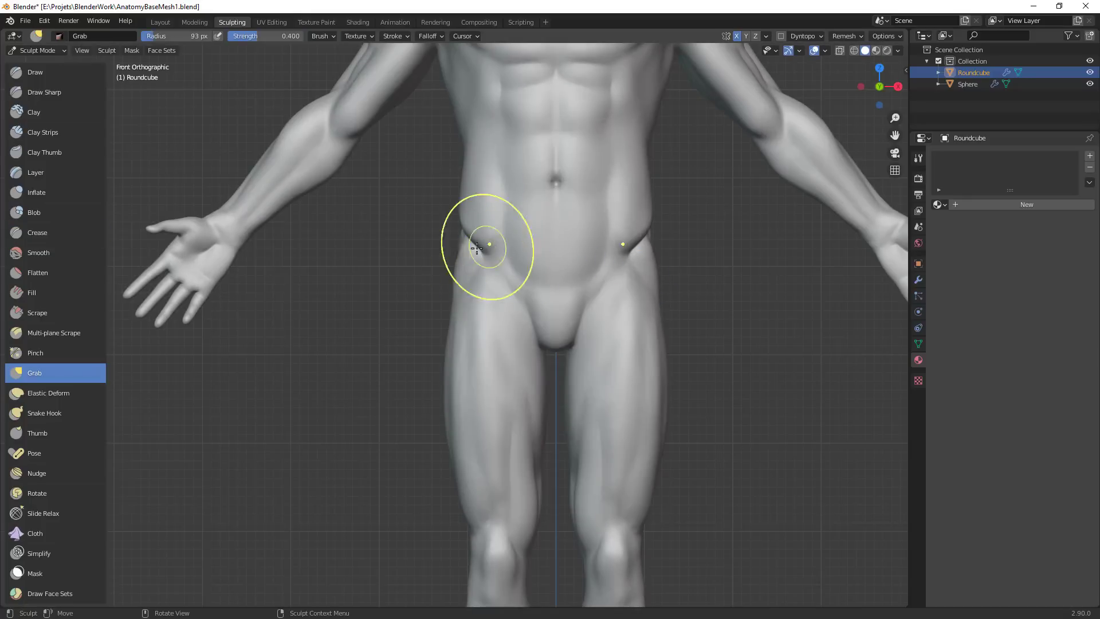
mouse_move(459, 250)
mouse_down()
mouse_move(456, 285)
mouse_move(461, 243)
mouse_up()
scroll(665, 276, up, 1)
mouse_move(471, 229)
mouse_down()
mouse_move(562, 212)
mouse_move(484, 228)
mouse_move(493, 235)
mouse_up()
key(f)
click(515, 216)
mouse_move(503, 238)
middle_down()
mouse_move(504, 270)
mouse_move(510, 236)
middle_up()
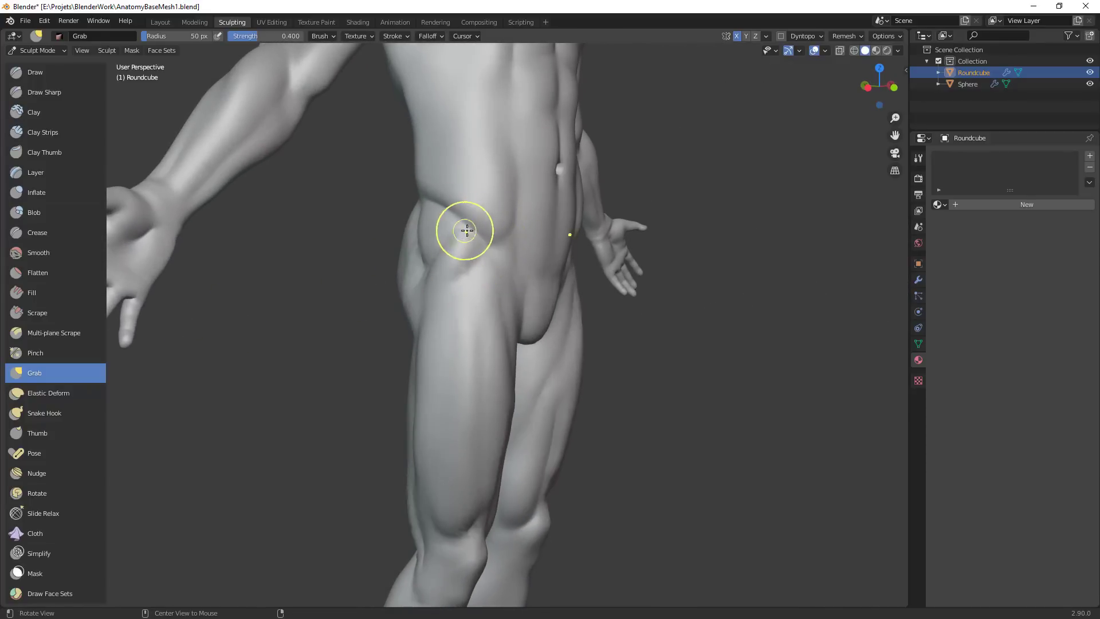
Build up the muscle below the front of the hip with the Clay Strips brush at a 39 px radius
key(shift+c)
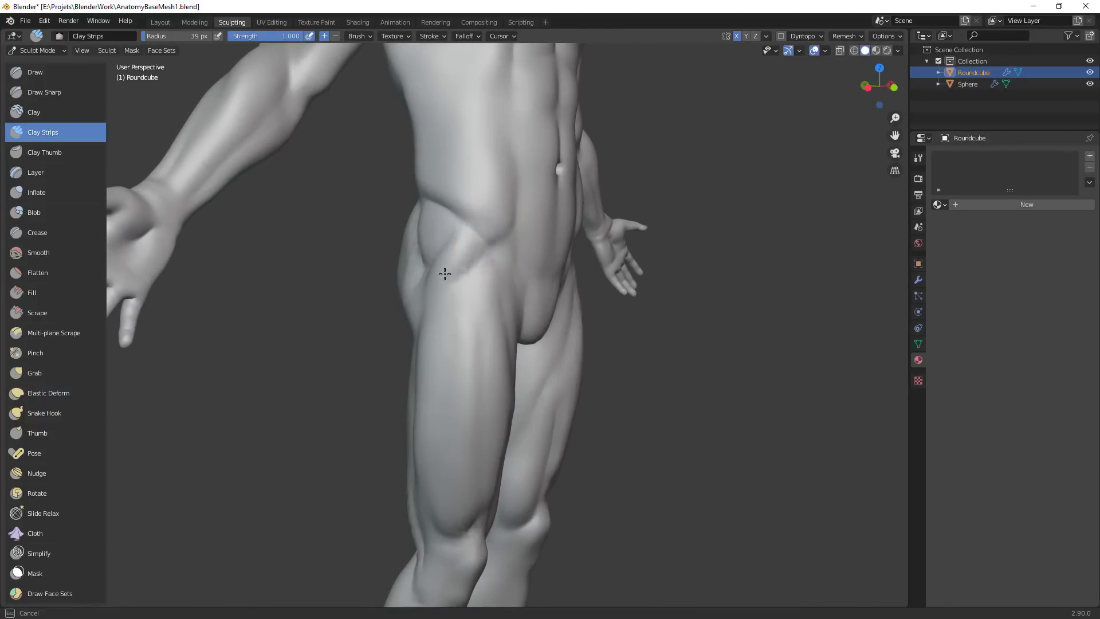
mouse_move(443, 272)
mouse_down()
mouse_move(427, 237)
mouse_move(436, 266)
mouse_up()
scroll(481, 289, down, 4)
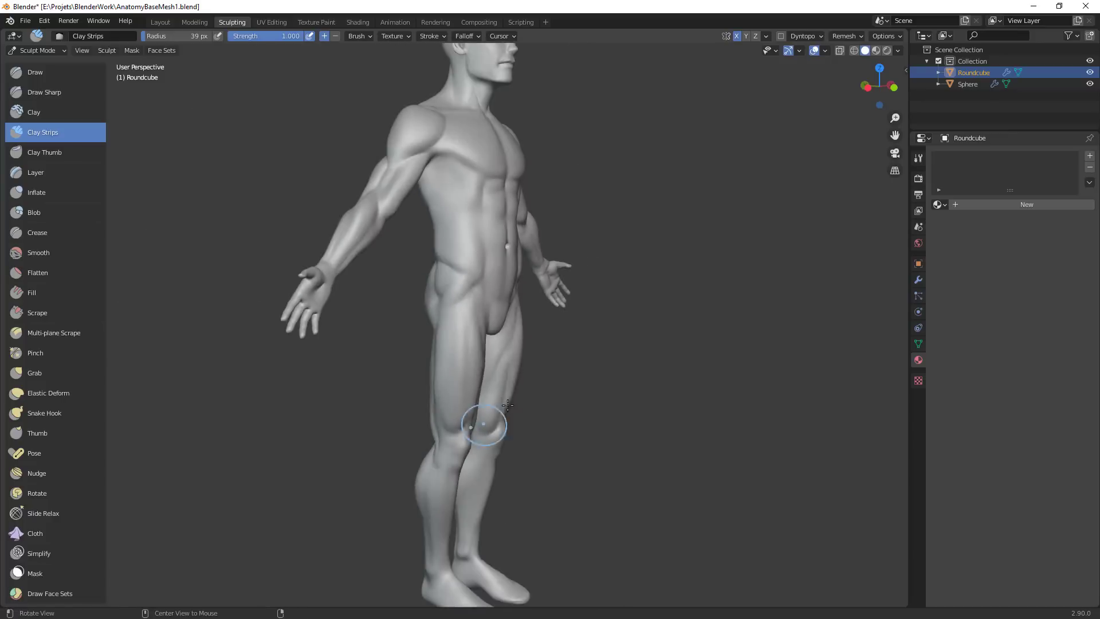
Build up the front of the hip below the waist with a Clay Strips stroke at a 39 px radius
middle_drag(521, 289, 476, 286)
scroll(477, 270, up, 4)
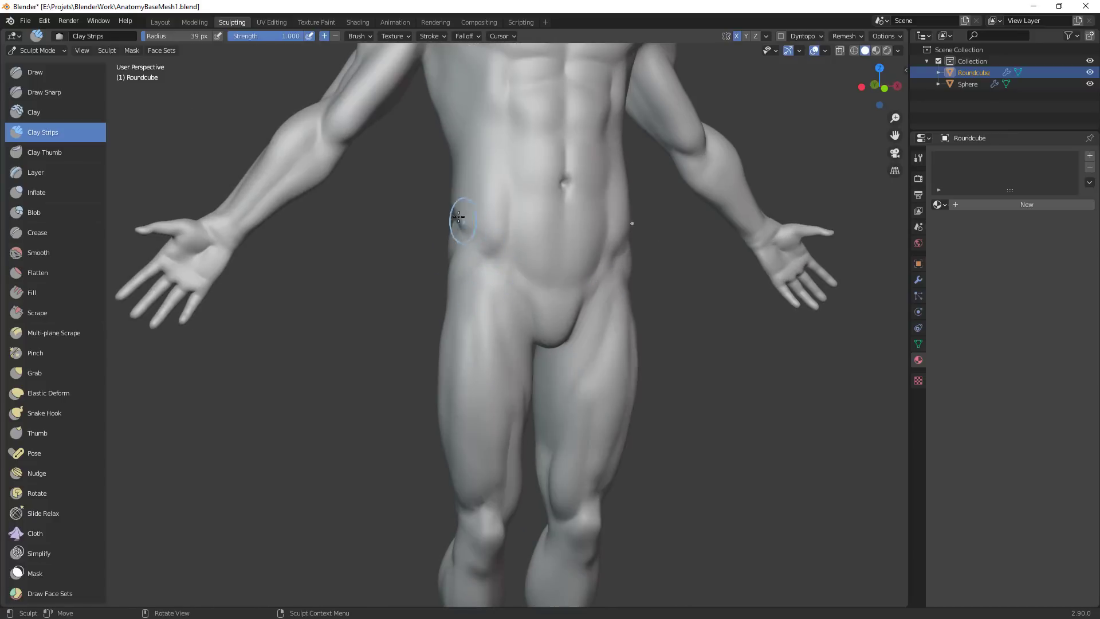
drag(458, 216, 498, 237)
key(f)
click(483, 232)
Adjust the front hip contour with the Grab brush at an 84 px radius
key(g)
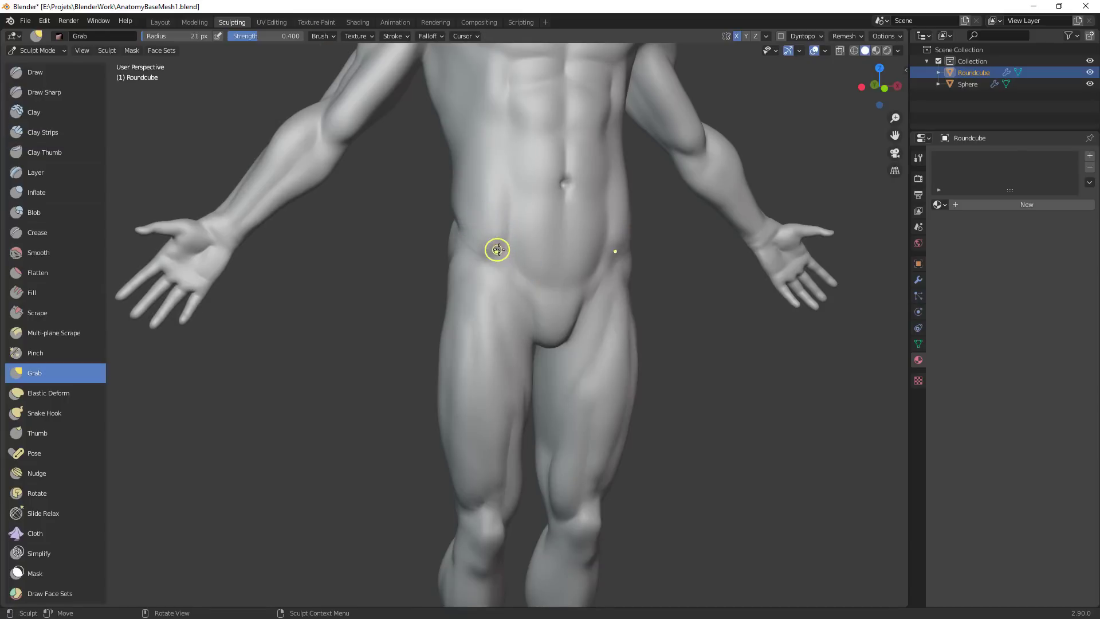
scroll(648, 266, up, 2)
key(f)
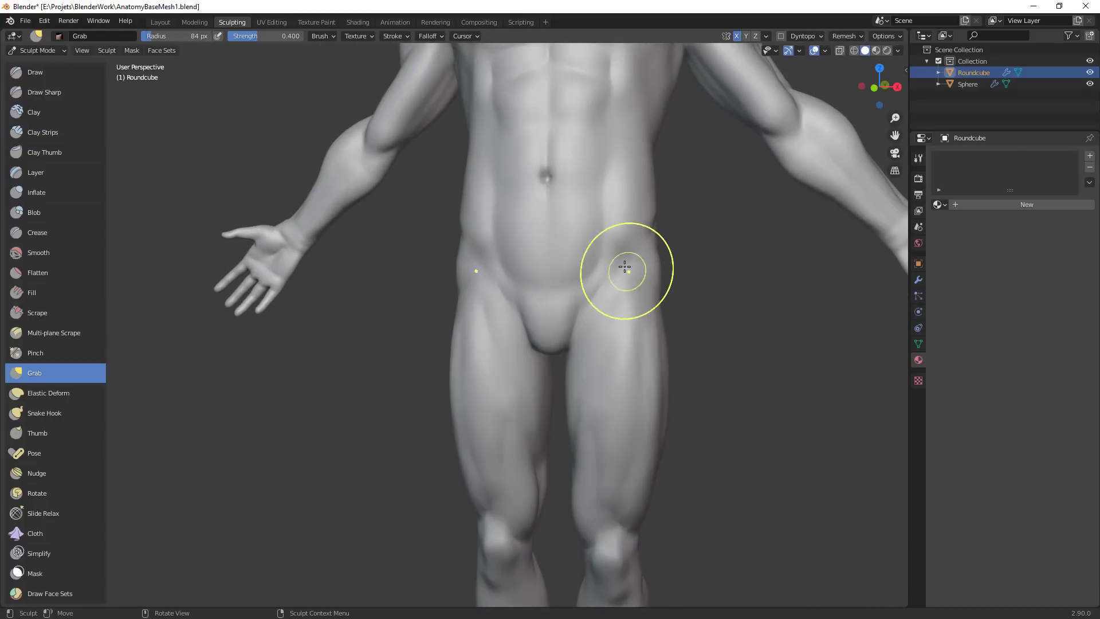
click(620, 256)
scroll(646, 278, down, 6)
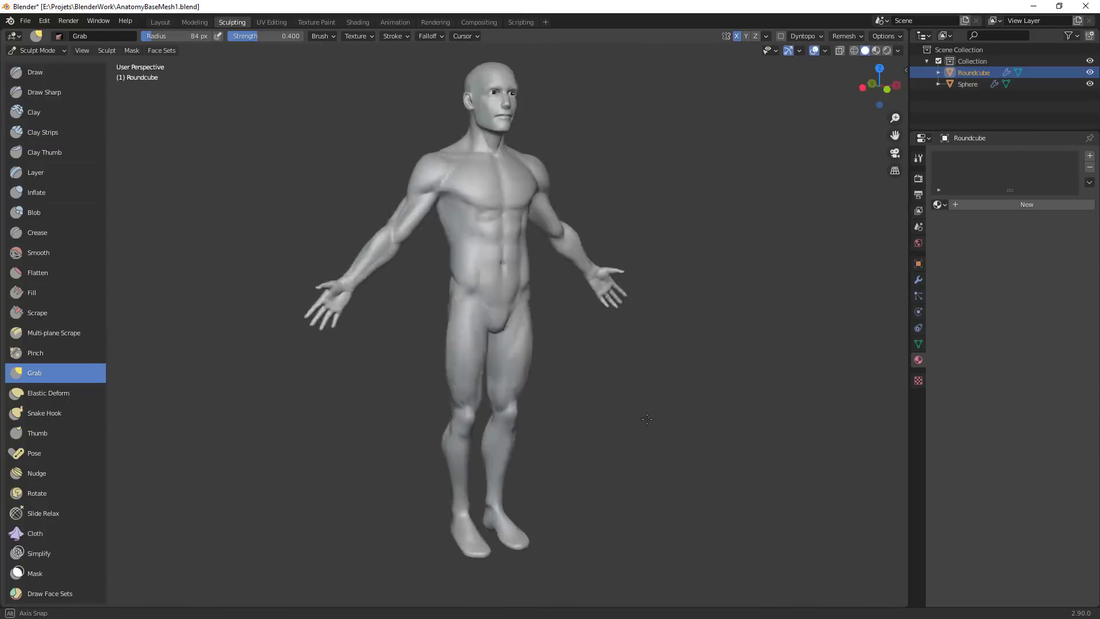
Deepen the groove between the gluteal and side hip muscles with the Crease brush at a 27 px radius
middle_drag(638, 411, 609, 423)
scroll(612, 370, up, 3)
middle_drag(609, 334, 524, 356)
scroll(522, 309, up, 1)
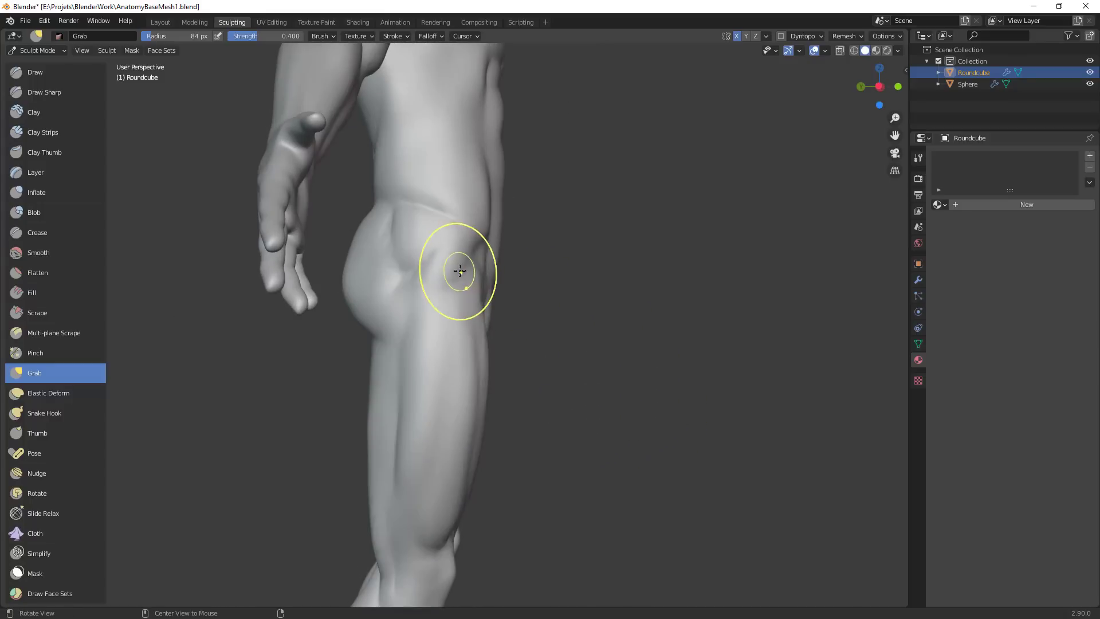
middle_drag(459, 272, 448, 276)
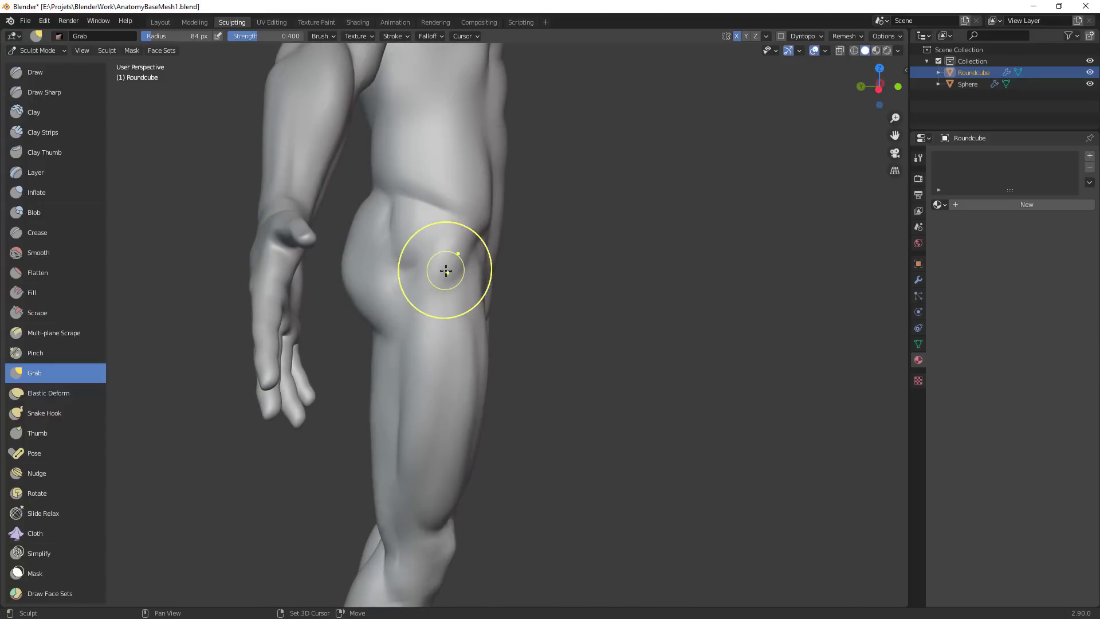
key(shift+c)
drag(405, 283, 404, 308)
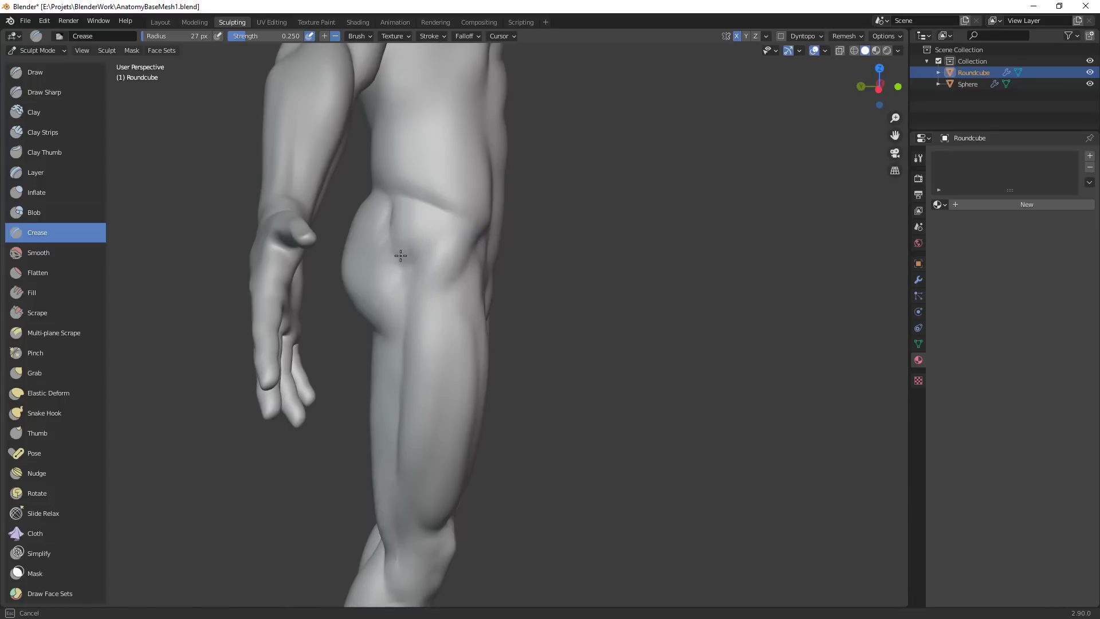
drag(395, 266, 401, 280)
Reshape the outer hip and gluteal contour from behind with the Grab brush, using radii from 95 down to 53 px
ctrl+middle_drag(436, 321, 503, 490)
mouse_move(565, 402)
middle_down()
mouse_move(493, 395)
mouse_move(530, 315)
mouse_move(467, 214)
mouse_move(545, 321)
middle_up()
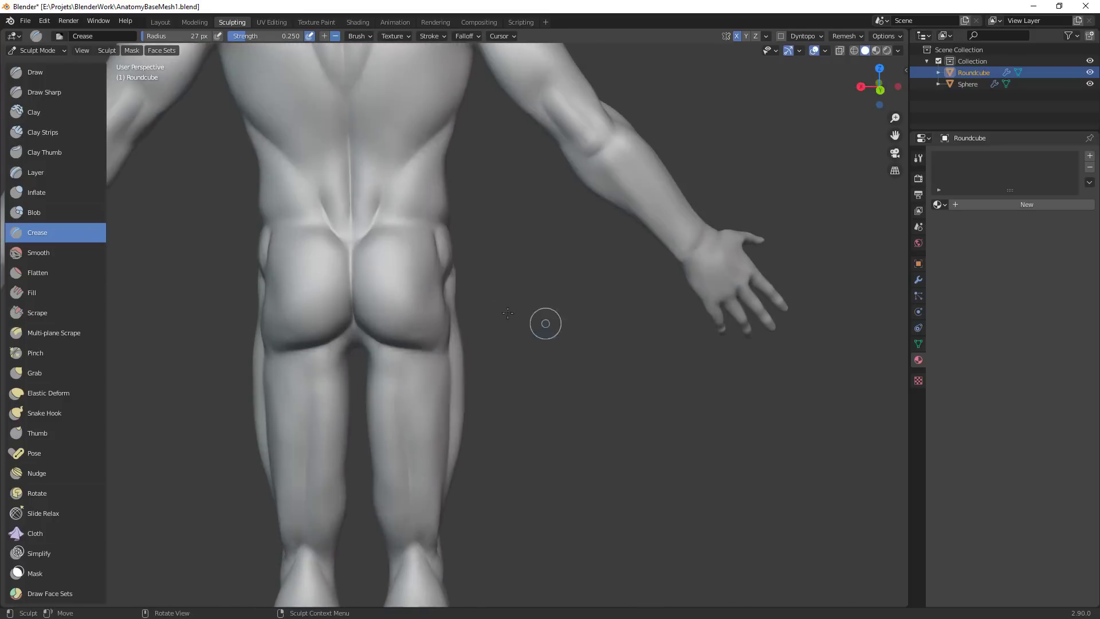
key(g)
drag(429, 262, 439, 284)
drag(430, 229, 442, 229)
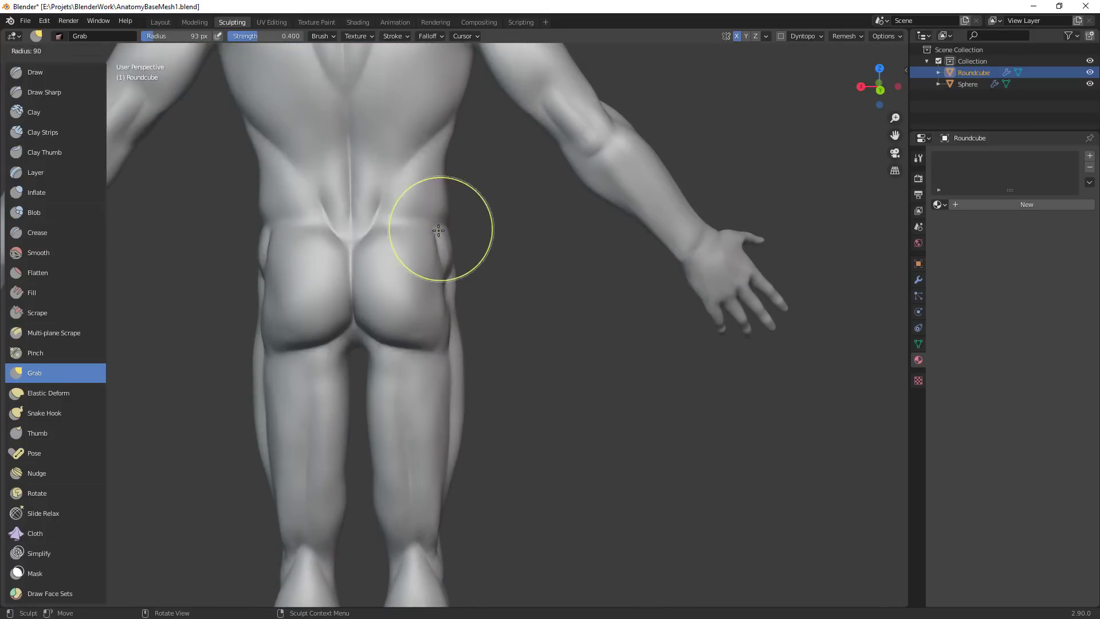
middle_drag(442, 229, 449, 255)
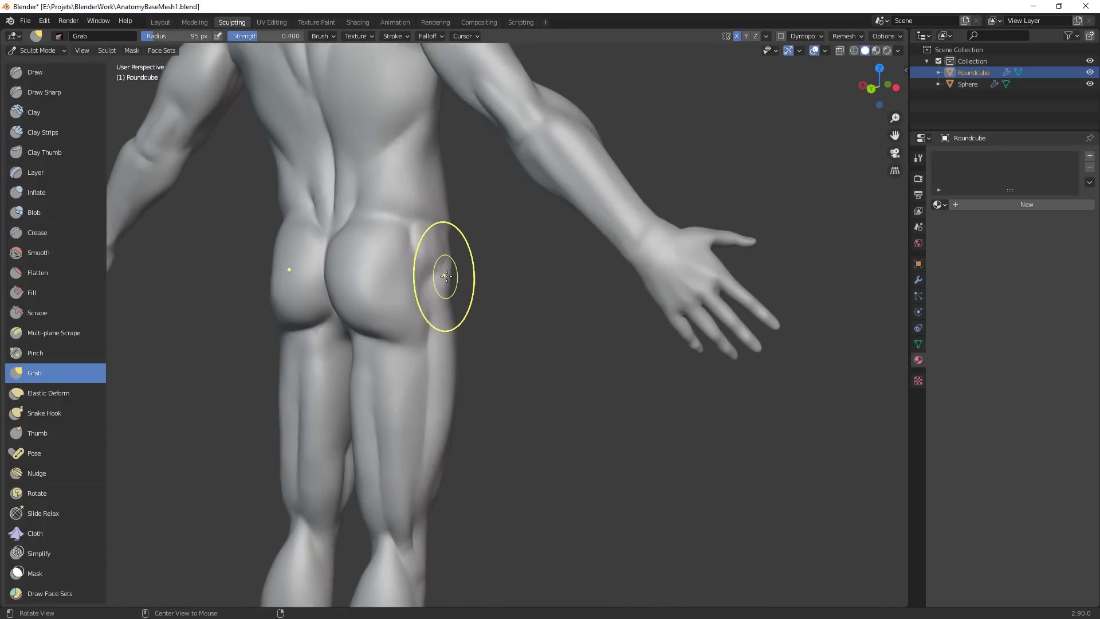
mouse_move(446, 276)
alt+mouse_down()
mouse_move(481, 286)
mouse_move(445, 269)
alt+mouse_up()
key(f)
click(487, 232)
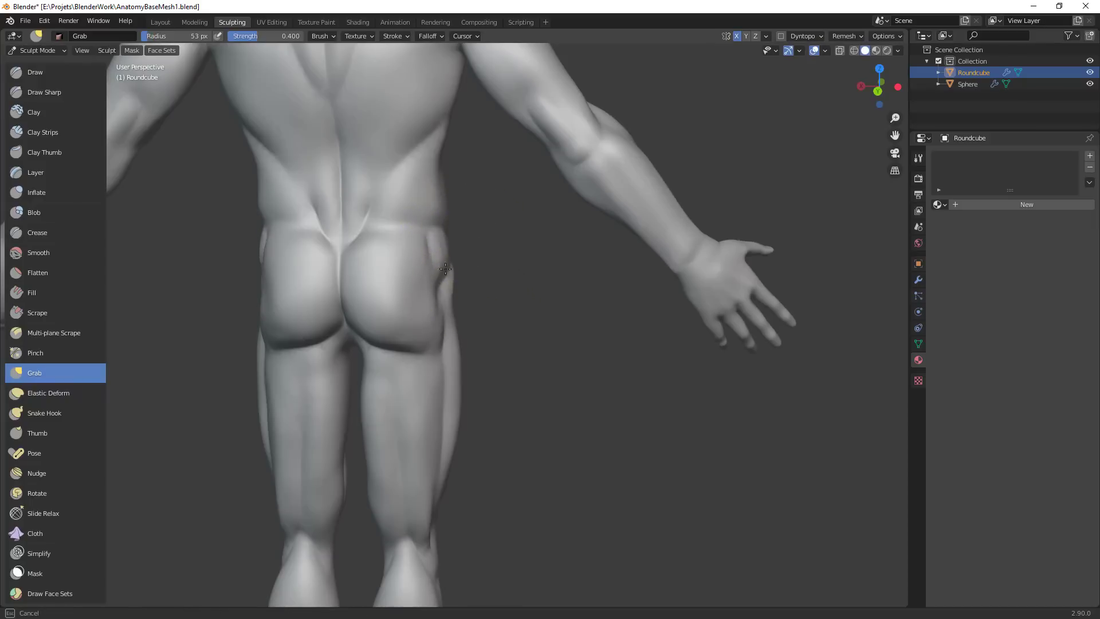
click(445, 283)
Adjust the upper edge of the gluteal muscles at the lower back with the Grab brush at a 41 px radius
scroll(445, 283, down, 3)
middle_drag(445, 284, 437, 290)
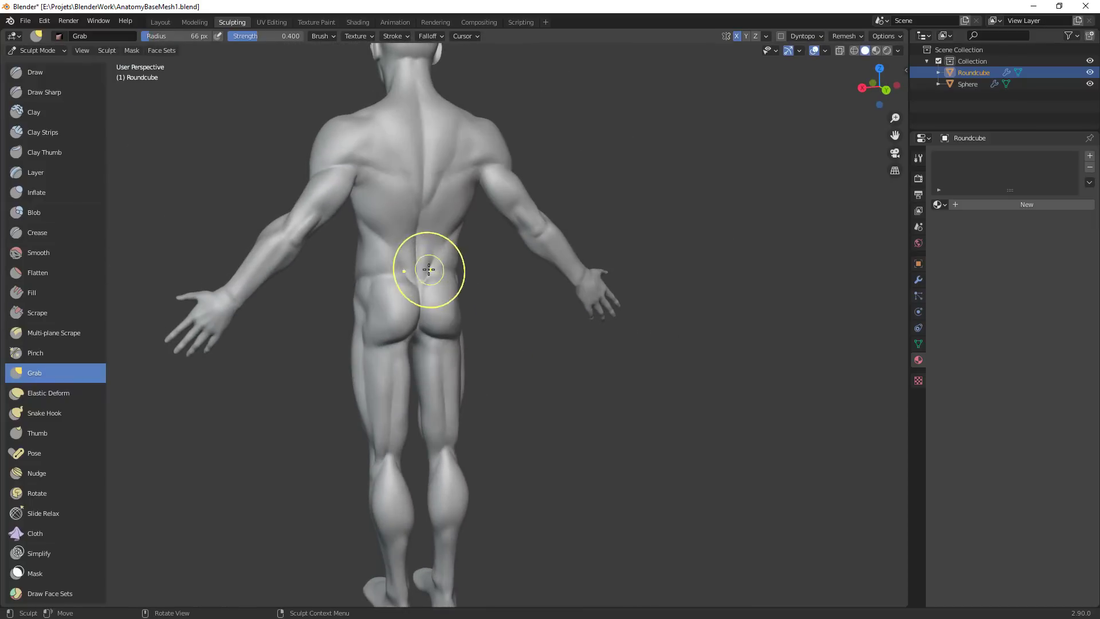
key(f)
click(388, 275)
key(f)
click(400, 274)
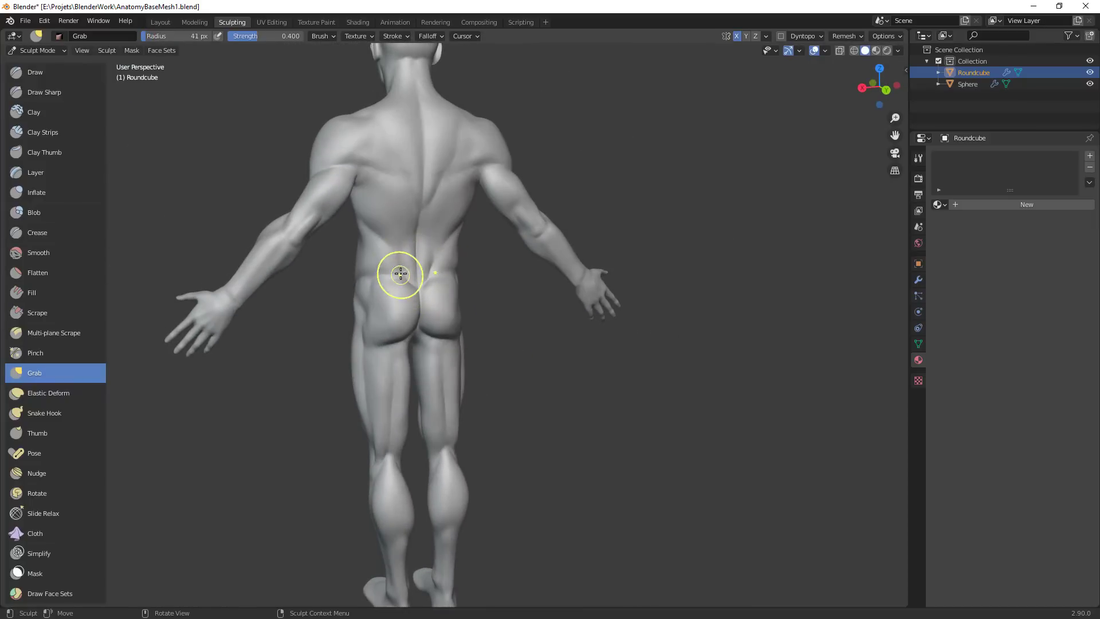
mouse_move(450, 270)
ctrl+middle_down()
mouse_move(449, 343)
mouse_move(450, 289)
ctrl+middle_up()
Reshape the lower gluteal curve from behind with the Grab brush at a 96 px radius, reducing it to 70 px
middle_drag(449, 289, 423, 312)
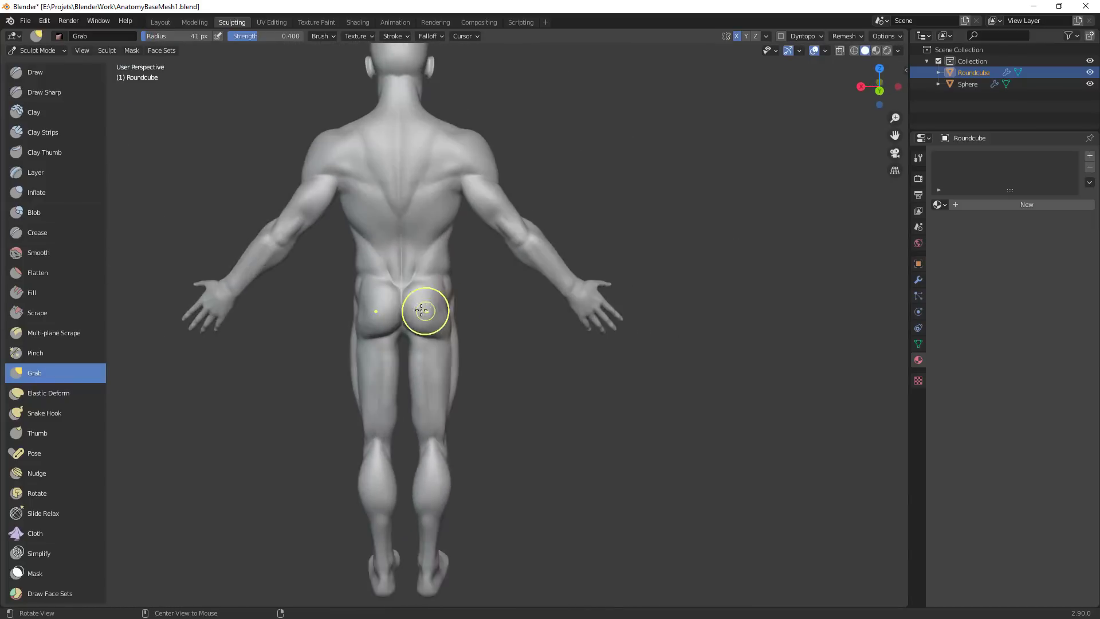
key(f)
click(454, 313)
drag(365, 338, 363, 343)
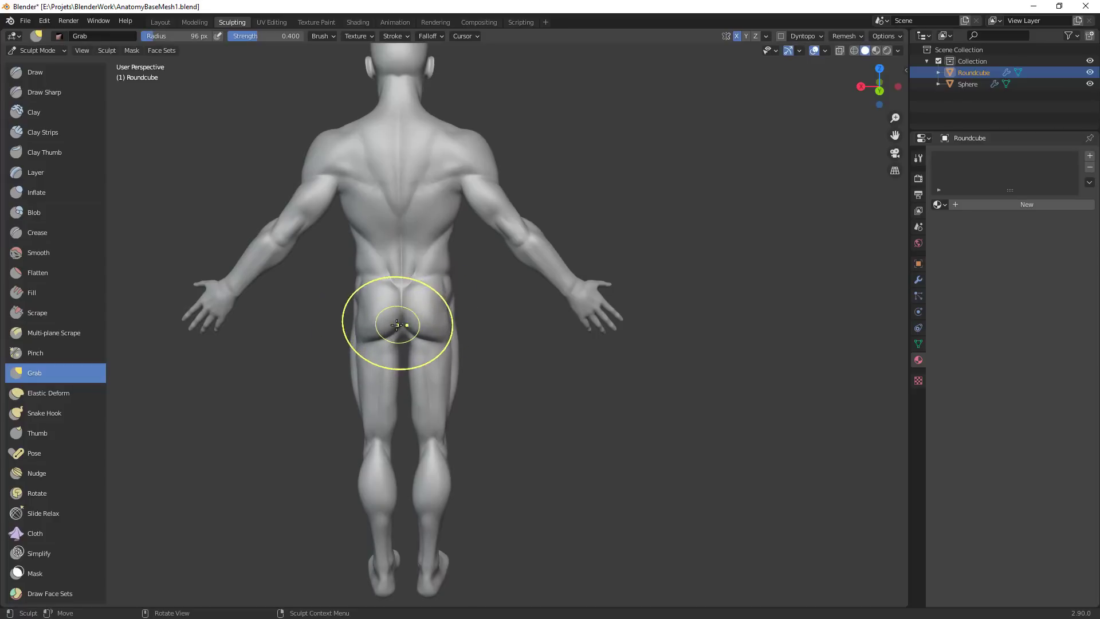
key(f)
click(387, 318)
Examine the whole figure's proportions from the side and the front, ending on the upper body
ctrl+middle_drag(452, 335, 459, 401)
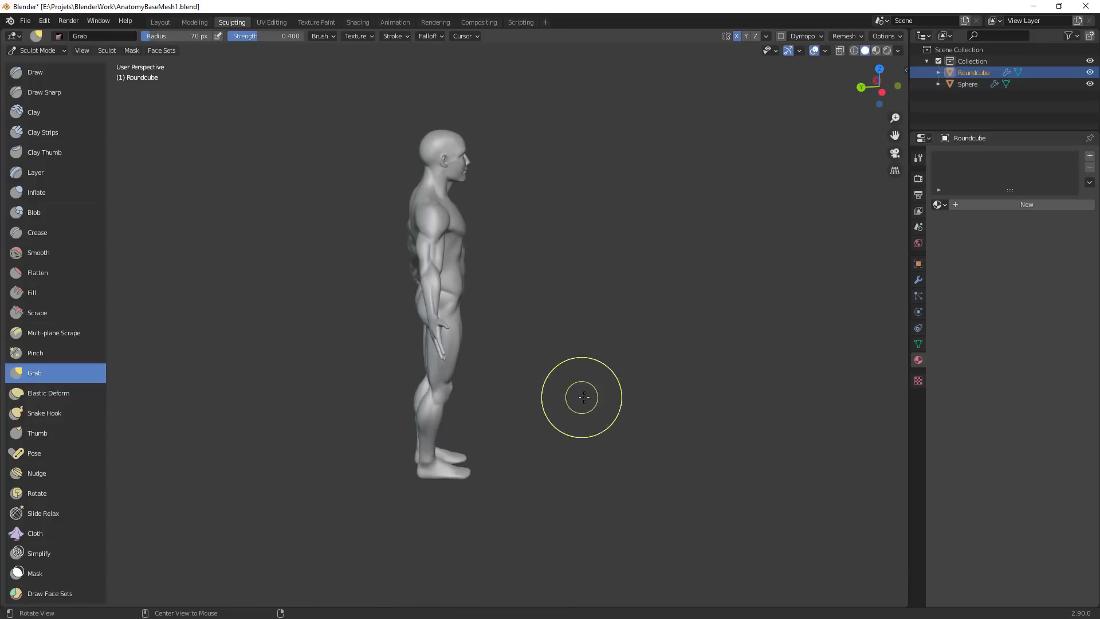
middle_drag(582, 396, 663, 417)
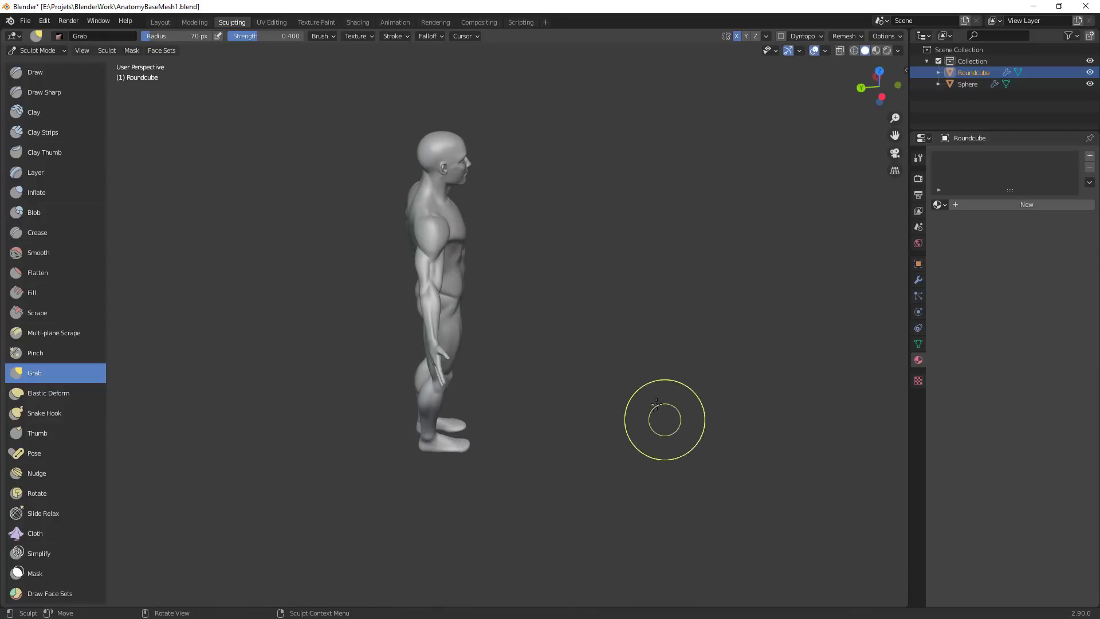
alt+drag(690, 322, 562, 295)
alt+shift+drag(640, 258, 630, 376)
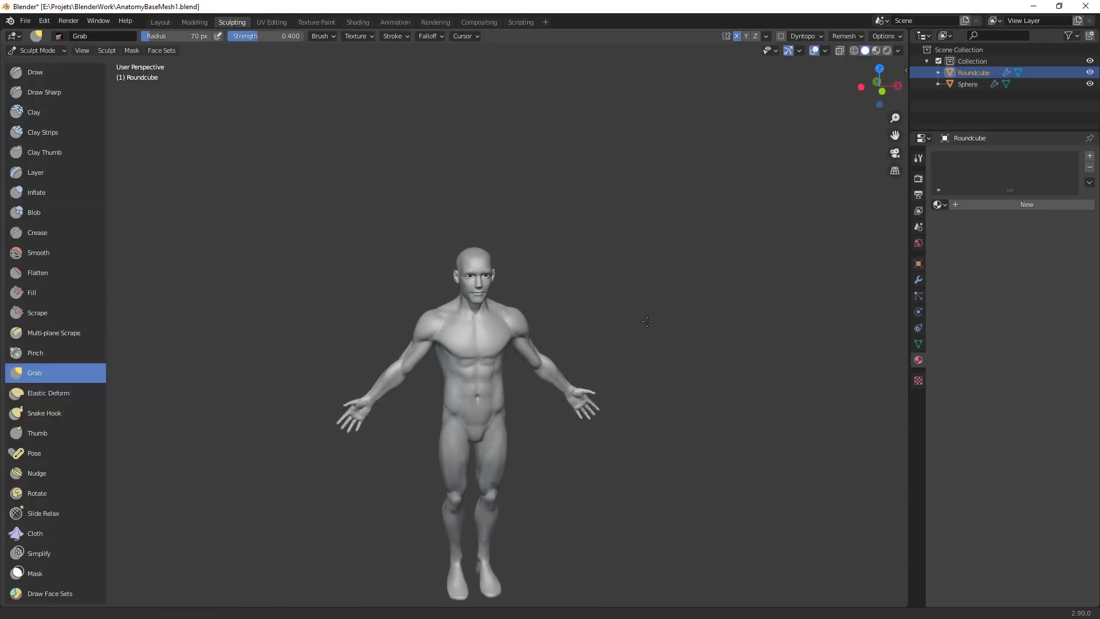
ctrl+alt+drag(618, 304, 576, 207)
ctrl+middle_drag(575, 206, 580, 180)
shift+middle_drag(660, 367, 642, 268)
ctrl+middle_drag(642, 269, 637, 215)
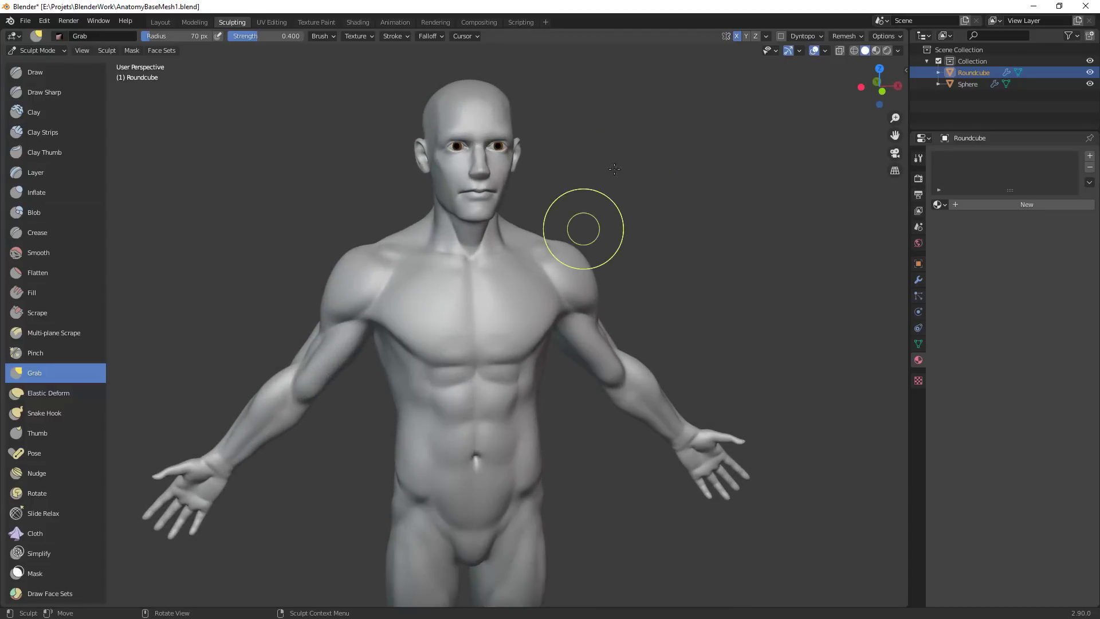
Define the lower edge of the pectoral muscles with the Crease brush at a 20 px radius
key(f)
click(487, 315)
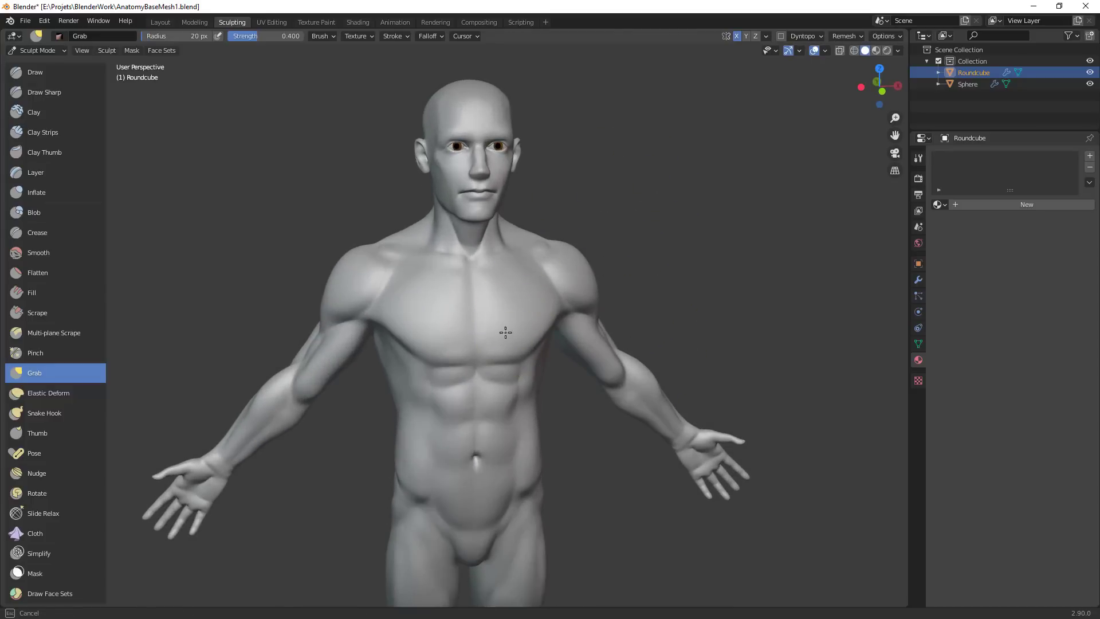
middle_drag(589, 332, 541, 300)
key(shift+c)
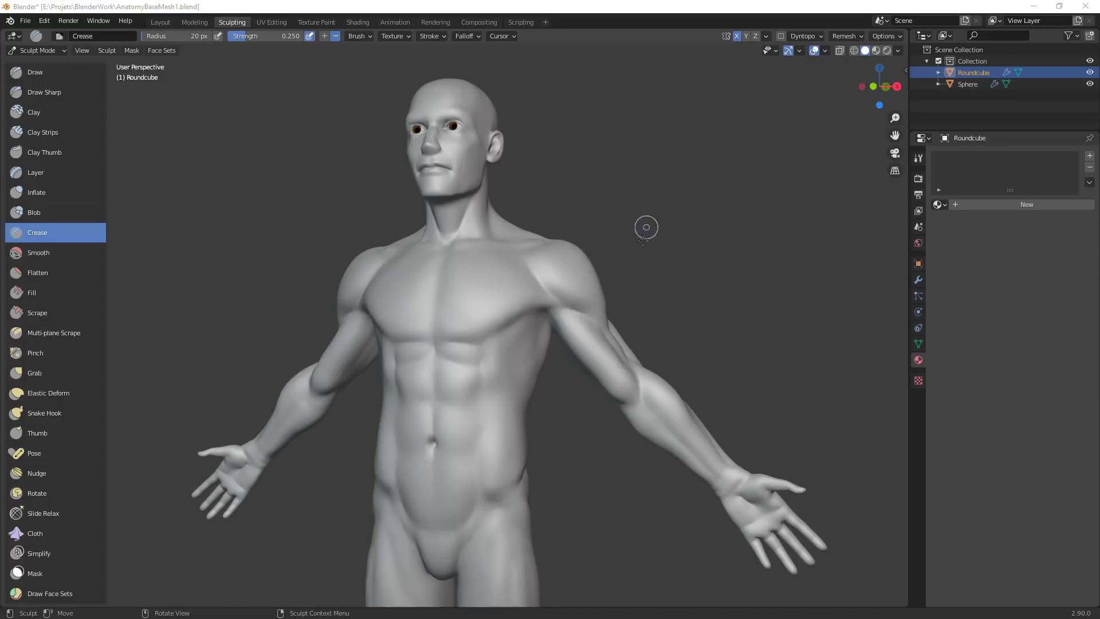
scroll(619, 253, up, 3)
mouse_move(560, 307)
mouse_down()
mouse_move(510, 342)
mouse_move(524, 333)
mouse_up()
middle_drag(525, 332, 555, 357)
mouse_move(475, 356)
mouse_down()
mouse_move(486, 347)
mouse_move(480, 355)
mouse_up()
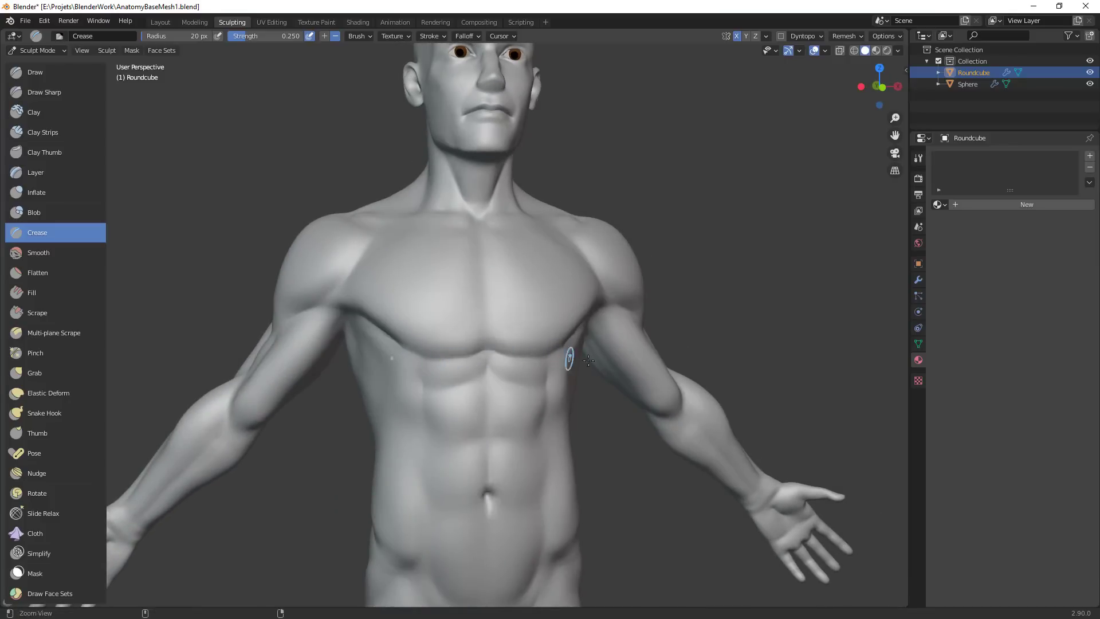
Carve the hollow below the collarbone where the deltoid meets the pectoral, using the Crease brush at 20 px
ctrl+middle_drag(589, 361, 576, 539)
ctrl+middle_drag(538, 435, 540, 341)
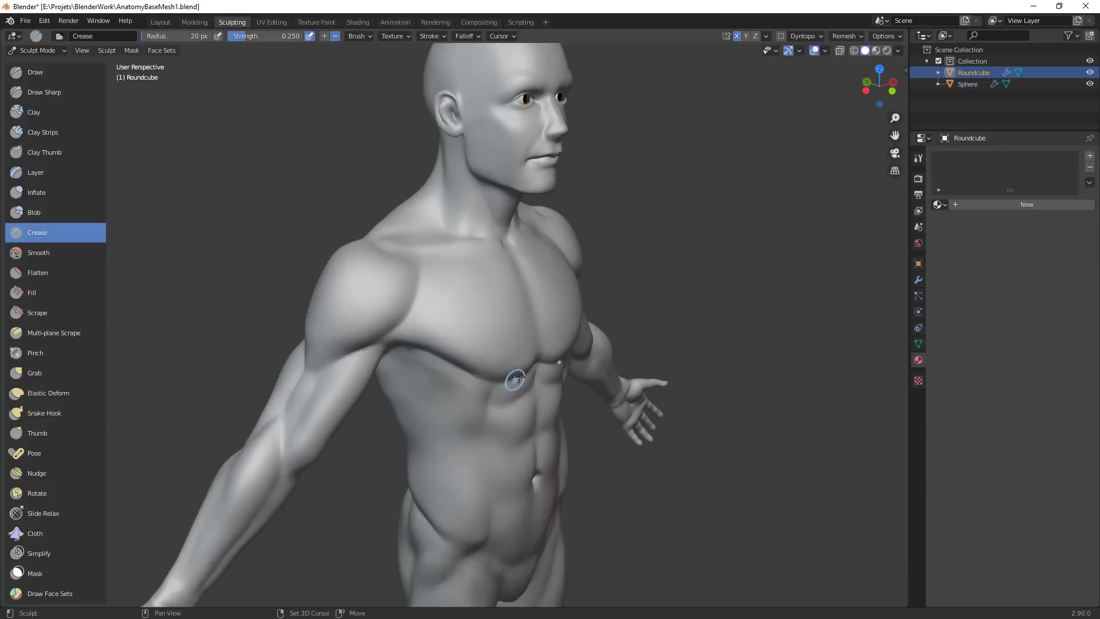
scroll(565, 406, down, 4)
mouse_move(565, 406)
middle_down()
mouse_move(401, 344)
mouse_move(364, 314)
mouse_move(434, 317)
middle_up()
scroll(386, 332, up, 4)
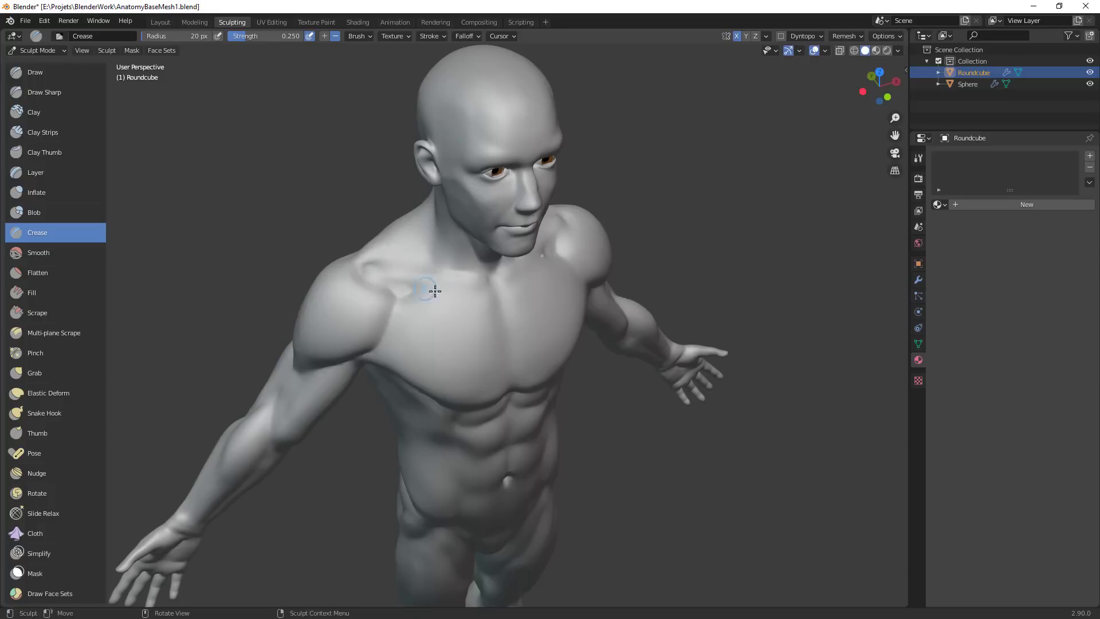
scroll(545, 412, down, 4)
middle_drag(545, 412, 518, 373)
scroll(546, 262, up, 5)
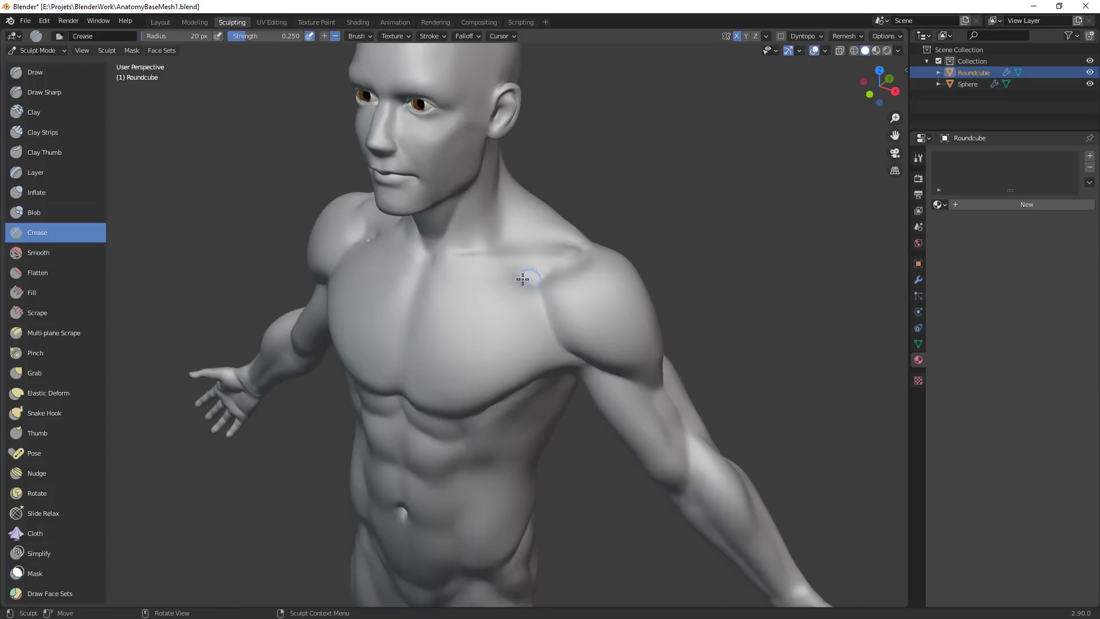
mouse_move(558, 286)
middle_down()
mouse_move(568, 290)
mouse_move(522, 322)
mouse_move(537, 322)
middle_up()
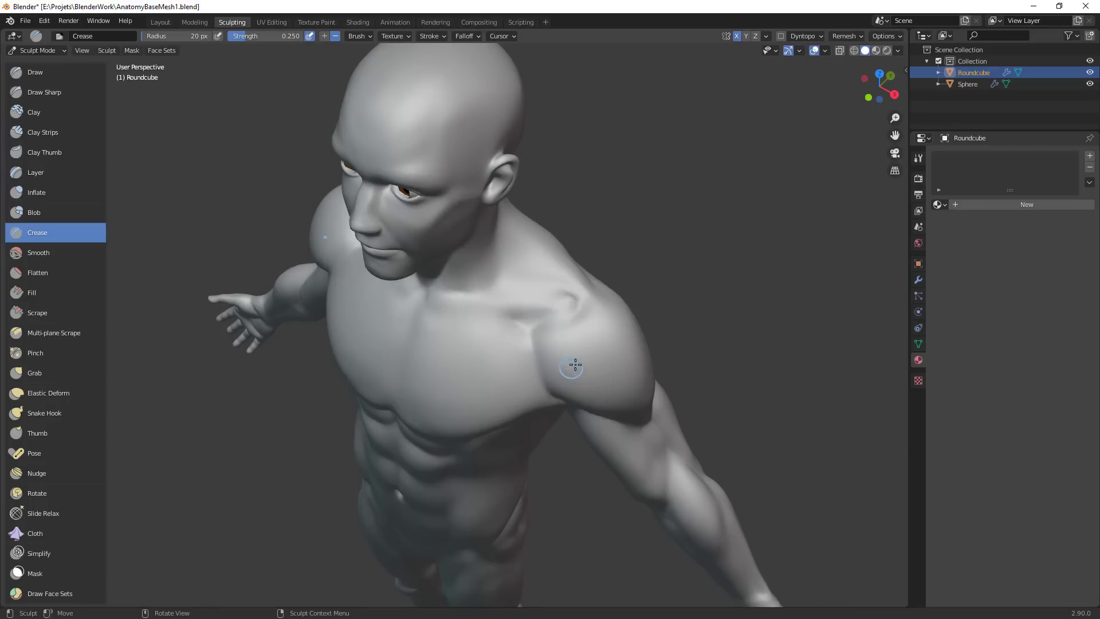
drag(515, 327, 521, 335)
middle_drag(531, 339, 585, 314)
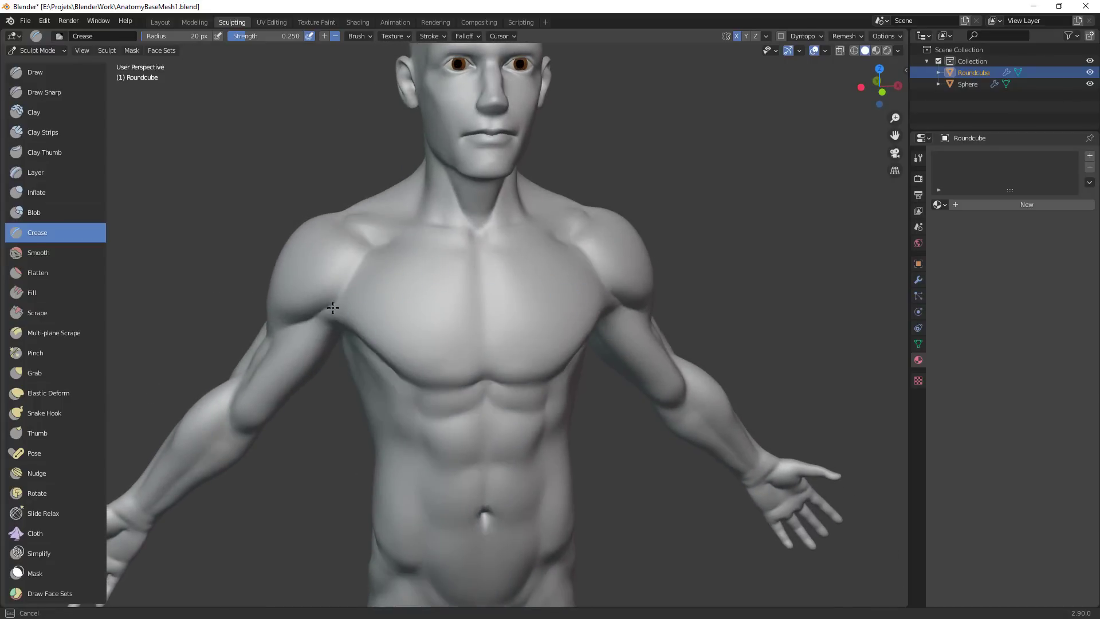
Crease the outer pectoral from the armpit toward the upper chest at a 20 px radius
mouse_move(338, 307)
mouse_down()
mouse_move(372, 275)
mouse_move(344, 308)
mouse_move(396, 270)
mouse_move(404, 276)
mouse_up()
middle_drag(556, 360, 597, 352)
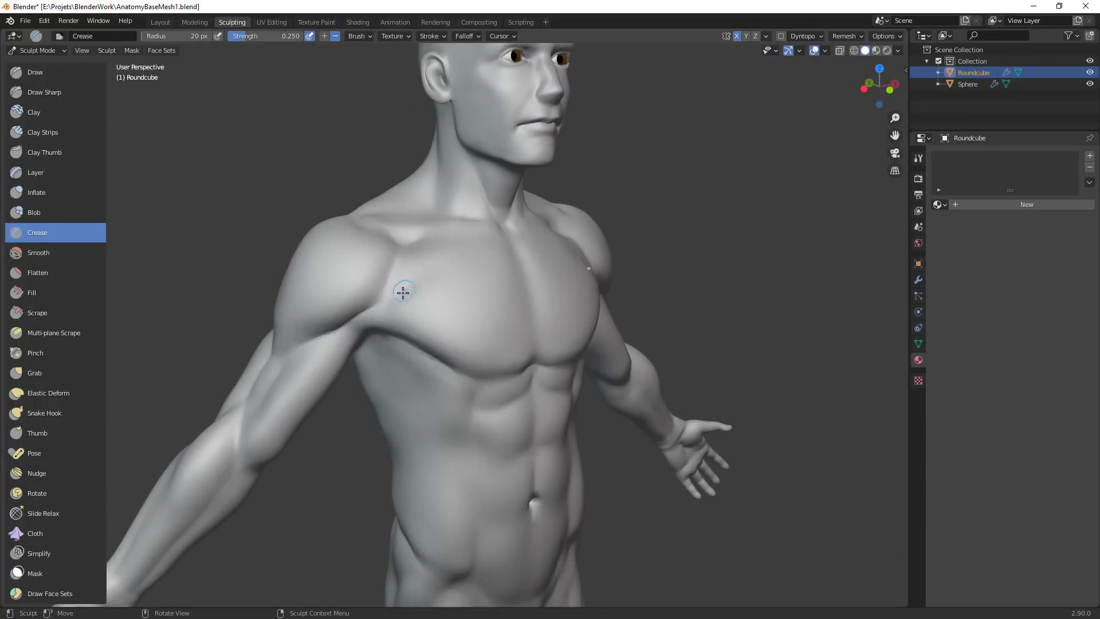
middle_drag(589, 282, 636, 430)
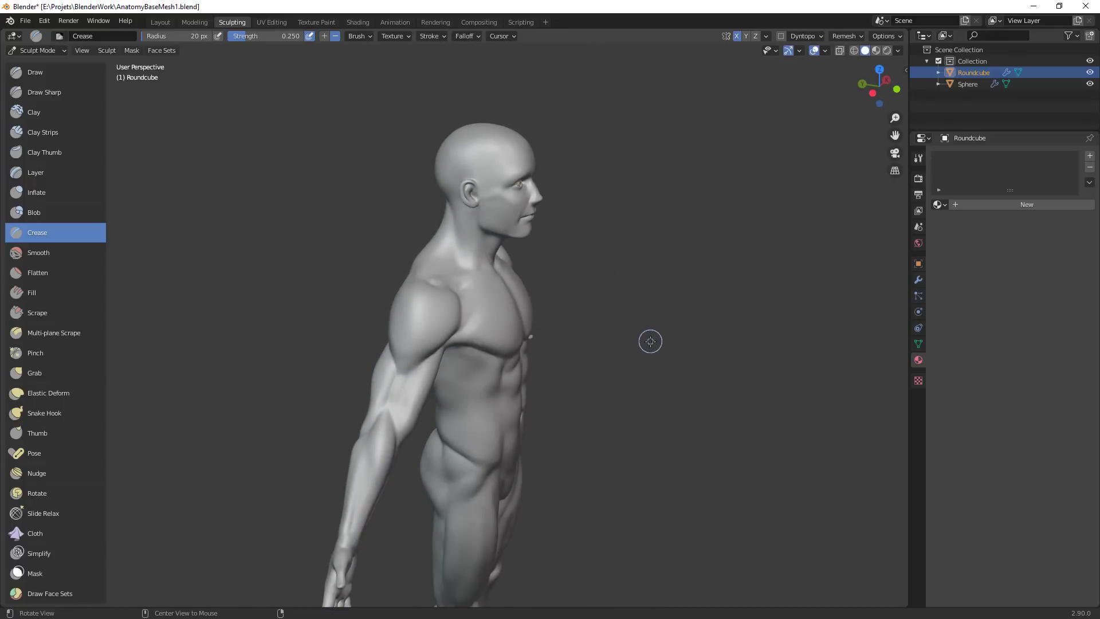
middle_drag(650, 341, 583, 268)
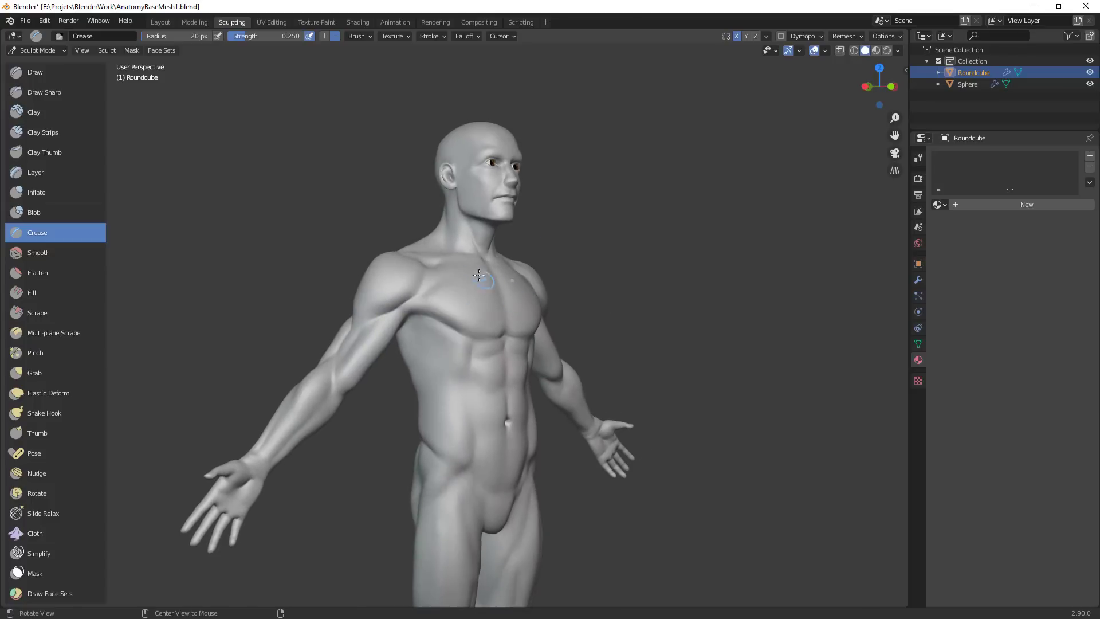
middle_drag(464, 262, 487, 316)
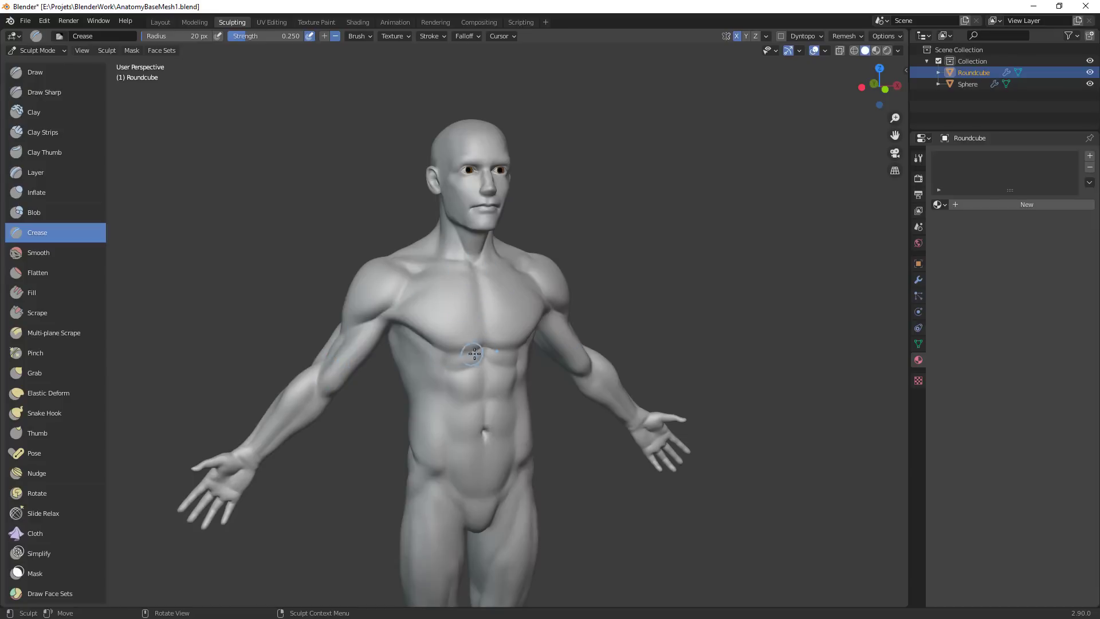
Try to deepen the outer lower edge of the pectoral with a 20 px Crease stroke
drag(413, 333, 431, 339)
middle_drag(554, 357, 531, 368)
key(ctrl+z)
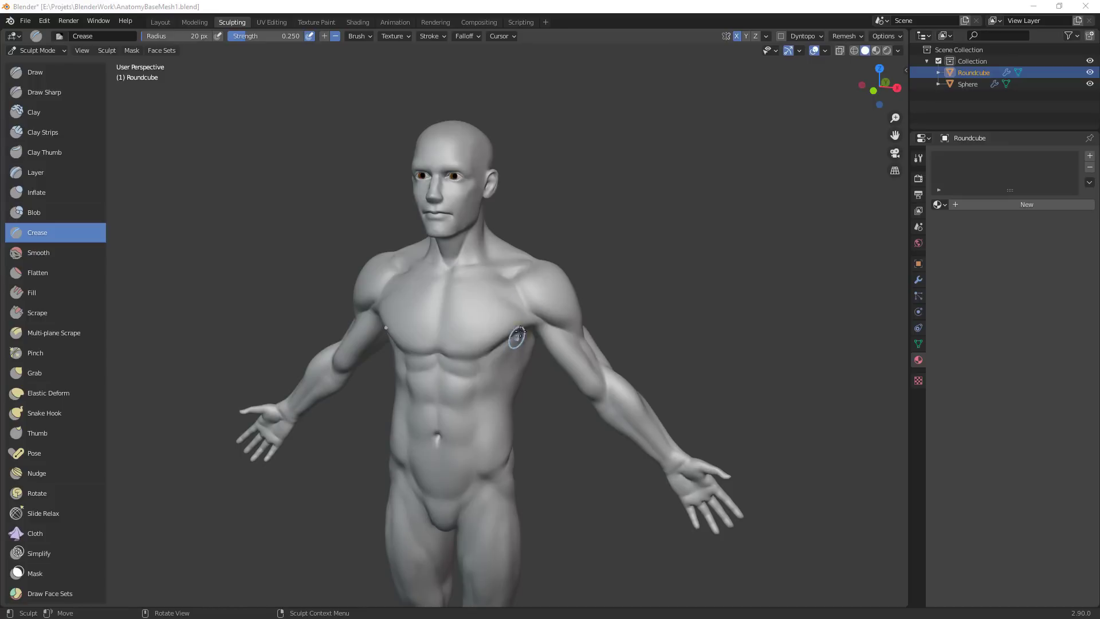
Deepen the sternum line between the pectoral muscles with the Crease brush at a 20 px radius
middle_drag(634, 250, 638, 256)
scroll(670, 214, up, 2)
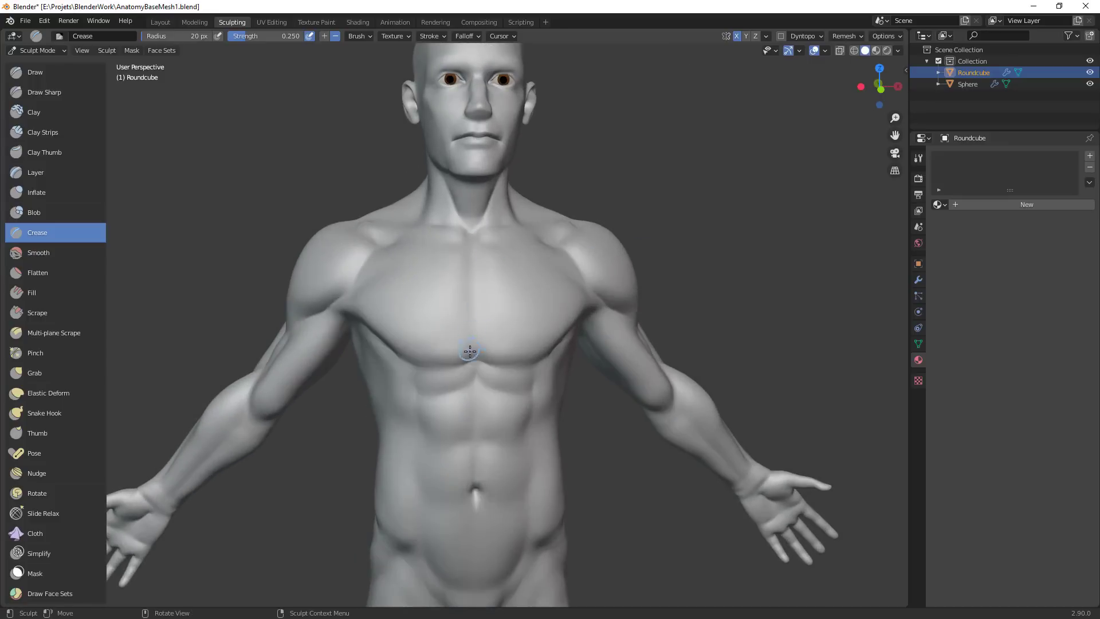
drag(470, 351, 471, 286)
middle_drag(548, 324, 524, 309)
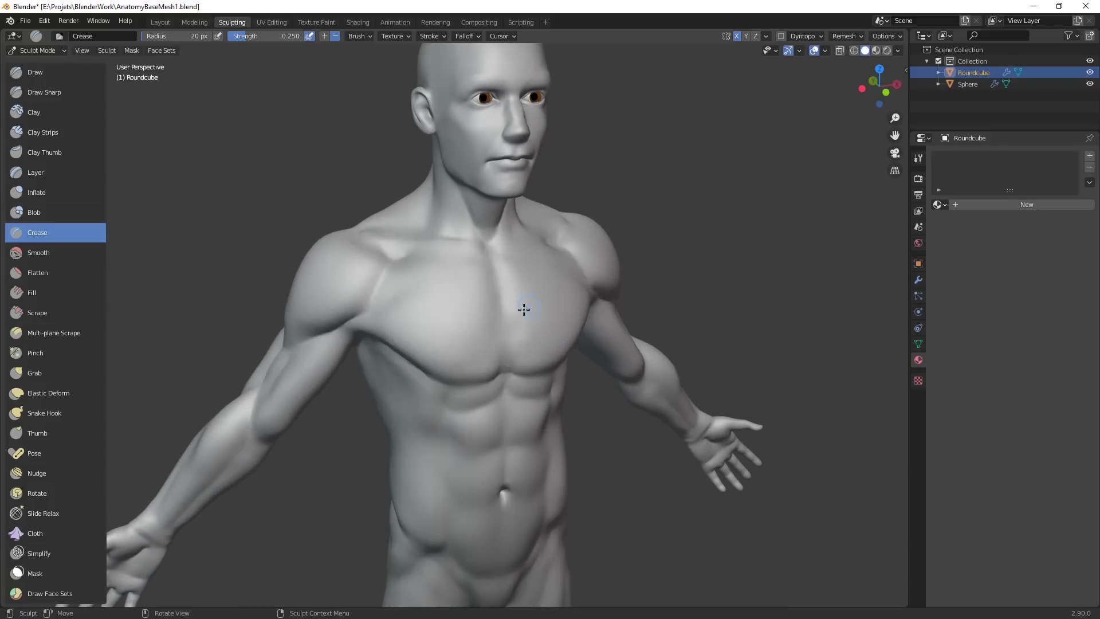
mouse_move(503, 344)
mouse_down()
mouse_move(499, 317)
mouse_move(503, 332)
mouse_up()
Deepen the lower end of the sternum line between the pectorals with the Crease brush at a 25 px radius
key(f)
click(513, 345)
mouse_move(486, 324)
middle_down()
mouse_move(541, 361)
mouse_move(510, 354)
middle_up()
drag(496, 353, 491, 352)
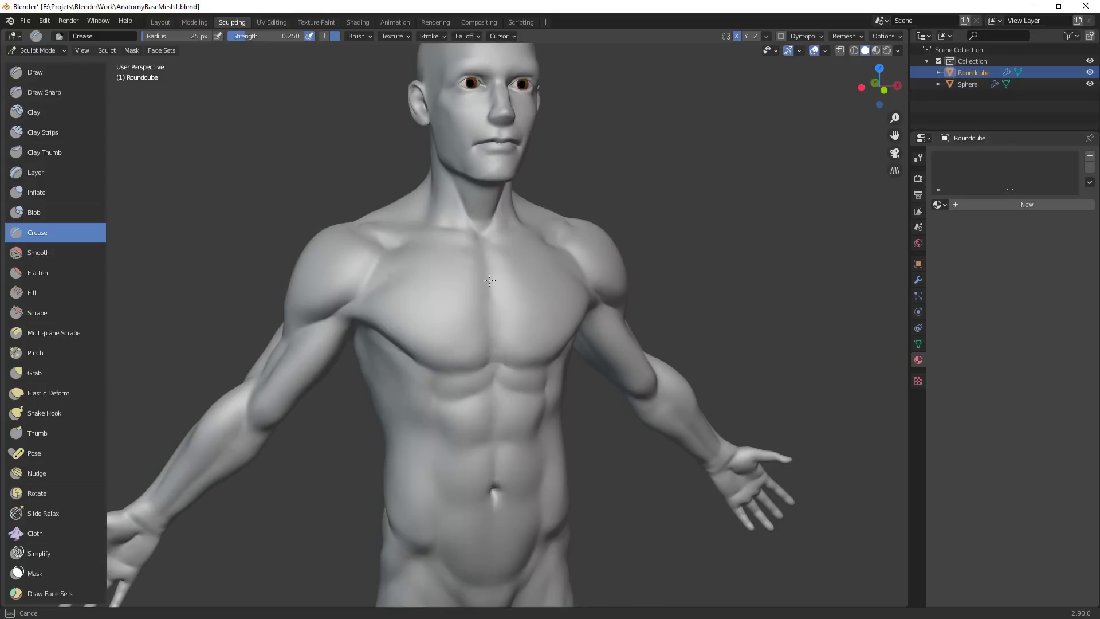
mouse_move(491, 252)
middle_down()
mouse_move(524, 292)
mouse_move(479, 277)
middle_up()
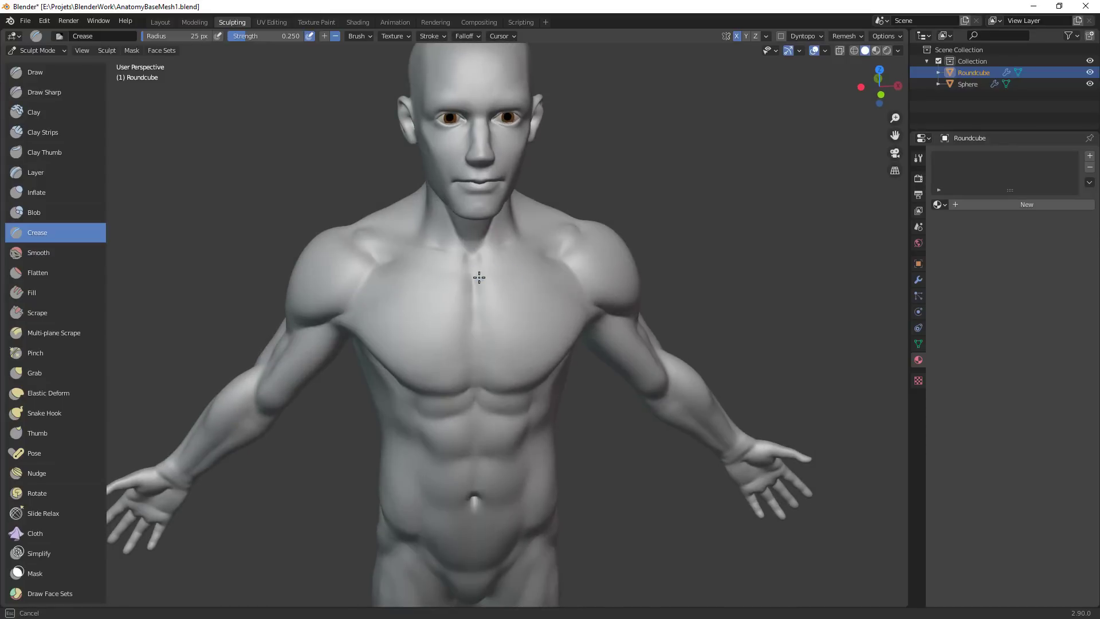
scroll(575, 344, down, 4)
middle_drag(542, 462, 495, 277)
scroll(574, 511, up, 3)
scroll(493, 277, up, 1)
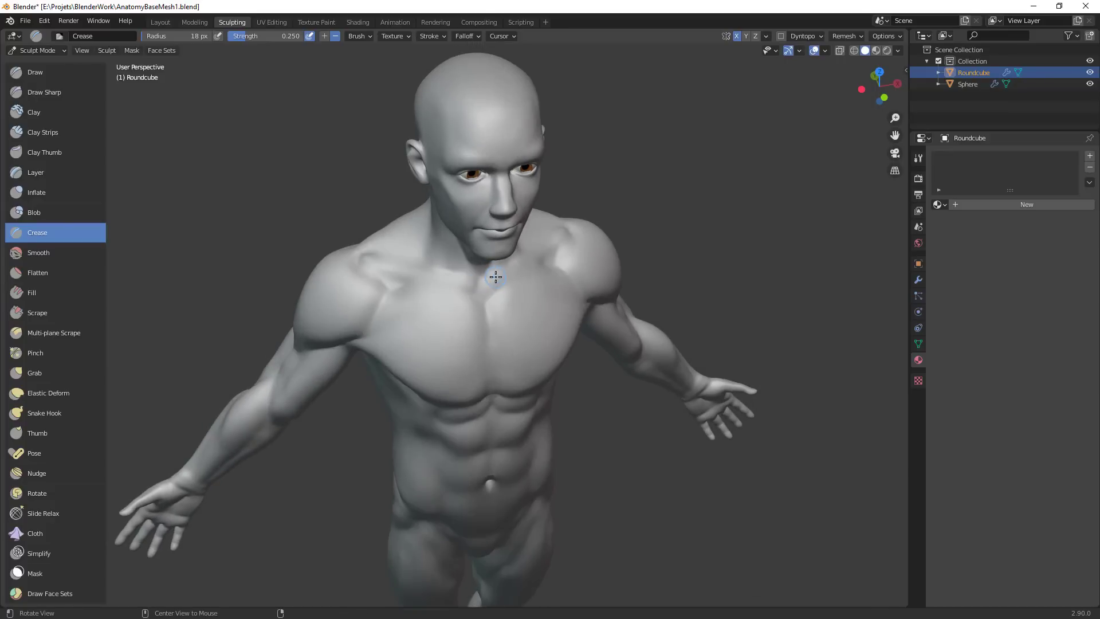
Reshape the collarbone and the hollow beside the neck with the Grab brush, using radii of 90 px and 80 px
alt+drag(527, 280, 486, 320)
key(g)
key(f)
click(467, 318)
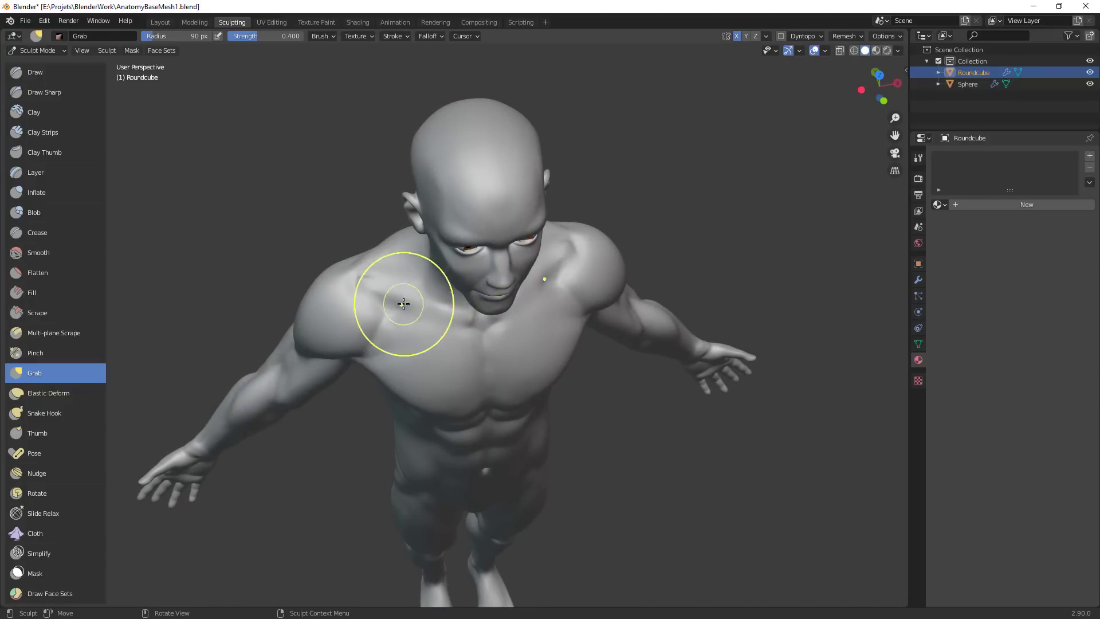
drag(403, 304, 436, 311)
key(f)
click(502, 311)
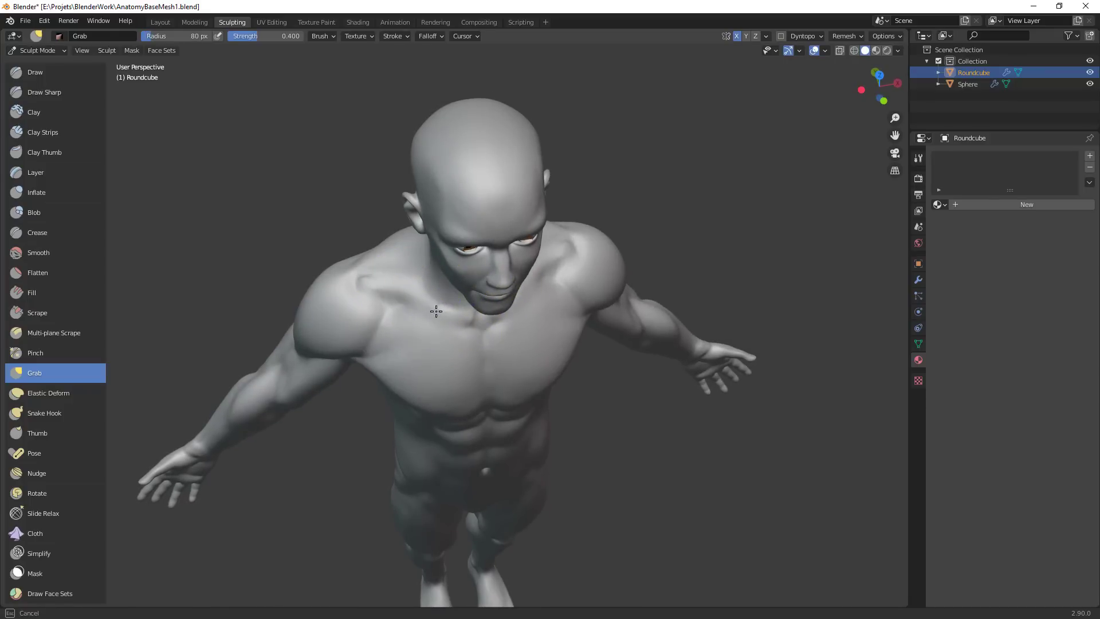
Adjust the outer collarbone and the top of the shoulder with the Grab brush at a 69 px radius
middle_drag(498, 339, 462, 319)
key(f)
click(487, 309)
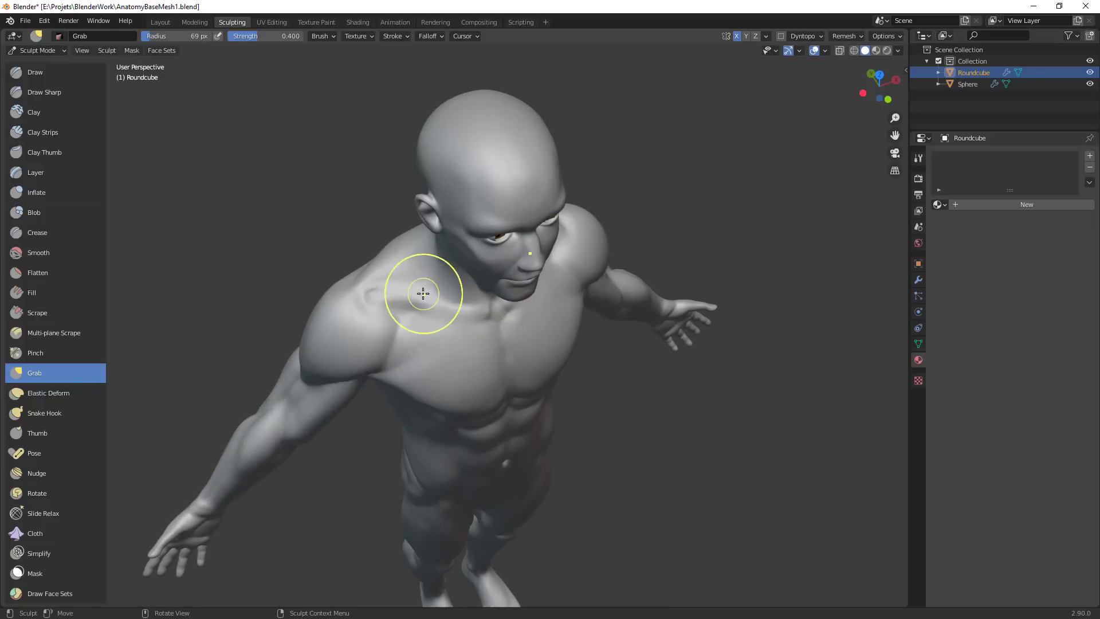
alt+drag(394, 288, 493, 344)
alt+drag(558, 250, 516, 297)
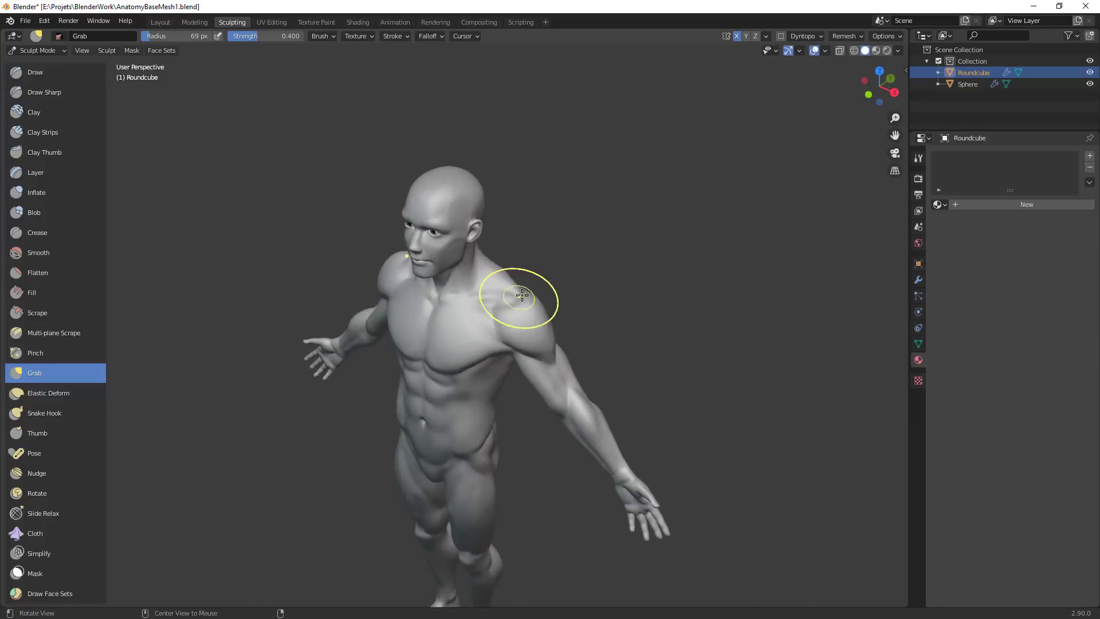
scroll(531, 283, up, 3)
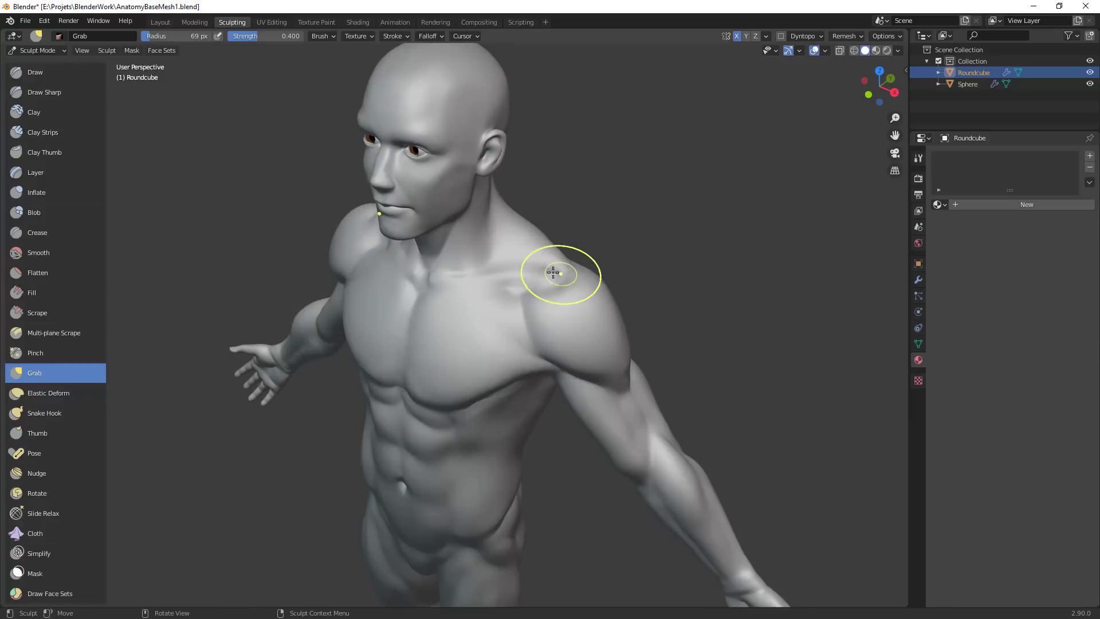
mouse_move(483, 328)
alt+mouse_down()
mouse_move(415, 323)
mouse_move(504, 352)
mouse_move(513, 343)
mouse_move(546, 365)
mouse_move(578, 359)
alt+mouse_up()
mouse_move(576, 366)
ctrl+alt+mouse_down()
mouse_move(529, 507)
mouse_move(611, 436)
mouse_move(618, 487)
mouse_move(578, 444)
mouse_move(612, 393)
ctrl+alt+mouse_up()
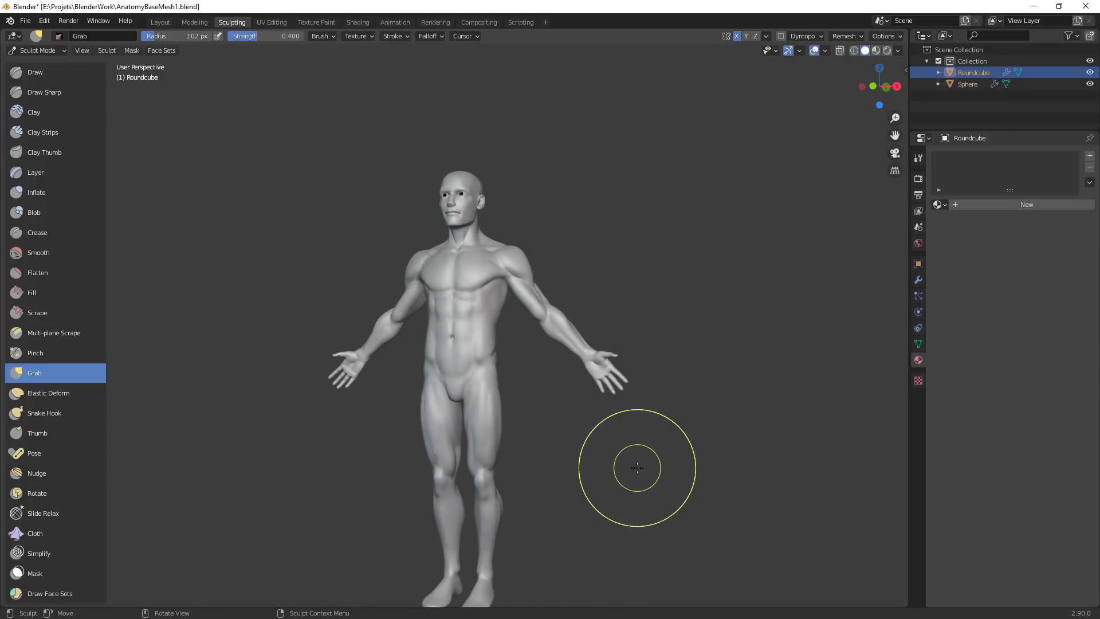
Reshape the front of the deltoid where it meets the chest with the Grab brush, using radii of 95 px and 104 px
alt+drag(666, 268, 652, 285)
alt+shift+drag(646, 246, 739, 201)
mouse_move(739, 200)
alt+mouse_down()
mouse_move(746, 211)
mouse_move(611, 265)
mouse_move(432, 300)
mouse_move(464, 315)
mouse_move(439, 296)
alt+mouse_up()
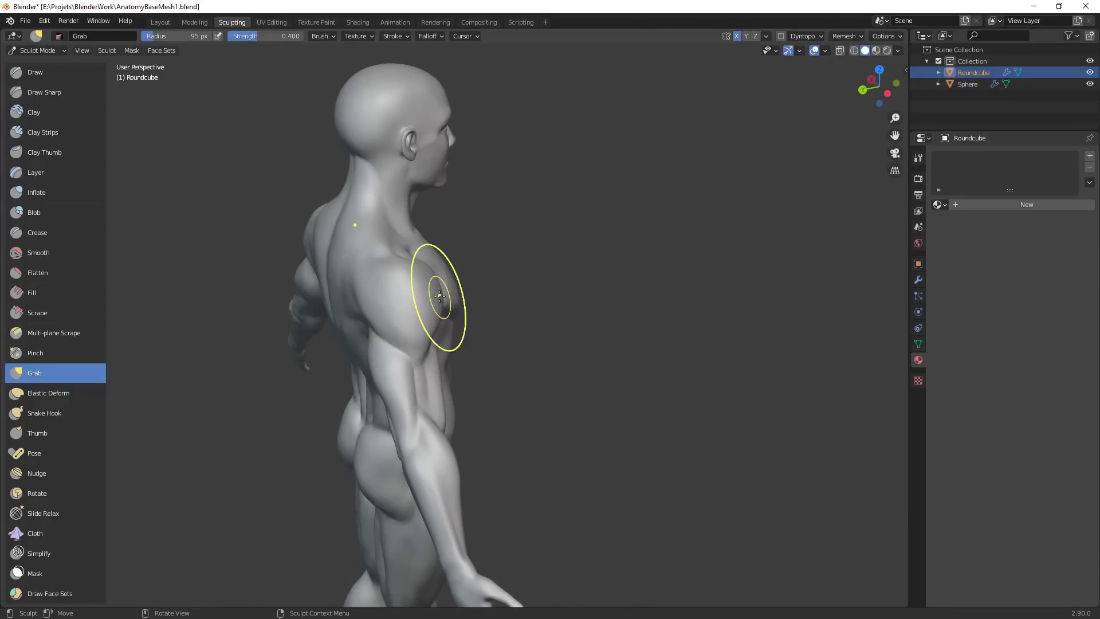
key(f)
click(445, 296)
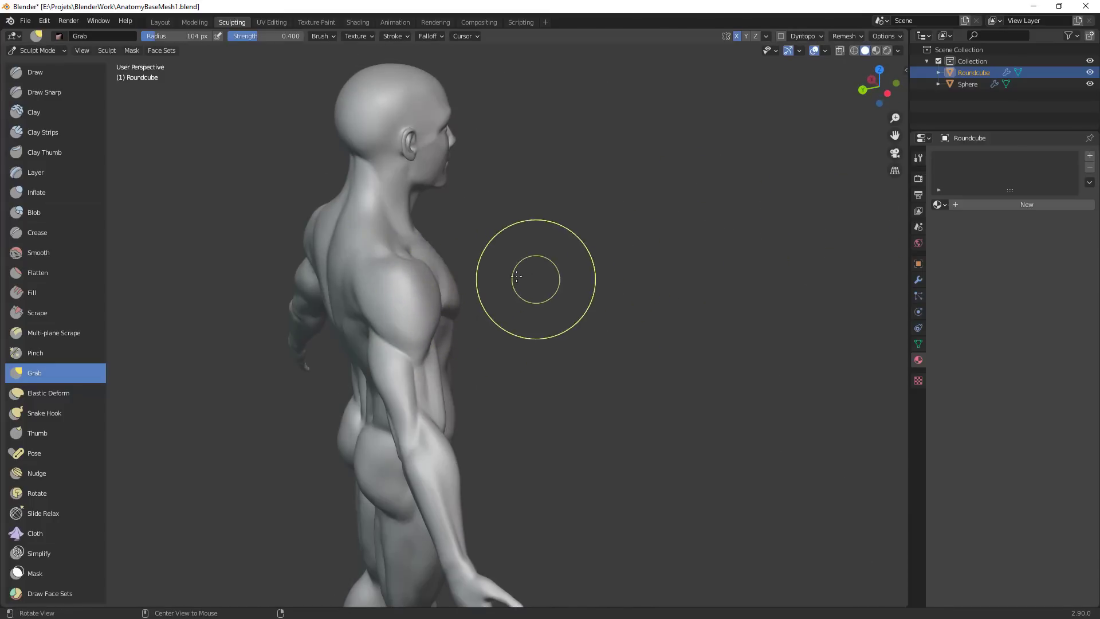
mouse_move(516, 277)
alt+mouse_down()
mouse_move(442, 233)
mouse_move(490, 237)
alt+mouse_up()
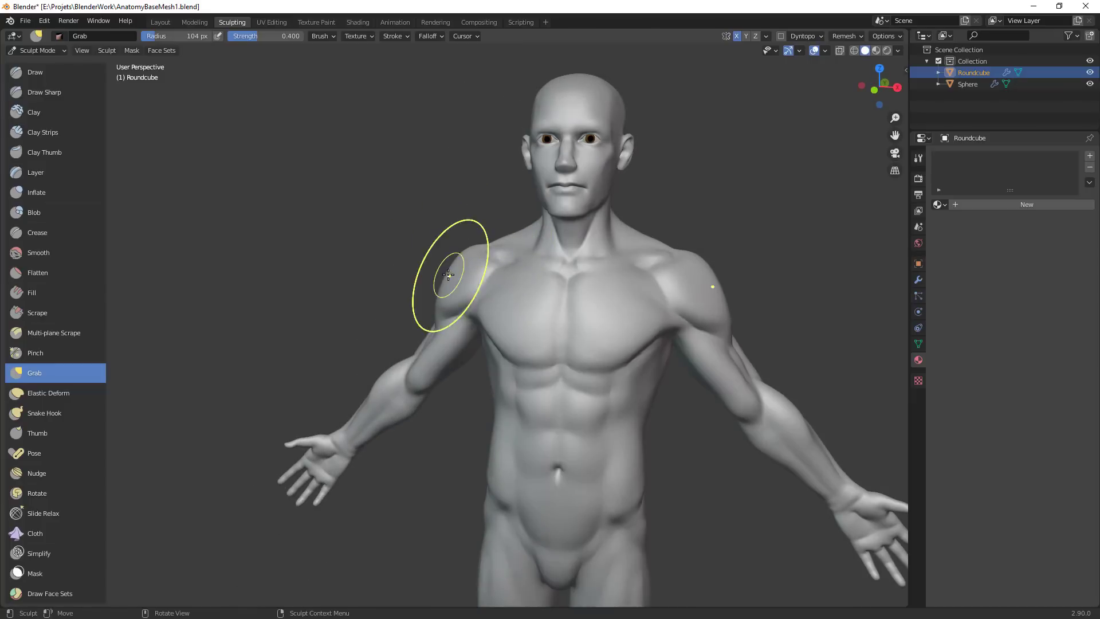
Refine the shoulder contour seen from the side with the Grab brush at an 83 px radius
ctrl+middle_drag(582, 250, 666, 366)
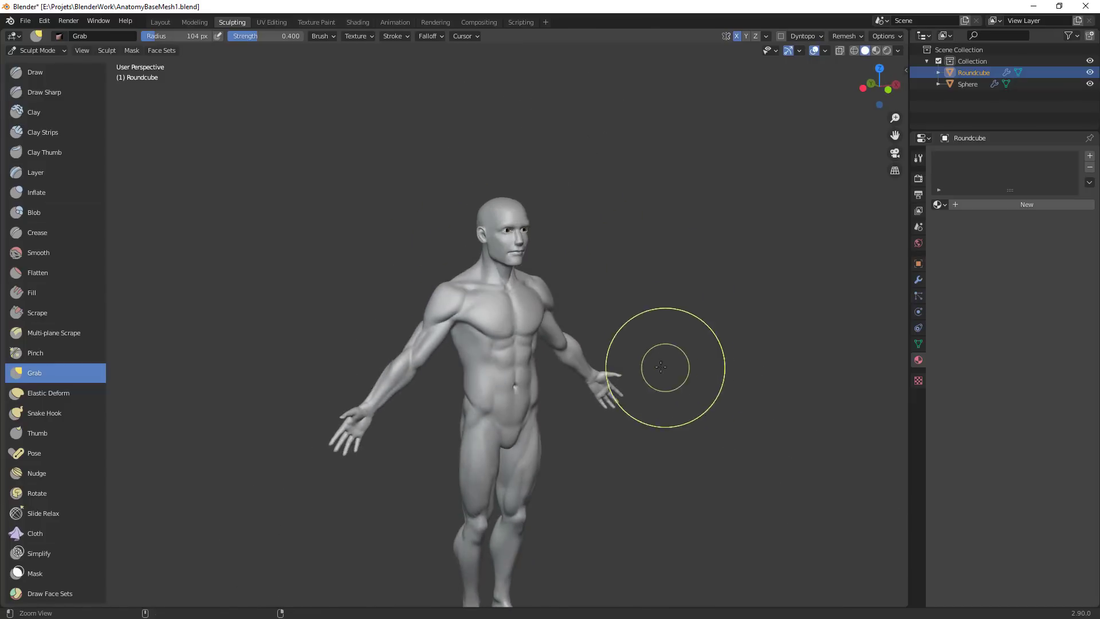
middle_drag(611, 321, 686, 336)
scroll(524, 295, up, 2)
key(f)
click(414, 263)
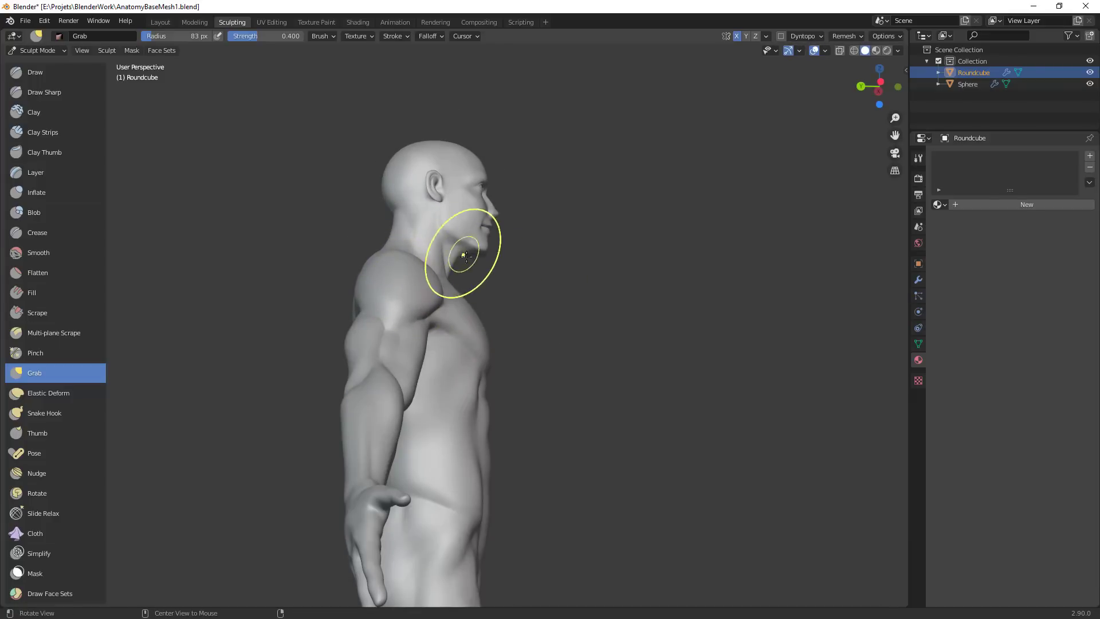
Adjust the rear deltoid from behind with the Grab brush at a 102 px radius
middle_drag(464, 256, 589, 331)
key(f)
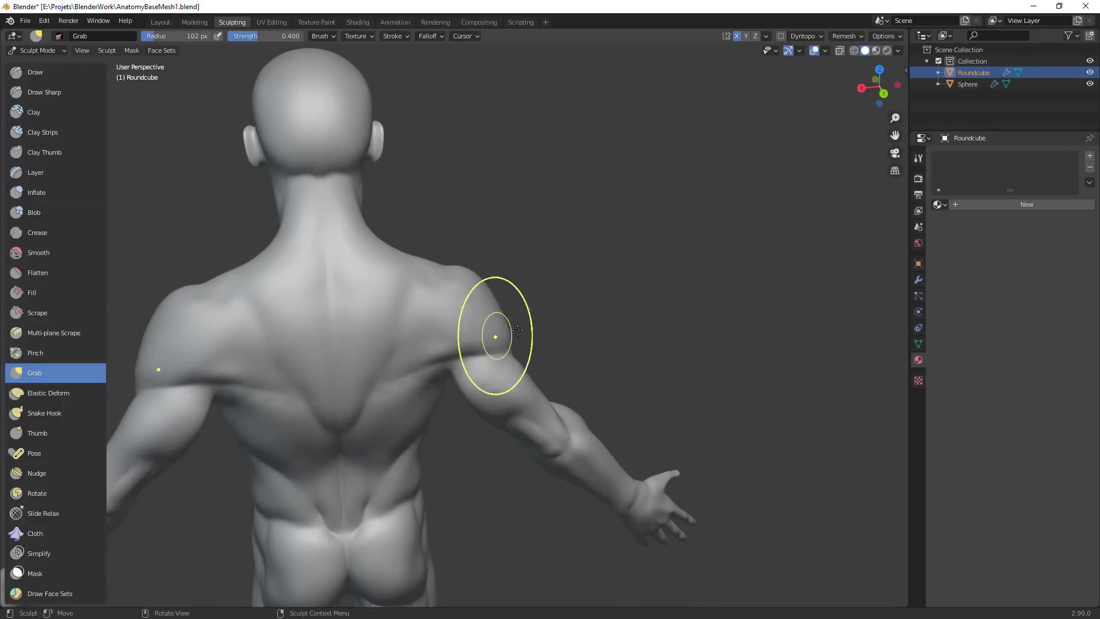
middle_drag(518, 330, 577, 380)
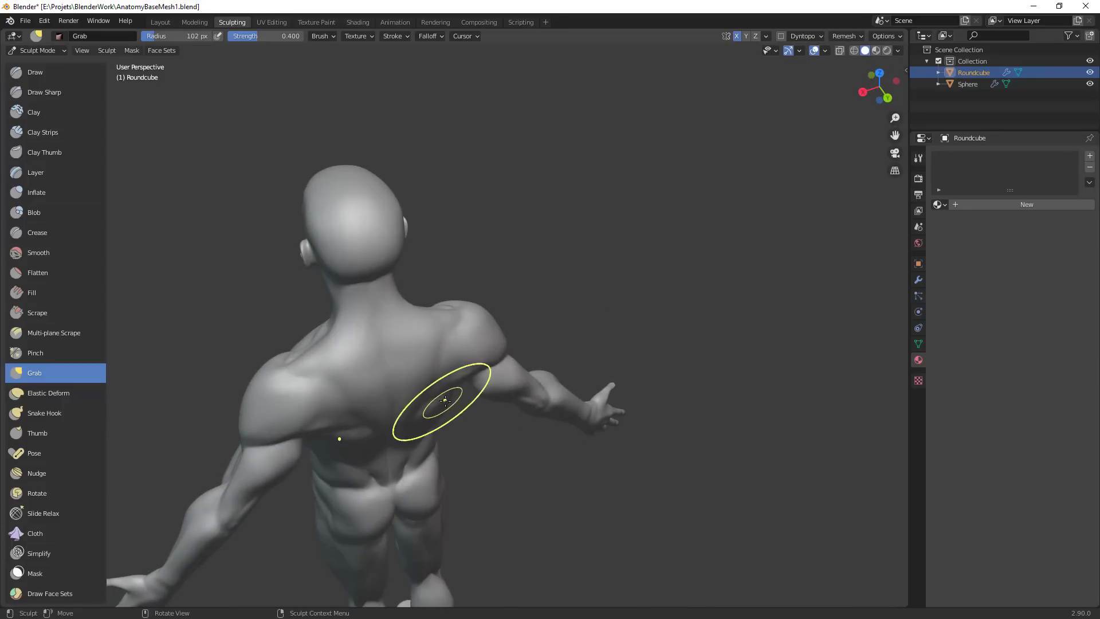
mouse_move(517, 438)
middle_down()
mouse_move(467, 298)
mouse_move(498, 338)
middle_up()
mouse_move(499, 338)
ctrl+middle_down()
mouse_move(513, 312)
mouse_move(590, 418)
ctrl+middle_up()
Reshape the upper back and rear shoulder masses with the Grab brush, ending at a 115 px radius
key(f)
click(528, 313)
key(f)
click(498, 329)
ctrl+middle_drag(511, 402, 589, 499)
mouse_move(638, 482)
middle_down()
mouse_move(591, 458)
mouse_move(524, 450)
mouse_move(602, 447)
middle_up()
ctrl+middle_drag(601, 447, 673, 341)
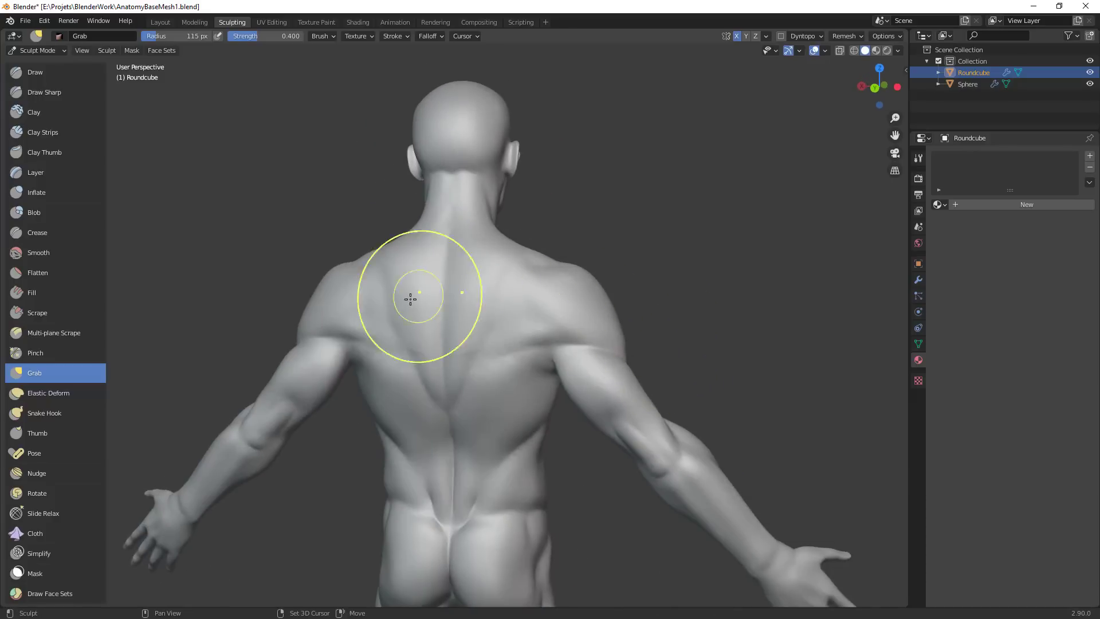
Crease the border between the rear deltoid and the shoulder blade with the Crease brush at a 43 px radius
key(shift+c)
key(f)
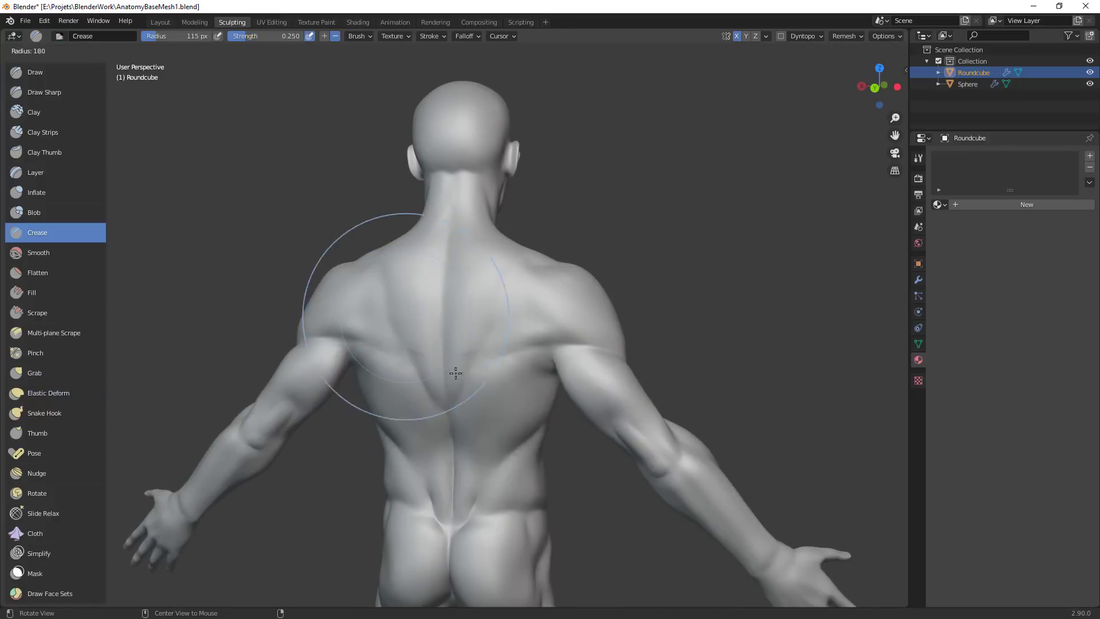
click(412, 349)
alt+drag(412, 348, 471, 353)
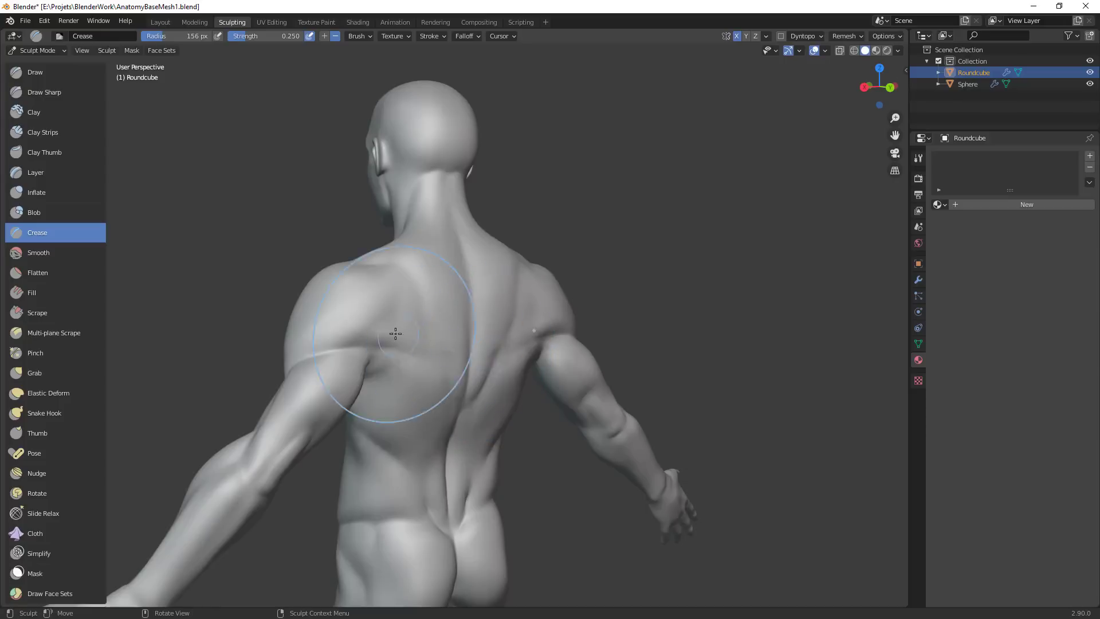
key(f)
click(334, 344)
key(f)
click(339, 350)
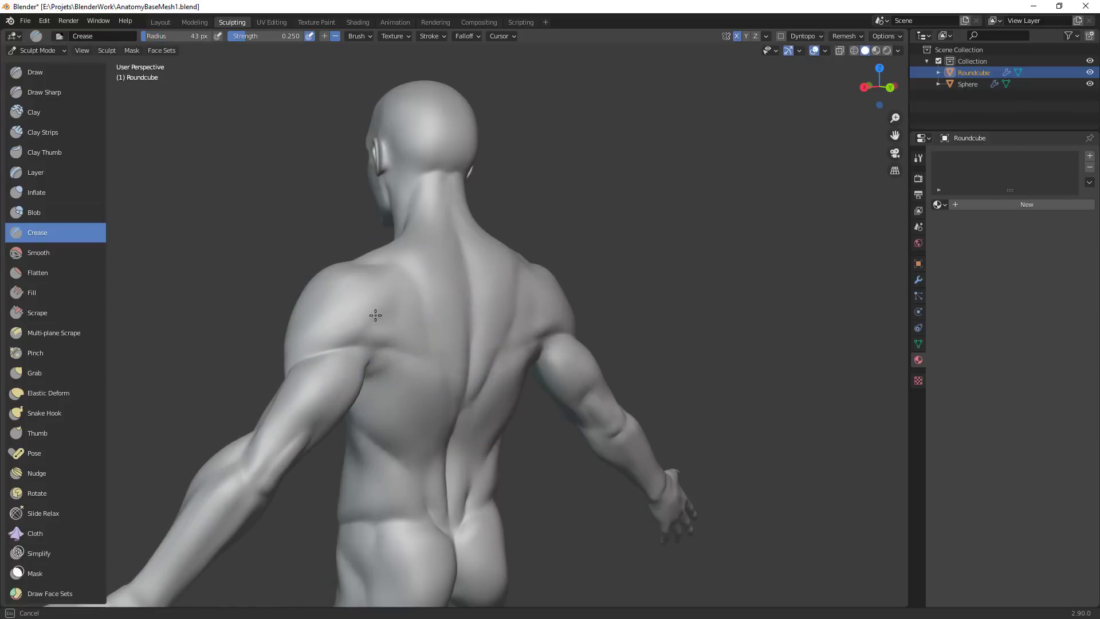
Sharpen the rear deltoid's inner edge over the shoulder blade with the Crease brush at a 30 px radius
middle_drag(433, 317, 424, 307)
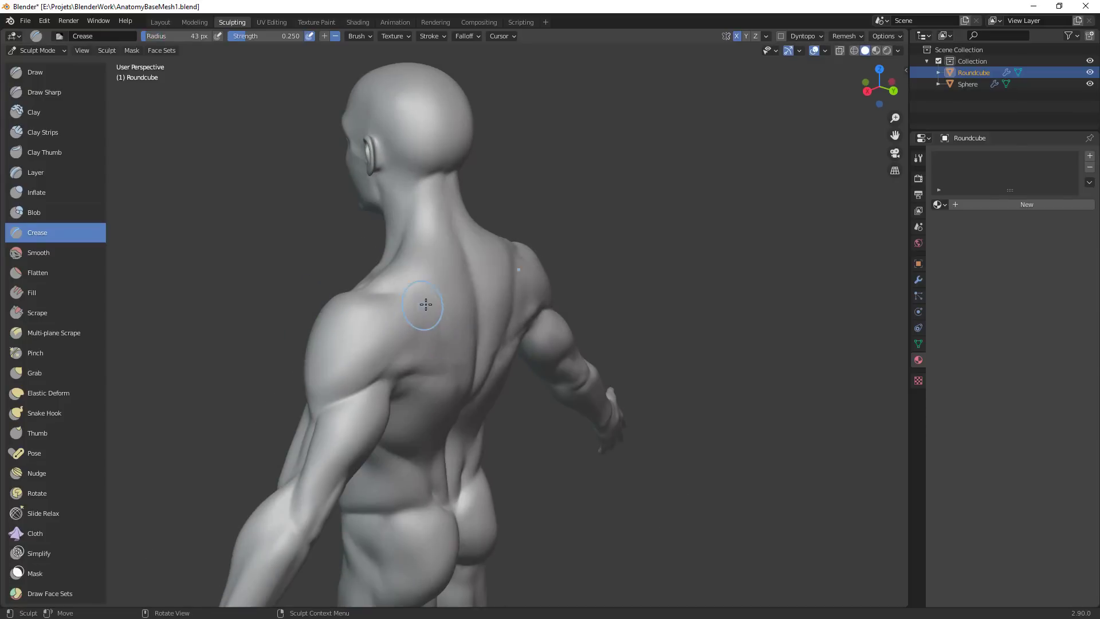
key(f)
click(400, 348)
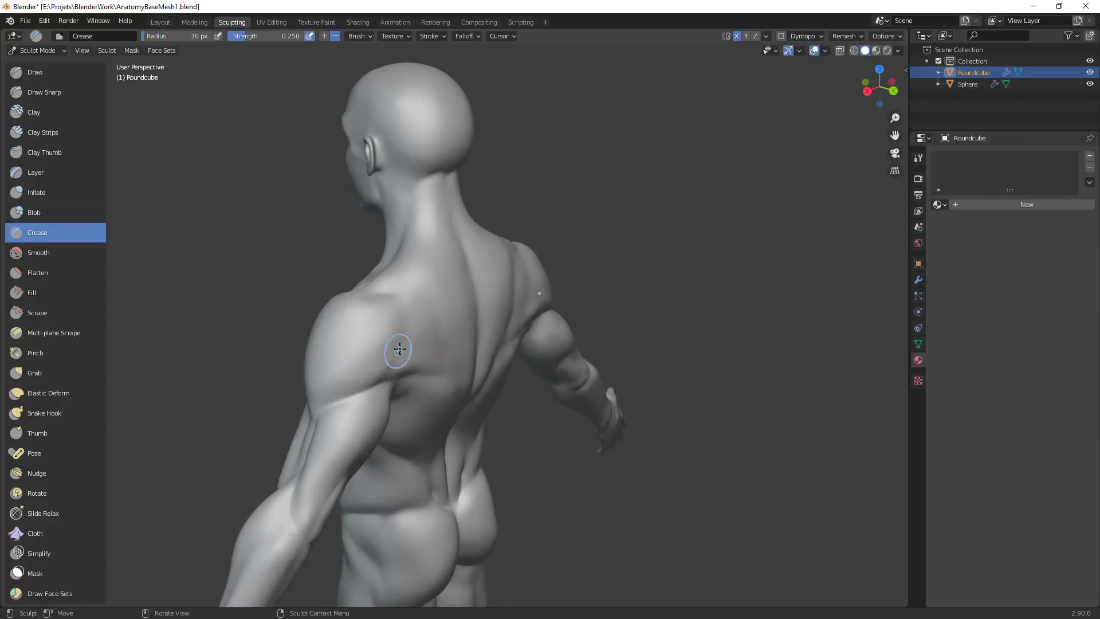
middle_drag(451, 293, 485, 319)
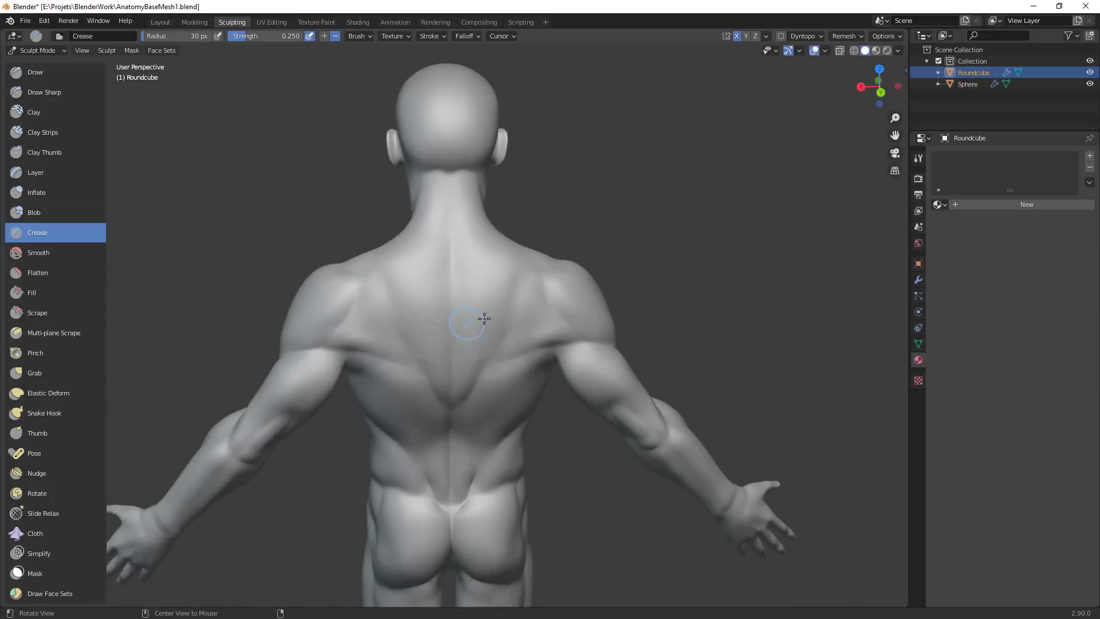
middle_drag(496, 371, 481, 349)
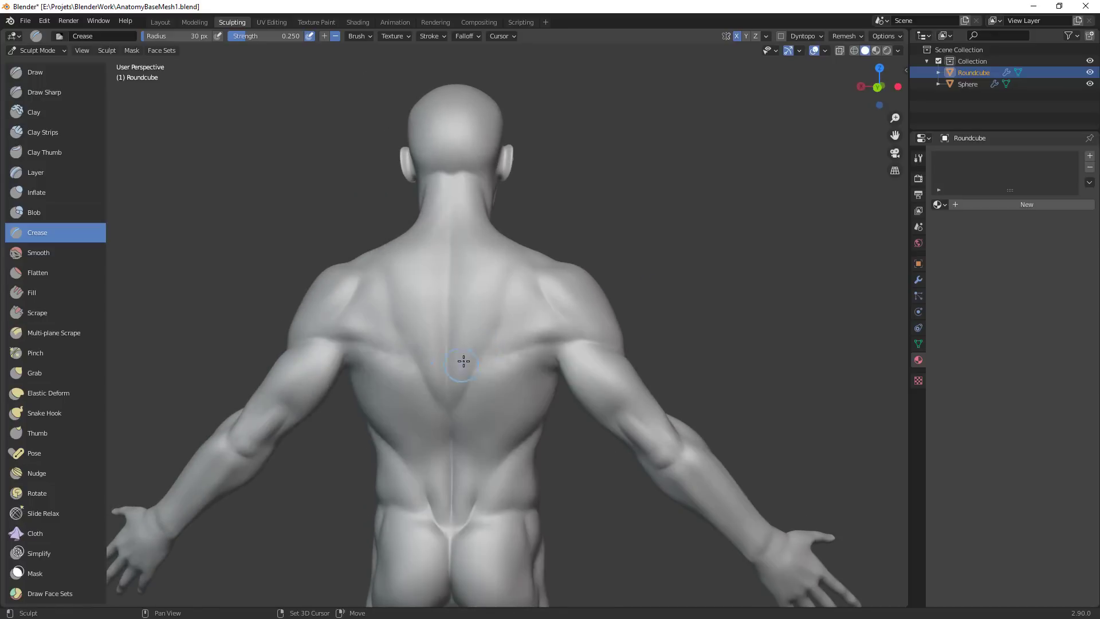
Define the inner edge of the shoulder blade beside the trapezius with 30 px Crease strokes
middle_drag(589, 283, 550, 310)
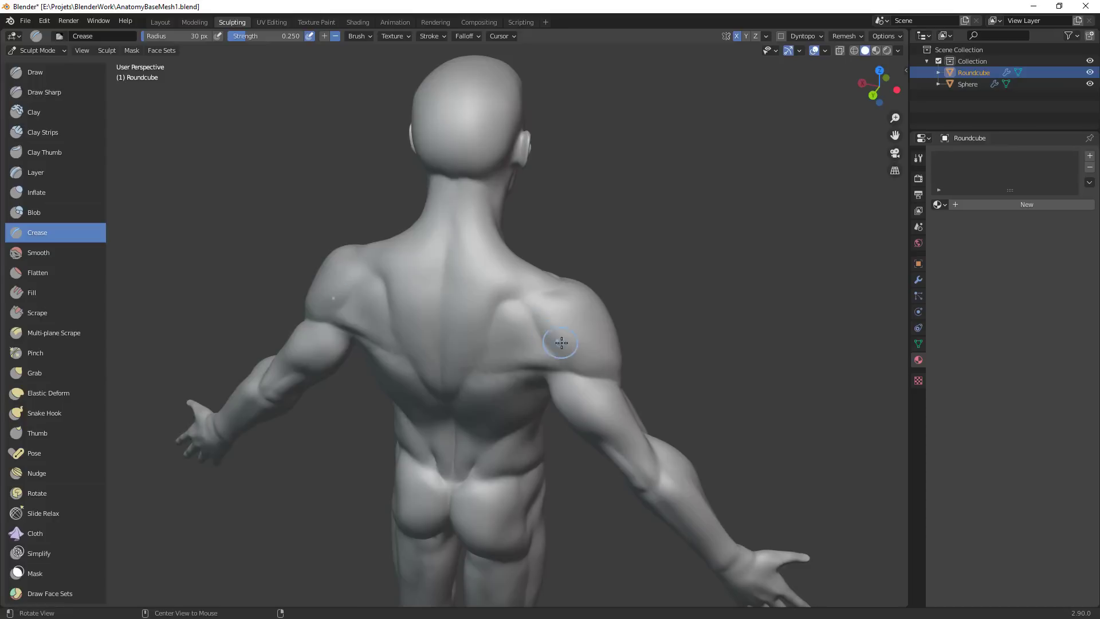
middle_drag(562, 343, 523, 274)
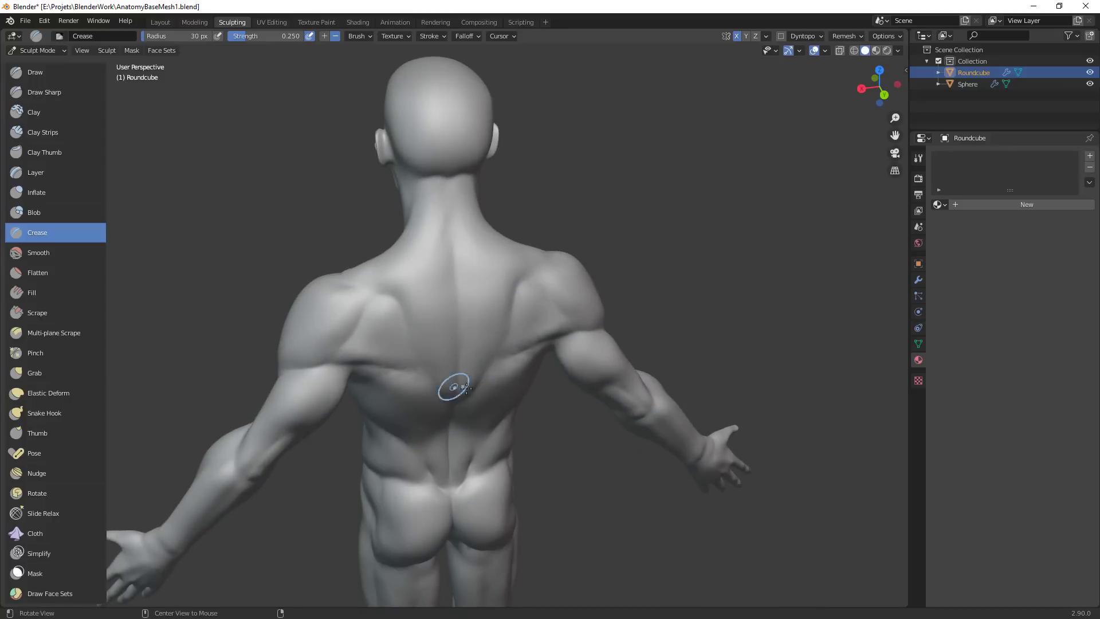
middle_drag(465, 388, 552, 356)
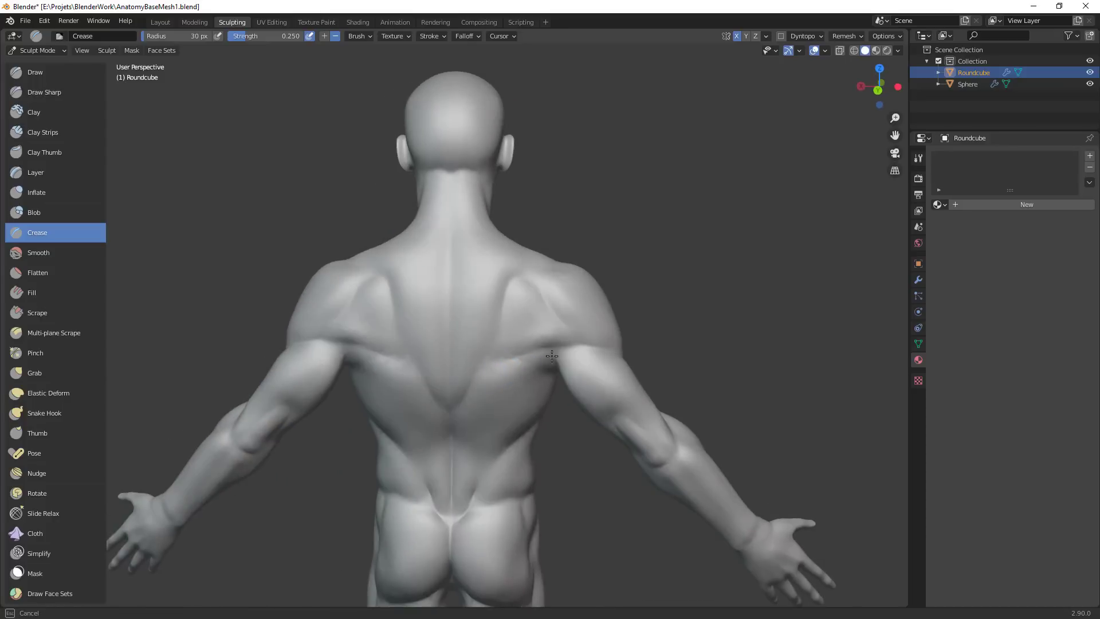
Deepen the crease beneath the rear deltoid near the armpit with the Crease brush at 30 px
ctrl+alt+drag(600, 411, 517, 504)
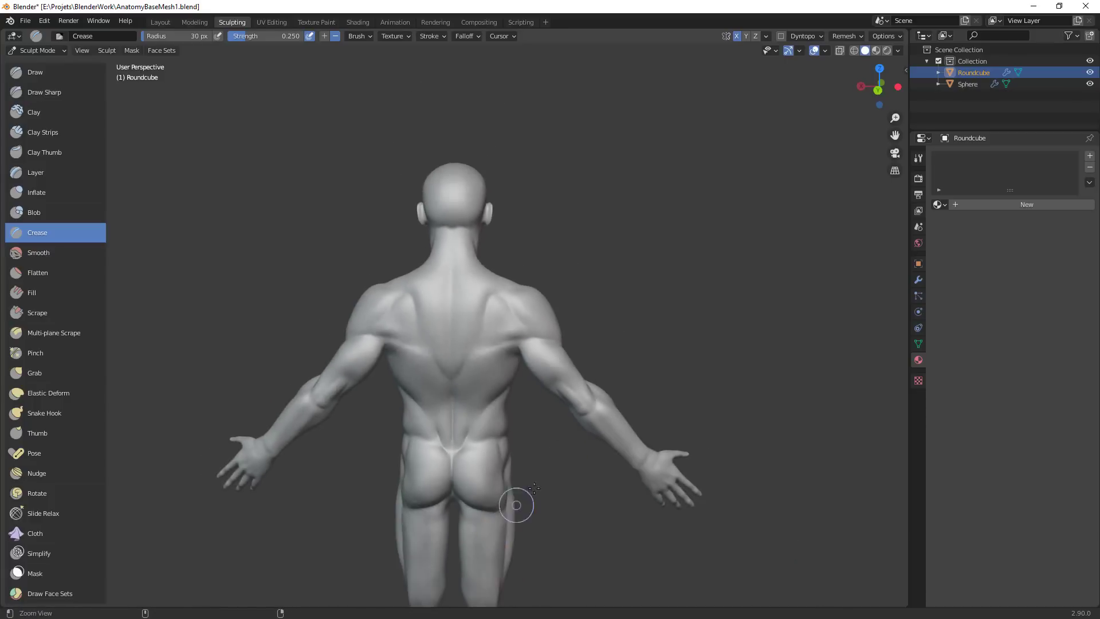
alt+drag(671, 372, 549, 432)
ctrl+alt+drag(578, 374, 625, 402)
middle_drag(625, 402, 601, 405)
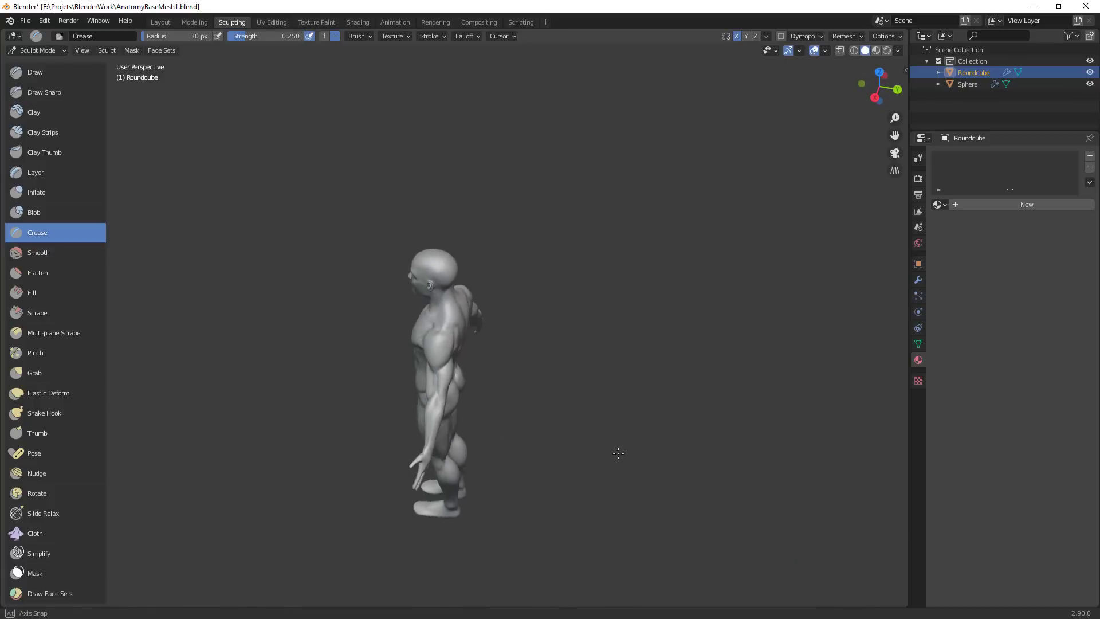
scroll(602, 405, up, 3)
middle_drag(628, 331, 641, 304)
scroll(526, 301, up, 4)
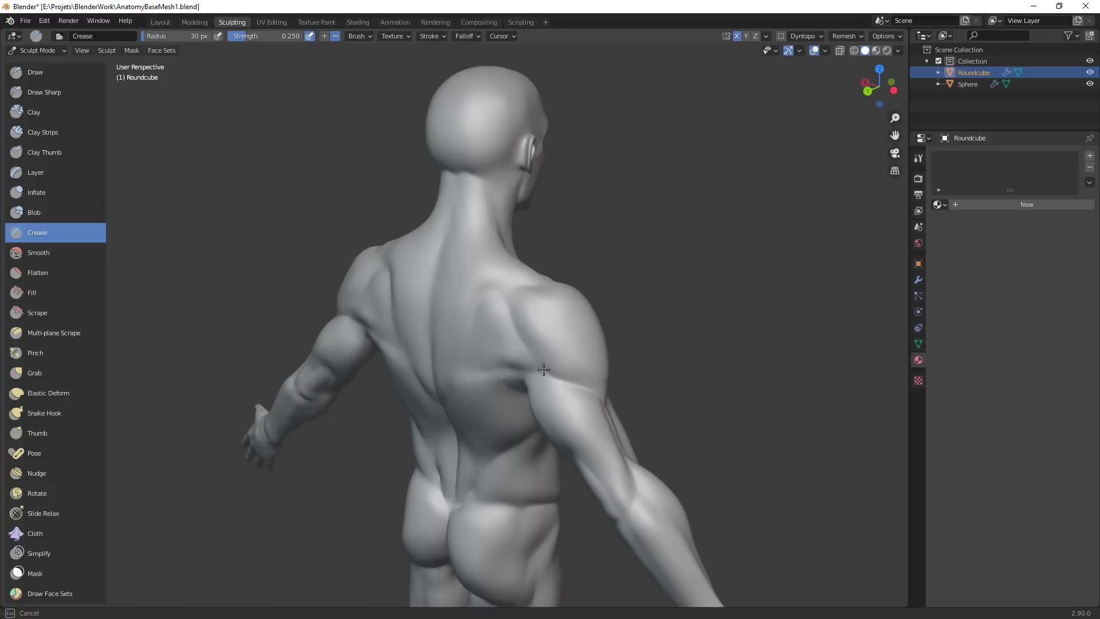
mouse_move(493, 479)
middle_down()
mouse_move(479, 397)
mouse_move(548, 310)
middle_up()
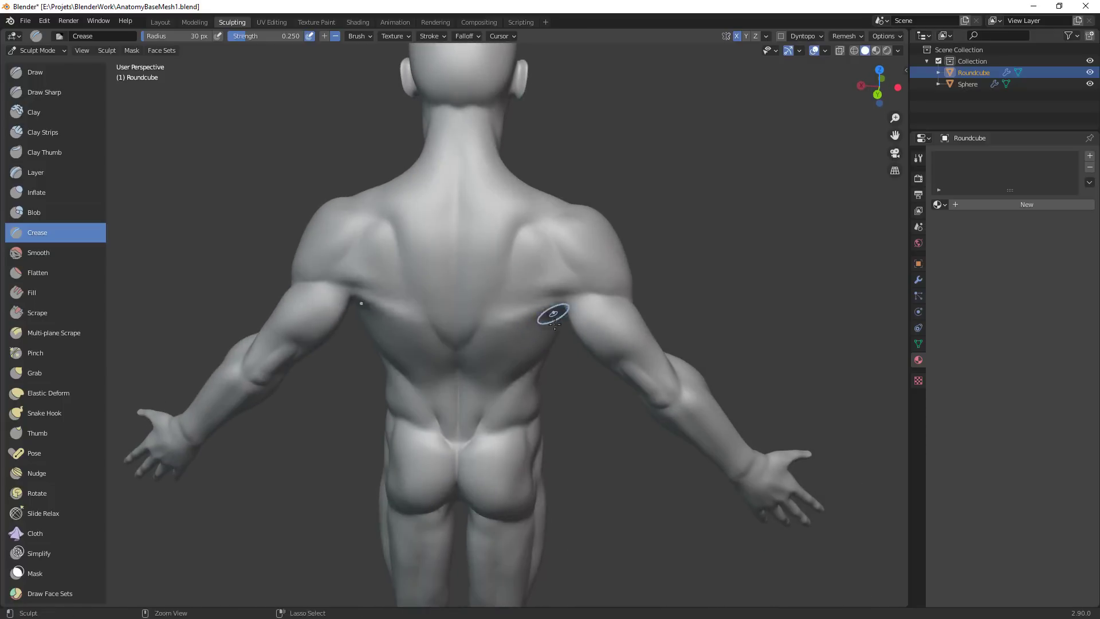
scroll(625, 360, down, 5)
middle_drag(622, 389, 660, 417)
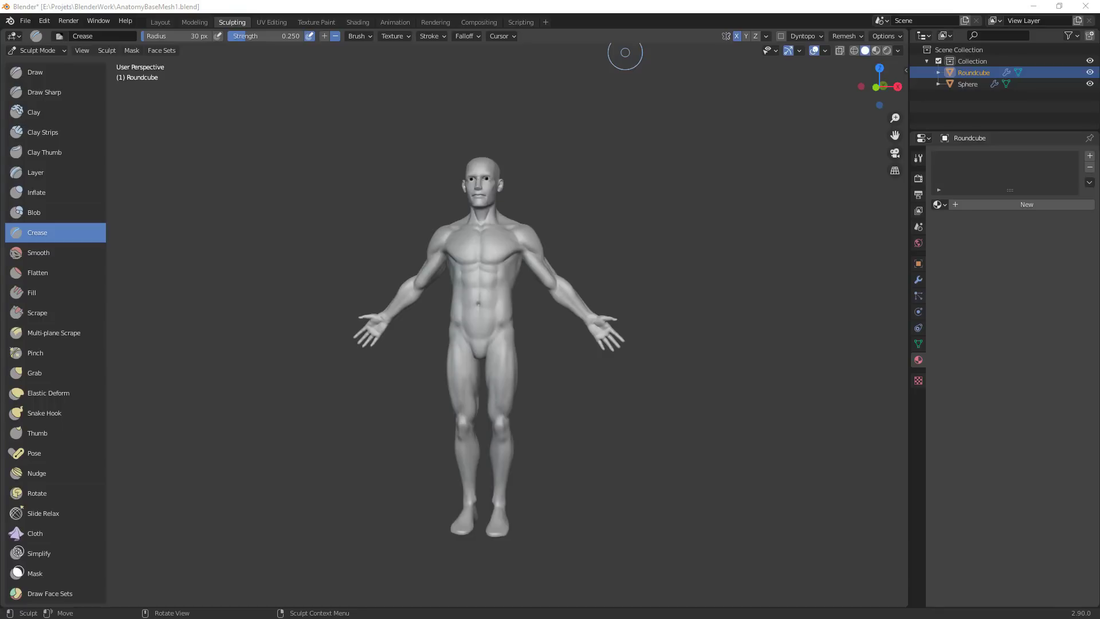
Reshape the tip and underside of the nose in the side profile with the Grab brush at a 65 px radius
mouse_move(564, 170)
alt+mouse_down()
mouse_move(655, 188)
mouse_move(638, 372)
mouse_move(633, 207)
alt+mouse_up()
ctrl+alt+drag(669, 407, 636, 545)
alt+shift+drag(636, 545, 512, 225)
ctrl+alt+drag(596, 320, 602, 269)
key(g)
key(f)
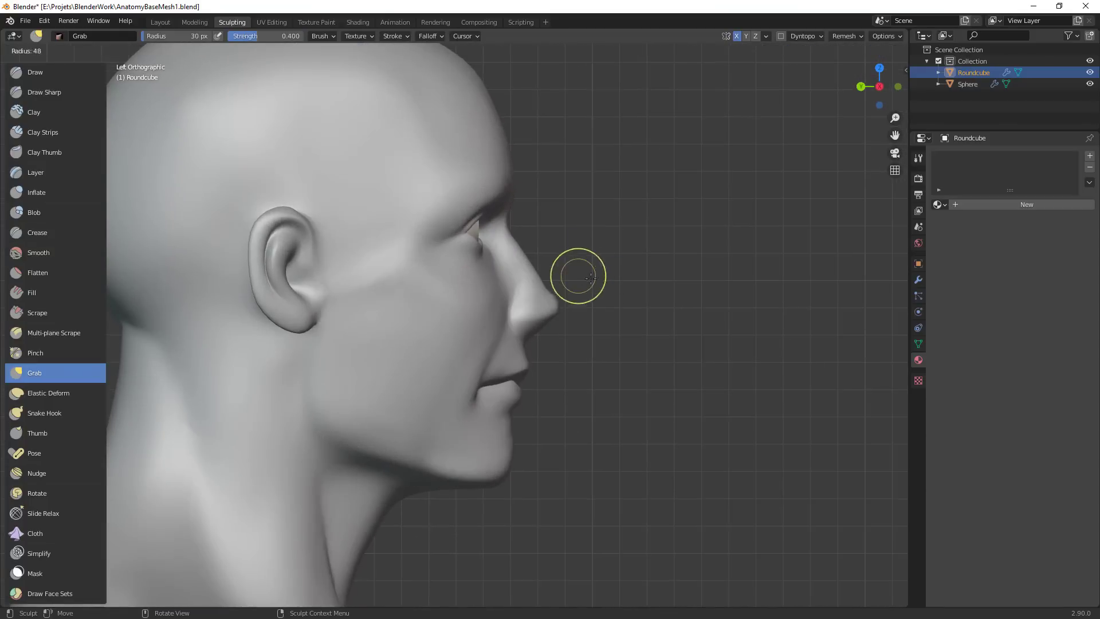
click(593, 276)
key(f)
click(541, 340)
drag(541, 340, 532, 332)
scroll(578, 310, down, 2)
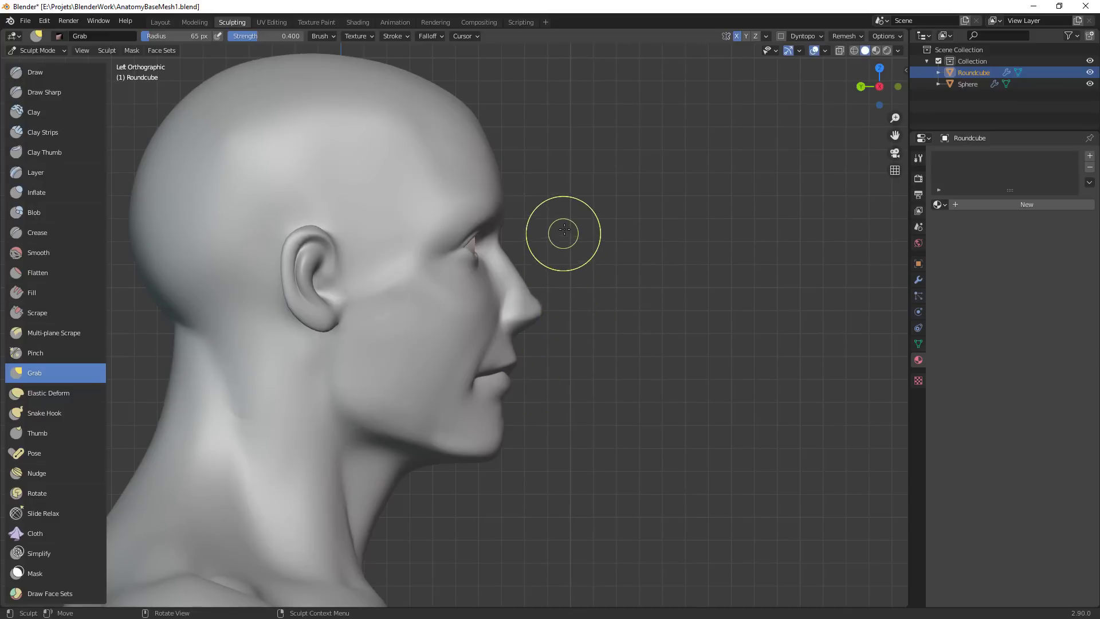
middle_drag(633, 292, 504, 310)
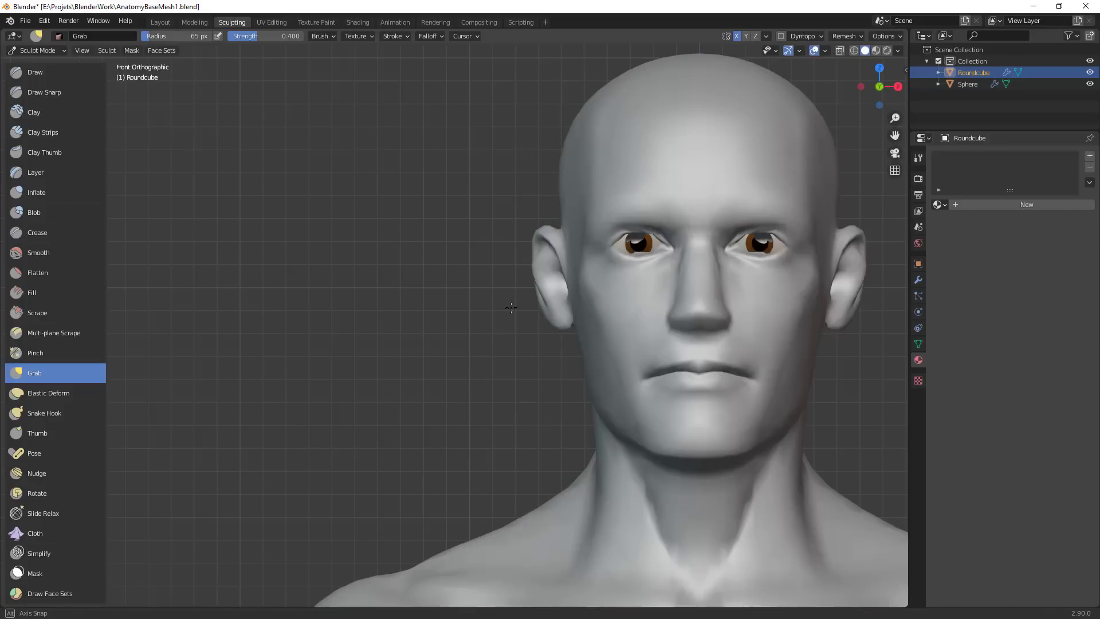
Reshape the upper eyelids and the bridge of the nose with the Grab brush at an 85 px radius
shift+middle_drag(623, 356, 437, 393)
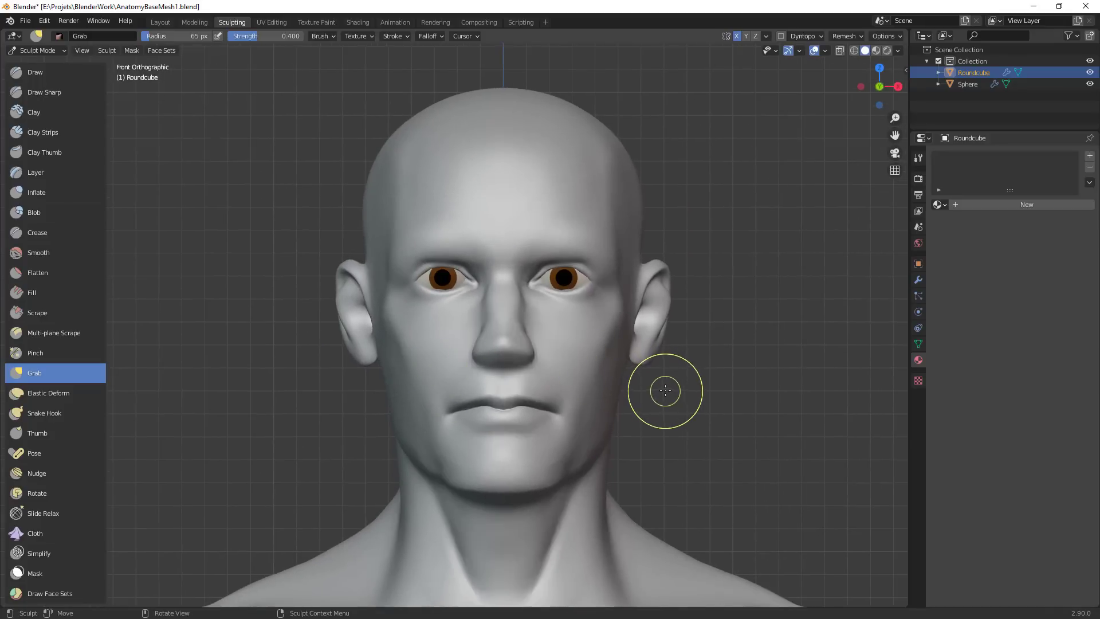
shift+middle_drag(610, 335, 662, 356)
scroll(547, 295, up, 3)
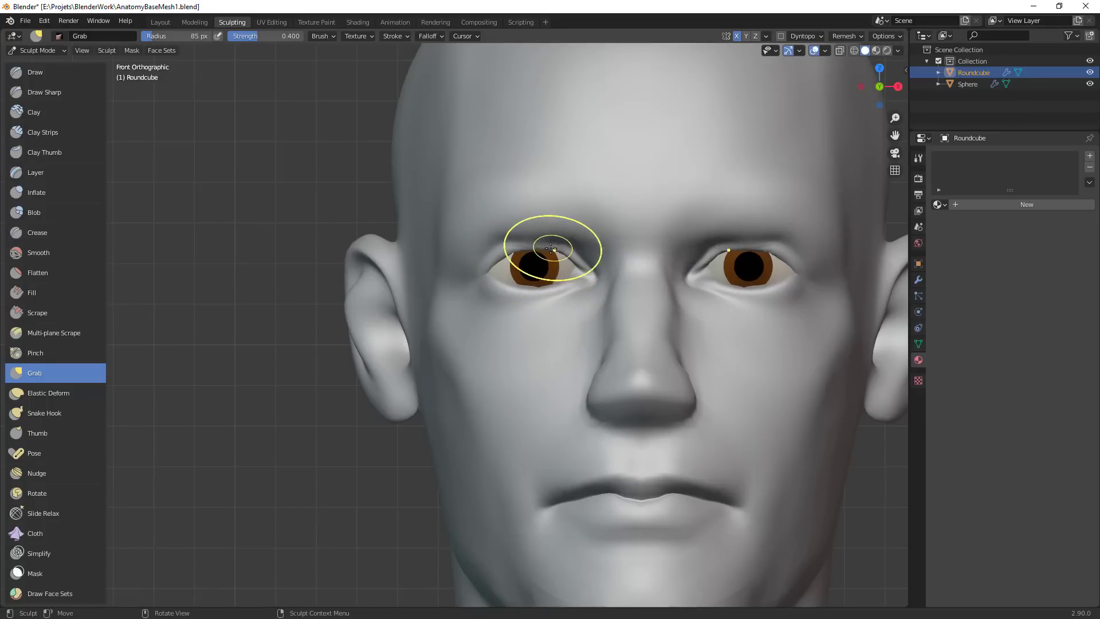
scroll(575, 294, down, 3)
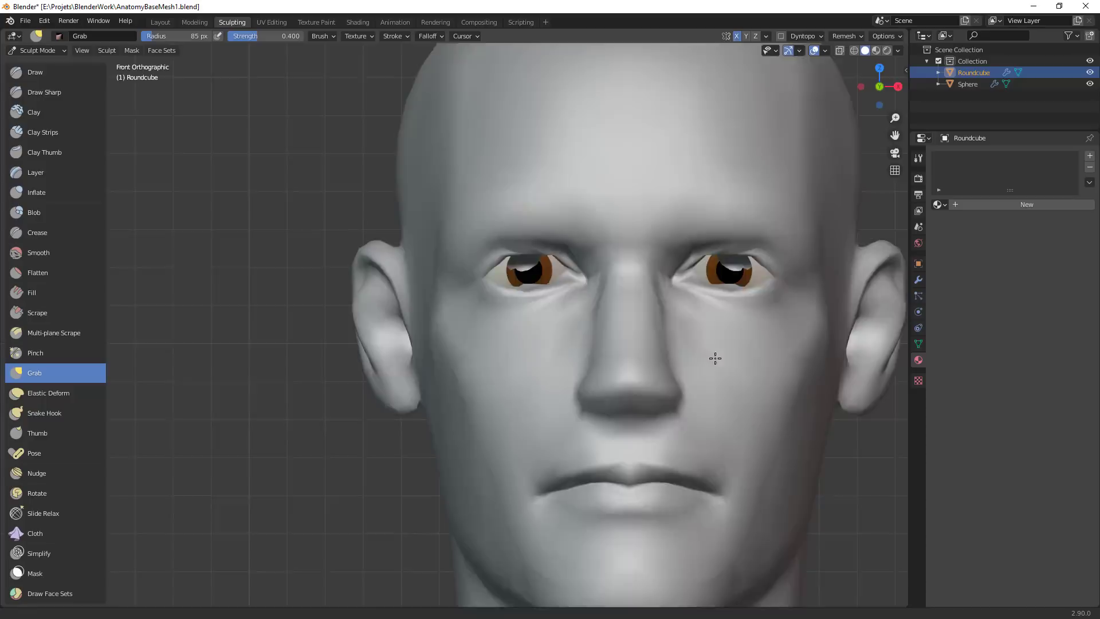
mouse_move(714, 361)
middle_down()
mouse_move(662, 454)
mouse_move(633, 402)
mouse_move(732, 363)
mouse_move(635, 389)
mouse_move(596, 316)
middle_up()
scroll(654, 420, up, 2)
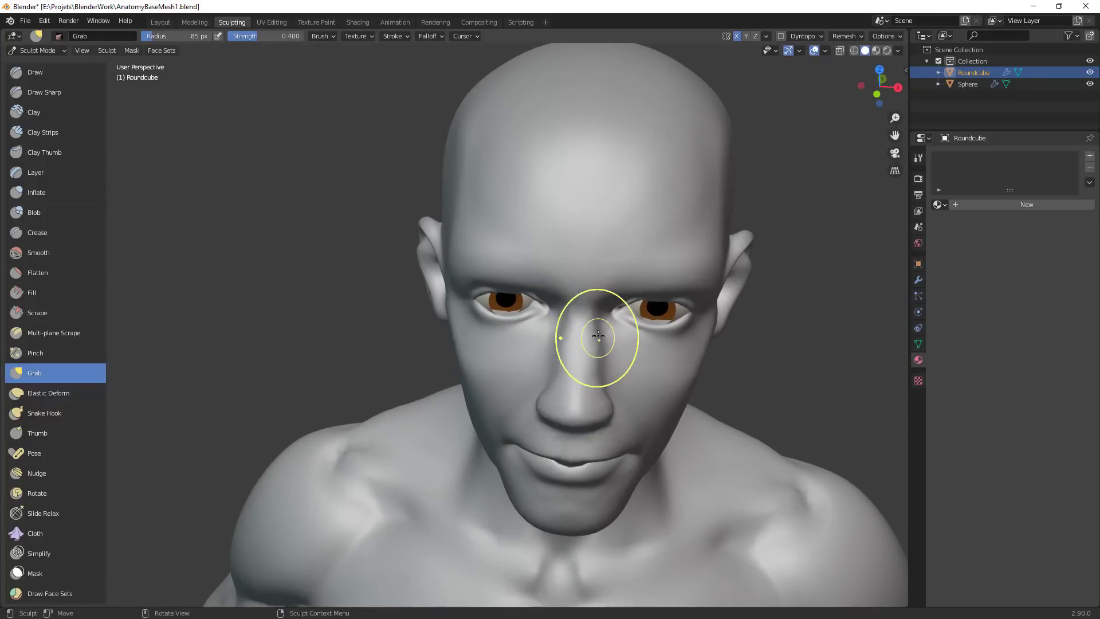
drag(602, 392, 606, 392)
mouse_move(606, 392)
ctrl+middle_down()
mouse_move(624, 487)
mouse_move(665, 448)
ctrl+middle_up()
Adjust the inner brow and pull the brow ridge into shape from above with the Grab brush at 74 and 105 px
middle_drag(562, 301, 541, 286)
scroll(541, 285, up, 2)
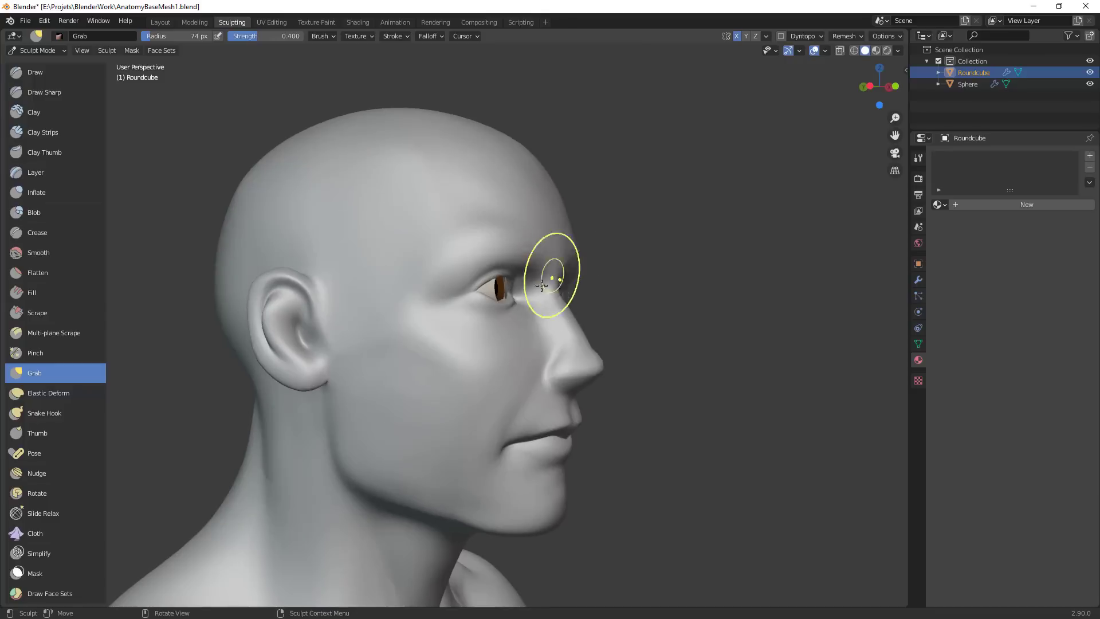
middle_drag(622, 268, 563, 295)
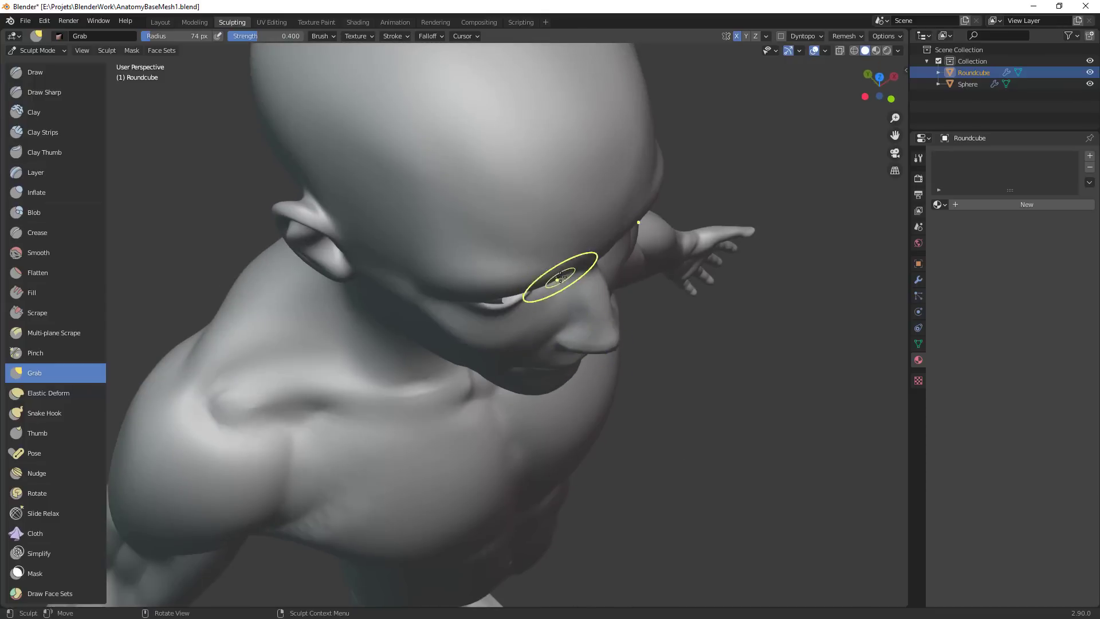
middle_drag(674, 304, 530, 319)
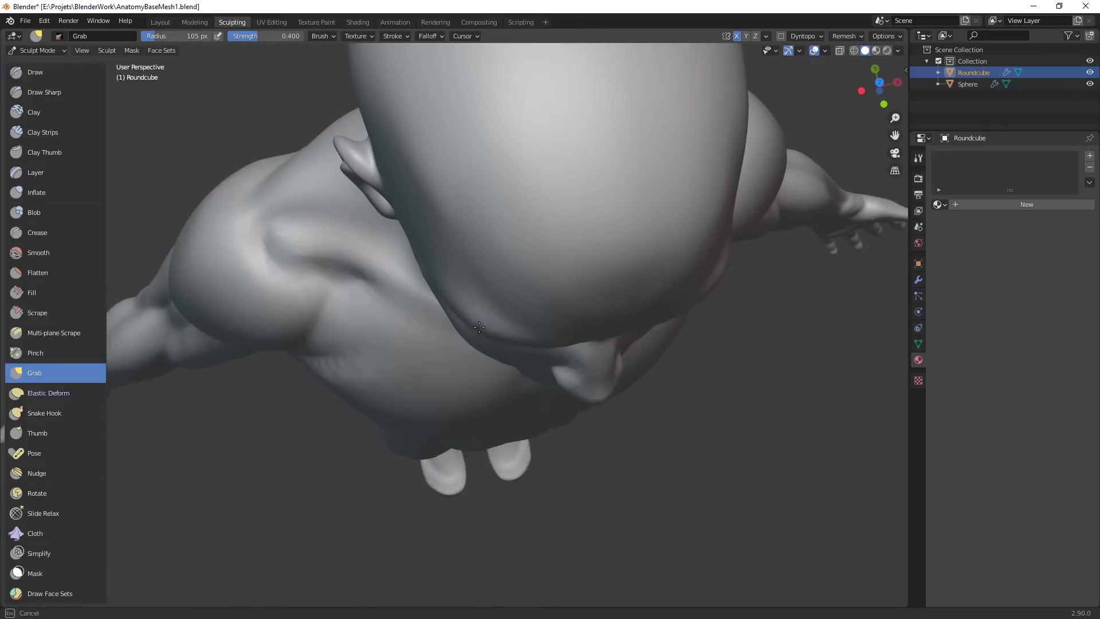
drag(479, 327, 454, 300)
scroll(644, 401, down, 1)
mouse_move(656, 421)
middle_down()
mouse_move(572, 359)
mouse_move(567, 375)
mouse_move(606, 392)
middle_up()
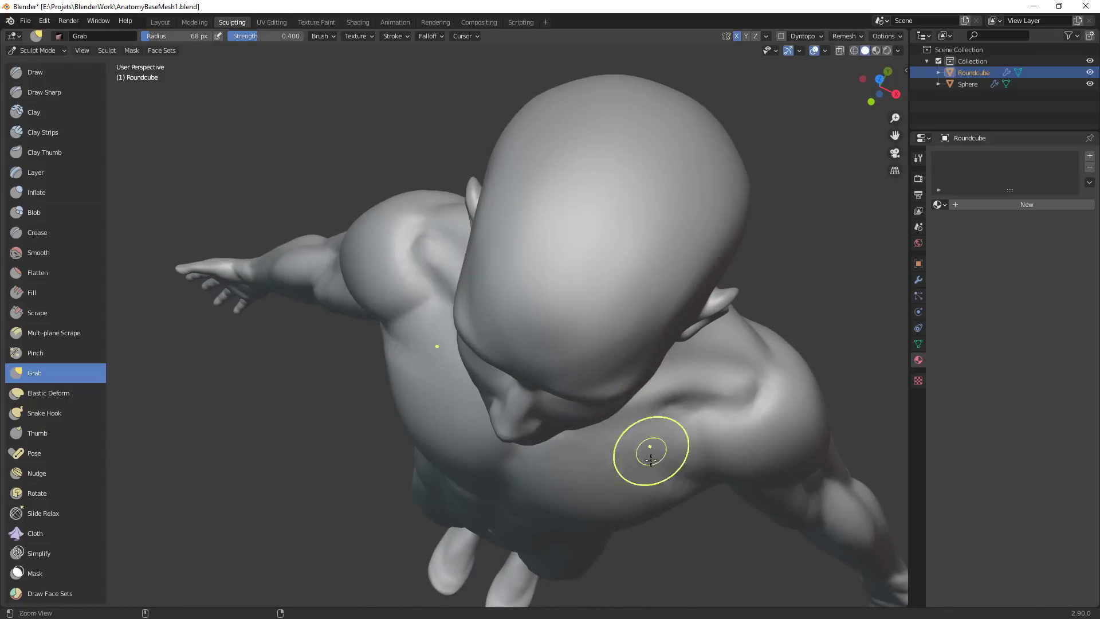
middle_drag(651, 459, 678, 339)
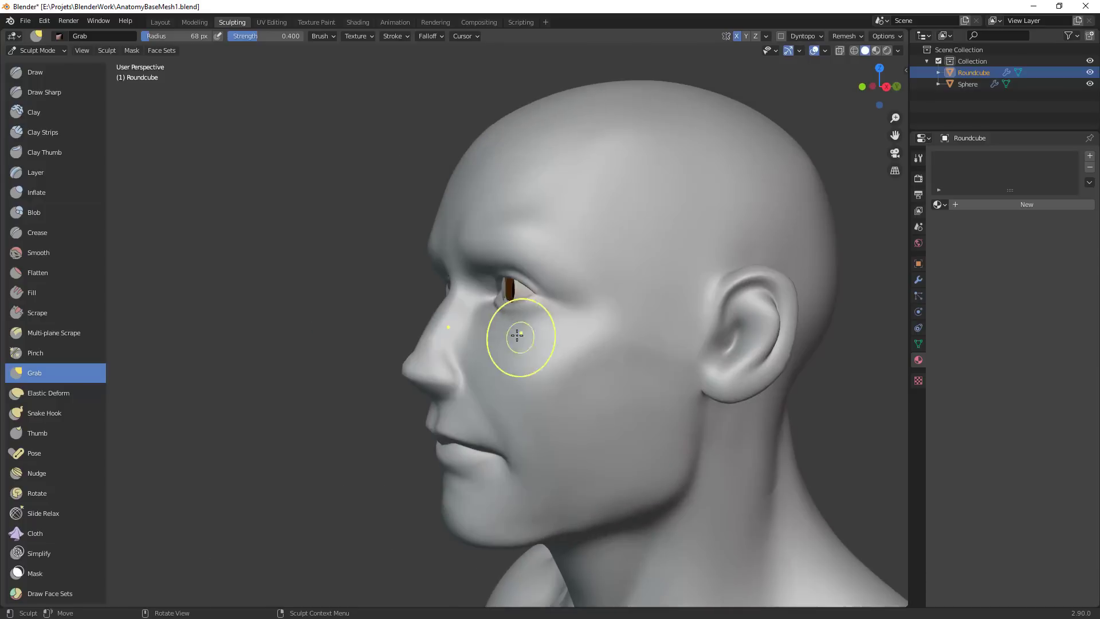
Reshape the brow and the forehead profile above it with the Grab brush at a 117 px radius
key(f)
click(528, 248)
drag(508, 226, 503, 234)
drag(445, 213, 440, 211)
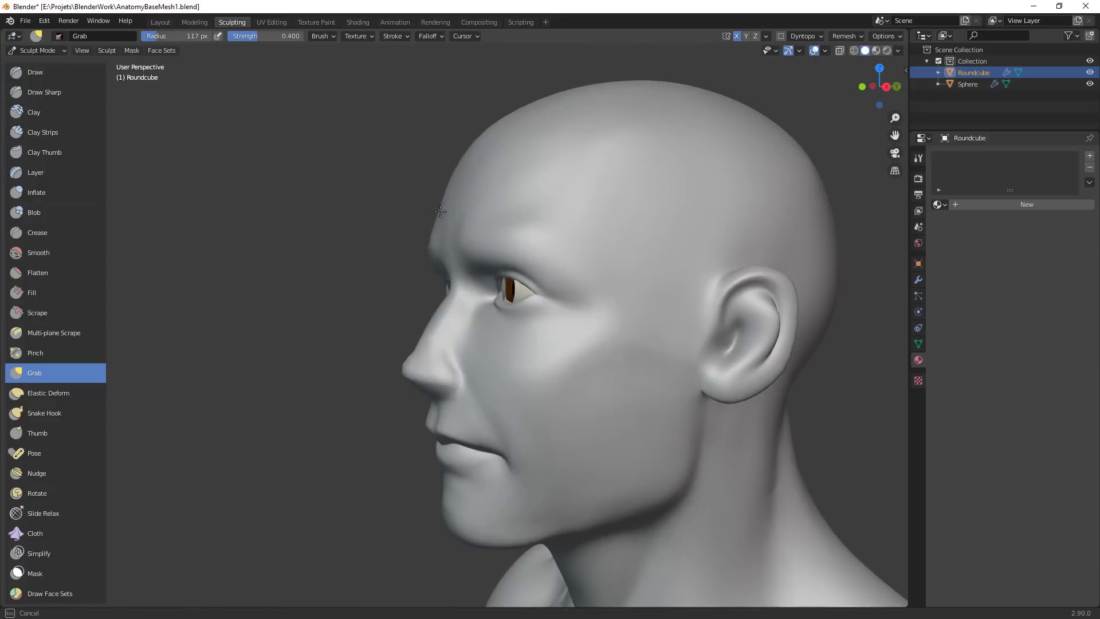
mouse_move(440, 212)
middle_down()
mouse_move(601, 290)
mouse_move(609, 410)
mouse_move(634, 432)
mouse_move(684, 430)
mouse_move(769, 383)
middle_up()
Refine the brow and nose bridge area with the Grab brush, using 76 px and 59 px radii
middle_drag(533, 330, 579, 304)
key(f)
click(569, 281)
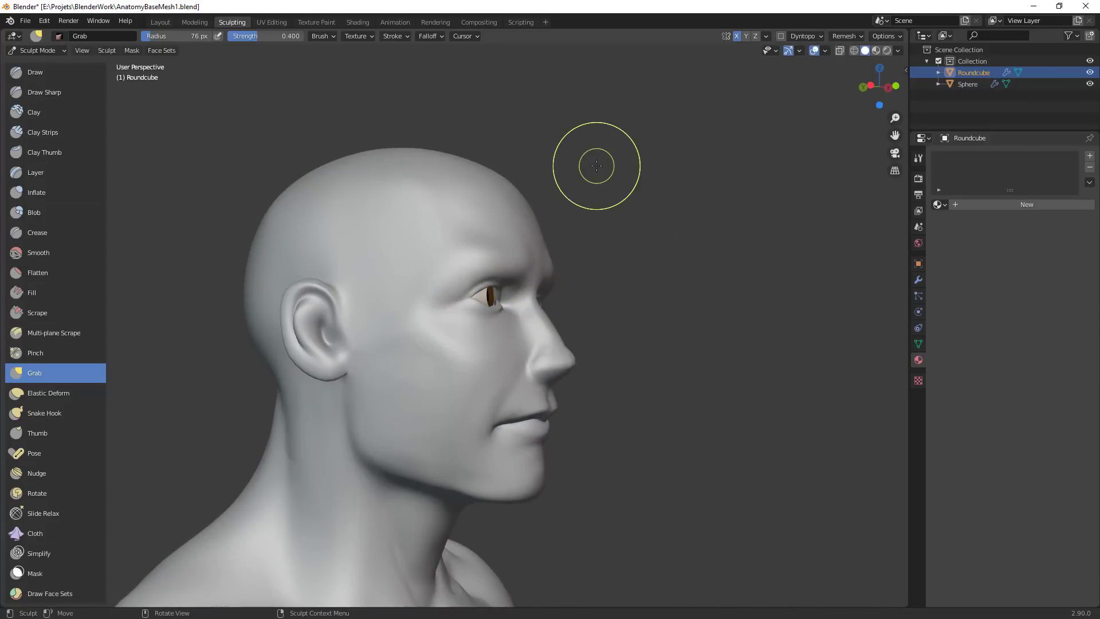
mouse_move(597, 165)
middle_down()
mouse_move(585, 229)
mouse_move(596, 290)
middle_up()
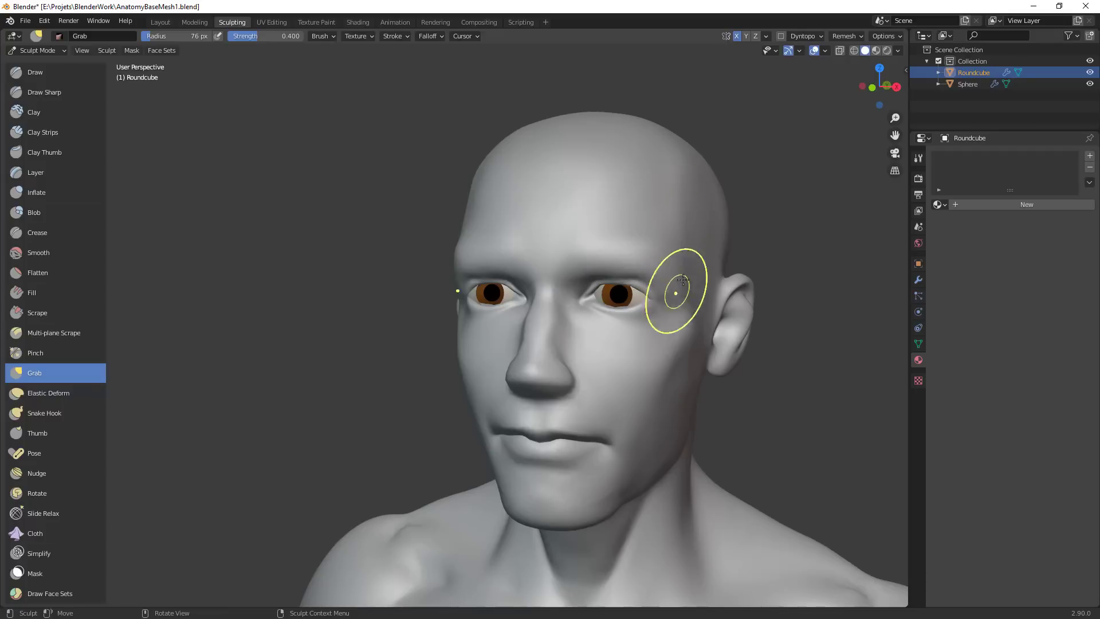
mouse_move(679, 282)
middle_down()
mouse_move(585, 290)
mouse_move(651, 245)
mouse_move(580, 297)
middle_up()
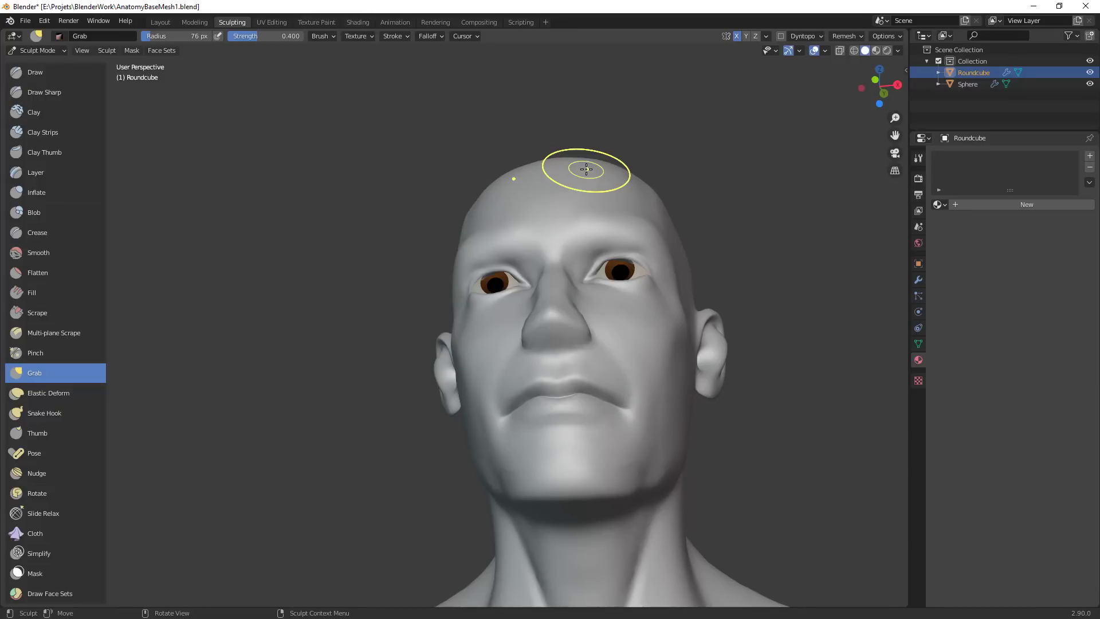
mouse_move(586, 168)
middle_down()
mouse_move(631, 233)
mouse_move(647, 214)
mouse_move(698, 268)
mouse_move(688, 276)
mouse_move(644, 228)
middle_up()
key(f)
click(618, 243)
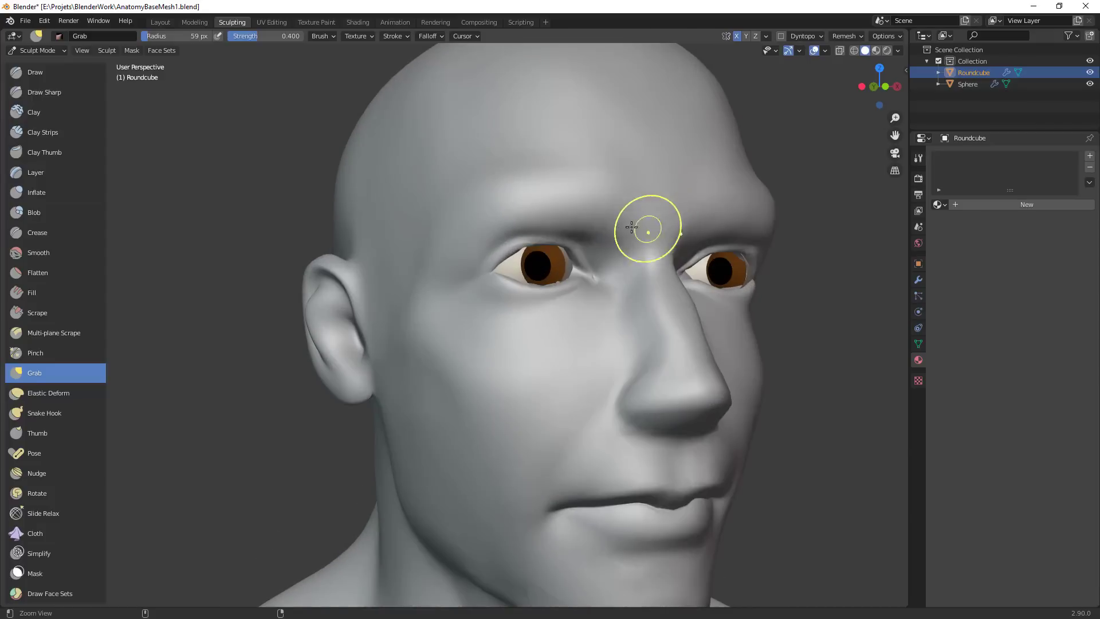
Adjust the upper eyelid over the iris with the Grab brush at an 87 px radius
key(f)
click(553, 249)
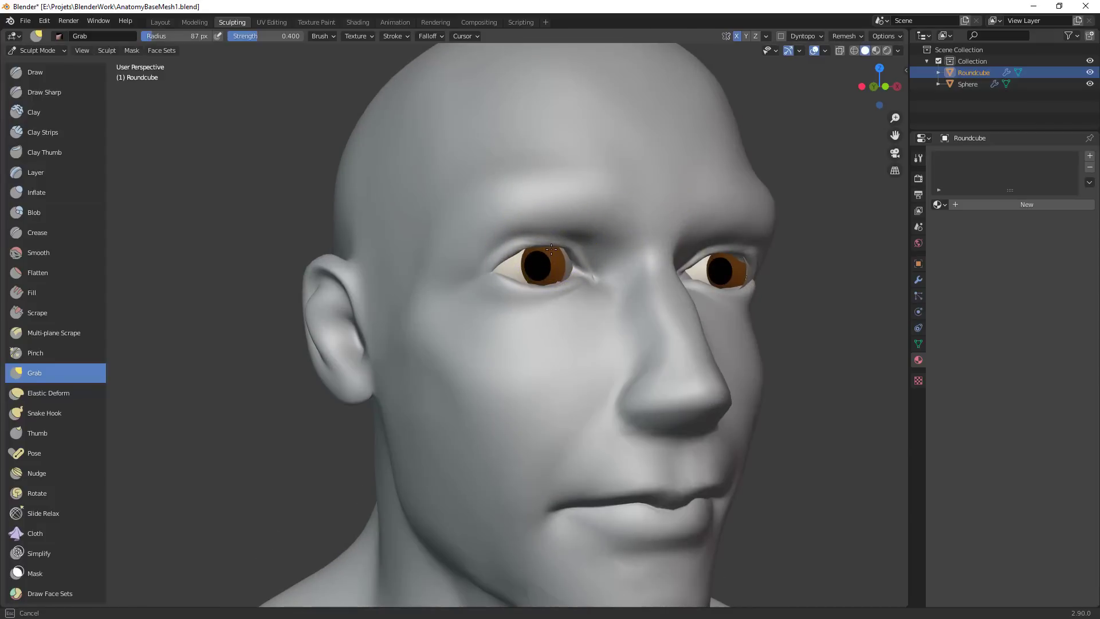
middle_drag(589, 253, 636, 321)
mouse_move(577, 305)
middle_down()
mouse_move(631, 287)
mouse_move(622, 270)
middle_up()
Shape the outer part of the upper eyelid with the Grab brush at a 73 px radius
key(f)
click(614, 268)
key(bracketleft)
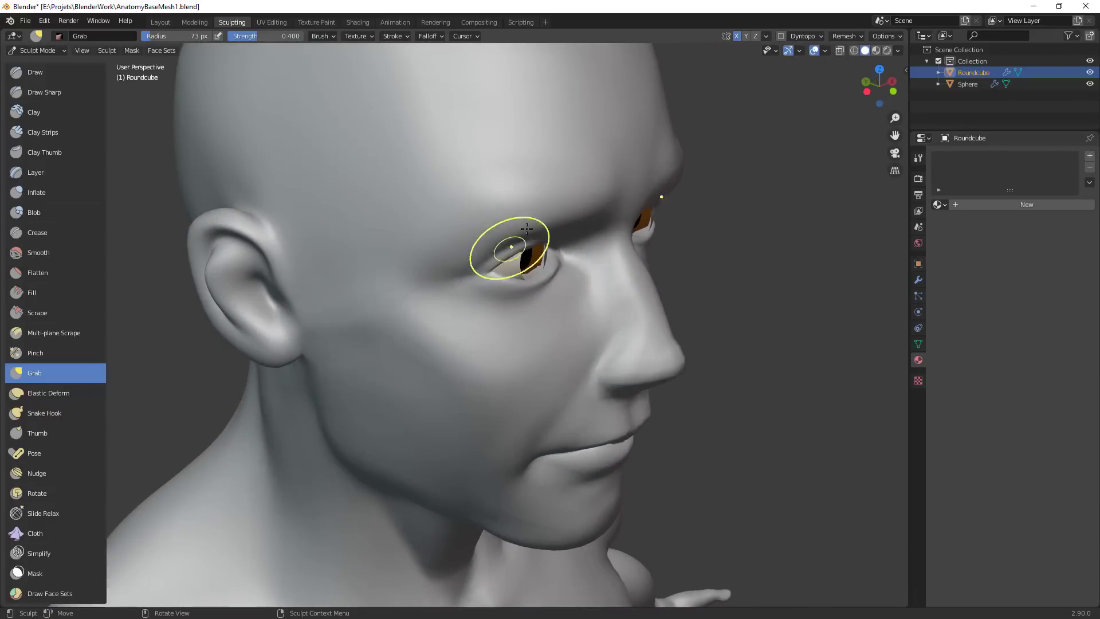
alt+drag(722, 267, 691, 282)
ctrl+middle_drag(691, 281, 689, 265)
middle_drag(690, 265, 560, 299)
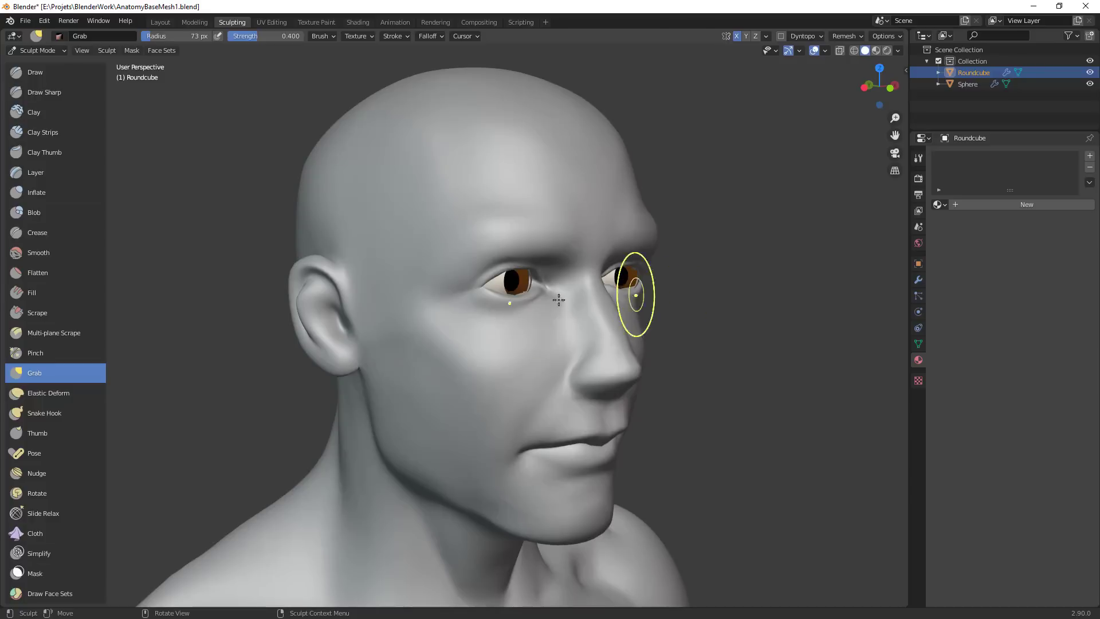
Reshape the cheek below the cheekbone with the Grab brush at a 108 px radius
key(f)
click(528, 359)
mouse_move(438, 384)
middle_down()
mouse_move(671, 363)
mouse_move(633, 372)
mouse_move(579, 253)
mouse_move(579, 298)
middle_up()
mouse_move(561, 190)
alt+mouse_down()
mouse_move(530, 305)
mouse_move(536, 287)
alt+mouse_up()
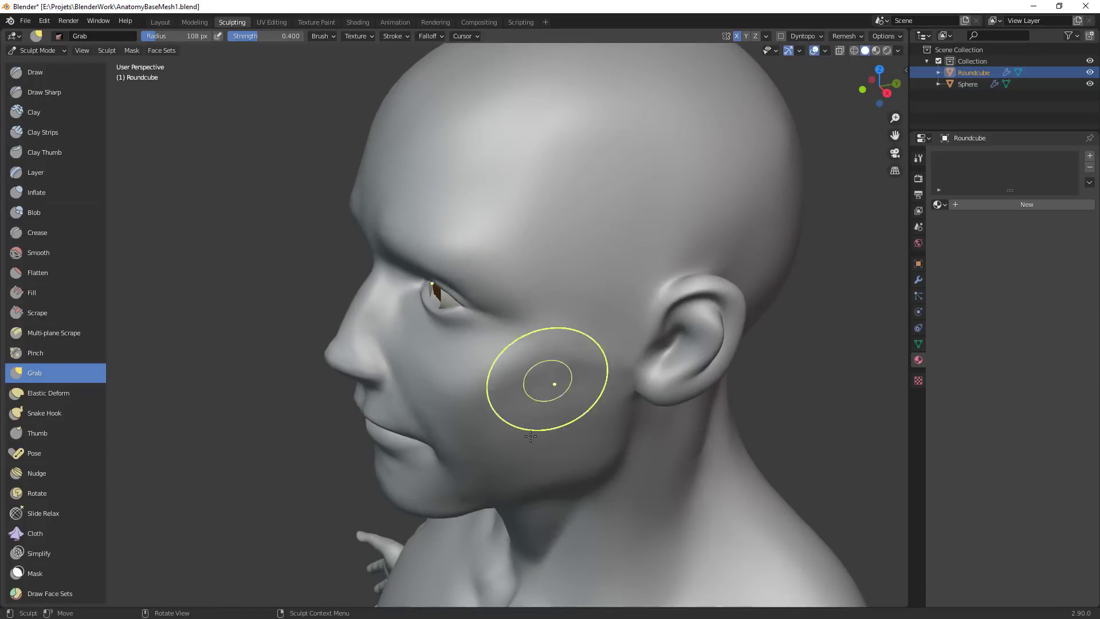
Refine the cheekbone and temple contour from above with the Grab brush, varying the radius from 73 to 92 px
key(f)
click(549, 369)
mouse_move(552, 372)
middle_down()
mouse_move(564, 456)
mouse_move(571, 439)
middle_up()
key(f)
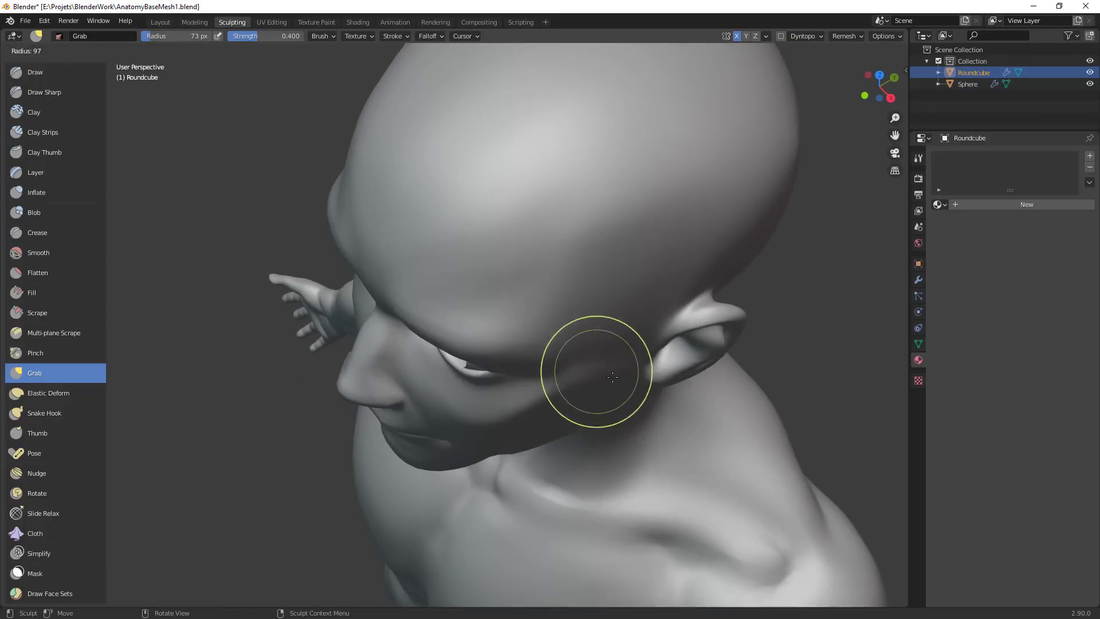
click(596, 373)
middle_drag(582, 393, 636, 365)
key(f)
click(624, 321)
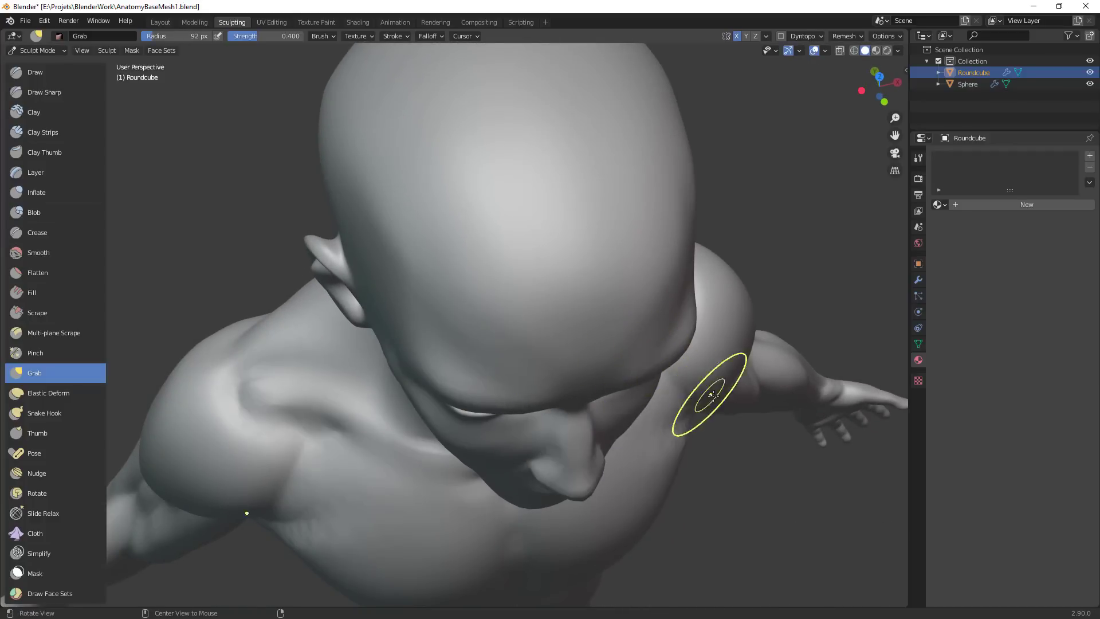
Reshape the forehead contour above the brow with the Grab brush at a 94 px radius
middle_drag(712, 395, 607, 283)
click(619, 233)
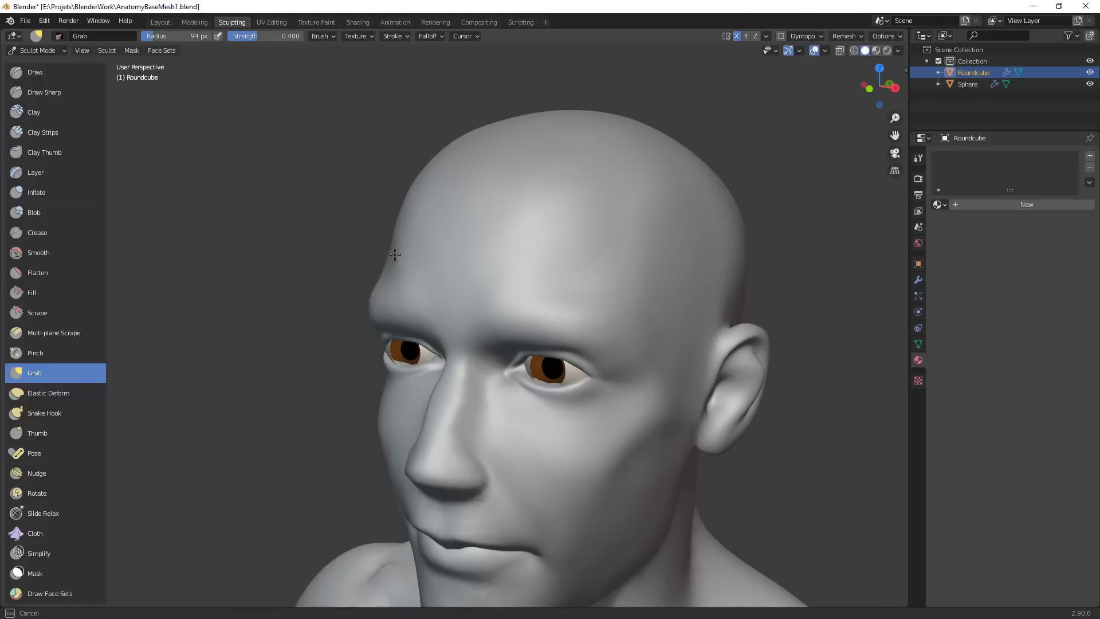
mouse_move(584, 300)
middle_down()
mouse_move(683, 314)
mouse_move(672, 283)
mouse_move(668, 304)
mouse_move(550, 202)
middle_up()
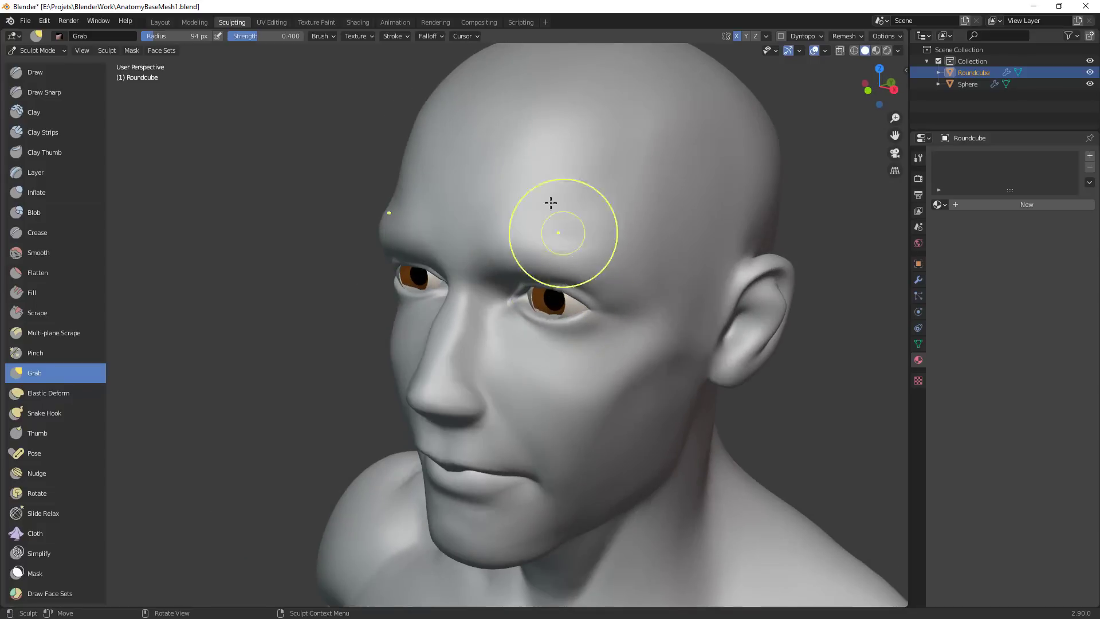
Refine the eyelids and outer eye corners with the Grab brush at a 77 px radius
mouse_move(584, 317)
middle_down()
mouse_move(602, 280)
mouse_move(626, 332)
mouse_move(641, 319)
middle_up()
key(bracketleft)
key(bracketleft)
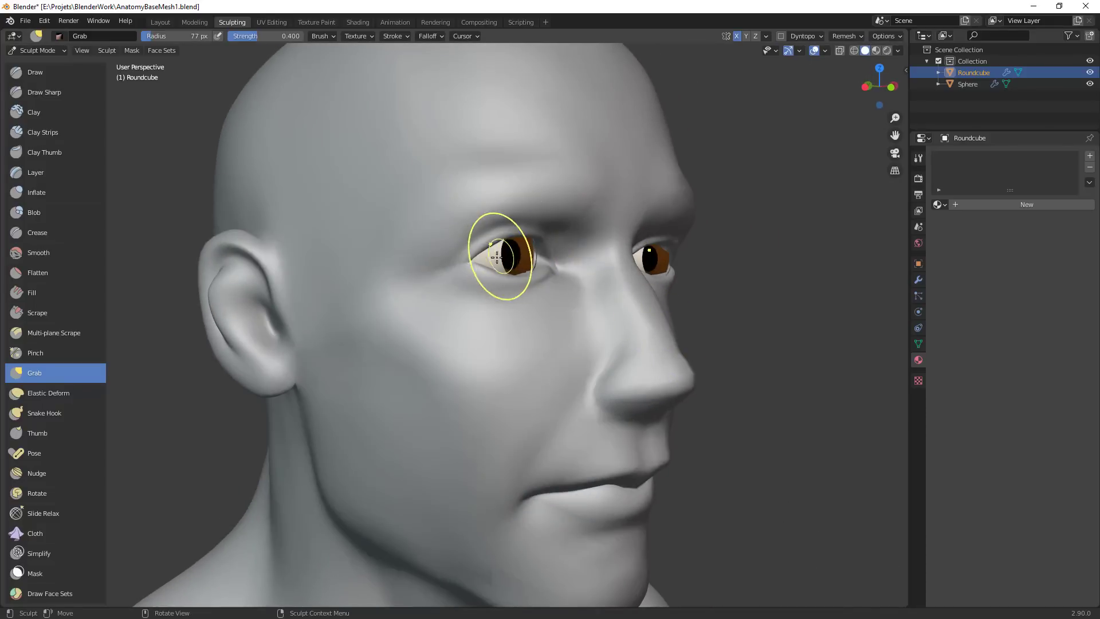
ctrl+alt+drag(654, 309, 550, 487)
alt+shift+drag(596, 482, 571, 473)
middle_drag(571, 473, 576, 383)
Reshape the back of the skull in the side profile with the Grab brush at a 151 px radius
mouse_move(539, 375)
alt+mouse_down()
mouse_move(579, 338)
mouse_move(592, 290)
mouse_move(683, 414)
alt+mouse_up()
ctrl+alt+drag(683, 414, 647, 270)
key(f)
click(651, 401)
shift+middle_drag(651, 401, 549, 310)
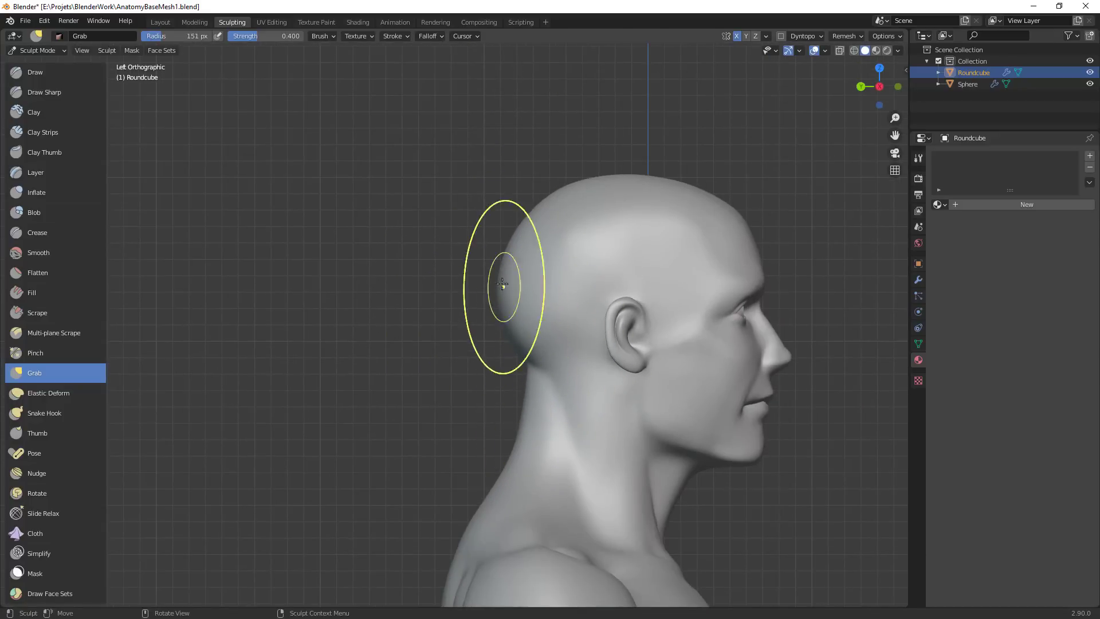
drag(546, 199, 550, 197)
Adjust the slope from the back of the neck to the upper back with the Grab brush at 211 px
mouse_move(596, 252)
ctrl+middle_down()
mouse_move(717, 390)
mouse_move(654, 366)
ctrl+middle_up()
ctrl+middle_drag(631, 378, 596, 351)
key(f)
click(425, 374)
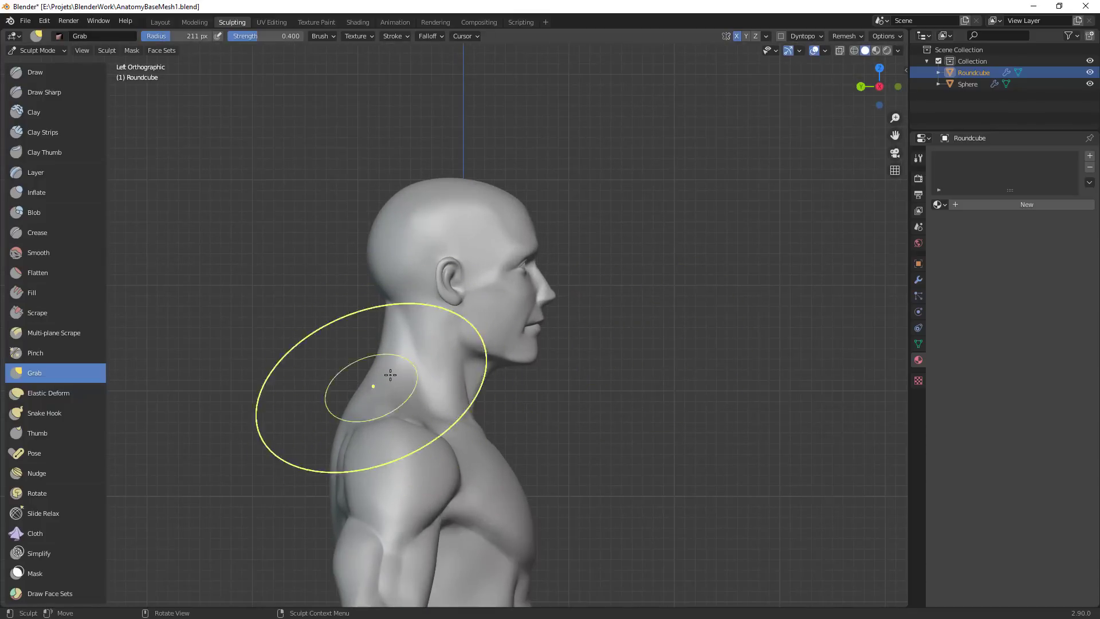
drag(465, 396, 468, 400)
Reshape the front of the neck beneath the jaw in side view with the Grab brush at 131 px
key(f)
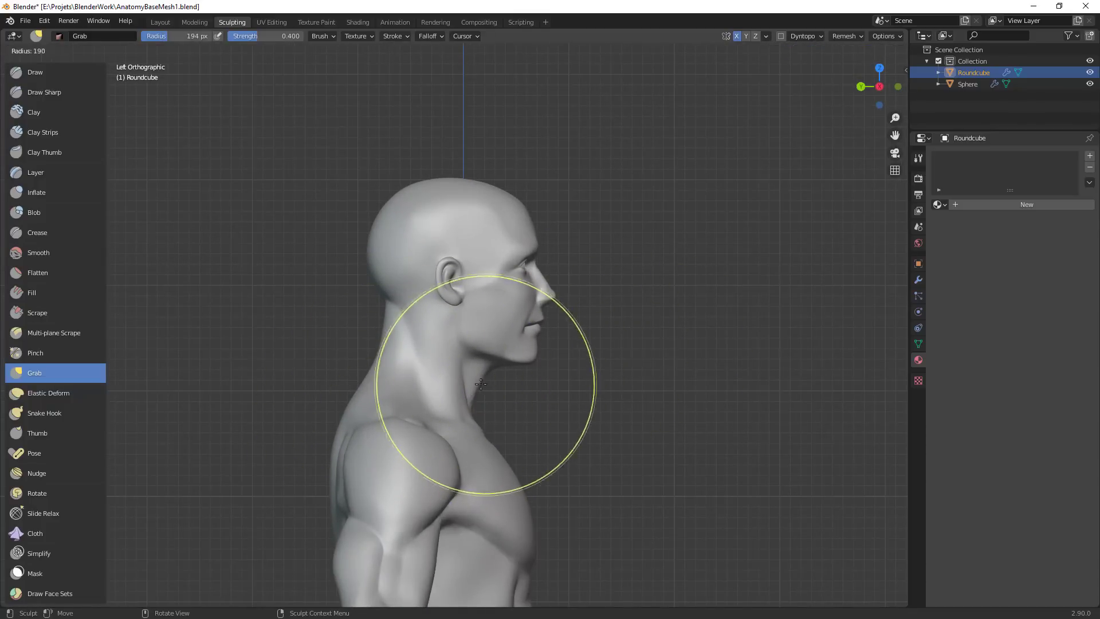
click(573, 387)
key(f)
click(488, 381)
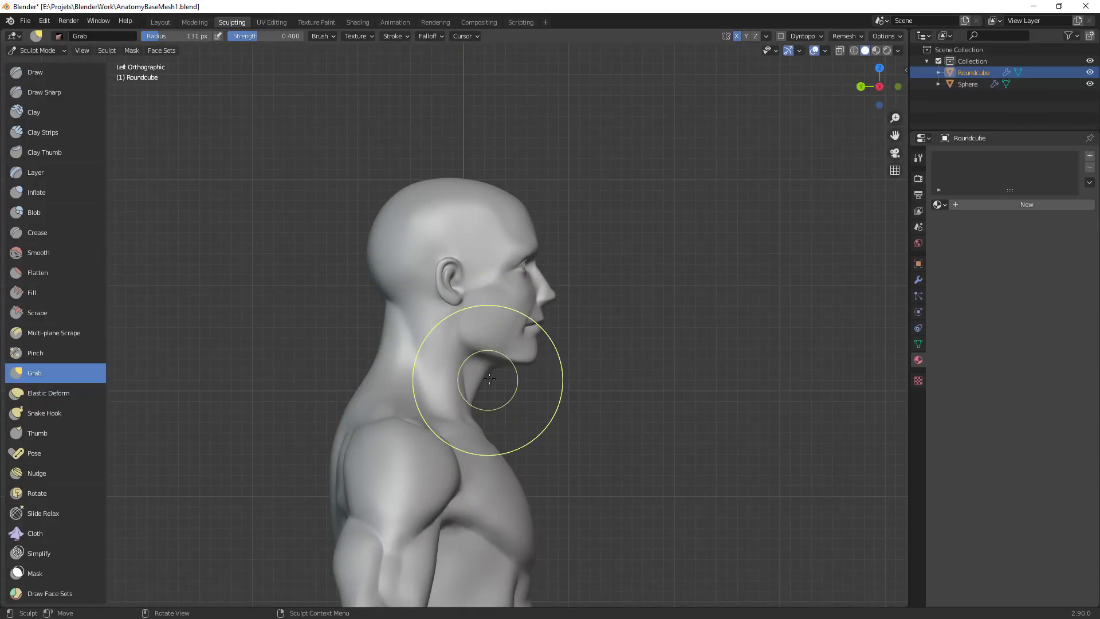
click(463, 395)
drag(480, 407, 581, 332)
Refine the throat profile below the chin with the Grab brush, reducing the radius from 84 to 63 px
key(f)
click(511, 410)
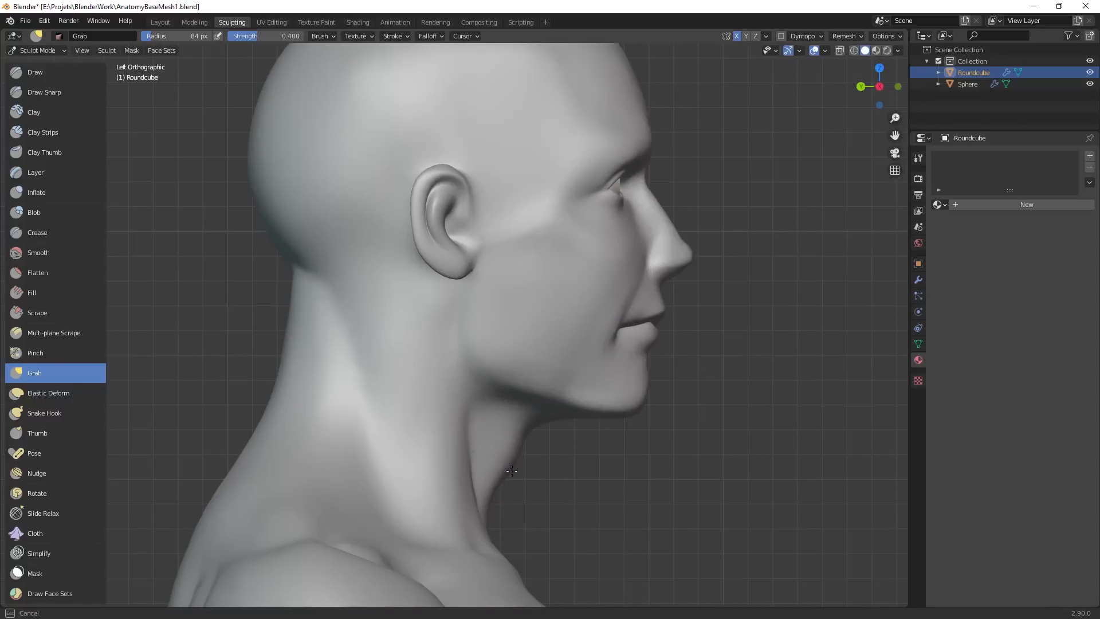
drag(512, 471, 518, 467)
mouse_move(567, 450)
ctrl+middle_down()
mouse_move(596, 525)
mouse_move(535, 481)
mouse_move(567, 460)
ctrl+middle_up()
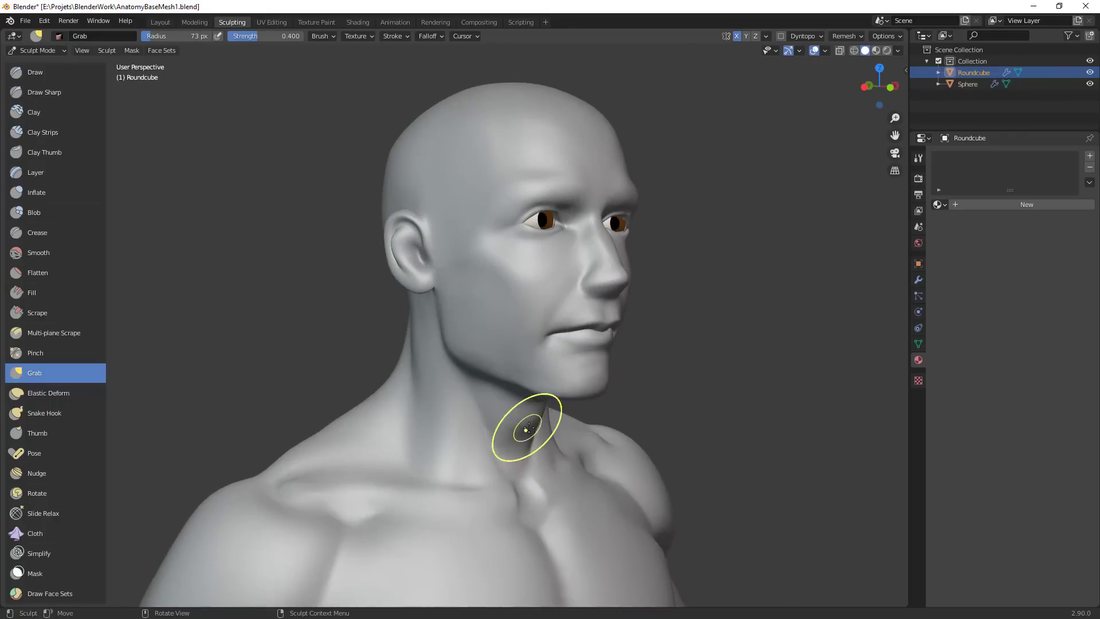
middle_drag(528, 429, 524, 409)
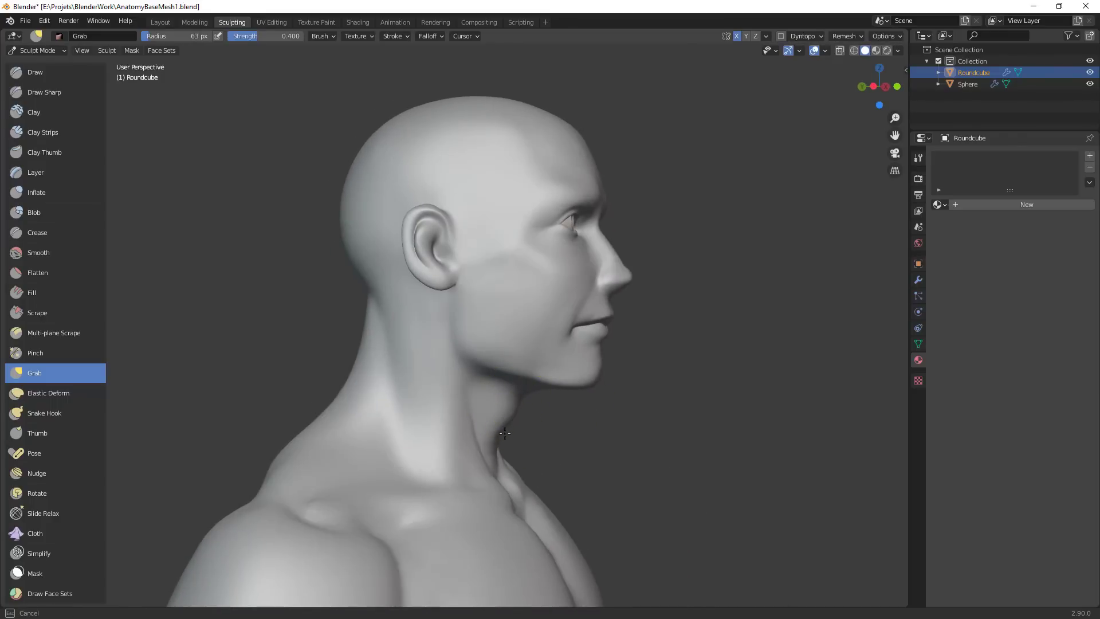
middle_drag(561, 435, 528, 437)
scroll(527, 437, down, 4)
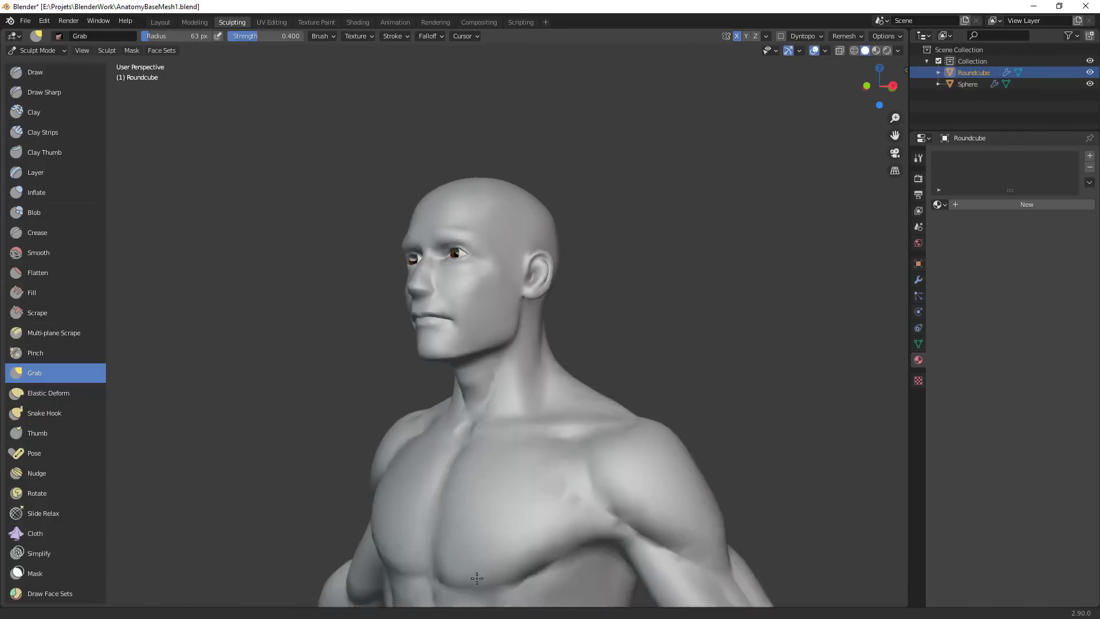
middle_drag(491, 483, 590, 425)
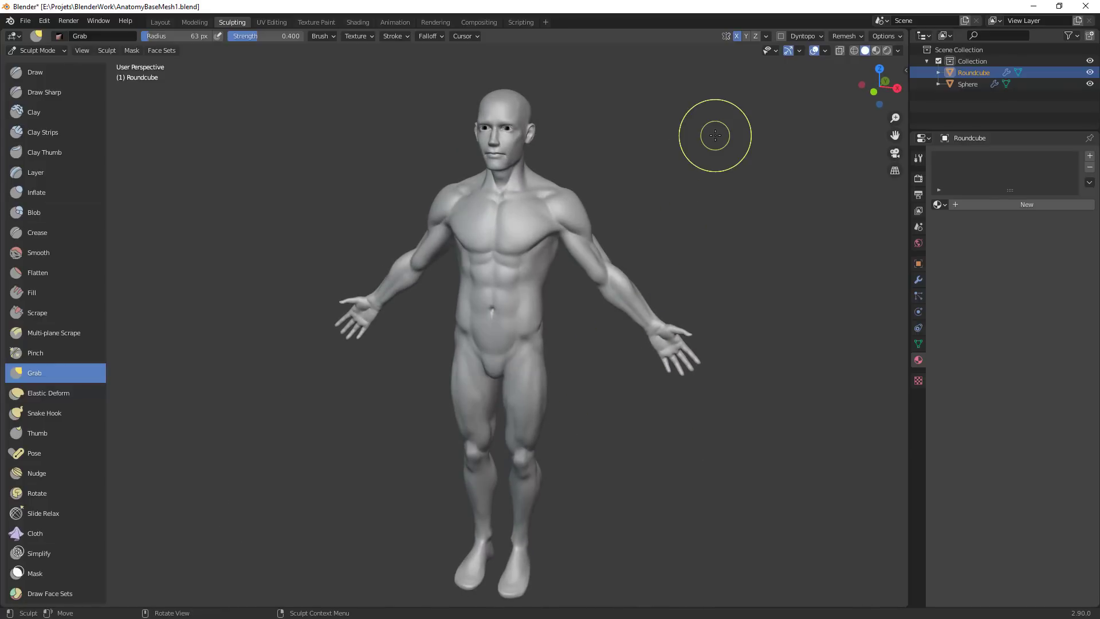
Scale the eyeballs very slightly in front view in Object Mode
key(KP_1)
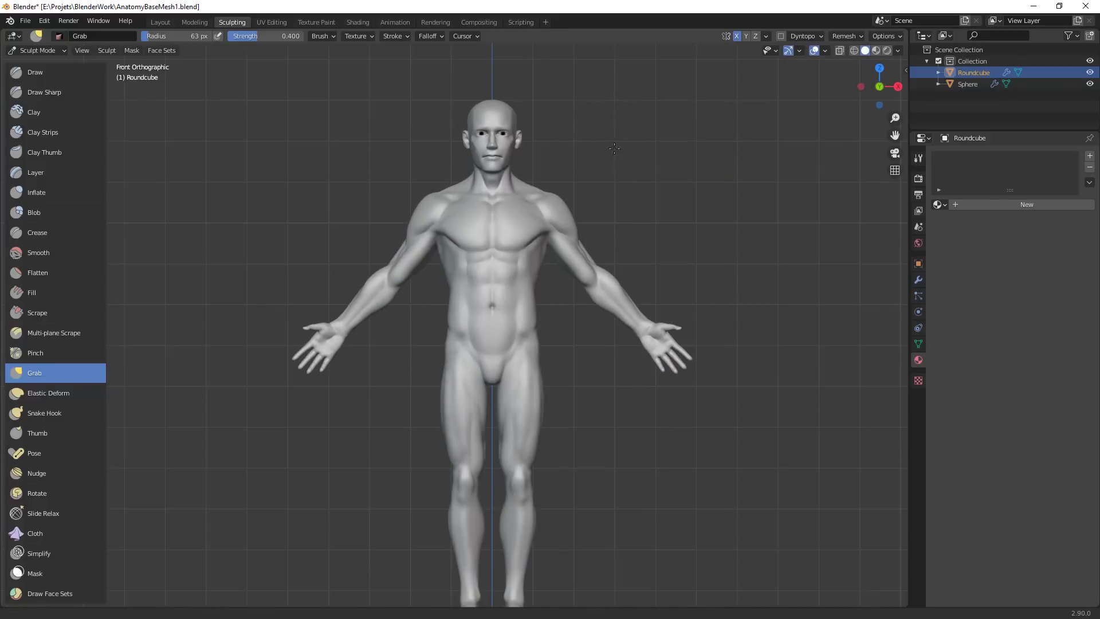
scroll(614, 148, up, 10)
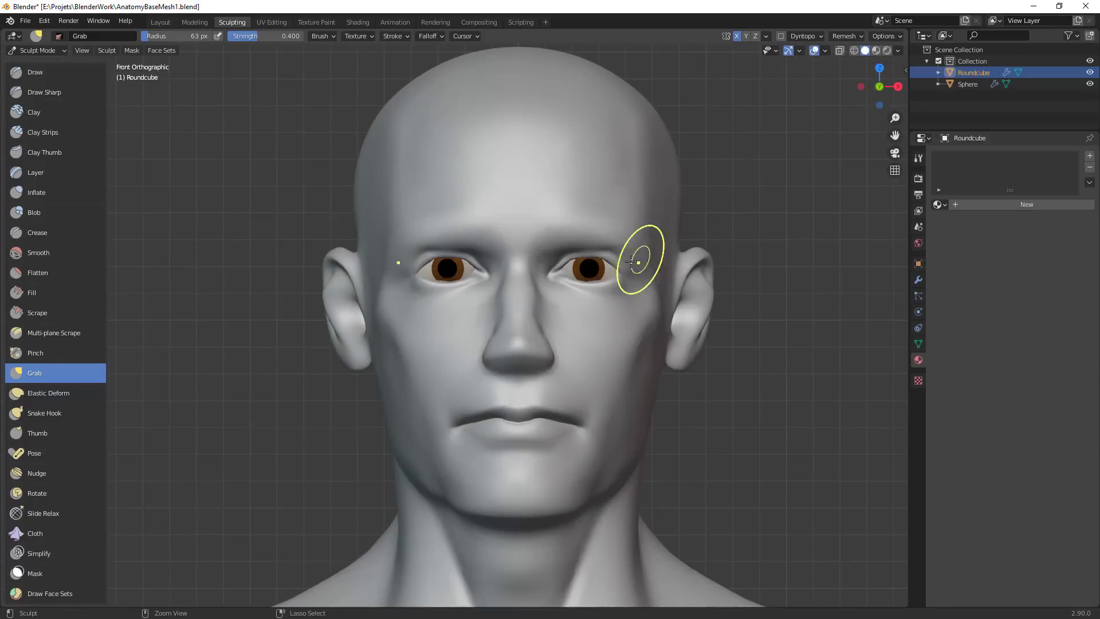
key(ctrl+Tab)
click(600, 263)
key(s)
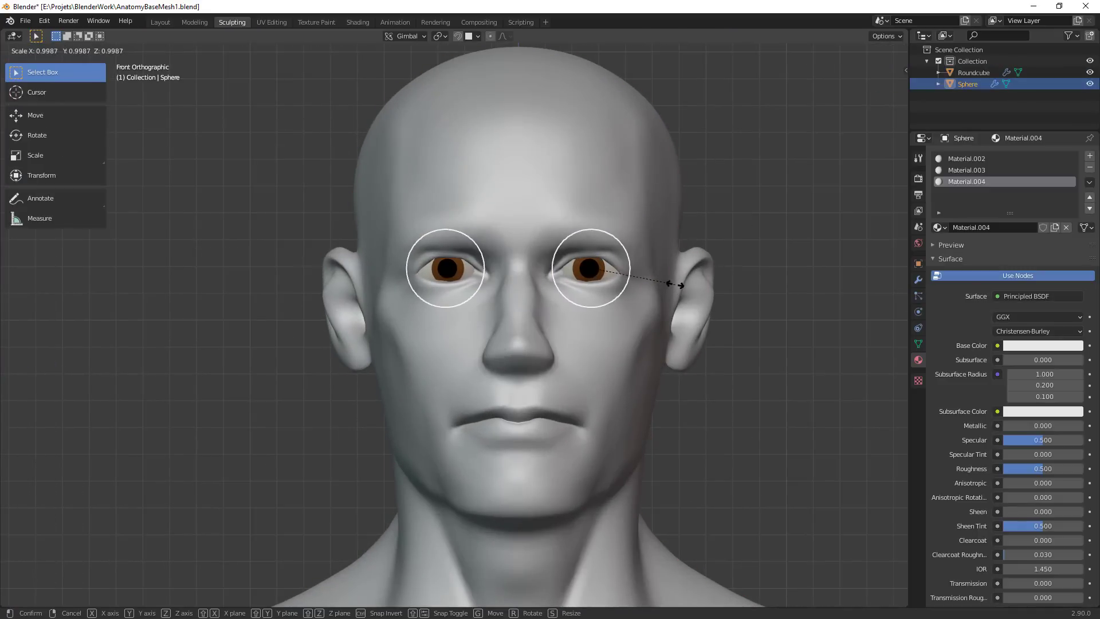
click(674, 285)
key(s)
click(674, 284)
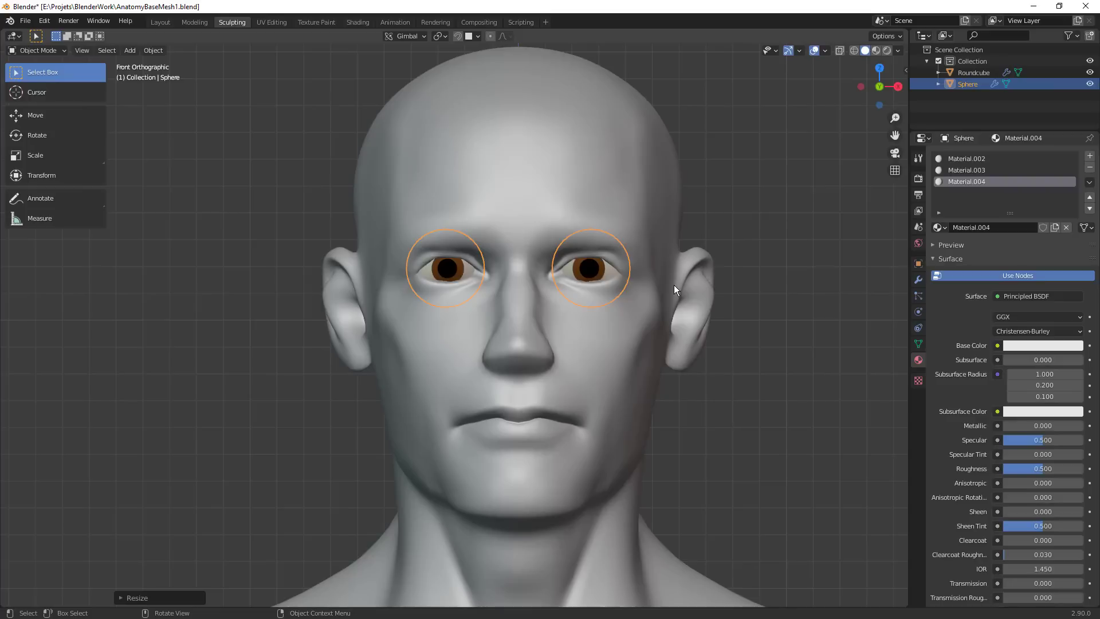
Return to sculpting the body and nudge the eye contour with the Grab brush at 94 px
click(617, 318)
key(ctrl+Tab)
click(621, 364)
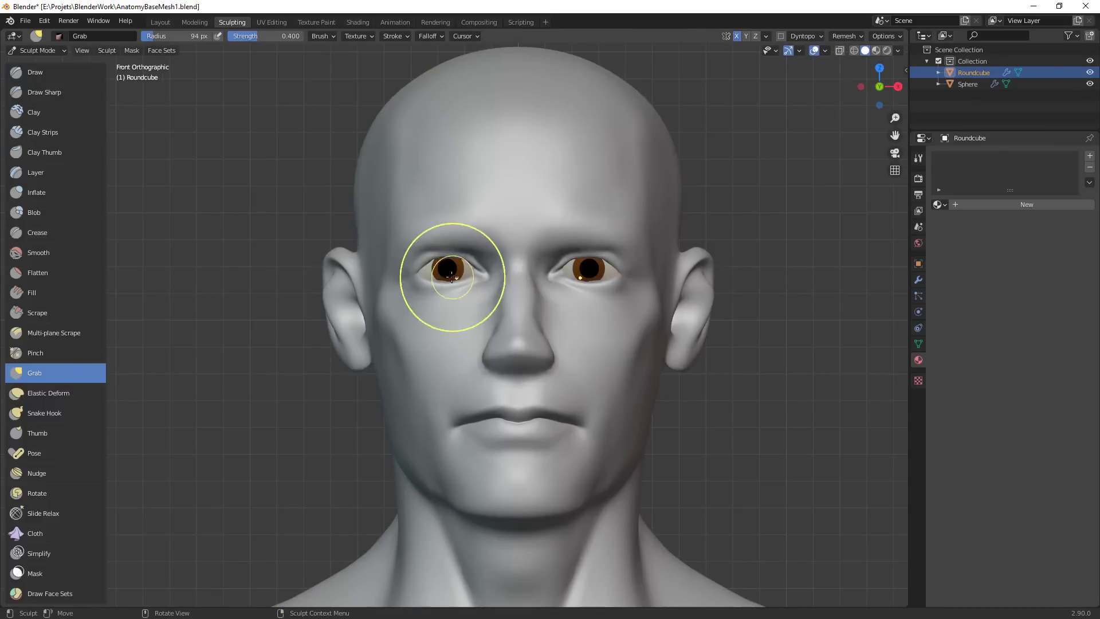
drag(419, 278, 414, 276)
Reshape the chin and lower jawline in front view with the Grab brush at 111 px
key(f)
click(580, 467)
shift+middle_drag(542, 482, 539, 321)
drag(529, 346, 576, 342)
key(f)
click(611, 349)
key(f)
click(563, 341)
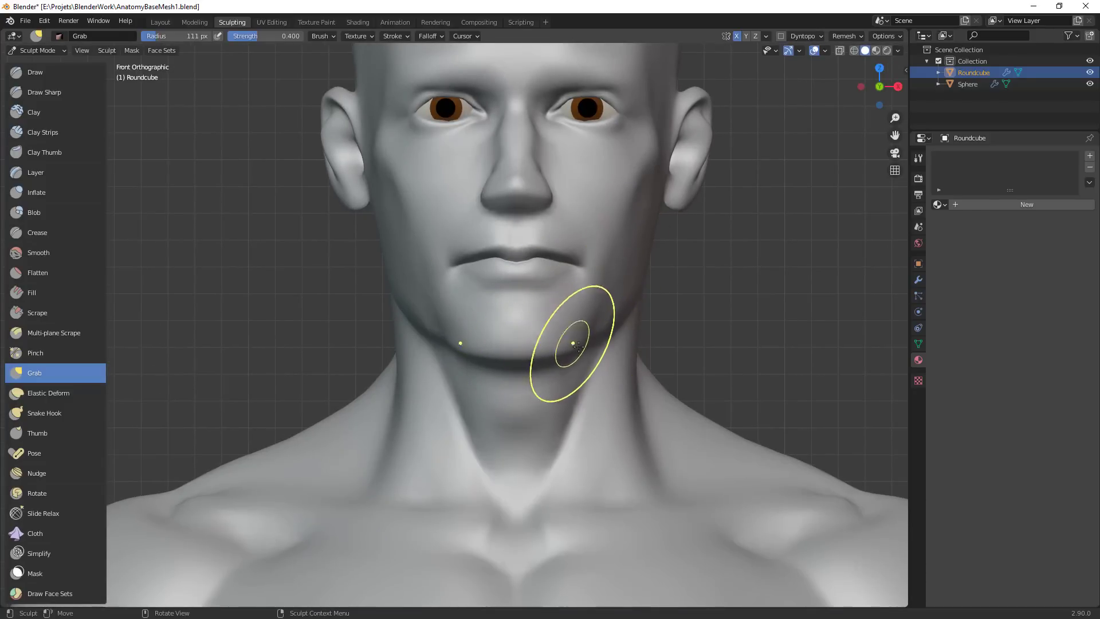
Adjust the jaw angle below the ear with the Grab brush, using radii of 93 and 109 px
mouse_move(658, 347)
alt+mouse_down()
mouse_move(613, 355)
mouse_move(651, 329)
mouse_move(614, 325)
alt+mouse_up()
key(f)
click(707, 343)
mouse_move(615, 325)
middle_down()
mouse_move(619, 386)
mouse_move(608, 367)
middle_up()
key(f)
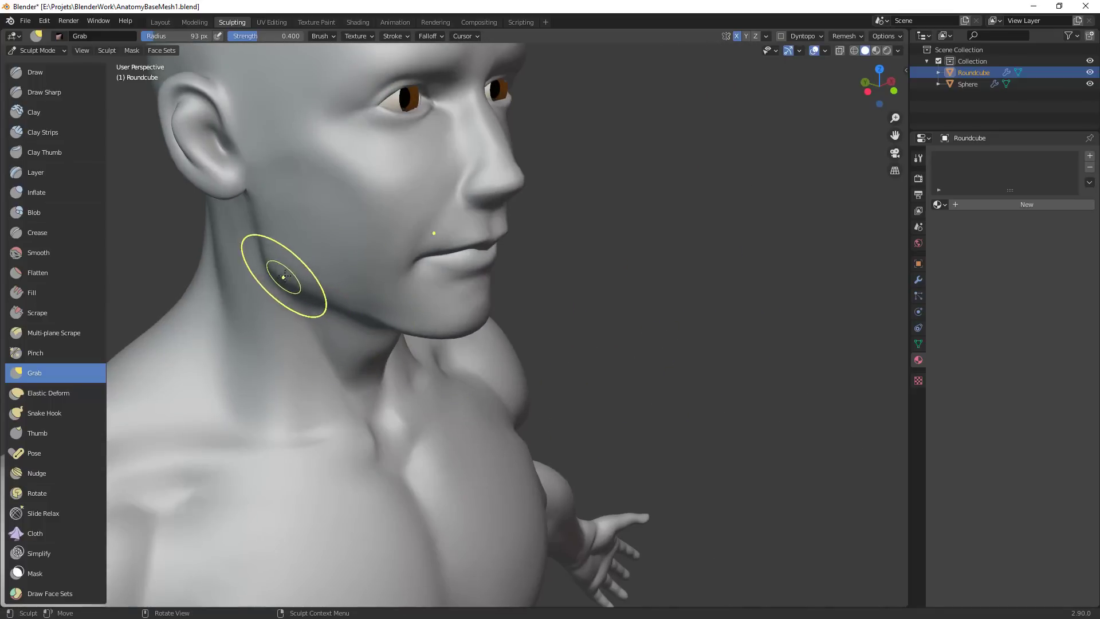
click(282, 278)
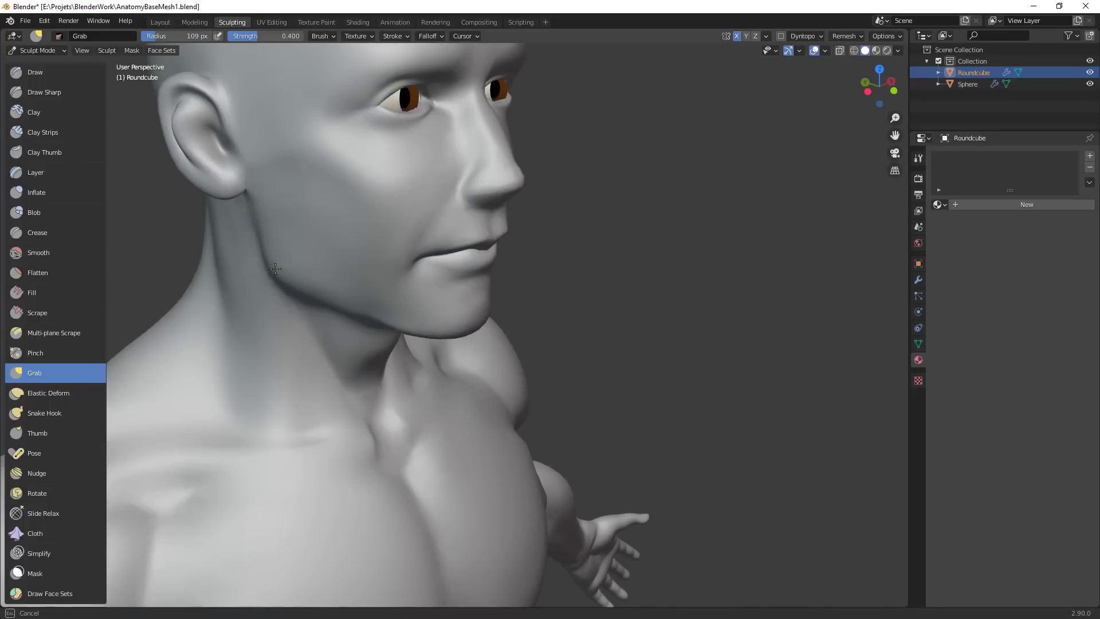
middle_drag(328, 289, 424, 268)
Reduce the Grab brush radius to 79 px, review the head and full figure, and save the file
ctrl+middle_drag(254, 290, 555, 391)
middle_drag(555, 390, 465, 367)
mouse_move(534, 257)
ctrl+middle_down()
mouse_move(536, 283)
mouse_move(543, 229)
ctrl+middle_up()
key(f)
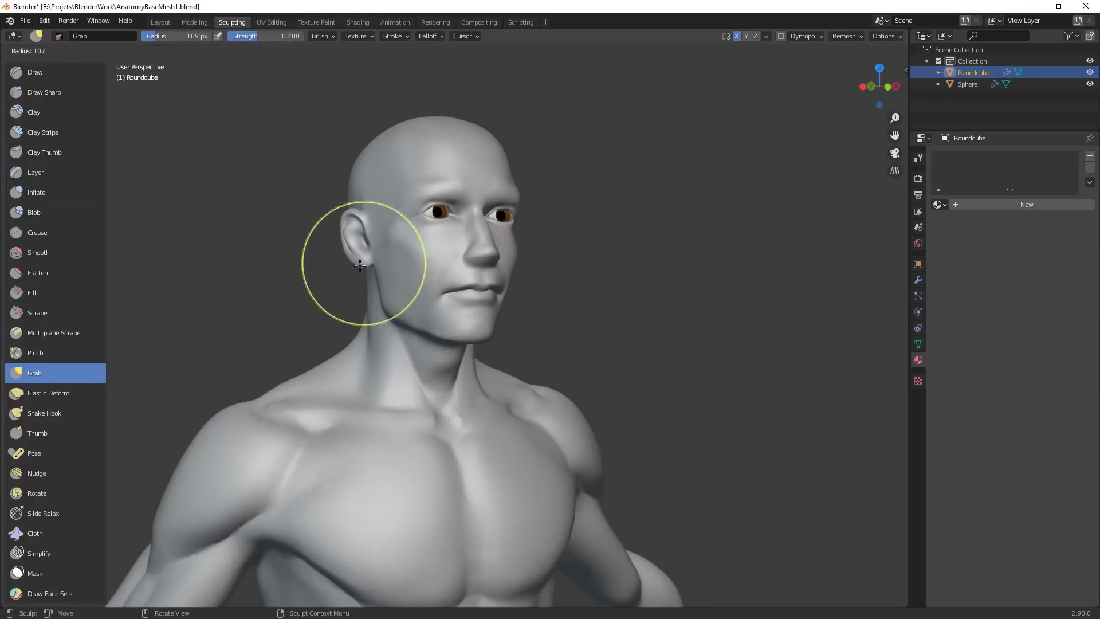
click(409, 263)
ctrl+middle_drag(432, 248, 547, 439)
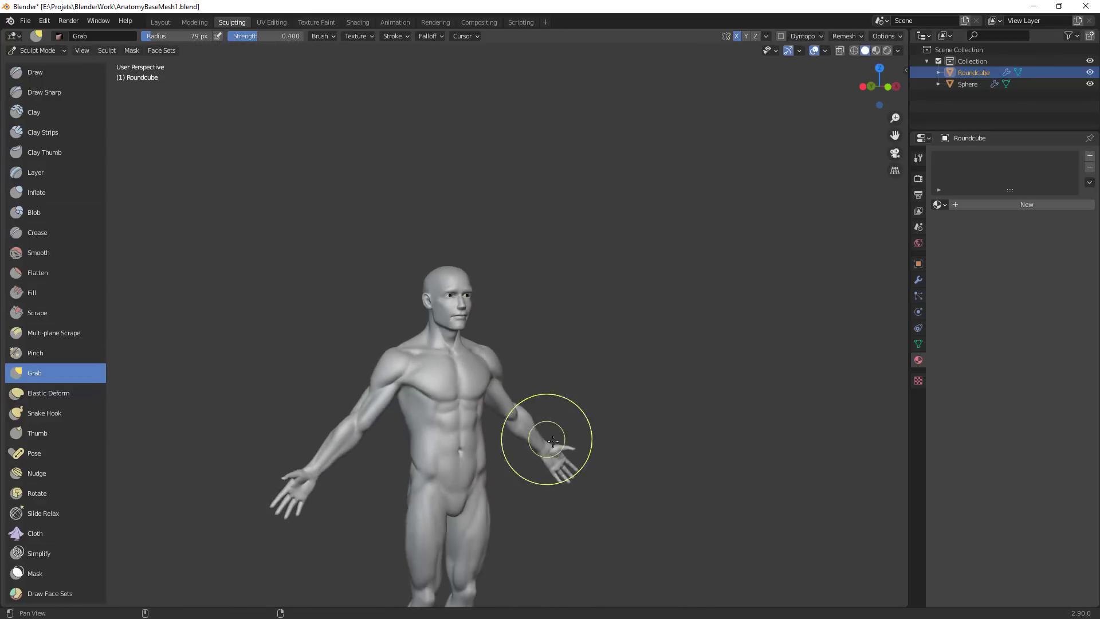
shift+middle_drag(592, 490, 559, 339)
mouse_move(619, 250)
middle_down()
mouse_move(619, 408)
mouse_move(648, 393)
mouse_move(628, 390)
mouse_move(656, 385)
mouse_move(715, 259)
mouse_move(719, 216)
mouse_move(736, 337)
middle_up()
key(ctrl+s)
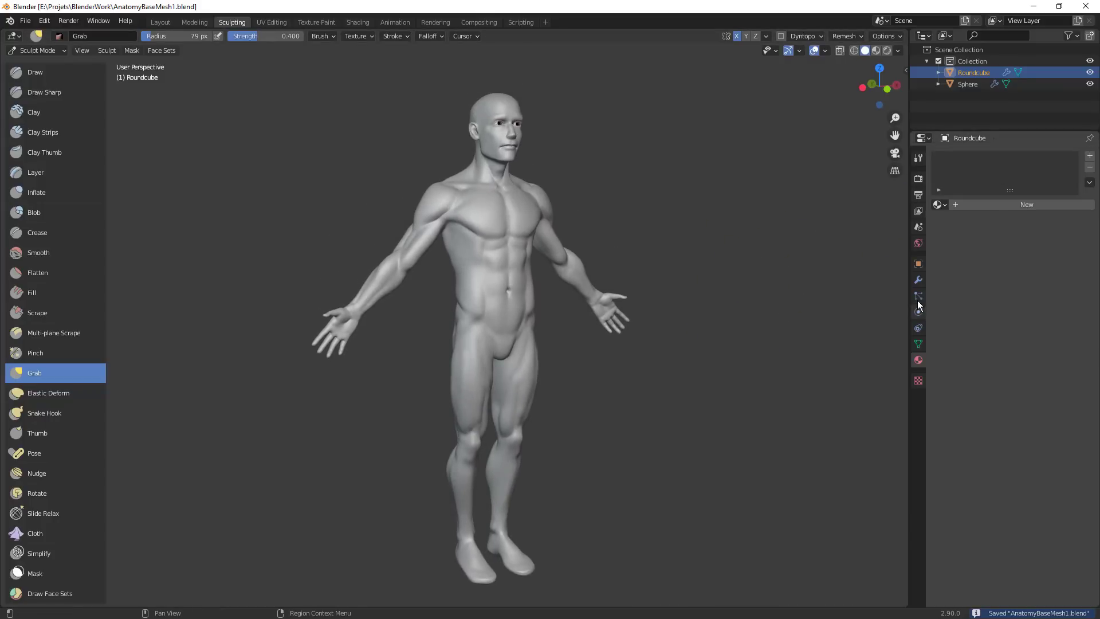
Subdivide the body's Multires modifier once, raising its sculpt and render levels to 3
click(919, 280)
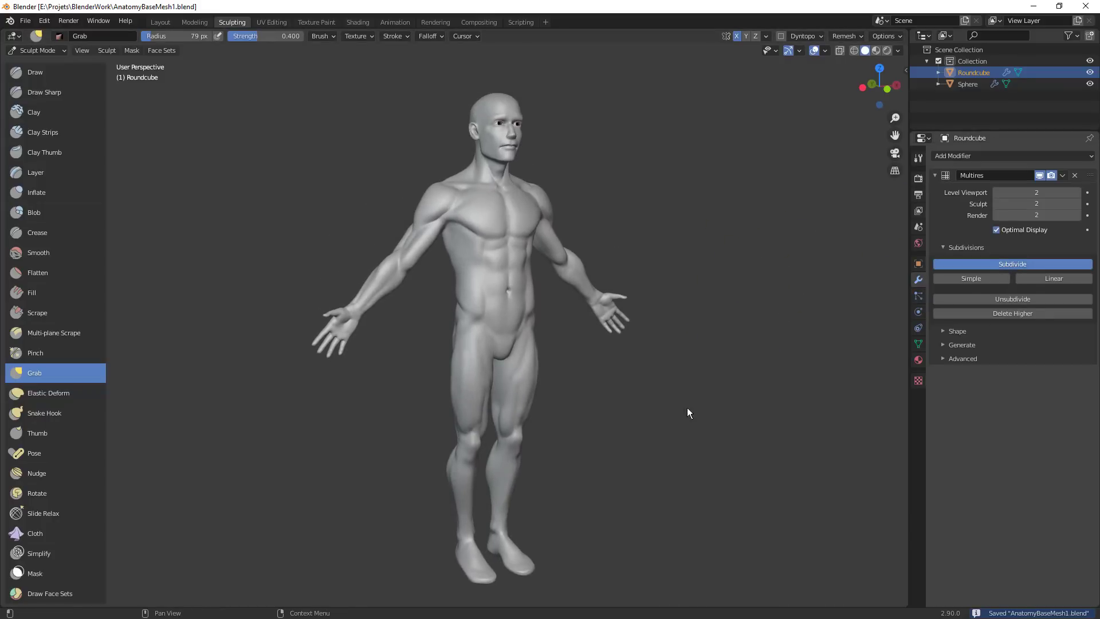
alt+drag(661, 253, 604, 254)
mouse_move(625, 243)
alt+shift+mouse_down()
mouse_move(625, 306)
mouse_move(679, 220)
alt+shift+mouse_up()
Refine and smooth the outer lower edge of the pectorals near the armpit with the Grab brush at 88 px
key(f)
click(626, 324)
mouse_move(555, 364)
mouse_down()
mouse_move(561, 376)
mouse_move(567, 367)
mouse_up()
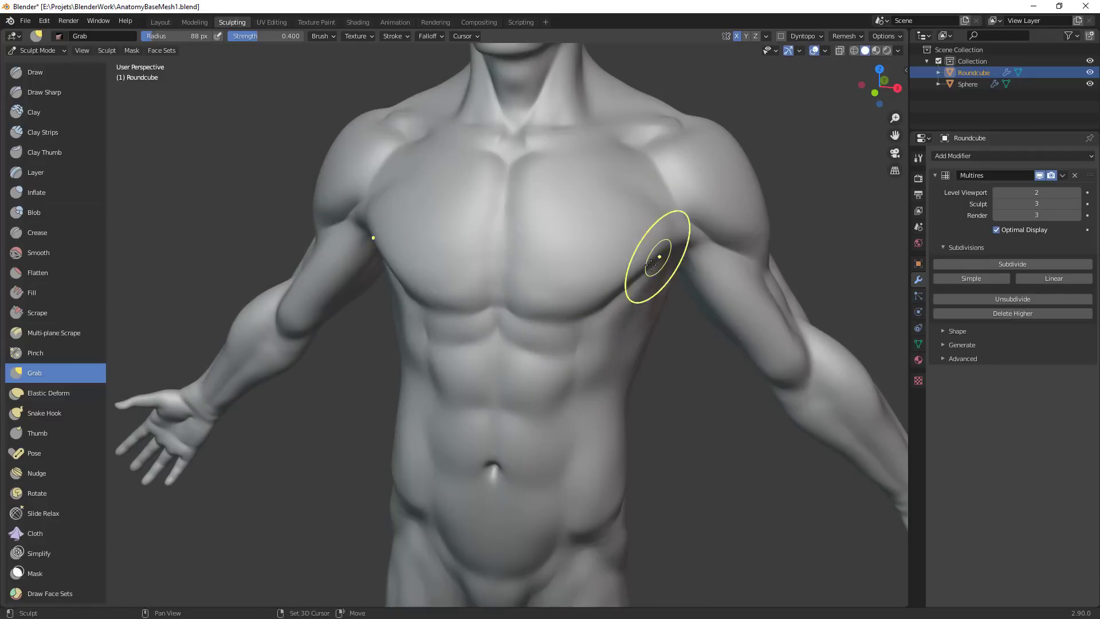
mouse_move(651, 265)
shift+mouse_down()
mouse_move(626, 291)
mouse_move(650, 304)
shift+mouse_up()
Examine the arms, torso, hips and legs from the front, side and back
mouse_move(616, 353)
ctrl+alt+mouse_down()
mouse_move(609, 390)
mouse_move(627, 369)
mouse_move(602, 397)
mouse_move(533, 327)
ctrl+alt+mouse_up()
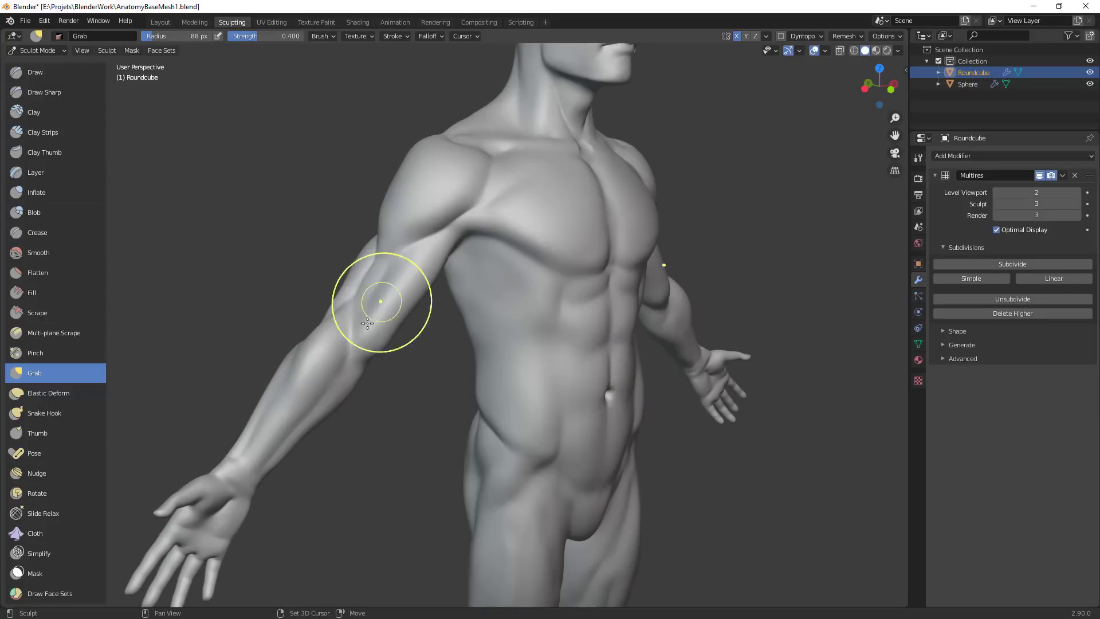
mouse_move(255, 462)
middle_down()
mouse_move(388, 359)
mouse_move(404, 397)
middle_up()
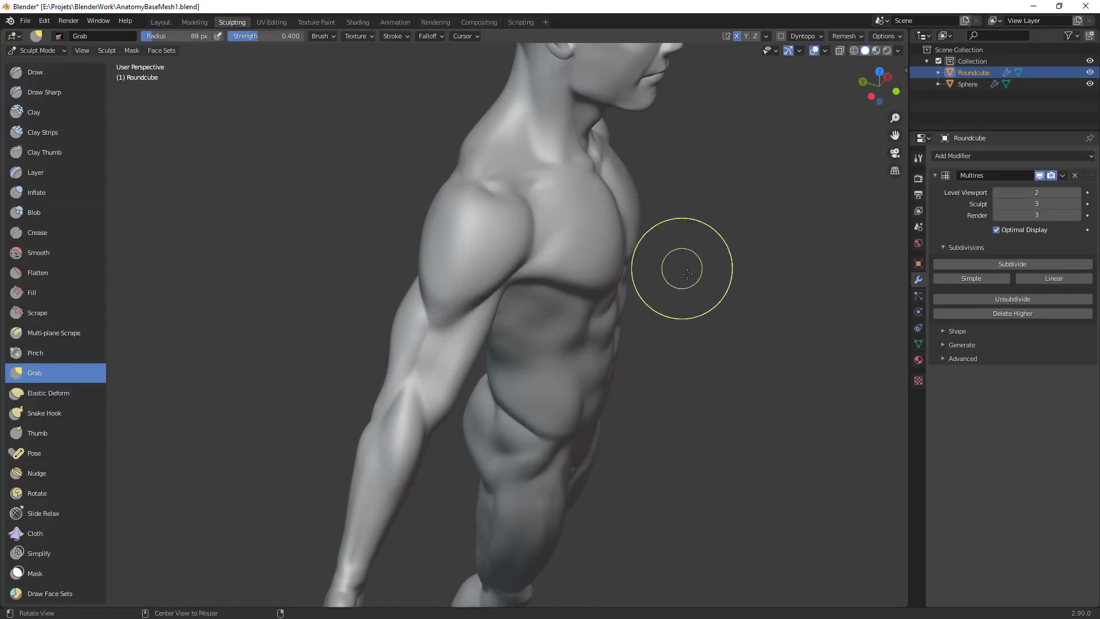
middle_drag(676, 265, 527, 233)
scroll(567, 361, up, 4)
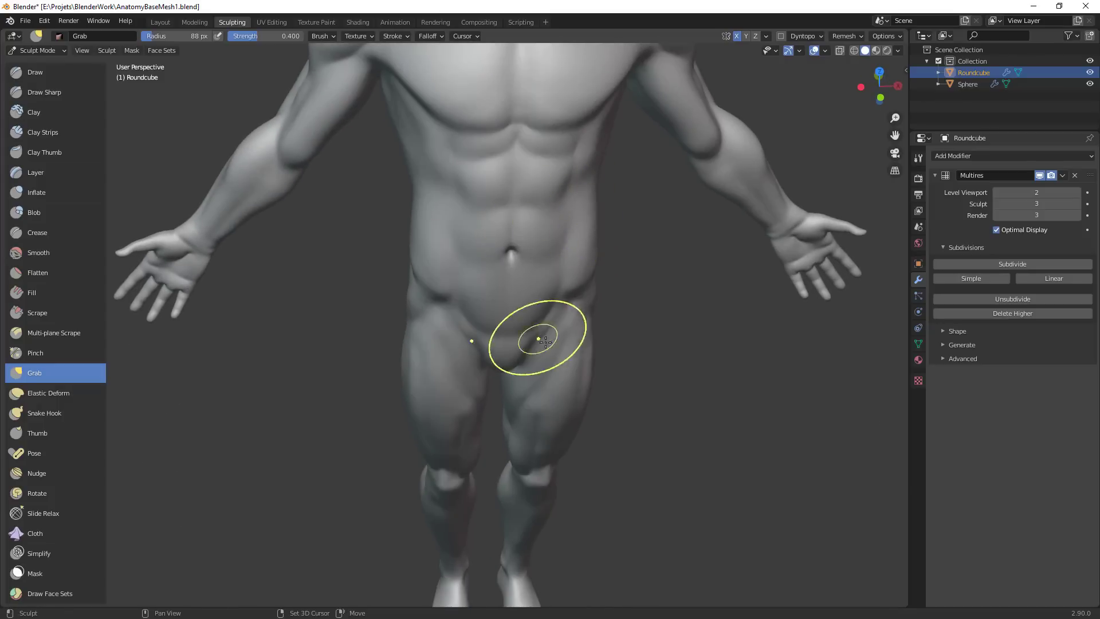
middle_drag(528, 336, 562, 329)
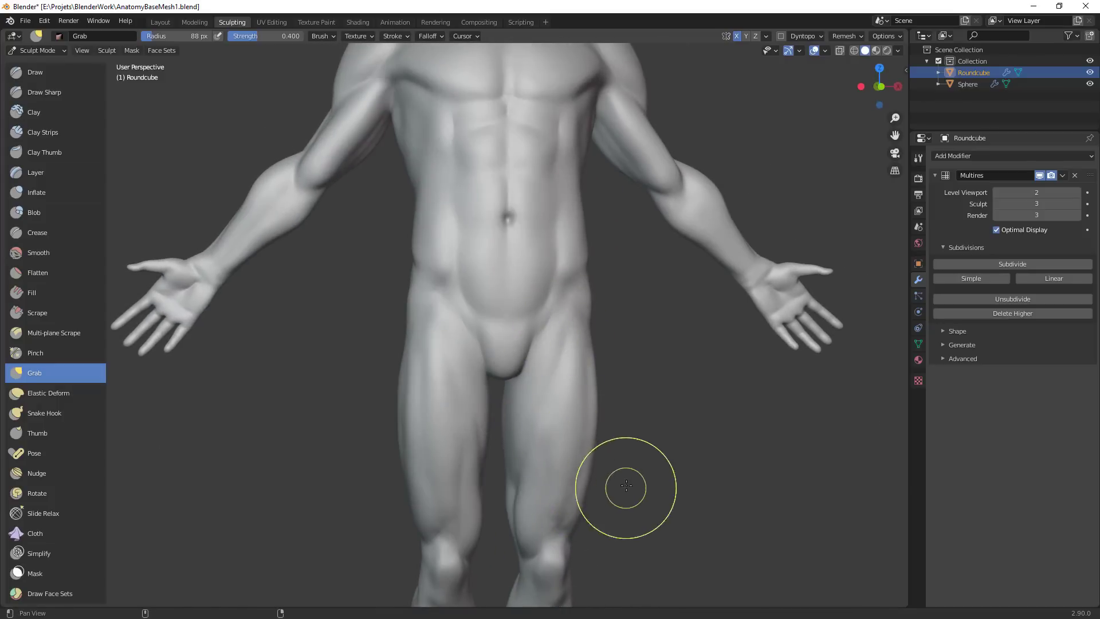
mouse_move(627, 486)
alt+shift+mouse_down()
mouse_move(630, 269)
mouse_move(633, 358)
mouse_move(504, 347)
alt+shift+mouse_up()
middle_drag(503, 346, 407, 319)
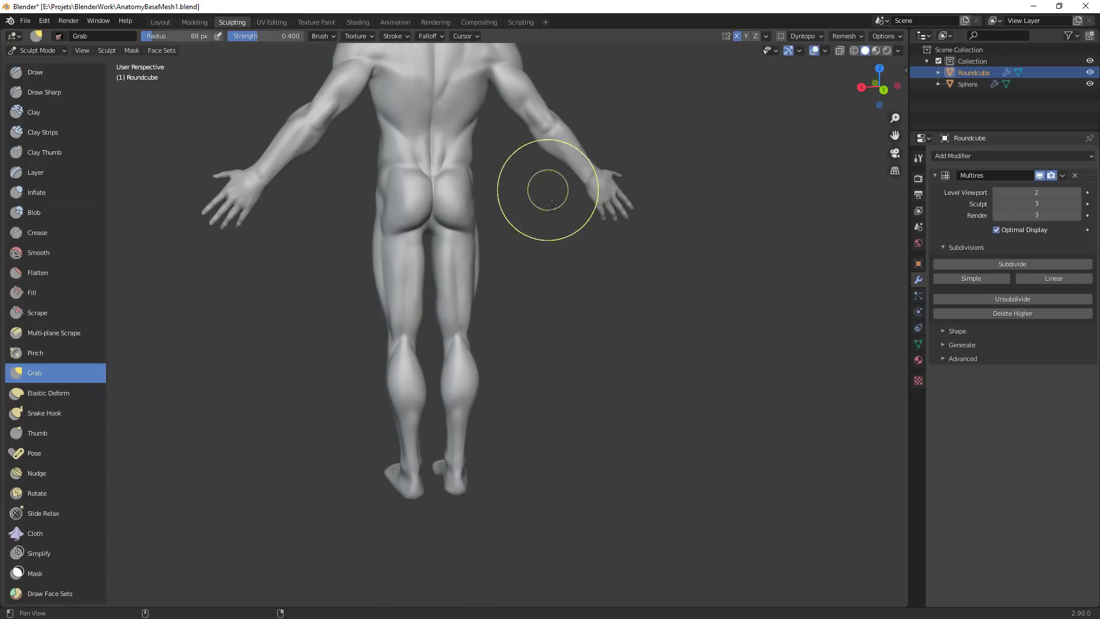
middle_drag(545, 191, 509, 305)
Adjust the body contours from behind with the Grab brush, finishing at an 87 px radius
key(f)
click(445, 360)
drag(448, 363, 439, 366)
middle_drag(545, 379, 497, 366)
key(f)
click(507, 364)
drag(482, 366, 483, 359)
key(f)
click(478, 360)
drag(467, 267, 429, 295)
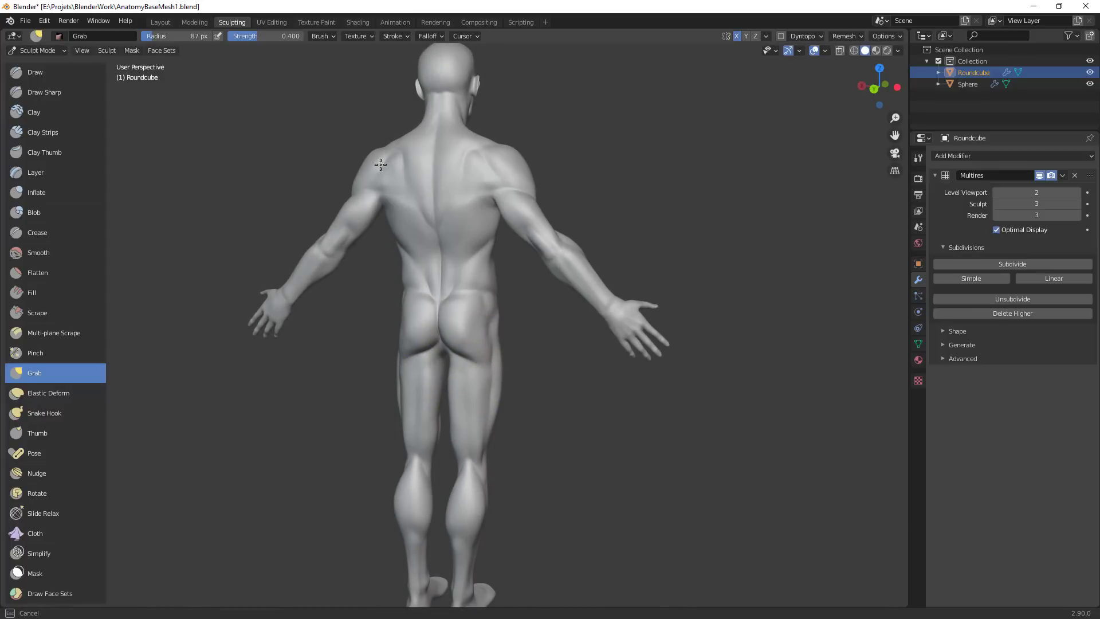
Examine the whole figure and the upper body's muscle forms from front and three-quarter views
scroll(492, 528, down, 5)
middle_drag(491, 527, 565, 407)
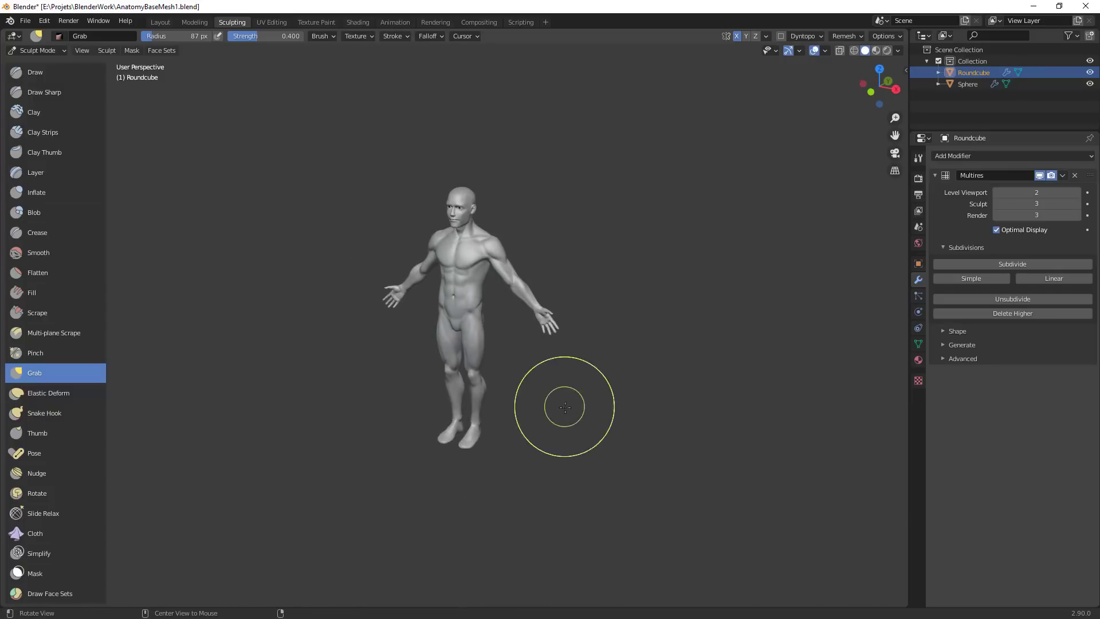
alt+drag(565, 407, 619, 389)
alt+shift+drag(619, 390, 599, 420)
ctrl+alt+drag(599, 419, 631, 320)
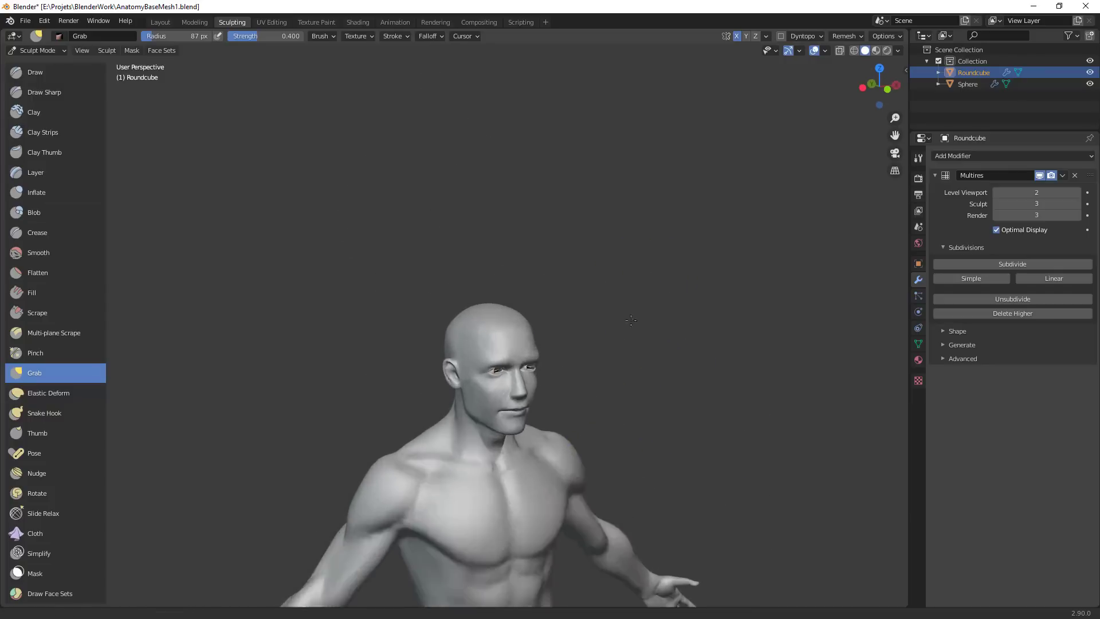
scroll(631, 320, up, 2)
shift+middle_drag(648, 471, 596, 269)
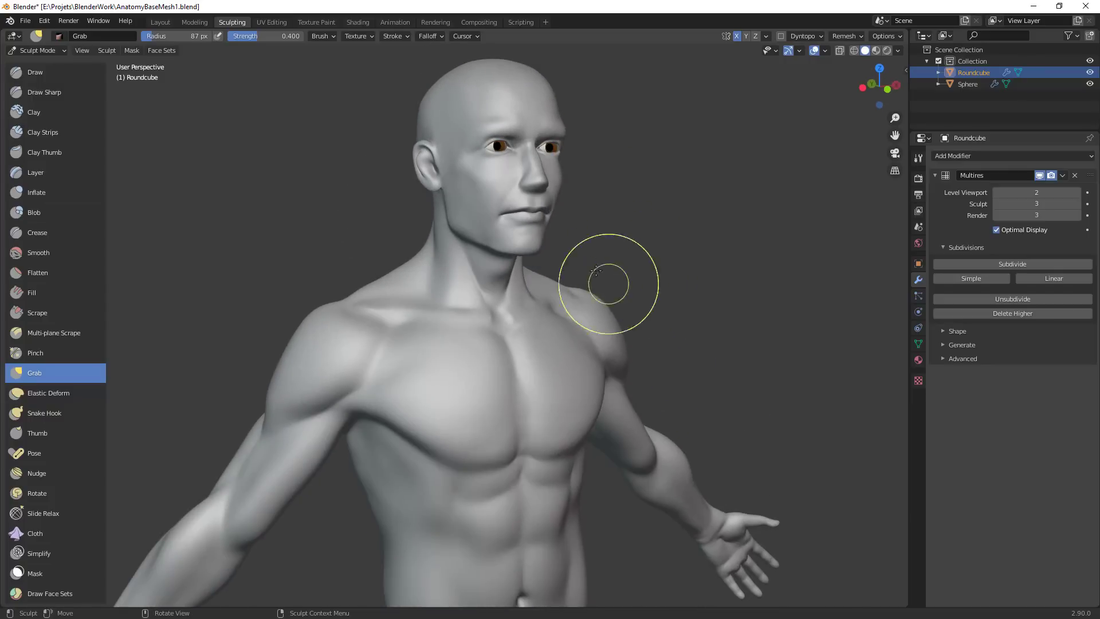
key(shift+c)
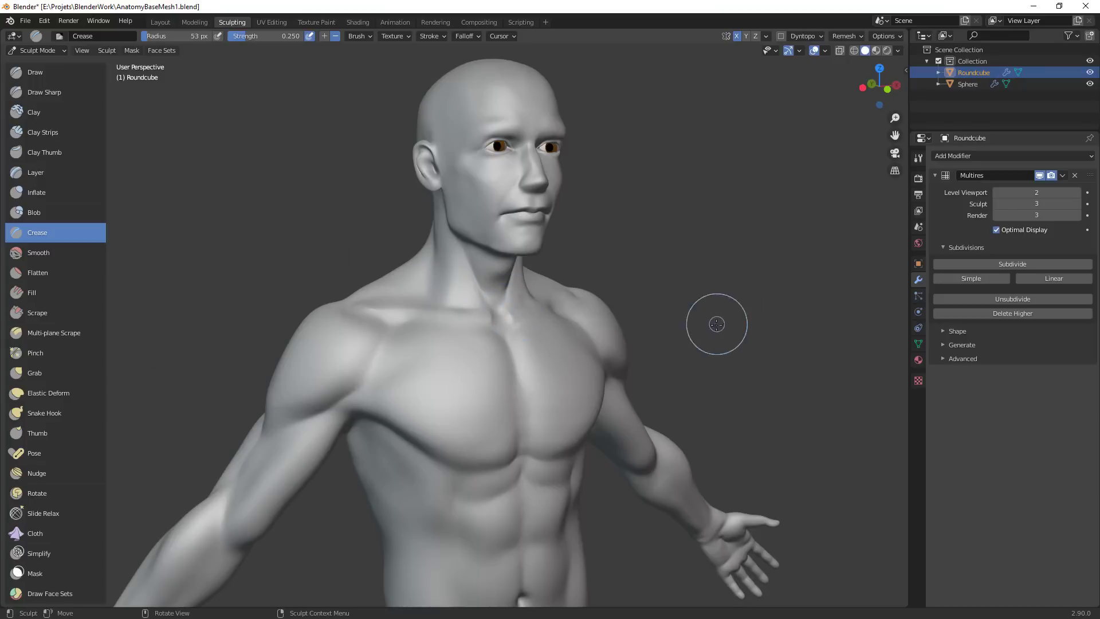
scroll(716, 324, down, 5)
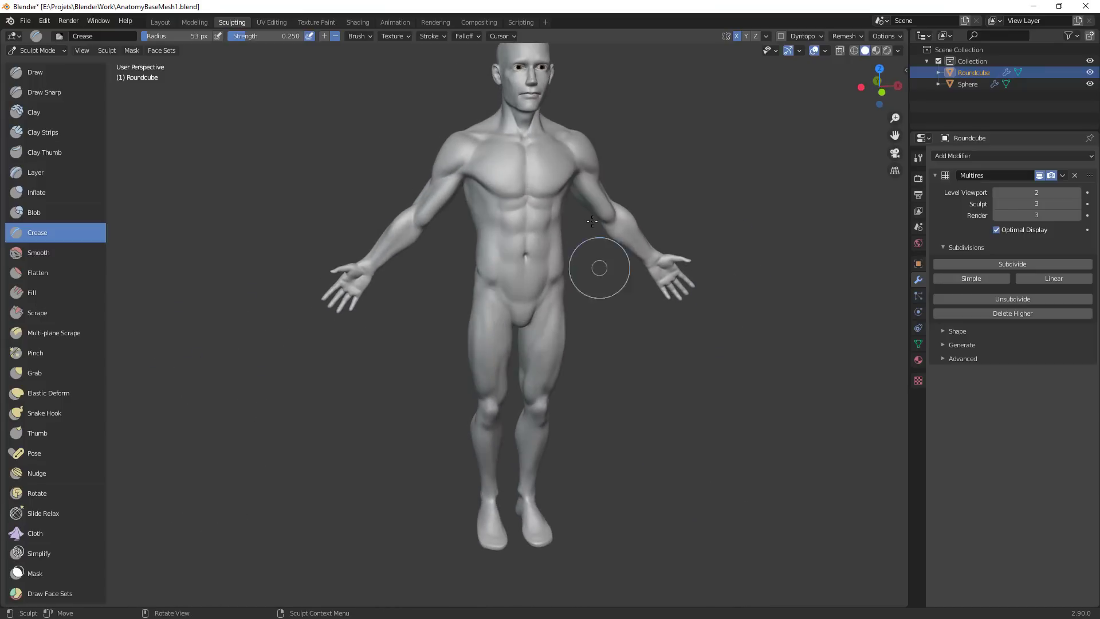
middle_drag(704, 159, 688, 327)
middle_drag(749, 410, 744, 438)
scroll(552, 297, up, 5)
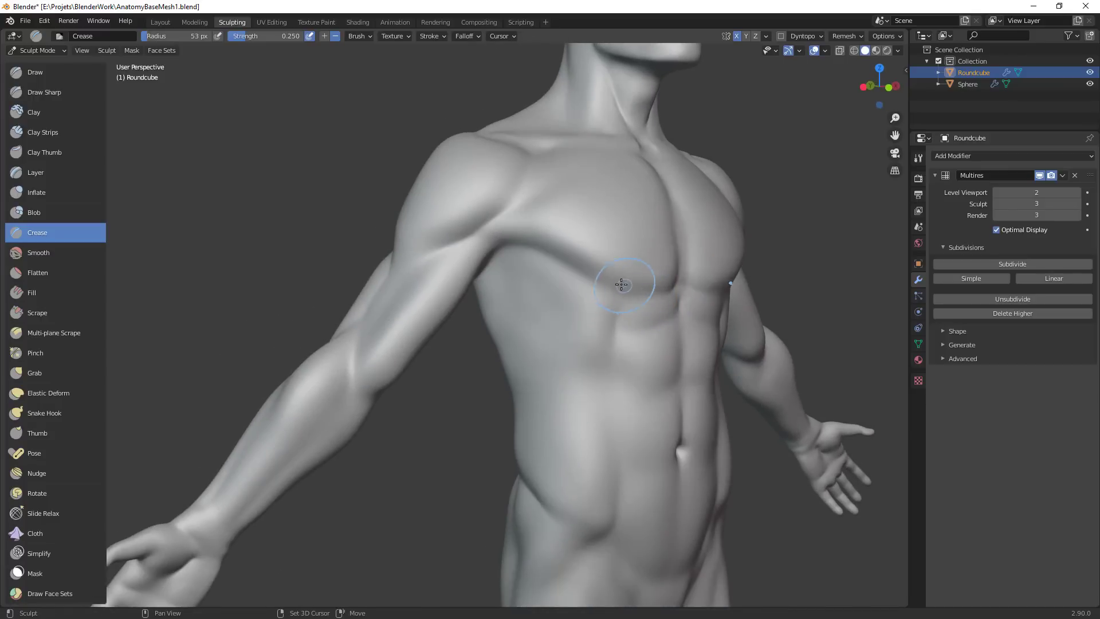
Define the deltoid where it meets the chest and upper arm with the Clay Strips brush at 33 px
key(c)
key(f)
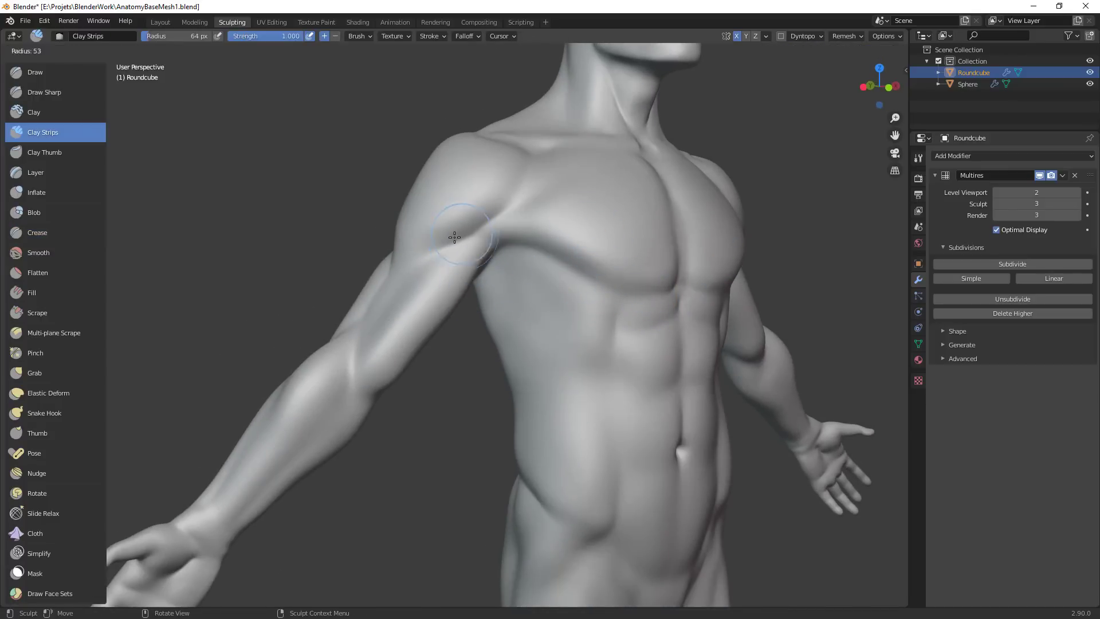
click(484, 239)
mouse_move(515, 225)
shift+middle_down()
mouse_move(544, 280)
mouse_move(442, 300)
shift+middle_up()
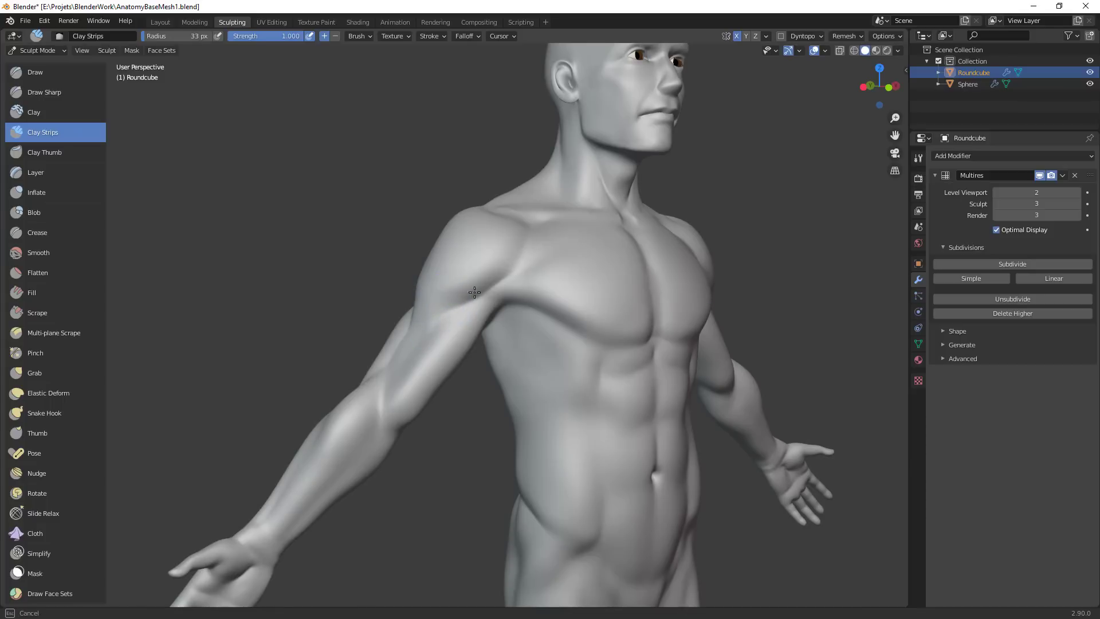
middle_drag(523, 313, 501, 255)
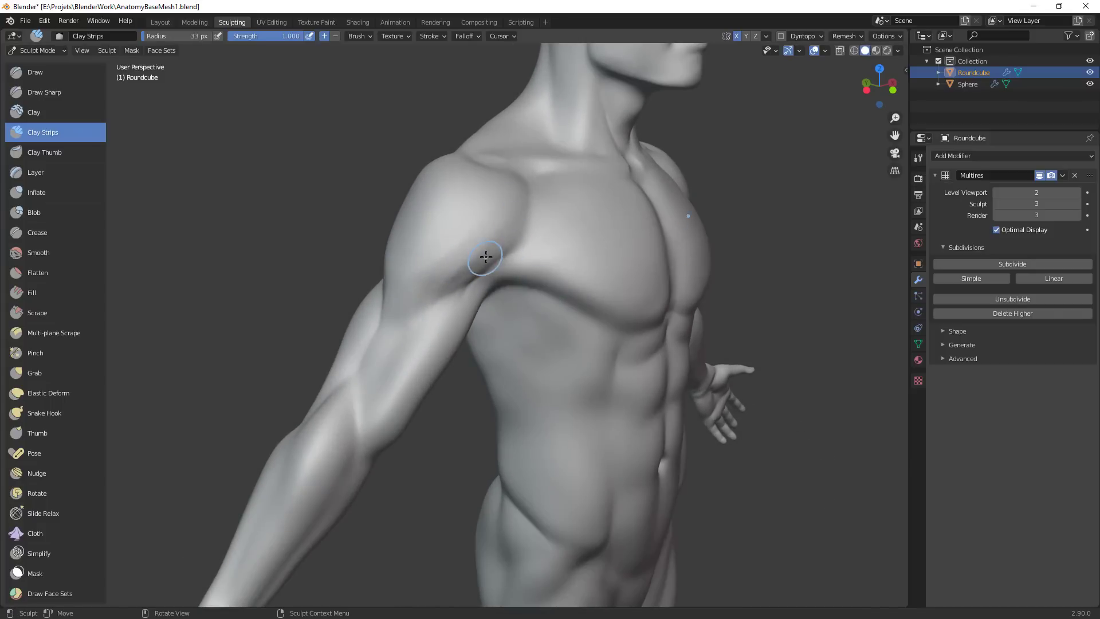
mouse_move(486, 257)
middle_down()
mouse_move(499, 235)
mouse_move(481, 262)
middle_up()
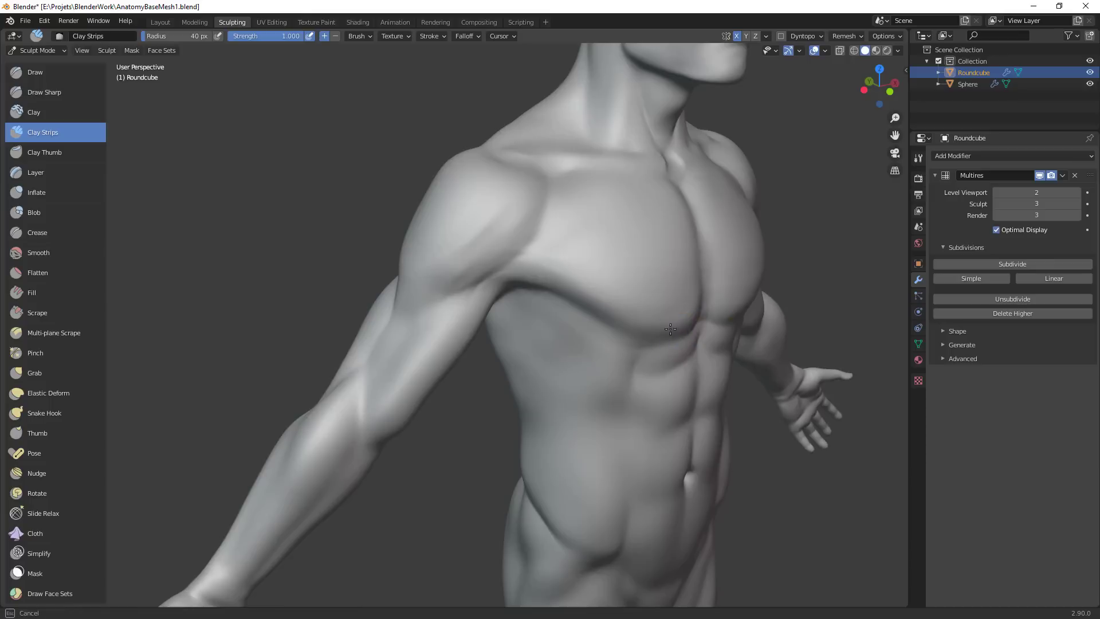
Refine the lower pectoral edge and the chest-to-shoulder transition with the Clay Strips brush at 40 px
drag(671, 329, 695, 324)
mouse_move(664, 344)
ctrl+alt+mouse_down()
mouse_move(648, 398)
mouse_move(578, 366)
ctrl+alt+mouse_up()
alt+shift+drag(698, 373, 495, 398)
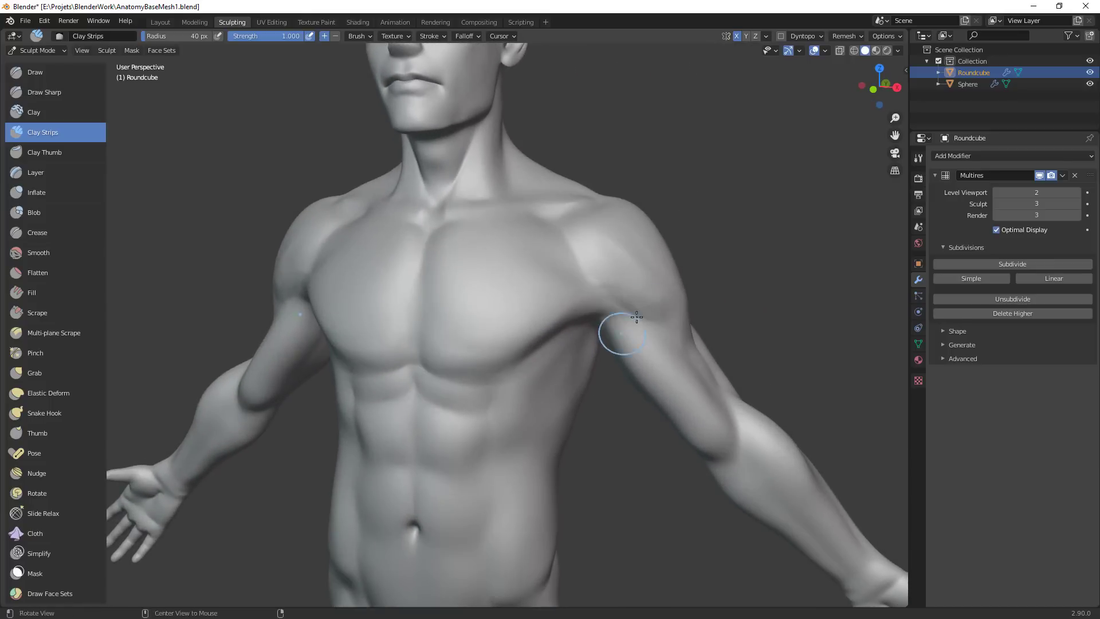
middle_drag(610, 240, 571, 291)
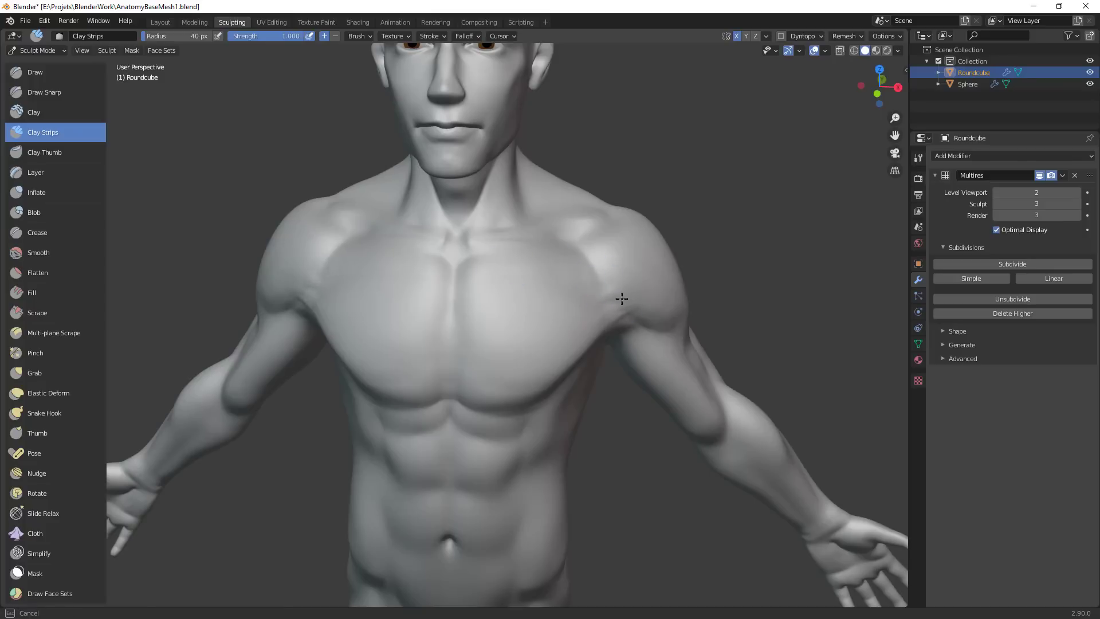
middle_drag(693, 320, 493, 292)
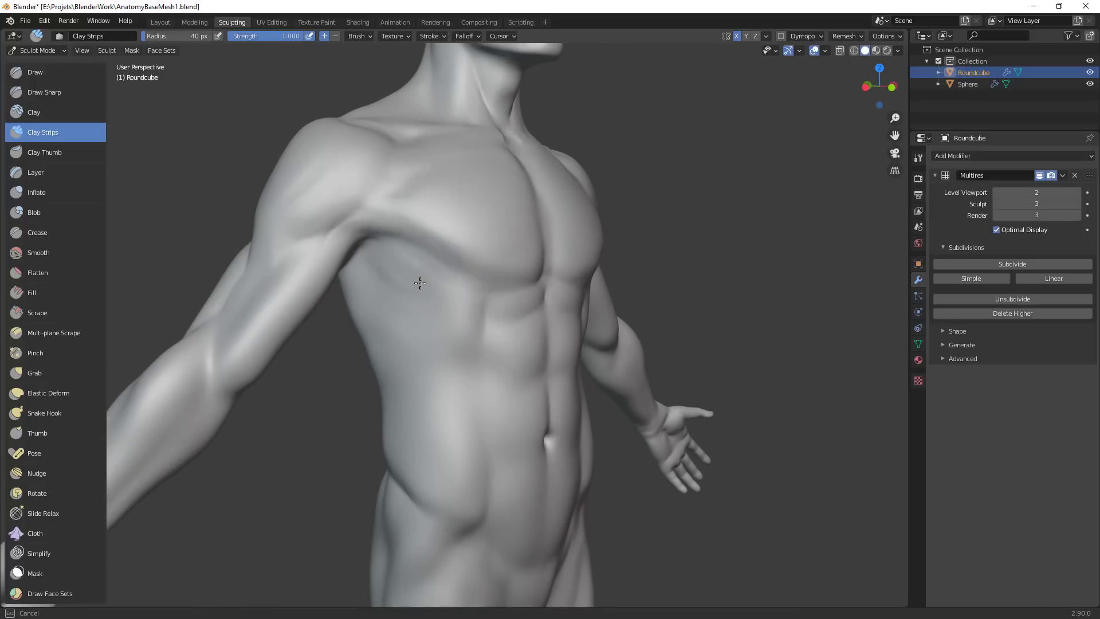
Build up the serratus muscles along the ribs below the armpit with Clay Strips at 29 px, and switch to the Crease brush
mouse_move(420, 283)
middle_down()
mouse_move(531, 293)
mouse_move(489, 279)
middle_up()
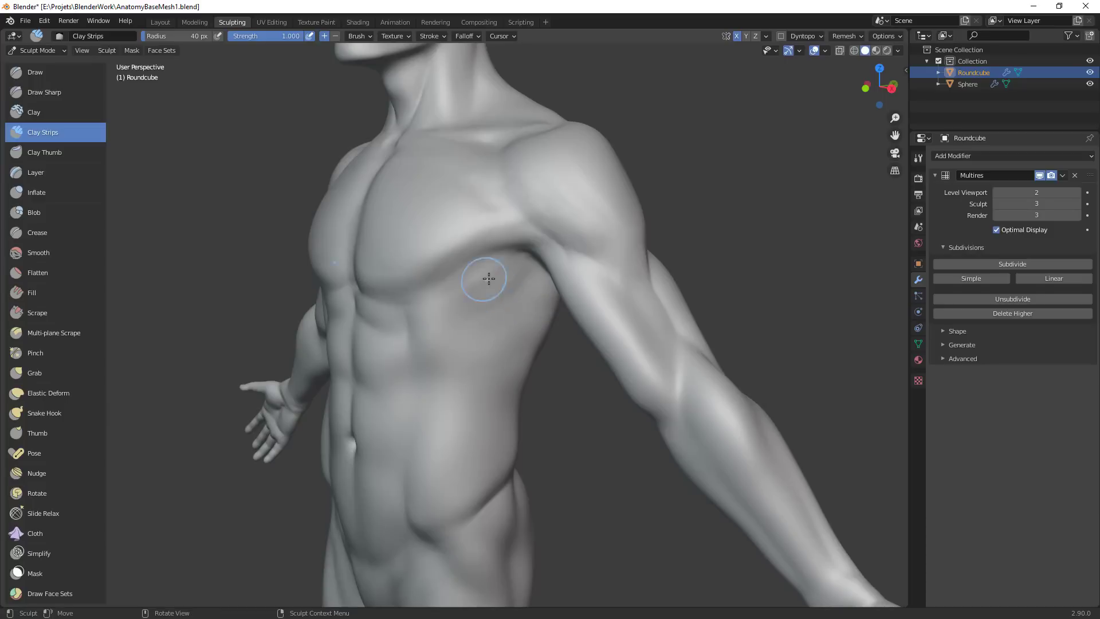
key(f)
click(518, 292)
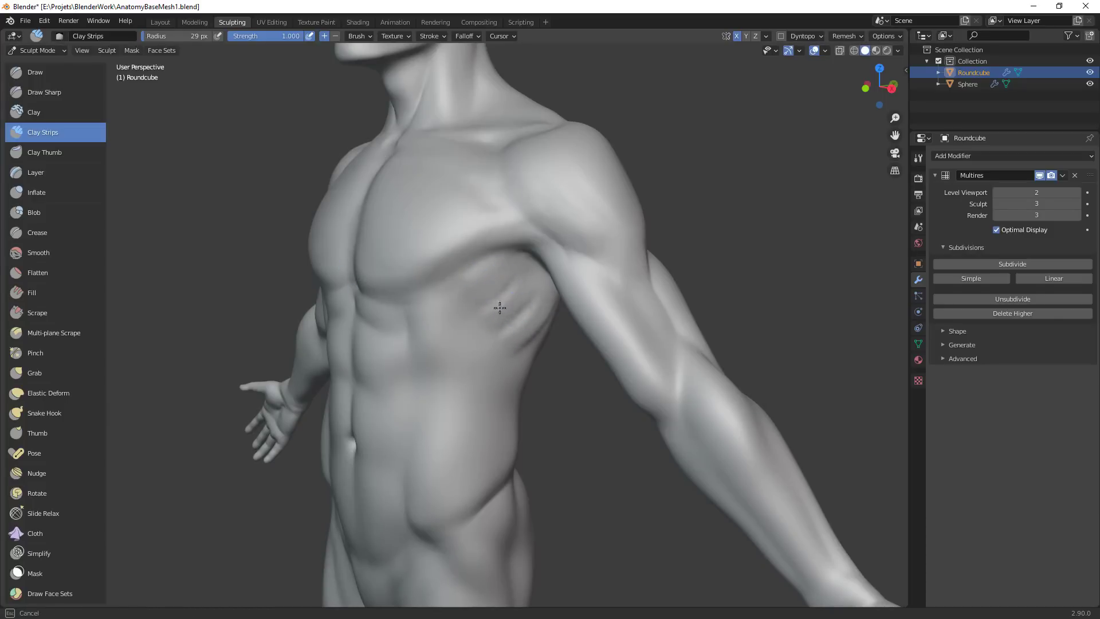
mouse_move(555, 298)
middle_down()
mouse_move(515, 275)
mouse_move(498, 240)
mouse_move(527, 293)
mouse_move(512, 270)
middle_up()
ctrl+middle_drag(599, 295, 567, 221)
key(shift+c)
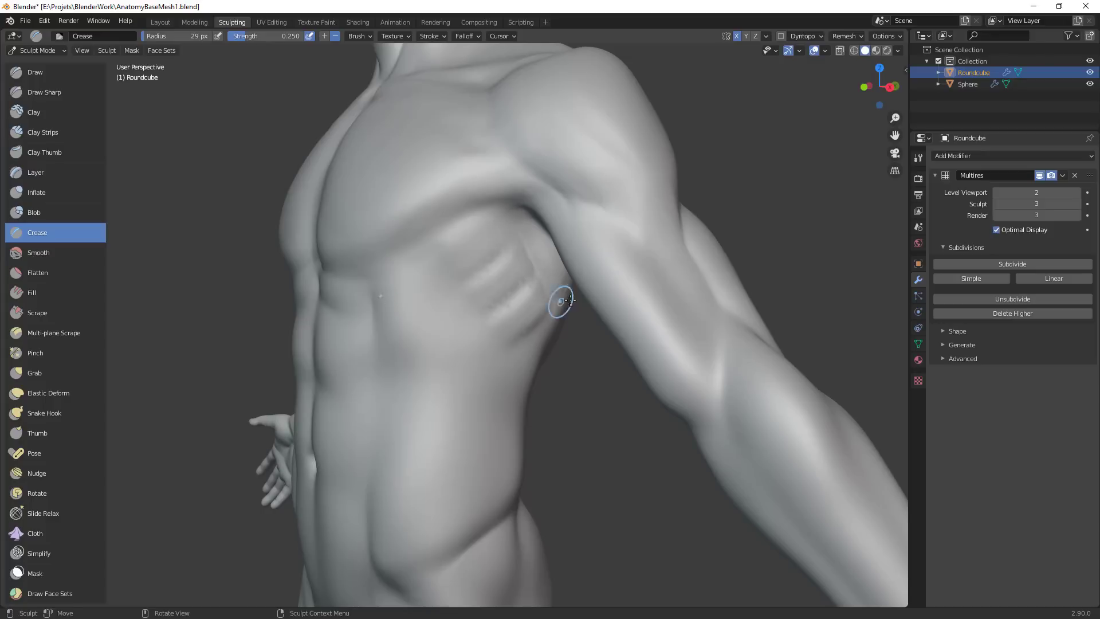
Reshape the side of the upper torso below the armpit with the Grab brush
middle_drag(570, 300, 444, 144)
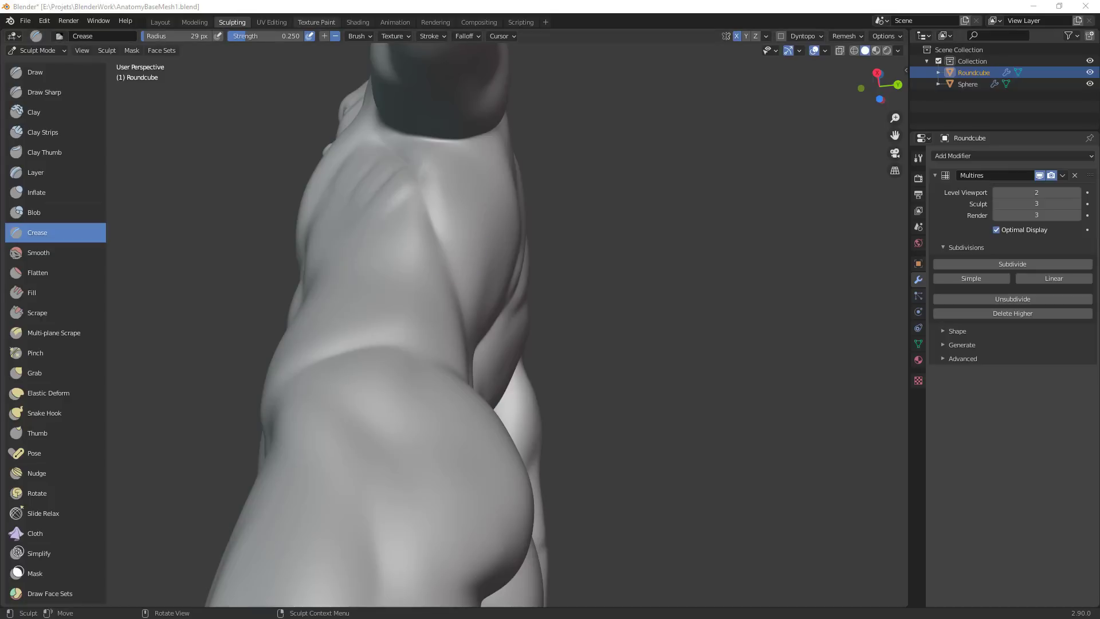
middle_drag(592, 177, 508, 151)
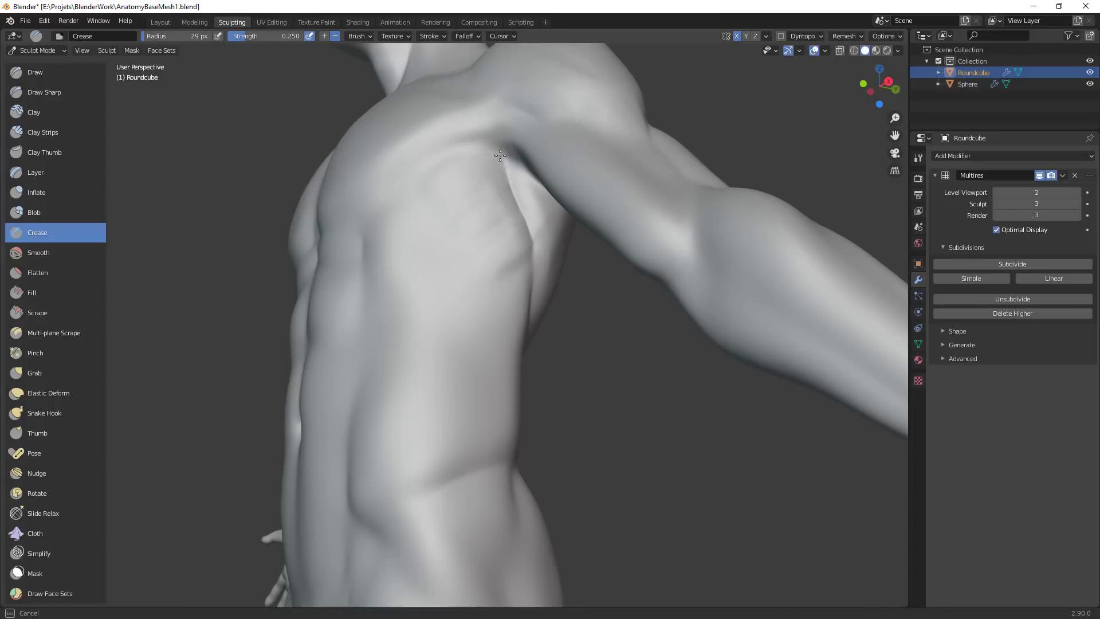
middle_drag(532, 285, 522, 326)
key(g)
shift+middle_drag(360, 276, 525, 283)
ctrl+middle_drag(525, 283, 523, 243)
drag(518, 230, 511, 287)
mouse_move(515, 243)
mouse_down()
mouse_move(526, 189)
mouse_move(525, 198)
mouse_up()
mouse_move(524, 220)
mouse_down()
mouse_move(515, 290)
mouse_move(525, 286)
mouse_up()
Adjust the rib cage's outer contour below the armpit with the Grab brush at 126 px, and reduce its radius to 81 px
key(f)
click(541, 291)
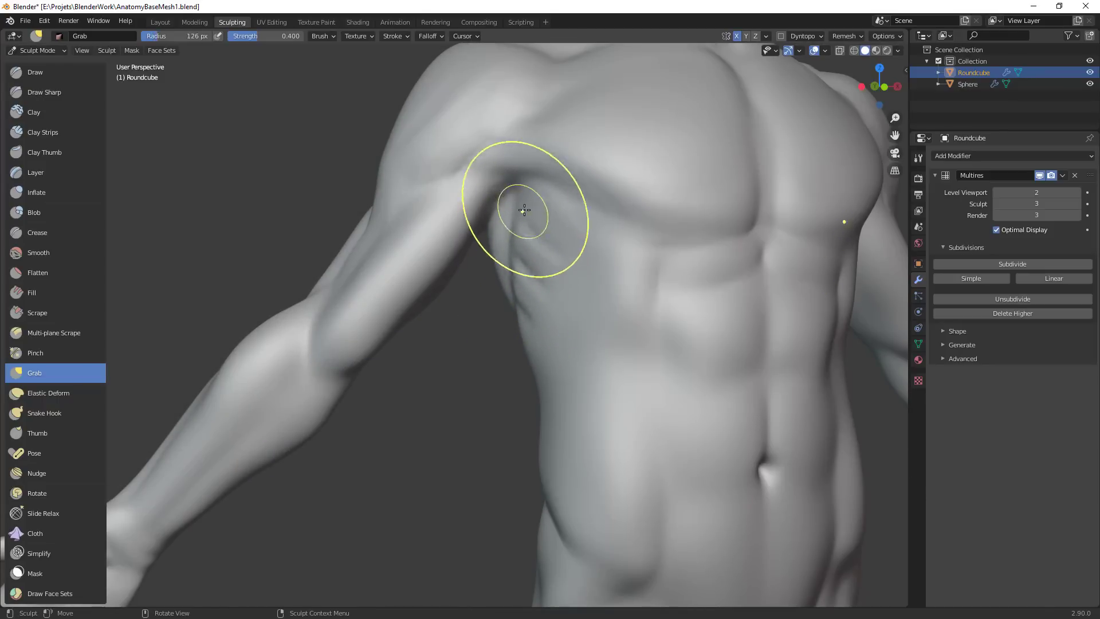
ctrl+alt+drag(524, 210, 613, 404)
alt+drag(613, 403, 596, 312)
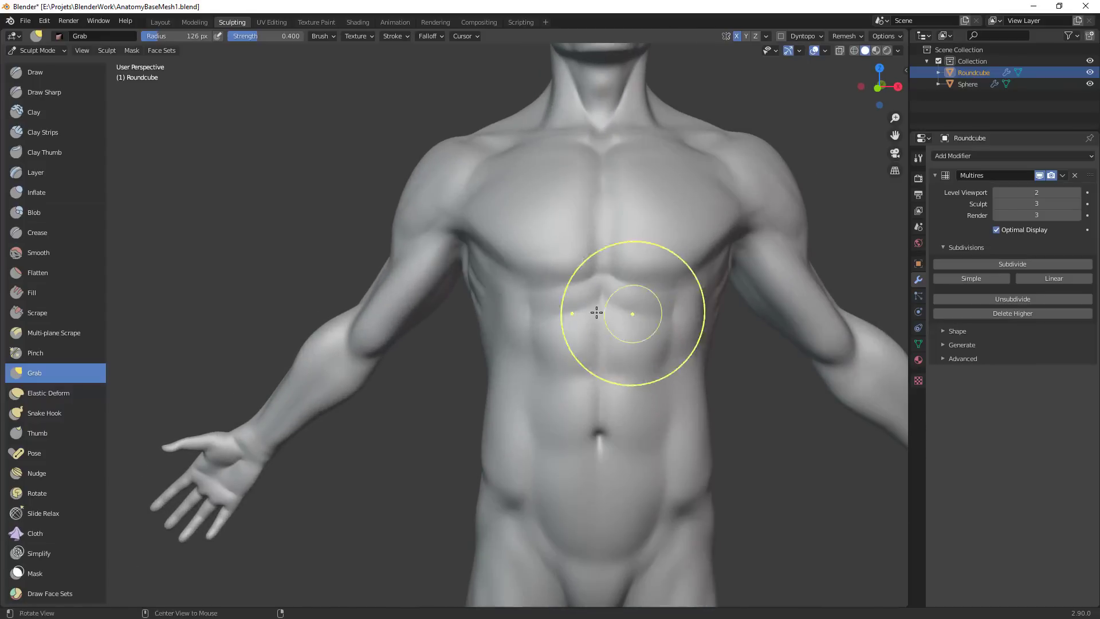
mouse_move(492, 295)
mouse_down()
mouse_move(479, 261)
mouse_move(555, 299)
mouse_move(567, 293)
mouse_move(498, 316)
mouse_up()
key(f)
click(550, 290)
key(f)
click(545, 292)
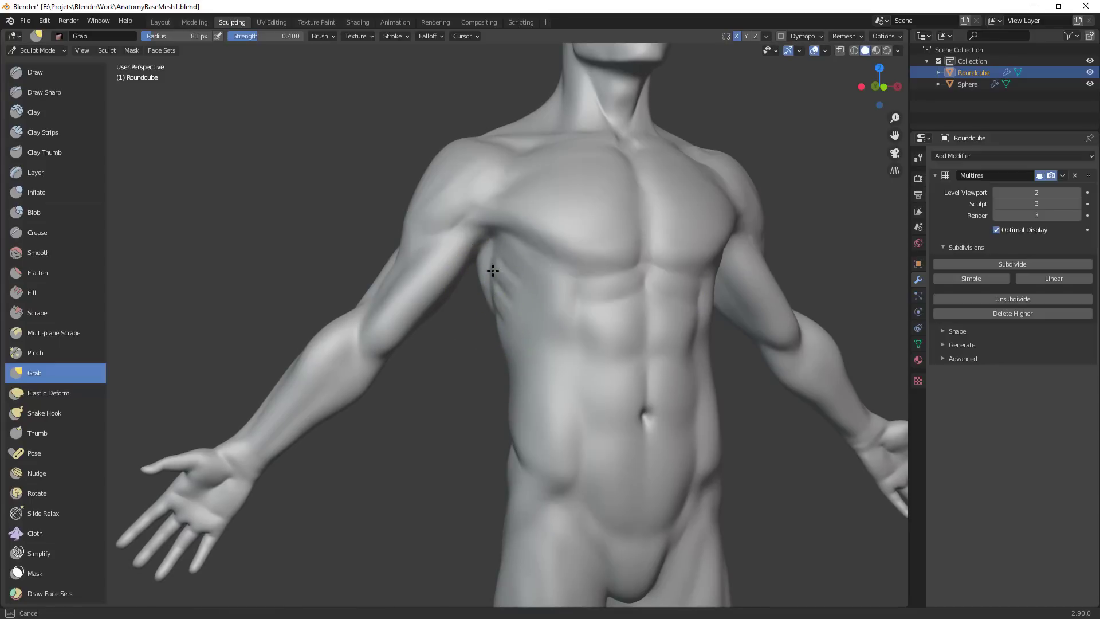
Build up the oblique and lower rib forms from the flank toward the abdominals with Clay Strips, reducing the radius from 51 to 40 px
key(shift+c)
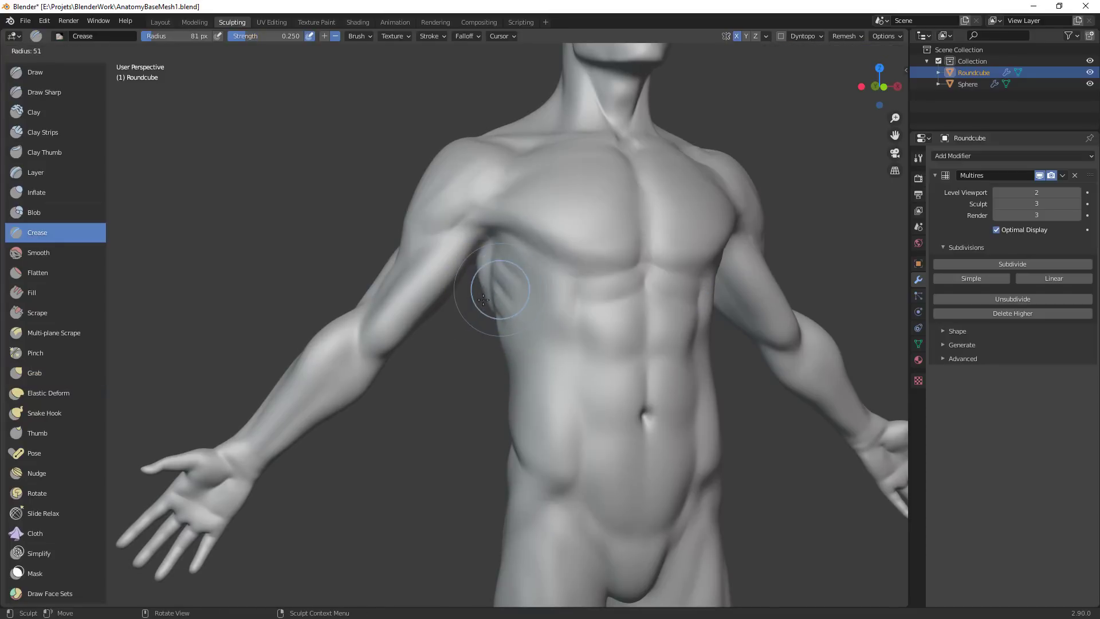
key(c)
scroll(501, 289, up, 5)
key(f)
click(570, 297)
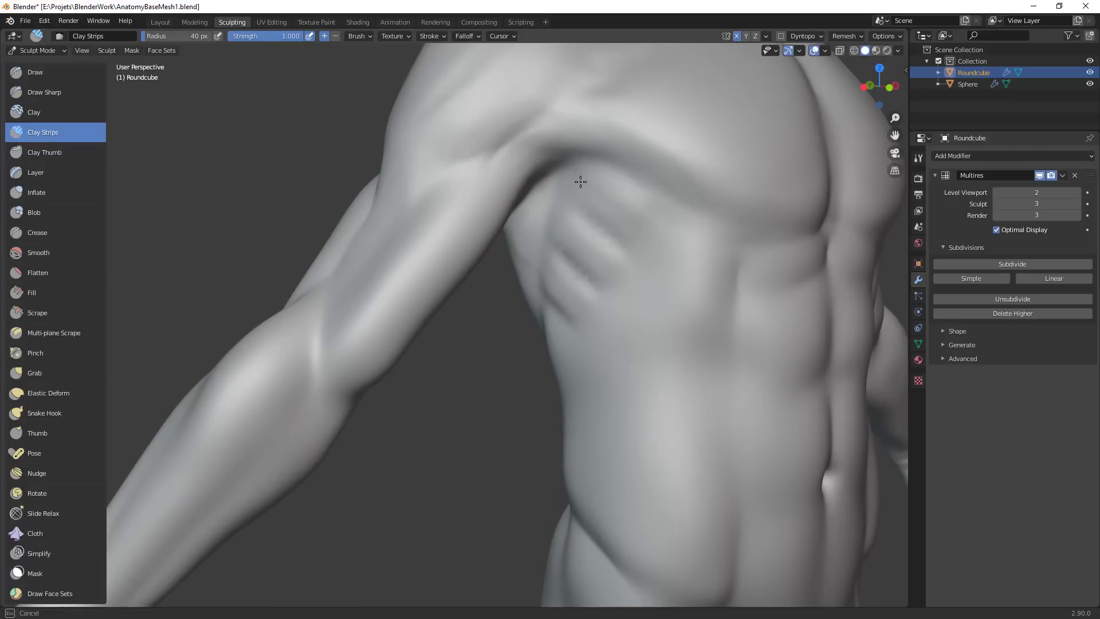
middle_drag(700, 285, 670, 356)
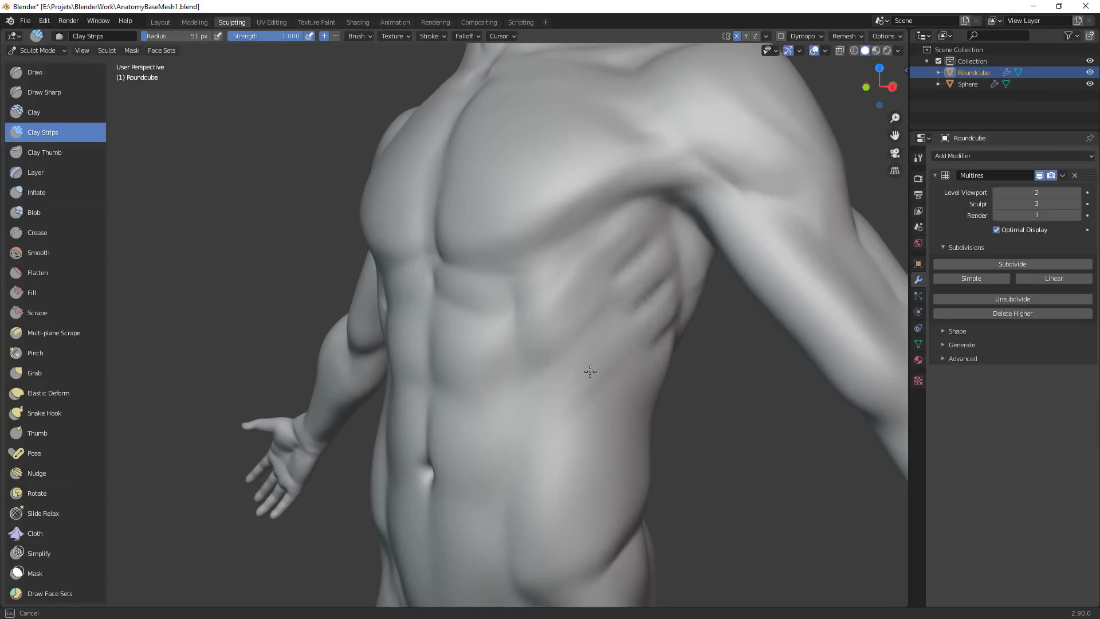
key(f)
click(638, 359)
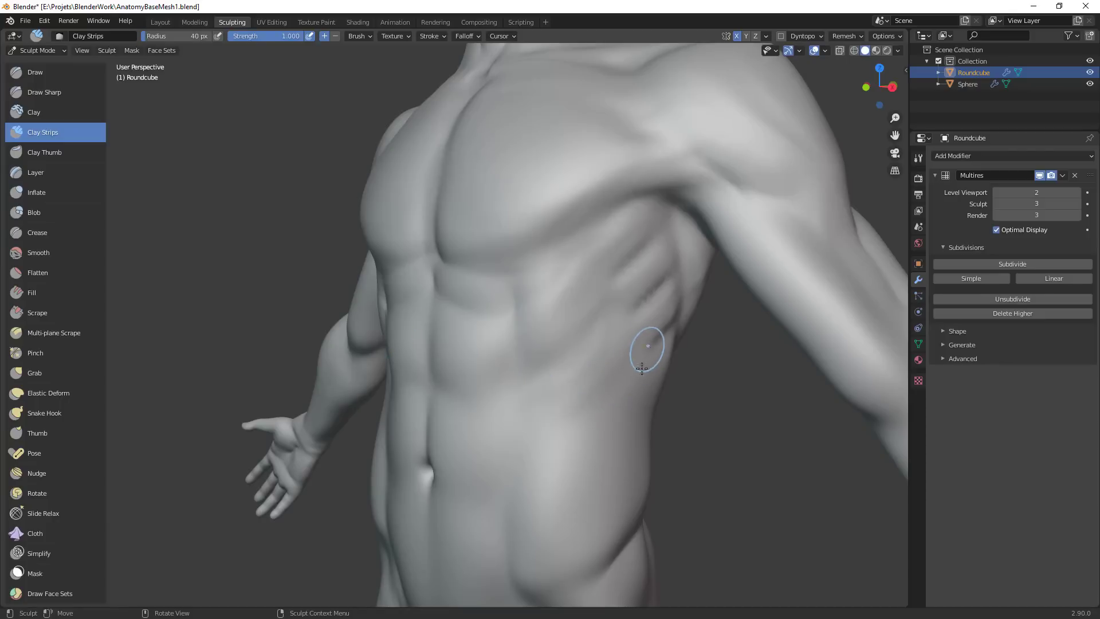
drag(646, 351, 540, 474)
drag(617, 400, 568, 459)
drag(630, 366, 528, 473)
drag(632, 366, 559, 479)
drag(659, 396, 565, 524)
mouse_move(653, 370)
mouse_down()
mouse_move(644, 381)
mouse_move(644, 366)
mouse_up()
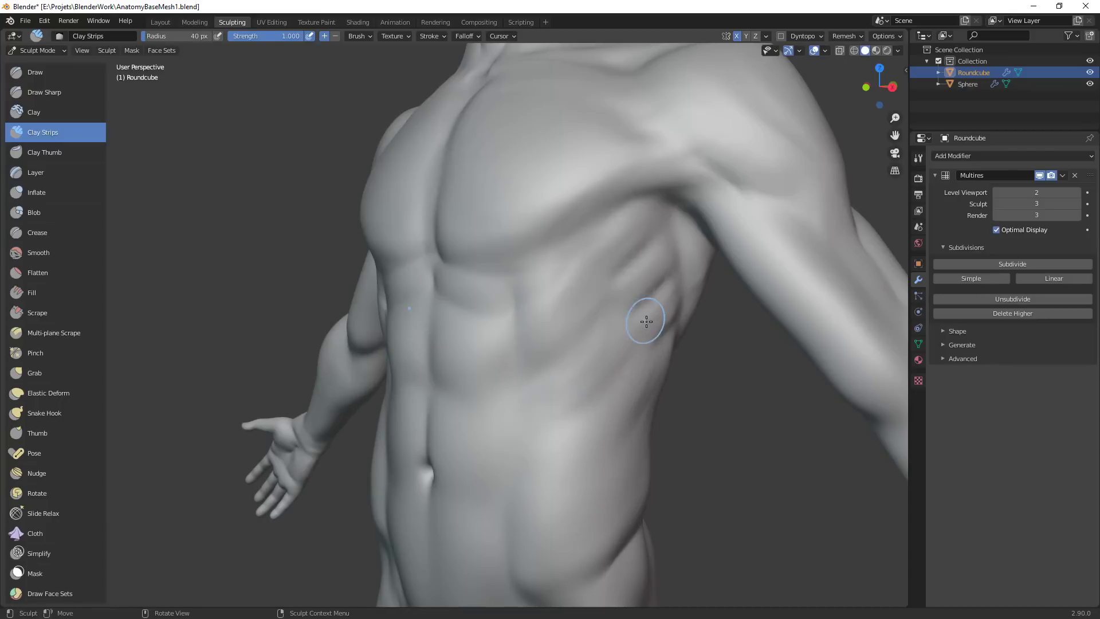
Sharpen the grooves between the serratus muscles and below the pectoral with the Crease brush at 25 px
key(shift+c)
mouse_move(640, 309)
mouse_down()
mouse_move(630, 305)
mouse_move(669, 297)
mouse_move(642, 309)
mouse_move(631, 253)
mouse_move(591, 270)
mouse_up()
drag(591, 229, 589, 237)
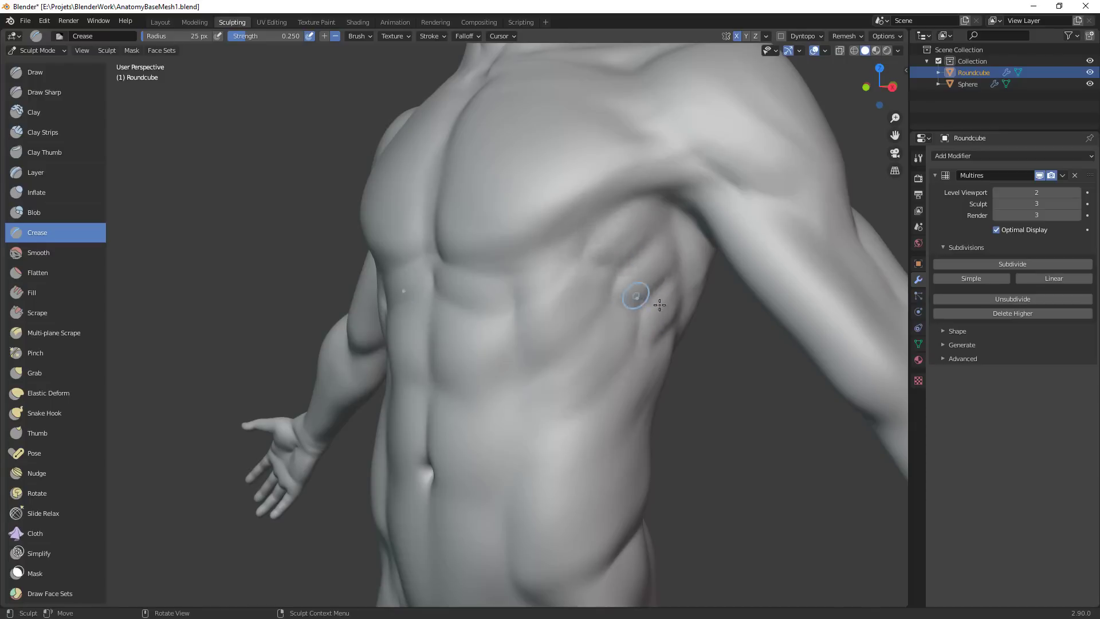
mouse_move(671, 311)
ctrl+middle_down()
mouse_move(653, 412)
mouse_move(621, 334)
mouse_move(609, 356)
ctrl+middle_up()
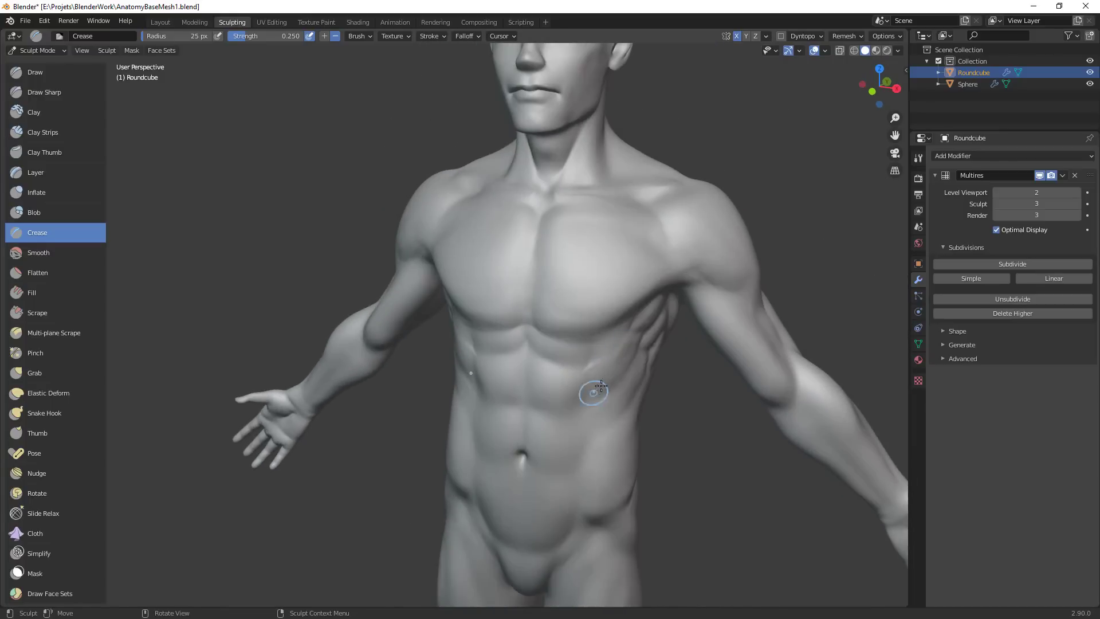
ctrl+middle_drag(586, 404, 621, 283)
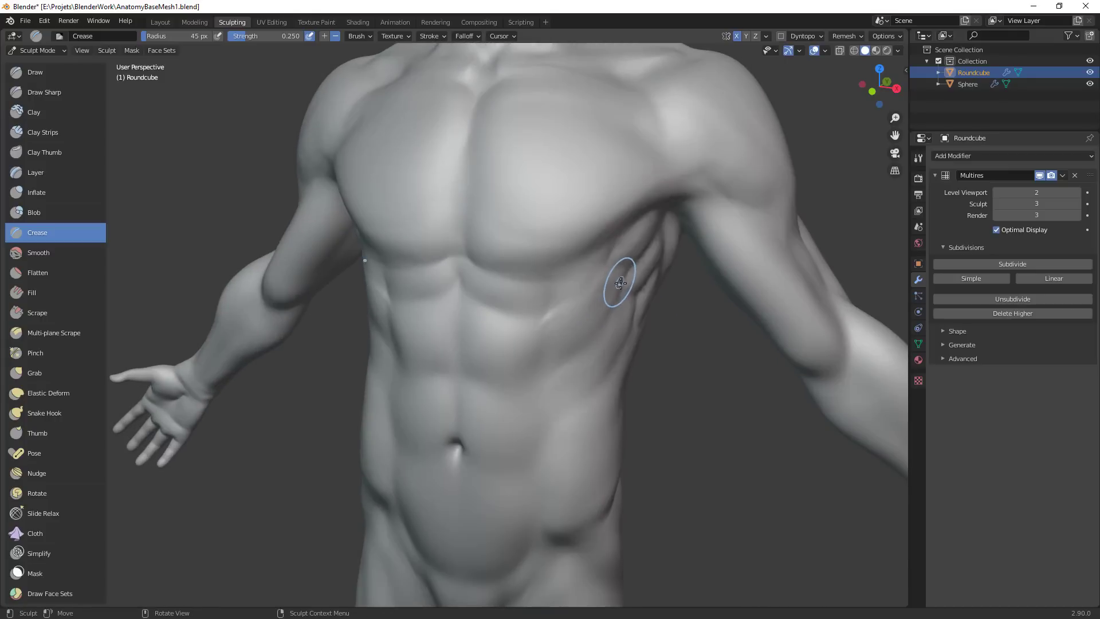
Add volume to the serratus and rib forms under the outer pectoral with Clay Strips at 32 to 37 px
key(c)
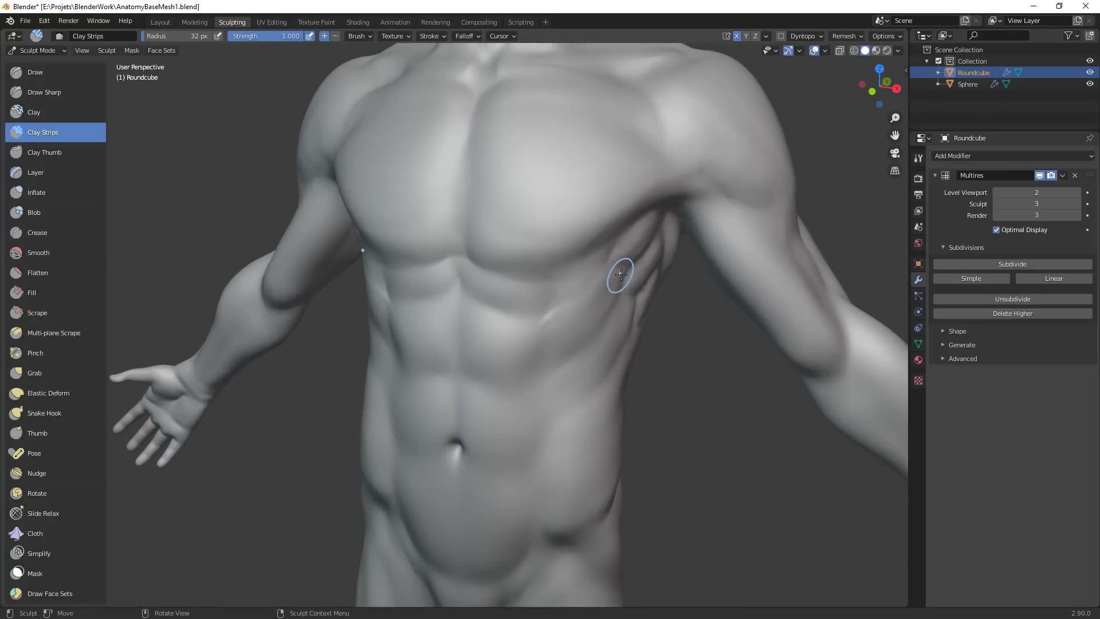
drag(627, 276, 580, 327)
drag(582, 326, 614, 331)
drag(627, 248, 597, 254)
drag(597, 256, 560, 245)
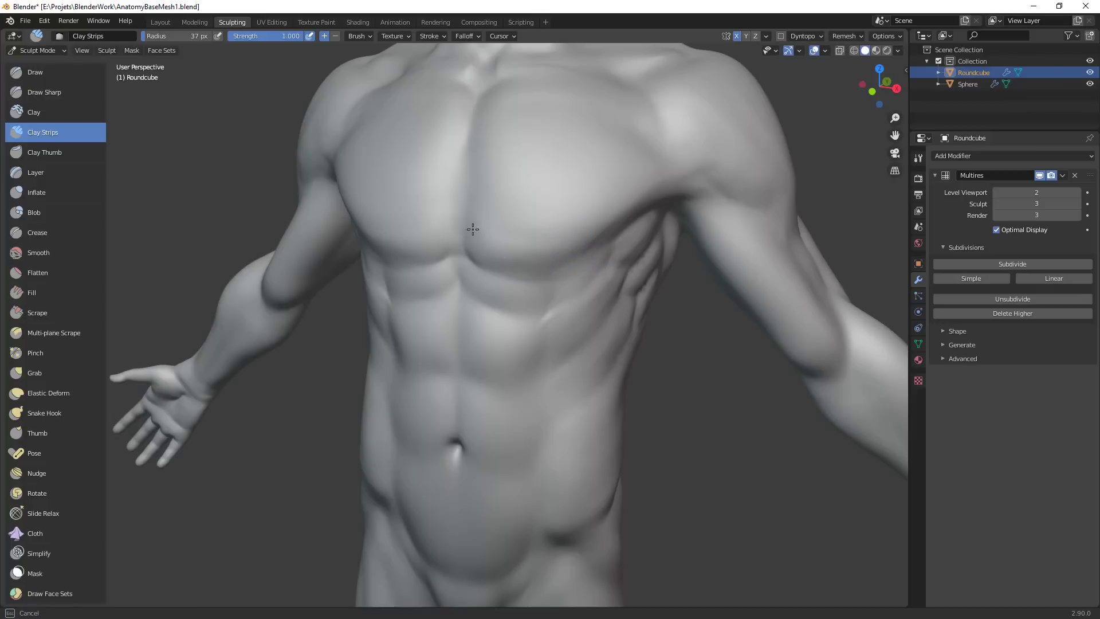
mouse_move(589, 239)
mouse_down()
mouse_move(471, 216)
mouse_move(602, 212)
mouse_move(566, 217)
mouse_up()
Refine the pectoral's lower and outer surfaces toward the shoulder with the Clay Strips brush at 37 px
key(f)
click(564, 214)
key(f)
click(556, 220)
middle_drag(556, 220, 504, 217)
mouse_move(533, 258)
mouse_down()
mouse_move(533, 226)
mouse_move(581, 215)
mouse_up()
middle_drag(526, 183, 643, 251)
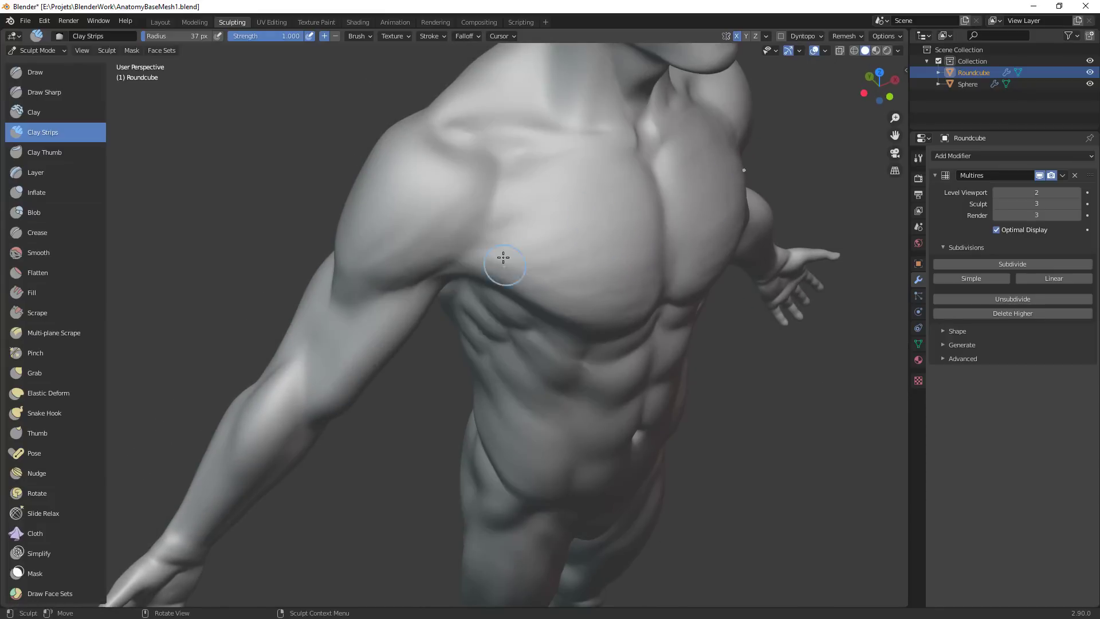
drag(523, 181, 530, 182)
Examine the whole figure's proportions and torso muscle forms from the front, side and back
scroll(646, 198, down, 3)
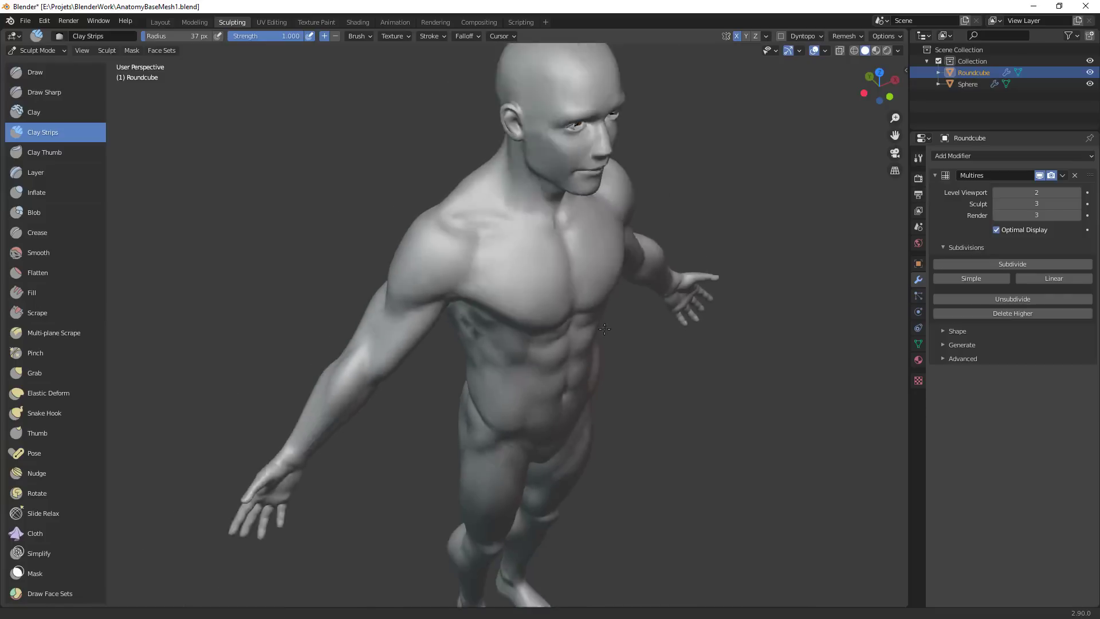
middle_drag(628, 322, 552, 293)
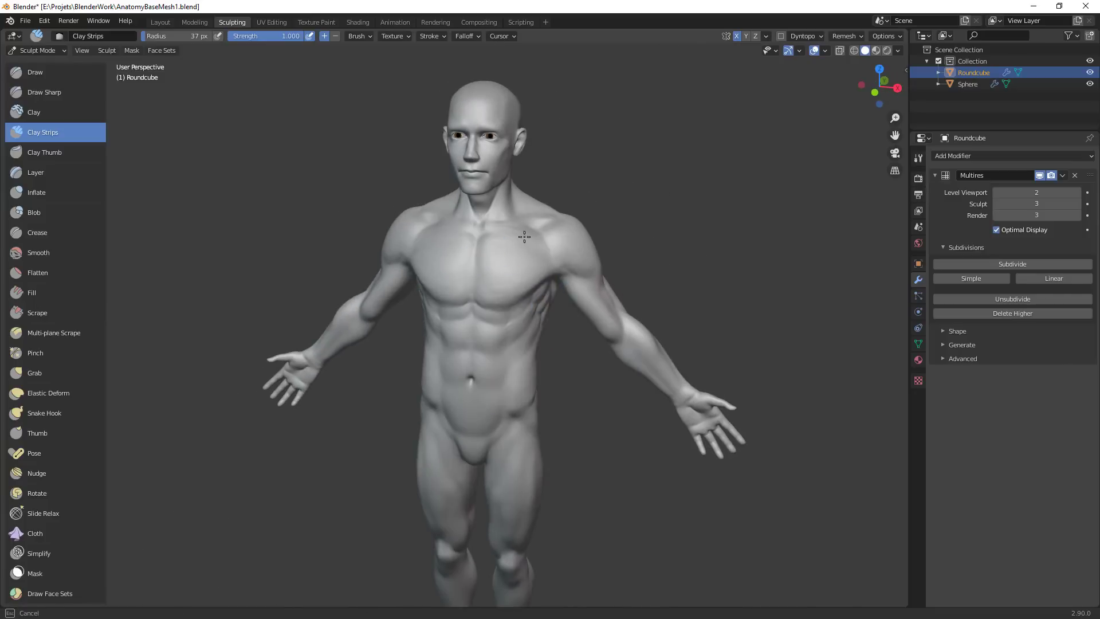
scroll(546, 427, down, 3)
middle_drag(543, 431, 633, 332)
scroll(519, 339, up, 2)
scroll(578, 349, down, 4)
scroll(569, 335, up, 5)
middle_drag(570, 283, 494, 314)
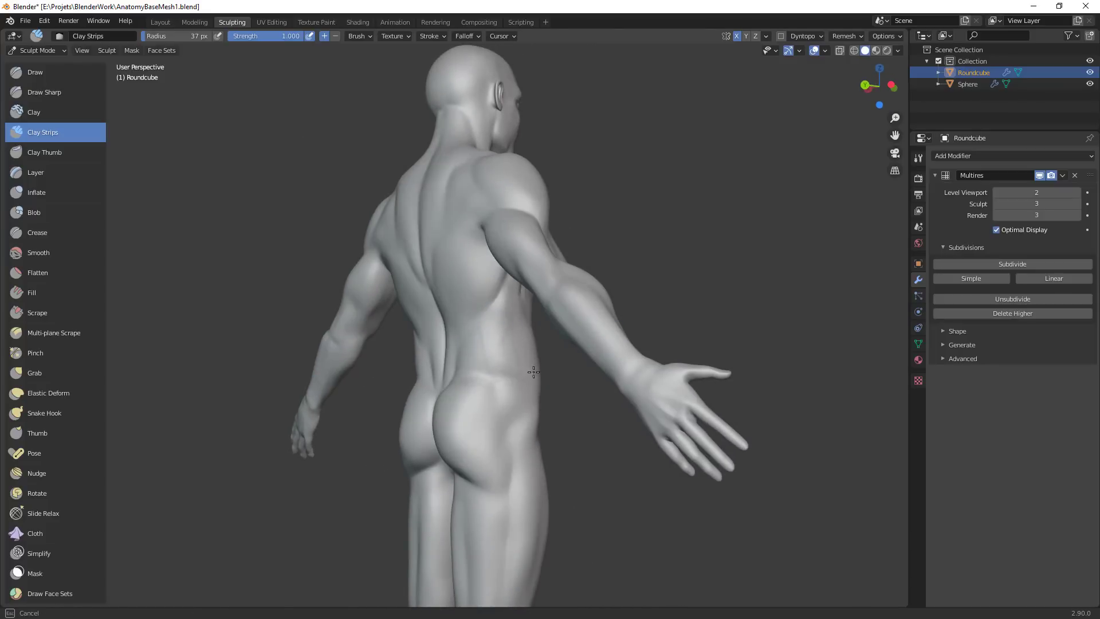
middle_drag(533, 372, 466, 398)
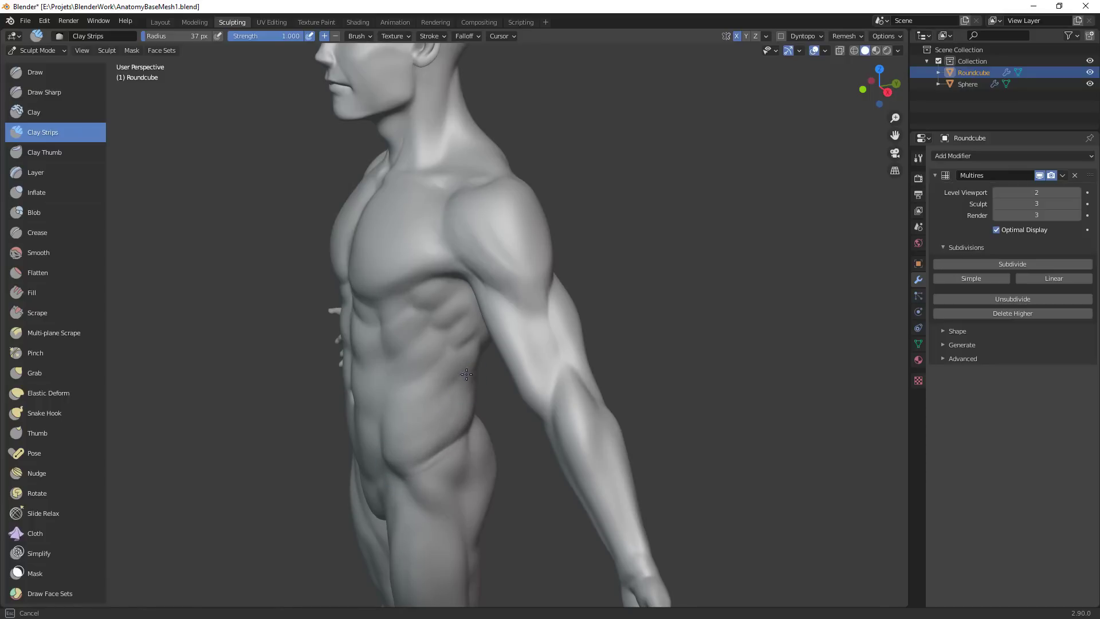
middle_drag(384, 460, 553, 385)
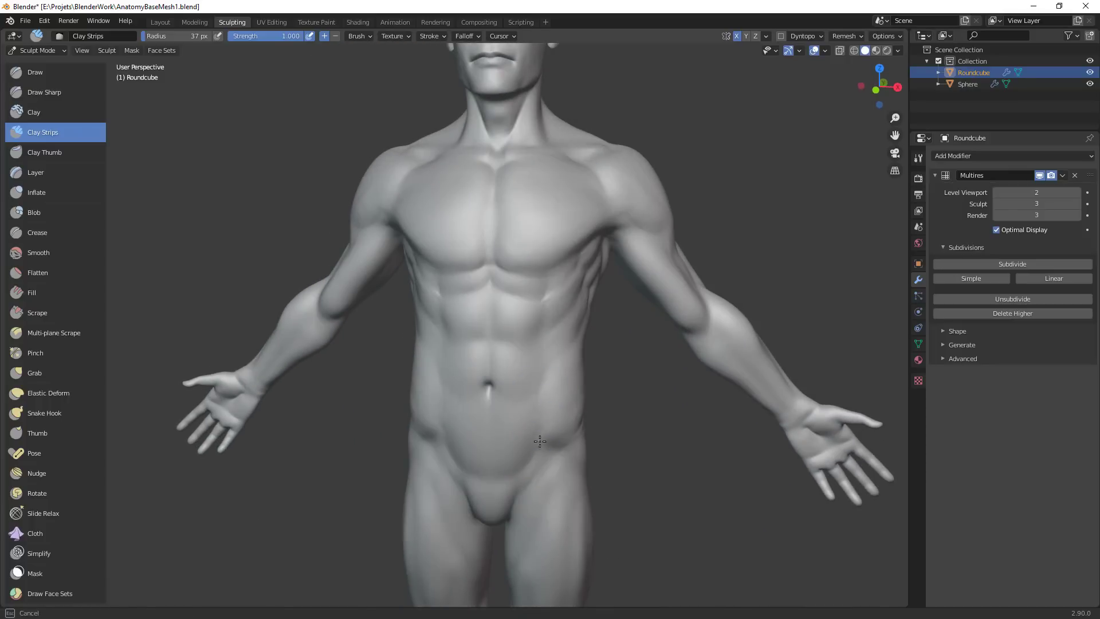
ctrl+middle_drag(540, 441, 538, 513)
middle_drag(547, 476, 568, 455)
scroll(516, 402, up, 2)
Adjust the waist's silhouette on the front view with the Grab brush at radii from 72 to 91 px
key(g)
key(f)
click(480, 327)
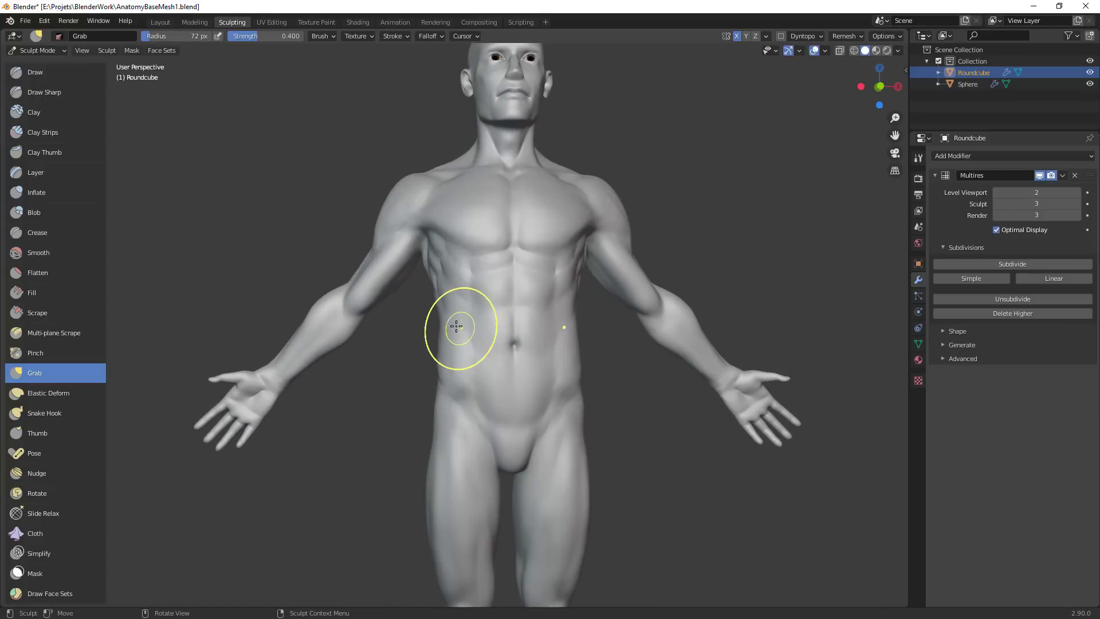
drag(456, 326, 464, 327)
middle_drag(459, 327, 445, 349)
key(f)
click(492, 348)
drag(448, 346, 439, 340)
key(f)
click(618, 352)
drag(559, 348, 562, 349)
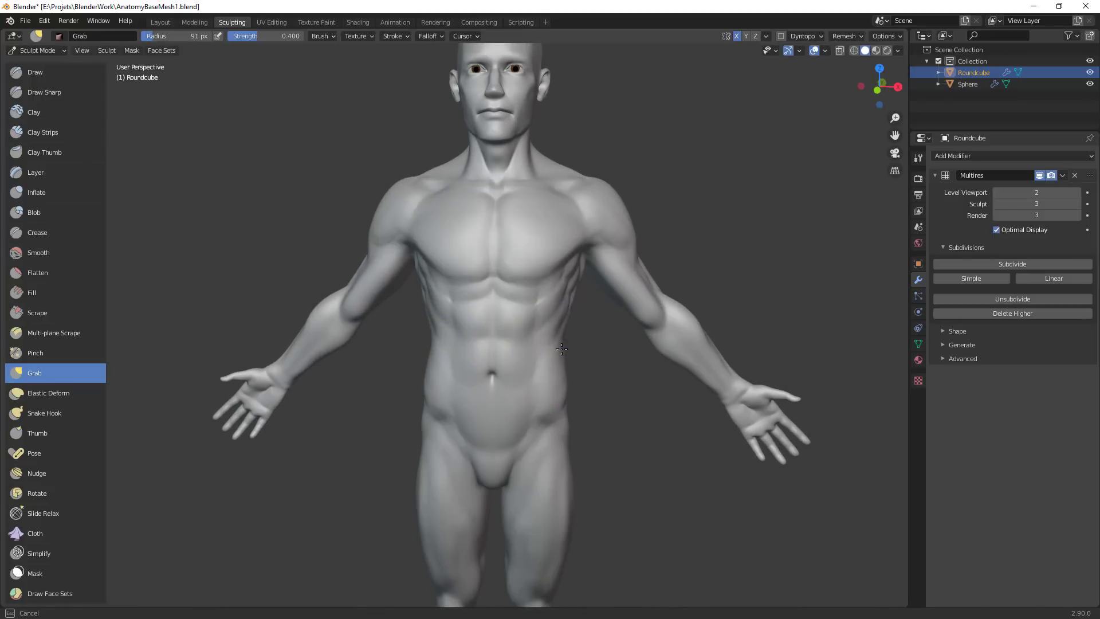
Pull in the flank between the ribs and the waist with the Grab brush at 83 and 77 px
key(f)
click(564, 391)
middle_drag(563, 391, 455, 405)
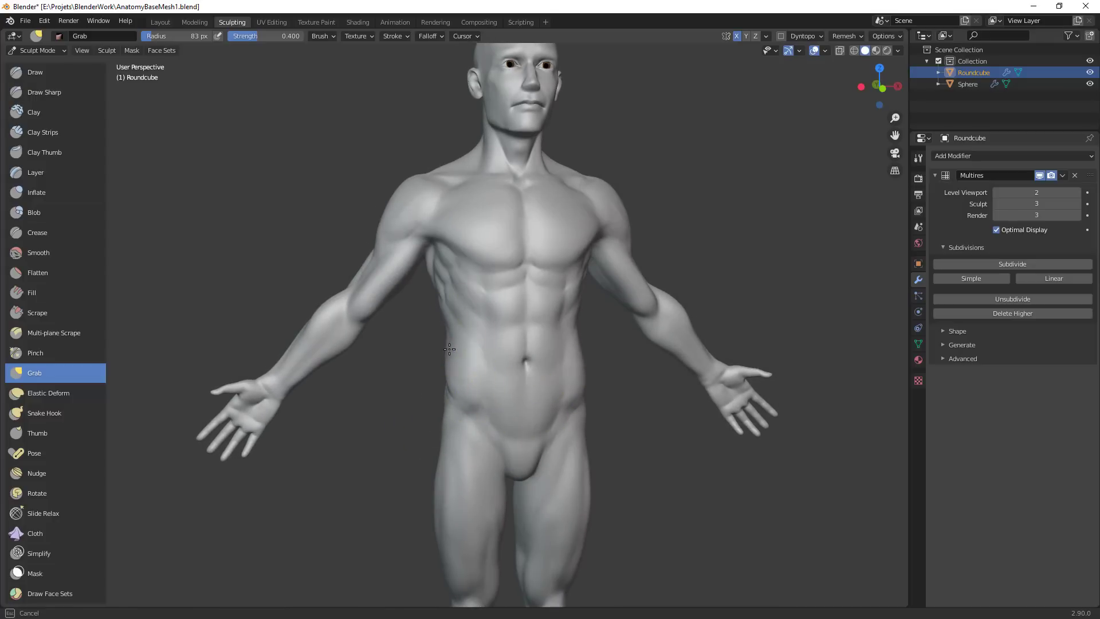
key(f)
click(440, 290)
drag(440, 290, 448, 293)
key(f)
click(492, 331)
drag(442, 330, 464, 341)
Examine the full figure, the back and the shoulder muscles from several angles with the Clay Strips brush active
mouse_move(619, 323)
ctrl+middle_down()
mouse_move(571, 480)
mouse_move(598, 396)
ctrl+middle_up()
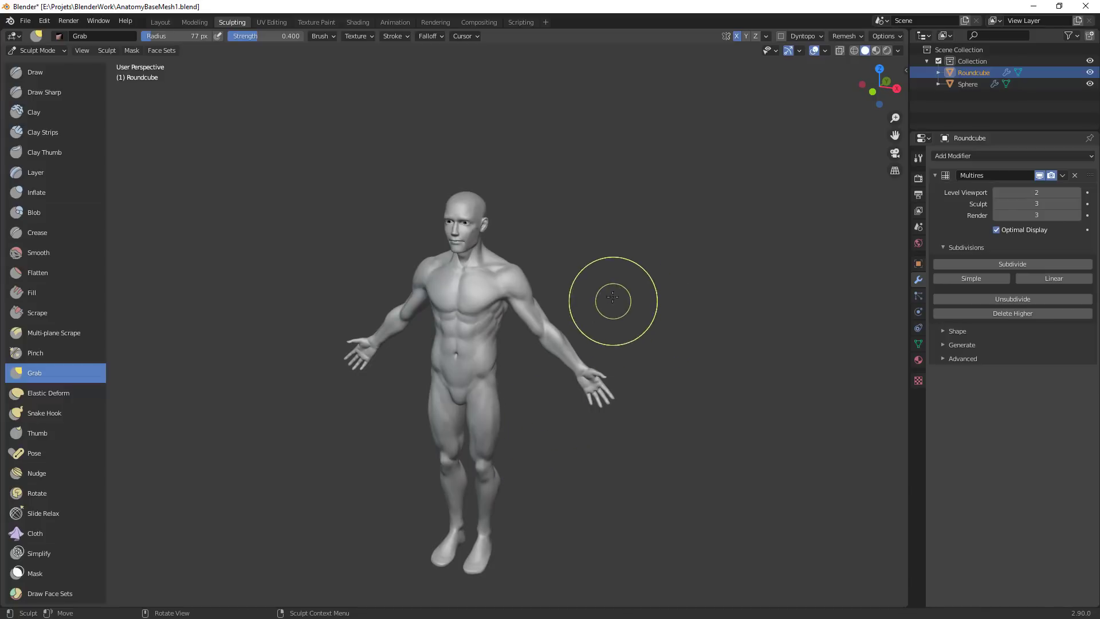
ctrl+middle_drag(606, 458, 596, 335)
mouse_move(596, 336)
middle_down()
mouse_move(593, 325)
mouse_move(395, 334)
mouse_move(409, 310)
middle_up()
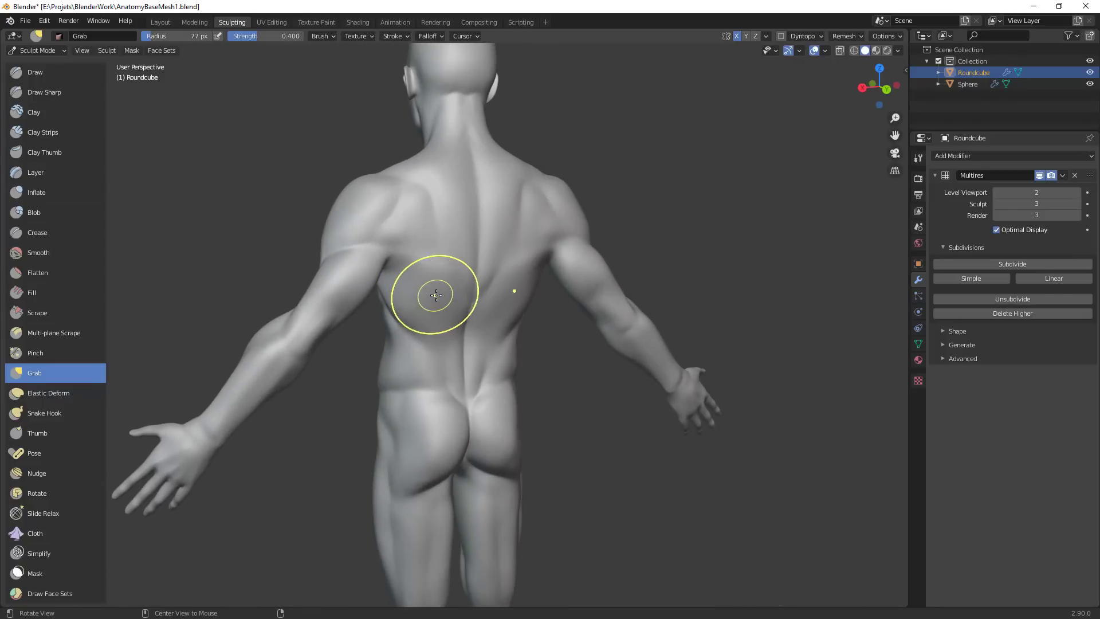
key(c)
scroll(445, 290, up, 2)
mouse_move(444, 290)
middle_down()
mouse_move(450, 236)
mouse_move(401, 206)
mouse_move(479, 241)
middle_up()
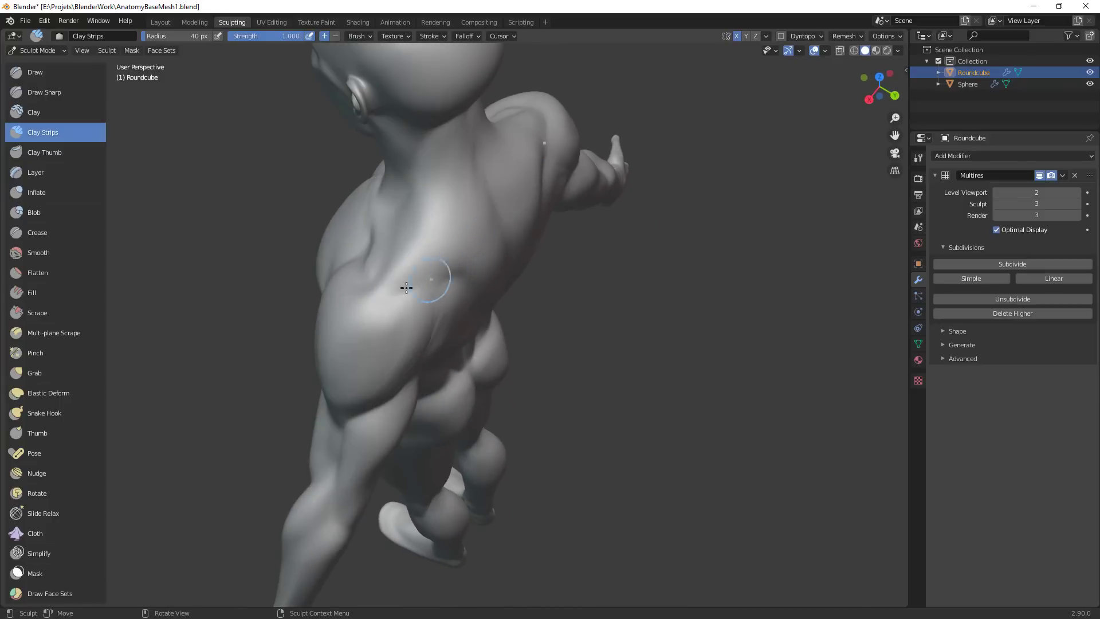
middle_drag(476, 289, 362, 349)
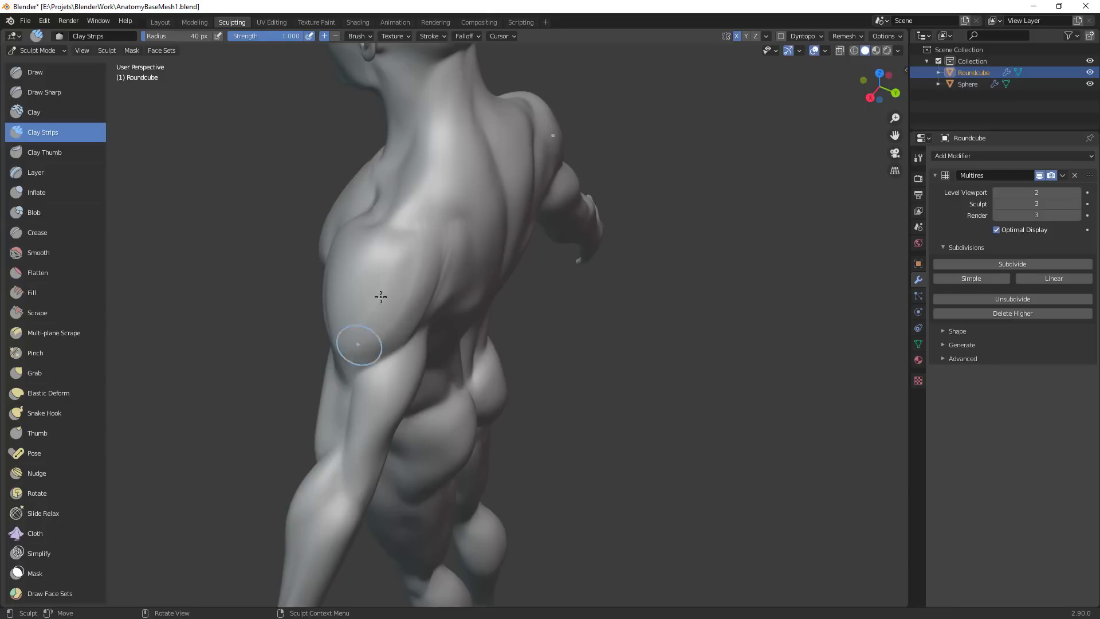
middle_drag(380, 297, 395, 245)
mouse_move(360, 277)
middle_down()
mouse_move(428, 267)
mouse_move(427, 330)
mouse_move(519, 240)
middle_up()
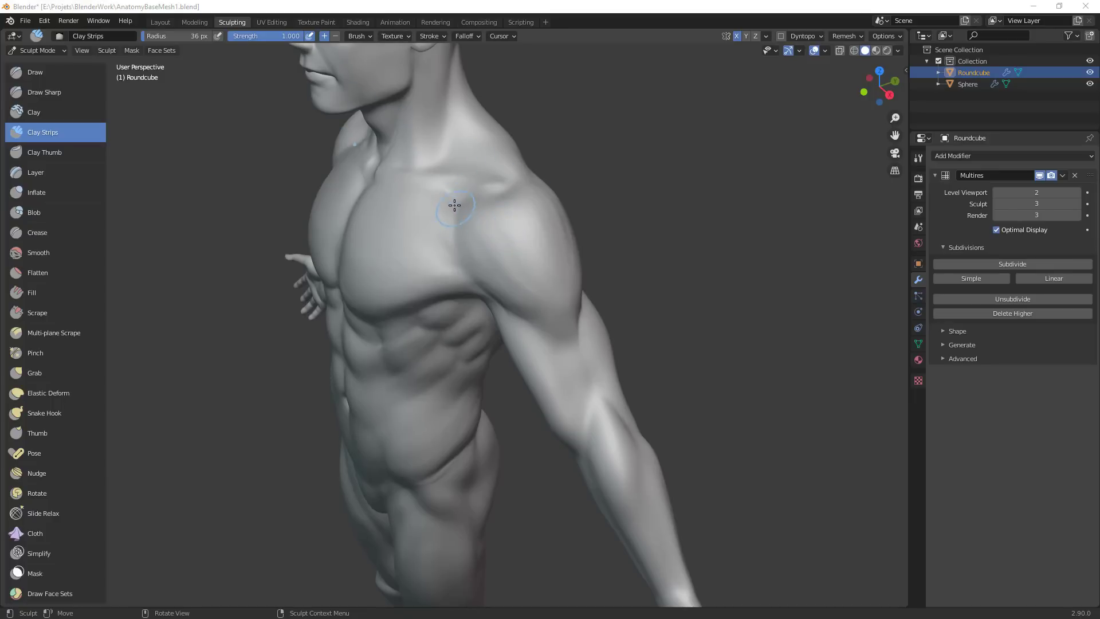
middle_drag(542, 263, 560, 259)
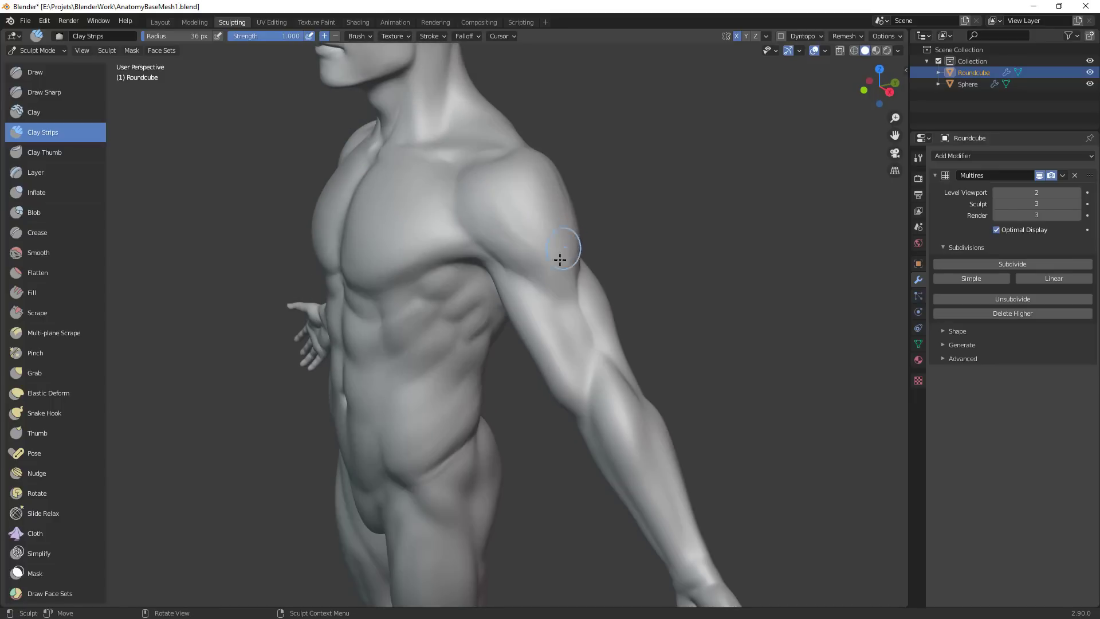
Define the outer upper arm below the deltoid, between biceps and triceps, with Clay Strips at 21 px
key(f)
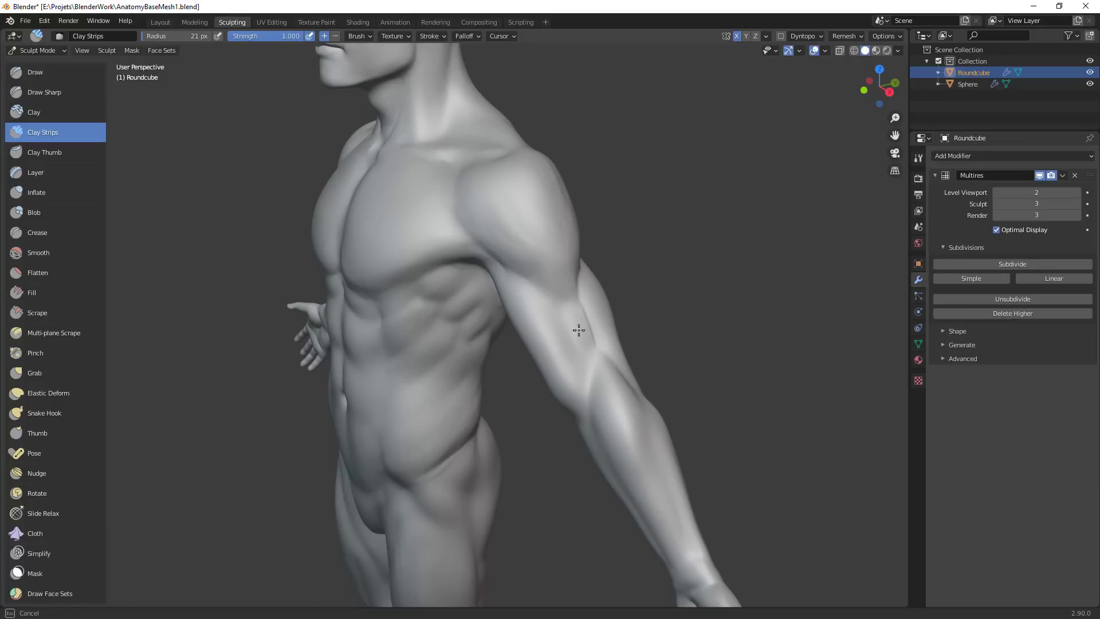
middle_drag(588, 351, 605, 366)
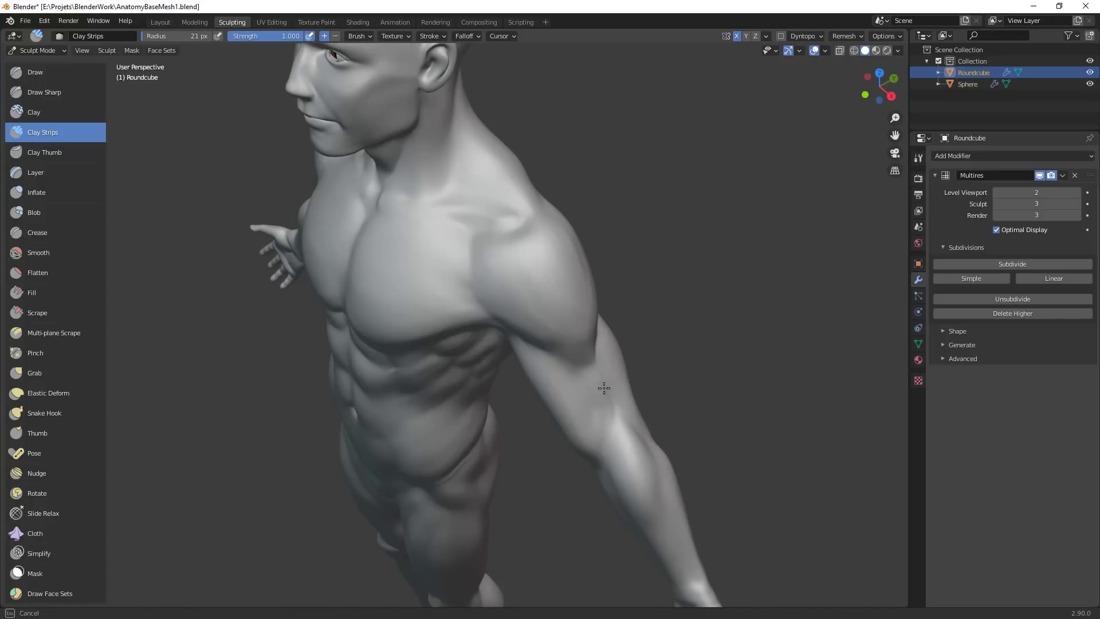
drag(604, 405, 609, 415)
middle_drag(609, 401, 682, 312)
Build up the inner upper arm where it meets the armpit with Clay Strips at 30 px, and switch to the Crease brush
scroll(682, 292, up, 4)
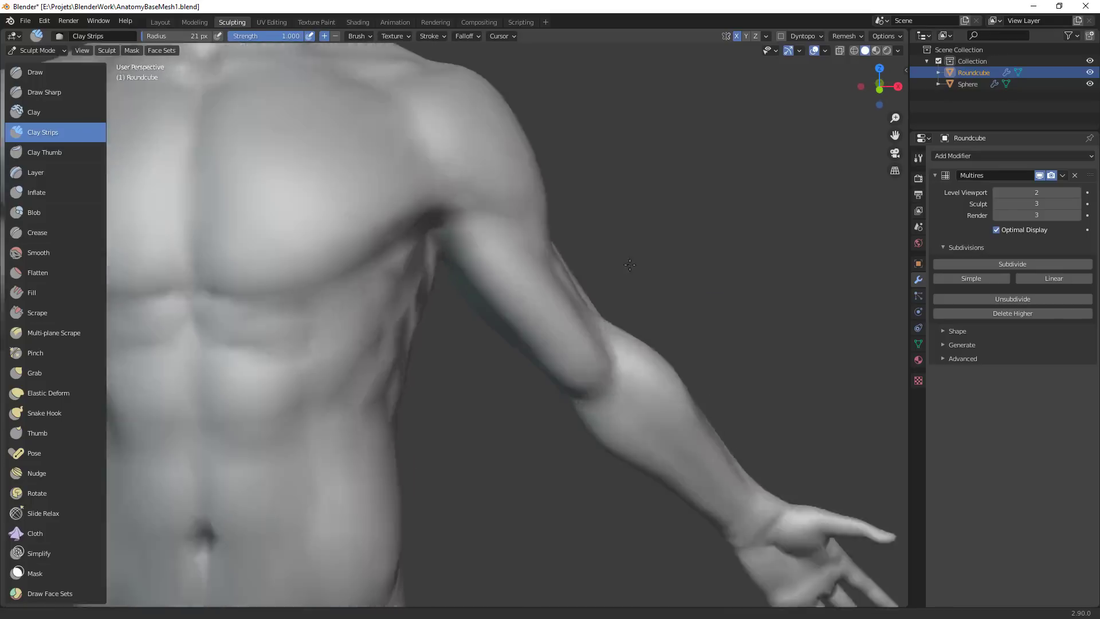
middle_drag(629, 258, 642, 264)
key(f)
click(460, 214)
drag(454, 213, 455, 225)
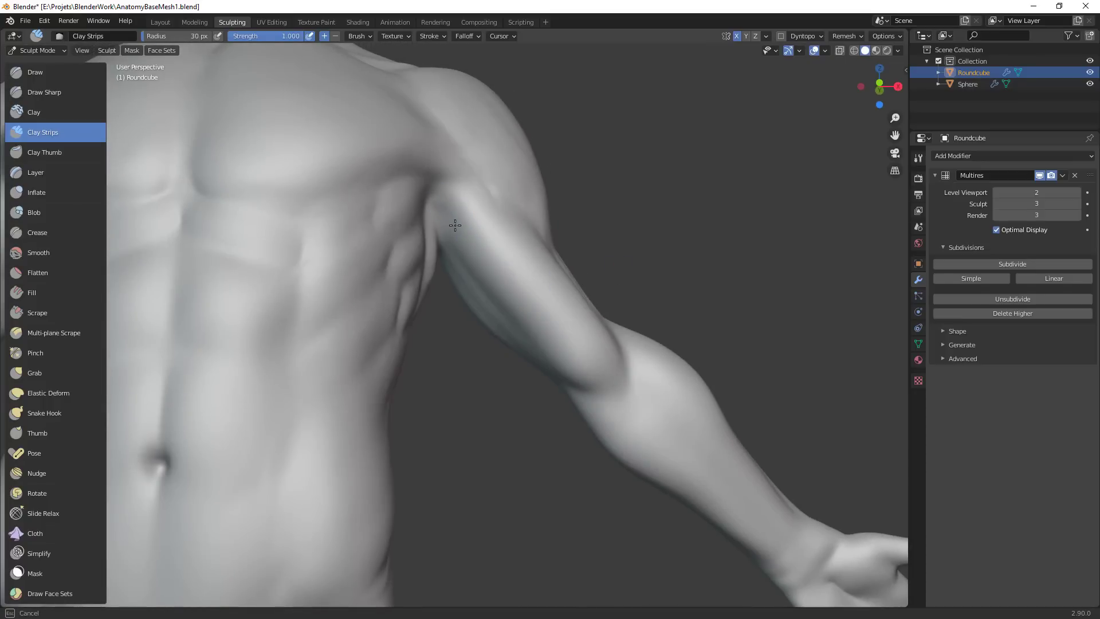
click(434, 197)
mouse_move(481, 204)
middle_down()
mouse_move(562, 263)
mouse_move(420, 239)
middle_up()
key(shift+c)
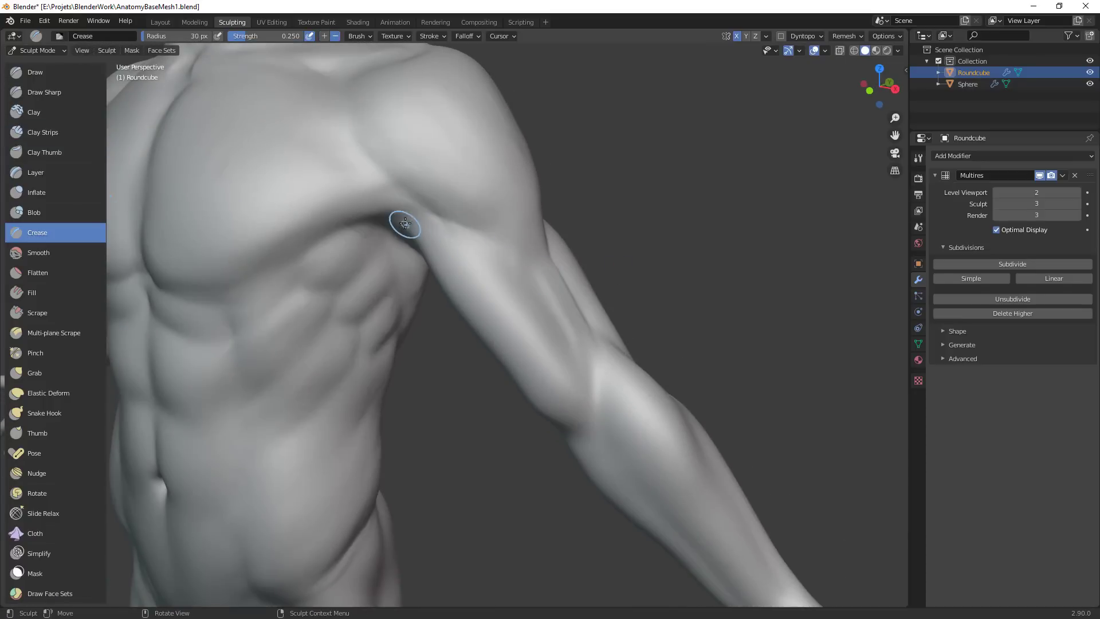
Examine the torso and arms from the front at several distances, and switch to the Clay Strips brush
scroll(414, 217, down, 8)
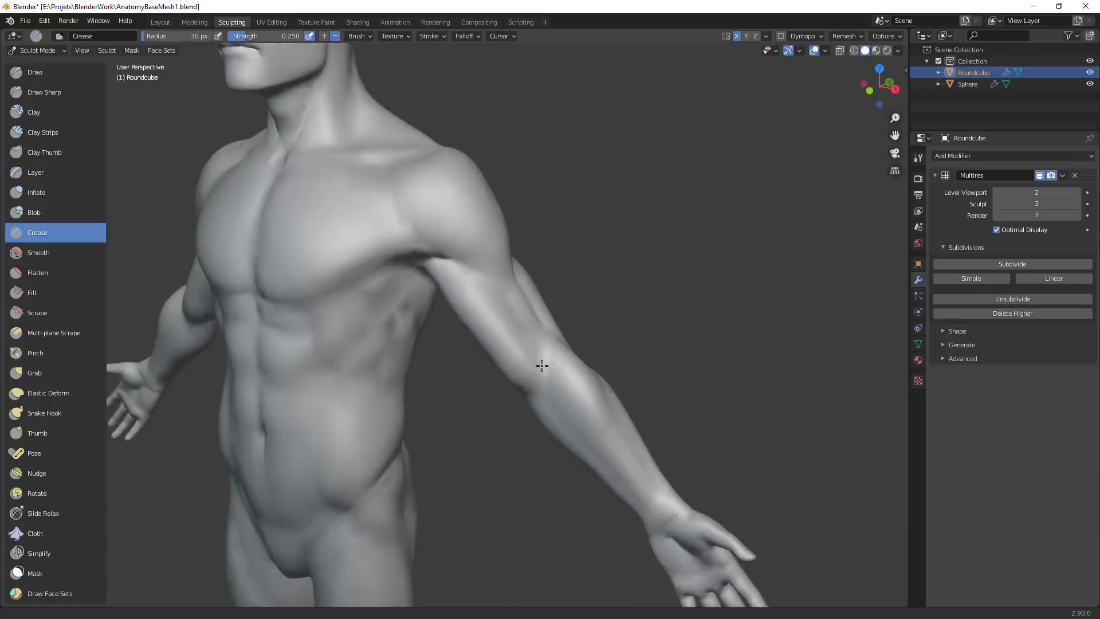
middle_drag(557, 313, 611, 336)
shift+middle_drag(600, 386, 712, 358)
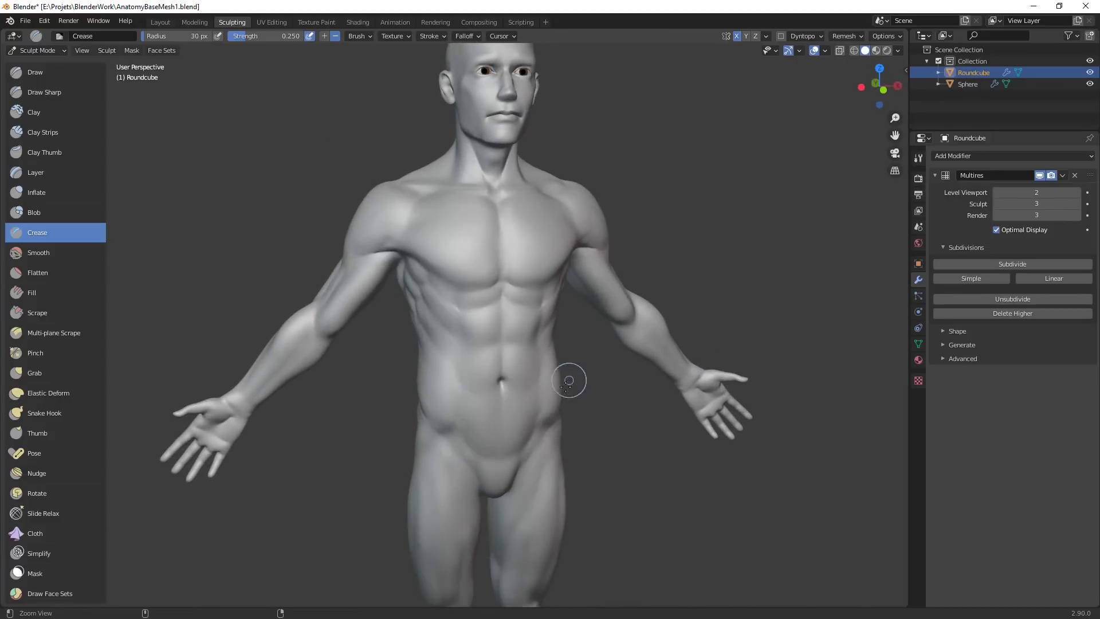
scroll(567, 380, down, 4)
scroll(560, 250, up, 2)
key(c)
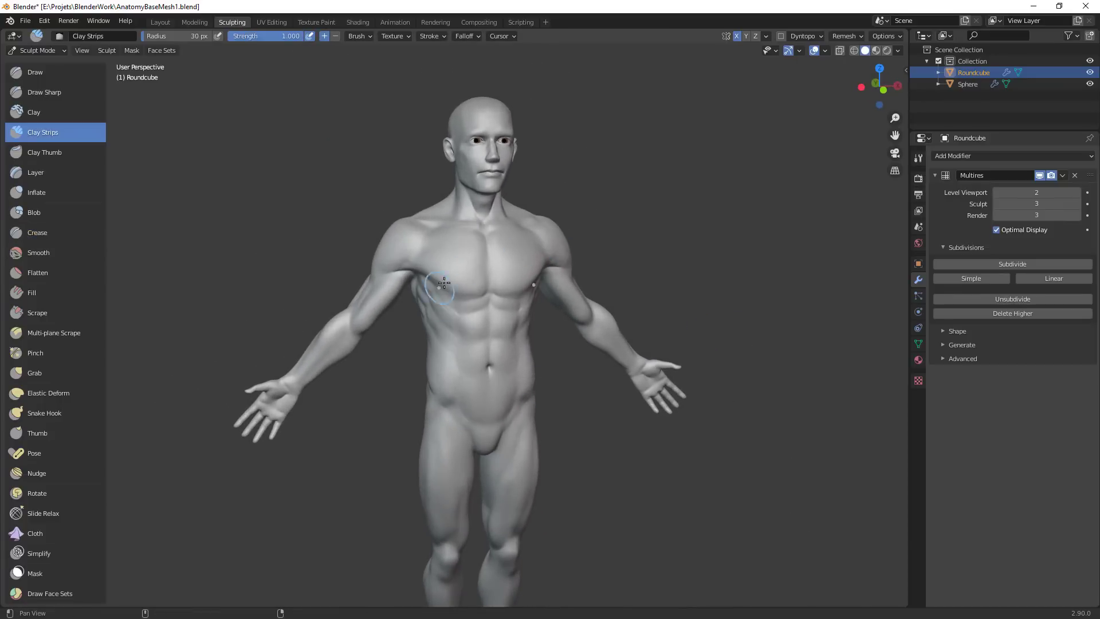
shift+middle_drag(439, 289, 567, 270)
scroll(567, 270, up, 2)
scroll(430, 361, up, 4)
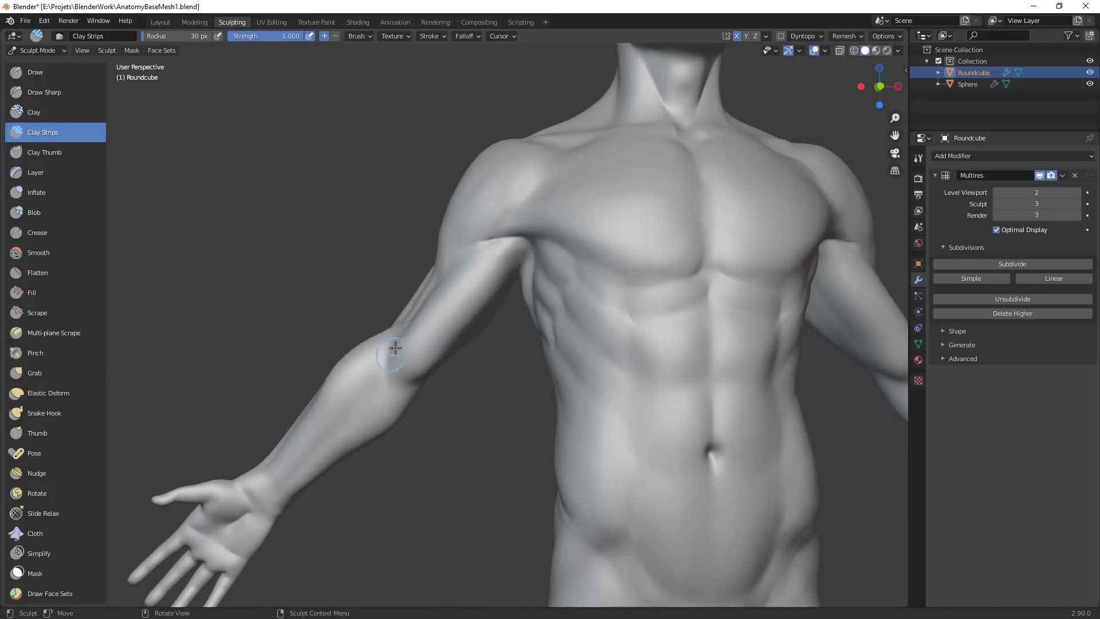
Shape the front of the elbow at the lower end of the biceps with Clay Strips at 39 px
key(f)
mouse_move(398, 387)
mouse_down()
mouse_move(390, 352)
mouse_move(392, 372)
mouse_up()
click(396, 355)
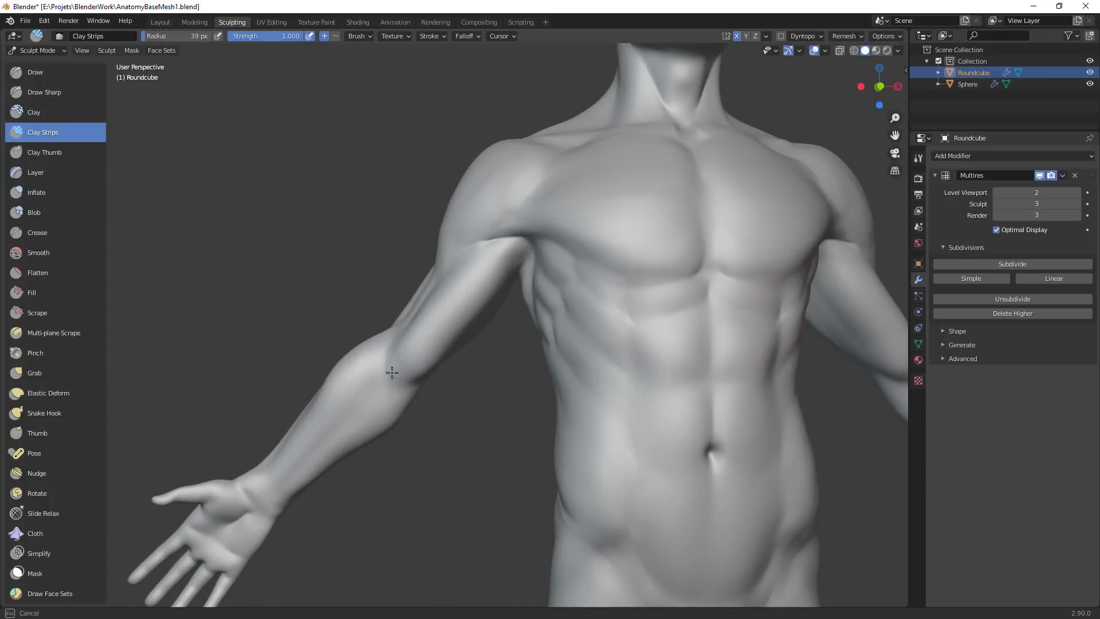
middle_drag(404, 362, 473, 361)
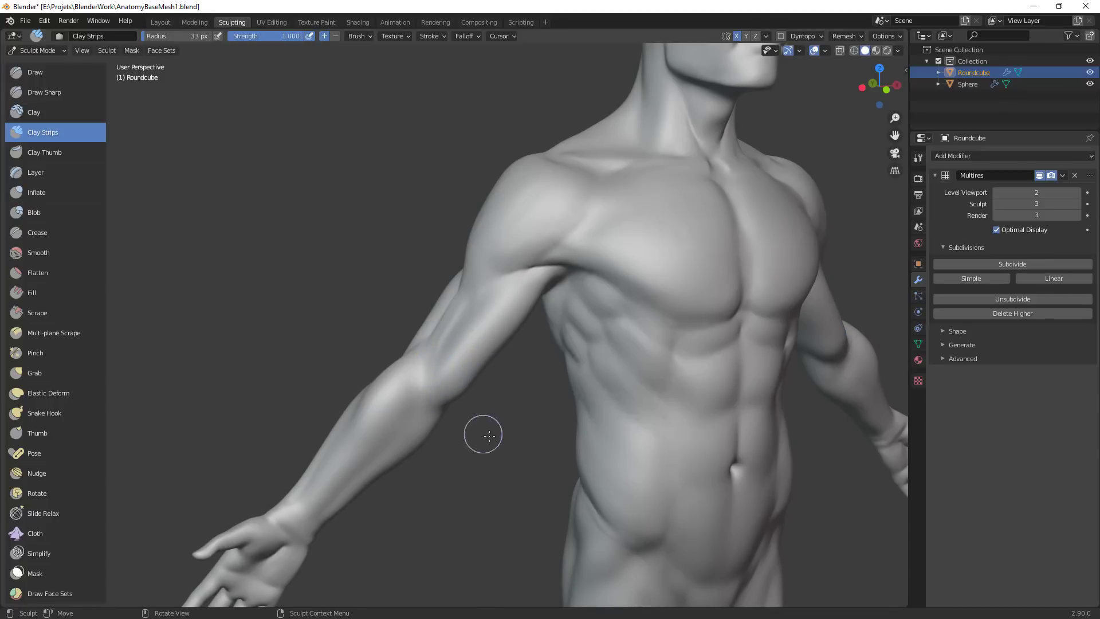
middle_drag(489, 435, 382, 361)
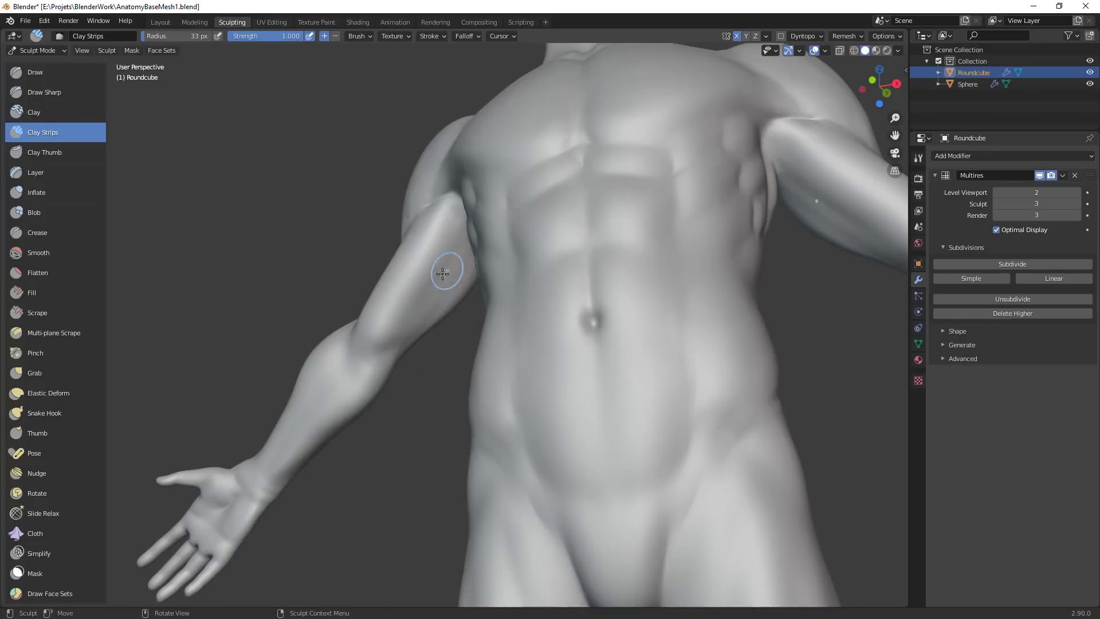
Define the inner upper arm between the biceps and the triceps with Clay Strips at 24 px
key(f)
key(f)
click(463, 258)
drag(462, 258, 424, 318)
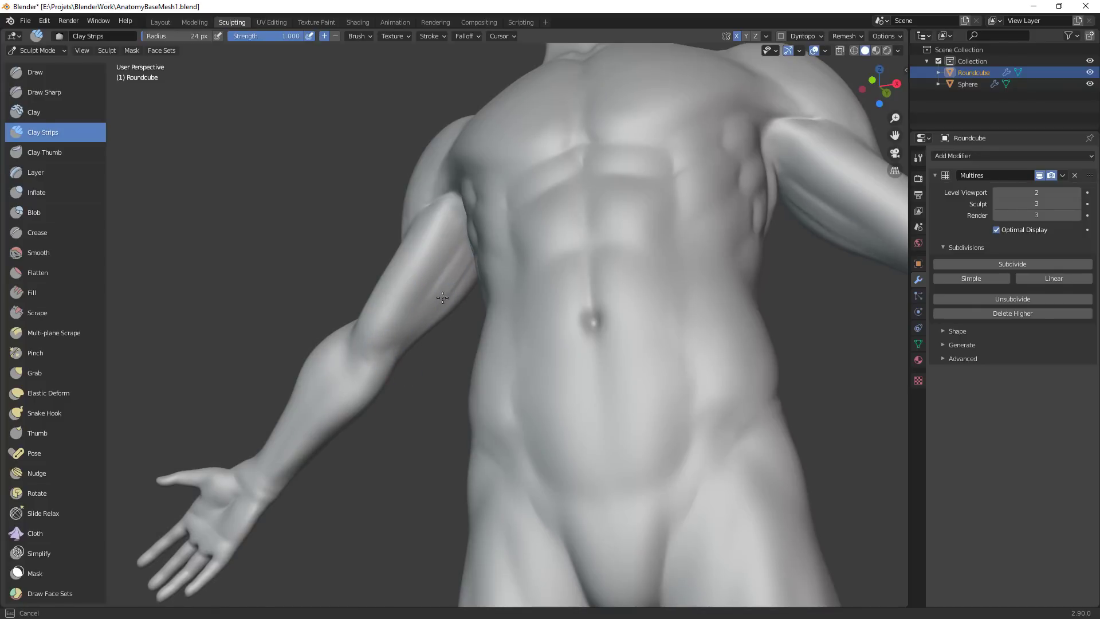
Work over the underside of the upper arm and the rear deltoid with Clay Strips at 29 and 49 px
middle_drag(466, 315, 467, 275)
key(bracketright)
key(bracketright)
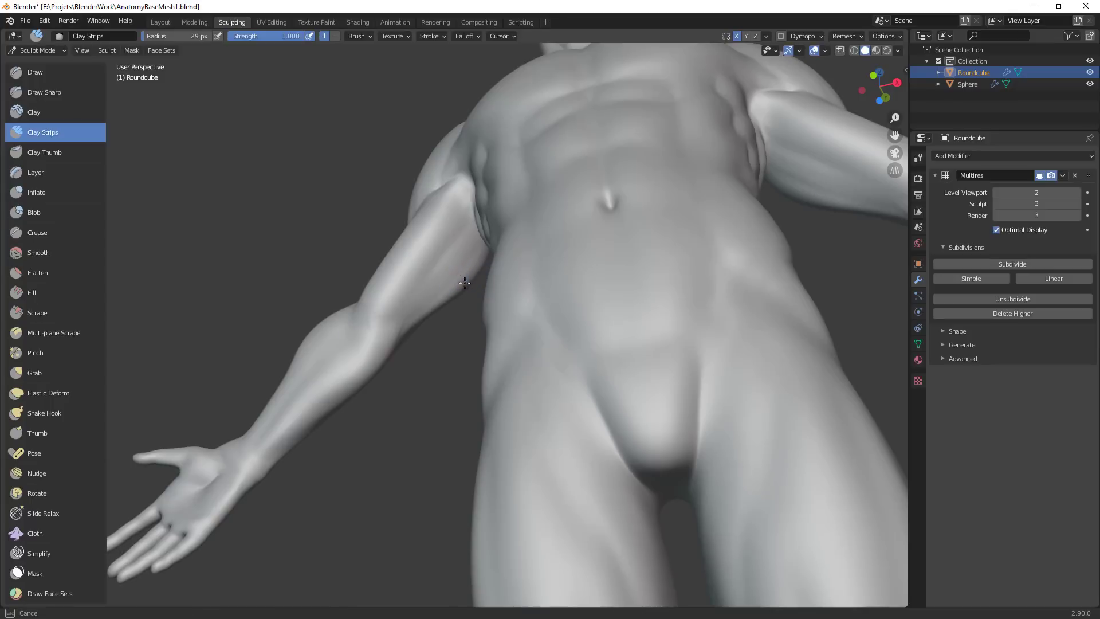
middle_drag(430, 310, 567, 322)
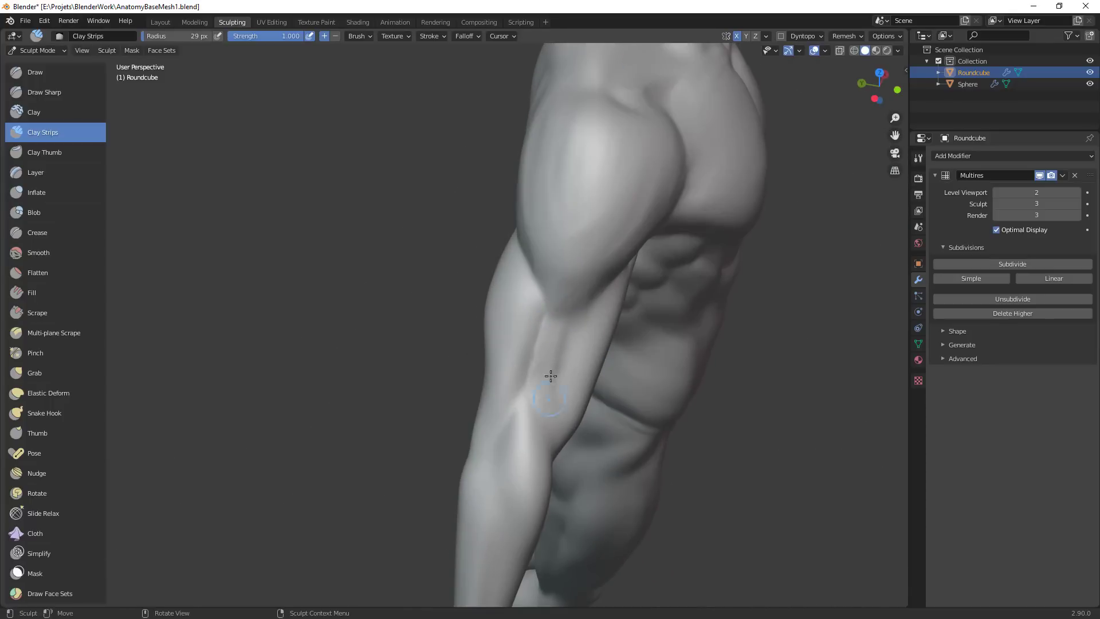
middle_drag(564, 337, 442, 177)
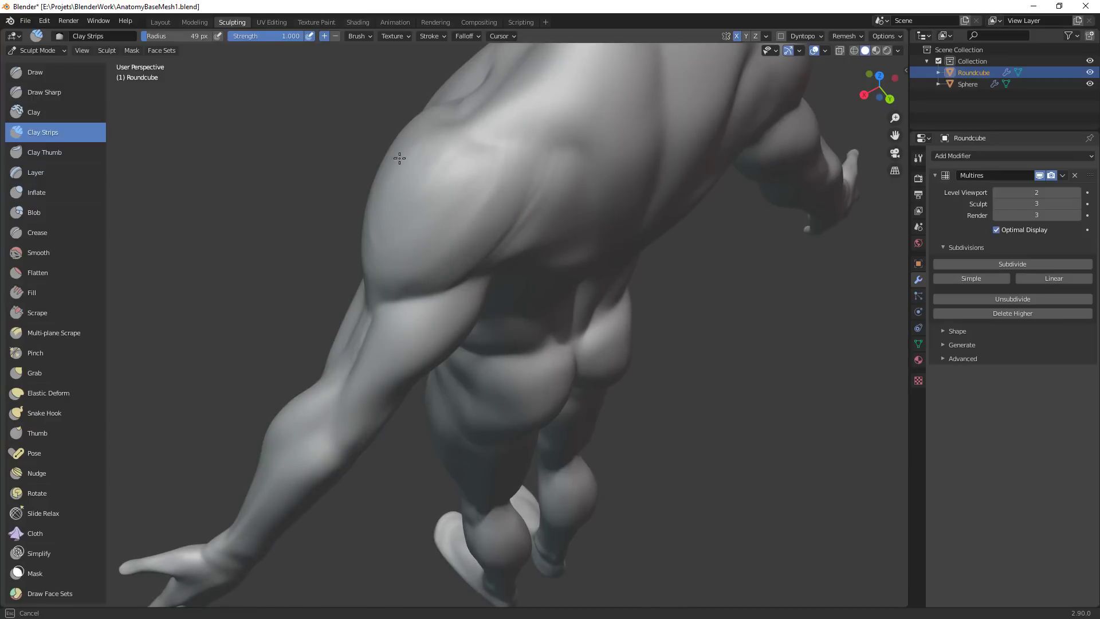
Build up the bony point of the elbow from behind with Clay Strips at 30 px
mouse_move(380, 238)
middle_down()
mouse_move(514, 280)
mouse_move(595, 232)
middle_up()
ctrl+middle_drag(596, 232, 596, 189)
middle_drag(519, 344, 520, 312)
key(f)
click(504, 311)
drag(477, 317, 473, 309)
drag(485, 269, 481, 288)
middle_drag(516, 284, 553, 265)
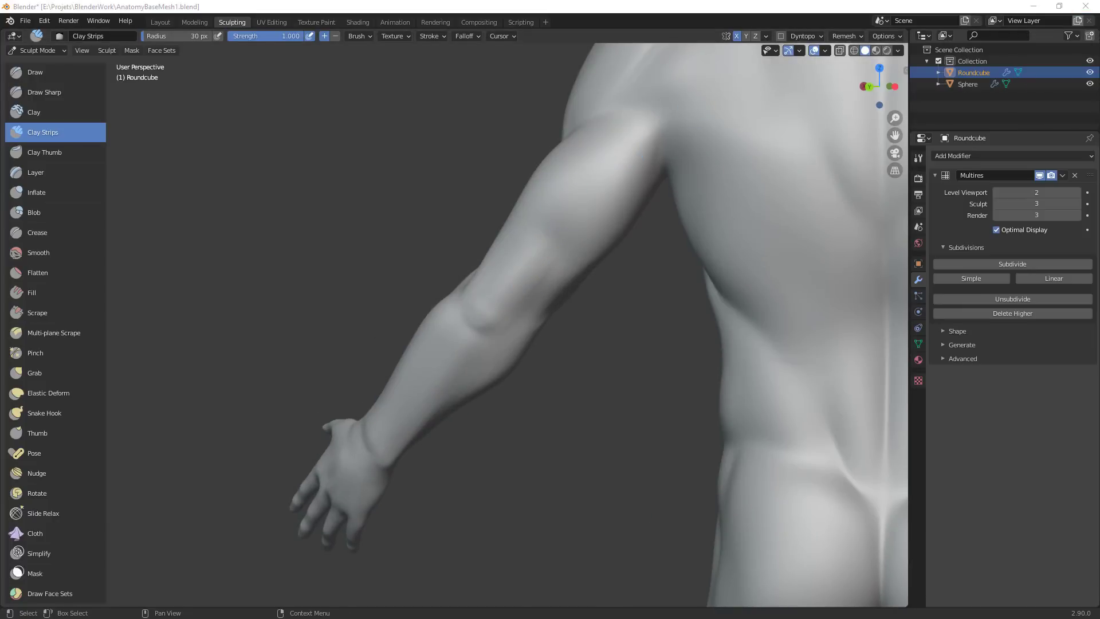
Build up the inner side of the elbow where it runs into the forearm with Clay Strips at 44 px
mouse_move(607, 403)
middle_down()
mouse_move(785, 535)
mouse_move(641, 334)
mouse_move(479, 351)
mouse_move(433, 326)
middle_up()
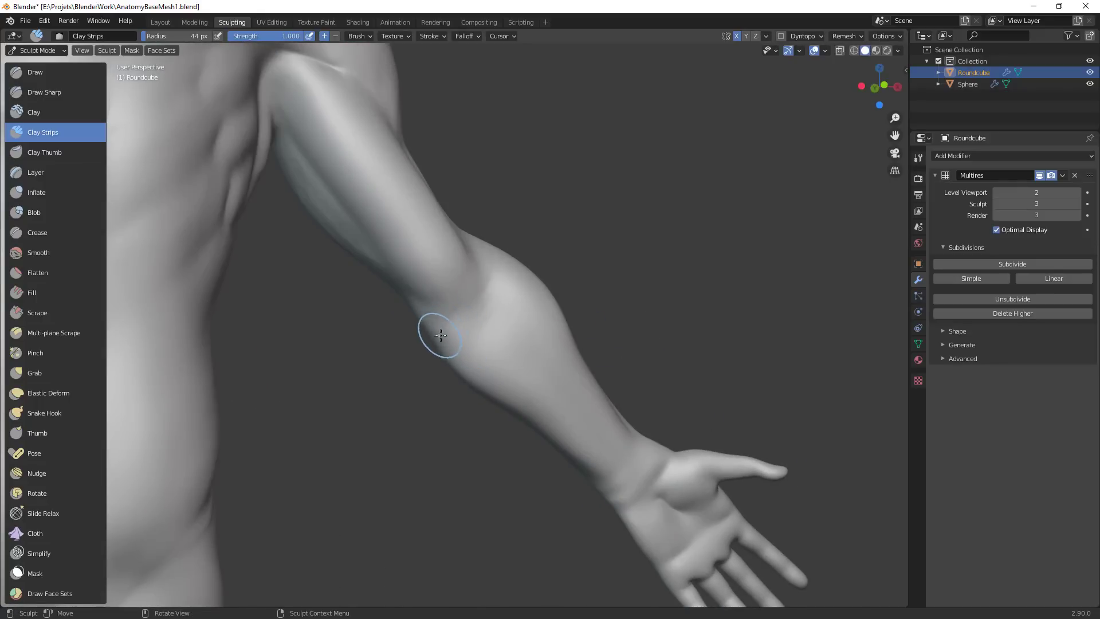
mouse_move(478, 327)
mouse_down()
mouse_move(416, 315)
mouse_move(447, 329)
mouse_up()
middle_drag(475, 349, 499, 324)
mouse_move(478, 310)
mouse_down()
mouse_move(503, 312)
mouse_move(504, 294)
mouse_move(466, 296)
mouse_move(478, 278)
mouse_move(477, 313)
mouse_move(499, 299)
mouse_up()
mouse_move(498, 300)
middle_down()
mouse_move(533, 329)
mouse_move(419, 336)
mouse_move(469, 298)
middle_up()
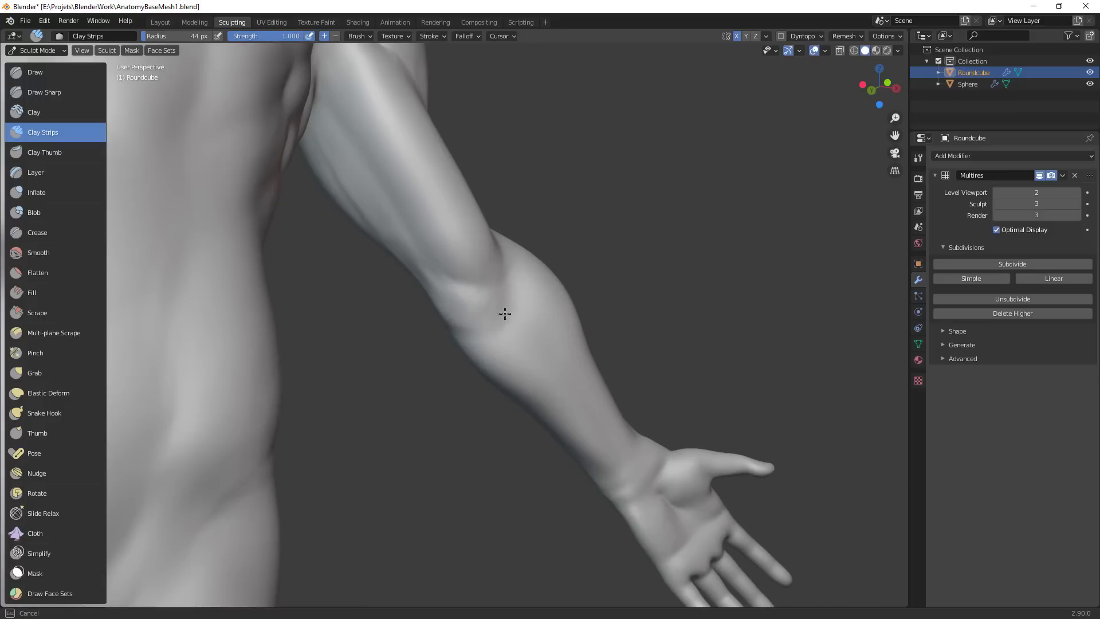
Adjust the forearm's outline just below the elbow with the Grab brush
ctrl+middle_drag(562, 317, 516, 443)
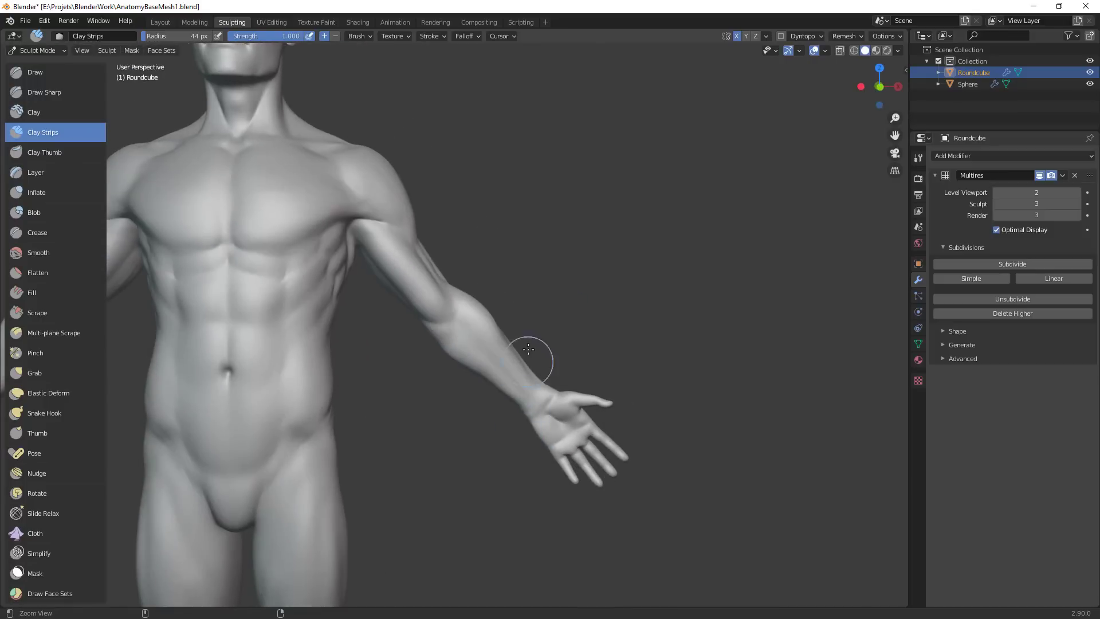
mouse_move(533, 360)
ctrl+middle_down()
mouse_move(514, 412)
mouse_move(580, 381)
mouse_move(675, 365)
ctrl+middle_up()
ctrl+middle_drag(610, 243, 602, 197)
key(g)
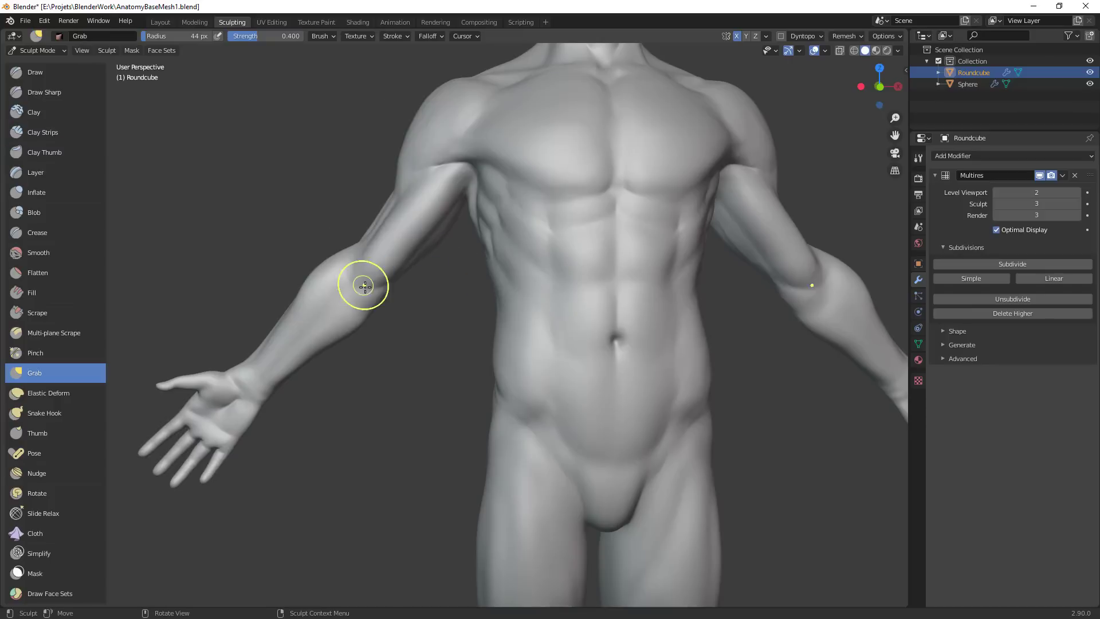
ctrl+middle_drag(382, 336, 368, 293)
key(bracketright)
key(bracketright)
mouse_move(333, 316)
mouse_down()
mouse_move(325, 321)
mouse_move(339, 291)
mouse_up()
Shift the lower part of the upper arm toward the elbow with the Grab brush at 140 px
key(bracketleft)
key(bracketright)
key(bracketright)
key(bracketright)
key(bracketright)
key(bracketright)
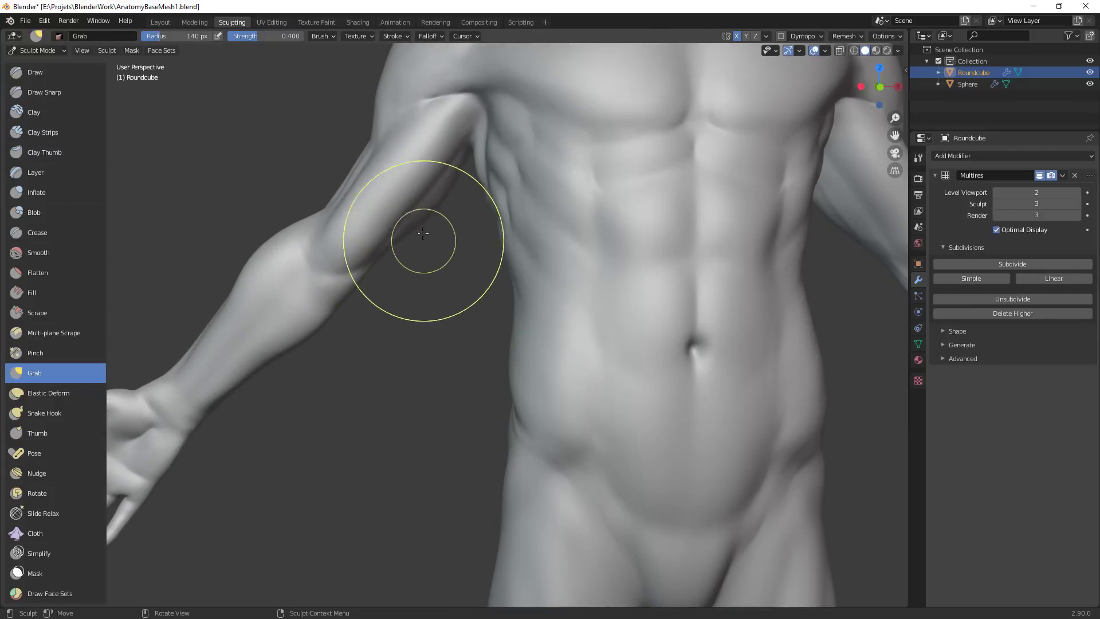
drag(418, 221, 399, 235)
drag(400, 236, 364, 252)
Reshape the outer contour of the elbow and upper forearm with smaller Grab strokes after checking the arm's proportions
ctrl+middle_drag(413, 248, 445, 458)
middle_drag(444, 459, 506, 493)
ctrl+middle_drag(507, 393, 504, 258)
middle_drag(505, 258, 502, 339)
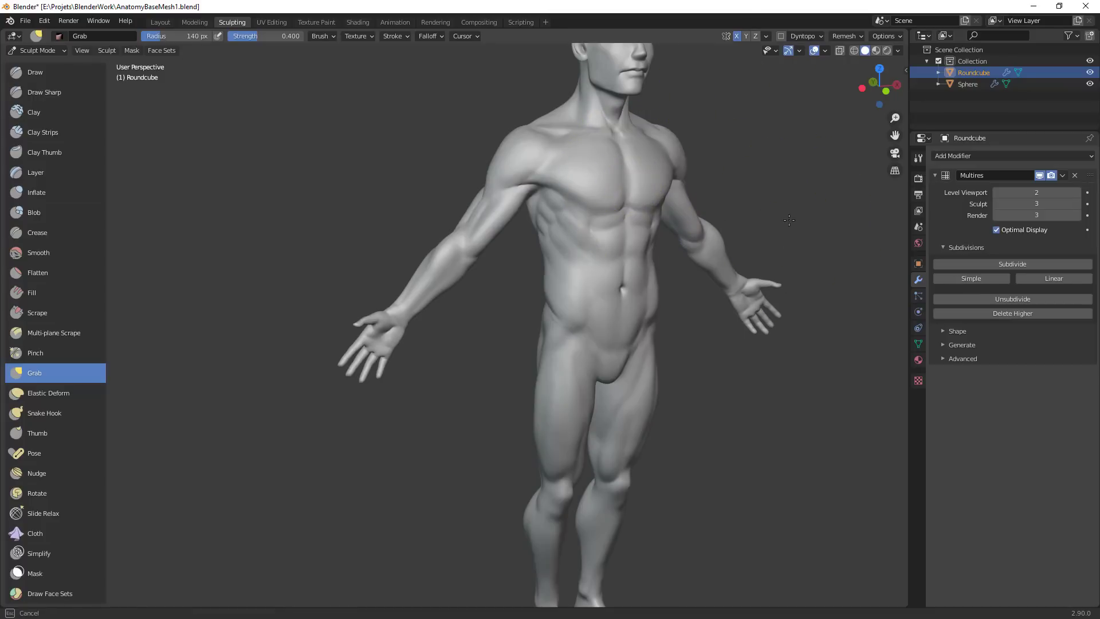
middle_drag(798, 197, 768, 185)
ctrl+middle_drag(441, 270, 517, 267)
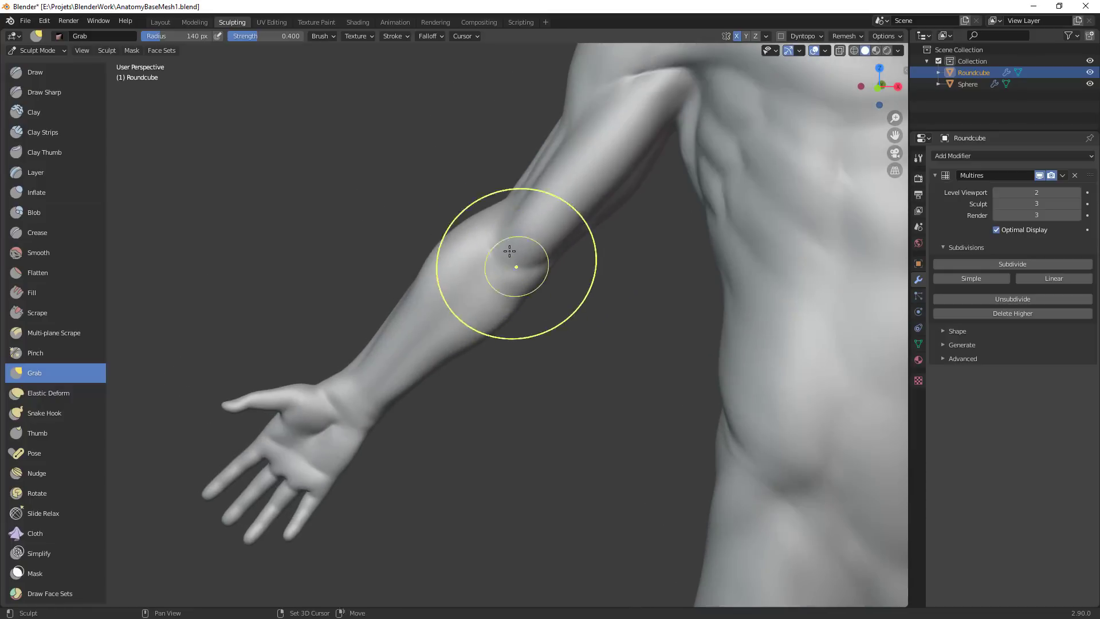
key(f)
click(479, 221)
drag(479, 221, 489, 212)
drag(449, 254, 443, 252)
Refine the underside of the forearm near the elbow with the Grab brush, and set its radius to 93 px
scroll(544, 321, down, 1)
key(f)
mouse_move(536, 336)
middle_down()
mouse_move(576, 316)
mouse_move(539, 293)
mouse_move(634, 439)
mouse_move(558, 297)
middle_up()
click(565, 316)
key(f)
click(571, 307)
drag(487, 312, 478, 316)
key(f)
middle_drag(493, 334, 566, 190)
click(506, 242)
mouse_move(189, 301)
shift+middle_down()
mouse_move(476, 302)
mouse_move(688, 321)
mouse_move(730, 338)
shift+middle_up()
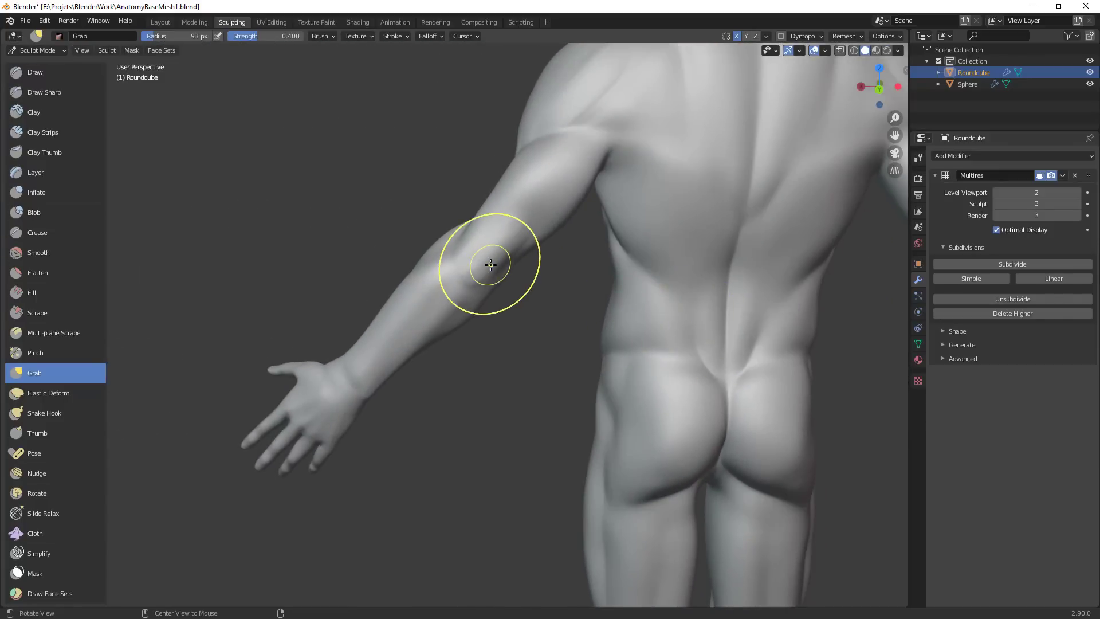
Sculpt the back of the elbow and the outer forearm muscle's origin with Clay Strips at 22 and 31 px
key(c)
mouse_move(462, 278)
middle_down()
mouse_move(487, 247)
mouse_move(475, 255)
middle_up()
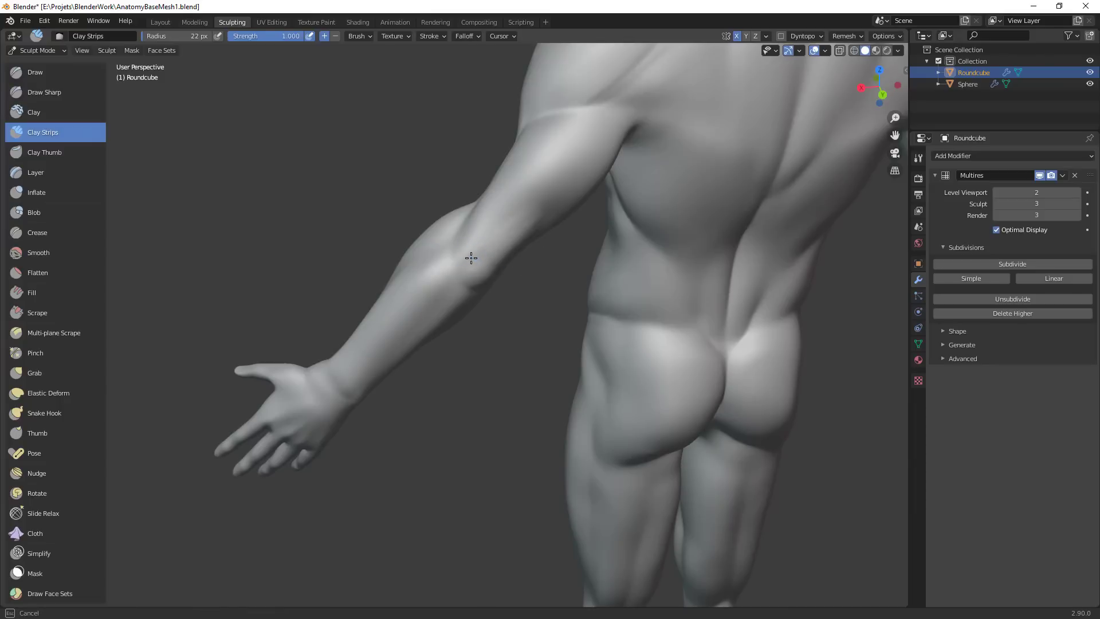
key(f)
middle_drag(469, 284, 419, 251)
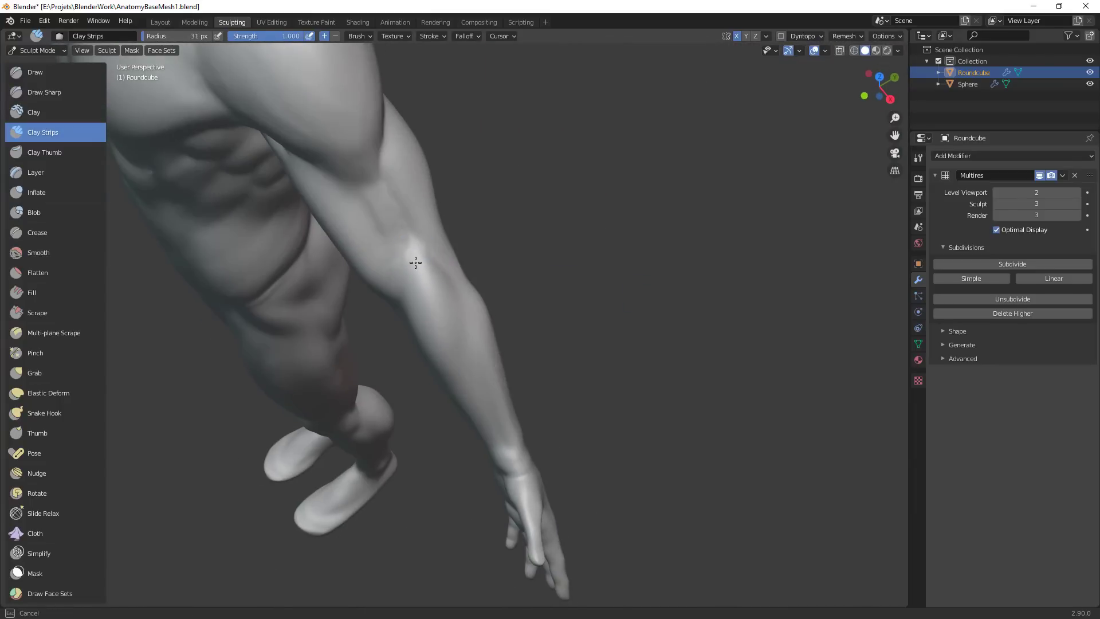
middle_drag(450, 300, 471, 330)
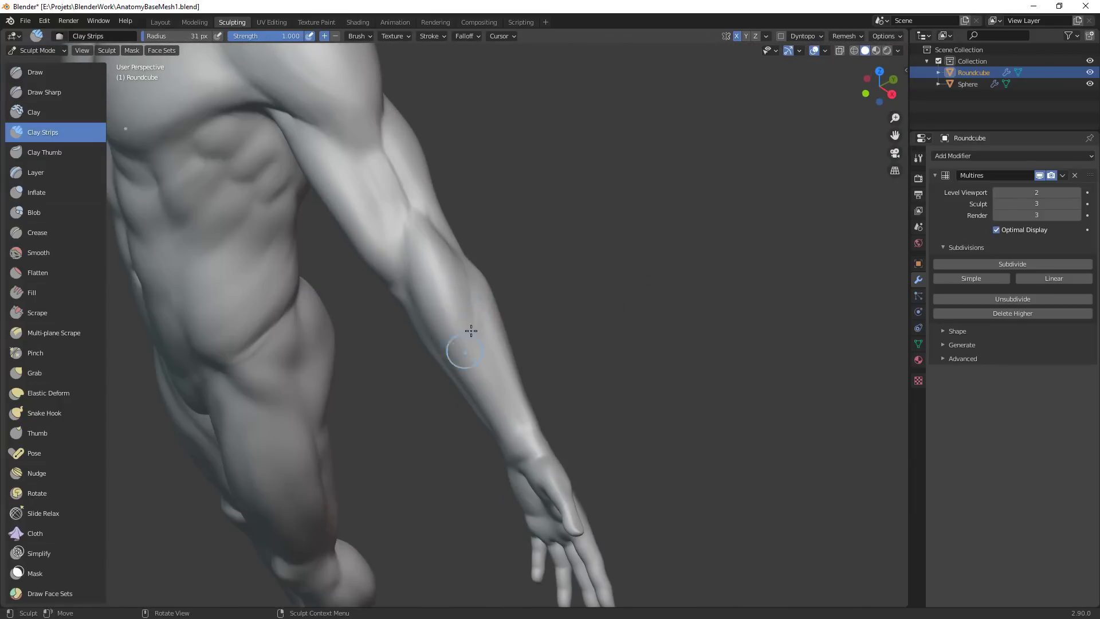
Define the inner forearm muscles from the elbow down to the wrist with Clay Strips at 31 px
middle_drag(524, 410, 431, 268)
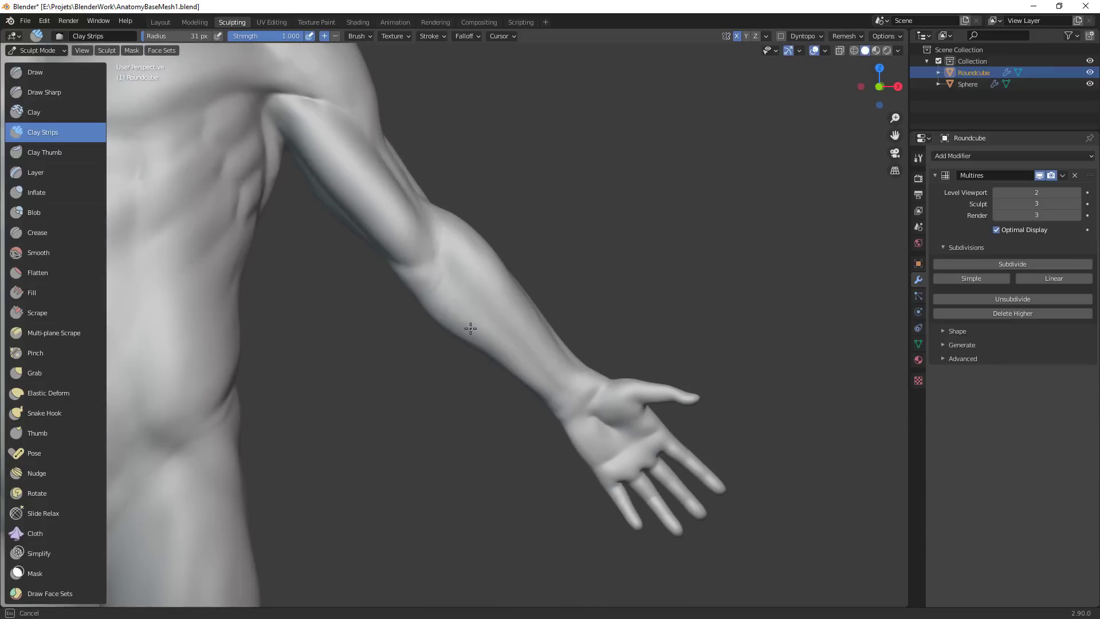
middle_drag(470, 329, 431, 274)
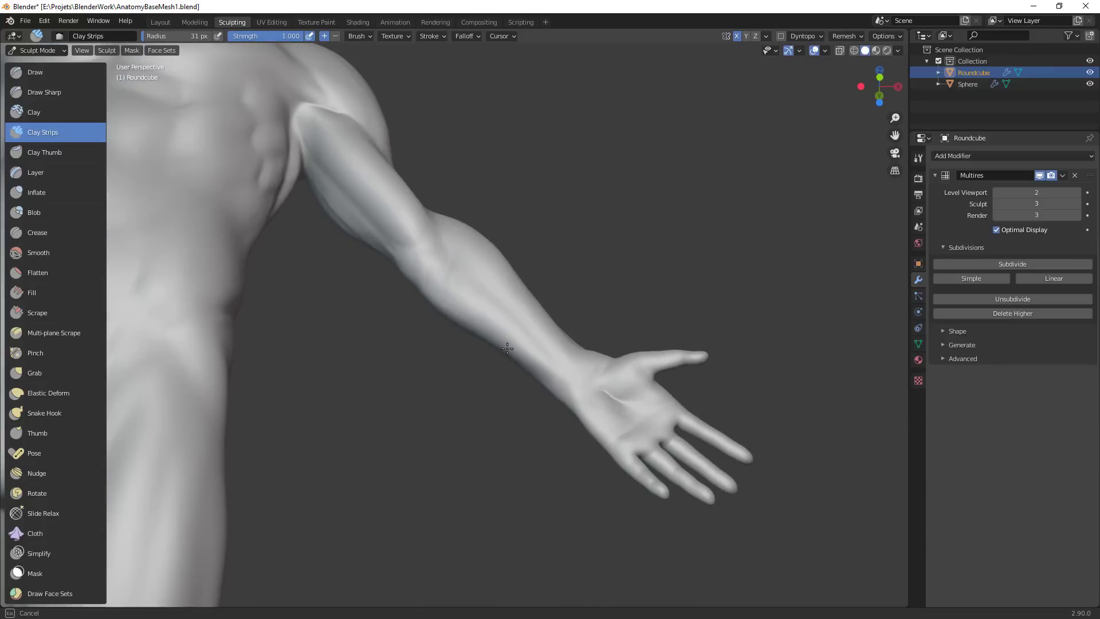
middle_drag(569, 370, 543, 403)
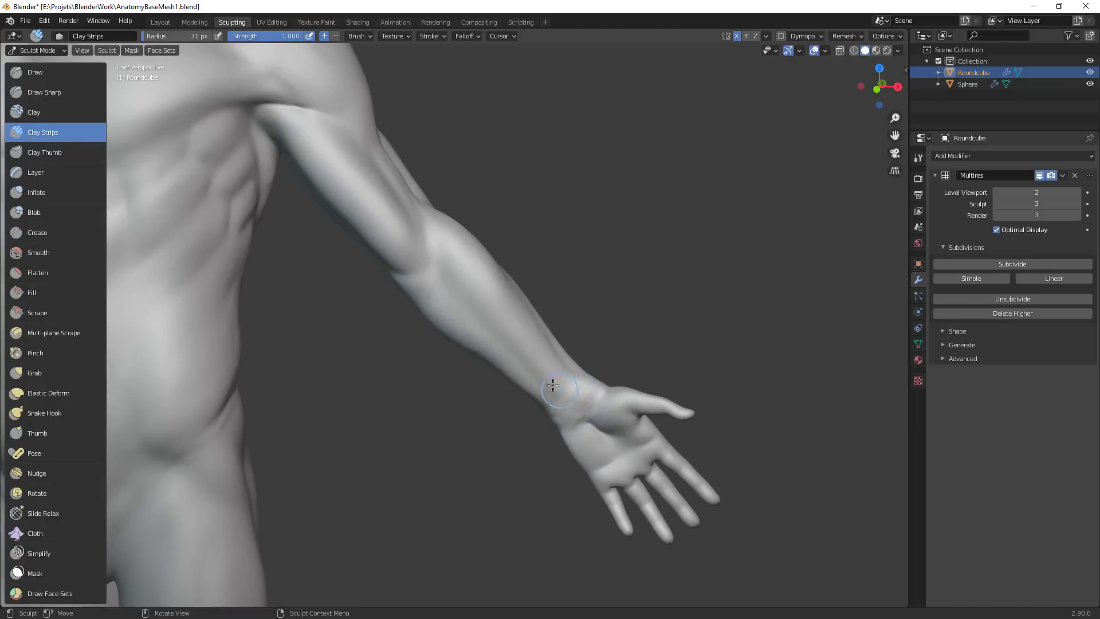
middle_drag(584, 415, 553, 440)
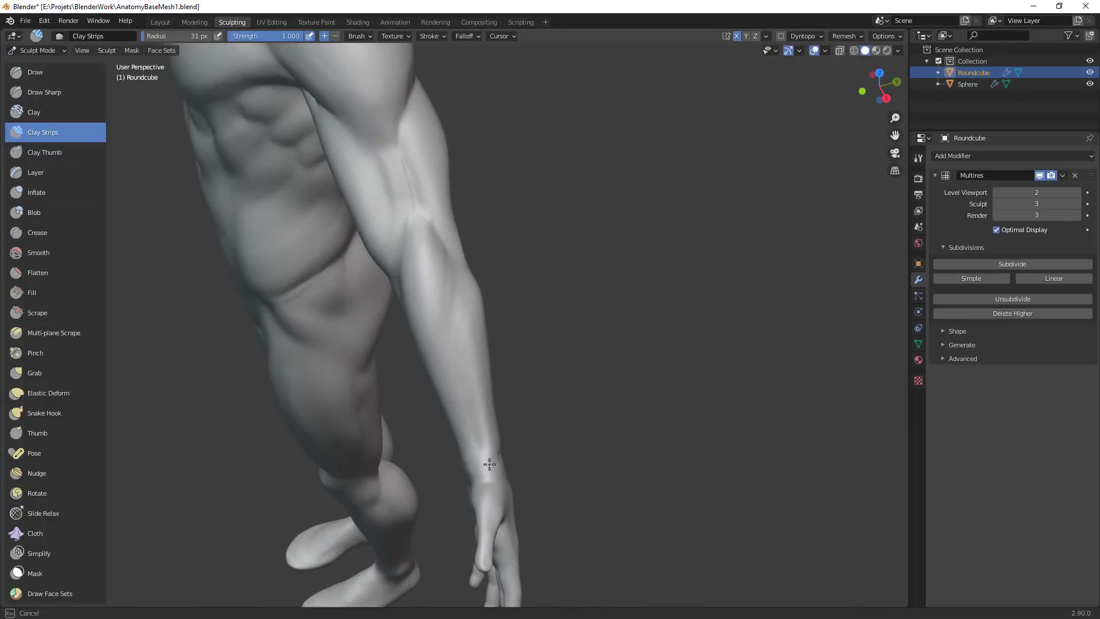
Sculpt the elbow and the long muscle forms on the back of the forearm with Clay Strips at 24 px
mouse_move(490, 463)
middle_down()
mouse_move(351, 393)
mouse_move(505, 360)
mouse_move(499, 414)
mouse_move(539, 453)
mouse_move(563, 383)
mouse_move(460, 357)
mouse_move(566, 322)
mouse_move(565, 245)
middle_up()
key(f)
click(560, 246)
drag(559, 246, 575, 226)
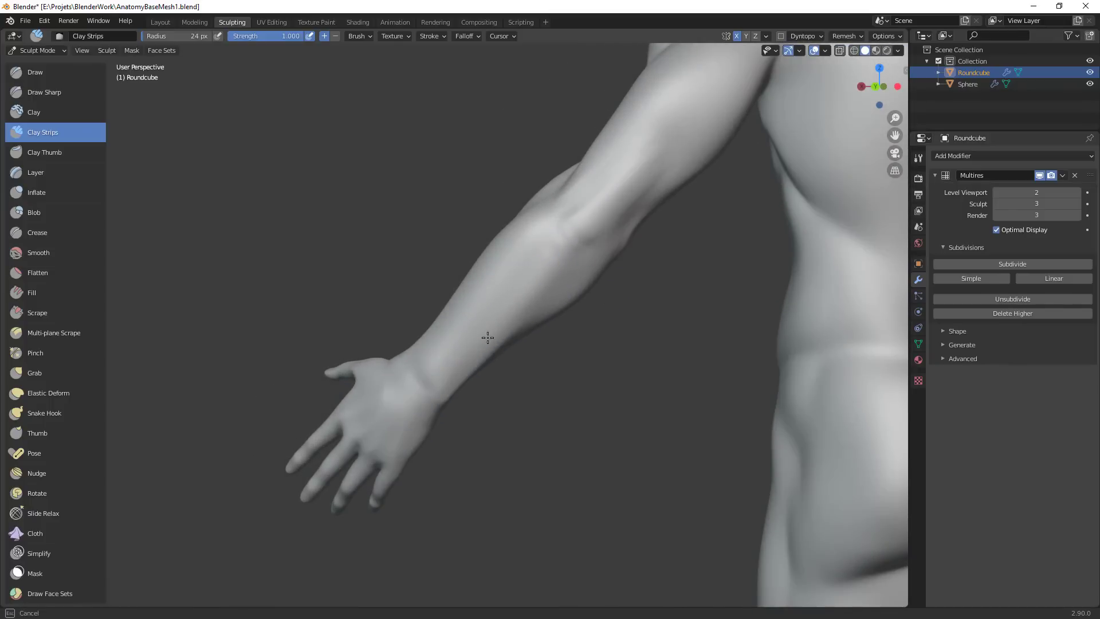
middle_drag(552, 278, 524, 234)
drag(499, 247, 429, 349)
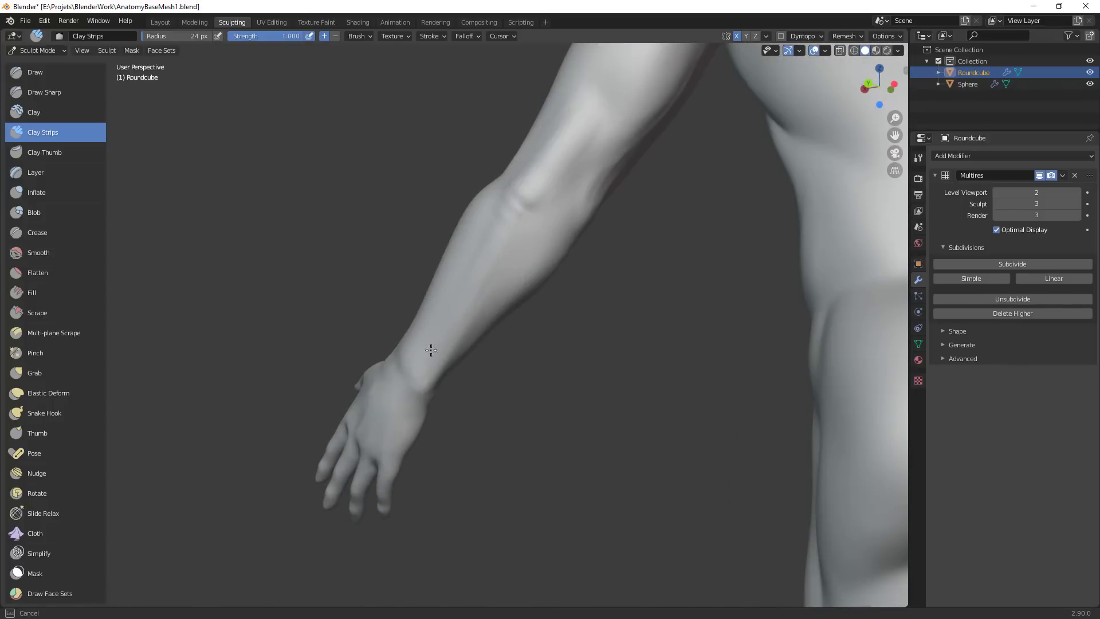
drag(477, 278, 454, 321)
drag(500, 267, 491, 273)
Carve the outline of the triceps tendon above the elbow with the Crease brush at 14 px
ctrl+middle_drag(525, 312, 481, 510)
mouse_move(487, 458)
middle_down()
mouse_move(545, 447)
mouse_move(533, 447)
mouse_move(529, 480)
mouse_move(524, 298)
middle_up()
middle_drag(611, 344, 579, 346)
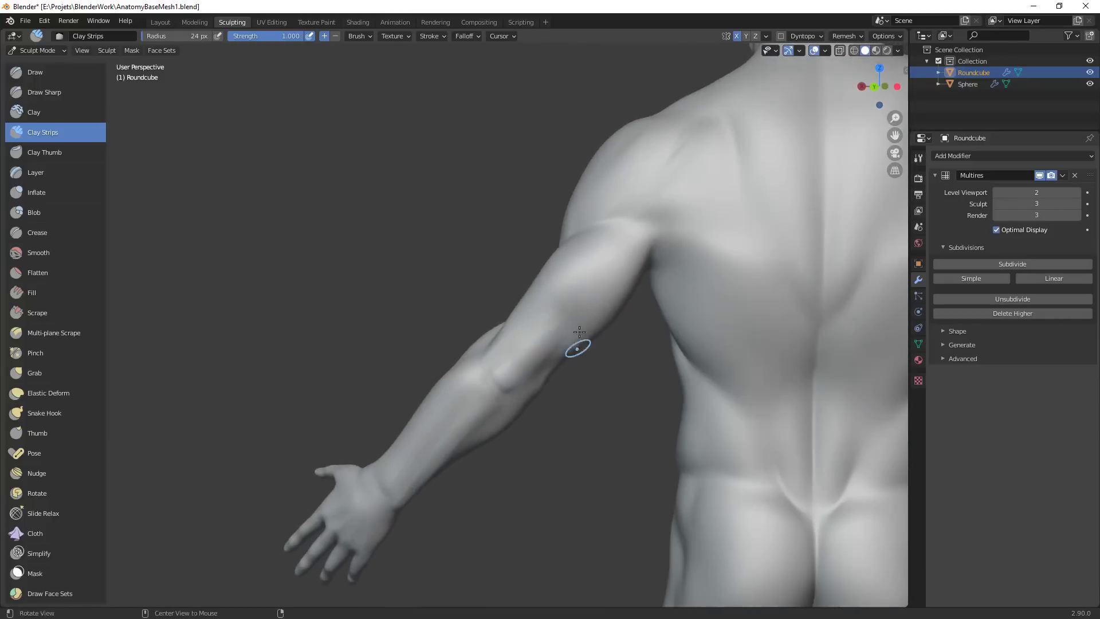
key(shift+c)
drag(560, 316, 570, 313)
mouse_move(572, 319)
mouse_down()
mouse_move(553, 309)
mouse_move(545, 362)
mouse_up()
key(f)
click(573, 319)
key(f)
click(567, 329)
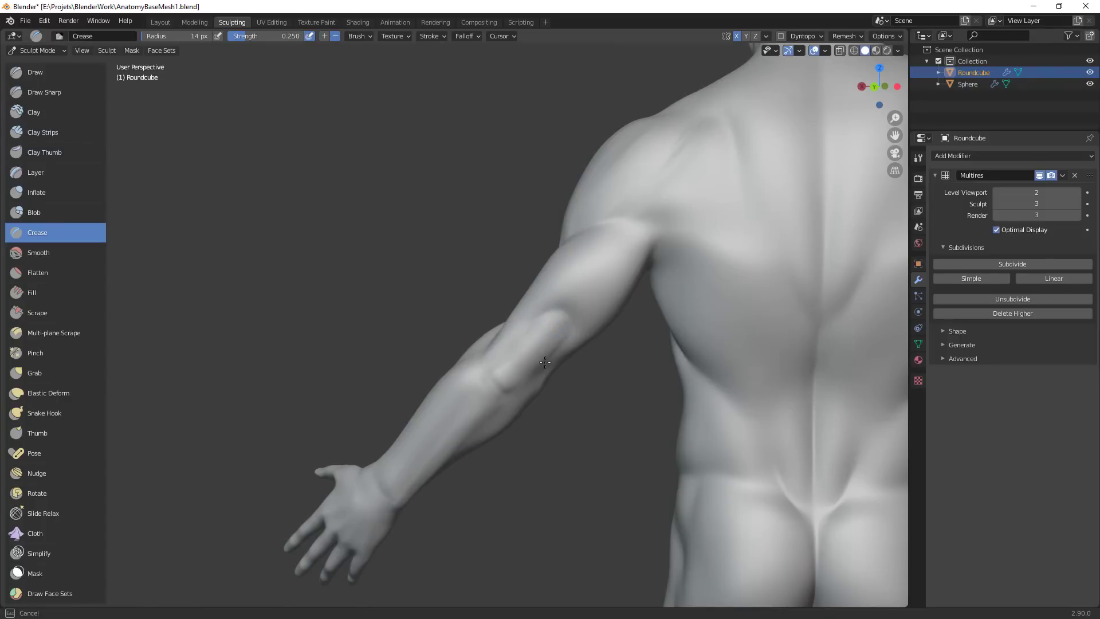
Crease the division between the triceps heads from the tendon up toward the armpit at 14 px
drag(555, 310, 630, 246)
mouse_move(564, 303)
mouse_down()
mouse_move(620, 251)
mouse_move(648, 242)
mouse_up()
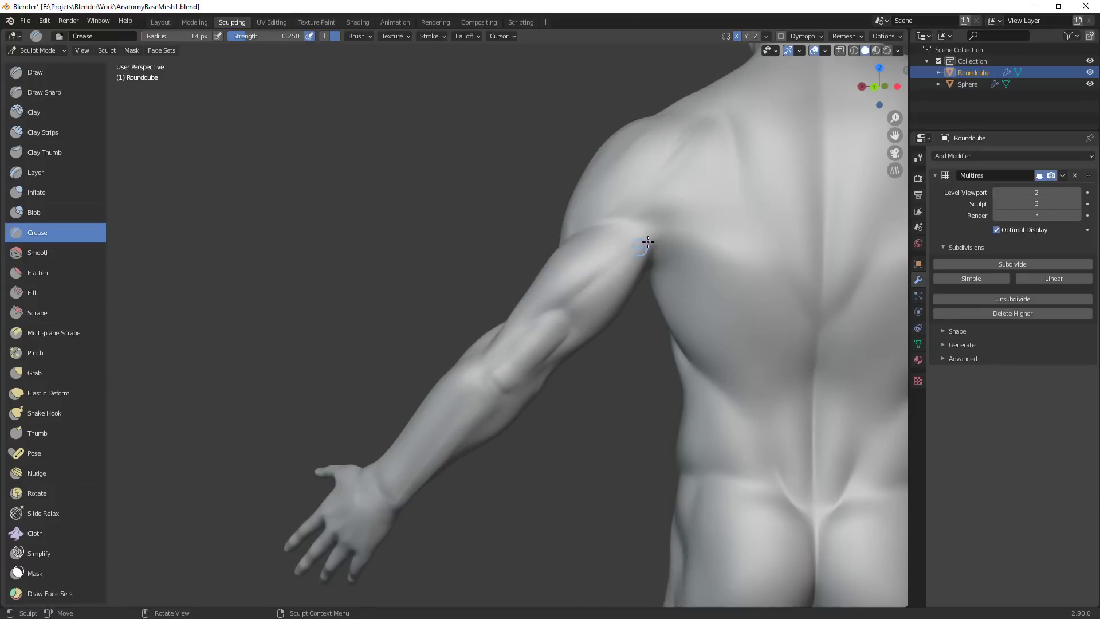
mouse_move(586, 283)
mouse_down()
mouse_move(584, 297)
mouse_move(528, 316)
mouse_move(541, 312)
mouse_up()
Refine the middle and lower back muscles on both sides of the spine with Clay Strips at 34 px
scroll(573, 366, down, 5)
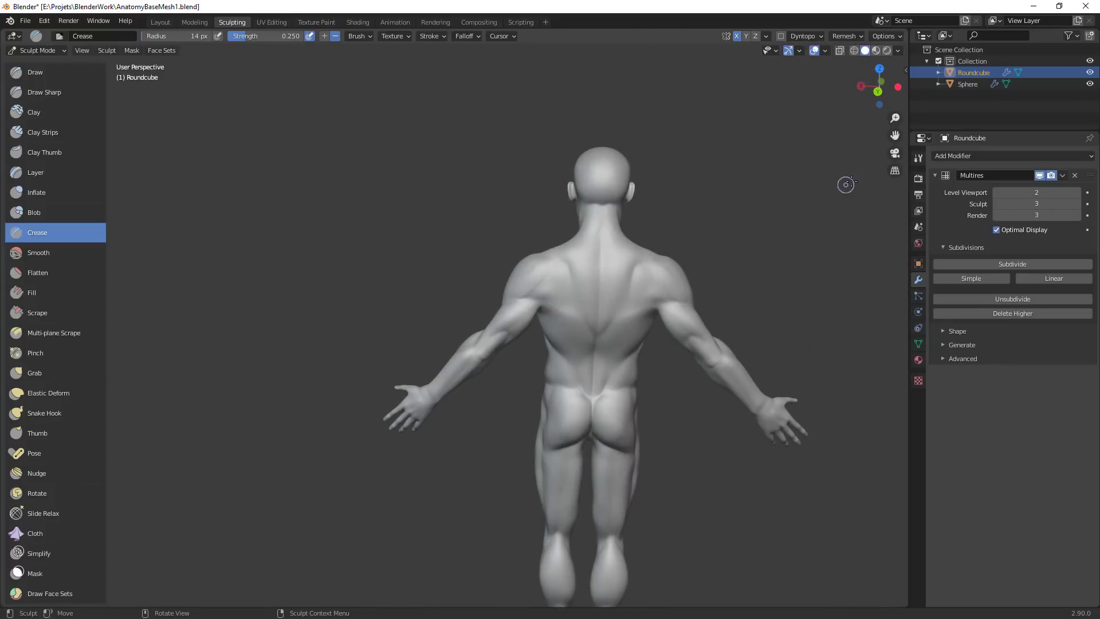
middle_drag(775, 310, 787, 315)
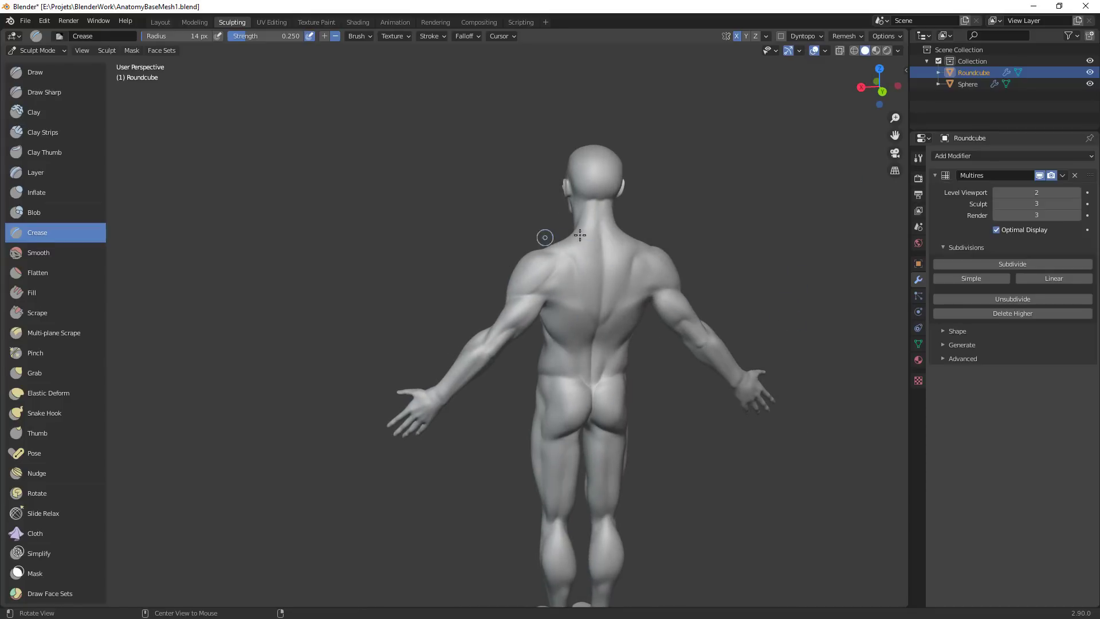
key(c)
ctrl+alt+drag(545, 237, 663, 261)
alt+shift+drag(680, 309, 538, 303)
mouse_move(538, 303)
alt+mouse_down()
mouse_move(510, 302)
mouse_move(626, 302)
mouse_move(608, 275)
mouse_move(628, 286)
alt+mouse_up()
key(f)
click(621, 276)
key(bracketleft)
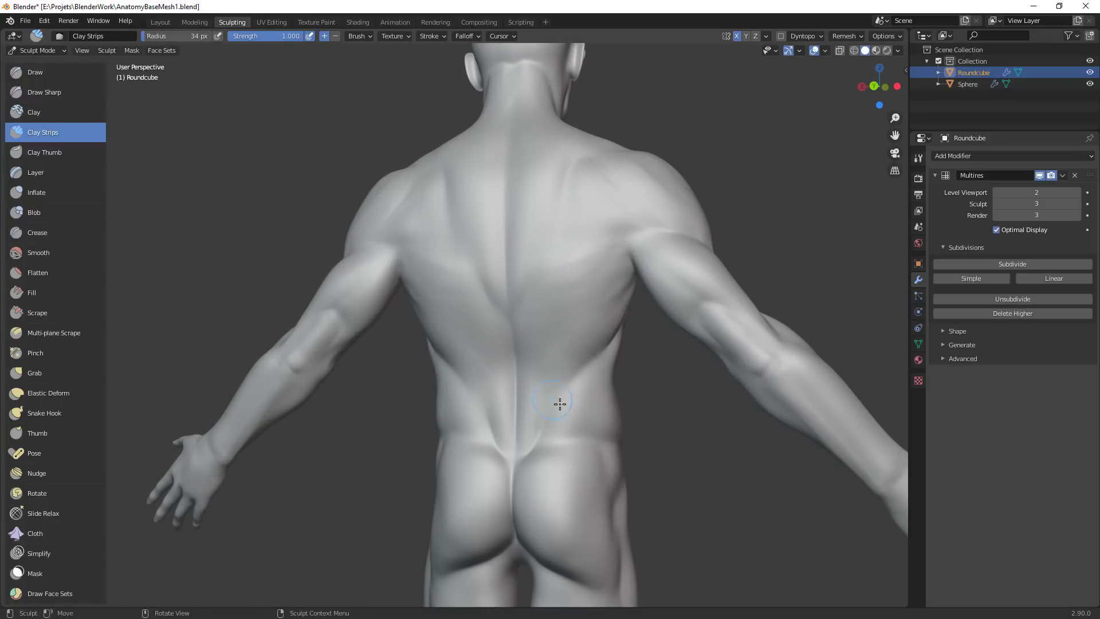
scroll(597, 359, down, 4)
middle_drag(597, 359, 629, 481)
scroll(497, 332, up, 4)
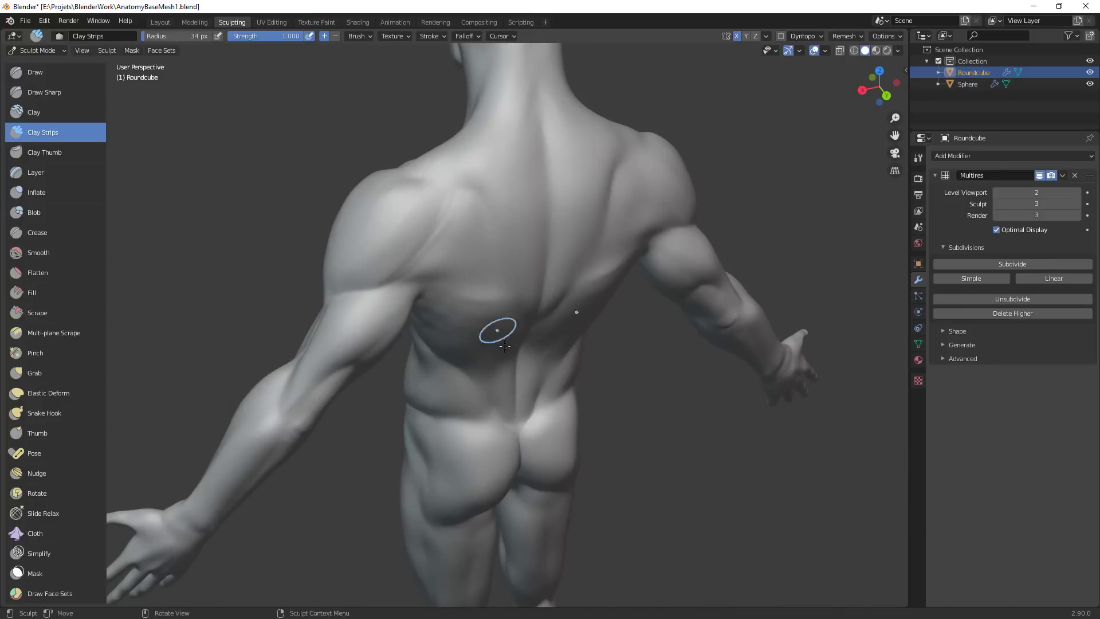
alt+drag(497, 332, 406, 284)
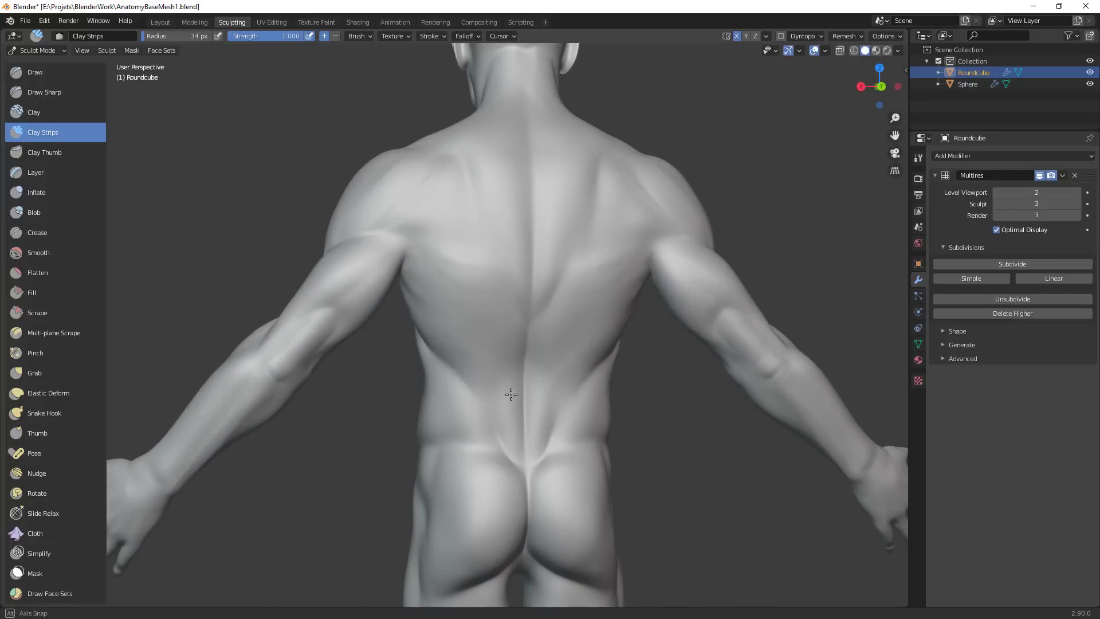
mouse_move(510, 393)
middle_down()
mouse_move(418, 388)
mouse_move(535, 435)
middle_up()
scroll(494, 332, up, 3)
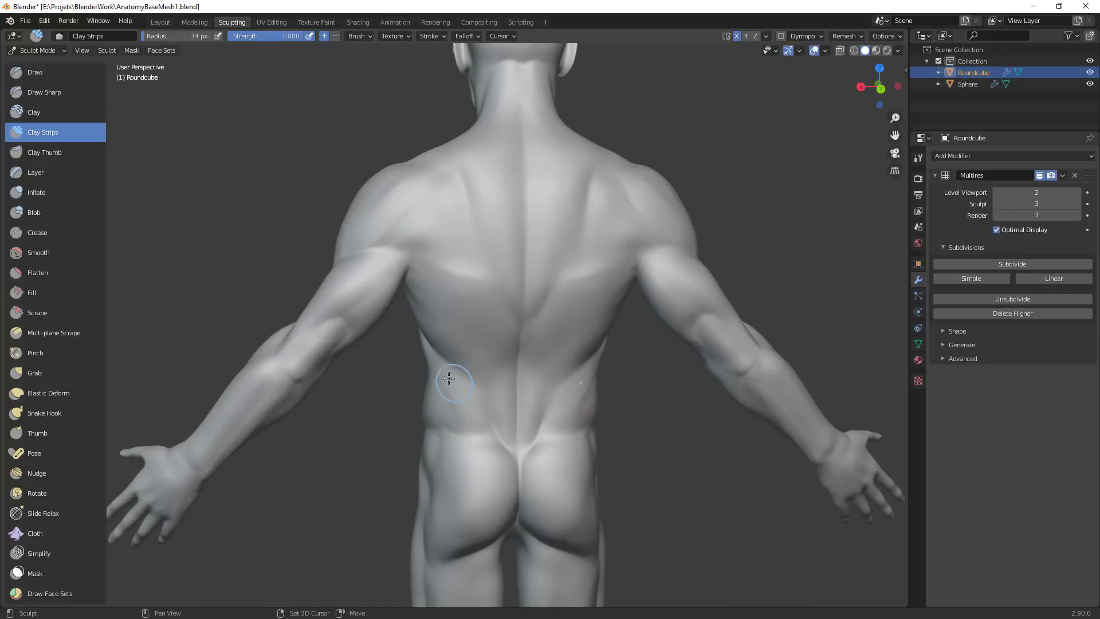
scroll(493, 332, down, 3)
middle_drag(413, 241, 495, 299)
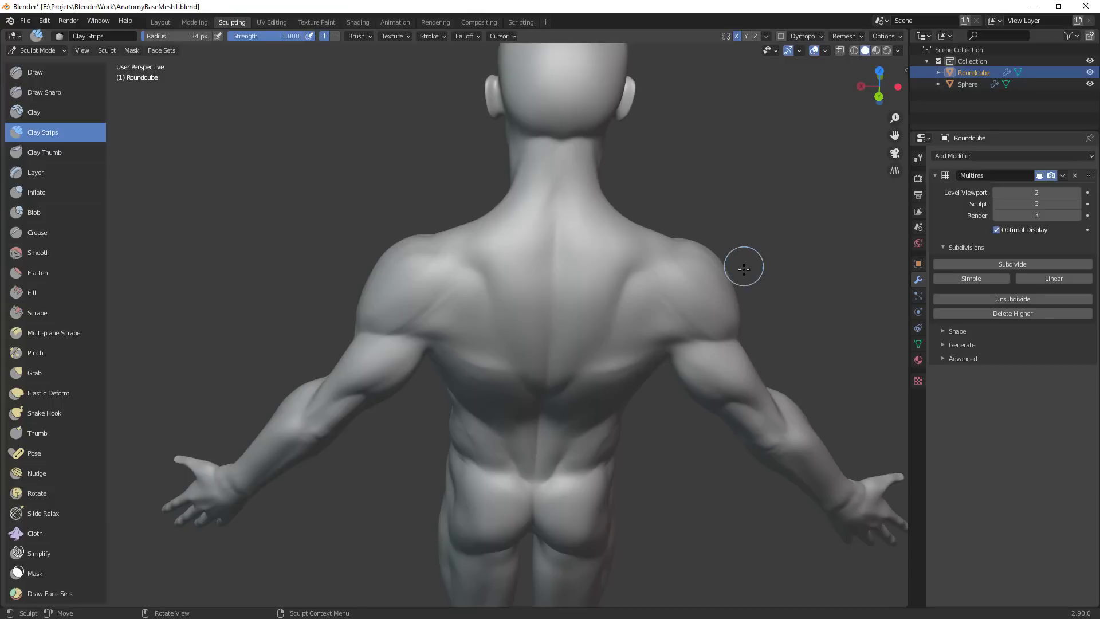
Build up the muscles over the shoulder blade and toward the armpit with Clay Strips at 34 px
middle_drag(741, 263, 770, 246)
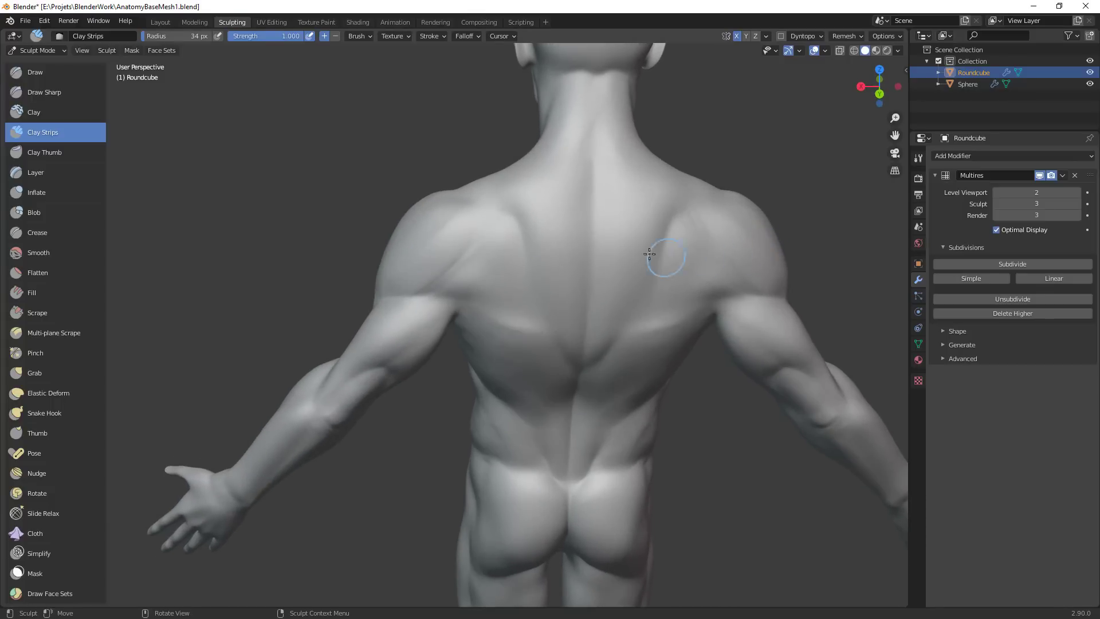
middle_drag(504, 268, 495, 268)
drag(515, 287, 522, 266)
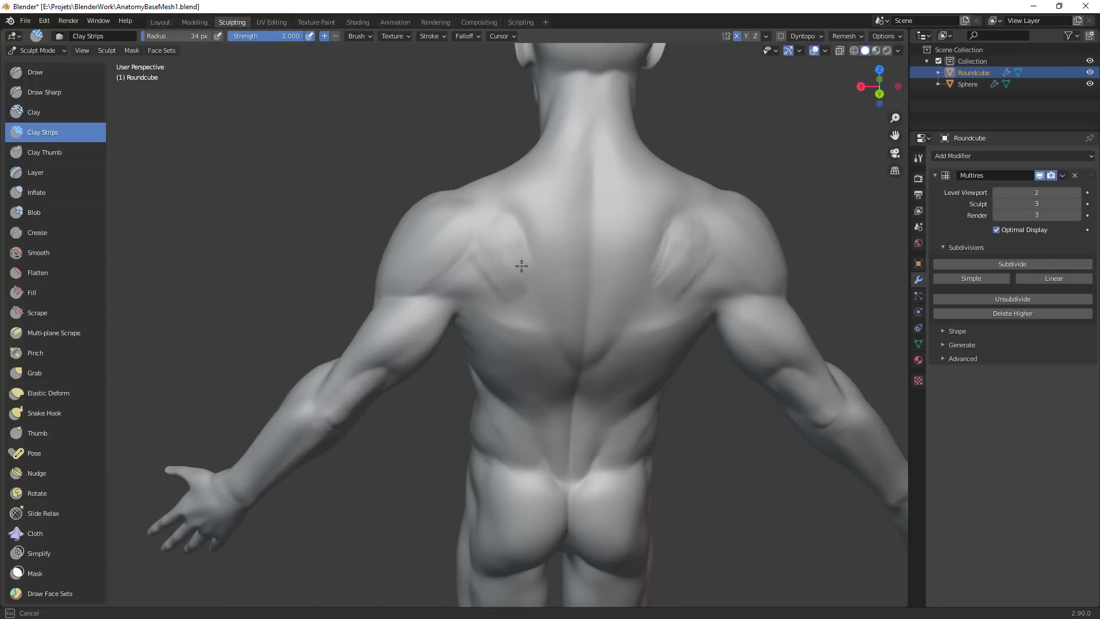
mouse_move(527, 298)
middle_down()
mouse_move(640, 245)
mouse_move(676, 311)
mouse_move(475, 261)
mouse_move(487, 258)
middle_up()
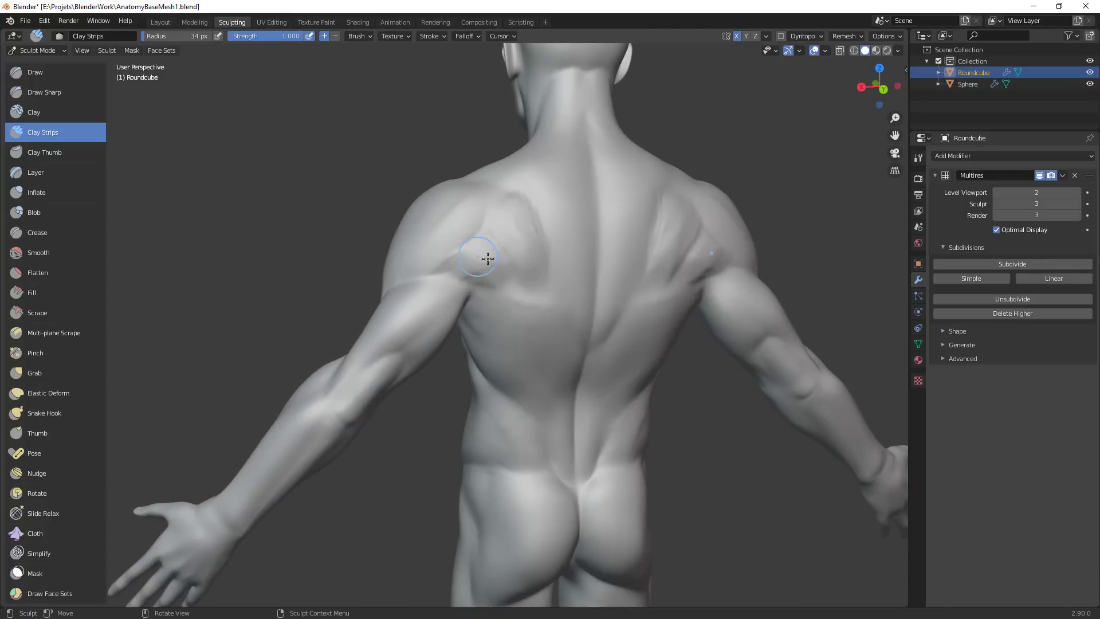
middle_drag(456, 239, 518, 289)
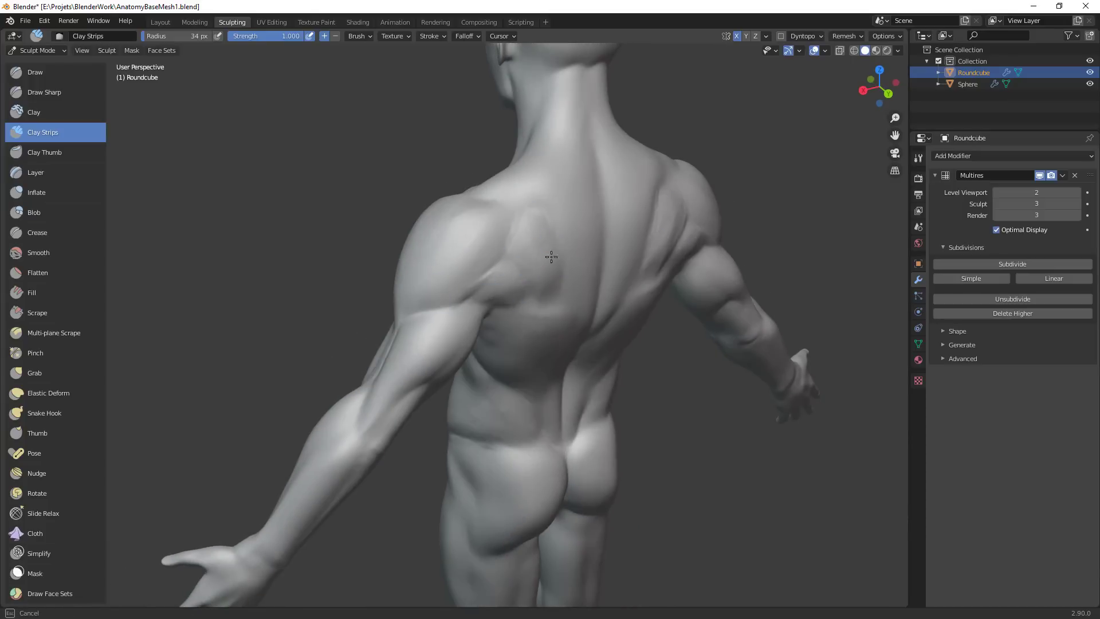
mouse_move(639, 290)
alt+middle_down()
mouse_move(627, 359)
mouse_move(605, 354)
alt+middle_up()
ctrl+middle_drag(605, 354, 625, 307)
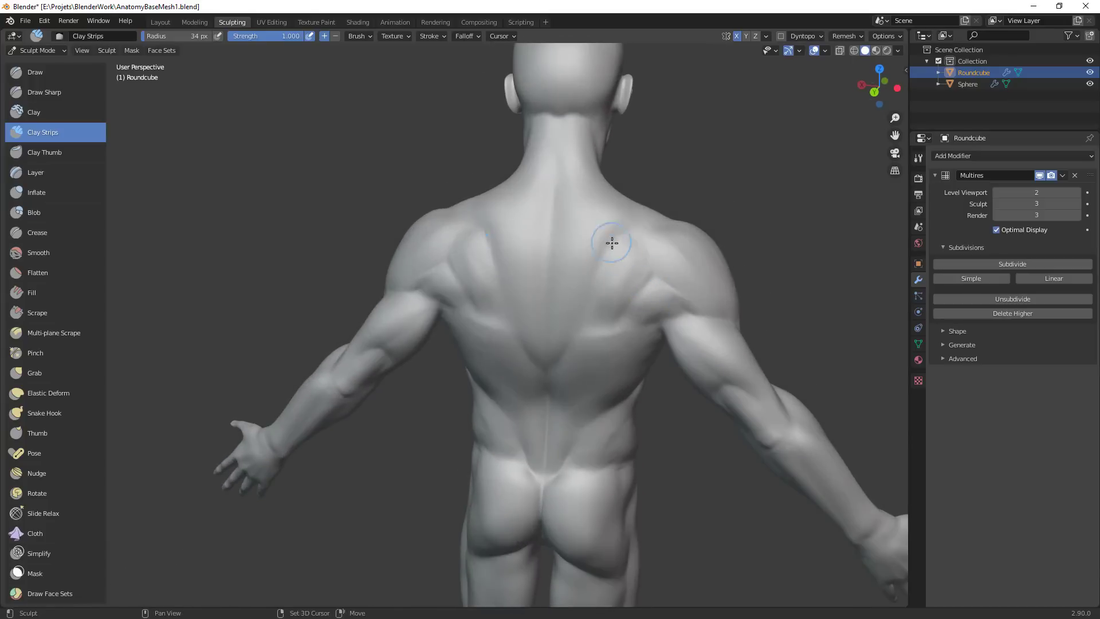
Shape the inner edge of the shoulder blade, the rear shoulder and the trapezius toward the neck with Clay Strips
drag(591, 258, 586, 274)
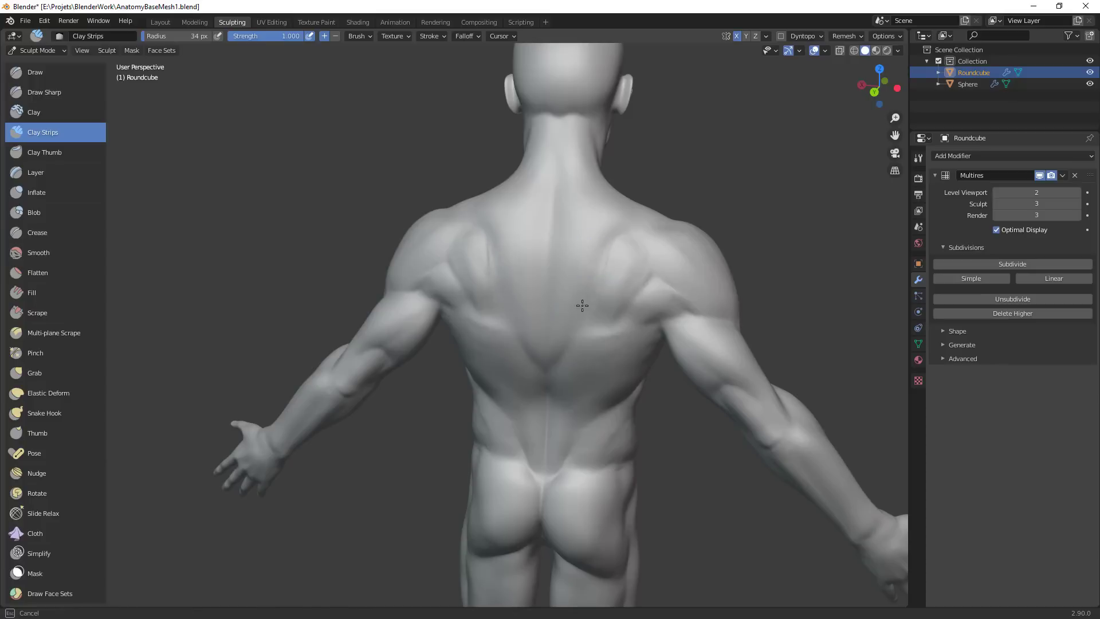
middle_drag(582, 275, 580, 288)
middle_drag(584, 233, 568, 296)
middle_drag(660, 229, 680, 287)
drag(481, 265, 479, 254)
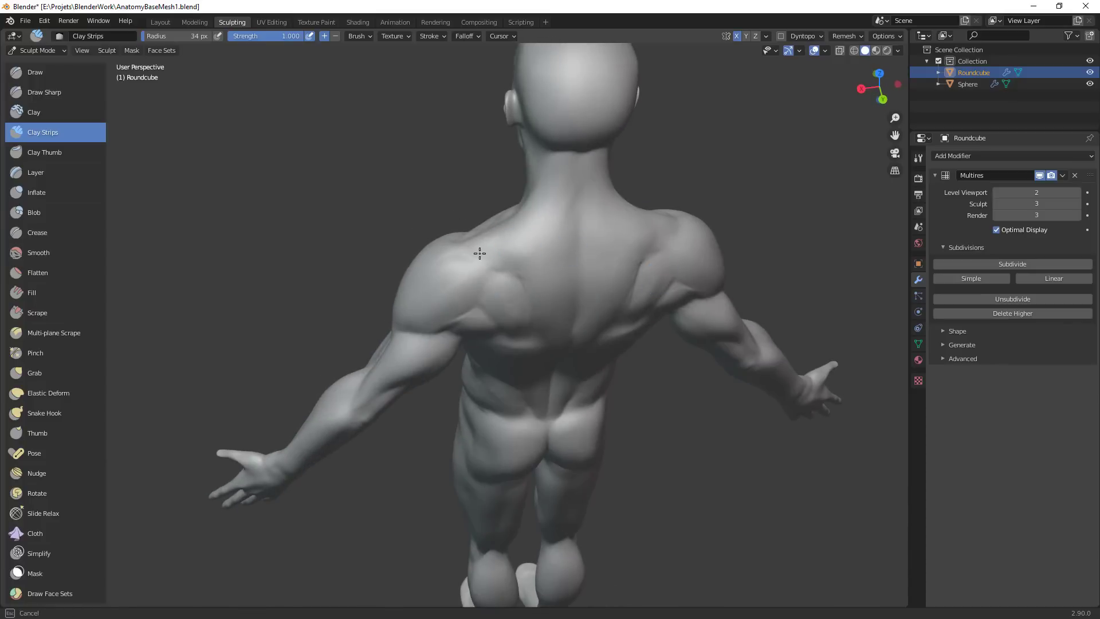
drag(540, 197, 542, 186)
mouse_move(564, 243)
middle_down()
mouse_move(570, 179)
mouse_move(611, 243)
mouse_move(595, 287)
mouse_move(540, 258)
mouse_move(531, 226)
mouse_move(565, 208)
mouse_move(573, 170)
mouse_move(565, 321)
mouse_move(596, 418)
middle_up()
middle_drag(596, 418, 548, 418)
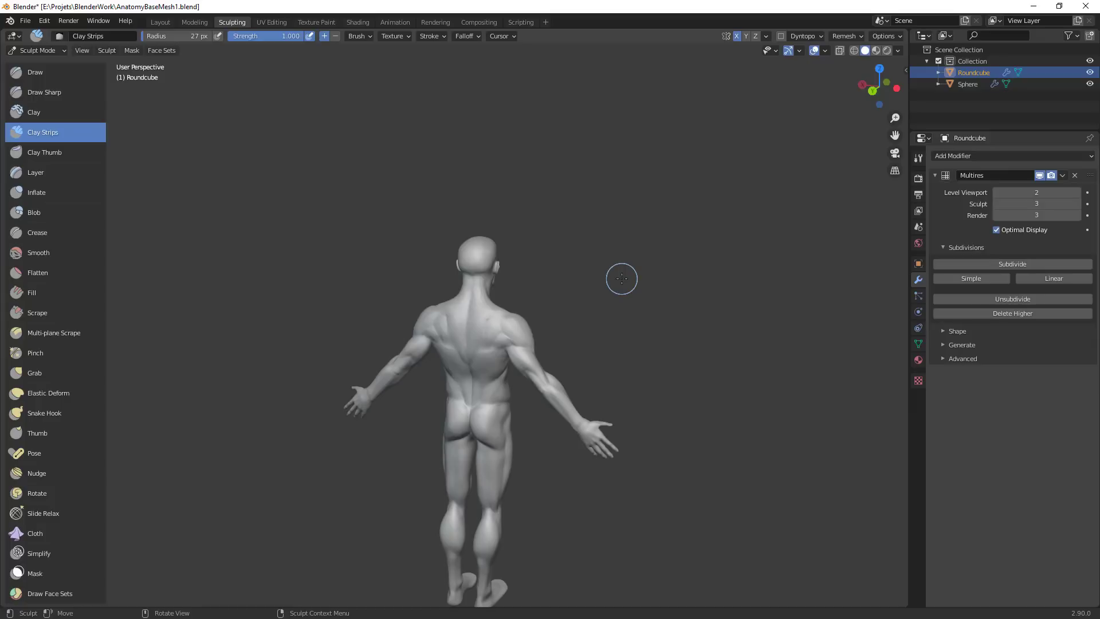
Adjust the front and back contours of the shoulder from the side with the Grab brush
middle_drag(622, 279, 695, 299)
scroll(600, 250, up, 5)
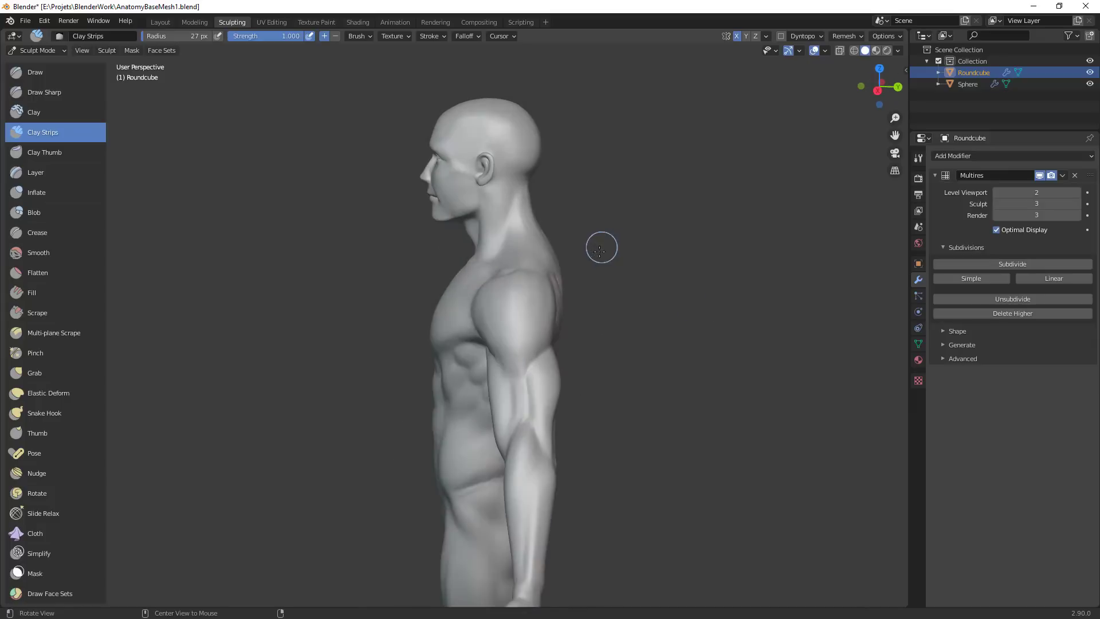
middle_drag(599, 251, 593, 280)
key(g)
key(f)
click(613, 314)
drag(545, 314, 556, 313)
middle_drag(557, 313, 549, 326)
drag(485, 329, 493, 330)
Pull the triceps contour just below the deltoid slightly backward with the Grab brush at 35 px
key(f)
click(554, 358)
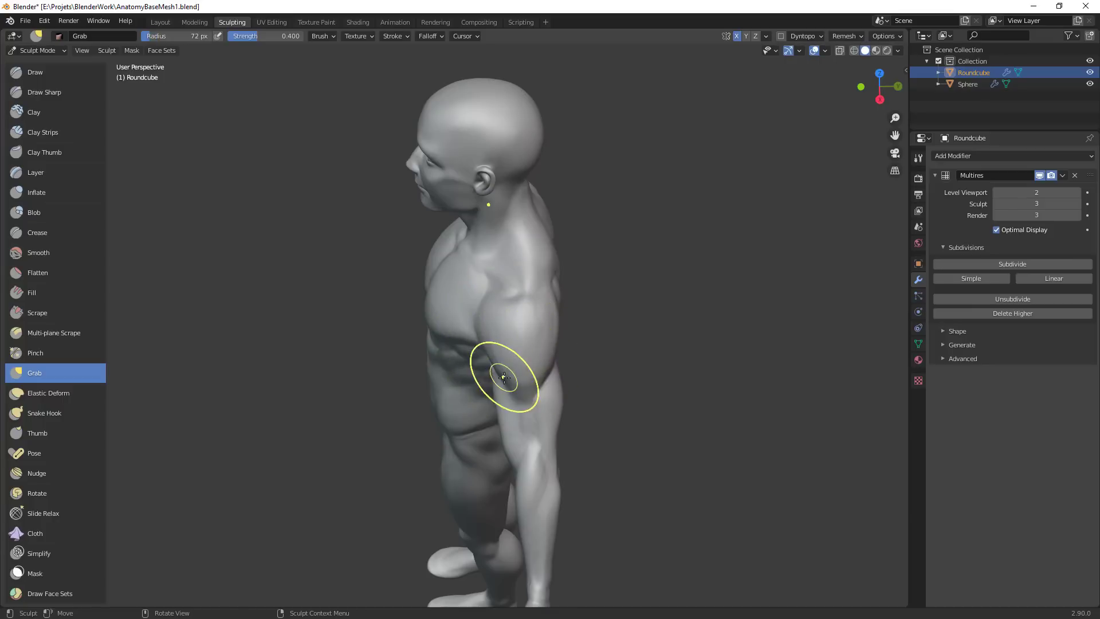
scroll(542, 378, up, 1)
shift+middle_drag(572, 406, 560, 330)
key(f)
click(498, 338)
drag(549, 314, 553, 312)
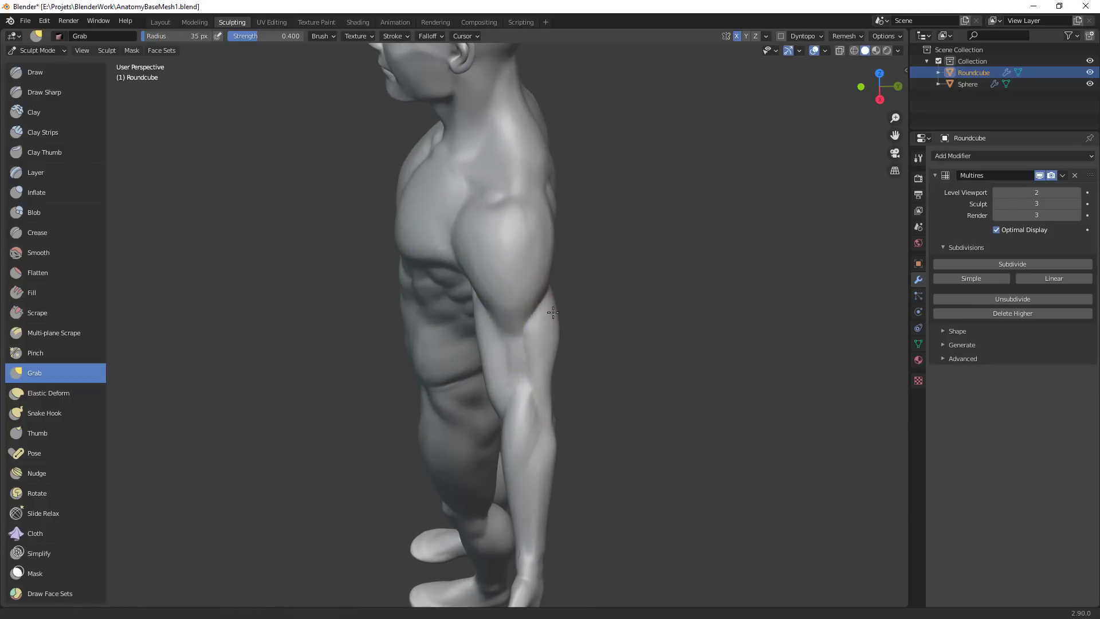
Sharpen the lower tip of the deltoid on the outer upper arm with the Crease brush at 20 px
ctrl+middle_drag(553, 313, 558, 281)
key(c)
key(f)
click(553, 321)
key(shift+c)
key(f)
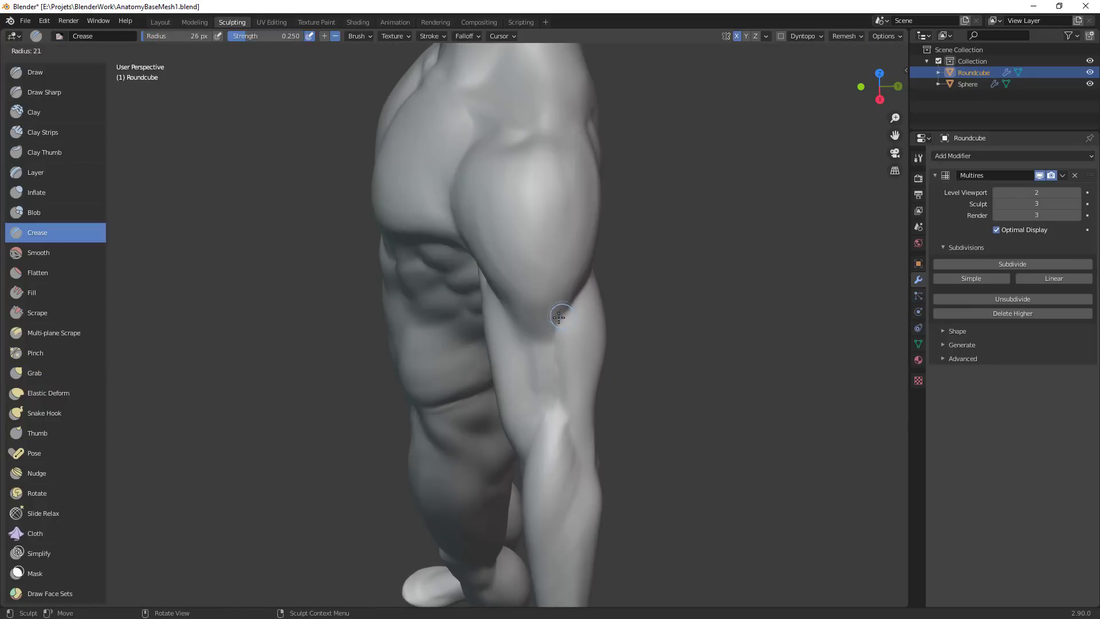
click(559, 317)
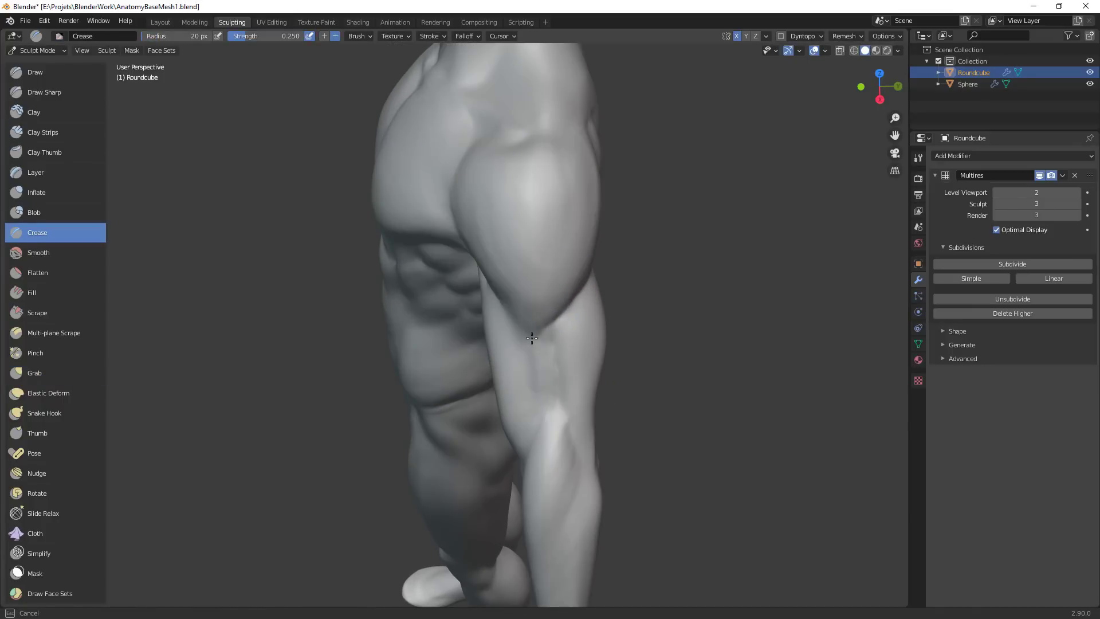
drag(532, 338, 527, 343)
Crease the border between the deltoid and the biceps along the front of the upper arm at 20 px
ctrl+middle_drag(582, 324, 579, 390)
mouse_move(504, 355)
middle_down()
mouse_move(588, 327)
mouse_move(517, 258)
middle_up()
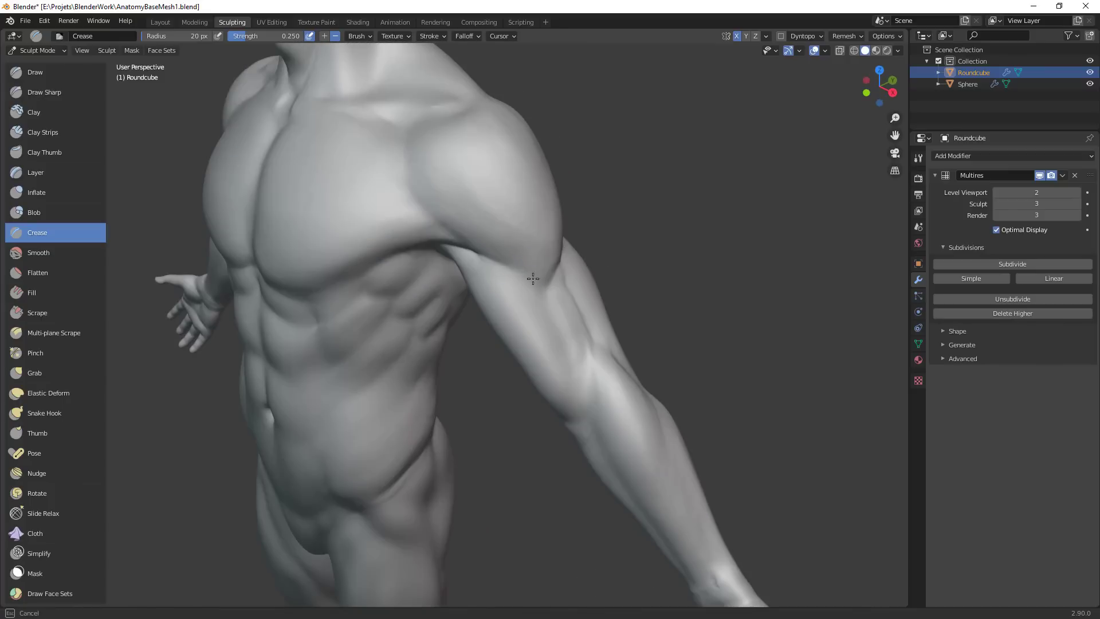
ctrl+alt+drag(579, 332, 598, 447)
alt+drag(533, 344, 580, 269)
mouse_move(581, 270)
middle_down()
mouse_move(560, 253)
mouse_move(587, 310)
mouse_move(538, 278)
middle_up()
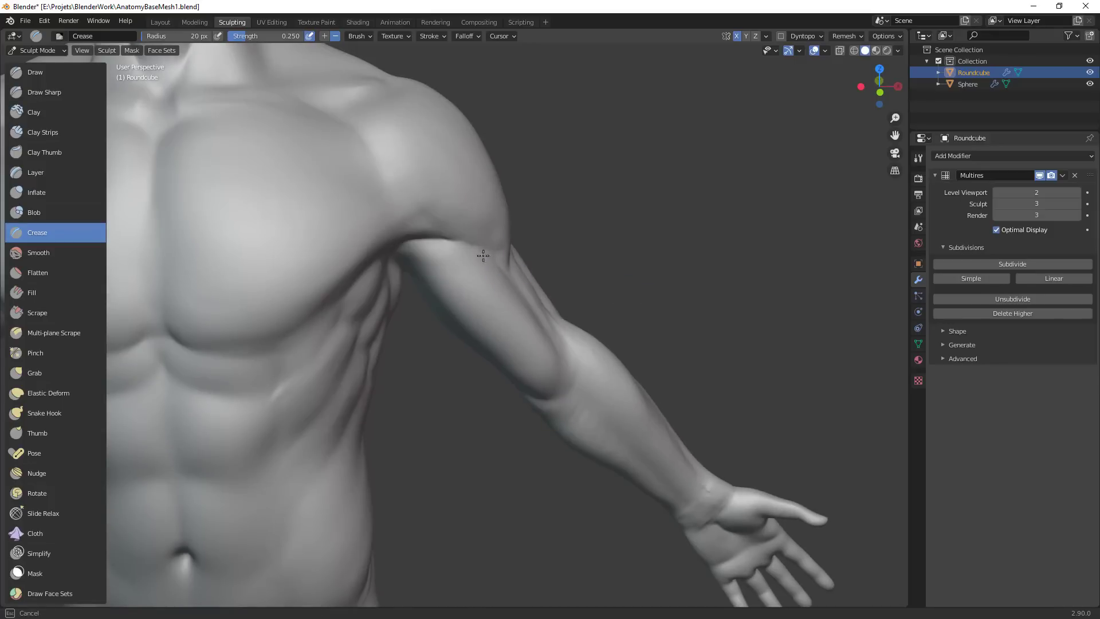
mouse_move(483, 256)
middle_down()
mouse_move(499, 277)
mouse_move(540, 281)
mouse_move(536, 341)
mouse_move(484, 289)
middle_up()
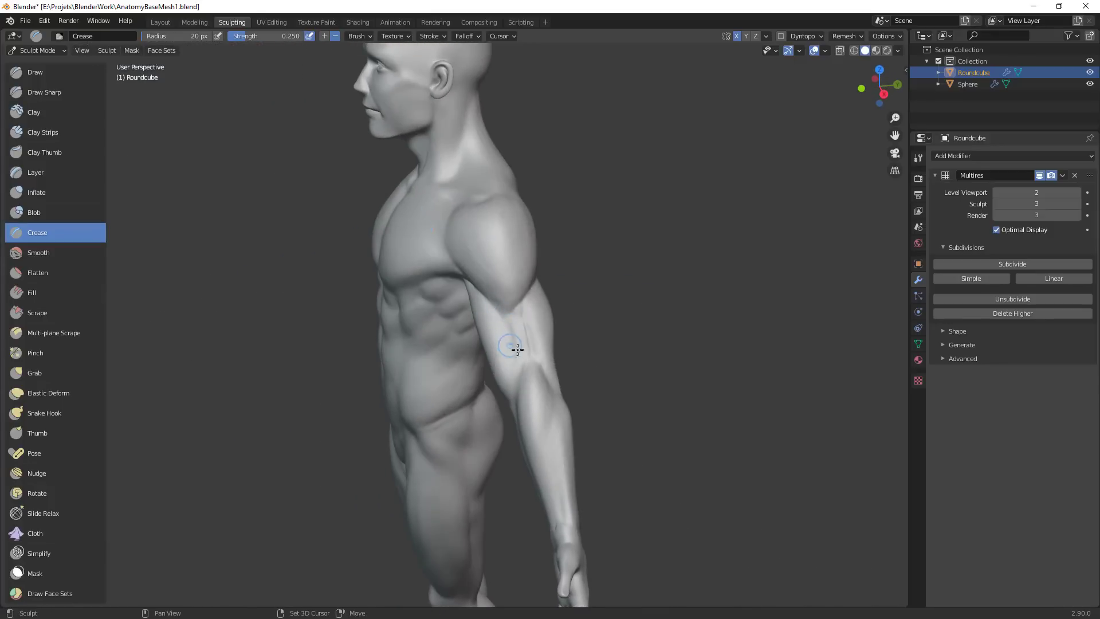
mouse_move(517, 349)
ctrl+middle_down()
mouse_move(540, 398)
mouse_move(579, 349)
ctrl+middle_up()
Define the groove between the deltoid and the chest muscle with the Crease brush at 24 px
key(c)
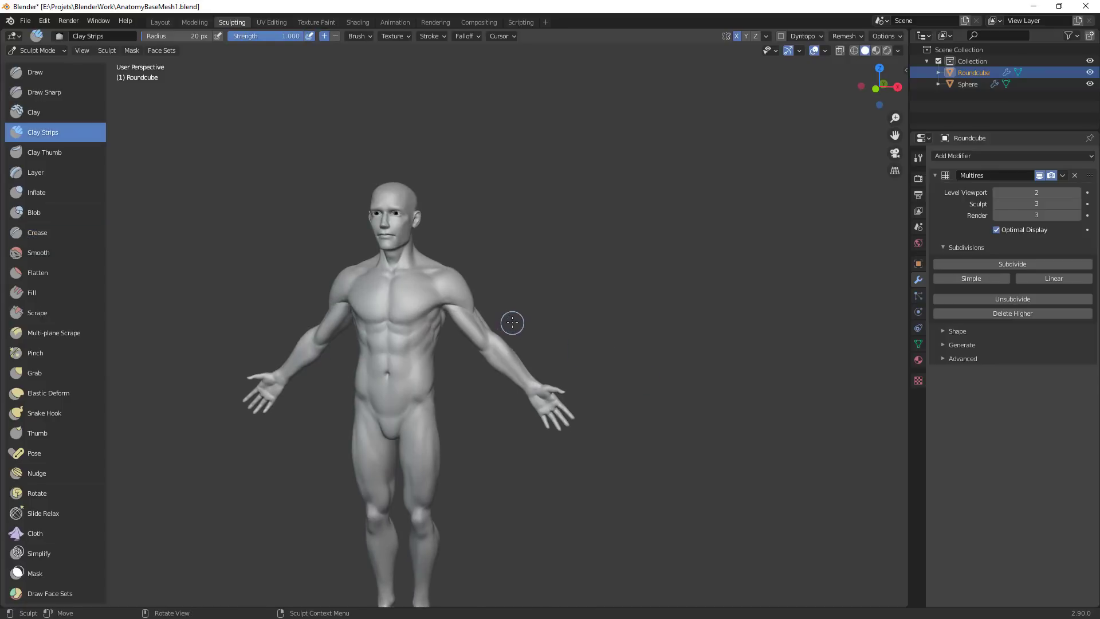
key(shift+c)
alt+shift+drag(506, 275, 642, 287)
mouse_move(642, 320)
ctrl+alt+mouse_down()
mouse_move(624, 287)
mouse_move(659, 298)
mouse_move(692, 255)
ctrl+alt+mouse_up()
key(f)
click(525, 257)
ctrl+alt+drag(540, 248, 572, 207)
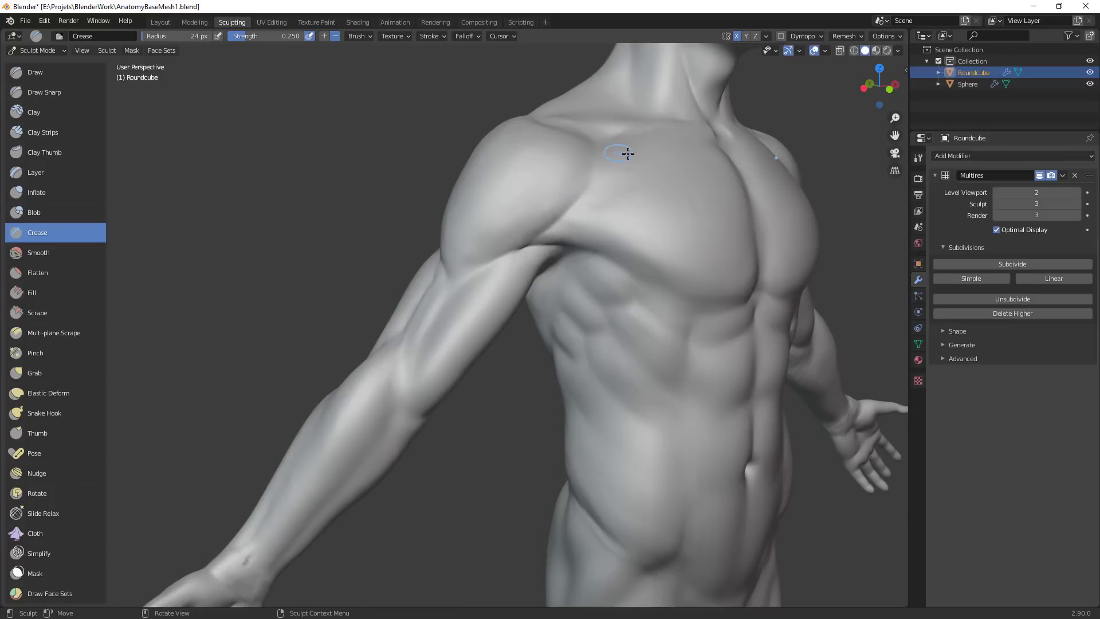
alt+drag(628, 154, 591, 189)
Crease the hollow along the collarbone out to the top of the shoulder at 24 px
alt+drag(631, 130, 628, 189)
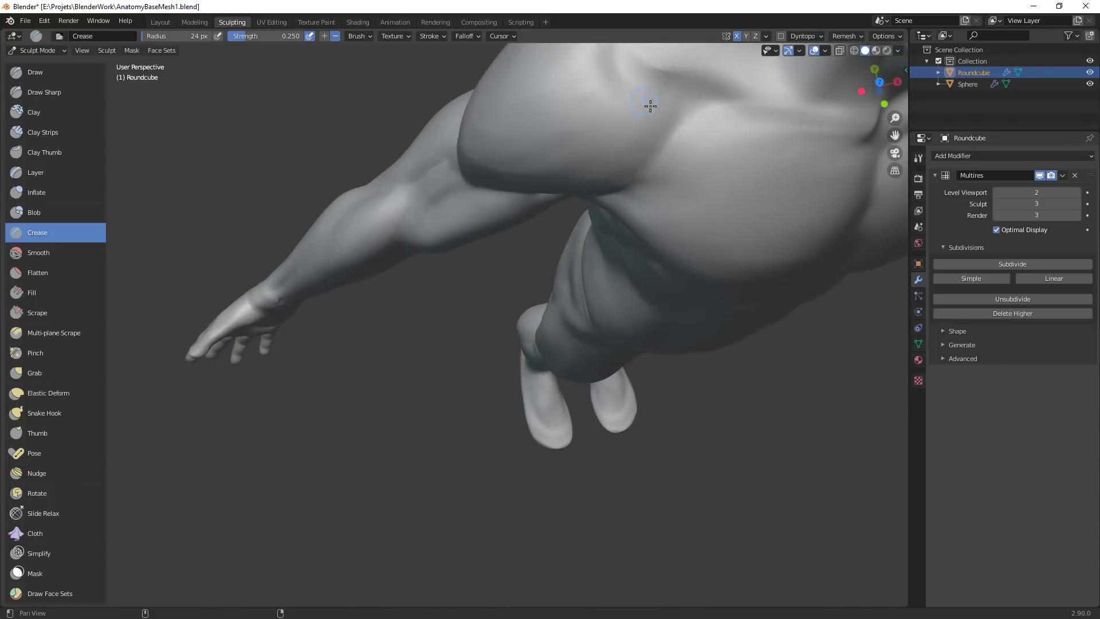
alt+shift+drag(650, 105, 525, 289)
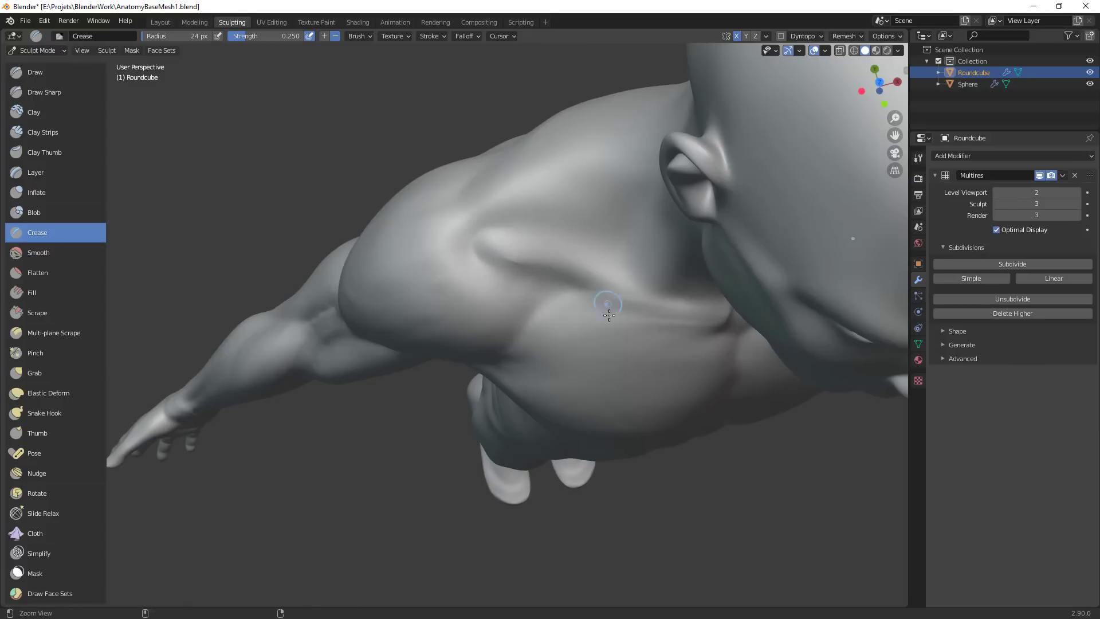
alt+drag(609, 315, 451, 301)
ctrl+middle_drag(607, 339, 601, 511)
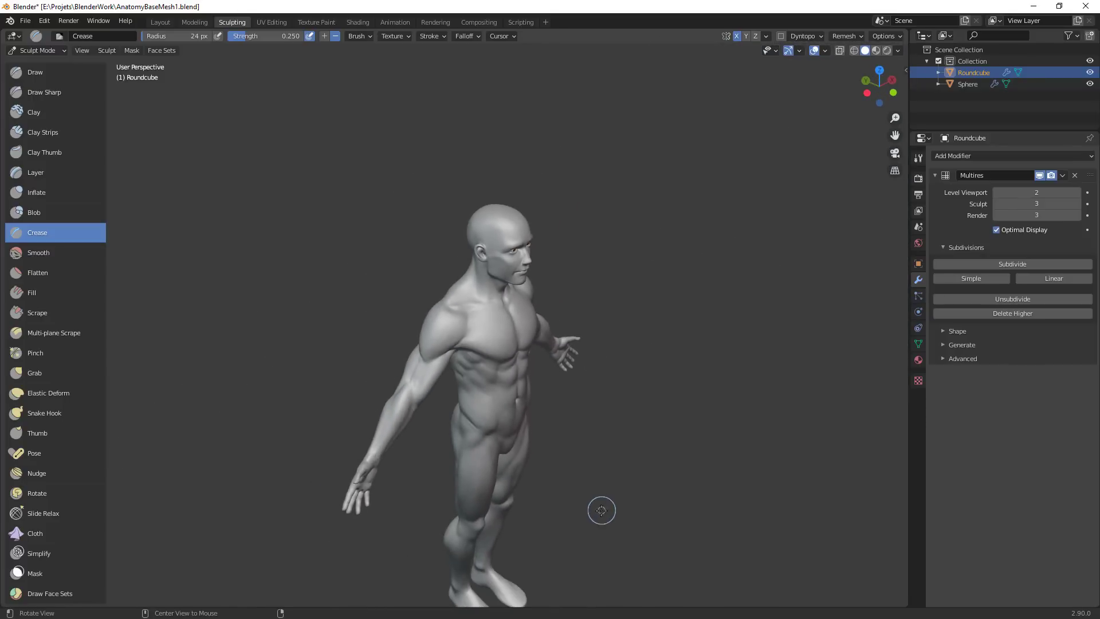
shift+middle_drag(630, 417, 611, 319)
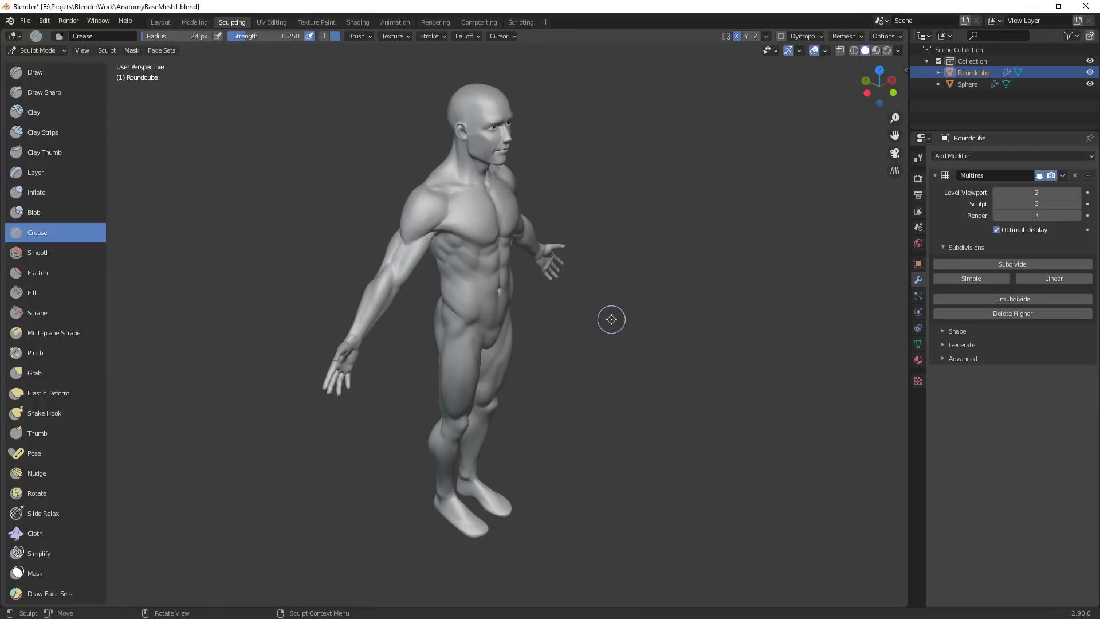
Build up the abdominal muscles around and below the navel with the Clay Strips brush at 42 px
key(c)
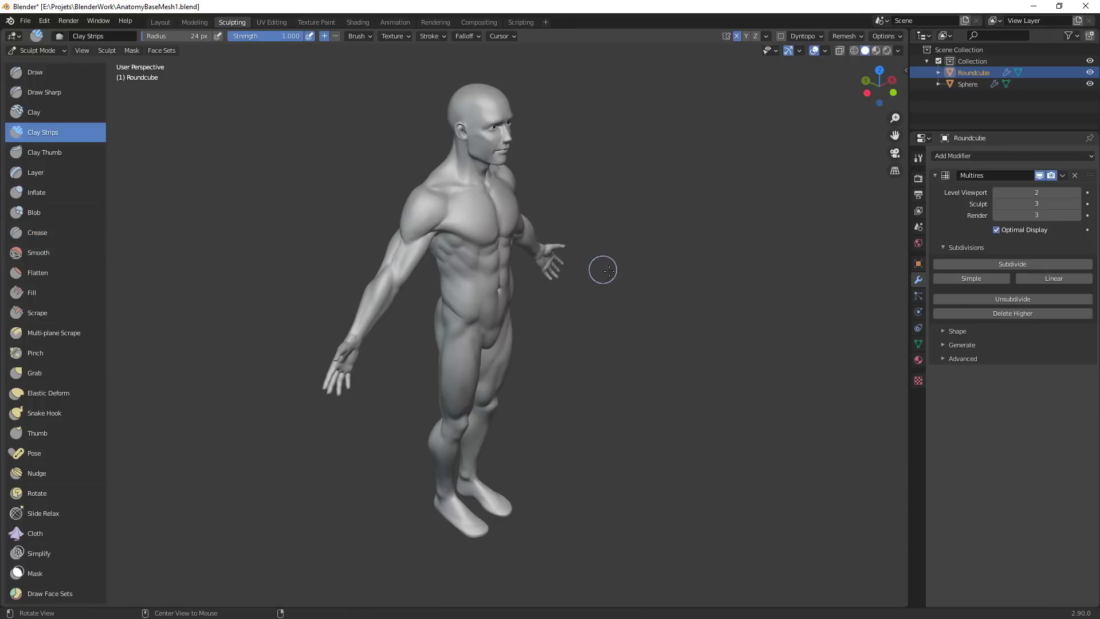
mouse_move(602, 267)
alt+mouse_down()
mouse_move(573, 269)
mouse_move(546, 193)
alt+mouse_up()
ctrl+alt+drag(587, 162, 536, 344)
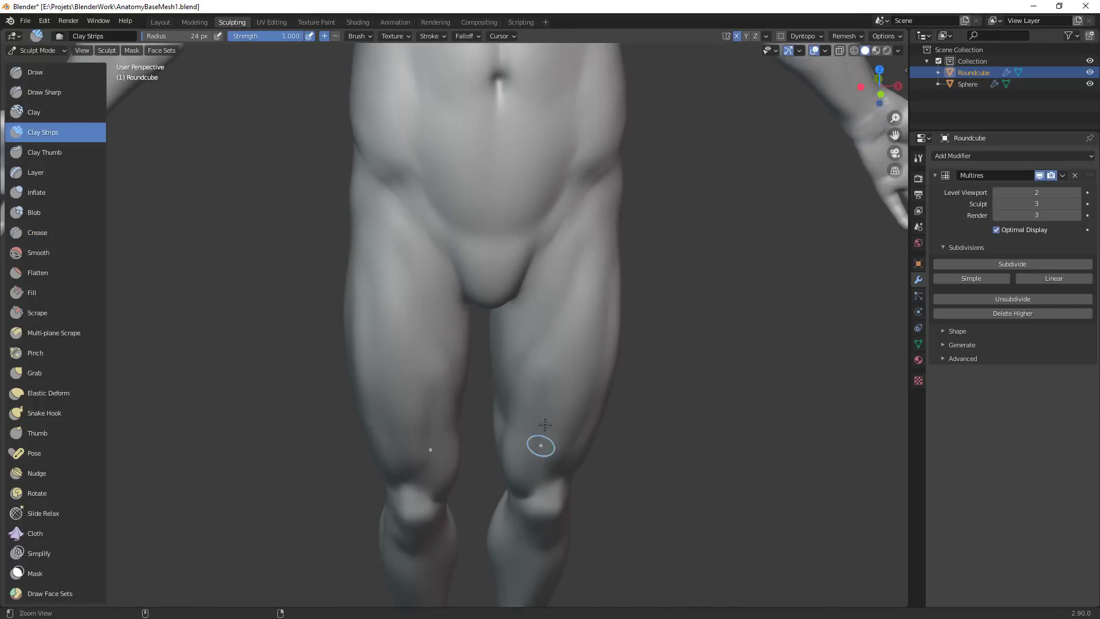
alt+drag(540, 445, 517, 410)
mouse_move(549, 290)
alt+shift+mouse_down()
mouse_move(561, 276)
mouse_move(524, 334)
alt+shift+mouse_up()
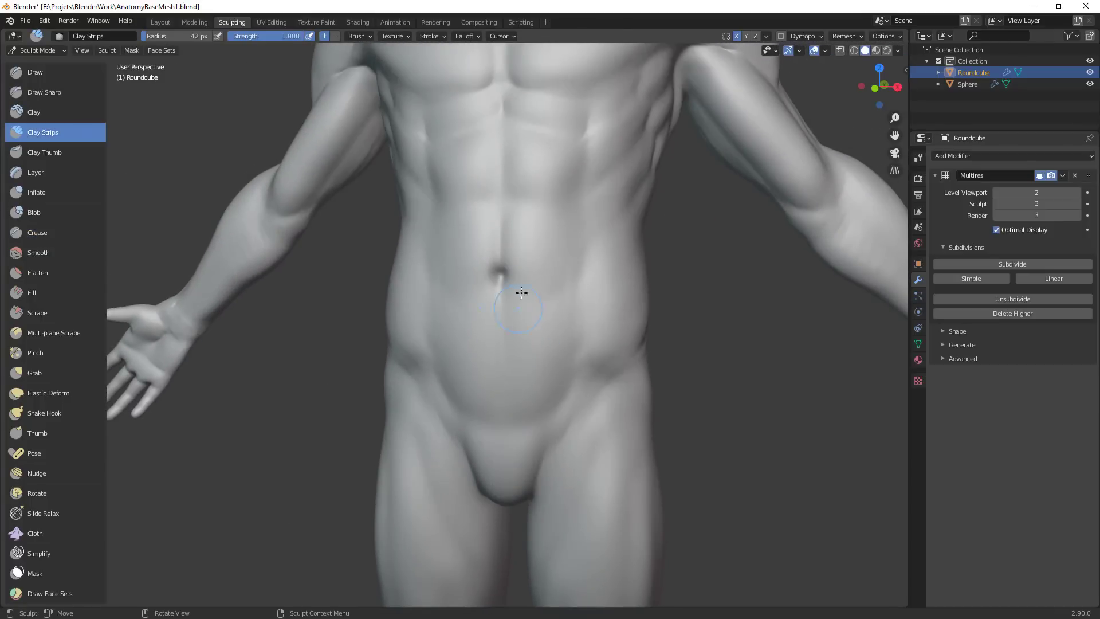
alt+shift+drag(579, 278, 503, 256)
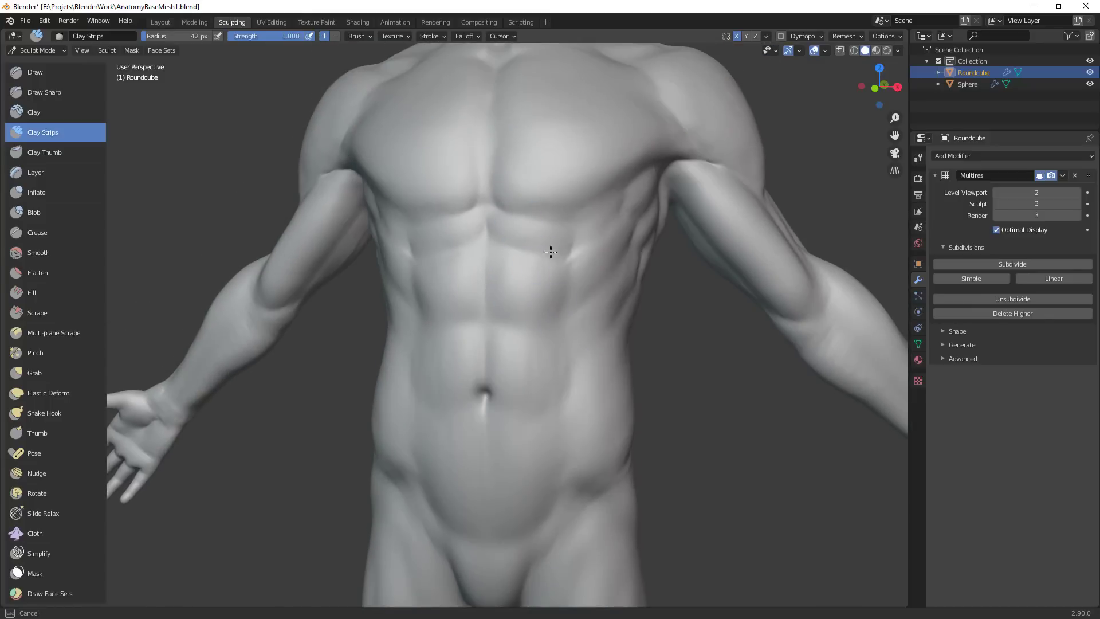
drag(584, 366, 562, 394)
shift+middle_drag(584, 372, 596, 262)
mouse_move(520, 247)
mouse_down()
mouse_move(514, 230)
mouse_move(517, 241)
mouse_up()
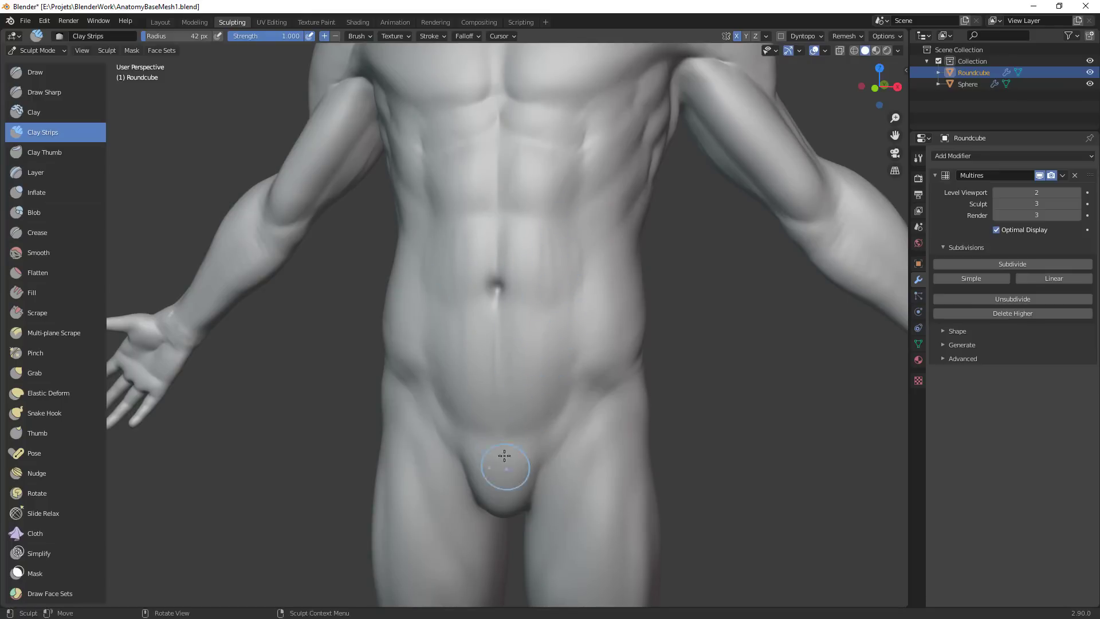
Fill out the oblique muscle along the waist above the hip with the Clay Strips brush at 42 px
middle_drag(688, 344, 575, 356)
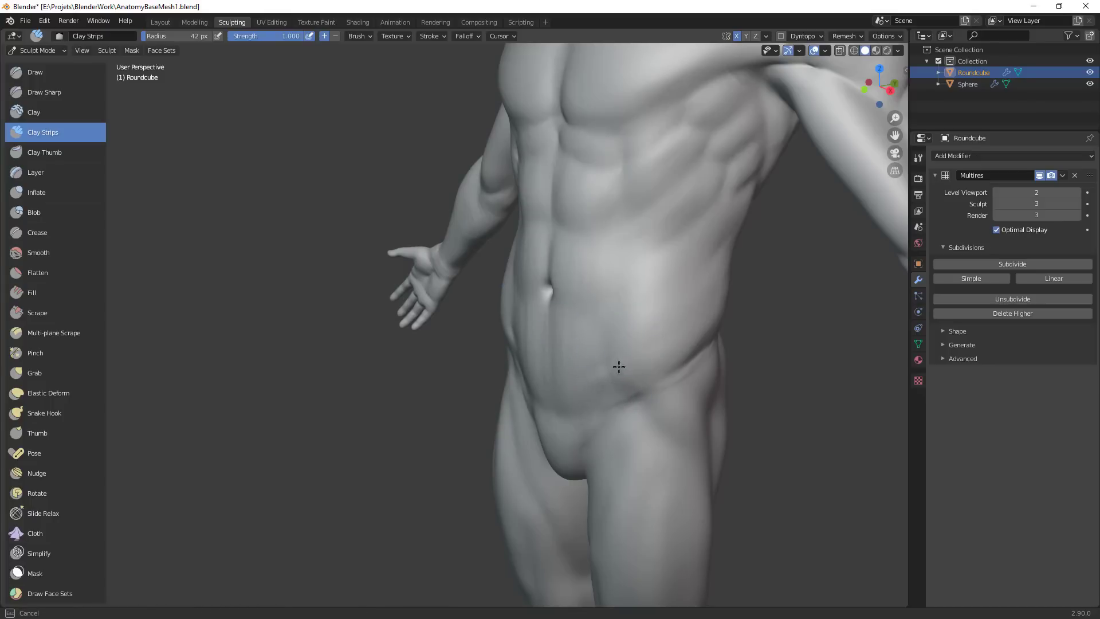
mouse_move(620, 299)
mouse_down()
mouse_move(588, 395)
mouse_move(573, 366)
mouse_up()
alt+drag(544, 356, 648, 353)
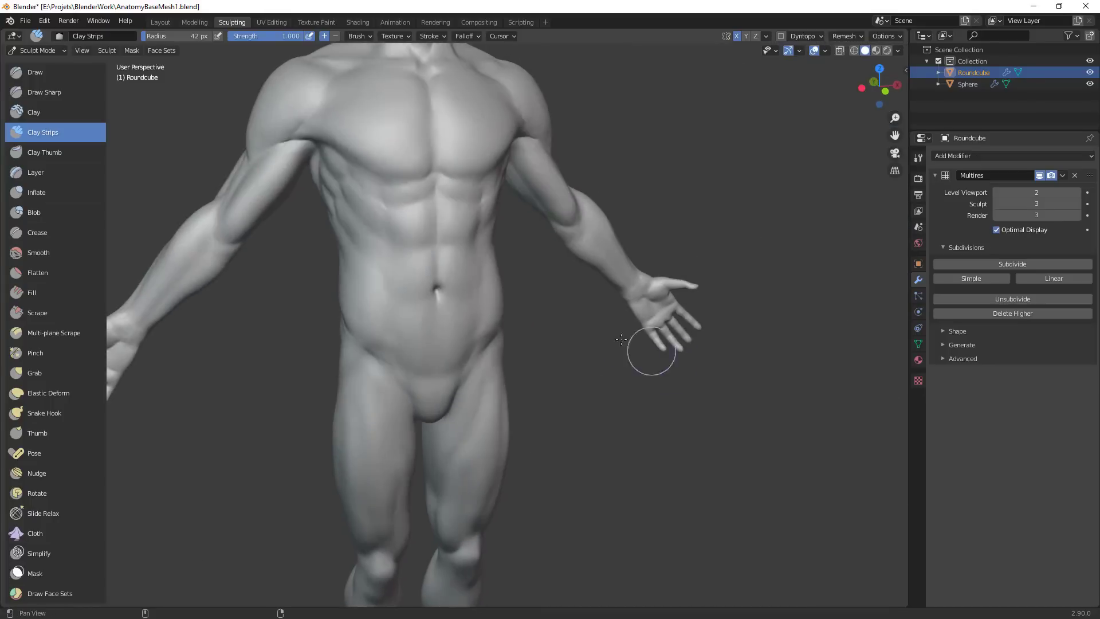
mouse_move(447, 296)
alt+shift+mouse_down()
mouse_move(498, 360)
mouse_move(454, 300)
mouse_move(440, 341)
alt+shift+mouse_up()
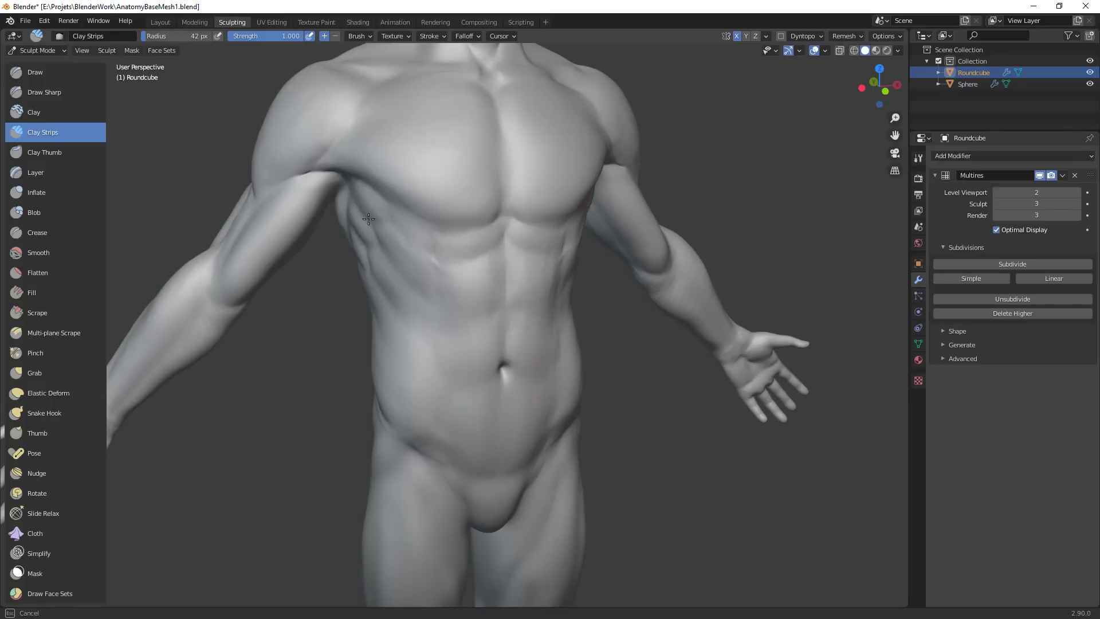
ctrl+alt+drag(431, 319, 428, 421)
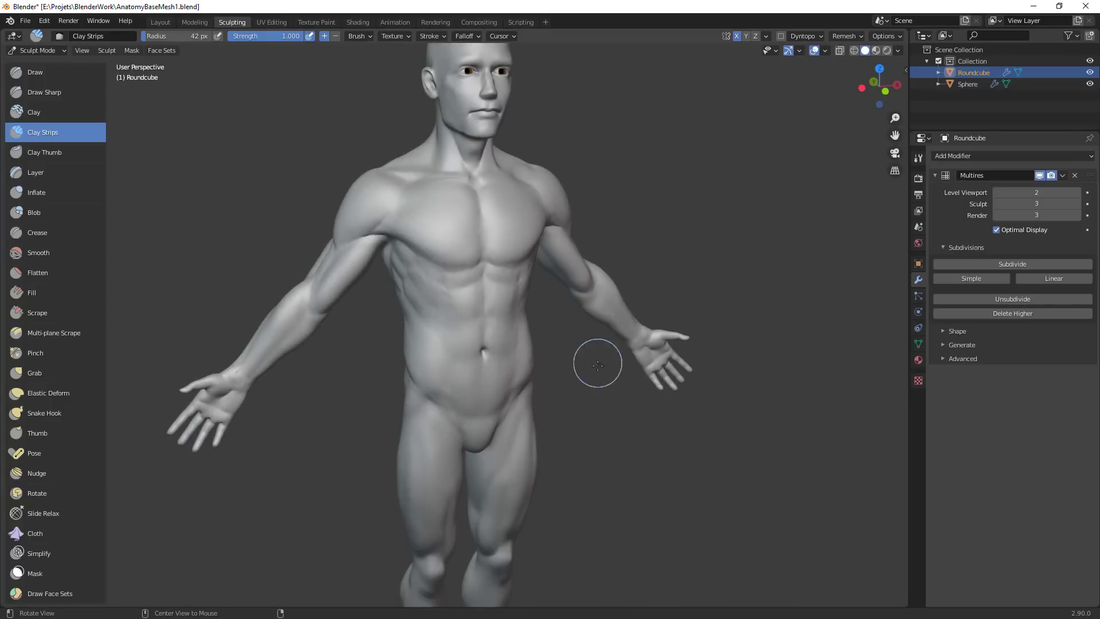
alt+drag(597, 364, 518, 366)
mouse_move(605, 344)
ctrl+alt+mouse_down()
mouse_move(619, 304)
mouse_move(582, 307)
mouse_move(583, 331)
mouse_move(583, 320)
mouse_move(549, 317)
mouse_move(567, 321)
mouse_move(556, 320)
mouse_move(509, 404)
ctrl+alt+mouse_up()
Refine the ribs and upper abdominals beneath the chest with the Clay Strips brush at 33 px
key(f)
click(577, 311)
key(f)
click(565, 322)
alt+drag(450, 361, 500, 326)
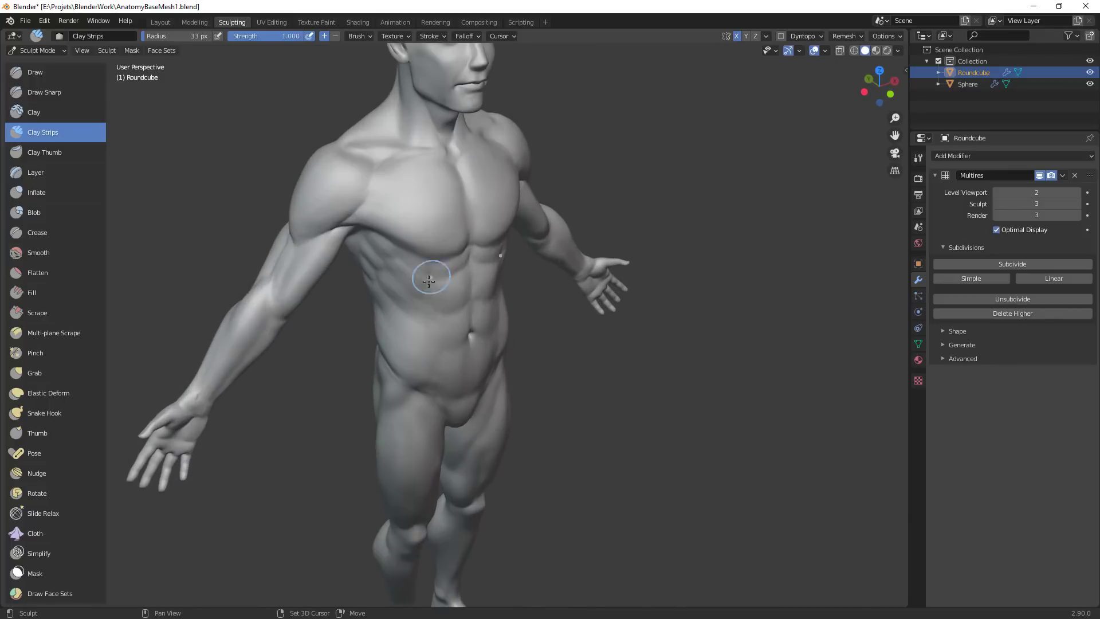
alt+drag(601, 388, 522, 389)
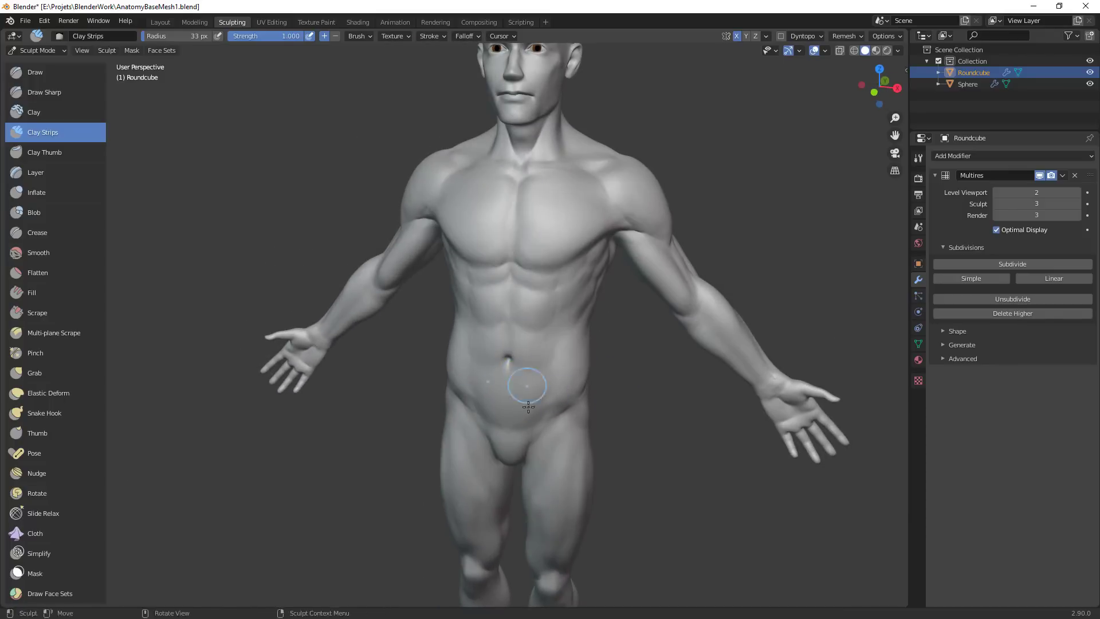
ctrl+alt+drag(533, 392, 534, 440)
mouse_move(534, 440)
alt+mouse_down()
mouse_move(584, 447)
mouse_move(516, 421)
mouse_move(575, 425)
mouse_move(688, 350)
mouse_move(541, 313)
alt+mouse_up()
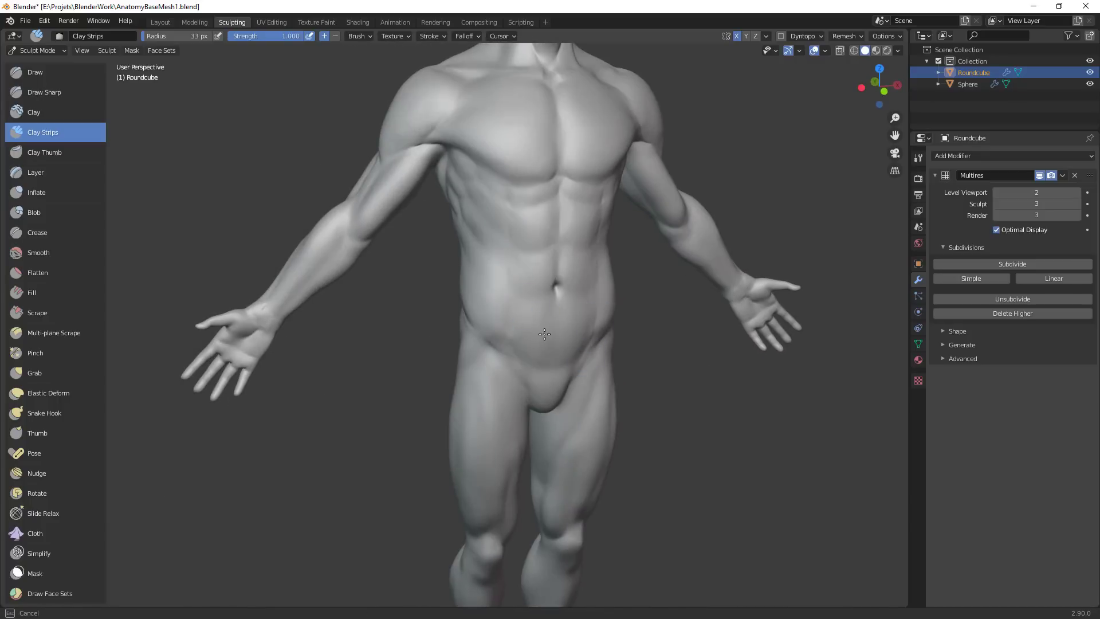
Blend the outer edge of the abdomen into the flank with the Clay Strips brush at 33 px
drag(597, 254, 599, 256)
alt+drag(664, 258, 602, 258)
drag(541, 218, 547, 284)
drag(548, 287, 547, 282)
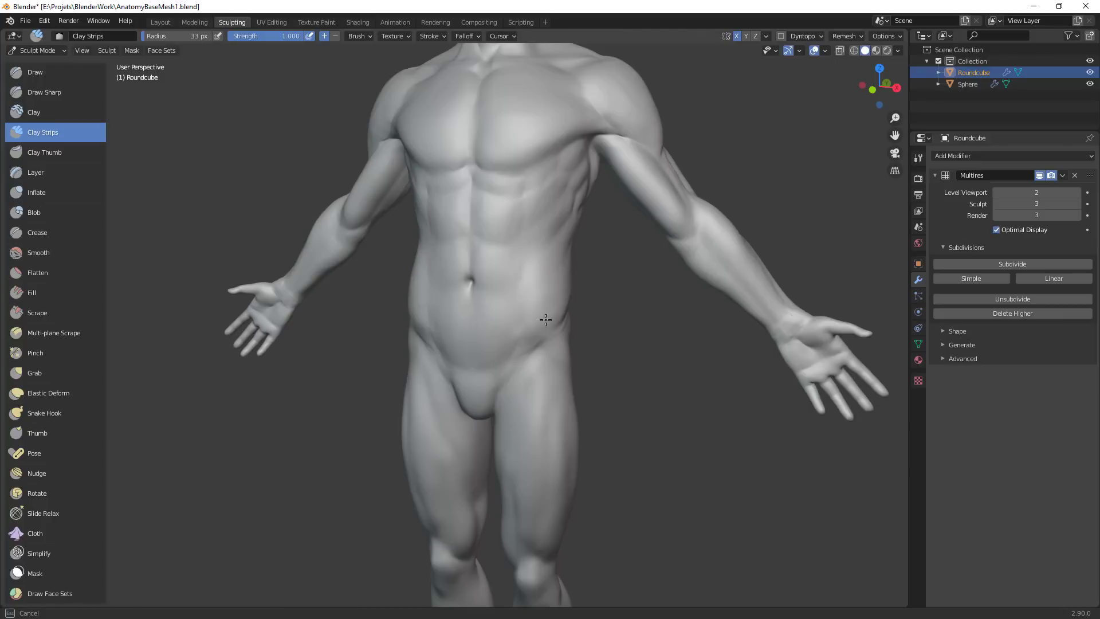
alt+drag(545, 320, 491, 317)
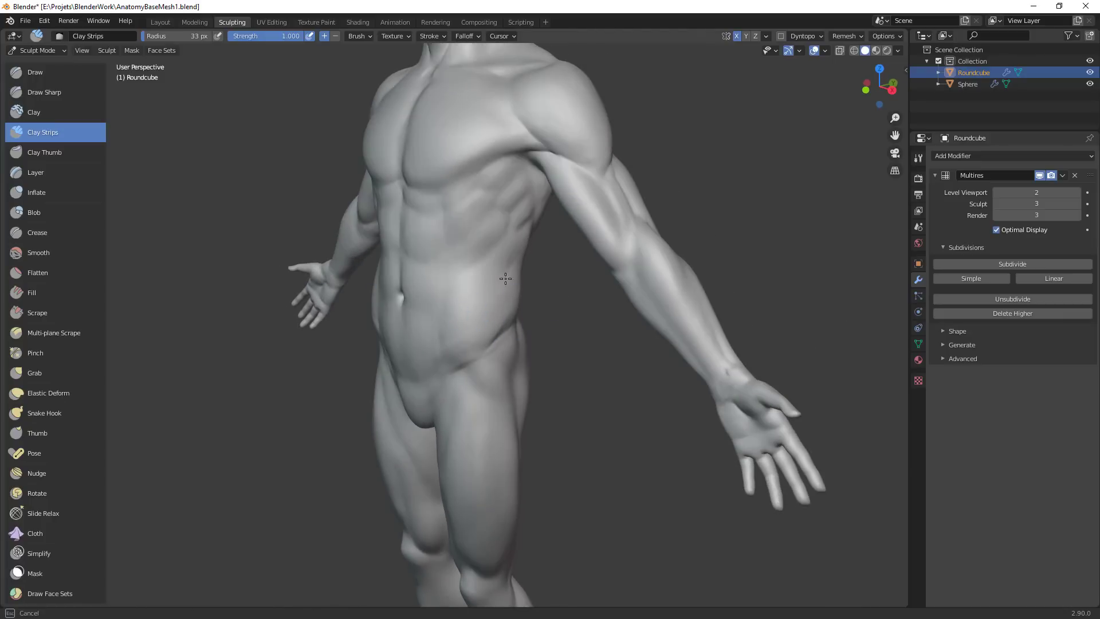
mouse_move(505, 247)
mouse_down()
mouse_move(503, 435)
mouse_move(577, 455)
mouse_up()
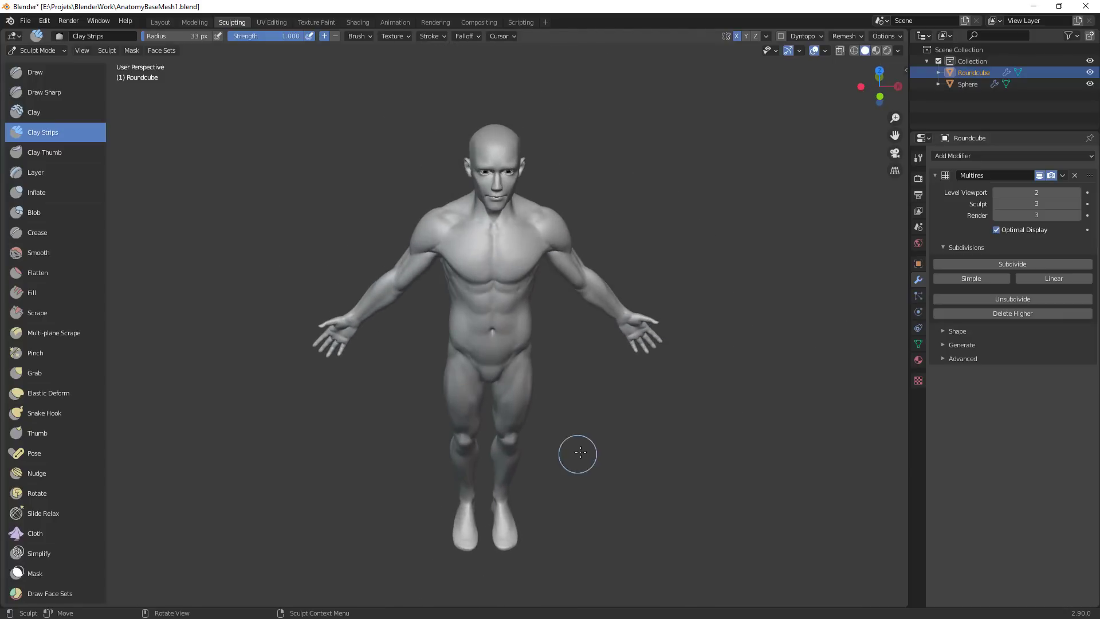
alt+drag(656, 423, 699, 363)
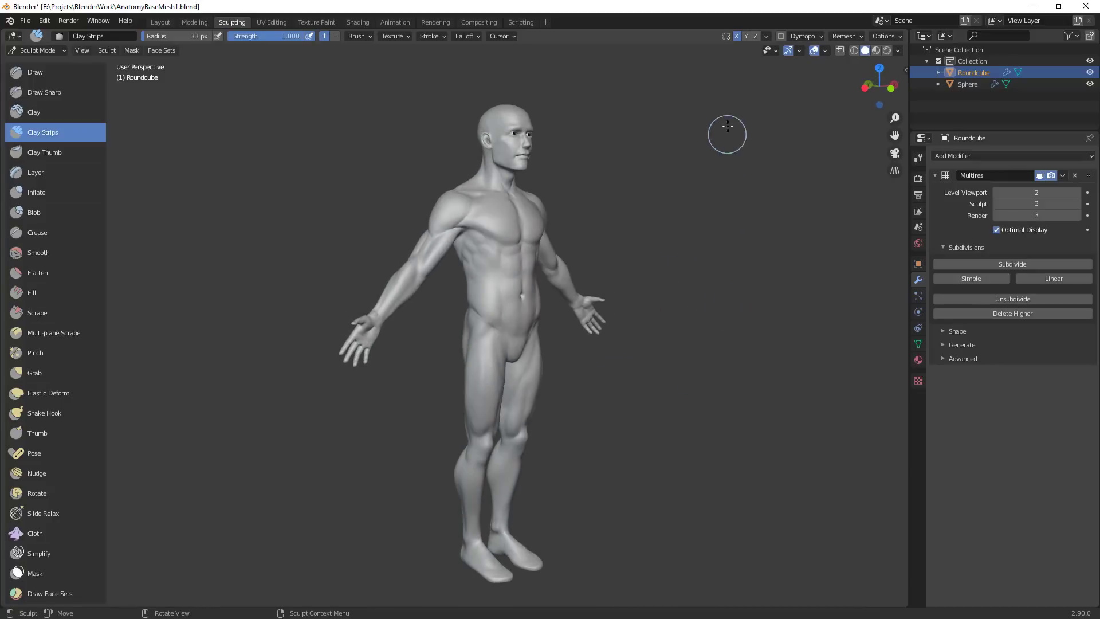
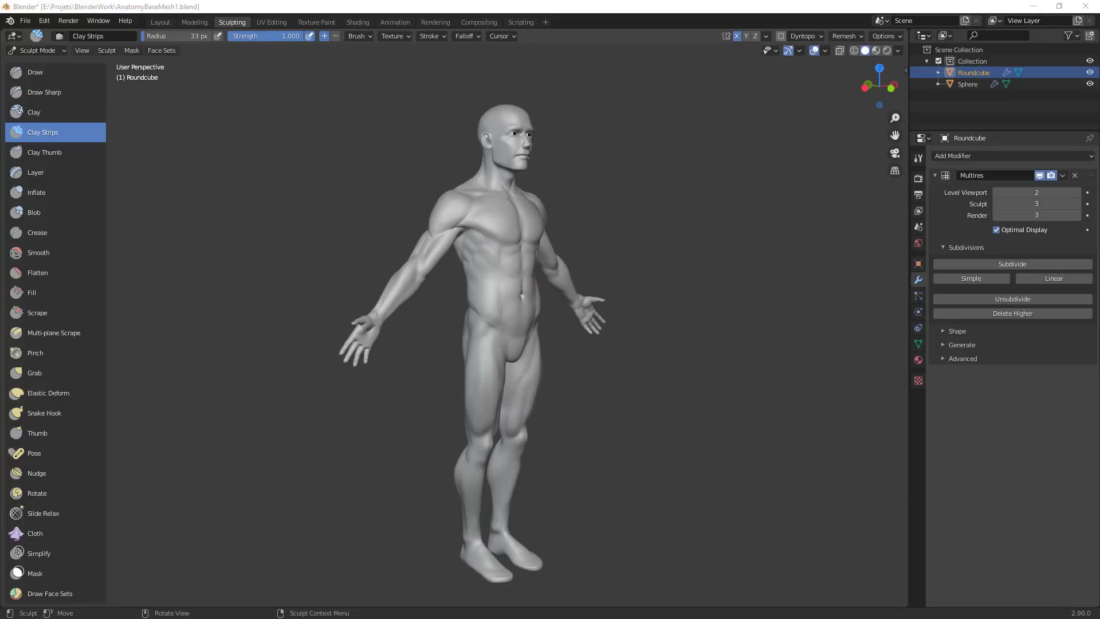
Refine the muscles around the shoulder blade on the upper back with the Clay Strips brush at 17 to 33 px
middle_drag(787, 377, 657, 347)
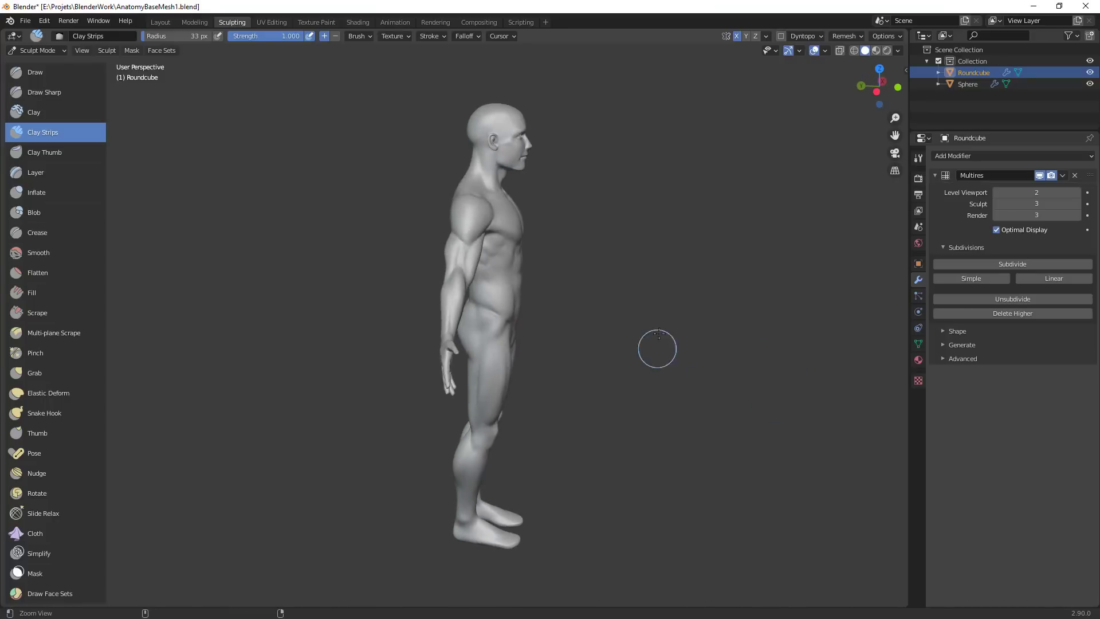
scroll(688, 272, up, 6)
middle_drag(684, 273, 628, 301)
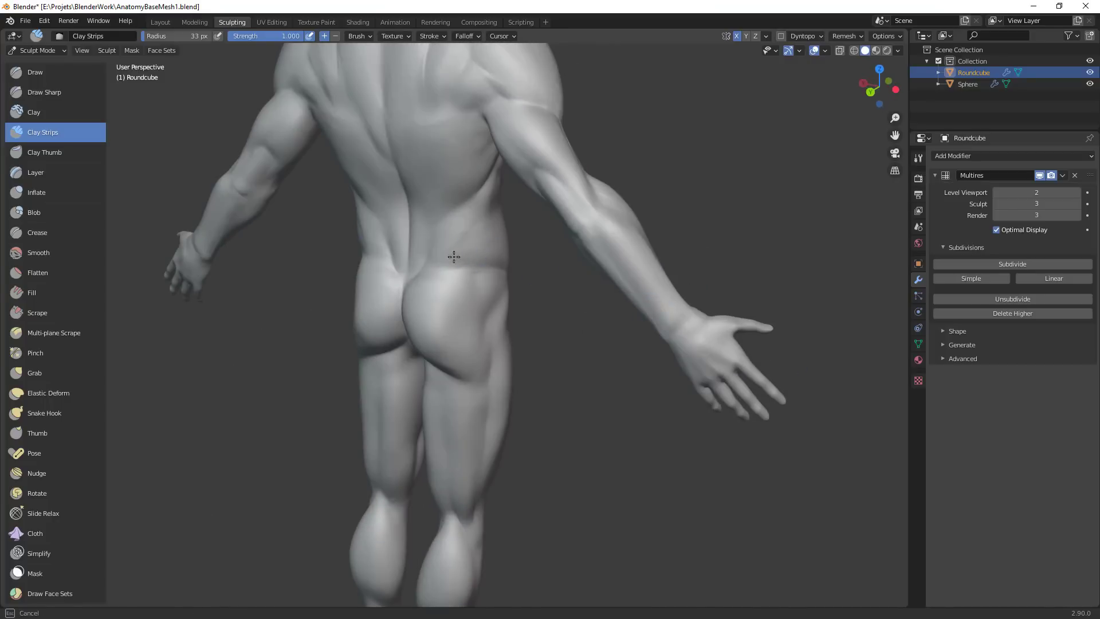
mouse_move(501, 252)
middle_down()
mouse_move(615, 340)
mouse_move(601, 241)
middle_up()
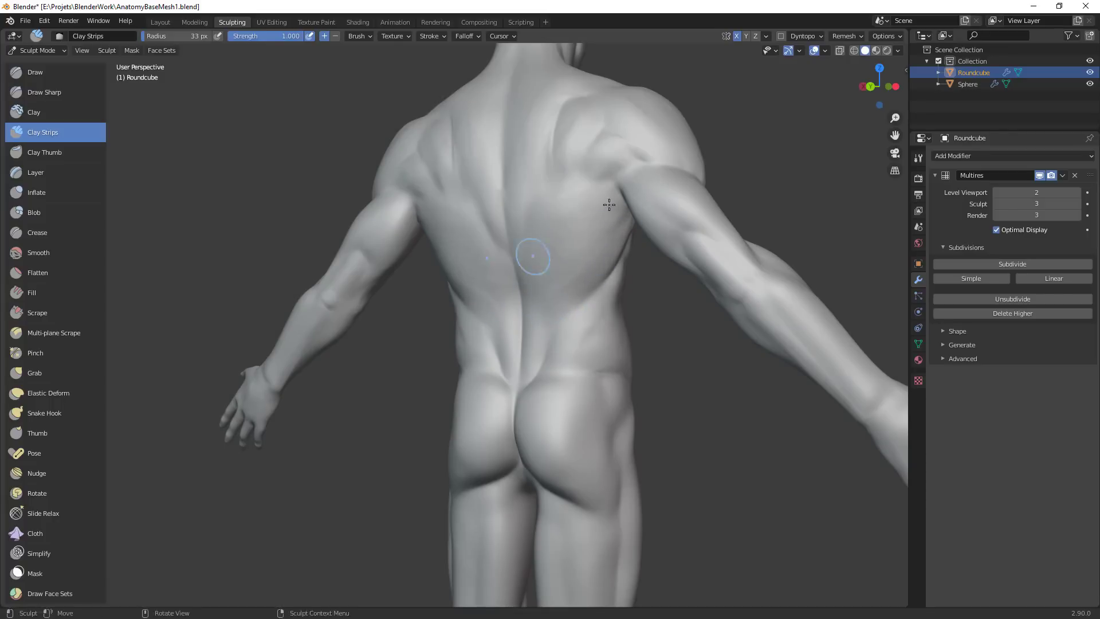
middle_drag(538, 207, 572, 246)
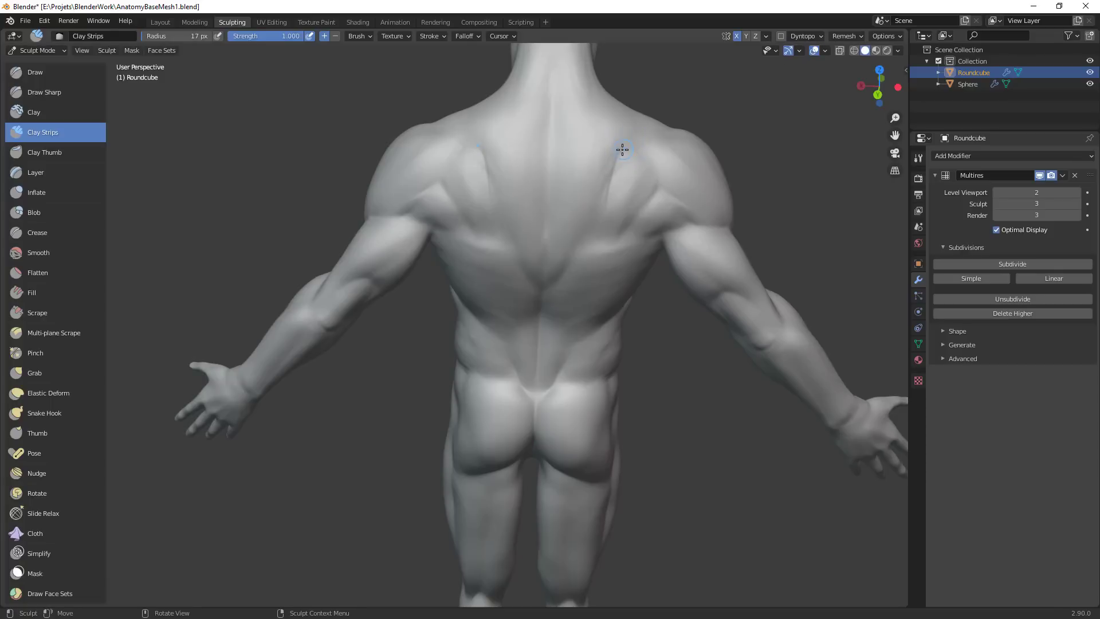
key(f)
mouse_move(609, 160)
middle_down()
mouse_move(619, 152)
mouse_move(602, 162)
mouse_move(612, 181)
mouse_move(673, 241)
middle_up()
mouse_move(604, 236)
mouse_down()
mouse_move(623, 218)
mouse_move(682, 241)
mouse_up()
key(f)
click(685, 241)
drag(611, 221, 677, 210)
Build up the trapezius from the back of the neck down along the spine with Clay Strips at 33 px
middle_drag(677, 210, 655, 275)
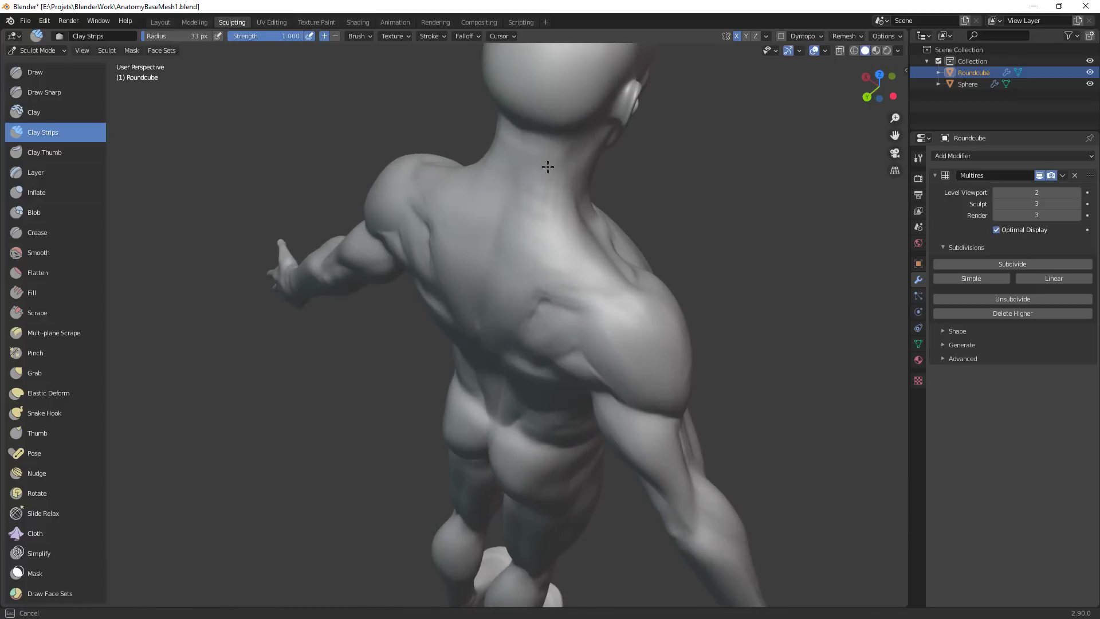
middle_drag(560, 143, 559, 115)
mouse_move(566, 138)
mouse_down()
mouse_move(598, 131)
mouse_move(607, 209)
mouse_move(545, 191)
mouse_up()
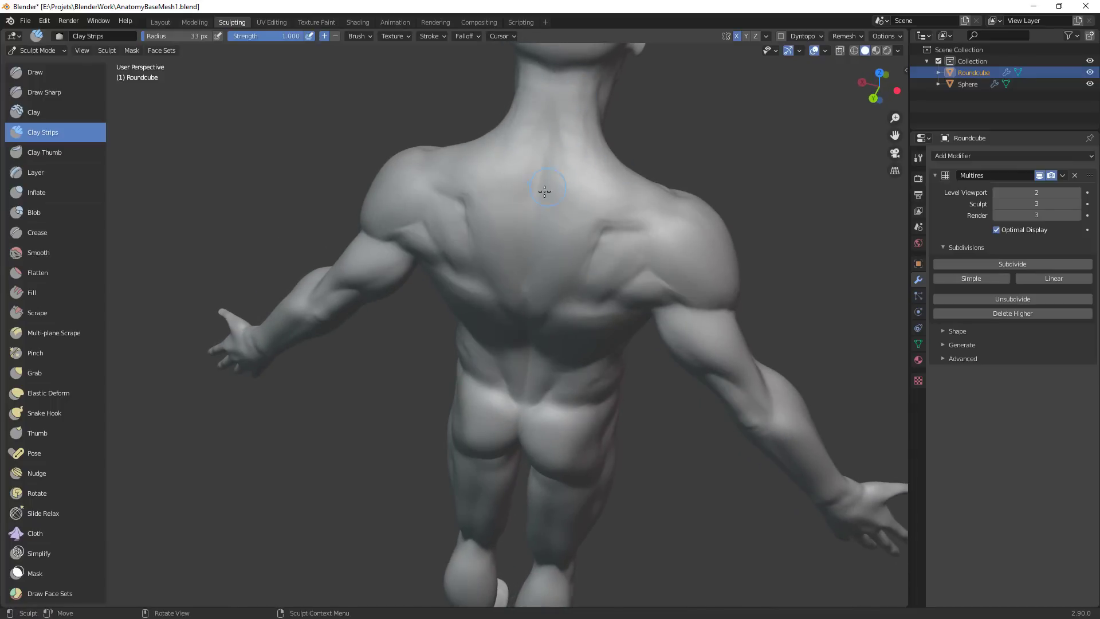
mouse_move(536, 242)
mouse_down()
mouse_move(543, 267)
mouse_move(569, 207)
mouse_up()
mouse_move(581, 143)
middle_down()
mouse_move(607, 206)
mouse_move(533, 184)
middle_up()
Carve in the base of the skull behind the ear with the inverted Clay Strips brush at 26 px
key(f)
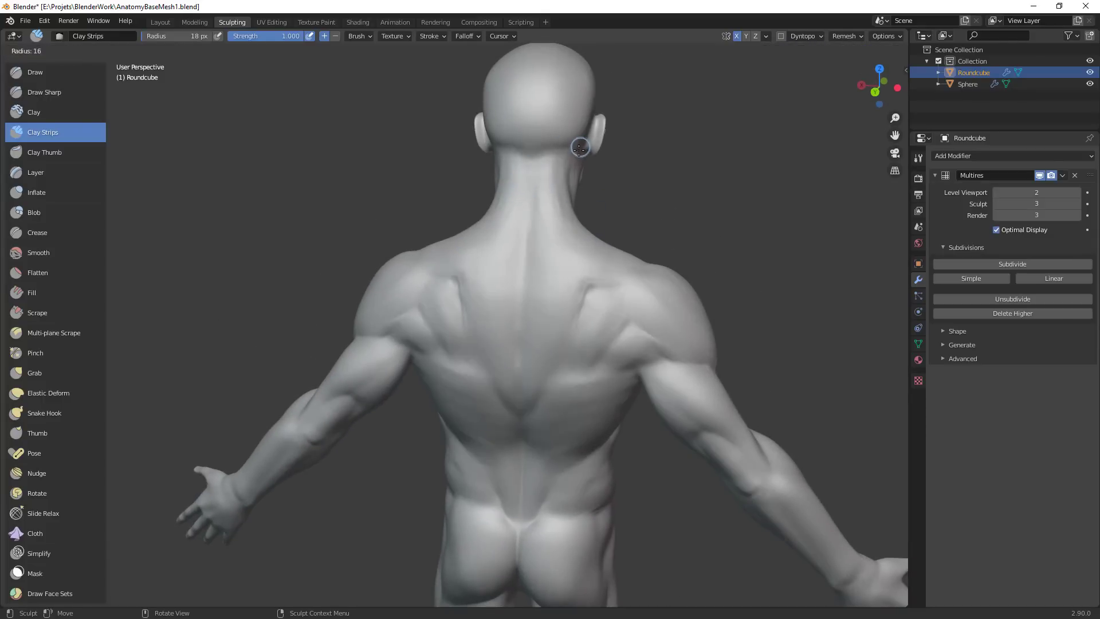
click(588, 155)
middle_drag(588, 155, 540, 165)
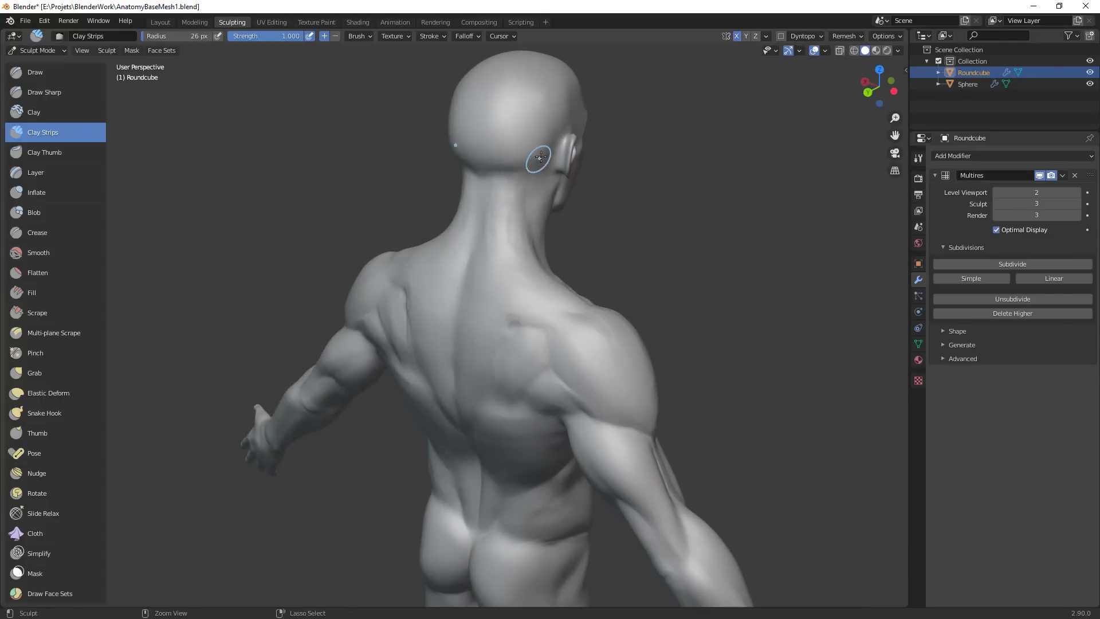
ctrl+drag(475, 169, 539, 150)
ctrl+middle_drag(545, 187, 633, 304)
ctrl+middle_drag(636, 318, 642, 236)
Smooth the back of the neck and the spine groove between the shoulder blades at 45 px
key(f)
click(579, 142)
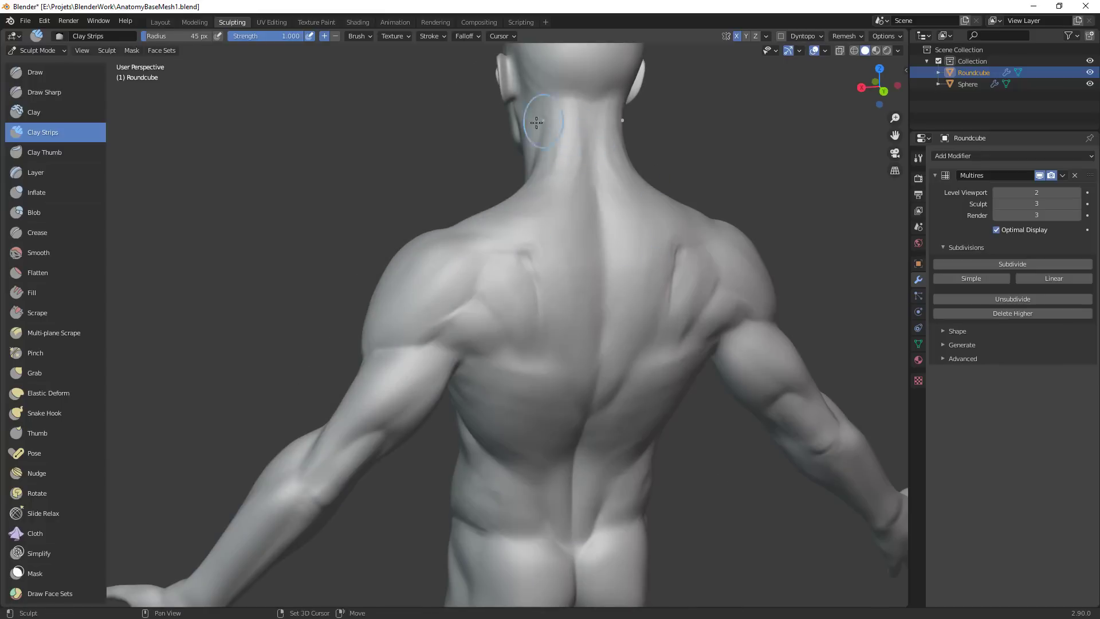
shift+drag(592, 246, 602, 367)
mouse_move(639, 327)
alt+shift+mouse_down()
mouse_move(621, 275)
mouse_move(579, 256)
mouse_move(575, 288)
alt+shift+mouse_up()
Build up the lower back beside the spine with the Clay Strips brush at 30 px
key(f)
click(572, 258)
scroll(641, 287, down, 4)
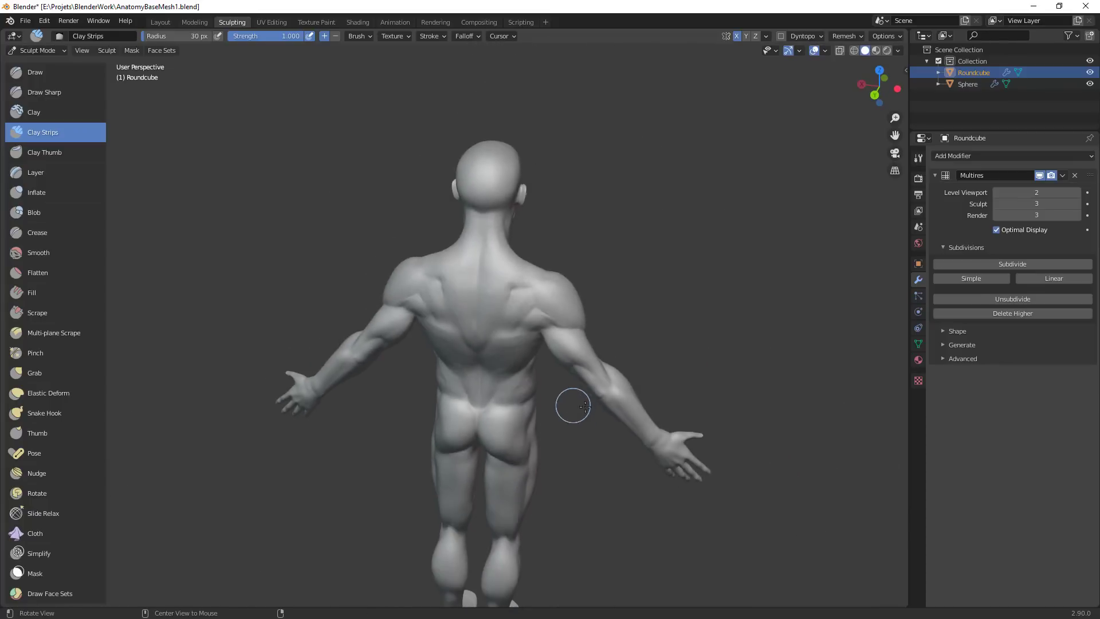
shift+middle_drag(573, 401, 591, 327)
ctrl+alt+drag(590, 327, 552, 275)
drag(479, 281, 516, 305)
Shape the sacrum area and the upper edge of the buttocks with the Clay Strips brush at 36 px
key(bracketright)
key(bracketright)
middle_drag(560, 352, 532, 357)
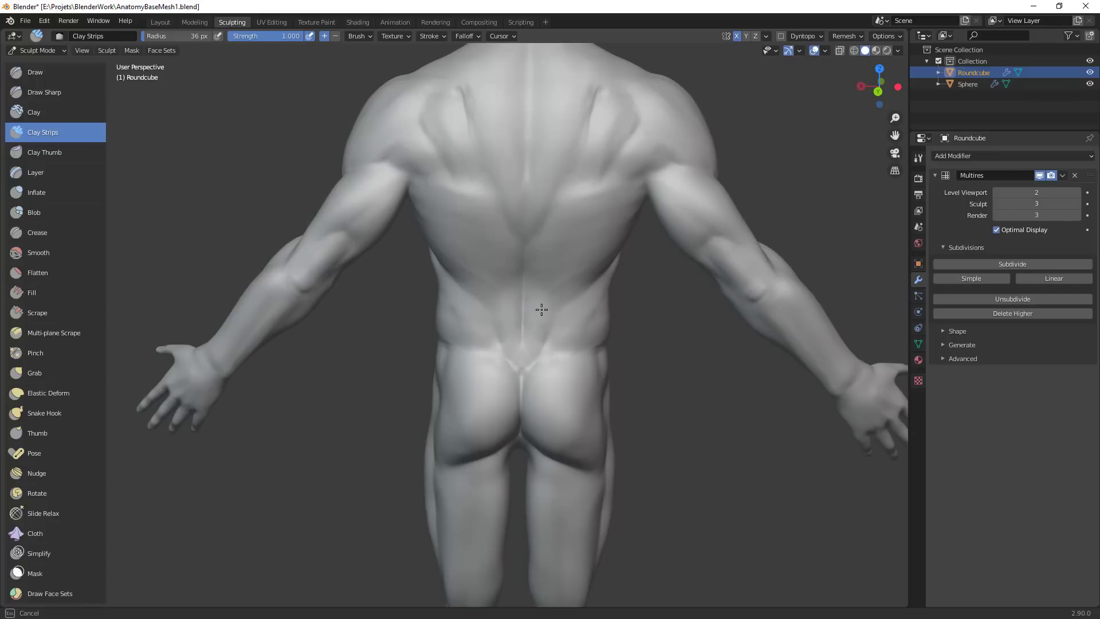
middle_drag(542, 309, 447, 300)
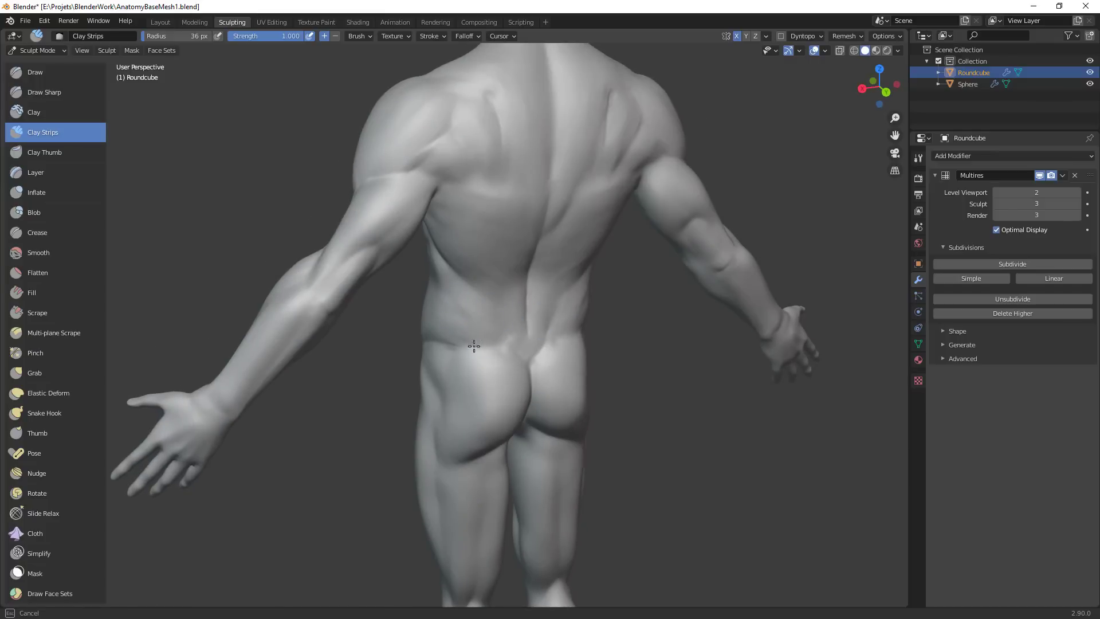
ctrl+alt+drag(542, 363, 539, 423)
alt+drag(607, 318, 538, 310)
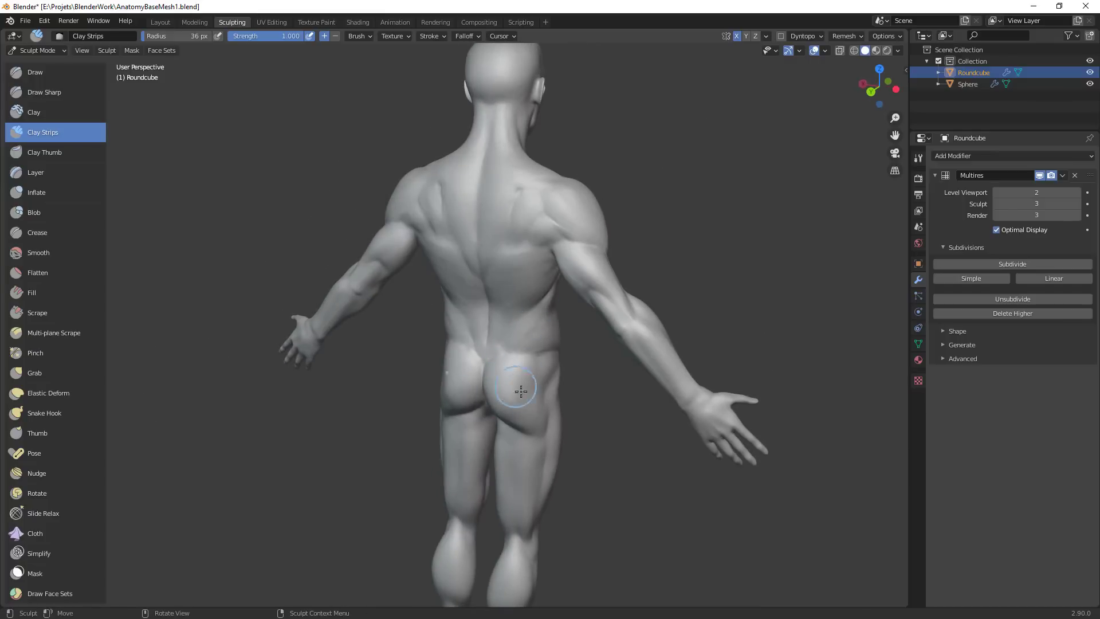
ctrl+alt+drag(521, 392, 566, 339)
middle_drag(583, 365, 576, 279)
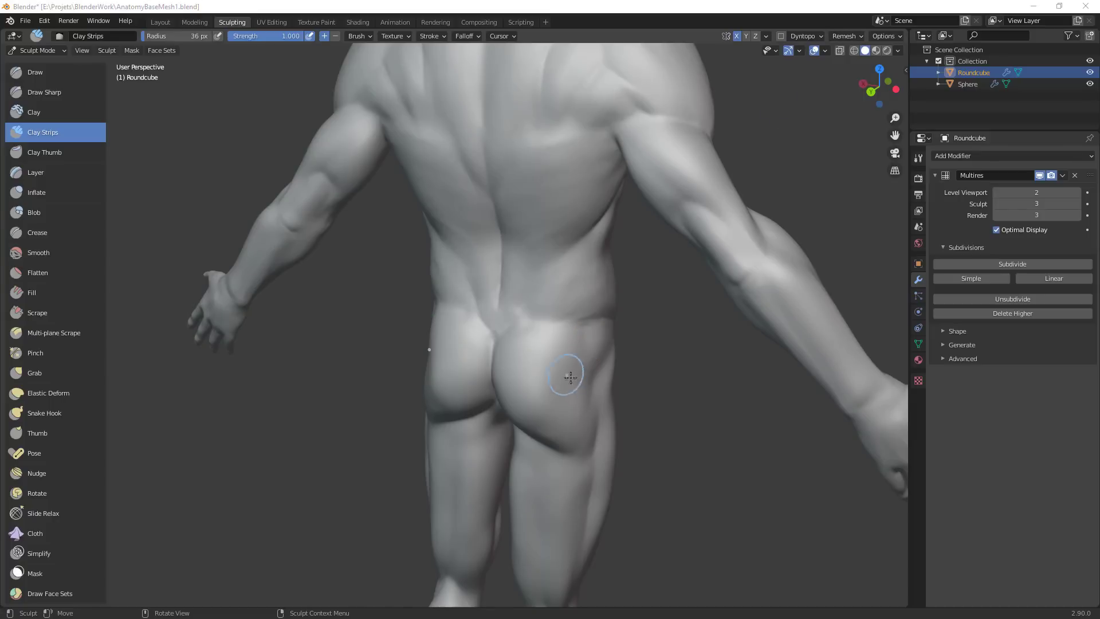
Reshape the lower contour of the buttocks with the Grab brush, finishing at a radius of 74 px
middle_drag(683, 376, 663, 349)
scroll(668, 315, up, 2)
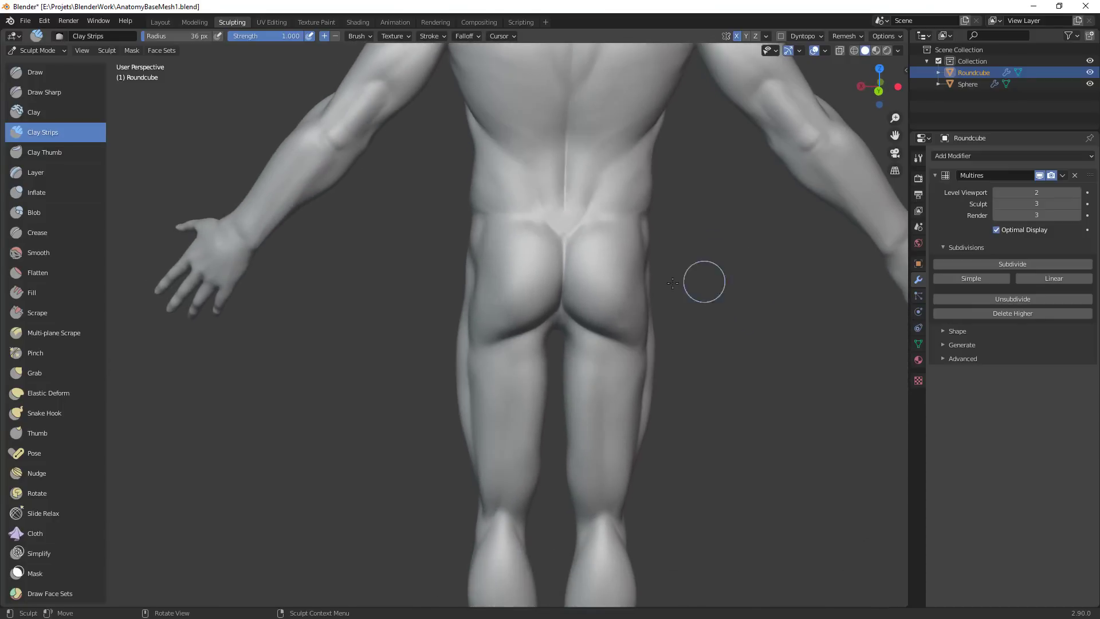
key(g)
key(f)
click(610, 304)
mouse_move(545, 323)
mouse_down()
mouse_move(528, 338)
mouse_move(559, 319)
mouse_up()
key(f)
click(617, 319)
drag(526, 335, 521, 336)
key(f)
click(593, 335)
mouse_move(581, 338)
middle_down()
mouse_move(632, 348)
mouse_move(573, 246)
middle_up()
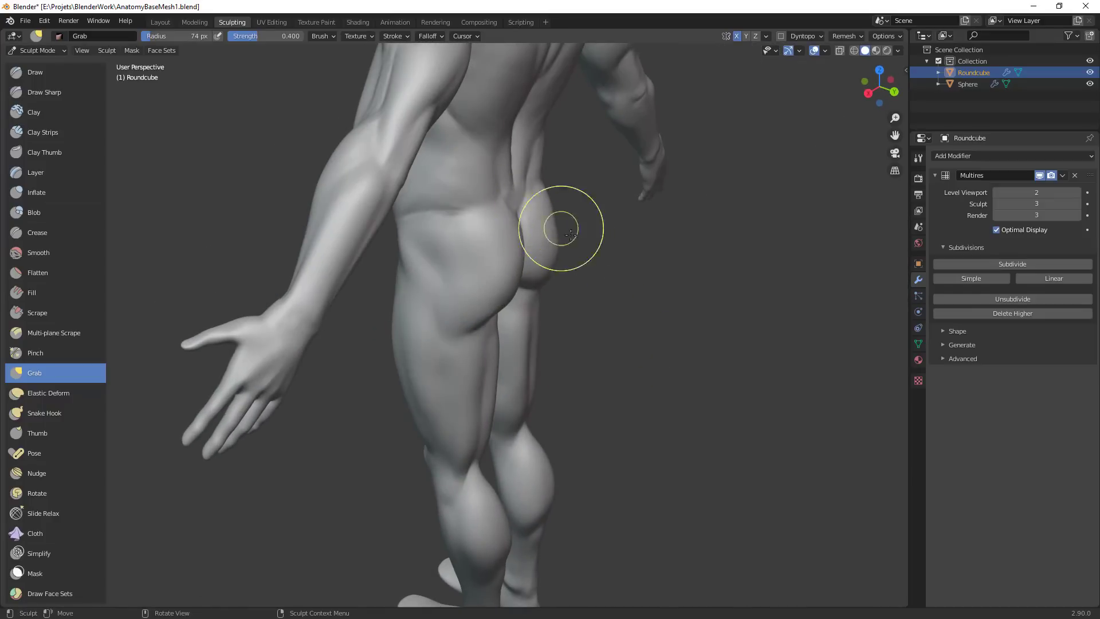
shift+middle_drag(628, 269, 684, 417)
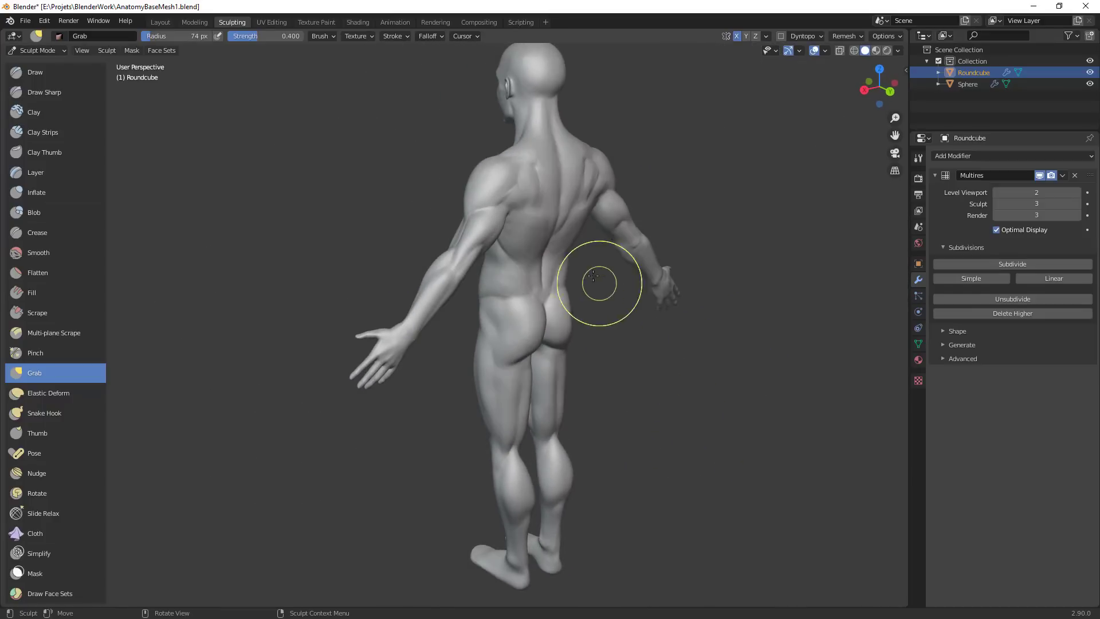
Build up the gluteal muscle across the buttocks with the Clay Strips brush at 34 px
key(c)
scroll(561, 270, up, 4)
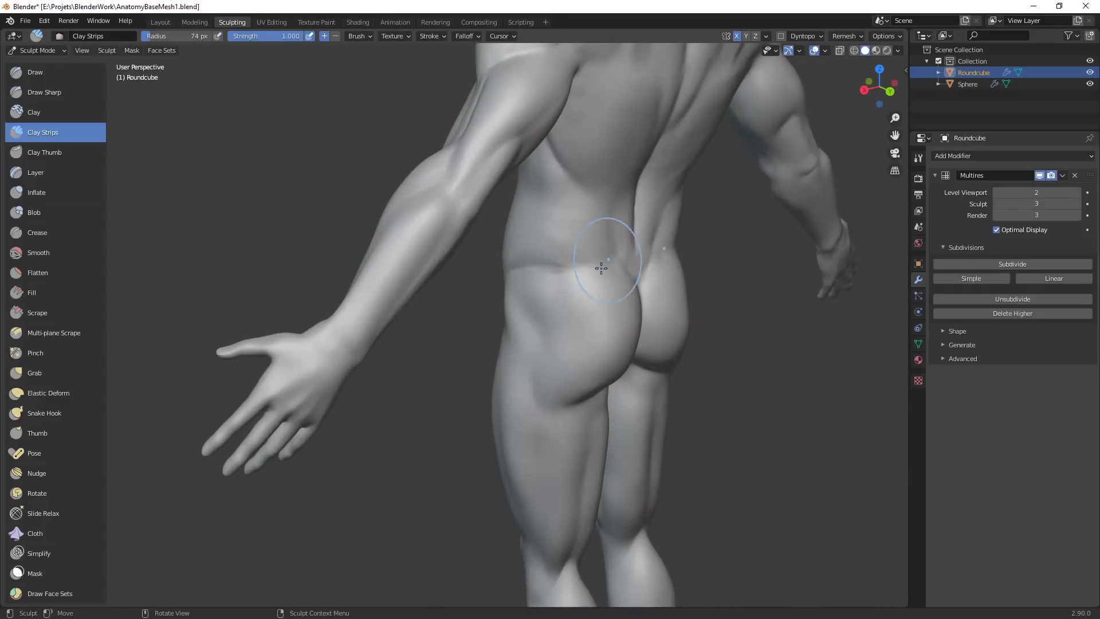
middle_drag(616, 298, 590, 280)
key(f)
click(573, 287)
key(f)
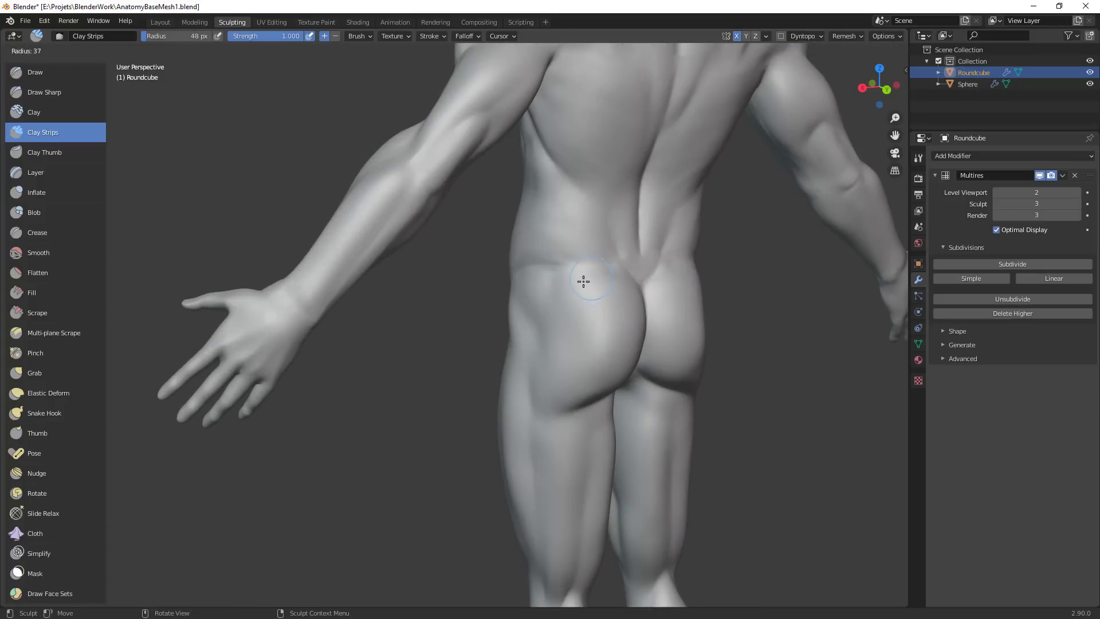
click(558, 317)
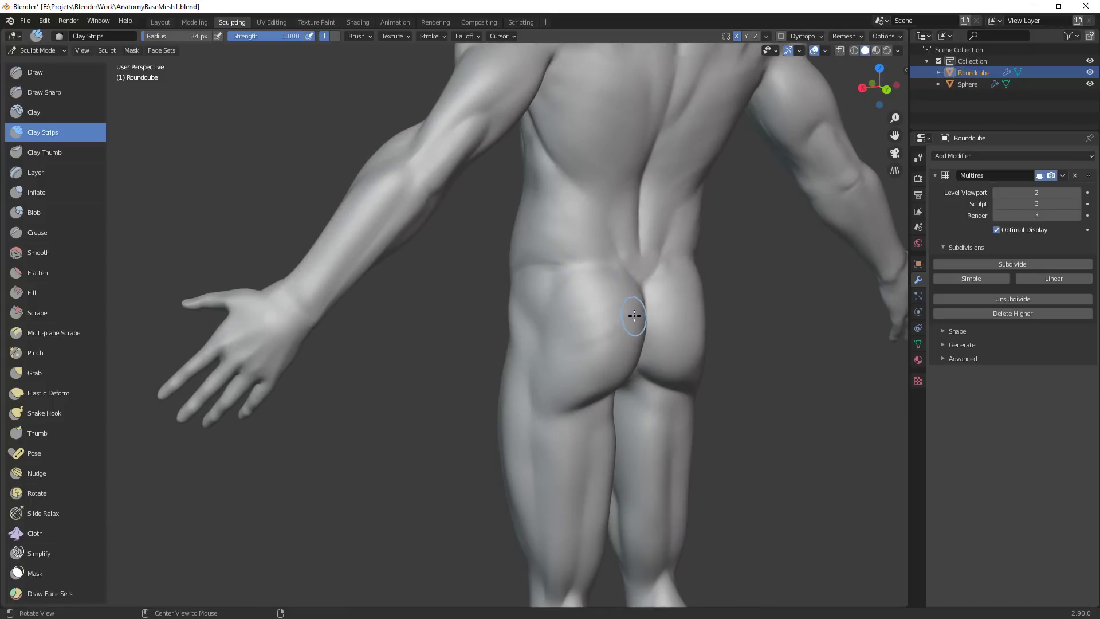
middle_drag(634, 316, 613, 320)
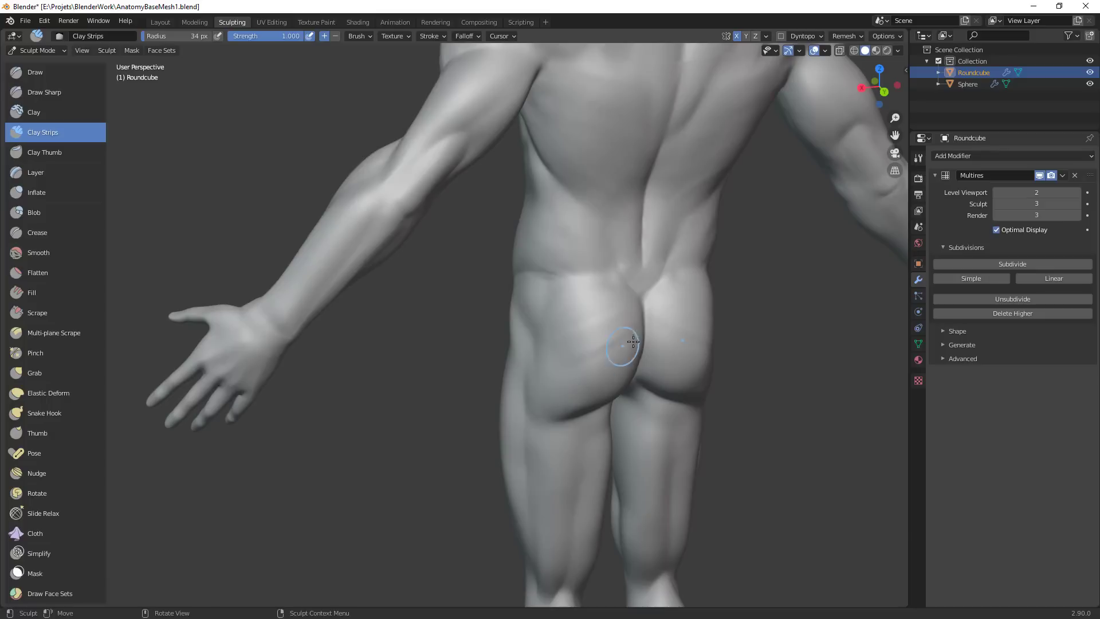
Fill out the lower outer edge of the buttocks with the Clay Strips brush at 33 px
mouse_move(573, 394)
mouse_down()
mouse_move(583, 393)
mouse_move(531, 425)
mouse_up()
key(f)
click(532, 424)
drag(588, 398, 573, 402)
Shape the front and side of the hip below the waist line with the 33 px Clay Strips brush
middle_drag(562, 381, 549, 268)
drag(523, 296, 530, 298)
mouse_move(600, 306)
ctrl+middle_down()
mouse_move(575, 393)
mouse_move(678, 383)
ctrl+middle_up()
ctrl+middle_drag(596, 383, 558, 294)
drag(420, 281, 420, 291)
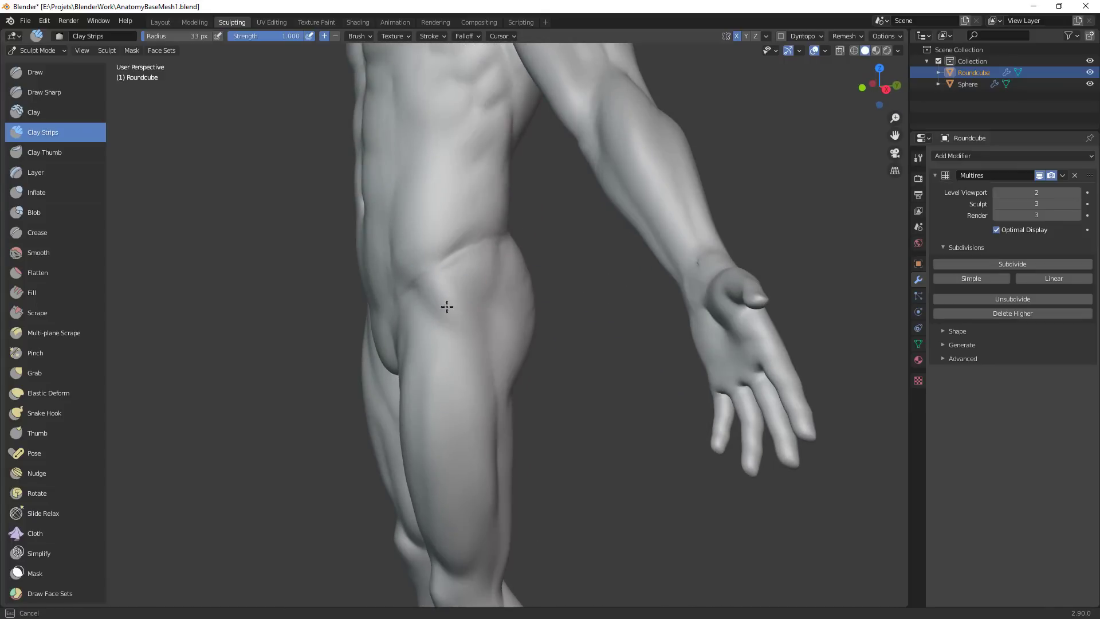
Sculpt the outer hip hollow and the muscle above it with the Clay Strips brush at 33 px
scroll(486, 325, down, 5)
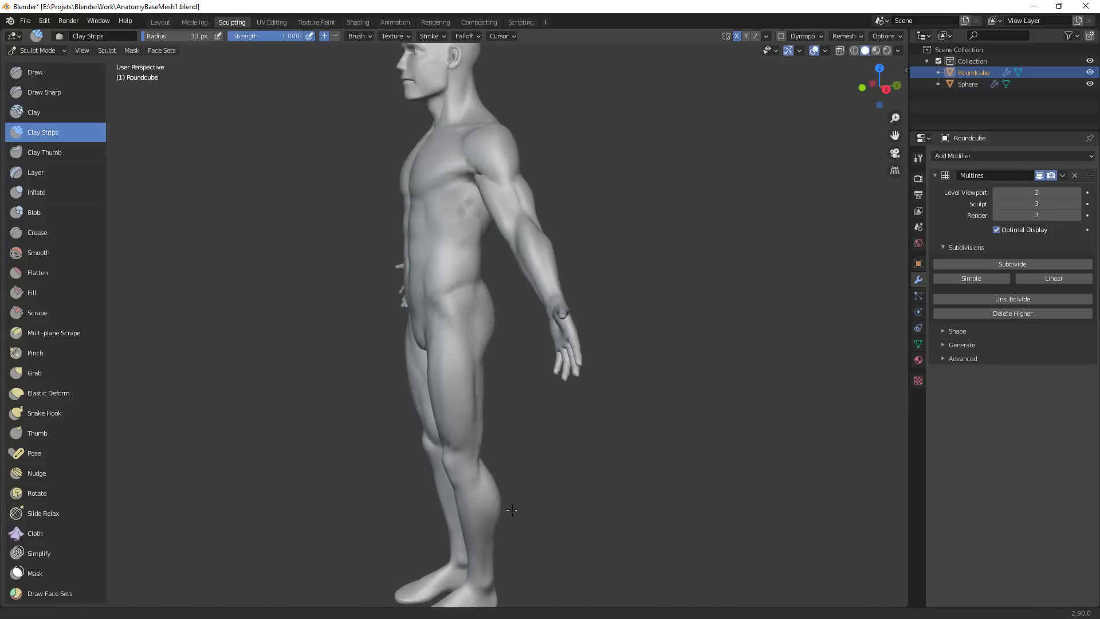
middle_drag(486, 326, 438, 453)
mouse_move(496, 396)
ctrl+middle_down()
mouse_move(573, 321)
mouse_move(565, 302)
ctrl+middle_up()
middle_drag(576, 350, 612, 344)
ctrl+middle_drag(585, 333, 568, 305)
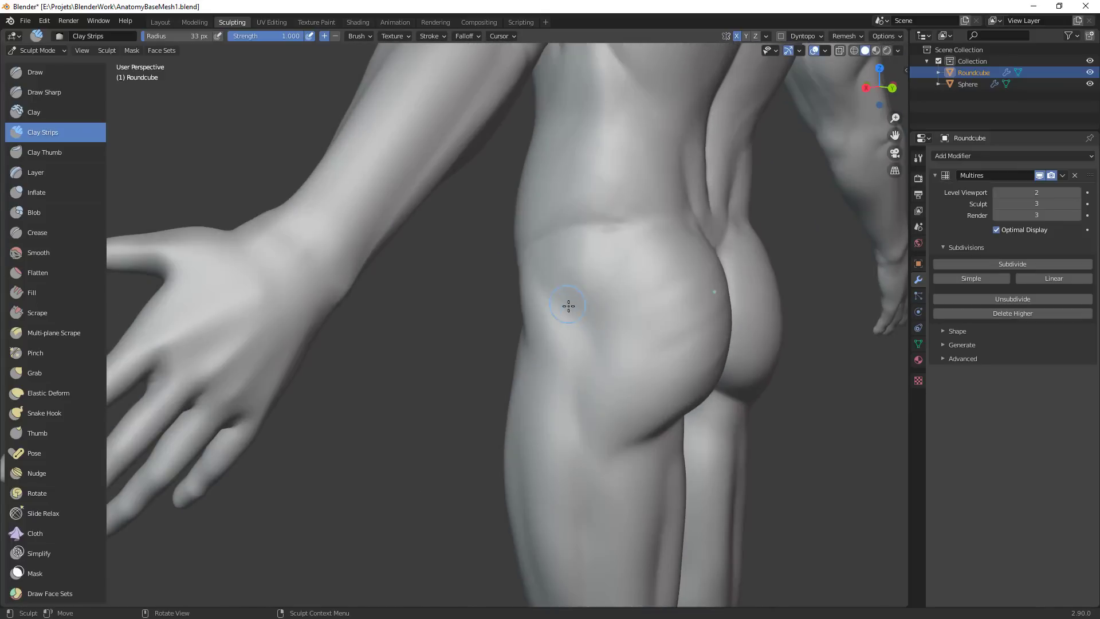
drag(568, 305, 571, 338)
scroll(579, 337, down, 5)
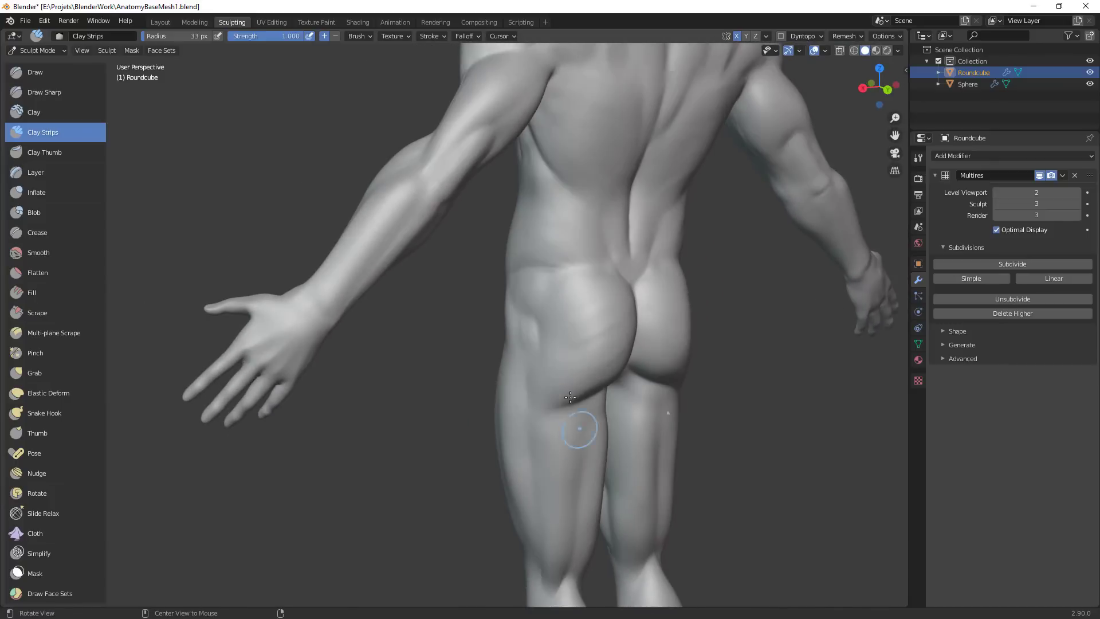
scroll(554, 324, up, 5)
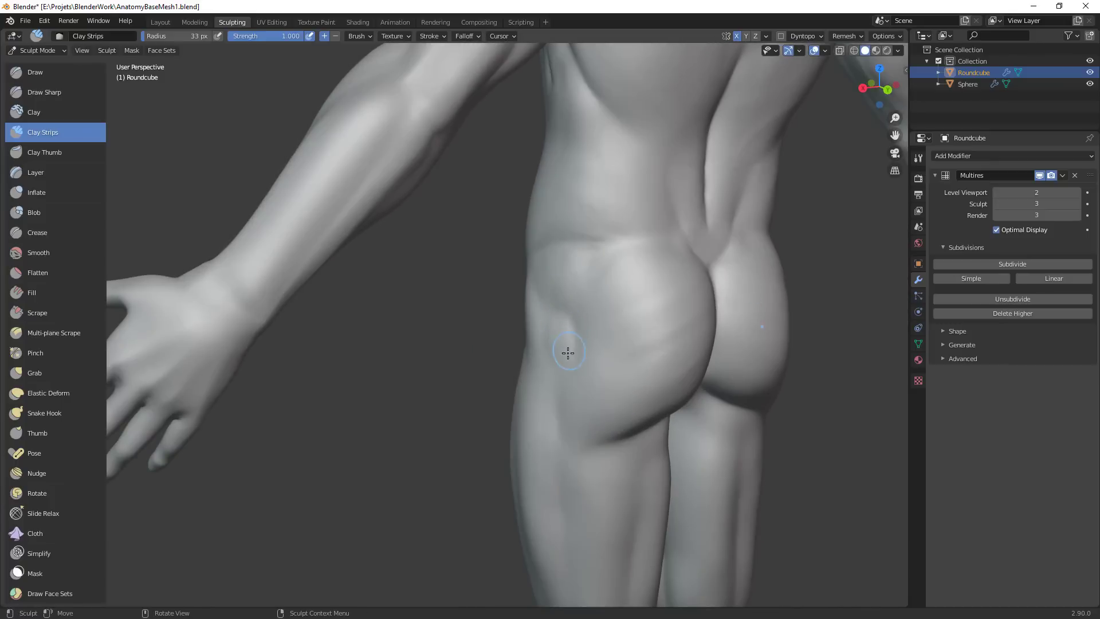
drag(568, 287, 553, 253)
Refine the sacrum and the upper inner buttocks with the Clay Strips brush at 33 px
scroll(614, 283, down, 5)
scroll(688, 292, up, 4)
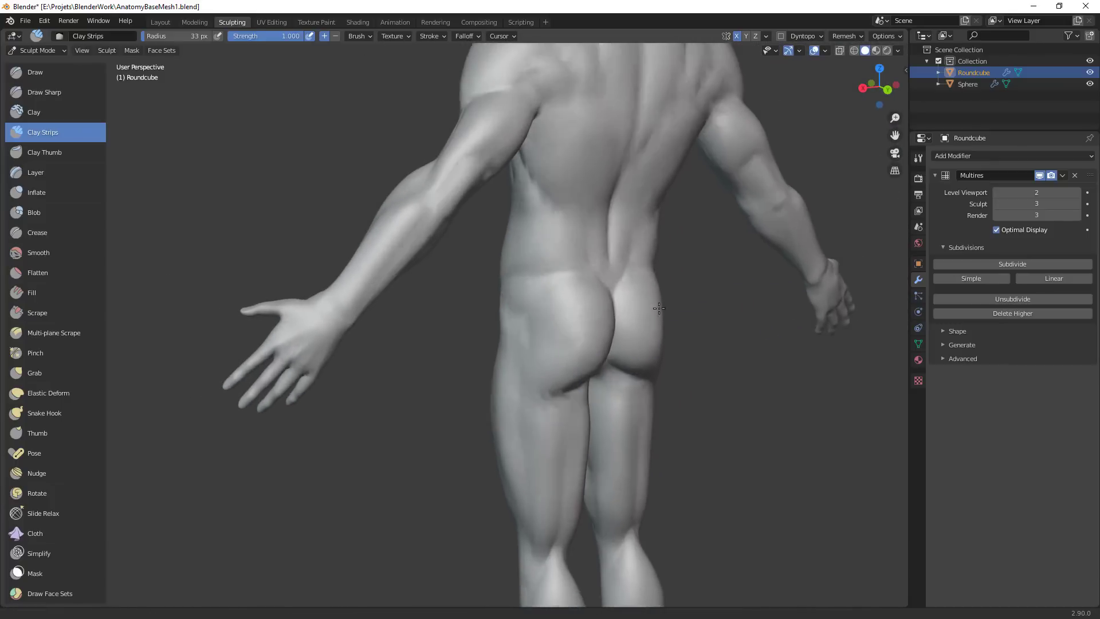
drag(597, 269, 621, 294)
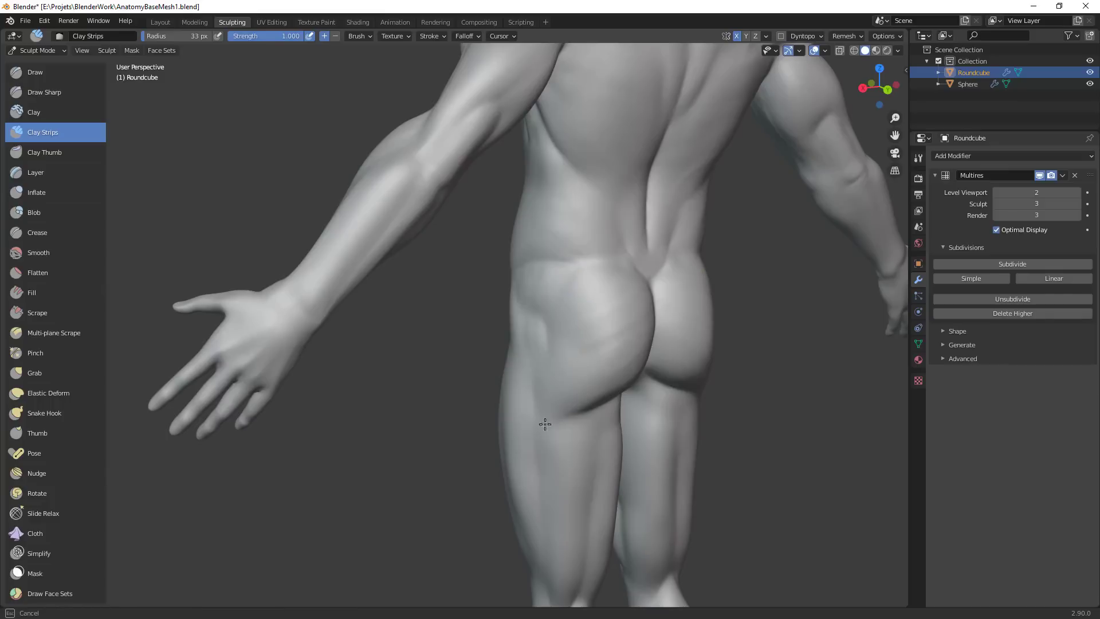
scroll(544, 431, down, 5)
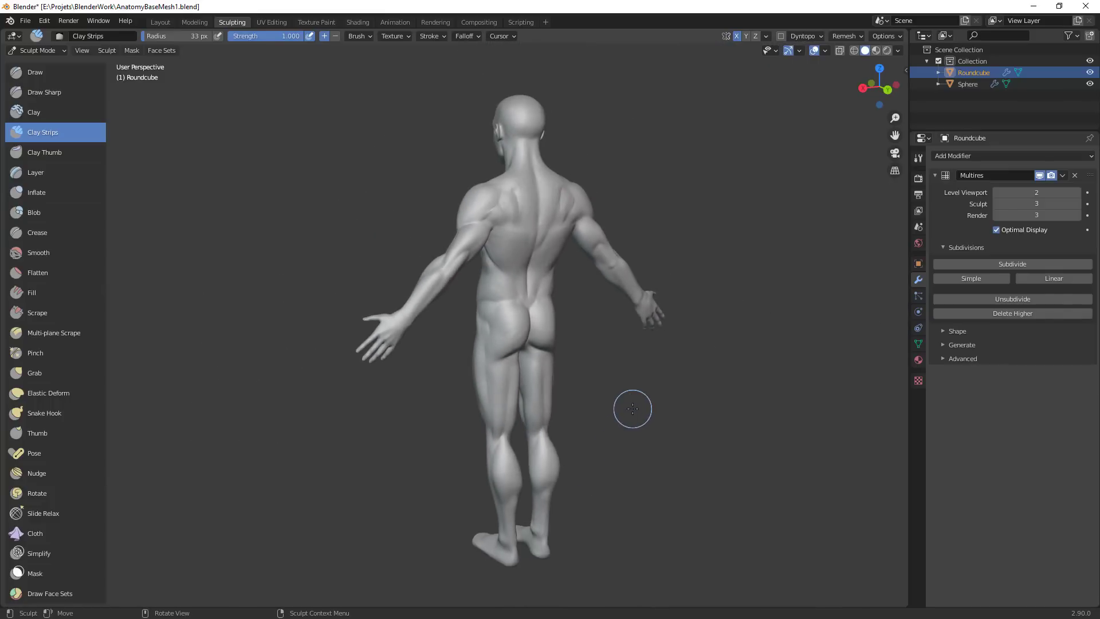
scroll(637, 246, up, 5)
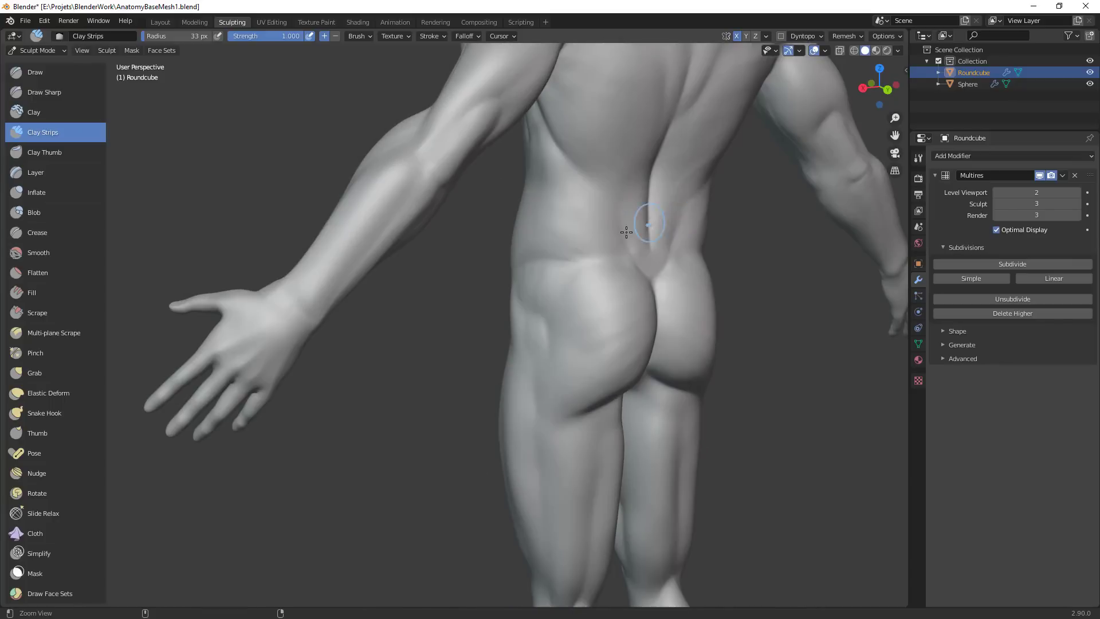
mouse_move(636, 251)
alt+shift+mouse_down()
mouse_move(616, 325)
mouse_move(637, 293)
mouse_move(604, 300)
mouse_move(601, 327)
alt+shift+mouse_up()
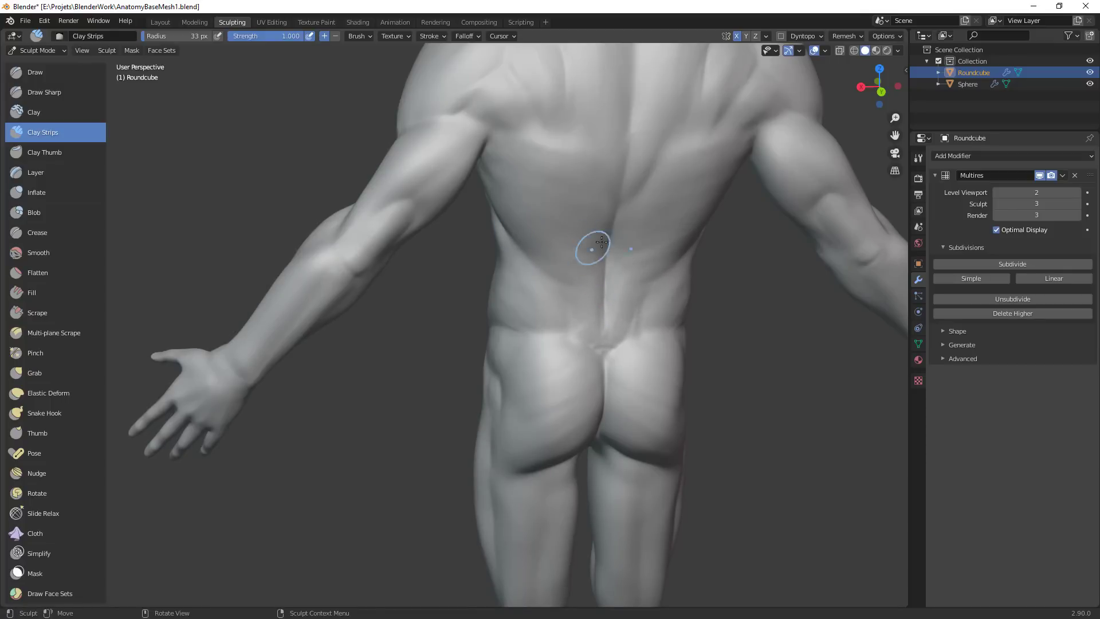
Sculpt the hamstring forms along the backs of the thighs from the buttock fold to the knees with Clay Strips
ctrl+middle_drag(648, 289, 558, 395)
ctrl+middle_drag(567, 390, 581, 357)
shift+middle_drag(590, 429, 572, 351)
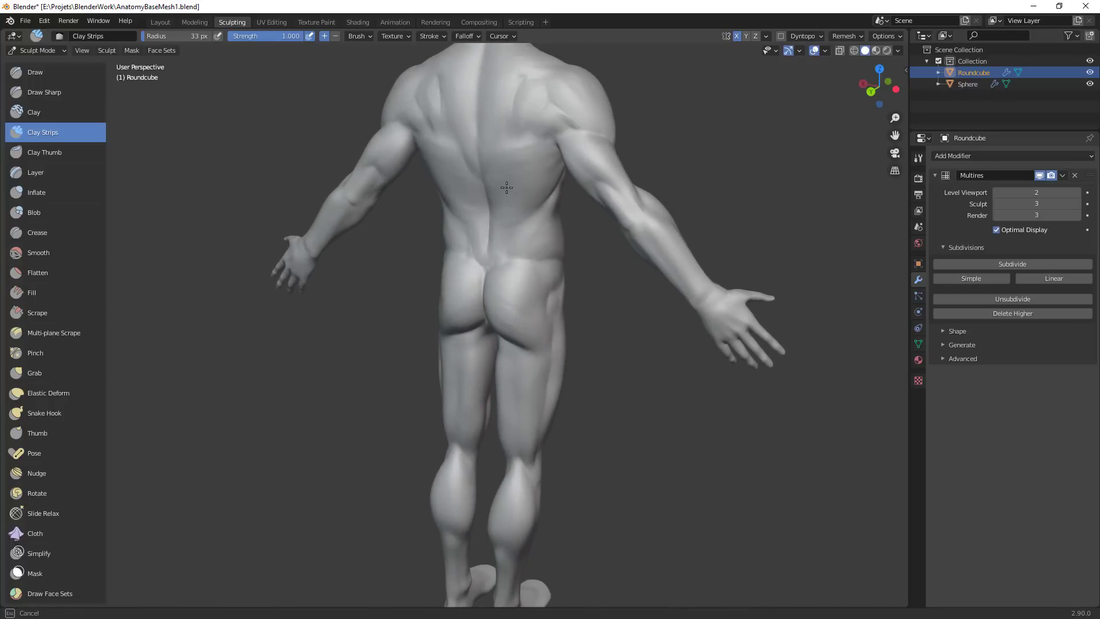
mouse_move(584, 331)
ctrl+middle_down()
mouse_move(569, 388)
mouse_move(633, 381)
mouse_move(620, 373)
ctrl+middle_up()
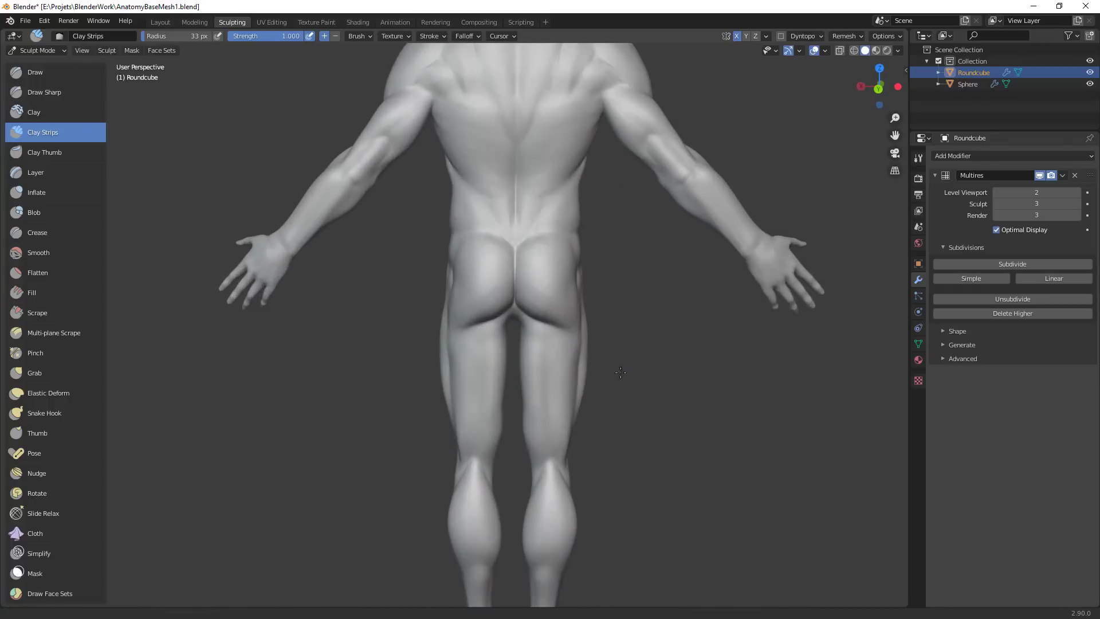
alt+shift+drag(620, 372, 656, 309)
ctrl+alt+drag(578, 274, 576, 250)
alt+shift+drag(577, 249, 599, 247)
alt+drag(607, 291, 493, 308)
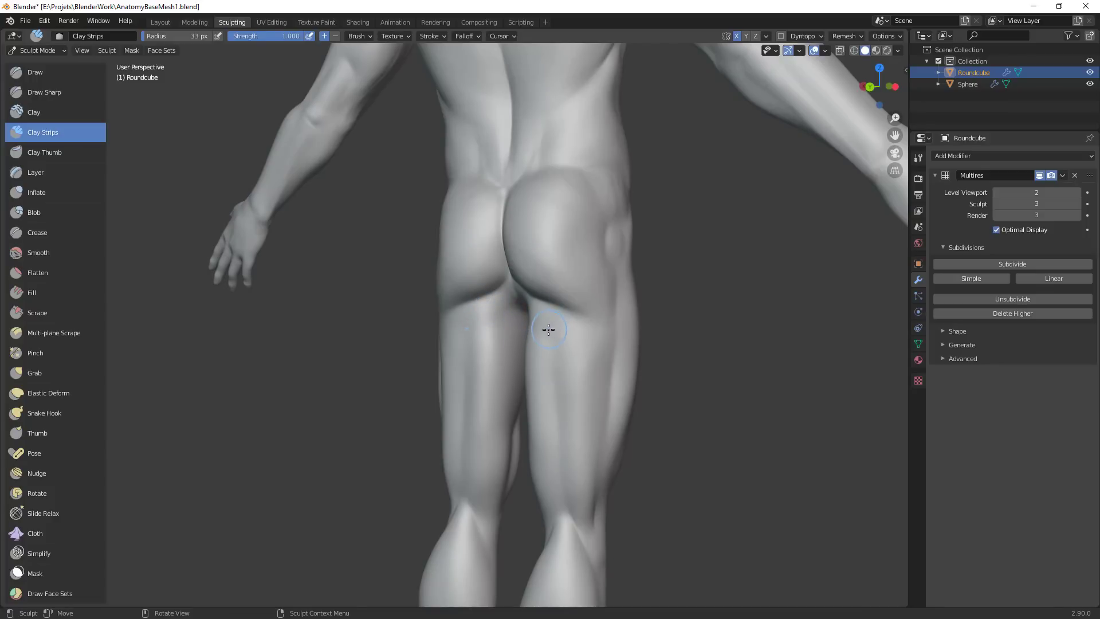
alt+drag(511, 335, 544, 299)
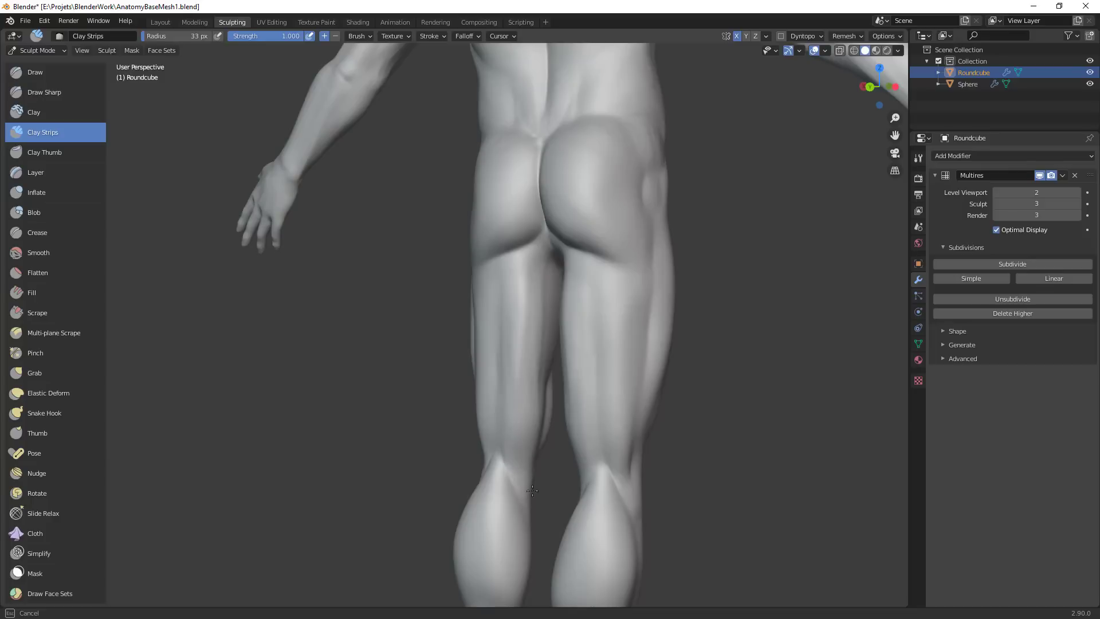
alt+drag(533, 490, 545, 368)
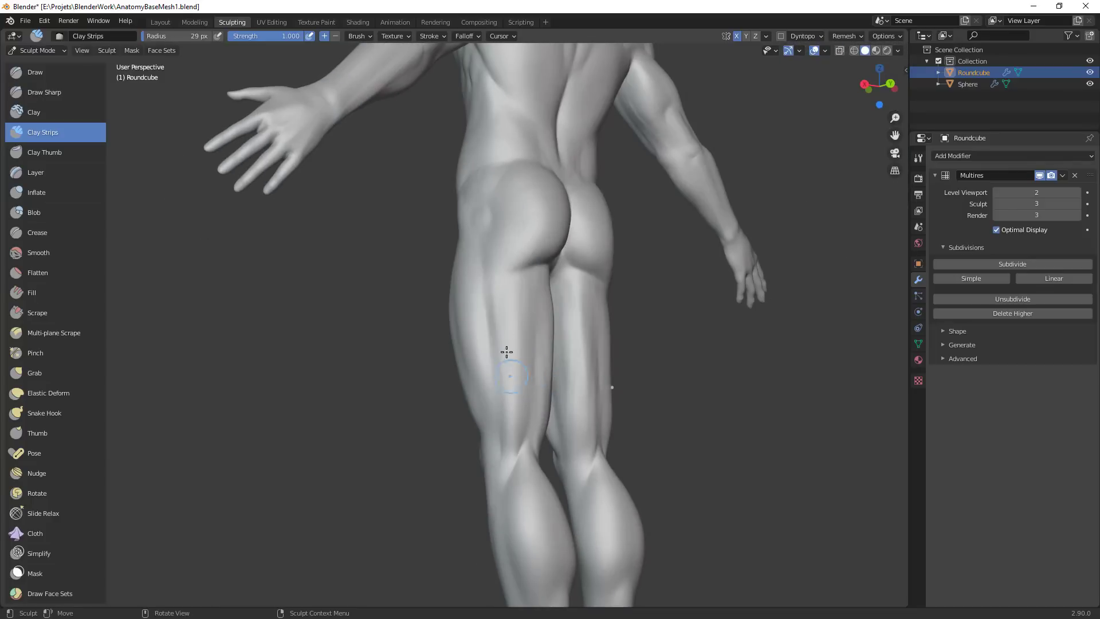
Define the outer hamstring tendon running down to the knee with the Clay Strips brush at 16 px
key(f)
click(505, 437)
drag(506, 443, 503, 475)
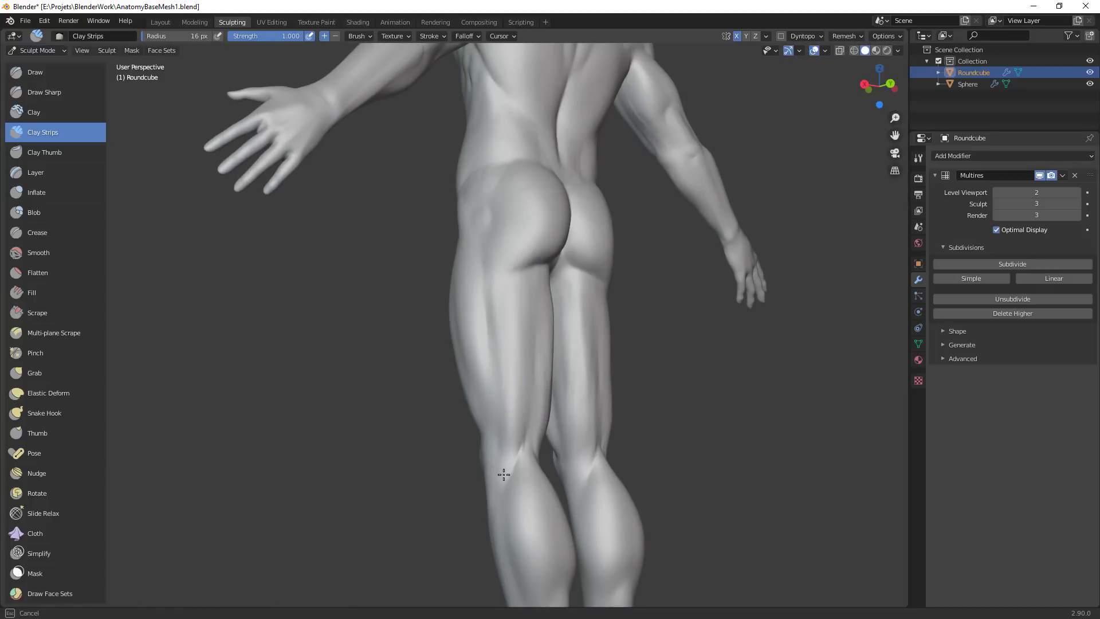
Sharpen the fold under the buttocks and its outer end with the Crease brush at 23 px
mouse_move(538, 365)
alt+mouse_down()
mouse_move(559, 327)
mouse_move(550, 234)
mouse_move(557, 247)
mouse_move(544, 246)
alt+mouse_up()
key(shift+c)
key(f)
click(594, 228)
key(f)
click(598, 229)
mouse_move(527, 300)
alt+mouse_down()
mouse_move(577, 246)
mouse_move(509, 262)
alt+mouse_up()
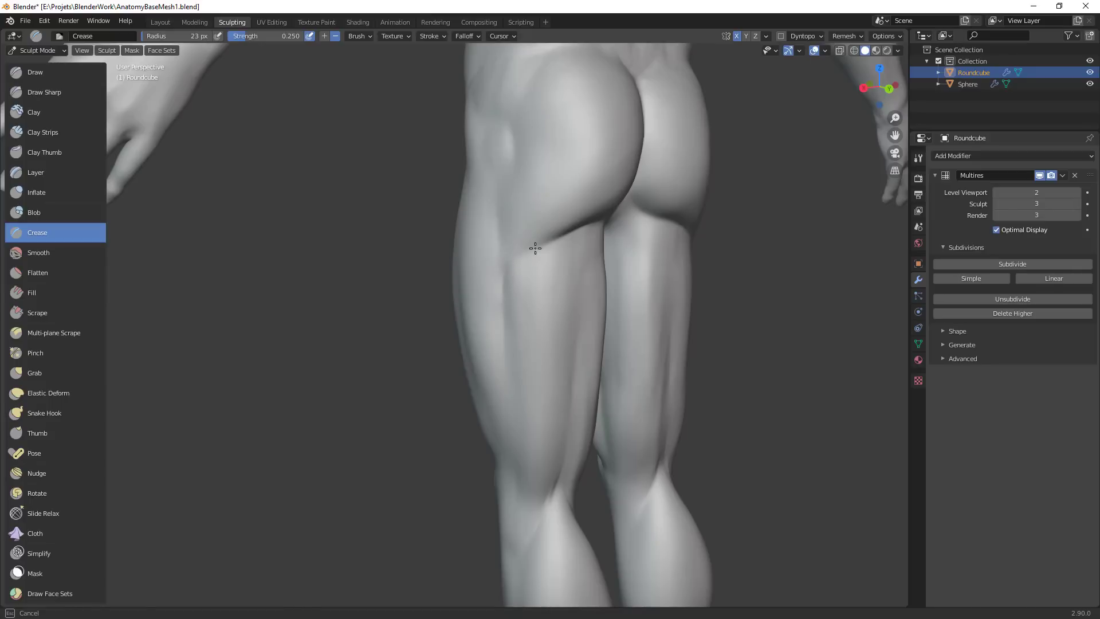
ctrl+alt+drag(510, 321, 523, 453)
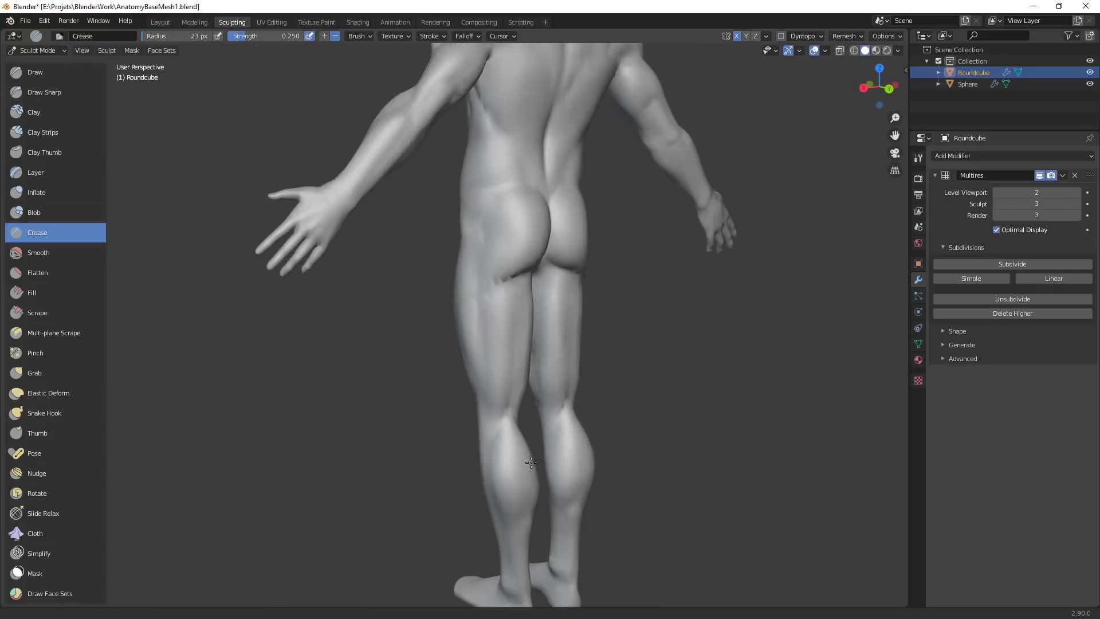
Deepen the inner part of the fold between buttocks and thighs with the Crease brush at 29 px
alt+drag(622, 402, 545, 403)
mouse_move(598, 373)
ctrl+alt+mouse_down()
mouse_move(596, 447)
mouse_move(584, 292)
ctrl+alt+mouse_up()
mouse_move(558, 258)
alt+mouse_down()
mouse_move(577, 230)
mouse_move(631, 204)
mouse_move(621, 192)
mouse_move(633, 158)
alt+mouse_up()
key(f)
click(628, 188)
drag(616, 169, 599, 178)
mouse_move(610, 163)
alt+mouse_down()
mouse_move(621, 194)
mouse_move(626, 126)
alt+mouse_up()
key(f)
click(615, 193)
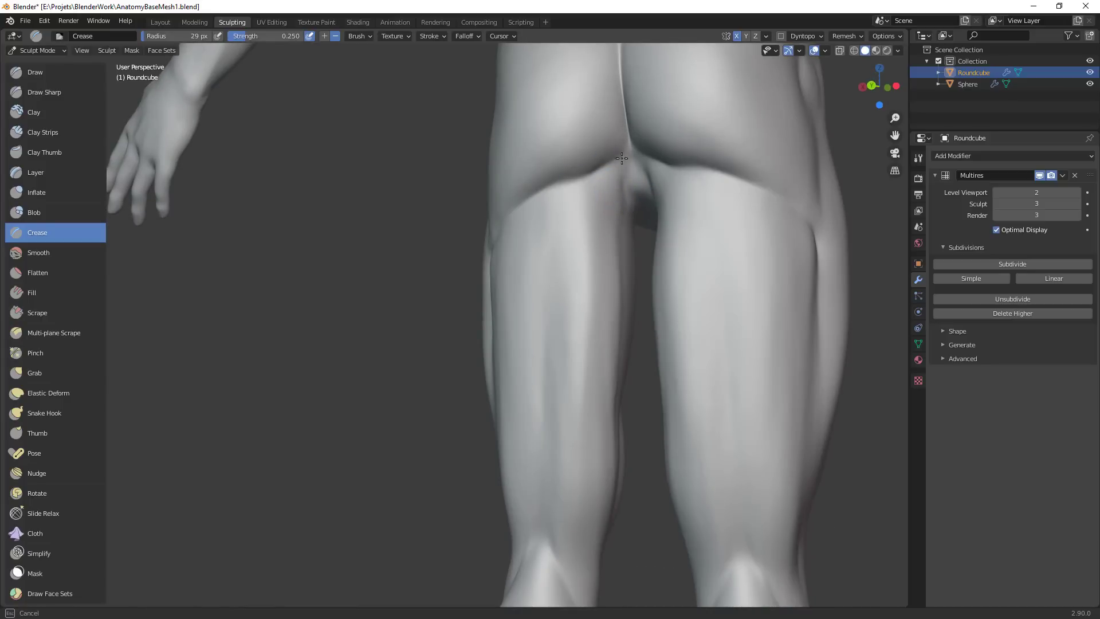
drag(637, 179, 637, 173)
mouse_move(637, 211)
alt+mouse_down()
mouse_move(624, 173)
mouse_move(645, 248)
alt+mouse_up()
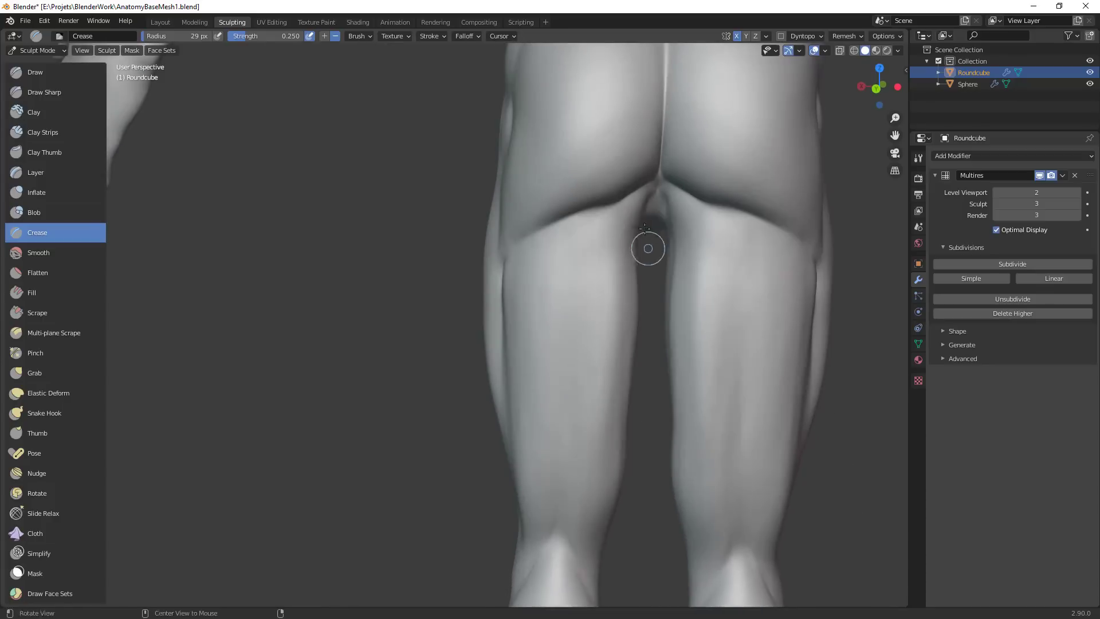
Adjust the inner end of the fold under the buttocks with the Grab brush at 64 px
key(g)
key(f)
click(650, 197)
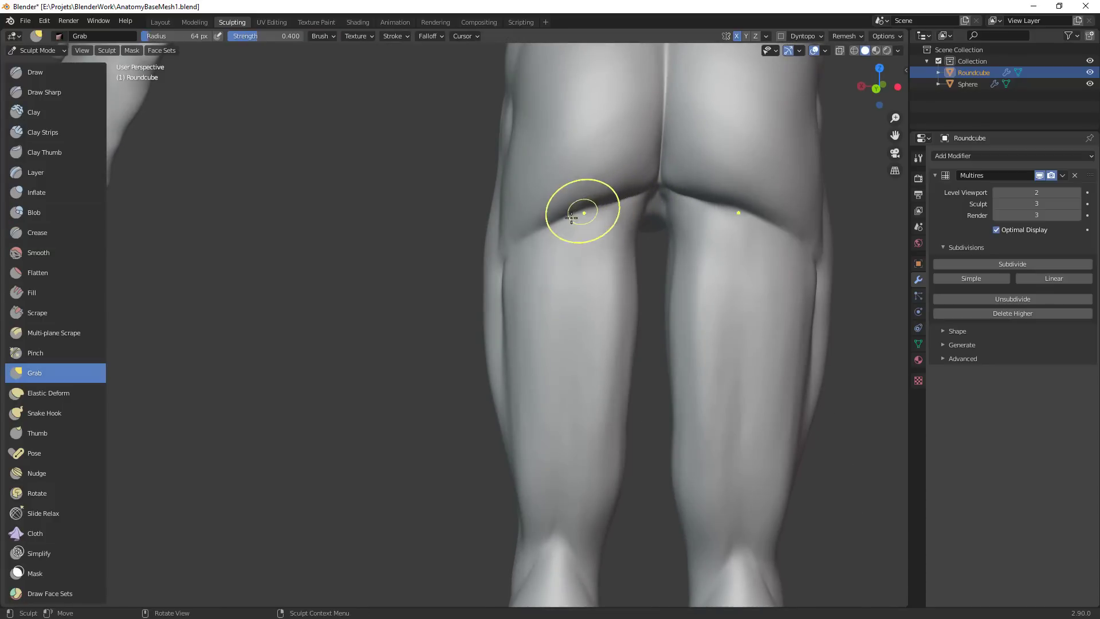
Reshape the outer end of the fold under the buttocks with the Grab brush at 90 px and 82 px
alt+drag(548, 229, 573, 258)
key(f)
click(574, 259)
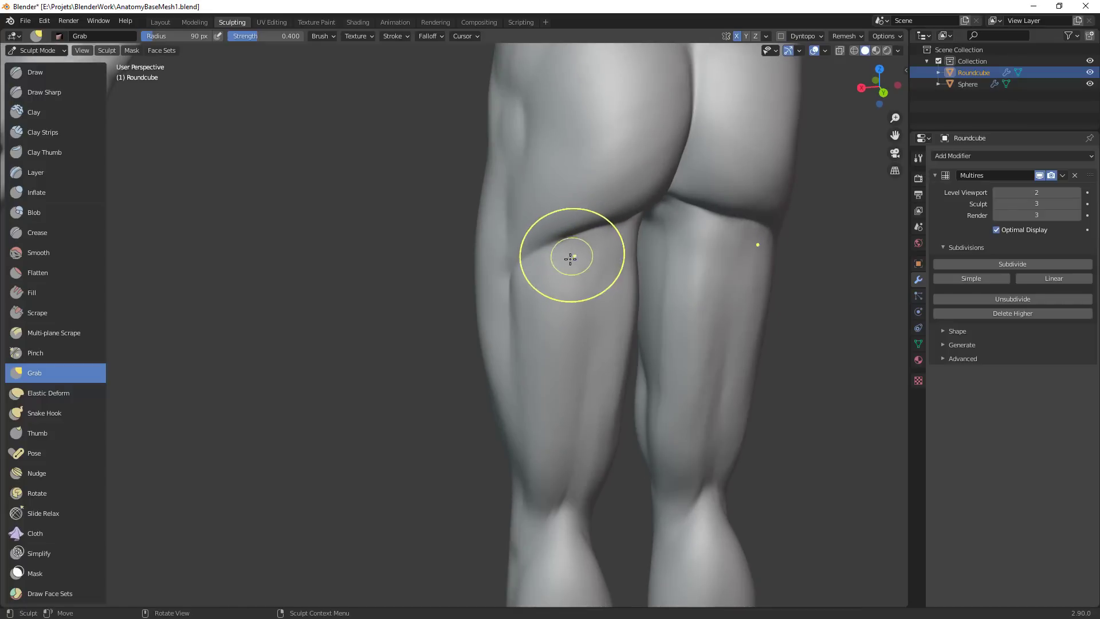
middle_drag(570, 255, 560, 248)
key(f)
click(532, 255)
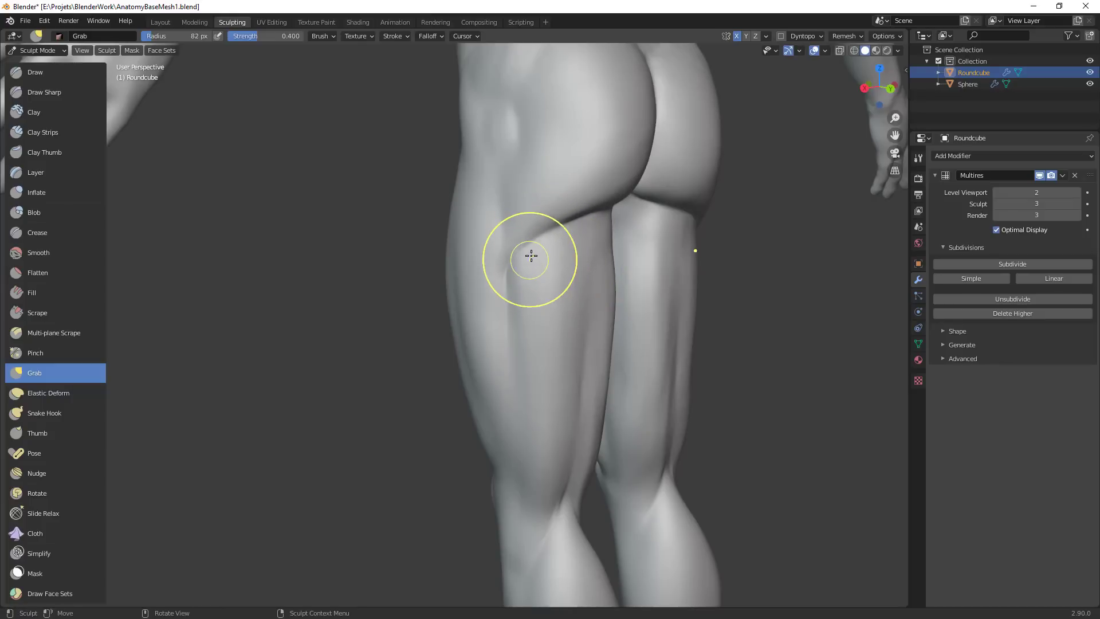
Adjust the lower buttocks and upper thigh shape with the Grab brush at 109 px
ctrl+middle_drag(580, 284, 488, 402)
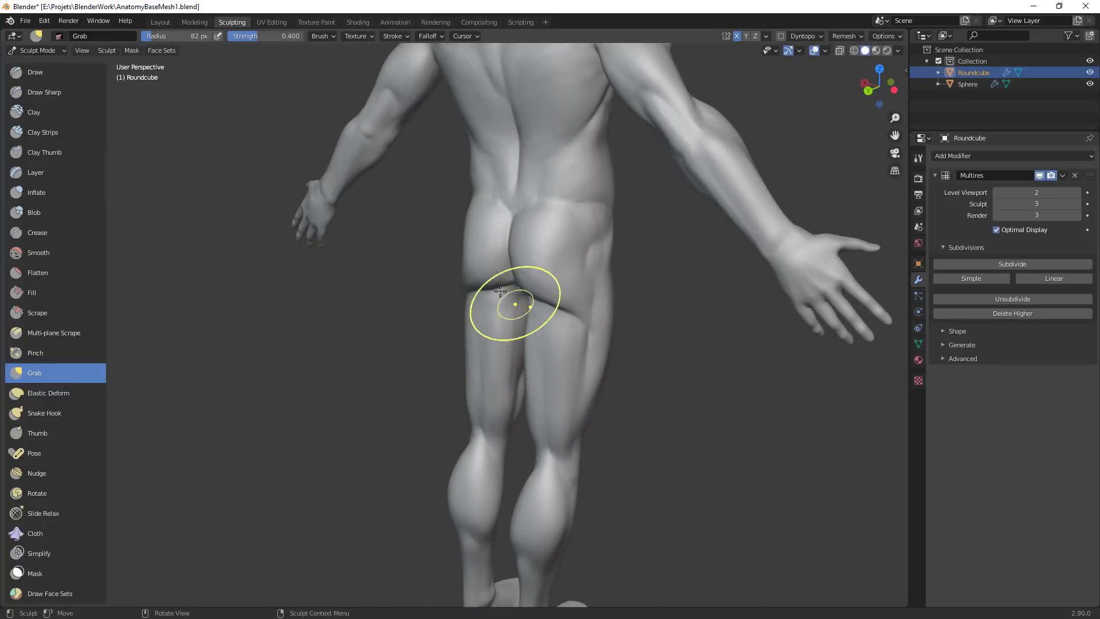
ctrl+middle_drag(481, 265, 499, 230)
key(f)
click(496, 233)
drag(472, 228, 477, 214)
mouse_move(479, 172)
ctrl+middle_down()
mouse_move(482, 298)
mouse_move(573, 287)
mouse_move(547, 253)
mouse_move(495, 281)
ctrl+middle_up()
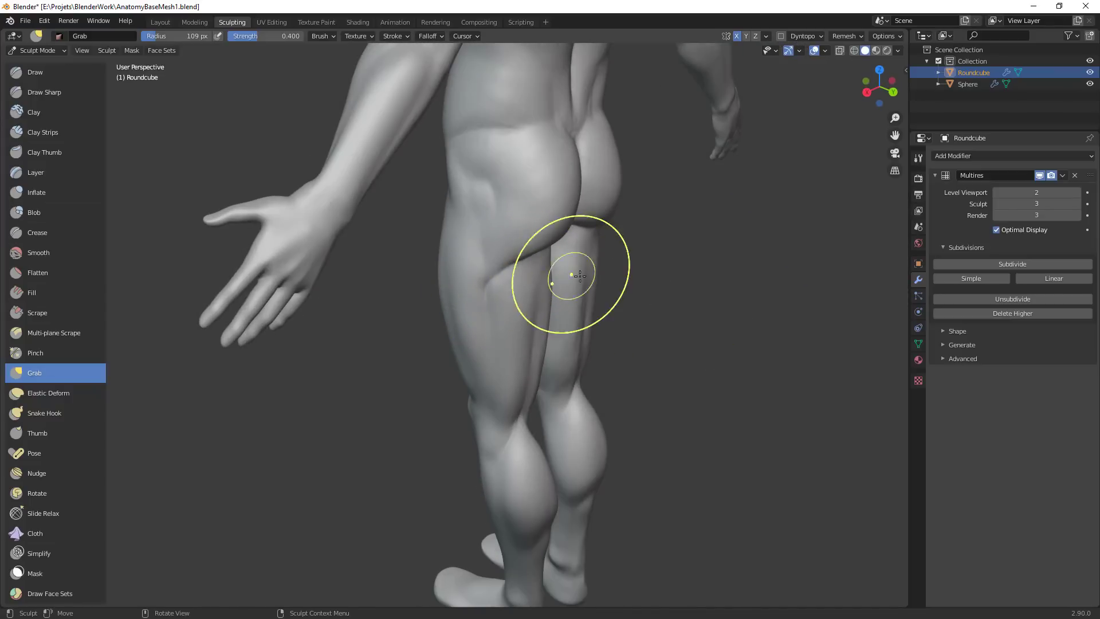
Reshape the upper inner buttocks near the cleft with the Grab brush at 124 px
mouse_move(597, 148)
middle_down()
mouse_move(600, 418)
mouse_move(587, 368)
middle_up()
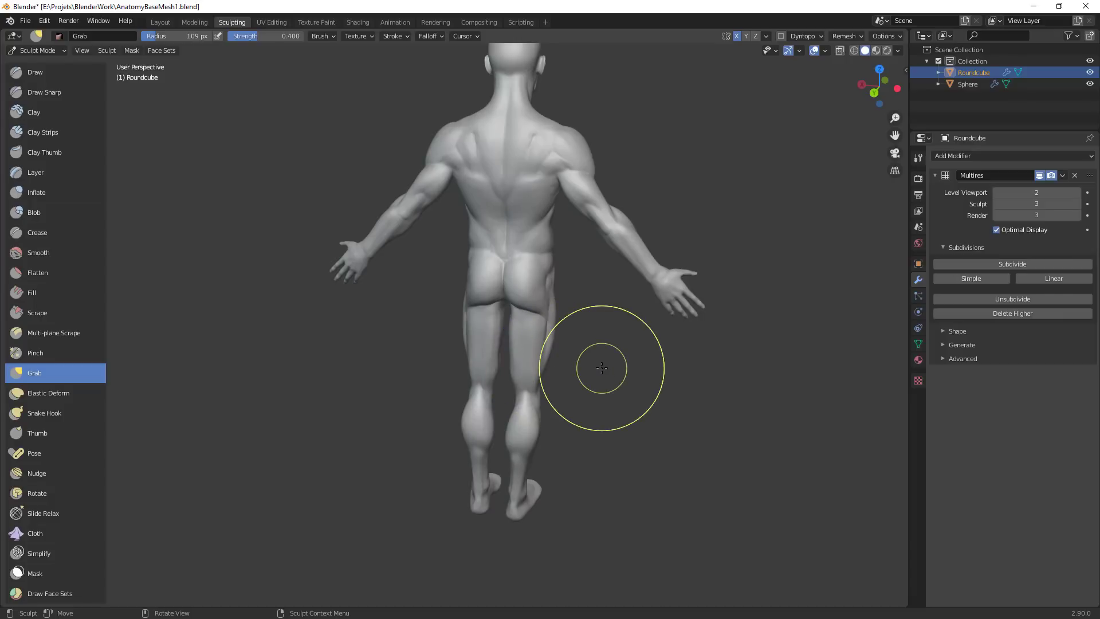
middle_drag(590, 399, 593, 260)
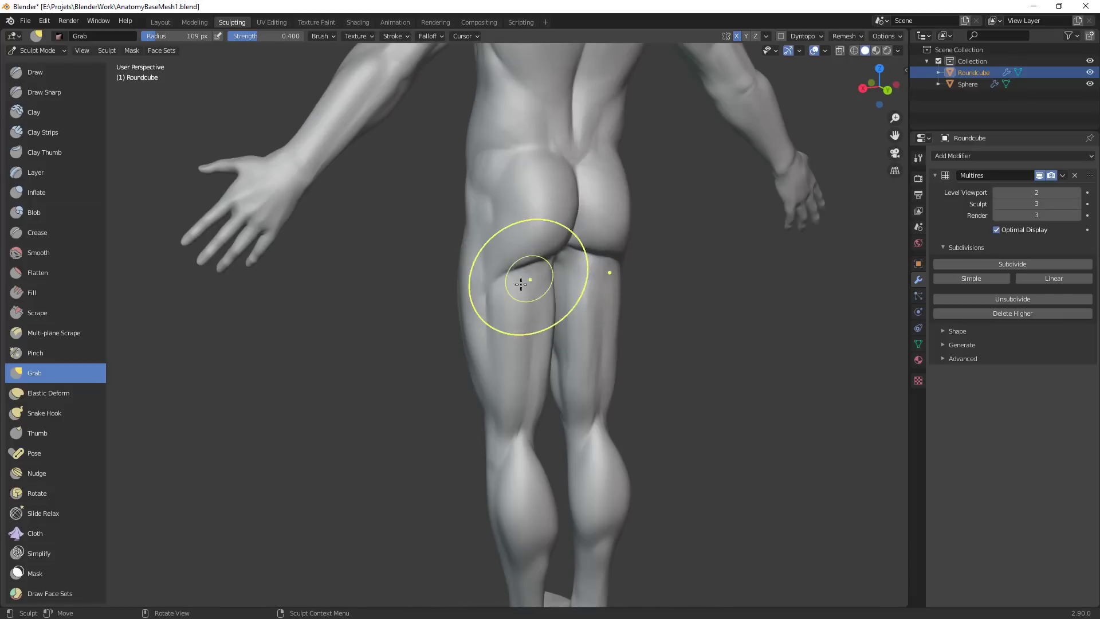
key(f)
click(517, 252)
key(f)
click(564, 176)
drag(563, 177, 559, 172)
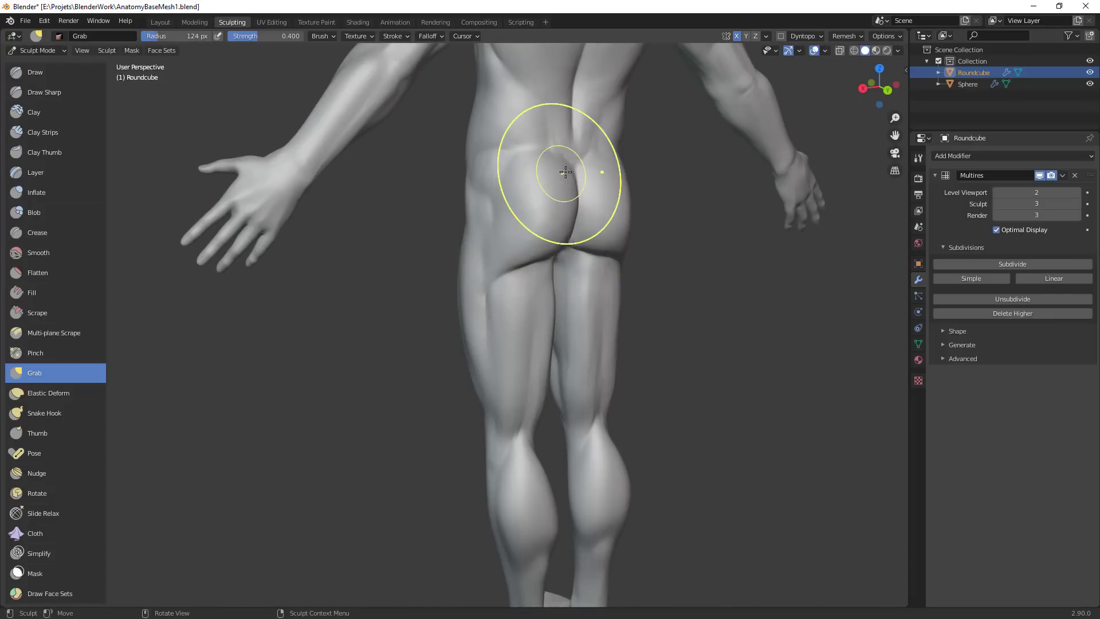
Correct the buttocks' profile as seen from the side with the Grab brush, finishing at 108 px
mouse_move(565, 206)
middle_down()
mouse_move(590, 209)
mouse_move(503, 184)
middle_up()
middle_drag(582, 201, 454, 189)
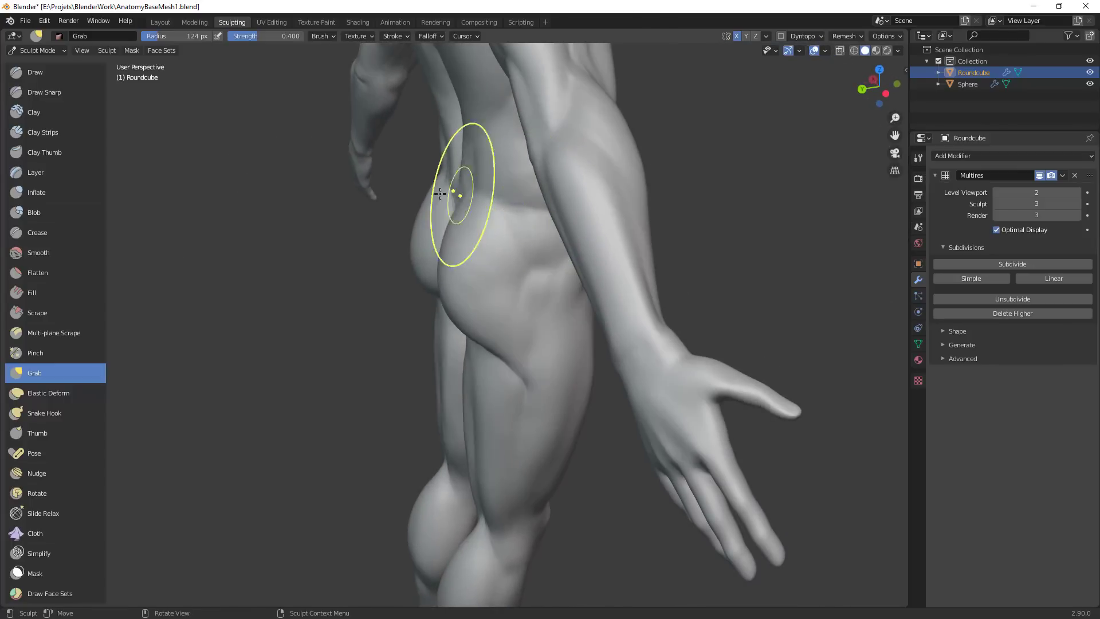
drag(431, 187, 427, 194)
key(f)
click(479, 241)
drag(416, 259, 422, 269)
Adjust the outer contour of the buttocks and hips from behind with Grab, reducing its radius to 95 px
middle_drag(427, 252, 536, 233)
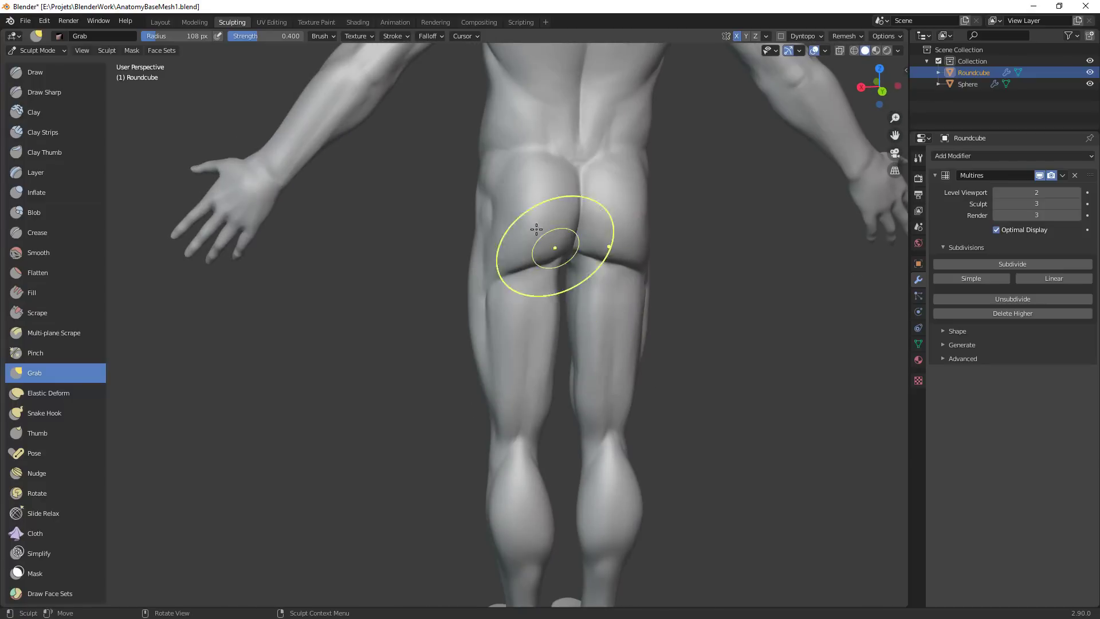
drag(499, 209, 496, 210)
drag(495, 210, 493, 215)
drag(492, 219, 497, 245)
drag(496, 242, 505, 211)
key(f)
click(504, 189)
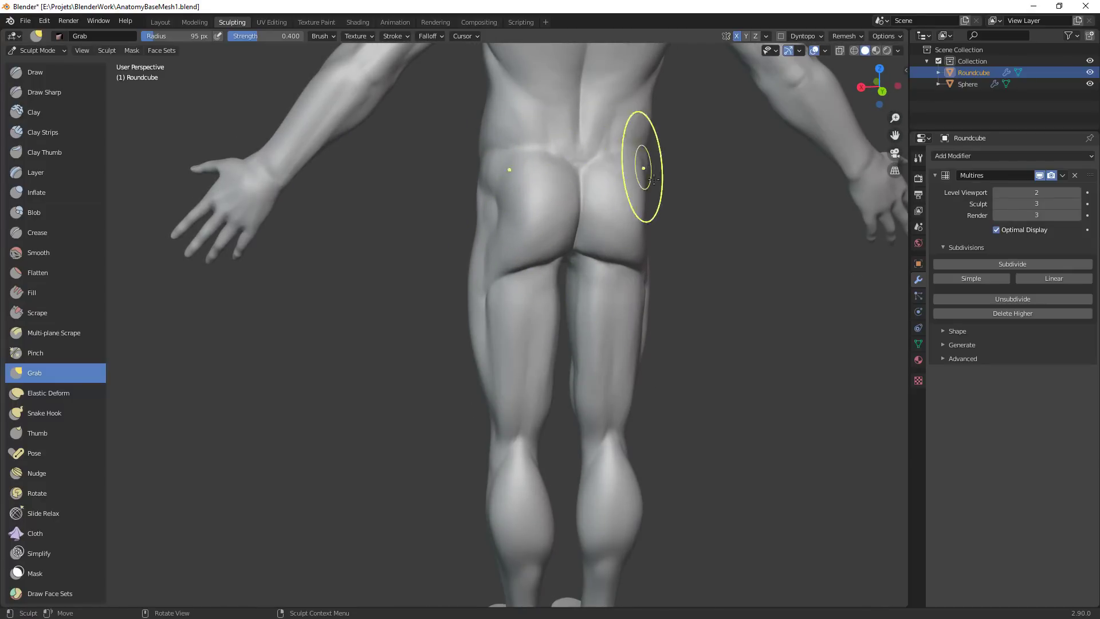
Define the V-shaped borders of the sacrum above the buttocks with the Crease brush at 17 px
scroll(621, 310, down, 3)
mouse_move(622, 310)
middle_down()
mouse_move(561, 293)
mouse_move(615, 433)
mouse_move(654, 303)
middle_up()
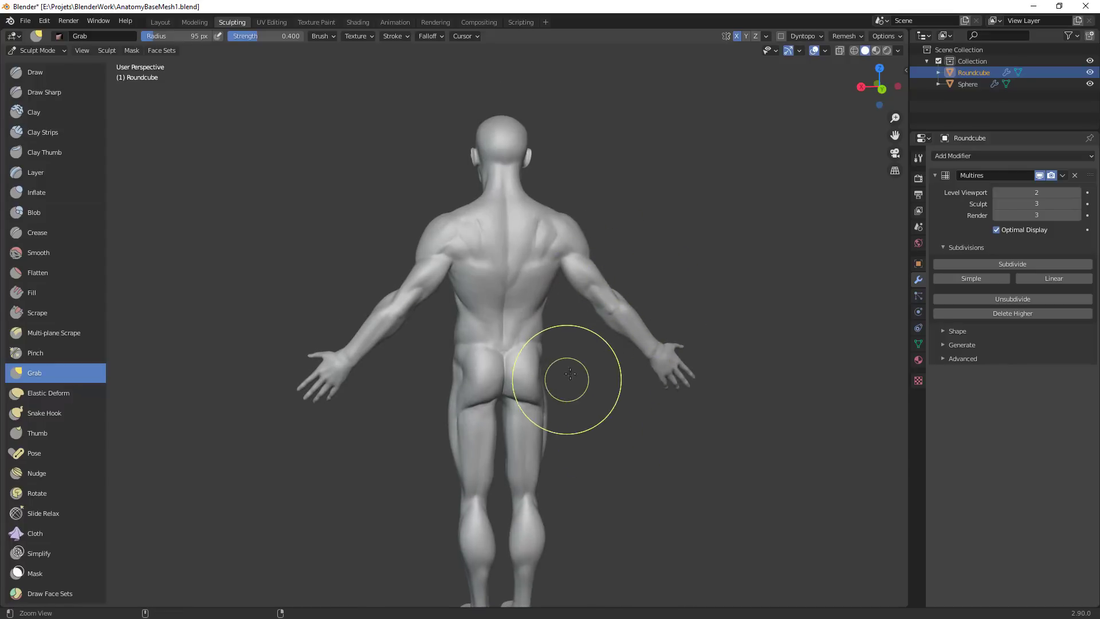
scroll(610, 318, up, 2)
scroll(610, 318, up, 3)
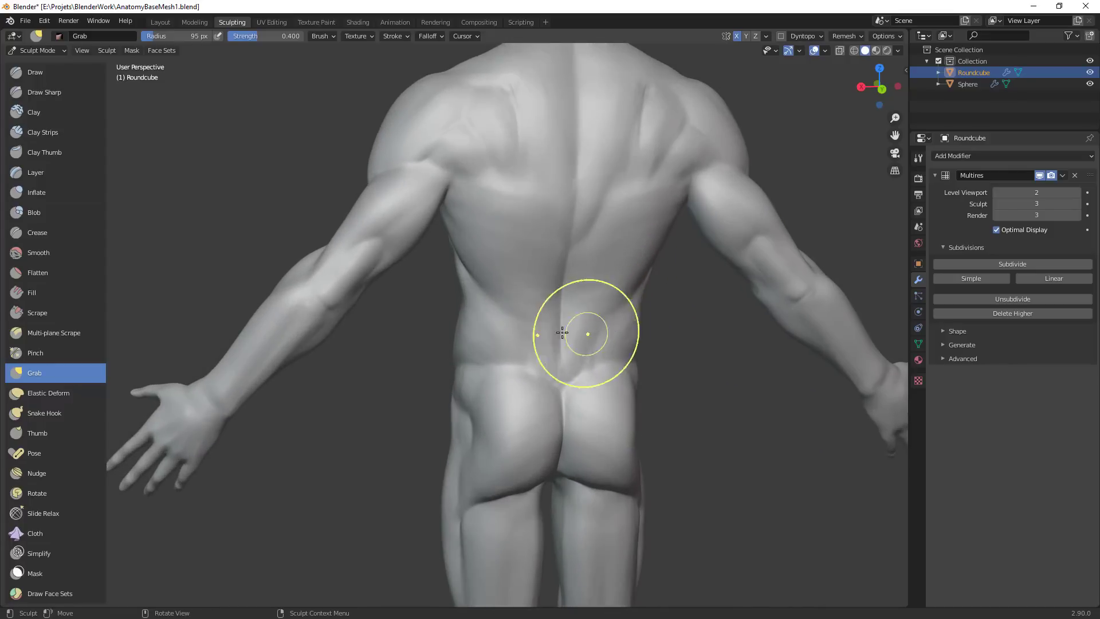
key(shift+c)
key(f)
click(502, 360)
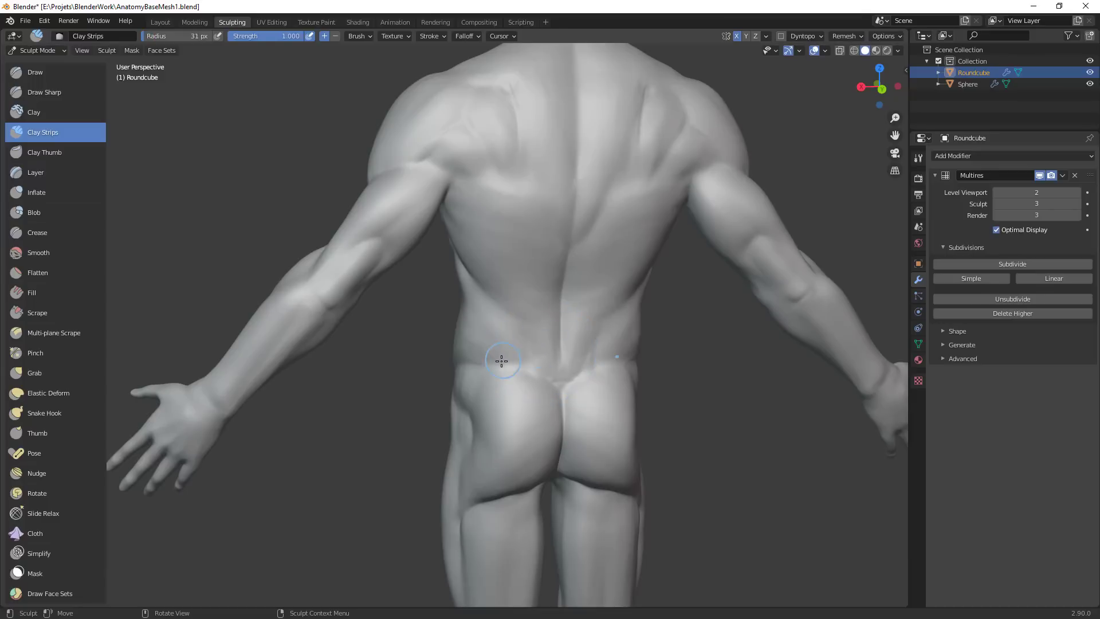
key(f)
click(529, 361)
key(shift+c)
key(f)
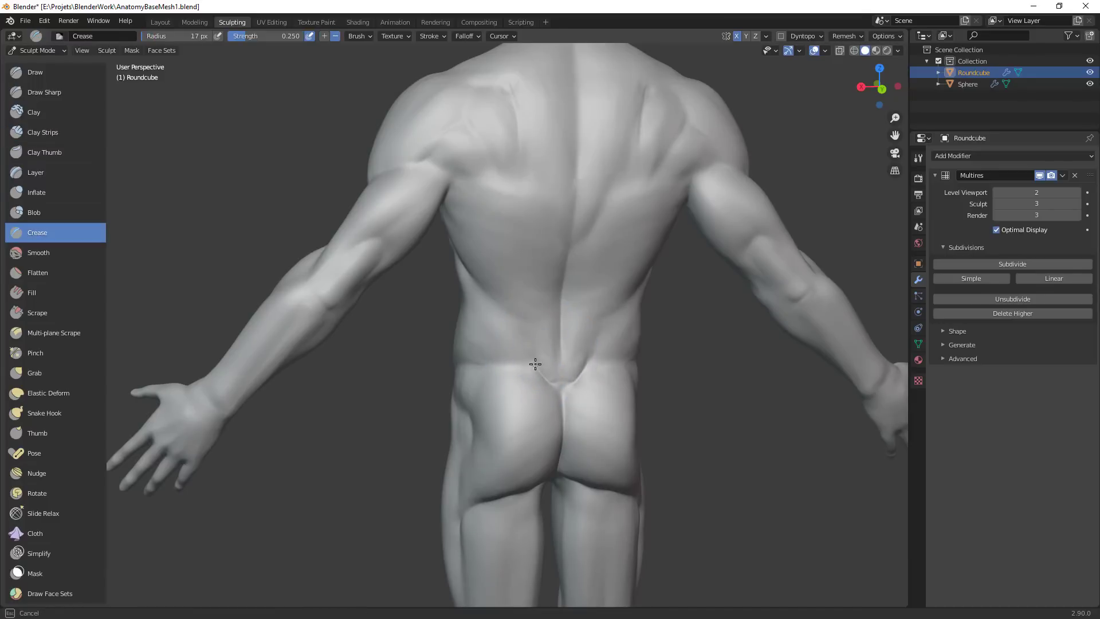
key(Escape)
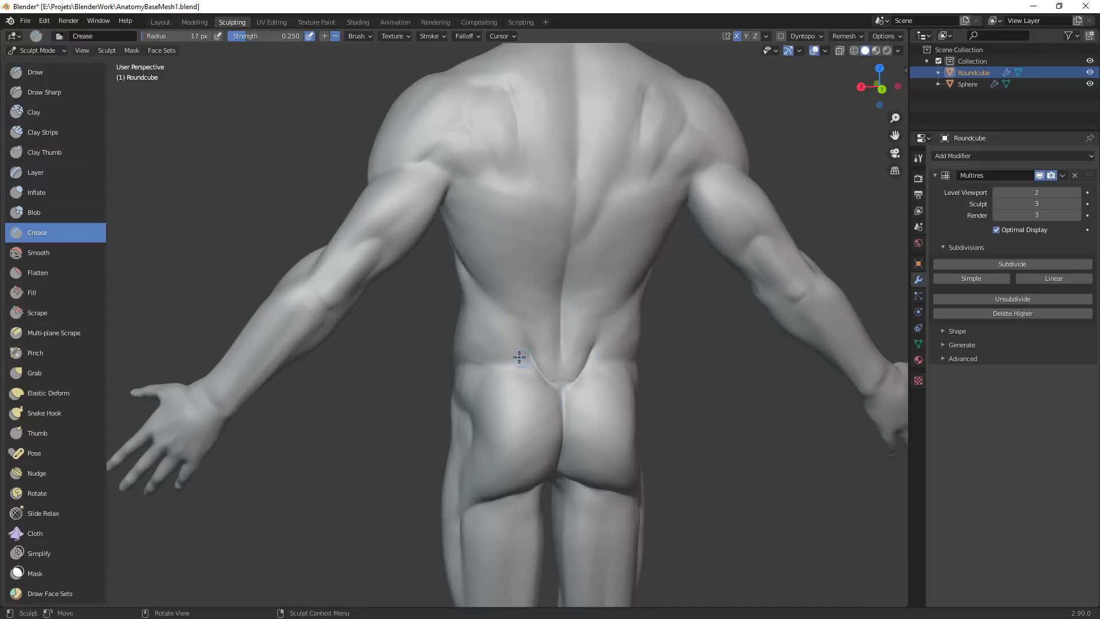
mouse_move(519, 357)
mouse_down()
mouse_move(503, 361)
mouse_move(523, 352)
mouse_up()
Smooth the crease running from the sacrum towards the hip, enlarging the brush radius to 31 px
mouse_move(662, 382)
ctrl+middle_down()
mouse_move(604, 469)
mouse_move(519, 467)
ctrl+middle_up()
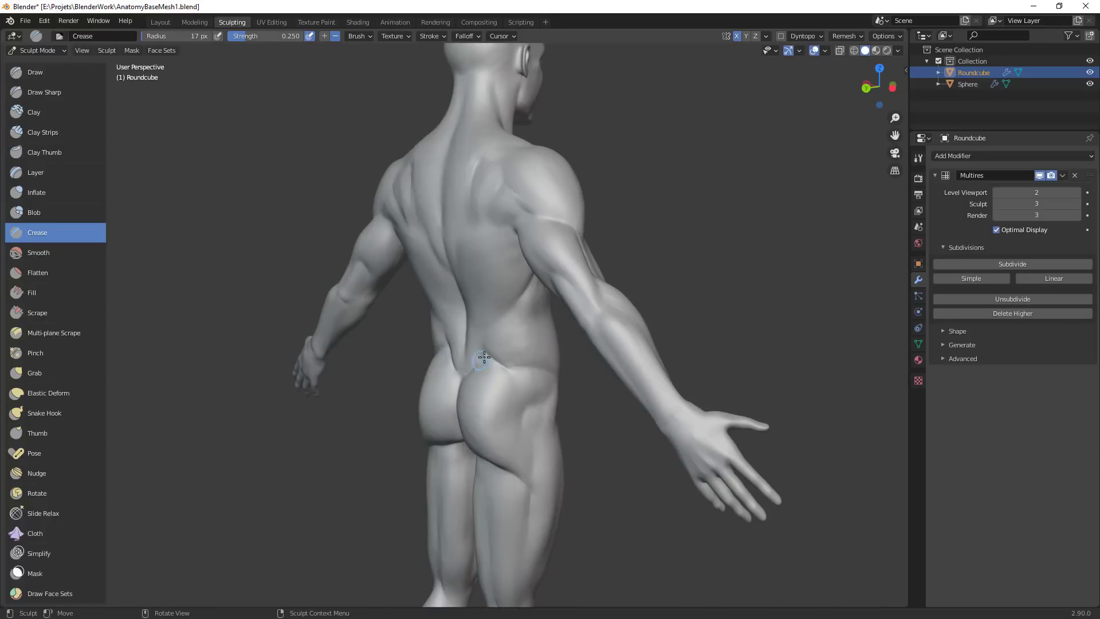
shift+drag(492, 358, 510, 373)
key(f)
click(491, 344)
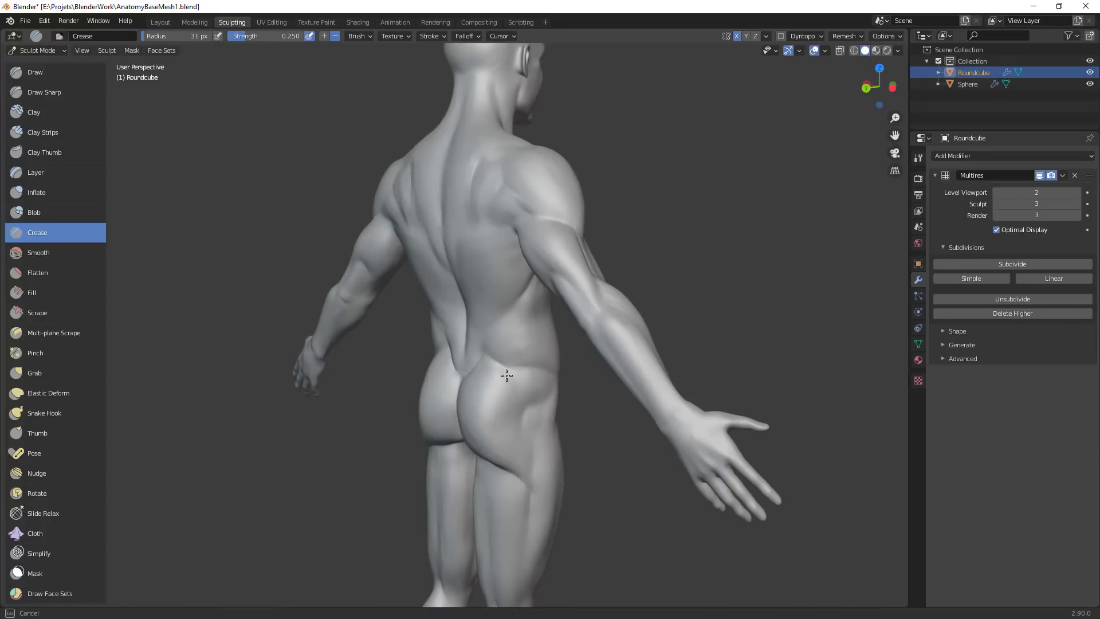
Build up the outer upper arm between biceps and elbow with Clay Strips at 43 px
scroll(505, 564, down, 3)
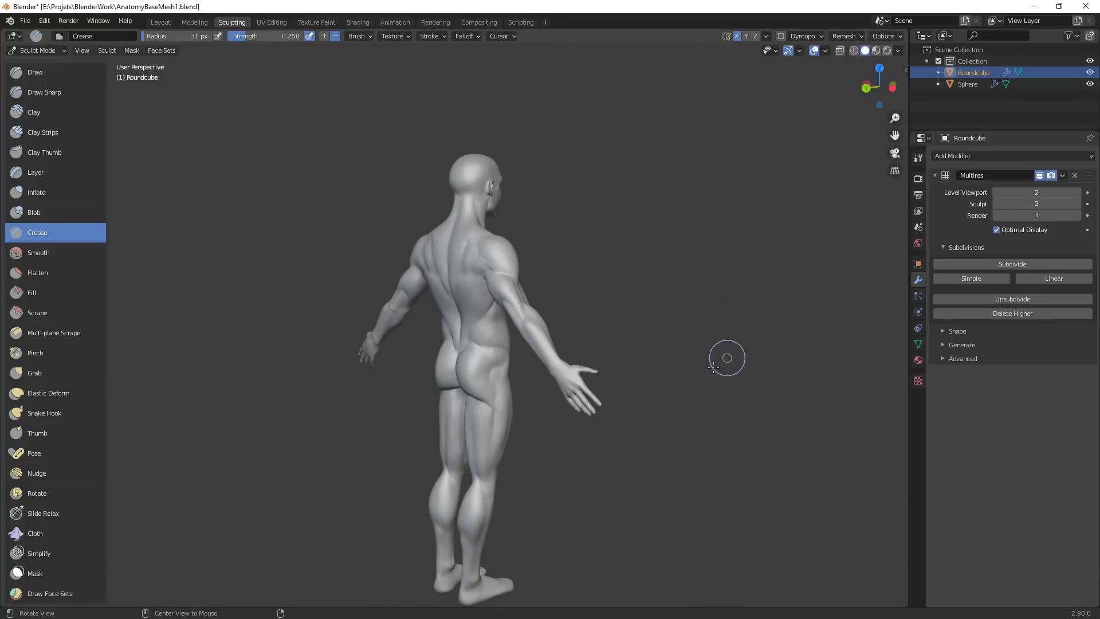
mouse_move(727, 356)
middle_down()
mouse_move(533, 366)
mouse_move(613, 441)
middle_up()
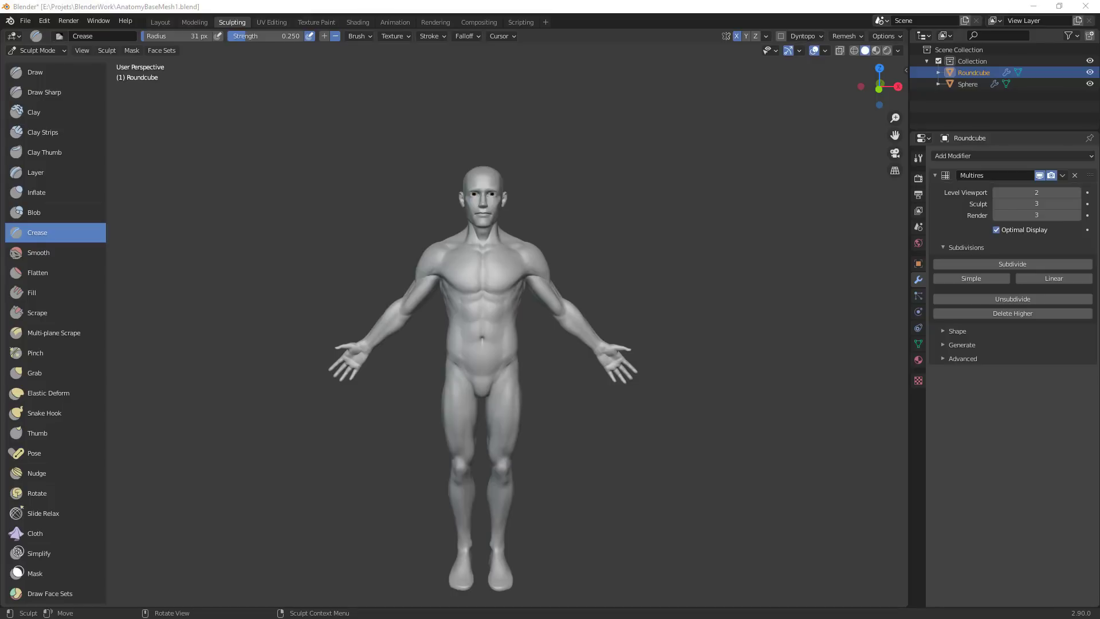
click(693, 326)
mouse_move(690, 226)
middle_down()
mouse_move(675, 282)
mouse_move(634, 320)
mouse_move(733, 307)
mouse_move(768, 278)
middle_up()
scroll(653, 309, up, 4)
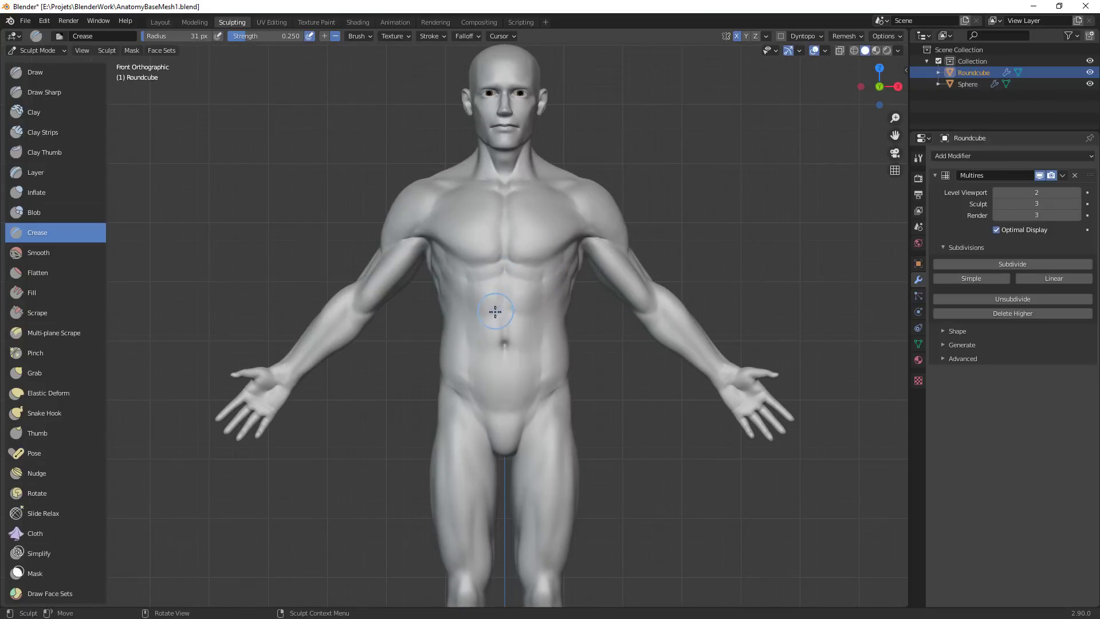
key(c)
middle_drag(505, 321, 571, 330)
key(f)
click(380, 339)
shift+middle_drag(430, 356, 682, 269)
scroll(608, 270, up, 1)
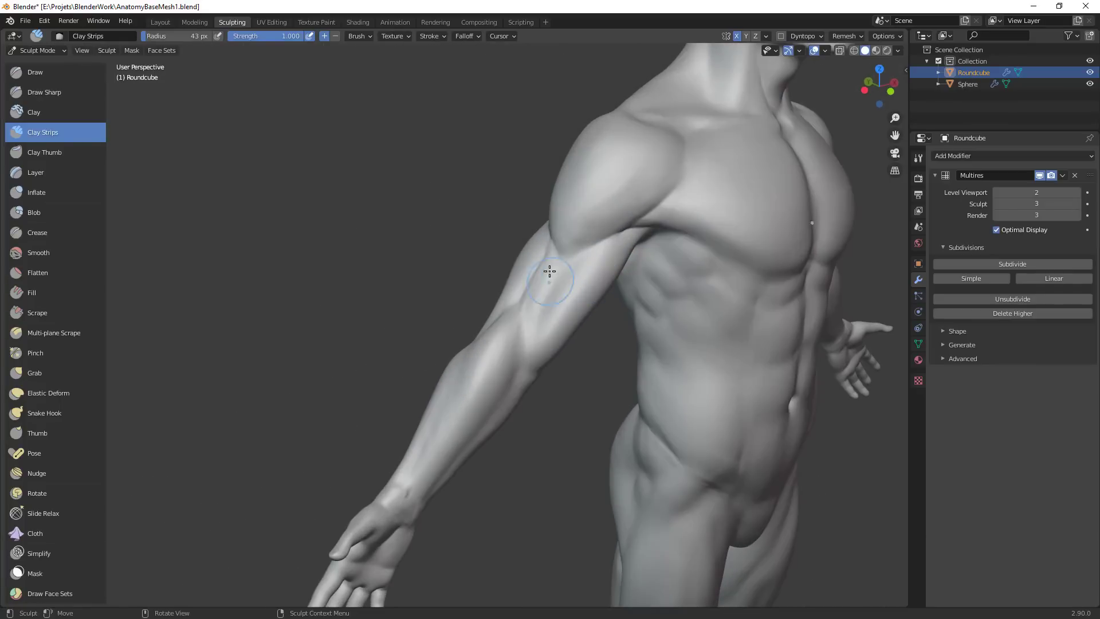
drag(548, 270, 524, 329)
Shape the forearm muscles below the elbow with Clay Strips at 31 px
middle_drag(523, 329, 574, 273)
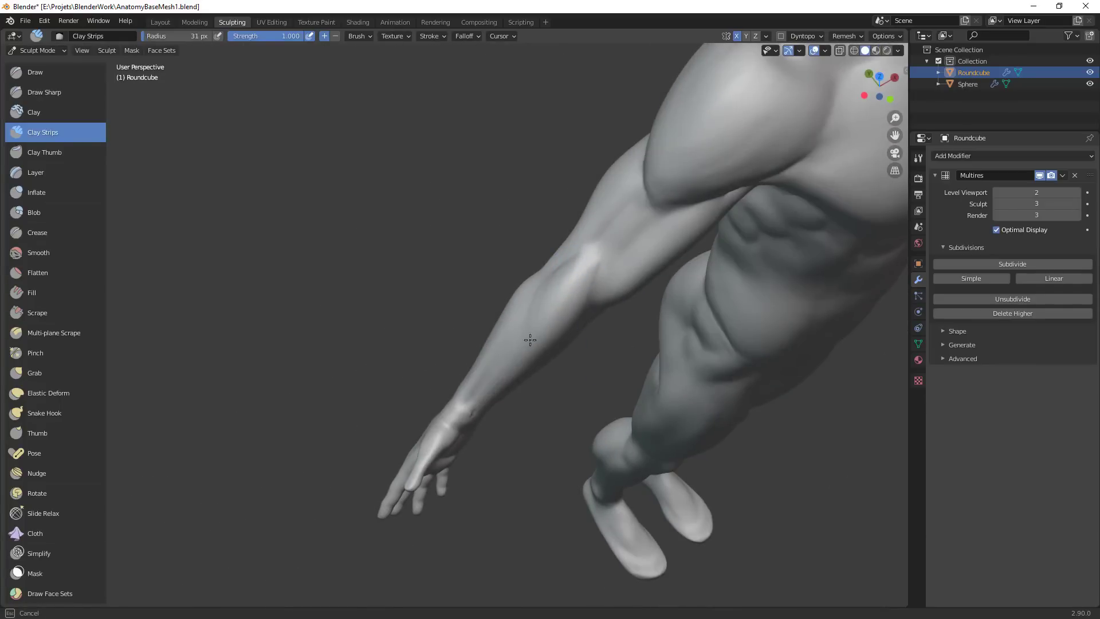
middle_drag(530, 340, 538, 304)
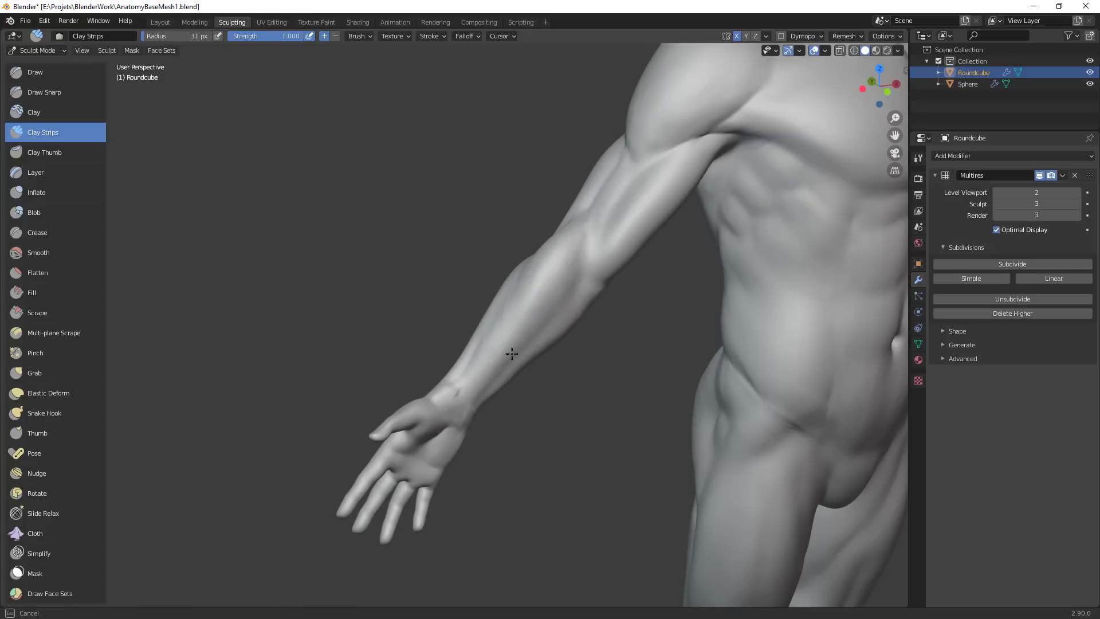
mouse_move(511, 354)
middle_down()
mouse_move(523, 332)
mouse_move(565, 361)
middle_up()
Refine the lower forearm and the thumb side of the wrist with Clay Strips at 27 px
scroll(499, 351, up, 4)
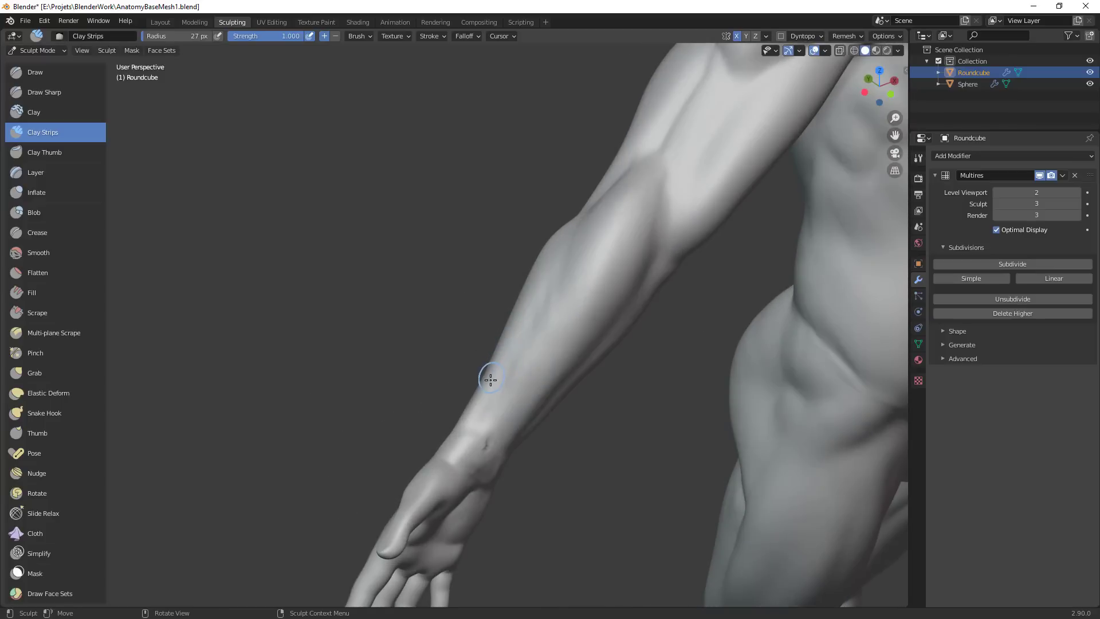
mouse_move(491, 422)
middle_down()
mouse_move(459, 424)
mouse_move(544, 347)
mouse_move(532, 360)
middle_up()
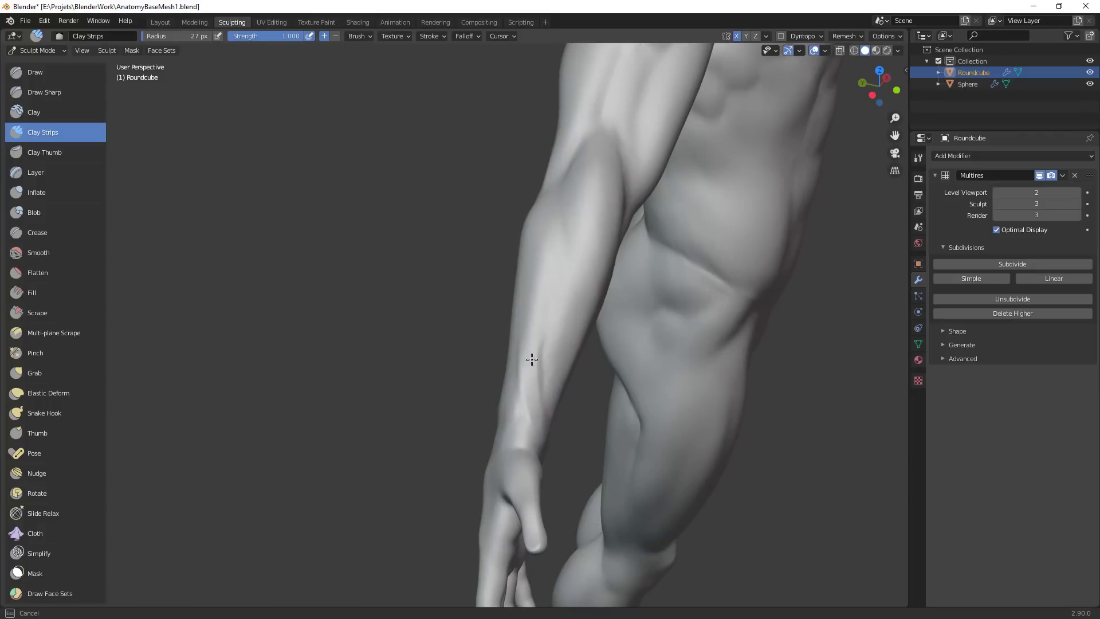
middle_drag(541, 429, 538, 360)
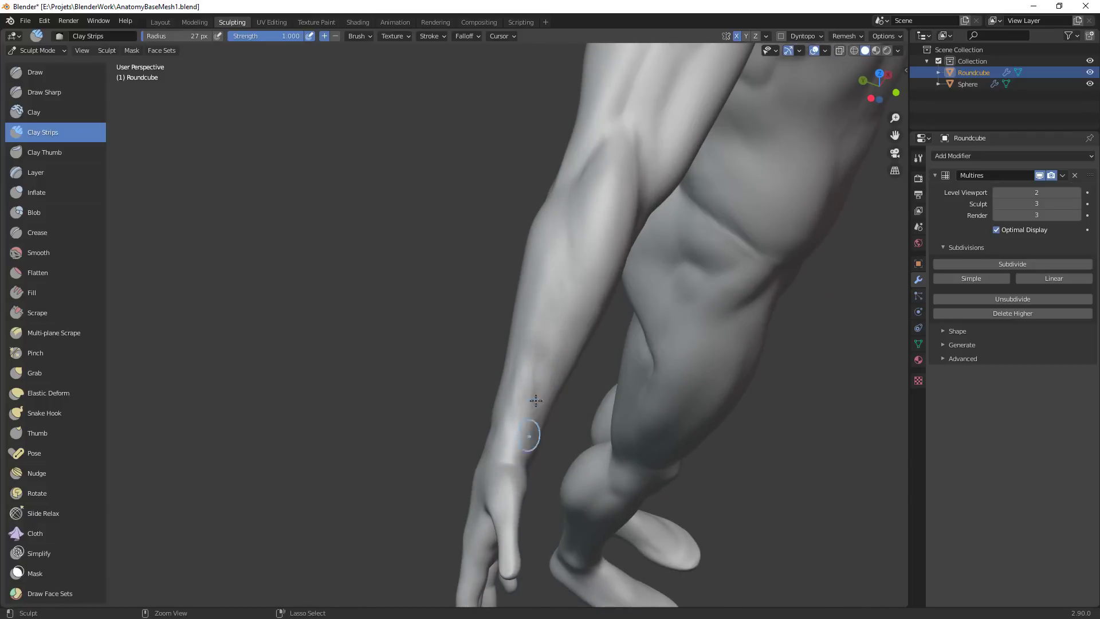
middle_drag(536, 400, 526, 457)
drag(517, 454, 515, 457)
mouse_move(521, 353)
mouse_down()
mouse_move(523, 342)
mouse_move(531, 403)
mouse_move(555, 431)
mouse_move(543, 412)
mouse_up()
Sculpt the inner forearm flexors fanning out from the elbow with Clay Strips at 27 px
mouse_move(502, 420)
ctrl+middle_down()
mouse_move(452, 359)
mouse_move(469, 339)
mouse_move(446, 359)
ctrl+middle_up()
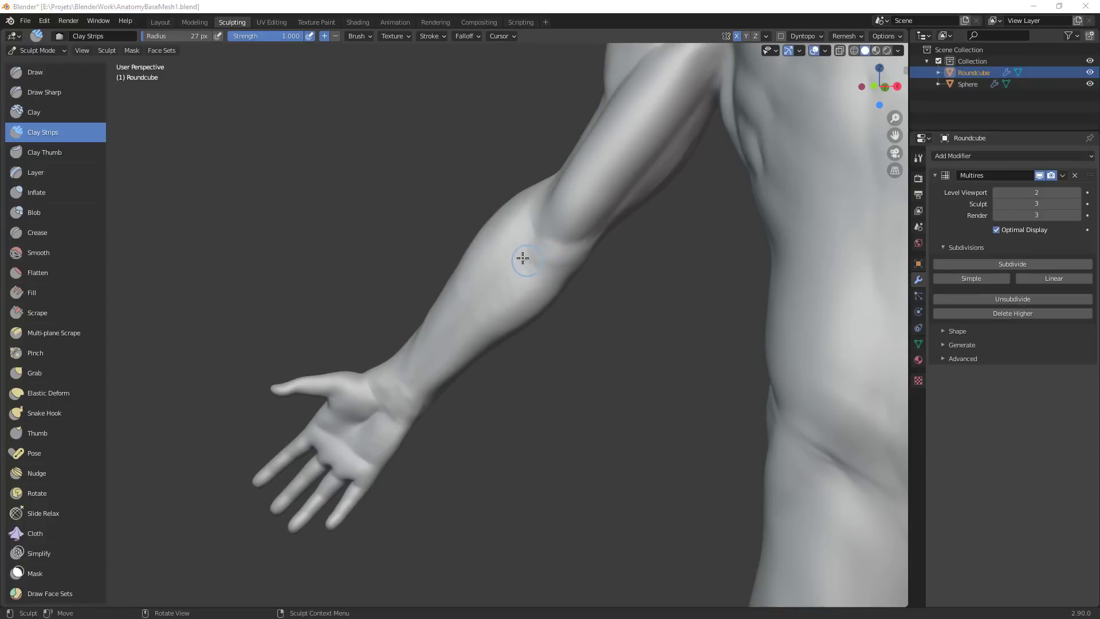
drag(523, 257, 576, 255)
drag(514, 277, 565, 266)
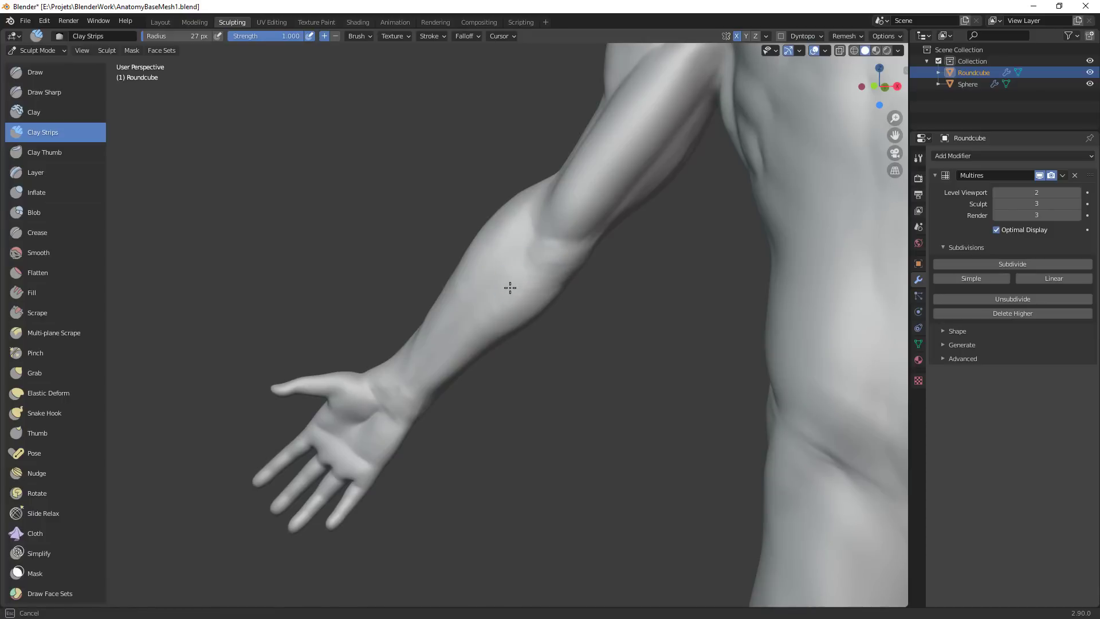
drag(510, 287, 544, 277)
mouse_move(487, 306)
mouse_down()
mouse_move(532, 290)
mouse_move(425, 364)
mouse_up()
drag(505, 325, 512, 322)
Add a long flexor form along the inner forearm from wrist to elbow with Clay Strips at 38 px
key(f)
click(525, 325)
drag(422, 390, 551, 256)
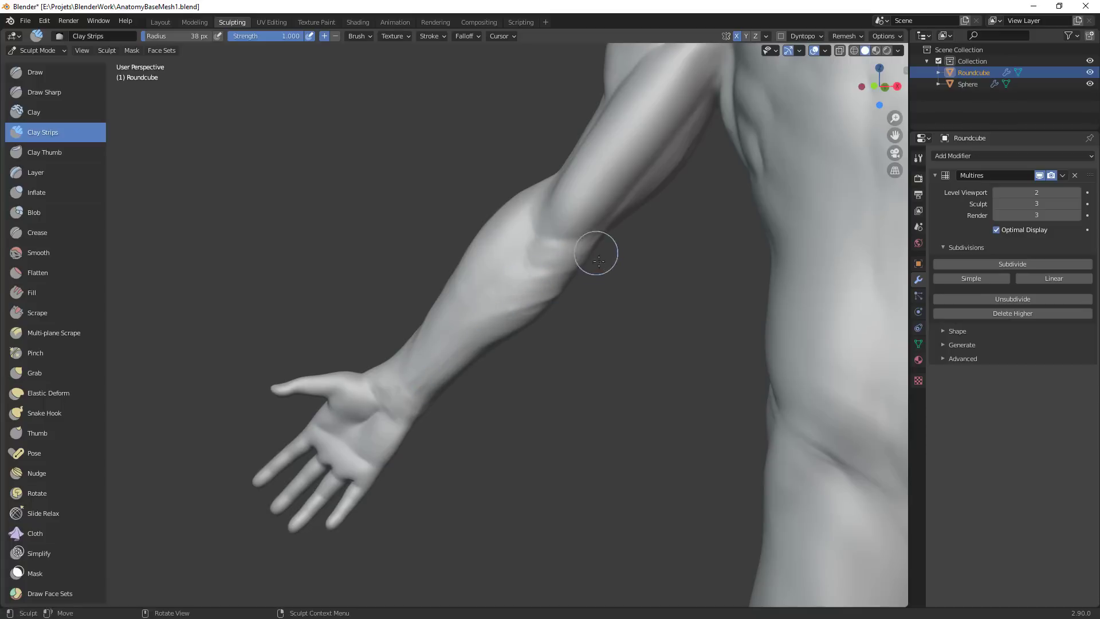
Add volume across the inner elbow crook with Clay Strips, finishing at a 38 px radius
mouse_move(595, 256)
middle_down()
mouse_move(433, 268)
mouse_move(482, 285)
middle_up()
key(f)
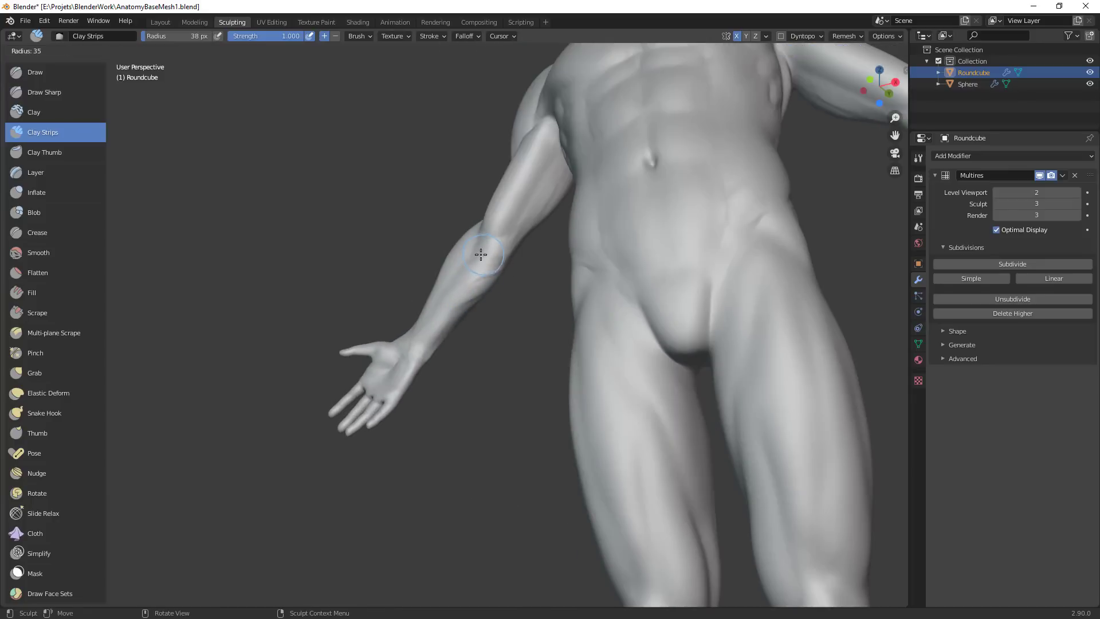
click(474, 255)
drag(475, 256, 496, 260)
key(f)
click(499, 252)
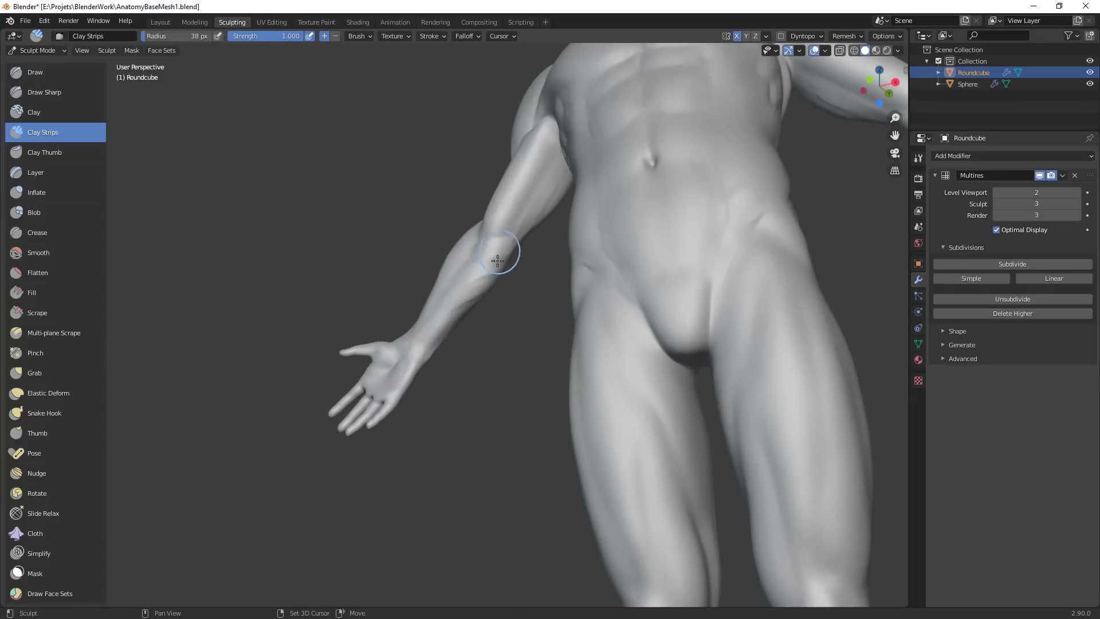
Reduce the Clay Strips brush radius for working on the outer forearm near the elbow
mouse_move(431, 331)
middle_down()
mouse_move(561, 371)
mouse_move(597, 410)
middle_up()
key(f)
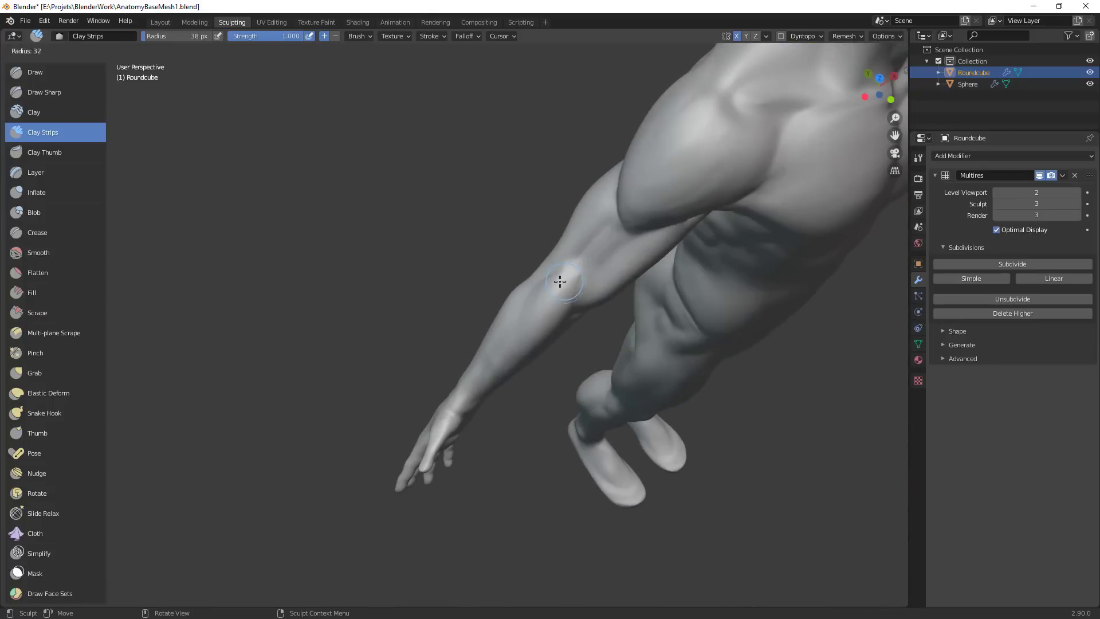
Build up the outer side of the elbow with the Clay Strips brush at a 29 px radius
click(559, 280)
drag(559, 278, 558, 275)
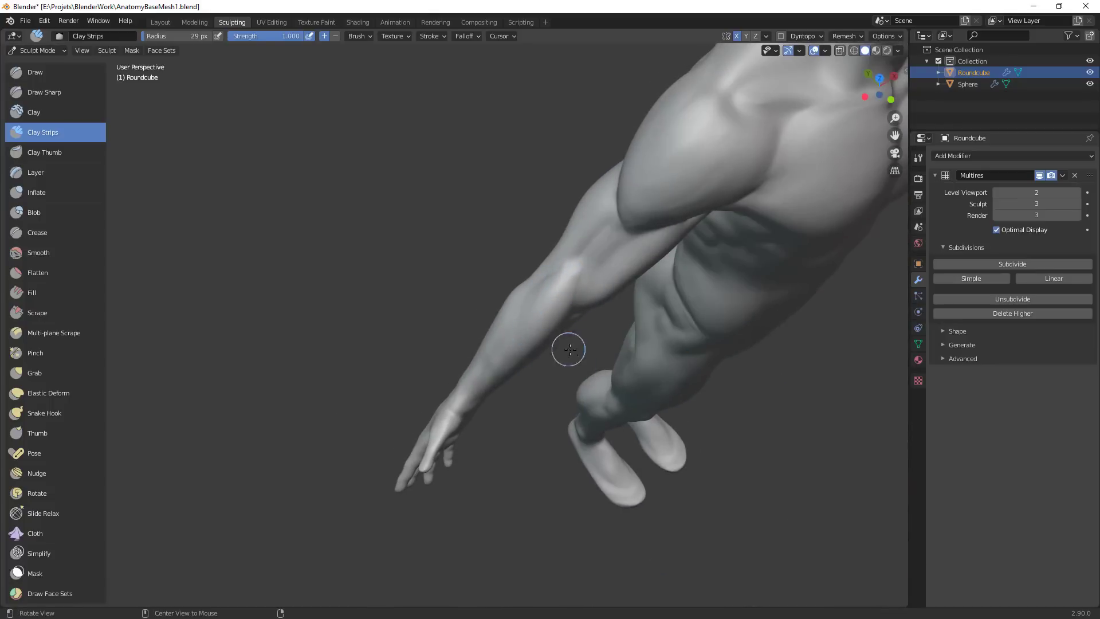
Reshape the elbow area of the arm with the Grab brush, adjusting its radius to 67 px
middle_drag(569, 350, 619, 409)
key(g)
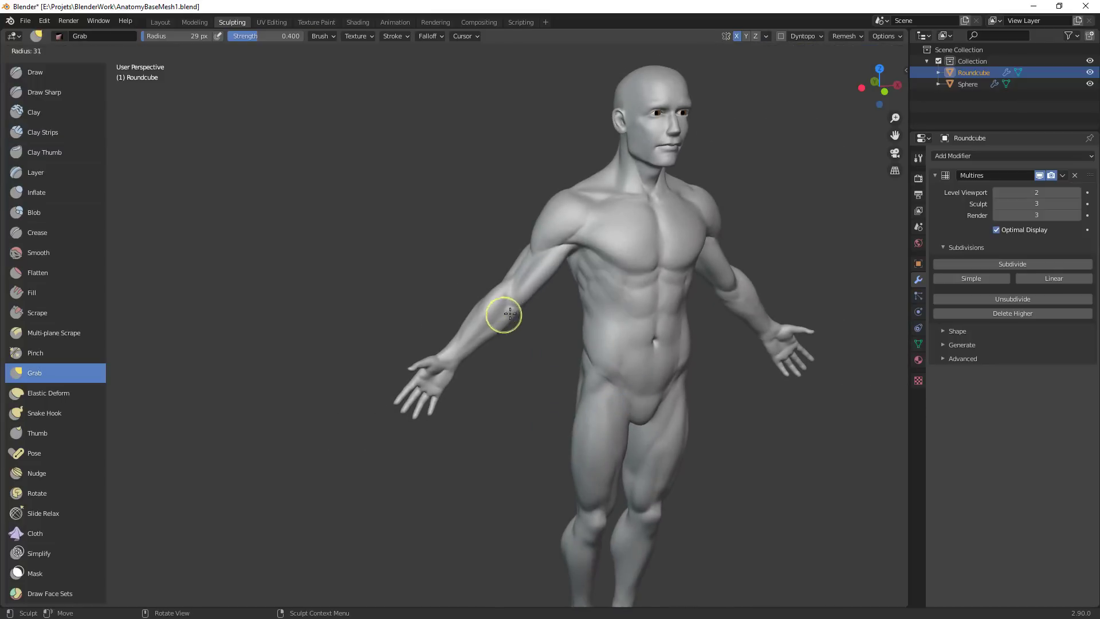
scroll(545, 344, up, 3)
middle_drag(562, 345, 531, 311)
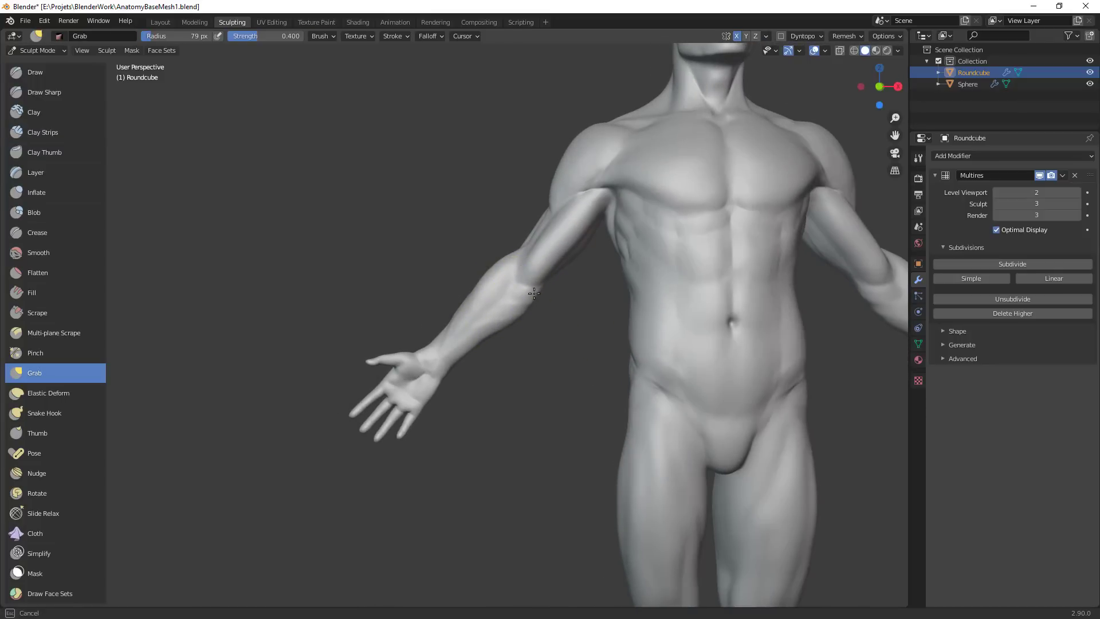
middle_drag(501, 328, 535, 216)
key(f)
click(544, 198)
drag(539, 200, 543, 193)
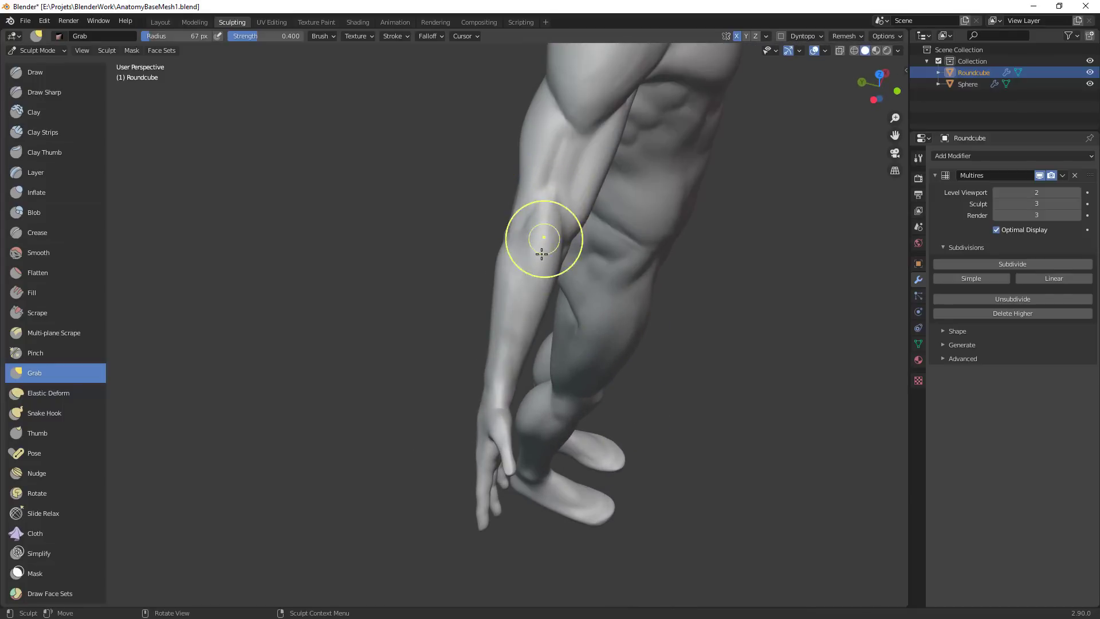
Examine the arm and elbow from the side and back, with Clay Strips ready at a 37 px radius
mouse_move(487, 304)
alt+mouse_down()
mouse_move(584, 234)
mouse_move(619, 240)
alt+mouse_up()
alt+drag(560, 282, 585, 303)
ctrl+alt+drag(573, 310, 659, 404)
key(shift+c)
key(c)
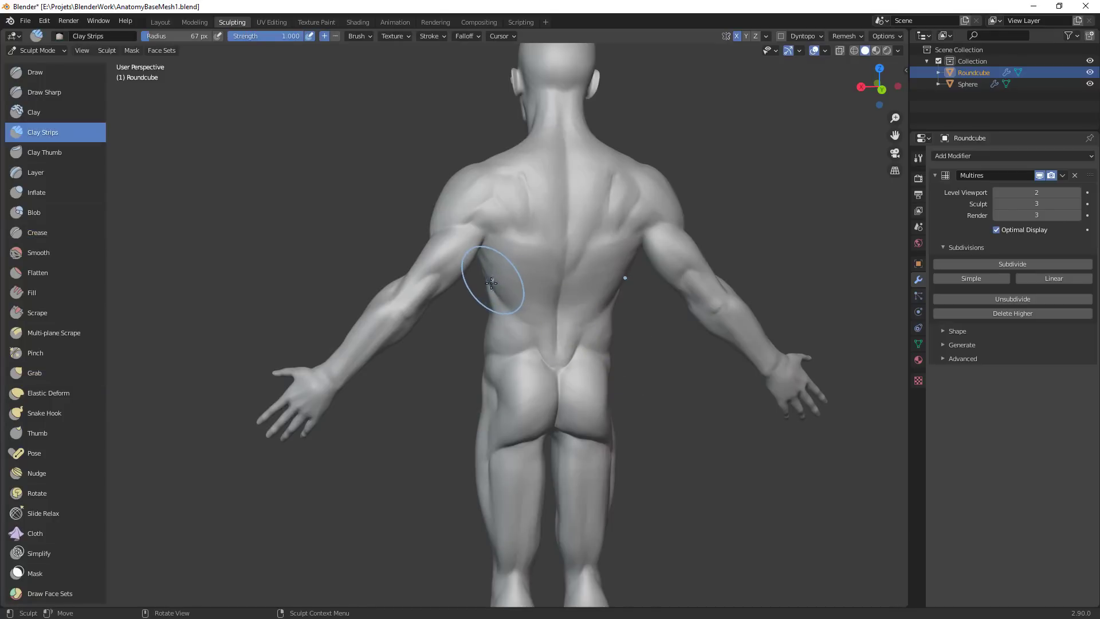
shift+middle_drag(538, 312, 556, 324)
ctrl+alt+drag(556, 325, 630, 275)
alt+drag(630, 275, 595, 274)
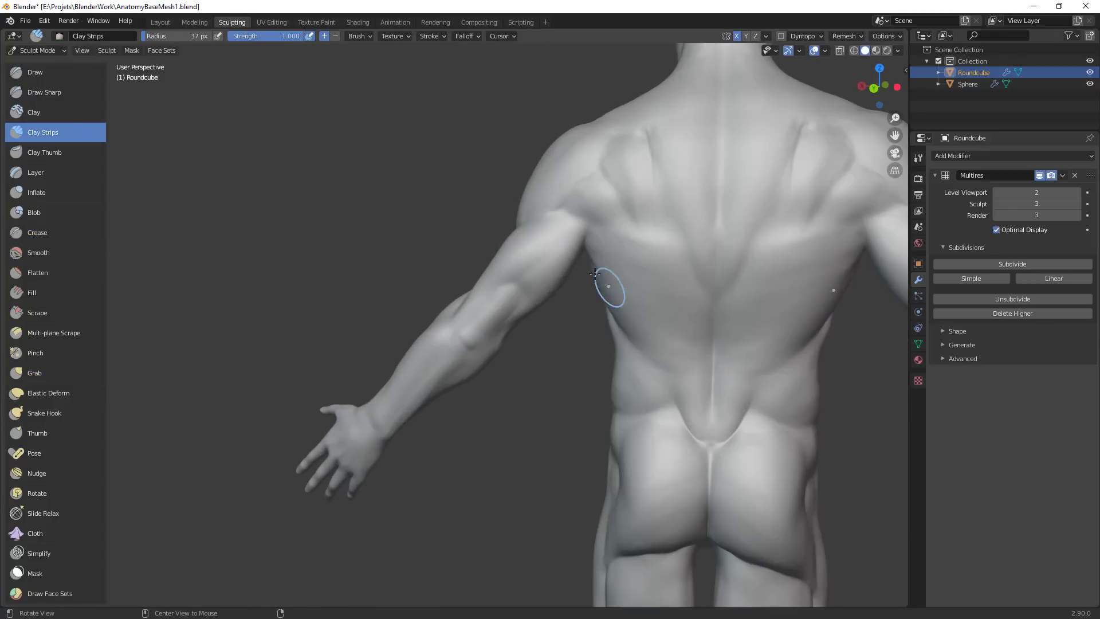
mouse_move(568, 235)
middle_down()
mouse_move(488, 226)
mouse_move(607, 327)
middle_up()
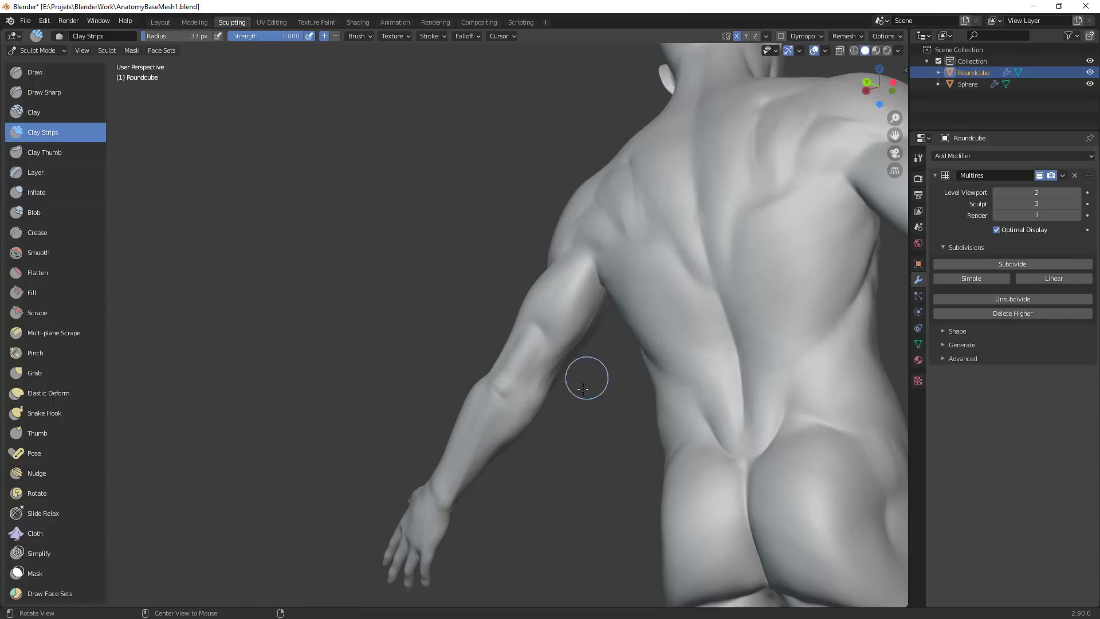
mouse_move(587, 378)
middle_down()
mouse_move(621, 415)
mouse_move(606, 354)
mouse_move(594, 409)
middle_up()
scroll(625, 390, up, 1)
mouse_move(636, 361)
middle_down()
mouse_move(665, 371)
mouse_move(663, 401)
middle_up()
Carve a groove along the outer upper arm beside the triceps with the Crease brush, starting at a 21 px radius
key(shift+c)
drag(661, 410, 671, 381)
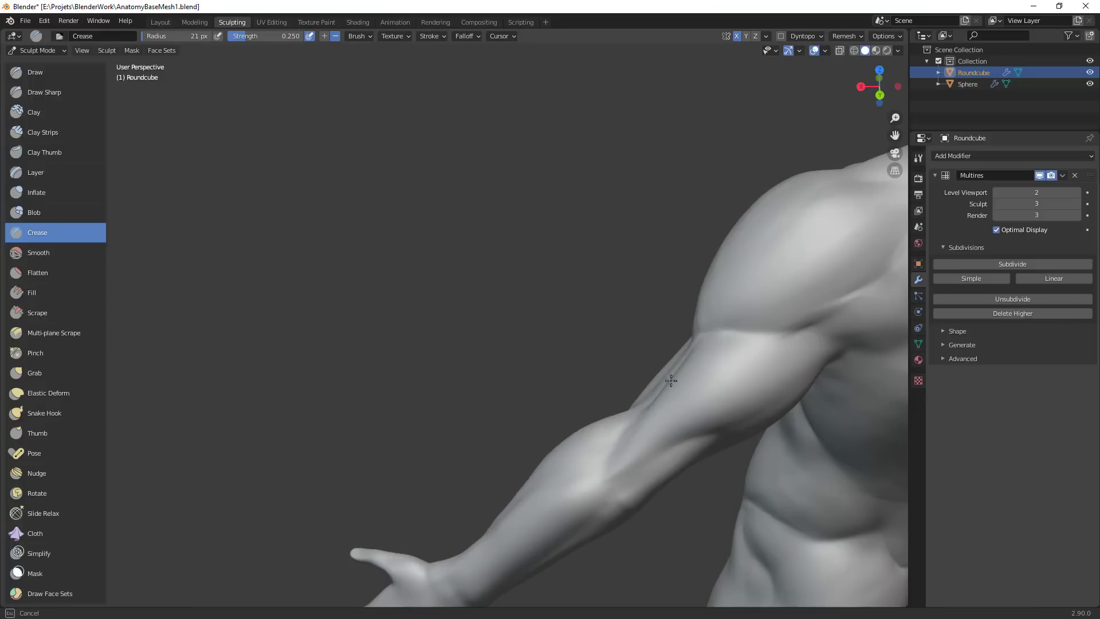
drag(644, 450, 692, 349)
middle_drag(781, 319, 662, 375)
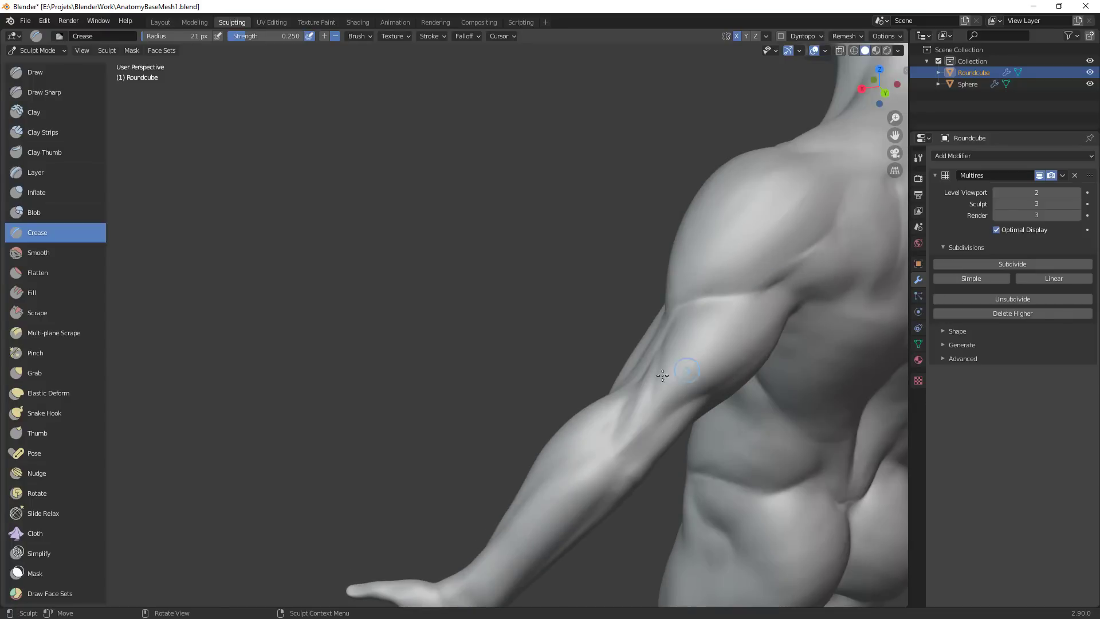
mouse_move(702, 303)
mouse_down()
mouse_move(667, 343)
mouse_move(759, 298)
mouse_move(651, 381)
mouse_move(650, 420)
mouse_move(663, 351)
mouse_move(641, 426)
mouse_up()
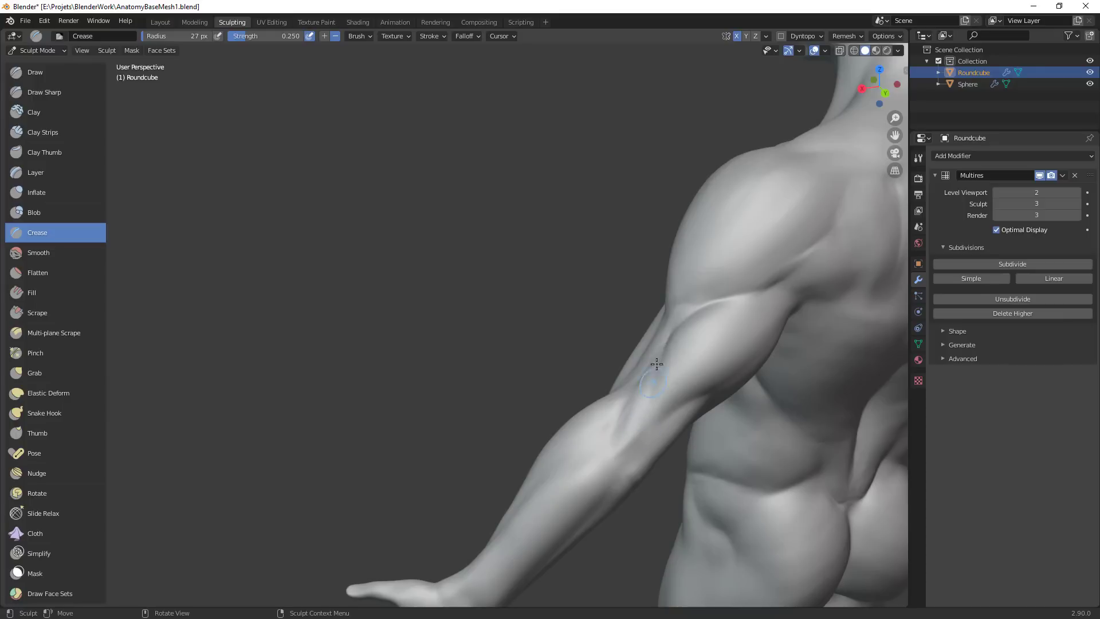
Deepen the crease beside the triceps down to the elbow with the Crease brush at 27 px
drag(648, 384, 648, 377)
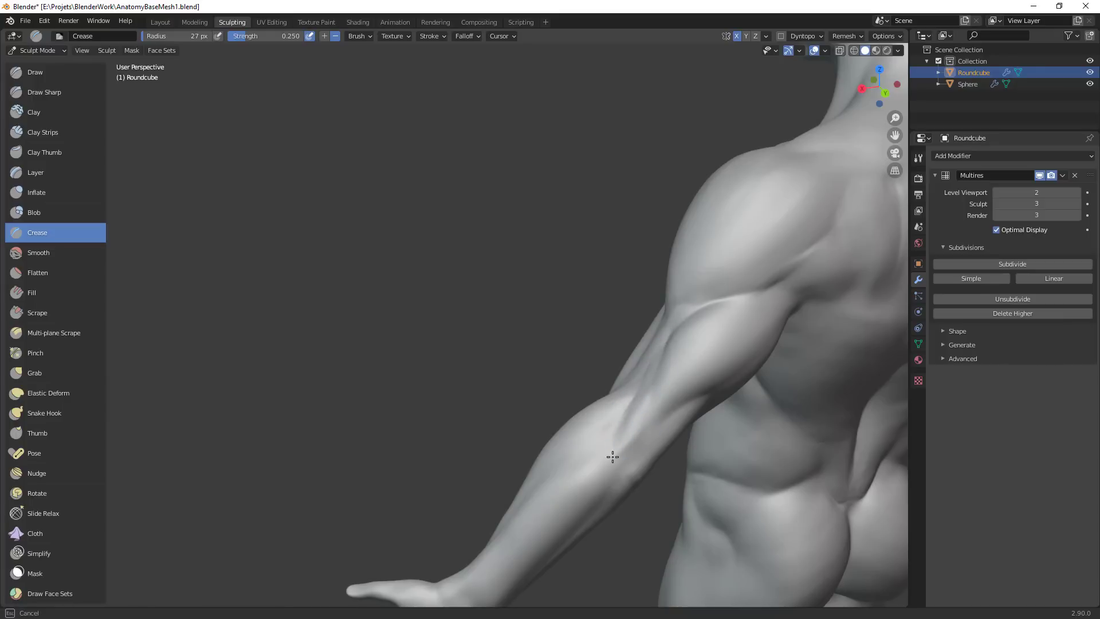
drag(613, 457, 613, 450)
mouse_move(643, 447)
ctrl+middle_down()
mouse_move(643, 498)
mouse_move(658, 447)
ctrl+middle_up()
ctrl+middle_drag(657, 367, 673, 337)
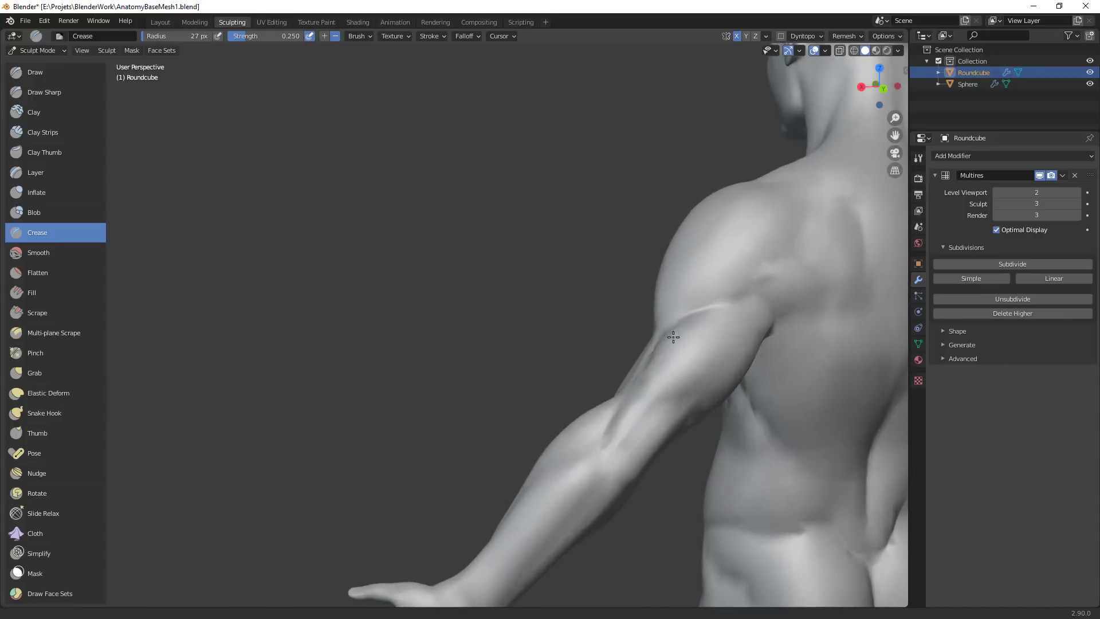
drag(642, 367, 637, 380)
middle_drag(626, 342, 668, 363)
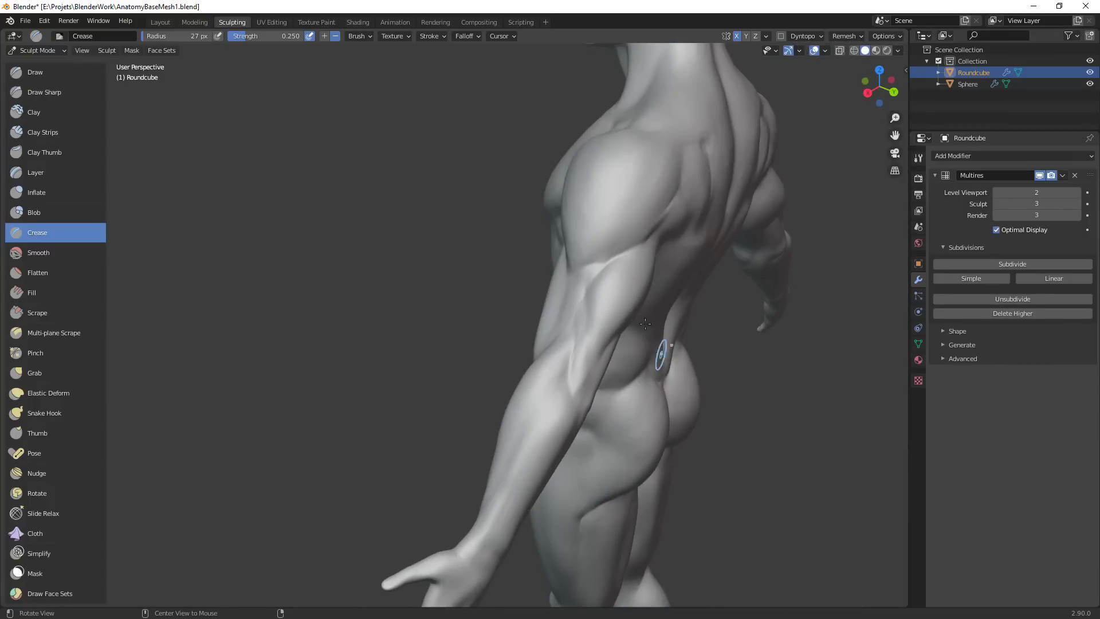
Build up the triceps edge and its lower end near the elbow with Clay Strips at a 23 px radius
key(c)
ctrl+middle_drag(606, 312, 611, 286)
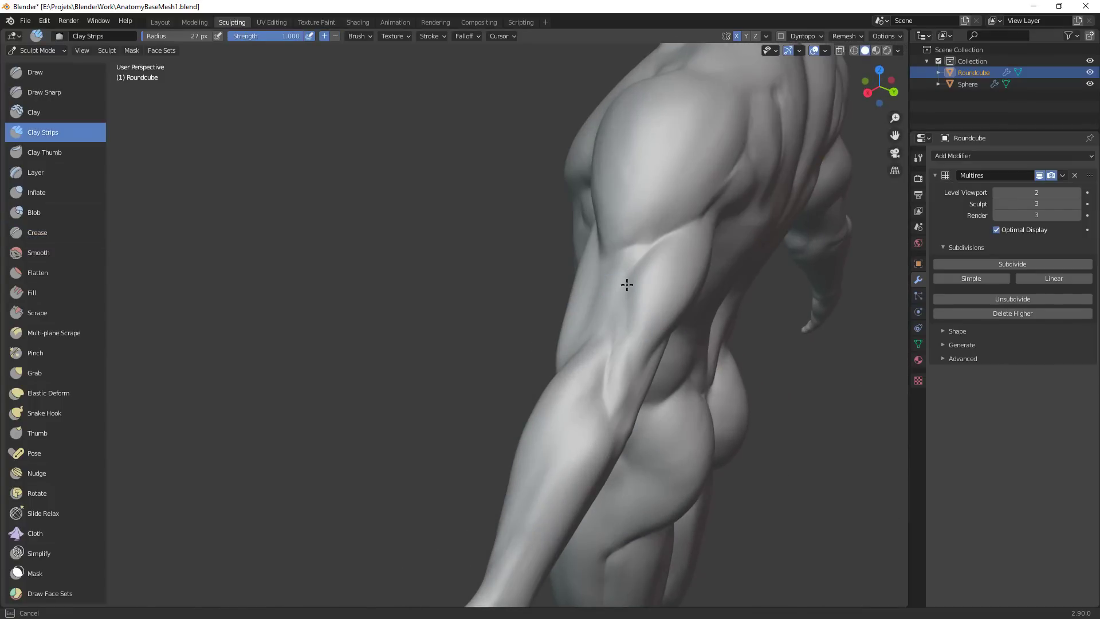
middle_drag(646, 313, 617, 289)
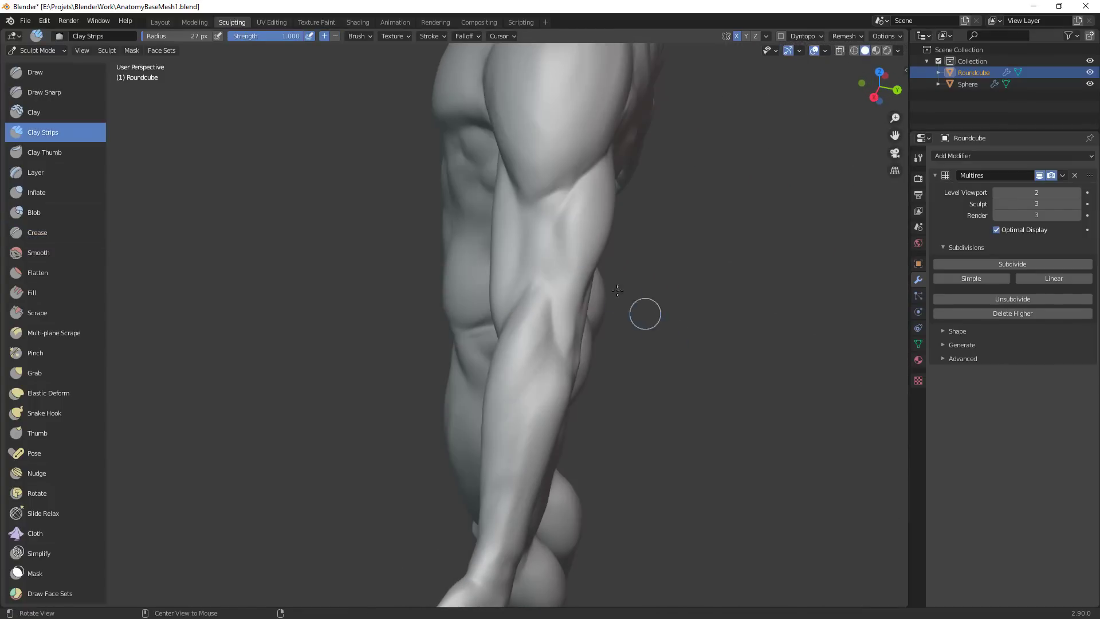
key(f)
click(567, 243)
mouse_move(569, 221)
mouse_down()
mouse_move(566, 260)
mouse_move(577, 260)
mouse_up()
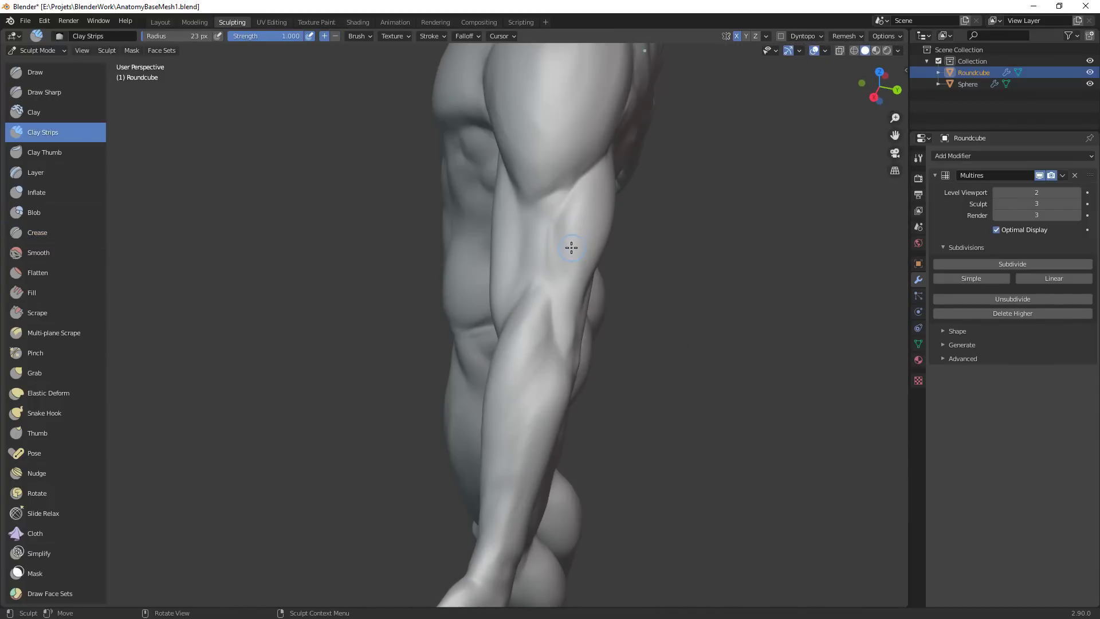
drag(598, 180, 581, 217)
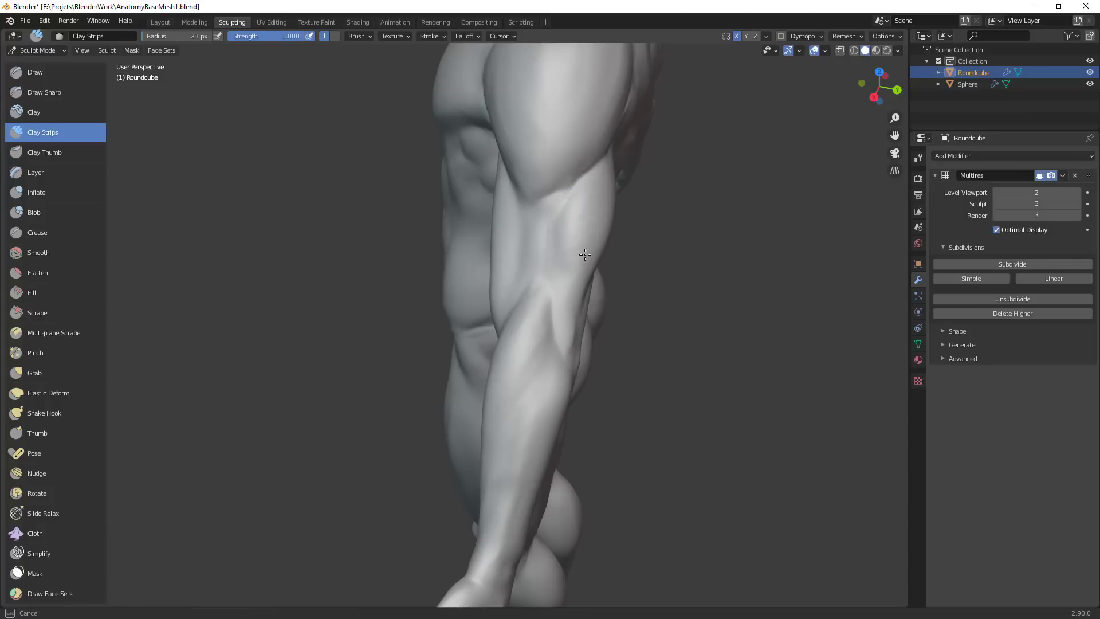
middle_drag(593, 327, 664, 260)
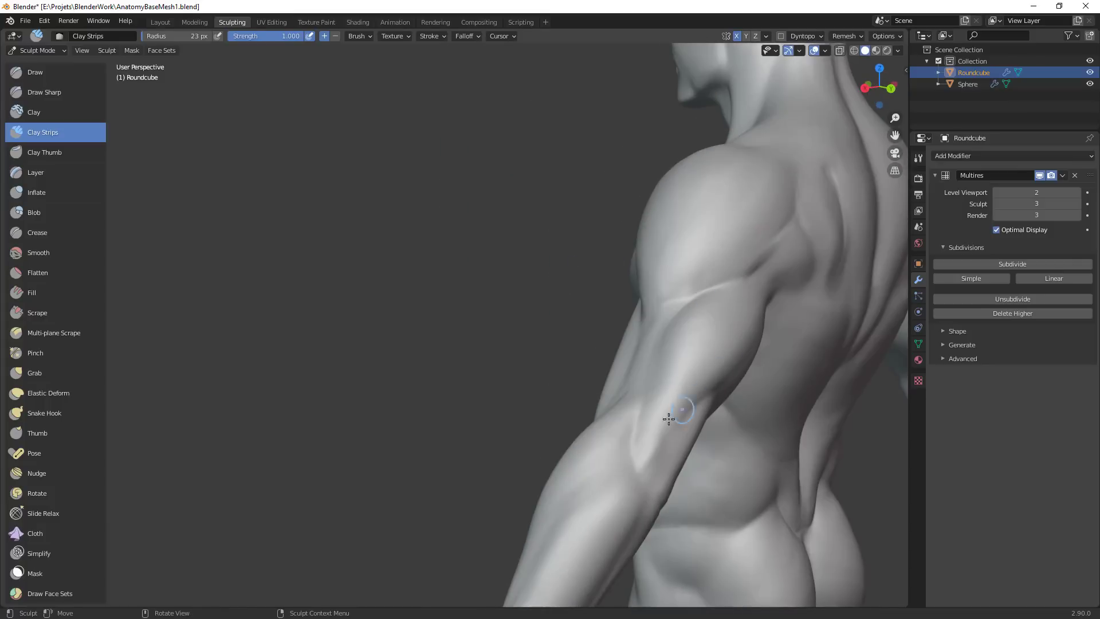
drag(669, 419, 648, 457)
Add volume to the outer upper arm between the deltoid and the elbow with Clay Strips at 27 px
middle_drag(662, 443, 711, 477)
key(f)
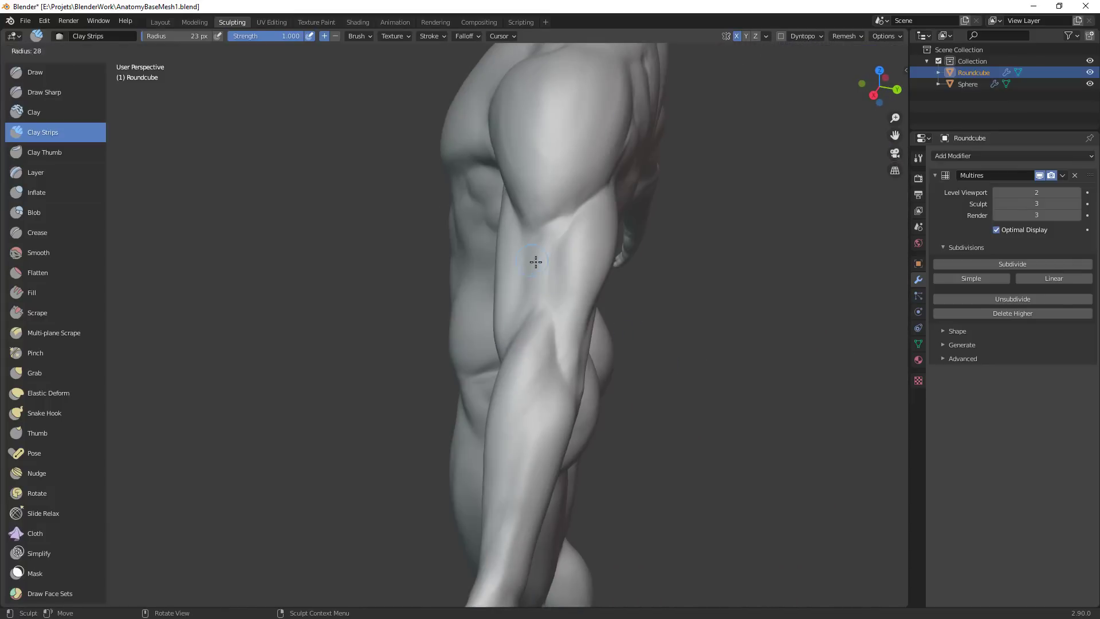
click(537, 270)
drag(559, 255, 552, 303)
drag(563, 239, 559, 259)
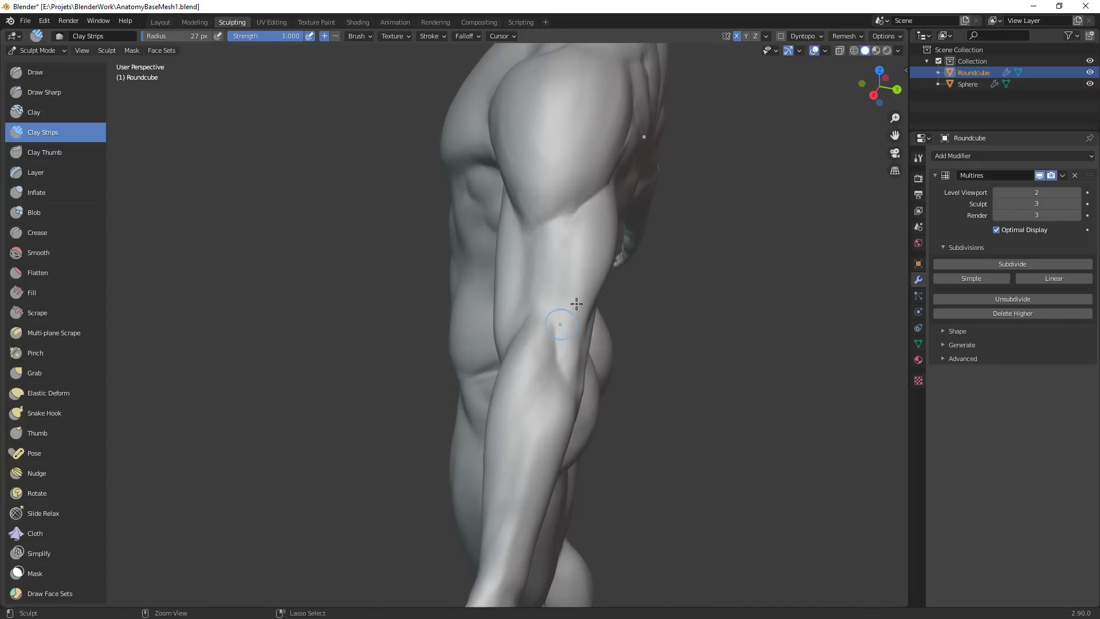
Sculpt Clay Strips strokes from the deltoid's lower tip down the side of the upper arm to the forearm
ctrl+middle_drag(576, 304, 577, 339)
middle_drag(577, 338, 682, 324)
ctrl+middle_drag(482, 401, 688, 344)
middle_drag(712, 307, 631, 264)
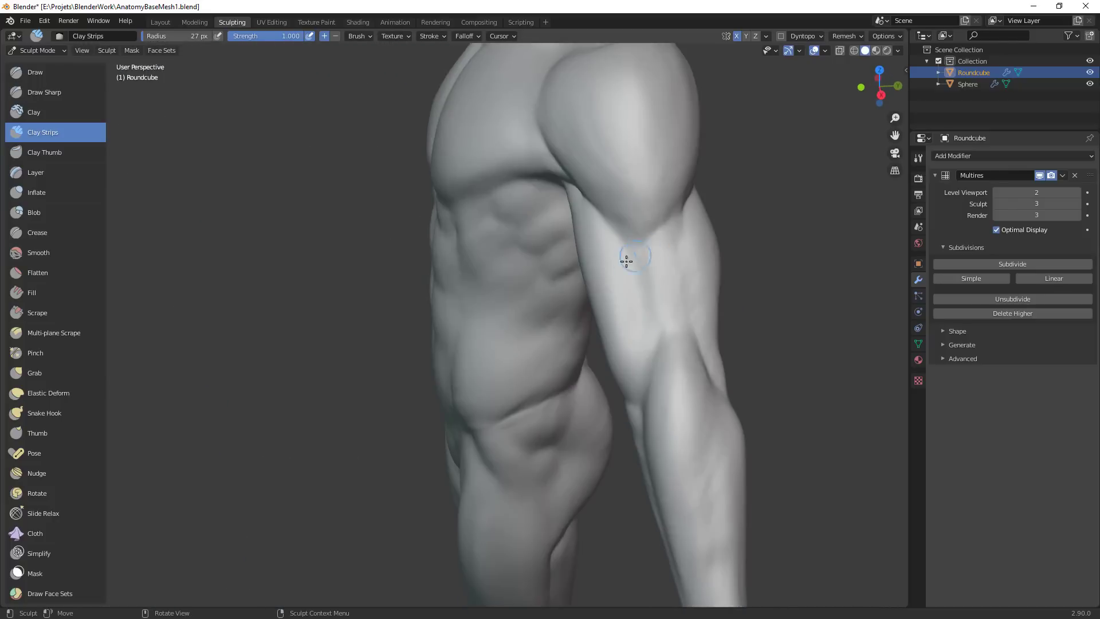
mouse_move(626, 261)
mouse_down()
mouse_move(668, 344)
mouse_move(683, 299)
mouse_move(647, 432)
mouse_move(663, 363)
mouse_move(717, 432)
mouse_up()
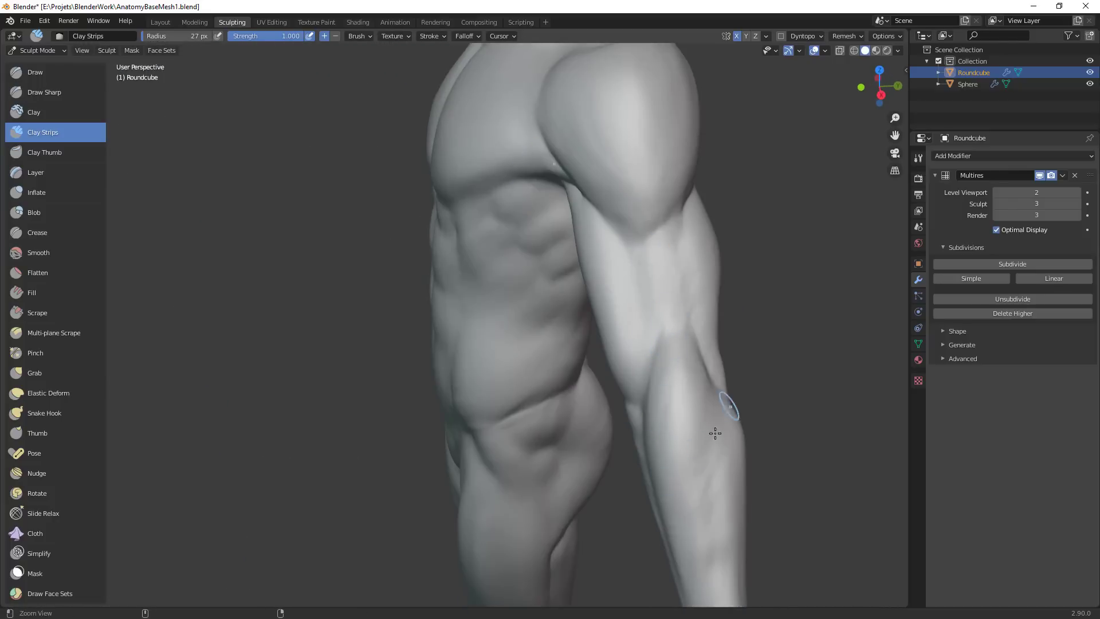
Reshape the underside of the elbow from below with the Grab brush at a 152 px radius
mouse_move(717, 432)
middle_down()
mouse_move(686, 459)
mouse_move(732, 344)
middle_up()
key(g)
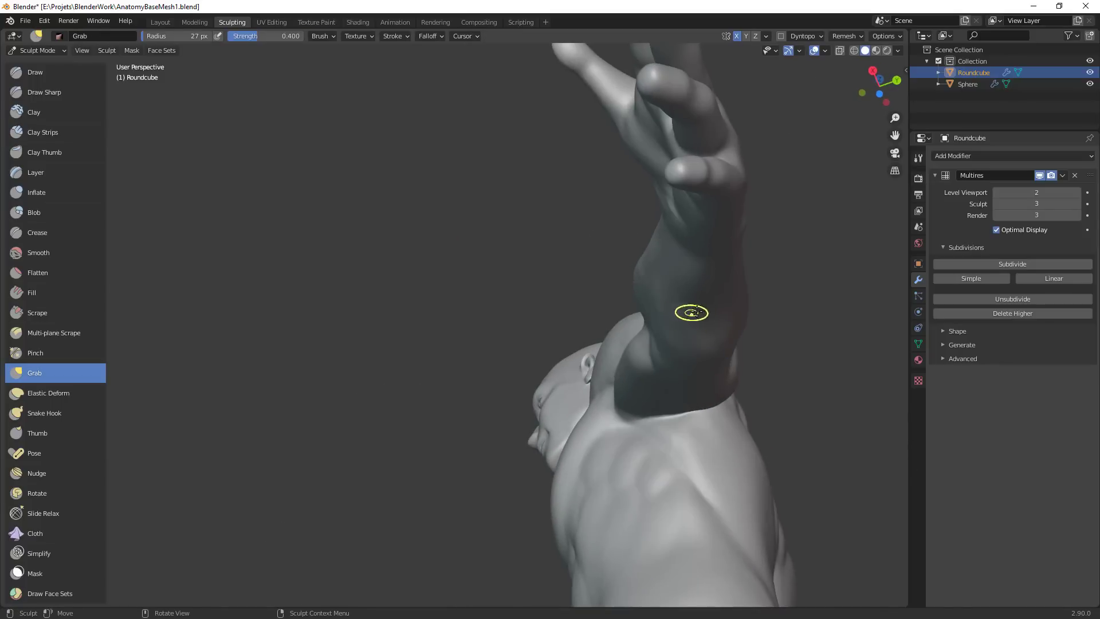
key(f)
click(753, 309)
key(f)
click(777, 338)
drag(690, 345, 688, 361)
mouse_move(688, 362)
middle_down()
mouse_move(772, 309)
mouse_move(712, 319)
mouse_move(705, 287)
middle_up()
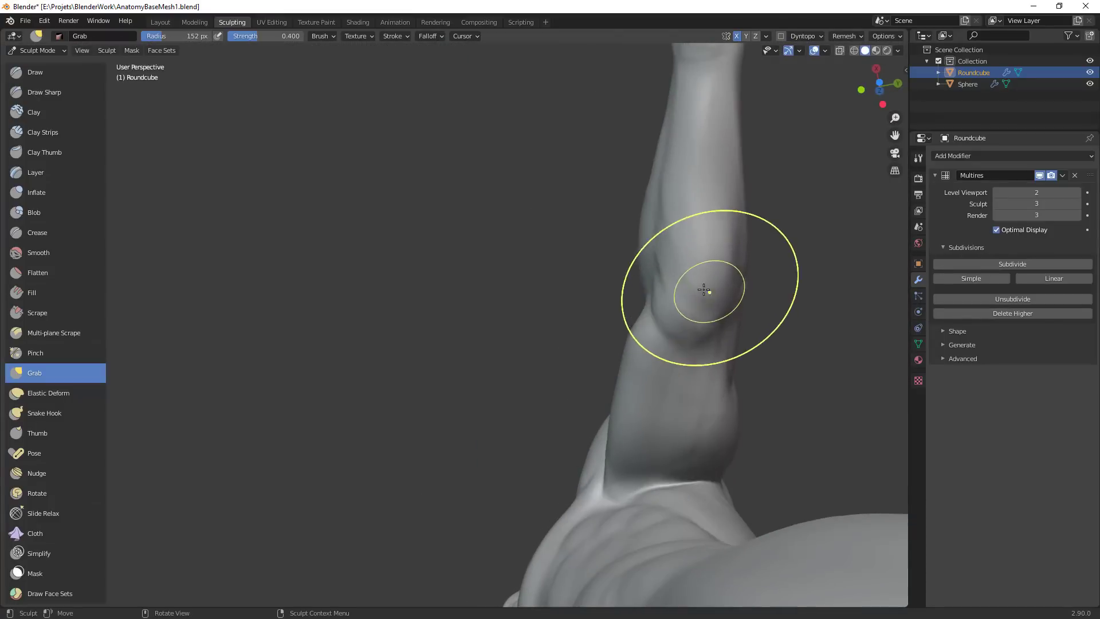
Adjust the forearm's side contour just past the elbow with the Grab brush at 124 px
key(f)
click(650, 323)
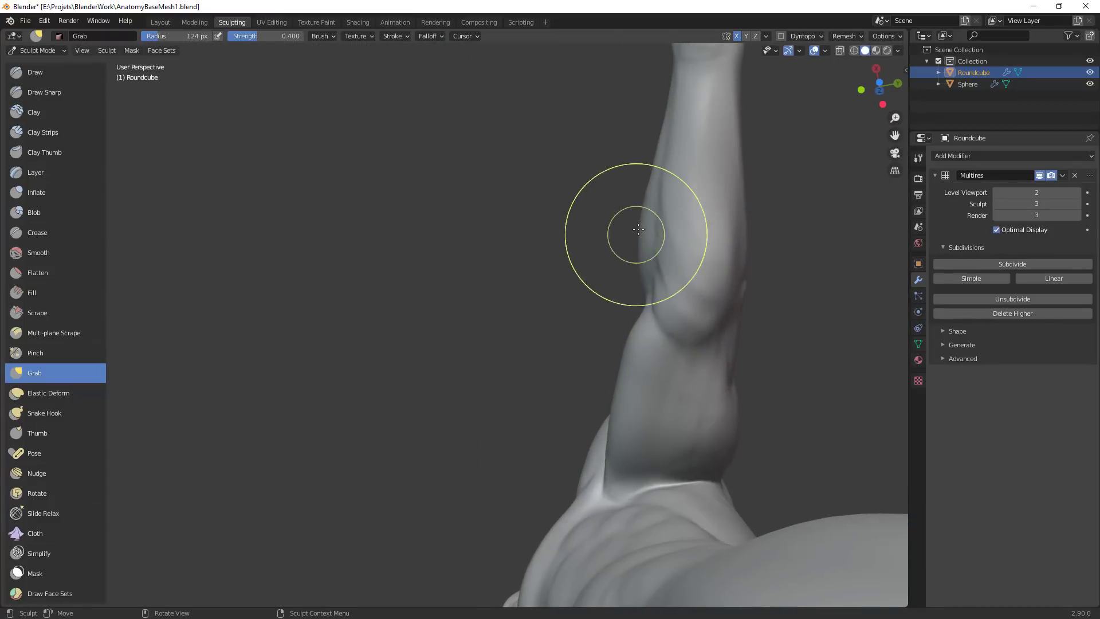
drag(637, 232, 643, 218)
Refine the outer contour of the forearm in front view with the Grab brush at a 93 px radius
mouse_move(658, 226)
middle_down()
mouse_move(747, 204)
mouse_move(579, 239)
mouse_move(569, 499)
middle_up()
key(f)
click(562, 253)
alt+drag(569, 499, 618, 404)
middle_drag(617, 404, 489, 381)
mouse_move(488, 381)
ctrl+alt+mouse_down()
mouse_move(523, 371)
mouse_move(678, 384)
mouse_move(636, 324)
ctrl+alt+mouse_up()
key(f)
click(620, 336)
key(f)
click(636, 333)
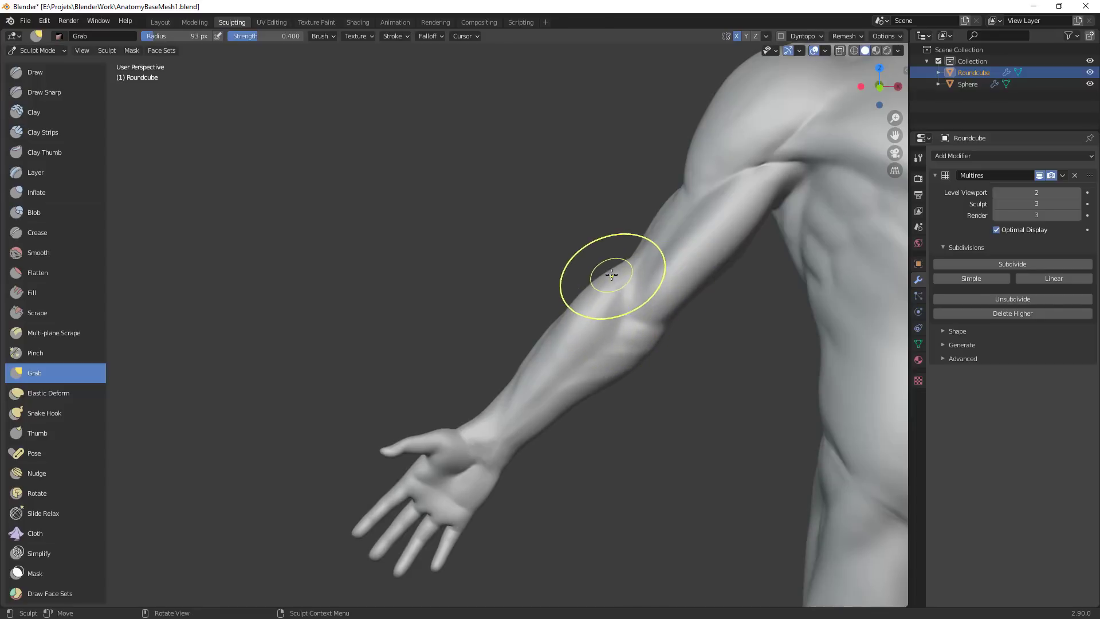
drag(598, 283, 591, 290)
drag(545, 339, 530, 351)
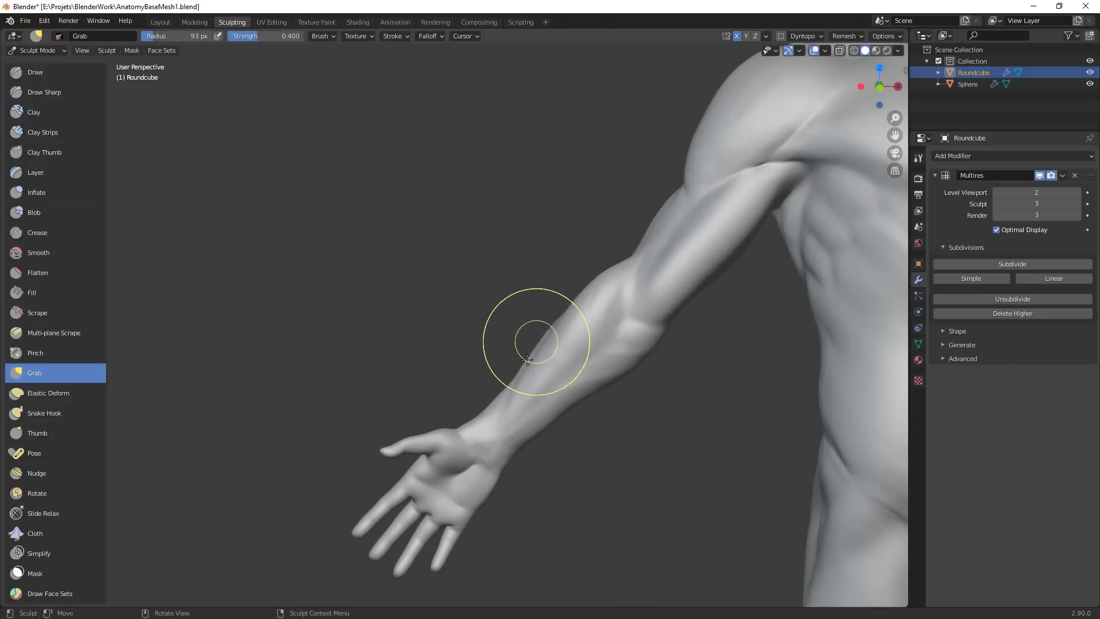
Adjust the shape of the arm near the wrist with the Grab brush at 158 px
key(f)
click(570, 347)
drag(514, 417, 508, 413)
Check the whole figure and reshape the inner side of the elbow with the Grab brush, reducing its radius to 116 px
alt+drag(587, 412, 572, 488)
ctrl+middle_drag(572, 488, 580, 519)
middle_drag(659, 476, 617, 383)
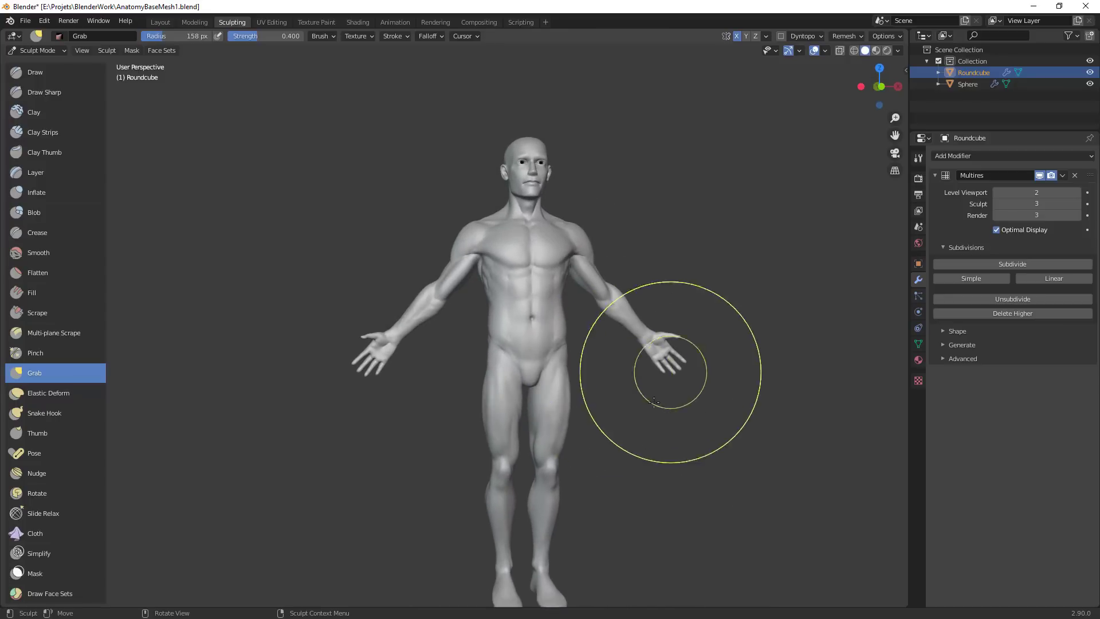
middle_drag(639, 448, 735, 459)
shift+middle_drag(679, 416, 820, 476)
ctrl+middle_drag(819, 475, 629, 319)
key(f)
click(638, 334)
mouse_move(638, 338)
mouse_down()
mouse_move(625, 340)
mouse_move(662, 358)
mouse_up()
shift+middle_drag(702, 361, 628, 320)
key(f)
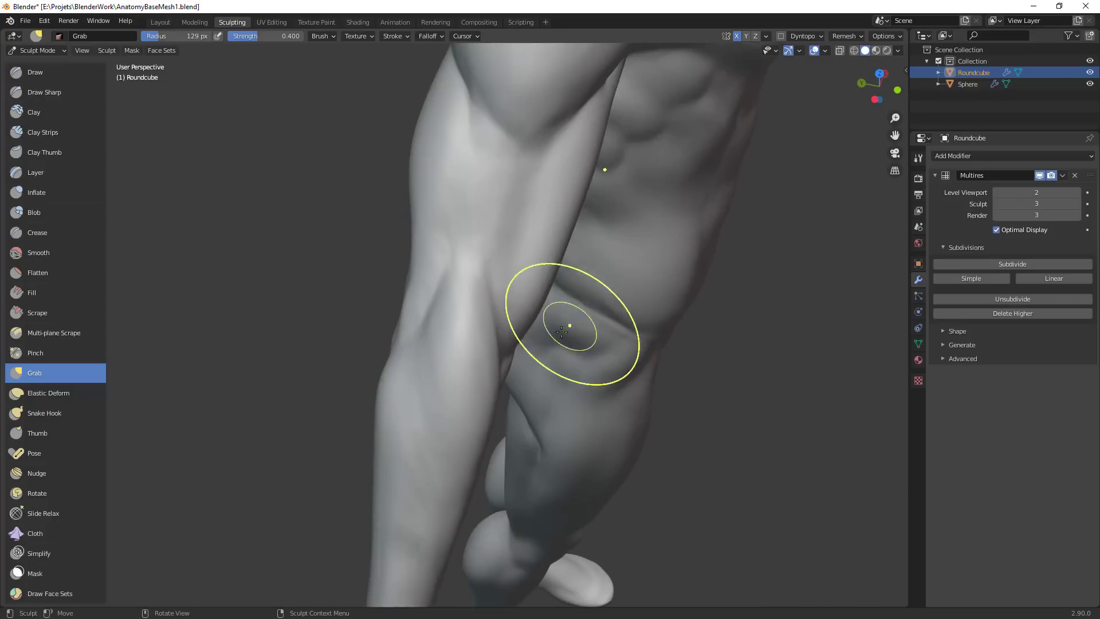
drag(540, 312, 542, 313)
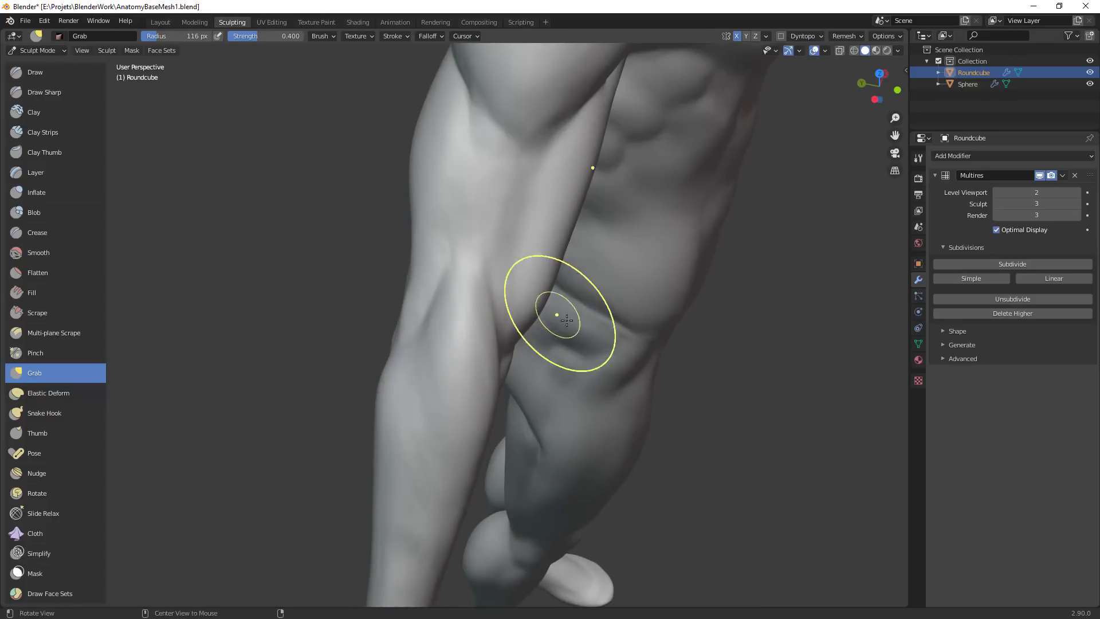
Adjust the inner elbow contour from above with the Grab brush at a 128 px radius
middle_drag(557, 315, 586, 331)
key(bracketright)
drag(603, 332, 589, 336)
click(588, 338)
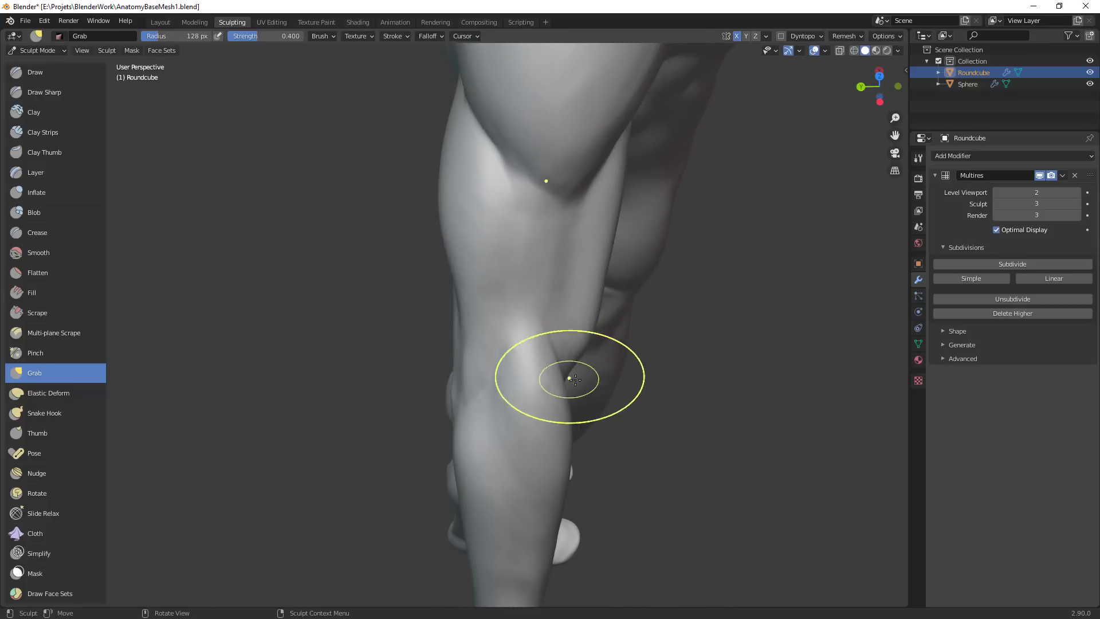
Build up the outer upper arm muscles below the deltoid with Clay Strips, using a 31 px and a 23 px radius
middle_drag(587, 338, 527, 260)
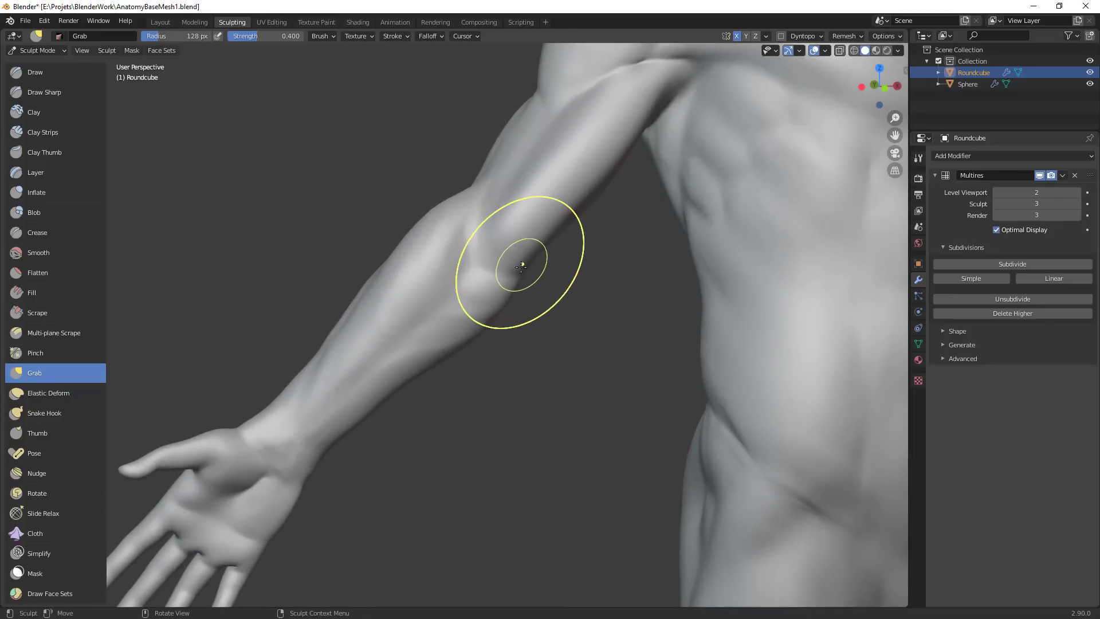
key(c)
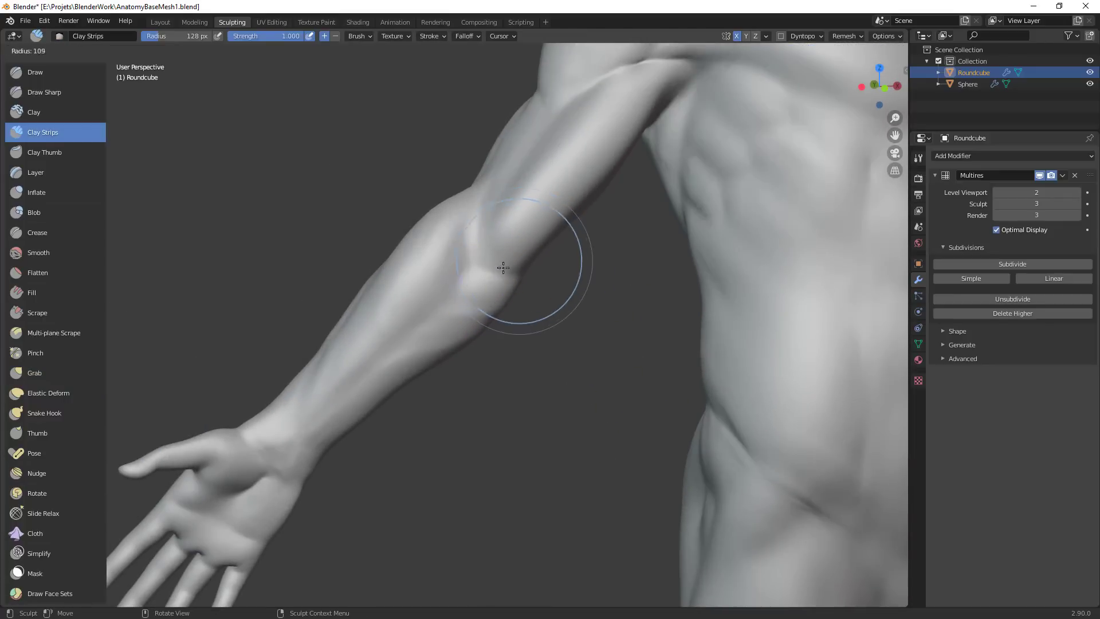
alt+drag(530, 263, 585, 292)
ctrl+alt+drag(585, 292, 619, 442)
key(f)
click(601, 359)
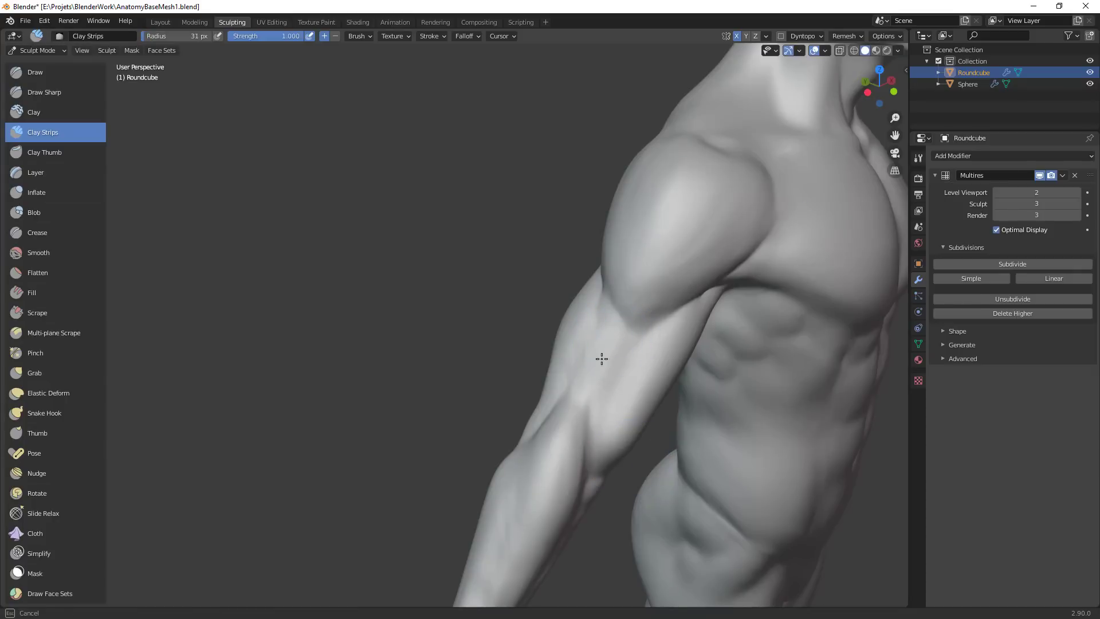
key(f)
click(582, 399)
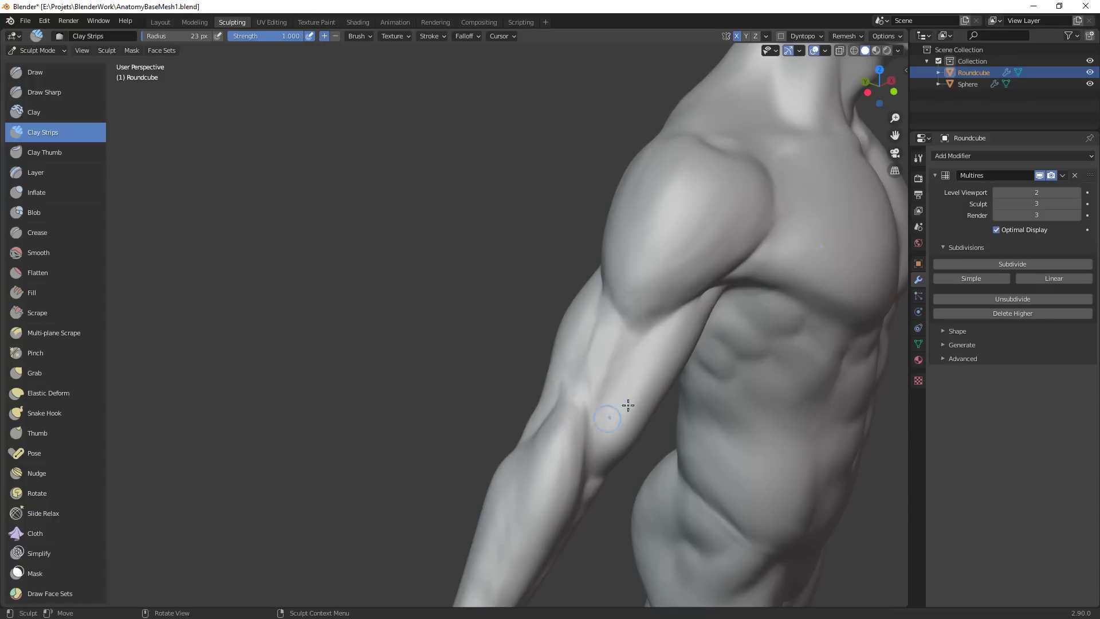
Define the groove between the outer upper arm muscles above the elbow with the Crease brush at a 24 px radius
ctrl+alt+drag(628, 405, 559, 445)
alt+drag(613, 458, 573, 344)
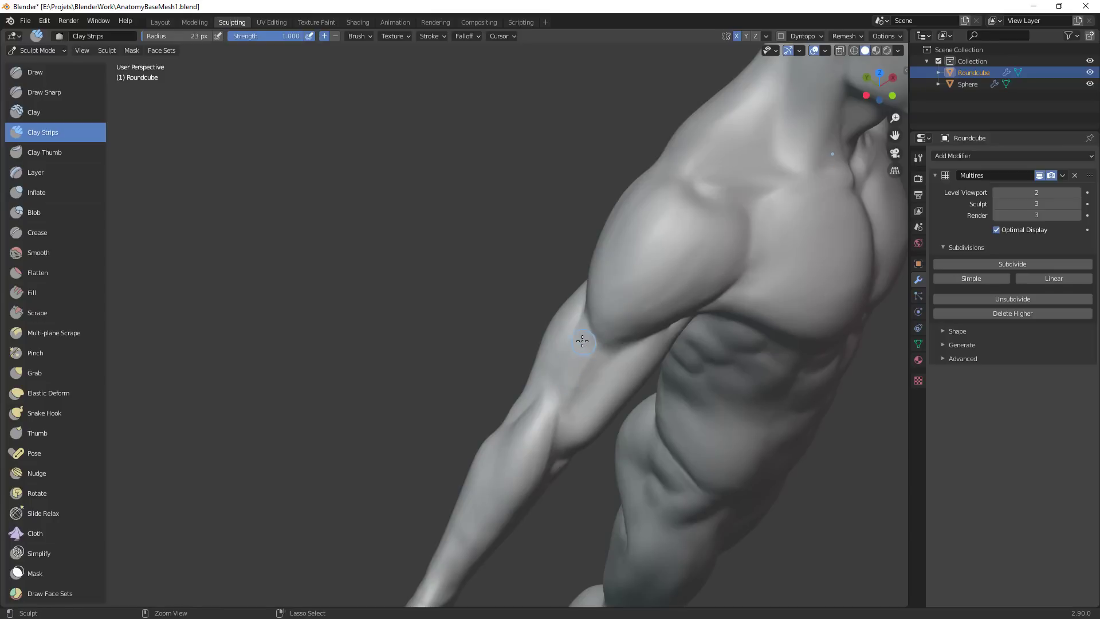
key(shift+c)
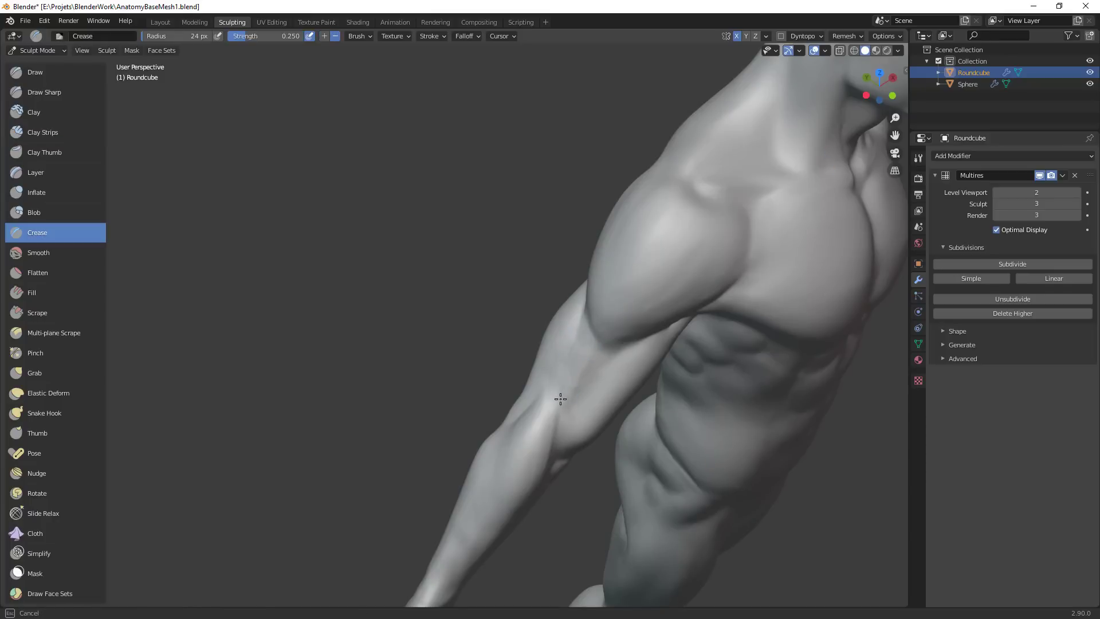
alt+drag(564, 390, 540, 385)
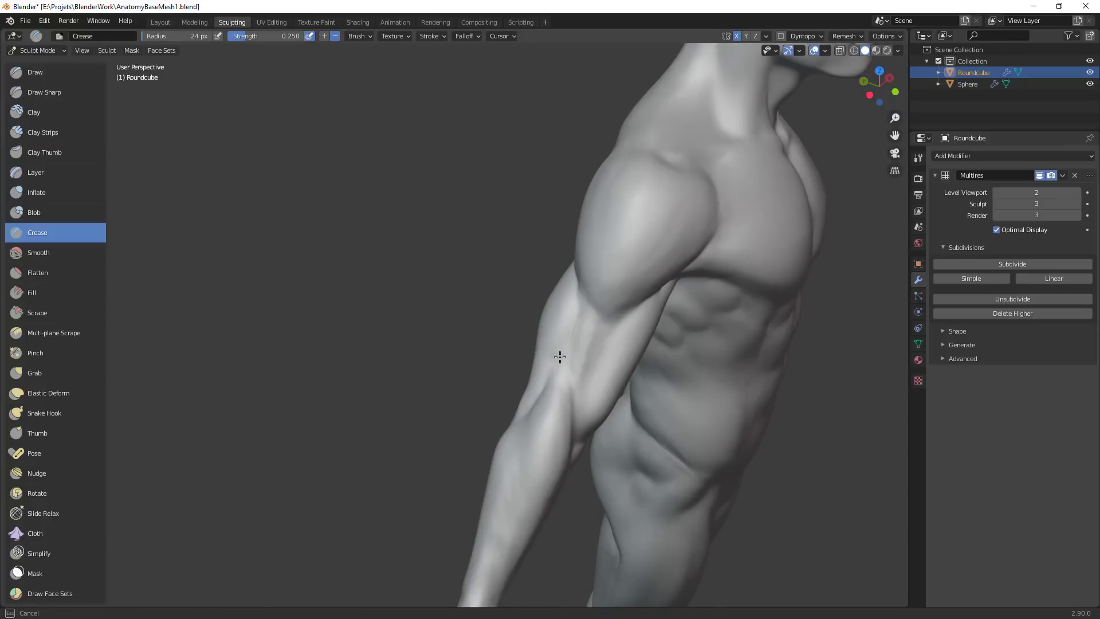
middle_drag(554, 363, 581, 336)
Build up the upper forearm and outer upper arm muscles with Clay Strips at a 29 px radius and smooth the upper arm
key(g)
key(c)
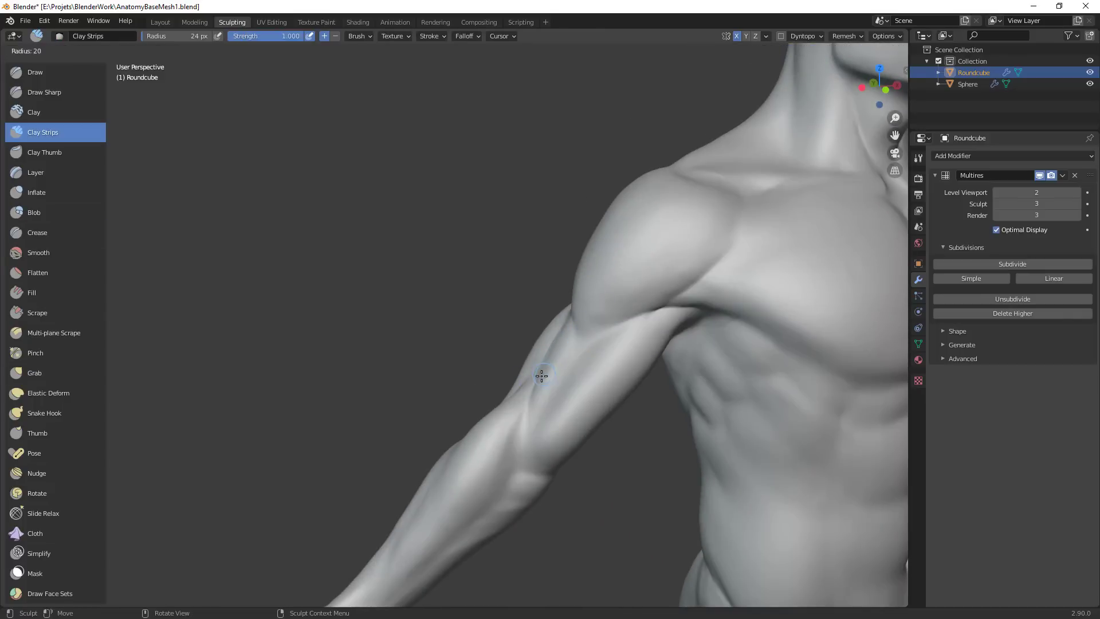
mouse_move(540, 376)
alt+shift+mouse_down()
mouse_move(550, 401)
mouse_move(593, 392)
alt+shift+mouse_up()
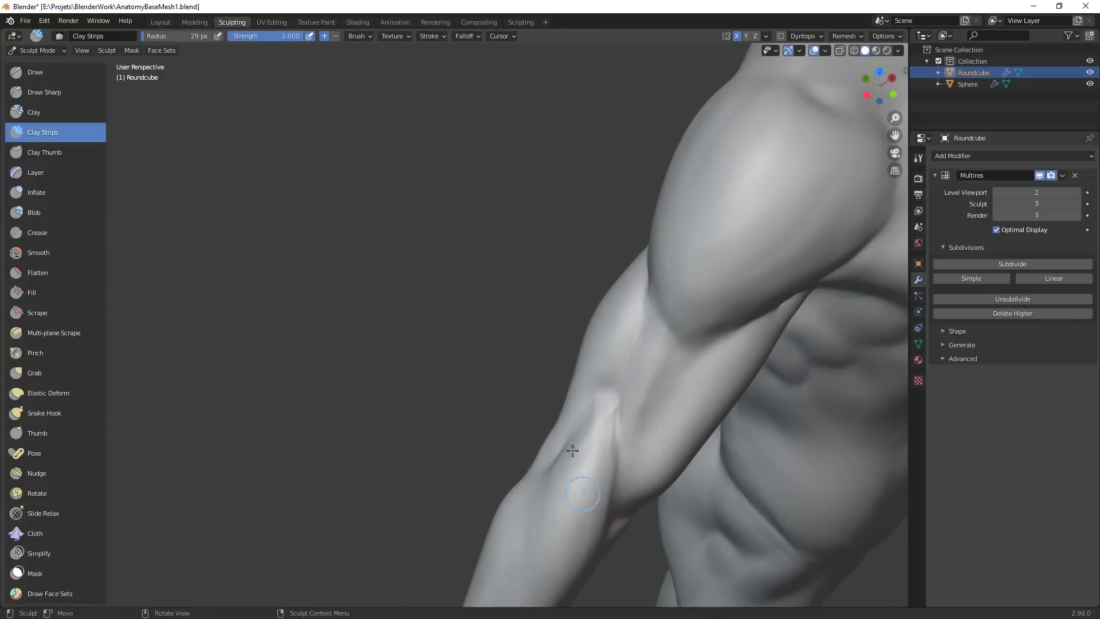
drag(573, 450, 578, 536)
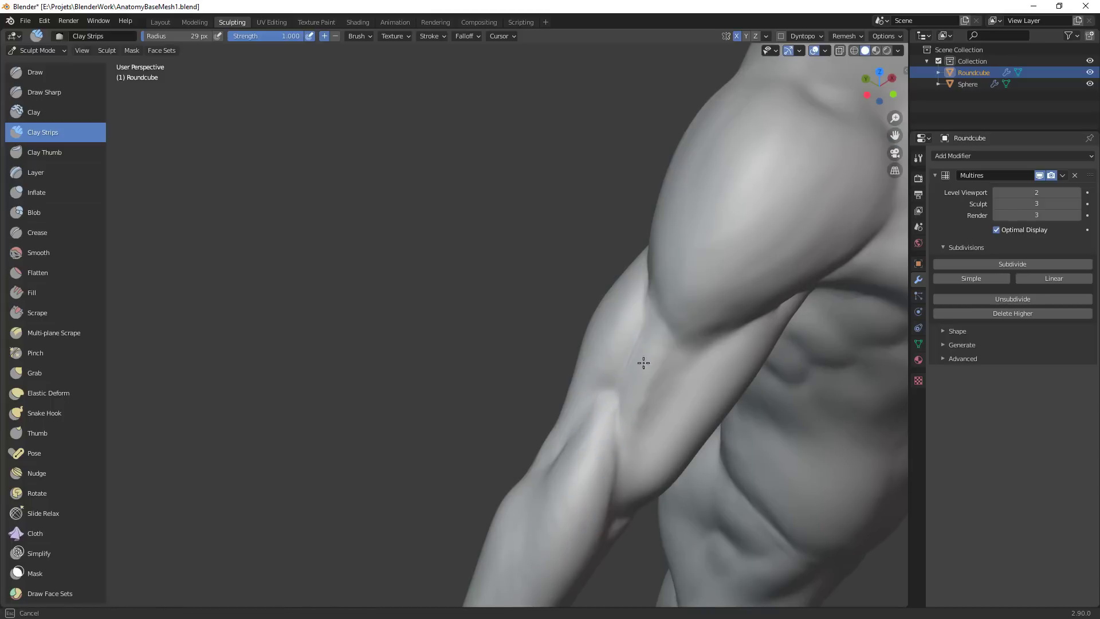
drag(643, 363, 625, 434)
shift+drag(645, 323, 636, 442)
Adjust the outer arm contour where the deltoid ends in front view with the Grab brush at an 81 px radius
ctrl+alt+drag(736, 375, 619, 543)
mouse_move(697, 451)
alt+mouse_down()
mouse_move(607, 401)
mouse_move(582, 446)
mouse_move(596, 445)
alt+mouse_up()
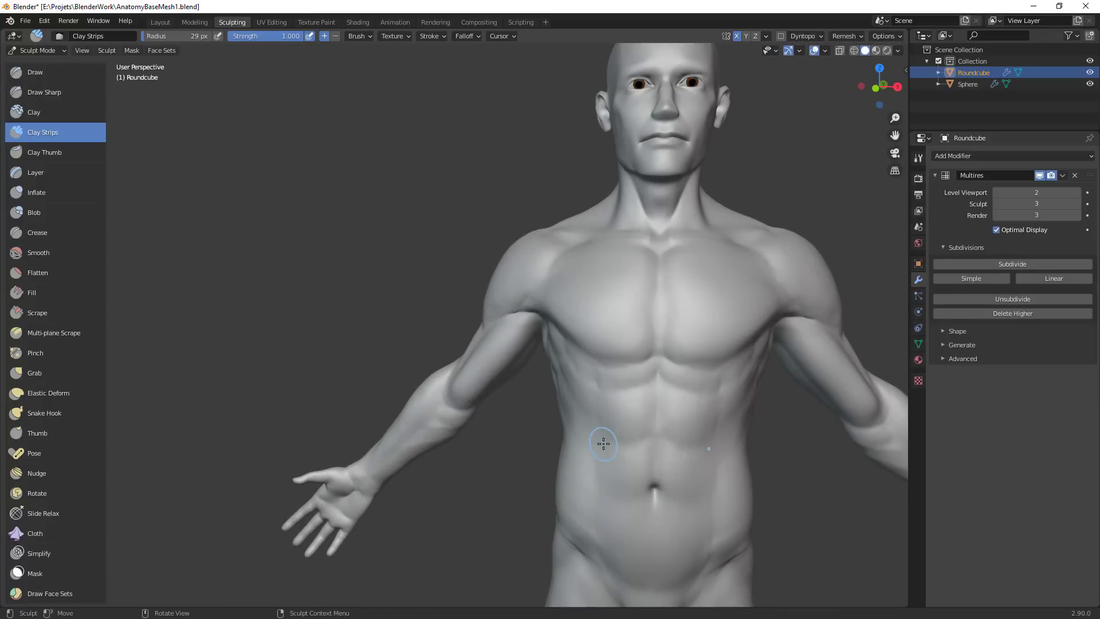
key(g)
key(f)
click(520, 312)
scroll(602, 367, down, 3)
mouse_move(599, 409)
middle_down()
mouse_move(584, 430)
mouse_move(603, 420)
middle_up()
scroll(516, 324, up, 2)
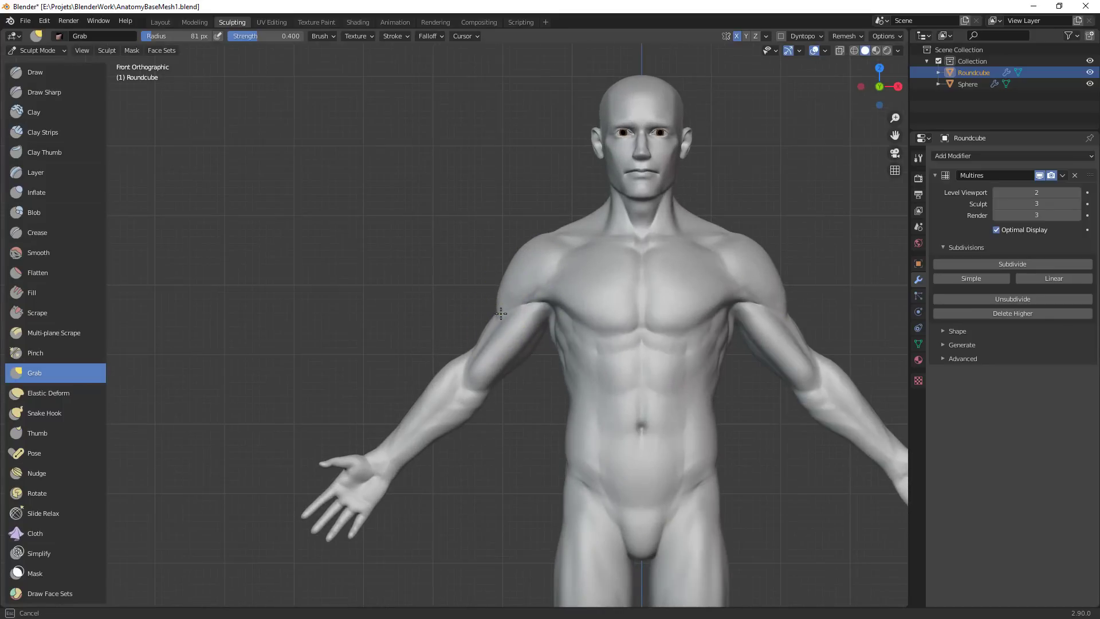
drag(498, 316, 499, 314)
shift+middle_drag(678, 375, 680, 359)
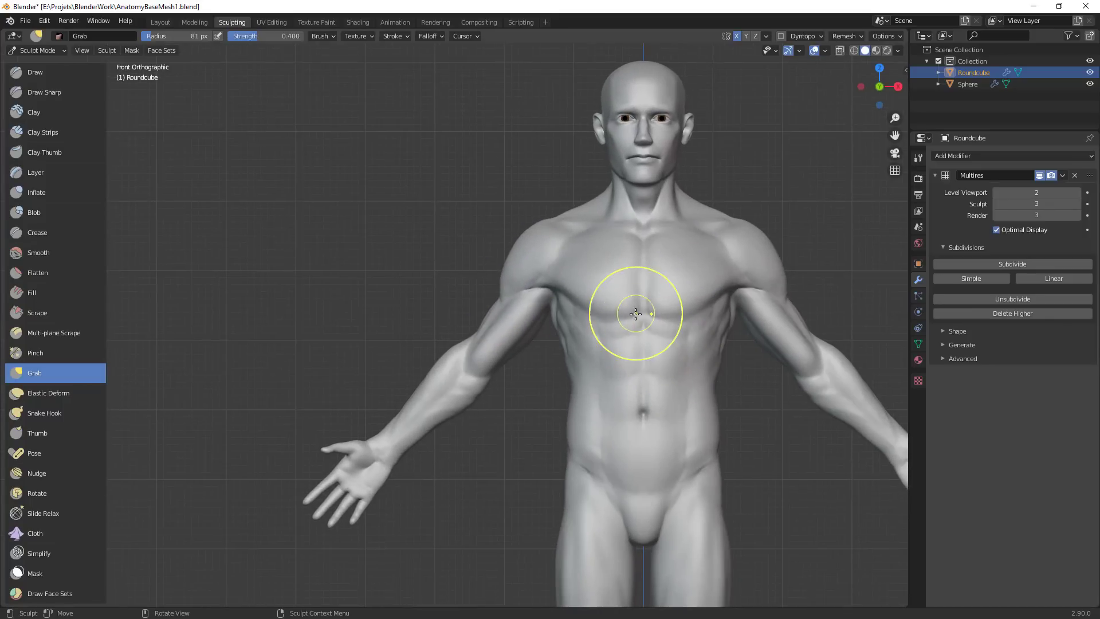
Refine the deltoid's outer contour with the Grab brush, using a 67 px and a 99 px radius
drag(502, 305, 504, 282)
key(f)
click(494, 307)
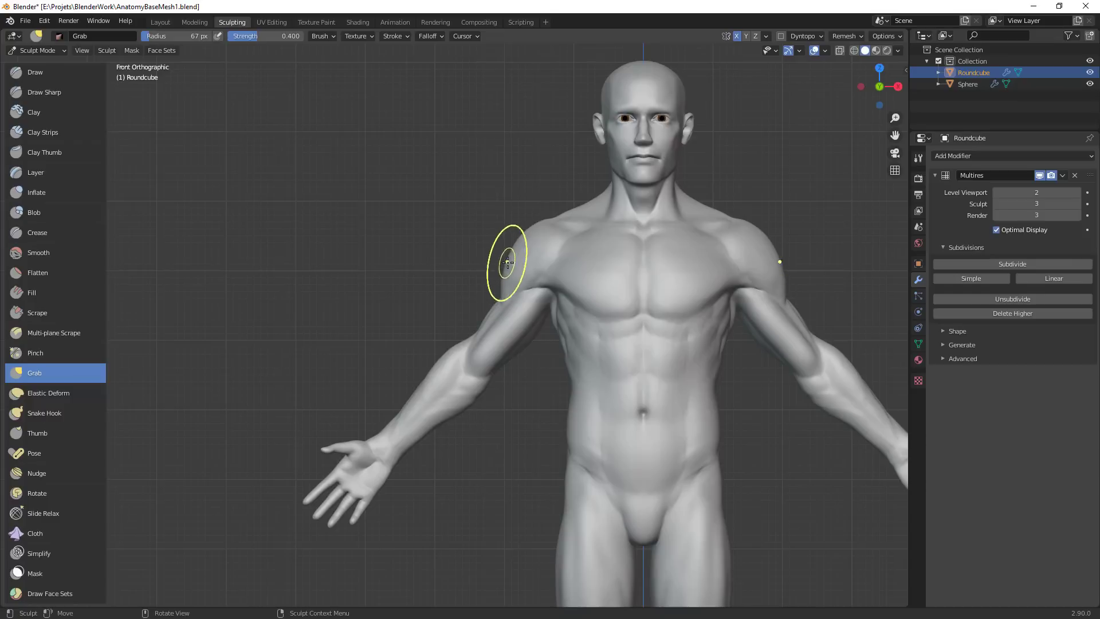
key(f)
click(530, 247)
mouse_move(709, 312)
ctrl+middle_down()
mouse_move(710, 426)
mouse_move(710, 386)
ctrl+middle_up()
scroll(710, 388, up, 2)
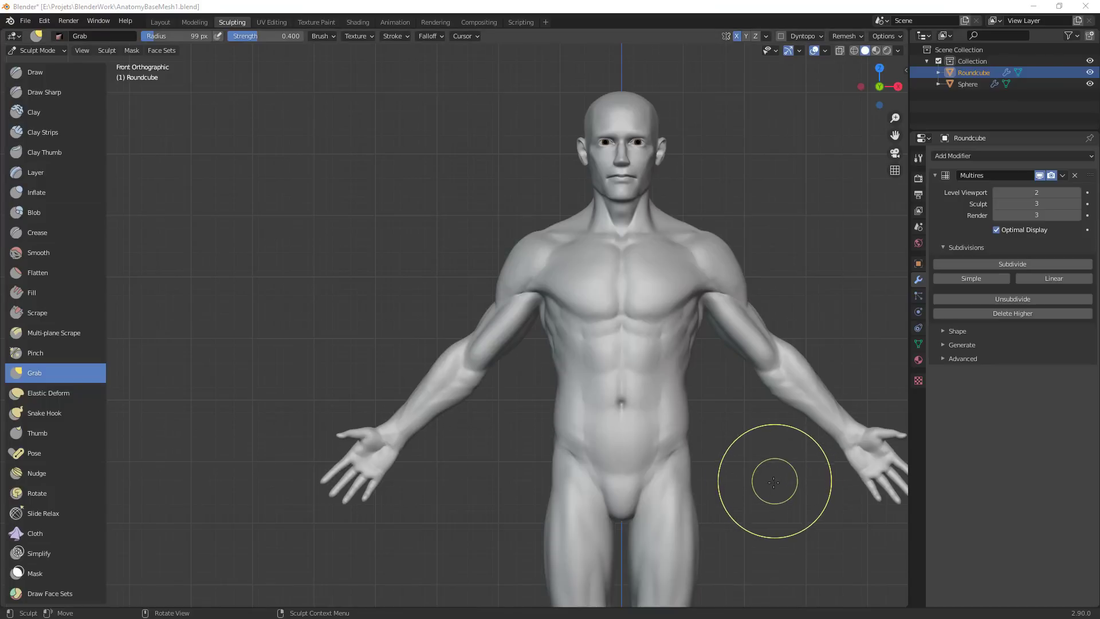
Set the Grab radius to 75 px and examine the proportions of the whole figure from the front
click(821, 321)
key(f)
click(866, 347)
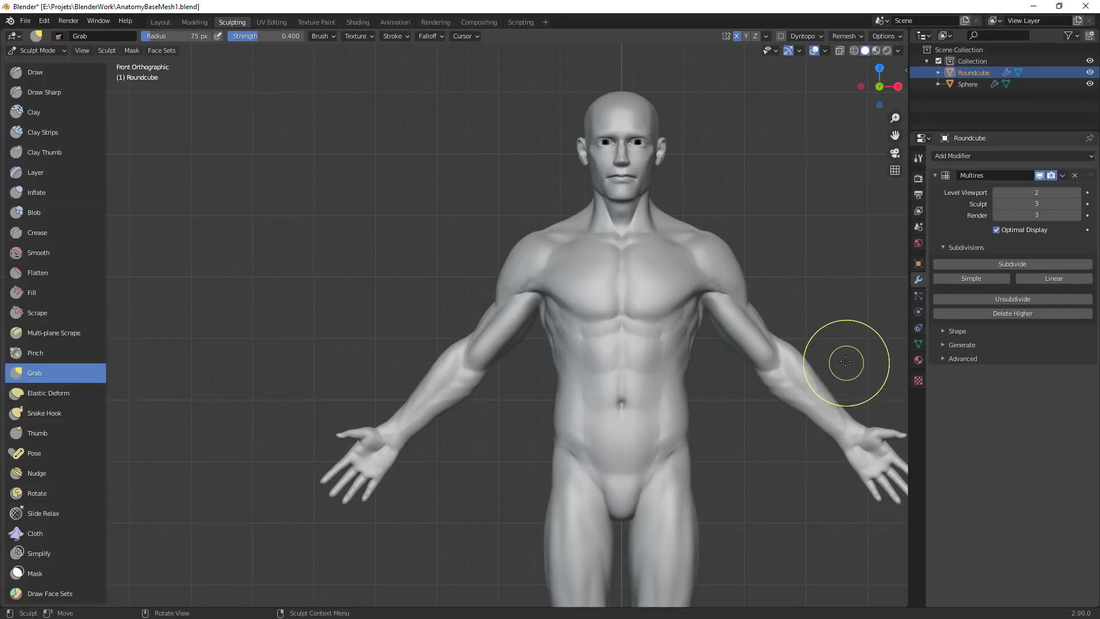
ctrl+middle_drag(845, 345, 829, 404)
alt+shift+drag(830, 404, 784, 357)
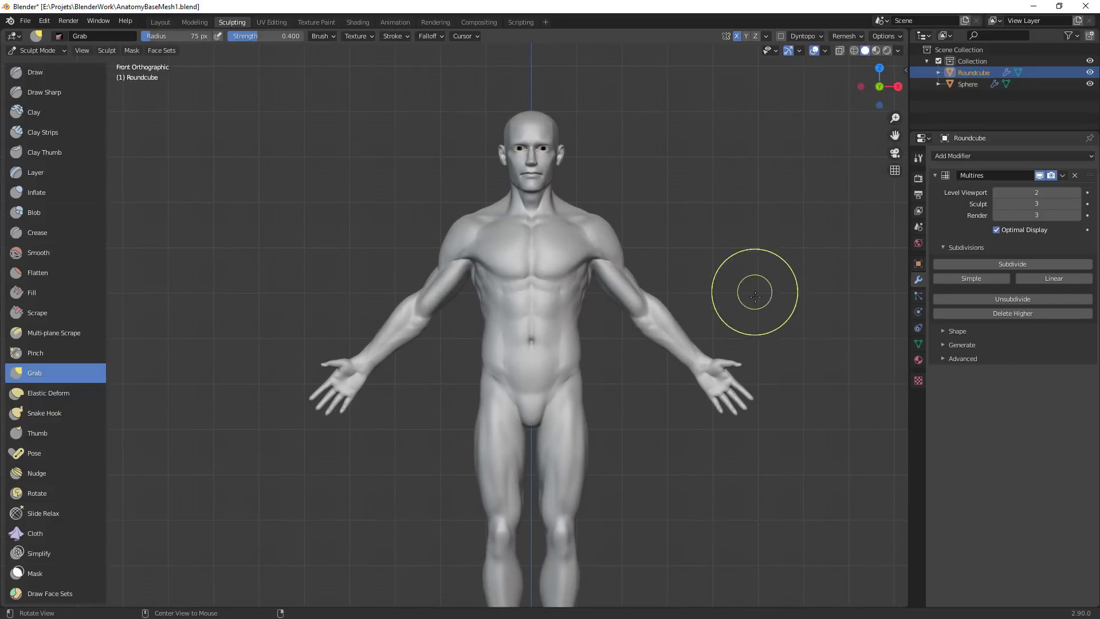
ctrl+alt+drag(755, 292, 726, 444)
ctrl+alt+drag(714, 396, 706, 311)
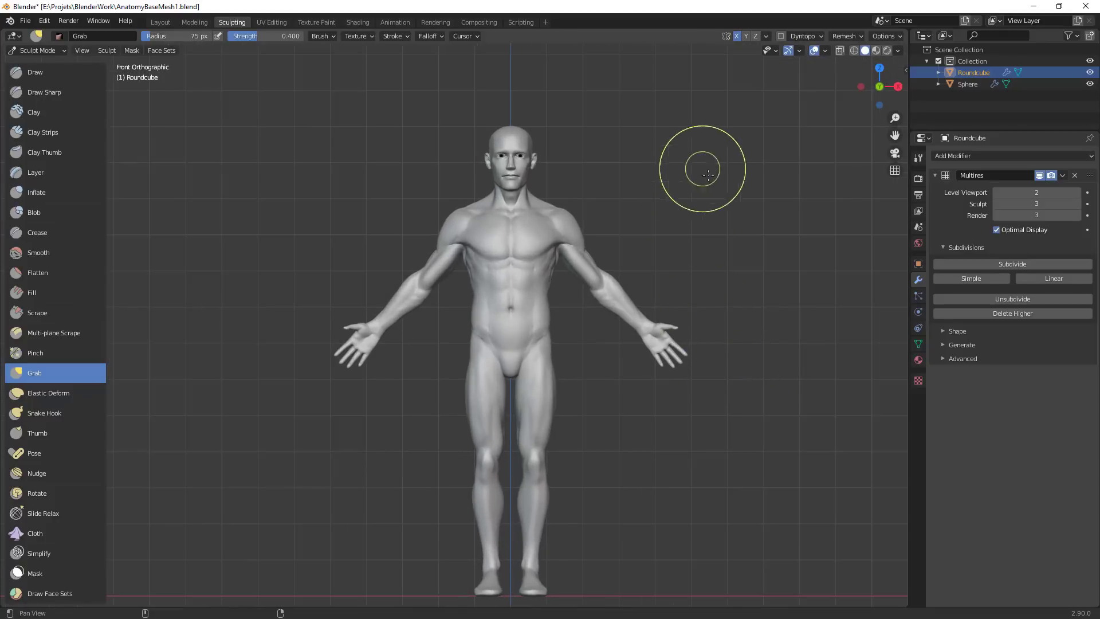
mouse_move(701, 163)
alt+shift+mouse_down()
mouse_move(706, 364)
mouse_move(720, 343)
alt+shift+mouse_up()
ctrl+alt+drag(726, 372, 733, 339)
mouse_move(726, 391)
alt+shift+mouse_down()
mouse_move(635, 329)
mouse_move(724, 234)
alt+shift+mouse_up()
mouse_move(580, 370)
alt+mouse_down()
mouse_move(605, 378)
mouse_move(592, 479)
mouse_move(619, 491)
mouse_move(643, 363)
alt+mouse_up()
ctrl+alt+drag(643, 364, 594, 270)
Indent the underside of the nose at the nostrils with the Crease brush at a 31 px radius
key(f)
click(536, 275)
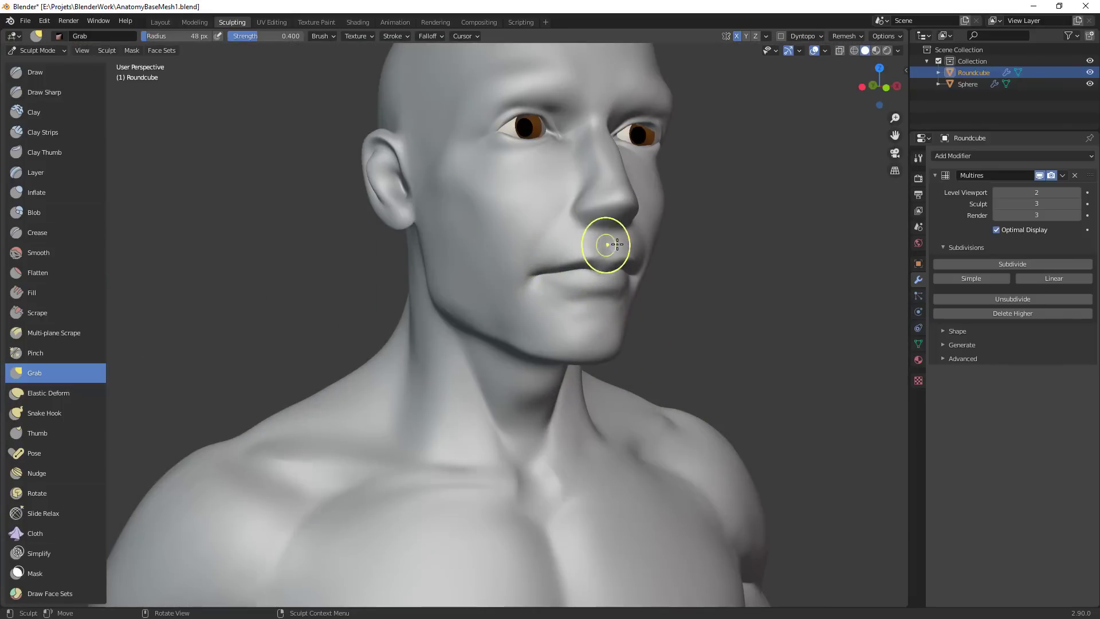
mouse_move(648, 219)
alt+shift+mouse_down()
mouse_move(588, 376)
mouse_move(665, 316)
alt+shift+mouse_up()
middle_drag(672, 316, 629, 246)
key(shift+c)
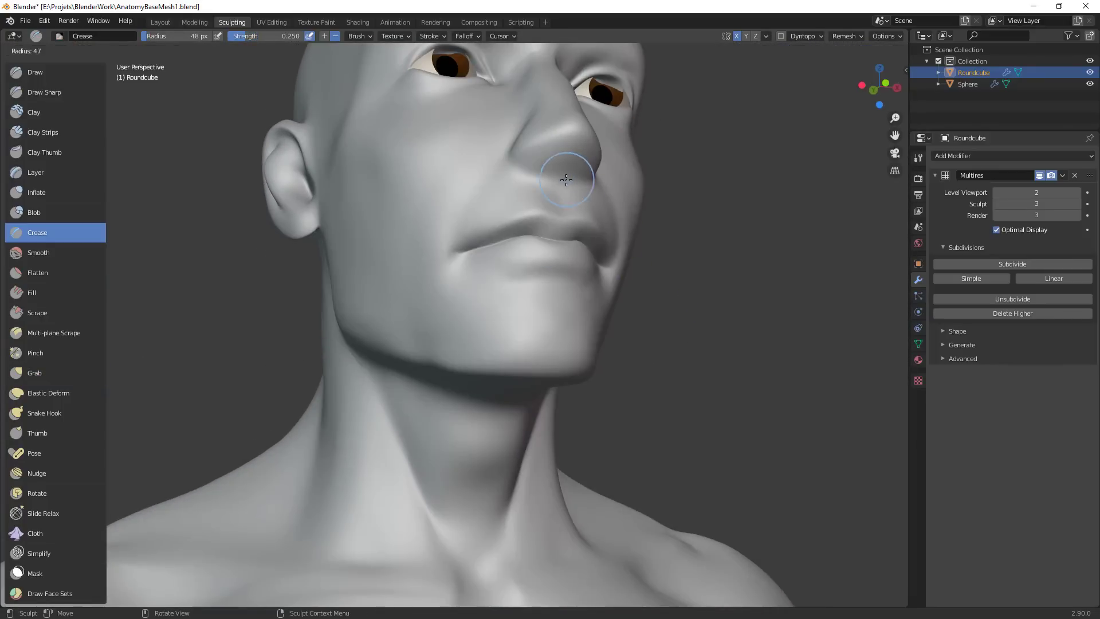
mouse_move(570, 177)
middle_down()
mouse_move(652, 360)
mouse_move(644, 269)
middle_up()
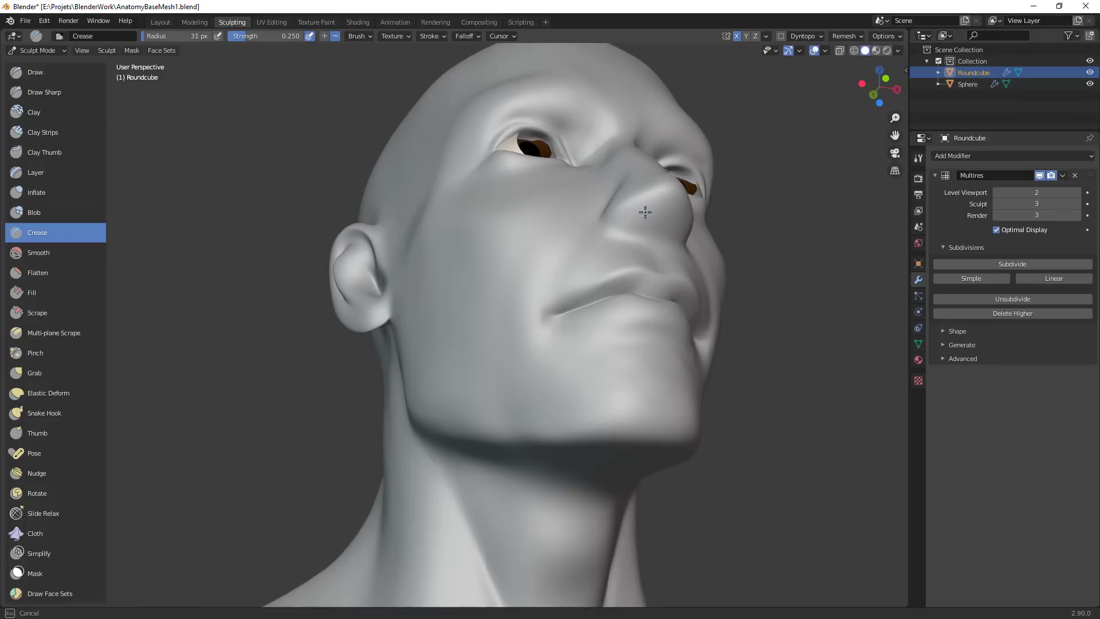
shift+middle_drag(733, 199, 705, 285)
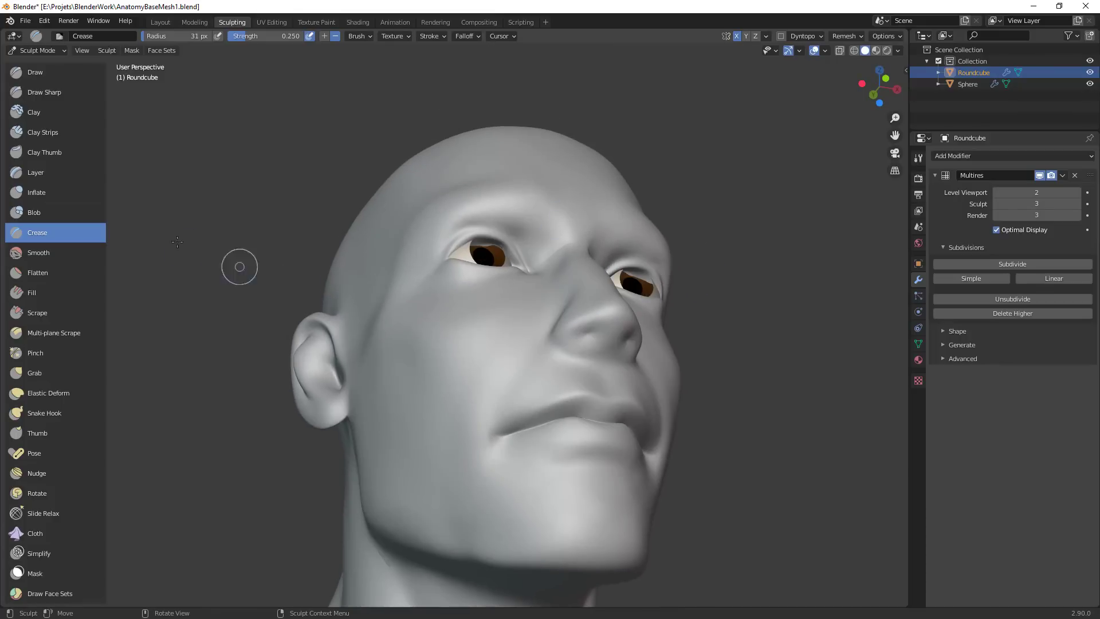
Carve the nostrils inward with the inverted Draw brush at a 24 px radius
click(50, 72)
middle_drag(616, 313, 659, 339)
key(f)
click(654, 342)
ctrl+drag(650, 343, 647, 340)
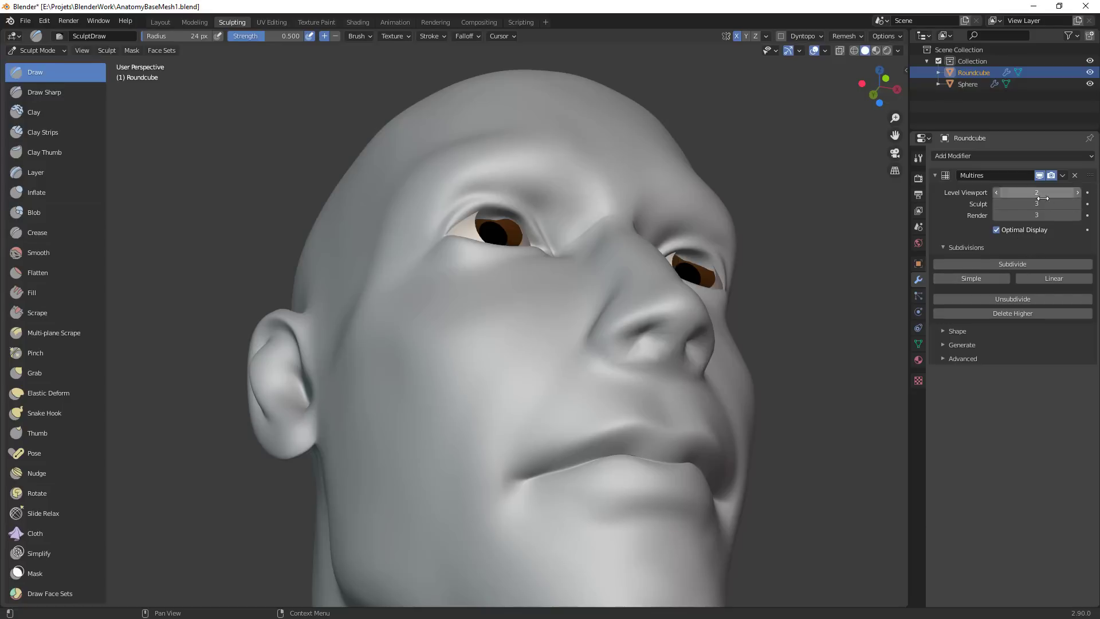
Subdivide the Multires modifier to sculpt level 4 and deepen the nostrils with the Draw brush at a 21 px radius
click(1036, 265)
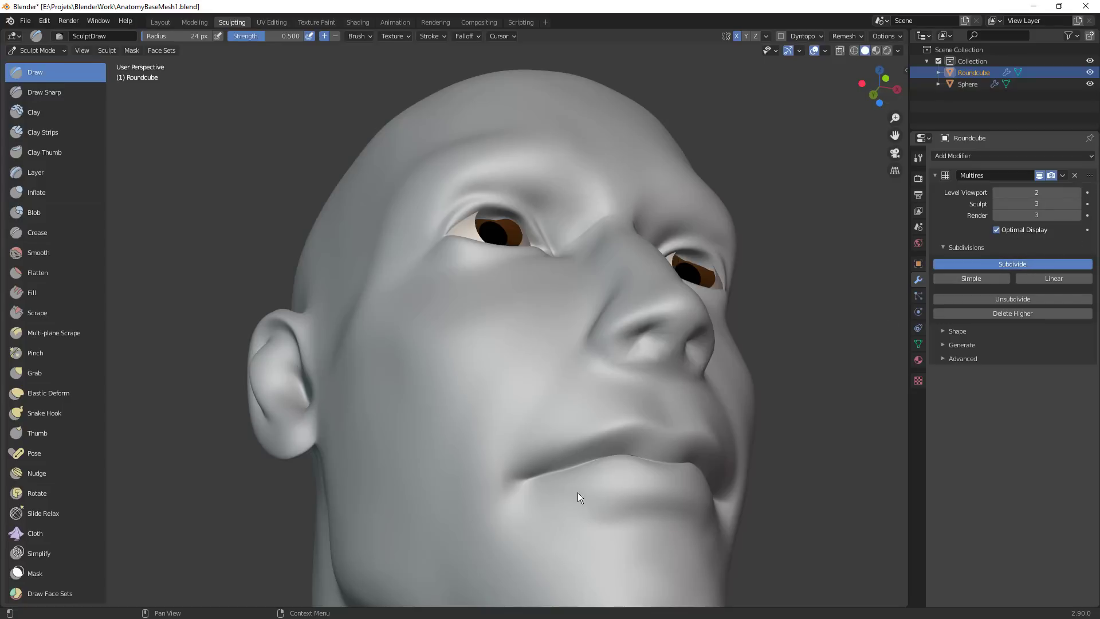
key(f)
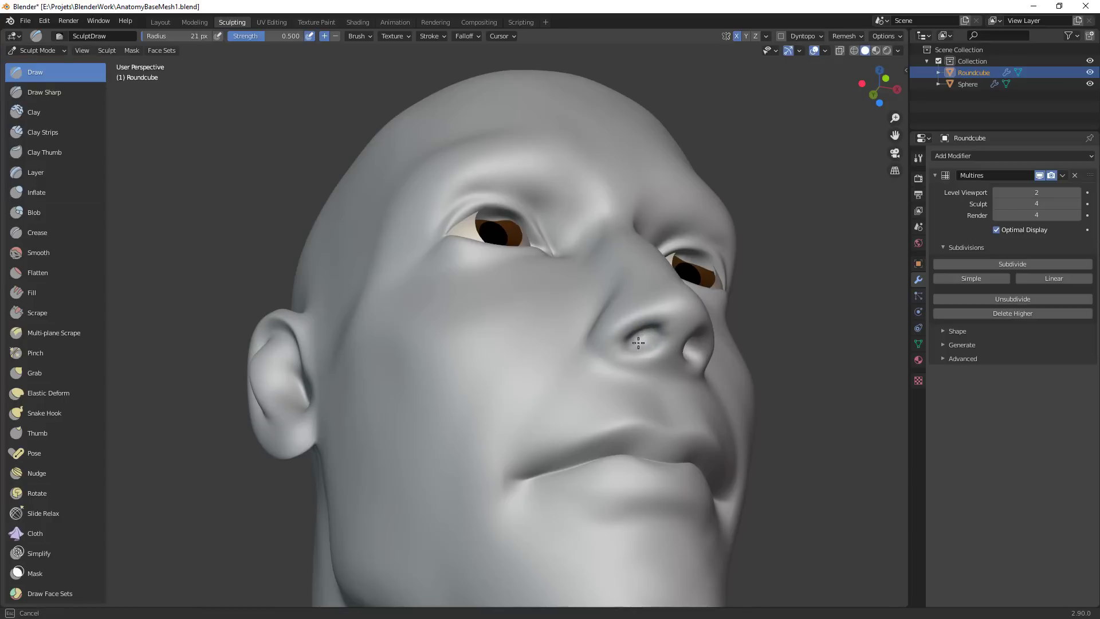
click(653, 328)
Examine the whole figure from the front and an angle, including the face with the carved nostrils
scroll(654, 328, down, 6)
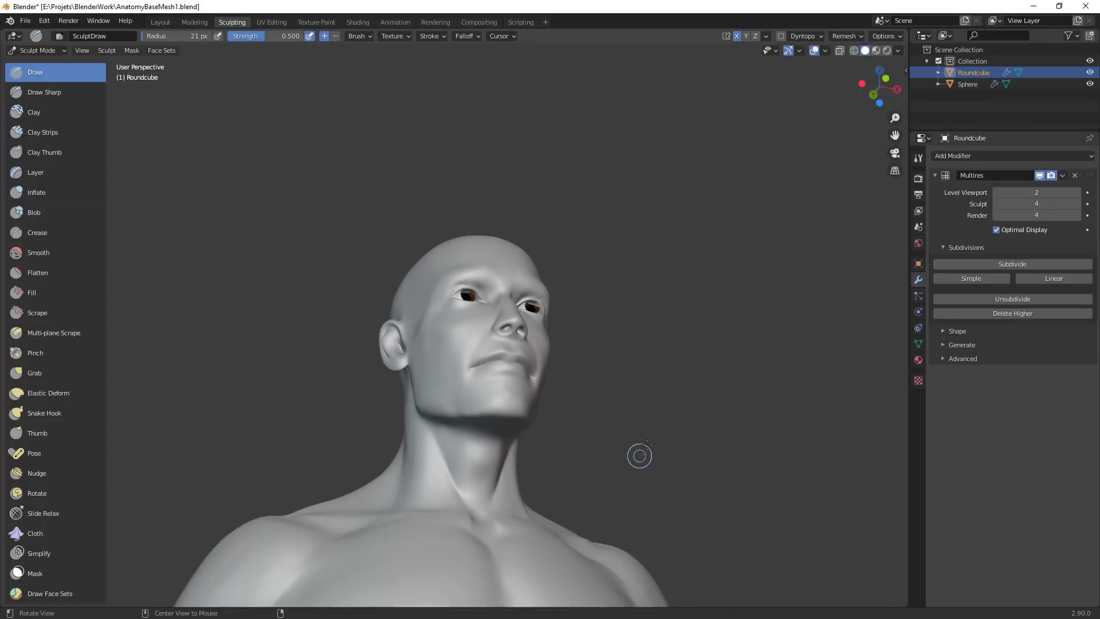
ctrl+alt+drag(651, 382, 643, 260)
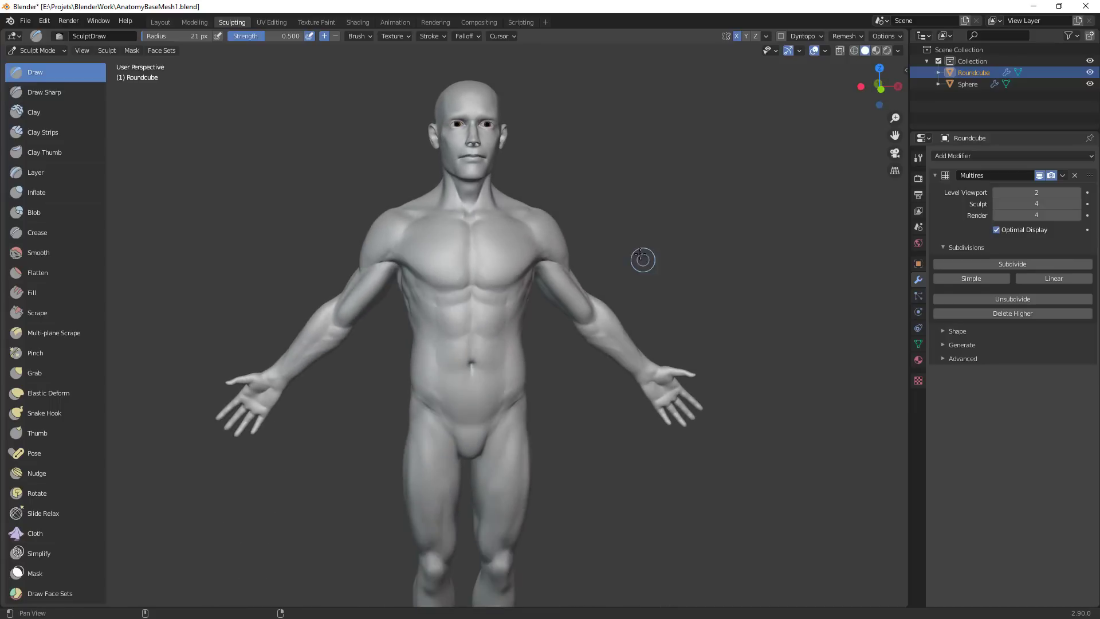
alt+shift+drag(664, 411, 681, 334)
alt+drag(660, 381, 613, 407)
alt+shift+drag(716, 258, 759, 226)
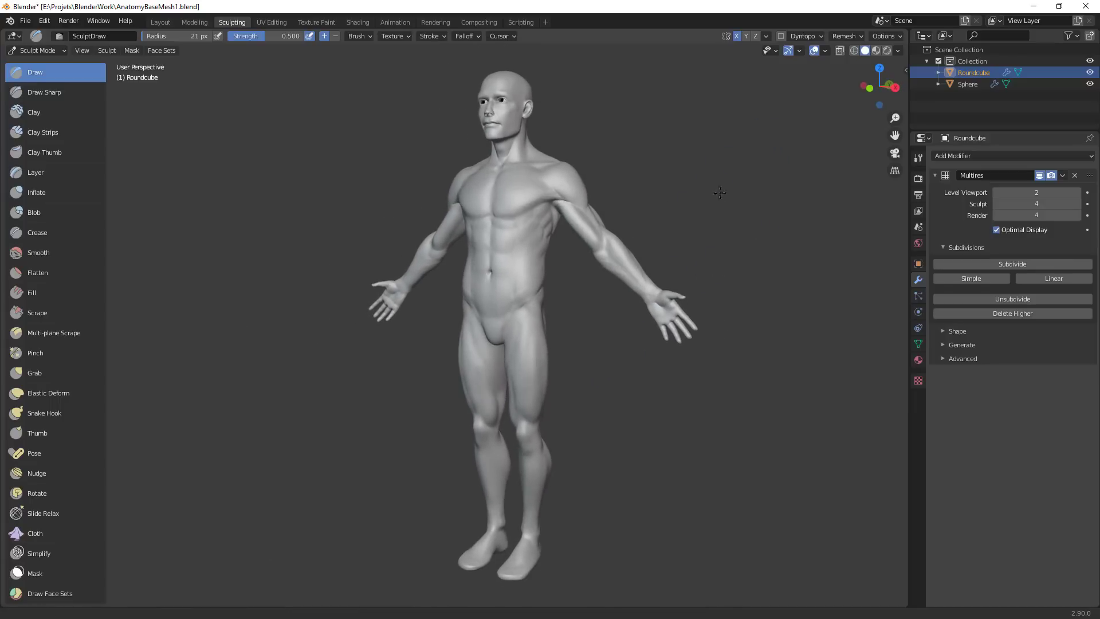
alt+shift+drag(765, 117, 782, 325)
ctrl+alt+drag(630, 280, 682, 172)
ctrl+alt+drag(816, 344, 688, 590)
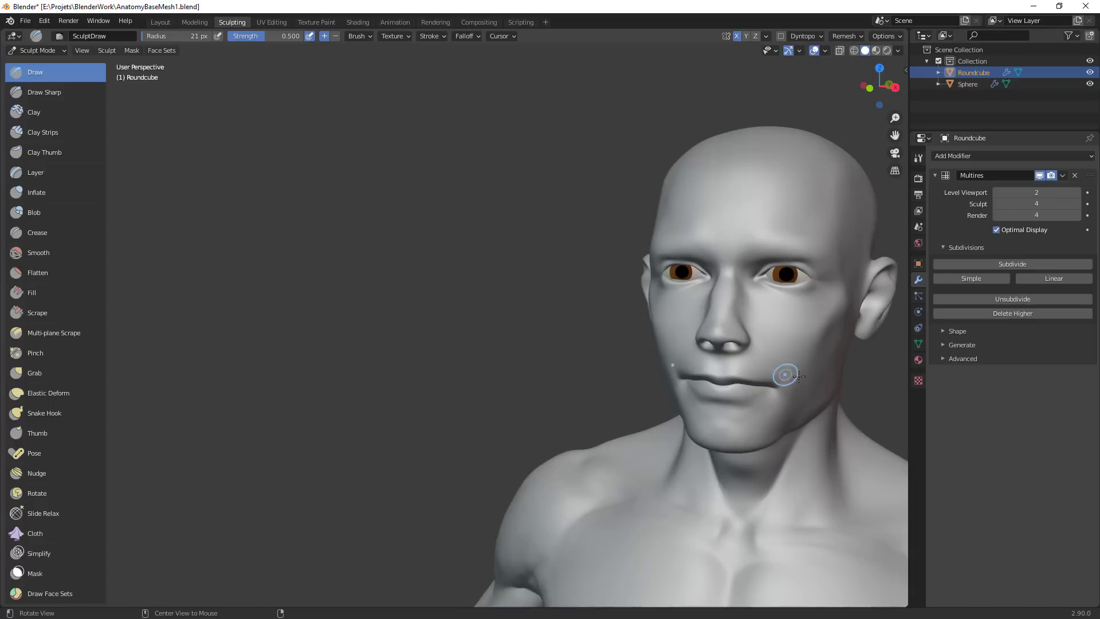
Reshape the nostril openings and the septum from below with the Grab brush at a 64 px radius
alt+drag(783, 374, 796, 275)
alt+shift+drag(731, 385, 609, 278)
shift+middle_drag(609, 279, 582, 256)
mouse_move(590, 304)
ctrl+middle_down()
mouse_move(629, 189)
mouse_move(679, 396)
ctrl+middle_up()
key(g)
key(f)
click(682, 274)
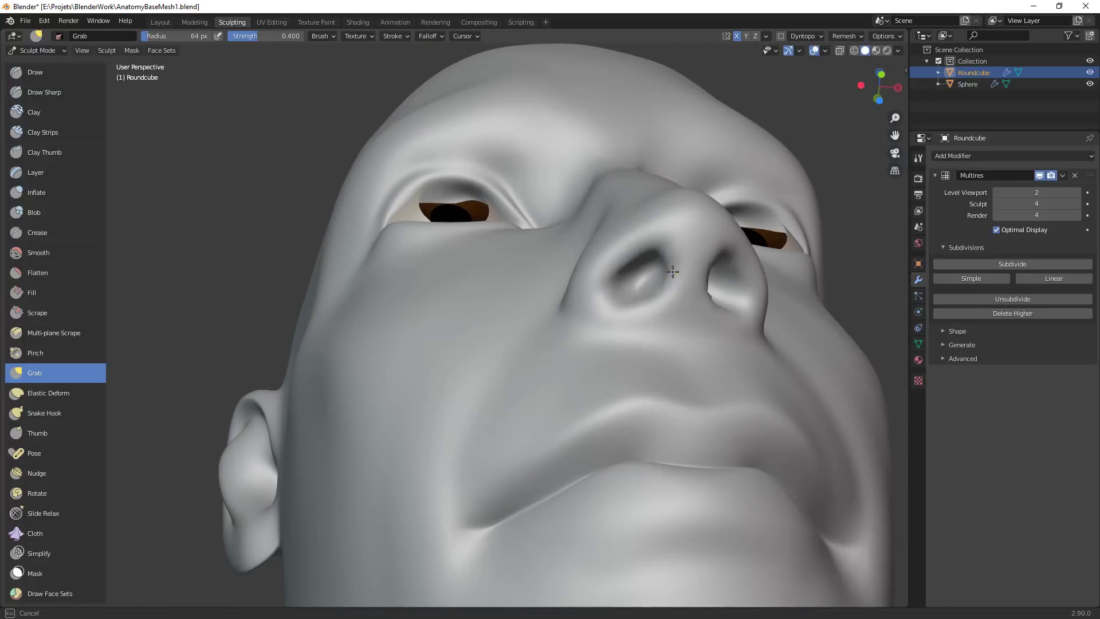
drag(665, 268, 673, 270)
drag(673, 270, 648, 243)
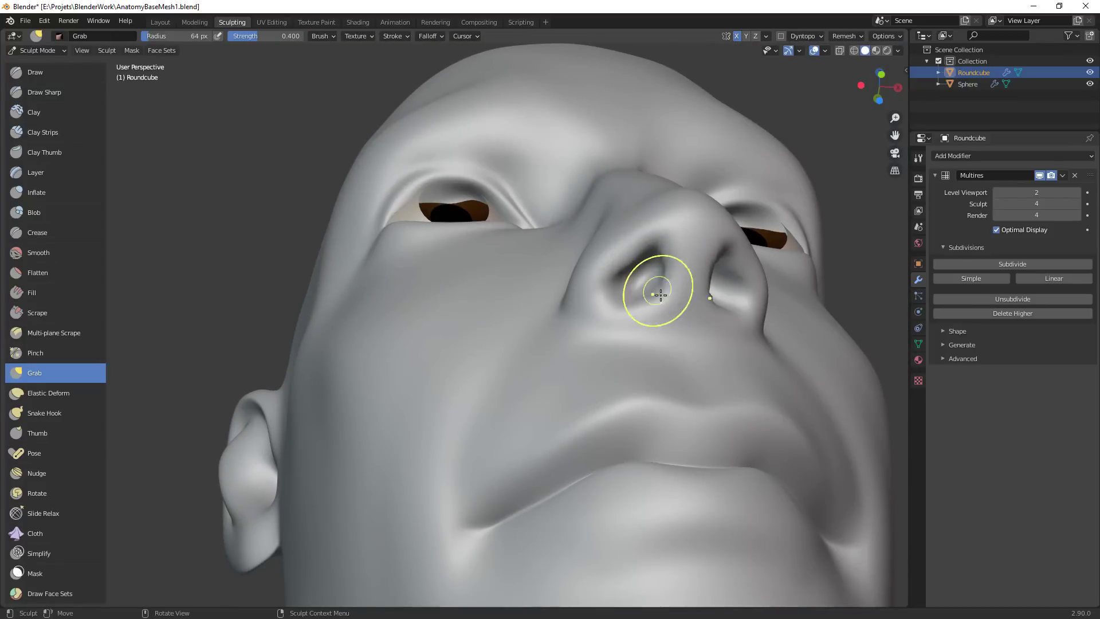
drag(659, 290, 663, 269)
Adjust the nostril wings and their base with the Grab brush at 64 px, ending with a 63 px radius
mouse_move(662, 268)
middle_down()
mouse_move(697, 349)
mouse_move(698, 398)
mouse_move(608, 401)
middle_up()
mouse_move(608, 401)
mouse_down()
mouse_move(607, 377)
mouse_move(555, 393)
mouse_up()
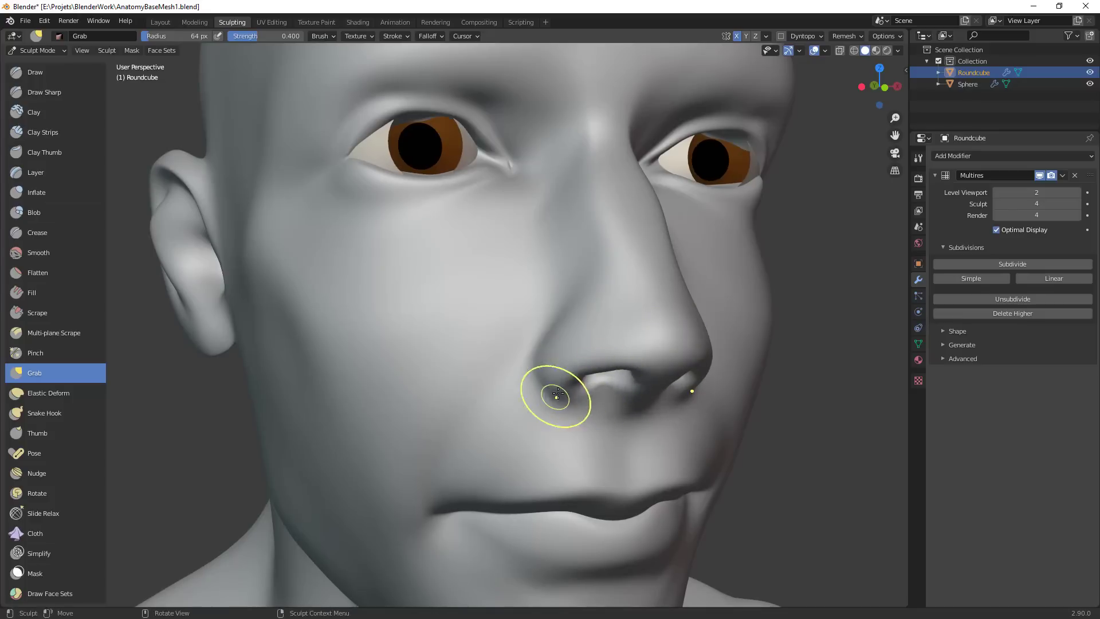
middle_drag(680, 462, 545, 386)
mouse_move(545, 385)
mouse_down()
mouse_move(528, 344)
mouse_move(535, 312)
mouse_move(620, 310)
mouse_up()
key(f)
click(523, 312)
mouse_move(668, 292)
middle_down()
mouse_move(653, 310)
mouse_move(663, 327)
mouse_move(711, 273)
middle_up()
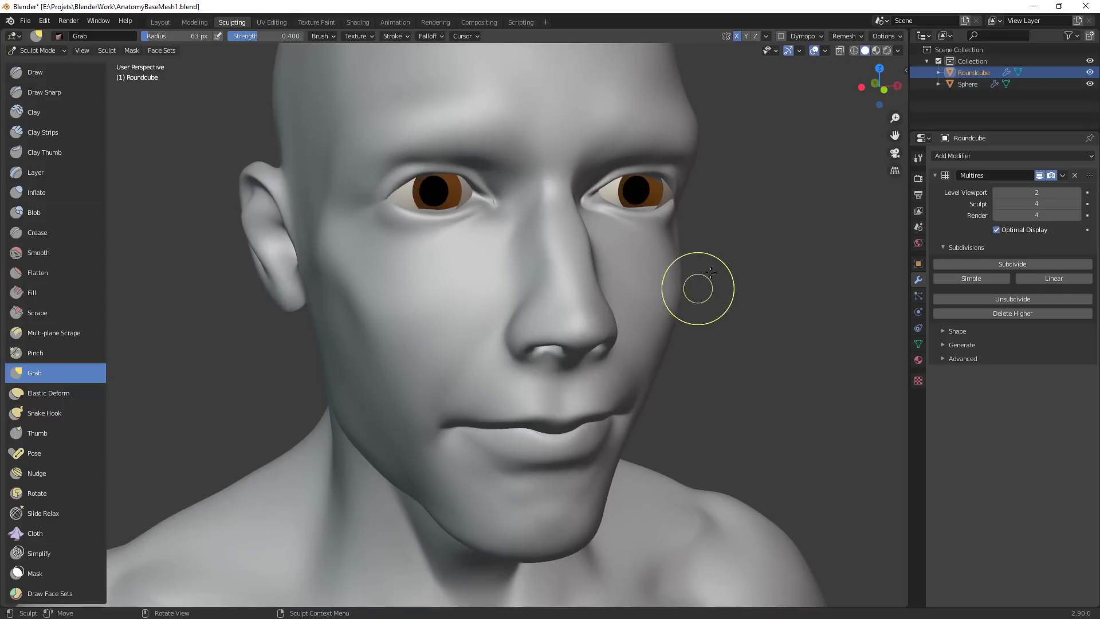
Check the sculpting options and reshape the area between the inner eye and nose bridge with the Grab brush at 102 px
click(887, 37)
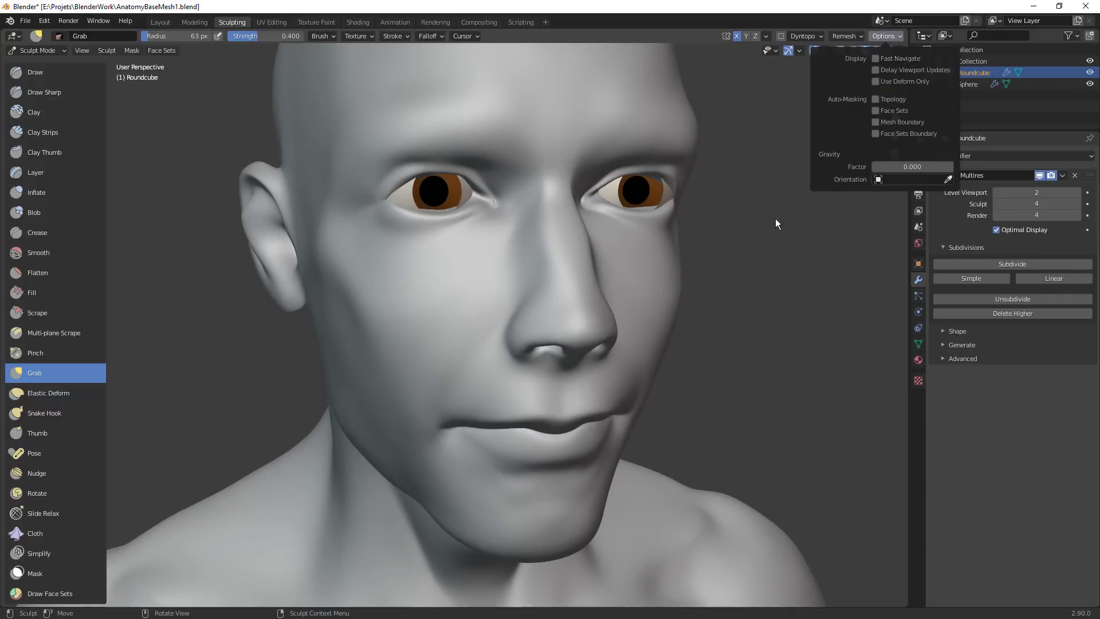
mouse_move(729, 326)
middle_down()
mouse_move(727, 305)
mouse_move(723, 335)
mouse_move(765, 344)
middle_up()
key(f)
click(586, 279)
drag(531, 272, 524, 266)
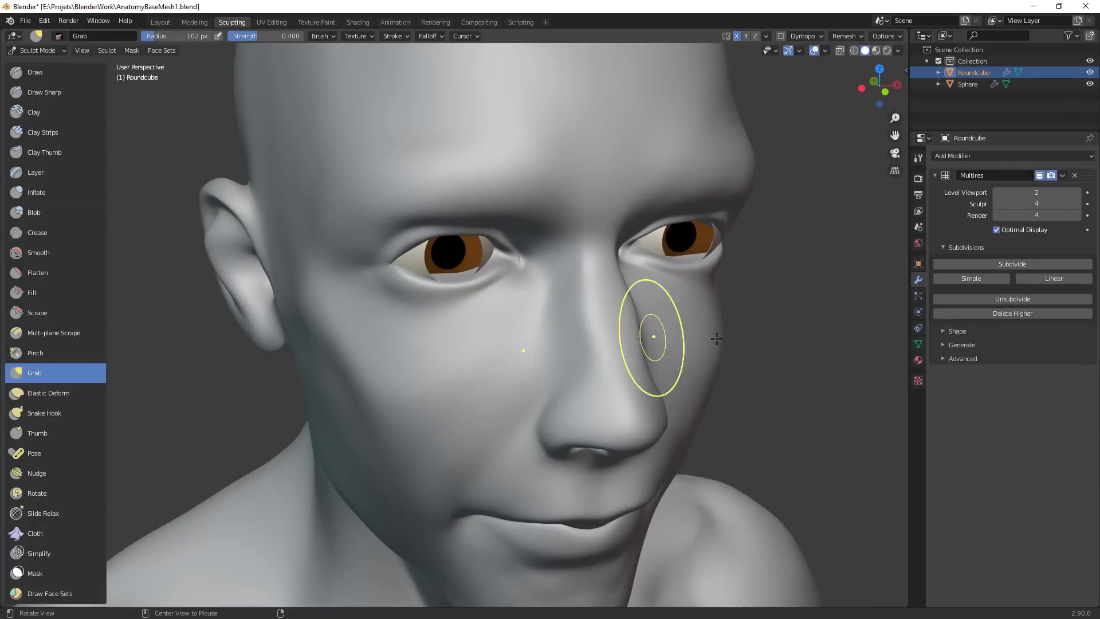
Lift the lower edge of the nostril wing with the Grab brush at a smaller radius
mouse_move(745, 383)
middle_down()
mouse_move(762, 317)
mouse_move(761, 351)
middle_up()
shift+middle_drag(717, 411, 723, 344)
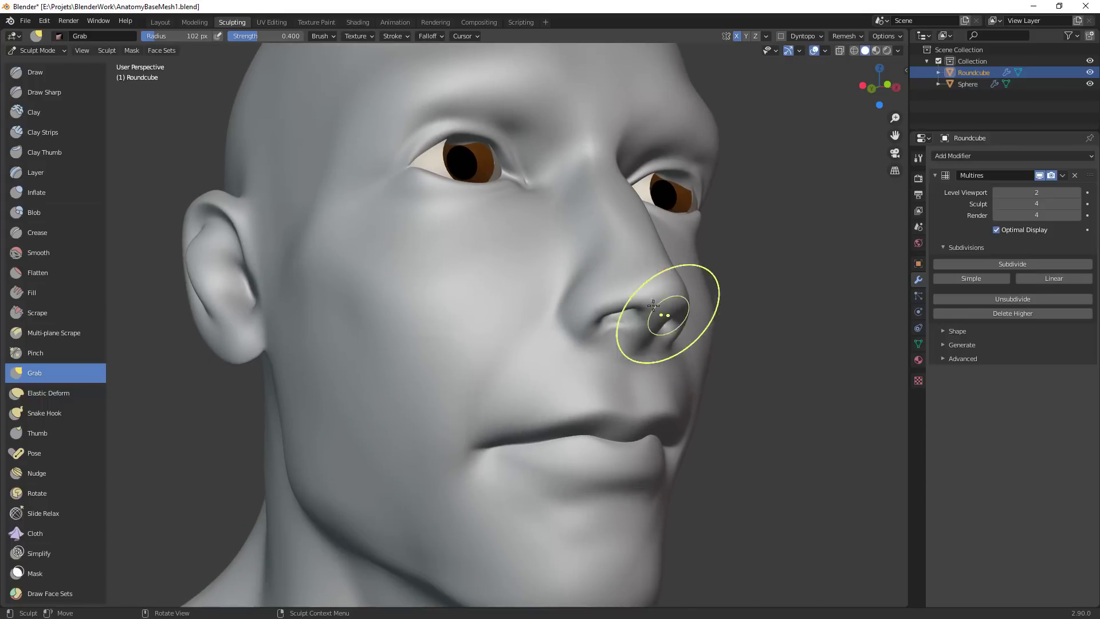
key(f)
click(613, 330)
drag(617, 331, 619, 322)
mouse_move(620, 322)
middle_down()
mouse_move(609, 287)
mouse_move(609, 315)
mouse_move(651, 327)
middle_up()
Sharpen the fold beneath the nostril wing with the Crease brush at a 37 px radius
key(f)
click(569, 256)
key(shift+c)
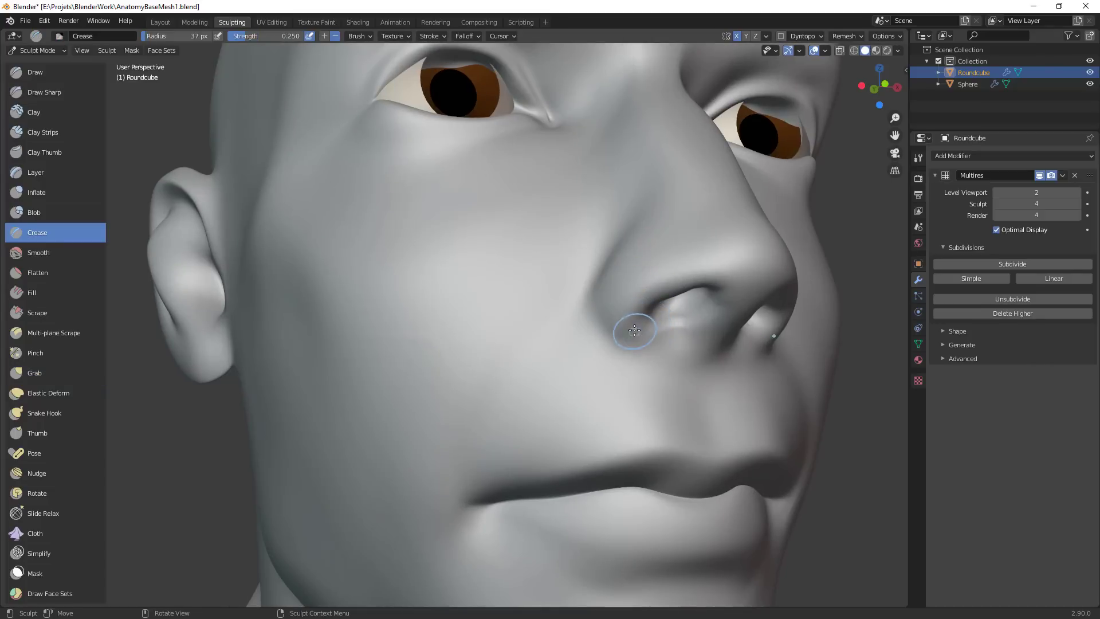
key(f)
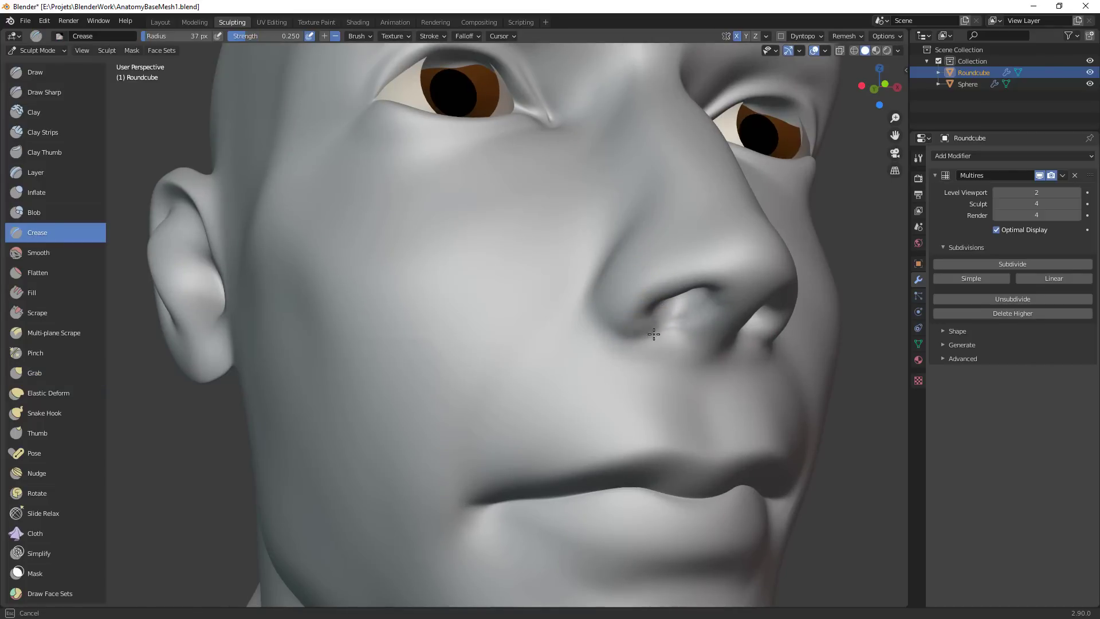
click(640, 340)
middle_drag(713, 351, 668, 283)
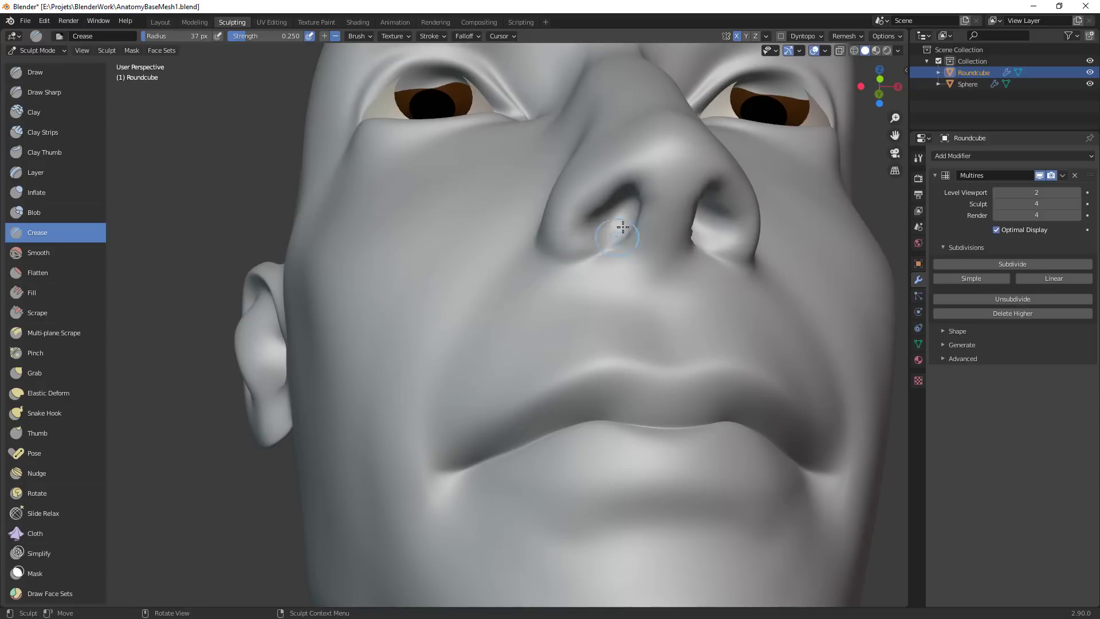
Deepen the inner edge of the nostril opening with the Crease brush at a 37 px radius
mouse_move(604, 213)
mouse_down()
mouse_move(624, 187)
mouse_move(597, 213)
mouse_up()
middle_drag(624, 244, 631, 229)
drag(594, 207, 583, 223)
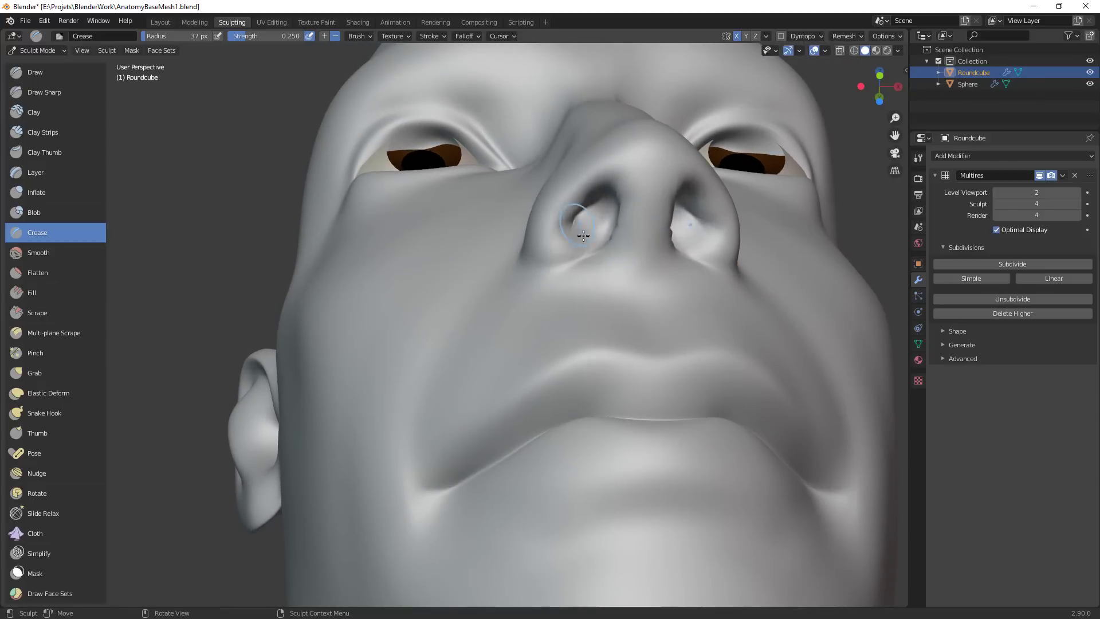
middle_drag(601, 226, 639, 390)
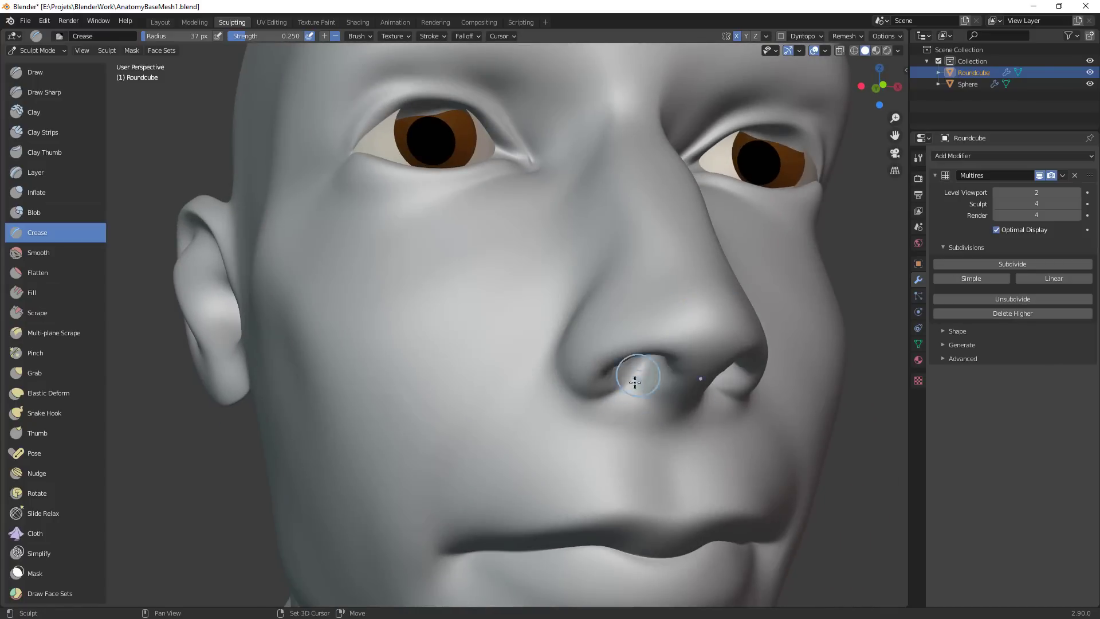
mouse_move(685, 356)
middle_down()
mouse_move(579, 373)
mouse_move(633, 344)
mouse_move(655, 361)
middle_up()
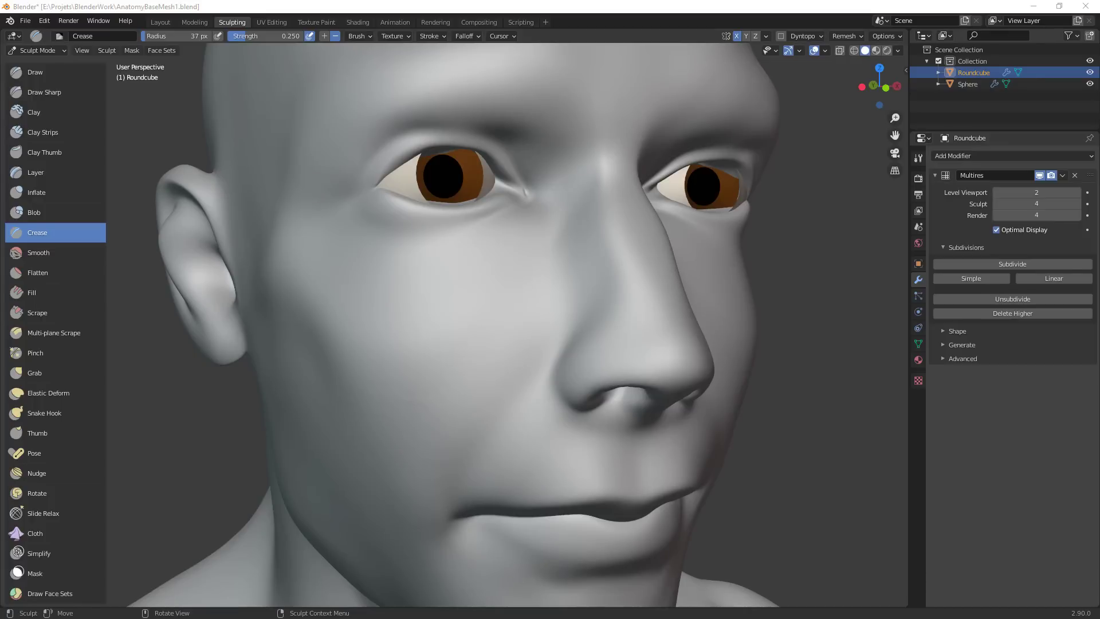
Define the groove around the outside of the nostril wing with the Crease brush, reducing its radius to 31 px
middle_drag(785, 331, 604, 331)
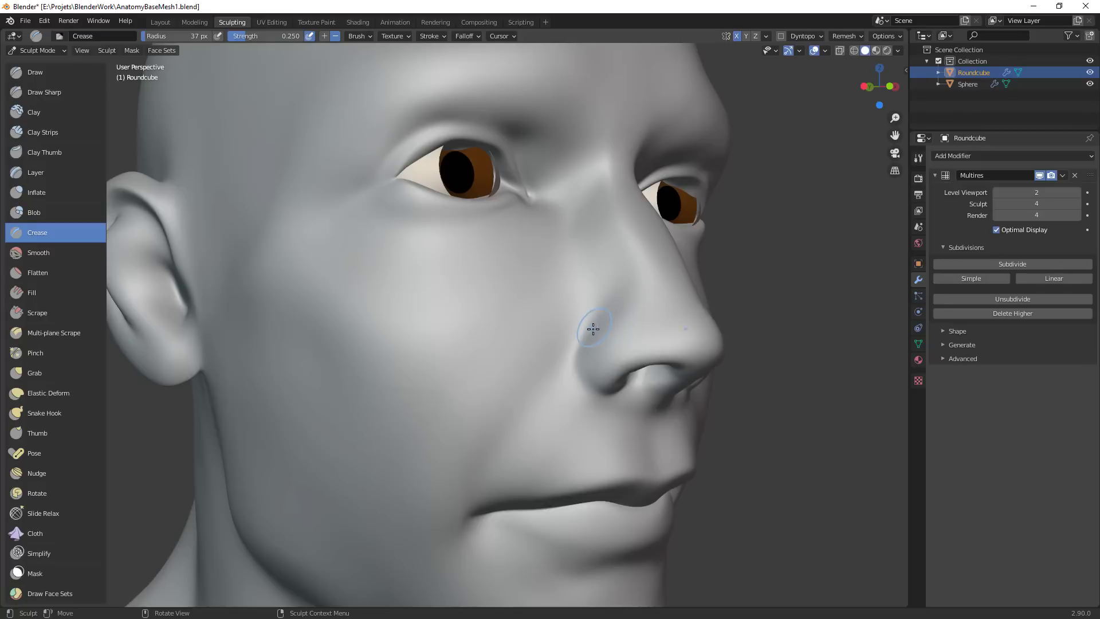
mouse_move(588, 325)
mouse_down()
mouse_move(586, 378)
mouse_move(599, 383)
mouse_up()
key(f)
click(593, 318)
mouse_move(591, 372)
mouse_down()
mouse_move(632, 390)
mouse_move(575, 483)
mouse_move(493, 459)
mouse_up()
Carve the groove above the nostril wing toward the nose tip with the Crease brush at 31 px
mouse_move(584, 430)
ctrl+alt+mouse_down()
mouse_move(586, 349)
mouse_move(572, 365)
mouse_move(651, 297)
mouse_move(673, 322)
mouse_move(616, 345)
mouse_move(714, 329)
mouse_move(662, 315)
ctrl+alt+mouse_up()
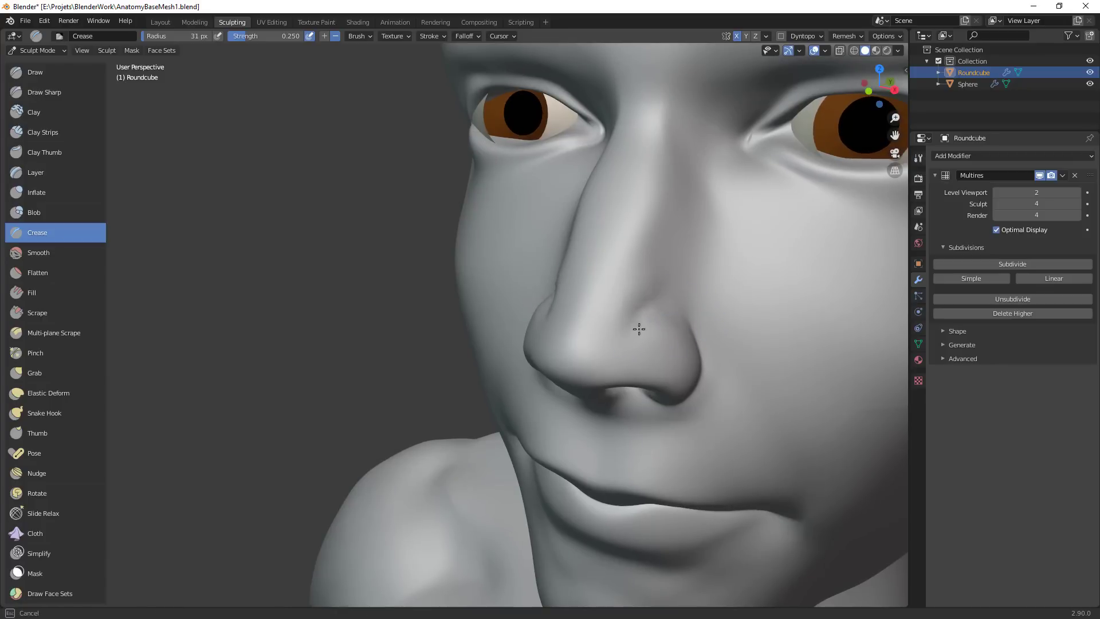
drag(639, 329, 665, 339)
mouse_move(659, 341)
ctrl+alt+mouse_down()
mouse_move(611, 415)
mouse_move(697, 390)
mouse_move(705, 300)
ctrl+alt+mouse_up()
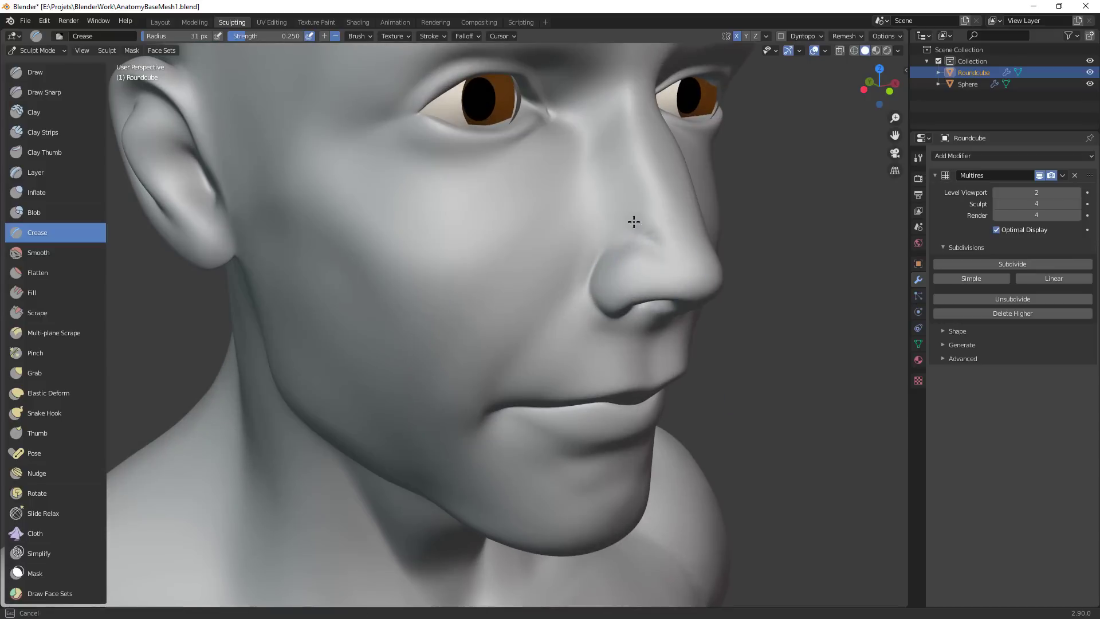
drag(653, 237, 681, 242)
middle_drag(680, 243, 596, 270)
Adjust the side of the nose above the nostril wing with the Grab brush at a 93 px radius
key(g)
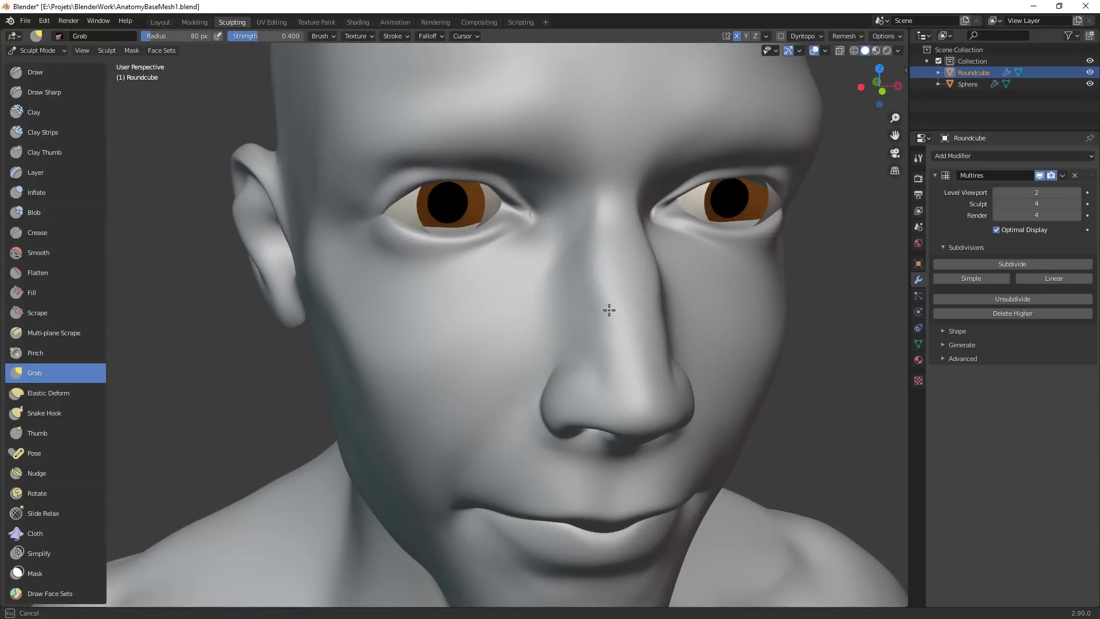
middle_drag(663, 344, 614, 388)
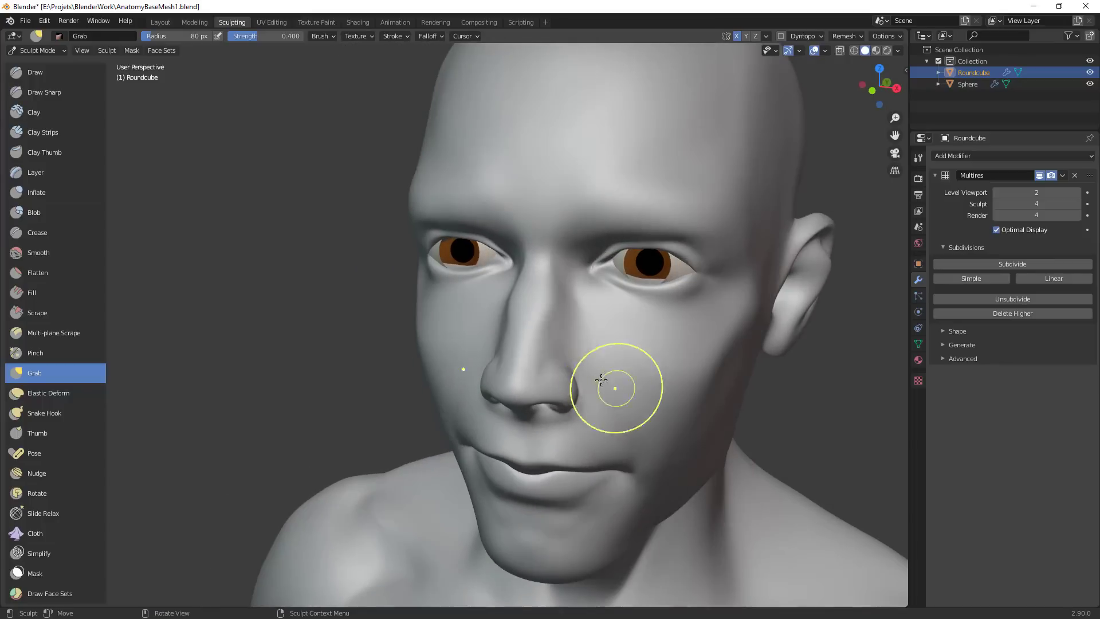
key(f)
click(547, 307)
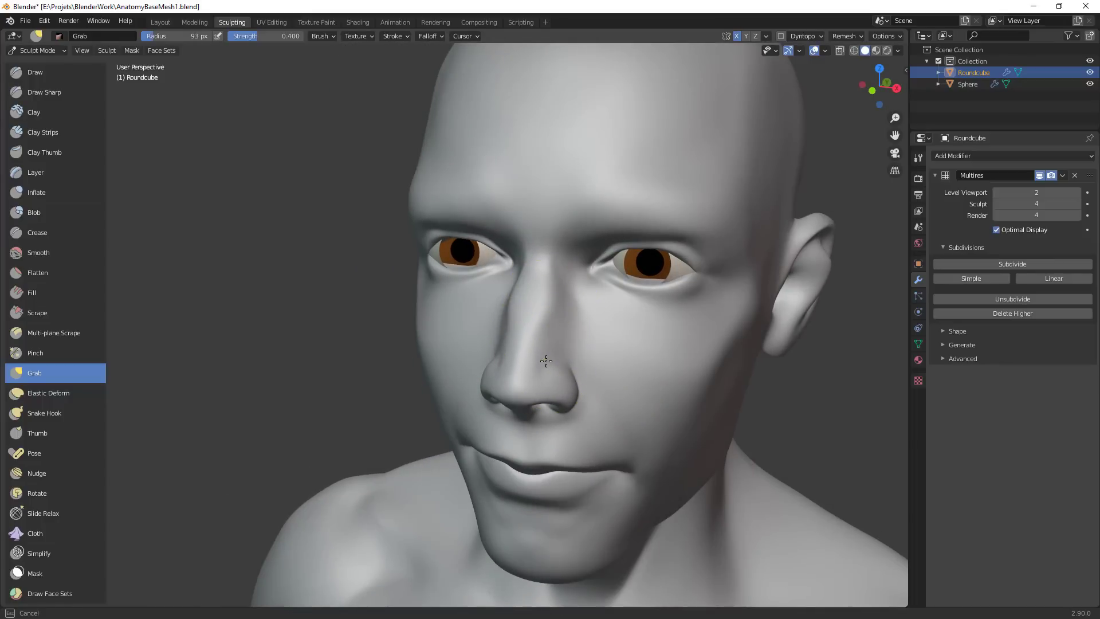
ctrl+middle_drag(581, 364, 679, 296)
middle_drag(548, 300, 579, 321)
Refine the sides of the nose bridge with the Grab brush, reducing its radius to 54 px
key(f)
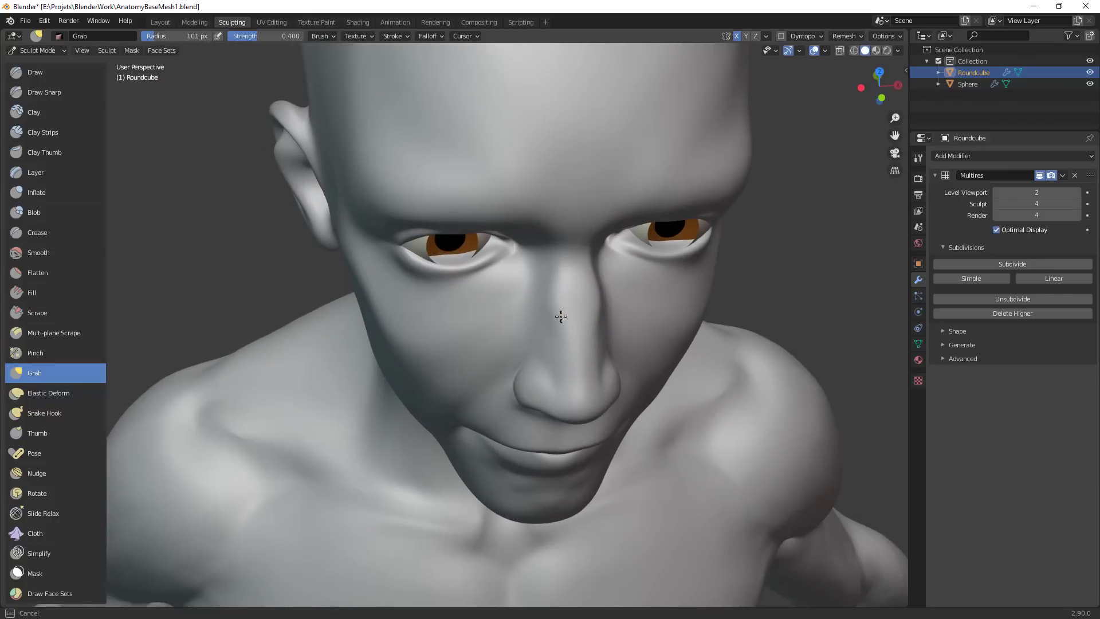
key(f)
click(614, 329)
mouse_move(615, 329)
middle_down()
mouse_move(589, 319)
mouse_move(595, 289)
middle_up()
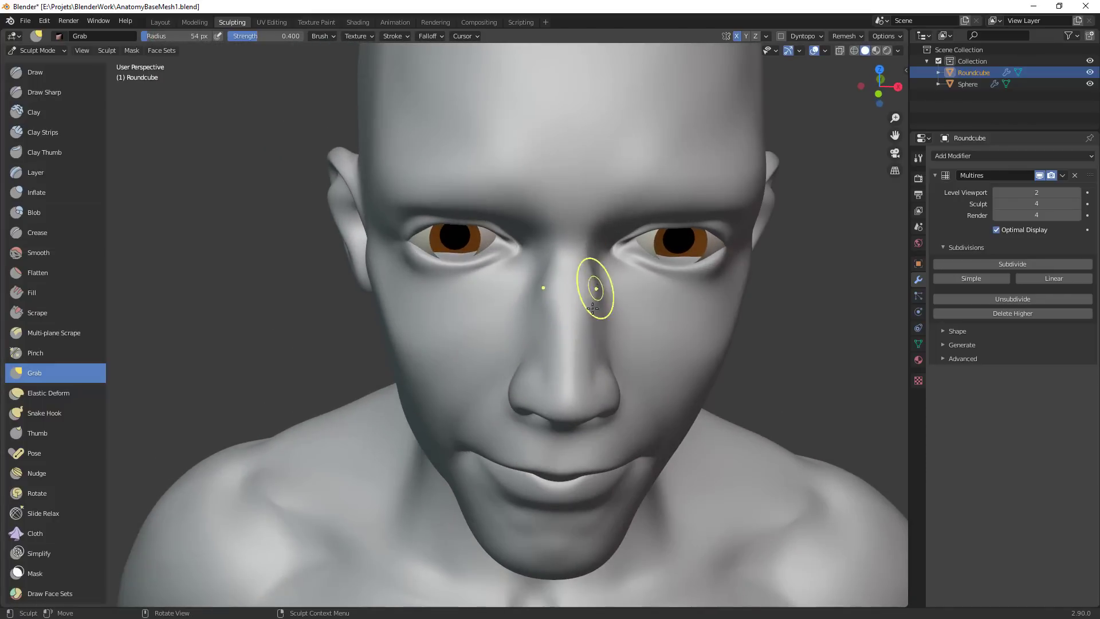
middle_drag(583, 371, 613, 307)
scroll(631, 295, up, 2)
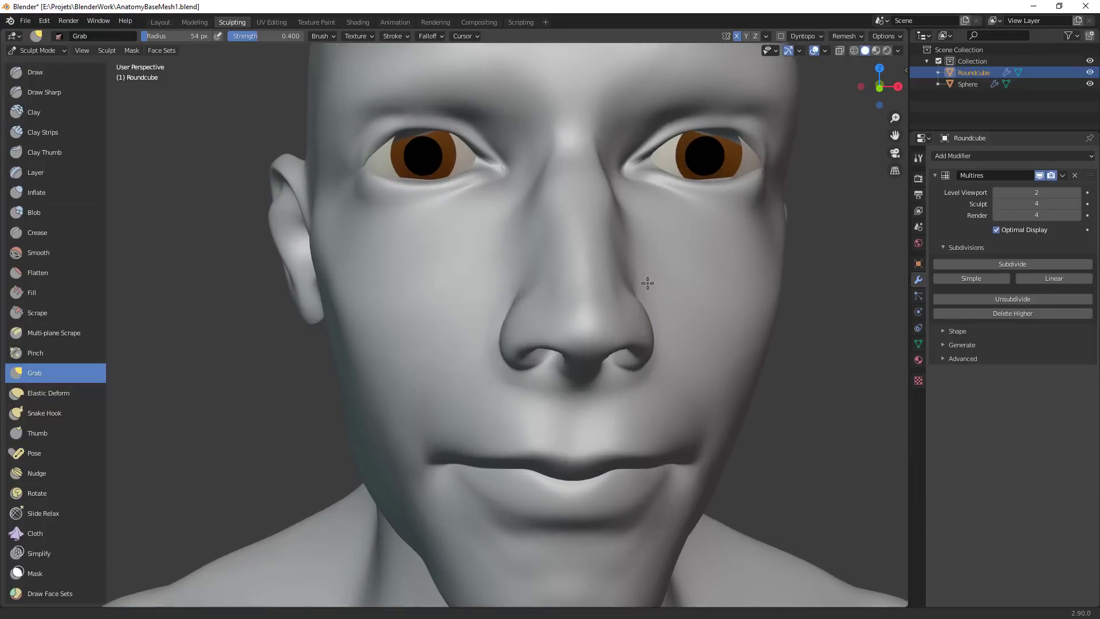
Reshape the underside and profile of the nose tip with the Grab brush, using radii of 80, 68 and 74 px
key(f)
click(604, 386)
middle_drag(549, 391, 602, 380)
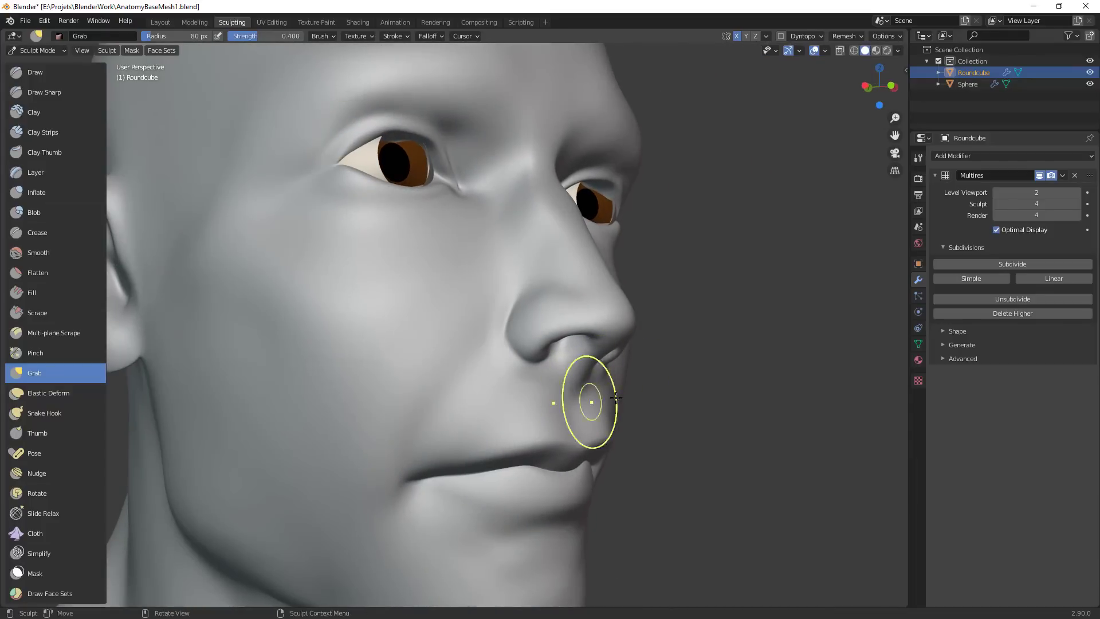
middle_drag(638, 389, 699, 378)
key(f)
click(584, 376)
key(f)
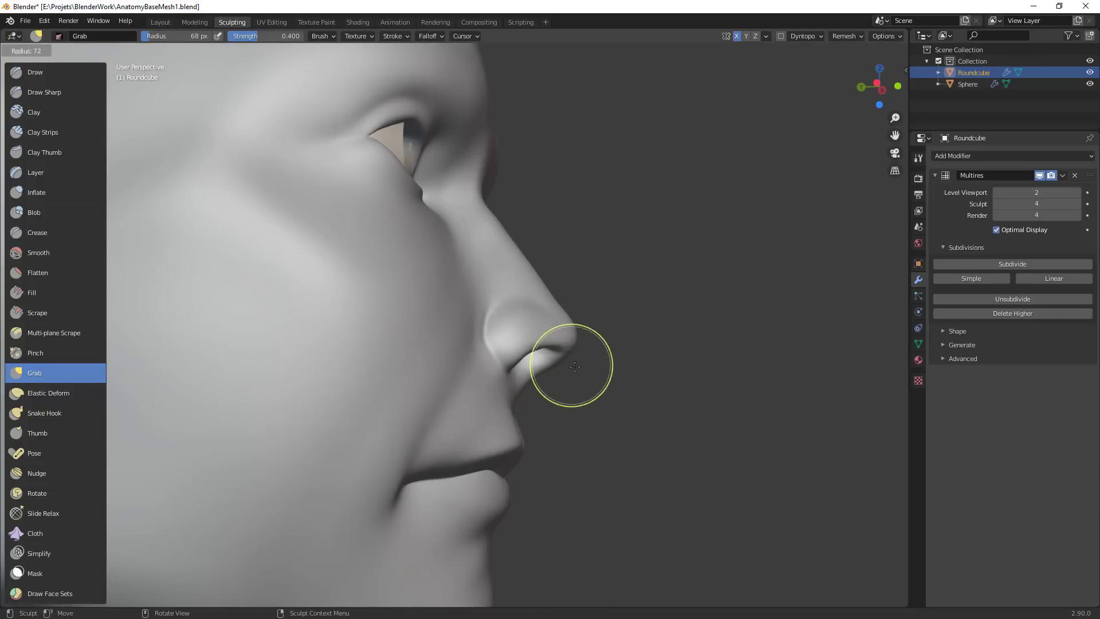
click(614, 363)
shift+middle_drag(609, 360, 623, 342)
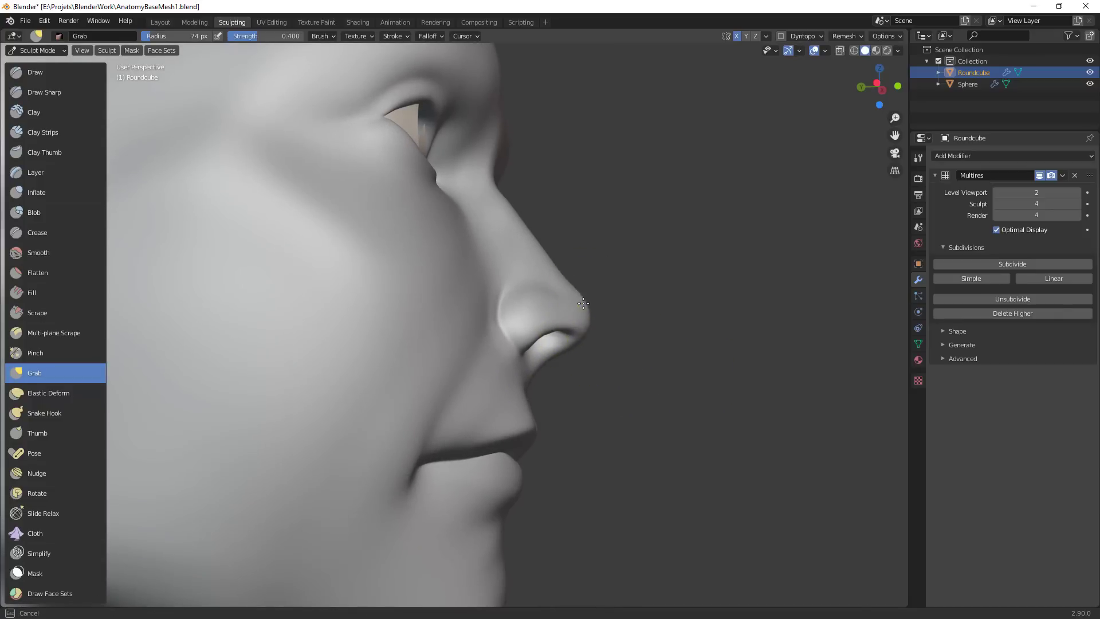
Adjust the overall shape of the nose tip from above and below with the Grab brush at 95 px
middle_drag(584, 303, 571, 383)
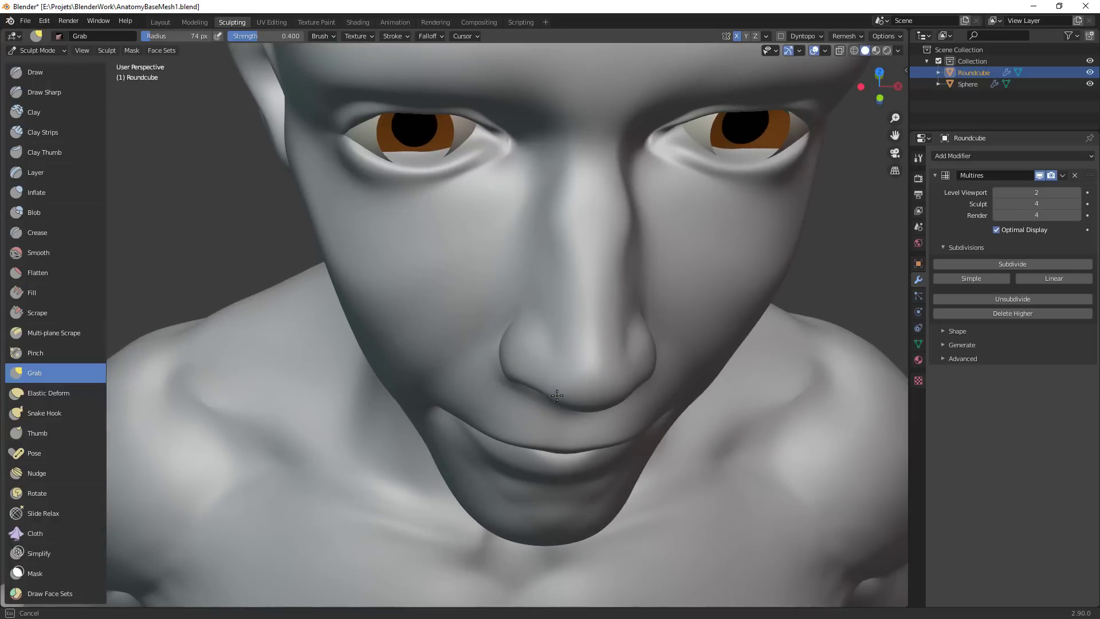
key(f)
click(622, 362)
ctrl+middle_drag(667, 366, 602, 329)
mouse_move(603, 338)
middle_down()
mouse_move(630, 346)
mouse_move(569, 352)
mouse_move(573, 287)
middle_up()
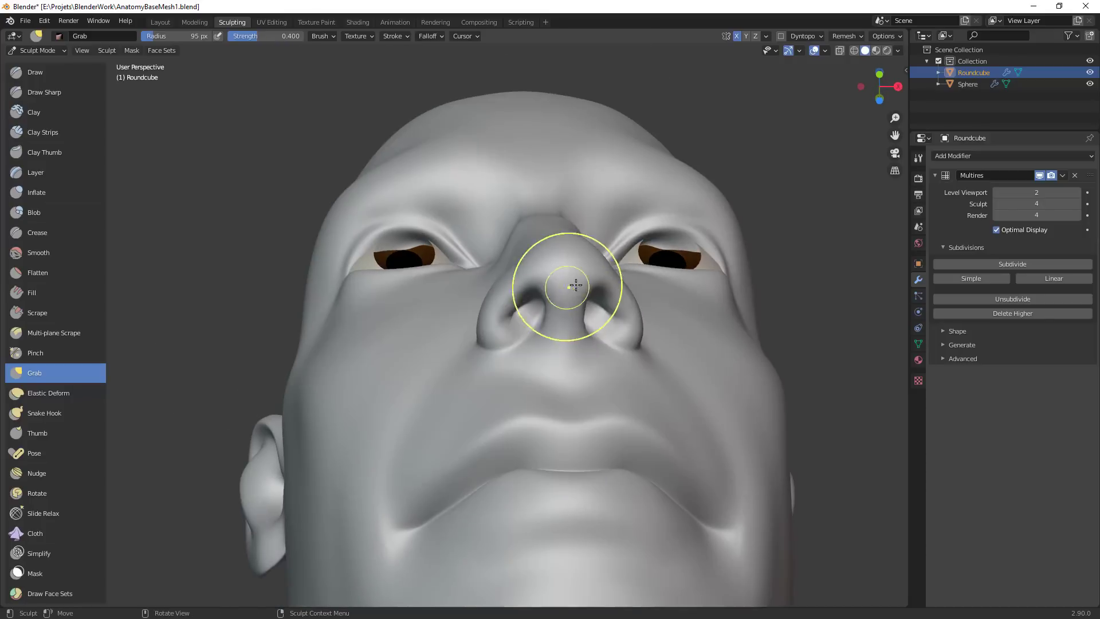
Move the upper rim of the nostril slightly with the Grab brush at a 73 px radius
key(f)
click(609, 287)
drag(521, 291, 519, 294)
mouse_move(582, 291)
middle_down()
mouse_move(627, 374)
mouse_move(585, 327)
middle_up()
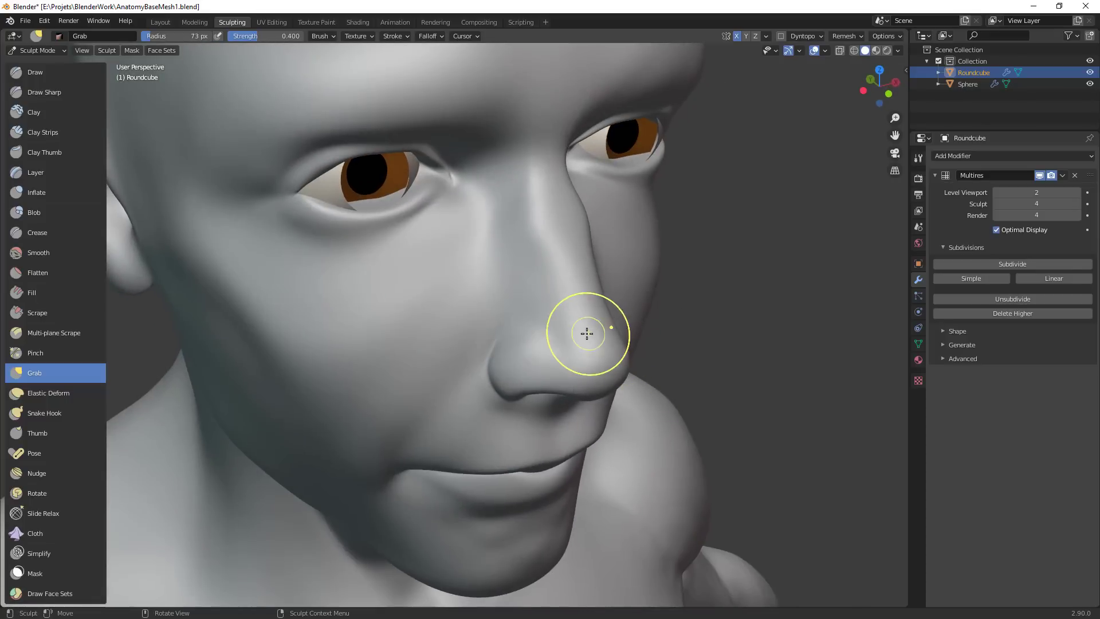
Sharpen the crease around the nostril wing where it meets the cheek with the Crease brush at 20 px
key(shift+c)
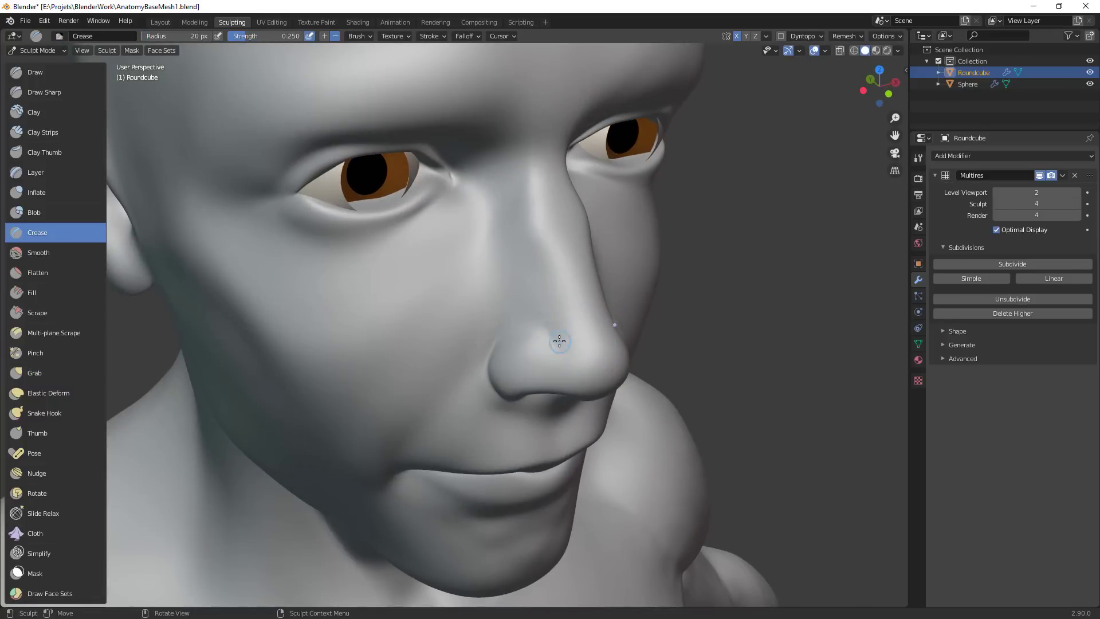
ctrl+middle_drag(592, 383, 590, 447)
mouse_move(590, 447)
middle_down()
mouse_move(524, 417)
mouse_move(510, 378)
middle_up()
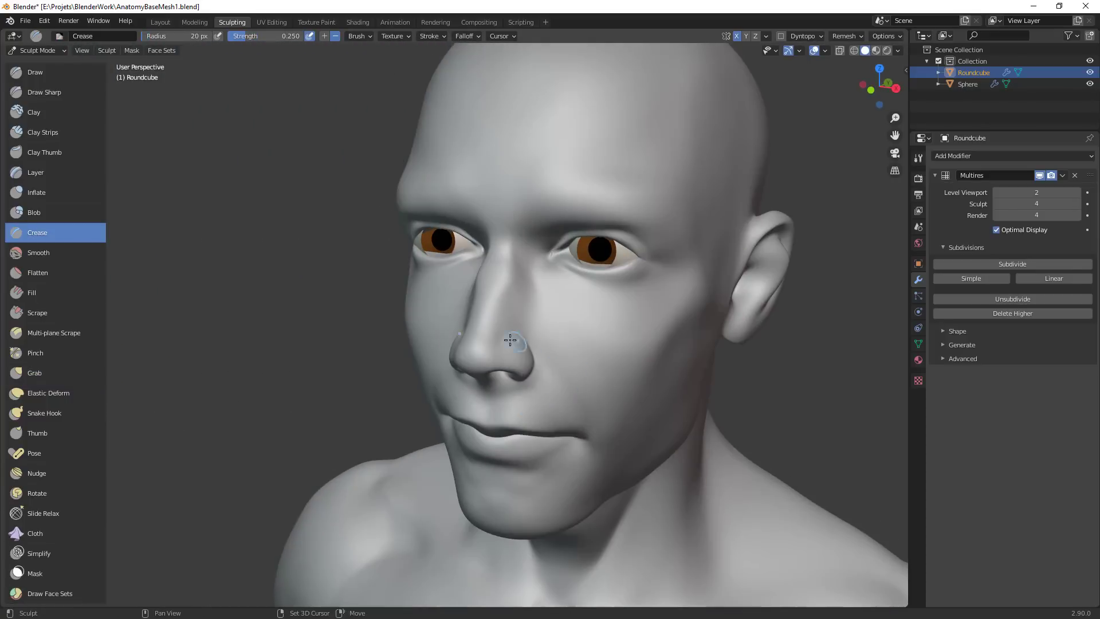
drag(537, 375, 535, 378)
mouse_move(535, 379)
middle_down()
mouse_move(620, 363)
mouse_move(619, 309)
middle_up()
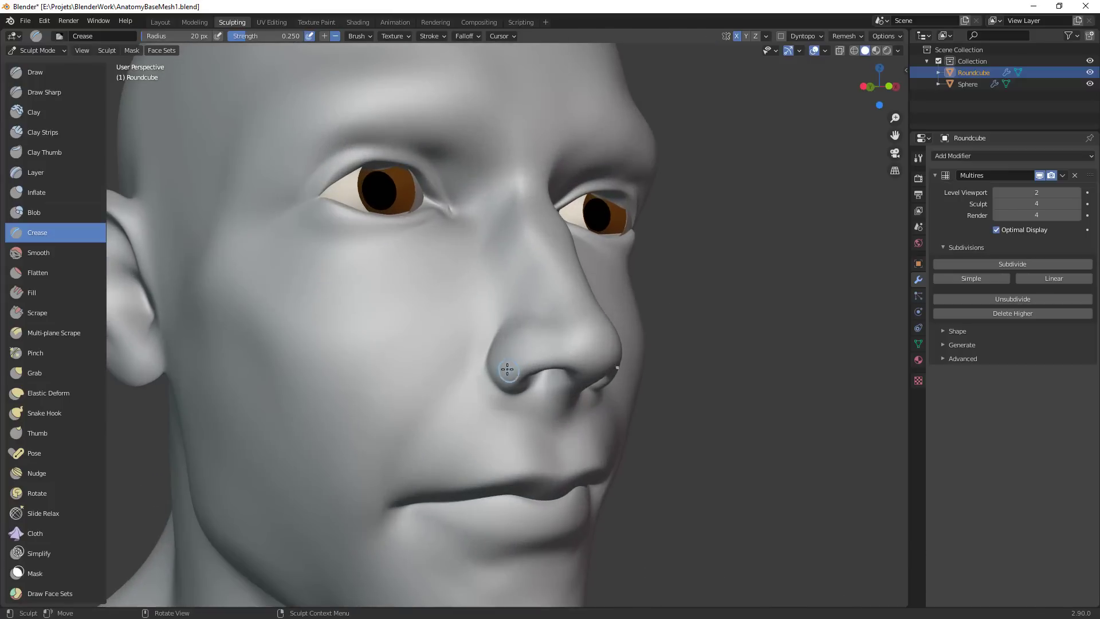
drag(491, 361, 503, 390)
Carve the nasolabial fold from the nostril wing down across the cheek with the Crease brush at 20 px
mouse_move(560, 319)
mouse_down()
mouse_move(506, 323)
mouse_move(468, 366)
mouse_up()
drag(454, 382, 502, 324)
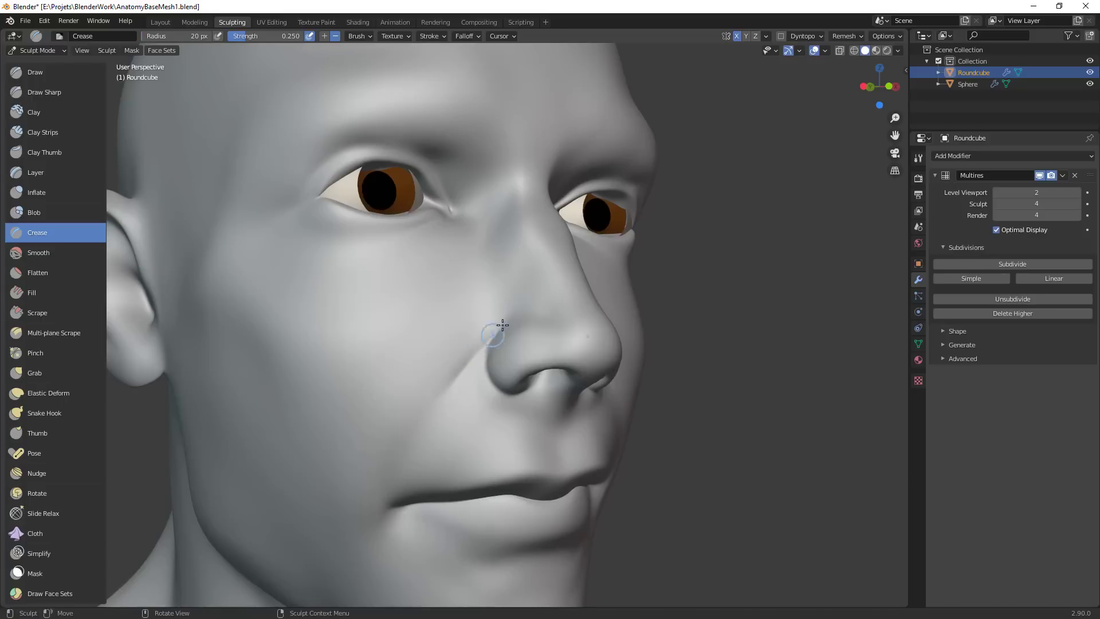
ctrl+alt+drag(558, 376, 625, 445)
middle_drag(631, 446, 581, 383)
scroll(540, 341, up, 3)
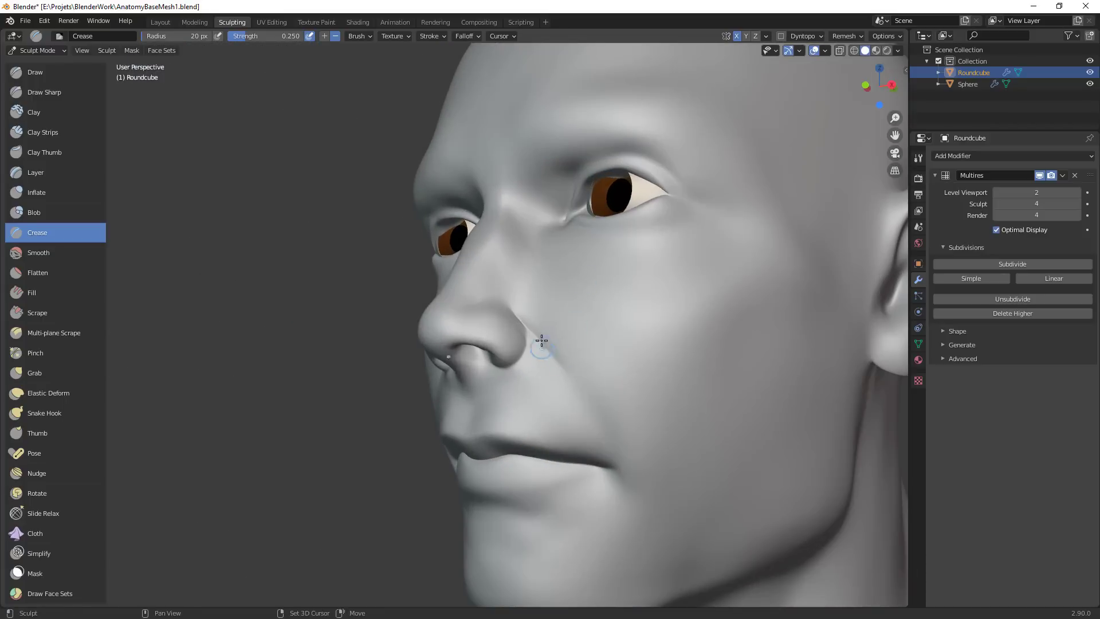
drag(540, 341, 553, 350)
mouse_move(511, 305)
mouse_down()
mouse_move(499, 301)
mouse_move(511, 314)
mouse_up()
mouse_move(538, 338)
middle_down()
mouse_move(634, 361)
mouse_move(592, 322)
middle_up()
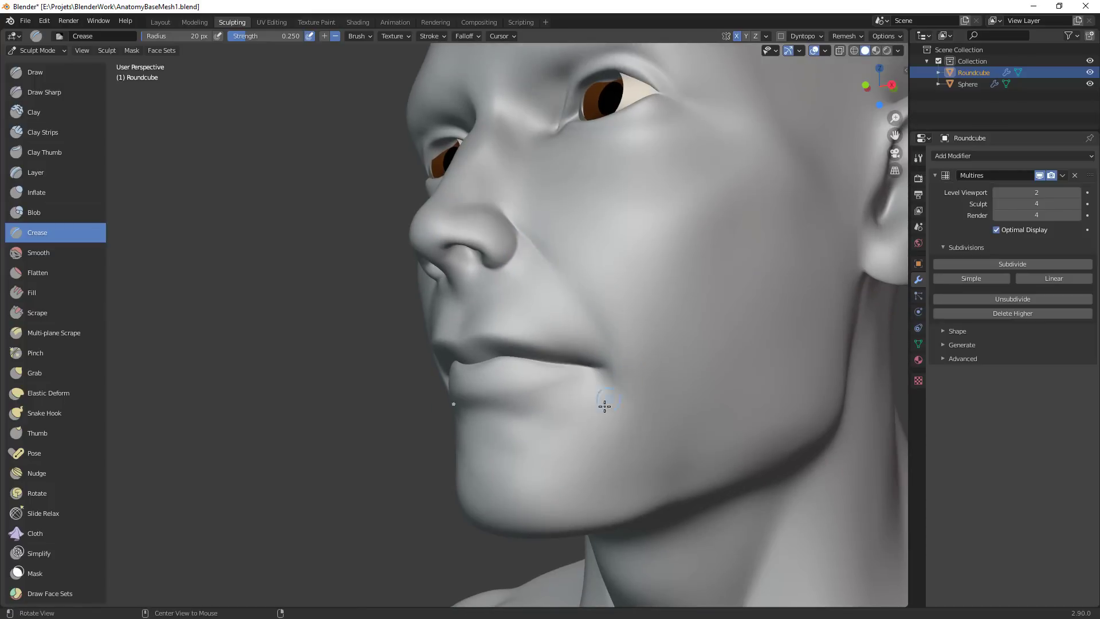
Soften and broaden the nasolabial fold beside the mouth with the Crease brush at a 57 px radius
middle_drag(604, 406, 456, 296)
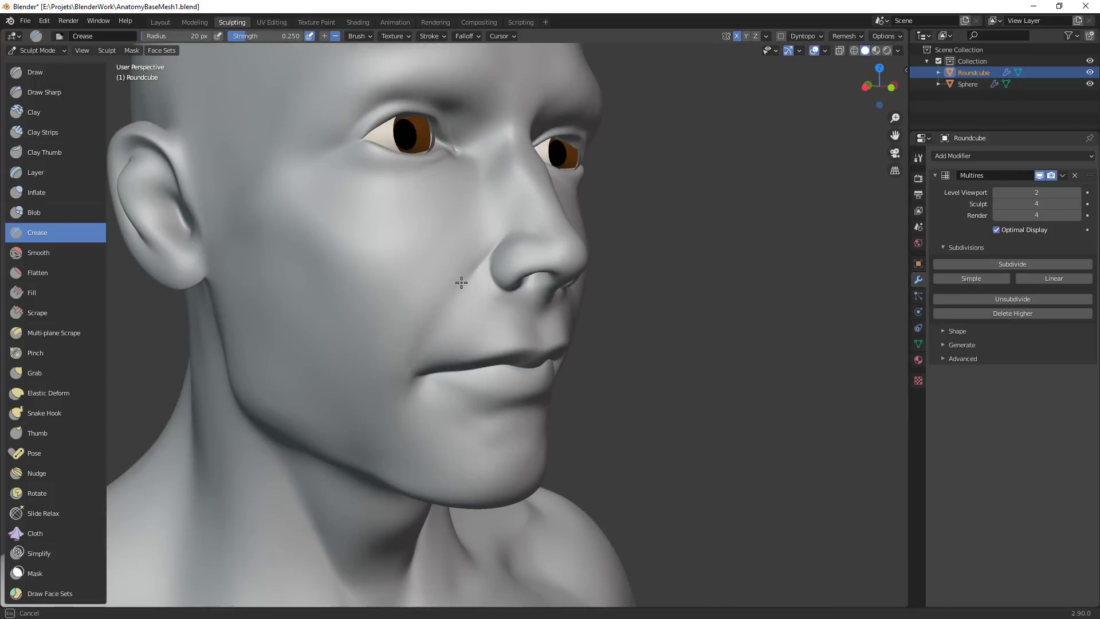
mouse_move(527, 407)
ctrl+middle_down()
mouse_move(430, 606)
mouse_move(500, 476)
ctrl+middle_up()
key(f)
click(457, 283)
drag(441, 302, 440, 303)
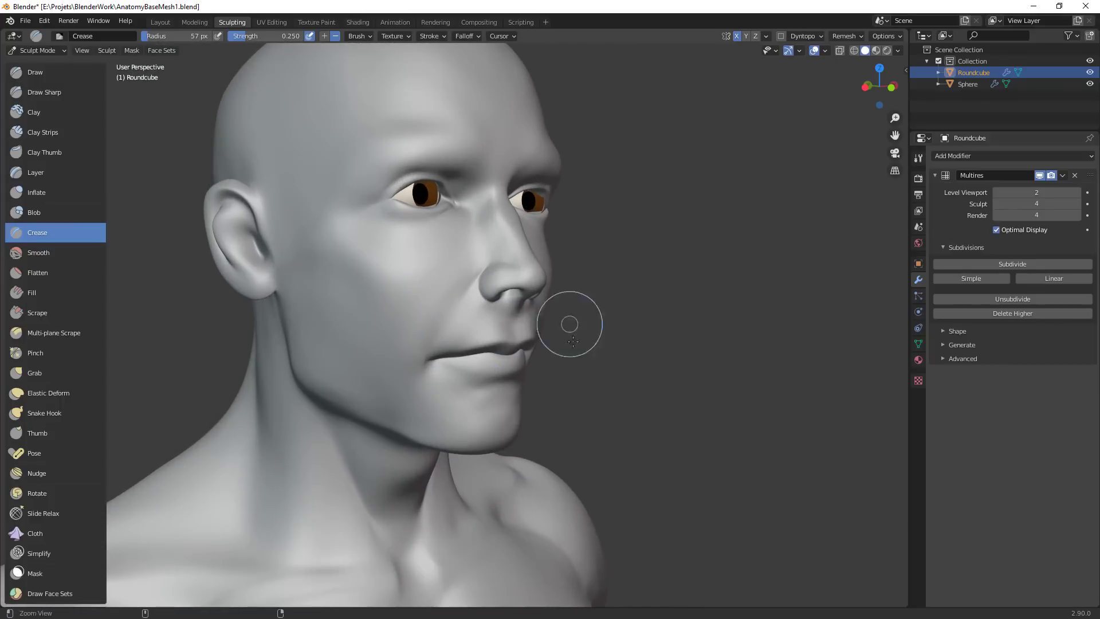
Check the face from a distance, and flatten the surfaces around the nostrils with the Scrape brush at 37 px
scroll(570, 324, down, 4)
middle_drag(516, 422, 542, 343)
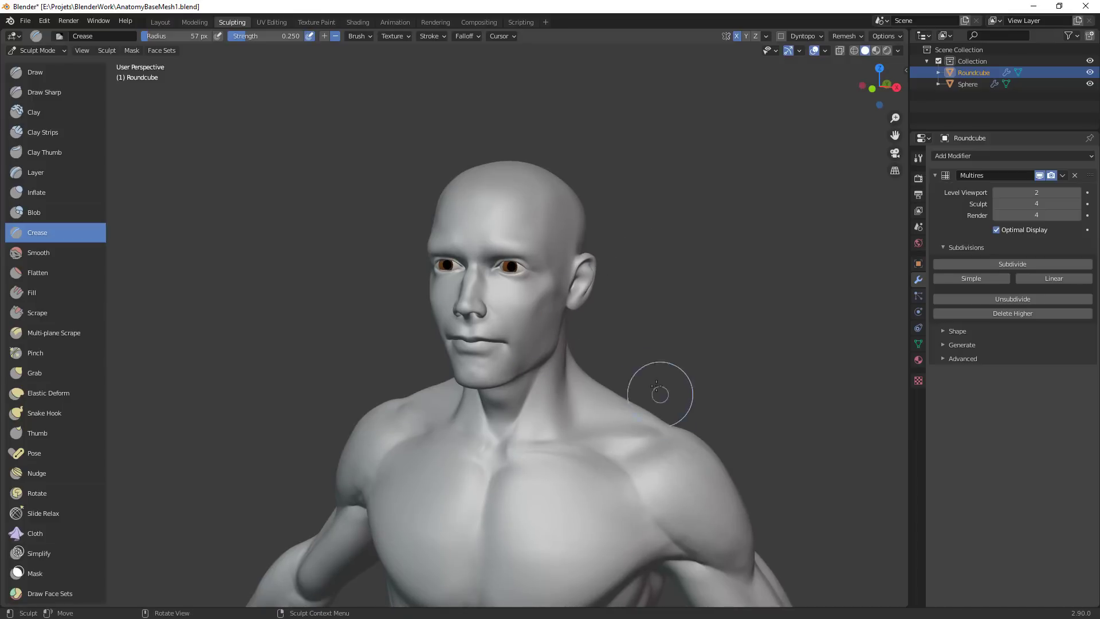
middle_drag(603, 321, 665, 315)
scroll(568, 239, up, 6)
mouse_move(615, 262)
middle_down()
mouse_move(577, 283)
mouse_move(570, 270)
middle_up()
key(t)
key(f)
click(527, 269)
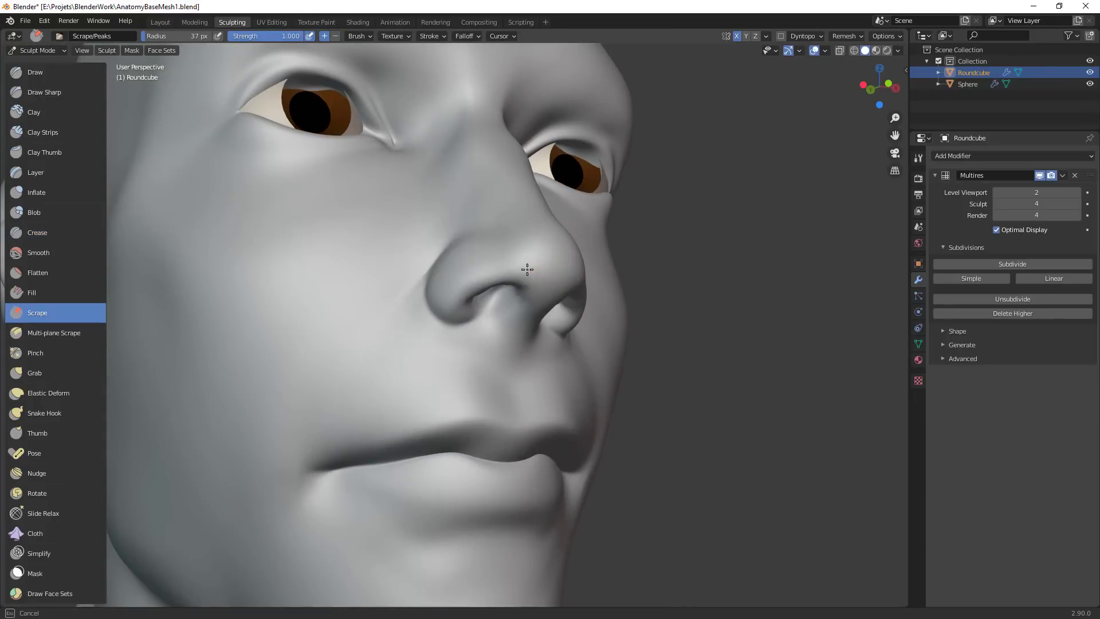
mouse_move(532, 284)
middle_down()
mouse_move(572, 290)
mouse_move(498, 264)
middle_up()
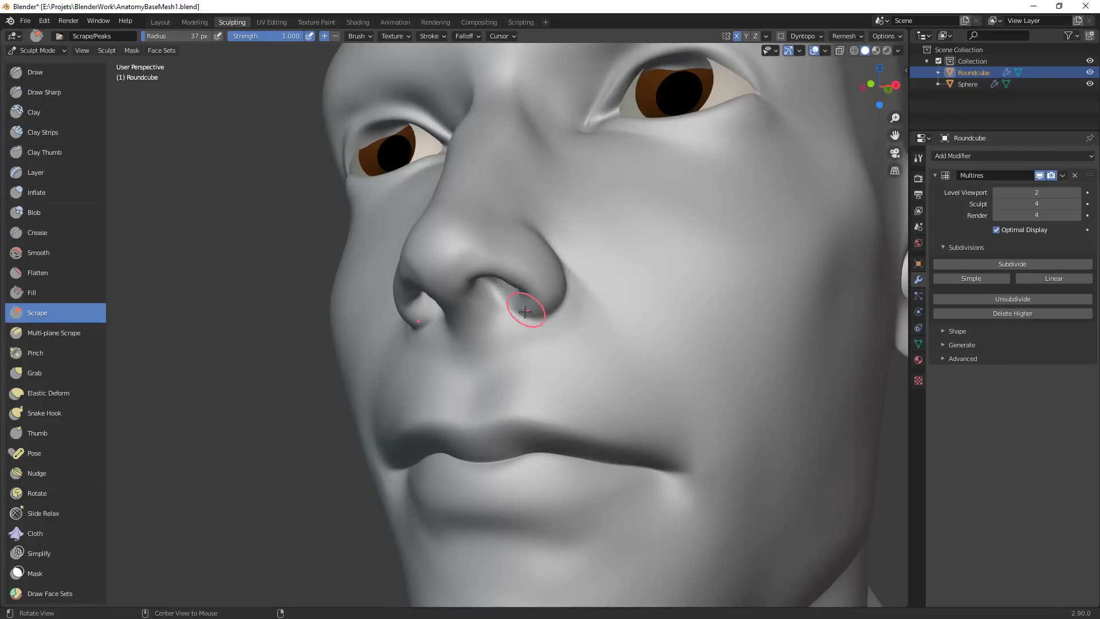
middle_drag(524, 311, 437, 264)
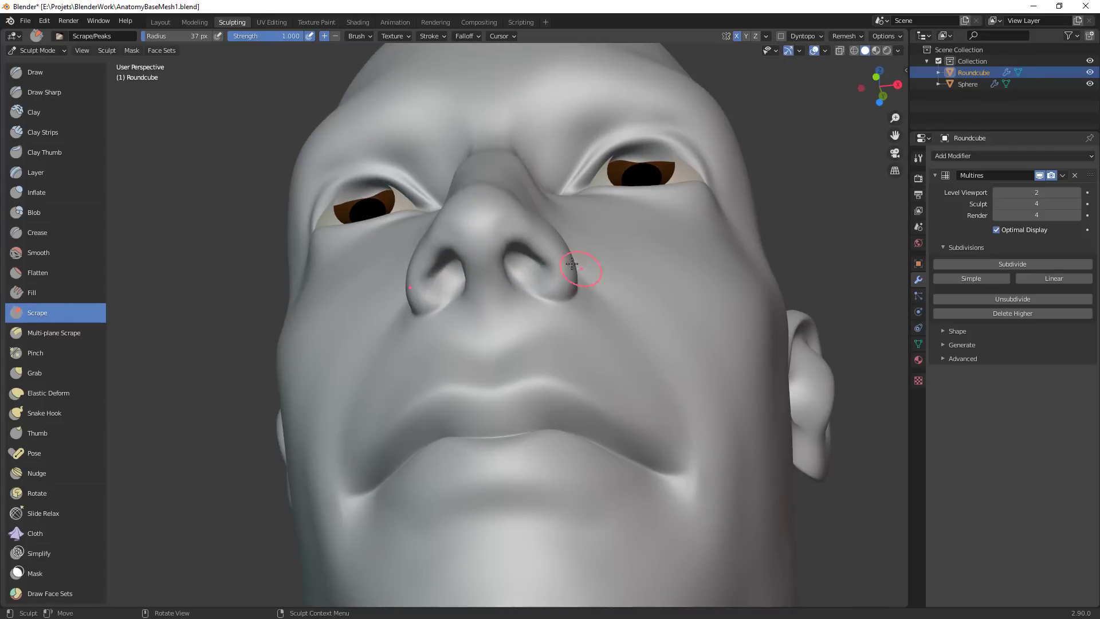
Flatten the nostril wings and the bridge of the nose with the Scrape brush at a 47 px radius
middle_drag(627, 257, 479, 322)
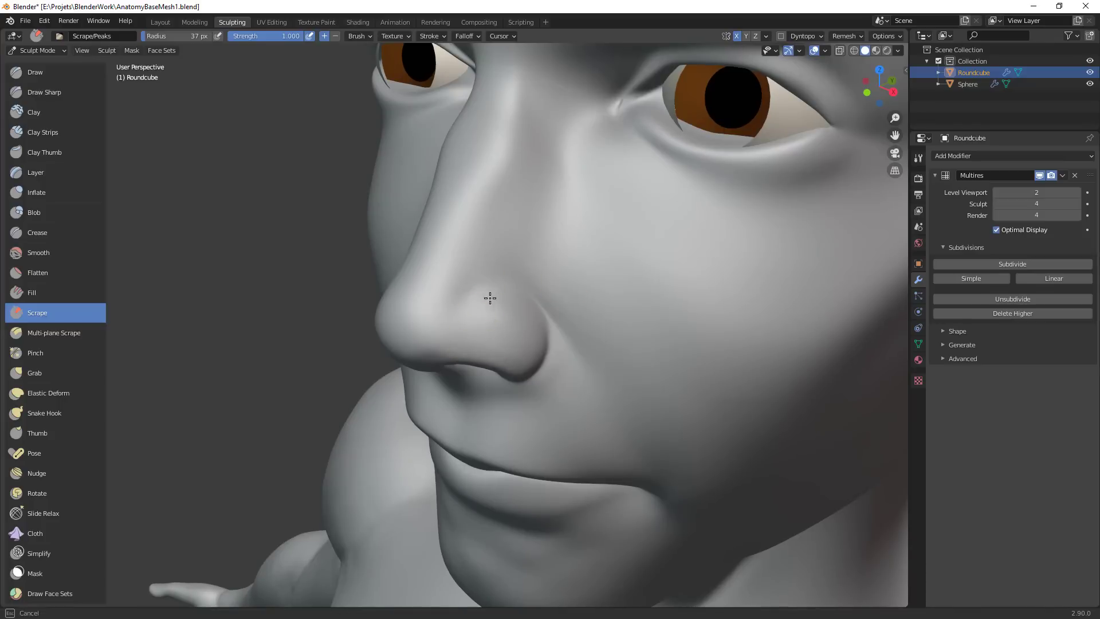
key(f)
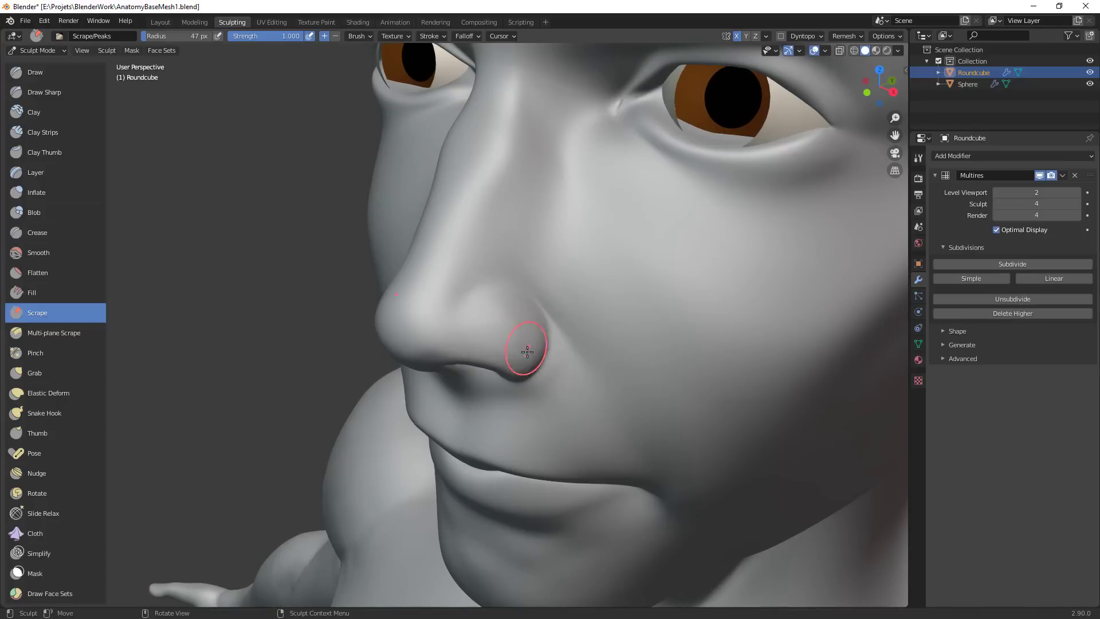
mouse_move(527, 352)
middle_down()
mouse_move(613, 380)
mouse_move(546, 342)
mouse_move(533, 313)
middle_up()
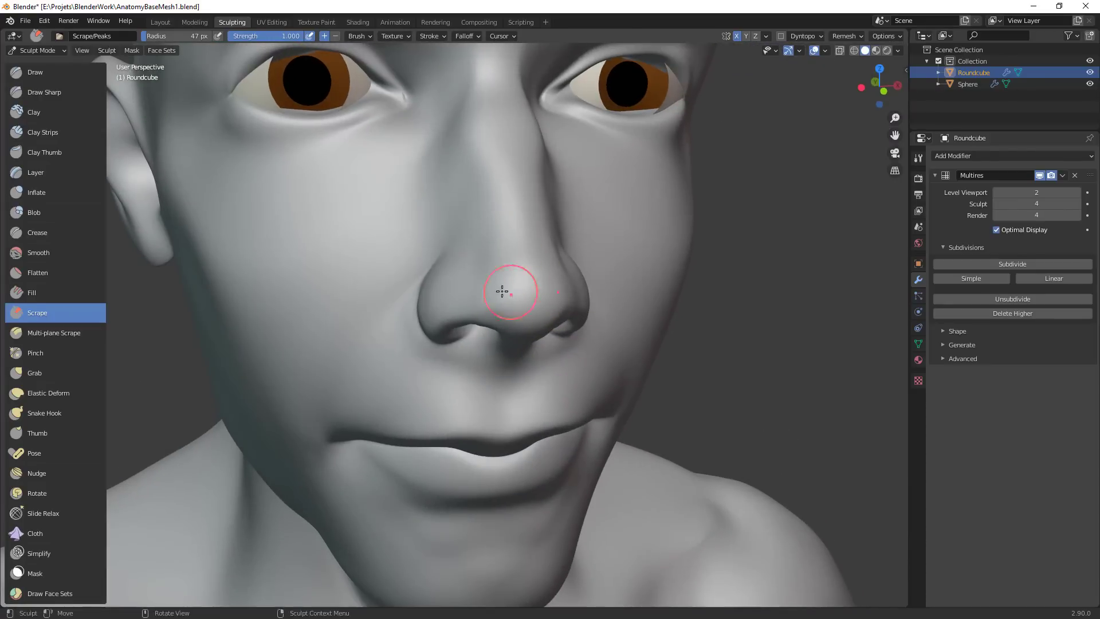
middle_drag(616, 300, 456, 316)
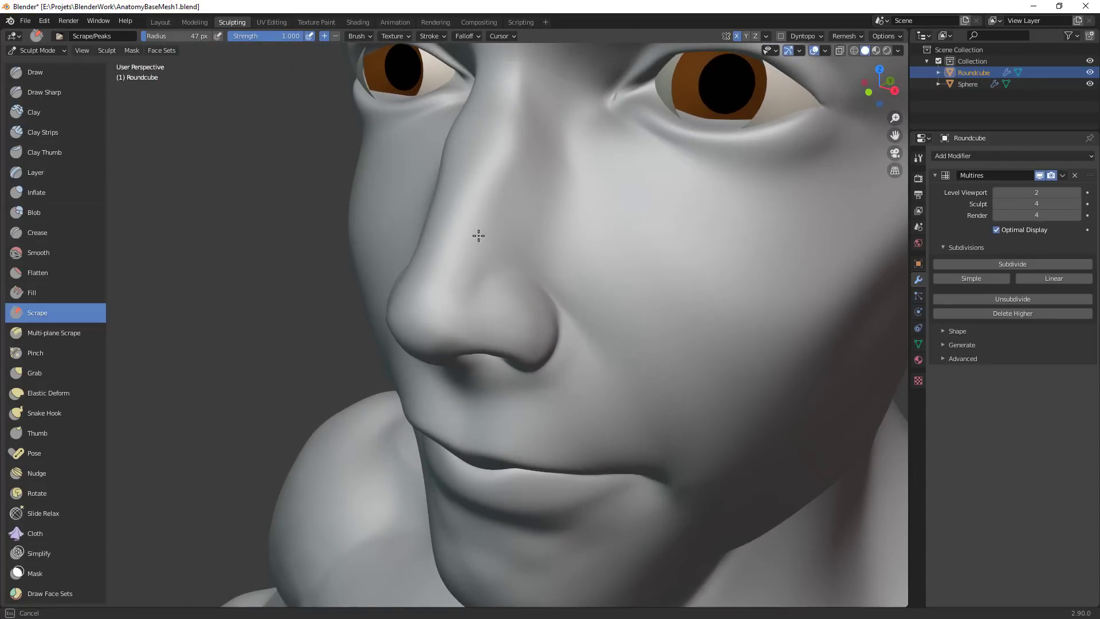
shift+middle_drag(526, 145, 510, 184)
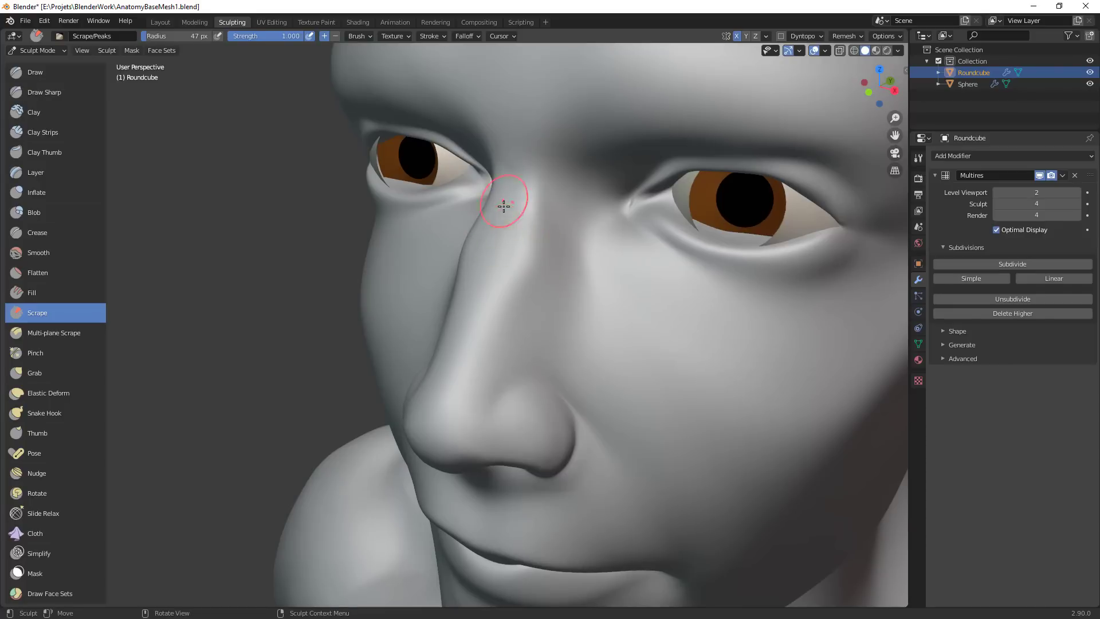
ctrl+alt+drag(566, 317, 570, 355)
alt+drag(570, 343, 626, 326)
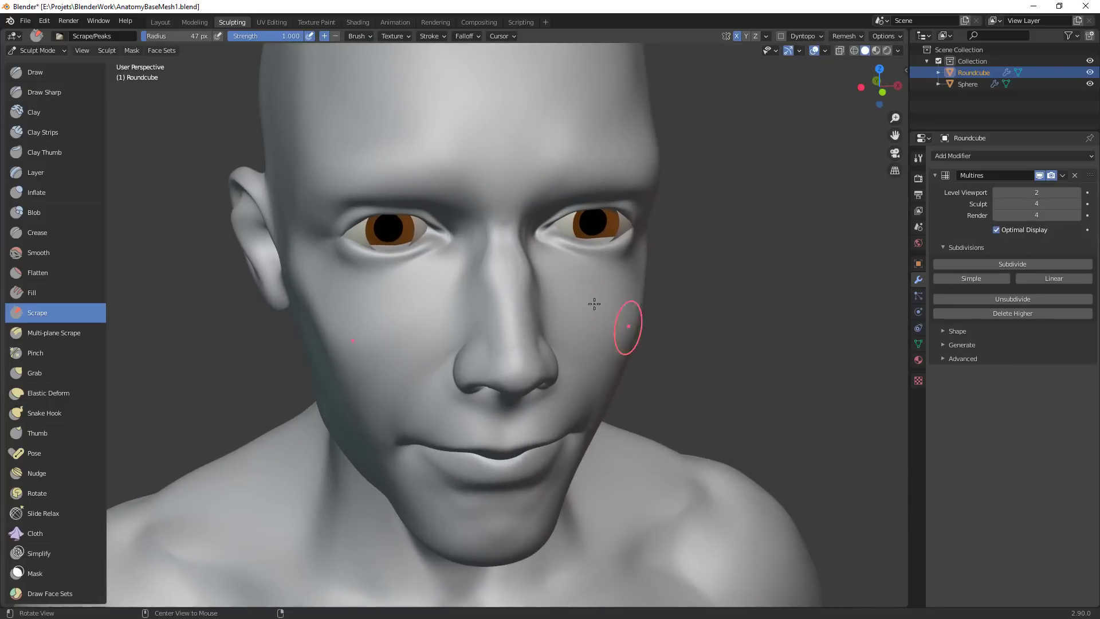
alt+shift+drag(579, 273, 630, 330)
middle_drag(638, 281, 560, 239)
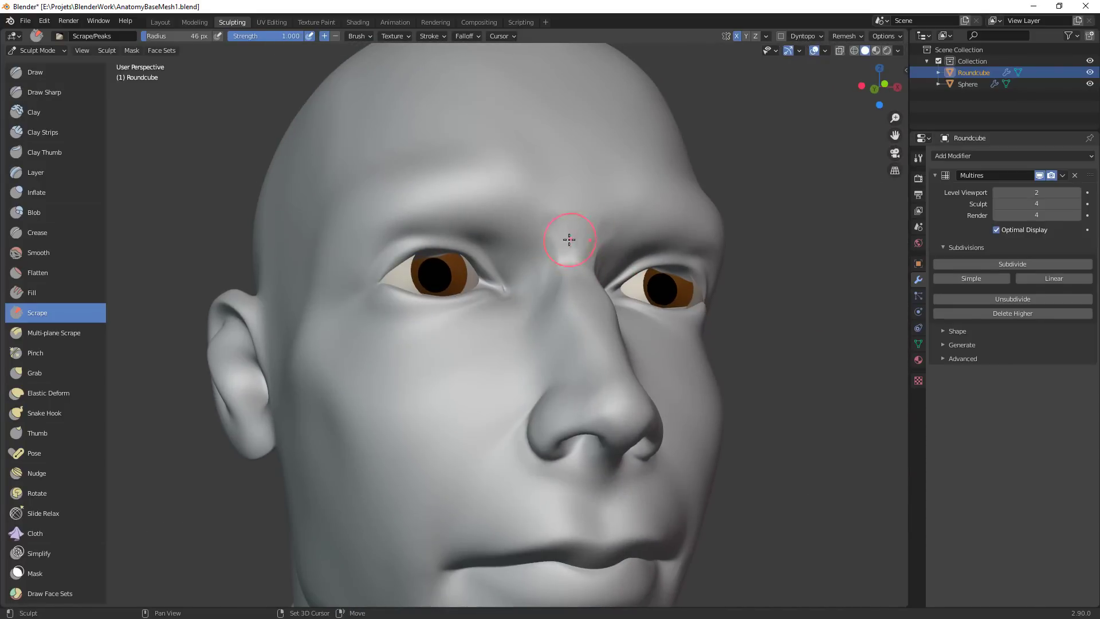
middle_drag(623, 245, 582, 228)
Reshape the upper nose bridge between the eyes and the inner upper eyelid with the Grab brush at 67 px
key(g)
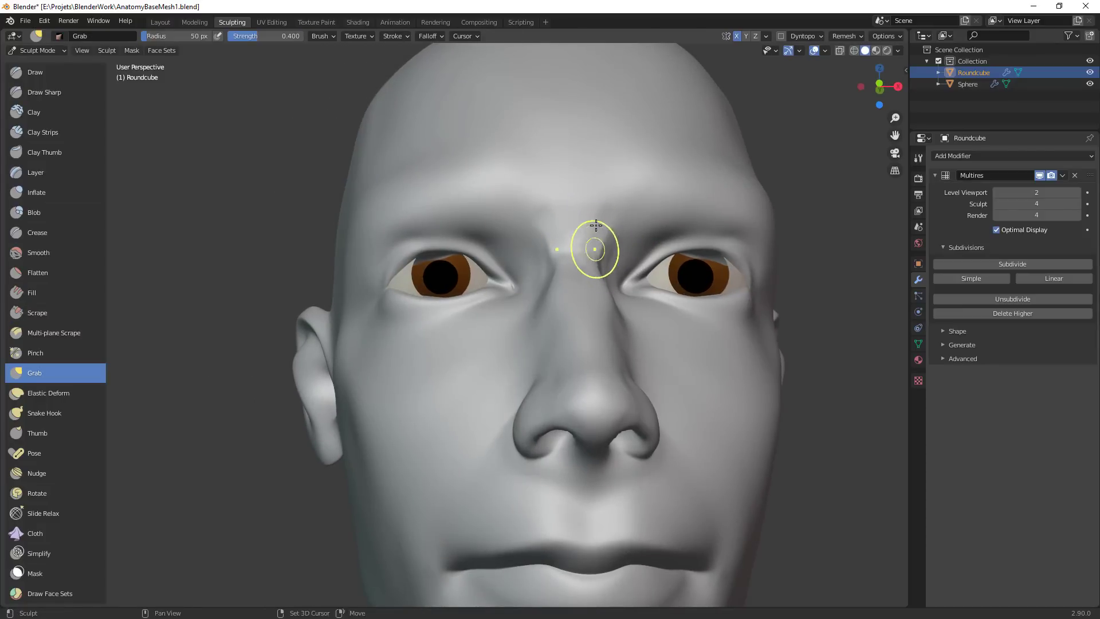
middle_drag(590, 266, 593, 261)
key(f)
click(603, 260)
drag(596, 261, 596, 250)
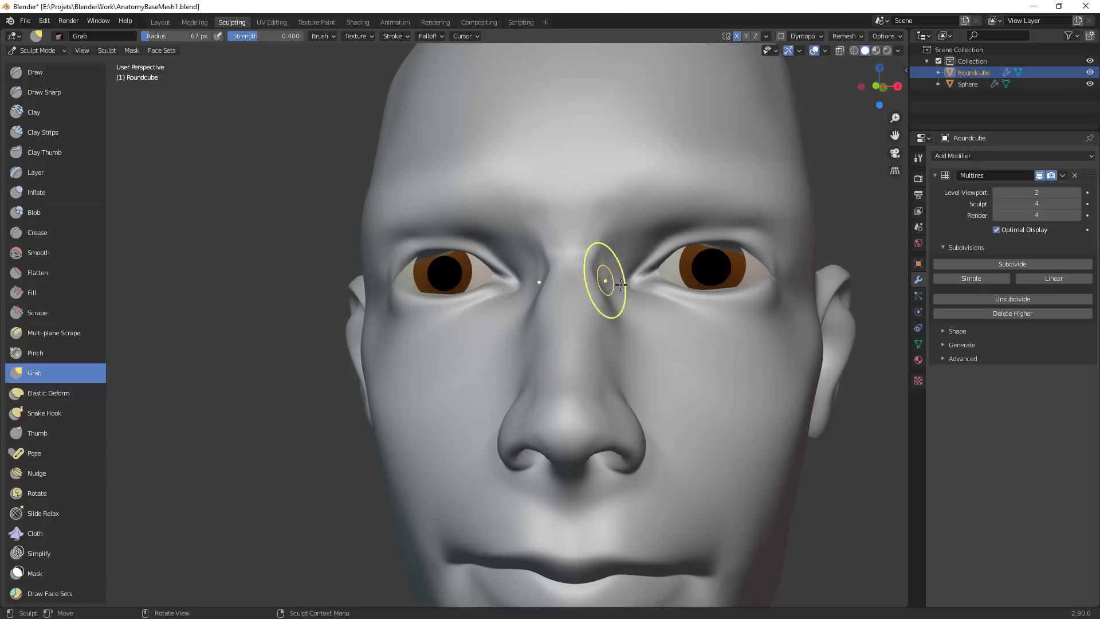
middle_drag(619, 277, 633, 294)
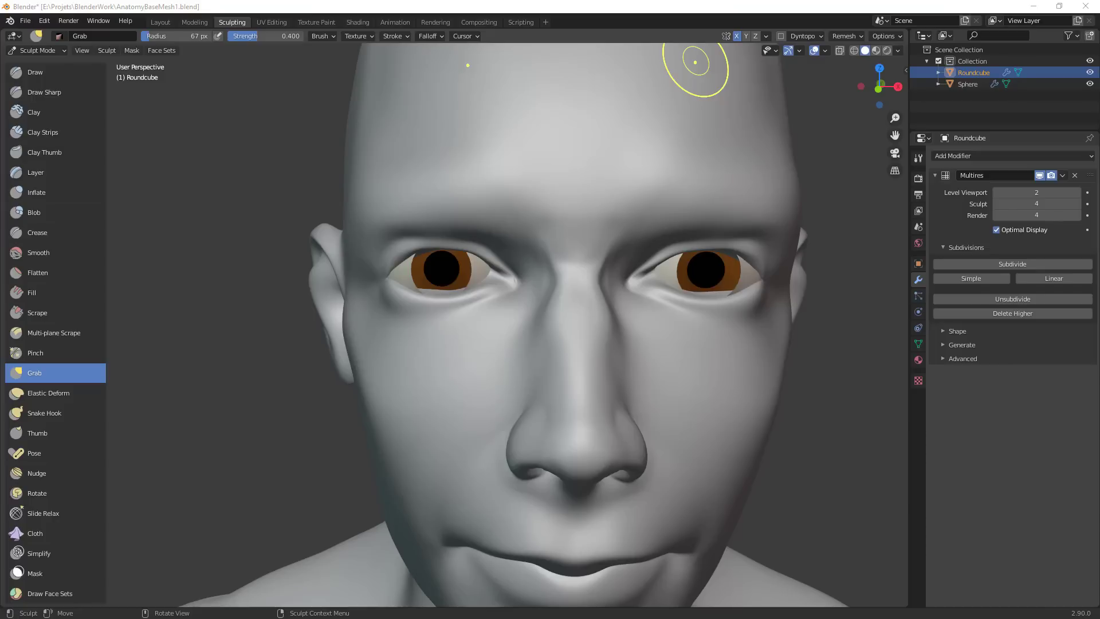
mouse_move(844, 262)
middle_down()
mouse_move(807, 261)
mouse_move(761, 282)
middle_up()
mouse_move(629, 312)
mouse_down()
mouse_move(660, 307)
mouse_move(655, 296)
mouse_up()
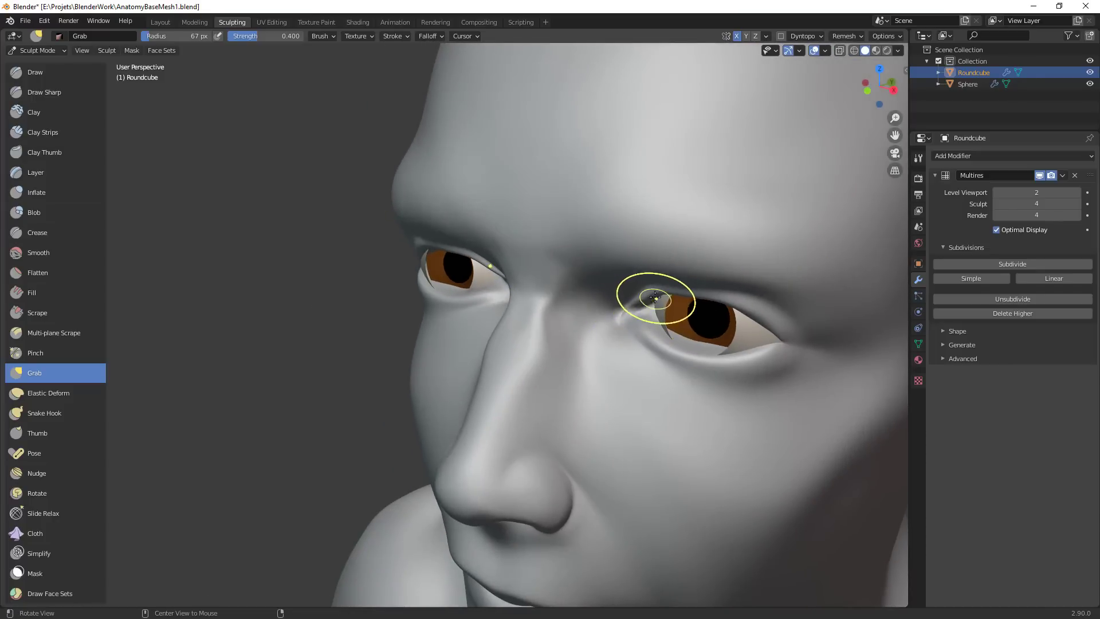
Build up the inner corner of the eye with the Clay Strips brush at a 31 px radius
key(c)
key(f)
click(676, 300)
middle_drag(585, 339, 677, 307)
ctrl+middle_drag(676, 306, 684, 332)
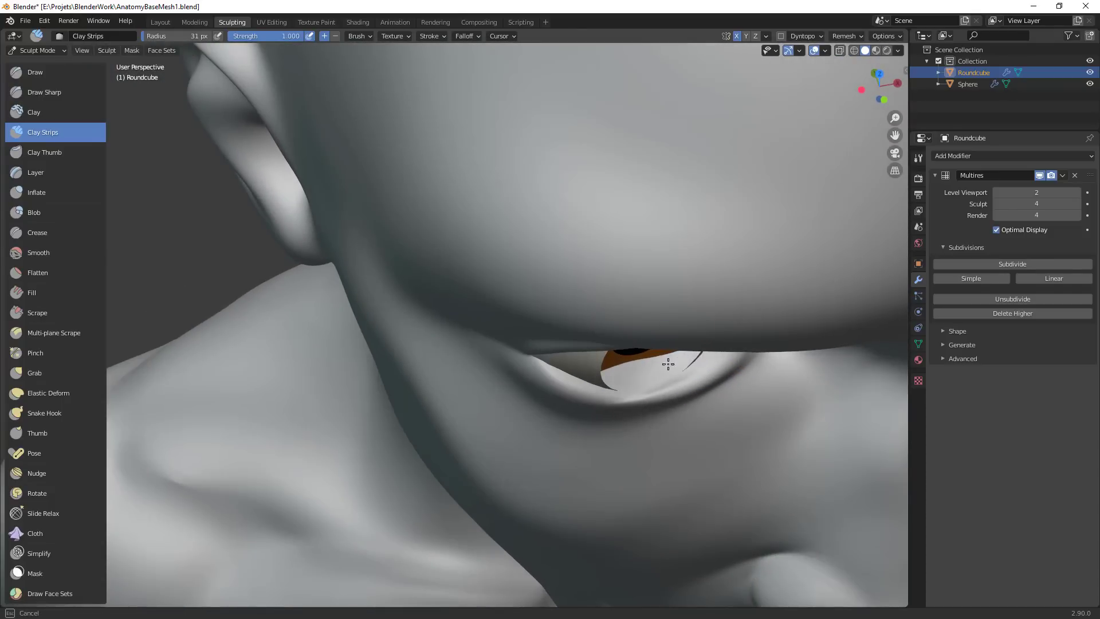
scroll(695, 346, down, 3)
mouse_move(705, 392)
middle_down()
mouse_move(695, 346)
mouse_move(737, 310)
mouse_move(680, 253)
mouse_move(664, 267)
middle_up()
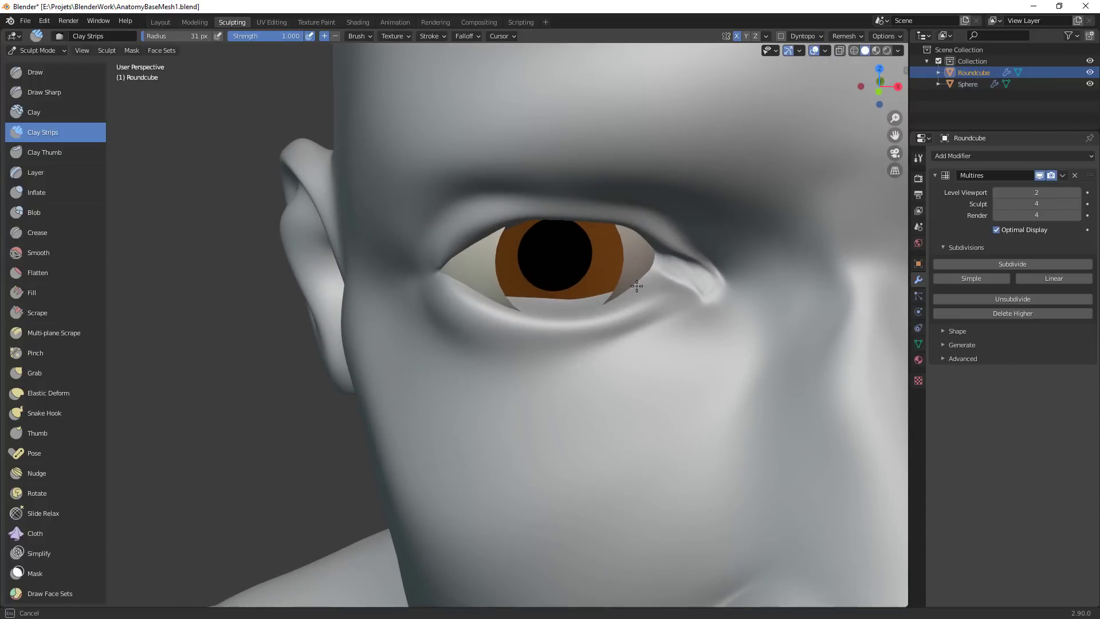
Reposition the lid at the inner corner of the eye with the Grab brush at 59 px
key(g)
drag(680, 258, 692, 273)
ctrl+middle_drag(732, 321, 742, 370)
mouse_move(742, 370)
shift+middle_down()
mouse_move(572, 390)
mouse_move(631, 334)
mouse_move(624, 312)
shift+middle_up()
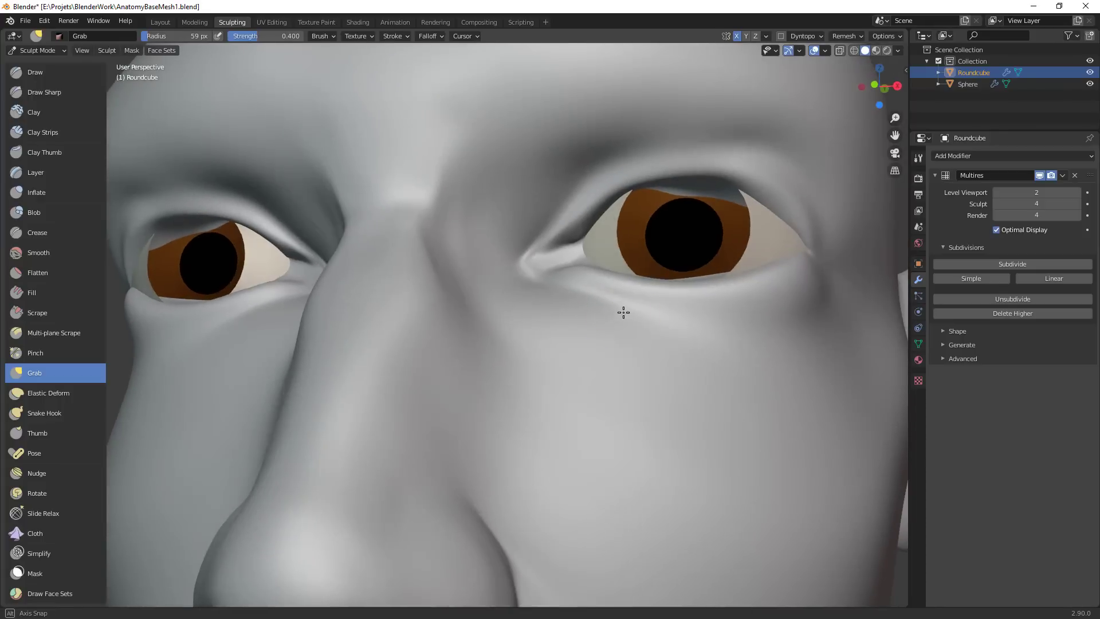
Sharpen the fold from the upper eyelid down to the inner eye corner with the Crease brush at 41 px
key(shift+c)
key(f)
click(562, 209)
drag(559, 212, 516, 250)
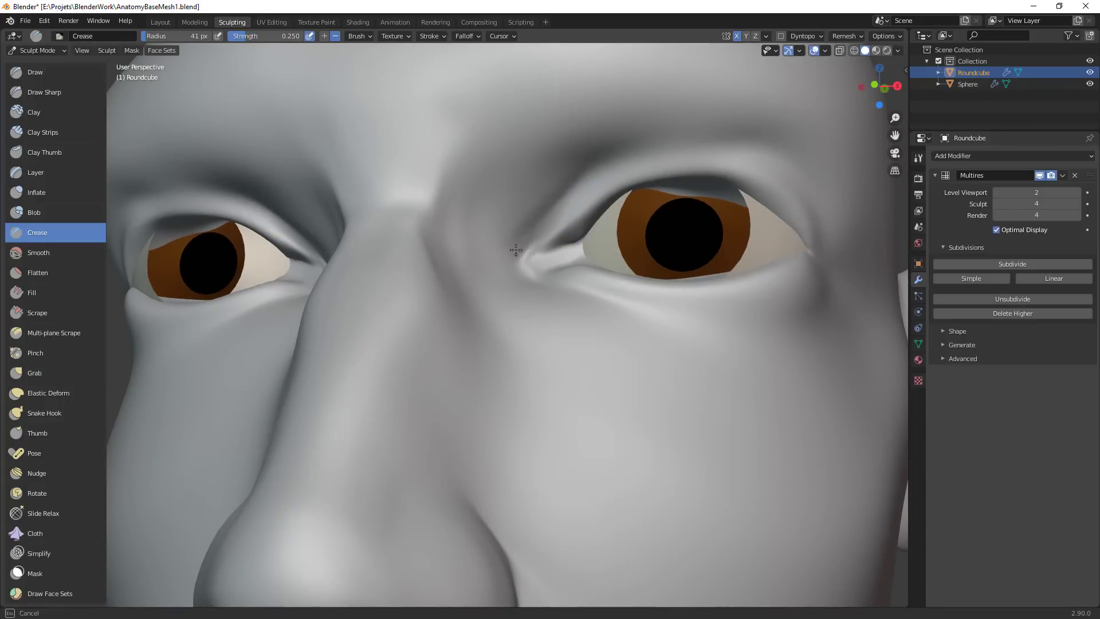
middle_drag(580, 254, 600, 264)
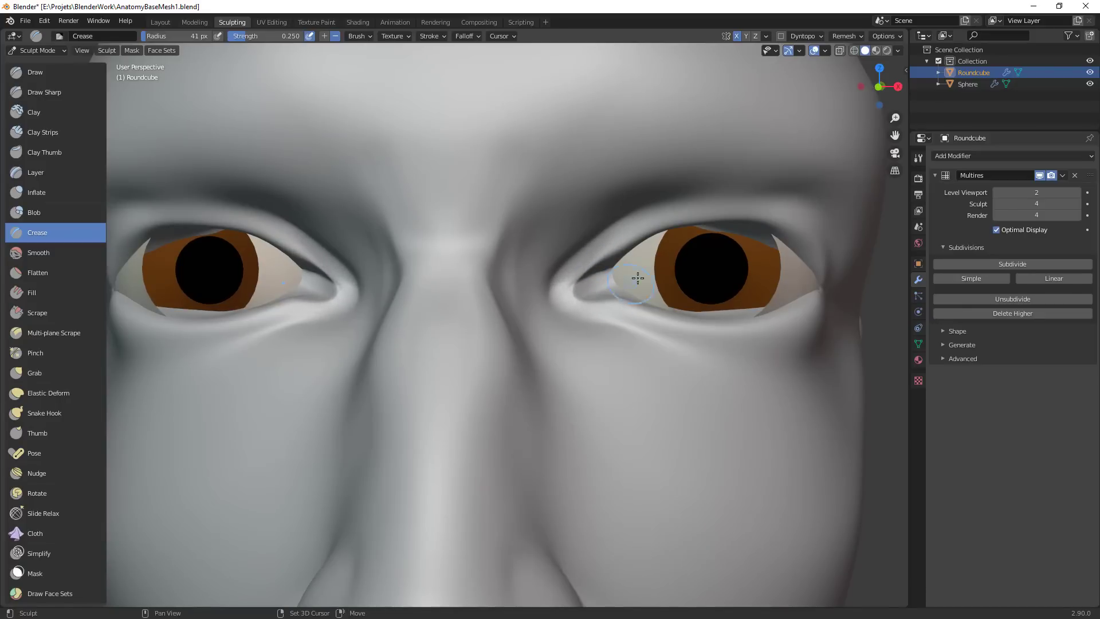
Fill out the tear duct at the inner eye corner with the Inflate brush at 41 px, and adjust its shape with Grab
key(i)
drag(593, 275, 575, 296)
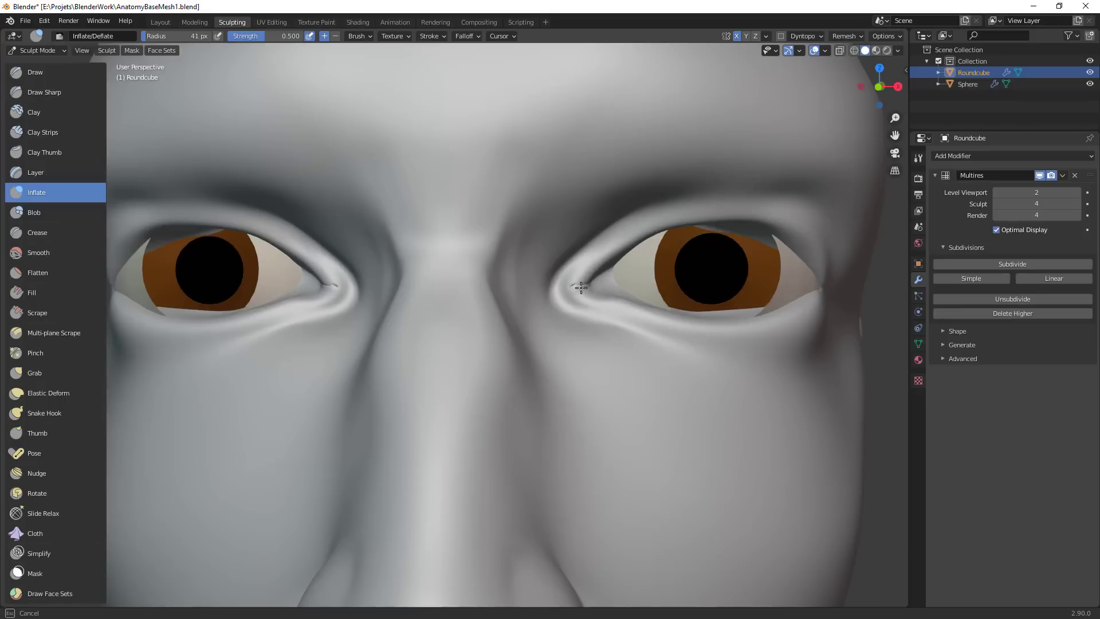
key(g)
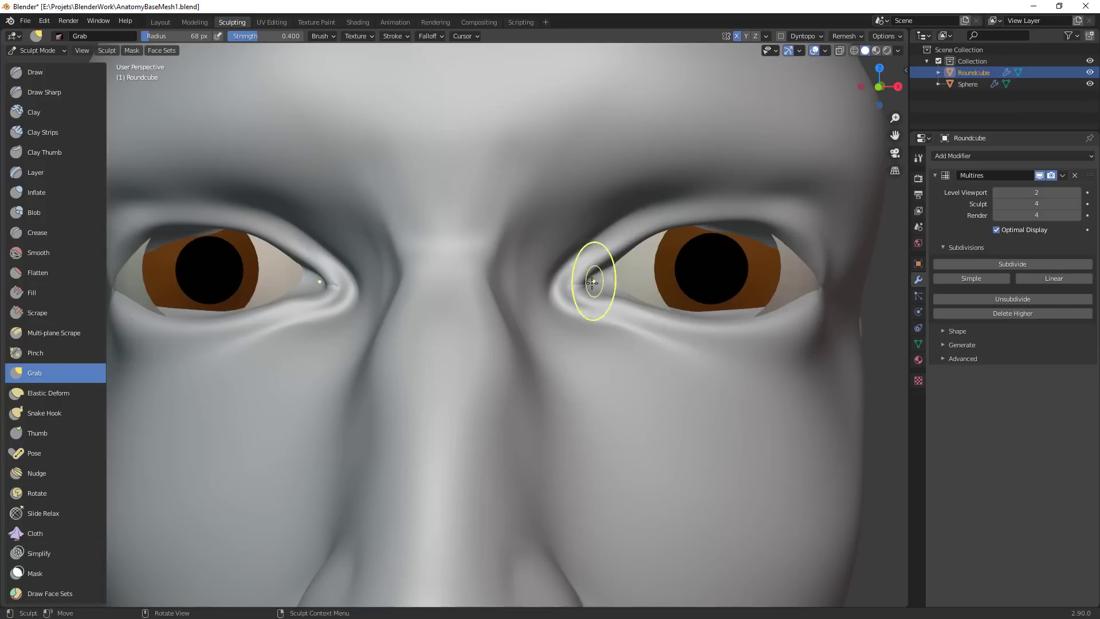
drag(564, 288, 605, 261)
key(f)
click(604, 267)
Refine the inner eye corner and the lids around it from several angles with the Grab brush at 100 px and 78 px
mouse_move(710, 268)
ctrl+middle_down()
mouse_move(616, 390)
mouse_move(666, 404)
mouse_move(649, 365)
mouse_move(619, 372)
ctrl+middle_up()
ctrl+middle_drag(619, 372, 625, 321)
key(f)
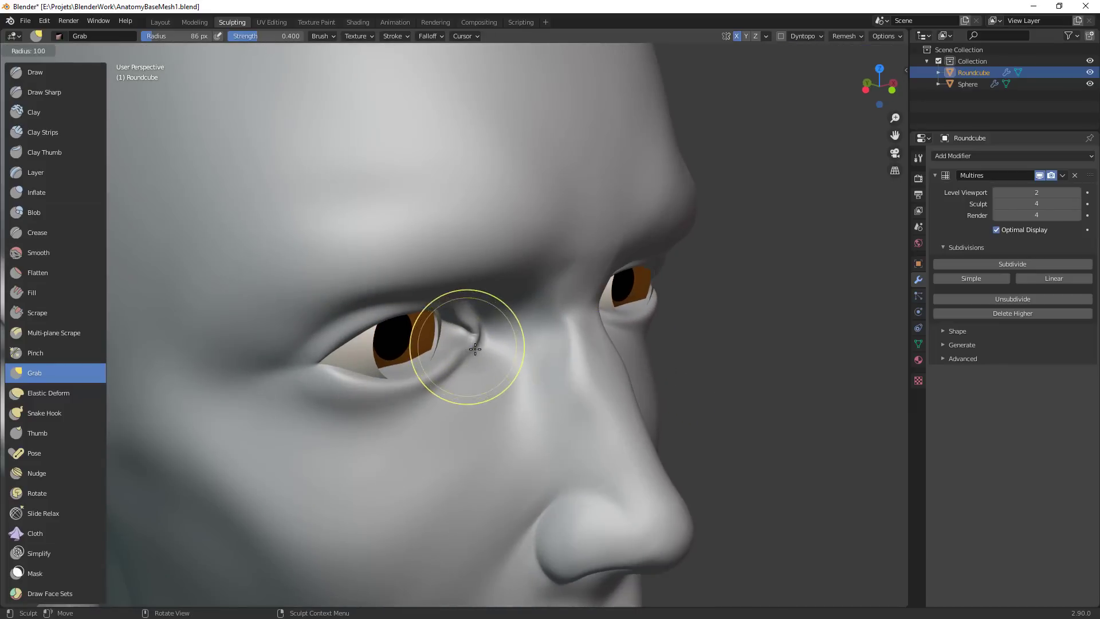
click(524, 348)
scroll(467, 344, down, 4)
middle_drag(531, 344, 536, 290)
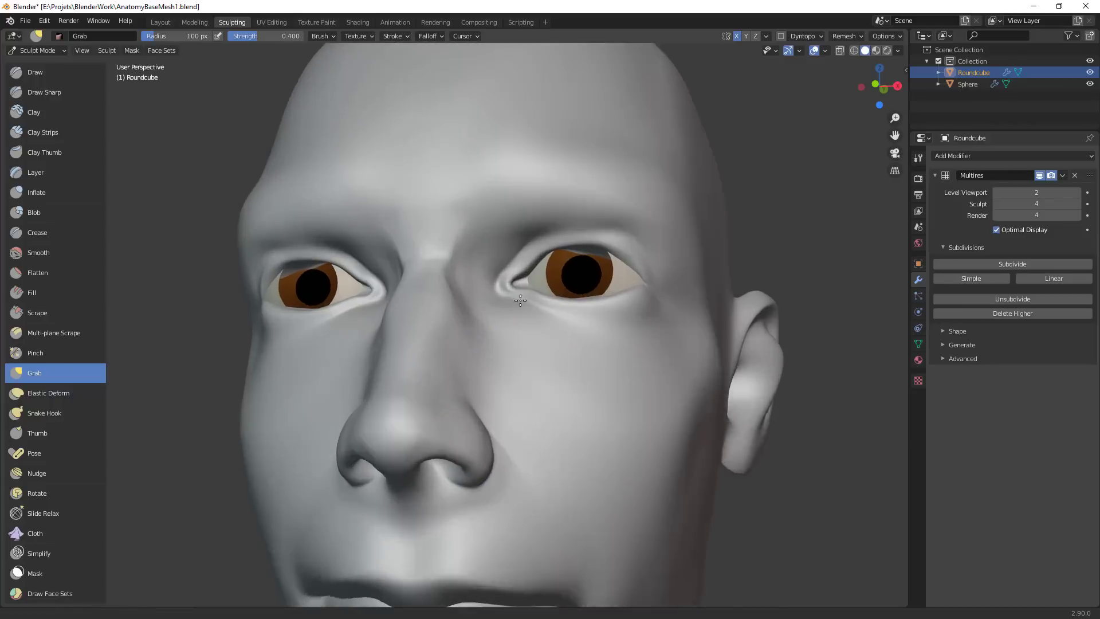
scroll(535, 290, up, 4)
key(f)
click(527, 279)
drag(522, 279, 521, 271)
middle_drag(604, 307, 560, 317)
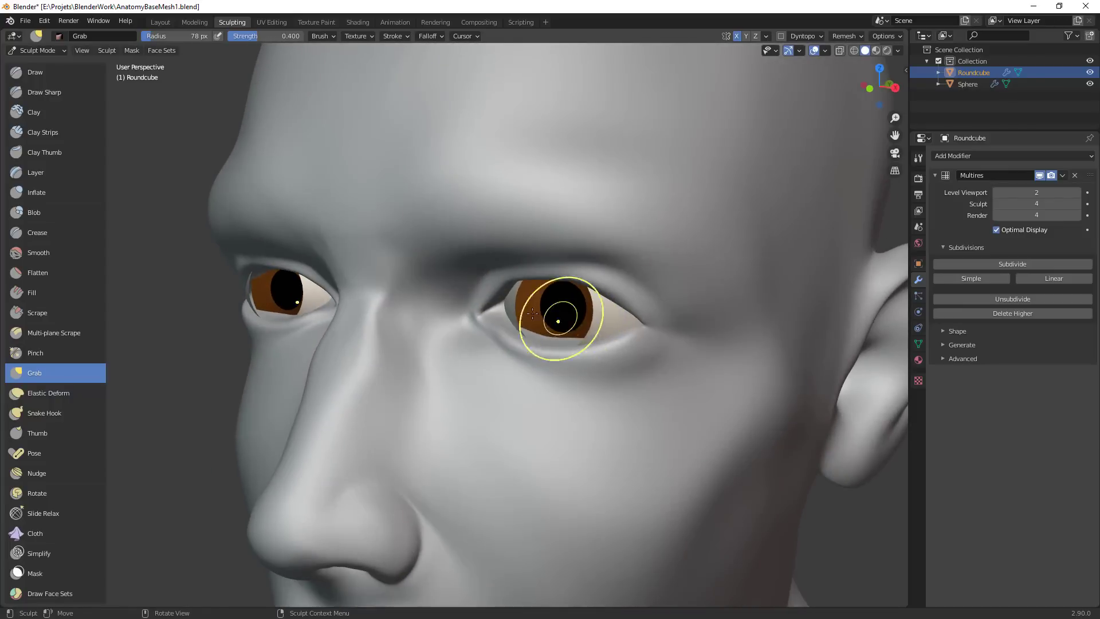
Pull the inner eye corner toward the nose bridge with the Grab brush at 78 px and 97 px radii
drag(477, 306, 440, 293)
ctrl+middle_drag(450, 350, 448, 444)
mouse_move(482, 366)
middle_down()
mouse_move(418, 358)
mouse_move(412, 307)
middle_up()
key(f)
click(423, 307)
drag(369, 299, 367, 298)
Adjust the nose profile in side view with the Grab brush, using 97 px on the bridge and 130 px on the tip
mouse_move(383, 335)
shift+middle_down()
mouse_move(511, 330)
mouse_move(570, 305)
shift+middle_up()
middle_drag(570, 305, 545, 304)
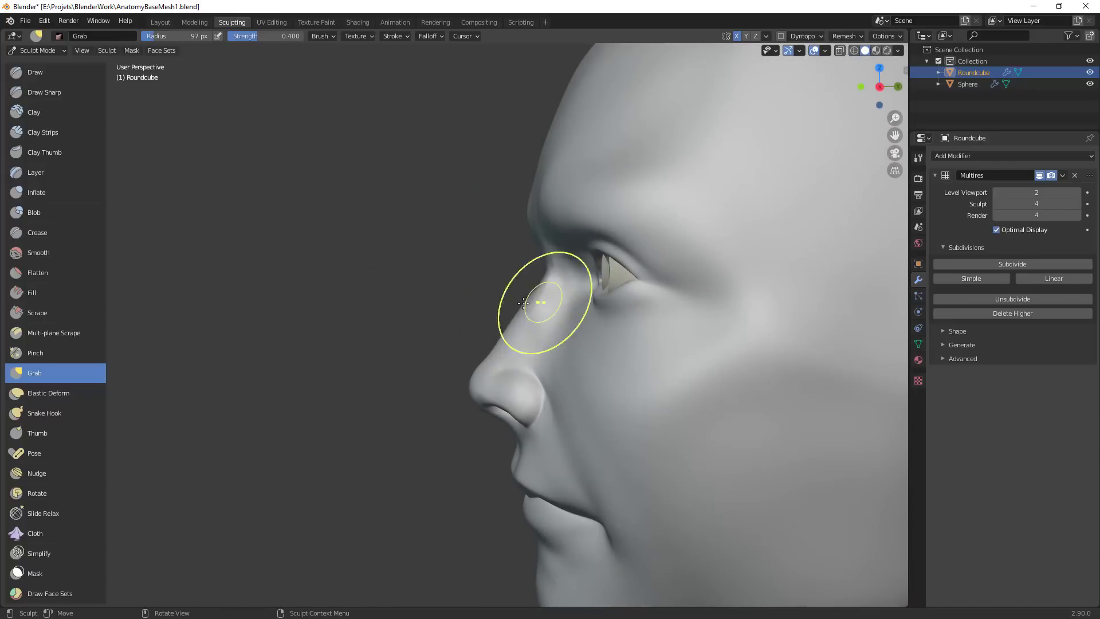
drag(527, 302, 525, 305)
drag(481, 383, 484, 385)
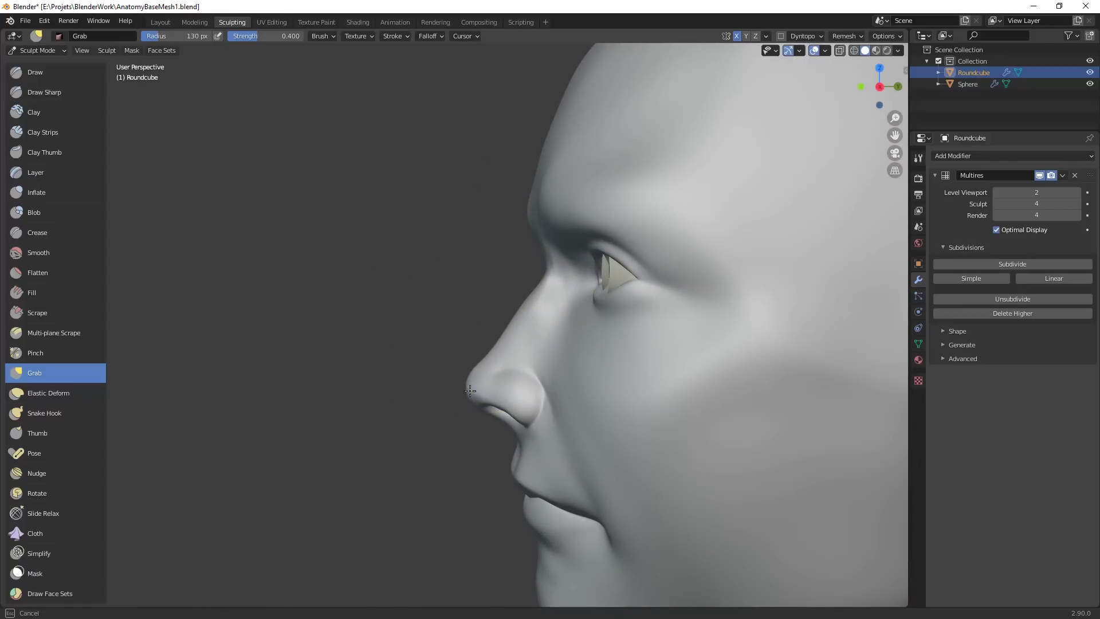
mouse_move(484, 385)
middle_down()
mouse_move(585, 430)
mouse_move(707, 434)
middle_up()
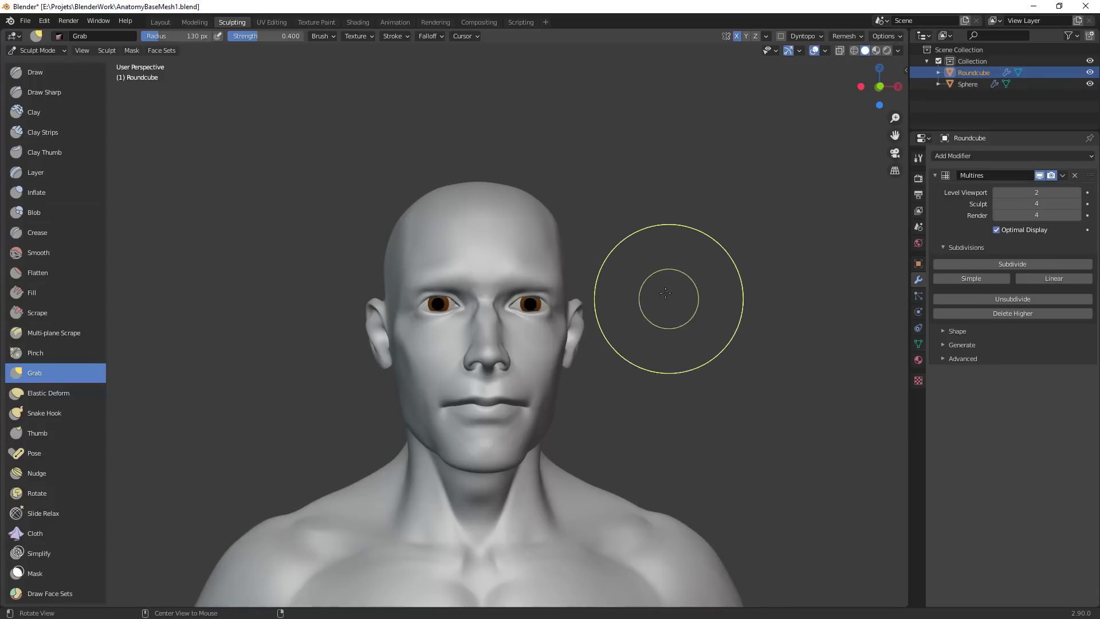
Check the head from the front and the eye up close, and set the Grab brush radius to 108 px
alt+drag(567, 336, 607, 246)
alt+shift+drag(481, 269, 637, 269)
ctrl+alt+drag(637, 270, 637, 250)
middle_drag(638, 251, 626, 277)
key(f)
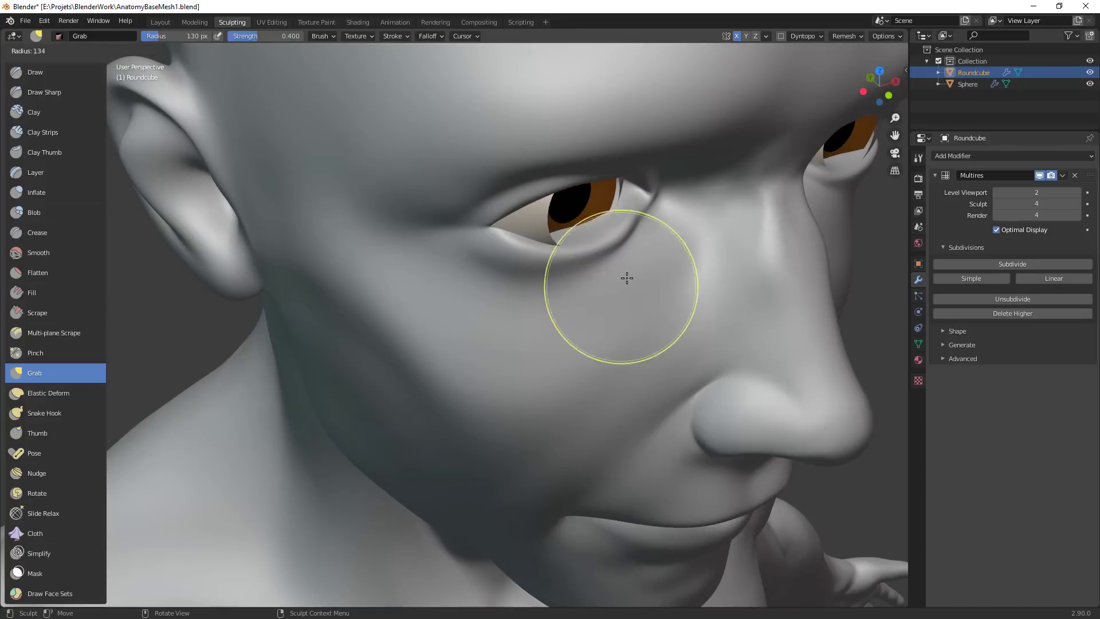
click(614, 281)
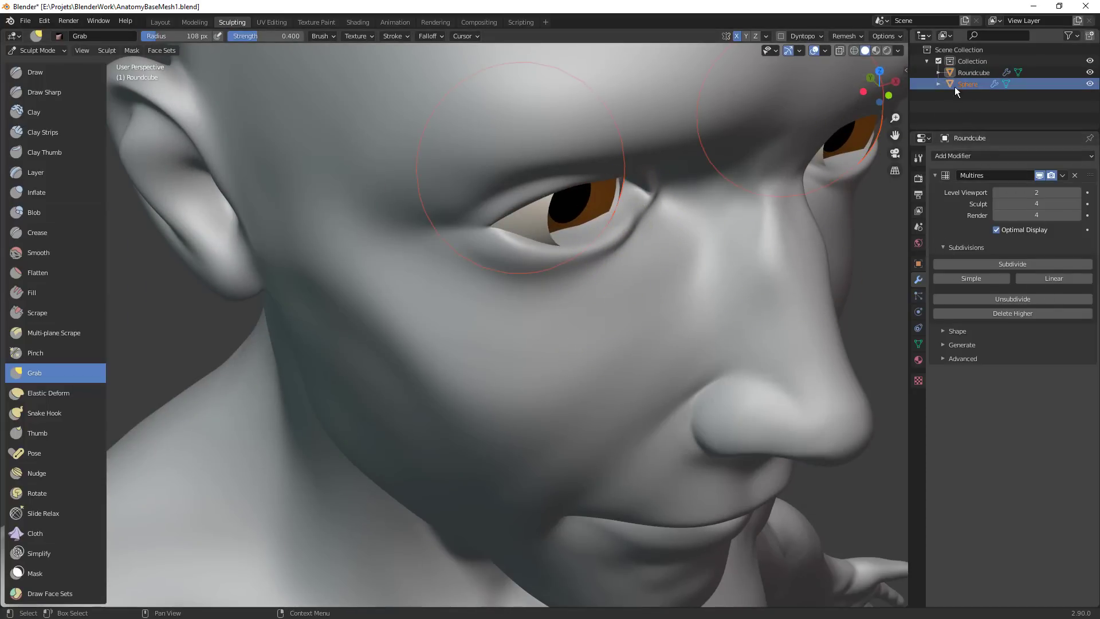
Select the Sphere eyeball in Object Mode and turn off the viewport display of its Mirror modifier
key(ctrl+Tab)
key(alt+a)
click(575, 215)
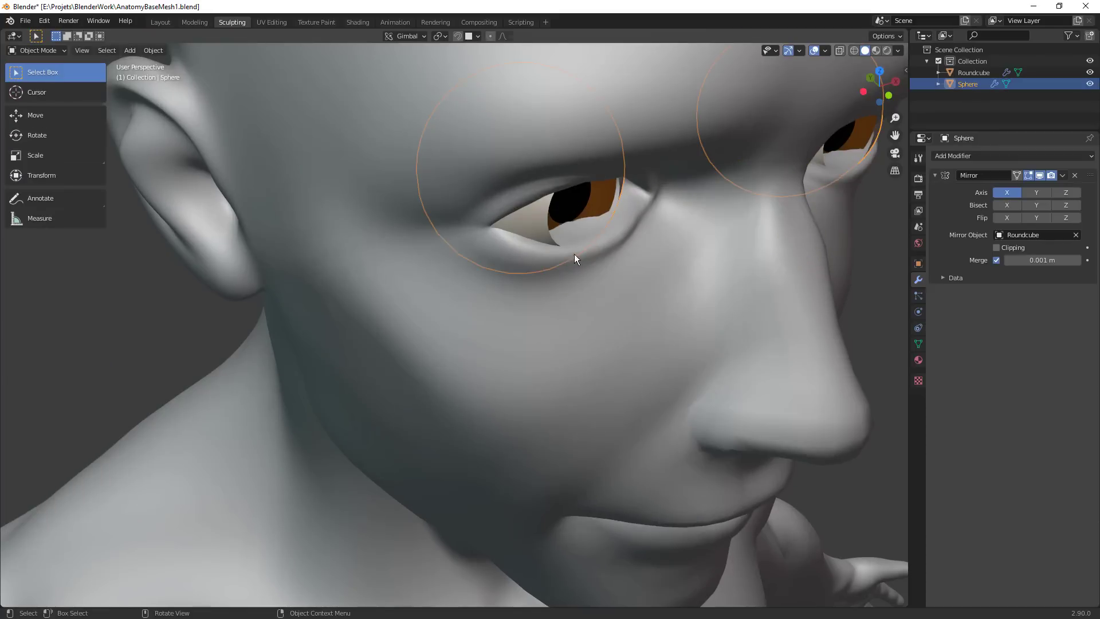
click(1040, 175)
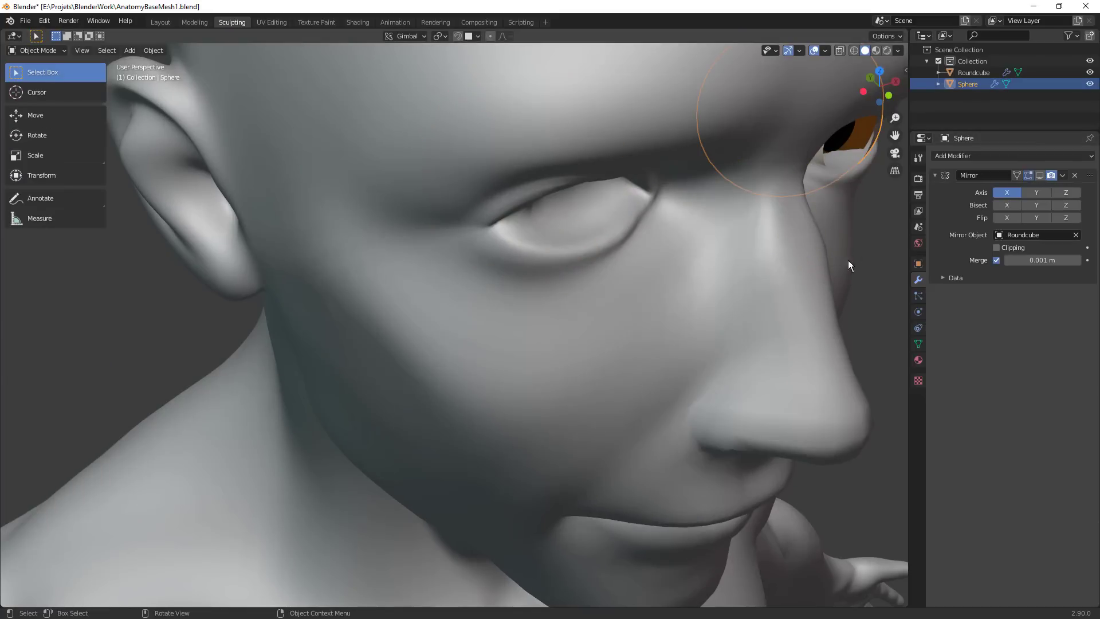
Select the Roundcube body mesh and return it to Sculpt Mode
key(alt+a)
scroll(739, 456, down, 5)
middle_drag(739, 455, 707, 376)
click(741, 290)
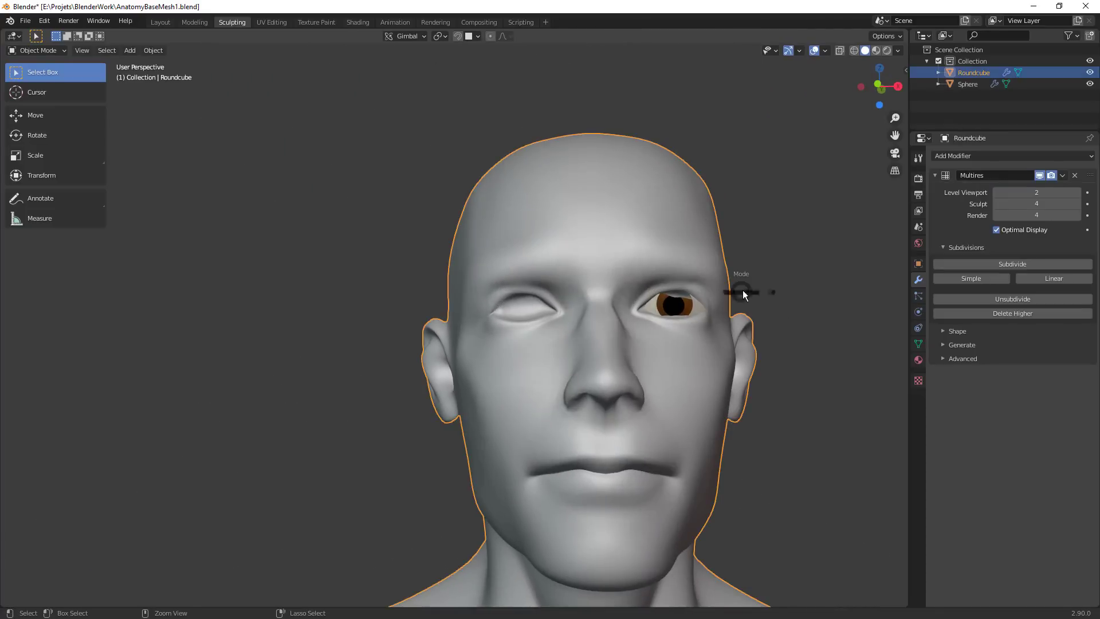
key(ctrl+Tab)
click(726, 440)
Work the inside of the exposed eye socket behind the lower lid with the Clay Strips brush at 45 px
mouse_move(636, 332)
ctrl+middle_down()
mouse_move(661, 253)
mouse_move(638, 319)
mouse_move(661, 273)
ctrl+middle_up()
key(c)
key(f)
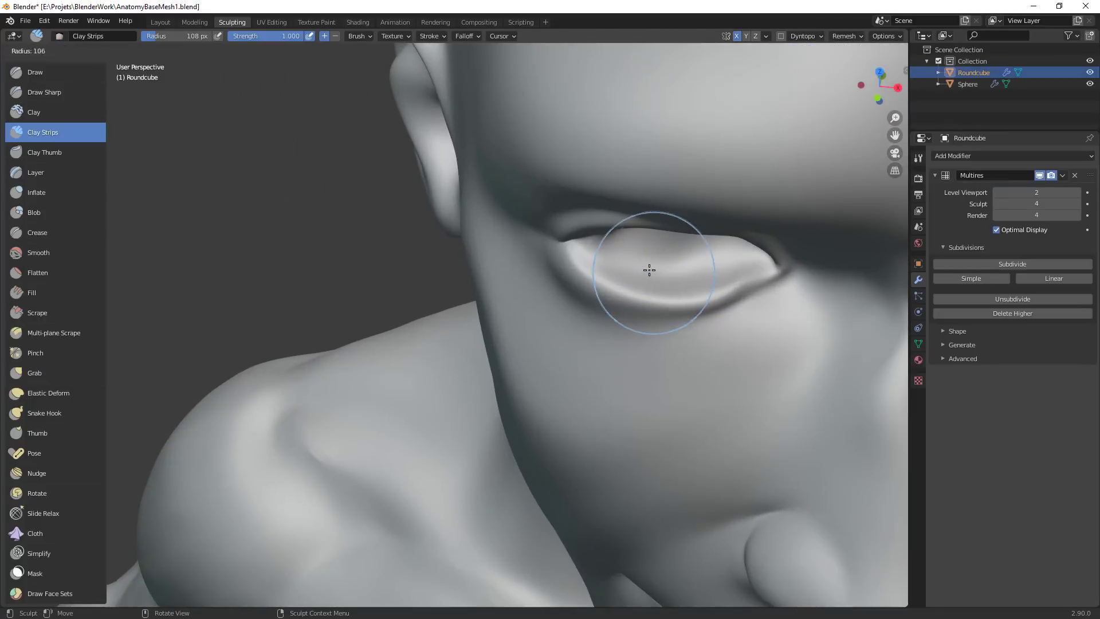
click(646, 280)
alt+drag(646, 283, 628, 330)
key(f)
click(627, 304)
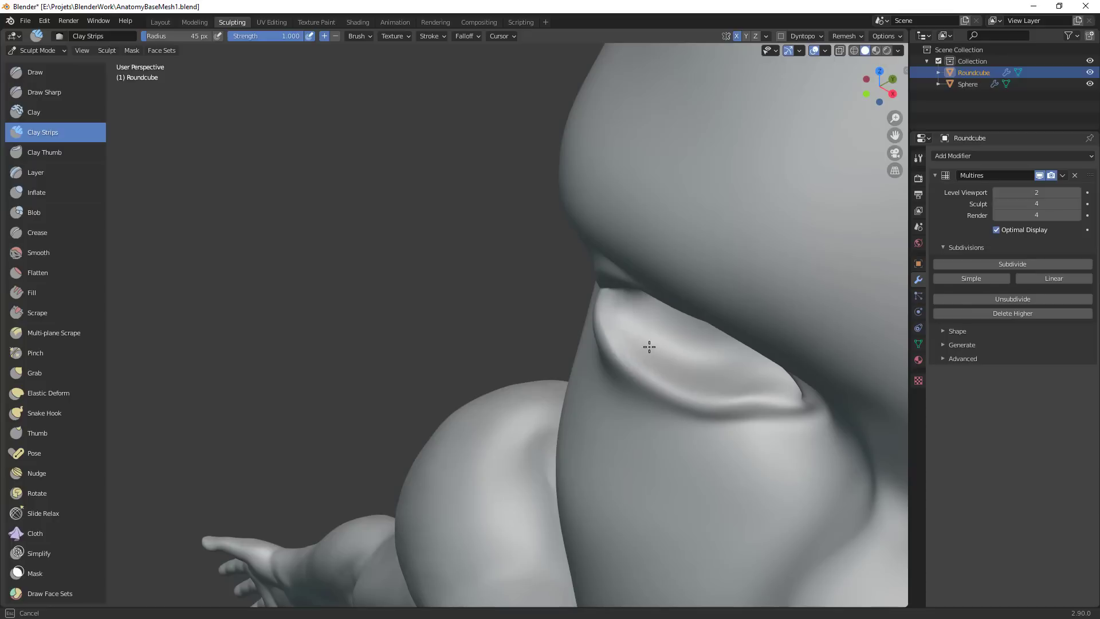
middle_drag(643, 326, 319, 263)
Carve the crease where the lower lid's inner edge meets the exposed eye socket with the Draw Sharp brush at 32 px
key(x)
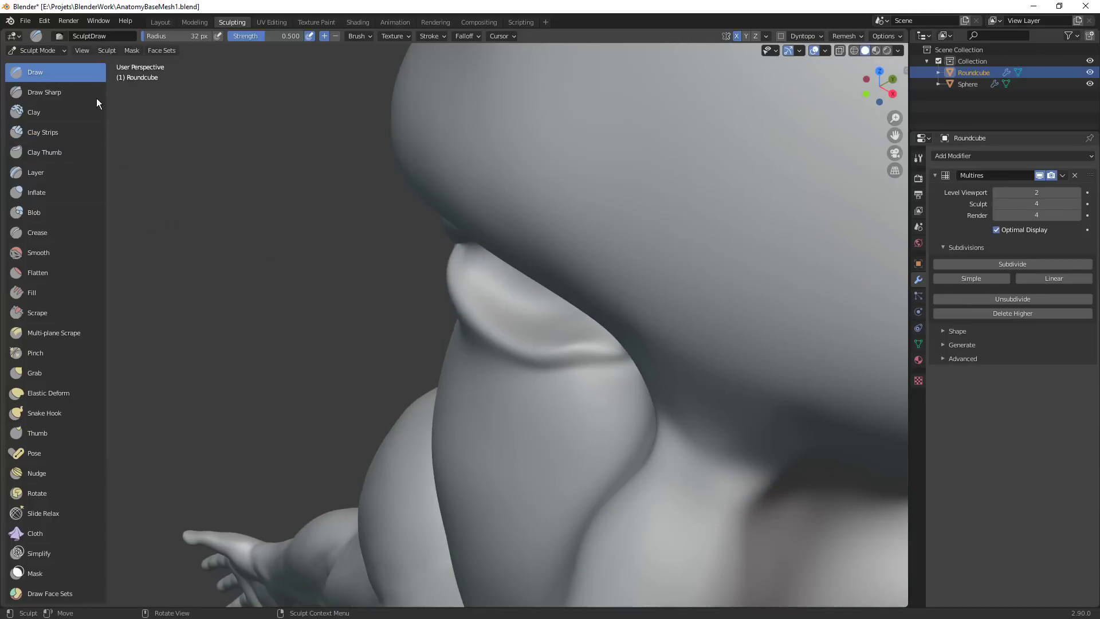
middle_drag(504, 315, 515, 309)
click(45, 92)
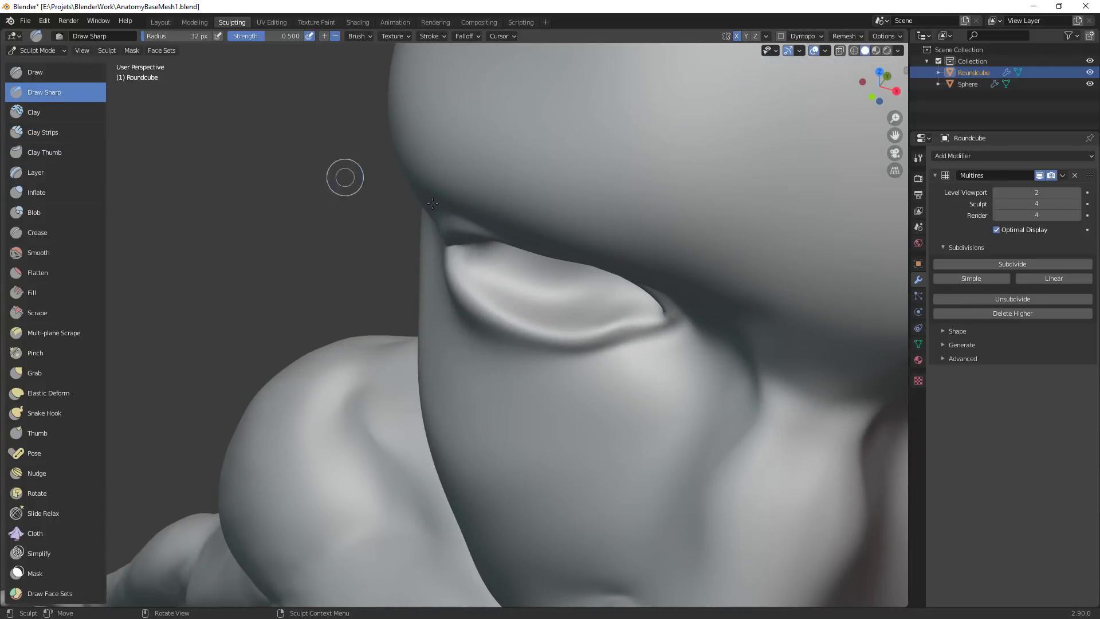
mouse_move(485, 259)
mouse_down()
mouse_move(513, 299)
mouse_move(575, 309)
mouse_up()
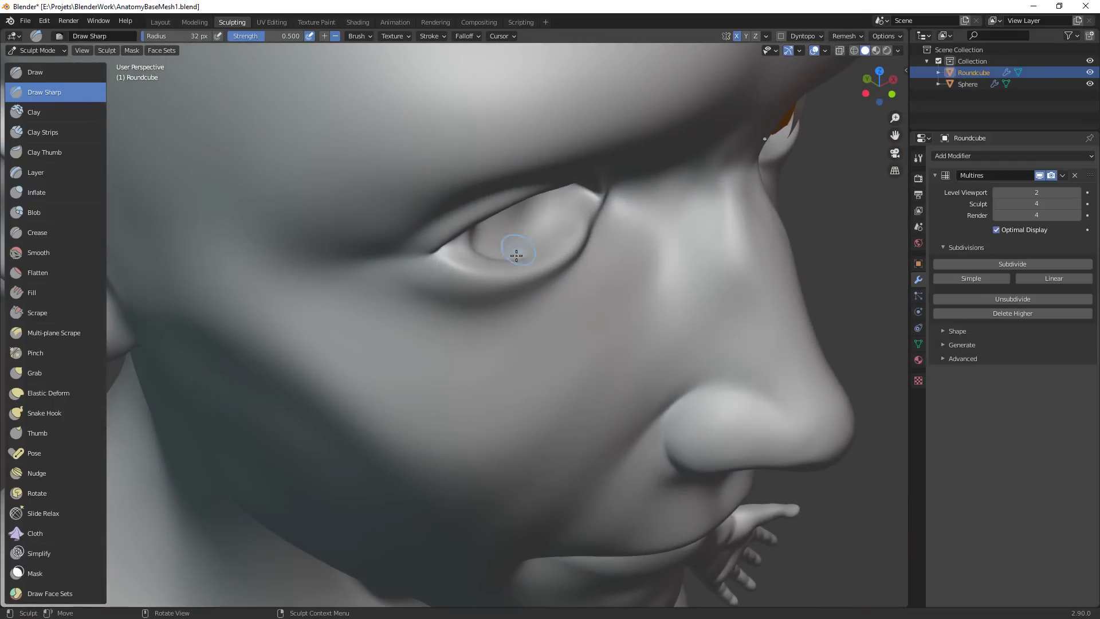
drag(516, 255, 521, 256)
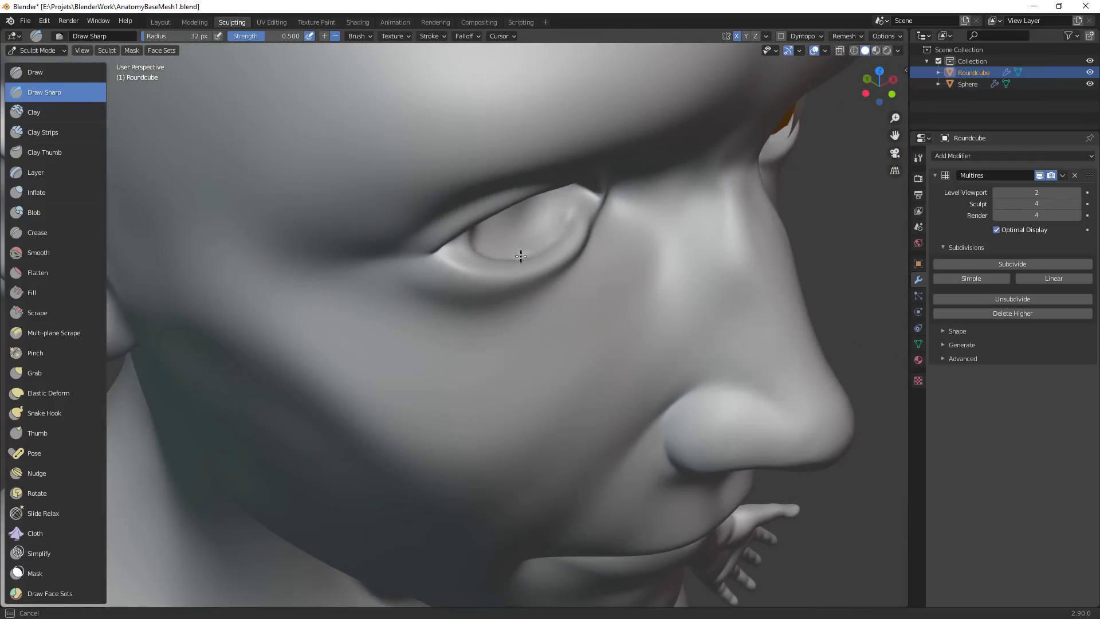
drag(554, 210, 548, 217)
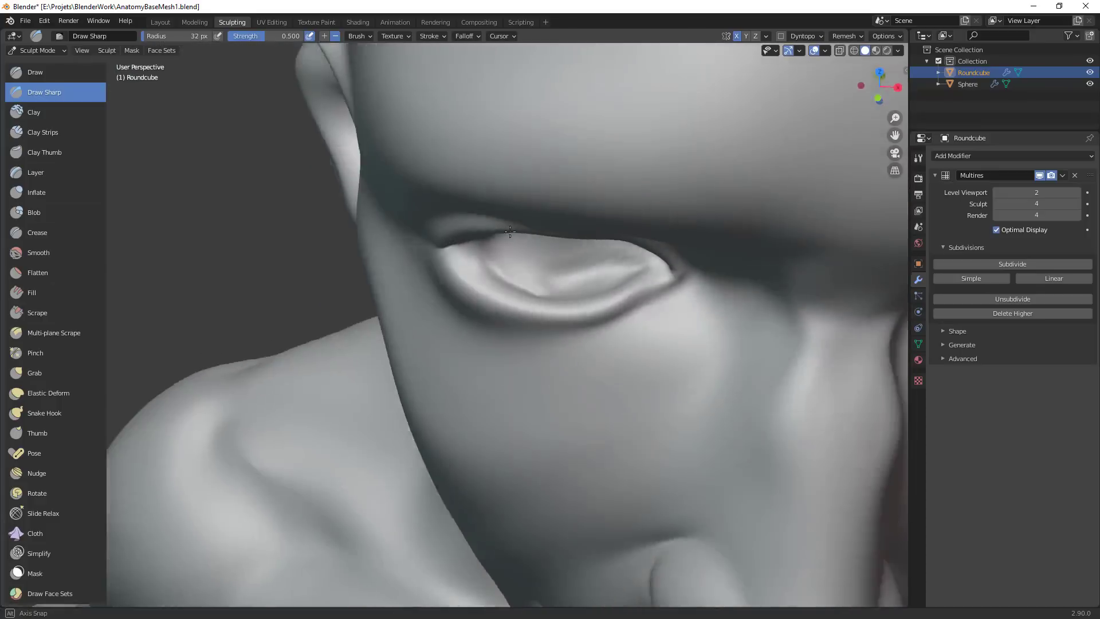
drag(504, 275, 472, 250)
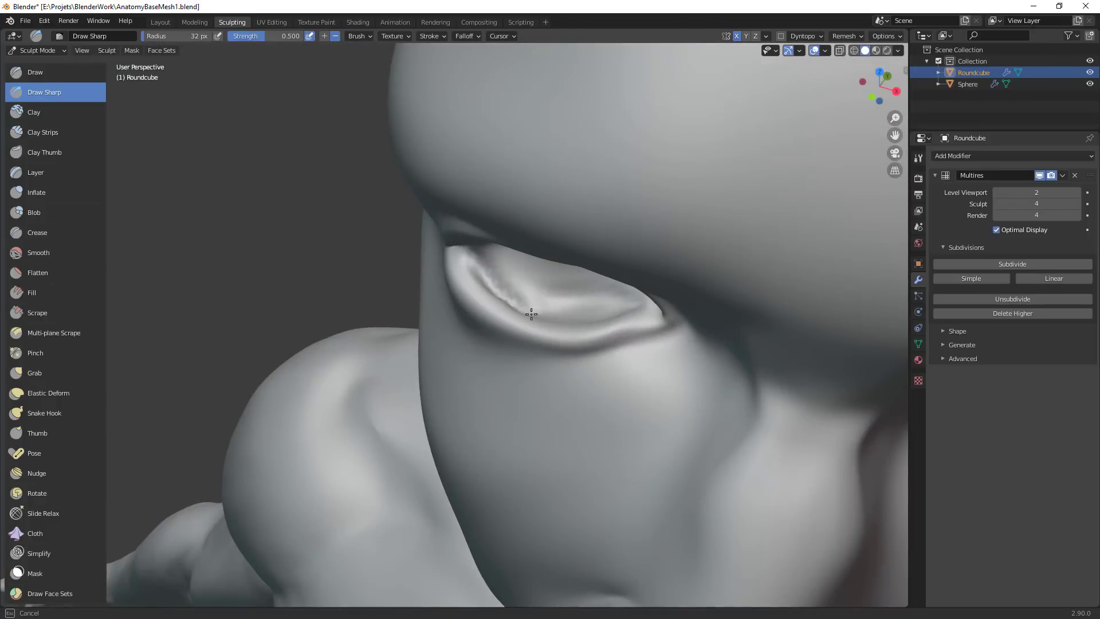
drag(518, 310, 506, 282)
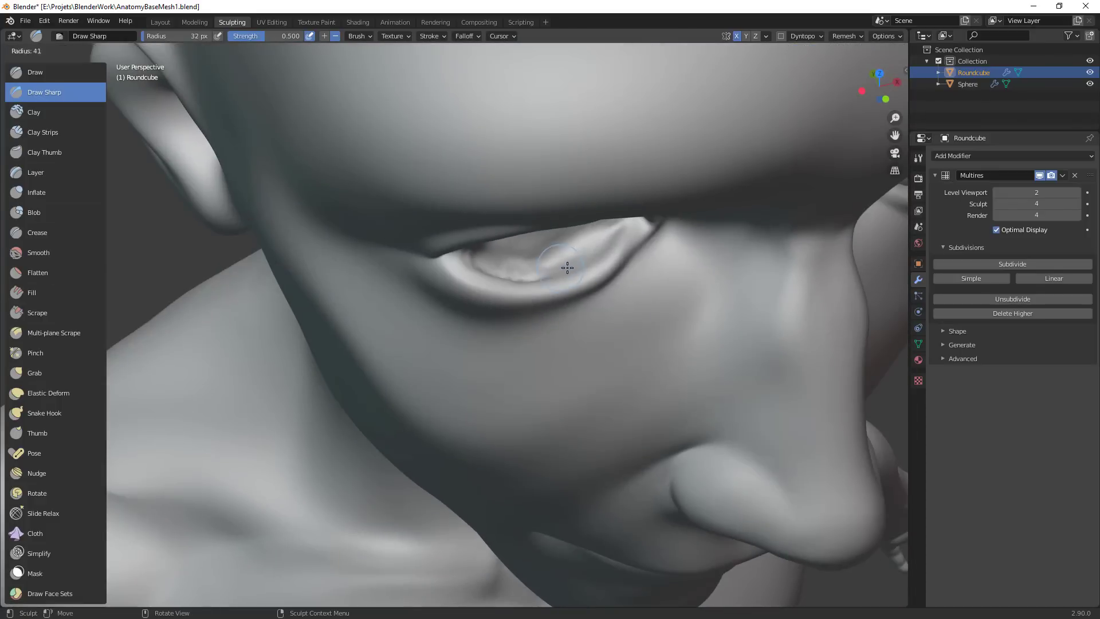
Deepen the exposed socket near the inner eye corner and under the upper lid with Draw Sharp at 45 px
mouse_move(619, 225)
mouse_down()
mouse_move(575, 256)
mouse_move(606, 235)
mouse_up()
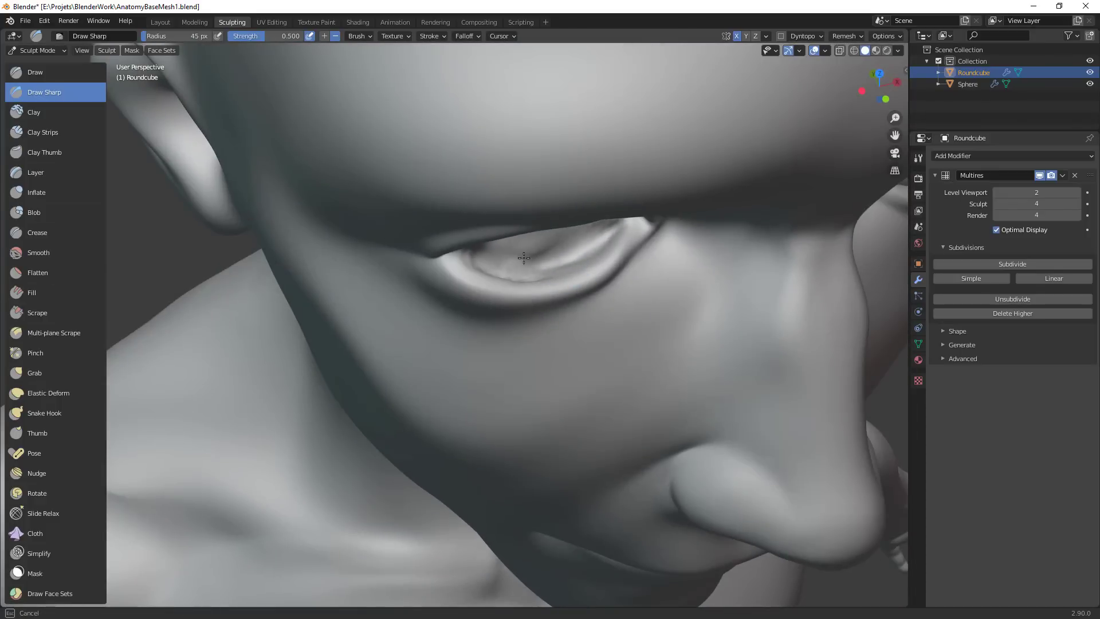
drag(524, 258, 507, 265)
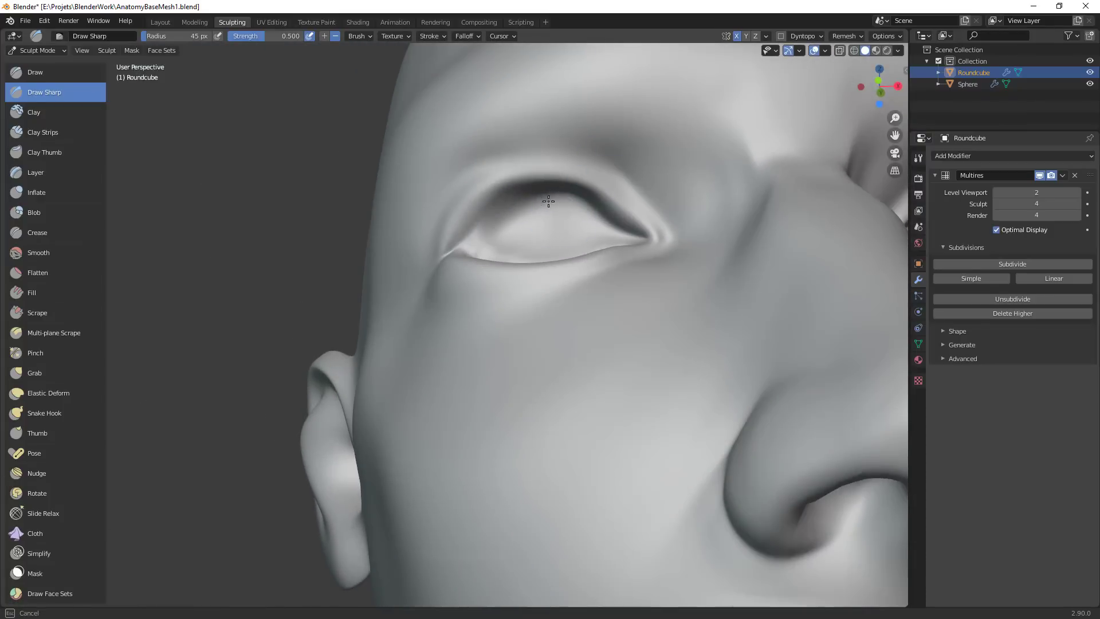
drag(545, 204, 498, 212)
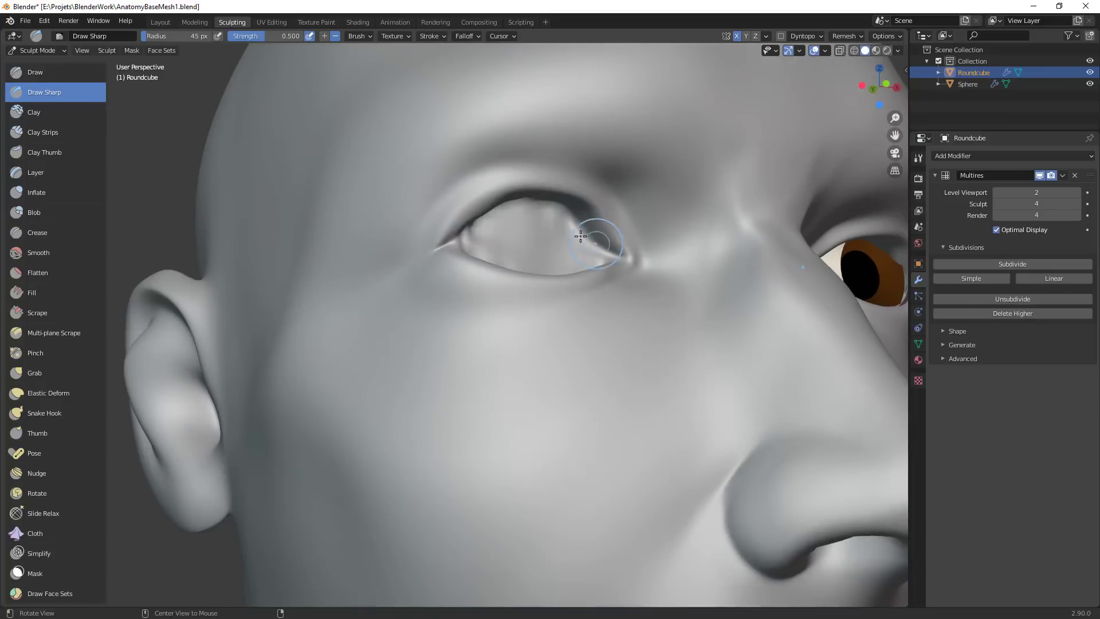
Push the back wall of the exposed eye socket deeper behind both lids with the Draw Sharp brush at 58 px
drag(561, 233, 487, 252)
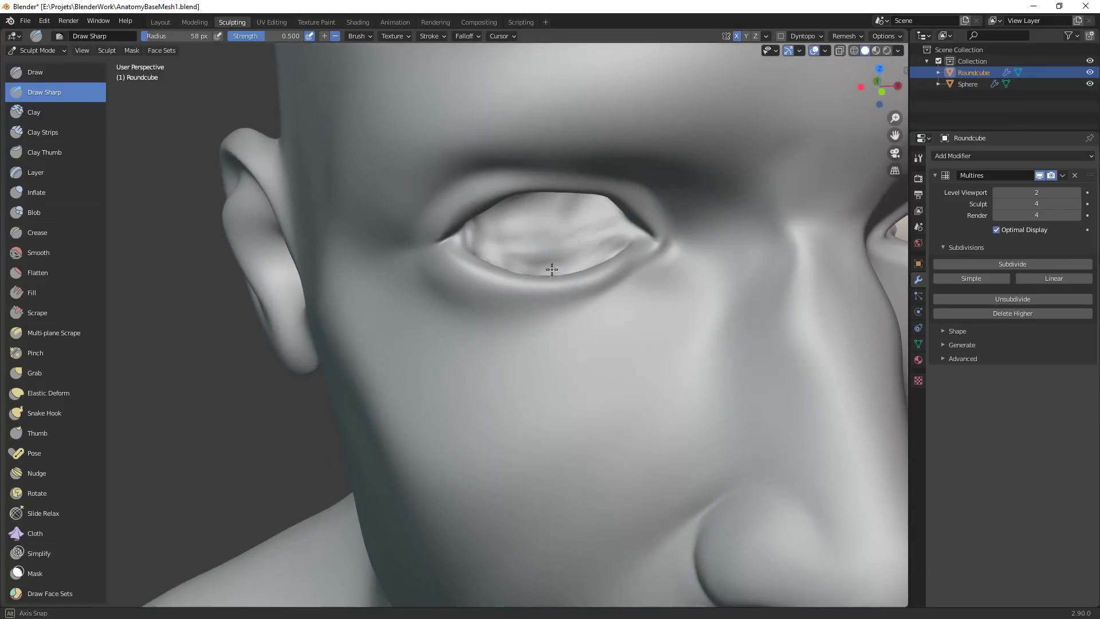
drag(573, 255, 464, 232)
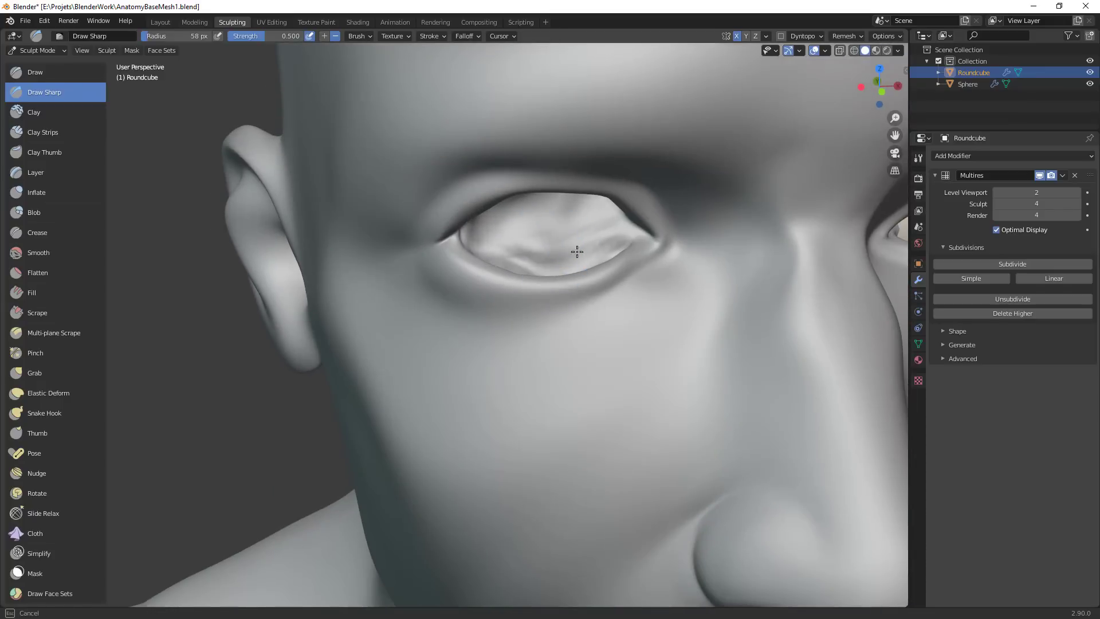
drag(577, 251, 602, 240)
mouse_move(602, 240)
mouse_down()
mouse_move(628, 232)
mouse_move(520, 246)
mouse_up()
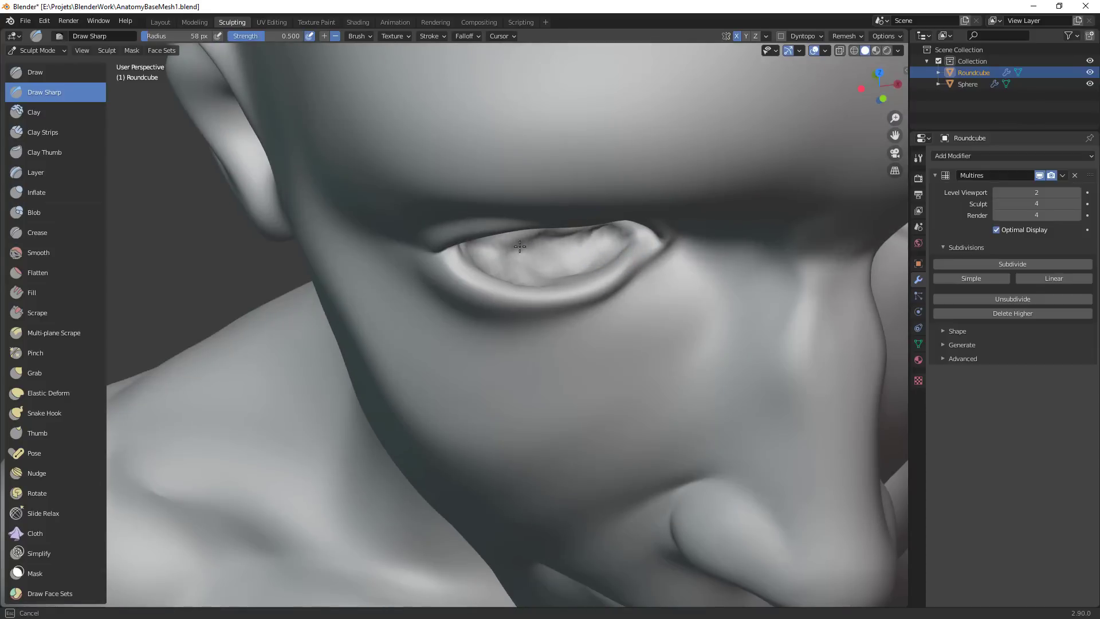
mouse_move(519, 246)
mouse_down()
mouse_move(545, 232)
mouse_move(523, 237)
mouse_up()
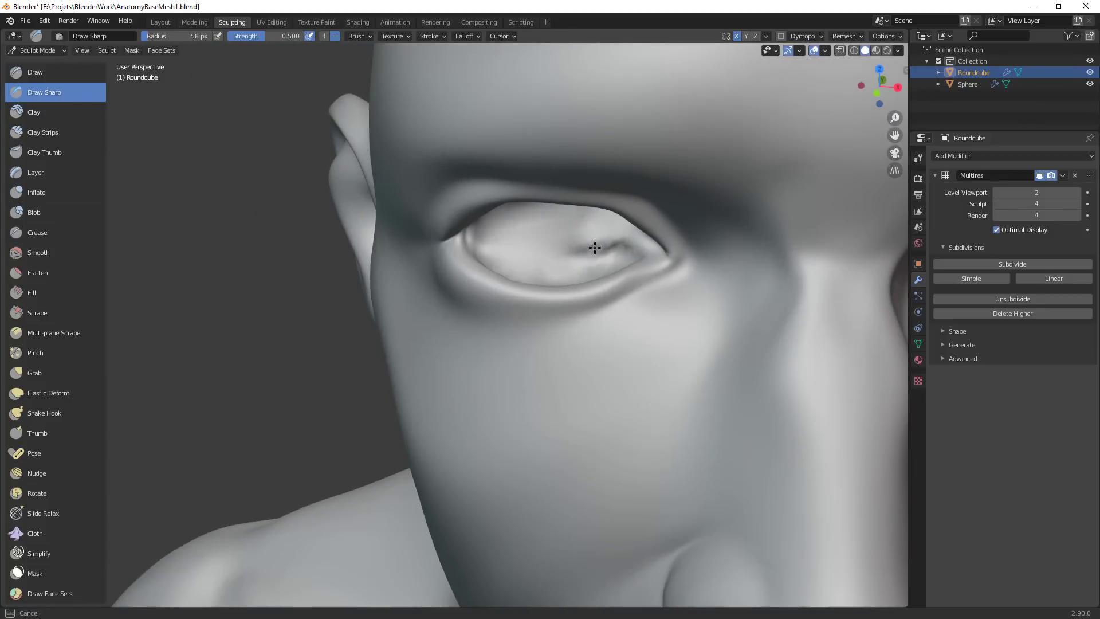
drag(594, 247, 597, 245)
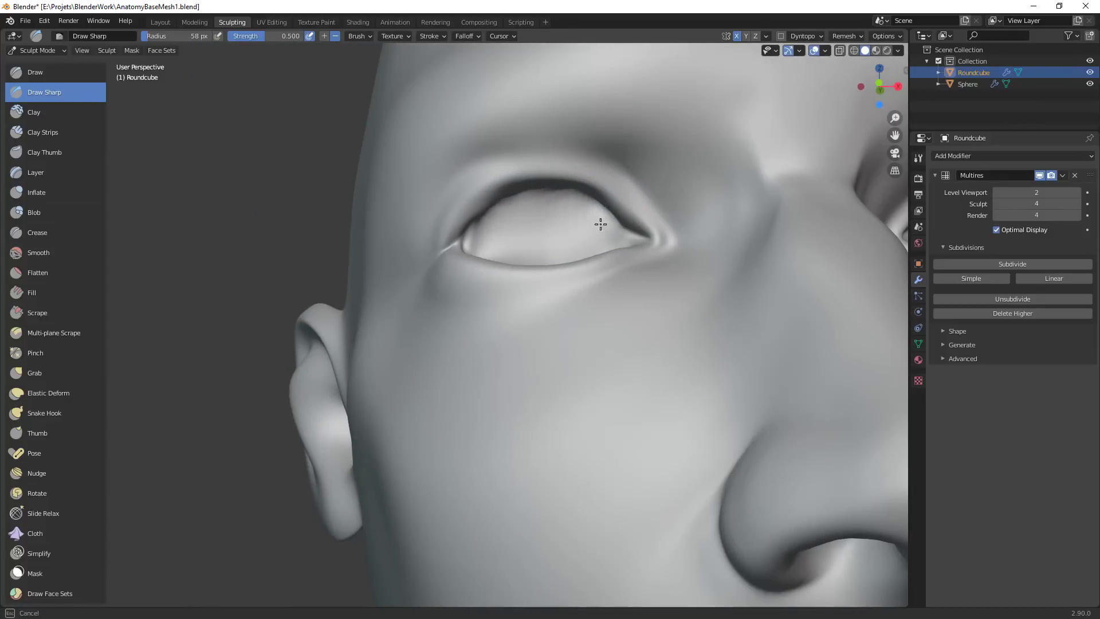
drag(601, 224, 623, 214)
middle_drag(622, 224, 637, 311)
mouse_move(614, 254)
mouse_down()
mouse_move(479, 248)
mouse_move(625, 234)
mouse_move(439, 467)
mouse_up()
alt+drag(596, 436, 616, 352)
ctrl+alt+drag(703, 338, 736, 207)
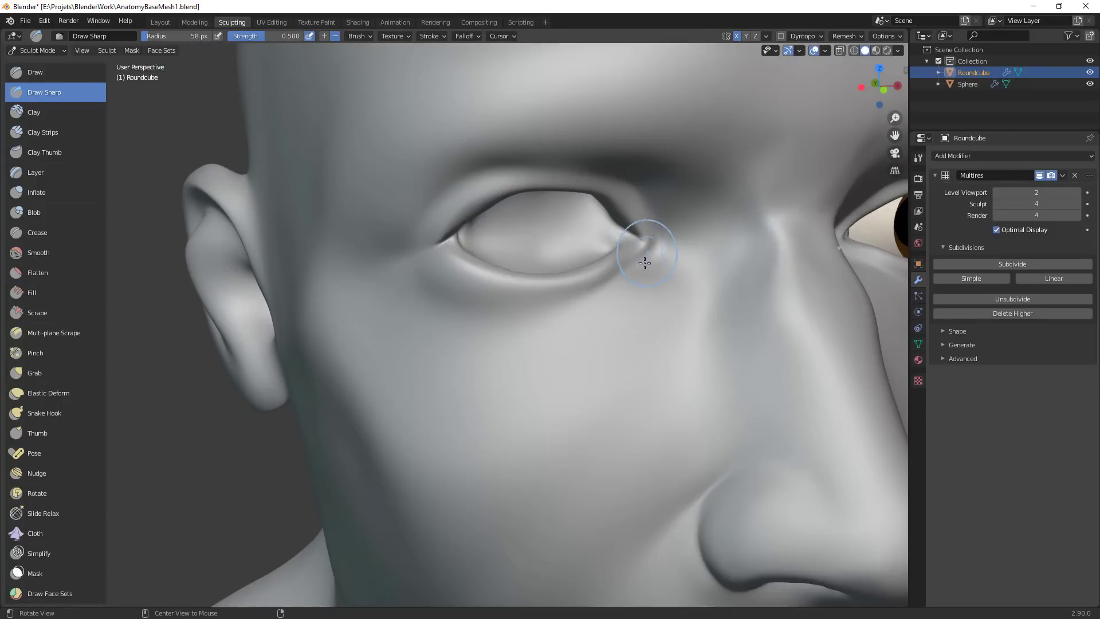
Adjust the curve of the lower eyelid around the eyeball with the Grab brush at 100 px and 87 px
mouse_move(645, 262)
alt+mouse_down()
mouse_move(530, 292)
mouse_move(538, 286)
alt+mouse_up()
key(g)
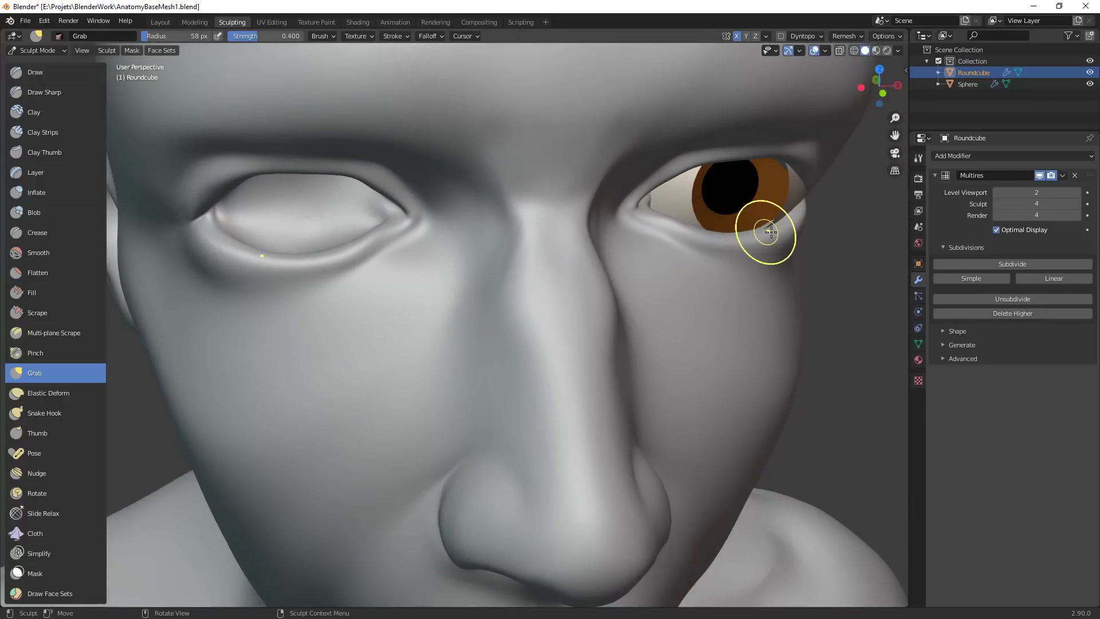
key(f)
alt+drag(785, 254, 791, 298)
click(794, 263)
key(f)
click(795, 240)
drag(793, 239, 782, 229)
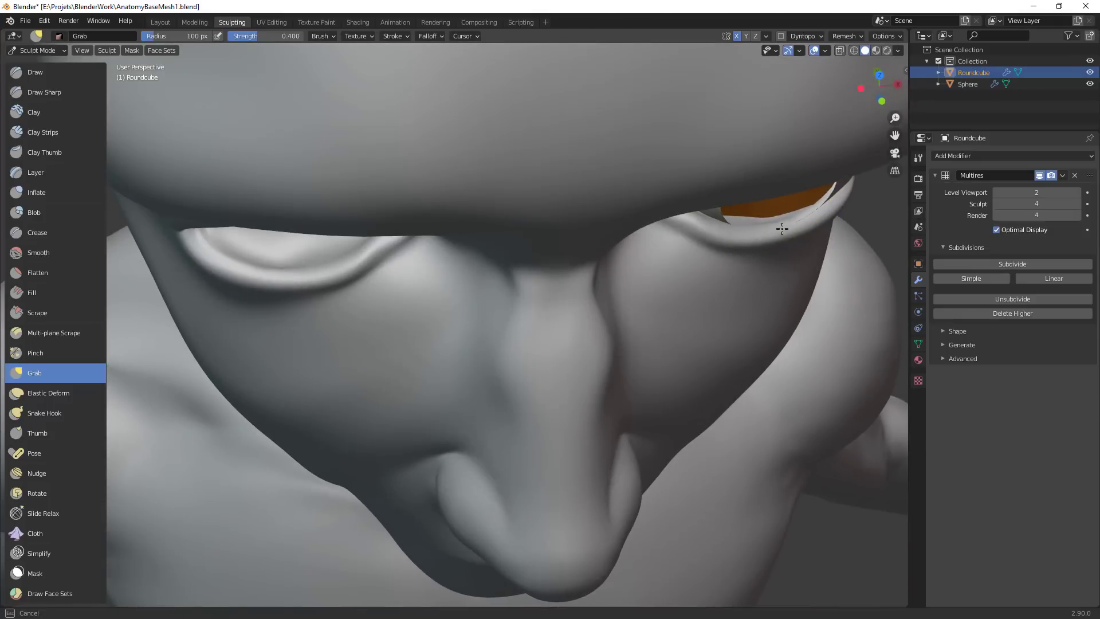
key(f)
click(717, 248)
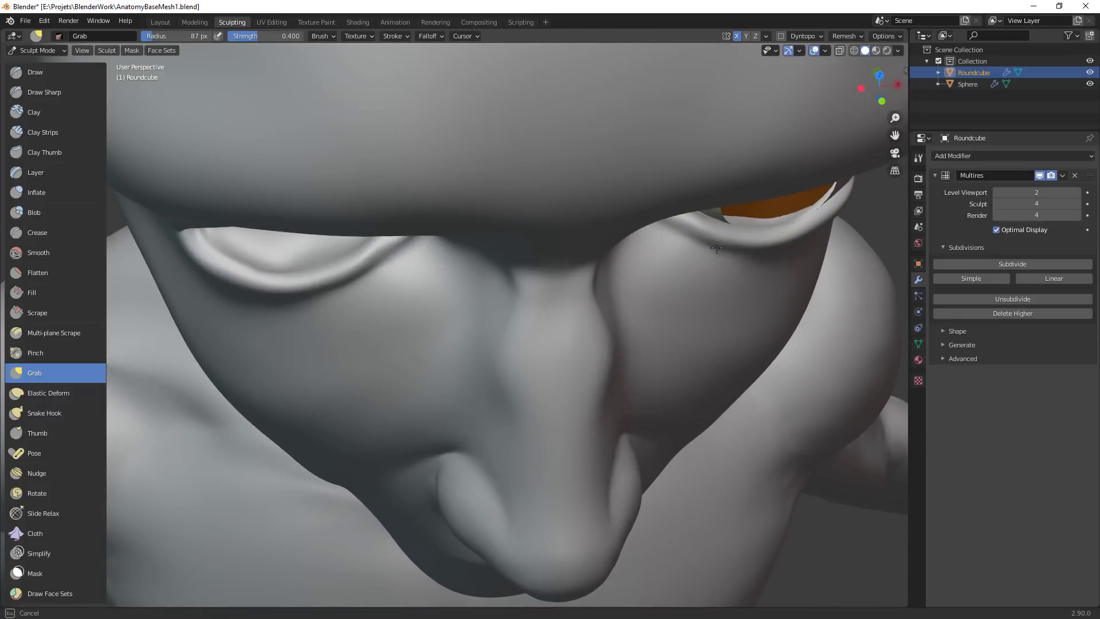
Check the head from the front and at three-quarter angles, and set the Grab brush radius to 132 px
ctrl+alt+drag(828, 228, 692, 332)
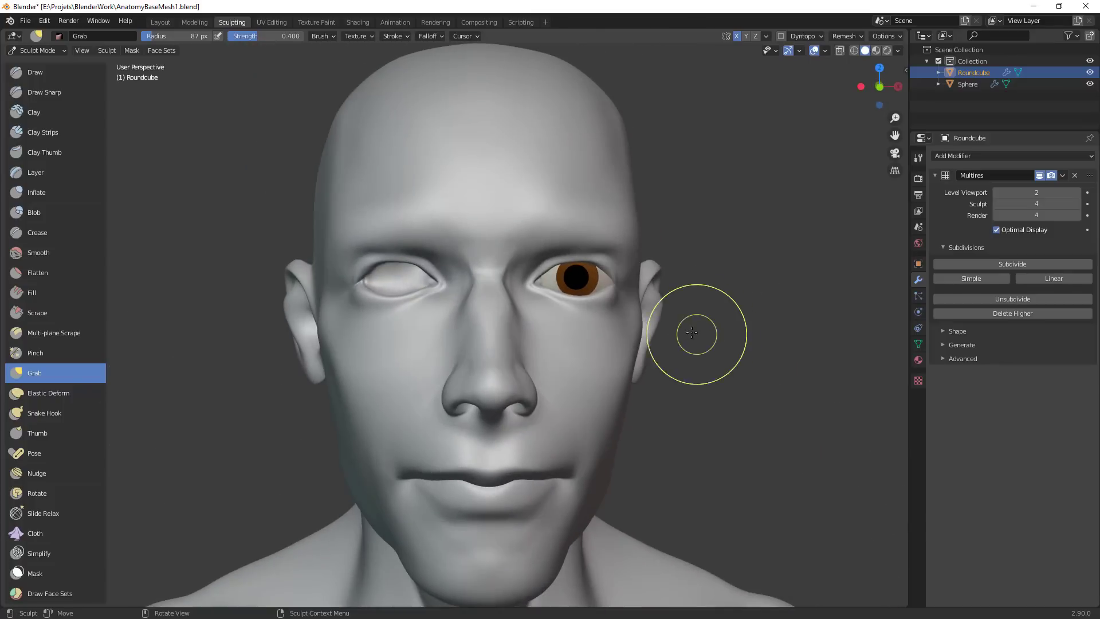
alt+drag(383, 338, 429, 355)
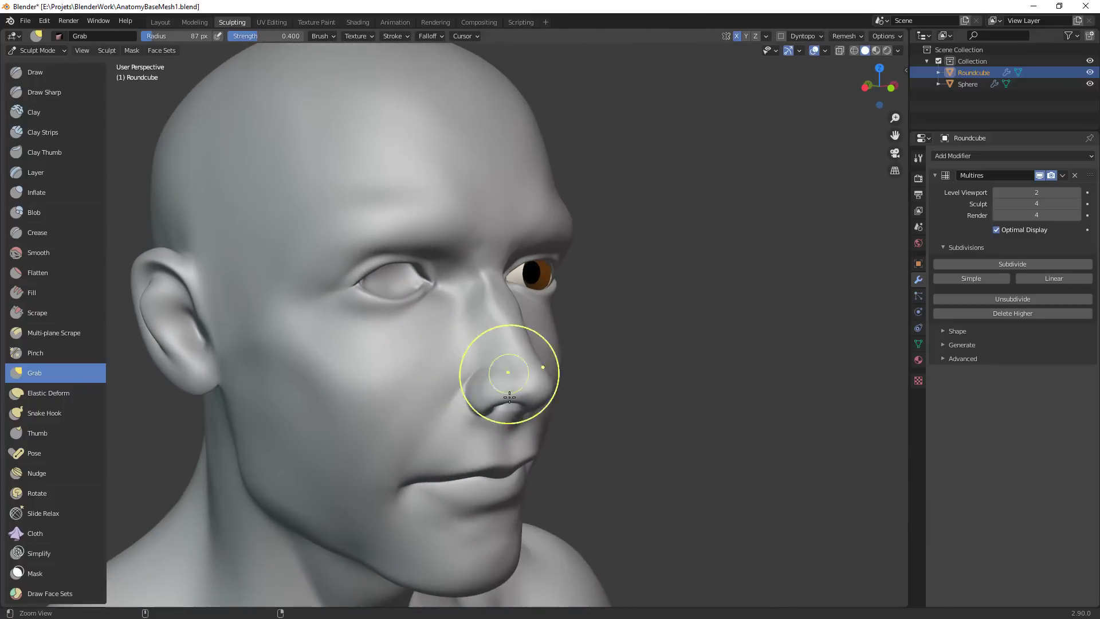
ctrl+alt+drag(510, 397, 445, 530)
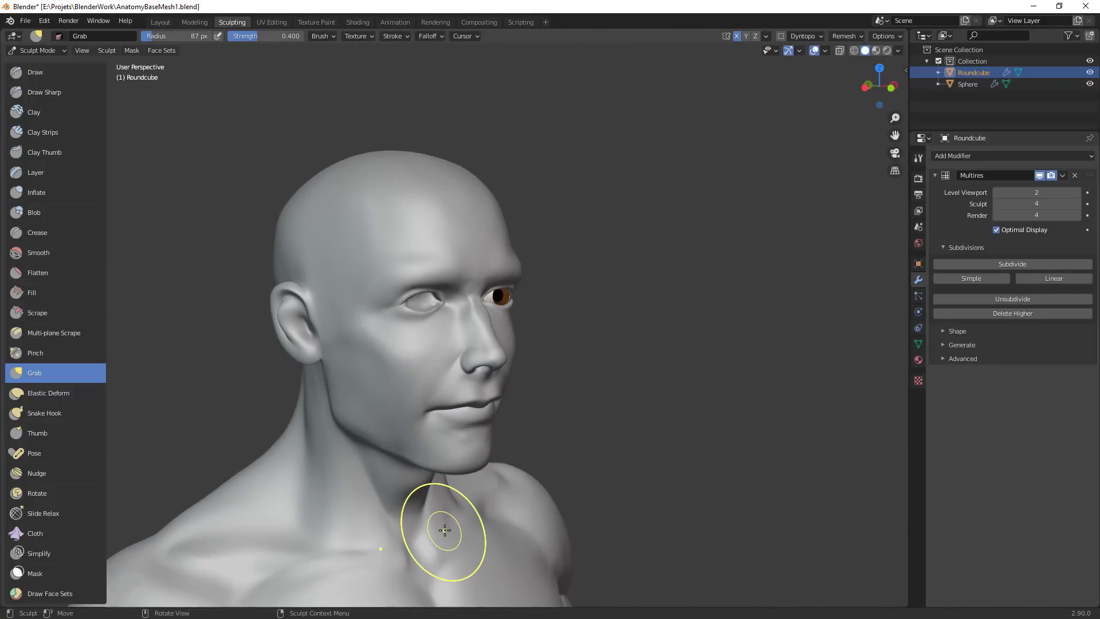
mouse_move(565, 295)
alt+mouse_down()
mouse_move(614, 386)
mouse_move(641, 349)
mouse_move(570, 262)
alt+mouse_up()
key(f)
click(690, 272)
mouse_move(646, 277)
mouse_down()
mouse_move(629, 261)
mouse_move(561, 283)
mouse_move(599, 343)
mouse_move(617, 413)
mouse_up()
scroll(584, 380, up, 6)
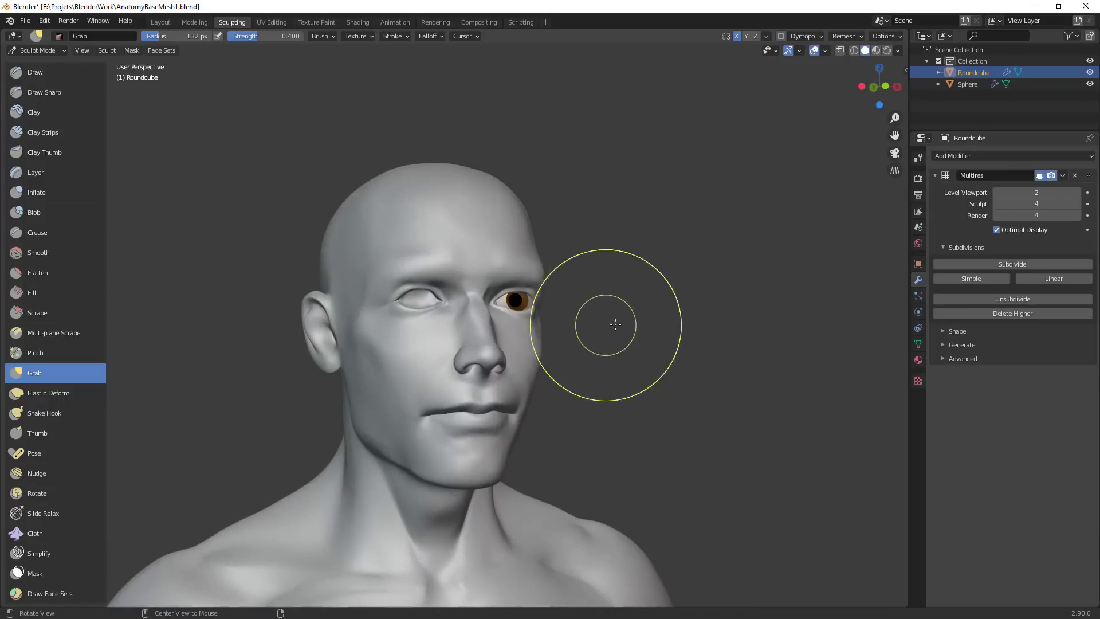
Switch to Object Mode, deselect the body mesh and look over the face and upper body from several angles
key(ctrl+Tab)
click(245, 321)
key(KP_1)
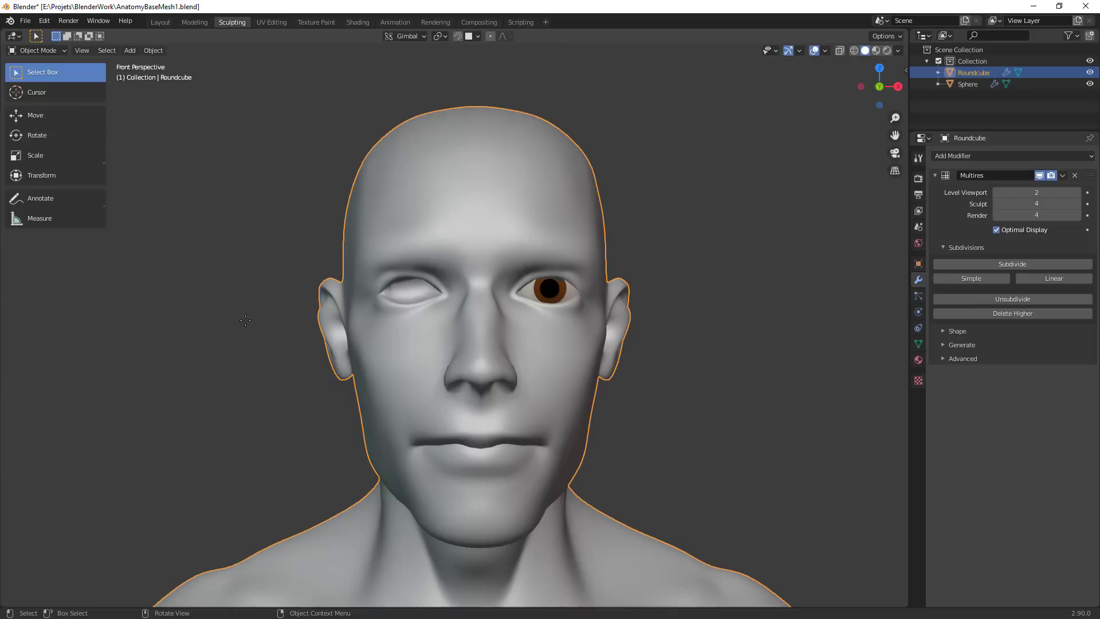
key(KP_5)
click(724, 271)
scroll(602, 423, down, 4)
middle_drag(601, 422, 560, 383)
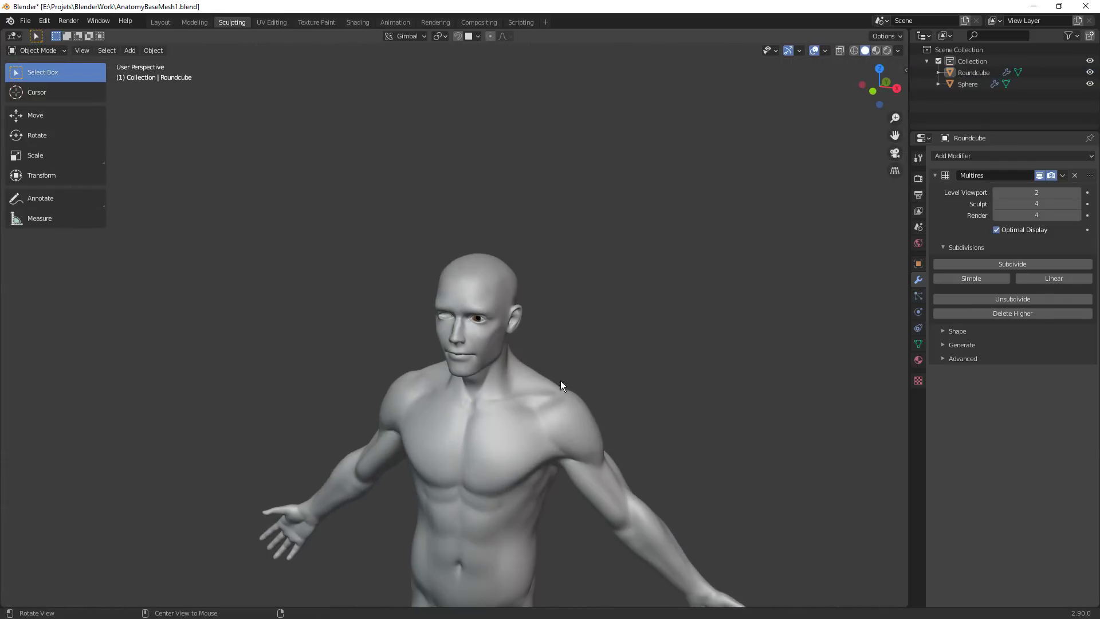
scroll(645, 309, up, 4)
middle_drag(650, 311, 661, 346)
scroll(596, 284, up, 3)
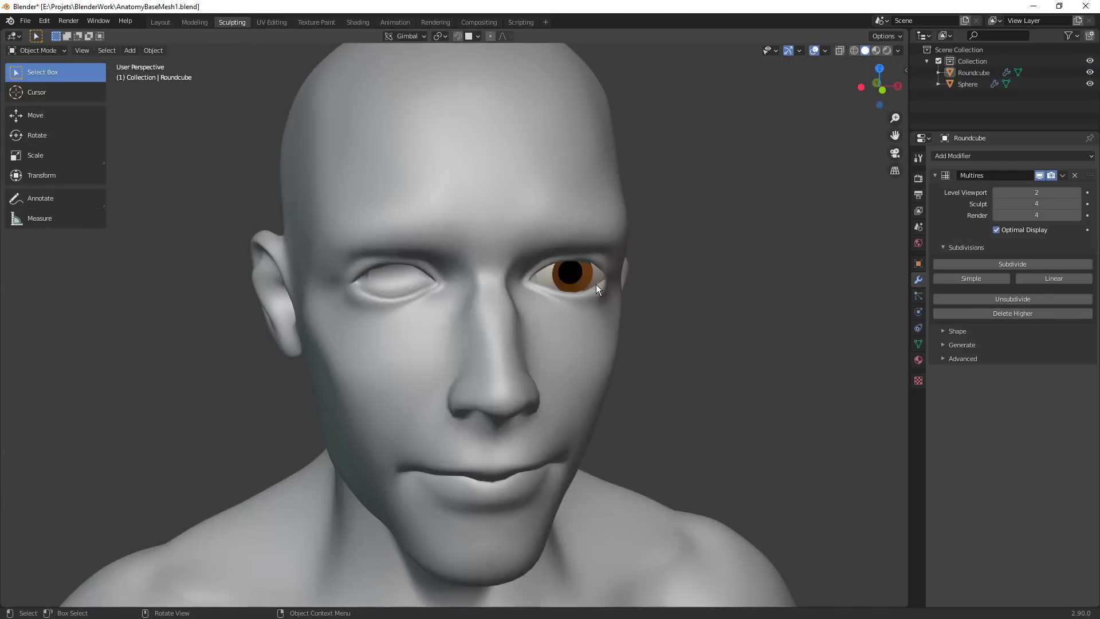
Select the Sphere eyeball and fine-tune its position and scale within the eyelids in the front orthographic view
click(579, 276)
key(KP_1)
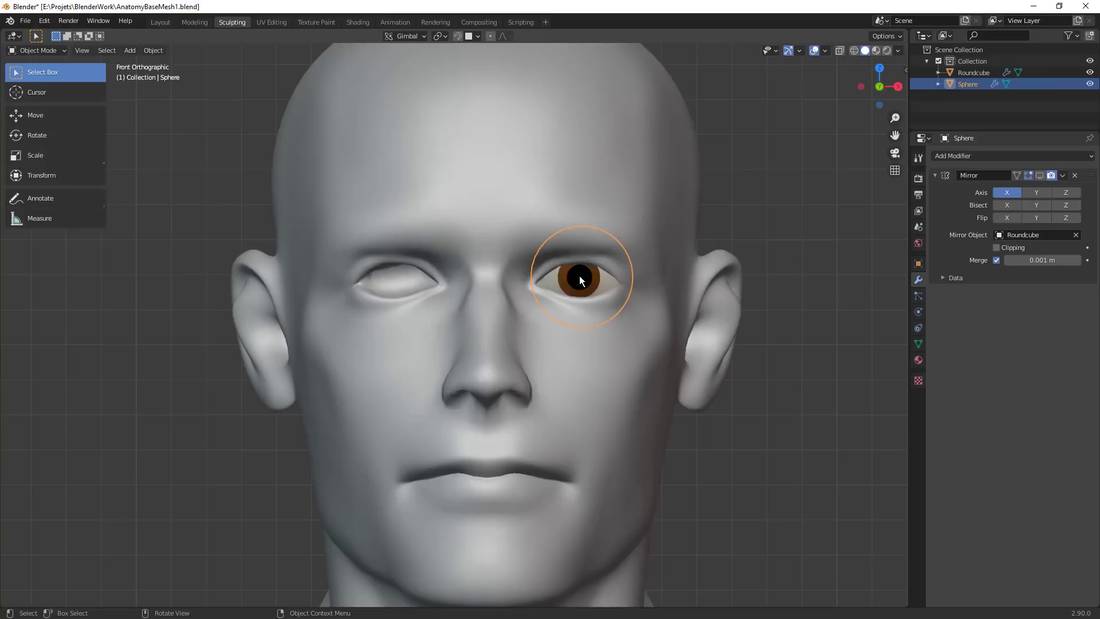
key(g)
click(687, 328)
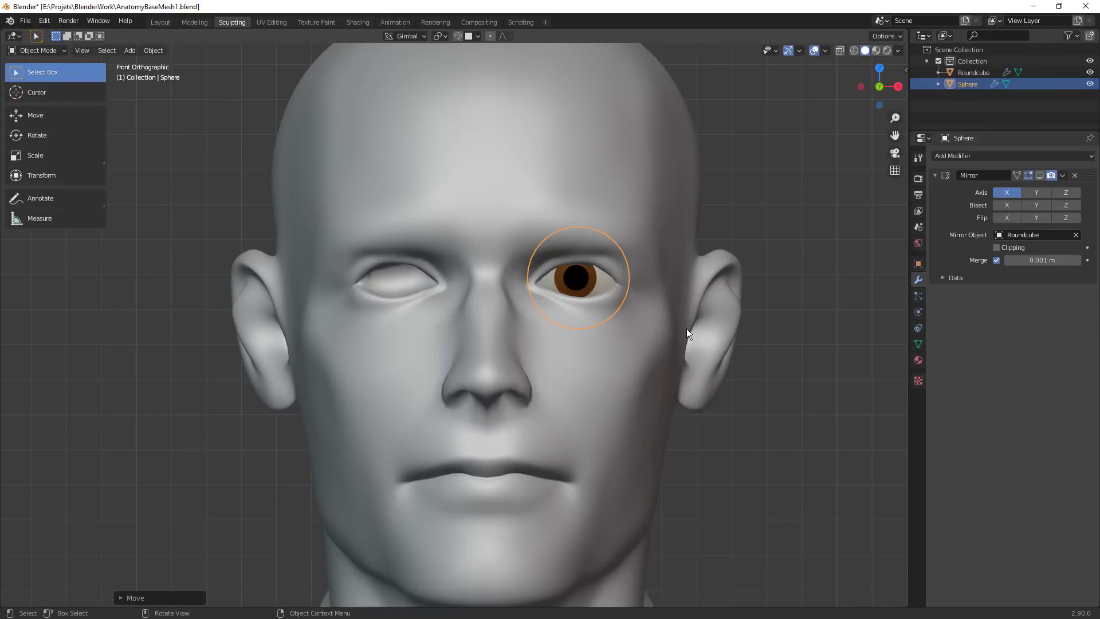
key(s)
click(686, 328)
key(g)
click(687, 329)
Select the Roundcube body mesh again and put it back into Sculpt Mode
click(651, 335)
middle_drag(668, 318, 685, 302)
key(ctrl+Tab)
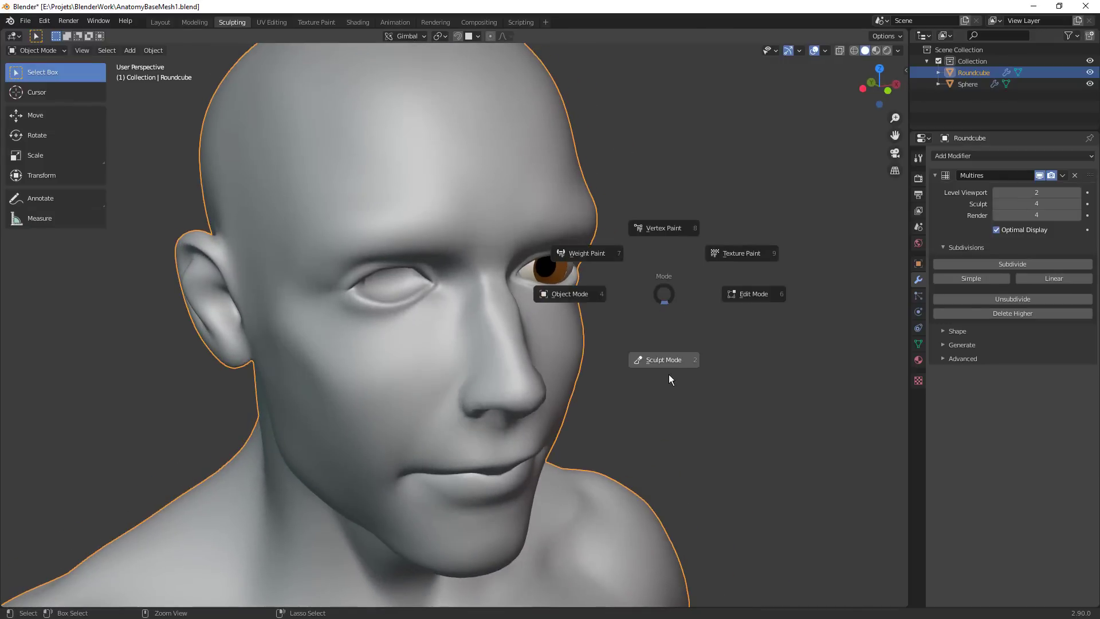
click(669, 374)
Nudge the outer corner of the eye beside the visible eyeball with the Grab brush at 114 px
key(f)
click(661, 270)
drag(575, 271, 571, 270)
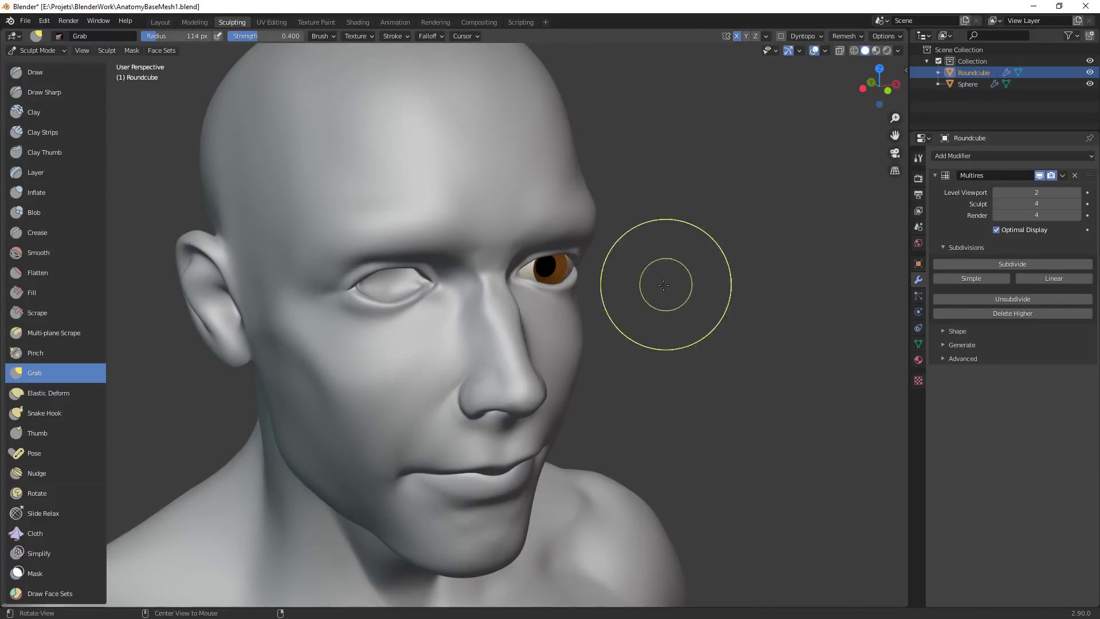
Fit the eyelids and outer corner around the eyeball from above and below, using the Grab brush between 158 px and 102 px
middle_drag(666, 285, 371, 285)
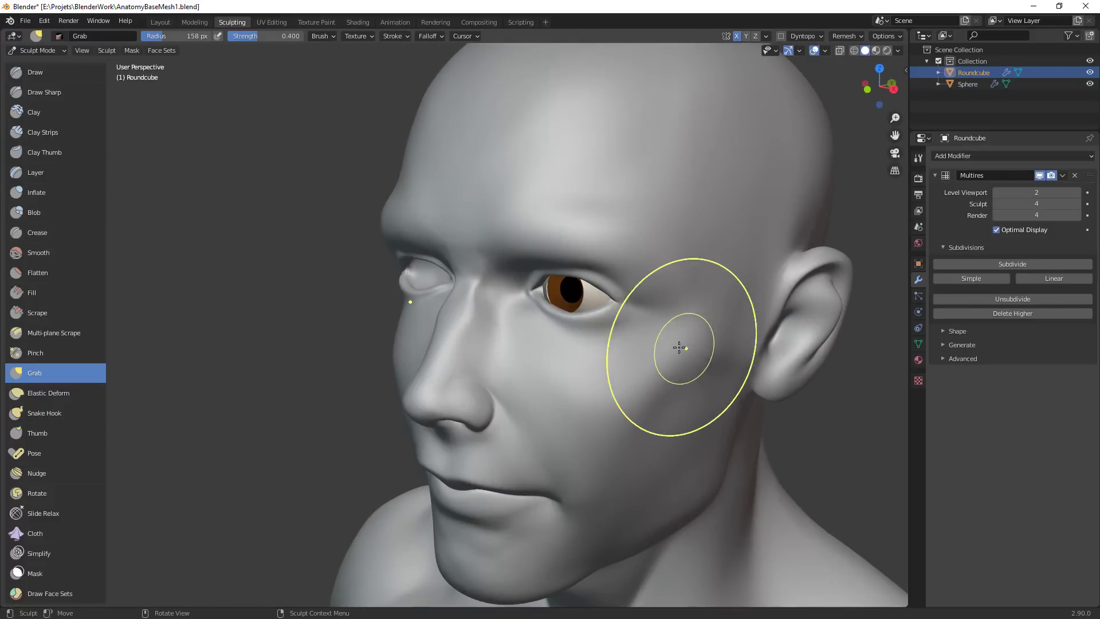
middle_drag(680, 346, 630, 336)
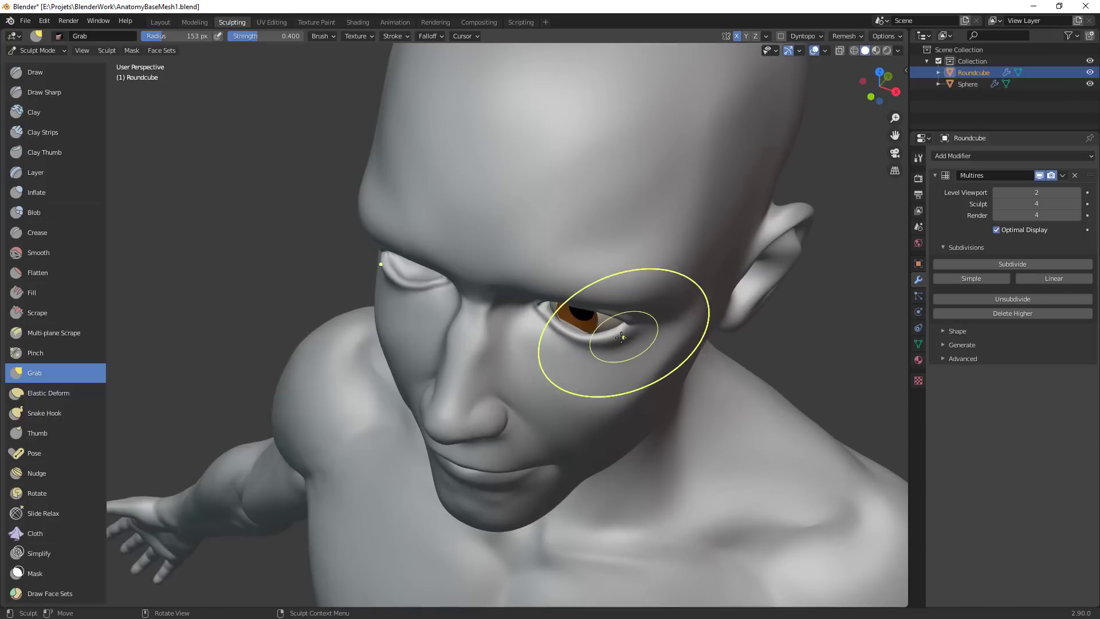
middle_drag(634, 385, 661, 216)
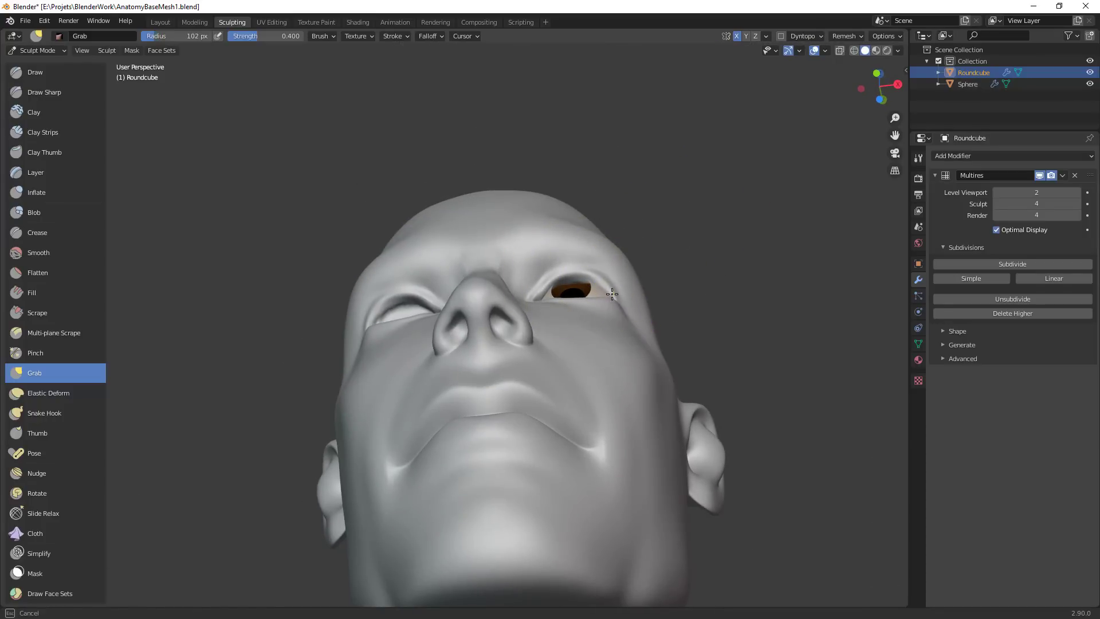
mouse_move(612, 294)
middle_down()
mouse_move(634, 381)
mouse_move(659, 300)
middle_up()
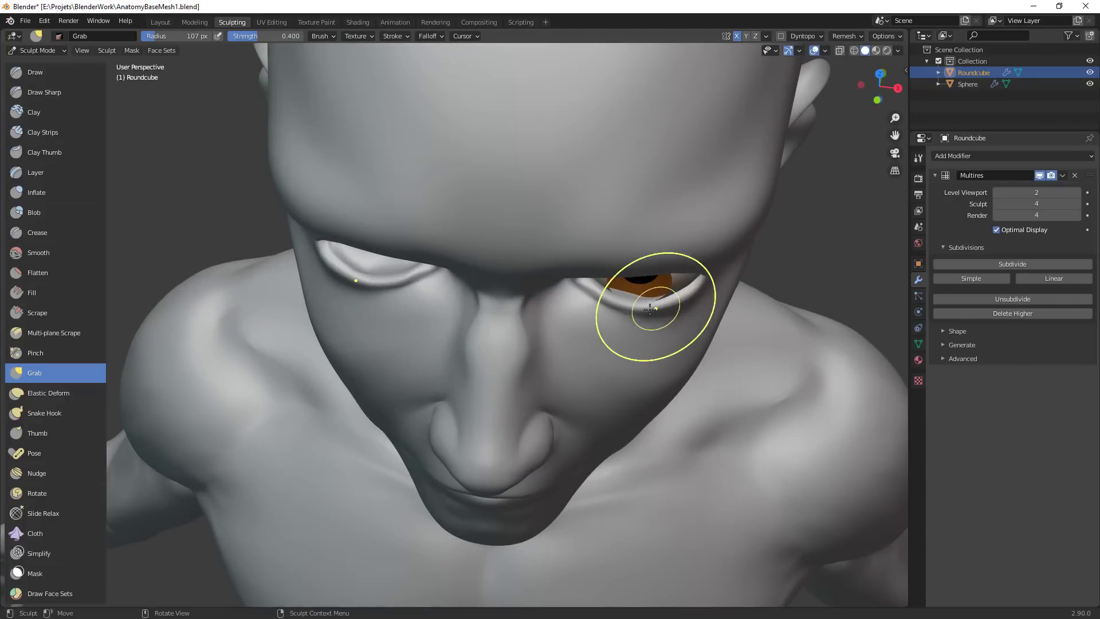
mouse_move(649, 310)
mouse_down()
mouse_move(630, 295)
mouse_move(649, 239)
mouse_up()
ctrl+alt+drag(582, 321, 576, 276)
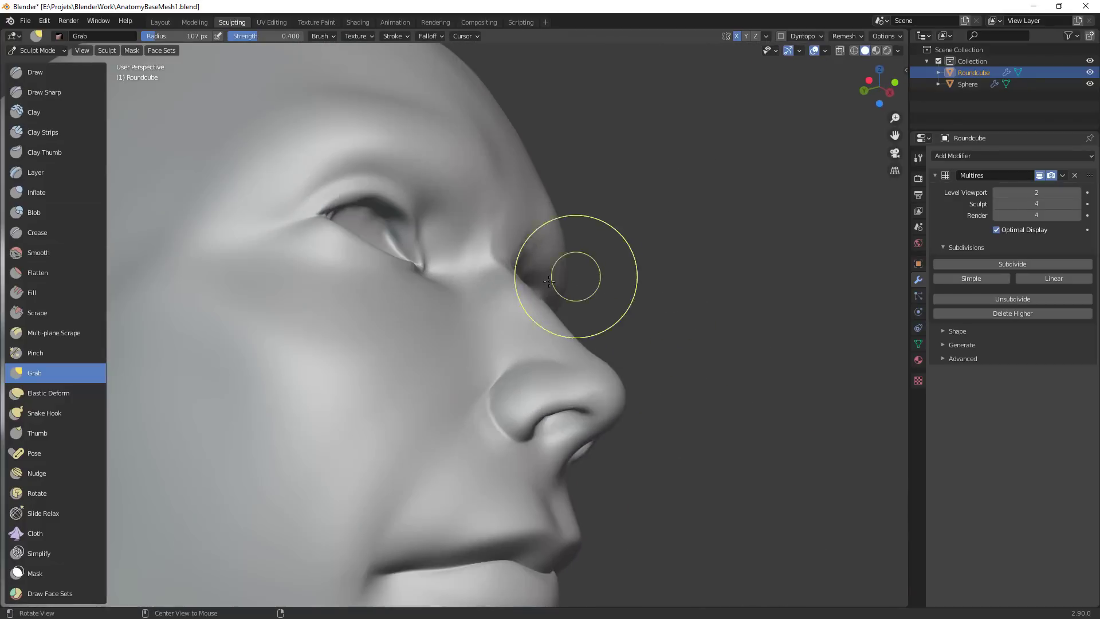
Scrape the skin just below the lower eyelid of the eye without an eyeball, using the Scrape brush at 41 px
mouse_move(450, 274)
alt+shift+mouse_down()
mouse_move(724, 300)
mouse_move(687, 283)
alt+shift+mouse_up()
key(shift+t)
key(f)
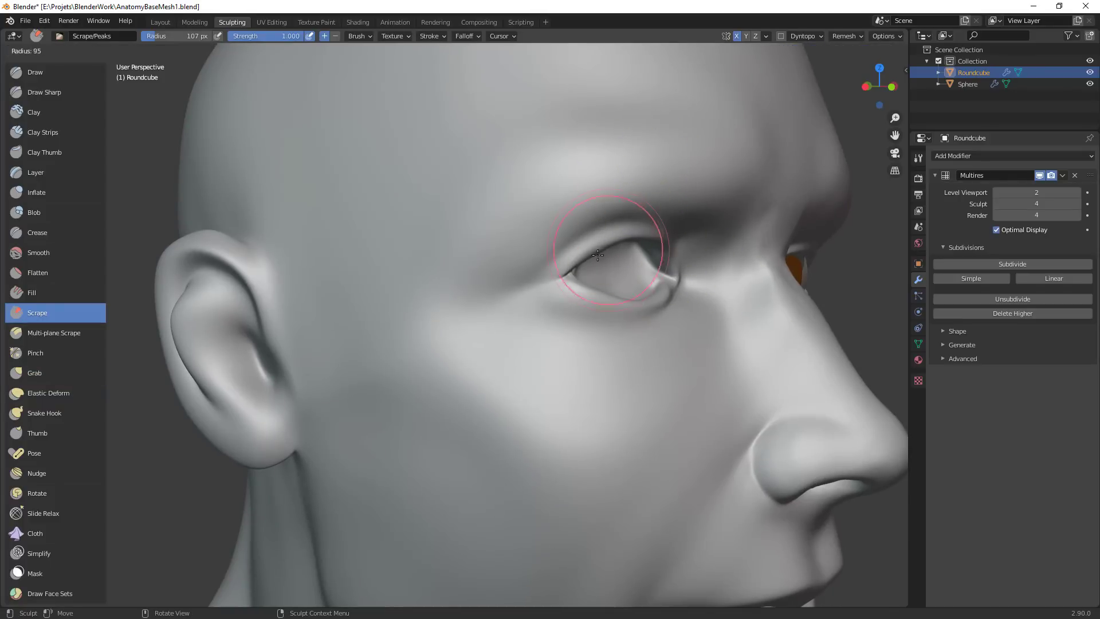
click(593, 258)
key(f)
click(601, 258)
drag(607, 315, 611, 321)
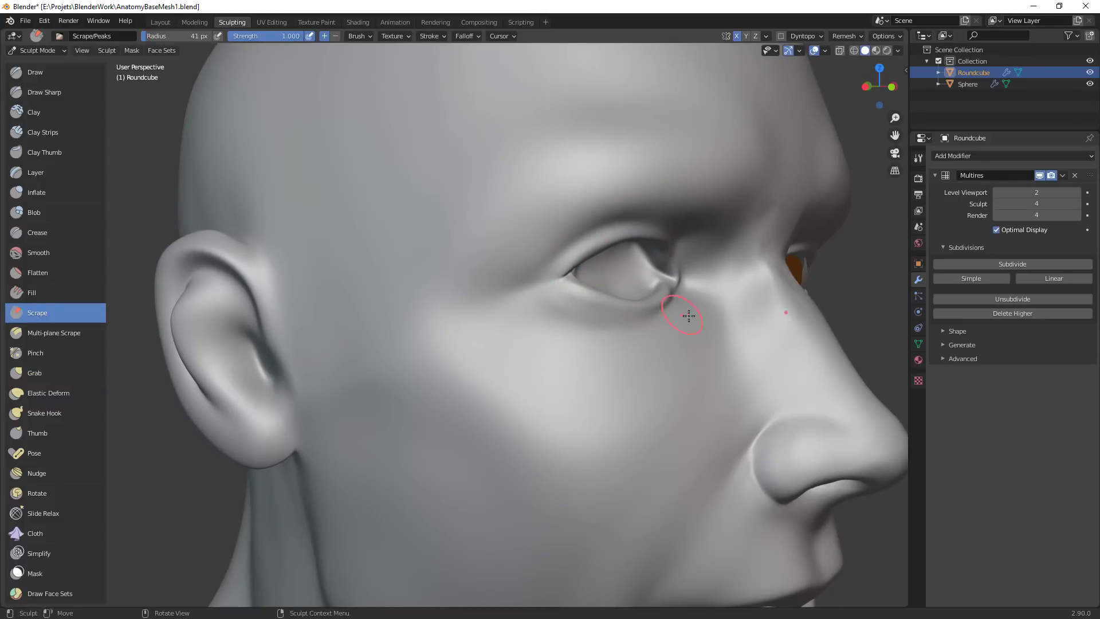
Refine the lower eyelid's inner end and the upper lid's outer fold with the Scrape brush at 38 px
mouse_move(688, 316)
middle_down()
mouse_move(624, 339)
mouse_move(636, 344)
mouse_move(635, 368)
middle_up()
drag(635, 368, 633, 367)
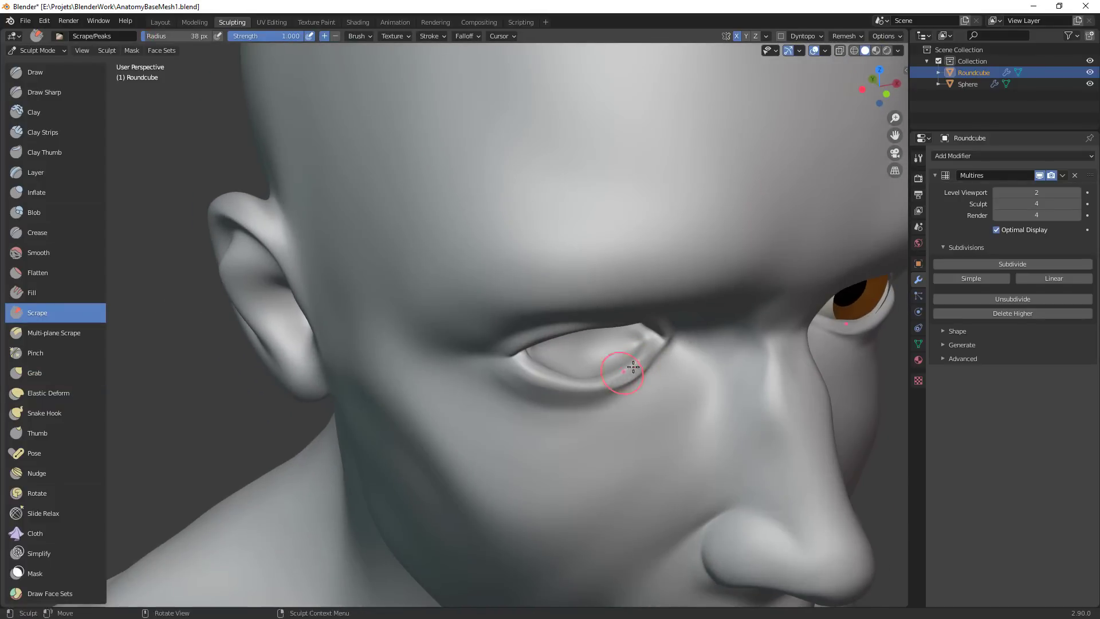
ctrl+middle_drag(670, 385, 695, 368)
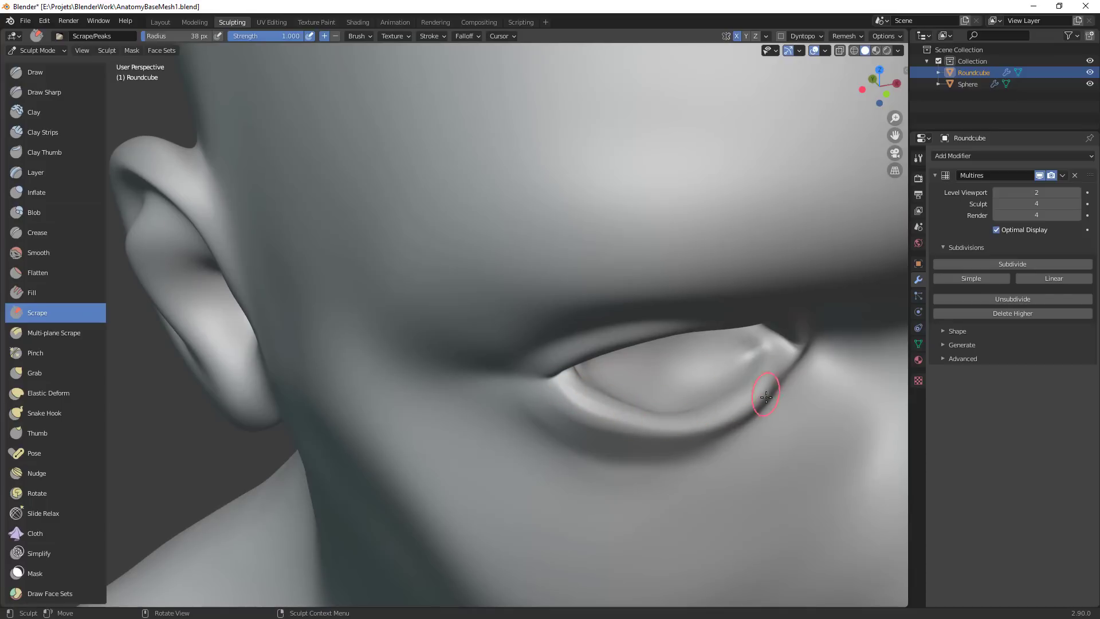
middle_drag(791, 435, 810, 300)
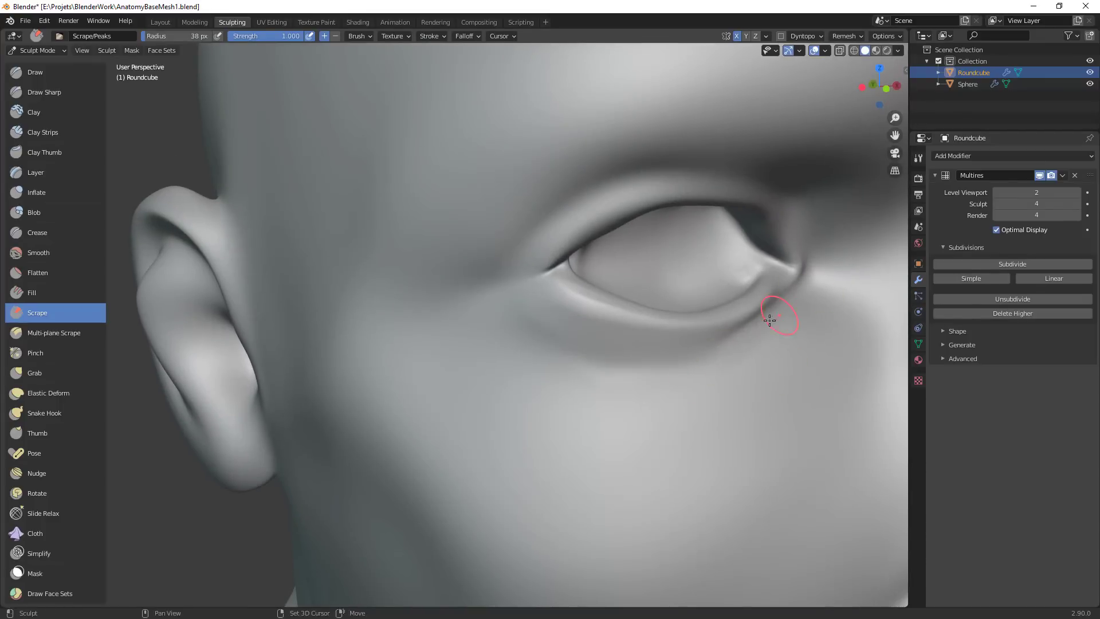
mouse_move(595, 203)
mouse_down()
mouse_move(491, 263)
mouse_move(539, 243)
mouse_up()
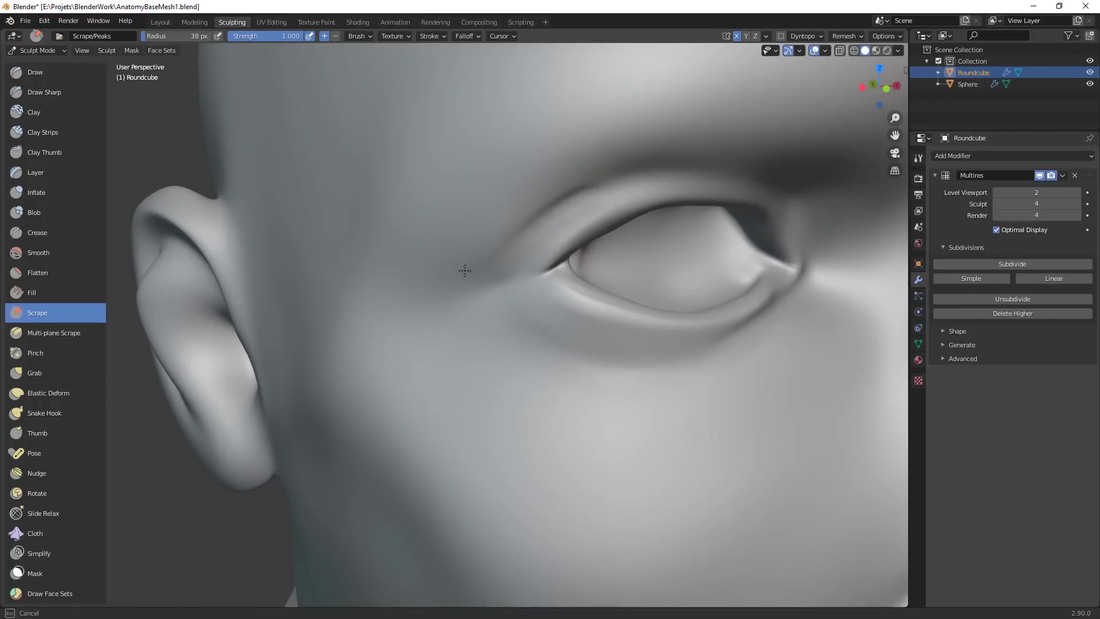
ctrl+middle_drag(651, 218, 539, 392)
middle_drag(647, 358, 506, 300)
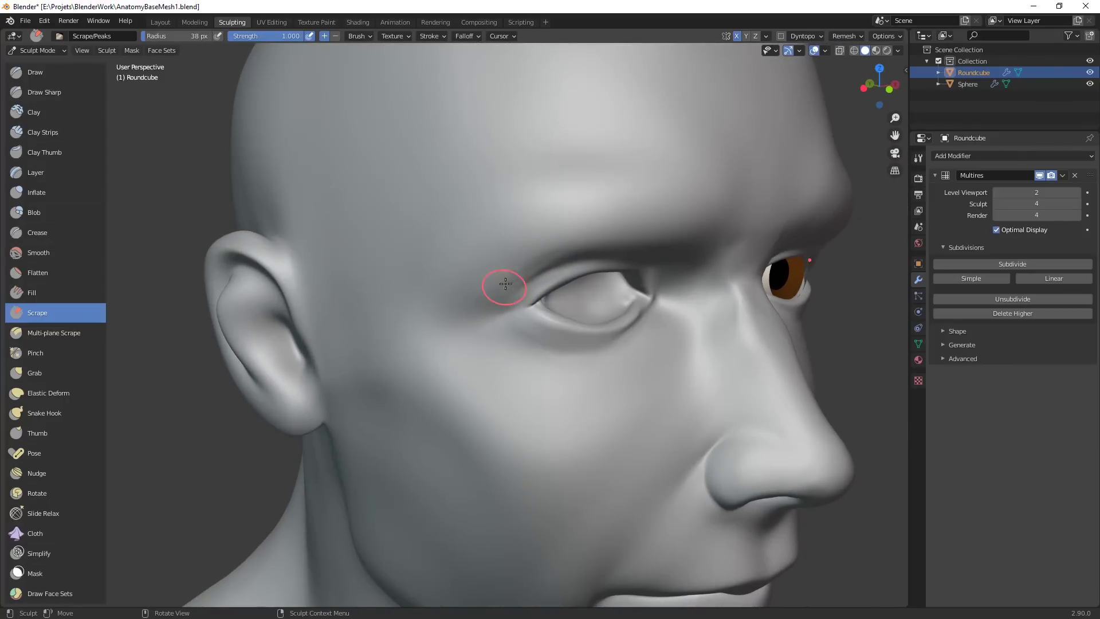
Flatten the brow ridge and forehead planes from several angles with the Scrape brush at 47 to 60 px
middle_drag(706, 275, 666, 286)
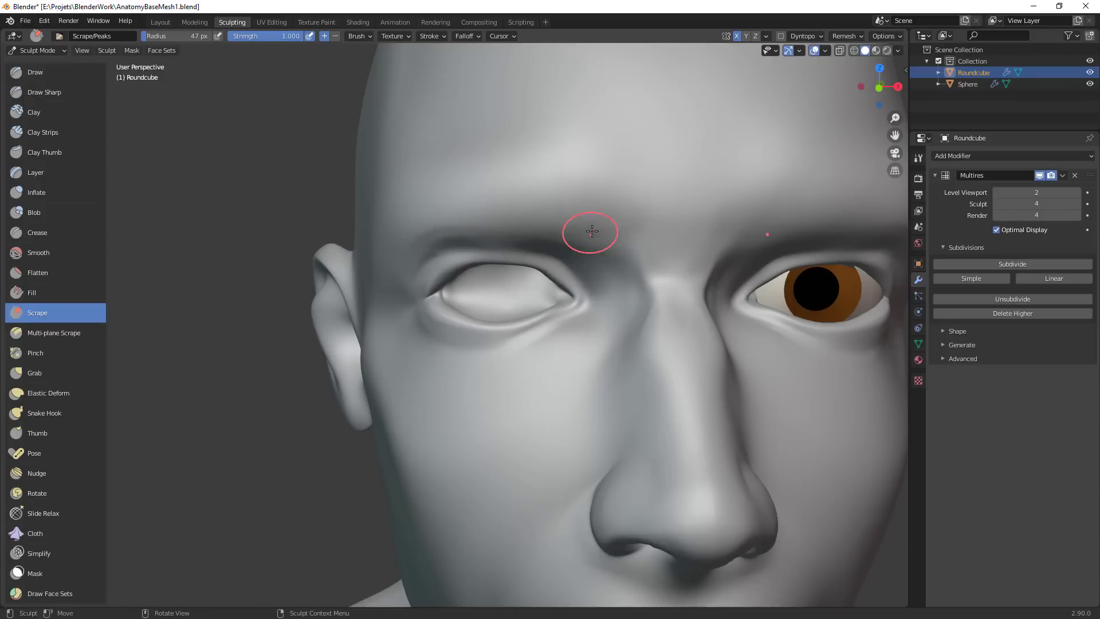
middle_drag(496, 228, 602, 266)
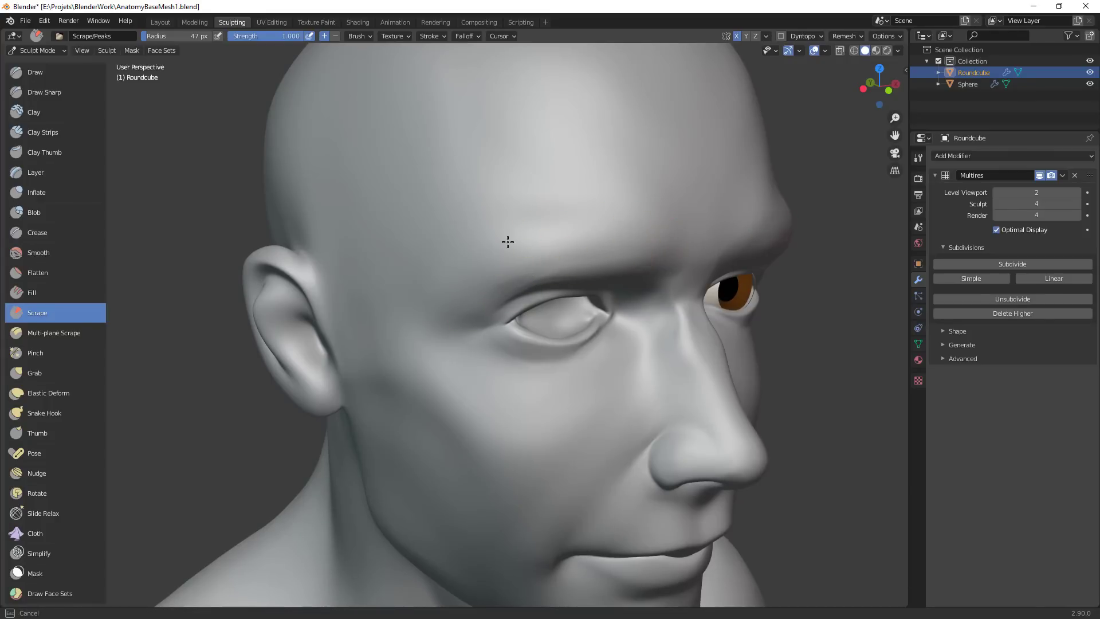
middle_drag(617, 276, 550, 280)
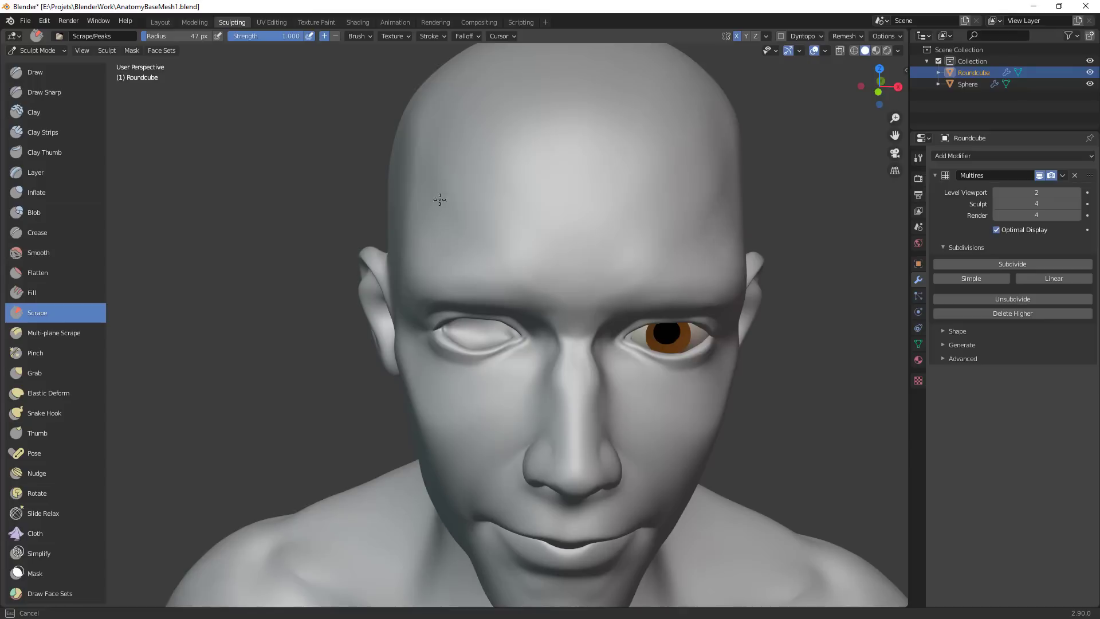
middle_drag(547, 250, 602, 229)
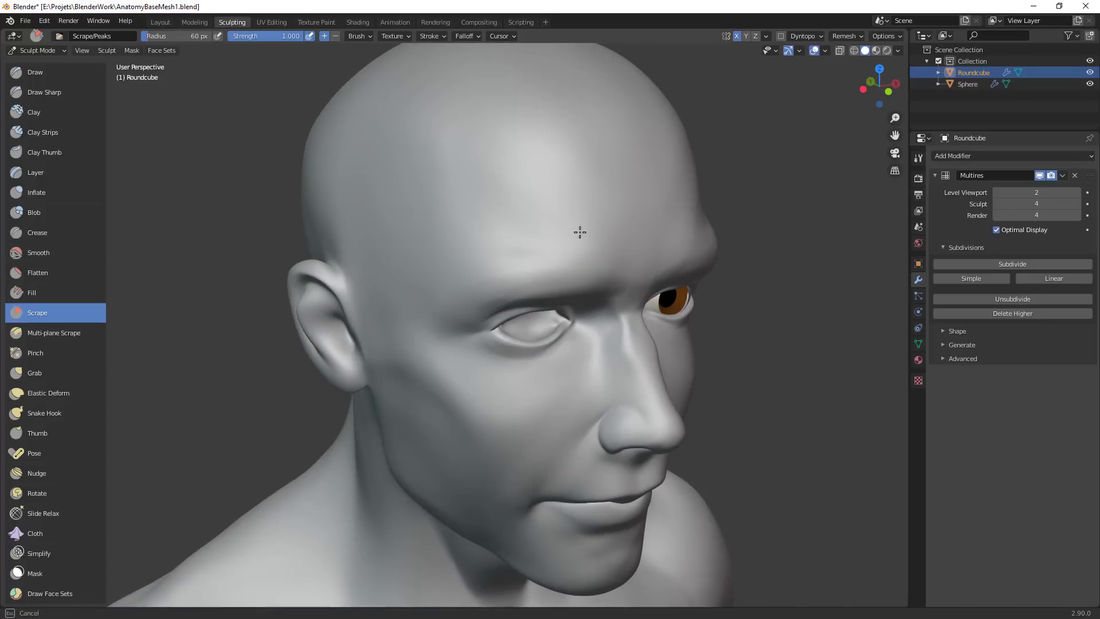
mouse_move(585, 177)
middle_down()
mouse_move(668, 246)
mouse_move(692, 209)
middle_up()
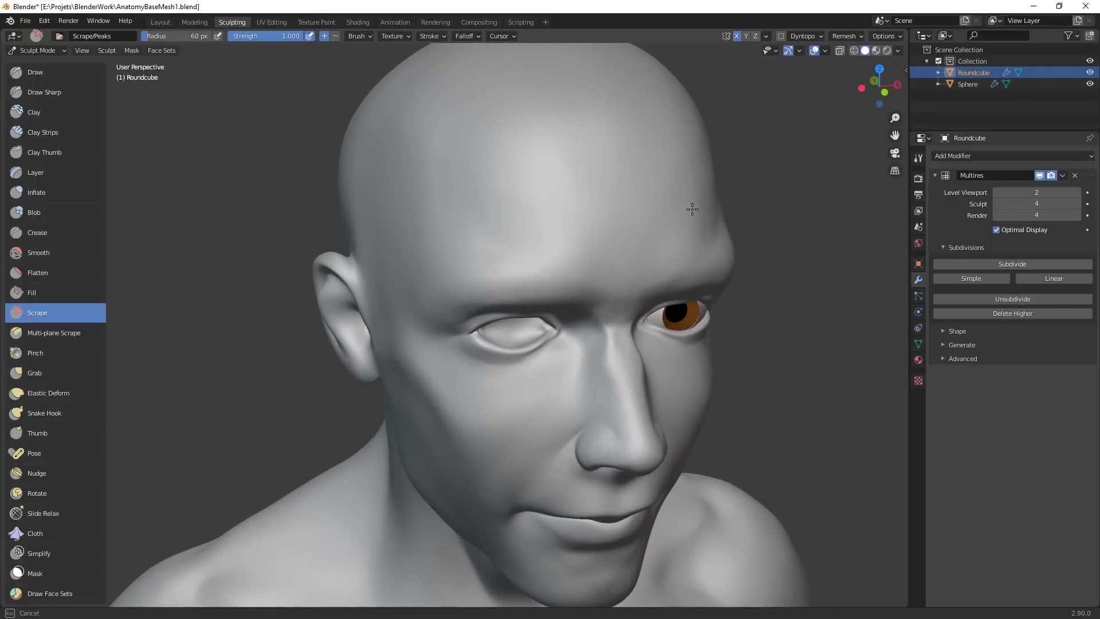
middle_drag(699, 138, 566, 233)
middle_drag(667, 260, 607, 263)
Move the inner end of the brow beside the nose bridge with the Grab brush, starting at 79 px
key(g)
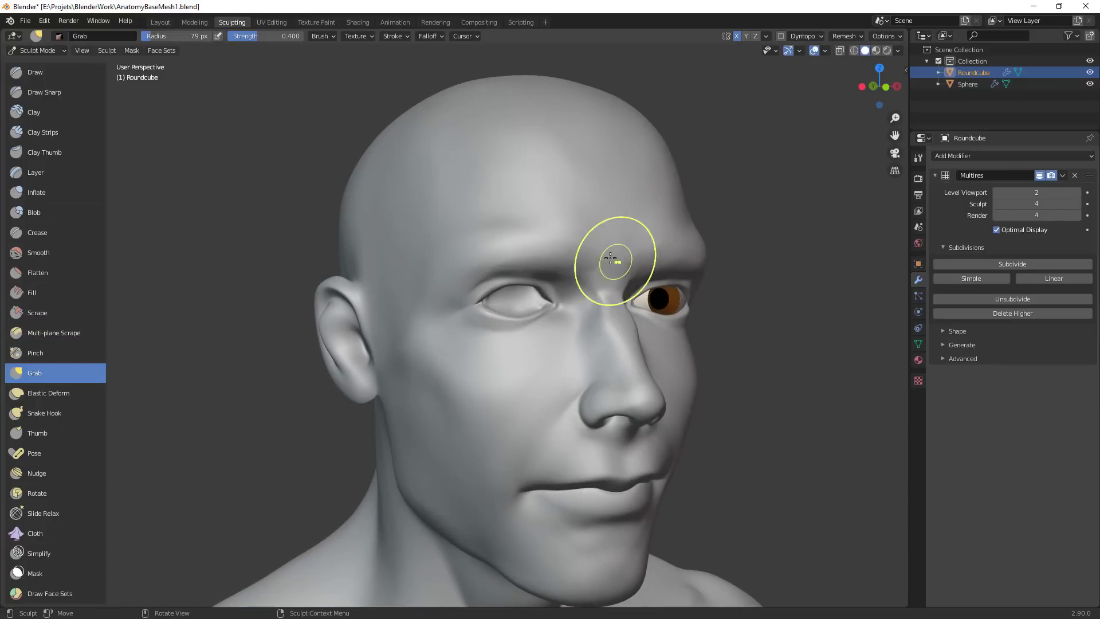
mouse_move(616, 261)
mouse_down()
mouse_move(586, 258)
mouse_move(577, 281)
mouse_up()
key(f)
click(573, 274)
drag(577, 282, 581, 290)
ctrl+middle_drag(581, 290, 584, 386)
mouse_move(584, 385)
middle_down()
mouse_move(622, 388)
mouse_move(601, 275)
middle_up()
Pull the brow down over the eye socket and fine-tune it, reducing the Grab brush to 61 px
key(f)
click(618, 271)
drag(646, 261, 645, 286)
key(f)
click(685, 262)
ctrl+middle_drag(718, 384, 716, 404)
middle_drag(716, 404, 626, 397)
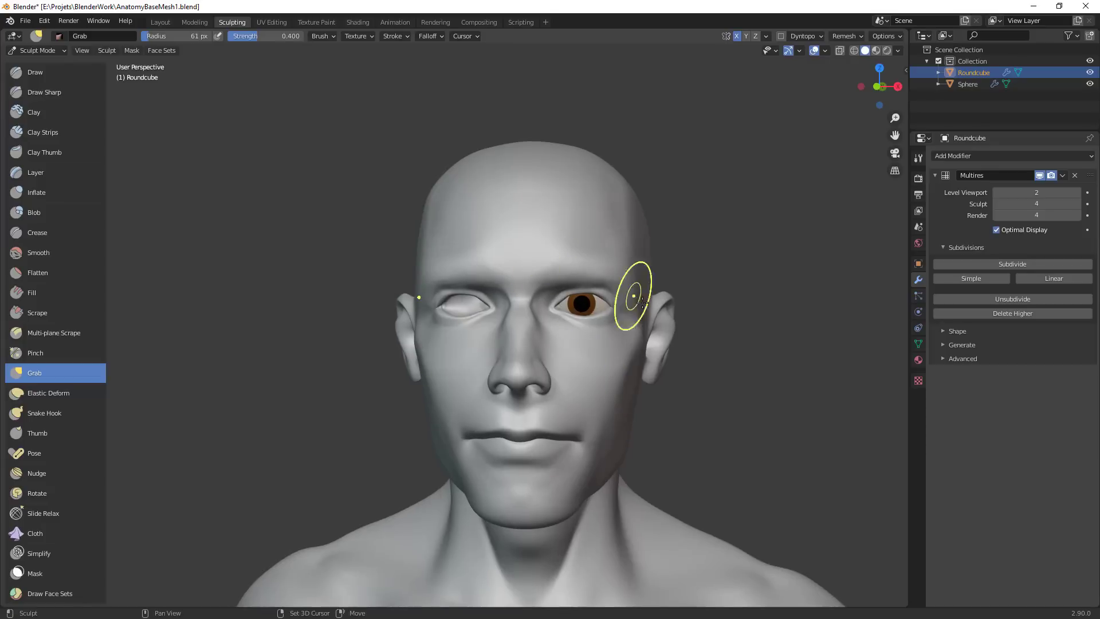
ctrl+middle_drag(634, 325, 595, 266)
drag(608, 265, 609, 264)
mouse_move(638, 245)
ctrl+middle_down()
mouse_move(597, 437)
mouse_move(622, 450)
mouse_move(610, 284)
mouse_move(614, 263)
mouse_move(645, 258)
mouse_move(640, 249)
ctrl+middle_up()
Build up the underside of the brow from its inner end to above the upper eyelid, using Clay Strips at 30 px
click(56, 129)
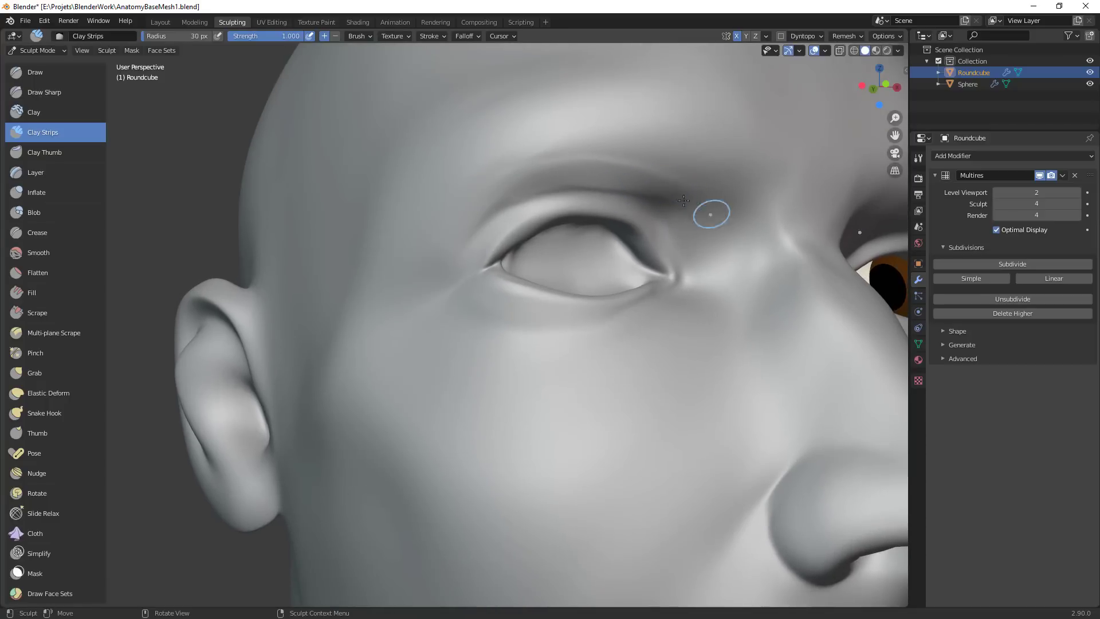
mouse_move(683, 200)
mouse_down()
mouse_move(669, 189)
mouse_move(730, 213)
mouse_up()
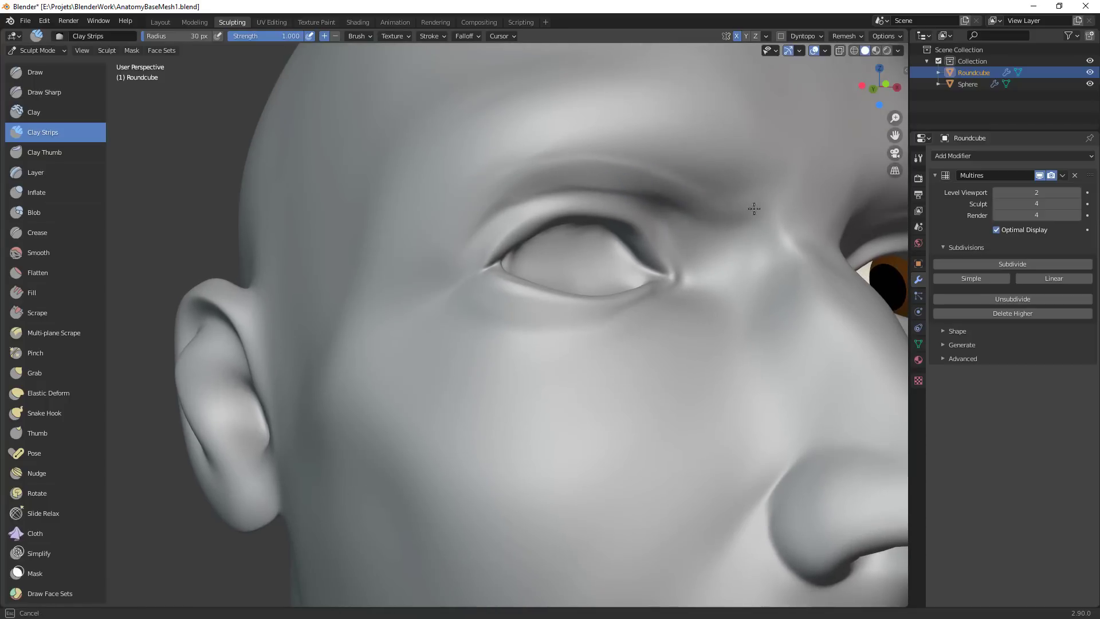
drag(708, 198, 611, 176)
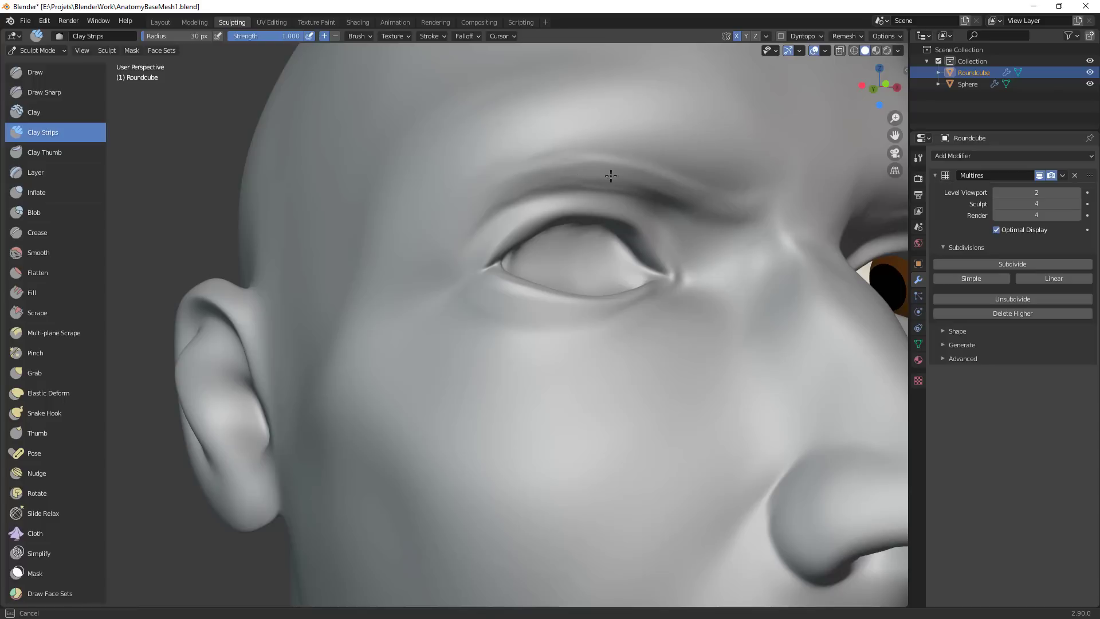
mouse_move(710, 205)
mouse_down()
mouse_move(762, 187)
mouse_move(664, 379)
mouse_up()
mouse_move(662, 319)
ctrl+alt+mouse_down()
mouse_move(678, 201)
mouse_move(596, 201)
ctrl+alt+mouse_up()
Fill out the brow ridge along its full length above the eye with Clay Strips at 44 px
key(f)
click(670, 216)
drag(659, 215, 515, 207)
drag(632, 214, 483, 221)
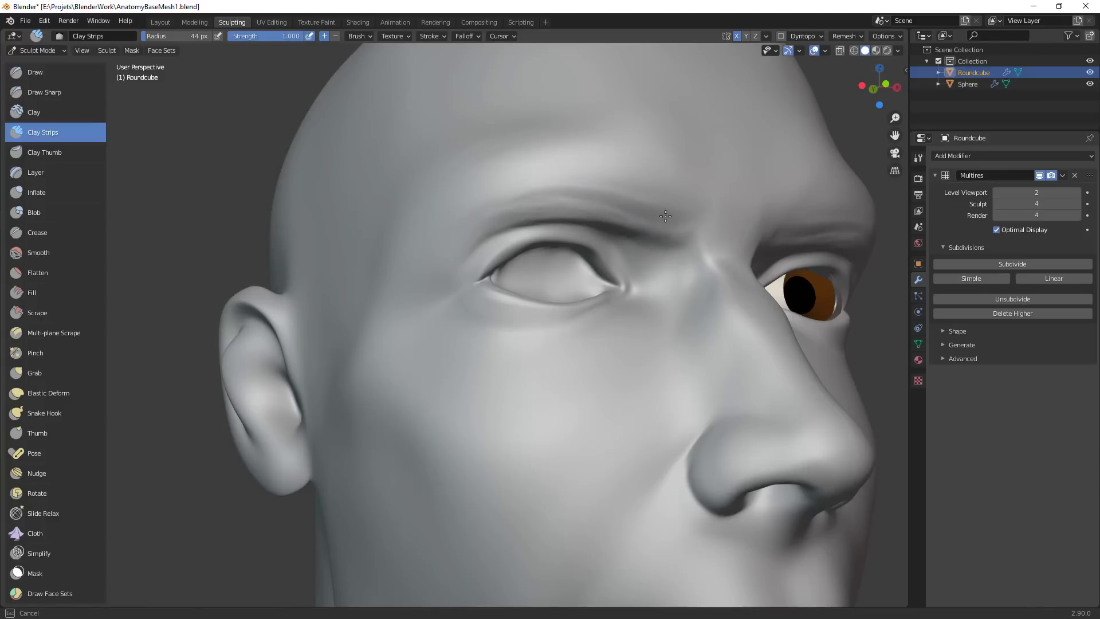
mouse_move(665, 215)
mouse_down()
mouse_move(686, 213)
mouse_move(626, 229)
mouse_up()
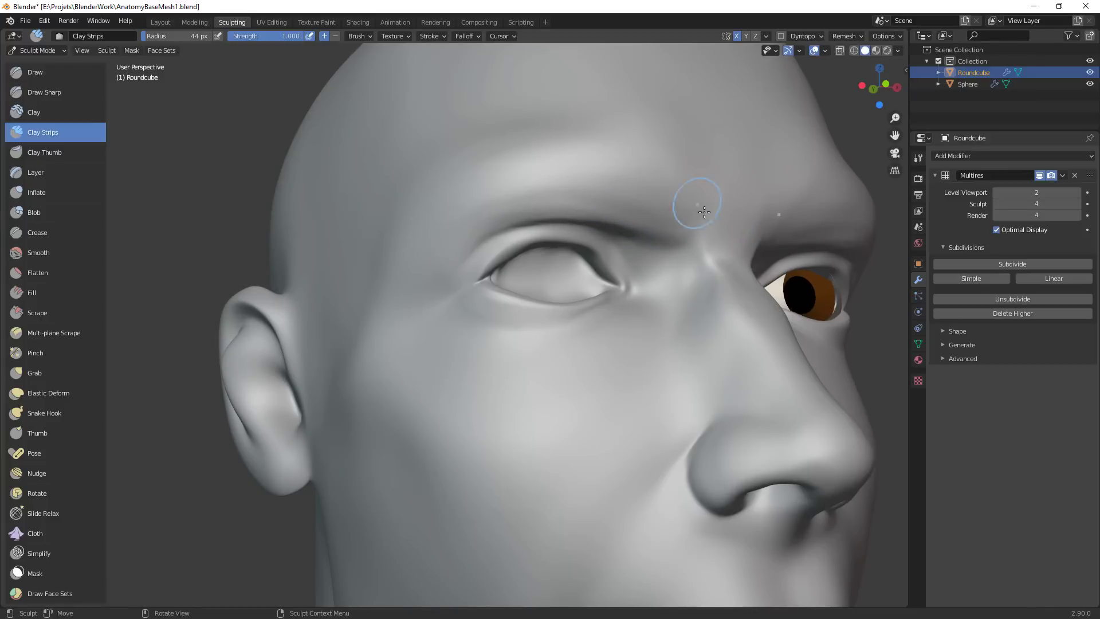
Nudge the hollow between the nose bridge and the visible eyeball's upper lid with the Grab brush at 60 px
mouse_move(699, 208)
middle_down()
mouse_move(651, 368)
mouse_move(627, 361)
mouse_move(558, 253)
middle_up()
key(g)
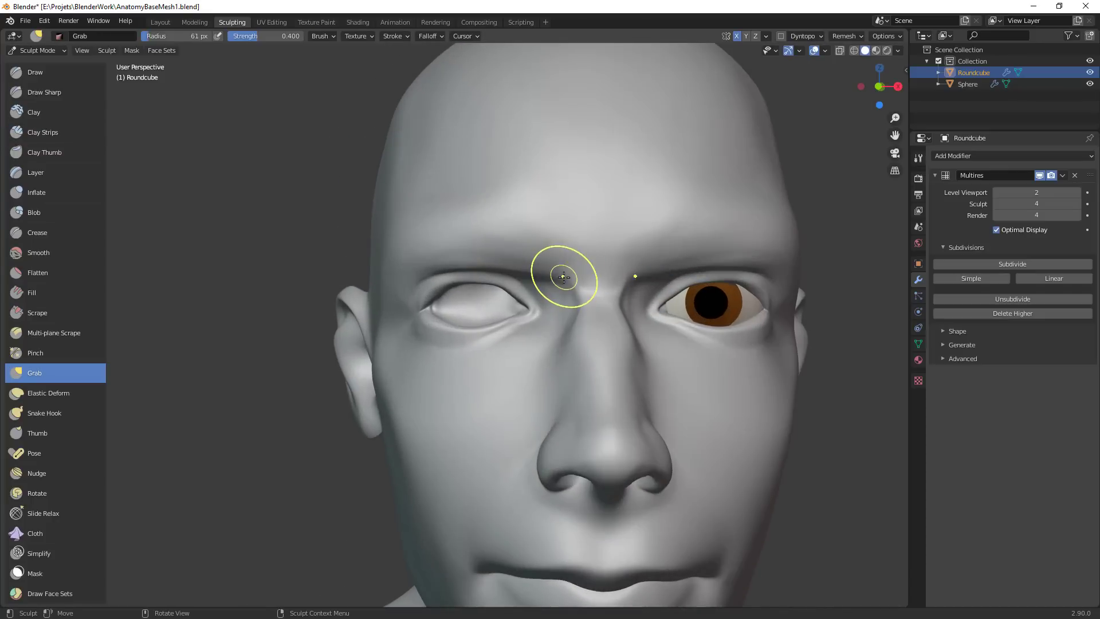
mouse_move(657, 245)
ctrl+middle_down()
mouse_move(560, 499)
mouse_move(564, 475)
ctrl+middle_up()
mouse_move(564, 475)
ctrl+middle_down()
mouse_move(580, 410)
mouse_move(678, 326)
mouse_move(641, 265)
ctrl+middle_up()
key(f)
click(598, 232)
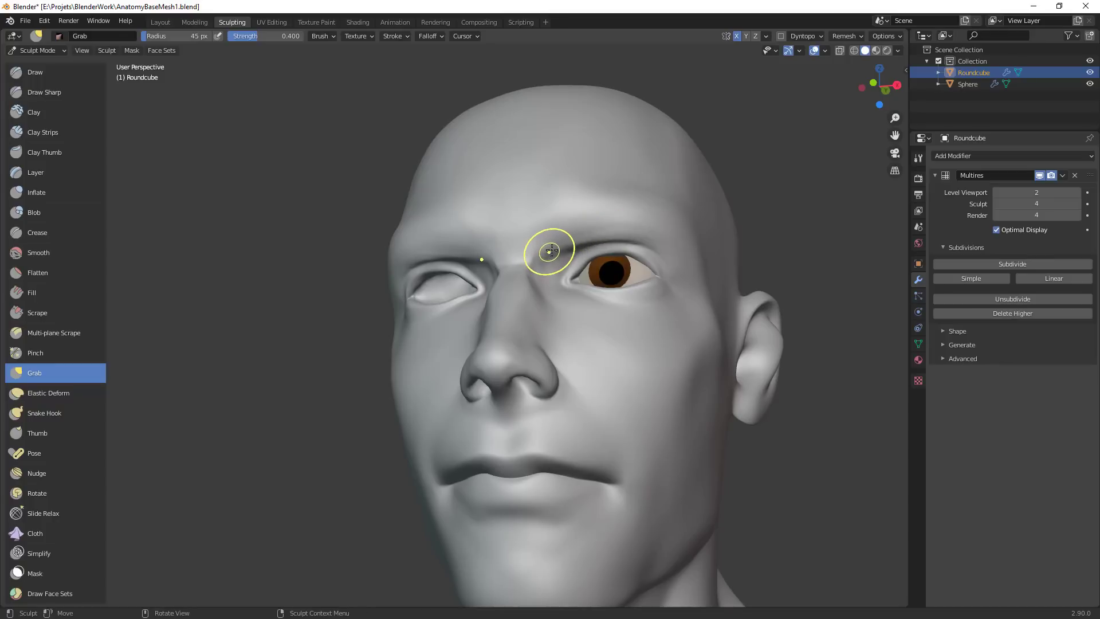
mouse_move(552, 252)
shift+middle_down()
mouse_move(658, 243)
mouse_move(681, 253)
shift+middle_up()
key(f)
click(689, 256)
drag(690, 258, 691, 259)
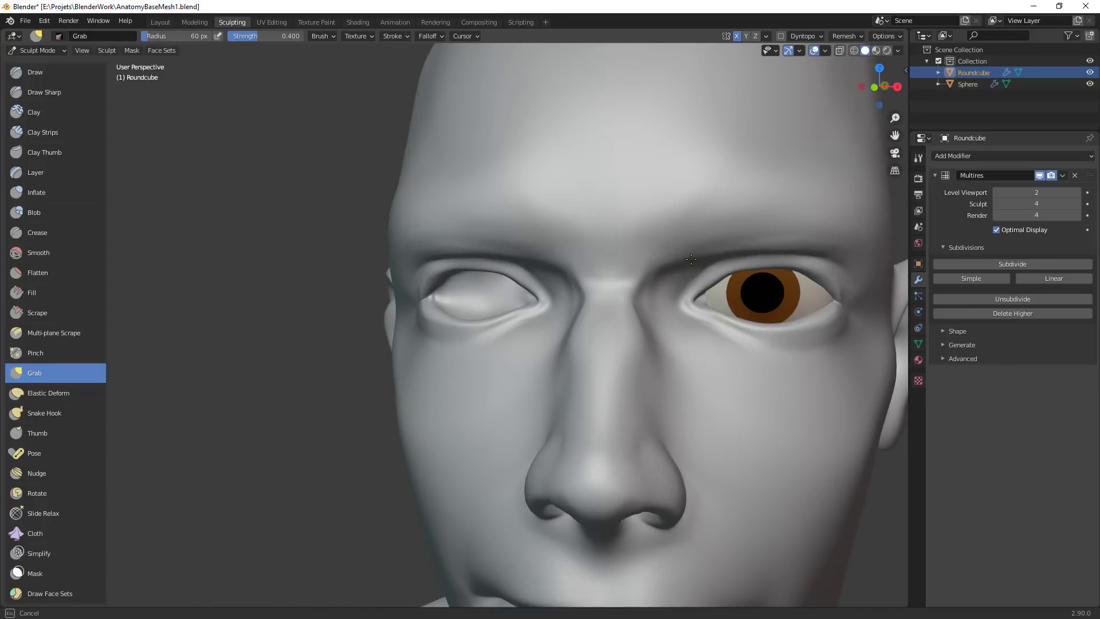
Pull the inner brow area beside the nose bridge upward with the Grab brush at 123 px, then refine it at 135 px
key(f)
click(636, 274)
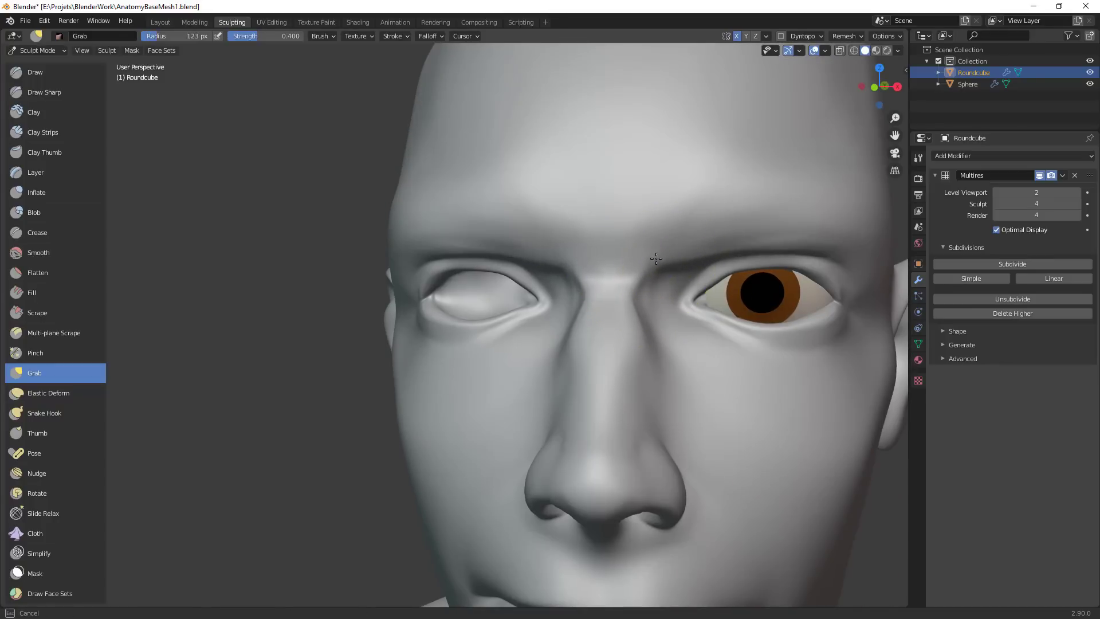
drag(654, 249, 644, 200)
mouse_move(662, 225)
ctrl+middle_down()
mouse_move(545, 240)
mouse_move(579, 252)
ctrl+middle_up()
ctrl+middle_drag(578, 252, 621, 265)
key(f)
click(643, 278)
drag(643, 278, 641, 278)
Adjust the upper eyelid fold and inner brow up close with the Grab brush between 61 px and 94 px
key(f)
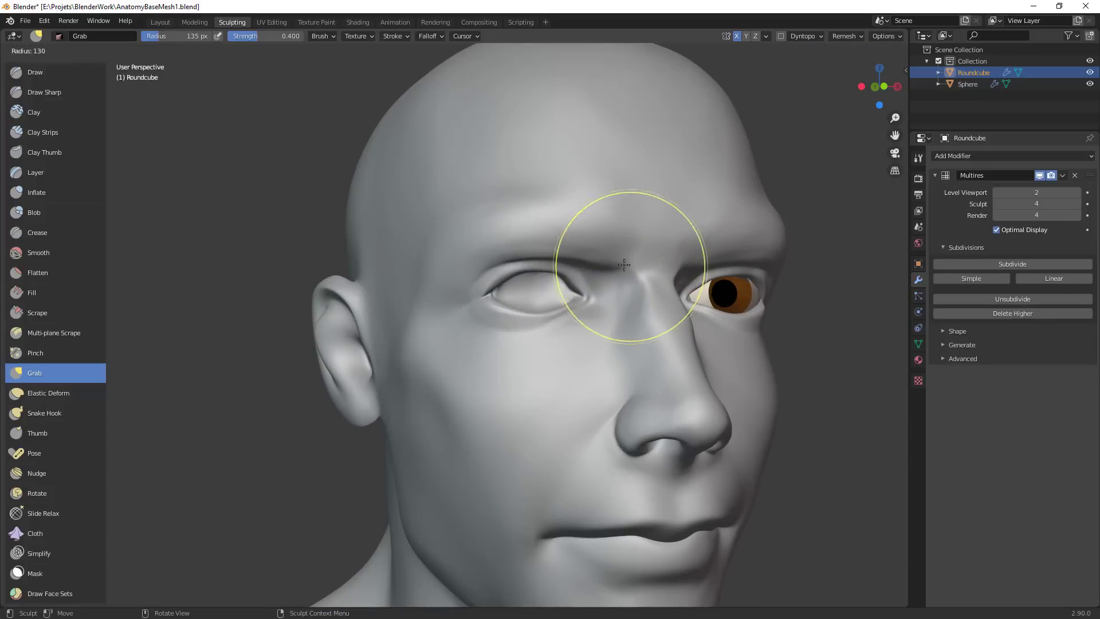
click(619, 272)
middle_drag(615, 273, 612, 256)
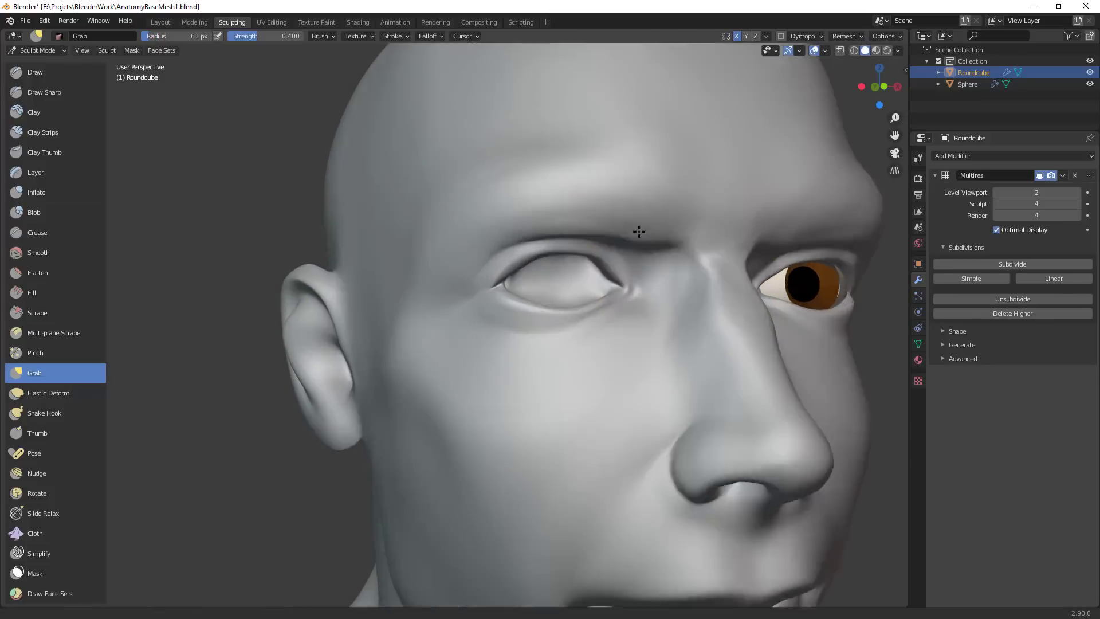
scroll(611, 256, up, 4)
key(f)
click(612, 256)
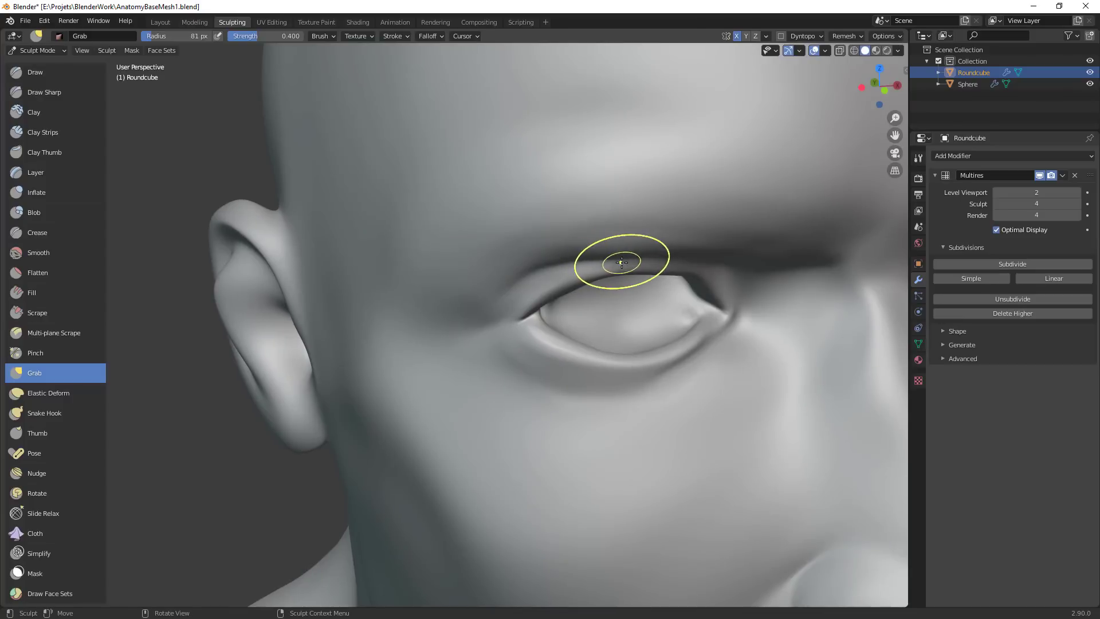
mouse_move(659, 278)
middle_down()
mouse_move(654, 249)
mouse_move(601, 177)
middle_up()
key(f)
click(663, 163)
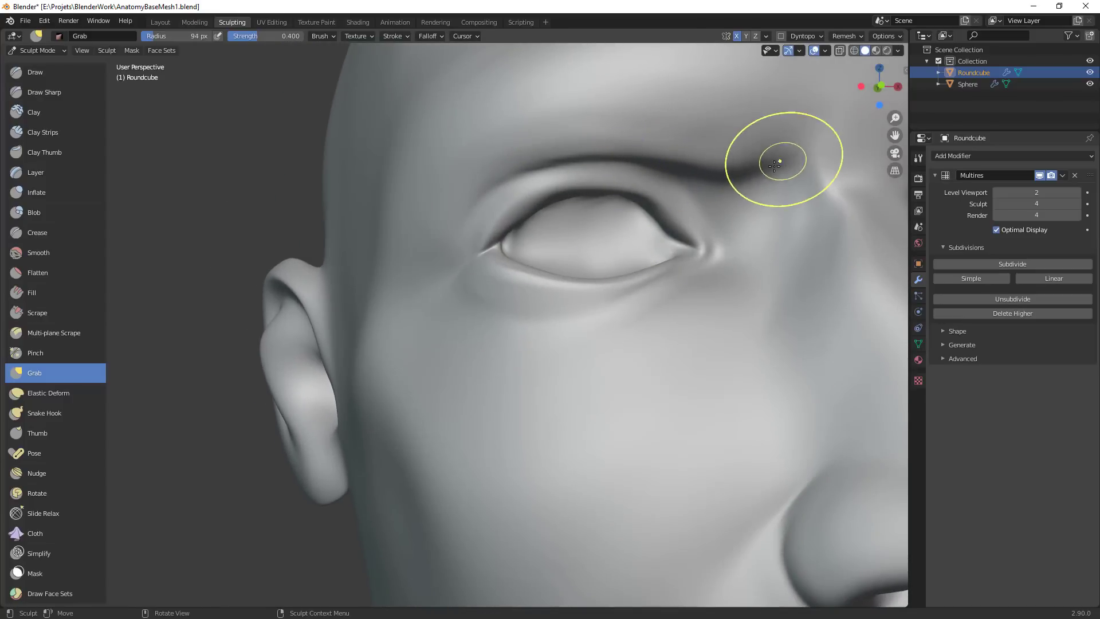
Resize the Grab brush and shift the inner brow slightly sideways while viewing the whole face
scroll(727, 290, down, 8)
mouse_move(639, 432)
middle_down()
mouse_move(603, 423)
mouse_move(665, 311)
middle_up()
key(f)
click(722, 237)
mouse_move(644, 258)
mouse_down()
mouse_move(626, 263)
mouse_move(663, 256)
mouse_up()
Add volume under the brow above the upper eyelid in the front orthographic view, using Clay Strips at 60 px
ctrl+middle_drag(641, 360, 676, 294)
scroll(687, 258, up, 4)
key(c)
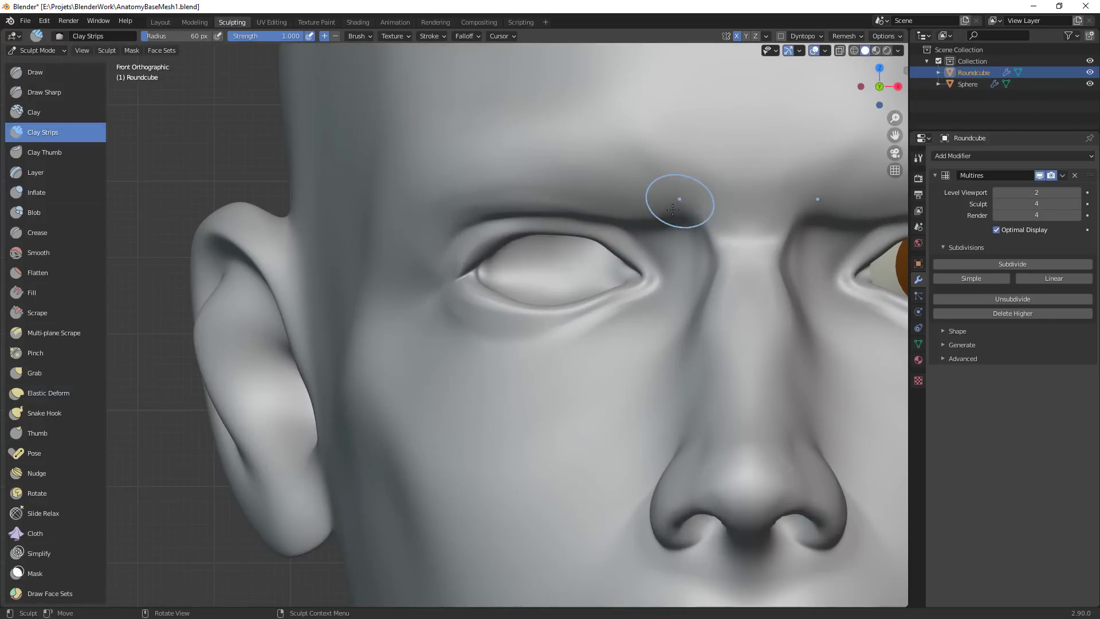
drag(597, 226, 513, 220)
Carve the upper eyelid fold from the inner brow past the outer eye corner with the Crease brush at 33 px
key(shift+c)
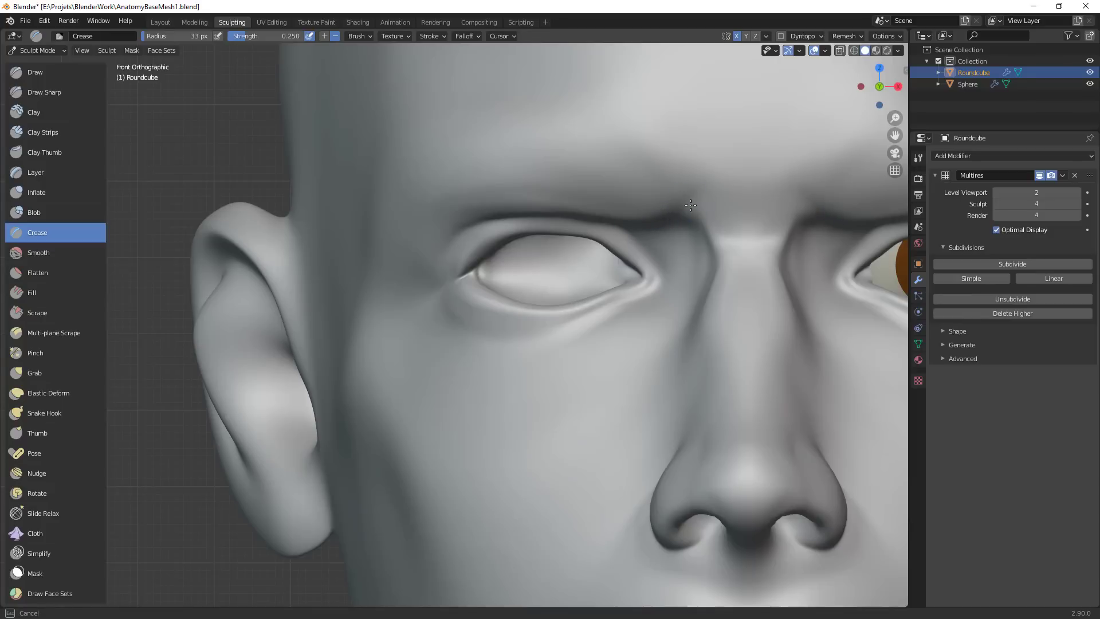
drag(652, 222, 515, 220)
drag(515, 220, 464, 229)
drag(464, 229, 431, 251)
drag(440, 254, 428, 257)
drag(456, 244, 423, 258)
Deepen the crease between brow and upper eyelid from a three-quarter view with the 33 px Crease brush
ctrl+alt+drag(452, 325, 451, 460)
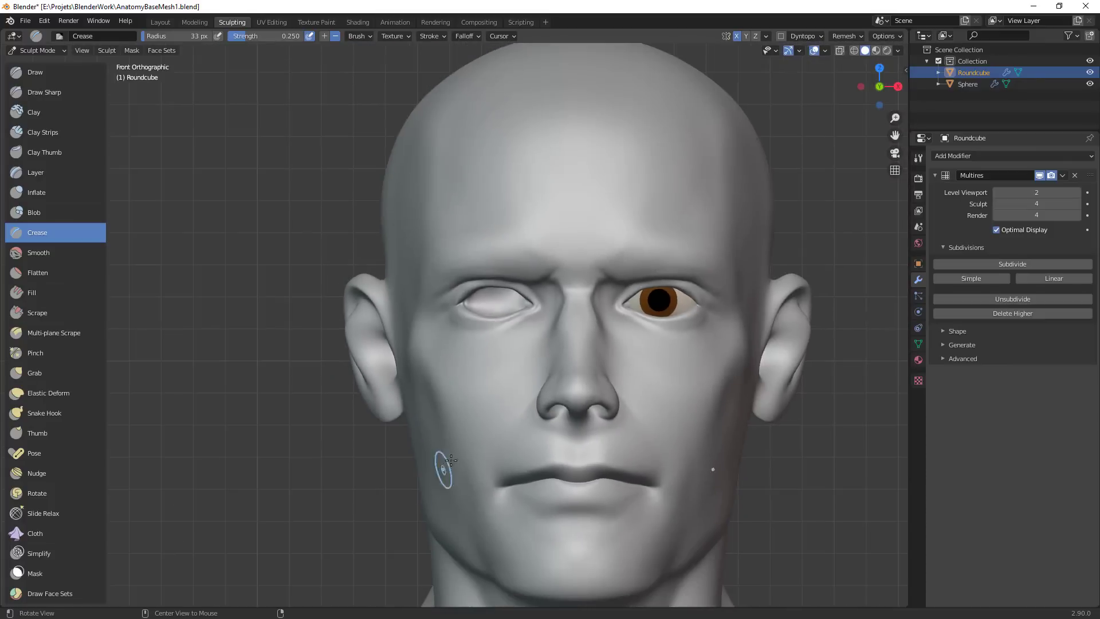
middle_drag(451, 460, 521, 269)
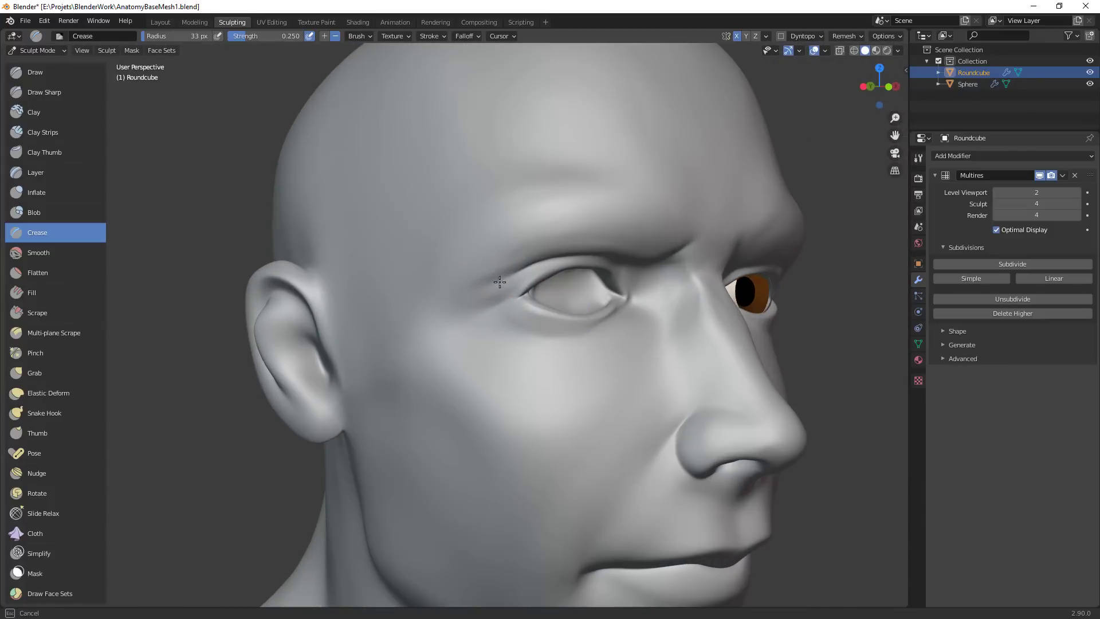
mouse_move(500, 281)
mouse_down()
mouse_move(609, 247)
mouse_move(652, 257)
mouse_up()
drag(653, 256, 607, 242)
middle_drag(484, 260, 658, 267)
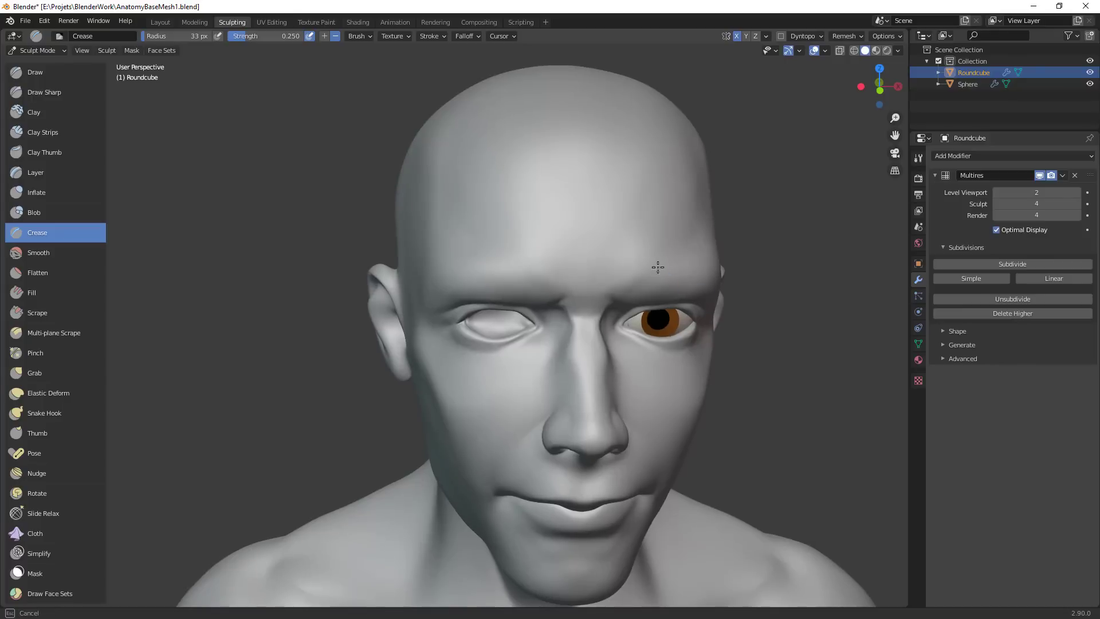
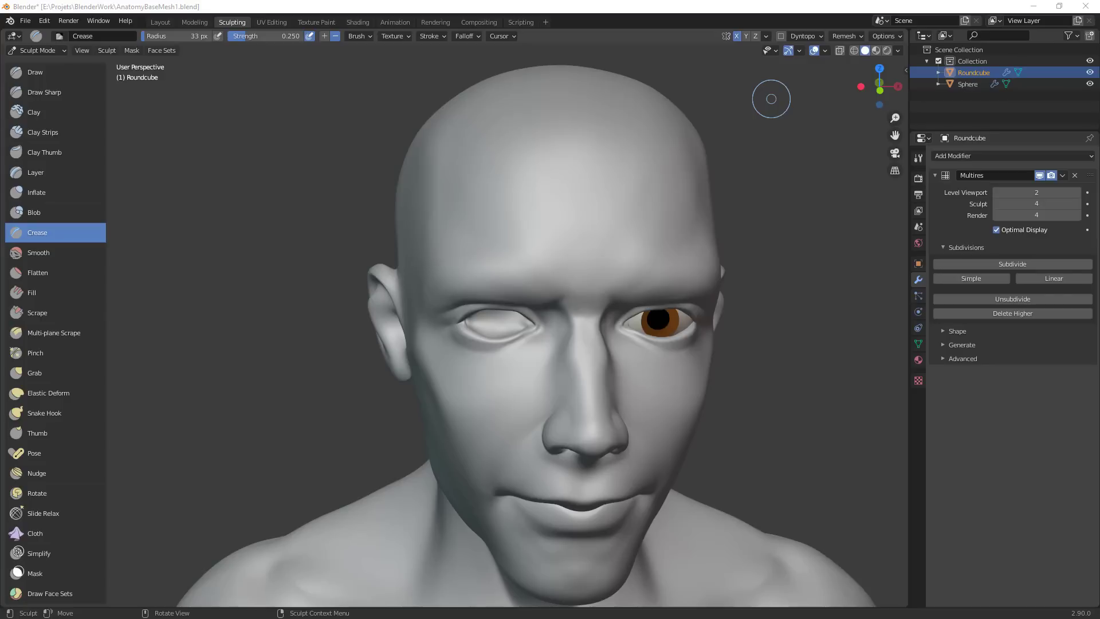
middle_drag(742, 327, 708, 313)
scroll(659, 282, up, 2)
middle_drag(653, 279, 613, 283)
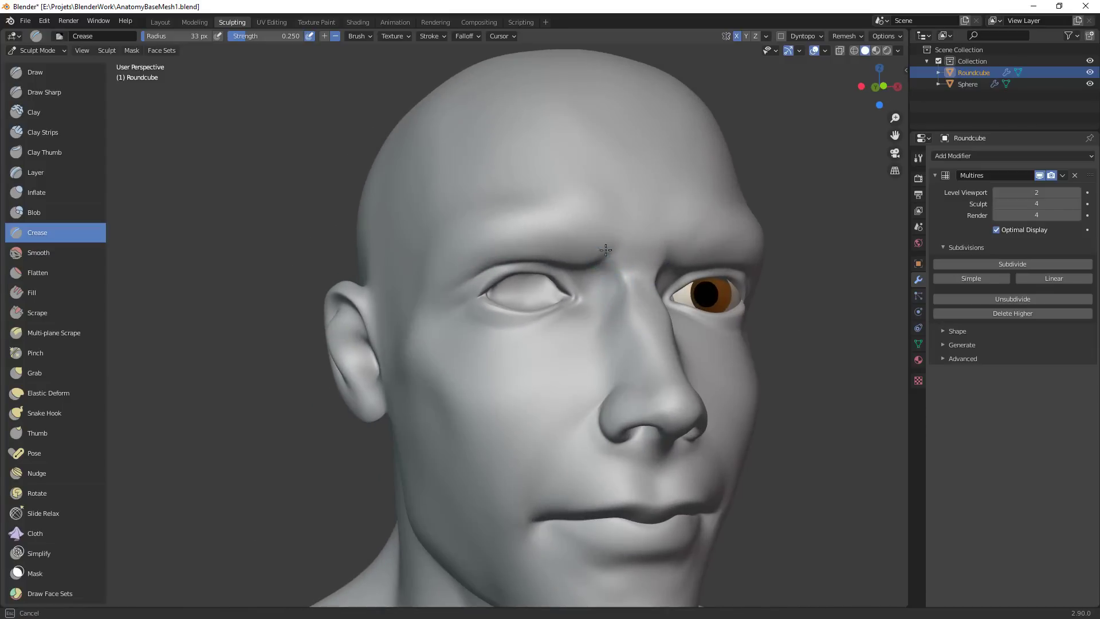
middle_drag(665, 309, 621, 368)
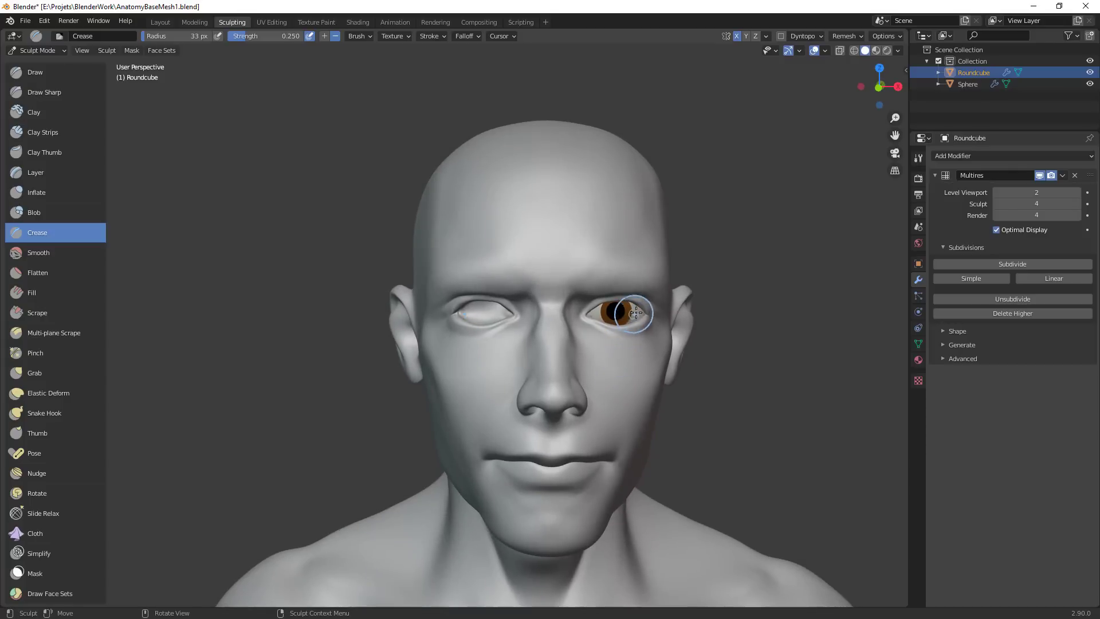
Nudge the area around the eye with small Grab brush adjustments, checking the face from front and turned views
key(g)
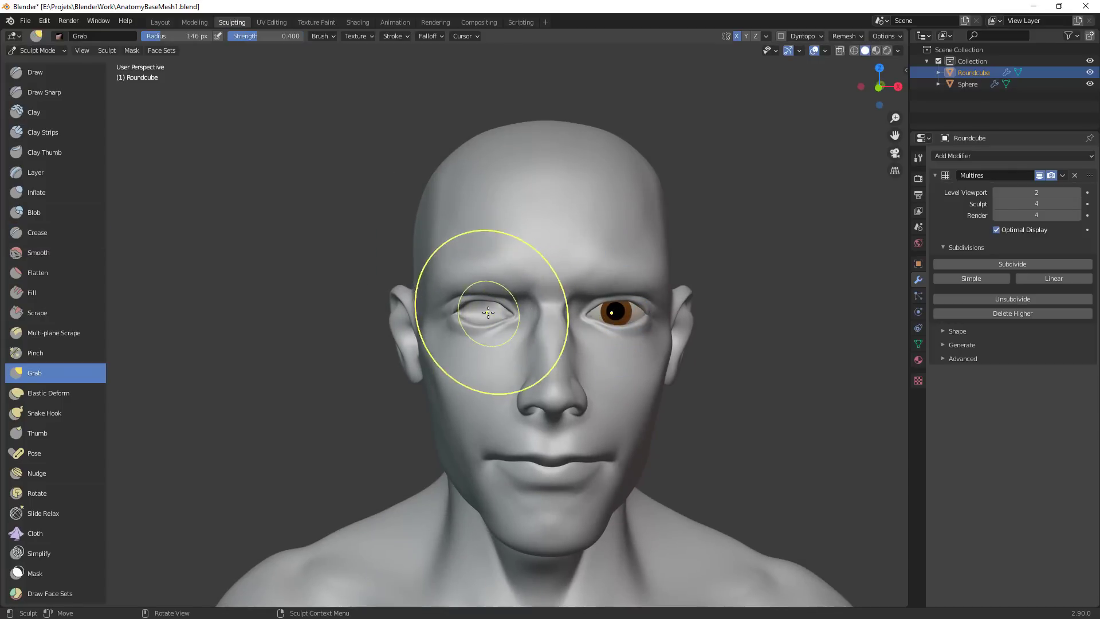
drag(488, 312, 492, 312)
scroll(620, 314, down, 3)
middle_drag(650, 395, 587, 410)
scroll(589, 316, up, 3)
key(f)
click(571, 315)
drag(594, 314, 594, 314)
Set the Grab brush radius to 97 px and lower the brow slightly above the eye
ctrl+middle_drag(605, 354, 539, 452)
mouse_move(539, 451)
middle_down()
mouse_move(593, 464)
mouse_move(646, 456)
middle_up()
ctrl+middle_drag(646, 455, 657, 272)
key(f)
click(692, 261)
key(f)
click(687, 281)
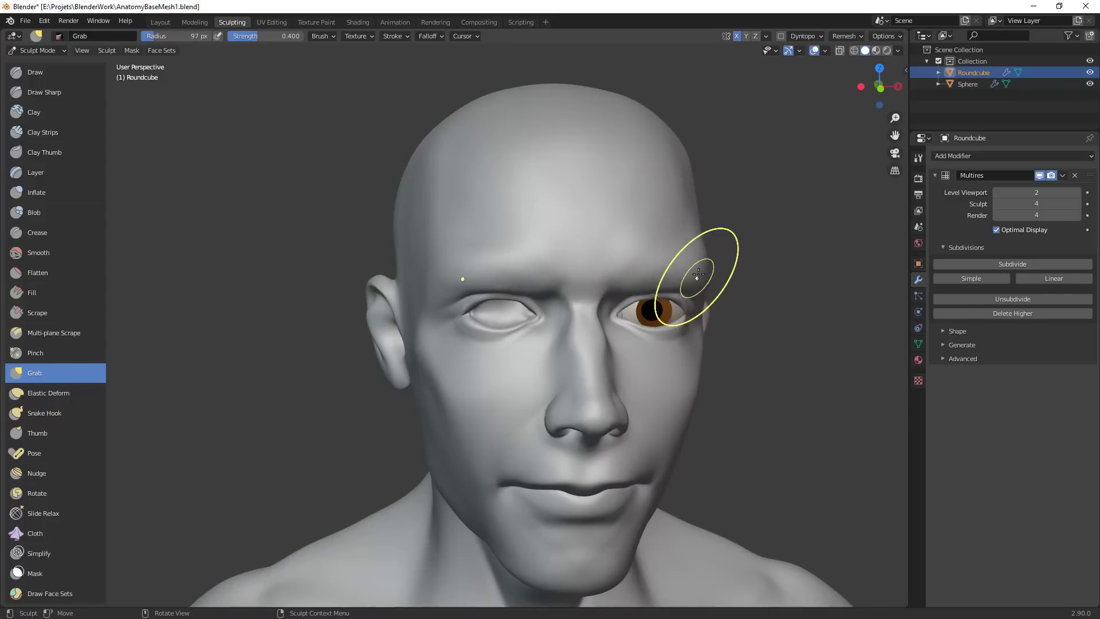
drag(650, 276, 649, 280)
Build up the upper cheek beneath the eye with Clay Strips at 45 px
middle_drag(647, 281, 688, 265)
key(f)
click(487, 286)
scroll(481, 289, up, 2)
key(c)
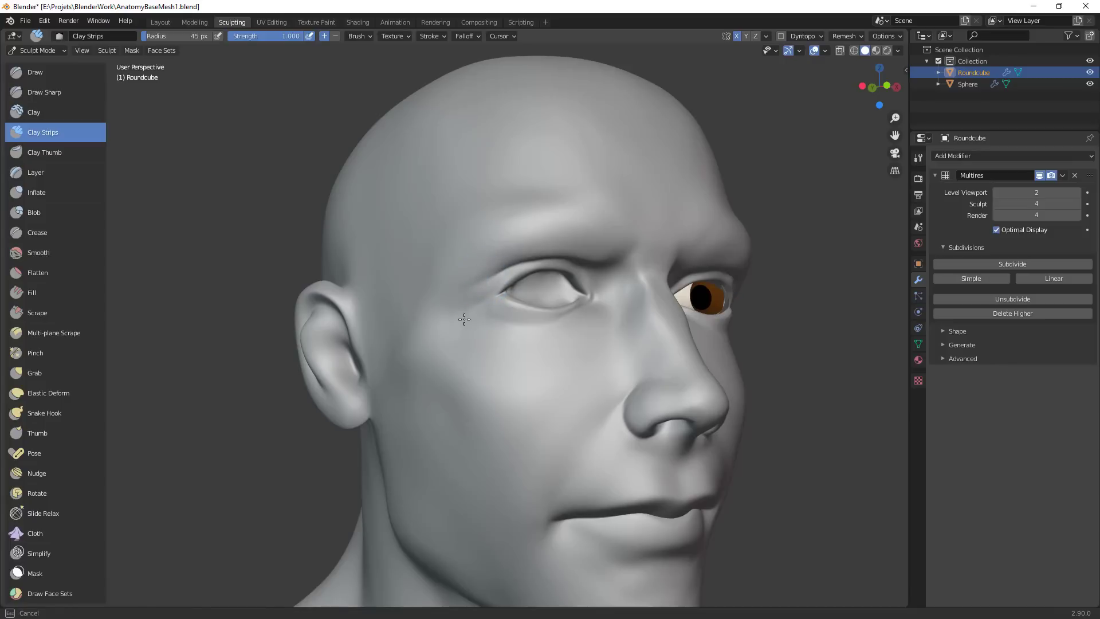
middle_drag(520, 355, 454, 325)
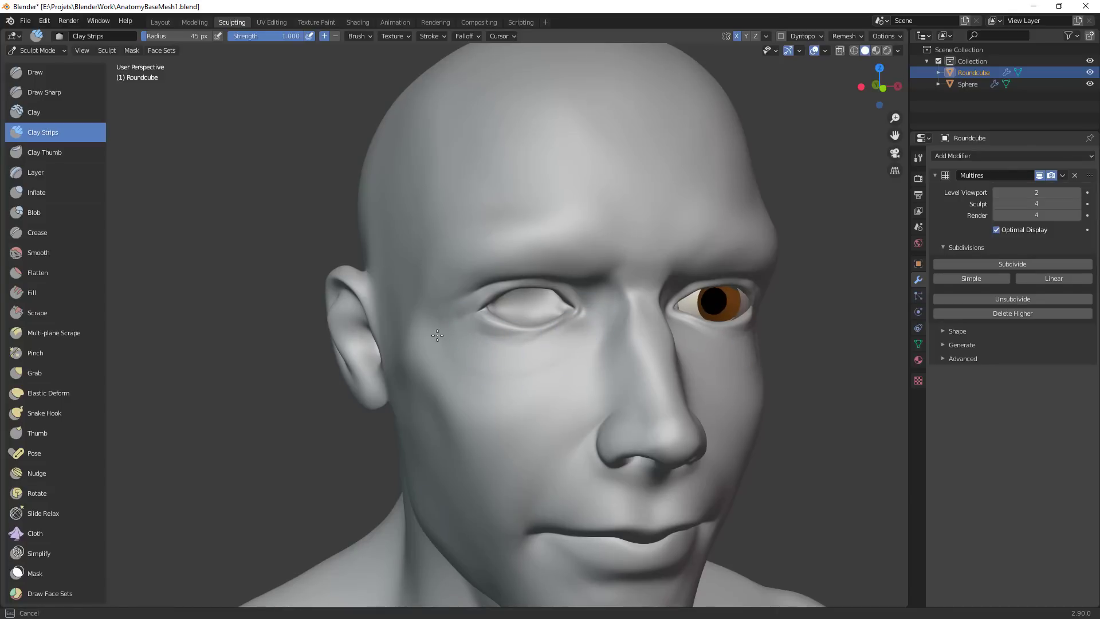
ctrl+middle_drag(664, 385, 647, 453)
mouse_move(647, 452)
middle_down()
mouse_move(590, 444)
mouse_move(584, 430)
middle_up()
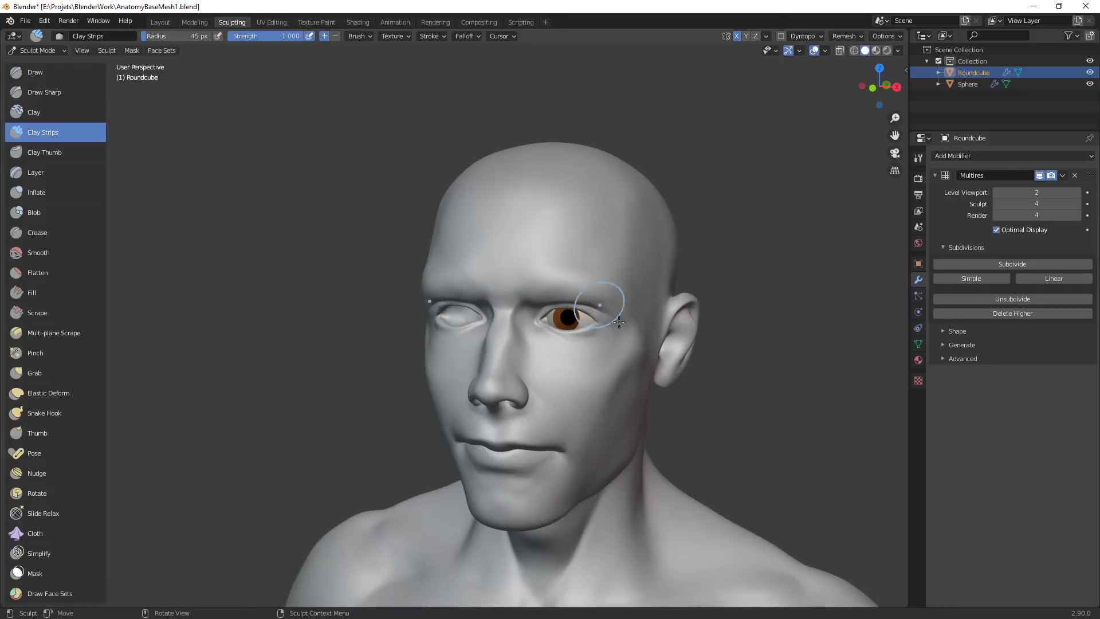
middle_drag(620, 367, 575, 362)
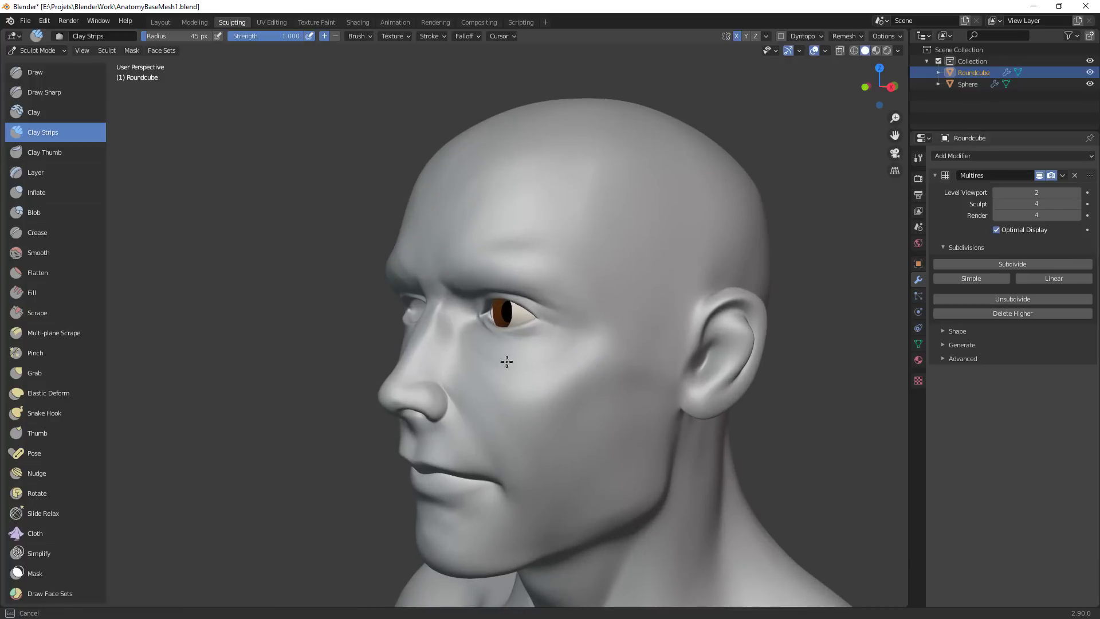
drag(509, 344, 530, 361)
Try a 30 px Clay Strips stroke beneath the lower eyelid and undo it
ctrl+middle_drag(535, 369, 595, 290)
key(f)
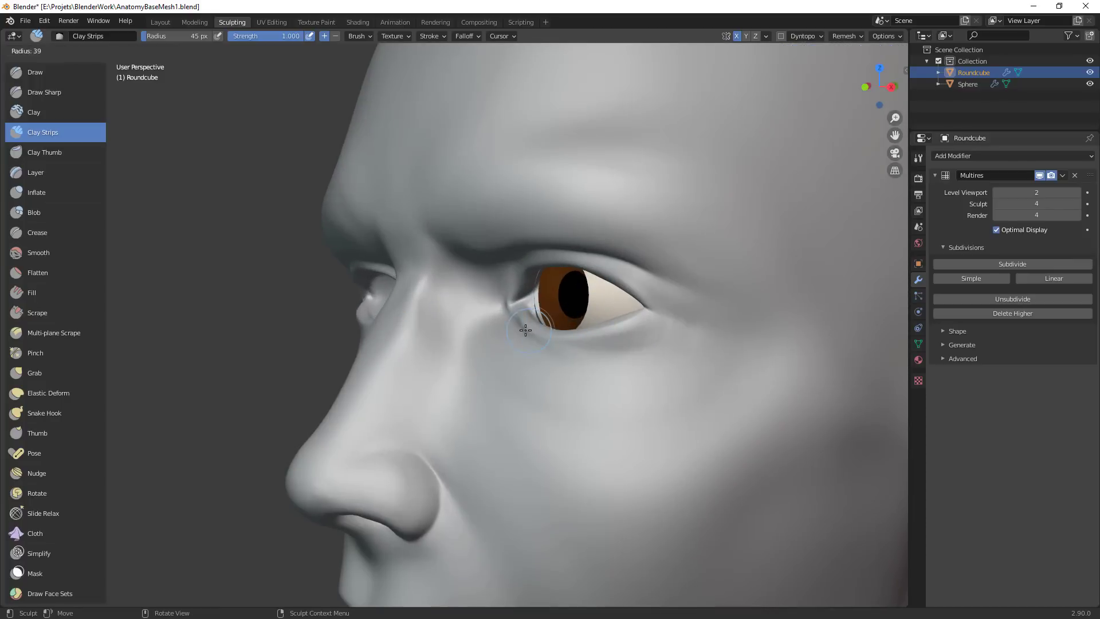
click(526, 332)
mouse_move(526, 334)
middle_down()
mouse_move(547, 350)
mouse_move(590, 358)
mouse_move(647, 316)
middle_up()
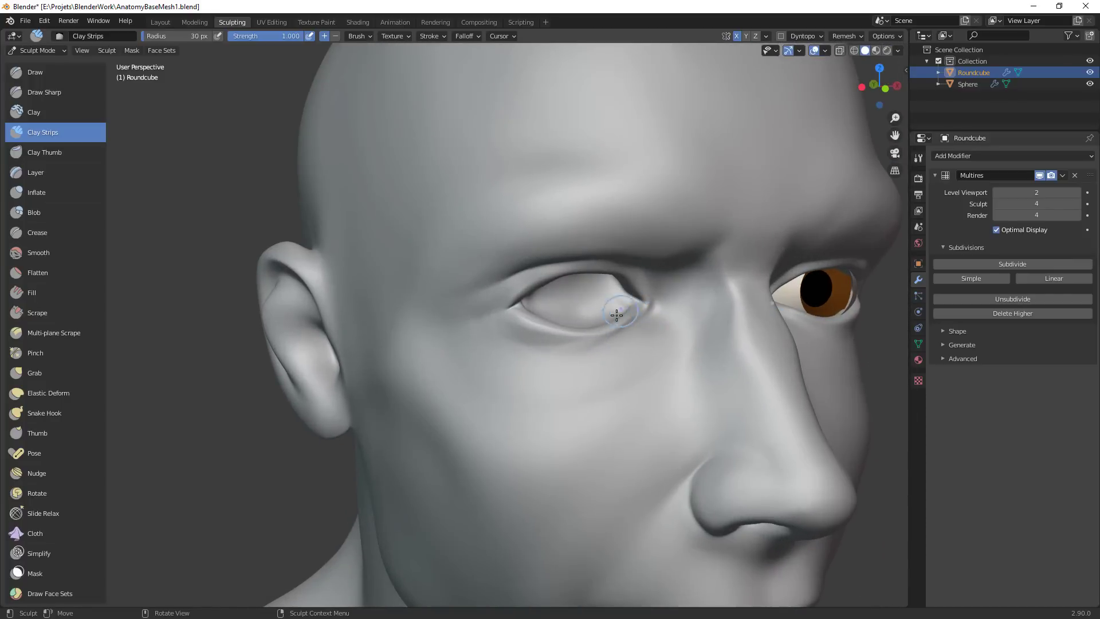
drag(591, 353, 563, 360)
key(ctrl+z)
Carve the fold beneath the lower eyelid toward the inner eye corner with the Crease brush, reducing its radius to 27 px
key(shift+c)
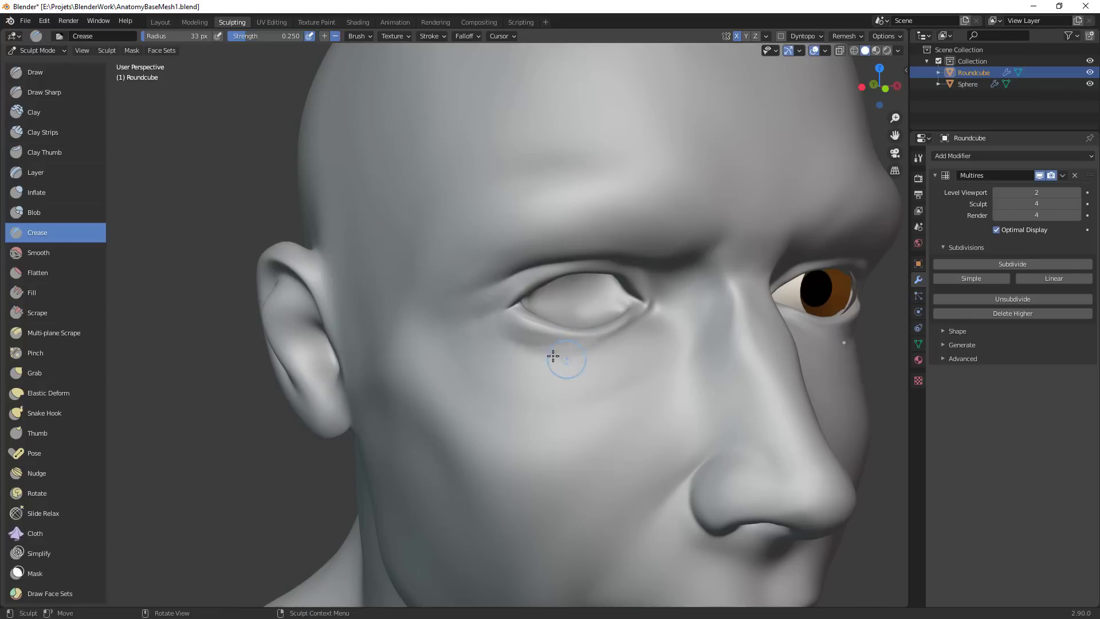
mouse_move(553, 355)
mouse_down()
mouse_move(628, 340)
mouse_move(606, 354)
mouse_up()
key(f)
click(575, 356)
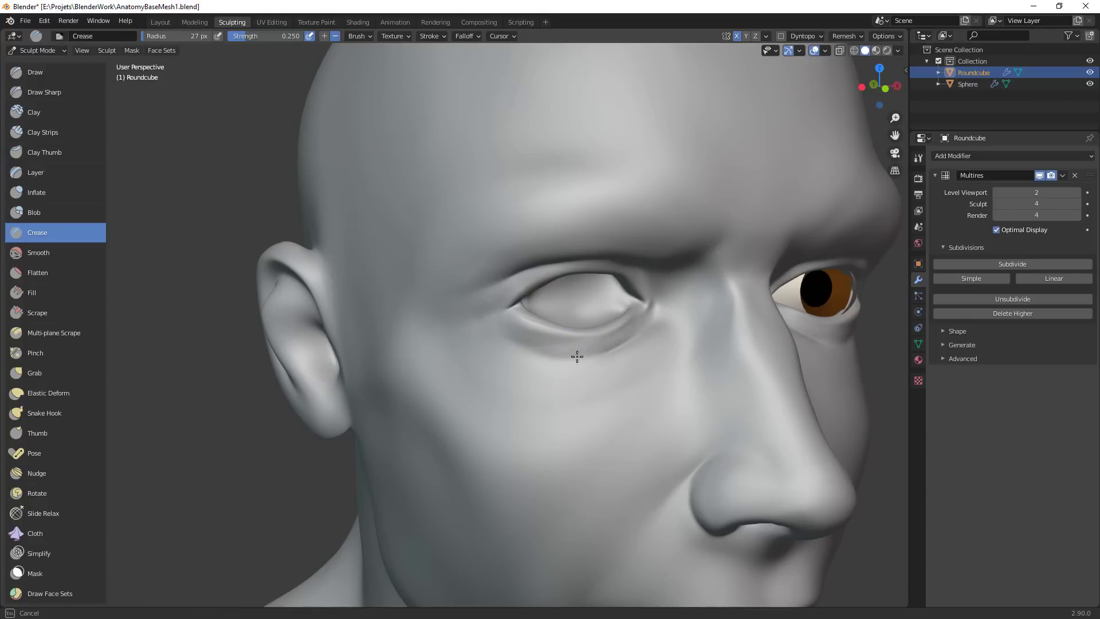
middle_drag(623, 348, 661, 344)
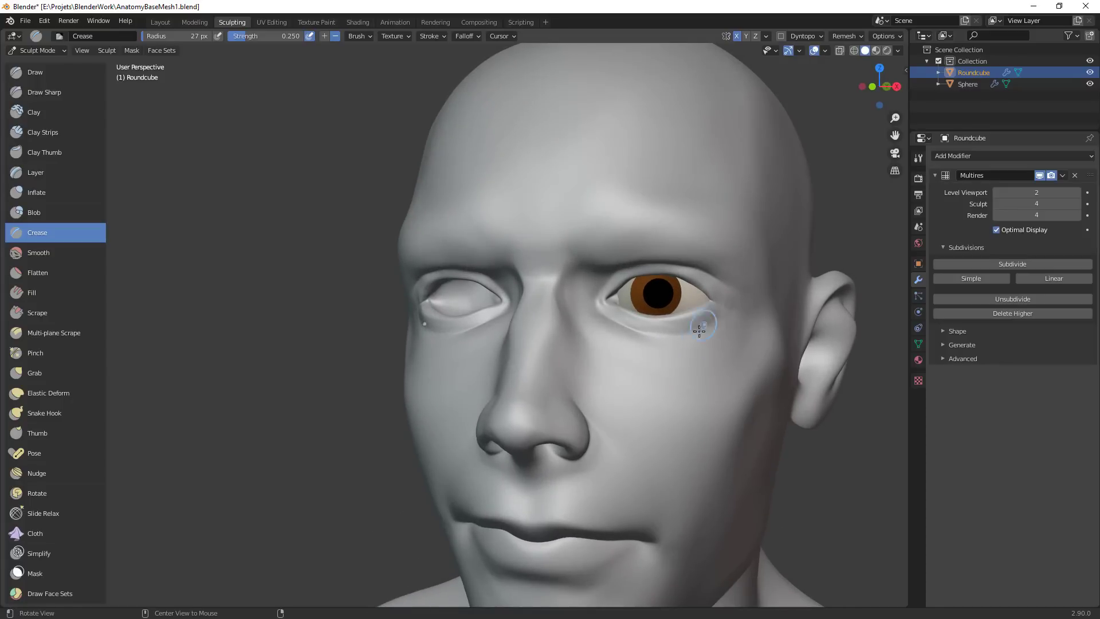
middle_drag(699, 331, 626, 339)
scroll(613, 330, up, 4)
mouse_move(633, 317)
mouse_down()
mouse_move(609, 330)
mouse_move(636, 312)
mouse_up()
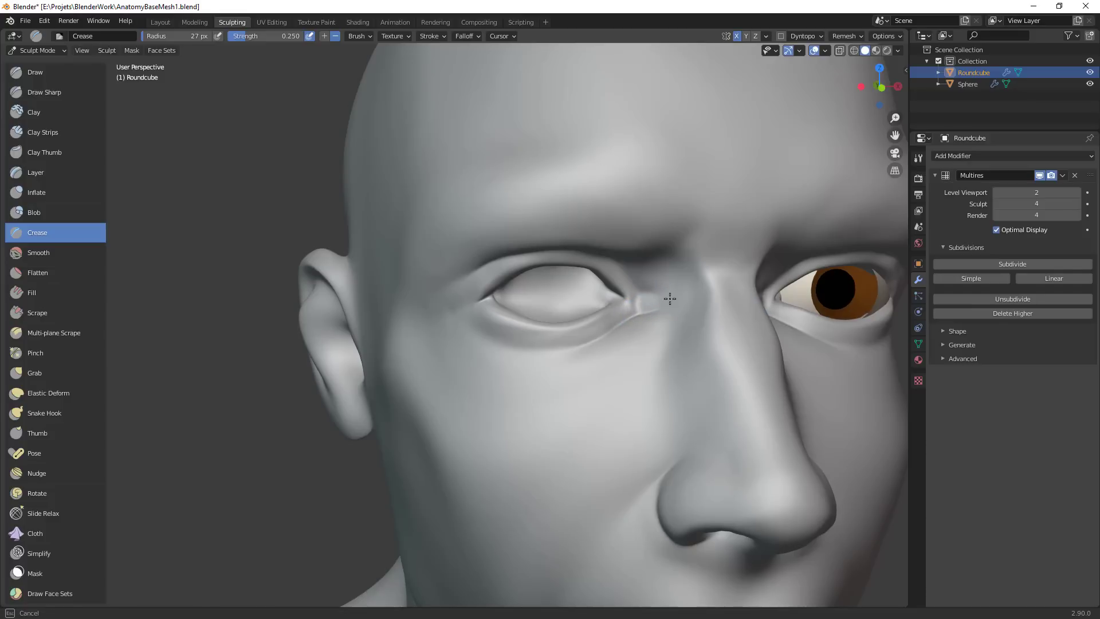
Build up the inner eye corner and the area beneath the lower eyelid with Clay Strips at 34 px
middle_drag(702, 315, 695, 338)
scroll(705, 329, up, 1)
key(c)
key(f)
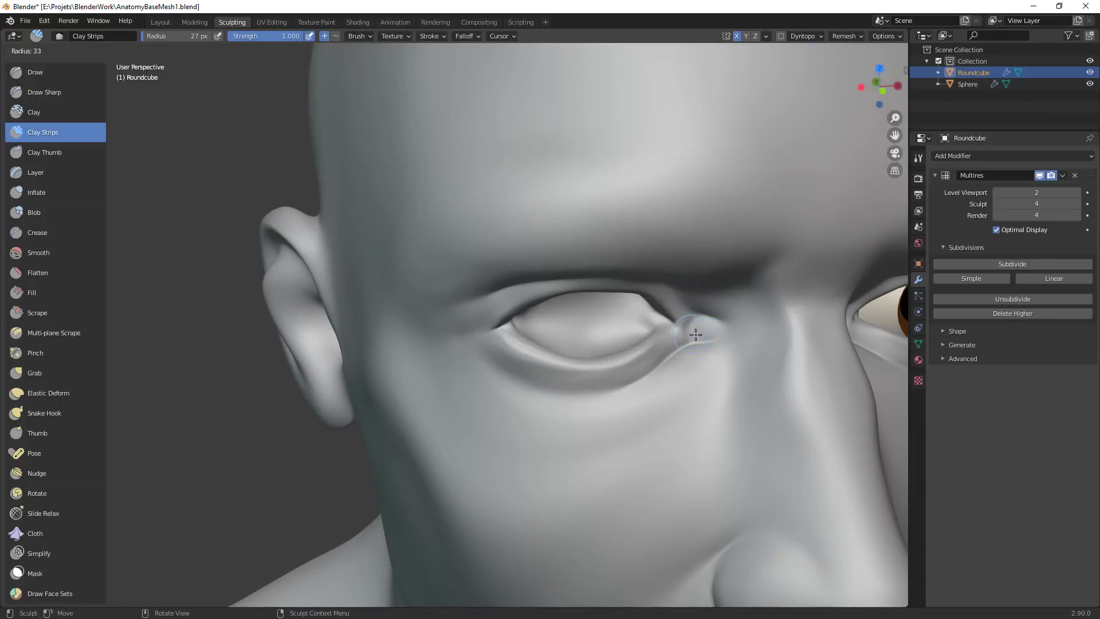
click(695, 335)
drag(690, 325, 704, 338)
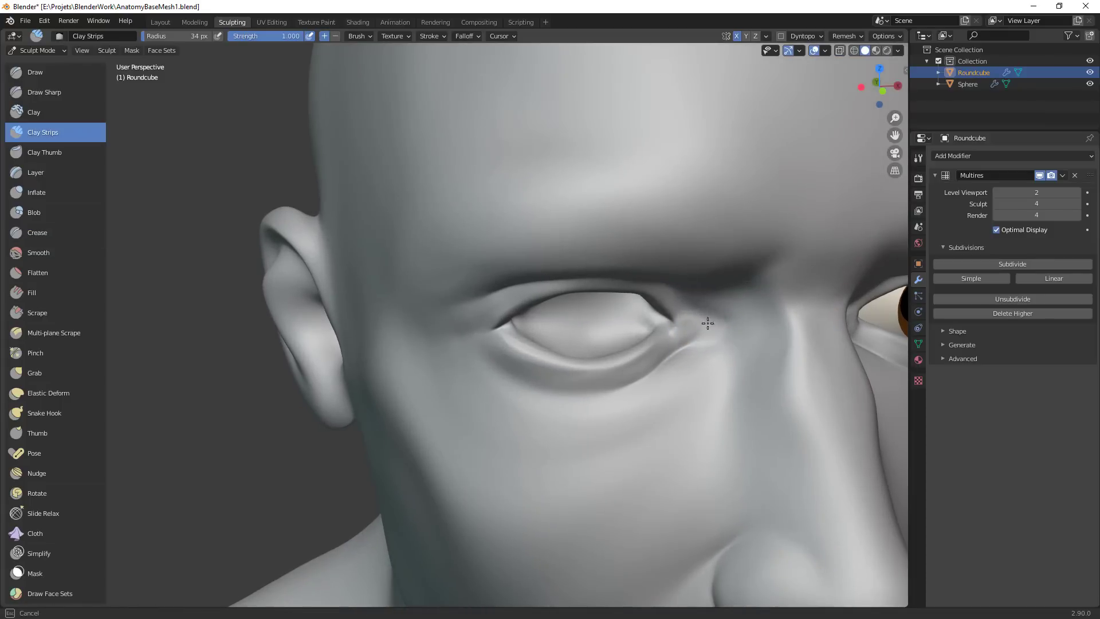
ctrl+middle_drag(712, 379, 635, 471)
middle_drag(680, 435, 653, 381)
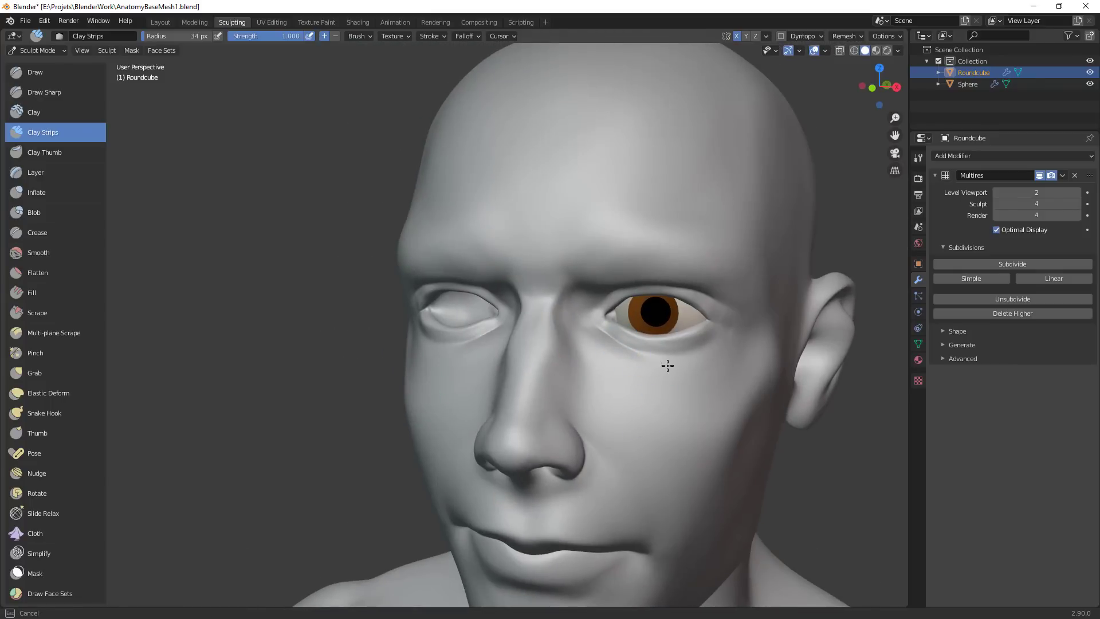
mouse_move(697, 360)
mouse_down()
mouse_move(711, 342)
mouse_move(679, 349)
mouse_up()
Reshape the outer brow area with the Grab brush and set its radius to 62 px
mouse_move(704, 361)
middle_down()
mouse_move(707, 401)
mouse_move(700, 324)
mouse_move(733, 264)
mouse_move(695, 323)
mouse_move(705, 253)
middle_up()
key(g)
key(f)
click(724, 215)
drag(714, 217, 655, 204)
mouse_move(732, 192)
middle_down()
mouse_move(776, 374)
mouse_move(794, 365)
middle_up()
key(f)
click(520, 411)
mouse_move(464, 421)
middle_down()
mouse_move(585, 560)
mouse_move(586, 439)
middle_up()
scroll(491, 303, up, 1)
key(f)
click(466, 310)
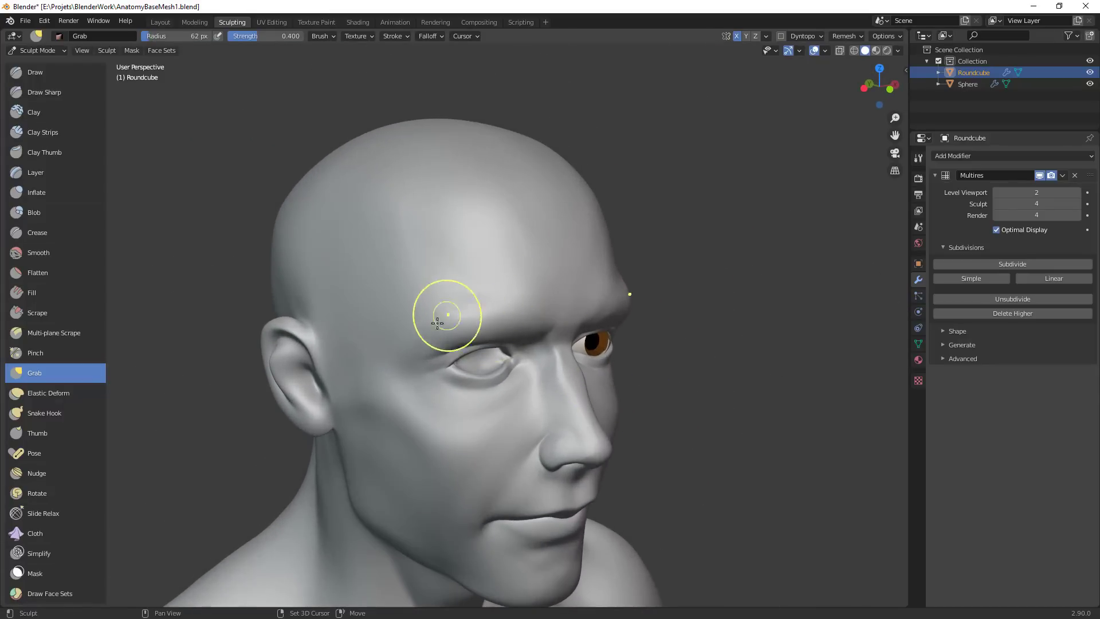
Reduce the Grab brush to 23 px and nudge the surface beneath the inner eye corner
ctrl+alt+drag(589, 455, 590, 516)
alt+drag(649, 427, 619, 414)
mouse_move(619, 415)
ctrl+alt+mouse_down()
mouse_move(601, 495)
mouse_move(621, 433)
ctrl+alt+mouse_up()
mouse_move(621, 380)
ctrl+alt+mouse_down()
mouse_move(735, 257)
mouse_move(648, 247)
ctrl+alt+mouse_up()
key(f)
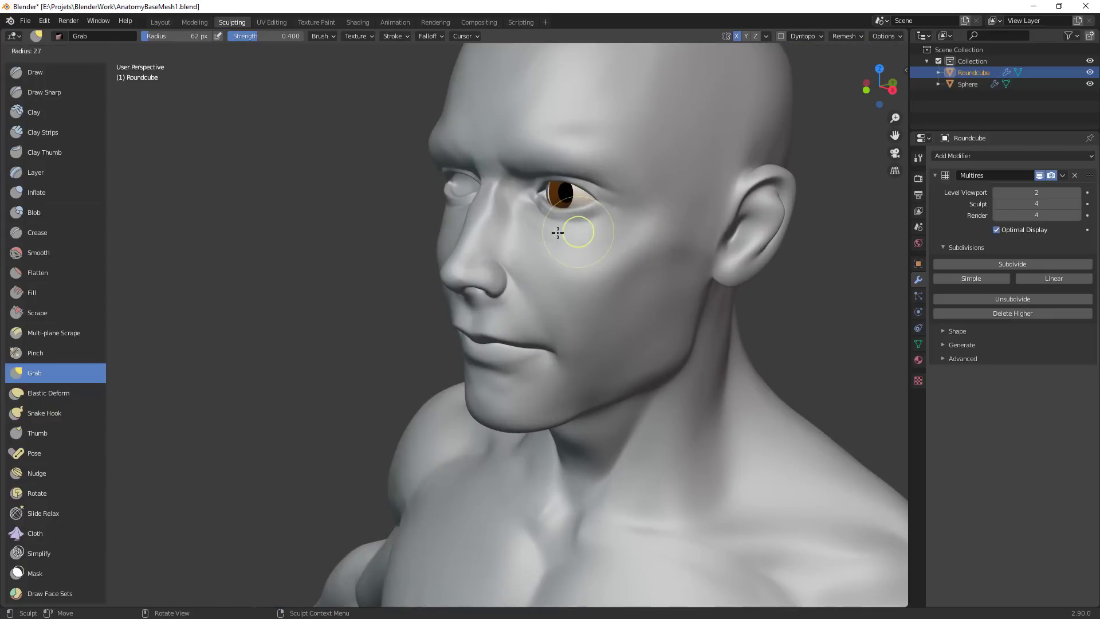
click(584, 233)
key(f)
click(540, 218)
drag(539, 217, 536, 215)
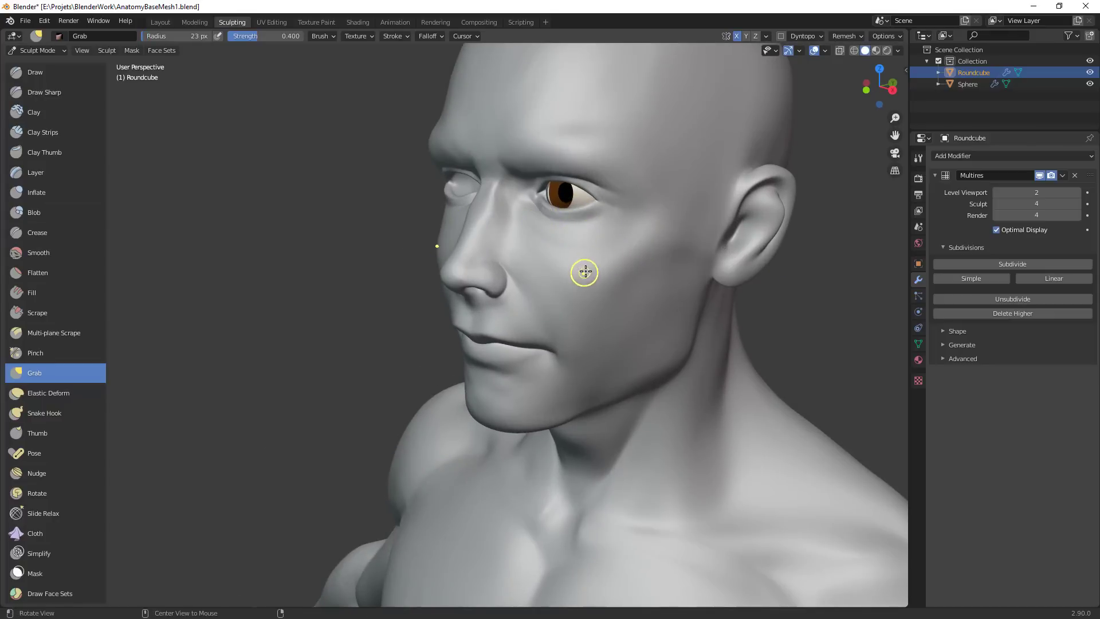
Adjust the fold beneath the lower eyelid near the inner corner with the Grab brush at 32 px
key(f)
mouse_move(585, 272)
alt+mouse_down()
mouse_move(613, 253)
mouse_move(658, 270)
mouse_move(678, 285)
mouse_move(679, 317)
alt+mouse_up()
click(621, 243)
key(f)
click(700, 317)
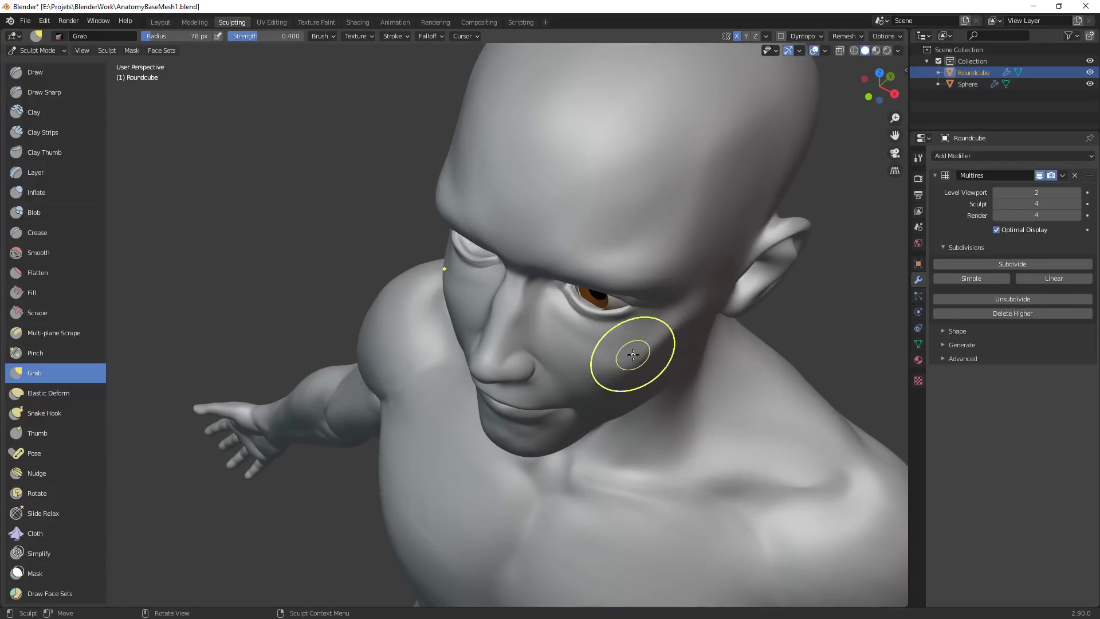
middle_drag(631, 358, 543, 400)
key(f)
click(518, 262)
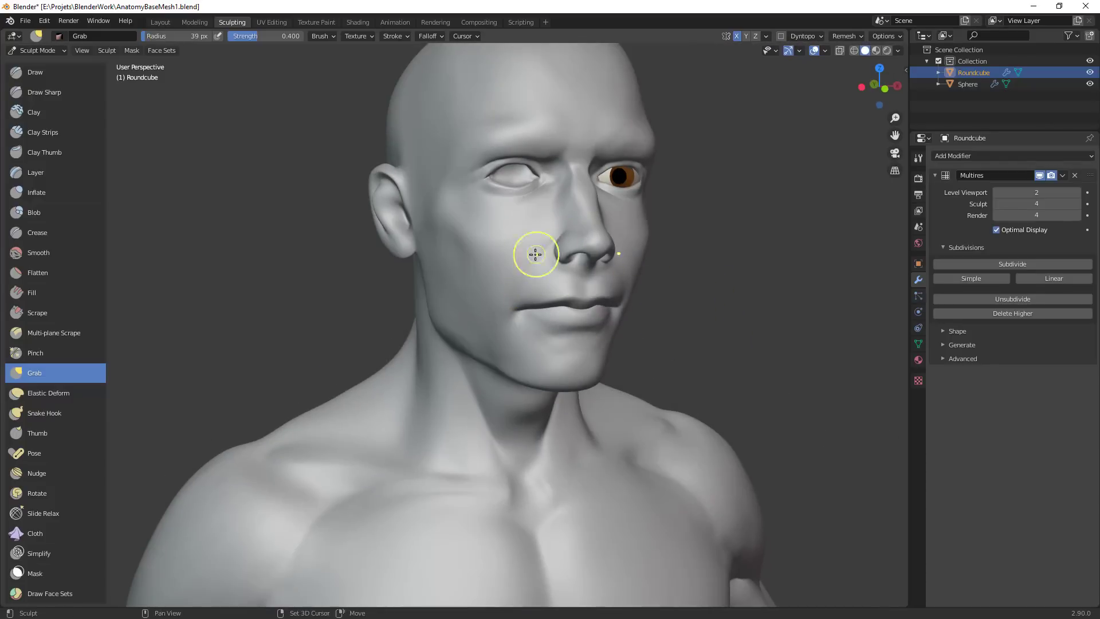
mouse_move(551, 197)
shift+middle_down()
mouse_move(568, 302)
mouse_move(623, 209)
shift+middle_up()
key(f)
click(644, 253)
drag(672, 241, 665, 254)
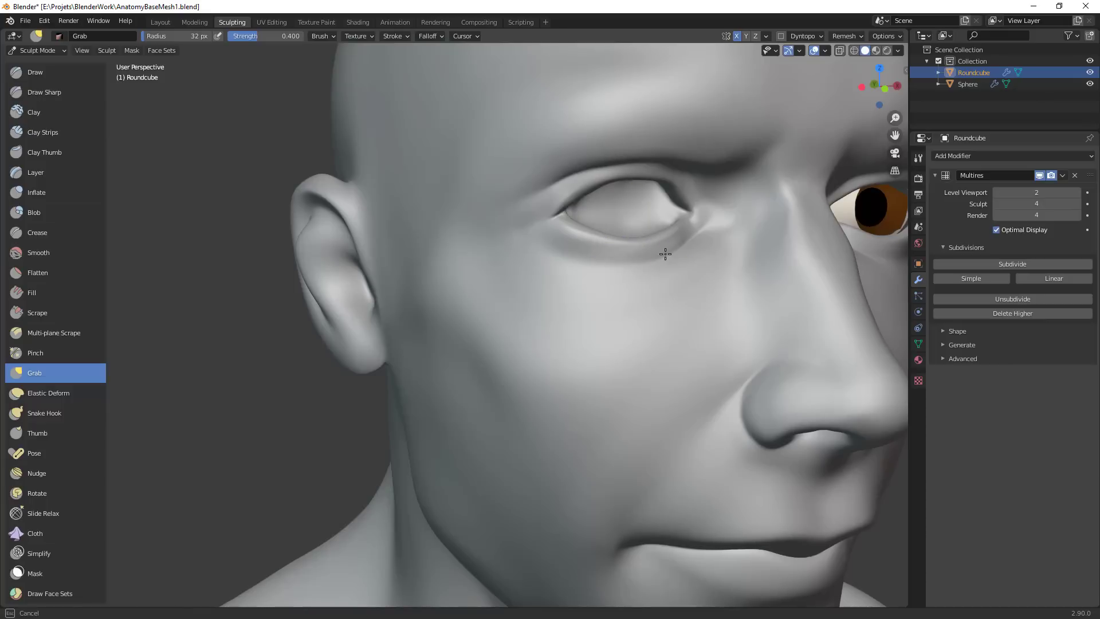
Build up the upper lip along the mouth line on both sides with Clay Strips at 41 px
scroll(624, 417, down, 5)
middle_drag(624, 417, 658, 423)
scroll(582, 340, up, 5)
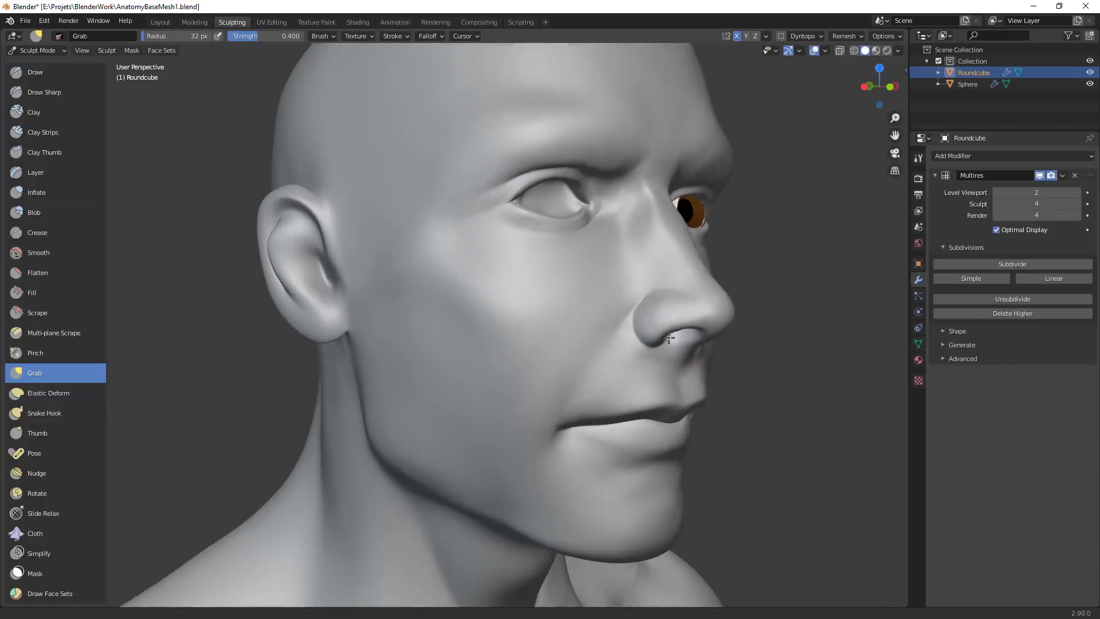
key(shift+c)
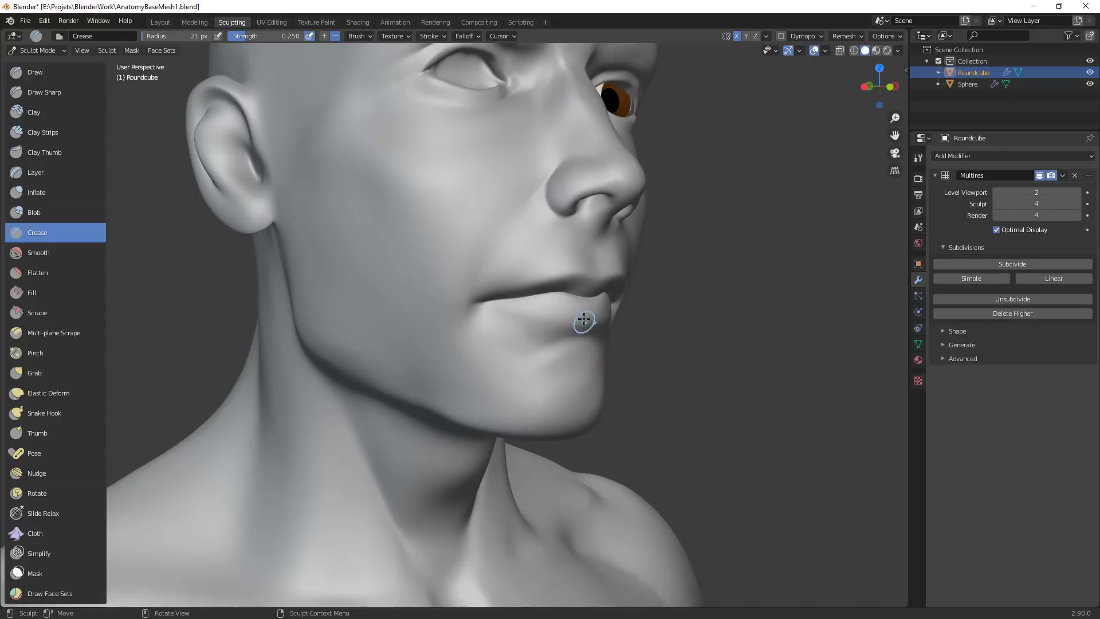
mouse_move(671, 308)
middle_down()
mouse_move(676, 283)
mouse_move(630, 278)
middle_up()
key(c)
mouse_move(555, 274)
mouse_down()
mouse_move(533, 271)
mouse_move(564, 287)
mouse_move(638, 294)
mouse_up()
middle_drag(639, 295, 572, 255)
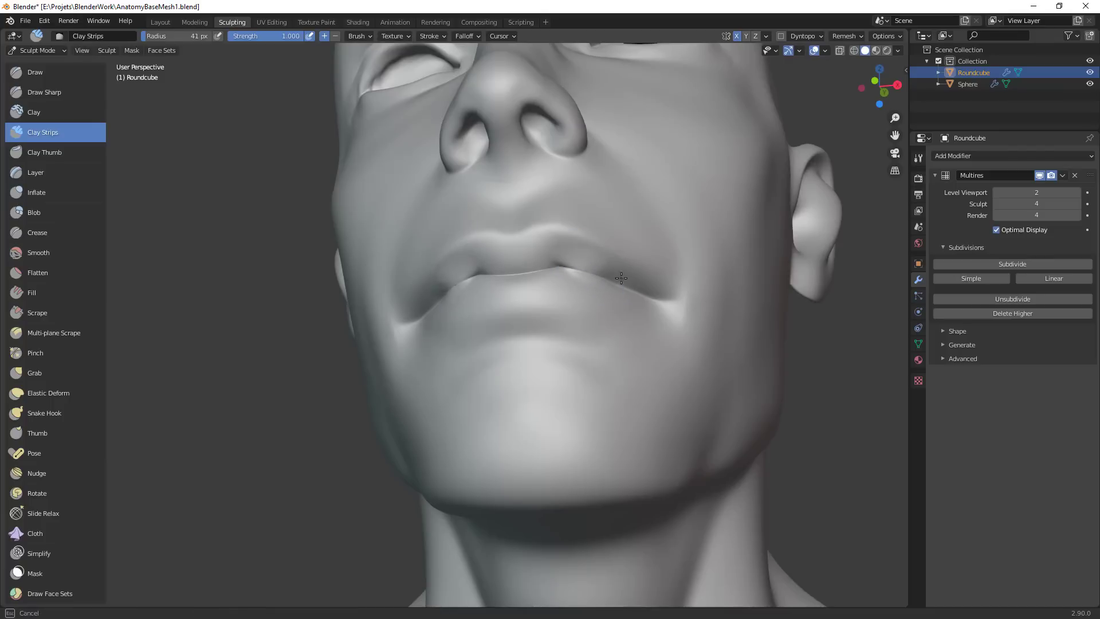
drag(604, 268, 644, 293)
middle_drag(570, 277, 600, 287)
drag(489, 300, 492, 290)
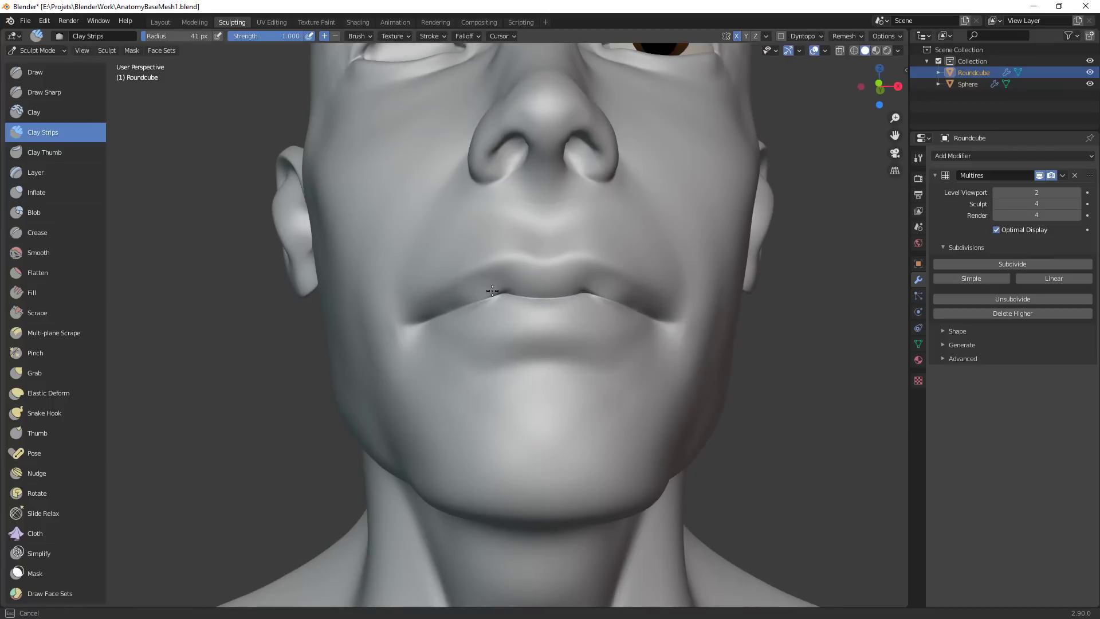
Add fullness to the lower lip with Clay Strips, reducing the brush radius from 41 px to 31 px
middle_drag(559, 335, 520, 363)
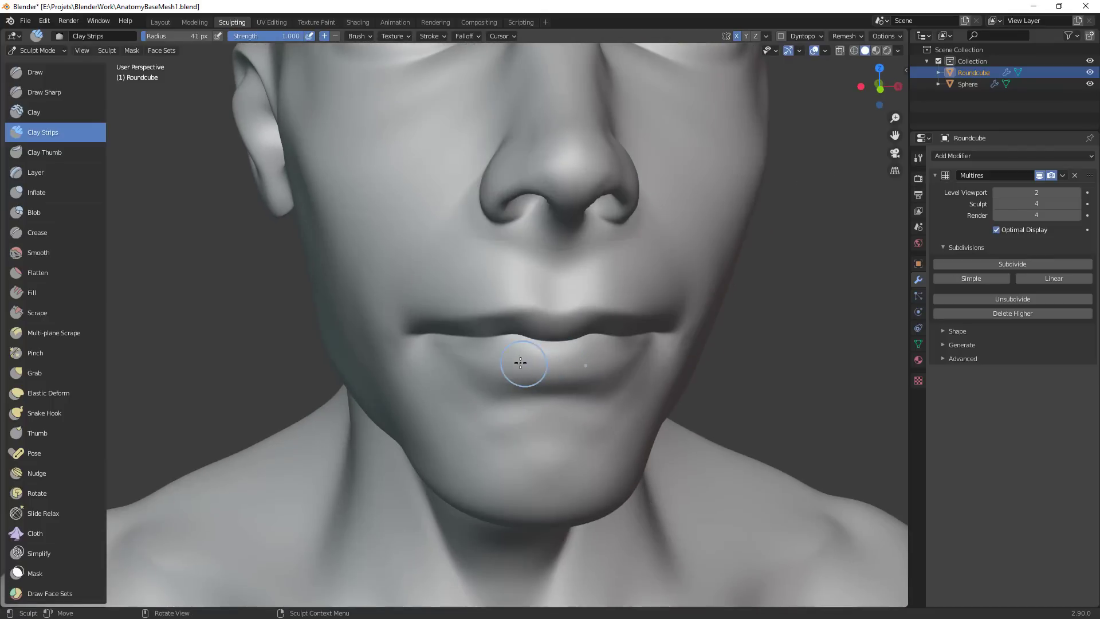
mouse_move(521, 362)
mouse_down()
mouse_move(479, 354)
mouse_move(521, 371)
mouse_up()
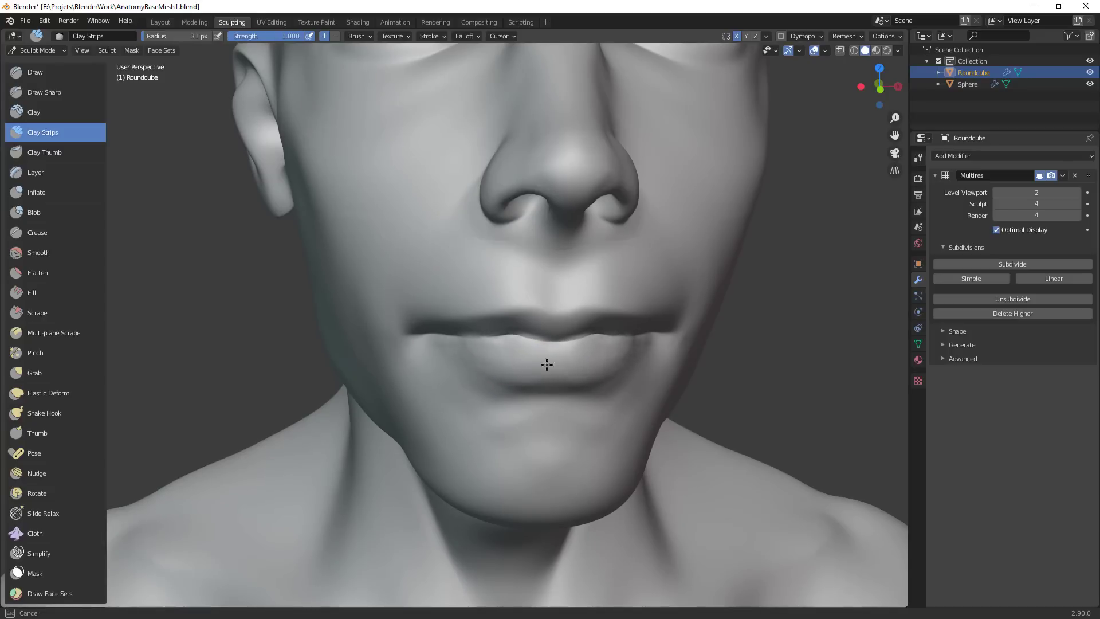
drag(546, 365, 629, 376)
mouse_move(629, 376)
middle_down()
mouse_move(541, 363)
mouse_move(539, 379)
middle_up()
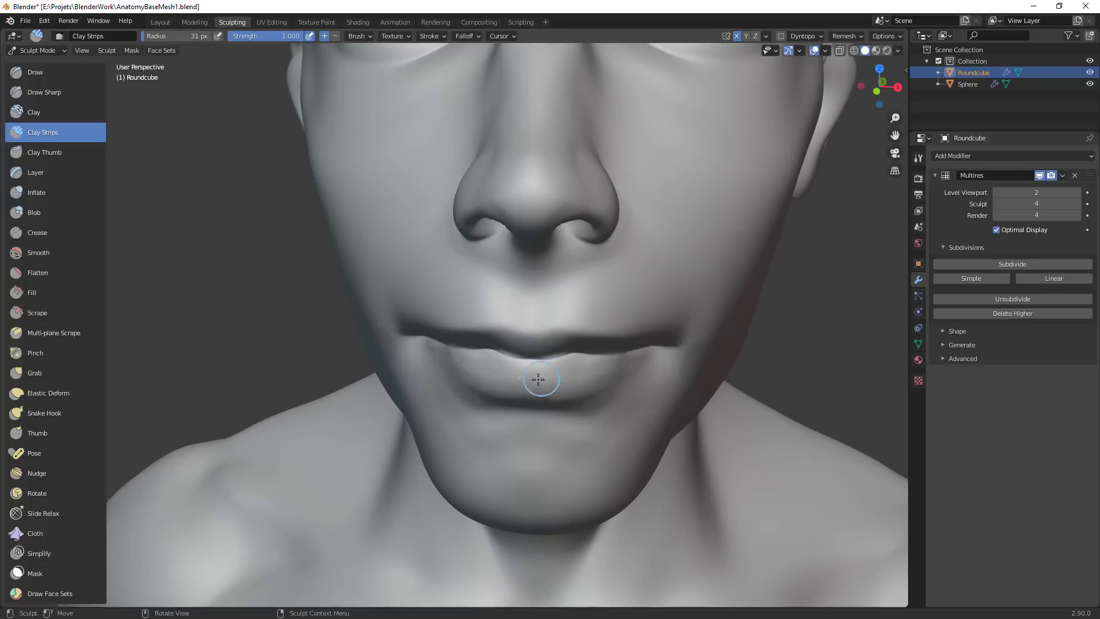
mouse_move(538, 379)
mouse_down()
mouse_move(533, 390)
mouse_move(549, 400)
mouse_move(573, 384)
mouse_move(626, 381)
mouse_up()
mouse_move(626, 381)
ctrl+middle_down()
mouse_move(601, 439)
mouse_move(576, 408)
ctrl+middle_up()
drag(514, 315, 515, 315)
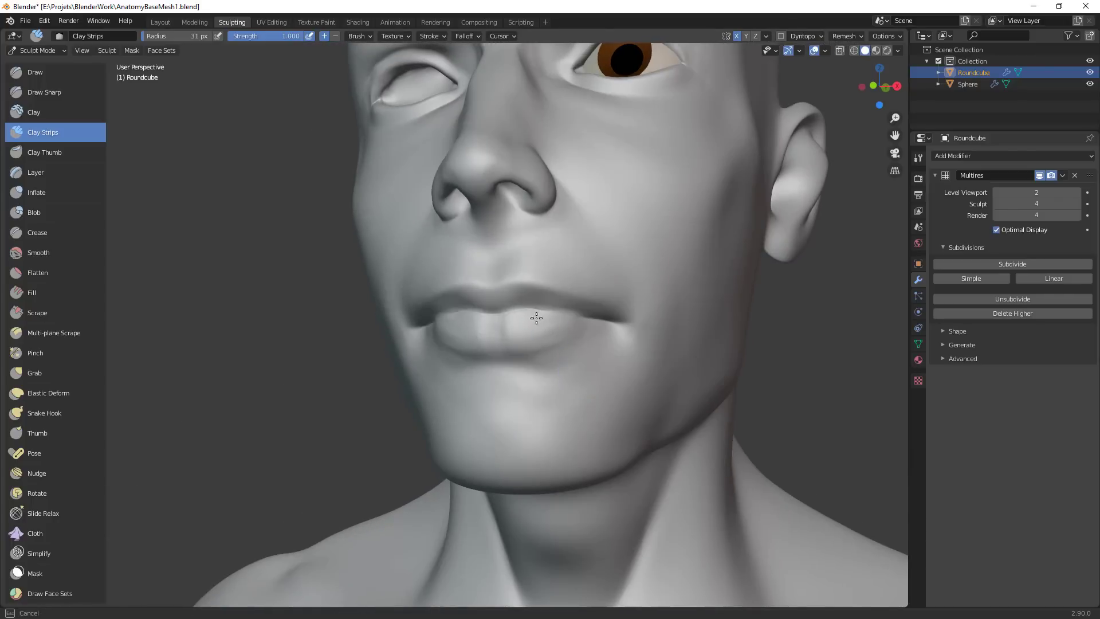
Sharpen the line between the lips out to the mouth corner with the Crease brush at 46 px
mouse_move(602, 353)
middle_down()
mouse_move(589, 344)
mouse_move(614, 332)
middle_up()
scroll(627, 314, up, 2)
key(shift+c)
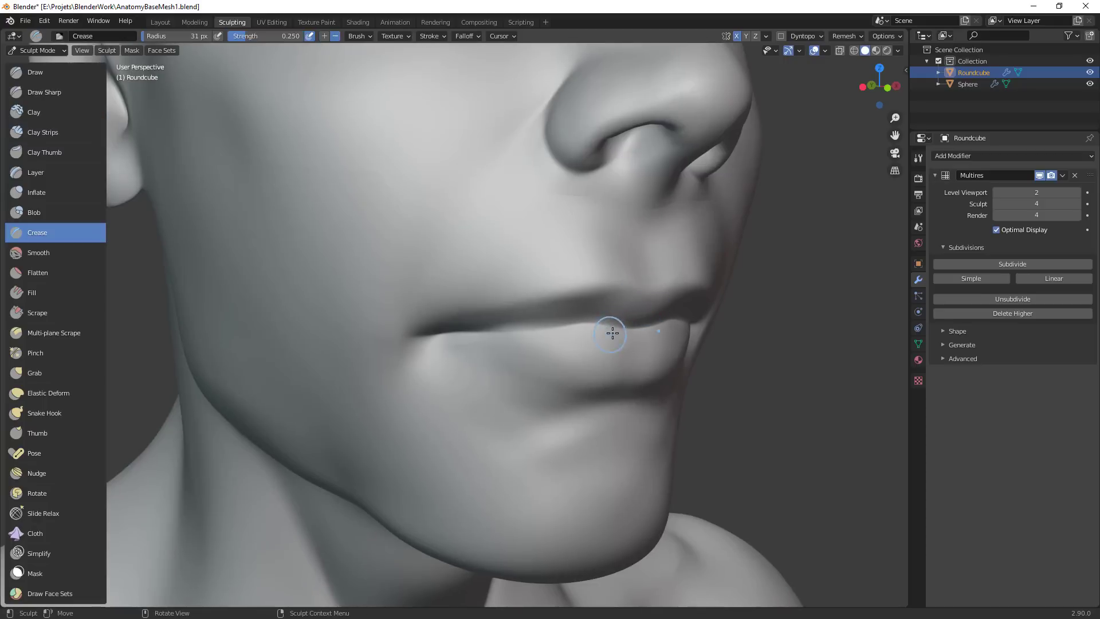
drag(622, 320, 405, 344)
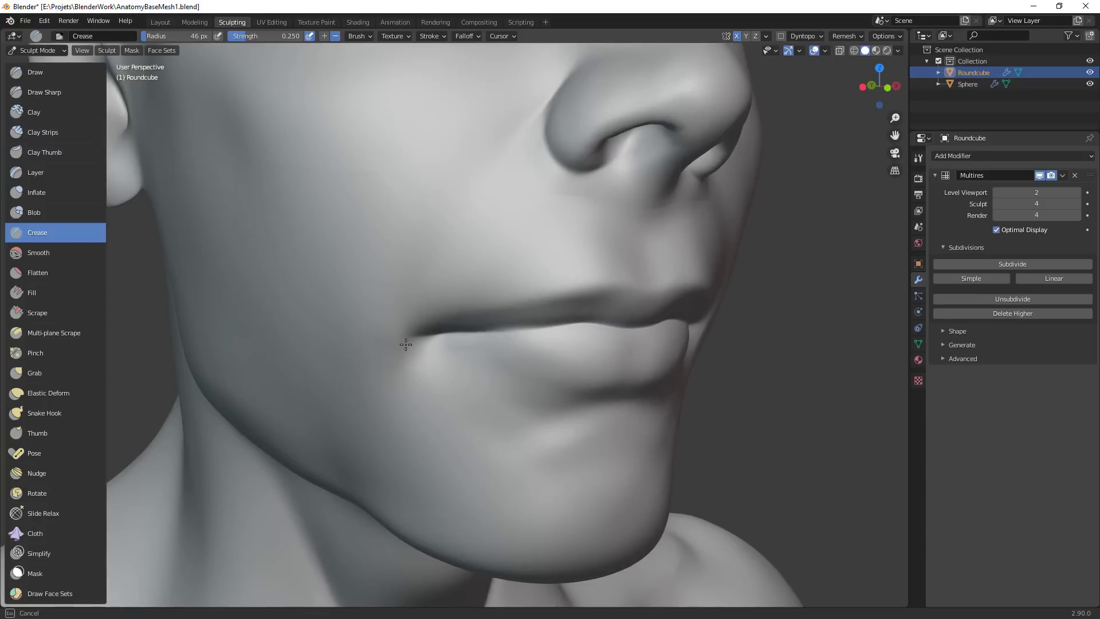
Try outlining the lower lip's volume with 46 px Crease strokes and undo the result
drag(567, 361, 493, 373)
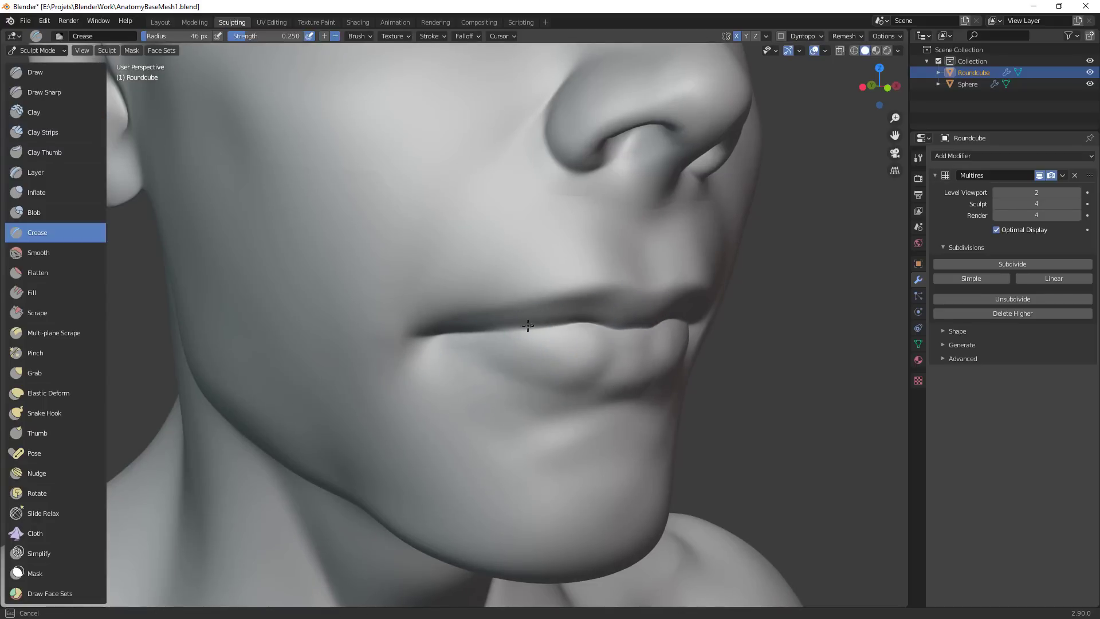
mouse_move(528, 325)
mouse_down()
mouse_move(607, 332)
mouse_move(568, 324)
mouse_move(500, 367)
mouse_up()
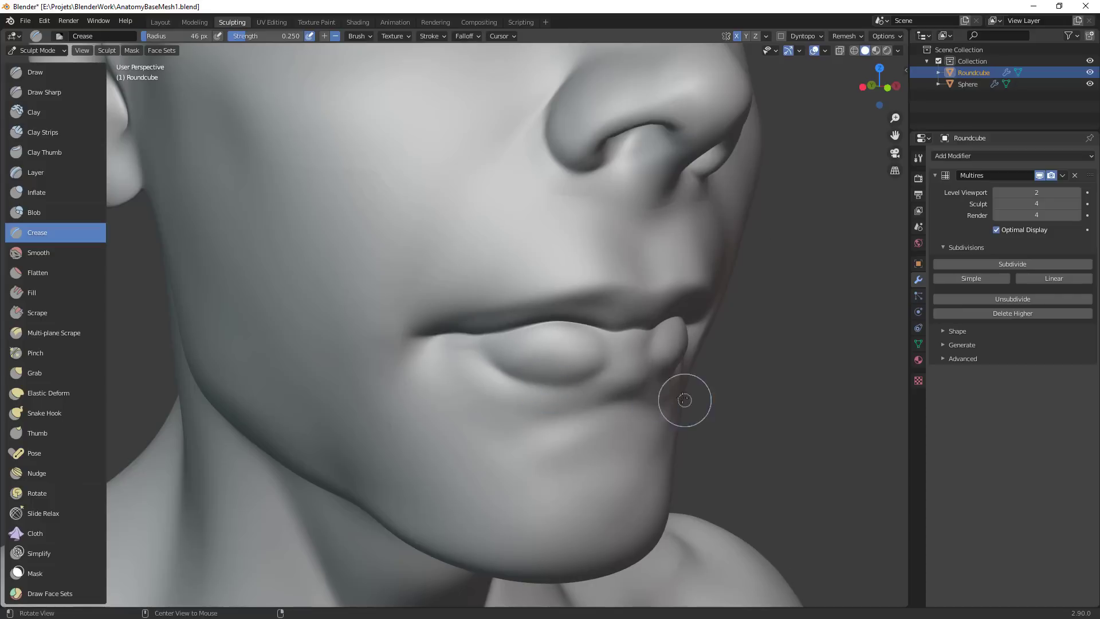
alt+drag(683, 399, 648, 393)
key(ctrl+z)
Sharpen the line between the lips around its centre with the Crease brush at 28 px
key(f)
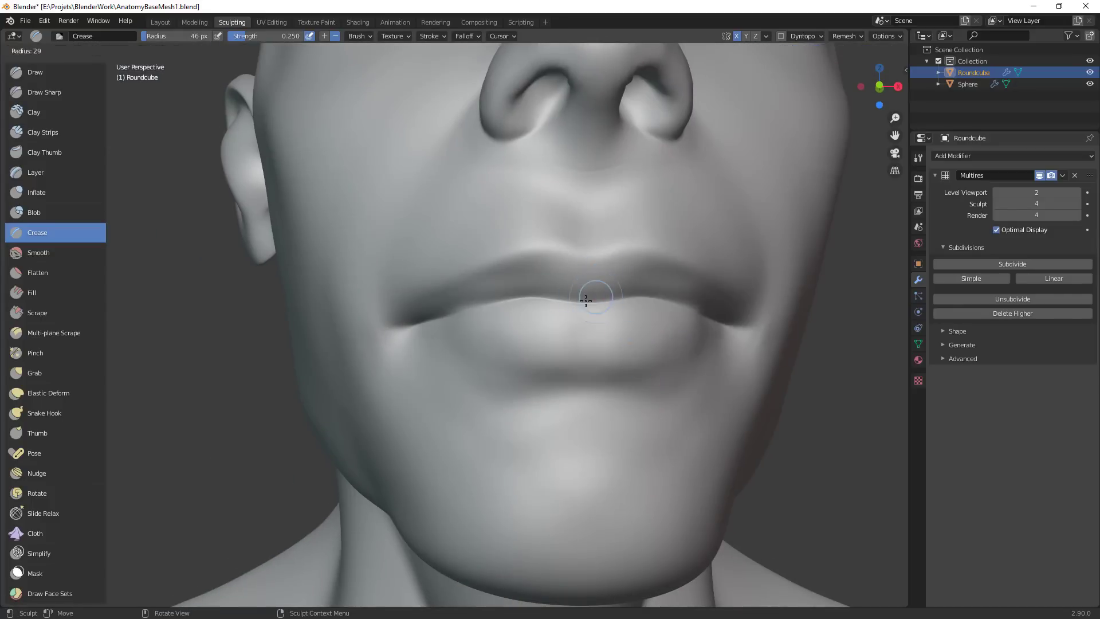
click(586, 300)
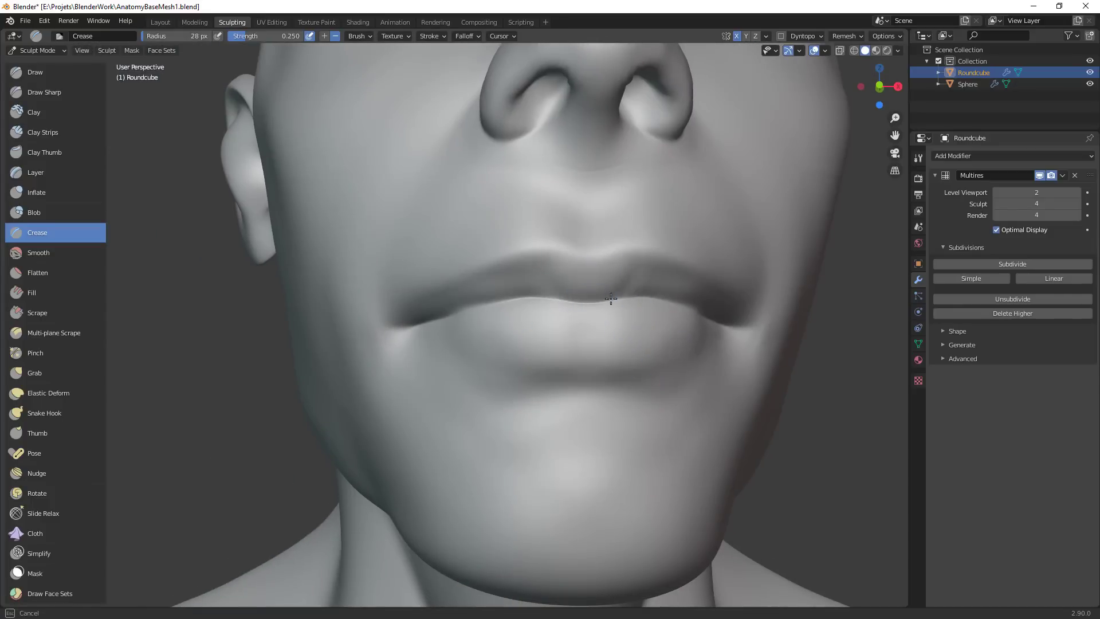
middle_drag(662, 291, 612, 248)
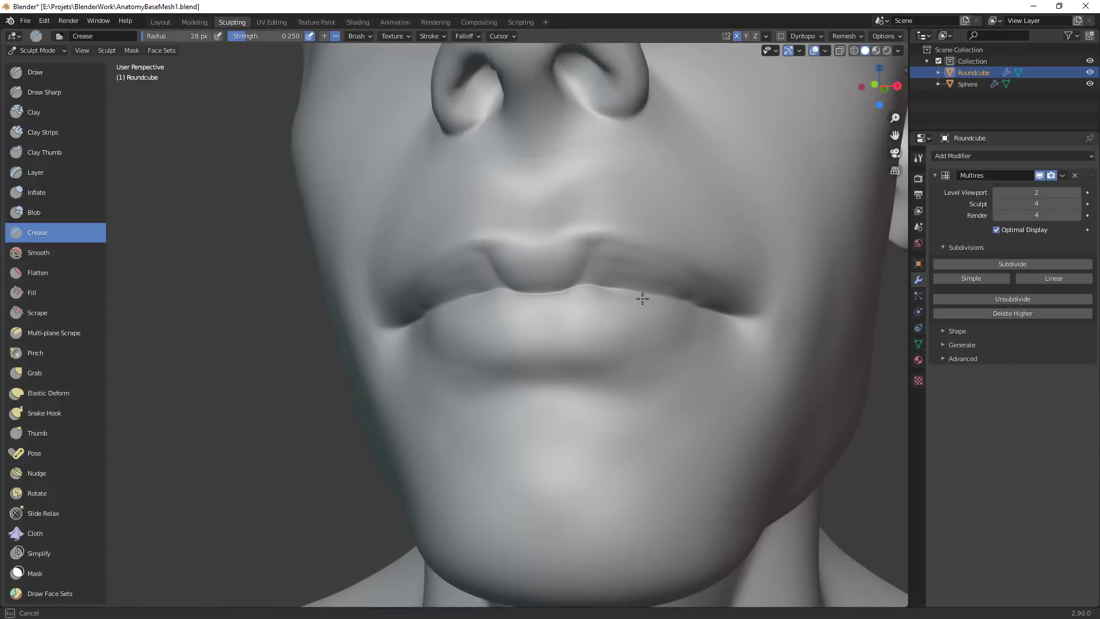
ctrl+alt+drag(639, 345, 636, 397)
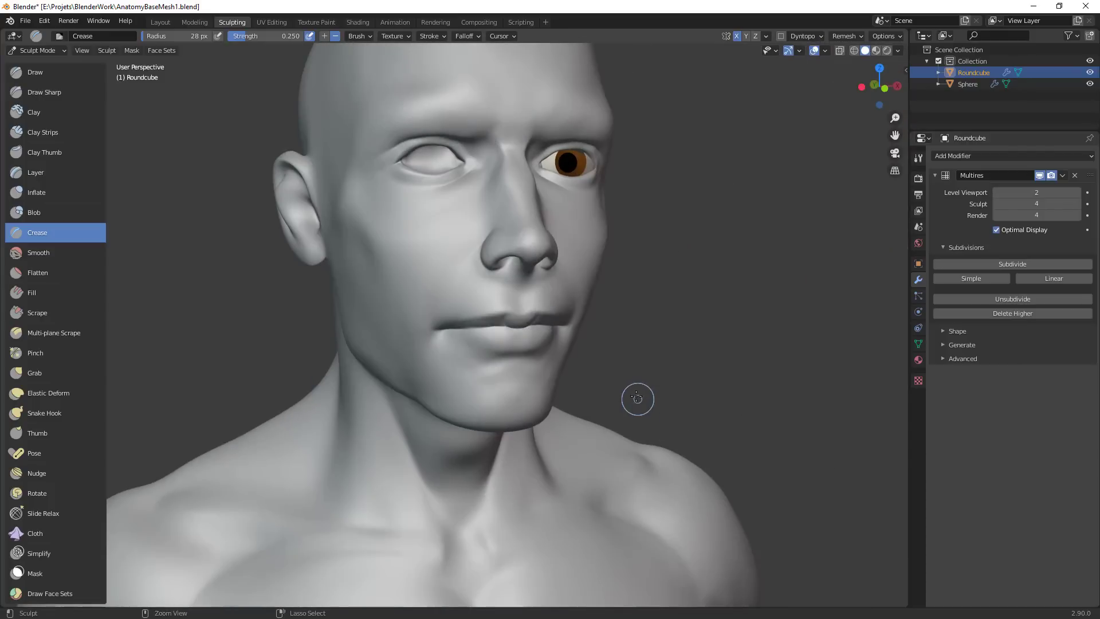
Adjust the lower lip's upper edge along the mouth line with the Grab brush at 67 px
scroll(596, 315, up, 3)
middle_drag(609, 300, 588, 342)
scroll(643, 285, up, 3)
key(g)
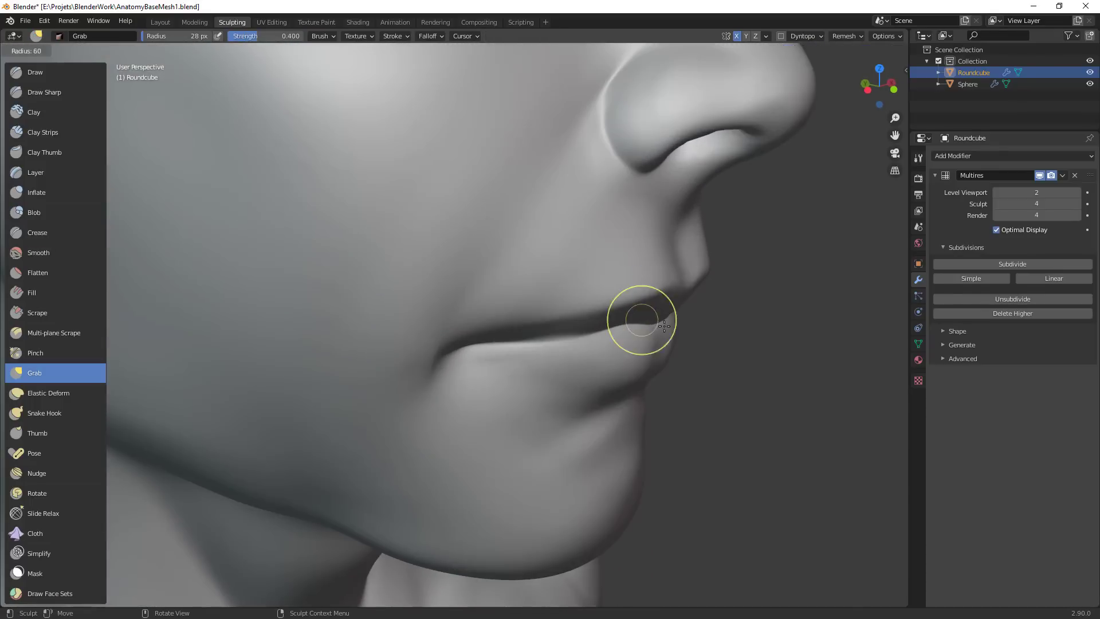
drag(656, 325, 654, 325)
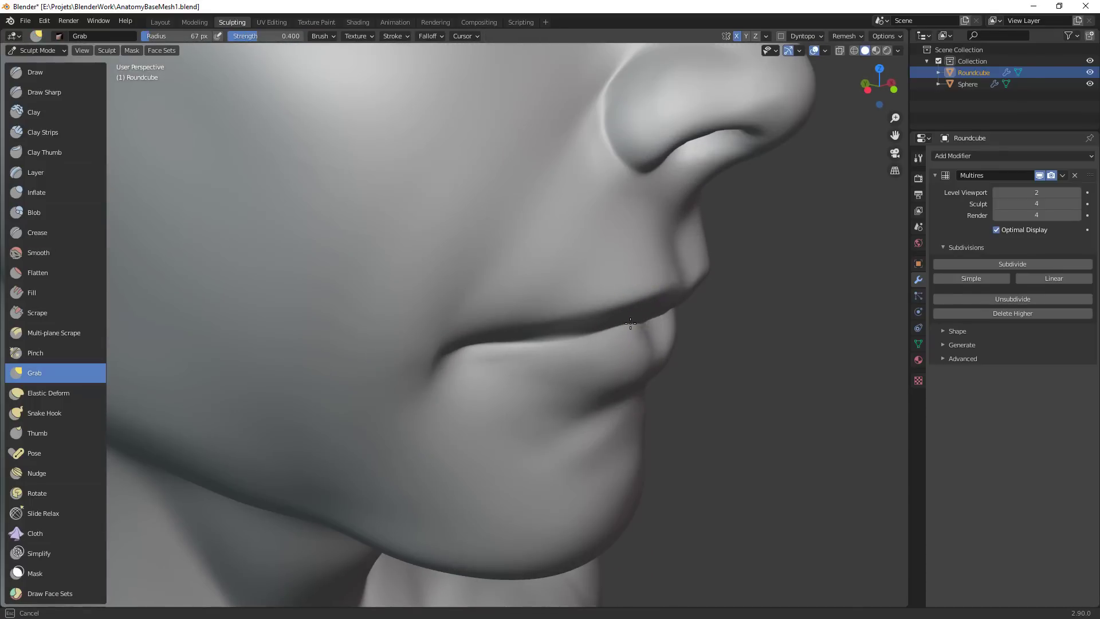
mouse_move(657, 328)
middle_down()
mouse_move(645, 260)
mouse_move(614, 196)
middle_up()
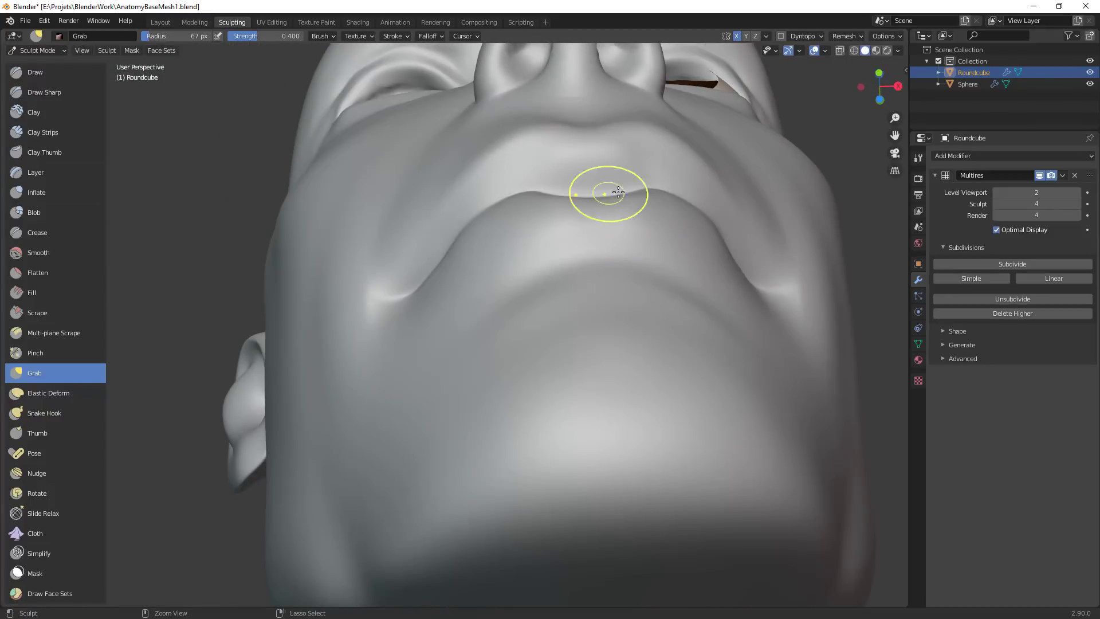
Even out the middle of the mouth line and adjust the lips from below with the Grab brush at 88 px
key(f)
click(623, 184)
drag(571, 182, 566, 190)
drag(563, 187, 554, 194)
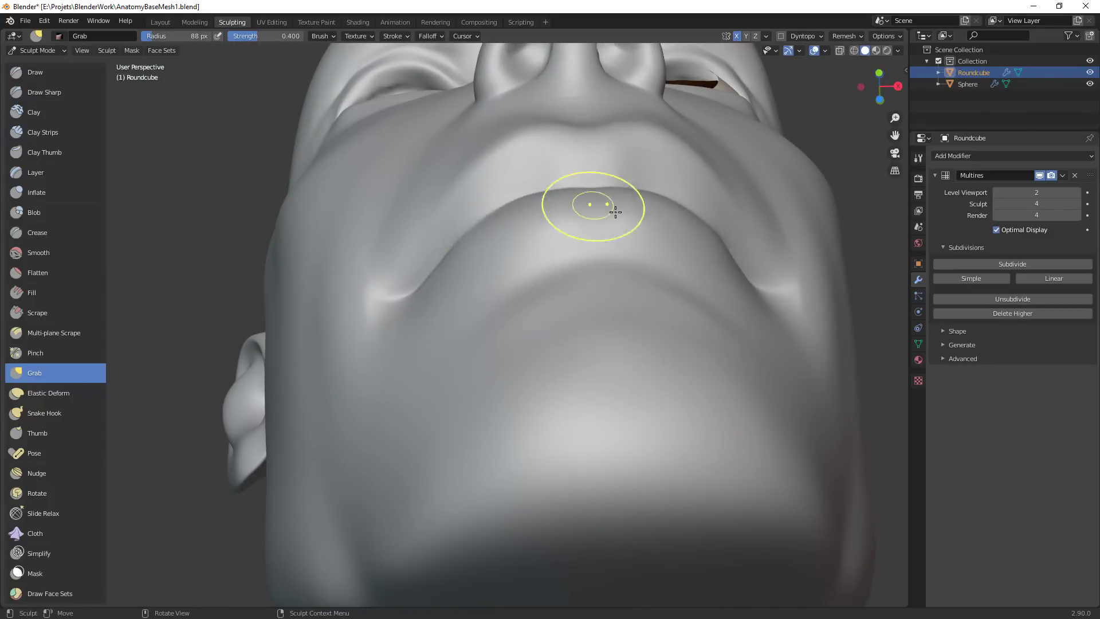
mouse_move(614, 211)
middle_down()
mouse_move(723, 315)
mouse_move(739, 313)
middle_up()
drag(625, 319, 611, 331)
middle_drag(610, 335, 643, 328)
drag(575, 336, 567, 328)
Refine the profile of the lips in side view with the Grab brush, reducing the radius to 79 px
scroll(594, 327, down, 3)
middle_drag(594, 327, 634, 420)
scroll(538, 335, up, 2)
key(f)
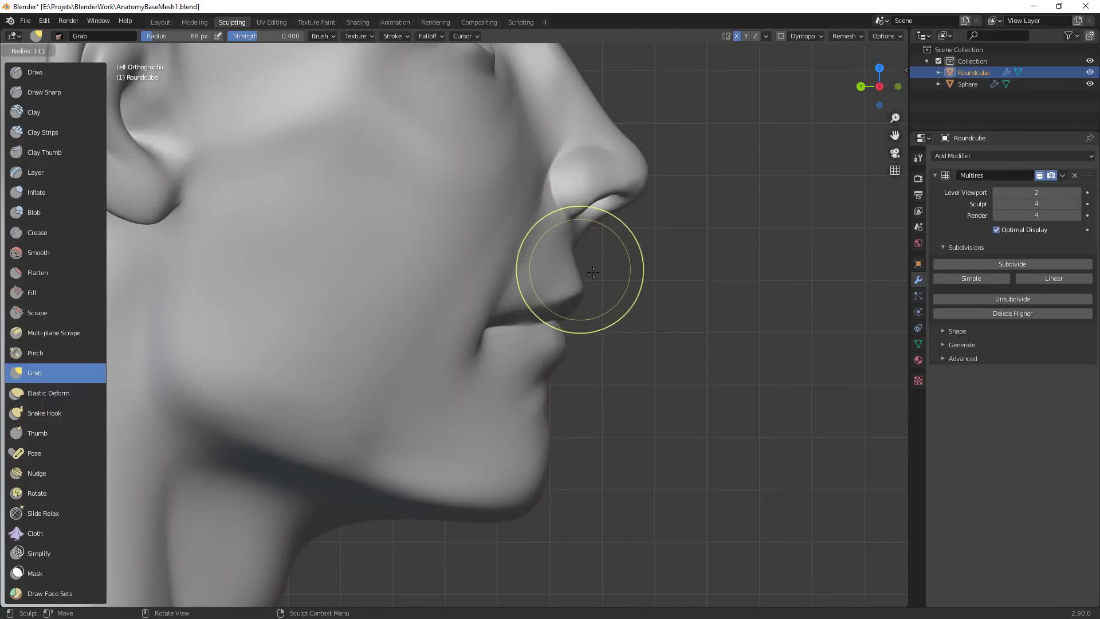
click(583, 269)
key(f)
click(637, 282)
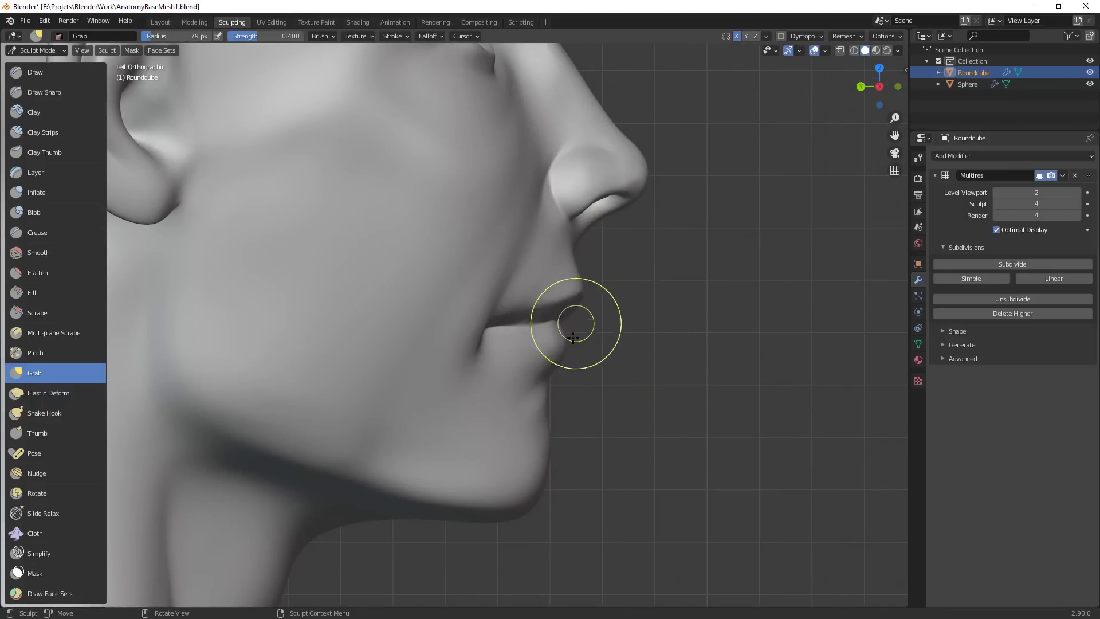
key(f)
click(637, 347)
Pull the chin slightly forward and round its underside in profile with the Grab brush at 151 px
key(f)
click(651, 423)
drag(547, 434, 555, 449)
drag(523, 510, 519, 510)
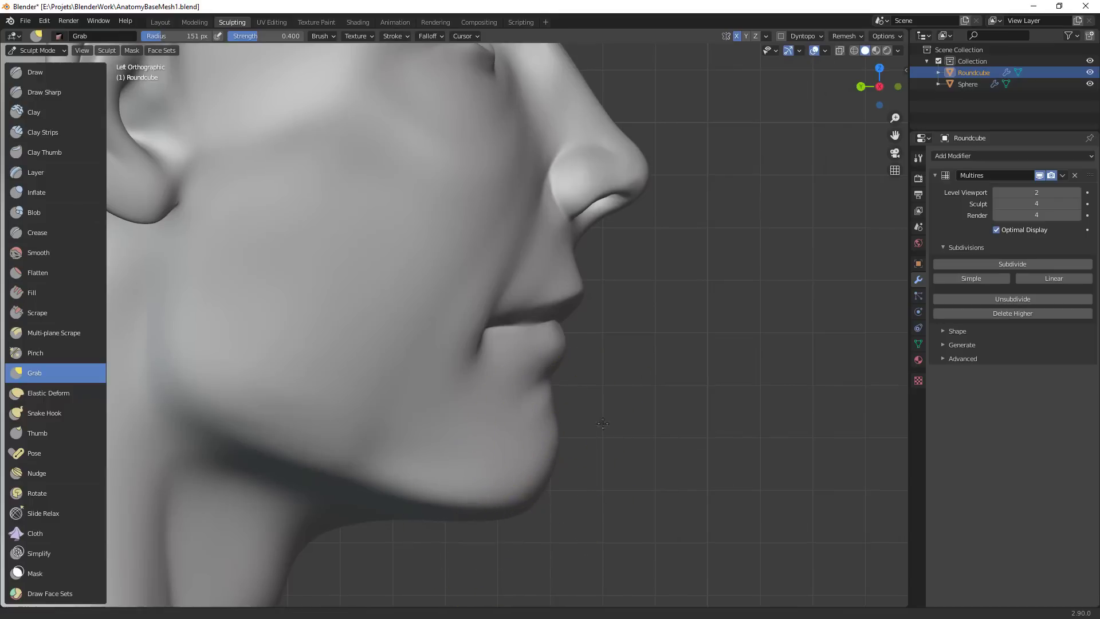
mouse_move(604, 420)
ctrl+middle_down()
mouse_move(605, 504)
mouse_move(542, 419)
ctrl+middle_up()
key(f)
click(529, 420)
Define the fold beneath the lower lip with the Crease brush, reducing the radius from 49 px to 40 px
middle_drag(624, 393, 539, 392)
ctrl+middle_drag(582, 395, 582, 341)
key(shift+c)
key(f)
click(527, 362)
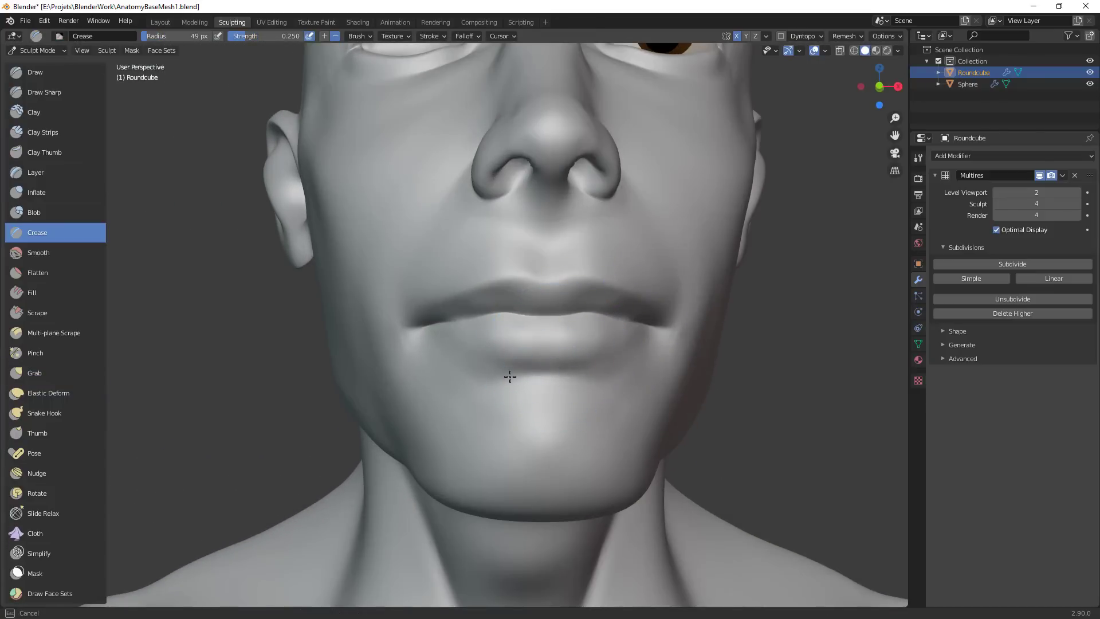
middle_drag(510, 376, 567, 328)
mouse_move(516, 384)
middle_down()
mouse_move(605, 376)
mouse_move(587, 361)
mouse_move(670, 392)
mouse_move(614, 308)
middle_up()
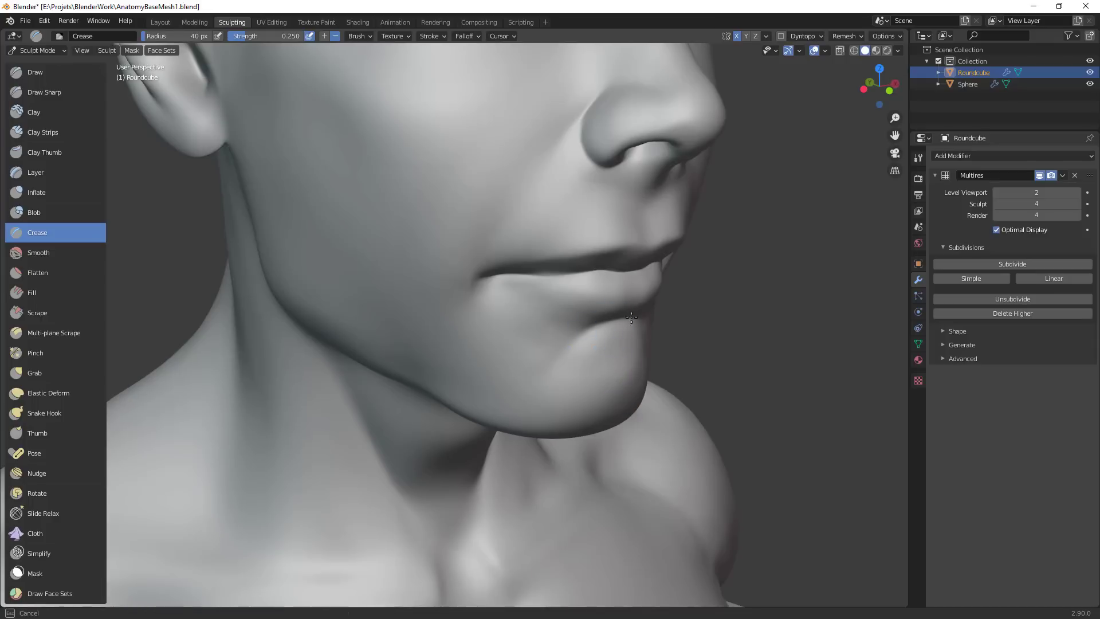
middle_drag(614, 356, 544, 329)
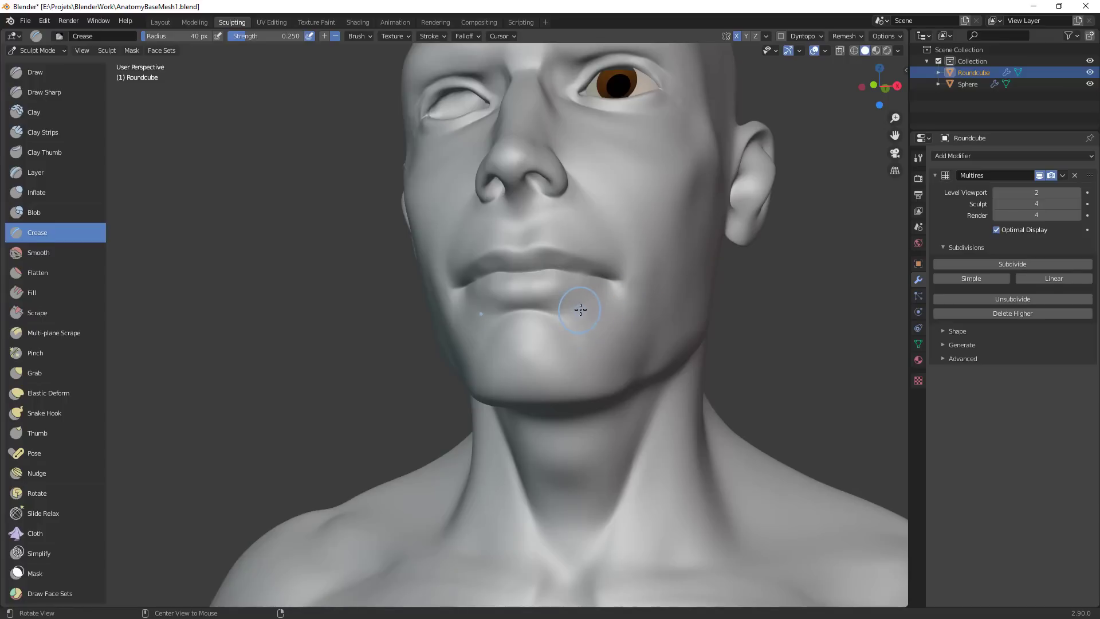
Add subtle volume between the lower lip and chin with Clay Strips at 40 px
key(c)
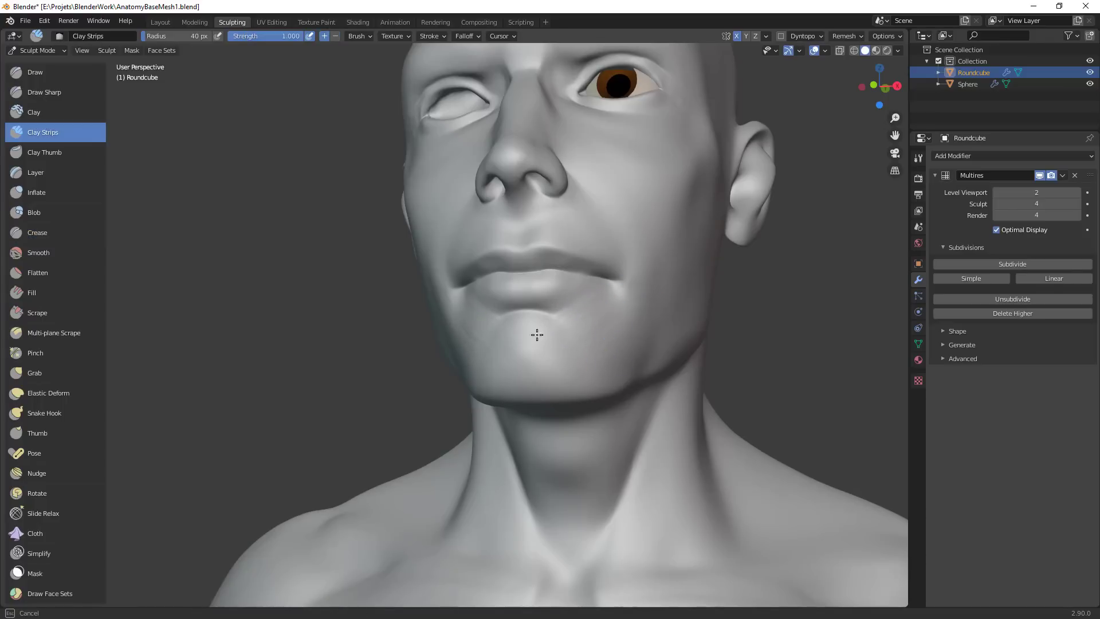
middle_drag(537, 335, 597, 383)
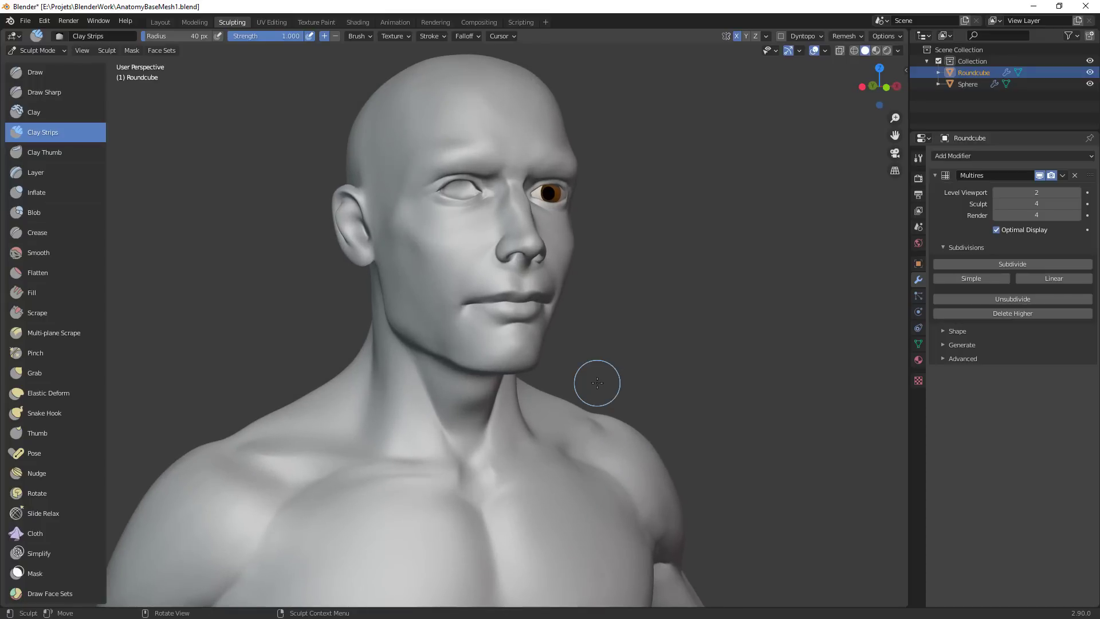
mouse_move(730, 295)
middle_down()
mouse_move(667, 320)
mouse_move(567, 320)
middle_up()
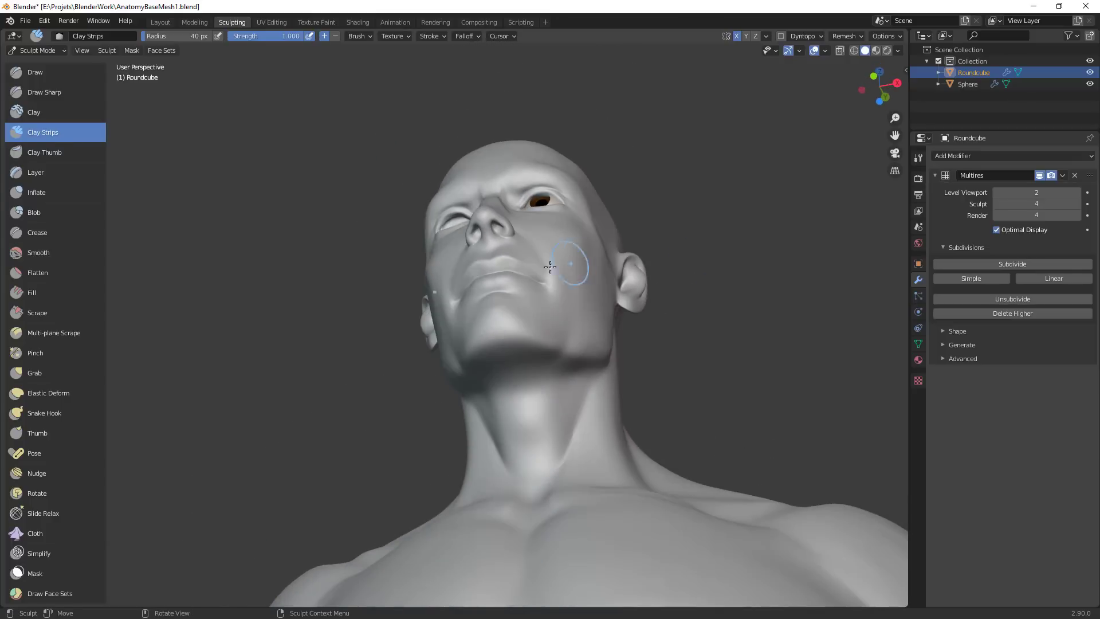
Nudge the lower face around the mouth corner with the Grab brush and set the radius to 64 px
key(g)
mouse_move(576, 278)
alt+mouse_down()
mouse_move(547, 271)
mouse_move(578, 324)
alt+mouse_up()
click(547, 285)
click(547, 285)
key(f)
click(597, 349)
Flatten the underside of the jaw and the jawline up to behind the earlobe with the Scrape brush at 46 px
key(shift+t)
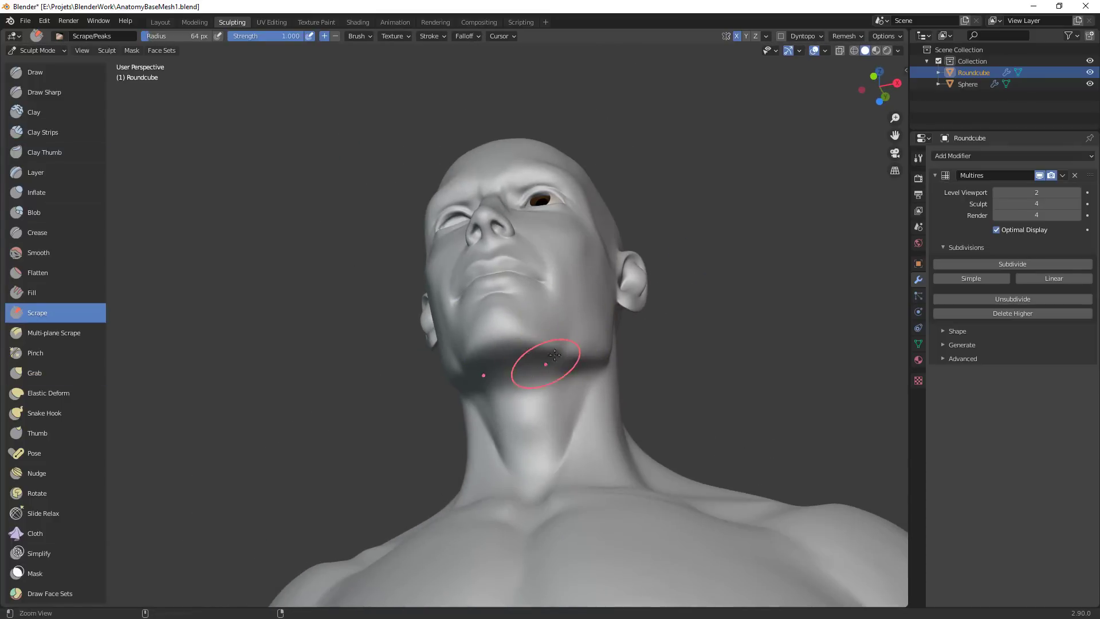
alt+drag(545, 366, 484, 358)
key(f)
click(492, 353)
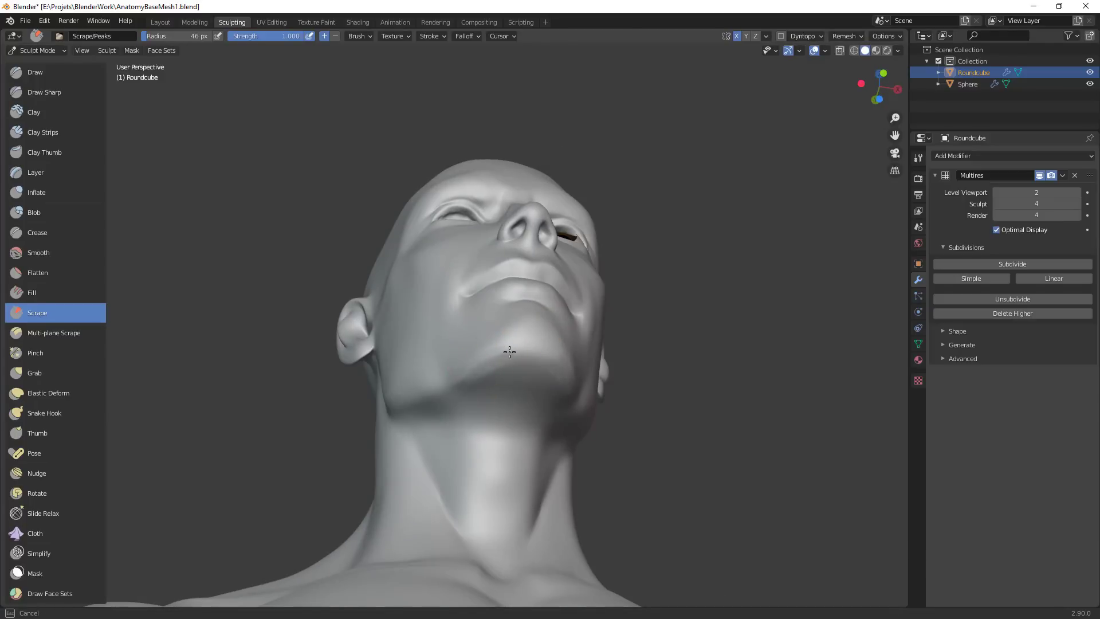
middle_drag(561, 351, 531, 326)
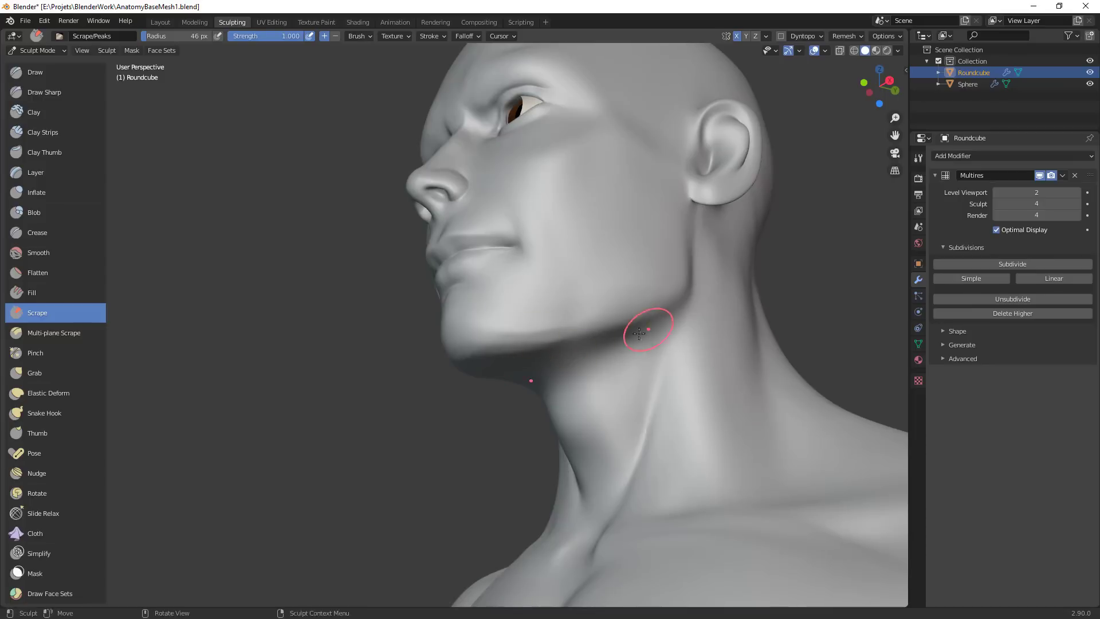
middle_drag(639, 333, 535, 351)
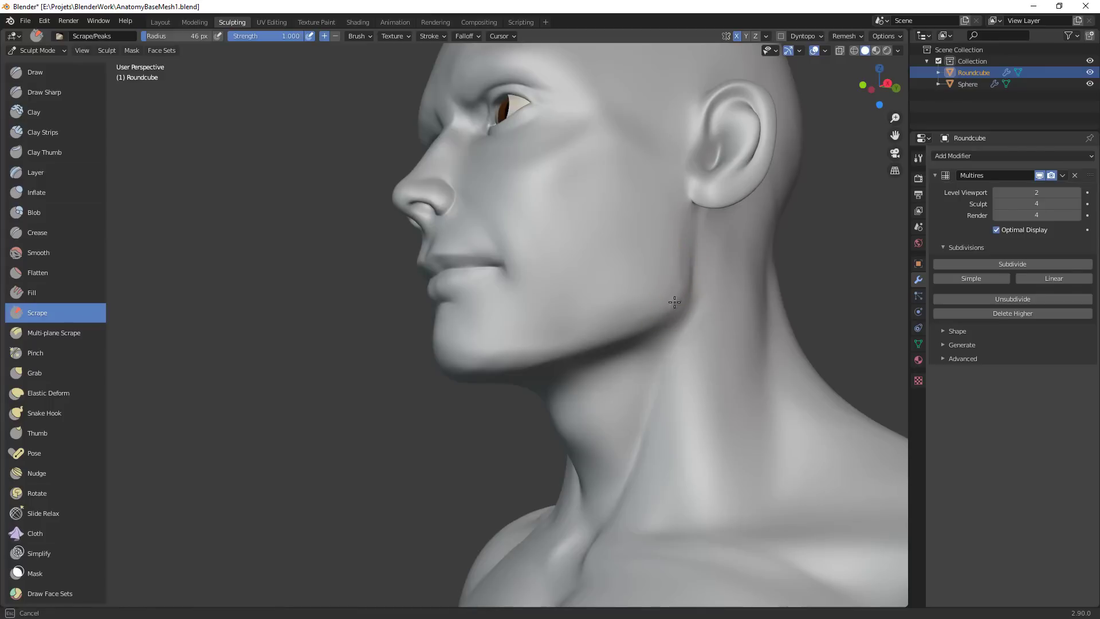
mouse_move(677, 282)
middle_down()
mouse_move(712, 292)
mouse_move(644, 248)
mouse_move(663, 353)
mouse_move(698, 238)
mouse_move(646, 344)
mouse_move(709, 287)
mouse_move(665, 307)
mouse_move(500, 237)
middle_up()
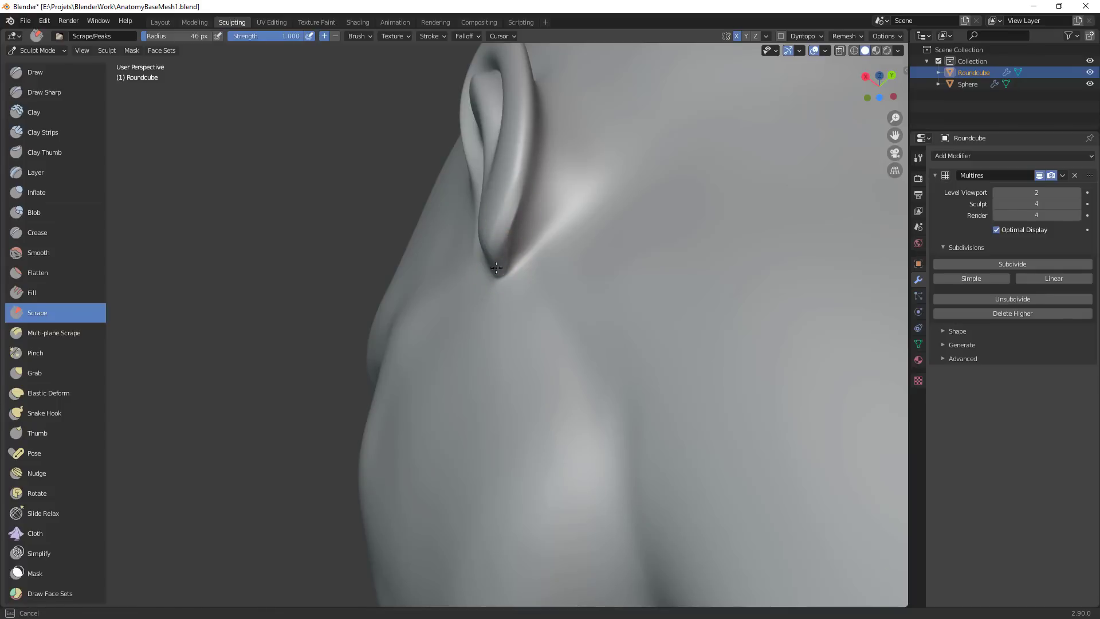
mouse_move(528, 152)
middle_down()
mouse_move(538, 314)
mouse_move(557, 394)
mouse_move(604, 419)
middle_up()
Deepen the inner folds of the ear with the Crease brush at 30 px
middle_drag(542, 376, 781, 351)
scroll(600, 314, up, 5)
key(shift+c)
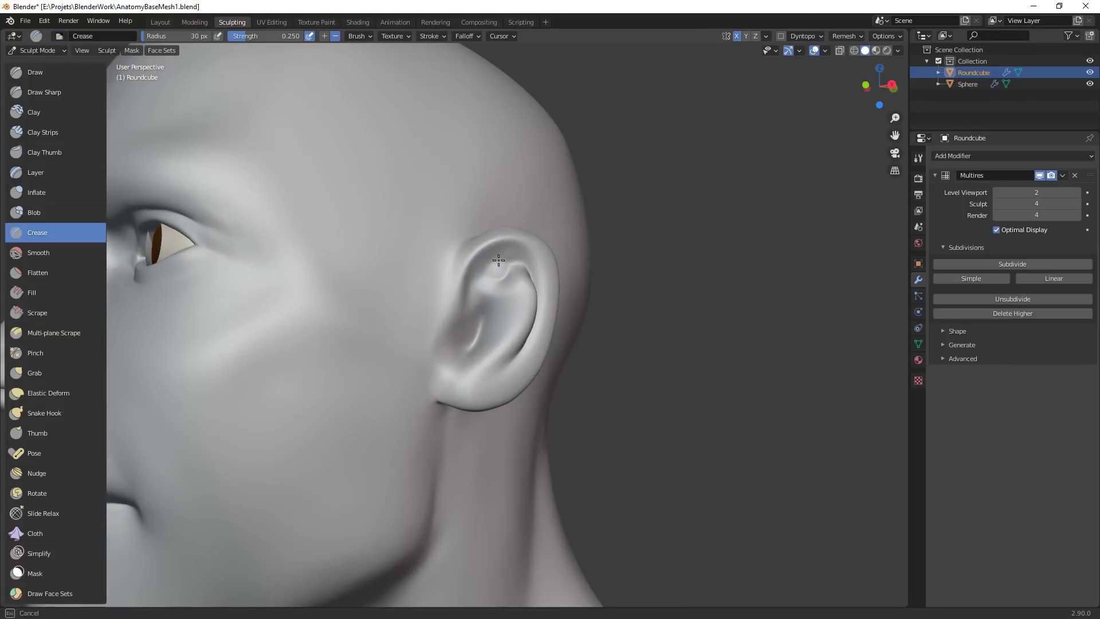
middle_drag(499, 260, 573, 255)
scroll(659, 247, up, 3)
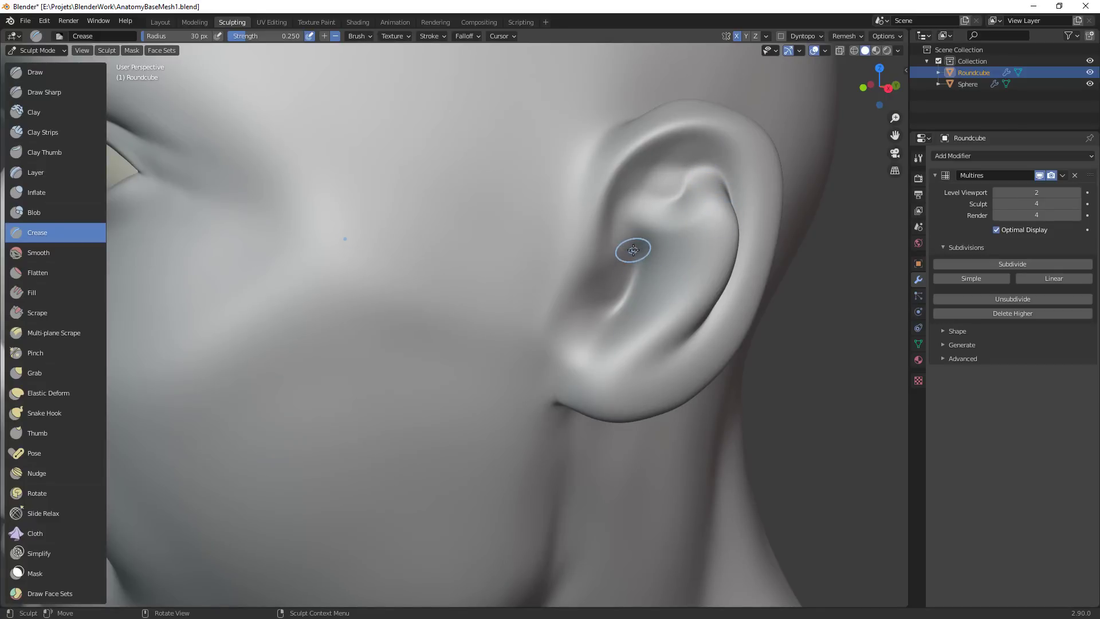
Build up the ear's inner ridge and its upper branches with Clay Strips at 41 px
key(c)
mouse_move(694, 199)
mouse_down()
mouse_move(702, 170)
mouse_move(715, 208)
mouse_move(644, 207)
mouse_move(709, 228)
mouse_up()
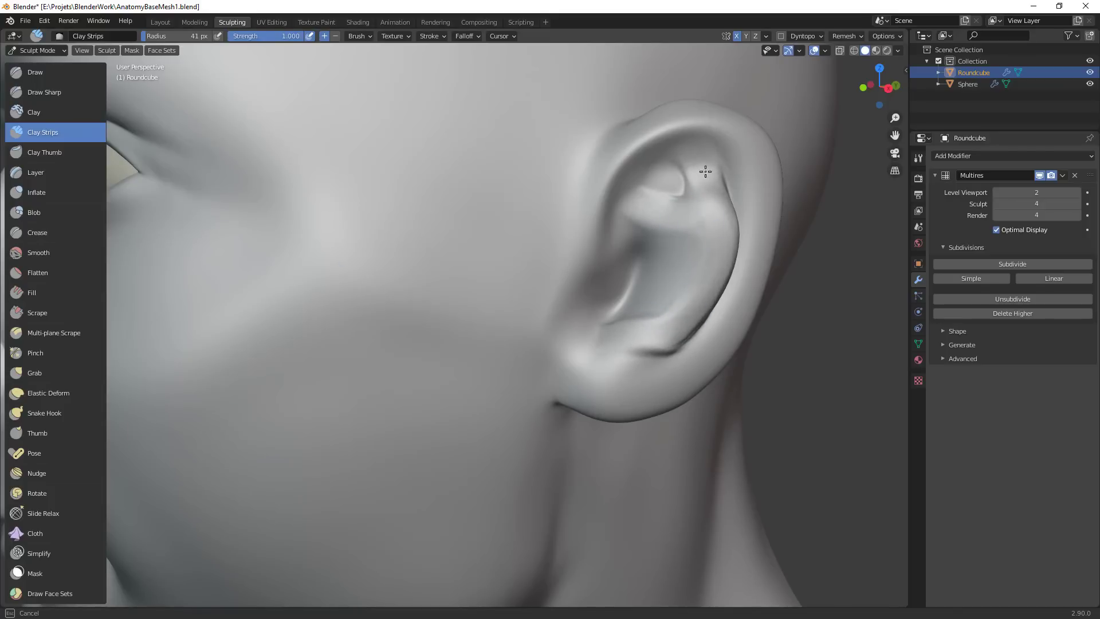
drag(716, 271, 692, 316)
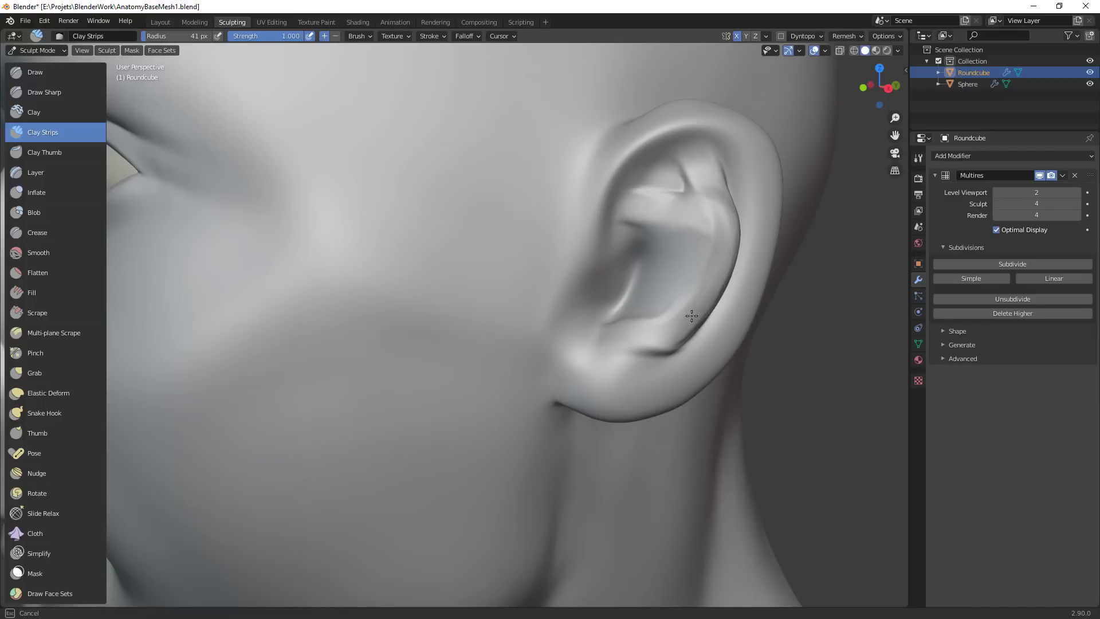
ctrl+middle_drag(713, 287, 681, 390)
Reshape the ear's inner ridge and bowl from several angles with the Grab brush at 60 px
mouse_move(561, 274)
middle_down()
mouse_move(633, 273)
mouse_move(615, 271)
mouse_move(635, 212)
middle_up()
key(g)
key(f)
click(617, 219)
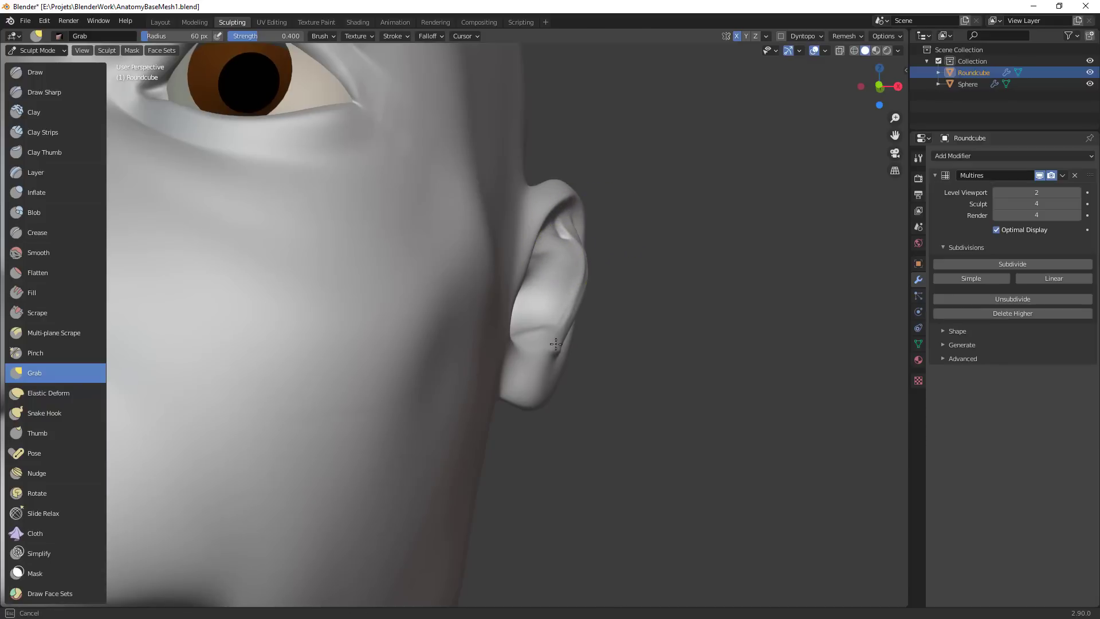
mouse_move(659, 315)
alt+mouse_down()
mouse_move(604, 344)
mouse_move(595, 334)
alt+mouse_up()
middle_drag(648, 297, 608, 322)
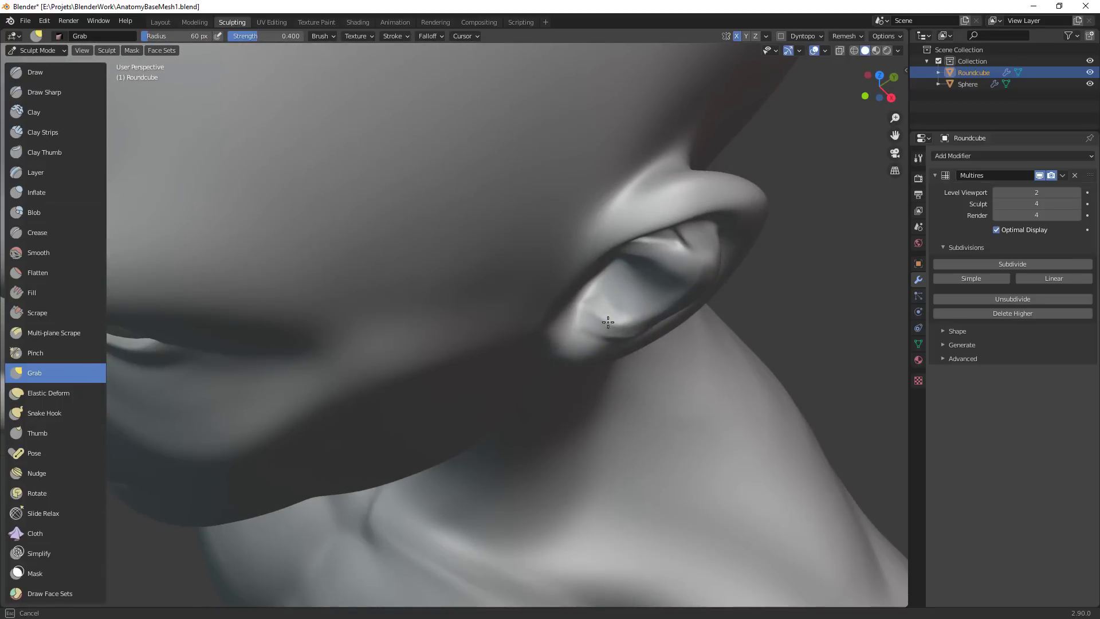
drag(619, 332, 620, 333)
Pull the ear's lower inner fold down toward the earlobe with the Grab brush at 68 px
middle_drag(620, 338, 641, 296)
key(f)
click(670, 320)
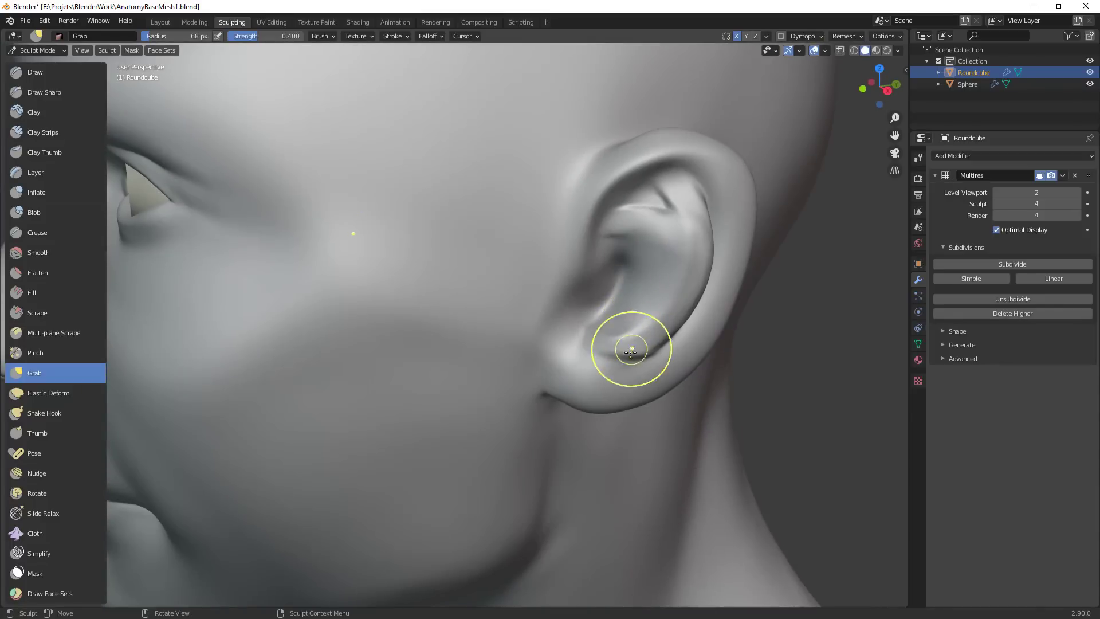
mouse_move(631, 348)
mouse_down()
mouse_move(623, 325)
mouse_move(636, 325)
mouse_move(641, 339)
mouse_move(625, 346)
mouse_move(640, 355)
mouse_move(617, 370)
mouse_up()
Adjust the ear's lower outer rim with the Grab brush at 49 px and nudge the fold above the earlobe
key(f)
click(654, 354)
drag(696, 392, 689, 388)
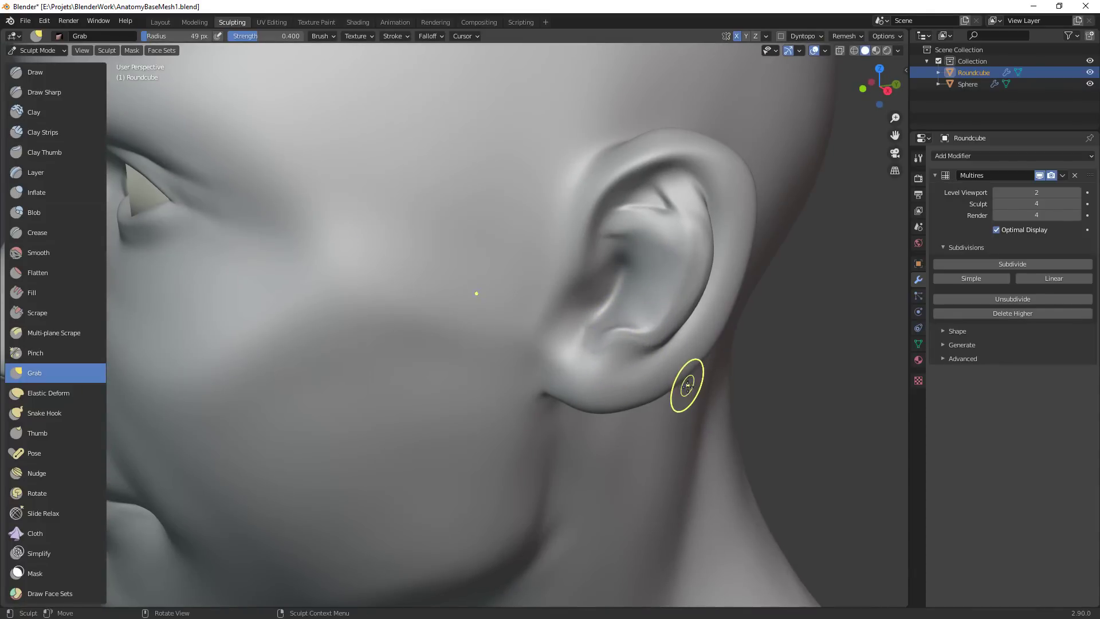
middle_drag(688, 387, 667, 362)
key(f)
click(639, 336)
drag(629, 333, 635, 329)
Push the ear's inner ridge outward toward the rim with the Grab brush, reducing the radius from 148 px to 96 px
key(f)
click(786, 285)
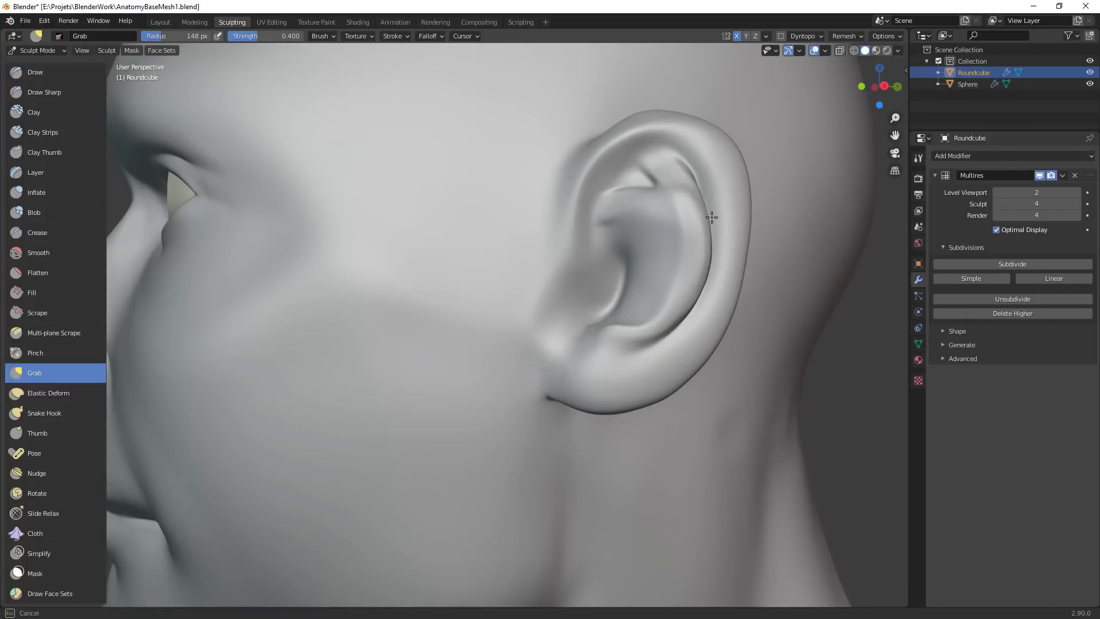
key(f)
click(657, 171)
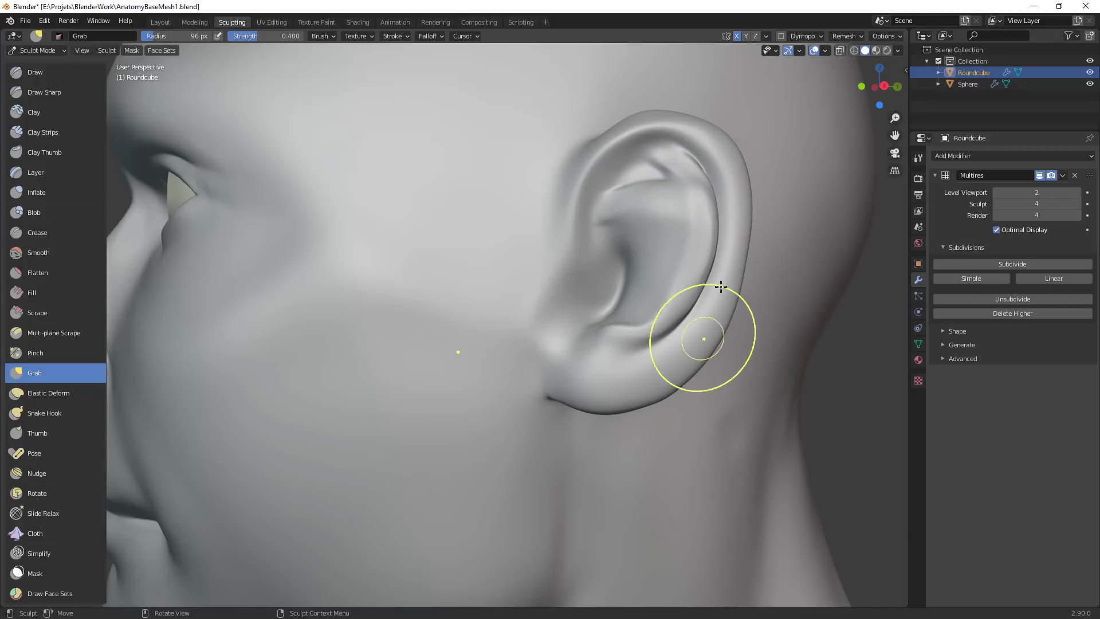
Adjust the fold in the ear's upper inner hollow with the Grab brush, reducing the radius to 64 px
middle_drag(618, 200, 630, 221)
key(f)
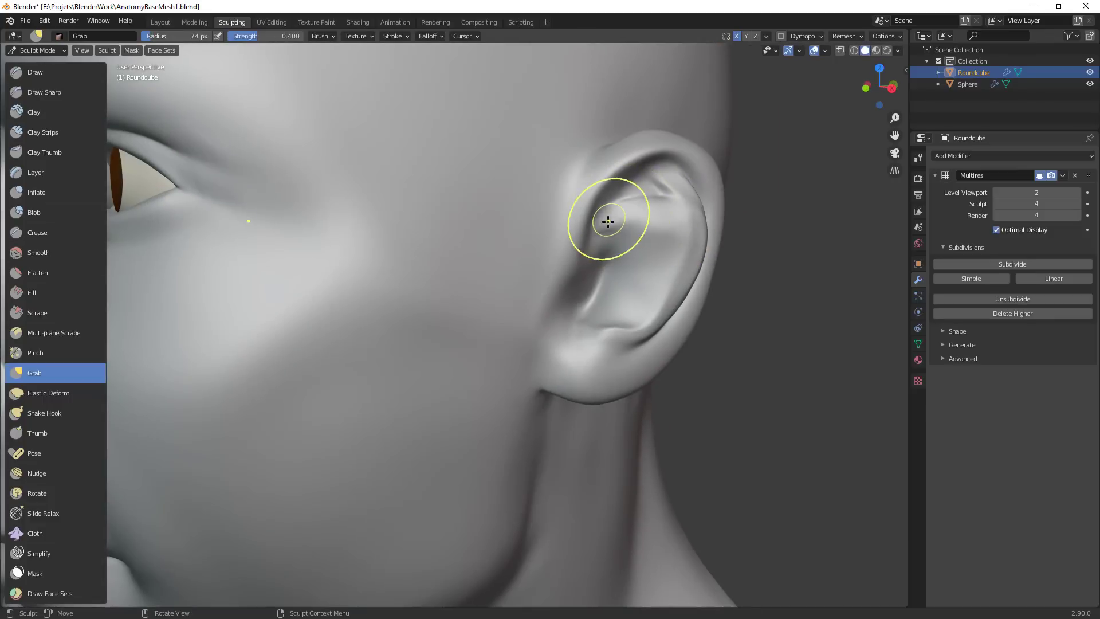
click(618, 230)
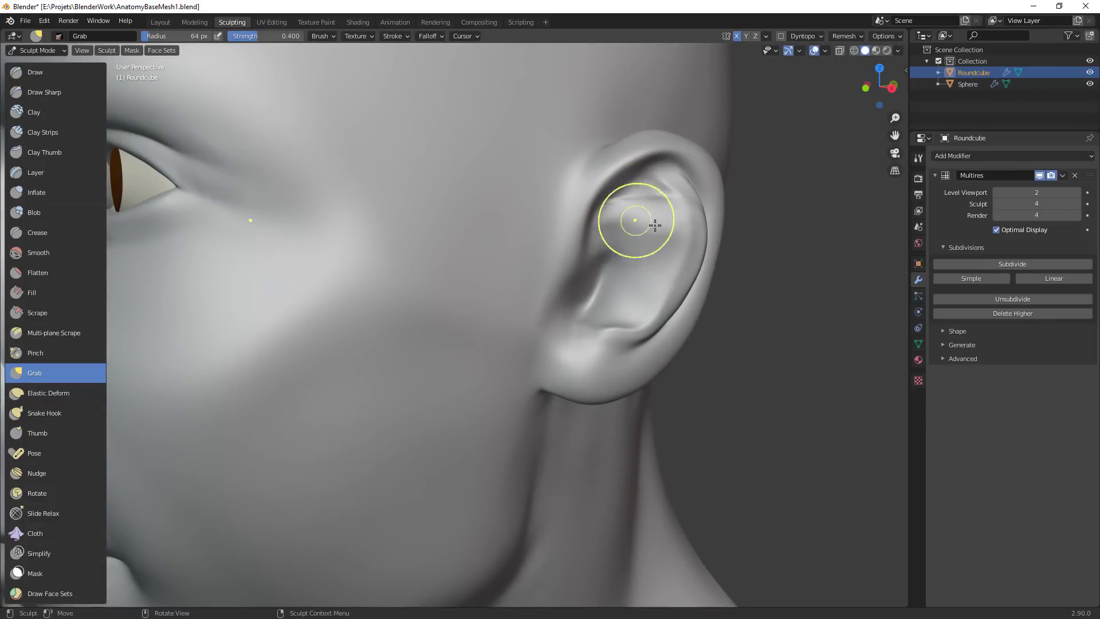
middle_drag(659, 361, 728, 221)
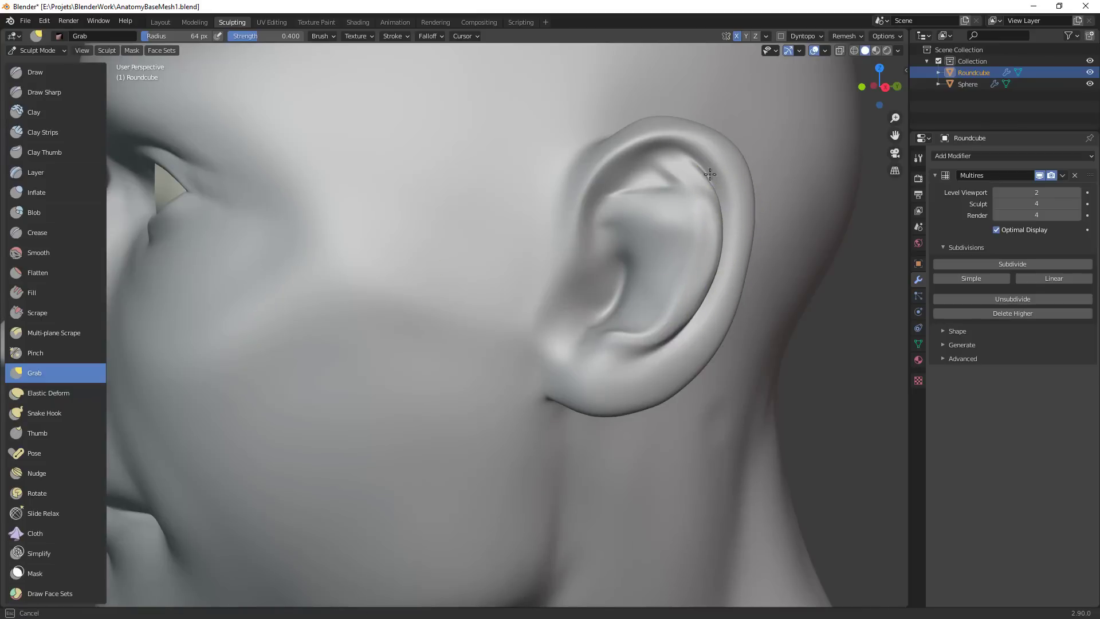
Build up the front root of the ear's rim where it runs into the bowl with the Clay Strips brush at 41 px
key(c)
key(f)
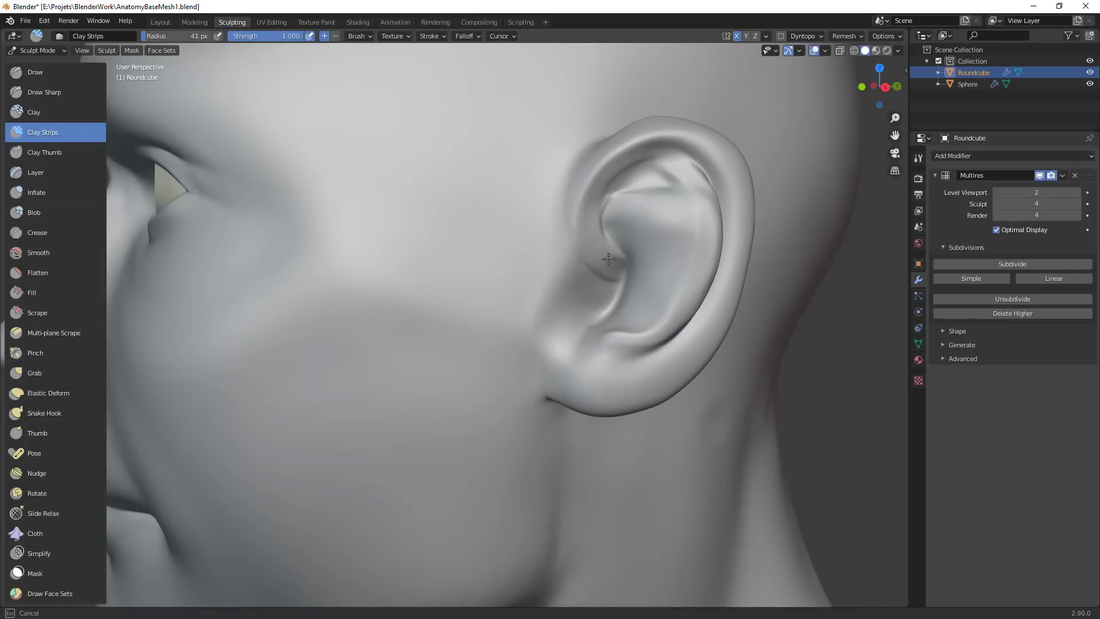
drag(652, 155, 622, 171)
drag(609, 198, 632, 249)
Define the ridge crossing into the ear's bowl with the Clay Strips brush at 33 px and smooth the bowl beneath it
key(f)
click(626, 246)
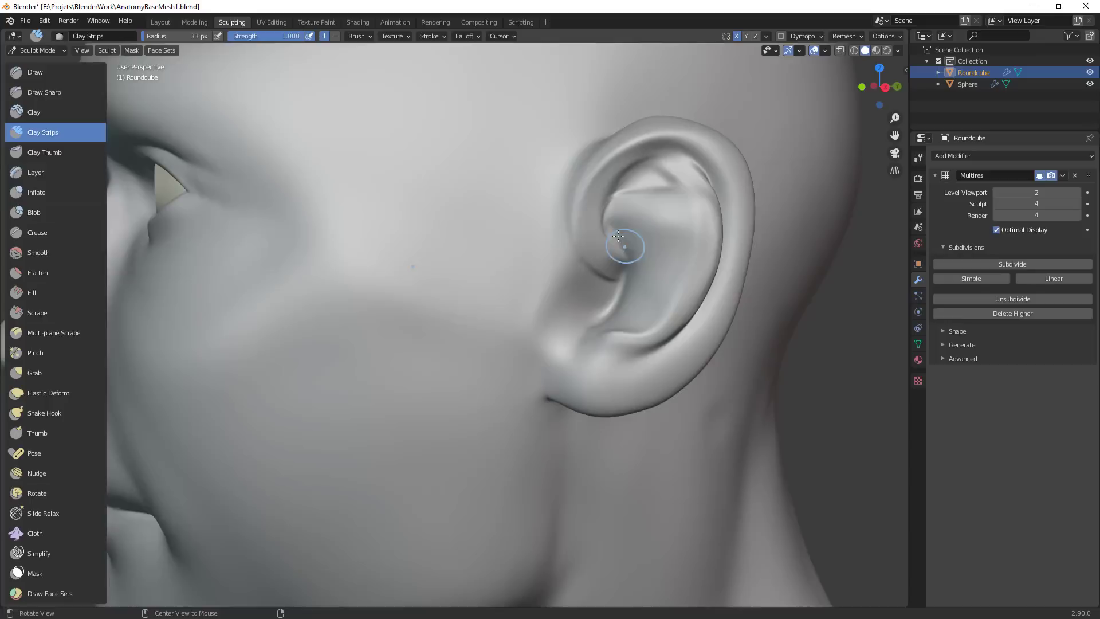
middle_drag(624, 246, 626, 228)
drag(625, 229, 625, 240)
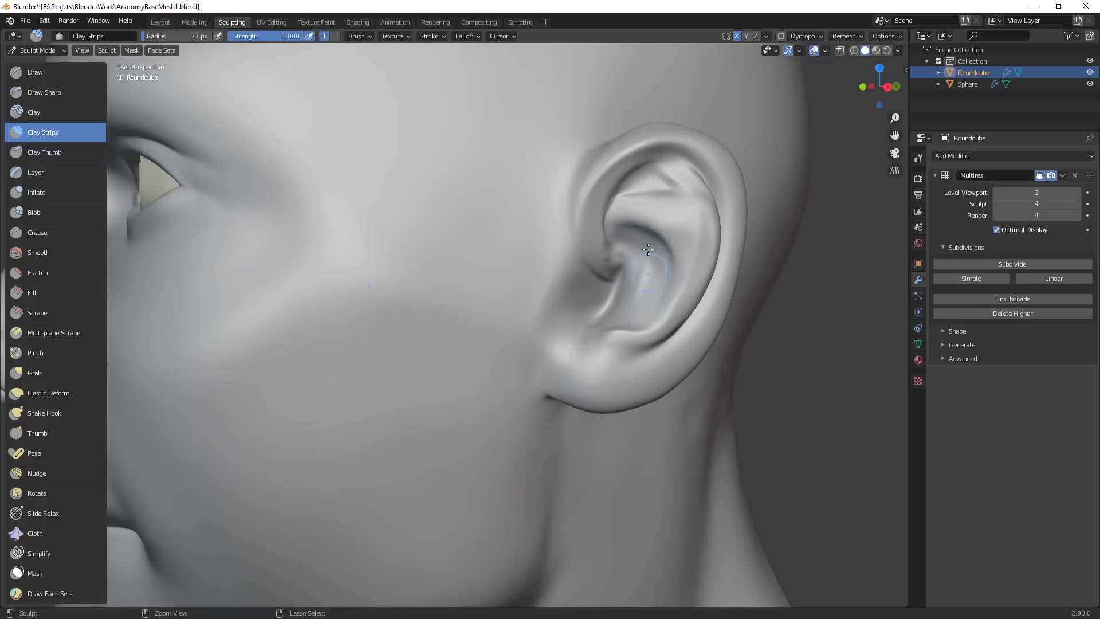
mouse_move(648, 290)
shift+mouse_down()
mouse_move(642, 252)
mouse_move(631, 273)
shift+mouse_up()
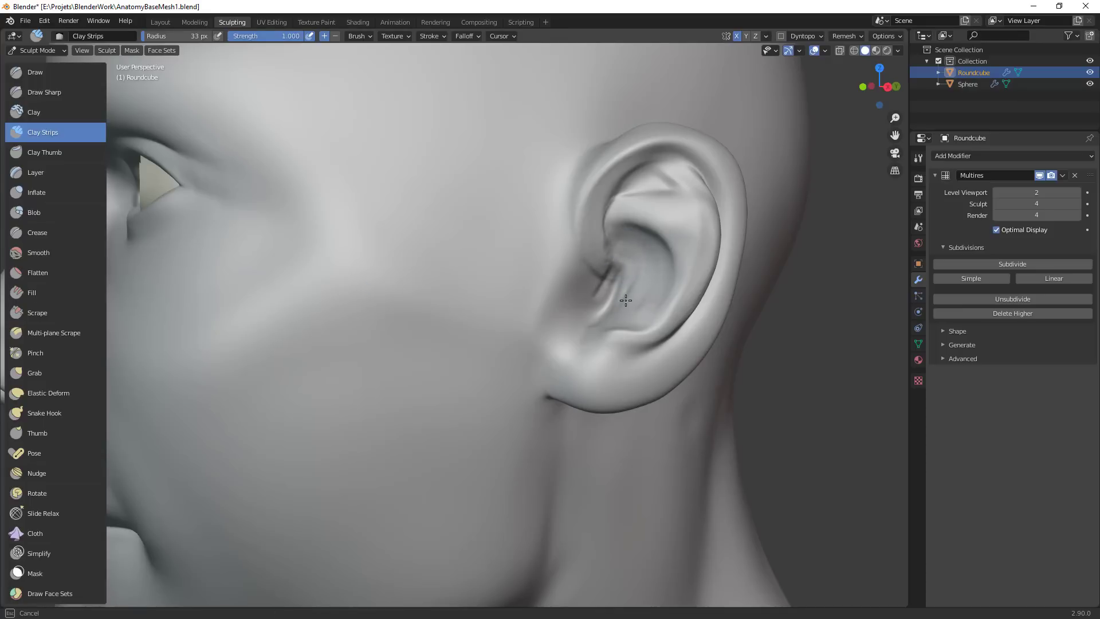
Build up the tragus in front of the ear opening with the Clay Strips brush at 46 px
ctrl+middle_drag(724, 293, 591, 244)
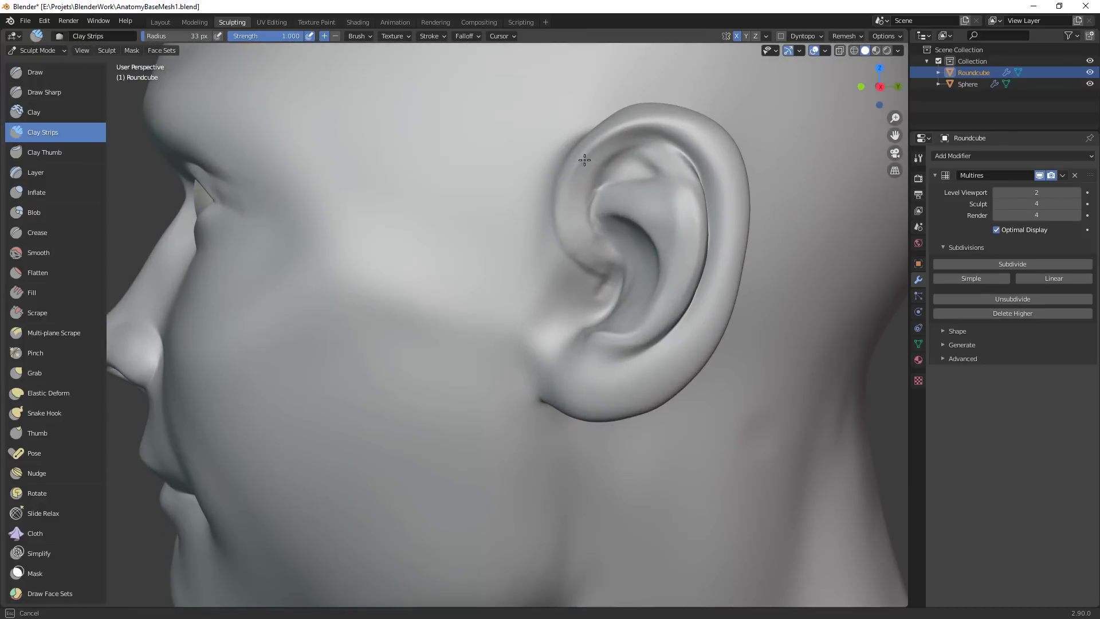
mouse_move(563, 273)
mouse_down()
mouse_move(570, 299)
mouse_move(561, 298)
mouse_up()
key(f)
click(574, 291)
drag(574, 335, 569, 270)
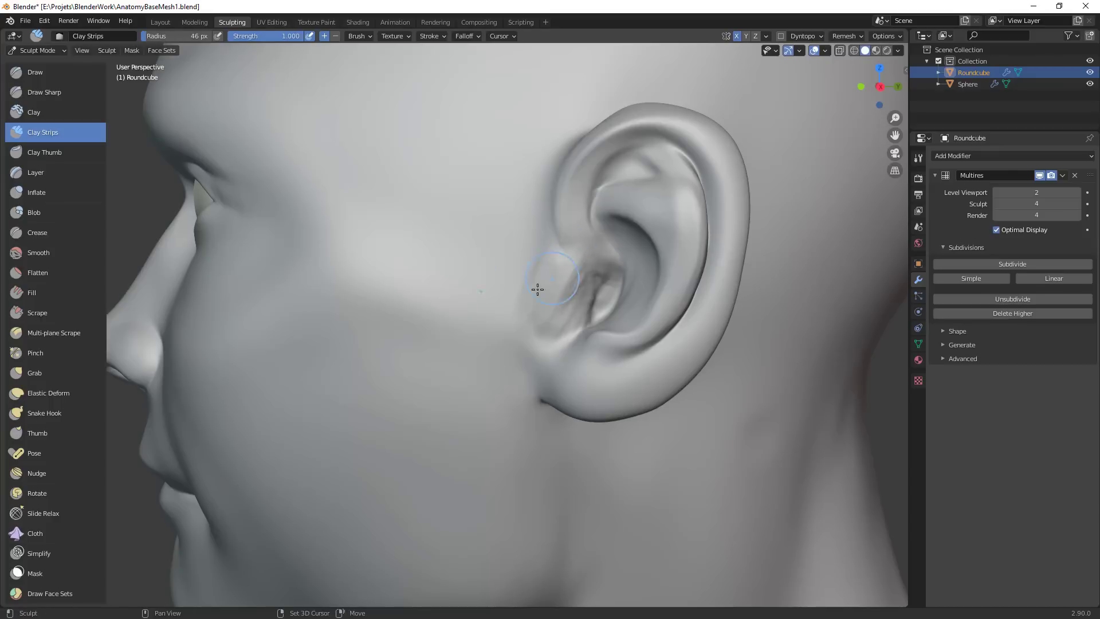
Pull the tragus back over the ear opening with the Grab brush at 69 px
key(g)
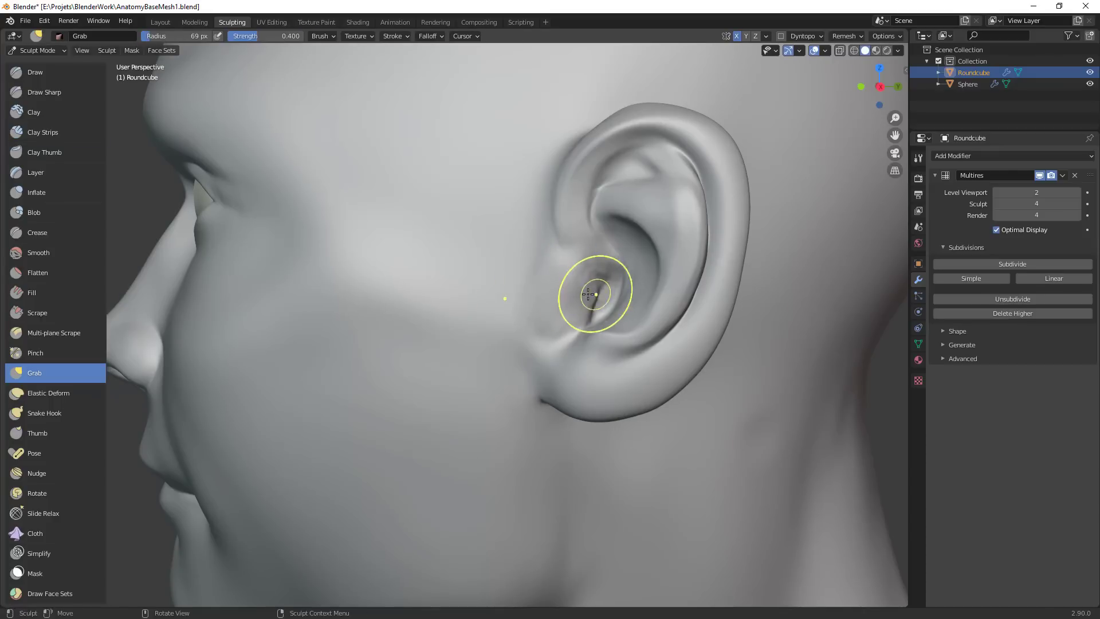
drag(598, 297, 630, 292)
middle_drag(650, 301, 683, 321)
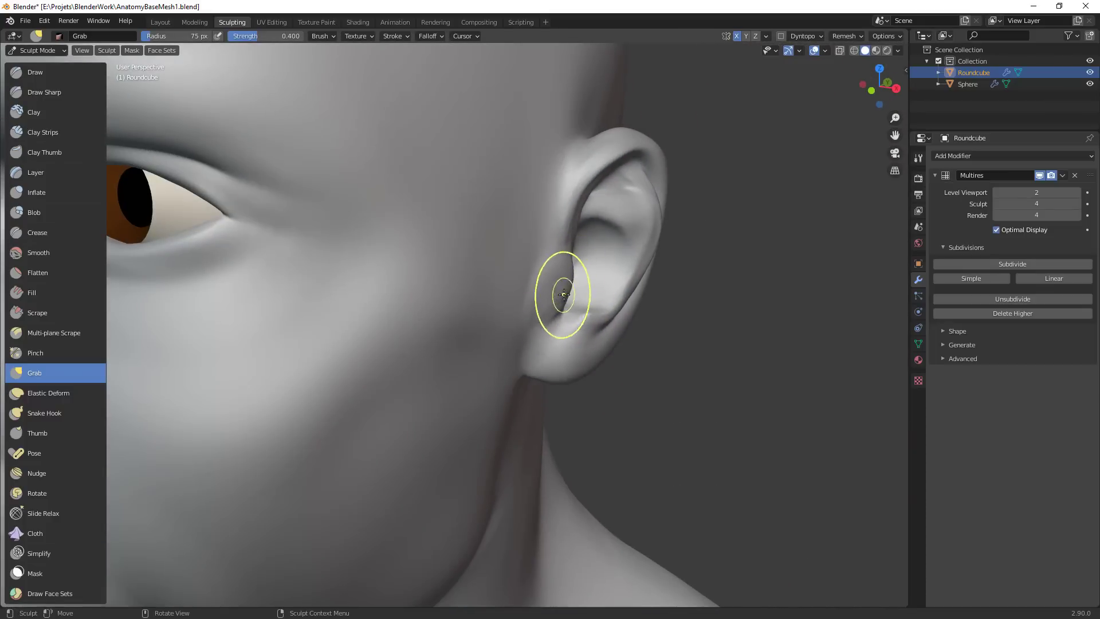
Adjust the earlobe and the lower front of the ear from front and side with the Grab brush at 75 px
alt+drag(590, 332, 625, 298)
drag(523, 398, 516, 406)
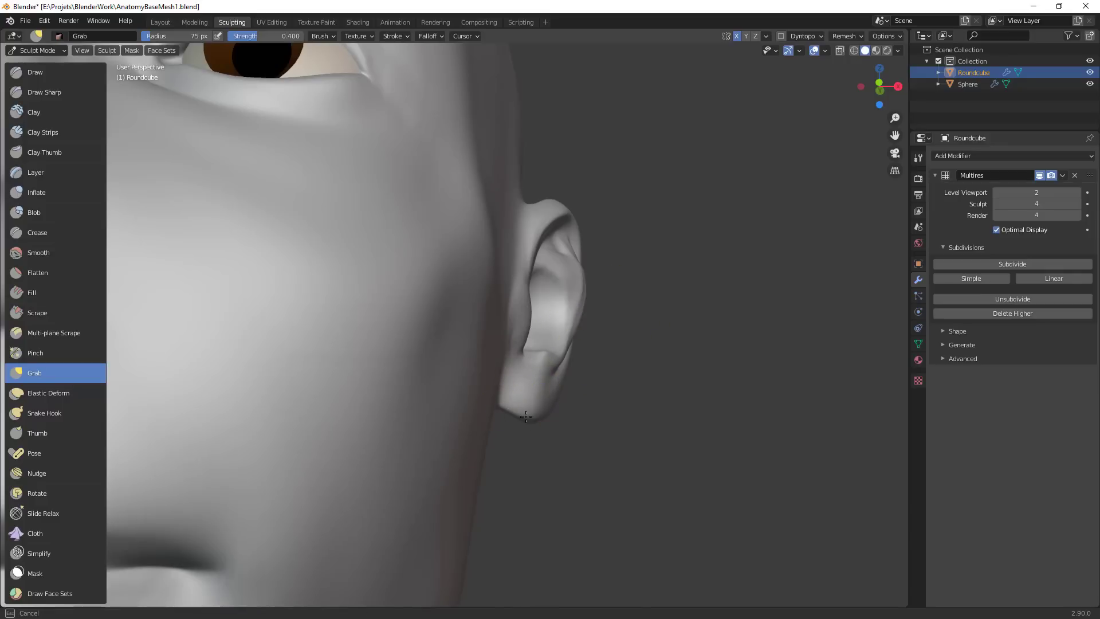
ctrl+alt+drag(641, 354, 606, 460)
alt+drag(629, 417, 515, 438)
mouse_move(570, 370)
ctrl+alt+mouse_down()
mouse_move(601, 332)
mouse_move(602, 275)
ctrl+alt+mouse_up()
drag(598, 321, 599, 320)
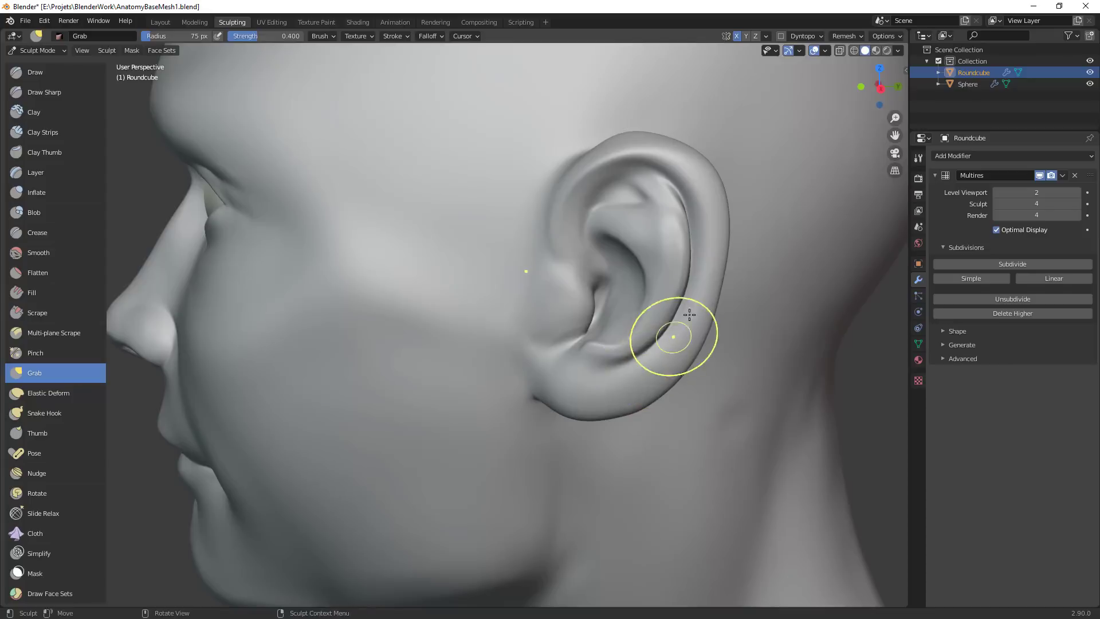
Reshape the front of the ear around the tragus with the Grab brush, first at 90 px and at 74 px for the closer work
scroll(601, 368, down, 5)
middle_drag(601, 369, 642, 324)
scroll(542, 287, up, 5)
click(531, 287)
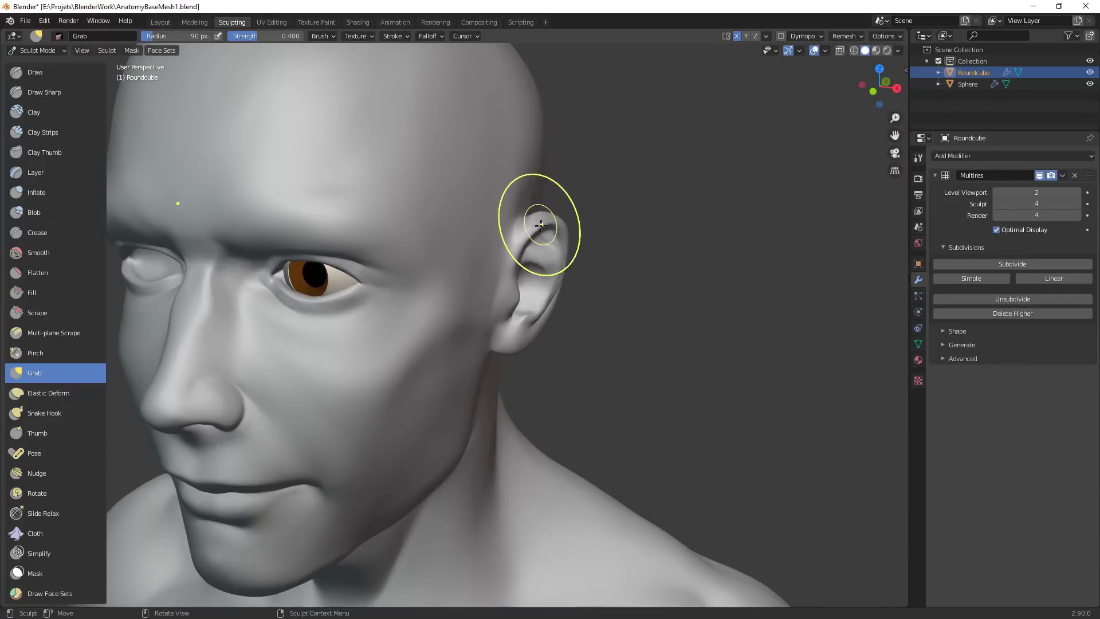
middle_drag(590, 258, 635, 396)
ctrl+middle_drag(635, 396, 570, 307)
key(f)
click(538, 328)
mouse_move(537, 327)
mouse_down()
mouse_move(526, 289)
mouse_move(545, 351)
mouse_move(543, 308)
mouse_up()
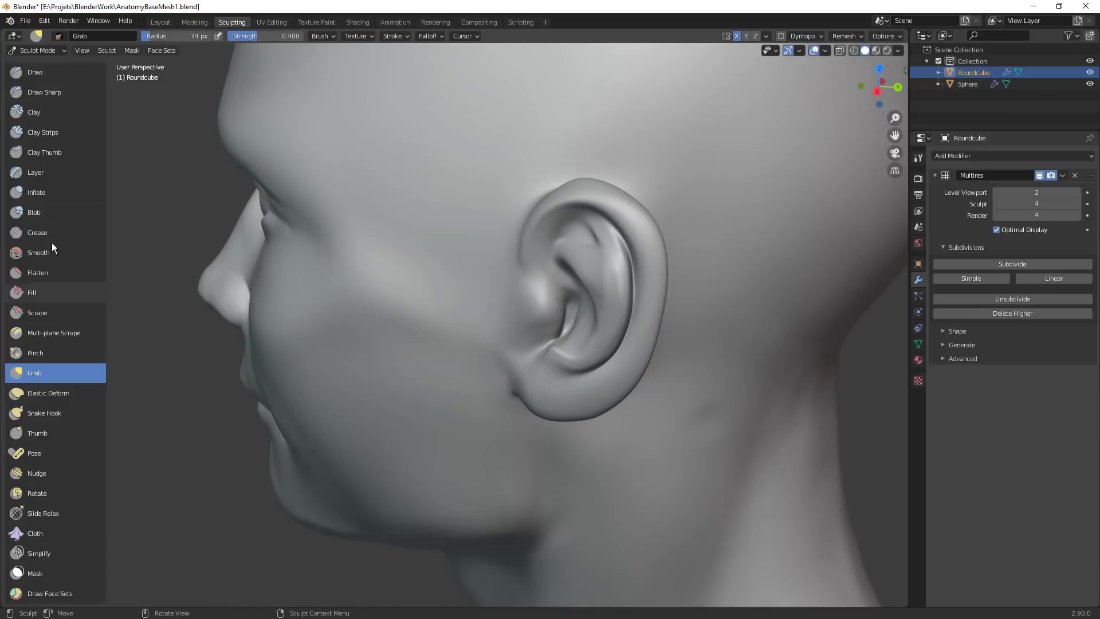
Carve the ear canal opening behind the tragus with the Draw Sharp brush at 31 px and 39 px
click(69, 92)
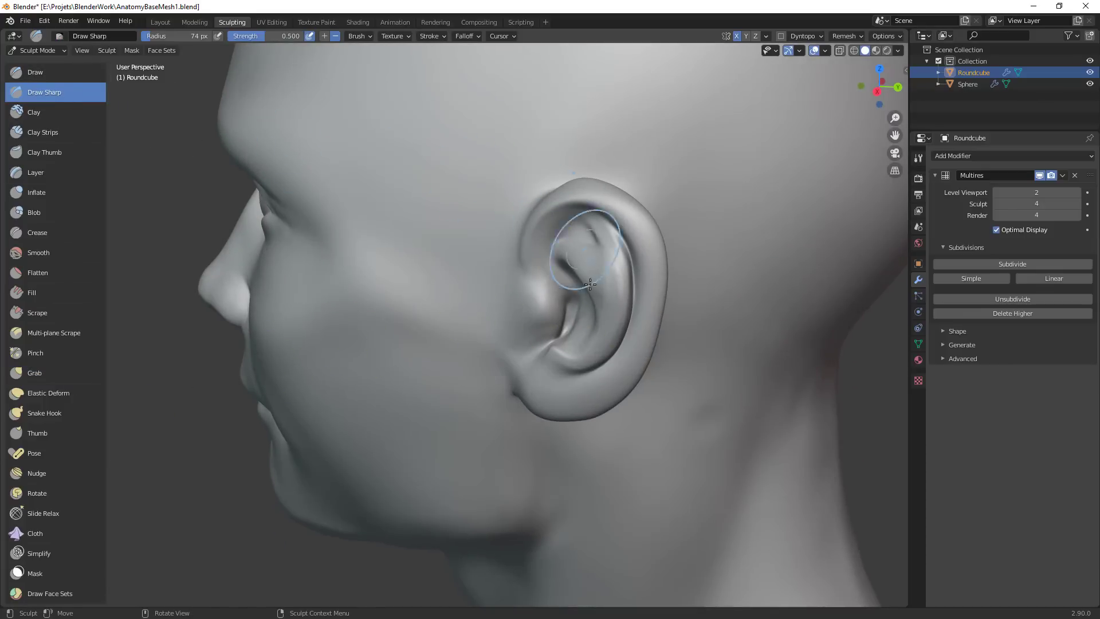
scroll(601, 314, up, 2)
key(f)
click(590, 315)
mouse_move(592, 318)
middle_down()
mouse_move(589, 338)
mouse_move(585, 324)
middle_up()
drag(596, 313, 595, 328)
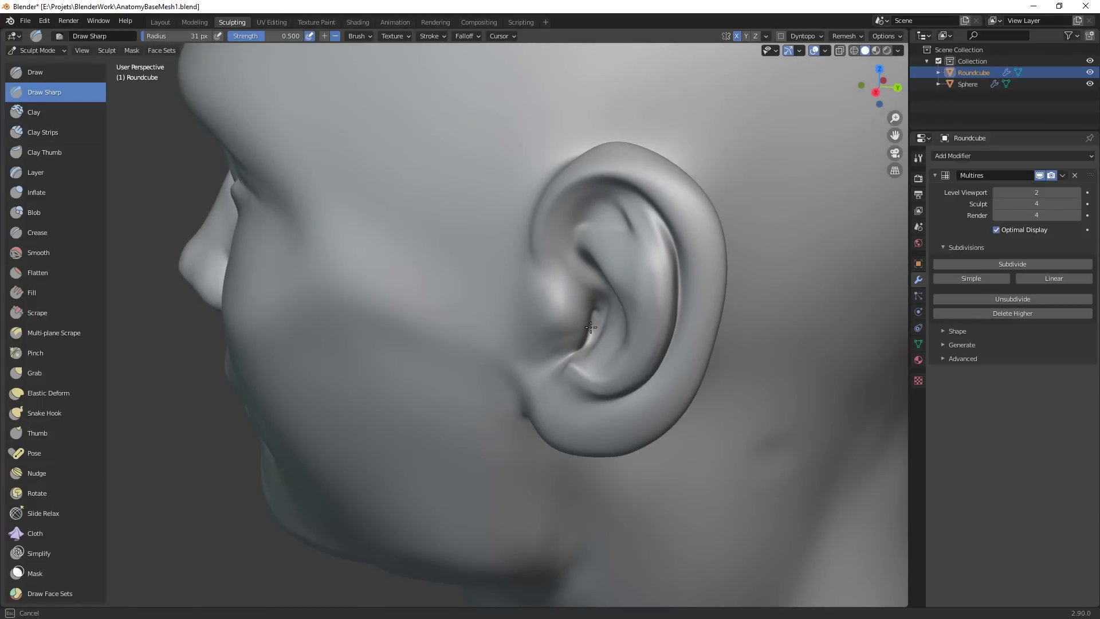
key(f)
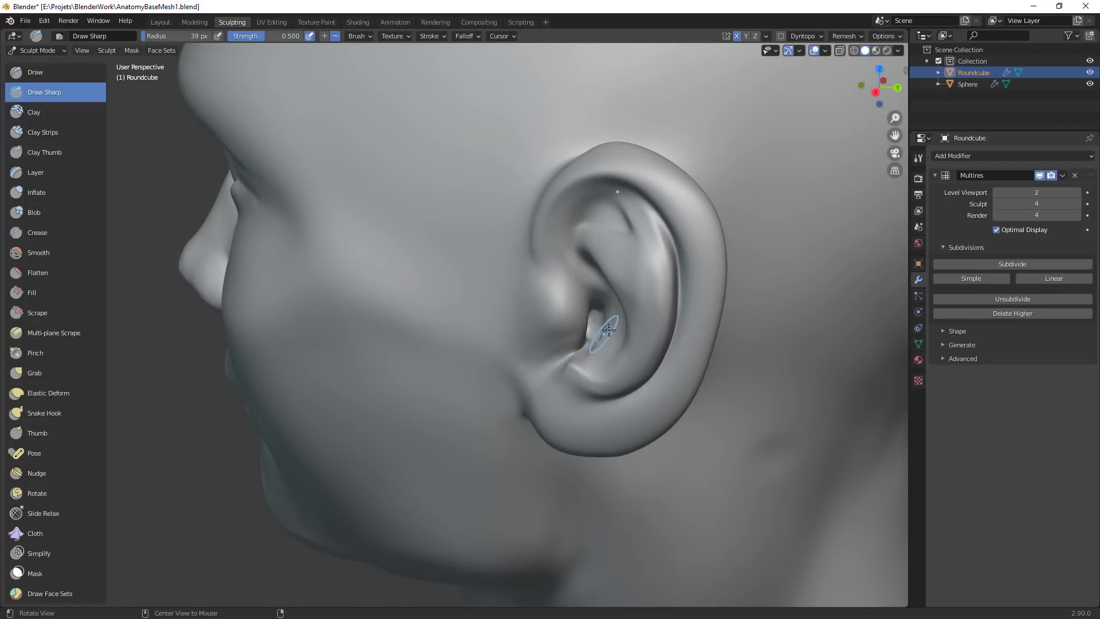
mouse_move(609, 330)
alt+mouse_down()
mouse_move(645, 306)
mouse_move(573, 326)
mouse_move(623, 352)
mouse_move(590, 329)
alt+mouse_up()
Push the ear canal opening deeper behind the tragus with the Grab brush at 60 px and 68 px
key(g)
key(f)
click(496, 281)
key(f)
click(594, 326)
key(f)
click(636, 353)
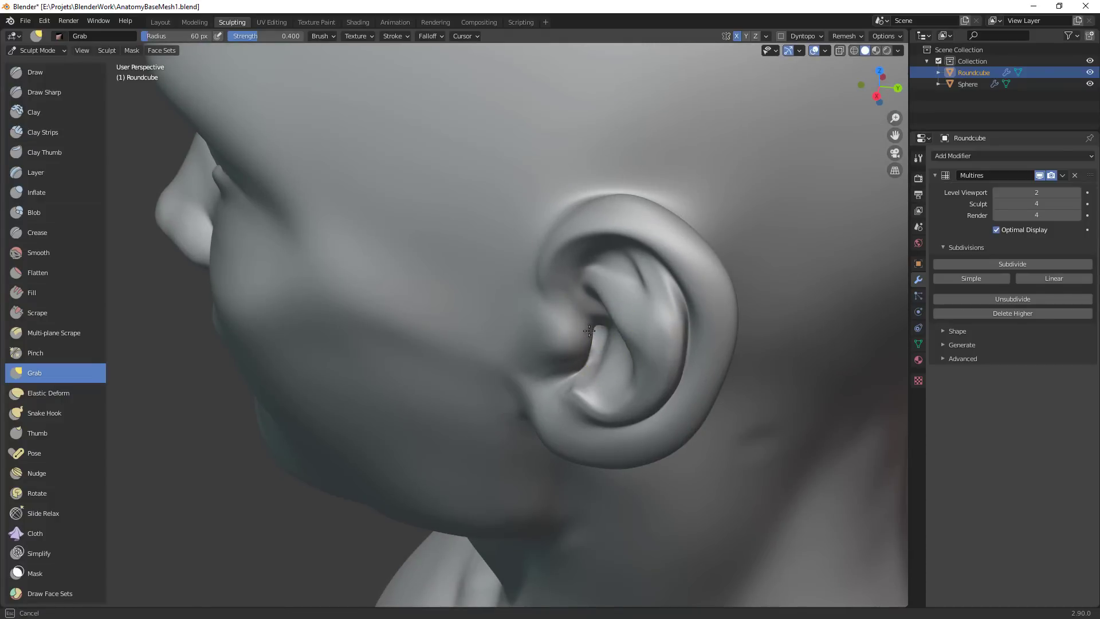
key(f)
click(600, 338)
drag(602, 338, 596, 334)
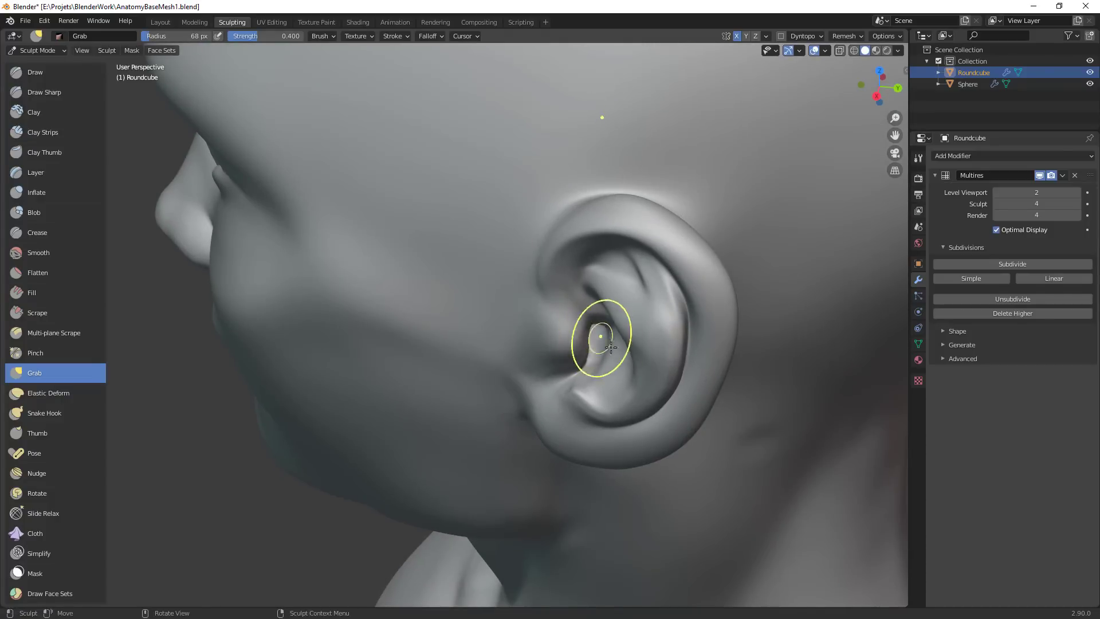
Refine the tragus and the notch below it with the Grab brush at 68 px
middle_drag(599, 338, 564, 326)
mouse_move(564, 325)
mouse_down()
mouse_move(548, 324)
mouse_move(560, 315)
mouse_move(555, 338)
mouse_up()
middle_drag(555, 341, 586, 338)
mouse_move(573, 338)
mouse_down()
mouse_move(558, 366)
mouse_move(567, 355)
mouse_up()
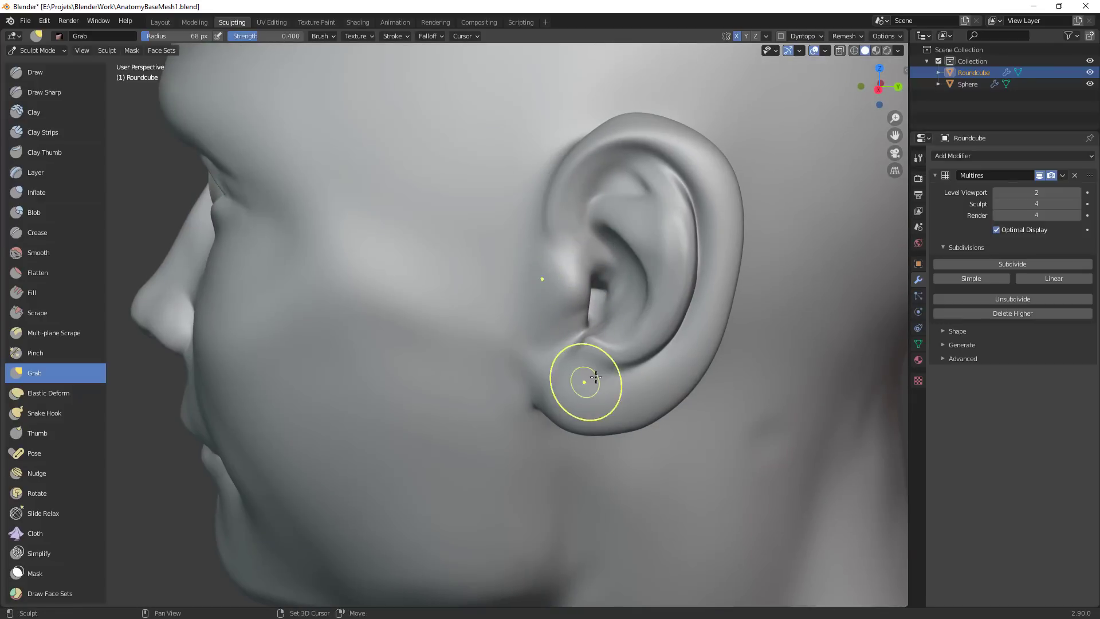
Fill out the area between the lower notch and the earlobe with the Clay Strips brush at 46 px
mouse_move(596, 377)
middle_down()
mouse_move(646, 368)
mouse_move(607, 344)
middle_up()
key(c)
mouse_move(607, 343)
mouse_down()
mouse_move(617, 365)
mouse_move(601, 370)
mouse_up()
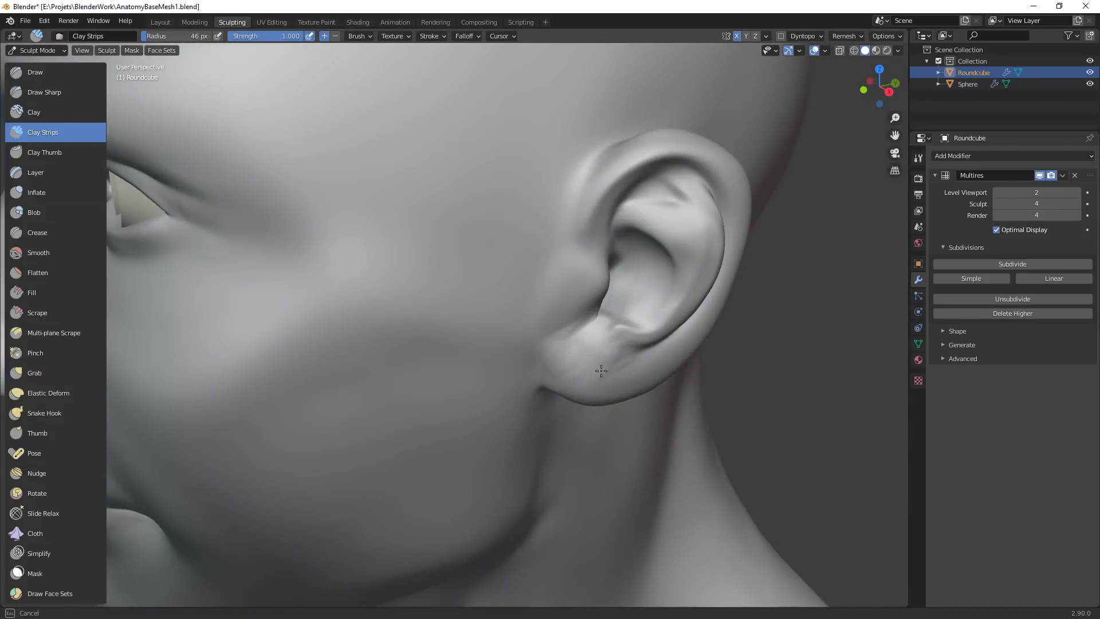
mouse_move(604, 423)
ctrl+alt+mouse_down()
mouse_move(609, 434)
mouse_move(584, 359)
ctrl+alt+mouse_up()
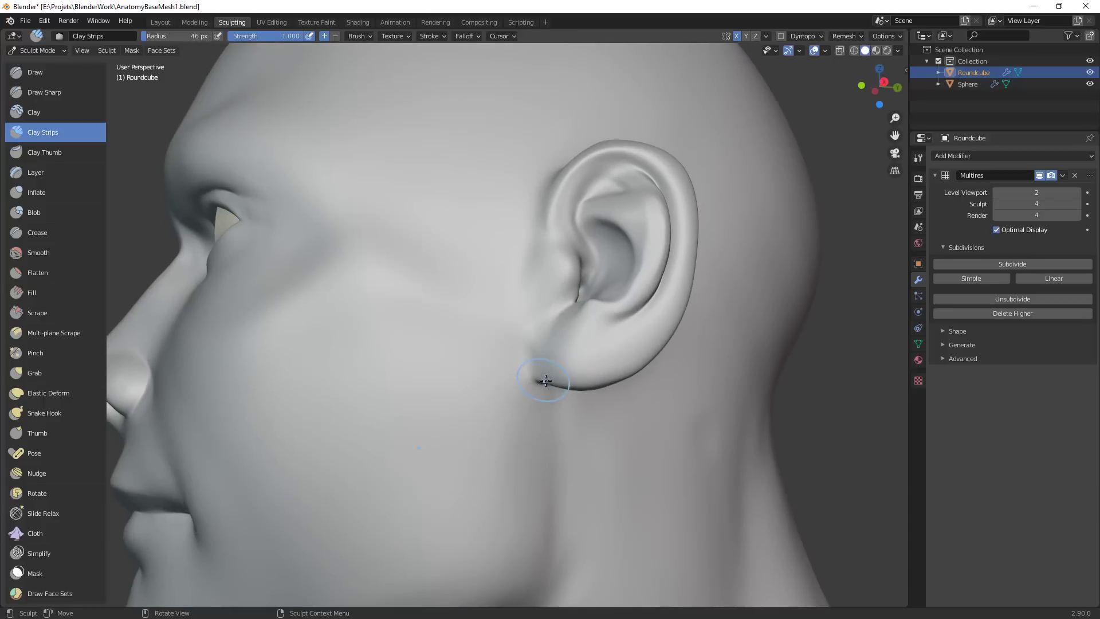
Thicken the earlobe from below with the Inflate brush at 65 px
key(f)
click(541, 359)
middle_drag(590, 392, 579, 309)
key(i)
drag(592, 307, 570, 304)
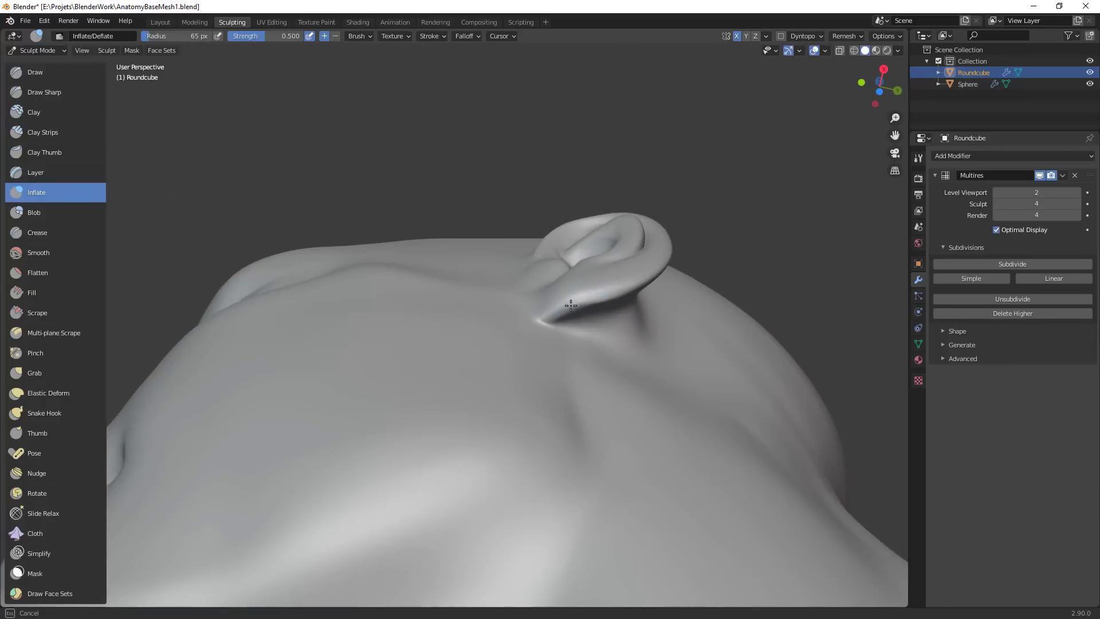
middle_drag(650, 274, 577, 328)
mouse_move(626, 364)
middle_down()
mouse_move(621, 380)
mouse_move(565, 363)
middle_up()
Build up the earlobe's attachment to the cheek with Clay Strips at 65 px, and sharpen the junction beneath it with Crease at 32 px
key(c)
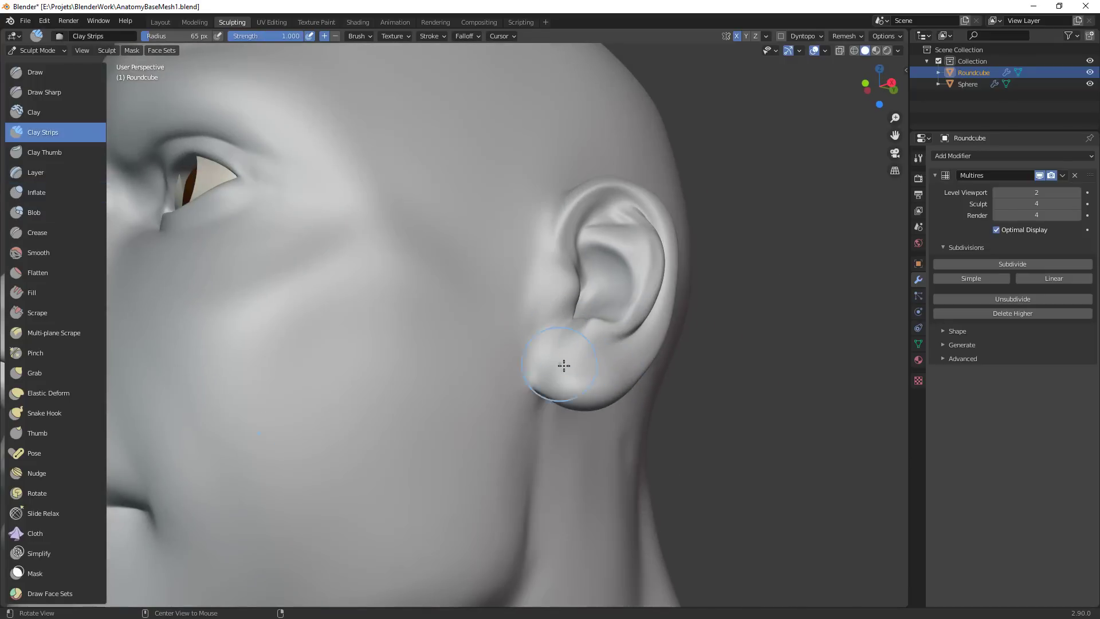
mouse_move(540, 392)
mouse_down()
mouse_move(533, 344)
mouse_move(520, 373)
mouse_move(524, 358)
mouse_up()
key(shift+c)
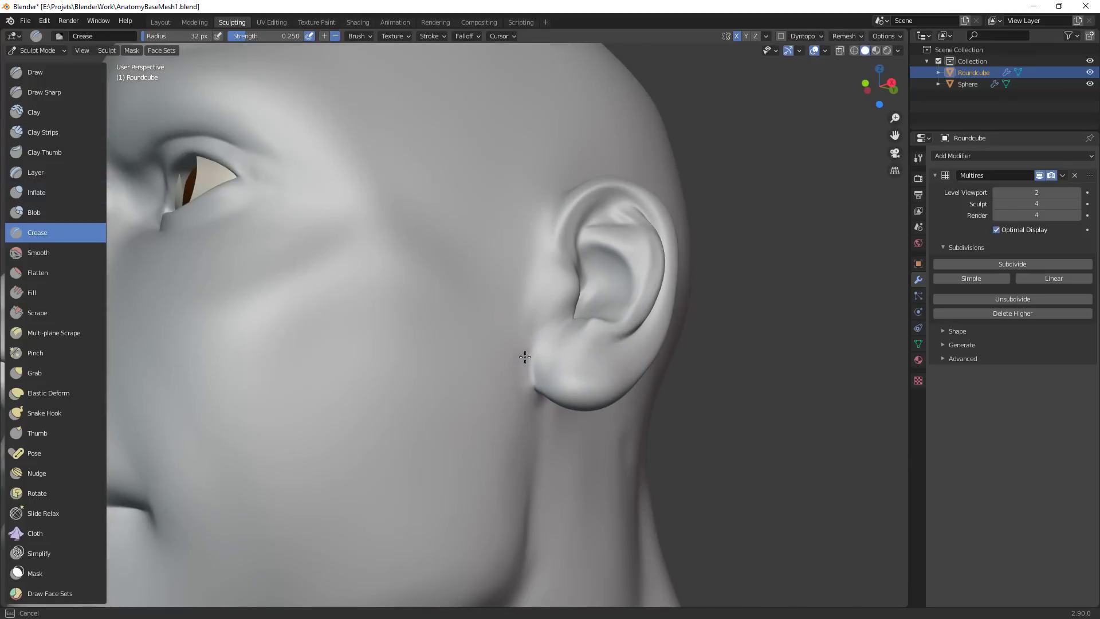
mouse_move(538, 430)
mouse_down()
mouse_move(531, 498)
mouse_move(539, 442)
mouse_up()
mouse_move(593, 400)
middle_down()
mouse_move(524, 443)
mouse_move(563, 462)
mouse_move(594, 452)
mouse_move(592, 341)
mouse_move(553, 382)
mouse_move(555, 321)
middle_up()
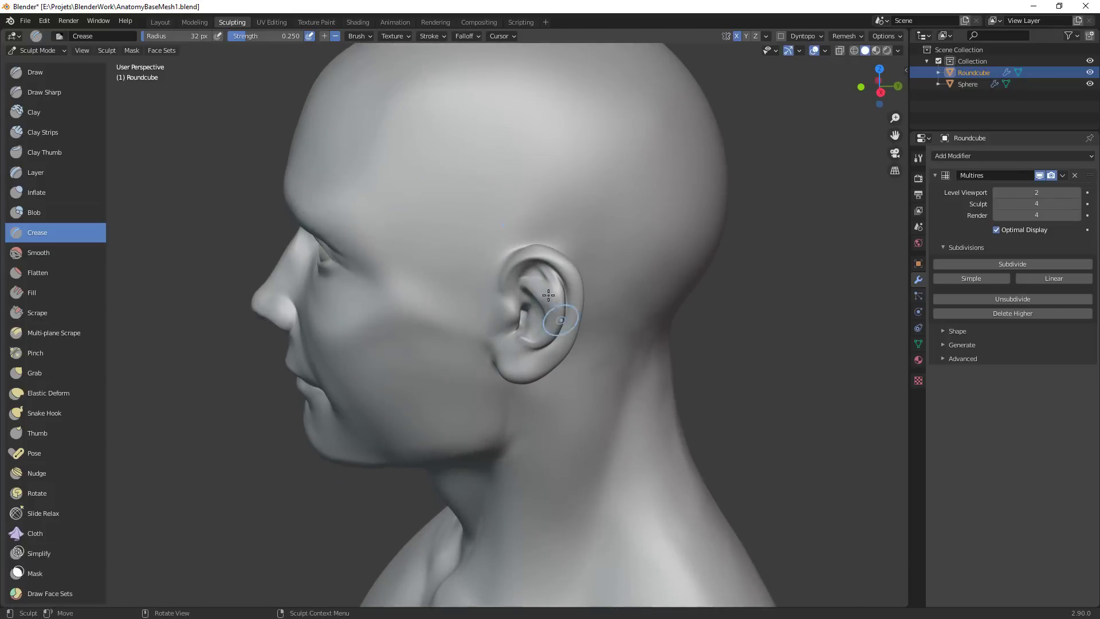
Define the front part of the ear's rim running down to the tragus with the Clay Strips brush at 26 px
mouse_move(533, 258)
mouse_down()
mouse_move(523, 303)
mouse_move(528, 294)
mouse_up()
mouse_move(527, 293)
ctrl+middle_down()
mouse_move(573, 212)
mouse_move(596, 200)
ctrl+middle_up()
middle_drag(599, 203, 624, 208)
key(c)
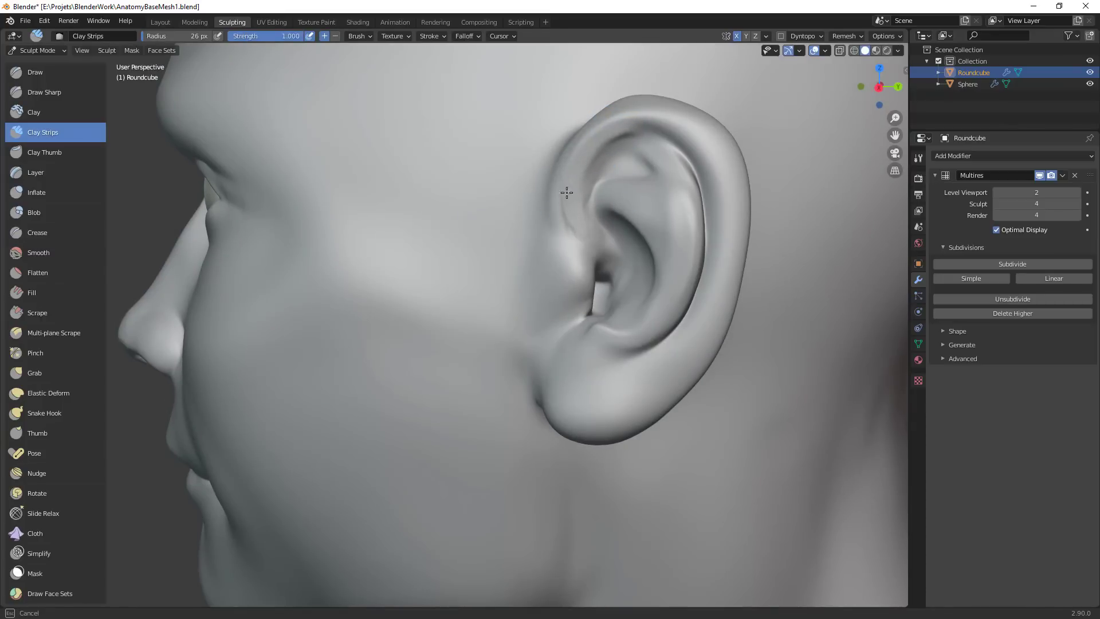
drag(589, 228, 596, 240)
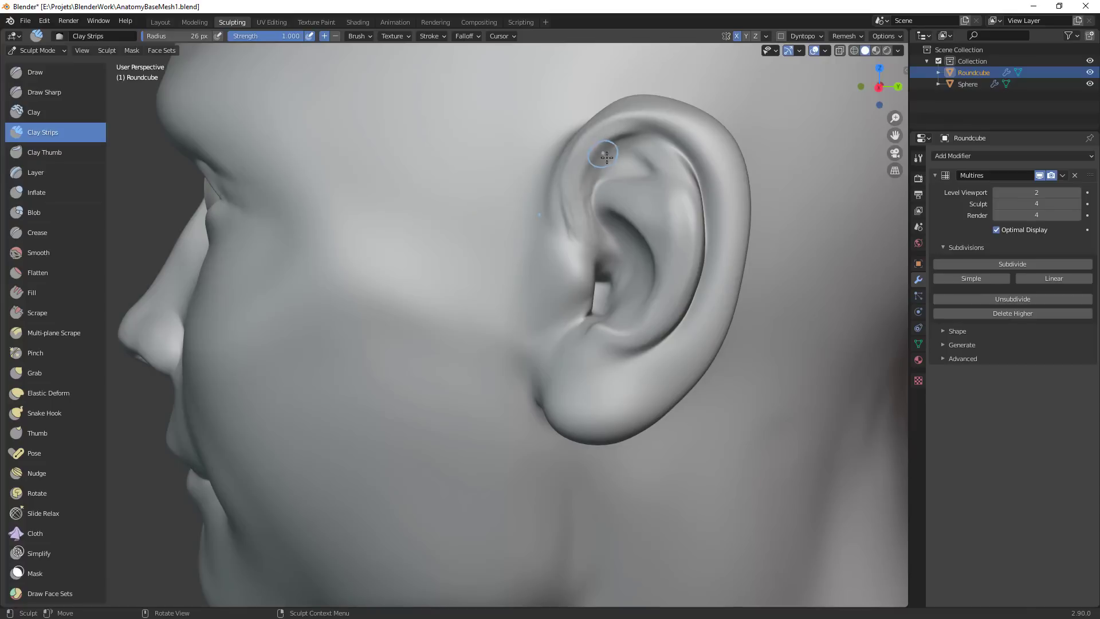
drag(602, 166, 604, 244)
middle_drag(570, 184, 600, 231)
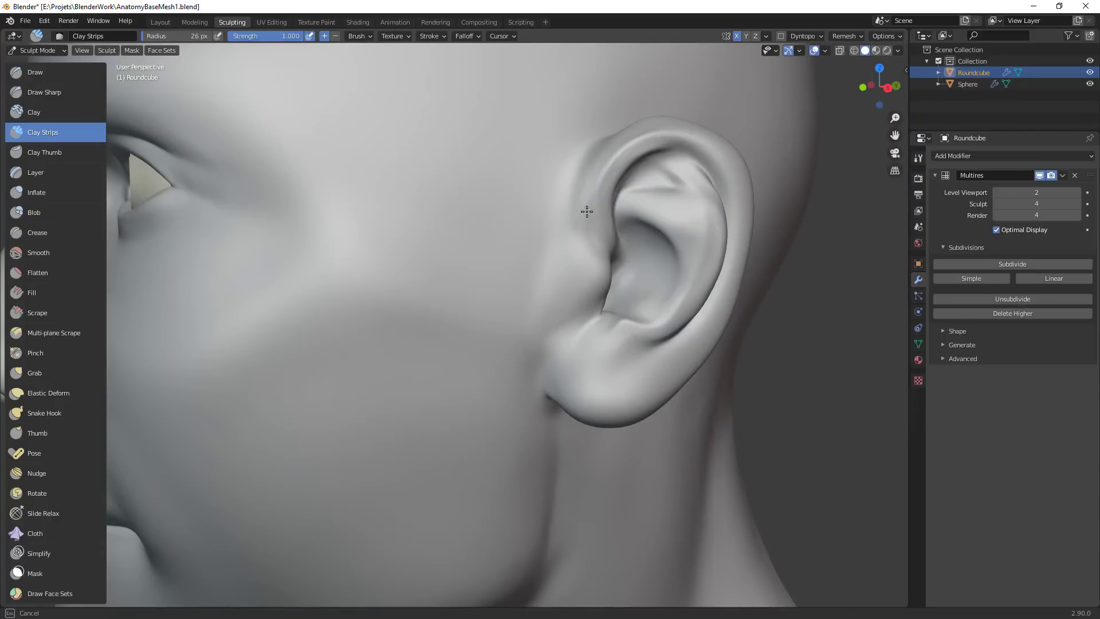
Build up the ear's upper and outer rim and shape the hollow beneath it with the Clay Strips brush at 26 px
alt+drag(716, 192, 587, 165)
drag(564, 128, 553, 139)
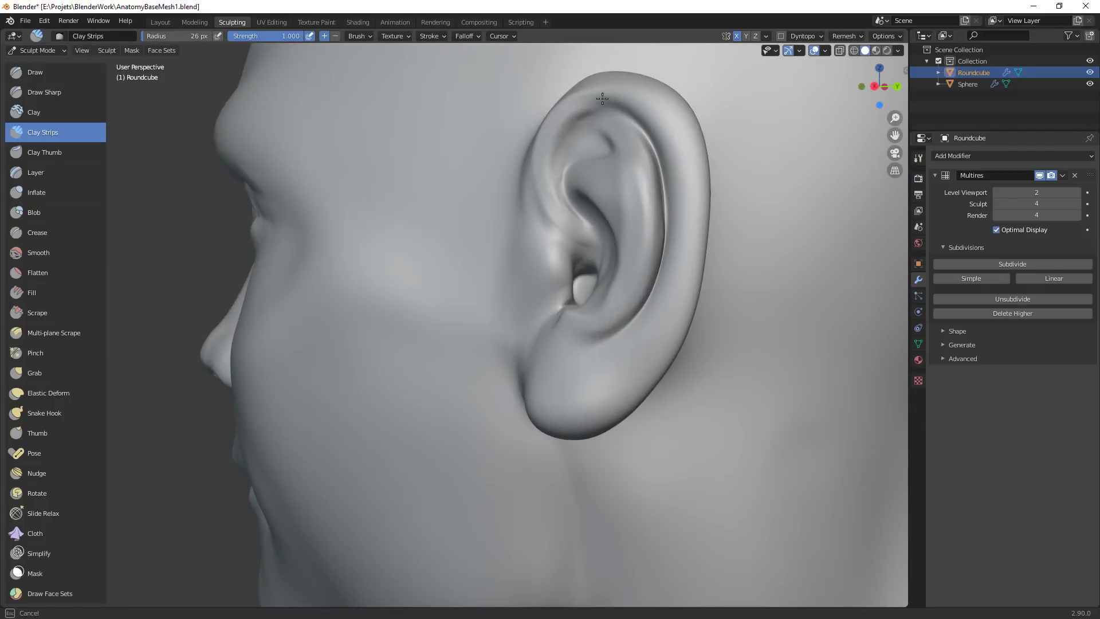
drag(602, 99, 584, 124)
mouse_move(621, 141)
mouse_down()
mouse_move(598, 171)
mouse_move(565, 182)
mouse_move(570, 190)
mouse_up()
mouse_move(615, 77)
mouse_down()
mouse_move(605, 94)
mouse_move(627, 105)
mouse_up()
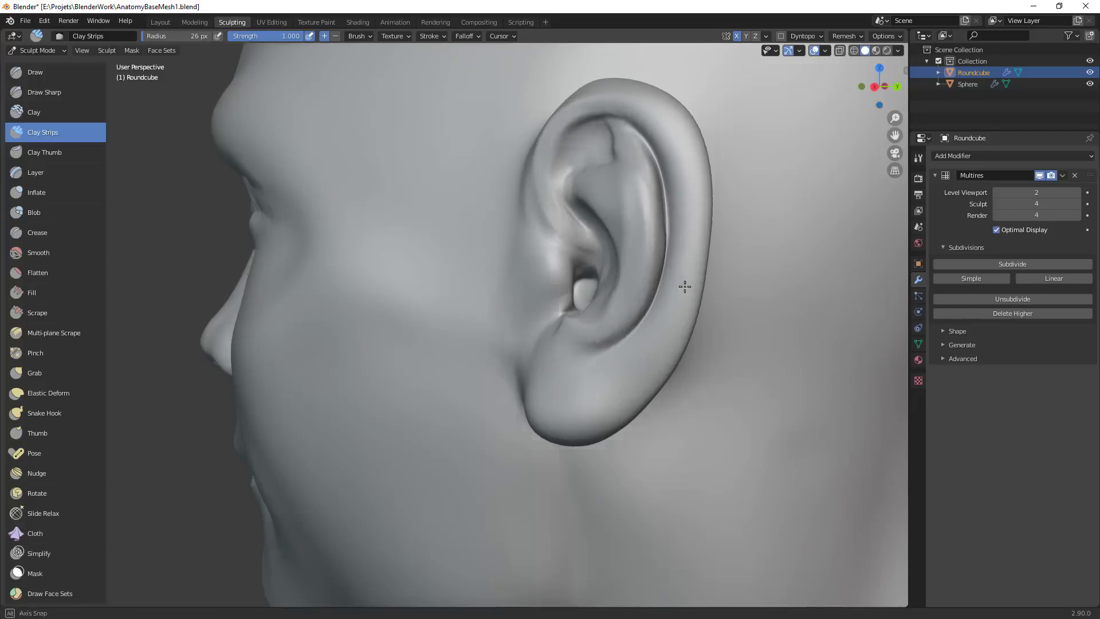
middle_drag(682, 287, 697, 197)
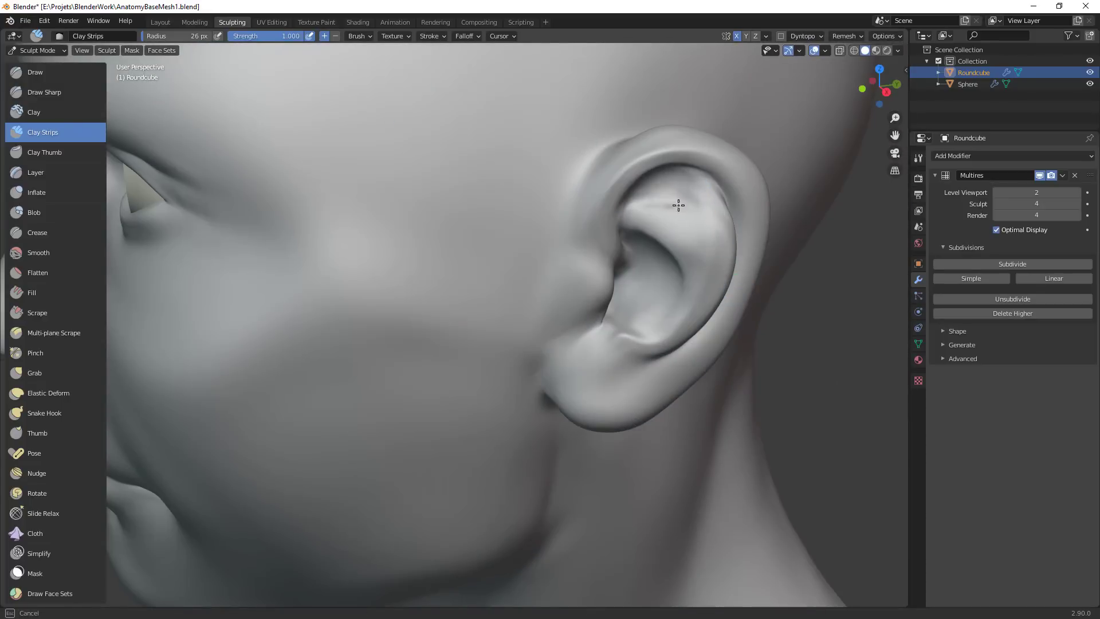
drag(752, 224, 771, 241)
Adjust the ear's lower back edge in side view with the Grab brush at 64 px
mouse_move(771, 241)
ctrl+middle_down()
mouse_move(656, 412)
mouse_move(708, 359)
mouse_move(680, 445)
ctrl+middle_up()
middle_drag(710, 378, 631, 376)
scroll(645, 275, up, 5)
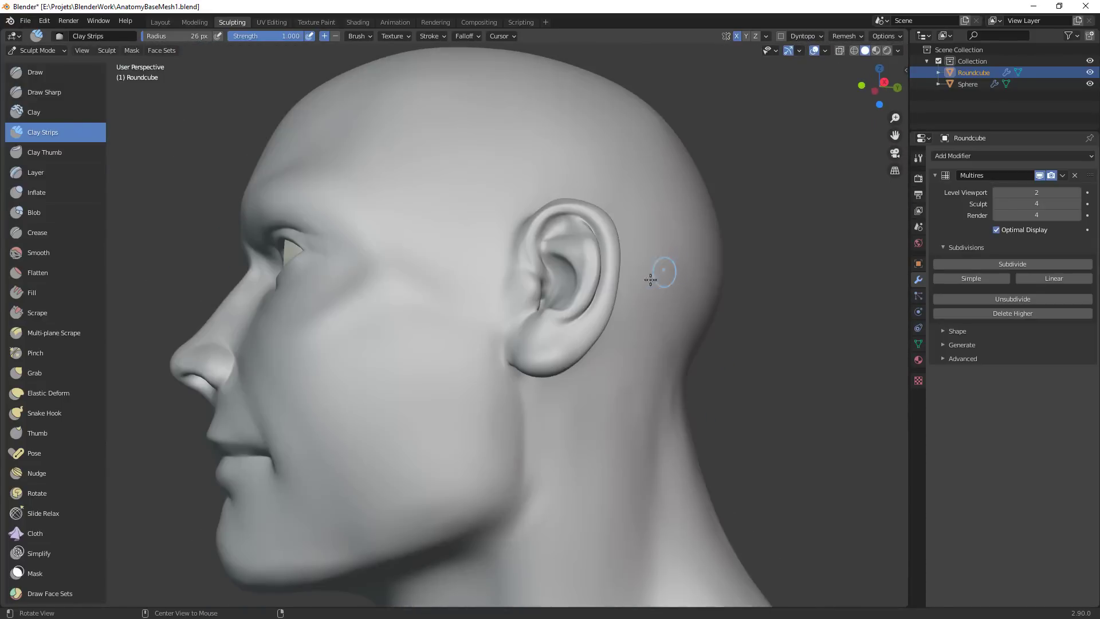
key(g)
mouse_move(601, 324)
mouse_down()
mouse_move(581, 331)
mouse_move(604, 317)
mouse_up()
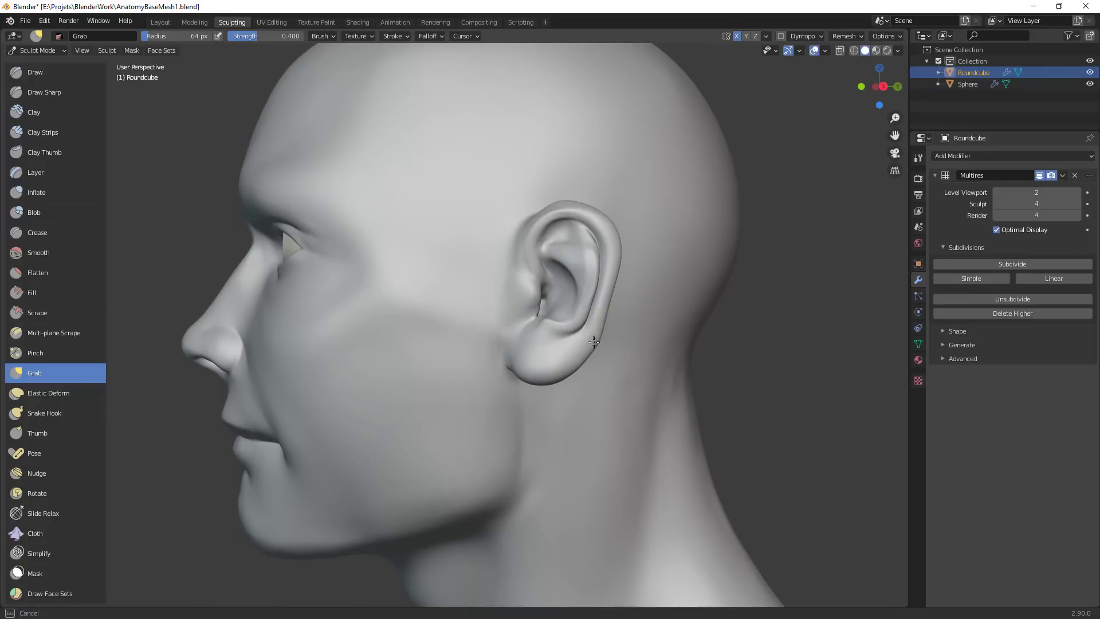
Reshape the ear's lower outline and move its upper back rim slightly backward with the Grab brush at 91 px
key(f)
click(602, 303)
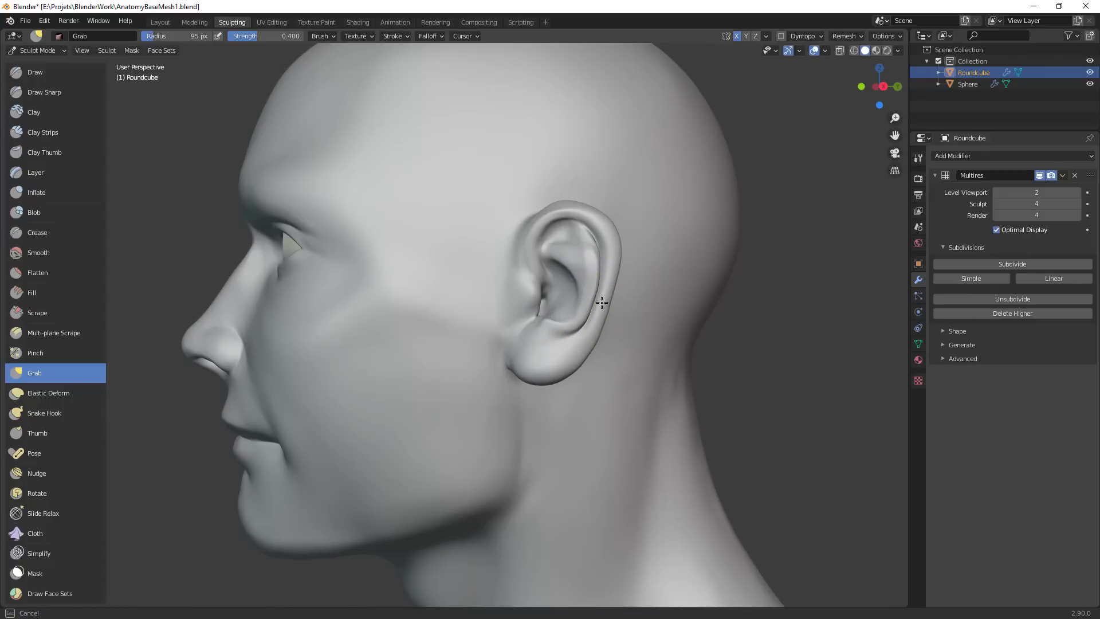
key(bracketleft)
key(f)
click(570, 373)
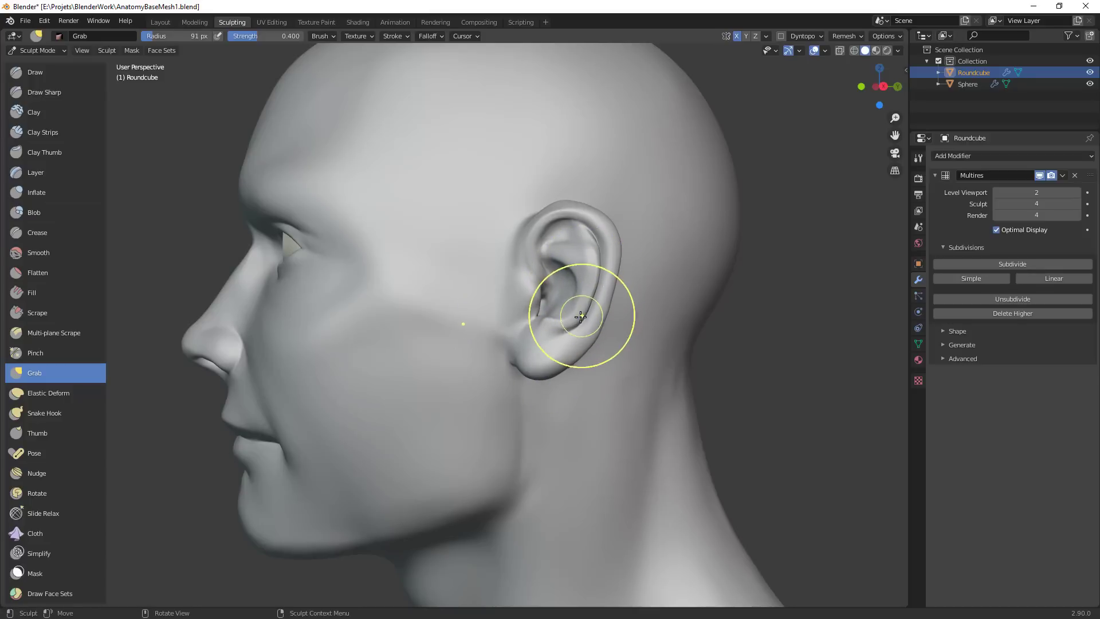
mouse_move(605, 226)
mouse_down()
mouse_move(591, 232)
mouse_move(618, 231)
mouse_up()
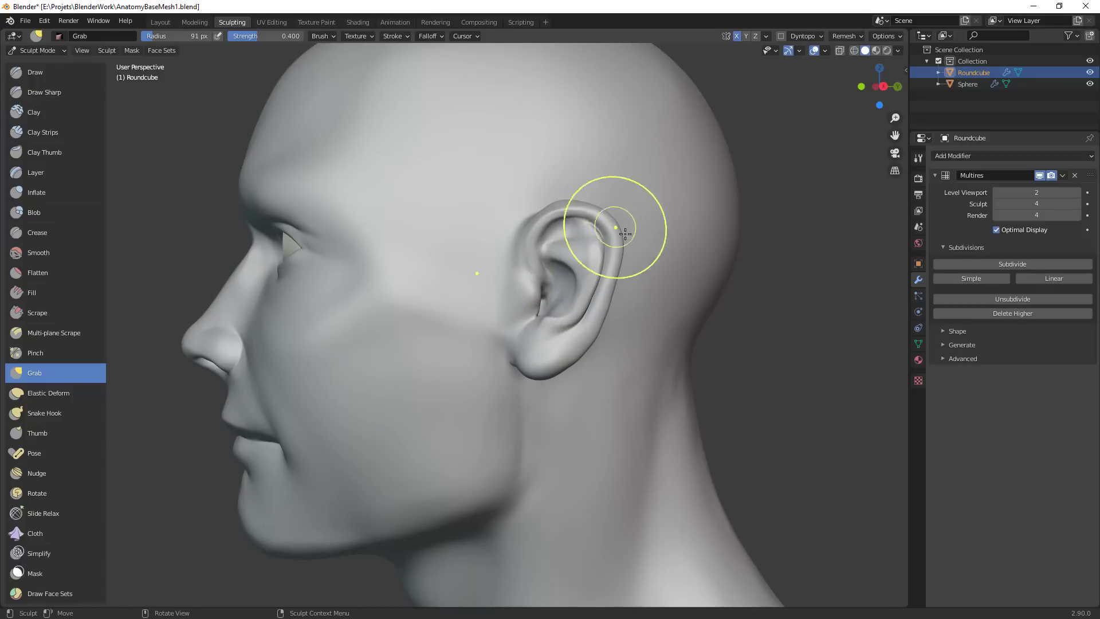
Pull the upper part of the ear's outer rim inward and upward in front view with the Grab brush
middle_drag(625, 233, 732, 260)
scroll(588, 364, down, 5)
scroll(563, 224, up, 5)
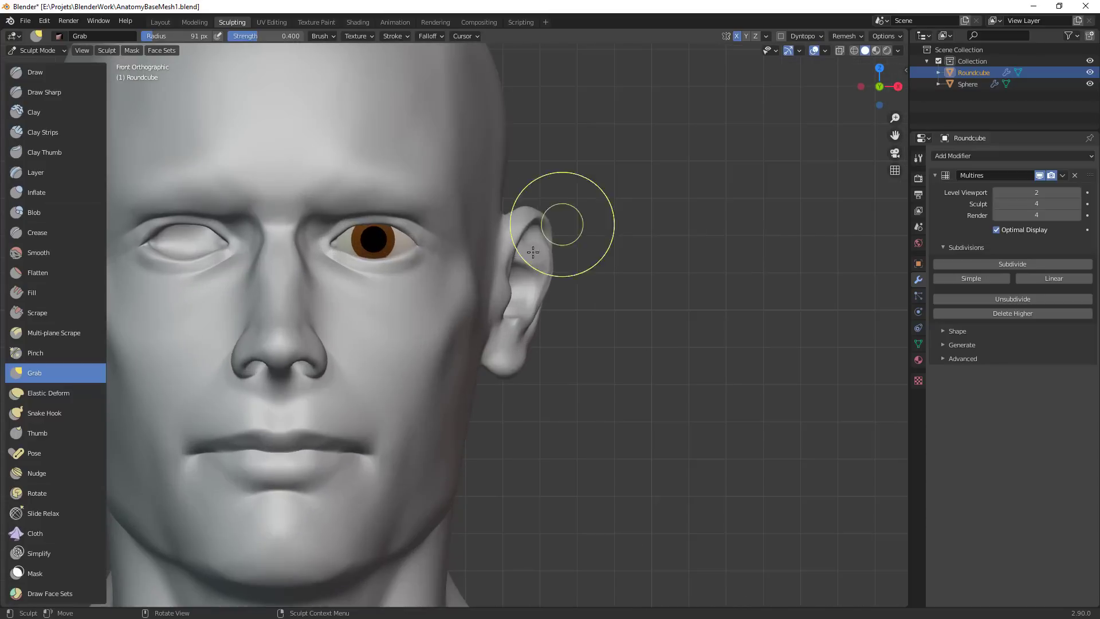
key(f)
click(570, 260)
key(f)
click(569, 258)
drag(550, 252, 532, 227)
Adjust the form just below the ear with a resized Grab brush
key(f)
click(583, 237)
scroll(573, 220, down, 2)
key(f)
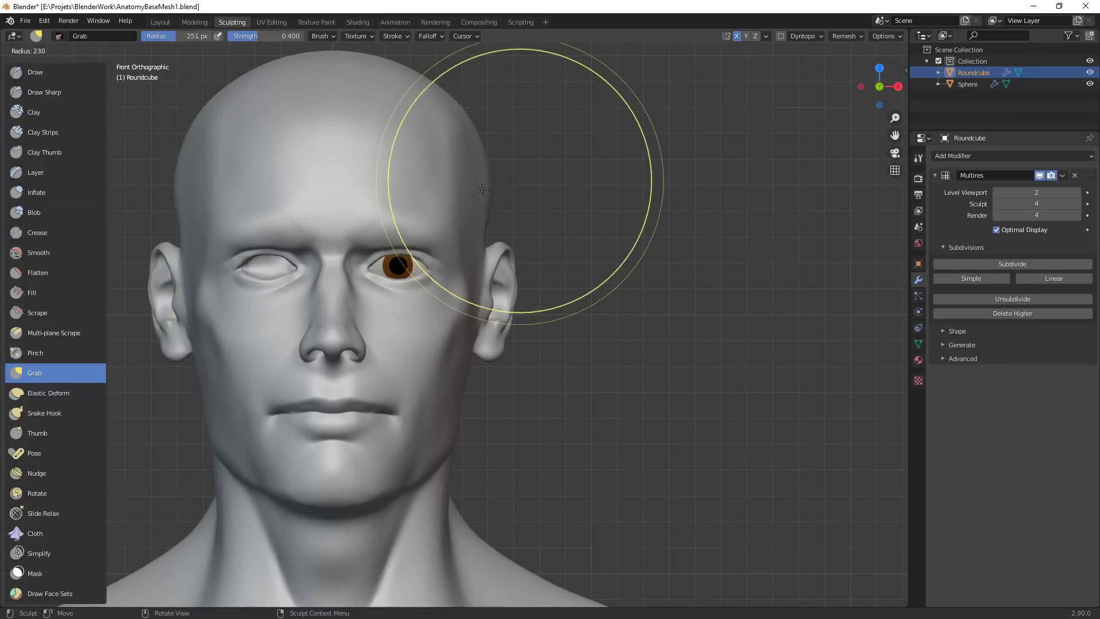
click(494, 174)
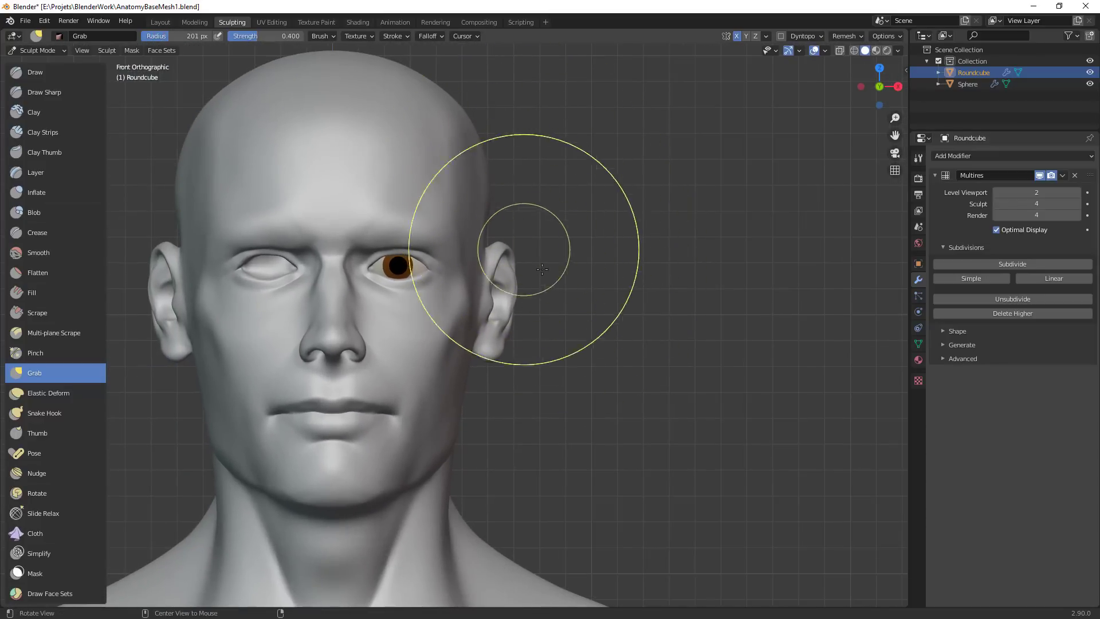
alt+drag(542, 269, 475, 277)
key(f)
click(592, 373)
drag(476, 398, 465, 417)
Push the back of the ear closer to the head with the Grab brush at 138 px
ctrl+alt+drag(466, 395, 470, 459)
mouse_move(467, 444)
alt+mouse_down()
mouse_move(596, 439)
mouse_move(587, 444)
alt+mouse_up()
mouse_move(587, 444)
ctrl+alt+mouse_down()
mouse_move(545, 493)
mouse_move(439, 466)
mouse_move(361, 428)
mouse_move(517, 296)
mouse_move(435, 310)
mouse_move(417, 350)
ctrl+alt+mouse_up()
key(f)
click(501, 333)
drag(434, 283, 451, 284)
alt+drag(457, 285, 506, 275)
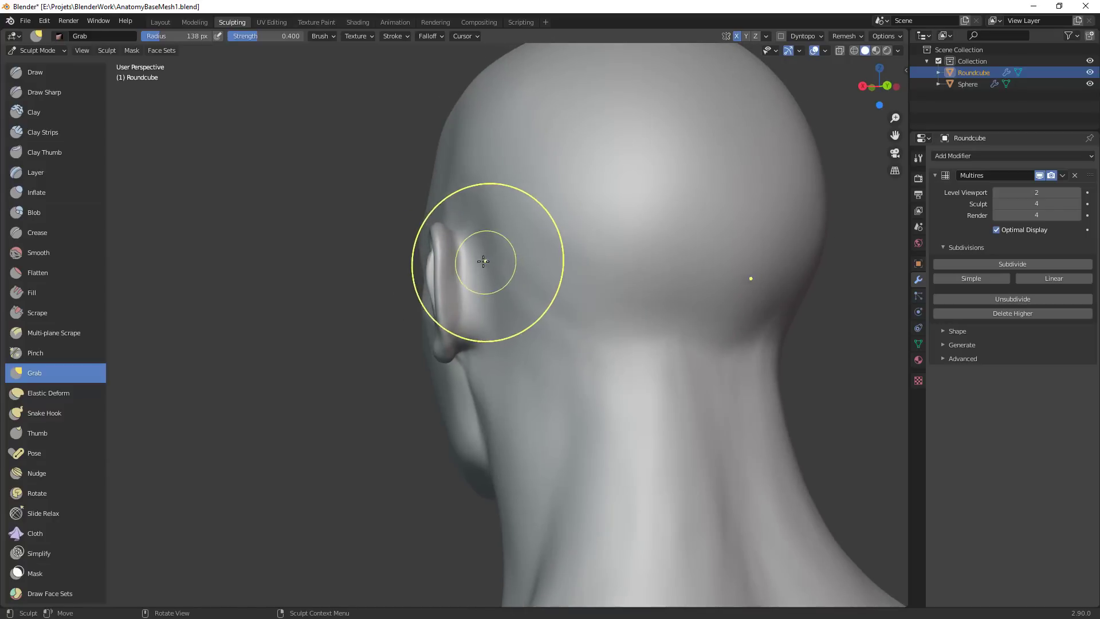
Define the back of the ear and its junction with the skull using the Clay Strips brush at 46 px
key(c)
key(f)
scroll(467, 278, up, 4)
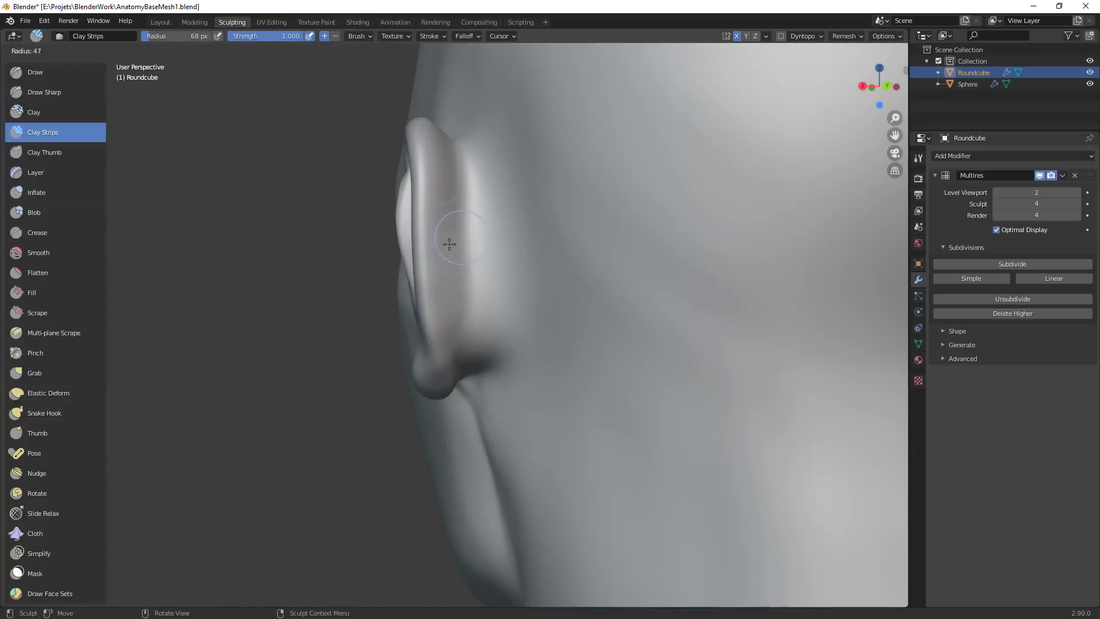
click(449, 244)
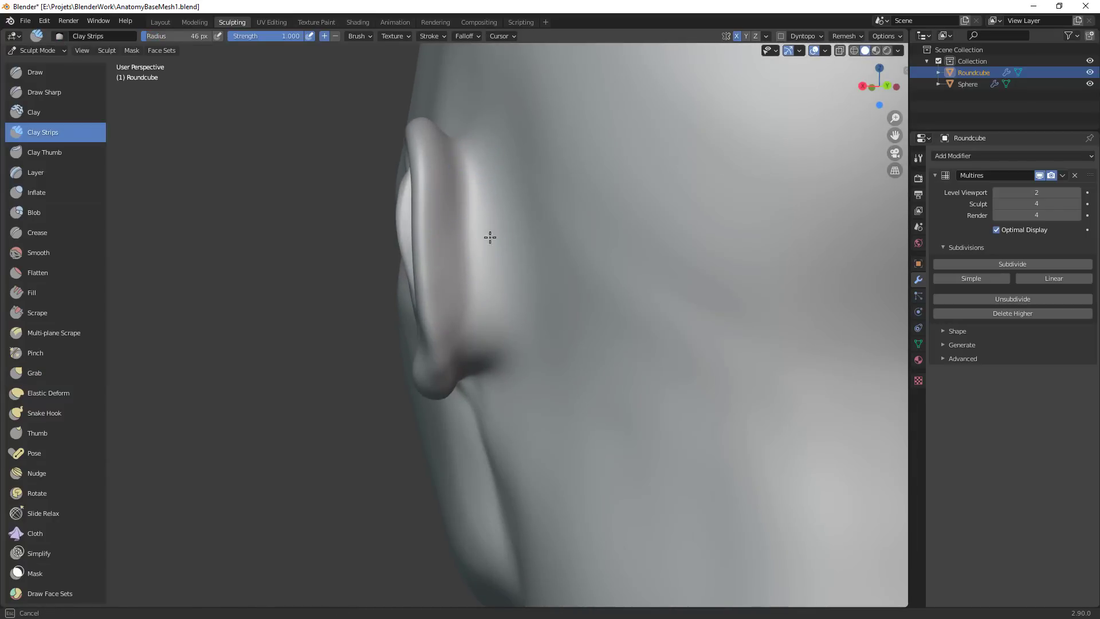
middle_drag(497, 285, 576, 262)
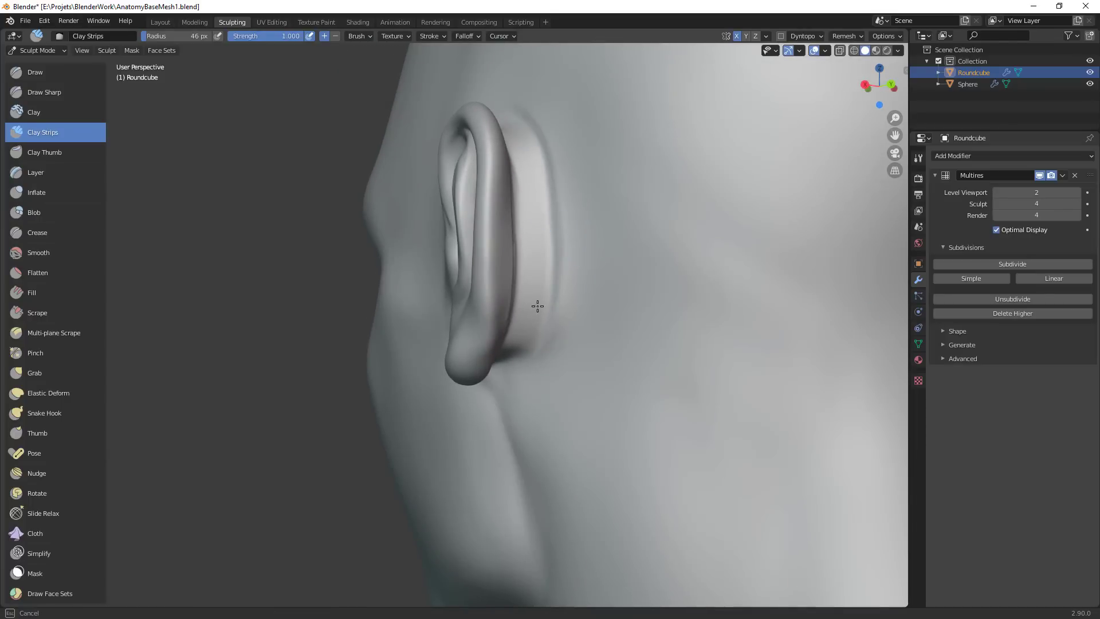
middle_drag(538, 306, 514, 161)
key(ctrl+z)
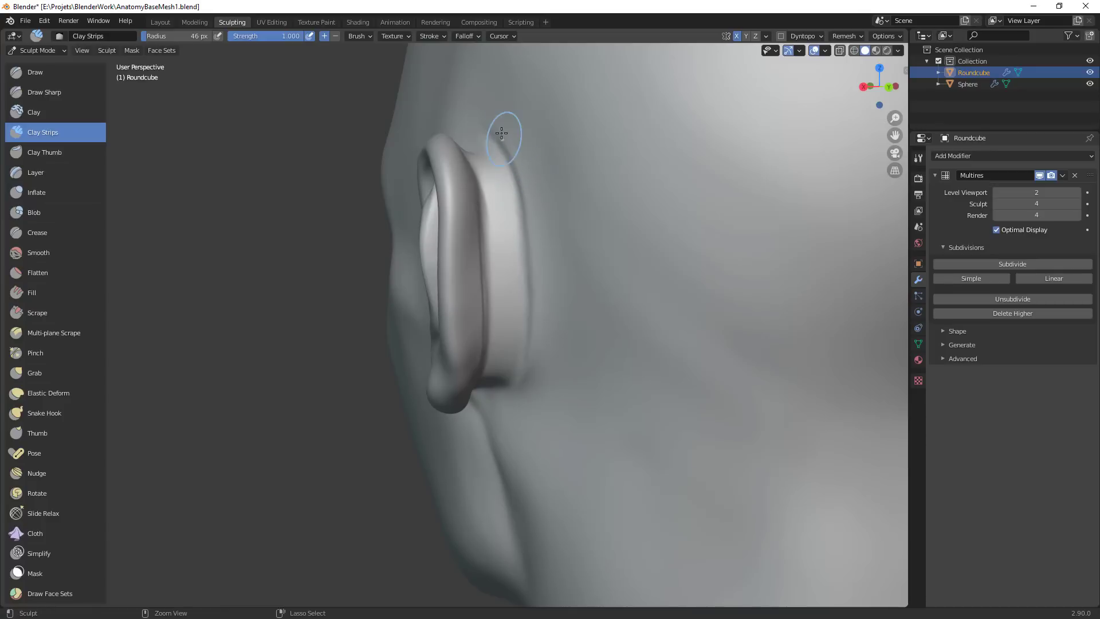
drag(523, 182, 513, 156)
key(ctrl+z)
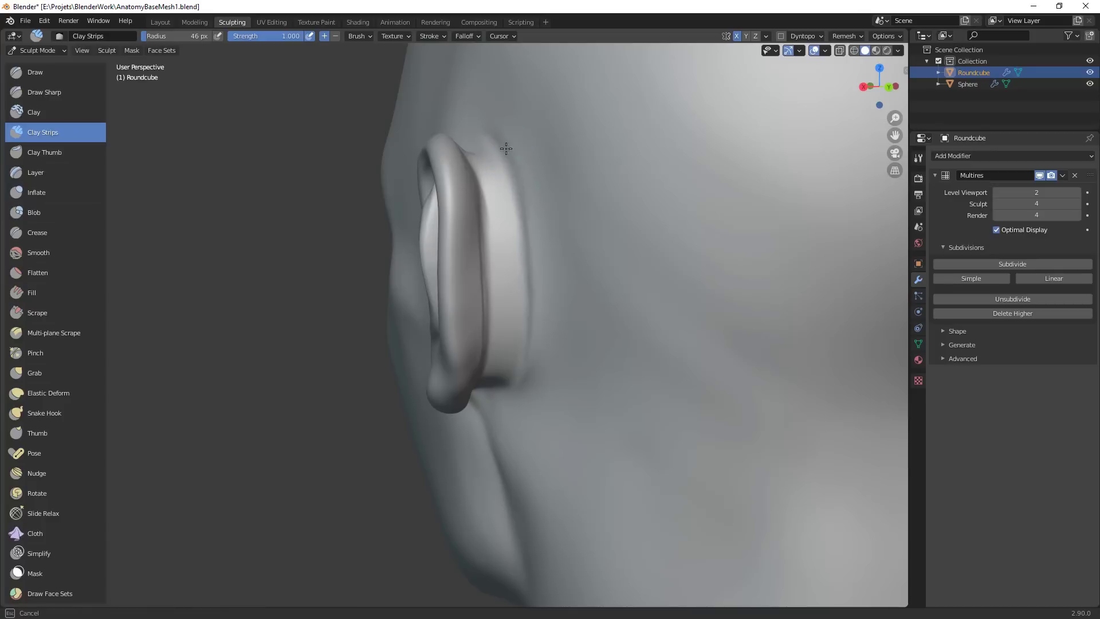
Refine the attachment behind the ear with Clay Strips at 46 px and adjust its shape with Grab at 73 px
middle_drag(502, 352, 549, 315)
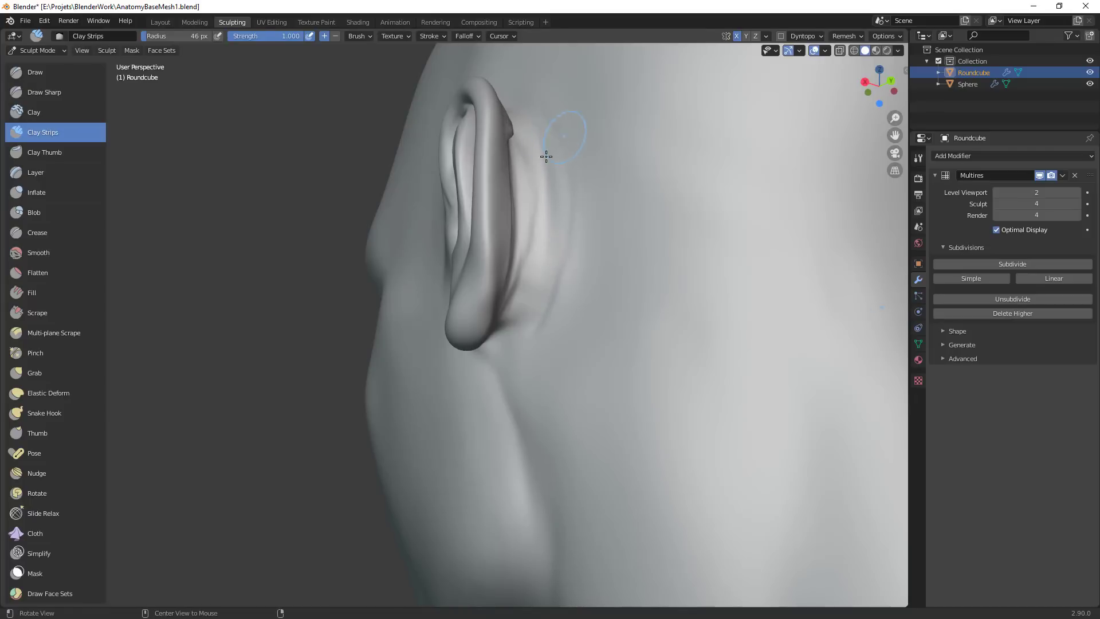
middle_drag(546, 157, 421, 162)
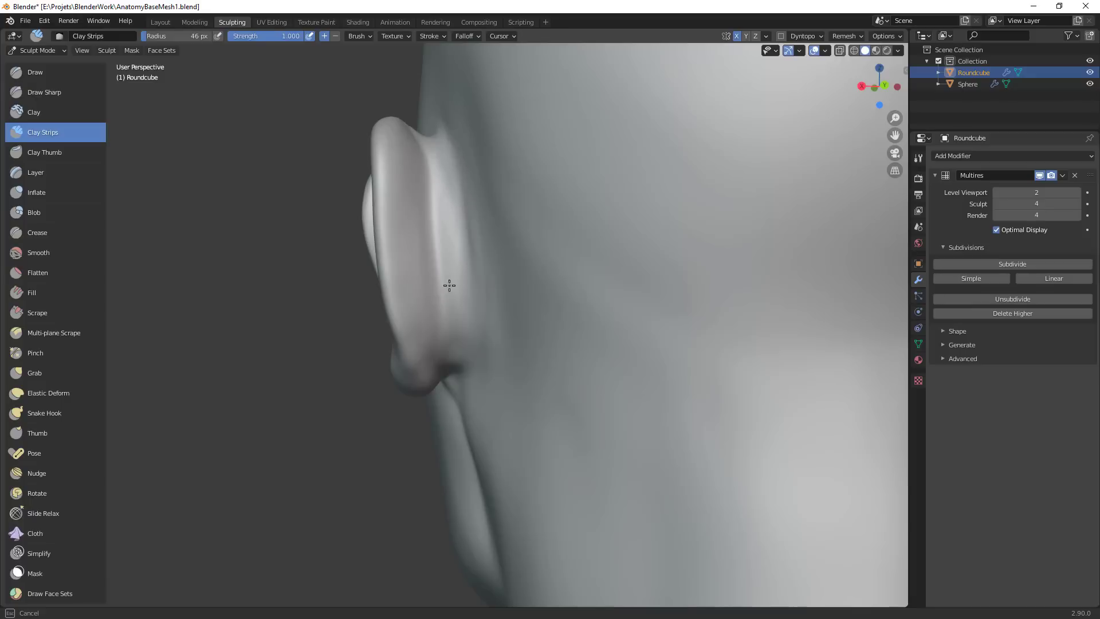
mouse_move(507, 302)
middle_down()
mouse_move(606, 302)
mouse_move(644, 351)
mouse_move(607, 379)
mouse_move(572, 321)
mouse_move(462, 312)
middle_up()
key(g)
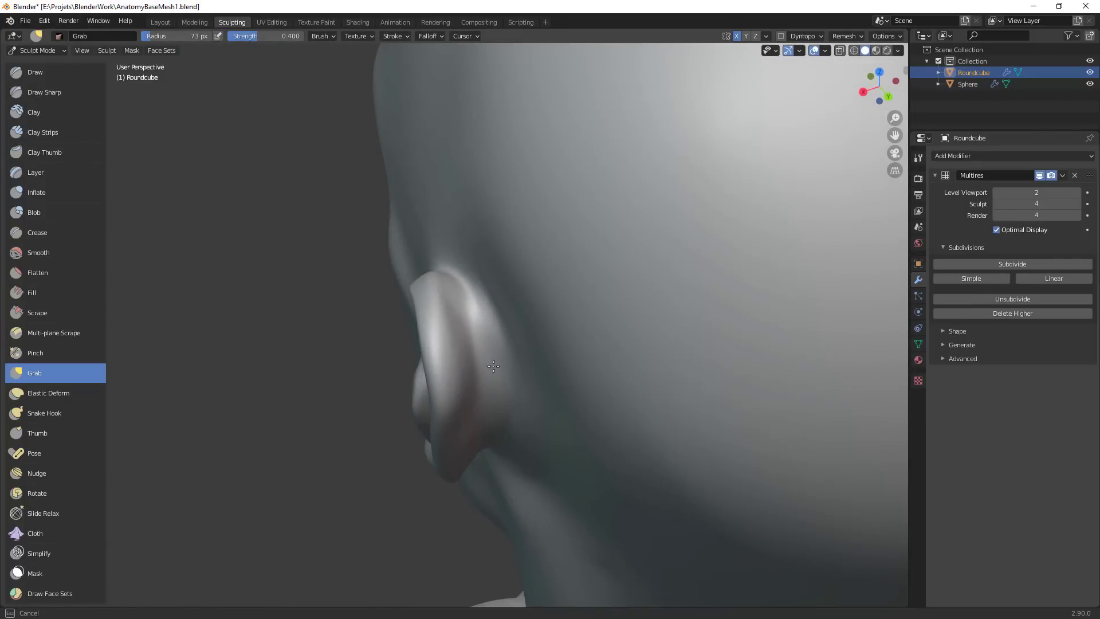
mouse_move(494, 366)
middle_down()
mouse_move(573, 372)
mouse_move(559, 310)
mouse_move(491, 222)
middle_up()
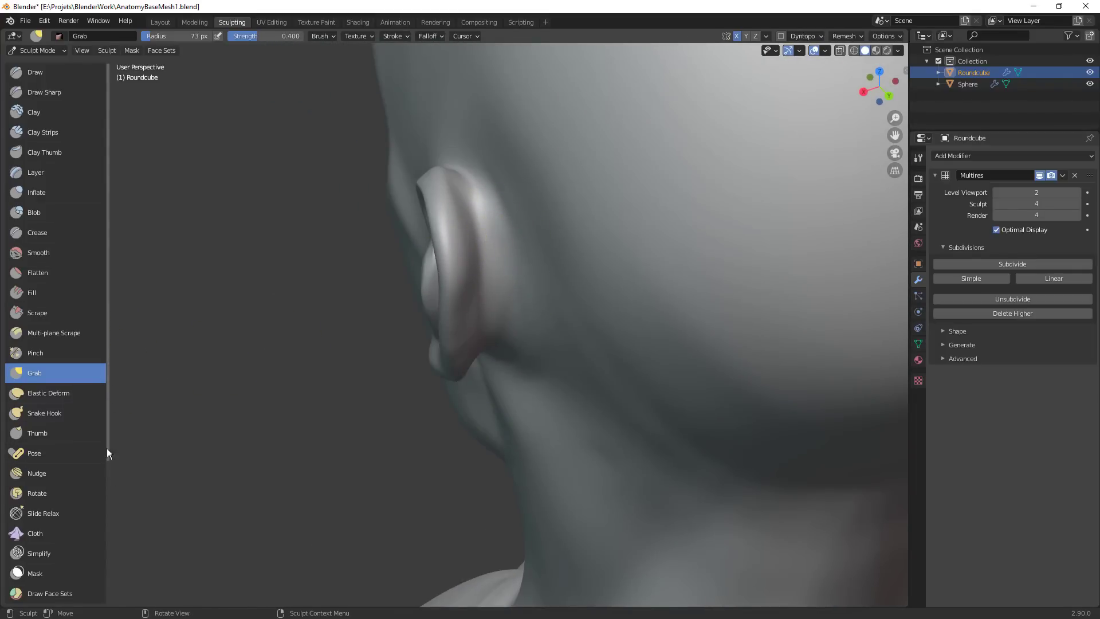
Mask the upper part of the attachment behind the ear with the Mask brush at 30 px
scroll(106, 576, down, 6)
click(67, 398)
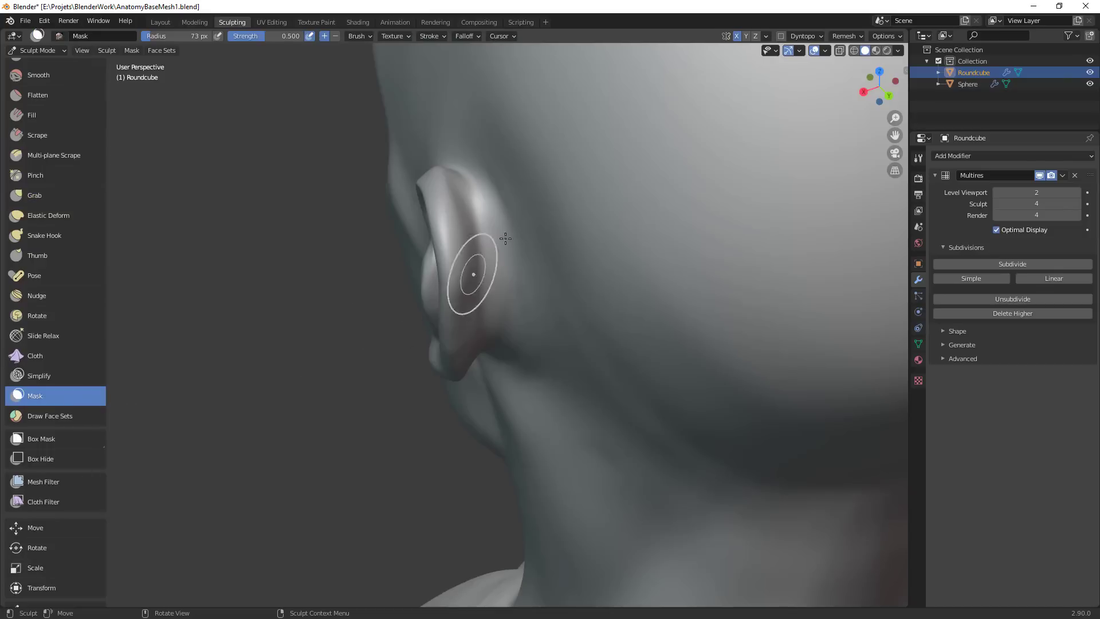
key(f)
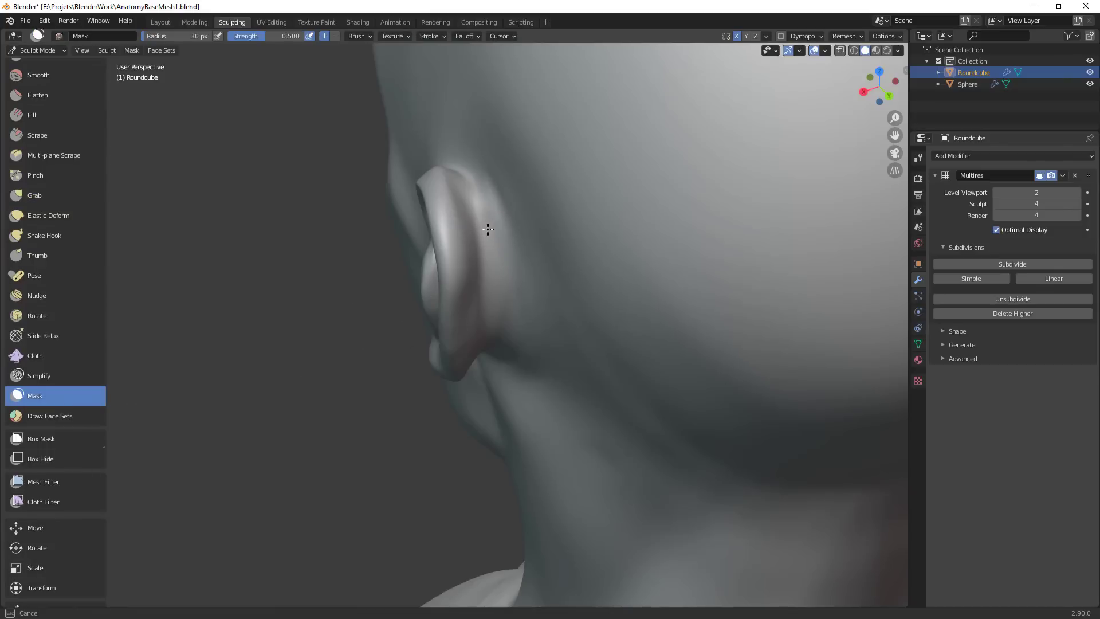
drag(488, 230, 492, 242)
drag(467, 170, 493, 258)
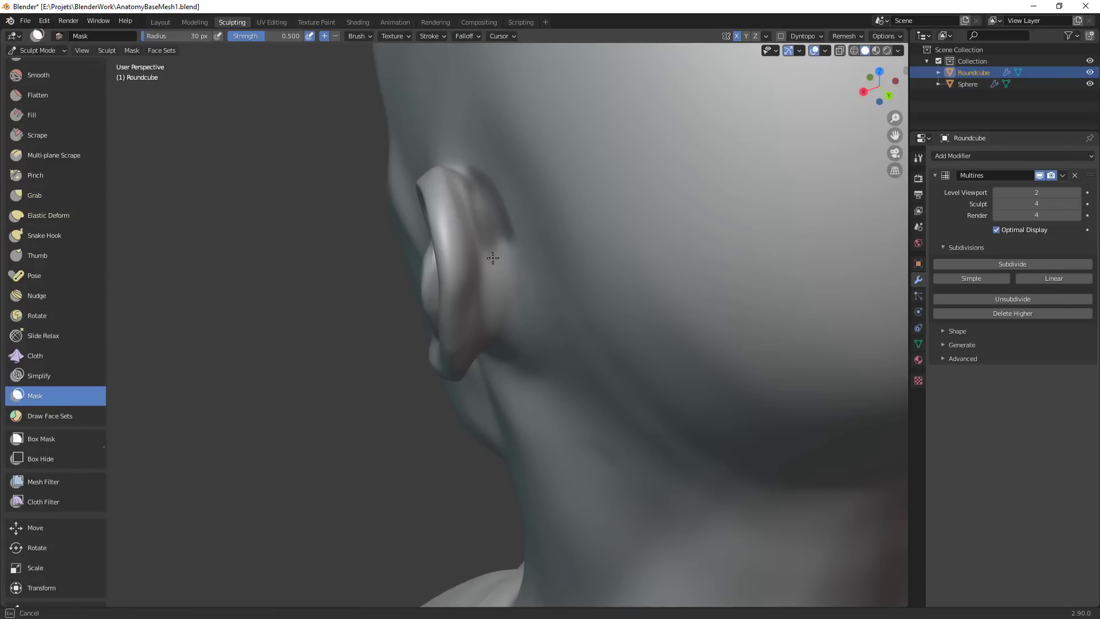
drag(479, 191, 504, 249)
middle_drag(504, 250, 503, 206)
Extend the mask over the whole attachment behind the ear and the adjoining skull with the Mask brush at 62 px
key(f)
click(491, 183)
mouse_move(491, 184)
mouse_down()
mouse_move(519, 233)
mouse_move(540, 181)
mouse_move(518, 169)
mouse_move(546, 282)
mouse_move(510, 275)
mouse_move(486, 160)
mouse_up()
key(f)
click(529, 169)
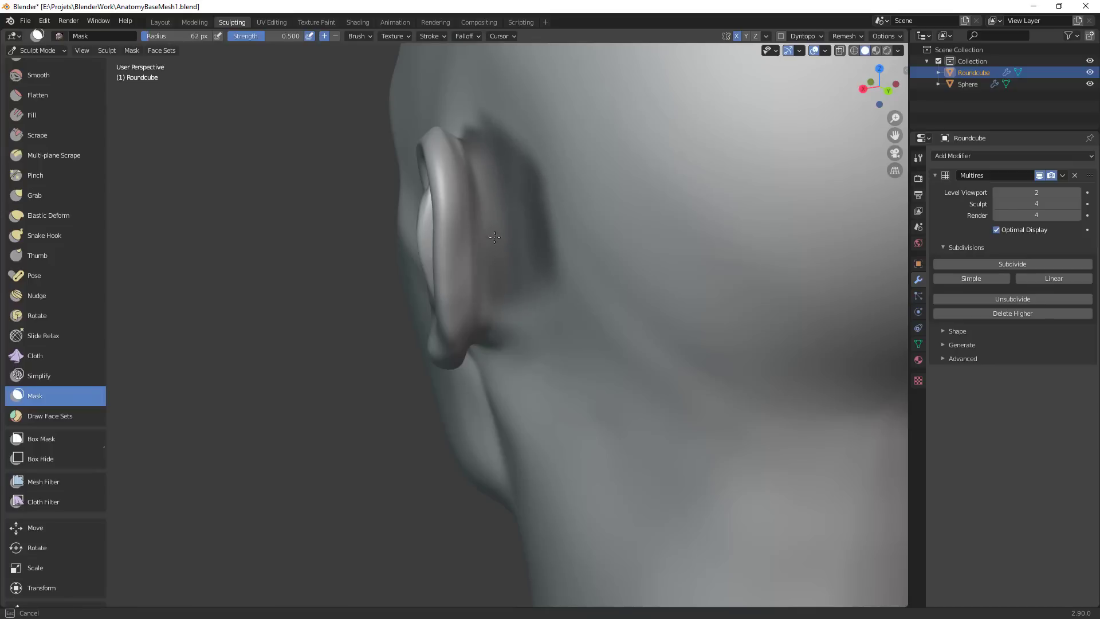
drag(495, 238, 508, 307)
middle_drag(508, 307, 516, 206)
mouse_move(504, 256)
mouse_down()
mouse_move(512, 277)
mouse_move(524, 263)
mouse_move(496, 303)
mouse_up()
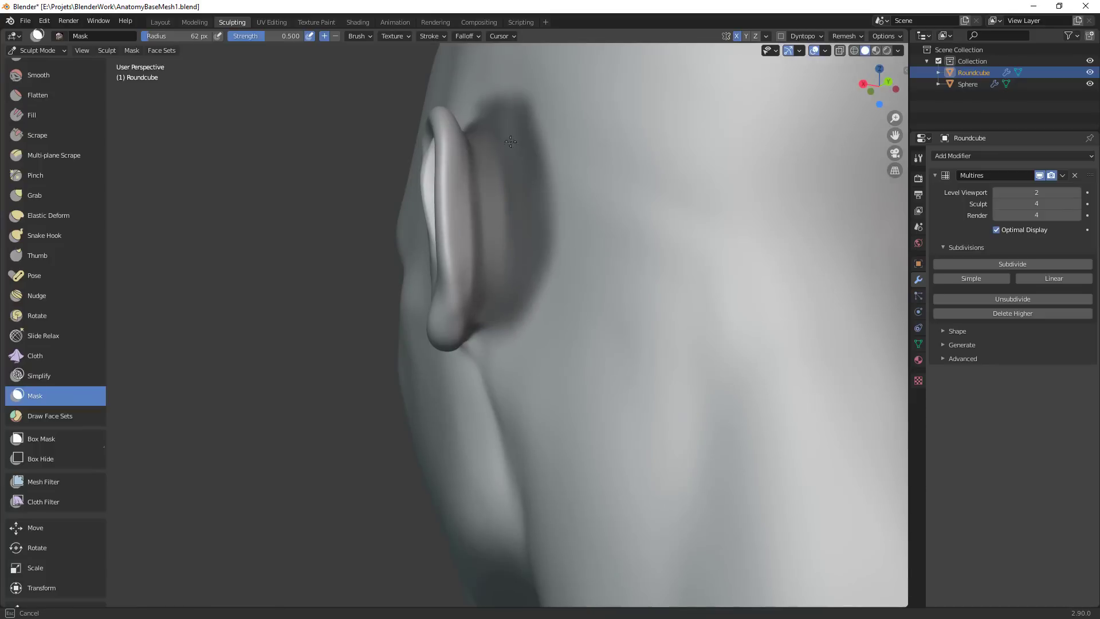
middle_drag(519, 208, 521, 222)
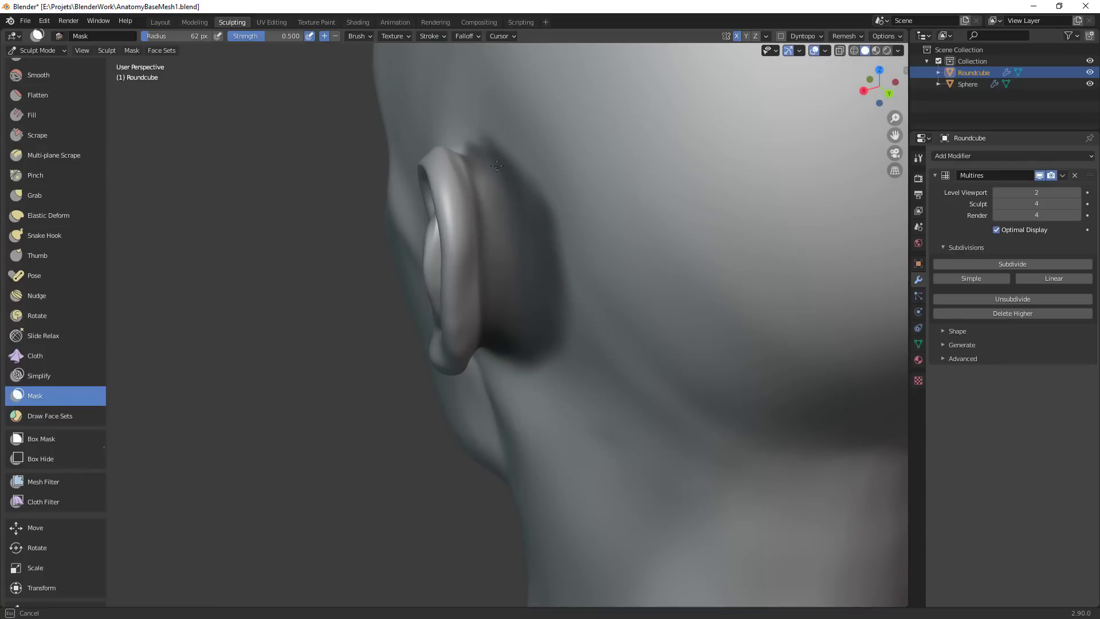
middle_drag(497, 165, 595, 177)
Smooth the mask behind the ear and invert it so only the attachment area remains editable
key(a)
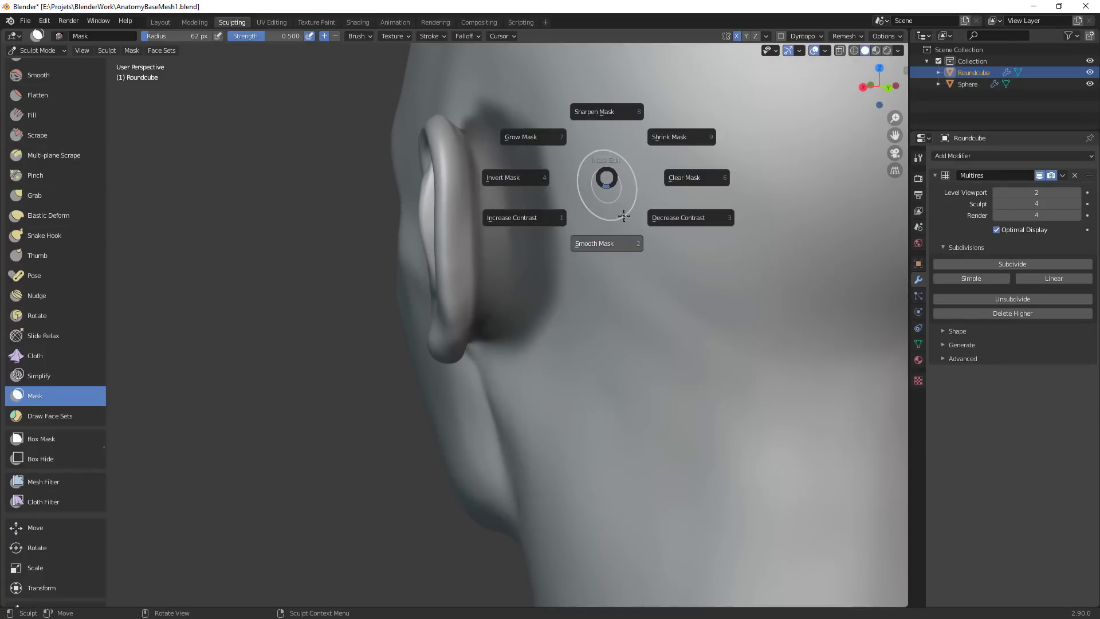
click(615, 244)
key(a)
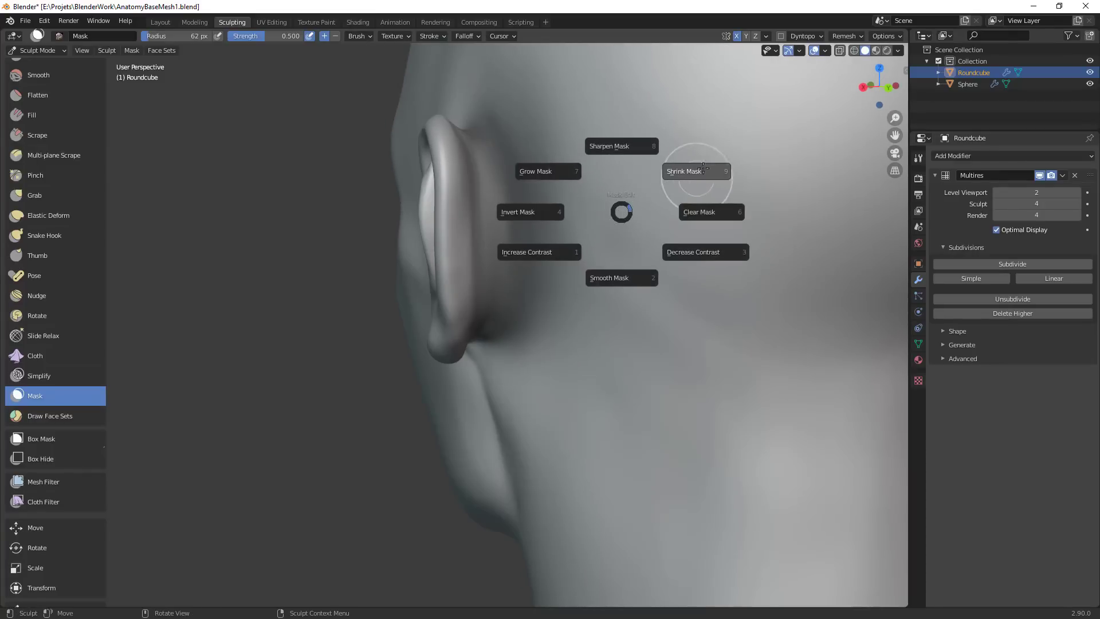
click(544, 212)
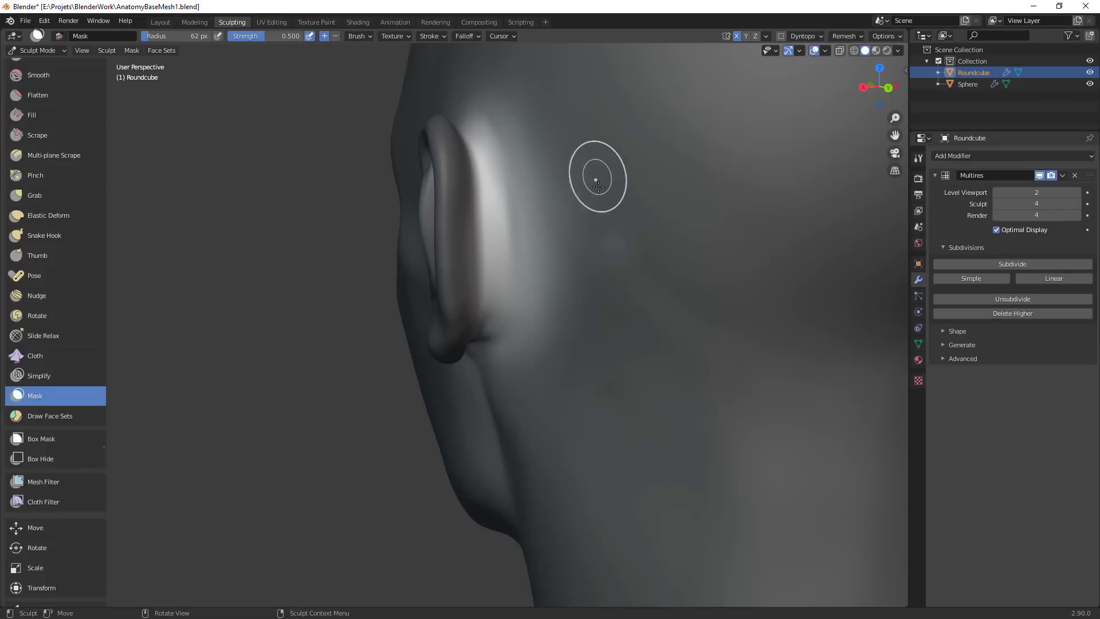
Reshape the unmasked upper attachment behind the ear from above with the Grab brush at 294 px
mouse_move(594, 179)
middle_down()
mouse_move(653, 324)
mouse_move(608, 344)
middle_up()
key(g)
key(f)
click(580, 296)
key(f)
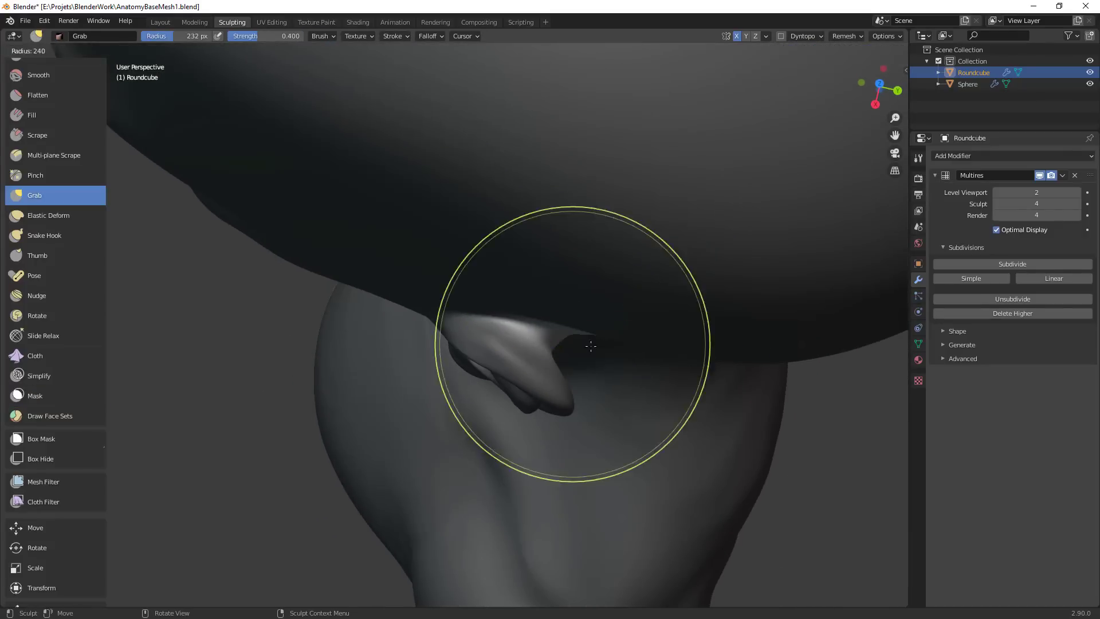
click(590, 346)
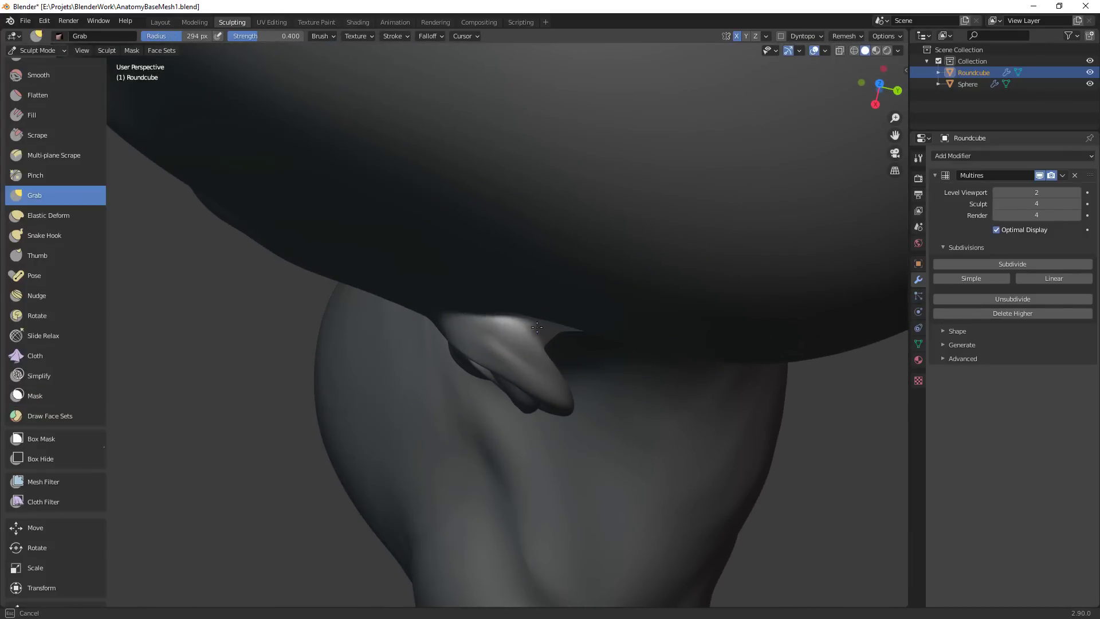
middle_drag(535, 331, 524, 275)
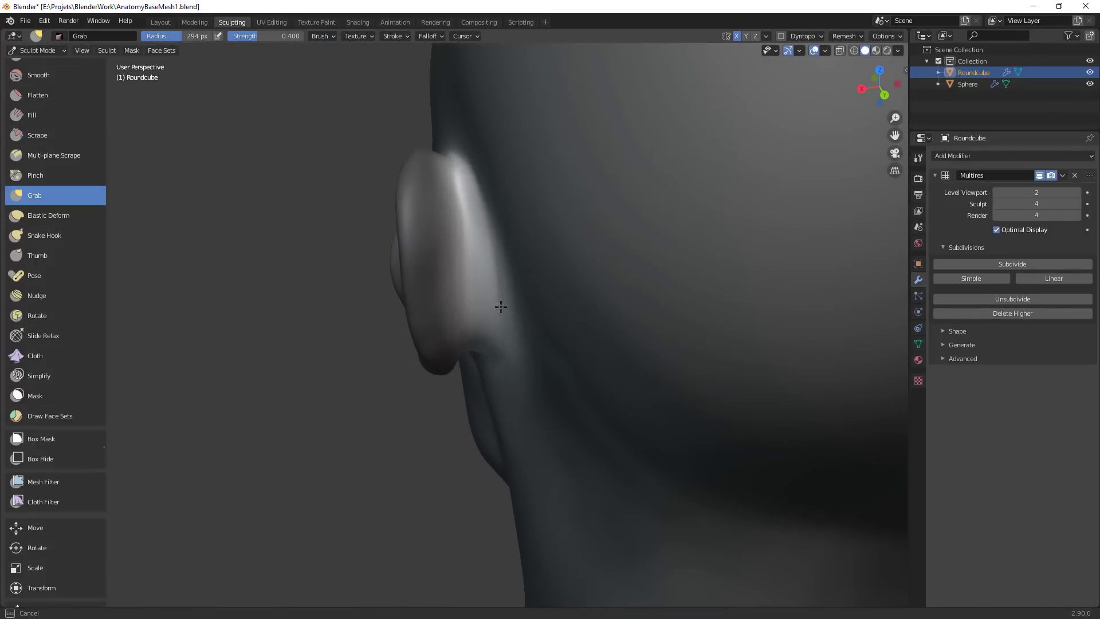
Shape the lower part of the unmasked attachment behind the ear with the Grab brush at 216 px
key(f)
click(465, 235)
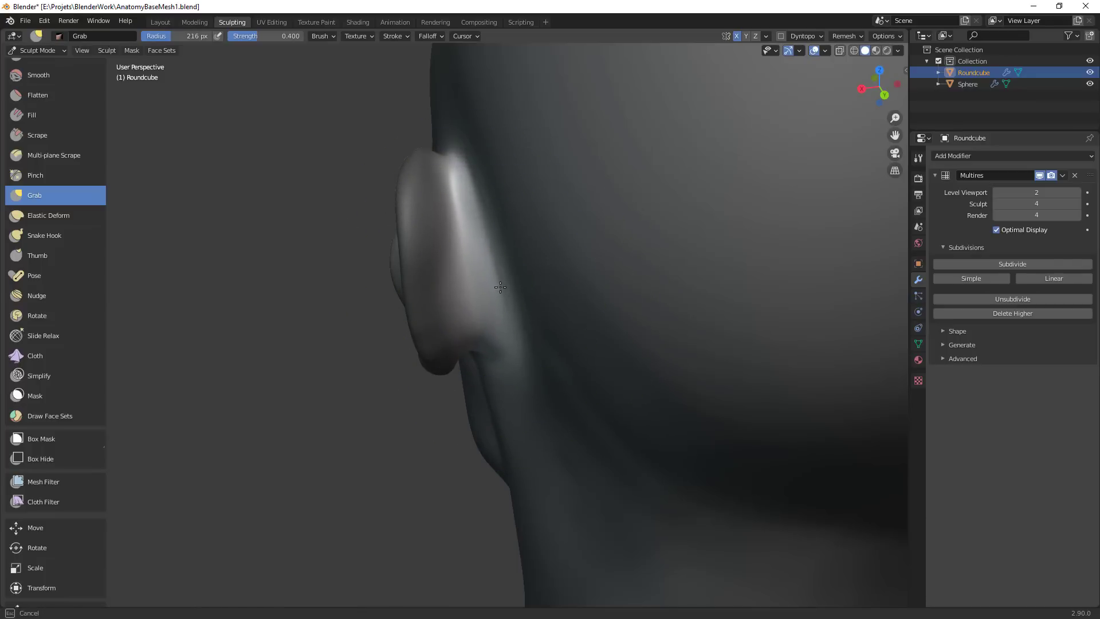
middle_drag(465, 235, 516, 287)
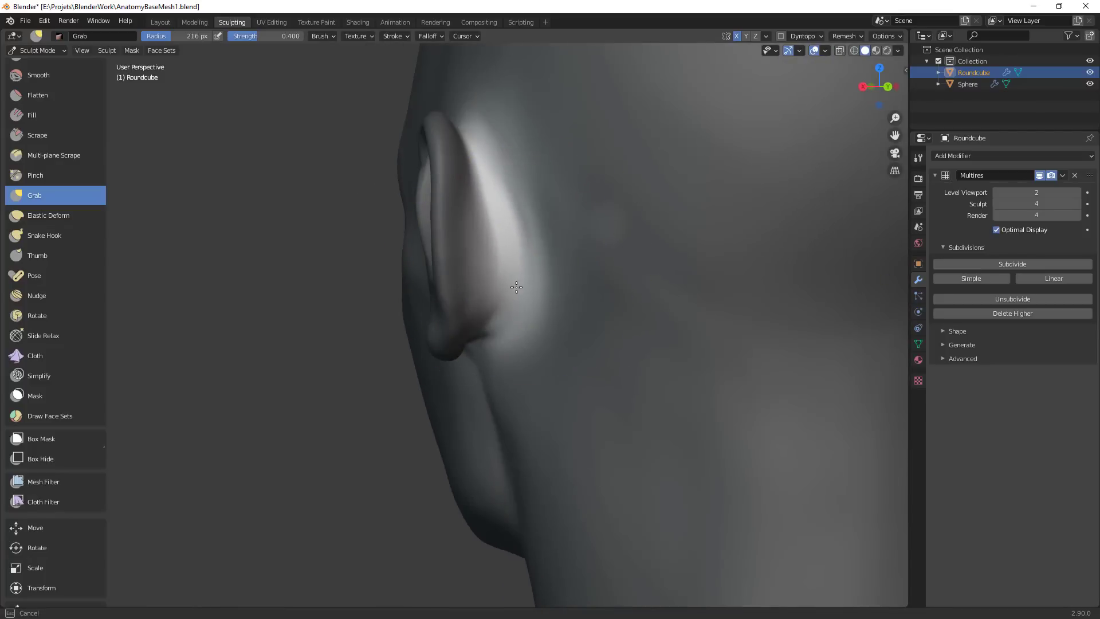
drag(498, 315, 504, 313)
middle_drag(547, 310, 497, 336)
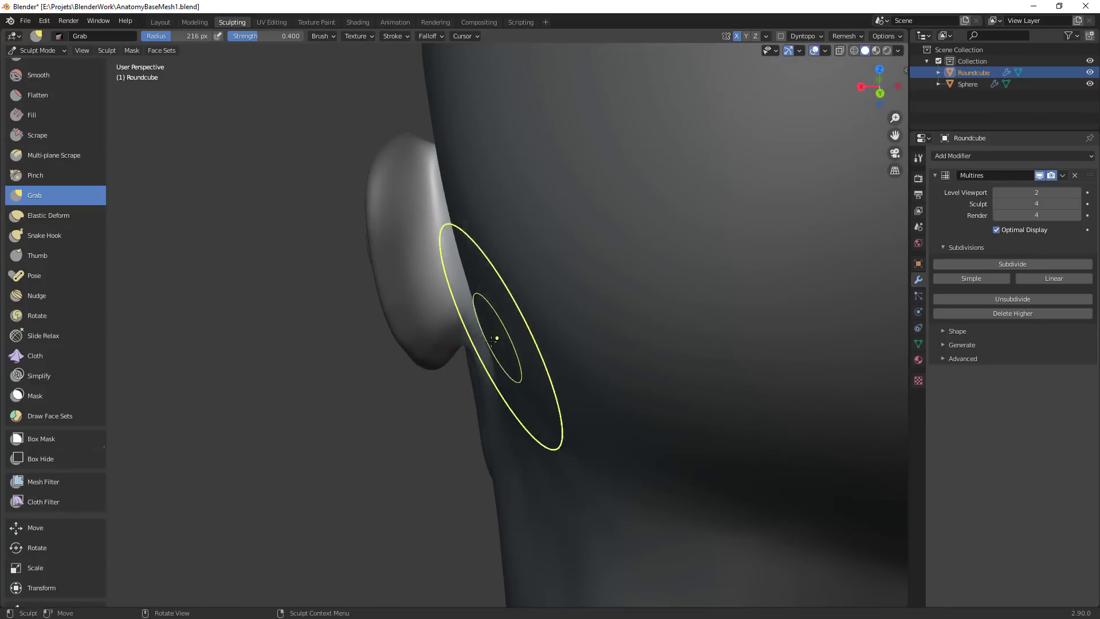
drag(491, 341, 488, 332)
middle_drag(496, 328, 630, 338)
Shape the unmasked attachment behind the earlobe with the Grab brush at 176 px
key(f)
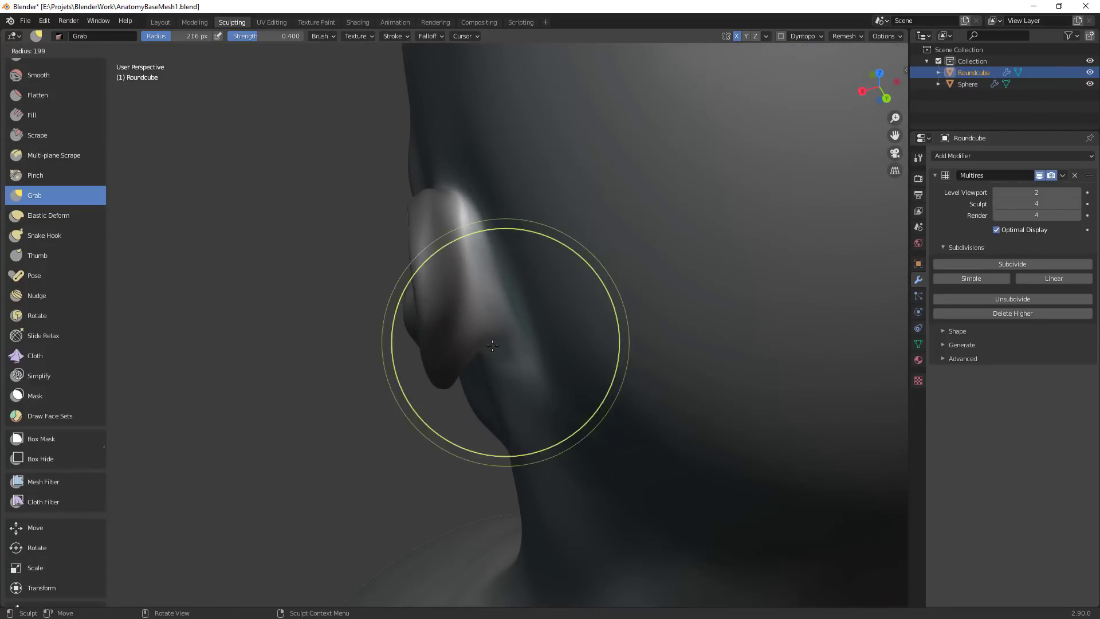
click(607, 339)
drag(480, 344, 487, 334)
mouse_move(491, 328)
middle_down()
mouse_move(537, 297)
mouse_move(474, 246)
middle_up()
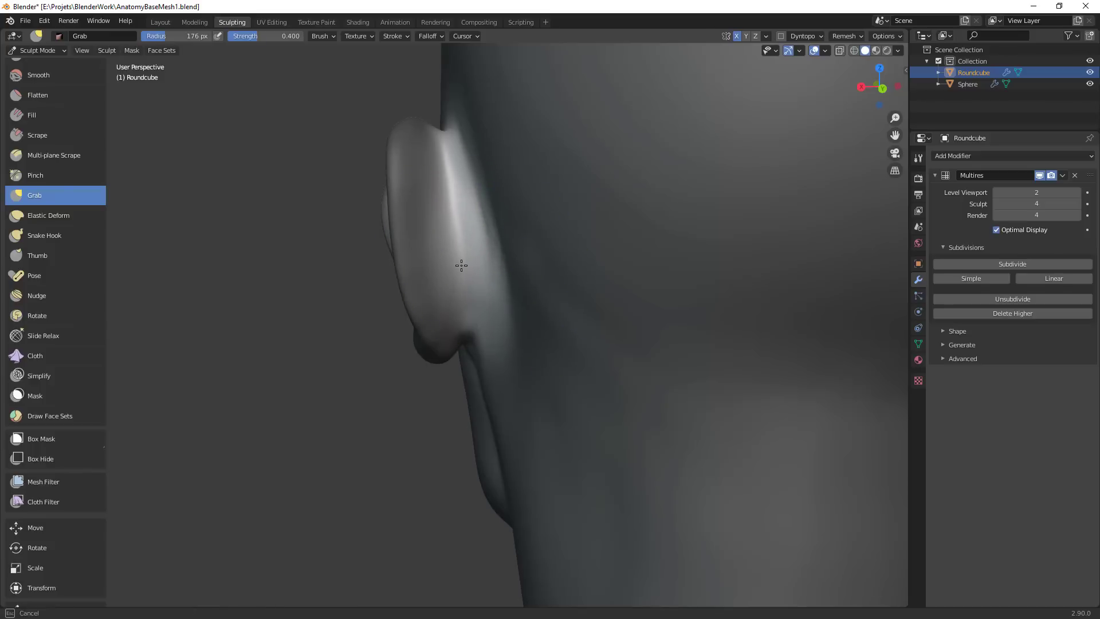
Reshape the unmasked fold between the back of the ear and the skull with the Grab brush at 109 px
key(f)
click(433, 227)
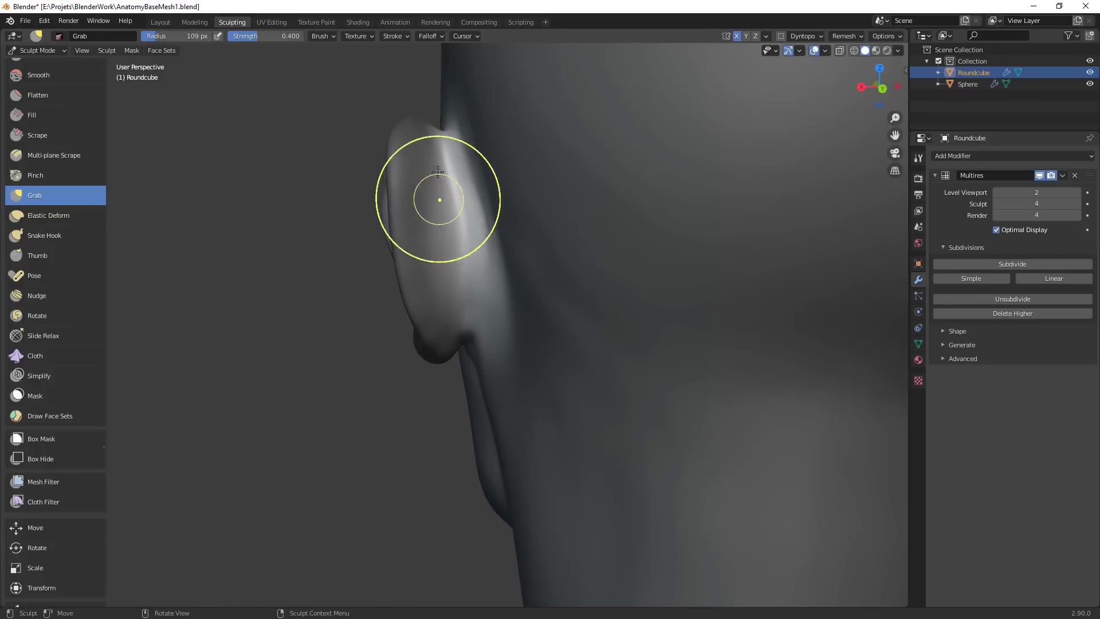
mouse_move(442, 172)
mouse_down()
mouse_move(456, 239)
mouse_move(462, 229)
mouse_up()
drag(462, 229, 454, 209)
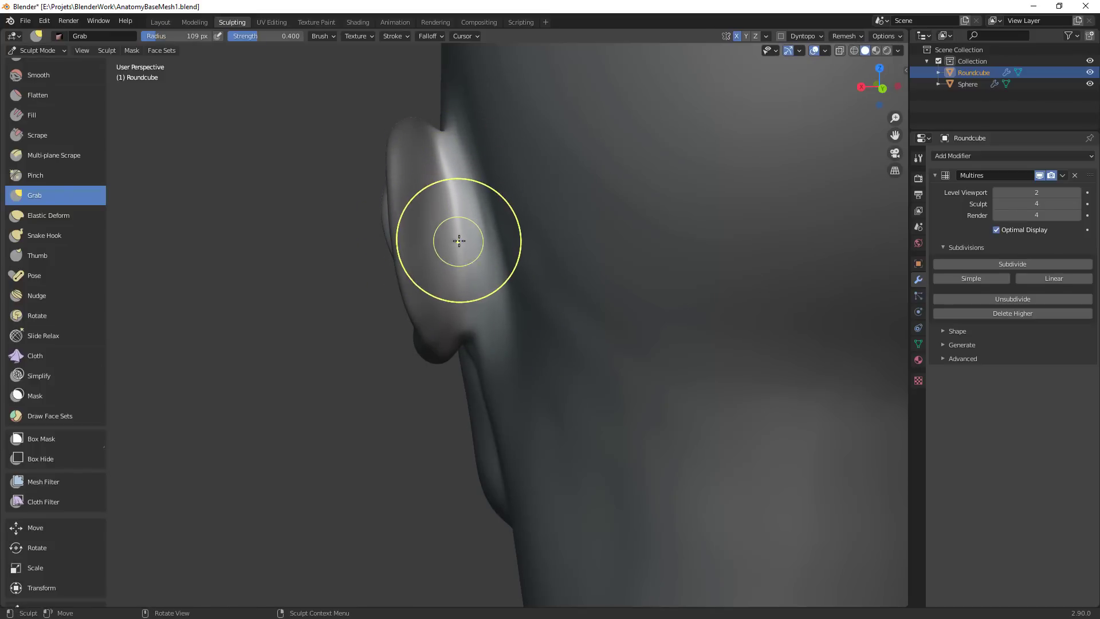
drag(456, 273, 457, 294)
mouse_move(455, 158)
mouse_down()
mouse_move(457, 134)
mouse_move(478, 143)
mouse_move(502, 229)
mouse_up()
Adjust the lower edge of the ear's attachment to the skull with the Grab brush at 171 px
key(f)
click(493, 143)
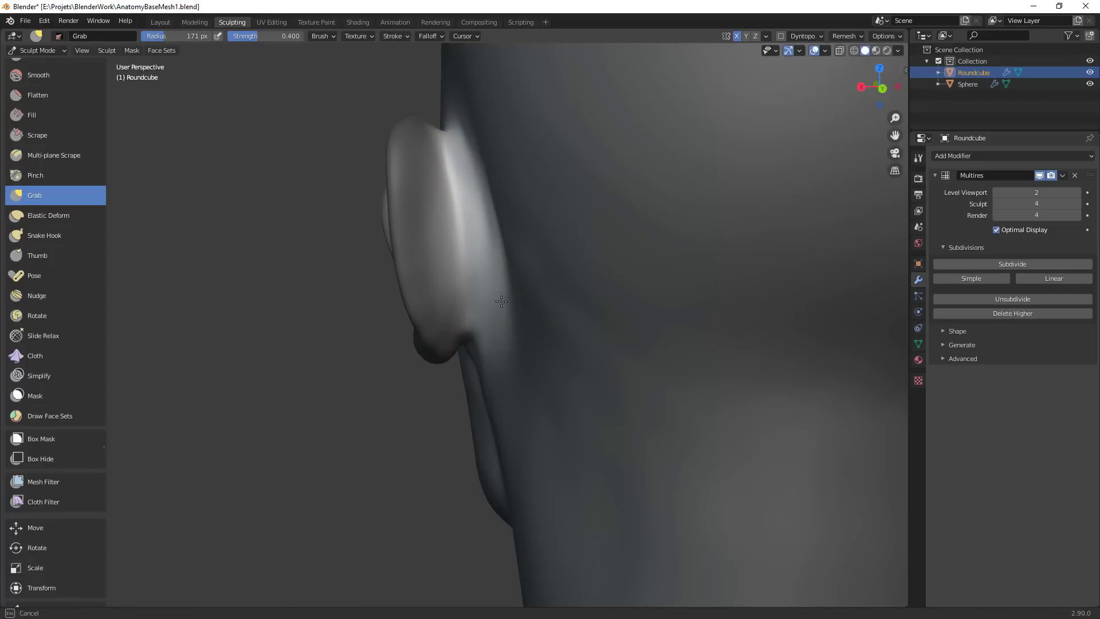
drag(501, 302, 504, 298)
Clear the mask from the whole head
mouse_move(537, 260)
middle_down()
mouse_move(619, 323)
mouse_move(646, 292)
mouse_move(622, 255)
middle_up()
mouse_move(622, 255)
ctrl+middle_down()
mouse_move(626, 349)
mouse_move(631, 307)
ctrl+middle_up()
key(ctrl+Tab)
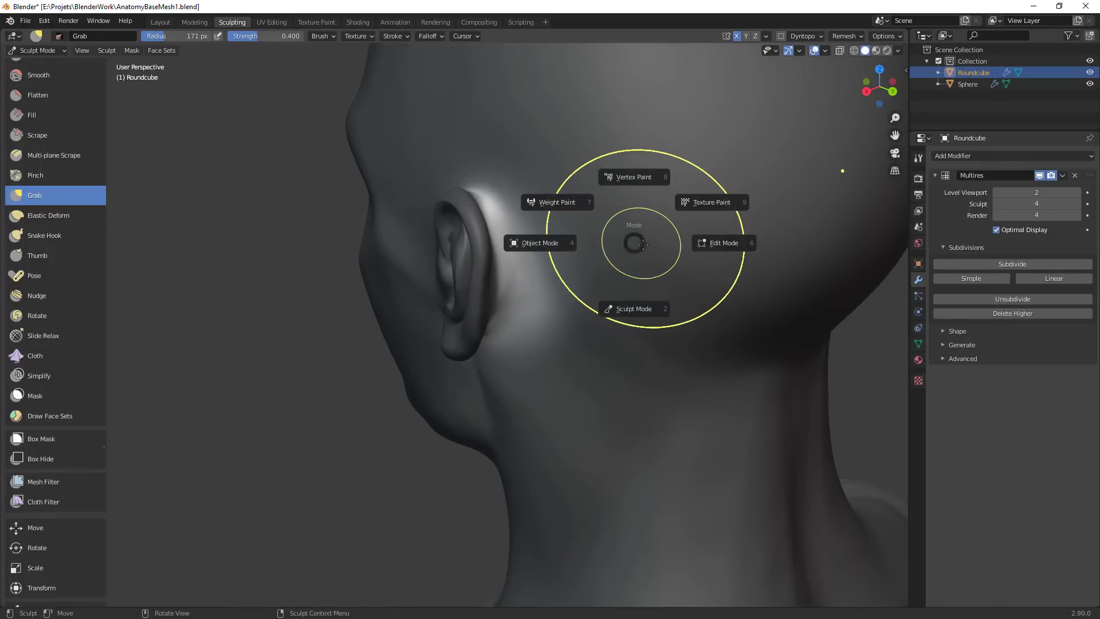
key(Escape)
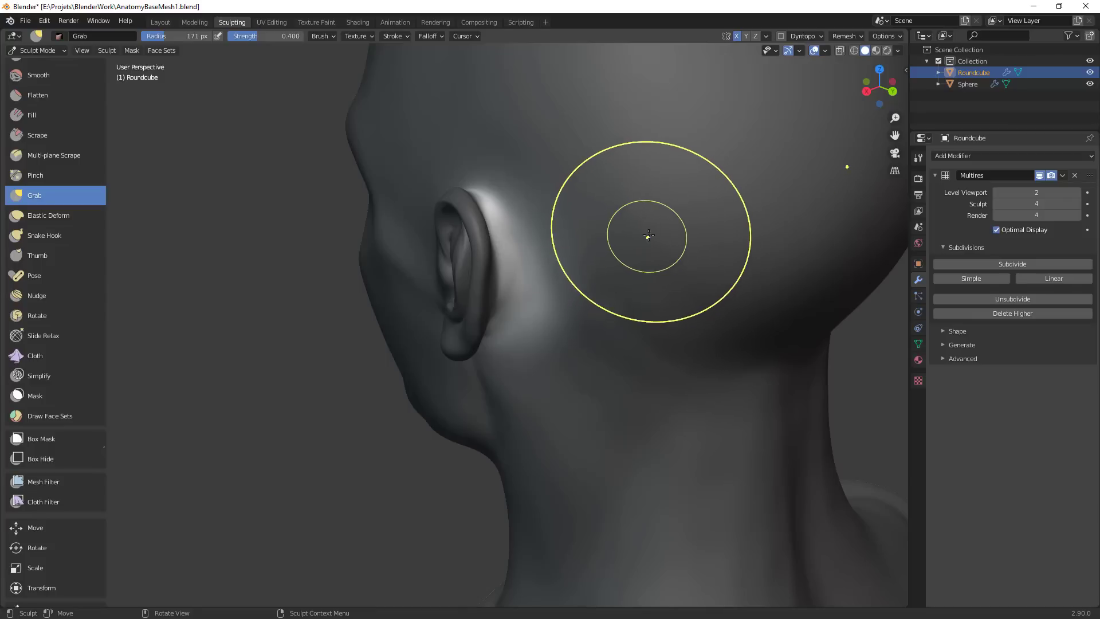
key(alt+a)
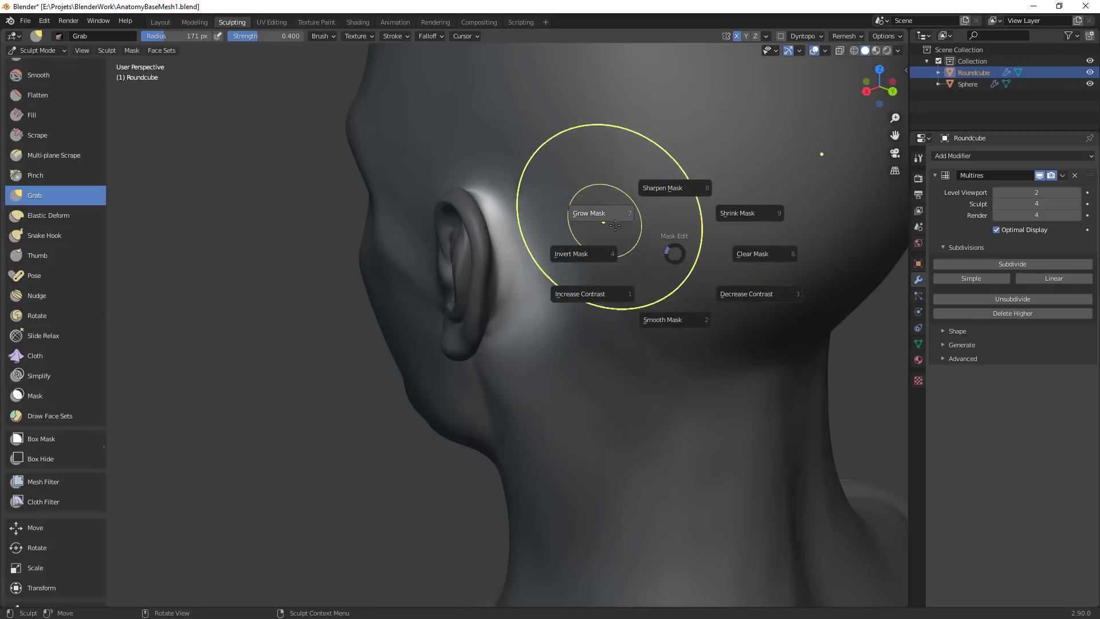
click(752, 254)
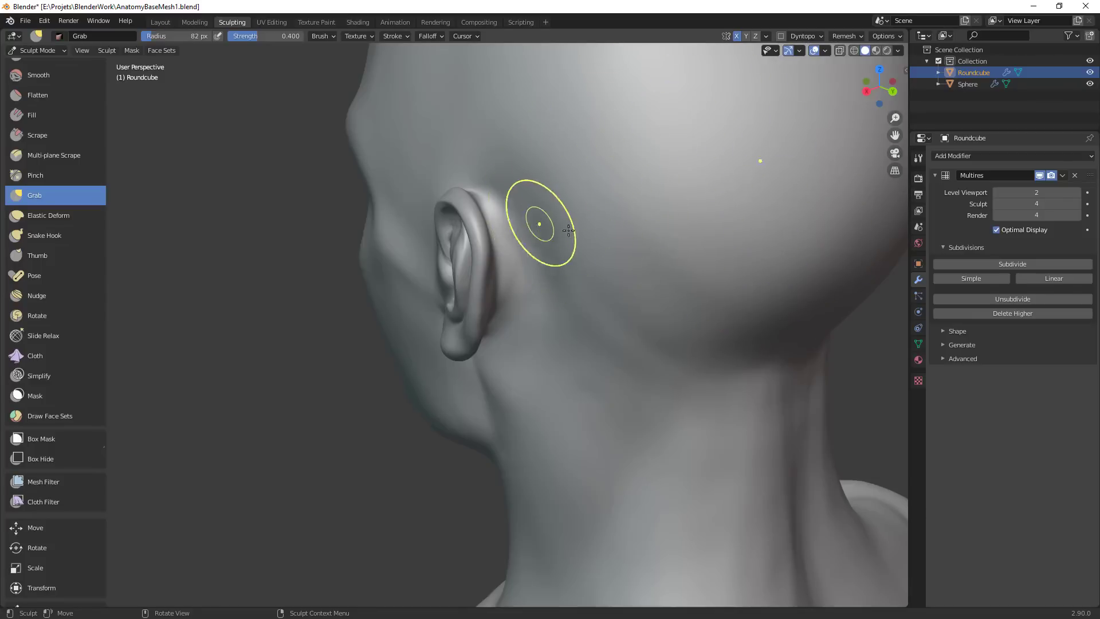
Flatten the transition between the ear's attachment and the skull with the Scrape brush at 72 px
alt+drag(568, 230, 535, 219)
key(shift+t)
key(f)
click(504, 220)
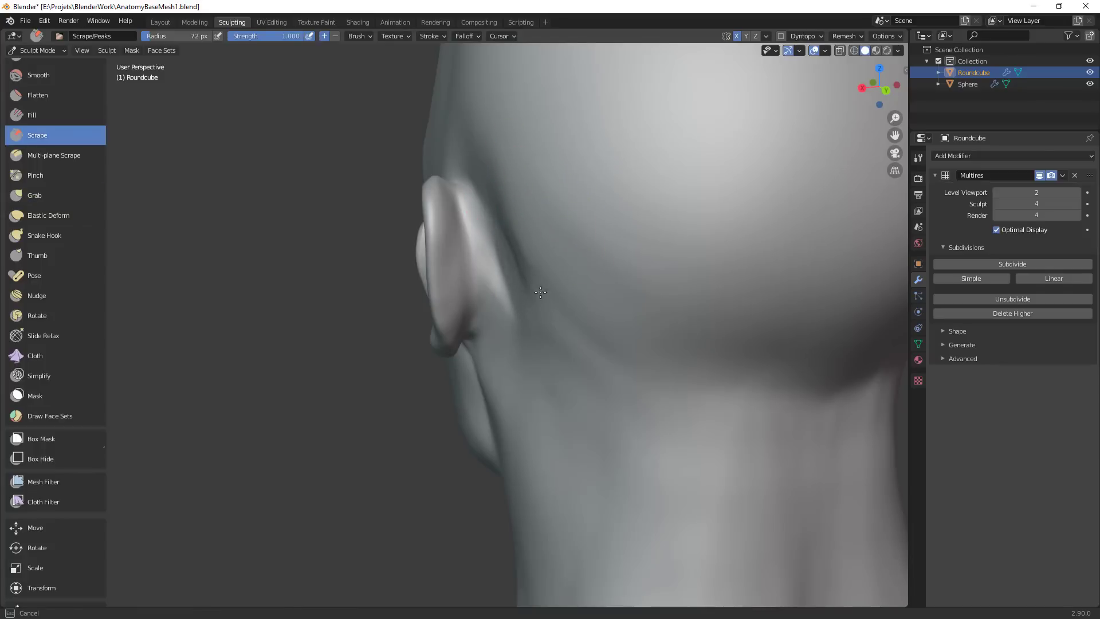
middle_drag(520, 217, 527, 231)
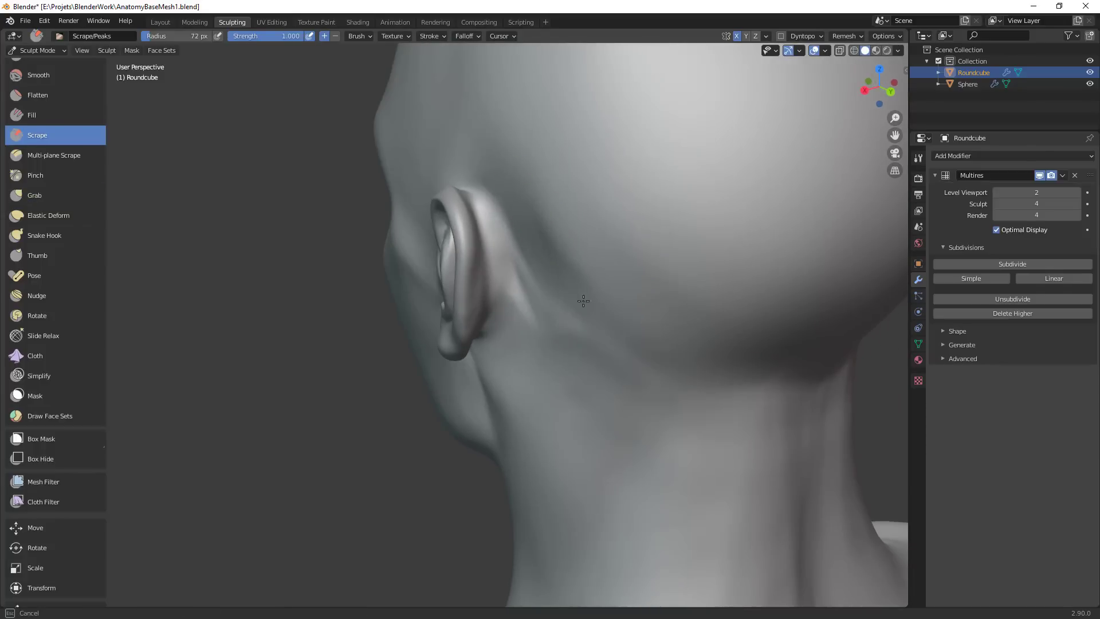
middle_drag(494, 179, 512, 186)
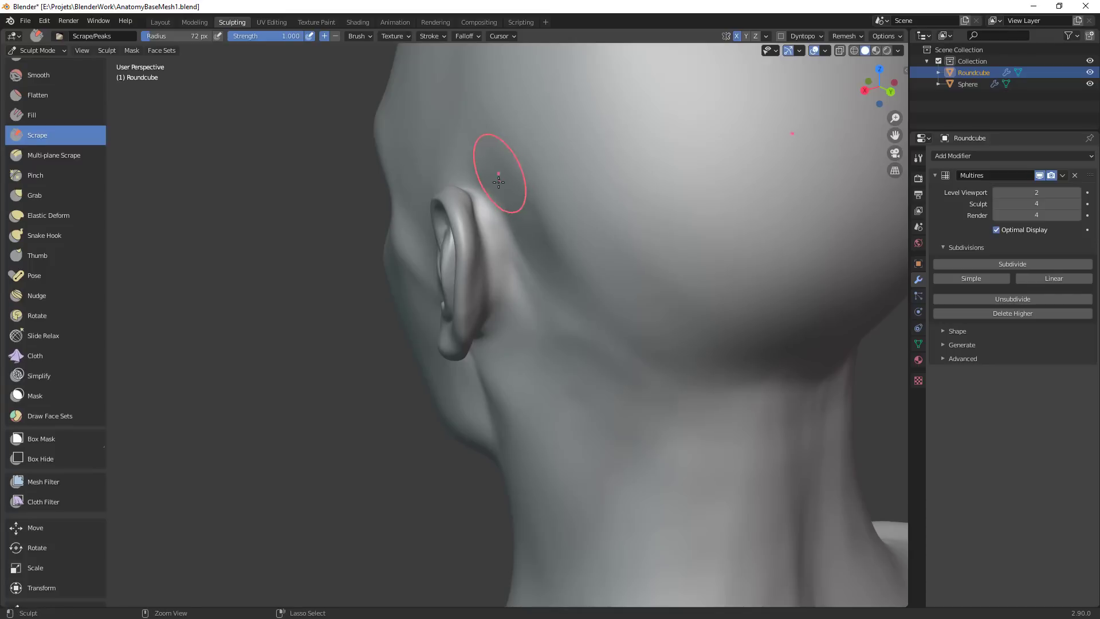
Undo the last scrape stroke and rework the transition behind the ear with the Scrape brush at 52 px
key(ctrl+z)
key(f)
click(526, 189)
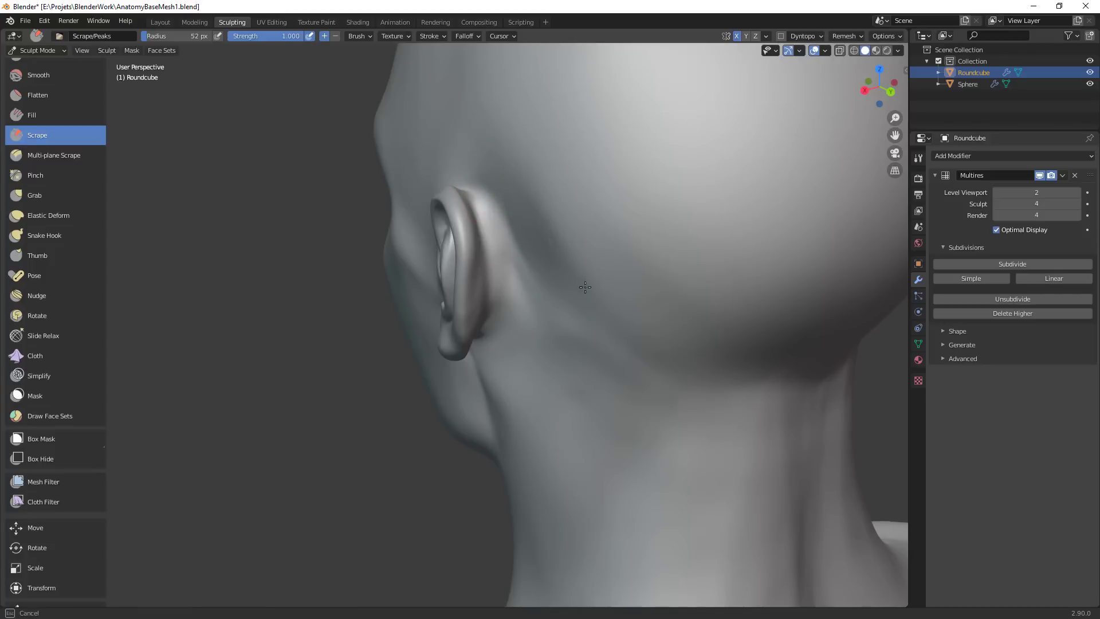
Adjust the upper ear and its attachment to the skull from below and behind with the Grab brush at 132 px and 82 px
ctrl+middle_drag(612, 321, 641, 367)
mouse_move(641, 367)
middle_down()
mouse_move(699, 378)
mouse_move(685, 436)
mouse_move(739, 364)
mouse_move(605, 255)
mouse_move(545, 263)
mouse_move(437, 208)
middle_up()
key(g)
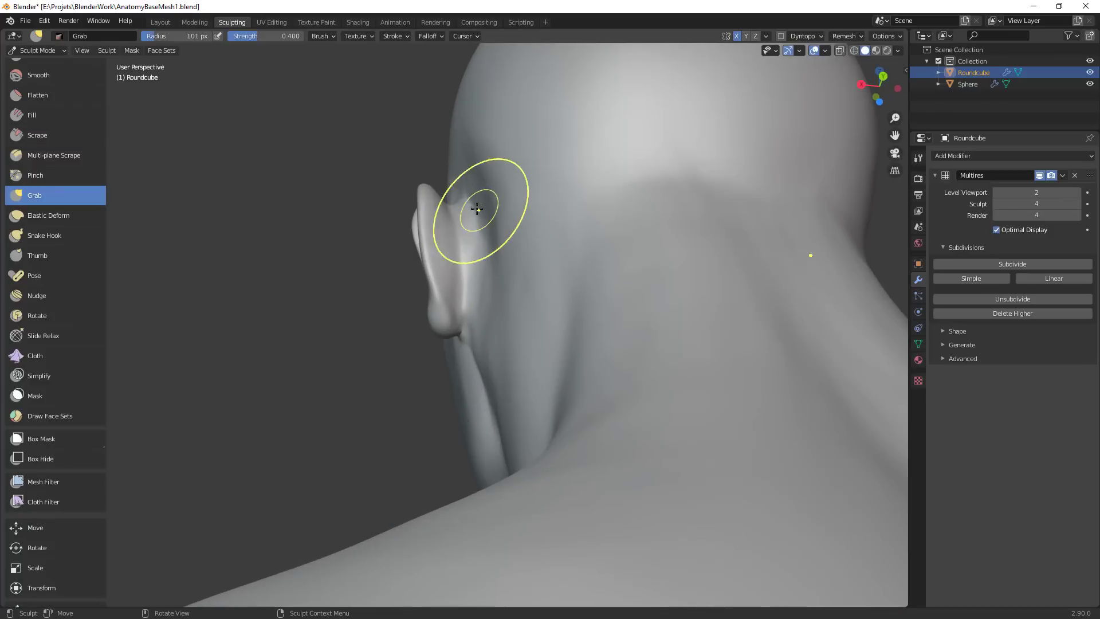
key(f)
click(536, 190)
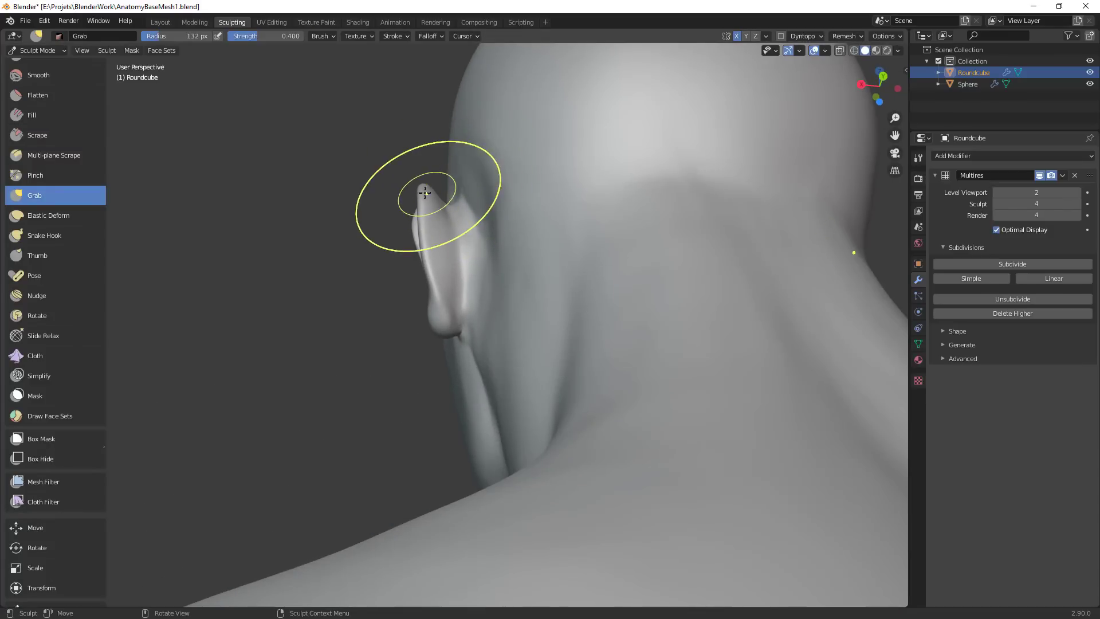
mouse_move(428, 196)
mouse_down()
mouse_move(417, 195)
mouse_move(477, 221)
mouse_up()
key(bracketleft)
key(bracketleft)
key(bracketleft)
key(bracketleft)
key(bracketleft)
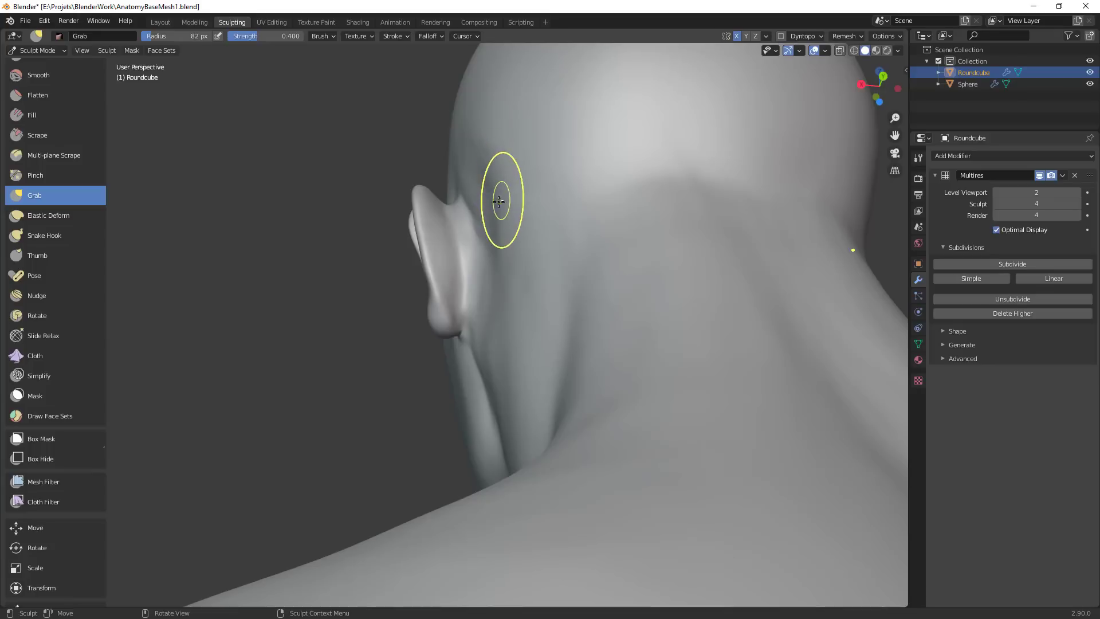
middle_drag(499, 201, 444, 285)
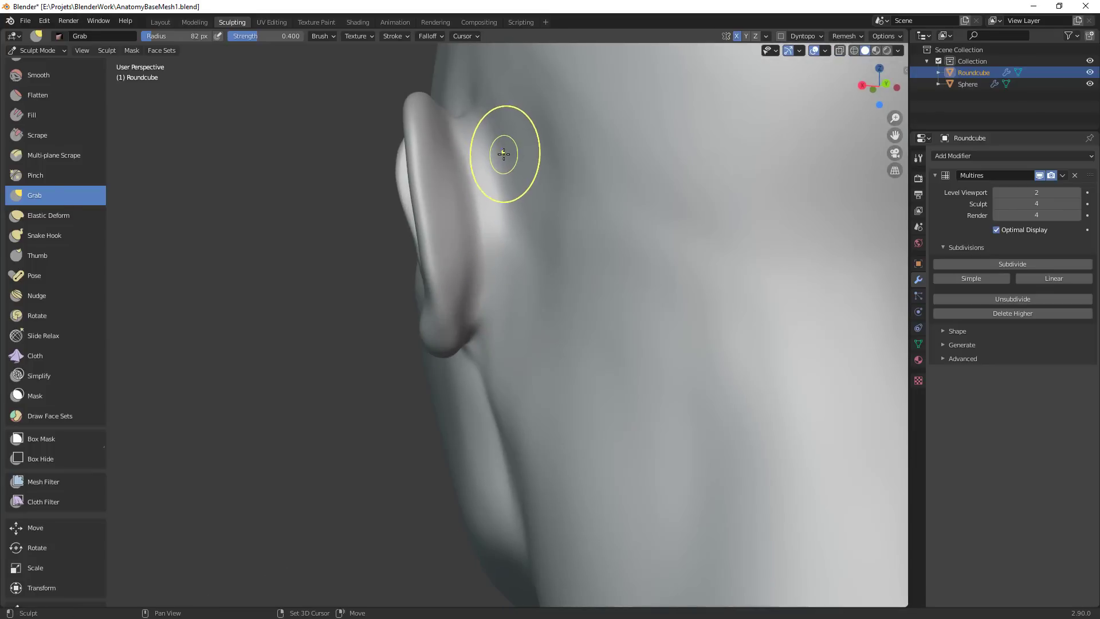
Carve the line where the back of the ear meets the skull with the Crease brush at 30 px
key(shift+c)
middle_drag(520, 203, 516, 271)
key(bracketleft)
key(bracketleft)
key(bracketleft)
key(bracketleft)
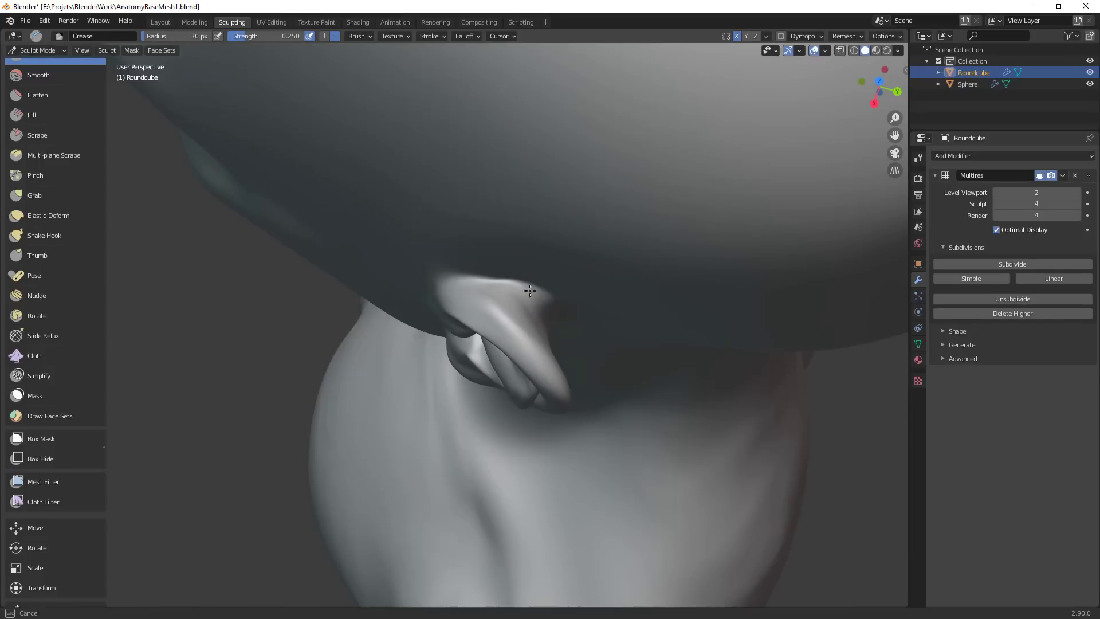
middle_drag(563, 316, 503, 192)
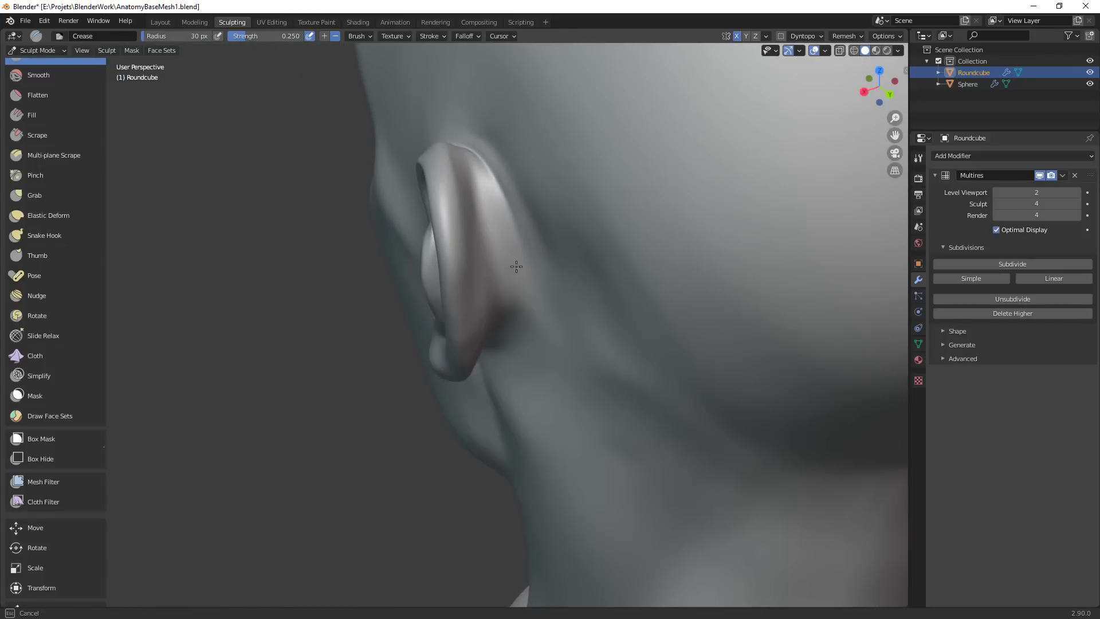
middle_drag(545, 278, 491, 166)
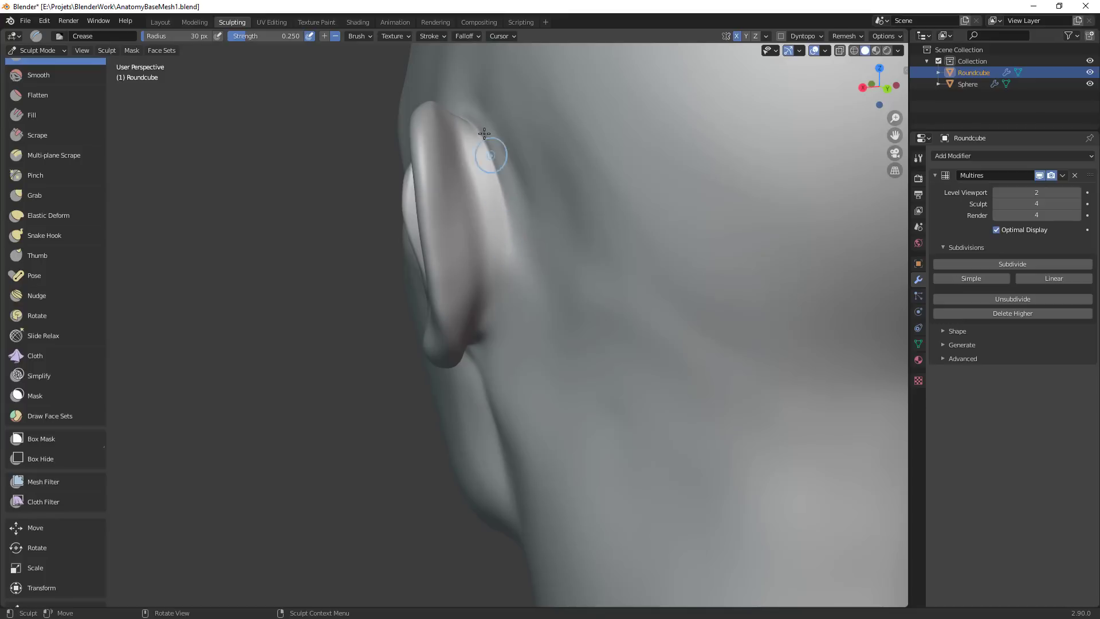
middle_drag(504, 312, 547, 265)
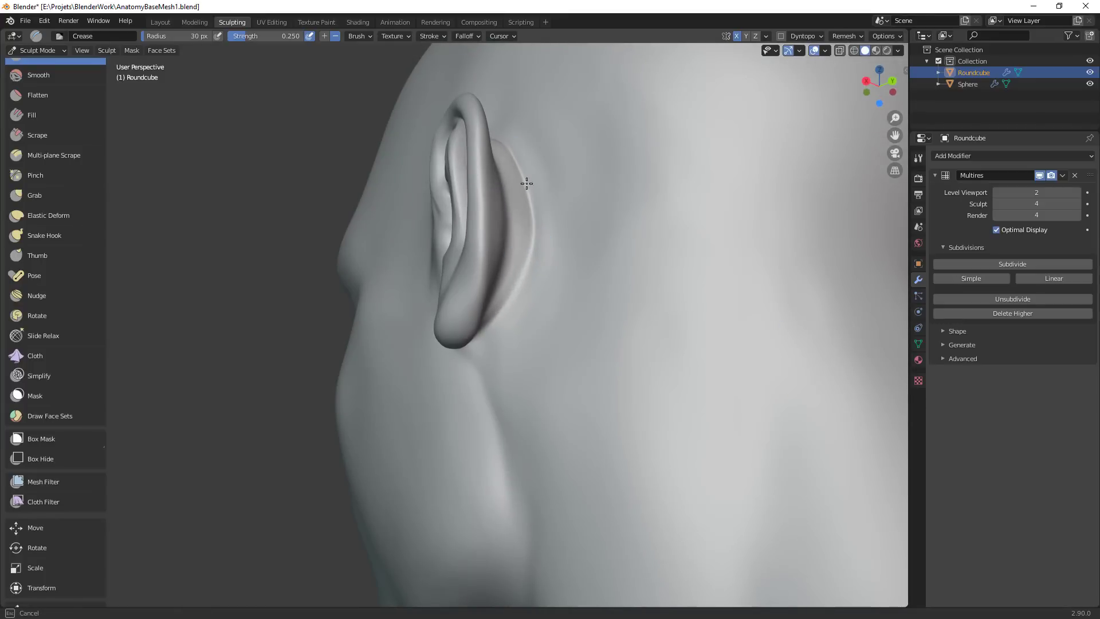
middle_drag(526, 183, 478, 114)
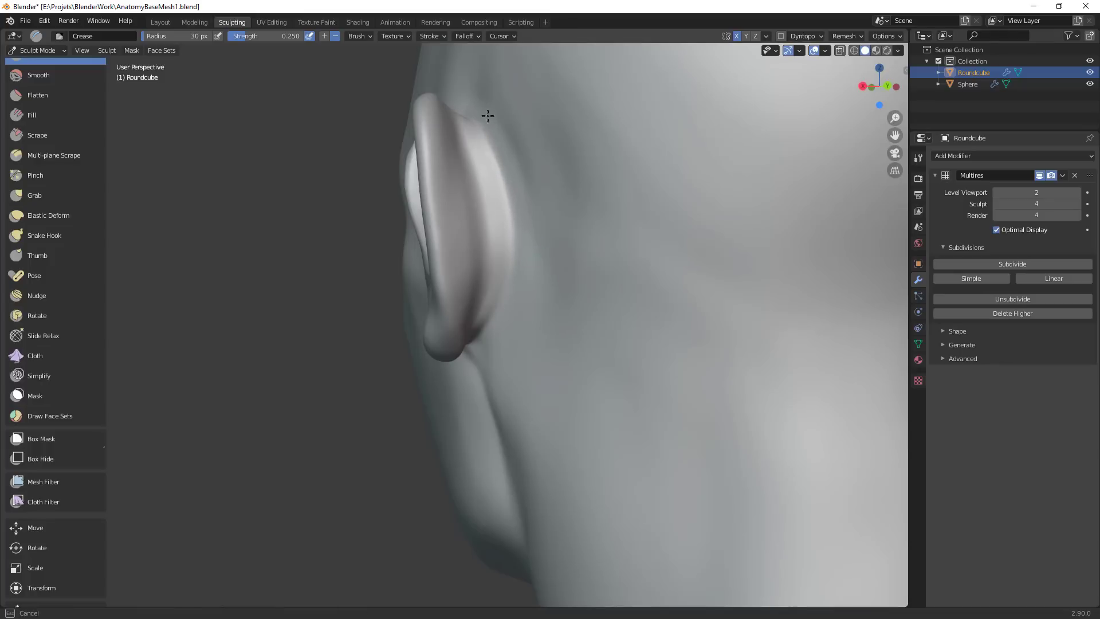
Define the base of the skull across the top of the neck with the Crease brush, reducing its radius to 38 px and 31 px
ctrl+middle_drag(619, 232, 521, 278)
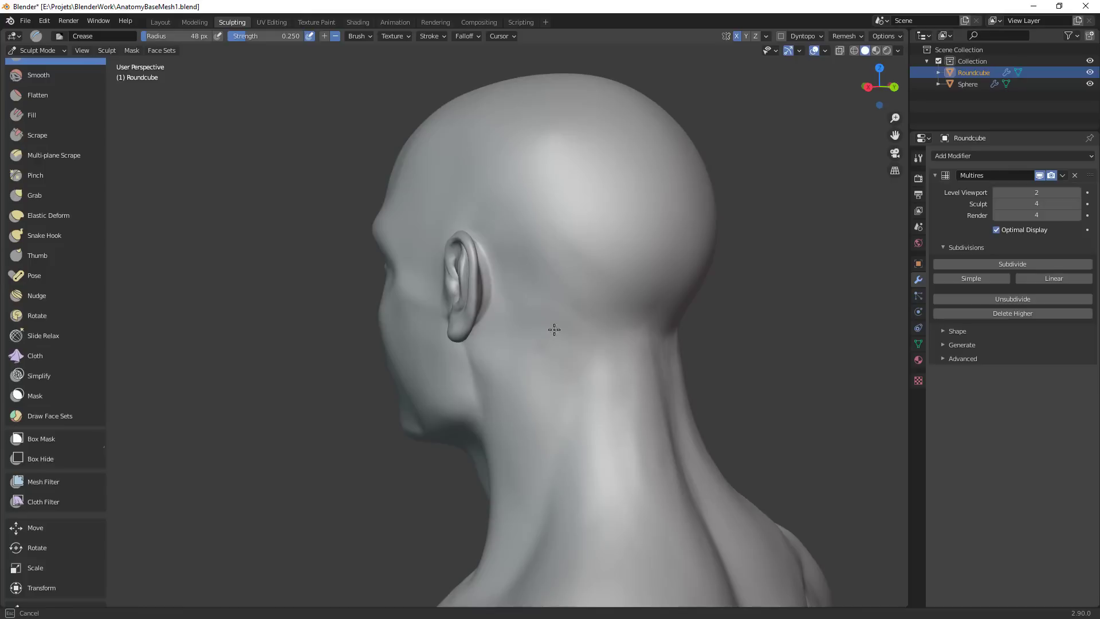
drag(554, 329, 624, 298)
key(bracketleft)
middle_drag(704, 319, 656, 327)
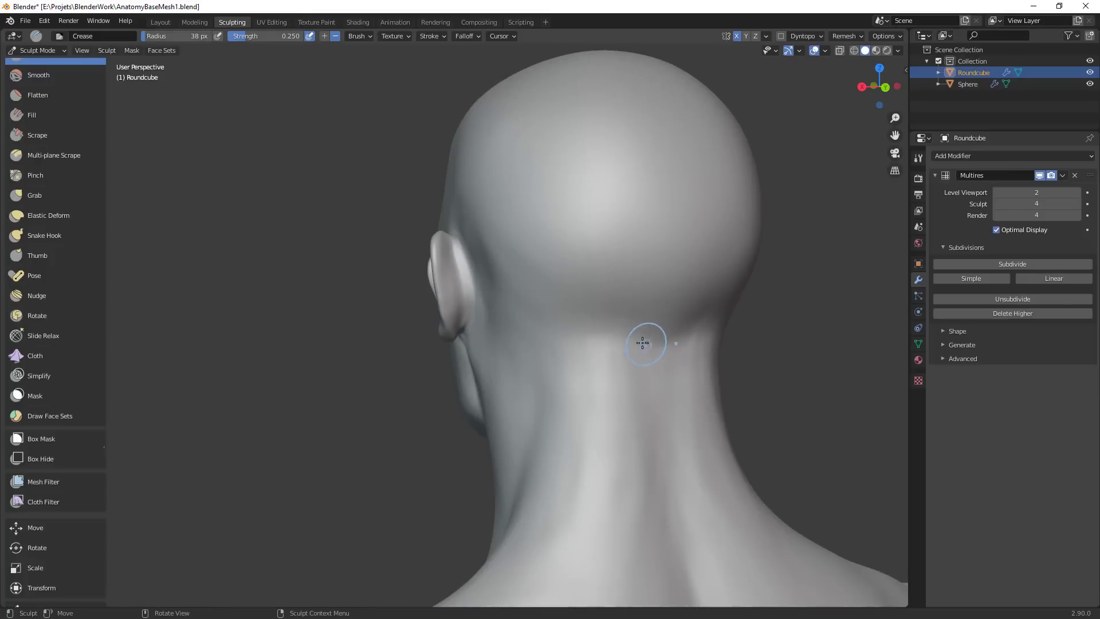
key(bracketleft)
key(bracketleft)
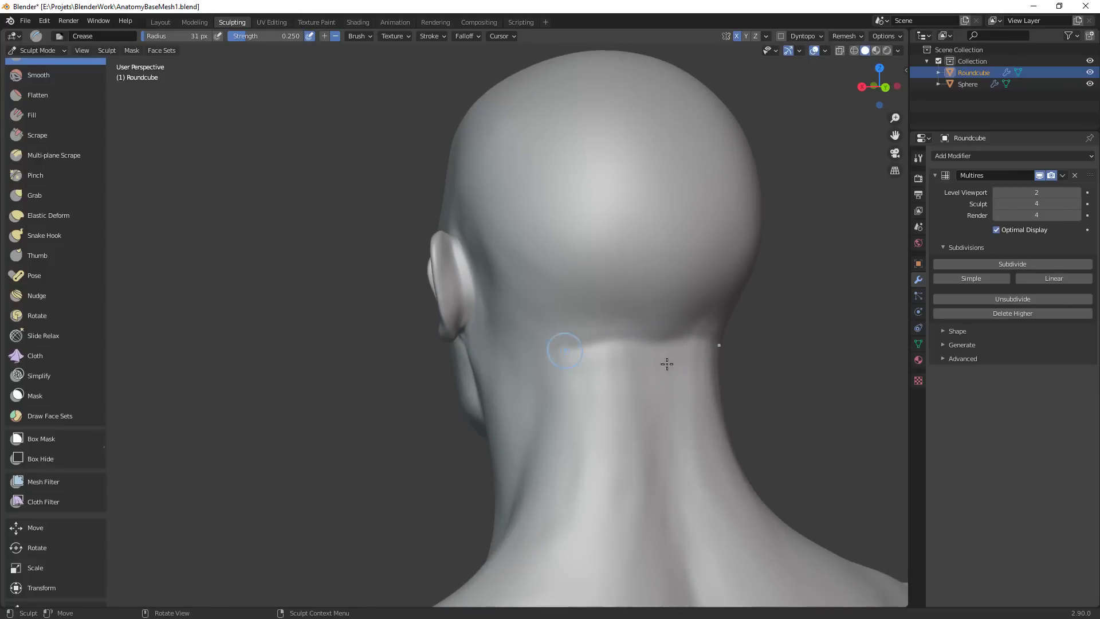
middle_drag(667, 363, 580, 376)
middle_drag(673, 373, 512, 365)
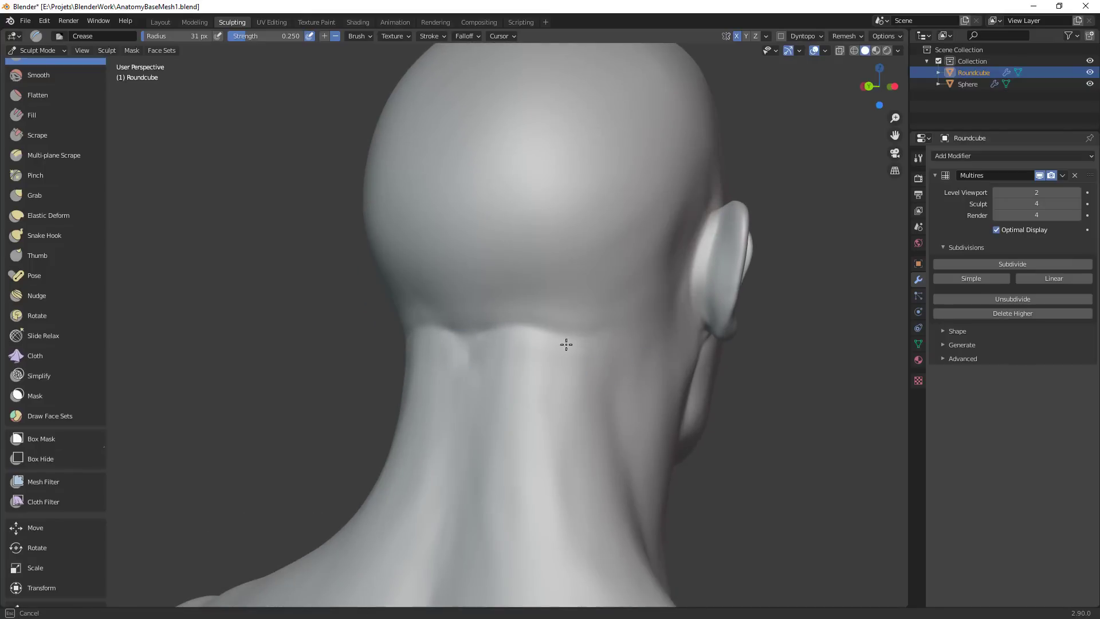
middle_drag(596, 322, 407, 329)
Adjust the upper back edge of the ear on the opposite side with the Grab brush at 46 px
mouse_move(515, 355)
middle_down()
mouse_move(523, 438)
mouse_move(486, 284)
mouse_move(562, 290)
mouse_move(578, 275)
middle_up()
key(g)
key(f)
click(555, 287)
drag(578, 275, 578, 270)
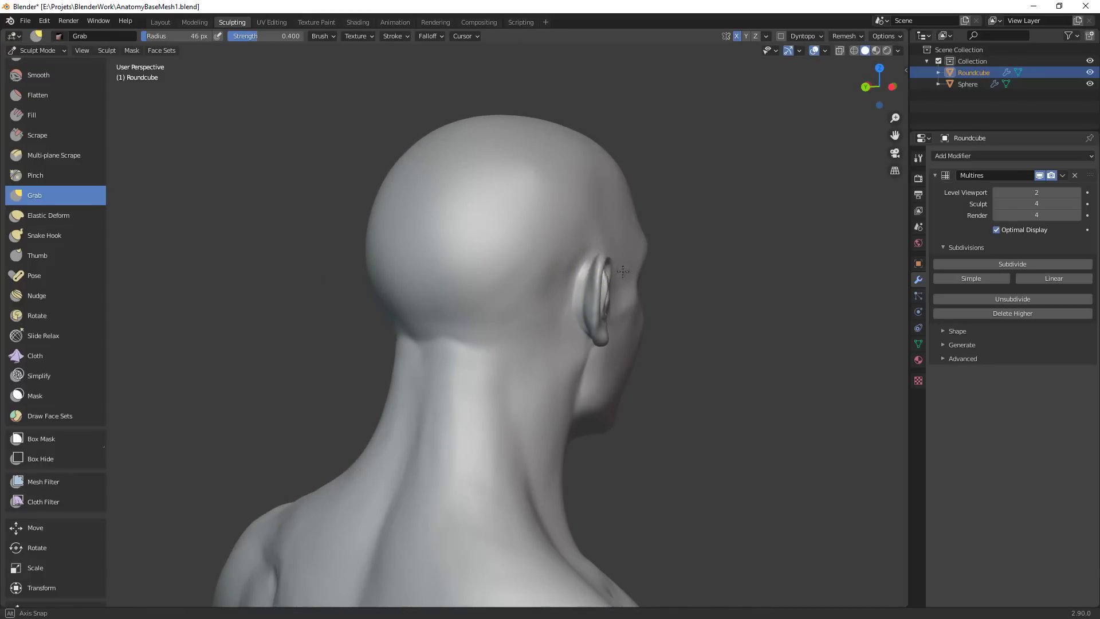
Carve a sharp crease where the upper back of the ear meets the skull, using Draw Sharp at a 32 px radius
middle_drag(581, 267, 659, 270)
ctrl+middle_drag(659, 269, 651, 306)
shift+middle_drag(651, 307, 607, 327)
ctrl+middle_drag(608, 327, 627, 292)
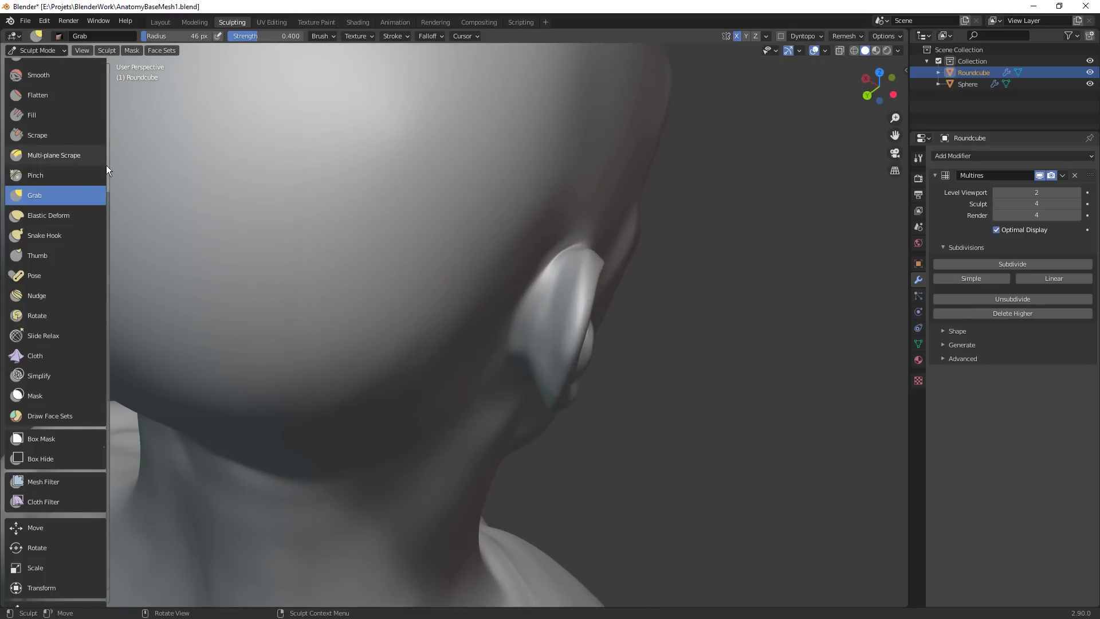
scroll(108, 195, up, 6)
click(76, 92)
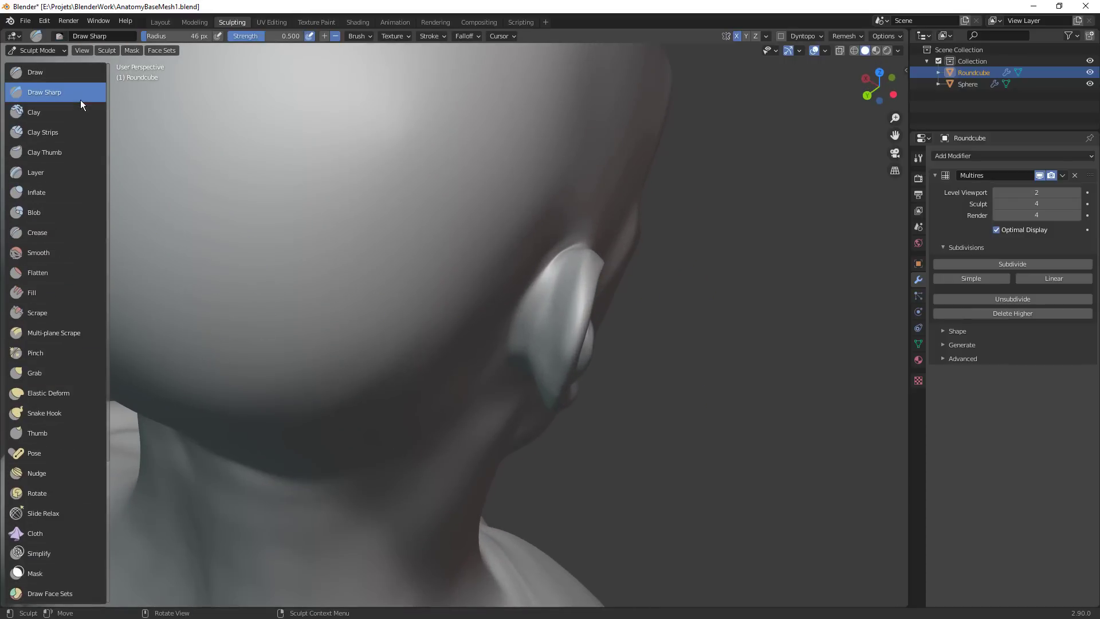
click(557, 284)
middle_drag(557, 283, 555, 288)
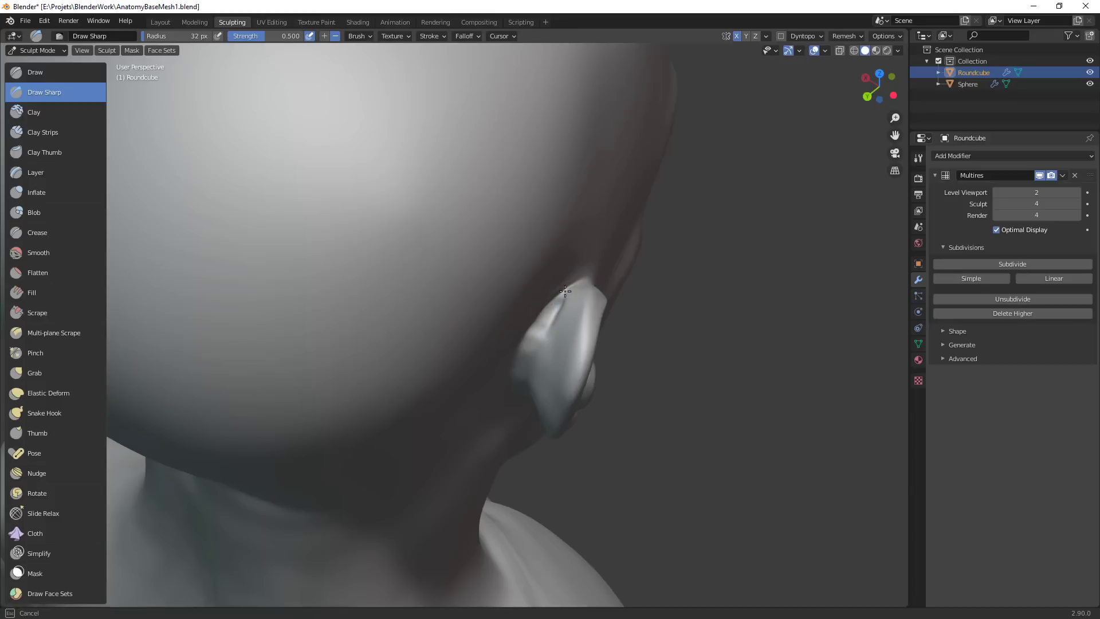
mouse_move(565, 291)
mouse_down()
mouse_move(544, 333)
mouse_move(567, 338)
mouse_up()
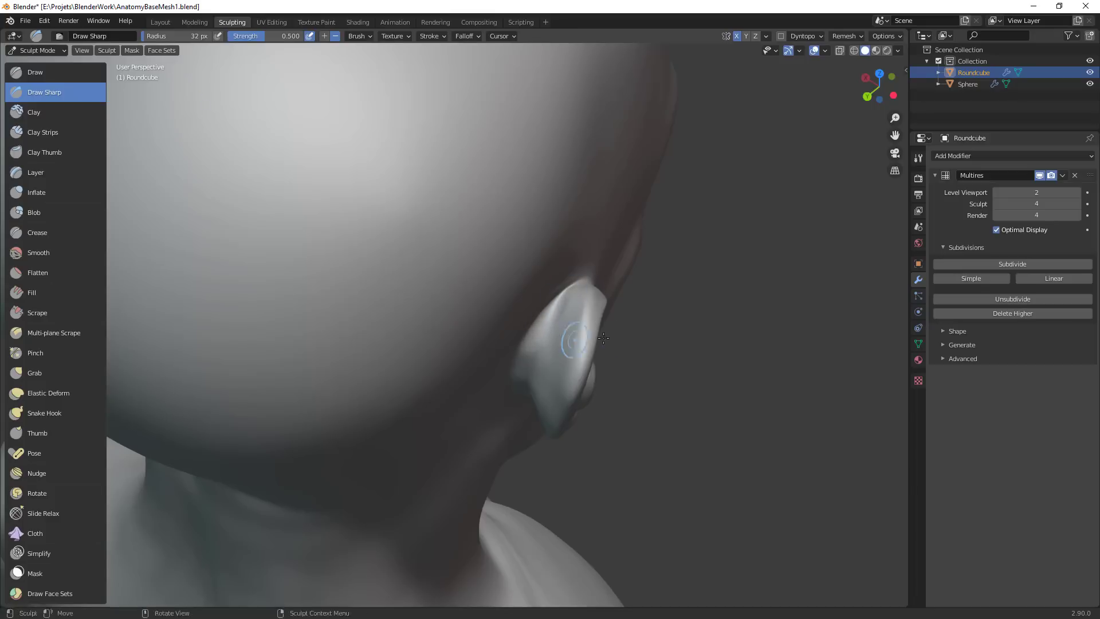
Deepen the crease behind the ear down toward the earlobe with the Draw Sharp brush
mouse_move(596, 332)
middle_down()
mouse_move(616, 252)
mouse_move(631, 256)
middle_up()
mouse_move(650, 209)
shift+middle_down()
mouse_move(614, 267)
mouse_move(606, 220)
mouse_move(573, 351)
shift+middle_up()
scroll(531, 154, up, 3)
scroll(611, 129, down, 5)
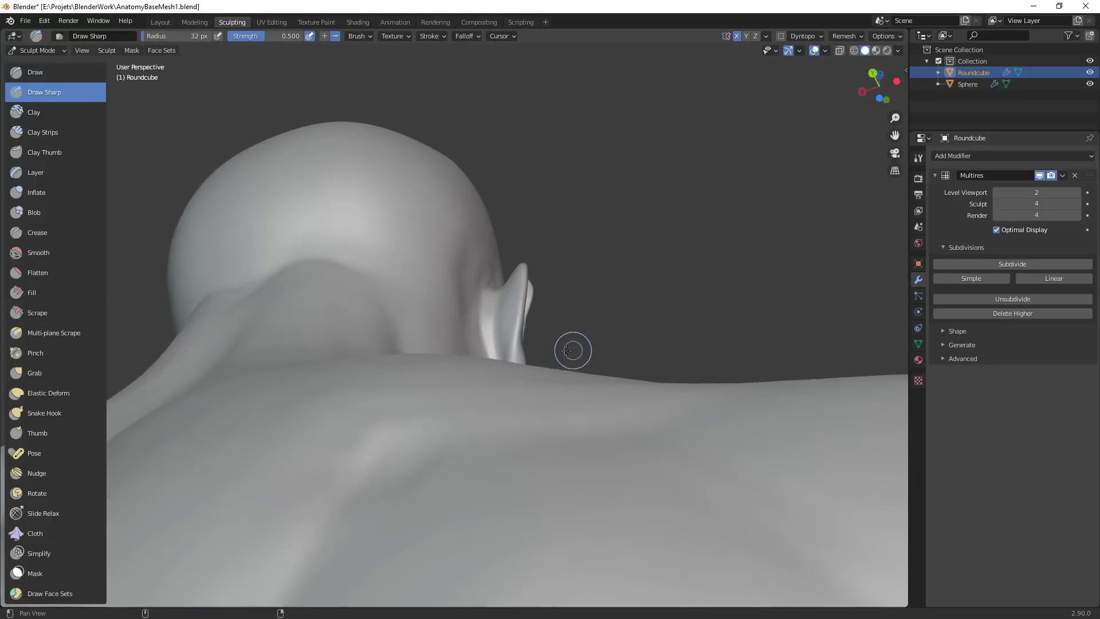
scroll(573, 352, up, 2)
middle_drag(521, 303, 505, 330)
mouse_move(496, 325)
mouse_down()
mouse_move(503, 371)
mouse_move(489, 312)
mouse_move(522, 387)
mouse_move(522, 372)
mouse_move(514, 392)
mouse_up()
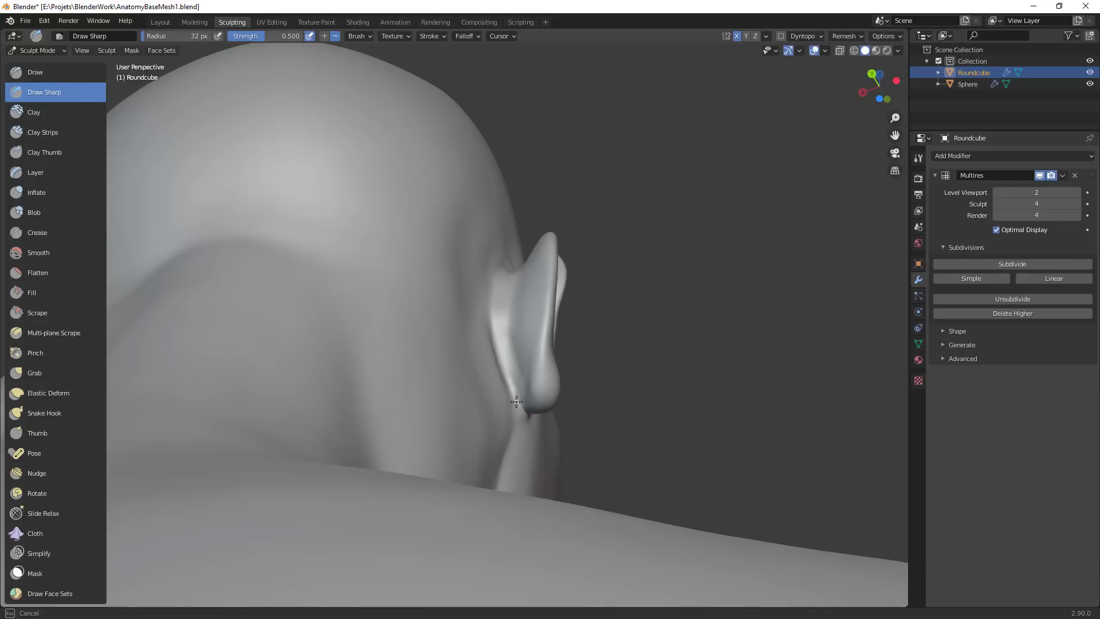
middle_drag(515, 401, 511, 393)
Reshape the back of the ear near its upper and lower attachment with the Grab brush at a 72 px radius
key(g)
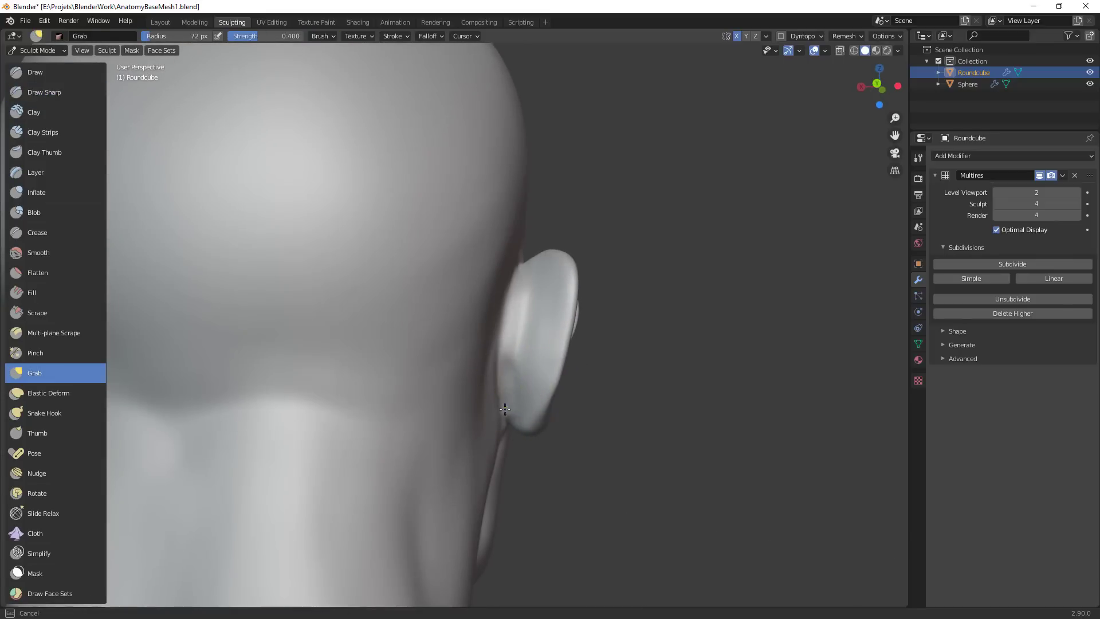
drag(505, 401, 511, 356)
mouse_move(518, 430)
middle_down()
mouse_move(504, 396)
mouse_move(513, 358)
mouse_move(598, 484)
mouse_move(643, 390)
mouse_move(626, 353)
middle_up()
drag(534, 261, 527, 271)
middle_drag(527, 270, 521, 274)
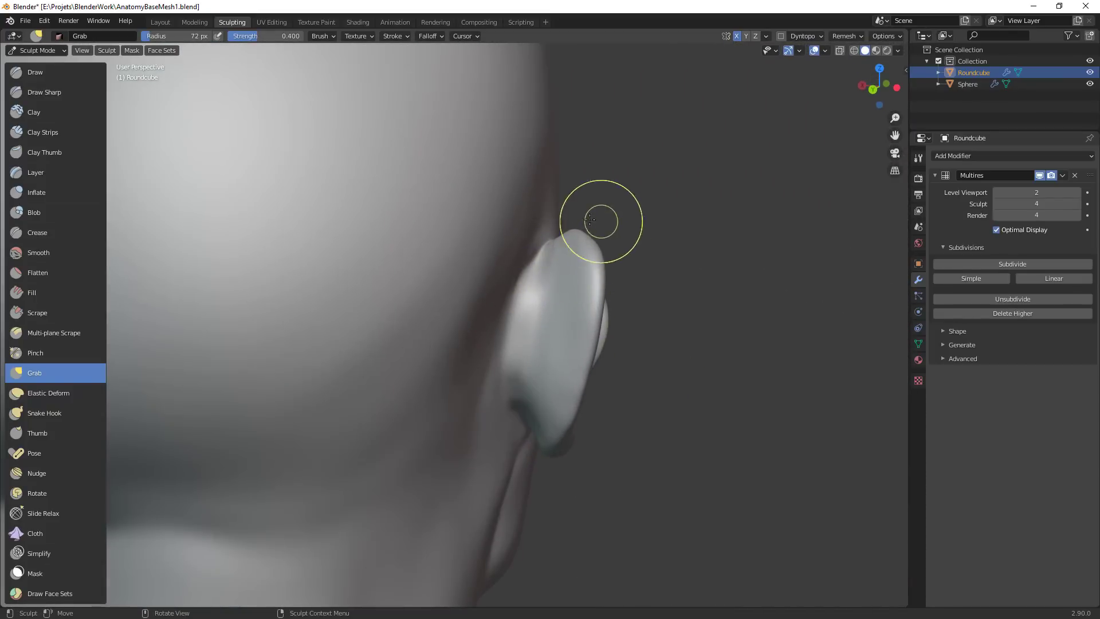
Enlarge the Grab brush to about 102 px and adjust the transition between the back of the ear and the skull
key(f)
click(569, 285)
drag(527, 276, 531, 281)
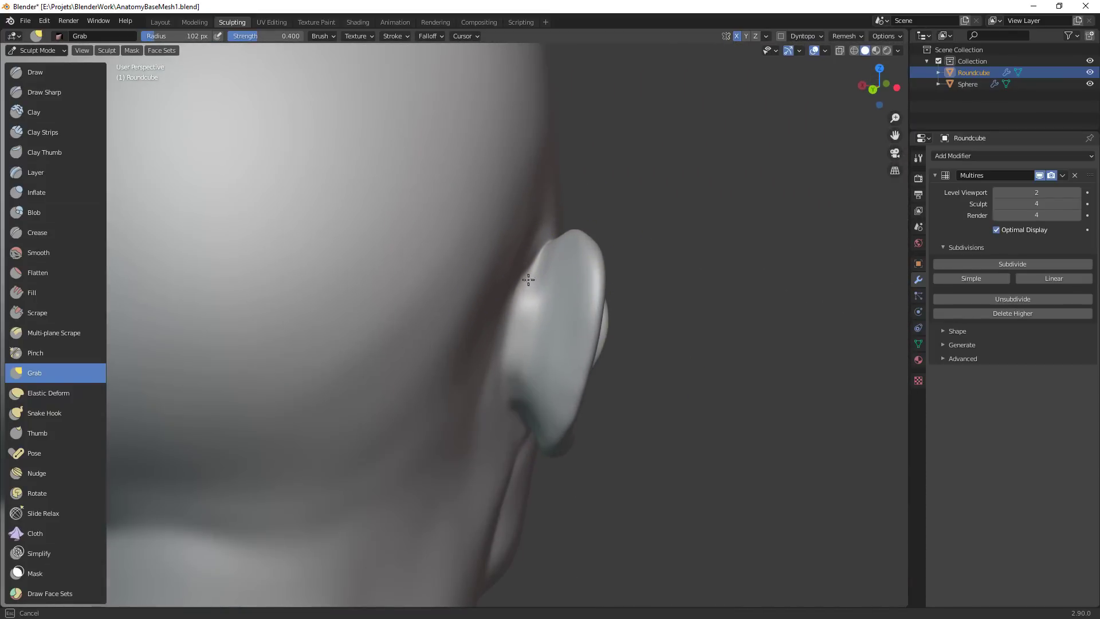
middle_drag(531, 281, 494, 294)
mouse_move(493, 294)
mouse_down()
mouse_move(484, 288)
mouse_move(486, 304)
mouse_up()
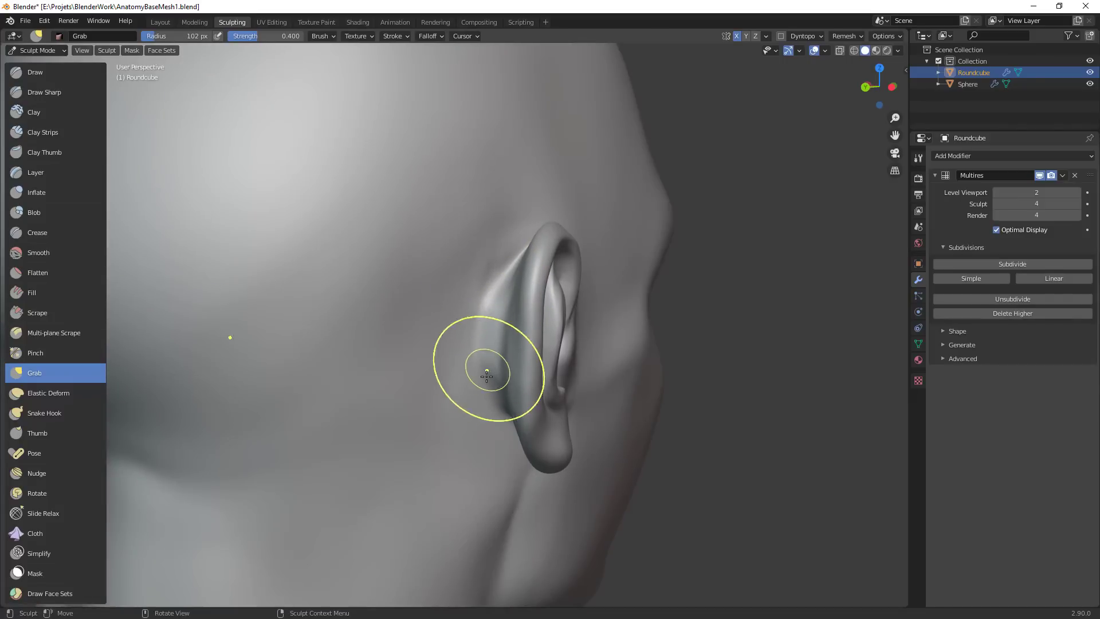
drag(488, 371, 482, 318)
mouse_move(509, 268)
alt+mouse_down()
mouse_move(542, 264)
mouse_move(497, 337)
alt+mouse_up()
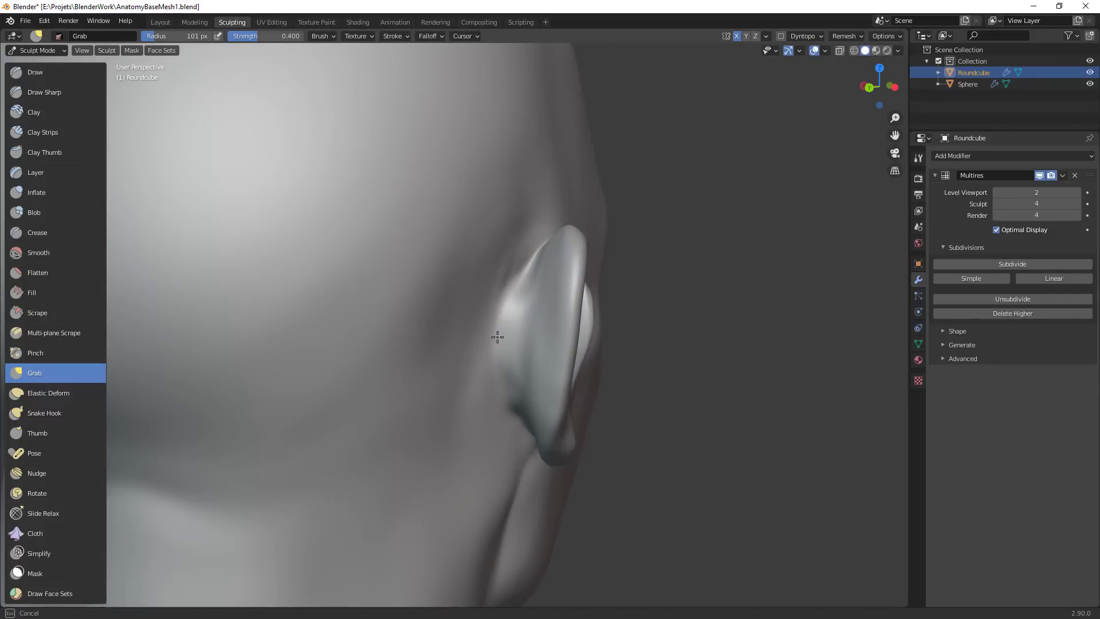
middle_drag(511, 377, 580, 335)
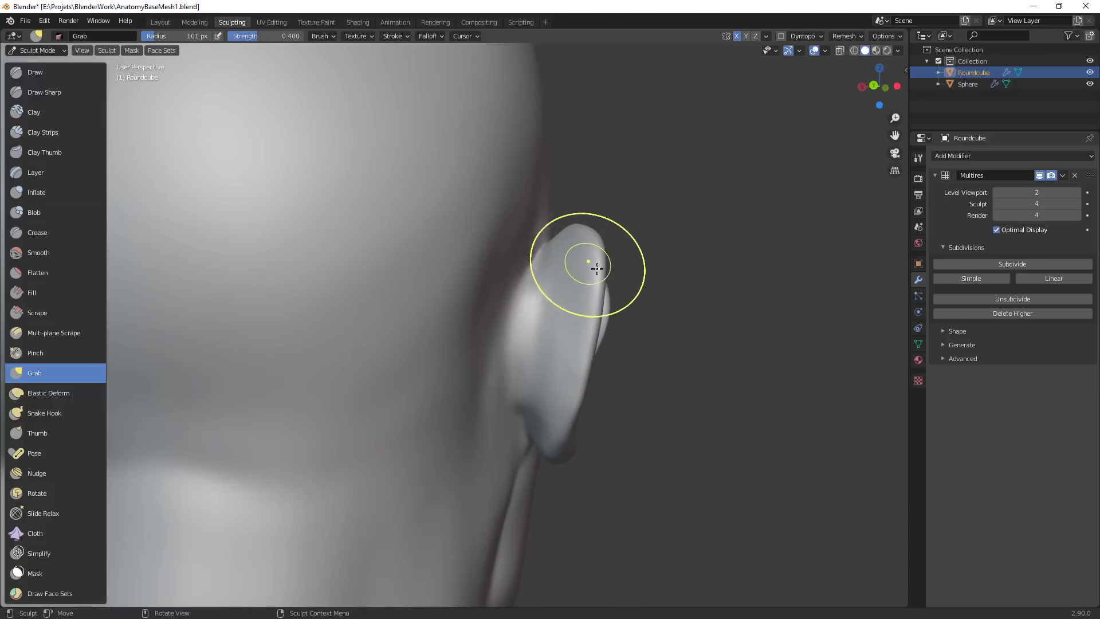
Thicken the ear's outer rim from behind with the Inflate brush, at radii of 45 px and 37 px
key(shift+c)
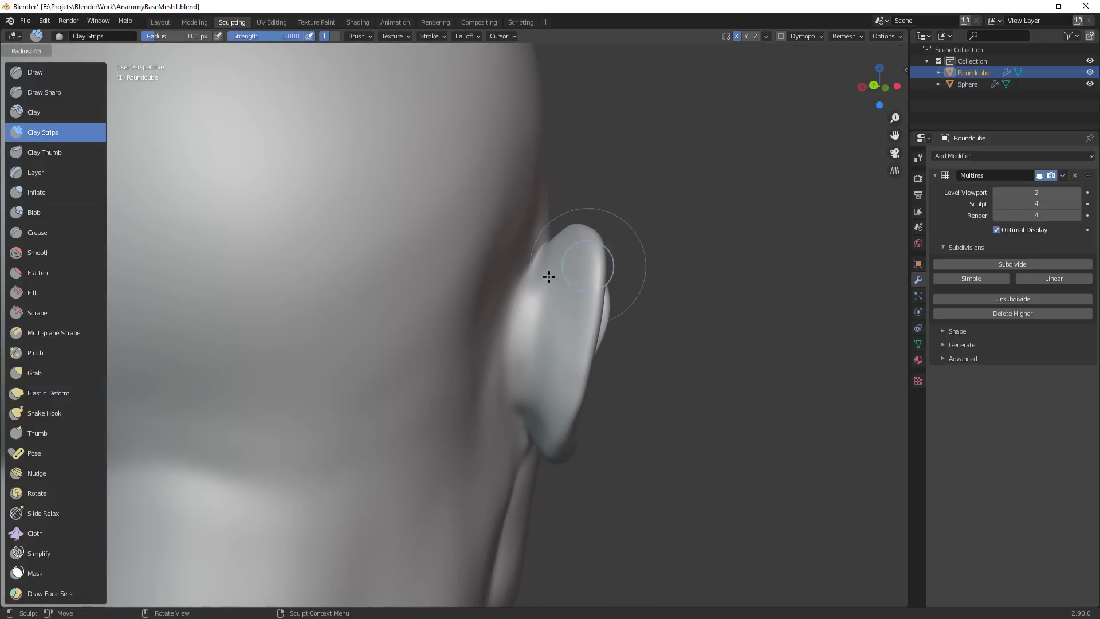
middle_drag(594, 275, 601, 284)
key(i)
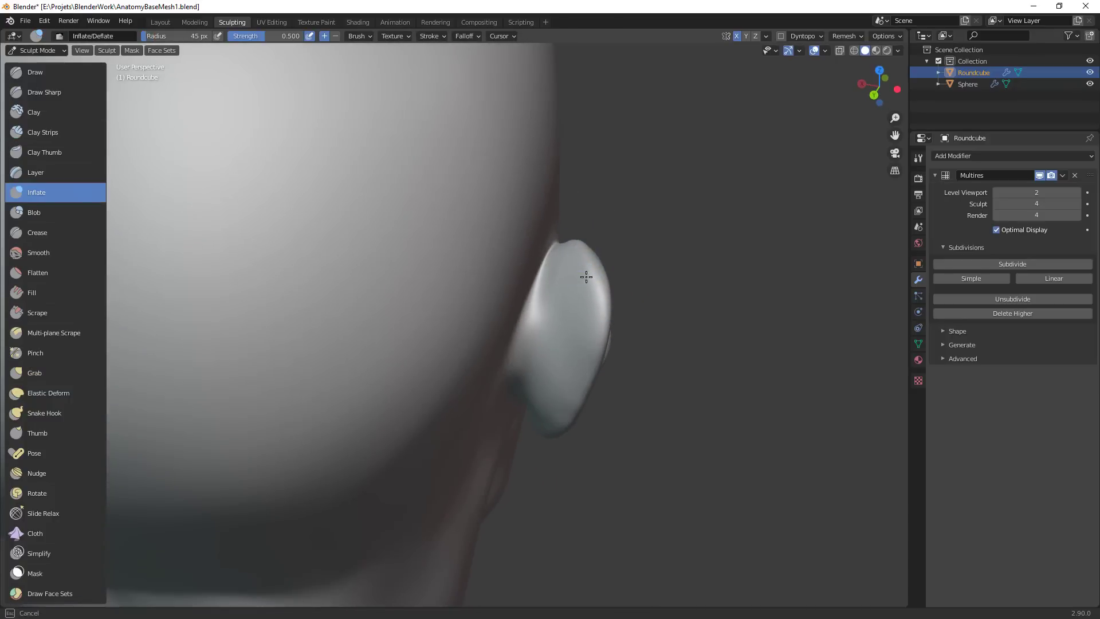
mouse_move(598, 327)
middle_down()
mouse_move(656, 291)
mouse_move(627, 277)
middle_up()
drag(626, 277, 631, 324)
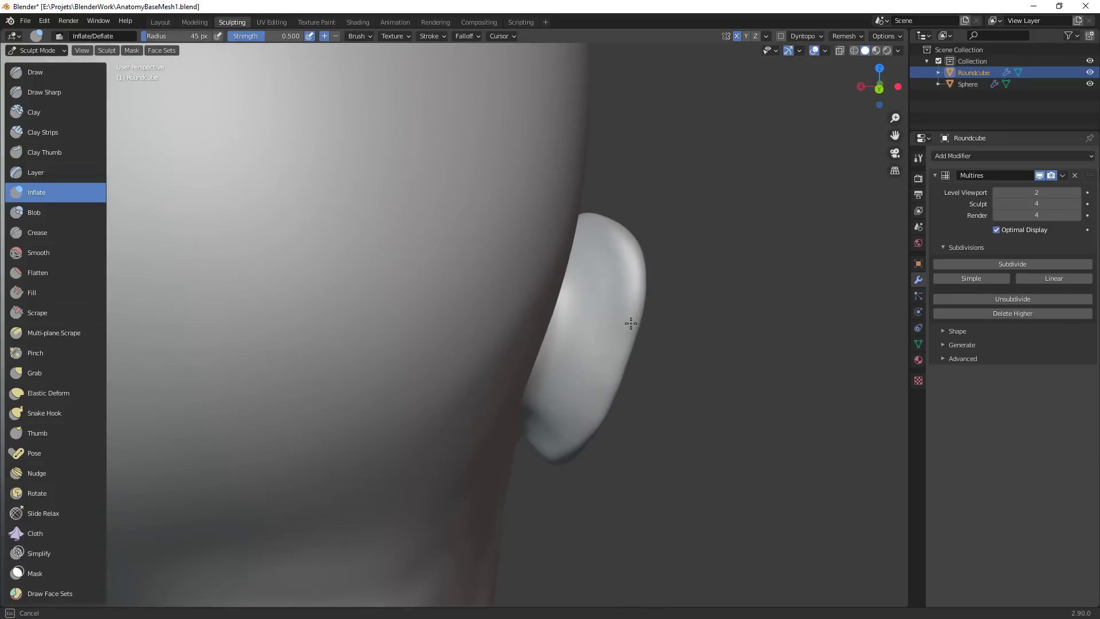
drag(620, 364, 618, 371)
key(f)
drag(630, 327, 612, 380)
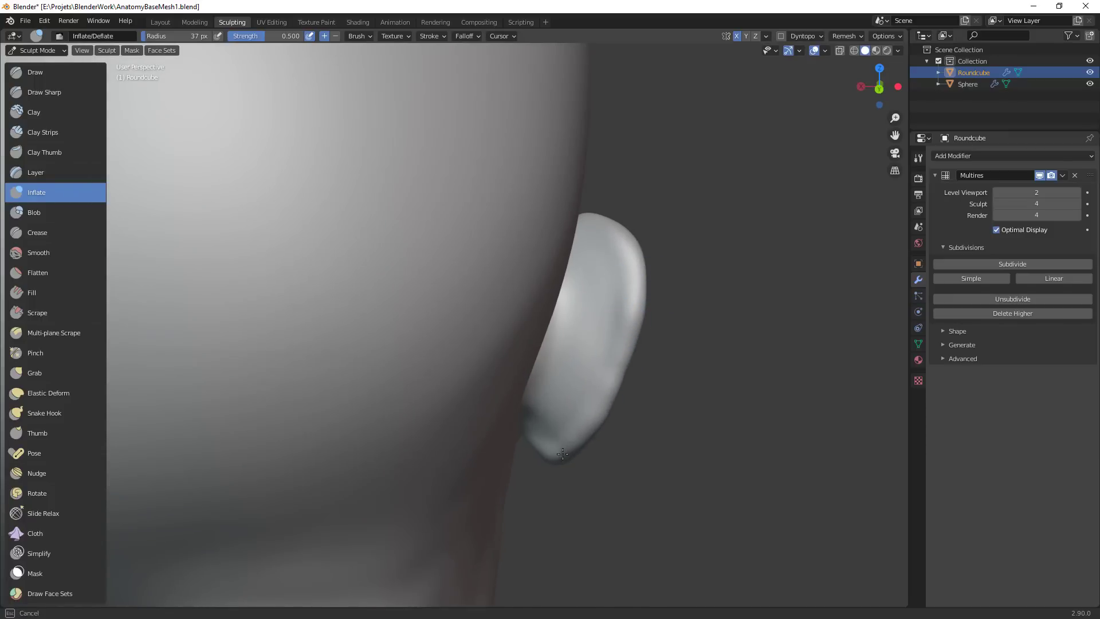
Build up the raised back of the ear beside the skull with Clay Strips at a 50 px radius
ctrl+middle_drag(702, 293, 711, 404)
mouse_move(710, 404)
middle_down()
mouse_move(626, 386)
mouse_move(609, 403)
mouse_move(556, 415)
mouse_move(577, 388)
mouse_move(688, 385)
mouse_move(621, 315)
mouse_move(560, 287)
mouse_move(562, 255)
mouse_move(580, 278)
middle_up()
key(c)
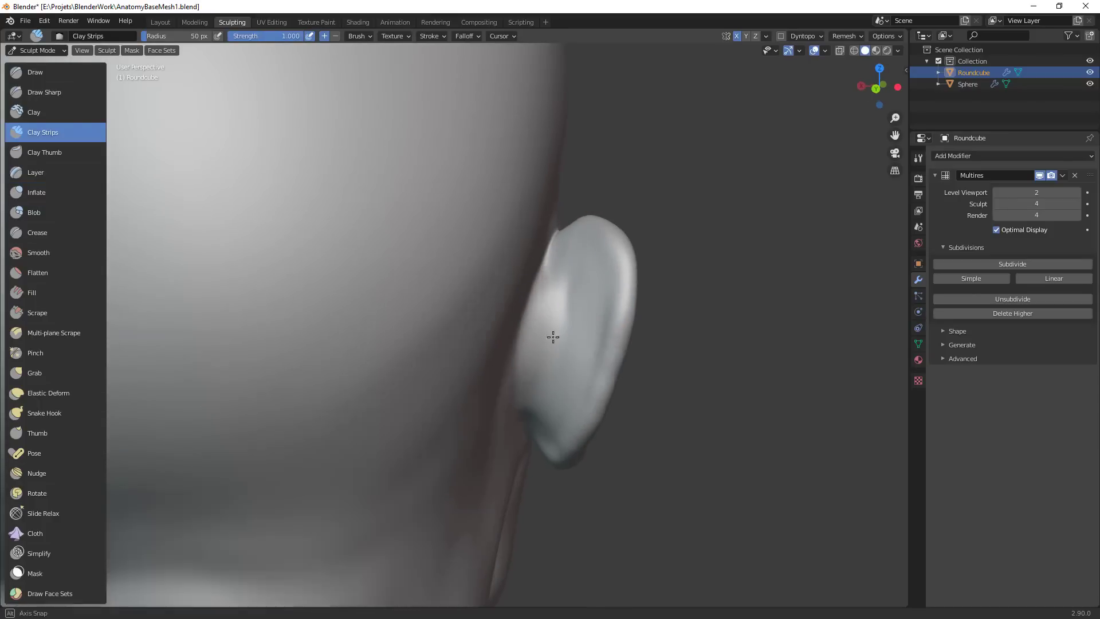
middle_drag(553, 337, 538, 379)
drag(538, 379, 540, 291)
scroll(607, 332, down, 5)
middle_drag(582, 310, 564, 339)
scroll(563, 339, up, 3)
mouse_move(521, 295)
mouse_down()
mouse_move(517, 330)
mouse_move(530, 317)
mouse_up()
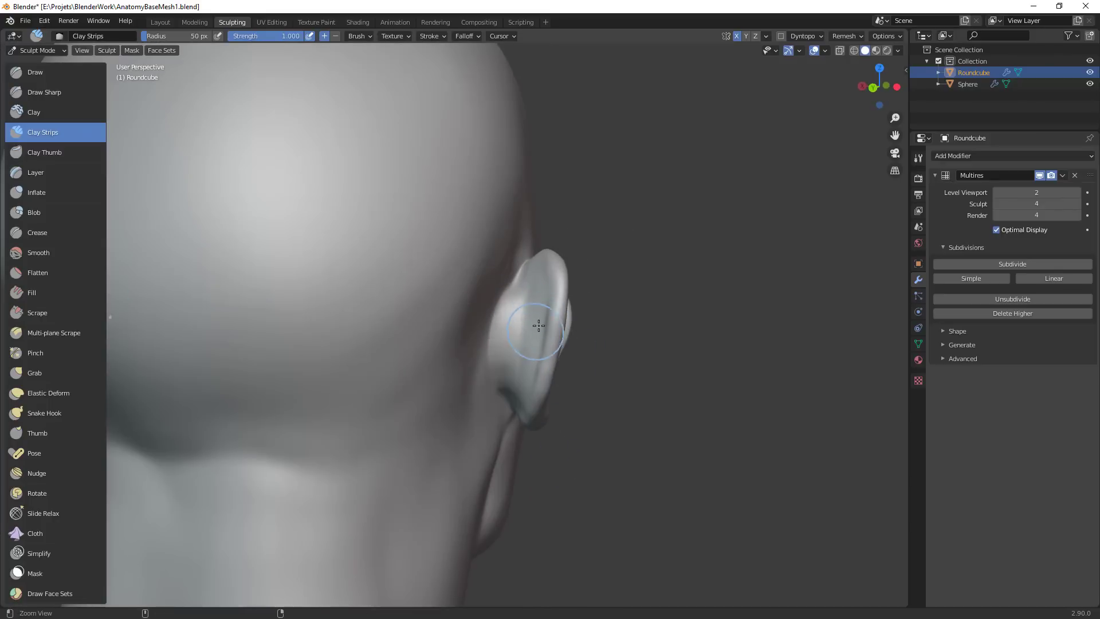
Refine the back of the ear from the rim down to the lobe with Clay Strips at a 28 px radius
scroll(538, 324, up, 1)
middle_drag(538, 324, 583, 303)
key(f)
click(570, 332)
drag(583, 303, 580, 328)
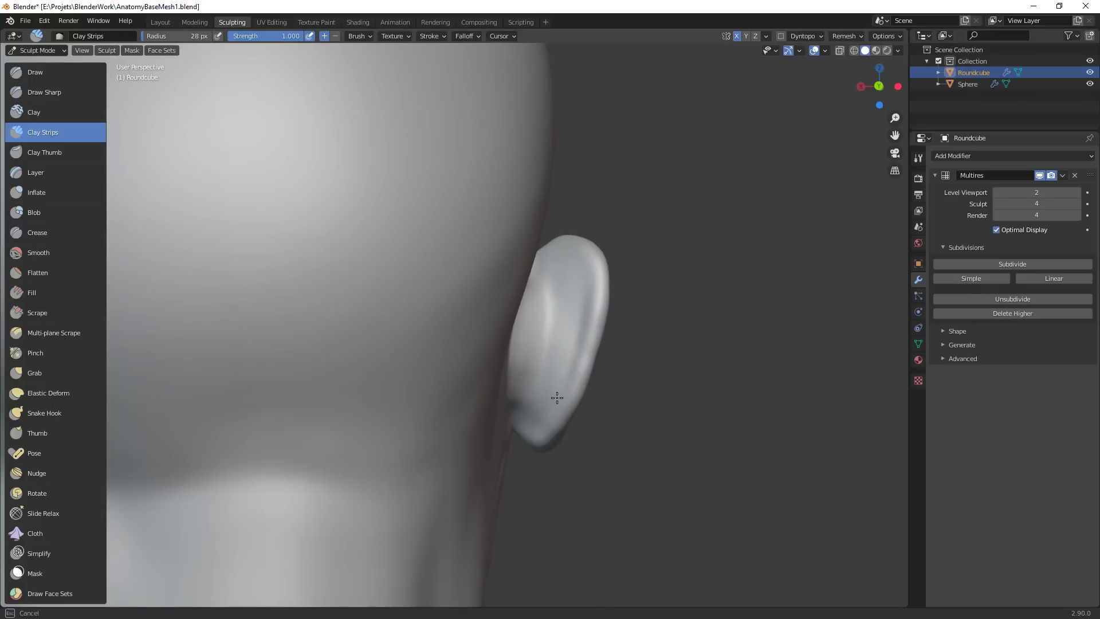
drag(528, 435, 524, 420)
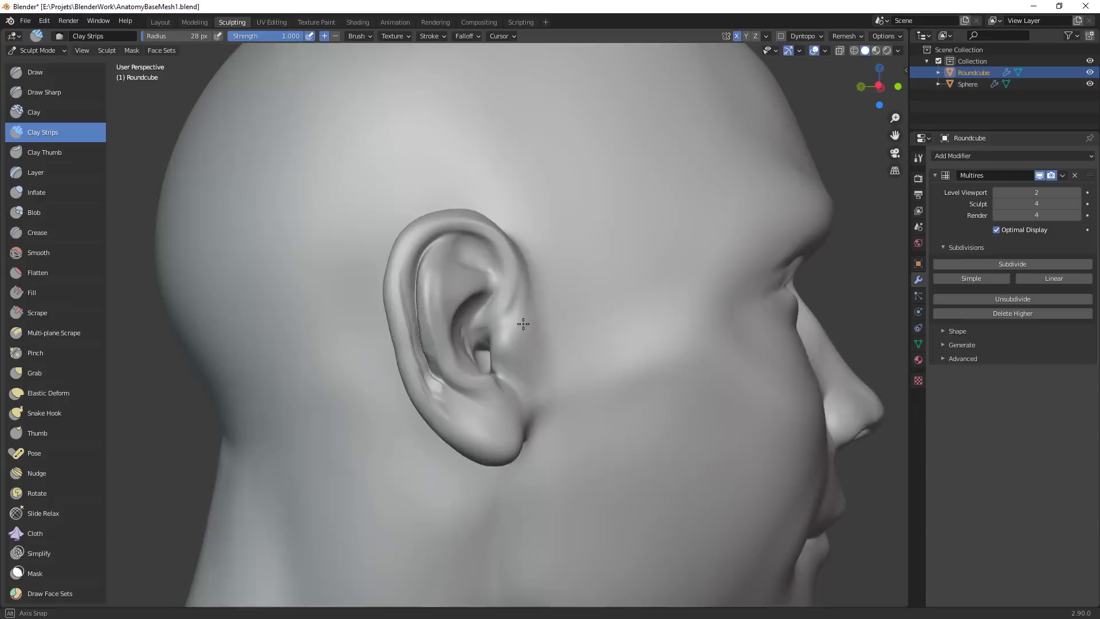
Adjust the ear's lower rim and inner bowl in side view with the Grab brush, starting at a 90 px radius
middle_drag(523, 324, 345, 371)
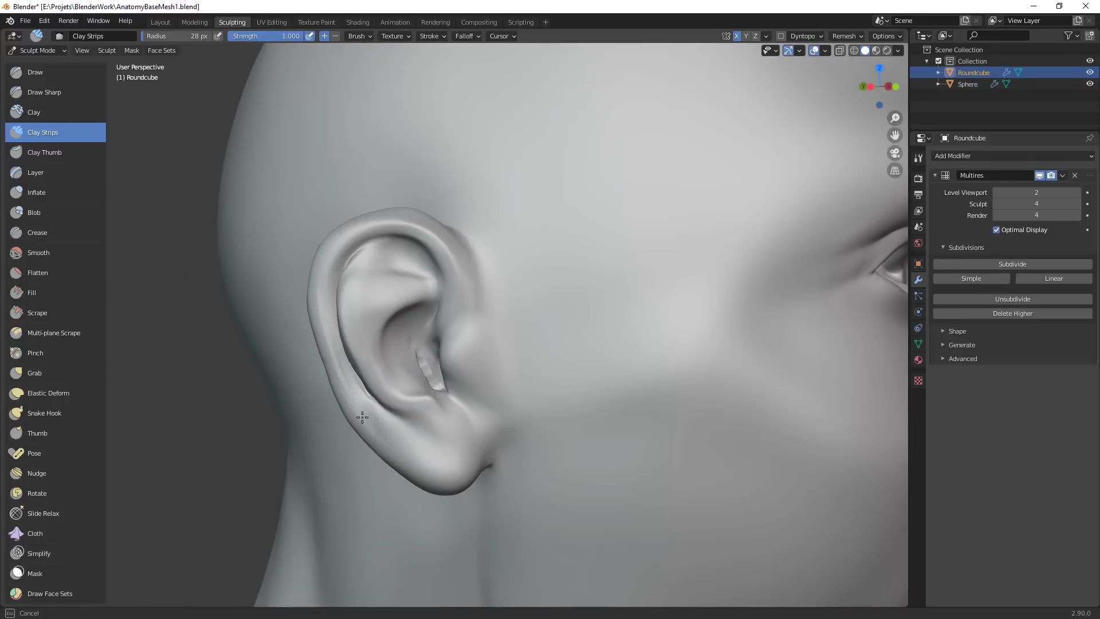
key(g)
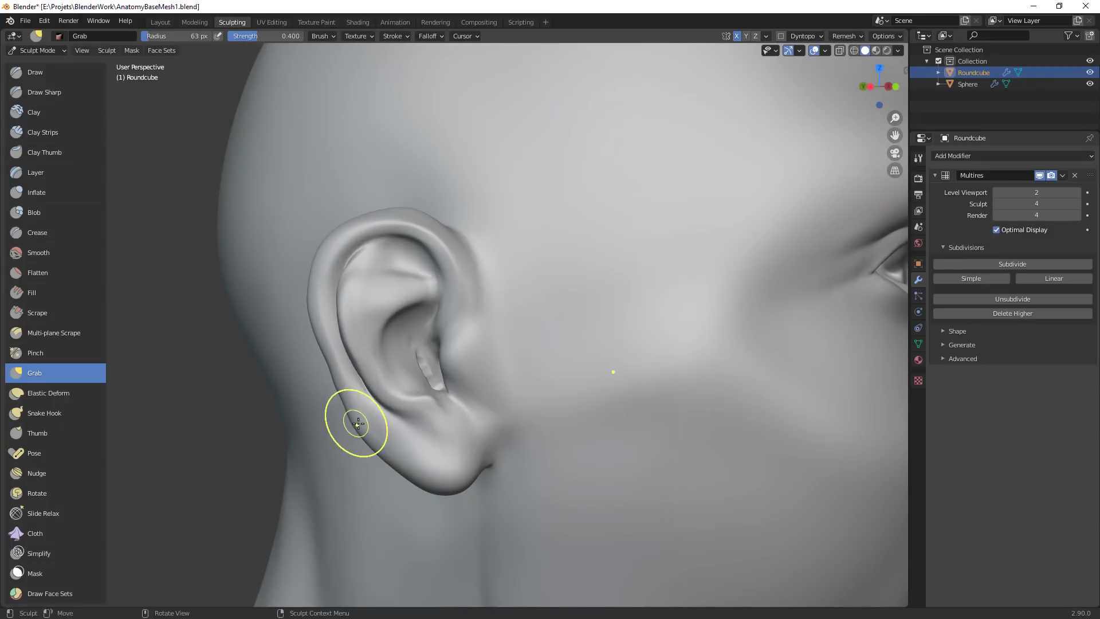
key(f)
click(390, 442)
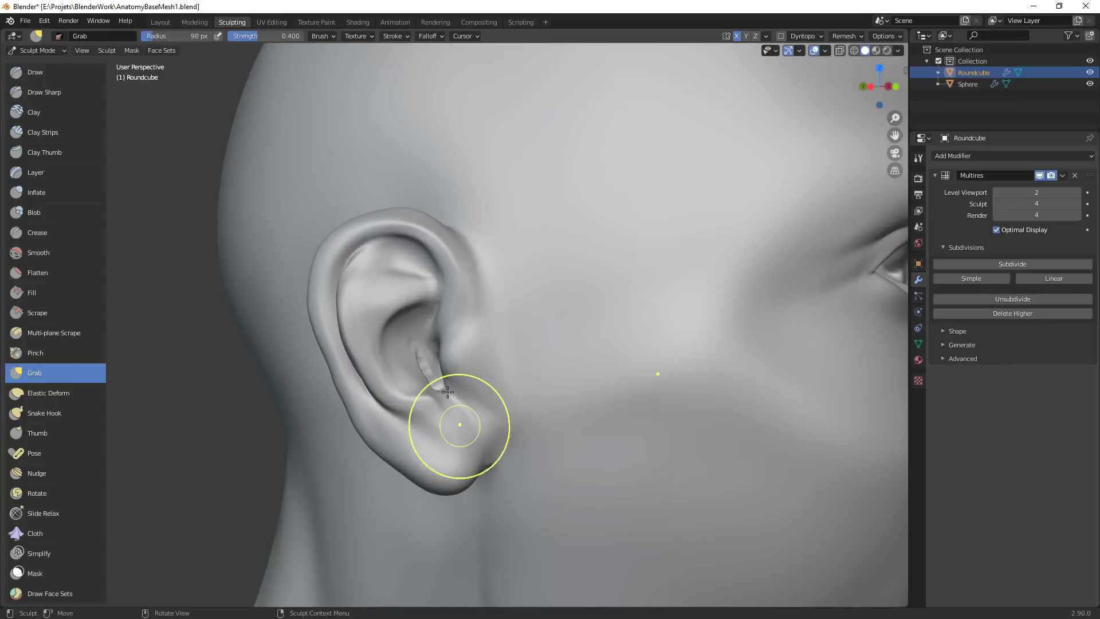
mouse_move(426, 359)
mouse_down()
mouse_move(418, 352)
mouse_move(422, 368)
mouse_up()
mouse_move(432, 356)
middle_down()
mouse_move(548, 351)
mouse_move(454, 336)
middle_up()
mouse_move(454, 336)
mouse_down()
mouse_move(446, 380)
mouse_move(449, 335)
mouse_move(418, 383)
mouse_move(405, 308)
mouse_up()
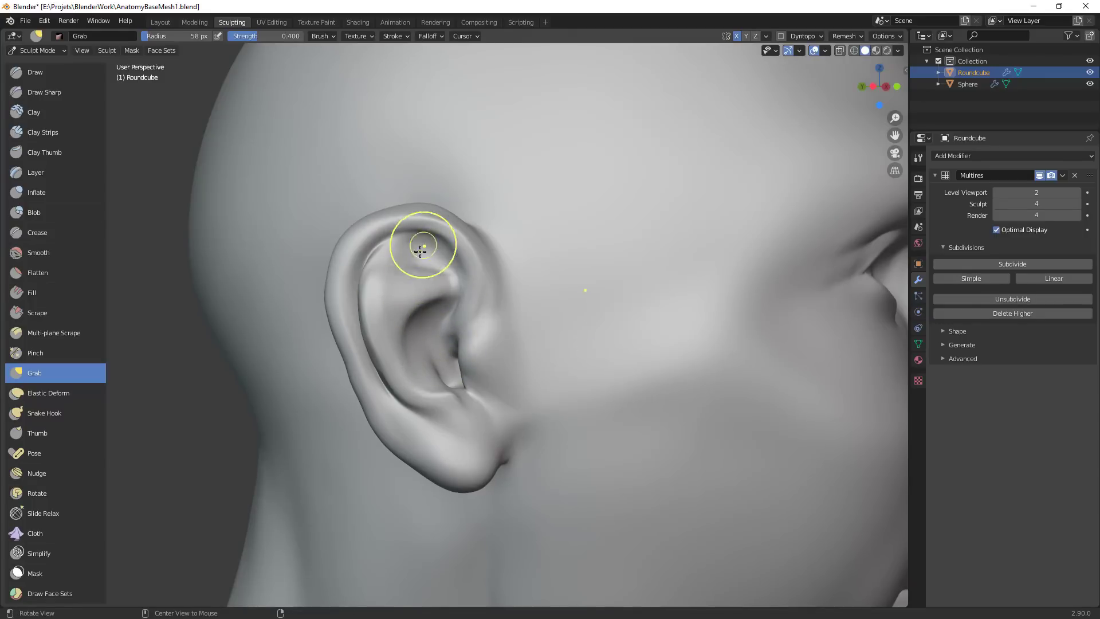
Shape the upper inner fold of the ear with Clay Strips and smooth the area from behind
key(c)
middle_drag(405, 252, 407, 270)
drag(407, 269, 420, 291)
drag(418, 272, 410, 292)
middle_drag(435, 367, 573, 344)
shift+drag(569, 274, 576, 298)
Sculpt the skull surface above and behind the ear with Clay Strips at a 47 px radius
mouse_move(585, 368)
ctrl+middle_down()
mouse_move(560, 481)
mouse_move(643, 434)
mouse_move(607, 433)
ctrl+middle_up()
ctrl+middle_drag(608, 390, 607, 435)
shift+middle_drag(504, 436, 609, 422)
ctrl+middle_drag(516, 344, 479, 233)
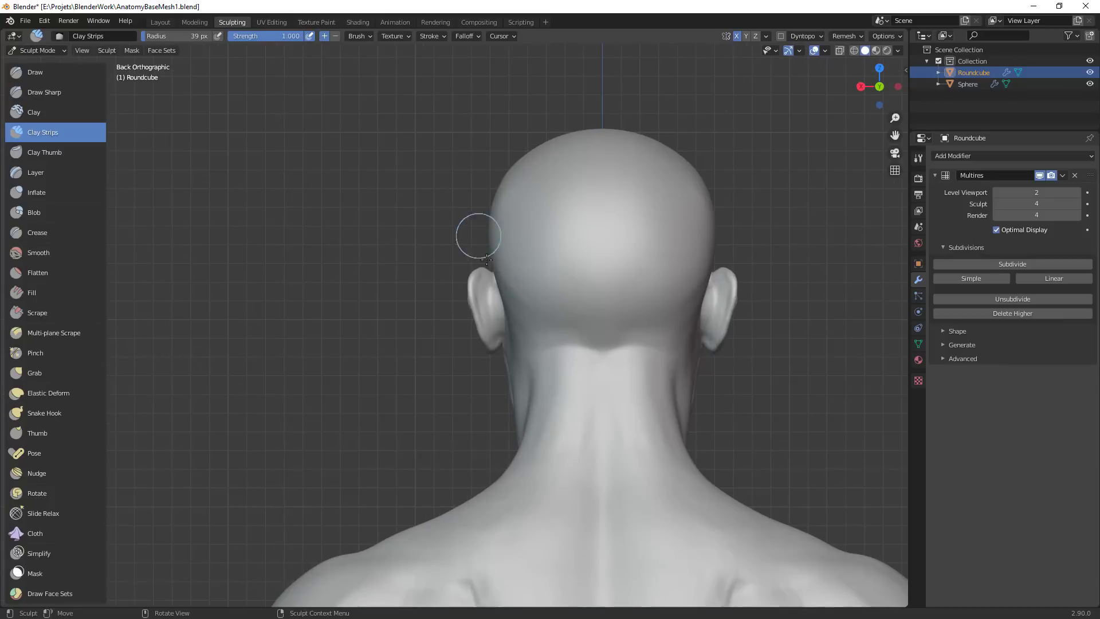
alt+drag(503, 291, 561, 287)
key(f)
click(537, 262)
drag(511, 253, 512, 268)
drag(540, 298, 549, 303)
mouse_move(517, 254)
mouse_down()
mouse_move(531, 287)
mouse_move(566, 303)
mouse_up()
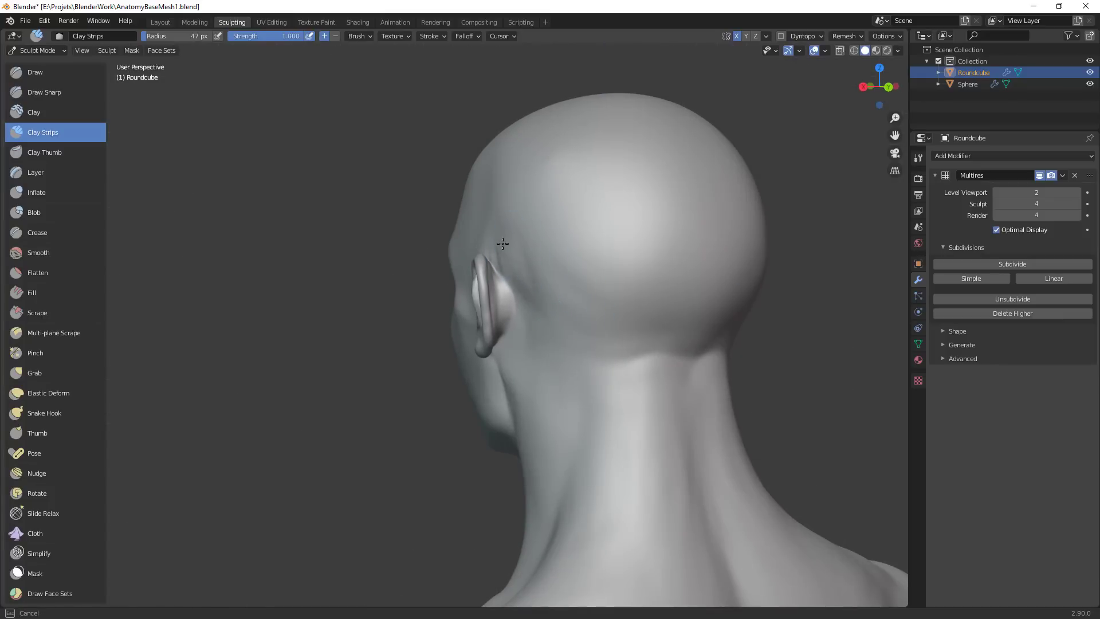
middle_drag(502, 244, 530, 268)
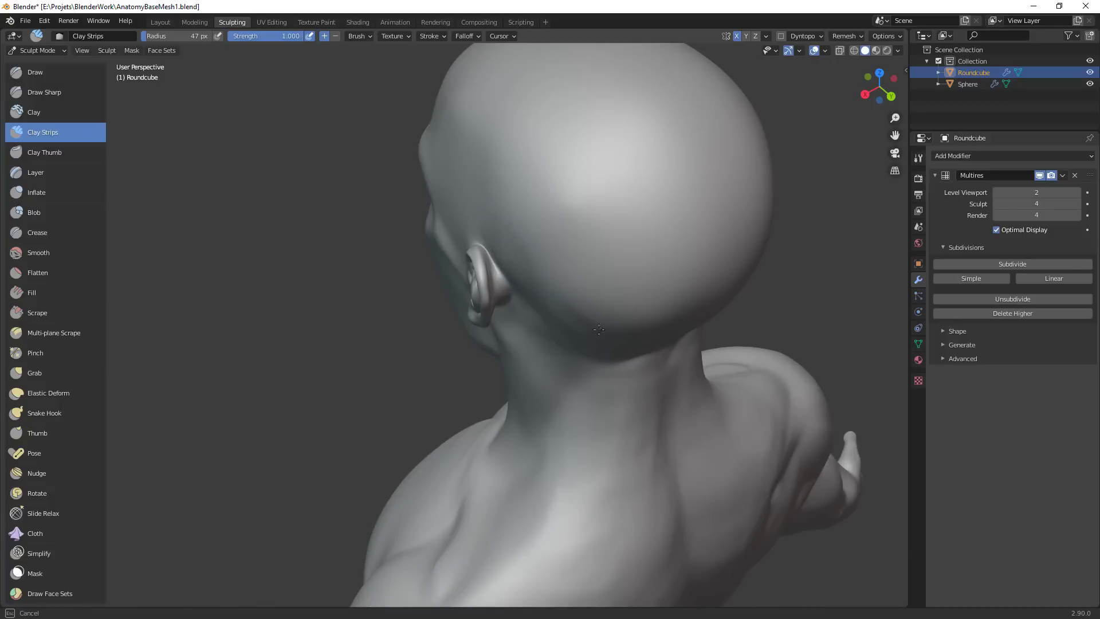
Add form to the side of the neck just below the earlobe with Clay Strips at a 39 px radius
middle_drag(599, 329, 462, 287)
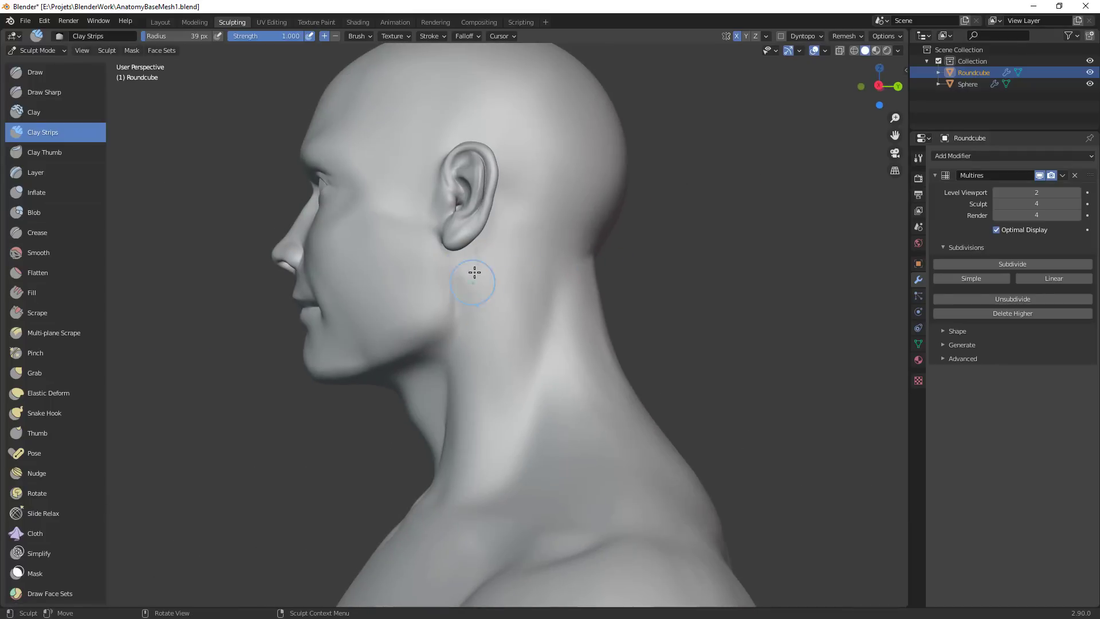
mouse_move(476, 266)
mouse_down()
mouse_move(469, 290)
mouse_move(482, 252)
mouse_move(473, 293)
mouse_up()
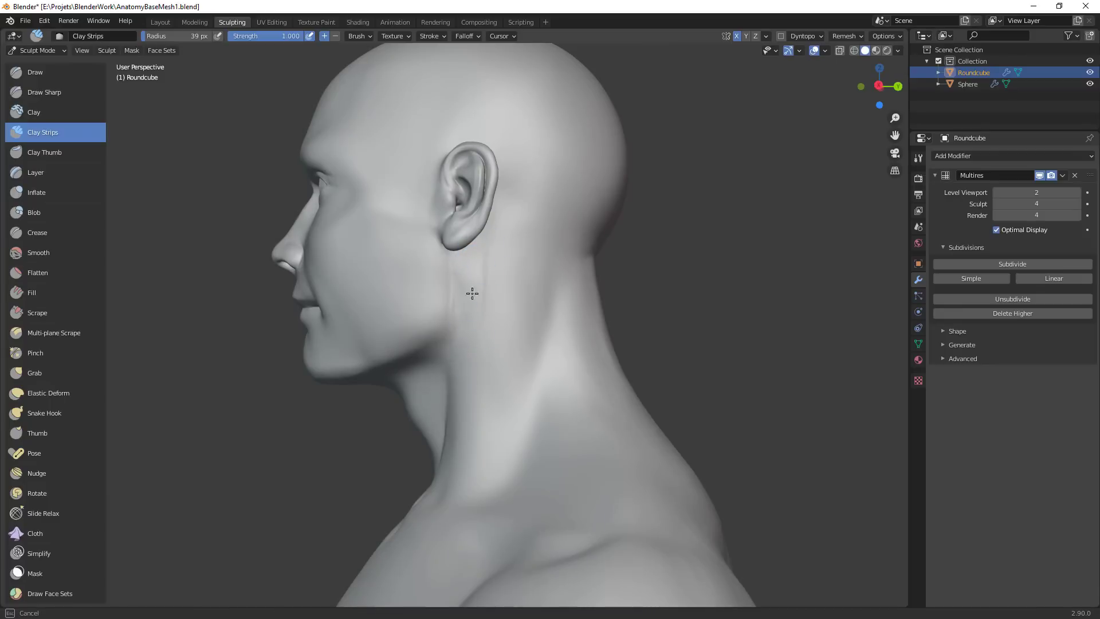
middle_drag(459, 430, 483, 383)
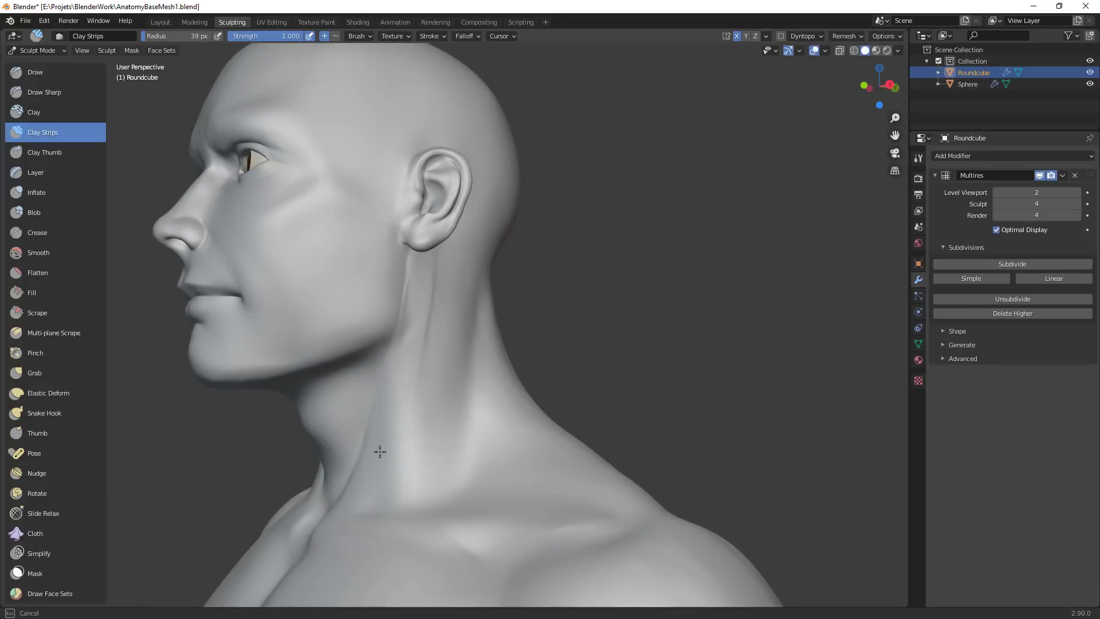
Define the long side neck muscle from the collarbone toward the ear, reducing the Clay Strips radius to 28 px
drag(380, 452, 390, 401)
key(f)
click(385, 398)
drag(358, 488, 367, 461)
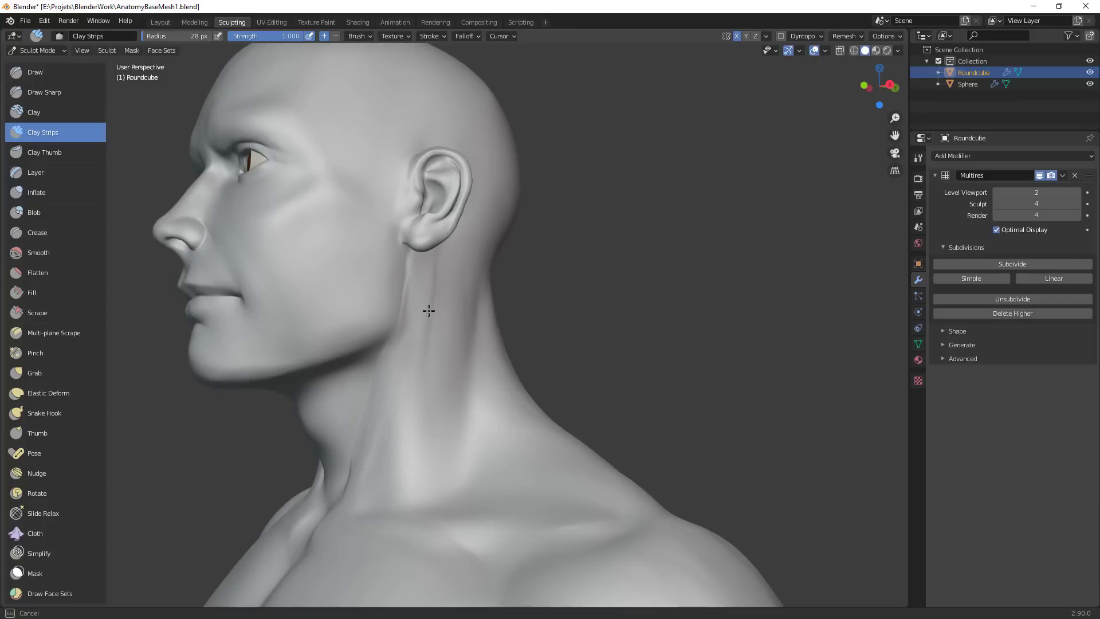
middle_drag(409, 340, 390, 421)
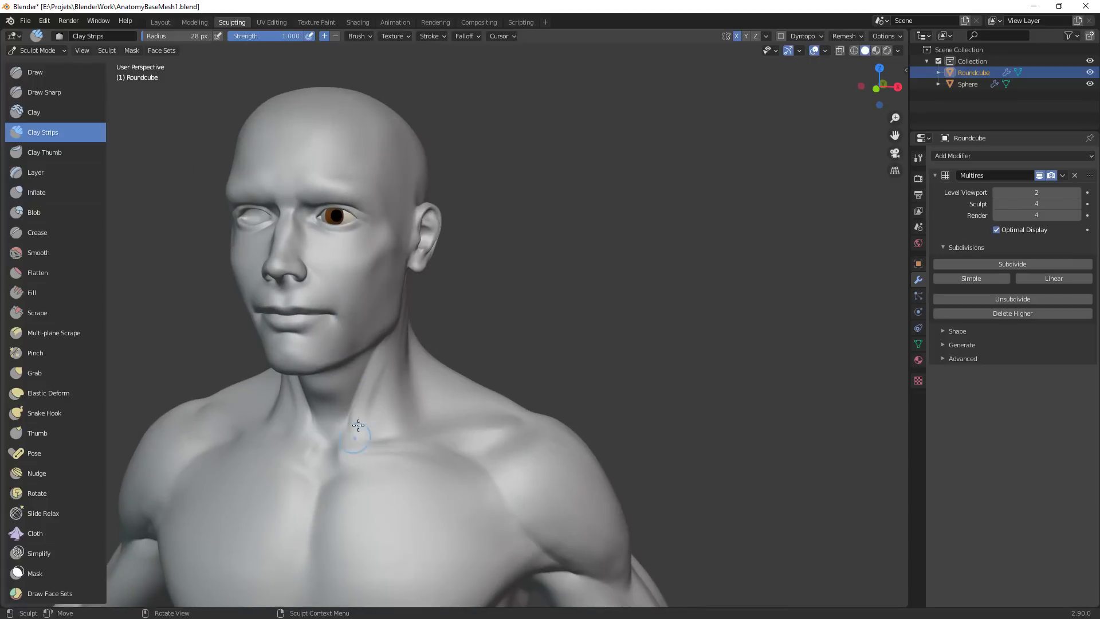
Strengthen the front neck muscle between the collarbone and jaw with Clay Strips in a three-quarter front view
drag(358, 425, 389, 370)
drag(356, 427, 367, 384)
drag(362, 385, 366, 383)
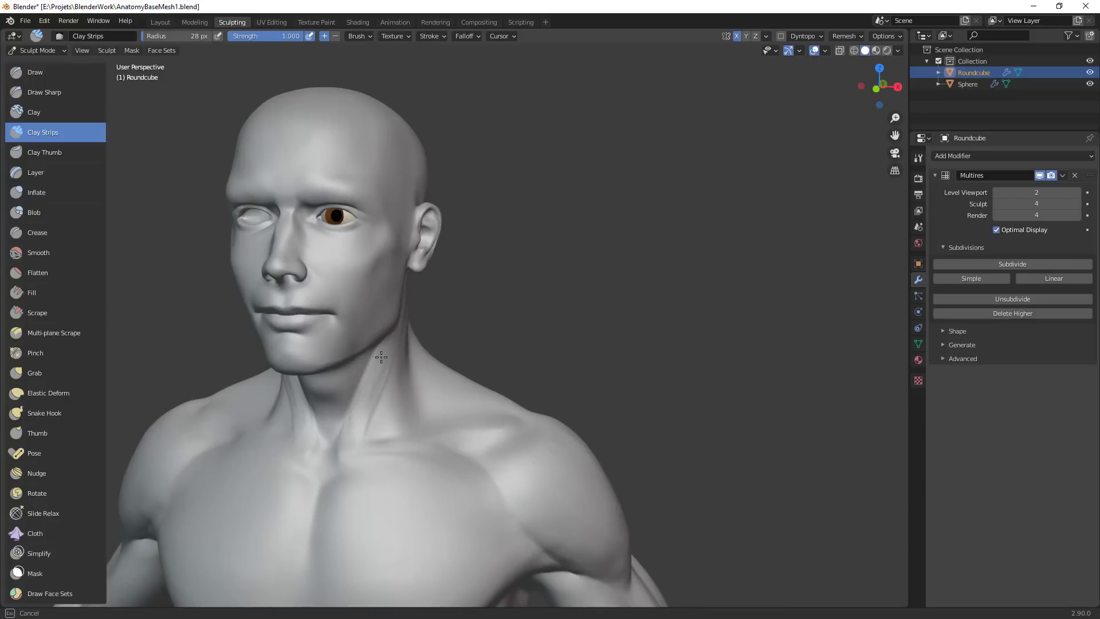
middle_drag(403, 372, 397, 417)
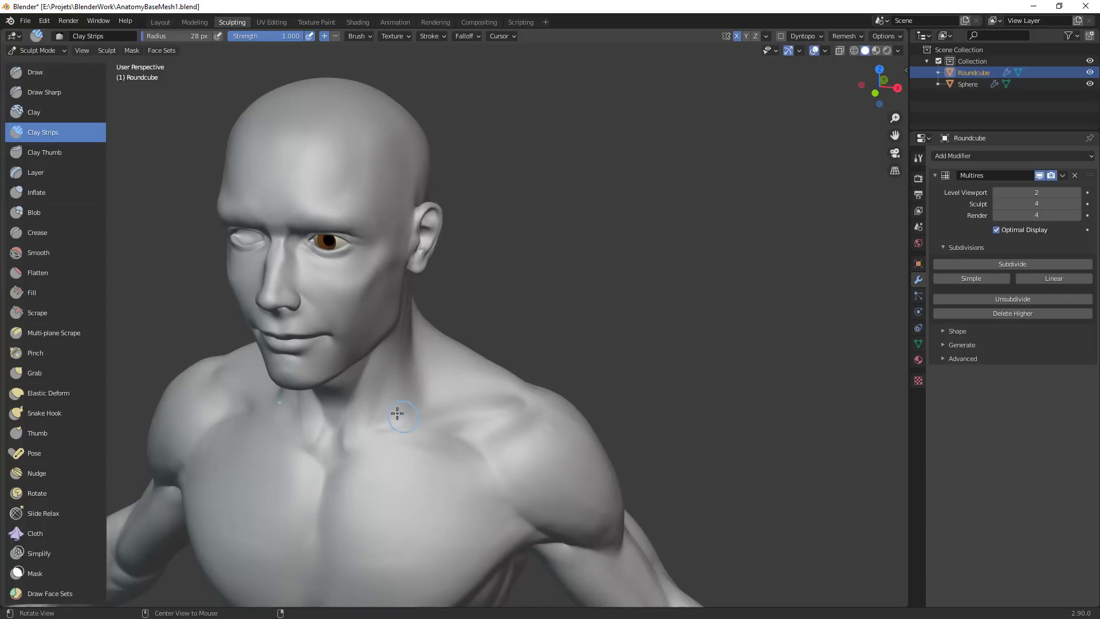
mouse_move(398, 355)
mouse_down()
mouse_move(380, 369)
mouse_move(411, 361)
mouse_up()
mouse_move(412, 380)
shift+middle_down()
mouse_move(616, 317)
mouse_move(686, 311)
shift+middle_up()
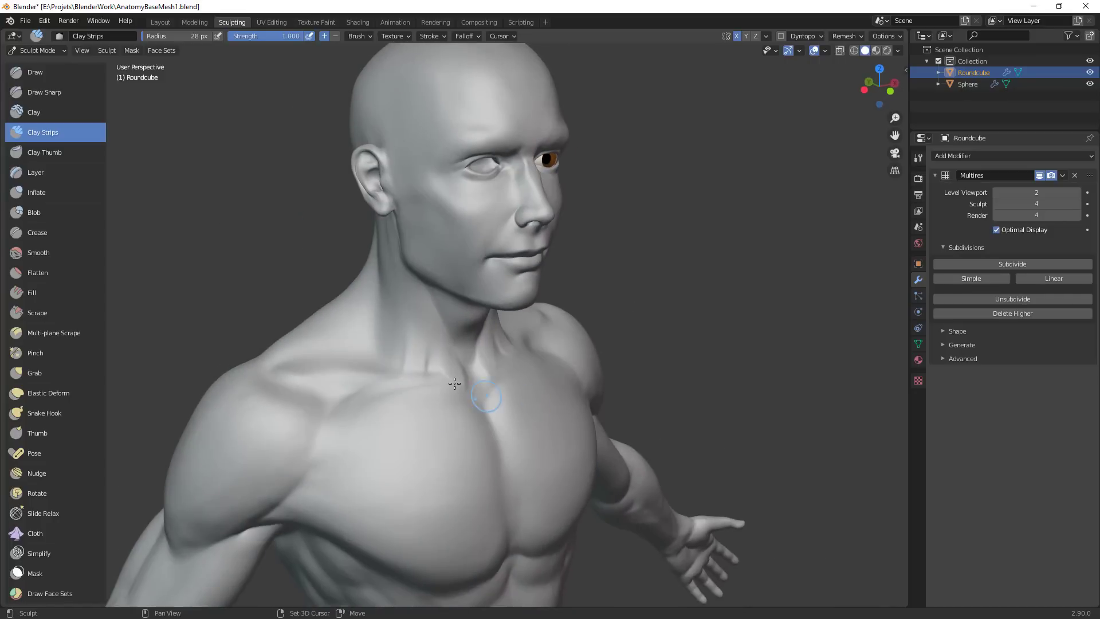
Build up the neck between the collarbone and the rear corner of the jaw with Clay Strips at a 28 px radius
drag(431, 361, 420, 368)
drag(398, 259, 462, 330)
middle_drag(464, 329, 511, 301)
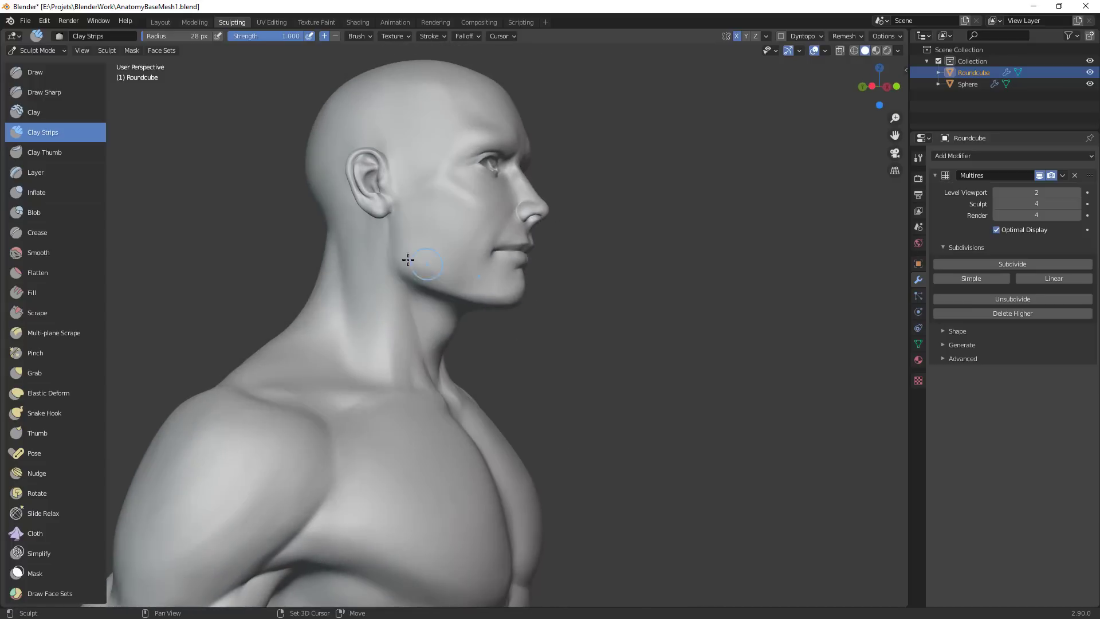
mouse_move(389, 230)
mouse_down()
mouse_move(415, 269)
mouse_move(405, 268)
mouse_up()
Fill out the front and sides of the throat with Clay Strips, using radii of 41 px and 31 px
middle_drag(432, 327, 527, 348)
key(f)
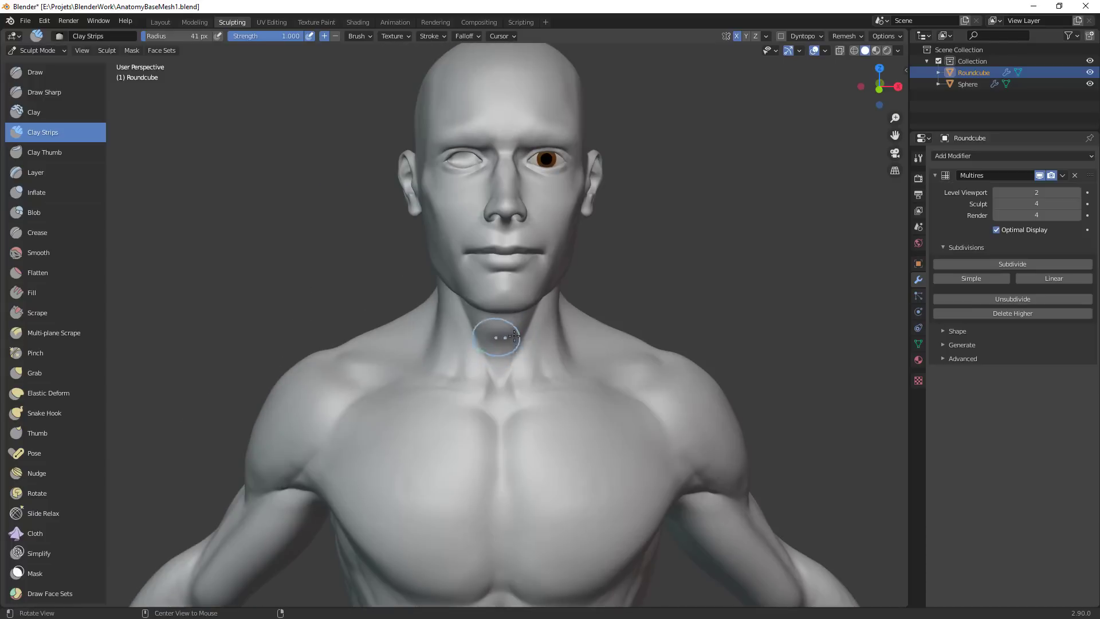
click(518, 335)
mouse_move(647, 346)
middle_down()
mouse_move(609, 341)
mouse_move(619, 316)
middle_up()
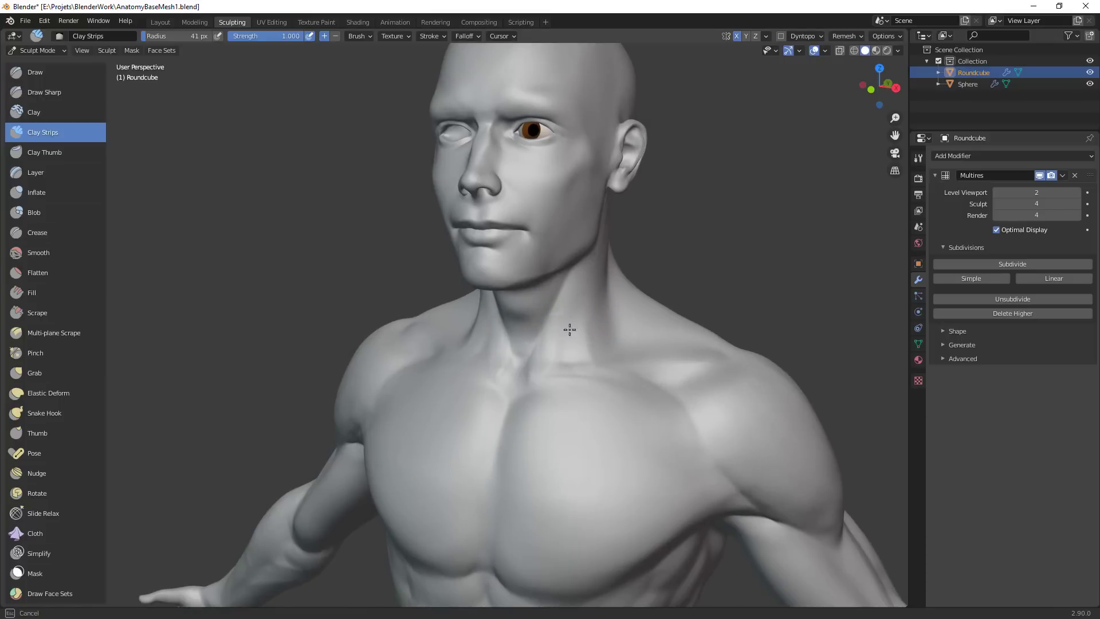
middle_drag(532, 315, 560, 300)
key(f)
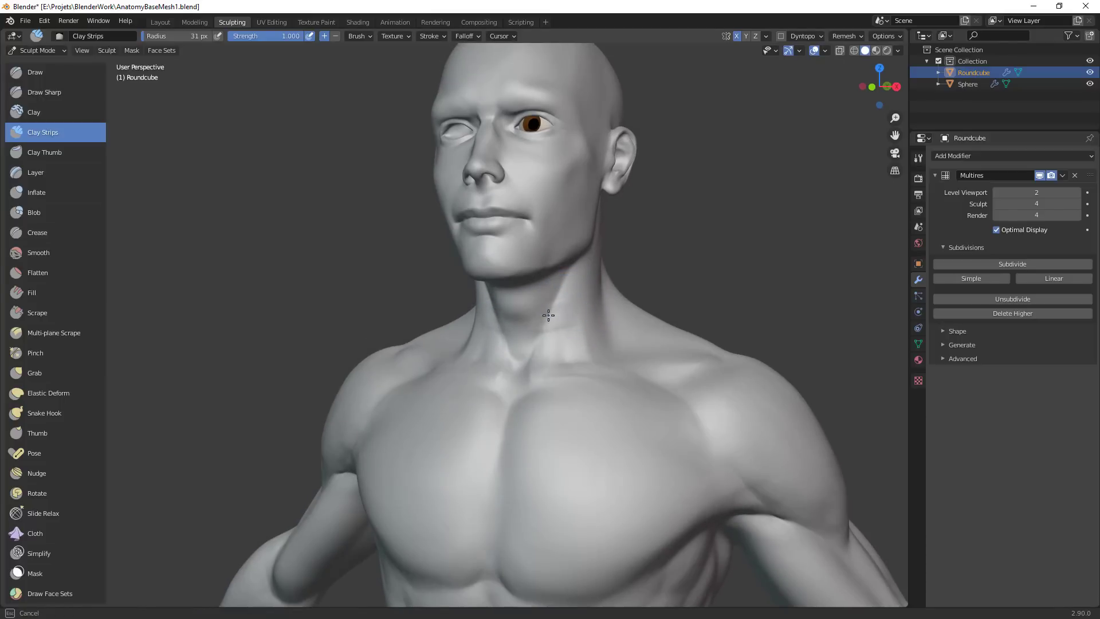
mouse_move(568, 275)
mouse_down()
mouse_move(583, 267)
mouse_move(541, 333)
mouse_move(576, 340)
mouse_up()
middle_drag(565, 358, 491, 301)
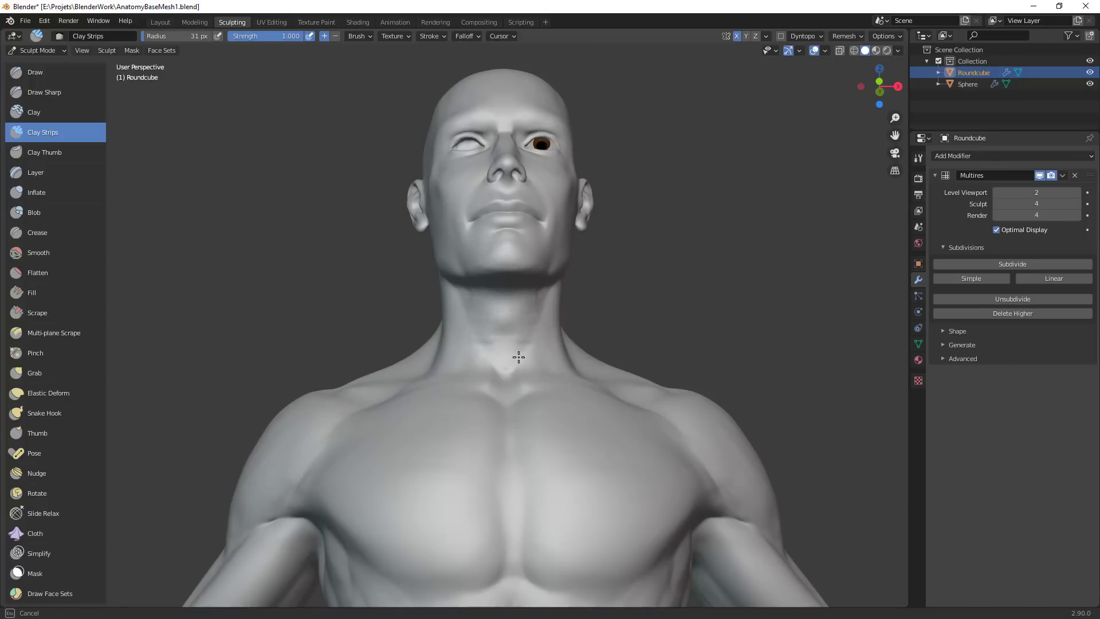
Build up the Adam's apple at the centre of the throat with Clay Strips at a 20 px radius
middle_drag(592, 319, 704, 310)
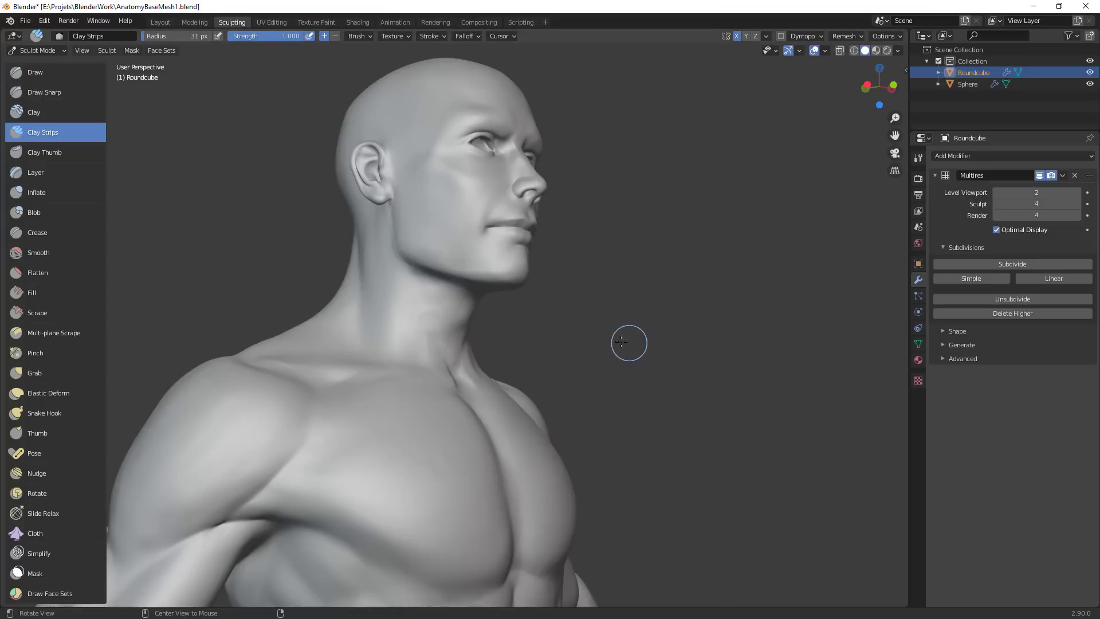
scroll(658, 318, up, 3)
middle_drag(646, 314, 533, 312)
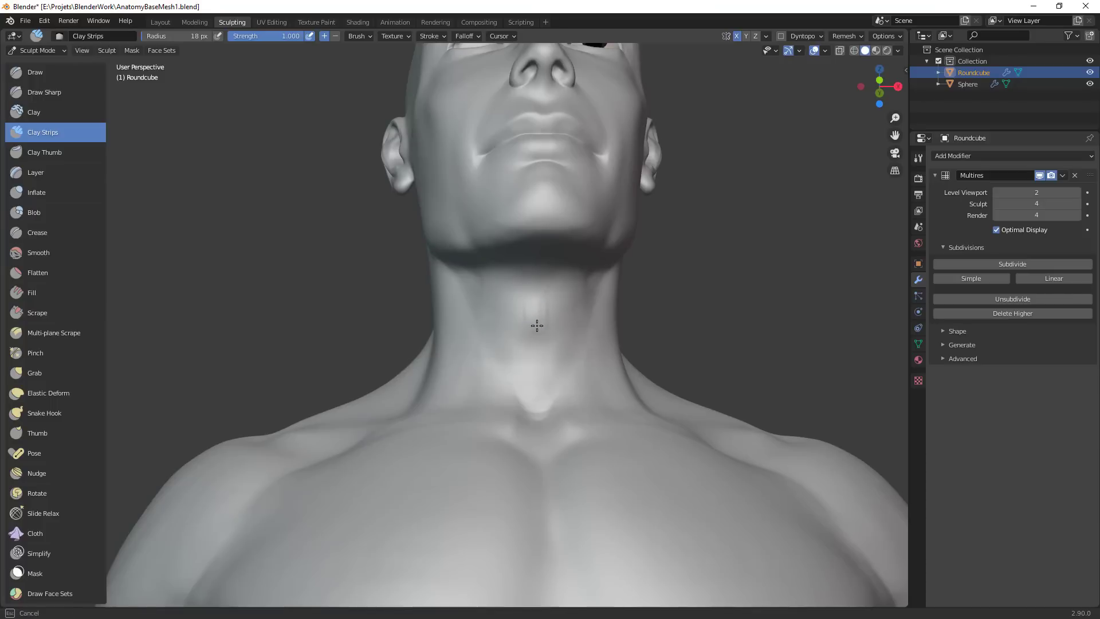
key(f)
click(533, 302)
drag(537, 326, 536, 301)
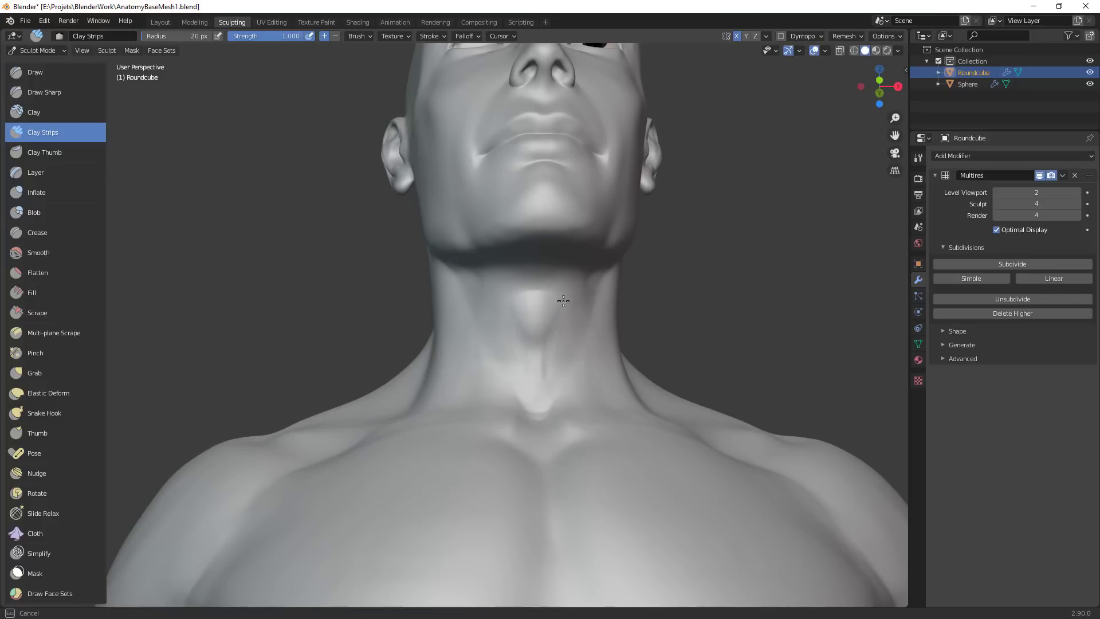
middle_drag(580, 340, 479, 315)
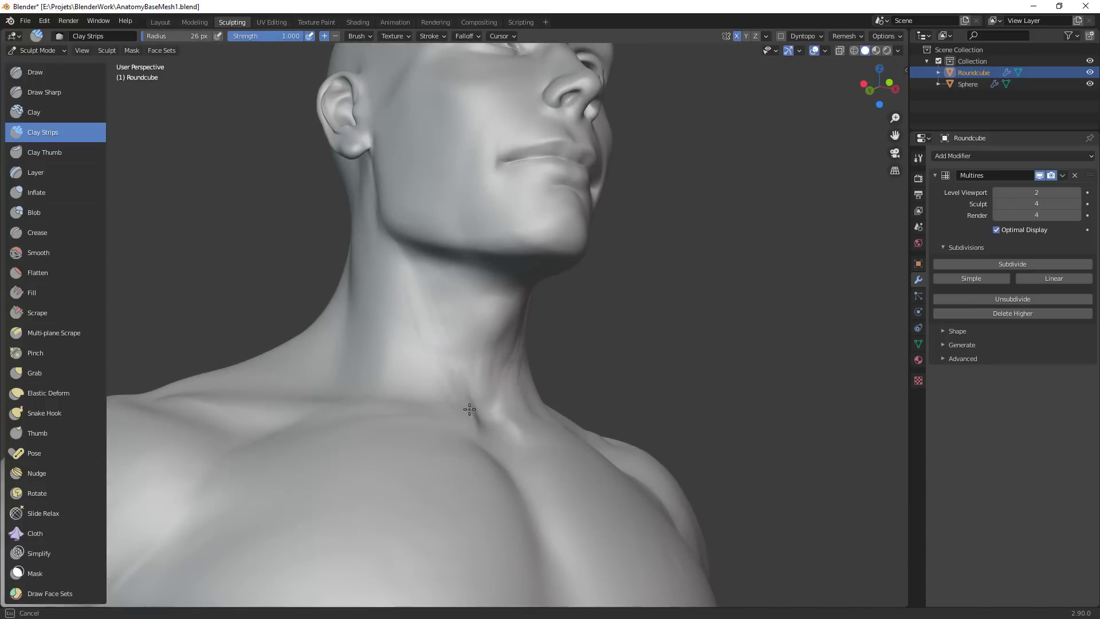
Reshape the slope between the neck and shoulder with the Grab brush at a 91 px radius
mouse_move(413, 300)
middle_down()
mouse_move(647, 401)
mouse_move(579, 425)
mouse_move(562, 447)
mouse_move(527, 441)
middle_up()
key(g)
key(f)
click(523, 322)
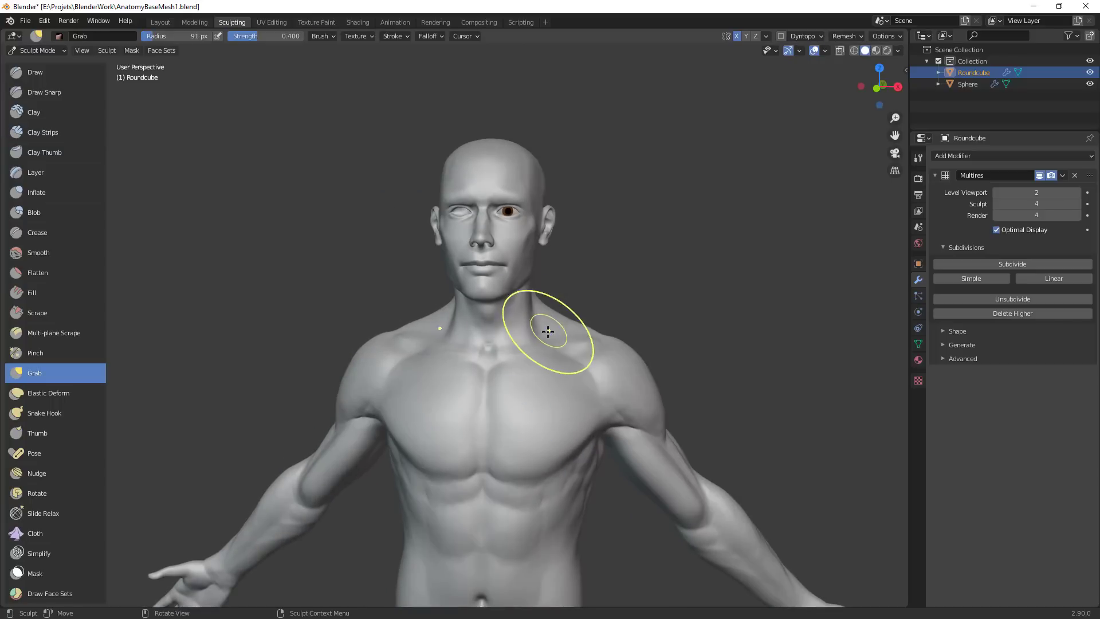
mouse_move(543, 338)
mouse_down()
mouse_move(522, 344)
mouse_move(531, 334)
mouse_up()
mouse_move(531, 334)
middle_down()
mouse_move(569, 327)
mouse_move(418, 276)
mouse_move(424, 289)
mouse_move(592, 331)
middle_up()
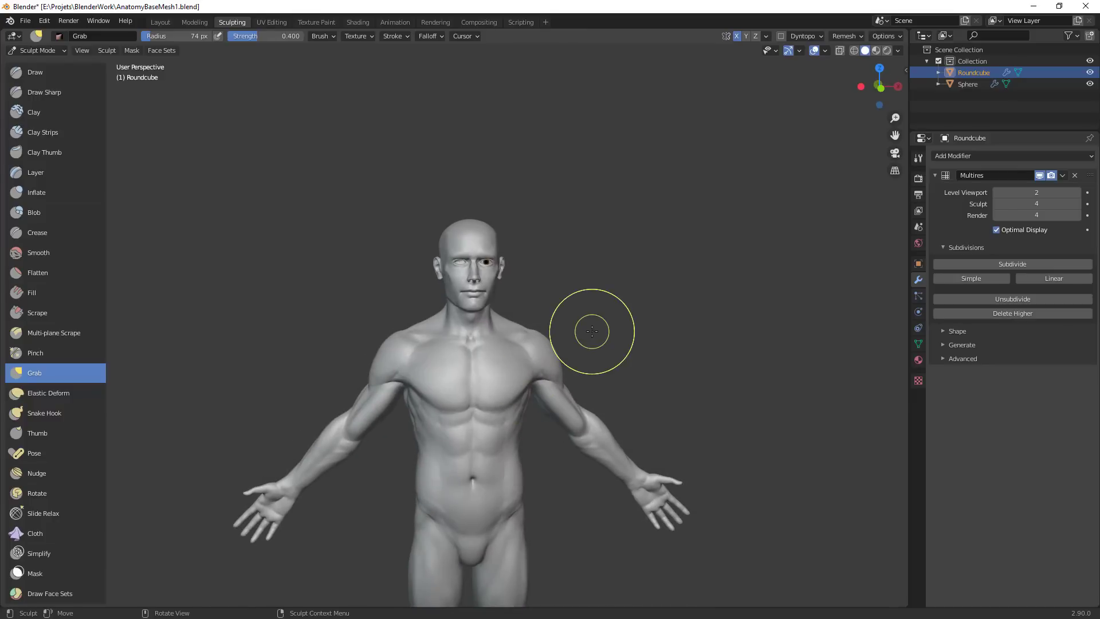
middle_drag(717, 256, 656, 356)
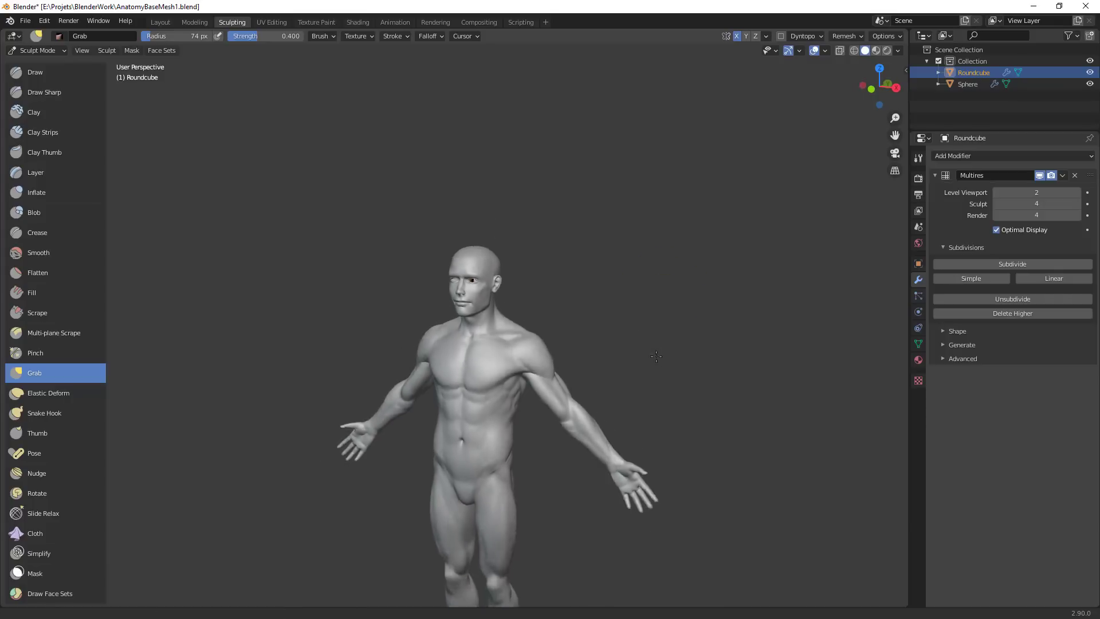
Reshape the underside of the jaw behind the chin with the Grab brush at a 121 px radius in side view
ctrl+alt+drag(656, 356, 698, 238)
ctrl+alt+drag(670, 290, 700, 228)
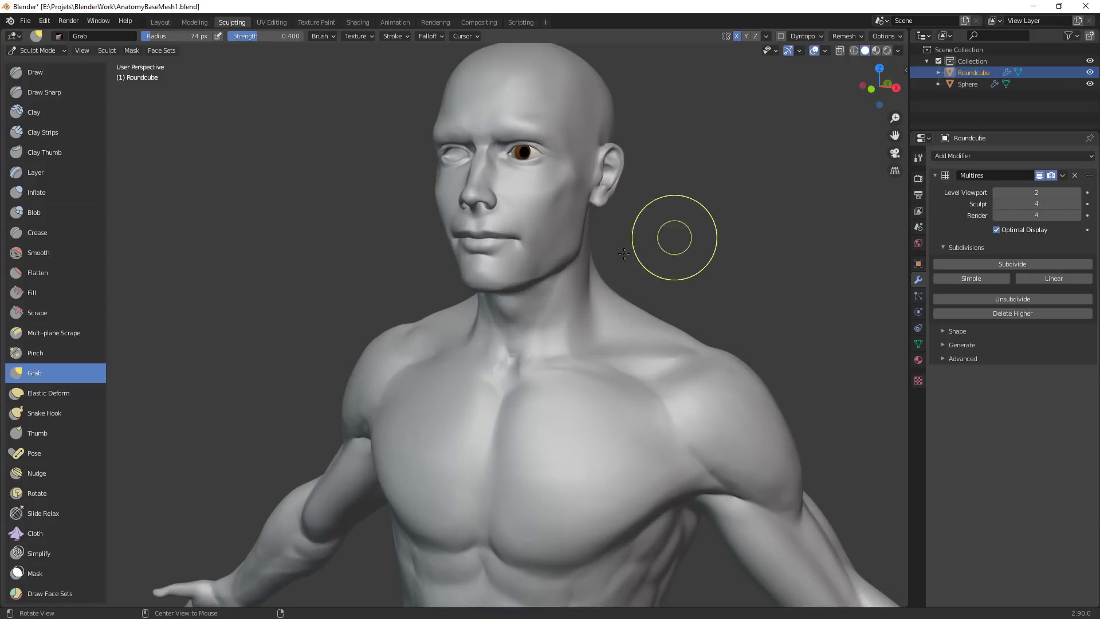
alt+drag(624, 254, 567, 253)
key(f)
click(602, 251)
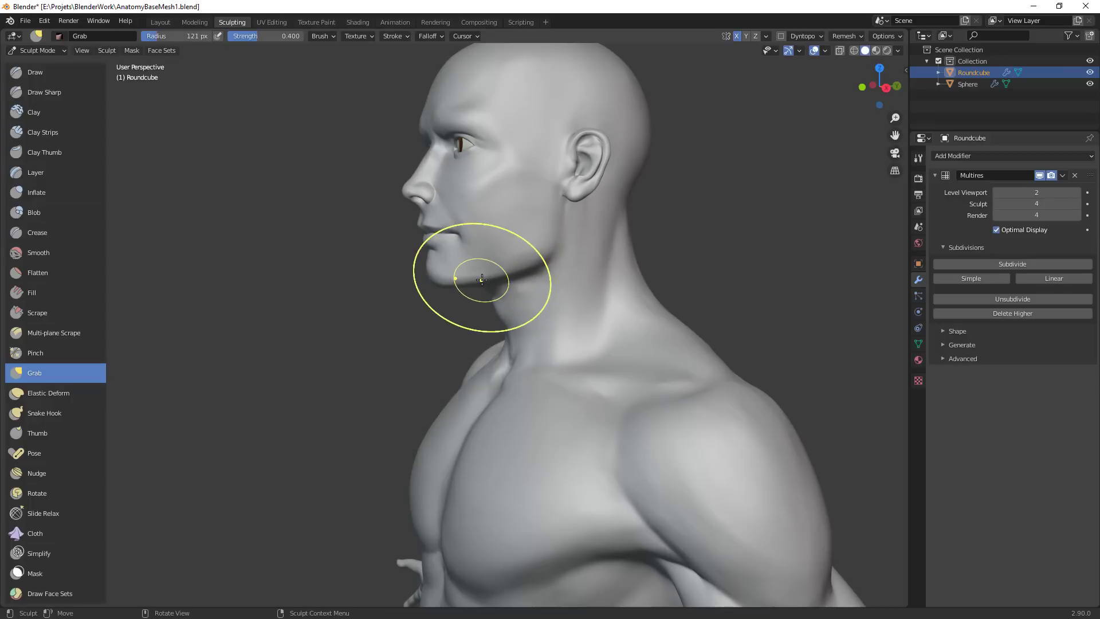
mouse_move(451, 282)
mouse_down()
mouse_move(663, 287)
mouse_move(508, 263)
mouse_move(514, 270)
mouse_up()
Adjust the rear corner of the jaw below the ear with the Grab brush at a 90 px radius
key(f)
click(567, 270)
alt+shift+drag(502, 262, 493, 286)
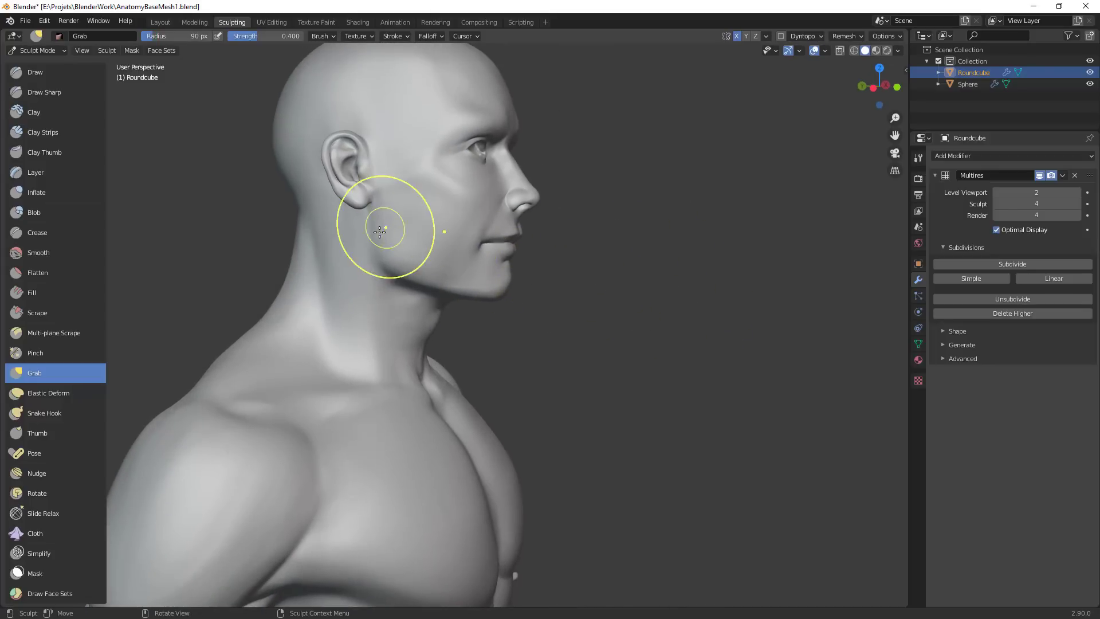
drag(378, 253, 379, 252)
ctrl+alt+drag(501, 271, 455, 378)
alt+drag(456, 378, 541, 394)
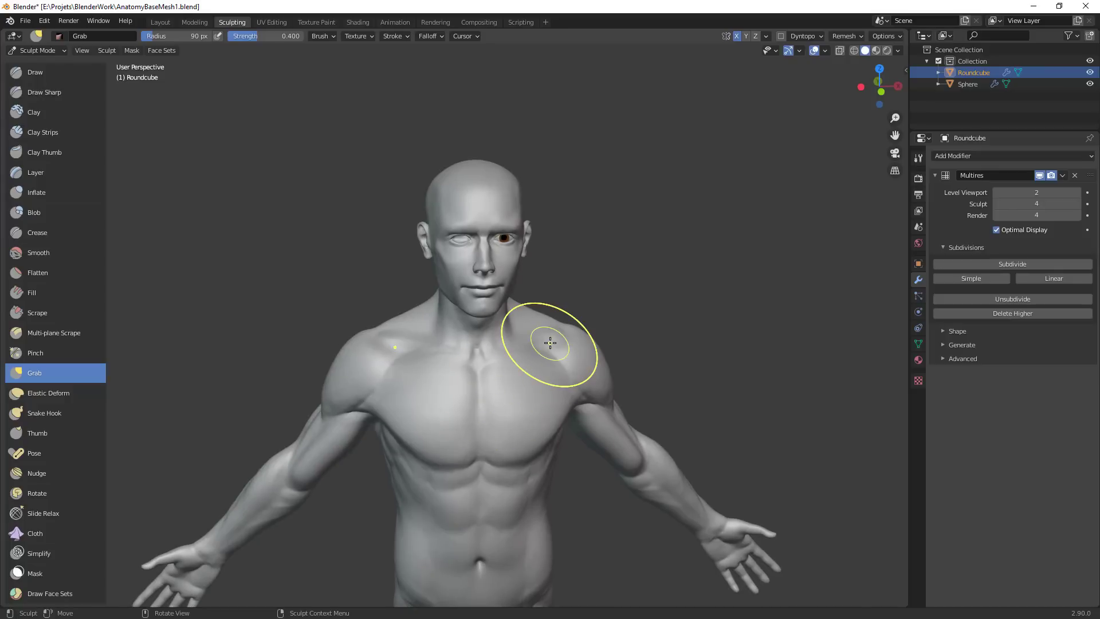
Adjust the side of the cheek with the Grab brush at a 109 px radius
alt+drag(651, 305, 600, 239)
alt+drag(599, 239, 600, 228)
alt+drag(427, 207, 525, 219)
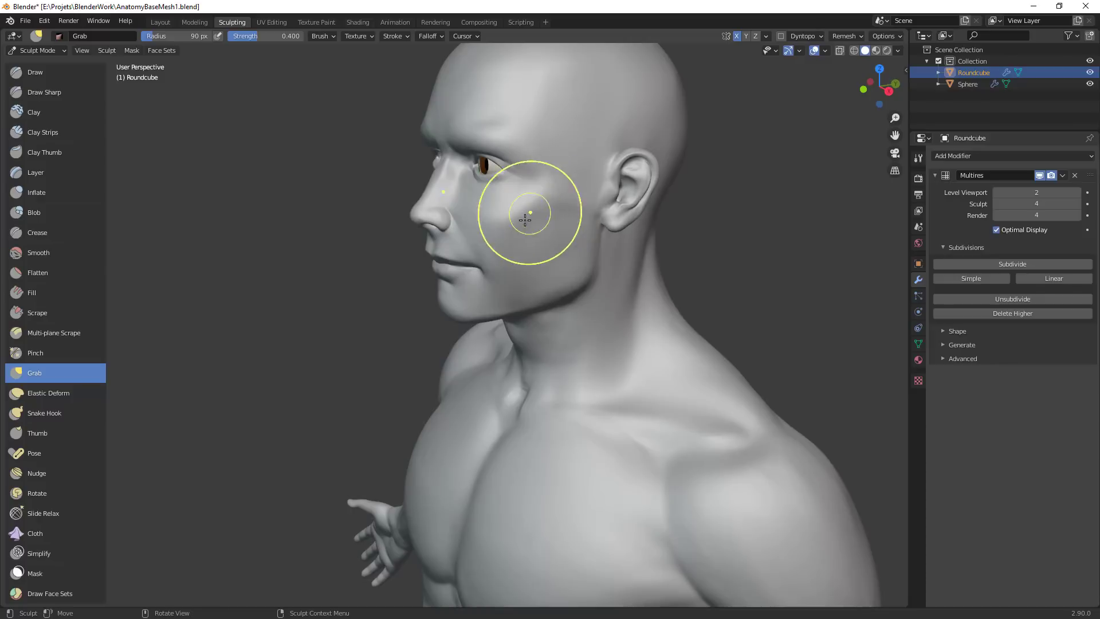
key(f)
click(520, 228)
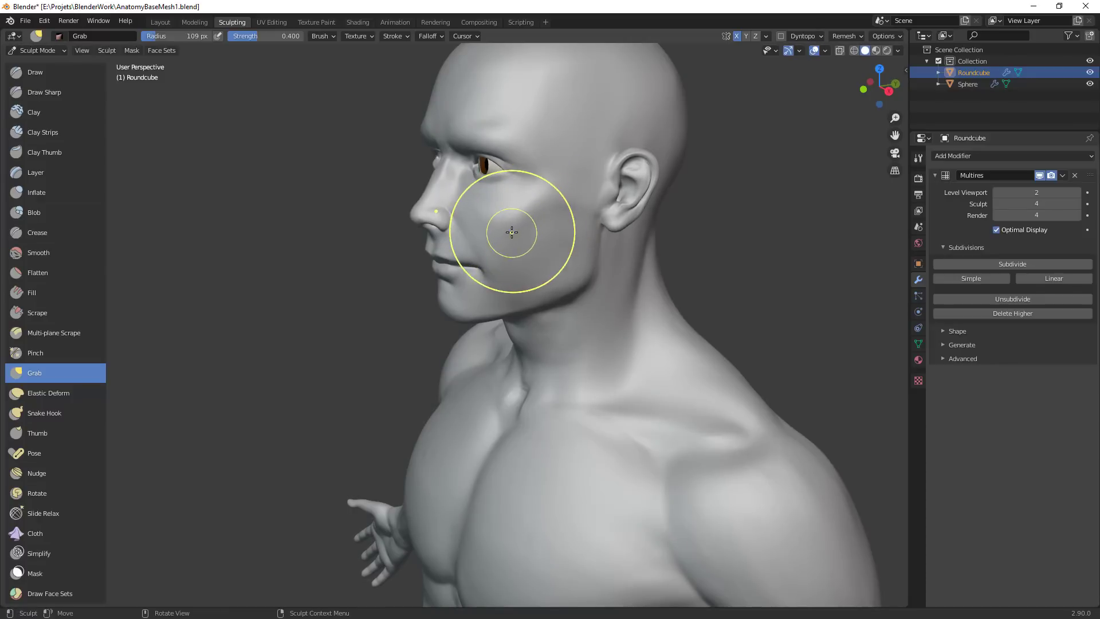
Refine the cheek contour from above with the Grab brush at a 94 px radius, then reduce the radius to 70 px
mouse_move(535, 233)
alt+mouse_down()
mouse_move(627, 235)
mouse_move(577, 278)
alt+mouse_up()
key(f)
click(567, 291)
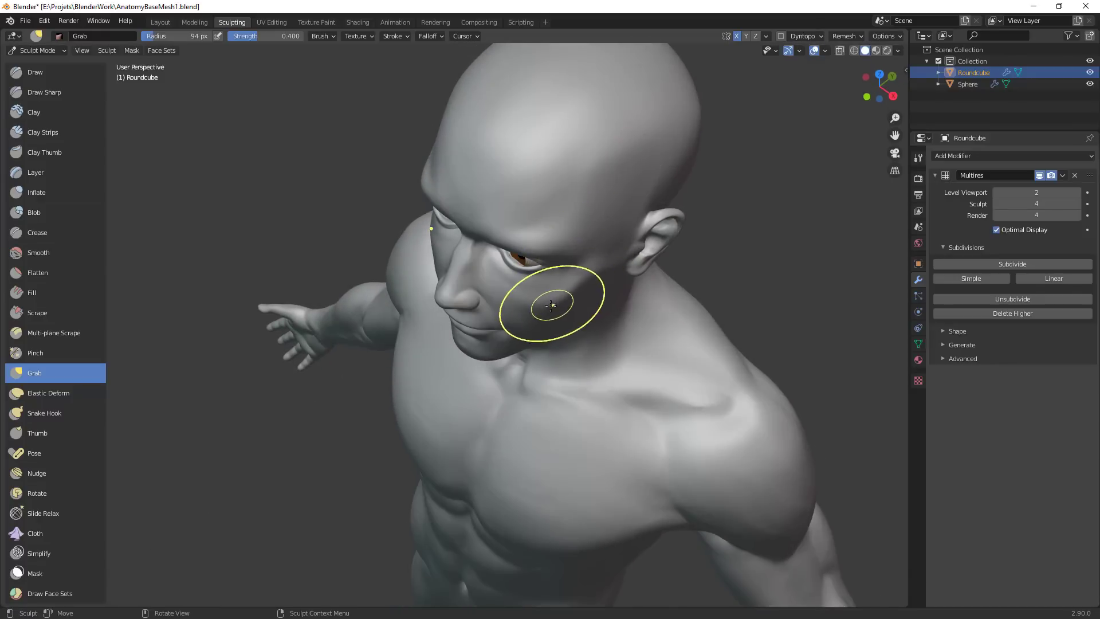
mouse_move(557, 314)
alt+mouse_down()
mouse_move(666, 278)
mouse_move(579, 203)
mouse_move(628, 338)
mouse_move(525, 293)
mouse_move(528, 313)
mouse_move(568, 230)
alt+mouse_up()
key(f)
click(592, 260)
Add form to the chin and the front of the jaw with Clay Strips at a 31 px radius
ctrl+alt+drag(573, 270, 556, 219)
middle_drag(555, 219, 610, 246)
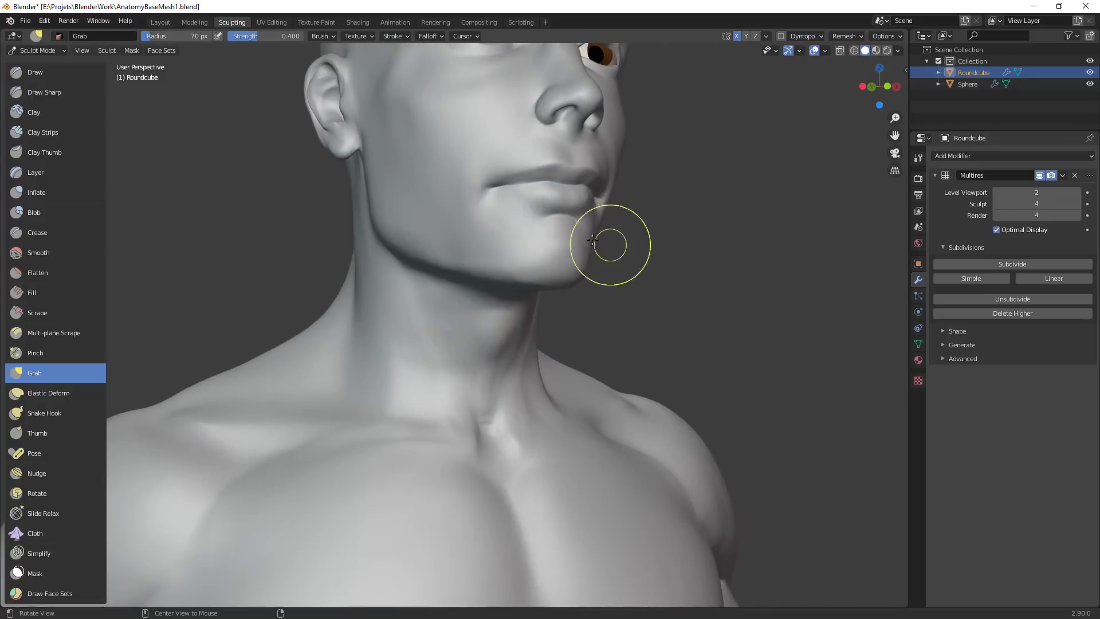
key(c)
key(f)
click(448, 235)
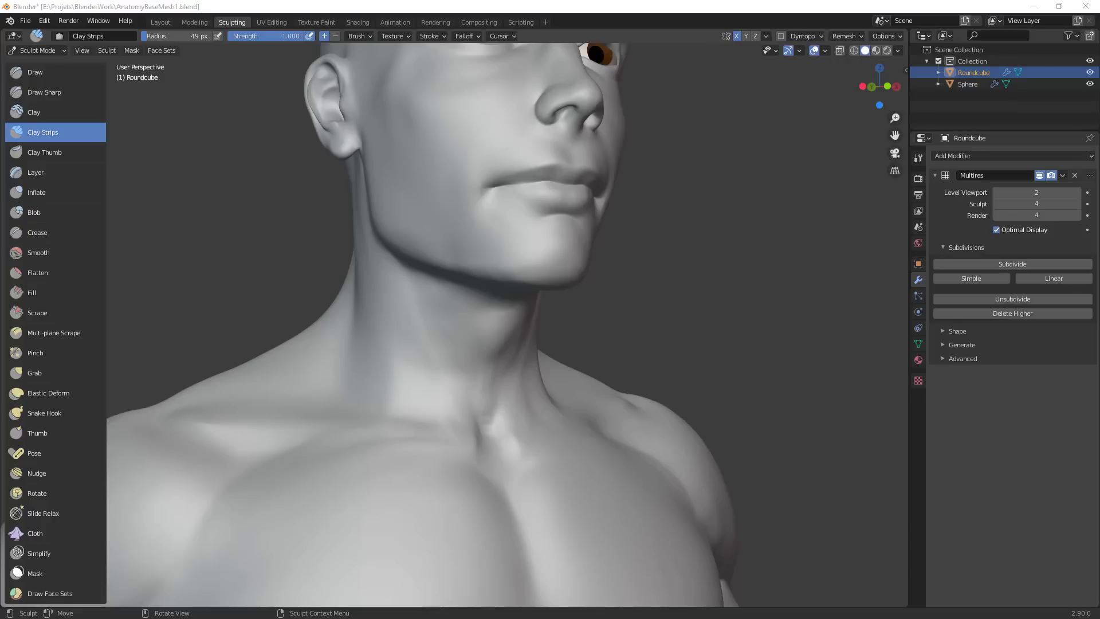
click(715, 337)
drag(556, 250, 503, 267)
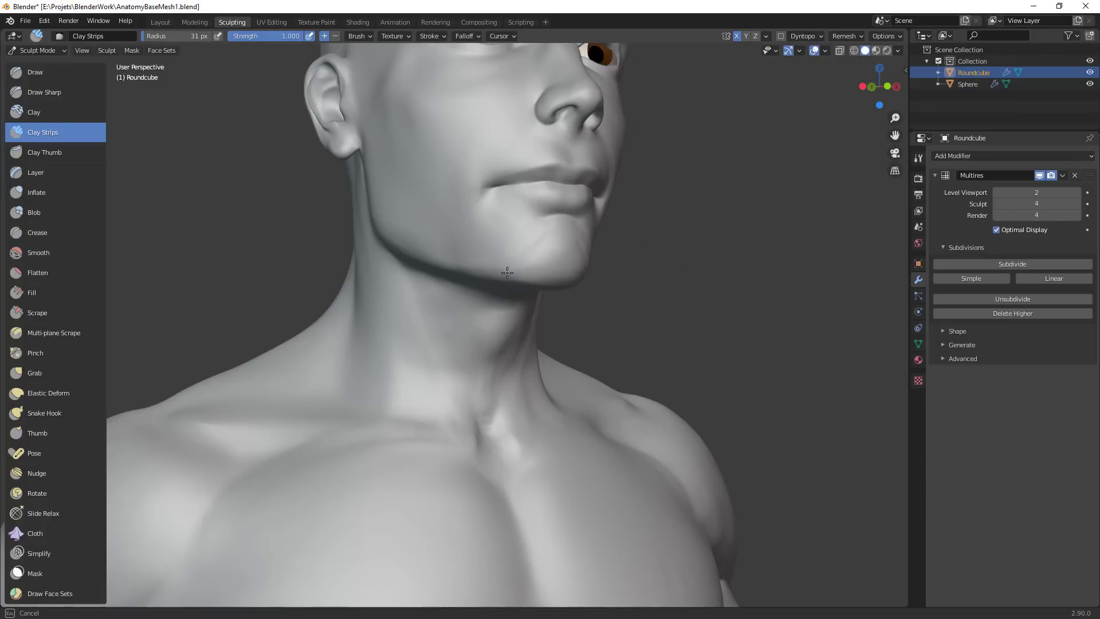
mouse_move(542, 237)
mouse_down()
mouse_move(536, 229)
mouse_move(509, 253)
mouse_up()
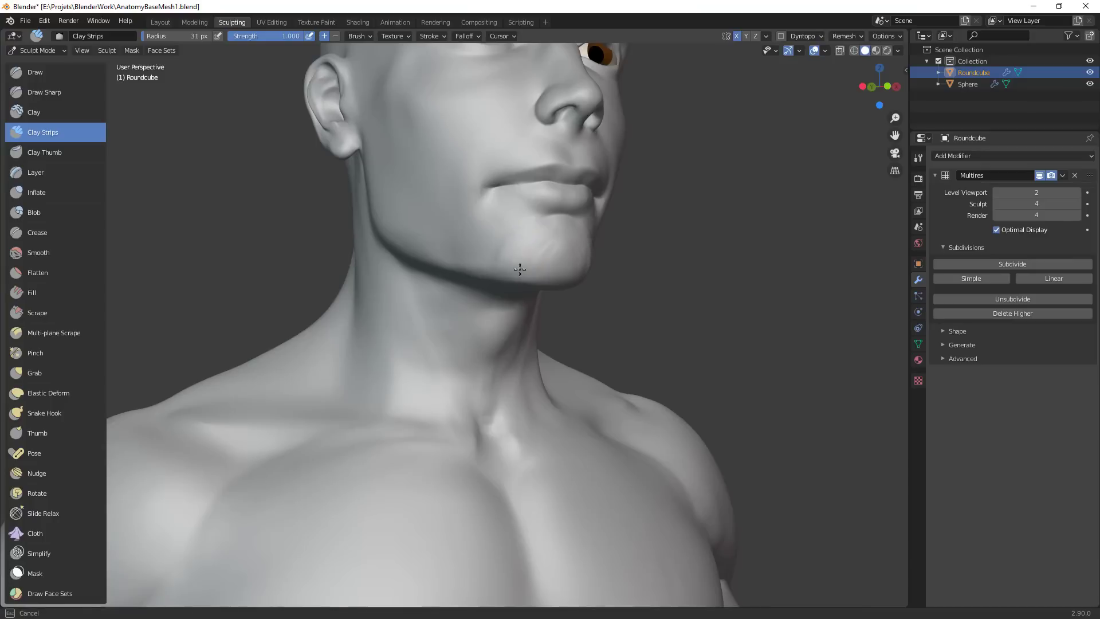
middle_drag(520, 270, 528, 259)
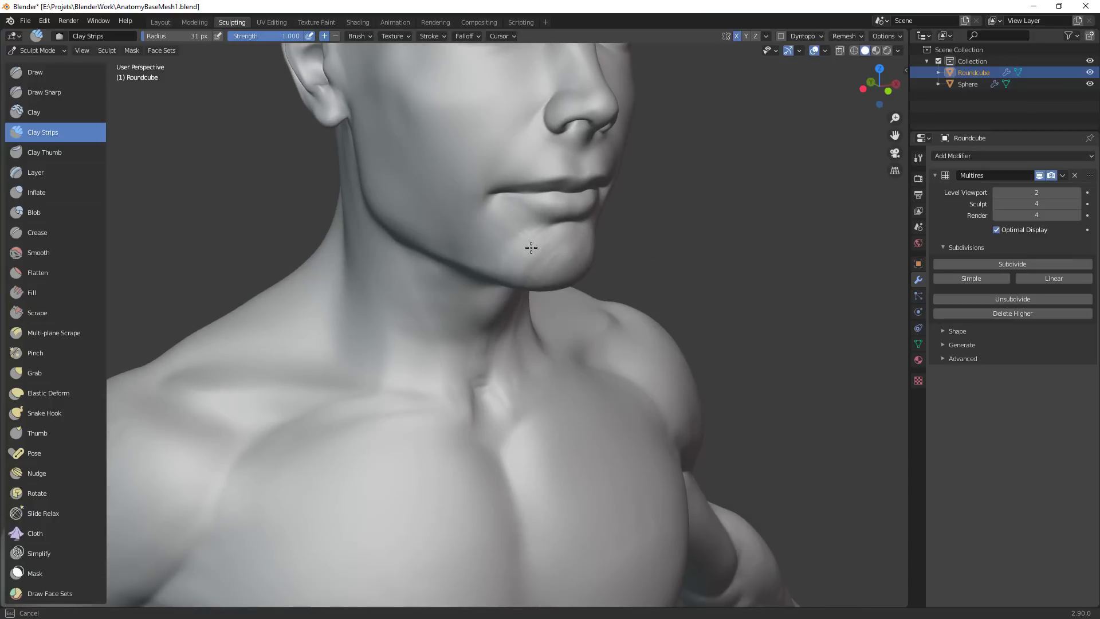
Smooth the new clay strokes across the chin and the lower edge of the jaw
shift+drag(541, 283, 547, 277)
shift+drag(513, 243, 548, 281)
mouse_move(655, 287)
ctrl+alt+mouse_down()
mouse_move(627, 361)
mouse_move(564, 355)
ctrl+alt+mouse_up()
shift+drag(499, 292, 529, 283)
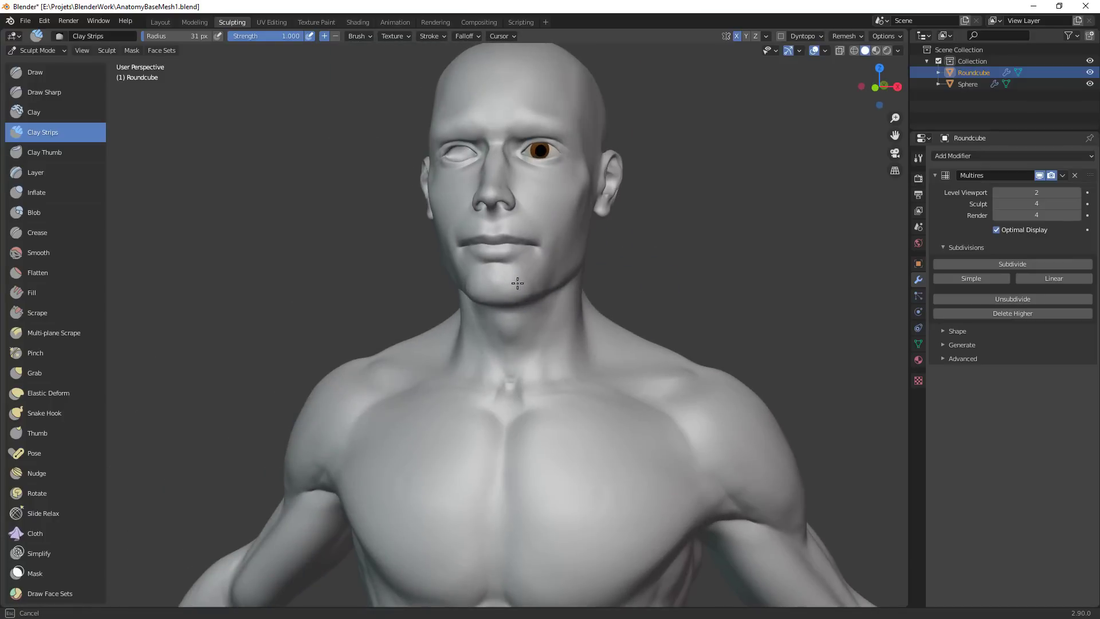
middle_drag(540, 296, 531, 300)
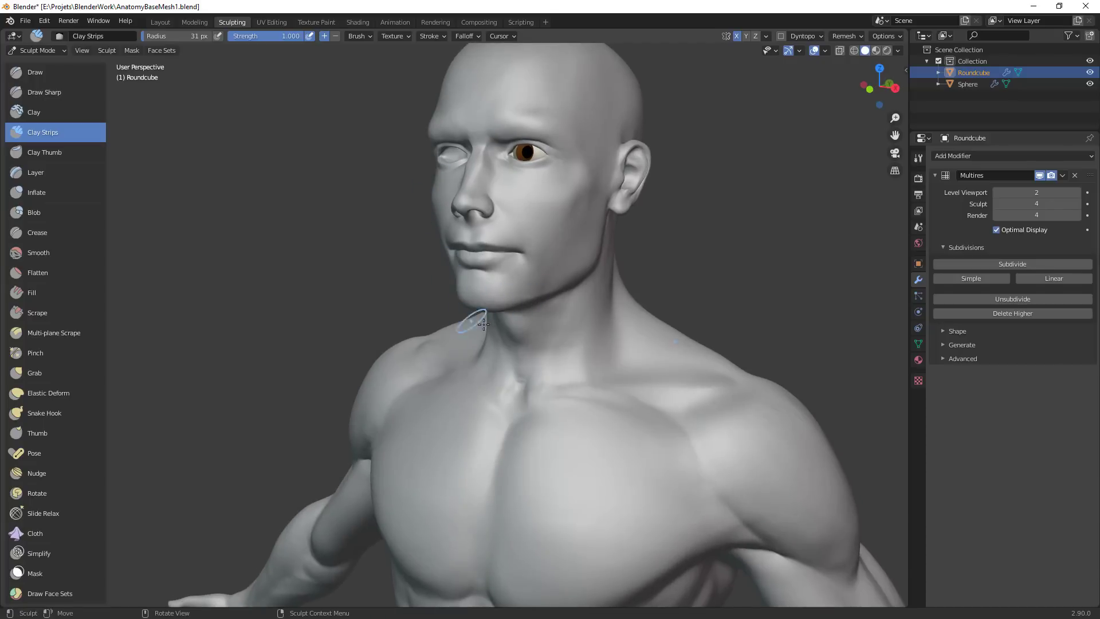
Sculpt the cheek around the corner of the mouth with Clay Strips at a 31 px radius
scroll(554, 272, up, 2)
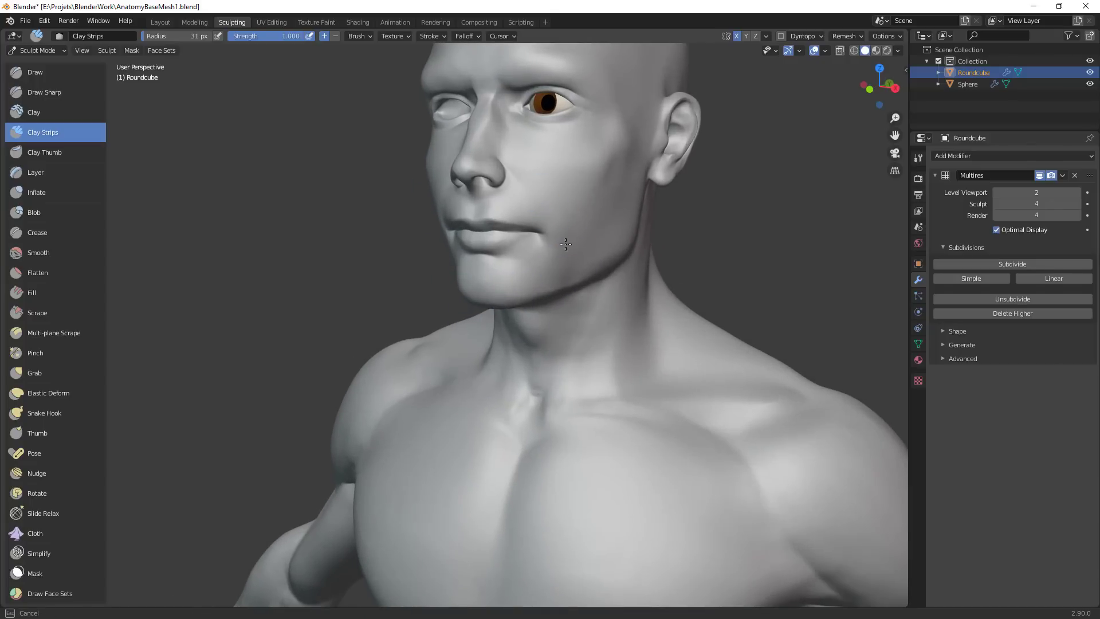
middle_drag(586, 202, 542, 208)
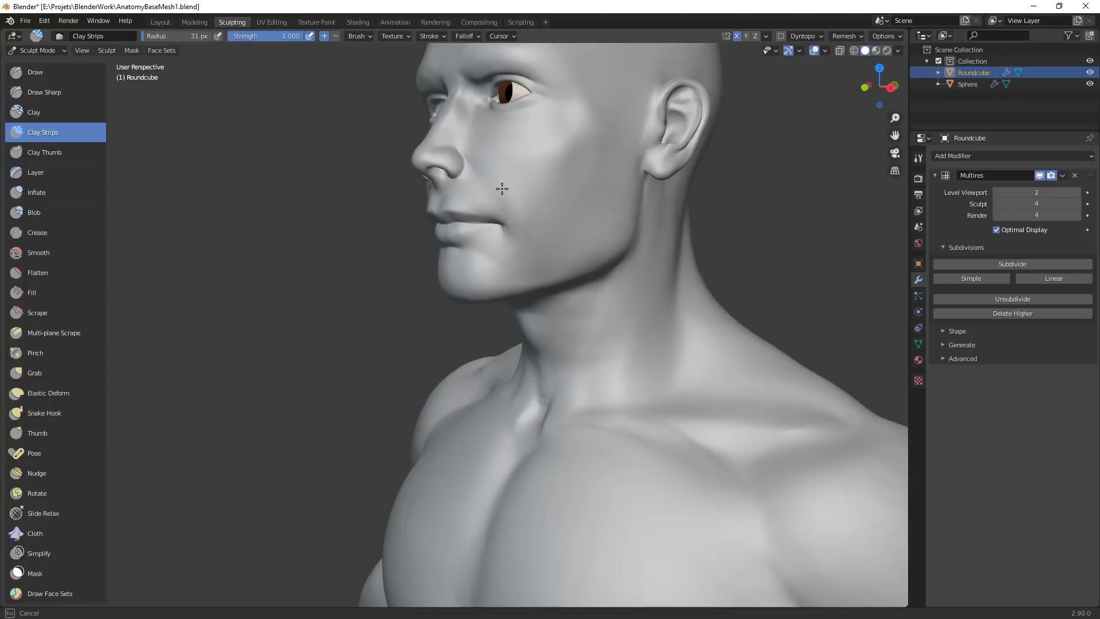
mouse_move(529, 255)
middle_down()
mouse_move(576, 238)
mouse_move(454, 198)
middle_up()
middle_drag(600, 168, 611, 229)
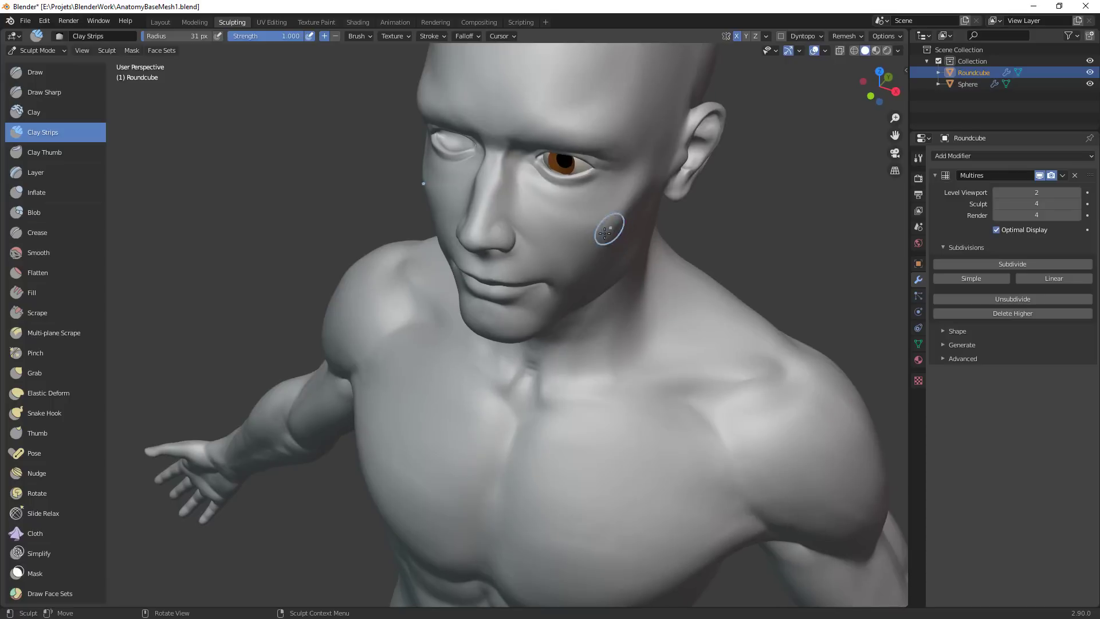
Reshape the cheekbone in front of the ear with the Grab brush, using radii of 97 px and 73 px
key(f)
click(615, 224)
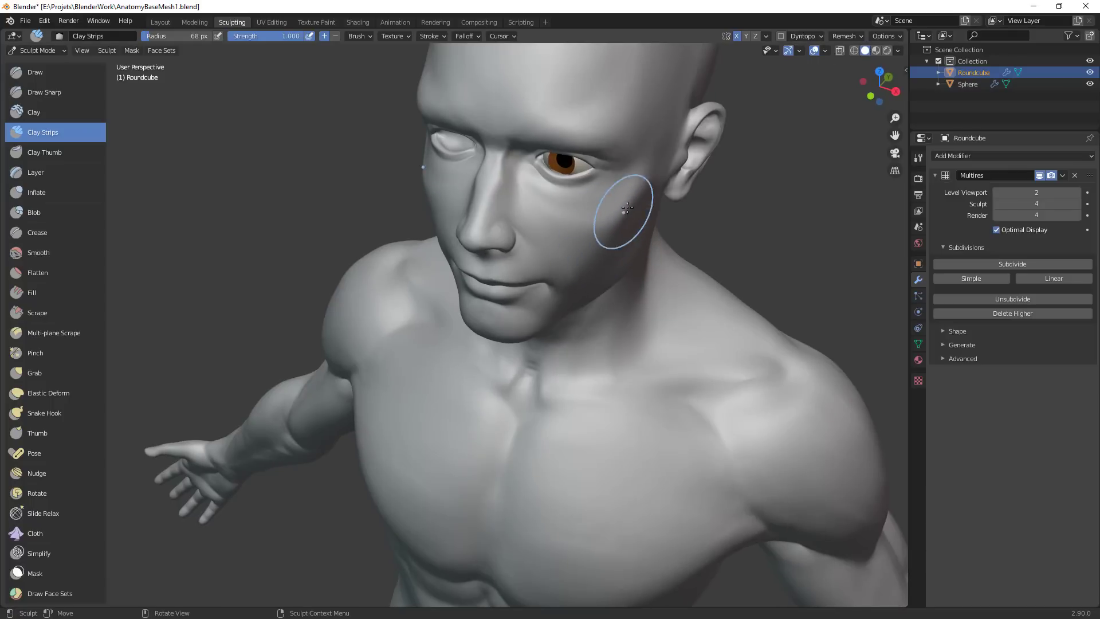
key(g)
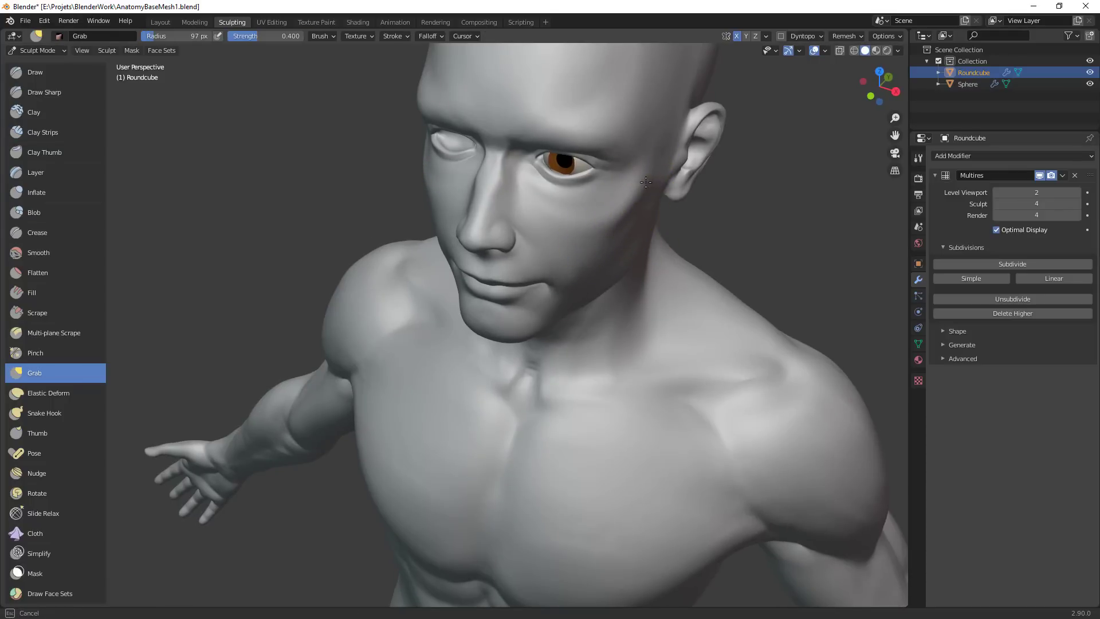
mouse_move(653, 198)
middle_down()
mouse_move(665, 214)
mouse_move(628, 322)
mouse_move(558, 312)
mouse_move(613, 233)
mouse_move(566, 178)
middle_up()
key(f)
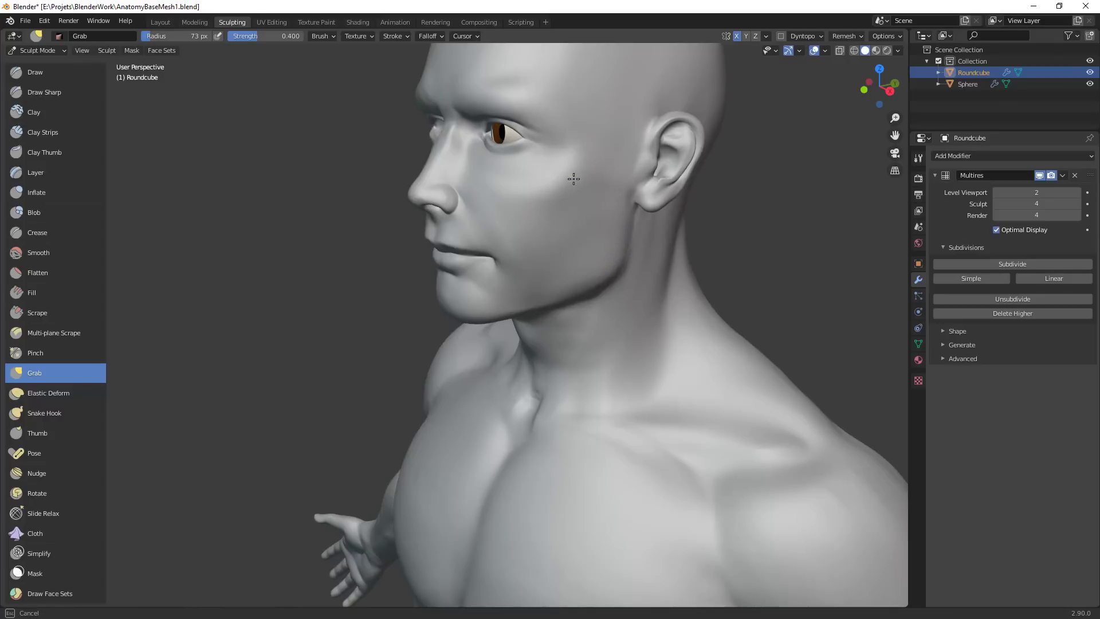
Flatten the cheek and the hollow below the cheekbone with the Scrape brush at a 48 px radius
key(c)
key(f)
click(602, 208)
key(shift+t)
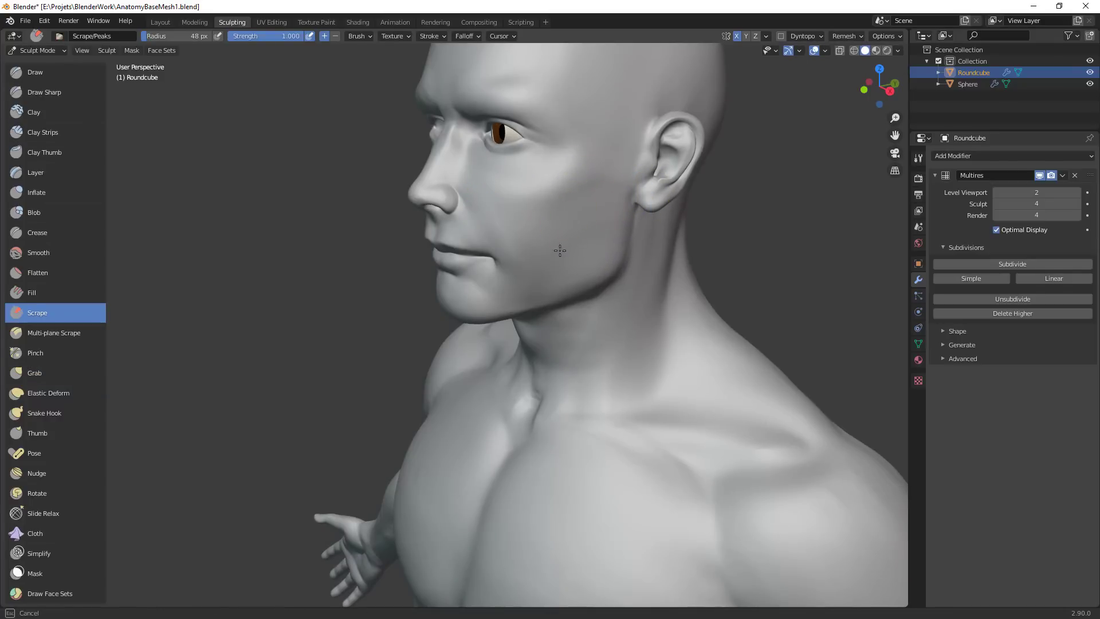
mouse_move(590, 224)
middle_down()
mouse_move(631, 241)
mouse_move(656, 197)
mouse_move(610, 162)
middle_up()
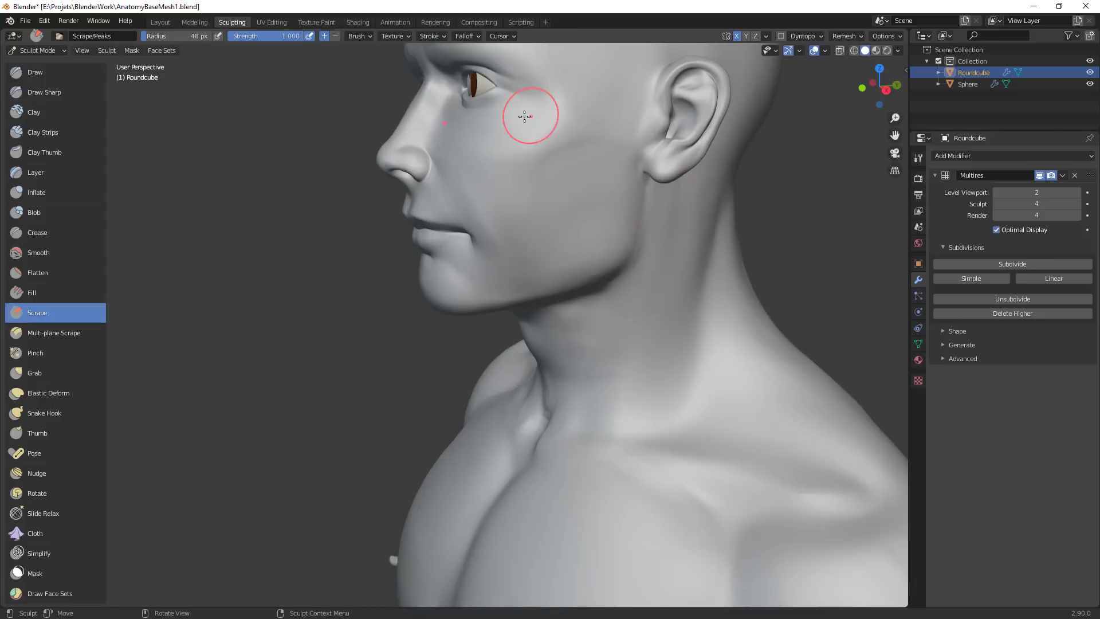
middle_drag(525, 116, 550, 168)
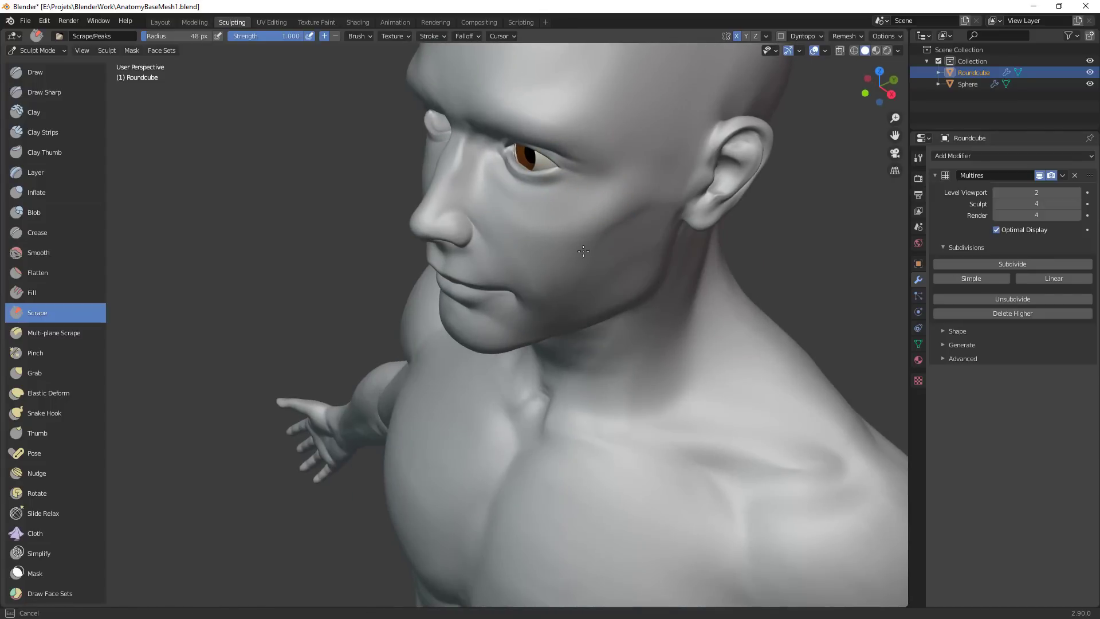
middle_drag(654, 261, 646, 328)
Reshape the cheek beside the nose and toward the ear with the Grab brush, enlarging its radius to 92 px
key(g)
mouse_move(483, 253)
middle_down()
mouse_move(509, 275)
mouse_move(481, 204)
mouse_move(510, 273)
mouse_move(535, 252)
middle_up()
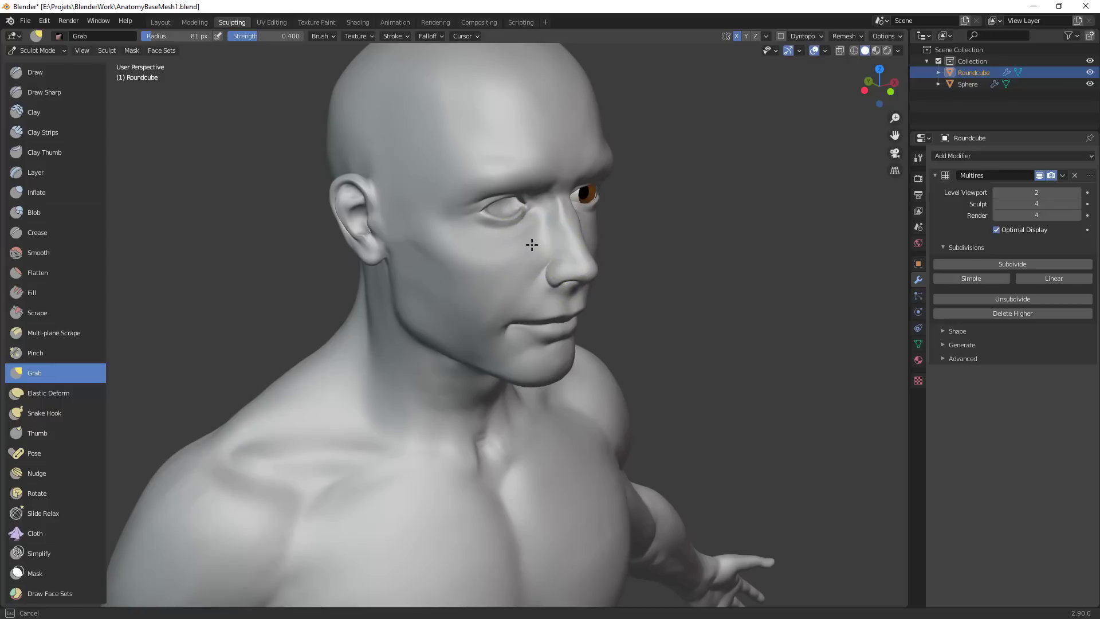
key(bracketleft)
key(bracketleft)
drag(536, 250, 535, 244)
middle_drag(626, 225, 605, 231)
middle_drag(631, 234, 635, 220)
key(f)
click(426, 259)
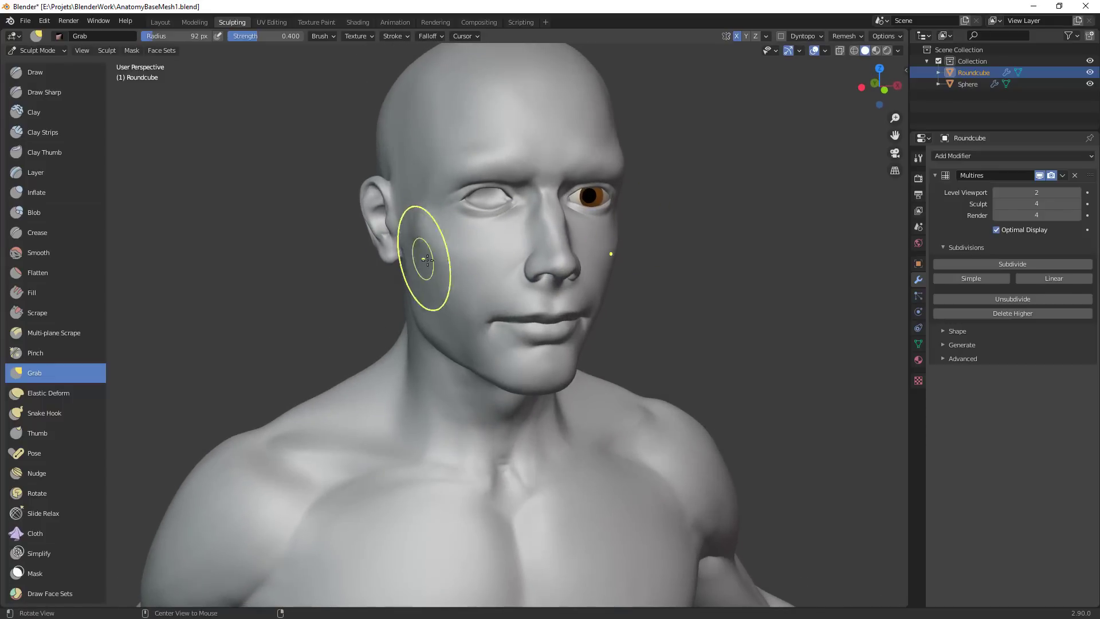
middle_drag(424, 260, 496, 256)
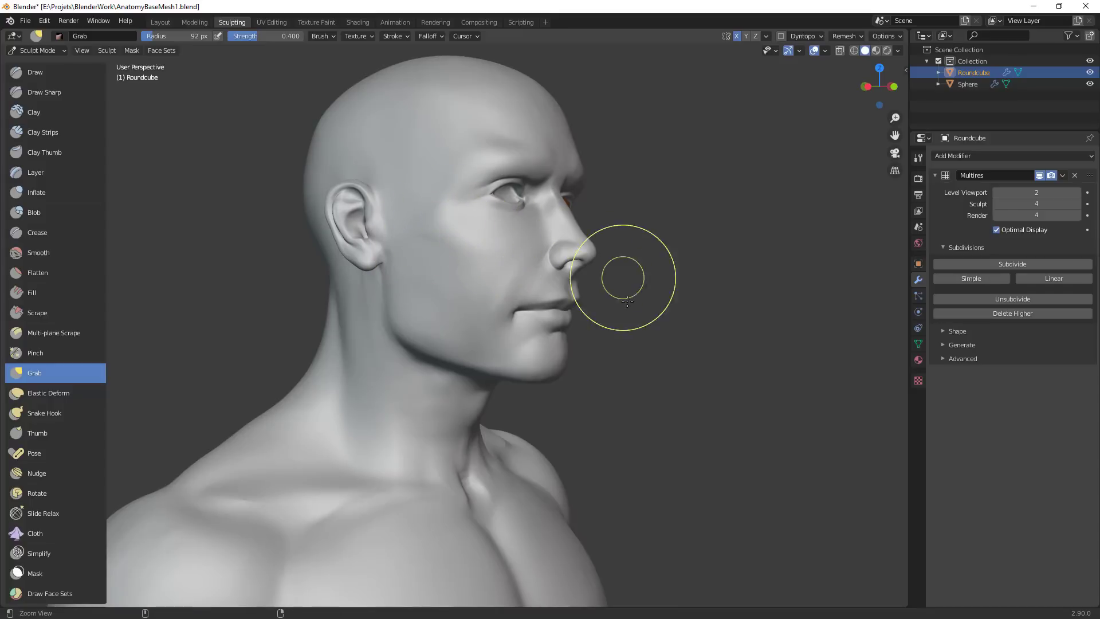
Examine the proportions of the head and upper body from several angles and distances
middle_drag(621, 275, 564, 354)
key(f)
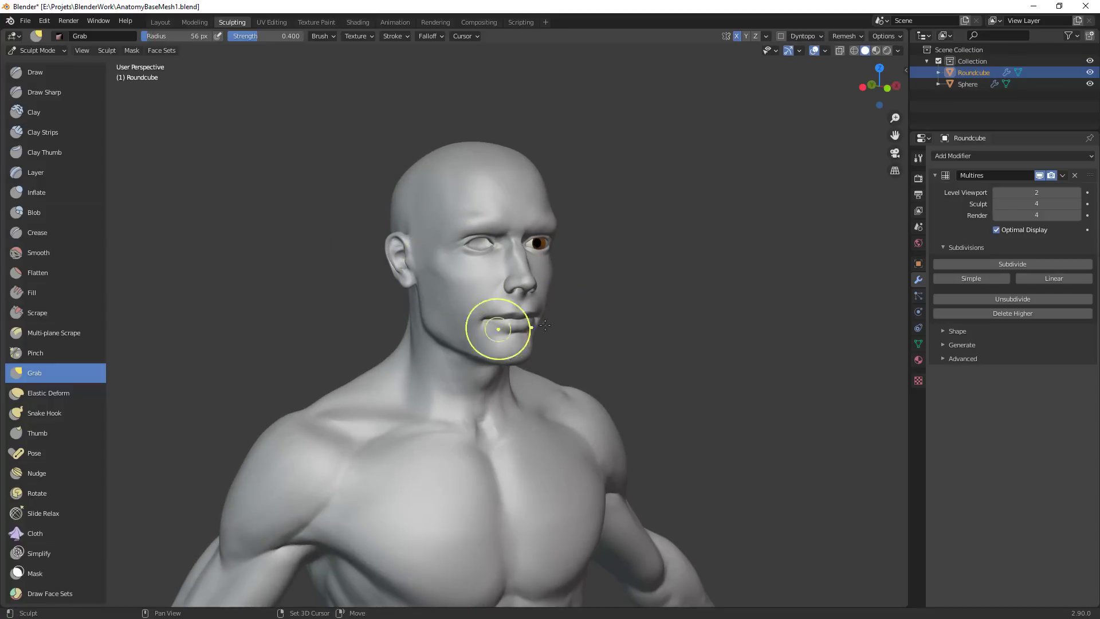
ctrl+alt+drag(545, 326, 548, 462)
alt+shift+drag(631, 394, 630, 337)
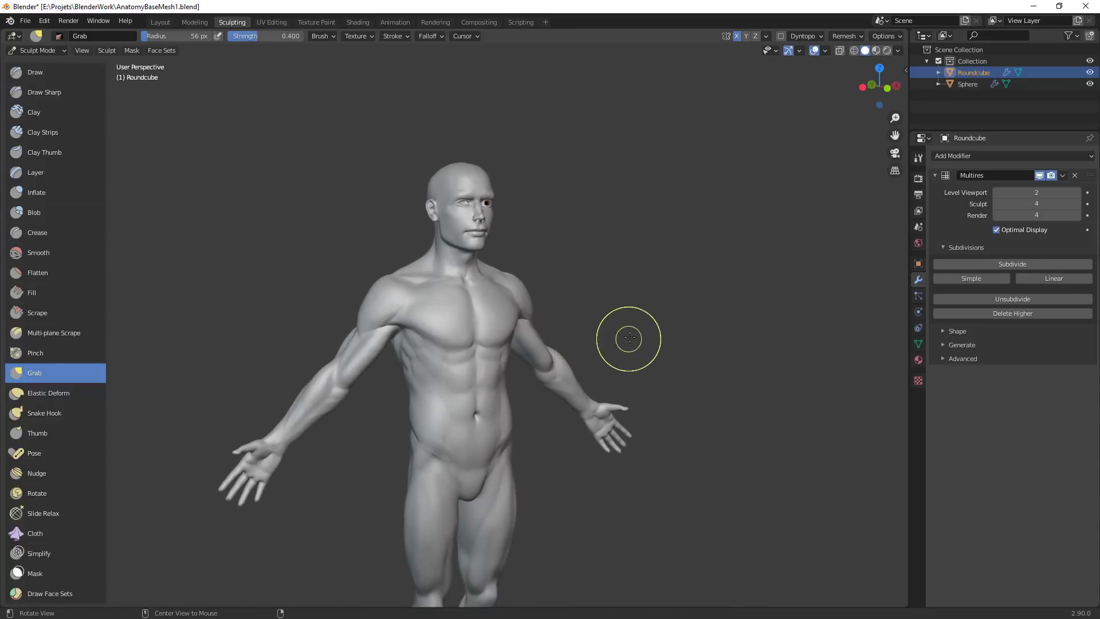
middle_drag(629, 338, 573, 299)
scroll(613, 293, up, 3)
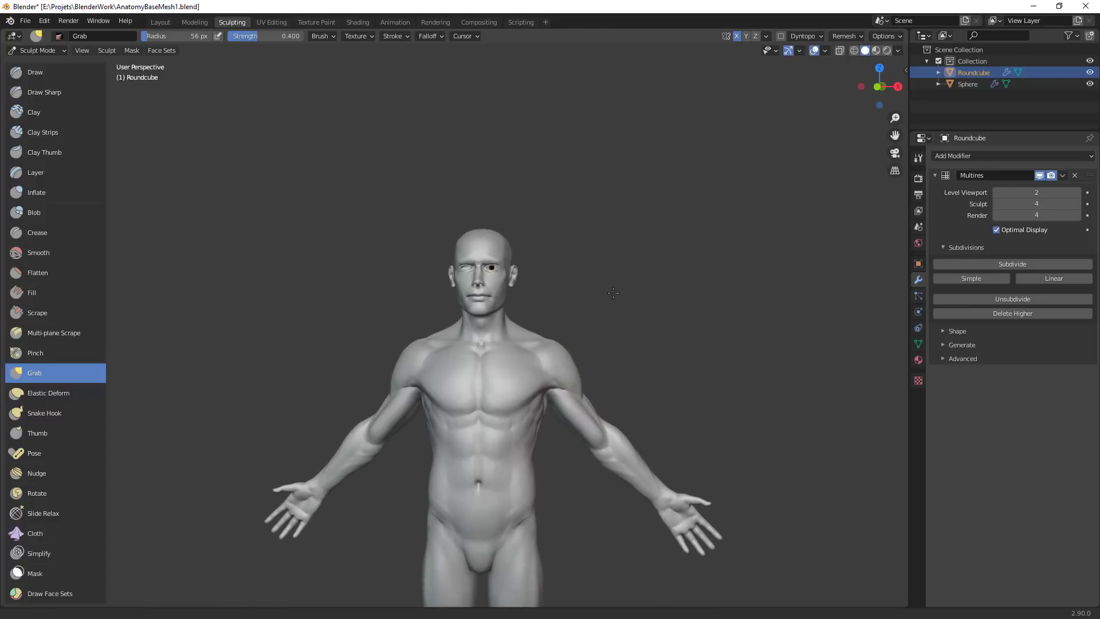
alt+shift+drag(613, 293, 614, 314)
ctrl+alt+drag(562, 283, 596, 218)
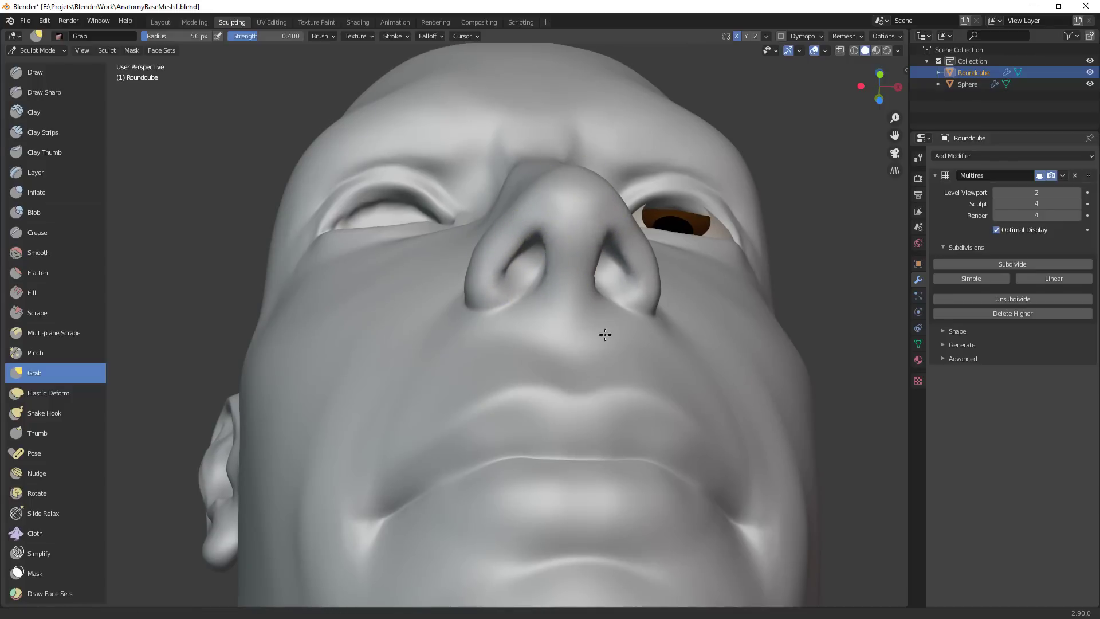
Reshape the wing of the nostril with the Grab brush at a 97 px radius
middle_drag(605, 334, 574, 274)
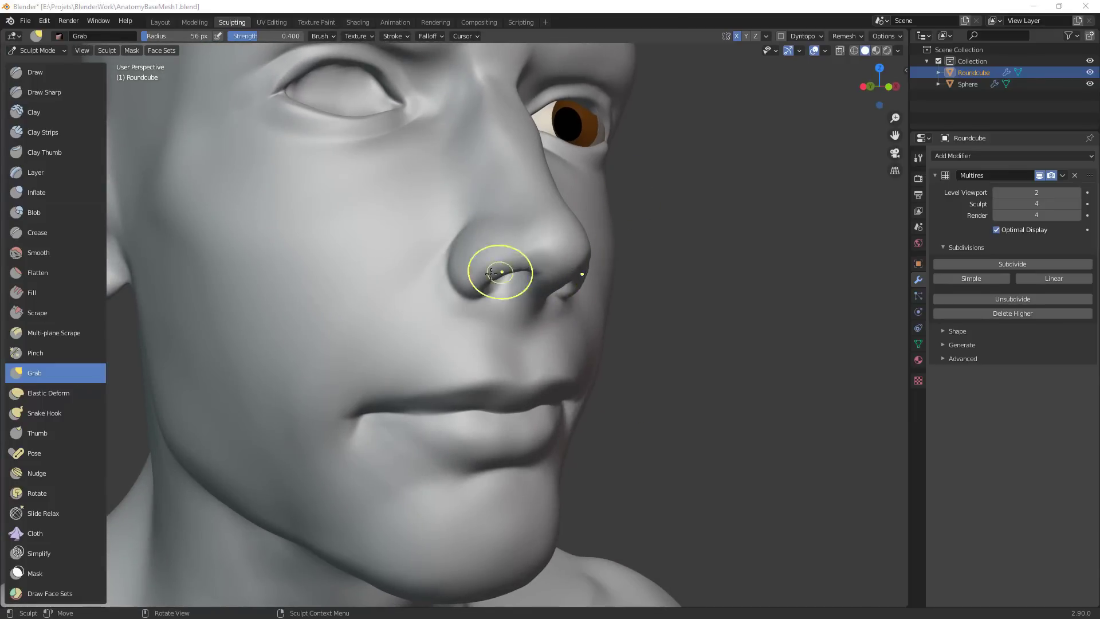
key(f)
click(537, 276)
drag(502, 283, 474, 289)
drag(474, 289, 478, 289)
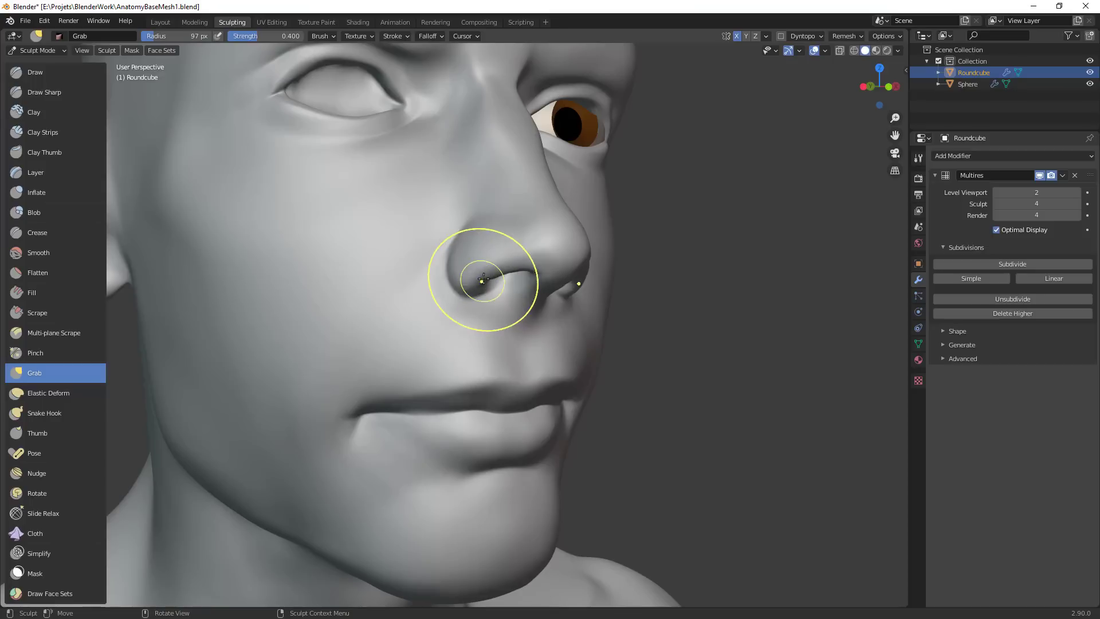
Define the upper edge of the nostril wing with the Crease brush at a 20 px radius
key(c)
middle_drag(472, 246, 500, 221)
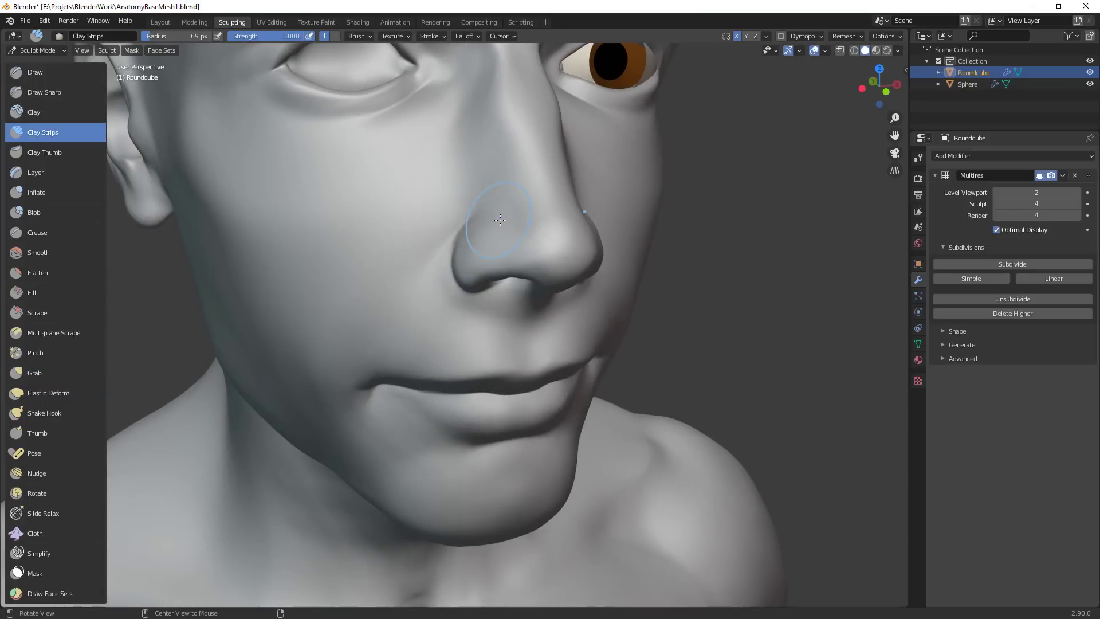
key(f)
middle_drag(595, 252, 569, 230)
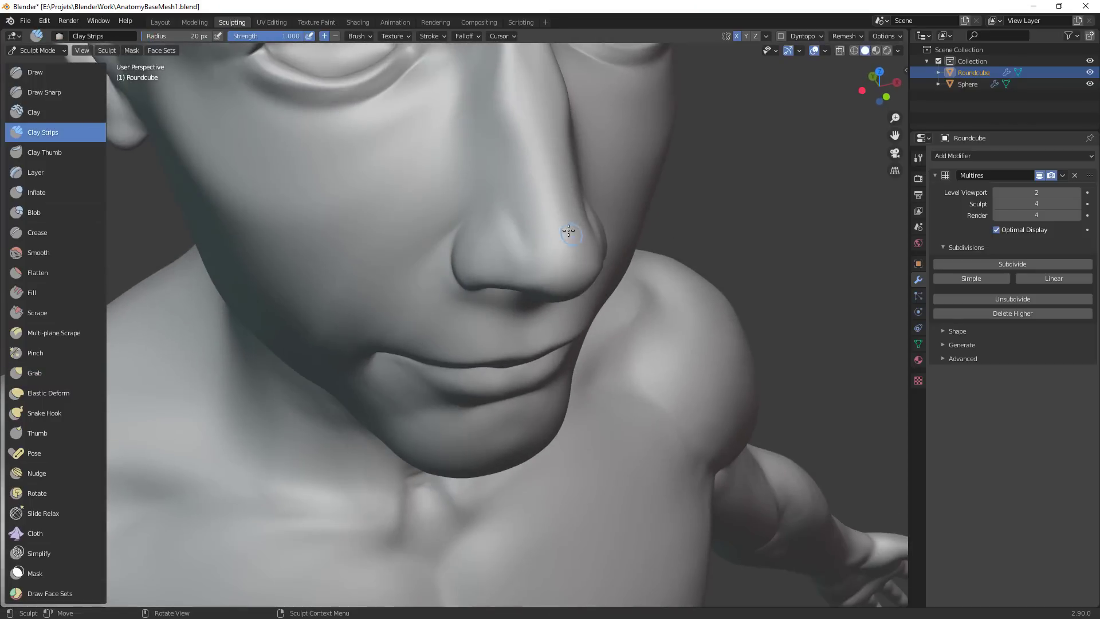
key(shift+c)
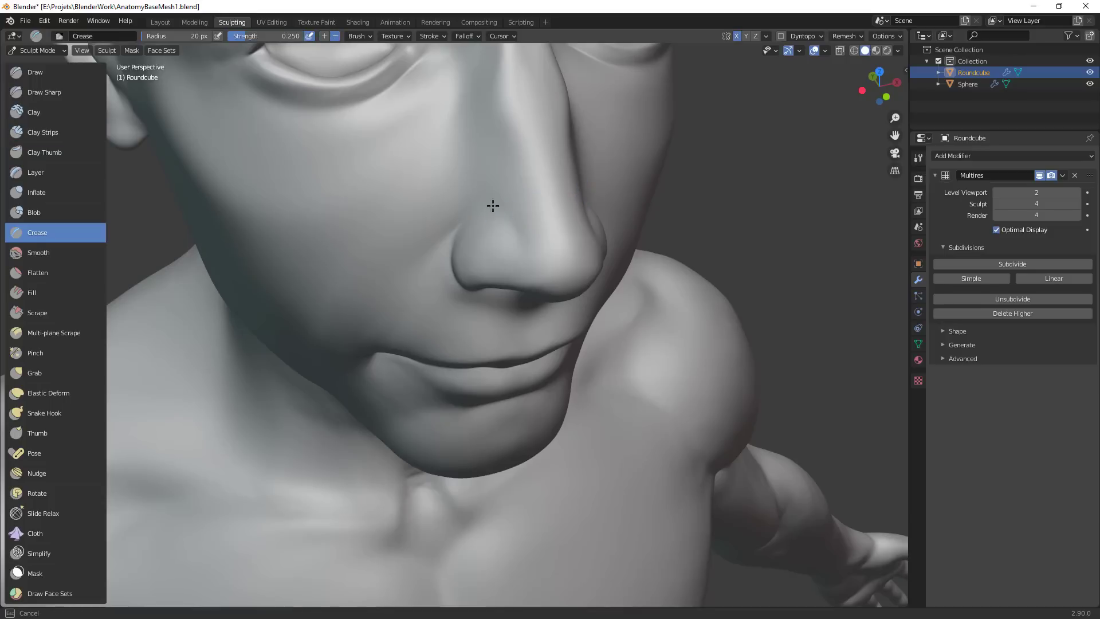
middle_drag(516, 238, 482, 243)
Adjust the outer contour of the nostril wing with the Grab brush at radii of 46 px and 56 px
key(g)
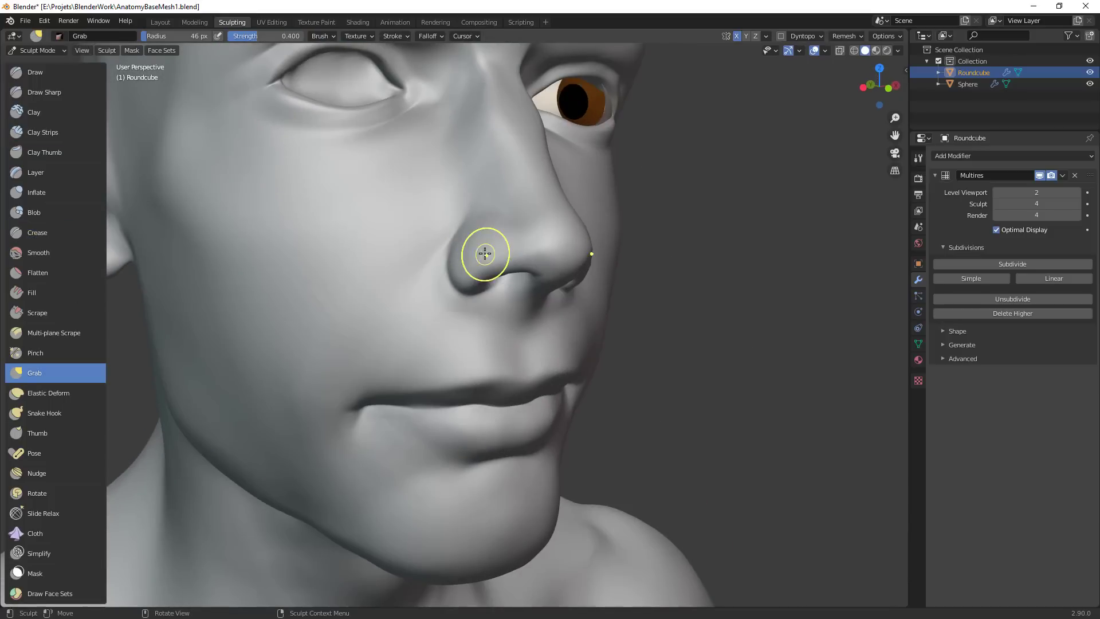
drag(448, 268, 459, 267)
middle_drag(626, 209, 602, 204)
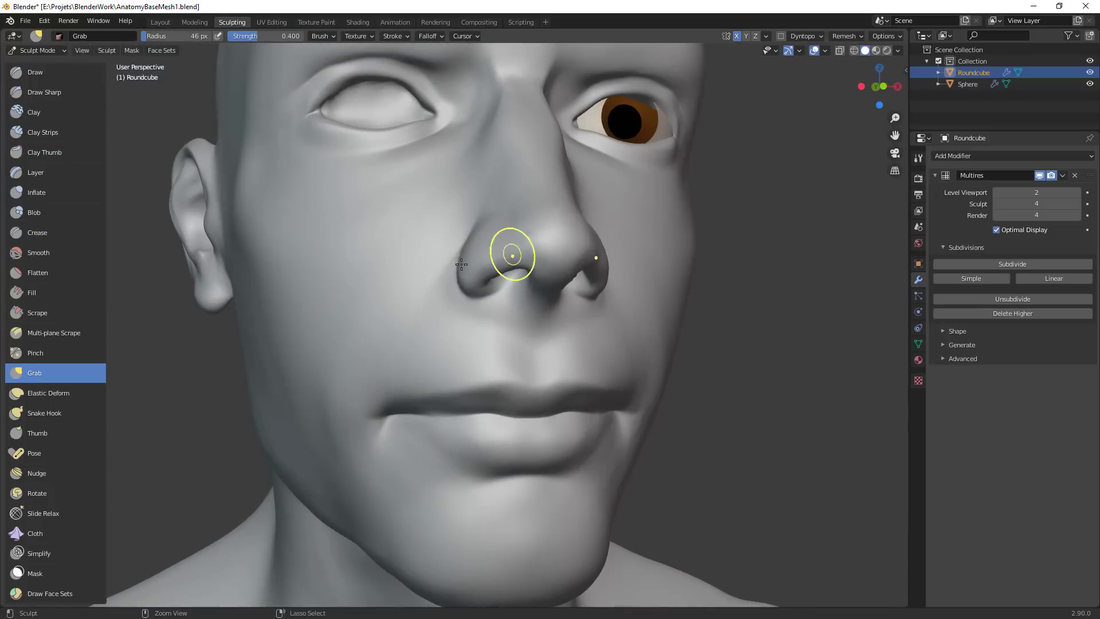
key(bracketright)
key(bracketright)
drag(473, 265, 461, 274)
drag(460, 276, 489, 298)
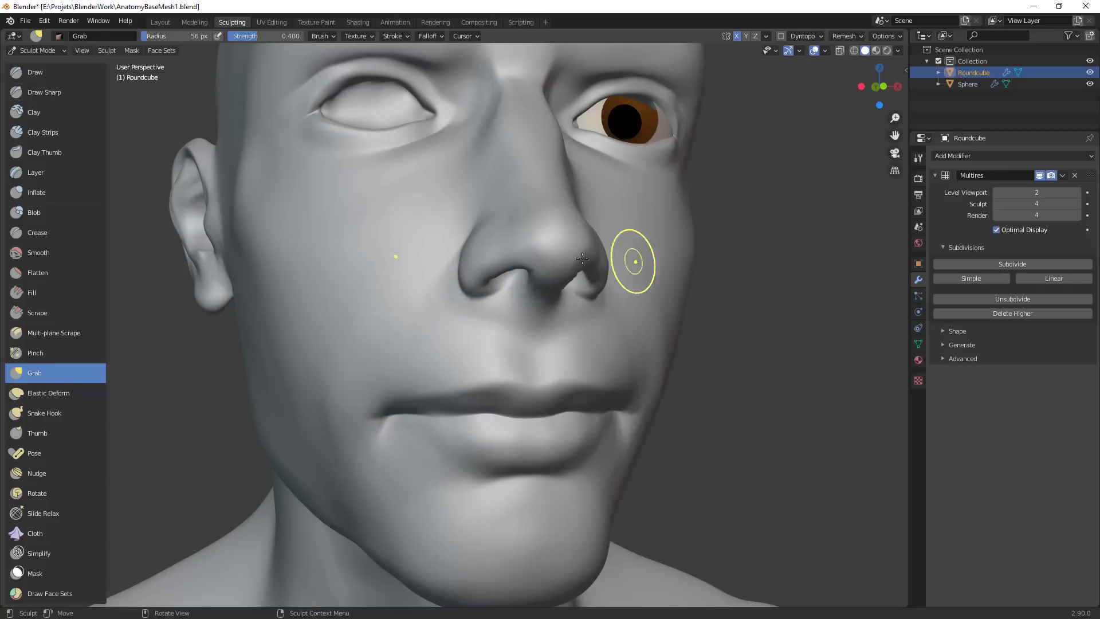
Shape the underside of the nose around the nostrils with Clay Strips at a 21 px radius and Crease at 27 px
key(c)
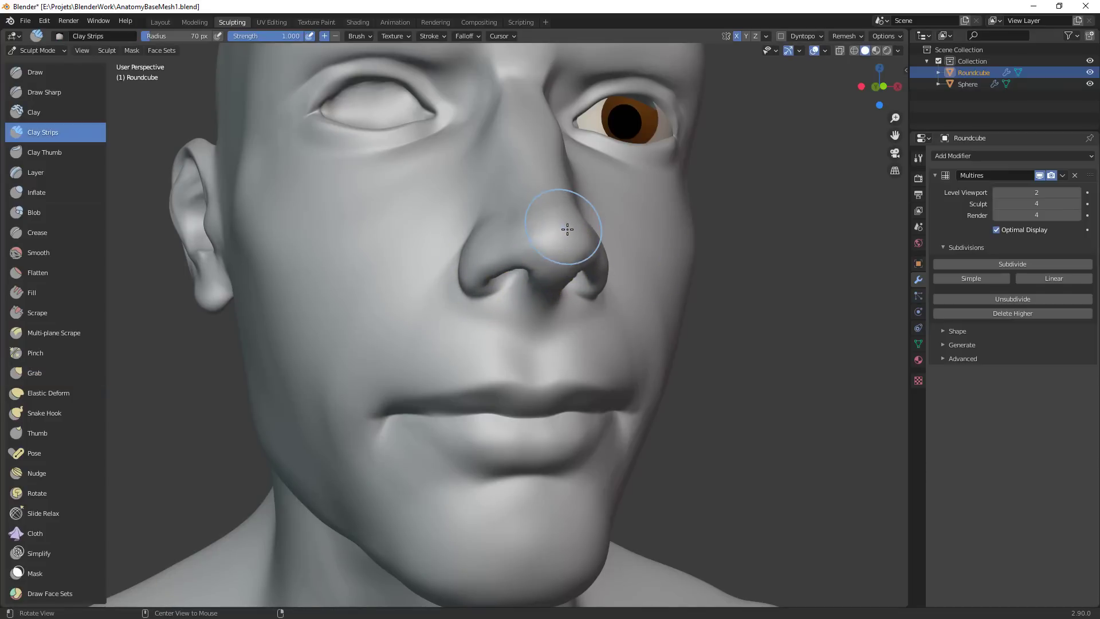
key(f)
click(559, 231)
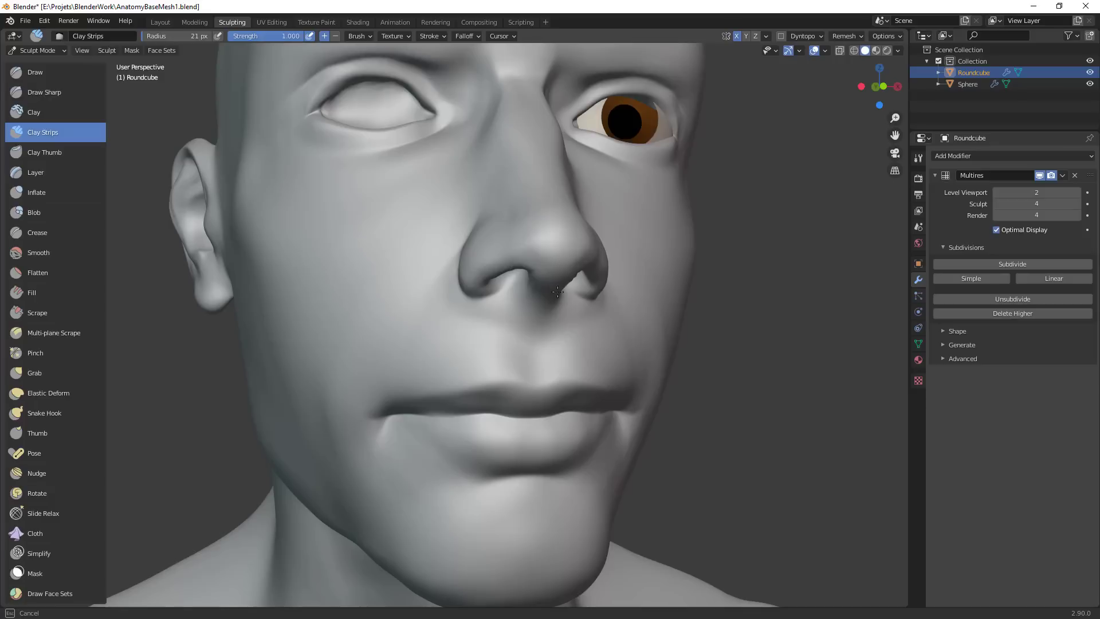
mouse_move(606, 310)
alt+mouse_down()
mouse_move(555, 285)
mouse_move(579, 206)
mouse_move(554, 182)
mouse_move(529, 239)
alt+mouse_up()
key(shift+c)
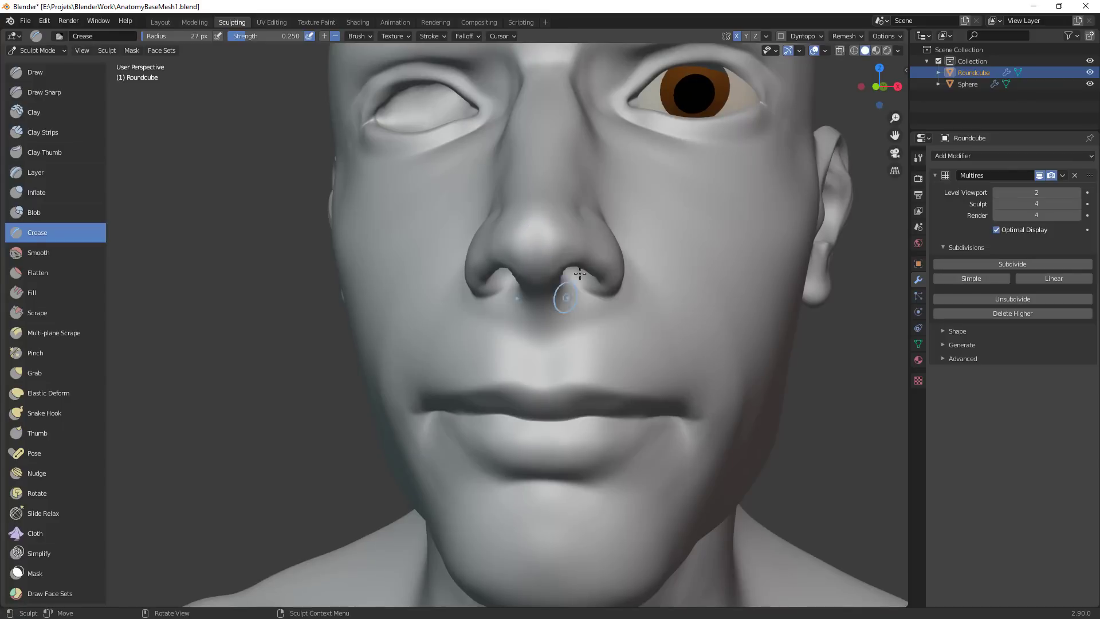
alt+drag(580, 273, 592, 253)
alt+drag(576, 332, 580, 242)
Adjust the sides of the nose with the Grab brush, using radii of 78 px and 69 px
key(g)
key(f)
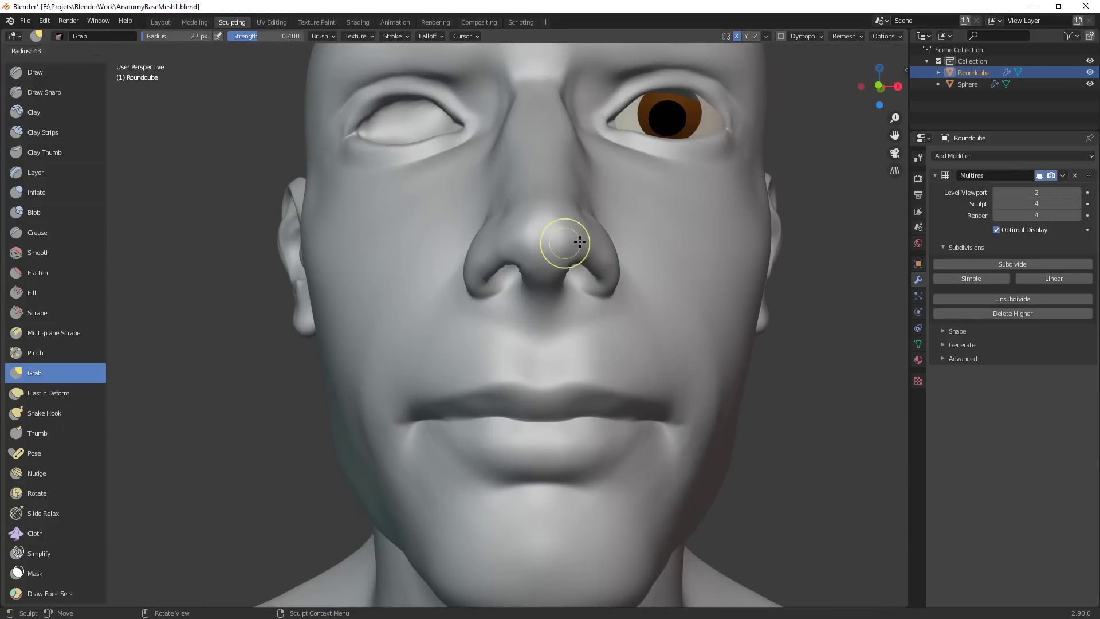
click(580, 242)
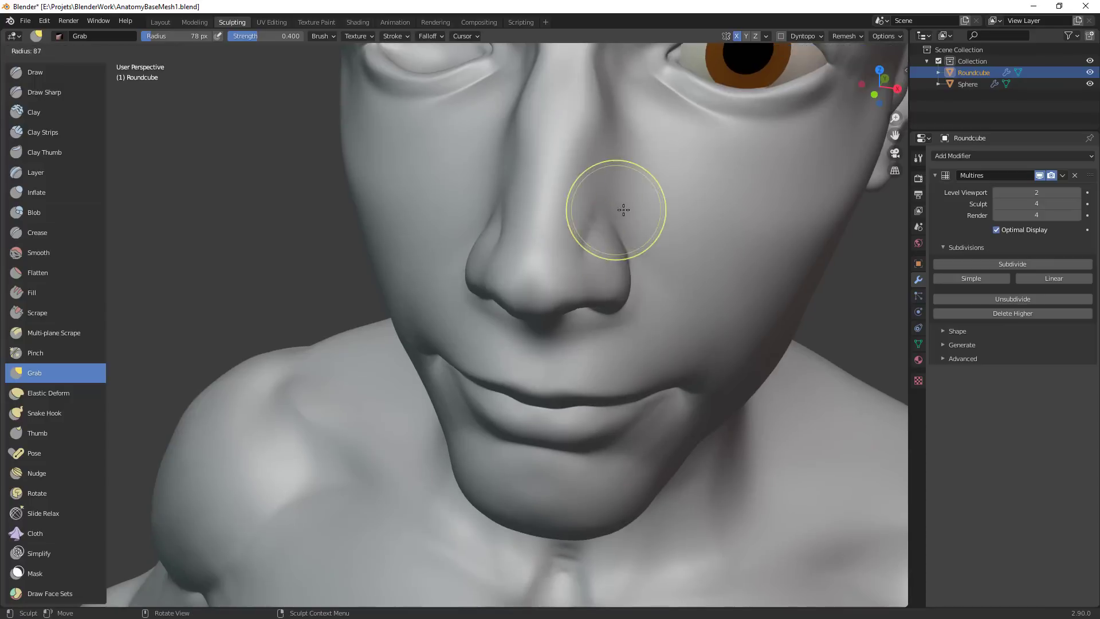
click(624, 210)
mouse_move(612, 207)
mouse_down()
mouse_move(587, 417)
mouse_move(590, 496)
mouse_up()
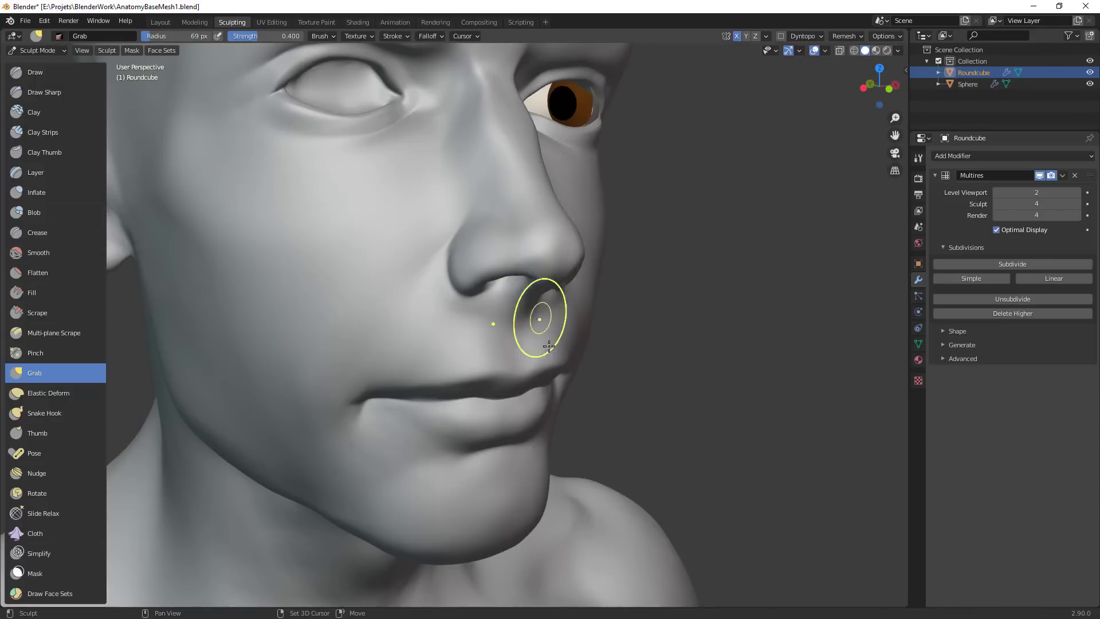
Examine the whole figure from several angles to judge the face against the body
ctrl+alt+drag(549, 346, 545, 595)
alt+shift+drag(579, 486, 662, 341)
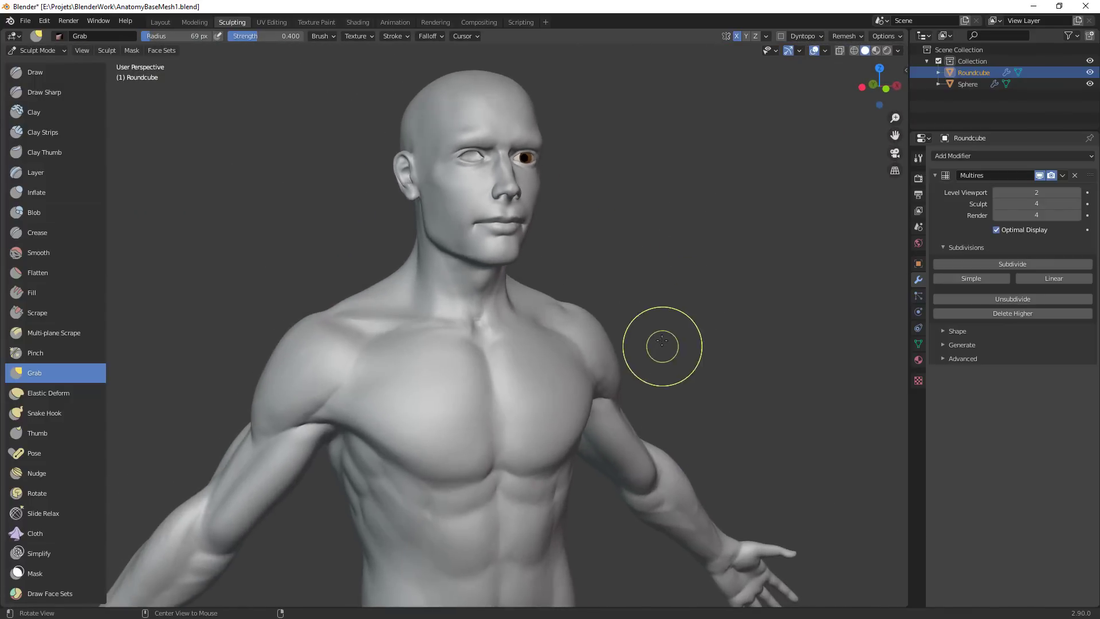
scroll(662, 340, down, 6)
alt+drag(583, 361, 640, 225)
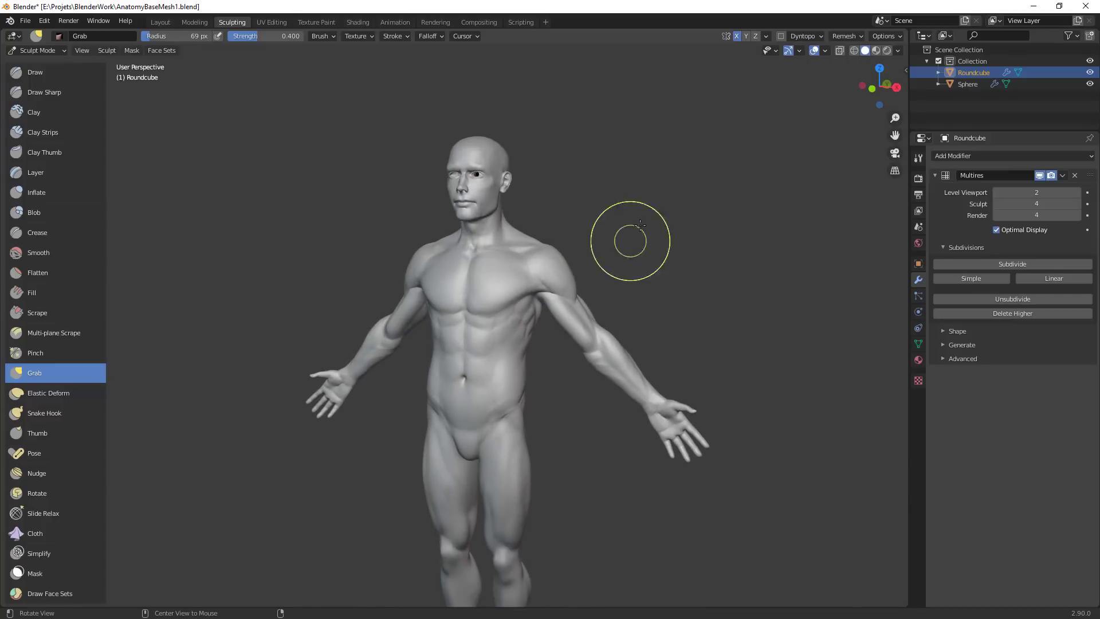
alt+shift+drag(655, 262, 666, 214)
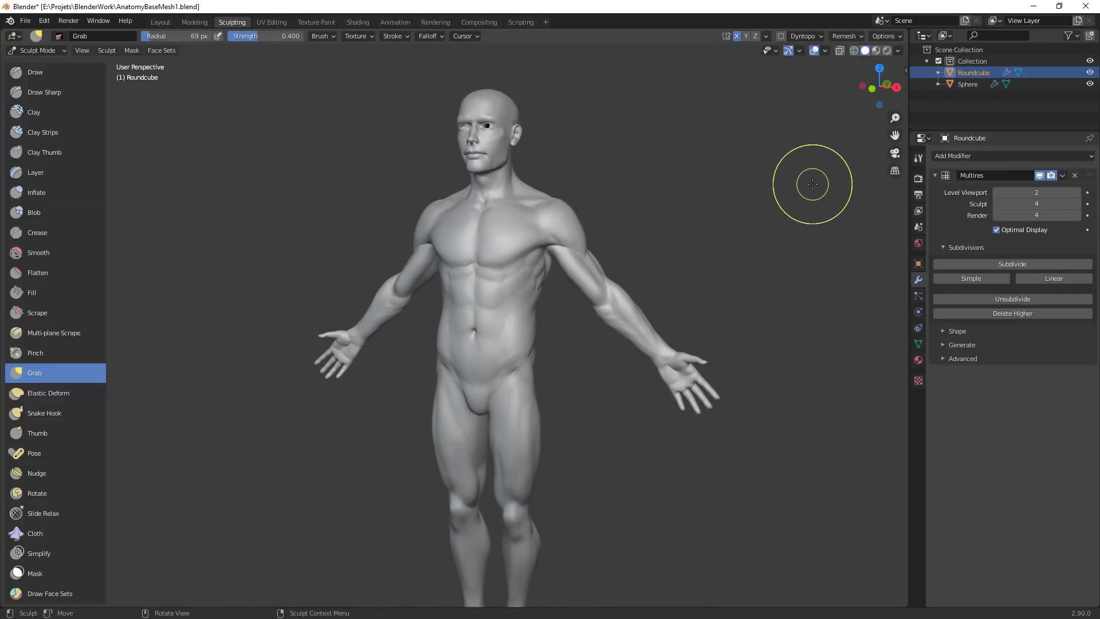
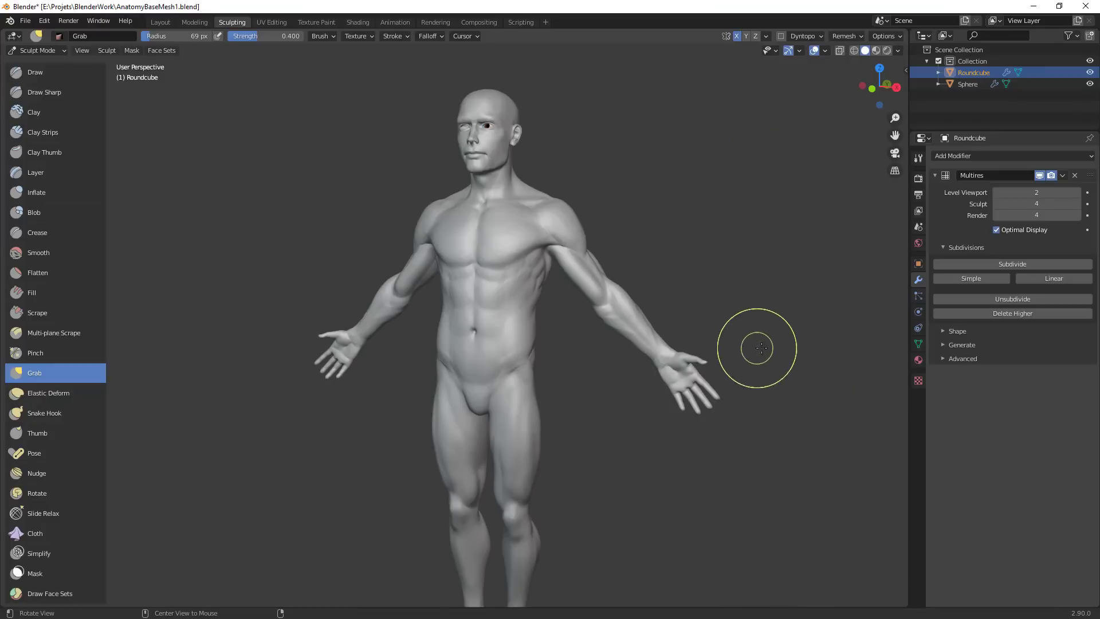
middle_drag(756, 344, 789, 349)
Build up the kneecap and the form just under it with Clay Strips, finishing at a 32 px radius
mouse_move(663, 476)
alt+shift+mouse_down()
mouse_move(715, 292)
mouse_move(703, 256)
alt+shift+mouse_up()
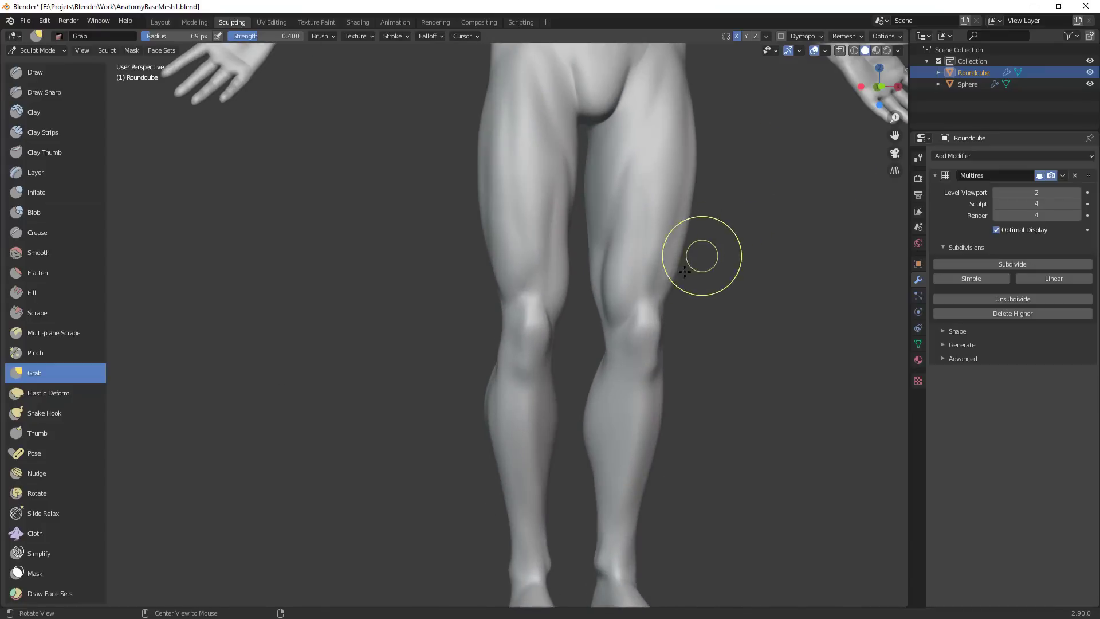
key(c)
mouse_move(662, 341)
ctrl+alt+mouse_down()
mouse_move(680, 304)
mouse_move(659, 305)
ctrl+alt+mouse_up()
key(f)
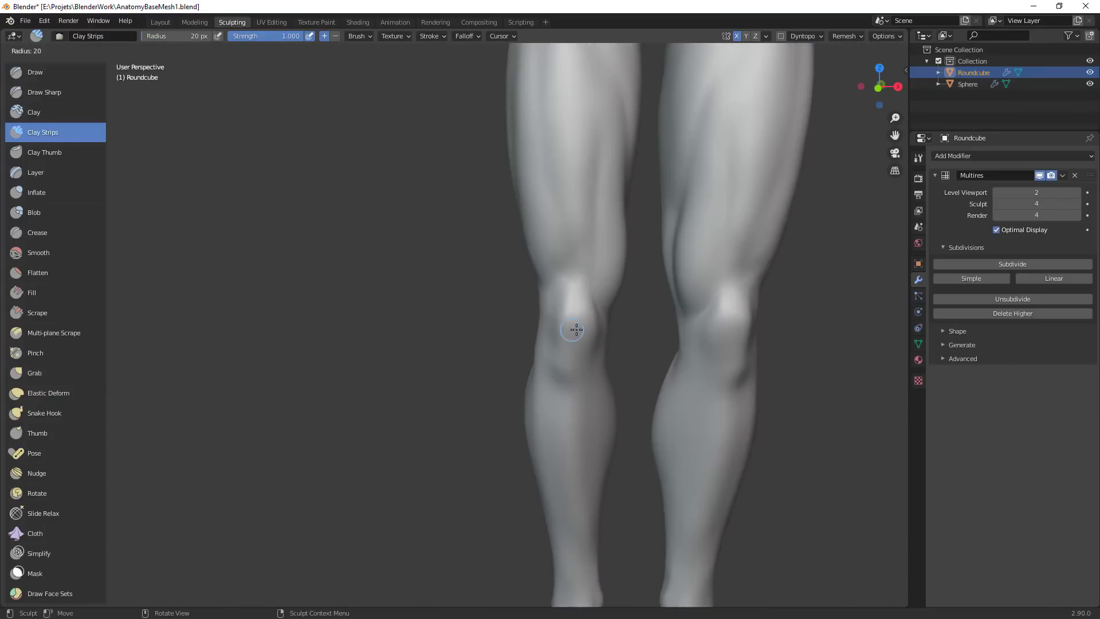
click(581, 330)
mouse_move(575, 326)
mouse_down()
mouse_move(555, 307)
mouse_move(575, 325)
mouse_move(581, 290)
mouse_up()
key(f)
click(571, 299)
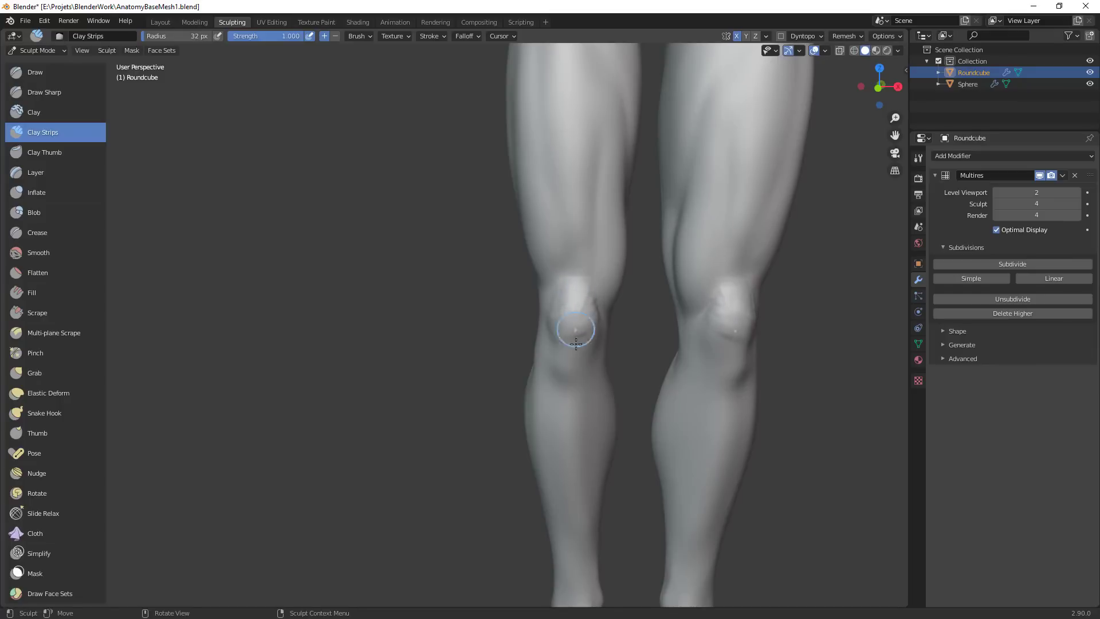
mouse_move(586, 349)
mouse_down()
mouse_move(567, 361)
mouse_move(585, 362)
mouse_up()
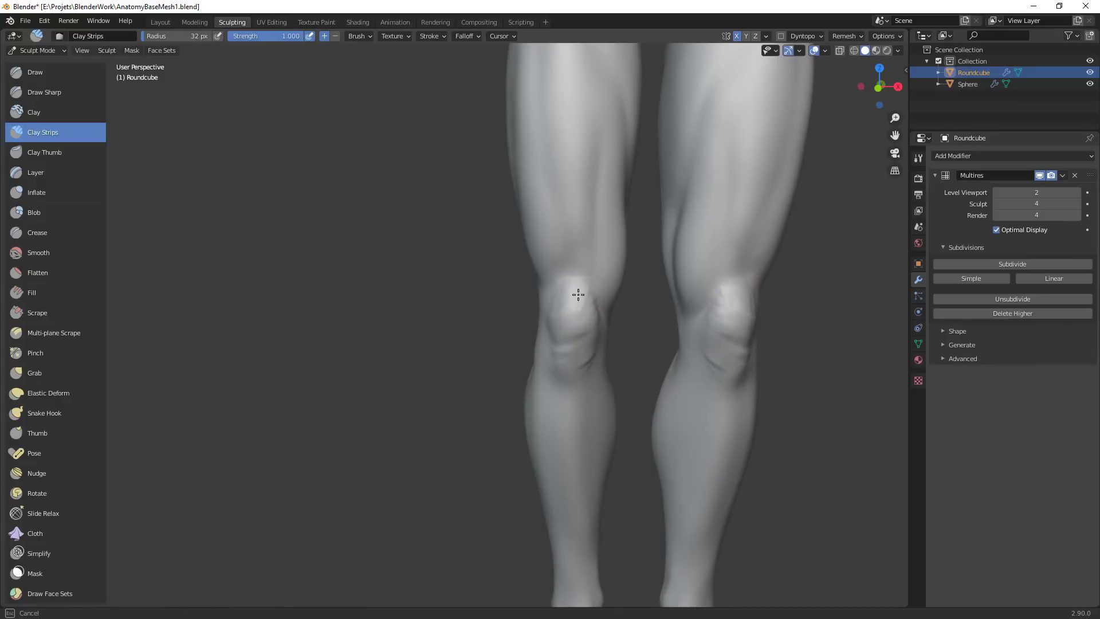
Add smaller forms below the kneecap with Clay Strips at a 21 px radius
key(f)
click(574, 342)
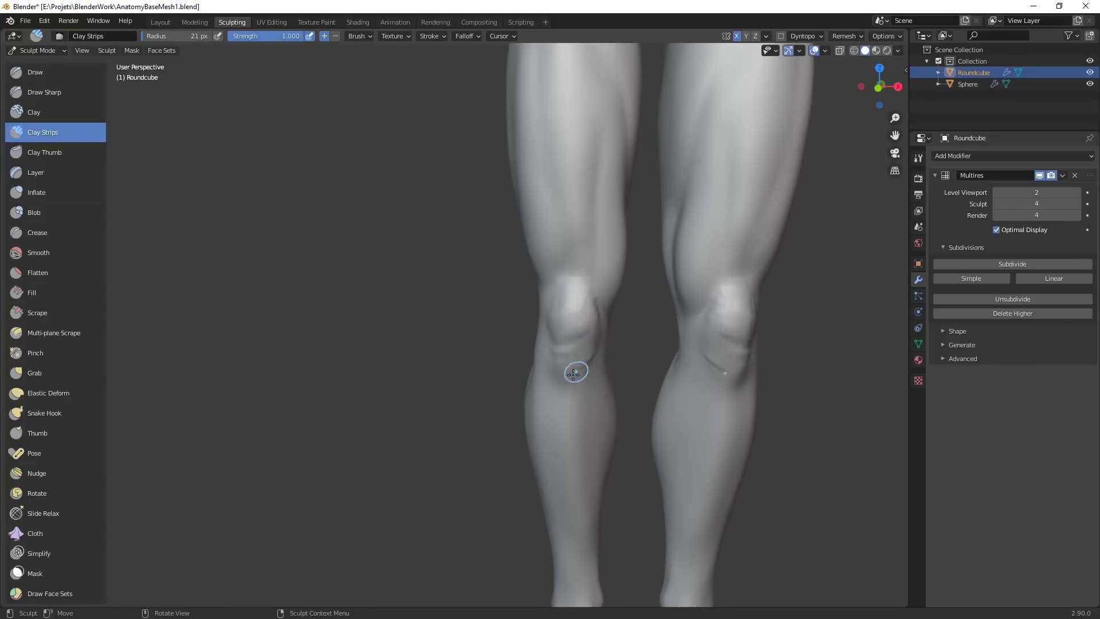
shift+middle_drag(615, 378, 569, 319)
shift+middle_drag(607, 276, 608, 372)
middle_drag(621, 312, 580, 314)
Sculpt the thigh muscles above the inner side of the knee with Clay Strips at radii of 31 px and 27 px
shift+middle_drag(622, 240, 680, 239)
shift+middle_drag(721, 106, 685, 176)
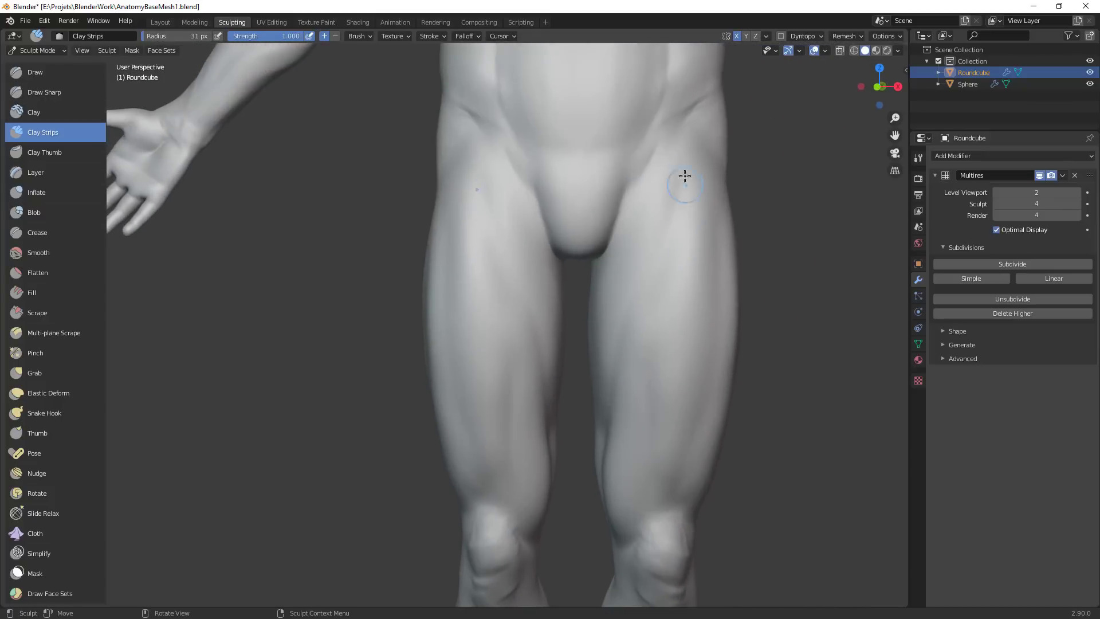
middle_drag(671, 246, 625, 150)
mouse_move(574, 322)
shift+middle_down()
mouse_move(601, 273)
mouse_move(589, 220)
shift+middle_up()
key(f)
click(591, 187)
mouse_move(563, 313)
mouse_down()
mouse_move(551, 346)
mouse_move(564, 346)
mouse_move(574, 386)
mouse_move(576, 369)
mouse_up()
shift+middle_drag(576, 370, 554, 313)
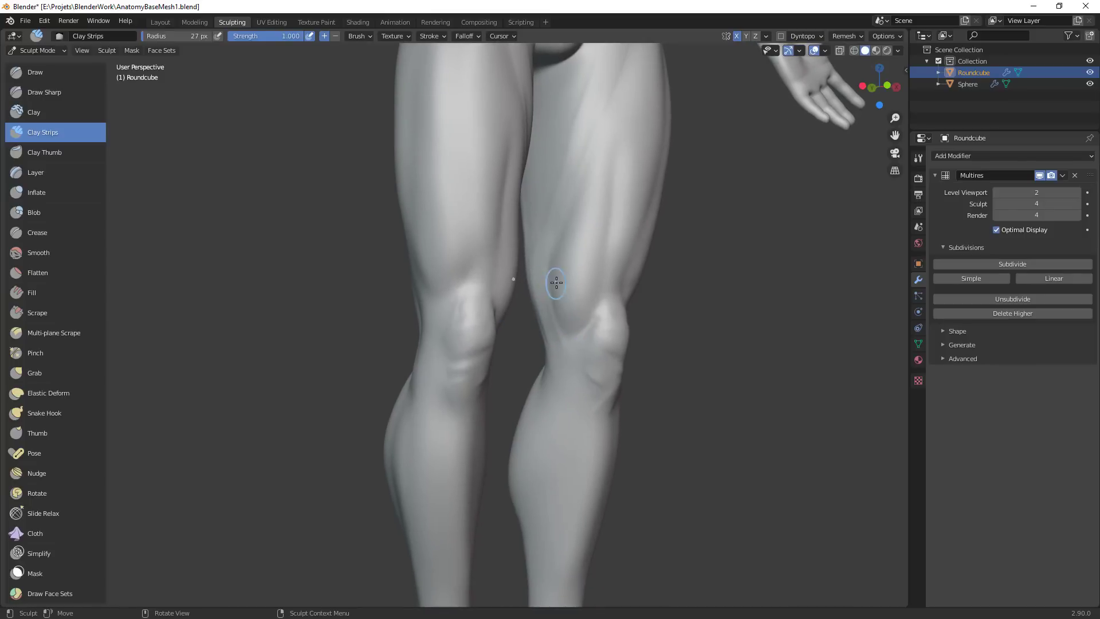
Build up the inner side of the knee with Clay Strips at 37 px, extending over the inner thigh at 47 px
drag(552, 282, 552, 332)
key(f)
mouse_move(564, 246)
mouse_down()
mouse_move(548, 265)
mouse_move(553, 339)
mouse_move(578, 396)
mouse_move(587, 394)
mouse_up()
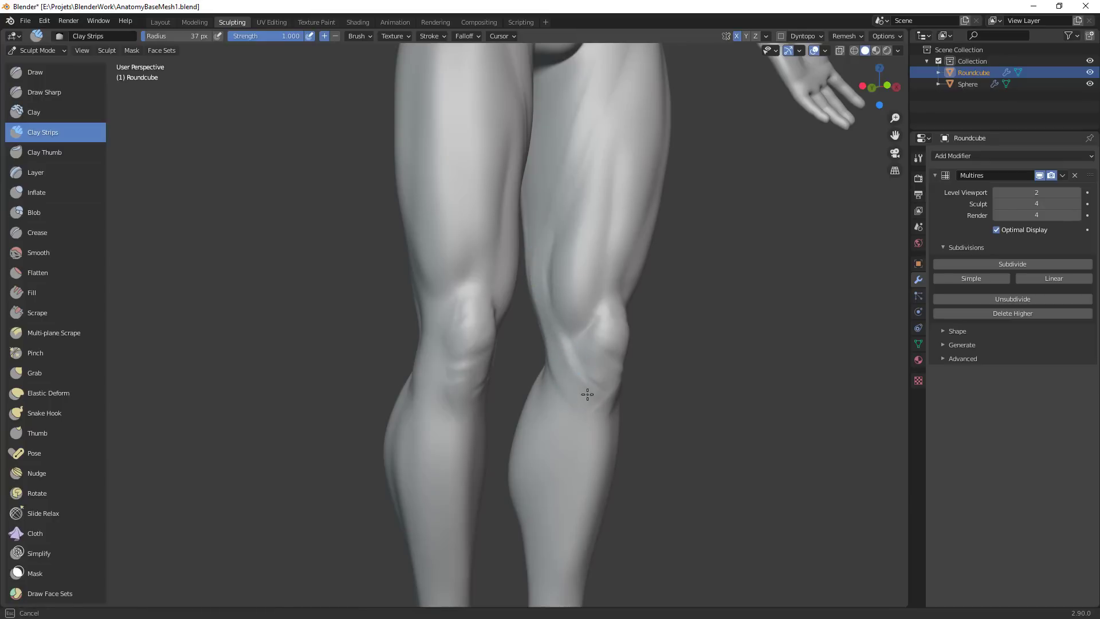
mouse_move(611, 329)
ctrl+alt+mouse_down()
mouse_move(559, 398)
mouse_move(579, 398)
mouse_move(586, 332)
mouse_move(555, 353)
ctrl+alt+mouse_up()
key(f)
click(556, 354)
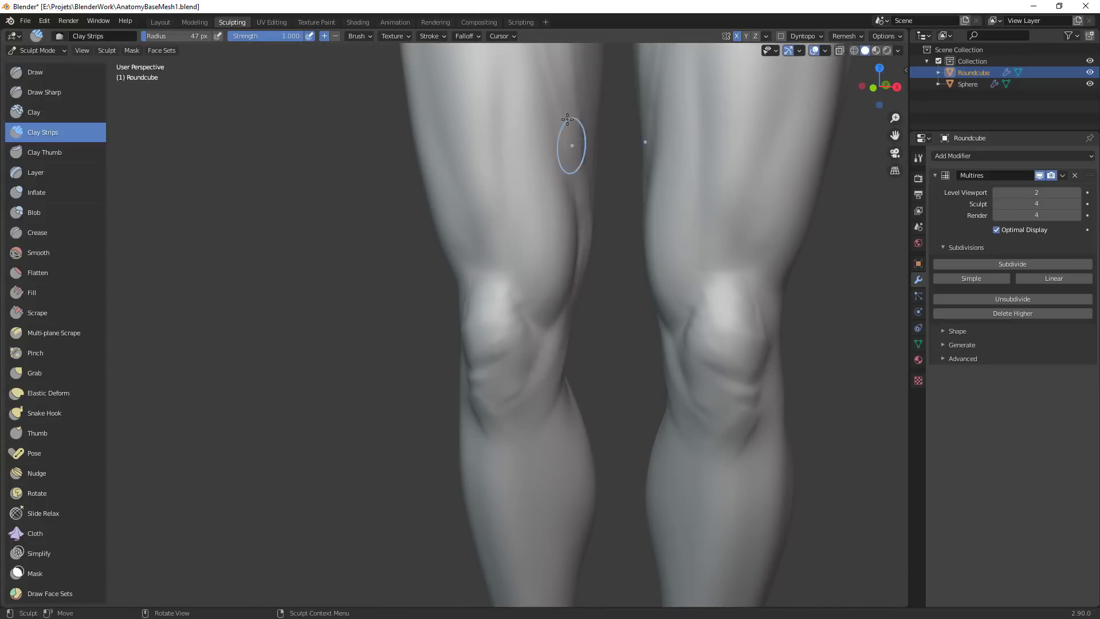
mouse_move(587, 281)
mouse_down()
mouse_move(580, 173)
mouse_move(584, 310)
mouse_up()
mouse_move(637, 246)
ctrl+middle_down()
mouse_move(611, 336)
mouse_move(516, 459)
mouse_move(579, 437)
mouse_move(601, 356)
ctrl+middle_up()
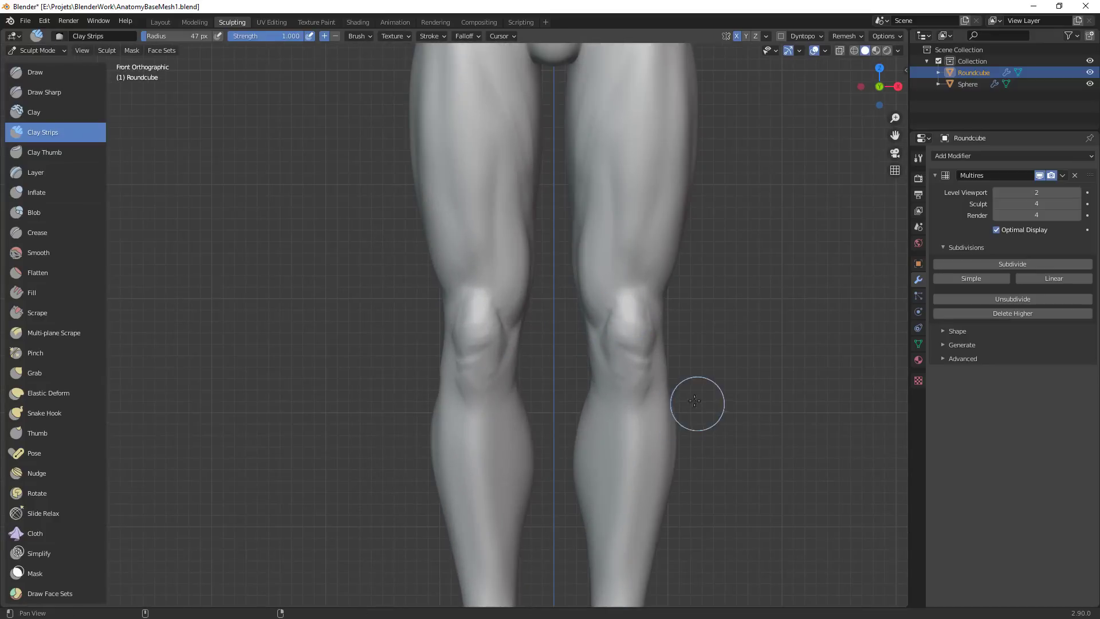
Shape the top of the shin just below the knee with Clay Strips at a 34 px radius
shift+middle_drag(697, 402, 647, 366)
key(f)
click(574, 350)
shift+middle_drag(579, 361, 565, 318)
drag(561, 320, 554, 327)
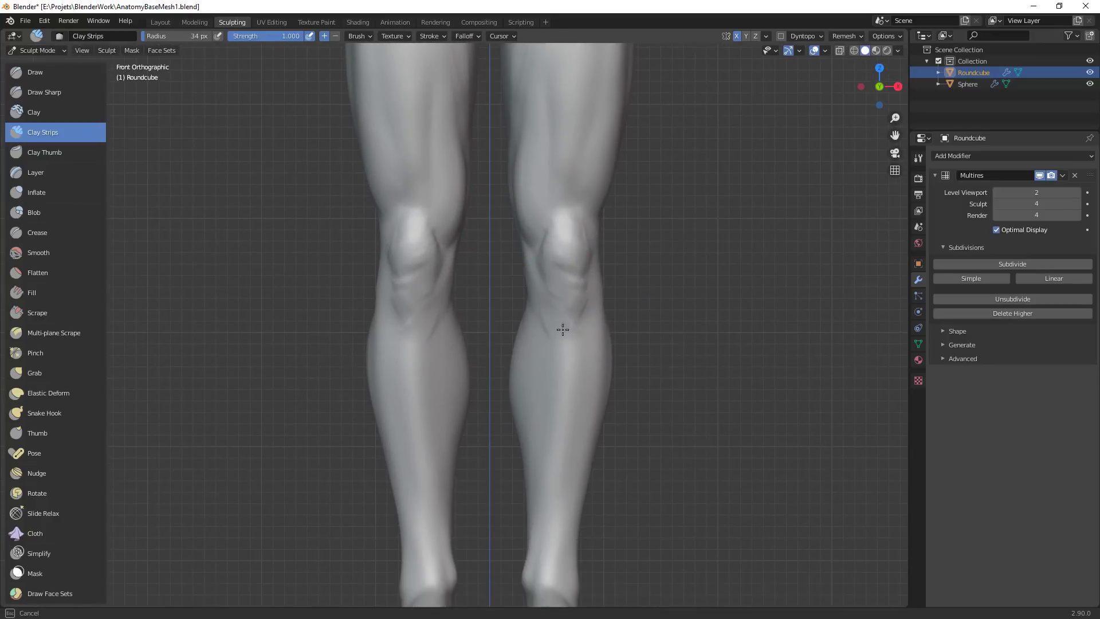
Refine the shin and inner calf down to the ankle with Clay Strips at radii of 26 px and 21 px
shift+middle_drag(545, 334, 625, 217)
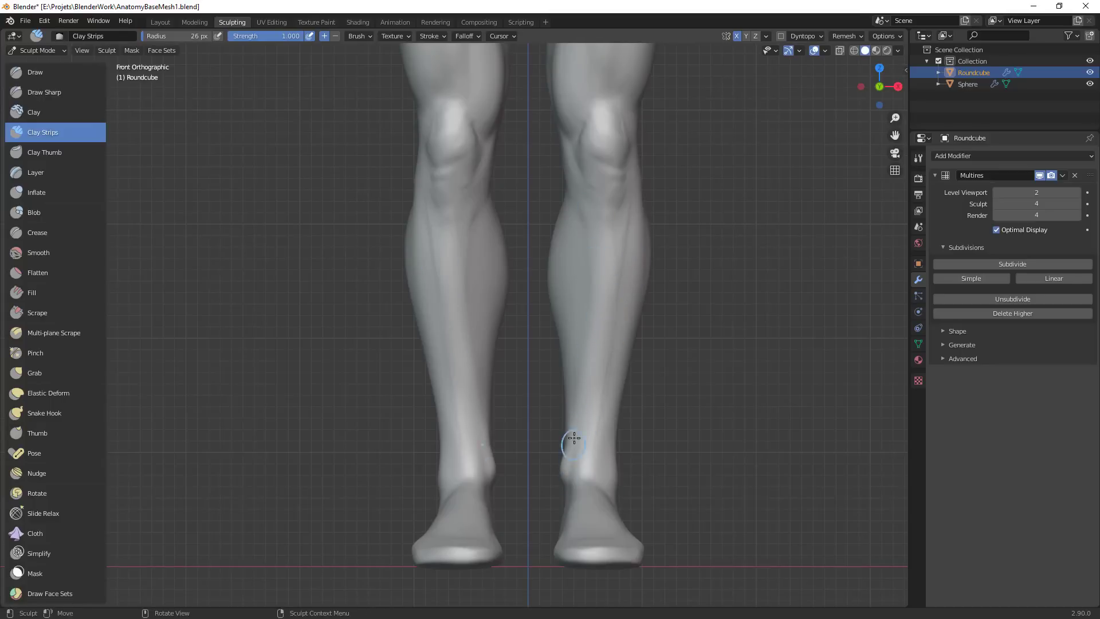
middle_drag(573, 443, 521, 420)
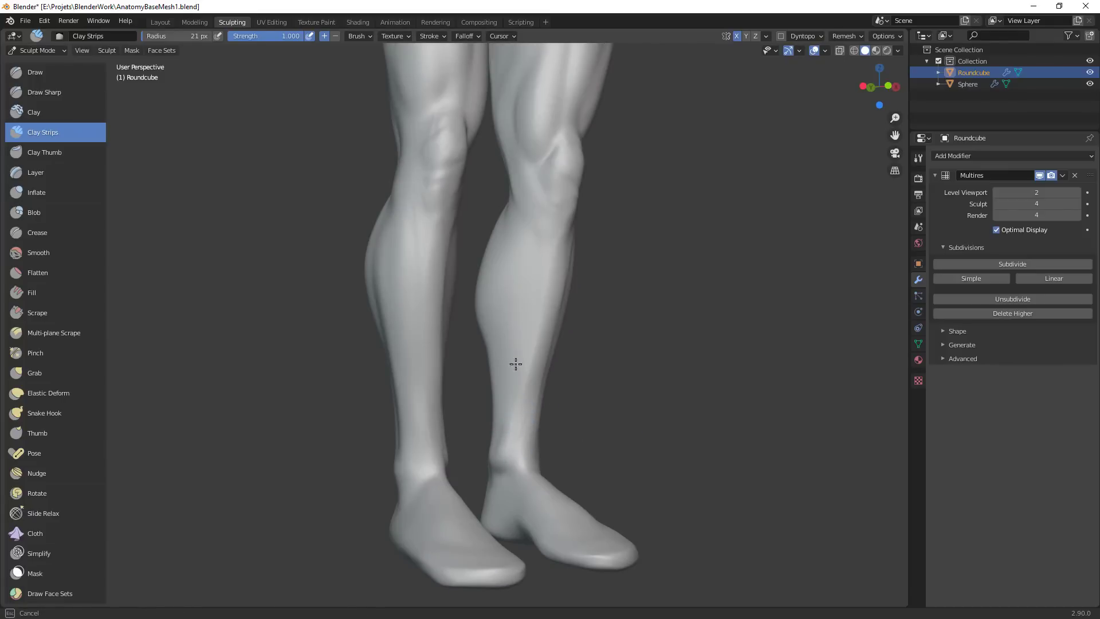
middle_drag(602, 343, 612, 328)
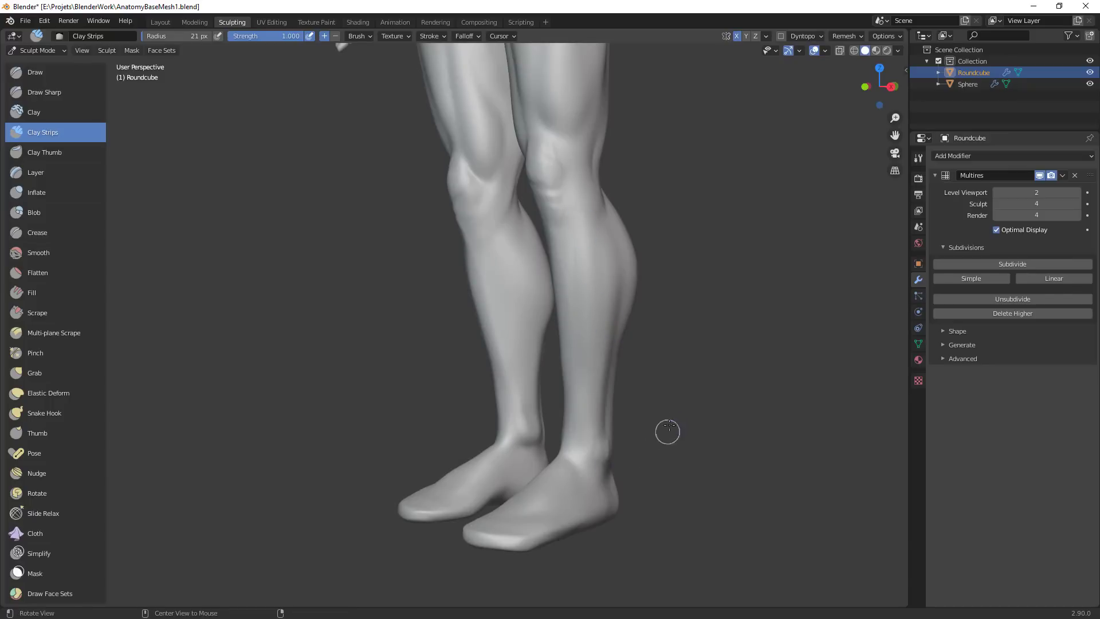
middle_drag(663, 432, 554, 465)
scroll(563, 470, down, 3)
key(KP_1)
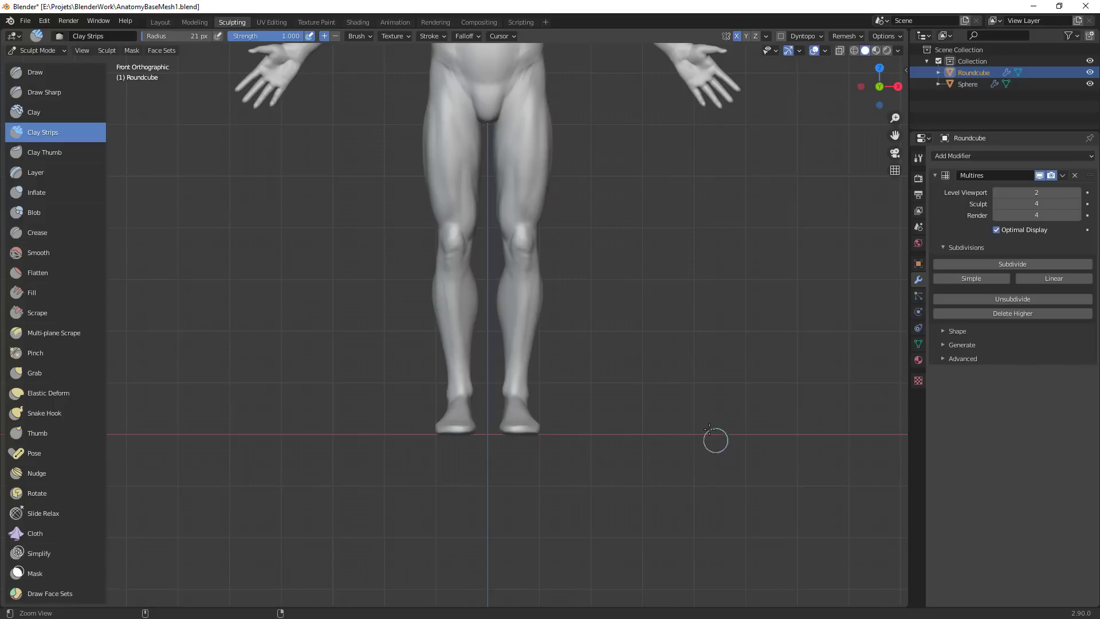
Add volume to the thigh front just above the kneecap with Clay Strips at a 26 px radius
scroll(714, 440, up, 3)
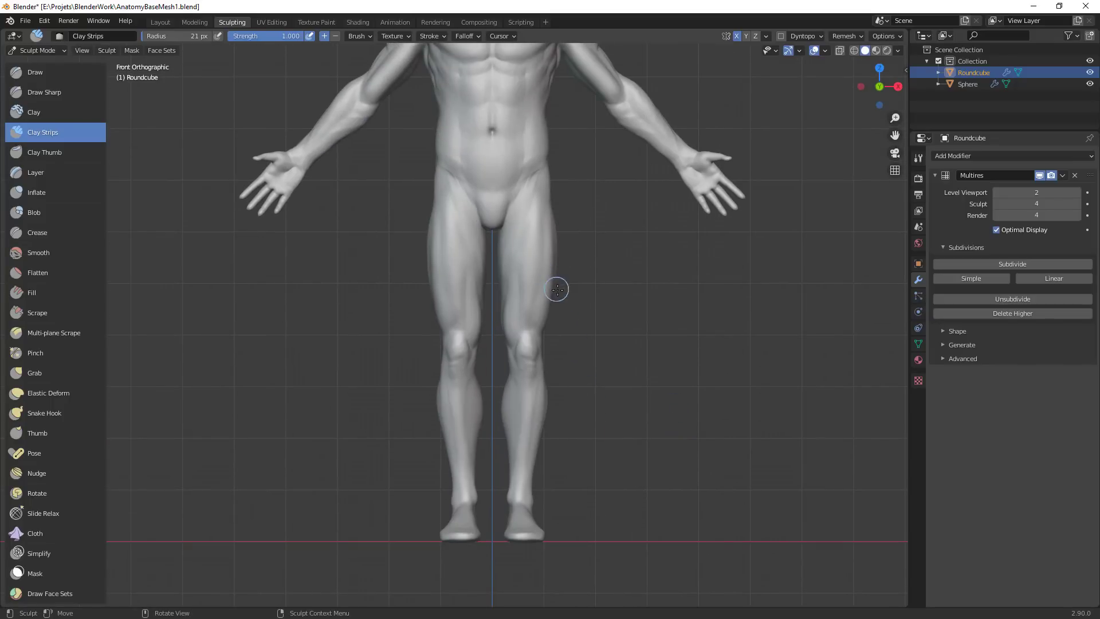
scroll(563, 313, up, 2)
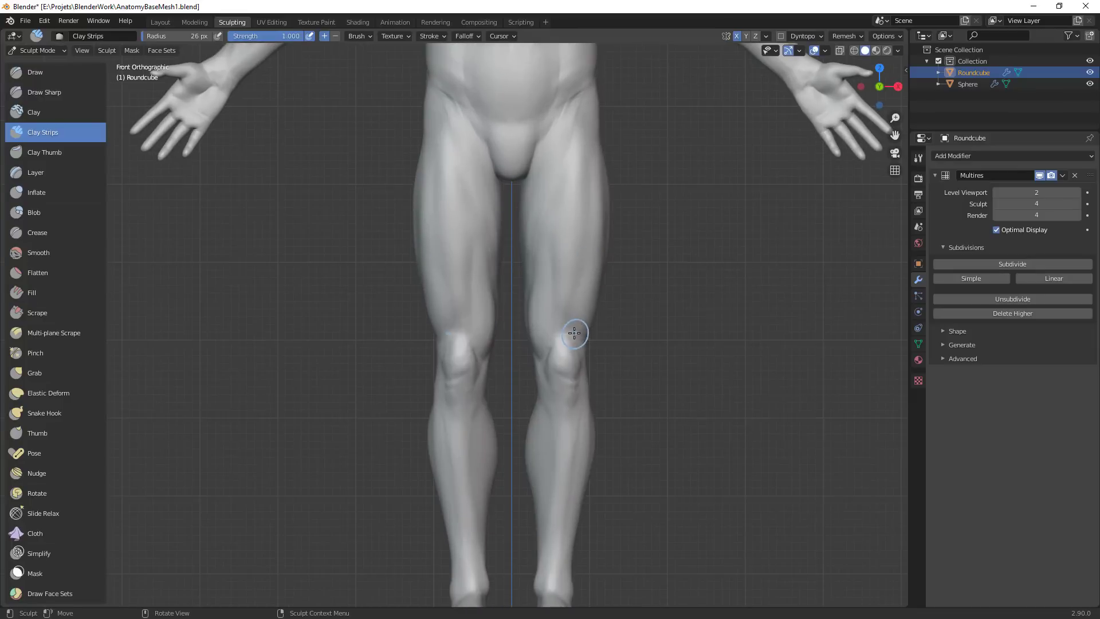
drag(560, 296, 560, 313)
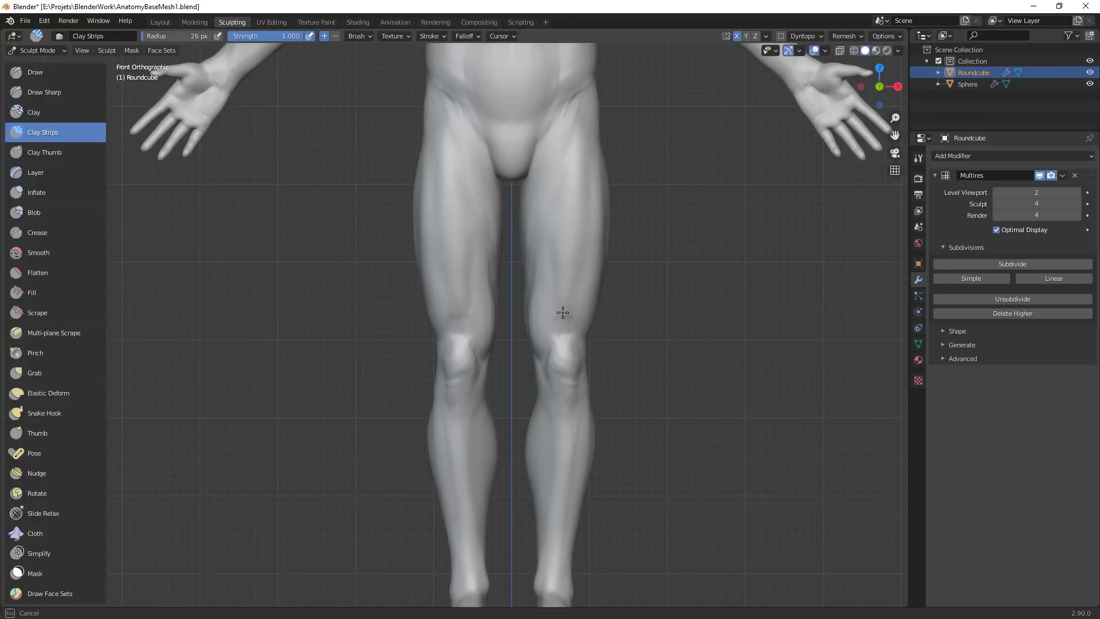
mouse_move(563, 312)
mouse_down()
mouse_move(560, 231)
mouse_move(555, 329)
mouse_move(577, 300)
mouse_move(635, 334)
mouse_move(579, 328)
mouse_up()
middle_drag(592, 355, 563, 311)
mouse_move(563, 312)
mouse_down()
mouse_move(560, 295)
mouse_move(566, 331)
mouse_move(566, 282)
mouse_up()
mouse_move(567, 282)
mouse_down()
mouse_move(578, 297)
mouse_move(581, 275)
mouse_up()
mouse_move(579, 298)
middle_down()
mouse_move(620, 288)
mouse_move(624, 267)
middle_up()
Define the lower edge of the inner thigh muscle above the kneecap with Crease at radii of 17 px and 36 px
key(f)
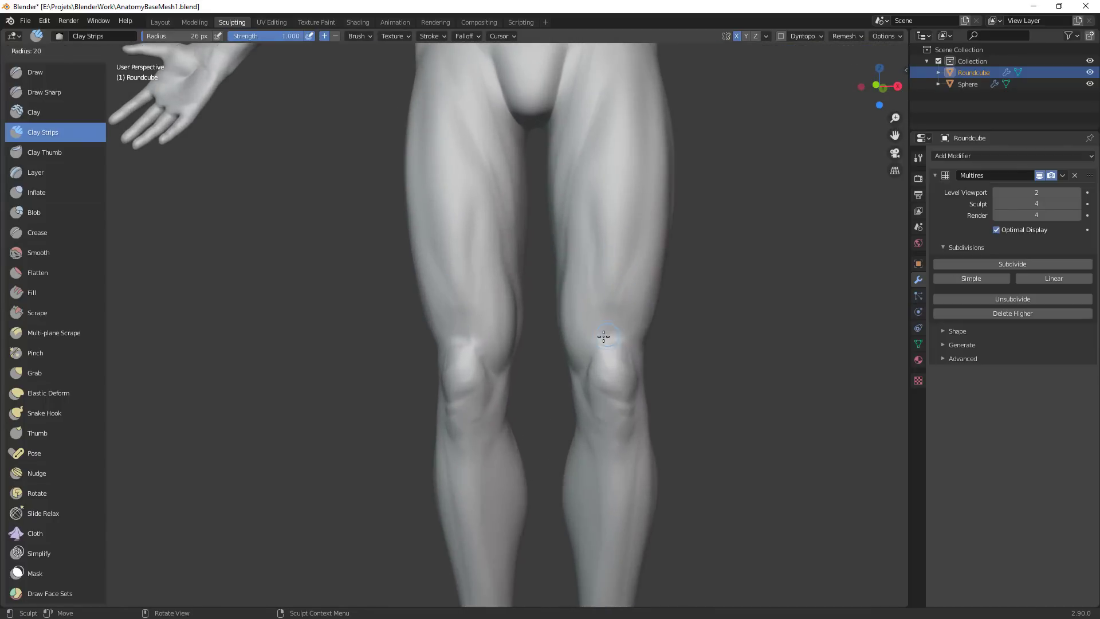
key(shift+c)
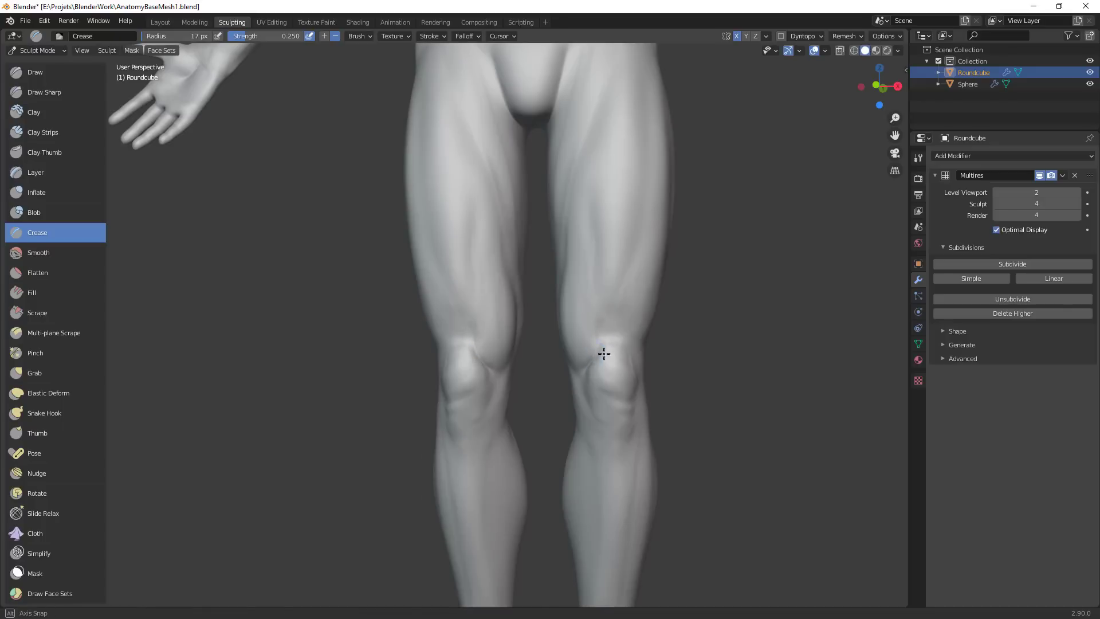
middle_drag(604, 354, 653, 349)
ctrl+middle_drag(589, 337, 592, 346)
key(f)
click(603, 347)
drag(592, 365, 588, 368)
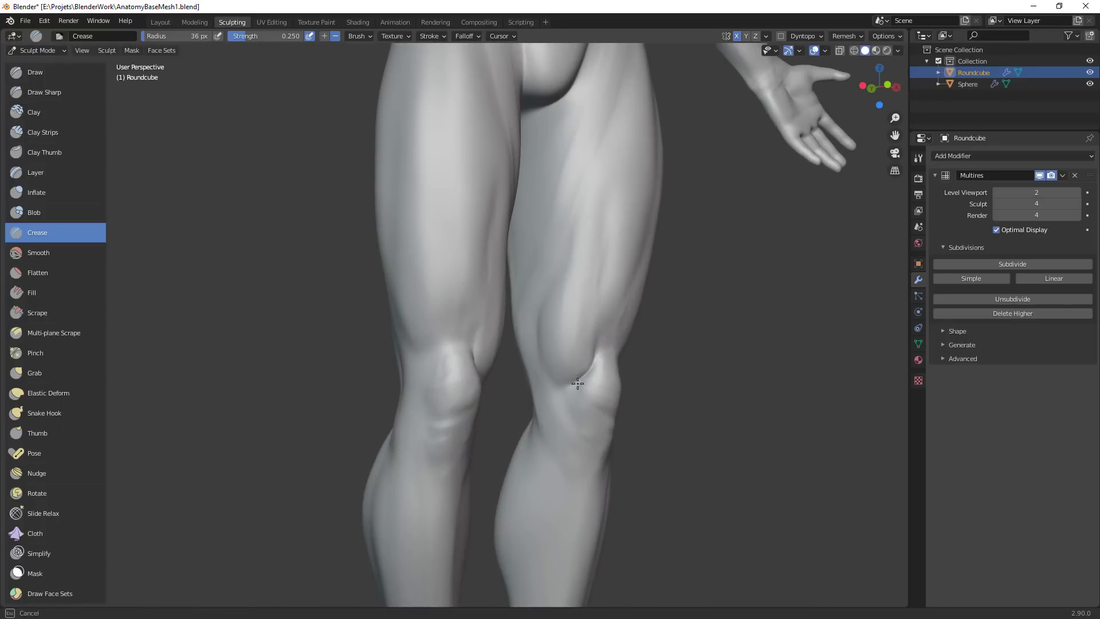
click(604, 332)
mouse_move(603, 333)
middle_down()
mouse_move(660, 322)
mouse_move(602, 302)
middle_up()
Build up the inner thigh muscle above the knee with Clay Strips at a 37 px radius
key(c)
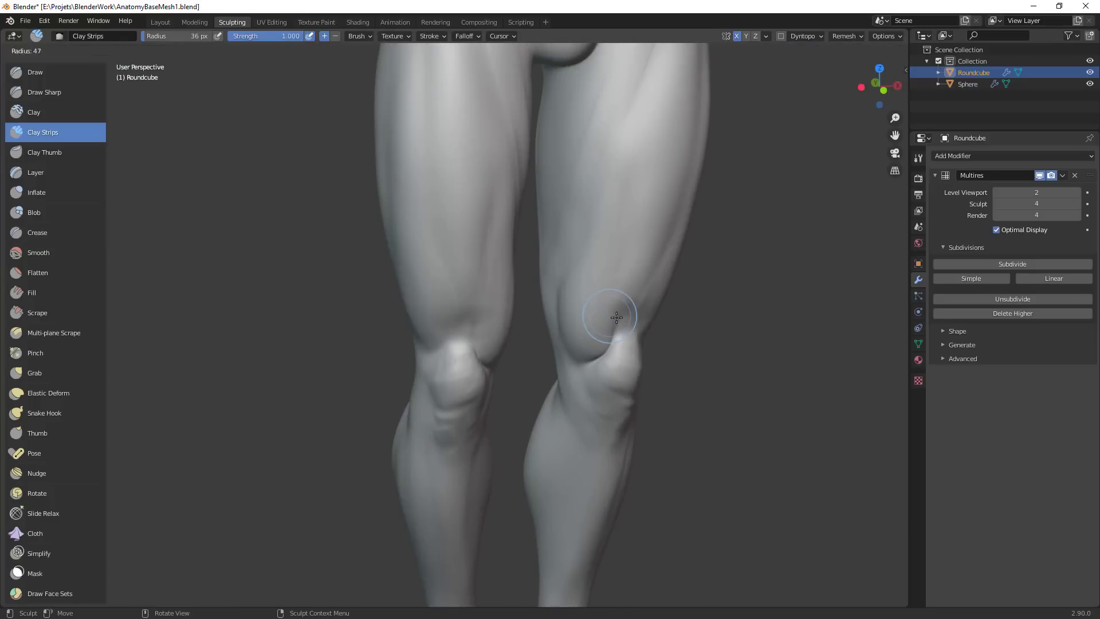
key(f)
click(604, 340)
mouse_move(601, 342)
mouse_down()
mouse_move(614, 311)
mouse_move(598, 239)
mouse_up()
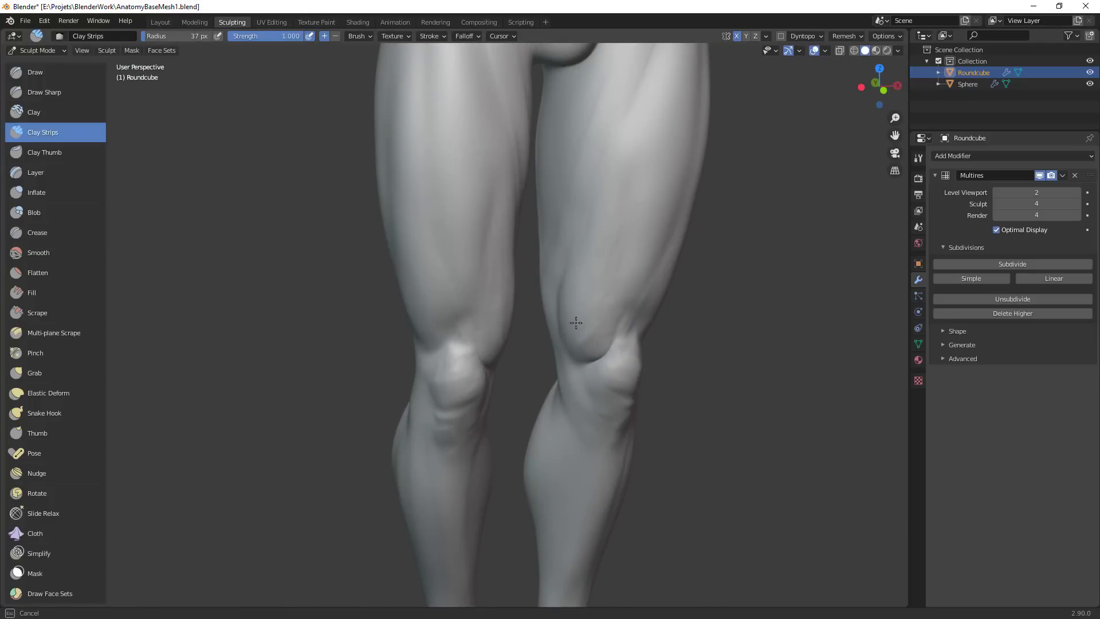
ctrl+middle_drag(640, 316, 580, 293)
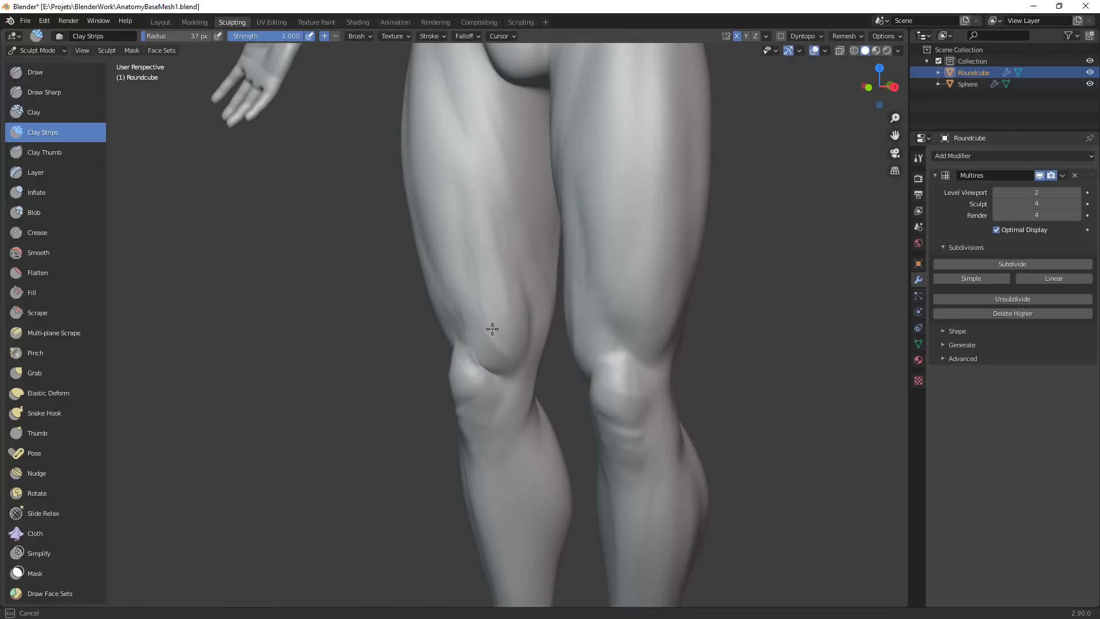
drag(478, 309, 502, 361)
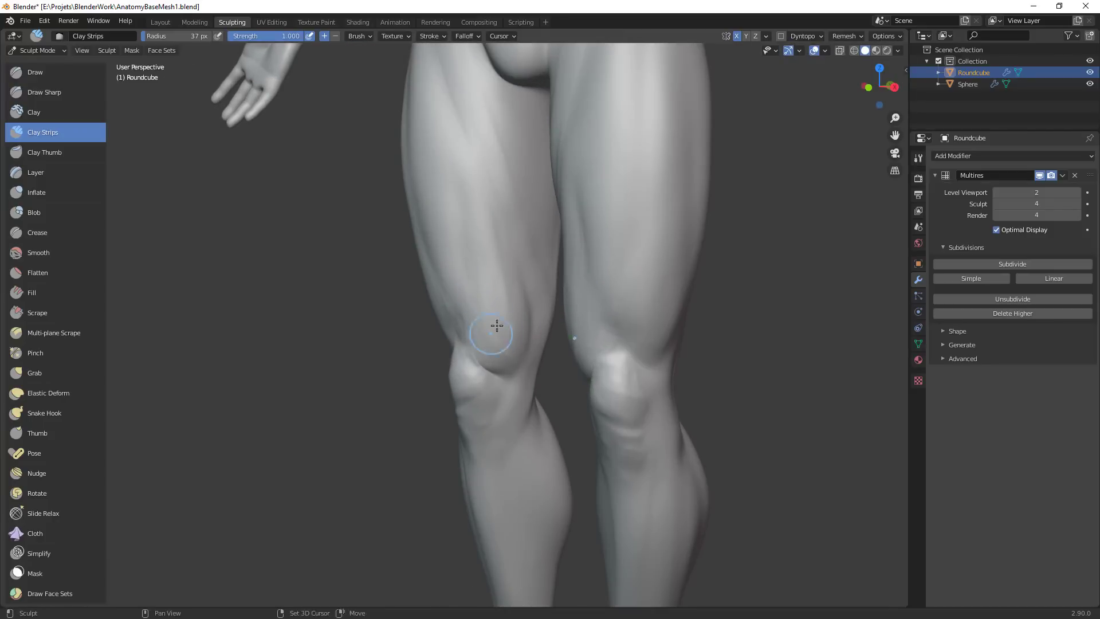
mouse_move(518, 327)
middle_down()
mouse_move(570, 390)
mouse_move(584, 353)
mouse_move(509, 320)
mouse_move(479, 282)
middle_up()
Carve the separations between the thigh muscles above the kneecap with Crease at radii of 28 px and 49 px
key(shift+c)
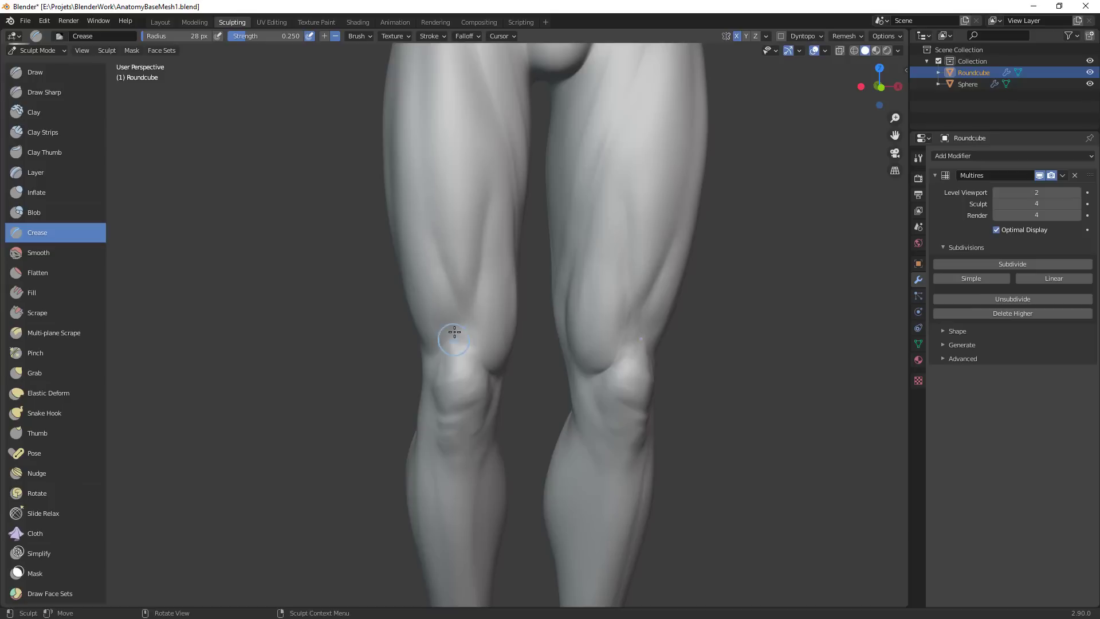
ctrl+middle_drag(511, 309, 493, 473)
middle_drag(585, 317, 533, 329)
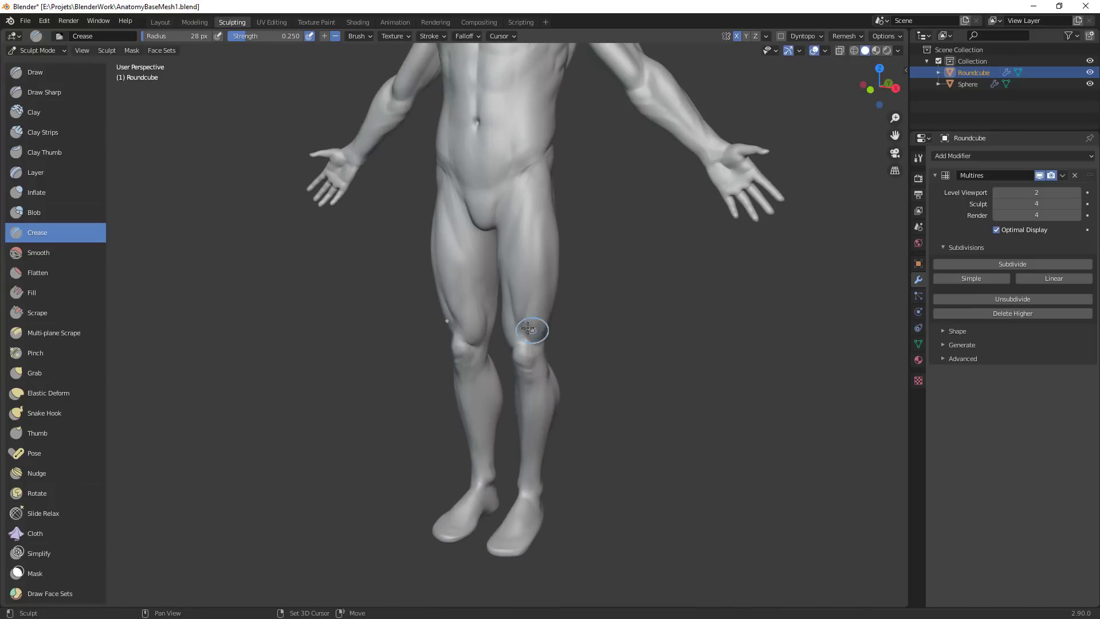
drag(533, 329, 526, 331)
ctrl+middle_drag(542, 401, 548, 358)
scroll(552, 245, up, 2)
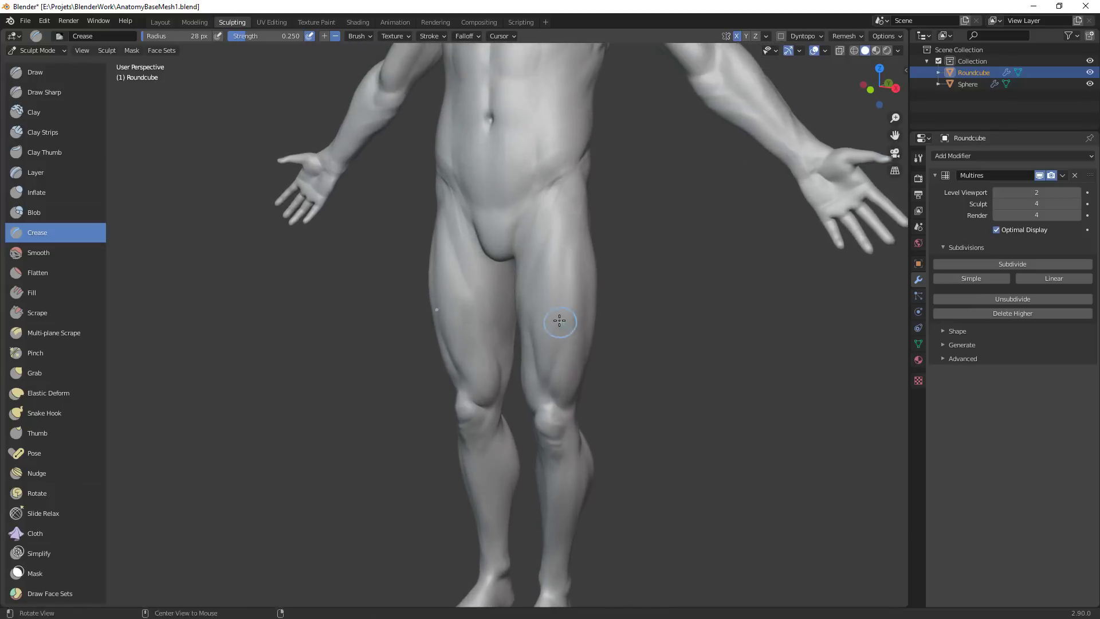
mouse_move(545, 315)
middle_down()
mouse_move(518, 232)
mouse_move(498, 244)
mouse_move(614, 266)
mouse_move(604, 226)
mouse_move(571, 405)
mouse_move(568, 393)
middle_up()
scroll(604, 226, up, 2)
Fill out the upper inner thigh below the groin, front and back, with Clay Strips at a 49 px radius
key(c)
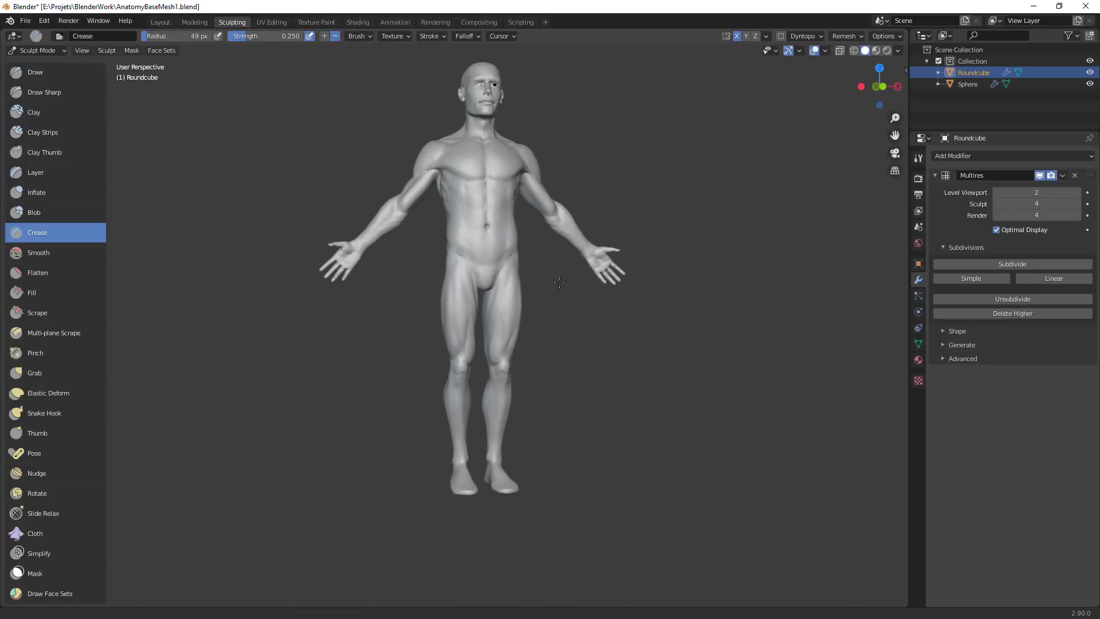
scroll(535, 229, up, 4)
scroll(560, 230, up, 3)
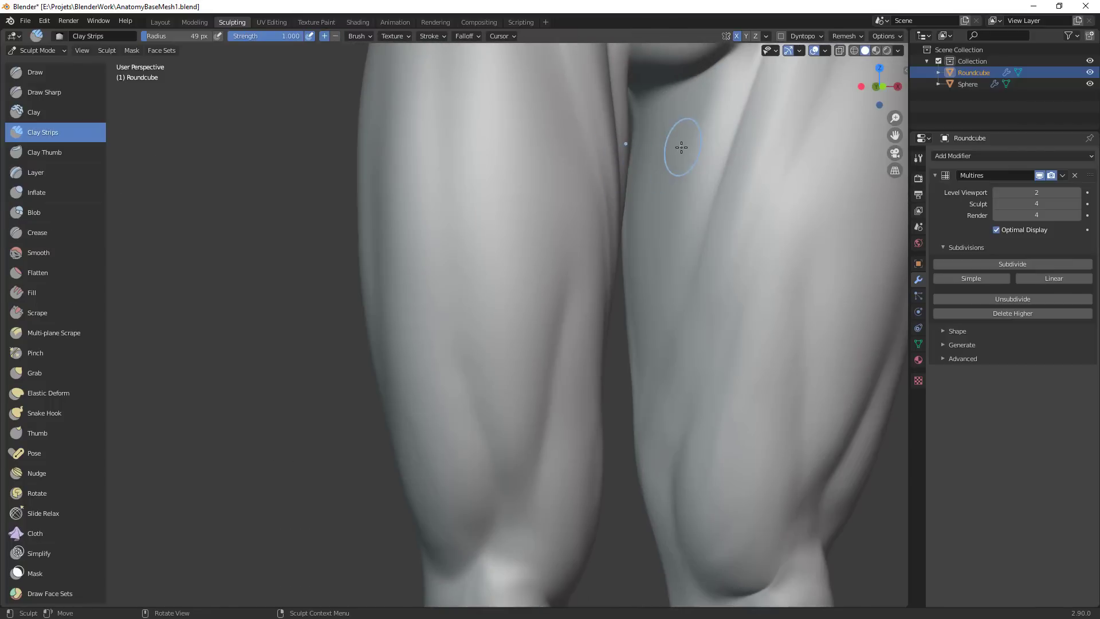
scroll(685, 151, up, 2)
mouse_move(642, 182)
mouse_down()
mouse_move(623, 173)
mouse_move(662, 152)
mouse_up()
mouse_move(643, 229)
mouse_down()
mouse_move(650, 264)
mouse_move(634, 263)
mouse_up()
mouse_move(634, 263)
middle_down()
mouse_move(690, 208)
mouse_move(604, 290)
middle_up()
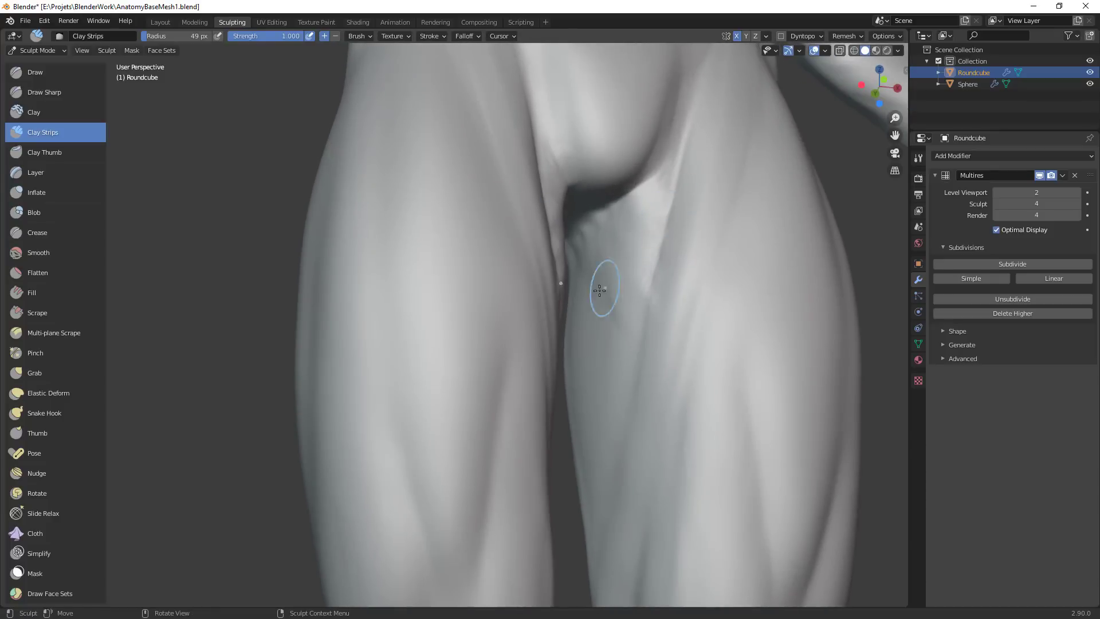
mouse_move(604, 290)
mouse_down()
mouse_move(611, 269)
mouse_move(576, 224)
mouse_up()
middle_drag(636, 290, 688, 270)
mouse_move(659, 287)
ctrl+middle_down()
mouse_move(630, 367)
mouse_move(625, 320)
mouse_move(552, 196)
mouse_move(506, 187)
mouse_move(536, 178)
ctrl+middle_up()
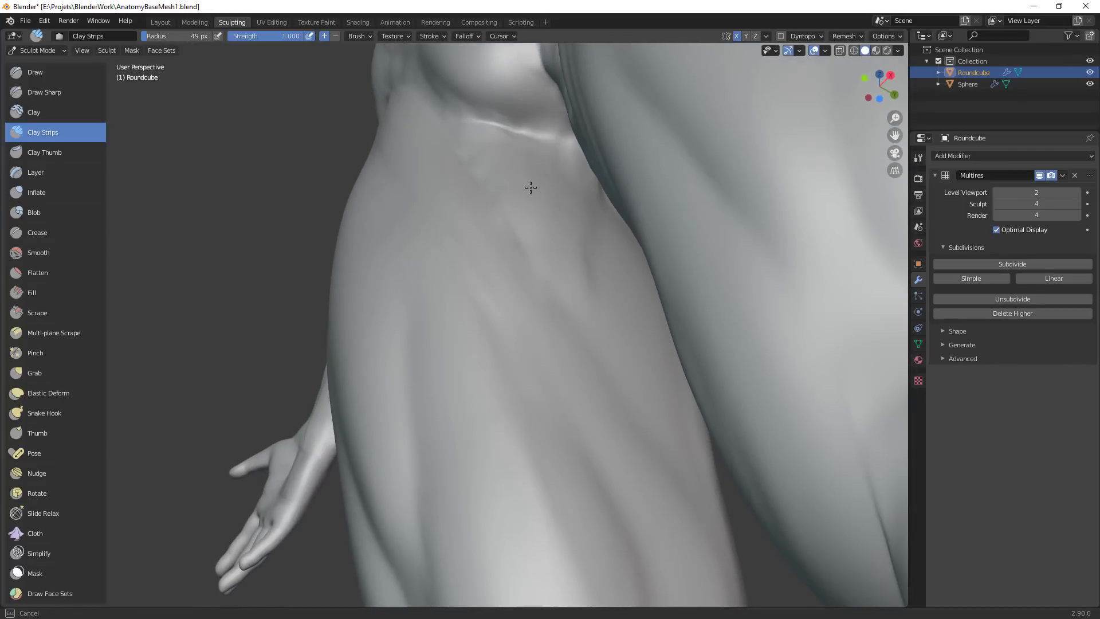
drag(530, 187, 519, 137)
middle_drag(560, 221, 521, 316)
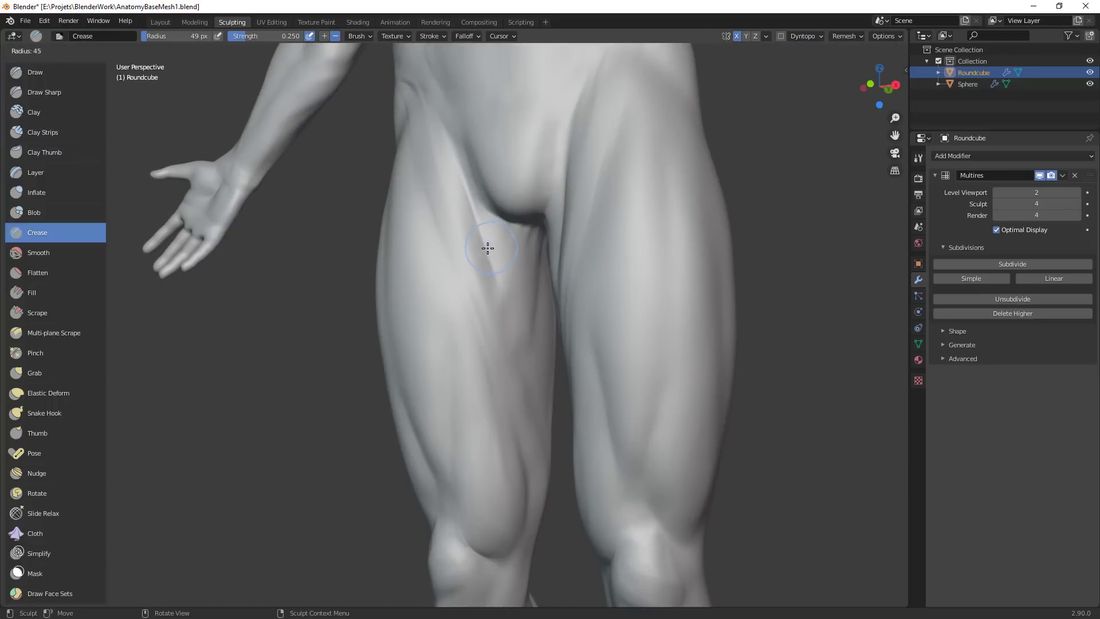
Deepen the muscle separation running from the groin down the inner thigh with Crease at a 30 px radius
key(shift+c)
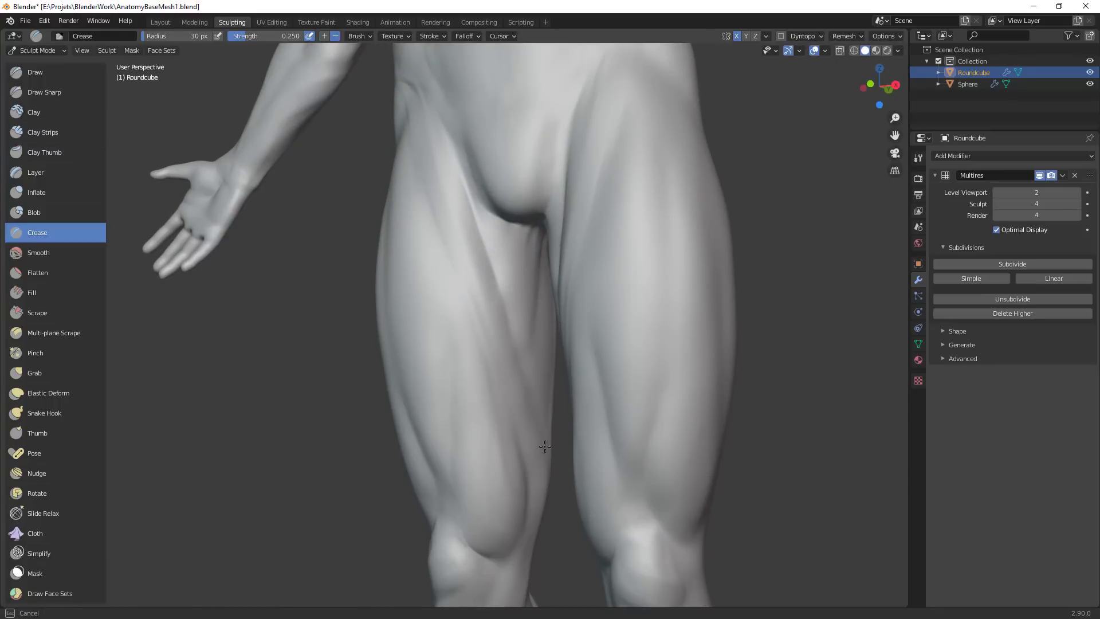
mouse_move(520, 355)
middle_down()
mouse_move(575, 321)
mouse_move(538, 201)
middle_up()
drag(494, 160, 533, 167)
drag(563, 209, 566, 220)
Adjust the inner contour of the upper thighs from behind with Grab, enlarging the radius to 177 px
mouse_move(569, 273)
middle_down()
mouse_move(579, 224)
mouse_move(515, 228)
mouse_move(455, 251)
mouse_move(479, 351)
mouse_move(447, 376)
mouse_move(455, 314)
mouse_move(344, 232)
middle_up()
key(g)
drag(341, 235, 367, 222)
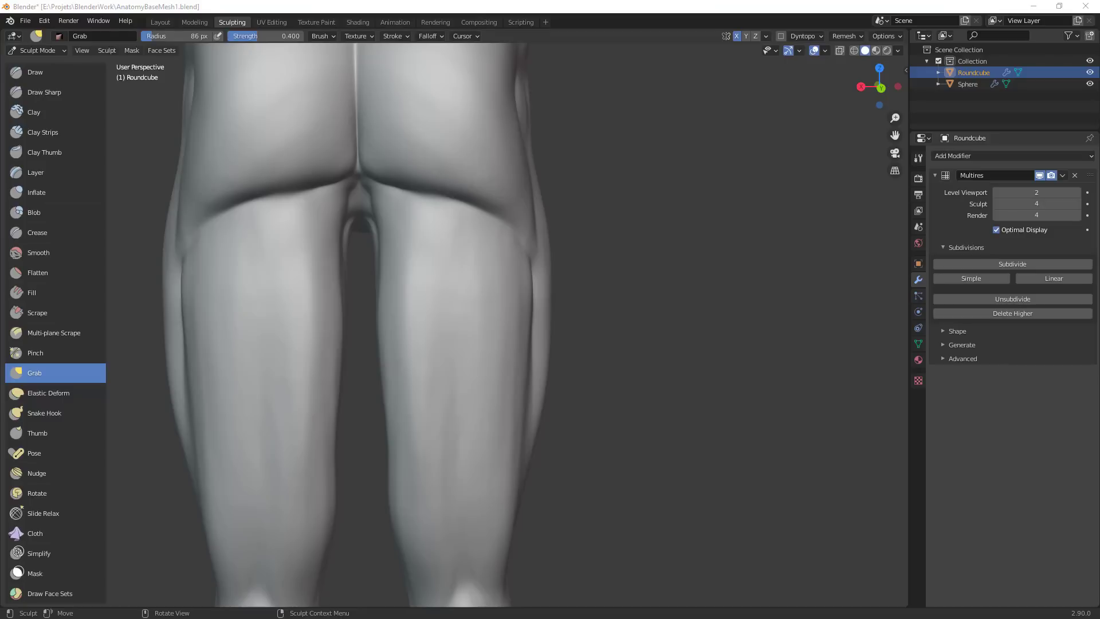
key(f)
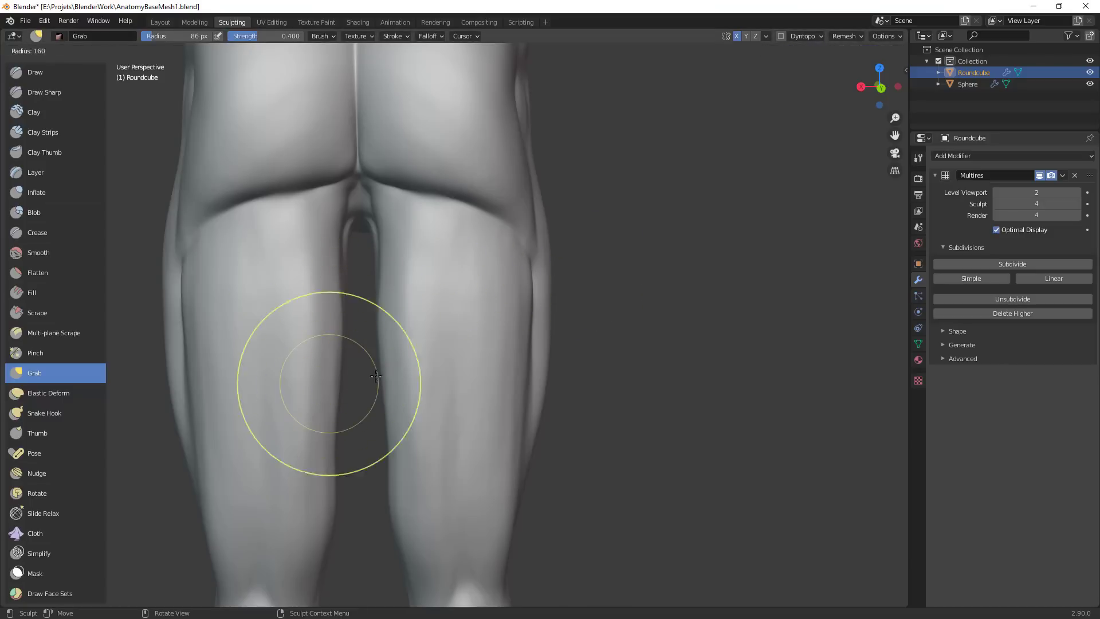
mouse_move(366, 395)
middle_down()
mouse_move(609, 371)
mouse_move(619, 338)
middle_up()
middle_drag(609, 295, 581, 315)
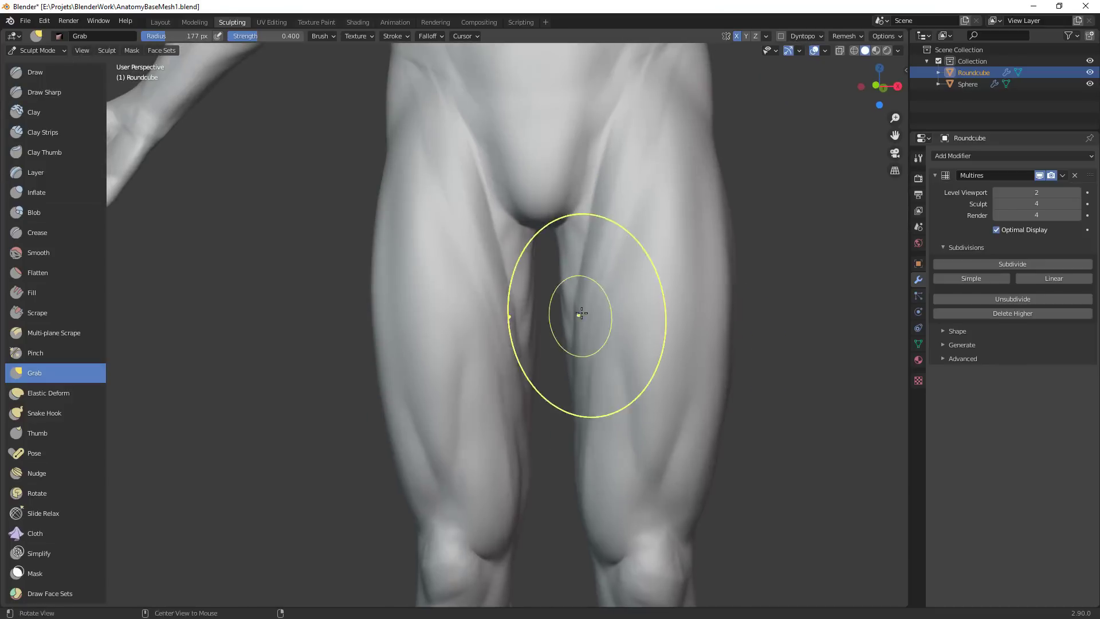
Reshape the gap between the upper thighs from the front with Grab at radii of 149 px and 168 px
key(f)
click(570, 290)
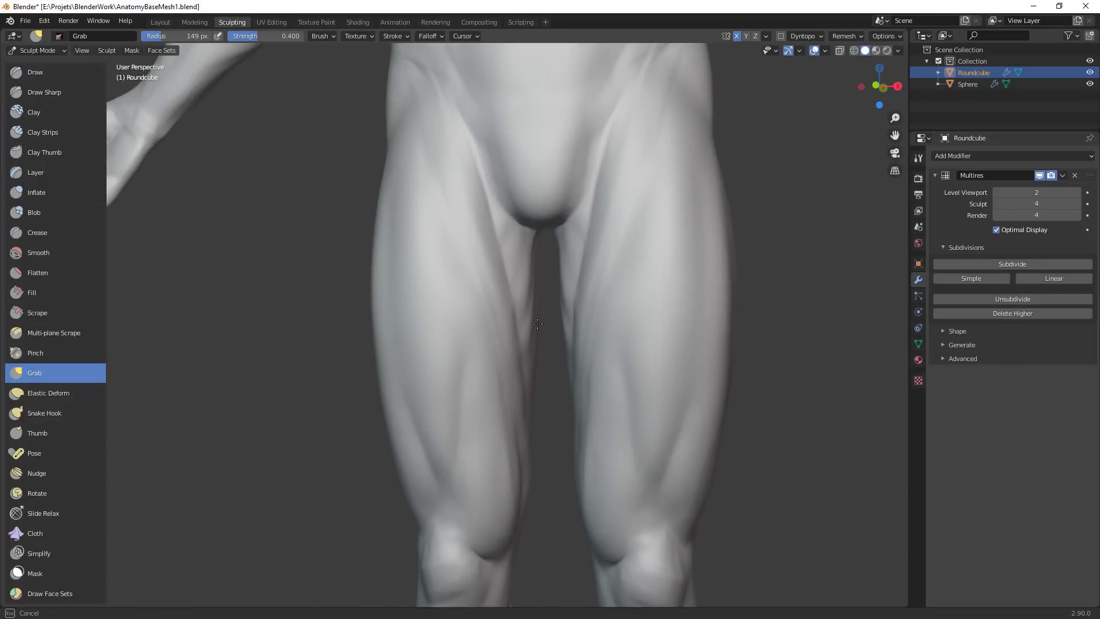
key(f)
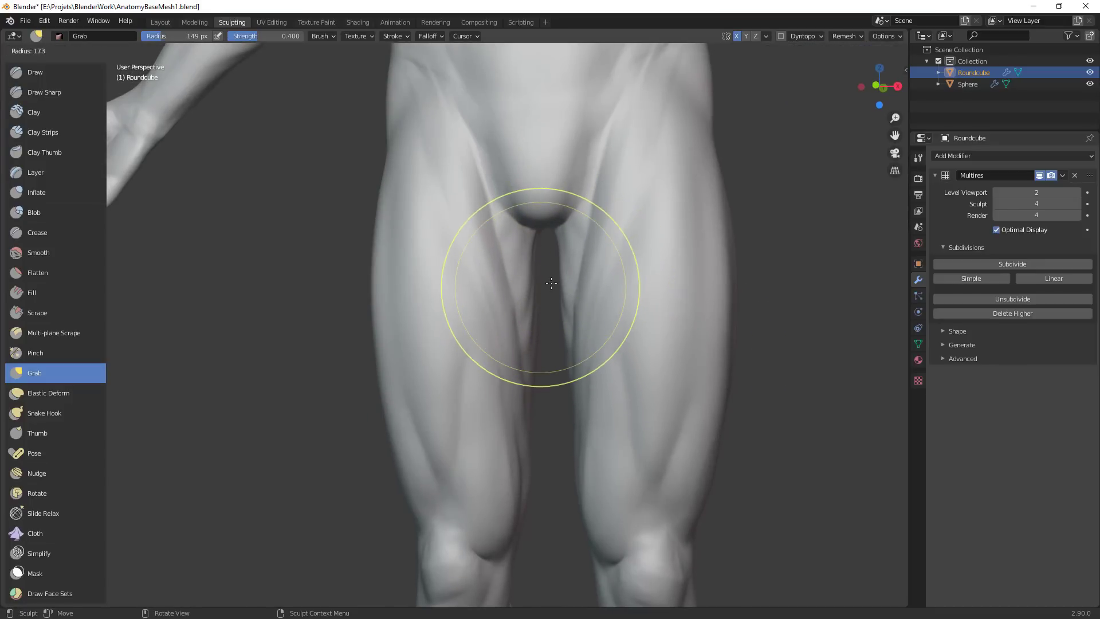
click(552, 285)
shift+middle_drag(575, 269, 551, 297)
ctrl+middle_drag(551, 296, 572, 267)
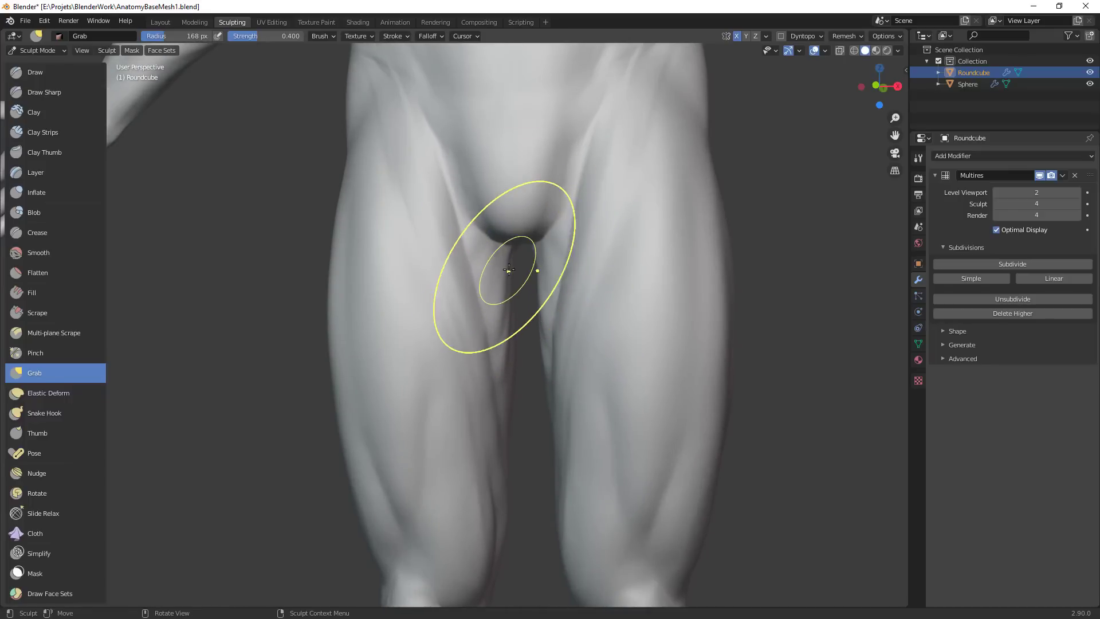
Tighten the inner thighs below the groin with the Pinch/Magnify brush at radii of 237 px and 353 px
key(p)
key(f)
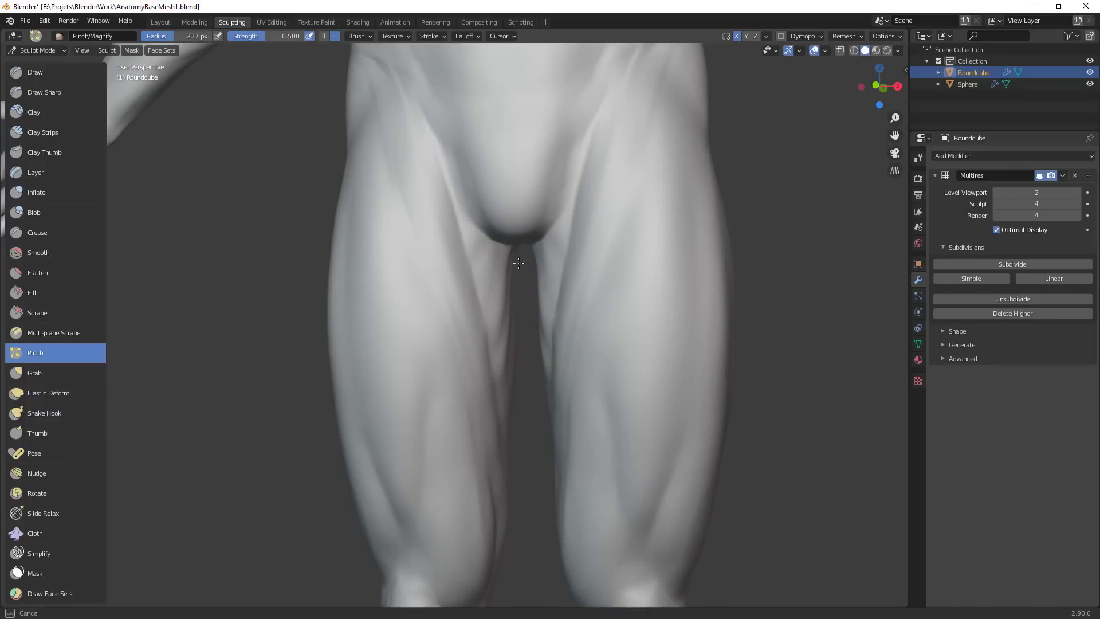
click(503, 322)
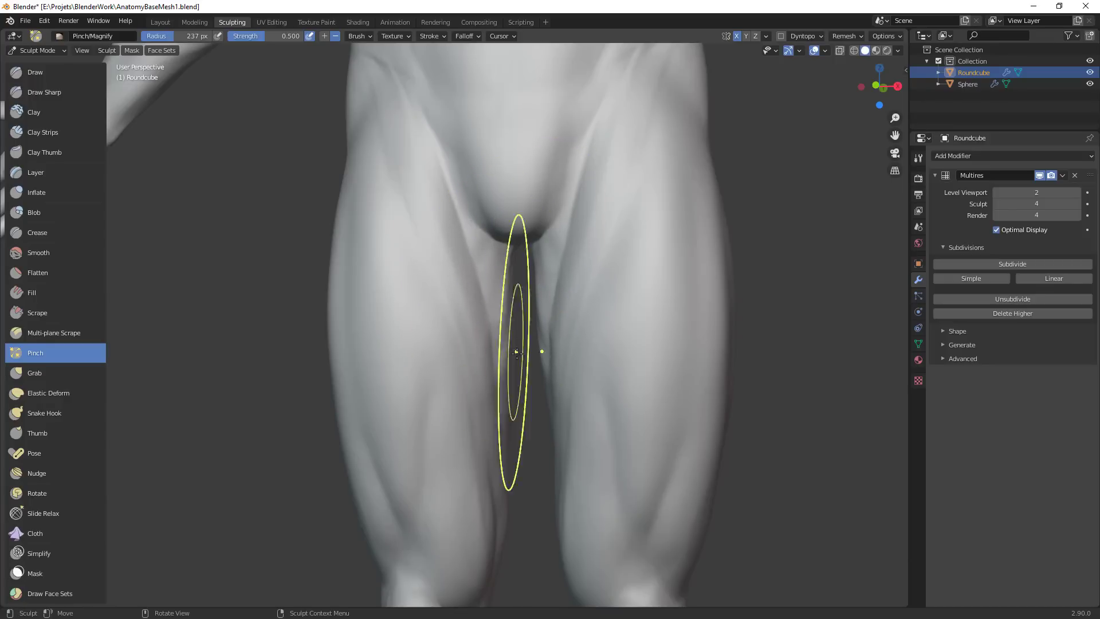
key(g)
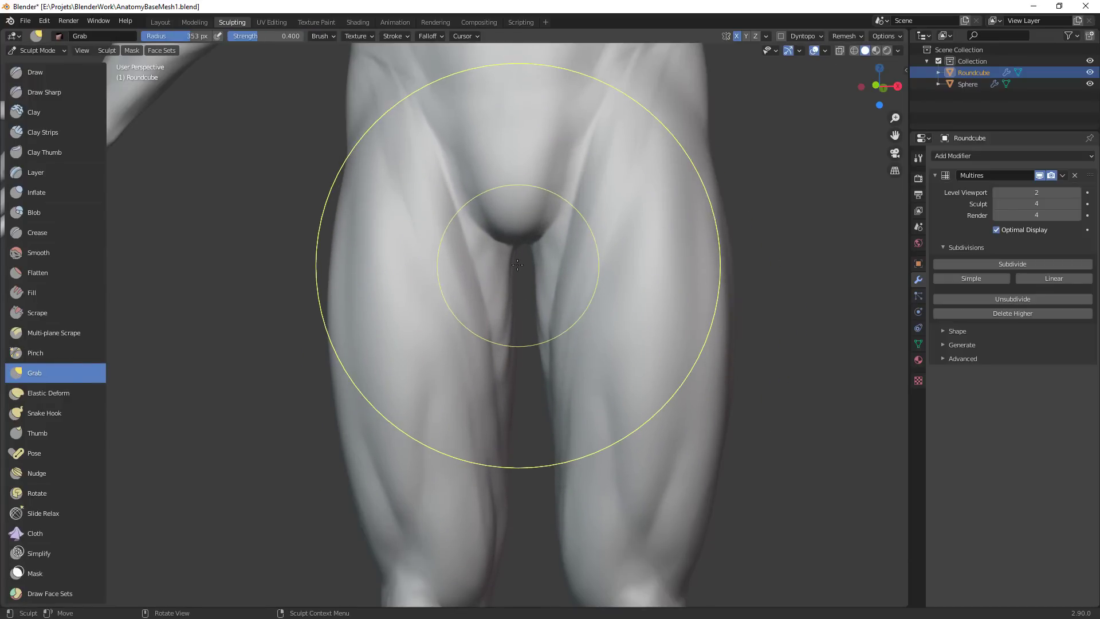
key(p)
drag(521, 252, 510, 319)
mouse_move(572, 327)
middle_down()
mouse_move(533, 253)
mouse_move(481, 214)
middle_up()
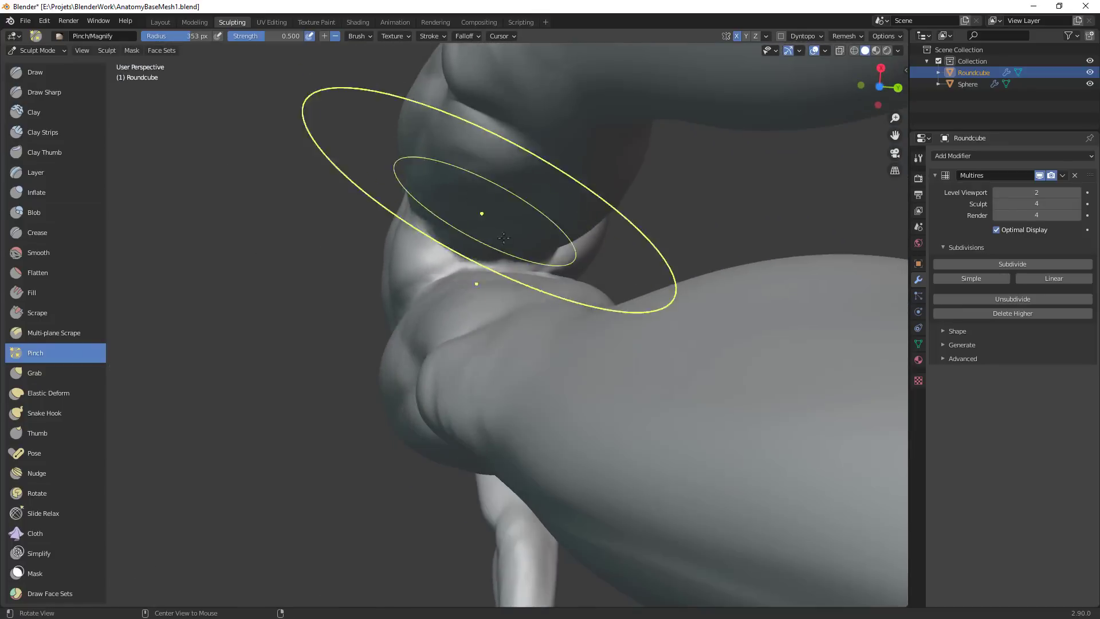
drag(495, 258, 521, 263)
mouse_move(521, 263)
middle_down()
mouse_move(651, 359)
mouse_move(574, 311)
middle_up()
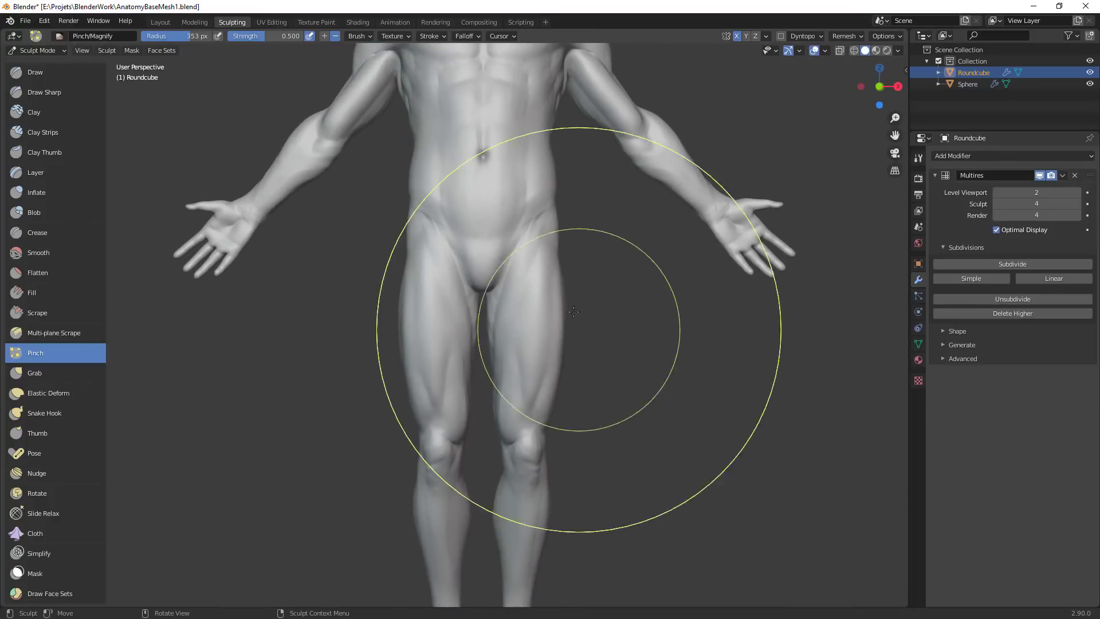
Reshape the top of the thigh gap just below the groin with Grab at radii of 122 px and 144 px
key(g)
scroll(436, 321, up, 5)
key(f)
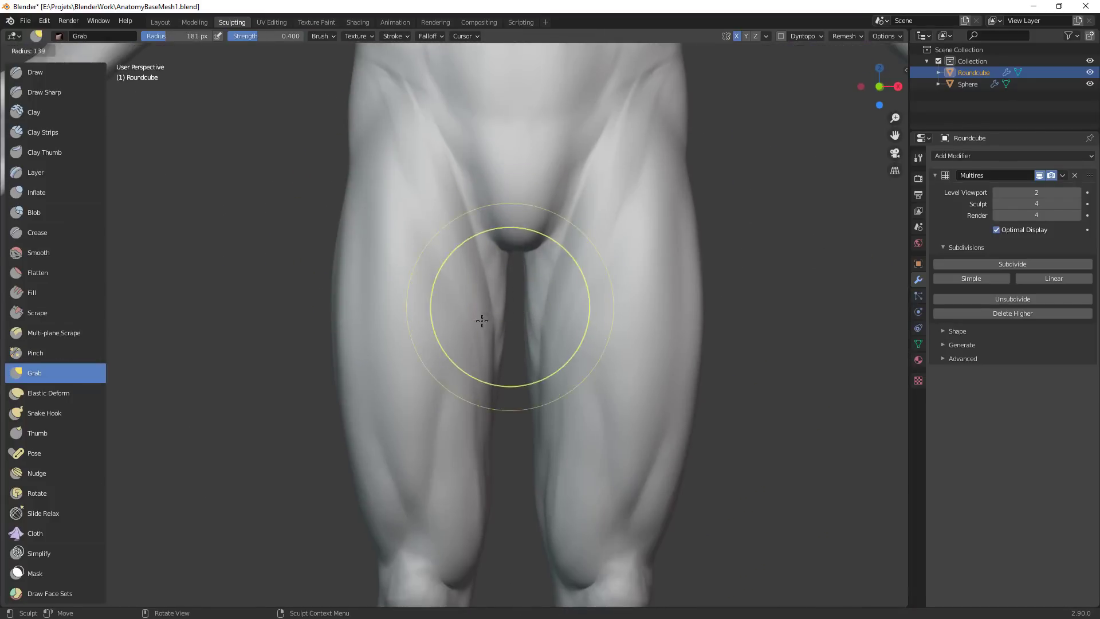
click(511, 320)
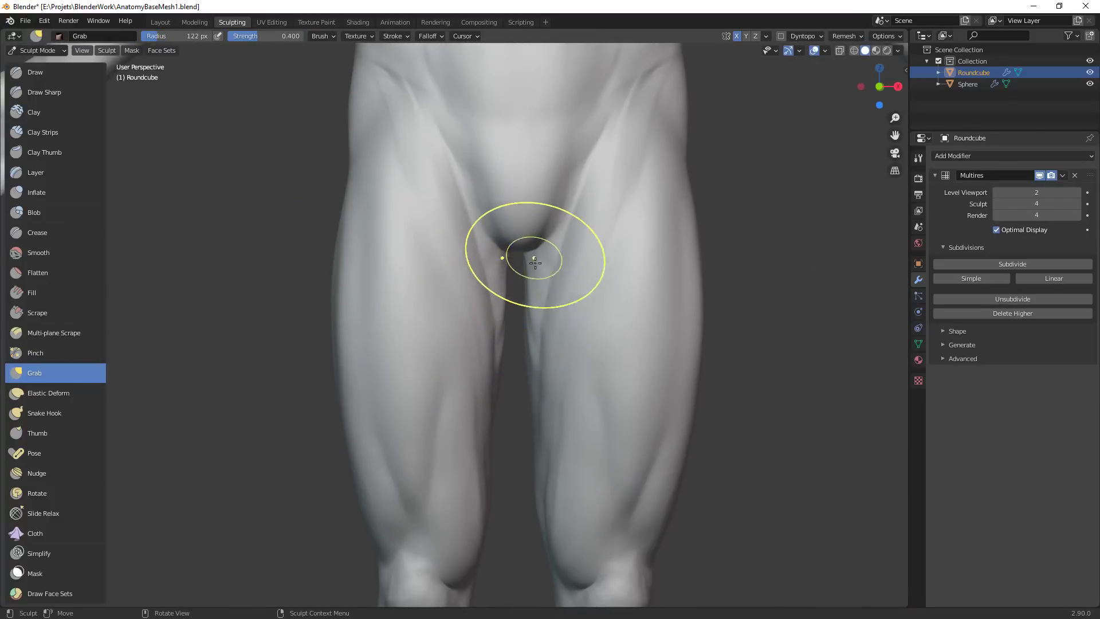
mouse_move(557, 248)
ctrl+alt+mouse_down()
mouse_move(552, 278)
mouse_move(522, 295)
ctrl+alt+mouse_up()
key(f)
click(496, 323)
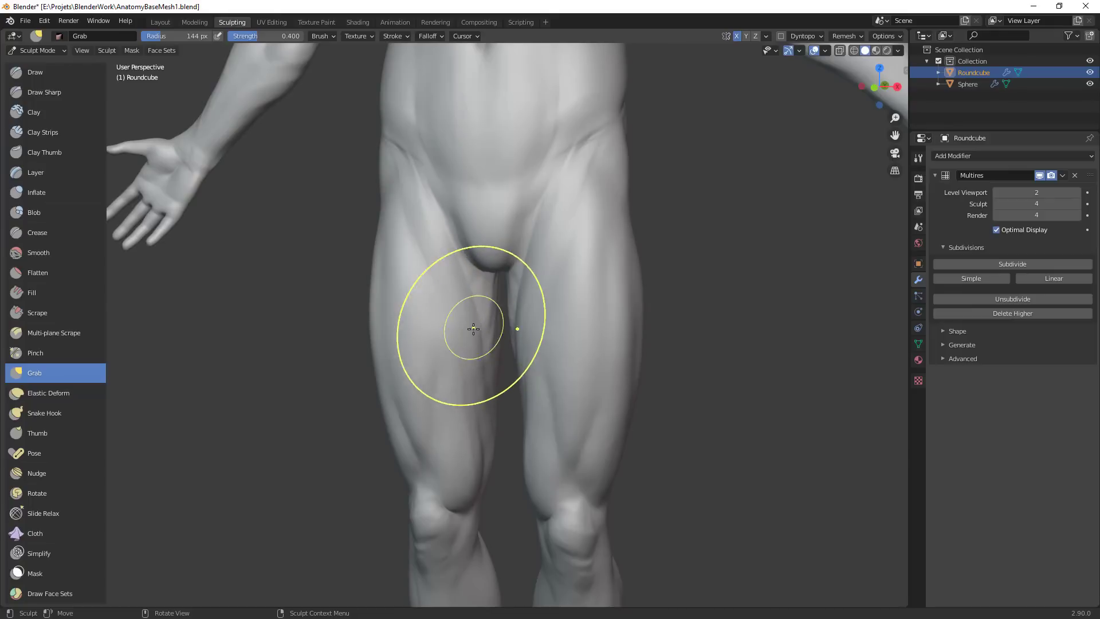
Adjust the inner thigh contour from groin to knee with Grab, reducing the radius from 133 px to 97 px
middle_drag(474, 327, 435, 335)
key(f)
click(448, 339)
drag(455, 332, 452, 332)
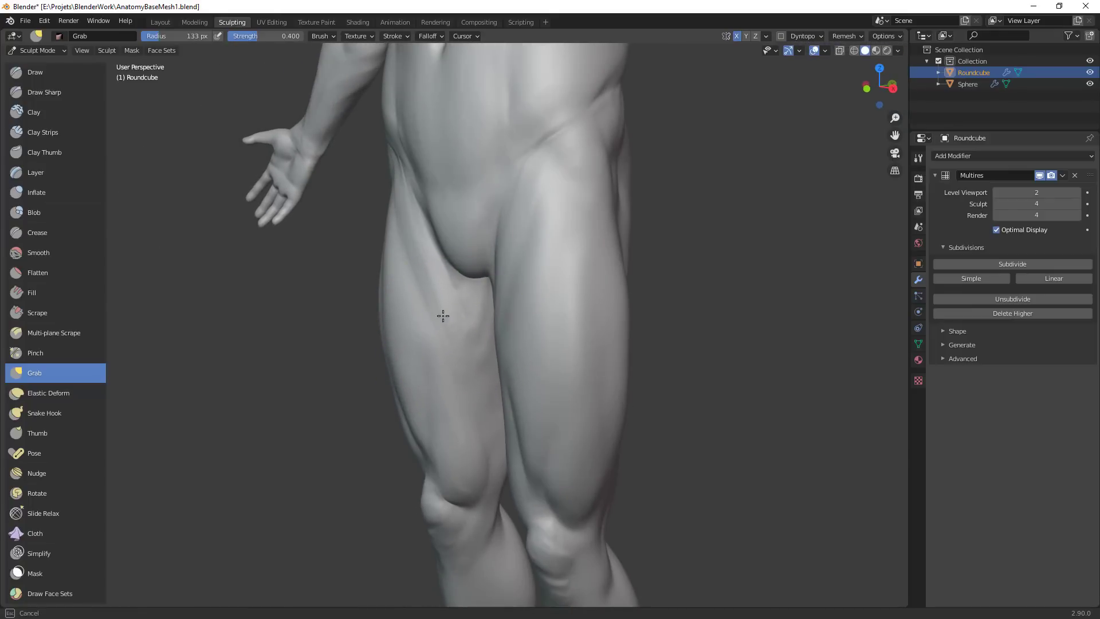
middle_drag(454, 368, 510, 467)
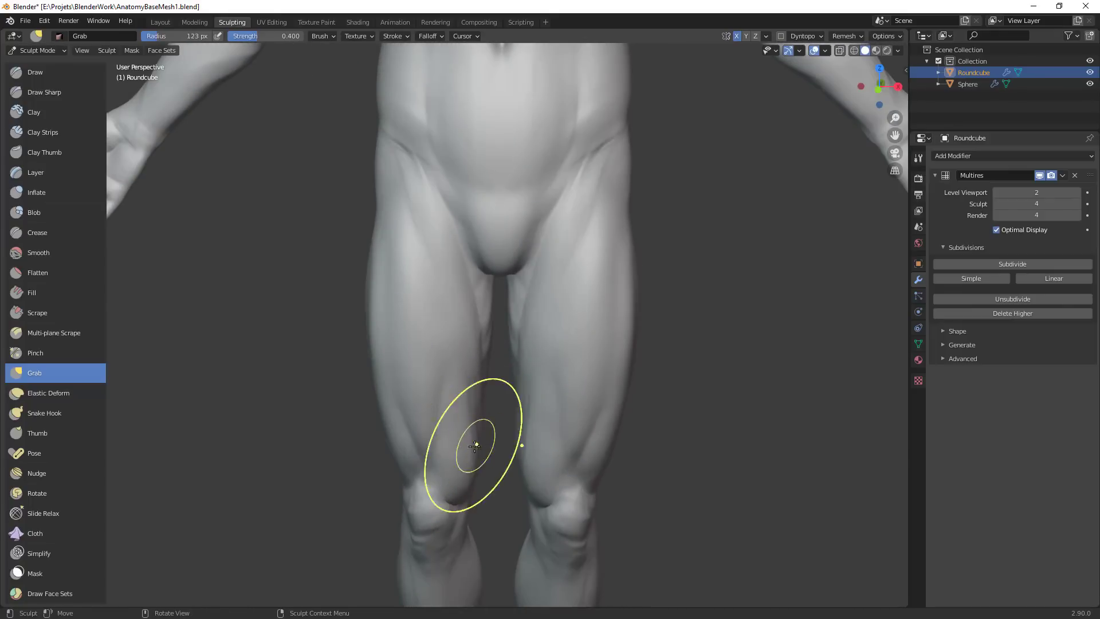
drag(475, 445, 483, 418)
drag(482, 366, 479, 344)
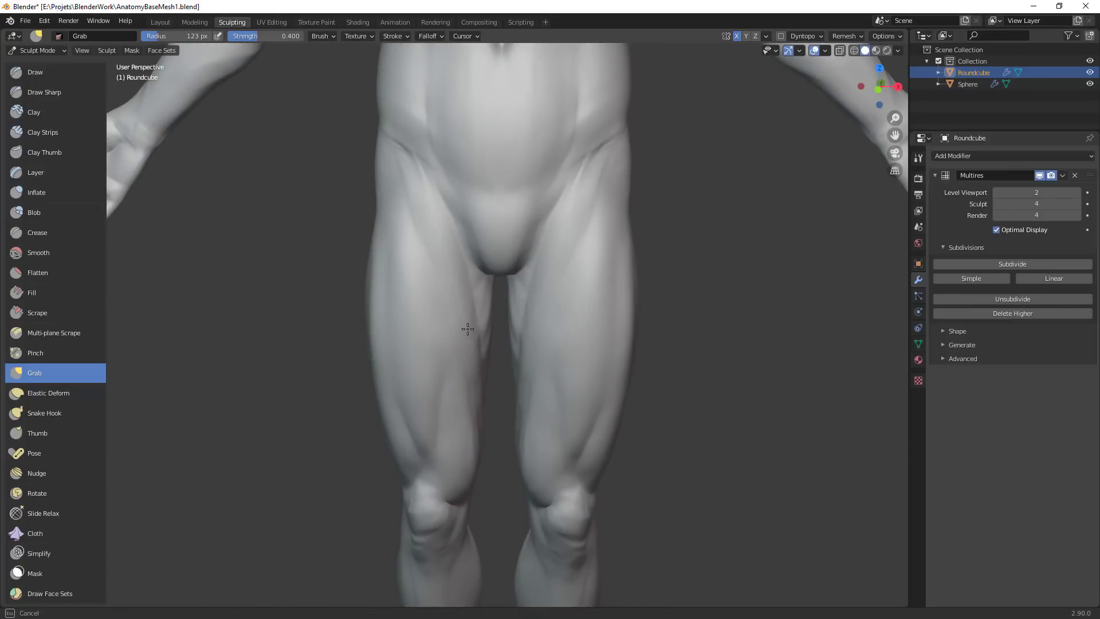
key(f)
click(490, 337)
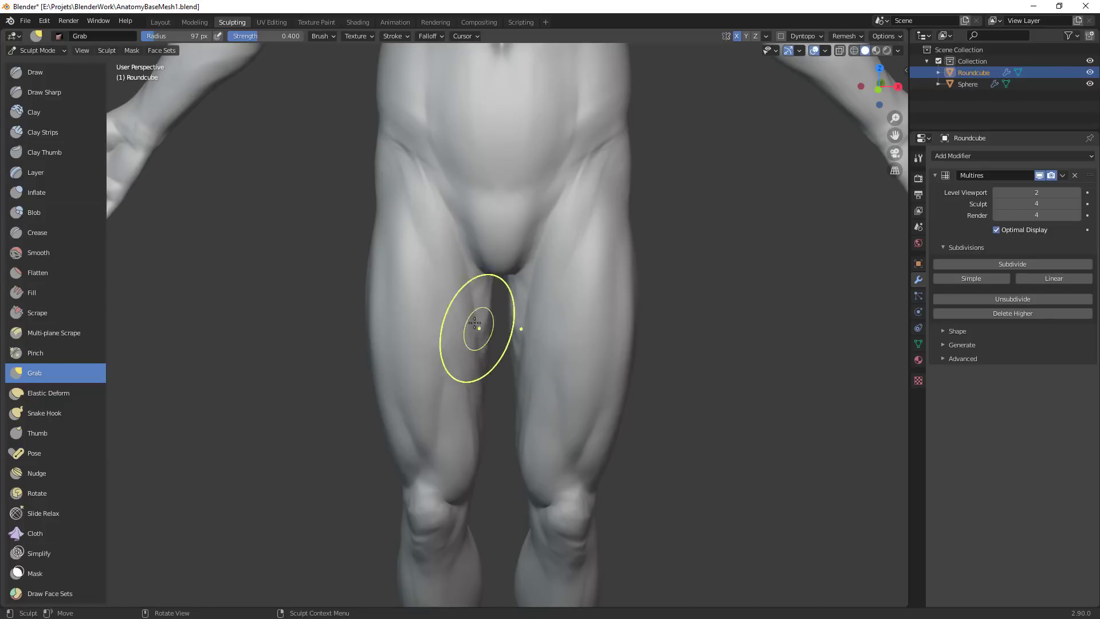
Build up the muscle volume along the inner thigh with Clay Strips at a 67 px radius
key(c)
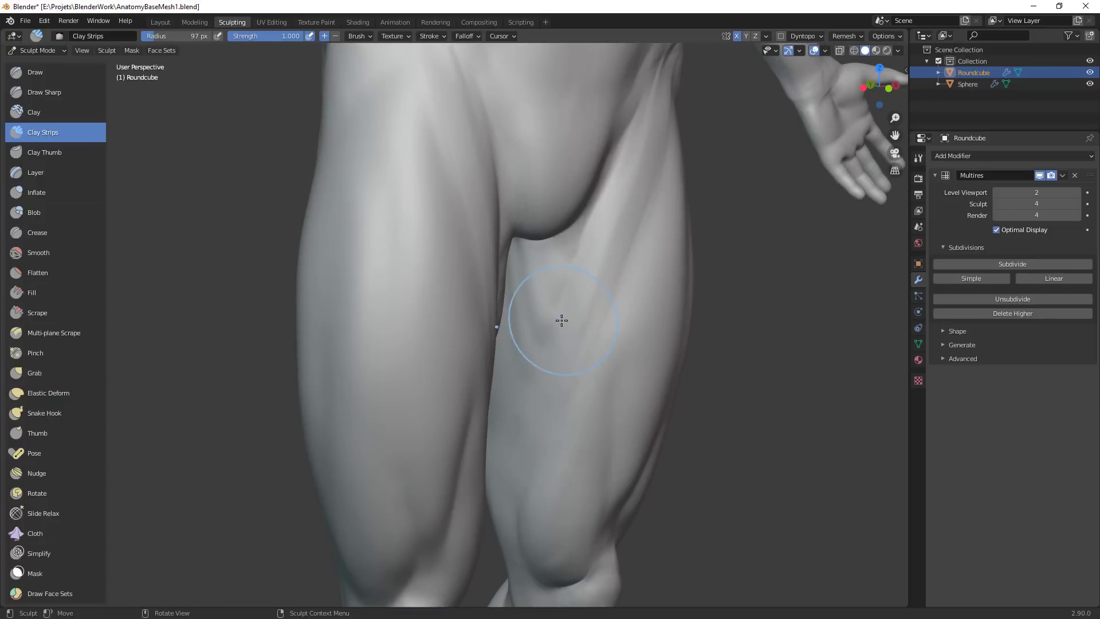
mouse_move(523, 394)
middle_down()
mouse_move(568, 253)
mouse_move(555, 339)
mouse_move(535, 290)
mouse_move(514, 380)
mouse_move(523, 347)
middle_up()
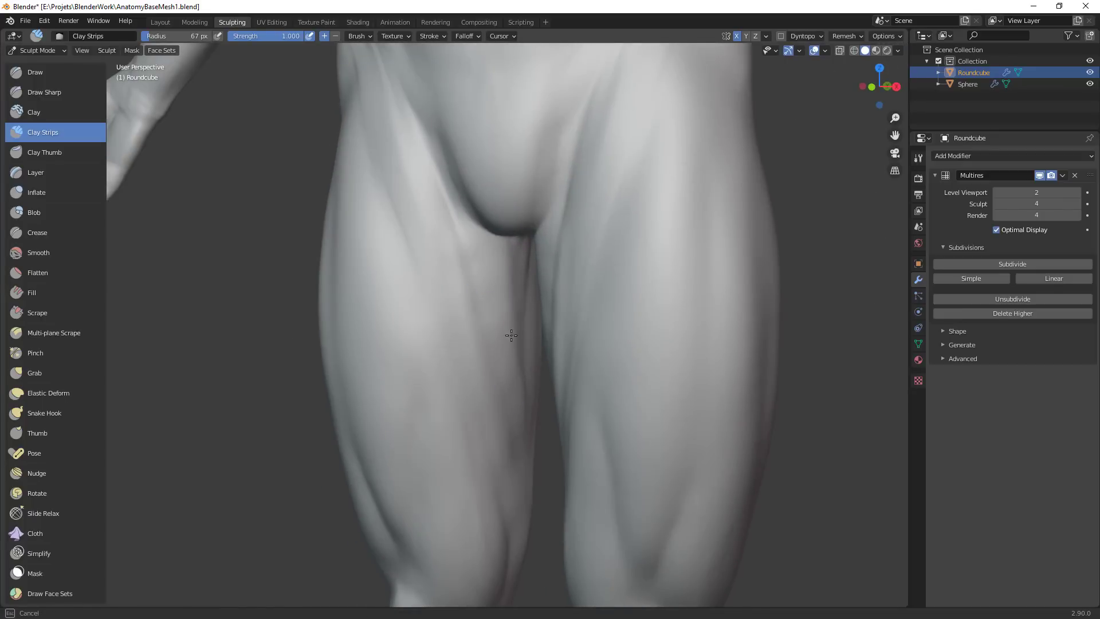
drag(525, 444, 525, 435)
Fill the upper inner thigh where it meets the groin with Clay Strips at a 39 px radius, undoing the first stroke
key(f)
click(494, 235)
drag(497, 233, 498, 248)
key(ctrl+z)
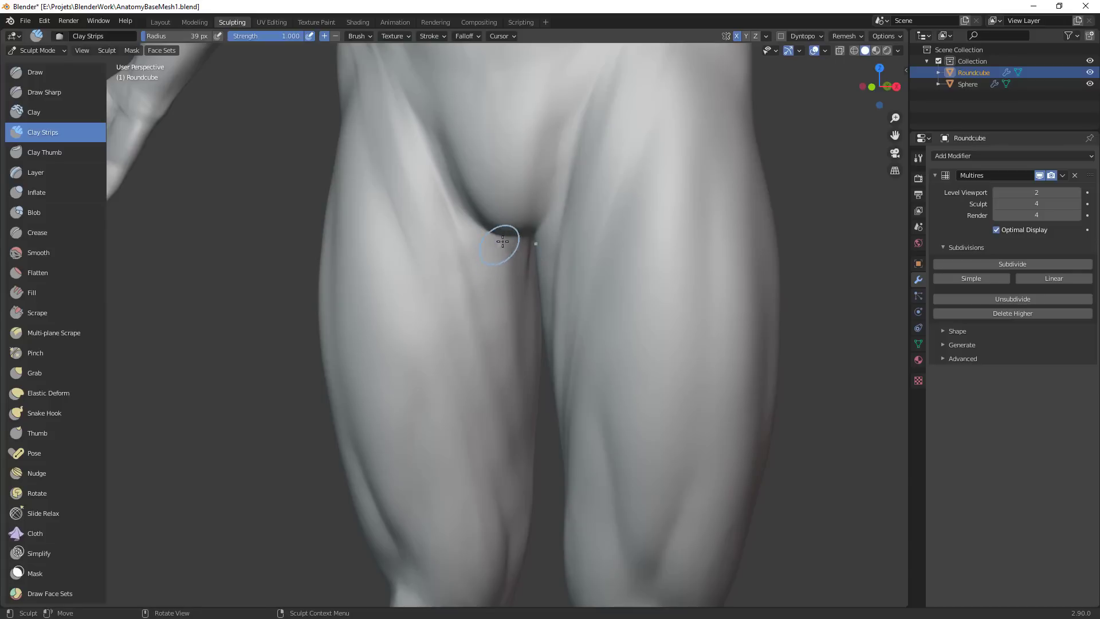
mouse_move(500, 257)
middle_down()
mouse_move(560, 290)
mouse_move(568, 270)
mouse_move(560, 281)
middle_up()
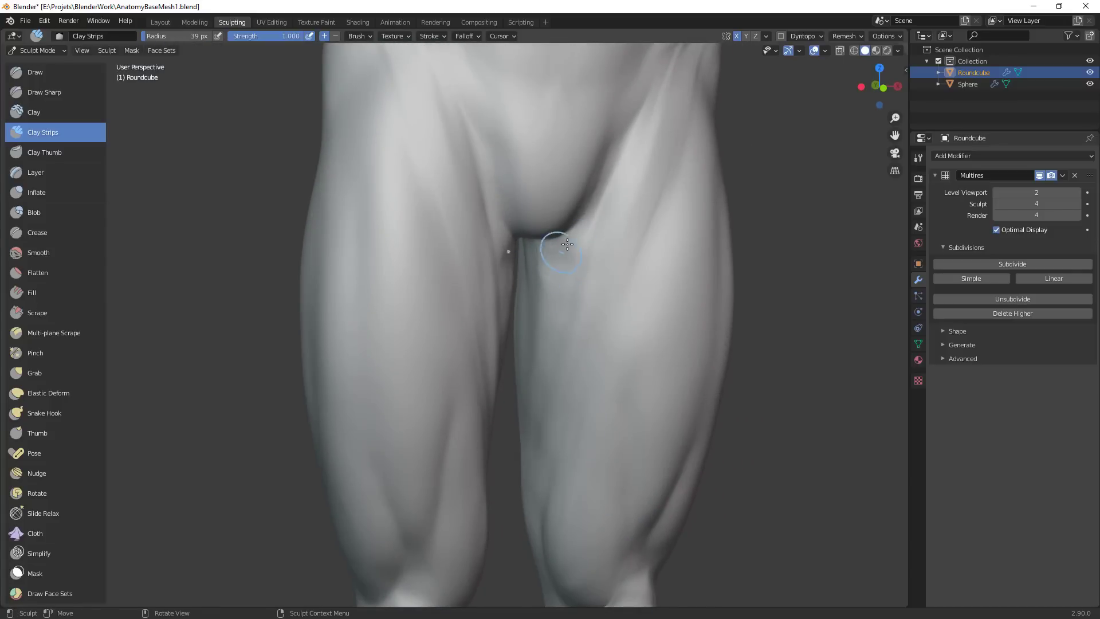
drag(544, 318, 539, 261)
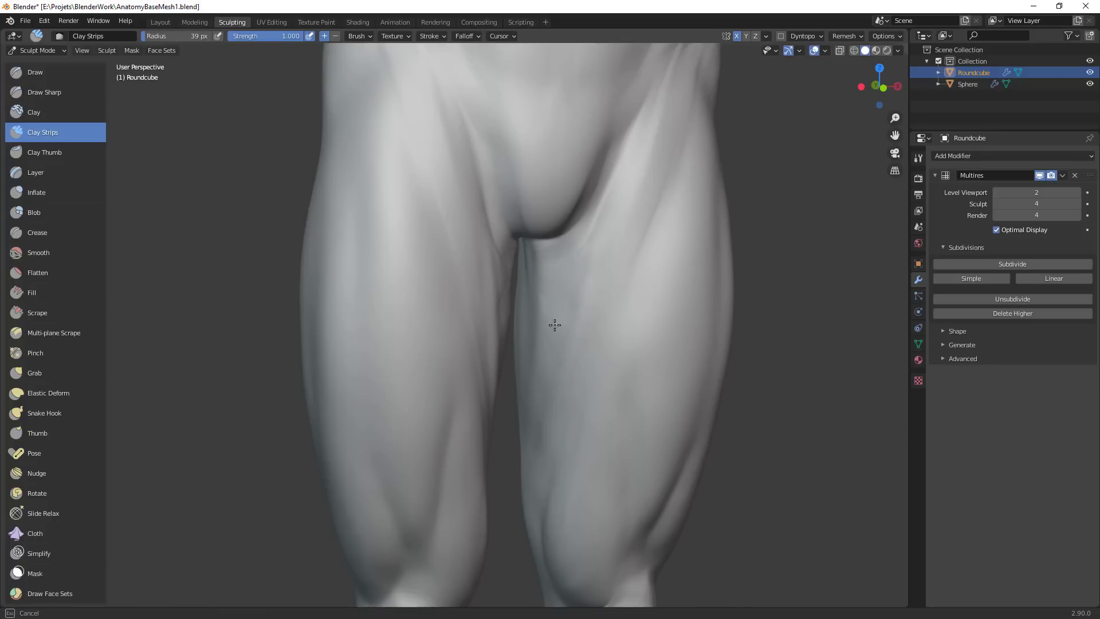
drag(596, 176, 577, 241)
mouse_move(541, 289)
mouse_down()
mouse_move(529, 253)
mouse_move(535, 301)
mouse_up()
drag(531, 245, 534, 242)
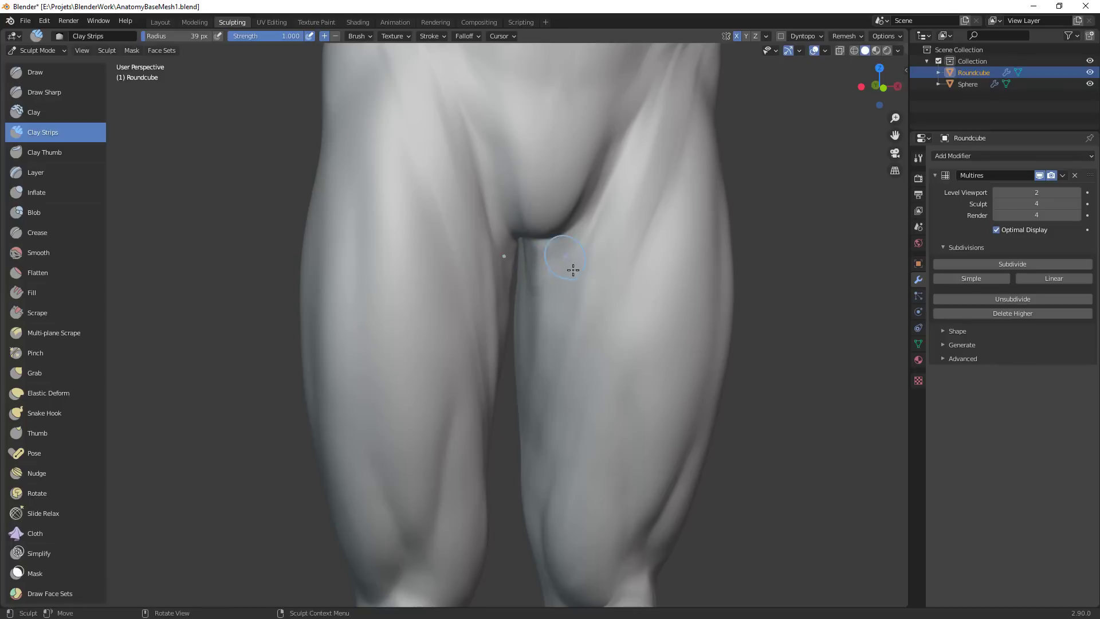
middle_drag(572, 270, 548, 271)
mouse_move(547, 271)
ctrl+middle_down()
mouse_move(528, 415)
mouse_move(535, 314)
ctrl+middle_up()
drag(497, 314, 546, 404)
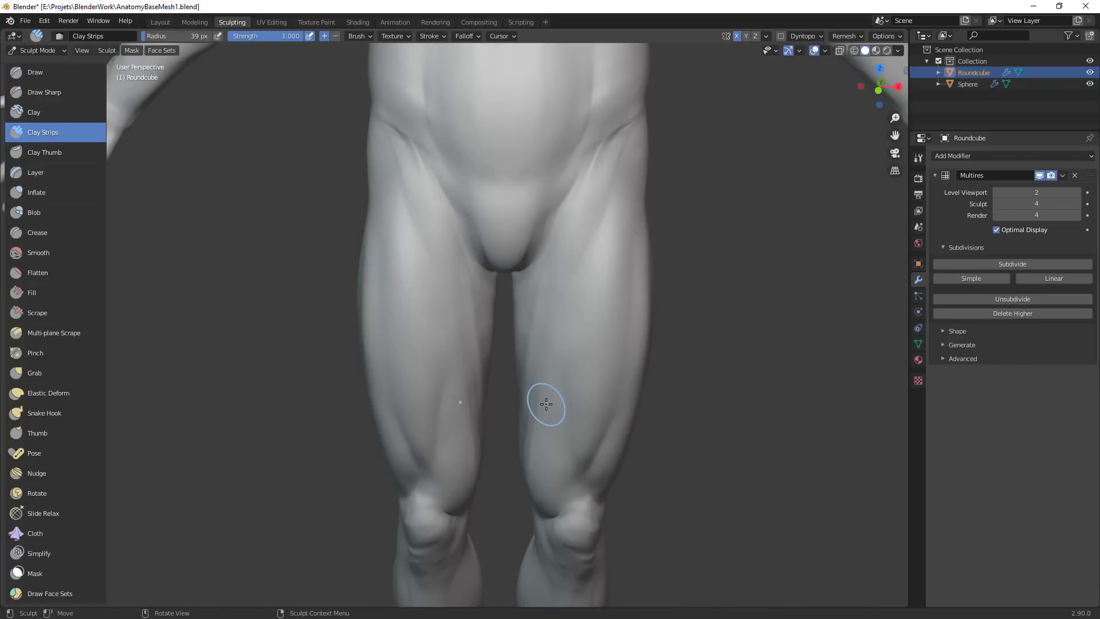
Switch the body from Sculpt Mode to Object Mode and save the file
key(Tab)
key(Tab)
ctrl+middle_drag(545, 204, 543, 114)
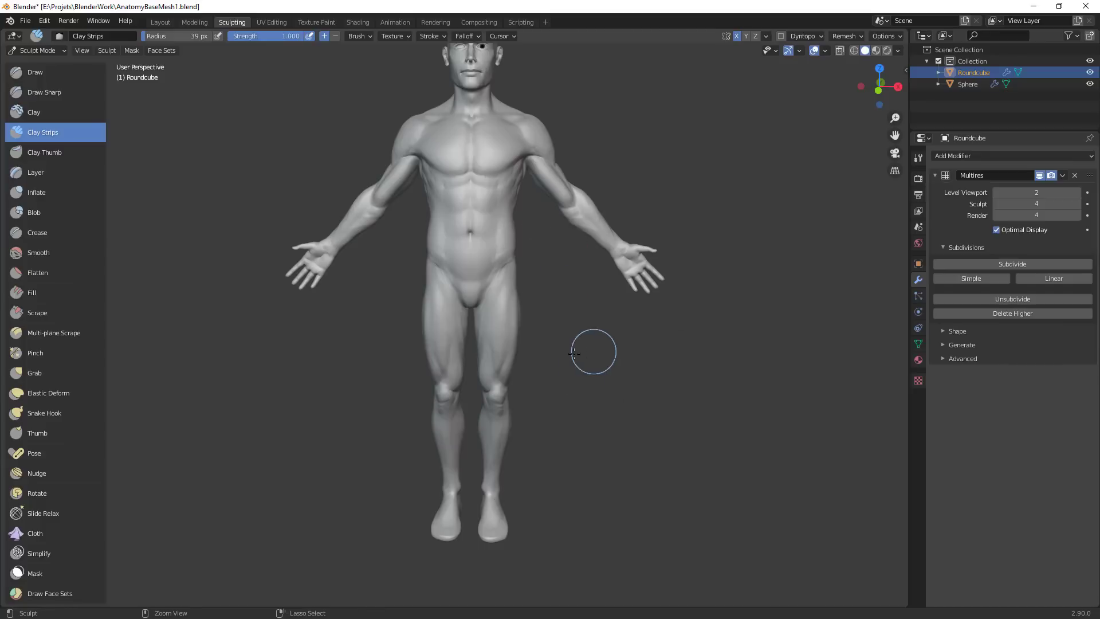
key(ctrl+Tab)
middle_drag(714, 257, 548, 256)
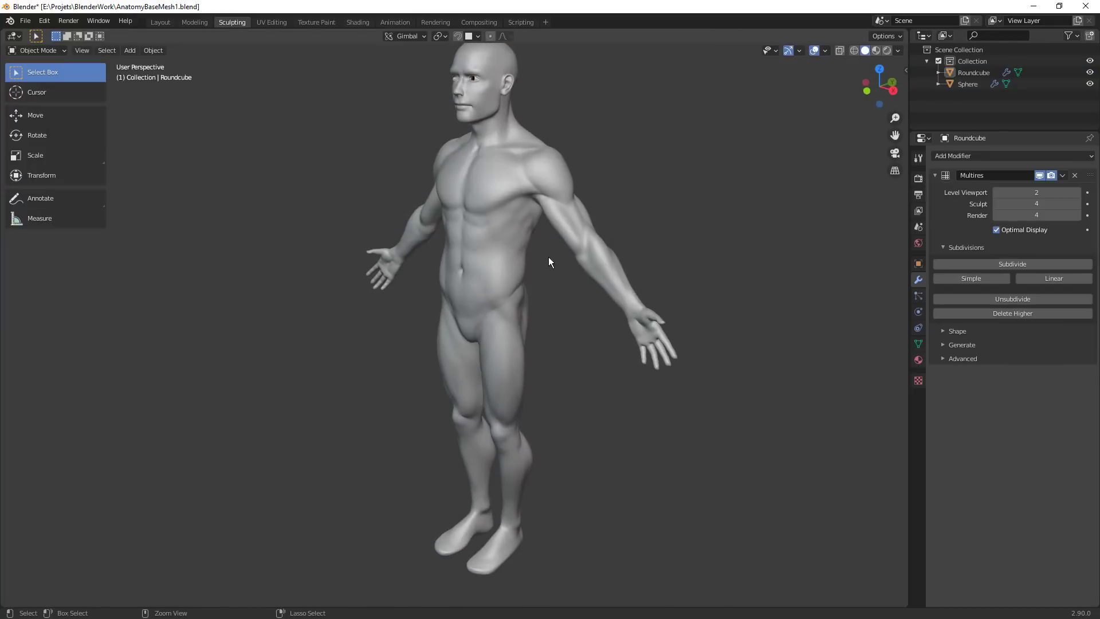
key(ctrl+s)
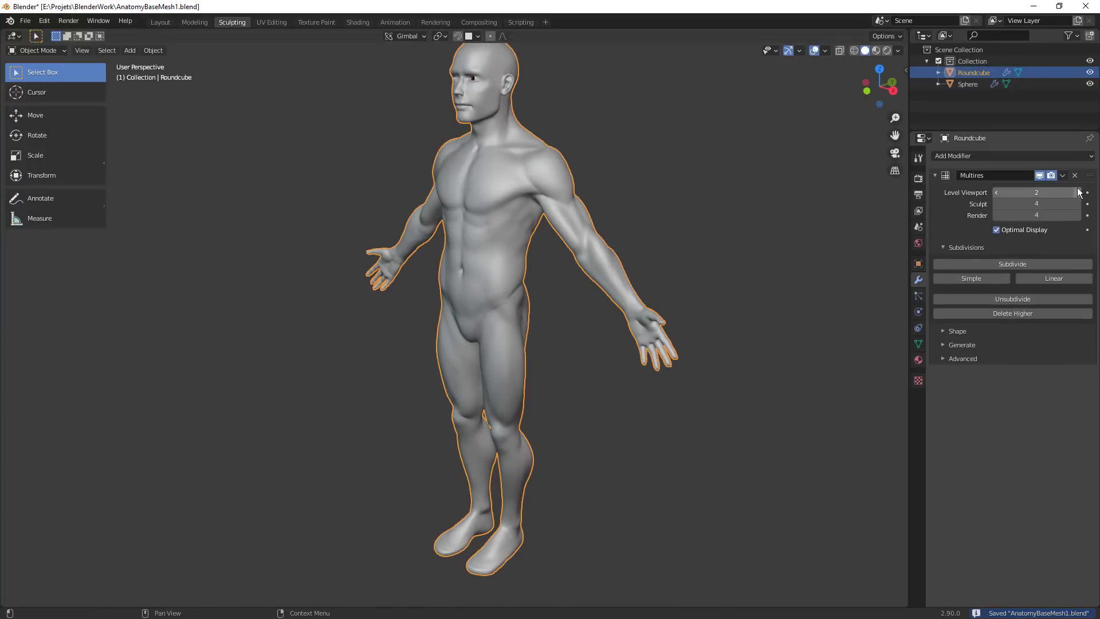
Set the Multires viewport level to 4 and apply the sculpted shape to the base mesh with Apply Base
click(1076, 193)
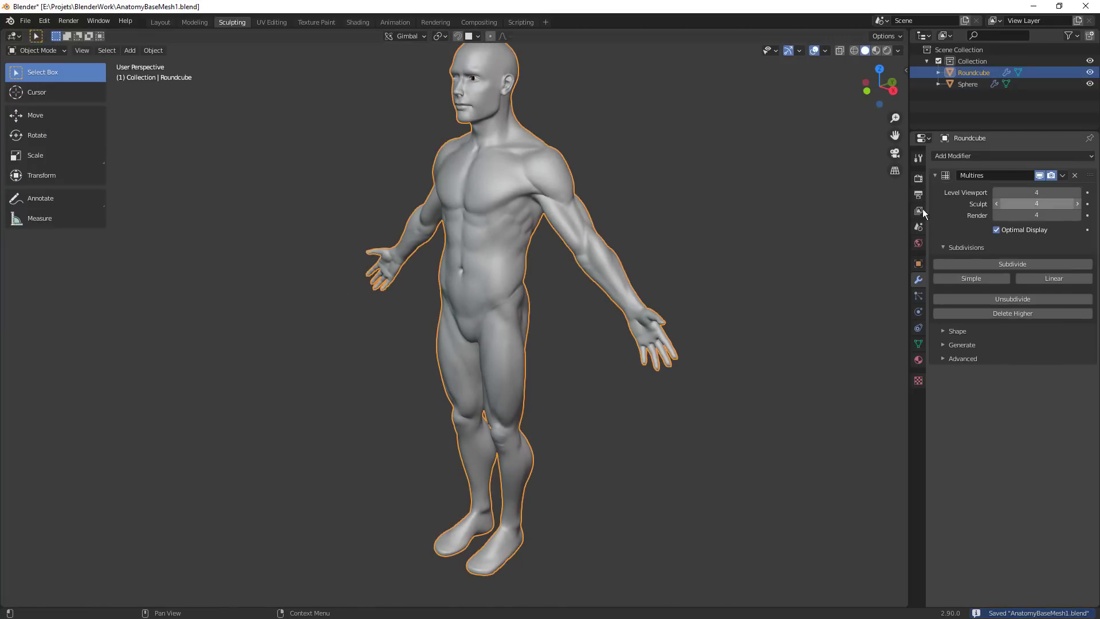
mouse_move(561, 298)
middle_down()
mouse_move(692, 297)
mouse_move(562, 312)
middle_up()
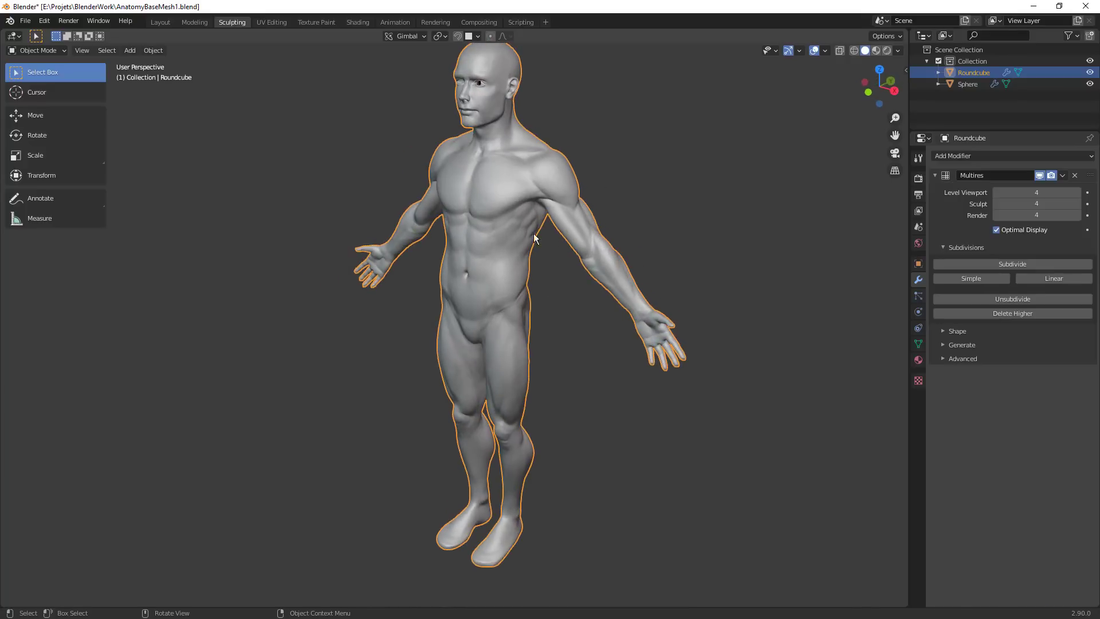
middle_drag(535, 238, 692, 277)
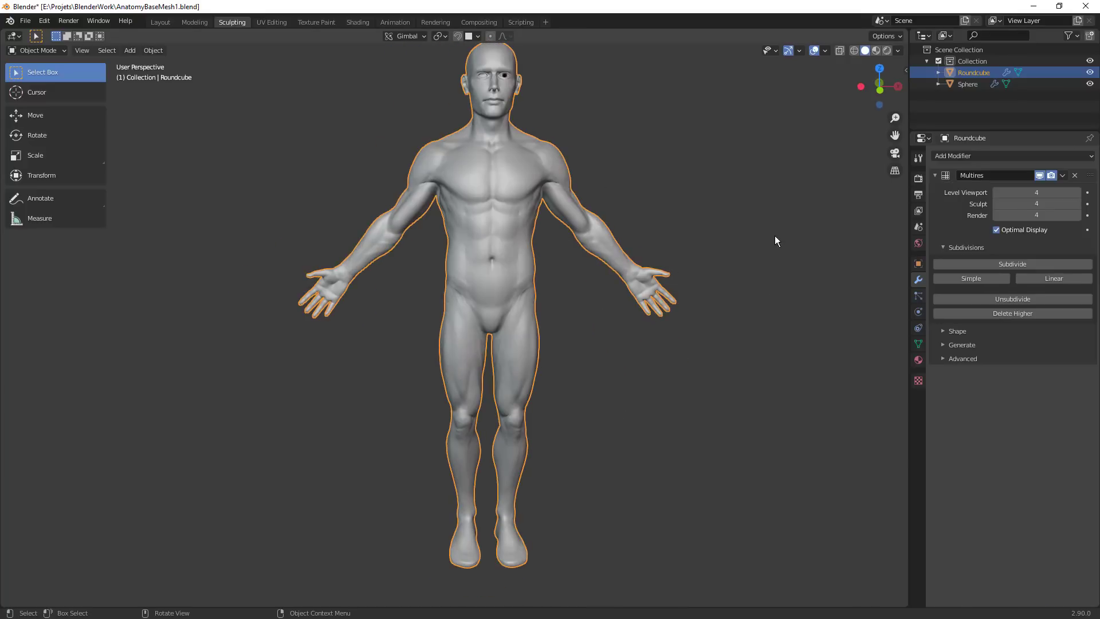
click(977, 333)
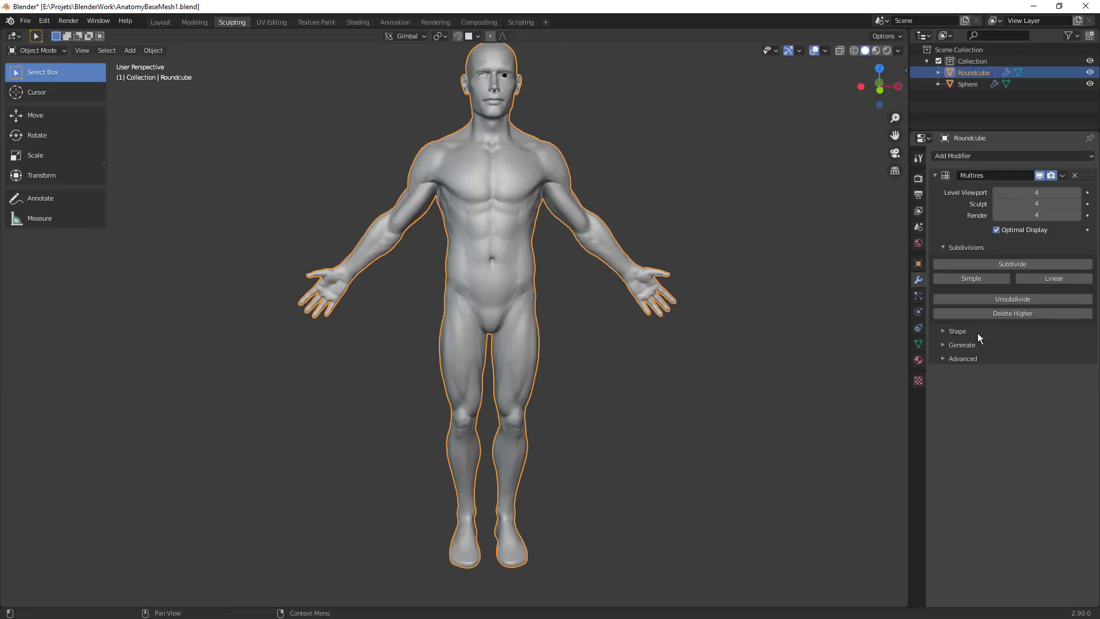
click(1050, 350)
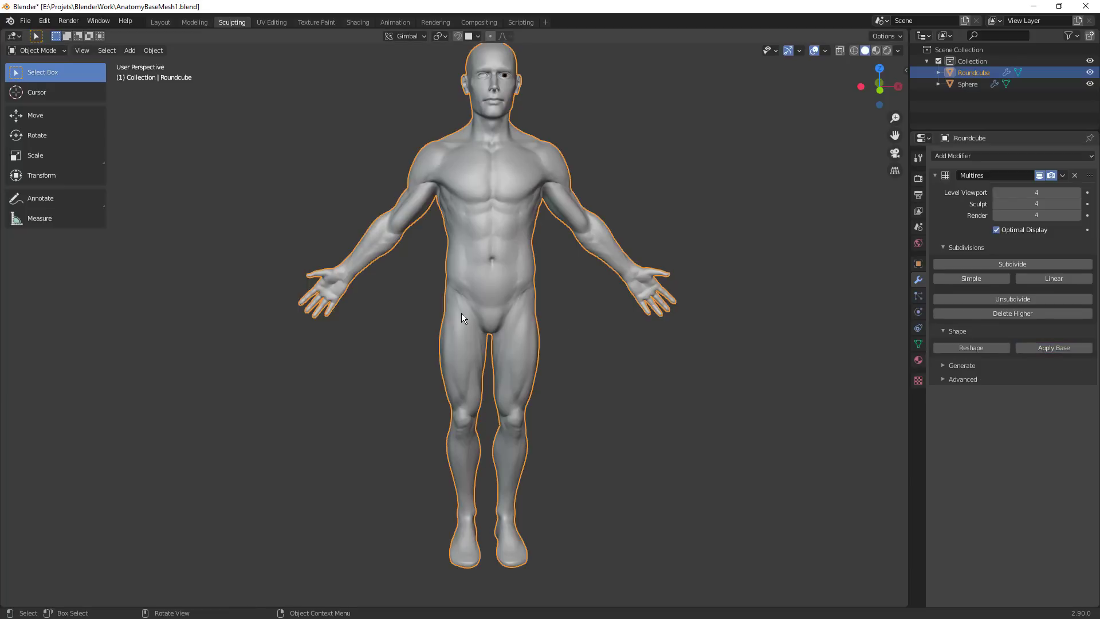
Examine the body's base mesh topology in Edit Mode, ending on the groin and thighs in front view
key(Tab)
middle_drag(487, 260, 503, 258)
scroll(568, 308, up, 4)
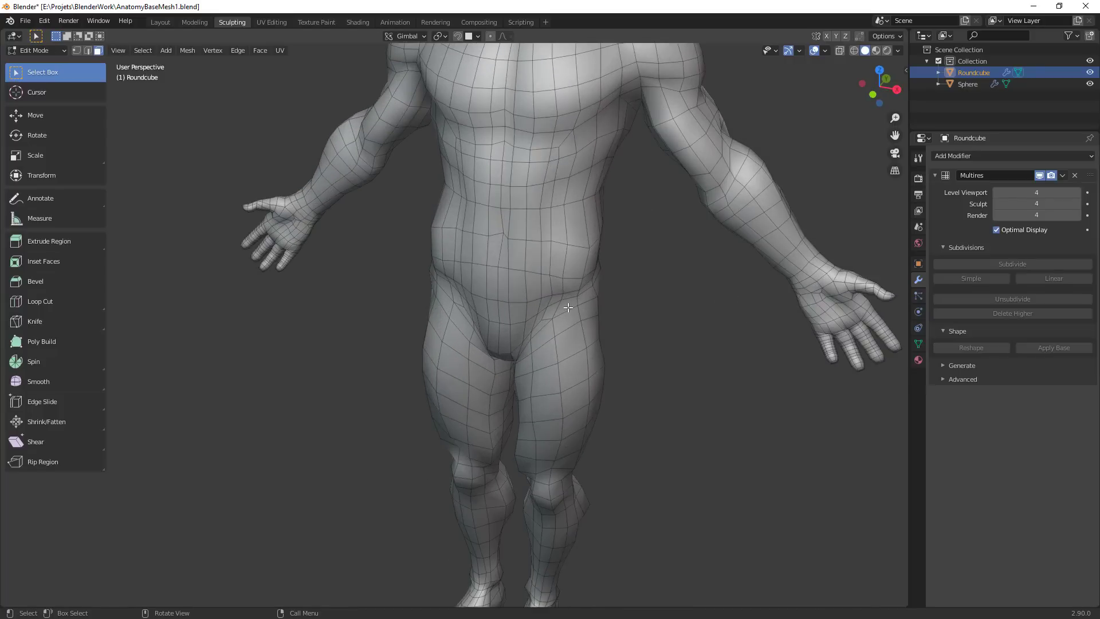
scroll(568, 308, down, 5)
scroll(504, 304, up, 3)
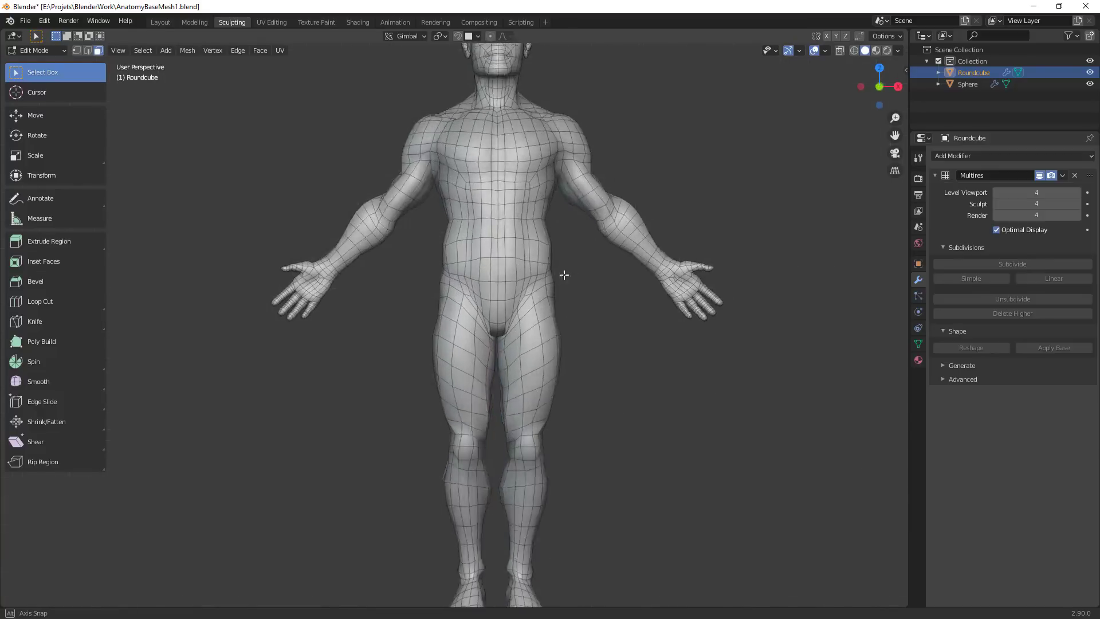
middle_drag(565, 275, 450, 267)
key(KP_1)
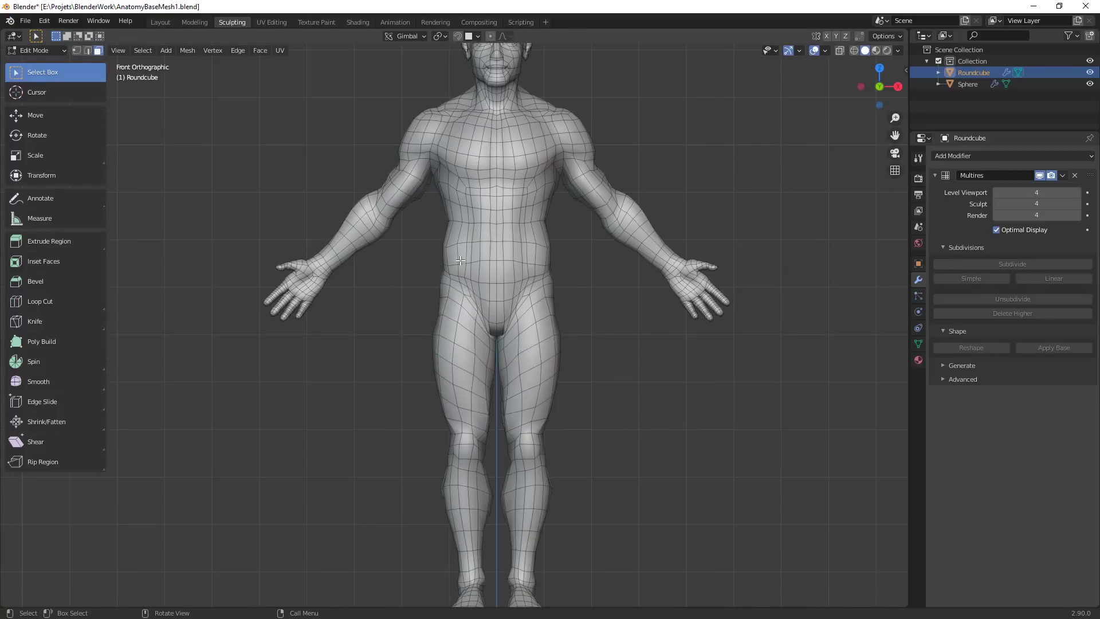
scroll(463, 261, up, 6)
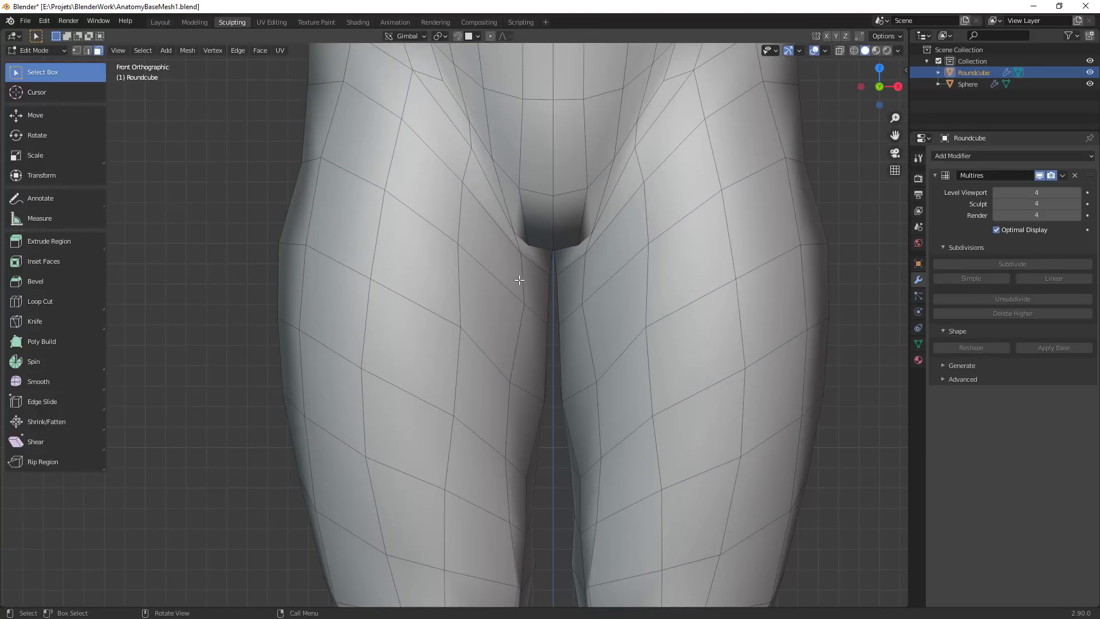
Compare the sculpted inner thighs in Object Mode with the base mesh vertices in Edit Mode, using vertex selection
key(Tab)
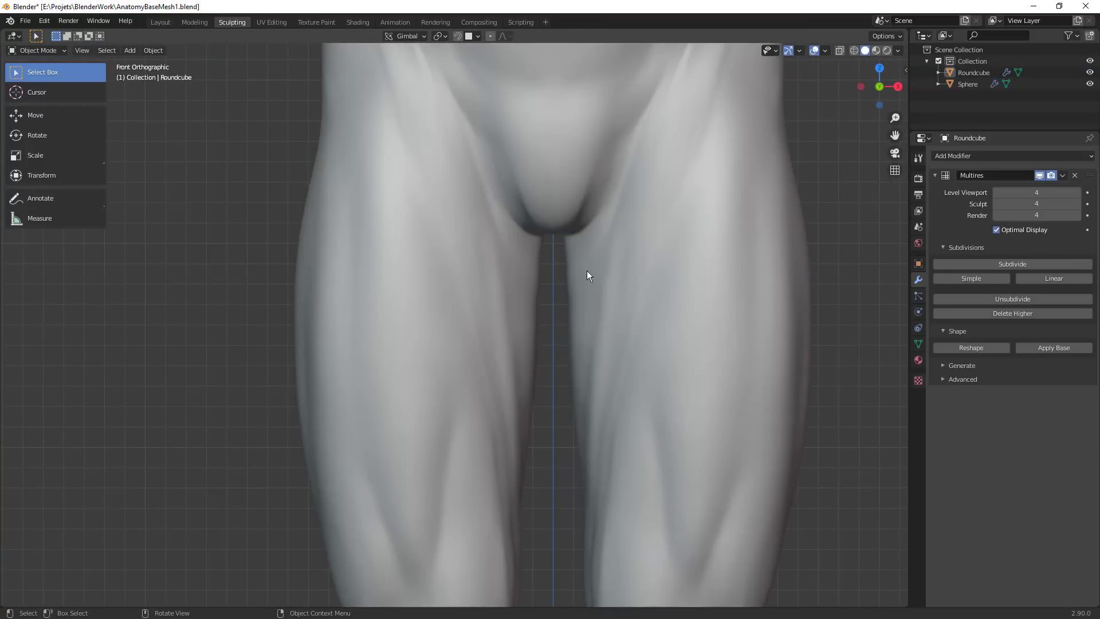
click(585, 270)
key(Tab)
key(1)
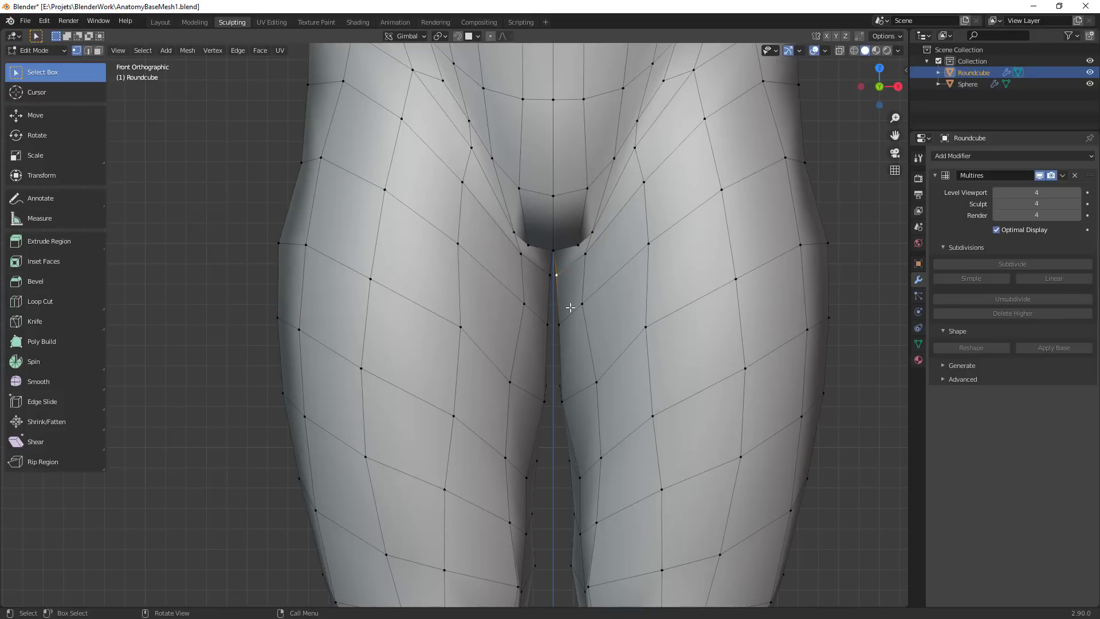
key(Tab)
scroll(568, 304, down, 6)
click(566, 293)
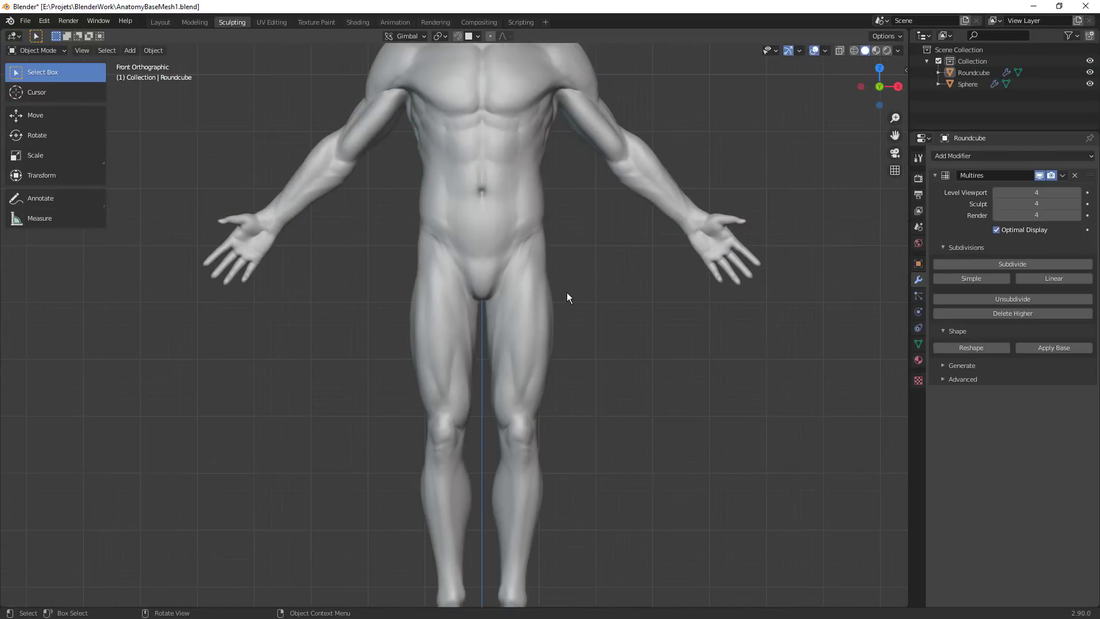
scroll(566, 310, up, 5)
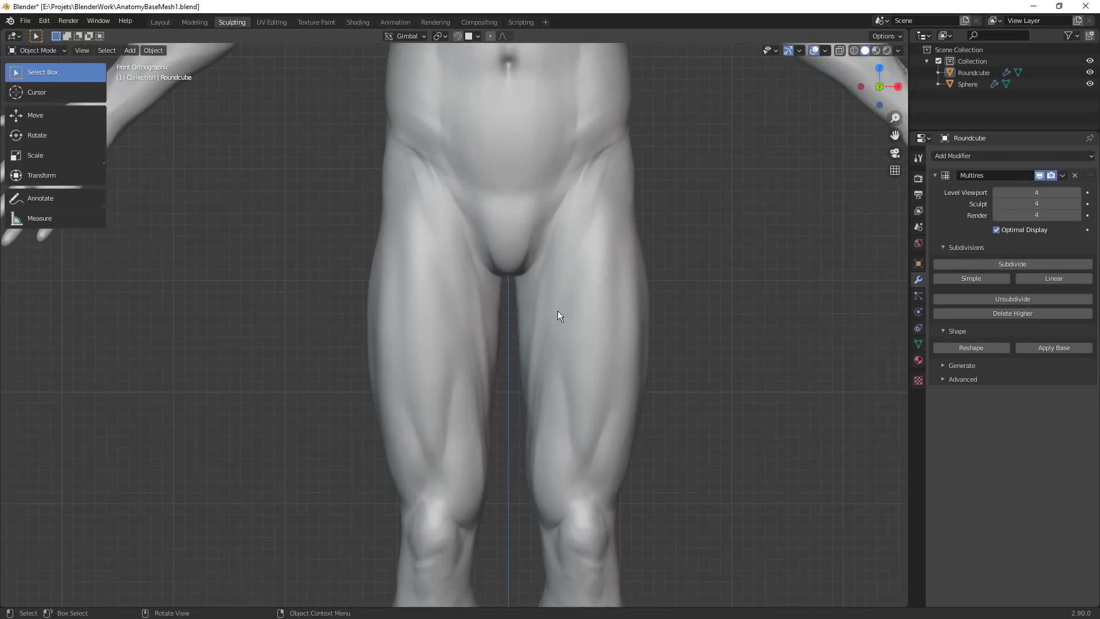
Switch the body from Object Mode to Sculpt Mode and set the Grab brush's radius to 141 px
click(558, 311)
key(ctrl+Tab)
click(579, 418)
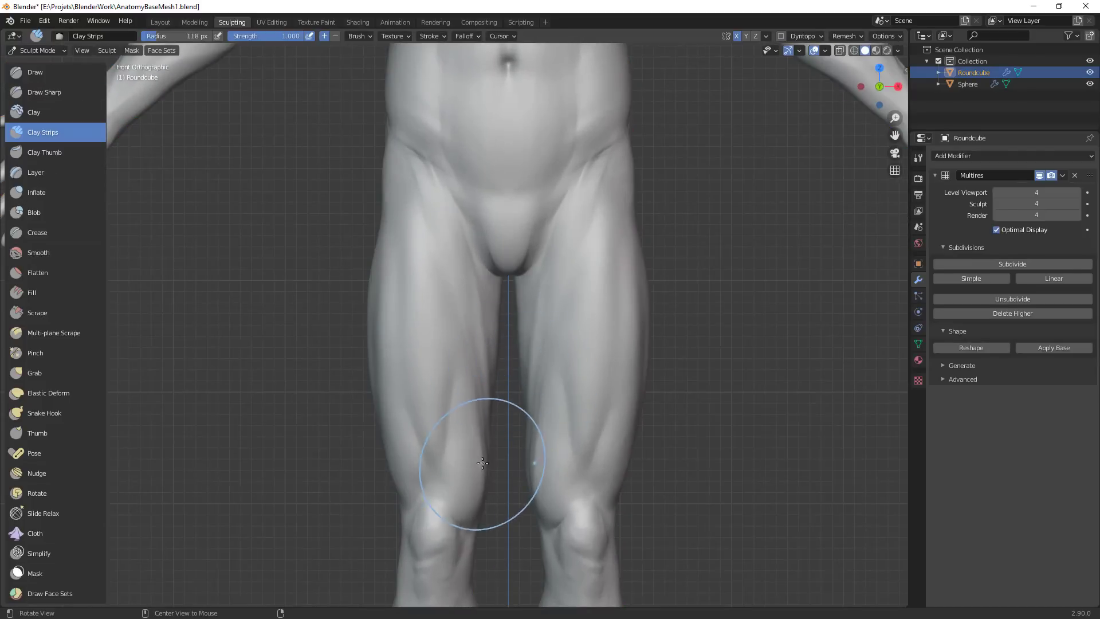
key(g)
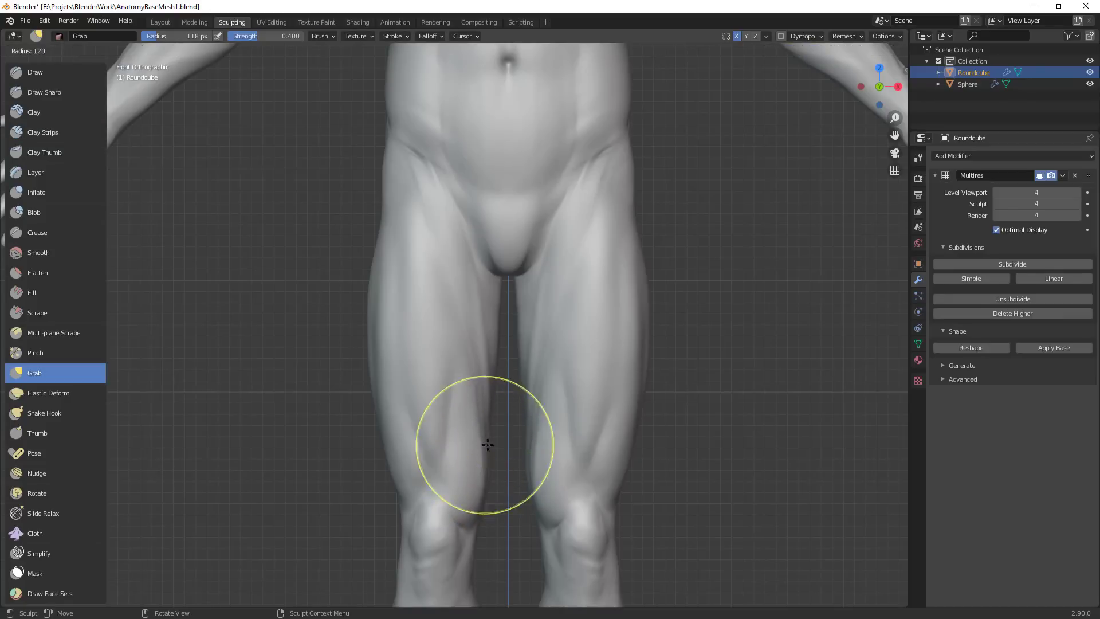
click(488, 445)
mouse_move(507, 459)
middle_down()
mouse_move(490, 344)
mouse_move(463, 363)
mouse_move(542, 424)
middle_up()
key(f)
click(485, 365)
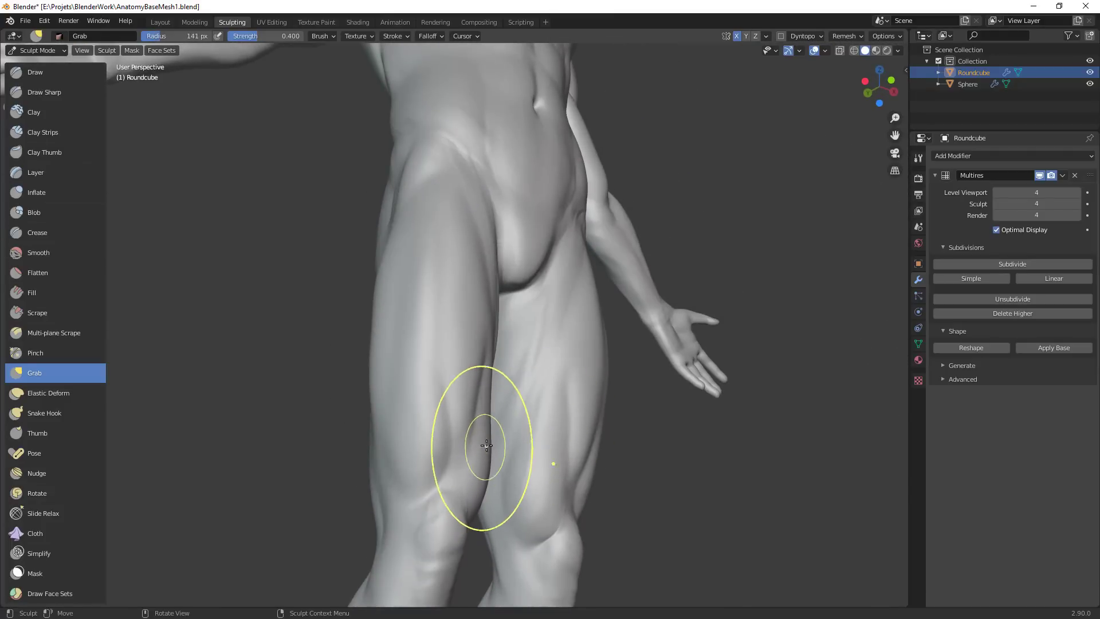
Push in the front contour of the lower thigh in left side view with the Grab brush at 172 px
middle_drag(487, 445, 516, 397)
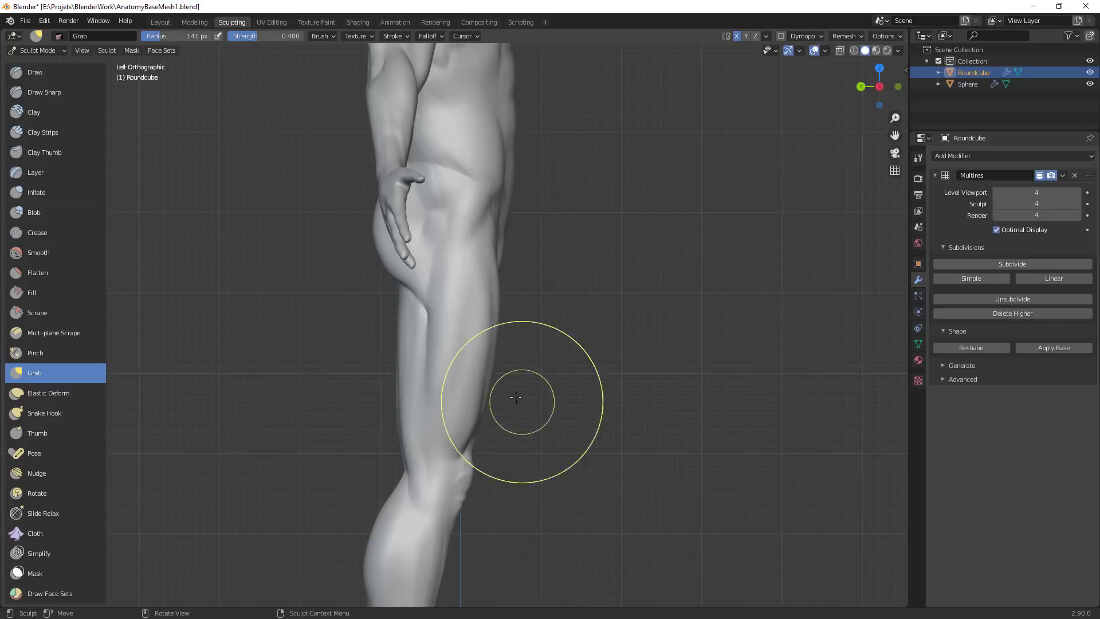
key(f)
click(605, 390)
drag(494, 413, 486, 418)
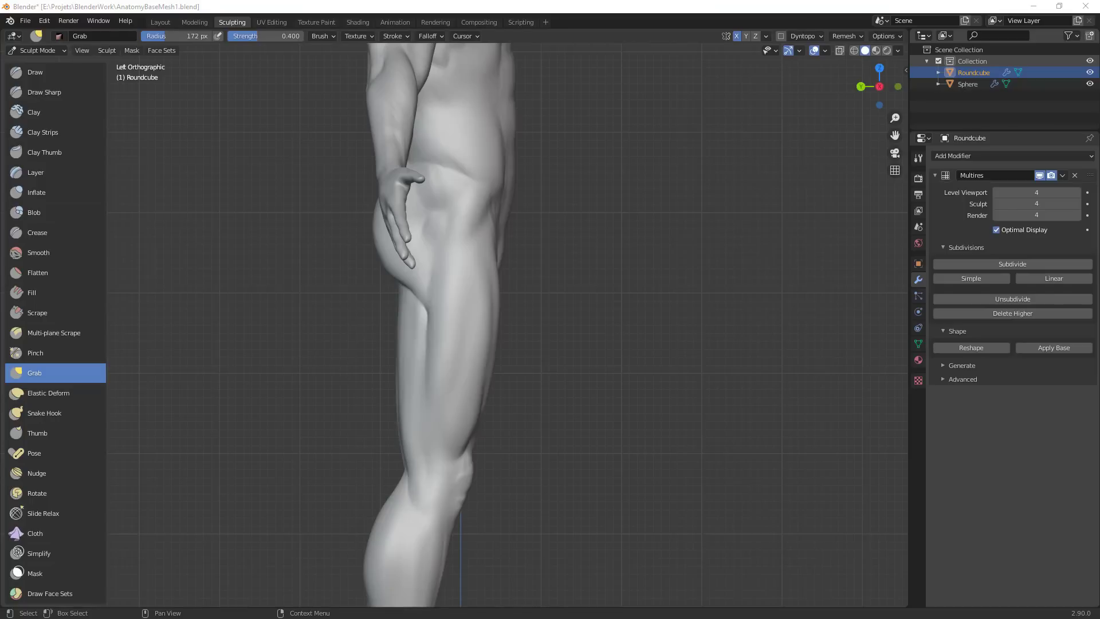
Refine the front contour of the mid thigh in side view with the Grab brush at 135 and 130 px
key(f)
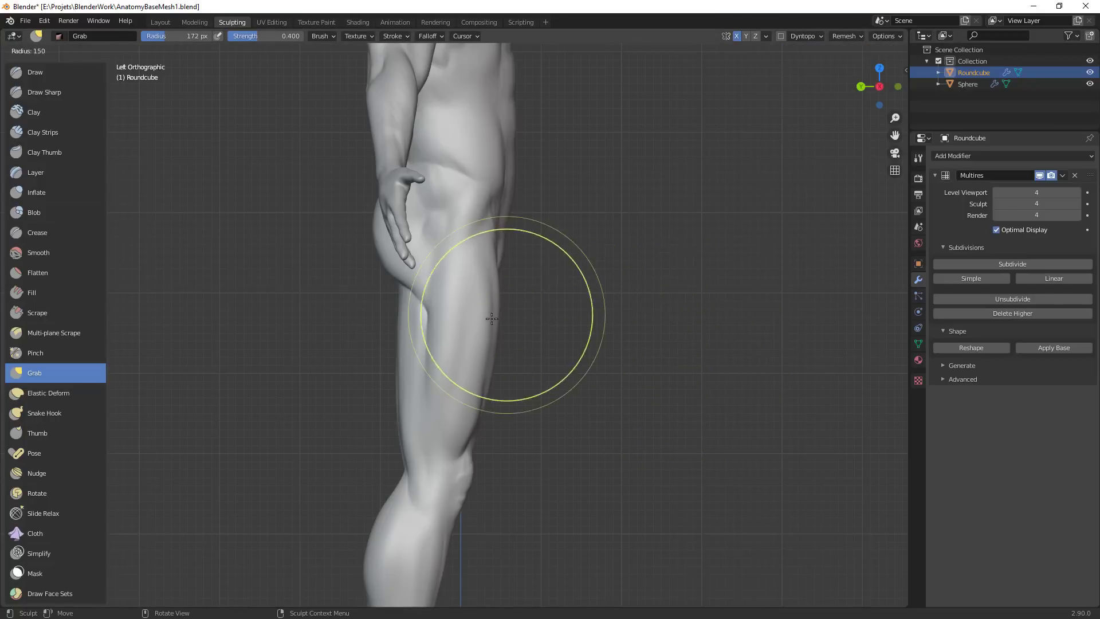
click(493, 324)
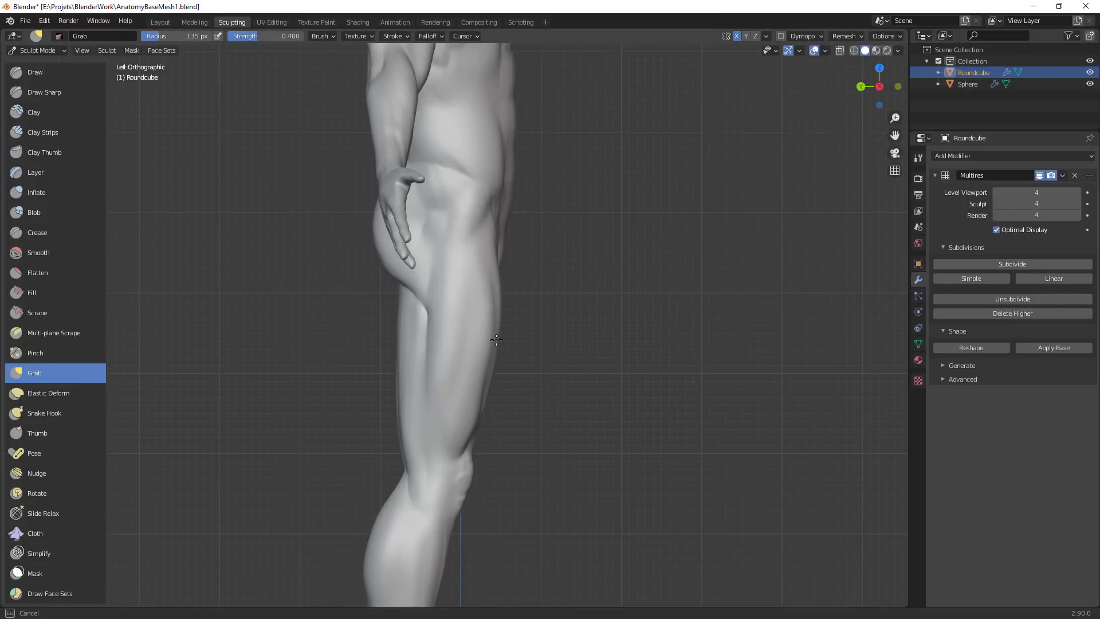
drag(497, 340, 497, 335)
shift+middle_drag(503, 318, 520, 289)
key(f)
click(597, 280)
drag(513, 302, 510, 317)
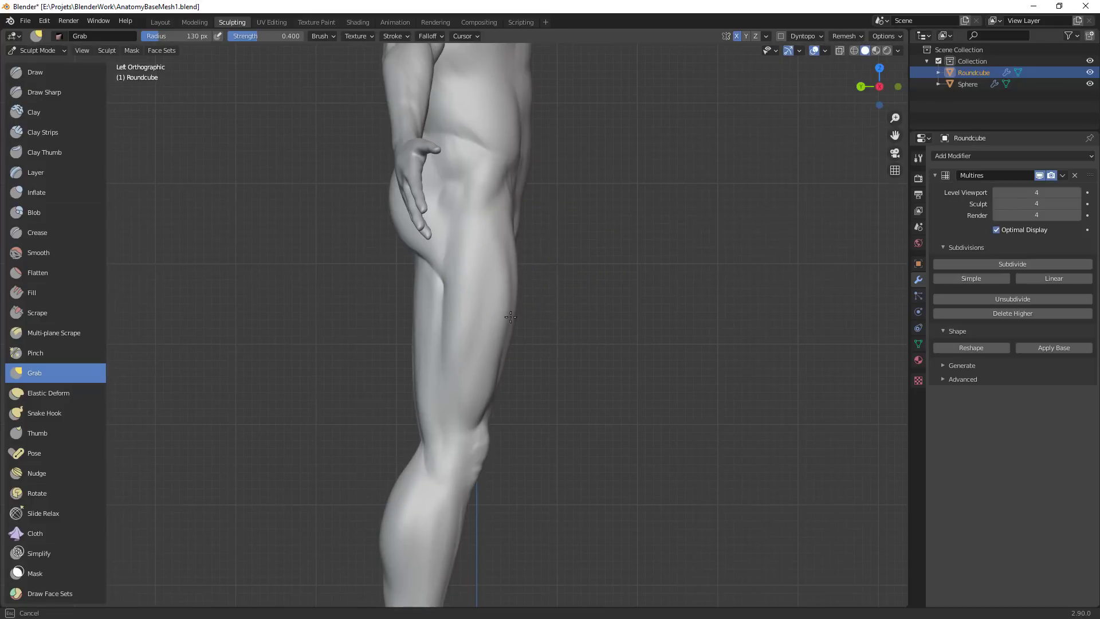
Adjust the contour behind the knee in side view with the Grab brush at 90 px
shift+middle_drag(418, 393, 452, 353)
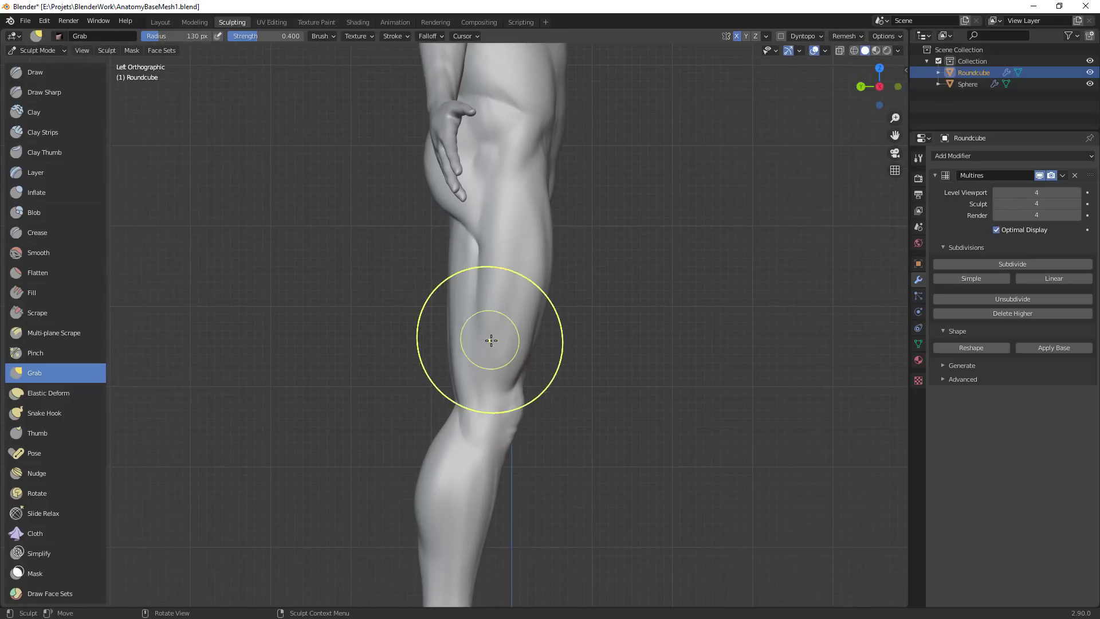
key(f)
click(475, 383)
drag(465, 422, 461, 416)
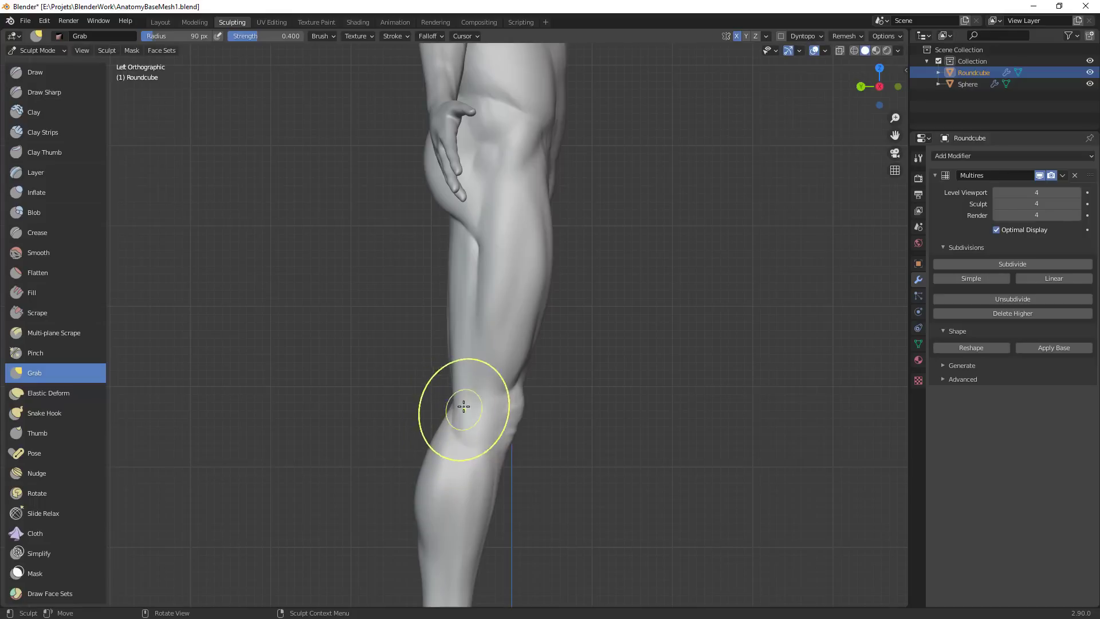
Reshape the back of the upper thigh just below the buttock with the Grab brush at 124 px
key(f)
key(f)
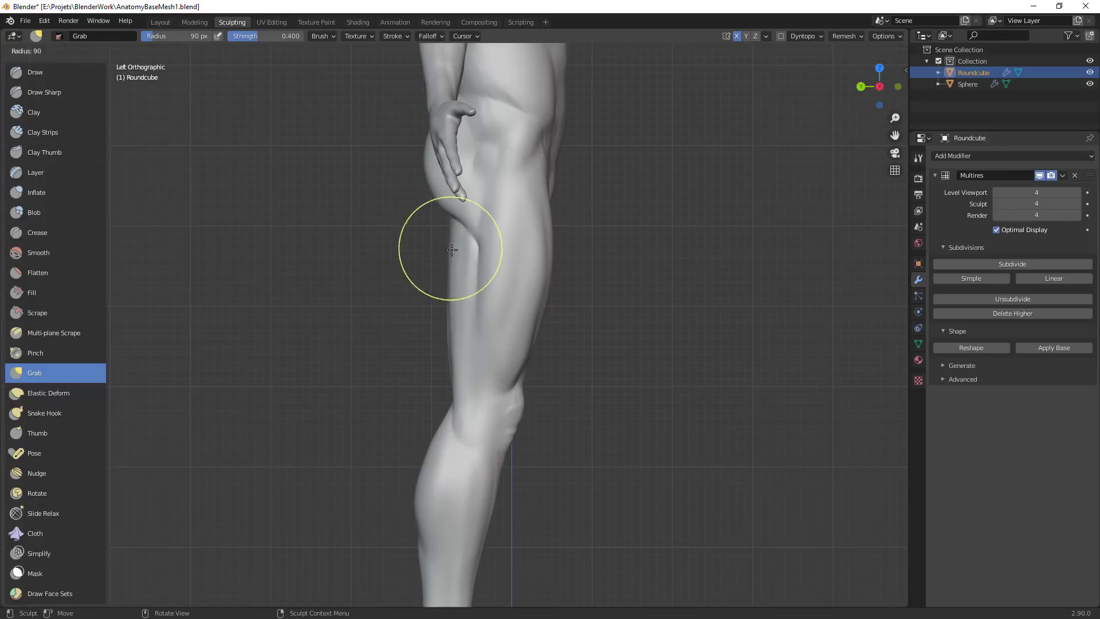
click(511, 248)
drag(449, 247, 452, 242)
mouse_move(448, 235)
middle_down()
mouse_move(498, 263)
mouse_move(461, 286)
middle_up()
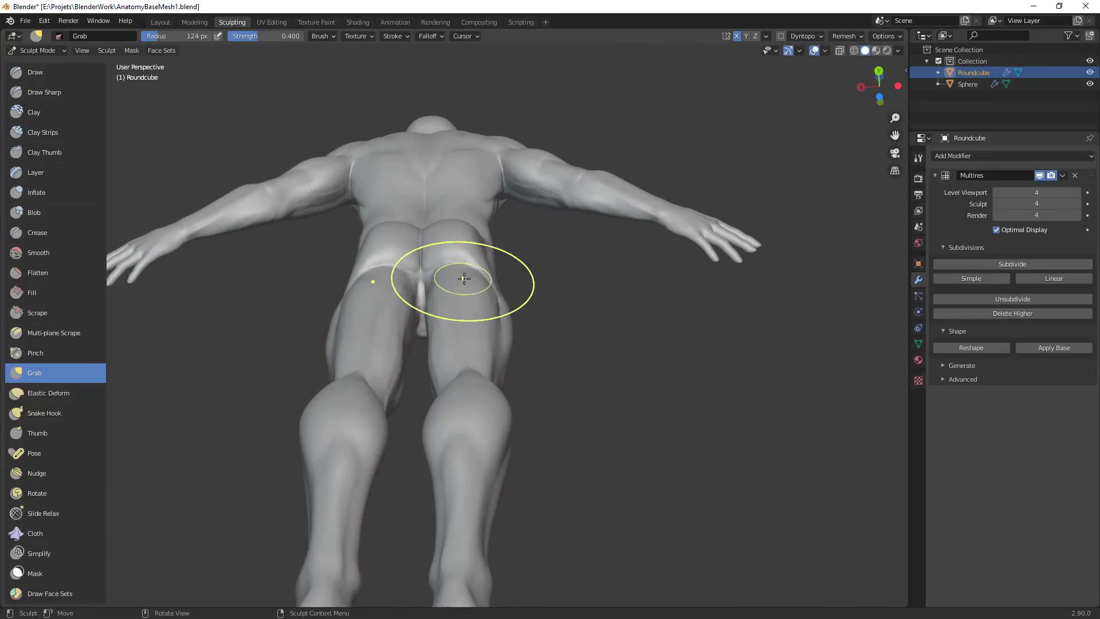
Reposition the back and inner surface of the thigh with the Grab brush from rear angles
mouse_move(457, 303)
middle_down()
mouse_move(498, 302)
mouse_move(563, 339)
middle_up()
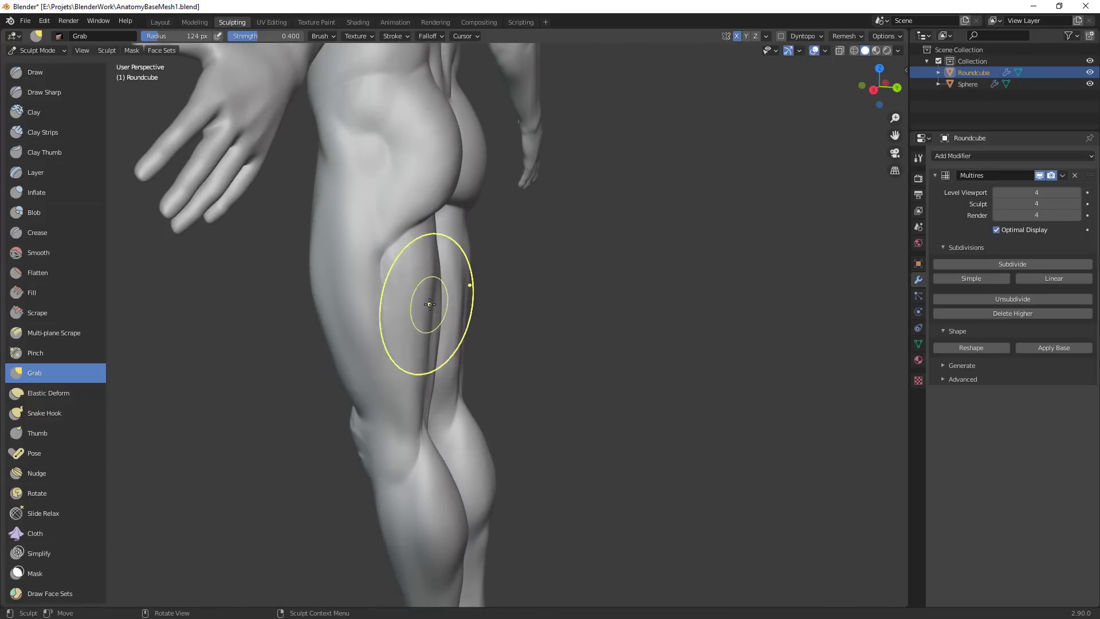
drag(427, 335, 417, 335)
middle_drag(417, 336, 516, 303)
key(f)
click(542, 302)
drag(452, 307, 487, 305)
Lift the inner upper thigh toward the buttock with the Grab brush at 123 px
mouse_move(522, 305)
middle_down()
mouse_move(431, 326)
mouse_move(419, 378)
middle_up()
key(f)
click(474, 336)
key(f)
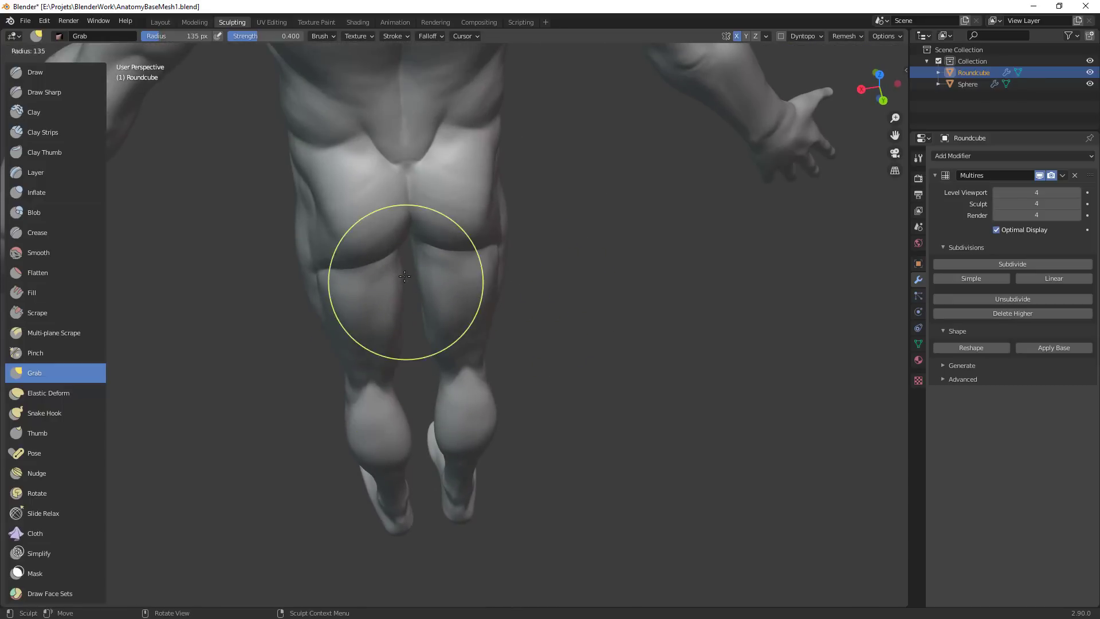
click(475, 283)
drag(396, 287, 408, 235)
Adjust the inner leg contour around the knee in back view with the Grab brush at 92 px
scroll(510, 295, down, 4)
mouse_move(504, 430)
middle_down()
mouse_move(496, 383)
mouse_move(470, 338)
middle_up()
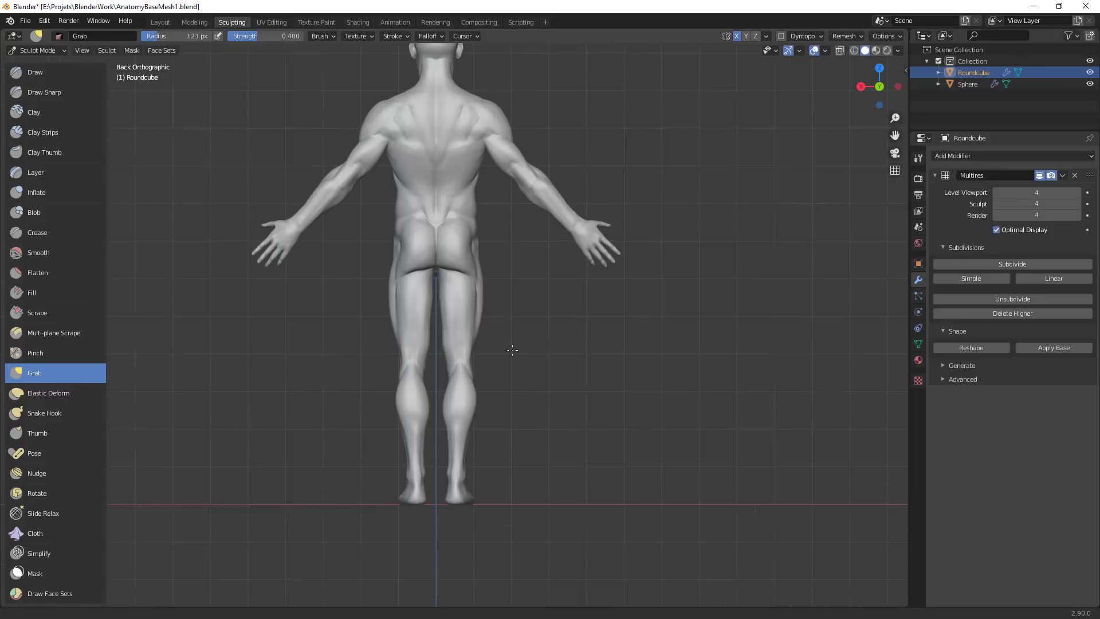
scroll(458, 306, up, 2)
key(f)
click(461, 291)
drag(452, 358, 450, 369)
Move the inner edge of the knee hollow above the calf with the Grab brush at 87 px
shift+middle_drag(539, 384, 597, 270)
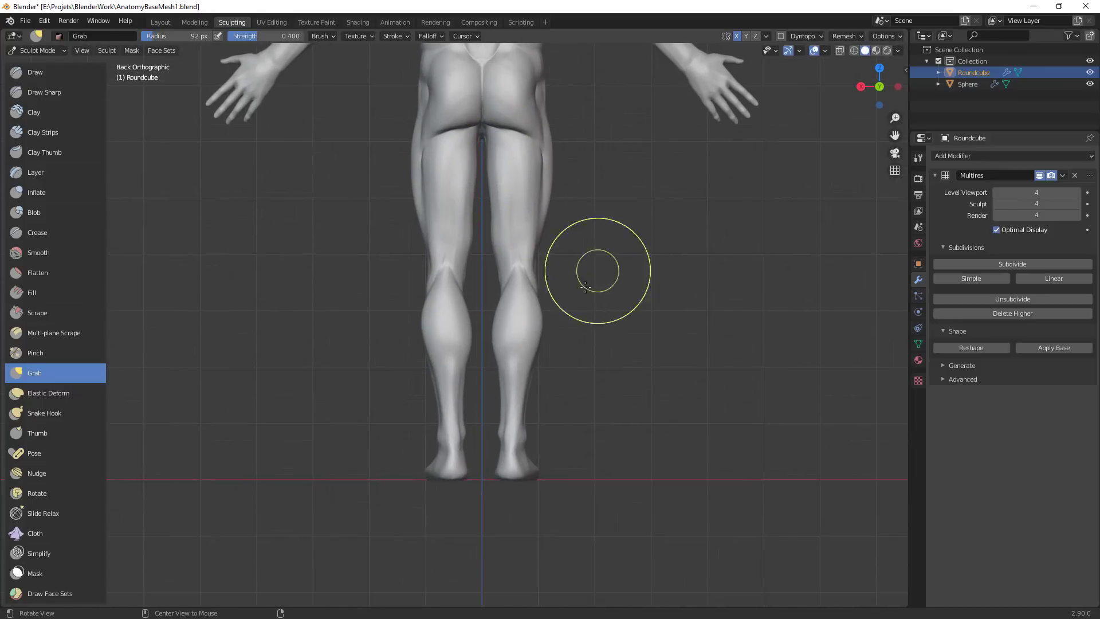
scroll(573, 269, up, 2)
ctrl+middle_drag(484, 253, 471, 216)
key(f)
click(468, 216)
drag(456, 216, 462, 211)
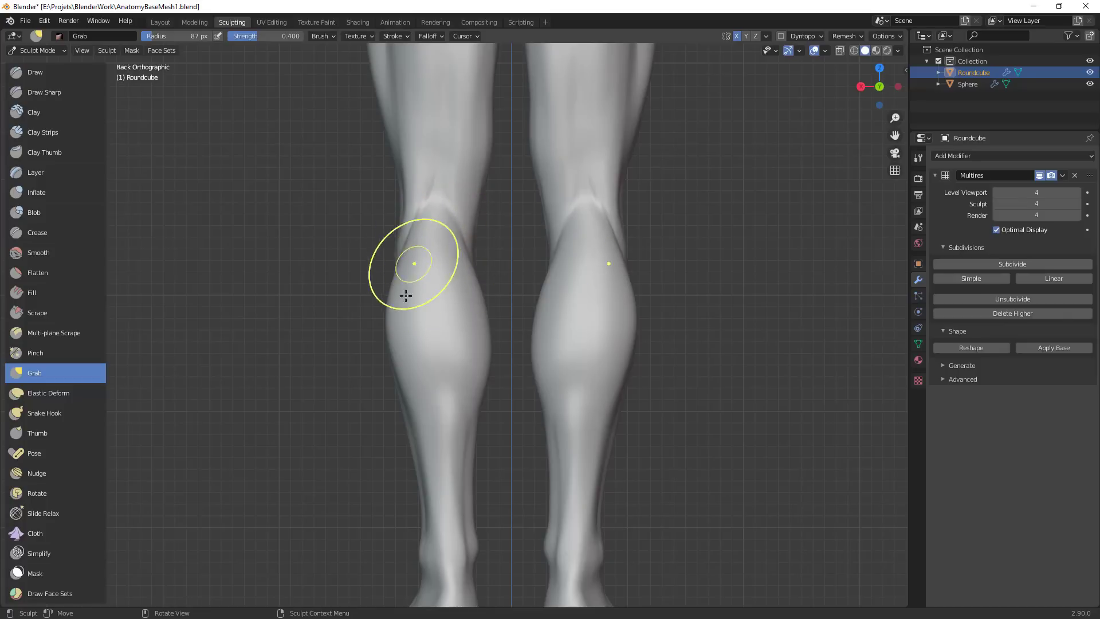
Carve the tendon lines behind the knees and up the hamstrings with the Crease brush at 34 px
key(shift+c)
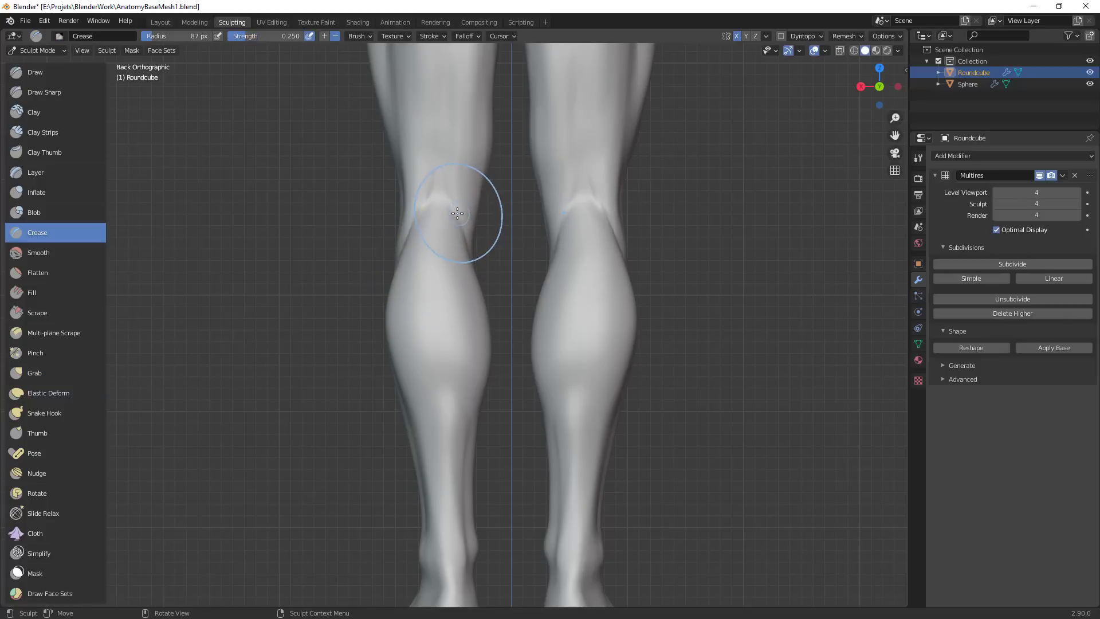
mouse_move(457, 214)
middle_down()
mouse_move(454, 238)
mouse_move(432, 208)
mouse_move(404, 272)
mouse_move(432, 216)
mouse_move(422, 227)
mouse_move(465, 223)
middle_up()
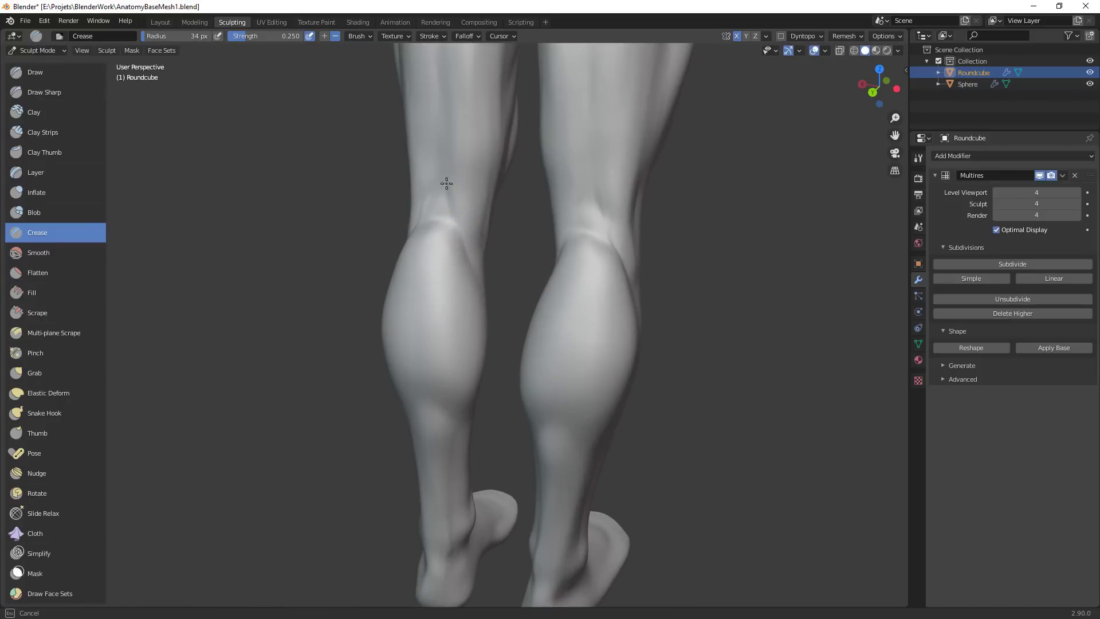
middle_drag(467, 177, 484, 326)
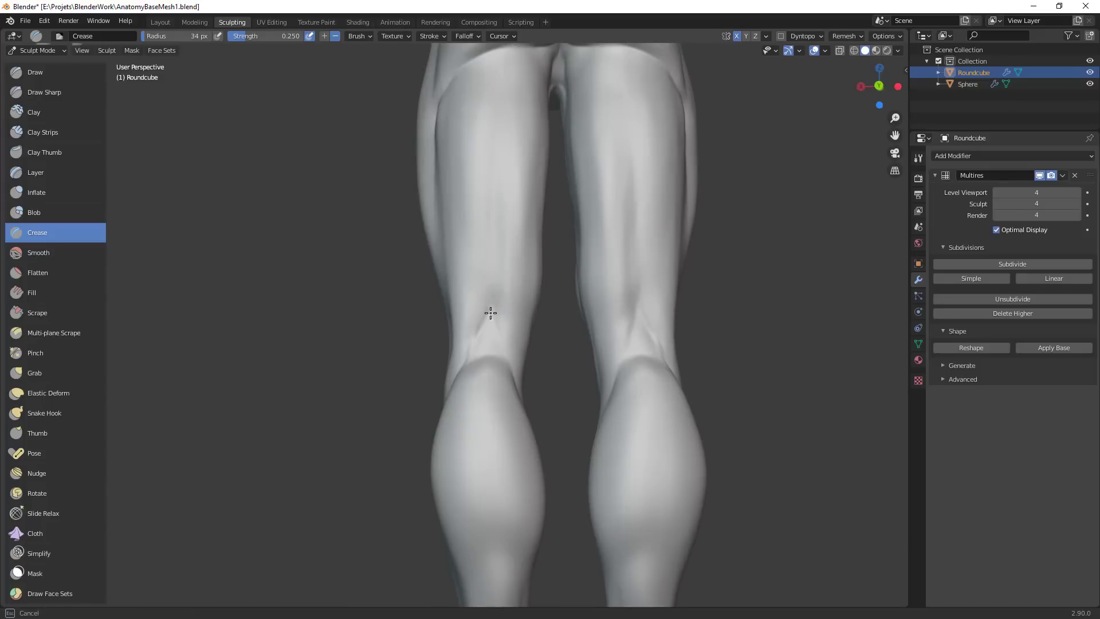
middle_drag(523, 231, 513, 215)
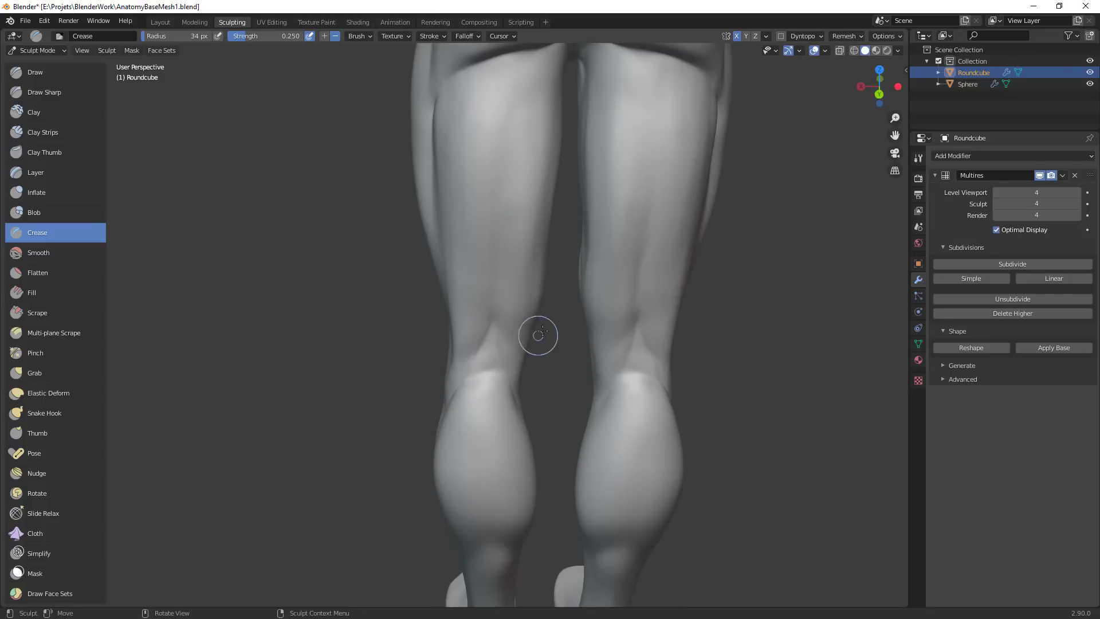
middle_drag(538, 334, 531, 277)
Build up the outer hamstring tendon just above the knee with the Clay Strips brush at 54 px
key(c)
drag(475, 315, 472, 322)
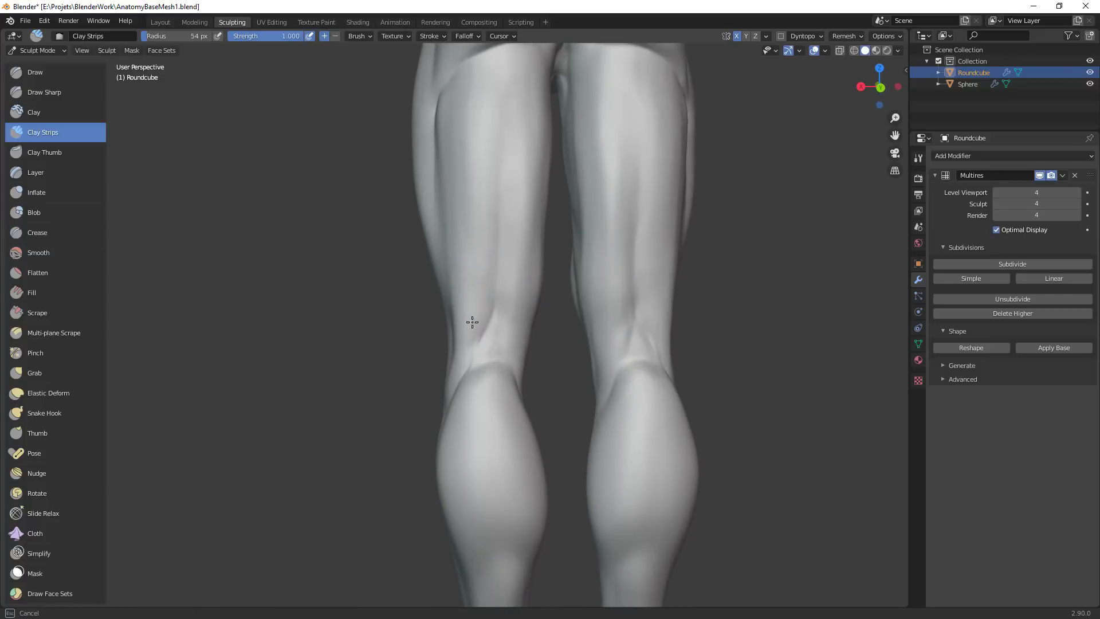
middle_drag(467, 319, 469, 312)
Try two further Clay Strips strokes on the lower hamstring and undo them
drag(618, 272, 610, 334)
drag(601, 274, 603, 271)
key(ctrl+z)
key(ctrl+z)
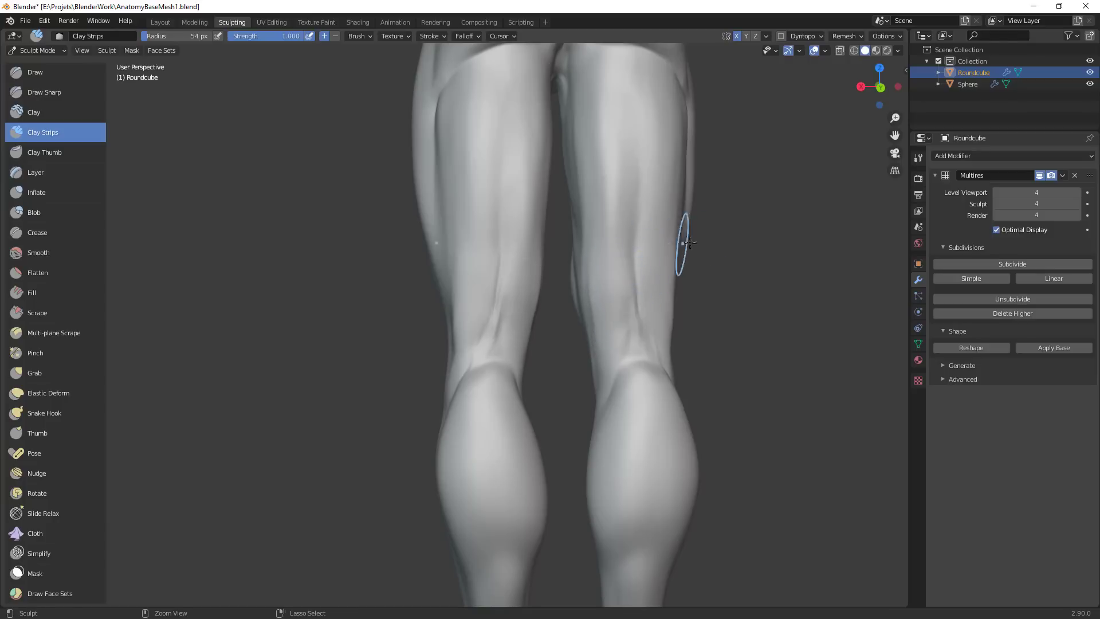
Define the hamstring groove above the knee with the Clay Strips brush at 34 and 28 px
mouse_move(696, 277)
ctrl+middle_down()
mouse_move(724, 317)
mouse_move(710, 372)
ctrl+middle_up()
middle_drag(698, 406, 685, 419)
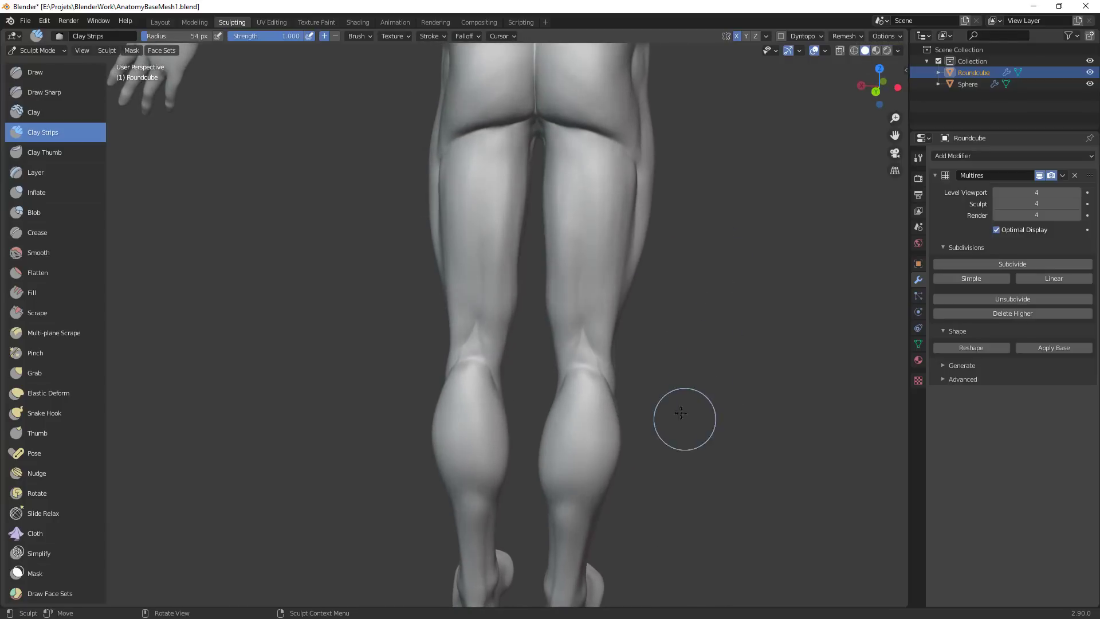
key(f)
click(586, 295)
mouse_move(587, 295)
mouse_down()
mouse_move(599, 314)
mouse_move(596, 298)
mouse_move(562, 316)
mouse_up()
key(ctrl+z)
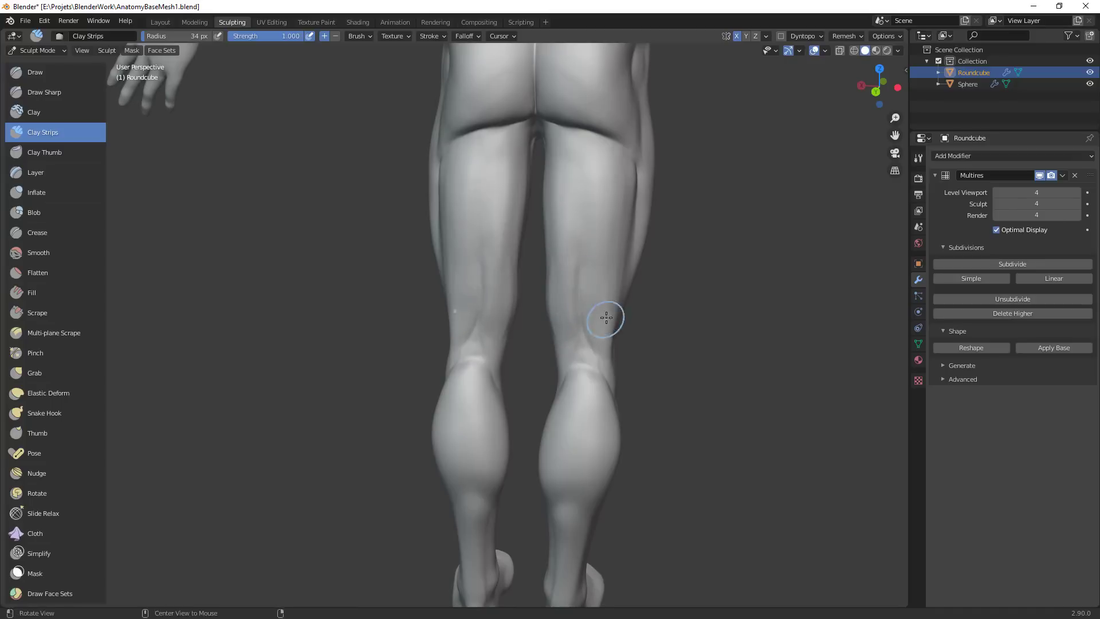
middle_drag(607, 315, 501, 269)
drag(501, 304, 497, 314)
key(f)
click(509, 285)
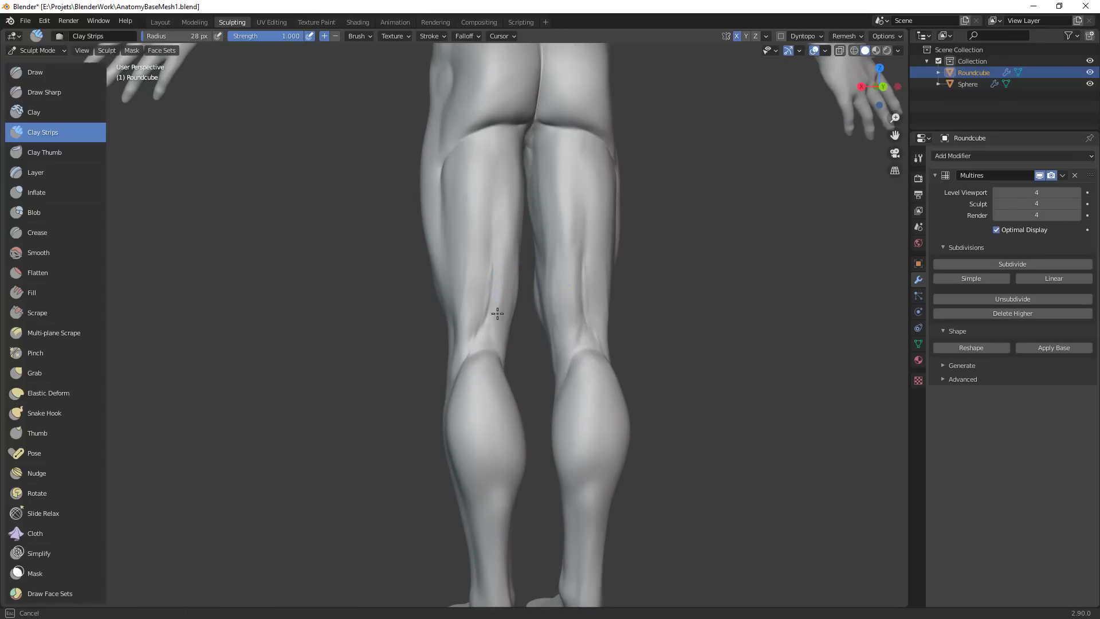
Add volume along the middle and upper hamstrings with the Clay Strips brush at 43 px
key(f)
click(474, 283)
drag(474, 266, 471, 229)
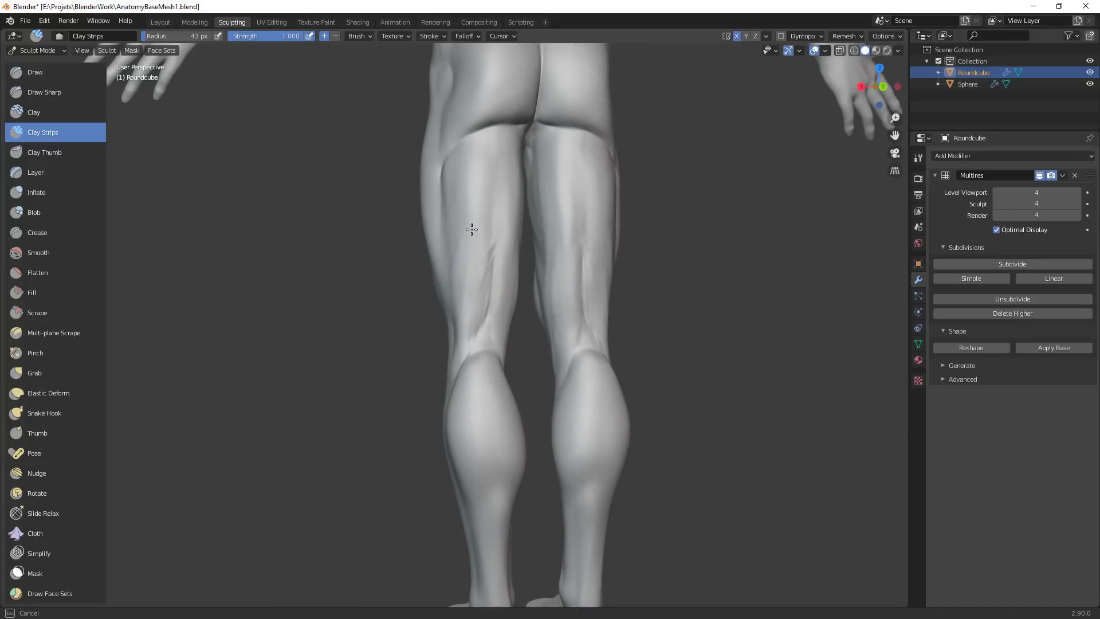
drag(471, 186, 486, 185)
Build up the hamstrings toward the buttock crease with the Clay Strips brush at 40 px
middle_drag(524, 228, 493, 239)
key(f)
click(491, 238)
drag(490, 240, 474, 211)
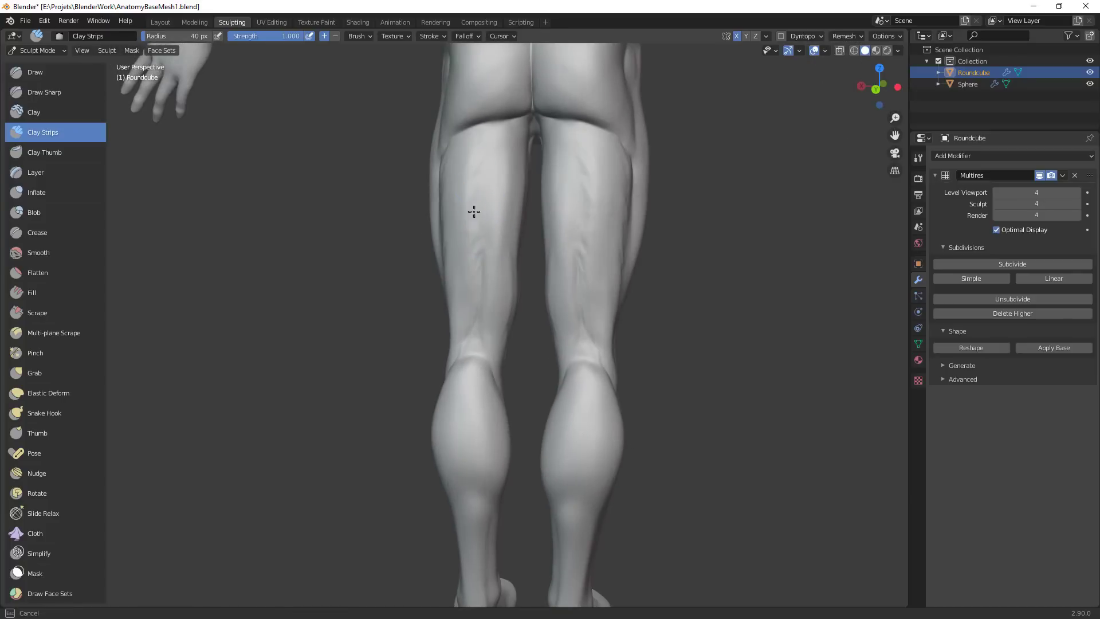
drag(510, 133, 477, 177)
Shape the outer hamstring down to the knee and the lower inner thigh with Clay Strips strokes
middle_drag(503, 237, 476, 233)
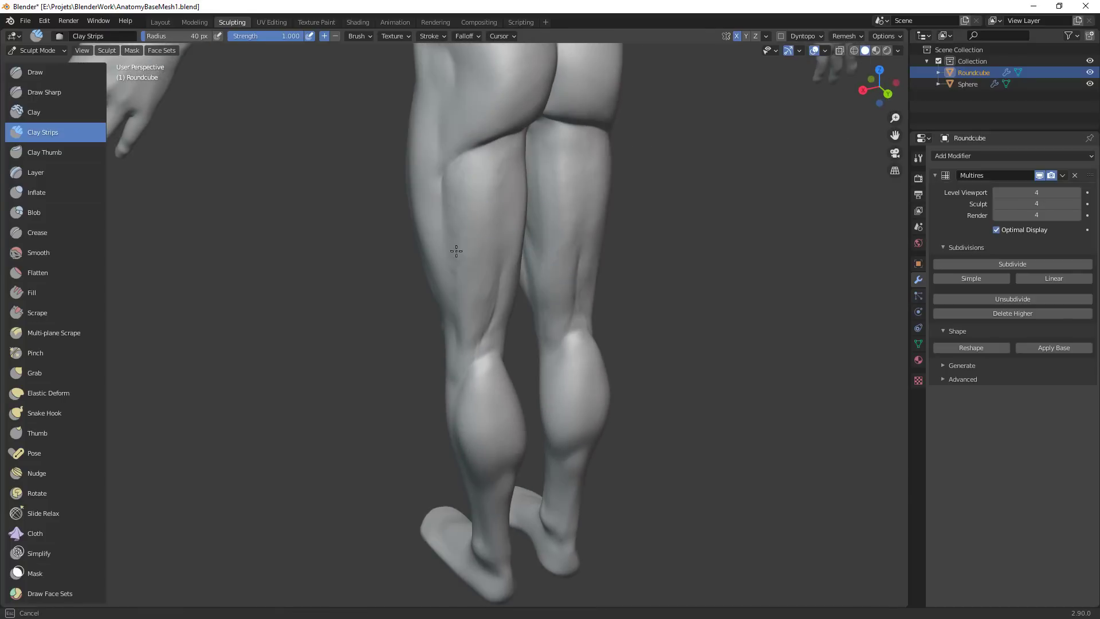
drag(458, 295, 472, 342)
mouse_move(500, 304)
mouse_down()
mouse_move(489, 332)
mouse_move(474, 266)
mouse_up()
mouse_move(567, 209)
ctrl+middle_down()
mouse_move(569, 374)
mouse_move(503, 364)
mouse_move(525, 300)
ctrl+middle_up()
drag(525, 299, 510, 304)
Refine the lower hamstrings and inner back of the thigh with the Clay Strips brush at 25 px
ctrl+middle_drag(516, 319, 511, 283)
key(f)
click(497, 288)
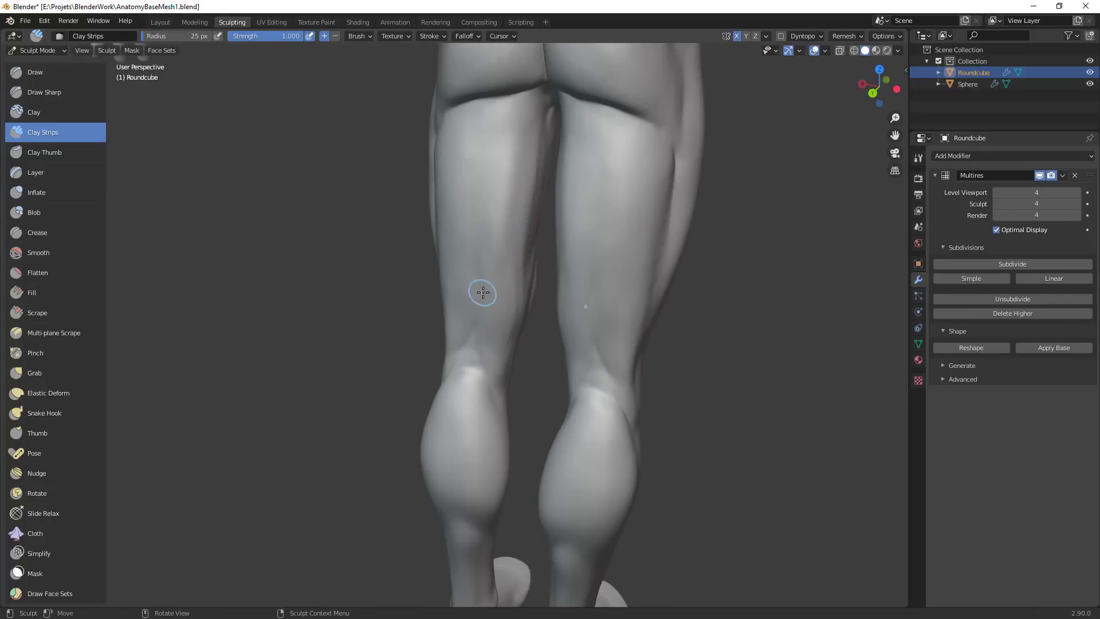
mouse_move(486, 298)
mouse_down()
mouse_move(487, 240)
mouse_move(494, 354)
mouse_up()
drag(514, 270, 519, 275)
drag(517, 313, 514, 322)
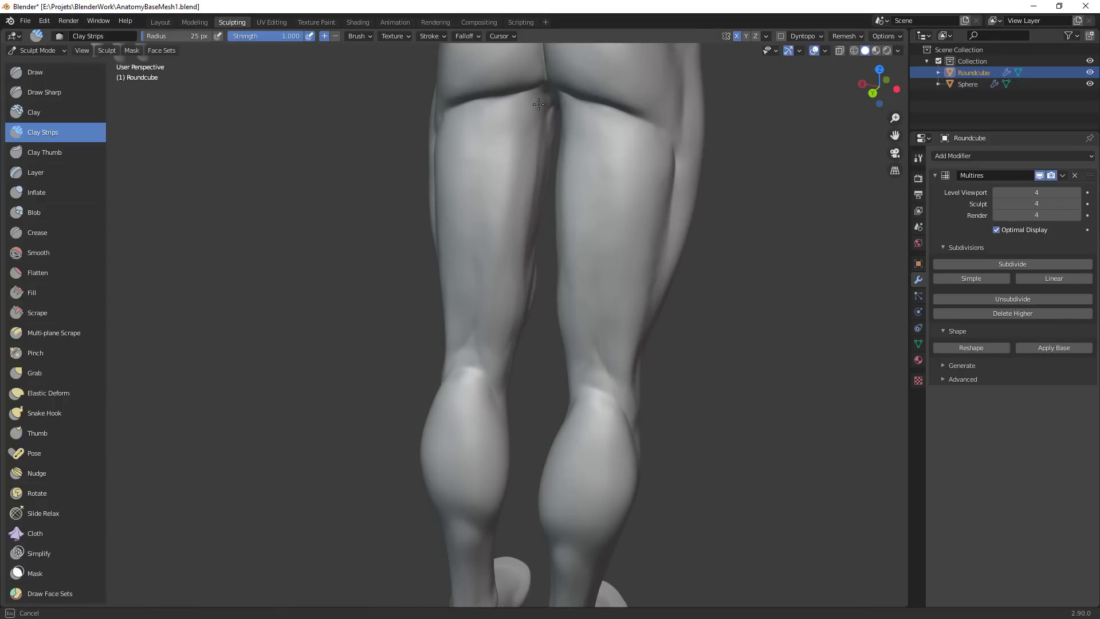
Sculpt the inner hamstring and the outer thigh groove below the buttock with the Clay Strips brush at 46 px
alt+drag(515, 208, 564, 185)
key(f)
click(534, 146)
drag(512, 286, 511, 290)
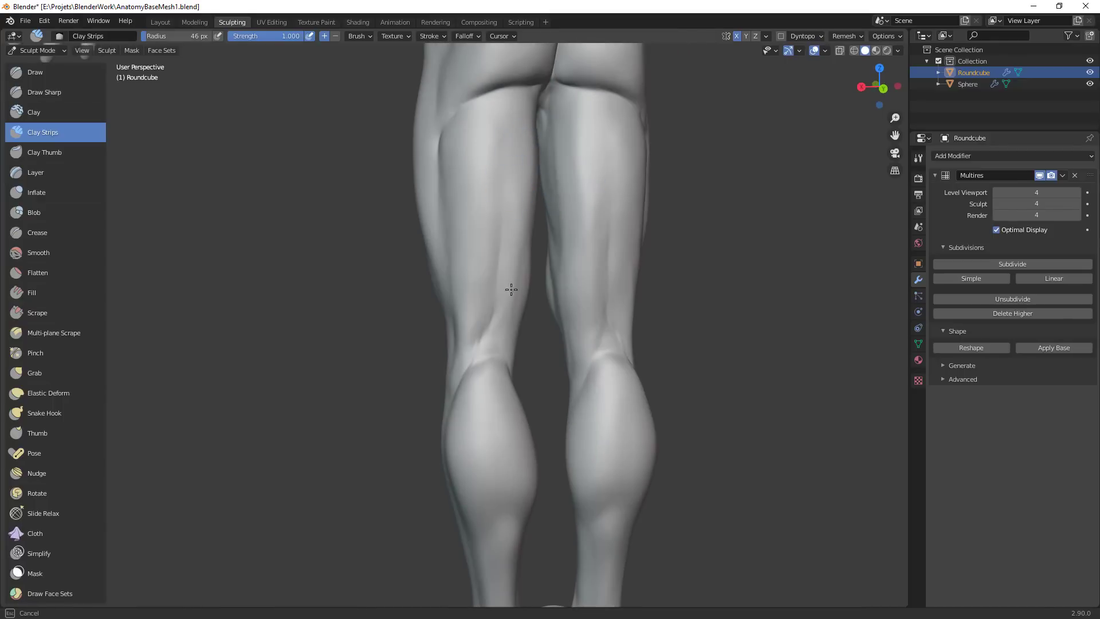
middle_drag(437, 192, 451, 250)
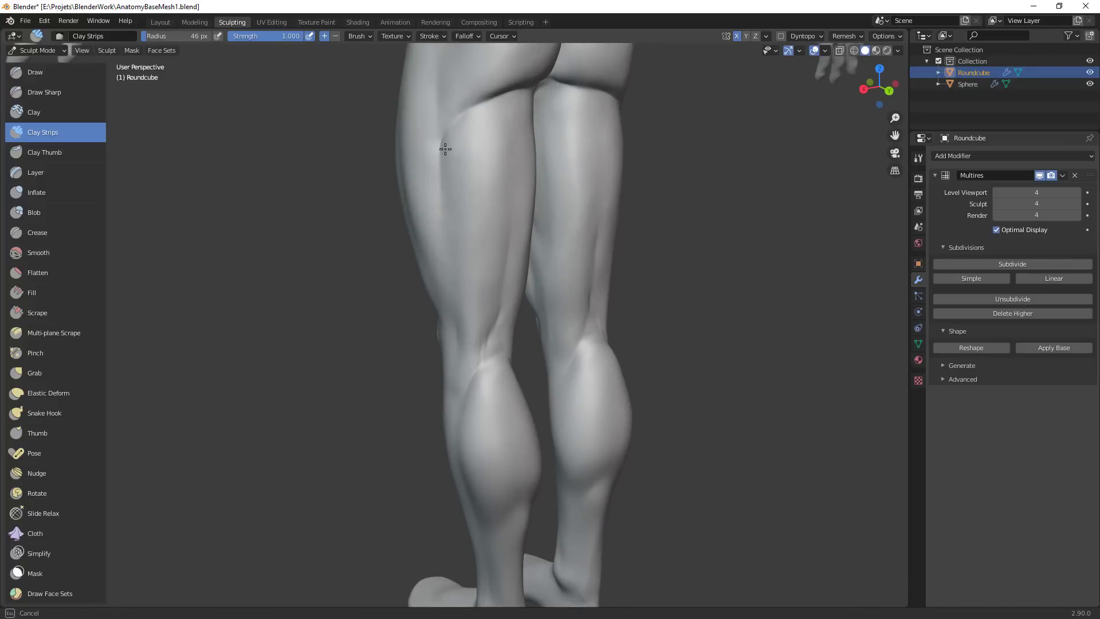
drag(446, 149, 446, 205)
Sculpt the crease between buttock and thigh with the Clay Strips brush at 31 px
ctrl+alt+drag(530, 215, 544, 389)
mouse_move(566, 361)
alt+mouse_down()
mouse_move(538, 398)
mouse_move(475, 370)
alt+mouse_up()
scroll(501, 360, up, 8)
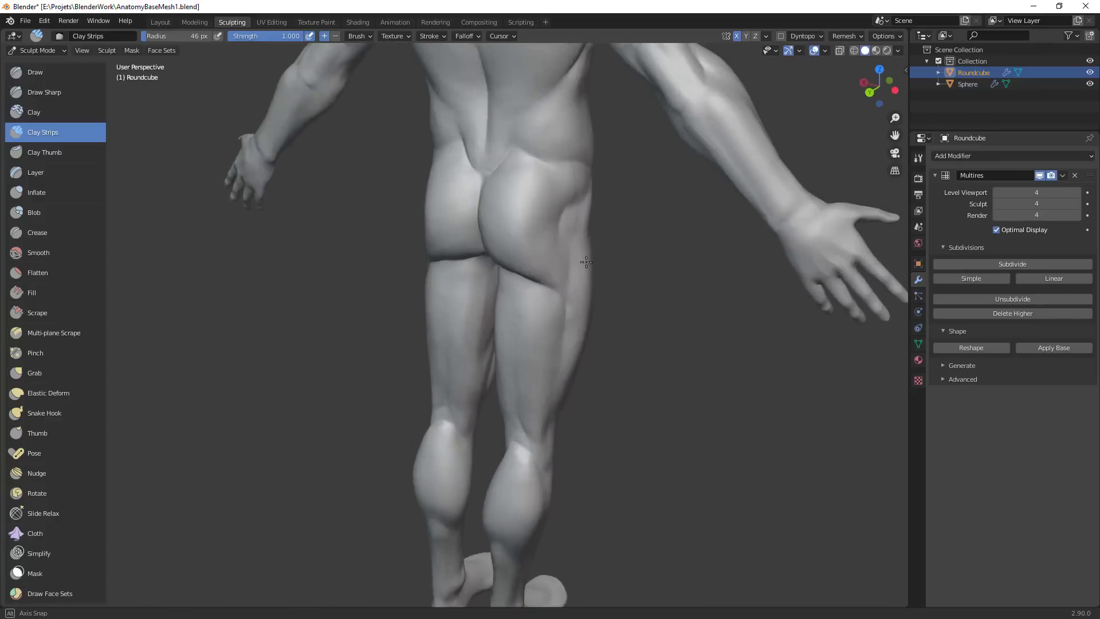
mouse_move(595, 202)
middle_down()
mouse_move(482, 159)
mouse_move(524, 171)
mouse_move(520, 223)
middle_up()
key(f)
click(516, 225)
drag(514, 229, 503, 239)
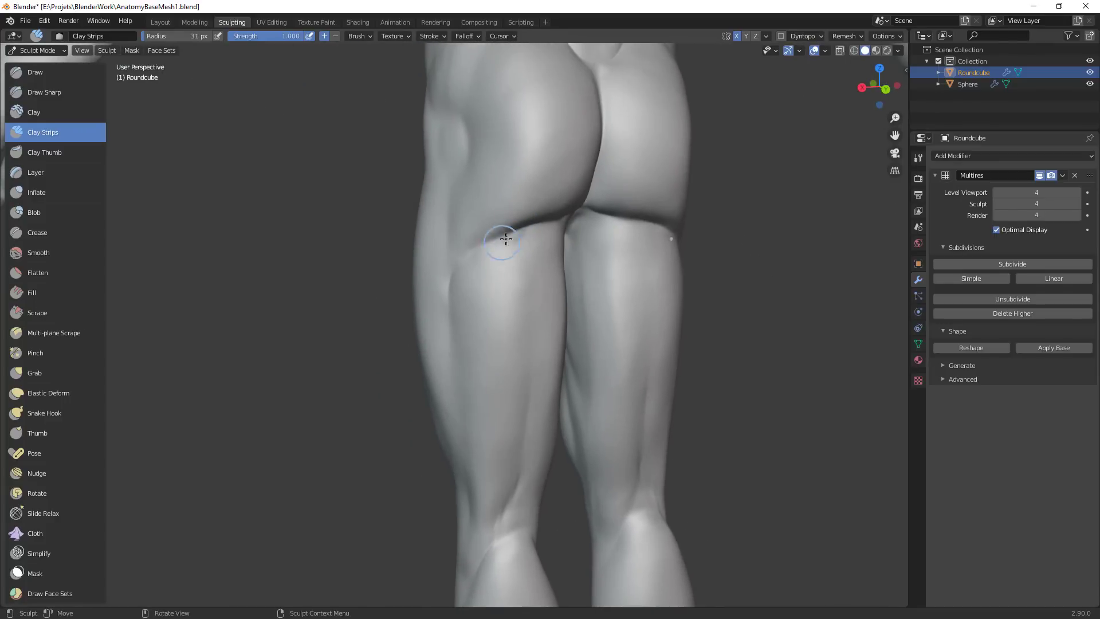
Refine the gluteal fold between buttock and thigh with the Clay Strips brush at 27 px
scroll(504, 235, up, 4)
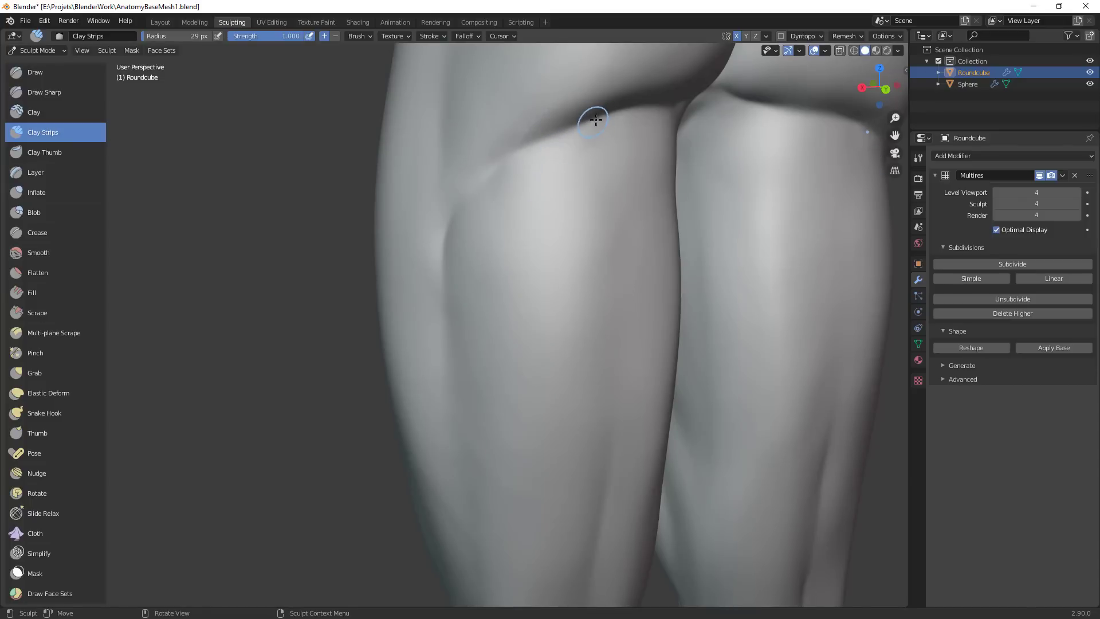
shift+middle_drag(589, 115, 528, 214)
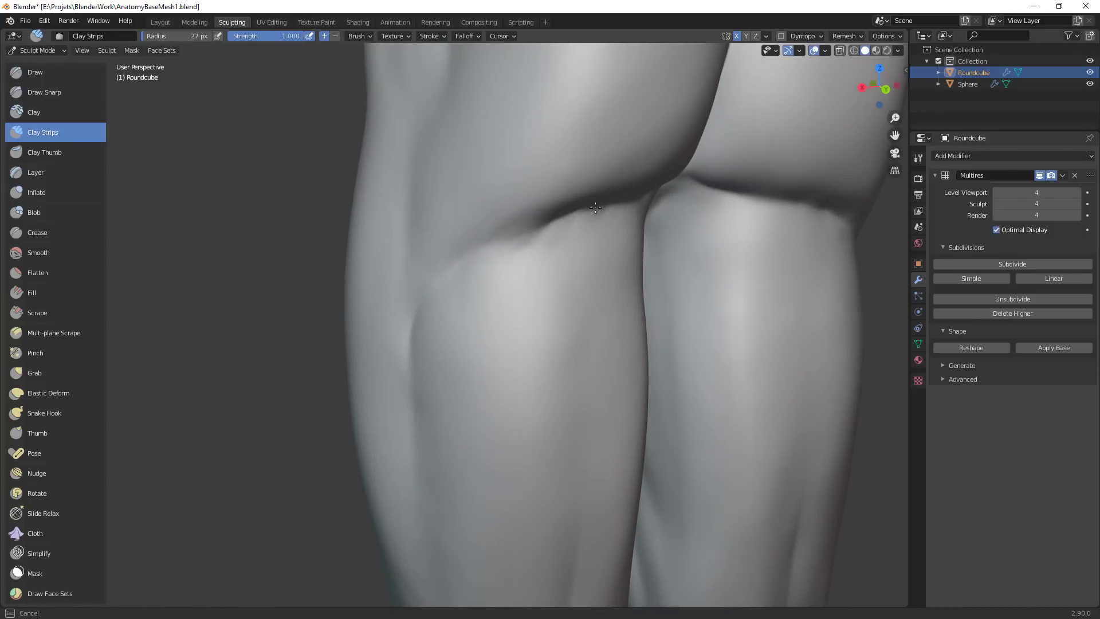
scroll(596, 252, down, 4)
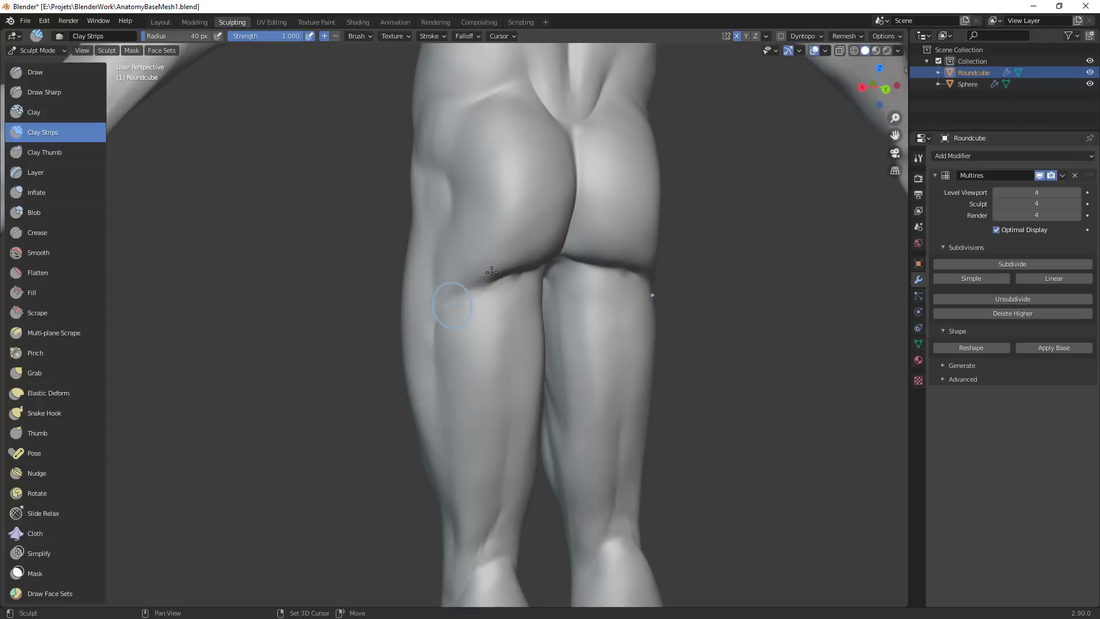
scroll(609, 349, down, 5)
scroll(528, 265, up, 6)
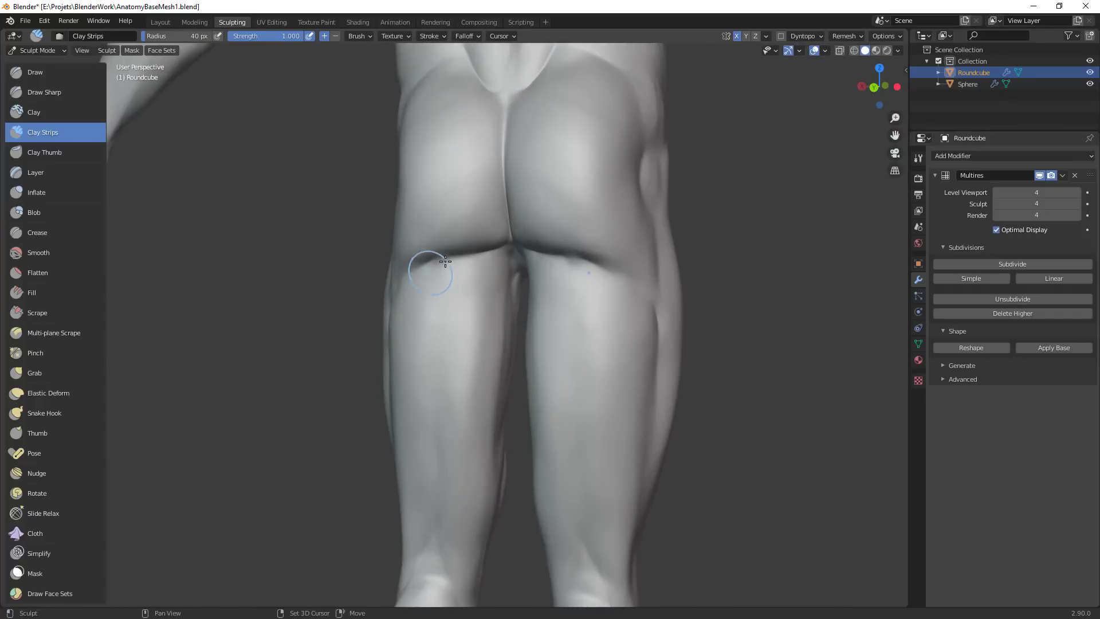
Shape the lower buttock and the hollow at the outer hip with the Clay Strips brush at 31 px
shift+middle_drag(505, 189, 530, 310)
mouse_move(537, 246)
middle_down()
mouse_move(553, 256)
mouse_move(533, 228)
middle_up()
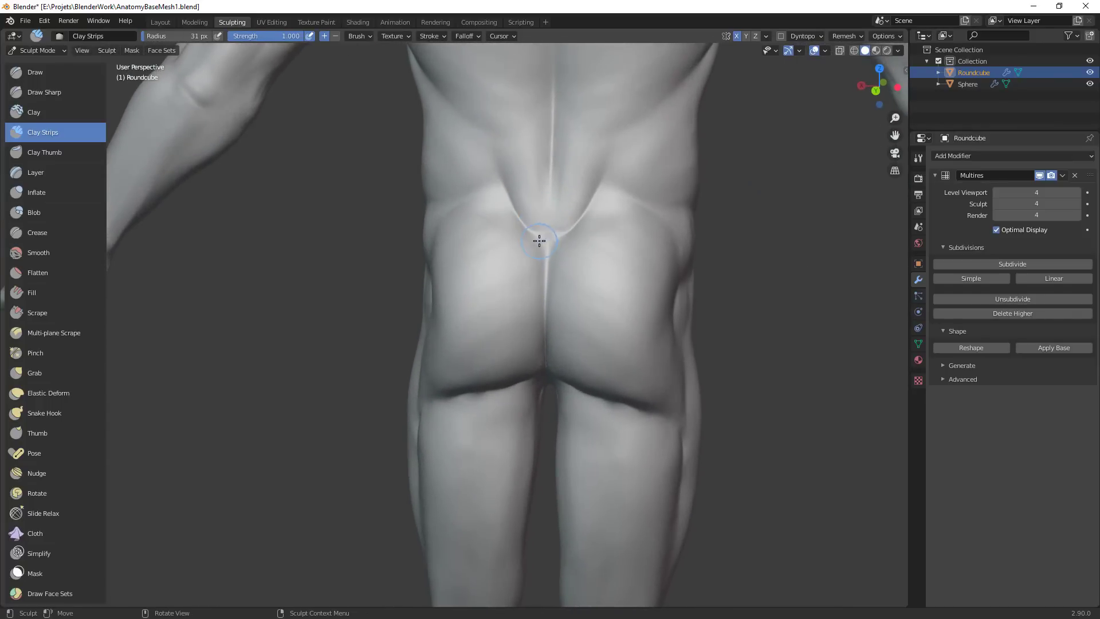
middle_drag(523, 312, 550, 319)
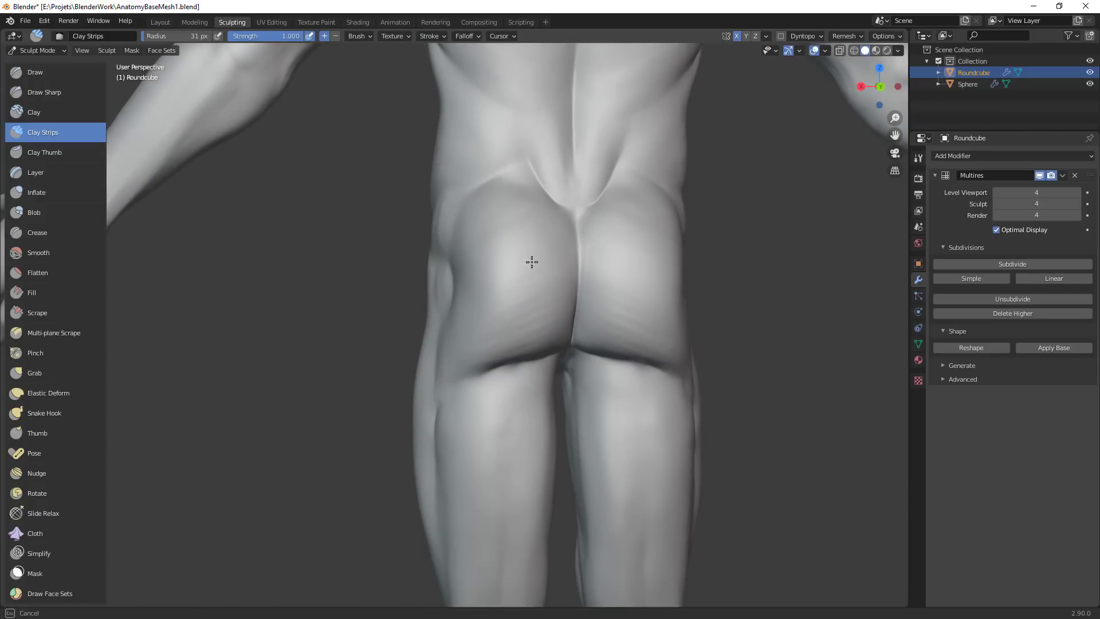
middle_drag(508, 243, 605, 275)
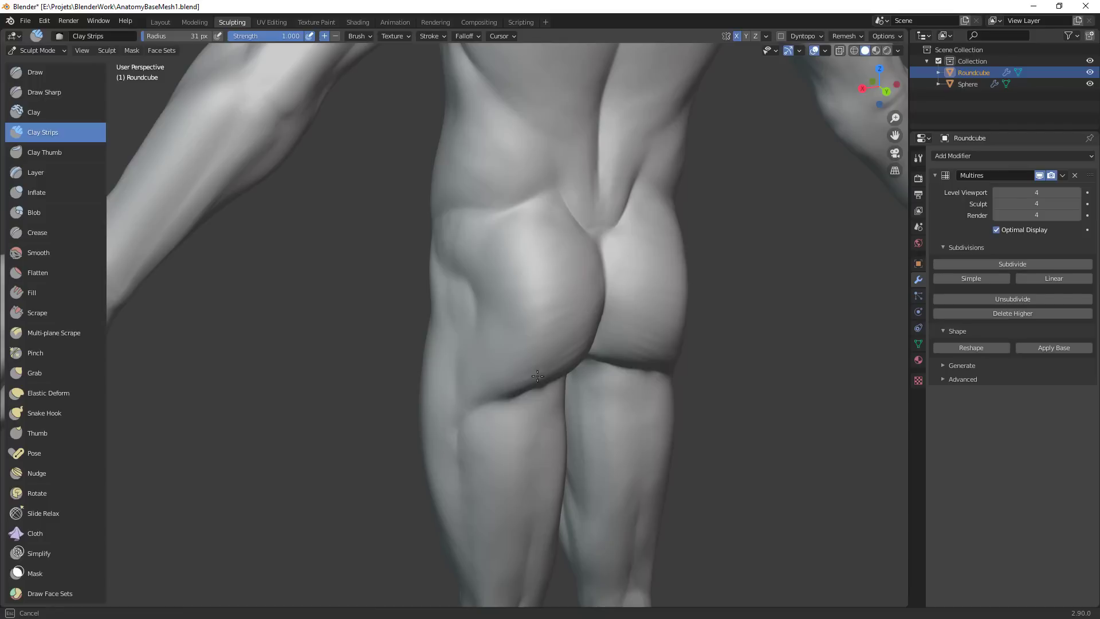
middle_drag(497, 338, 472, 284)
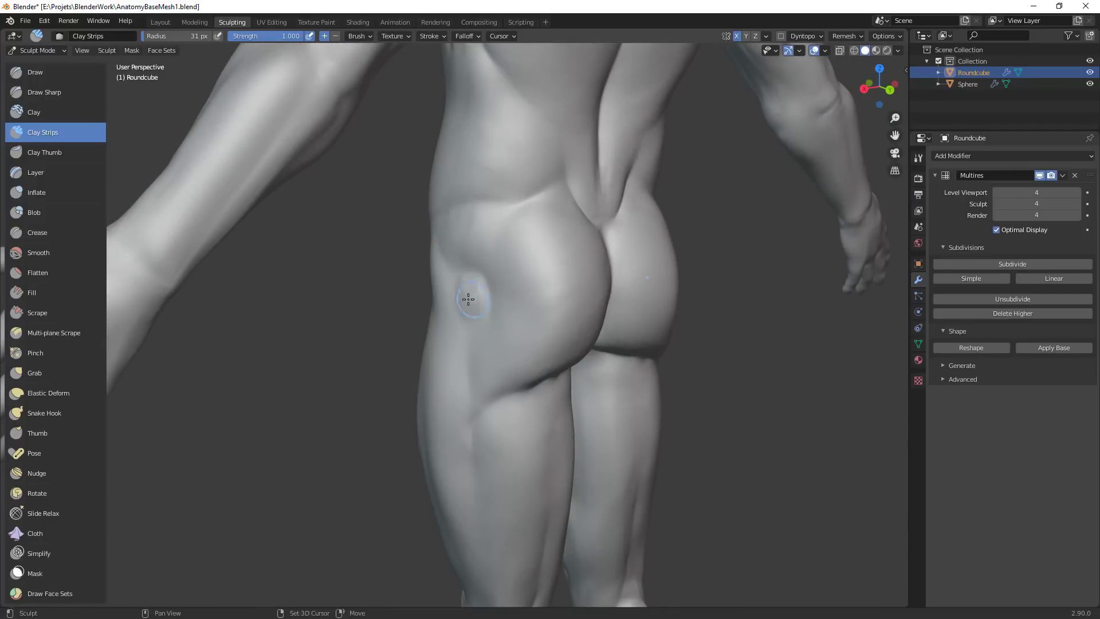
drag(468, 300, 470, 274)
middle_drag(489, 223, 492, 293)
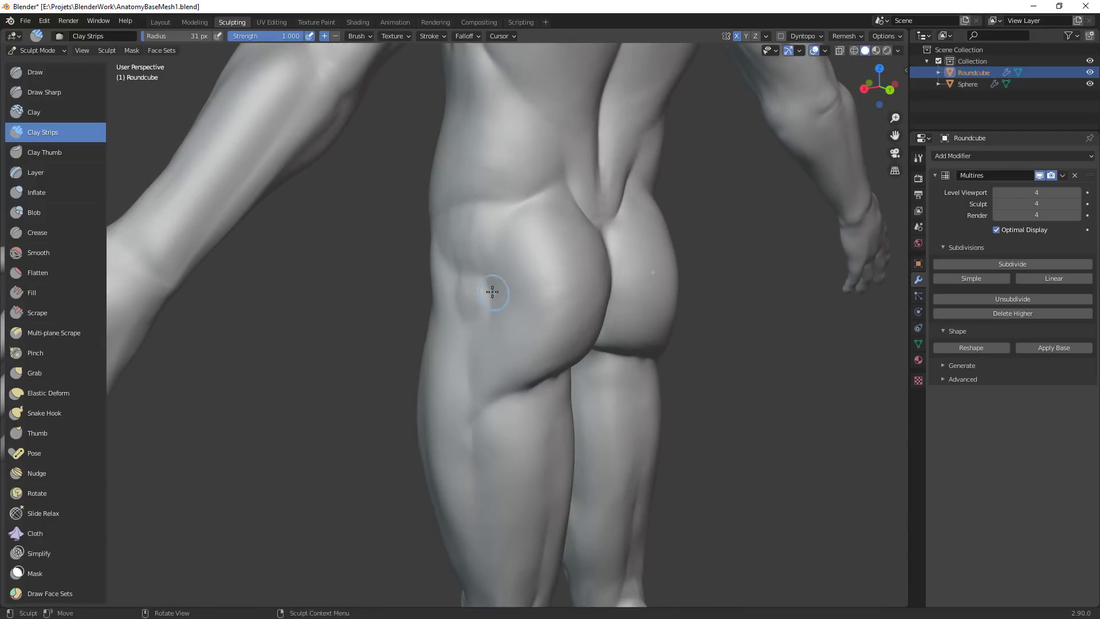
Examine the whole figure from behind, checking the back, buttocks and leg proportions
scroll(498, 292, down, 5)
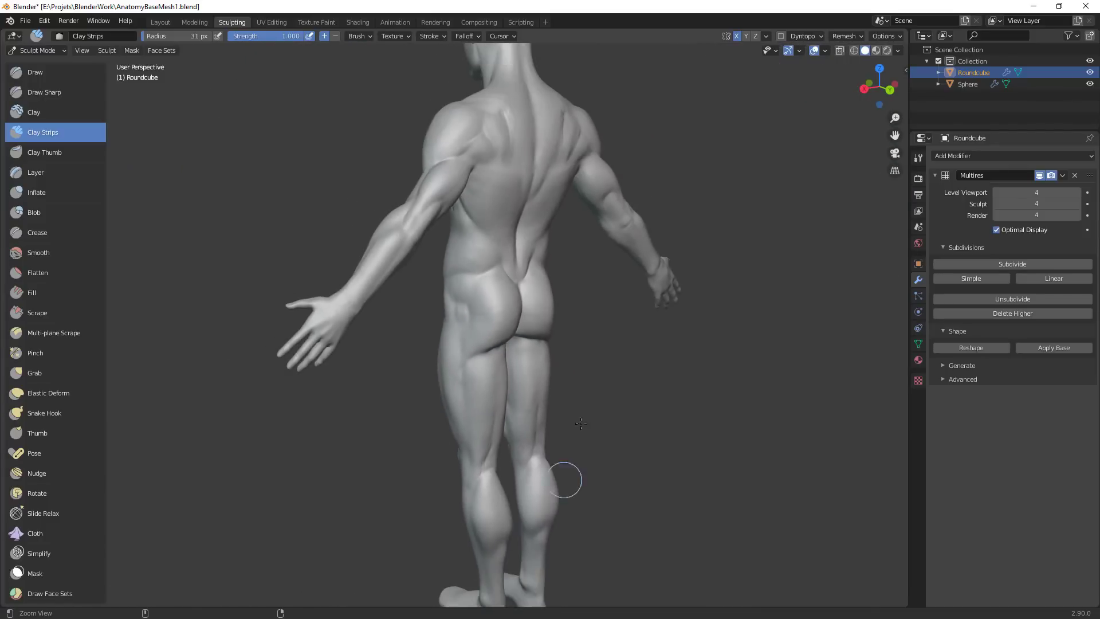
middle_drag(563, 479, 479, 316)
key(f)
click(492, 316)
middle_drag(665, 405, 587, 410)
scroll(557, 504, down, 4)
middle_drag(557, 504, 586, 413)
scroll(607, 408, up, 5)
scroll(609, 265, up, 3)
Build up the back of the knee above the calf with the Clay Strips brush at 26 px
middle_drag(609, 265, 481, 327)
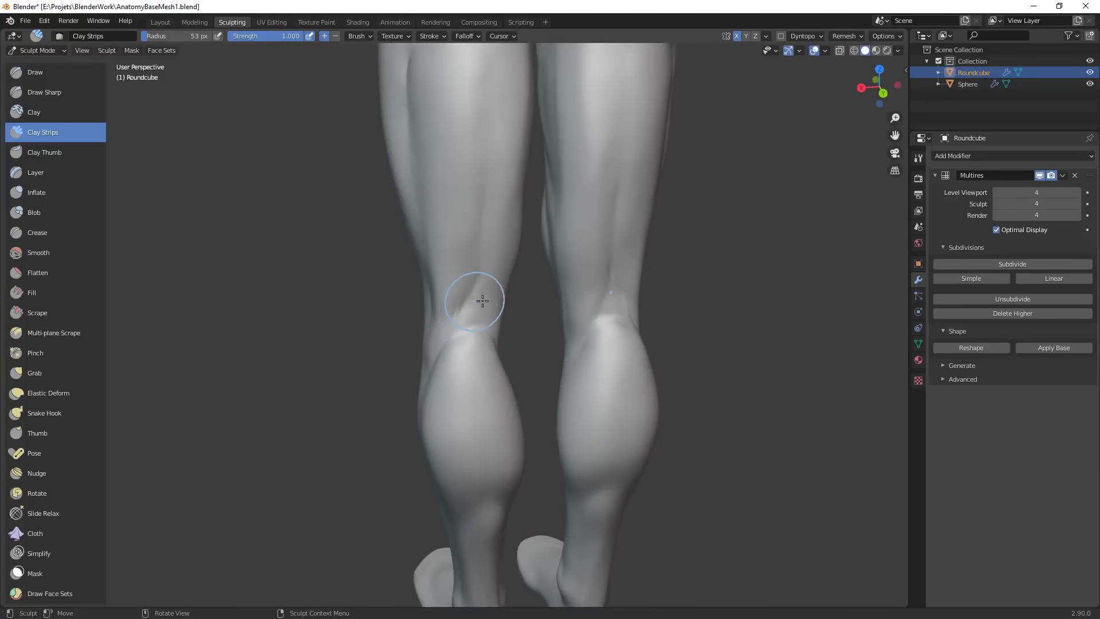
key(f)
click(464, 331)
scroll(466, 289, up, 1)
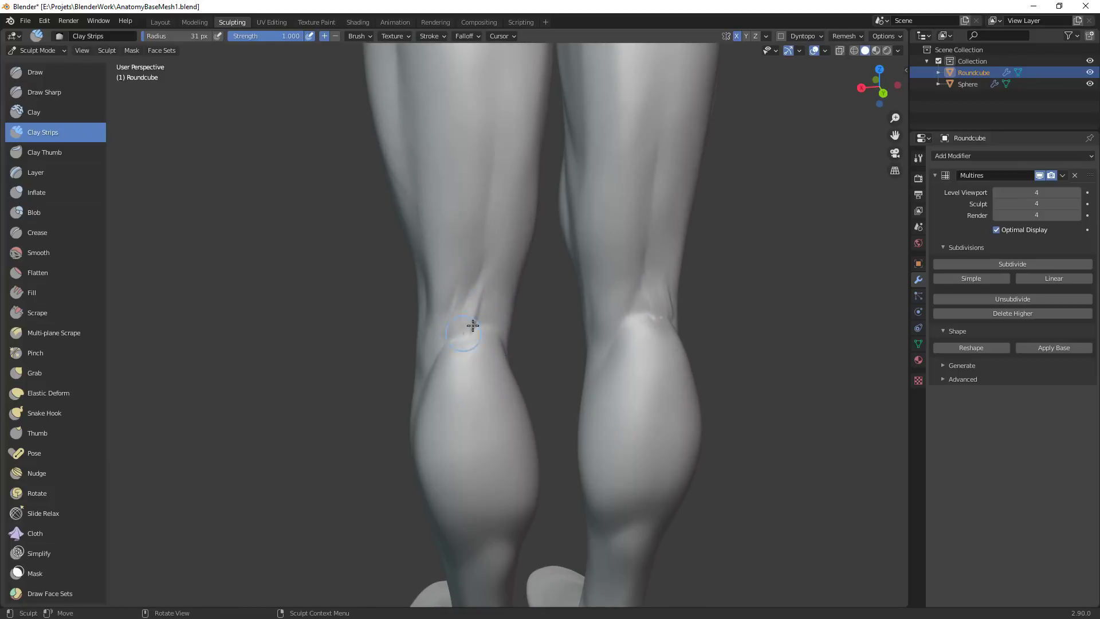
mouse_move(484, 306)
mouse_down()
mouse_move(482, 320)
mouse_move(477, 289)
mouse_move(445, 352)
mouse_up()
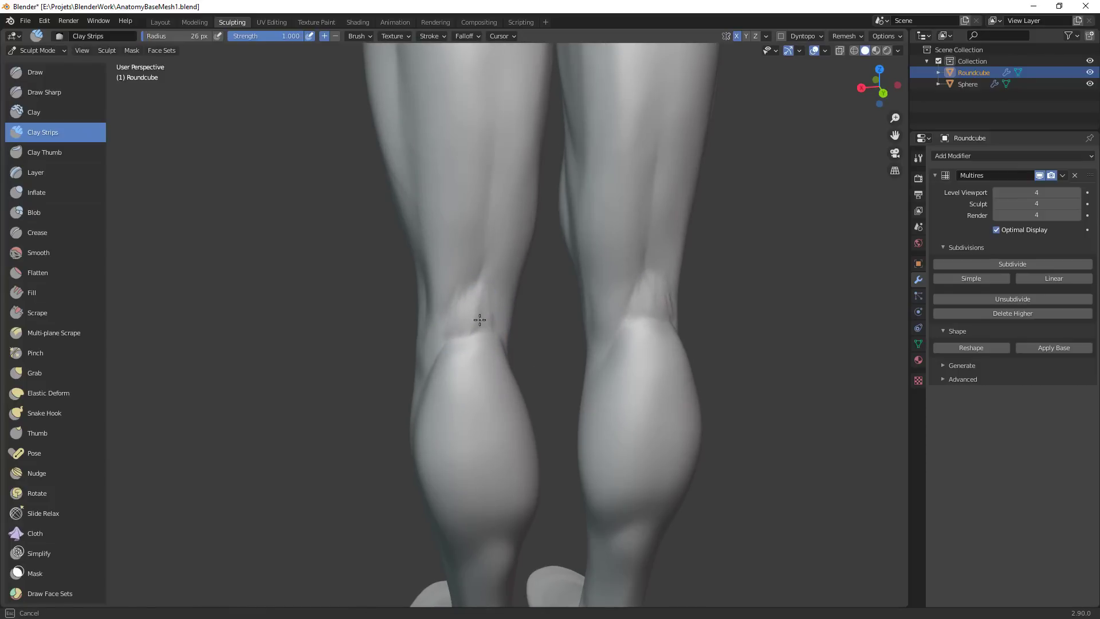
drag(480, 319, 489, 326)
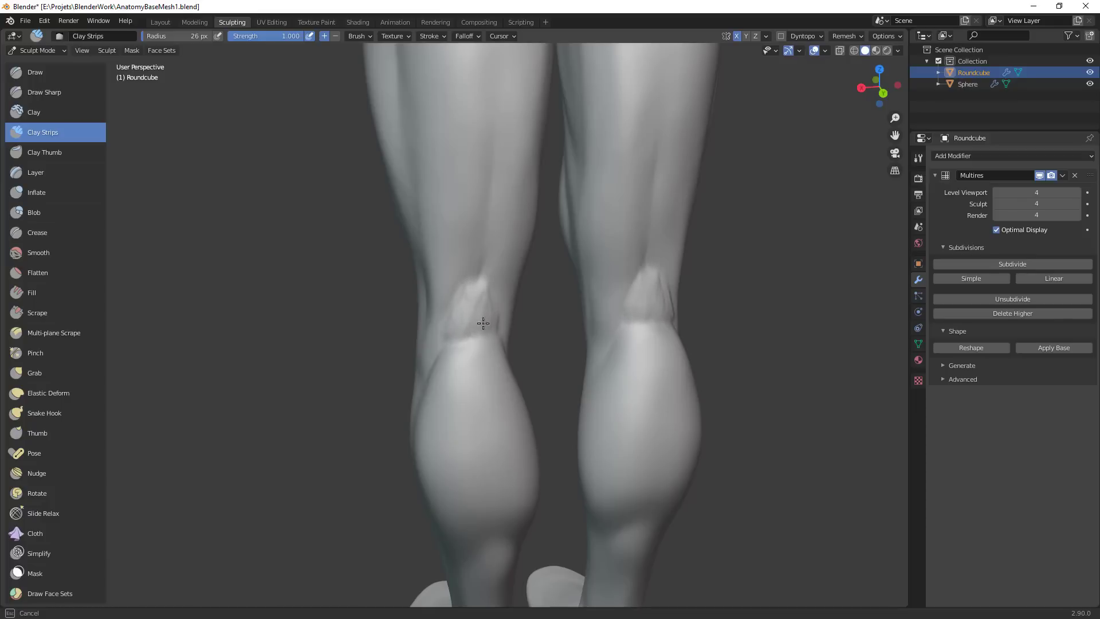
drag(483, 323, 504, 309)
Shape the outer hamstring tendon and its groove behind the knee with the Clay Strips brush at 27 px
middle_drag(506, 311, 464, 304)
key(f)
click(471, 304)
drag(458, 306, 442, 335)
mouse_move(494, 364)
ctrl+middle_down()
mouse_move(488, 439)
mouse_move(528, 376)
mouse_move(476, 259)
ctrl+middle_up()
drag(476, 259, 464, 280)
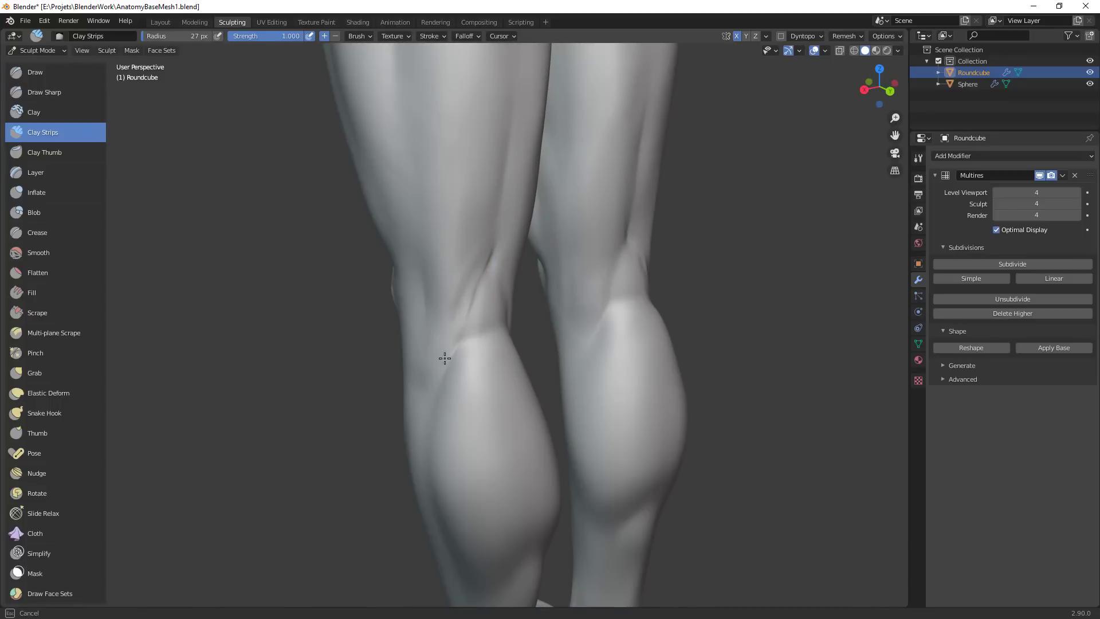
drag(444, 358, 442, 361)
drag(457, 310, 483, 234)
drag(468, 272, 441, 349)
drag(463, 308, 478, 282)
Sculpt the centre of the knee hollow above the calf and adjust its form
mouse_move(556, 283)
ctrl+middle_down()
mouse_move(553, 321)
mouse_move(490, 325)
ctrl+middle_up()
mouse_move(496, 319)
mouse_down()
mouse_move(467, 289)
mouse_move(498, 329)
mouse_move(461, 290)
mouse_up()
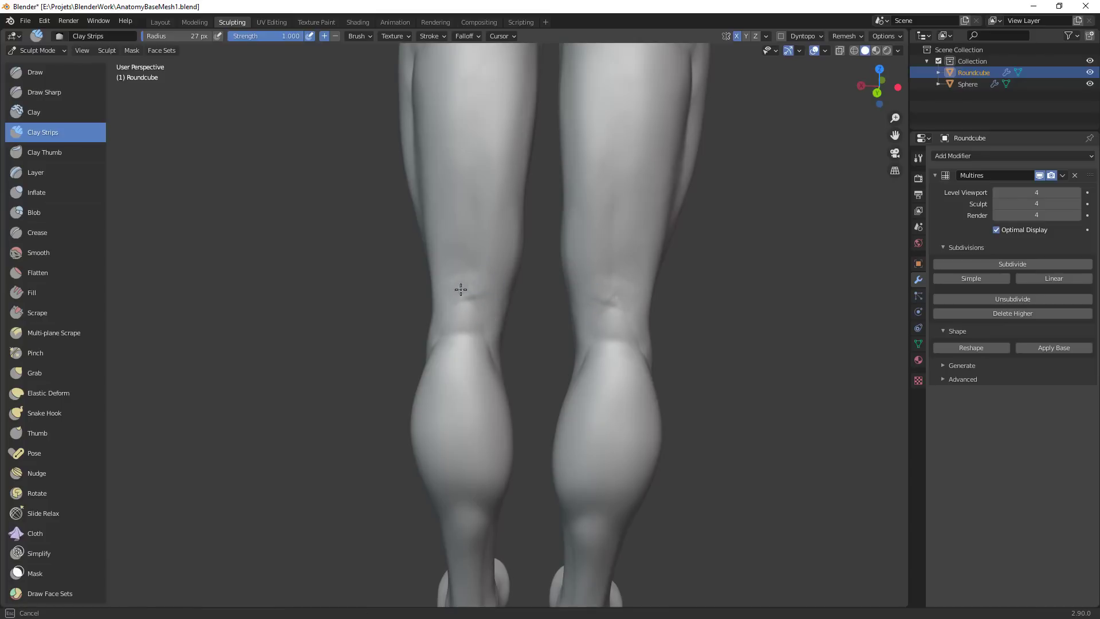
ctrl+alt+drag(595, 295, 546, 300)
key(g)
mouse_move(493, 316)
middle_down()
mouse_move(462, 300)
mouse_move(550, 286)
mouse_move(475, 283)
mouse_move(479, 319)
middle_up()
key(f)
click(477, 289)
Define the back of the knee and the top of the calf with the Crease brush at 45 px
key(shift+c)
key(f)
click(472, 307)
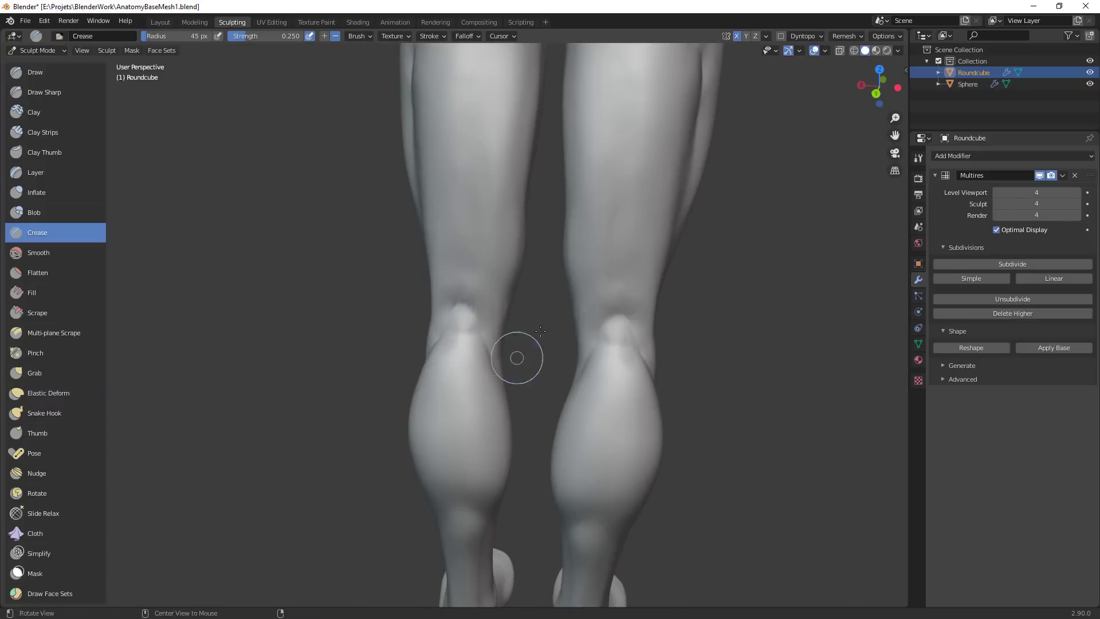
ctrl+alt+drag(540, 331, 540, 395)
alt+drag(479, 343, 562, 344)
ctrl+alt+drag(562, 367, 562, 338)
drag(466, 303, 463, 318)
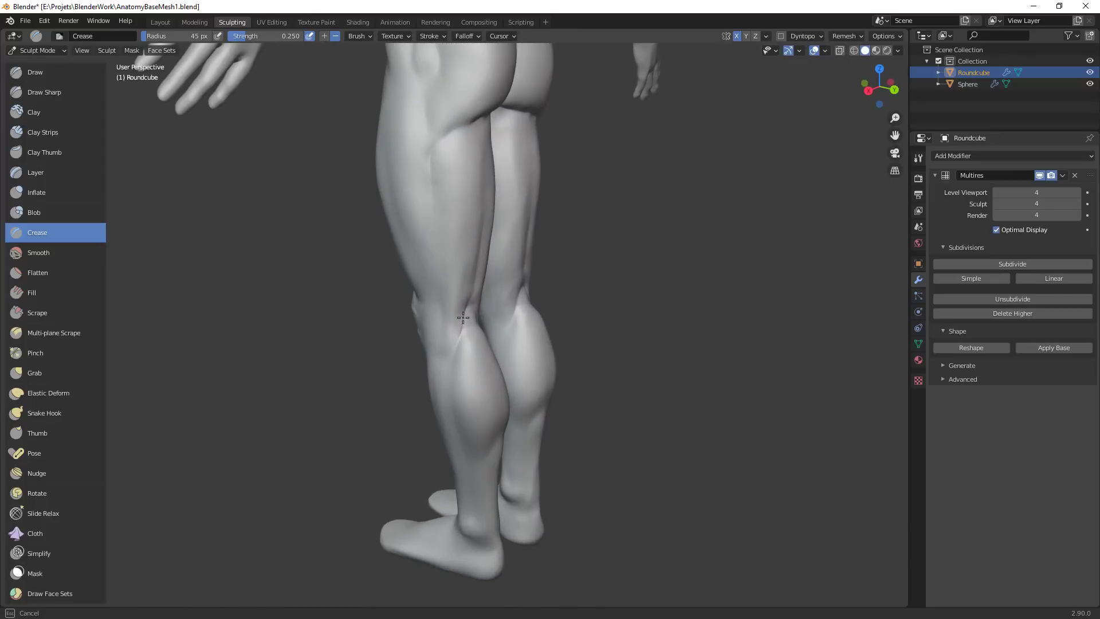
Examine the whole figure from the side and front, then the knees and shins up close
scroll(509, 319, down, 4)
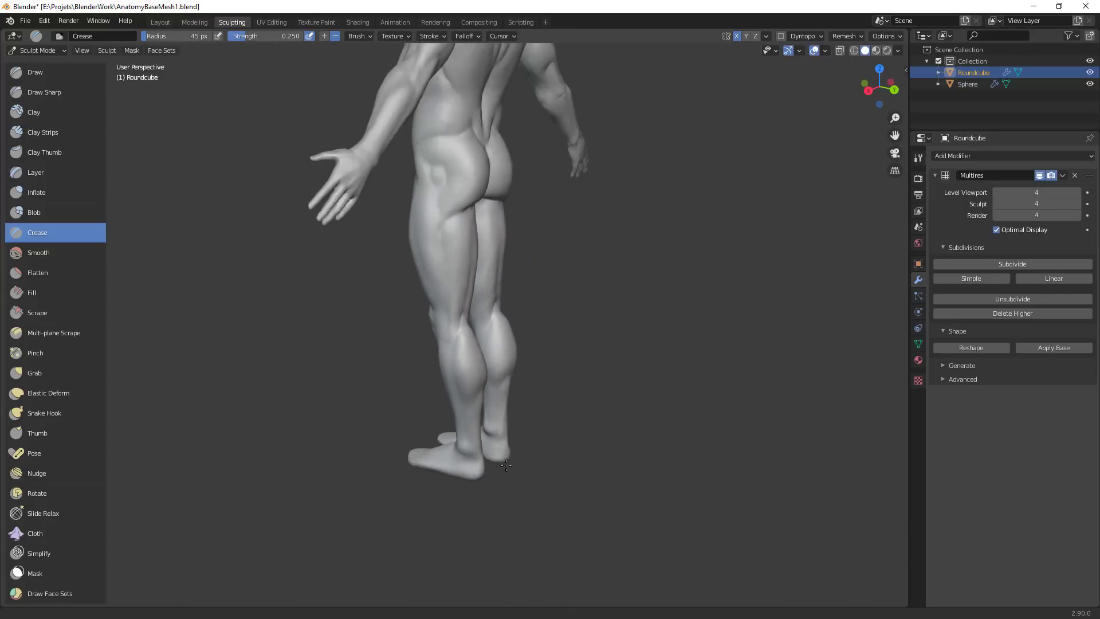
alt+middle_drag(509, 320, 561, 408)
scroll(561, 408, down, 4)
mouse_move(545, 459)
middle_down()
mouse_move(688, 410)
mouse_move(657, 407)
middle_up()
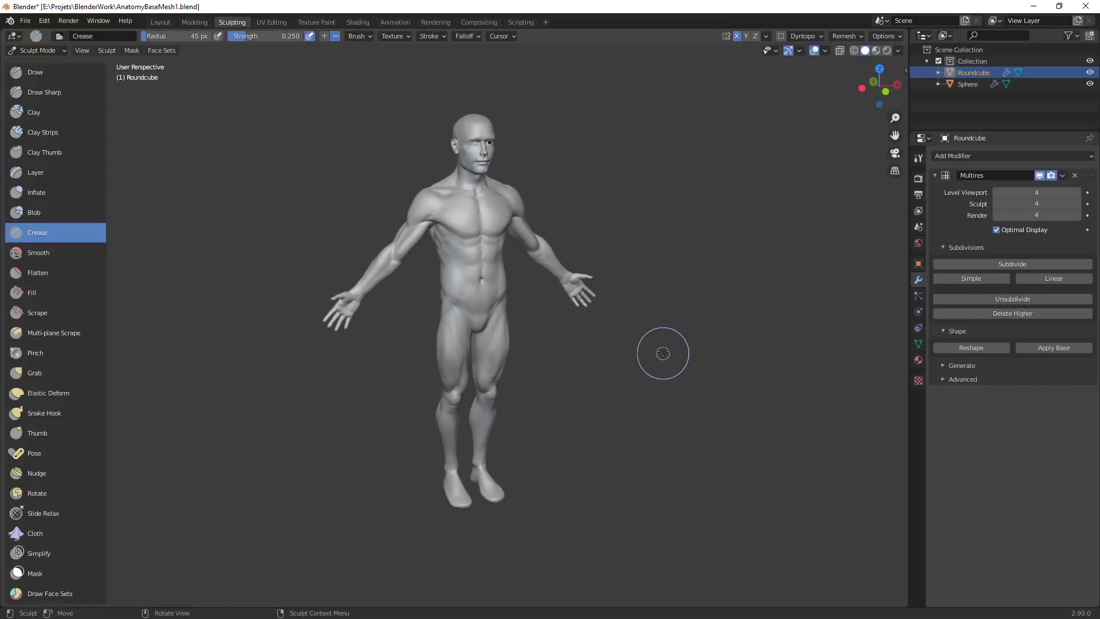
middle_drag(658, 363, 605, 338)
ctrl+middle_drag(605, 338, 600, 390)
shift+middle_drag(601, 390, 590, 273)
alt+shift+drag(590, 273, 590, 212)
ctrl+alt+drag(591, 212, 590, 270)
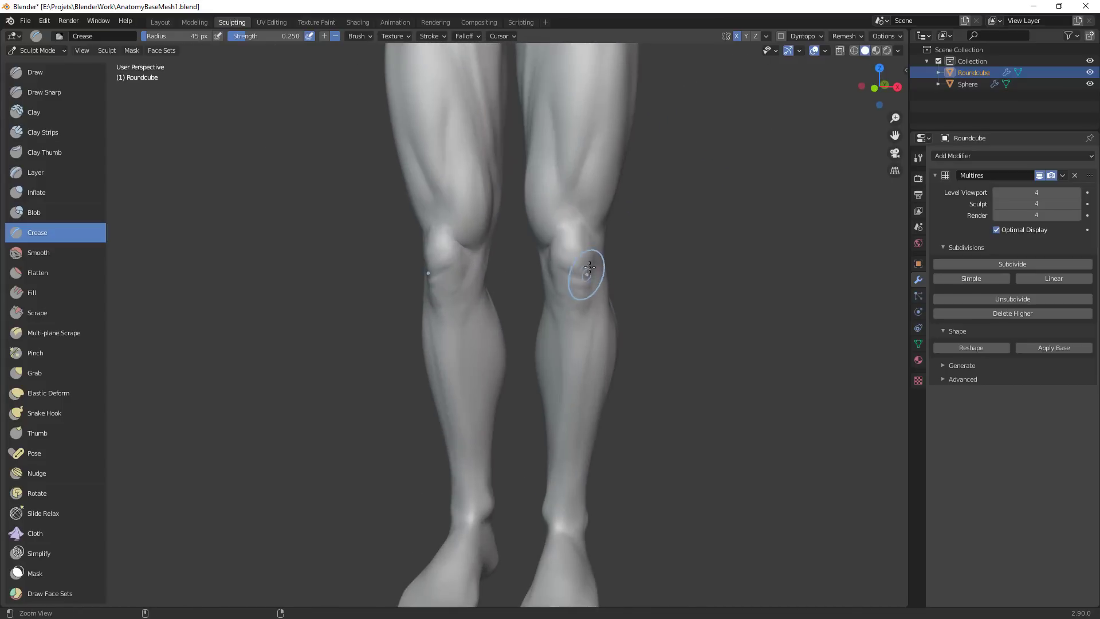
alt+shift+drag(650, 359, 618, 294)
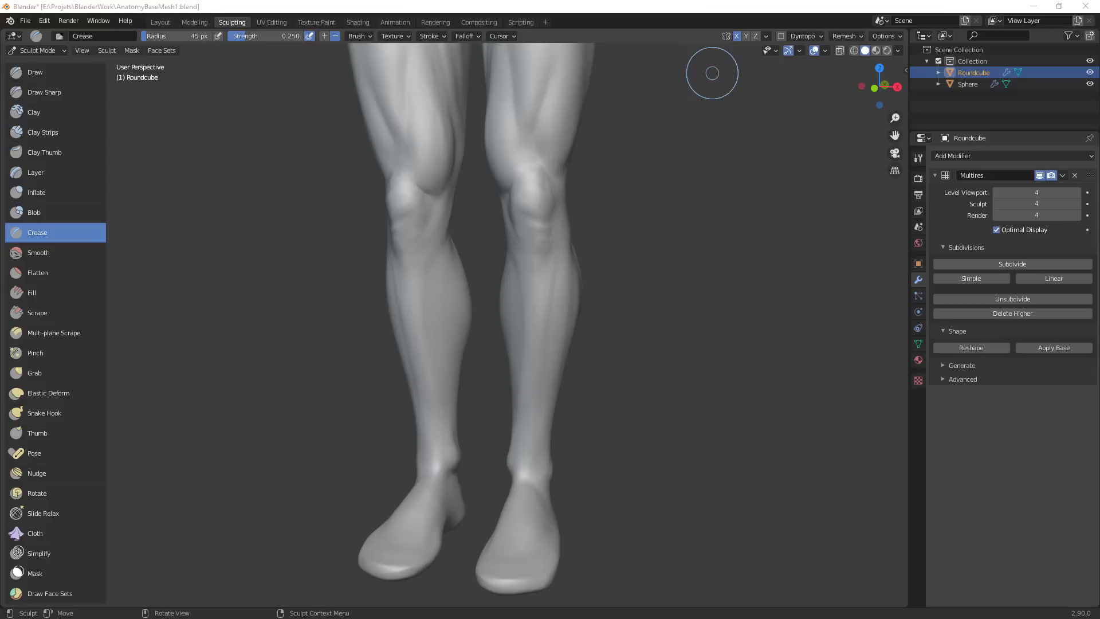
Crease the back of the knee where the calf begins with the Crease brush at 23 px
middle_drag(703, 325, 624, 324)
mouse_move(556, 321)
ctrl+middle_down()
mouse_move(570, 275)
mouse_move(457, 273)
ctrl+middle_up()
key(f)
click(456, 270)
drag(455, 259, 467, 292)
middle_drag(465, 291, 487, 284)
key(f)
click(492, 283)
drag(471, 324, 439, 206)
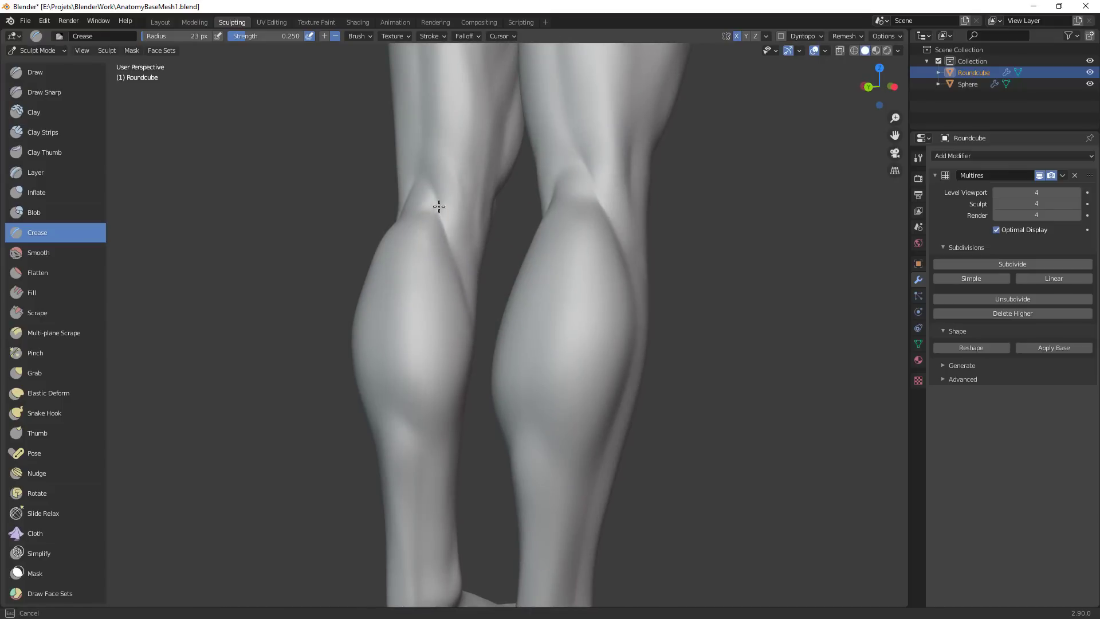
Carve the groove separating the inner calf from the shin with 23 px Crease strokes
mouse_move(503, 345)
middle_down()
mouse_move(417, 265)
mouse_move(496, 339)
mouse_move(484, 290)
mouse_move(505, 205)
middle_up()
drag(464, 231, 479, 297)
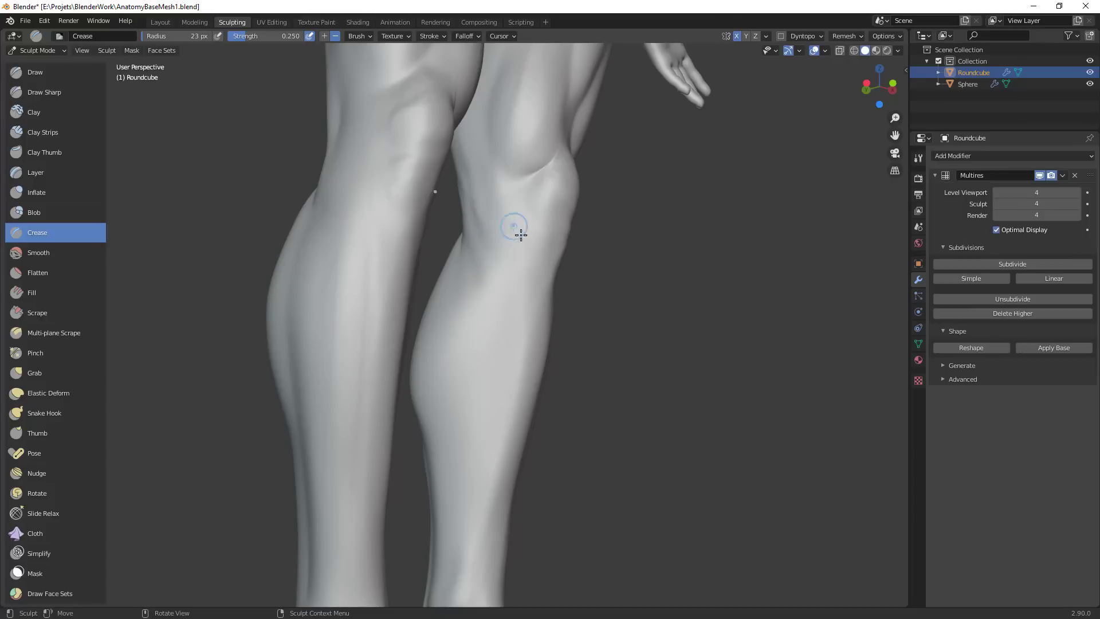
middle_drag(521, 235, 467, 245)
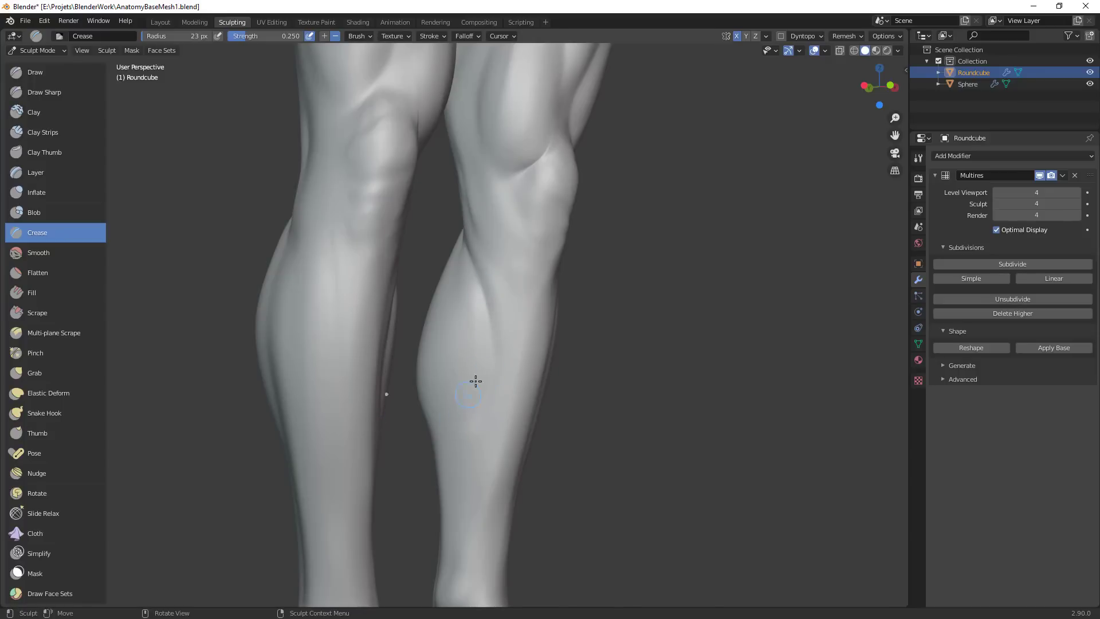
middle_drag(607, 394, 494, 436)
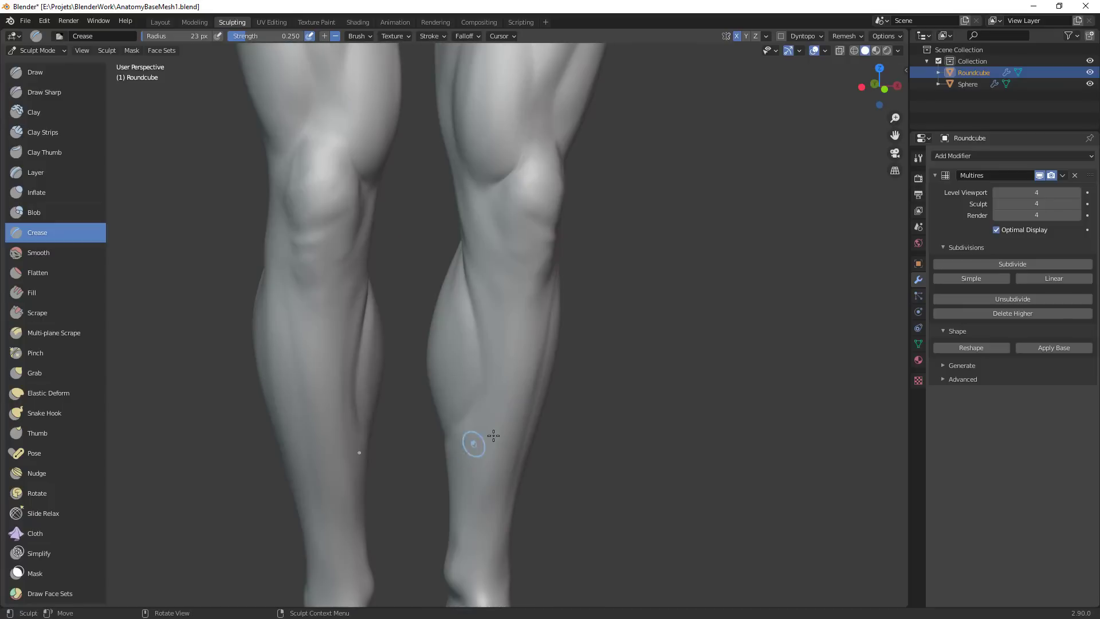
drag(368, 328, 354, 374)
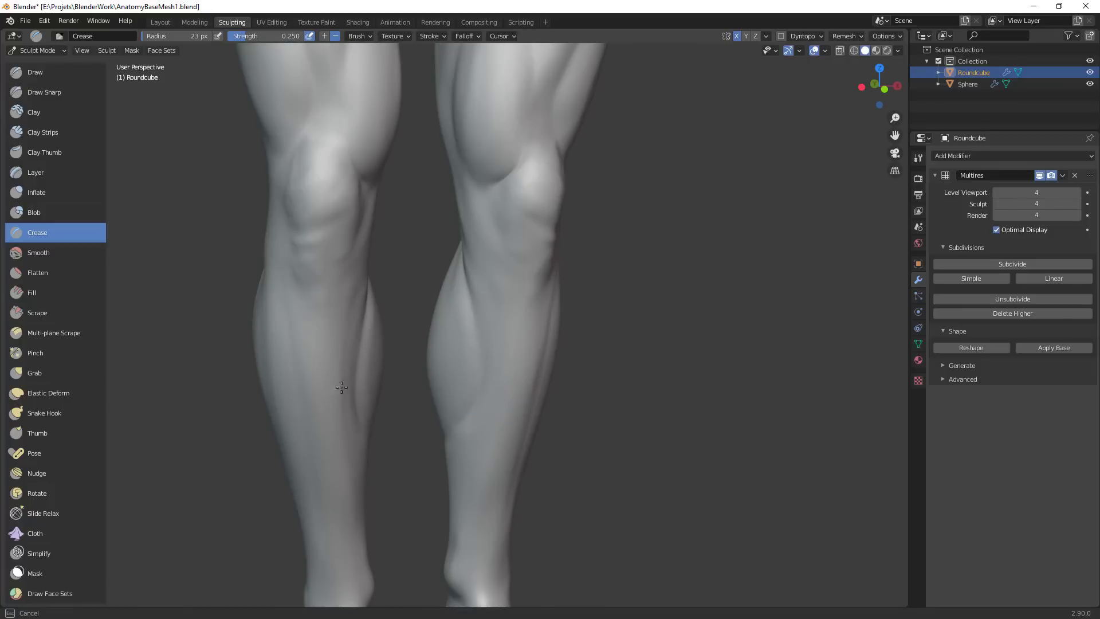
middle_drag(372, 383, 339, 343)
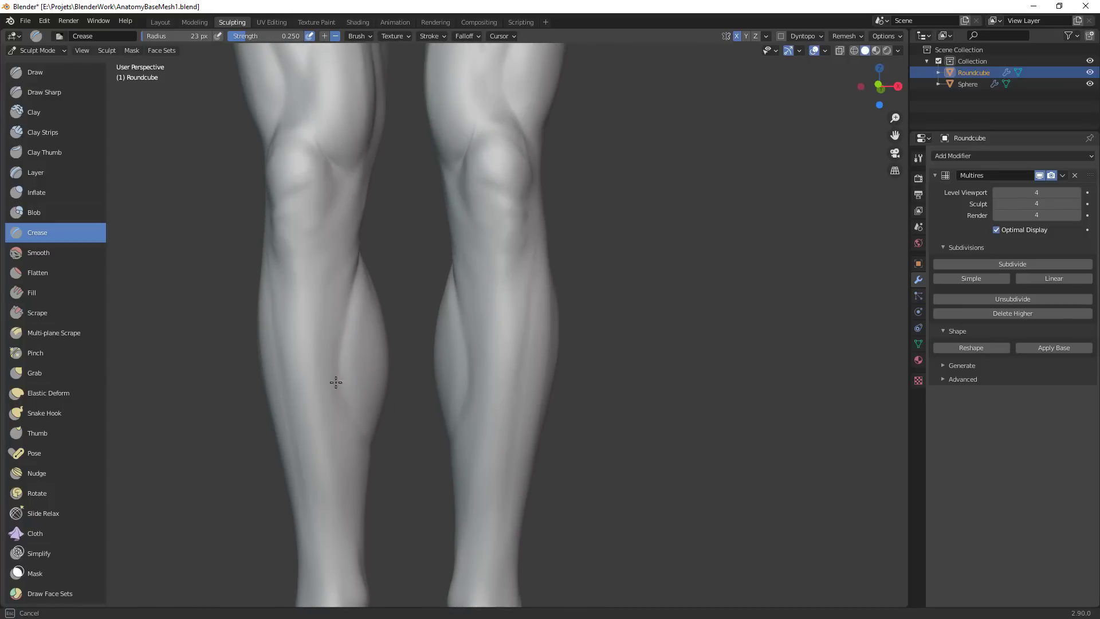
Adjust the inner calf silhouette in the front view with the Grab brush at 88 px
ctrl+middle_drag(433, 360, 516, 430)
ctrl+middle_drag(454, 344, 471, 296)
key(g)
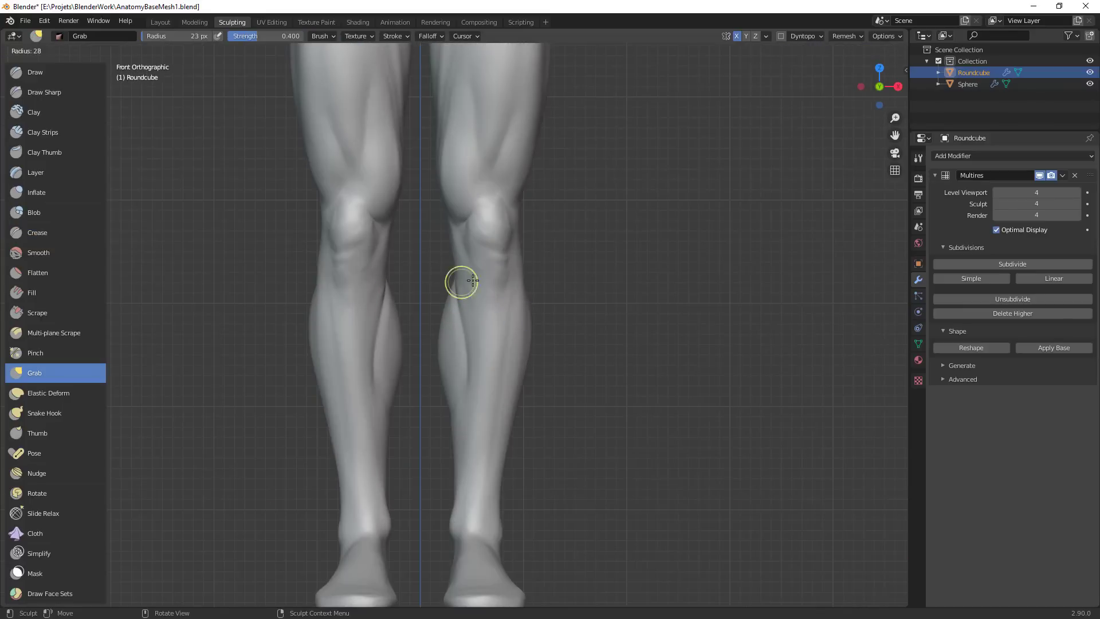
drag(464, 321, 465, 335)
key(f)
click(555, 295)
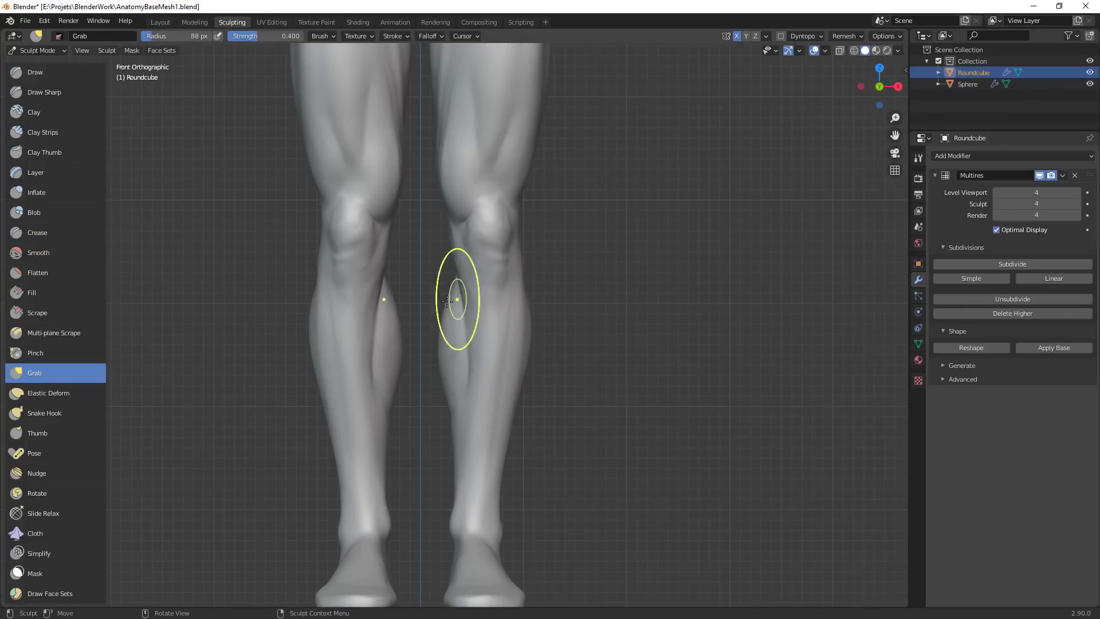
mouse_move(457, 298)
mouse_down()
mouse_move(447, 303)
mouse_move(444, 378)
mouse_up()
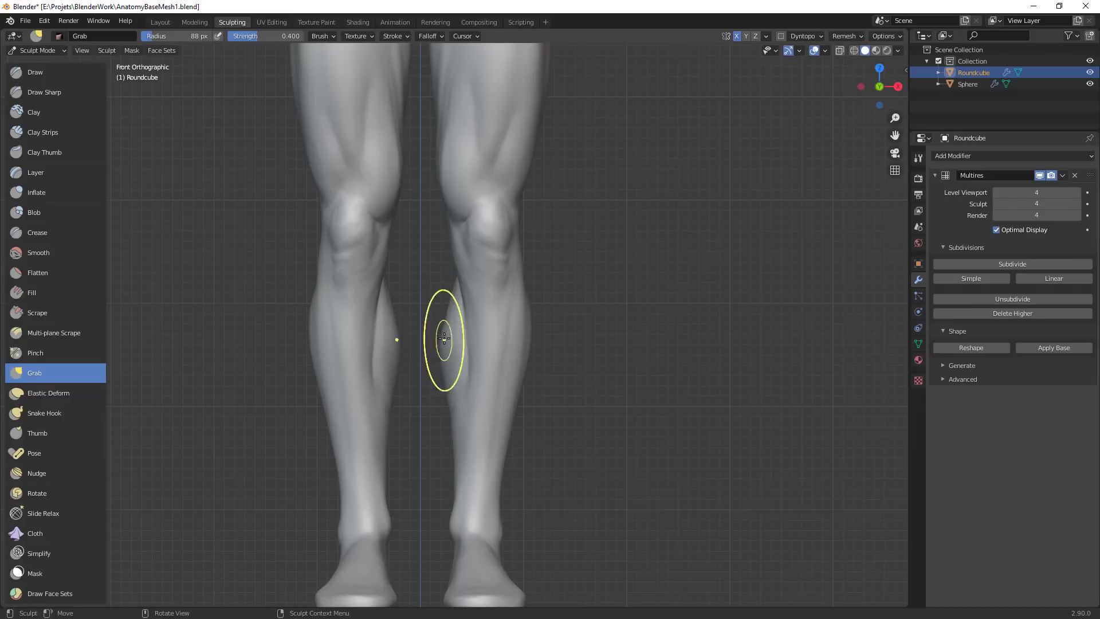
key(f)
click(500, 338)
scroll(503, 339, up, 1)
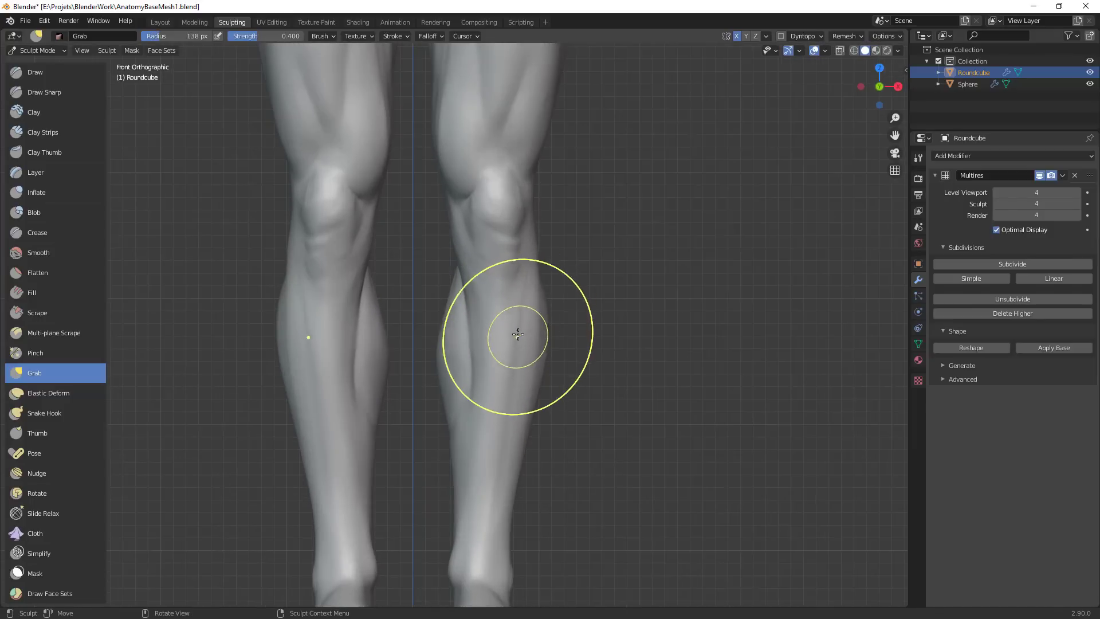
Carve the groove from the lower inner calf toward the ankle with the Crease brush at 32 px
key(shift+c)
middle_drag(514, 387, 545, 258)
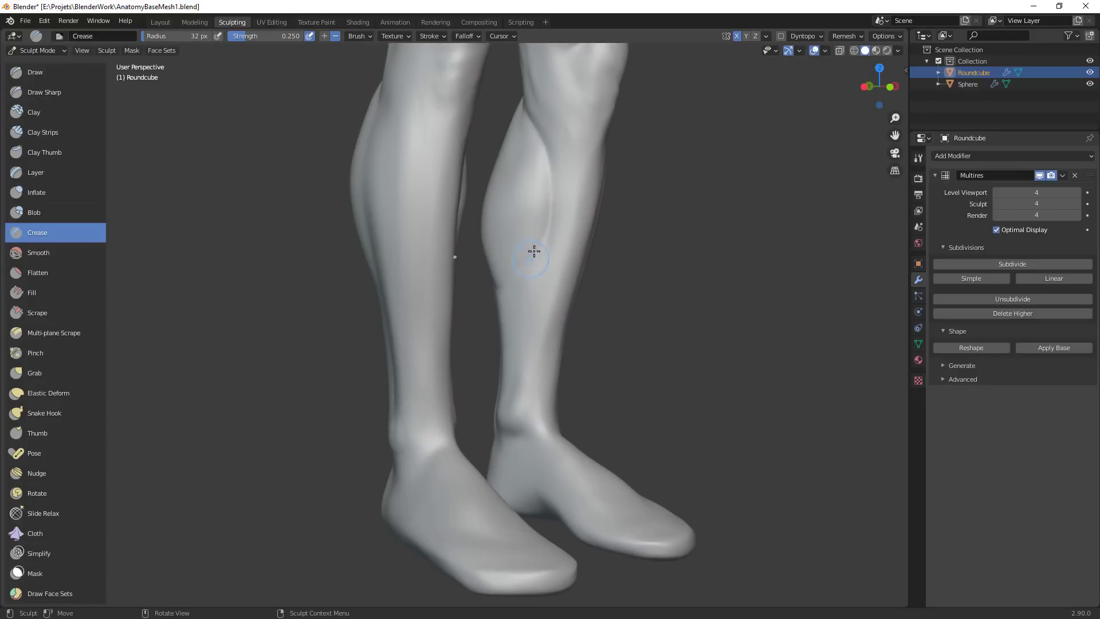
drag(514, 287, 512, 354)
mouse_move(511, 354)
mouse_down()
mouse_move(510, 387)
mouse_move(526, 269)
mouse_move(541, 245)
mouse_move(532, 361)
mouse_up()
mouse_move(544, 292)
mouse_down()
mouse_move(528, 376)
mouse_move(559, 257)
mouse_up()
Sharpen the crease at the lower end of the inner calf with the Crease brush at 17 px
key(f)
click(536, 321)
ctrl+middle_drag(598, 253, 580, 359)
mouse_move(624, 322)
middle_down()
mouse_move(581, 321)
mouse_move(562, 269)
middle_up()
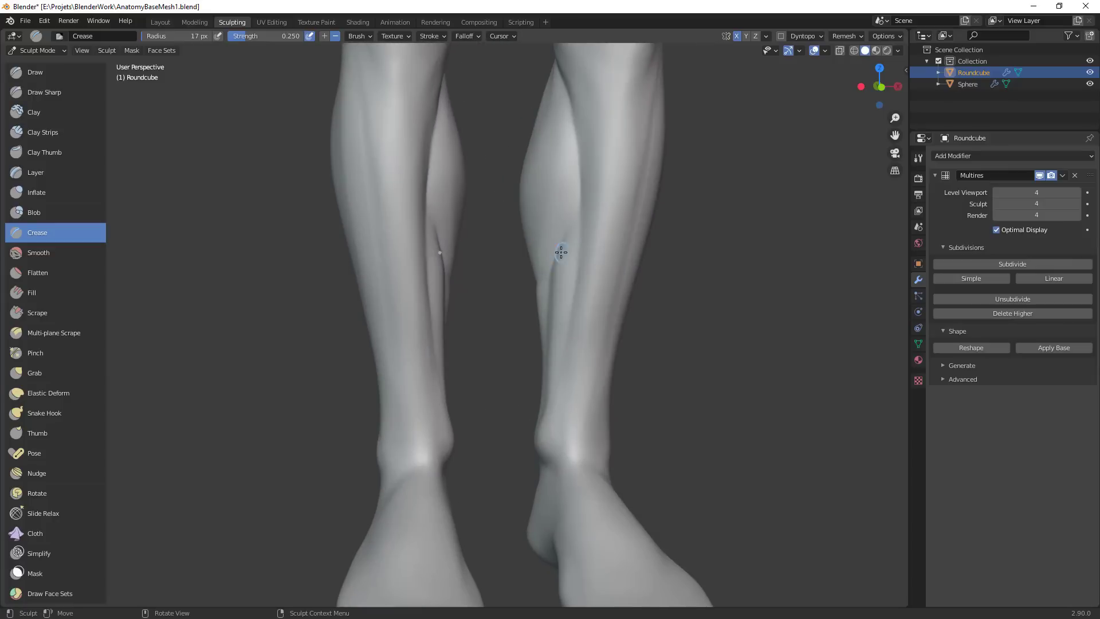
mouse_move(547, 267)
mouse_down()
mouse_move(575, 195)
mouse_move(552, 287)
mouse_up()
mouse_move(553, 287)
ctrl+middle_down()
mouse_move(563, 403)
mouse_move(537, 380)
ctrl+middle_up()
scroll(584, 298, up, 3)
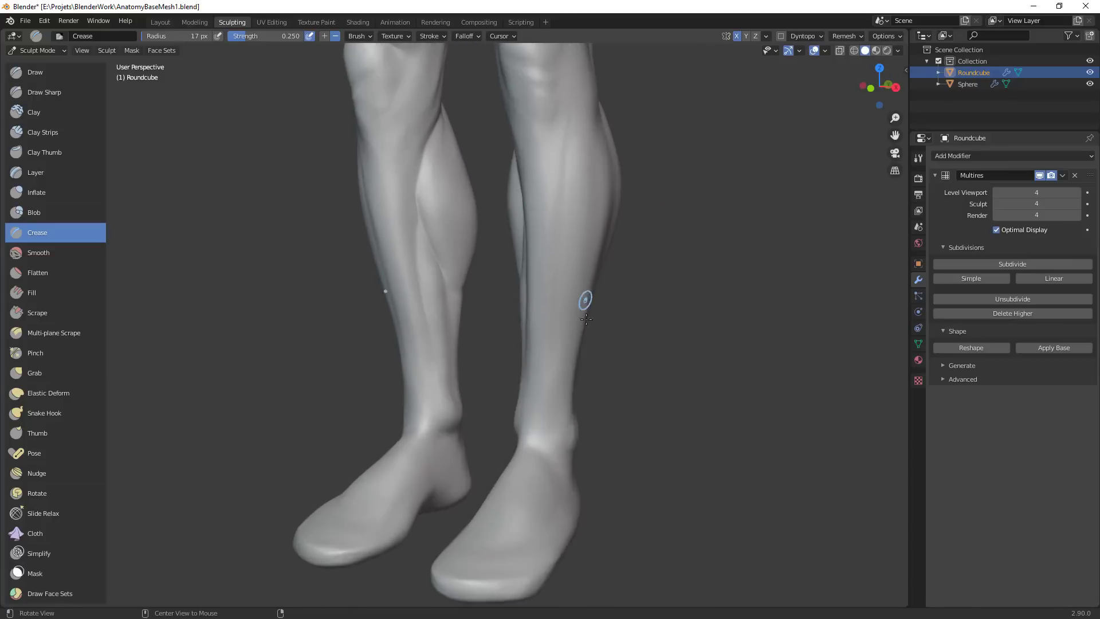
Sharpen the lower edge of the inner calf muscle from behind with Crease brush strokes at 17 px
middle_drag(584, 297, 437, 312)
middle_drag(534, 297, 547, 284)
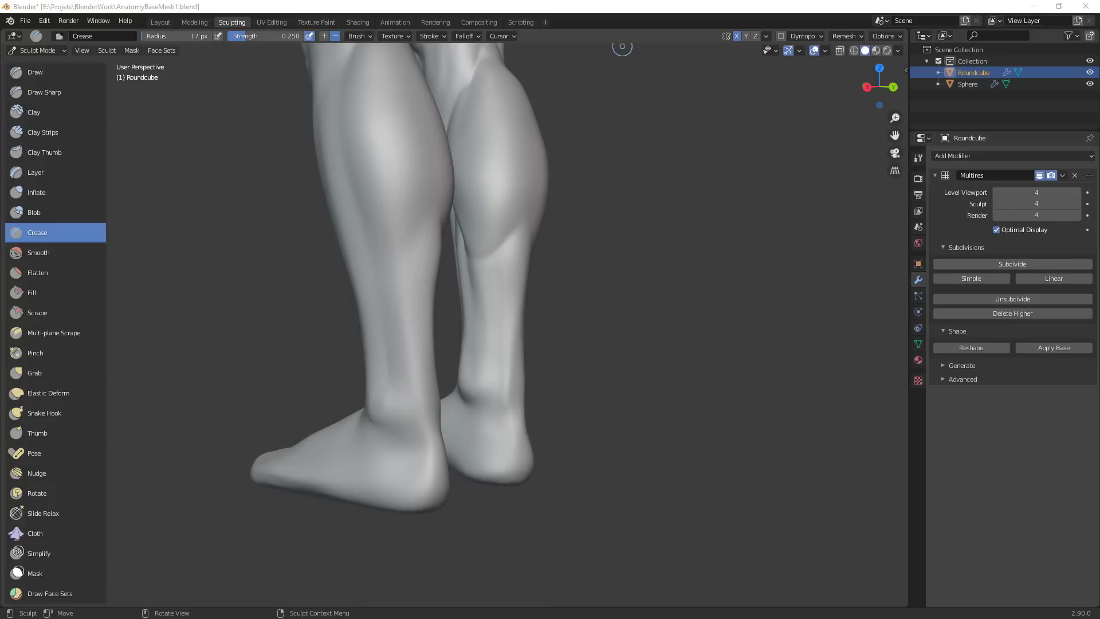
middle_drag(575, 279, 573, 282)
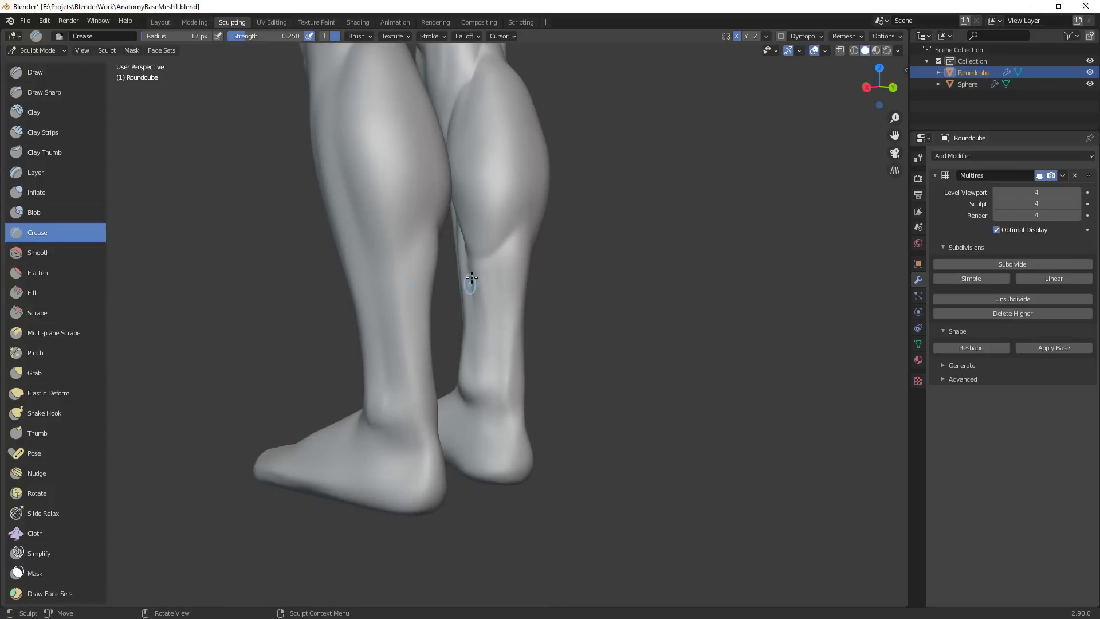
drag(488, 248, 516, 225)
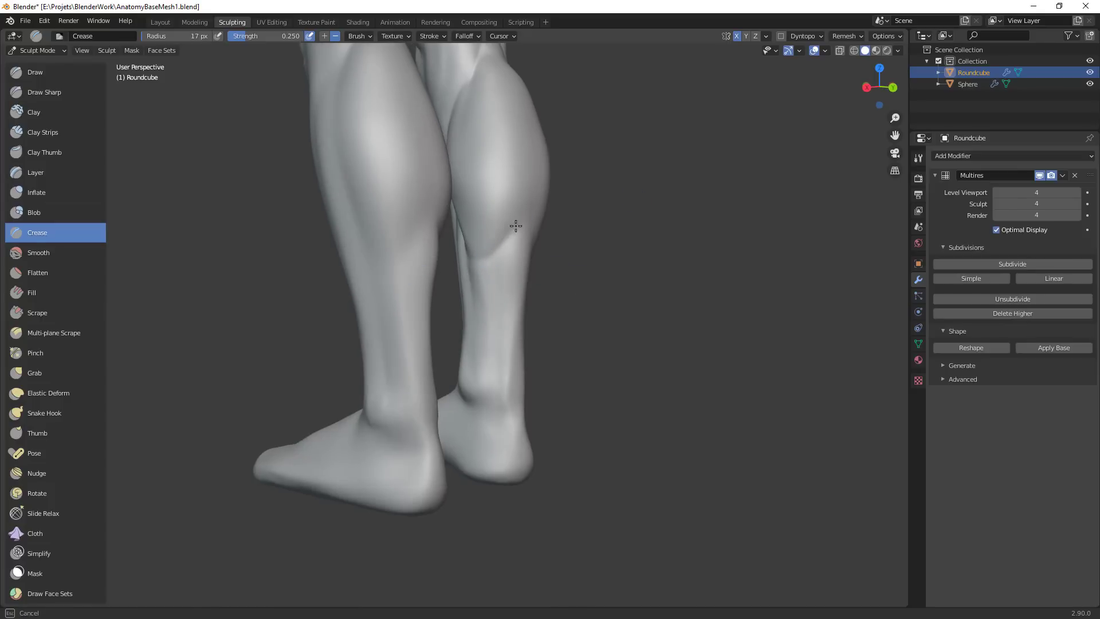
mouse_move(487, 261)
mouse_down()
mouse_move(494, 253)
mouse_move(469, 264)
mouse_move(487, 269)
mouse_up()
Deepen the groove along the inner lower leg below the calf from behind with the Crease brush at 45 px
ctrl+middle_drag(538, 273, 539, 319)
mouse_move(538, 320)
middle_down()
mouse_move(474, 319)
mouse_move(491, 285)
middle_up()
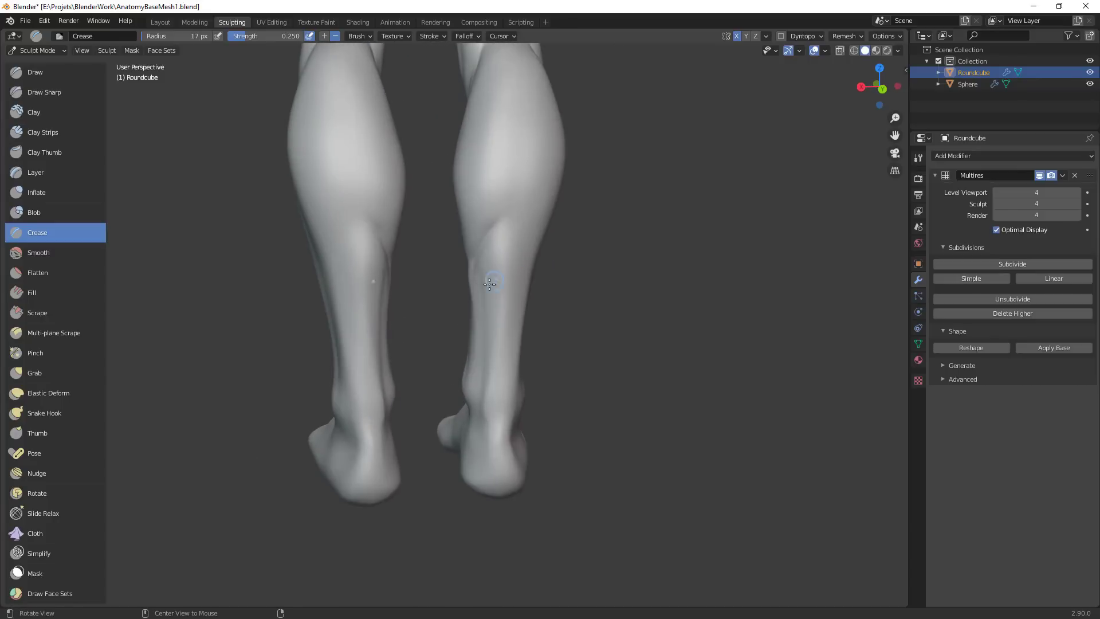
key(f)
click(508, 284)
drag(476, 263, 469, 294)
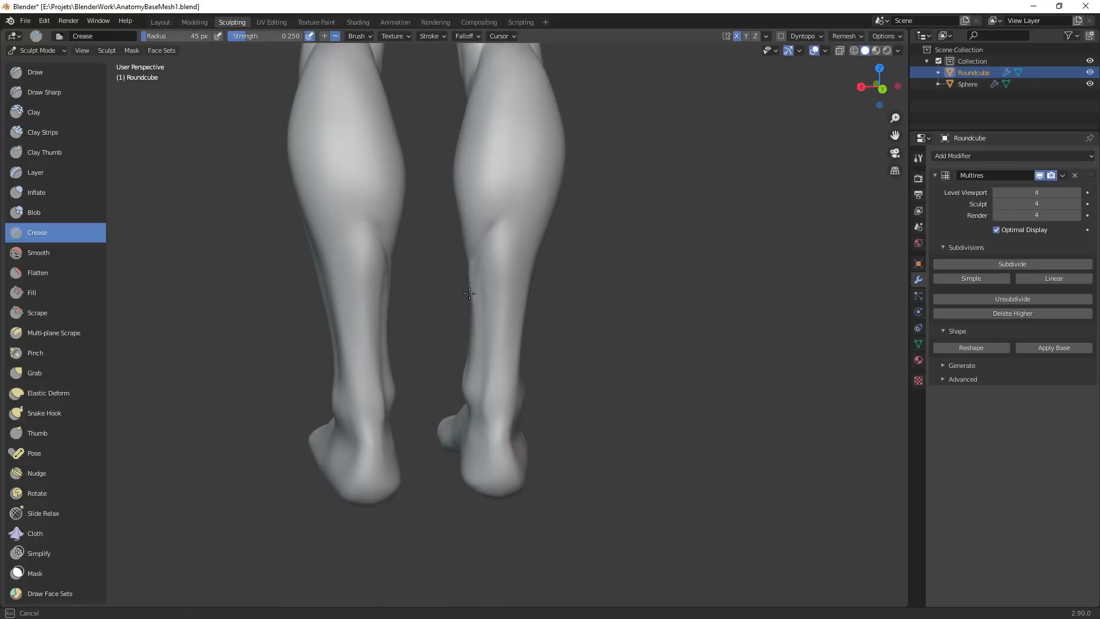
Adjust the inner lower leg below the calf with the Grab brush at 92 px and smooth the surface down toward the ankle
key(g)
key(f)
click(476, 263)
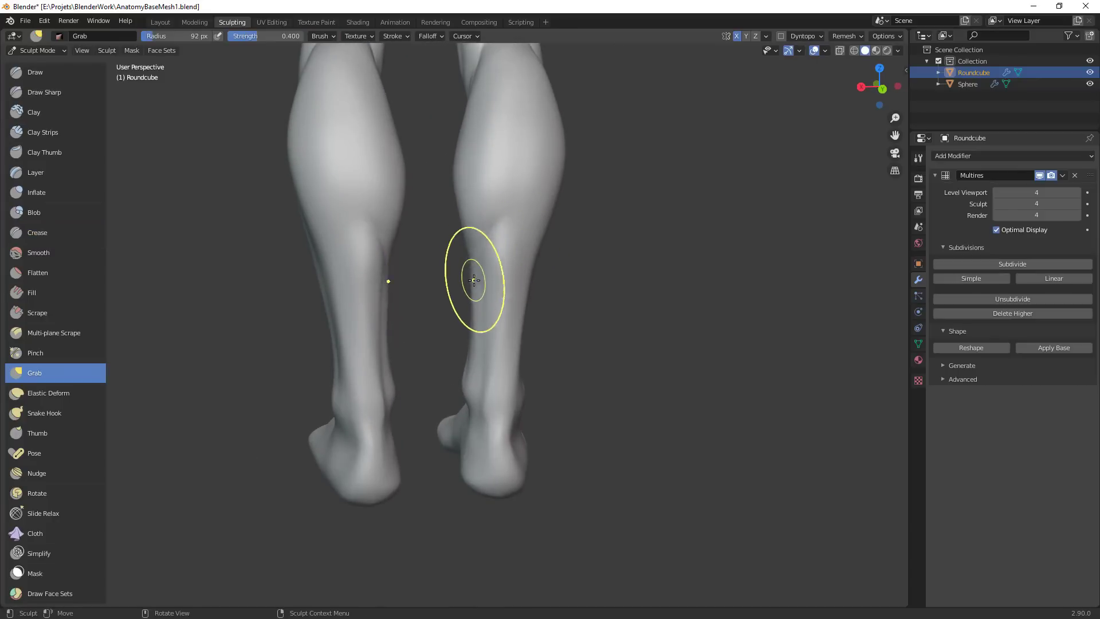
mouse_move(482, 356)
alt+mouse_down()
mouse_move(520, 317)
mouse_move(437, 277)
mouse_move(514, 203)
mouse_move(525, 124)
alt+mouse_up()
shift+drag(495, 82, 483, 260)
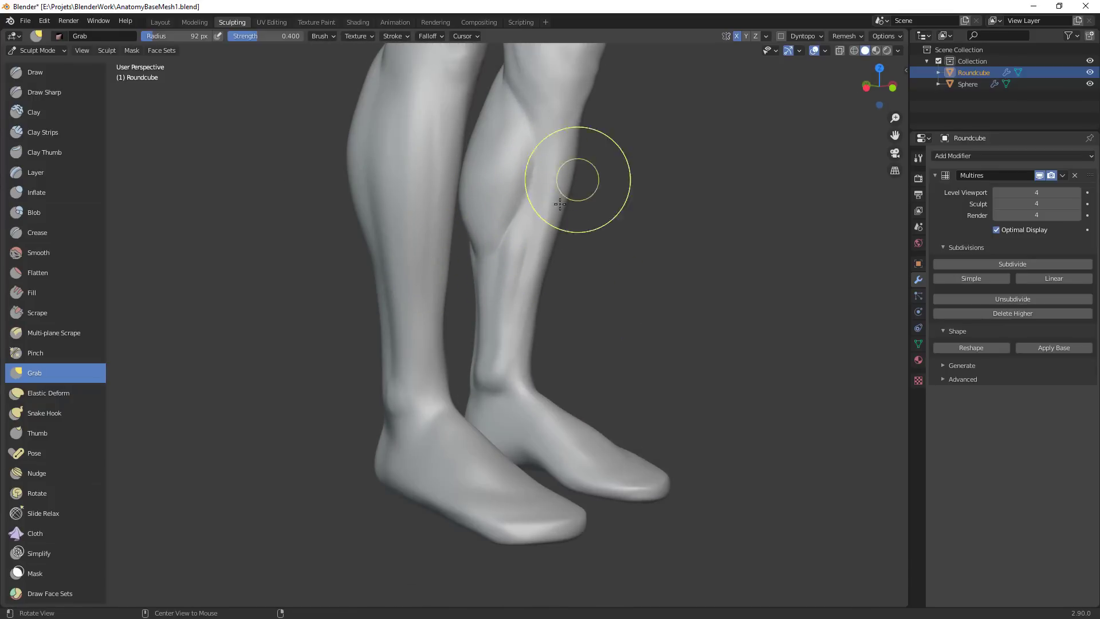
shift+drag(519, 221, 499, 352)
Build up the area between the lower inner calf and the shin with Clay Strips at 41 px
key(shift+c)
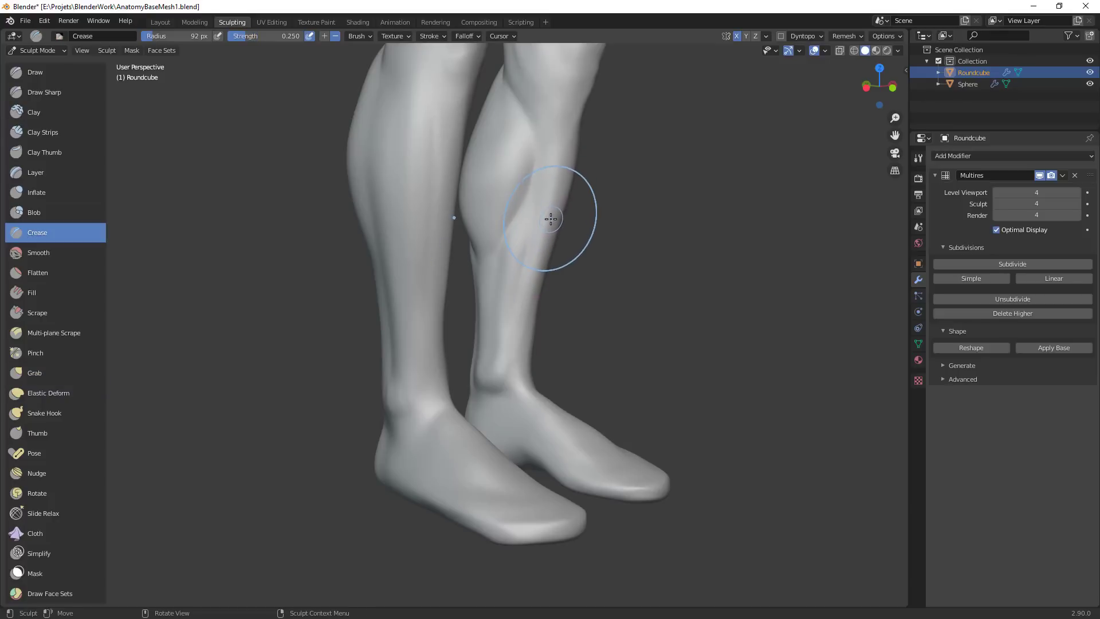
key(c)
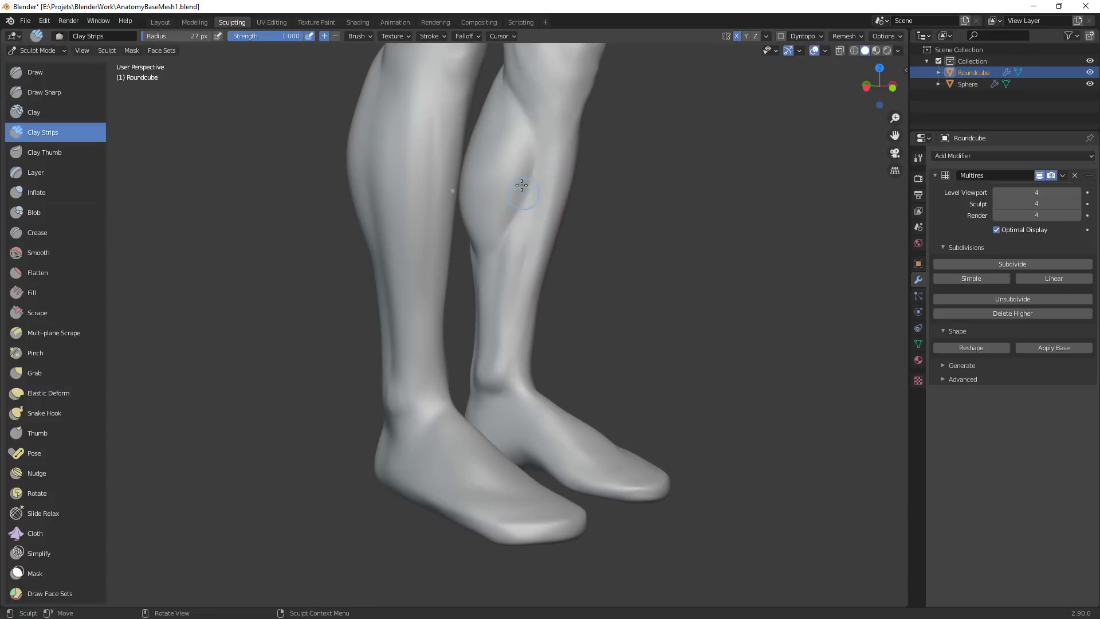
drag(523, 198, 507, 229)
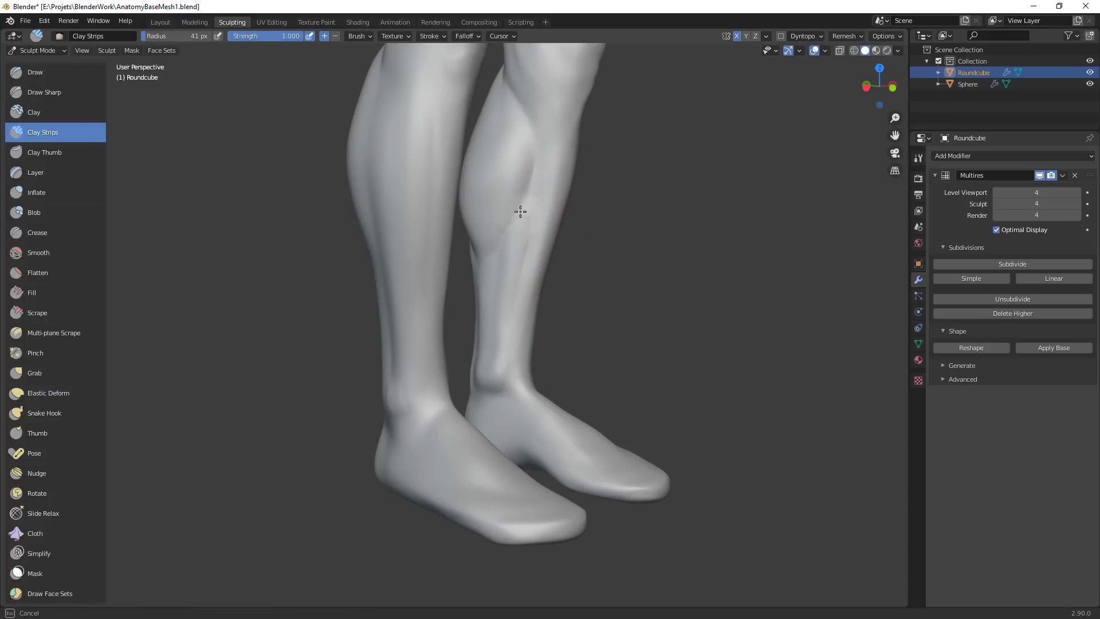
mouse_move(496, 303)
mouse_down()
mouse_move(523, 255)
mouse_move(536, 179)
mouse_up()
ctrl+middle_drag(619, 212, 602, 334)
middle_drag(642, 292, 585, 228)
shift+middle_drag(544, 198, 465, 250)
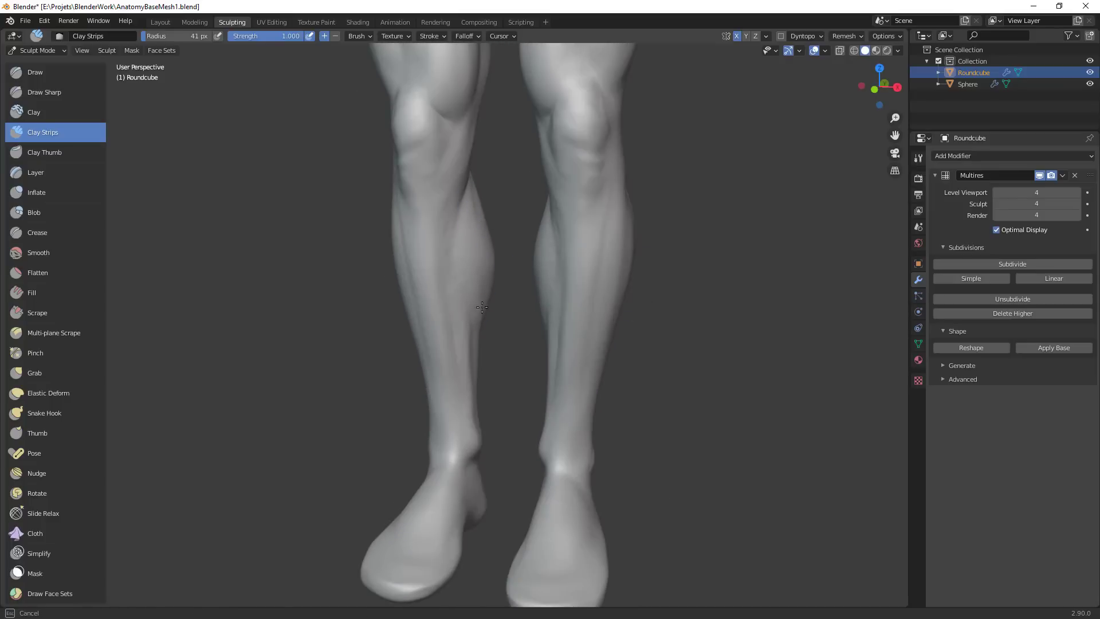
Build up the Achilles tendon from the bottom of the calf to the heel with Clay Strips at 28 px
middle_drag(430, 322, 456, 189)
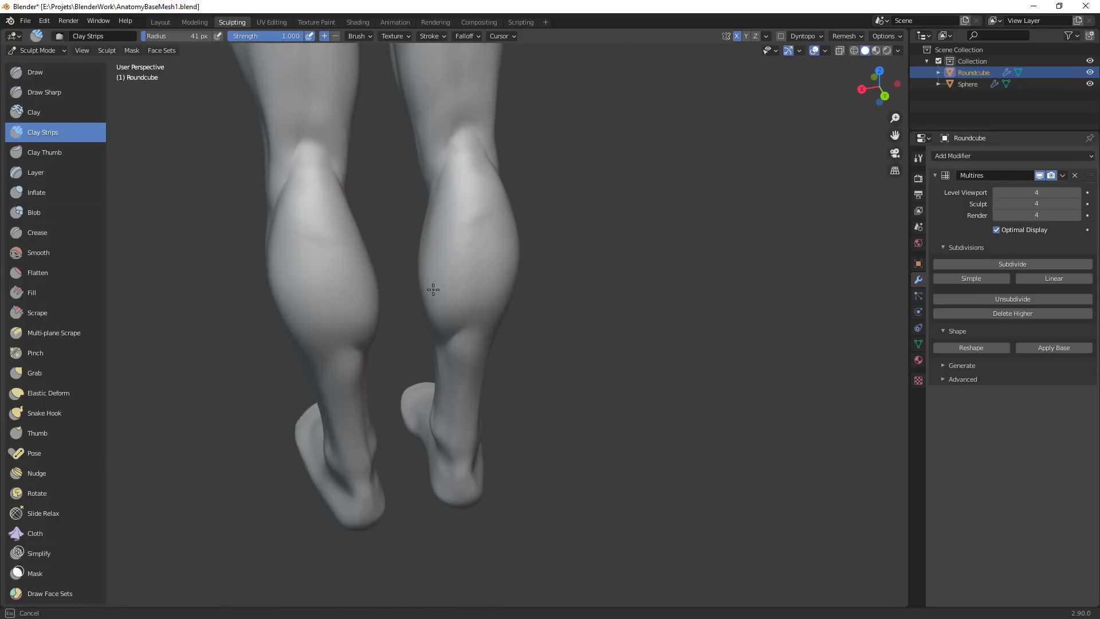
middle_drag(437, 323, 466, 287)
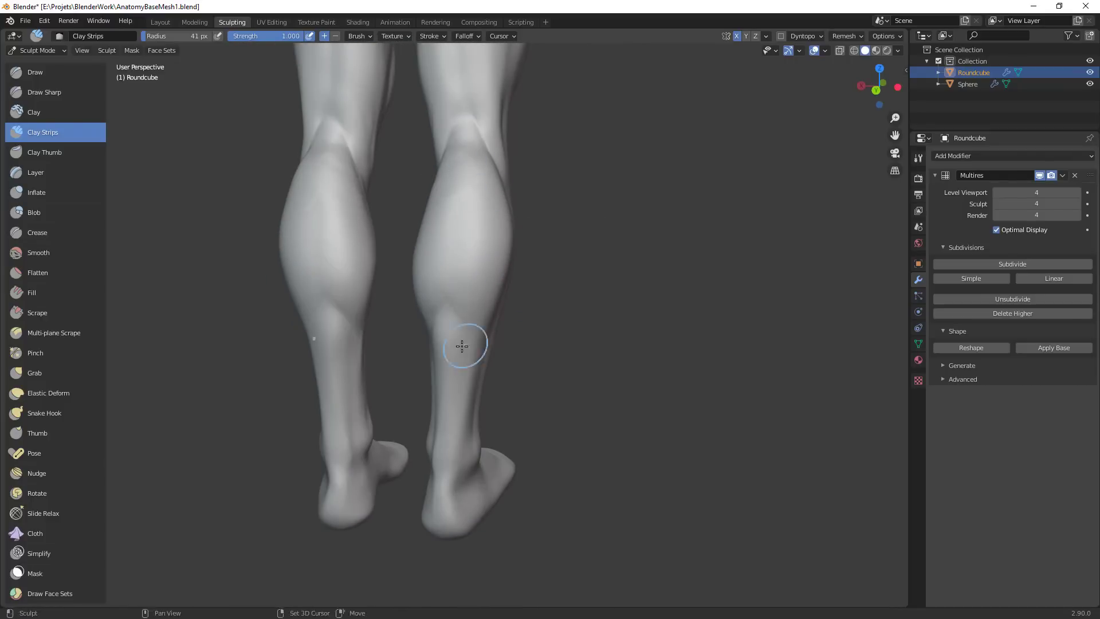
key(f)
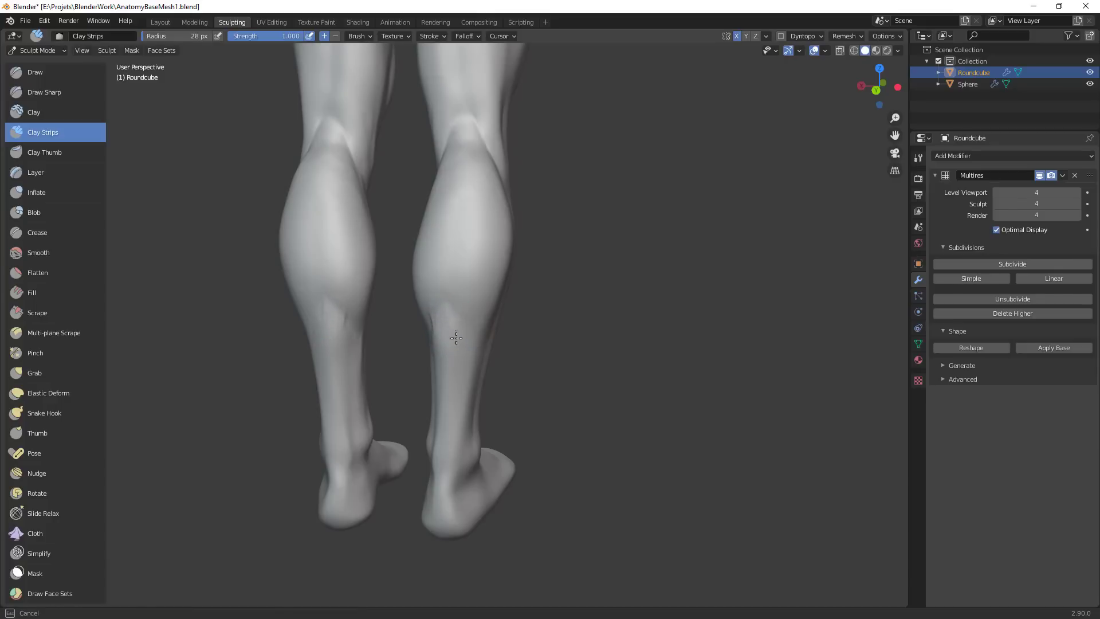
middle_drag(448, 381, 489, 339)
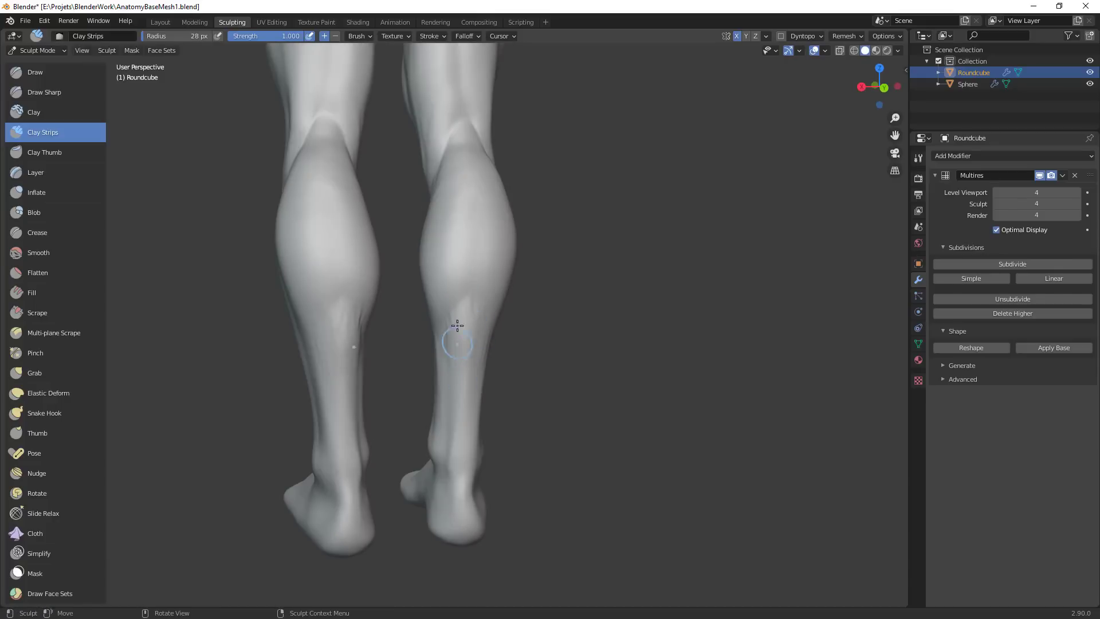
mouse_move(465, 439)
middle_down()
mouse_move(474, 380)
mouse_move(483, 412)
mouse_move(455, 354)
mouse_move(454, 391)
middle_up()
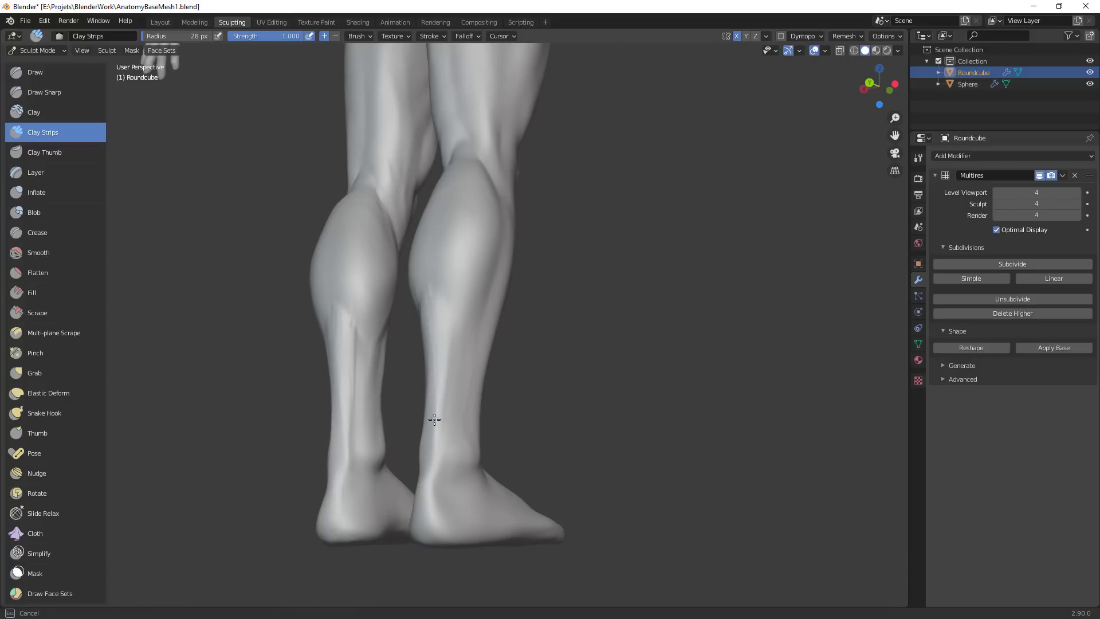
middle_drag(434, 419, 455, 410)
shift+middle_drag(458, 454, 535, 339)
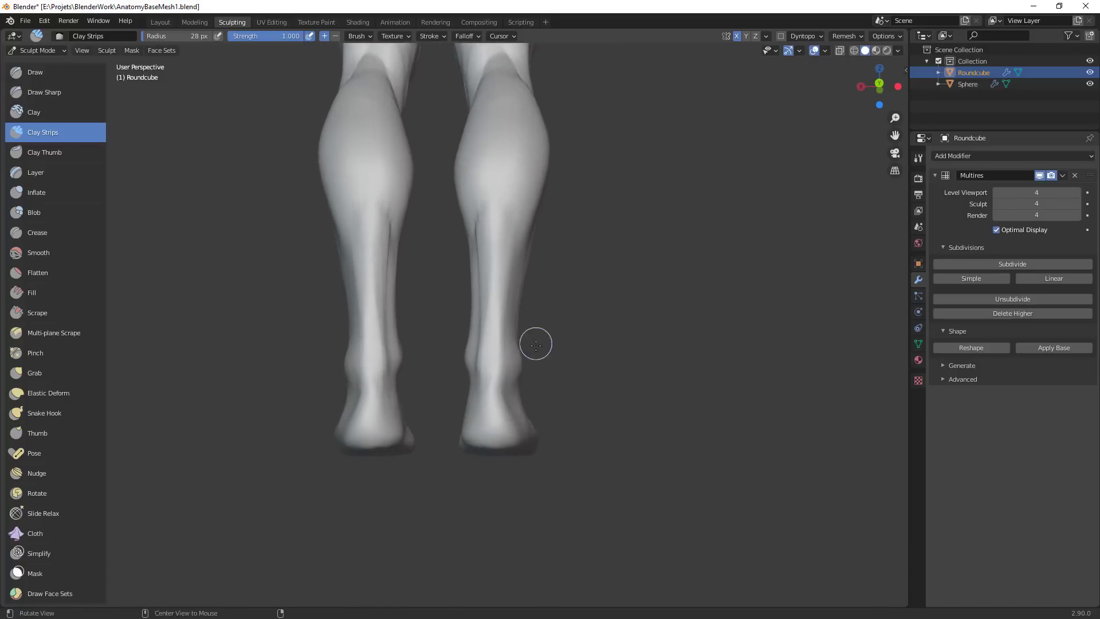
Reshape the Achilles tendon above the heel from behind with the Grab brush at 65 px and 81 px
scroll(523, 352, up, 1)
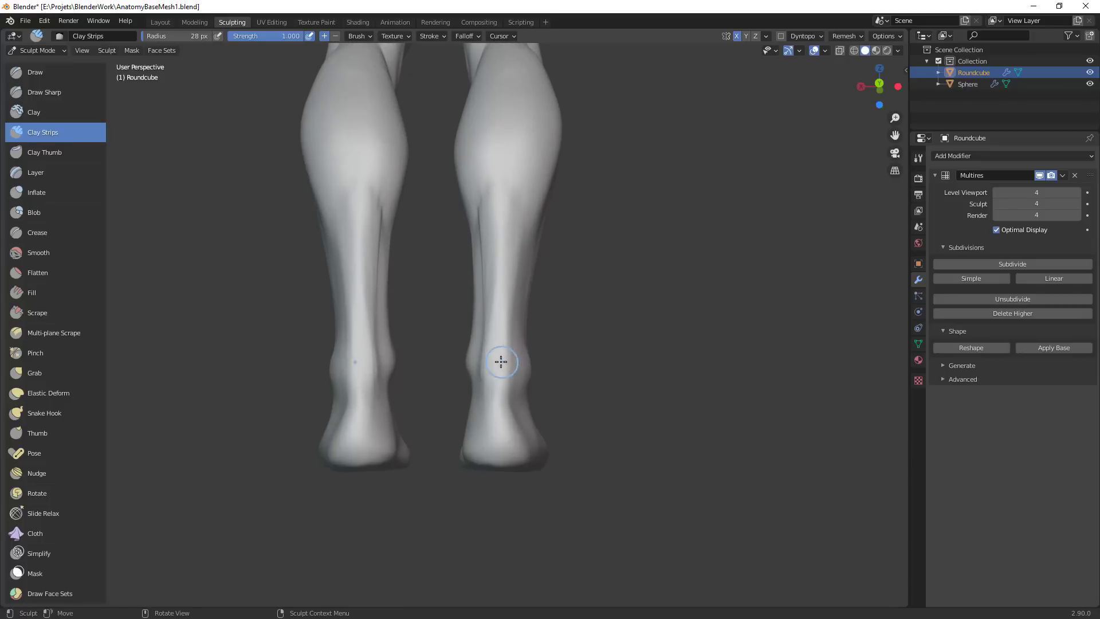
key(g)
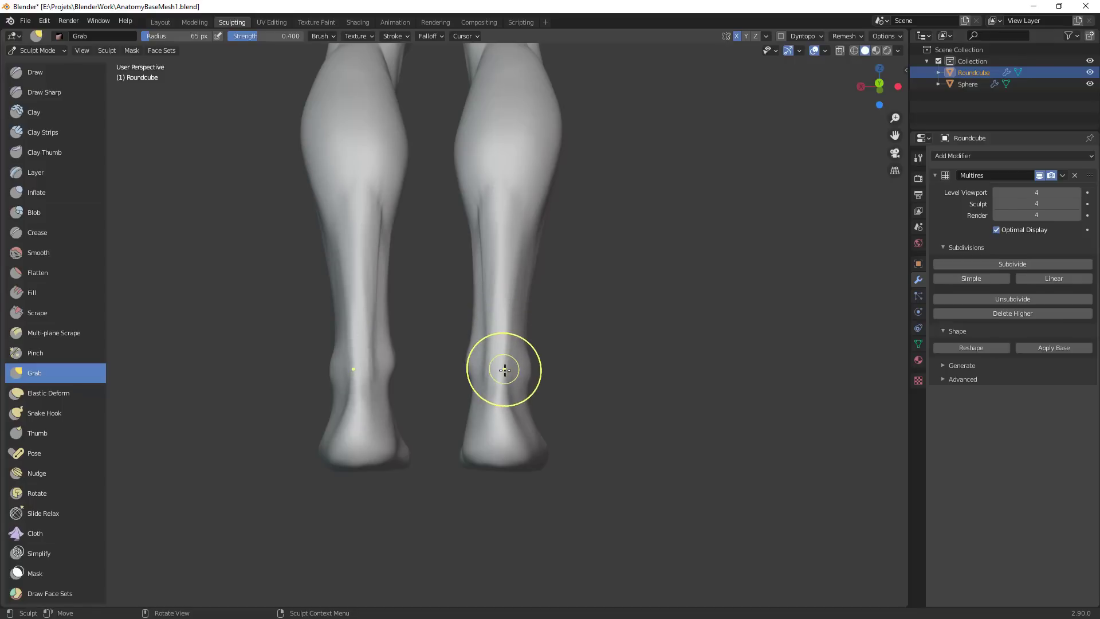
drag(487, 323, 491, 394)
drag(492, 394, 509, 405)
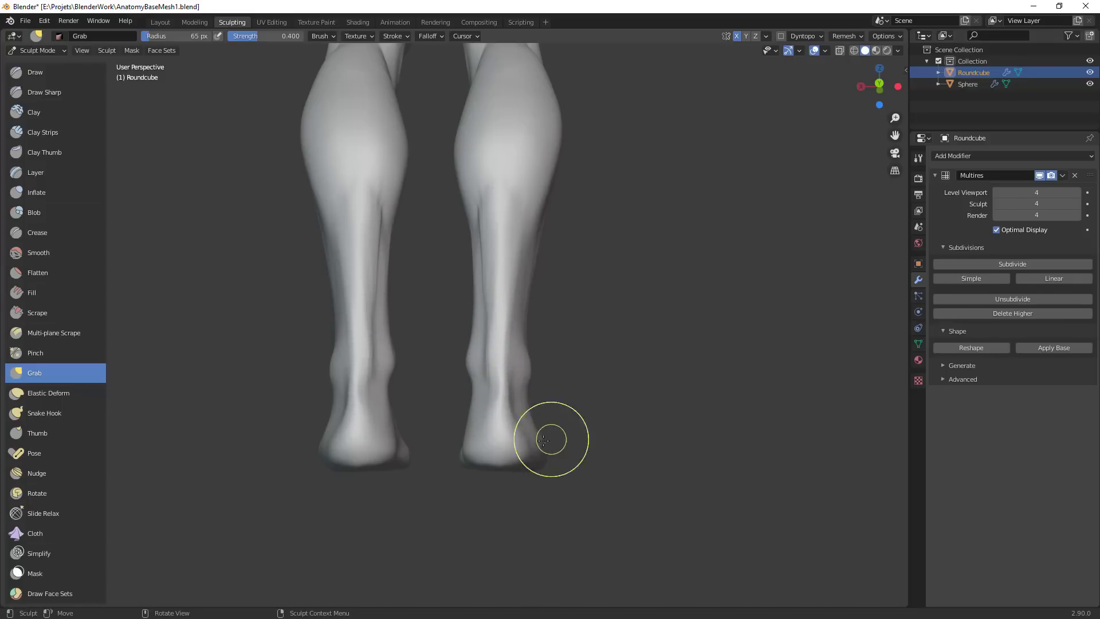
key(f)
click(502, 385)
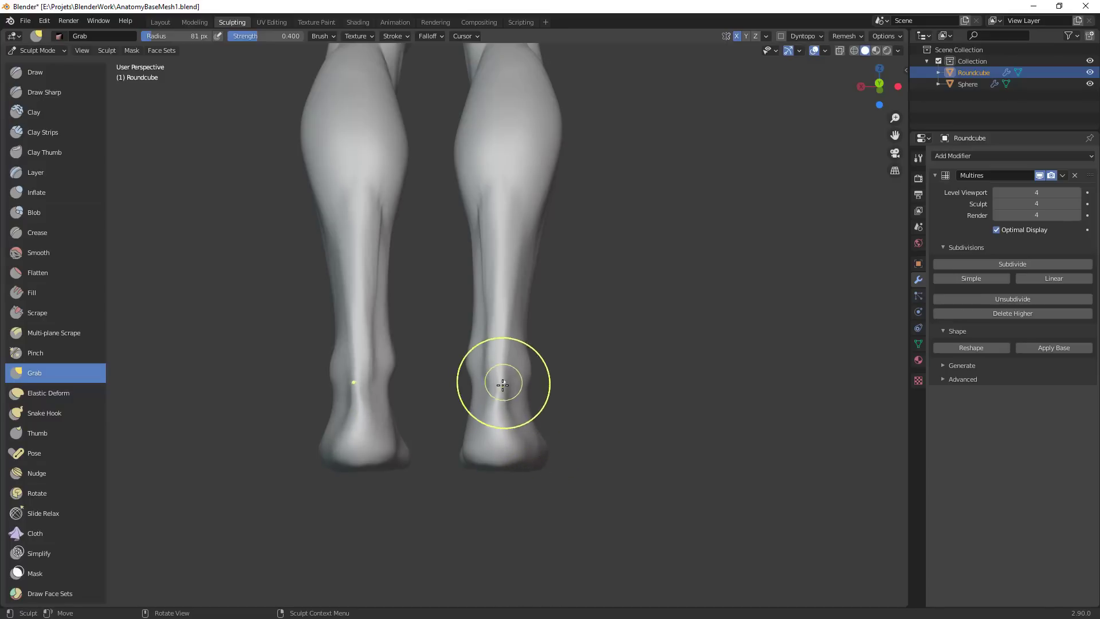
drag(500, 387, 491, 352)
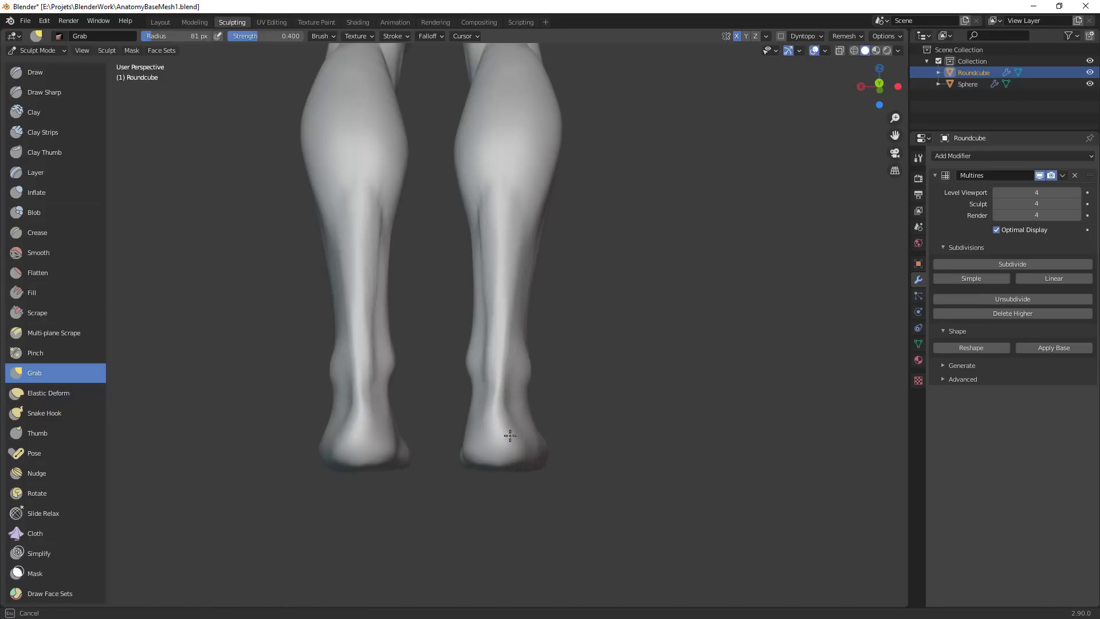
Adjust the back contour of the lower leg in the left side view with the Grab brush at 84 px
scroll(510, 435, down, 4)
mouse_move(510, 435)
middle_down()
mouse_move(390, 363)
mouse_move(522, 430)
mouse_move(441, 326)
middle_up()
scroll(391, 364, up, 2)
key(f)
click(392, 362)
key(f)
click(419, 294)
drag(420, 295, 415, 305)
Reshape the upper back contour of the calf in the left side view with short Grab strokes
key(f)
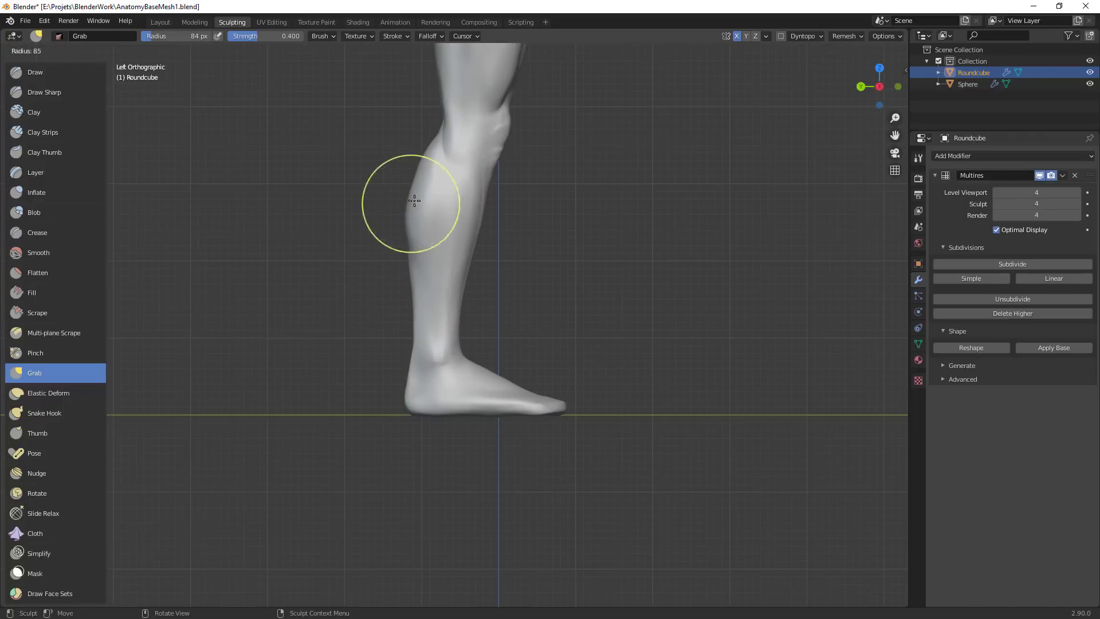
click(414, 203)
drag(413, 203, 404, 194)
drag(405, 193, 408, 190)
drag(408, 190, 411, 182)
drag(419, 160, 424, 156)
Shift the lower leg and foot in the left side view with the Grab brush at 169 px and 239 px
ctrl+middle_drag(464, 151, 542, 349)
mouse_move(561, 279)
shift+middle_down()
mouse_move(568, 389)
mouse_move(535, 361)
mouse_move(556, 210)
shift+middle_up()
key(f)
click(534, 418)
drag(481, 413, 483, 417)
key(f)
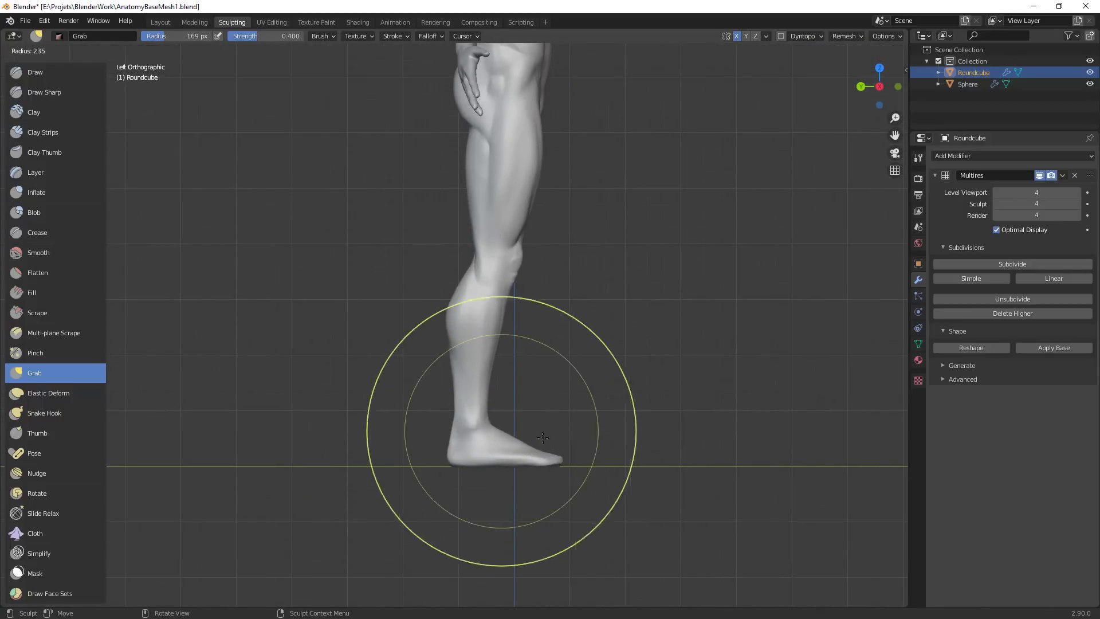
click(544, 438)
drag(543, 438, 502, 443)
Nudge the overall leg shape with the Grab brush at 239 px, and reduce the brush radius to 82 px
ctrl+middle_drag(624, 338, 556, 458)
mouse_move(555, 459)
middle_down()
mouse_move(663, 439)
mouse_move(531, 279)
mouse_move(541, 310)
mouse_move(541, 299)
middle_up()
drag(508, 326, 495, 318)
drag(495, 318, 495, 321)
ctrl+middle_drag(547, 325, 525, 416)
mouse_move(524, 416)
middle_down()
mouse_move(616, 422)
mouse_move(659, 440)
middle_up()
ctrl+middle_drag(659, 440, 600, 314)
key(f)
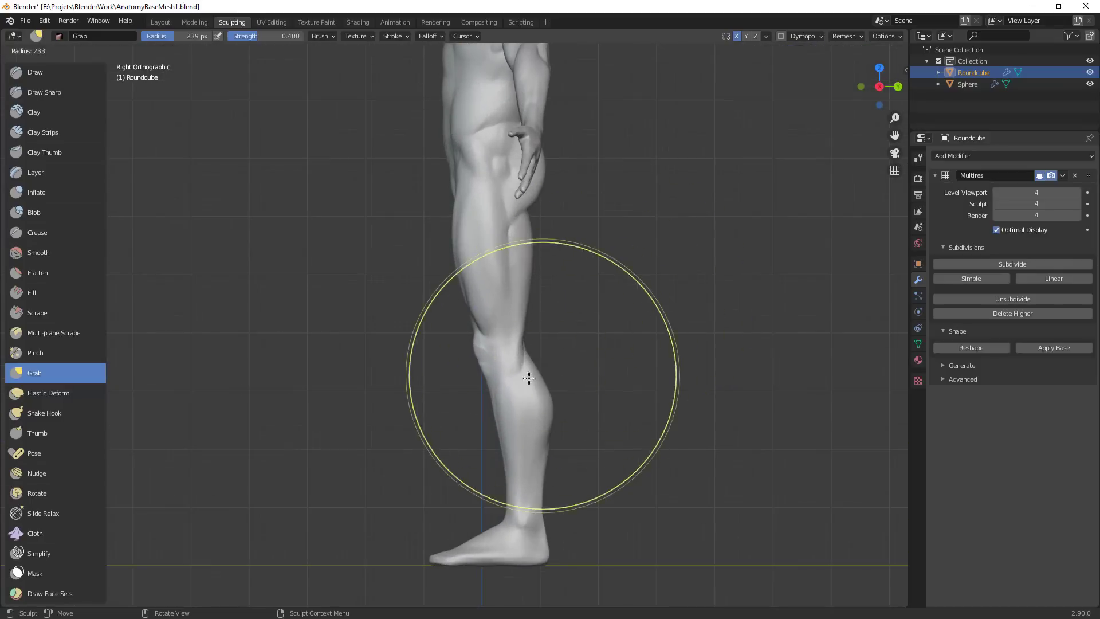
click(590, 376)
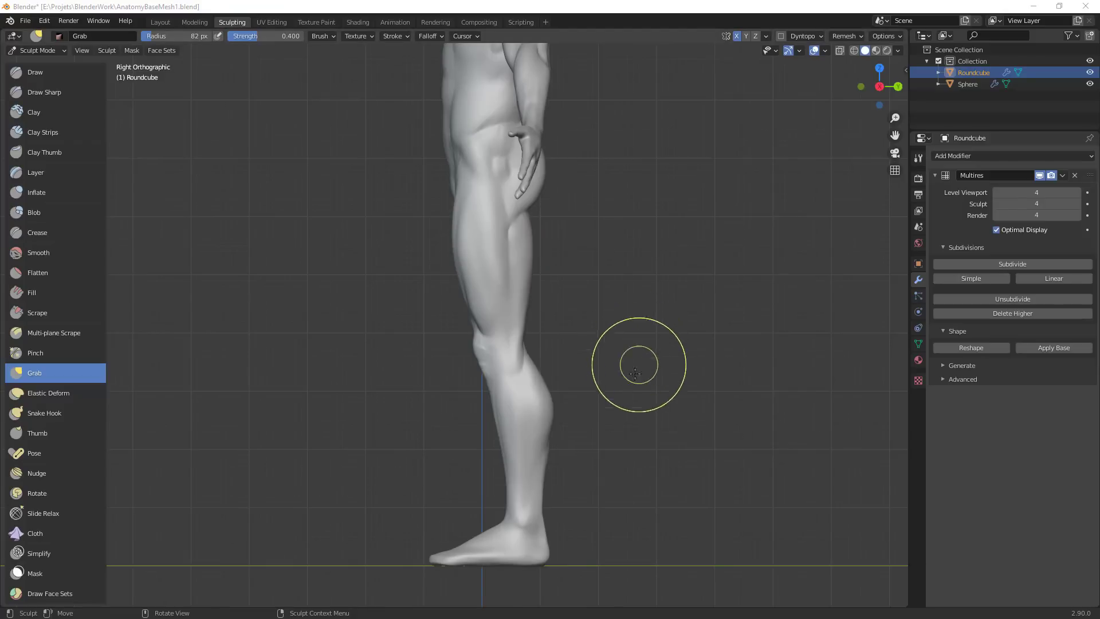
Carve the hollow below the outer side of the knee with the Crease brush at 25 px and 21 px
key(shift+c)
mouse_move(541, 381)
middle_down()
mouse_move(594, 351)
mouse_move(550, 306)
mouse_move(560, 289)
middle_up()
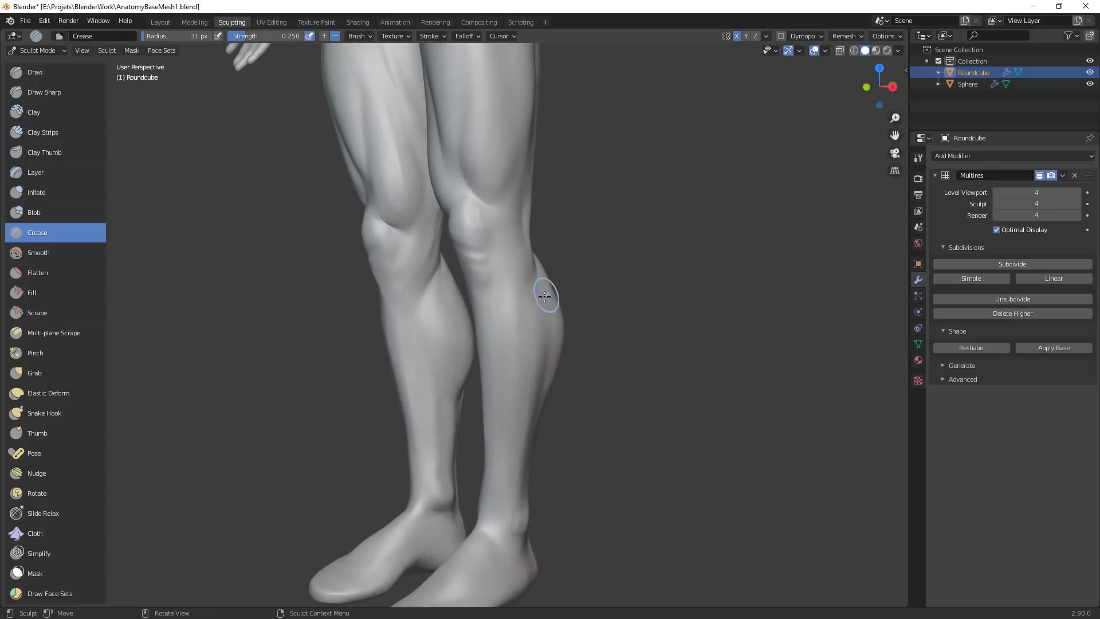
key(f)
click(522, 319)
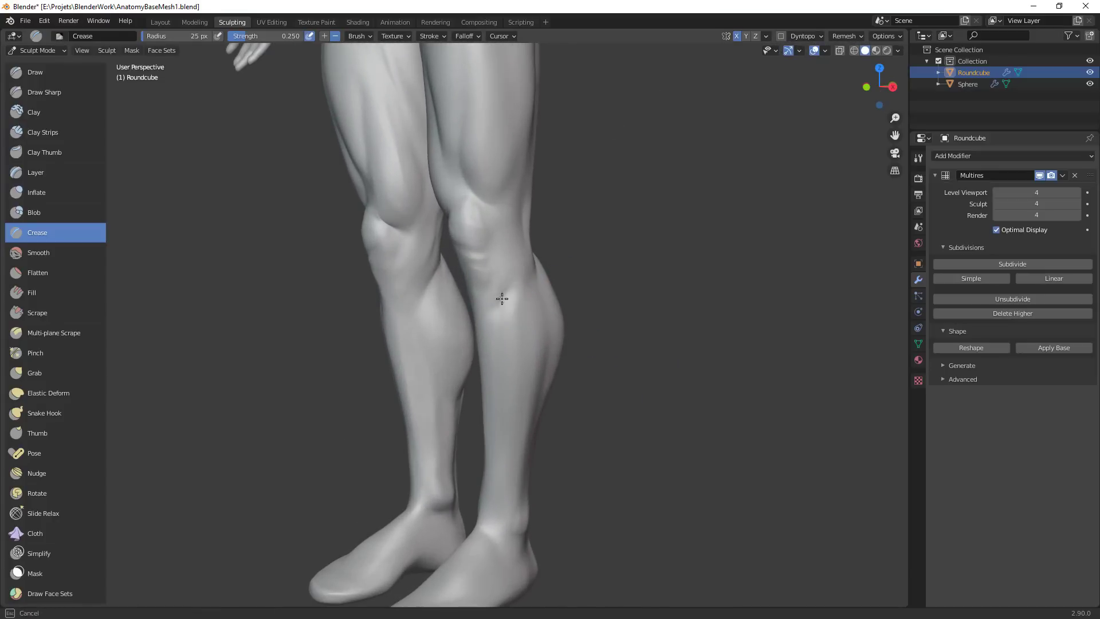
middle_drag(495, 300, 539, 289)
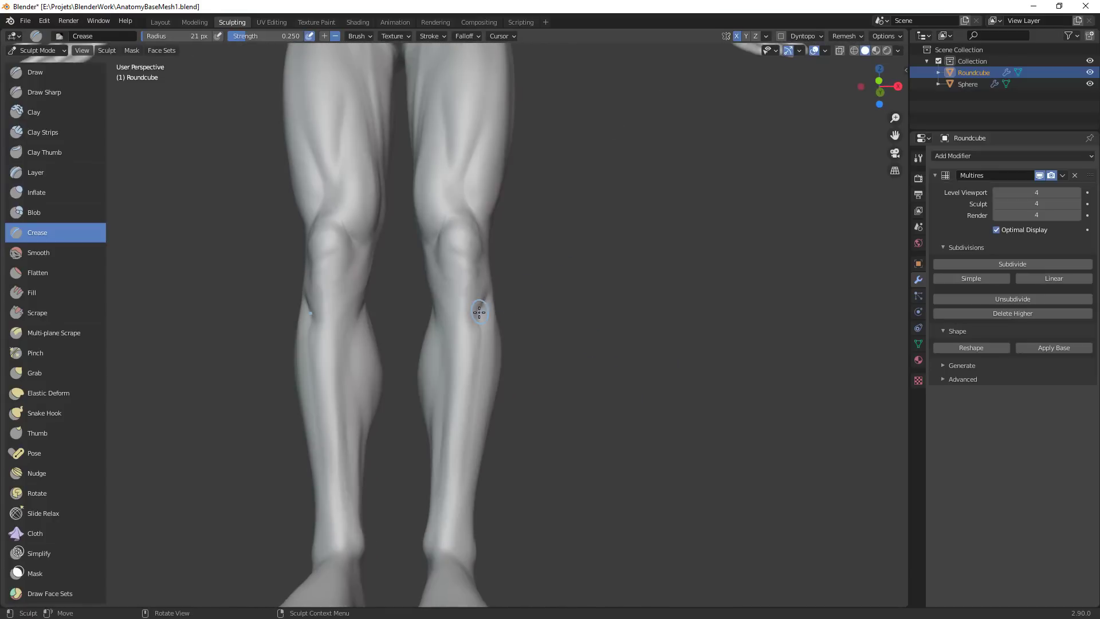
middle_drag(479, 311, 488, 317)
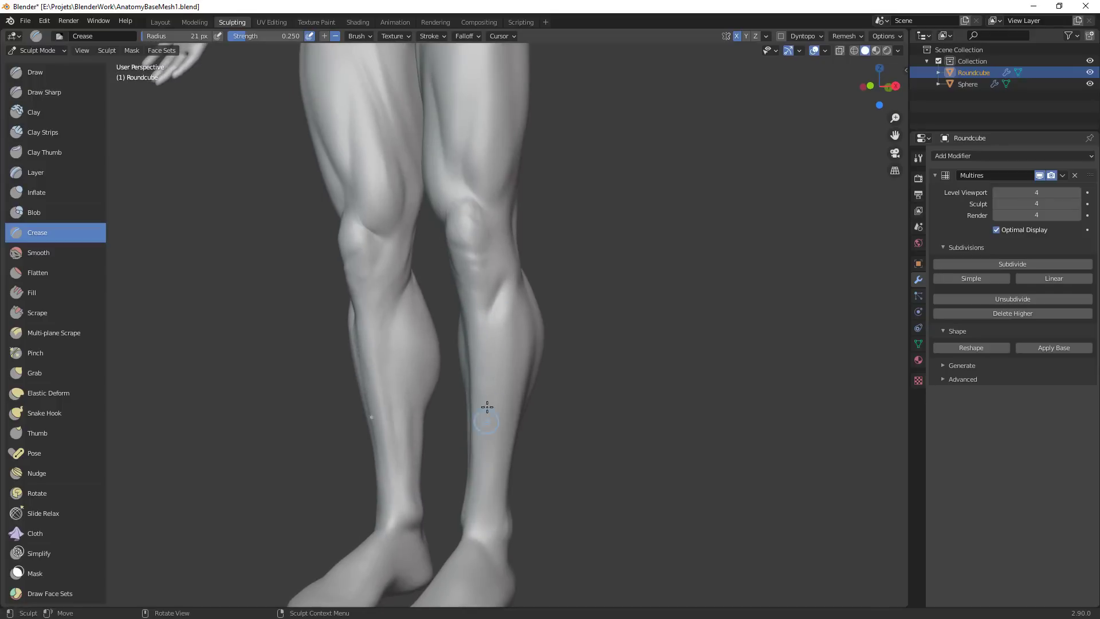
Carve the grooves outlining the outer shin muscles from below the knee toward the outer ankle with the Crease brush at 21 px
middle_drag(563, 335, 512, 290)
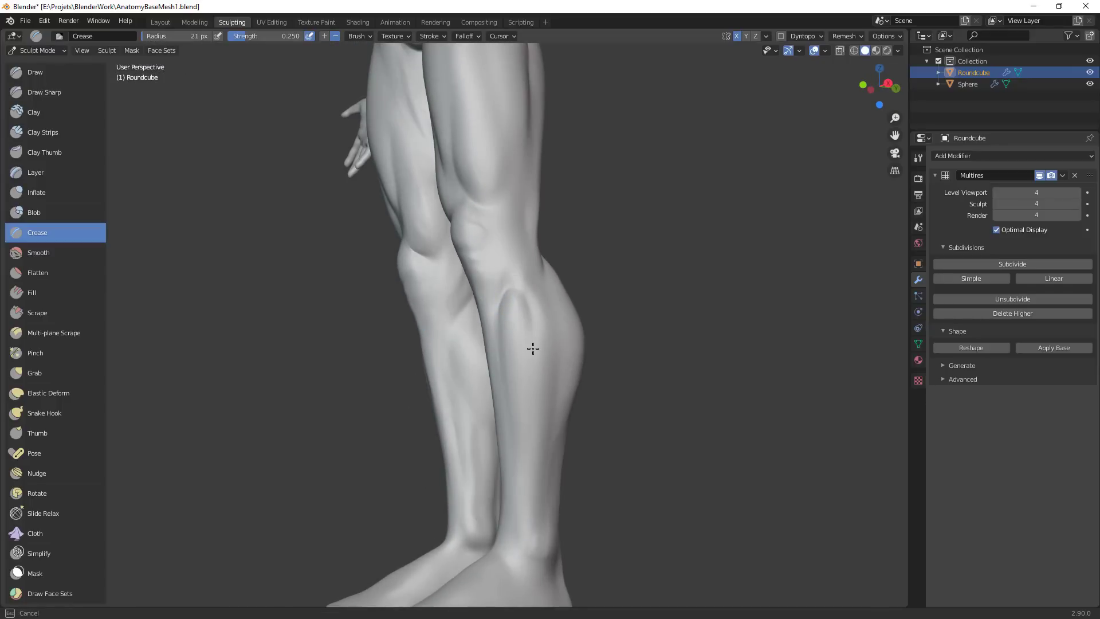
mouse_move(533, 348)
middle_down()
mouse_move(567, 239)
mouse_move(544, 254)
middle_up()
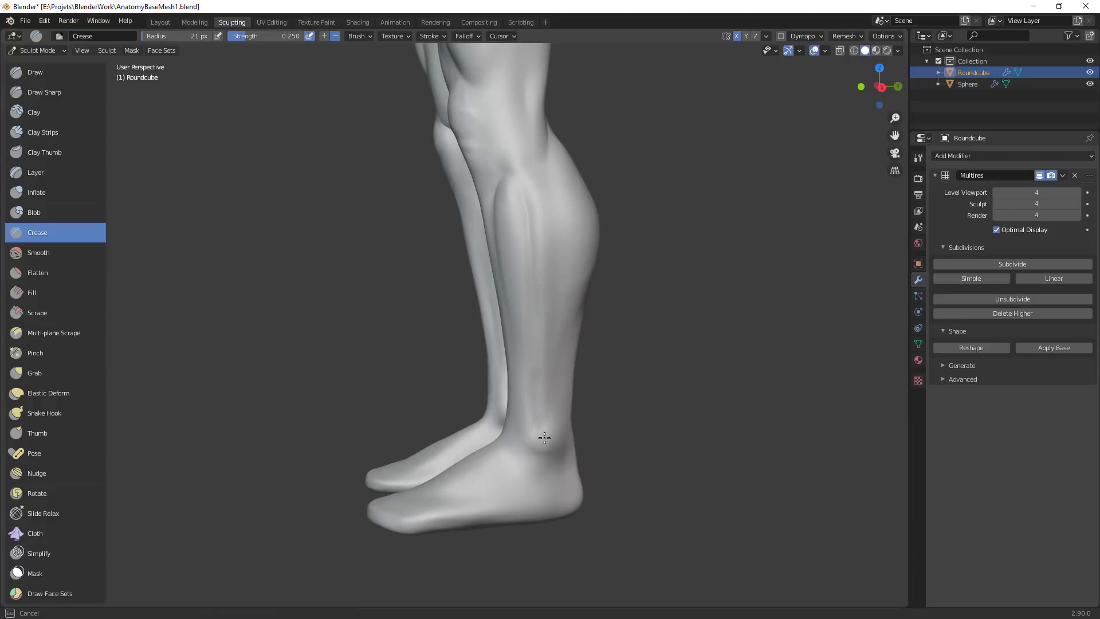
drag(529, 273, 534, 322)
Adjust the upper outer calf in the front view with the Grab brush at 79 px, and reduce the brush radius to 55 px
ctrl+middle_drag(547, 291, 577, 304)
key(KP_1)
key(g)
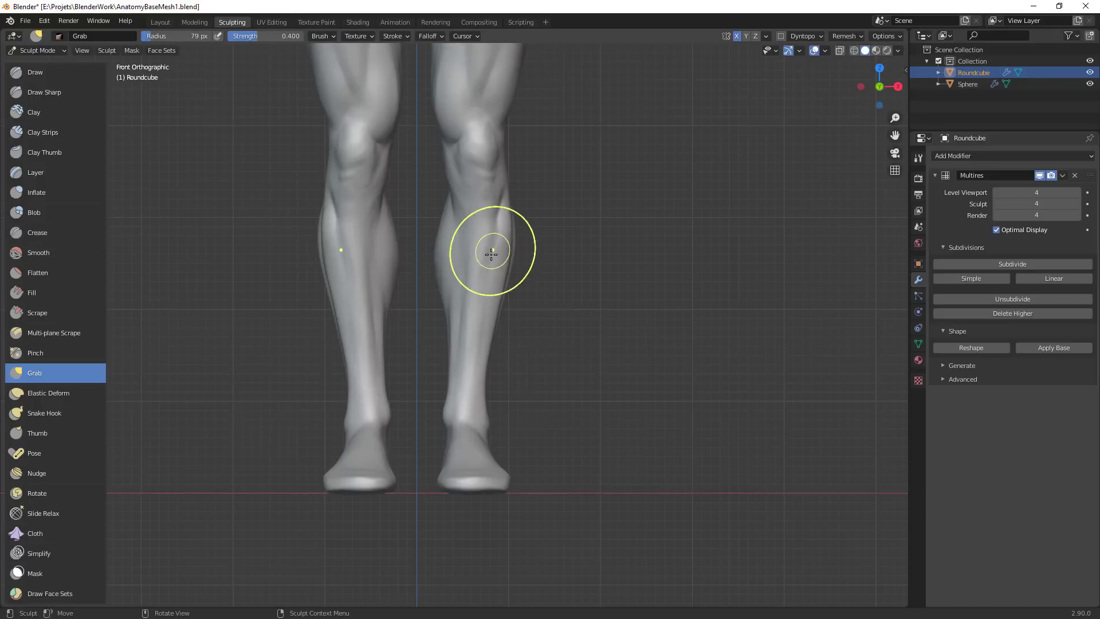
drag(494, 230, 495, 211)
key(bracketleft)
key(bracketleft)
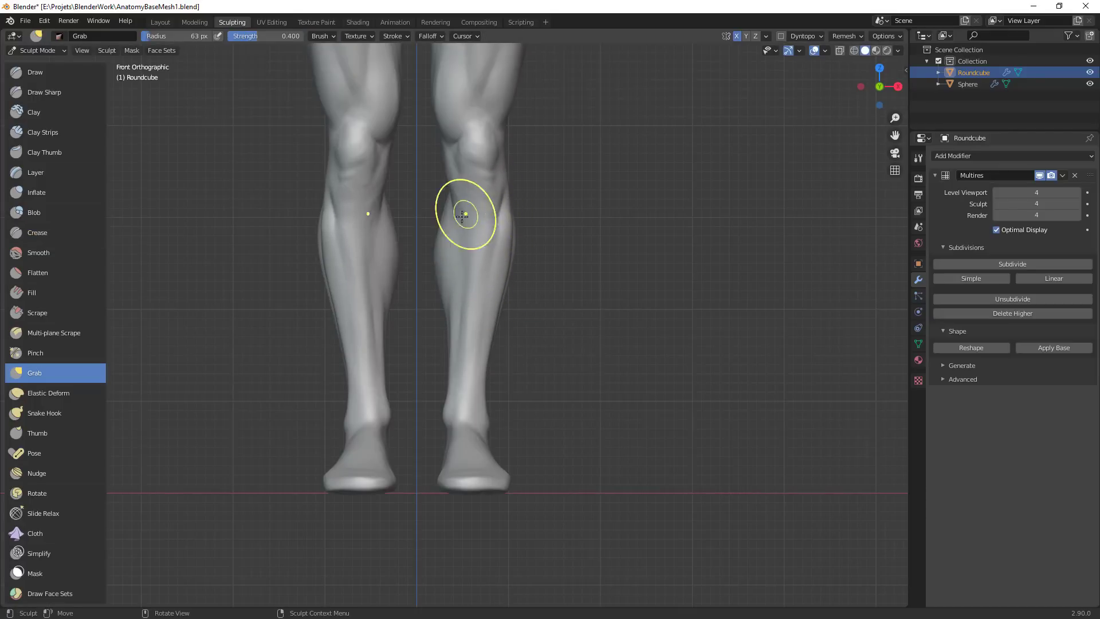
key(bracketleft)
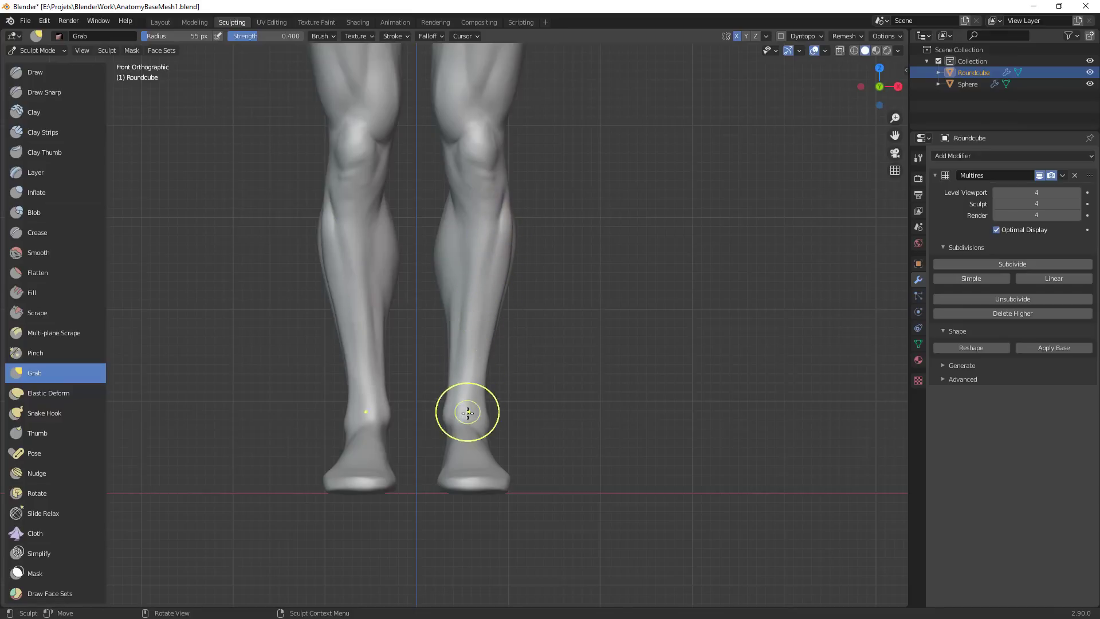
Build up the shin and the outer lower leg with the Clay Strips brush at 20 px and 21 px
middle_drag(475, 389, 508, 386)
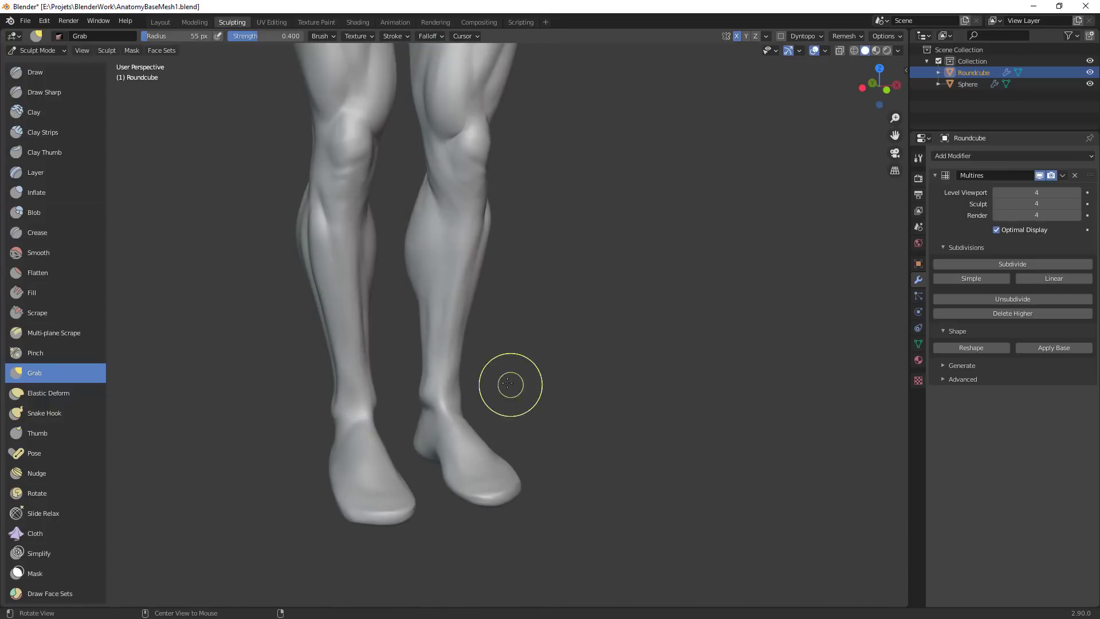
key(c)
key(f)
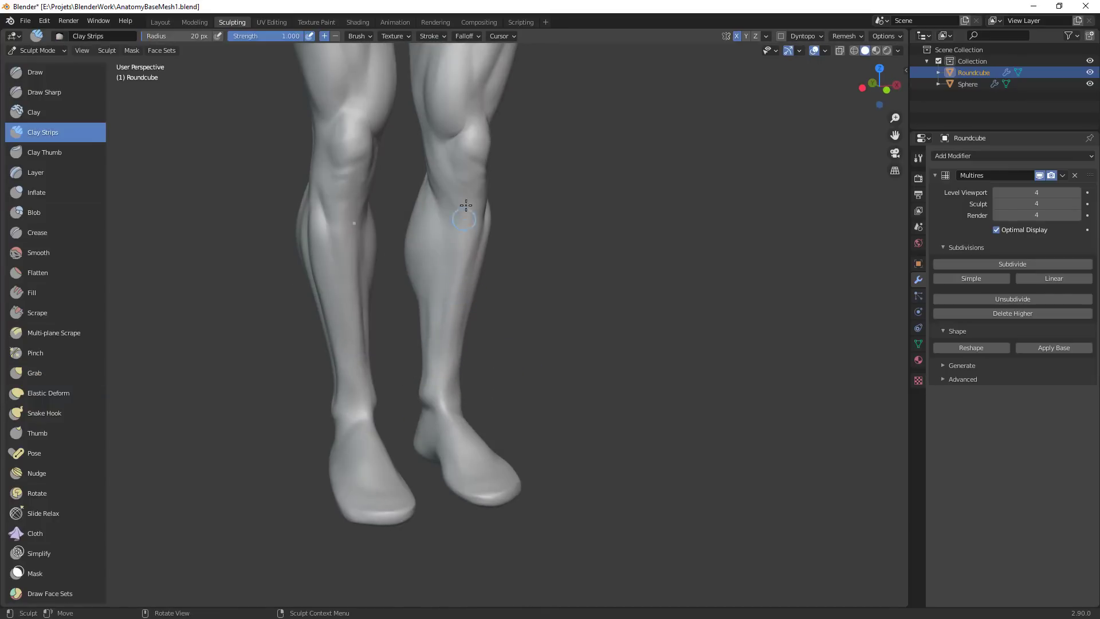
middle_drag(505, 302, 492, 261)
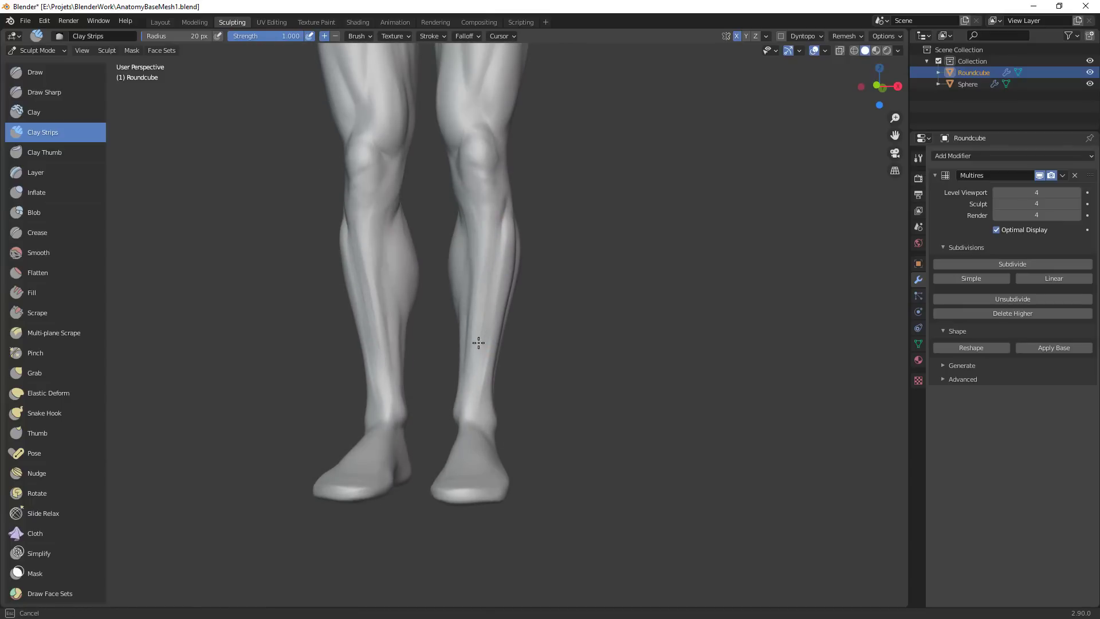
mouse_move(488, 386)
middle_down()
mouse_move(444, 372)
mouse_move(504, 298)
mouse_move(520, 230)
middle_up()
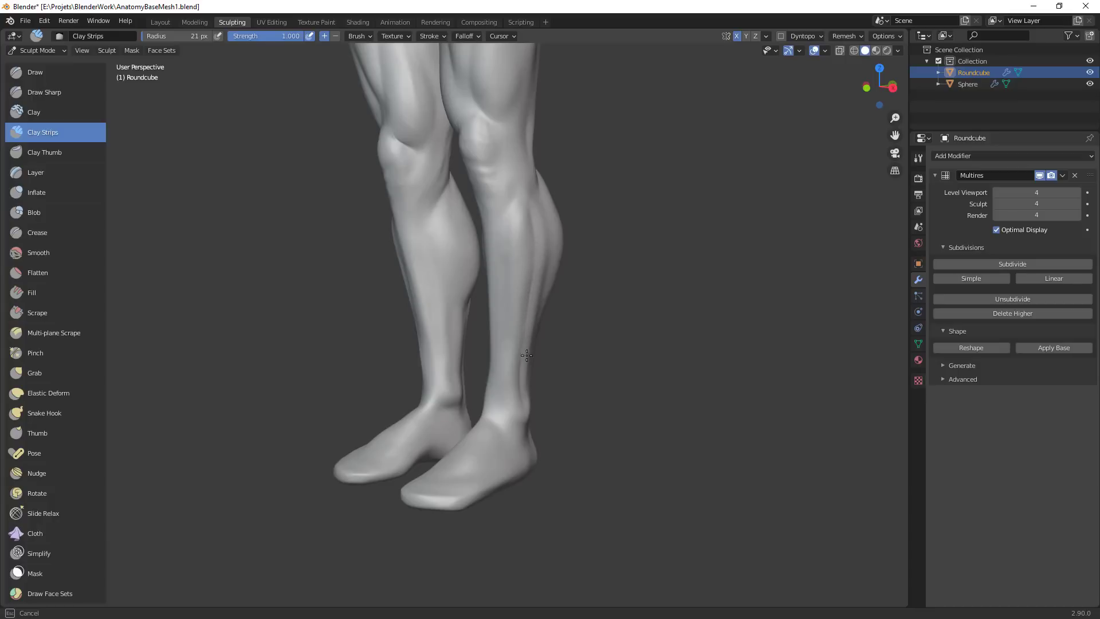
ctrl+middle_drag(530, 408, 530, 458)
middle_drag(562, 380, 498, 375)
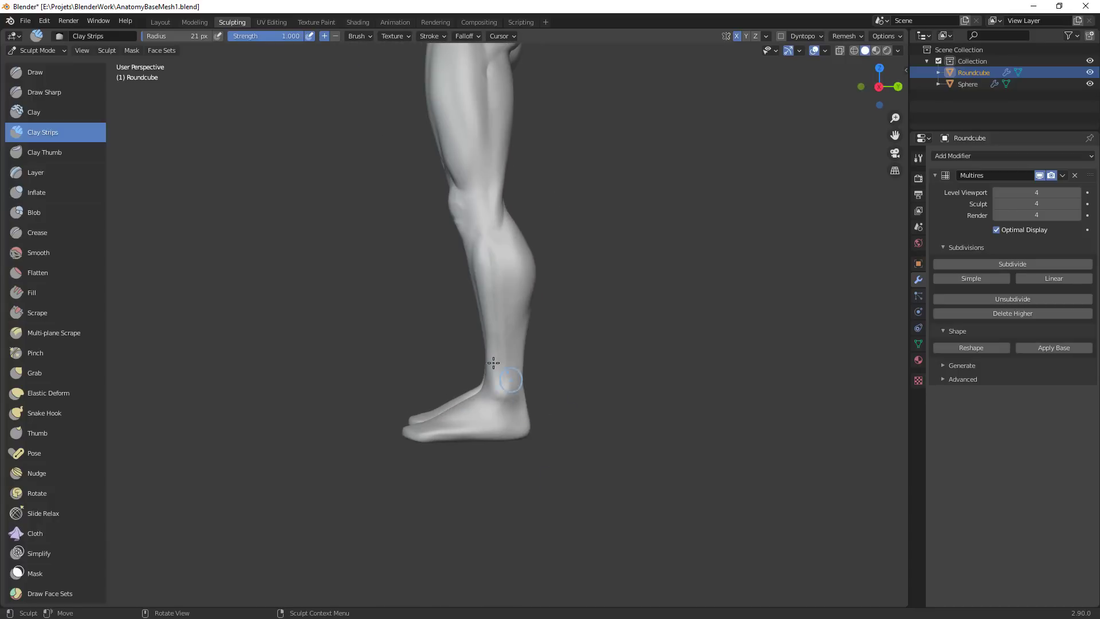
Adjust the lower leg contours in the side and front views with the Grab brush at 79 px and 54 px
key(f)
click(509, 376)
key(g)
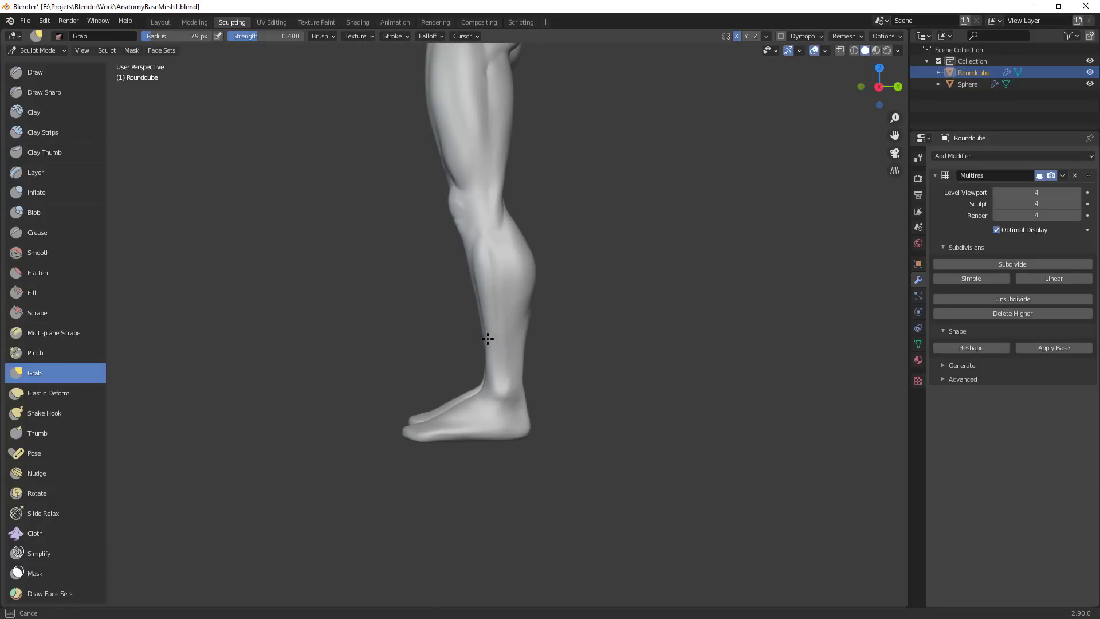
key(f)
drag(467, 250, 561, 250)
click(493, 231)
mouse_move(486, 309)
ctrl+alt+mouse_down()
mouse_move(486, 424)
mouse_move(511, 425)
ctrl+alt+mouse_up()
ctrl+alt+drag(457, 319, 503, 226)
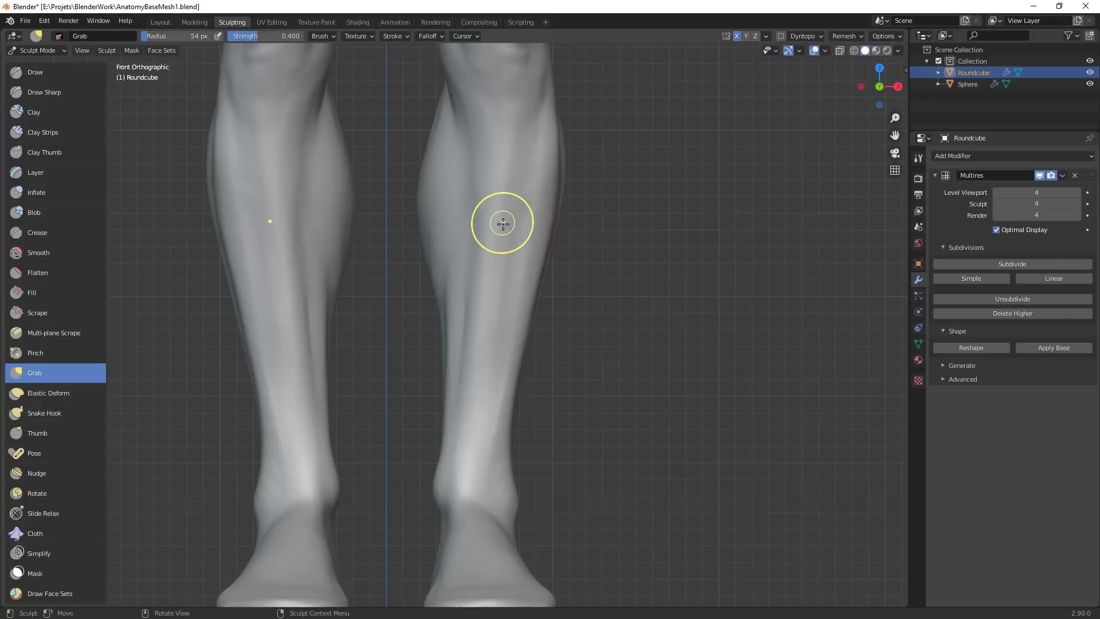
key(f)
click(619, 223)
Build up the inner side of the lower leg and calf with the Clay Strips brush at 43 px
mouse_move(480, 231)
middle_down()
mouse_move(422, 241)
mouse_move(399, 278)
middle_up()
key(c)
key(f)
click(356, 258)
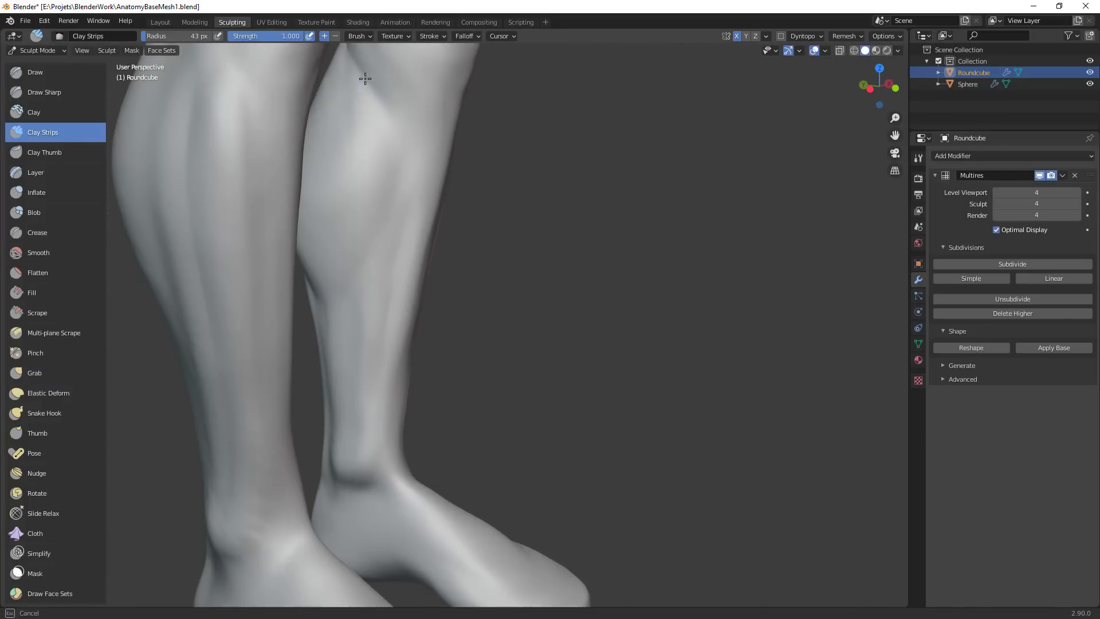
ctrl+middle_drag(391, 109, 430, 338)
mouse_move(529, 251)
middle_down()
mouse_move(479, 247)
mouse_move(530, 299)
middle_up()
ctrl+middle_drag(530, 299, 528, 218)
Define the upper inner calf below the knee with the Crease brush at 39 px
key(shift+c)
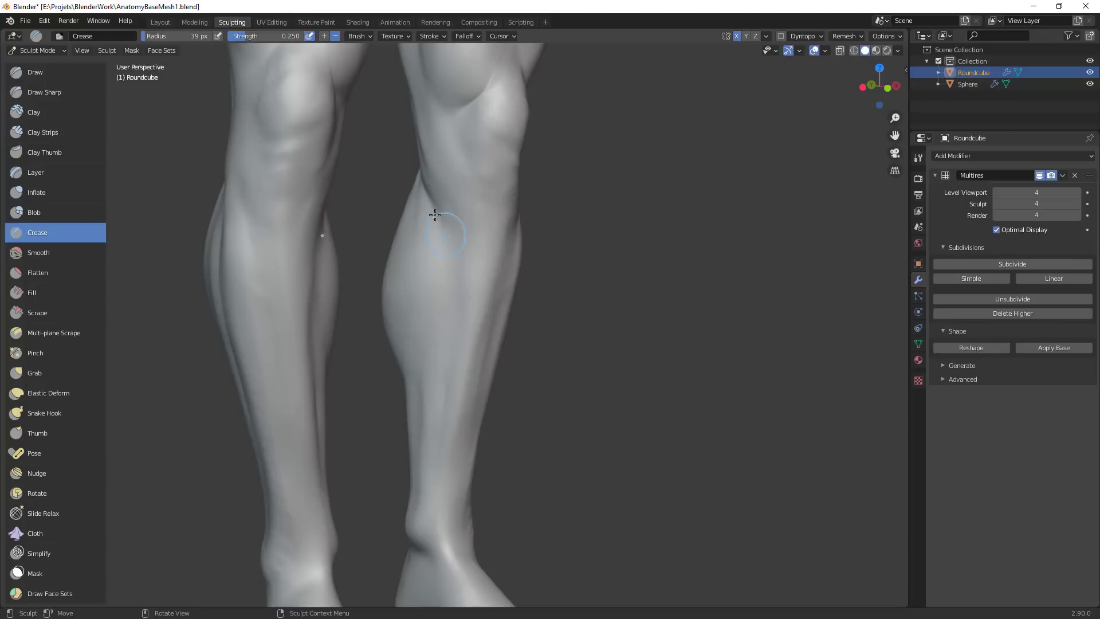
ctrl+alt+drag(445, 247, 484, 344)
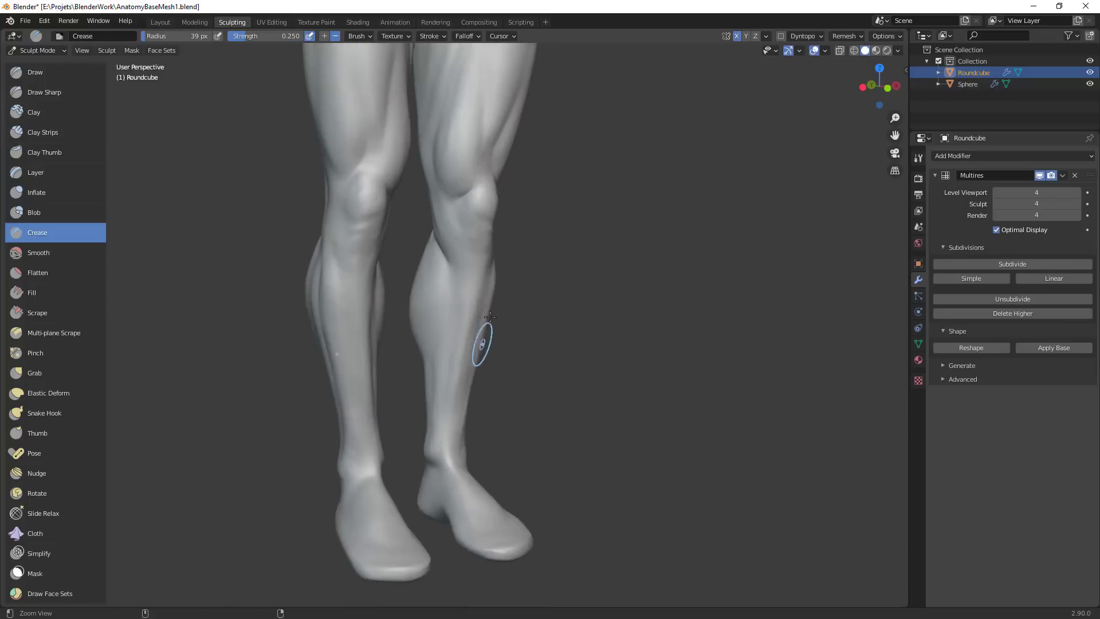
alt+drag(541, 239, 497, 217)
middle_drag(497, 217, 426, 251)
Reshape the calf outlines and the area behind the knee from the back with the Grab brush at 87 px
key(g)
middle_drag(449, 290, 433, 344)
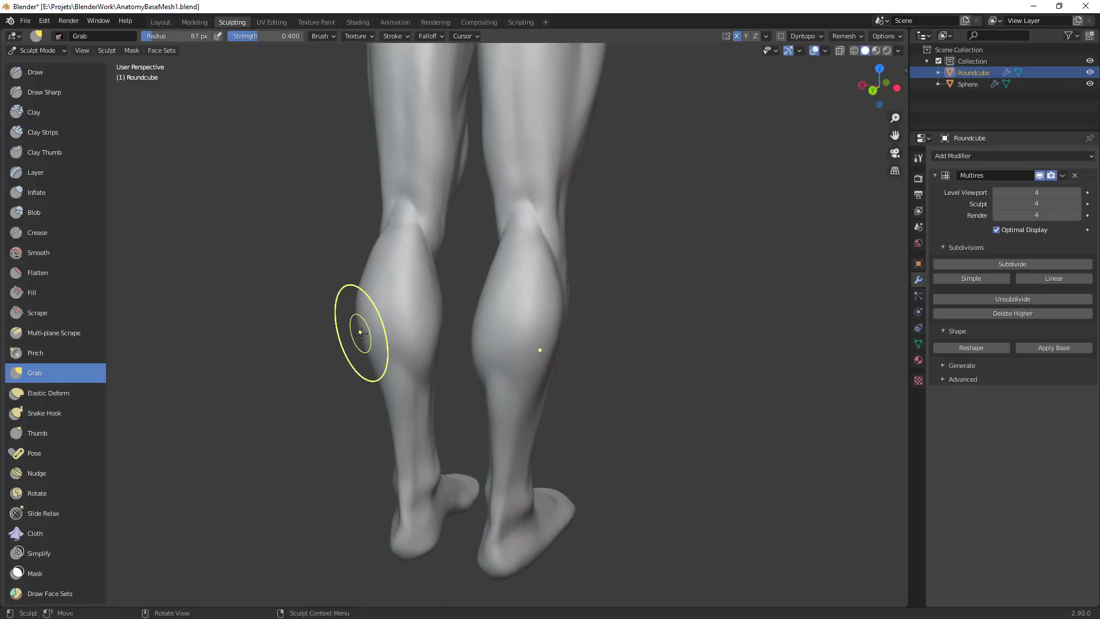
drag(360, 330, 364, 319)
ctrl+alt+drag(464, 277, 453, 321)
alt+drag(453, 321, 421, 344)
mouse_move(421, 344)
ctrl+alt+mouse_down()
mouse_move(411, 308)
mouse_move(384, 327)
mouse_move(381, 312)
ctrl+alt+mouse_up()
drag(381, 311, 383, 288)
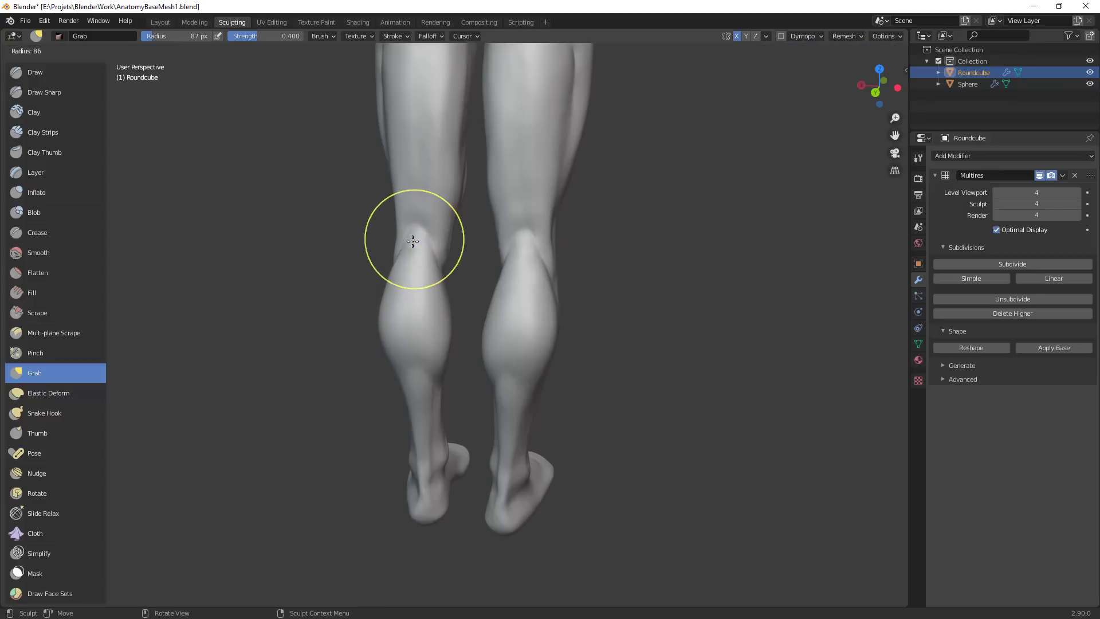
mouse_move(413, 228)
ctrl+alt+mouse_down()
mouse_move(535, 442)
mouse_move(553, 263)
mouse_move(508, 236)
mouse_move(450, 229)
ctrl+alt+mouse_up()
key(f)
click(494, 228)
alt+drag(450, 229, 438, 212)
Flatten the back and sides of the calf muscles with the Scrape brush at 41 px and 39 px
key(shift+t)
key(f)
click(447, 223)
alt+drag(409, 249, 445, 275)
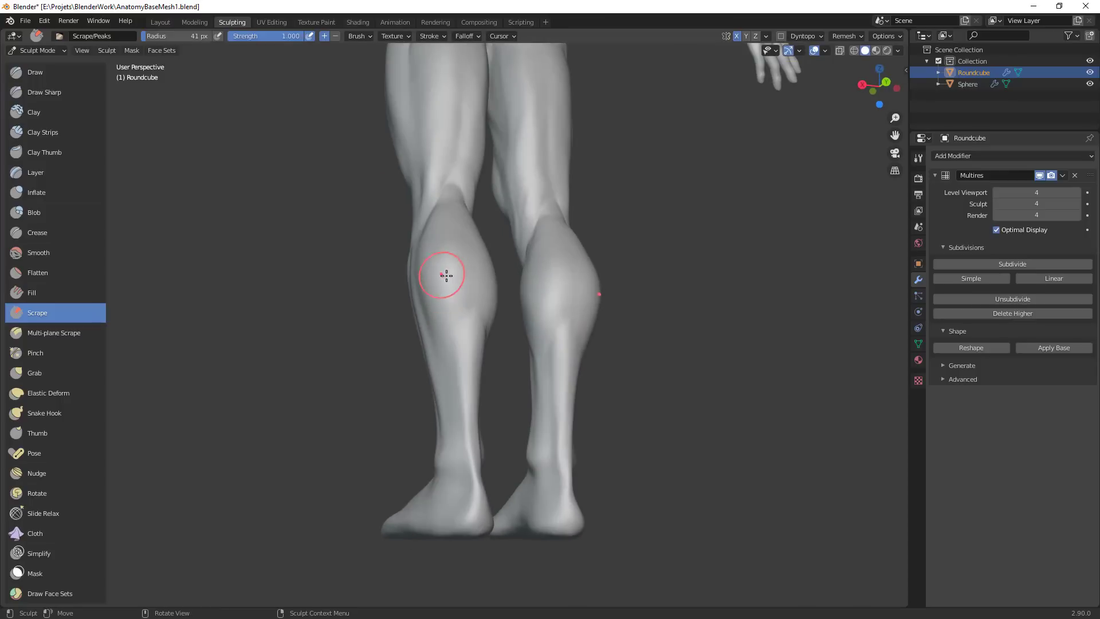
alt+drag(511, 291, 421, 264)
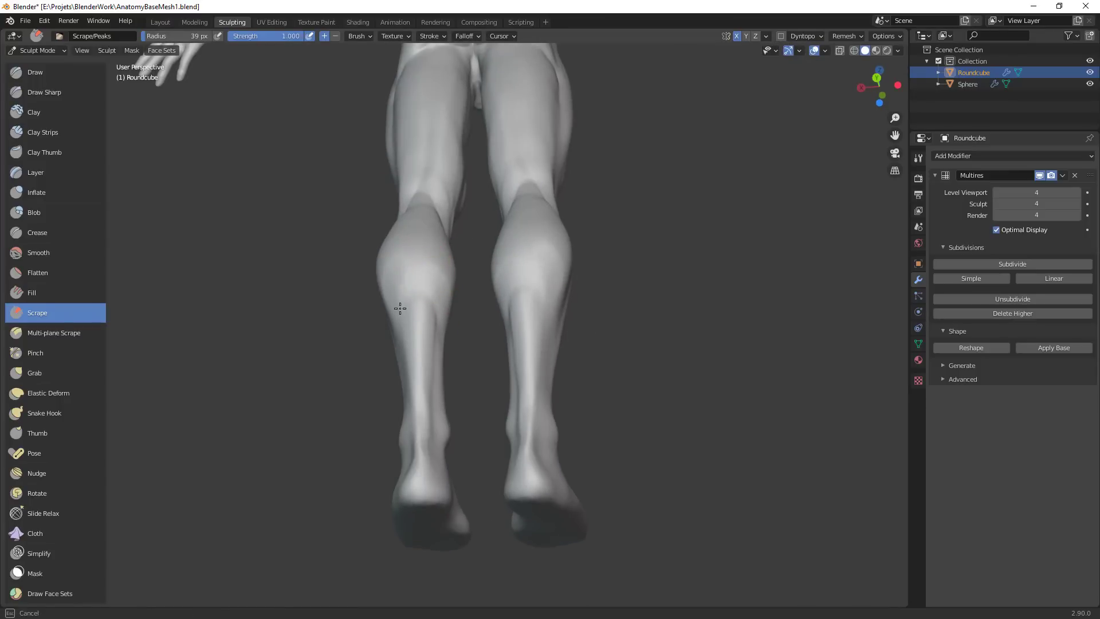
alt+drag(394, 283, 444, 334)
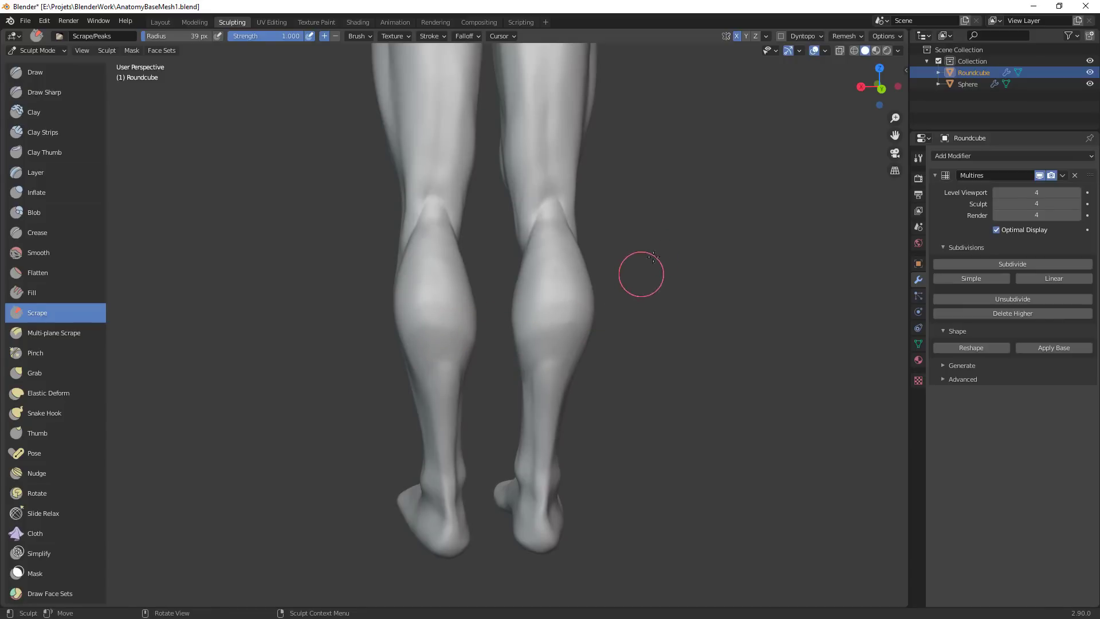
middle_drag(653, 257, 503, 299)
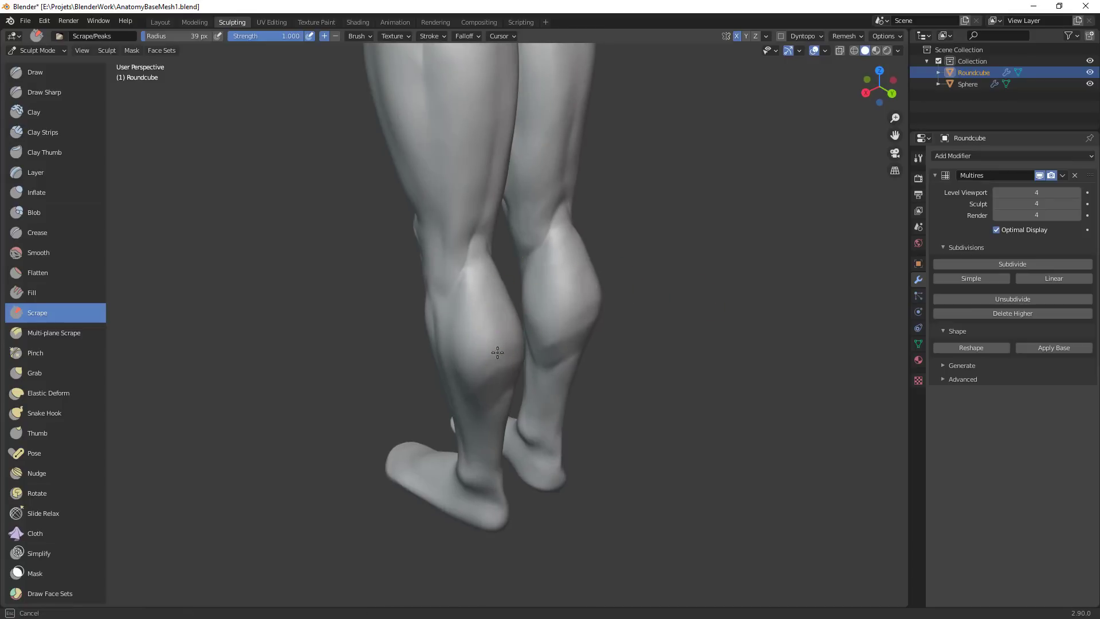
Adjust the rear calf and Achilles tendon profile in the right view with the Grab brush at 99 px and 146 px
key(g)
middle_drag(491, 369, 573, 319)
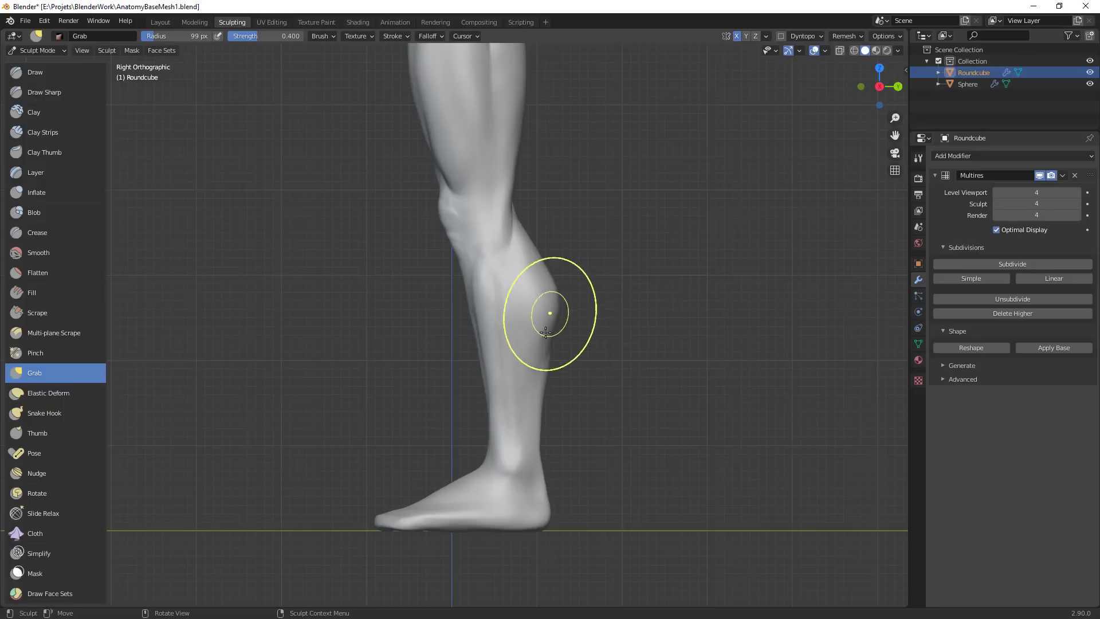
key(f)
click(617, 404)
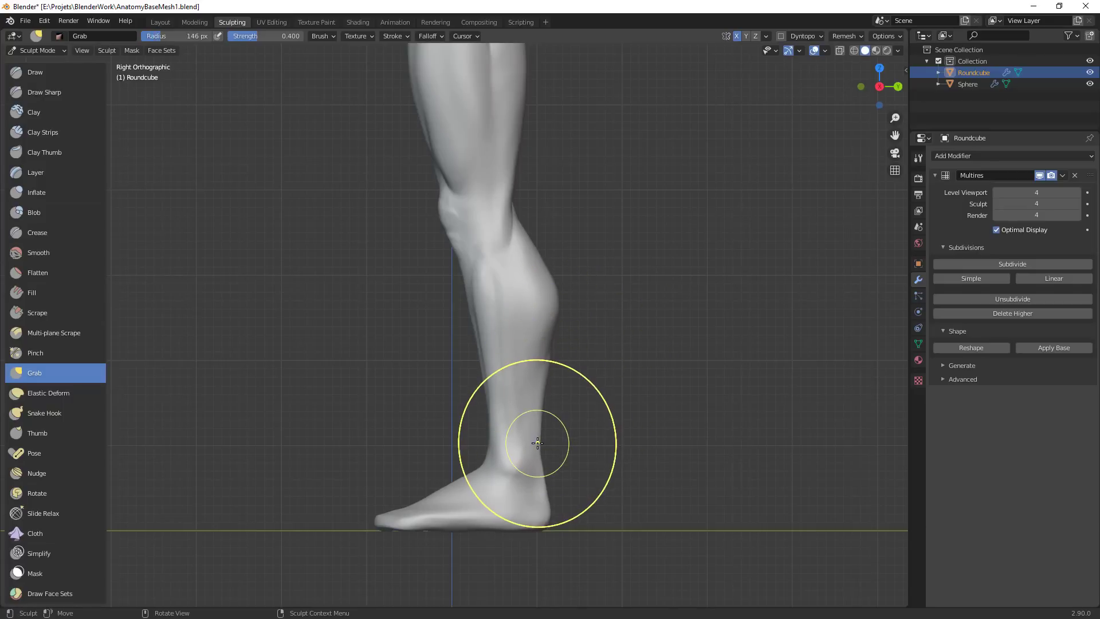
key(f)
click(522, 438)
drag(538, 437, 539, 444)
Refine the heel and ankle profile in the right view with the Grab brush at 66 px, 96 px and 83 px
shift+middle_drag(567, 446, 573, 331)
key(f)
click(603, 383)
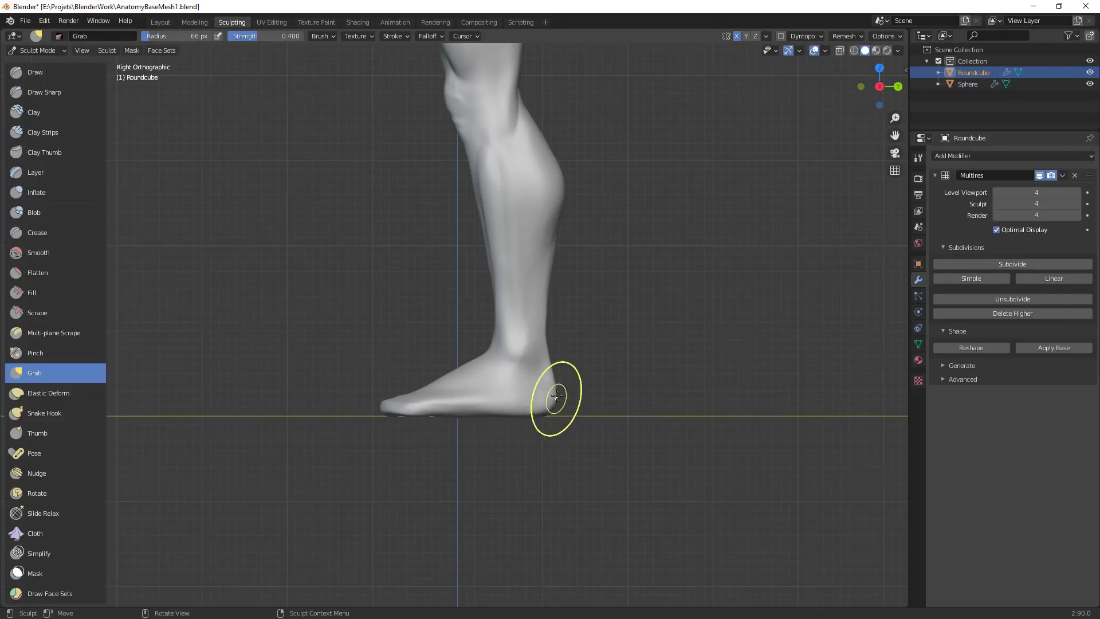
key(f)
click(551, 362)
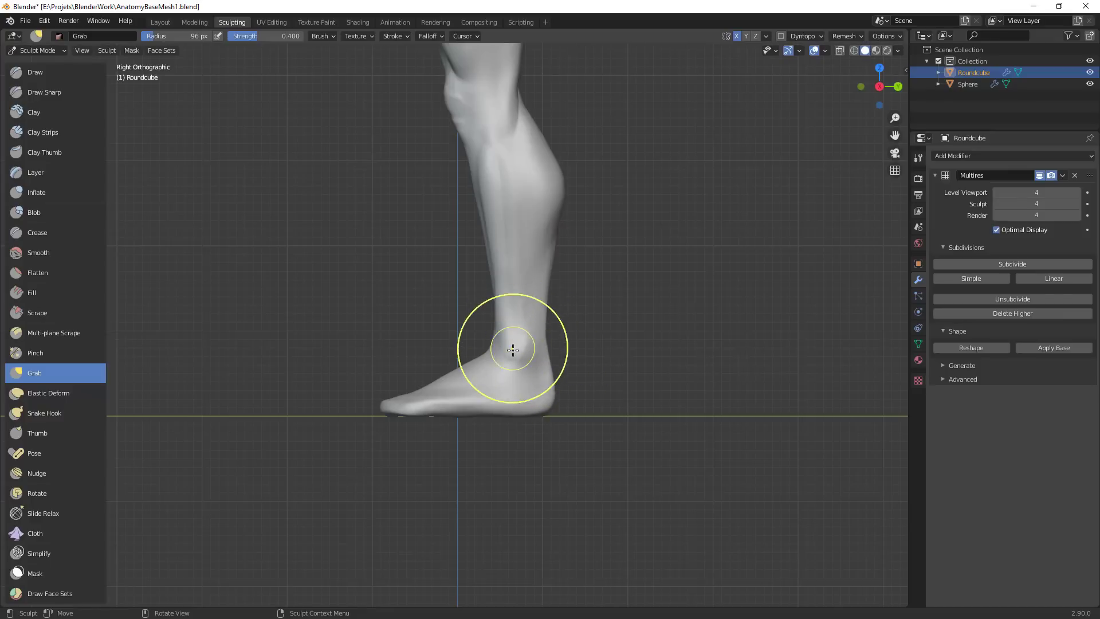
key(f)
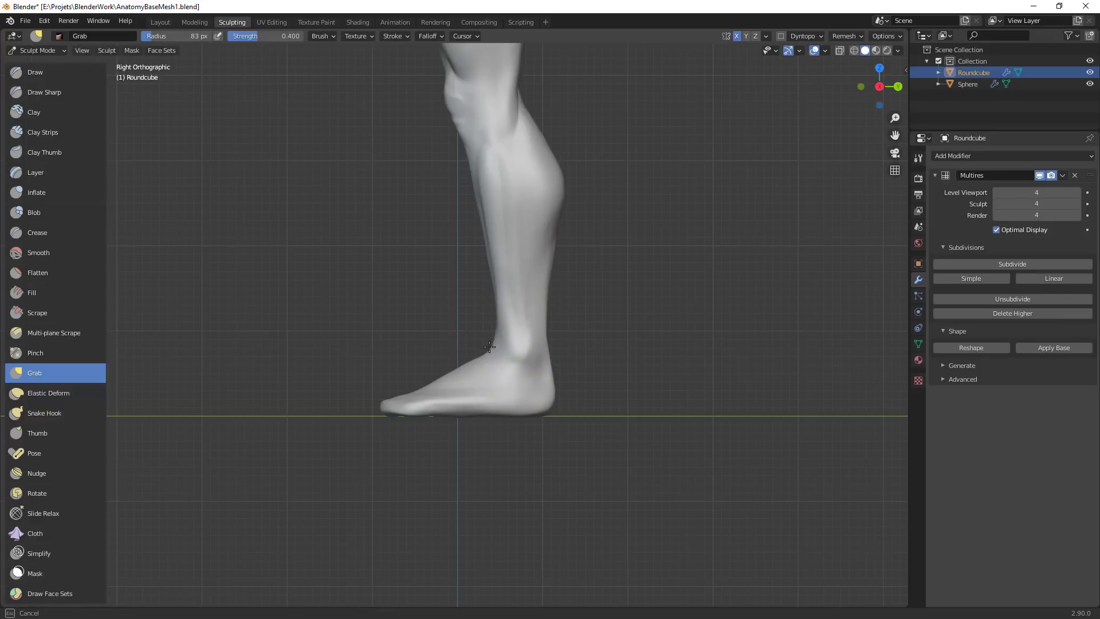
click(497, 304)
Adjust the lower rear calf silhouette with the Grab brush at 123 px
scroll(528, 278, down, 3)
scroll(582, 229, up, 4)
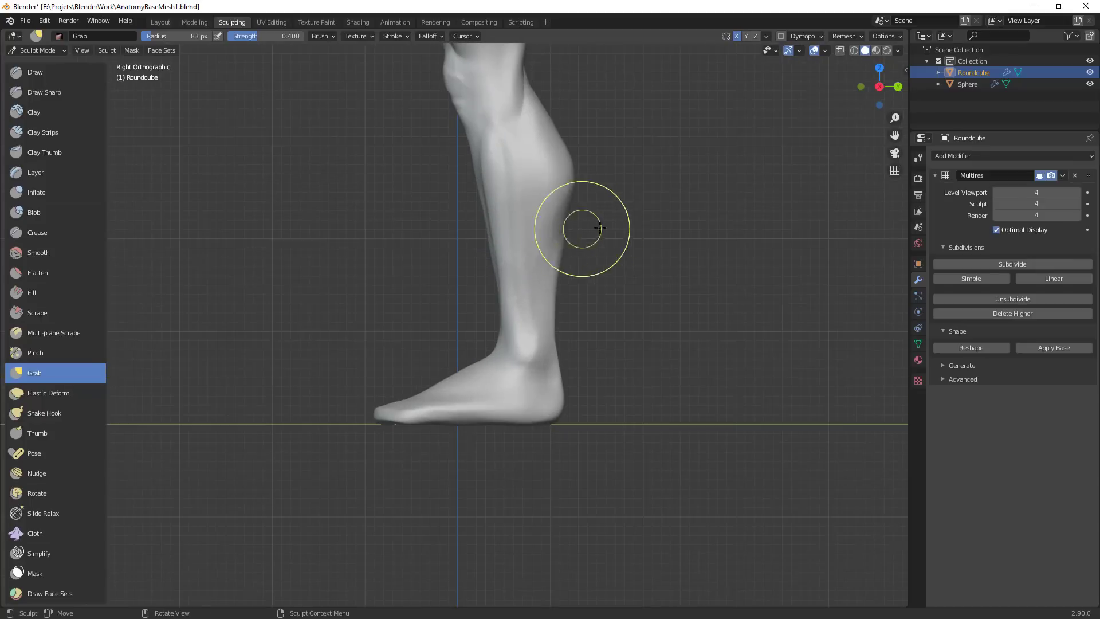
mouse_move(582, 228)
shift+middle_down()
mouse_move(583, 299)
mouse_move(538, 285)
shift+middle_up()
key(f)
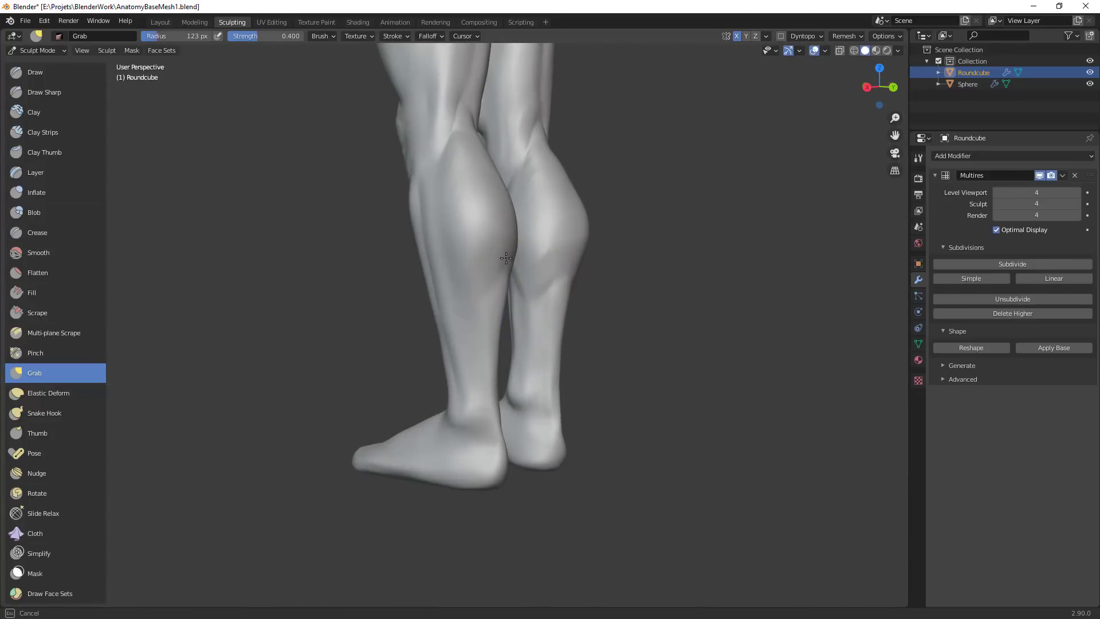
key(KP_3)
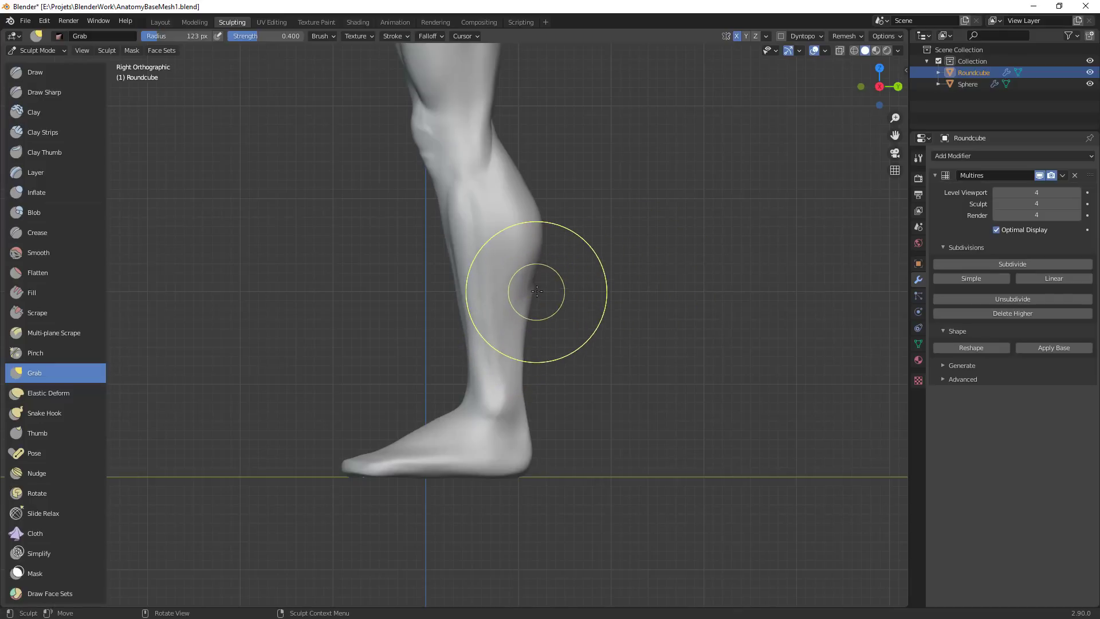
middle_drag(531, 253, 547, 288)
Outline the outer calf muscle and its lower edge with Clay Strips at 21 px and Crease at 24 px
key(c)
key(f)
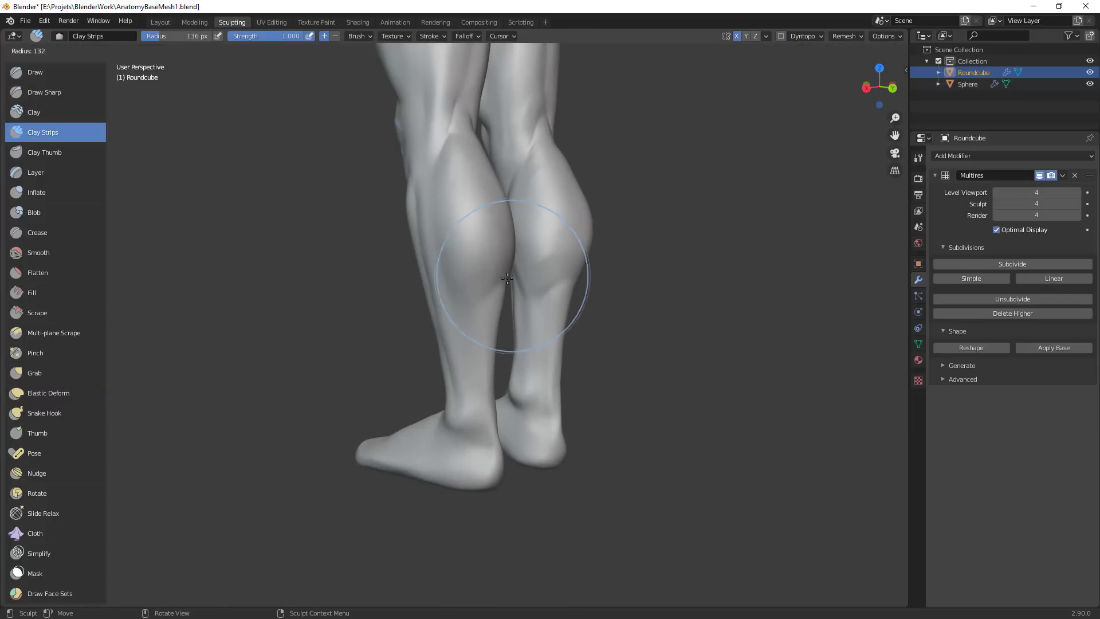
click(494, 288)
key(f)
click(440, 264)
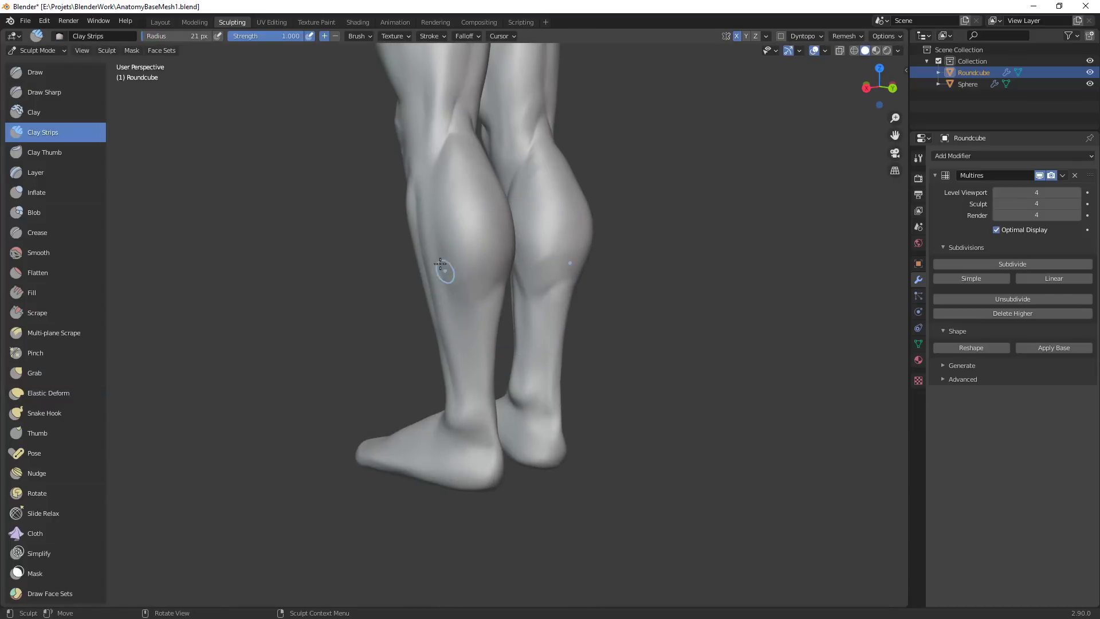
click(445, 283)
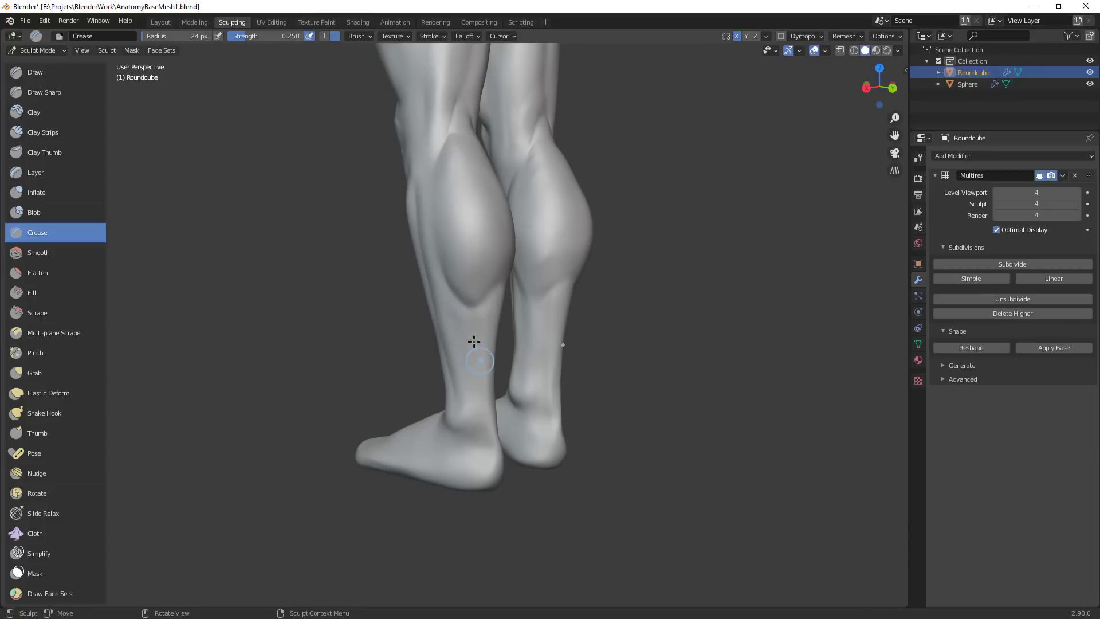
Sharpen the lower calf edge where it meets the Achilles tendon with the Crease brush at 24 px
scroll(509, 398, down, 3)
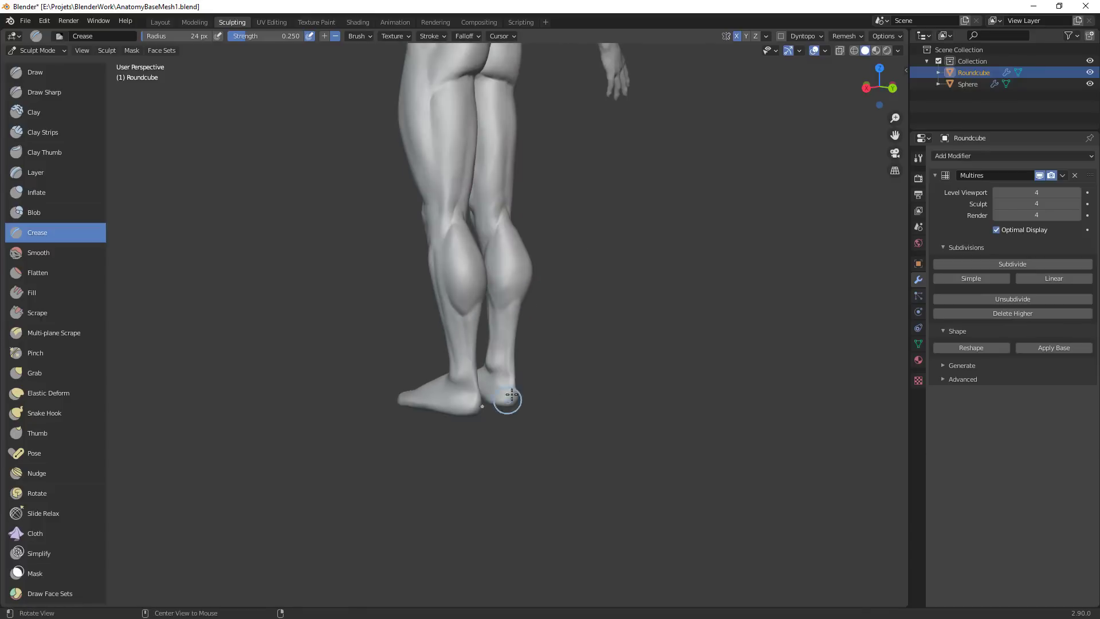
middle_drag(508, 398, 548, 378)
scroll(548, 312, up, 3)
middle_drag(548, 312, 488, 321)
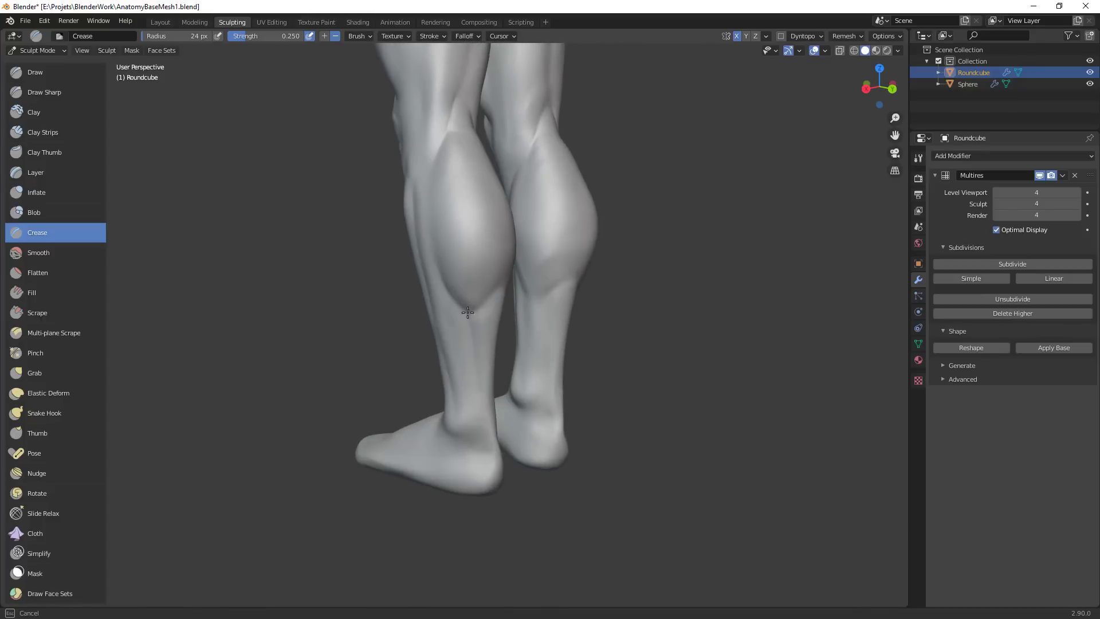
middle_drag(538, 353, 426, 297)
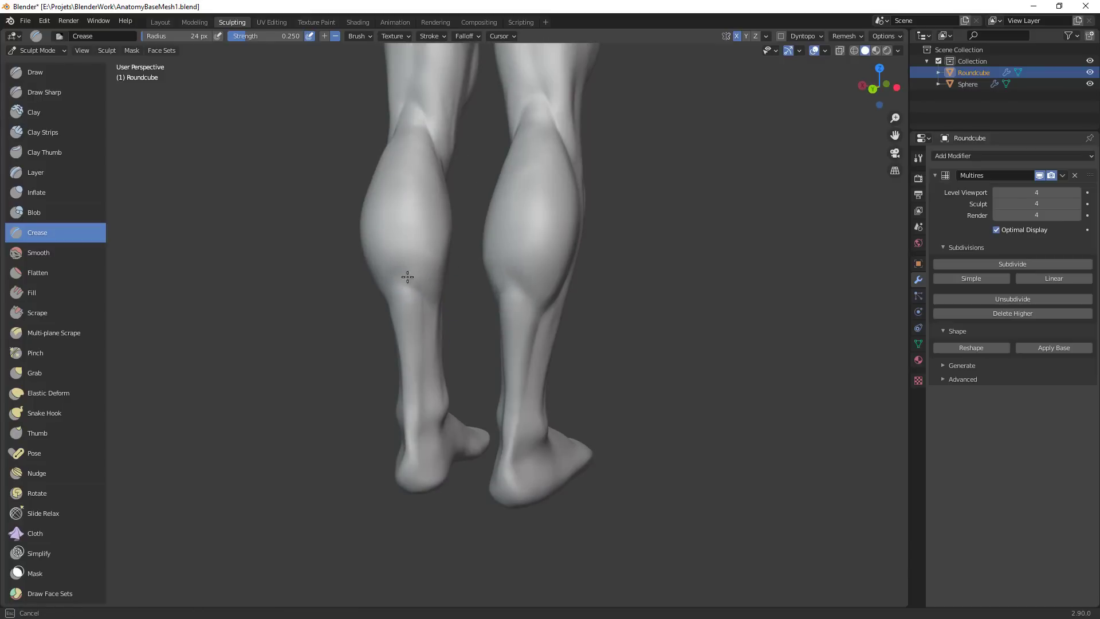
ctrl+alt+drag(467, 294, 437, 326)
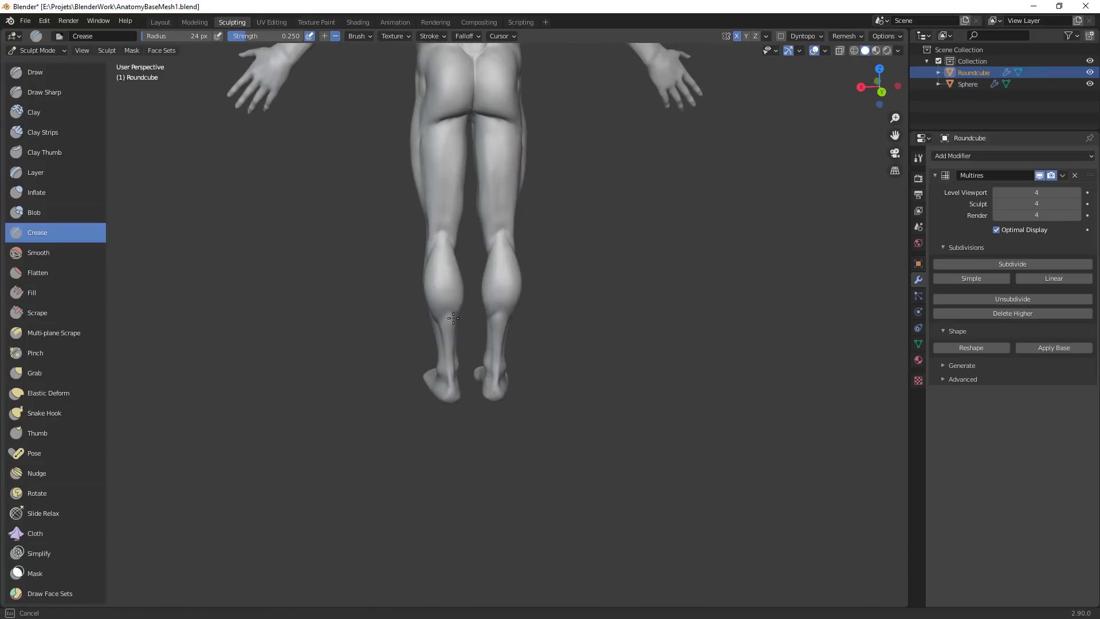
Reshape the lower ends of the calf muscles from the side and back with the Grab brush, starting at 95 px
middle_drag(521, 374, 606, 363)
scroll(607, 363, up, 3)
key(g)
key(f)
click(522, 290)
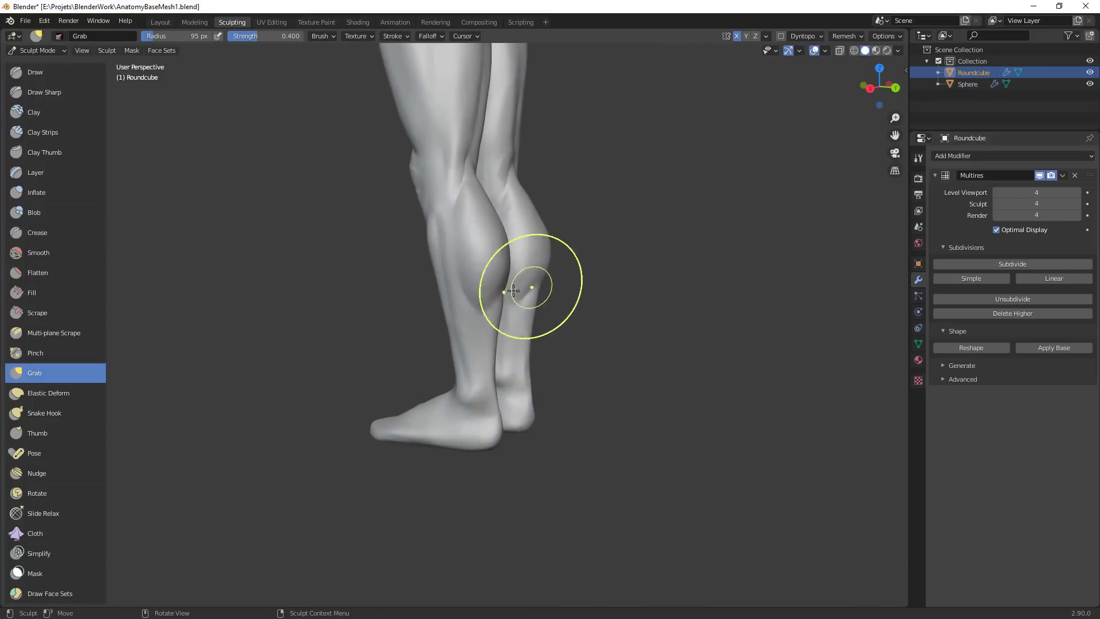
middle_drag(522, 306, 443, 288)
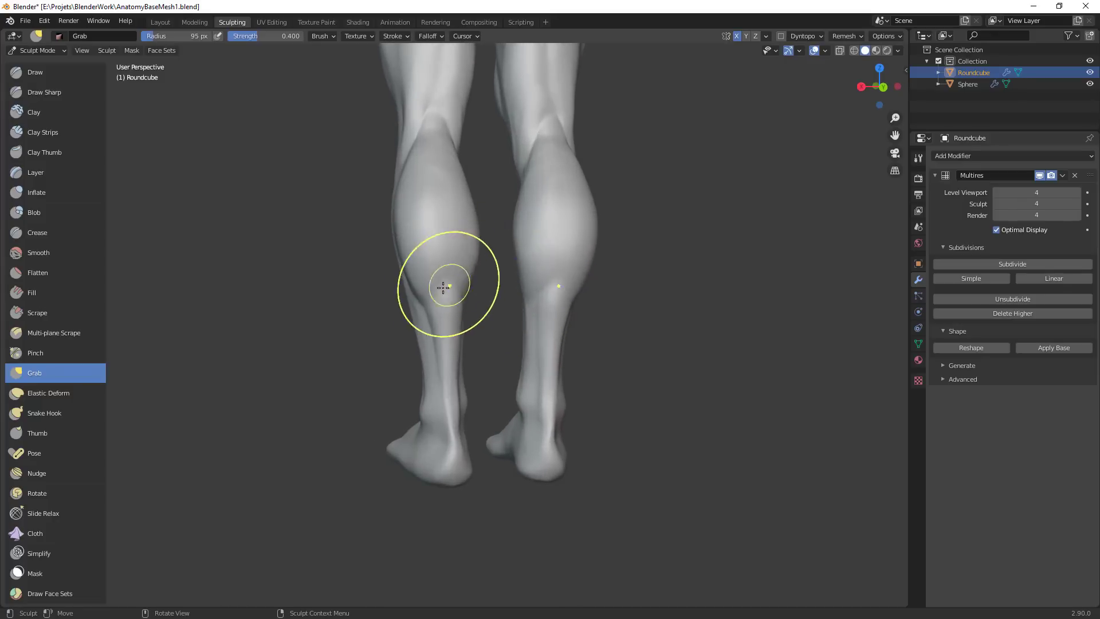
key(f)
click(468, 290)
mouse_move(428, 310)
mouse_down()
mouse_move(438, 331)
mouse_move(440, 276)
mouse_move(456, 304)
mouse_up()
Sculpt the areas beside the Achilles tendon and below the calf muscles with Clay Strips at 37 px
click(57, 132)
middle_drag(459, 319, 479, 285)
mouse_move(479, 285)
mouse_down()
mouse_move(476, 302)
mouse_move(452, 302)
mouse_up()
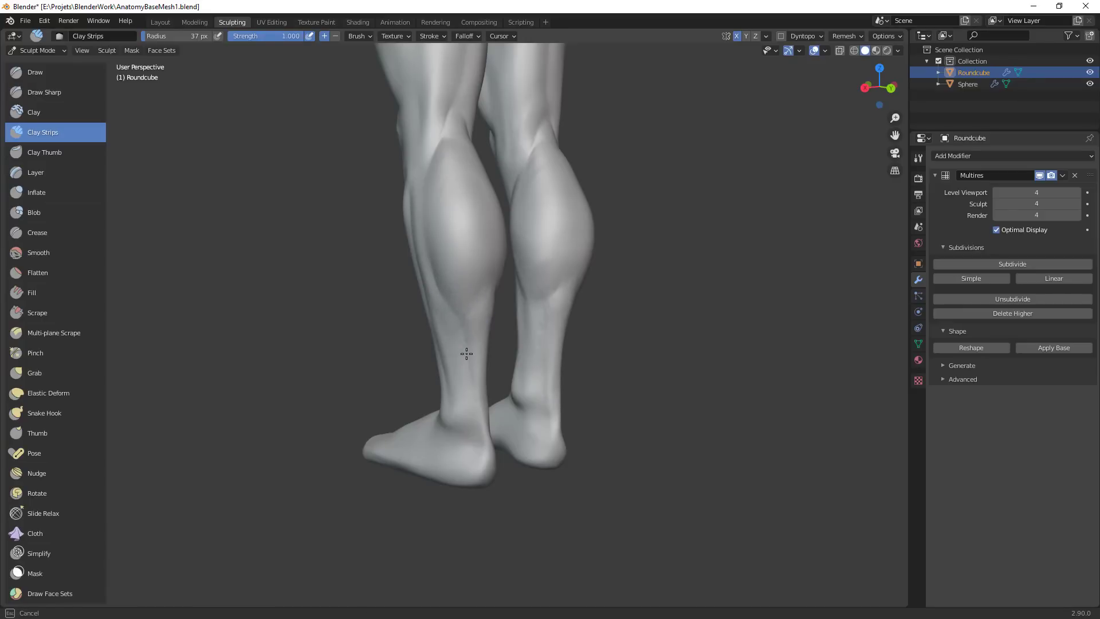
middle_drag(503, 393, 426, 304)
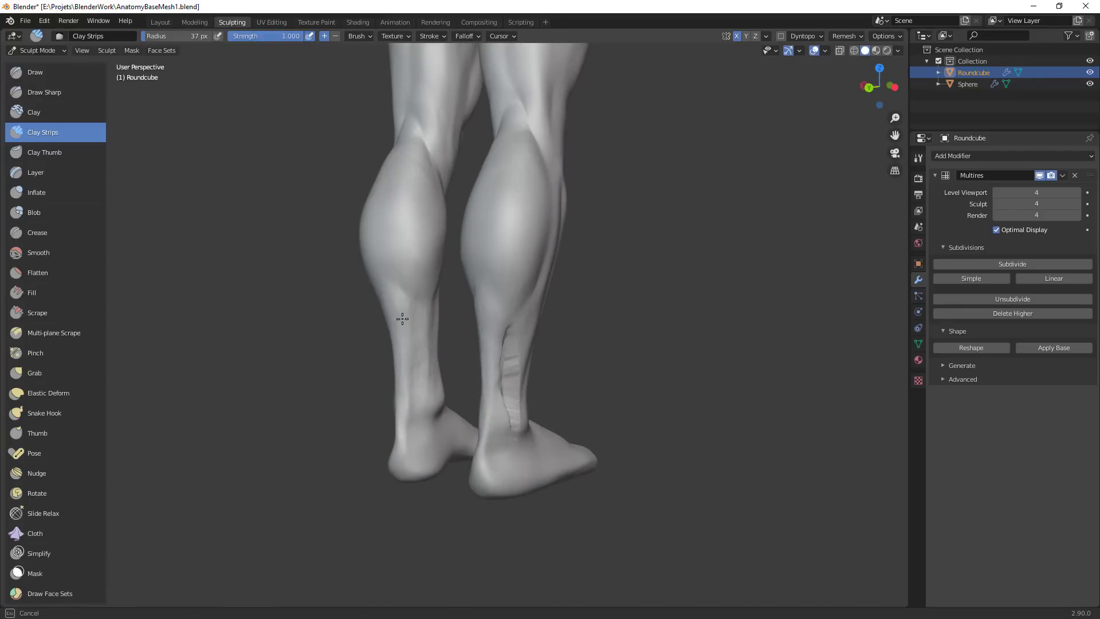
drag(414, 284, 414, 291)
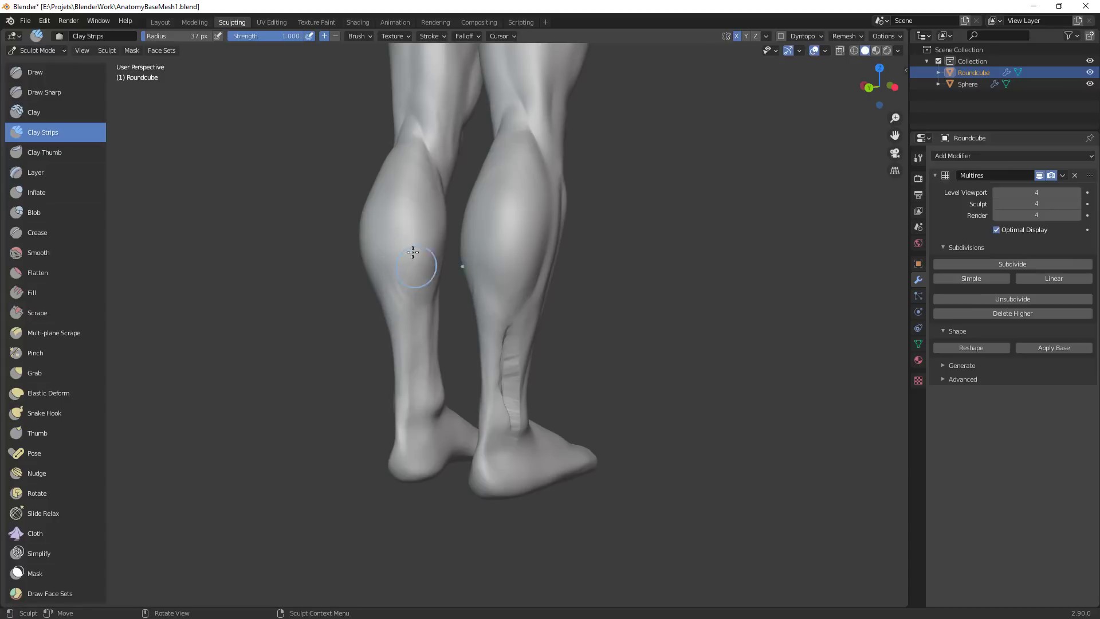
drag(412, 253, 409, 319)
middle_drag(572, 341, 659, 342)
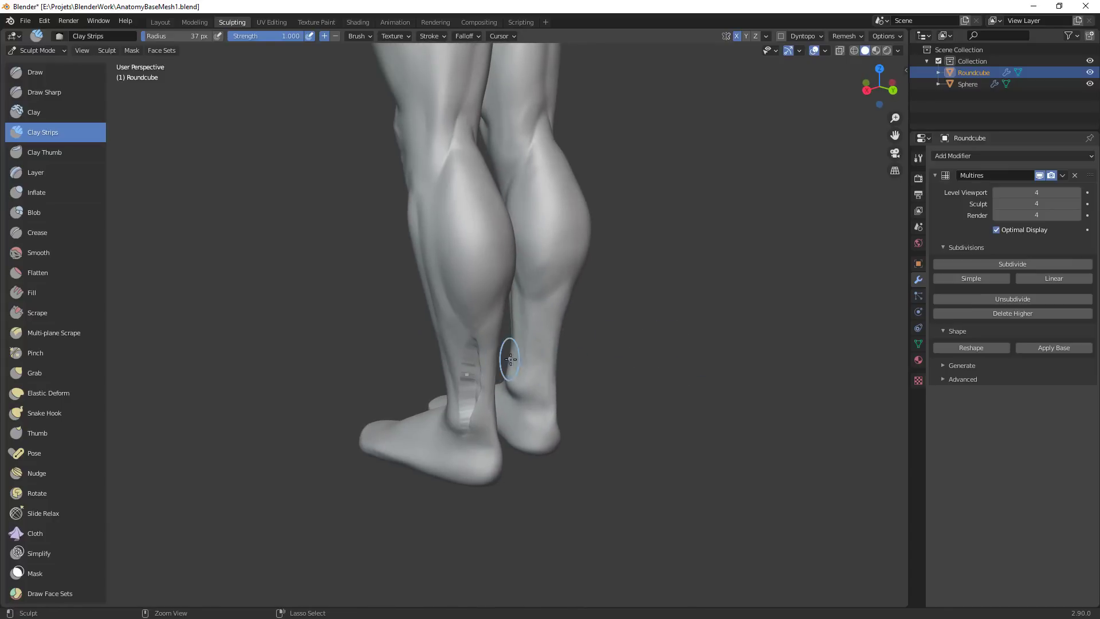
middle_drag(590, 327, 466, 327)
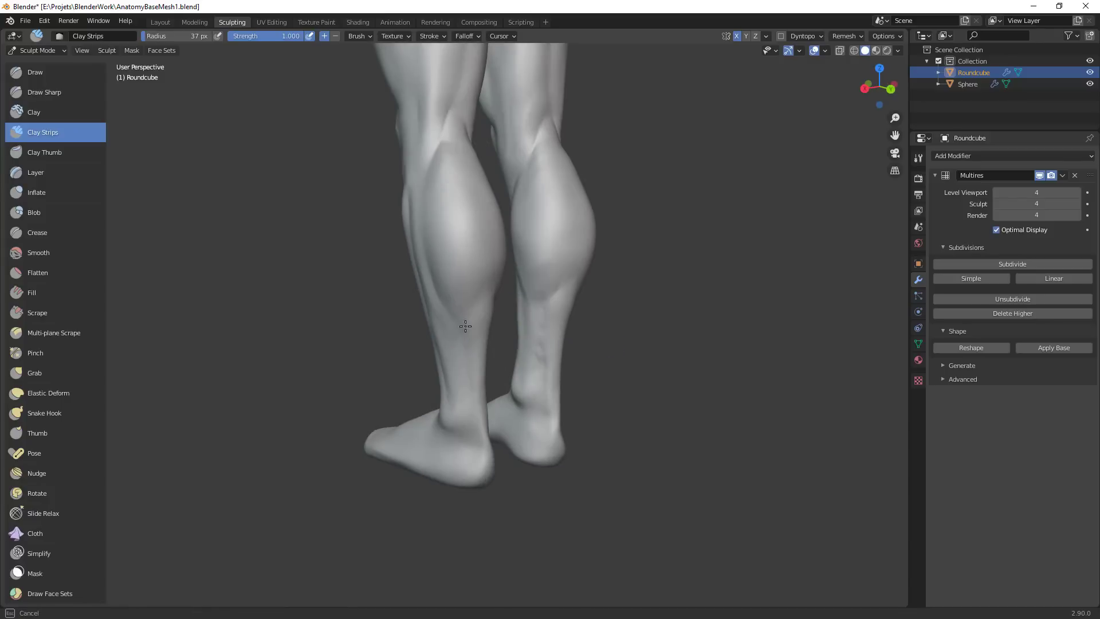
mouse_move(468, 388)
middle_down()
mouse_move(405, 388)
mouse_move(422, 319)
mouse_move(458, 298)
middle_up()
Refine the lower legs, ankles and heels around the Achilles tendons with Clay Strips at 30 px and 28 px
ctrl+middle_drag(509, 367, 508, 307)
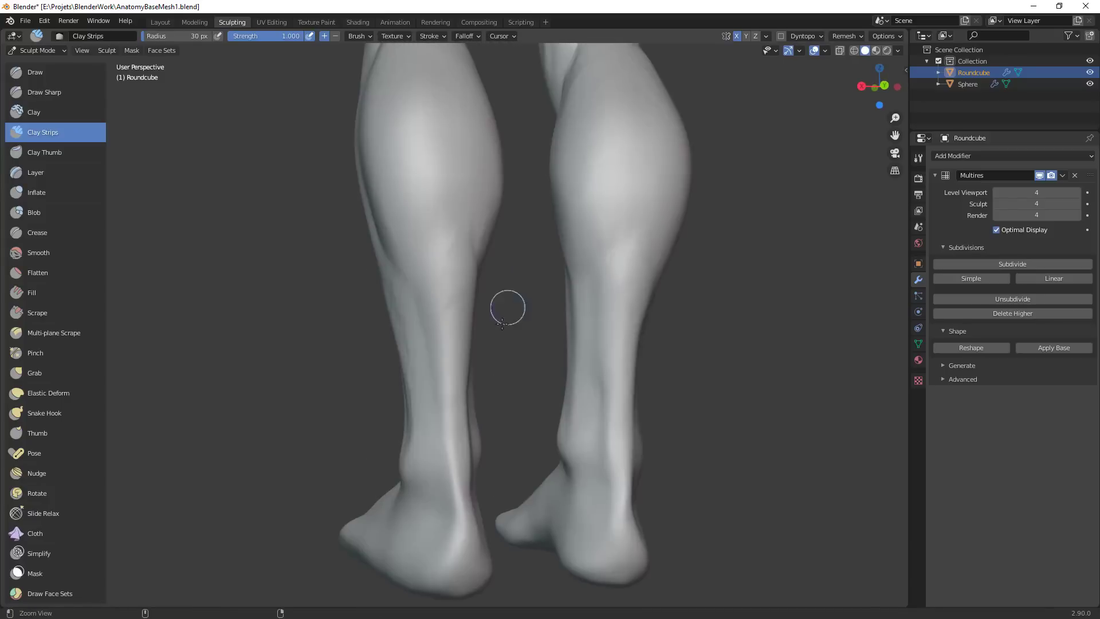
middle_drag(429, 305, 478, 307)
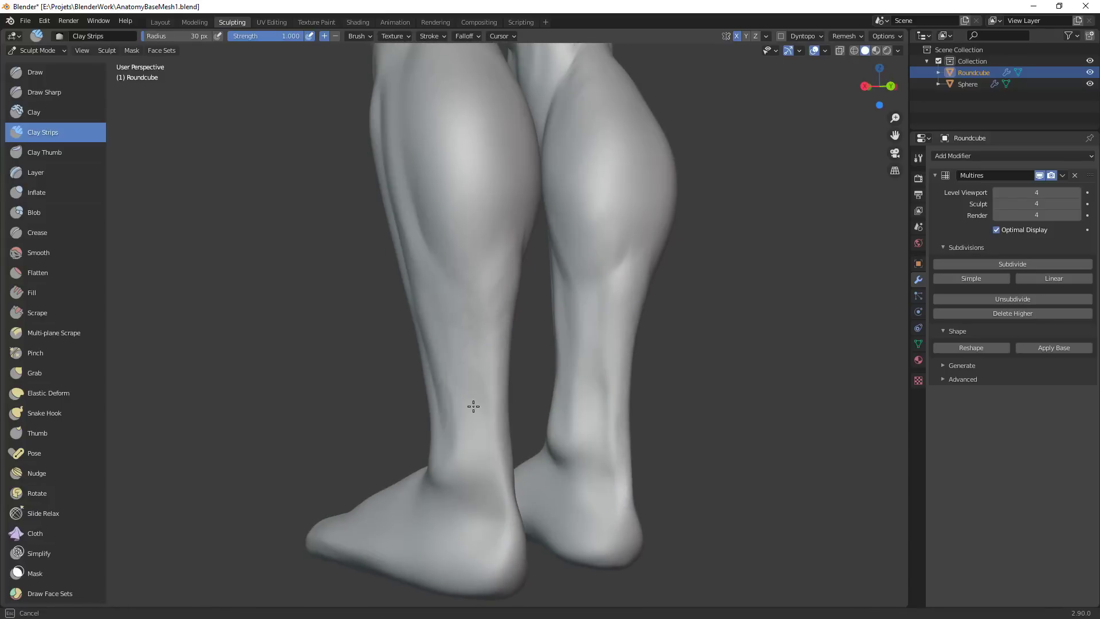
middle_drag(493, 460, 373, 346)
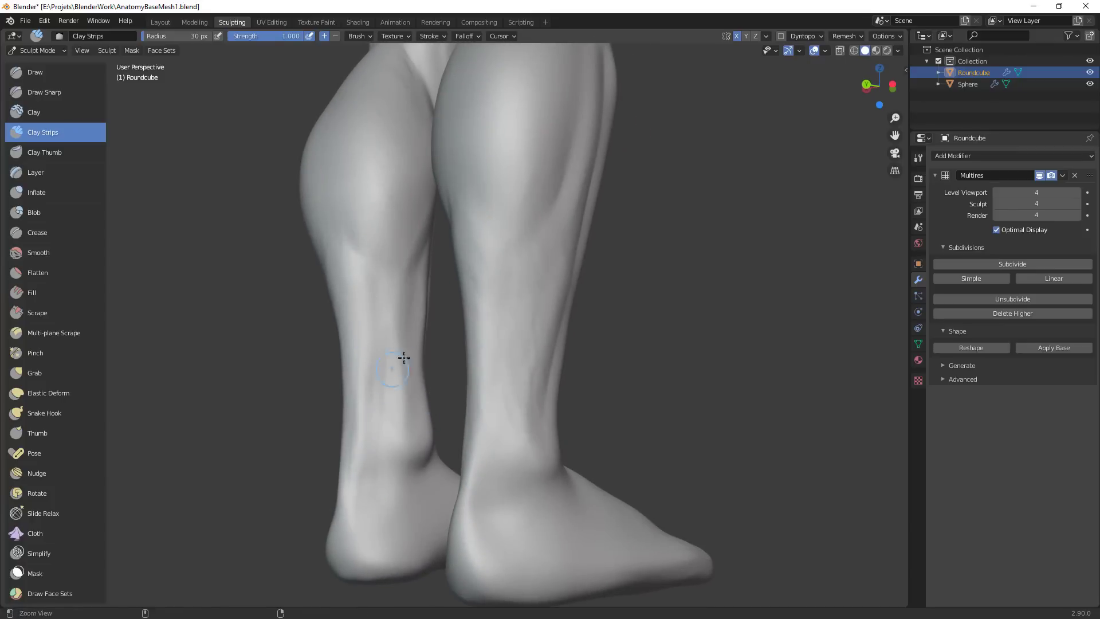
ctrl+middle_drag(404, 358, 404, 395)
middle_drag(367, 372, 453, 363)
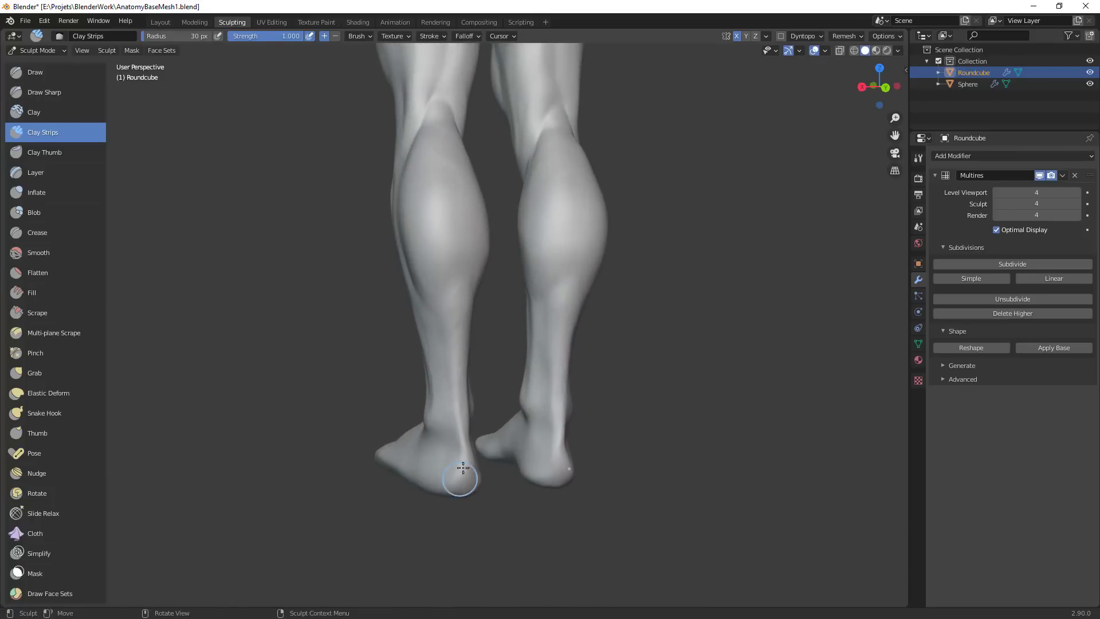
middle_drag(462, 445, 422, 442)
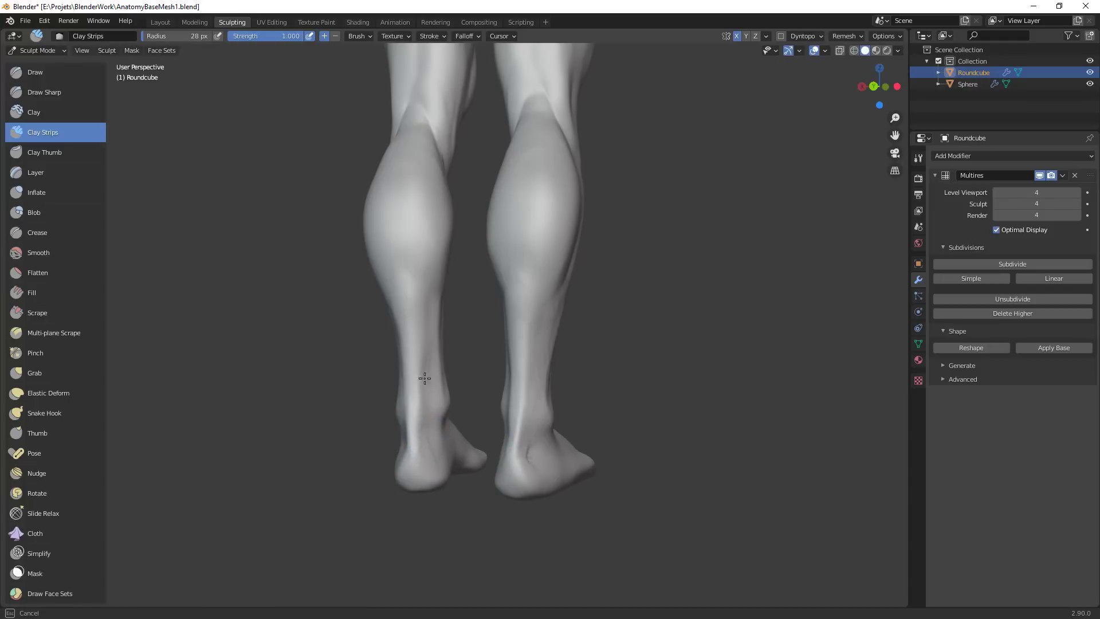
ctrl+middle_drag(554, 362, 467, 410)
mouse_move(467, 410)
middle_down()
mouse_move(412, 424)
mouse_move(515, 444)
mouse_move(560, 275)
middle_up()
mouse_move(561, 275)
ctrl+middle_down()
mouse_move(577, 243)
mouse_move(552, 346)
ctrl+middle_up()
Reshape the sides of the heels and ankles from behind with the Grab brush at 109 px
key(g)
middle_drag(578, 387, 525, 367)
drag(457, 375, 441, 382)
drag(440, 380, 442, 386)
drag(440, 387, 437, 388)
drag(455, 376, 437, 383)
drag(495, 373, 509, 396)
drag(510, 400, 504, 409)
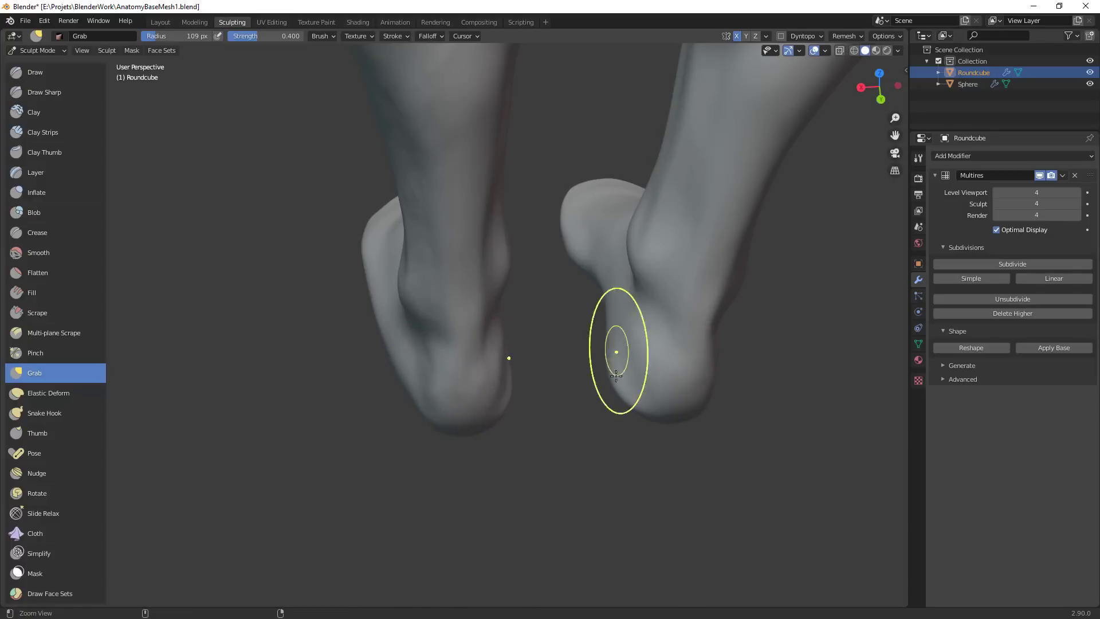
Adjust the heel shape in the back view with the Grab brush and set its radius to 73 px
key(ctrl+KP_1)
key(f)
click(464, 267)
drag(464, 267, 442, 311)
key(f)
click(471, 285)
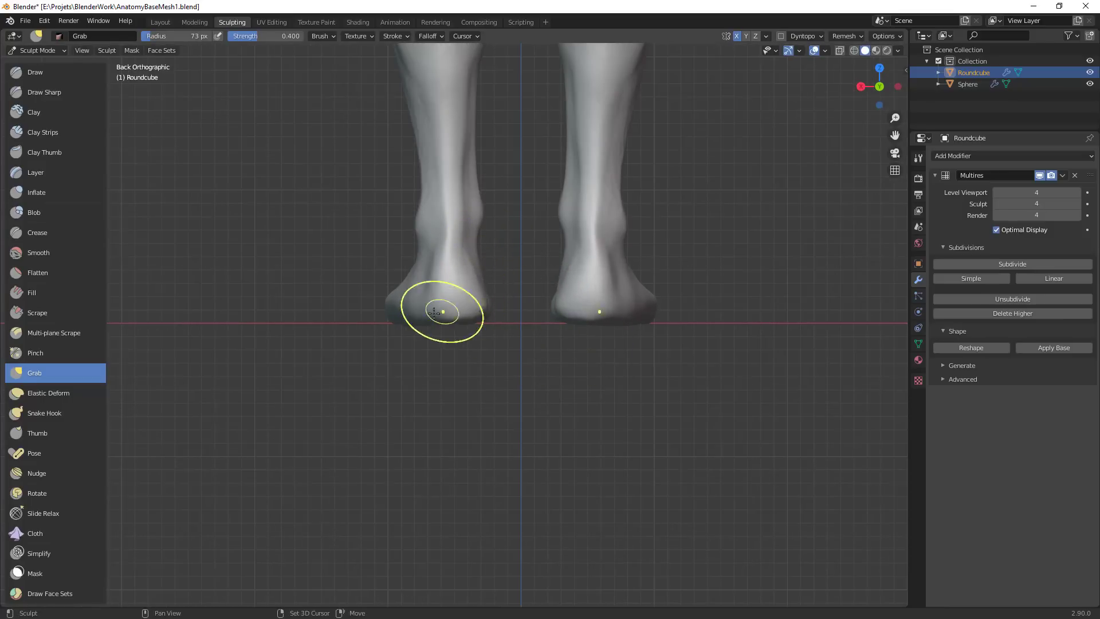
Adjust the lower leg silhouette in the right side view with the Grab brush at 73 px
key(KP_3)
shift+middle_drag(636, 407, 651, 441)
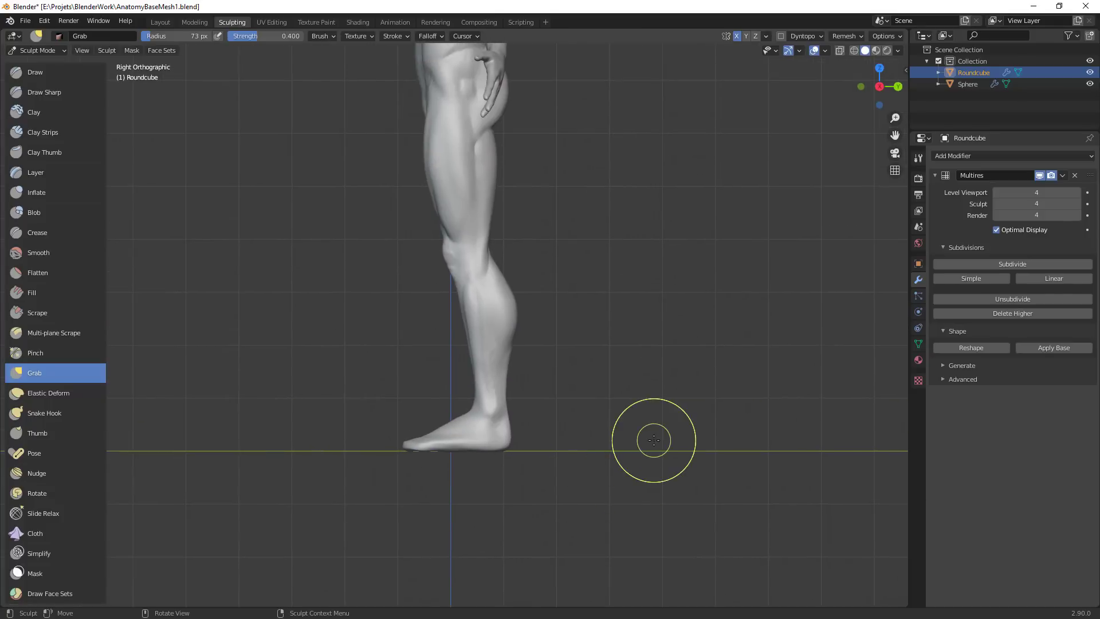
drag(494, 360, 494, 391)
drag(534, 293, 471, 289)
drag(485, 370, 535, 422)
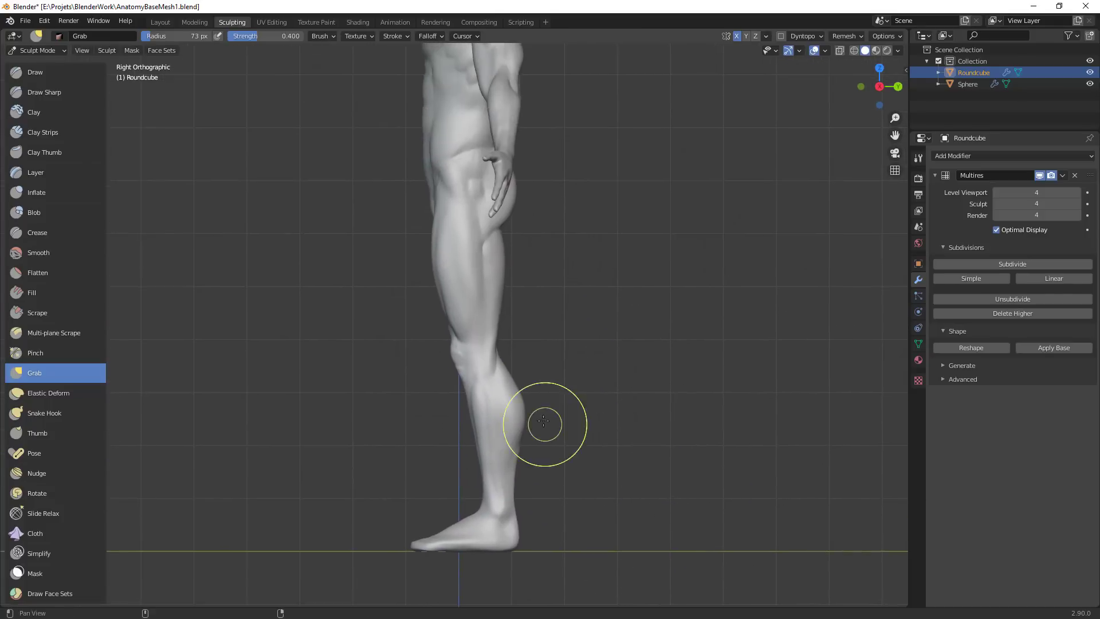
Reshape the inner calf contour in the front view with a resized Grab brush
key(KP_1)
ctrl+middle_drag(471, 439, 484, 378)
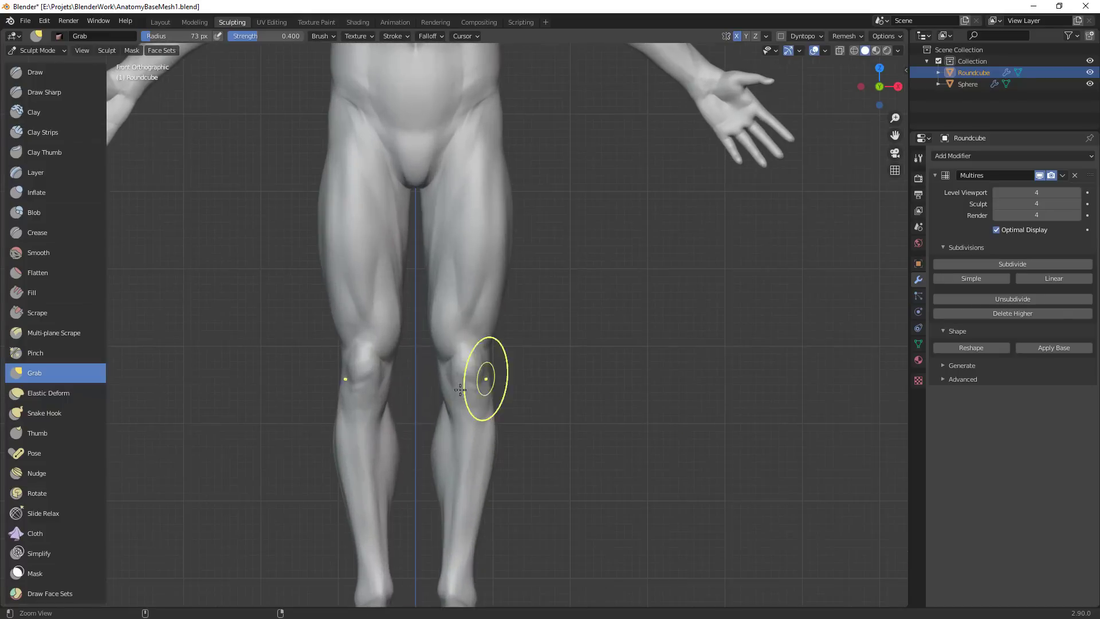
key(f)
click(445, 442)
shift+middle_drag(382, 482, 450, 383)
drag(460, 381, 465, 376)
drag(463, 358, 462, 373)
Push the outer calf contour slightly inward in the front view with the Grab brush at 140 px
key(f)
click(587, 397)
key(f)
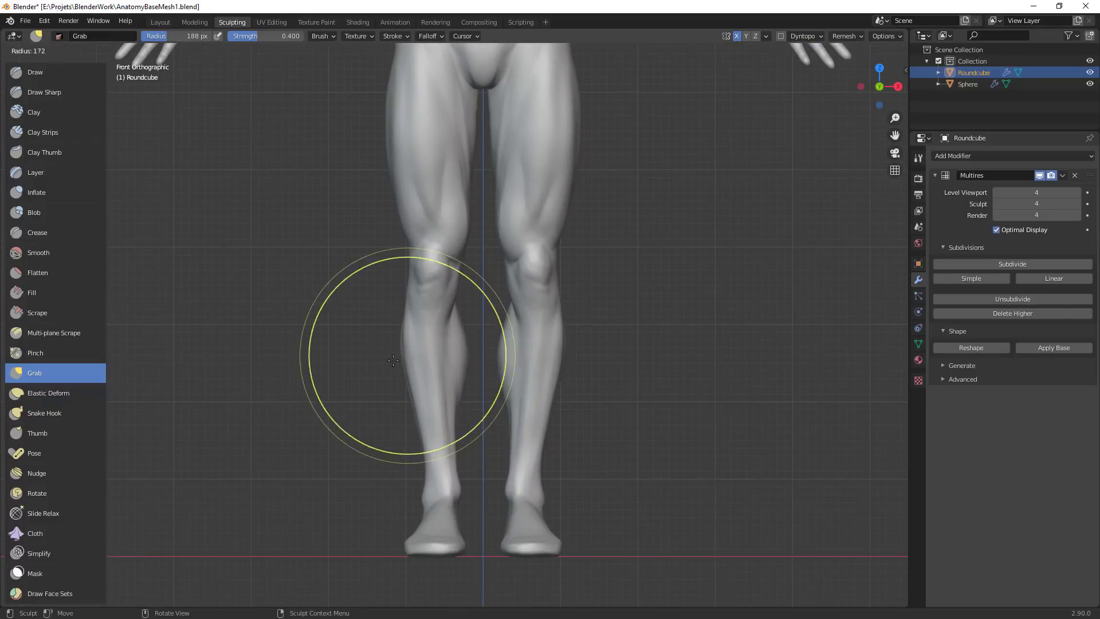
click(488, 356)
drag(391, 365, 400, 355)
drag(399, 354, 404, 353)
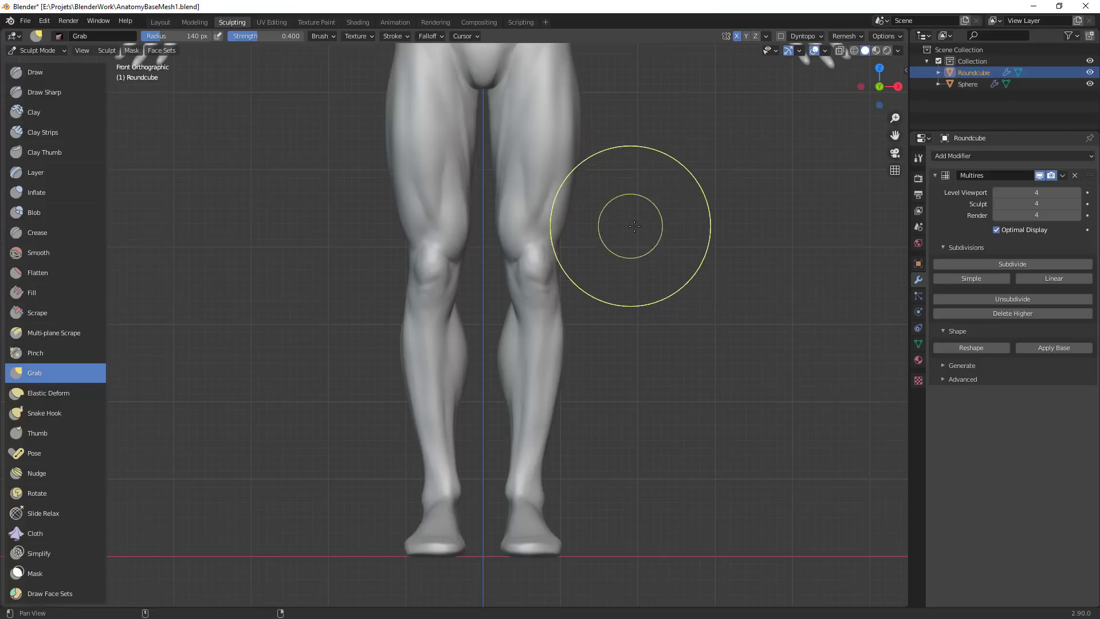
Adjust the hip, outer thigh and knee contours in the front view with the Grab brush, using 163 px for the thigh
shift+middle_drag(582, 187, 580, 300)
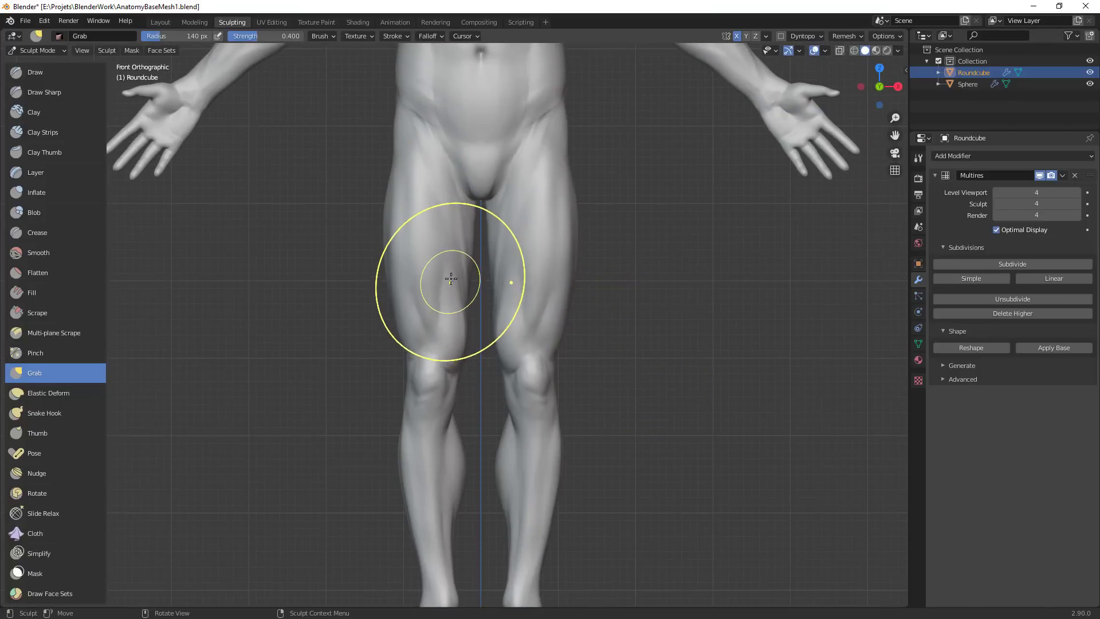
key(f)
click(434, 114)
drag(409, 115, 408, 122)
key(f)
click(388, 257)
drag(390, 208, 386, 210)
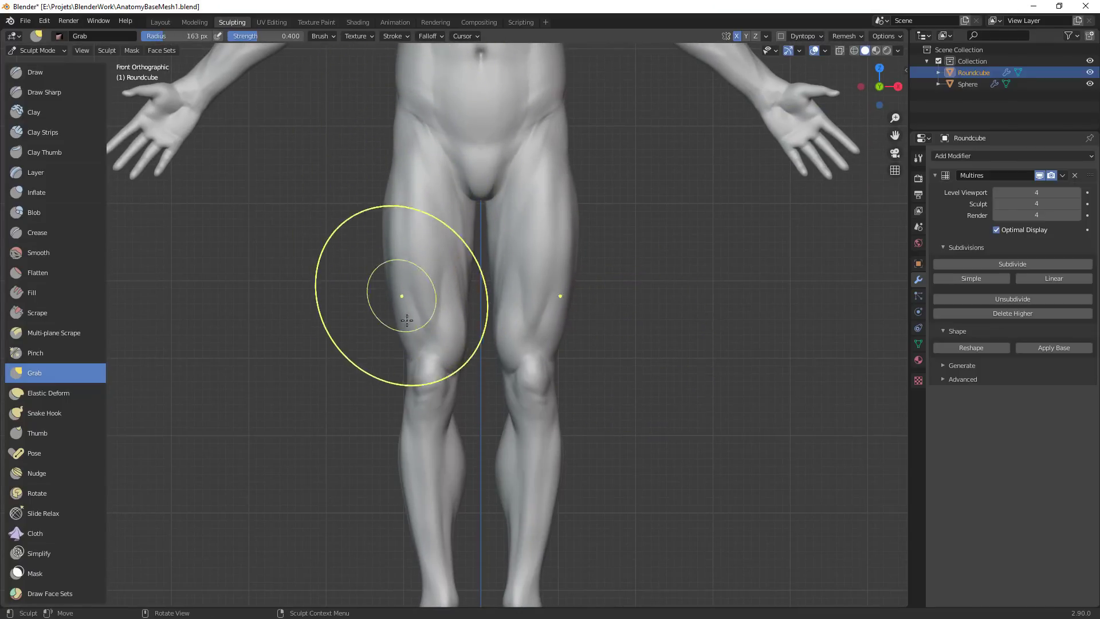
drag(404, 317, 403, 324)
mouse_move(410, 363)
mouse_down()
mouse_move(401, 379)
mouse_move(453, 391)
mouse_move(424, 391)
mouse_up()
Fine-tune the outer calf, inner calf and shin contours with the Grab brush at 163 px, and reduce its radius to 102 px
shift+middle_drag(429, 391, 492, 269)
drag(458, 337, 459, 339)
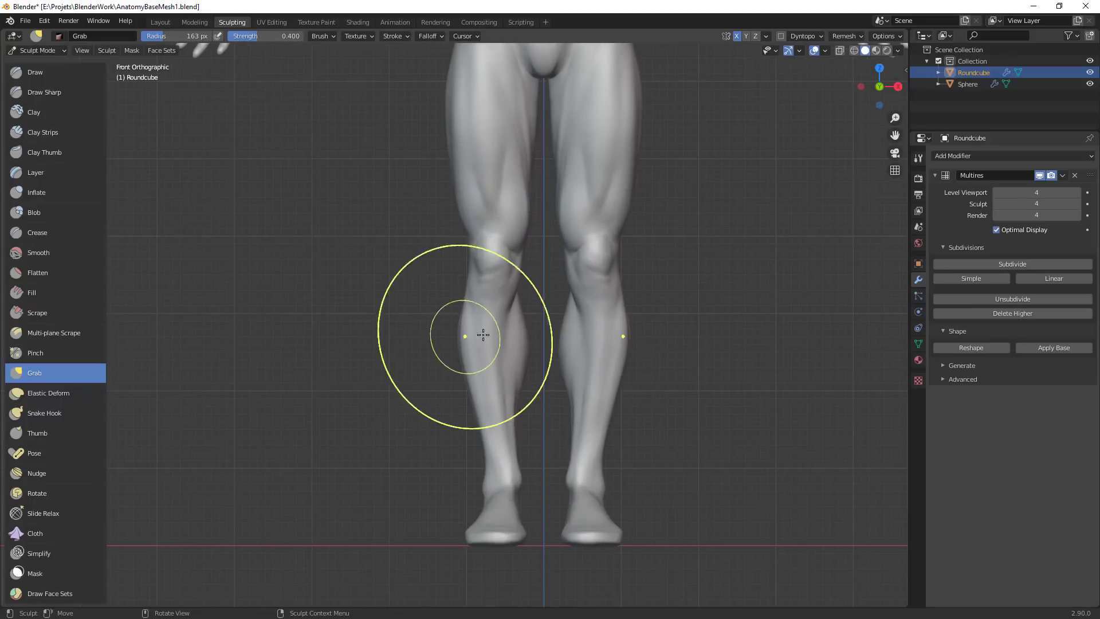
drag(528, 338, 533, 338)
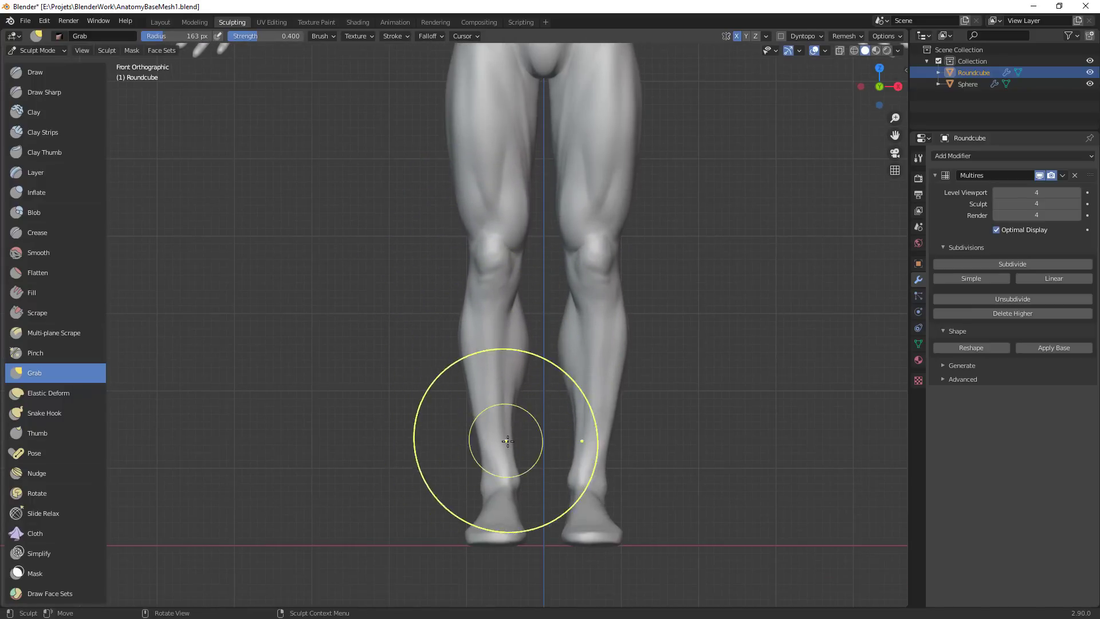
drag(517, 442, 514, 438)
mouse_move(618, 360)
ctrl+middle_down()
mouse_move(624, 417)
mouse_move(629, 404)
mouse_move(616, 421)
ctrl+middle_up()
key(f)
click(557, 405)
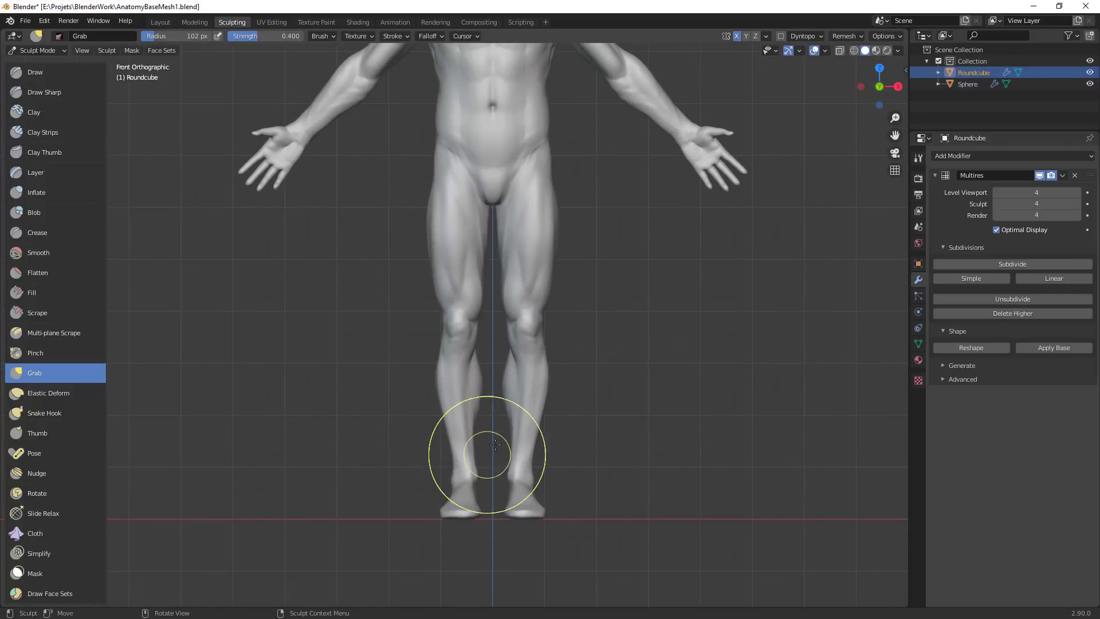
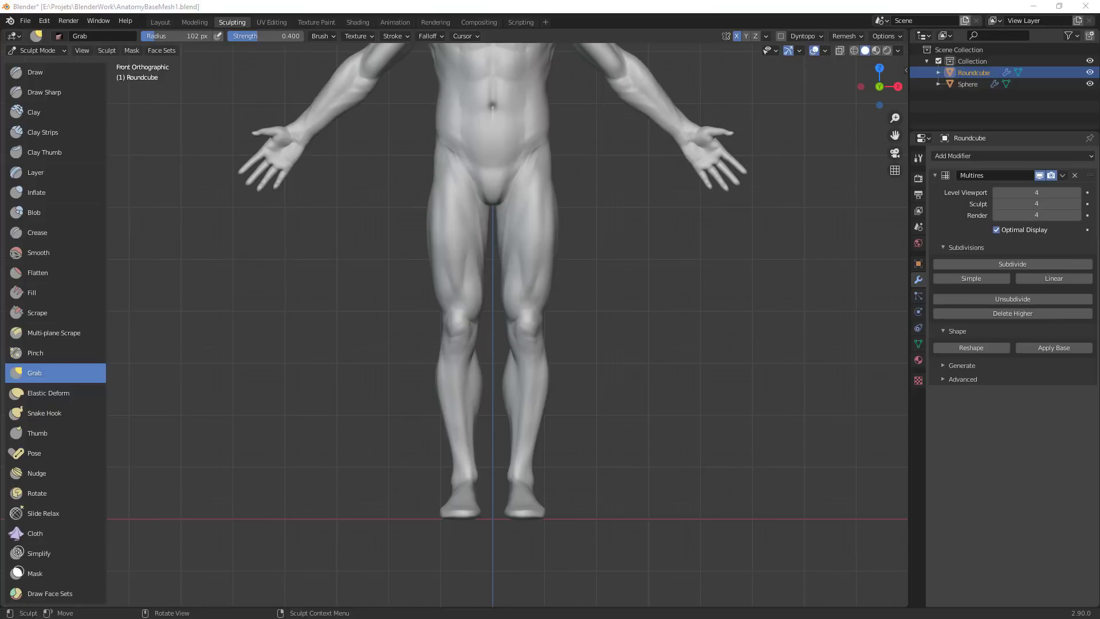
Reshape the top of the foot from the front and above with the Grab brush, starting at 66 px
shift+middle_drag(656, 414, 728, 287)
ctrl+middle_drag(727, 287, 727, 218)
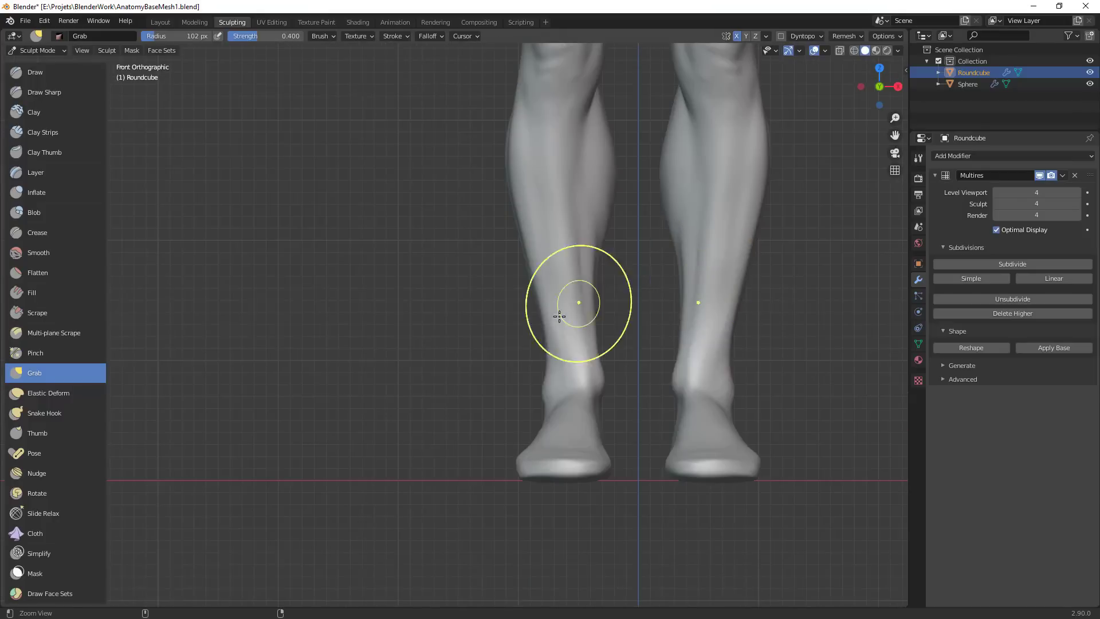
key(f)
click(560, 379)
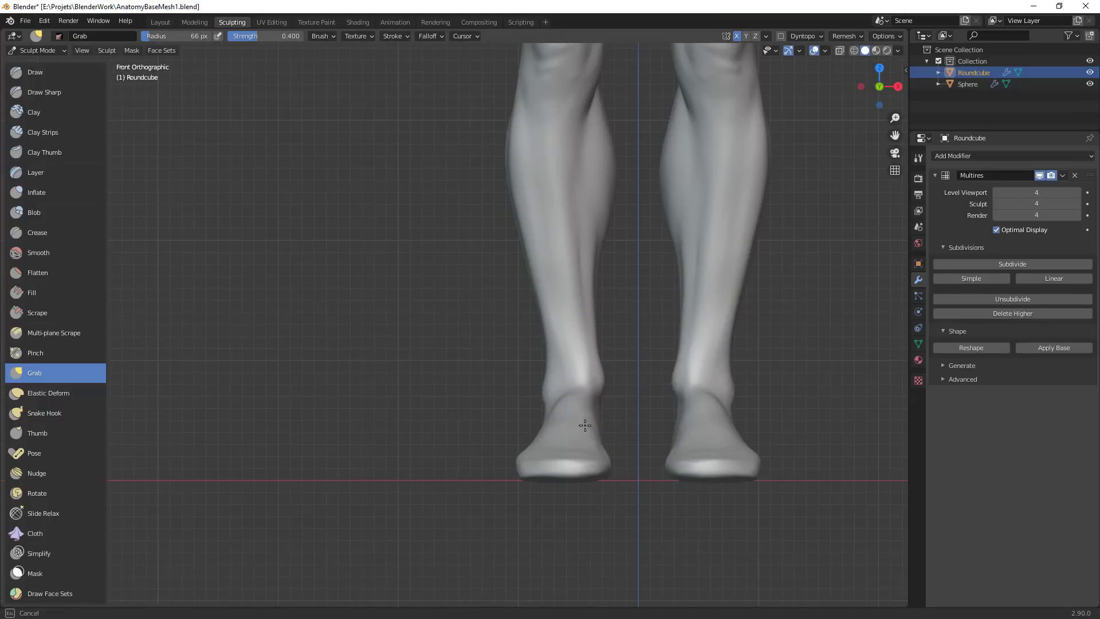
mouse_move(582, 417)
middle_down()
mouse_move(615, 453)
mouse_move(603, 456)
middle_up()
middle_drag(582, 405, 550, 432)
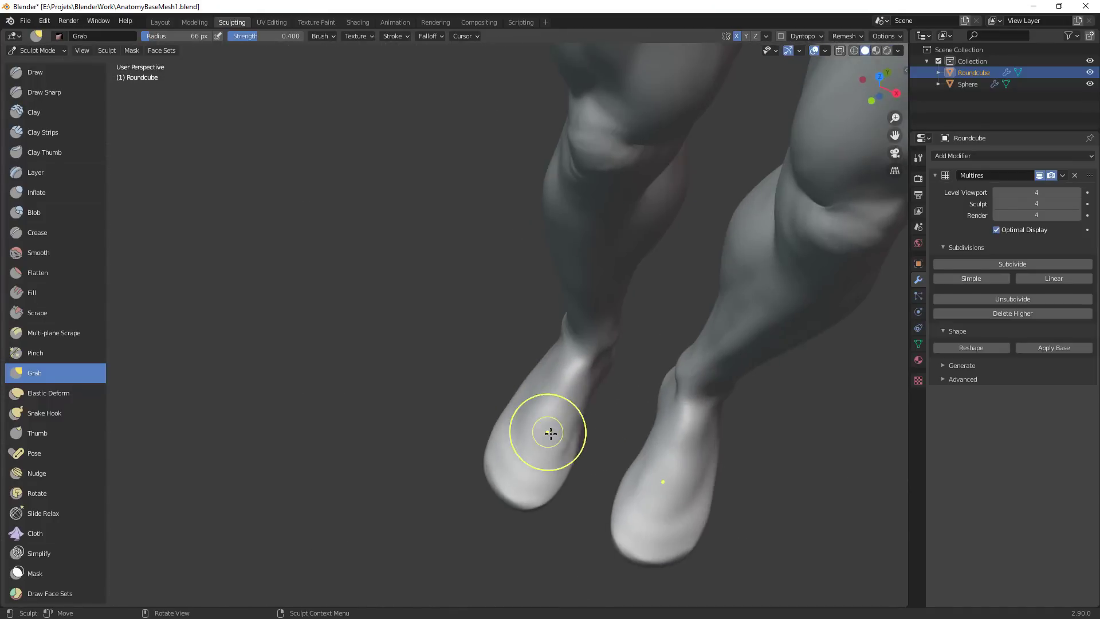
key(f)
click(564, 440)
drag(564, 442, 574, 450)
Pull the outer ankle area upward from the side with the Grab brush at 80 px
middle_drag(601, 436, 638, 394)
mouse_move(638, 394)
alt+mouse_down()
mouse_move(671, 364)
mouse_move(755, 351)
alt+mouse_up()
key(f)
click(534, 394)
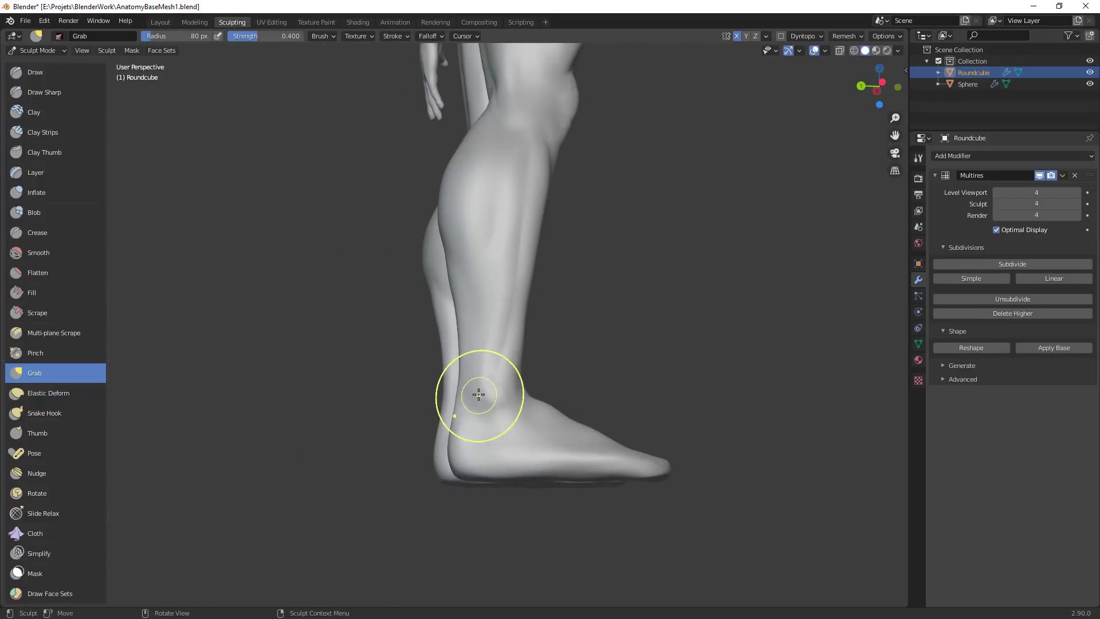
drag(480, 395, 483, 366)
middle_drag(511, 369, 512, 371)
Define the outline of the outer ankle bone with the Crease brush at 19 px
key(shift+c)
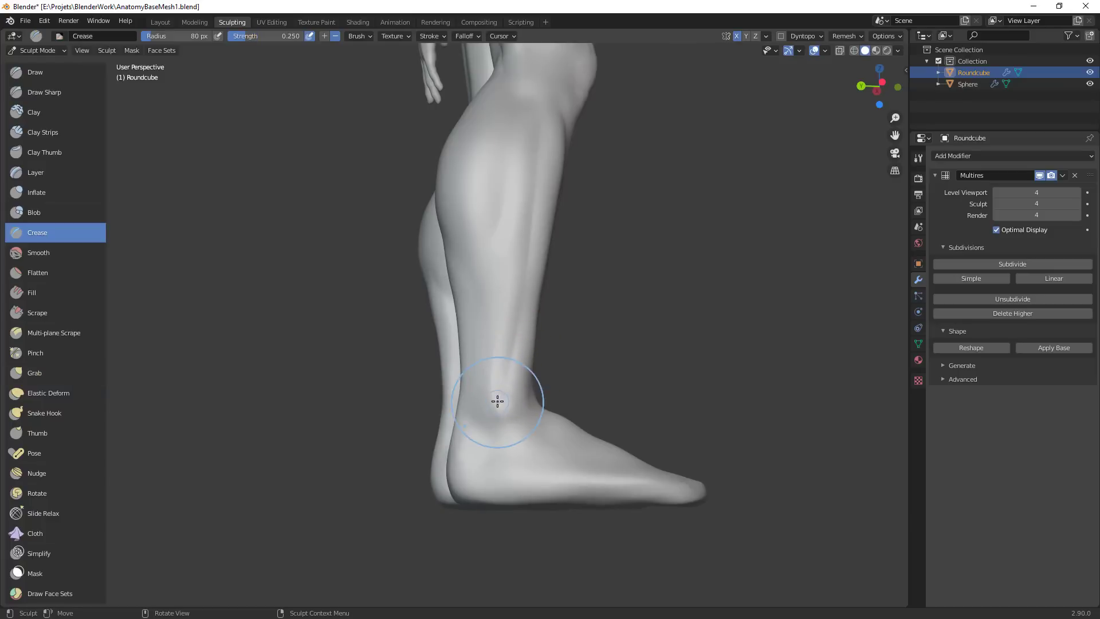
key(f)
click(471, 408)
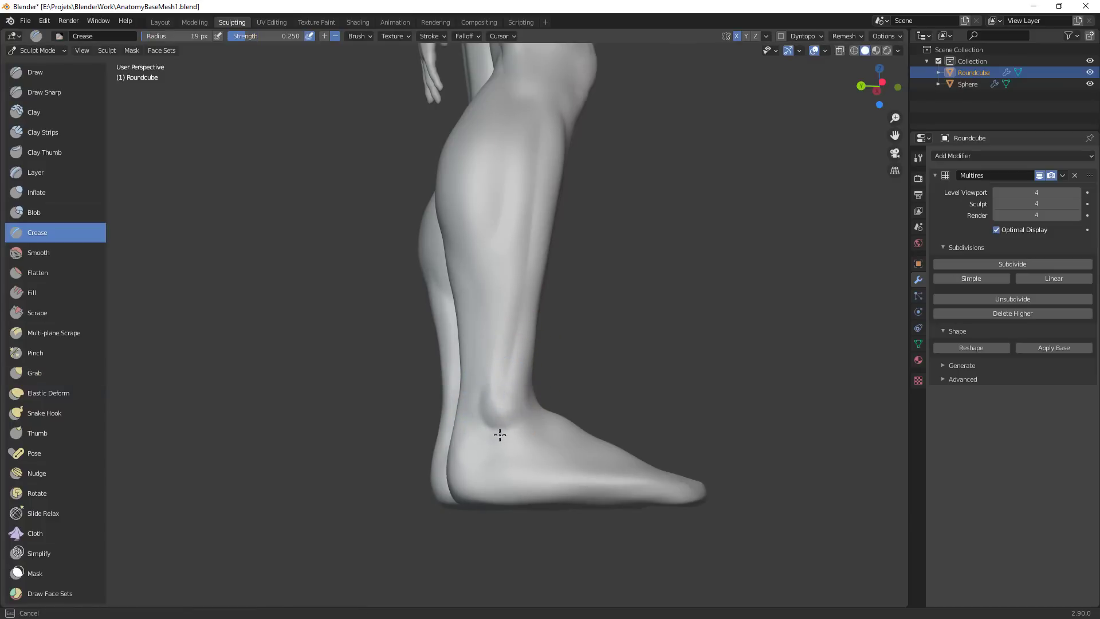
mouse_move(596, 415)
middle_down()
mouse_move(604, 363)
mouse_move(610, 370)
middle_up()
middle_drag(535, 403, 592, 427)
mouse_move(615, 463)
shift+middle_down()
mouse_move(591, 396)
mouse_move(514, 363)
shift+middle_up()
Reshape the front of the ankle and its transition into the foot with the Grab brush at 76 px
key(g)
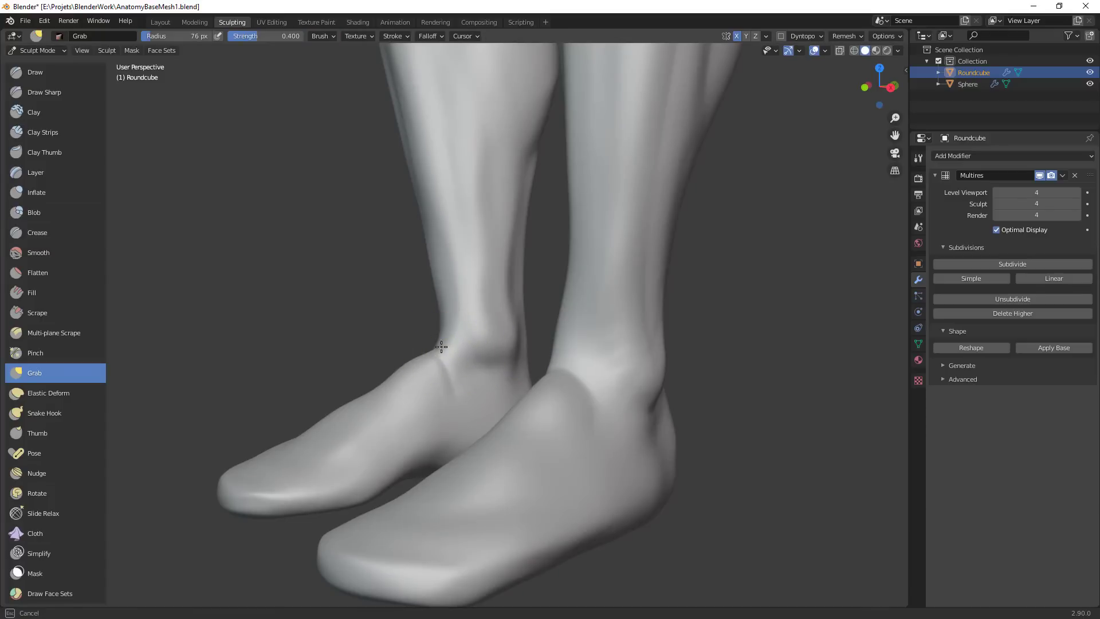
mouse_move(430, 349)
mouse_down()
mouse_move(404, 373)
mouse_move(439, 345)
mouse_up()
mouse_move(453, 383)
mouse_down()
mouse_move(461, 393)
mouse_move(456, 372)
mouse_up()
scroll(497, 491, down, 4)
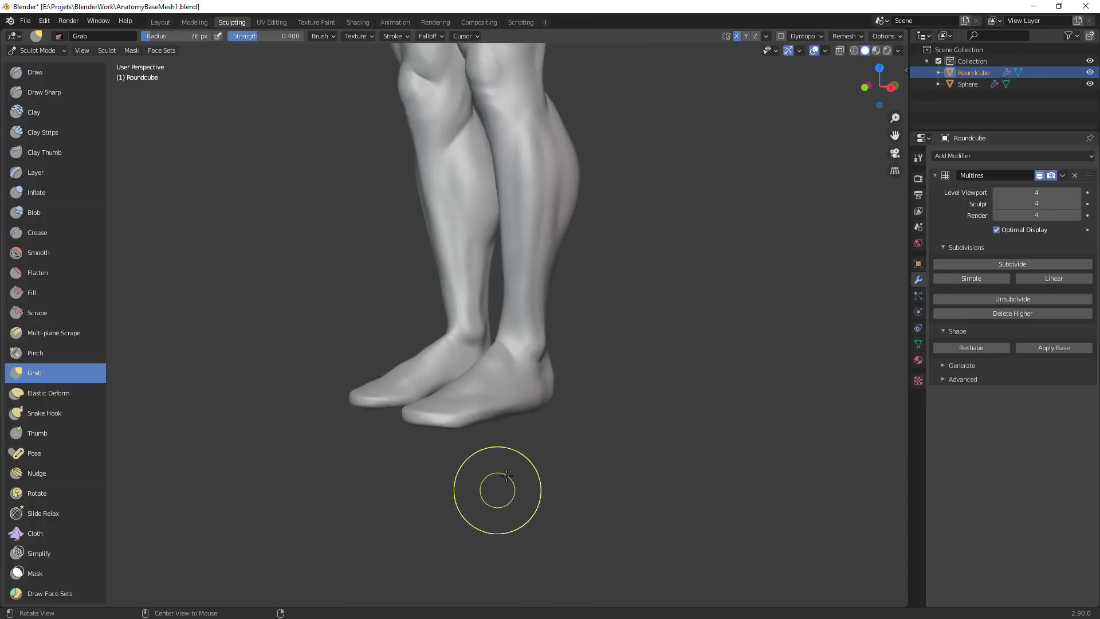
middle_drag(496, 491, 618, 461)
scroll(618, 461, up, 2)
drag(540, 350, 525, 354)
scroll(523, 435, down, 3)
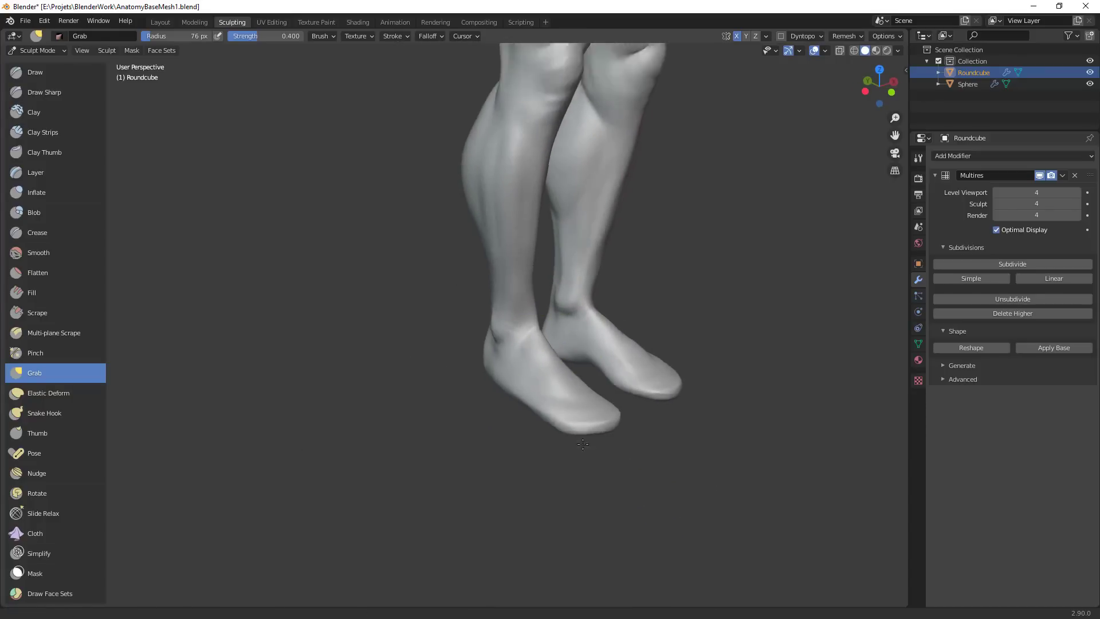
Build up the ankle and the area beside the Achilles tendon with the Clay Strips brush at 32 px
mouse_move(523, 473)
alt+mouse_down()
mouse_move(470, 447)
mouse_move(464, 419)
alt+mouse_up()
scroll(534, 309, up, 2)
key(c)
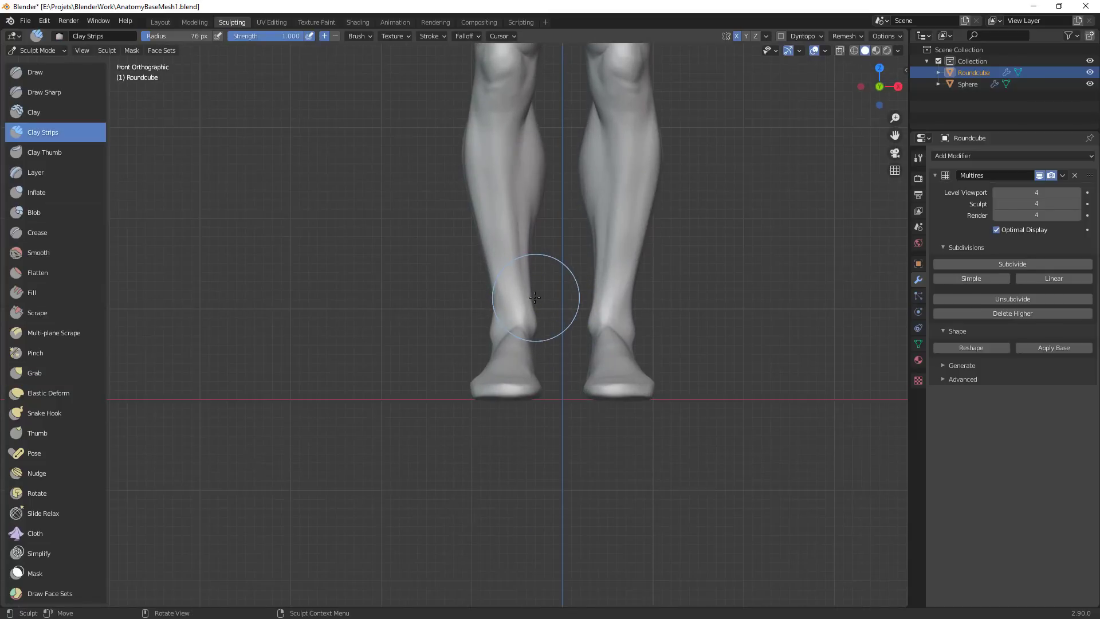
key(f)
click(500, 300)
mouse_move(506, 345)
alt+mouse_down()
mouse_move(543, 396)
mouse_move(553, 316)
mouse_move(525, 311)
alt+mouse_up()
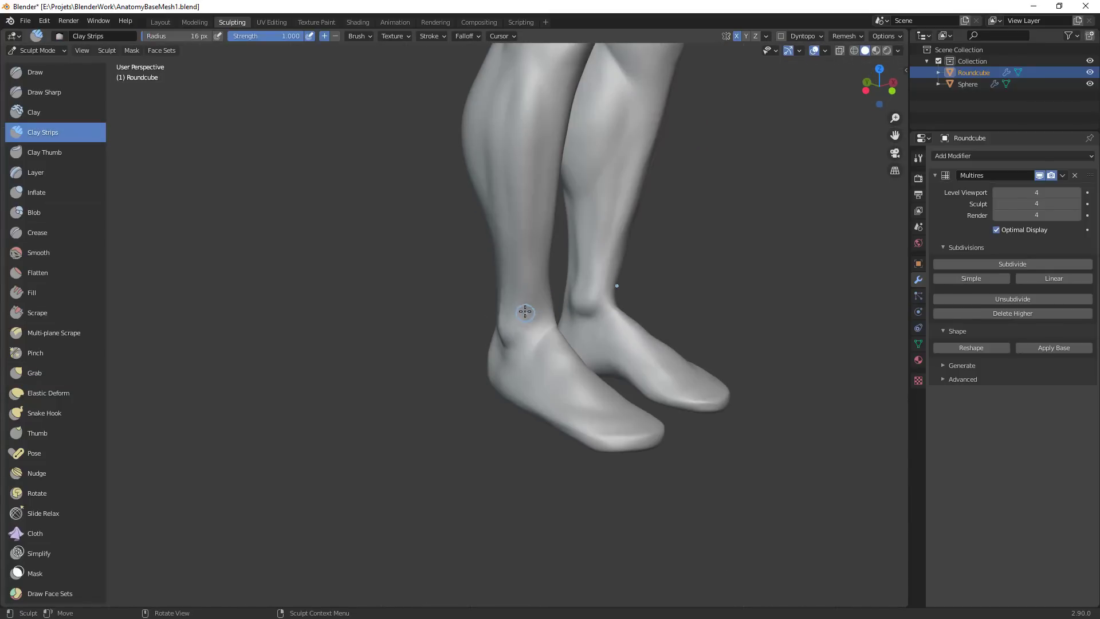
key(f)
mouse_move(539, 325)
middle_down()
mouse_move(586, 324)
mouse_move(698, 367)
mouse_move(803, 375)
middle_up()
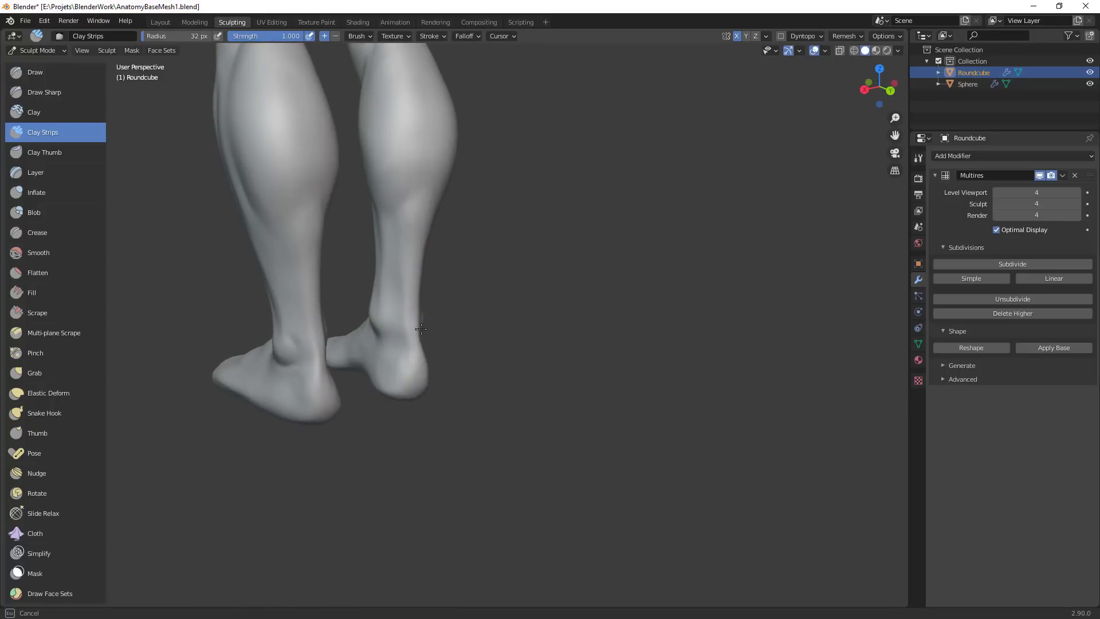
middle_drag(421, 328, 551, 364)
middle_drag(483, 413, 377, 230)
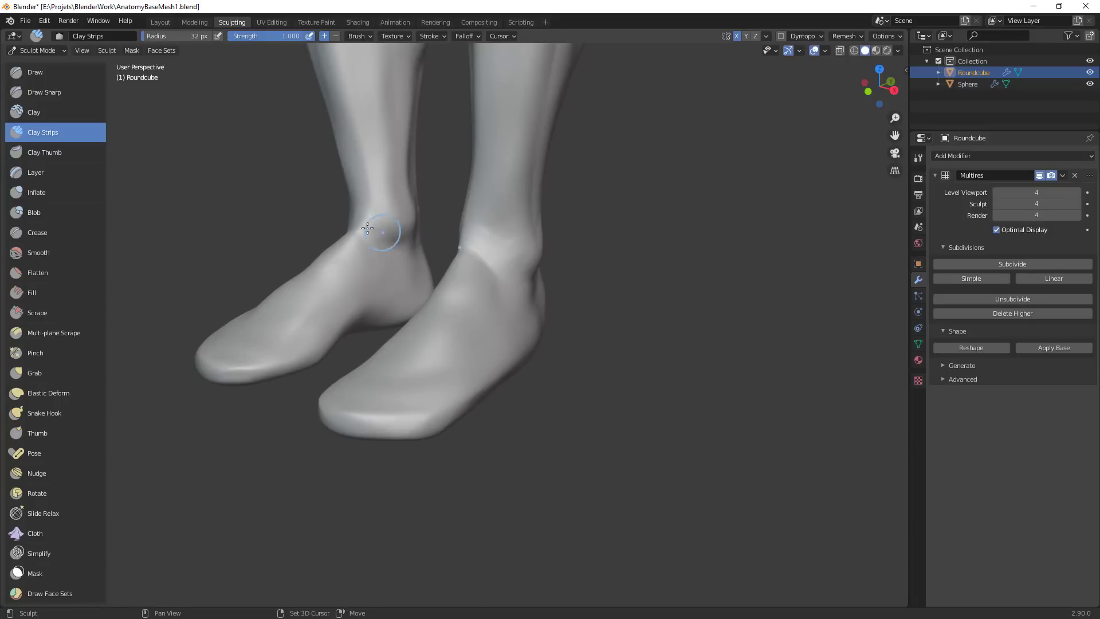
Shape the front and inner side of the ankle and its transition into the upper foot with the Clay Strips brush at 42 px
scroll(476, 293, down, 3)
mouse_move(477, 292)
middle_down()
mouse_move(398, 355)
mouse_move(452, 196)
mouse_move(553, 311)
mouse_move(509, 316)
mouse_move(544, 322)
middle_up()
key(f)
click(551, 324)
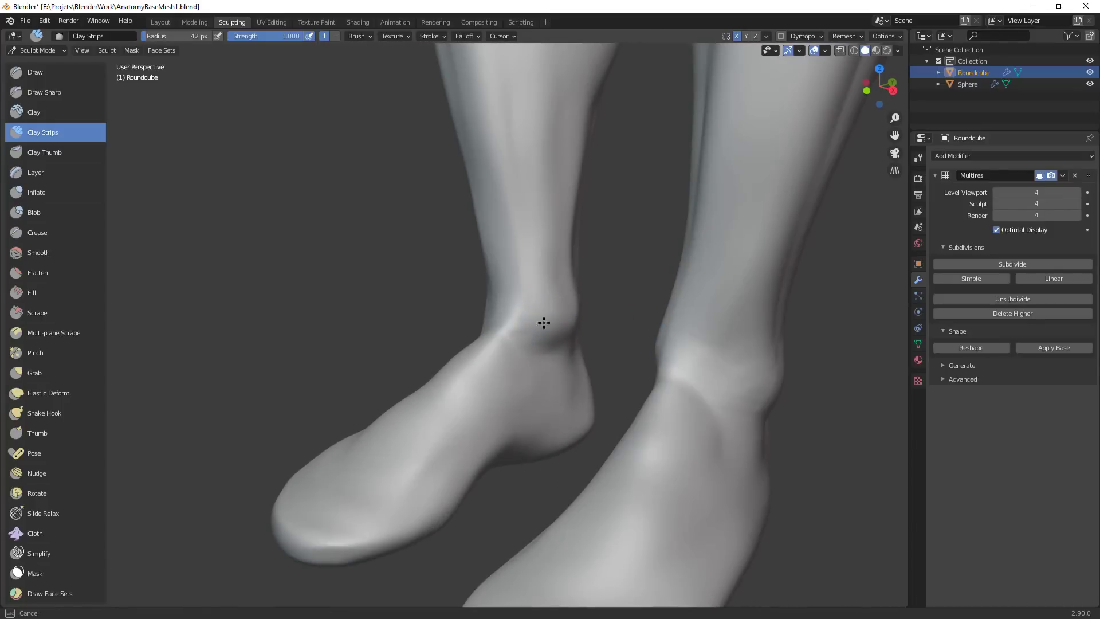
mouse_move(534, 289)
mouse_down()
mouse_move(536, 323)
mouse_move(508, 267)
mouse_up()
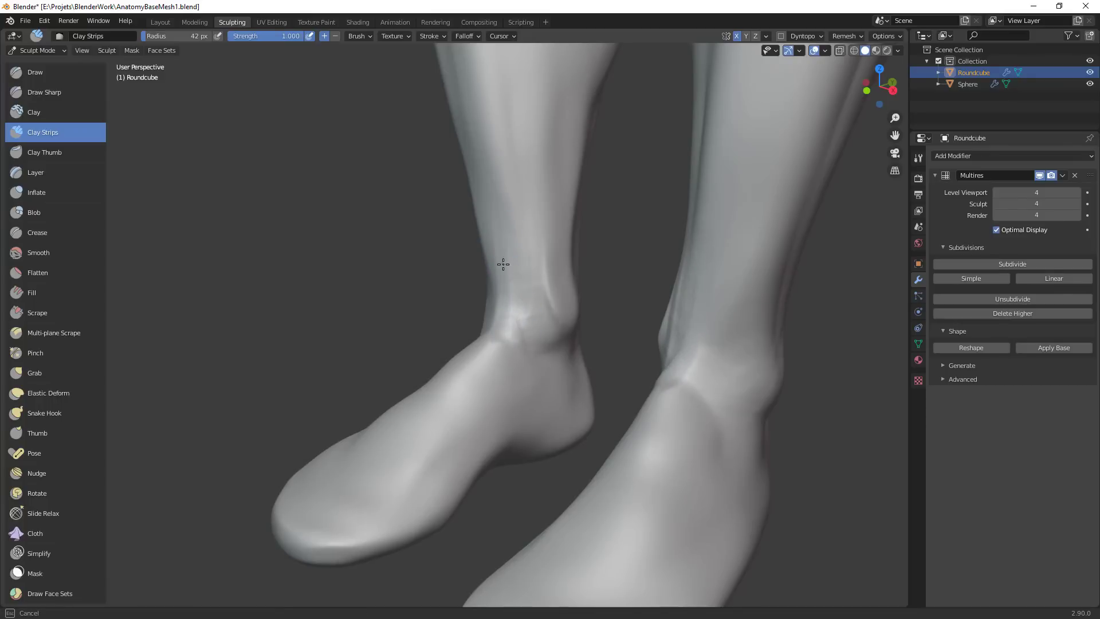
middle_drag(559, 345, 501, 278)
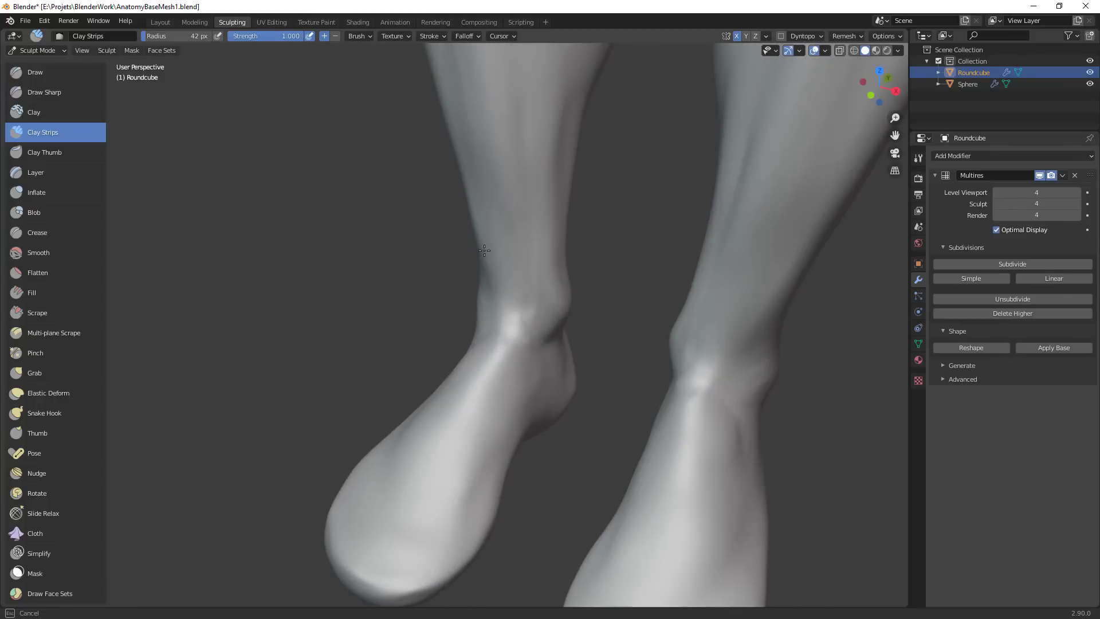
middle_drag(489, 368, 506, 319)
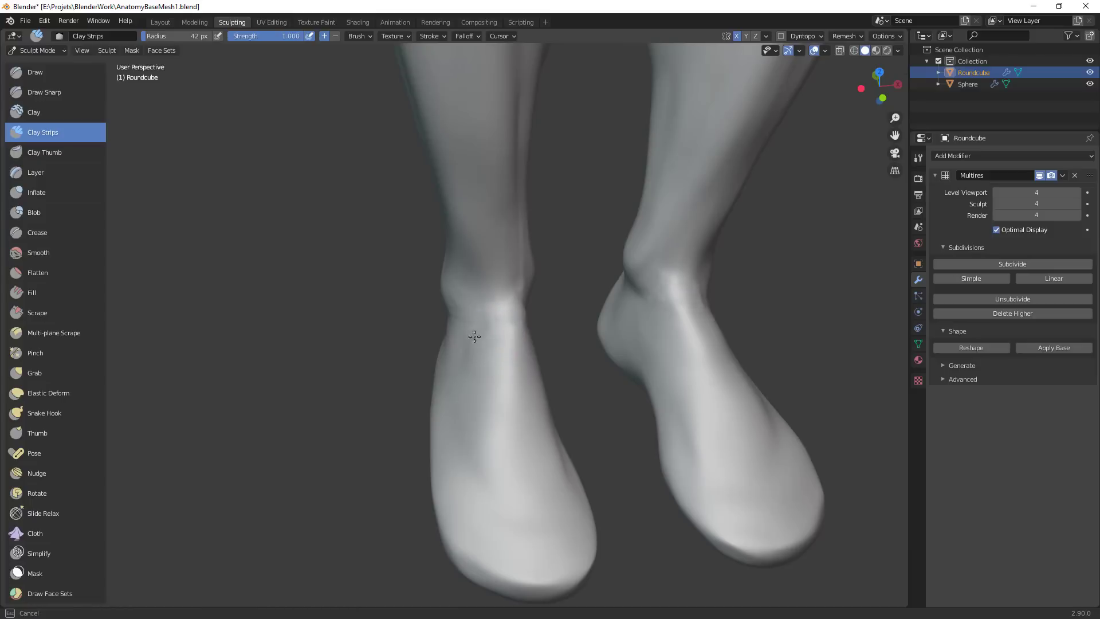
drag(467, 352, 475, 353)
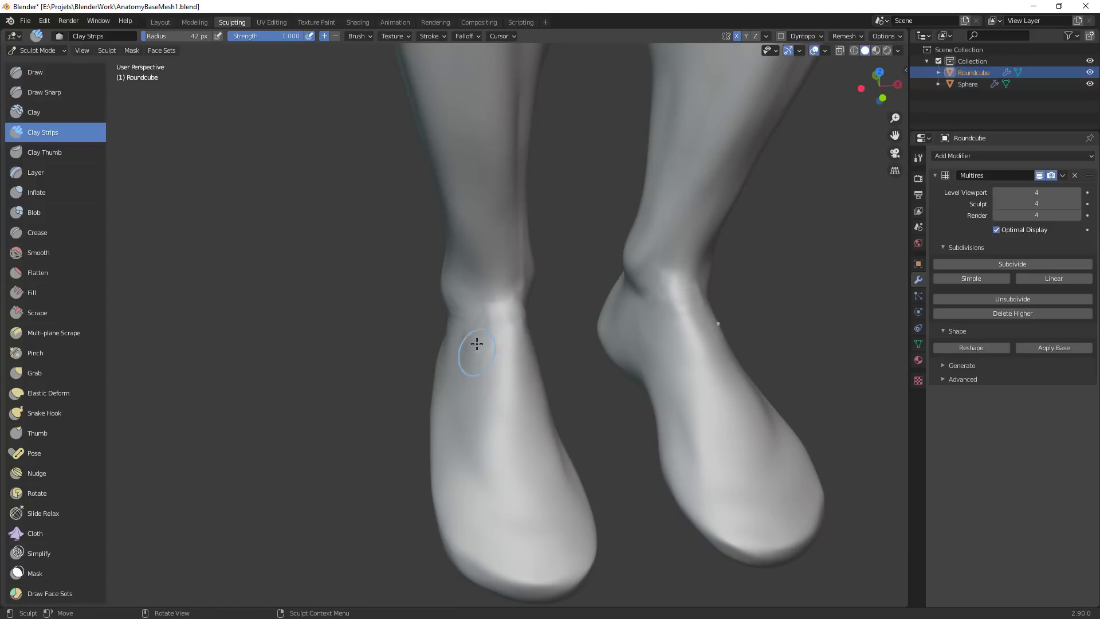
Fill the area between the inner ankle bone and the Achilles tendon with the Clay Strips brush, starting at 42 px
mouse_move(518, 324)
middle_down()
mouse_move(535, 380)
mouse_move(475, 371)
mouse_move(476, 395)
mouse_move(422, 363)
mouse_move(426, 379)
mouse_move(445, 382)
middle_up()
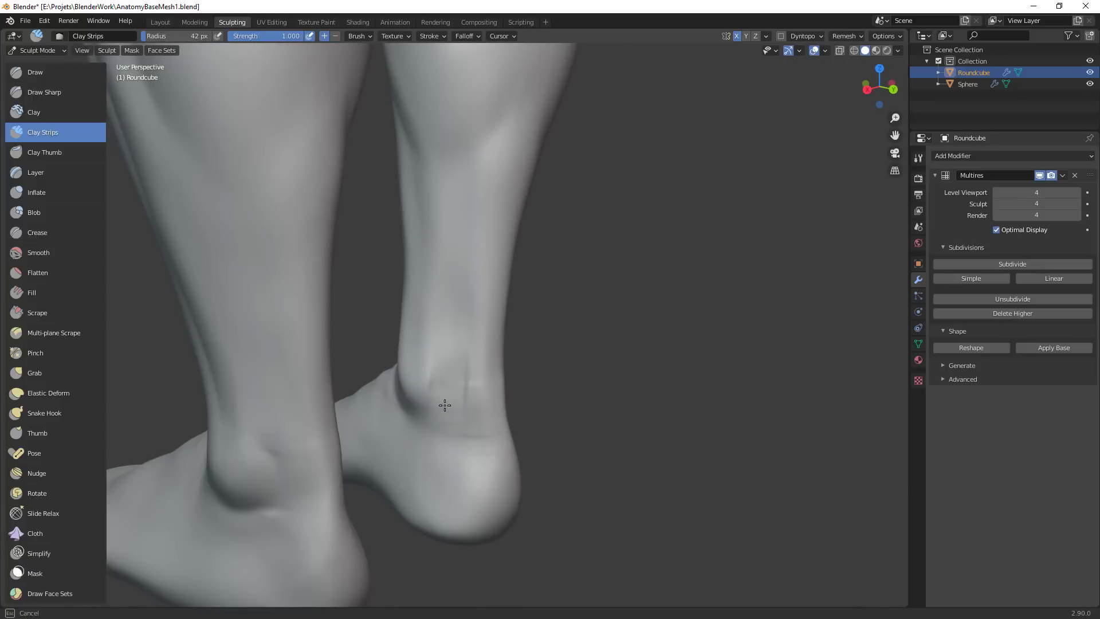
alt+drag(453, 396, 523, 364)
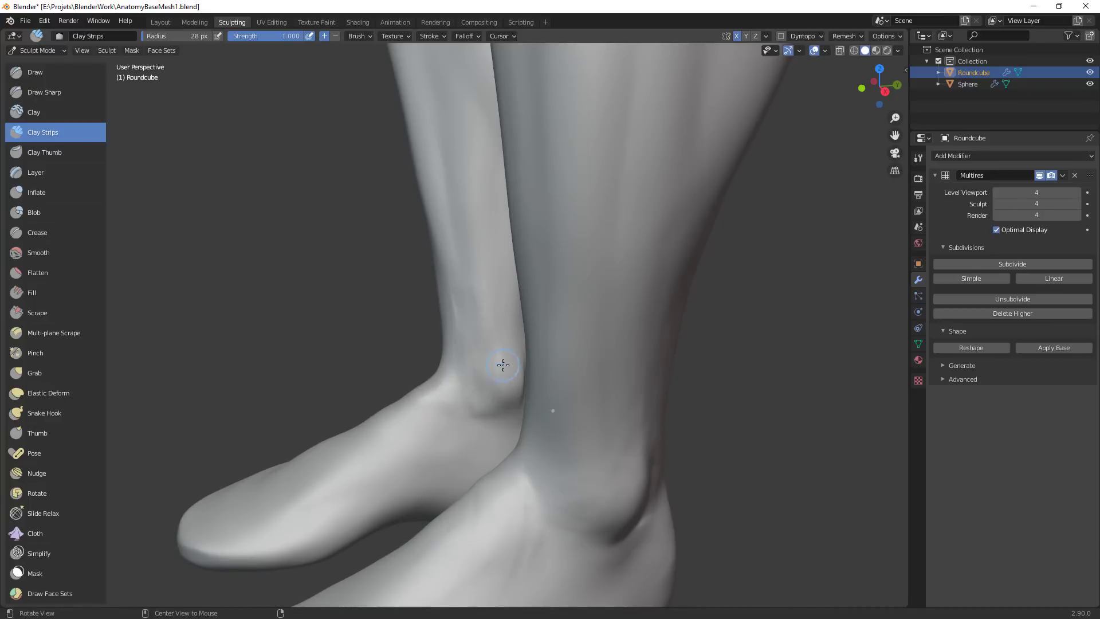
alt+drag(503, 365, 558, 333)
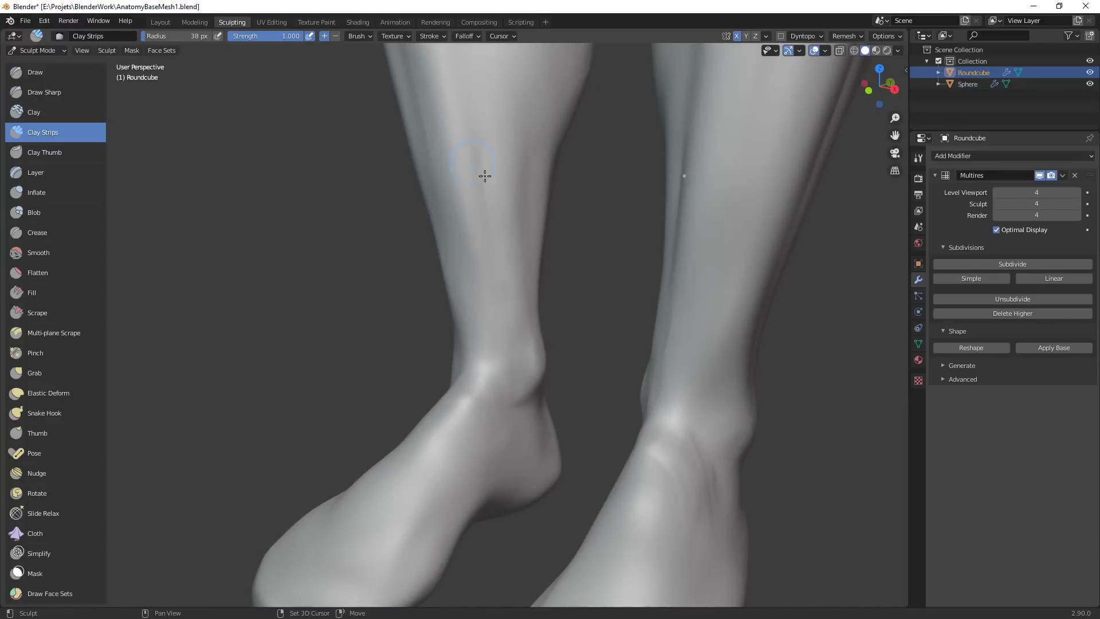
alt+drag(485, 176, 552, 379)
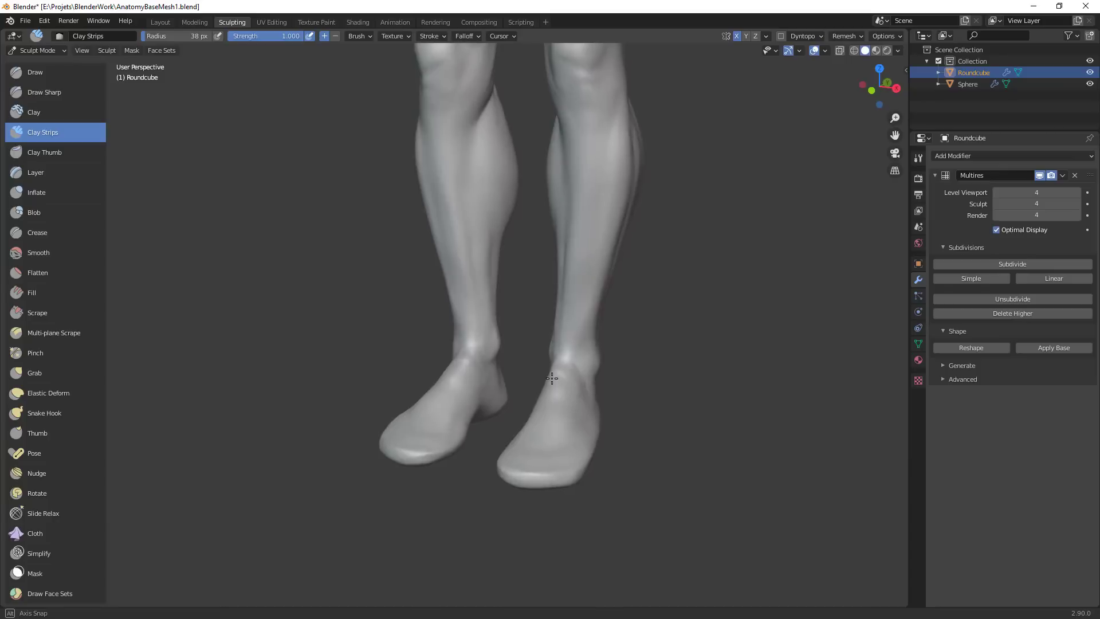
Define the inner edge of the shin down to the inner ankle bone with the Clay Strips brush at 20 px
middle_drag(552, 378, 541, 376)
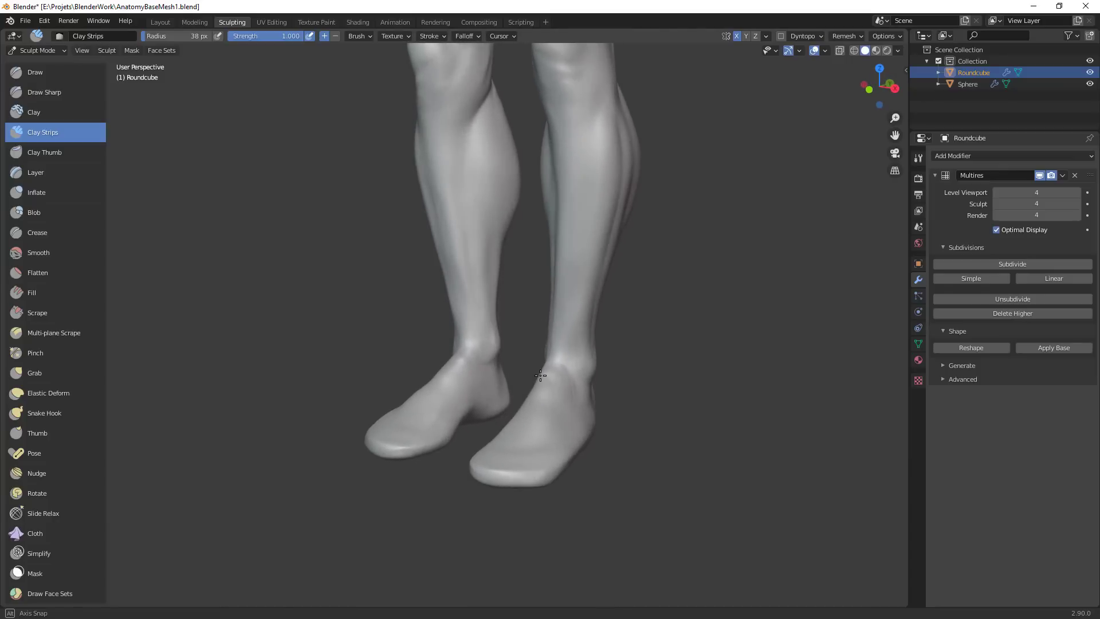
mouse_move(537, 374)
alt+shift+mouse_down()
mouse_move(533, 401)
mouse_move(525, 332)
mouse_move(504, 325)
alt+shift+mouse_up()
key(f)
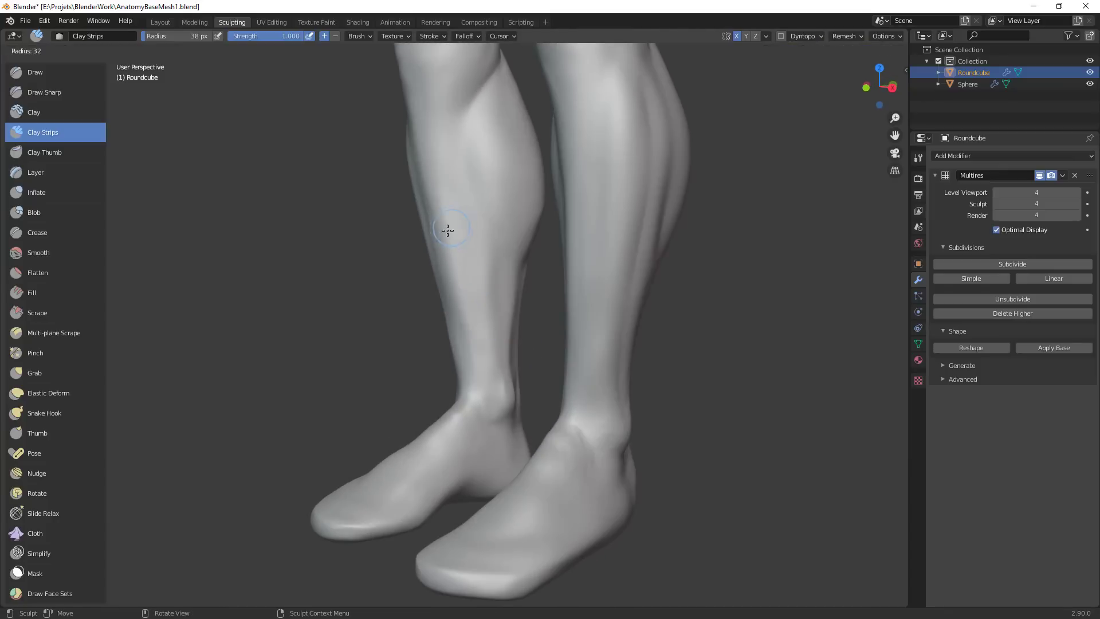
click(445, 232)
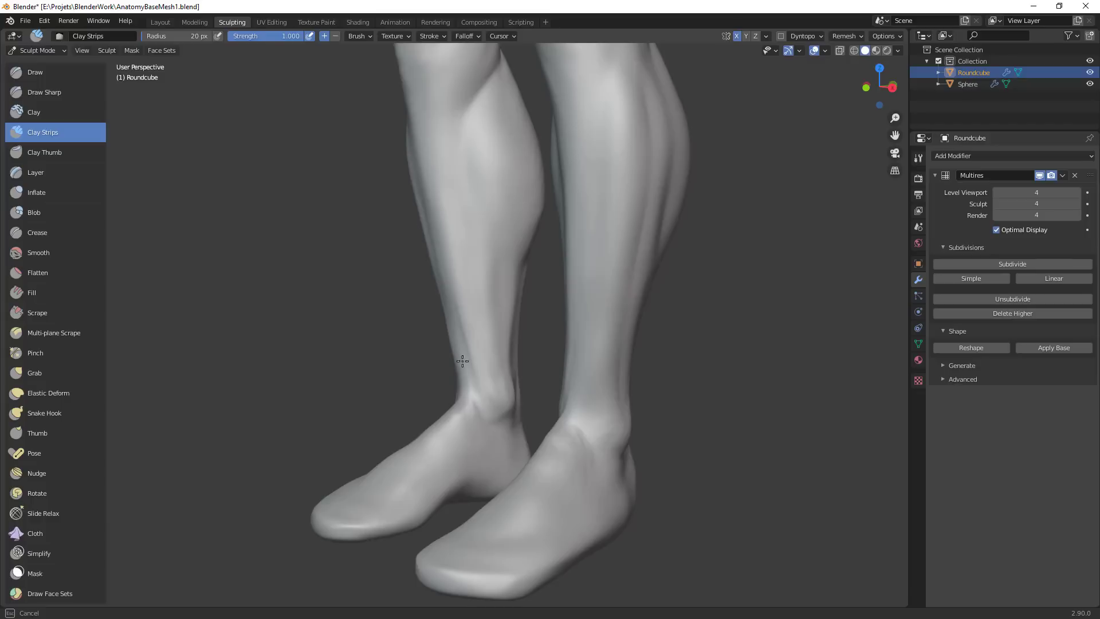
middle_drag(644, 386, 584, 425)
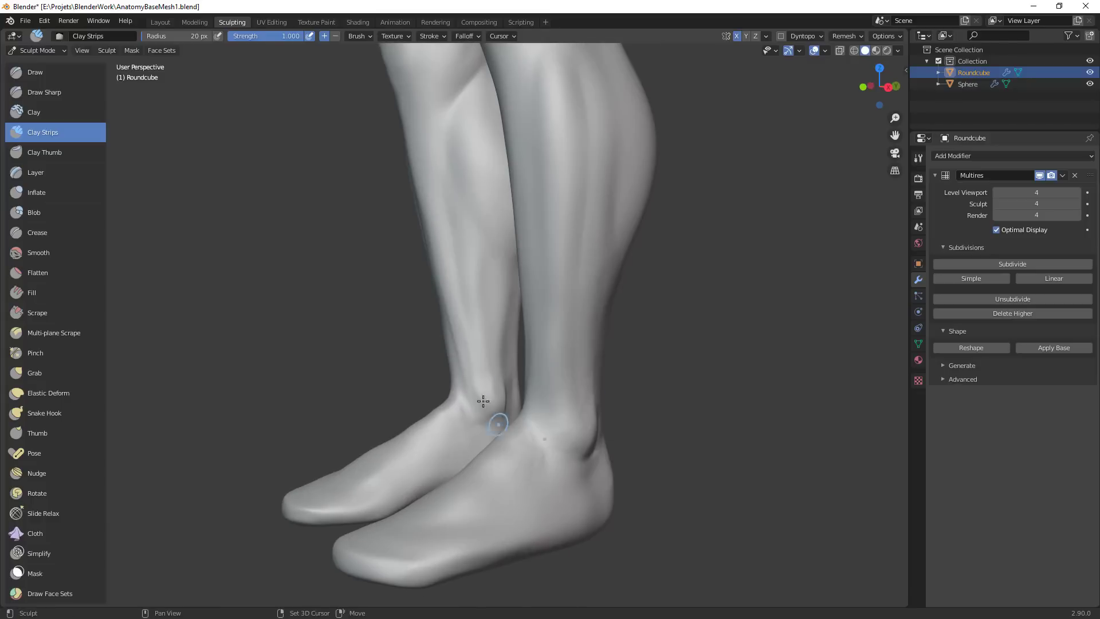
middle_drag(485, 422, 520, 397)
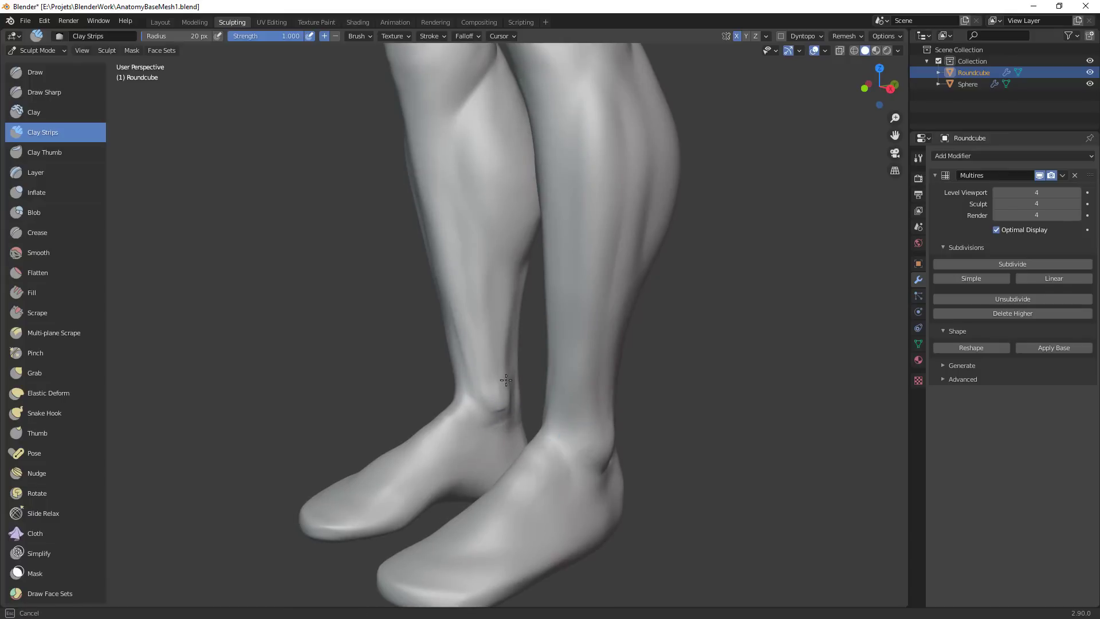
Reshape the ankles and heels of the mirrored feet with a resized Grab brush
middle_drag(487, 419, 431, 399)
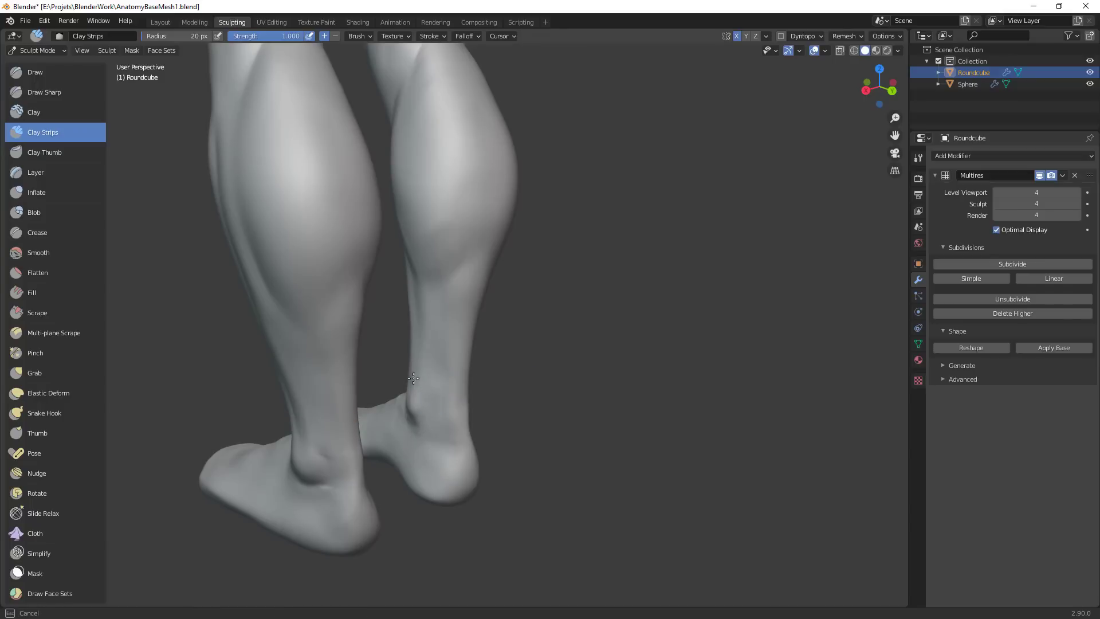
mouse_move(466, 353)
ctrl+middle_down()
mouse_move(487, 427)
mouse_move(438, 414)
mouse_move(407, 321)
ctrl+middle_up()
key(g)
key(f)
click(435, 383)
drag(366, 419, 365, 427)
drag(460, 419, 444, 464)
Reshape the inner outline of the soles in the bottom view with the Grab brush
key(f)
mouse_move(524, 490)
shift+middle_down()
mouse_move(593, 400)
mouse_move(569, 398)
mouse_move(571, 287)
shift+middle_up()
click(637, 422)
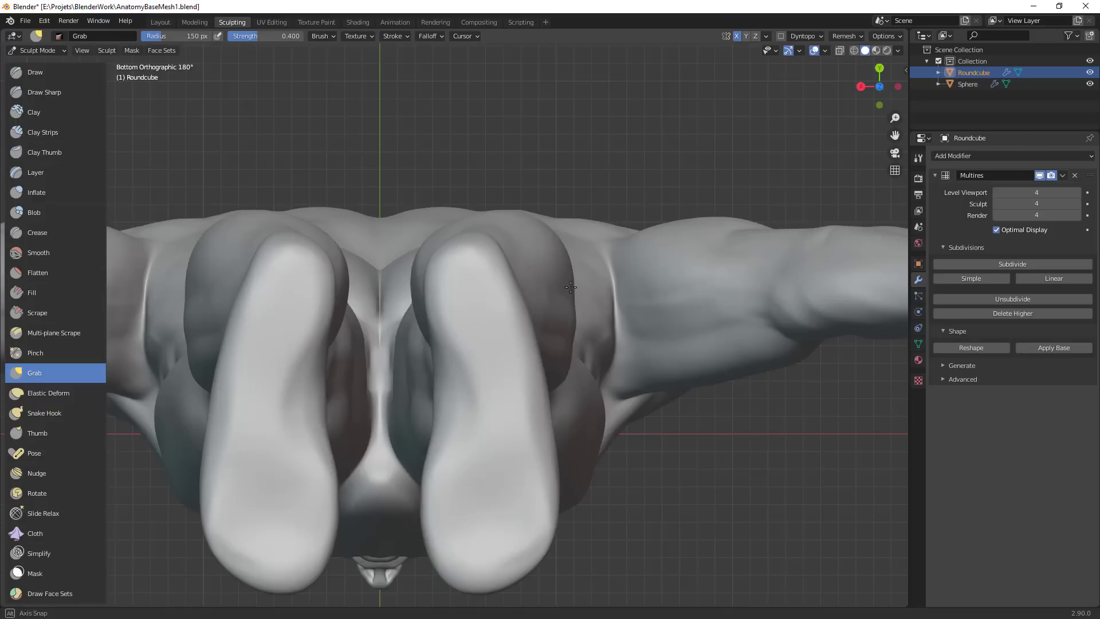
shift+middle_drag(487, 456, 513, 338)
key(f)
click(489, 386)
mouse_move(471, 403)
mouse_down()
mouse_move(461, 411)
mouse_move(484, 444)
mouse_move(467, 373)
mouse_move(471, 307)
mouse_up()
Slant the outer front edge of each foot inward and narrow the heels with the Grab brush at 116 px radius
key(f)
click(450, 340)
key(f)
click(535, 388)
drag(532, 443, 532, 452)
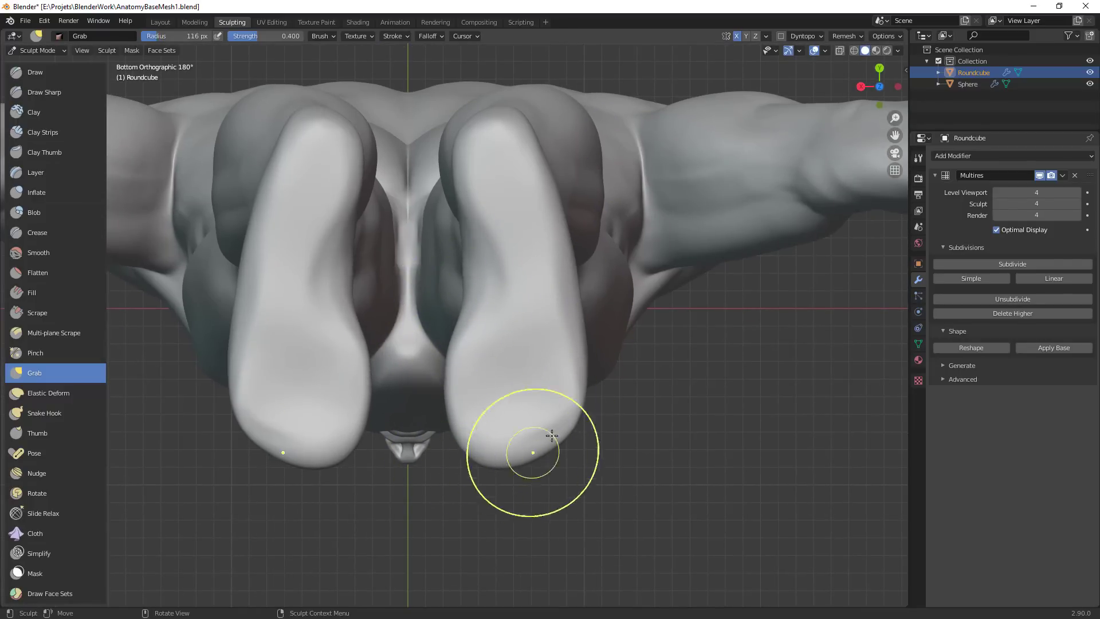
drag(576, 405, 564, 434)
mouse_move(532, 140)
mouse_down()
mouse_move(514, 113)
mouse_move(494, 128)
mouse_up()
scroll(537, 177, down, 2)
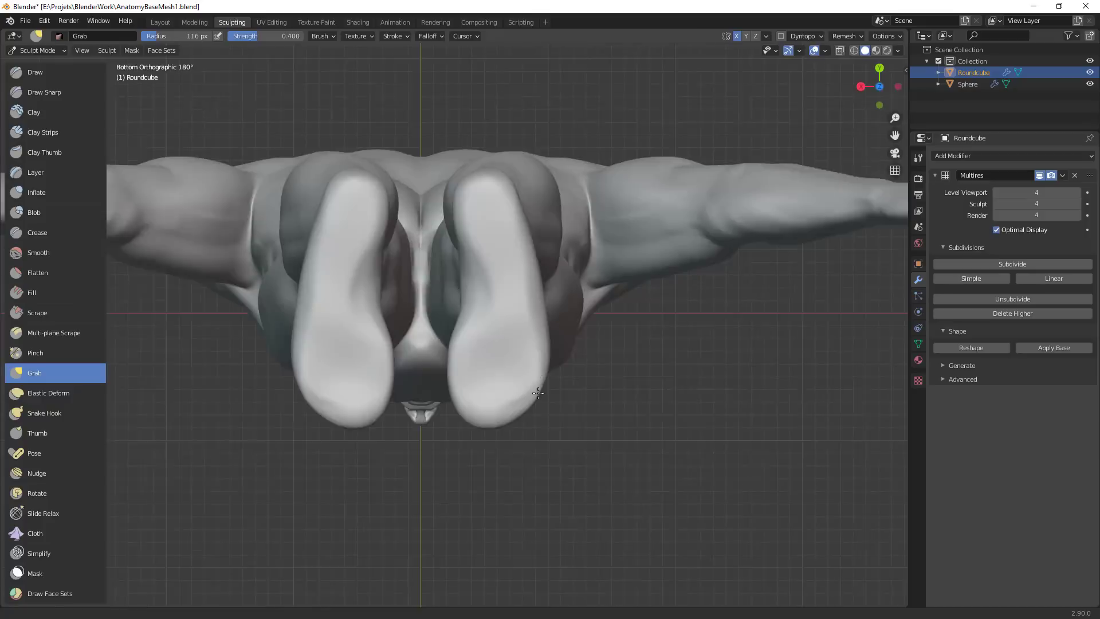
Inspect the lower legs from behind and the whole figure's proportions from the front
middle_drag(544, 318, 584, 510)
scroll(584, 510, up, 3)
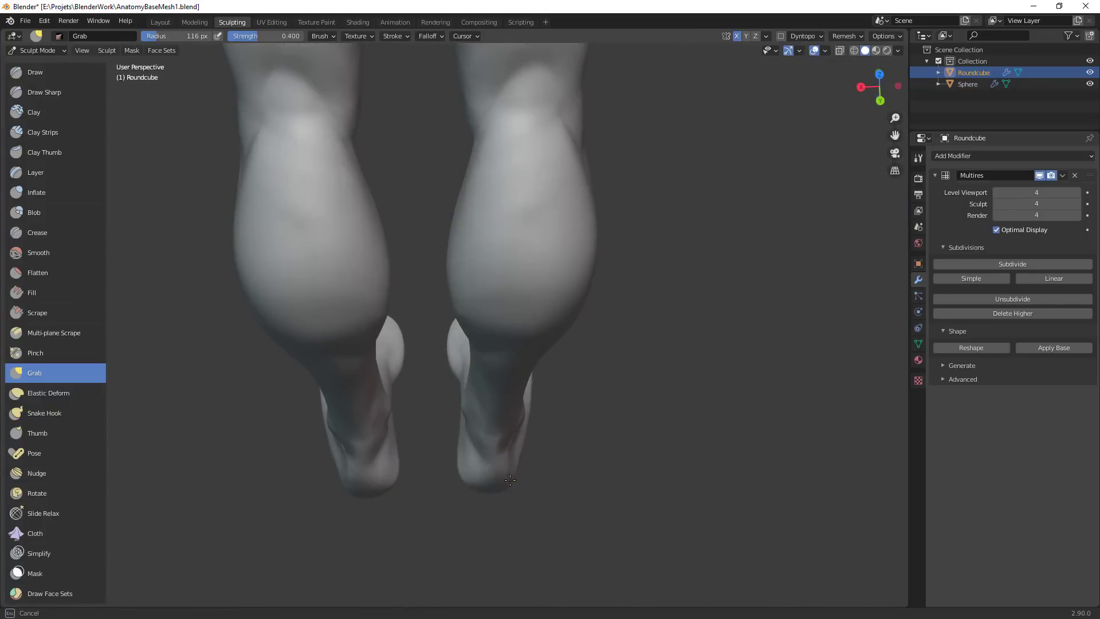
mouse_move(509, 477)
middle_down()
mouse_move(563, 247)
mouse_move(504, 173)
mouse_move(580, 363)
mouse_move(400, 424)
mouse_move(523, 361)
middle_up()
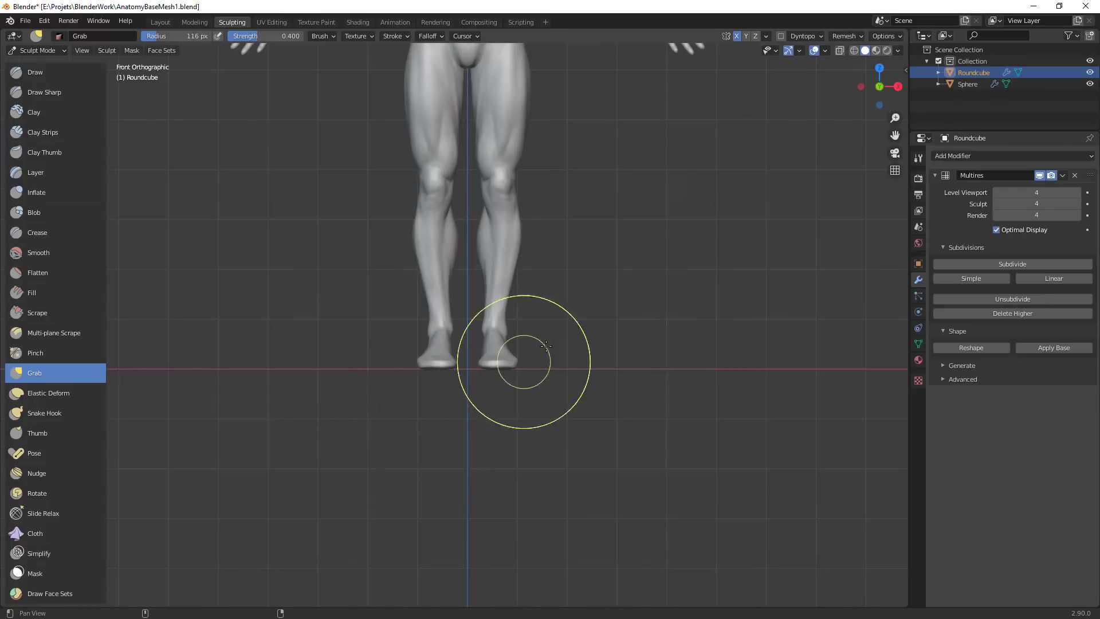
shift+middle_drag(598, 216, 594, 378)
ctrl+middle_drag(593, 335, 595, 438)
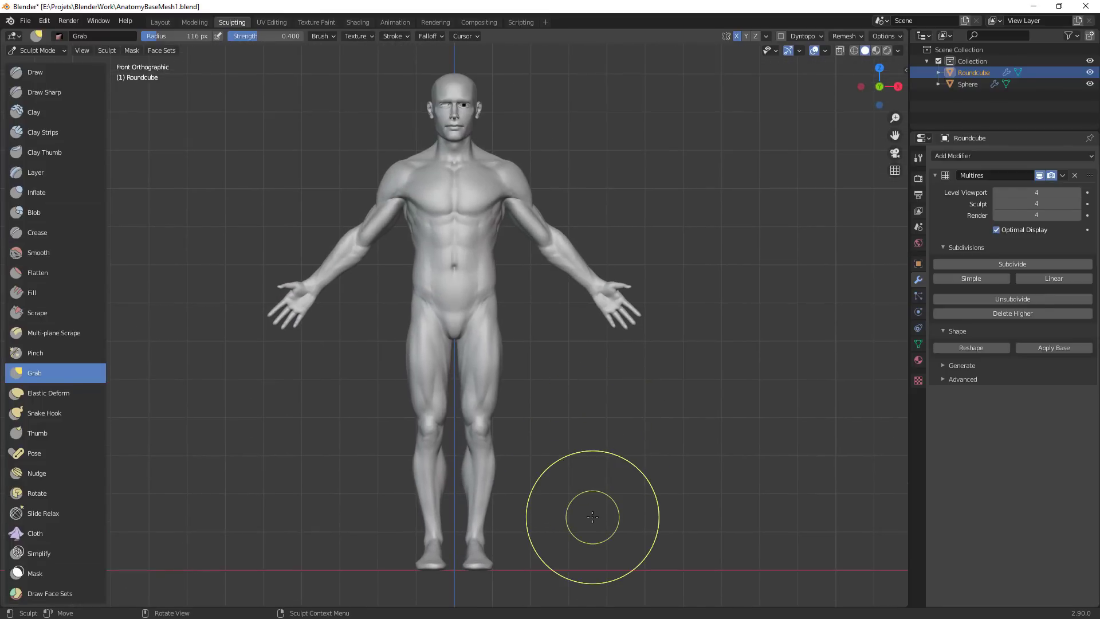
middle_drag(589, 429, 577, 399)
scroll(609, 177, up, 2)
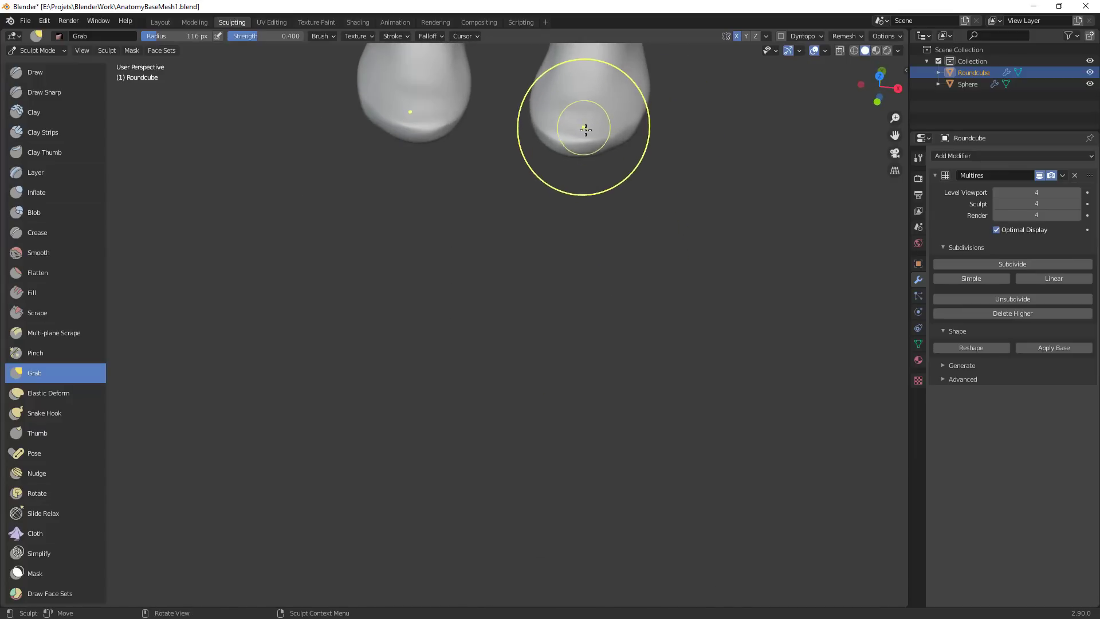
key(alt+b)
drag(535, 95, 615, 188)
key(alt+b)
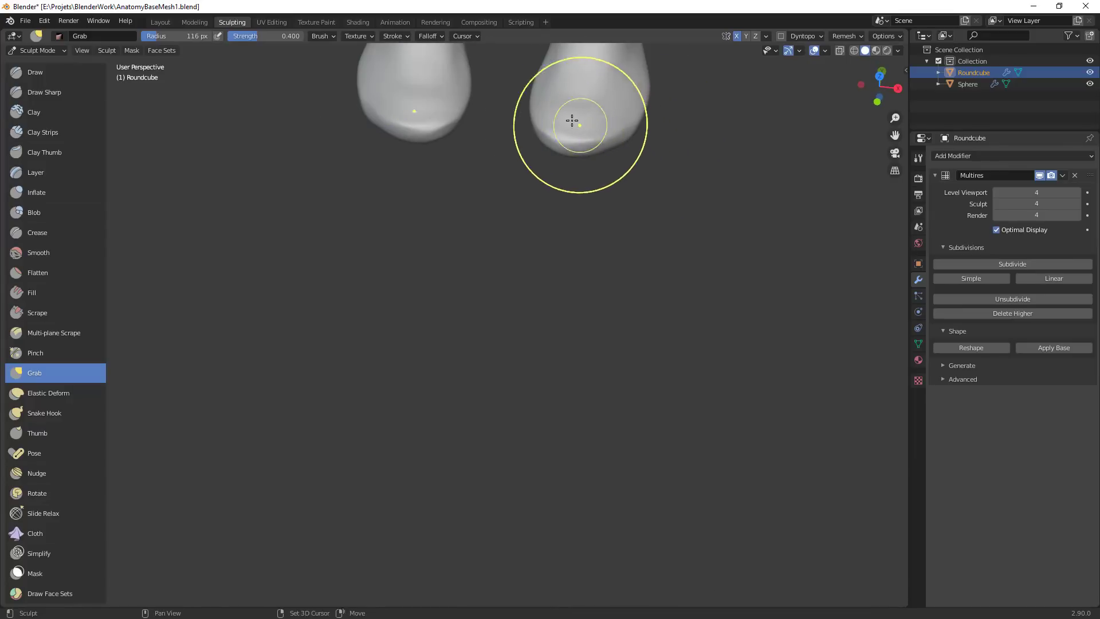
Carve a groove separating the big toe from the other toes with the Crease brush at 37 px radius
scroll(573, 135, up, 5)
ctrl+alt+drag(639, 176, 510, 504)
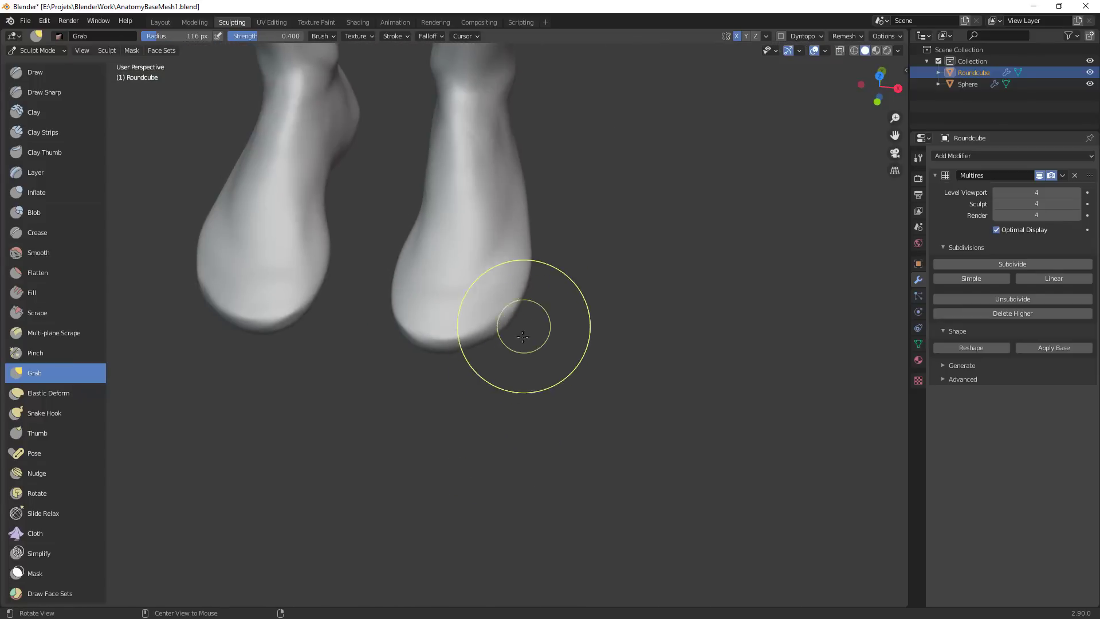
alt+drag(528, 369, 532, 344)
key(c)
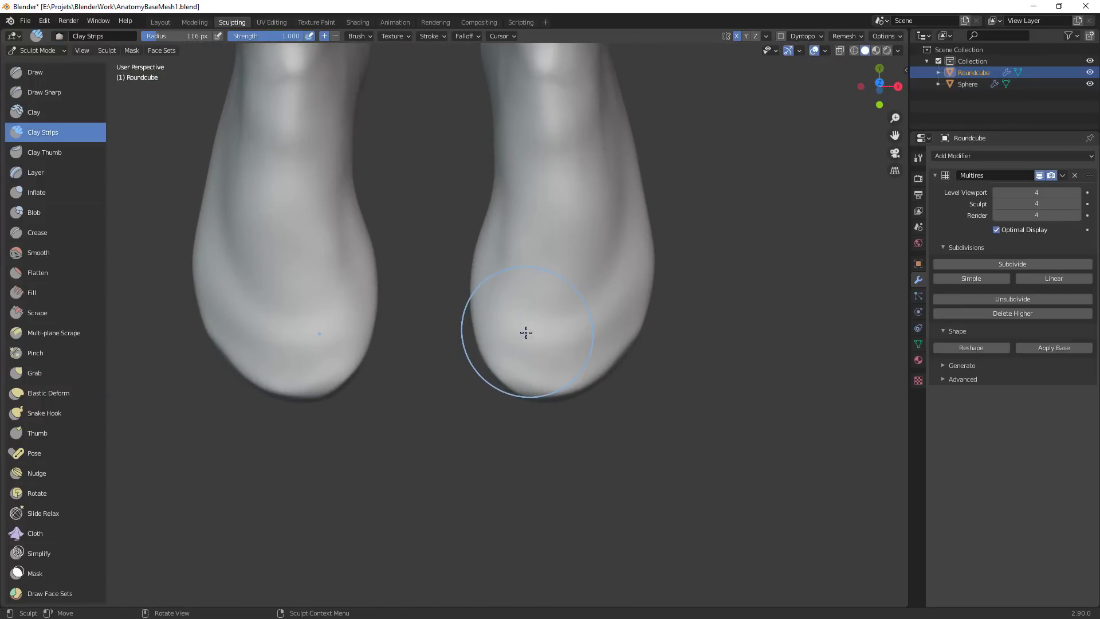
key(shift+c)
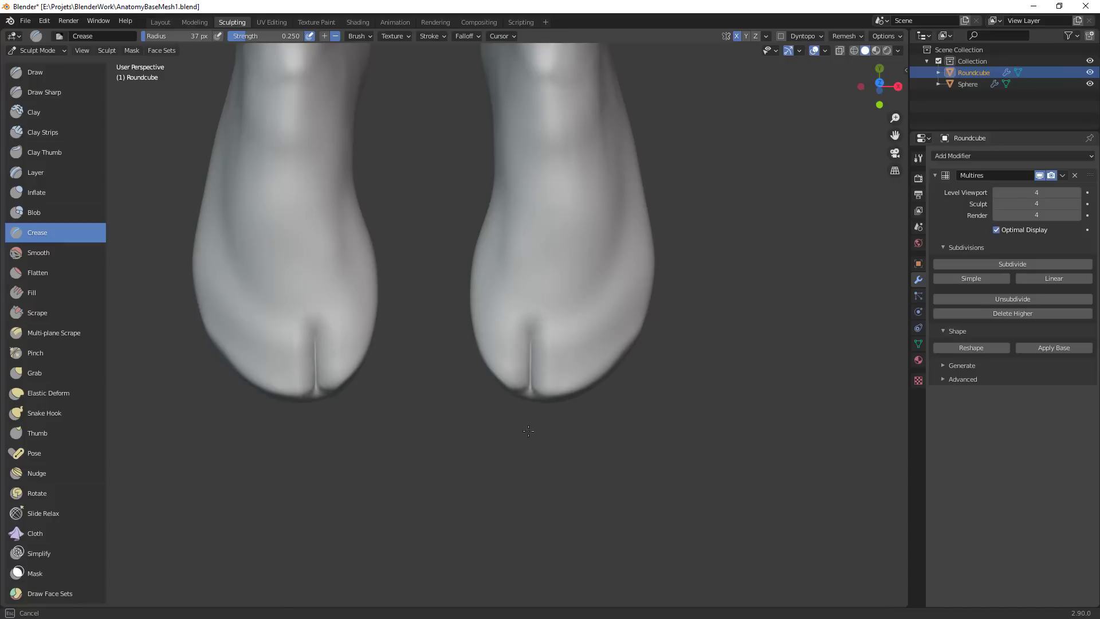
middle_drag(544, 430, 560, 333)
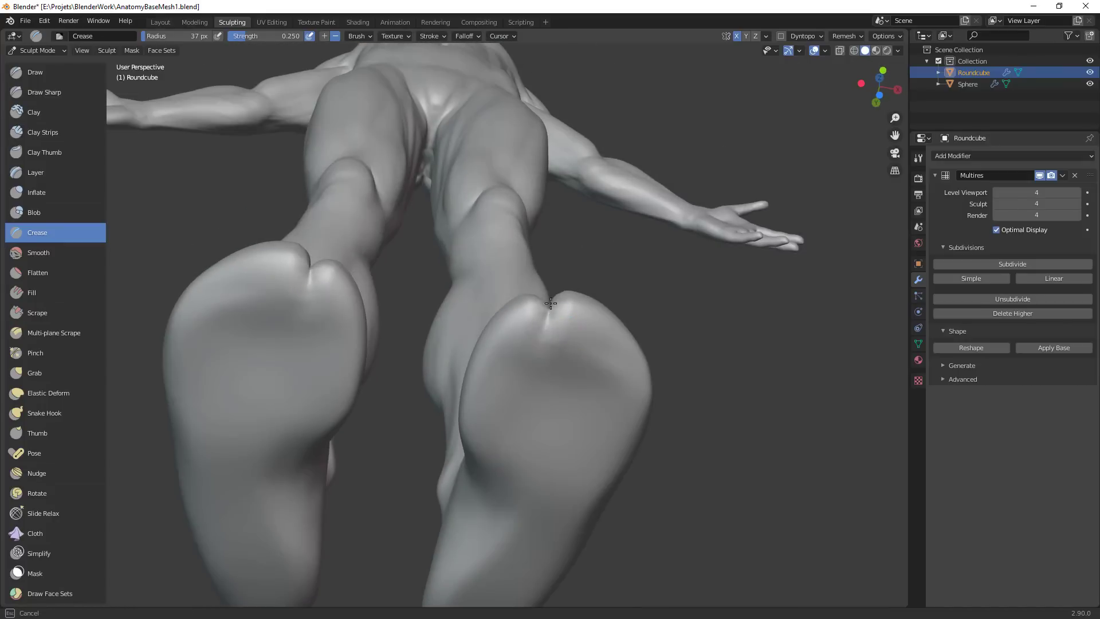
Carve a crease along the base of the toes, across the sole and over the top of the foot
middle_drag(613, 378, 623, 280)
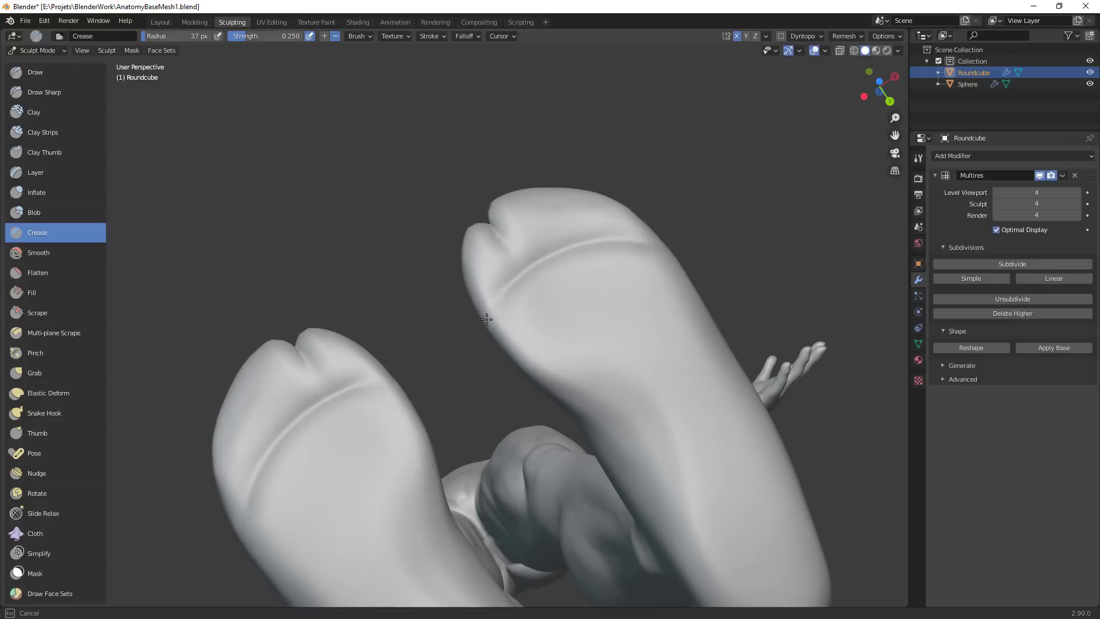
middle_drag(678, 252, 580, 435)
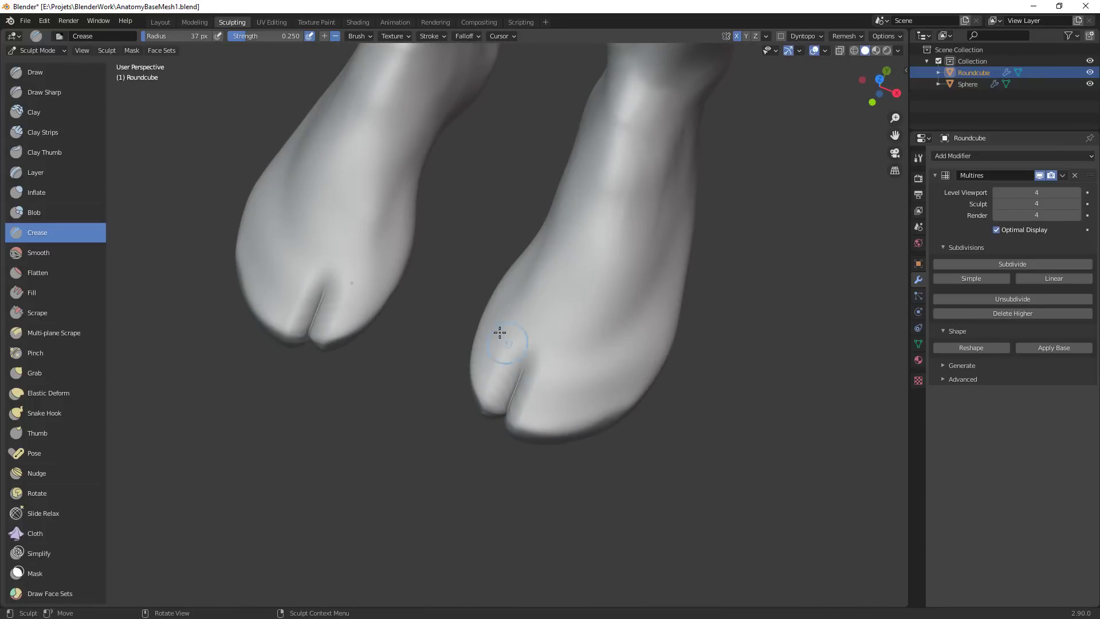
drag(525, 350, 589, 367)
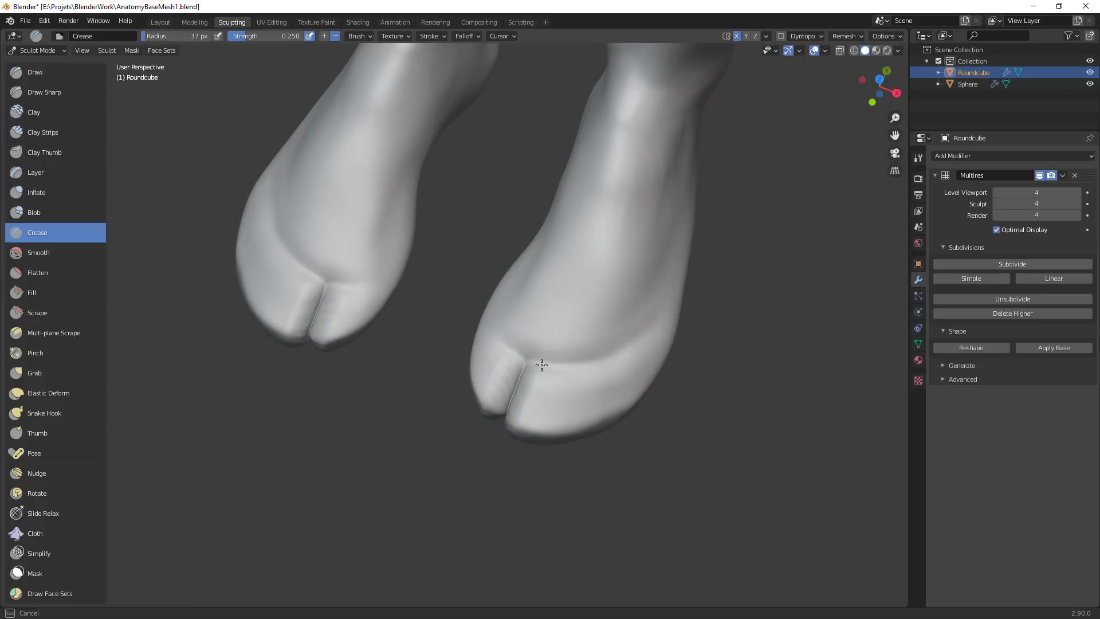
Carve the grooves between the four smaller toes with the Crease brush, reducing its radius to 32 px
middle_drag(561, 407, 573, 349)
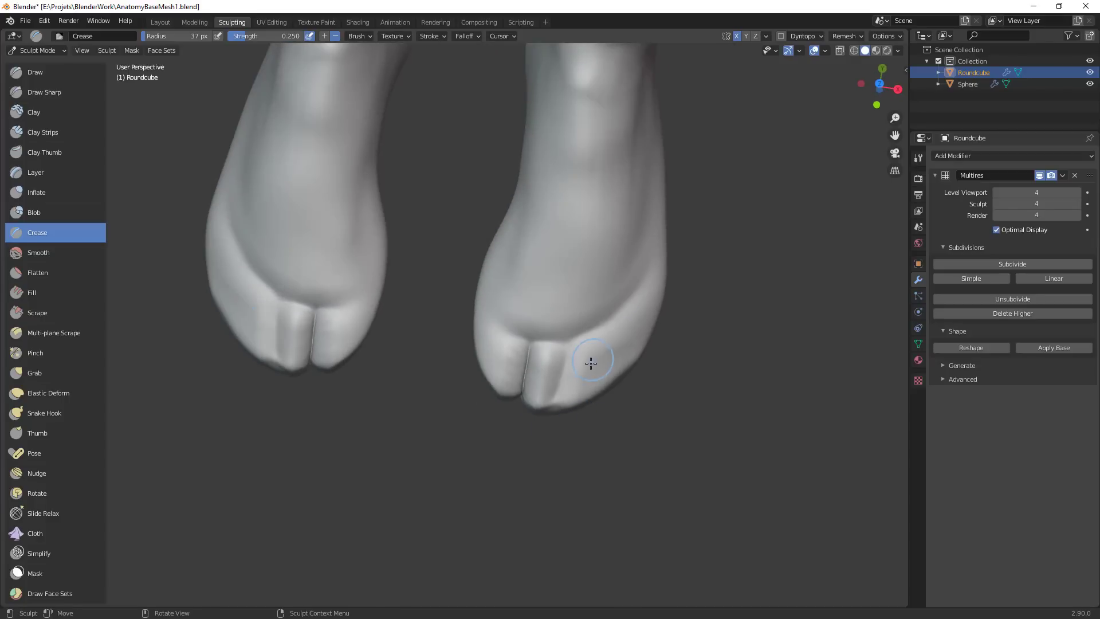
key(f)
click(588, 364)
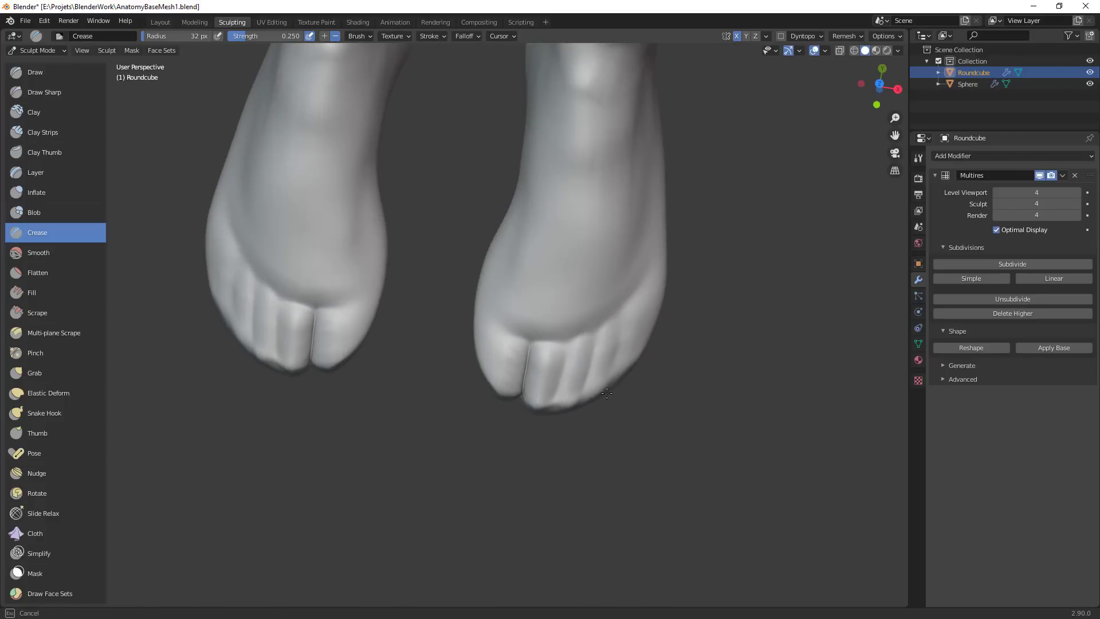
Shape the outer edge of the foot around the little toe with the Grab brush at 72 px radius
key(g)
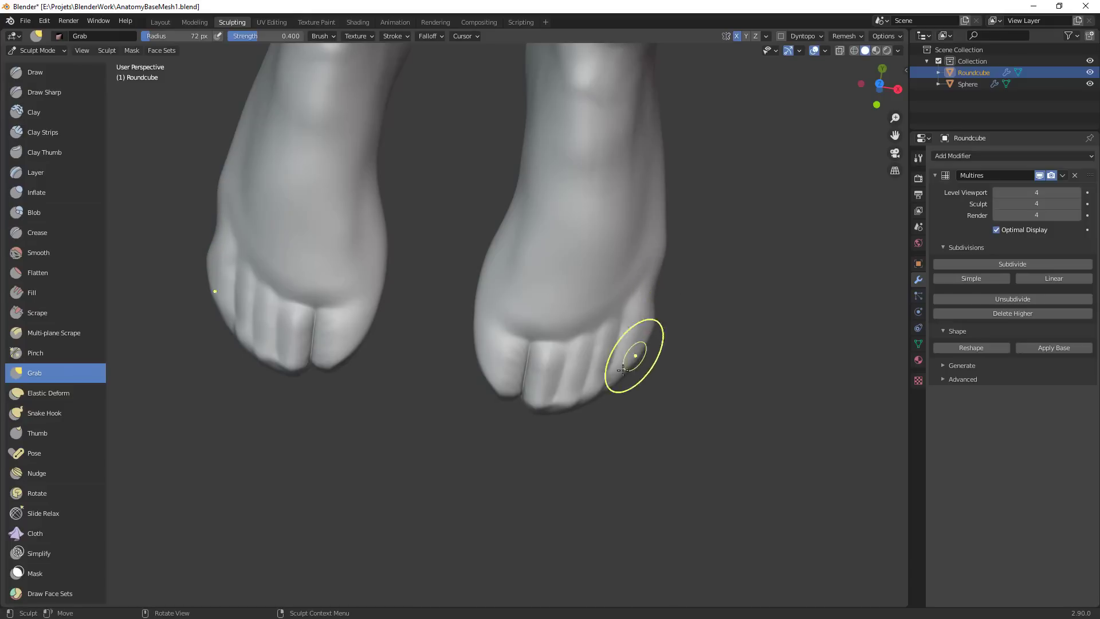
middle_drag(602, 394, 529, 355)
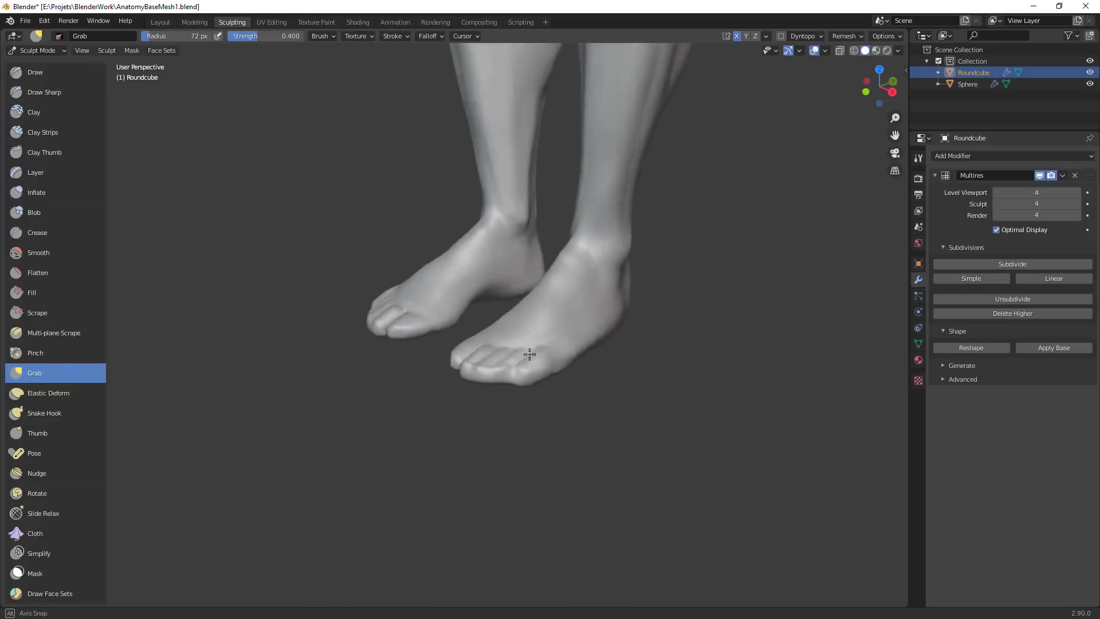
alt+drag(529, 354, 515, 360)
mouse_move(515, 367)
ctrl+alt+mouse_down()
mouse_move(501, 479)
mouse_move(663, 430)
mouse_move(552, 332)
mouse_move(595, 330)
mouse_move(545, 356)
ctrl+alt+mouse_up()
Reshape the big toe's tip and sides with the Grab brush at 91 px radius
key(f)
click(609, 338)
mouse_move(644, 353)
alt+mouse_down()
mouse_move(550, 402)
mouse_move(549, 376)
alt+mouse_up()
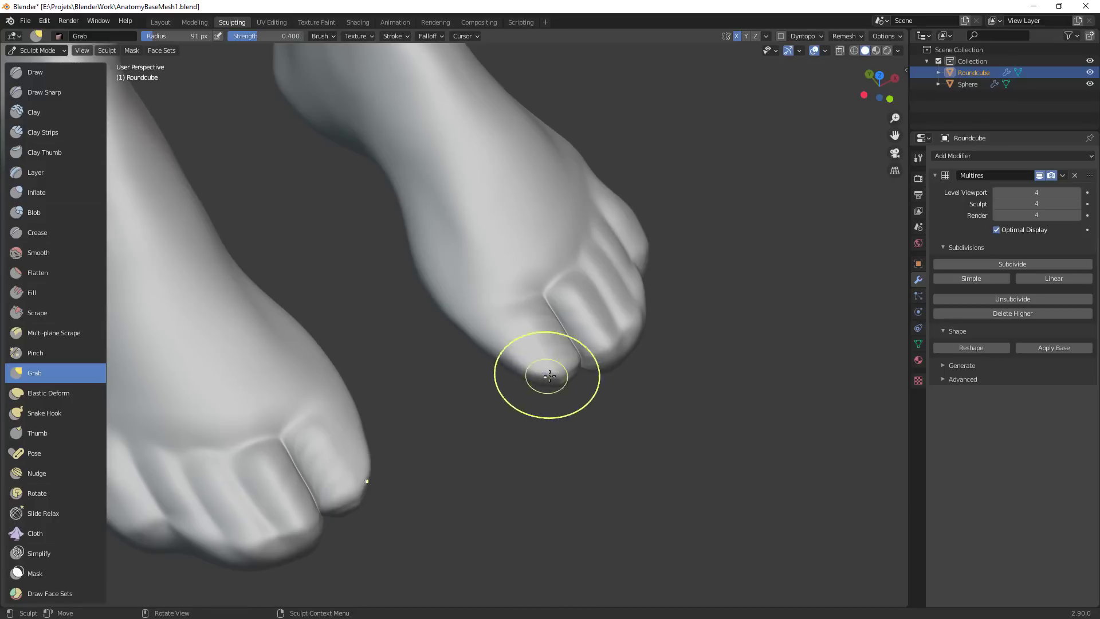
mouse_move(581, 369)
middle_down()
mouse_move(508, 368)
mouse_move(540, 335)
middle_up()
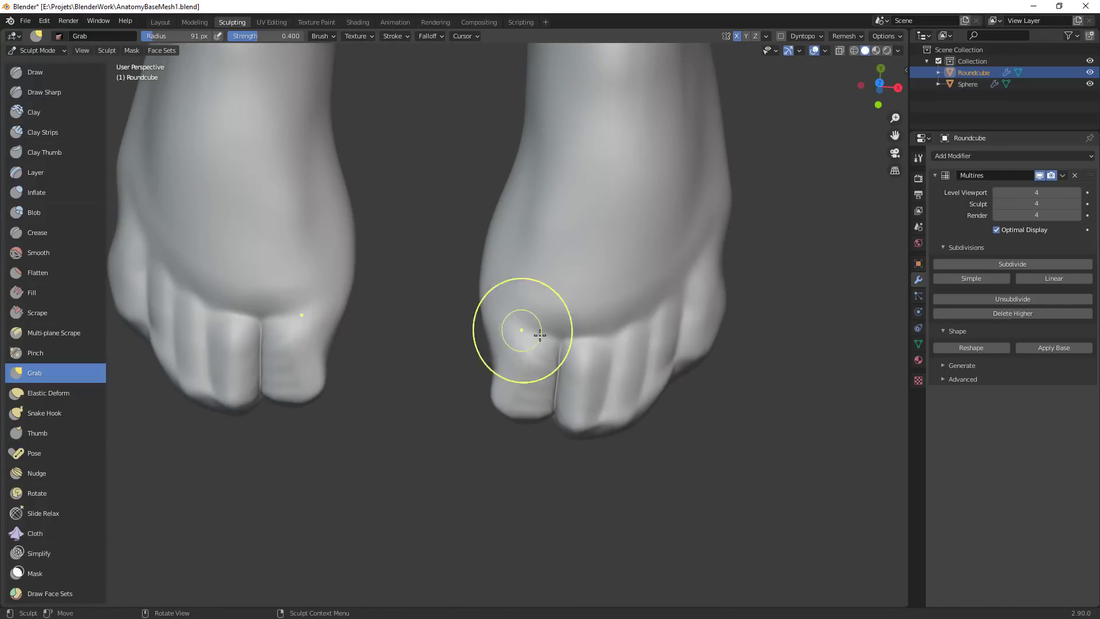
mouse_move(524, 404)
mouse_down()
mouse_move(525, 421)
mouse_move(554, 394)
mouse_move(543, 415)
mouse_move(558, 369)
mouse_up()
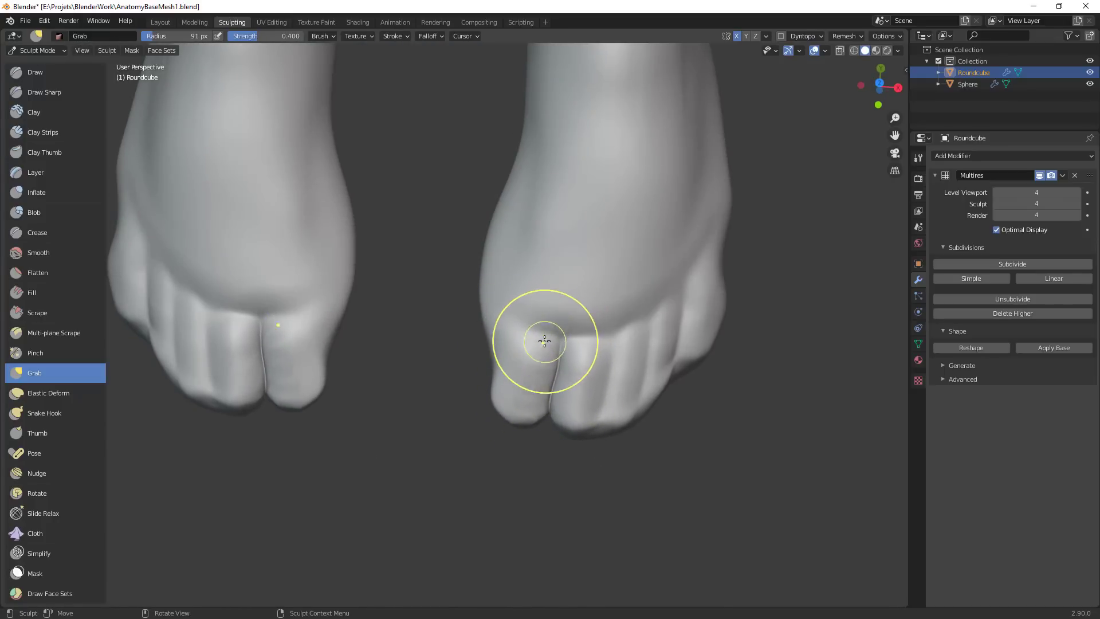
Build up the top of the big toe and its joint with a small Clay Strips brush
key(c)
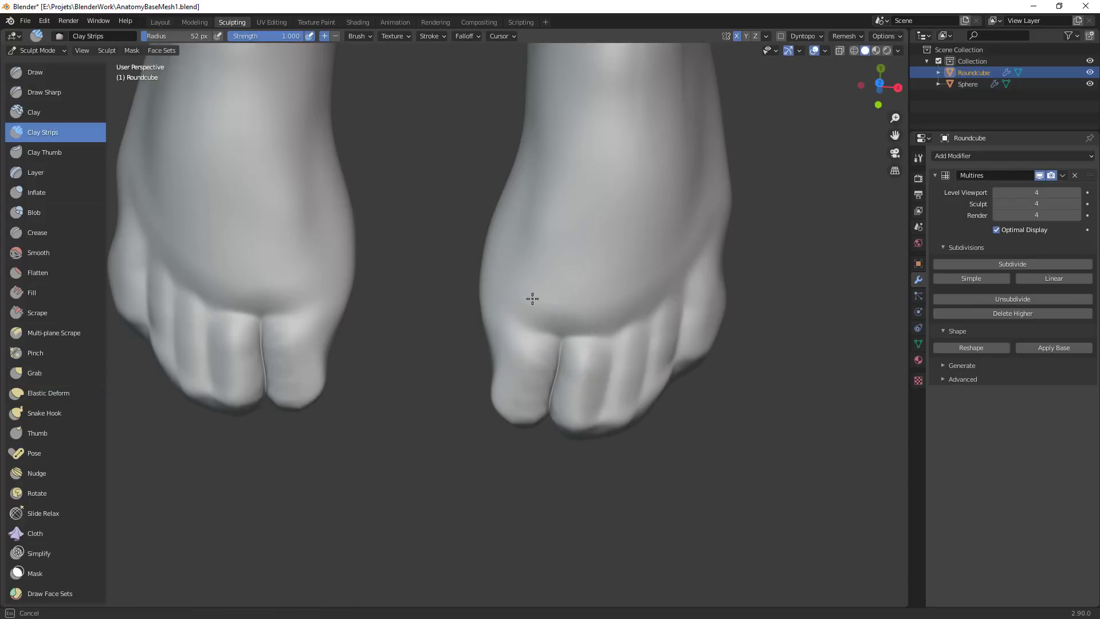
click(527, 312)
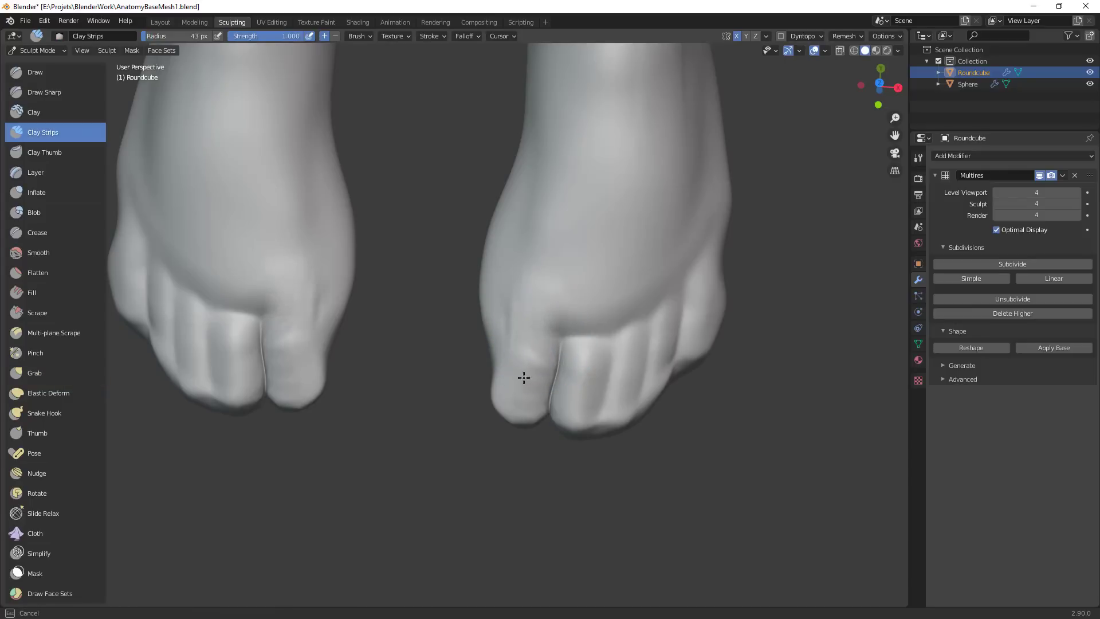
click(525, 313)
mouse_move(525, 314)
middle_down()
mouse_move(613, 344)
mouse_move(577, 376)
middle_up()
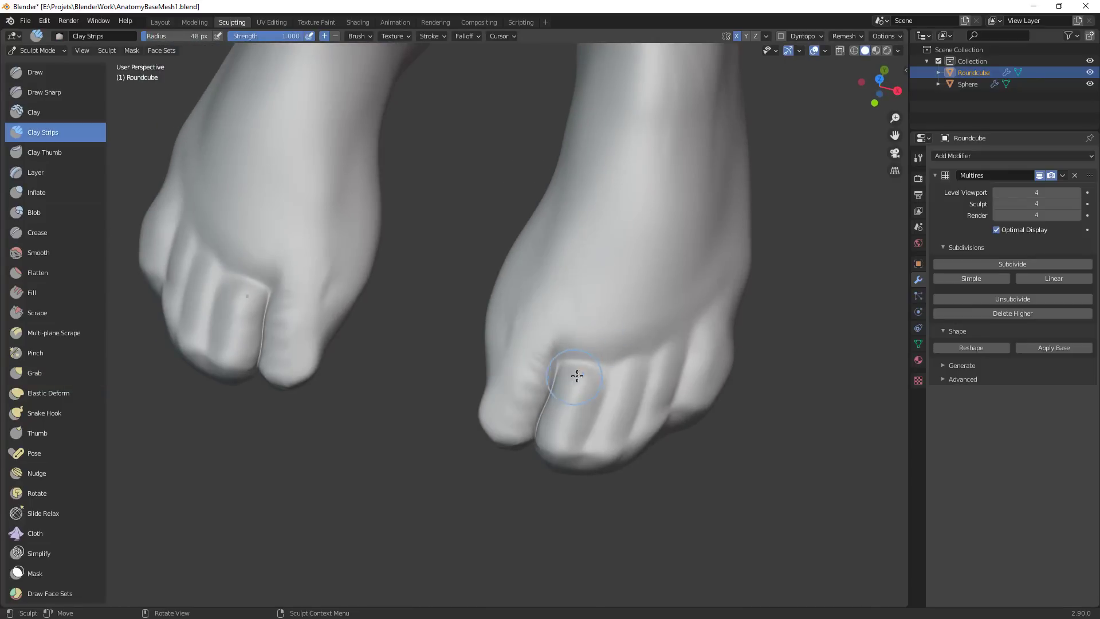
Pull the tips of the second and third toes into shape with the Grab brush at 99 px radius
key(g)
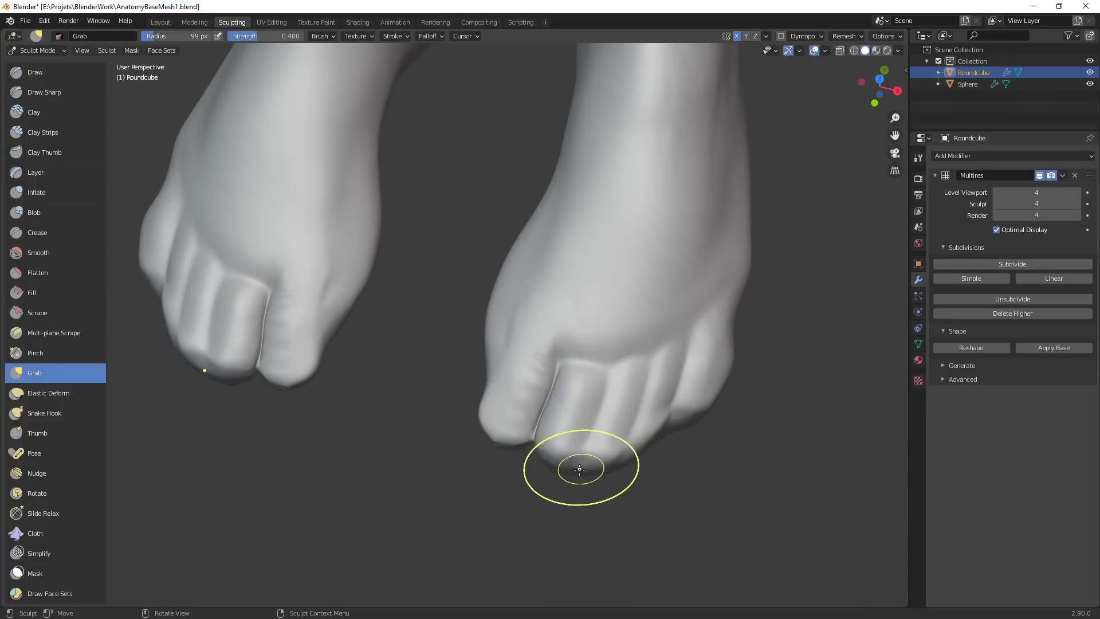
middle_drag(576, 461, 613, 453)
drag(599, 398, 603, 390)
mouse_move(604, 383)
mouse_down()
mouse_move(600, 358)
mouse_move(639, 388)
mouse_up()
mouse_move(640, 389)
mouse_down()
mouse_move(604, 346)
mouse_move(597, 381)
mouse_up()
Refine the gap beside the big toe with Grab at 79 px radius, and reposition the outer toes with a resized brush
key(f)
click(584, 383)
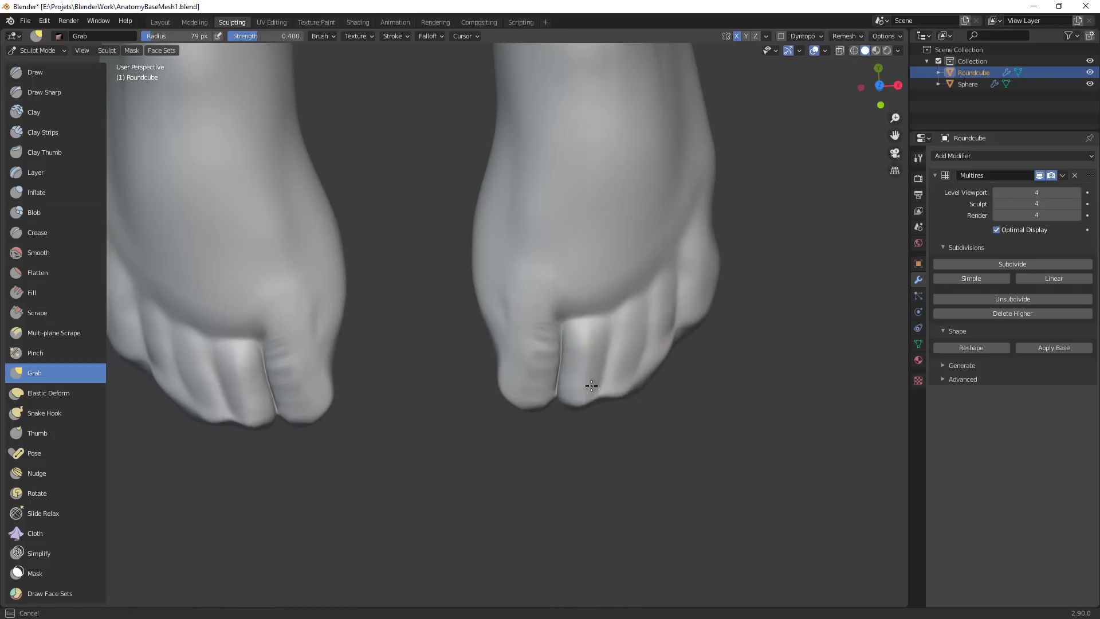
drag(548, 338, 540, 335)
key(f)
click(685, 360)
drag(638, 377, 659, 398)
Shape the underside of the toes beside the big toe with Clay Strips and the Scrape brush at 68 px radius
mouse_move(660, 399)
middle_down()
mouse_move(644, 338)
mouse_move(663, 247)
middle_up()
key(c)
key(shift+t)
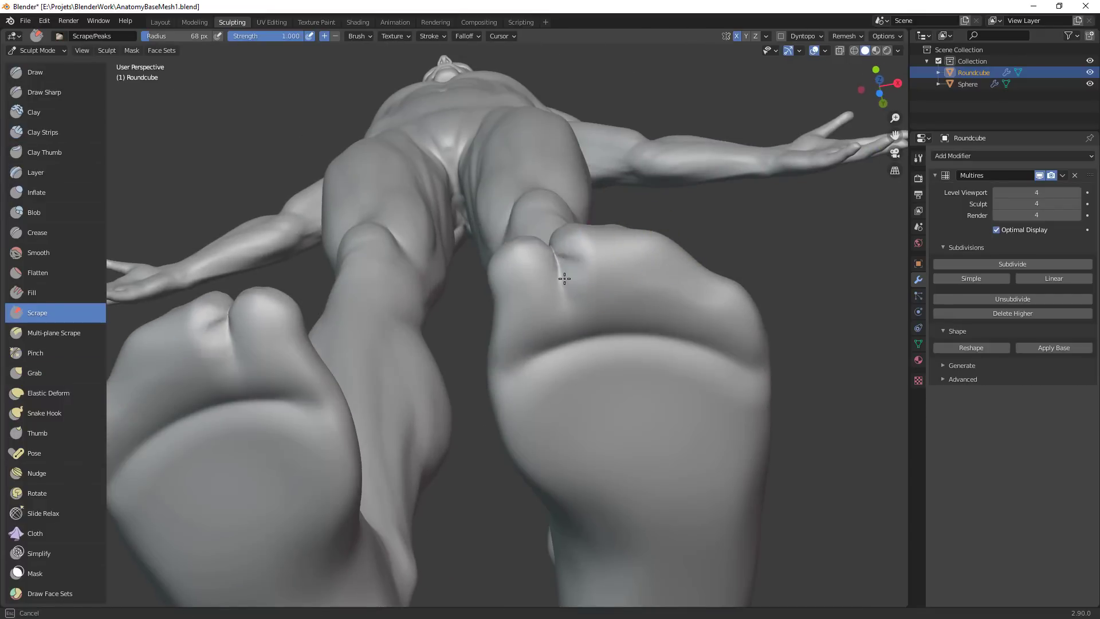
Carve the separations between the toes on their fronts and undersides with the Crease brush at 45 px radius
mouse_move(562, 256)
middle_down()
mouse_move(634, 430)
mouse_move(602, 386)
middle_up()
key(shift+c)
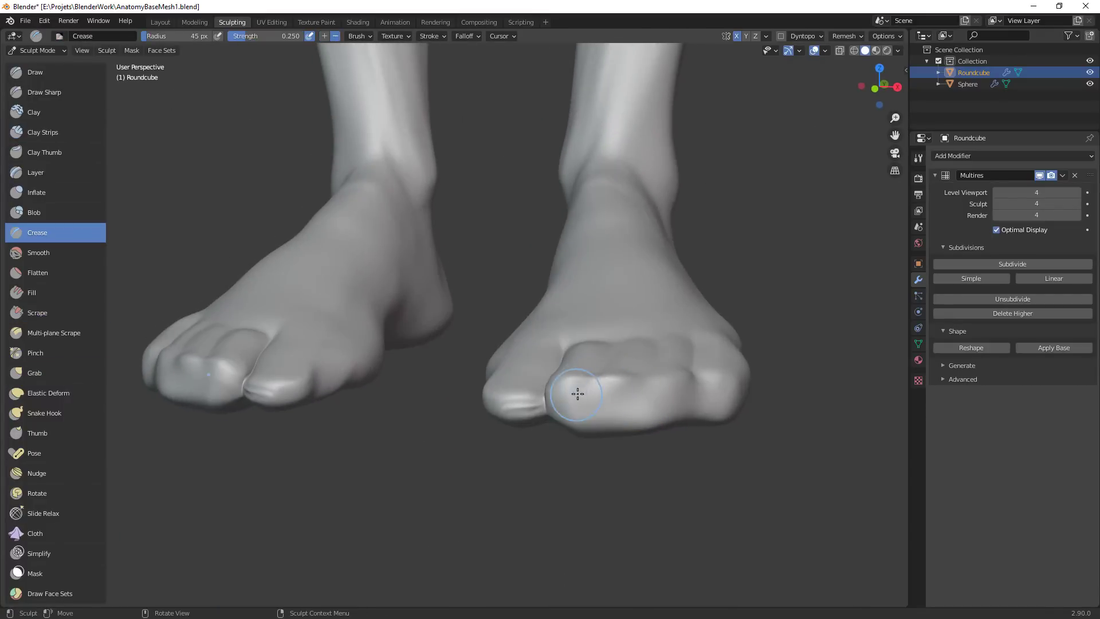
mouse_move(598, 439)
middle_down()
mouse_move(606, 332)
mouse_move(642, 383)
mouse_move(663, 277)
middle_up()
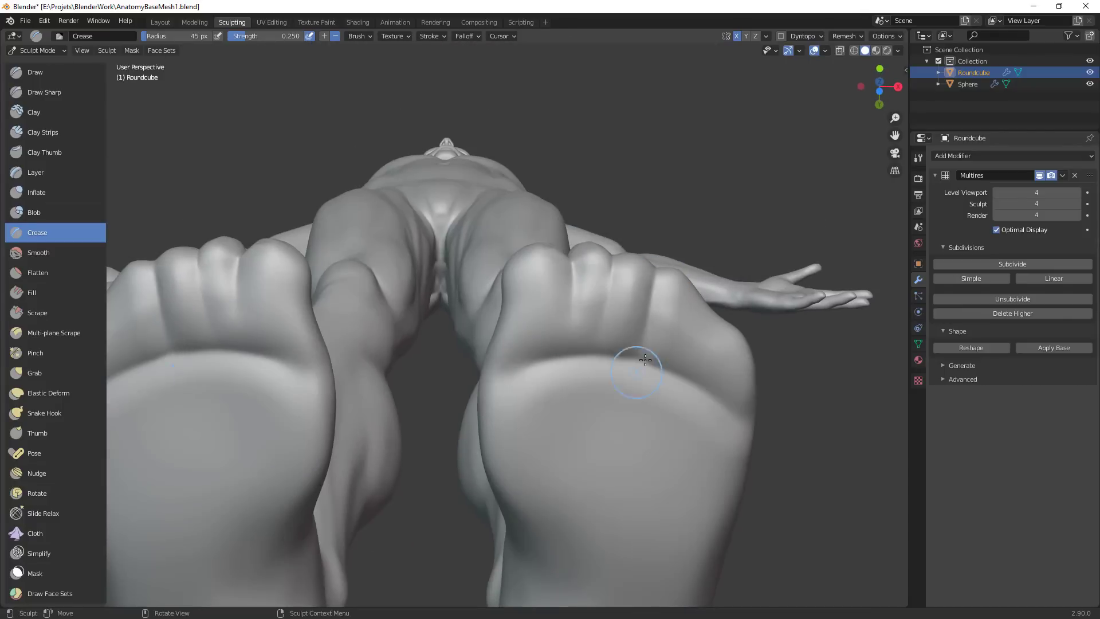
Adjust the length and spacing of the smaller toes with the Grab brush at 98 px radius
mouse_move(644, 364)
middle_down()
mouse_move(646, 451)
mouse_move(690, 388)
mouse_move(696, 312)
mouse_move(644, 473)
mouse_move(632, 394)
mouse_move(617, 450)
mouse_move(623, 496)
middle_up()
key(g)
drag(596, 442, 585, 436)
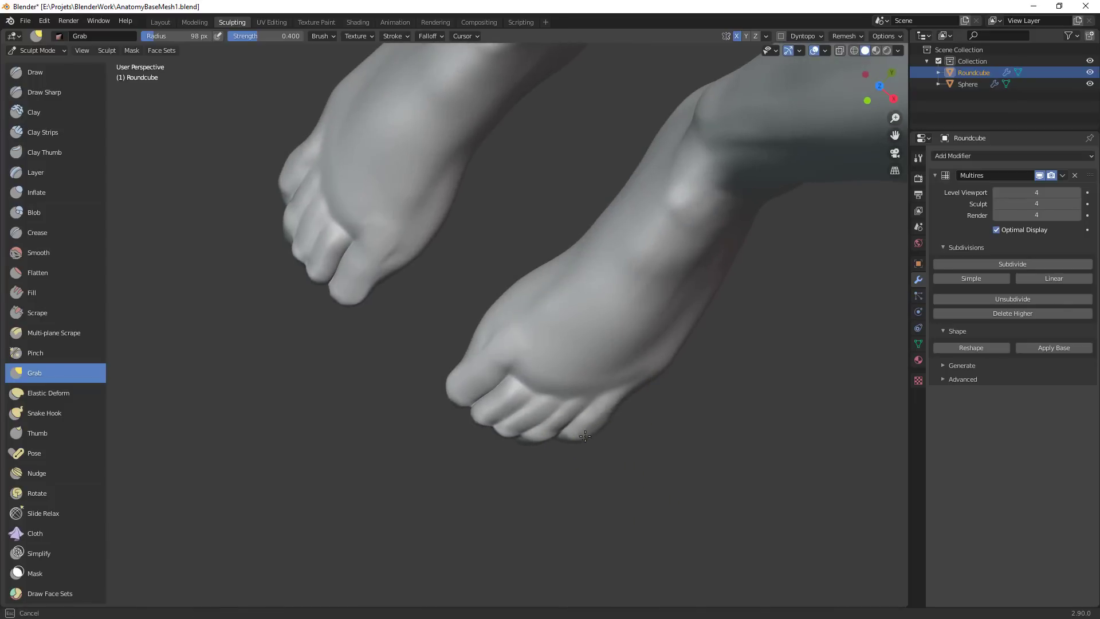
Slim the little toe and reshape the toe outline in the bottom view with the Grab brush
key(KP_1)
key(ctrl+KP_7)
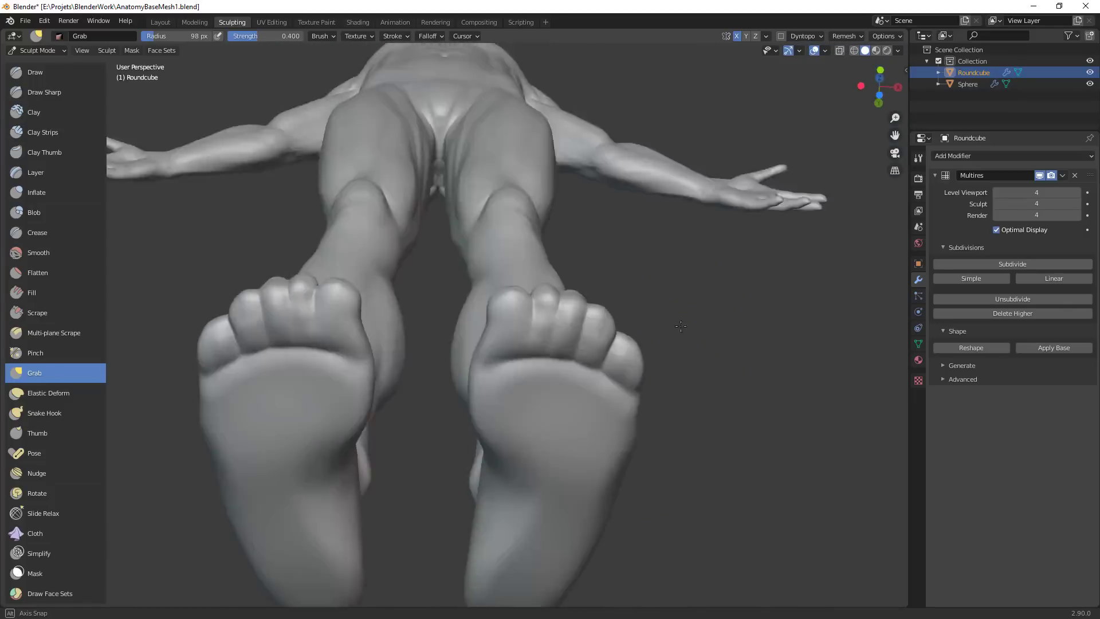
key(f)
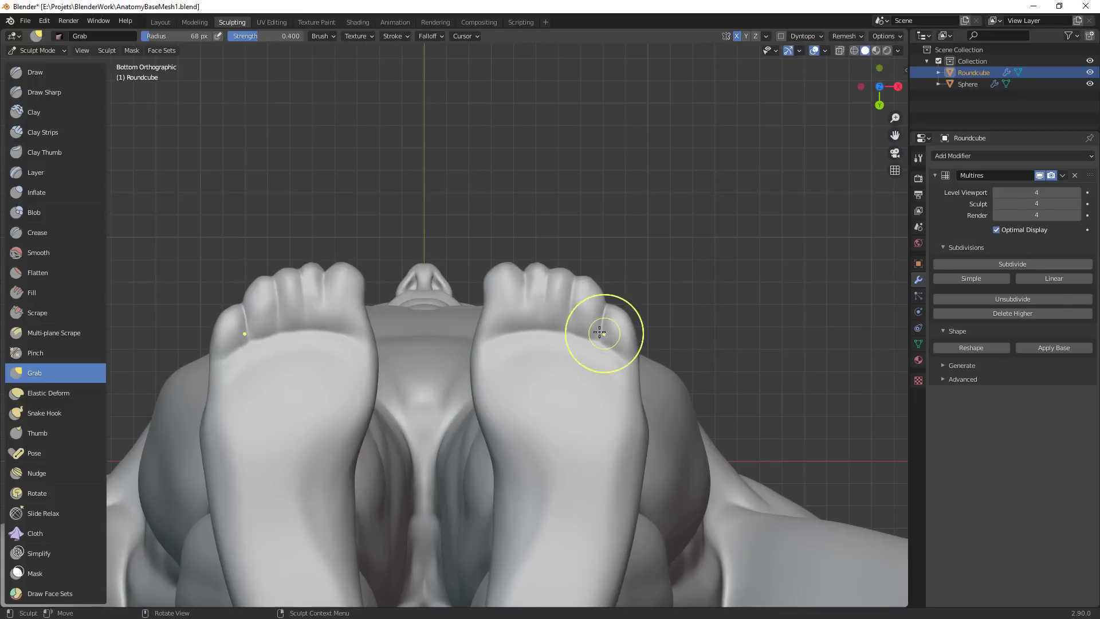
click(640, 333)
key(f)
click(604, 306)
mouse_move(580, 295)
mouse_down()
mouse_move(591, 299)
mouse_move(540, 294)
mouse_move(478, 265)
mouse_move(499, 261)
mouse_move(484, 287)
mouse_move(489, 307)
mouse_move(483, 270)
mouse_up()
Adjust the undersides of the toes along the ball of the foot with a resized Grab brush
key(f)
click(532, 278)
key(f)
click(537, 332)
mouse_move(533, 326)
mouse_down()
mouse_move(523, 333)
mouse_move(585, 334)
mouse_move(630, 376)
mouse_move(627, 347)
mouse_up()
Reshape the tips of the big toe and smaller toes in the bottom view with the Grab brush at about 74 px radius
key(f)
click(676, 345)
drag(580, 281, 597, 291)
drag(585, 285, 521, 258)
key(f)
click(562, 279)
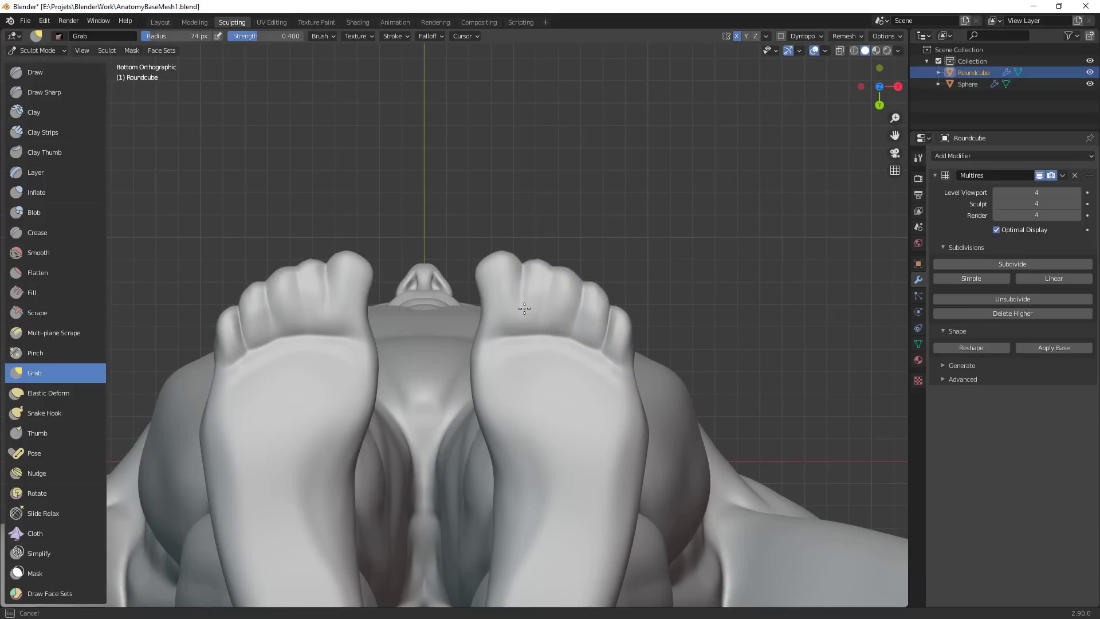
Adjust the little toe, the outer forefoot edge and the inner side of the big toe with the Grab brush at 189 and 96 px radius
mouse_move(525, 308)
middle_down()
mouse_move(614, 474)
mouse_move(590, 523)
mouse_move(633, 407)
mouse_move(616, 393)
middle_up()
key(f)
click(645, 401)
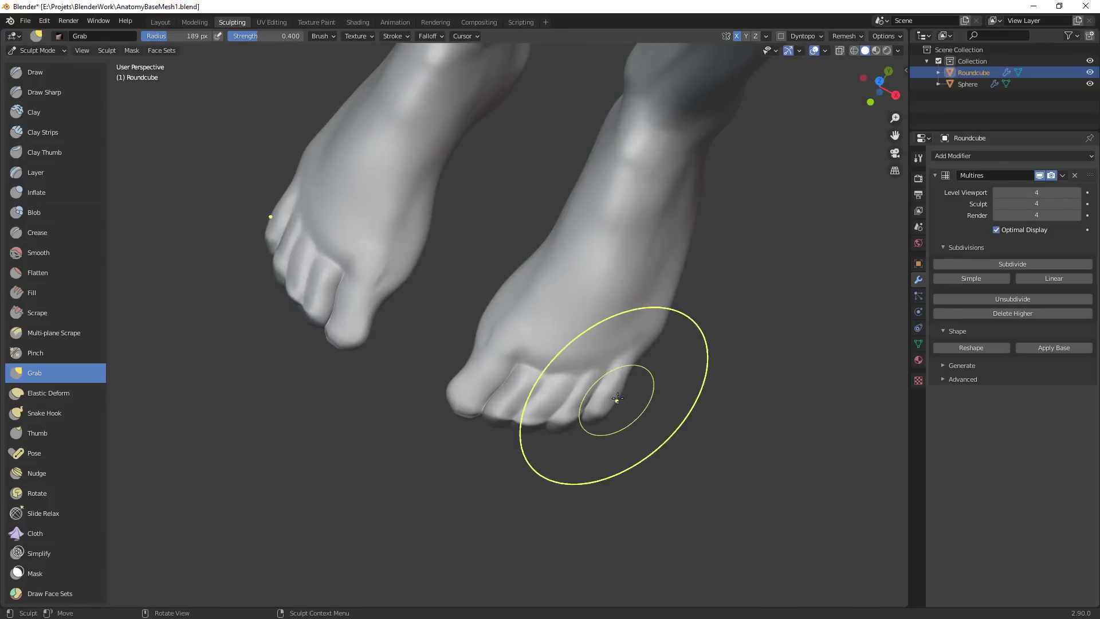
drag(618, 399, 631, 394)
key(f)
click(729, 356)
key(f)
click(719, 343)
drag(663, 344, 656, 343)
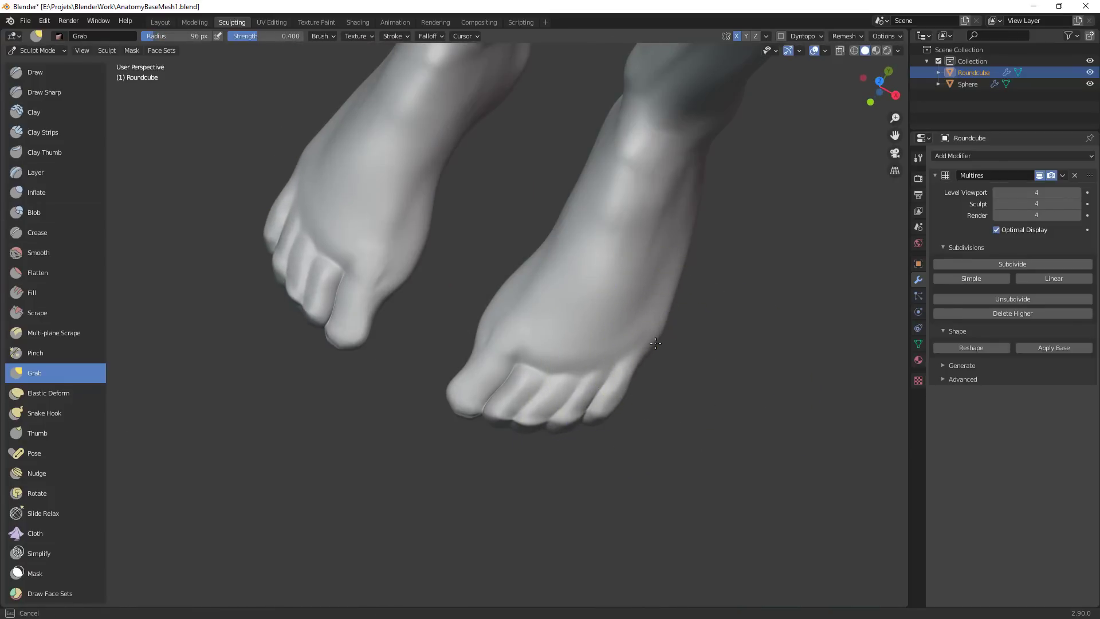
middle_drag(656, 341, 479, 356)
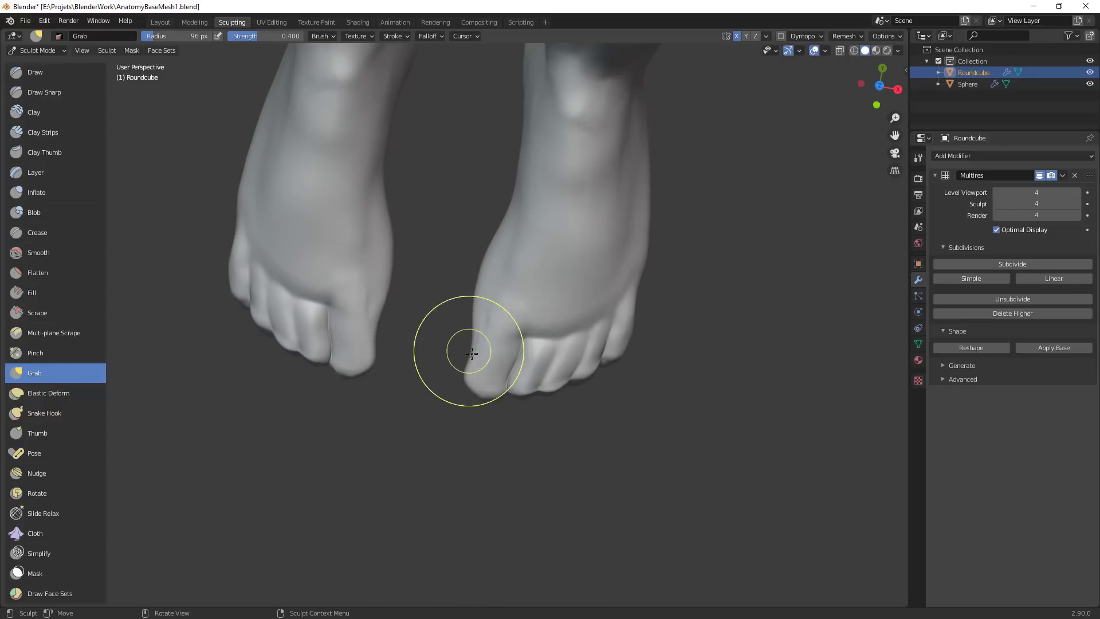
drag(467, 345, 471, 393)
Flatten the toes toward the ground line in the front view with the Grab brush at 140 and 97 px radius
ctrl+alt+drag(637, 364, 584, 407)
ctrl+middle_drag(584, 407, 566, 268)
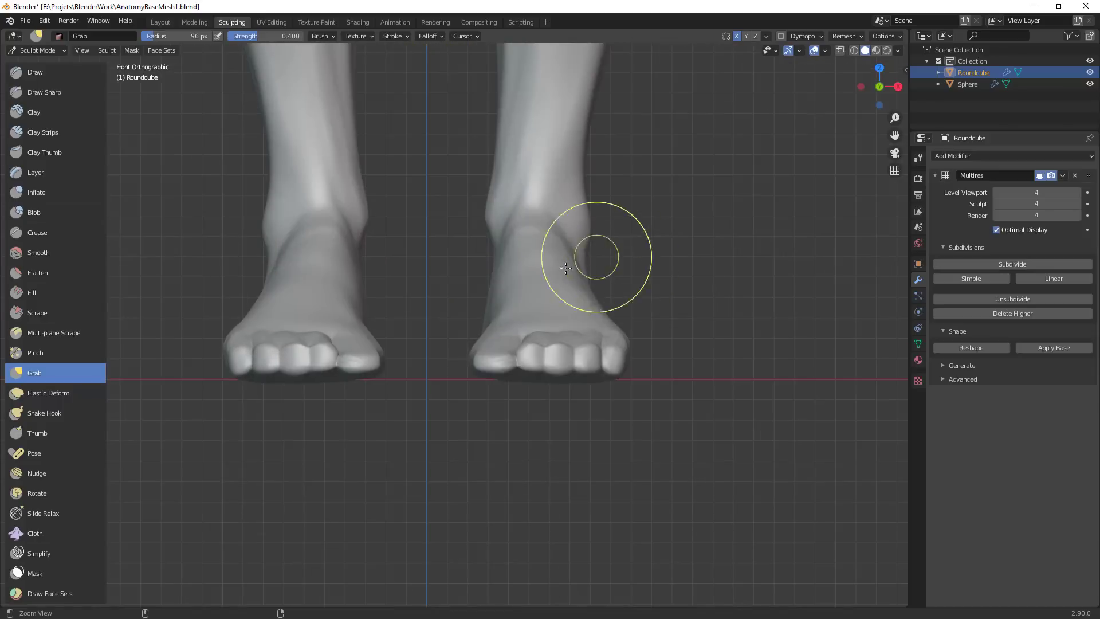
drag(575, 342, 539, 359)
key(f)
drag(605, 350, 617, 349)
click(588, 352)
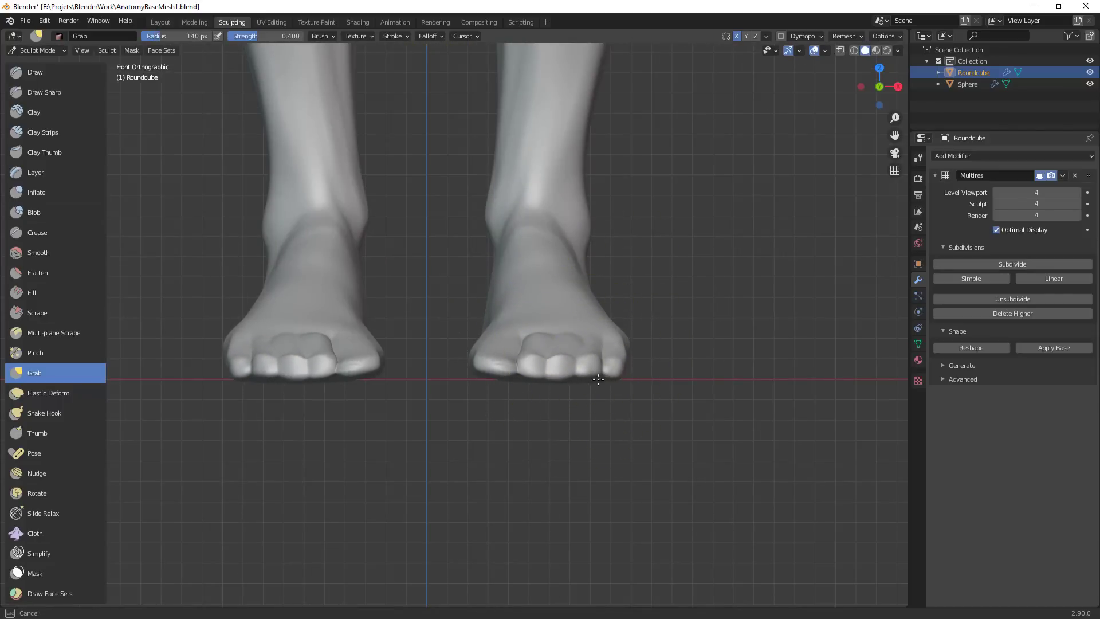
key(f)
key(Escape)
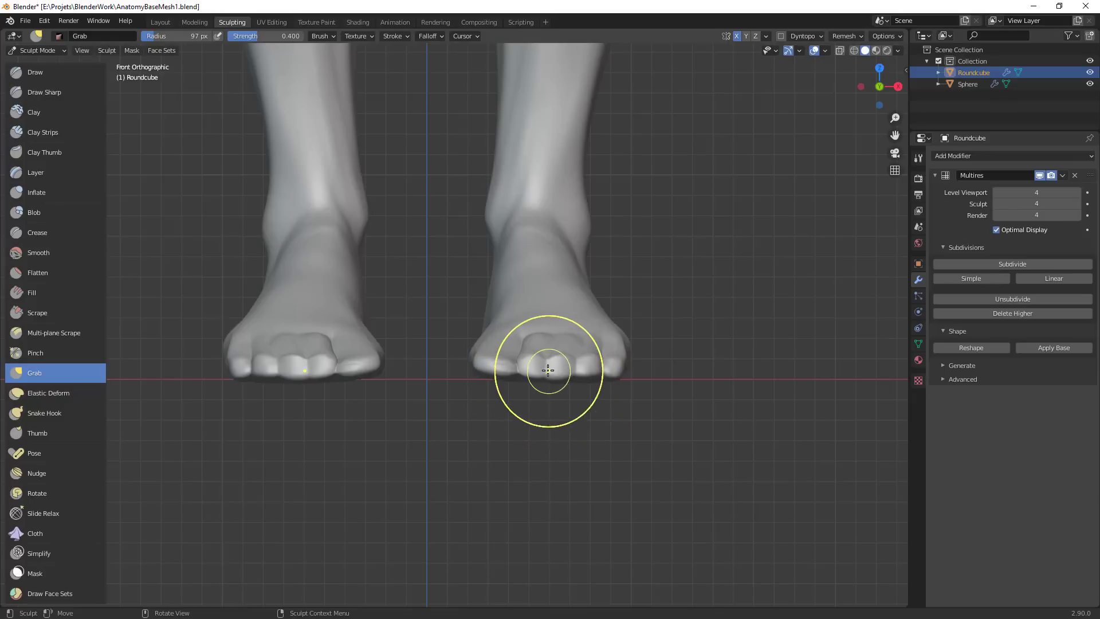
key(f)
click(602, 346)
Refine the toe tops in the side and front views with the Grab brush at 73 down to 55 px radius
middle_drag(576, 357, 507, 354)
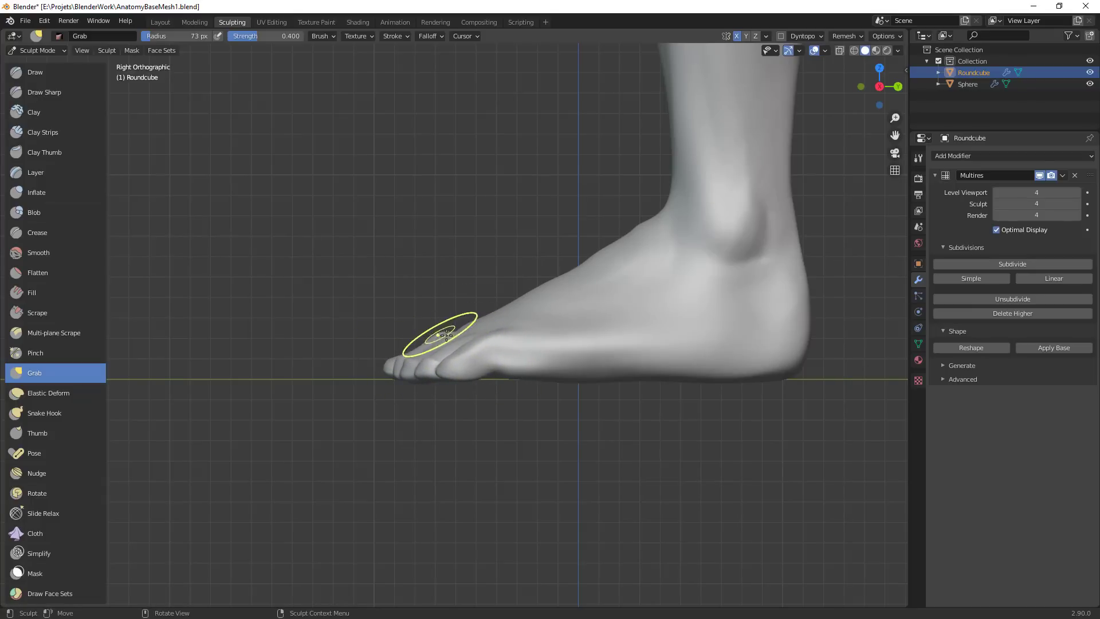
middle_drag(468, 359, 505, 340)
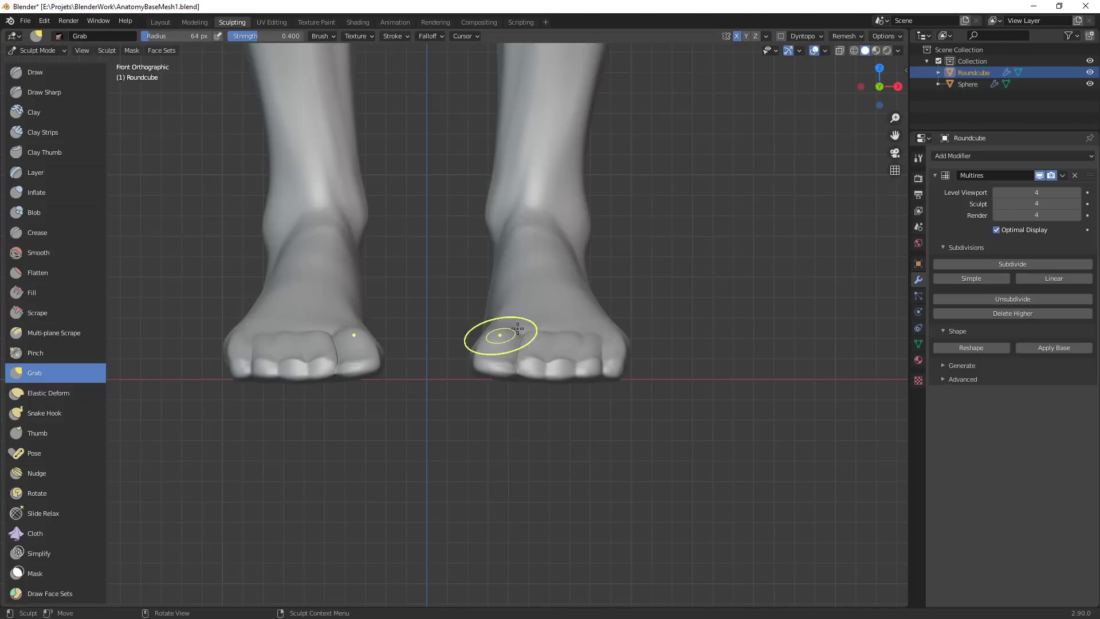
key(f)
click(575, 332)
drag(533, 356, 531, 359)
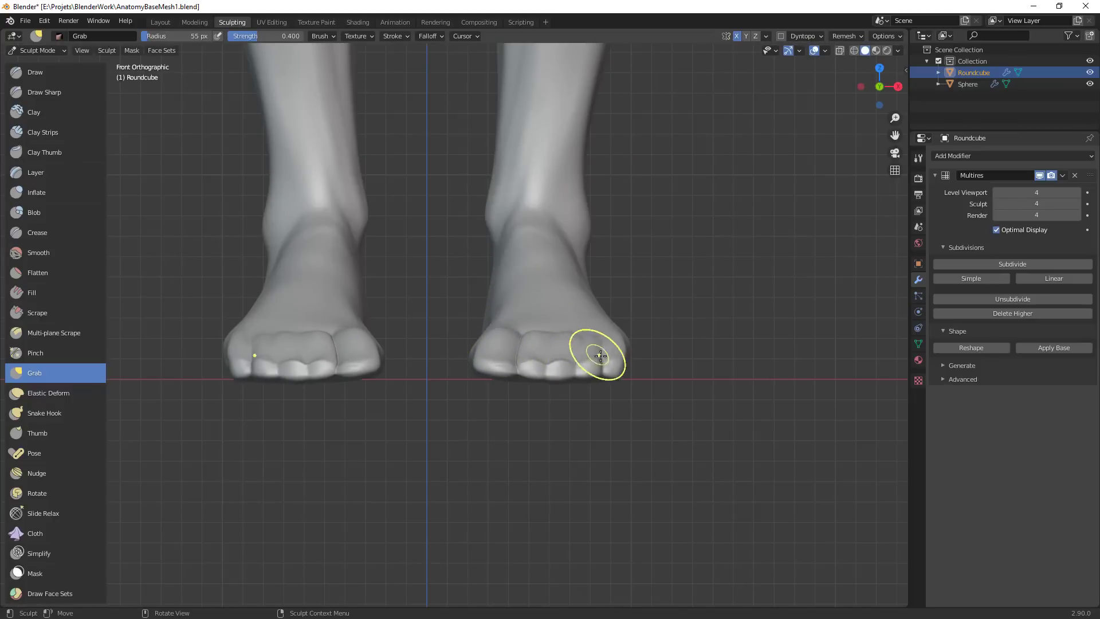
Adjust the gap at the base of the big and second toes with a small Grab brush
mouse_move(616, 363)
middle_down()
mouse_move(659, 447)
mouse_move(486, 383)
middle_up()
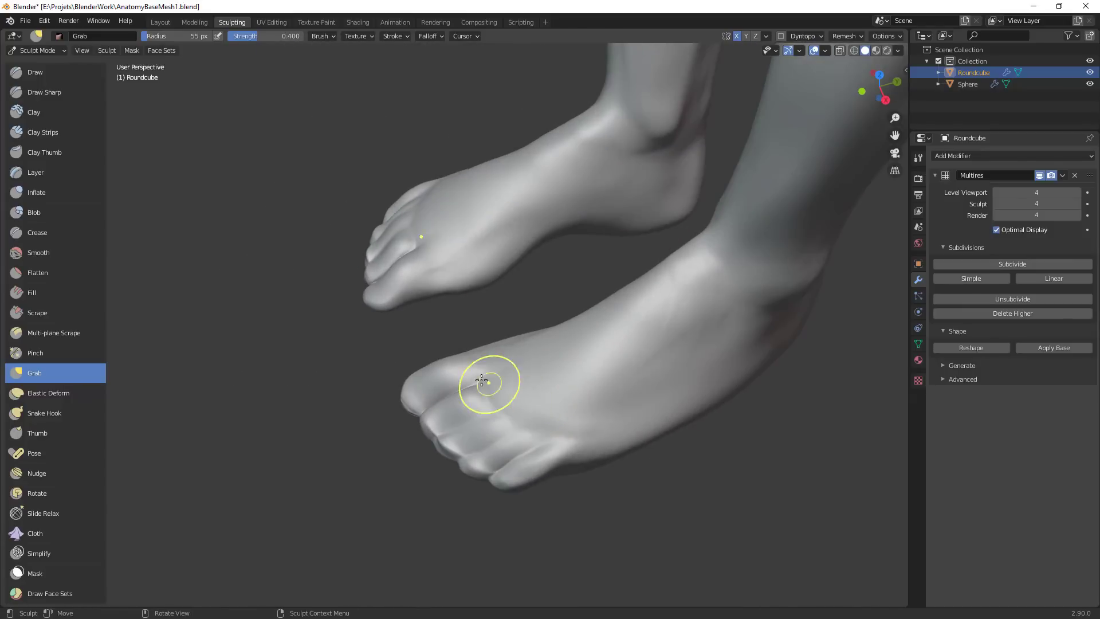
key(f)
click(527, 377)
drag(475, 367, 471, 365)
middle_drag(501, 384, 479, 361)
drag(479, 361, 476, 353)
Reshape the tops and bases of the smaller toes from above with the Grab brush at 64 px radius
mouse_move(477, 353)
middle_down()
mouse_move(617, 368)
mouse_move(728, 361)
middle_up()
key(f)
click(542, 323)
drag(486, 328, 486, 333)
mouse_move(688, 335)
middle_down()
mouse_move(569, 349)
mouse_move(588, 405)
middle_up()
key(f)
click(530, 405)
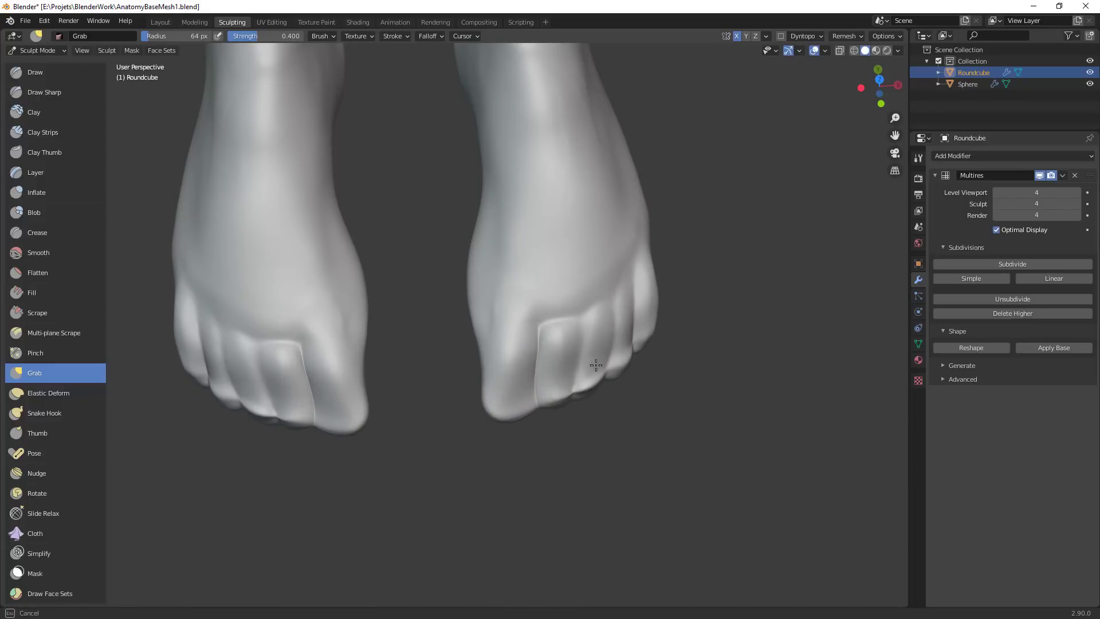
middle_drag(554, 410, 565, 351)
Deepen the separation between the big toe and second toe with the Crease brush at 43 px radius
key(c)
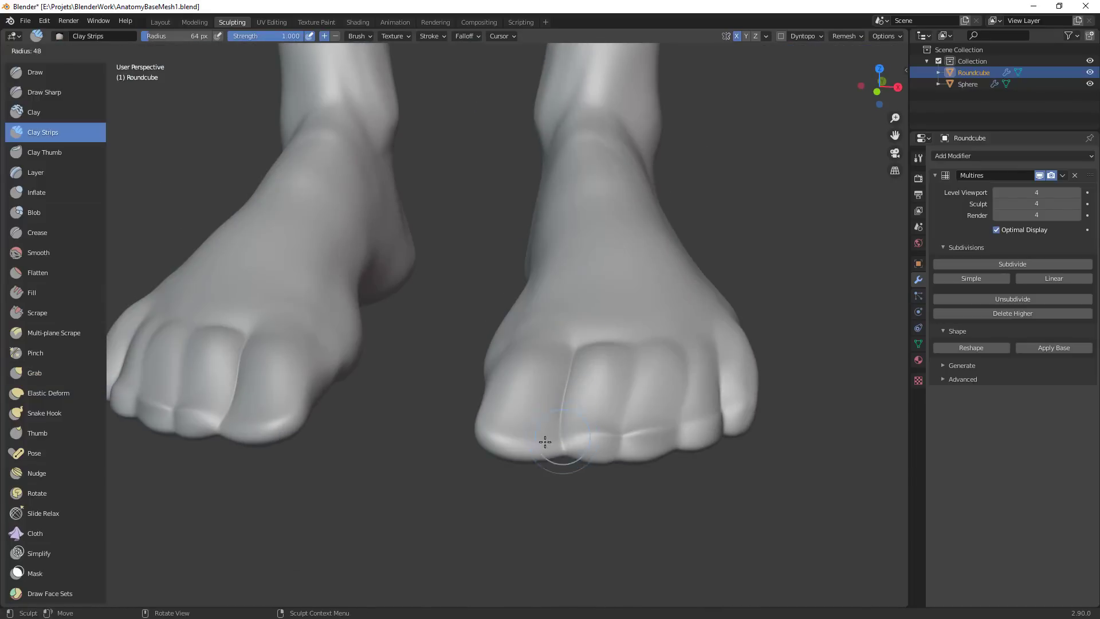
middle_drag(563, 459, 570, 381)
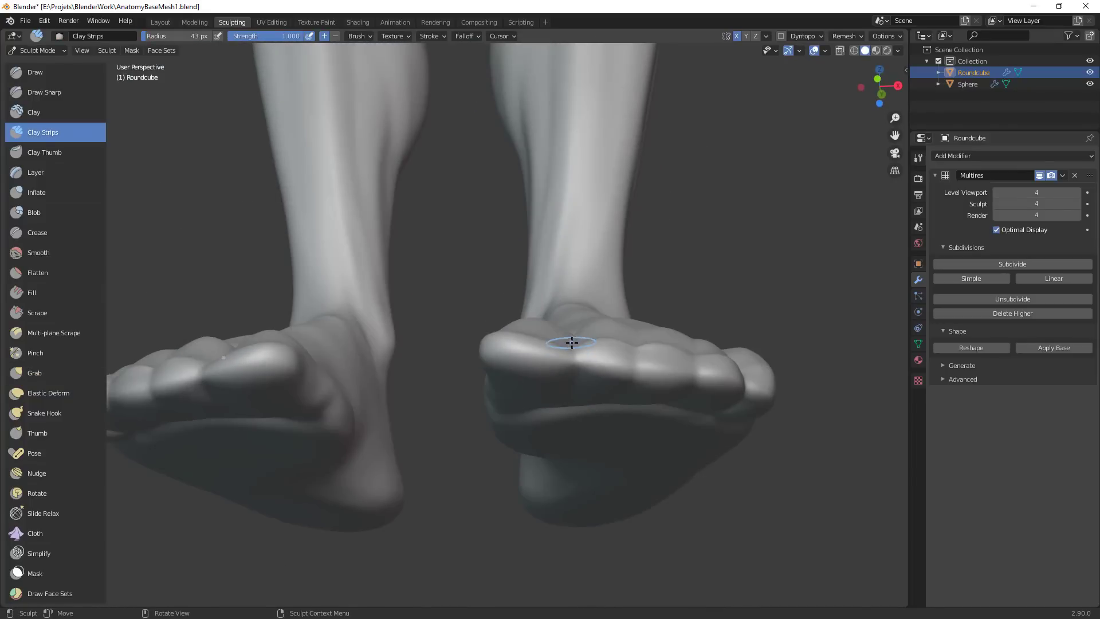
key(shift+c)
drag(572, 342, 575, 355)
middle_drag(573, 342, 585, 368)
Reshape the big toe with the Grab brush at 85 px radius and the tips of the neighbouring toes at 62 px
key(g)
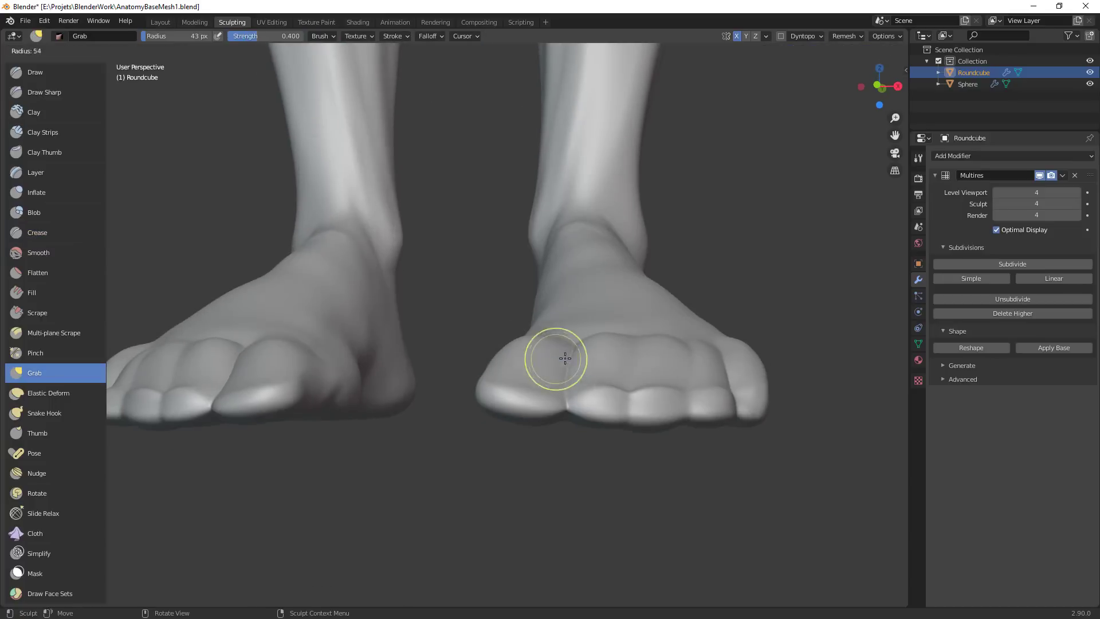
mouse_move(515, 367)
middle_down()
mouse_move(626, 373)
mouse_move(567, 373)
mouse_move(567, 423)
middle_up()
key(f)
click(517, 374)
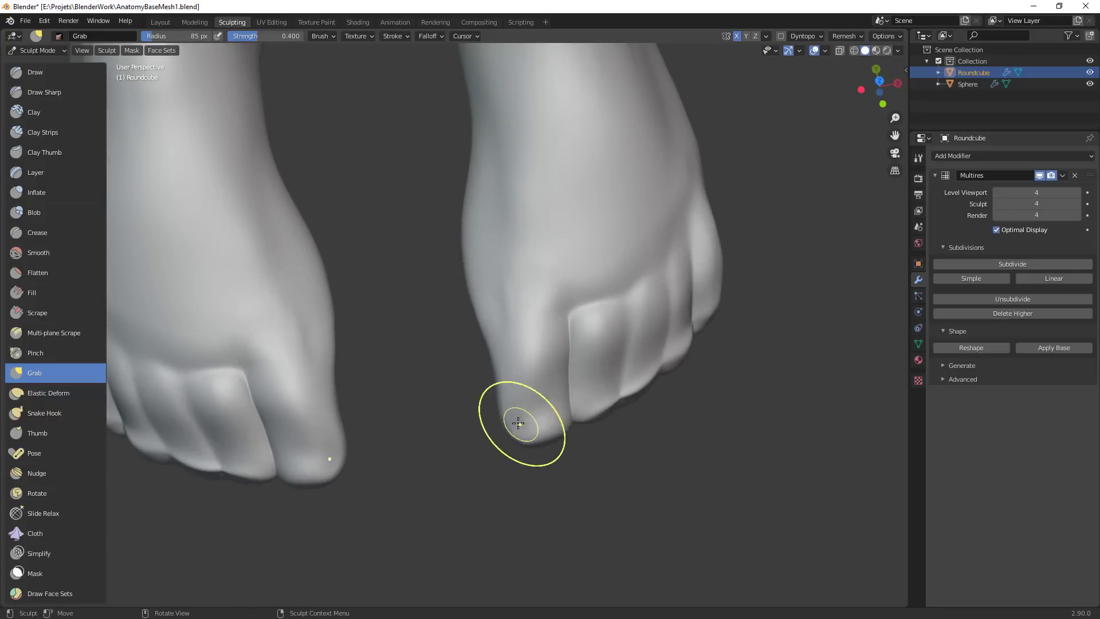
mouse_move(610, 404)
mouse_down()
mouse_move(616, 425)
mouse_move(621, 390)
mouse_up()
key(f)
click(622, 417)
mouse_move(636, 391)
mouse_down()
mouse_move(637, 402)
mouse_move(597, 387)
mouse_up()
Build up the forms on the tops of the toes with the Clay Strips brush at about 60 px radius
key(shift+c)
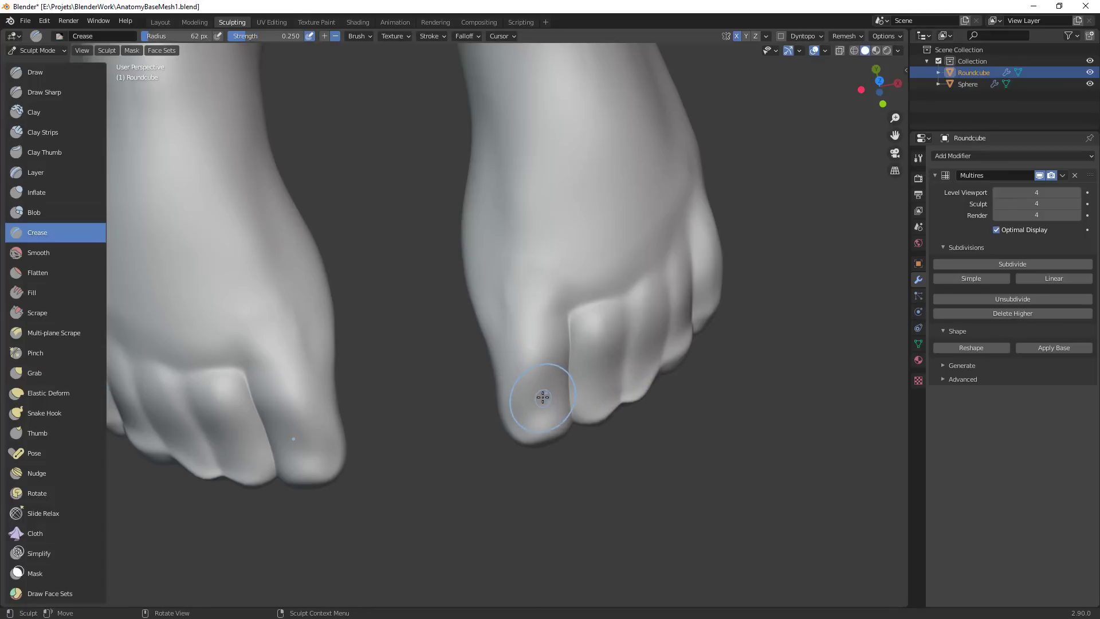
key(c)
key(c)
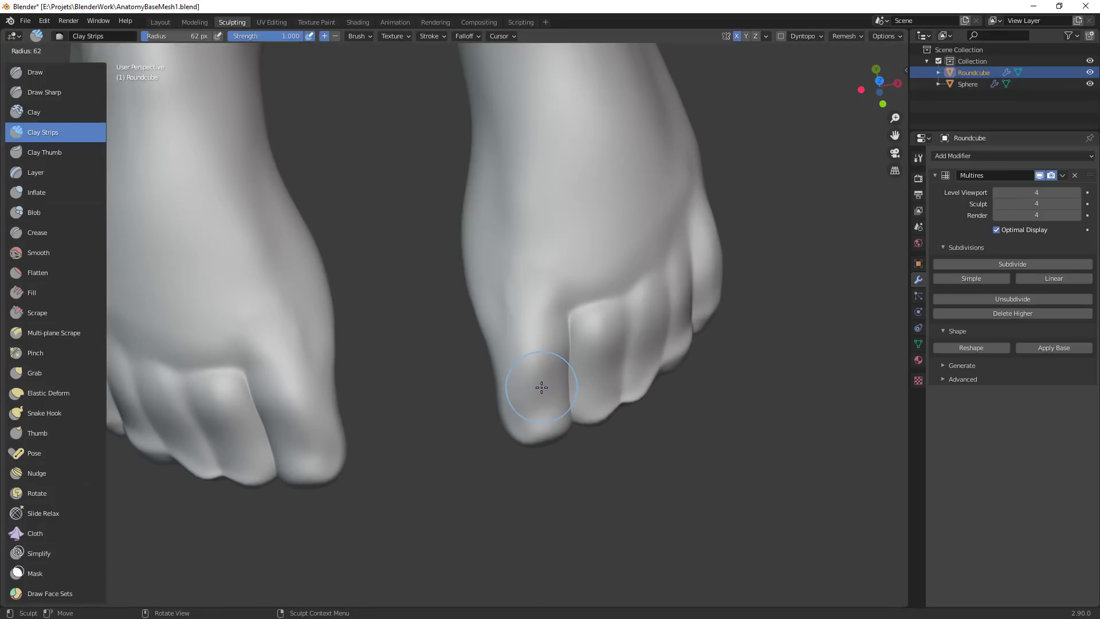
drag(596, 375, 616, 401)
mouse_move(642, 355)
mouse_down()
mouse_move(656, 381)
mouse_move(702, 410)
mouse_up()
alt+drag(702, 409, 658, 352)
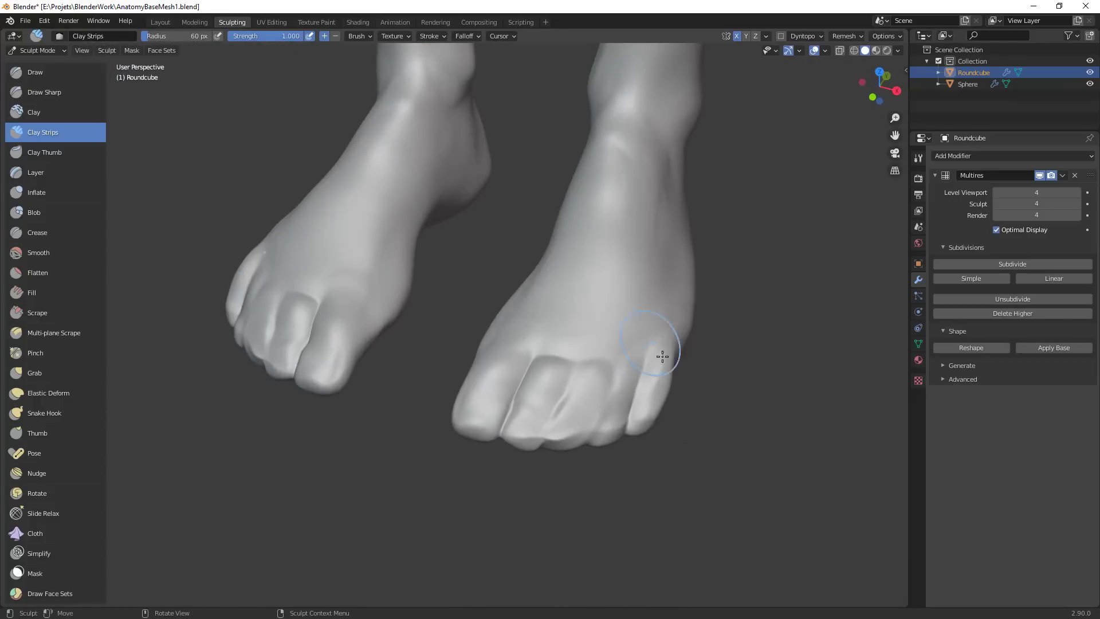
mouse_move(622, 419)
mouse_down()
mouse_move(644, 390)
mouse_move(629, 476)
mouse_move(627, 432)
mouse_move(570, 528)
mouse_move(608, 391)
mouse_up()
Adjust the toe proportions against the whole foot with the Grab brush at 59 px radius
middle_drag(608, 390, 539, 414)
ctrl+middle_drag(539, 413, 523, 321)
key(g)
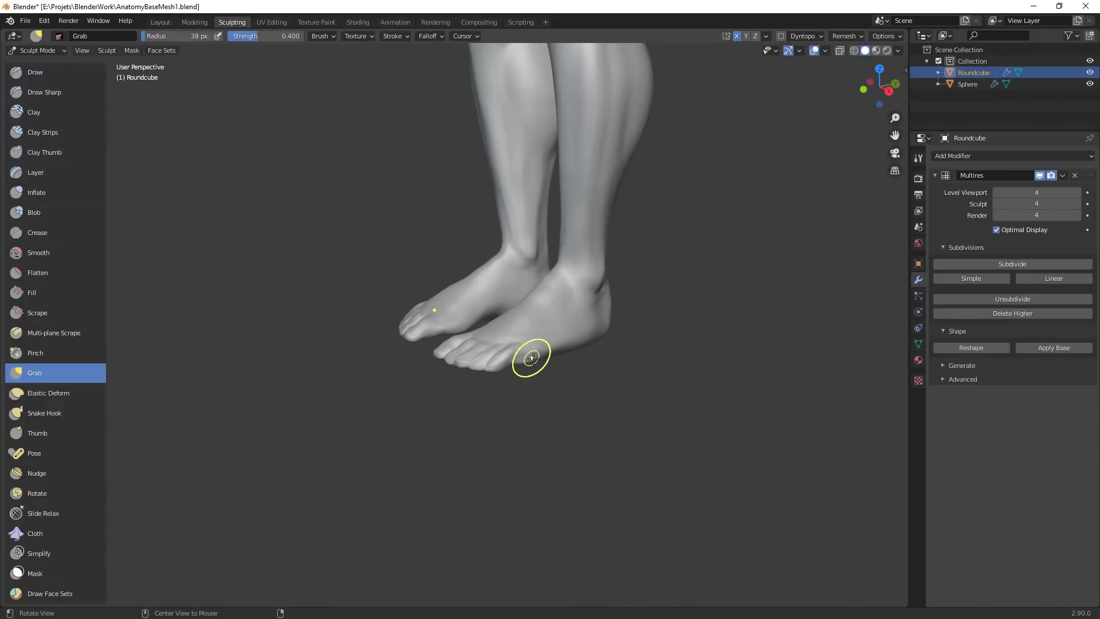
mouse_move(528, 361)
middle_down()
mouse_move(552, 327)
mouse_move(531, 362)
mouse_move(539, 385)
mouse_move(534, 376)
middle_up()
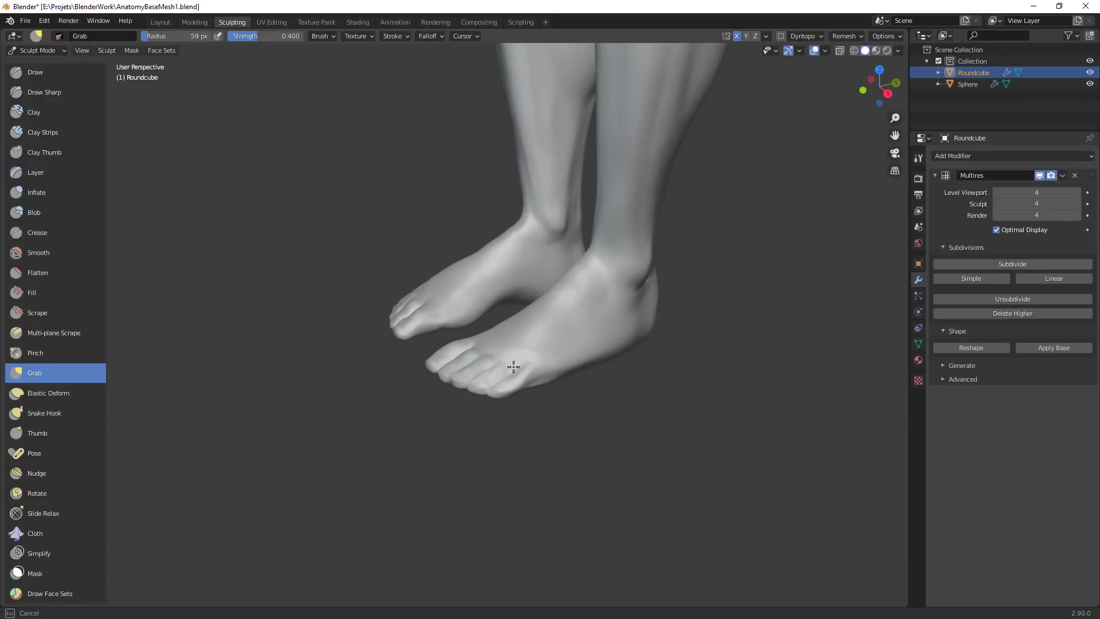
drag(458, 360, 435, 377)
ctrl+middle_drag(518, 476, 484, 459)
mouse_move(484, 460)
middle_down()
mouse_move(555, 432)
mouse_move(518, 499)
middle_up()
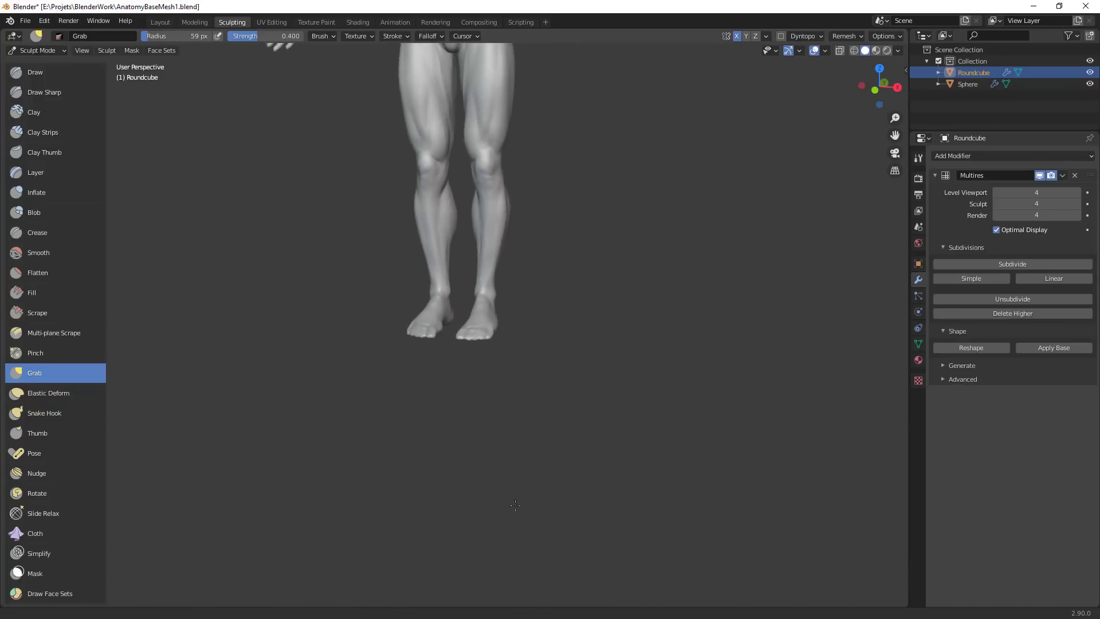
Reshape the tops of the middle toes in the front view with the Grab brush at 146 px radius
mouse_move(524, 458)
middle_down()
mouse_move(548, 414)
mouse_move(525, 440)
mouse_move(613, 321)
middle_up()
key(f)
click(662, 322)
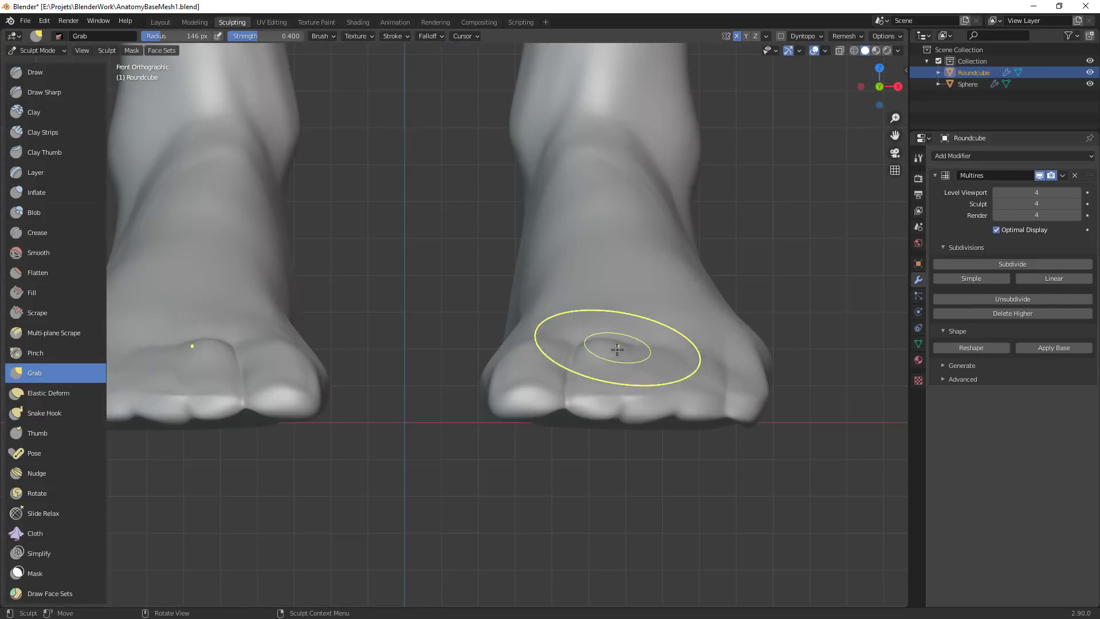
mouse_move(756, 394)
middle_down()
mouse_move(764, 382)
mouse_move(754, 452)
middle_up()
mouse_move(732, 356)
middle_down()
mouse_move(722, 405)
mouse_move(596, 338)
middle_up()
Reshape the outer side of the foot behind the little toe with the Grab brush at 133 and 125 px radius
key(f)
click(557, 466)
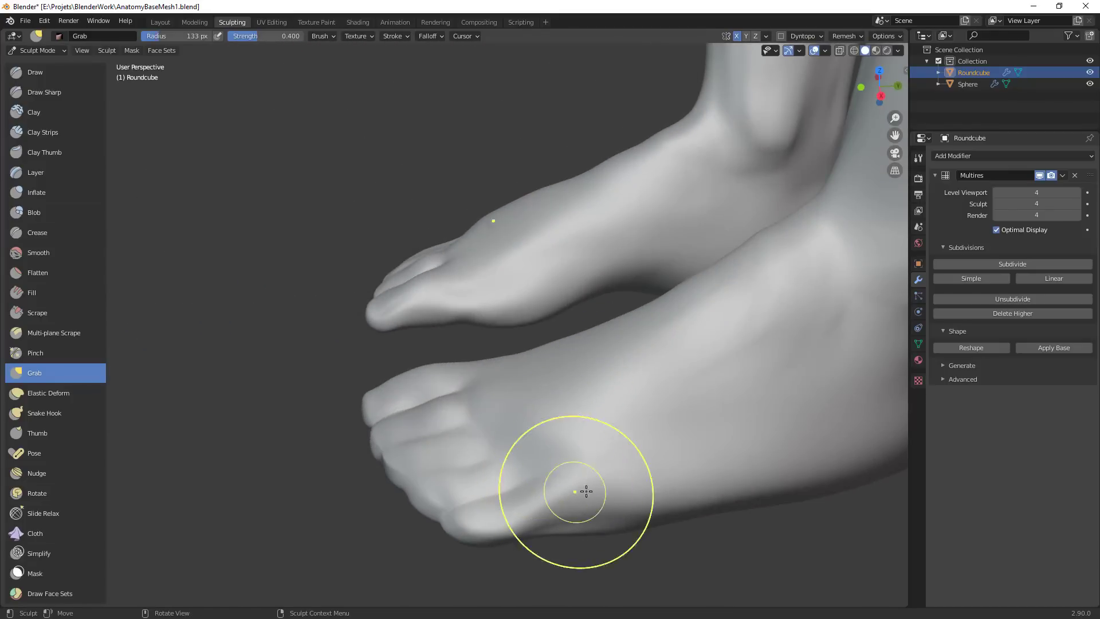
middle_drag(577, 491, 538, 453)
key(f)
click(524, 453)
key(f)
click(435, 396)
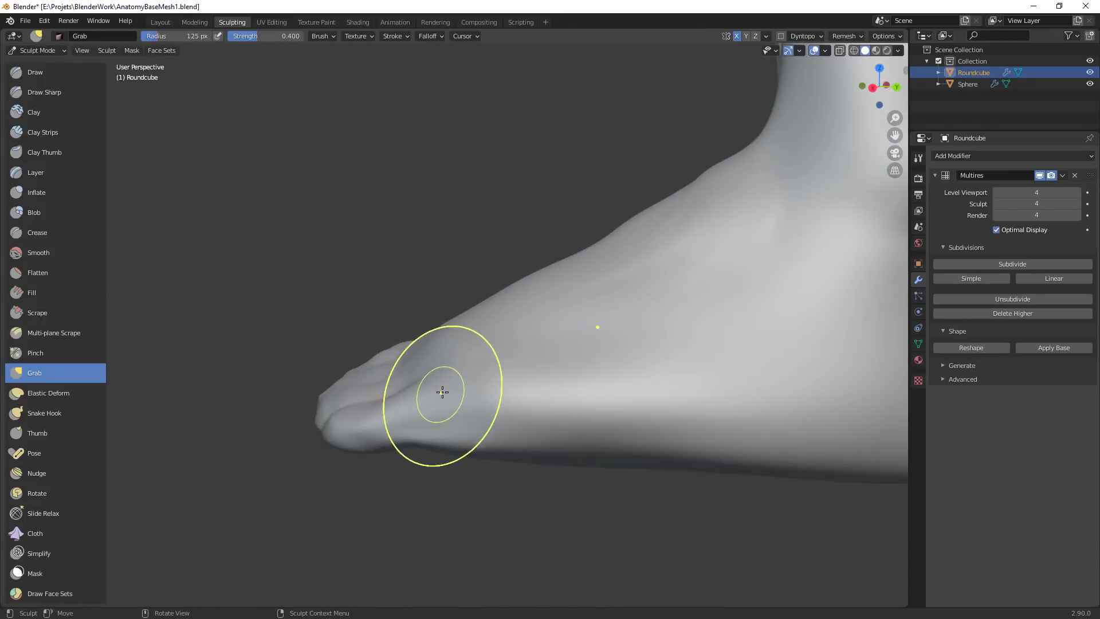
ctrl+middle_drag(489, 378, 470, 478)
middle_drag(469, 478, 602, 425)
ctrl+middle_drag(602, 425, 574, 506)
middle_drag(574, 506, 631, 498)
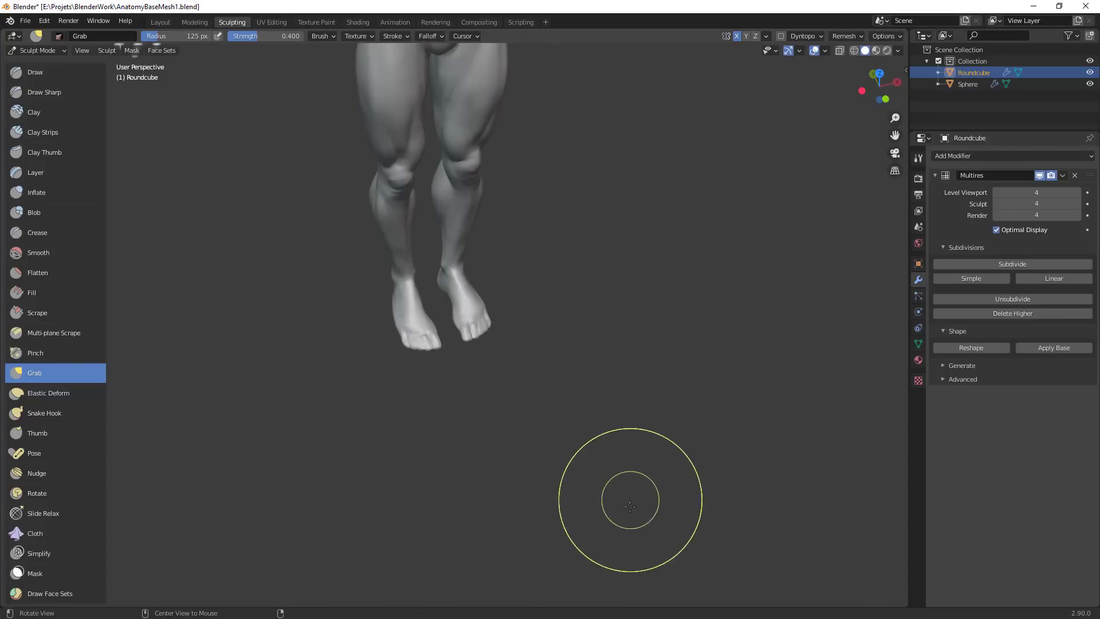
Smooth the separate toes into one mass at Multires sculpt level 3 and return the sculpt level to 4
mouse_move(619, 363)
ctrl+middle_down()
mouse_move(584, 233)
mouse_move(523, 287)
mouse_move(574, 309)
mouse_move(589, 373)
mouse_move(503, 391)
ctrl+middle_up()
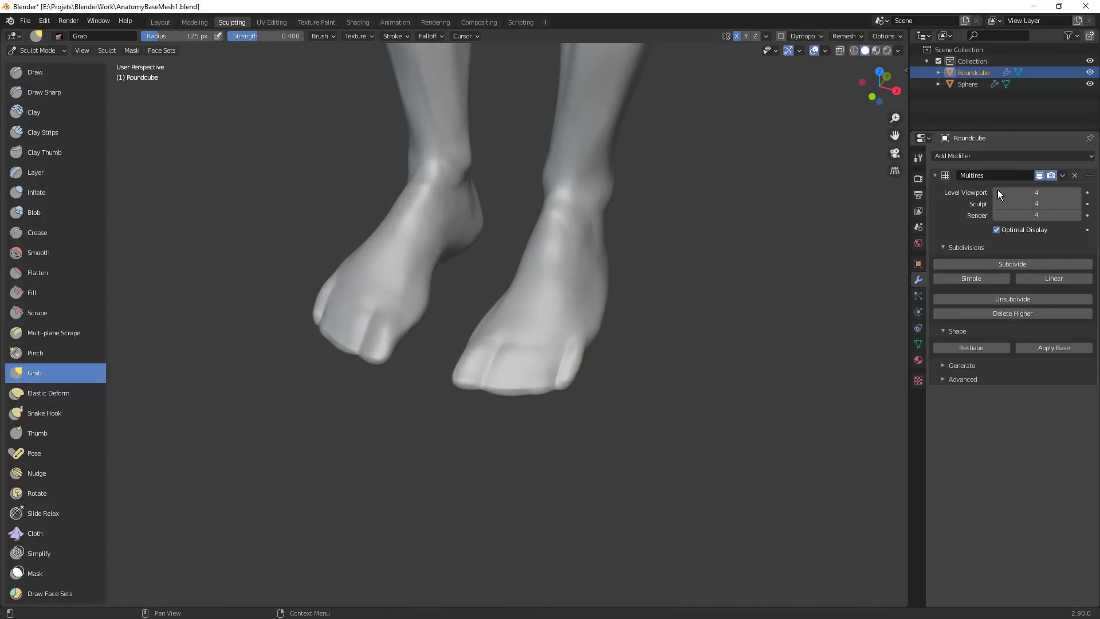
drag(560, 373, 581, 375)
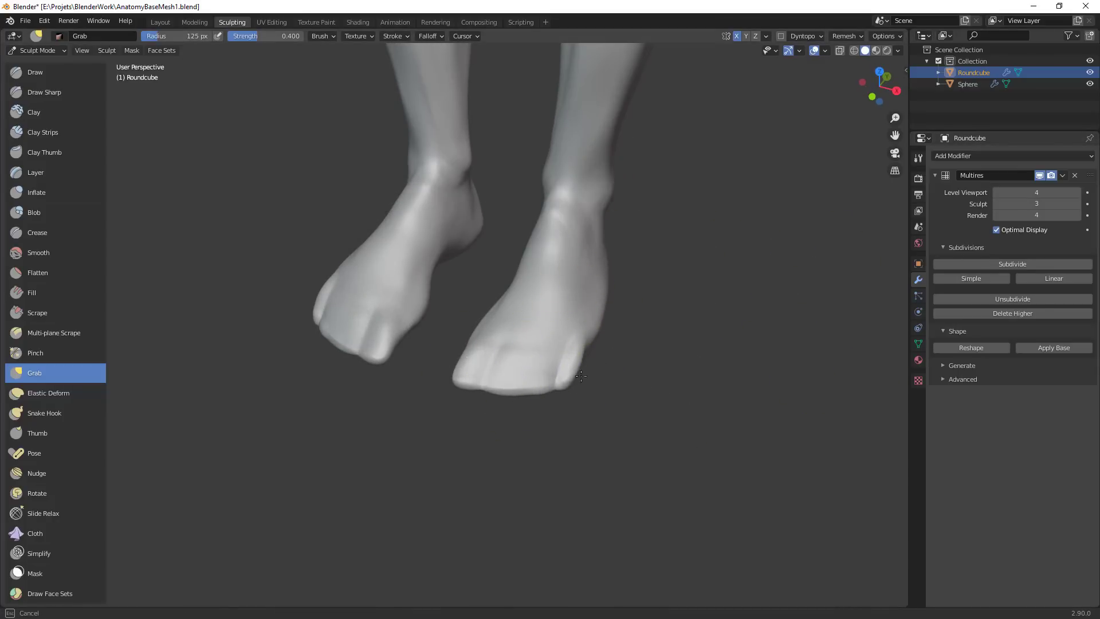
drag(472, 390, 465, 387)
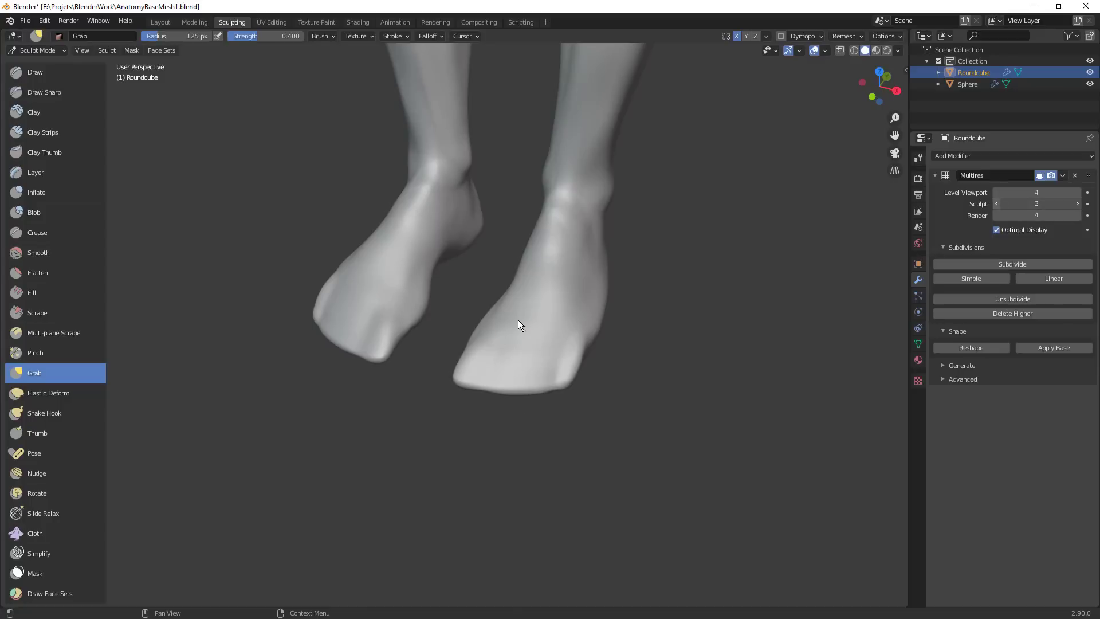
key(Page_Down)
drag(499, 330, 575, 367)
drag(508, 386, 506, 382)
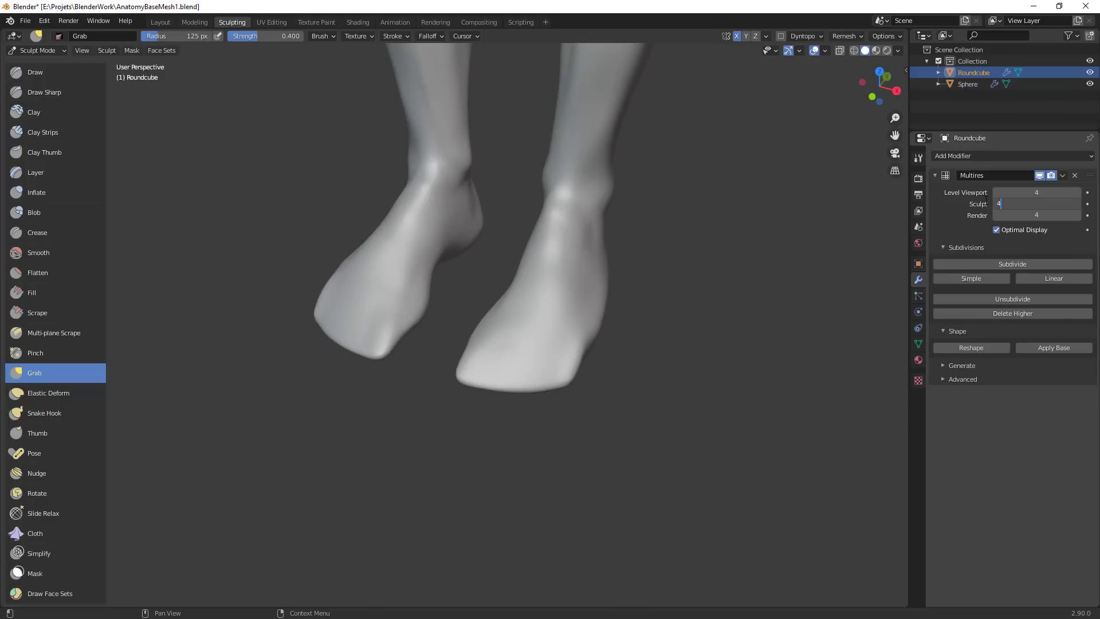
Build up the top of the smoothed forefoot with the Clay Strips brush, starting at 63 px radius
mouse_move(639, 383)
middle_down()
mouse_move(646, 363)
mouse_move(612, 331)
mouse_move(626, 311)
mouse_move(626, 323)
middle_up()
key(f)
click(611, 363)
mouse_move(627, 323)
middle_down()
mouse_move(538, 397)
mouse_move(531, 332)
middle_up()
key(c)
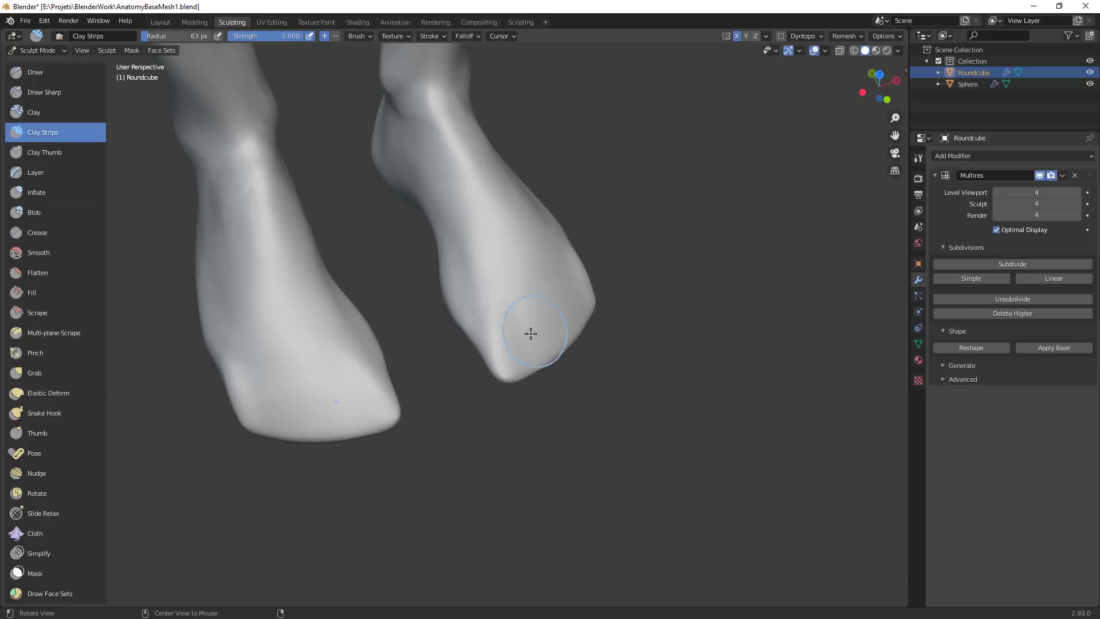
key(f)
click(520, 330)
drag(510, 351, 591, 294)
middle_drag(516, 374, 617, 251)
Round the outline of the toe mass with the Grab brush at 107 px radius and inflate its outer side
key(g)
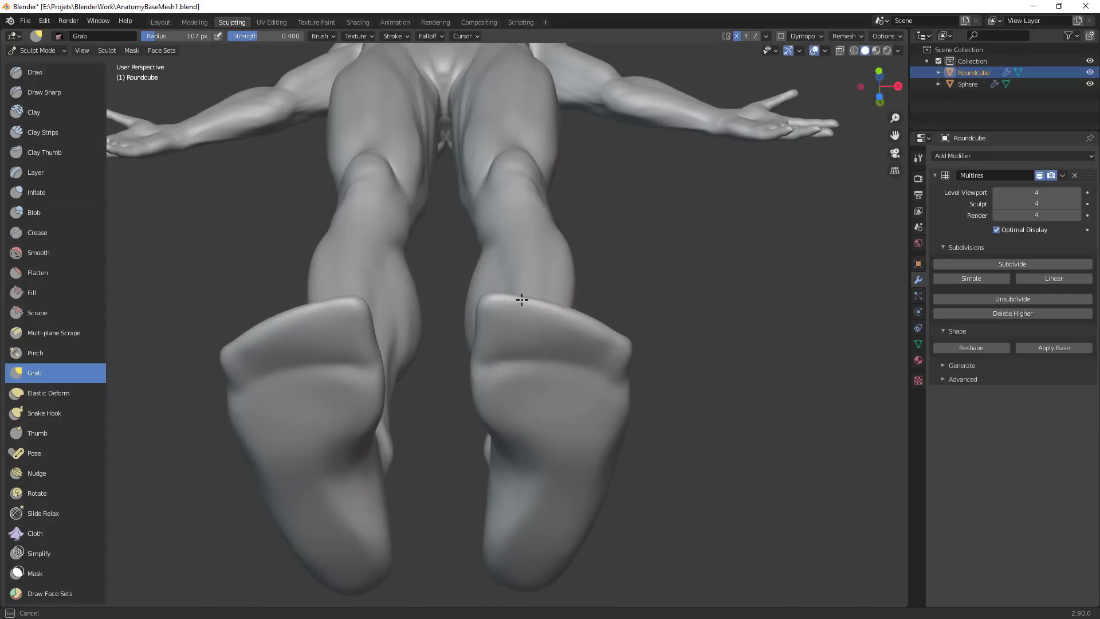
mouse_move(597, 327)
alt+middle_down()
mouse_move(592, 297)
mouse_move(474, 289)
mouse_move(513, 278)
alt+middle_up()
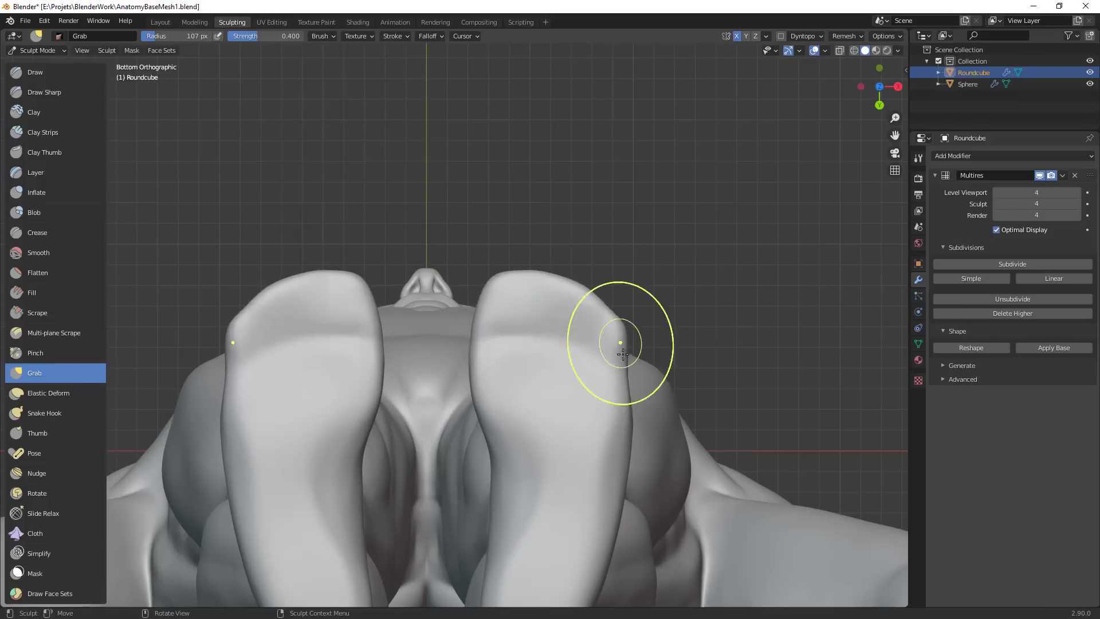
alt+middle_drag(621, 327, 640, 414)
key(i)
mouse_move(596, 371)
mouse_down()
mouse_move(499, 365)
mouse_move(658, 363)
mouse_up()
key(g)
mouse_move(658, 363)
middle_down()
mouse_move(570, 359)
mouse_move(625, 393)
mouse_move(634, 442)
mouse_move(561, 375)
middle_up()
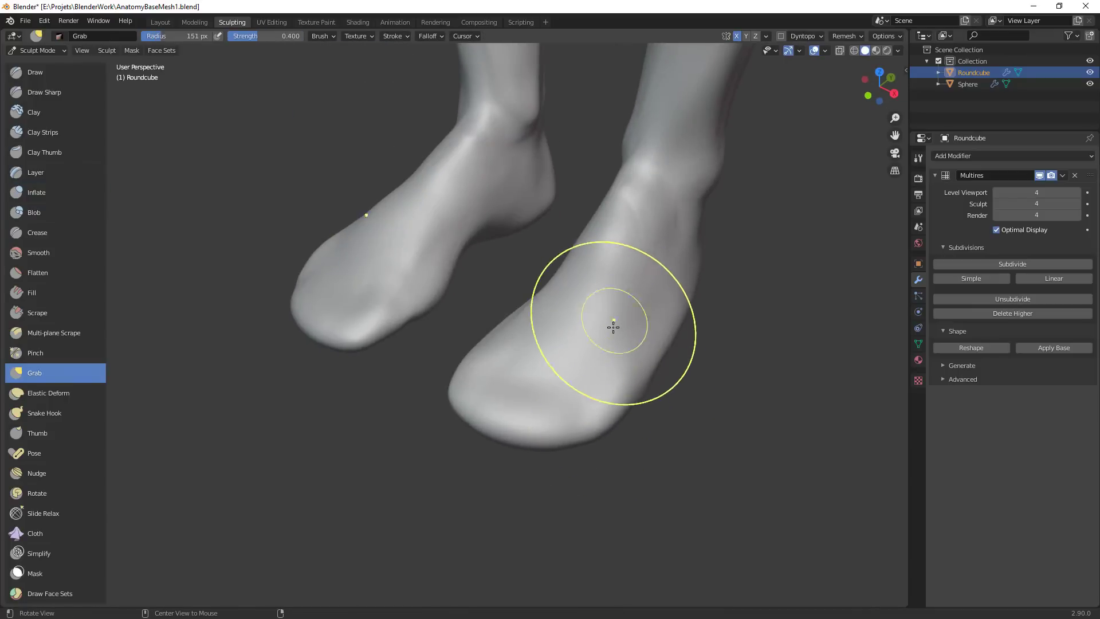
Scrape the front edge of the toe mass flatter with the Scrape brush at 88 and 71 px radius
key(shift+t)
key(f)
click(626, 395)
middle_drag(626, 395, 632, 377)
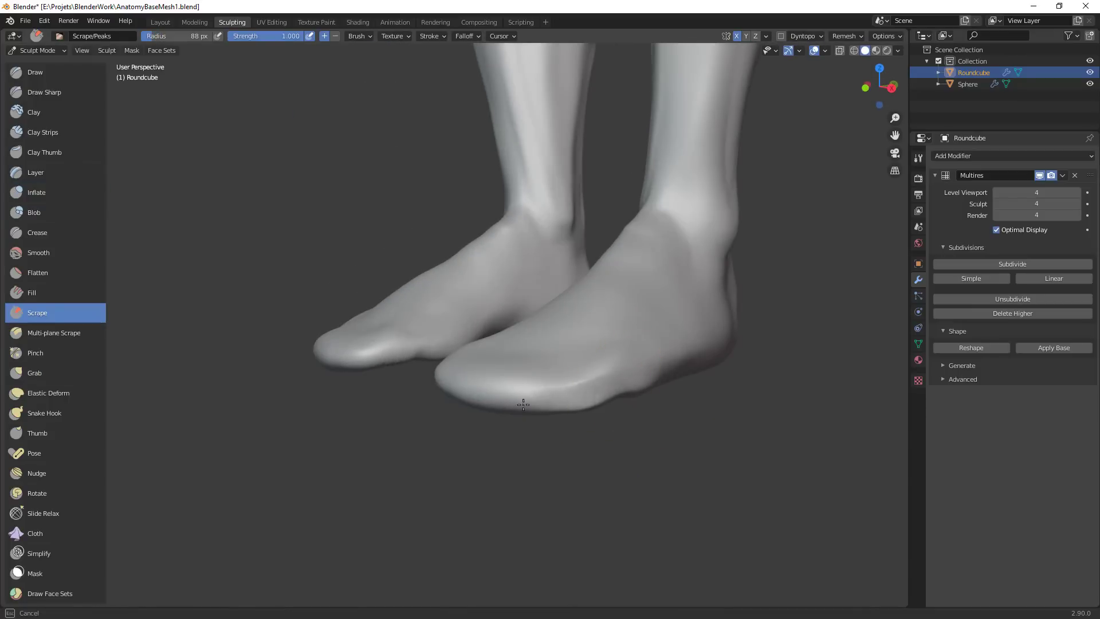
drag(523, 405, 456, 386)
middle_drag(625, 399, 564, 422)
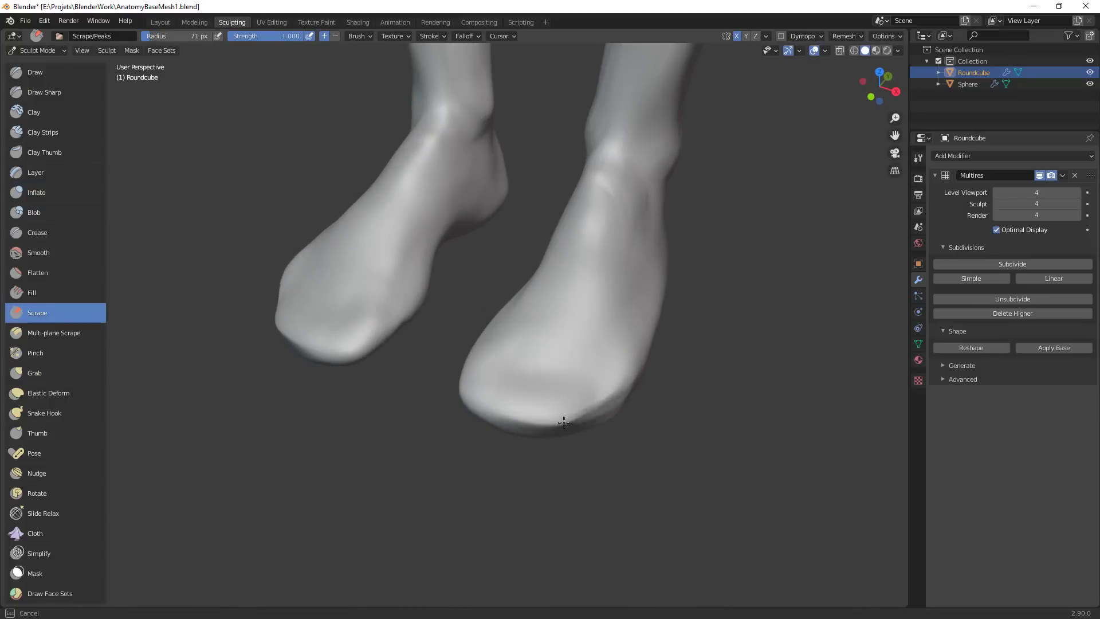
drag(568, 424, 516, 421)
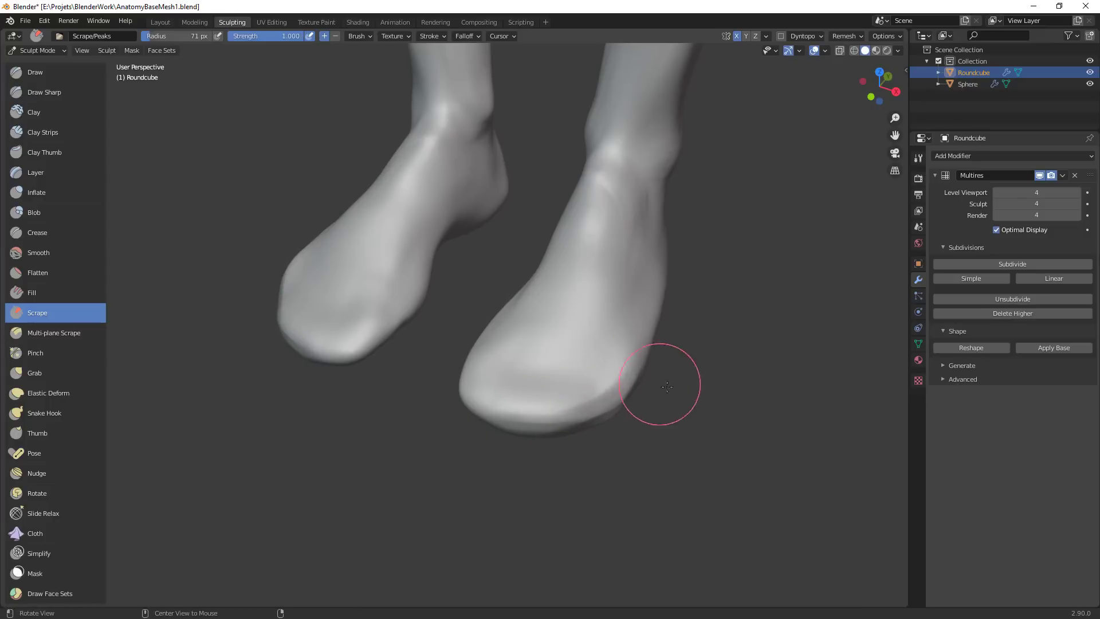
Refine the outer front corner of the forefoot with the Scrape brush at 57 px radius
middle_drag(667, 386, 627, 368)
middle_drag(569, 388, 600, 313)
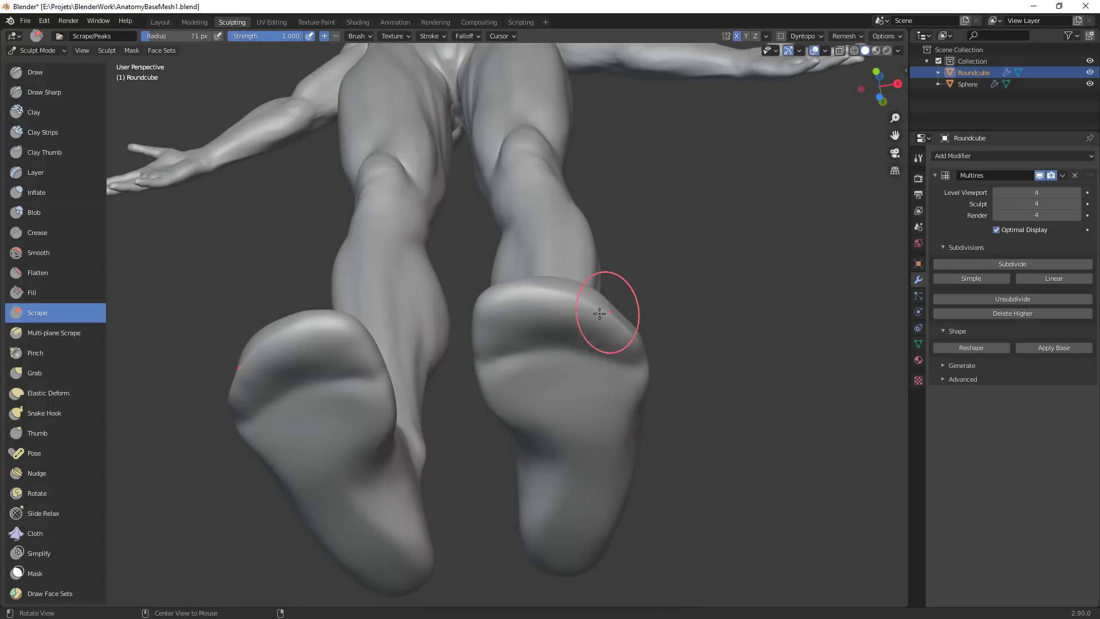
middle_drag(517, 348, 539, 375)
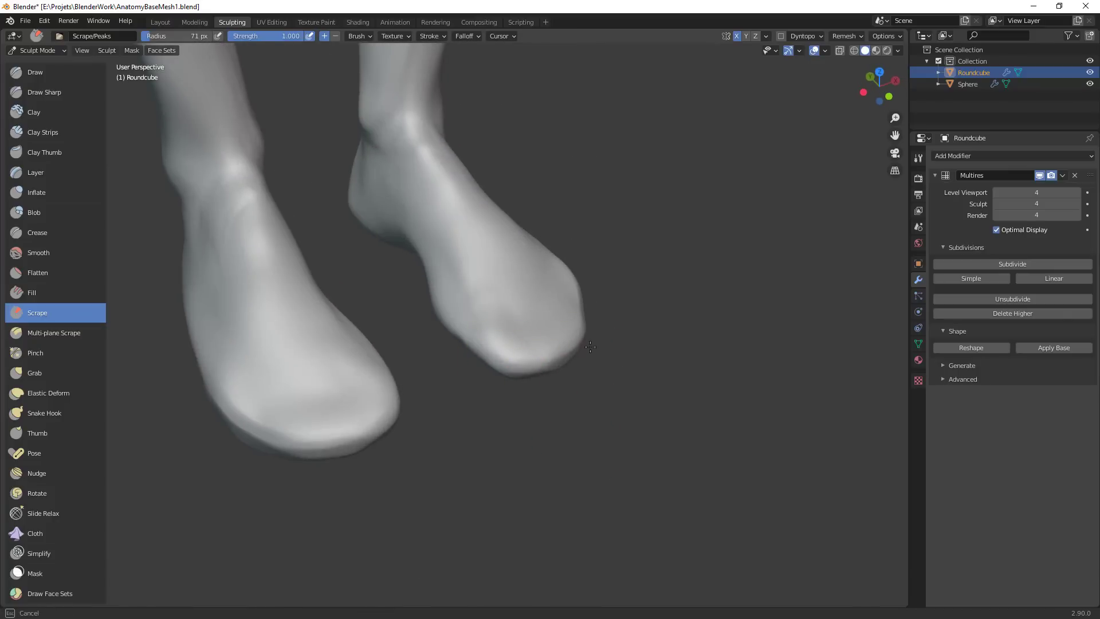
middle_drag(620, 338, 589, 387)
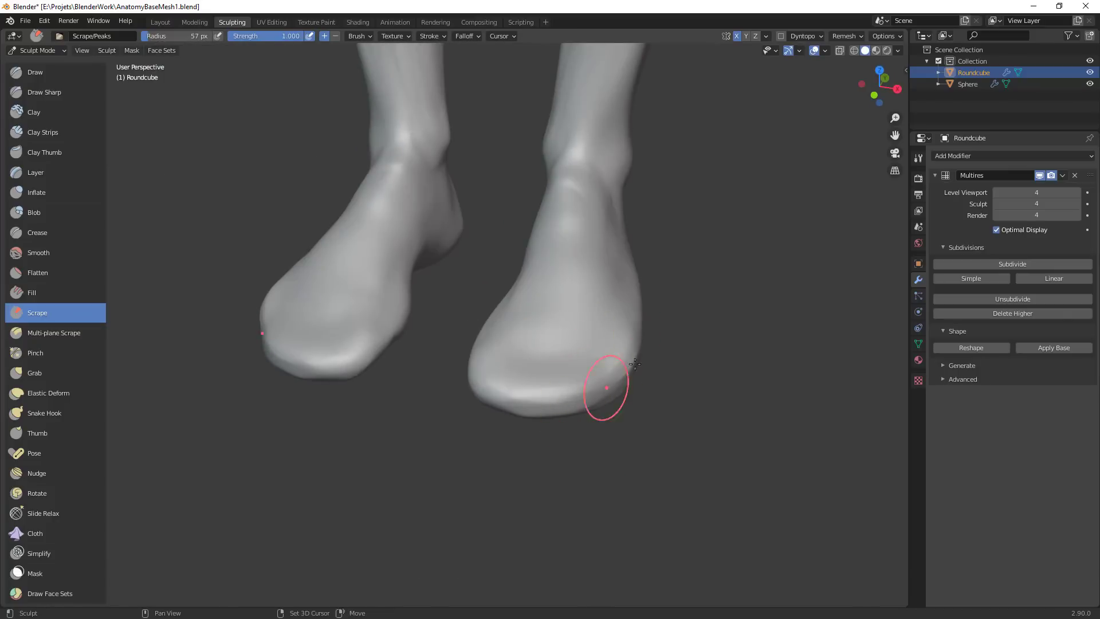
middle_drag(476, 387, 443, 412)
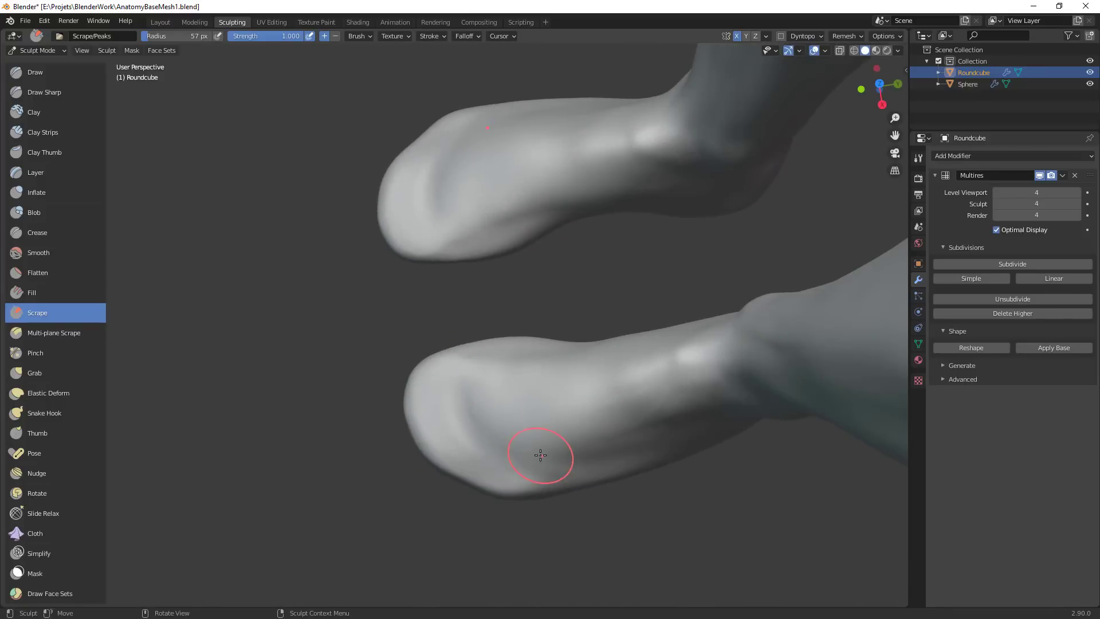
mouse_move(576, 452)
ctrl+middle_down()
mouse_move(575, 521)
mouse_move(679, 400)
mouse_move(631, 343)
ctrl+middle_up()
Scrape the underside of the toe mass in the bottom view with the Scrape brush at 68 px radius
key(g)
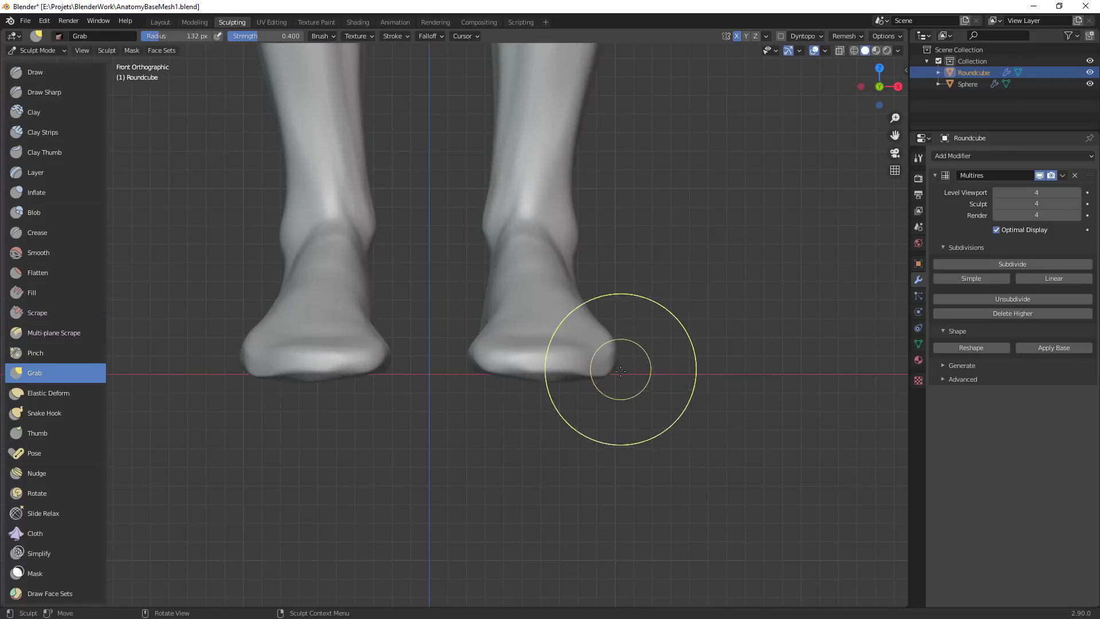
alt+middle_drag(634, 398, 577, 277)
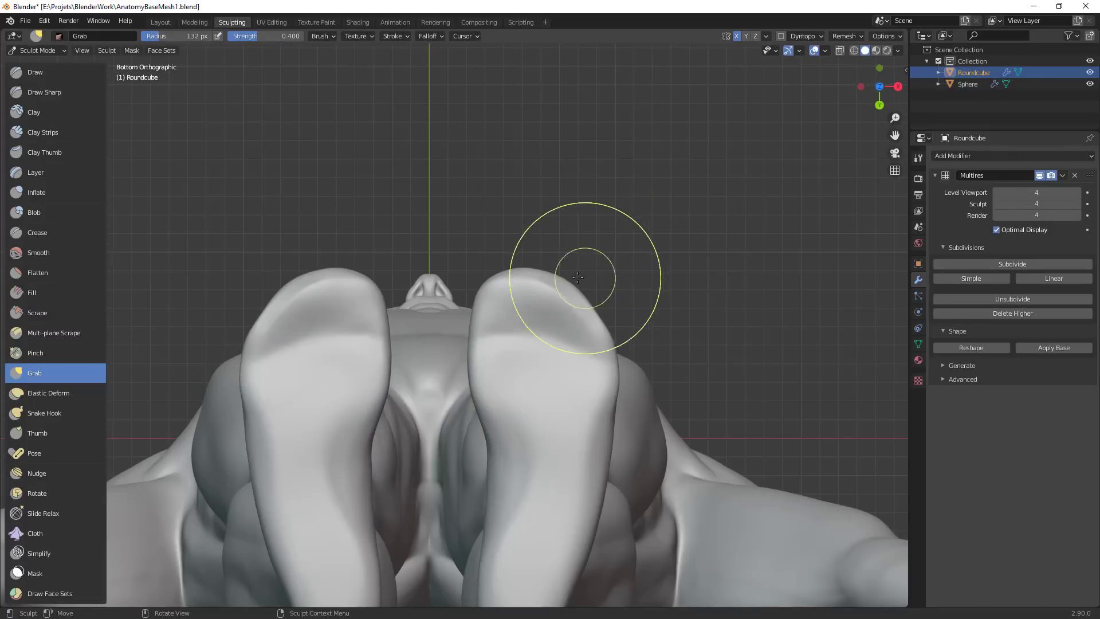
key(shift+t)
key(f)
click(535, 290)
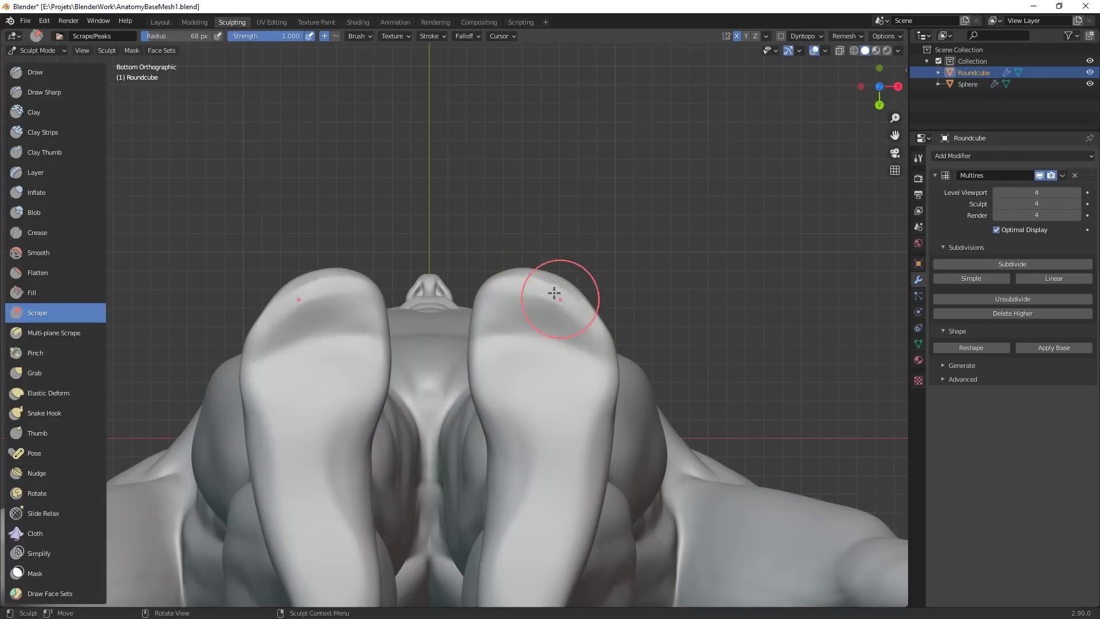
mouse_move(554, 293)
mouse_down()
mouse_move(518, 287)
mouse_move(581, 323)
mouse_up()
drag(494, 314, 559, 322)
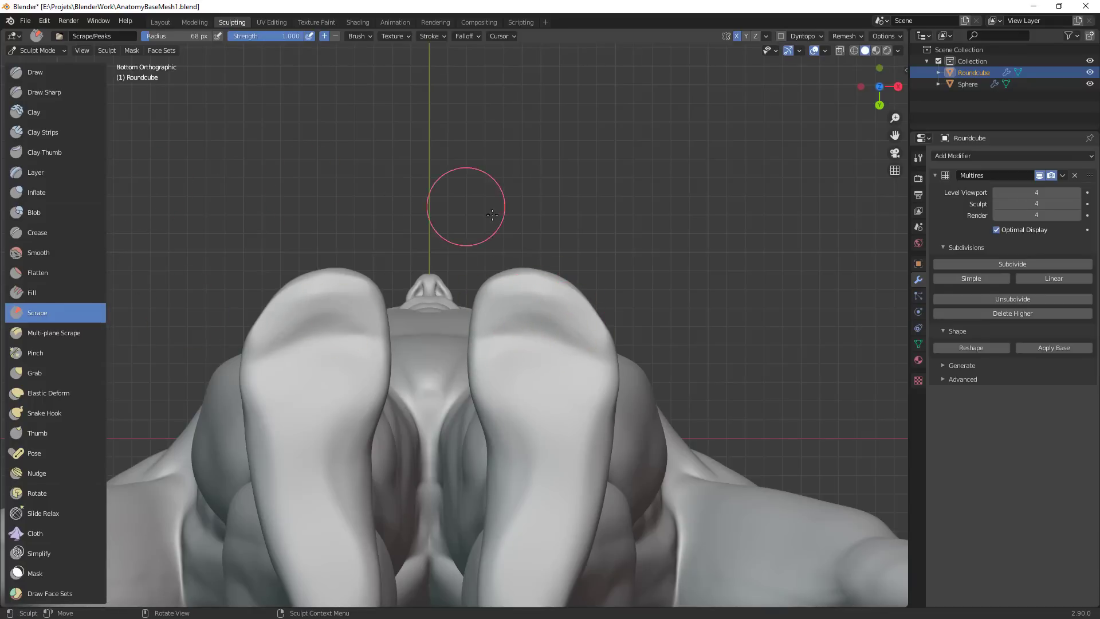
Build up the ball, arch and heel of the sole with the Clay Strips brush at 53 px radius
key(c)
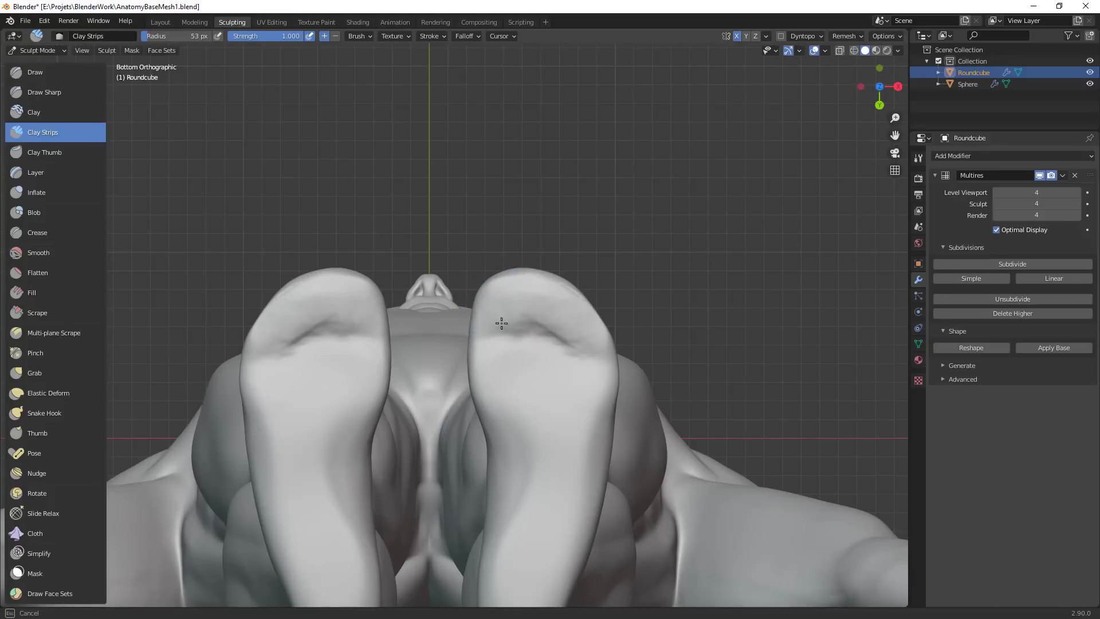
shift+middle_drag(616, 345, 519, 284)
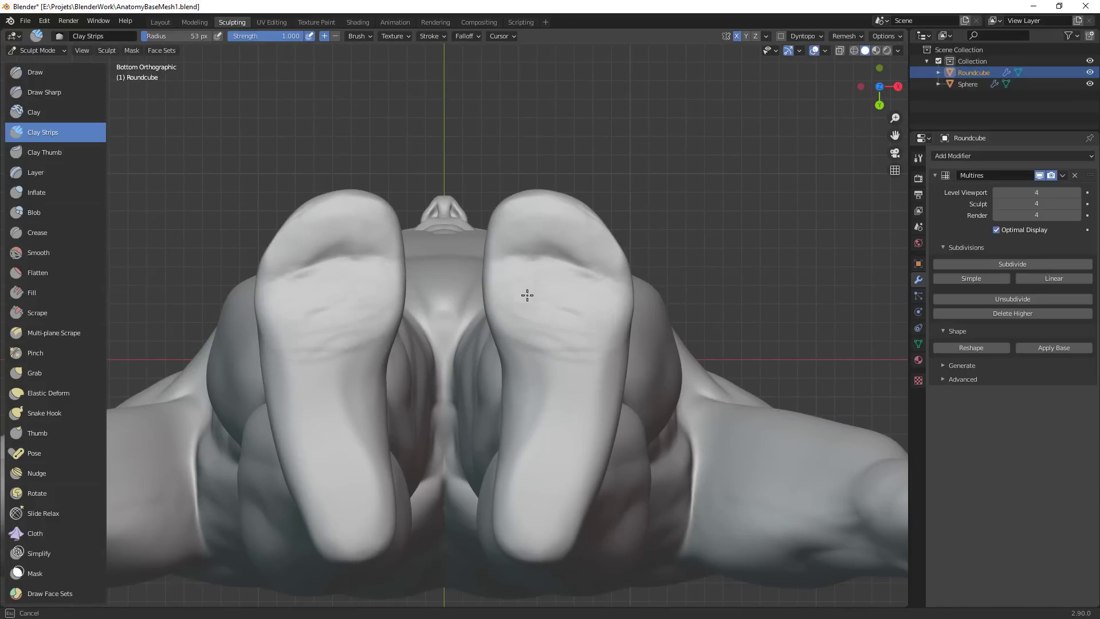
middle_drag(560, 396, 558, 359)
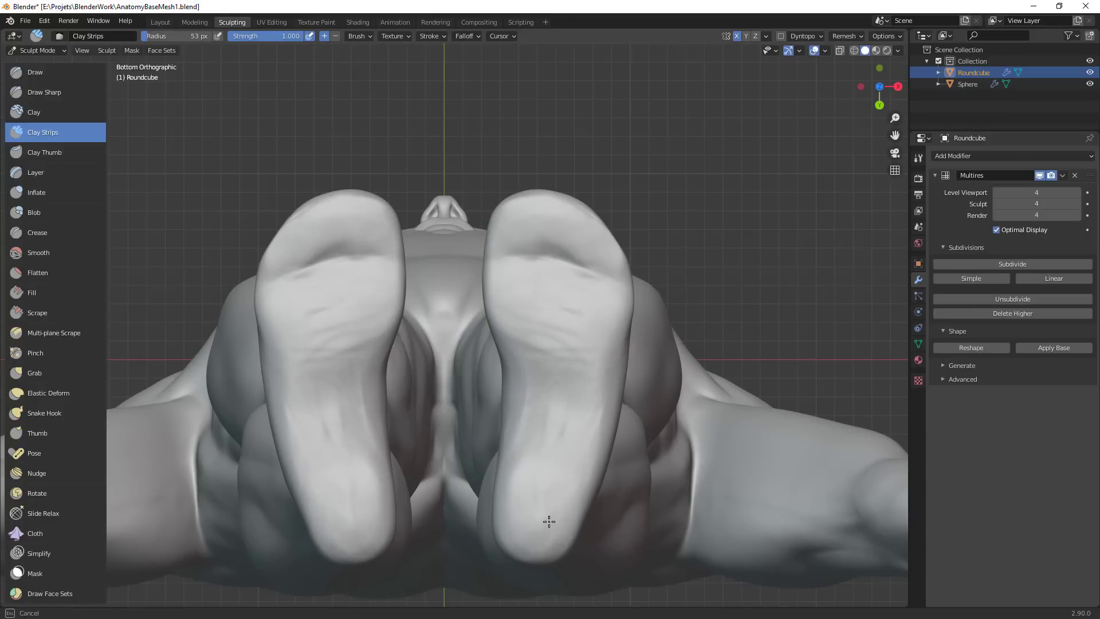
Select the Grab brush at 97 px radius and smooth the sole from the toe crease to the heel
key(g)
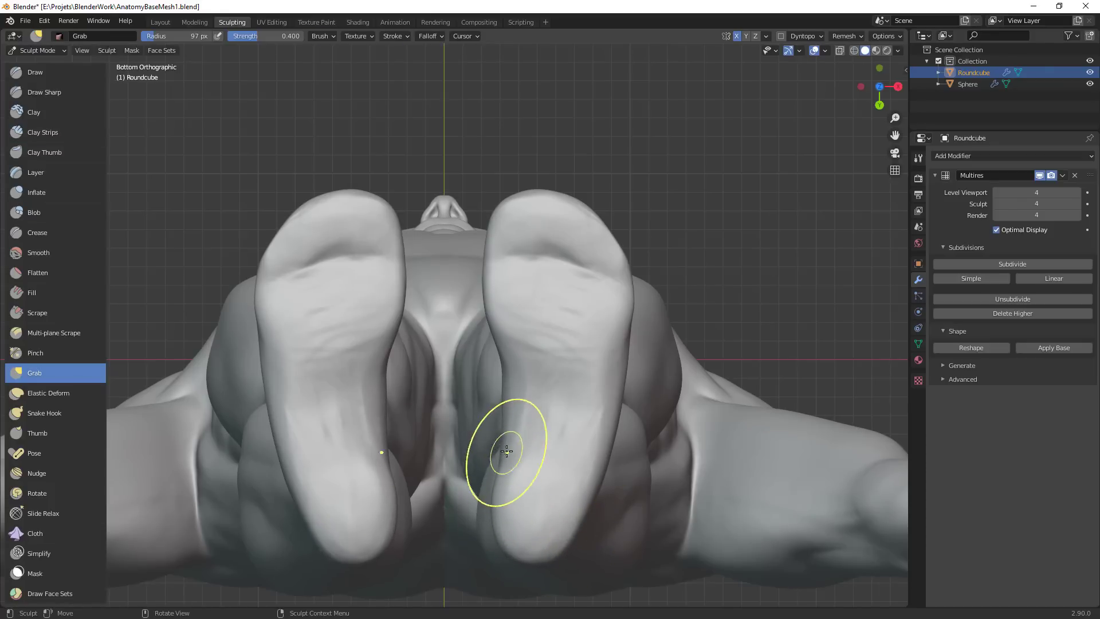
shift+right_drag(564, 319, 581, 280)
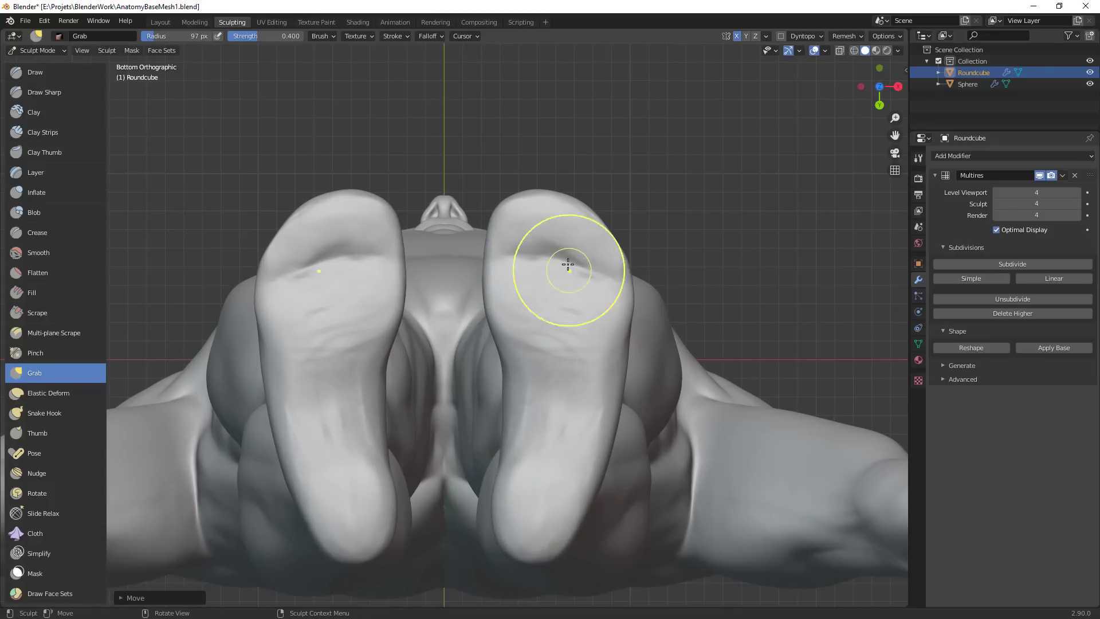
shift+drag(567, 266, 551, 475)
Examine the top and front of the forefoot from the side, from above and from the front
middle_drag(661, 271, 499, 480)
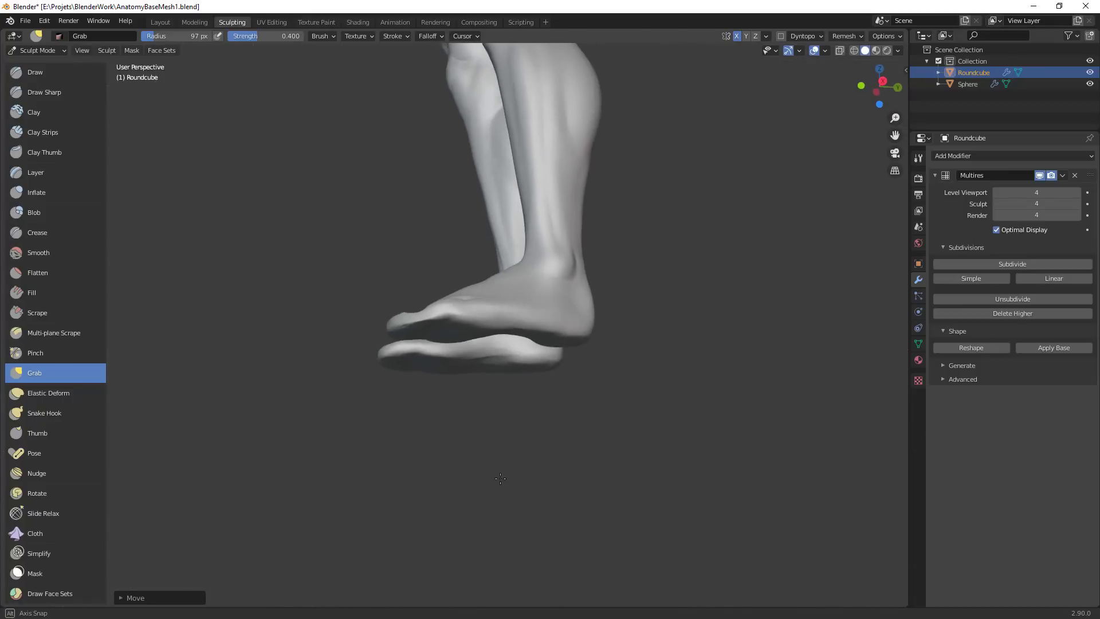
alt+middle_drag(518, 432, 506, 452)
mouse_move(453, 324)
middle_down()
mouse_move(510, 373)
mouse_move(559, 387)
middle_up()
scroll(567, 379, up, 2)
mouse_move(570, 376)
mouse_down()
mouse_move(564, 392)
mouse_move(464, 413)
mouse_up()
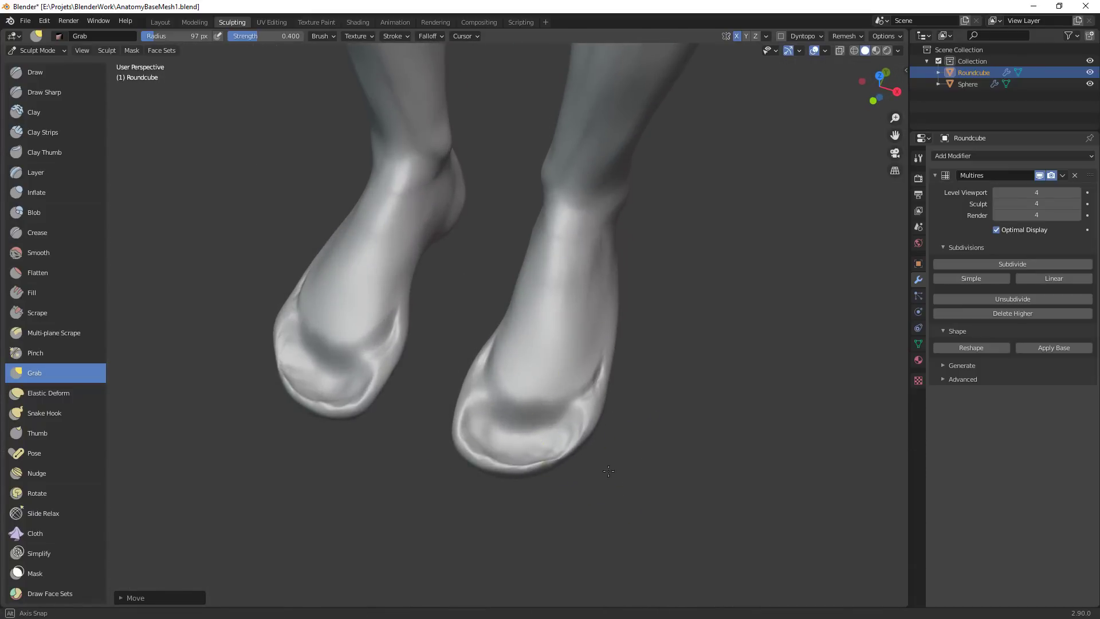
middle_drag(609, 471, 668, 263)
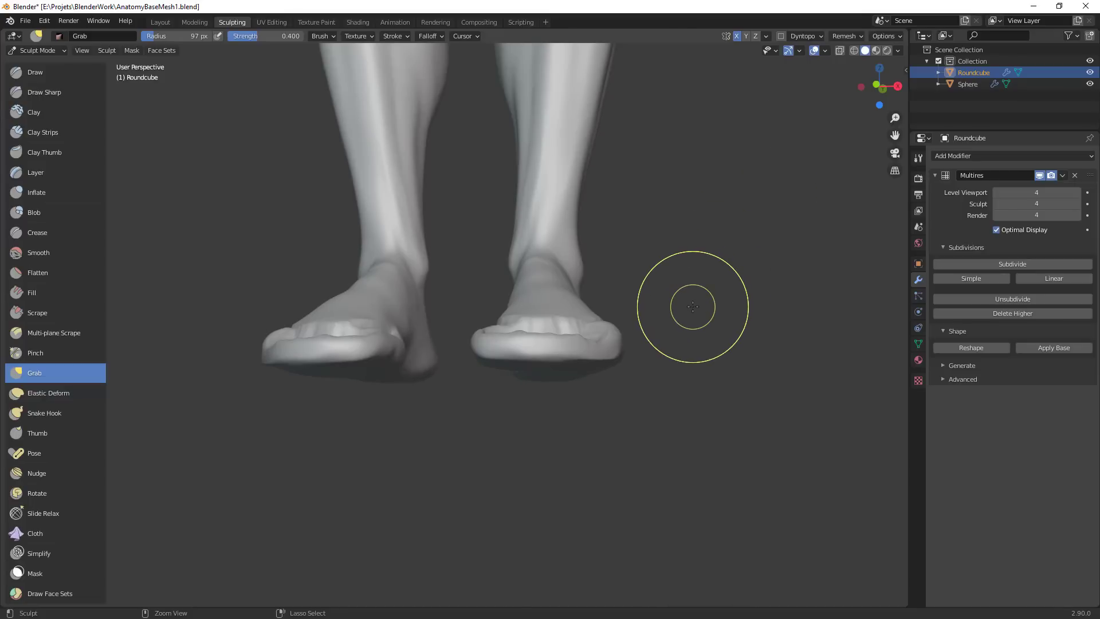
middle_drag(675, 381, 658, 355)
Show the tool settings of the Clay Strips brush and expand the sculpt options
key(n)
key(b)
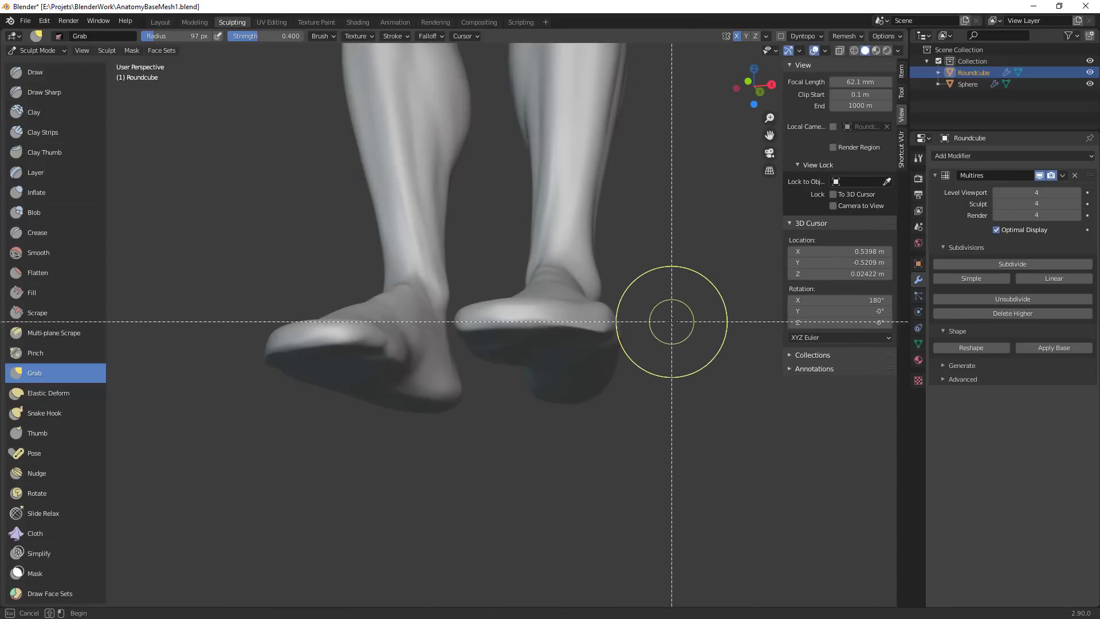
key(Escape)
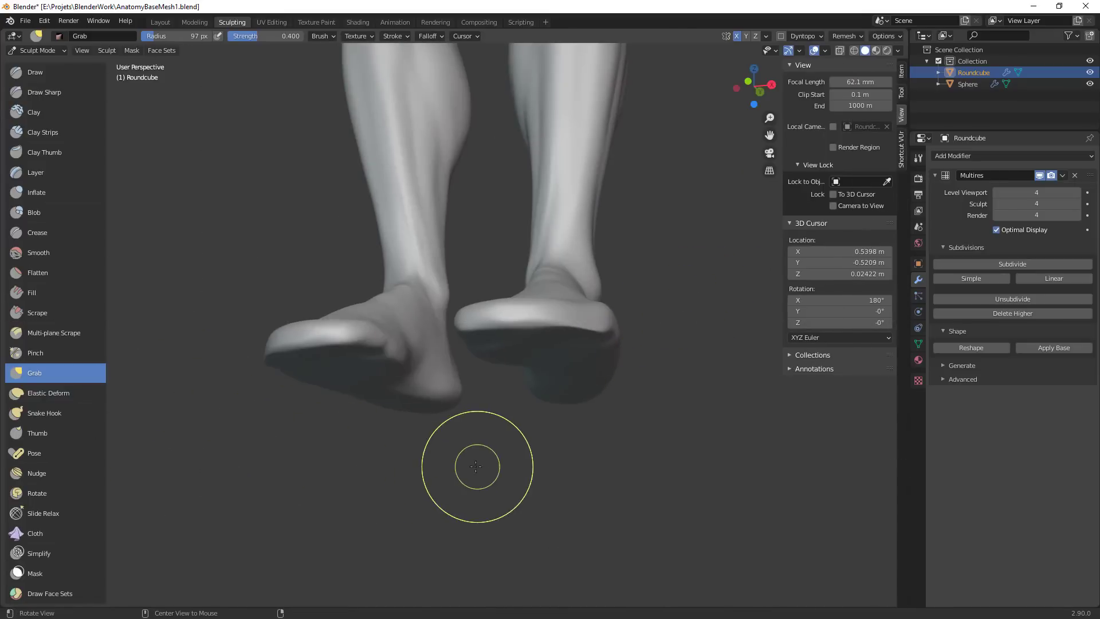
key(c)
click(901, 72)
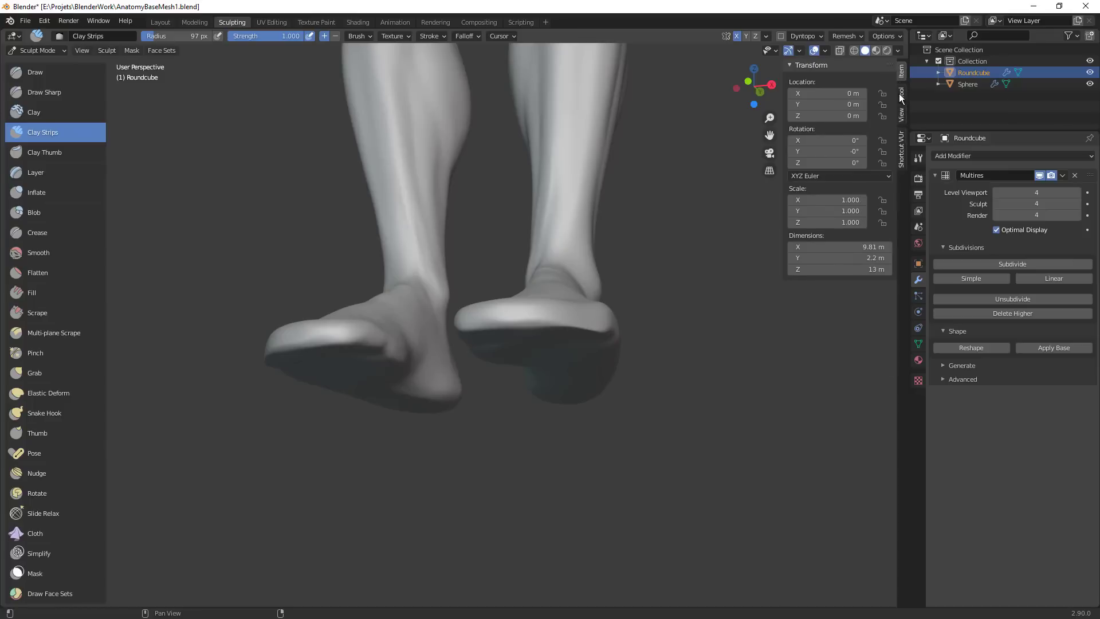
click(900, 93)
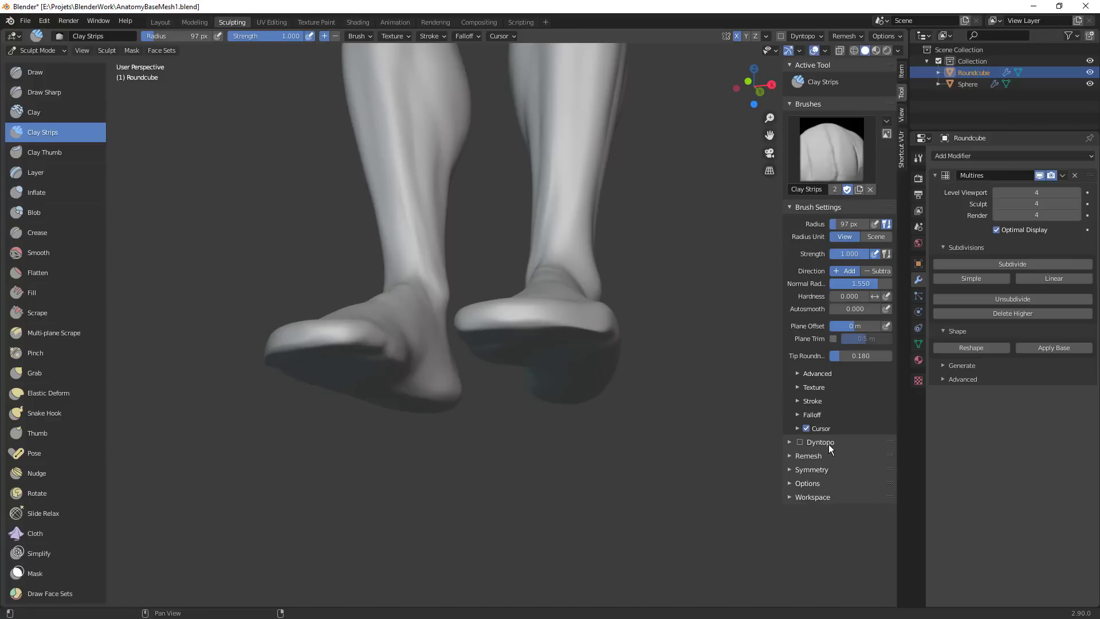
click(827, 483)
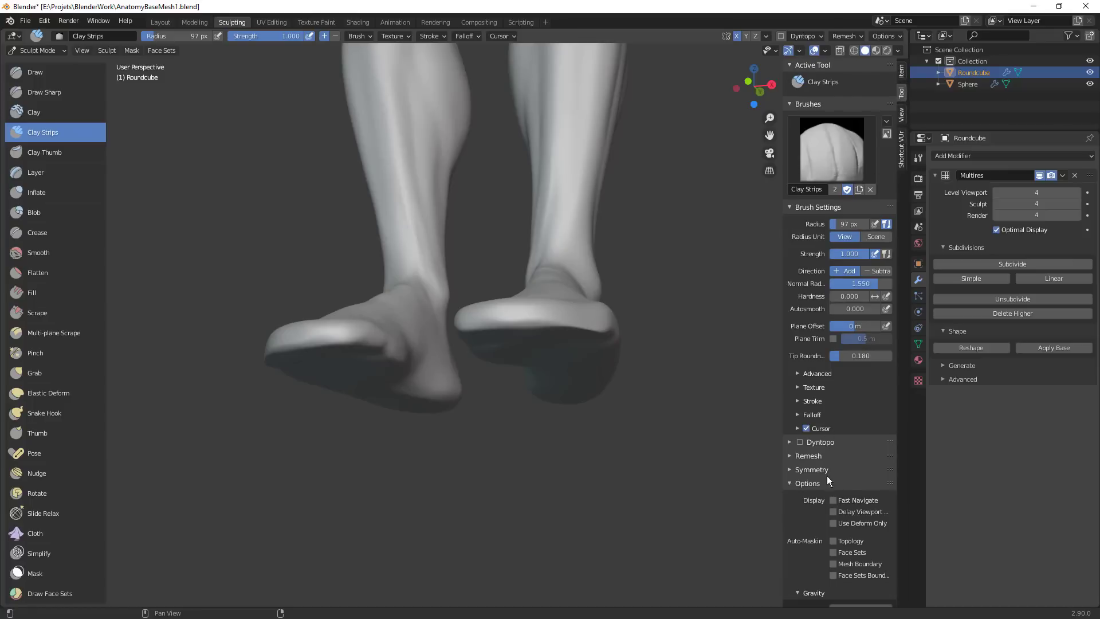
key(g)
click(903, 405)
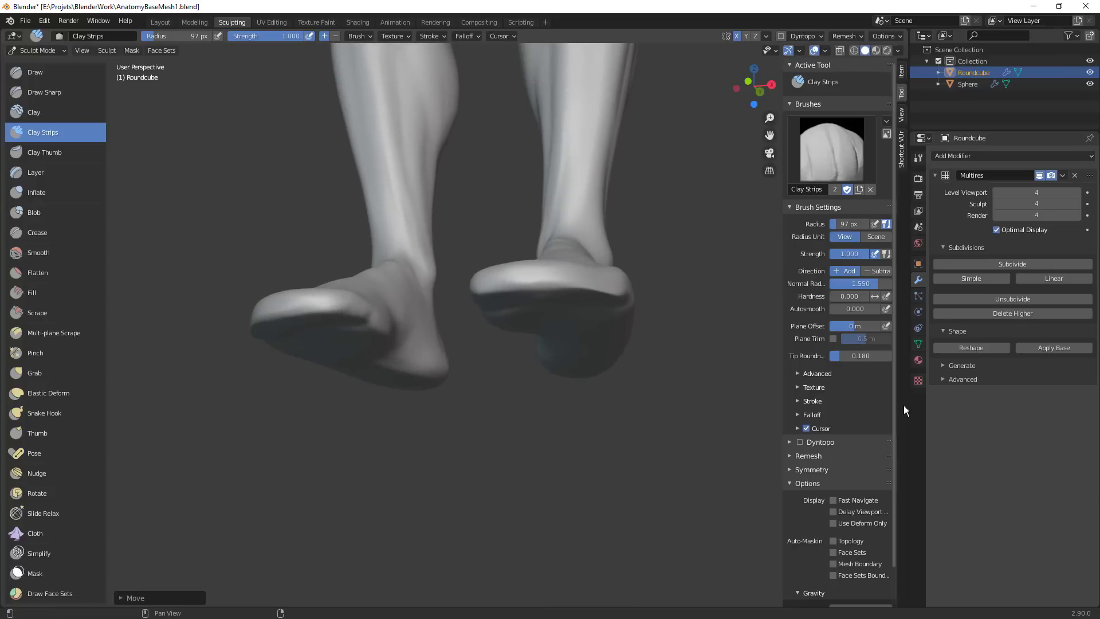
scroll(890, 436, down, 3)
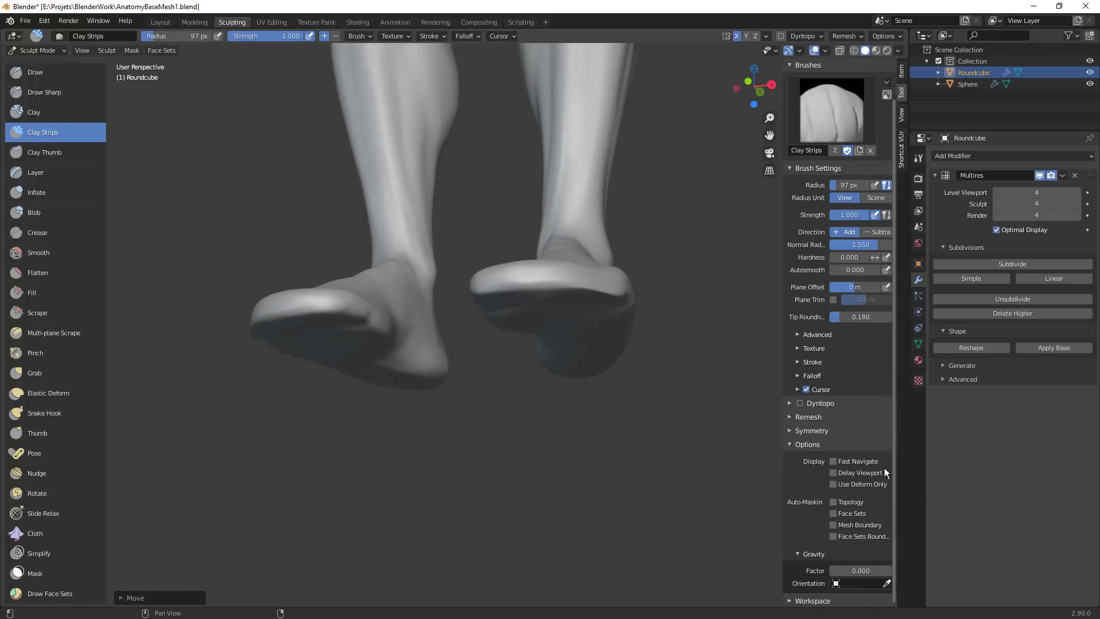
Look through the Stroke, Falloff, Texture and Advanced settings of the Clay Strips brush
click(816, 361)
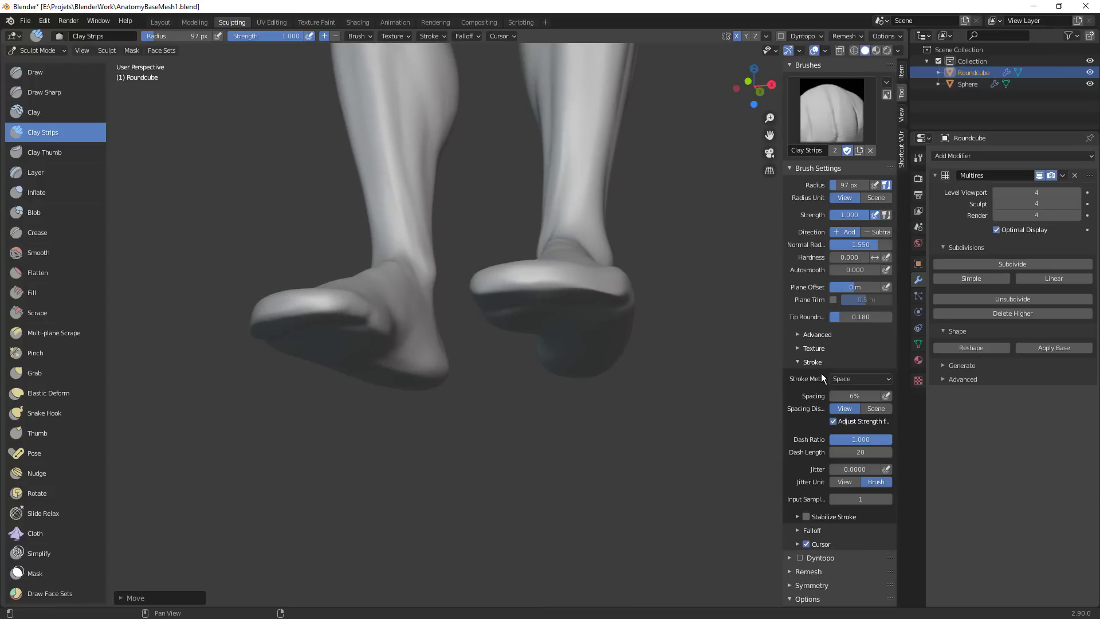
click(821, 363)
click(821, 376)
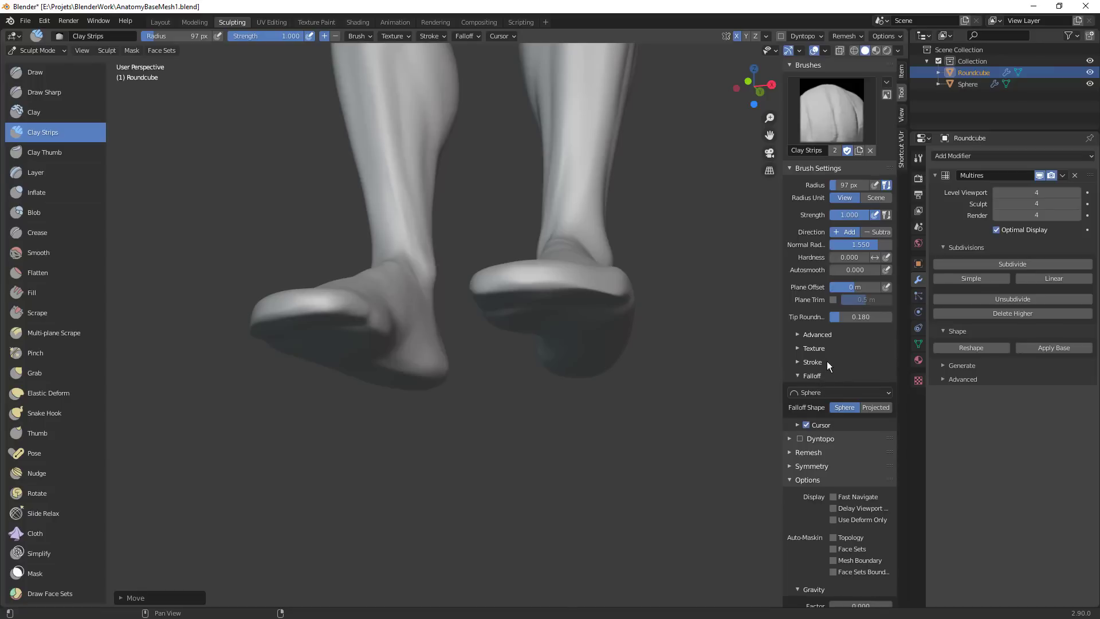
click(824, 362)
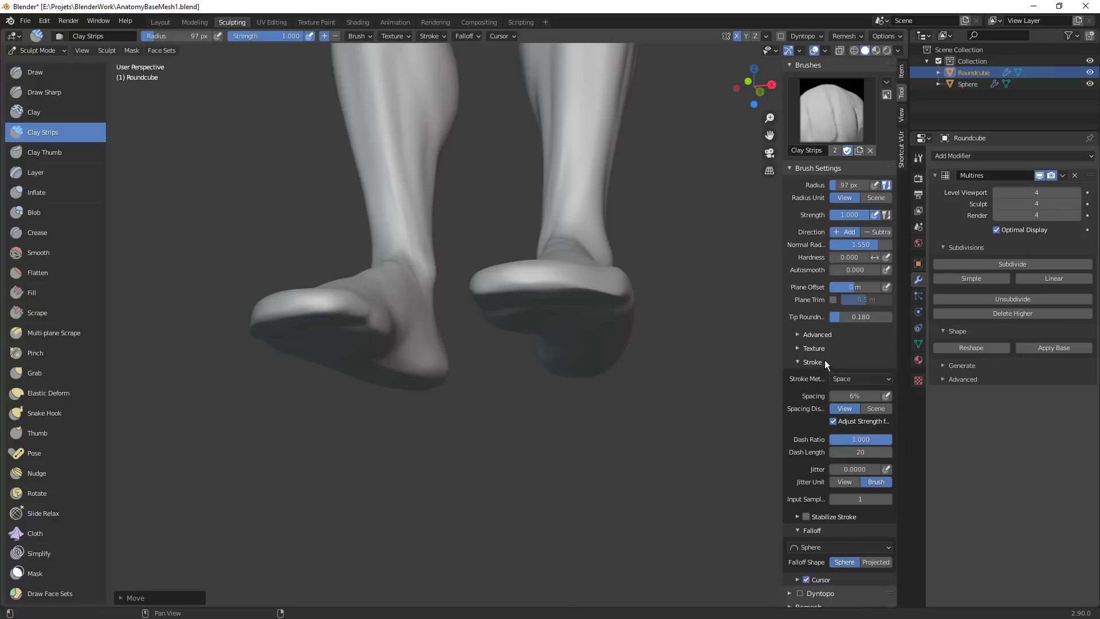
click(828, 361)
click(826, 348)
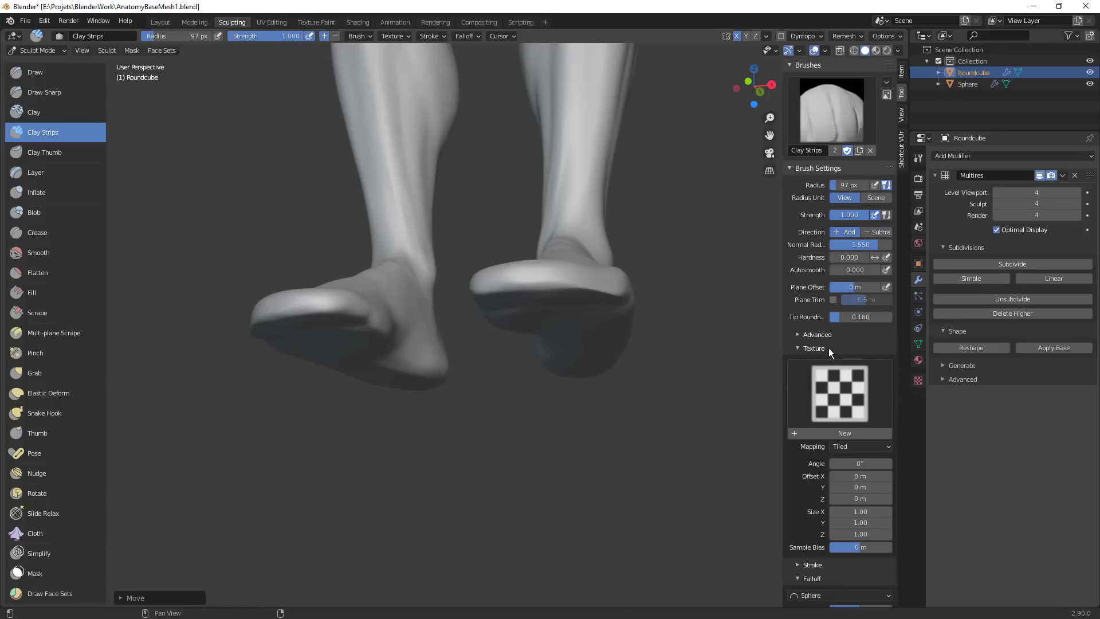
click(828, 349)
click(830, 335)
Check the Remesh and sculpt options, and enable Front Faces Only for the Clay Strips brush
click(801, 35)
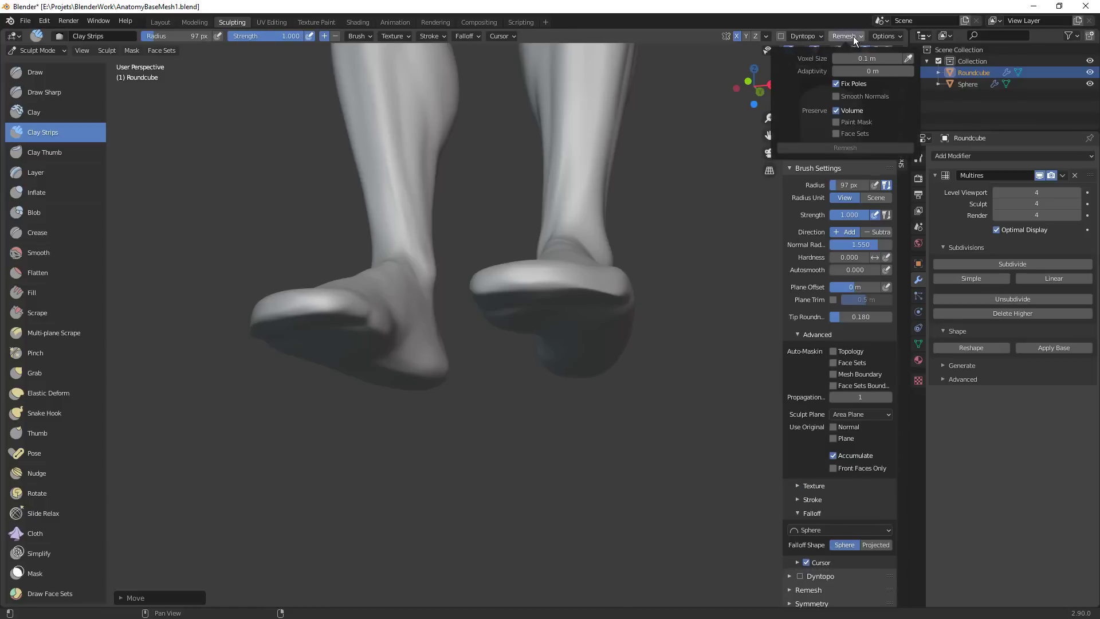
mouse_move(898, 37)
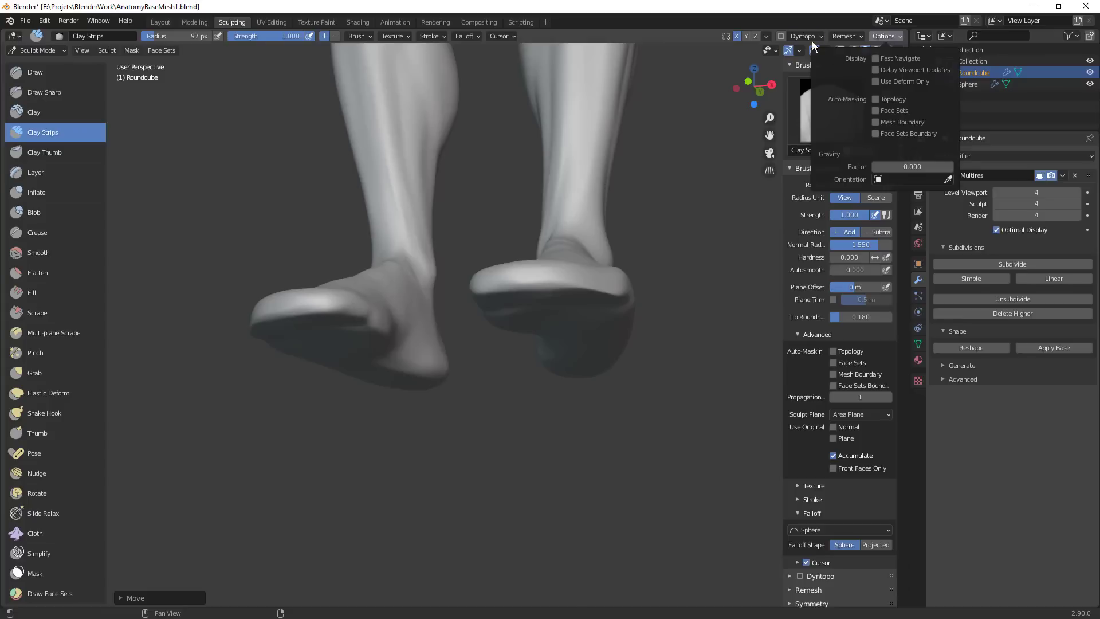
mouse_move(813, 35)
click(766, 36)
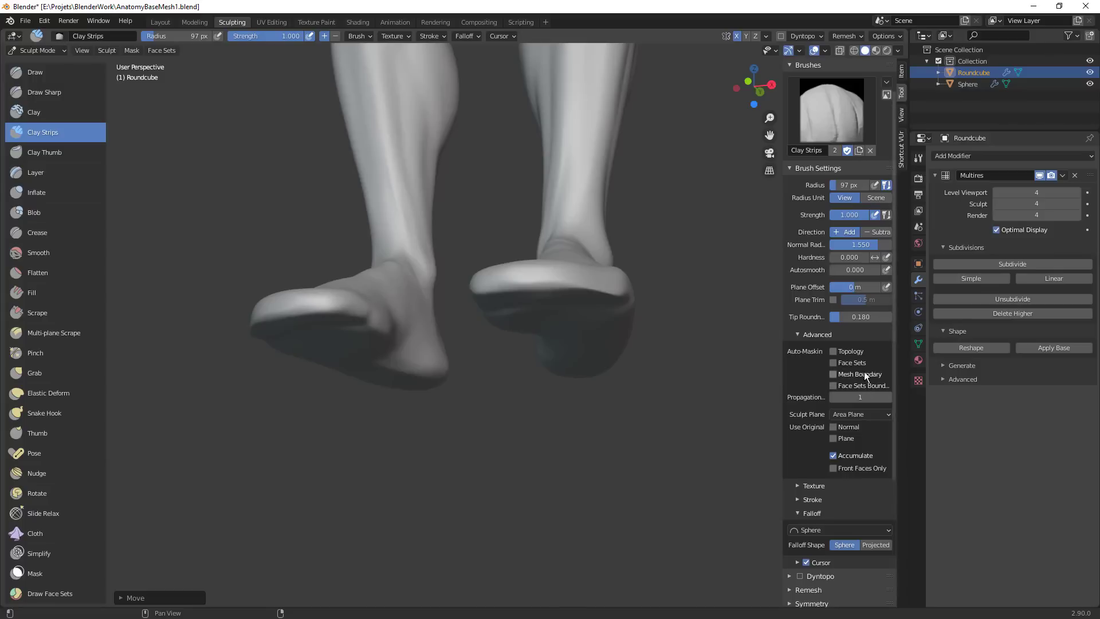
click(868, 411)
click(867, 414)
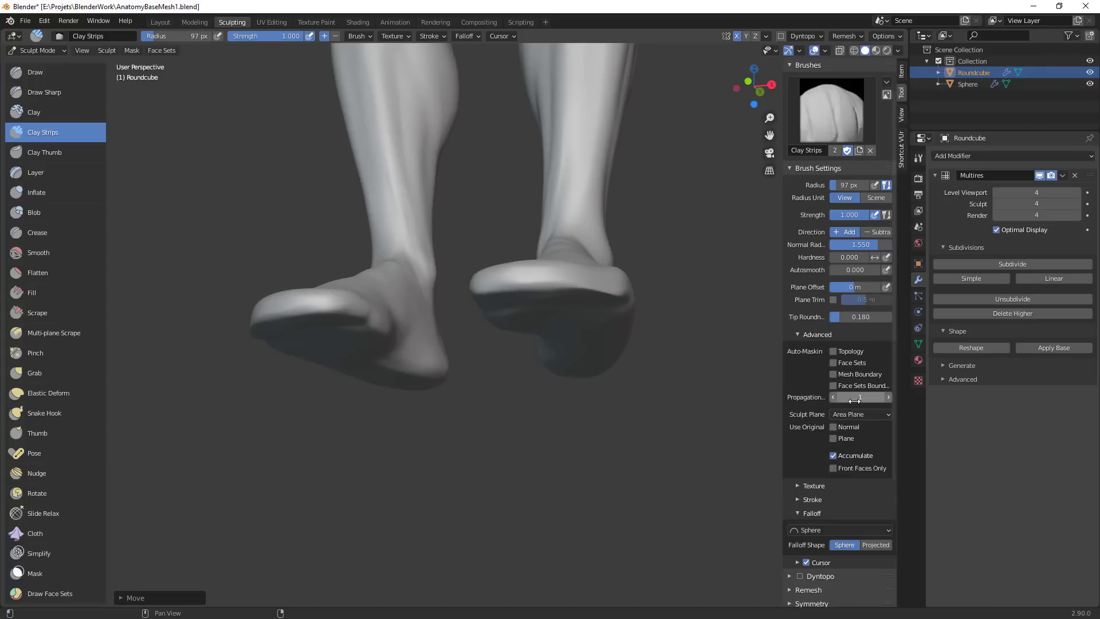
click(866, 468)
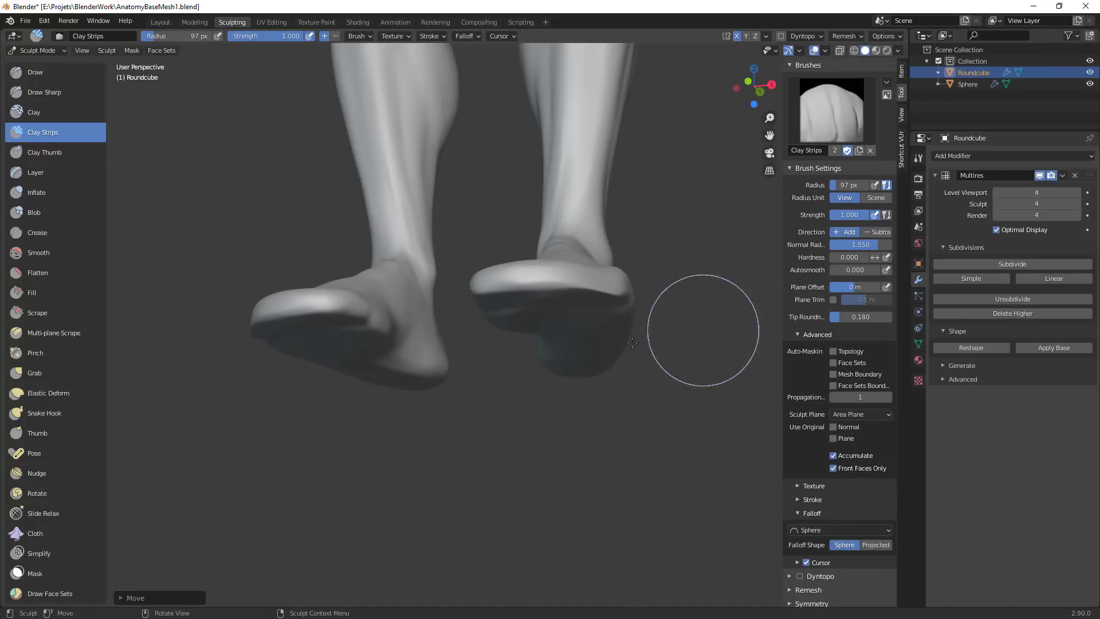
Build up the crease beneath the toes with Clay Strips at about 45 px radius, viewing the feet from below
mouse_move(695, 331)
middle_down()
mouse_move(655, 405)
mouse_move(573, 321)
middle_up()
key(f)
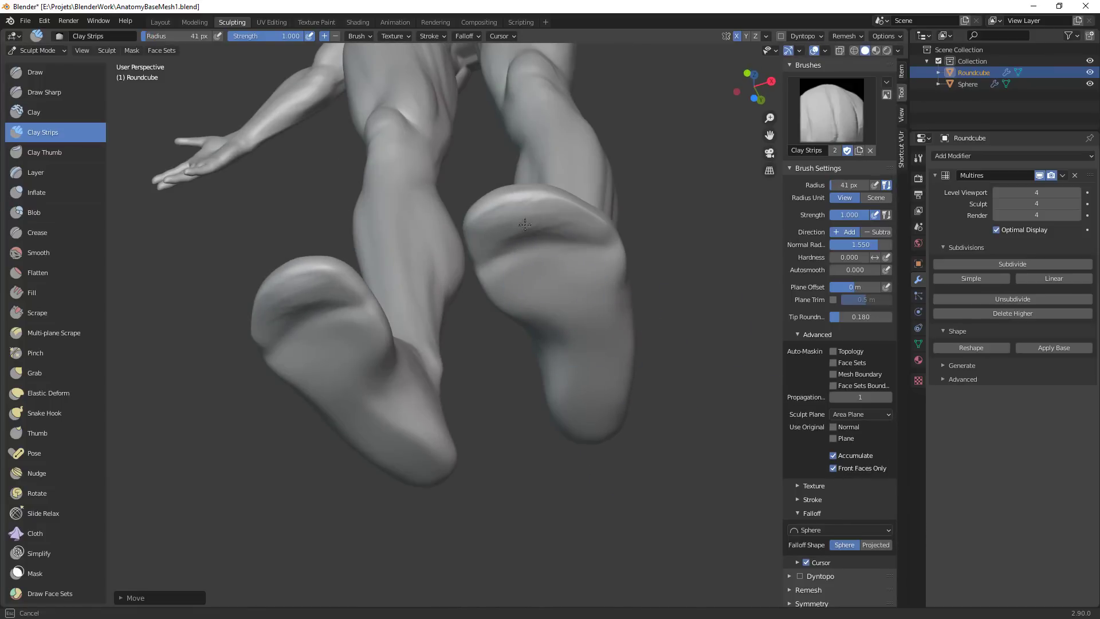
middle_drag(639, 257, 630, 313)
key(f)
click(634, 312)
drag(566, 324, 629, 303)
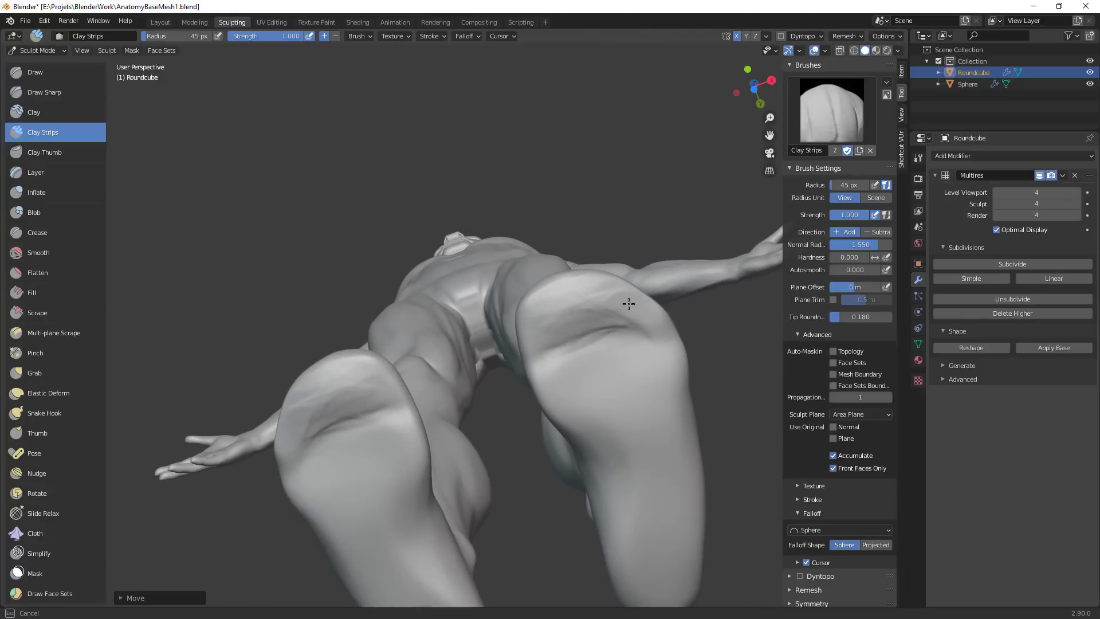
Fill out the ball, midsole and heel with Clay Strips at a 49 px radius
mouse_move(575, 335)
middle_down()
mouse_move(618, 278)
mouse_move(579, 280)
middle_up()
key(f)
click(552, 313)
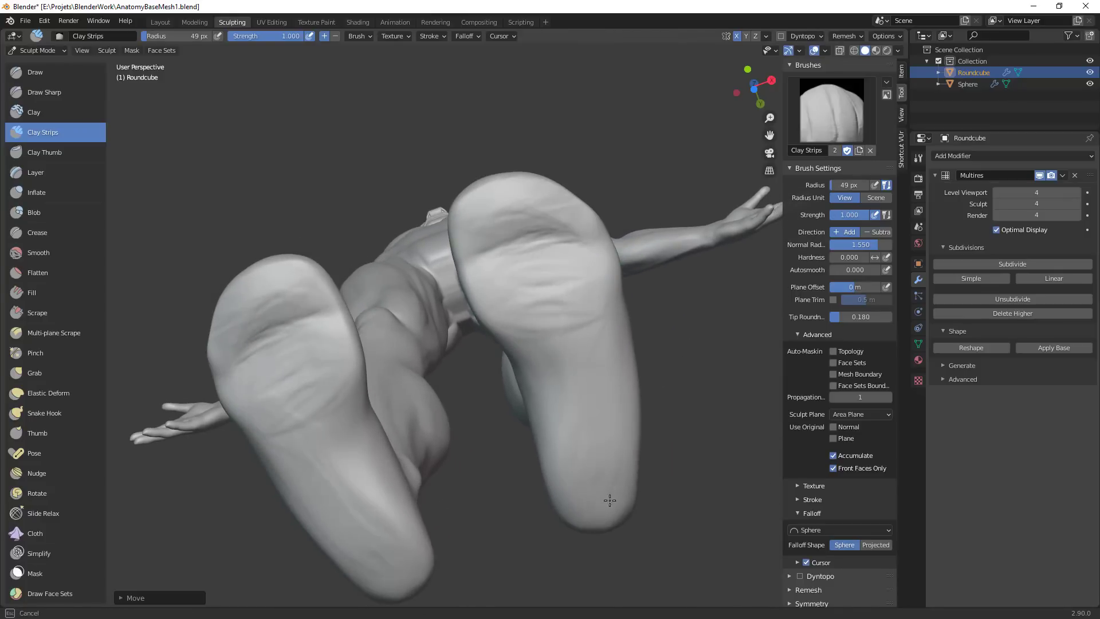
middle_drag(648, 417, 512, 318)
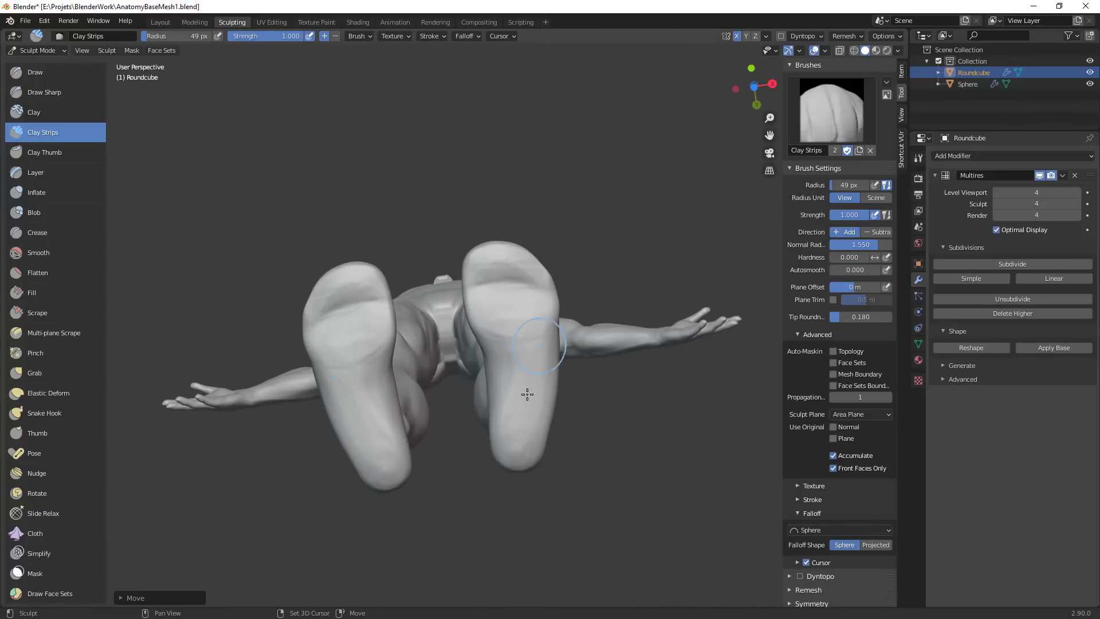
drag(496, 421, 513, 268)
Reshape the inner and outer outline of the forefoot from below using the Grab brush at a 51 px radius
key(g)
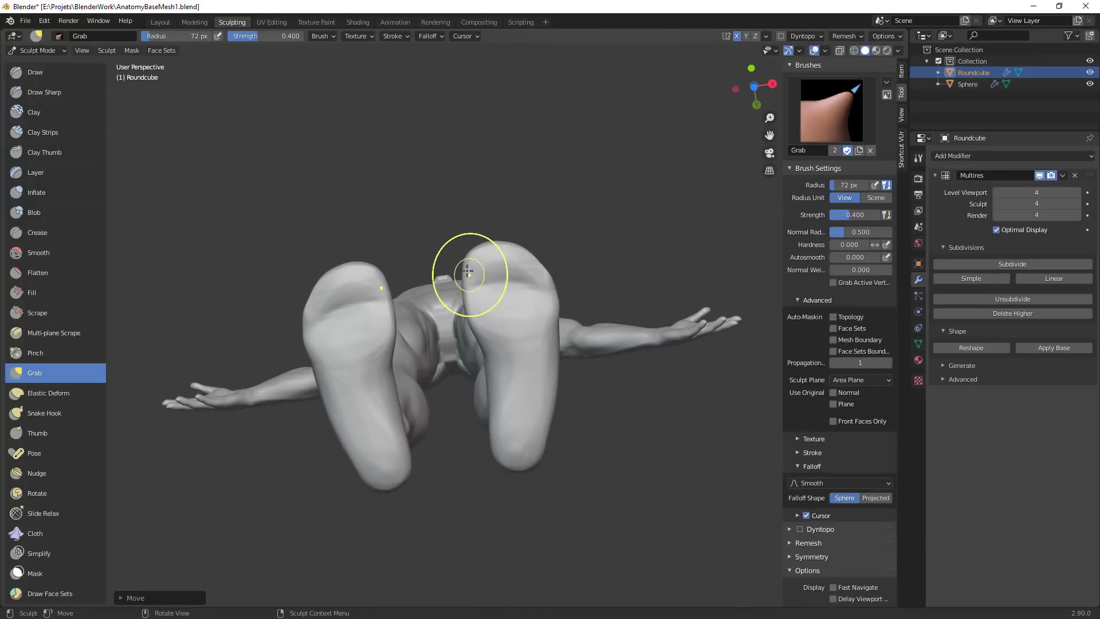
key(f)
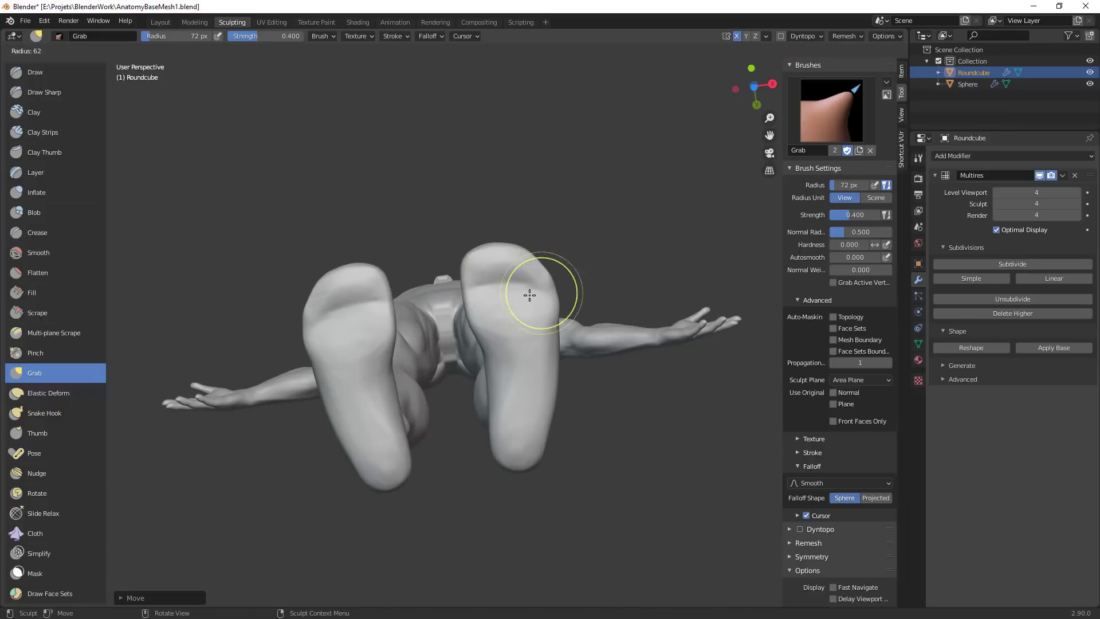
click(572, 293)
drag(507, 282, 484, 280)
drag(518, 281, 546, 288)
Adjust the forefoot profile from the side using Grab at a 134 px radius, and enlarge the radius to 353 px
key(KP_1)
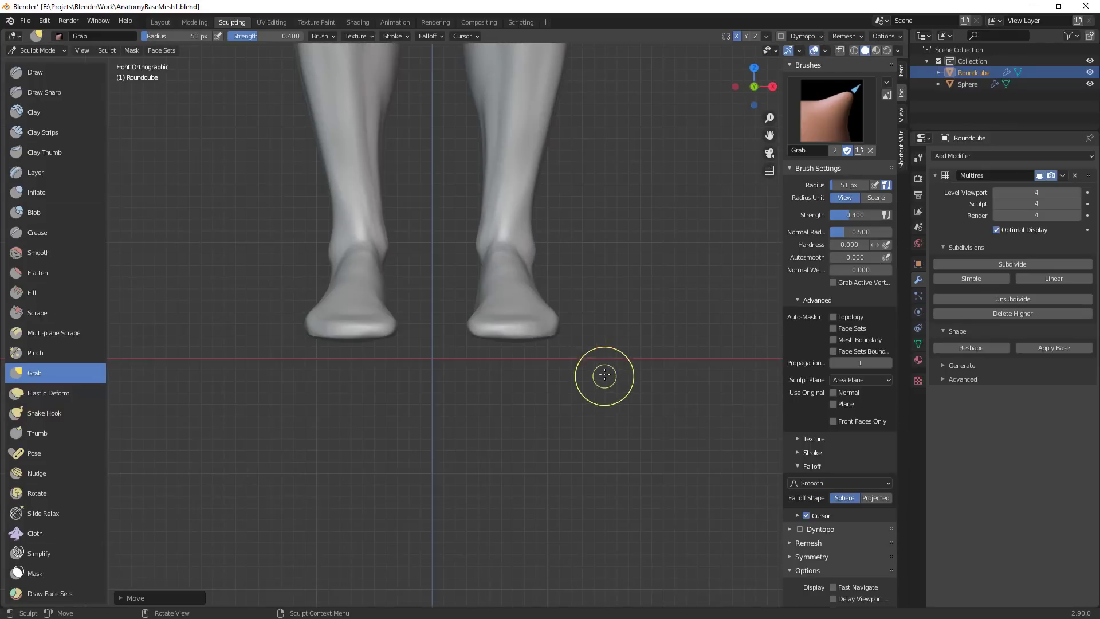
key(n)
scroll(573, 332, down, 4)
key(KP_3)
scroll(556, 339, up, 5)
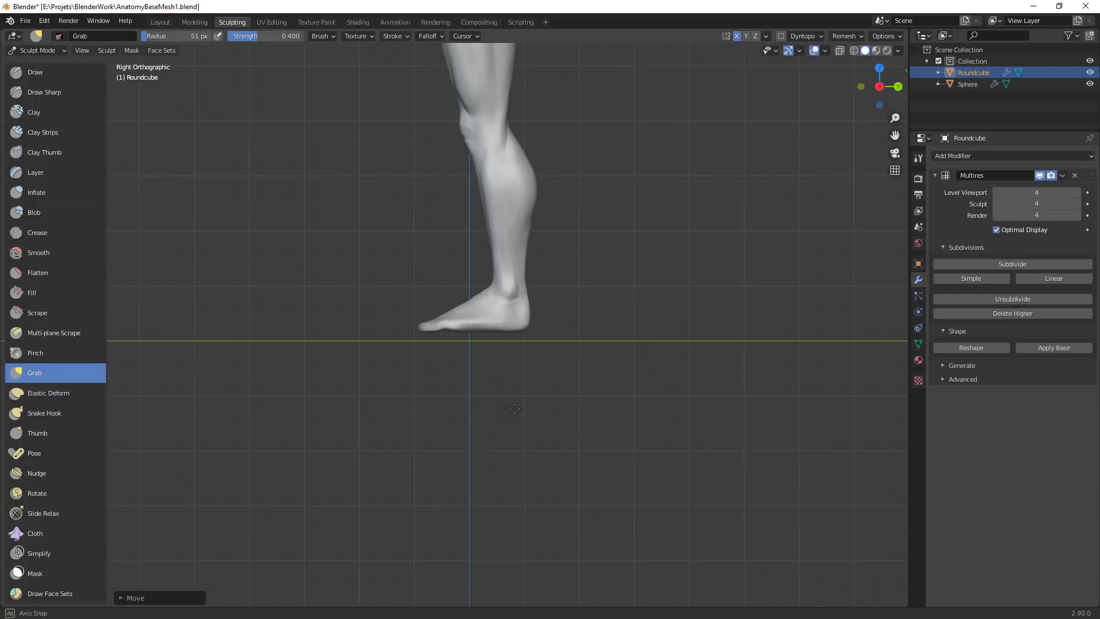
key(f)
drag(456, 323, 450, 326)
key(f)
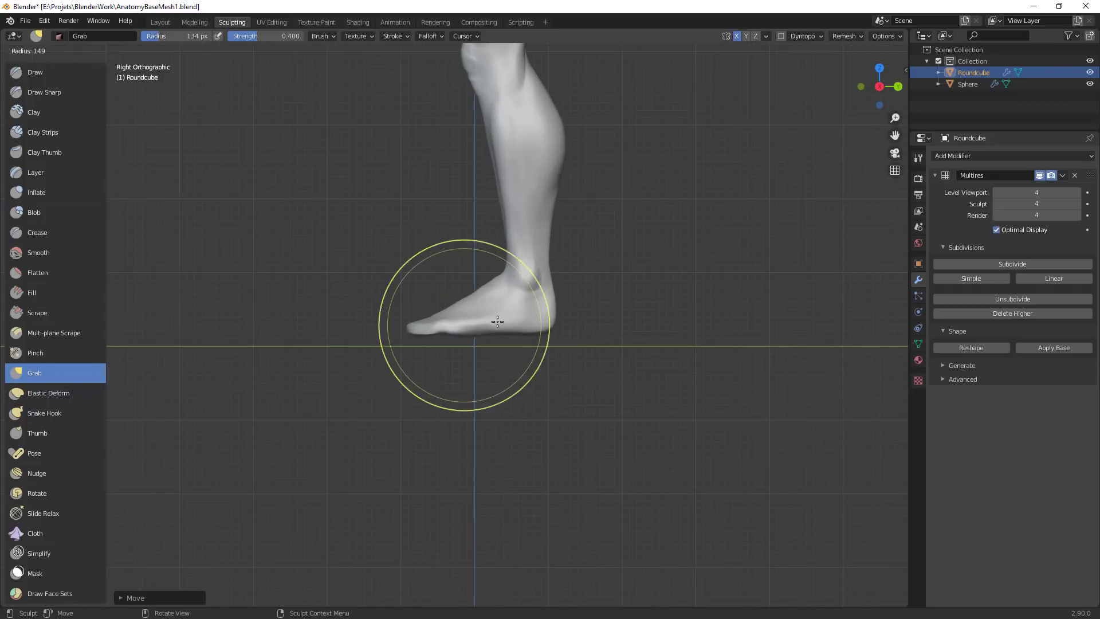
click(619, 325)
key(f)
click(722, 325)
Switch to Object Mode, select both objects and lower them along Z until the soles rest on the ground line
ctrl+middle_drag(575, 294, 573, 314)
key(ctrl+Tab)
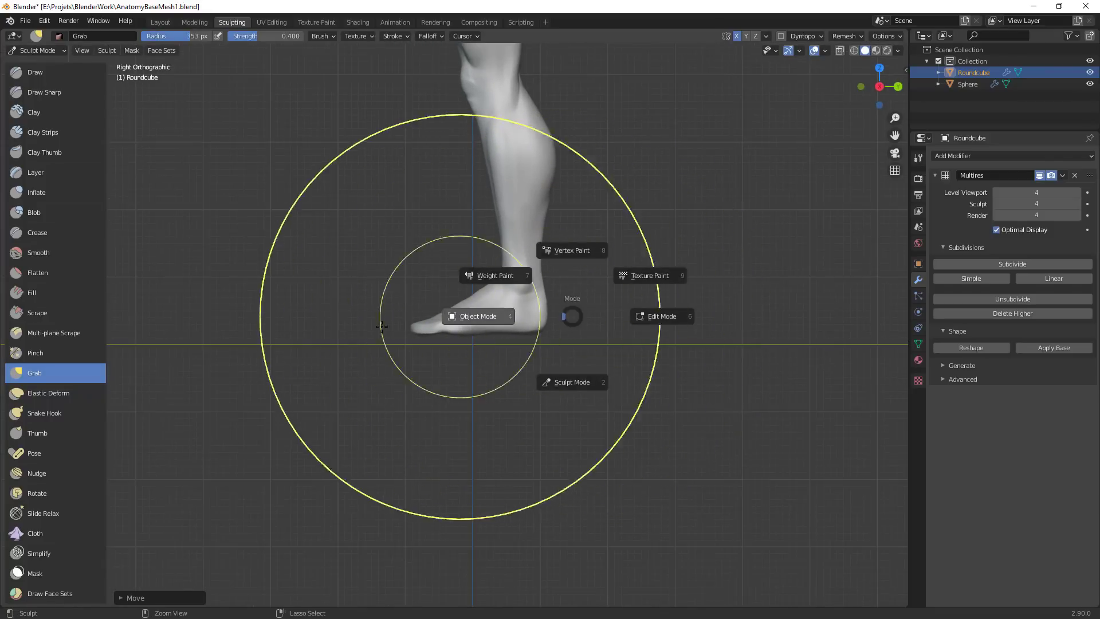
click(431, 320)
ctrl+middle_drag(617, 252, 576, 346)
shift+middle_drag(601, 277, 604, 386)
click(595, 353)
key(a)
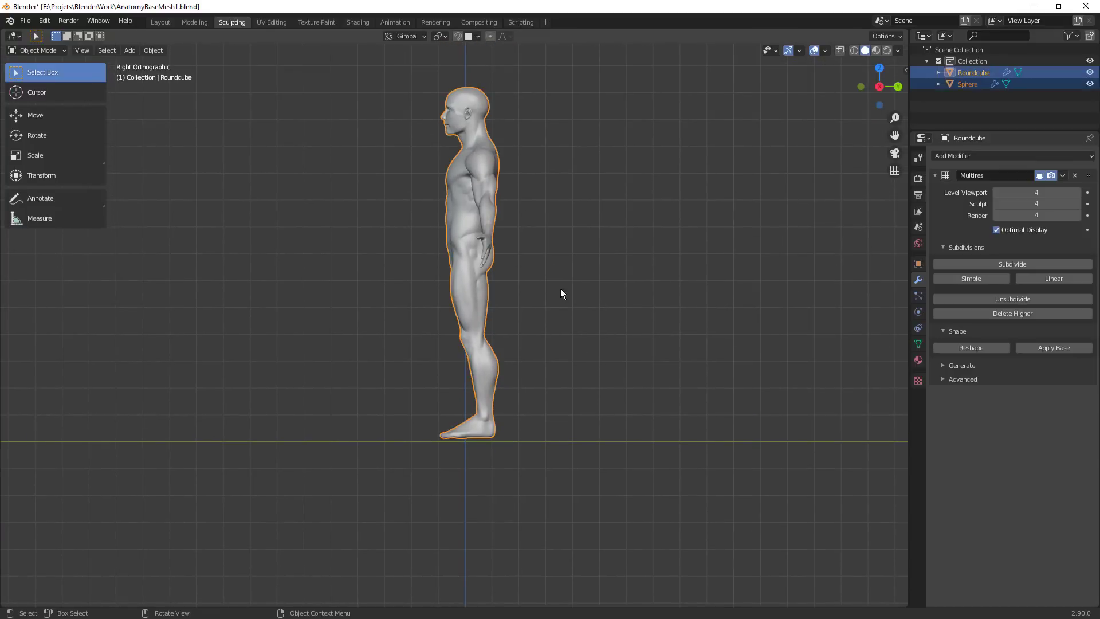
key(g)
key(z)
click(567, 311)
click(566, 318)
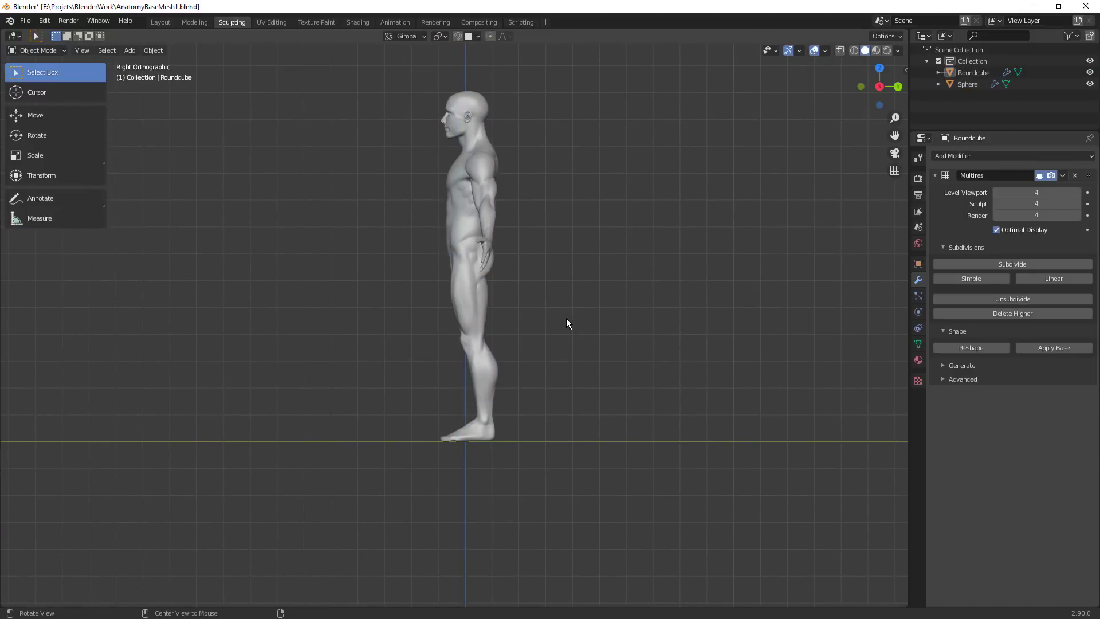
Select the body, return it to Sculpt Mode and pull the heel slightly down with Grab at a 135 px radius
shift+middle_drag(564, 343, 561, 277)
ctrl+middle_drag(559, 429, 559, 332)
click(529, 411)
key(ctrl+Tab)
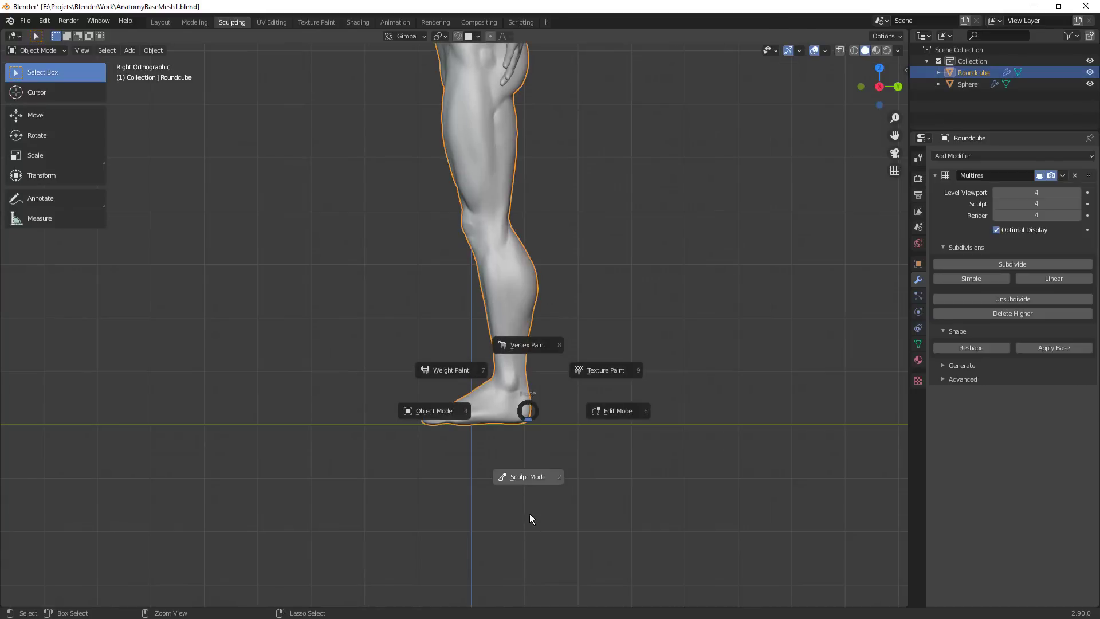
click(529, 513)
drag(528, 414, 528, 417)
ctrl+middle_drag(546, 372, 534, 427)
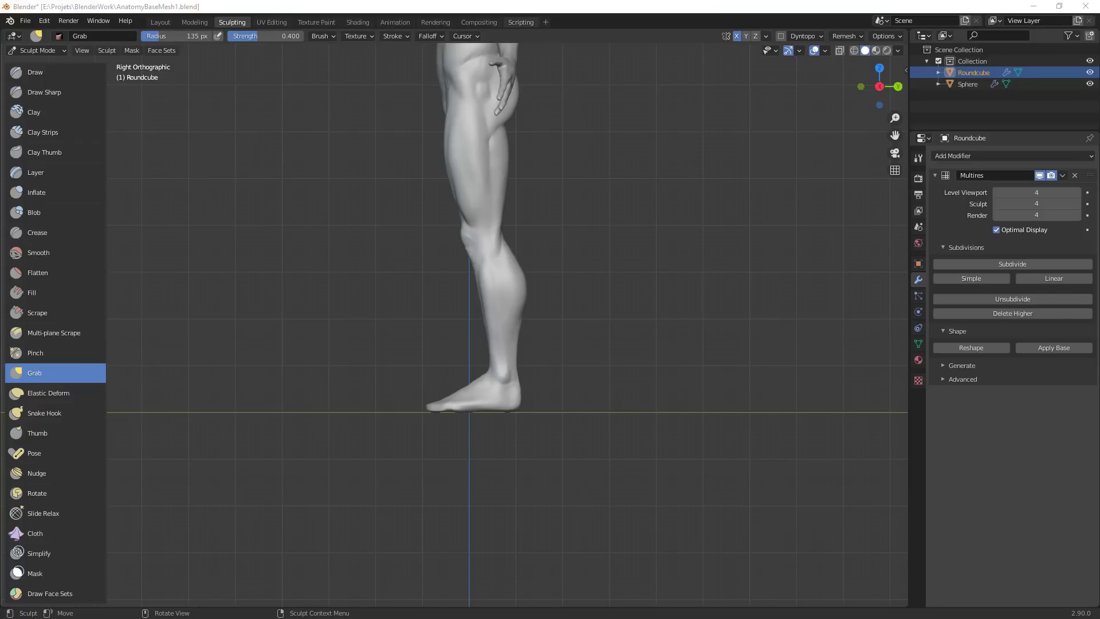
Shift the midsection of the torso slightly forward in side view using Grab at a 243 px radius
shift+middle_drag(638, 200, 662, 402)
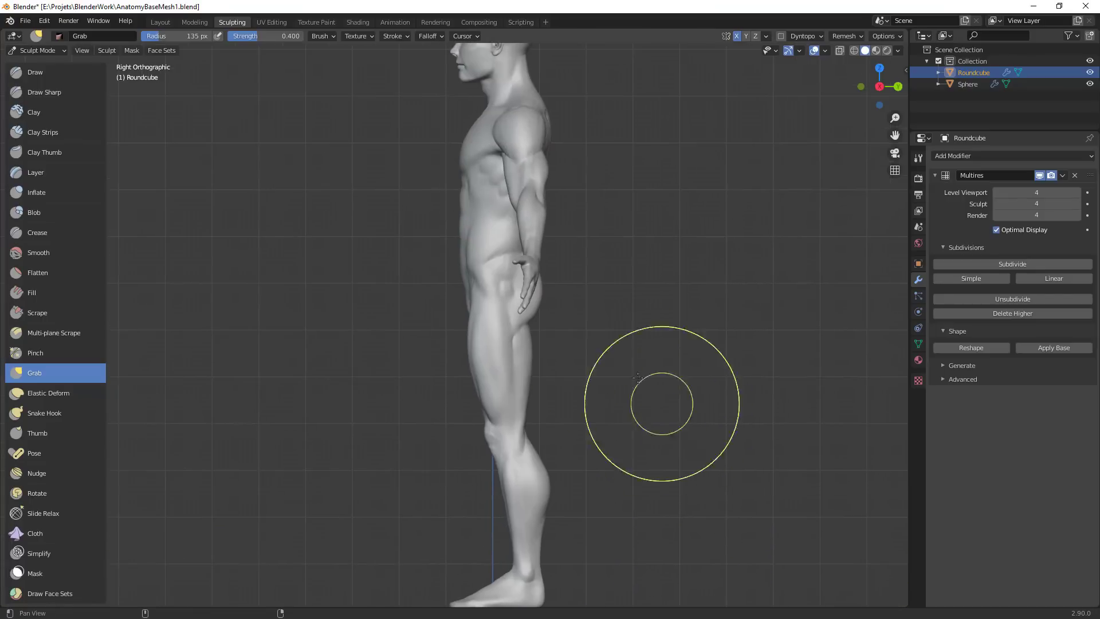
shift+middle_drag(593, 250, 595, 316)
key(f)
click(655, 275)
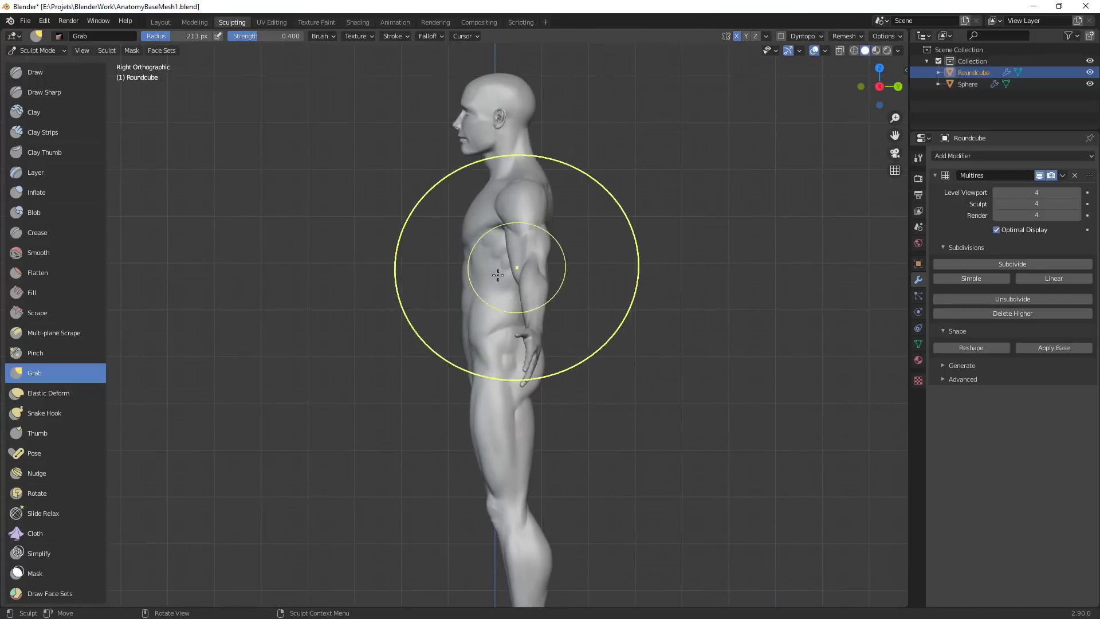
key(f)
click(633, 291)
drag(510, 290, 499, 293)
key(f)
click(494, 288)
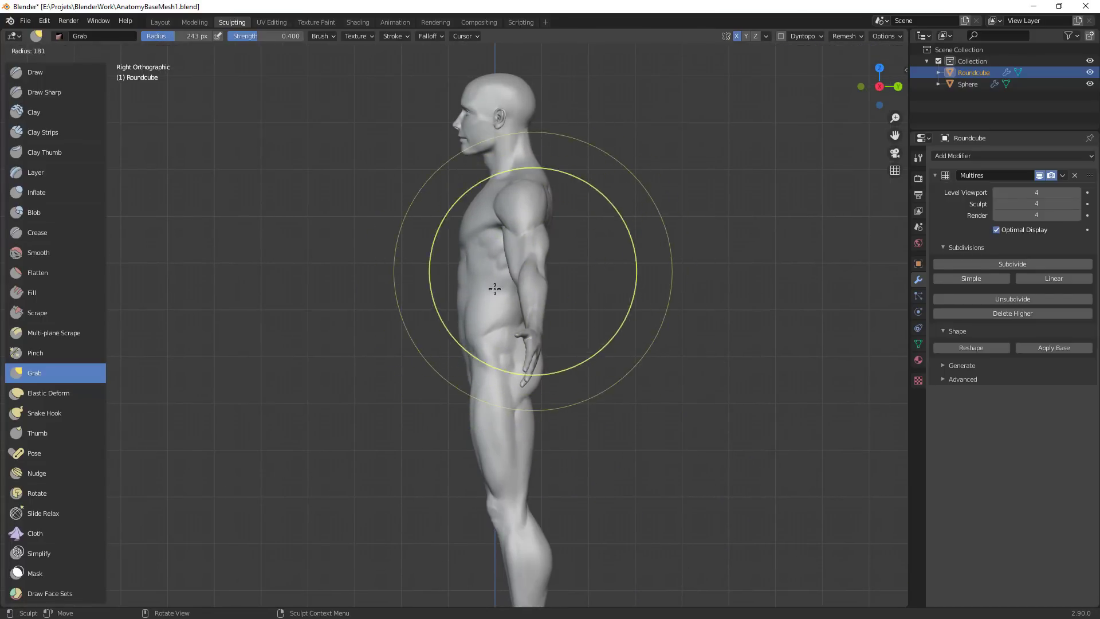
Adjust the body from behind around the hips and buttocks using Grab, reducing the radius to 72 px
middle_drag(494, 288, 526, 292)
drag(526, 292, 524, 294)
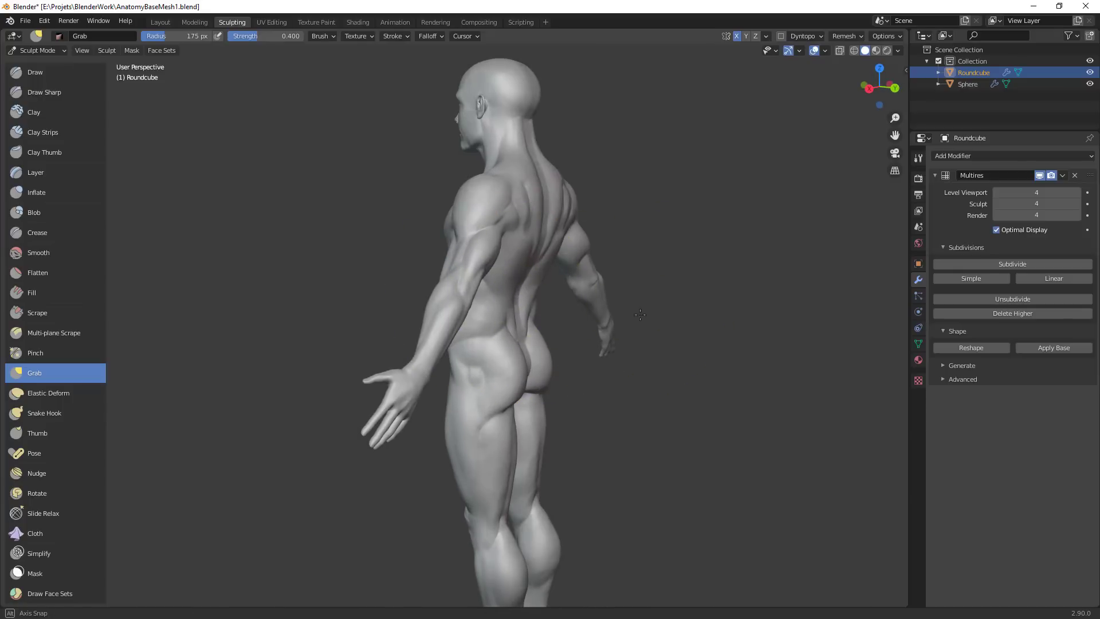
alt+drag(633, 307, 537, 312)
drag(418, 325, 401, 319)
scroll(585, 338, down, 4)
alt+drag(545, 344, 577, 352)
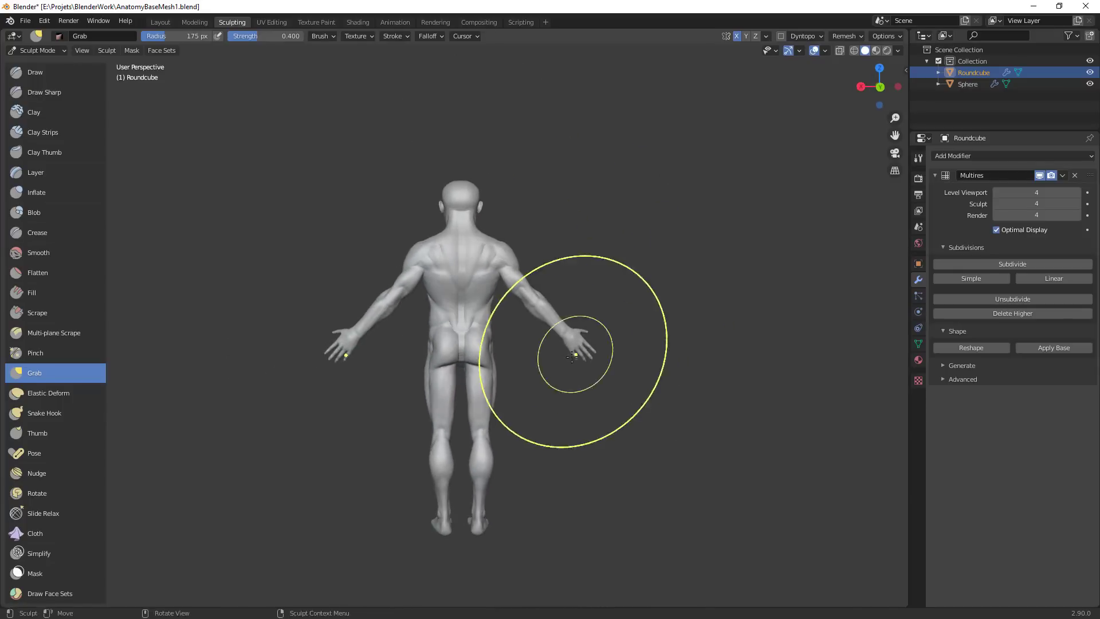
scroll(577, 347, up, 4)
key(f)
click(436, 375)
alt+shift+drag(470, 379, 519, 340)
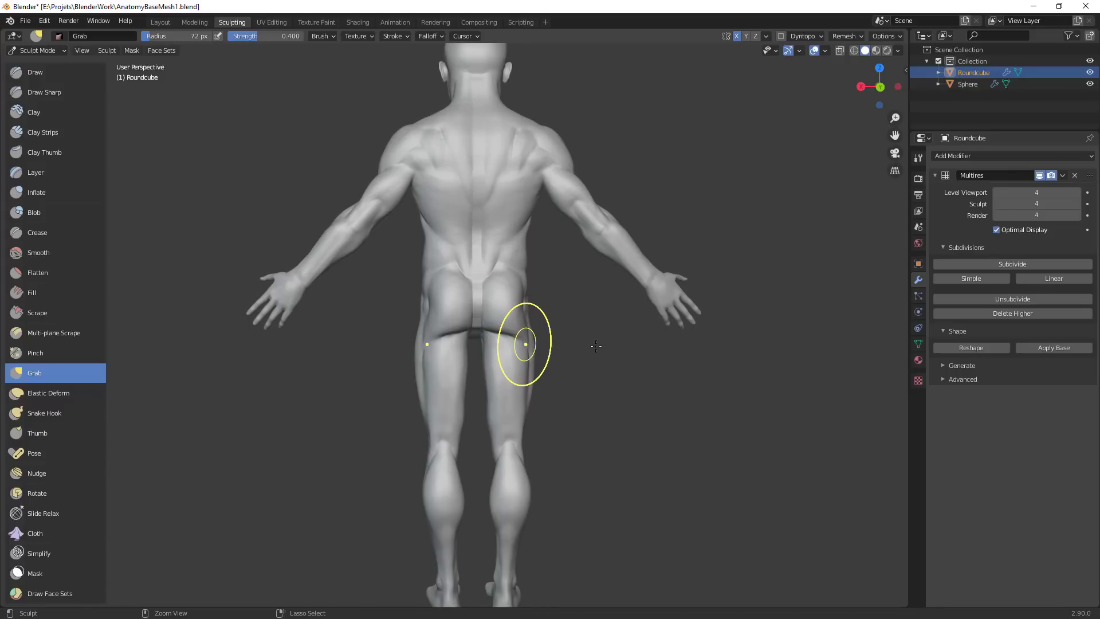
Undo the recent Grab edits and put the body back into Sculpt Mode
key(ctrl+z)
key(ctrl+z)
click(575, 222)
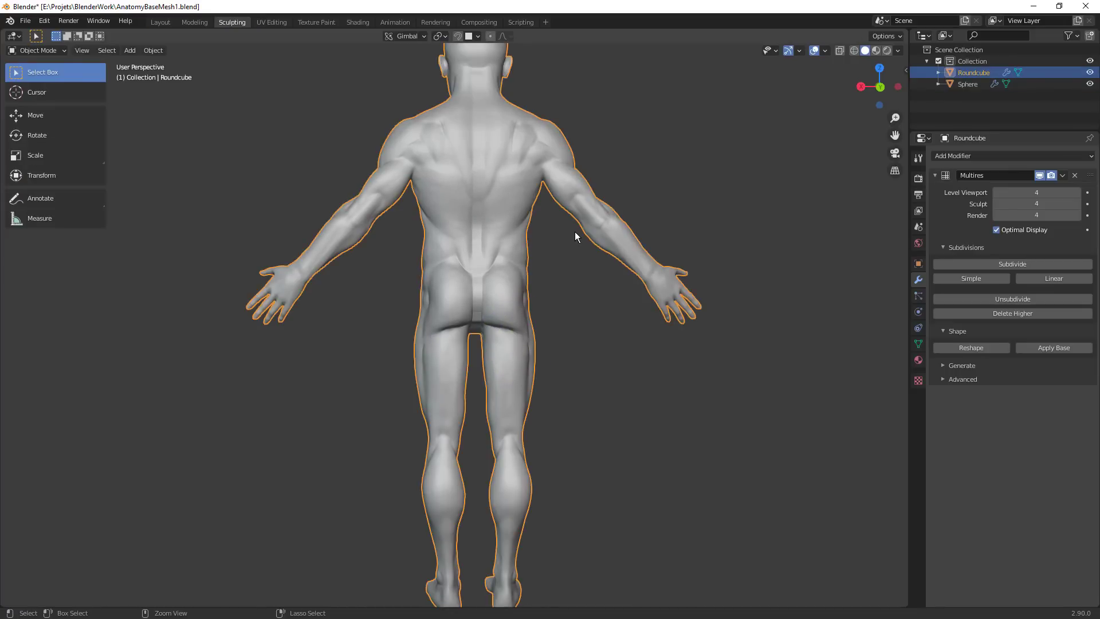
key(ctrl+Tab)
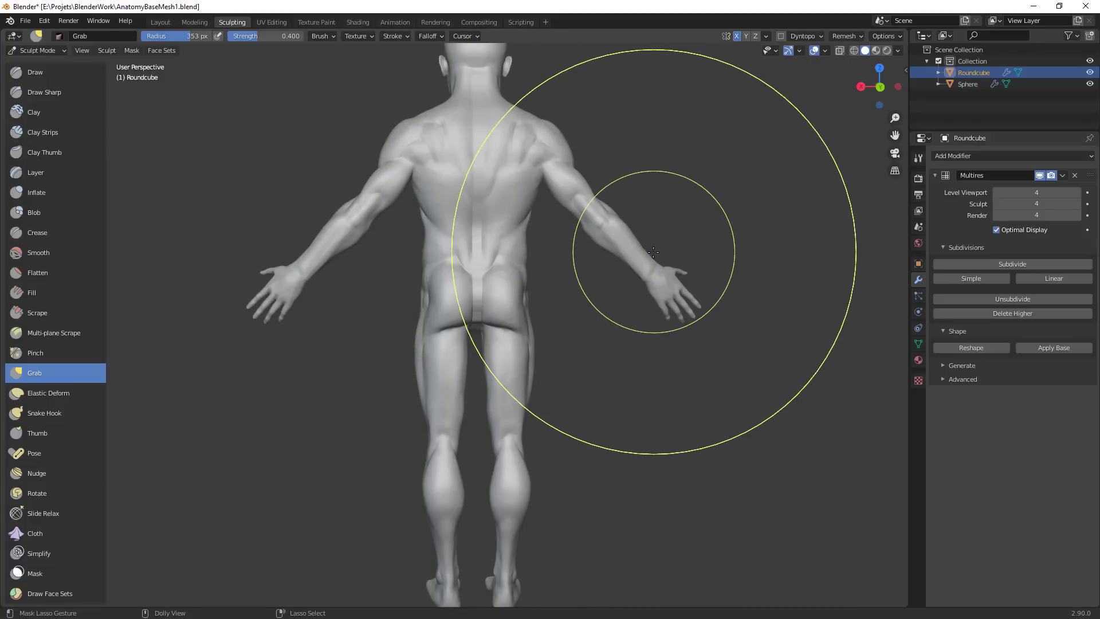
Examine the whole body from the front and sides for lost sculpted detail, toggling between Sculpt and Object Mode
scroll(636, 249, down, 2)
mouse_move(638, 253)
middle_down()
mouse_move(584, 318)
mouse_move(466, 303)
middle_up()
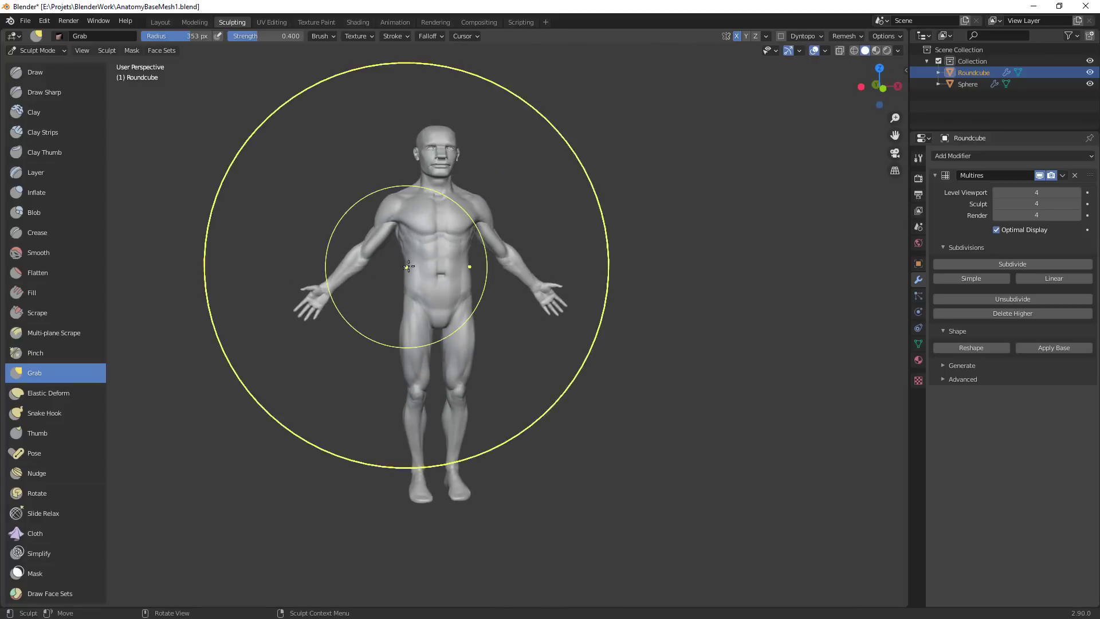
scroll(613, 277, up, 3)
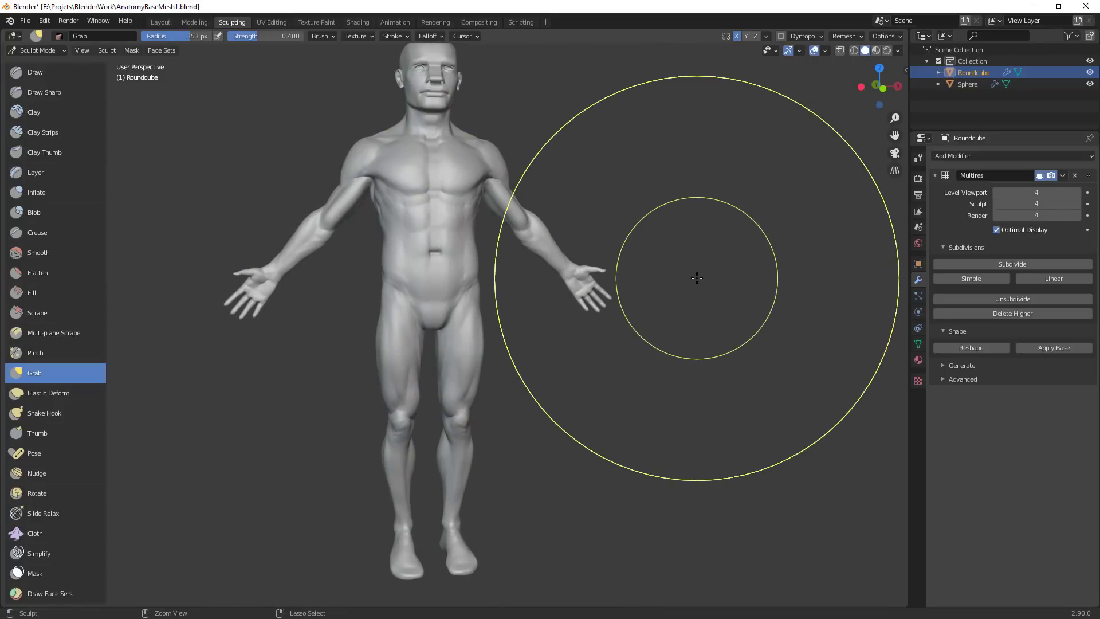
scroll(697, 278, down, 2)
middle_drag(697, 278, 565, 258)
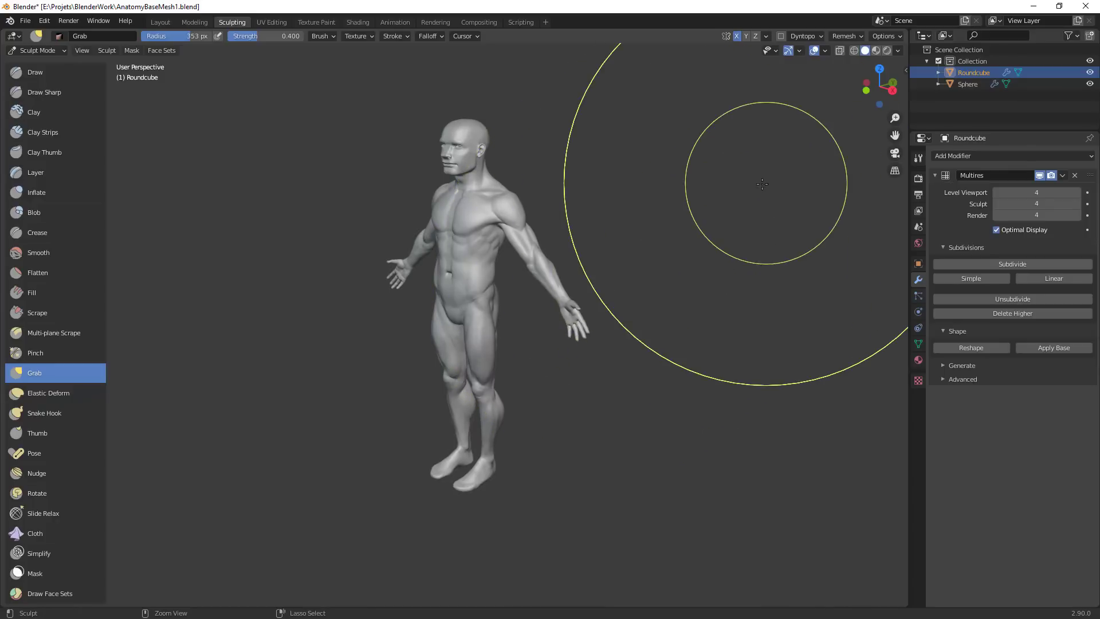
key(KP_1)
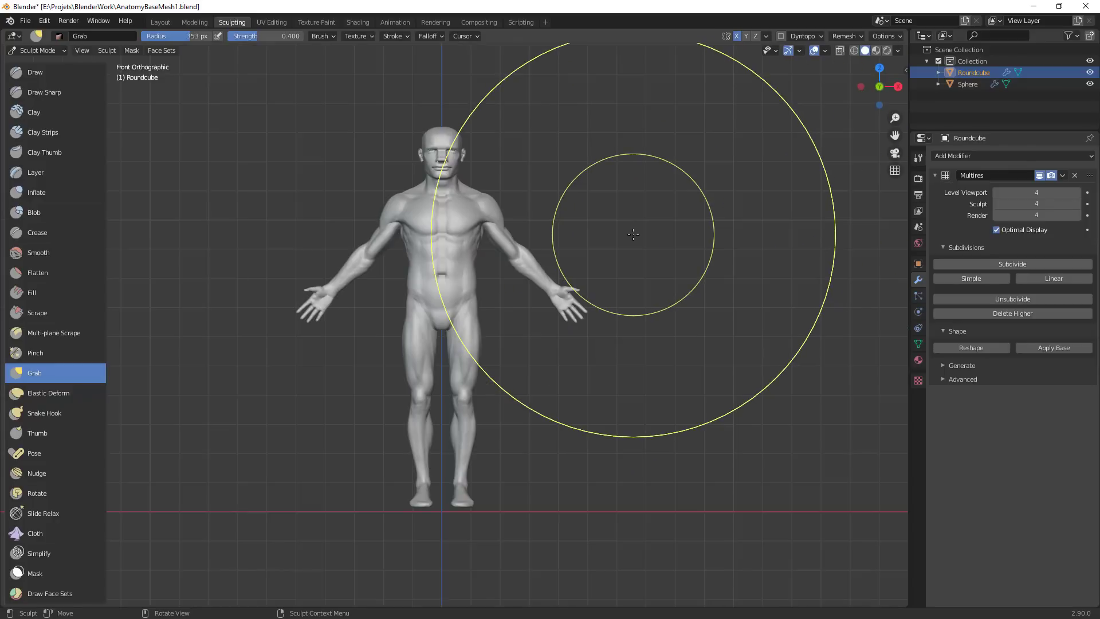
scroll(544, 247, up, 2)
scroll(516, 266, down, 3)
scroll(537, 259, up, 1)
key(ctrl+Tab)
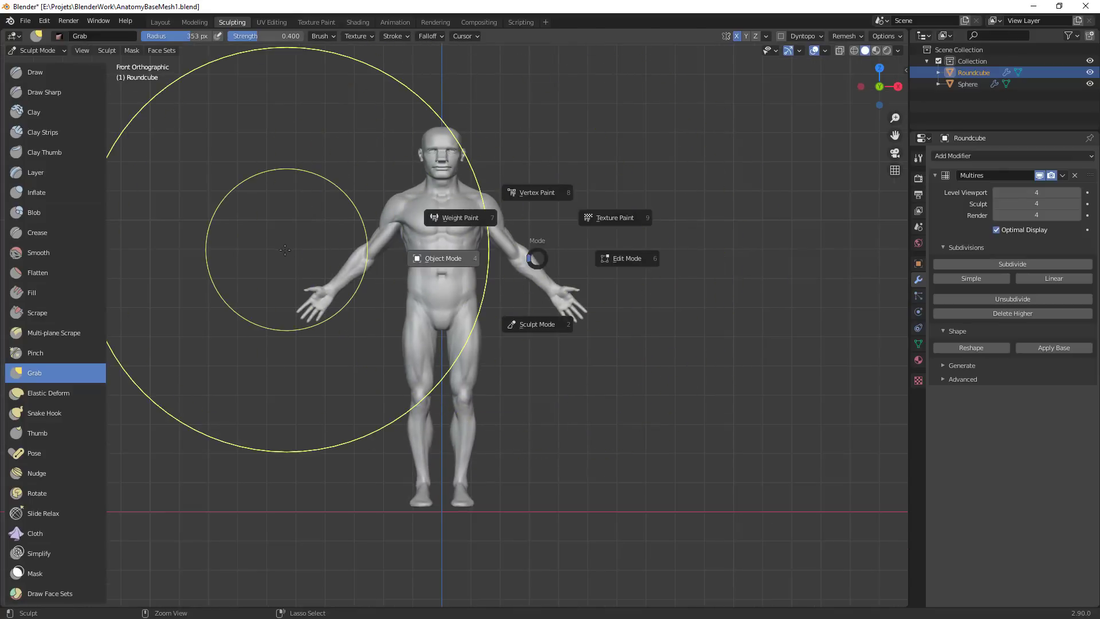
click(490, 263)
key(ctrl+Tab)
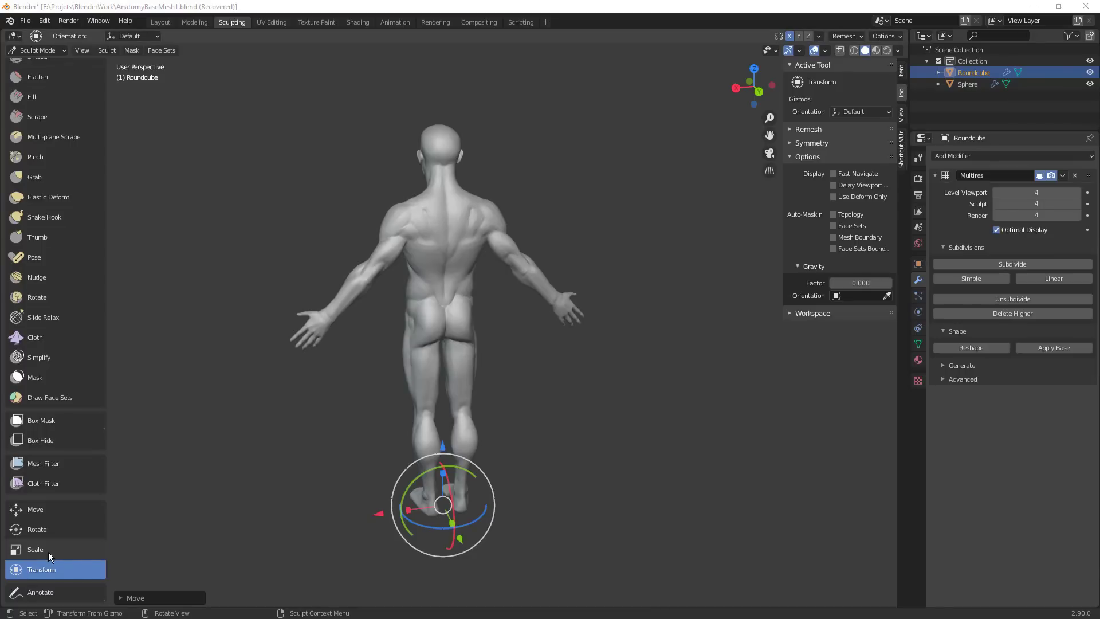
Switch the recovered body to Vertex Paint and back to Sculpt Mode
middle_drag(297, 510, 536, 458)
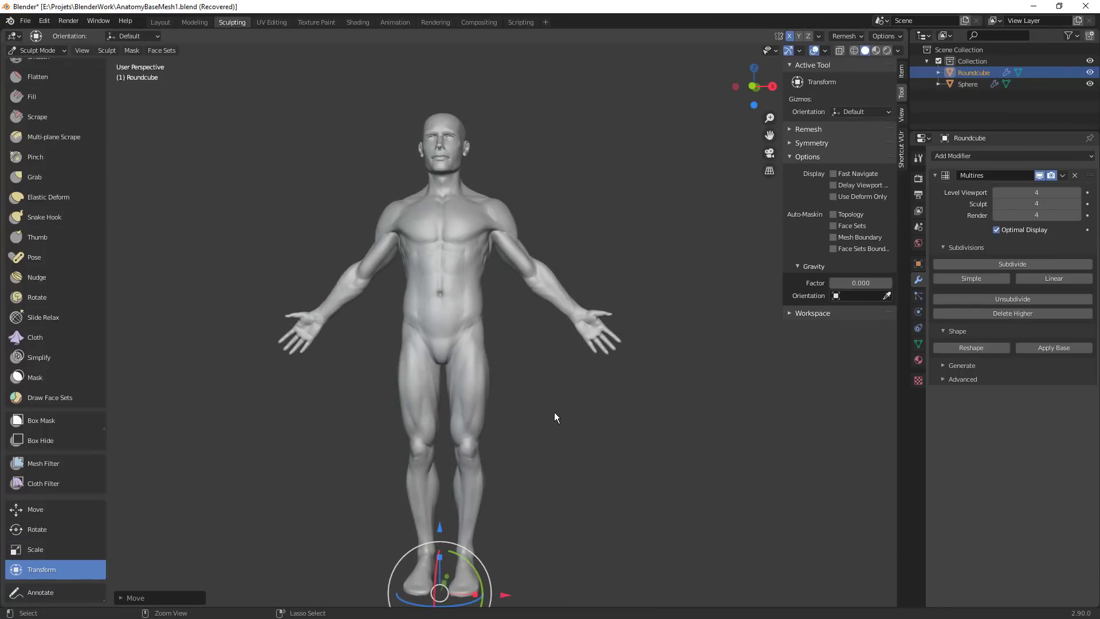
key(ctrl+Tab)
click(563, 485)
shift+middle_drag(573, 531, 594, 401)
middle_drag(618, 519, 609, 401)
key(ctrl+Tab)
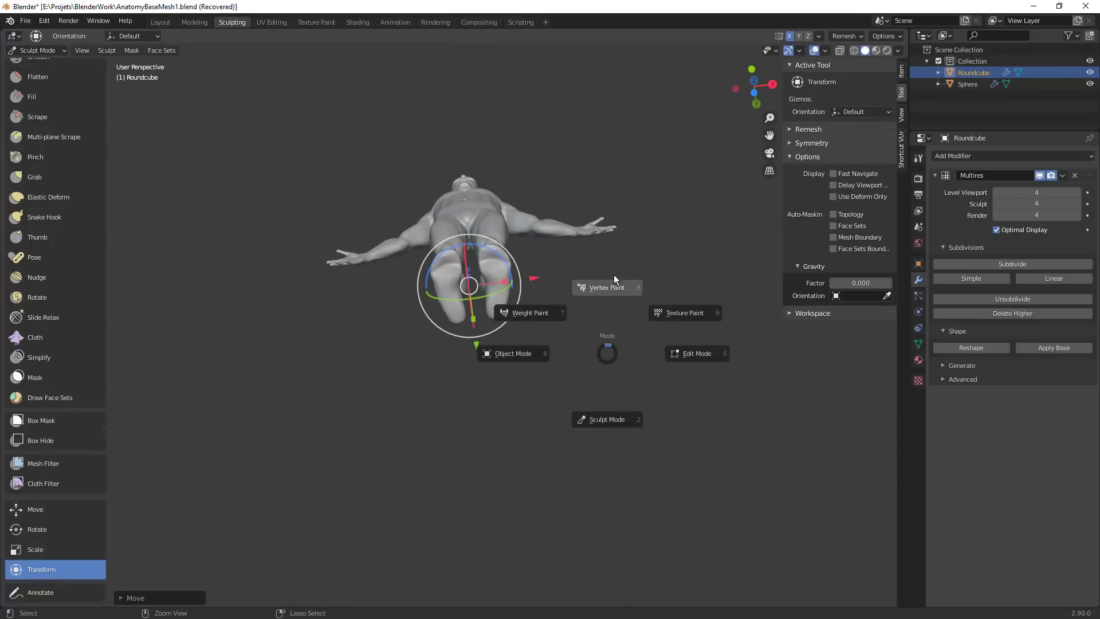
key(8)
key(ctrl+Tab)
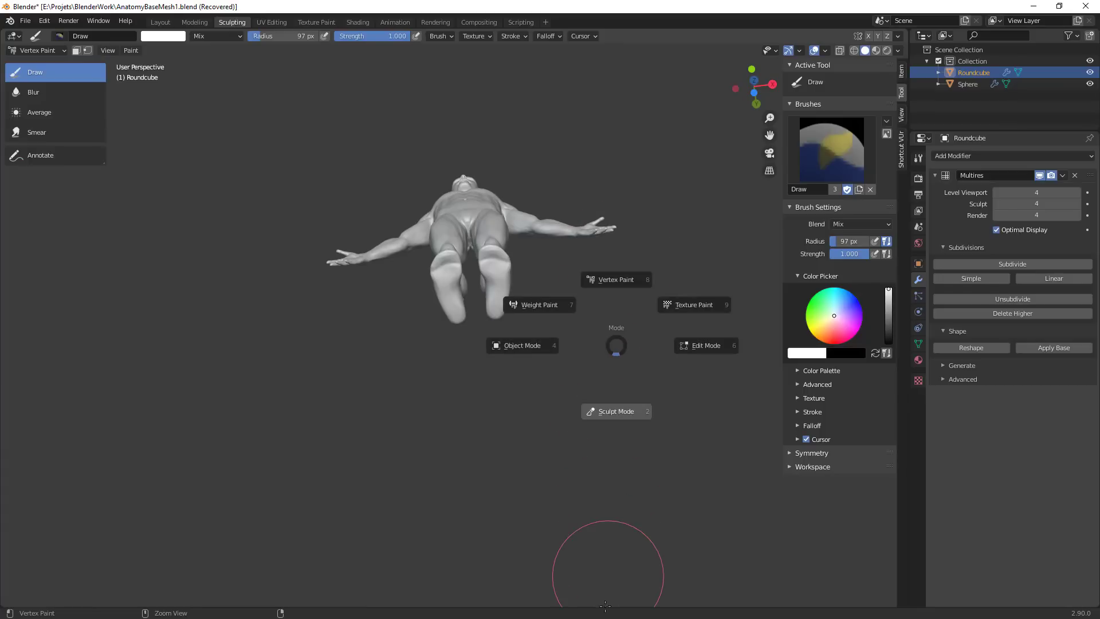
click(578, 563)
Reshape the forefoot outline in the bottom orthographic view using the Grab brush at a 66 px radius
mouse_move(586, 438)
middle_down()
mouse_move(585, 363)
mouse_move(603, 444)
middle_up()
ctrl+middle_drag(602, 444, 602, 389)
scroll(598, 381, up, 1)
key(g)
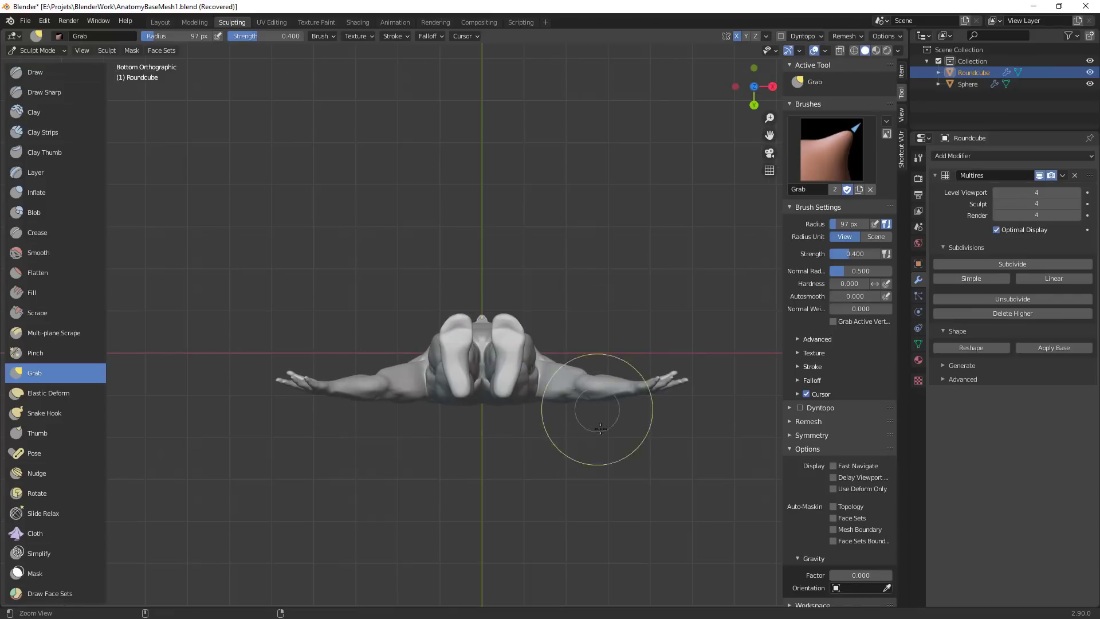
scroll(598, 355, up, 6)
mouse_move(607, 319)
mouse_down()
mouse_move(630, 350)
mouse_move(577, 321)
mouse_up()
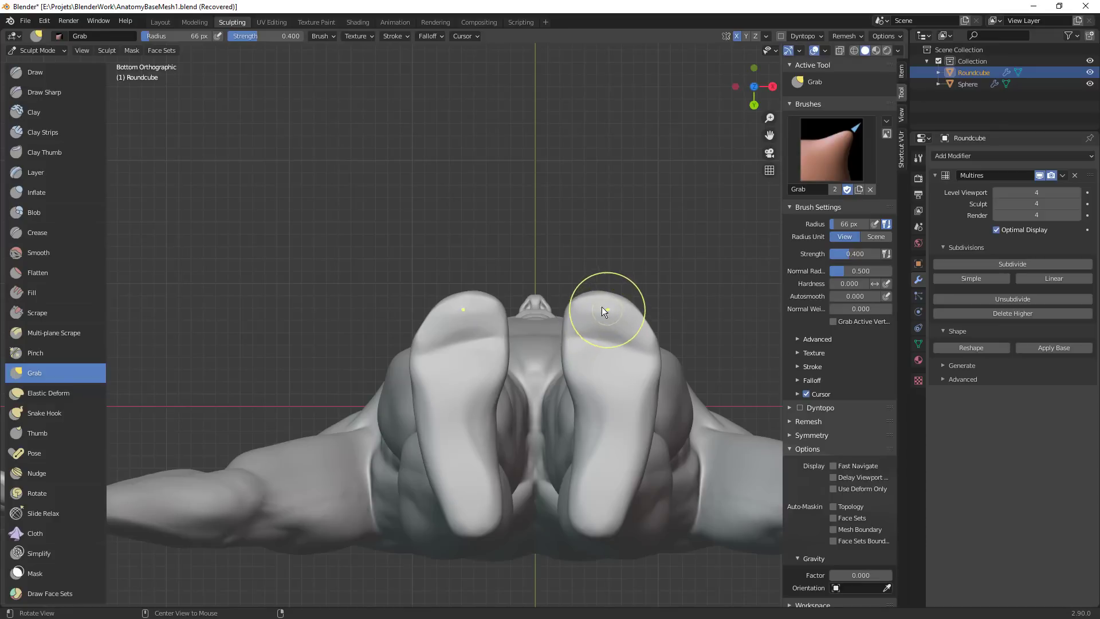
Build up the crease beneath the toes with Clay Strips at a 38 px radius and check the feet from the front
key(c)
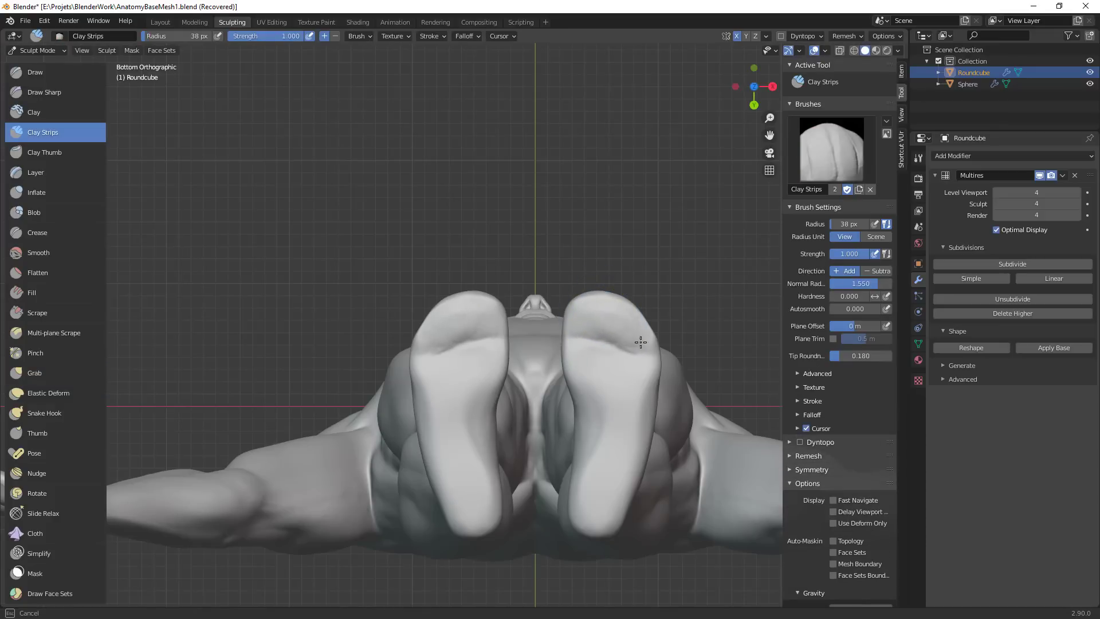
middle_drag(670, 313, 668, 458)
shift+middle_drag(666, 599, 602, 322)
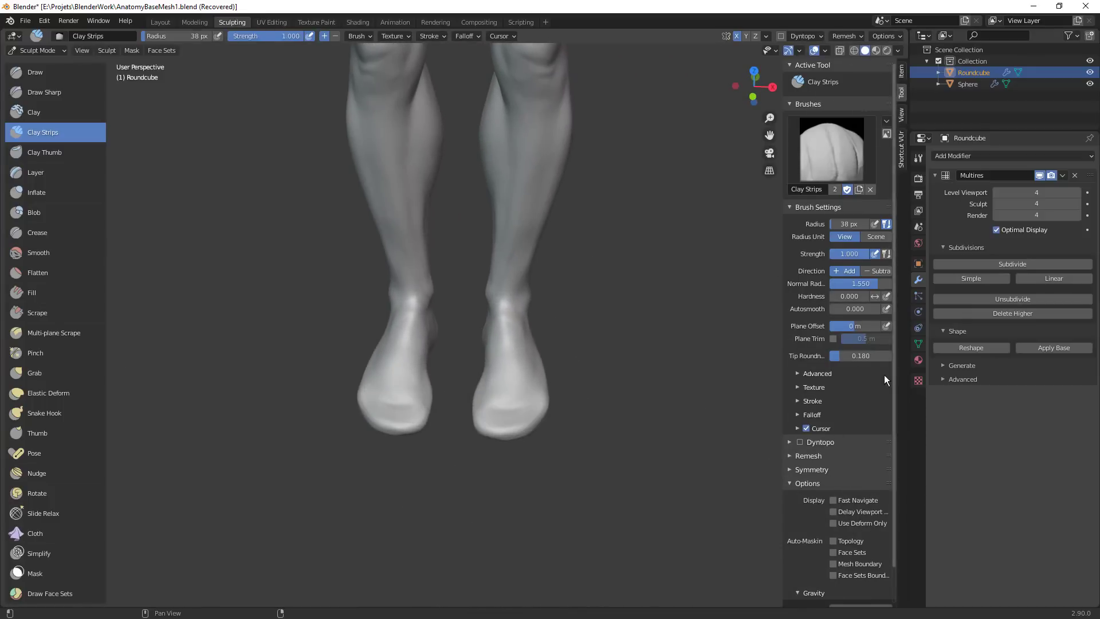
Enable Front Faces Only in the advanced settings of the Clay Strips brush
click(845, 475)
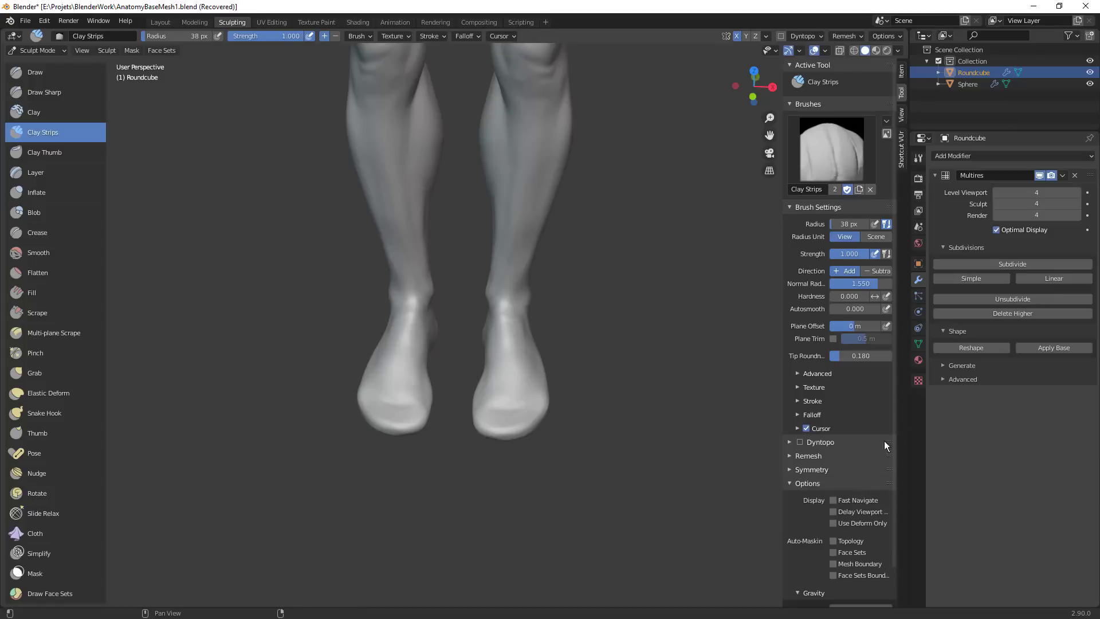
scroll(882, 481, down, 2)
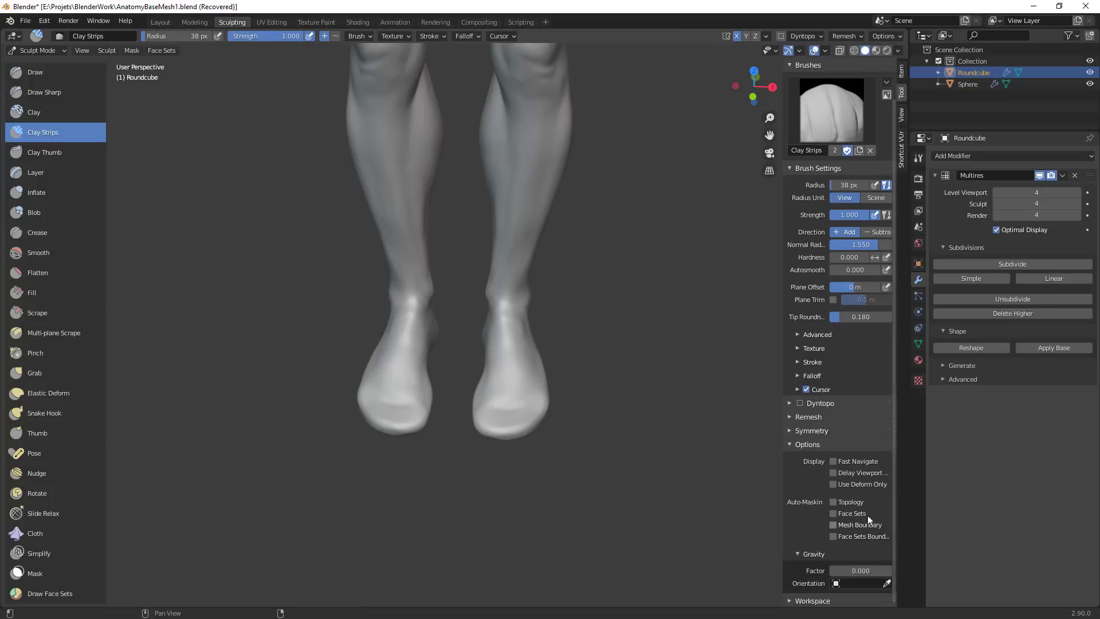
click(843, 443)
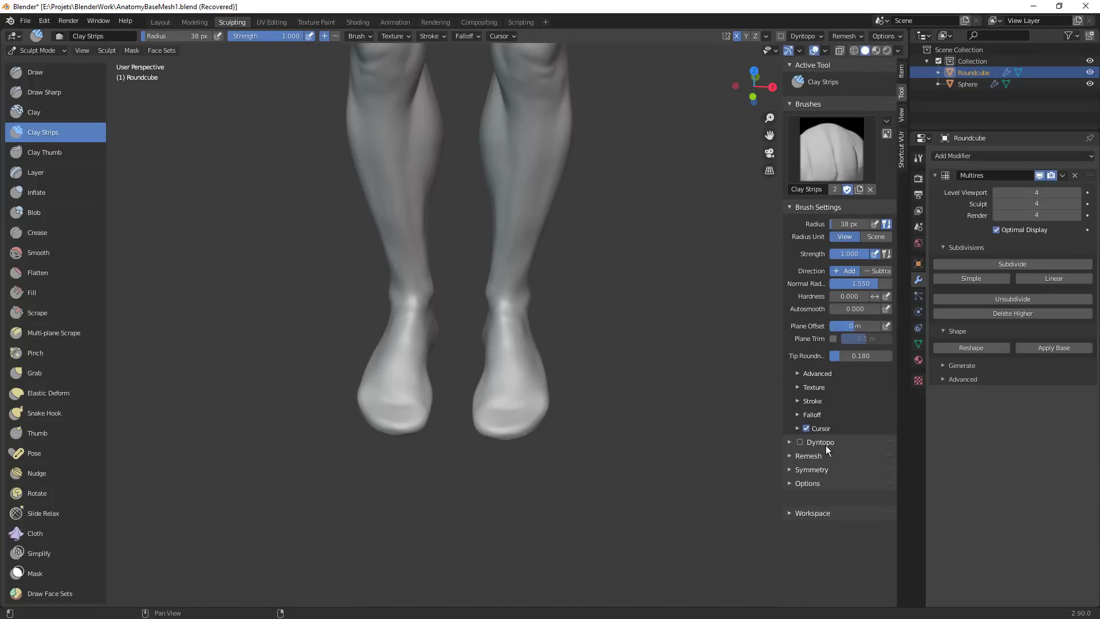
click(813, 414)
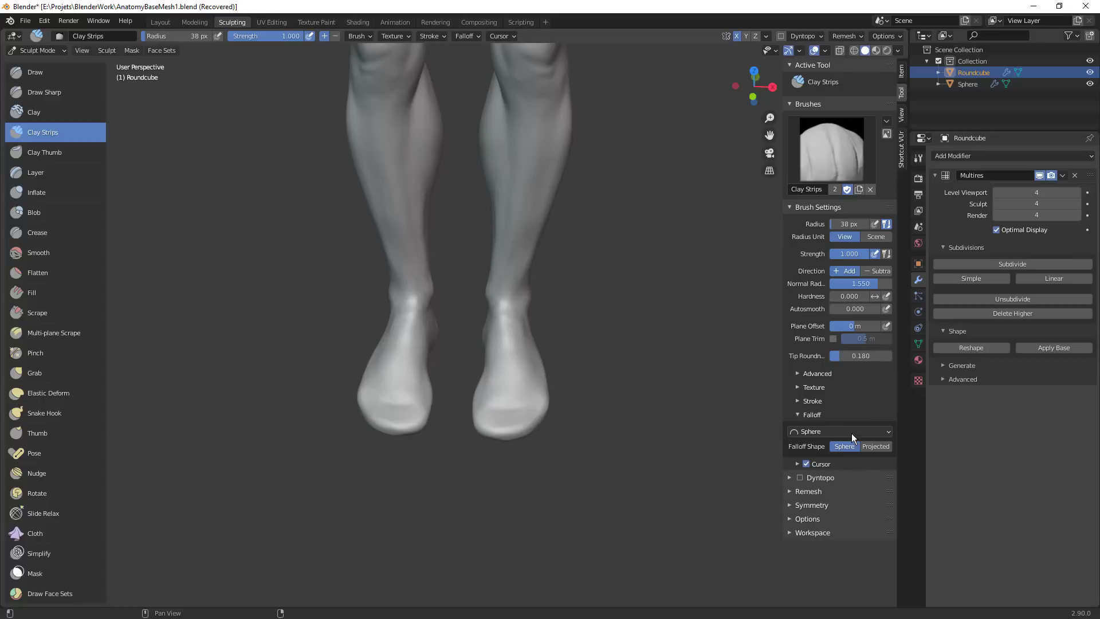
click(827, 404)
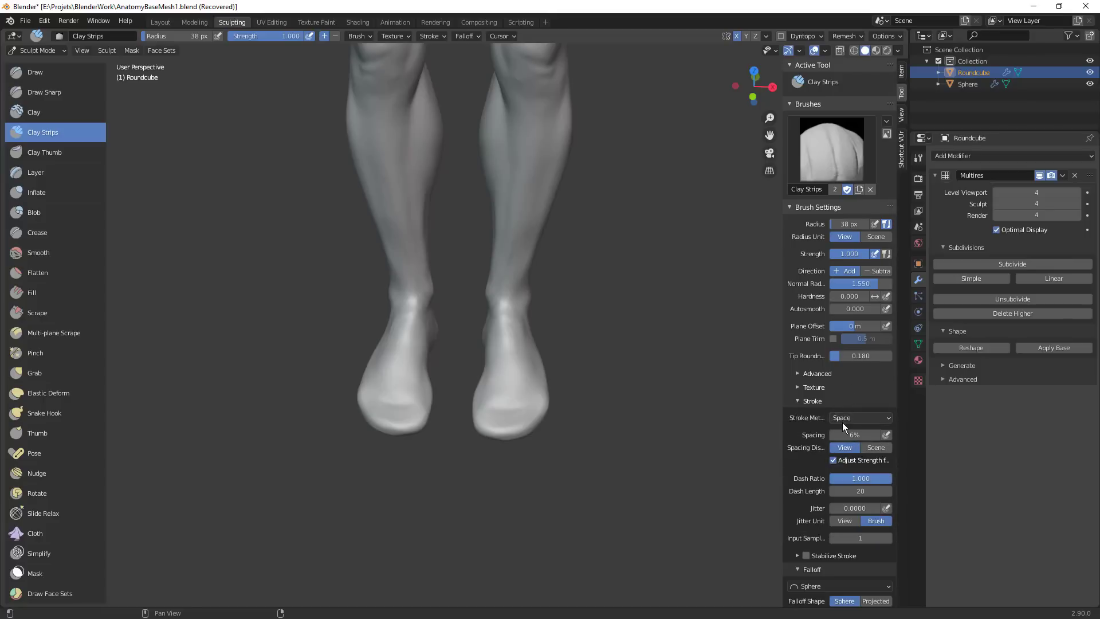
click(840, 387)
click(841, 376)
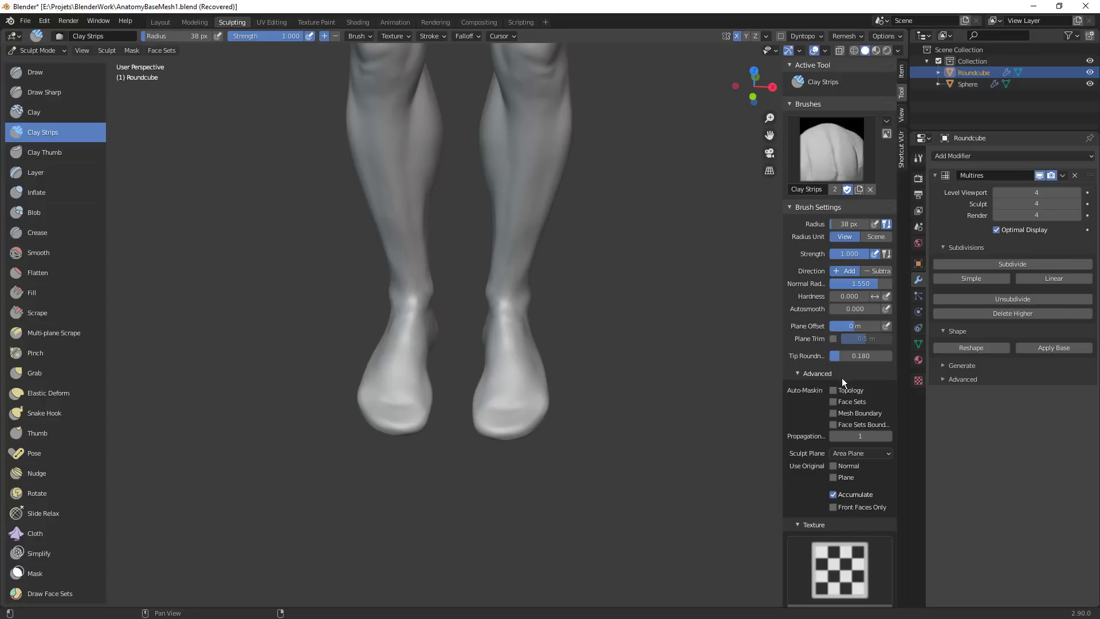
click(842, 509)
Build up the soles of the feet with Clay Strips at a 38 px radius
alt+drag(575, 454, 593, 310)
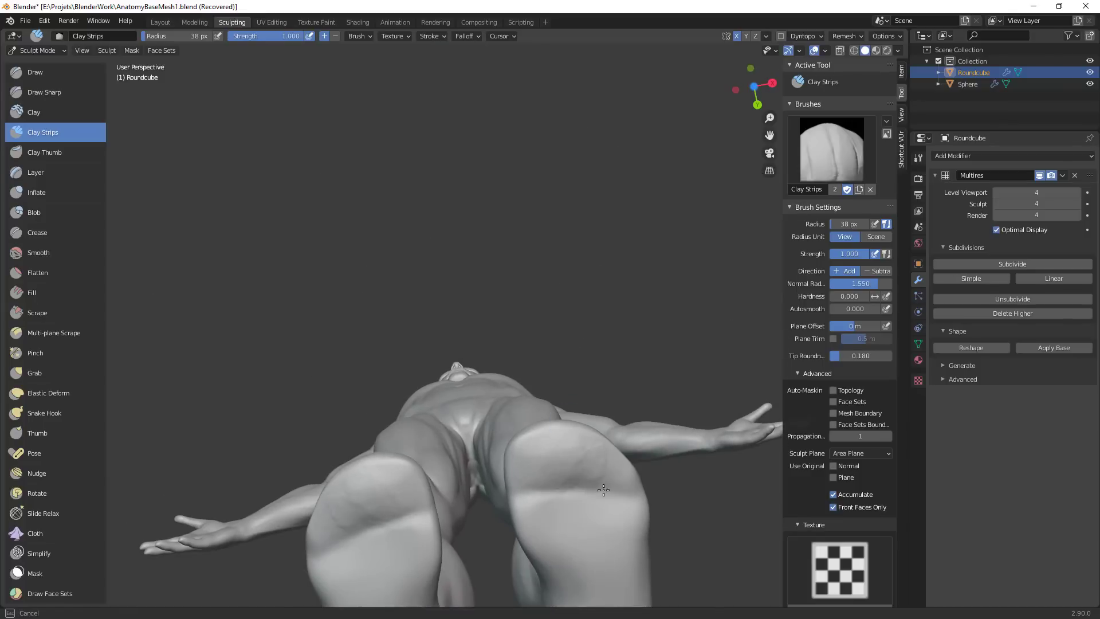
mouse_move(604, 490)
mouse_down()
mouse_move(536, 494)
mouse_move(622, 492)
mouse_move(625, 550)
mouse_move(608, 361)
mouse_up()
ctrl+middle_drag(608, 361, 521, 321)
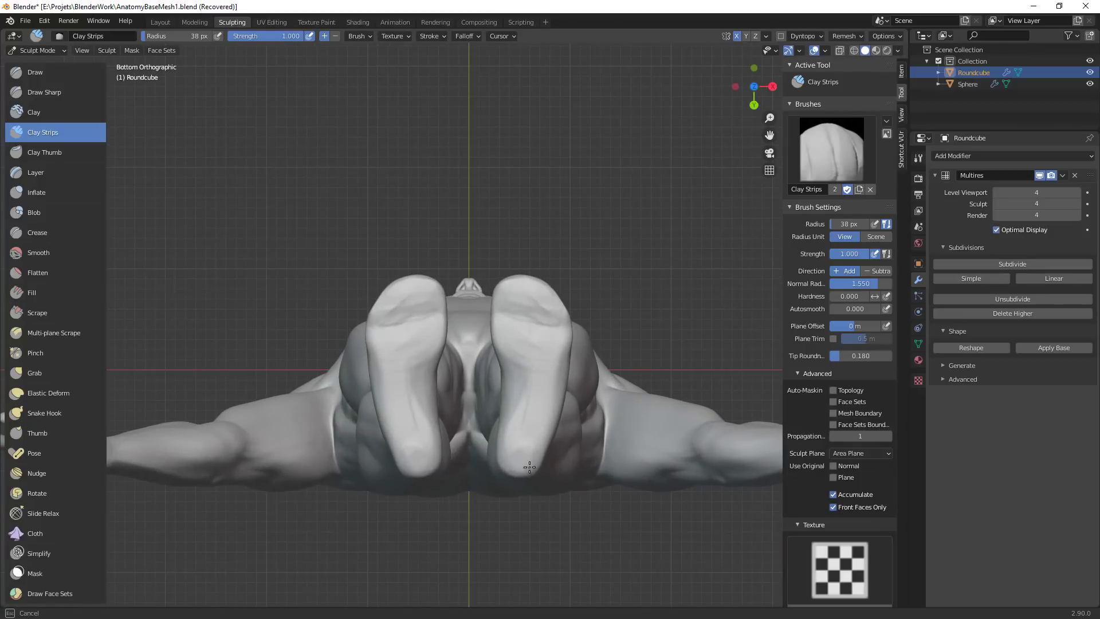
Reshape the foot outline in the bottom orthographic view using the Grab brush at a radius of 73 to 74 px
key(g)
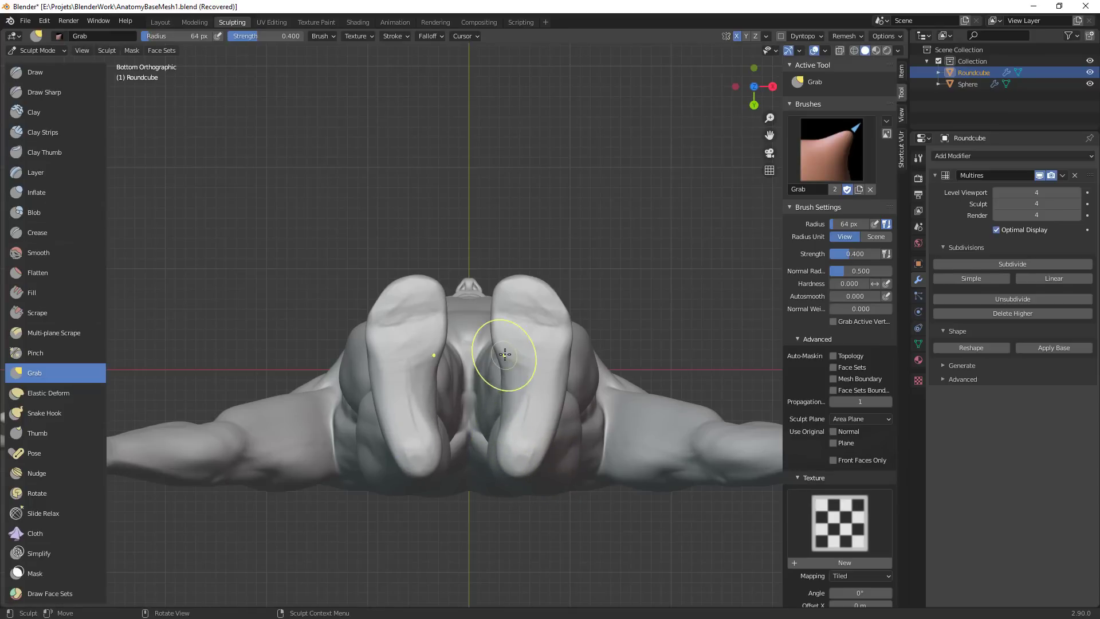
key(f)
click(504, 318)
mouse_move(501, 318)
mouse_down()
mouse_move(506, 292)
mouse_move(517, 291)
mouse_move(548, 328)
mouse_up()
key(f)
click(508, 297)
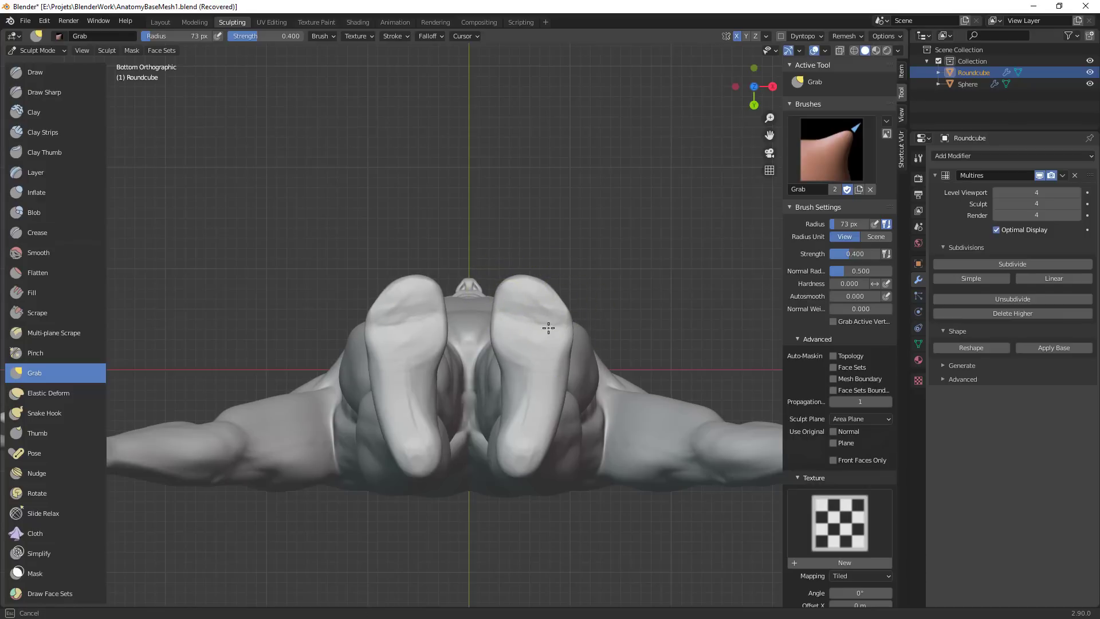
drag(536, 401, 558, 397)
key(f)
click(617, 349)
key(f)
click(559, 317)
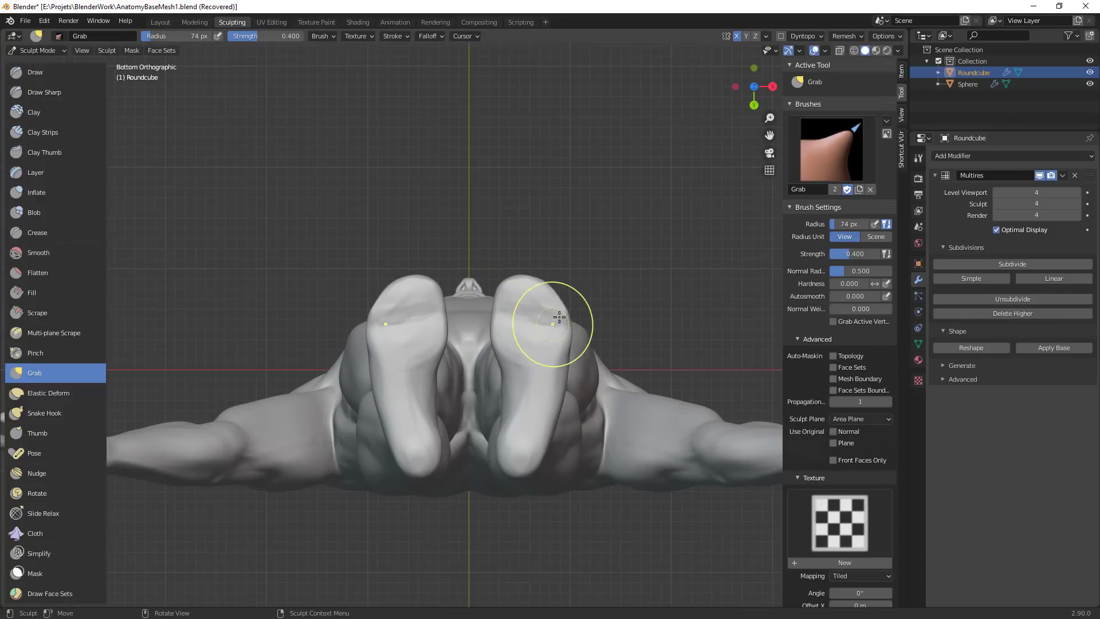
In Object Mode, select both the body and the sphere object and lower them along Z onto the ground line in the right view
scroll(594, 305, down, 4)
middle_drag(594, 305, 505, 474)
key(ctrl+Tab)
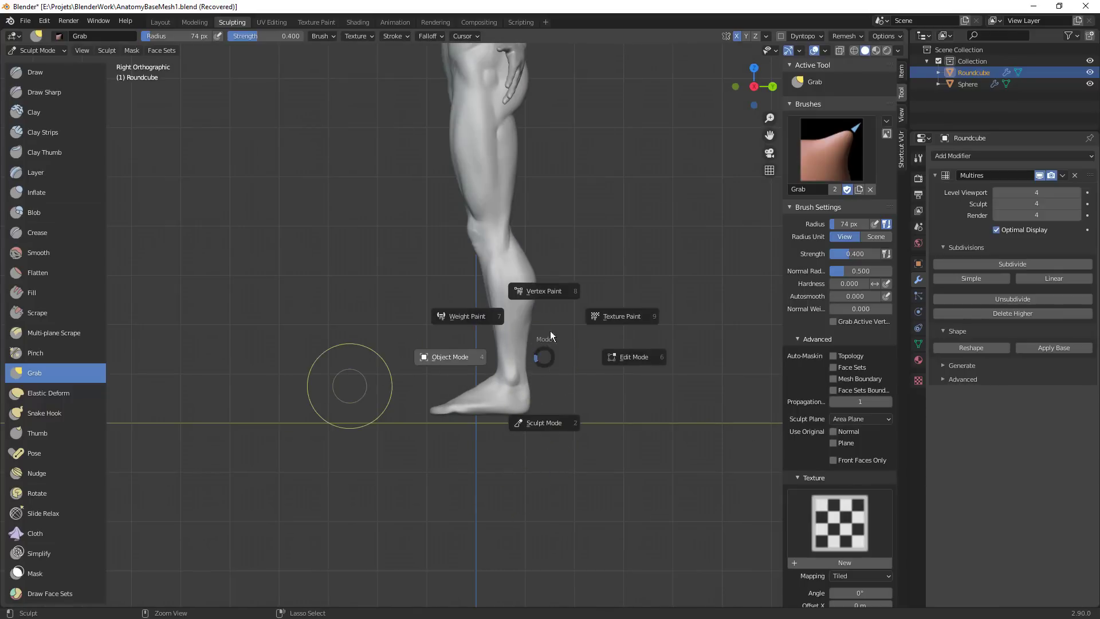
click(641, 215)
shift+middle_drag(610, 243, 593, 349)
scroll(593, 349, down, 3)
key(b)
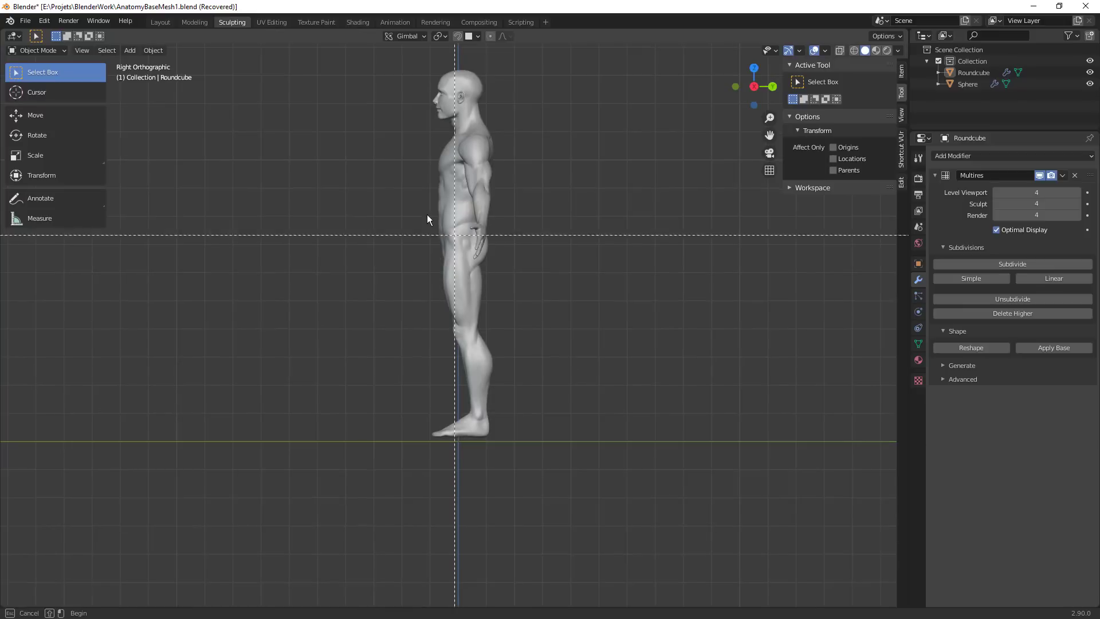
drag(428, 216, 566, 426)
click(548, 265)
key(a)
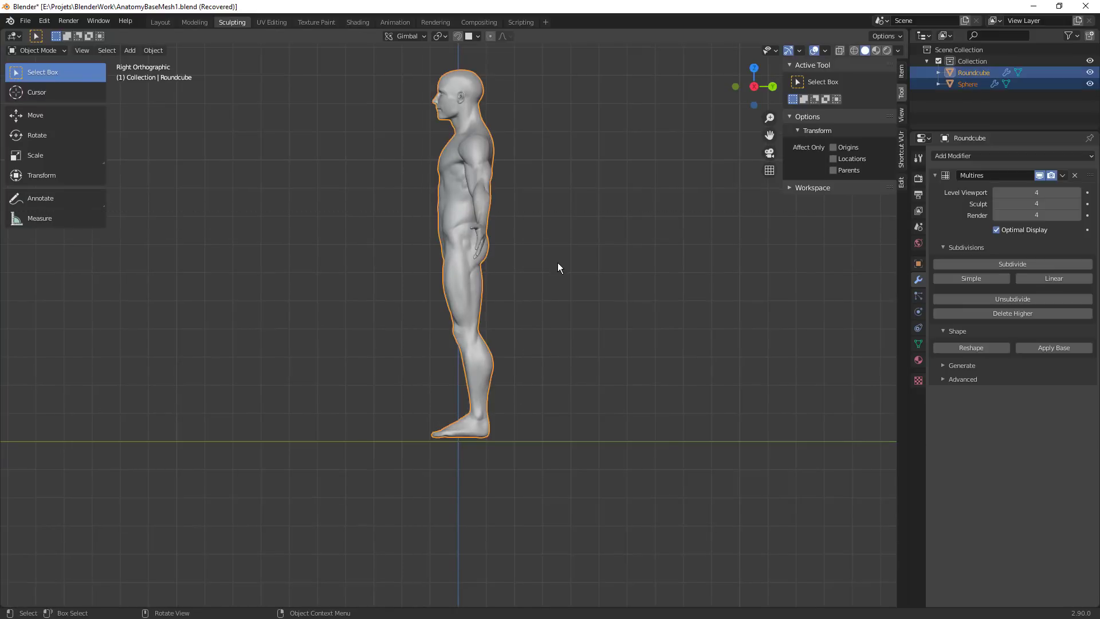
key(g)
key(z)
click(548, 292)
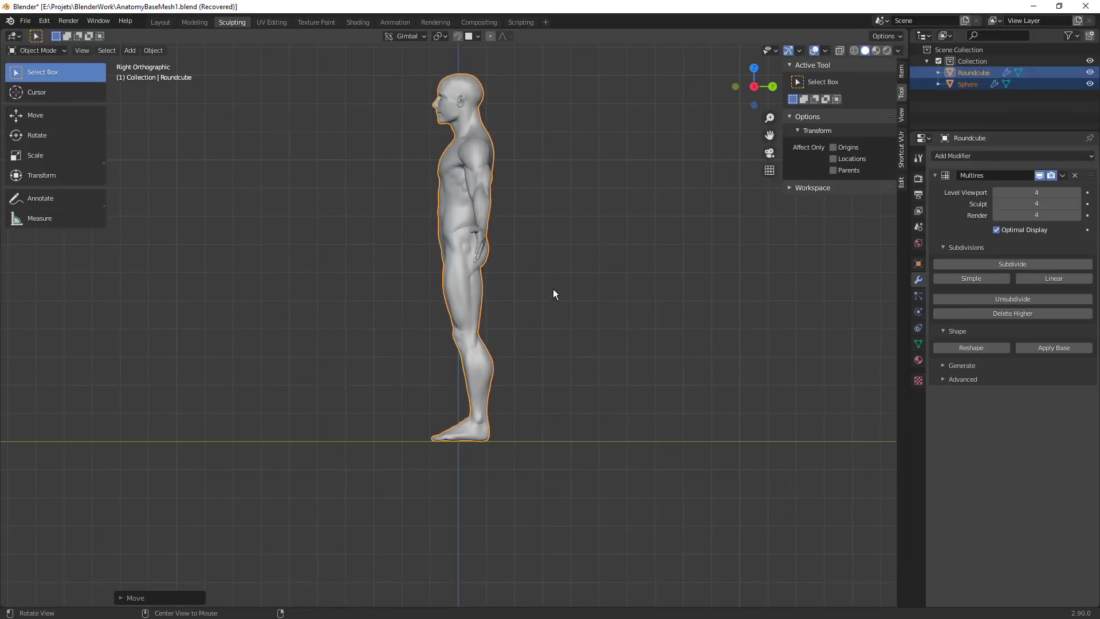
Deselect everything, hide the viewport sidebar, and return the body mesh to Sculpt Mode
click(673, 329)
key(n)
shift+middle_drag(661, 326, 658, 350)
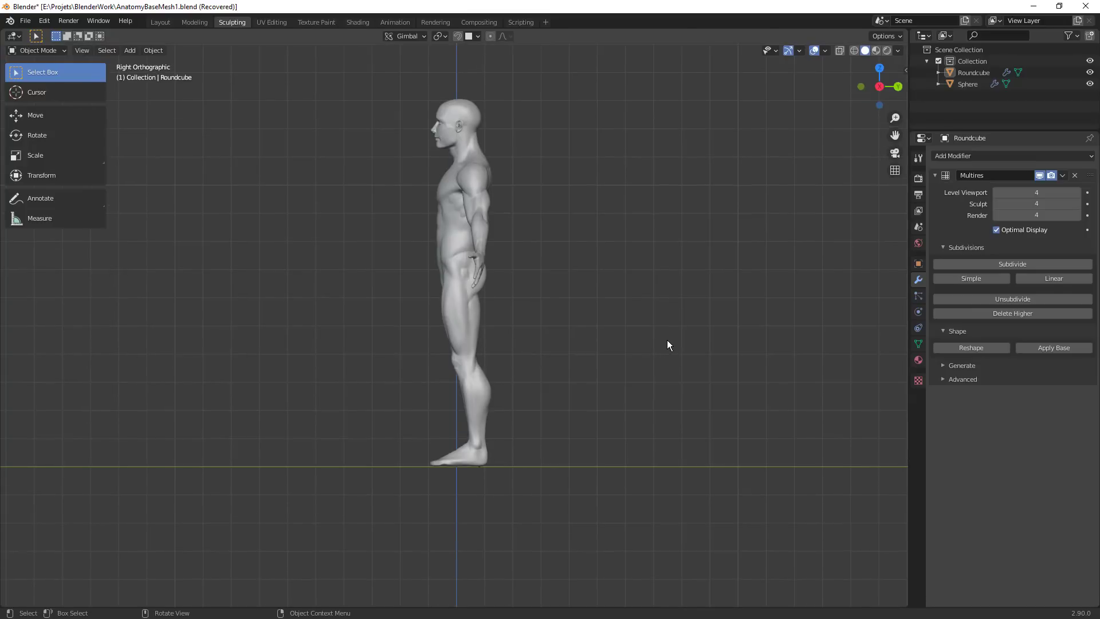
click(479, 370)
key(ctrl+Tab)
click(582, 338)
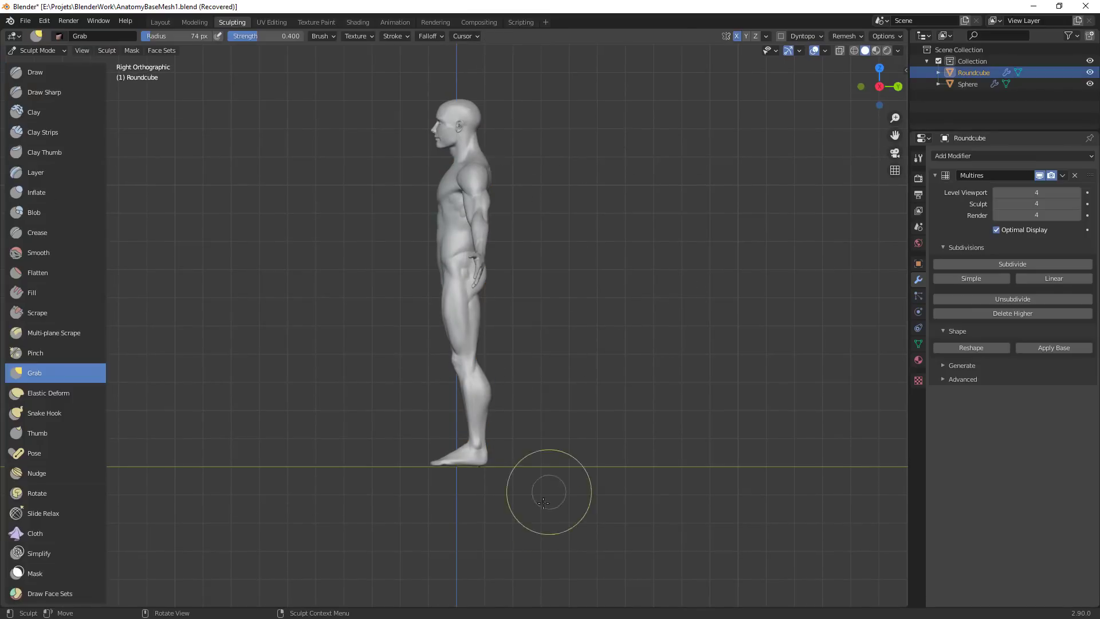
Try to repose the lower legs with the Pose brush at a 238 px radius in the right view
click(77, 453)
key(f)
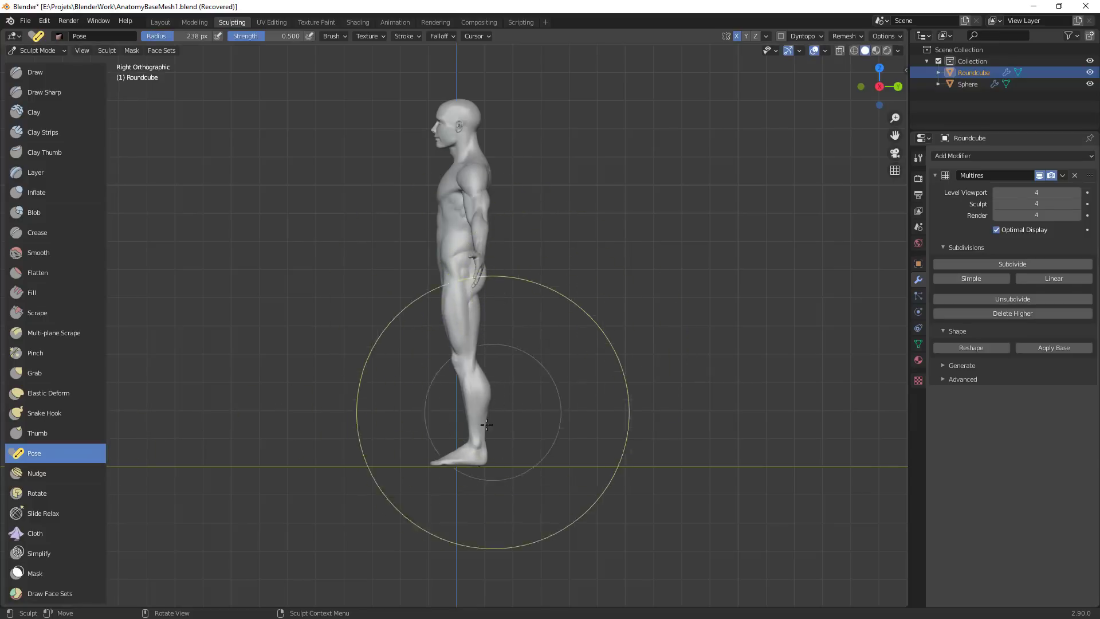
drag(478, 443, 496, 420)
key(ctrl+z)
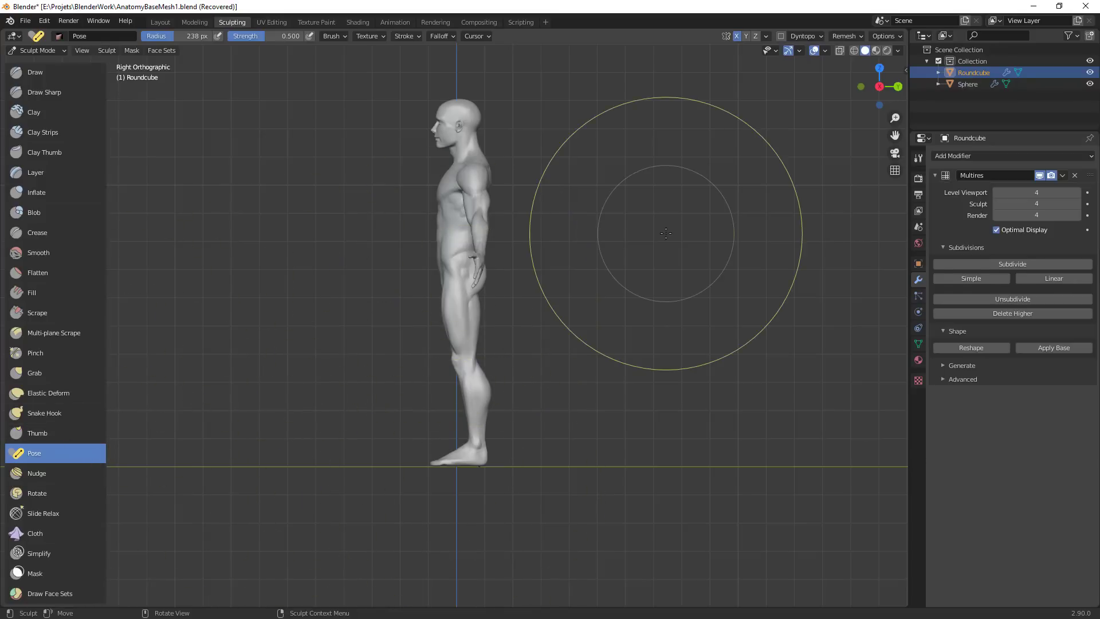
Examine the body's proportions from the front and from an angle, toggling between Object Mode and Sculpt Mode
key(KP_1)
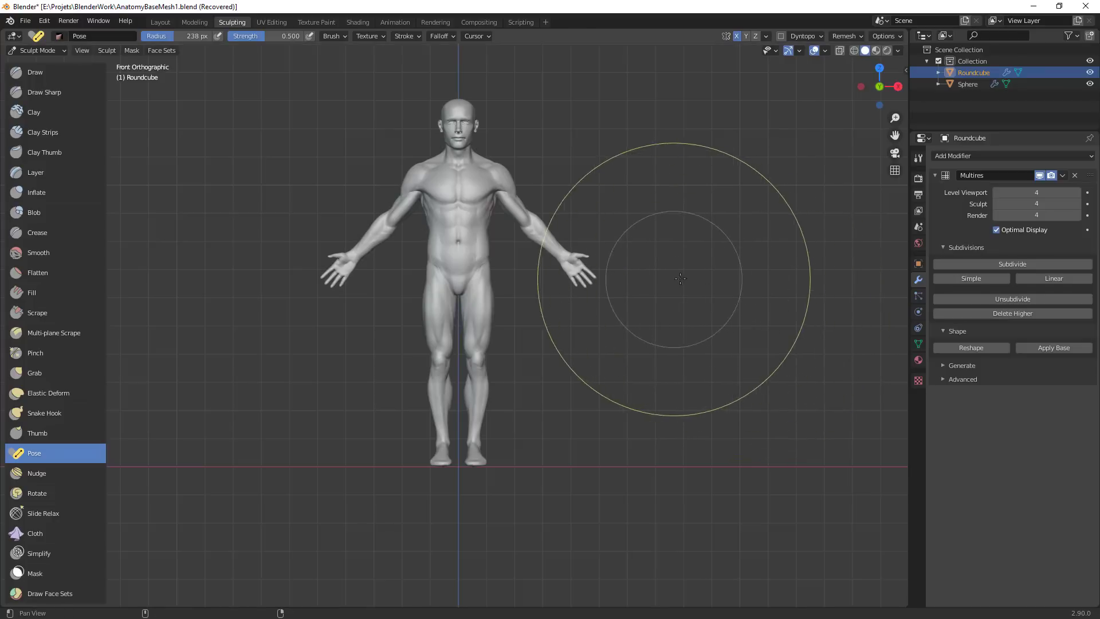
shift+middle_drag(674, 279, 692, 292)
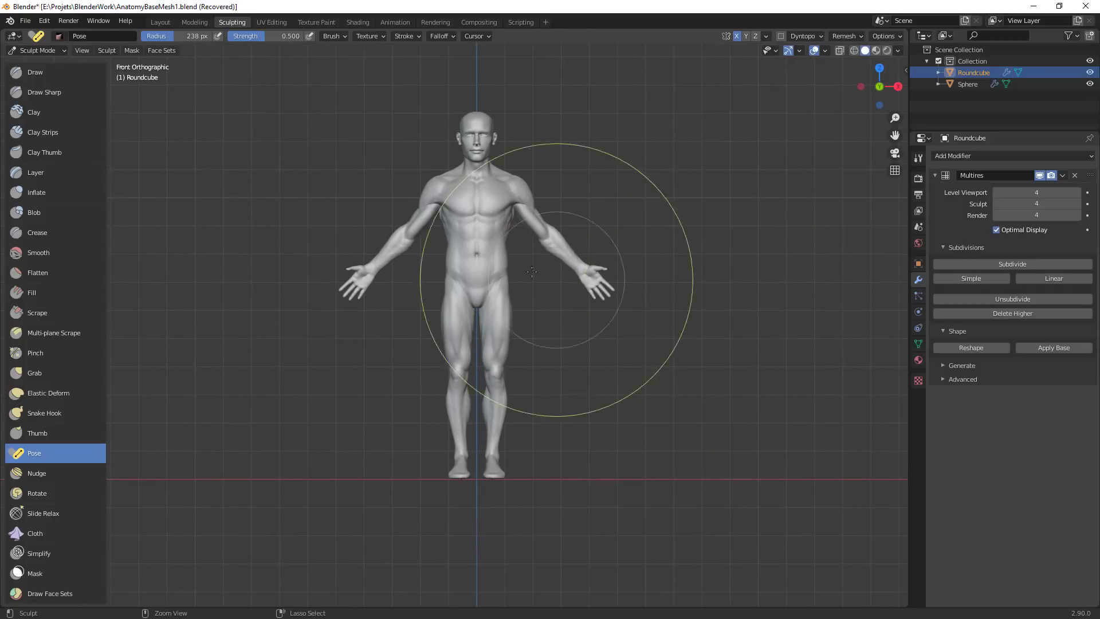
key(ctrl+Tab)
click(418, 273)
key(ctrl+Tab)
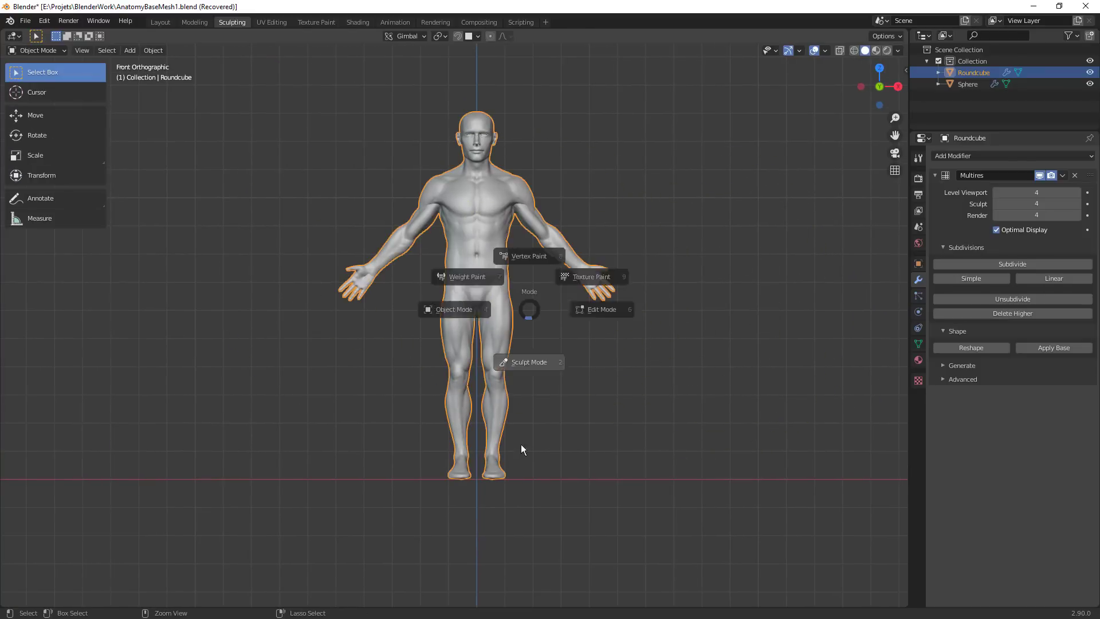
click(523, 371)
click(462, 267)
alt+shift+drag(465, 269, 466, 436)
mouse_move(467, 436)
ctrl+alt+mouse_down()
mouse_move(647, 209)
mouse_move(616, 381)
ctrl+alt+mouse_up()
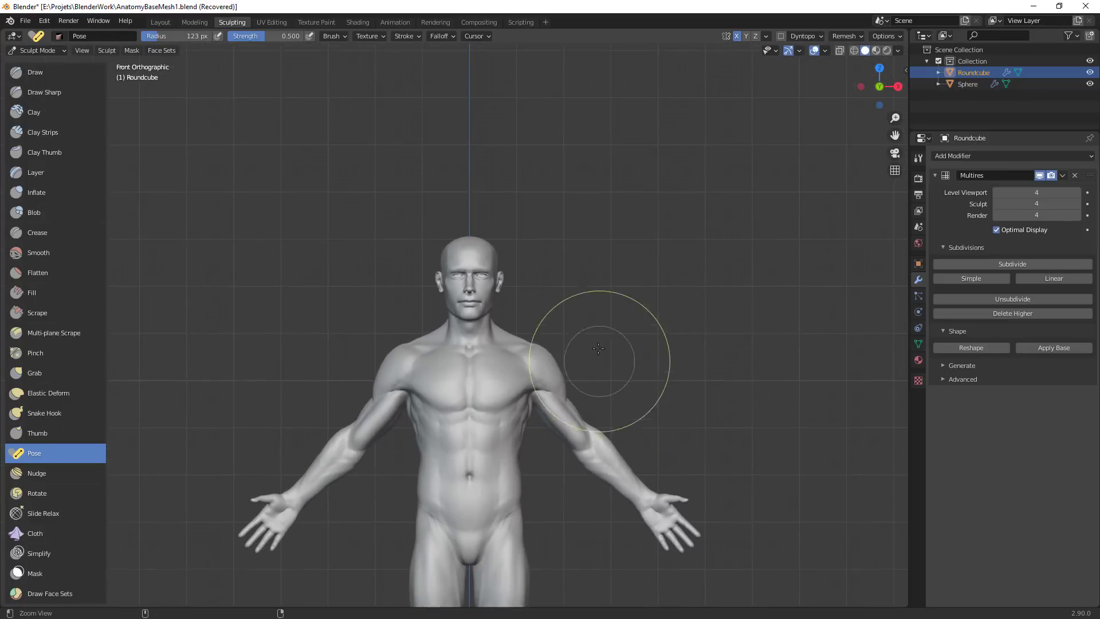
scroll(590, 378, up, 5)
middle_drag(590, 378, 535, 463)
scroll(534, 463, down, 4)
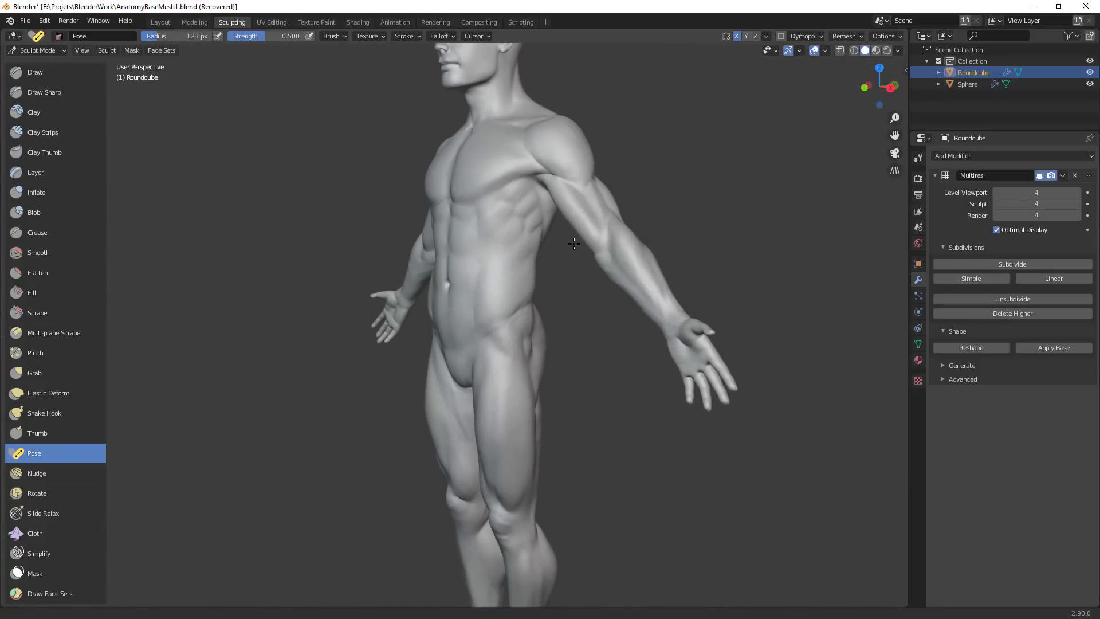
Pull the side of the hip slightly downward using the Grab brush at a 278 px radius
key(f)
click(542, 331)
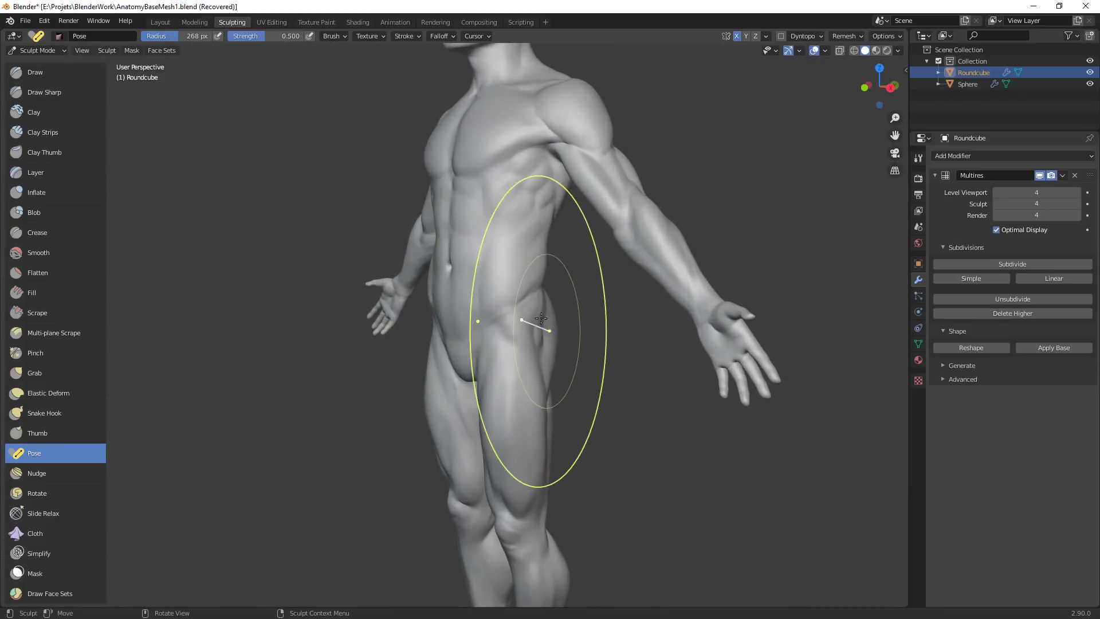
key(g)
drag(517, 328, 520, 350)
mouse_move(521, 373)
middle_down()
mouse_move(590, 401)
mouse_move(653, 361)
middle_up()
Reshape the thighs and knees in the front view with the Grab brush, reducing its radius from 182 px through 113 px to 77 px
key(f)
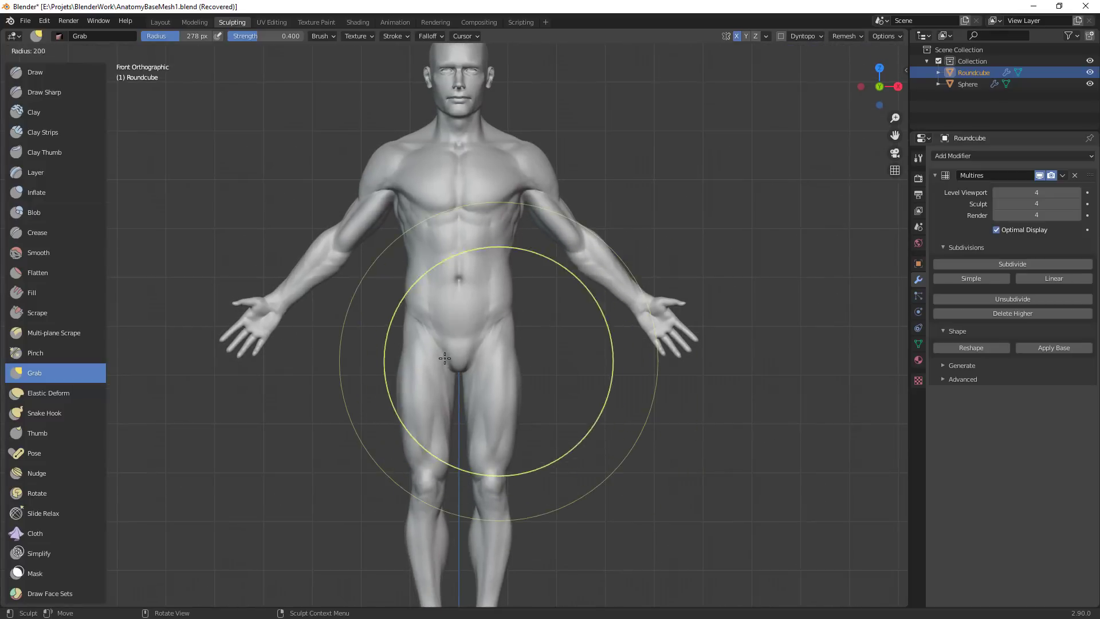
click(445, 358)
shift+middle_drag(547, 401, 564, 278)
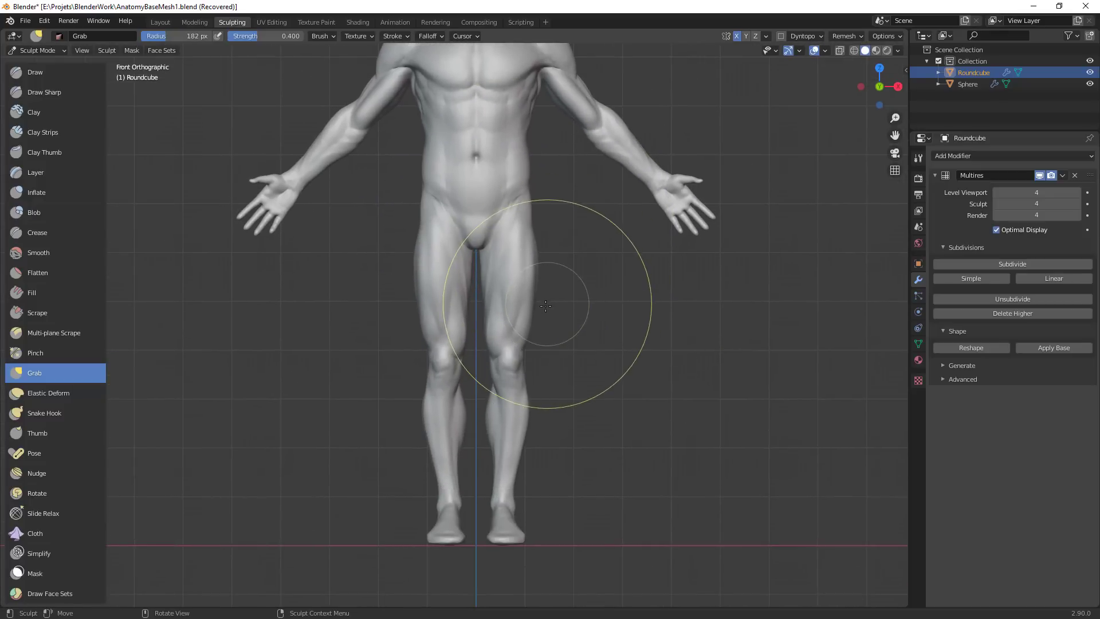
key(f)
click(507, 355)
key(f)
click(523, 334)
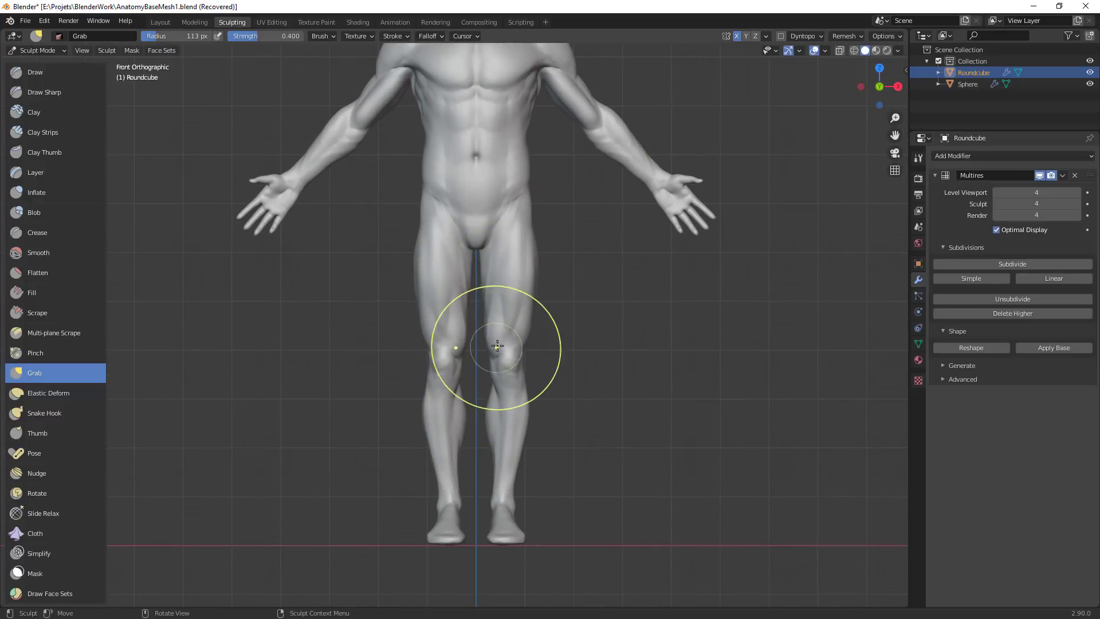
key(f)
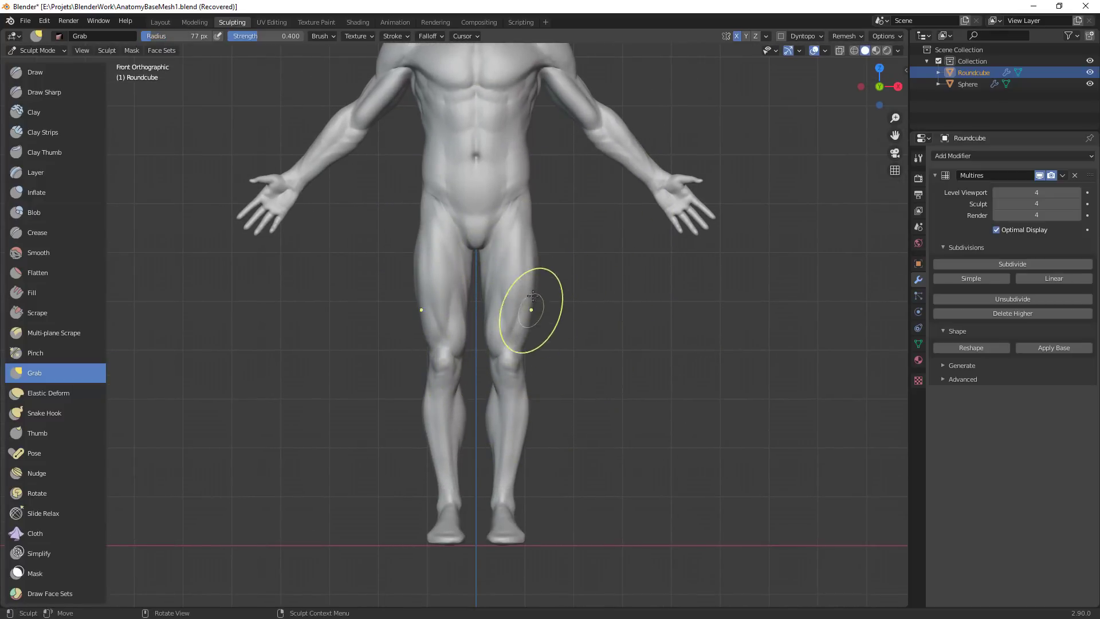
ctrl+middle_drag(537, 246, 563, 299)
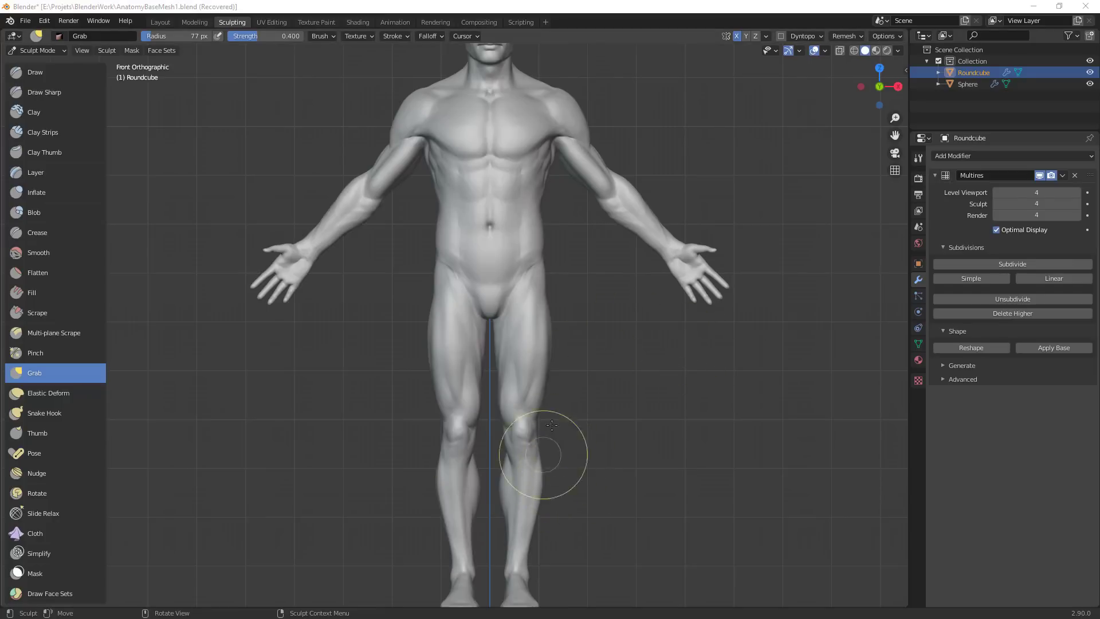
Refine the calves and the backs of the knees in the back view using the Grab brush at 98 px and 68 px radii
middle_drag(562, 430, 671, 375)
scroll(672, 376, up, 1)
key(f)
click(642, 377)
drag(592, 383, 588, 383)
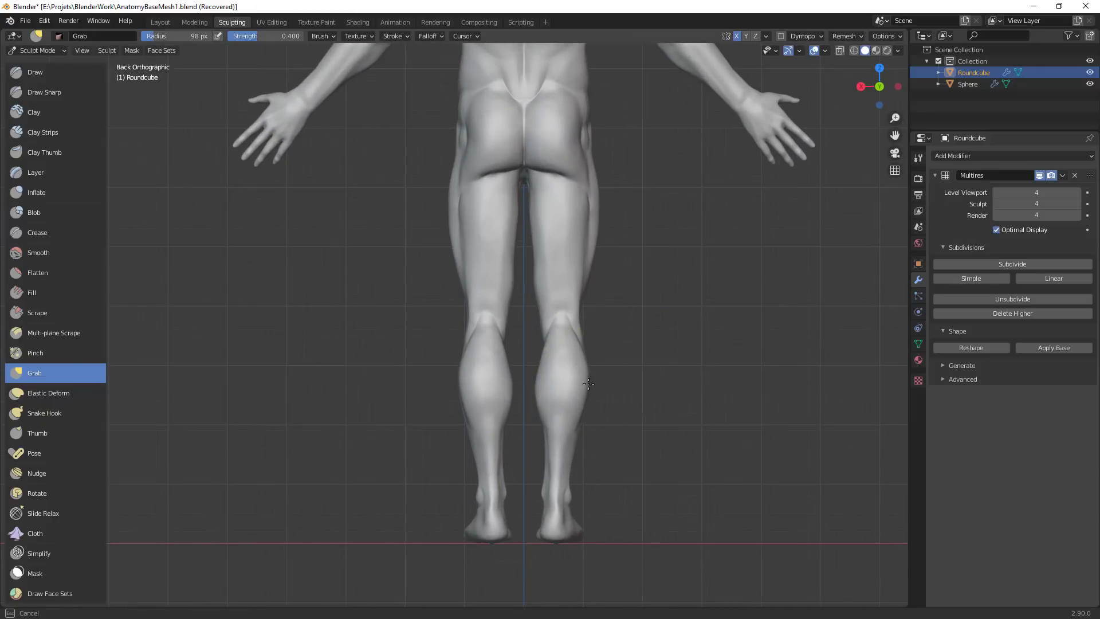
scroll(564, 324, up, 1)
key(f)
click(576, 325)
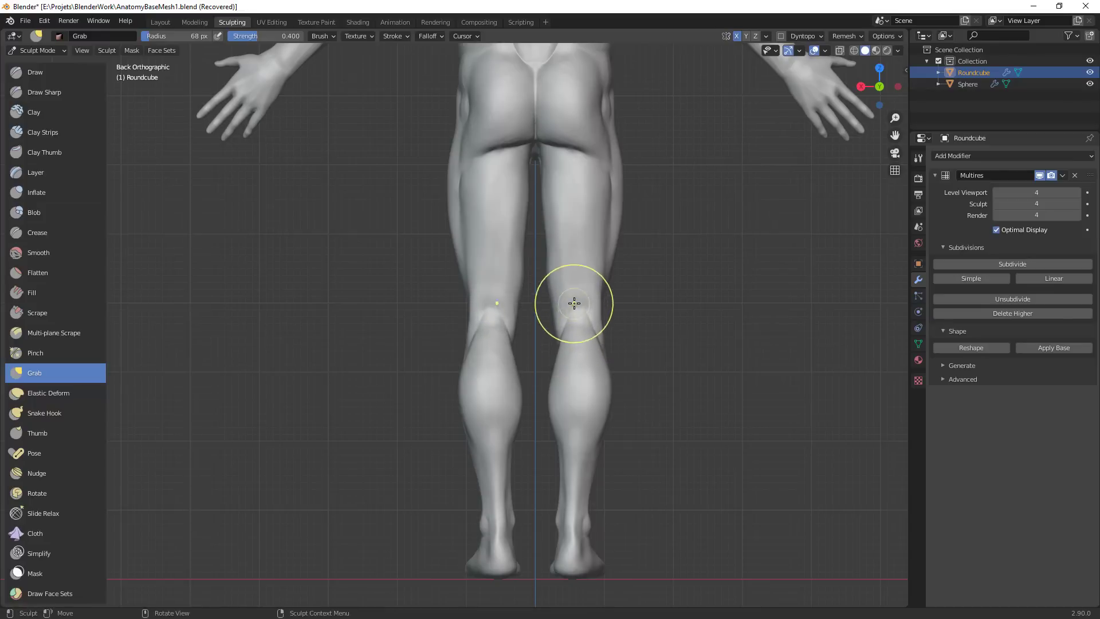
Examine the whole figure from the back, sides and front with the Crease brush chosen, ending in Object Mode
ctrl+alt+drag(623, 286, 592, 396)
alt+shift+drag(593, 315, 509, 264)
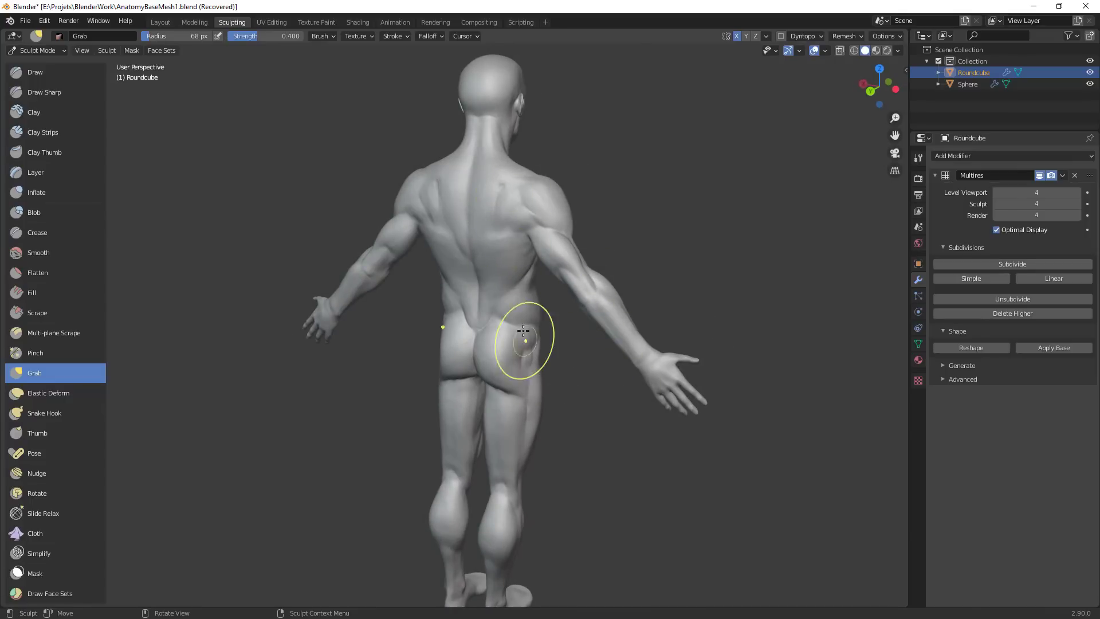
key(shift+c)
scroll(486, 312, down, 2)
middle_drag(486, 312, 493, 326)
mouse_move(493, 326)
alt+mouse_down()
mouse_move(459, 328)
mouse_move(506, 329)
alt+mouse_up()
alt+shift+drag(537, 422, 592, 349)
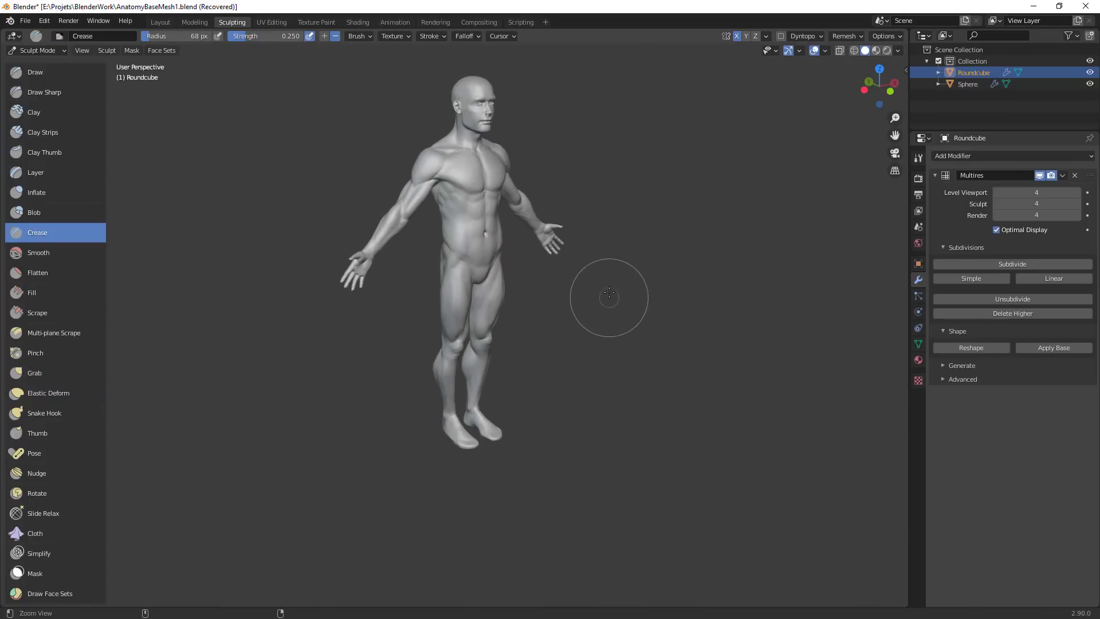
ctrl+alt+drag(609, 297, 527, 396)
alt+drag(528, 396, 487, 390)
alt+shift+drag(487, 390, 564, 292)
ctrl+alt+drag(564, 293, 597, 231)
middle_drag(598, 230, 529, 358)
ctrl+middle_drag(694, 267, 612, 305)
key(ctrl+Tab)
click(558, 329)
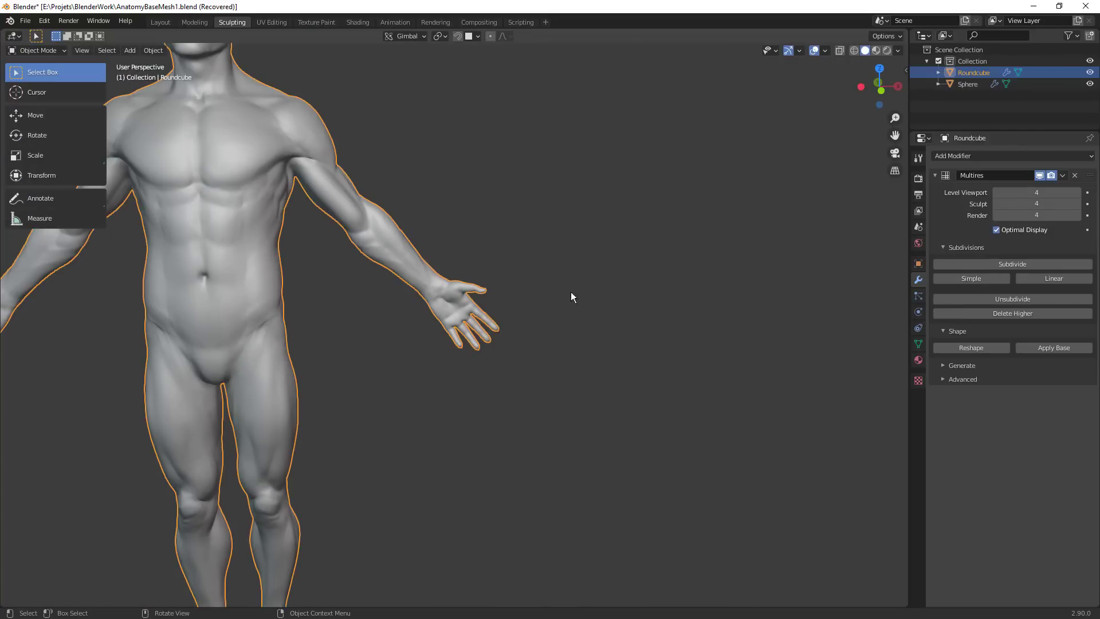
Move the eyeball sphere vertically to eye-socket height in the right side view and nudge it into the socket
click(587, 261)
alt+shift+drag(602, 233, 650, 366)
alt+drag(650, 367, 576, 380)
middle_drag(576, 381, 644, 368)
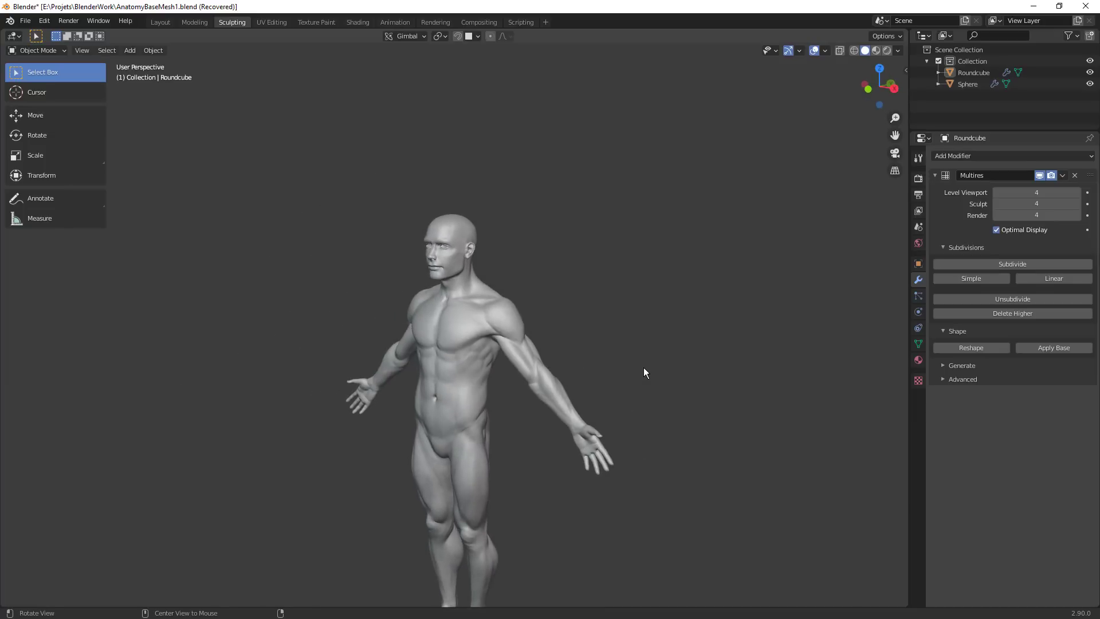
middle_drag(548, 275, 530, 273)
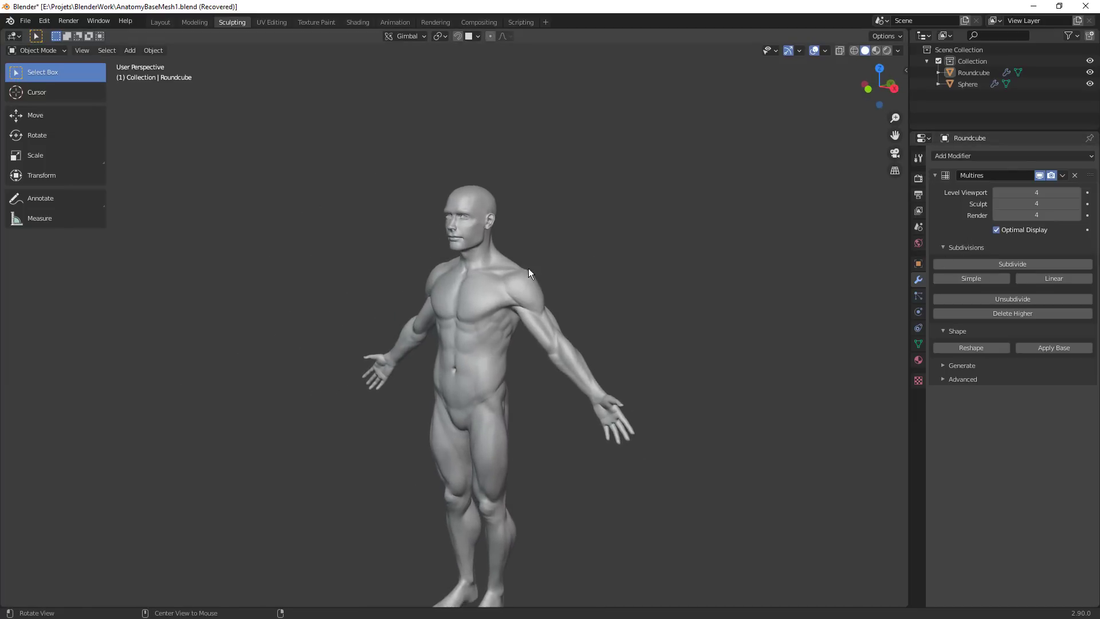
key(KP_3)
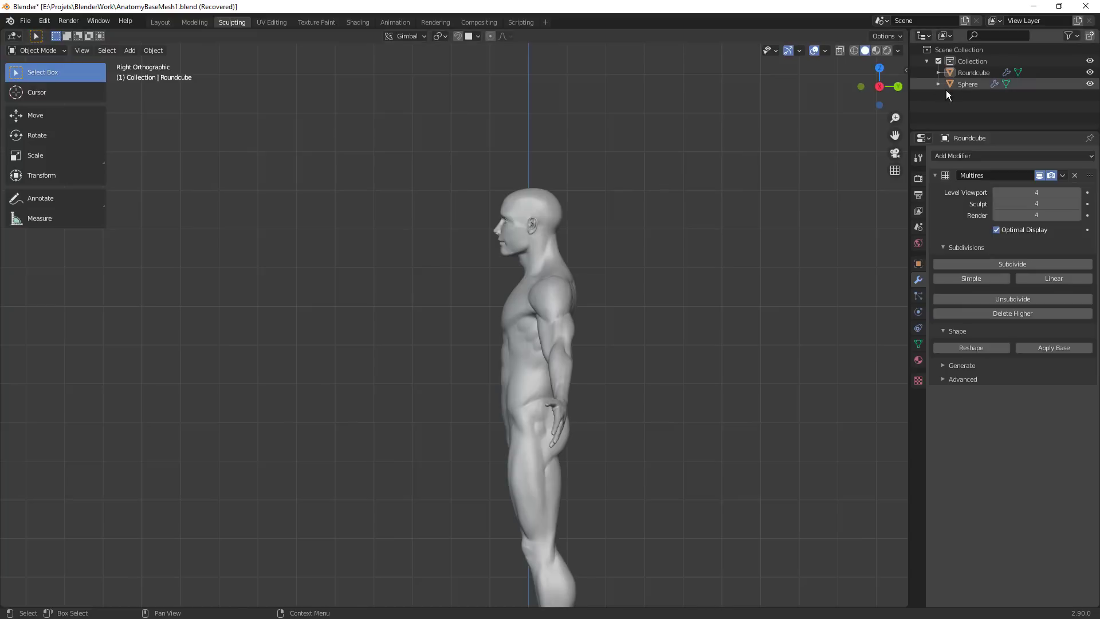
click(967, 84)
shift+middle_drag(628, 212, 594, 274)
key(g)
key(z)
click(628, 305)
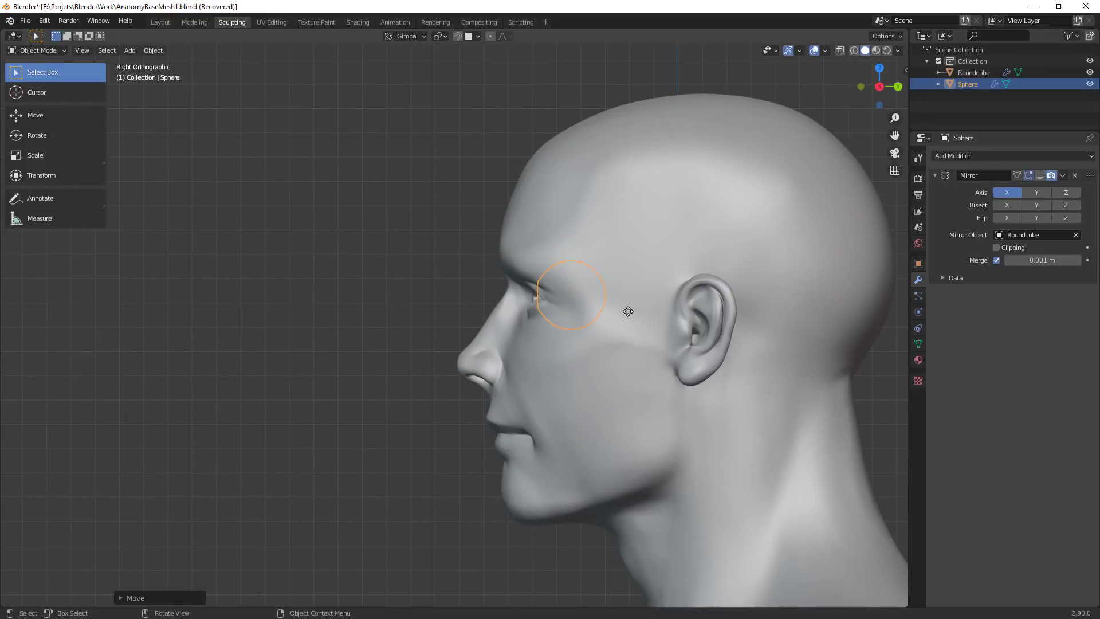
key(g)
click(625, 309)
Fit the eyeball behind the eyelids by moving it in the right side view
key(KP_1)
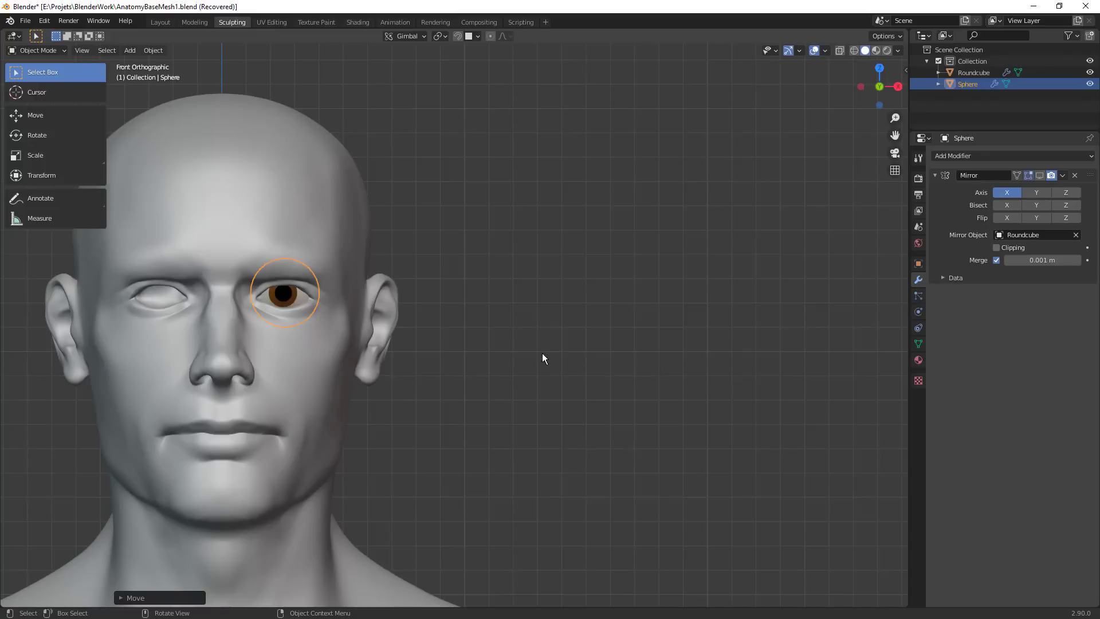
shift+middle_drag(534, 334, 739, 325)
ctrl+middle_drag(739, 325, 664, 306)
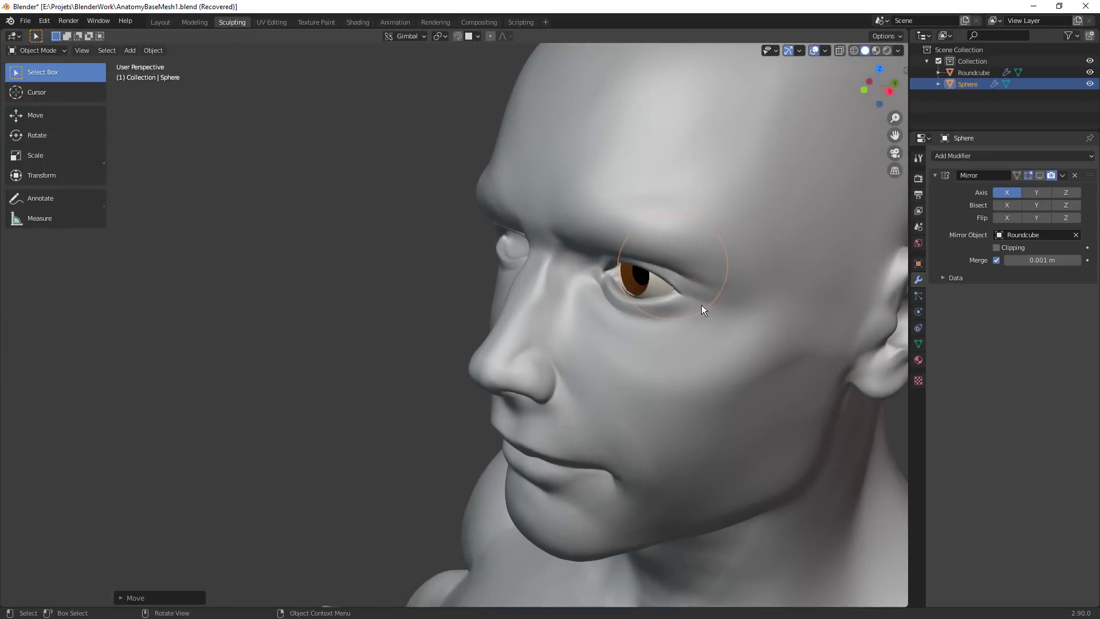
key(KP_3)
key(g)
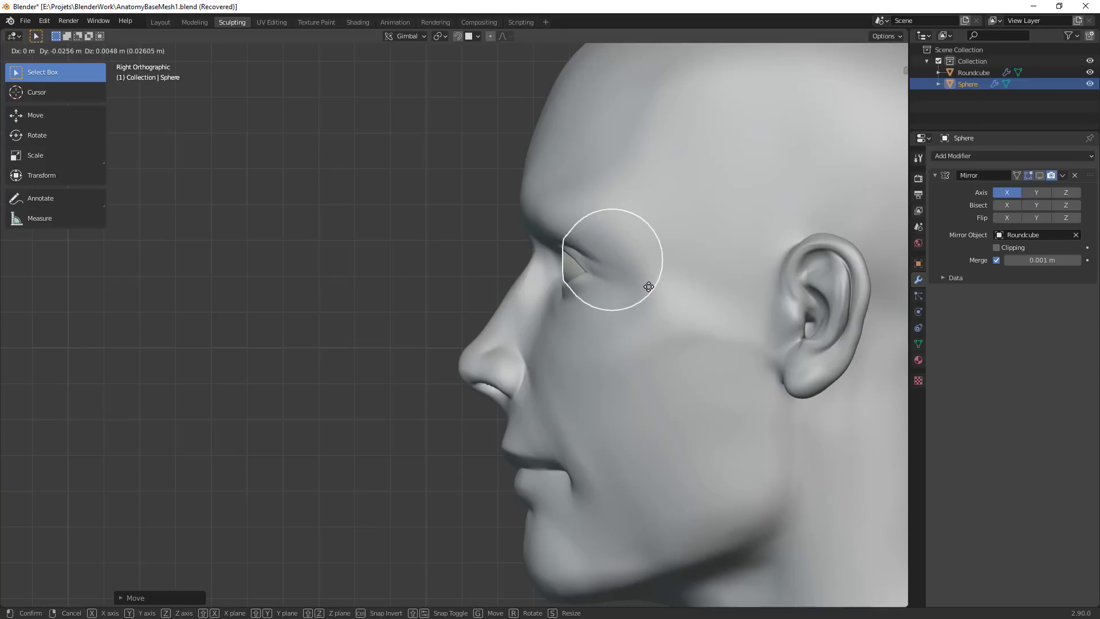
click(651, 292)
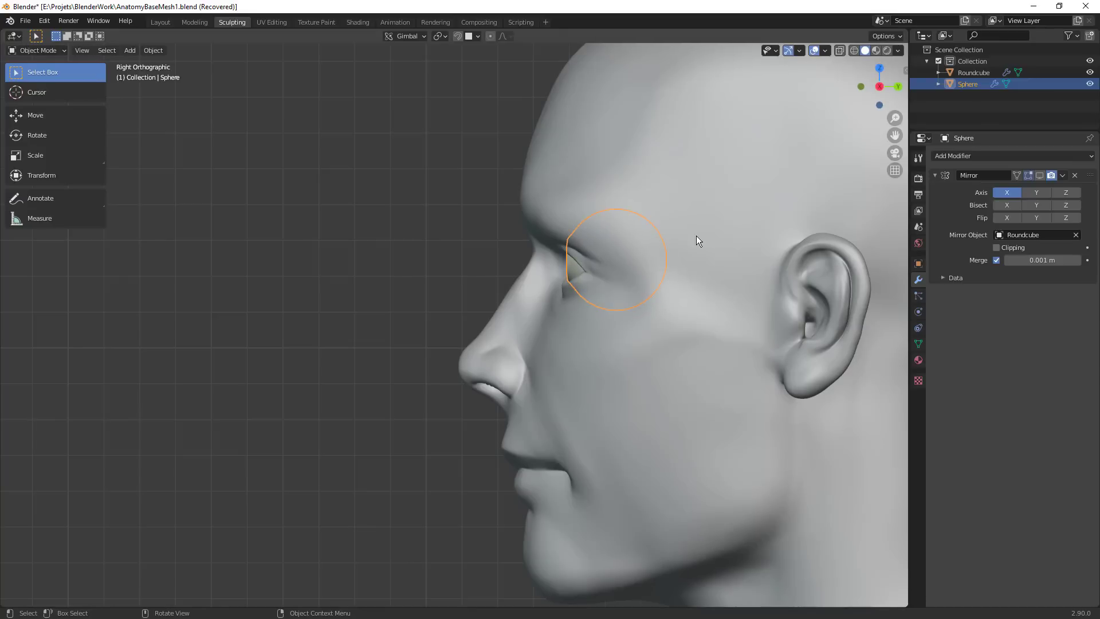
Align the eyeball with the eyelids along Z and X in the front view, and show its Mirror modifier in the viewport
key(KP_1)
key(g)
key(z)
click(640, 303)
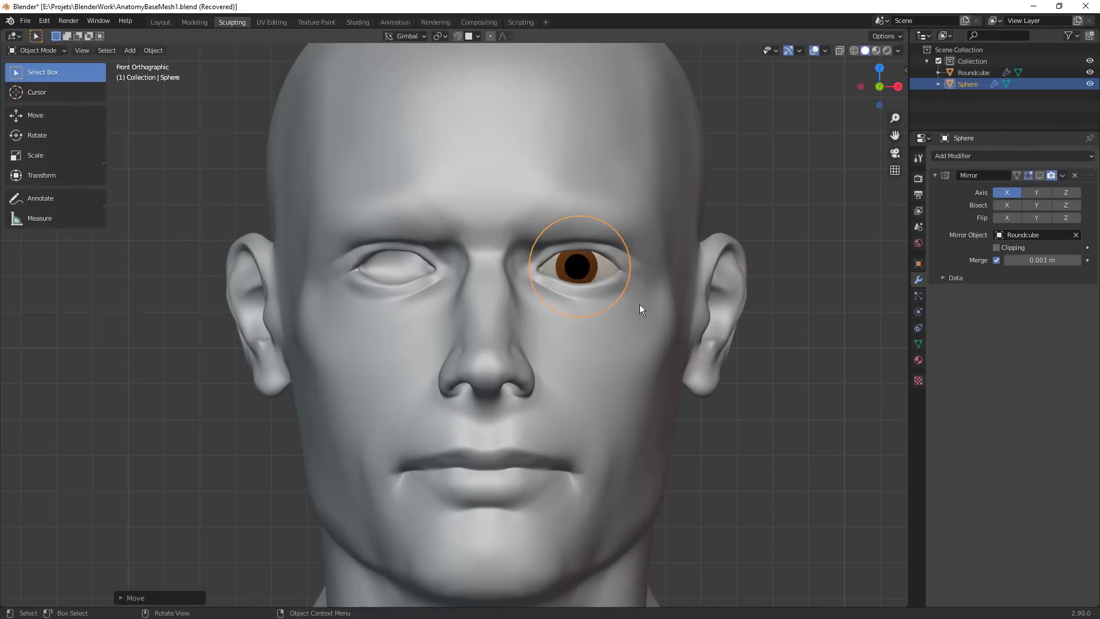
key(g)
key(x)
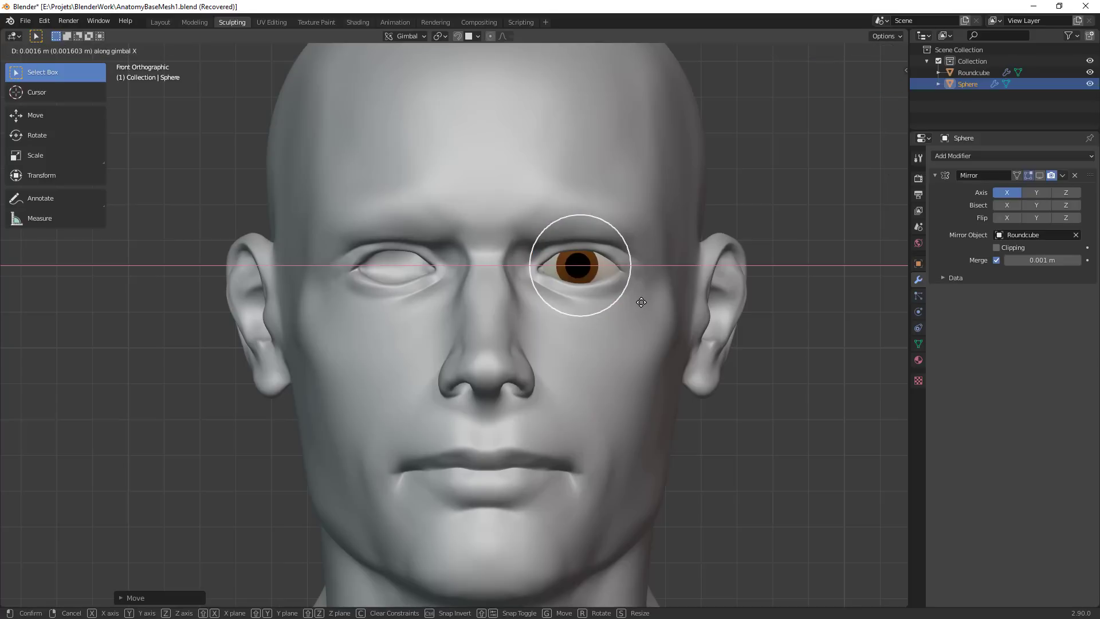
click(641, 303)
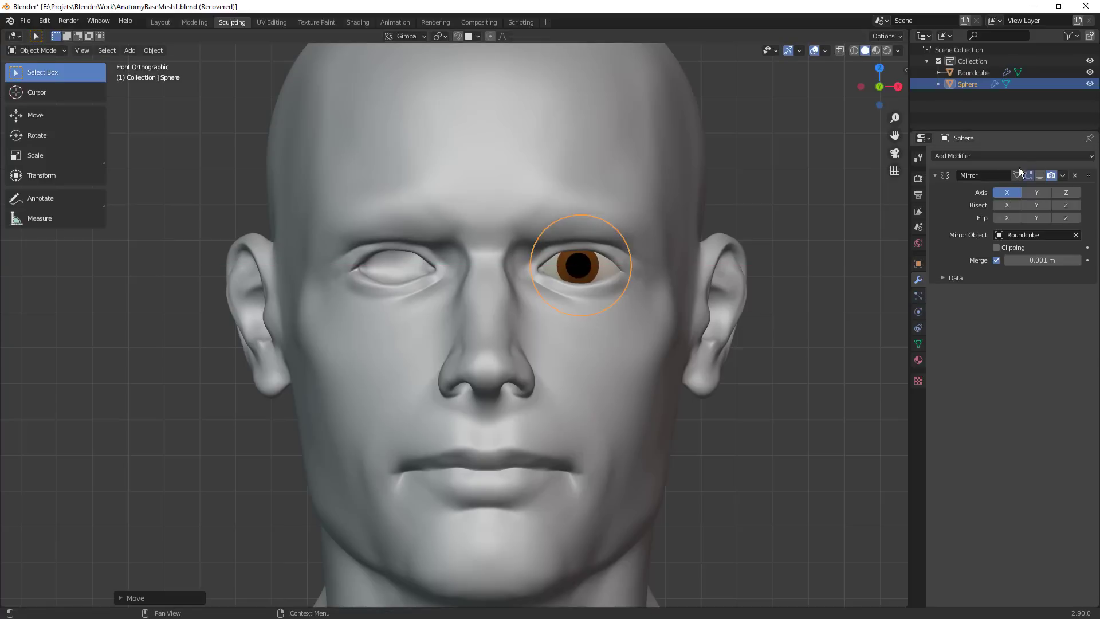
click(1040, 175)
click(752, 299)
Put the body mesh in Sculpt Mode and adjust the chest in the side view with the Grab brush, reducing its radius to 194 px
scroll(600, 521, down, 5)
middle_drag(601, 520, 647, 358)
mouse_move(648, 357)
ctrl+middle_down()
mouse_move(611, 455)
mouse_move(469, 460)
mouse_move(555, 417)
mouse_move(526, 360)
ctrl+middle_up()
click(524, 363)
key(ctrl+Tab)
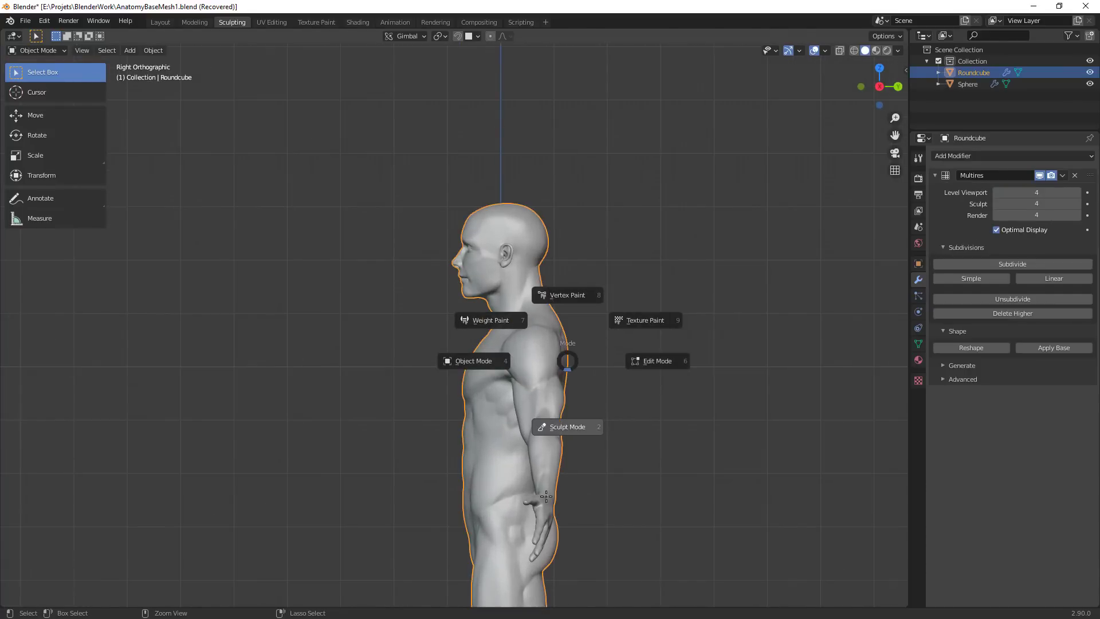
click(547, 496)
shift+middle_drag(632, 383, 673, 311)
key(g)
key(f)
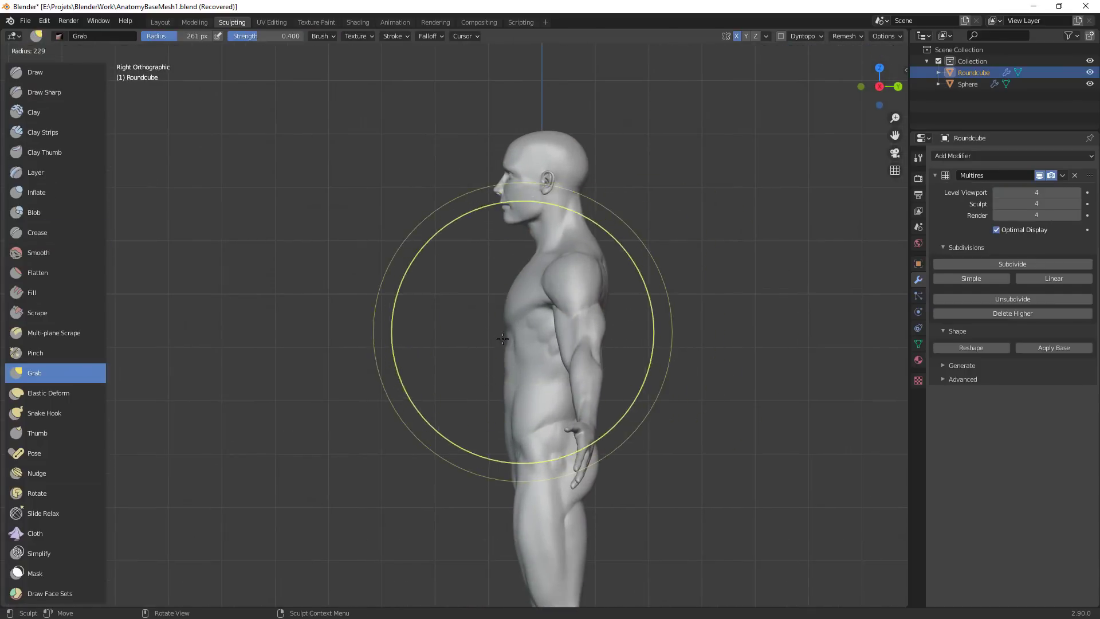
ctrl+middle_drag(524, 333, 534, 317)
drag(512, 317, 512, 312)
key(f)
click(497, 327)
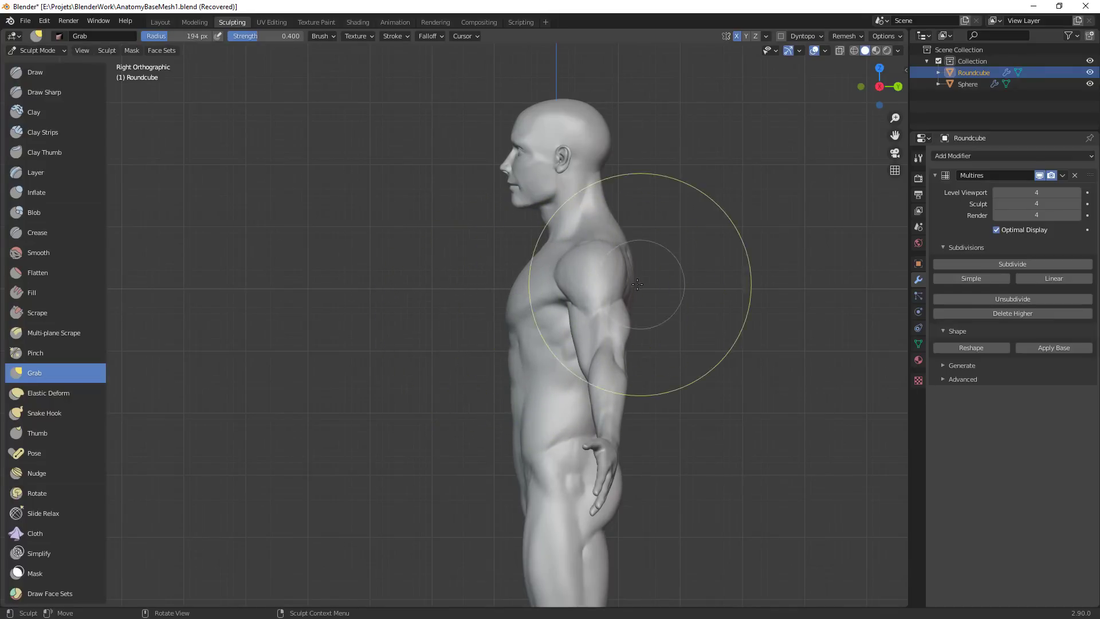
Reshape the shoulder in the right side view using the Grab brush at a 235 px radius
key(f)
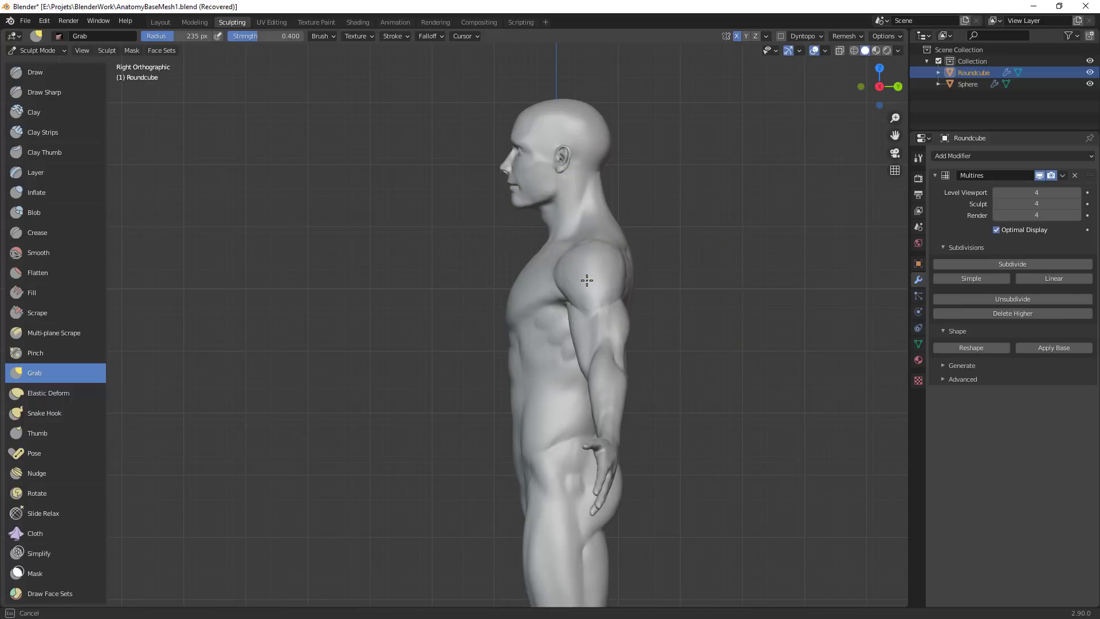
click(598, 286)
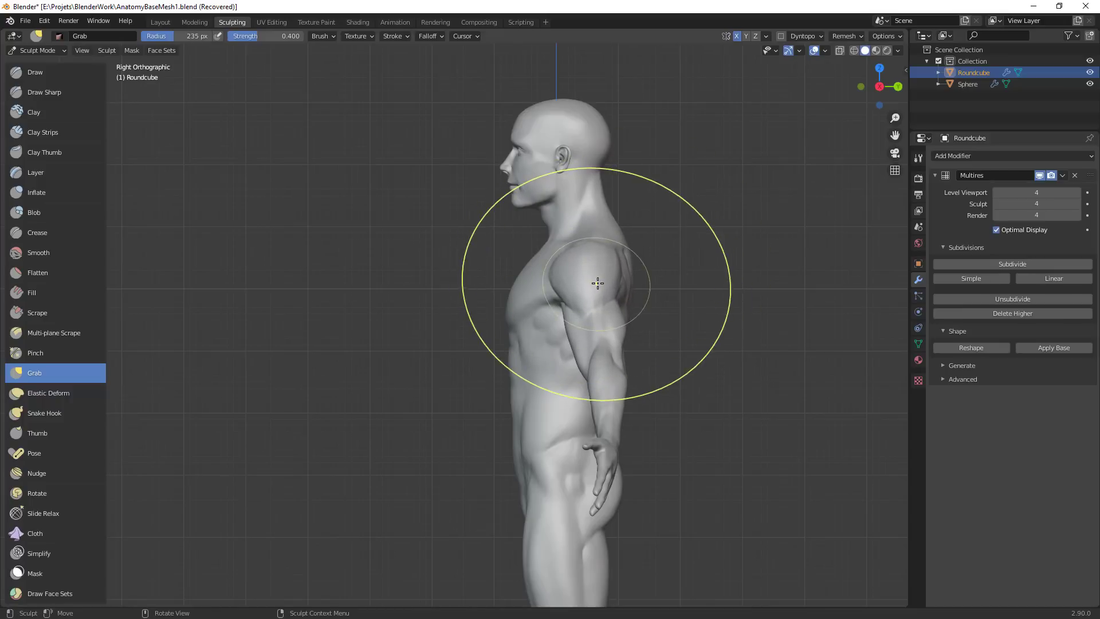
drag(599, 290, 601, 289)
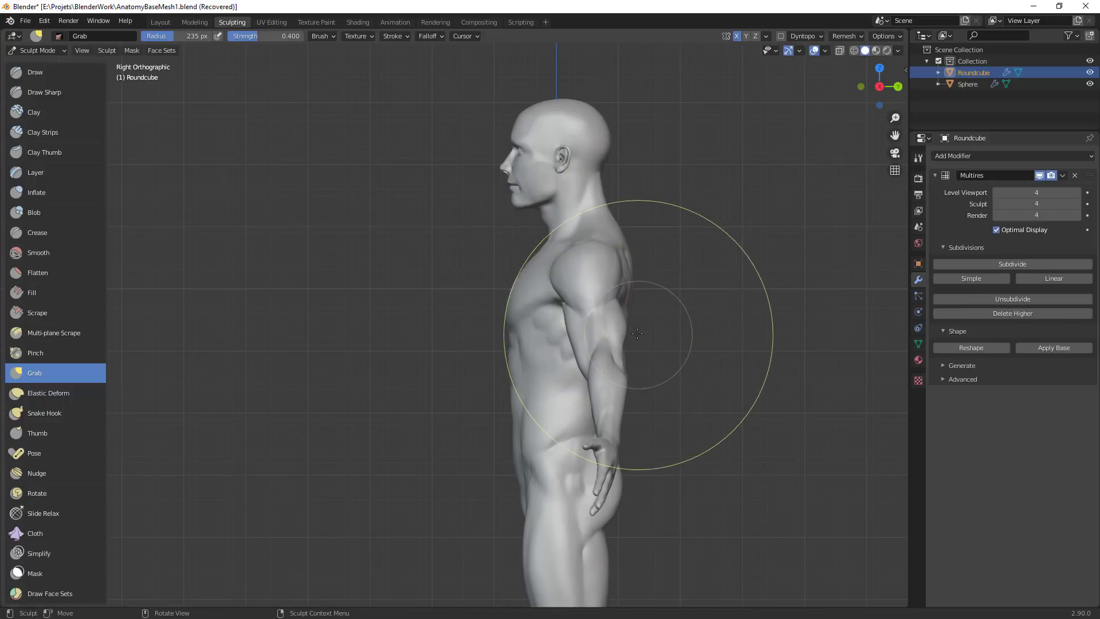
Reposition the hand and forearm from the side with the Grab brush at 258 px, and reduce its radius to 165 px
mouse_move(601, 309)
middle_down()
mouse_move(631, 405)
mouse_move(623, 306)
mouse_move(564, 467)
middle_up()
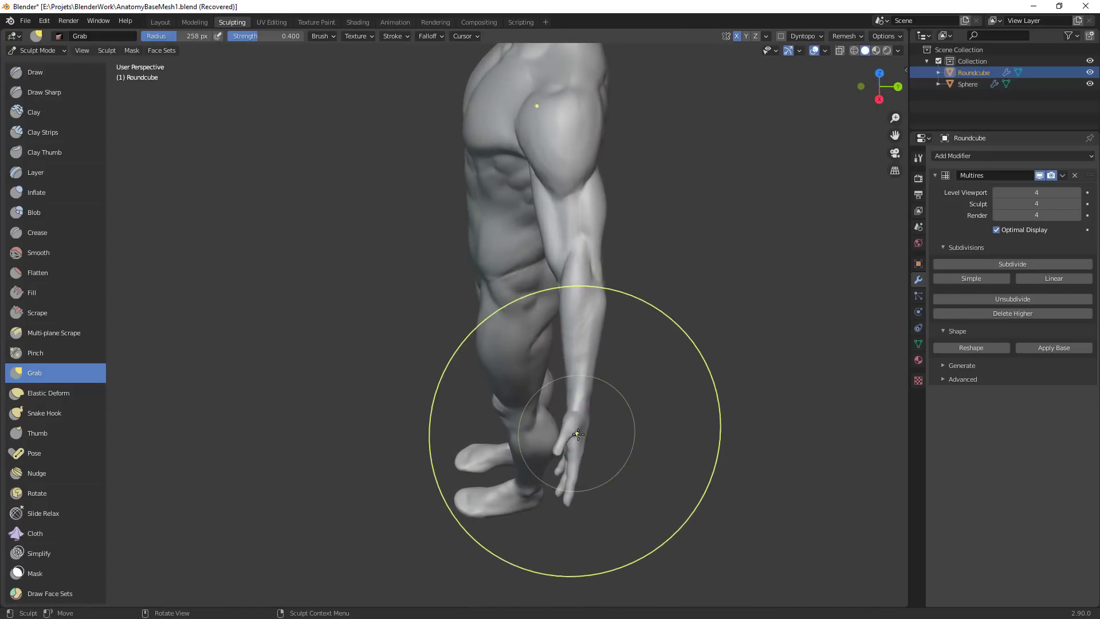
drag(575, 434, 570, 485)
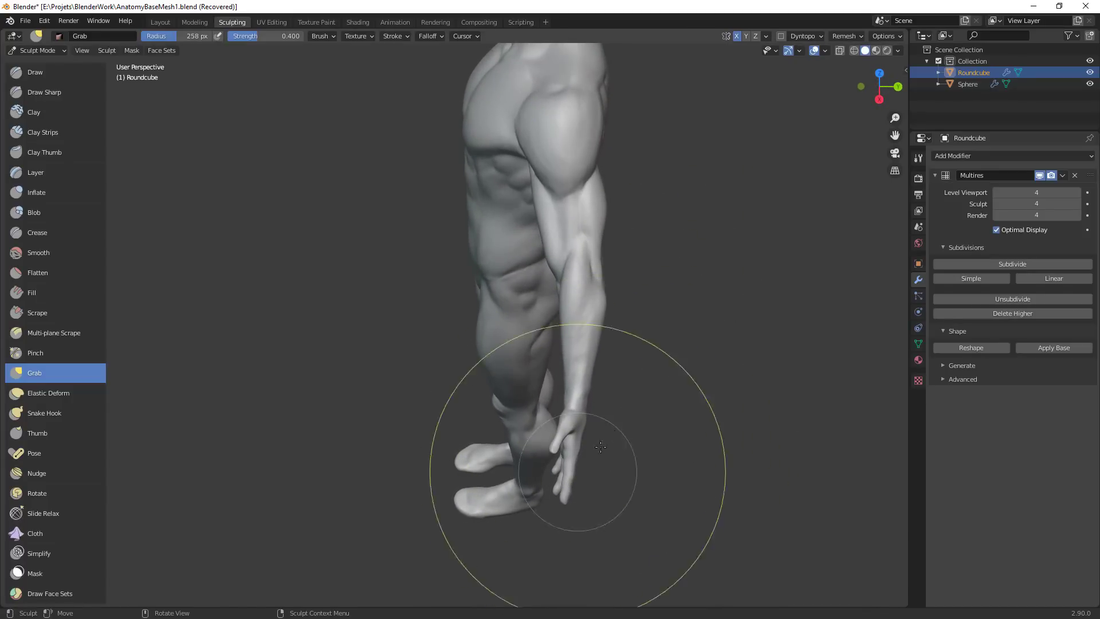
mouse_move(601, 447)
middle_down()
mouse_move(459, 307)
mouse_move(521, 405)
mouse_move(505, 452)
middle_up()
key(f)
click(584, 374)
mouse_move(475, 328)
middle_down()
mouse_move(619, 363)
mouse_move(629, 376)
mouse_move(716, 327)
middle_up()
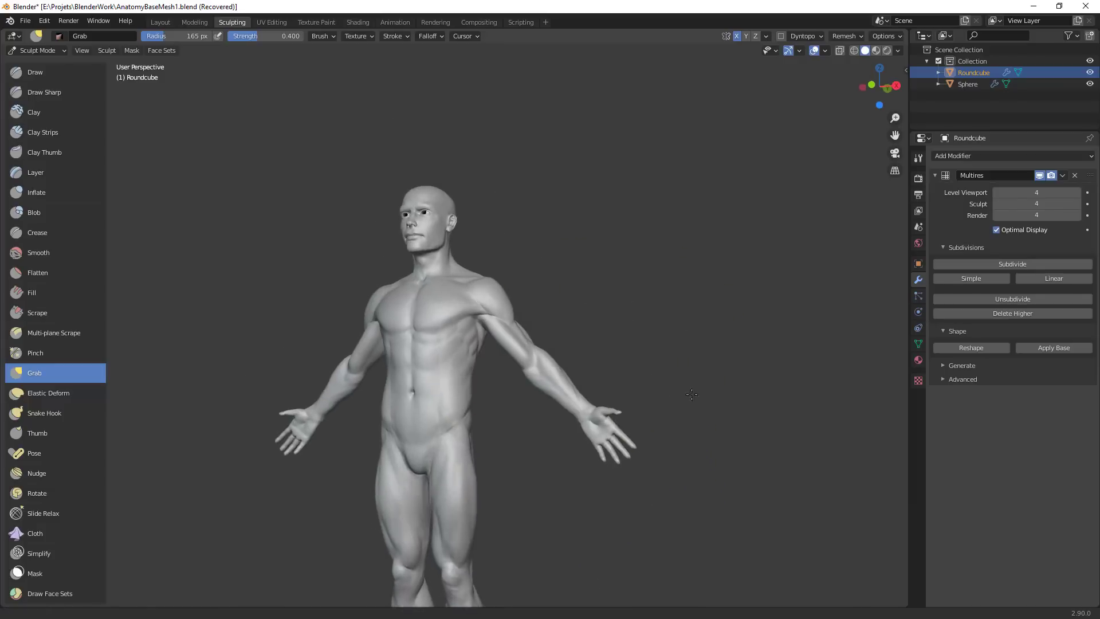
Sharpen the midline of the abdomen with the Crease brush, reducing its radius from 82 px to 58 px
scroll(673, 338, up, 2)
mouse_move(599, 278)
shift+middle_down()
mouse_move(672, 339)
mouse_move(579, 344)
shift+middle_up()
key(f)
mouse_move(489, 462)
shift+middle_down()
mouse_move(493, 335)
mouse_move(589, 307)
mouse_move(594, 378)
mouse_move(631, 355)
mouse_move(643, 252)
mouse_move(656, 267)
shift+middle_up()
click(493, 299)
key(shift+c)
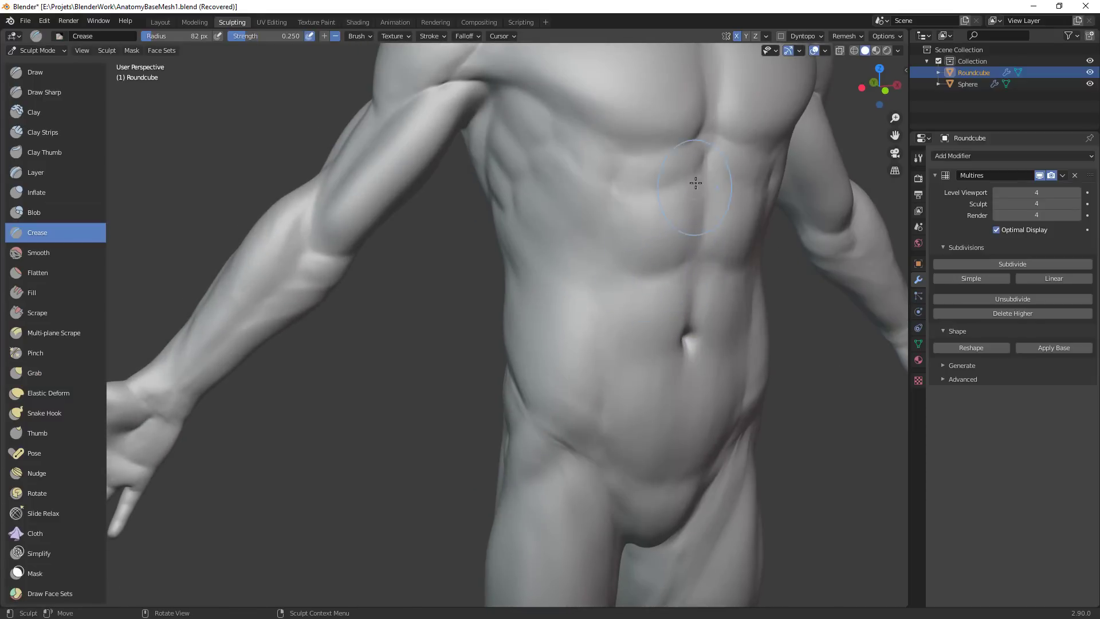
click(682, 146)
ctrl+alt+drag(694, 184, 577, 247)
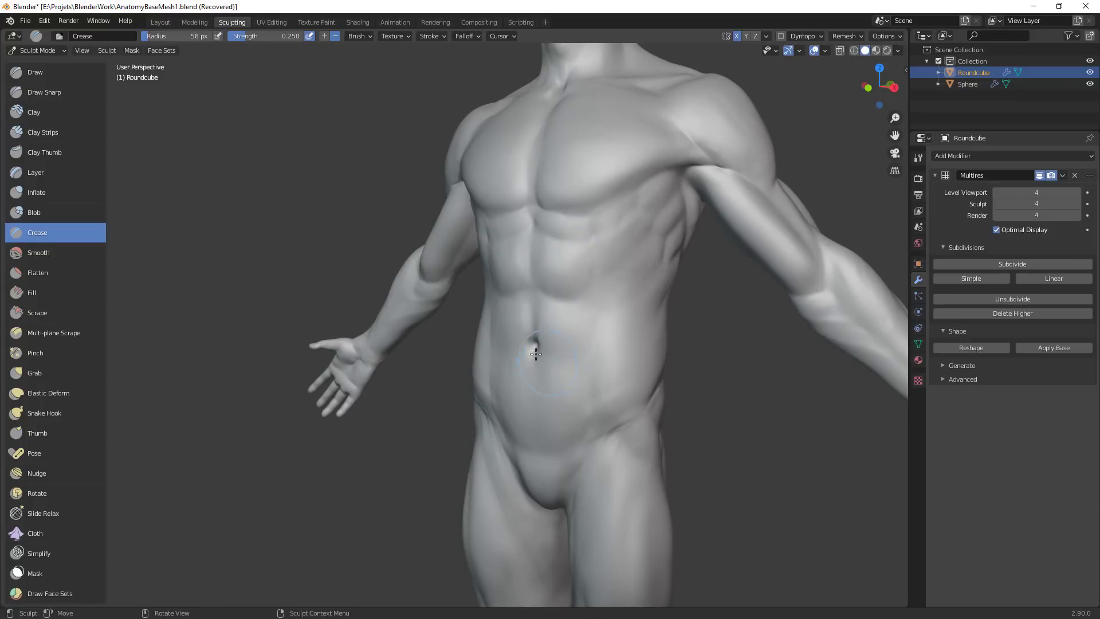
Reshape the lower abdomen and groin with the Grab brush at a 162 px radius
key(g)
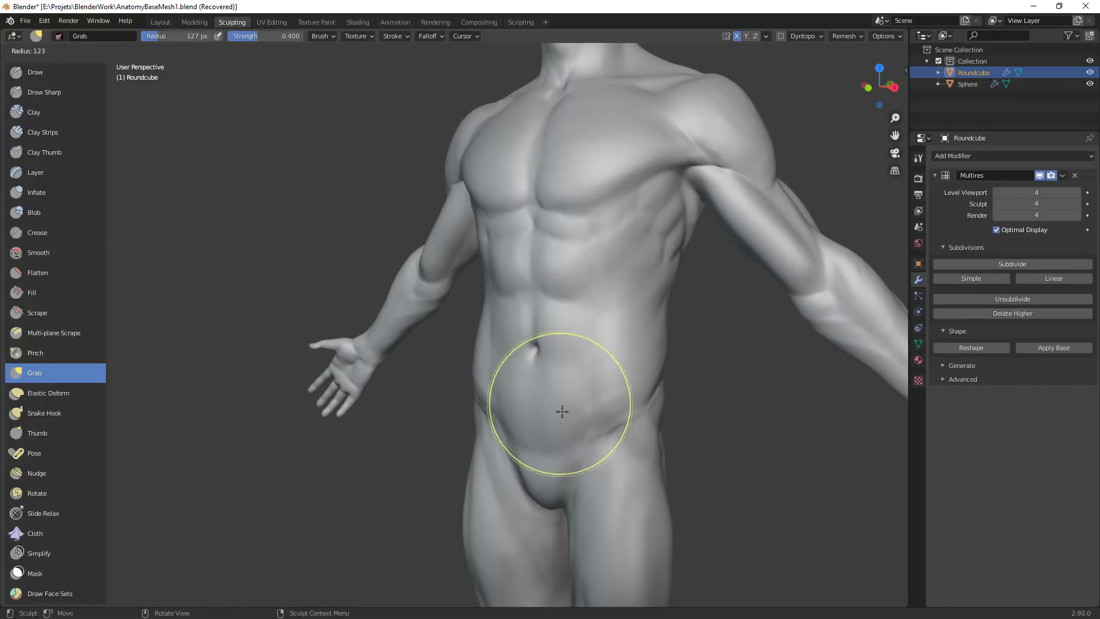
mouse_move(569, 422)
alt+mouse_down()
mouse_move(633, 415)
mouse_move(608, 424)
alt+mouse_up()
key(f)
click(591, 431)
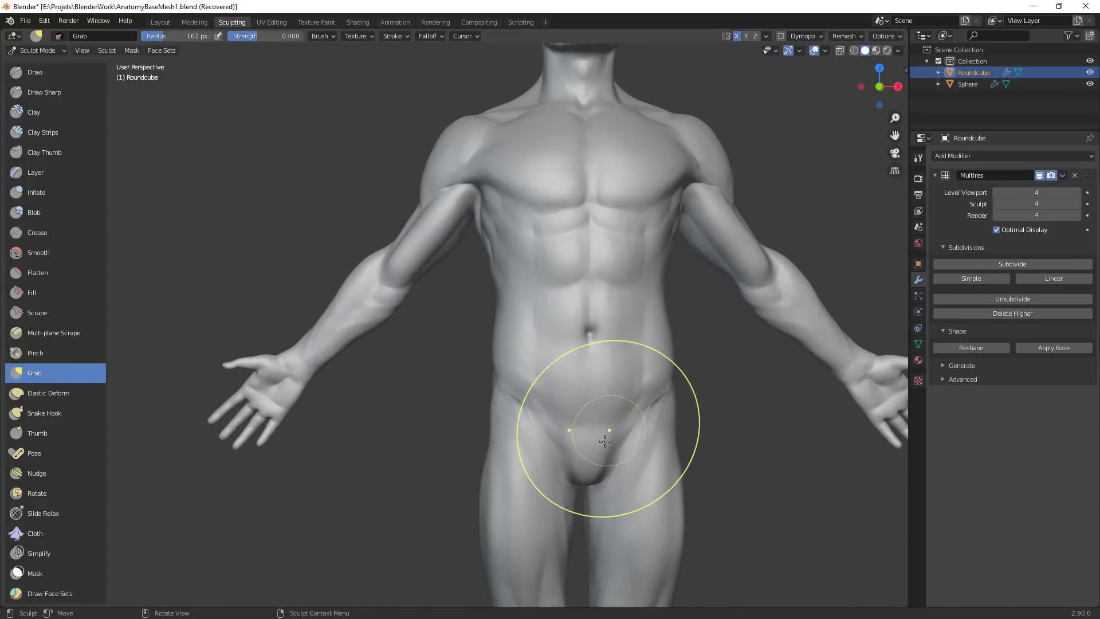
mouse_move(632, 377)
ctrl+alt+mouse_down()
mouse_move(634, 481)
mouse_move(631, 430)
ctrl+alt+mouse_up()
alt+drag(630, 430, 557, 412)
scroll(572, 491, down, 3)
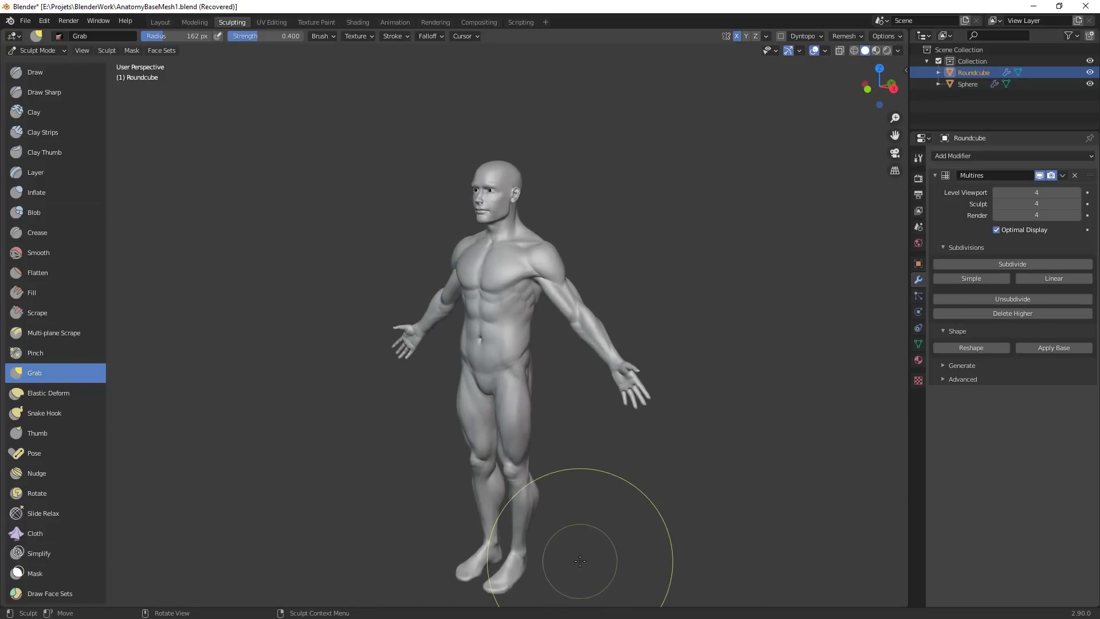
Reshape the calves from the side and back with the Grab brush at 123 px, 106 px and 103 px radii
mouse_move(607, 494)
middle_down()
mouse_move(558, 490)
mouse_move(565, 391)
mouse_move(493, 425)
middle_up()
scroll(565, 390, up, 4)
key(f)
click(616, 414)
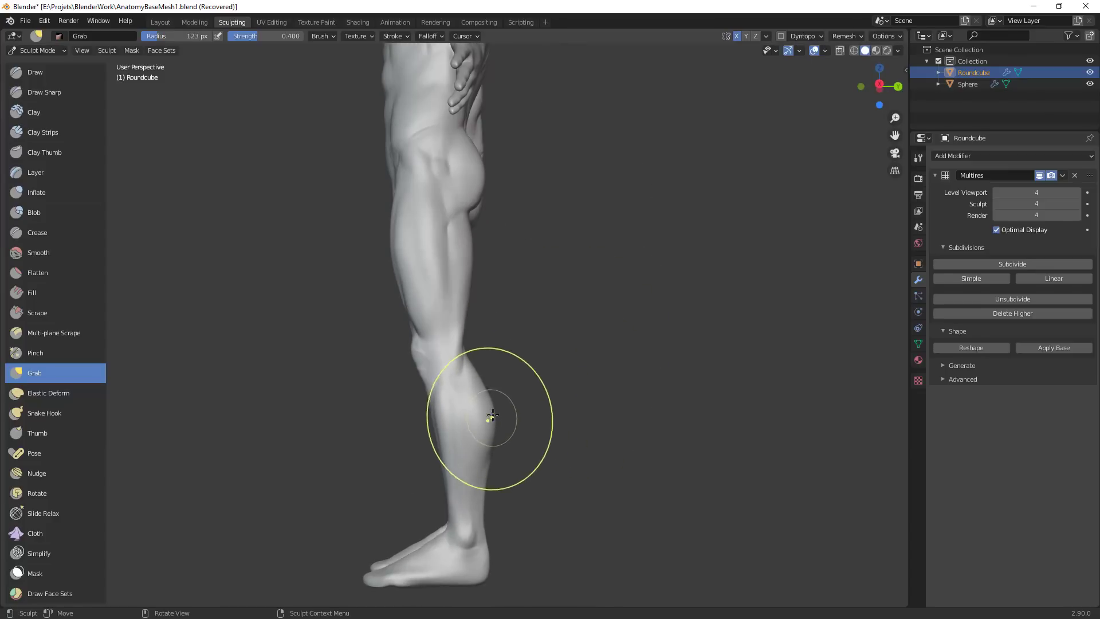
mouse_move(563, 424)
middle_down()
mouse_move(599, 367)
mouse_move(602, 332)
middle_up()
scroll(602, 332, up, 2)
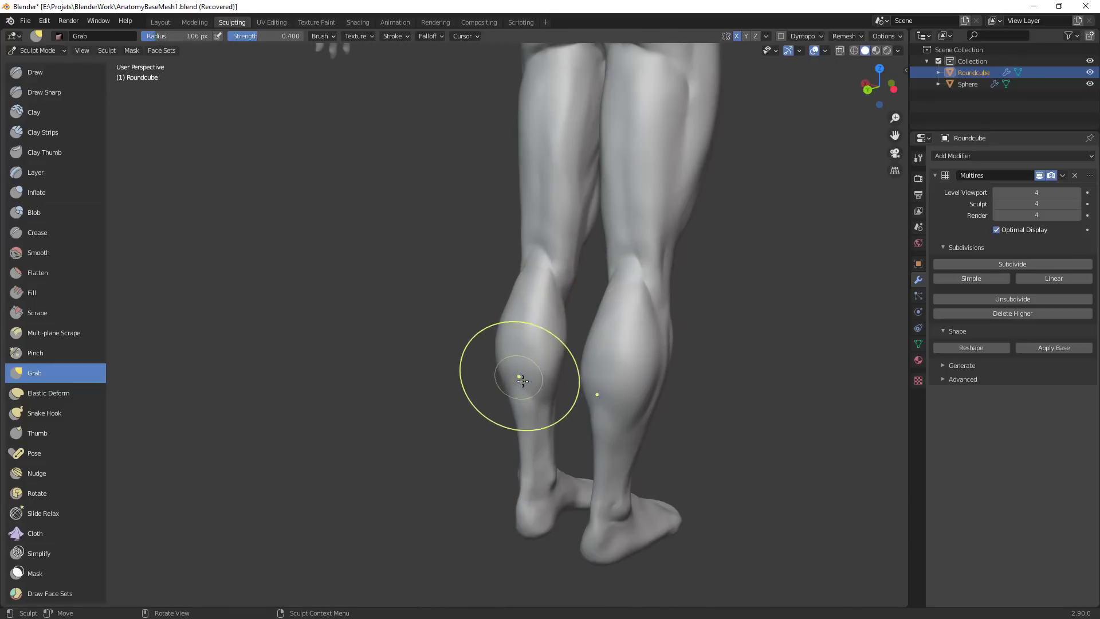
middle_drag(527, 432, 516, 443)
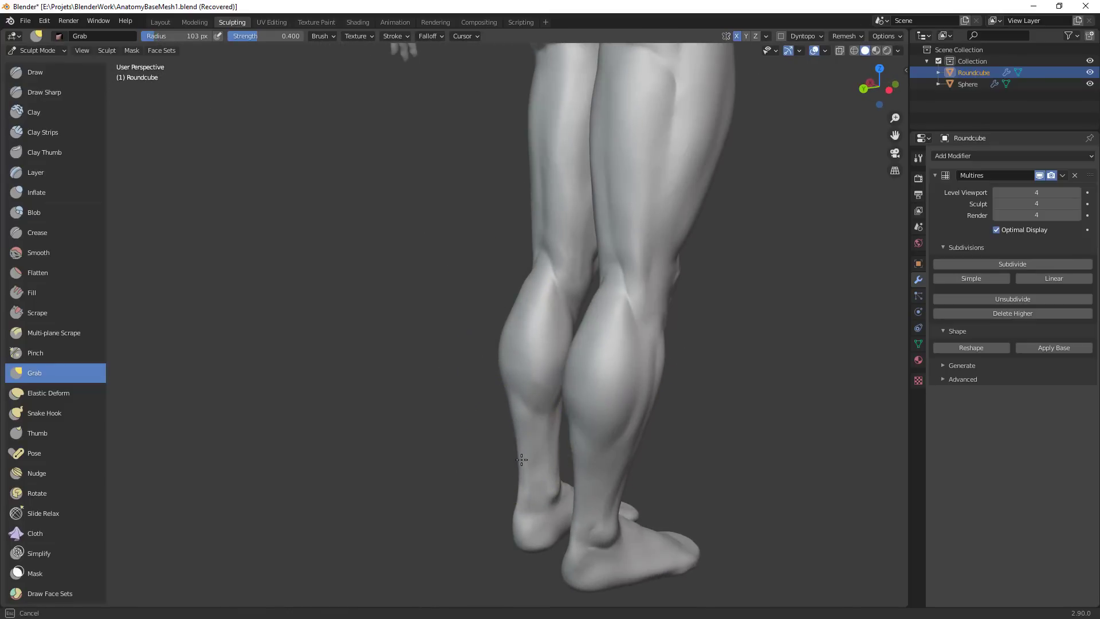
Adjust the outer thighs in the back view with the Grab brush at a 103 px radius, and reduce the radius to 97 px
scroll(614, 475, down, 6)
middle_drag(615, 474, 662, 425)
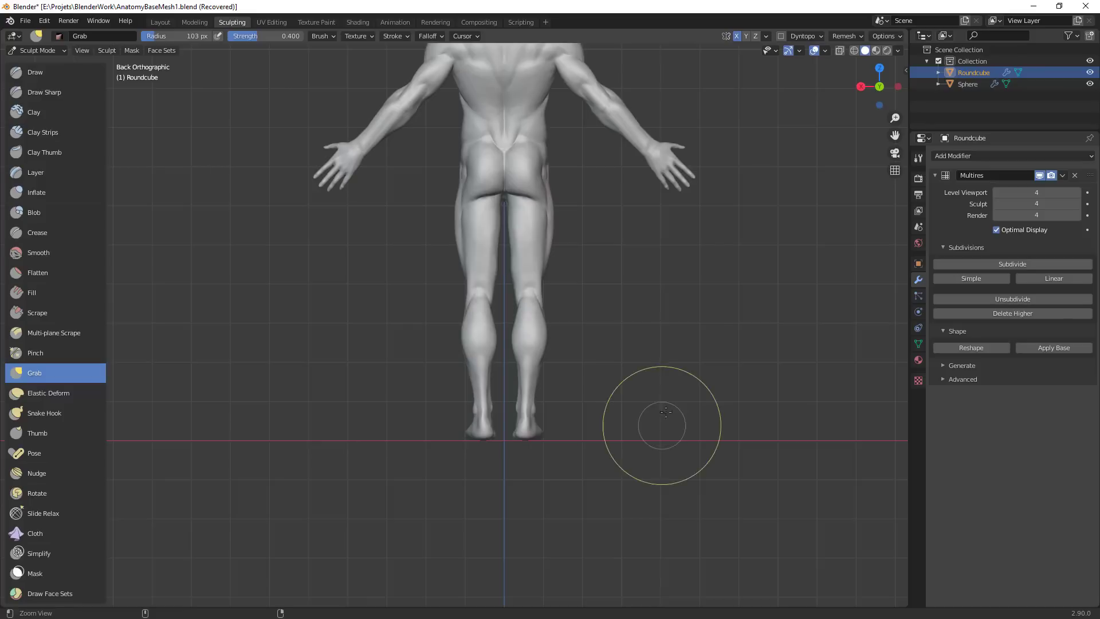
shift+middle_drag(650, 341, 648, 452)
scroll(637, 375, up, 2)
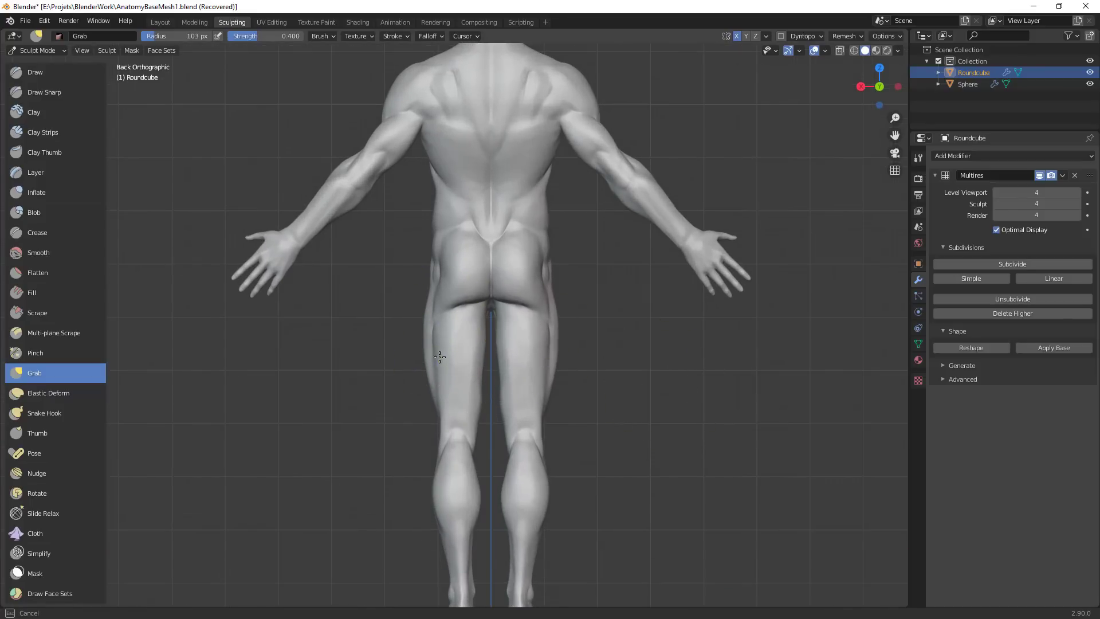
scroll(594, 324, down, 3)
scroll(596, 300, up, 3)
middle_drag(596, 300, 570, 297)
scroll(610, 281, down, 2)
scroll(570, 297, down, 5)
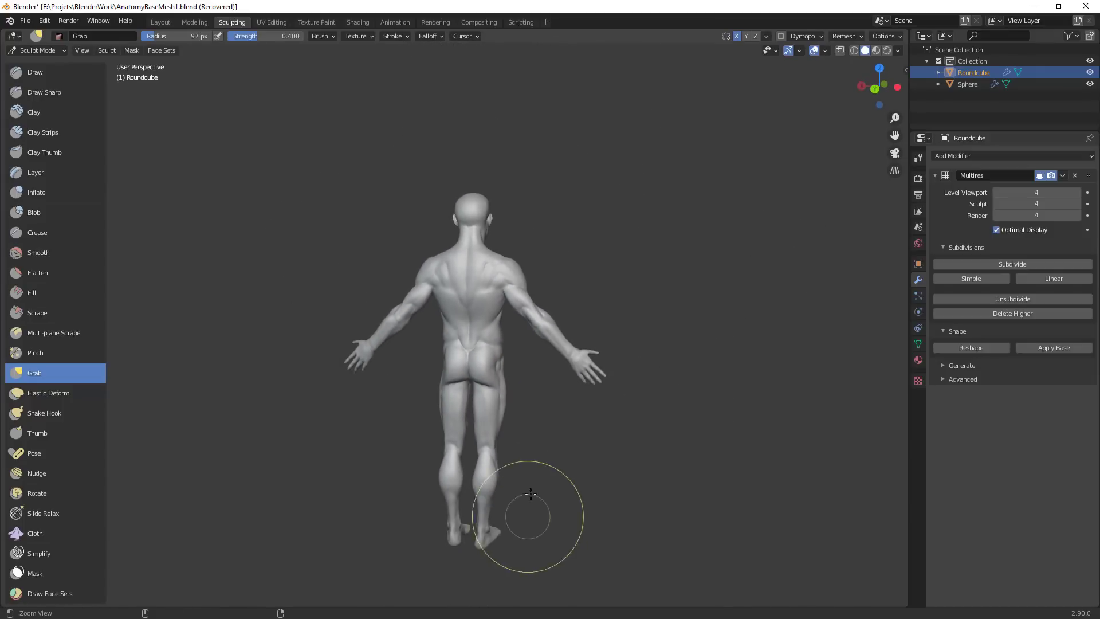
Carve the main crease across the palm with the Crease brush at a 31 px radius
middle_drag(523, 526, 584, 407)
scroll(651, 344, up, 2)
mouse_move(651, 344)
middle_down()
mouse_move(553, 390)
mouse_move(576, 287)
middle_up()
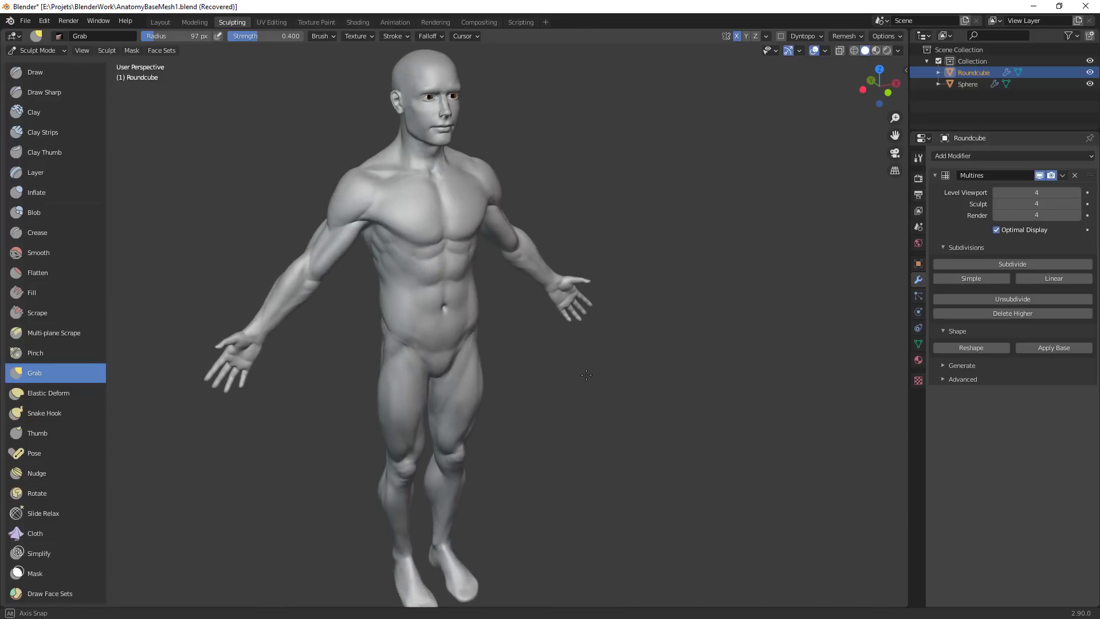
key(shift+c)
key(f)
click(563, 272)
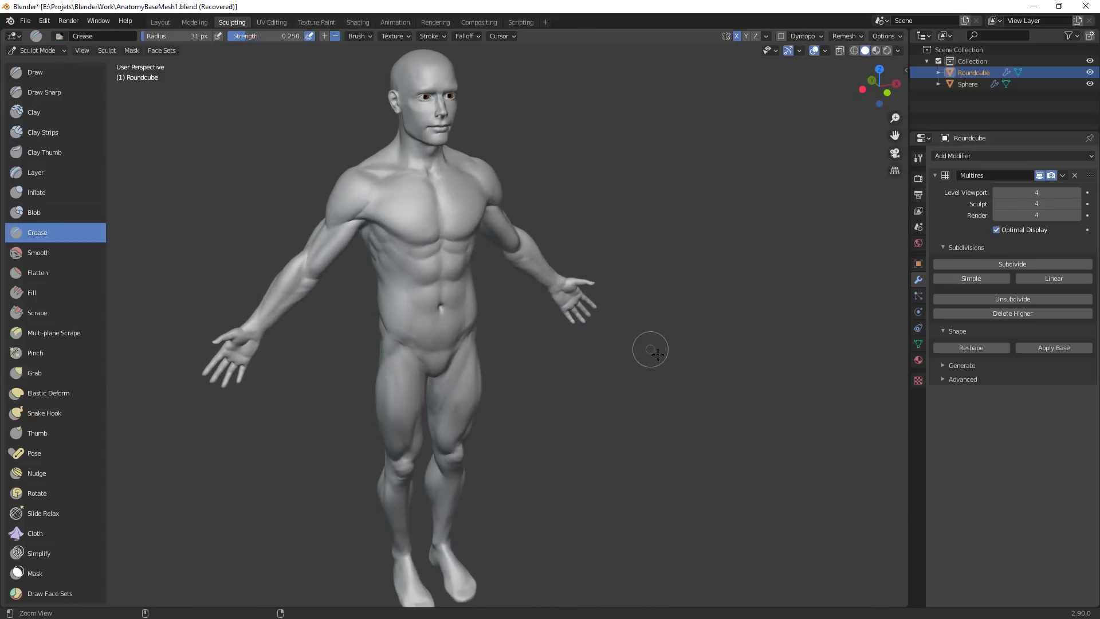
ctrl+middle_drag(651, 347, 691, 269)
drag(739, 281, 759, 266)
shift+middle_drag(759, 265, 557, 214)
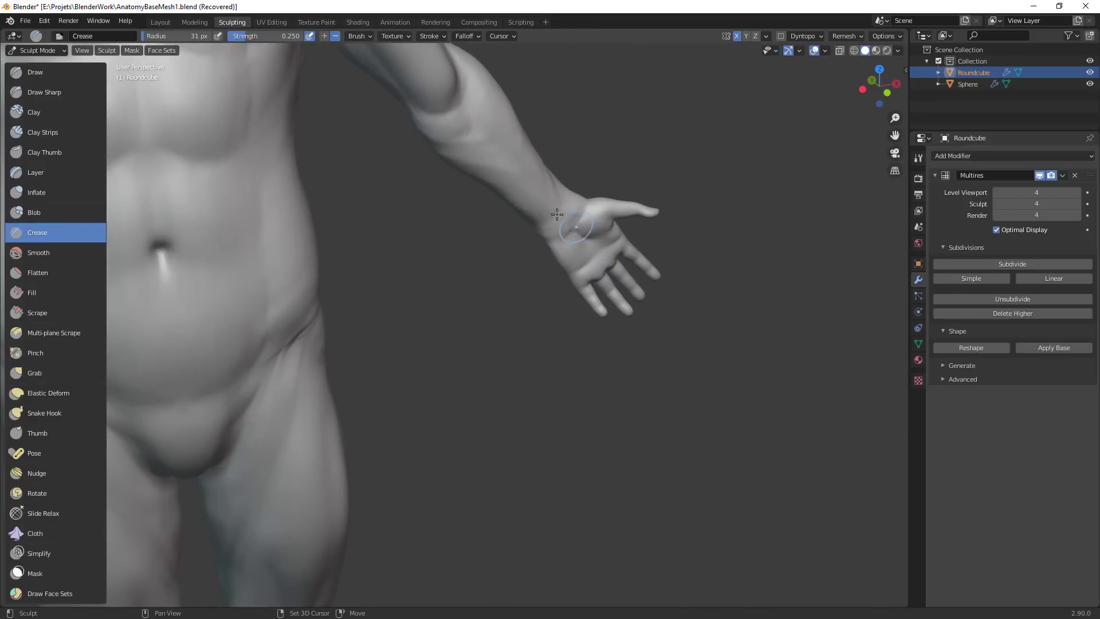
drag(533, 185, 715, 354)
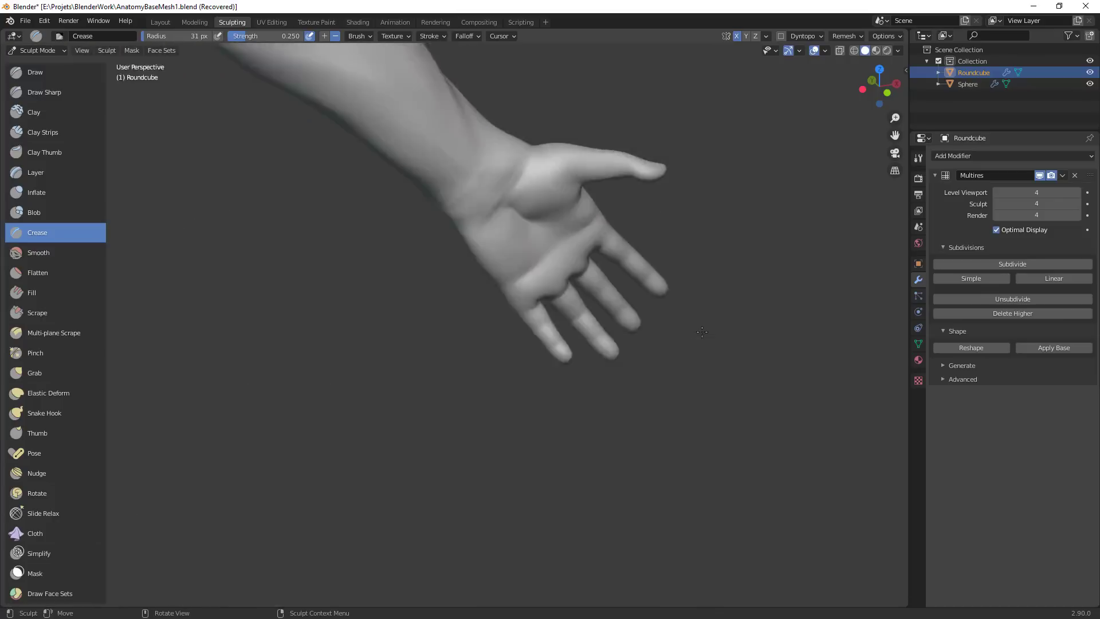
alt+drag(720, 274, 686, 266)
ctrl+middle_drag(686, 265, 664, 389)
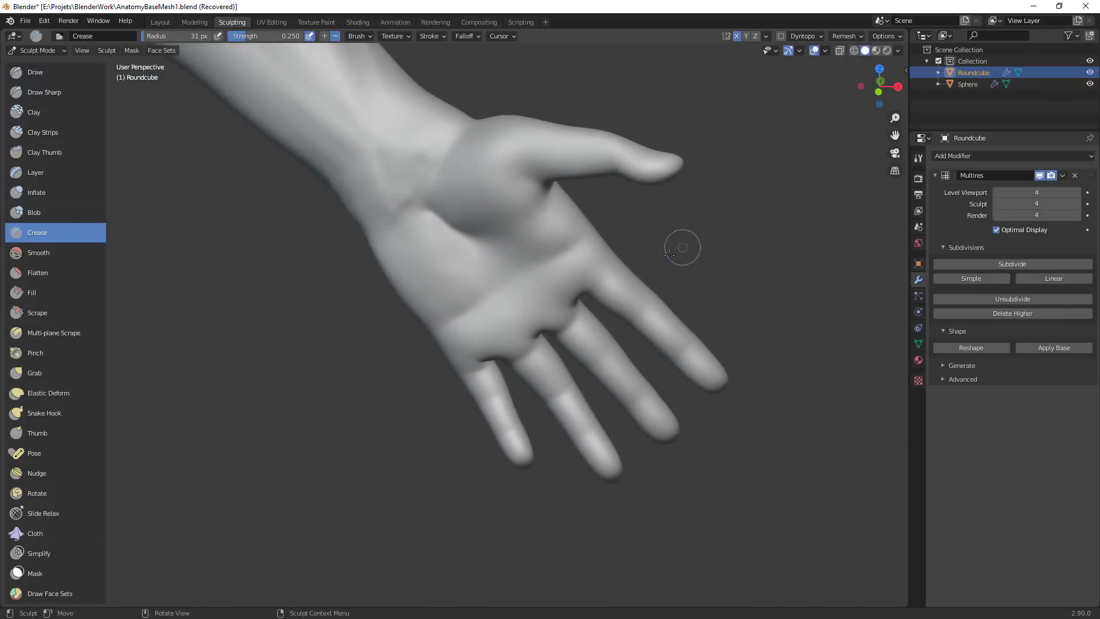
middle_drag(670, 255, 548, 276)
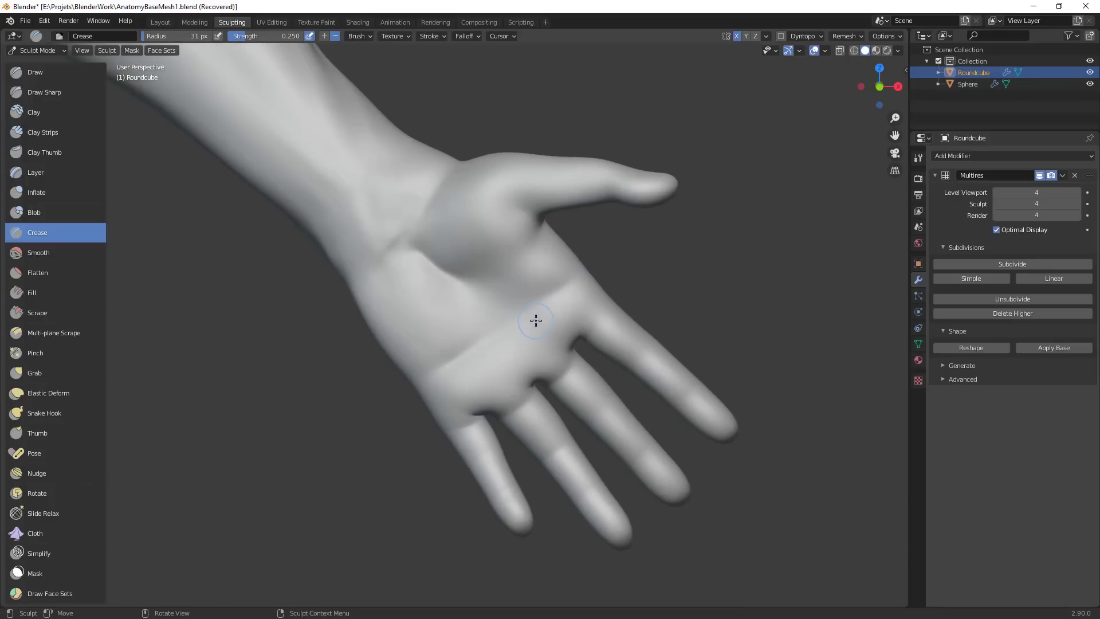
drag(436, 372, 582, 265)
Refine the palm creases and the fold around the base of the thumb with the Crease brush at 31 px
middle_drag(487, 328, 560, 389)
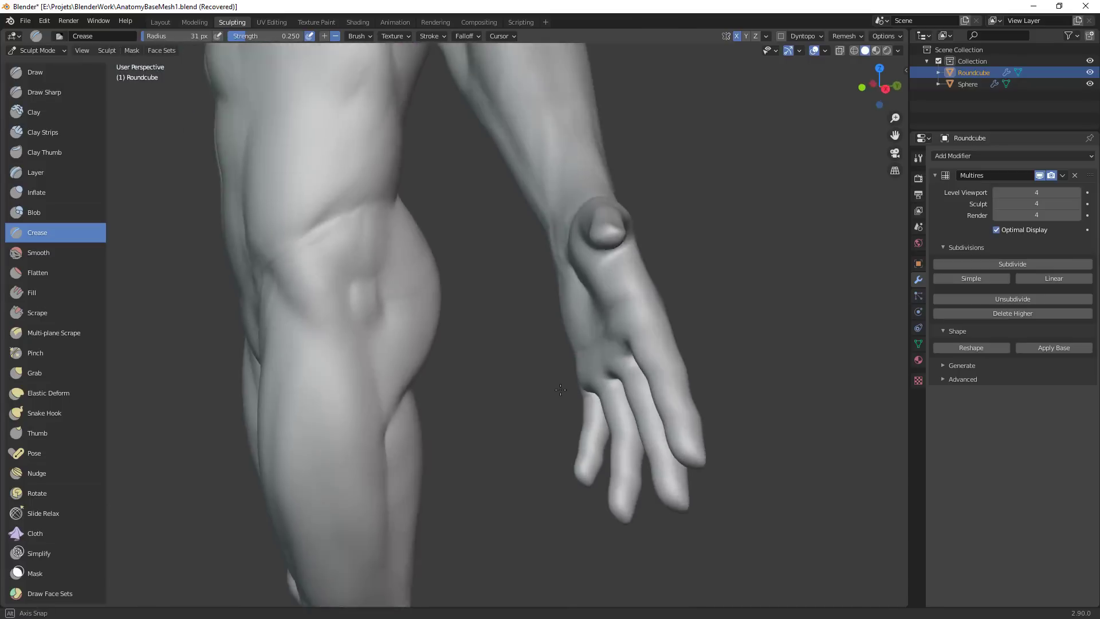
alt+drag(560, 390, 644, 355)
drag(500, 404, 523, 424)
drag(565, 214, 564, 221)
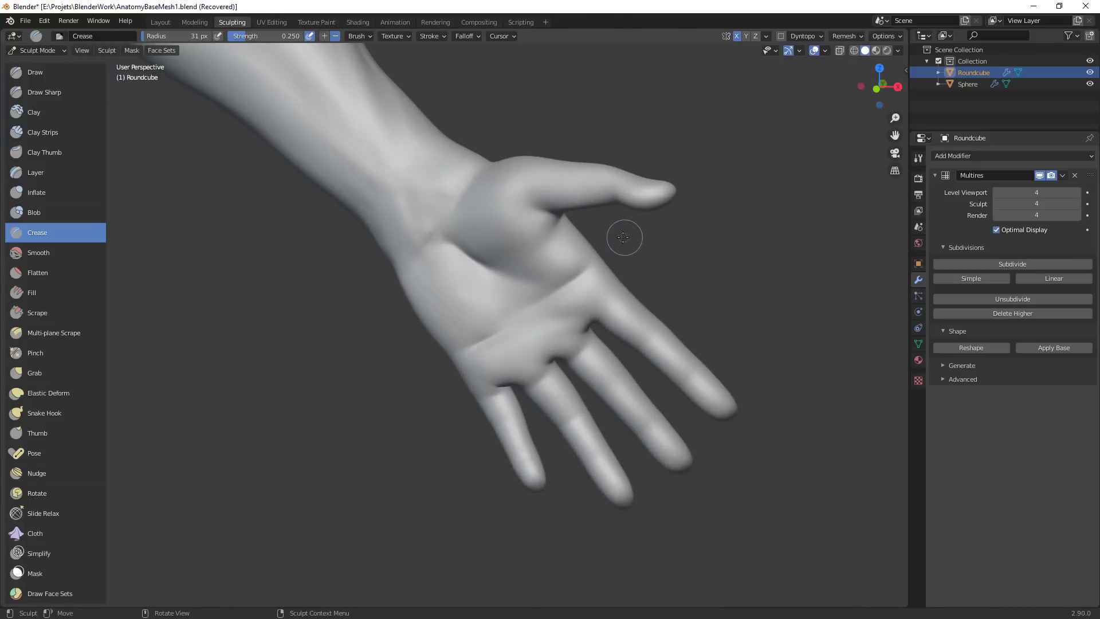
mouse_move(612, 235)
ctrl+alt+mouse_down()
mouse_move(638, 222)
mouse_move(621, 263)
mouse_move(592, 278)
mouse_move(618, 246)
ctrl+alt+mouse_up()
mouse_move(654, 275)
middle_down()
mouse_move(644, 290)
mouse_move(619, 286)
mouse_move(635, 296)
mouse_move(635, 281)
middle_up()
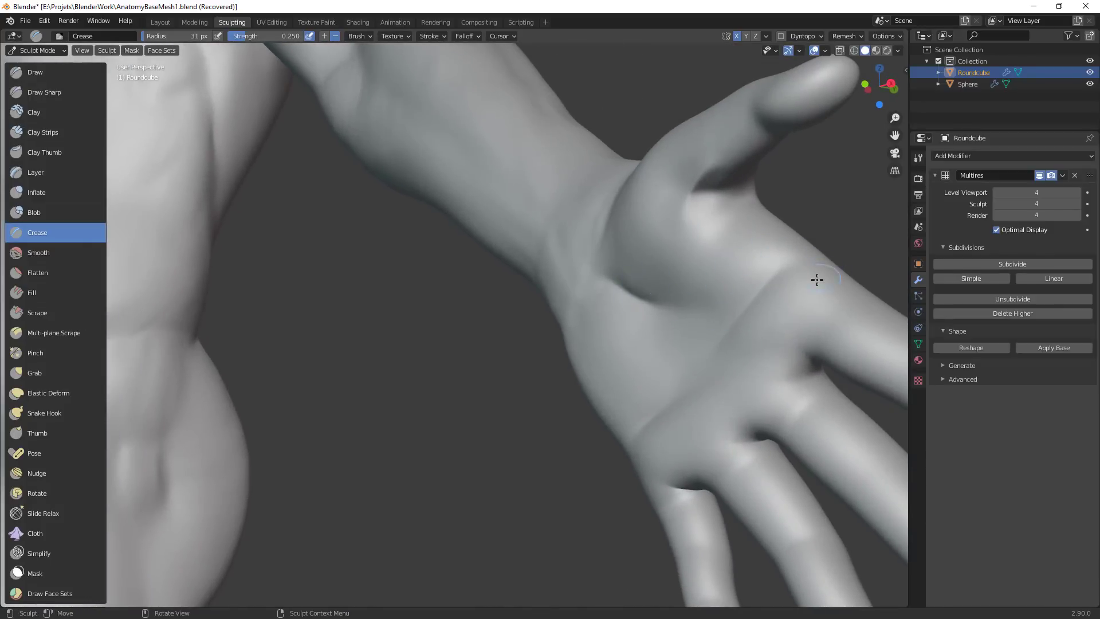
mouse_move(803, 282)
middle_down()
mouse_move(803, 268)
mouse_move(806, 282)
middle_up()
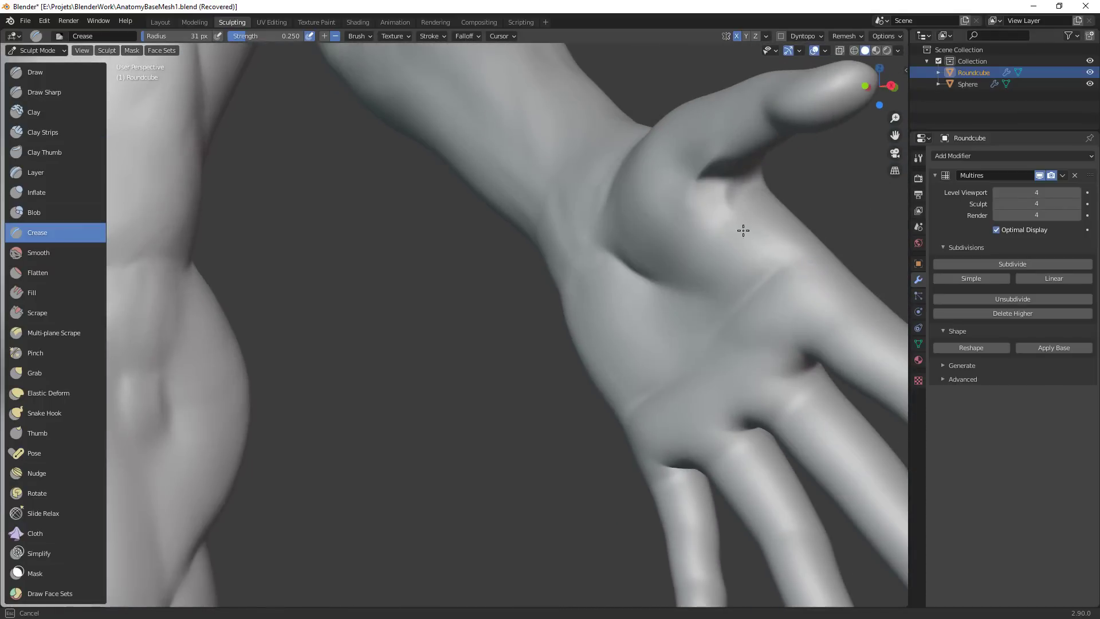
middle_drag(840, 312, 545, 381)
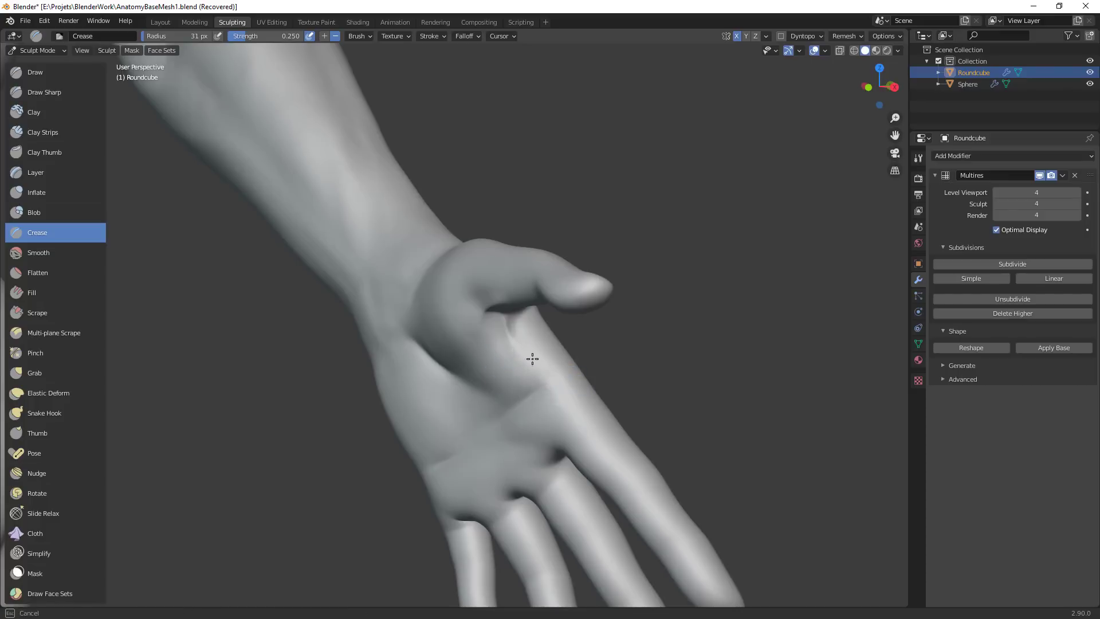
middle_drag(486, 313, 555, 260)
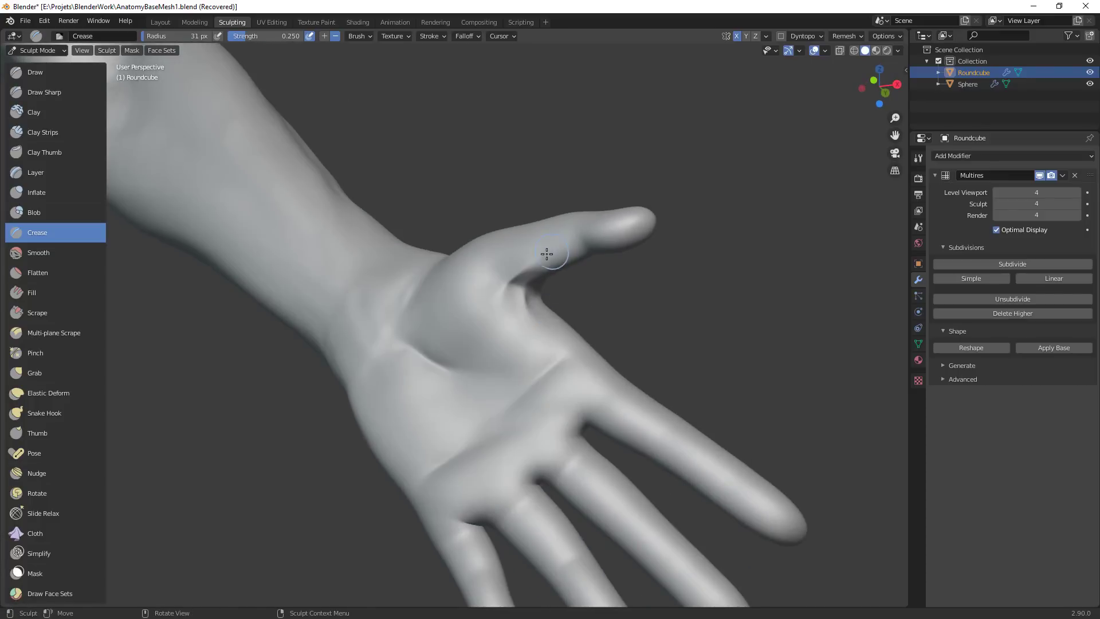
Build up the web between thumb and index finger from the palm side using Clay Strips at a 36 px radius
key(c)
key(f)
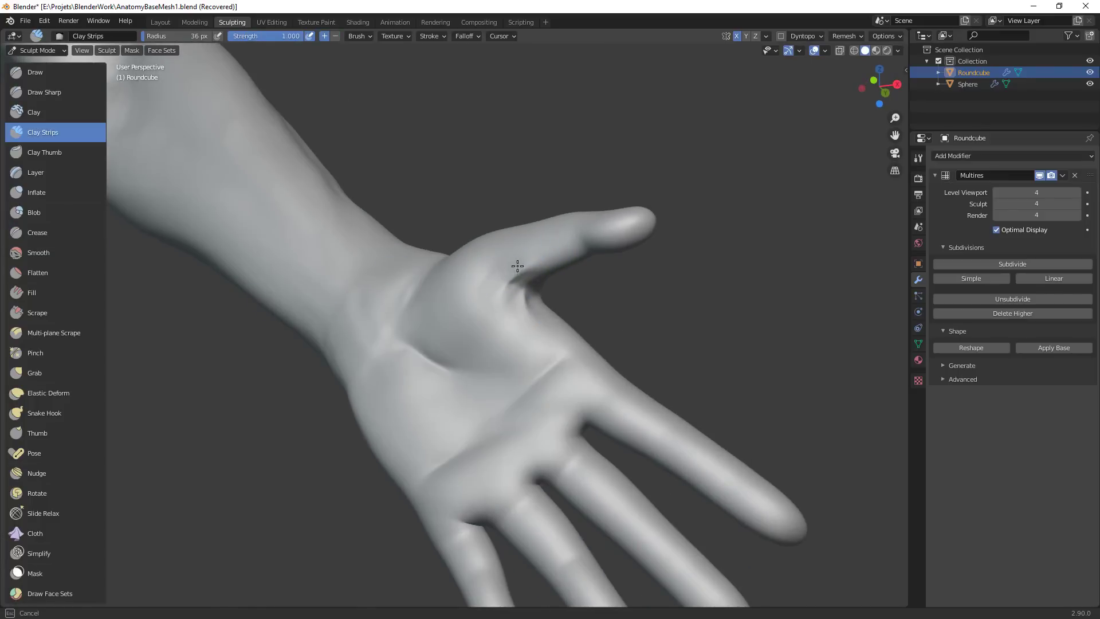
drag(473, 290, 498, 283)
drag(528, 289, 542, 324)
middle_drag(596, 318, 562, 314)
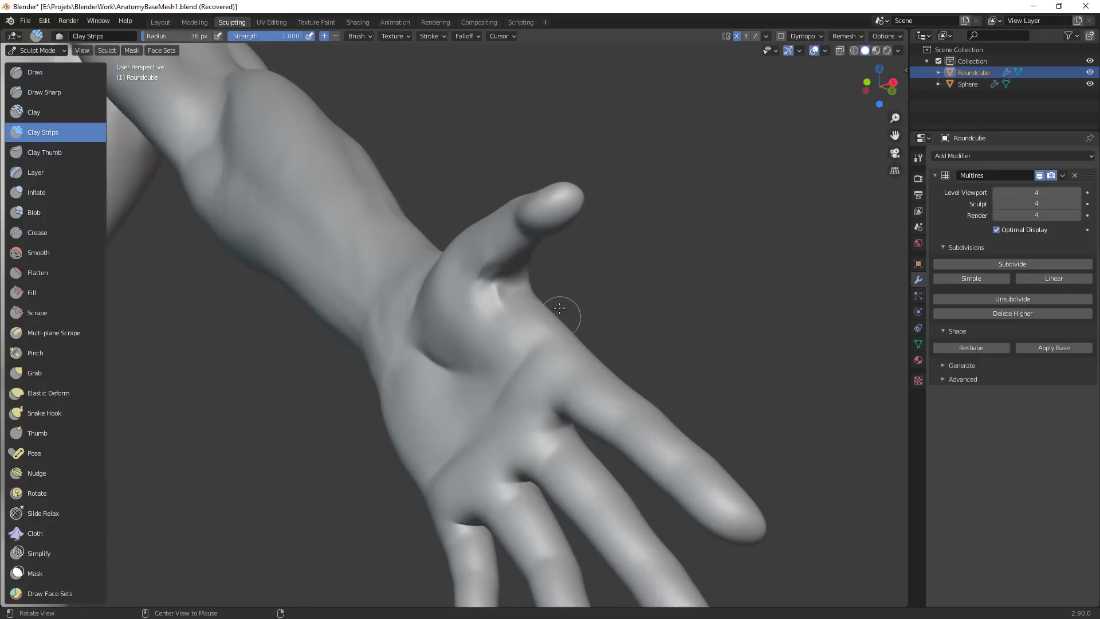
mouse_move(510, 293)
mouse_down()
mouse_move(518, 310)
mouse_move(499, 298)
mouse_up()
Shape the thumb web from the back of the hand using Clay Strips with the radius reduced to 31 px
mouse_move(500, 298)
middle_down()
mouse_move(423, 314)
mouse_move(425, 327)
mouse_move(403, 320)
middle_up()
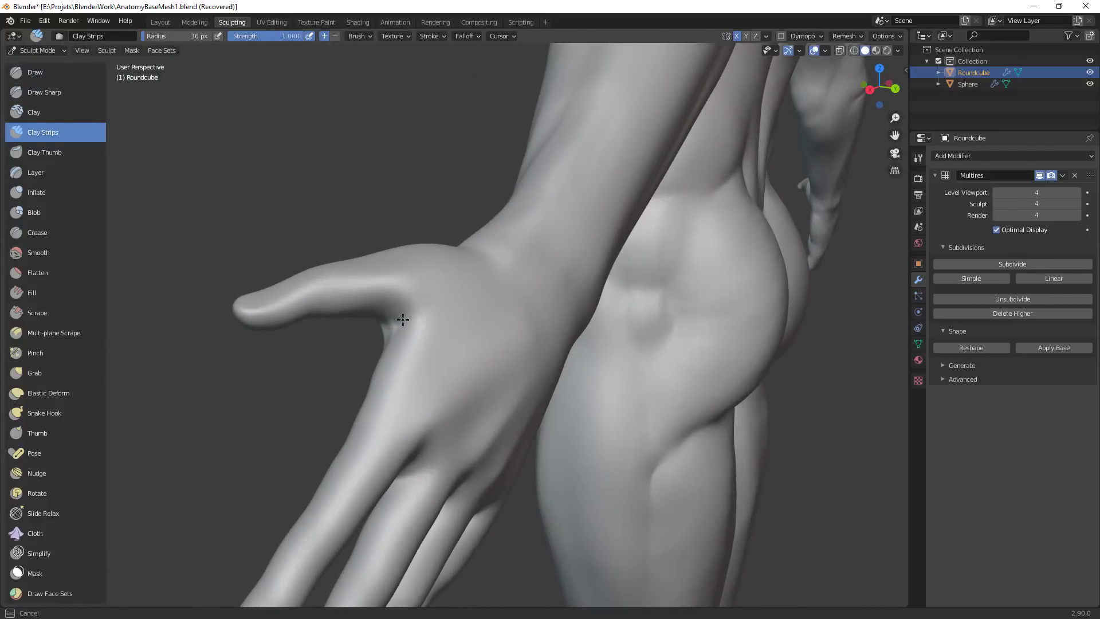
key(f)
mouse_move(405, 327)
mouse_down()
mouse_move(373, 307)
mouse_move(408, 307)
mouse_move(399, 342)
mouse_up()
click(406, 318)
drag(377, 304, 380, 304)
mouse_move(497, 304)
middle_down()
mouse_move(455, 326)
mouse_move(379, 321)
mouse_move(388, 319)
middle_up()
drag(398, 327, 400, 353)
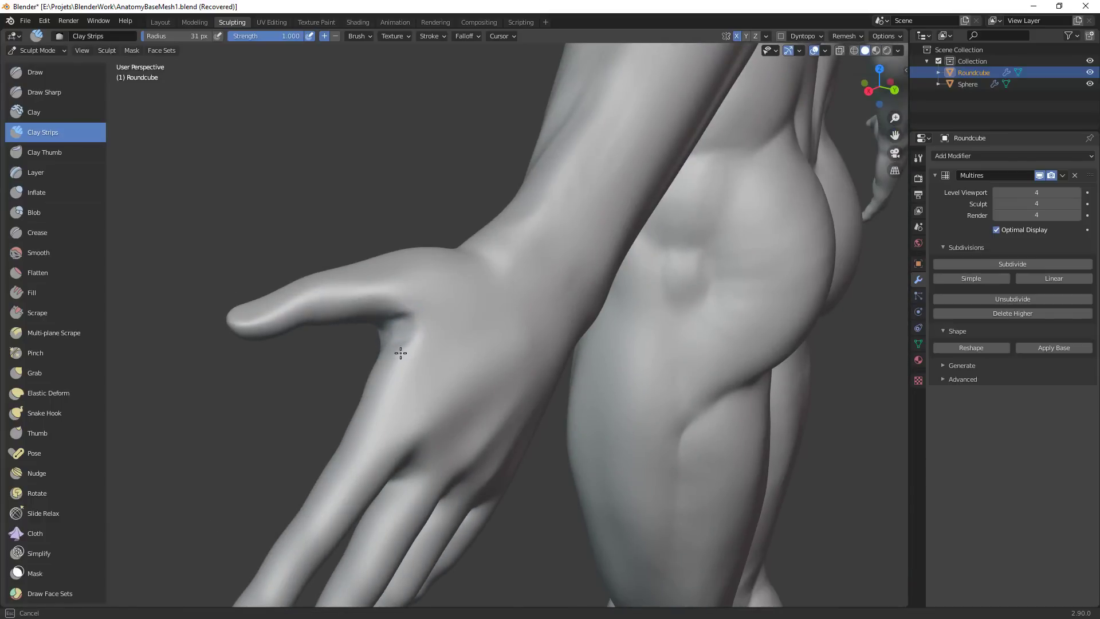
Define the webs between the fingers on the back of the hand with Clay Strips at a 25 px radius
mouse_move(485, 349)
middle_down()
mouse_move(449, 344)
mouse_move(518, 240)
mouse_move(437, 314)
middle_up()
mouse_move(437, 314)
mouse_down()
mouse_move(445, 303)
mouse_move(407, 321)
mouse_move(446, 309)
mouse_up()
middle_drag(545, 346, 474, 346)
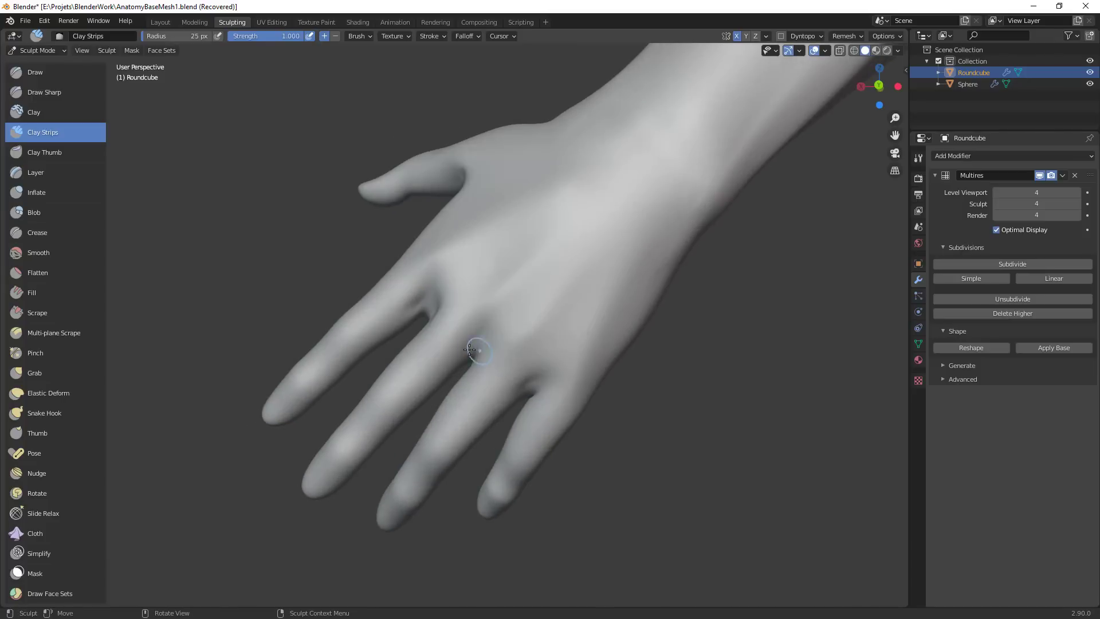
drag(474, 346, 489, 338)
shift+middle_drag(559, 339, 582, 267)
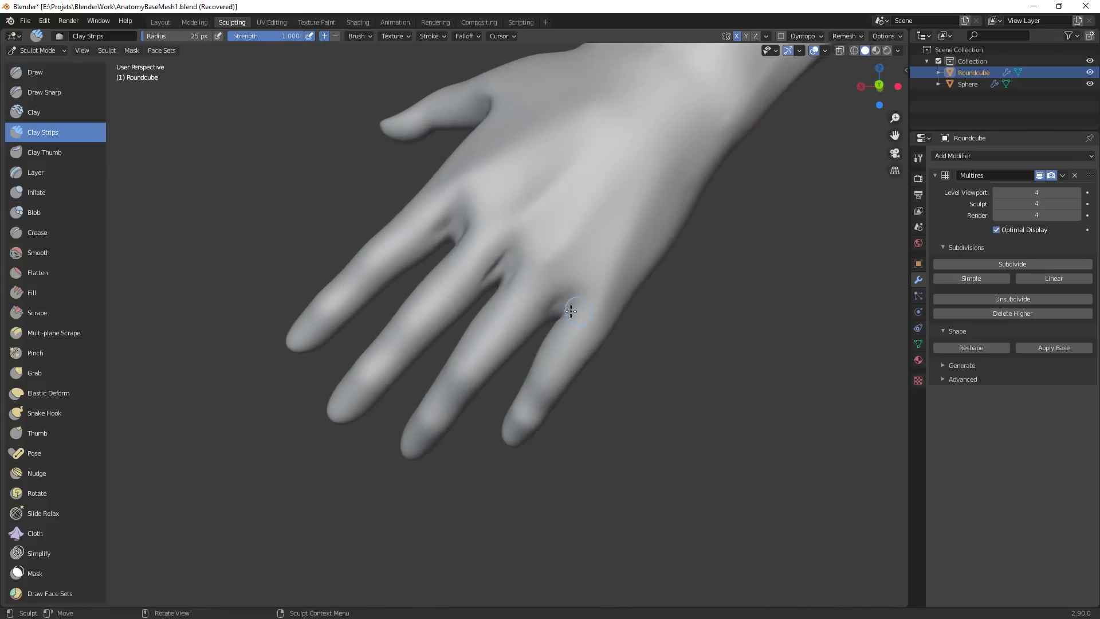
drag(568, 307, 557, 312)
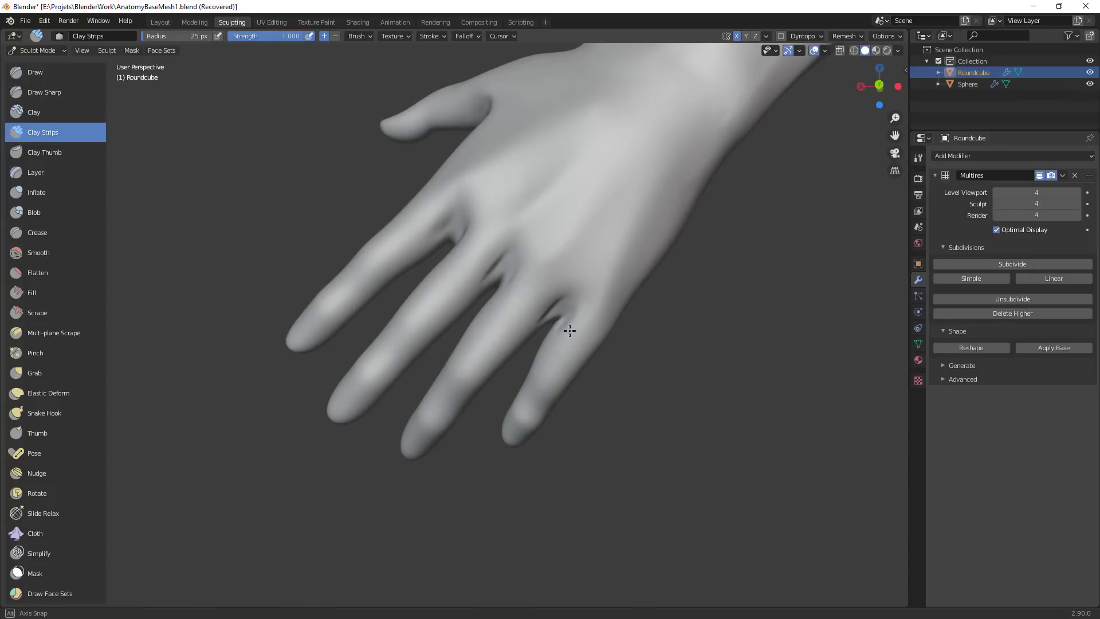
Pull the web between the middle and ring fingers with the Grab brush at 53 px, and set the radius to 85 px
mouse_move(569, 331)
middle_down()
mouse_move(520, 305)
mouse_move(559, 277)
mouse_move(515, 256)
middle_up()
key(g)
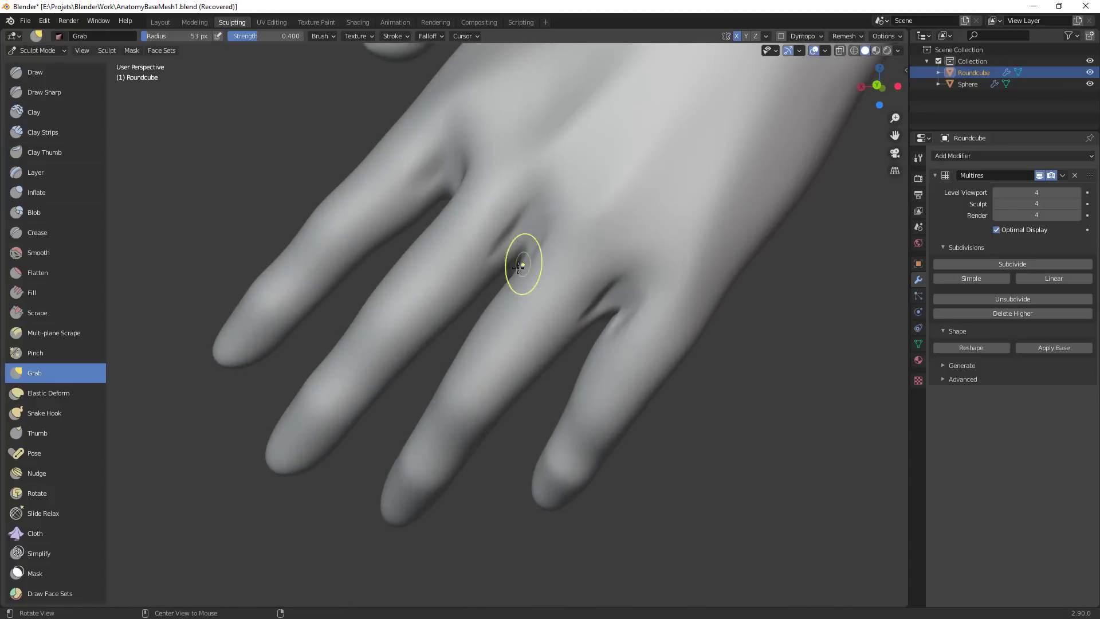
mouse_move(518, 267)
alt+mouse_down()
mouse_move(527, 272)
mouse_move(522, 259)
mouse_move(524, 281)
mouse_move(500, 311)
mouse_move(492, 288)
mouse_move(492, 302)
alt+mouse_up()
mouse_move(531, 322)
middle_down()
mouse_move(557, 319)
mouse_move(549, 355)
middle_up()
key(f)
click(582, 306)
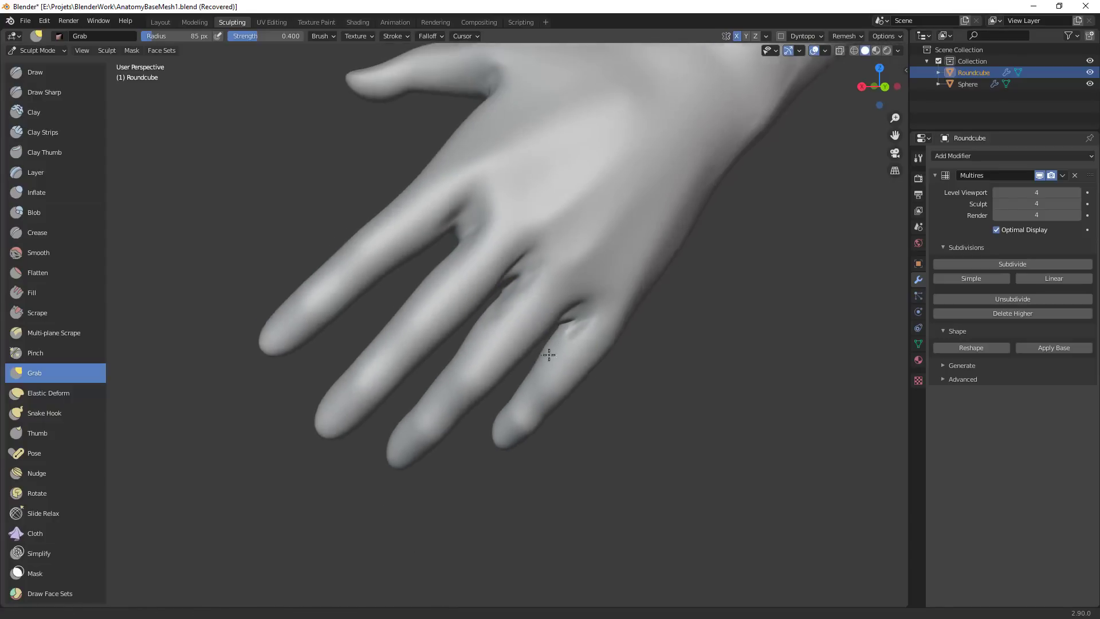
Enable Topology auto-masking for the Grab brush and enlarge its radius to 104 px
key(n)
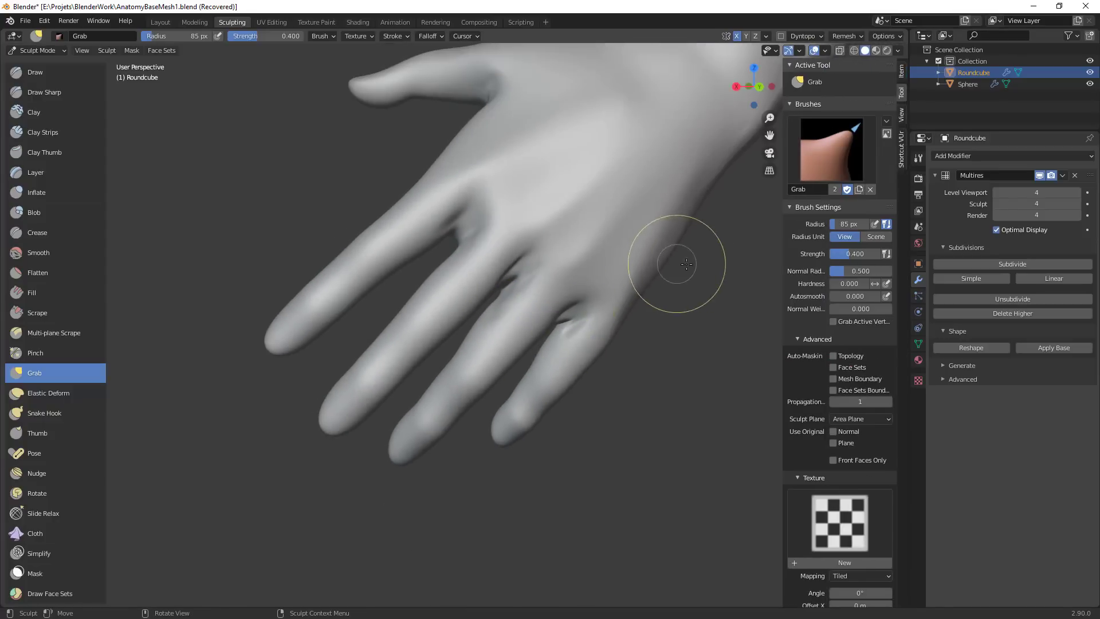
click(856, 355)
key(n)
ctrl+middle_drag(503, 265, 503, 232)
middle_drag(503, 232, 496, 254)
key(bracketright)
key(bracketright)
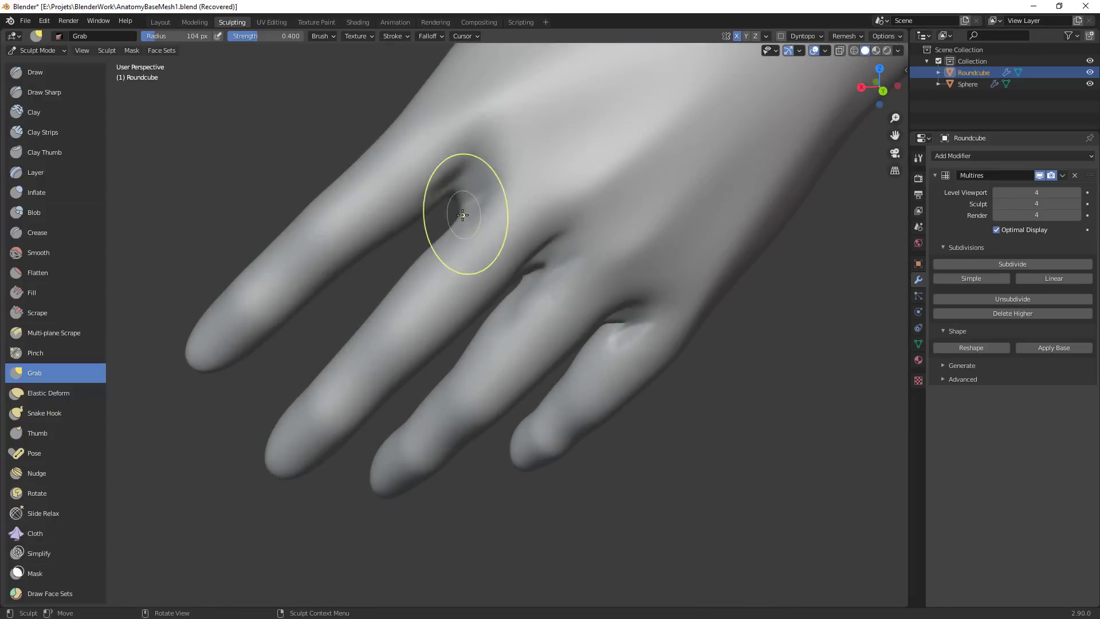
Reshape the bases of the index, middle and ring fingers with the Grab brush at 104 px and 86 px radii
drag(463, 215, 450, 200)
key(f)
click(450, 202)
drag(450, 200, 462, 212)
middle_drag(580, 295, 553, 289)
mouse_move(505, 275)
mouse_down()
mouse_move(513, 264)
mouse_move(516, 283)
mouse_move(480, 335)
mouse_up()
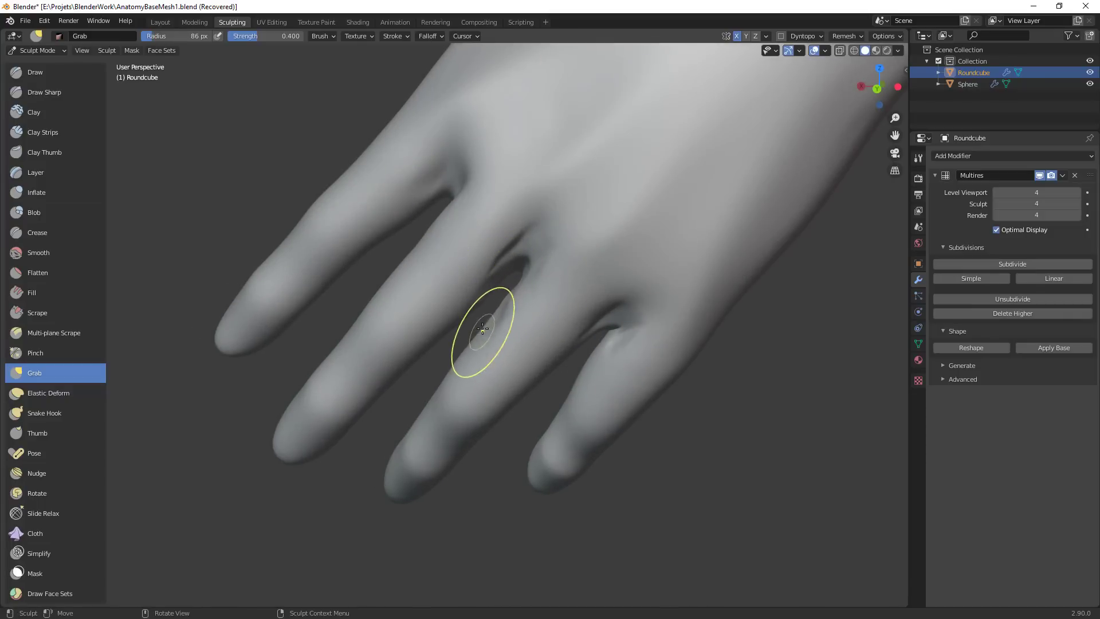
drag(517, 300, 531, 268)
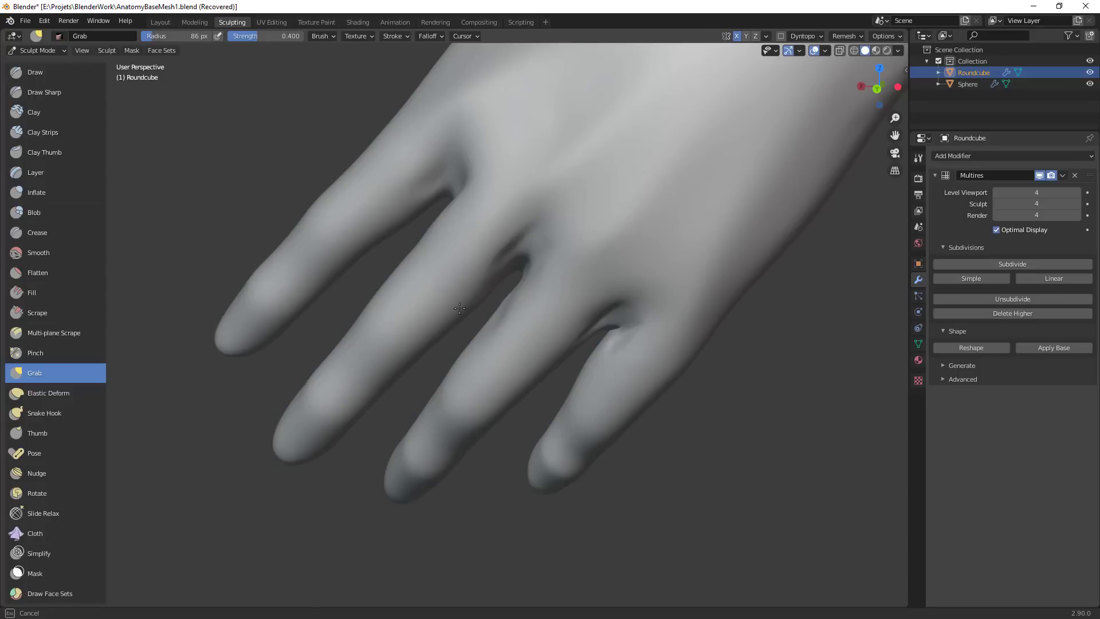
drag(460, 308, 479, 300)
middle_drag(583, 364, 571, 360)
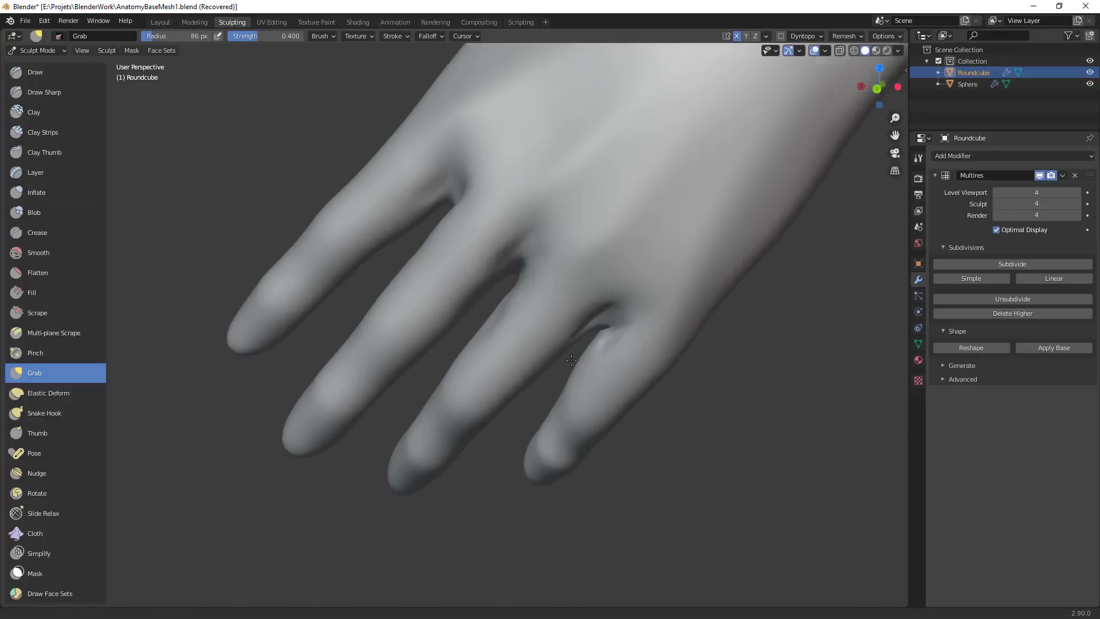
Adjust the web between the ring and little fingers with several short Grab brush strokes
scroll(572, 360, down, 2)
mouse_move(567, 323)
mouse_down()
mouse_move(552, 315)
mouse_move(548, 325)
mouse_move(551, 307)
mouse_up()
mouse_move(557, 327)
mouse_down()
mouse_move(553, 312)
mouse_move(555, 324)
mouse_move(565, 308)
mouse_move(559, 323)
mouse_up()
drag(558, 328, 558, 330)
drag(559, 330, 547, 326)
ctrl+middle_drag(562, 320, 568, 413)
mouse_move(567, 412)
middle_down()
mouse_move(597, 442)
mouse_move(616, 438)
middle_up()
mouse_move(616, 439)
ctrl+middle_down()
mouse_move(623, 332)
mouse_move(602, 295)
mouse_move(589, 326)
ctrl+middle_up()
Build up the knuckles on the back of the hand with Clay Strips, reducing the radius from 41 px to 29 px
key(c)
drag(590, 326, 609, 318)
middle_drag(609, 318, 590, 304)
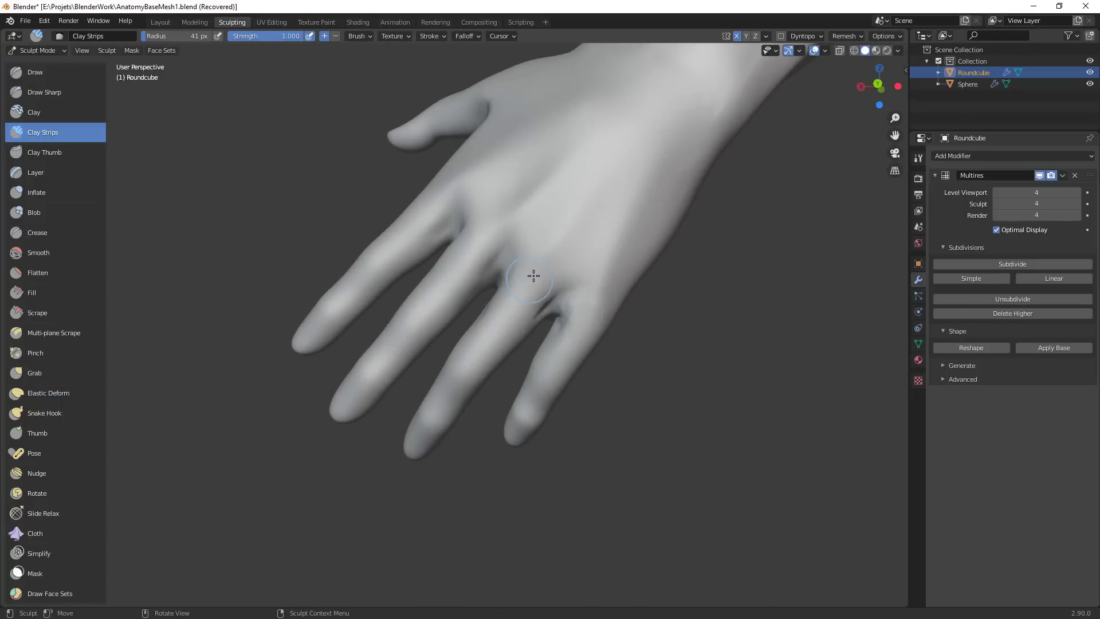
drag(533, 275, 538, 265)
key(f)
click(549, 265)
mouse_move(549, 265)
middle_down()
mouse_move(579, 309)
mouse_move(551, 293)
middle_up()
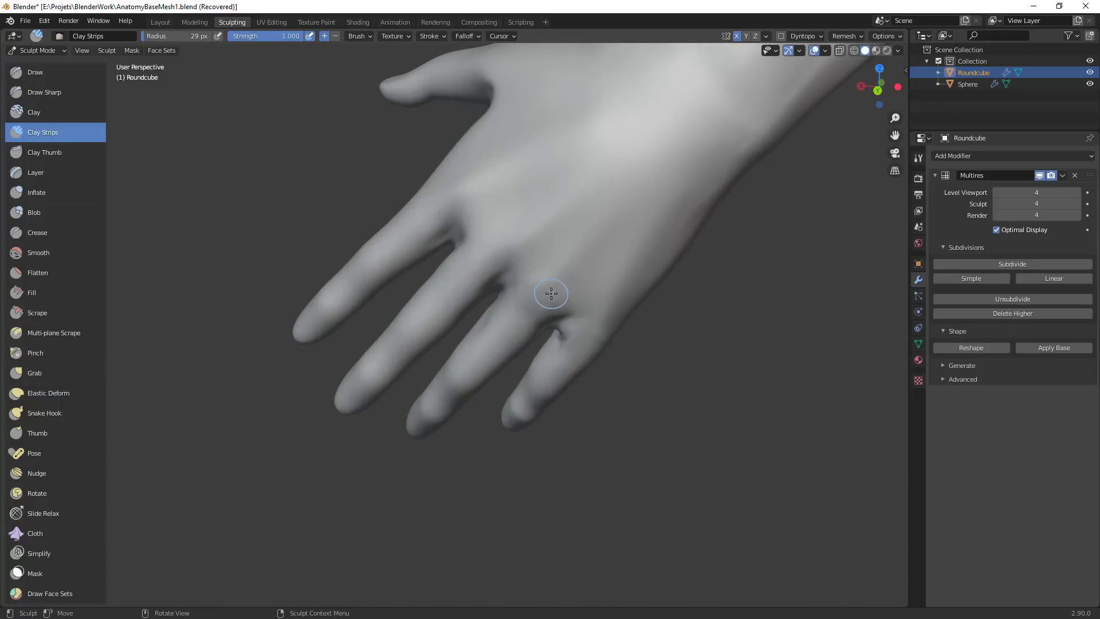
key(shift+f)
click(629, 291)
middle_drag(590, 327, 582, 319)
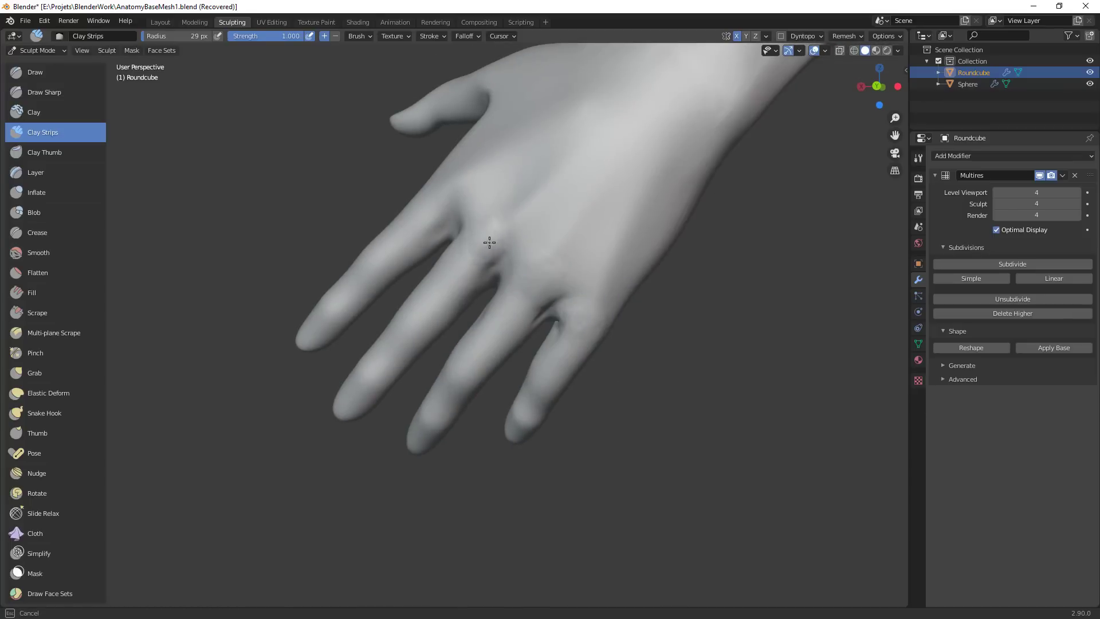
middle_drag(489, 242, 584, 246)
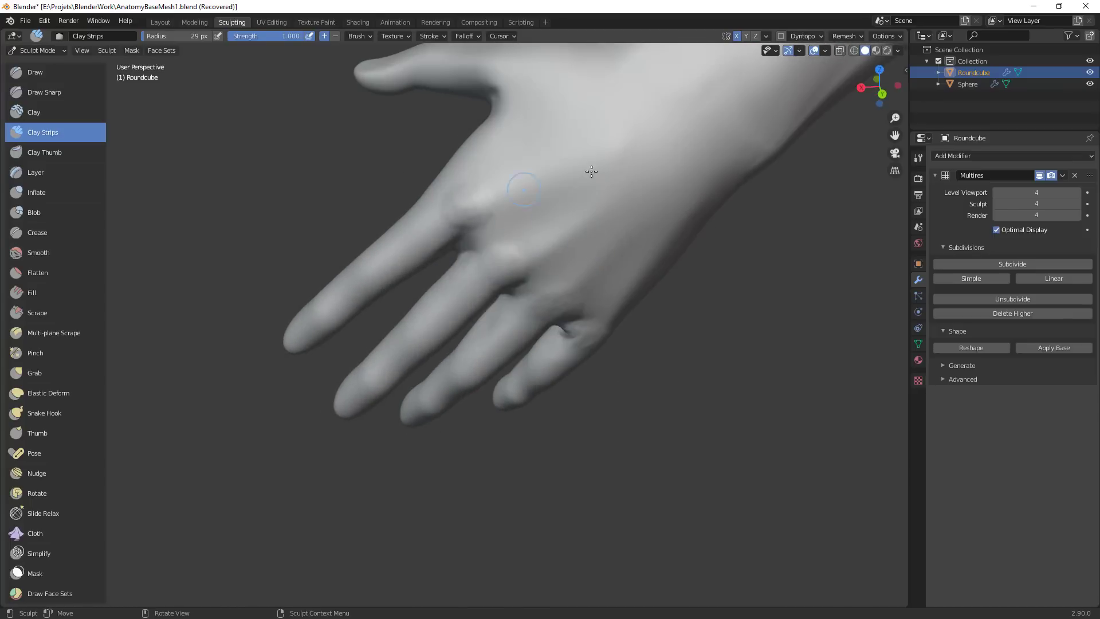
Sculpt the finger tendons running from the knuckles toward the wrist with Clay Strips at a 14 px radius
ctrl+middle_drag(634, 211, 642, 286)
middle_drag(515, 298, 481, 268)
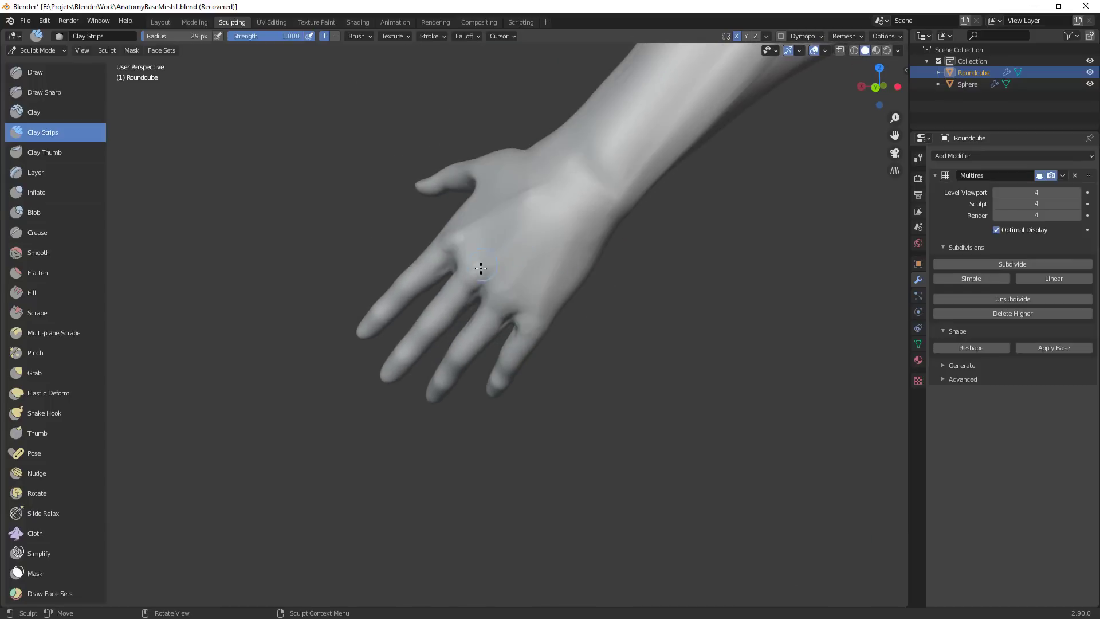
mouse_move(480, 268)
mouse_down()
mouse_move(509, 237)
mouse_move(518, 277)
mouse_move(504, 301)
mouse_up()
key(f)
click(505, 288)
mouse_move(567, 226)
mouse_down()
mouse_move(534, 329)
mouse_move(538, 315)
mouse_up()
middle_drag(554, 282, 581, 276)
Blend the tendons into the back of the hand using Clay Strips with the radius enlarged to 51 px
key(f)
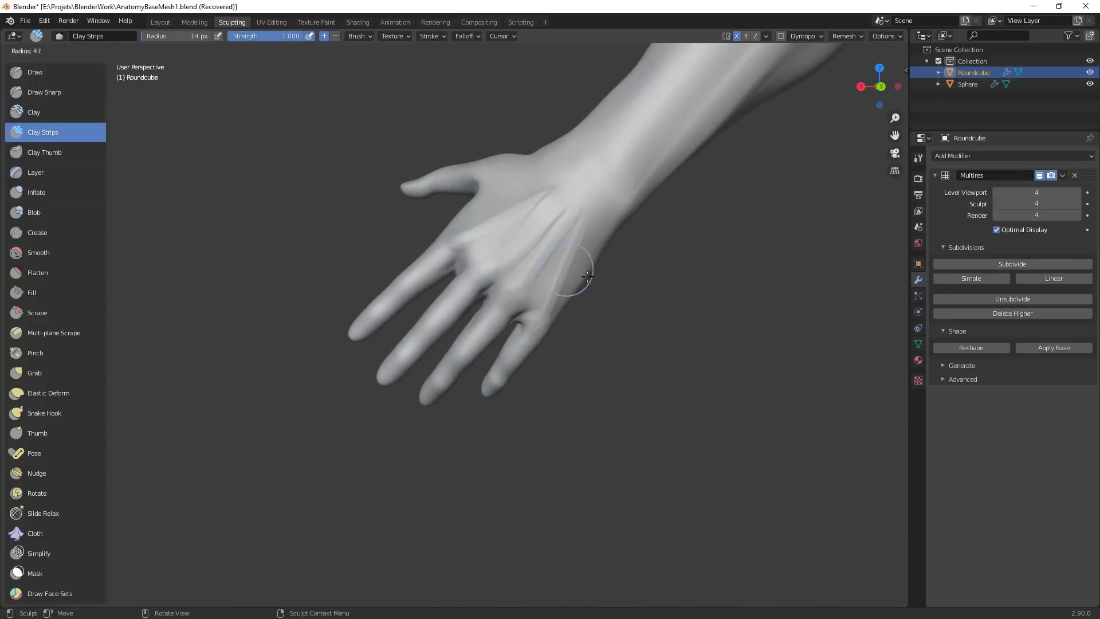
click(603, 274)
drag(578, 258, 574, 225)
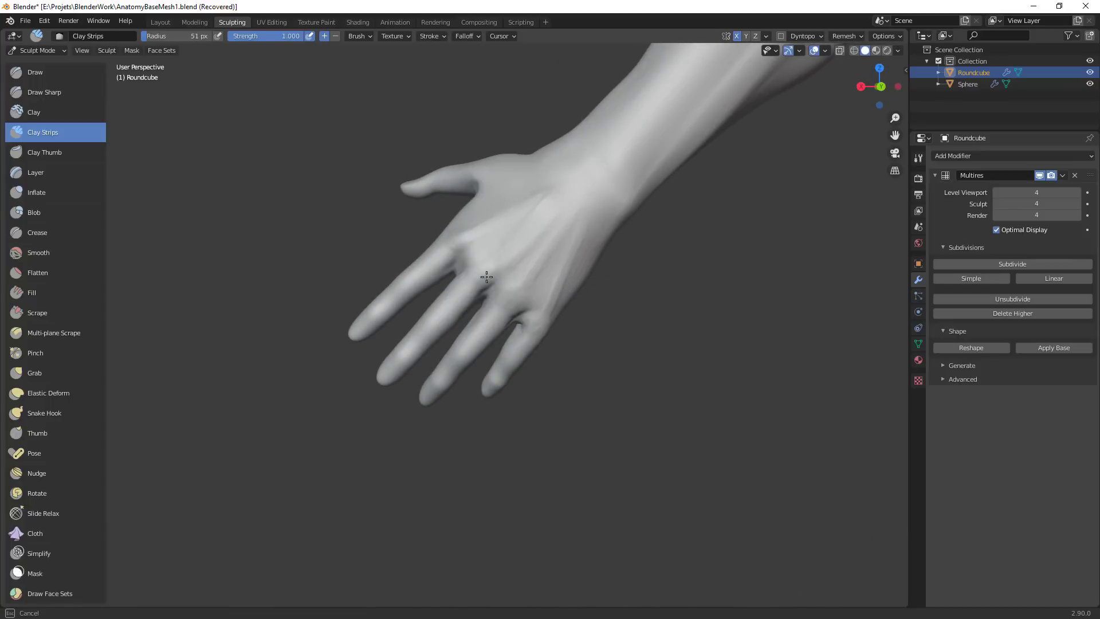
Smooth out and reinforce the back and side of the hand toward the wrist with Clay Strips at a 51 px radius
ctrl+middle_drag(581, 219, 540, 387)
middle_drag(540, 387, 599, 384)
ctrl+middle_drag(599, 384, 589, 257)
middle_drag(567, 311, 594, 386)
middle_drag(554, 259, 515, 228)
mouse_move(573, 195)
ctrl+mouse_down()
mouse_move(567, 212)
mouse_move(592, 194)
ctrl+mouse_up()
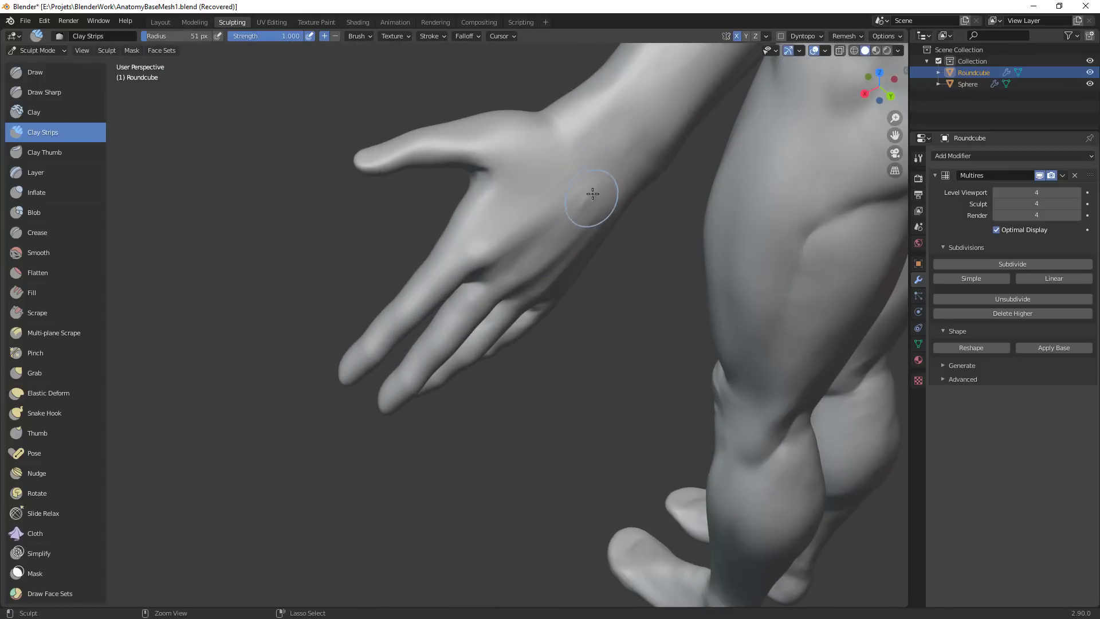
mouse_move(537, 216)
mouse_down()
mouse_move(484, 222)
mouse_move(487, 198)
mouse_move(464, 170)
mouse_move(483, 226)
mouse_up()
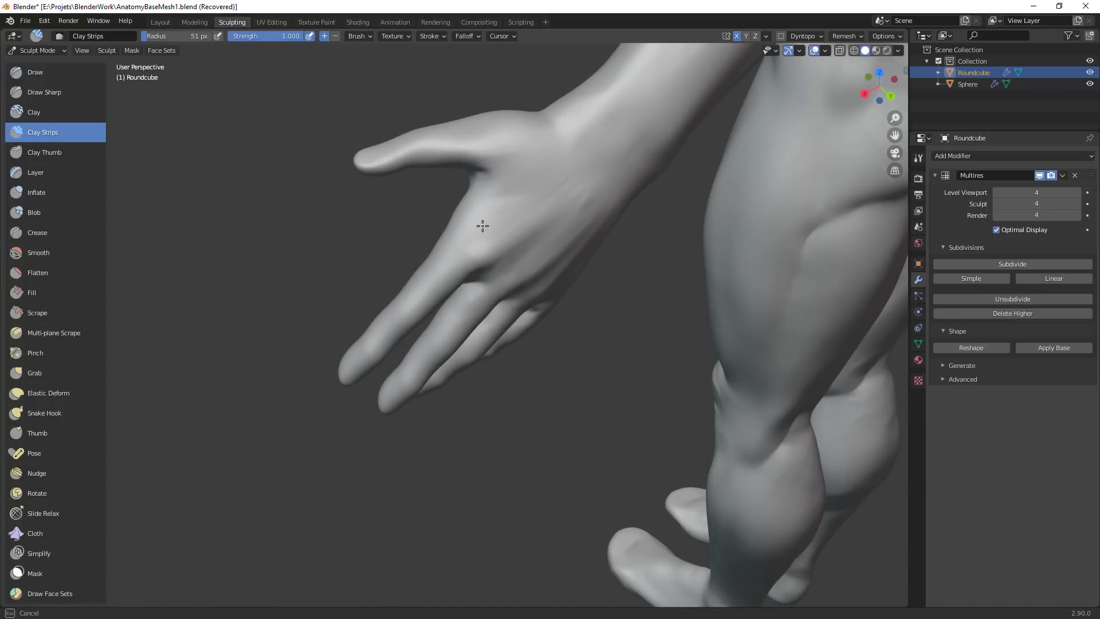
drag(543, 313, 640, 260)
mouse_move(640, 260)
ctrl+middle_down()
mouse_move(607, 332)
mouse_move(548, 270)
ctrl+middle_up()
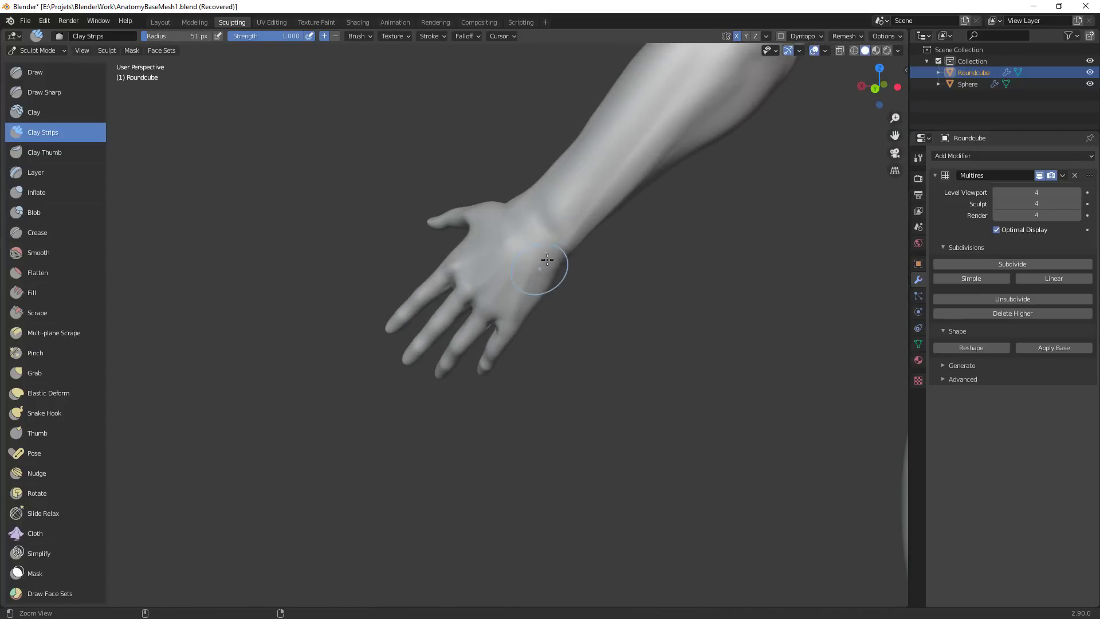
mouse_move(544, 234)
mouse_down()
mouse_move(495, 252)
mouse_move(536, 280)
mouse_up()
Sculpt the finger joints on the back of the hand with Clay Strips, reducing the radius to 31 px and finally 23 px
mouse_move(536, 280)
middle_down()
mouse_move(516, 252)
mouse_move(531, 270)
mouse_move(508, 287)
middle_up()
scroll(531, 270, up, 2)
scroll(498, 343, up, 1)
key(f)
click(474, 356)
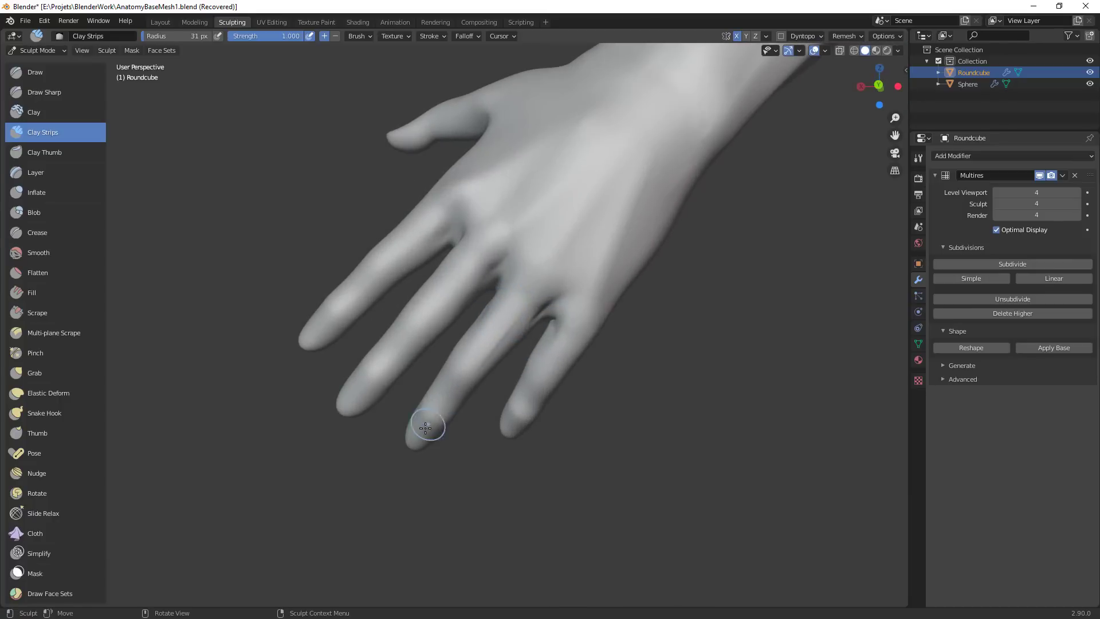
middle_drag(430, 429, 469, 382)
key(f)
click(432, 407)
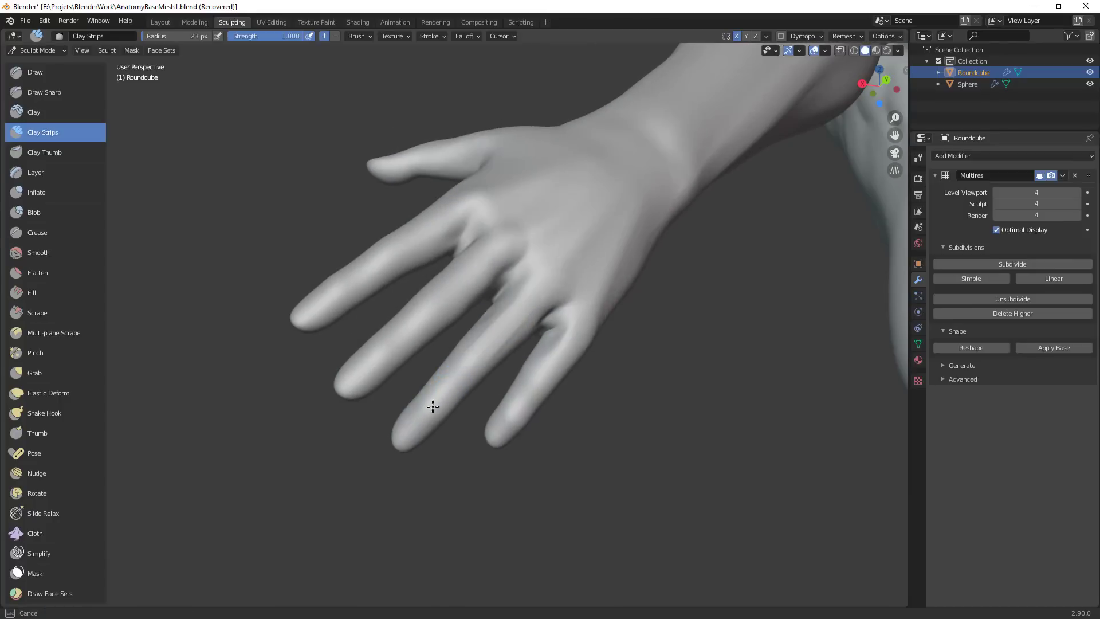
middle_drag(428, 425, 529, 416)
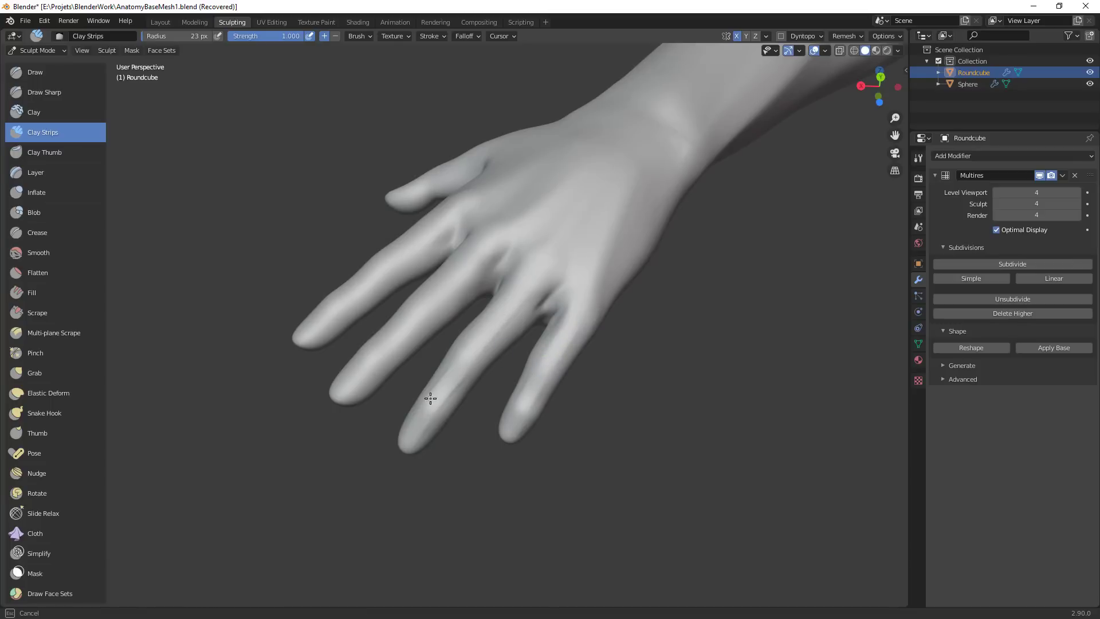
mouse_move(548, 348)
middle_down()
mouse_move(557, 319)
mouse_move(351, 270)
mouse_move(535, 323)
mouse_move(523, 337)
mouse_move(467, 344)
mouse_move(439, 367)
mouse_move(494, 310)
mouse_move(575, 333)
middle_up()
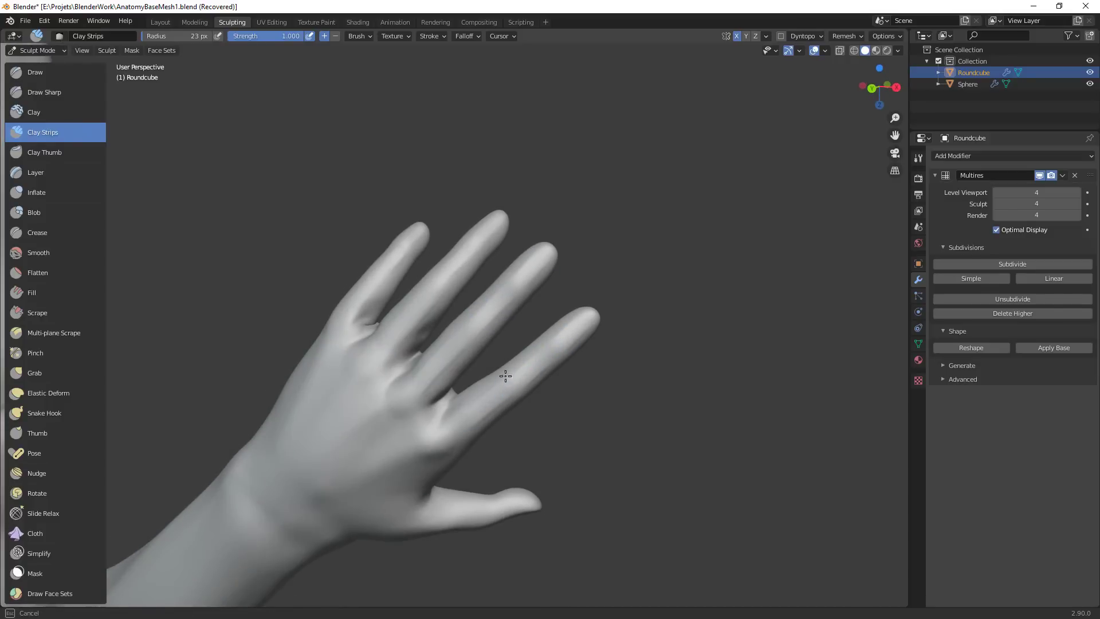
middle_drag(562, 359, 591, 376)
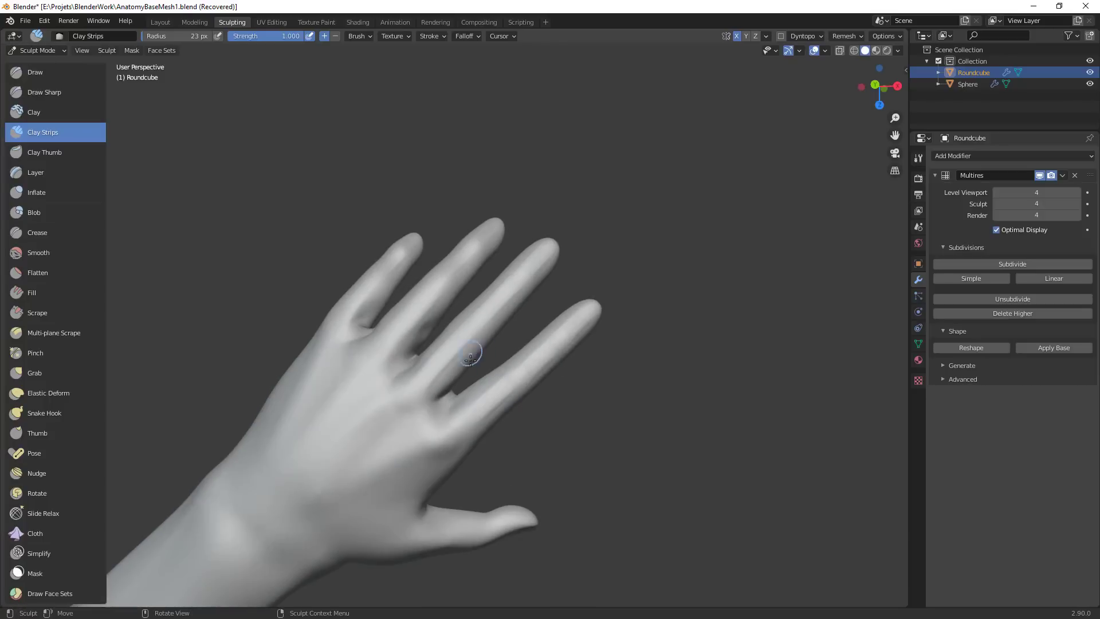
middle_drag(470, 346, 525, 307)
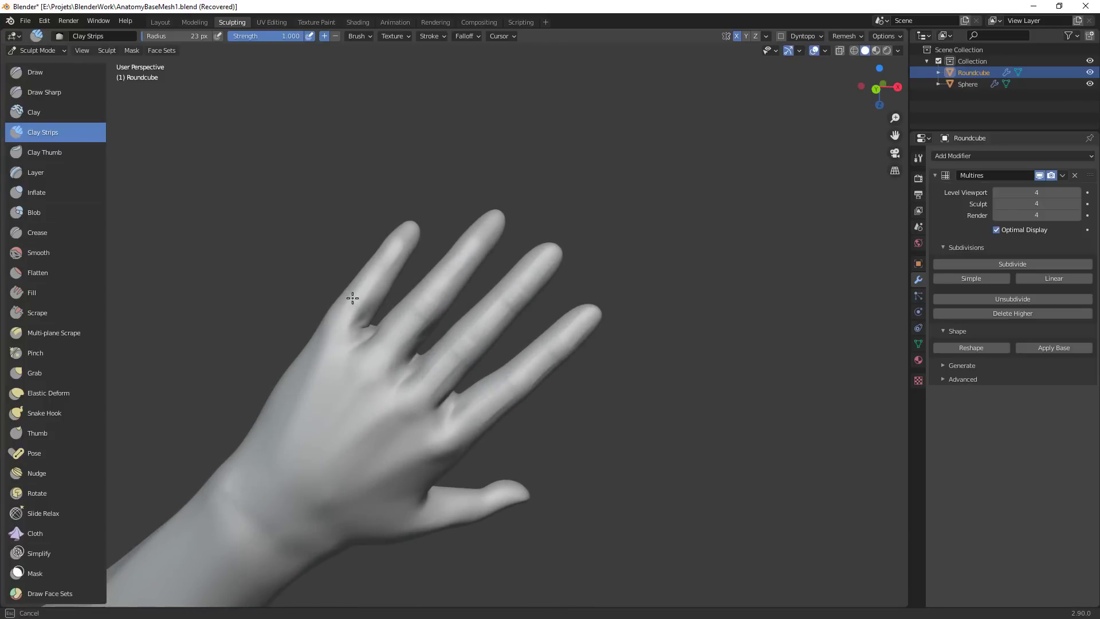
Reshape the contours of the little, ring and middle fingers from the back of the hand with Grab at a 60 px radius
key(g)
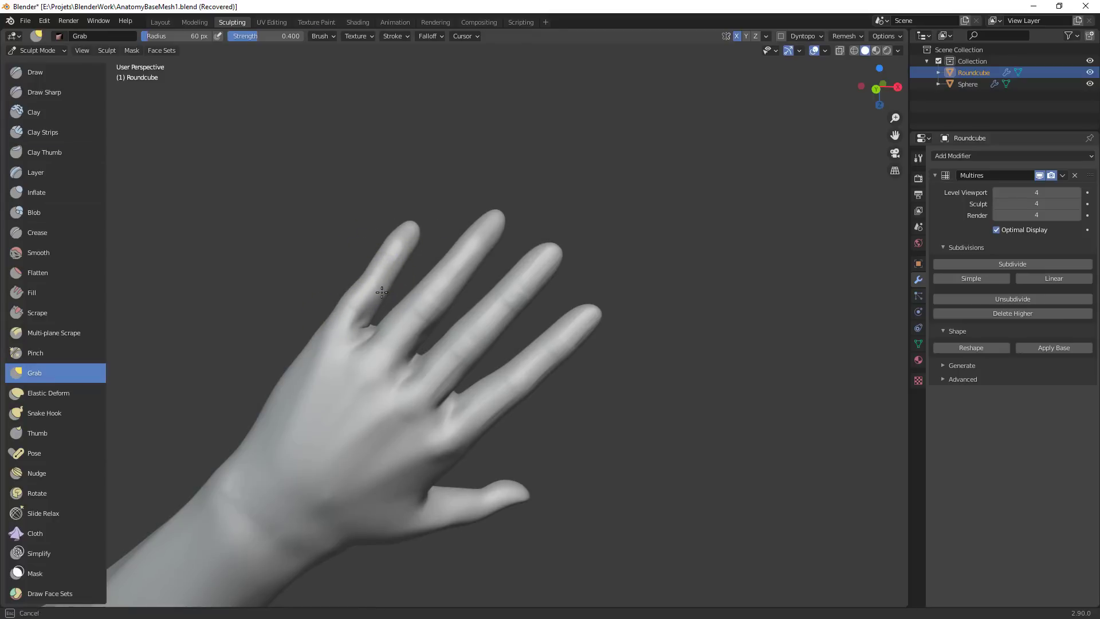
drag(414, 247, 434, 284)
drag(433, 285, 450, 303)
drag(496, 253, 502, 233)
drag(502, 232, 493, 219)
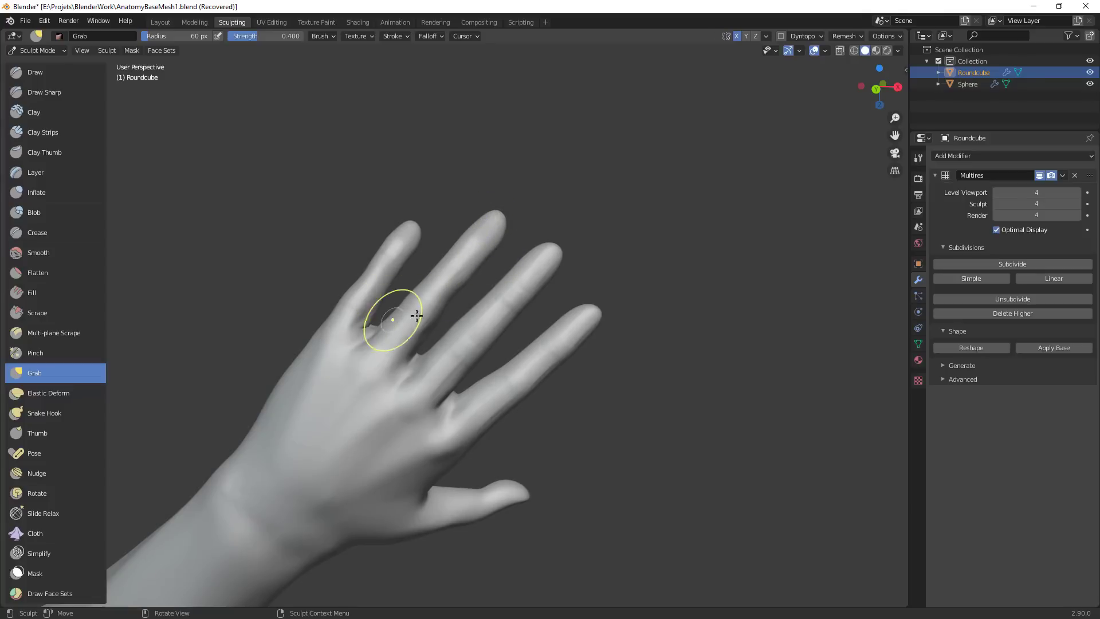
drag(440, 342, 447, 344)
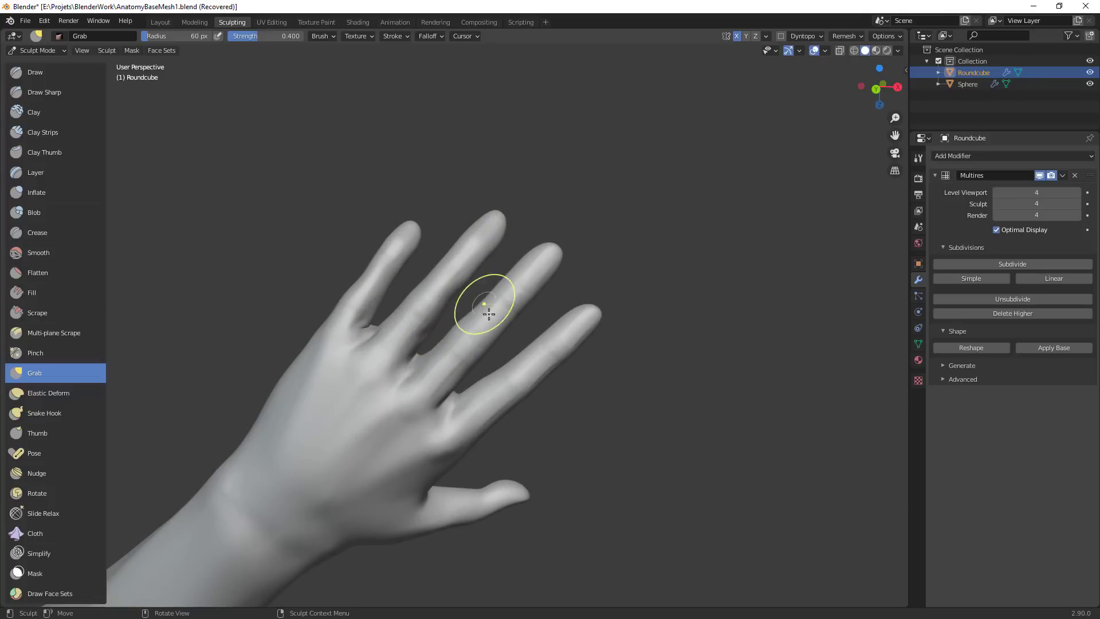
middle_drag(549, 337, 528, 319)
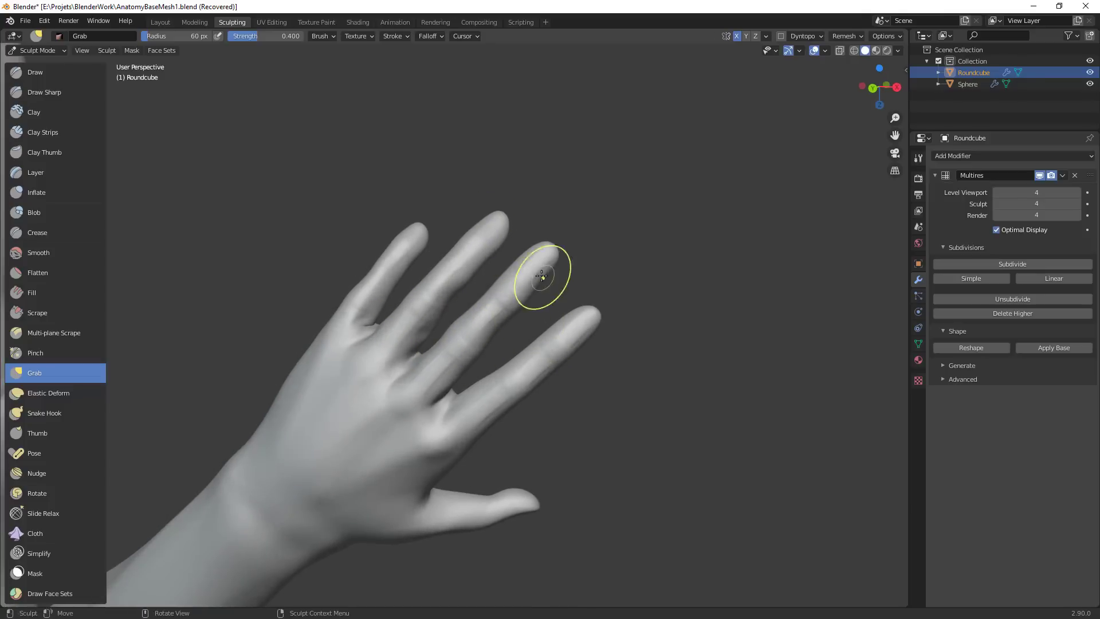
drag(523, 270, 518, 284)
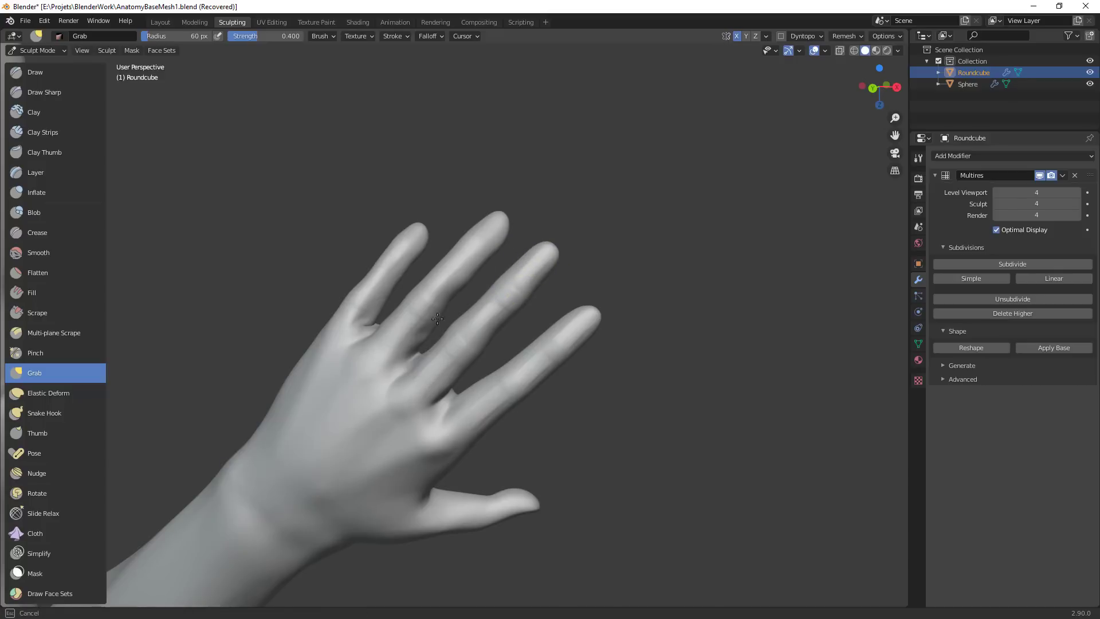
drag(436, 329, 441, 312)
drag(348, 335, 392, 285)
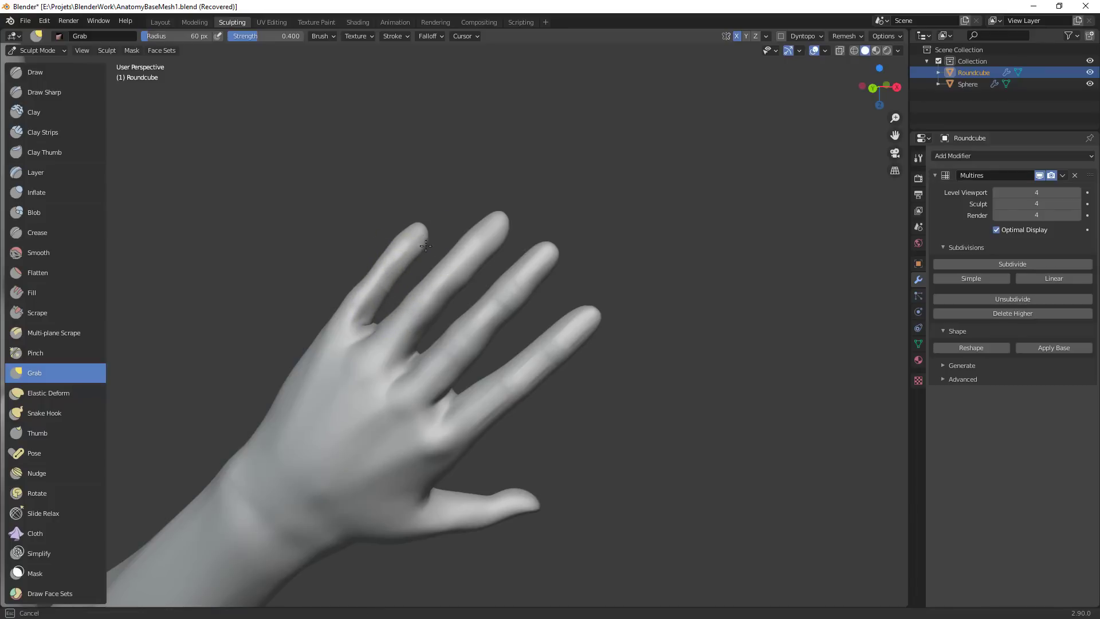
Refine the index finger's outline and the palm side of the little finger with Grab at a 67 px radius
key(f)
click(559, 370)
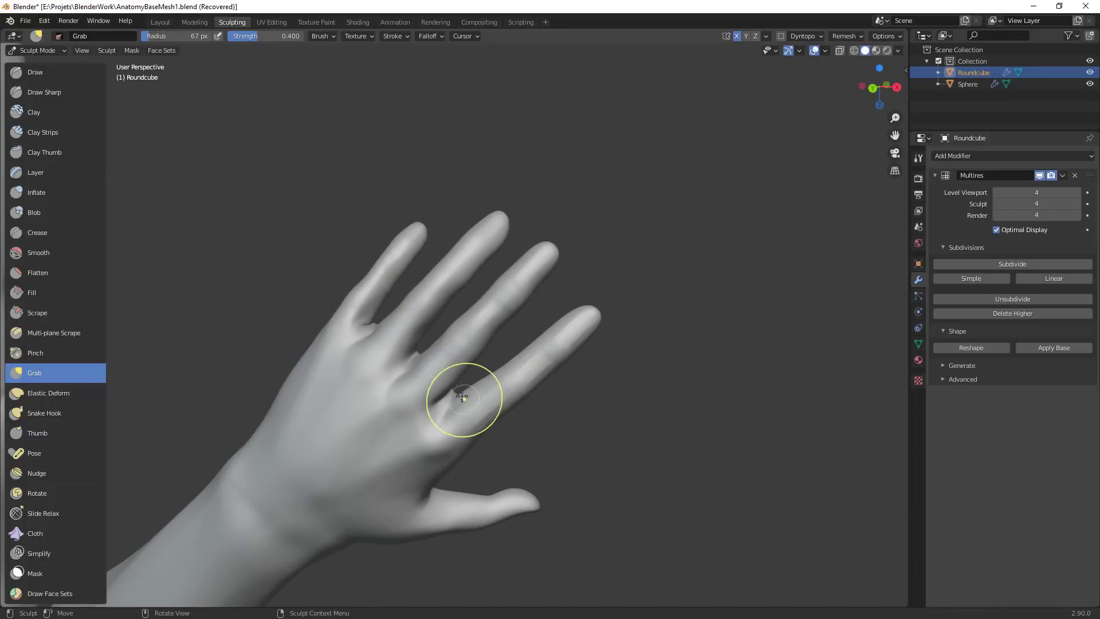
mouse_move(464, 397)
mouse_down()
mouse_move(471, 383)
mouse_move(541, 375)
mouse_move(525, 367)
mouse_up()
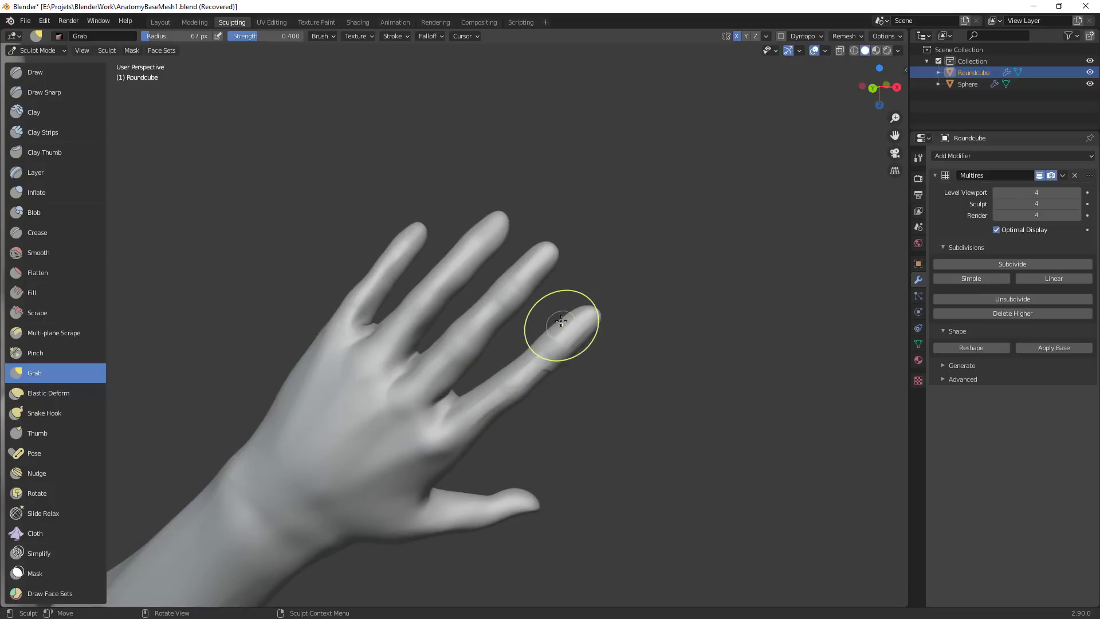
drag(561, 324, 568, 325)
drag(481, 417, 481, 417)
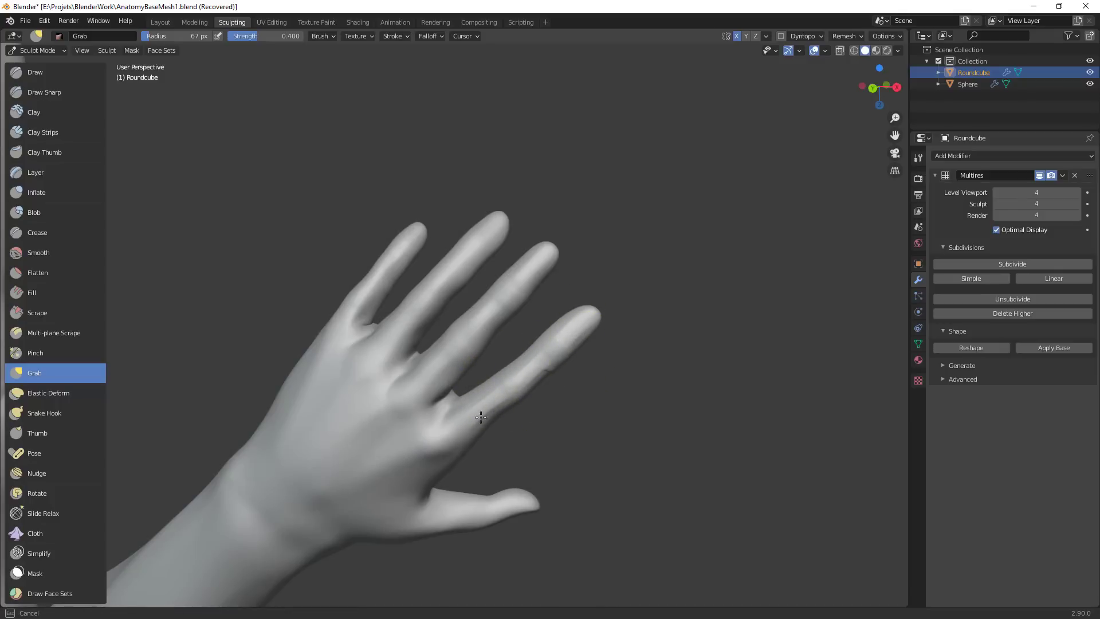
ctrl+alt+drag(661, 312, 520, 259)
drag(384, 370, 384, 370)
drag(552, 317, 527, 314)
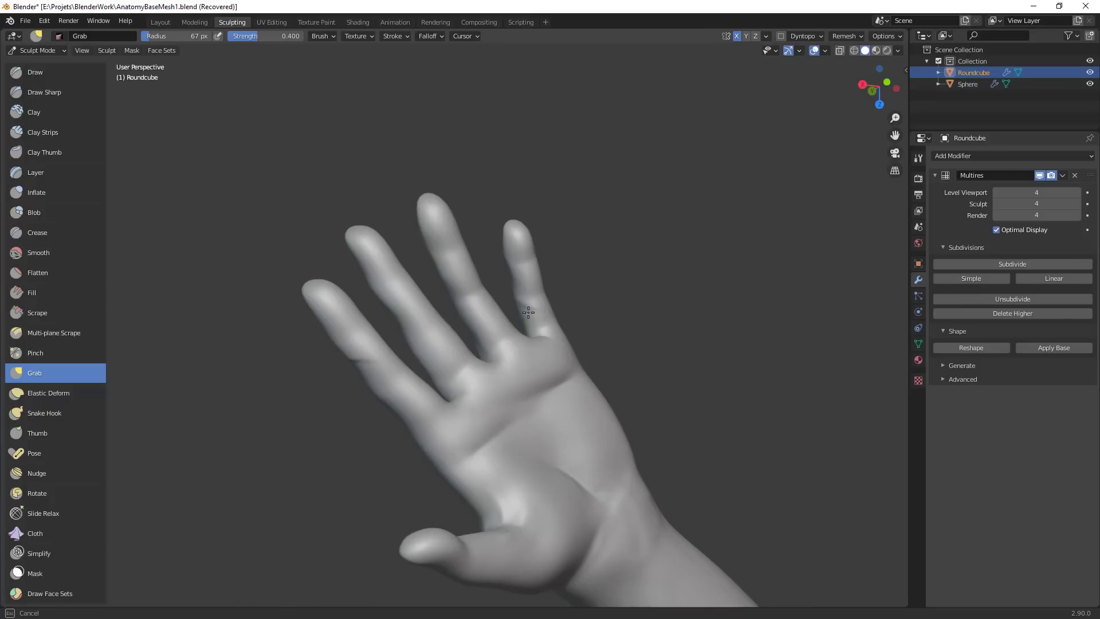
Carve the joint creases across the palm side of the fingers with the Crease brush at a 26 px radius
middle_drag(510, 335, 450, 378)
key(shift+c)
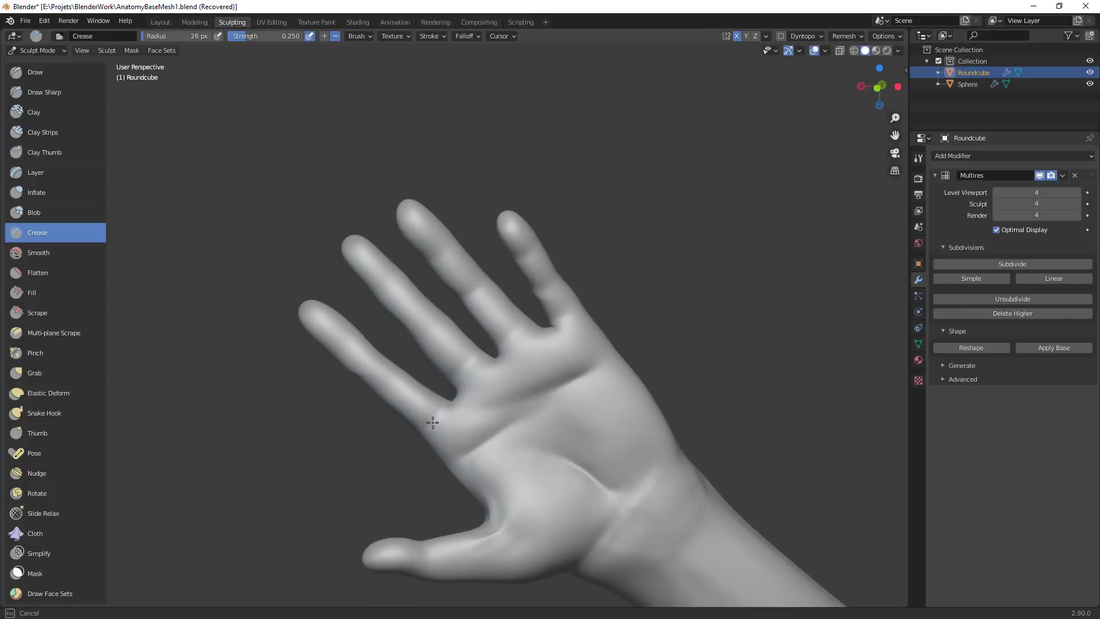
middle_drag(383, 382, 403, 349)
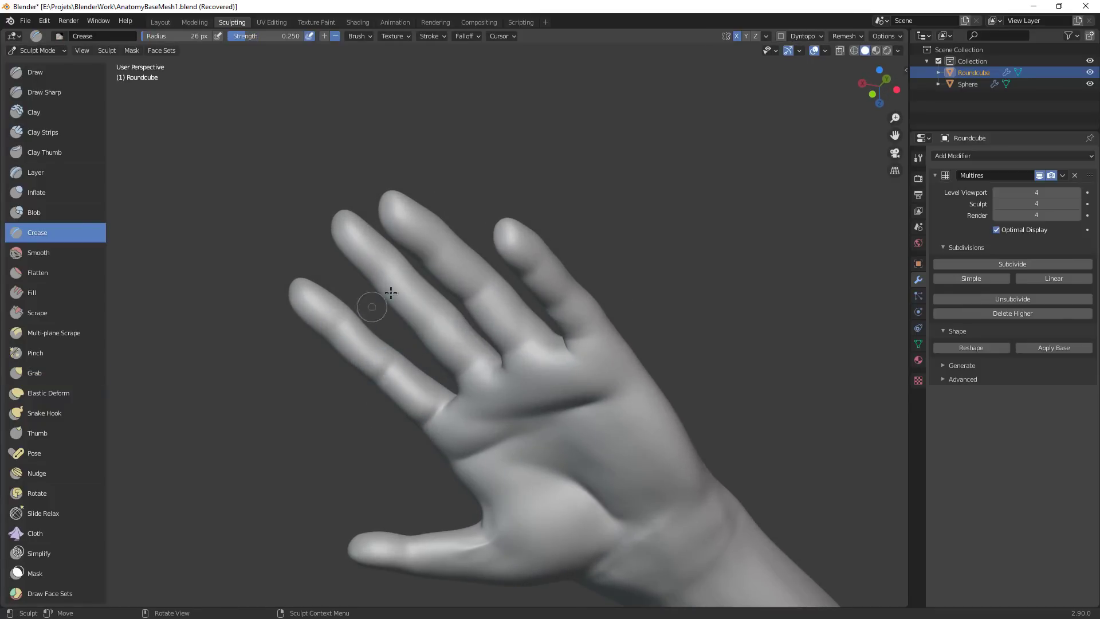
mouse_move(371, 306)
middle_down()
mouse_move(435, 284)
mouse_move(449, 306)
middle_up()
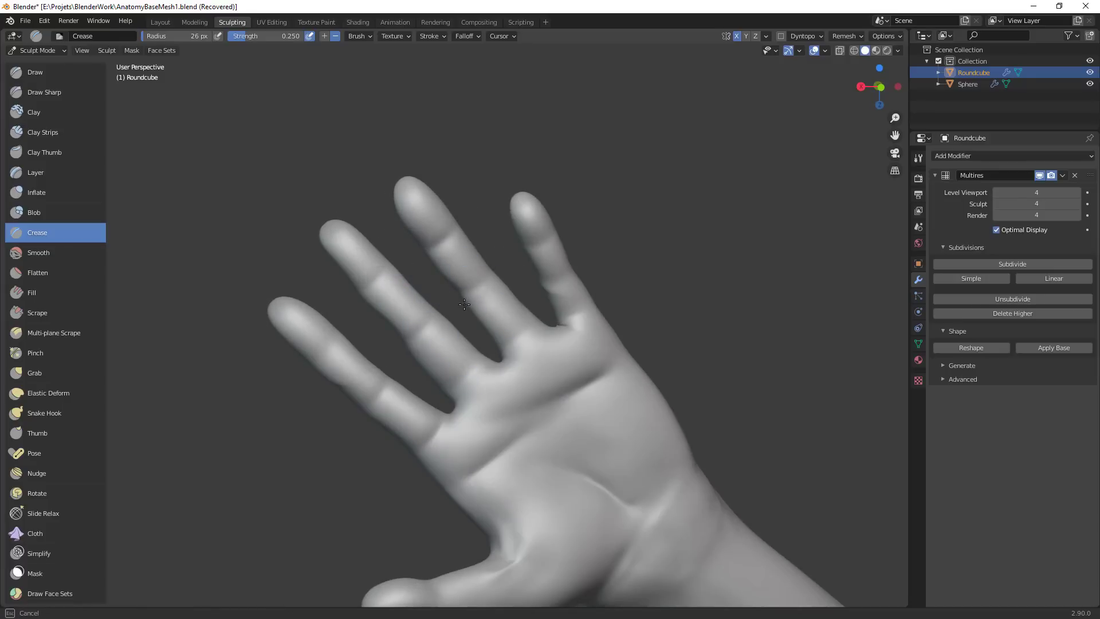
mouse_move(559, 298)
mouse_down()
mouse_move(571, 279)
mouse_move(595, 284)
mouse_up()
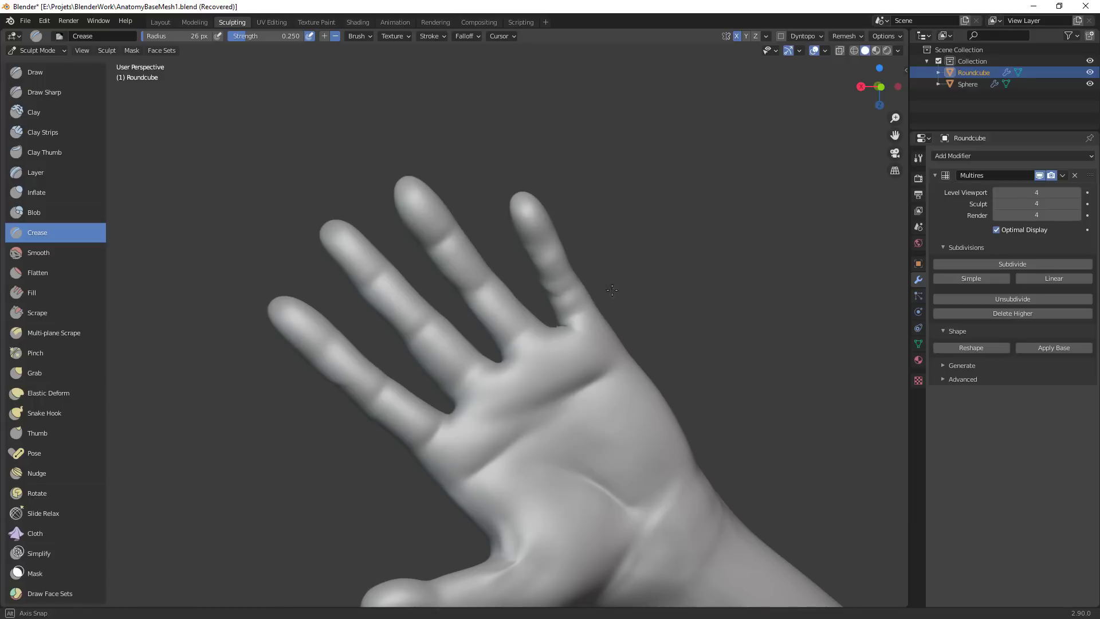
middle_drag(595, 284, 589, 277)
Add volume to the palm side of the index finger with Clay Strips at a 36 px radius
key(c)
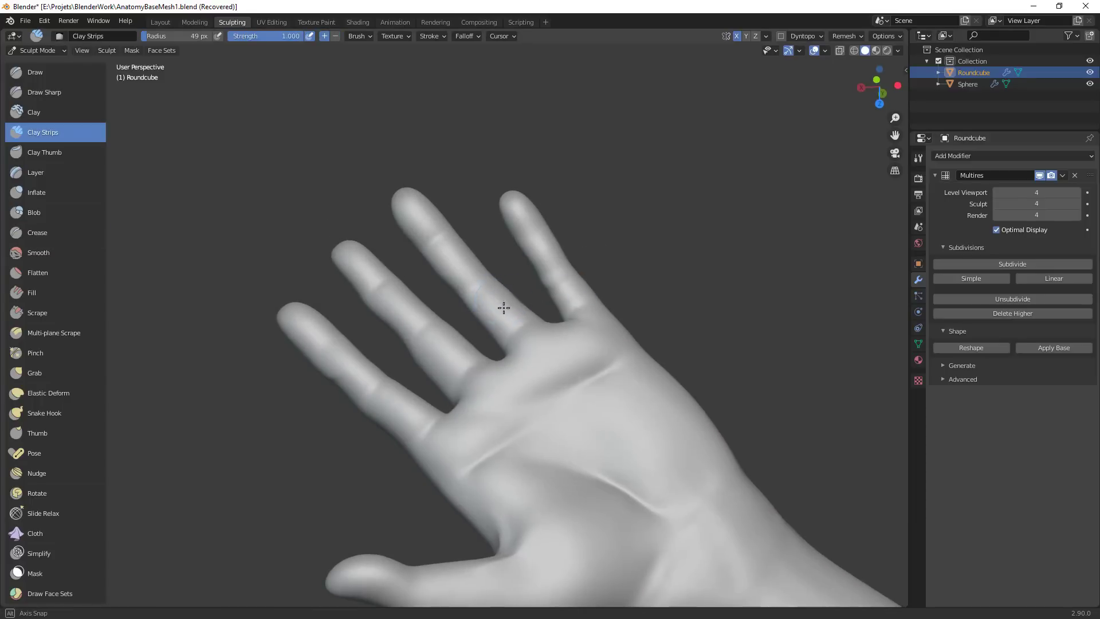
middle_drag(504, 307, 344, 374)
mouse_move(344, 373)
mouse_down()
mouse_move(346, 349)
mouse_move(285, 317)
mouse_move(319, 328)
mouse_up()
key(f)
click(409, 321)
drag(374, 390, 385, 429)
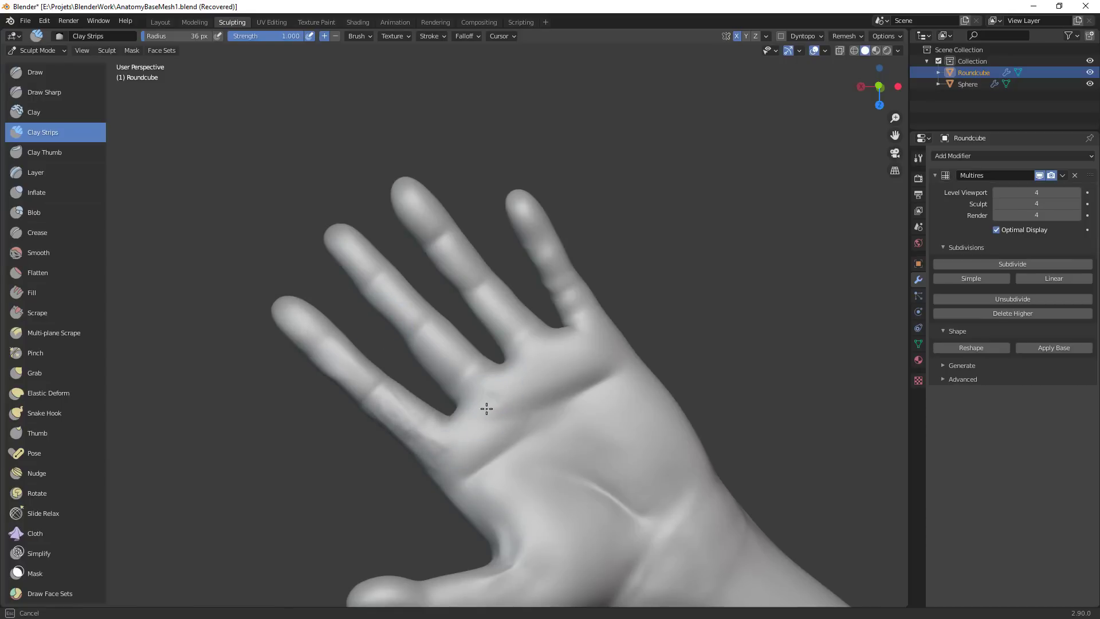
Fill out the pads of the middle, ring and little fingers and their bases at the palm with Clay Strips
middle_drag(486, 405, 516, 413)
drag(516, 412, 344, 253)
mouse_move(340, 245)
mouse_down()
mouse_move(378, 263)
mouse_move(434, 247)
mouse_move(467, 290)
mouse_up()
middle_drag(468, 291, 447, 238)
drag(408, 211, 406, 192)
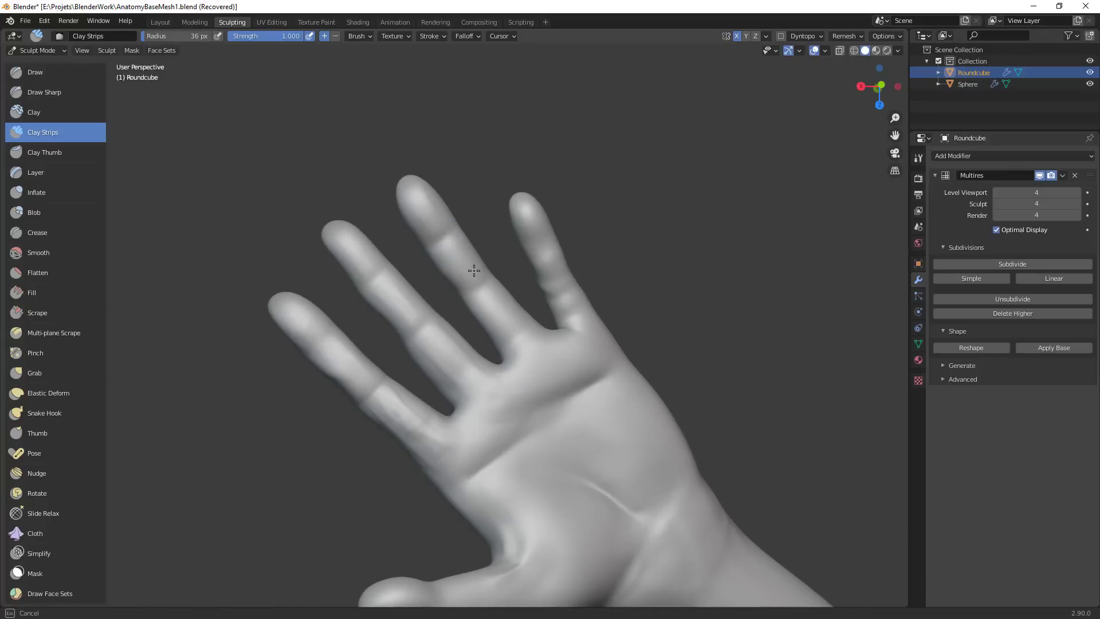
mouse_move(473, 271)
mouse_down()
mouse_move(507, 298)
mouse_move(522, 356)
mouse_move(511, 389)
mouse_move(458, 425)
mouse_move(492, 382)
mouse_up()
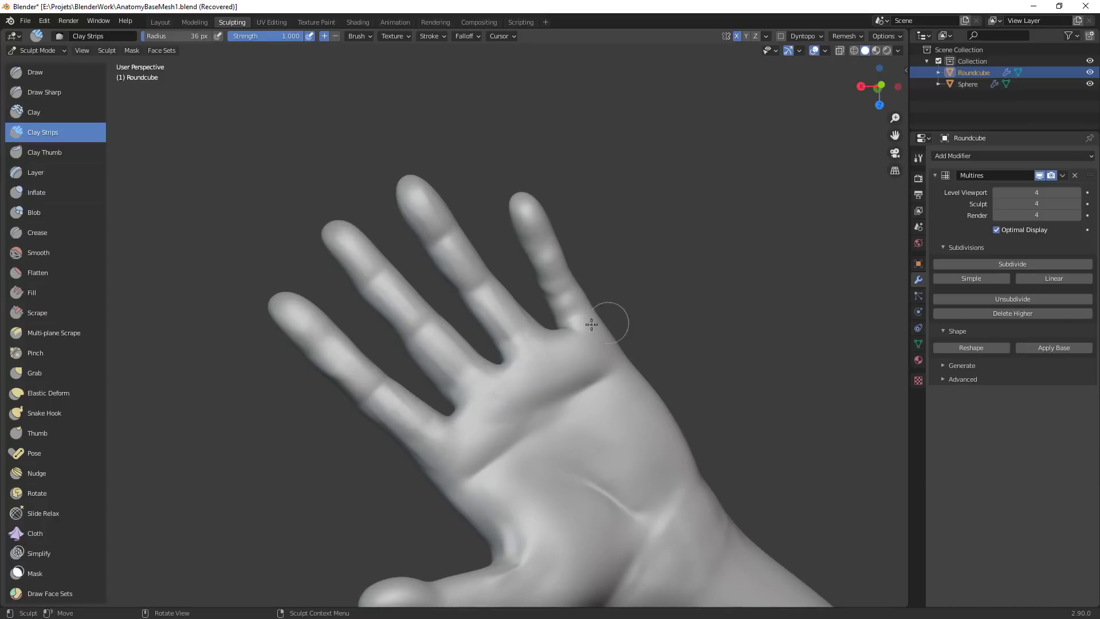
mouse_move(572, 320)
middle_down()
mouse_move(585, 352)
mouse_move(572, 331)
middle_up()
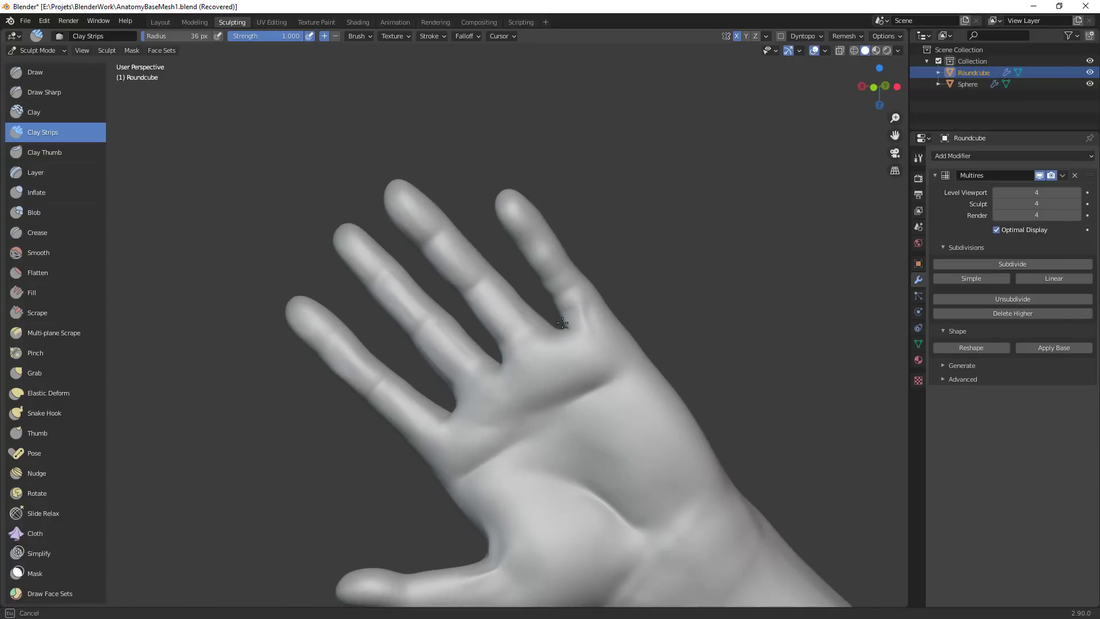
mouse_move(577, 310)
mouse_down()
mouse_move(590, 322)
mouse_move(569, 307)
mouse_move(586, 317)
mouse_move(508, 393)
mouse_move(588, 372)
mouse_up()
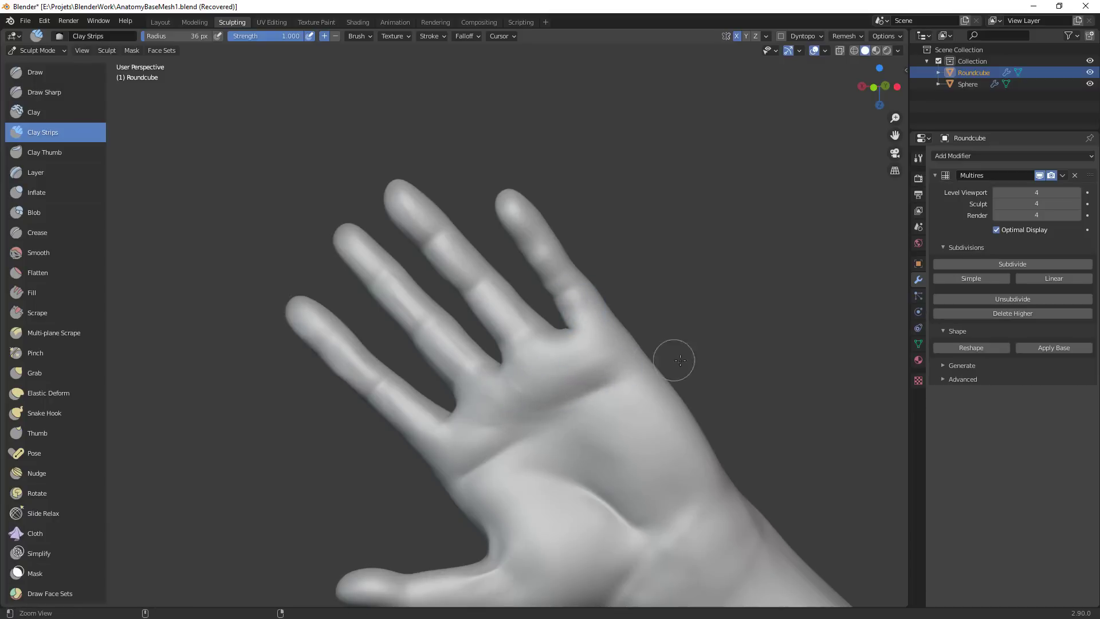
Deepen the creases where the fingers meet the palm and at the finger joints with the Crease brush at a 30 px radius
ctrl+middle_drag(680, 360, 578, 329)
key(shift+c)
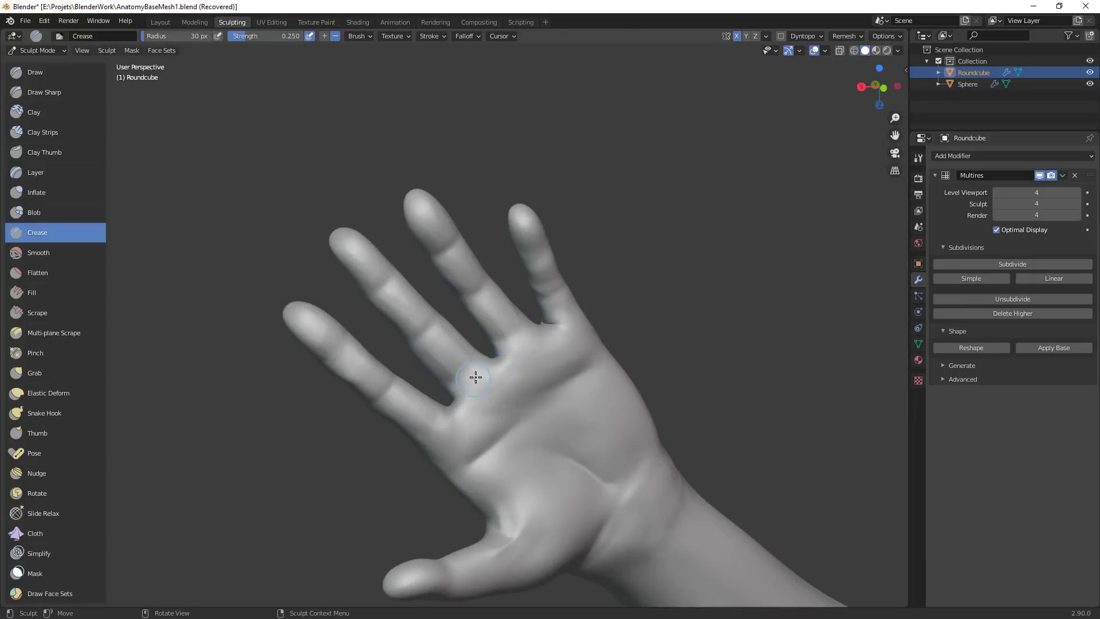
mouse_move(477, 375)
mouse_down()
mouse_move(480, 367)
mouse_move(429, 443)
mouse_up()
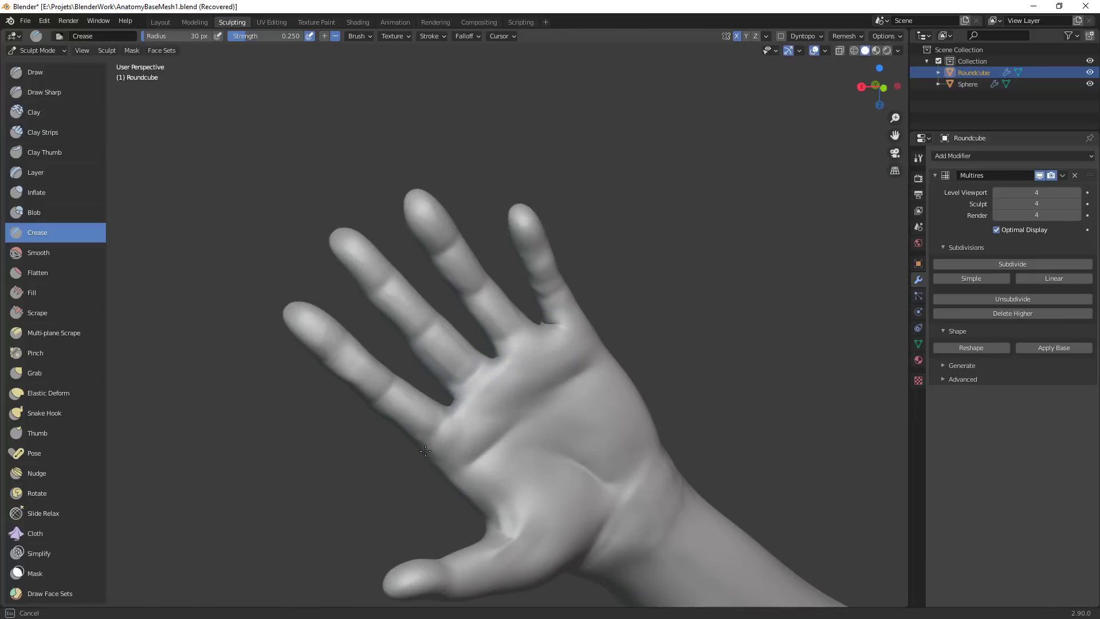
drag(533, 333, 507, 335)
drag(573, 322, 591, 319)
drag(461, 390, 481, 373)
mouse_move(604, 363)
ctrl+middle_down()
mouse_move(570, 441)
mouse_move(506, 418)
mouse_move(586, 429)
mouse_move(602, 404)
ctrl+middle_up()
ctrl+middle_drag(602, 403, 541, 290)
drag(447, 325, 452, 349)
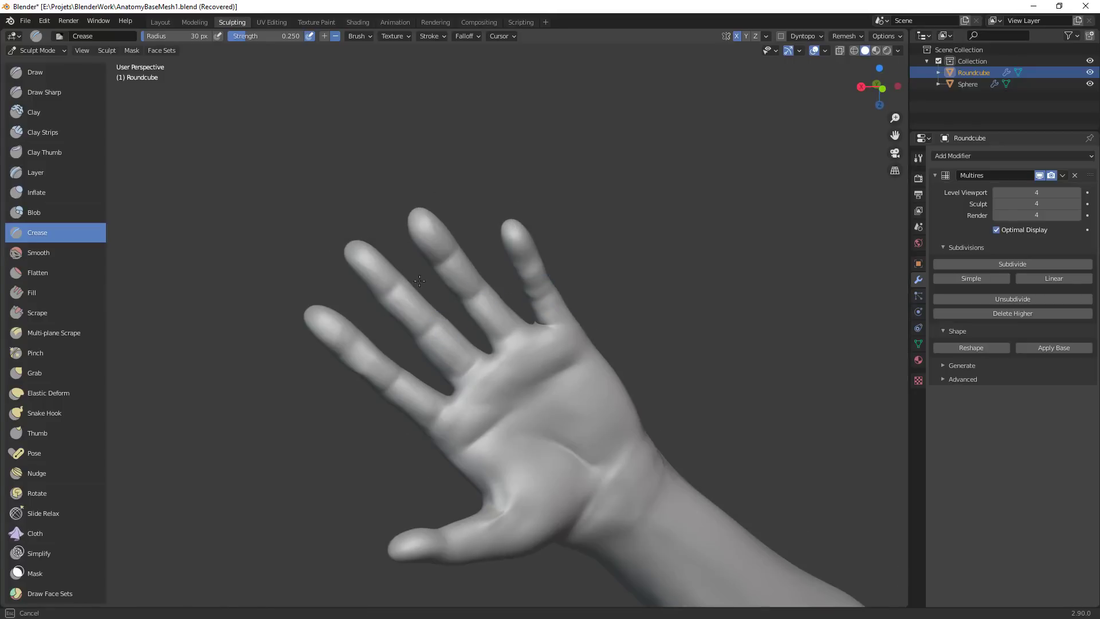
drag(419, 281, 373, 276)
Adjust the fingers and the side profile of the hand with the Grab brush, enlarging its radius to 145 px
mouse_move(590, 226)
middle_down()
mouse_move(630, 402)
mouse_move(678, 395)
mouse_move(605, 449)
mouse_move(601, 364)
middle_up()
key(g)
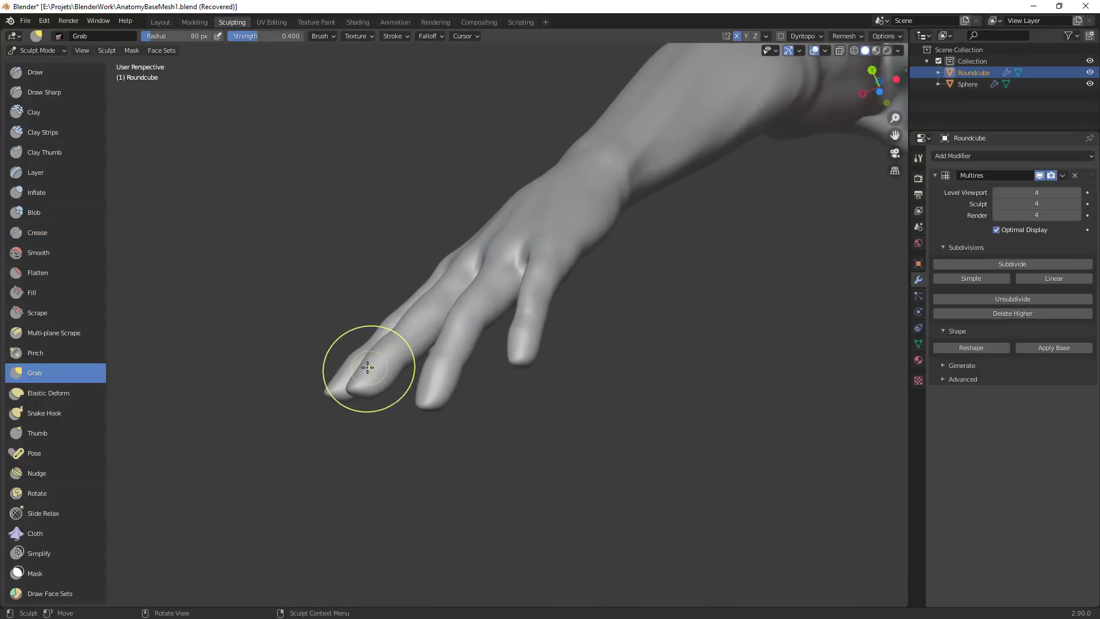
mouse_move(367, 367)
middle_down()
mouse_move(545, 401)
mouse_move(491, 406)
middle_up()
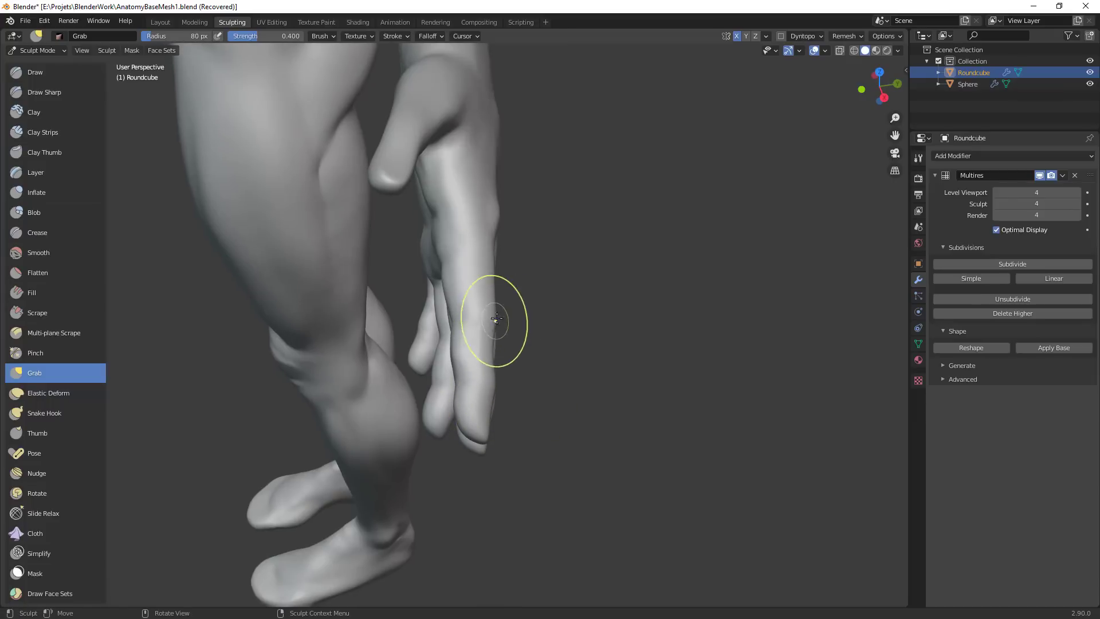
middle_drag(480, 275, 504, 312)
key(f)
click(519, 311)
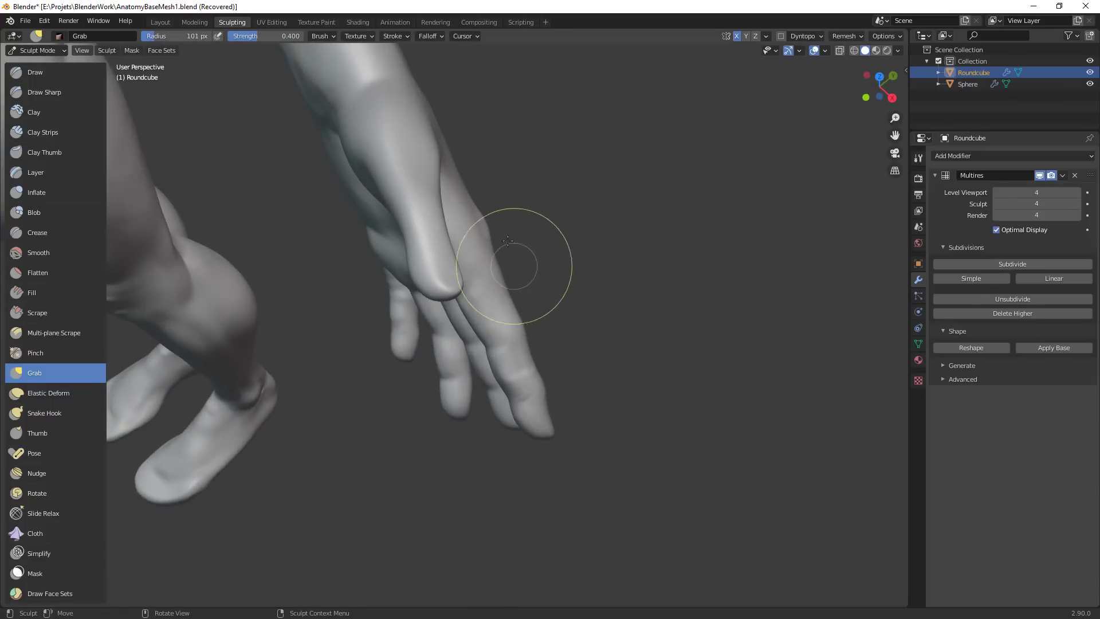
middle_drag(546, 240, 516, 252)
key(f)
click(553, 212)
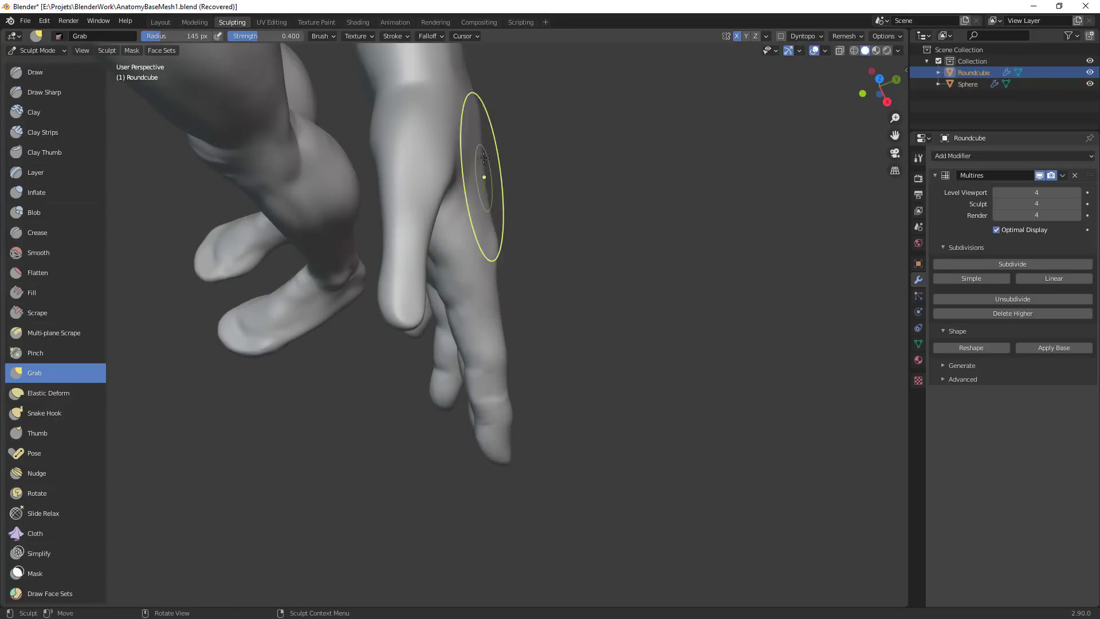
Reshape the palm around the thumb-base crease with the Grab brush at a 109 px radius
key(f)
mouse_move(467, 117)
middle_down()
mouse_move(545, 138)
mouse_move(598, 135)
mouse_move(579, 166)
middle_up()
drag(354, 229, 307, 231)
ctrl+middle_drag(545, 241, 551, 367)
middle_drag(551, 366, 562, 459)
scroll(405, 209, up, 6)
key(f)
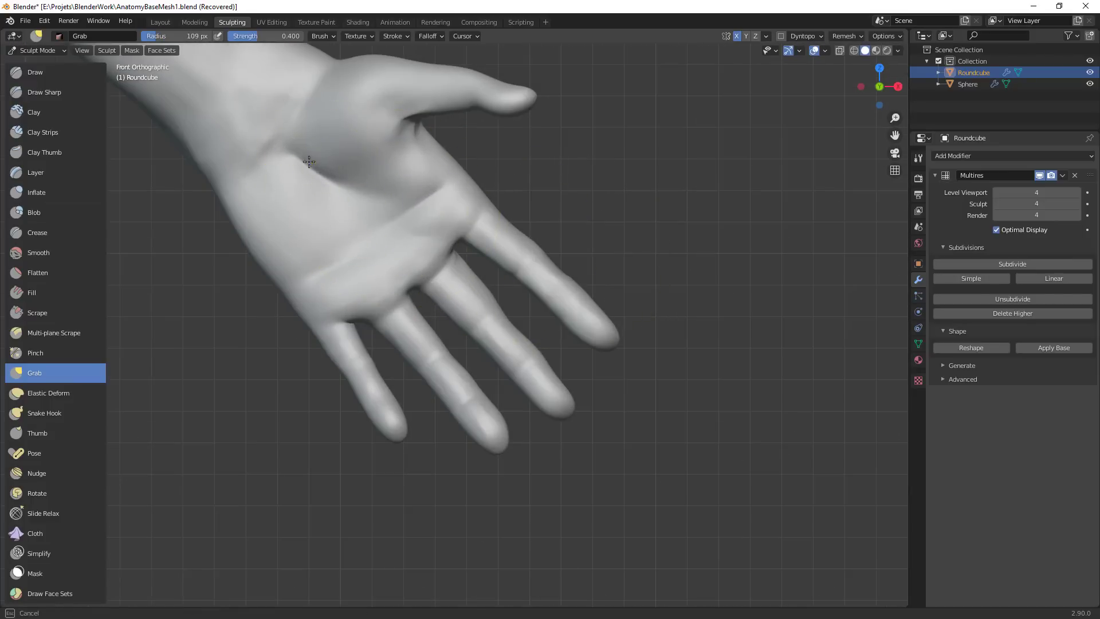
drag(306, 159, 310, 162)
mouse_move(342, 196)
mouse_down()
mouse_move(316, 172)
mouse_move(370, 193)
mouse_up()
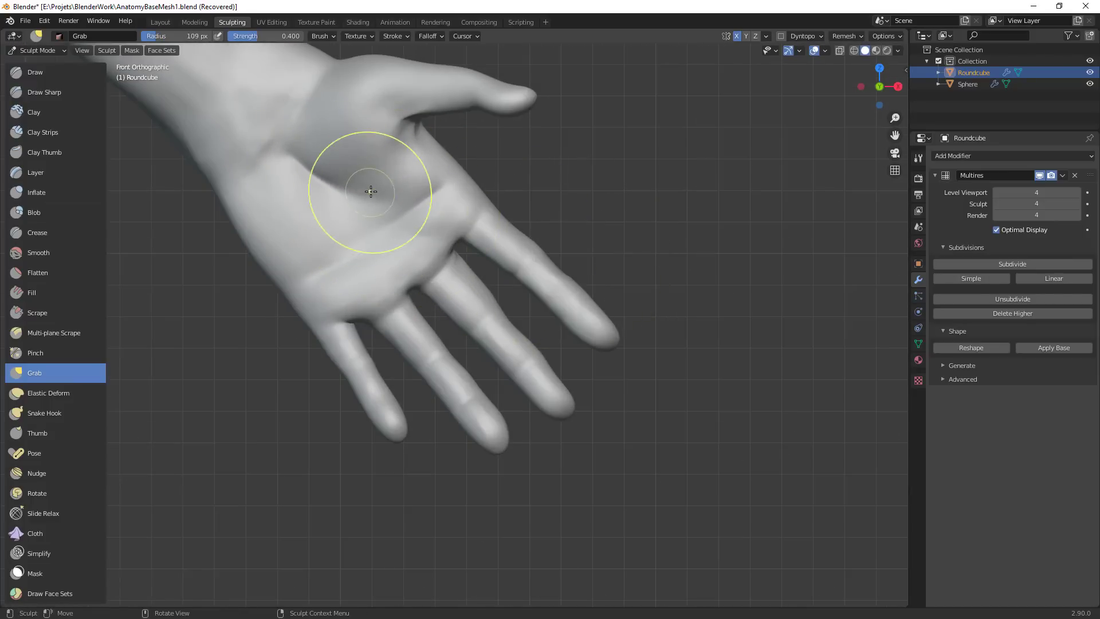
Fill and soften the deep hollow in the palm beside the thumb pad with Clay Strips at about a 59 px radius
ctrl+middle_drag(421, 216, 436, 579)
shift+middle_drag(510, 356, 595, 395)
ctrl+middle_drag(595, 394, 606, 239)
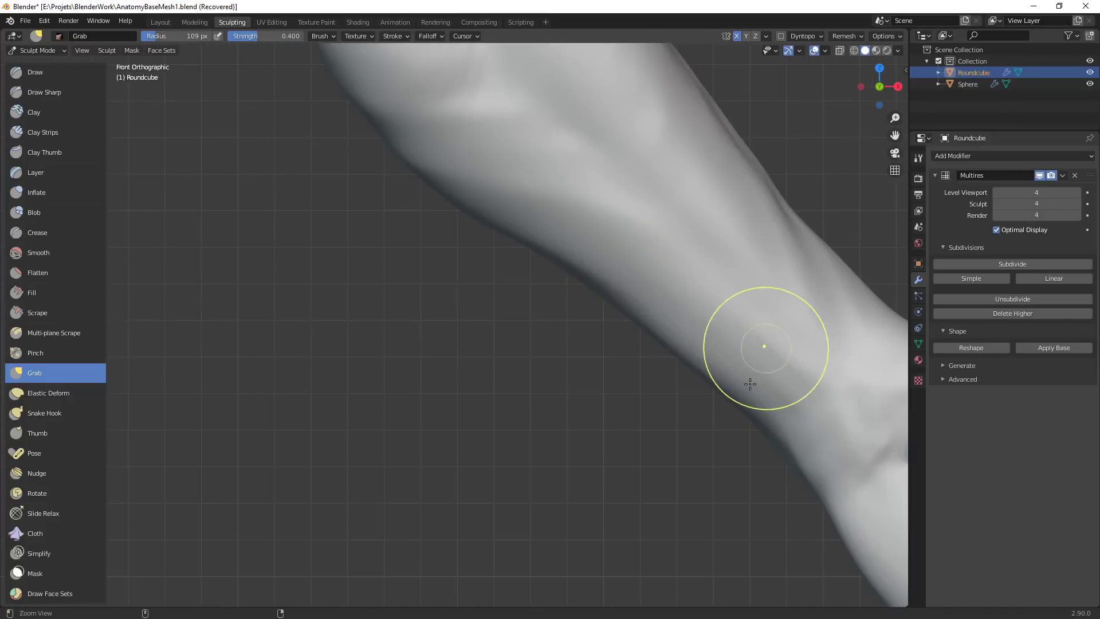
ctrl+middle_drag(751, 383, 737, 430)
shift+middle_drag(737, 430, 601, 395)
scroll(601, 394, up, 2)
key(shift+c)
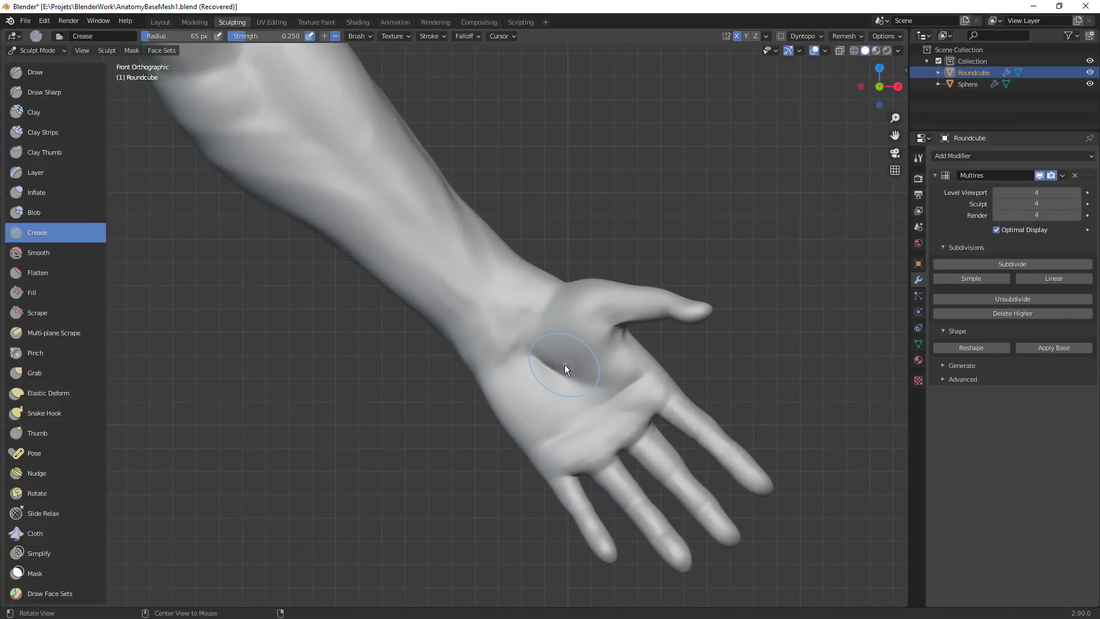
key(c)
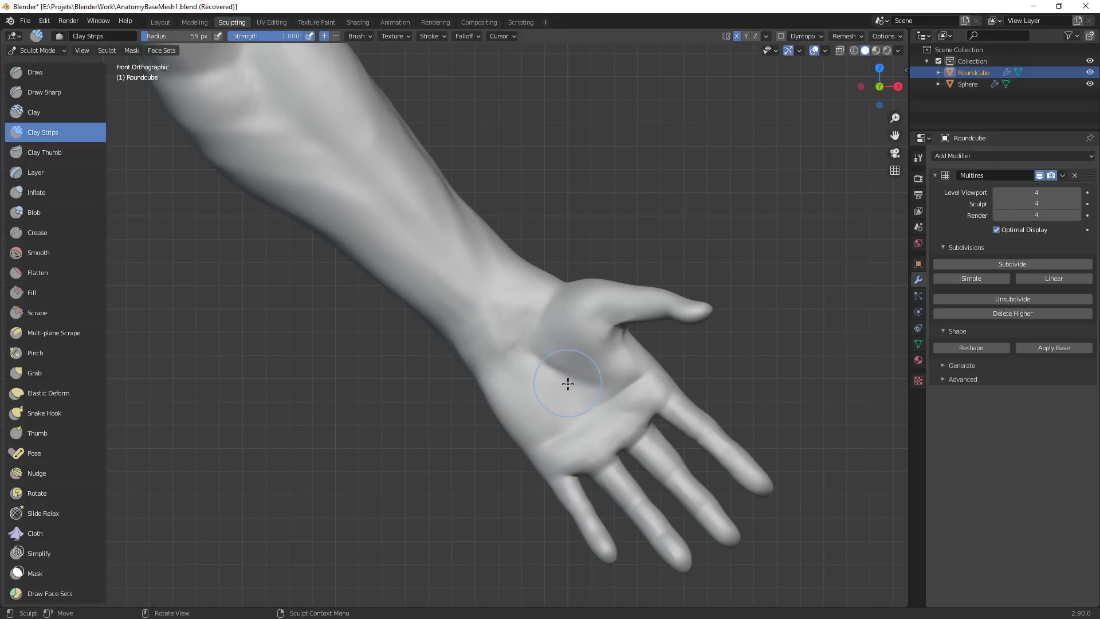
key(f)
click(558, 291)
Carve the creases across the palm side of the wrist with the Crease brush at a 21 px radius
key(shift+c)
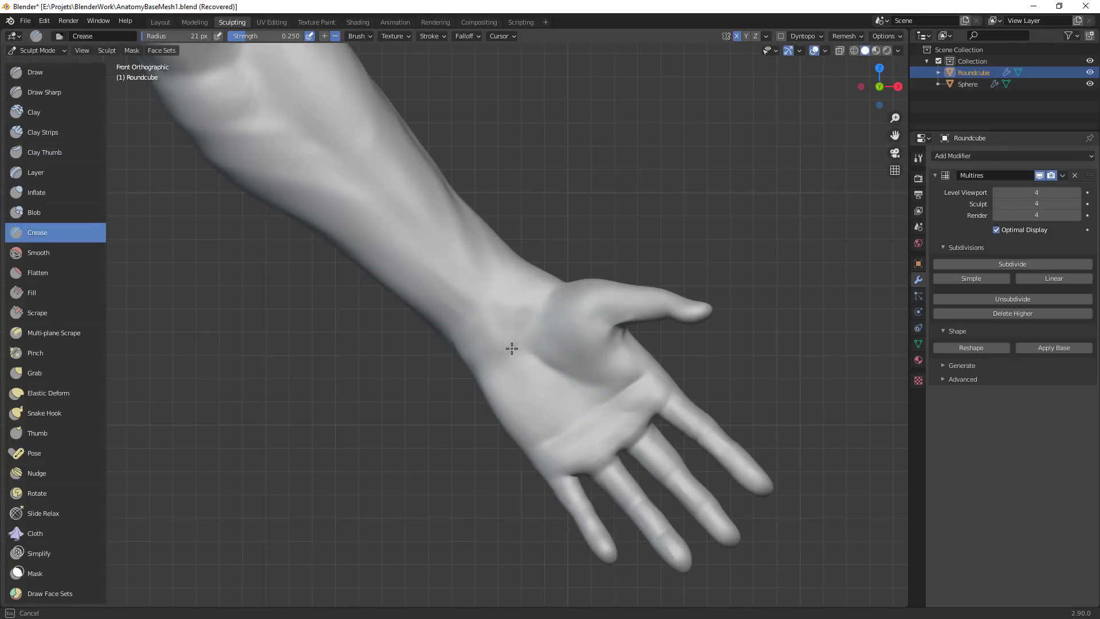
mouse_move(511, 348)
mouse_down()
mouse_move(471, 366)
mouse_move(532, 286)
mouse_up()
drag(522, 299, 472, 346)
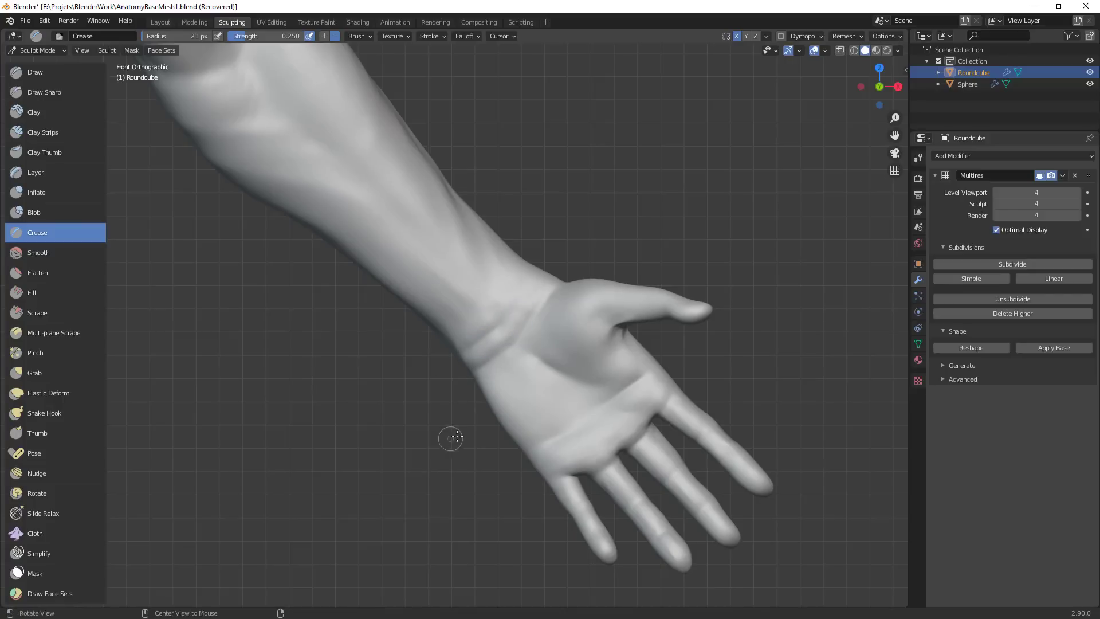
Build up the thumb side of the wrist with Clay Strips at a 21 px radius
middle_drag(450, 438, 460, 347)
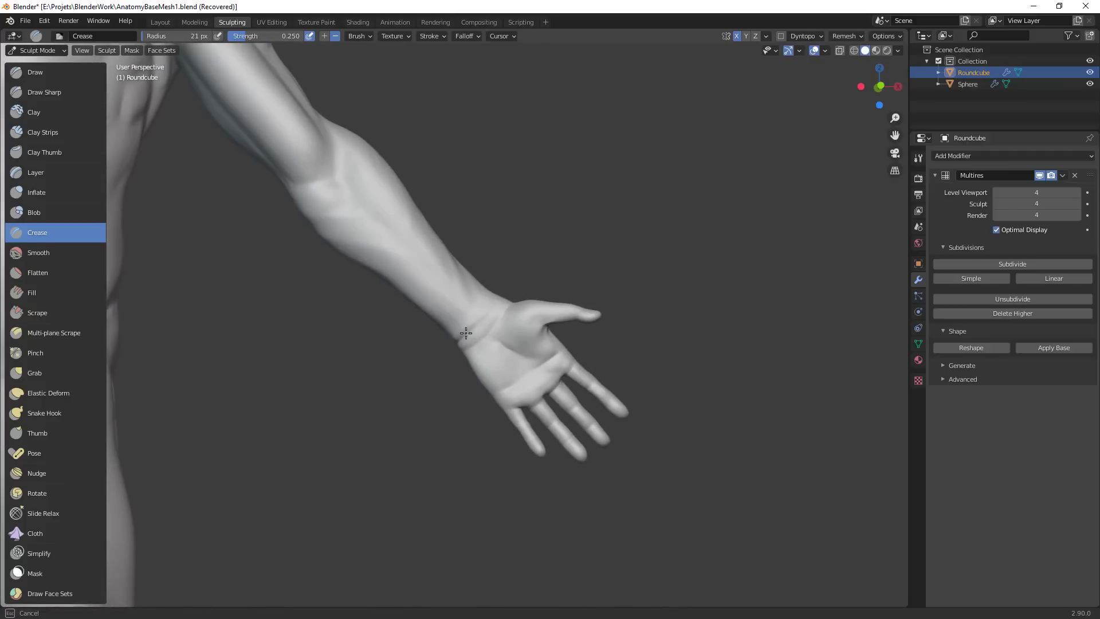
middle_drag(441, 421, 420, 344)
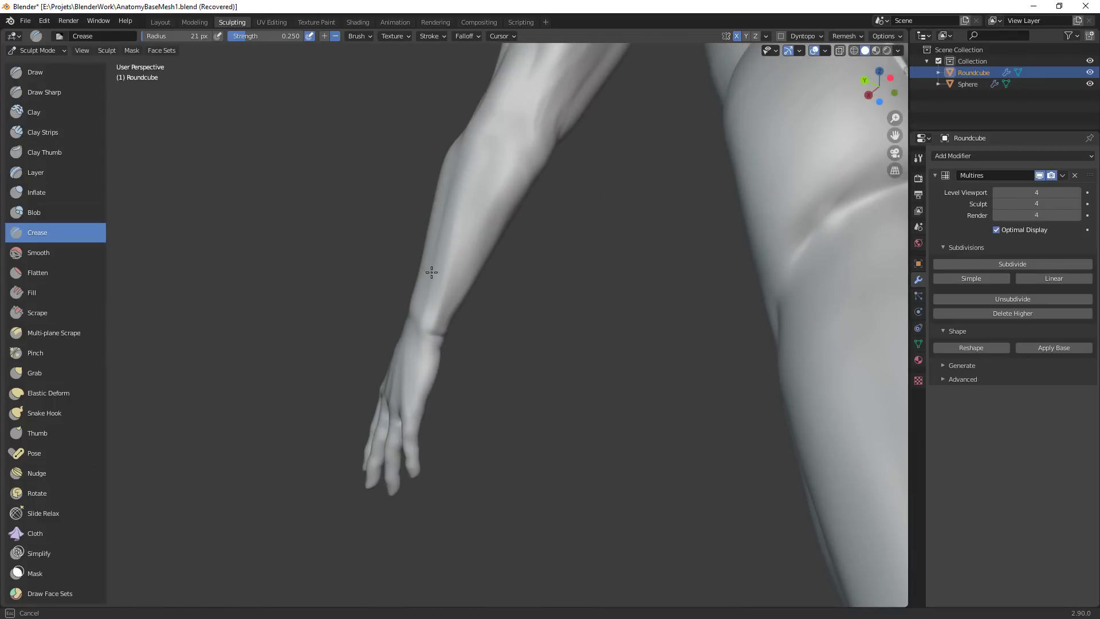
middle_drag(449, 344, 687, 413)
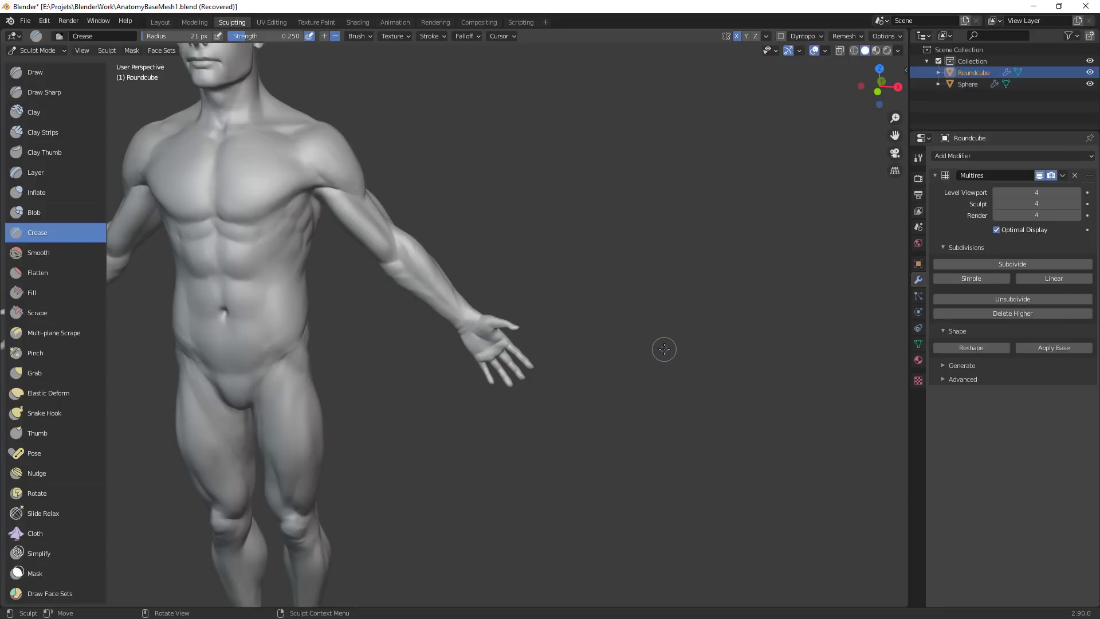
ctrl+middle_drag(620, 311, 514, 299)
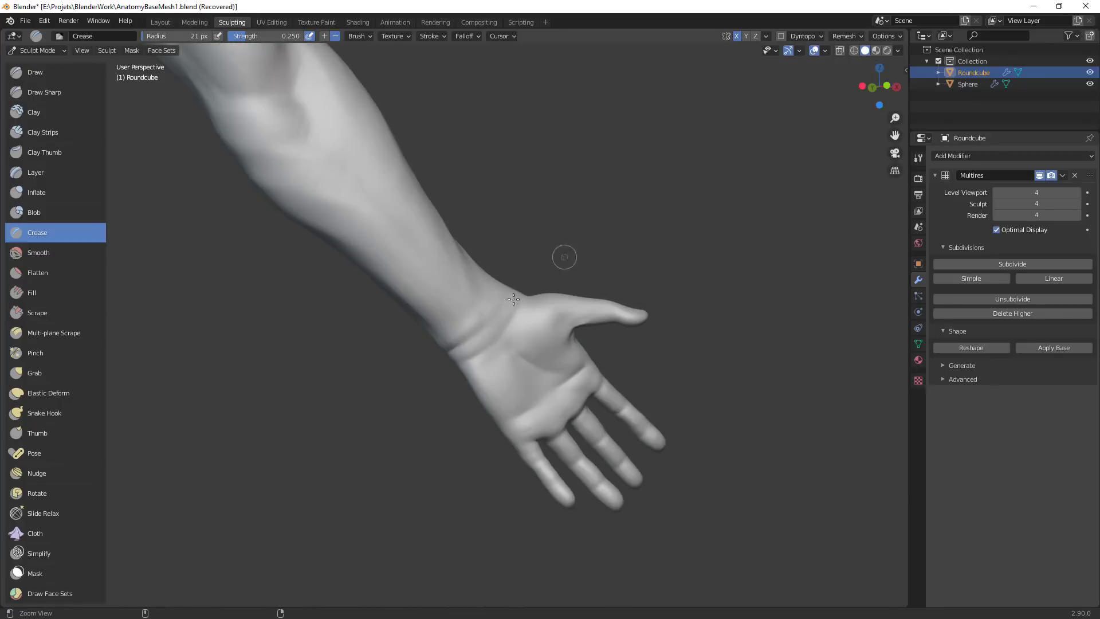
middle_drag(476, 364, 528, 381)
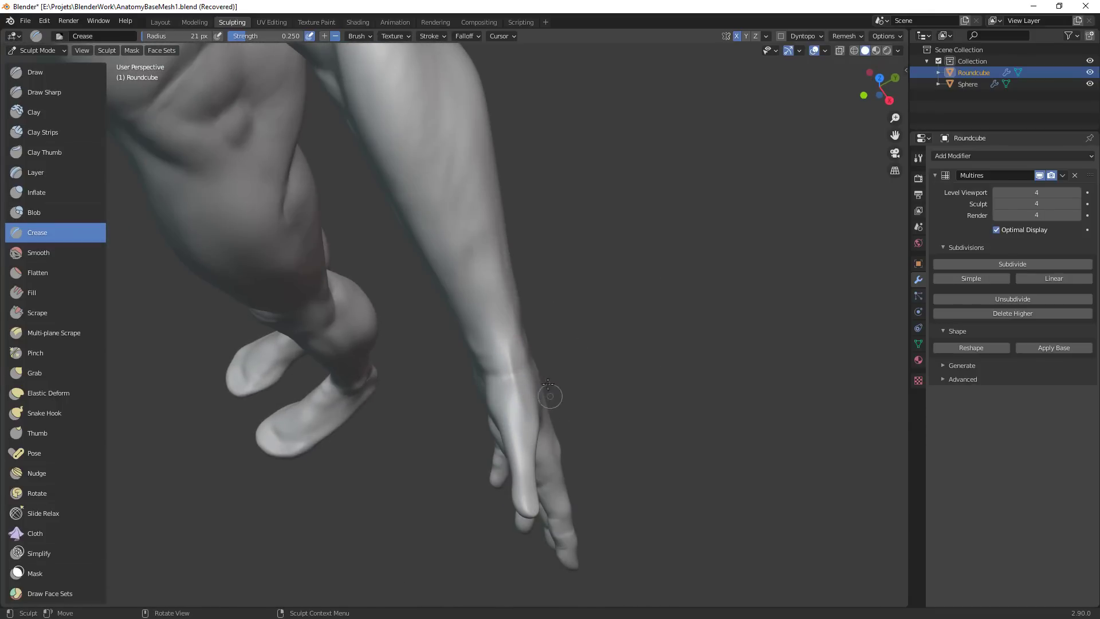
middle_drag(543, 360, 517, 347)
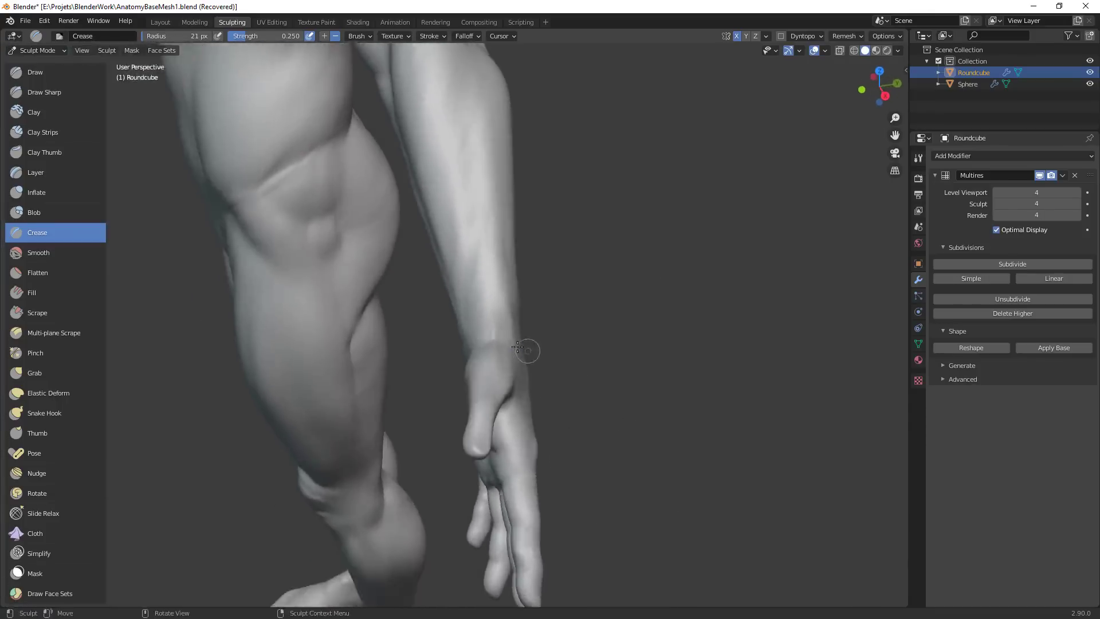
click(58, 140)
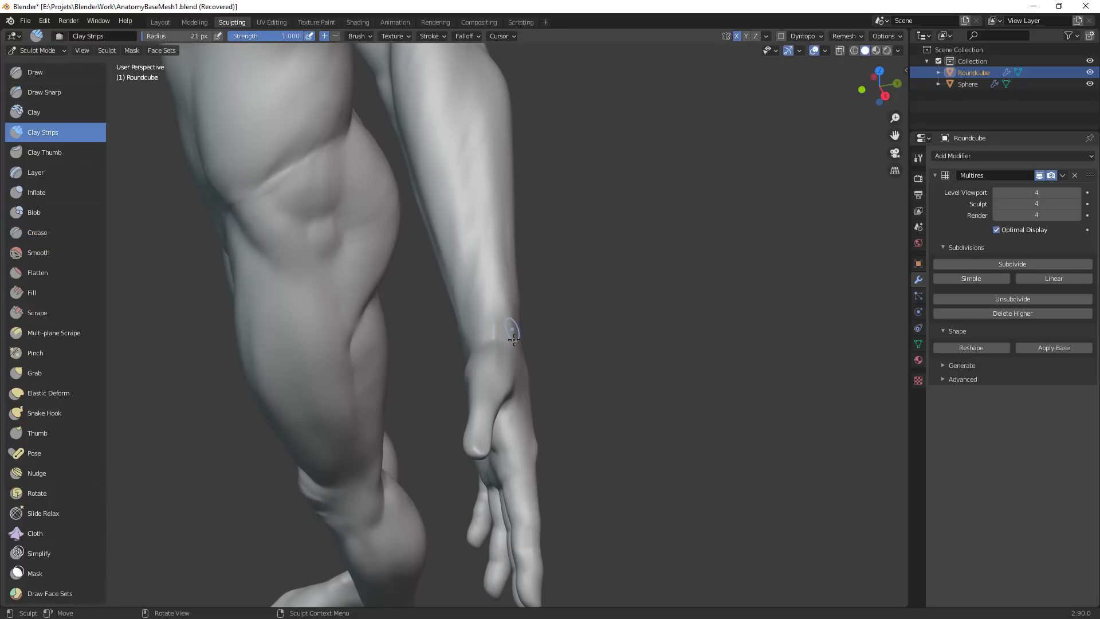
mouse_move(498, 369)
middle_down()
mouse_move(466, 332)
mouse_move(478, 351)
mouse_move(498, 350)
middle_up()
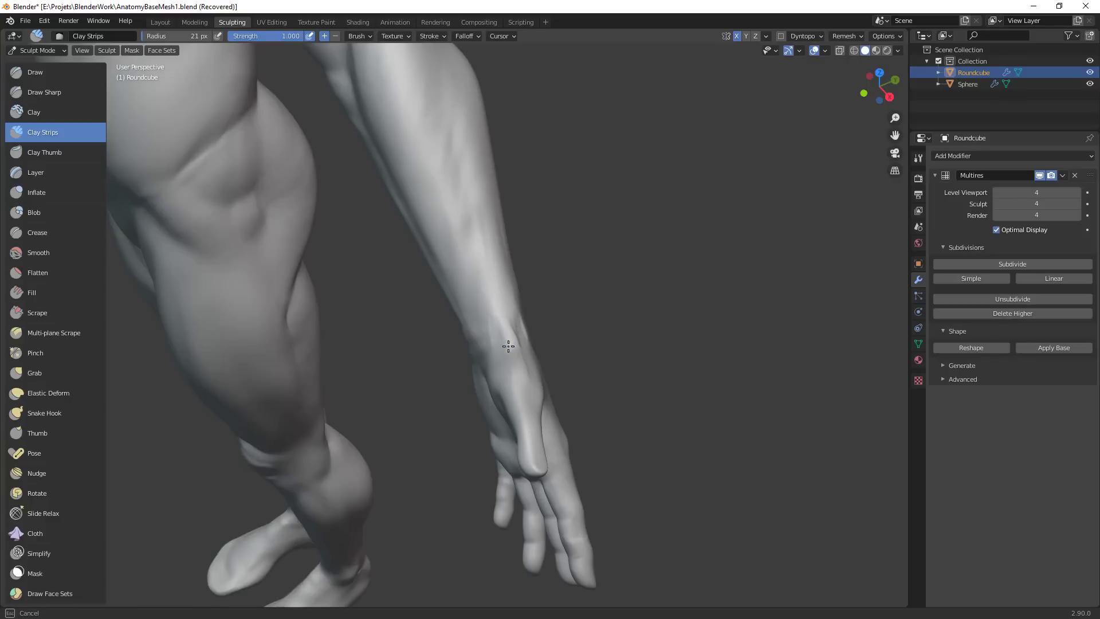
mouse_move(527, 377)
middle_down()
mouse_move(518, 326)
mouse_move(528, 277)
middle_up()
Refine the wrist and lower forearm contours with the Grab brush at radii of 154 px and 79 px
key(g)
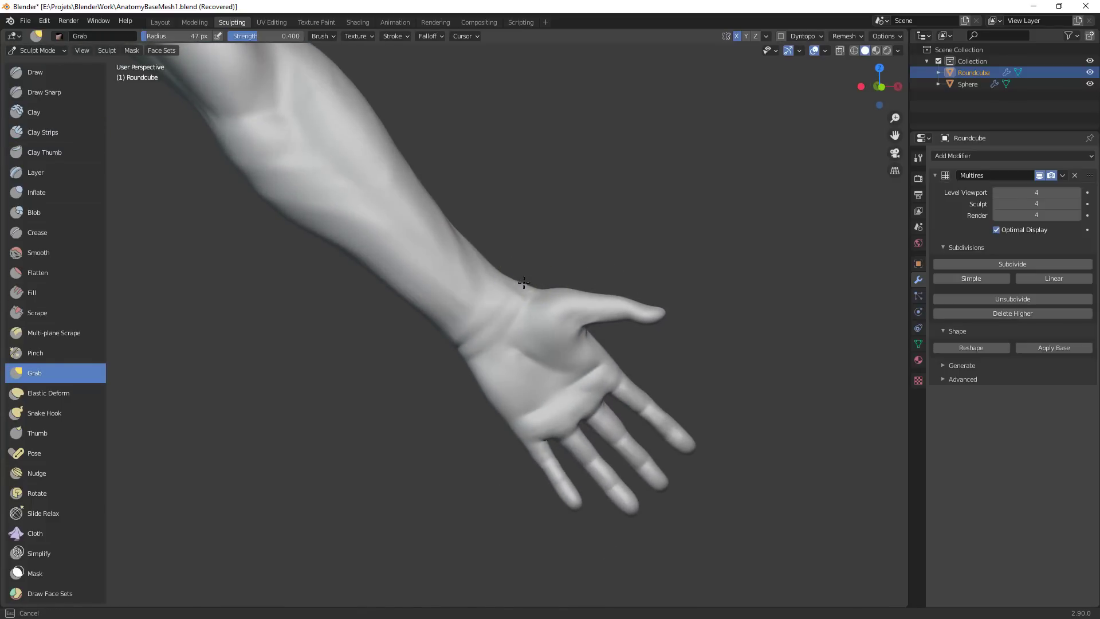
key(f)
click(483, 248)
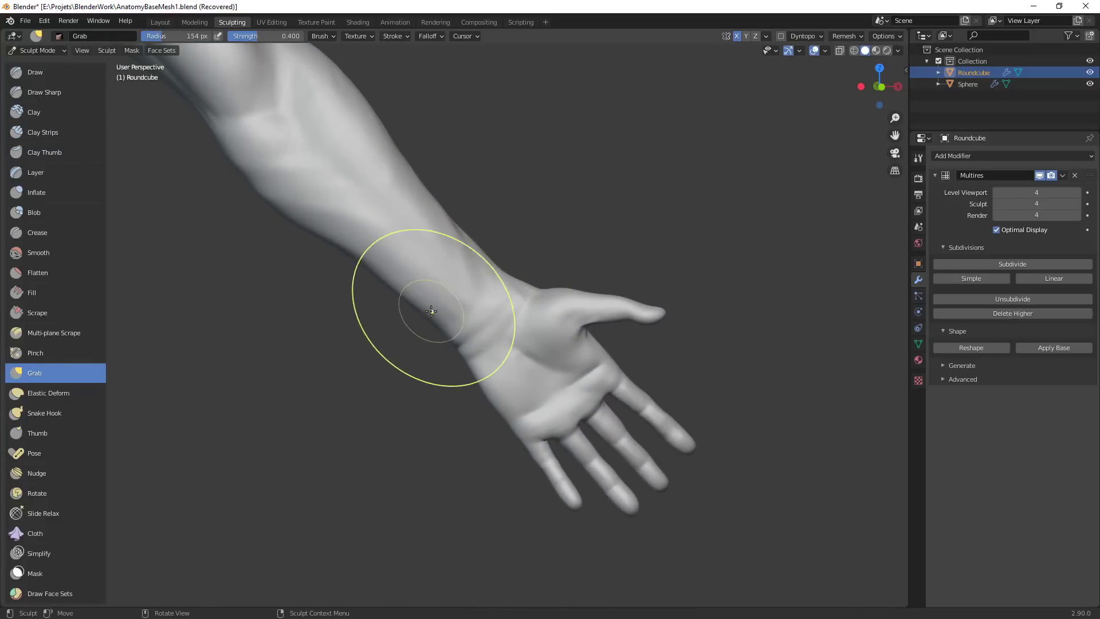
middle_drag(474, 322, 481, 326)
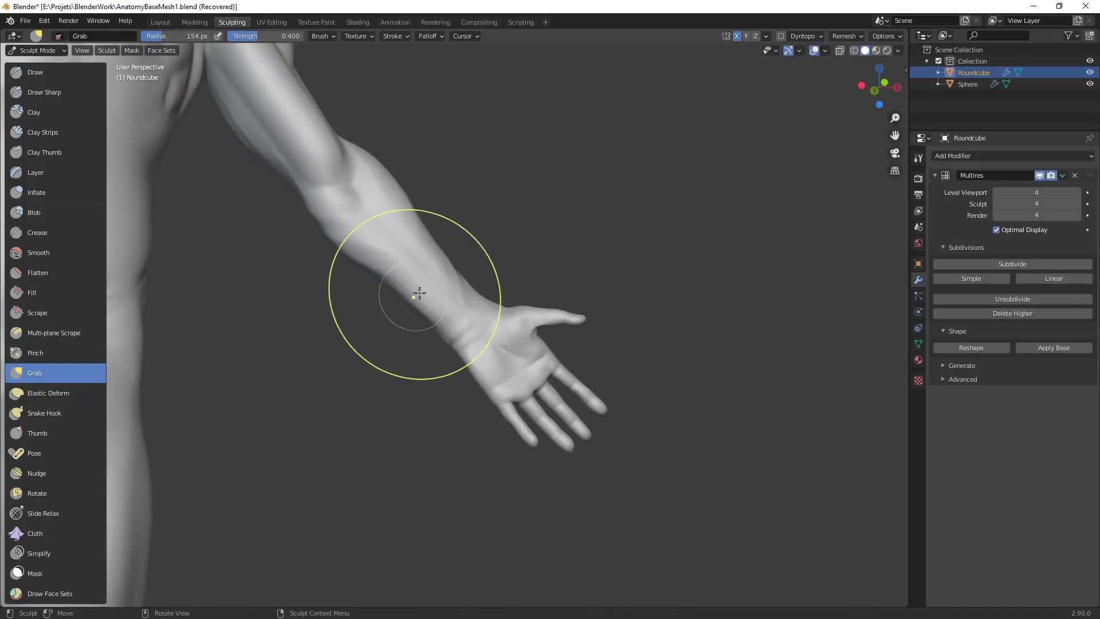
middle_drag(501, 261, 484, 285)
key(f)
click(514, 273)
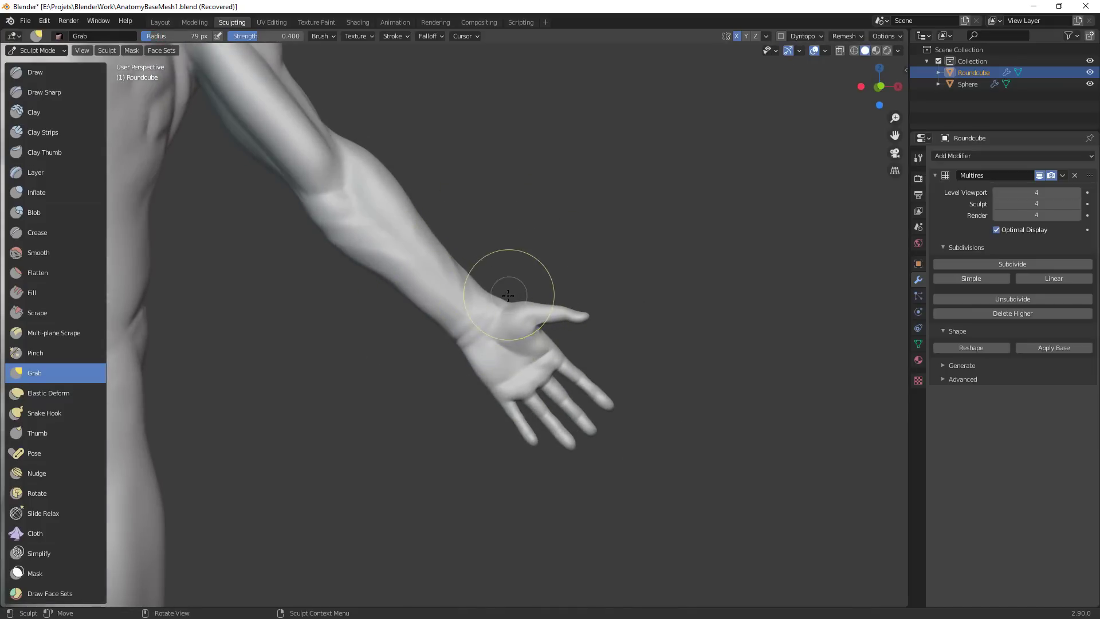
drag(528, 438, 533, 443)
Carve the separation between the forearm muscles just below the elbow with the Crease brush, reducing its radius to 34 px
mouse_move(658, 311)
ctrl+middle_down()
mouse_move(637, 433)
mouse_move(555, 328)
mouse_move(521, 238)
ctrl+middle_up()
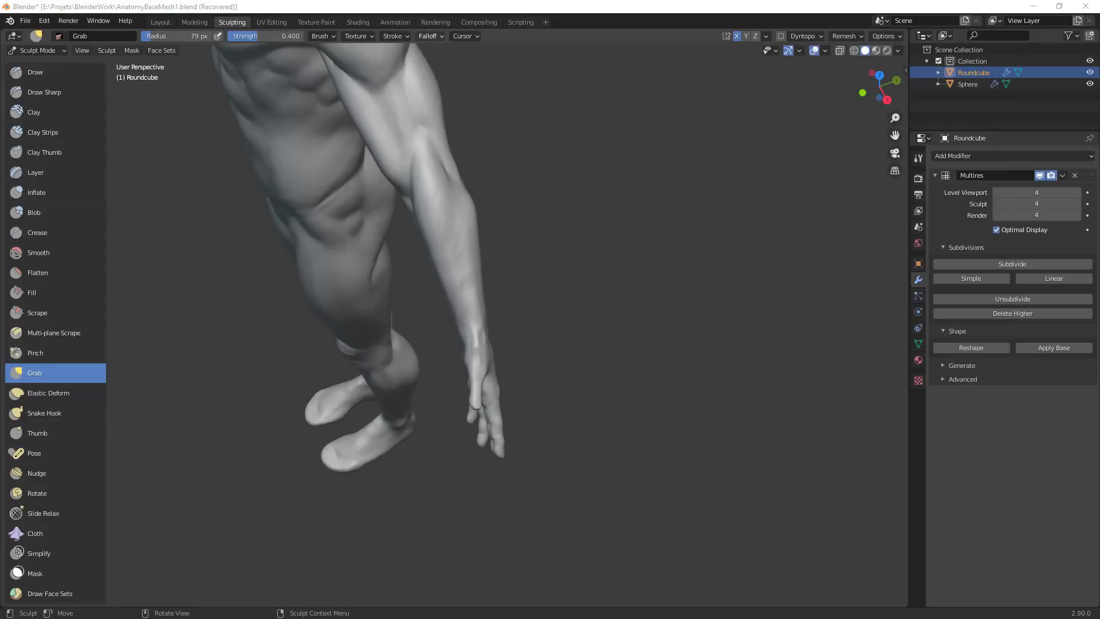
key(shift+c)
key(f)
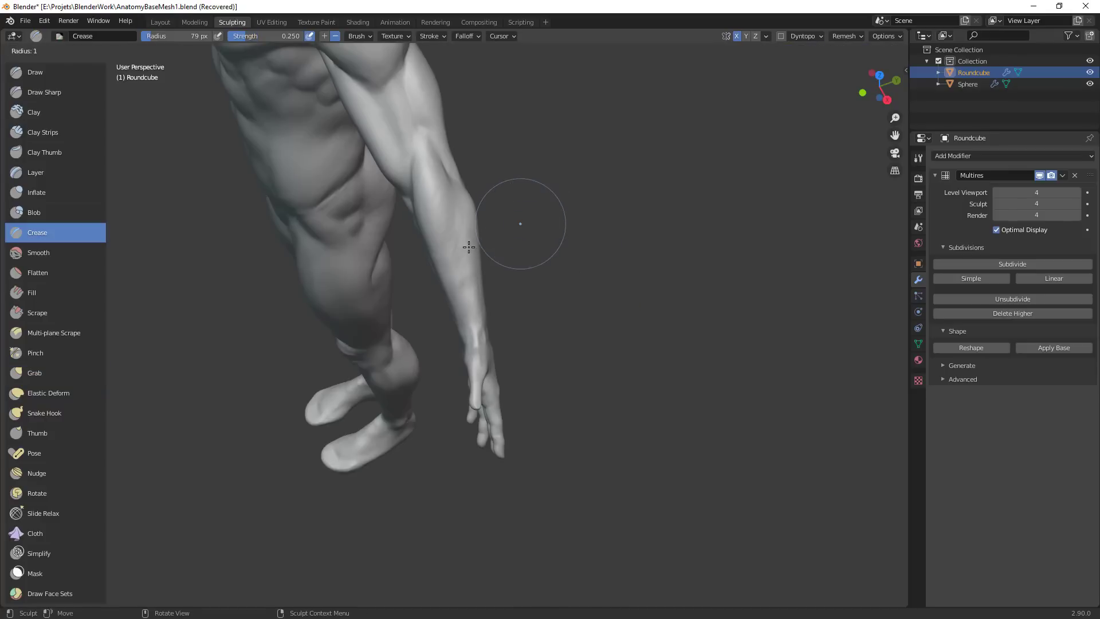
click(533, 273)
mouse_move(535, 275)
middle_down()
mouse_move(568, 296)
mouse_move(550, 286)
mouse_move(630, 290)
mouse_move(621, 248)
mouse_move(579, 192)
middle_up()
key(f)
click(550, 187)
shift+middle_drag(575, 153, 578, 194)
key(f)
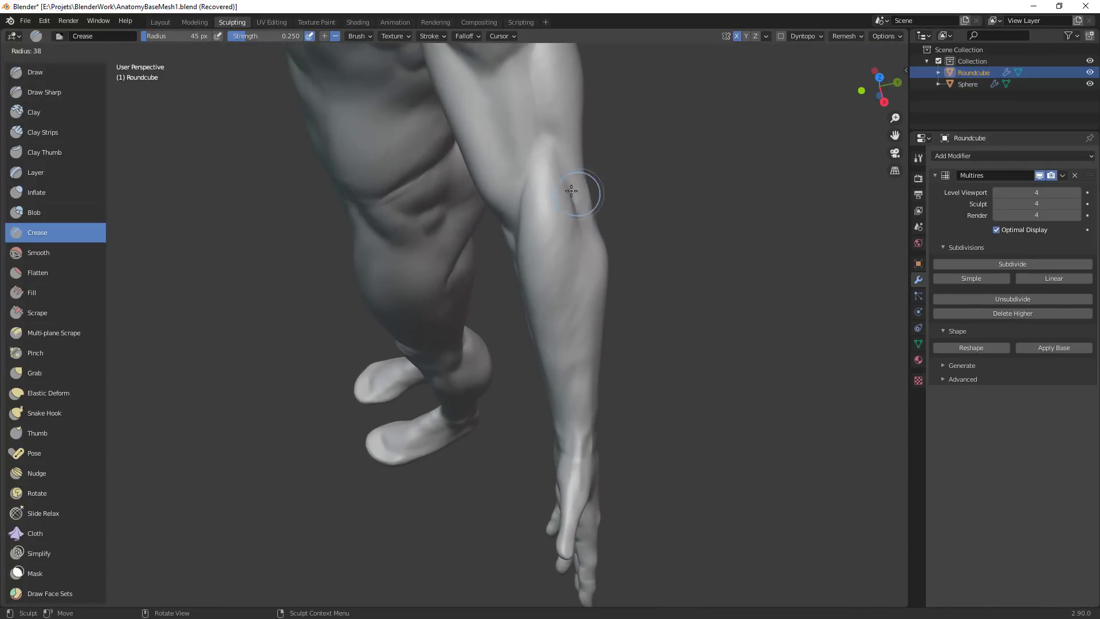
click(571, 190)
drag(578, 230, 574, 259)
drag(564, 314, 577, 253)
key(f)
click(583, 285)
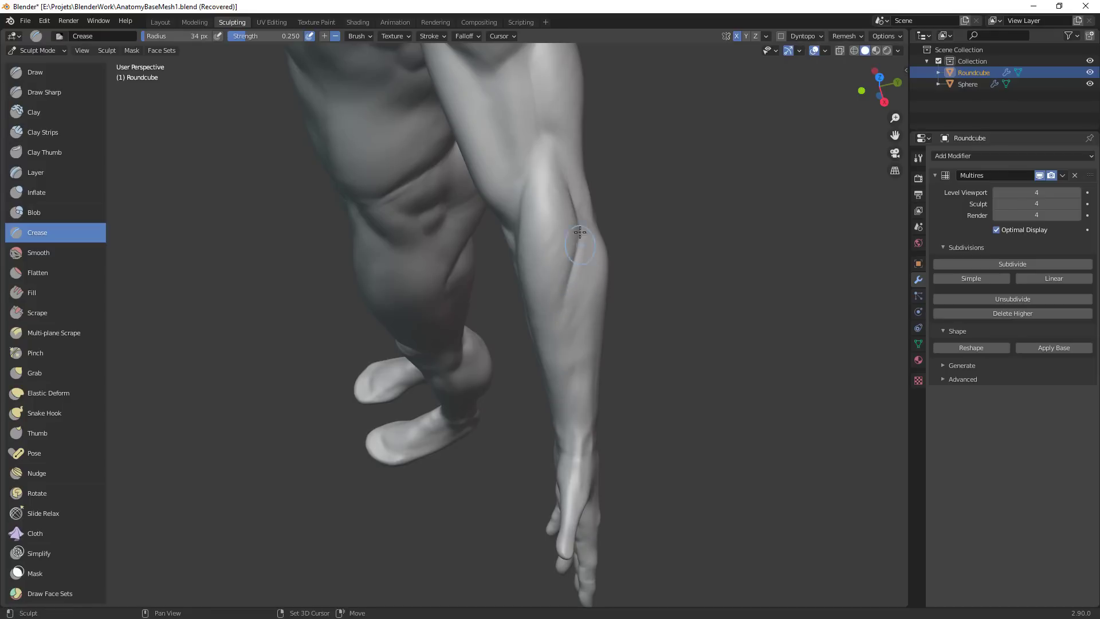
Shift the muscle groove below the elbow with the Grab brush at a 46 px radius
ctrl+alt+drag(636, 342, 585, 292)
middle_drag(584, 293, 572, 239)
key(g)
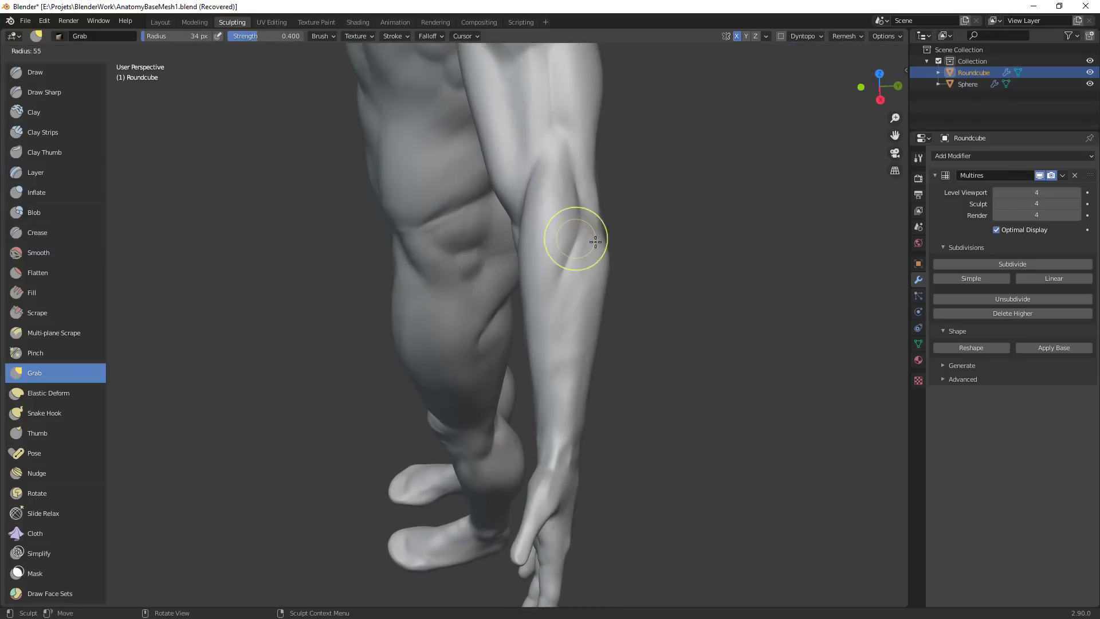
key(f)
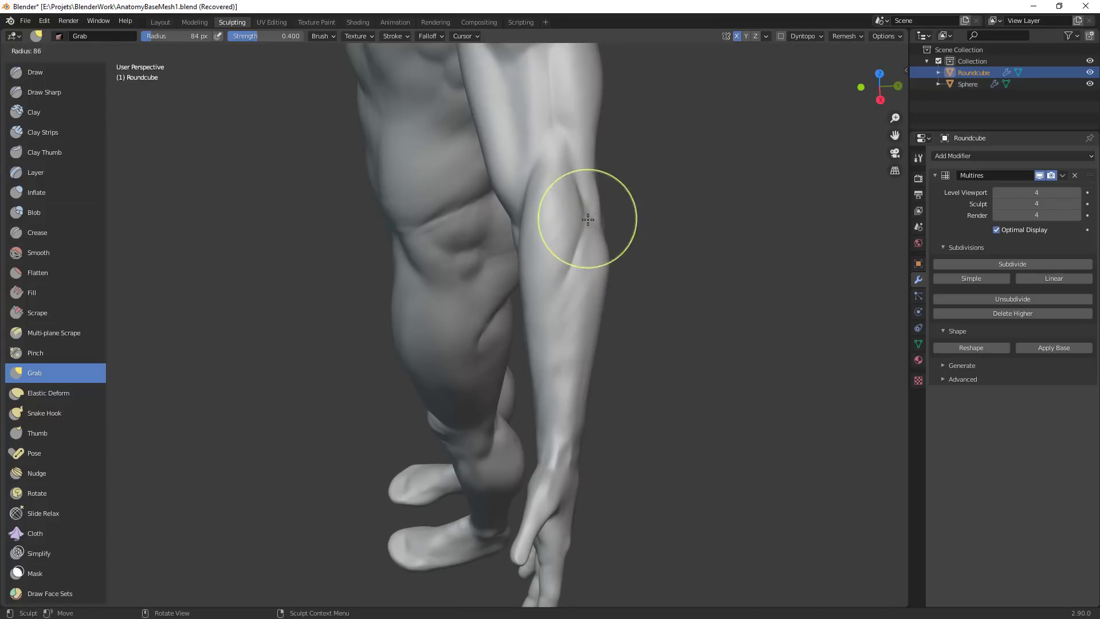
click(576, 246)
drag(585, 234, 582, 206)
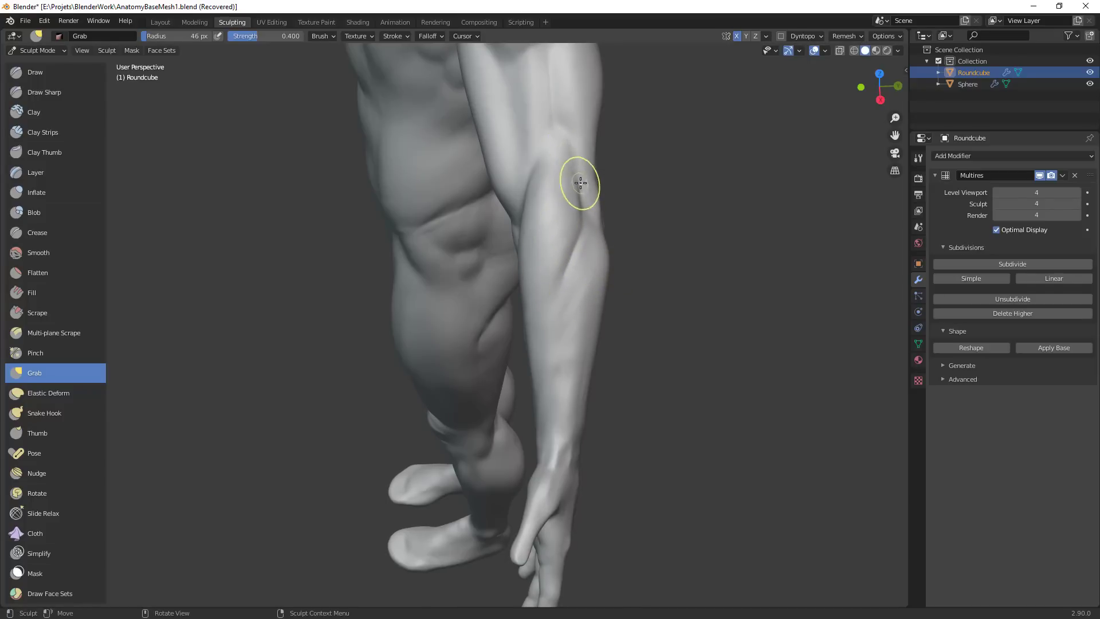
Sharpen the upper forearm groove near the outer elbow with the Crease brush at a 28 px radius
ctrl+alt+drag(584, 196, 566, 462)
middle_drag(565, 462, 467, 432)
scroll(560, 246, up, 6)
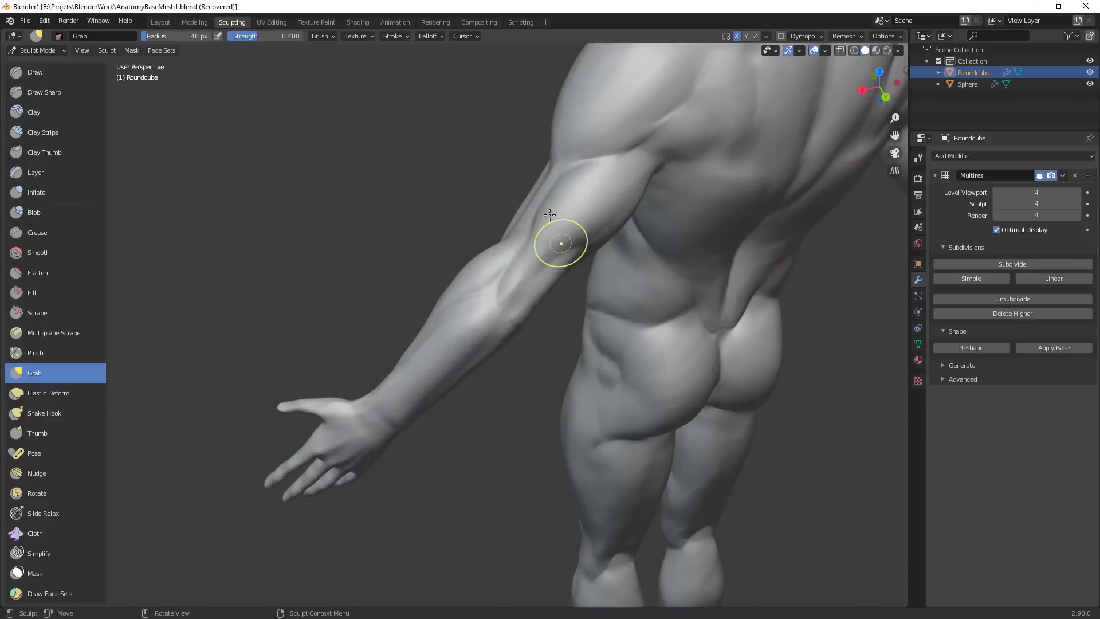
middle_drag(516, 344, 624, 344)
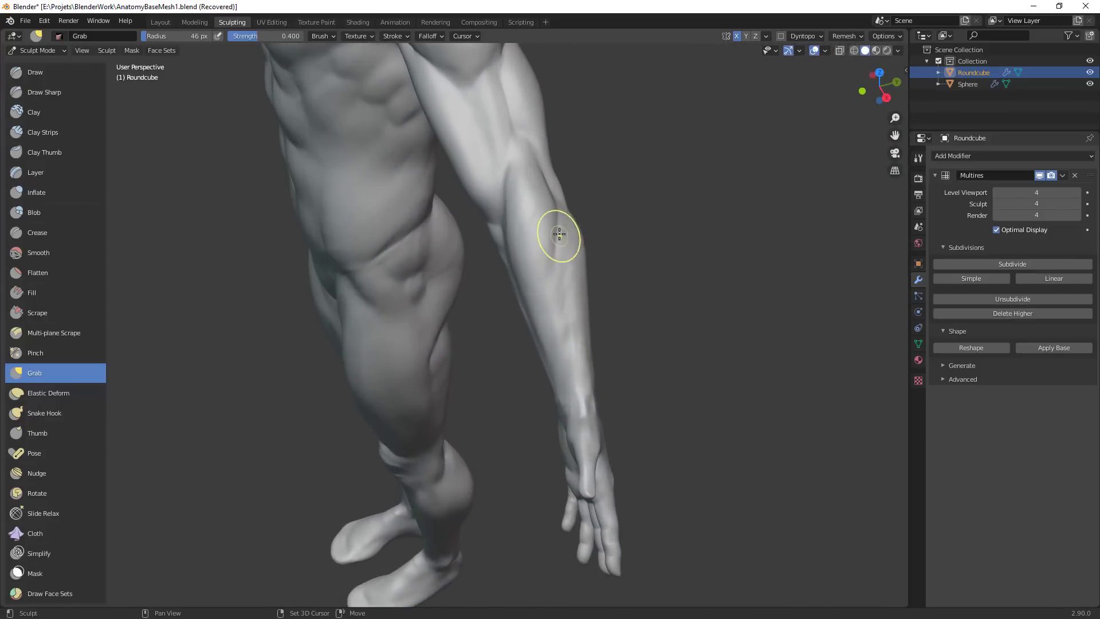
key(shift+c)
key(f)
click(555, 233)
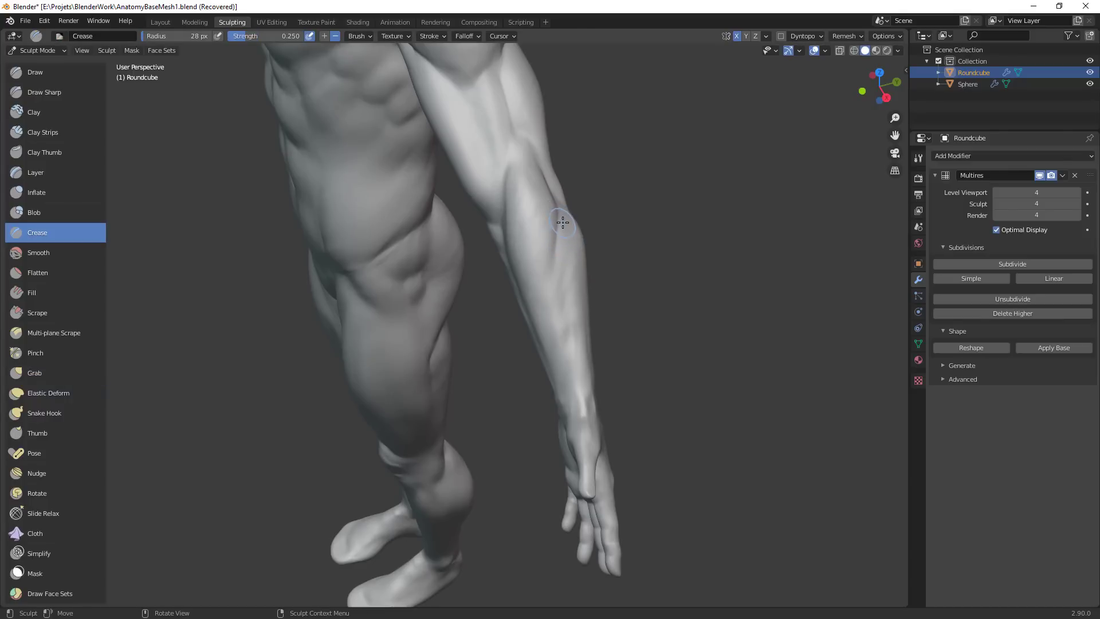
Build up the forearm muscles beside the groove with Clay Strips at radii of 20 px and 34 px
key(c)
key(f)
click(564, 227)
mouse_move(564, 227)
mouse_down()
mouse_move(556, 273)
mouse_move(563, 225)
mouse_up()
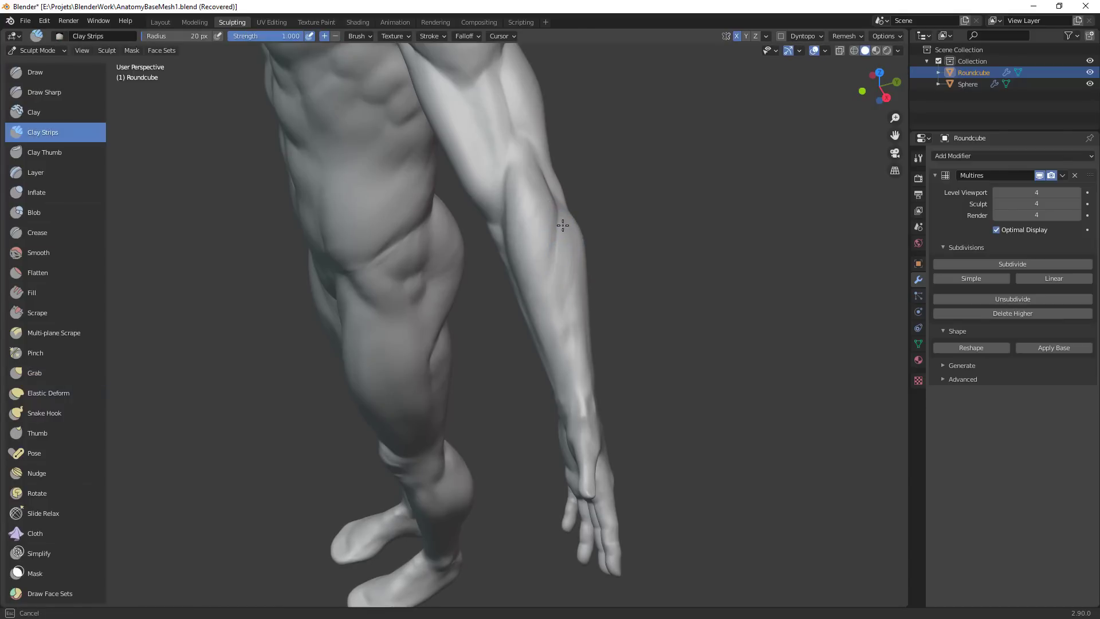
key(f)
click(557, 300)
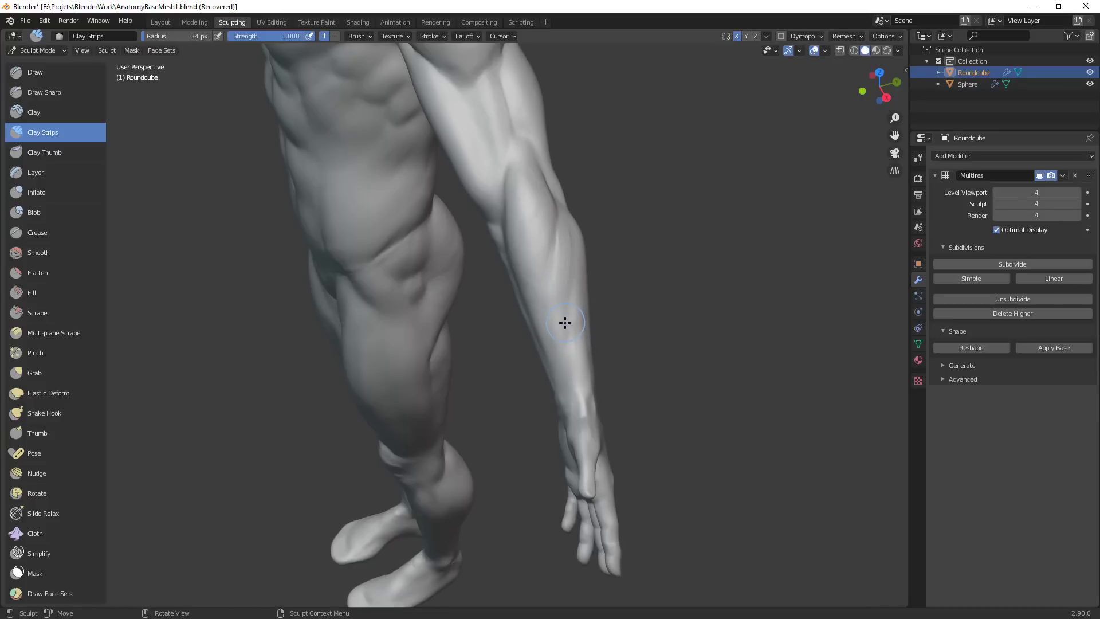
Build up the muscles along the outer and back forearm with Clay Strips at a 26 px radius
key(f)
click(561, 322)
mouse_move(596, 321)
alt+mouse_down()
mouse_move(557, 316)
mouse_move(567, 333)
mouse_move(541, 393)
alt+mouse_up()
drag(560, 325, 531, 419)
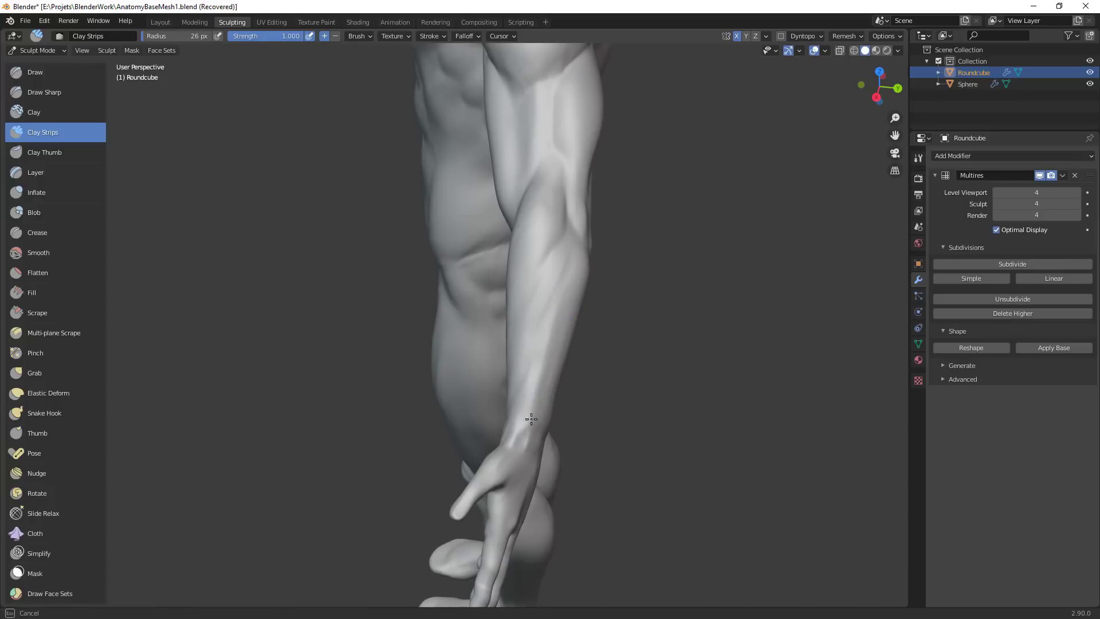
mouse_move(615, 345)
alt+mouse_down()
mouse_move(498, 270)
mouse_move(382, 247)
mouse_move(396, 250)
mouse_move(361, 309)
alt+mouse_up()
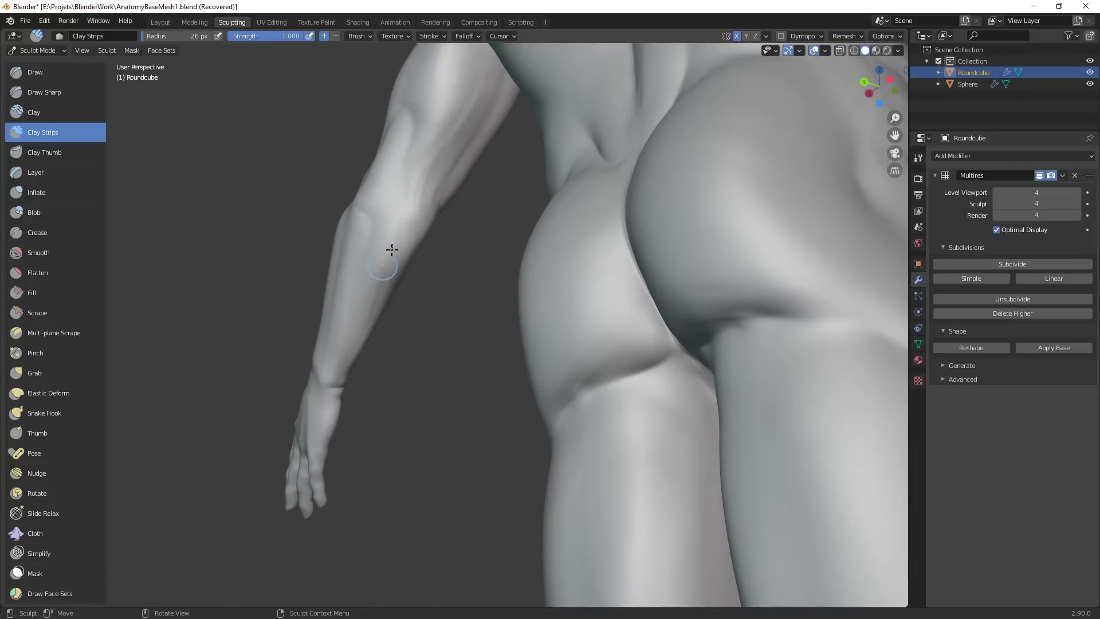
mouse_move(390, 252)
mouse_down()
mouse_move(375, 310)
mouse_move(404, 258)
mouse_move(373, 292)
mouse_up()
Define the muscle forms around the inner elbow with Clay Strips at a 26 px radius
alt+drag(607, 295, 427, 244)
ctrl+alt+drag(462, 288, 462, 255)
alt+shift+drag(611, 267, 609, 291)
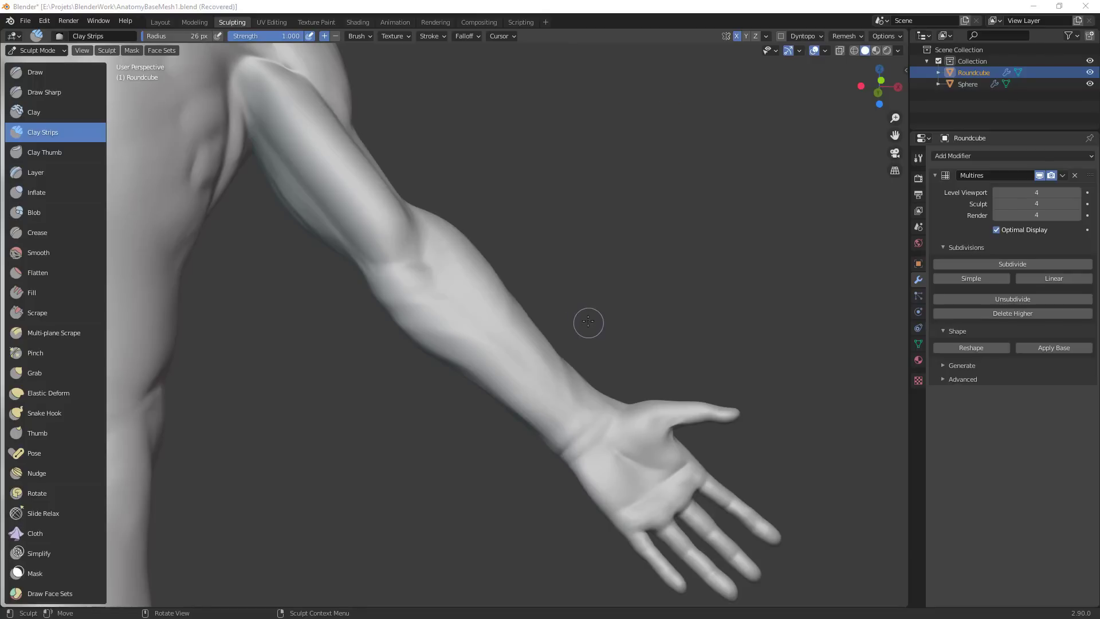
drag(391, 286, 393, 290)
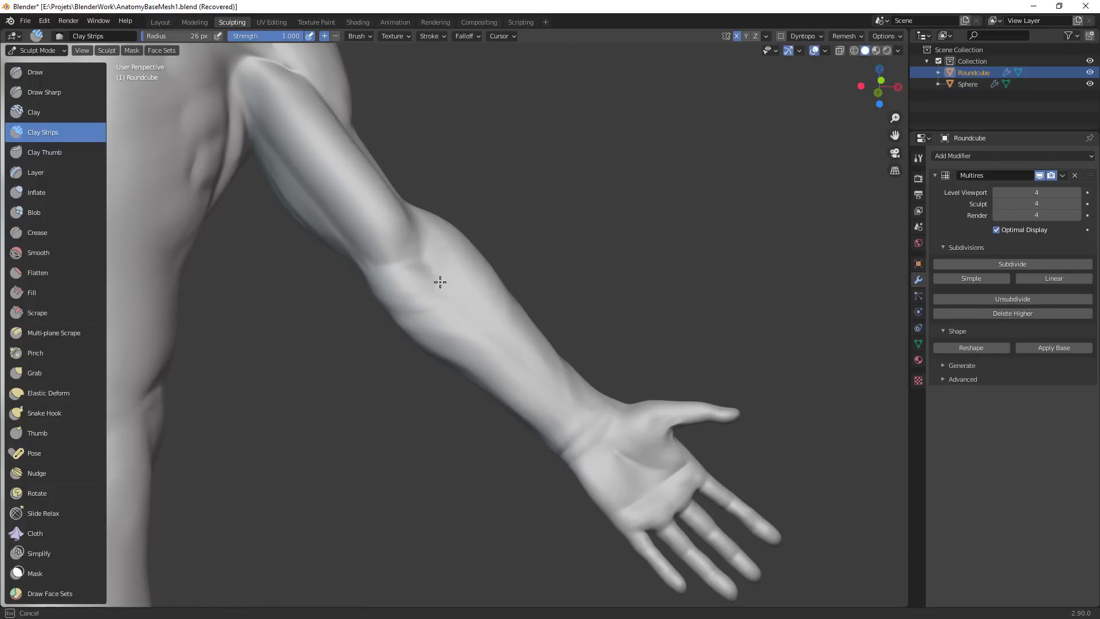
middle_drag(440, 281, 326, 281)
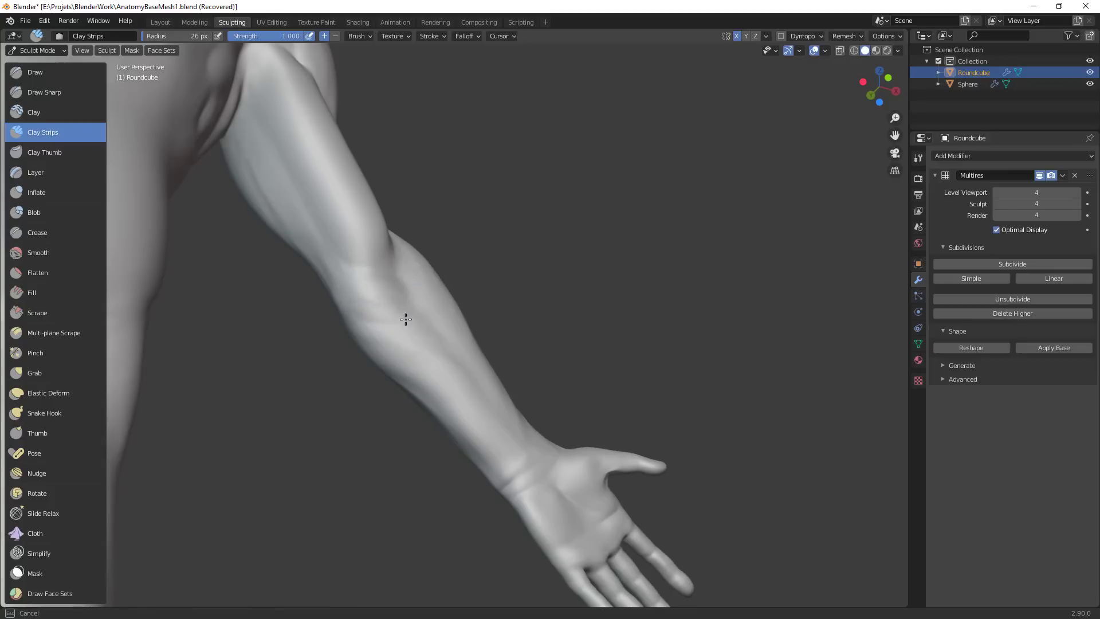
mouse_move(379, 295)
mouse_down()
mouse_move(354, 282)
mouse_move(349, 304)
mouse_up()
Fill out the inner forearm below the elbow with Clay Strips at a 42 px radius
ctrl+middle_drag(461, 317, 469, 560)
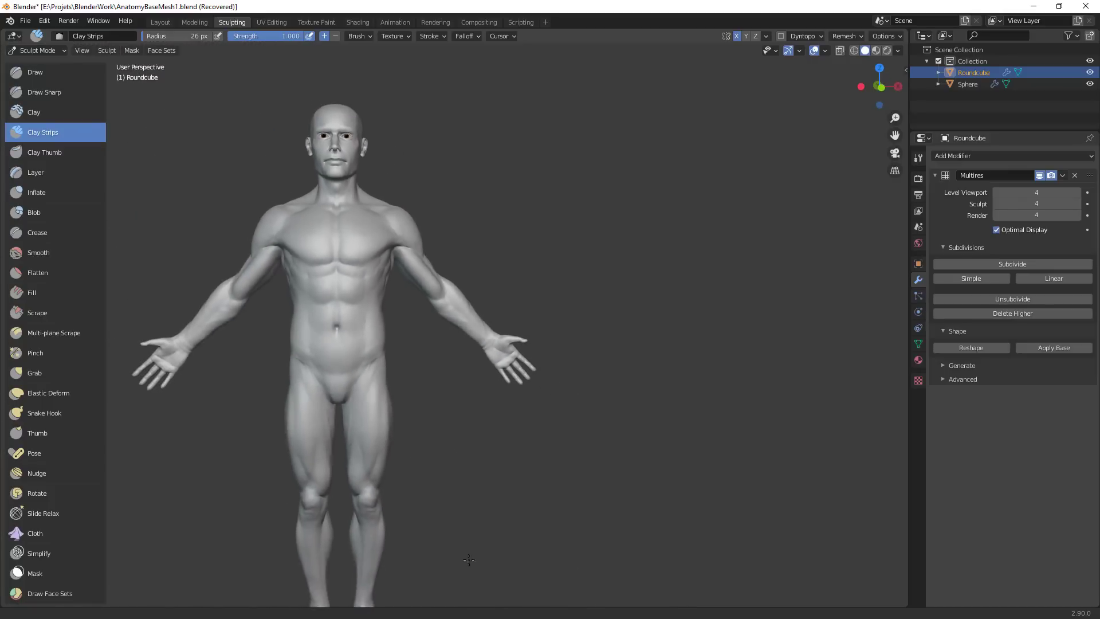
scroll(573, 435, up, 8)
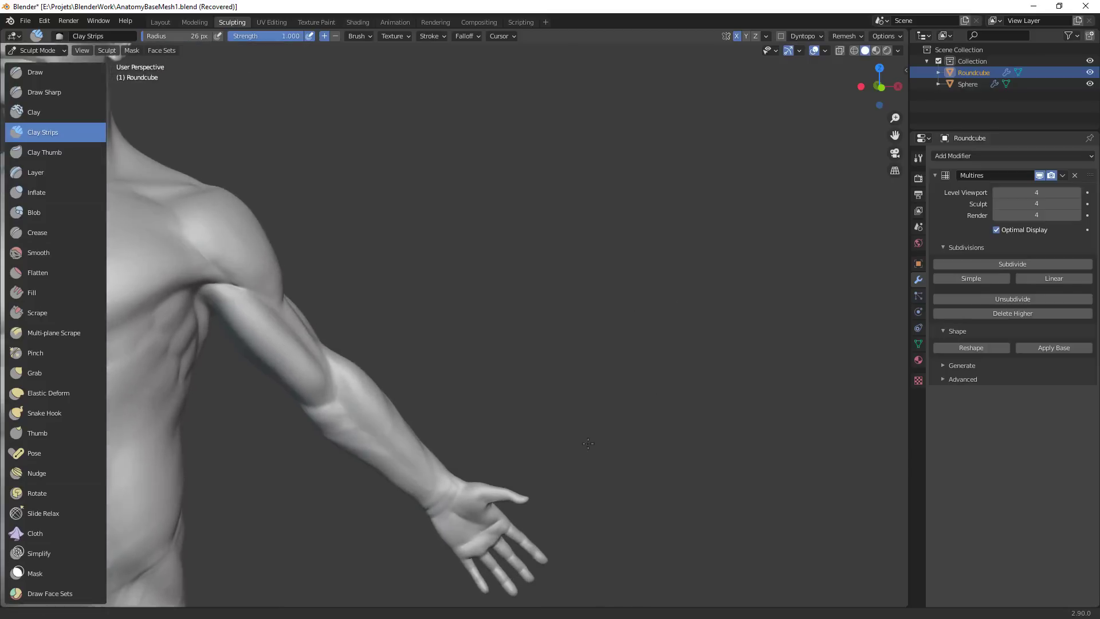
middle_drag(588, 443, 452, 332)
scroll(446, 328, up, 6)
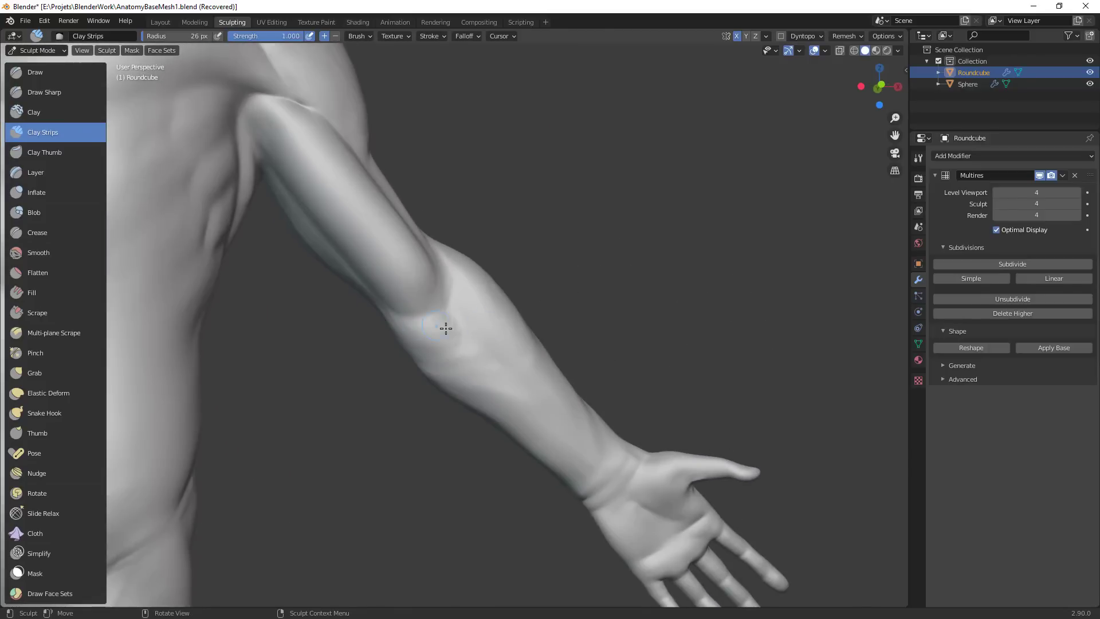
key(f)
click(448, 362)
drag(522, 430, 488, 378)
scroll(516, 356, down, 5)
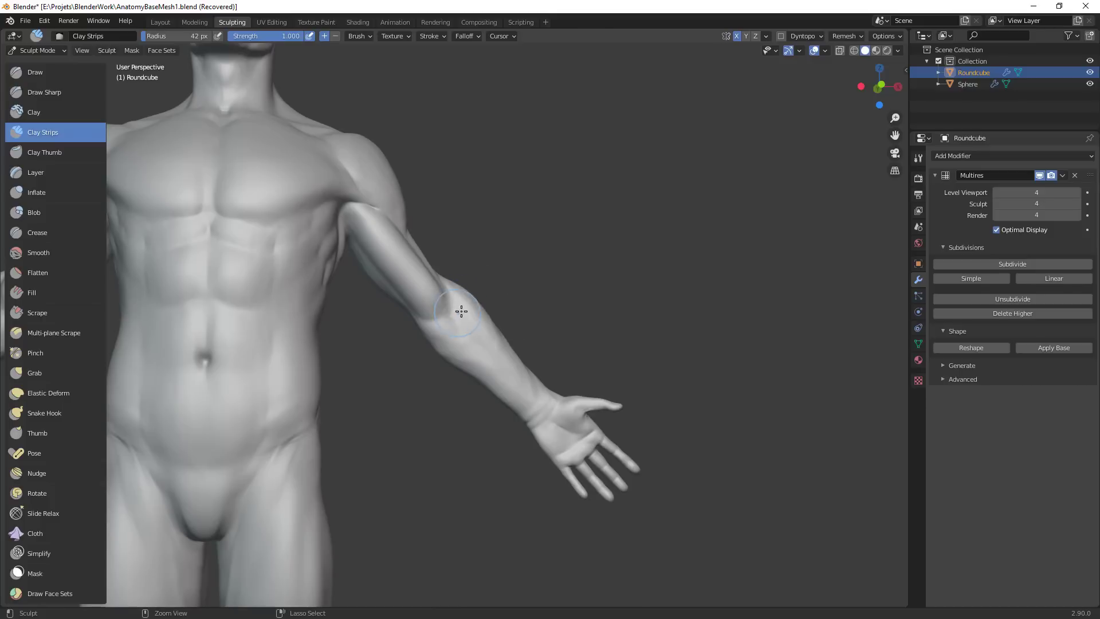
Add tendon detail on the inner forearm just above the wrist with Clay Strips at a 14 px radius
key(f)
ctrl+middle_drag(589, 370, 594, 340)
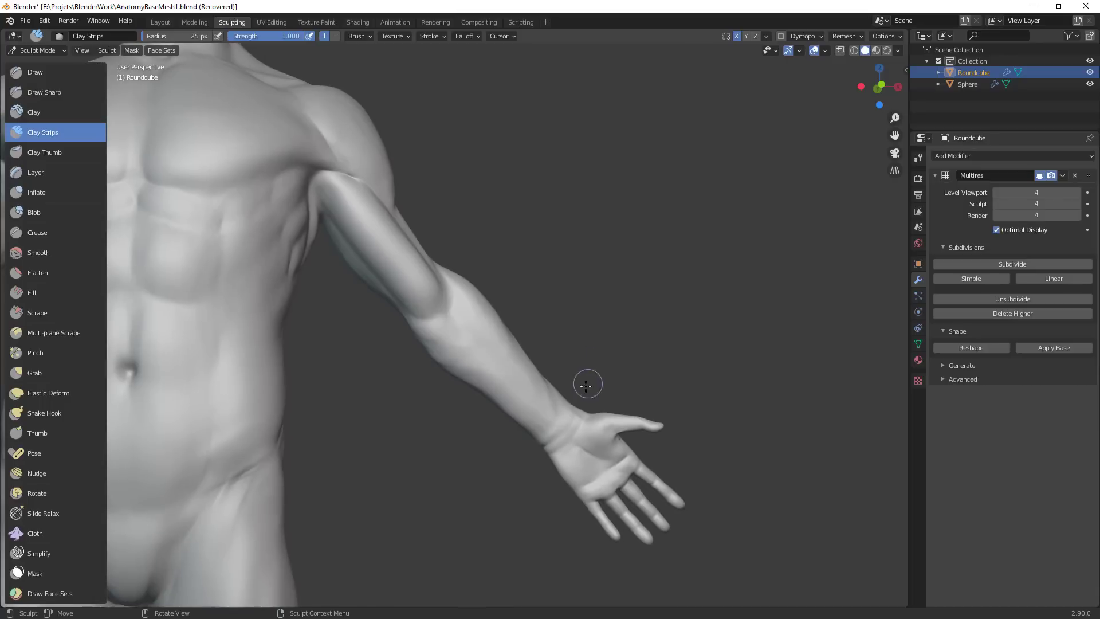
ctrl+middle_drag(577, 417, 567, 375)
key(f)
click(572, 442)
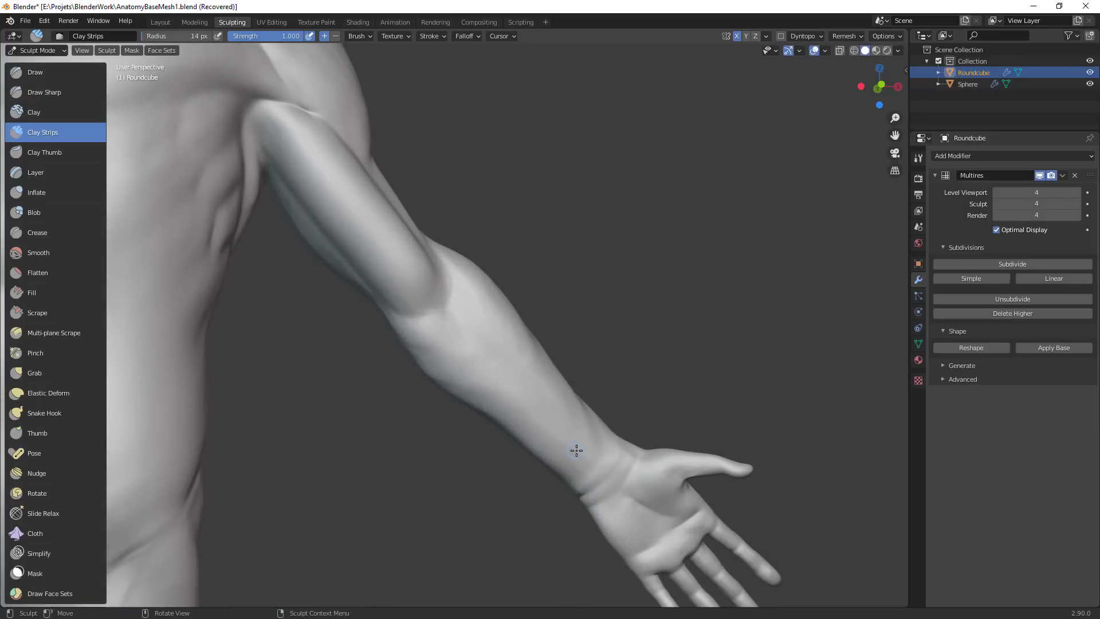
mouse_move(574, 451)
mouse_down()
mouse_move(591, 465)
mouse_move(566, 443)
mouse_move(587, 457)
mouse_up()
Refine the tendons from the inner wrist up the lower forearm with Clay Strips at a 16 px radius
mouse_move(610, 309)
ctrl+middle_down()
mouse_move(636, 518)
mouse_move(659, 383)
mouse_move(544, 298)
mouse_move(569, 298)
mouse_move(559, 358)
mouse_move(591, 321)
mouse_move(579, 363)
ctrl+middle_up()
alt+drag(580, 363, 631, 383)
alt+drag(563, 404, 794, 334)
ctrl+alt+drag(545, 168, 510, 177)
mouse_move(493, 233)
alt+shift+mouse_down()
mouse_move(642, 365)
mouse_move(621, 390)
mouse_move(584, 370)
alt+shift+mouse_up()
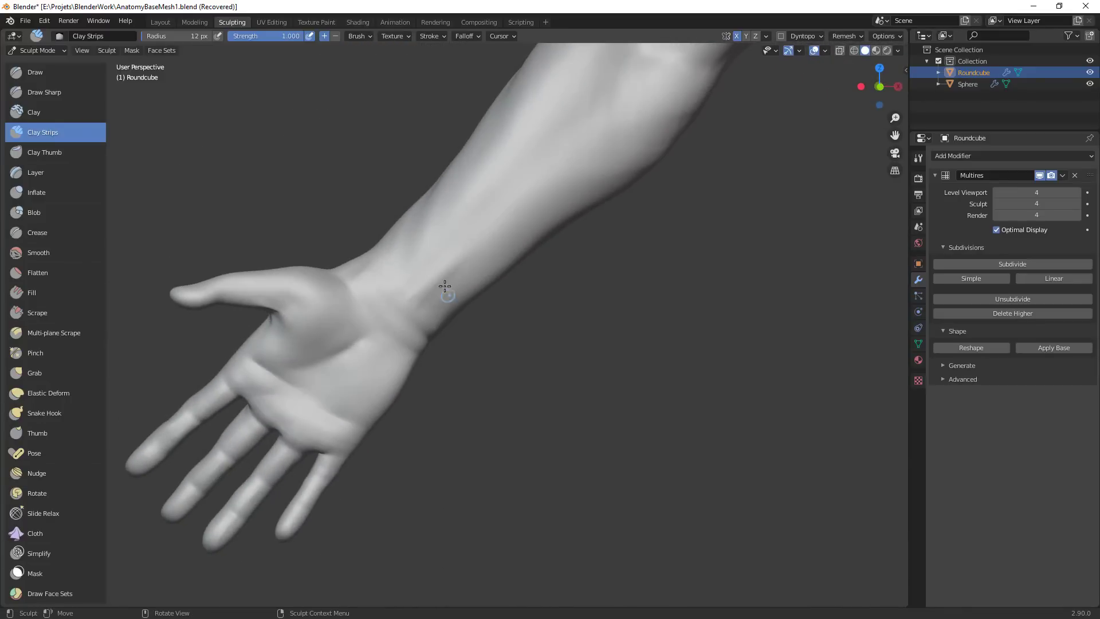
key(f)
click(450, 271)
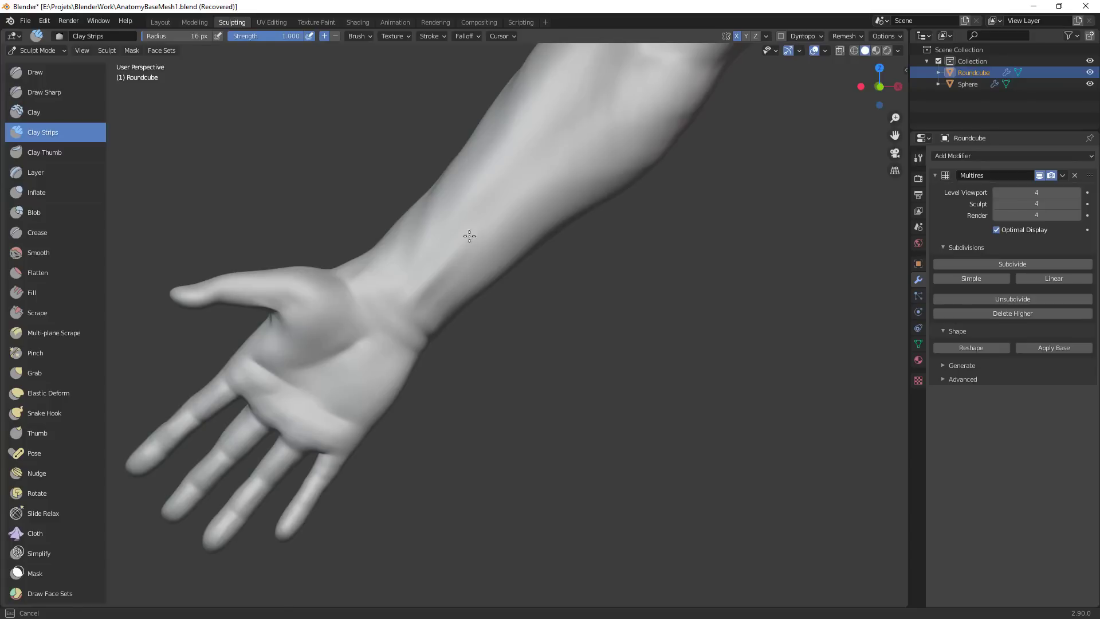
ctrl+alt+drag(524, 273, 587, 429)
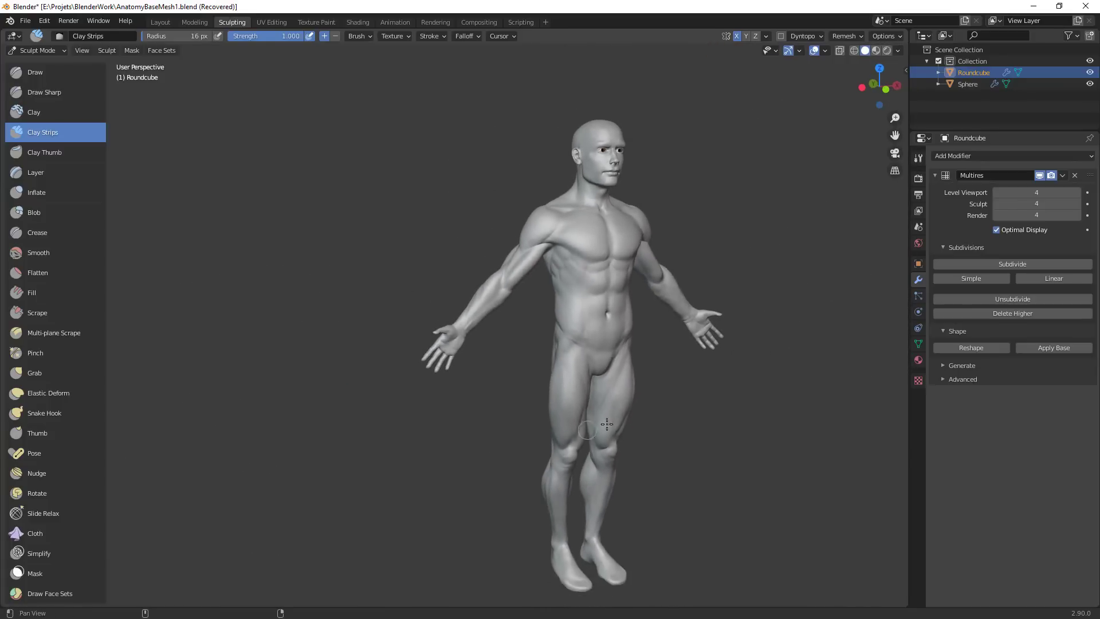
Build up the heel of the palm below the wrist crease with Clay Strips at a 24 px radius
shift+middle_drag(607, 424, 599, 388)
ctrl+middle_drag(447, 379, 594, 265)
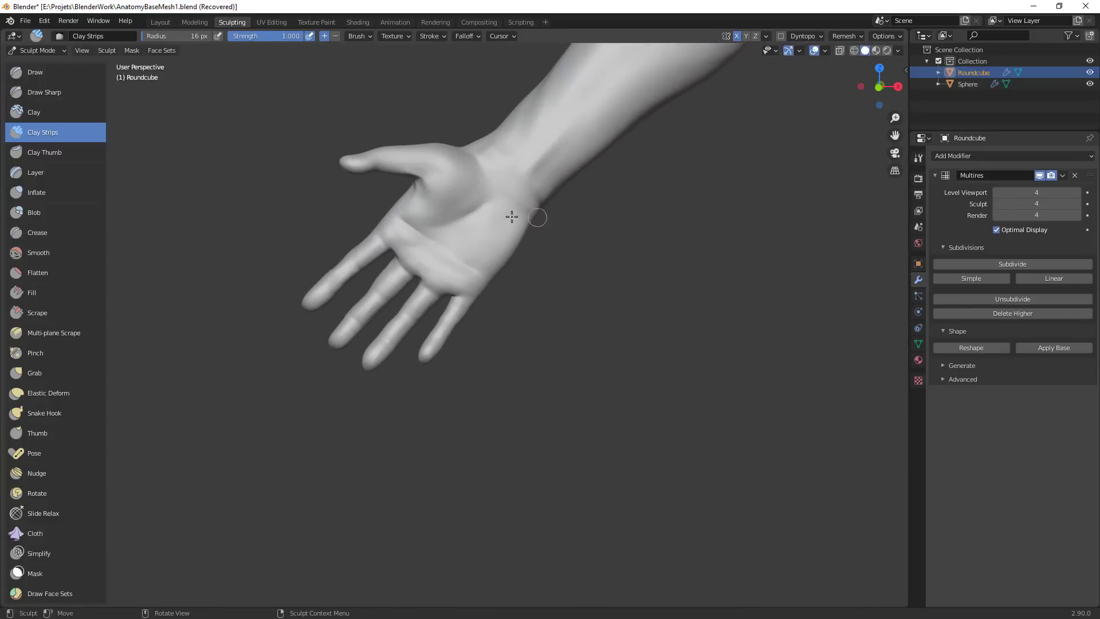
key(f)
click(467, 226)
mouse_move(471, 224)
mouse_down()
mouse_move(458, 232)
mouse_move(471, 249)
mouse_move(534, 204)
mouse_move(487, 217)
mouse_move(475, 234)
mouse_move(456, 215)
mouse_move(478, 234)
mouse_up()
mouse_move(499, 198)
mouse_down()
mouse_move(493, 221)
mouse_move(477, 189)
mouse_move(458, 215)
mouse_move(484, 198)
mouse_move(451, 213)
mouse_move(530, 253)
mouse_up()
Soften the hollow of the palm beside the thumb base at a 31 px brush radius
scroll(496, 373, down, 5)
middle_drag(496, 373, 530, 337)
scroll(557, 290, up, 5)
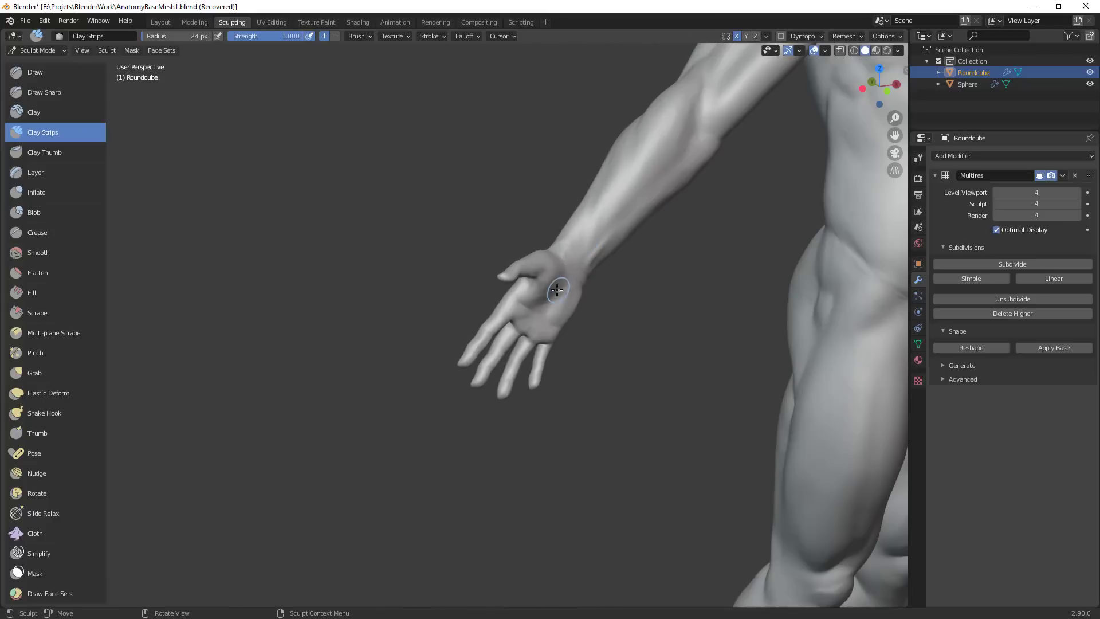
key(f)
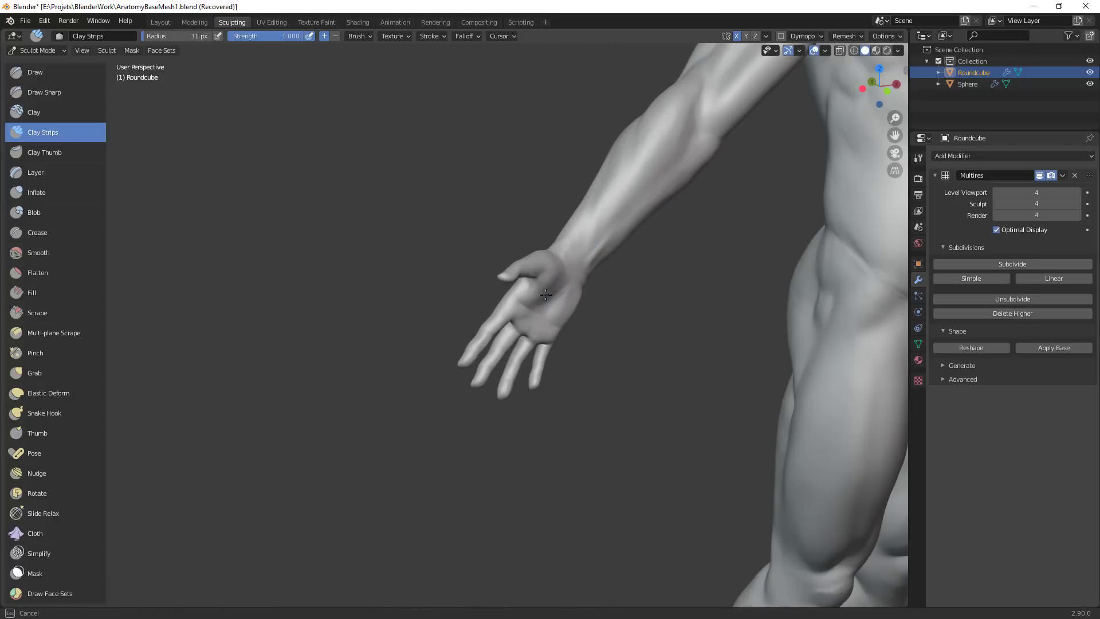
click(545, 294)
Adjust the side of the waist with the Grab brush
key(g)
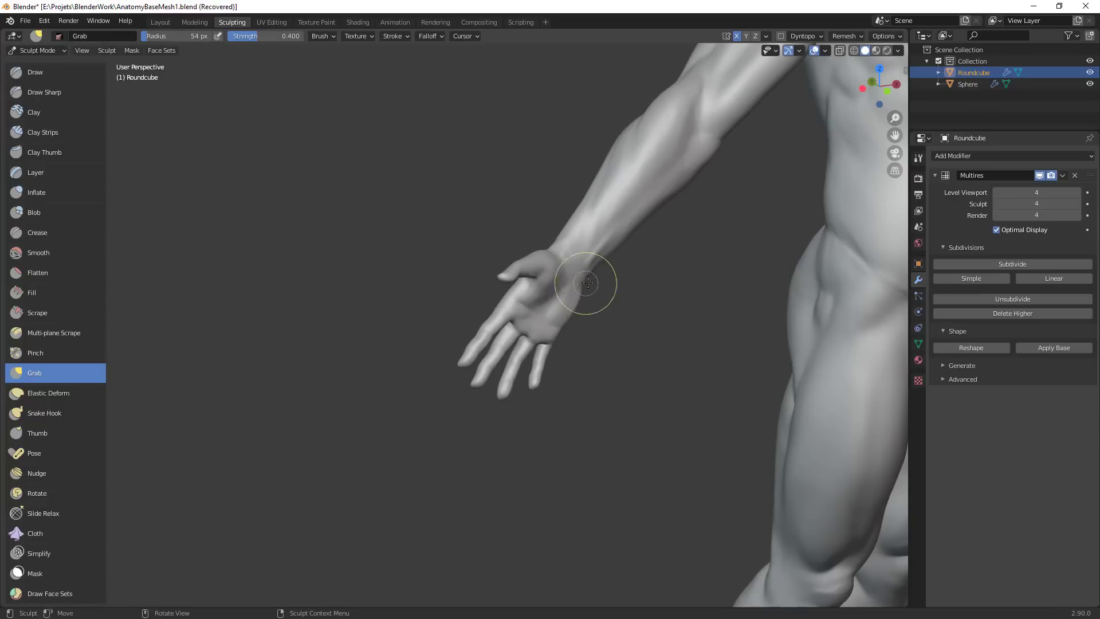
scroll(541, 455, down, 6)
middle_drag(540, 454, 699, 275)
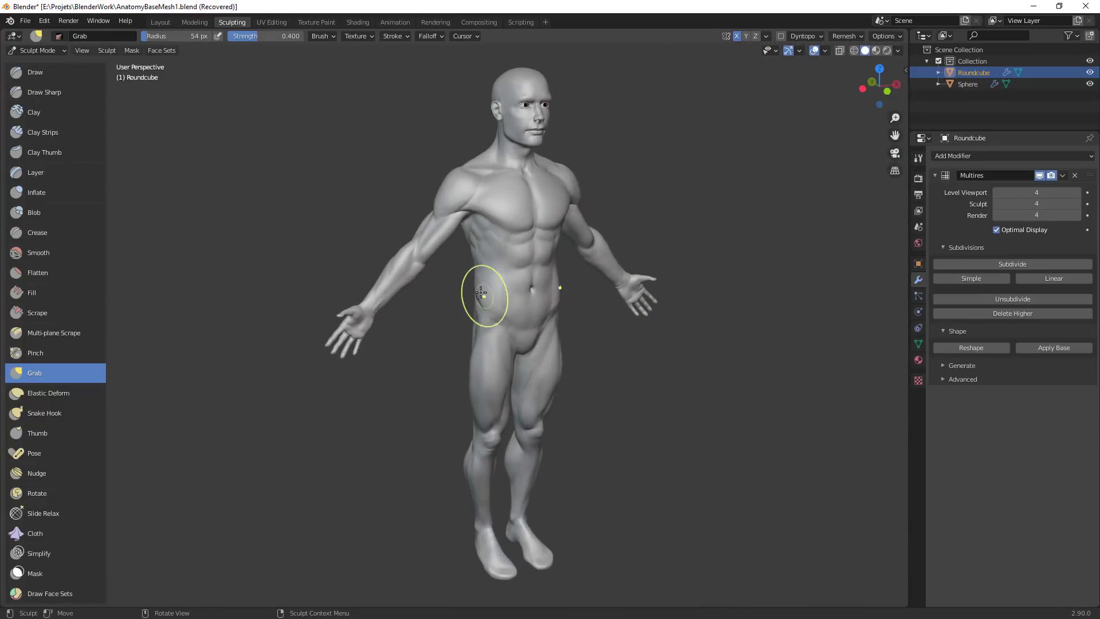
key(f)
click(521, 277)
key(f)
click(476, 279)
Inspect the figure's back and head from several angles
middle_drag(515, 255, 757, 284)
shift+middle_drag(507, 295, 639, 338)
mouse_move(639, 339)
ctrl+middle_down()
mouse_move(624, 299)
mouse_move(624, 452)
ctrl+middle_up()
key(f)
click(632, 291)
mouse_move(625, 453)
middle_down()
mouse_move(557, 458)
mouse_move(535, 444)
middle_up()
ctrl+middle_drag(640, 303, 688, 200)
shift+middle_drag(688, 200, 633, 410)
ctrl+middle_drag(633, 410, 563, 278)
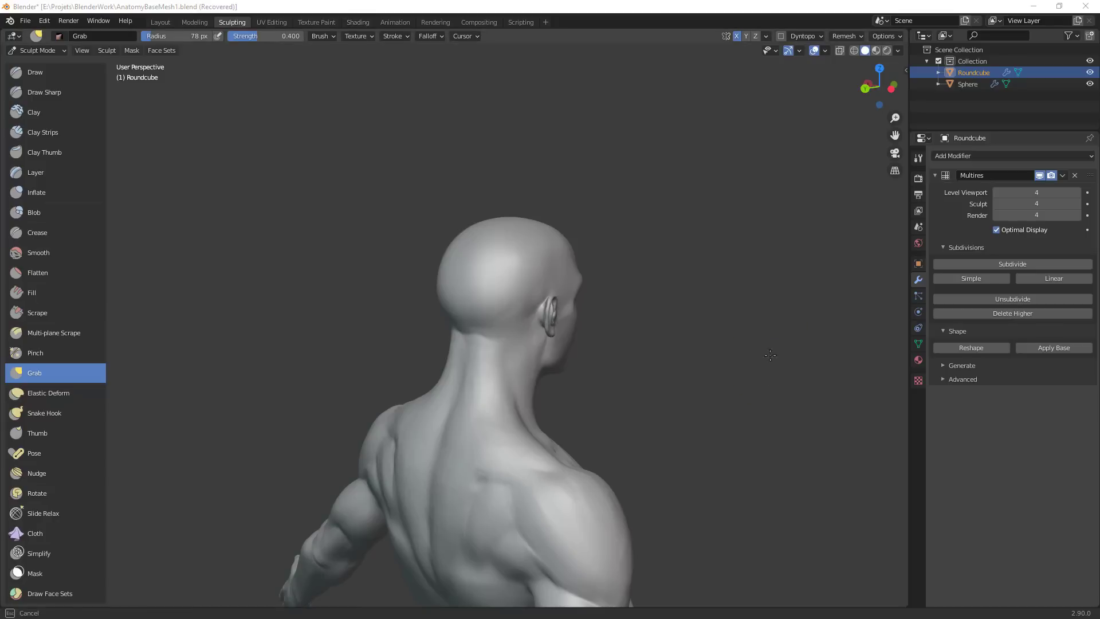
middle_drag(705, 312, 710, 358)
mouse_move(710, 358)
ctrl+middle_down()
mouse_move(706, 307)
mouse_move(683, 308)
ctrl+middle_up()
Rework the side of the skull above the ear with the Crease brush at radii of 21 px and 64 px
key(shift+c)
key(f)
click(510, 260)
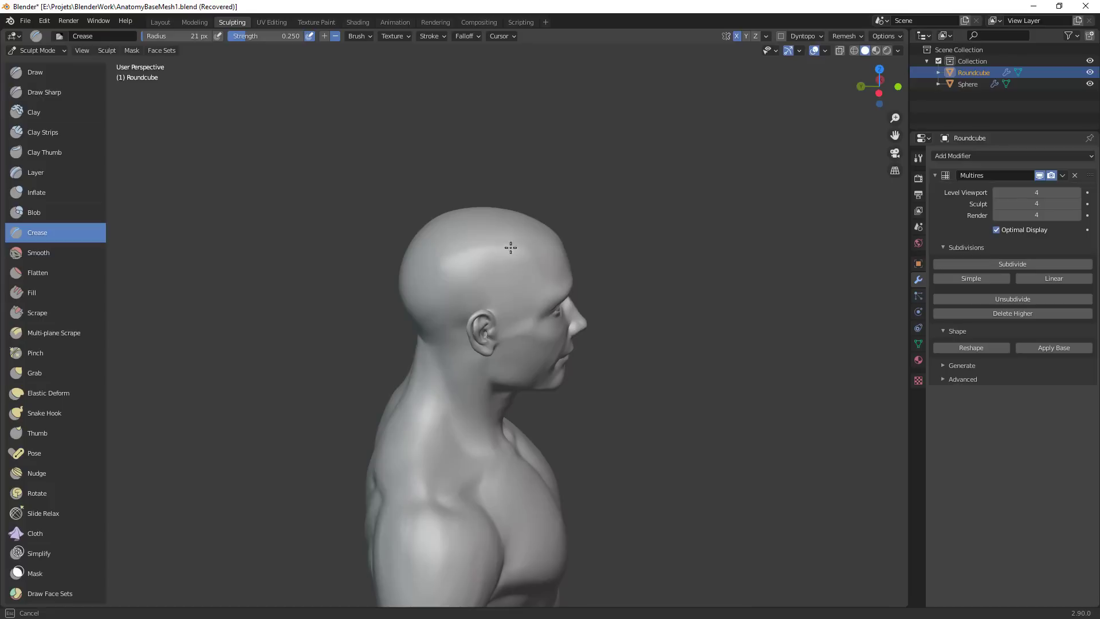
mouse_move(511, 247)
middle_down()
mouse_move(562, 285)
mouse_move(695, 304)
middle_up()
key(f)
click(656, 320)
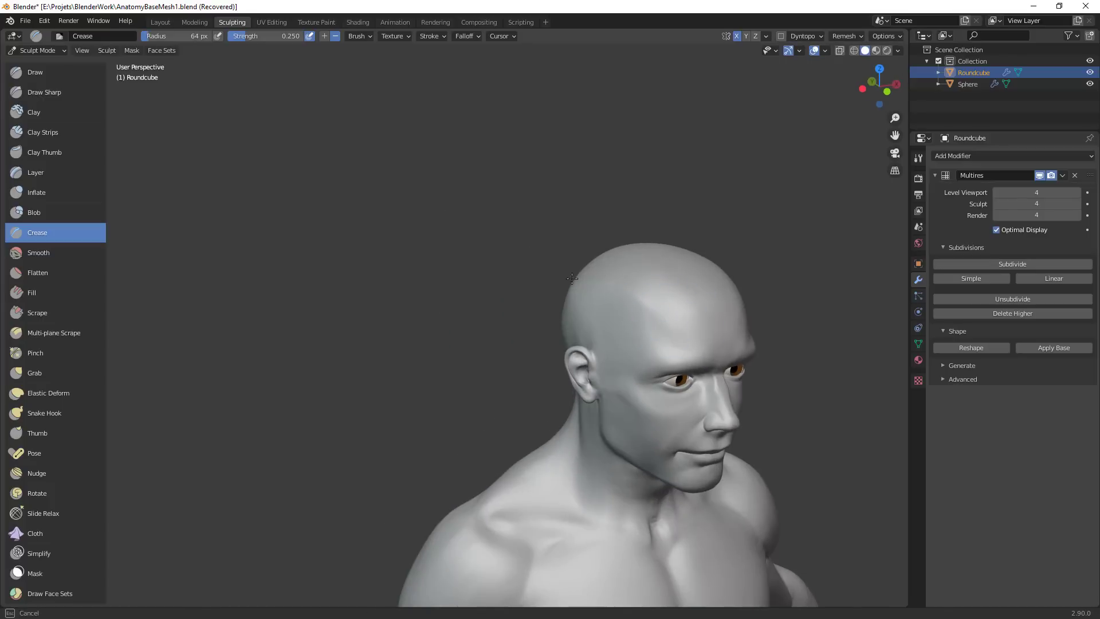
Flatten the side of the head and temple above the ear with the Scrape brush at a 42 px radius
key(g)
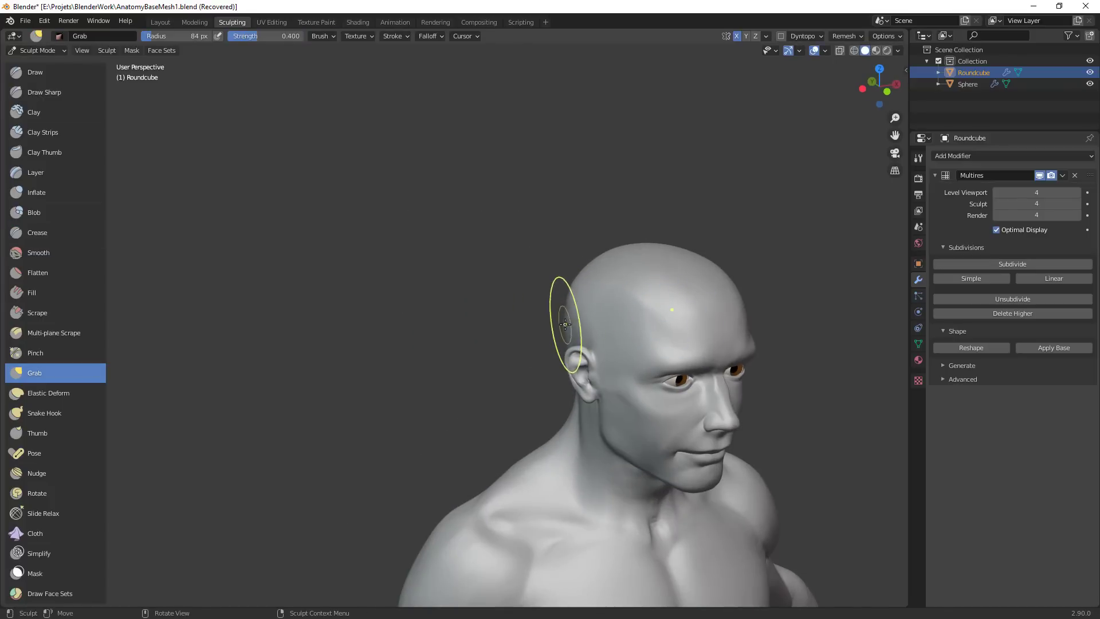
mouse_move(565, 325)
middle_down()
mouse_move(690, 398)
mouse_move(553, 386)
mouse_move(698, 312)
middle_up()
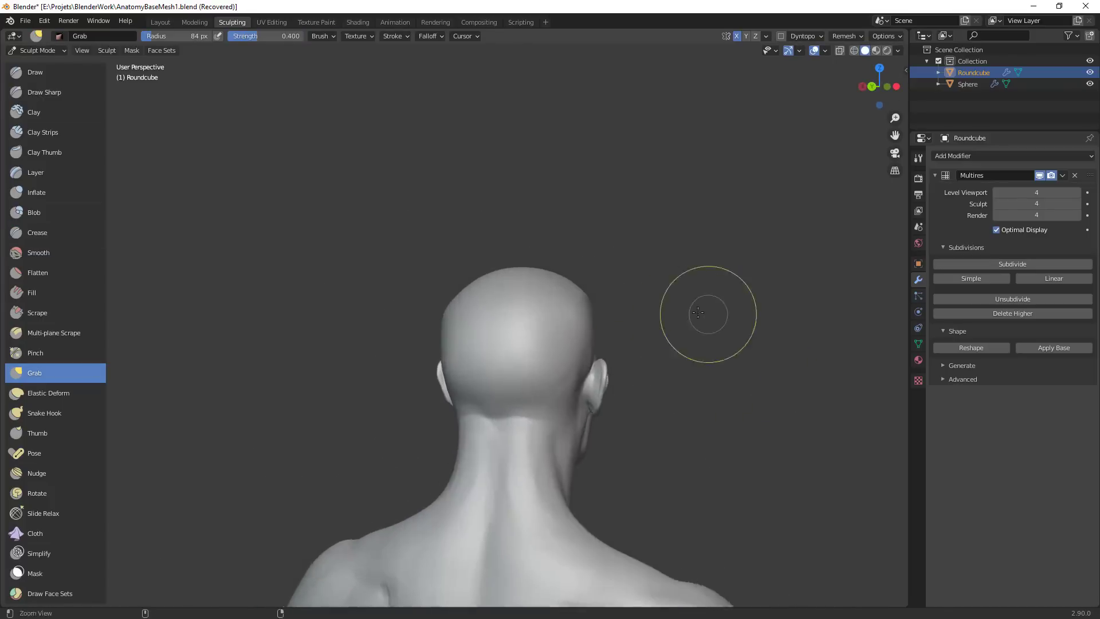
mouse_move(698, 312)
alt+mouse_down()
mouse_move(582, 383)
mouse_move(605, 357)
alt+mouse_up()
key(shift+c)
key(shift+t)
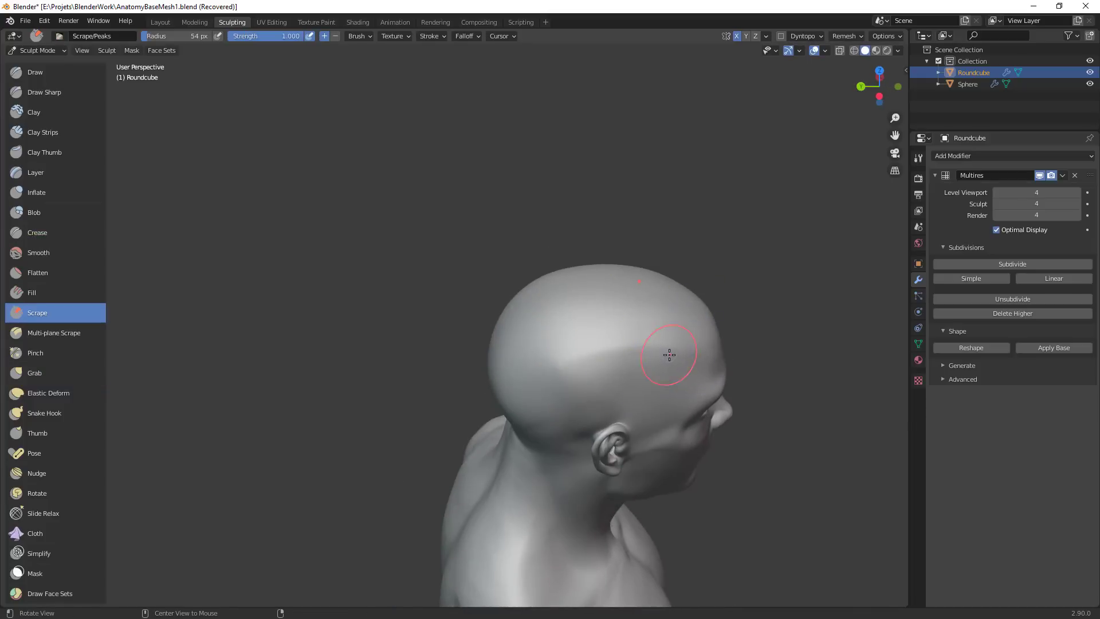
key(f)
drag(614, 364, 559, 366)
middle_drag(762, 370, 705, 337)
drag(606, 390, 589, 356)
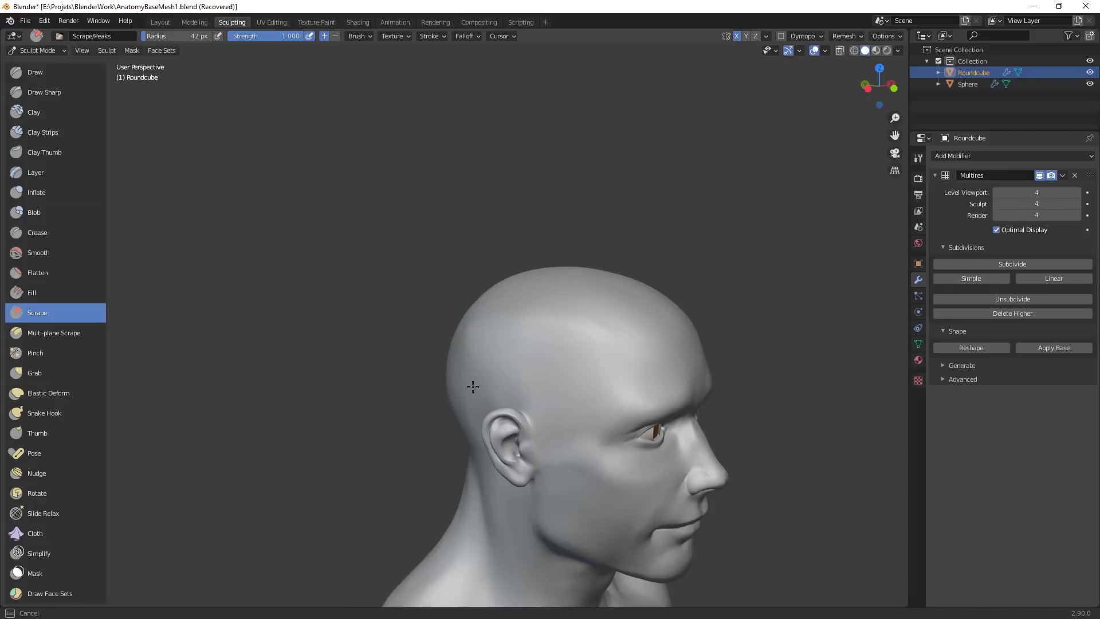
Check the head shape and upper-body proportions from the front and side
middle_drag(491, 306, 460, 324)
shift+middle_drag(570, 348, 723, 273)
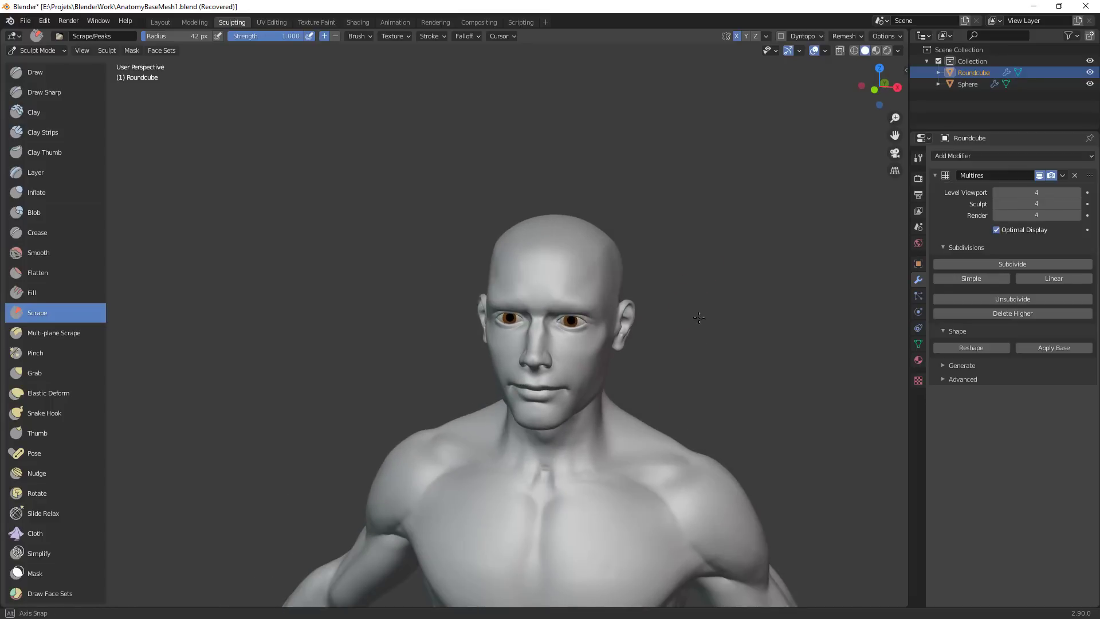
middle_drag(700, 324, 735, 303)
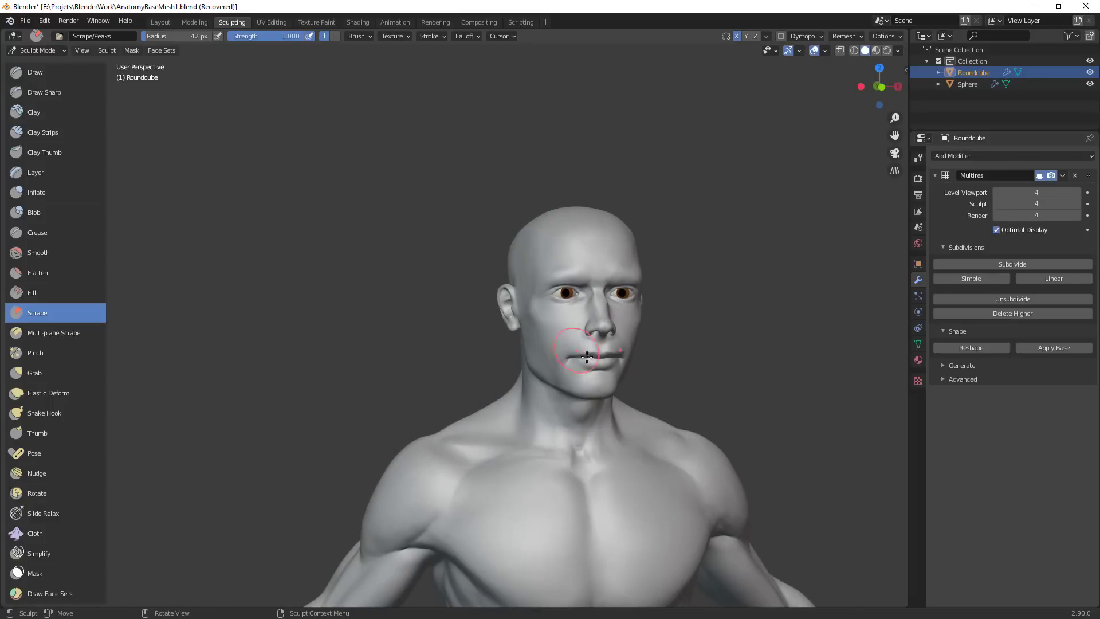
scroll(587, 357, down, 6)
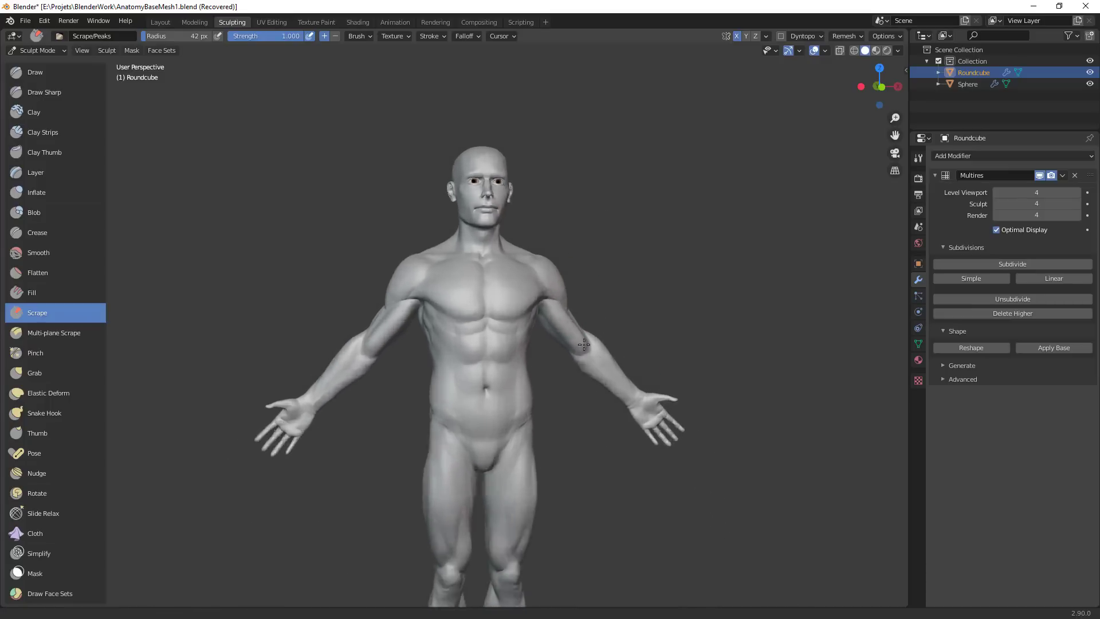
scroll(583, 344, up, 4)
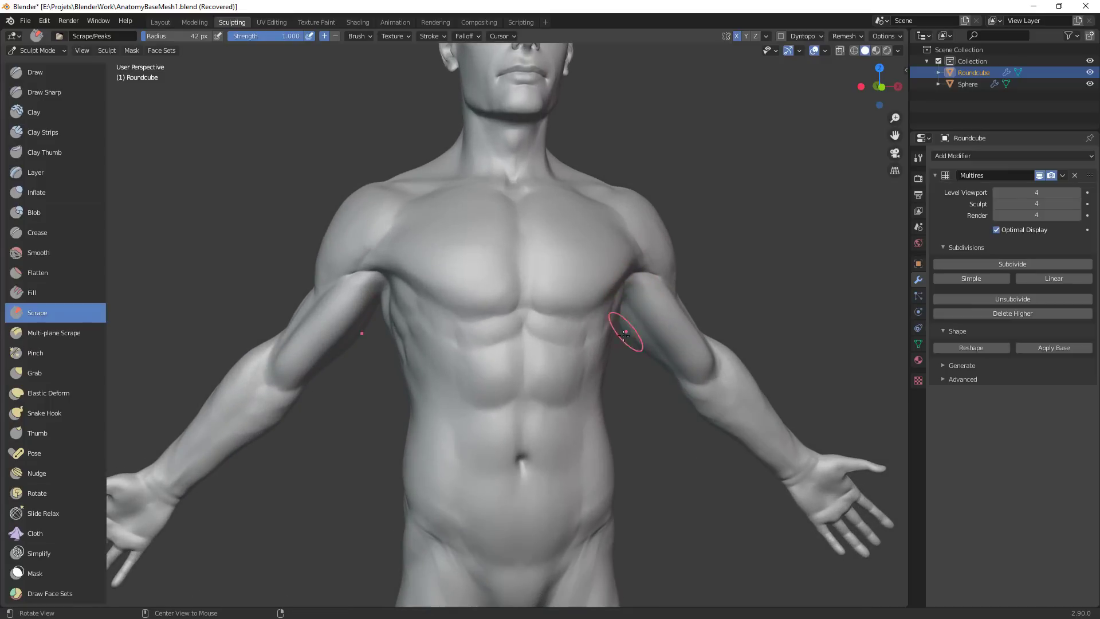
middle_drag(629, 329, 549, 408)
scroll(549, 408, up, 2)
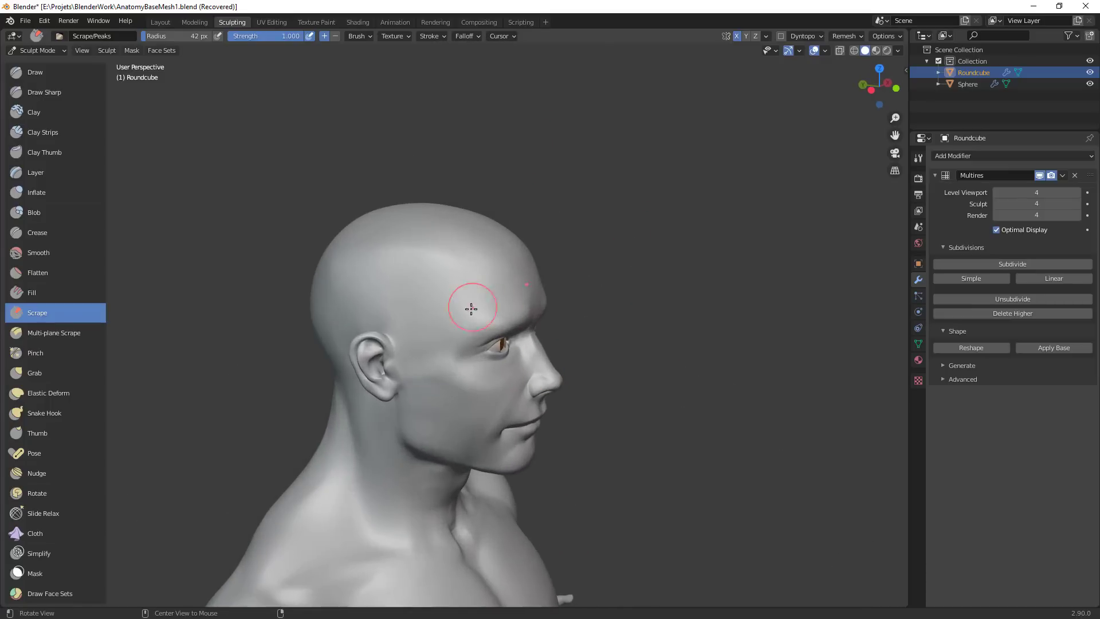
Build up the brow and temple beside the eye with Clay Strips at a 23 px radius
key(shift+c)
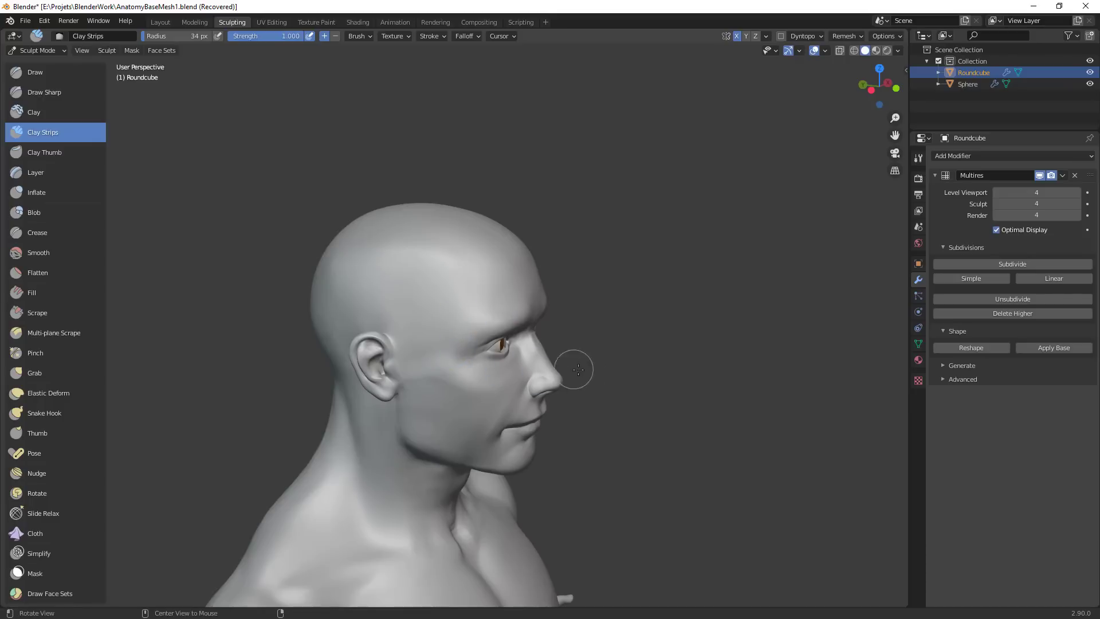
middle_drag(570, 368, 525, 343)
key(f)
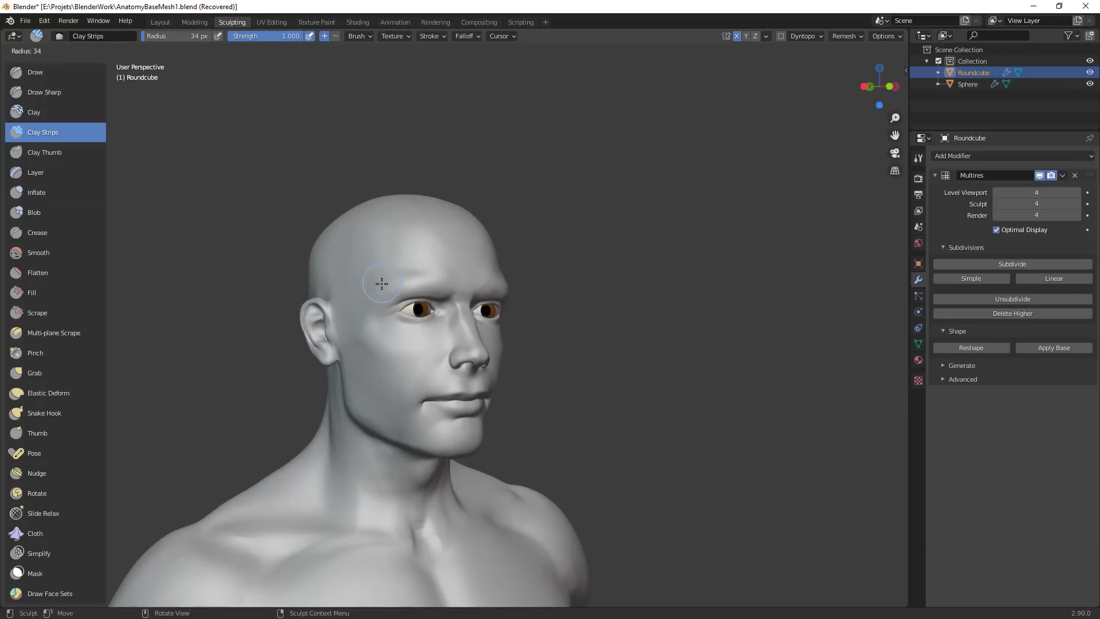
click(381, 285)
key(f)
click(382, 281)
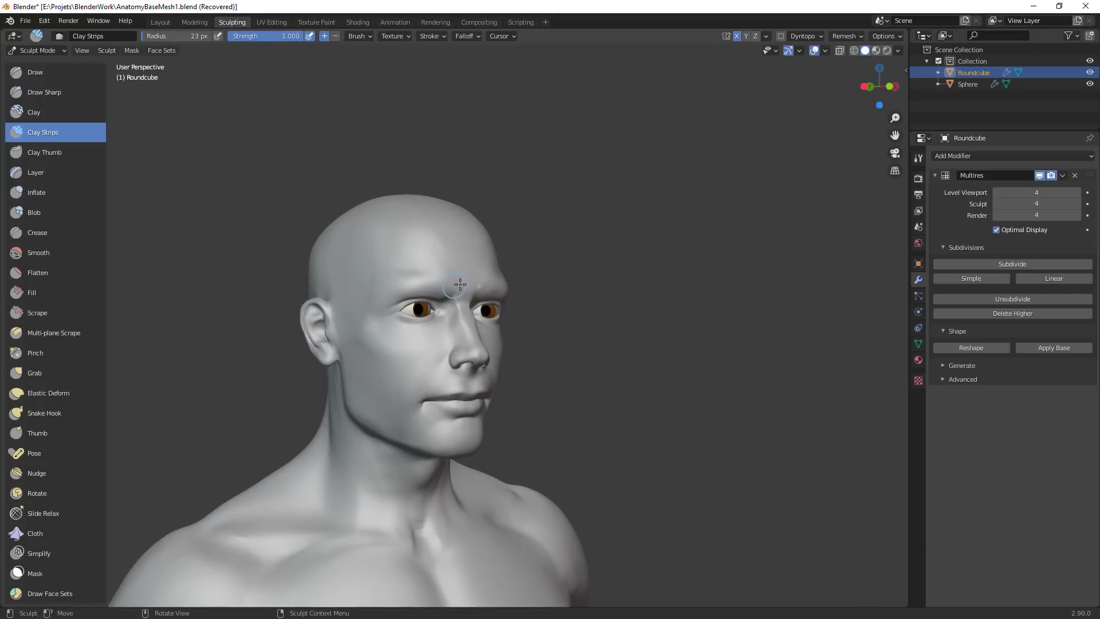
Choose the Grab brush at an 87 px radius and check the skull and face from the side
mouse_move(593, 245)
ctrl+alt+mouse_down()
mouse_move(594, 375)
mouse_move(511, 381)
mouse_move(538, 304)
mouse_move(538, 244)
ctrl+alt+mouse_up()
key(g)
key(bracketright)
key(bracketright)
key(bracketright)
key(bracketright)
key(bracketright)
key(bracketright)
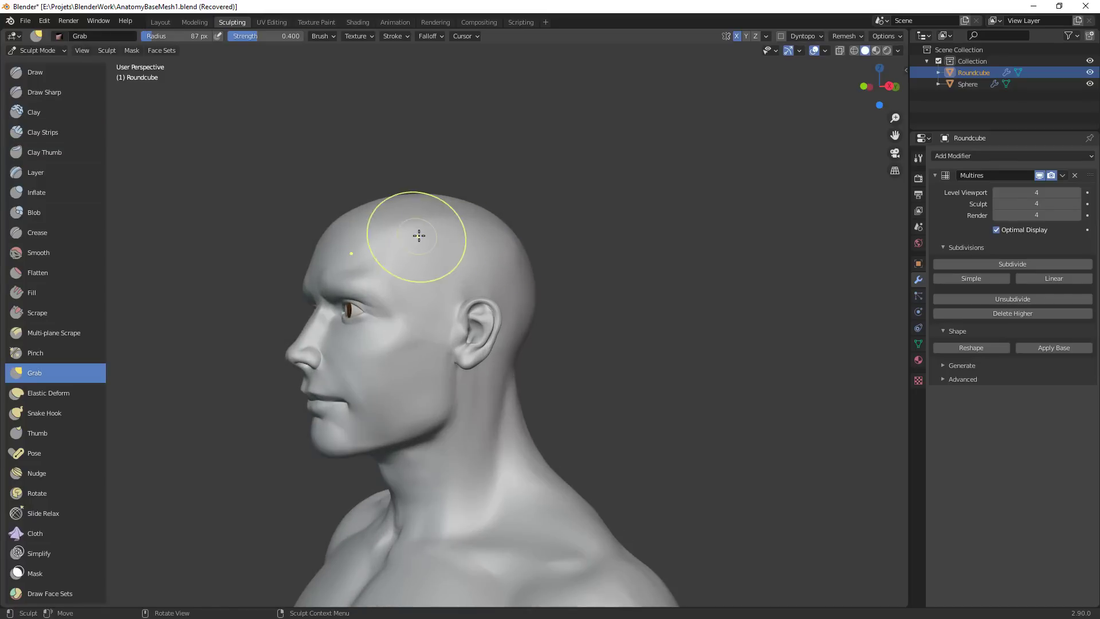
mouse_move(420, 235)
middle_down()
mouse_move(498, 256)
mouse_move(508, 232)
middle_up()
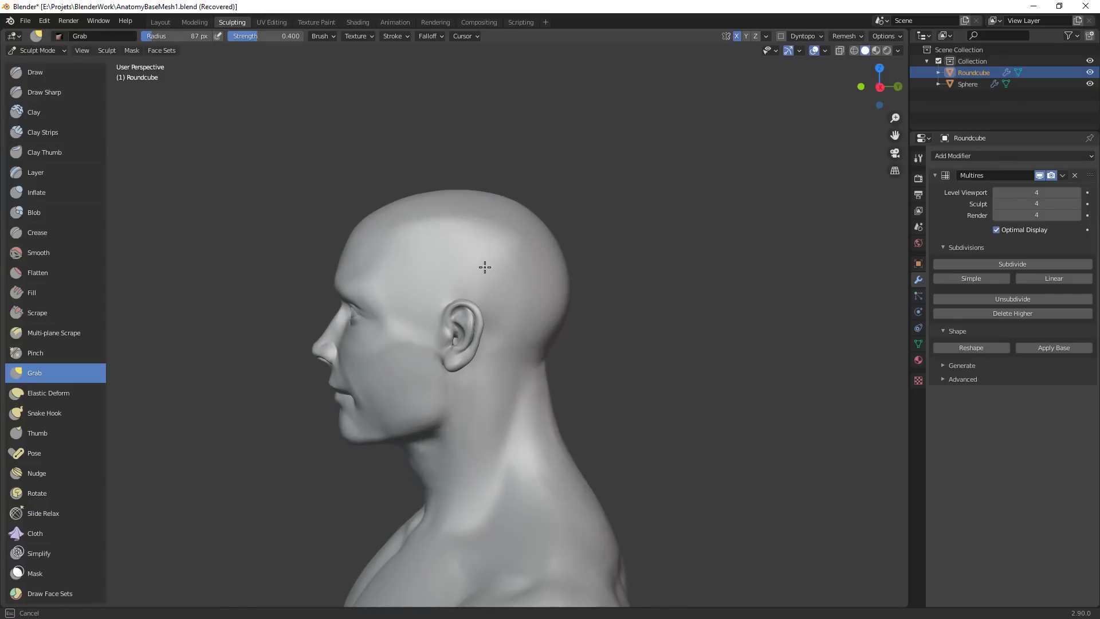
Deepen the groin crease between the pelvis and inner thigh with the Crease brush at a 27 px radius
shift+middle_drag(631, 360, 649, 200)
ctrl+middle_drag(649, 200, 607, 476)
middle_drag(596, 481, 705, 487)
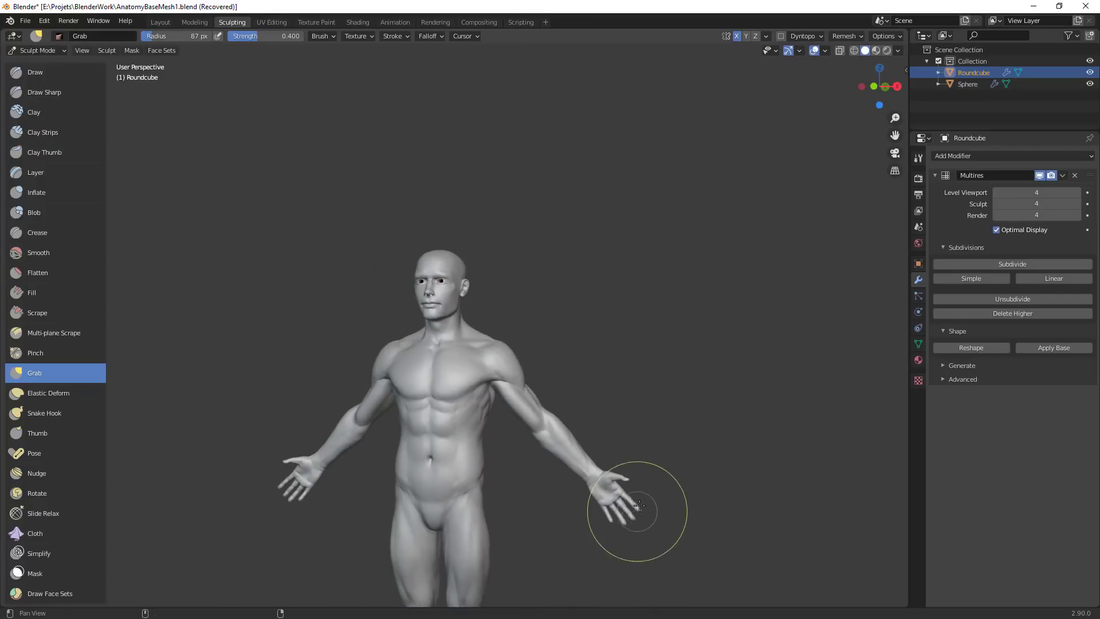
mouse_move(639, 511)
shift+middle_down()
mouse_move(680, 349)
mouse_move(723, 380)
mouse_move(724, 355)
shift+middle_up()
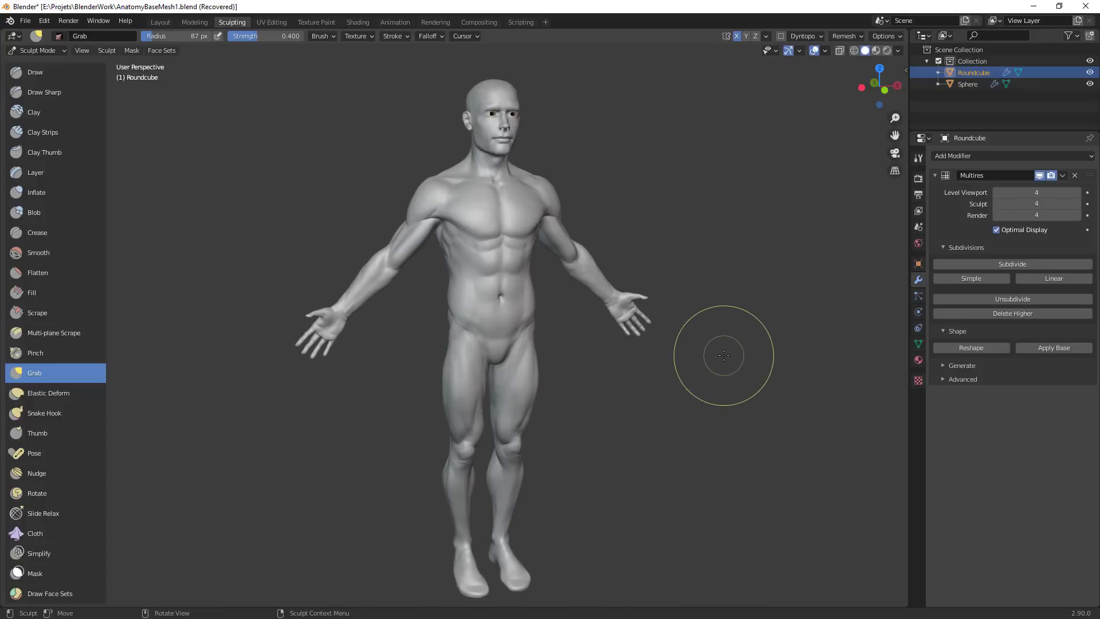
mouse_move(582, 387)
middle_down()
mouse_move(540, 363)
mouse_move(564, 275)
middle_up()
shift+middle_drag(565, 275, 653, 321)
key(shift+c)
key(f)
click(595, 380)
ctrl+middle_drag(595, 381, 599, 349)
mouse_move(601, 395)
shift+middle_down()
mouse_move(572, 337)
mouse_move(552, 365)
shift+middle_up()
drag(566, 308, 544, 374)
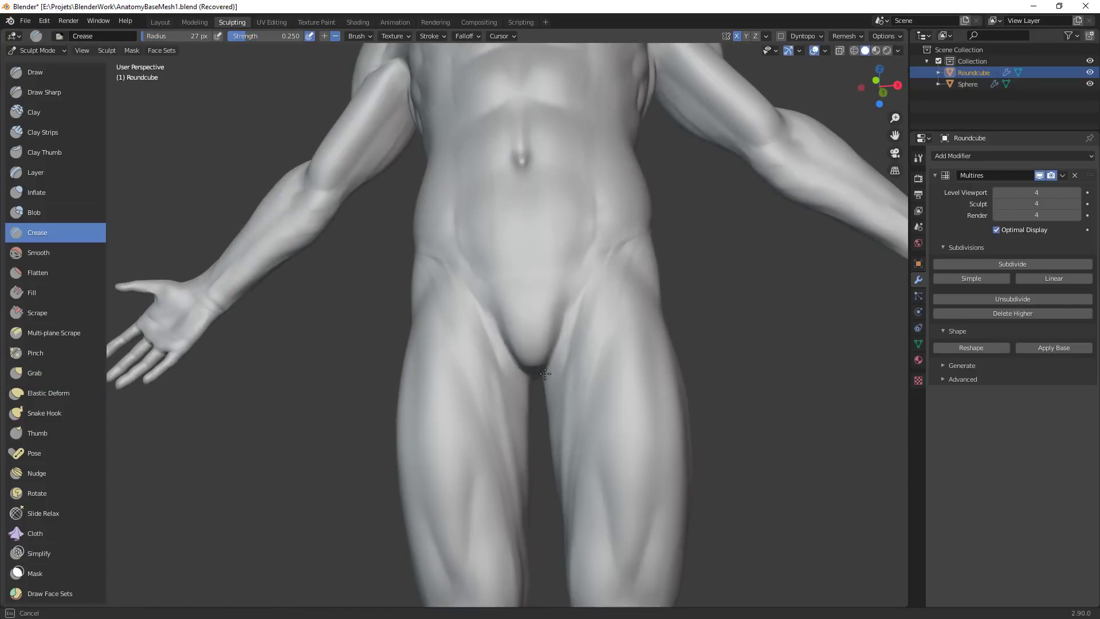
Carve the inguinal crease from the hip bone toward the groin with the Crease brush at a 24 px radius
key(f)
click(600, 255)
middle_drag(635, 252, 601, 307)
mouse_move(611, 291)
mouse_down()
mouse_move(625, 281)
mouse_move(563, 300)
mouse_up()
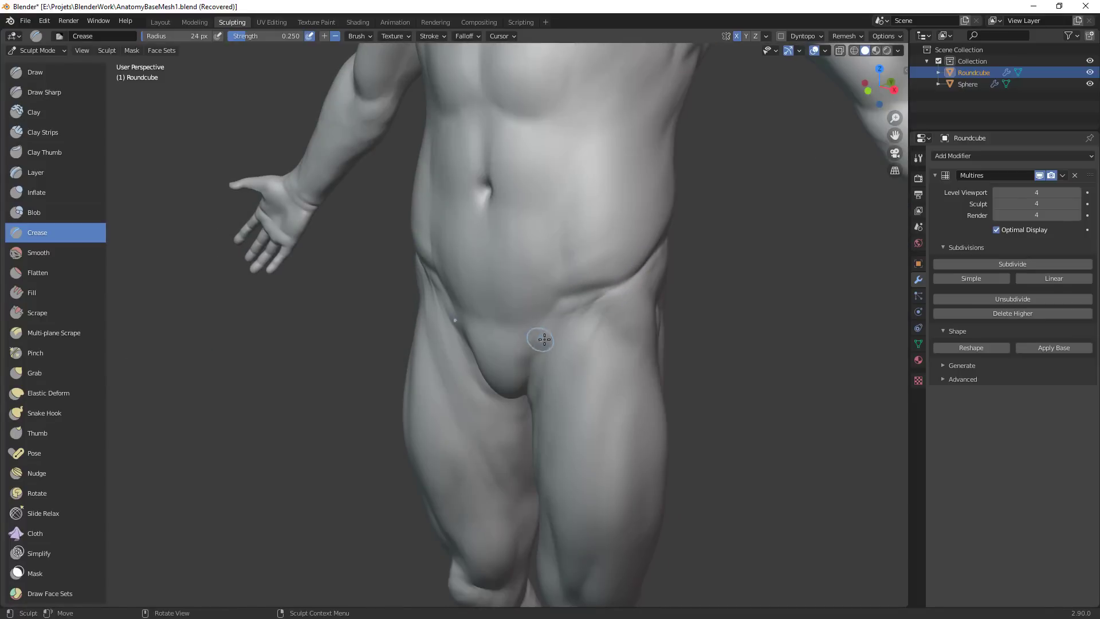
mouse_move(541, 338)
ctrl+middle_down()
mouse_move(545, 393)
mouse_move(578, 375)
ctrl+middle_up()
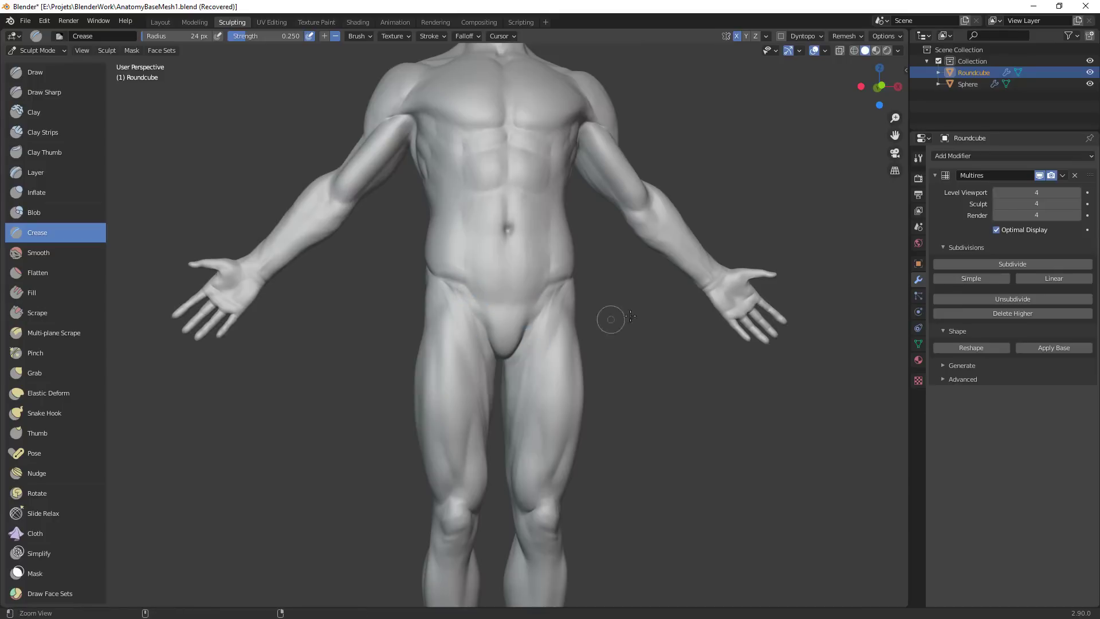
scroll(630, 315, down, 3)
middle_drag(631, 316, 581, 269)
scroll(581, 270, up, 5)
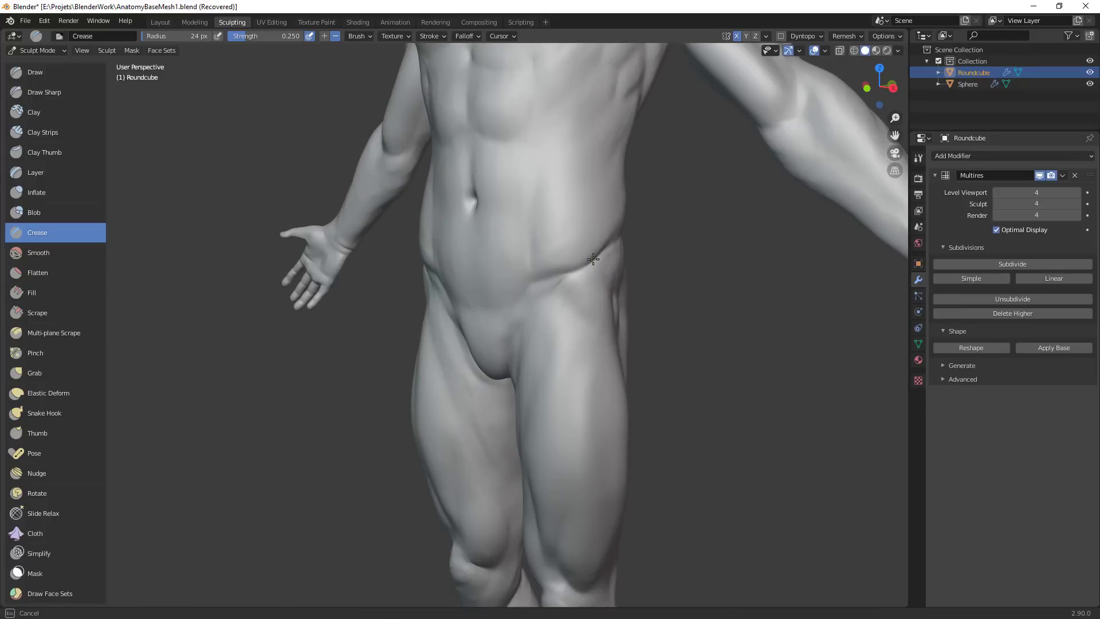
drag(593, 259, 571, 271)
Touch up the crease at the side of the hip with the Crease brush, judging it against the full figure
scroll(489, 311, down, 5)
middle_drag(489, 311, 503, 450)
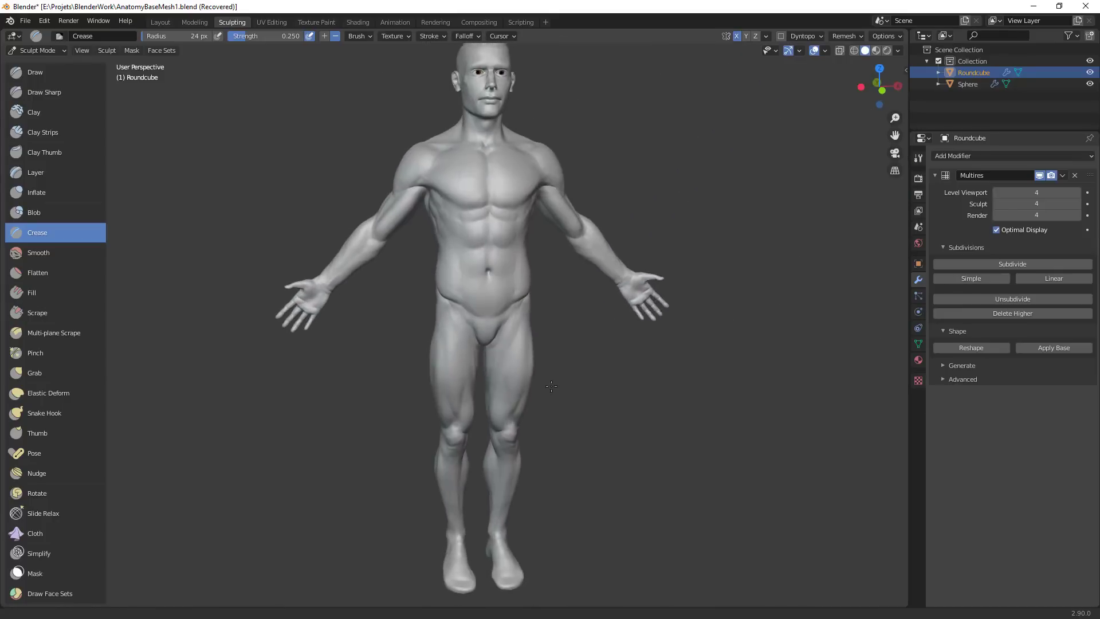
scroll(504, 449, down, 3)
scroll(599, 233, up, 4)
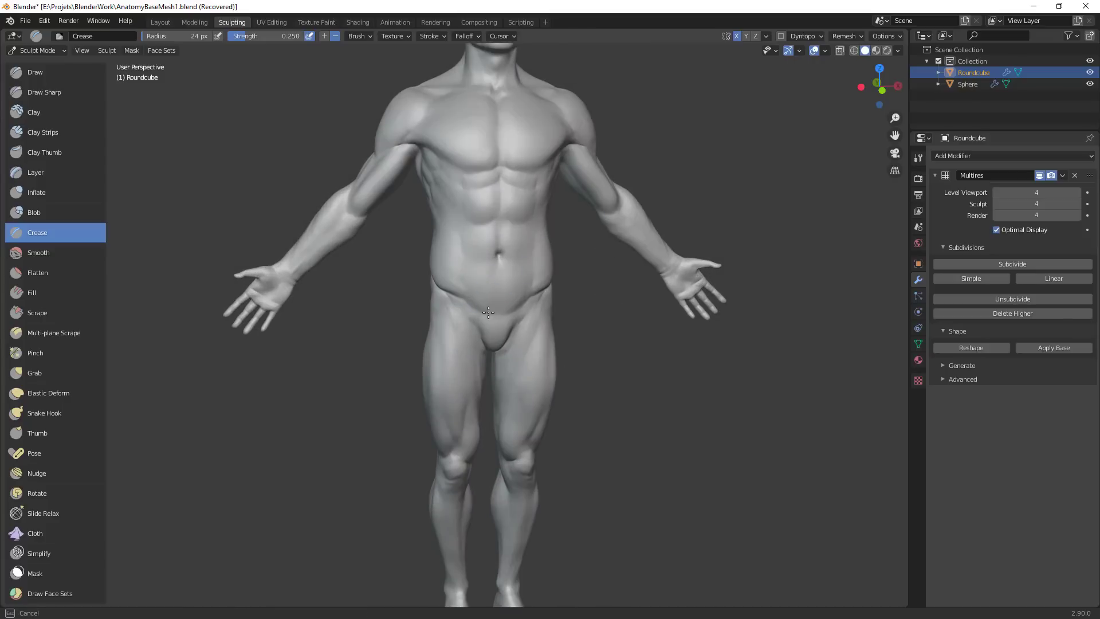
scroll(550, 347, down, 4)
middle_drag(528, 361, 565, 368)
shift+middle_drag(565, 368, 564, 418)
drag(457, 368, 462, 359)
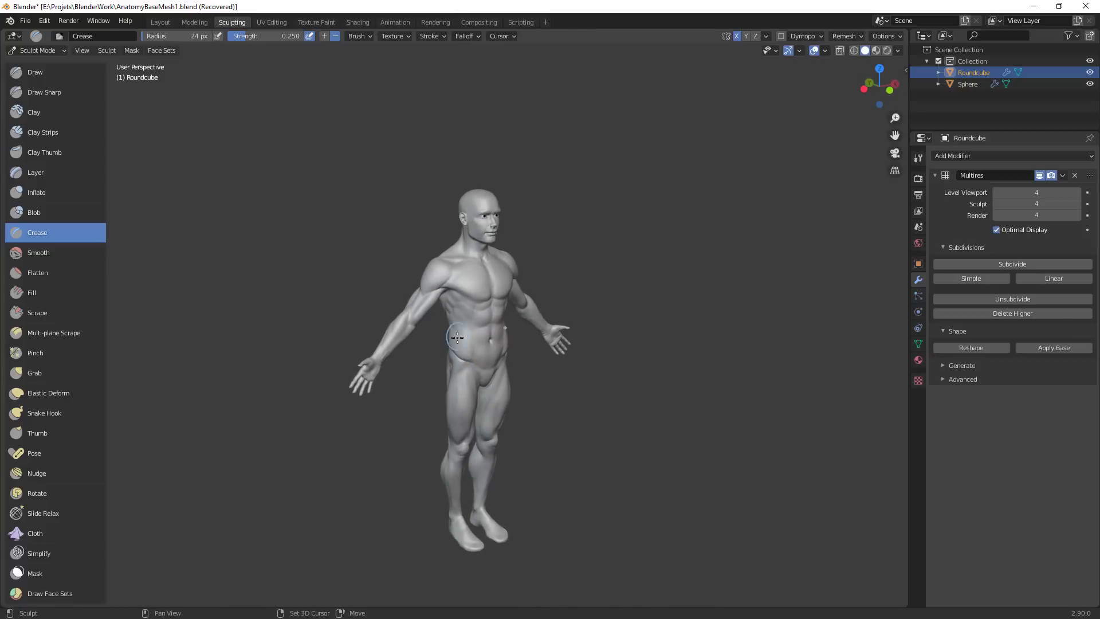
Adjust the back of the knee and upper calf in side view with the Grab brush at a 66 px radius
ctrl+alt+drag(625, 360, 588, 455)
alt+shift+drag(627, 416, 645, 393)
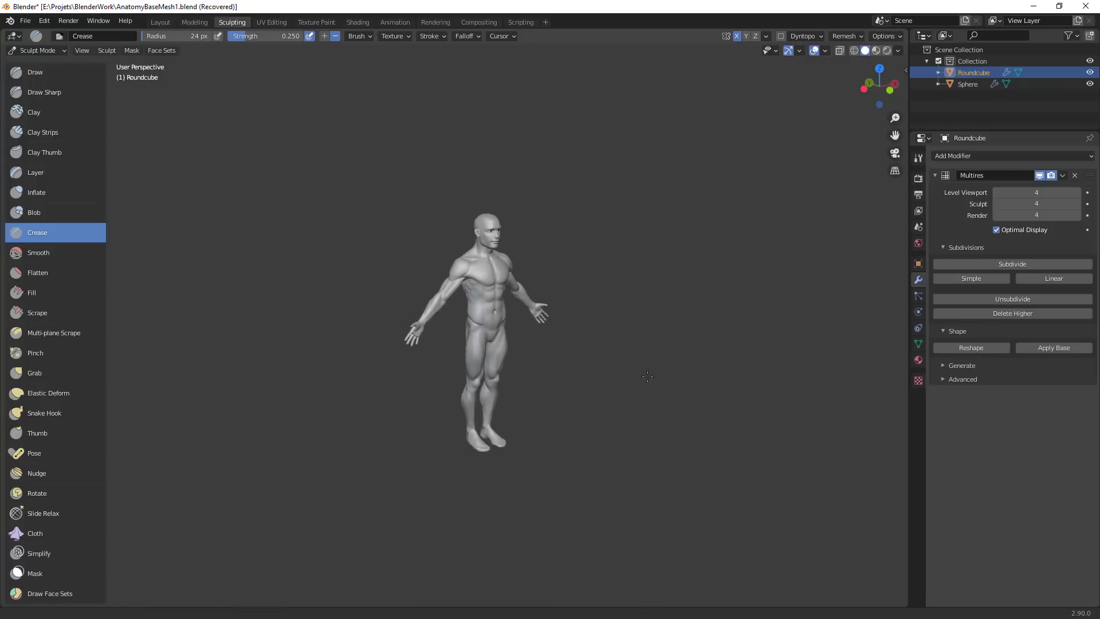
scroll(659, 366, up, 3)
scroll(653, 351, up, 2)
key(g)
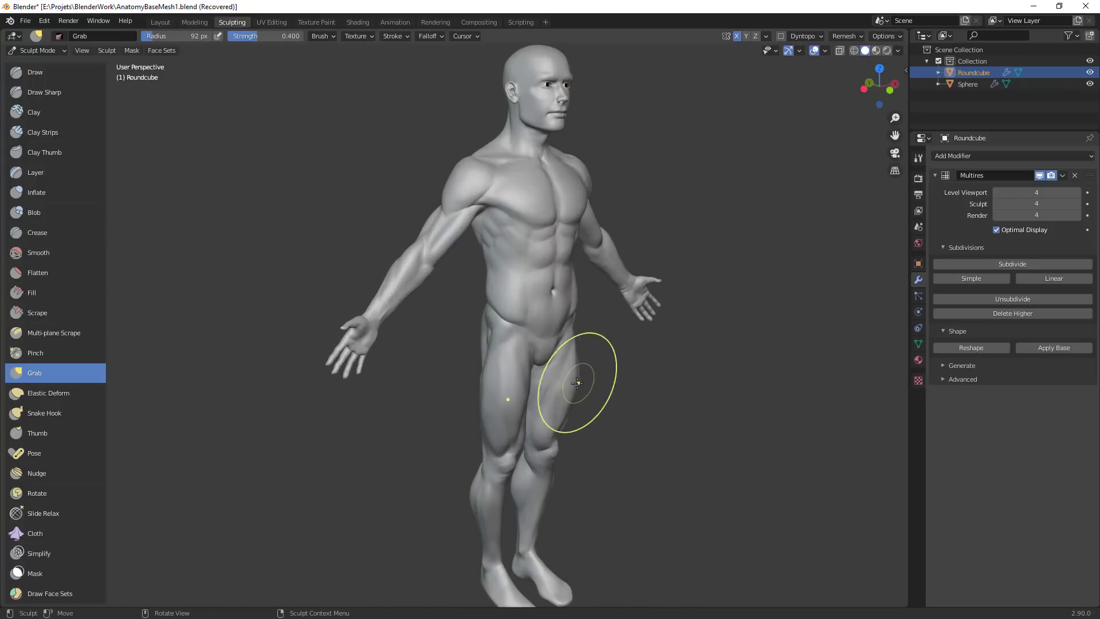
middle_drag(574, 383, 613, 405)
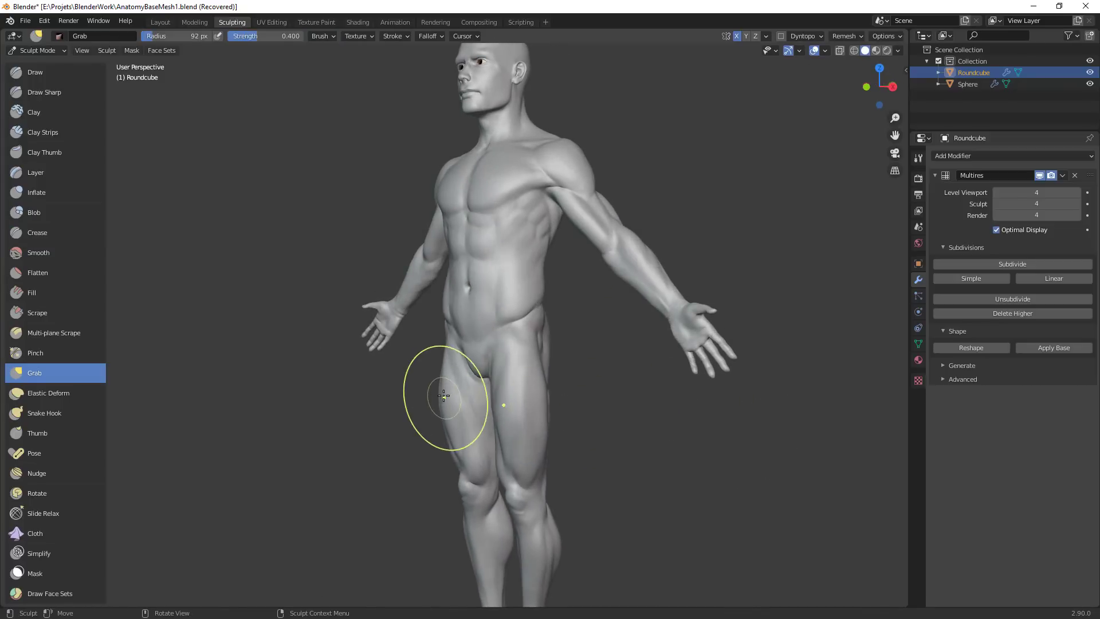
middle_drag(489, 382, 521, 470)
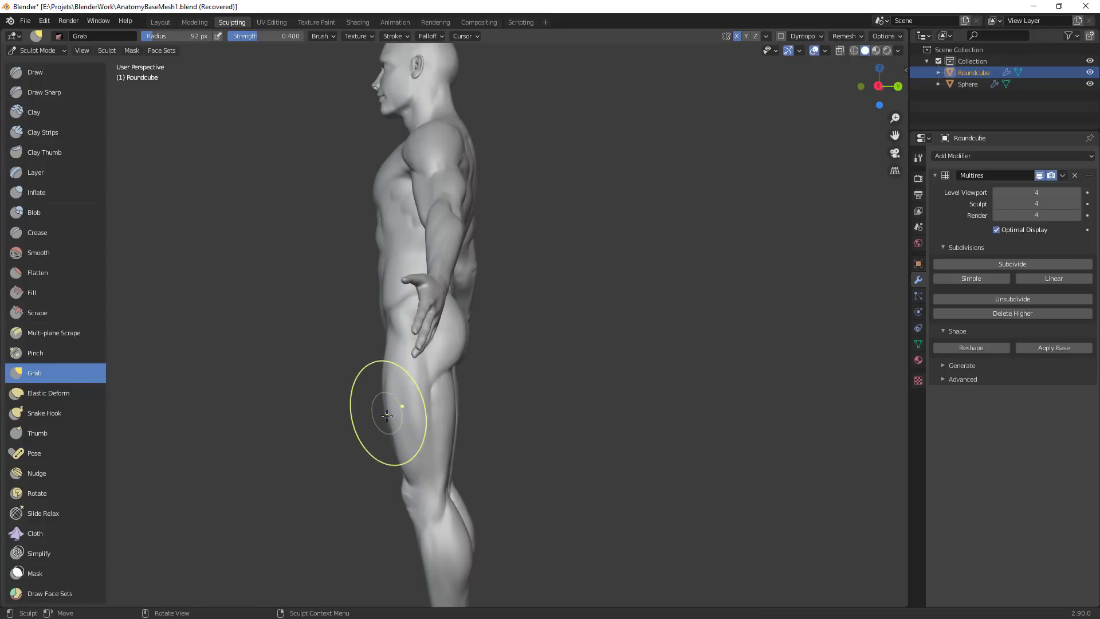
shift+middle_drag(507, 436, 544, 272)
key(f)
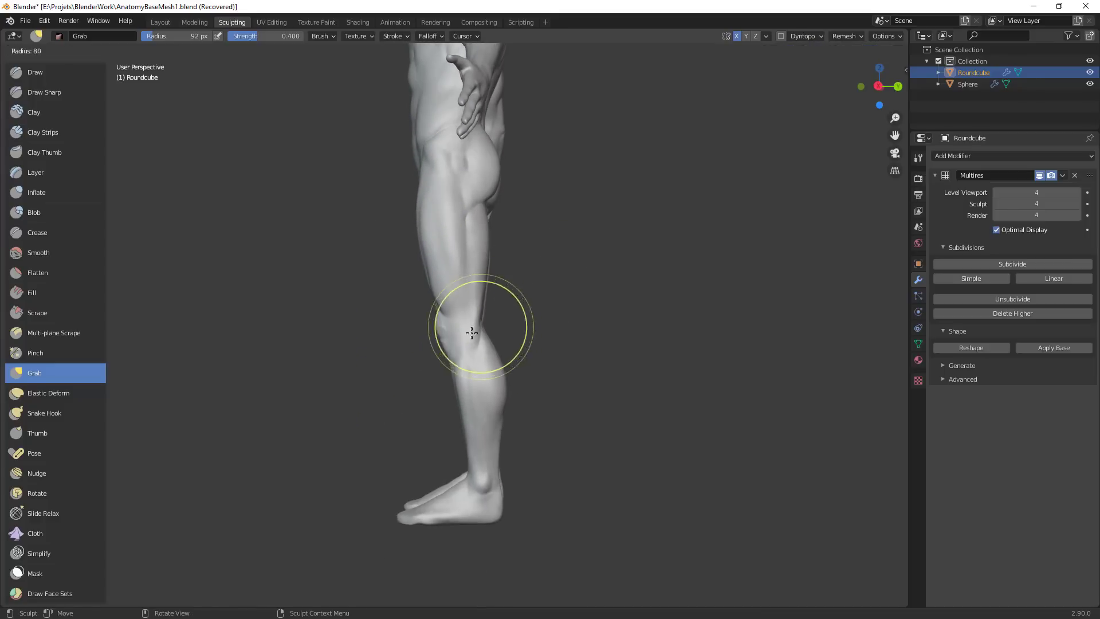
click(518, 326)
drag(470, 345, 472, 349)
Reshape the buttock and the fold beneath it with the Grab brush at radii of 49 px and 78 px
middle_drag(537, 349, 385, 363)
scroll(381, 370, up, 2)
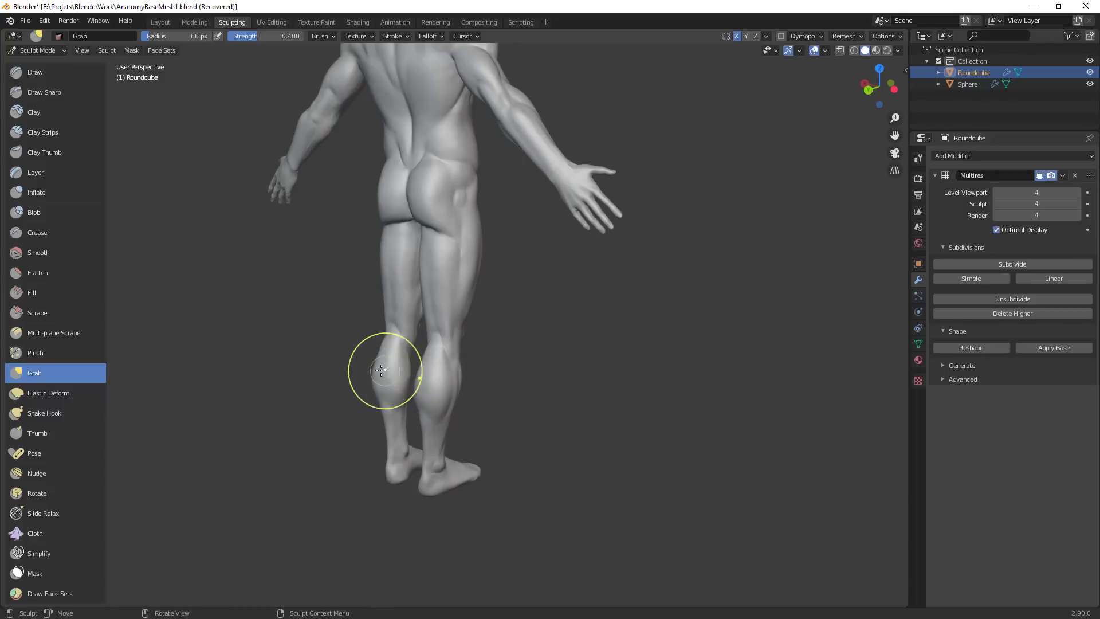
key(f)
click(378, 204)
shift+middle_drag(435, 236, 521, 338)
scroll(521, 339, up, 3)
middle_drag(631, 352, 589, 343)
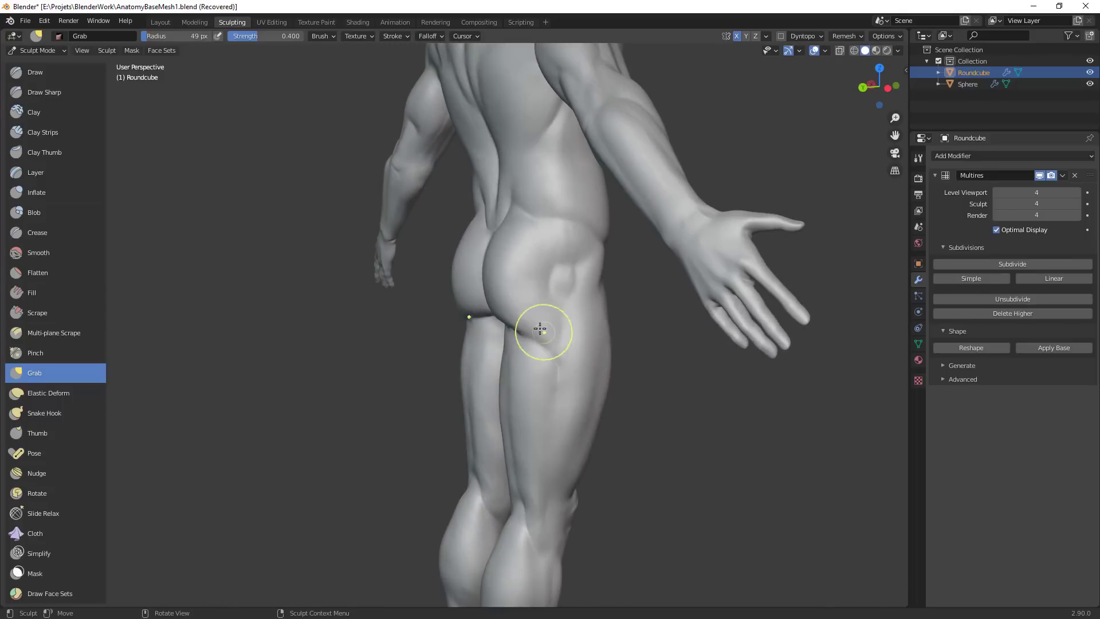
key(f)
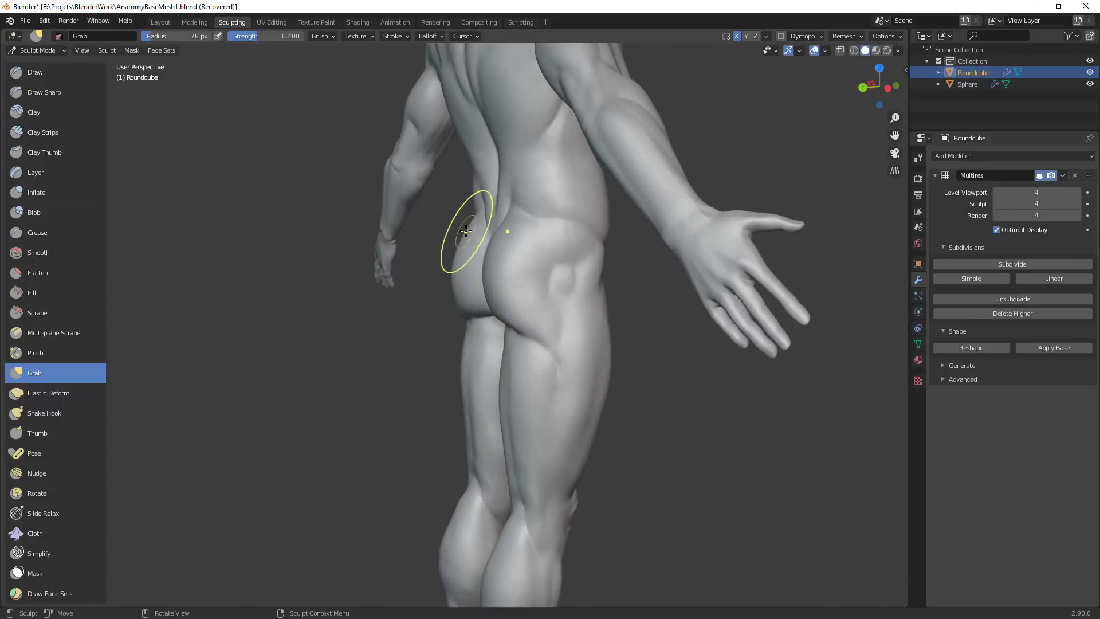
middle_drag(463, 255, 573, 401)
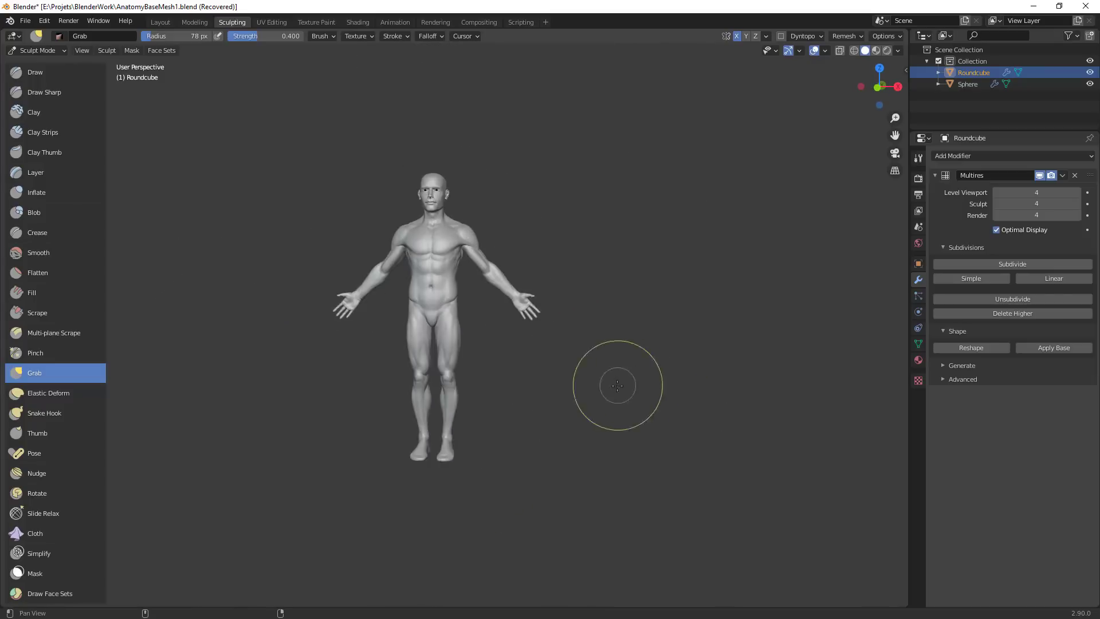